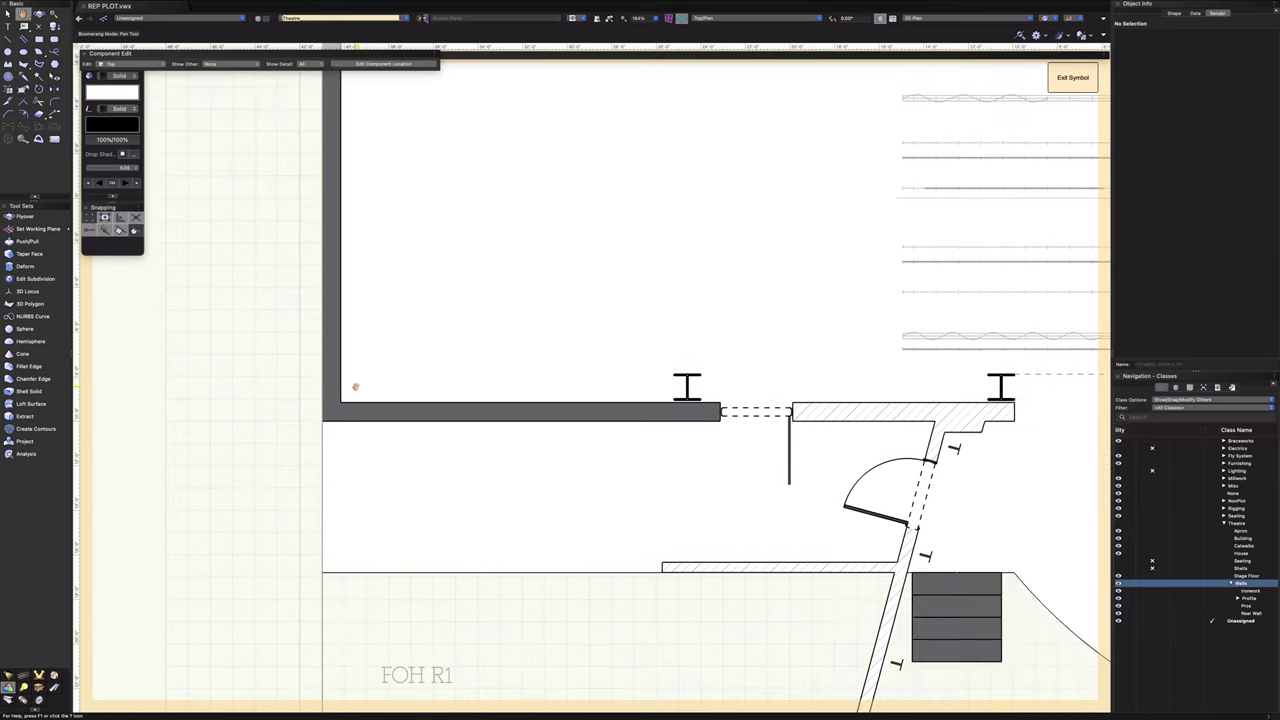
- Trace a polygon along the left wall outline and move the vertical strip off to the left
{"action": "left_click", "coordinate": [322, 420]}
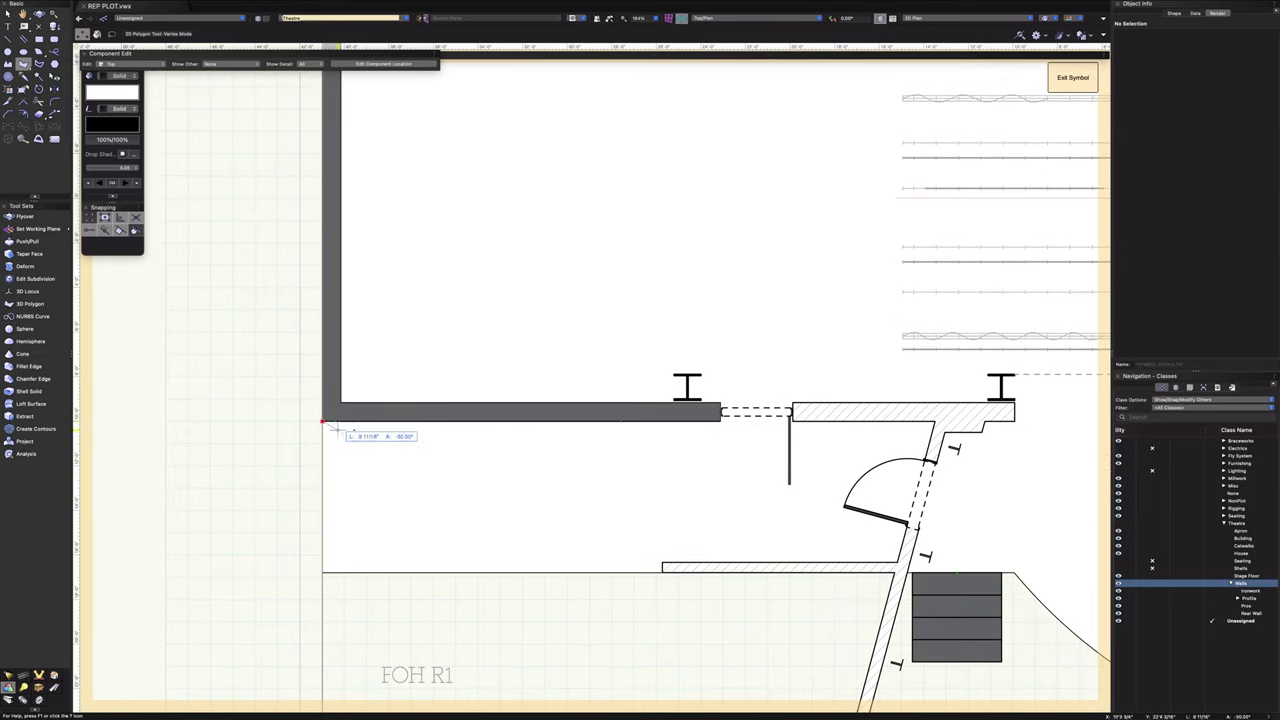
{"action": "double_click", "coordinate": [720, 420]}
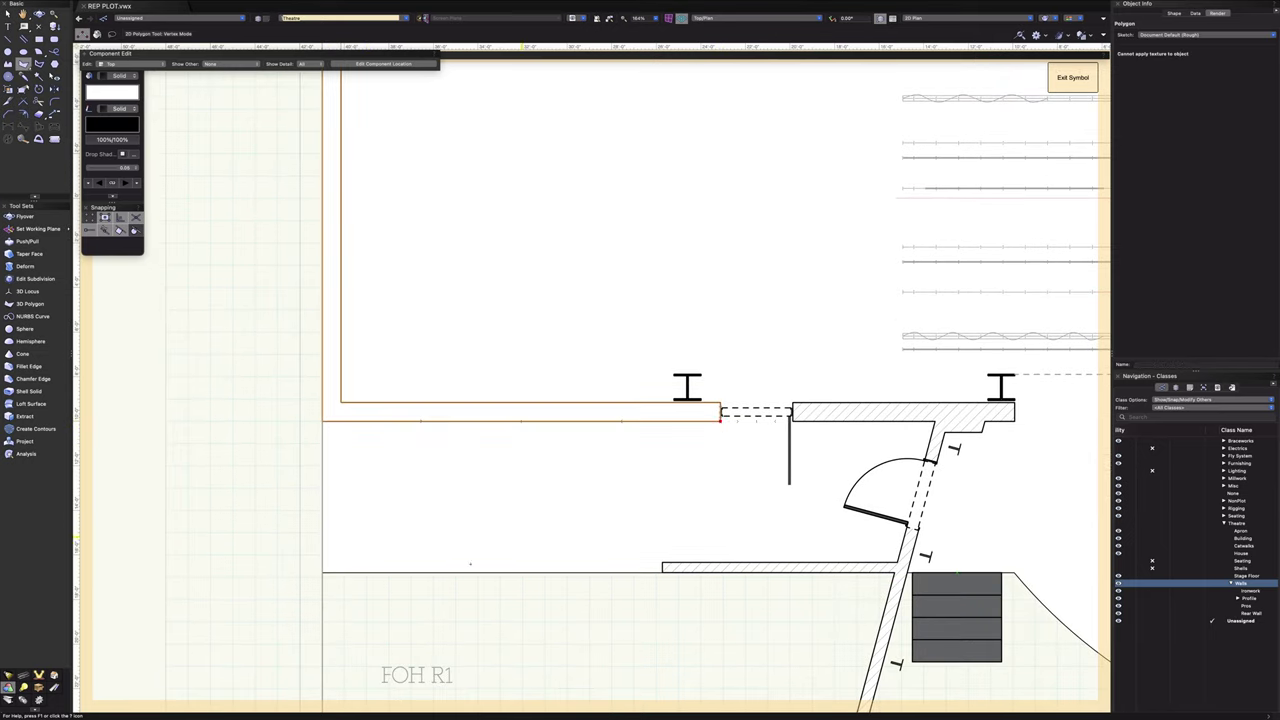
{"action": "left_click", "coordinate": [8, 13]}
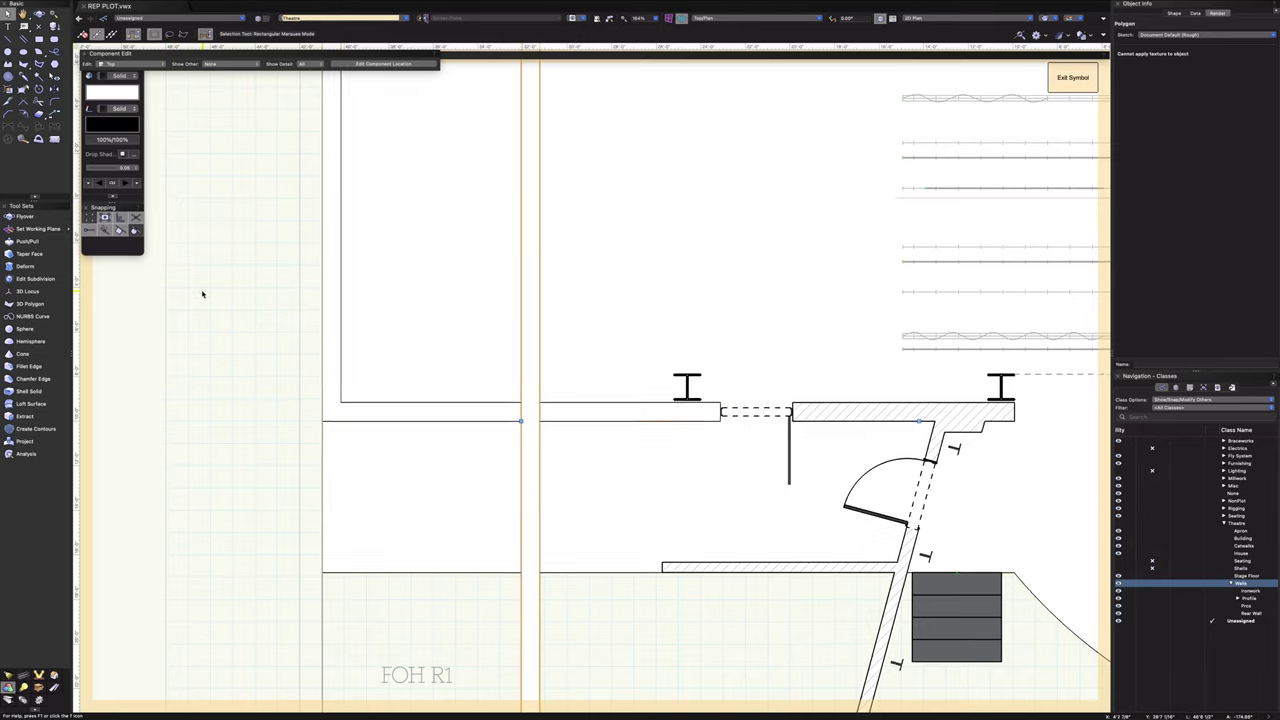
{"action": "left_click", "coordinate": [540, 537]}
{"action": "left_click_drag", "start_coordinate": [540, 537], "coordinate": [170, 422]}
- Set the new wall polygon's pen style to None so it has no outline
{"action": "left_click", "coordinate": [413, 400]}
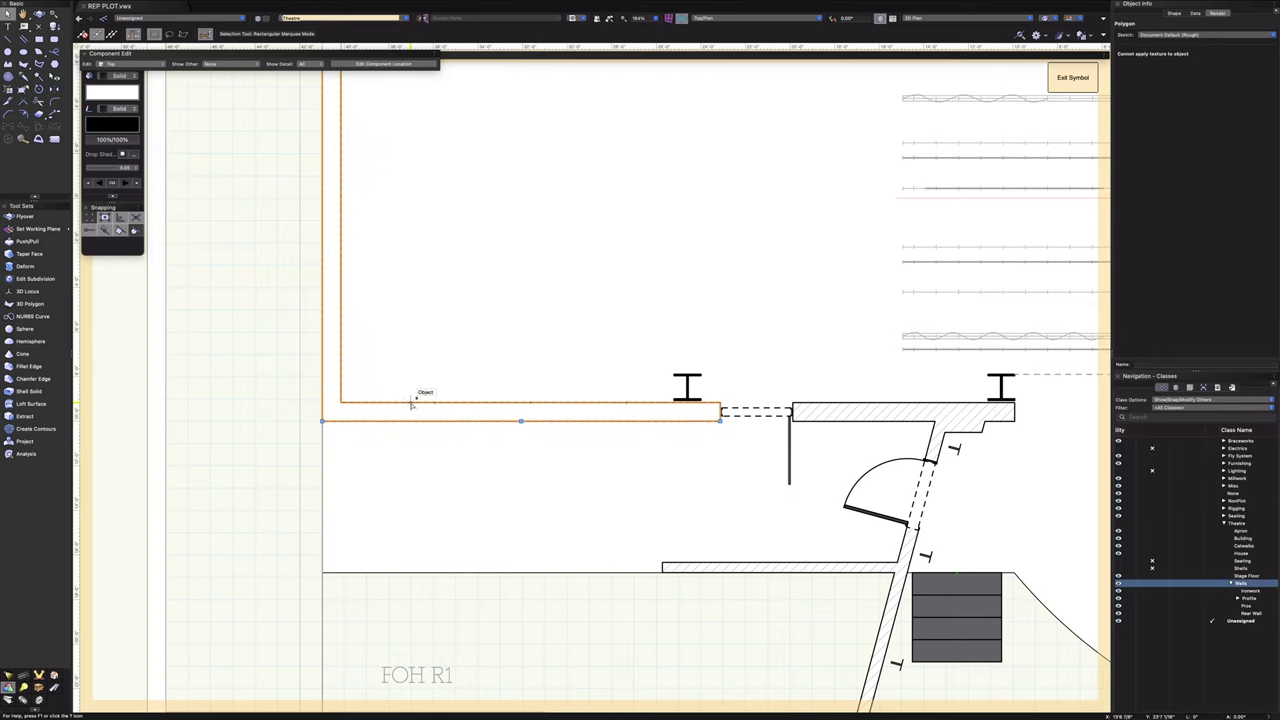
{"action": "left_click", "coordinate": [119, 108]}
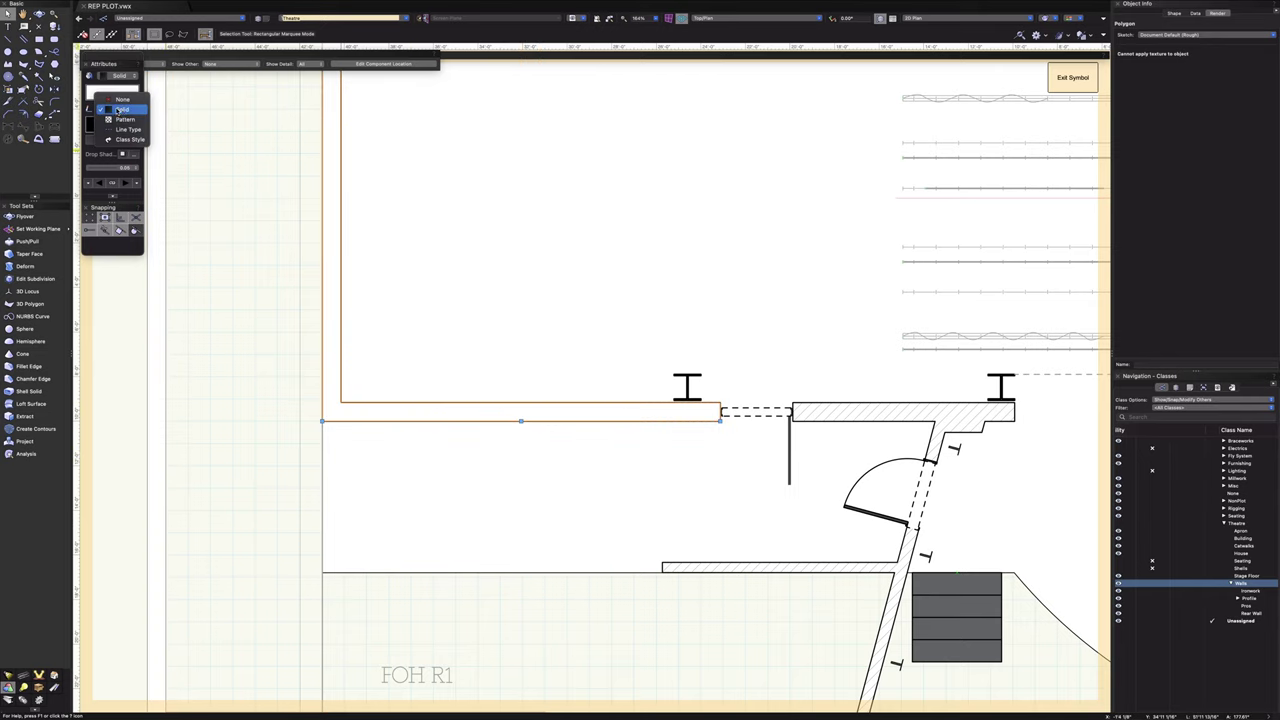
{"action": "left_click", "coordinate": [114, 100]}
{"action": "left_click", "coordinate": [203, 348]}
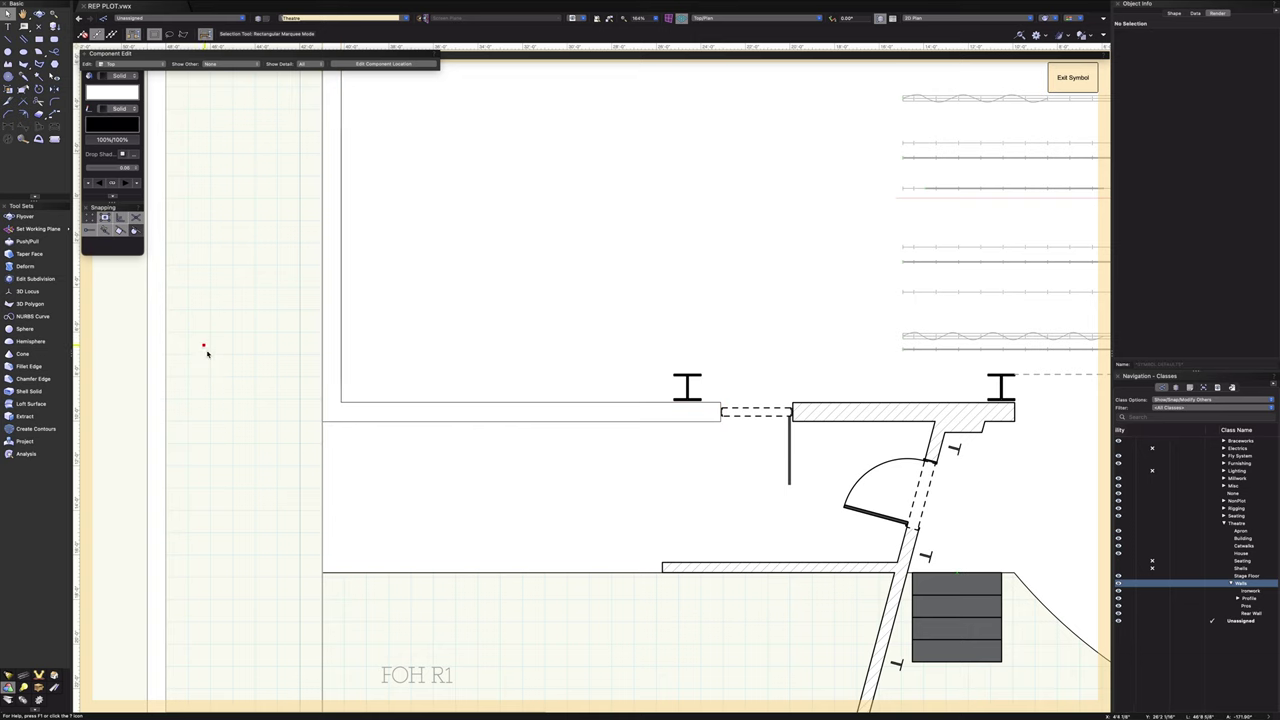
{"action": "scroll", "coordinate": [225, 440], "scroll_direction": "down", "scroll_amount": 3}
{"action": "middle_click_drag", "start_coordinate": [226, 443], "coordinate": [250, 409]}
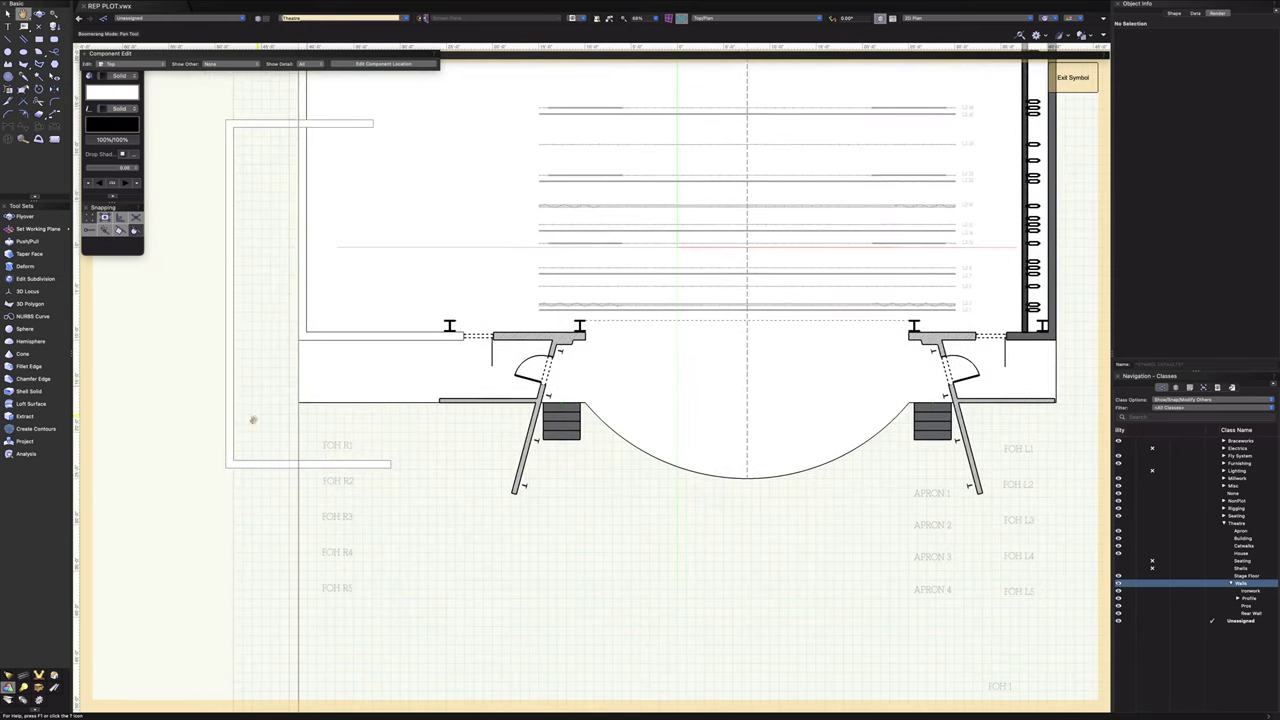
- Give the traced wall polygon a 0.50 outline thickness and a hatch fill
{"action": "left_click", "coordinate": [290, 464]}
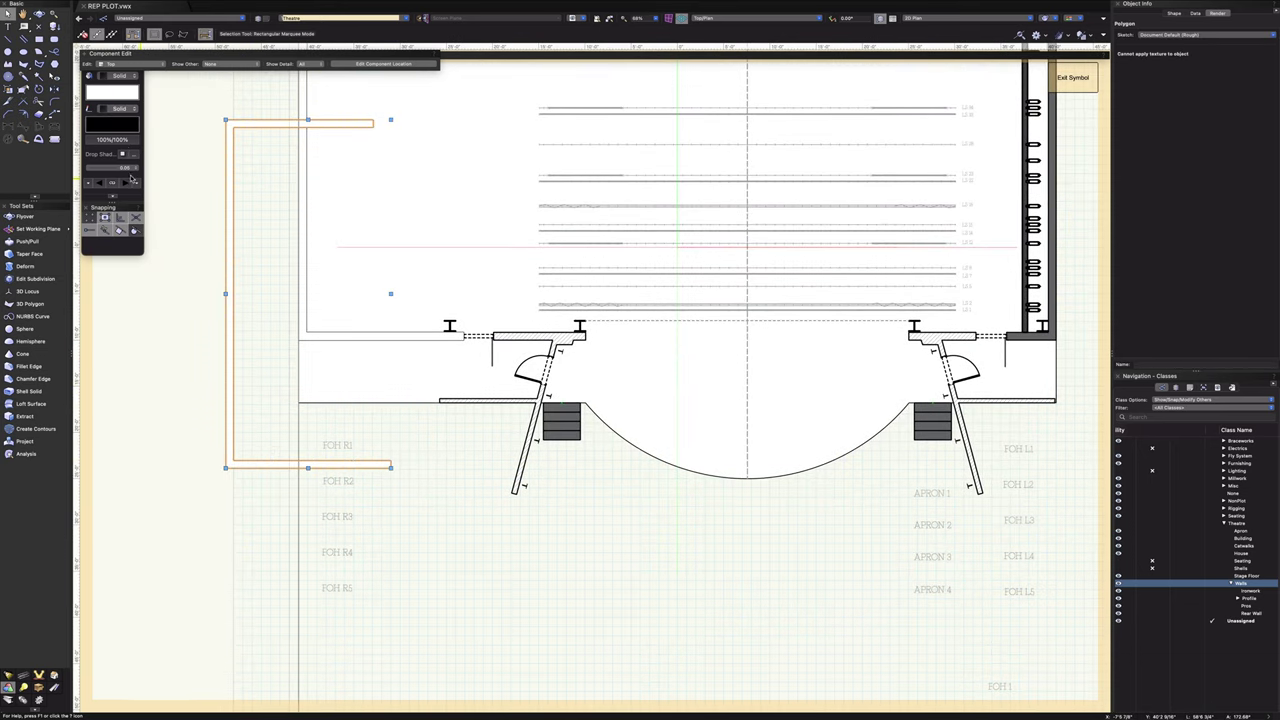
{"action": "left_click", "coordinate": [135, 172]}
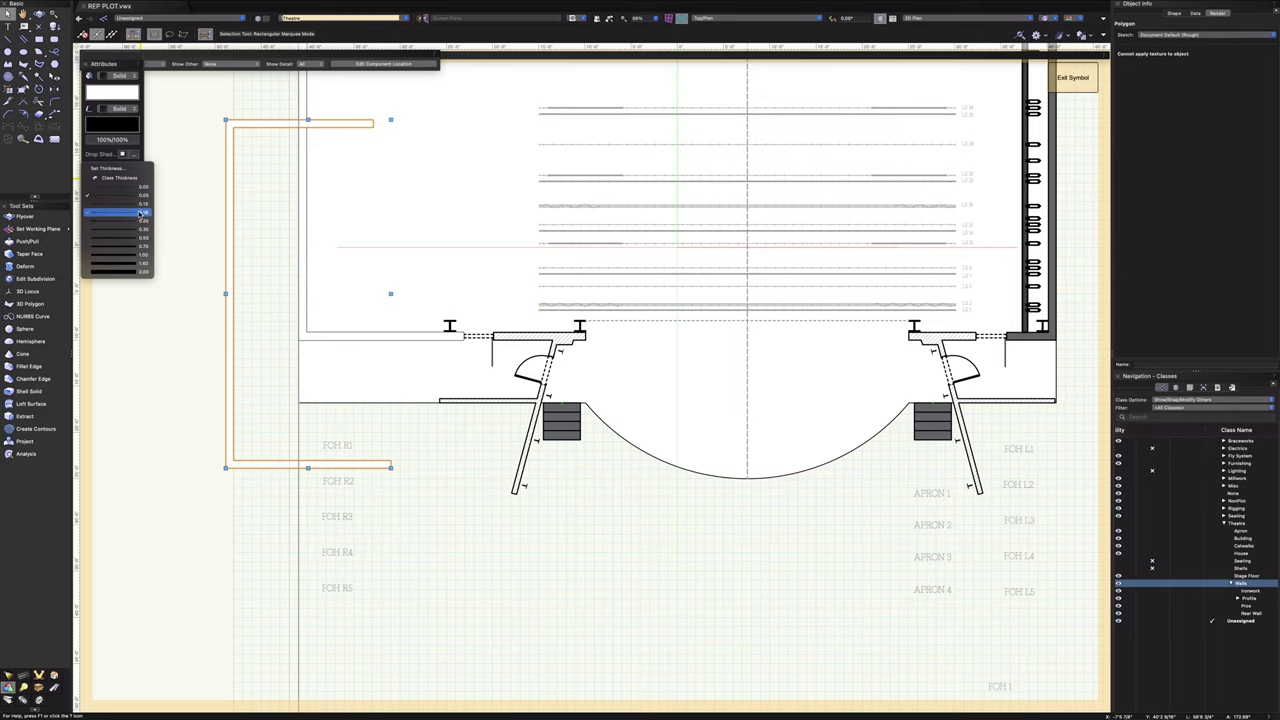
{"action": "left_click", "coordinate": [130, 238]}
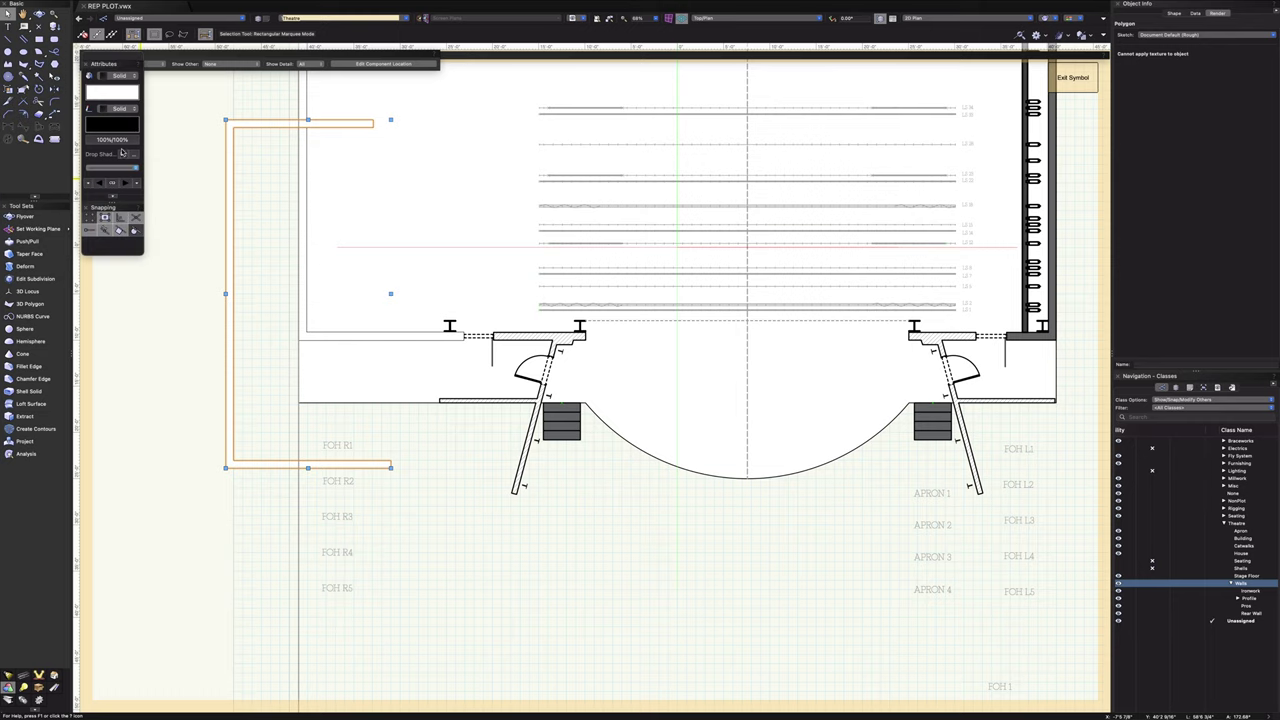
{"action": "left_click", "coordinate": [124, 76]}
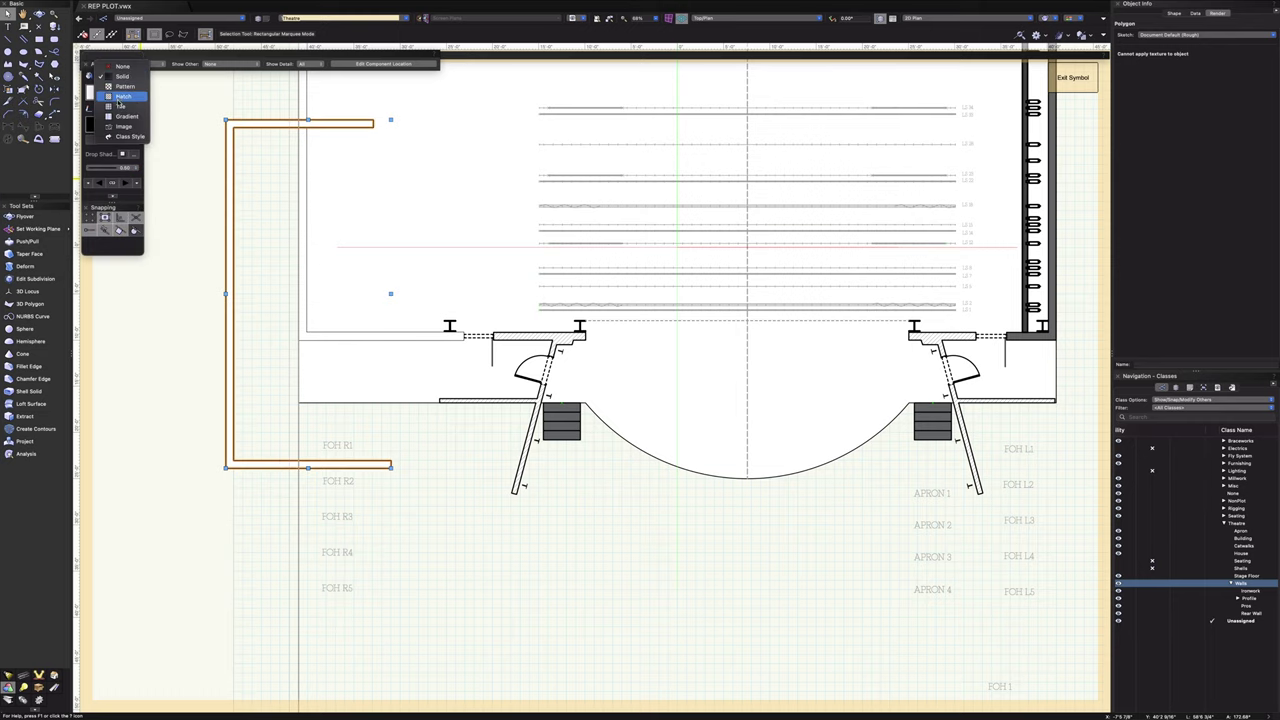
{"action": "left_click", "coordinate": [121, 96]}
- Move the hatched polygon onto the upper wall and open the Resource Manager
{"action": "scroll", "coordinate": [466, 443], "scroll_direction": "up", "scroll_amount": 6}
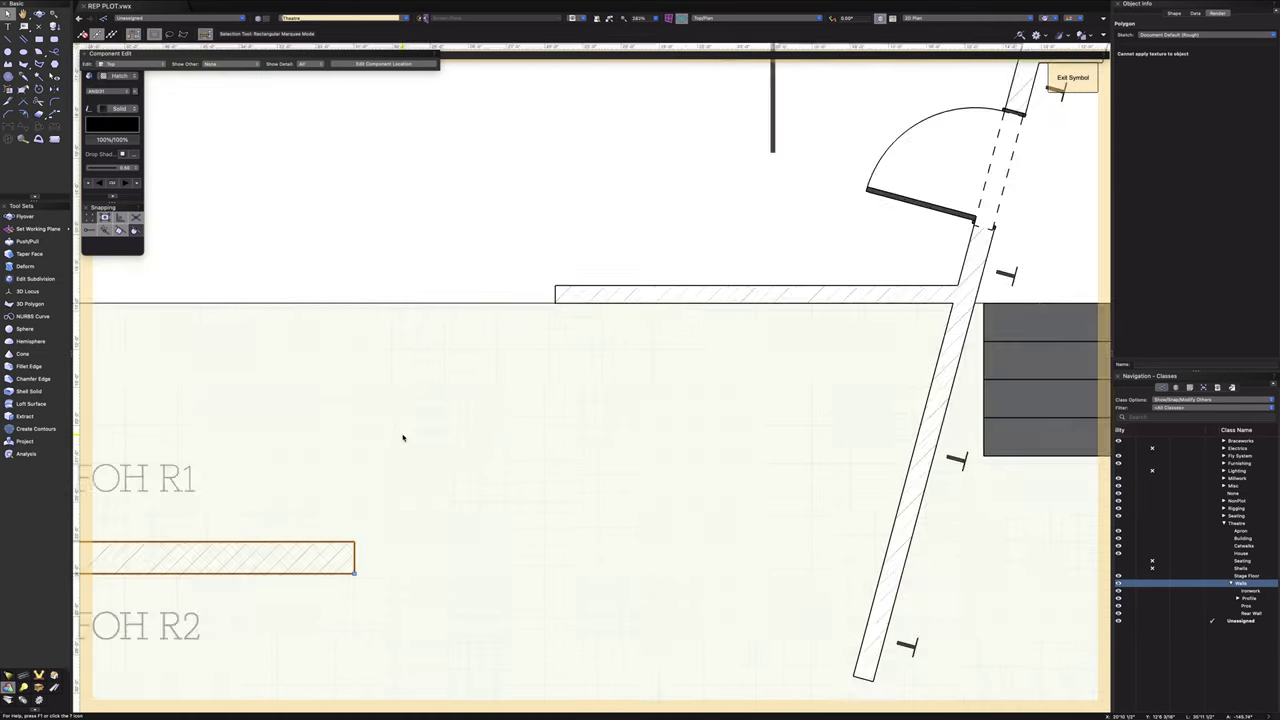
{"action": "left_click_drag", "start_coordinate": [334, 625], "coordinate": [602, 162]}
{"action": "middle_click_drag", "start_coordinate": [595, 187], "coordinate": [570, 546]}
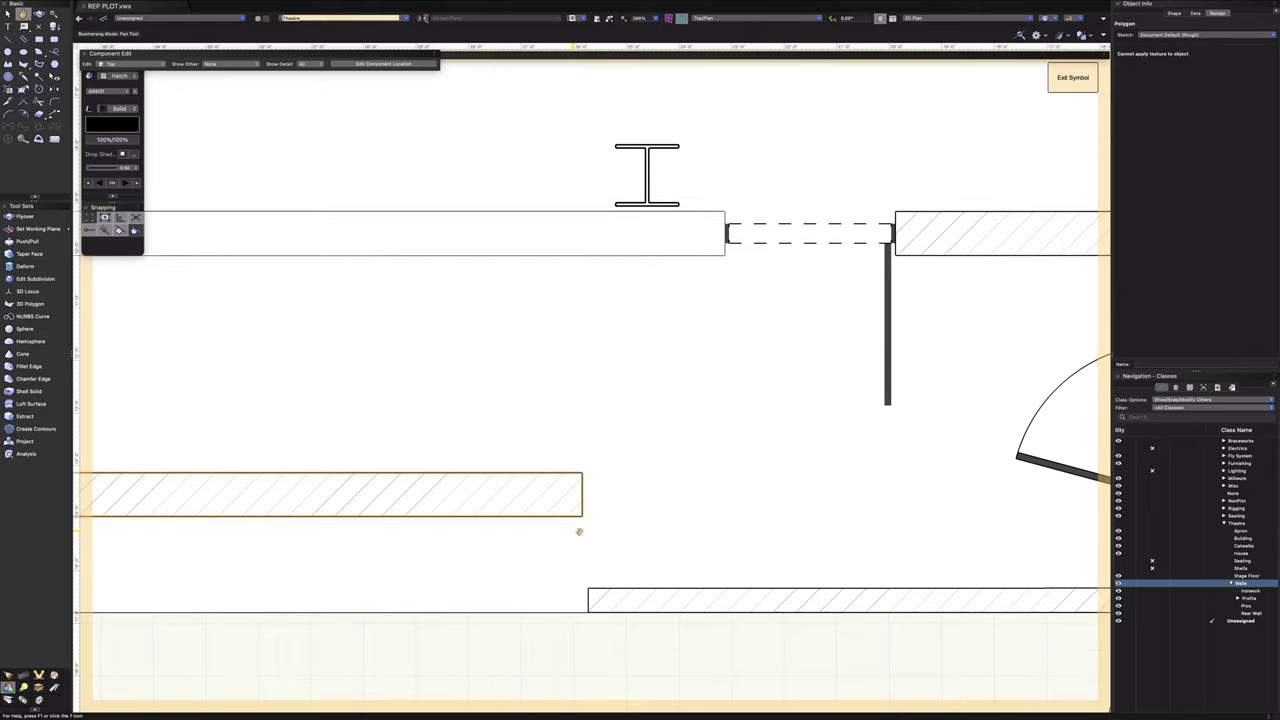
{"action": "mouse_move", "coordinate": [582, 516]}
{"action": "left_mouse_down"}
{"action": "mouse_move", "coordinate": [737, 249]}
{"action": "mouse_move", "coordinate": [726, 254]}
{"action": "left_mouse_up"}
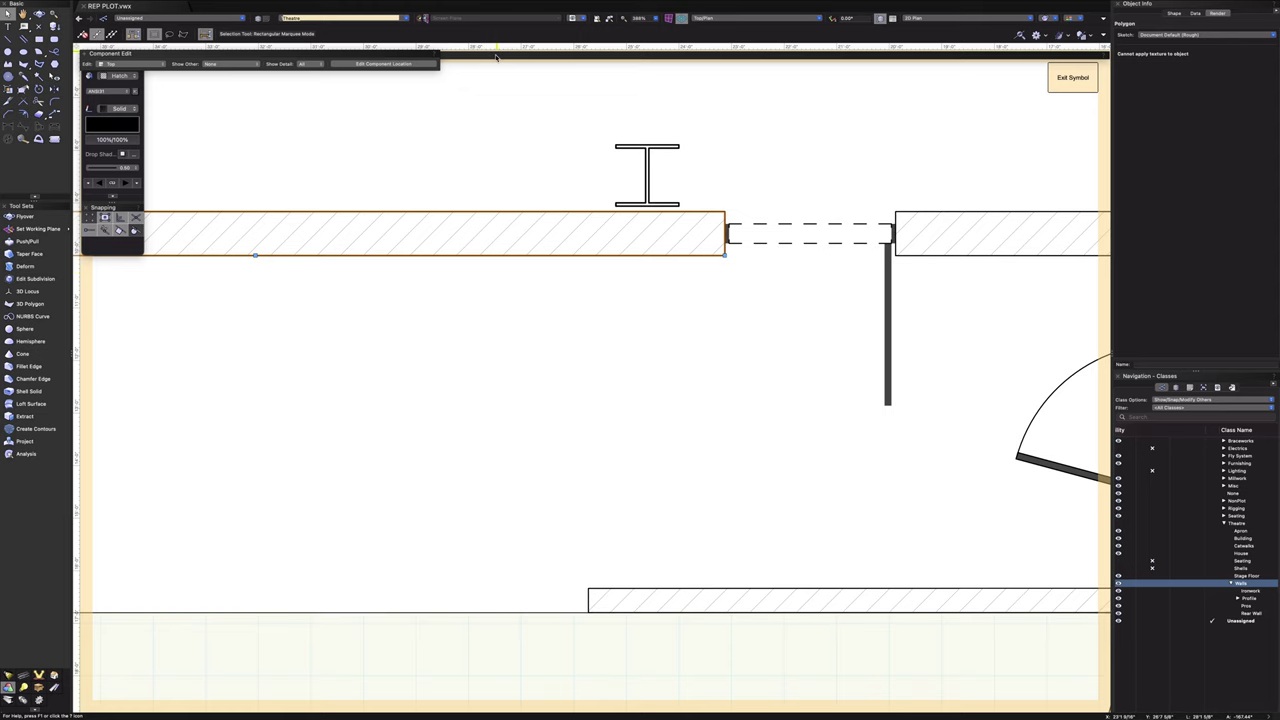
{"action": "key", "text": "super+r"}
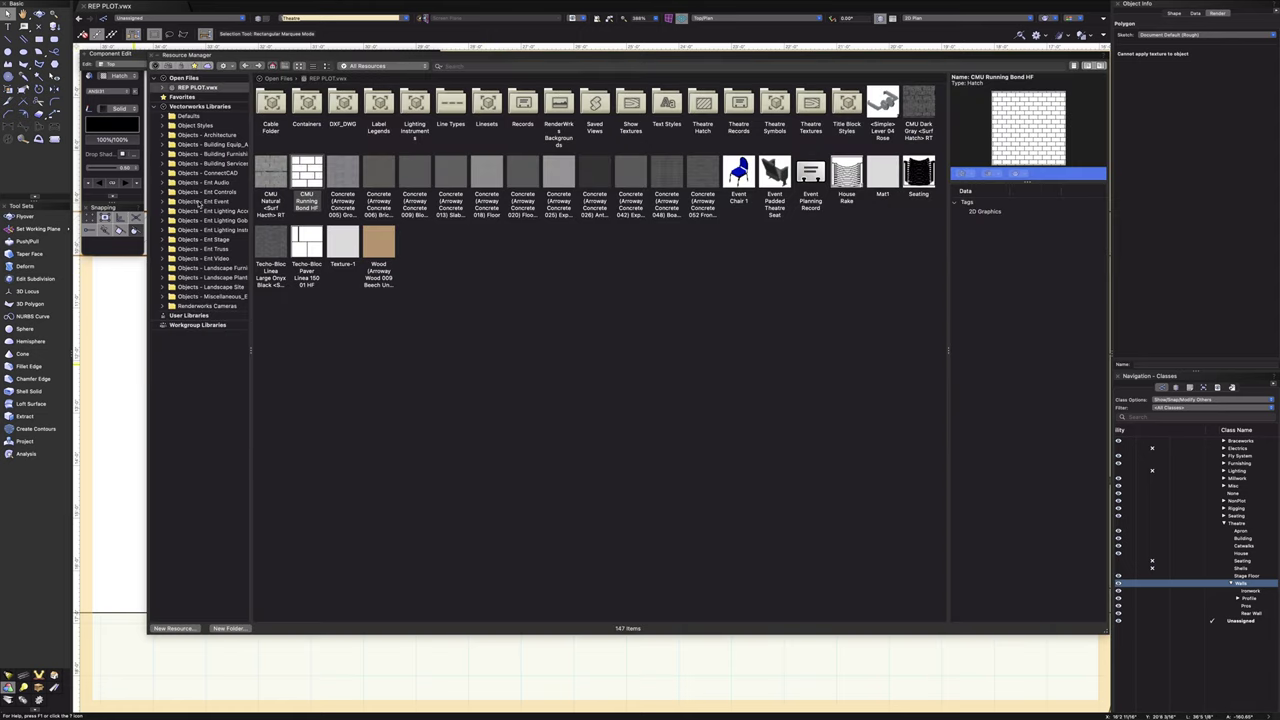
- Open the Theatre Hatch folder among the current file's resources
{"action": "left_click", "coordinate": [185, 88]}
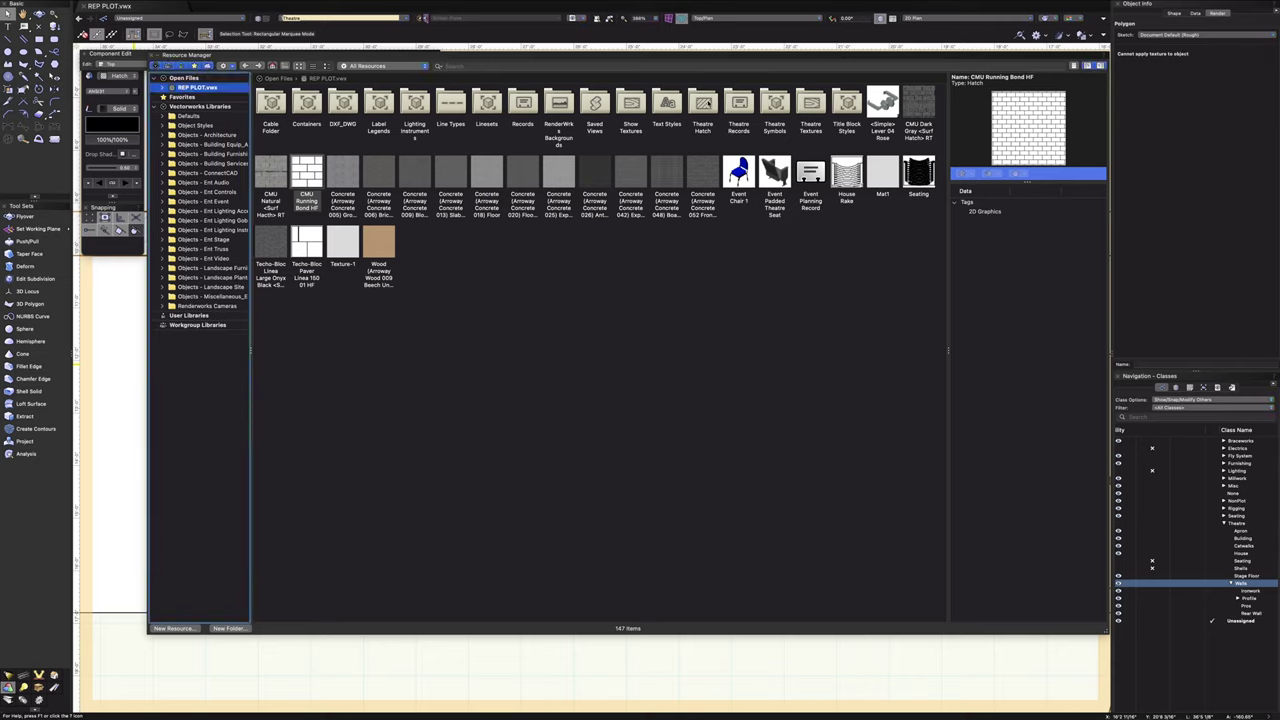
{"action": "left_click", "coordinate": [703, 103]}
{"action": "double_click", "coordinate": [703, 103]}
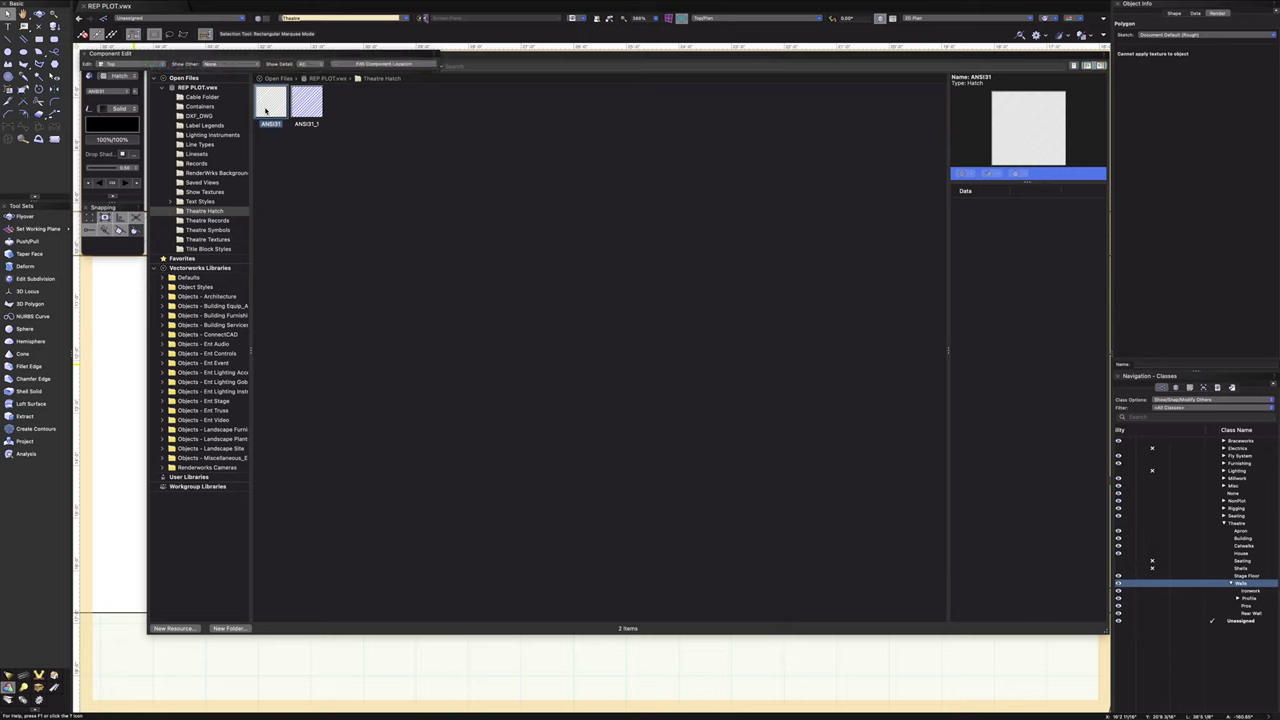
- Enable white Background Fill on the ANSI31 hatch, roll up the library and shift the polygon
{"action": "right_click", "coordinate": [266, 109]}
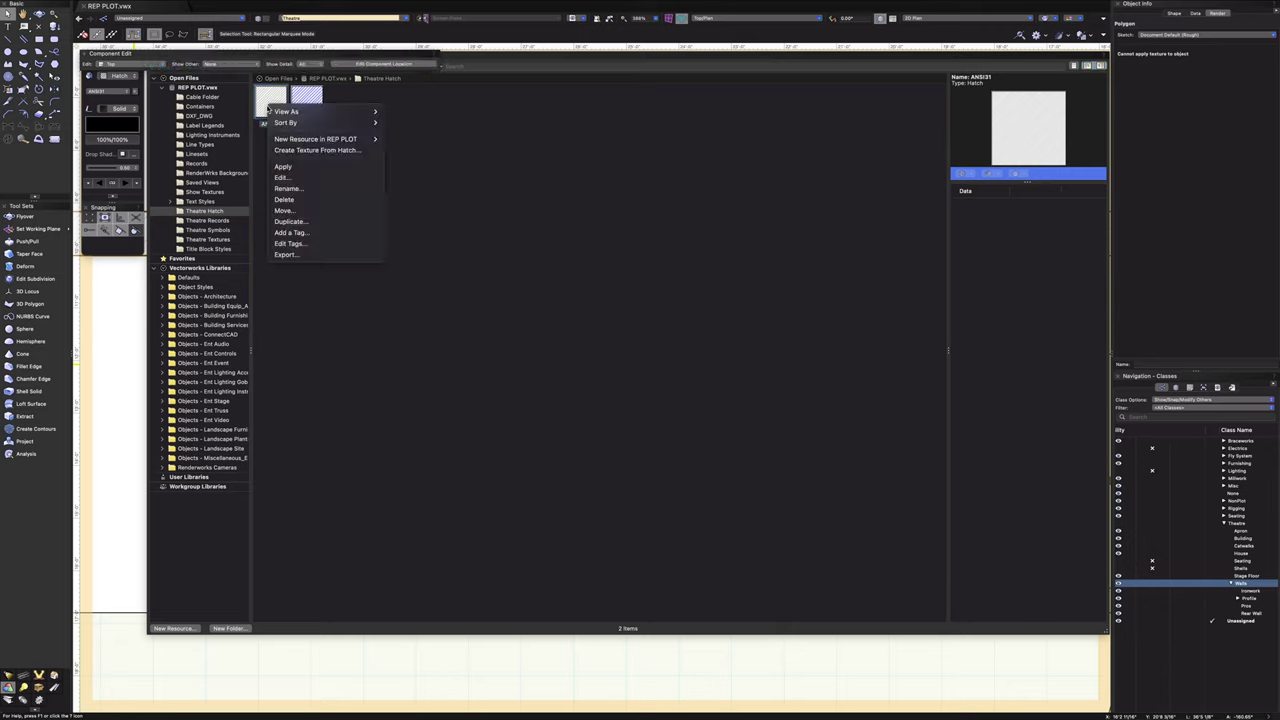
{"action": "left_click", "coordinate": [282, 178]}
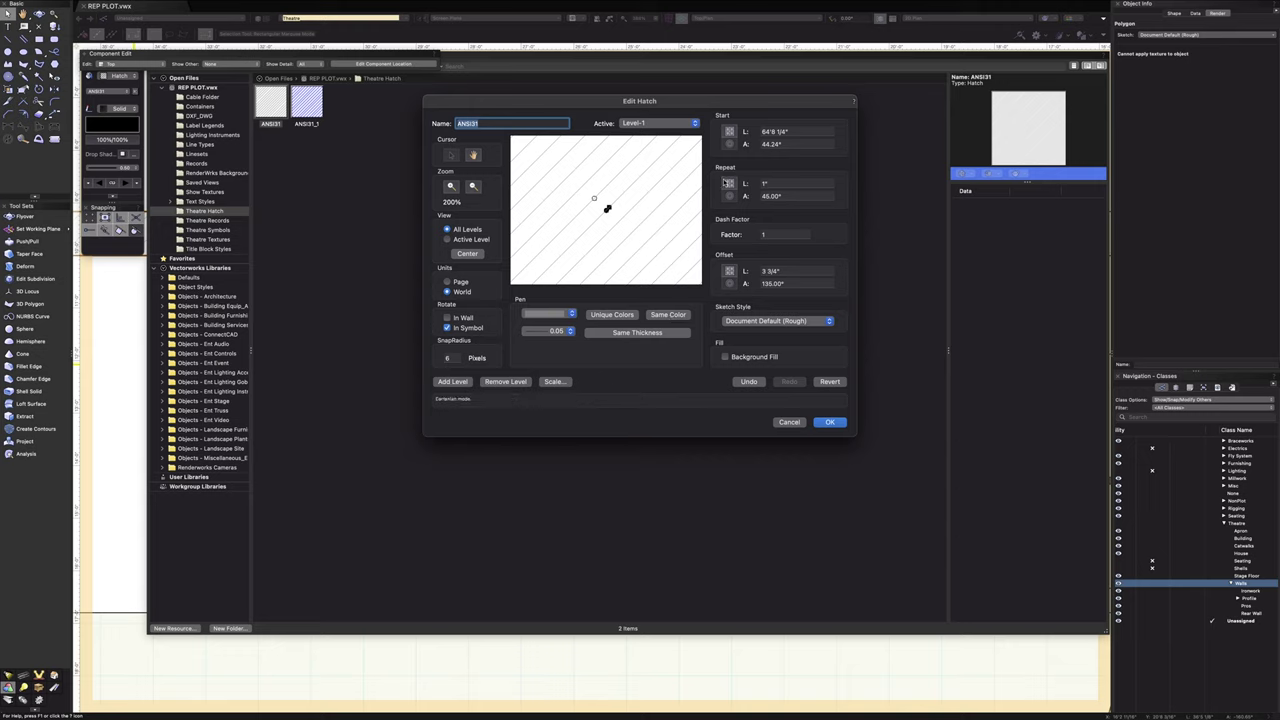
{"action": "left_click", "coordinate": [725, 357]}
{"action": "left_click", "coordinate": [831, 423]}
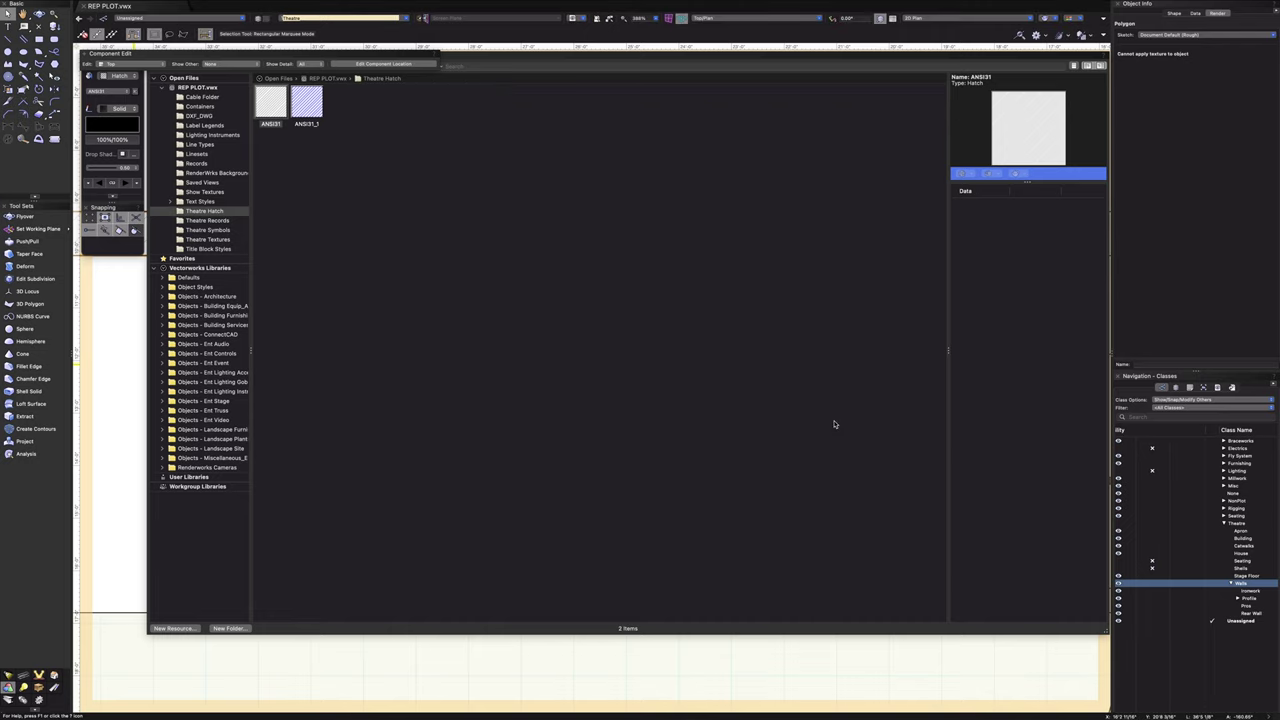
{"action": "left_click", "coordinate": [454, 651]}
{"action": "mouse_move", "coordinate": [710, 307]}
{"action": "left_mouse_down"}
{"action": "mouse_move", "coordinate": [693, 409]}
{"action": "mouse_move", "coordinate": [804, 322]}
{"action": "mouse_move", "coordinate": [940, 330]}
{"action": "mouse_move", "coordinate": [950, 366]}
{"action": "left_mouse_up"}
- Delete the white polygon over the upper wall and move the hatched polygon onto it
{"action": "left_click", "coordinate": [685, 234]}
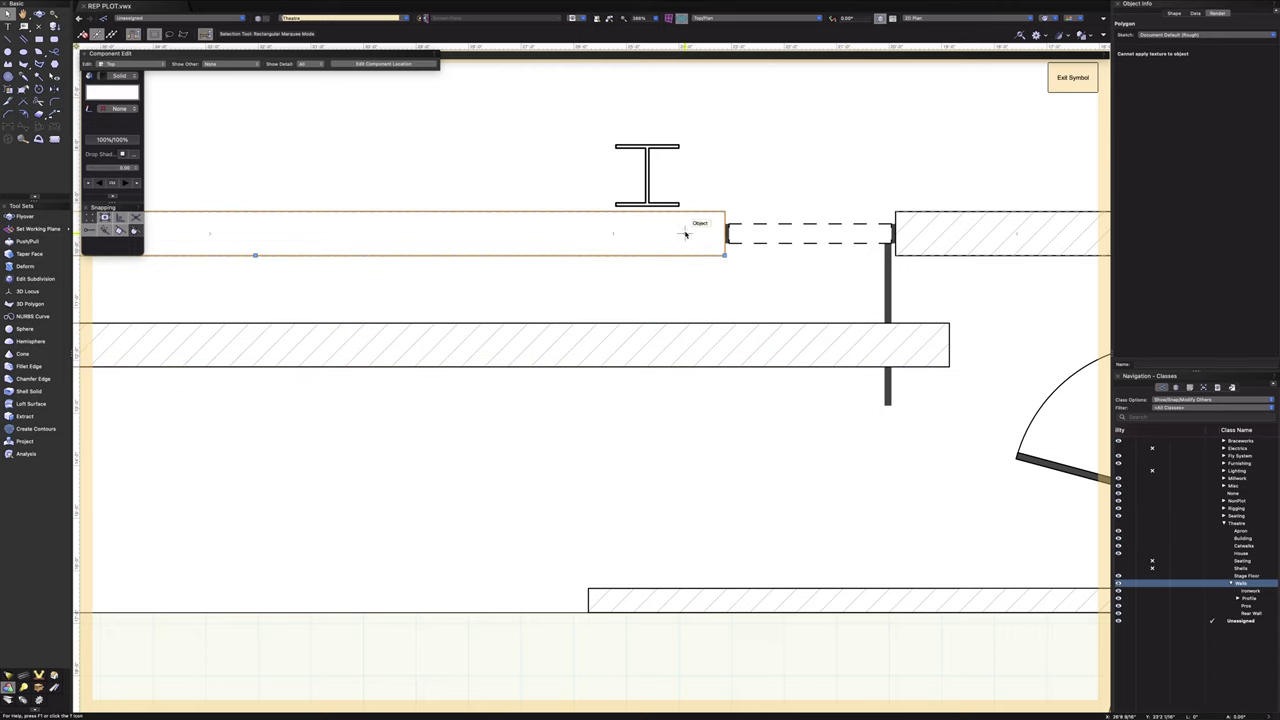
{"action": "key", "text": "Delete"}
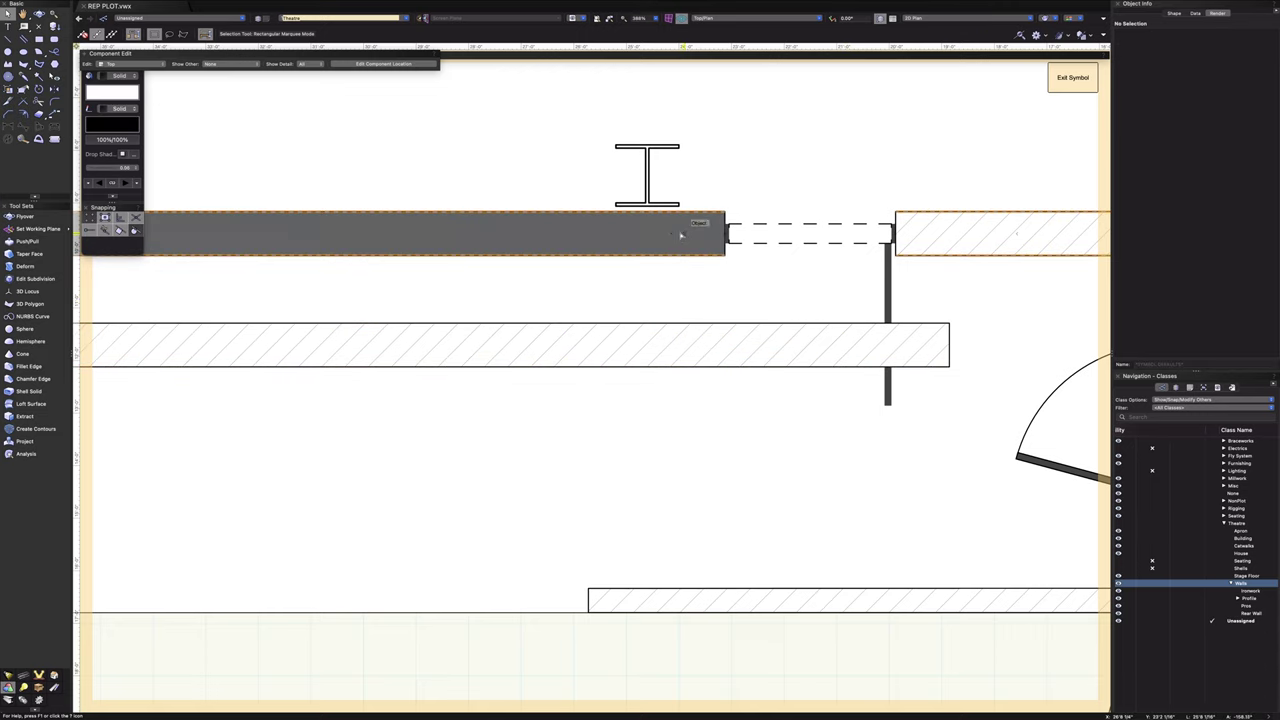
{"action": "left_click_drag", "start_coordinate": [950, 367], "coordinate": [726, 255]}
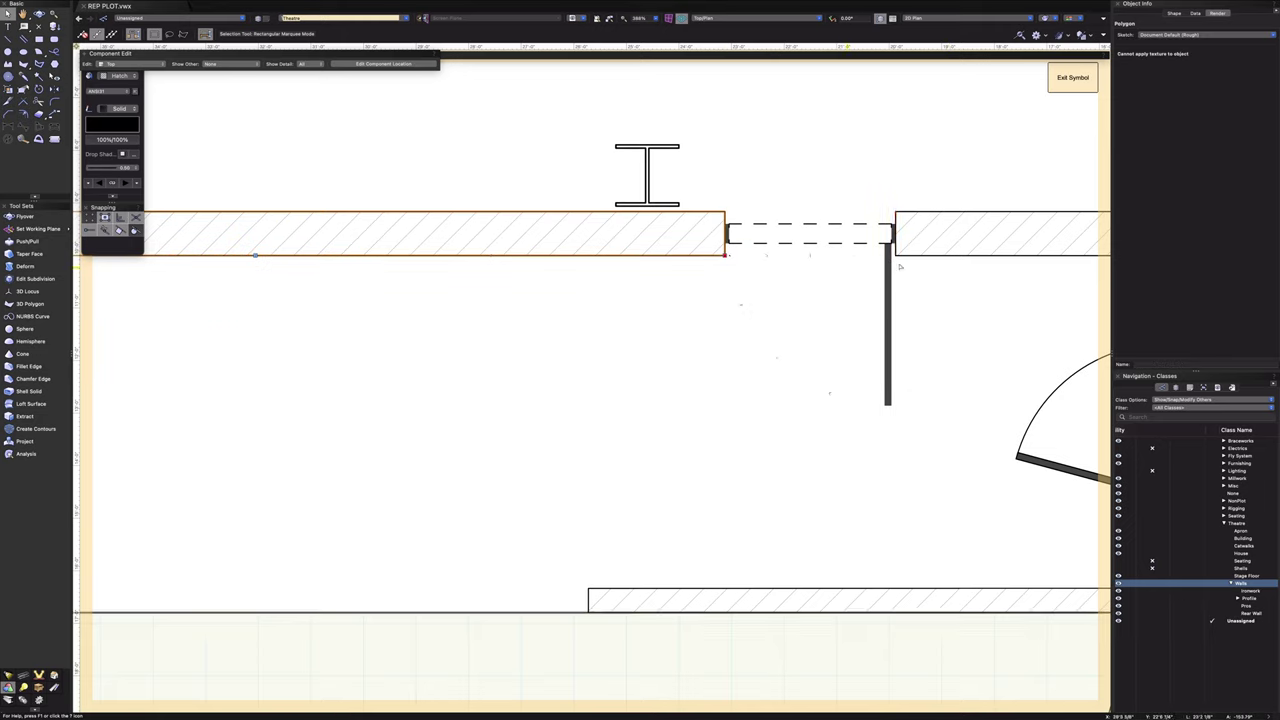
{"action": "key", "text": "Delete"}
- Give the right-hand wall polygon a hatch fill and a solid black 0.50 outline
{"action": "left_click", "coordinate": [952, 245]}
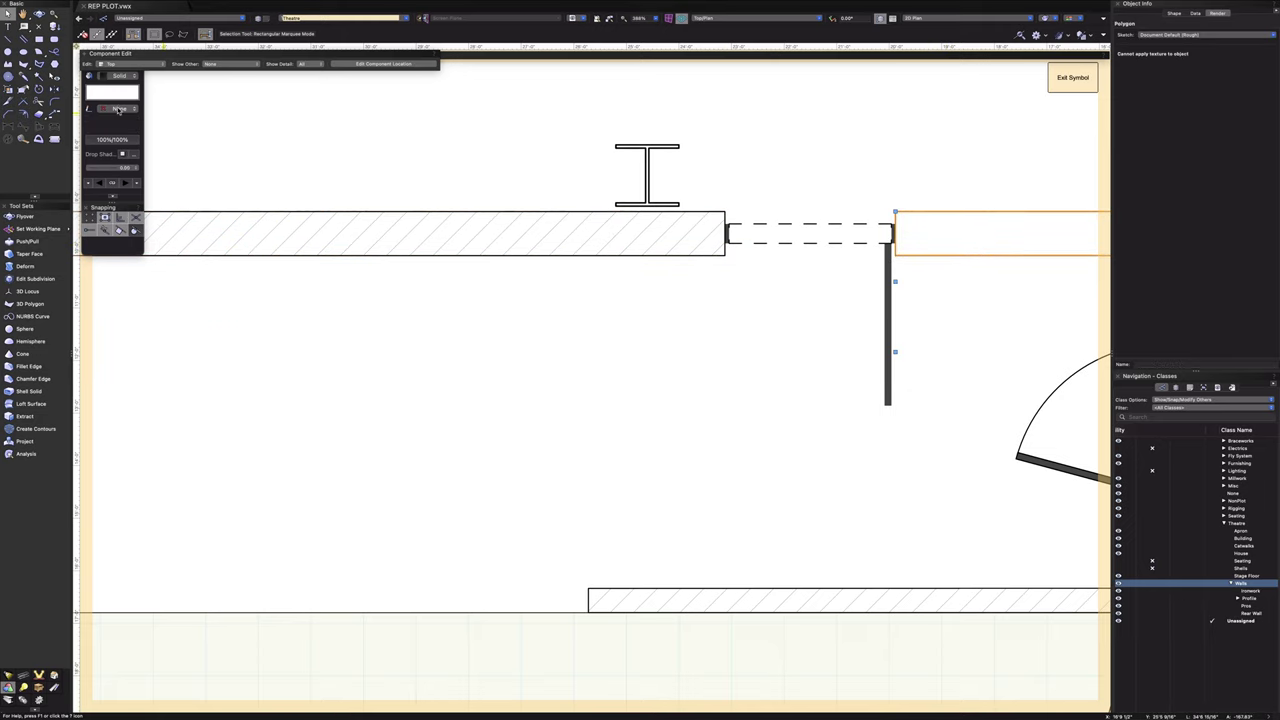
{"action": "left_click", "coordinate": [117, 108]}
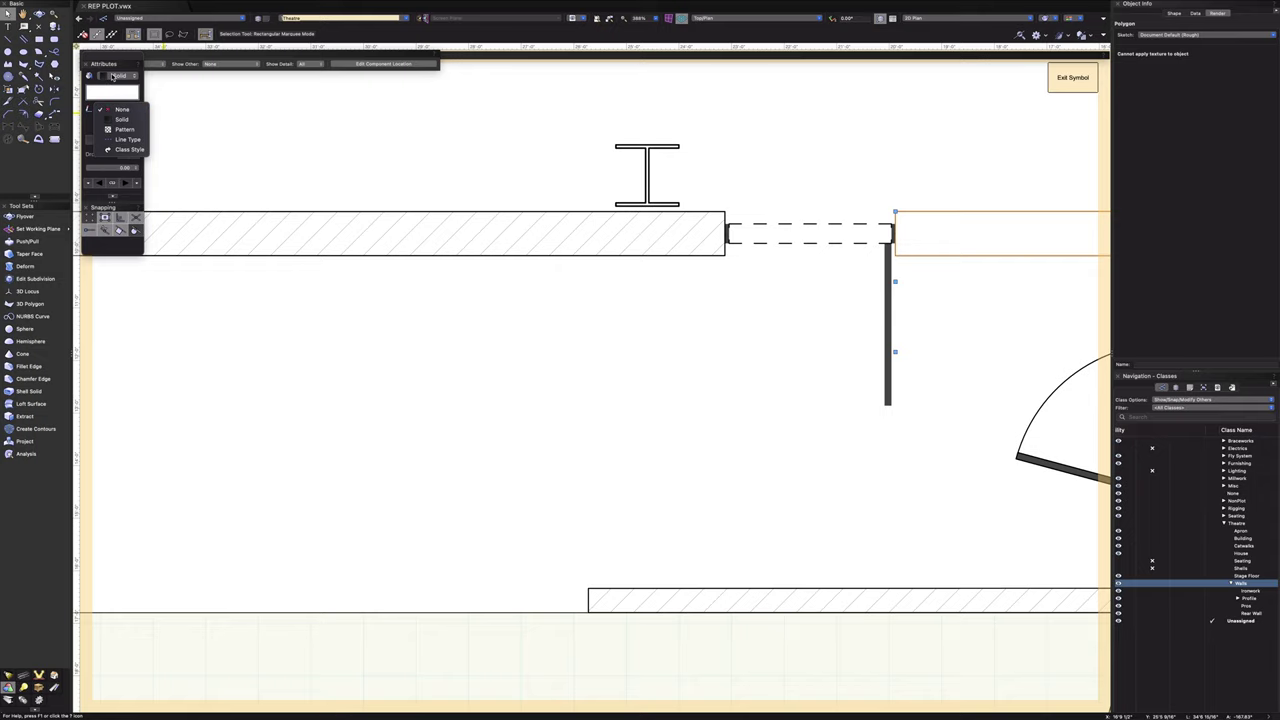
{"action": "left_click", "coordinate": [113, 77]}
{"action": "left_click", "coordinate": [113, 77]}
{"action": "left_click", "coordinate": [118, 96]}
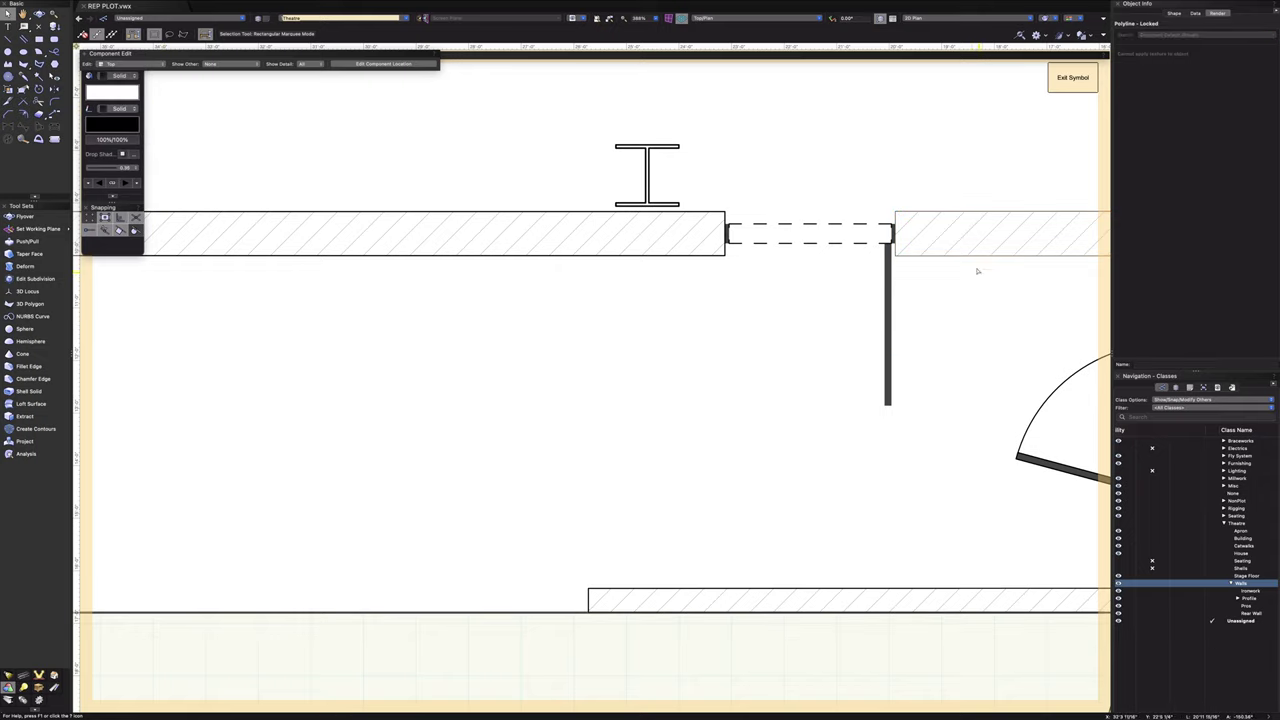
{"action": "left_click", "coordinate": [112, 110]}
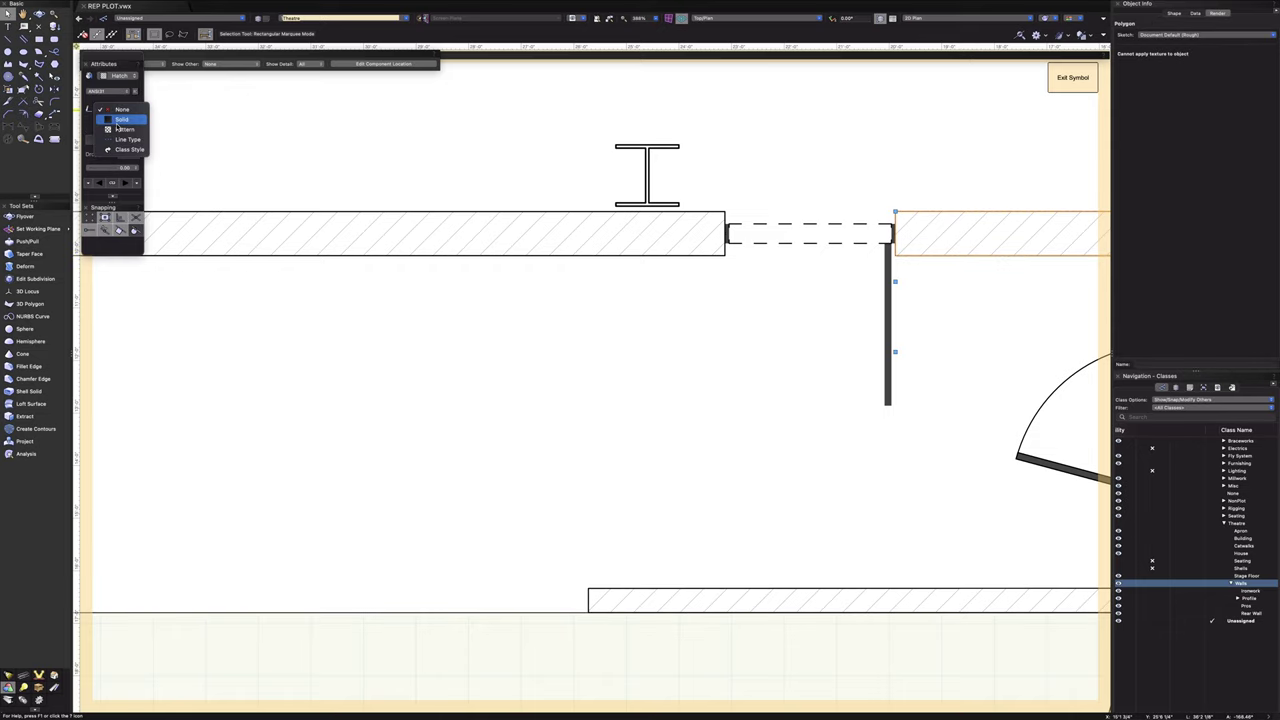
{"action": "left_click", "coordinate": [120, 119]}
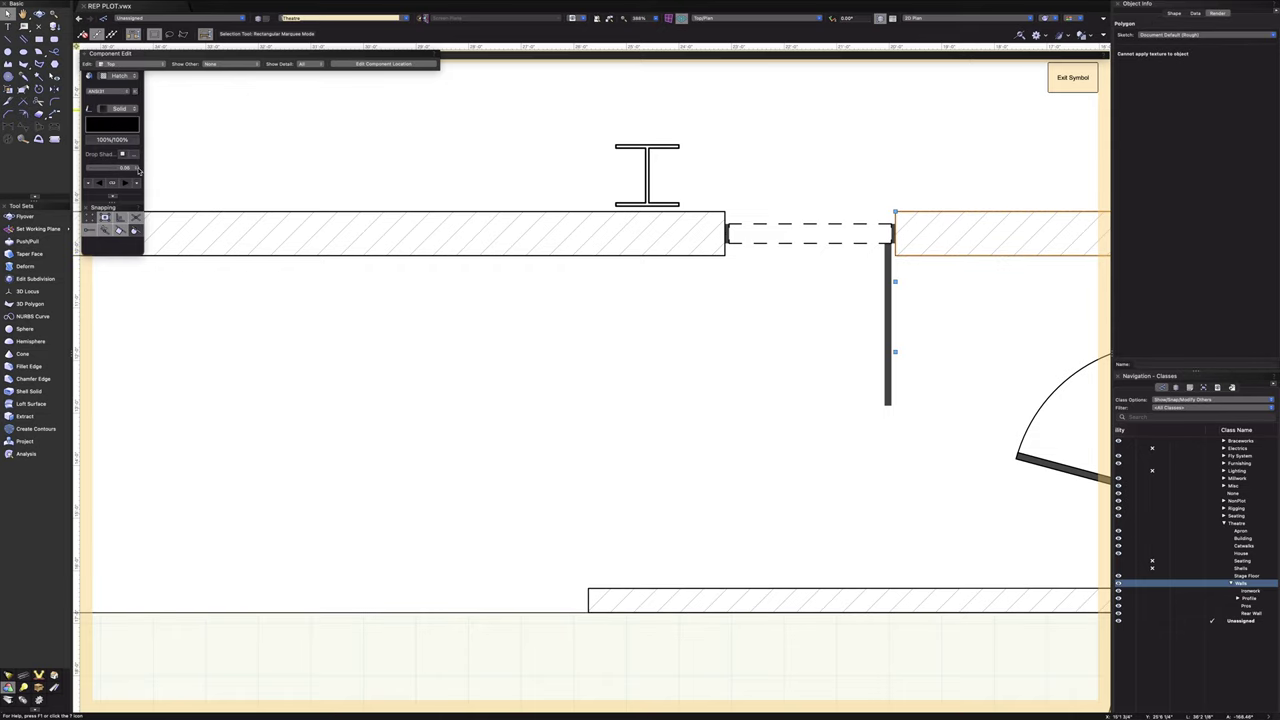
{"action": "left_click", "coordinate": [139, 171]}
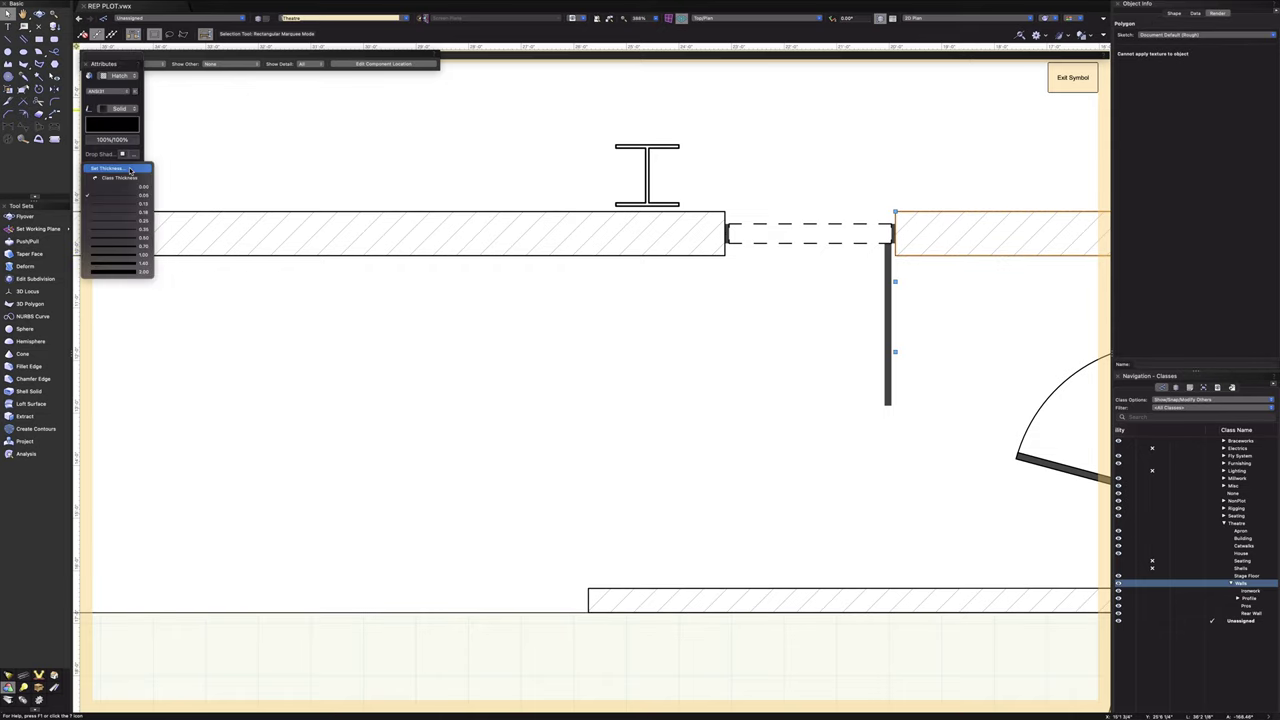
{"action": "left_click", "coordinate": [134, 242]}
- Move the T-shaped wall polygon down and to the left, clear of the door
{"action": "scroll", "coordinate": [554, 454], "scroll_direction": "down", "scroll_amount": 4}
{"action": "middle_click_drag", "start_coordinate": [484, 409], "coordinate": [173, 258]}
{"action": "left_click_drag", "start_coordinate": [457, 355], "coordinate": [322, 473]}
- Stretch the wall polygon's end up to meet the door's lower jamb
{"action": "left_click", "coordinate": [473, 410]}
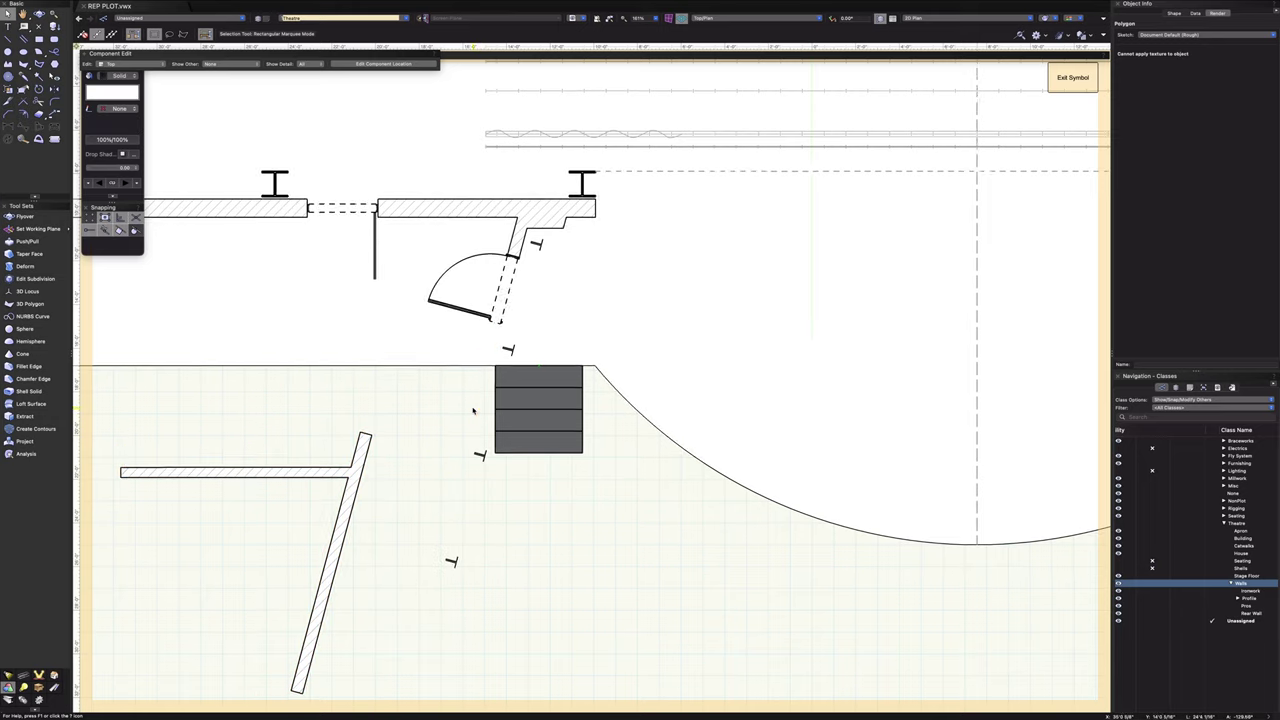
{"action": "left_click_drag", "start_coordinate": [370, 436], "coordinate": [521, 297]}
{"action": "scroll", "coordinate": [493, 334], "scroll_direction": "up", "scroll_amount": 3}
{"action": "scroll", "coordinate": [500, 330], "scroll_direction": "up", "scroll_amount": 3}
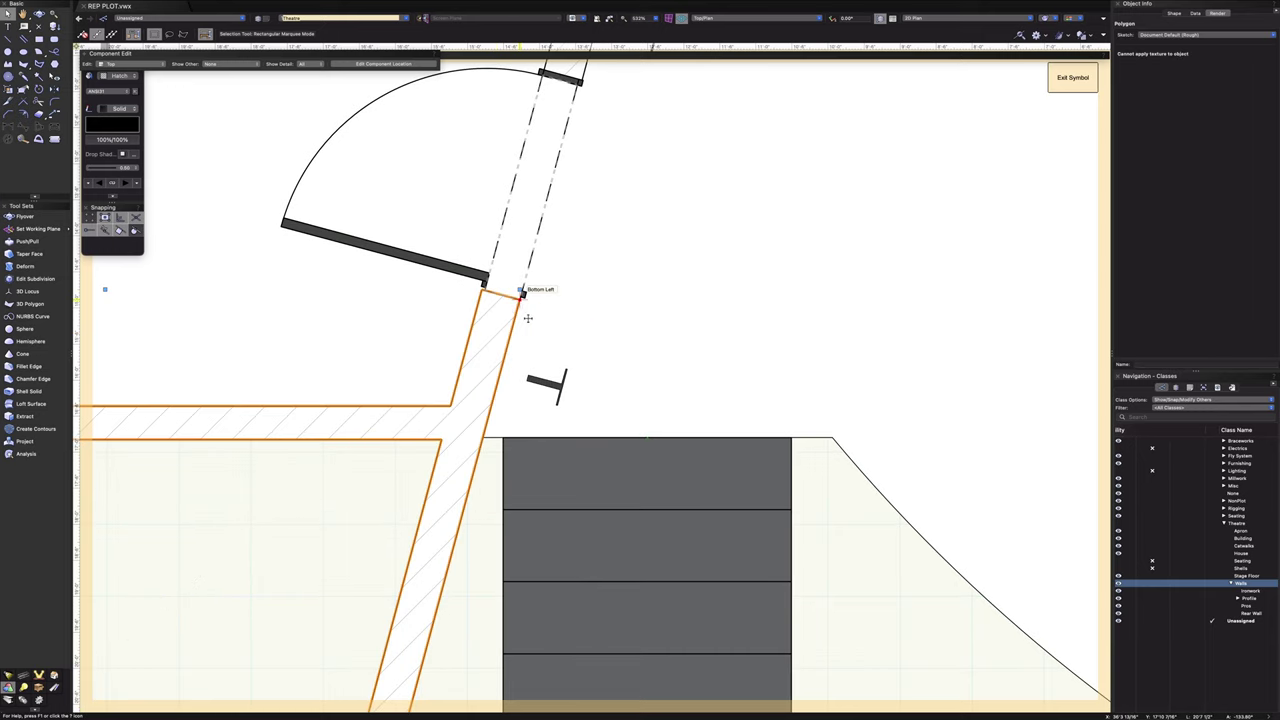
{"action": "scroll", "coordinate": [338, 521], "scroll_direction": "down", "scroll_amount": 8}
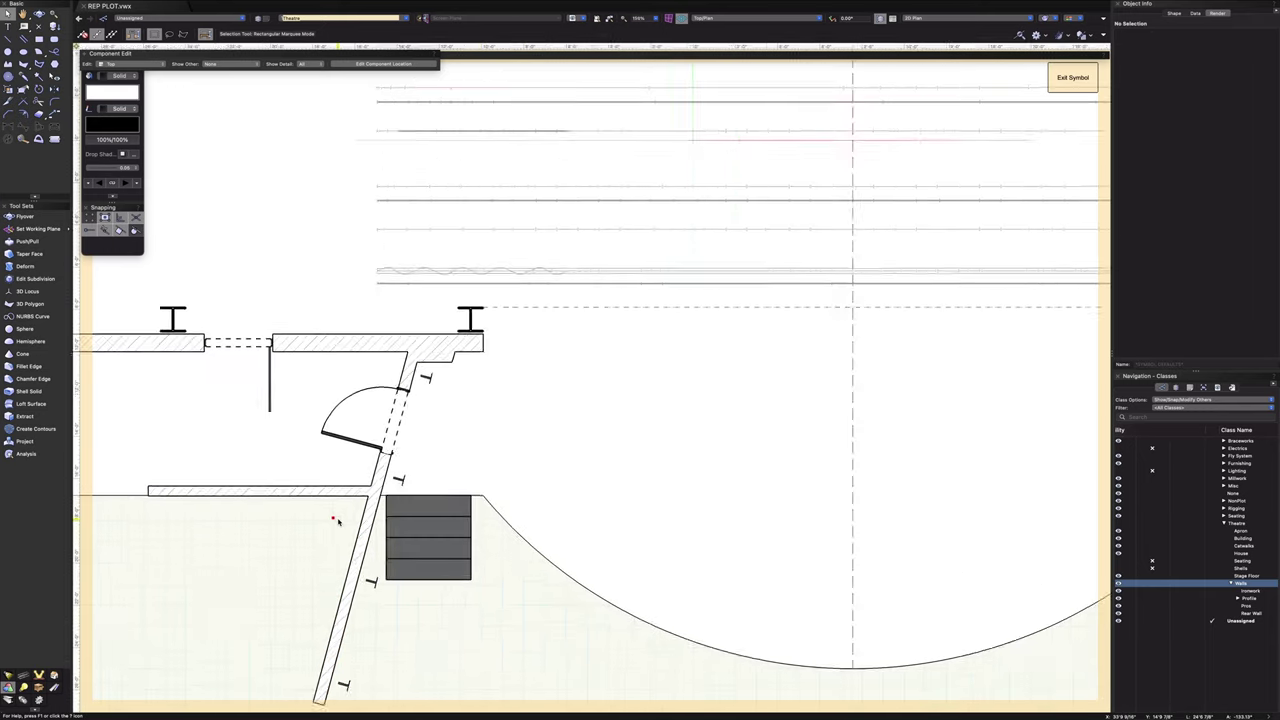
{"action": "middle_click_drag", "start_coordinate": [549, 643], "coordinate": [591, 529]}
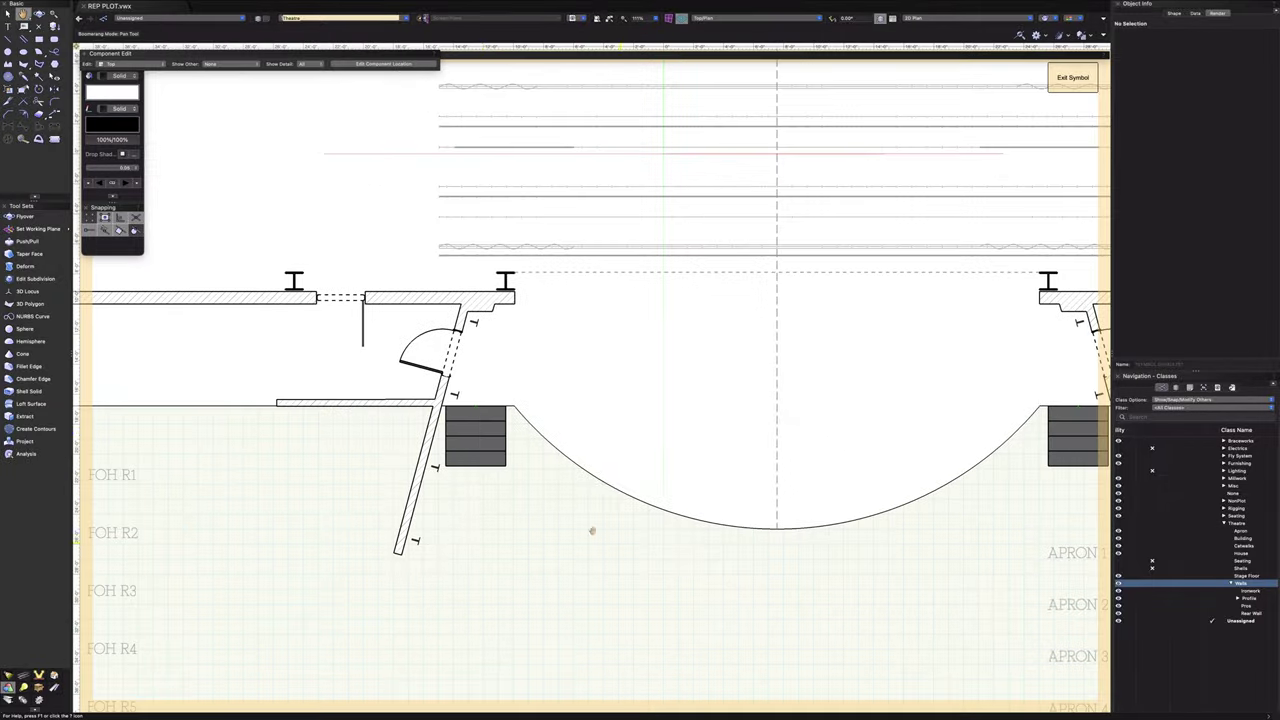
{"action": "scroll", "coordinate": [440, 429], "scroll_direction": "up", "scroll_amount": 10}
{"action": "middle_click_drag", "start_coordinate": [621, 343], "coordinate": [850, 424]}
{"action": "scroll", "coordinate": [309, 373], "scroll_direction": "up", "scroll_amount": 6}
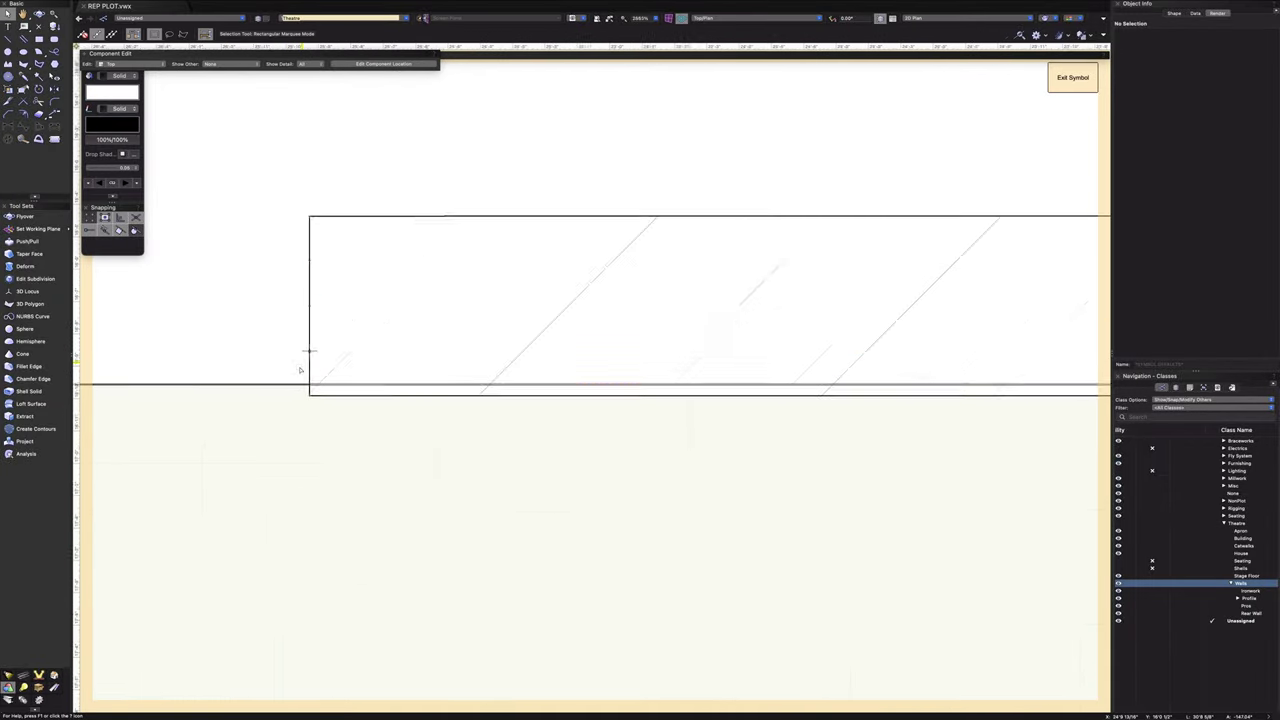
{"action": "scroll", "coordinate": [302, 368], "scroll_direction": "down", "scroll_amount": 12}
{"action": "middle_click_drag", "start_coordinate": [908, 414], "coordinate": [593, 427]}
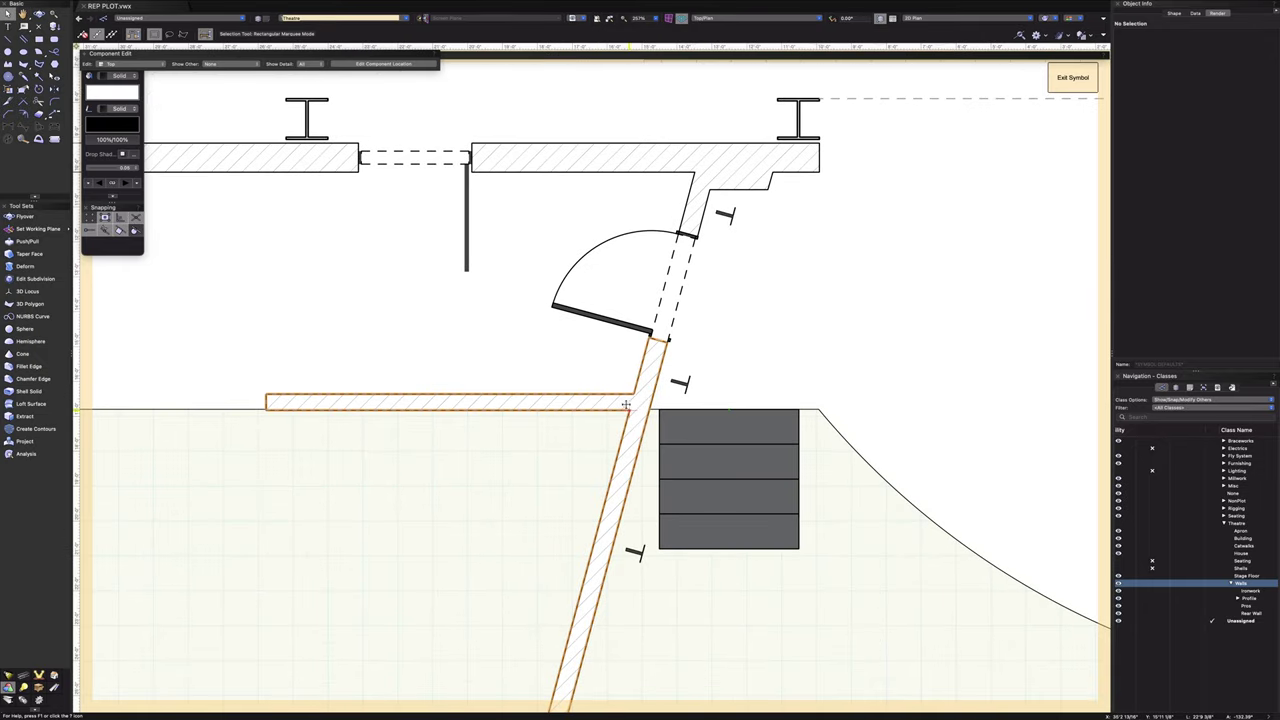
{"action": "scroll", "coordinate": [632, 405], "scroll_direction": "up", "scroll_amount": 15}
{"action": "left_click_drag", "start_coordinate": [614, 438], "coordinate": [654, 370]}
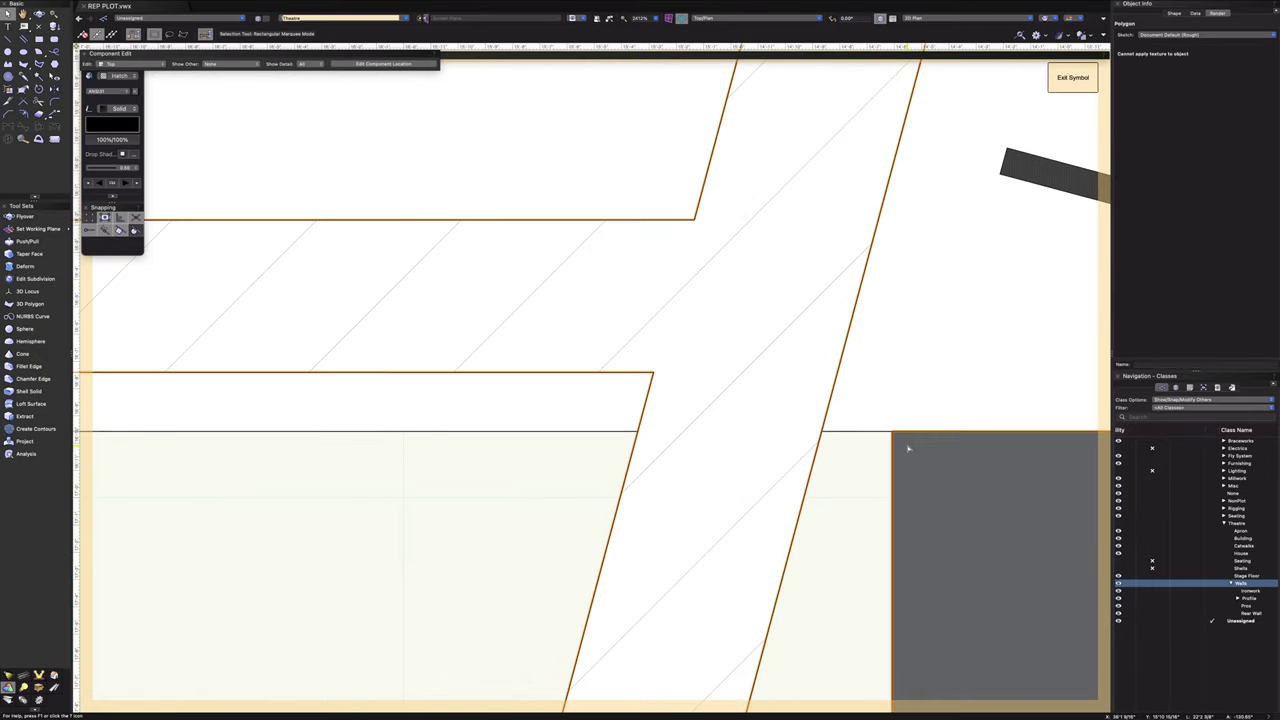
{"action": "scroll", "coordinate": [908, 448], "scroll_direction": "down", "scroll_amount": 15}
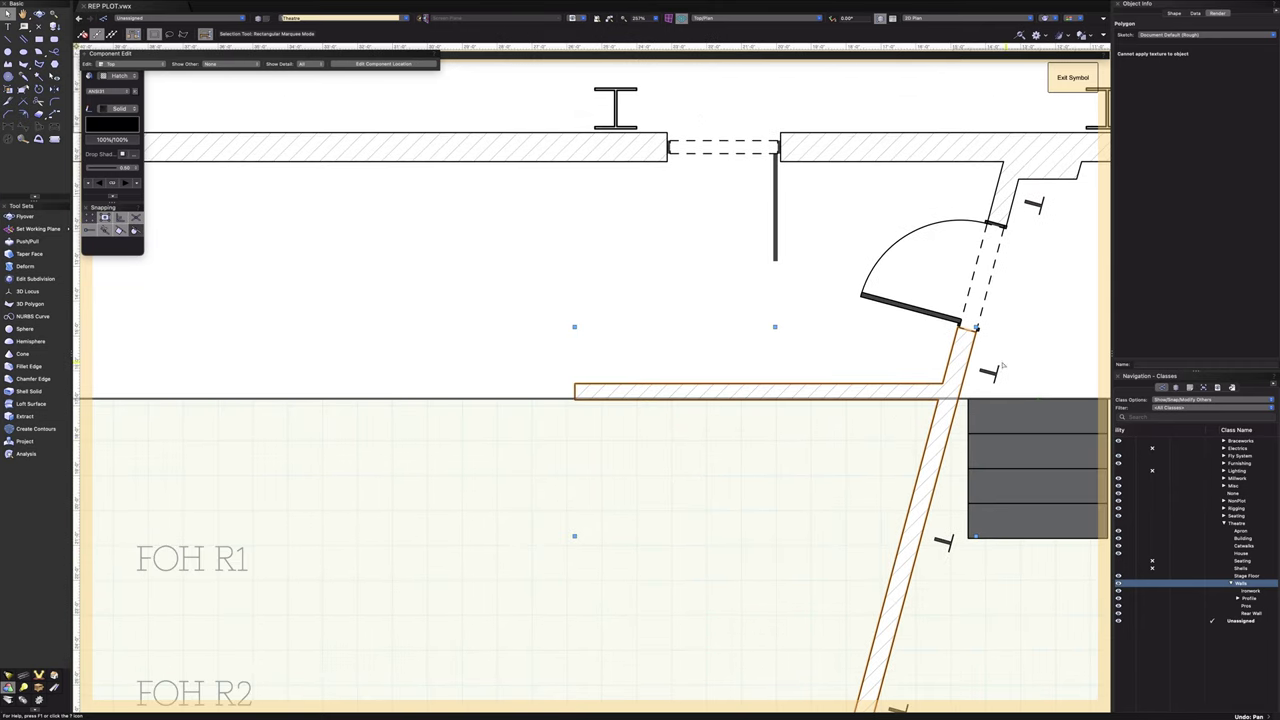
{"action": "scroll", "coordinate": [997, 357], "scroll_direction": "up", "scroll_amount": 15}
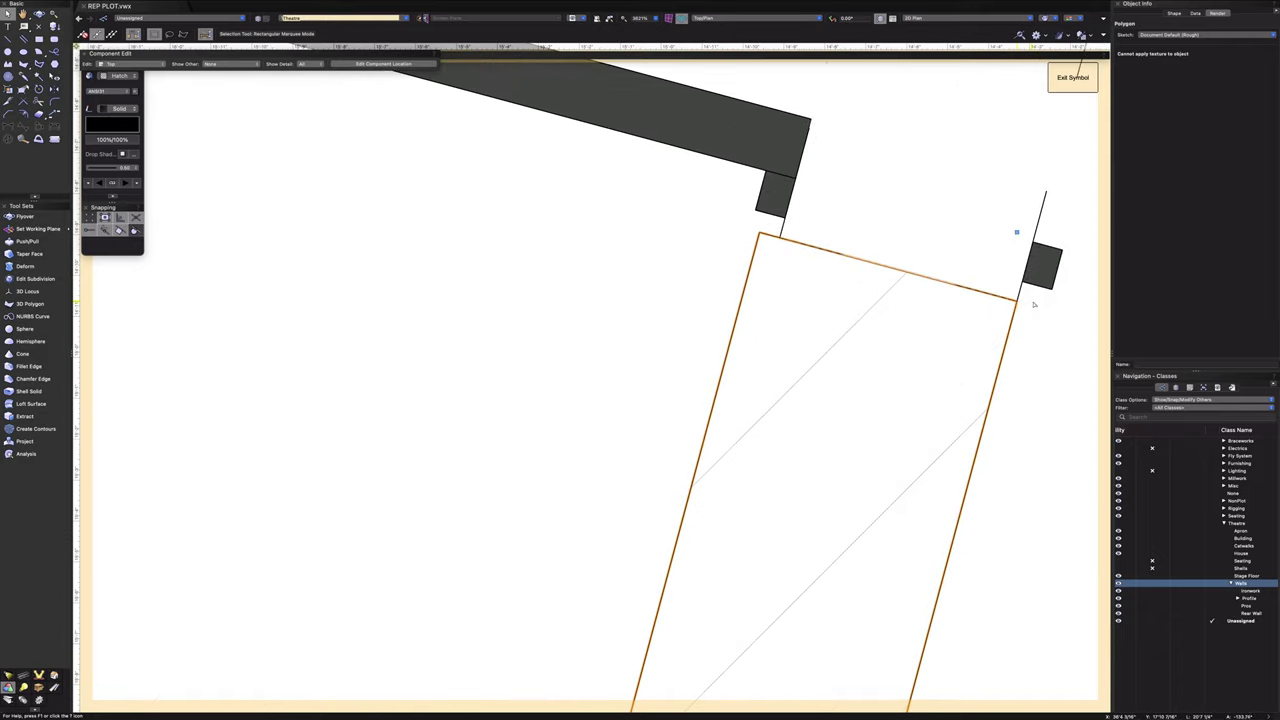
- Nudge the stage-left door out of and back into line with the wall opening
{"action": "left_click_drag", "start_coordinate": [1013, 302], "coordinate": [998, 366]}
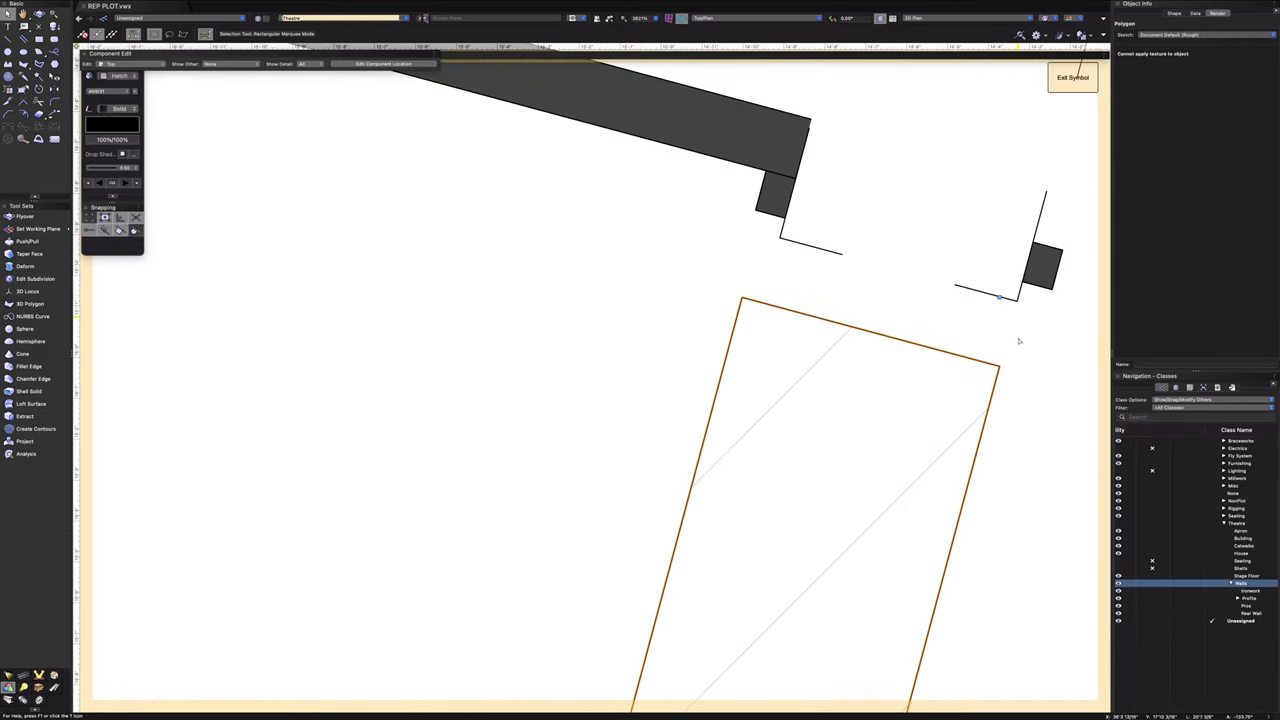
{"action": "left_click_drag", "start_coordinate": [870, 330], "coordinate": [898, 272]}
{"action": "scroll", "coordinate": [897, 277], "scroll_direction": "down", "scroll_amount": 6}
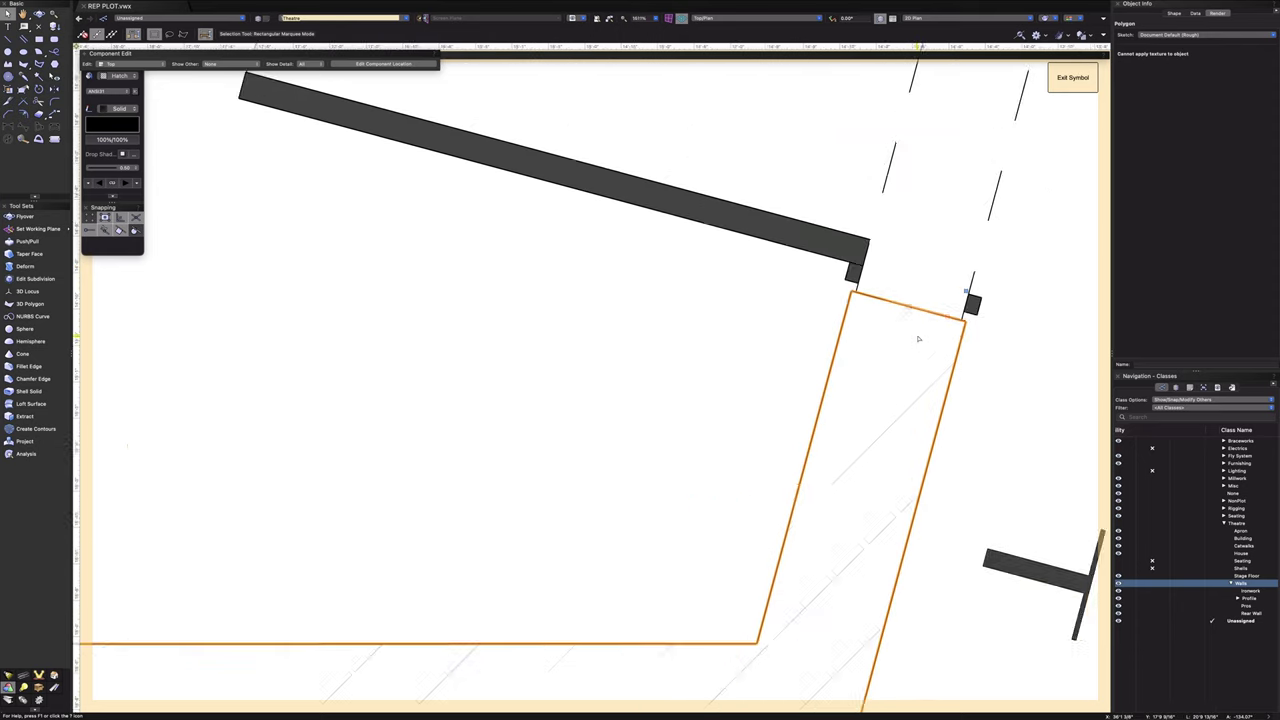
{"action": "scroll", "coordinate": [988, 140], "scroll_direction": "up", "scroll_amount": 1}
{"action": "scroll", "coordinate": [988, 140], "scroll_direction": "up", "scroll_amount": 6}
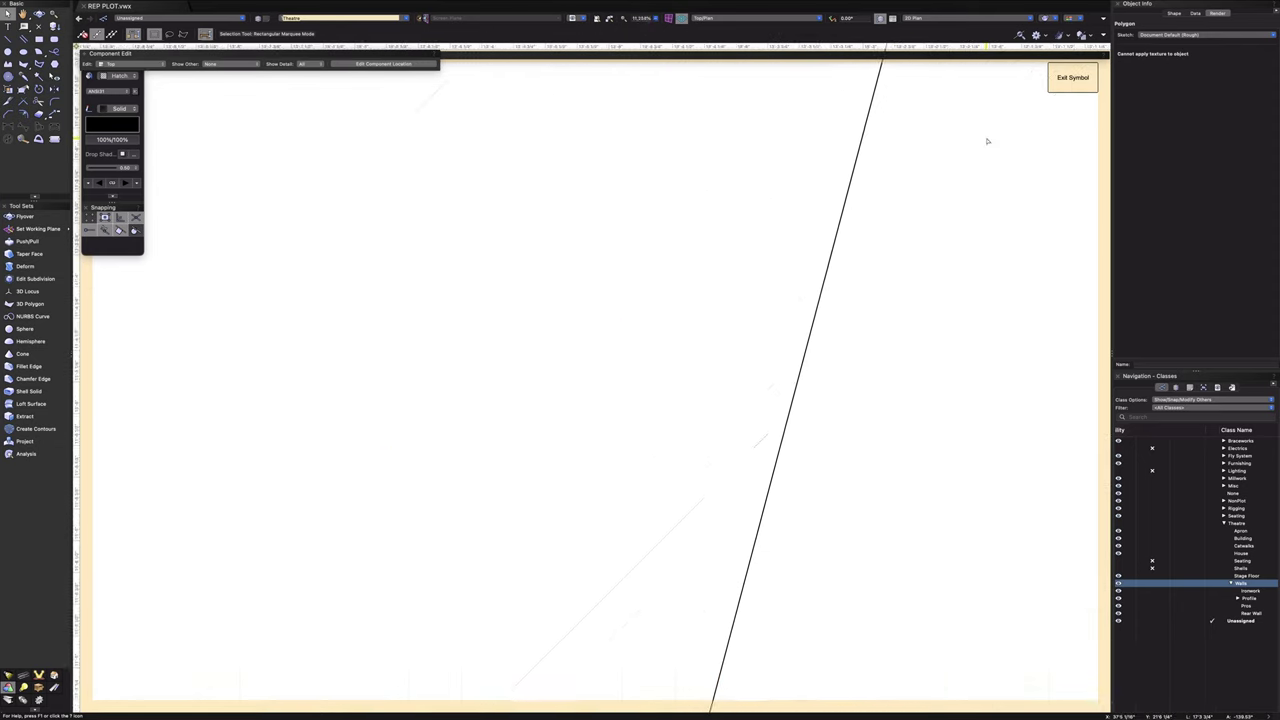
{"action": "scroll", "coordinate": [988, 140], "scroll_direction": "down", "scroll_amount": 3}
{"action": "scroll", "coordinate": [886, 455], "scroll_direction": "down", "scroll_amount": 3}
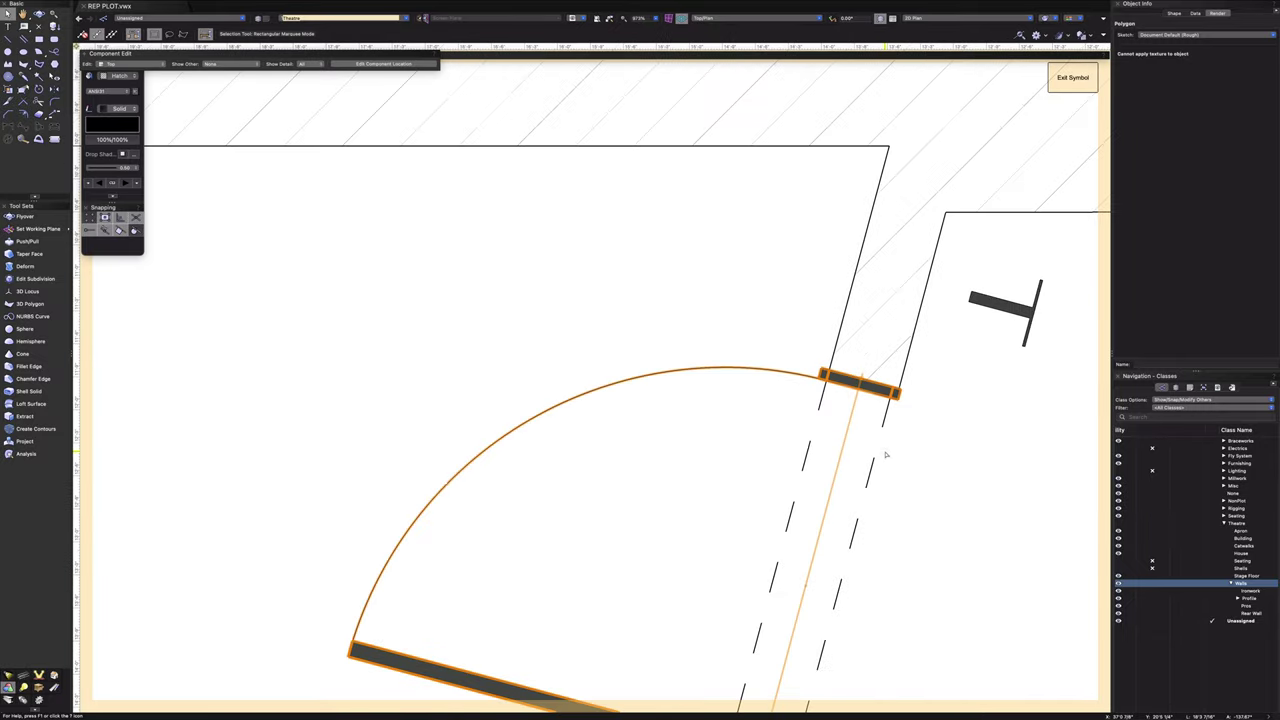
{"action": "scroll", "coordinate": [886, 528], "scroll_direction": "up", "scroll_amount": 1}
{"action": "middle_click_drag", "start_coordinate": [886, 532], "coordinate": [915, 272]}
{"action": "scroll", "coordinate": [903, 436], "scroll_direction": "down", "scroll_amount": 3}
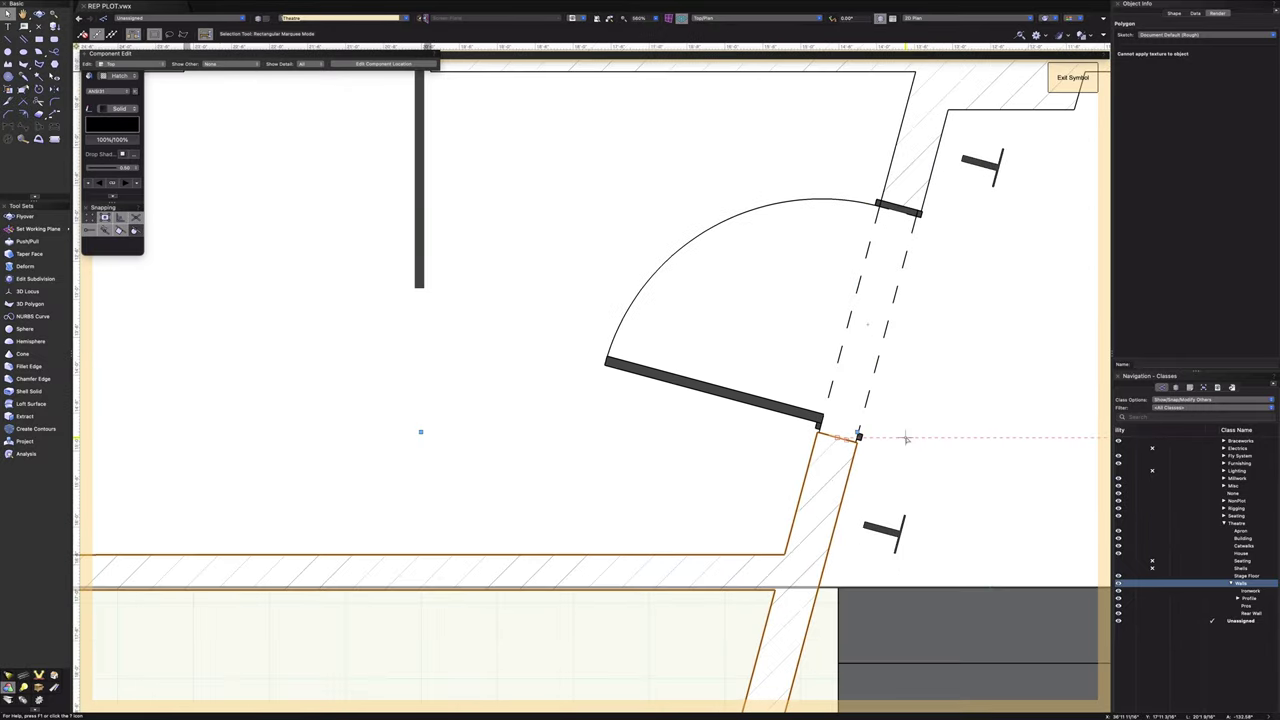
{"action": "scroll", "coordinate": [800, 600], "scroll_direction": "up", "scroll_amount": 2}
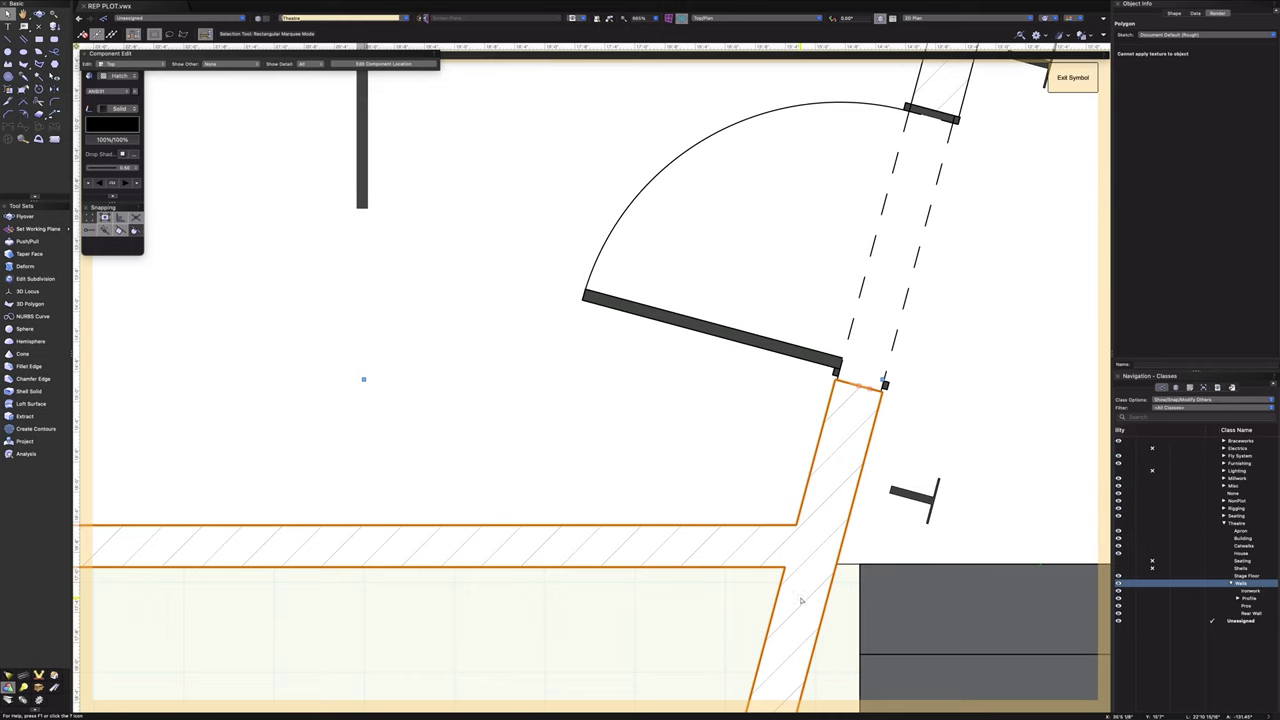
{"action": "scroll", "coordinate": [800, 600], "scroll_direction": "down", "scroll_amount": 1}
{"action": "scroll", "coordinate": [800, 600], "scroll_direction": "up", "scroll_amount": 3}
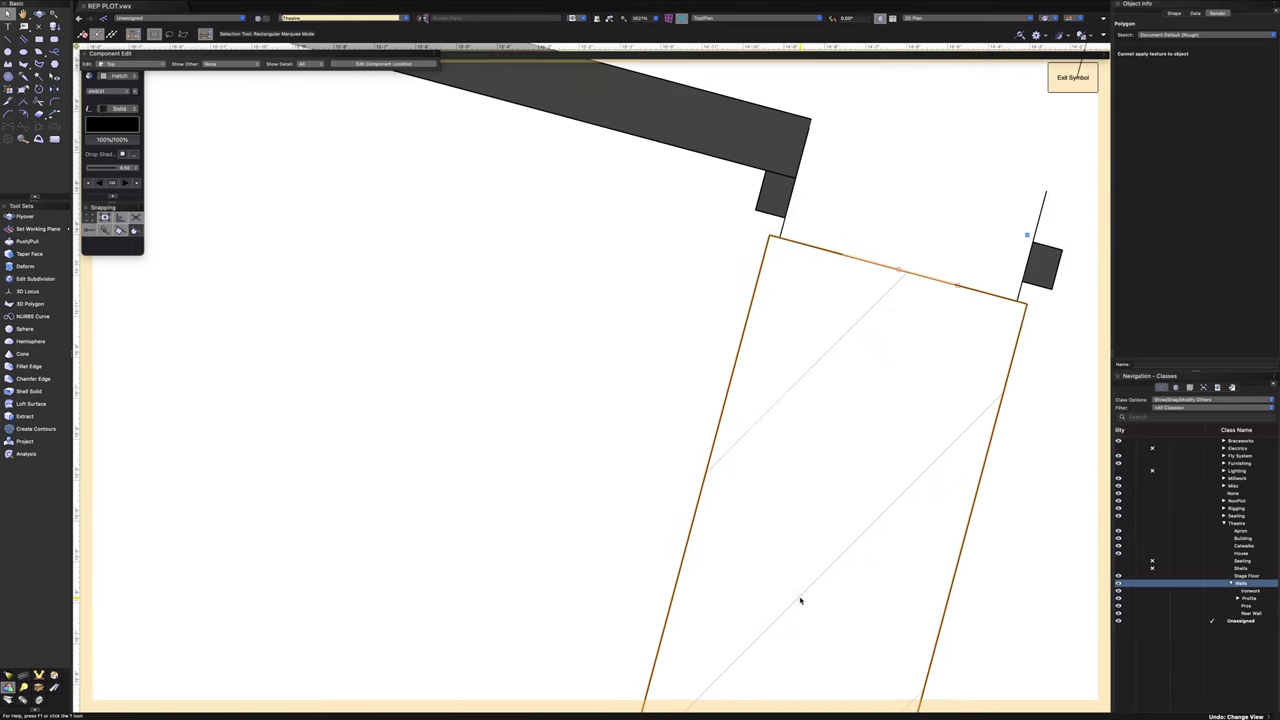
- Undo the recent door and wall changes, sending the angled wall back to lower left
{"action": "key", "text": "super+z"}
{"action": "key", "text": "super+z"}
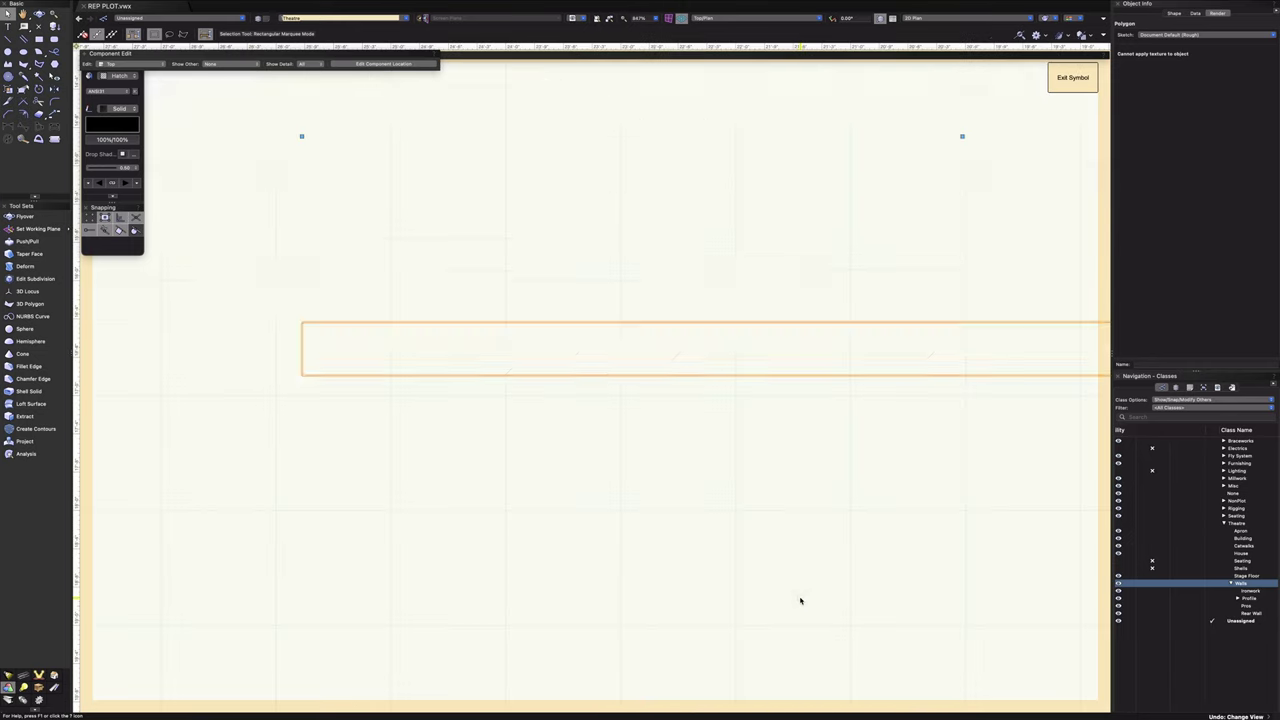
{"action": "key", "text": "super+z"}
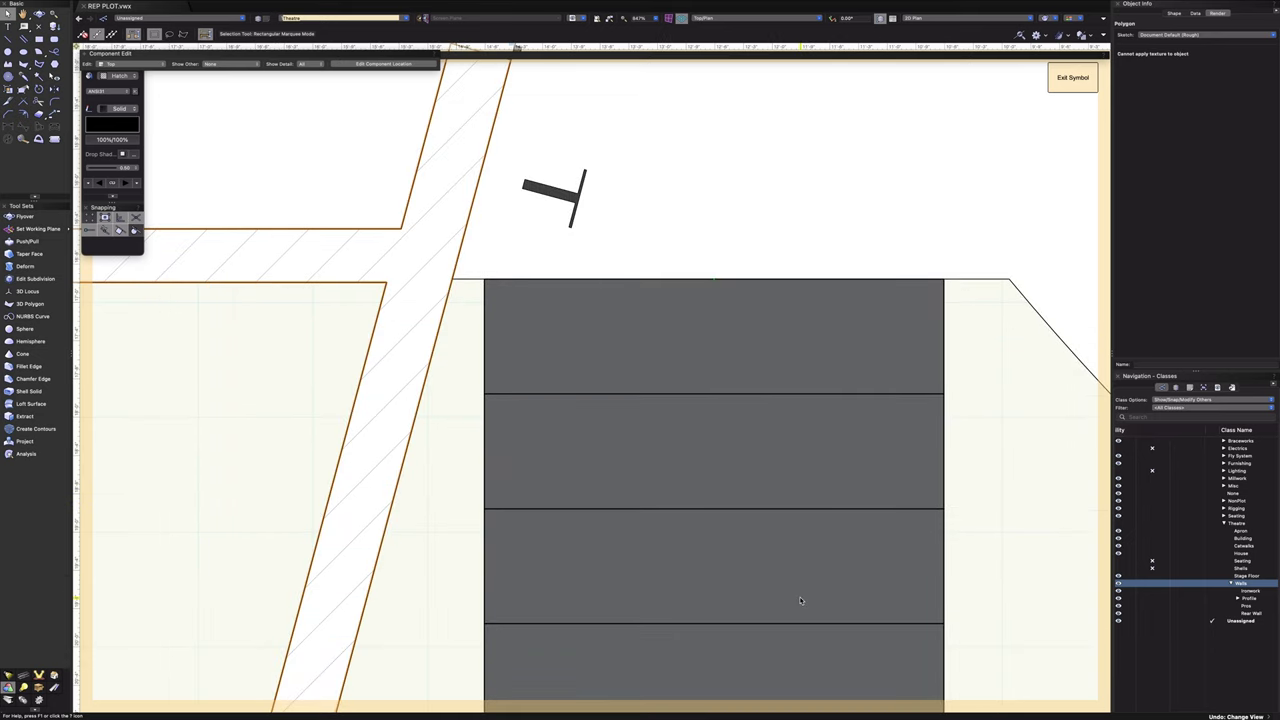
{"action": "key", "text": "super+z"}
{"action": "scroll", "coordinate": [800, 600], "scroll_direction": "up", "scroll_amount": 2}
{"action": "scroll", "coordinate": [800, 600], "scroll_direction": "right", "scroll_amount": 1}
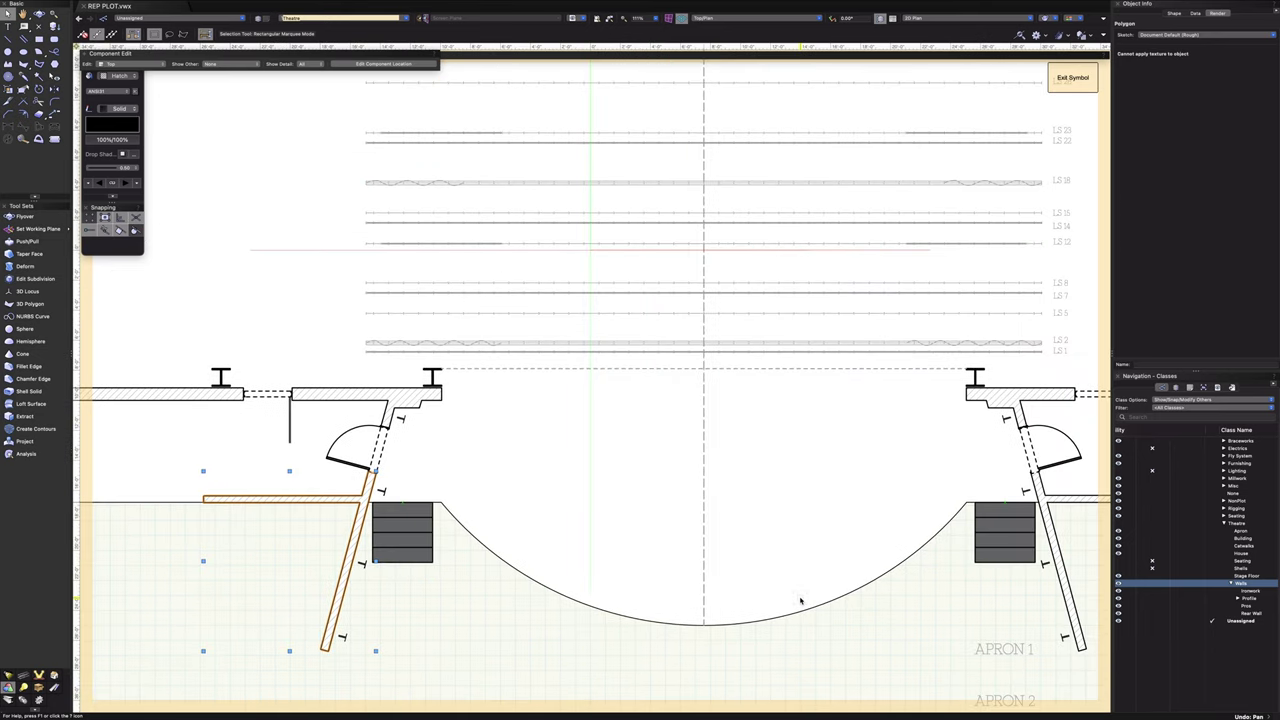
{"action": "key", "text": "super+z"}
{"action": "key", "text": "super+z"}
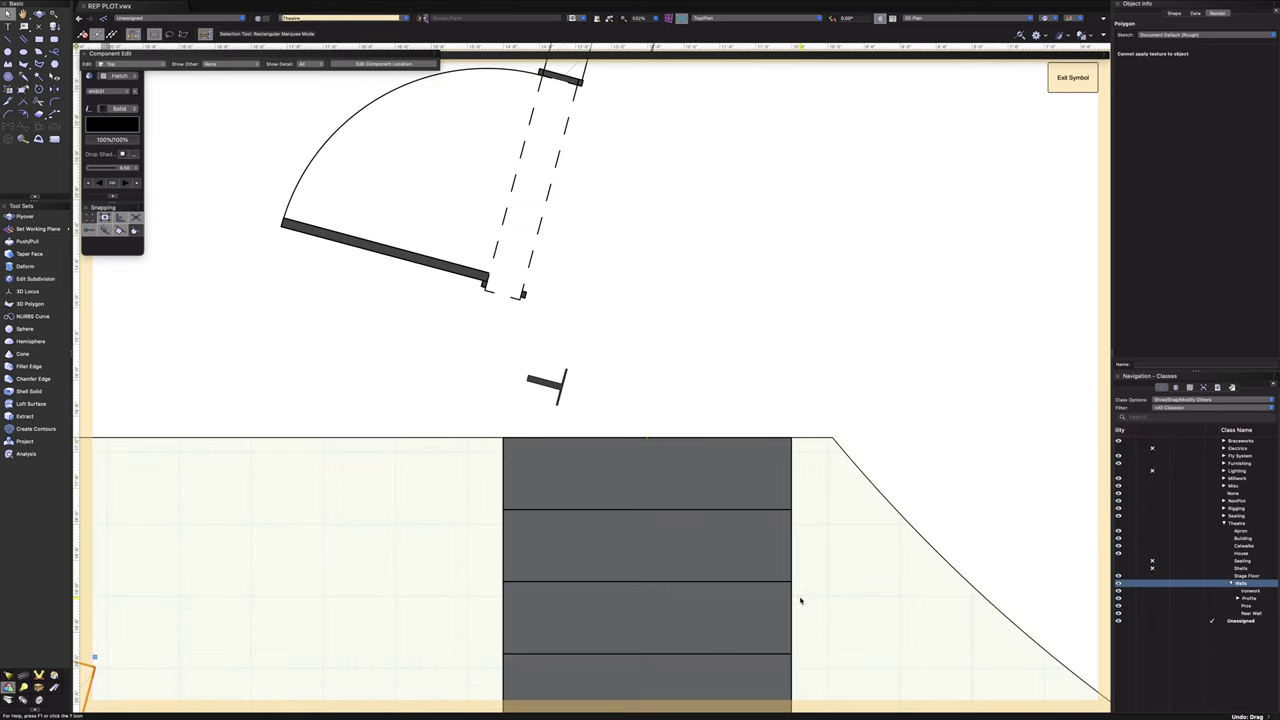
{"action": "key", "text": "super+z"}
{"action": "key", "text": "super+z"}
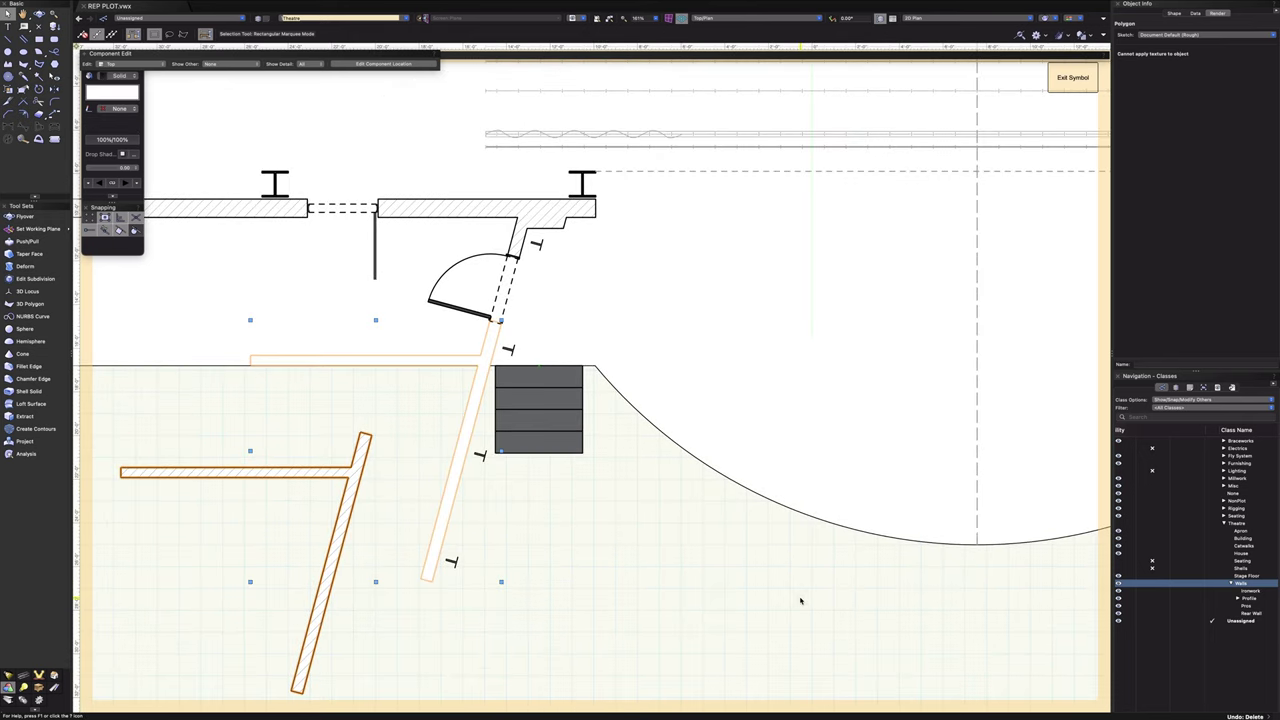
- Line the T-shaped wall up with the door opening and accept the backup prompt
{"action": "left_click", "coordinate": [589, 486]}
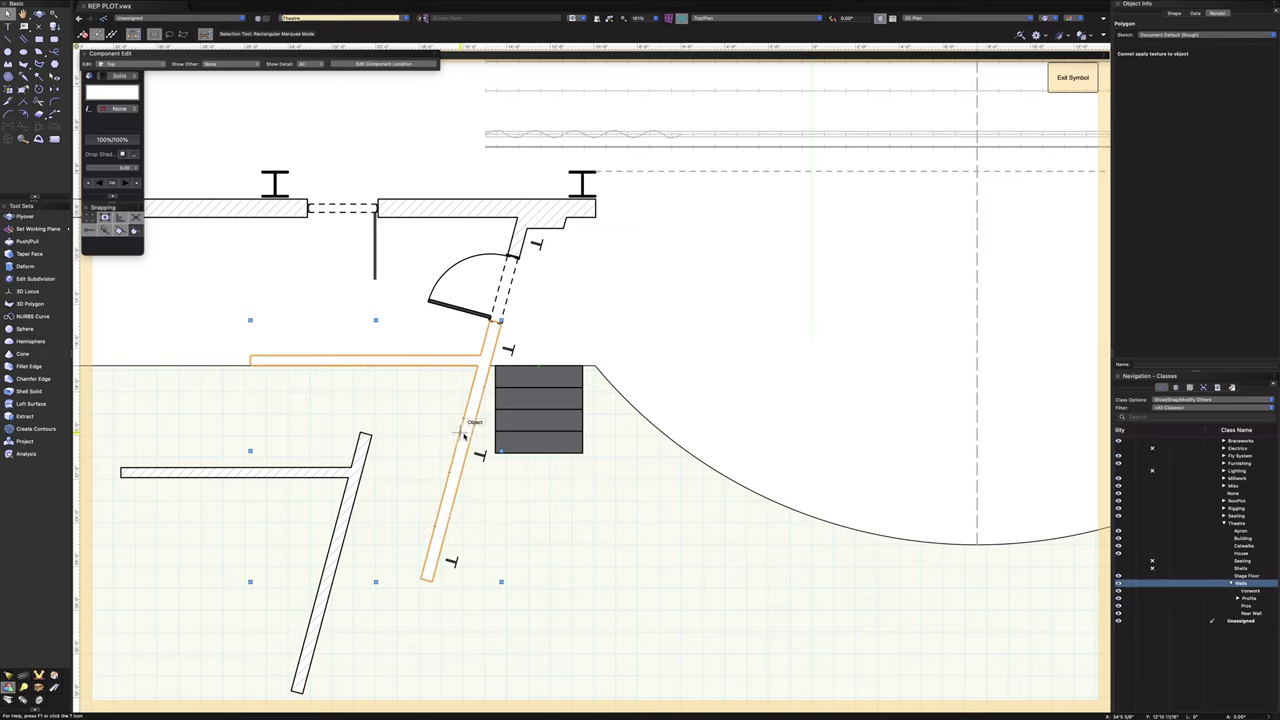
{"action": "left_click", "coordinate": [358, 446]}
{"action": "left_click_drag", "start_coordinate": [358, 446], "coordinate": [488, 334]}
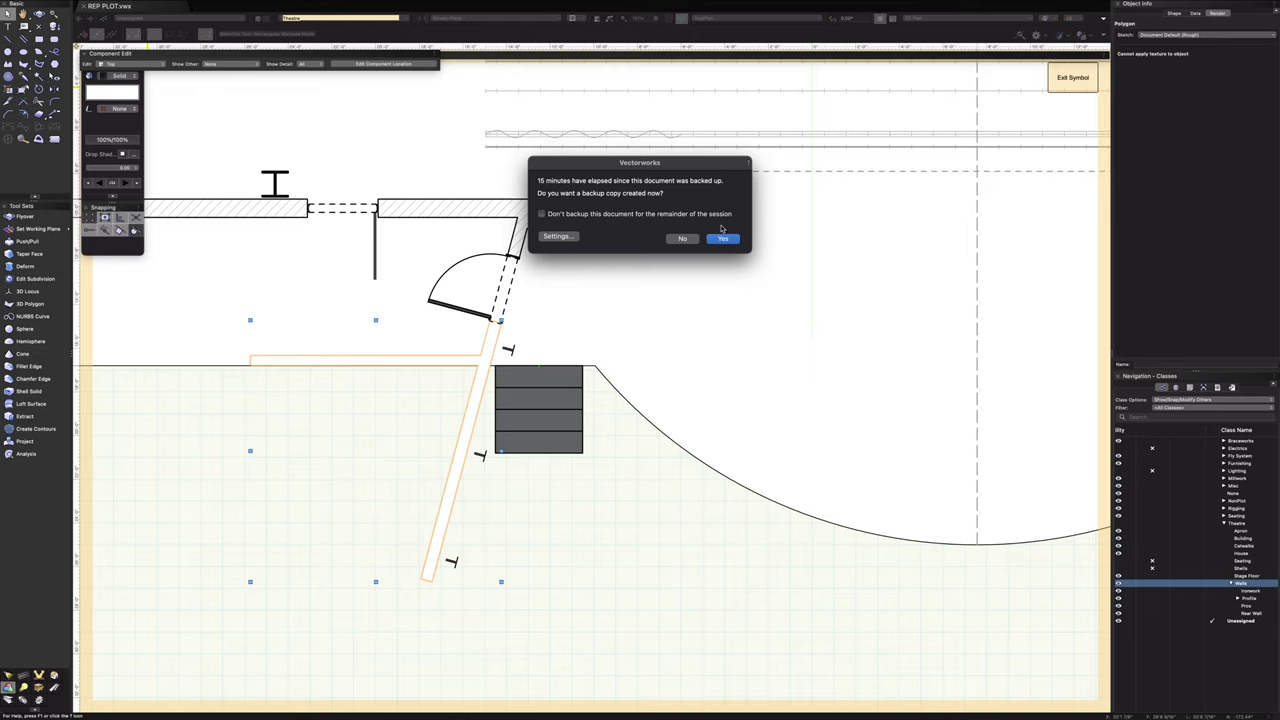
{"action": "left_click", "coordinate": [722, 239]}
- Give the wall a hatch fill, a solid black outline and a heavier line thickness
{"action": "left_click", "coordinate": [119, 76]}
{"action": "left_click", "coordinate": [119, 100]}
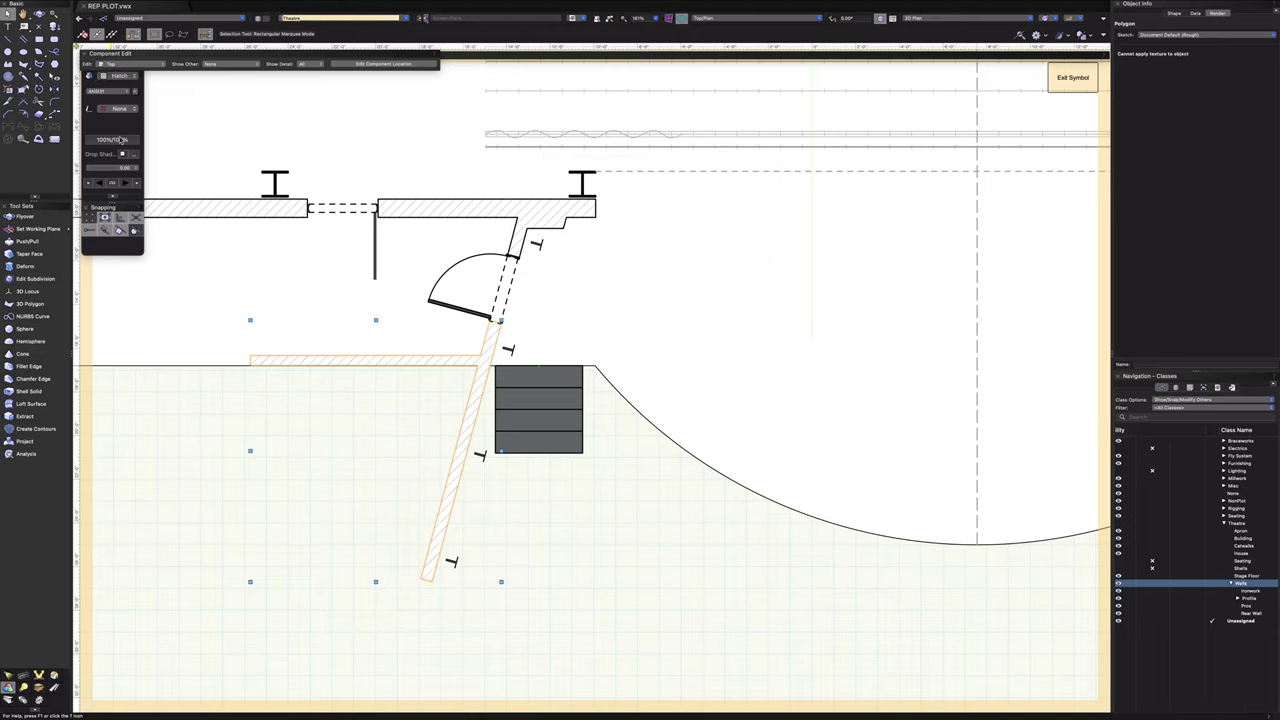
{"action": "left_click", "coordinate": [119, 108]}
{"action": "left_click", "coordinate": [124, 121]}
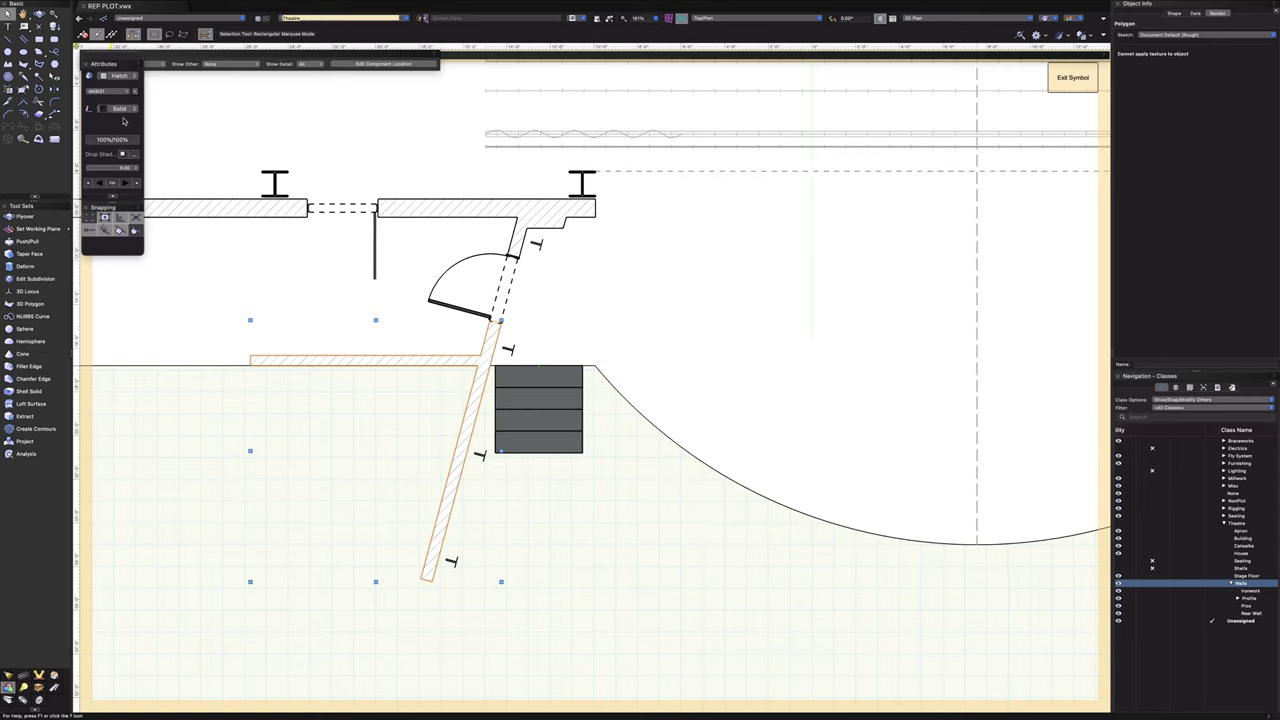
{"action": "left_click", "coordinate": [124, 169]}
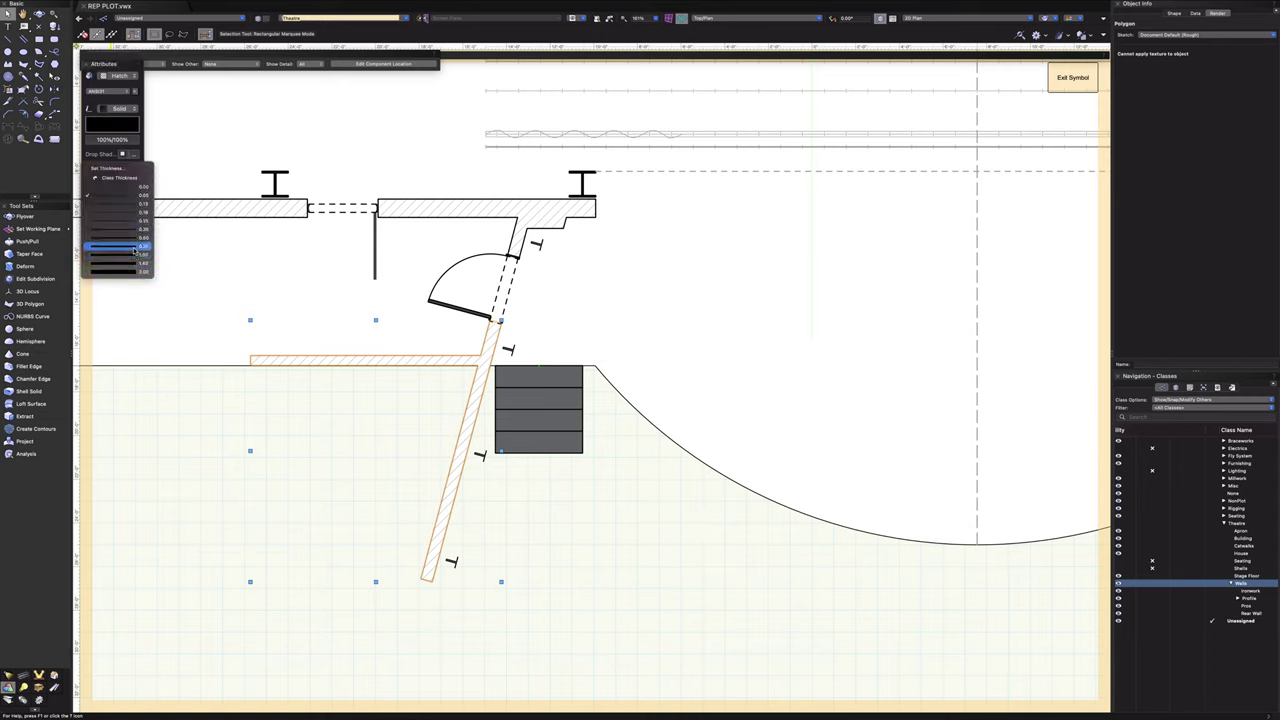
{"action": "left_click", "coordinate": [120, 240]}
{"action": "left_click", "coordinate": [585, 484]}
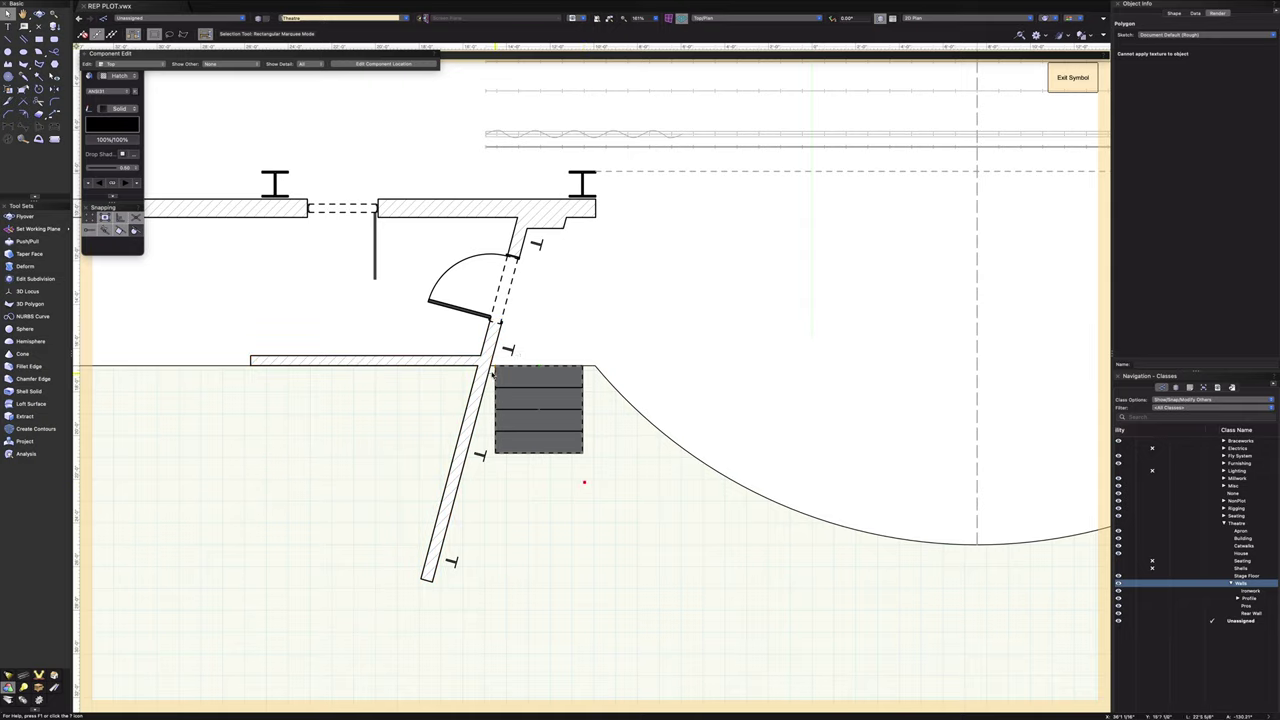
{"action": "scroll", "coordinate": [491, 373], "scroll_direction": "up", "scroll_amount": 5}
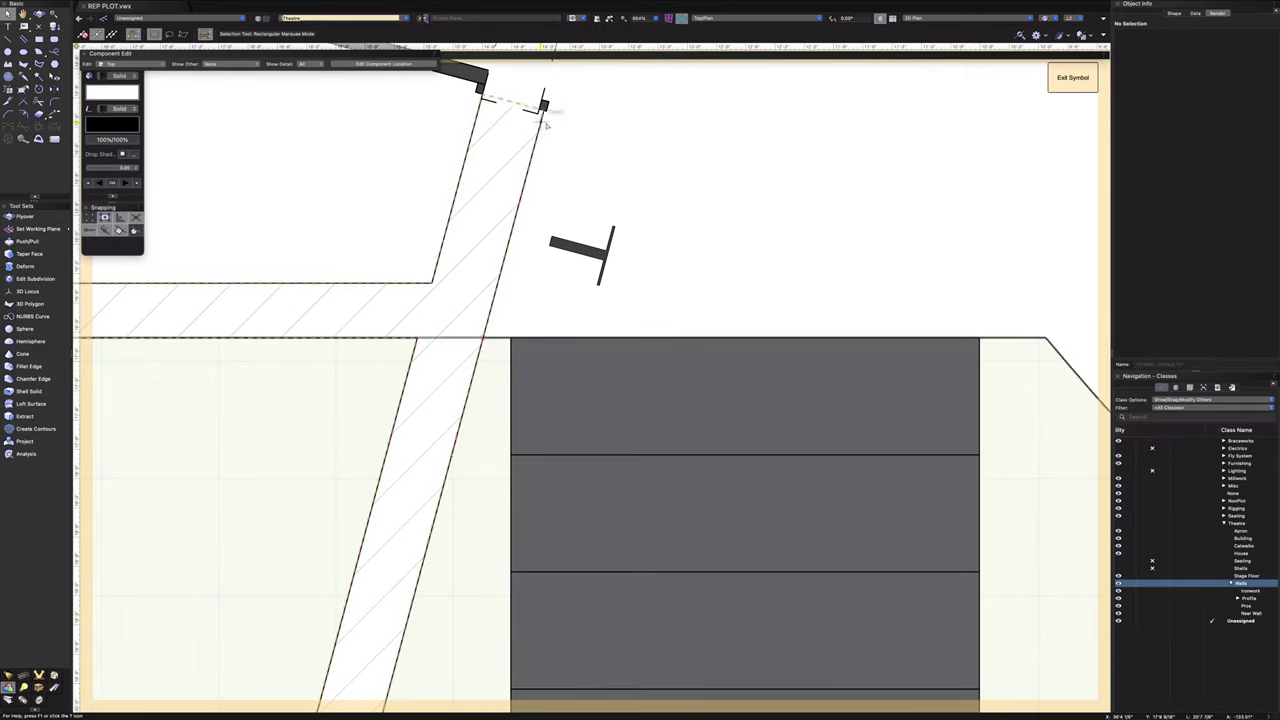
- Pull the left opening rectangle's bottom edge up to snap to the wall's top face
{"action": "scroll", "coordinate": [540, 125], "scroll_direction": "down", "scroll_amount": 3}
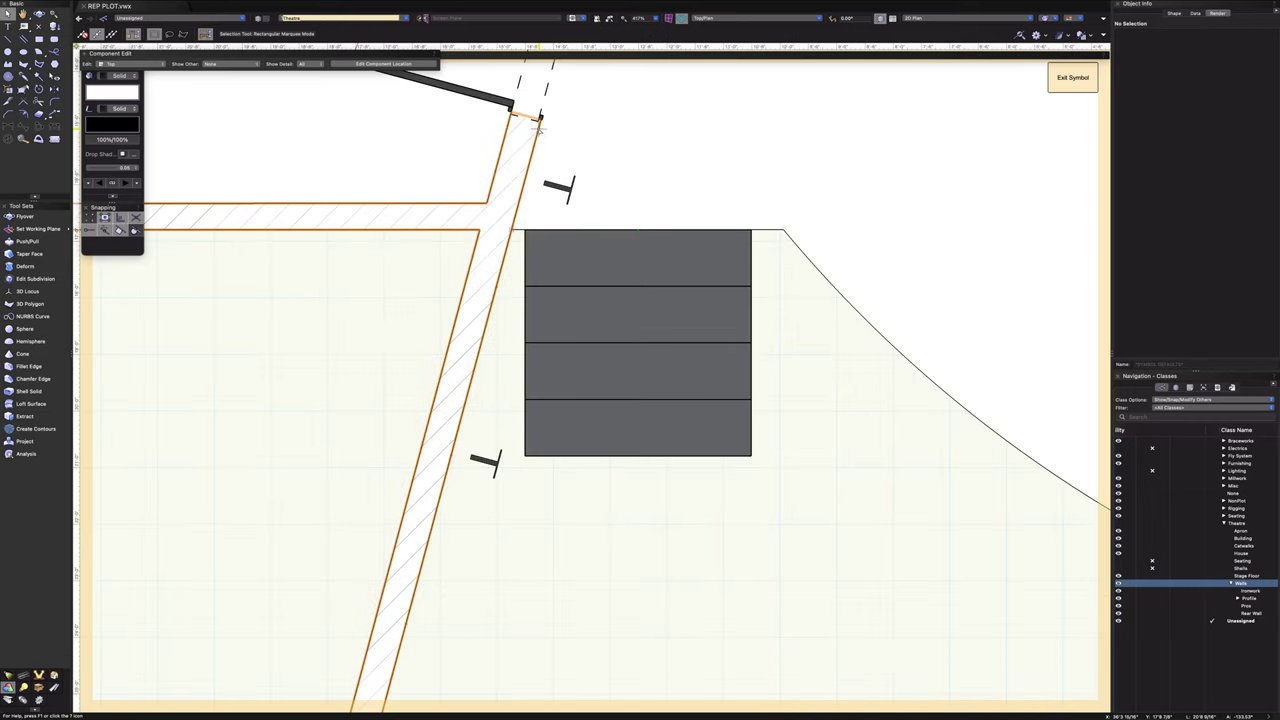
{"action": "scroll", "coordinate": [543, 100], "scroll_direction": "up", "scroll_amount": 5}
{"action": "mouse_move", "coordinate": [586, 140]}
{"action": "middle_mouse_down"}
{"action": "mouse_move", "coordinate": [637, 351]}
{"action": "mouse_move", "coordinate": [600, 435]}
{"action": "middle_mouse_up"}
{"action": "left_click", "coordinate": [592, 440]}
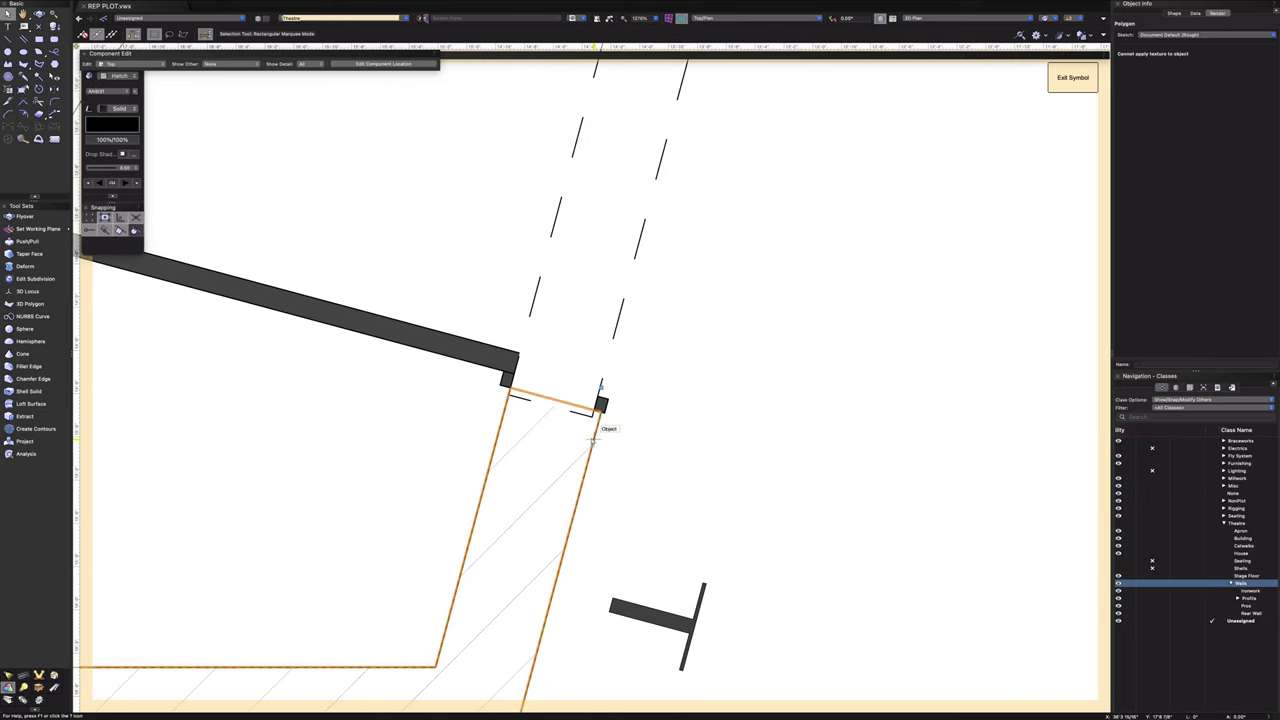
{"action": "left_click", "coordinate": [614, 343]}
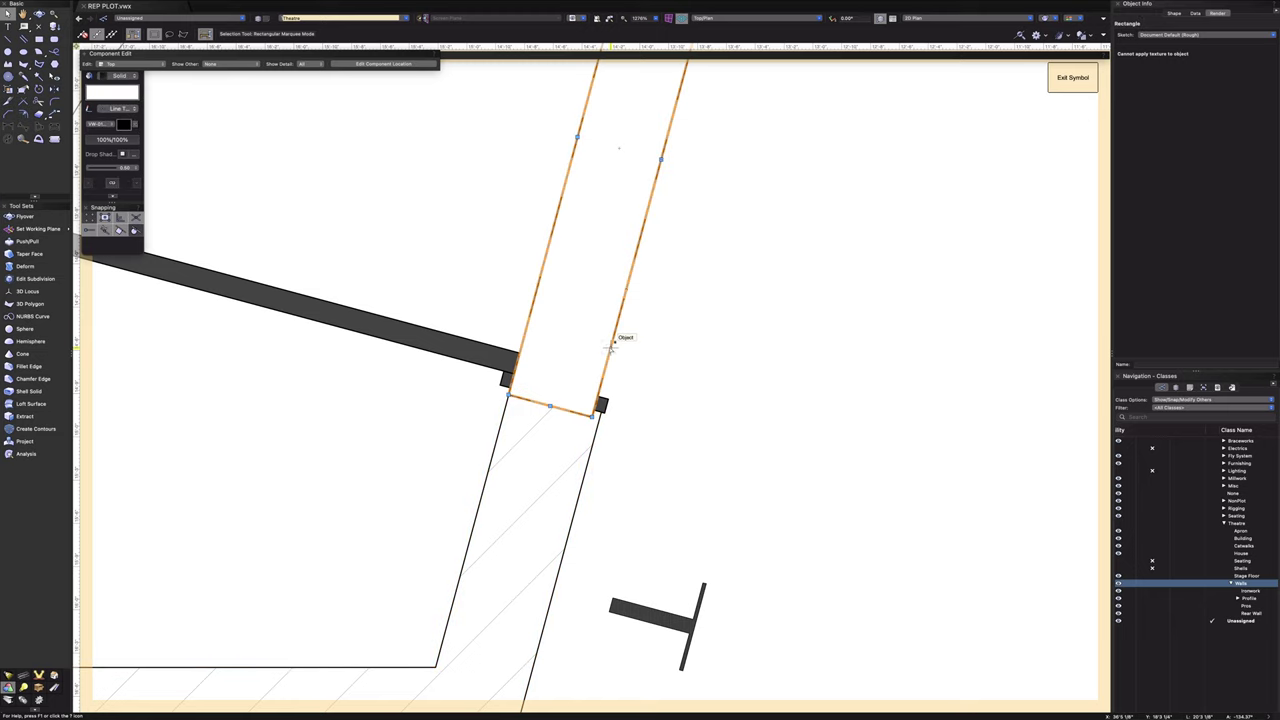
{"action": "scroll", "coordinate": [611, 346], "scroll_direction": "down", "scroll_amount": 4}
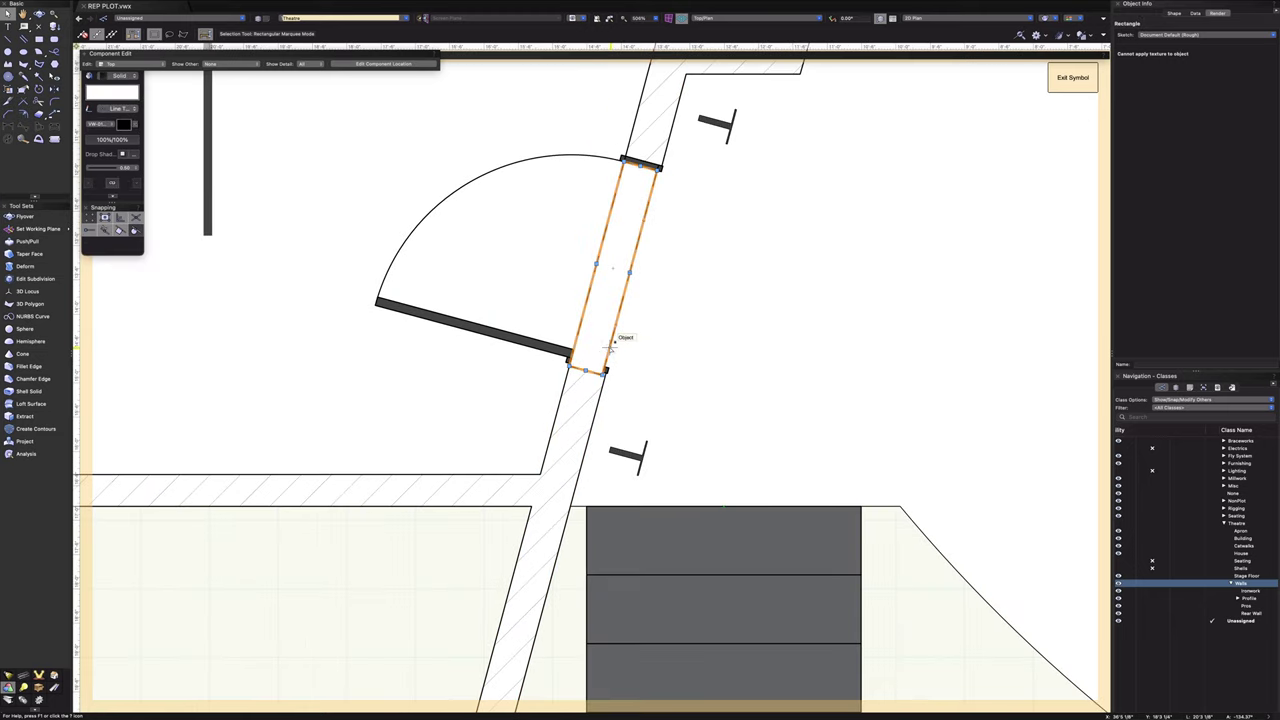
{"action": "scroll", "coordinate": [612, 345], "scroll_direction": "up", "scroll_amount": 2}
{"action": "scroll", "coordinate": [612, 345], "scroll_direction": "down", "scroll_amount": 2}
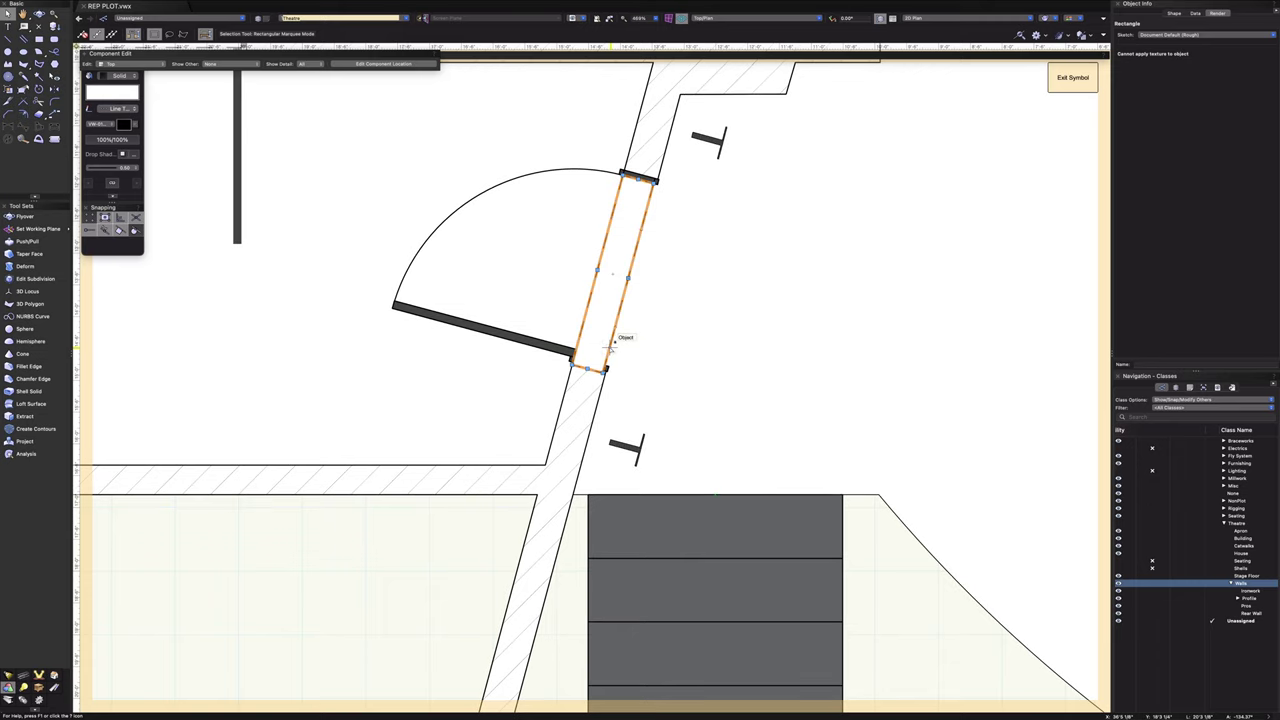
{"action": "scroll", "coordinate": [613, 344], "scroll_direction": "up", "scroll_amount": 6}
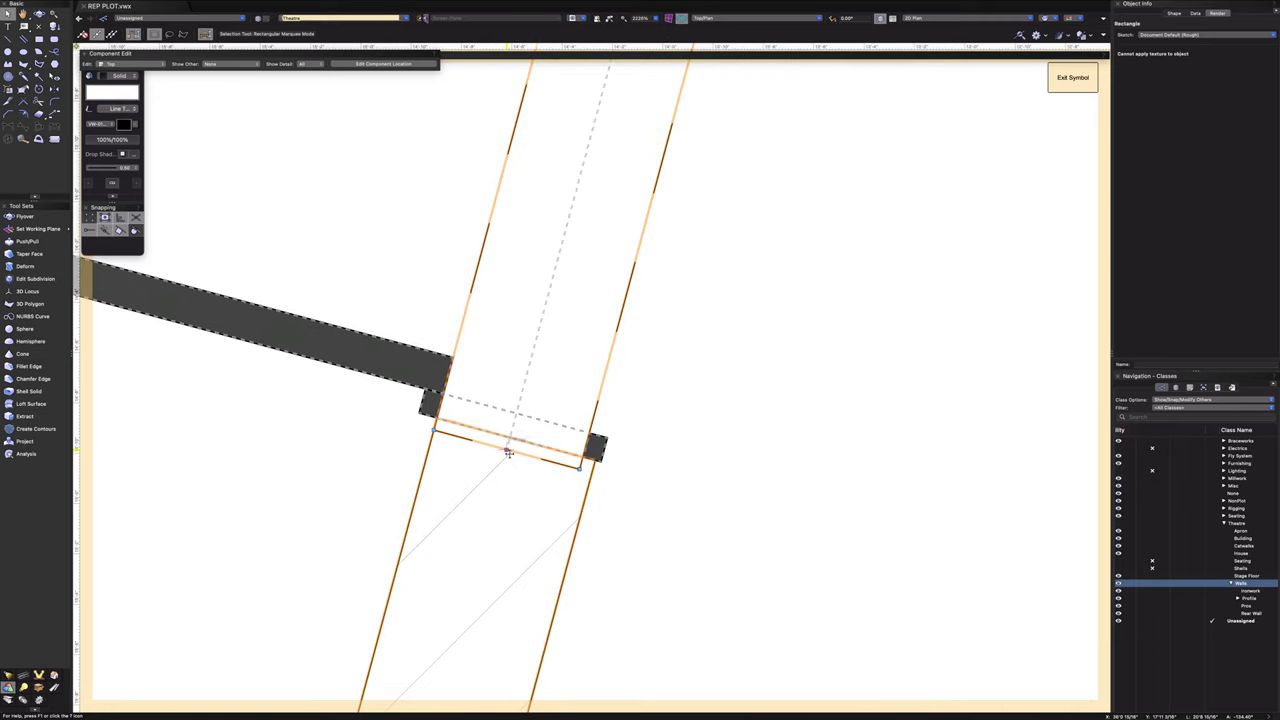
{"action": "left_click_drag", "start_coordinate": [507, 451], "coordinate": [514, 414]}
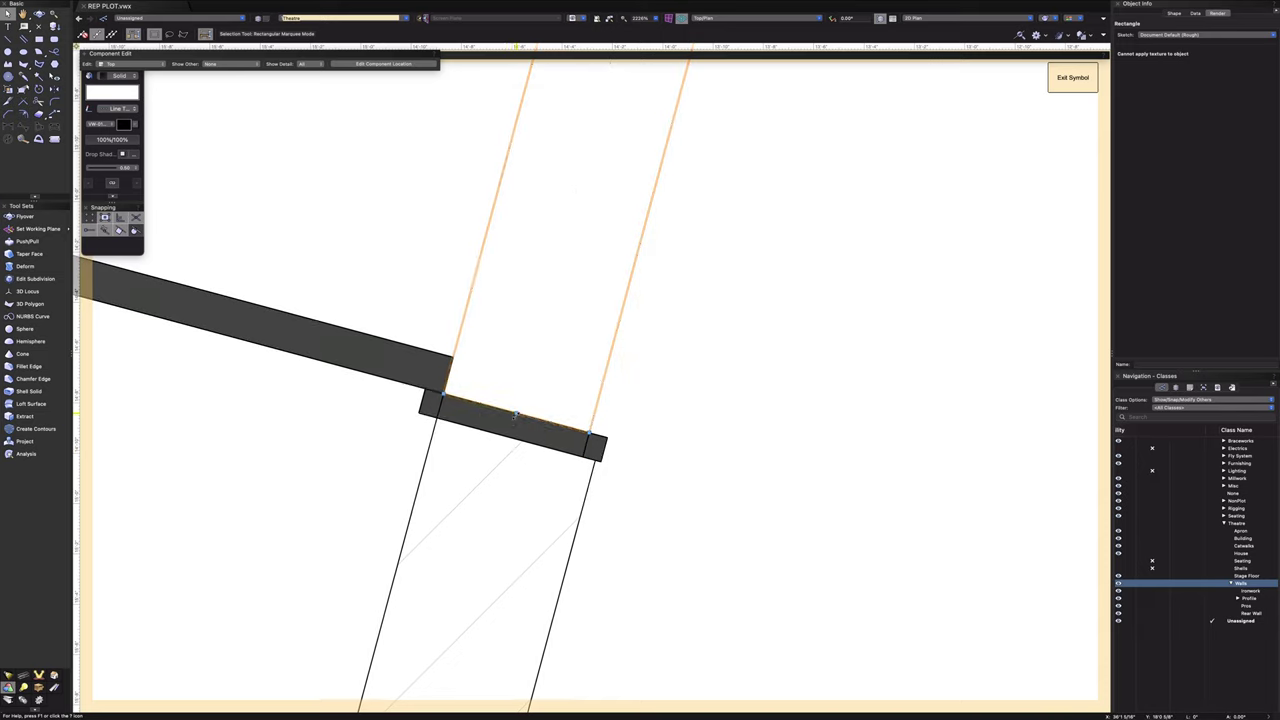
{"action": "left_click", "coordinate": [718, 398]}
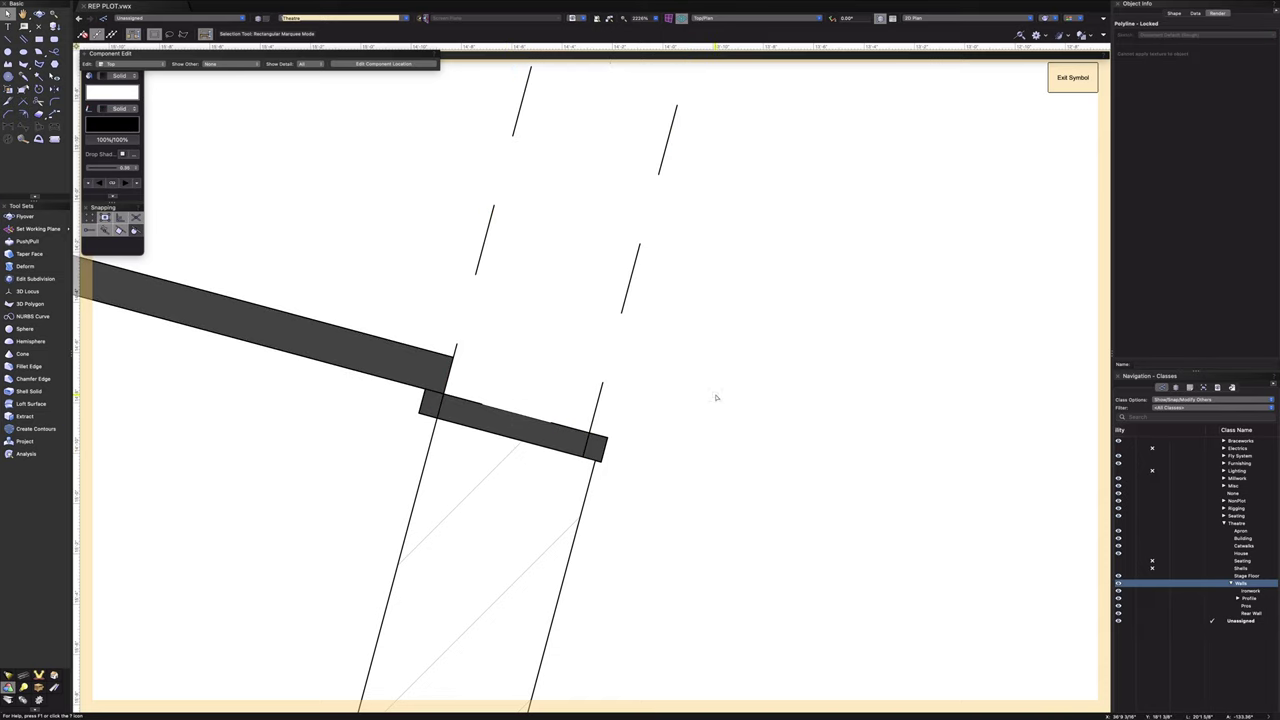
- Check the trimmed opening's dashed lines, then pan across to the opposite door
{"action": "scroll", "coordinate": [716, 398], "scroll_direction": "down", "scroll_amount": 3}
{"action": "left_click", "coordinate": [701, 322]}
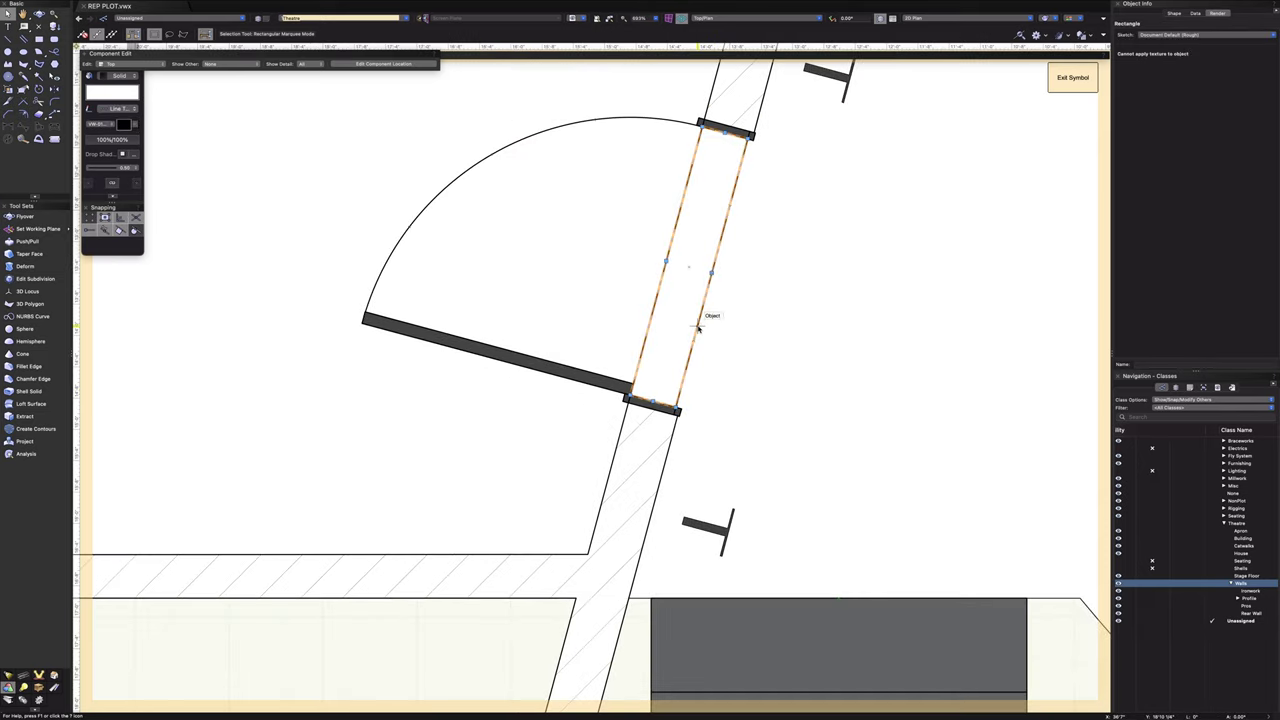
{"action": "left_click", "coordinate": [727, 342]}
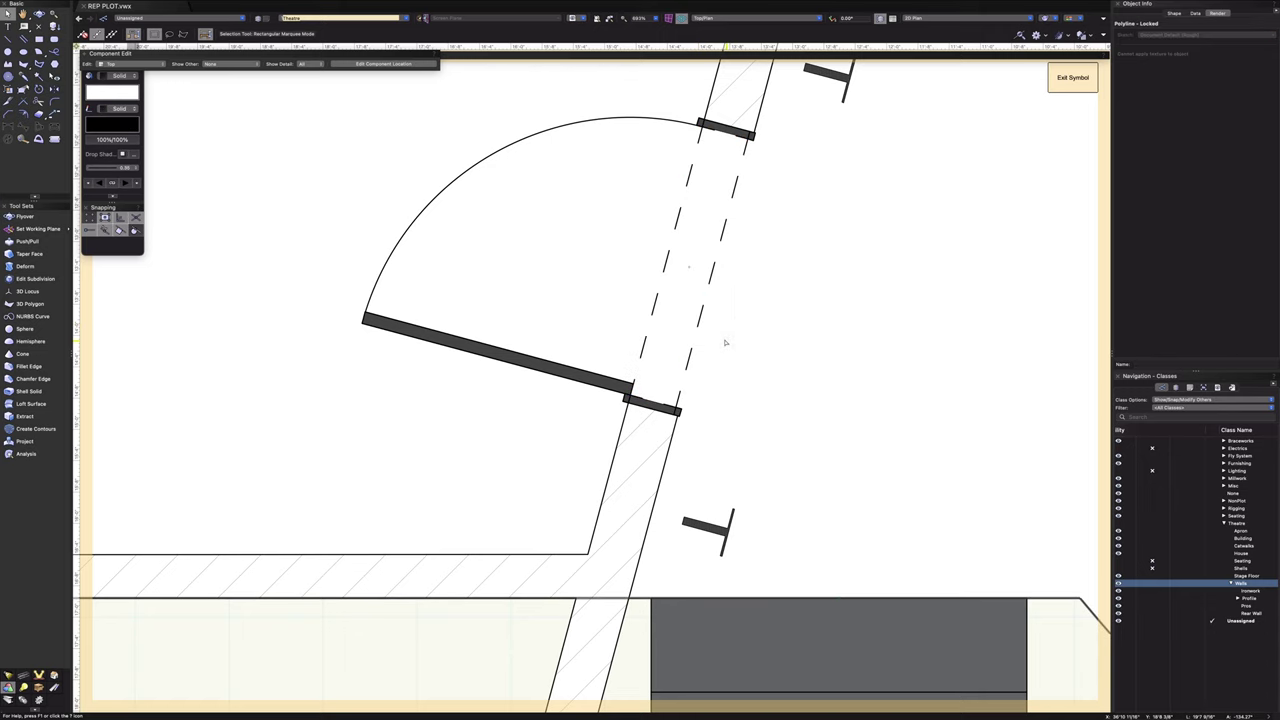
{"action": "scroll", "coordinate": [727, 340], "scroll_direction": "down", "scroll_amount": 1}
{"action": "scroll", "coordinate": [728, 340], "scroll_direction": "down", "scroll_amount": 3}
{"action": "middle_click_drag", "start_coordinate": [837, 343], "coordinate": [130, 281]}
- Delete the right door's hatched diagonal wall and white polyline, restoring the accidentally deleted door
{"action": "left_click", "coordinate": [1044, 432]}
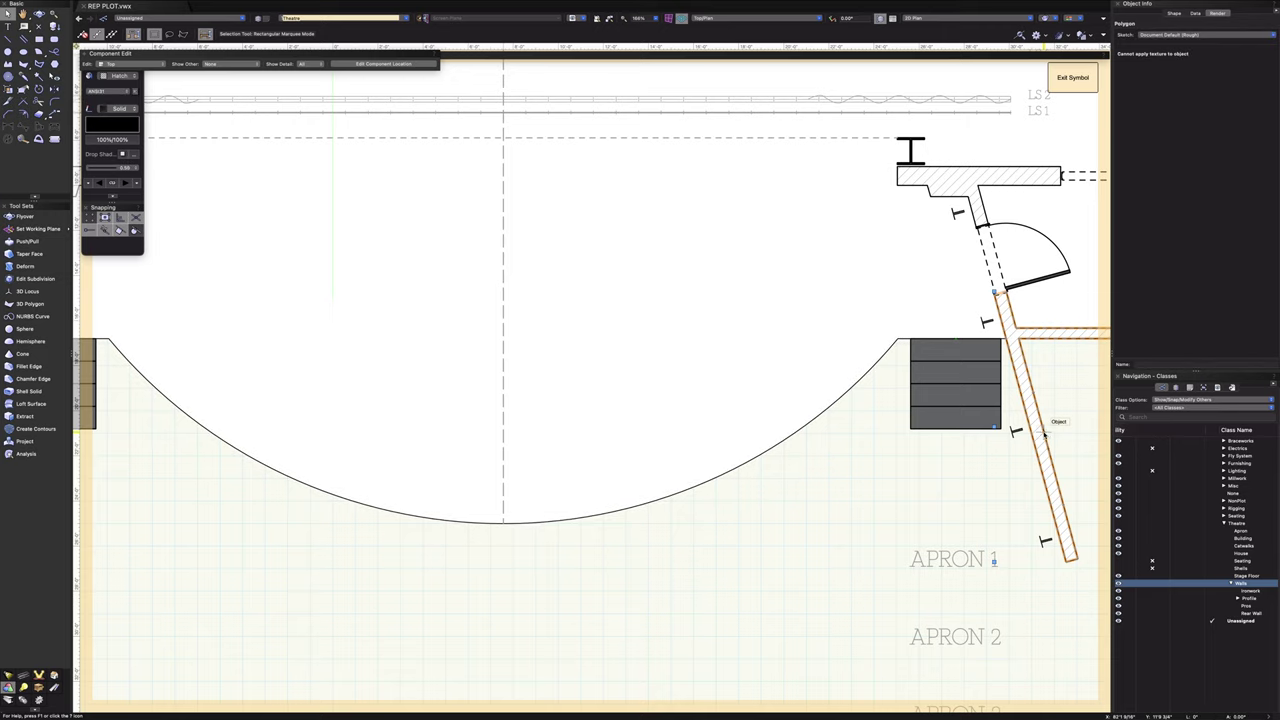
{"action": "key", "text": "Delete"}
{"action": "left_click", "coordinate": [1044, 432]}
{"action": "key", "text": "Delete"}
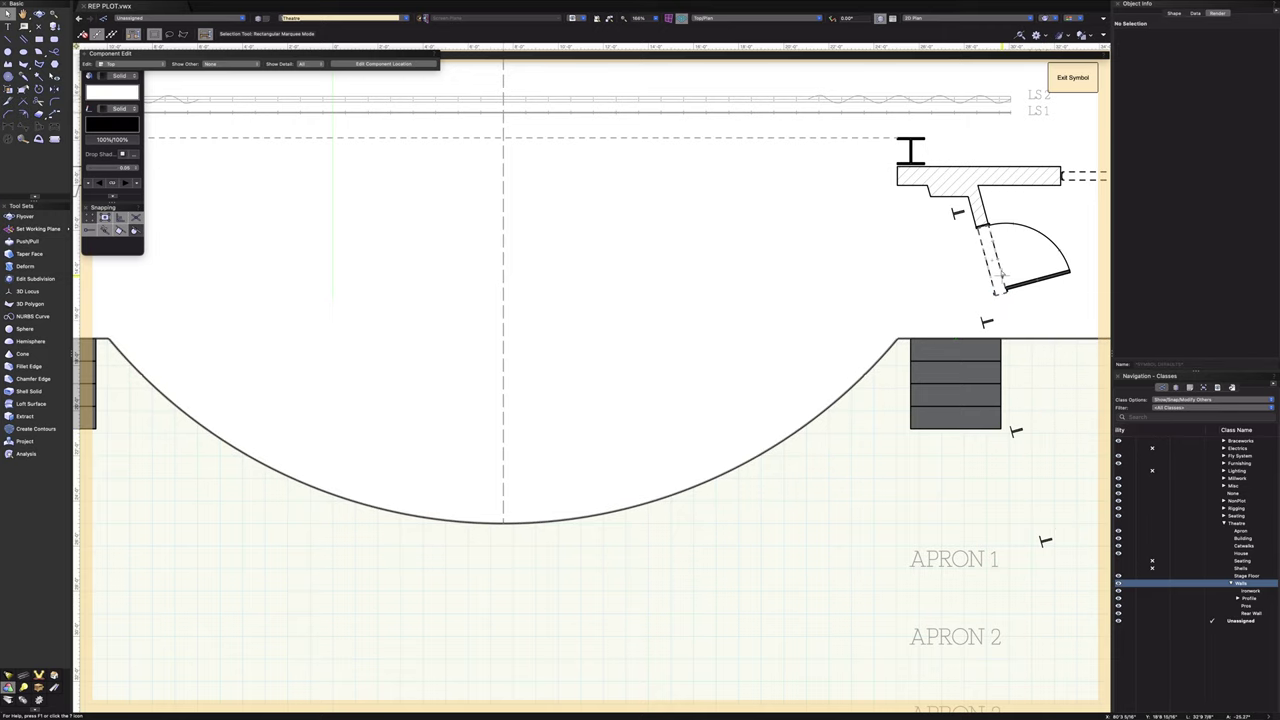
{"action": "left_click", "coordinate": [996, 258]}
{"action": "key", "text": "Delete"}
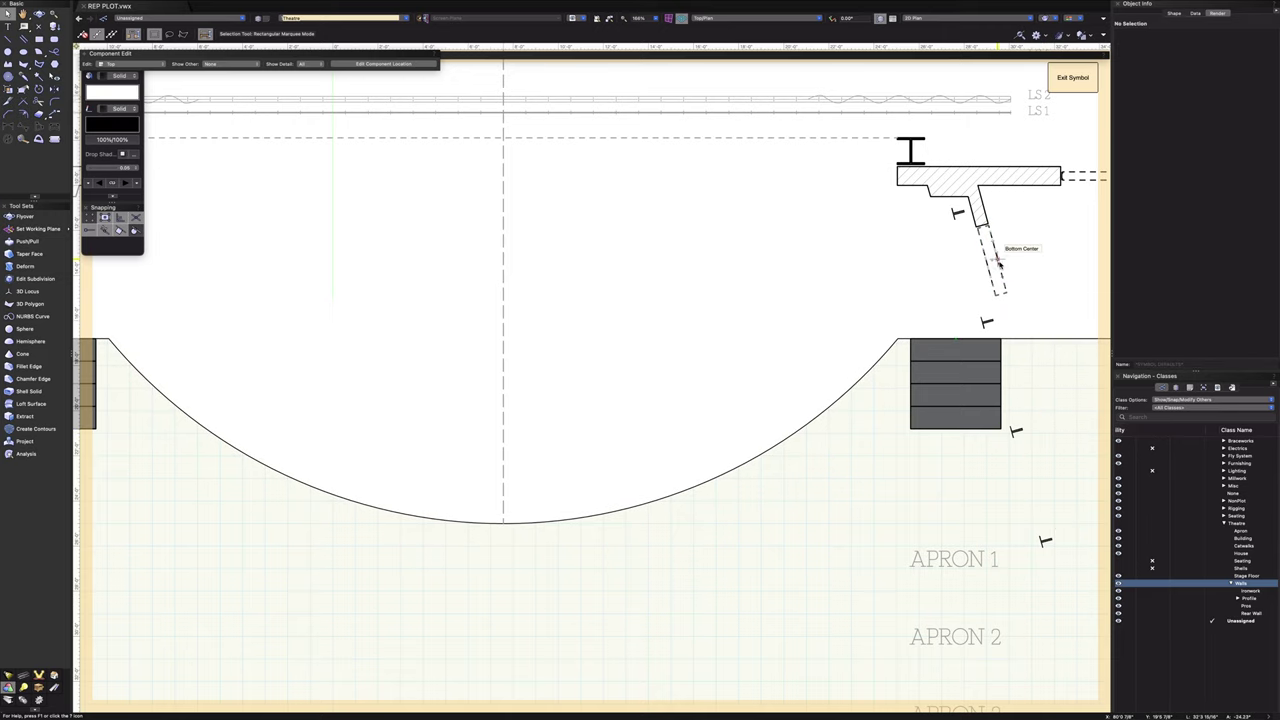
{"action": "key", "text": "super+z"}
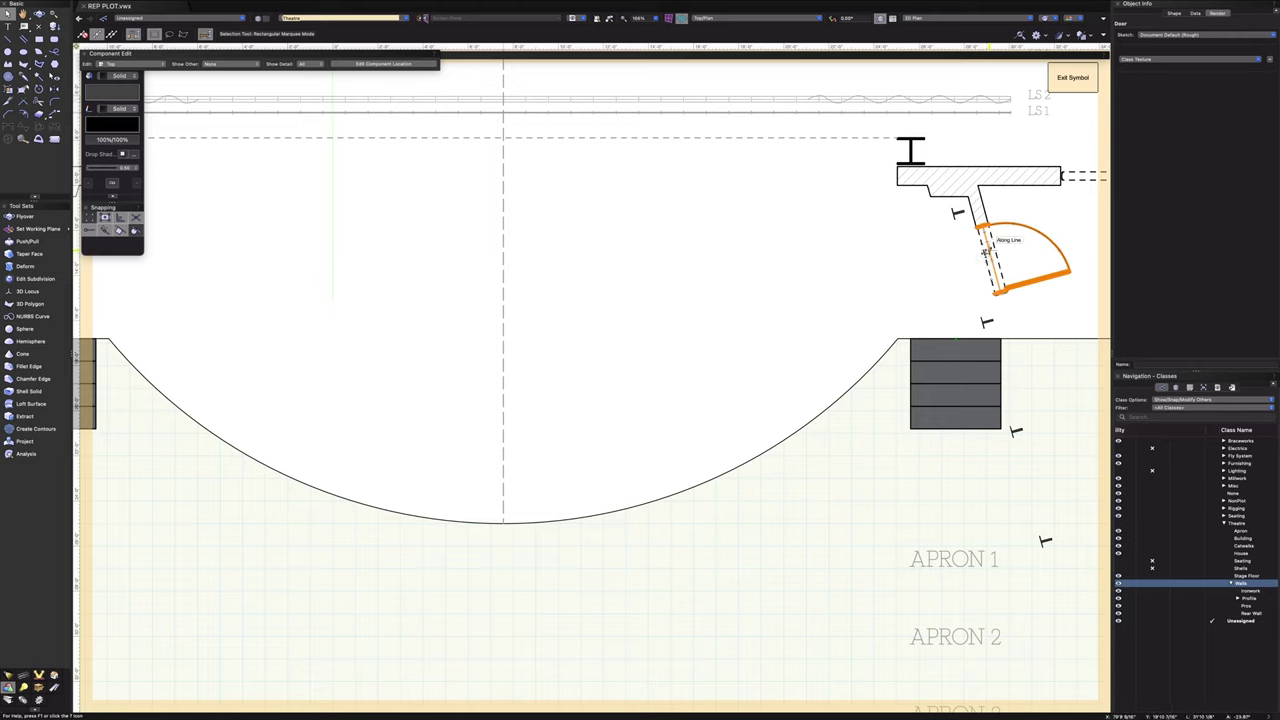
{"action": "left_click", "coordinate": [995, 253]}
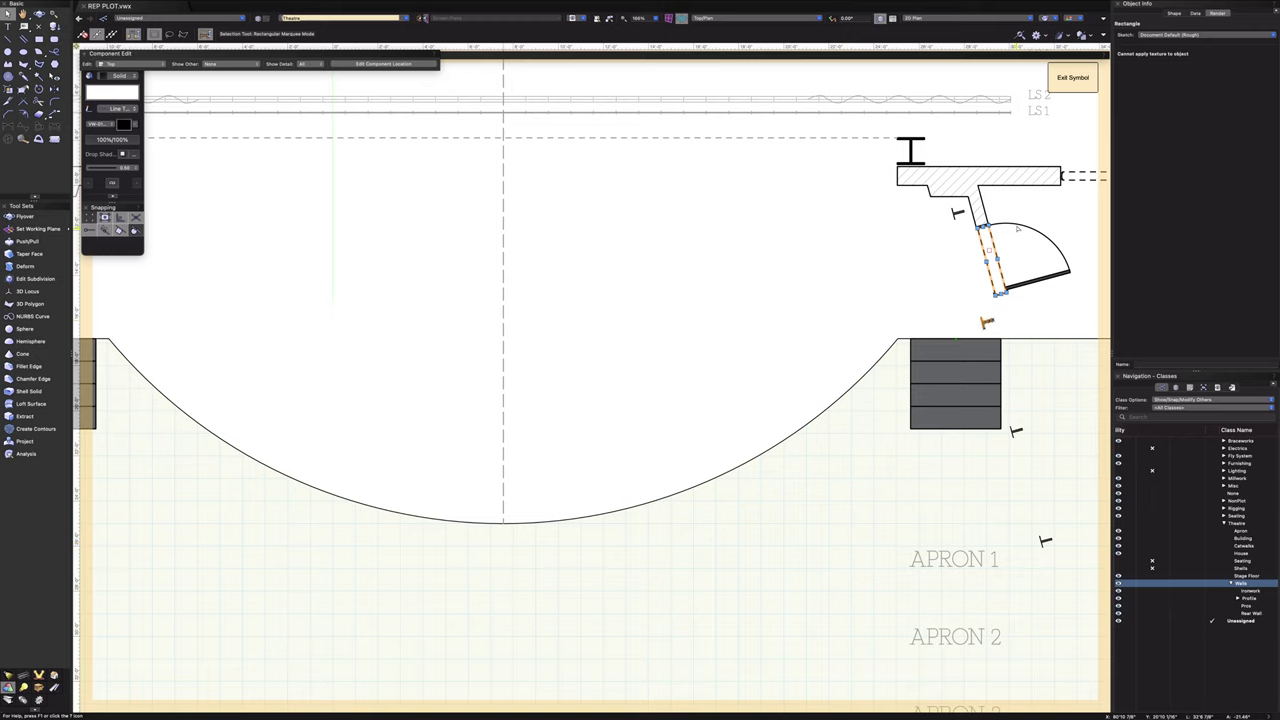
- Pan to the stage-left door and narrow its dashed frame rectangle toward its centre
{"action": "left_click", "coordinate": [509, 695]}
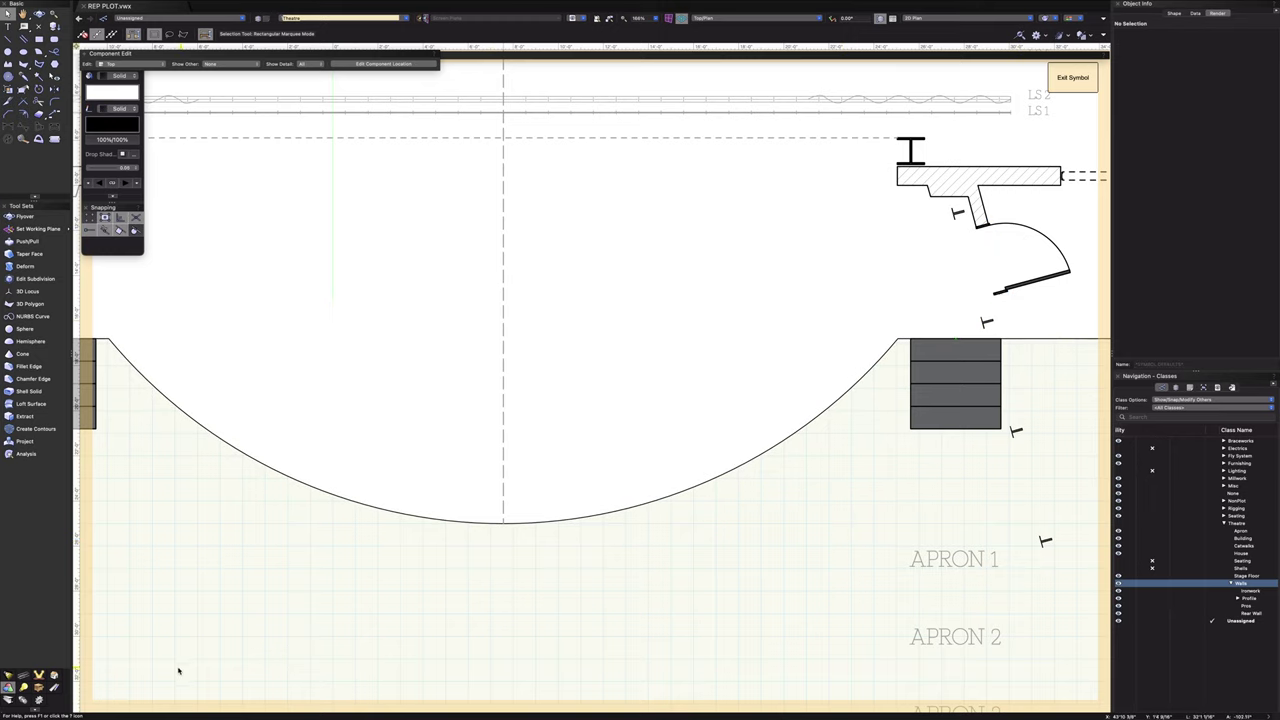
{"action": "mouse_move", "coordinate": [300, 531]}
{"action": "middle_mouse_down"}
{"action": "mouse_move", "coordinate": [889, 675]}
{"action": "mouse_move", "coordinate": [852, 606]}
{"action": "middle_mouse_up"}
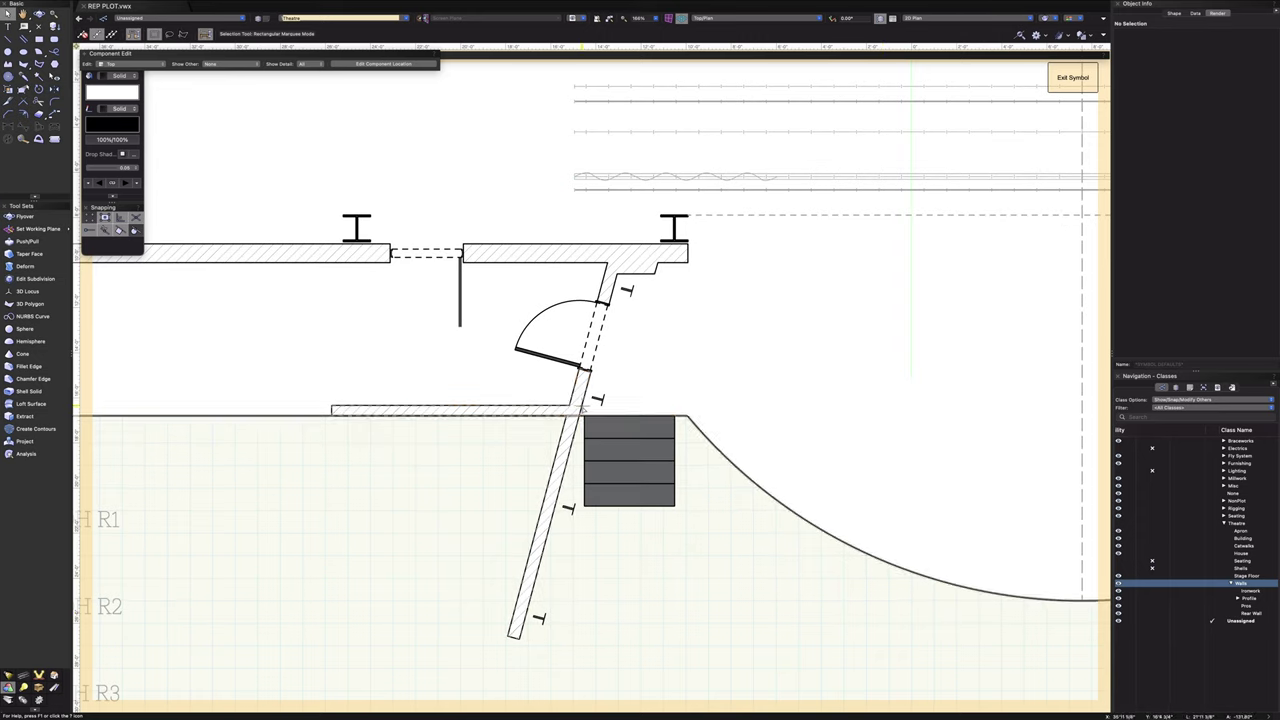
{"action": "scroll", "coordinate": [607, 310], "scroll_direction": "up", "scroll_amount": 5}
{"action": "left_click", "coordinate": [610, 326]}
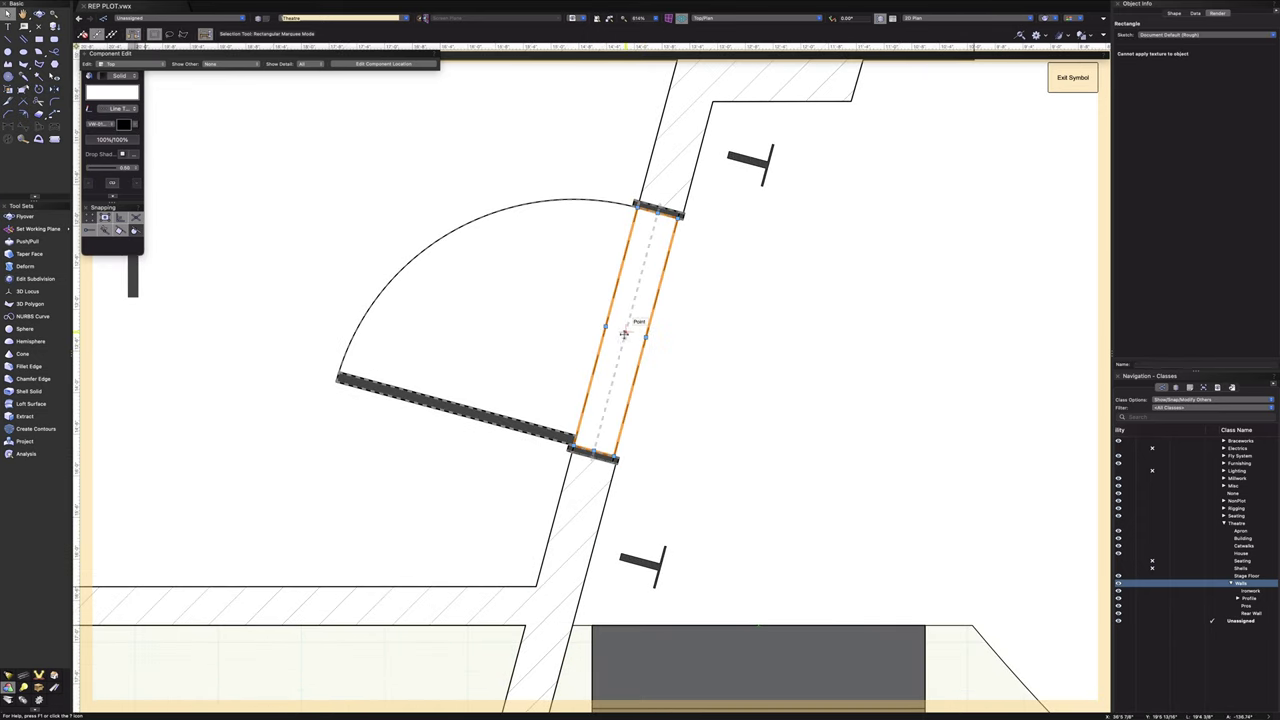
{"action": "mouse_move", "coordinate": [643, 340]}
{"action": "left_mouse_down"}
{"action": "mouse_move", "coordinate": [617, 330]}
{"action": "mouse_move", "coordinate": [634, 331]}
{"action": "left_mouse_up"}
{"action": "scroll", "coordinate": [604, 508], "scroll_direction": "down", "scroll_amount": 5}
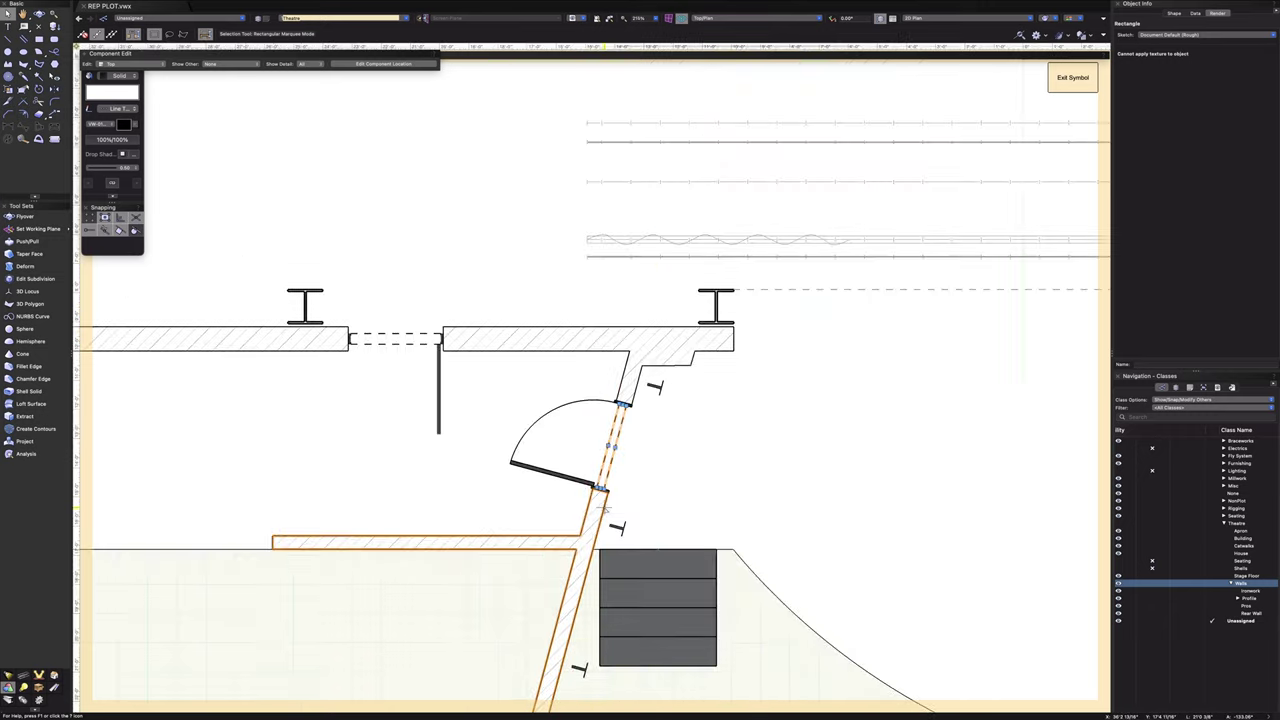
{"action": "left_click", "coordinate": [471, 621]}
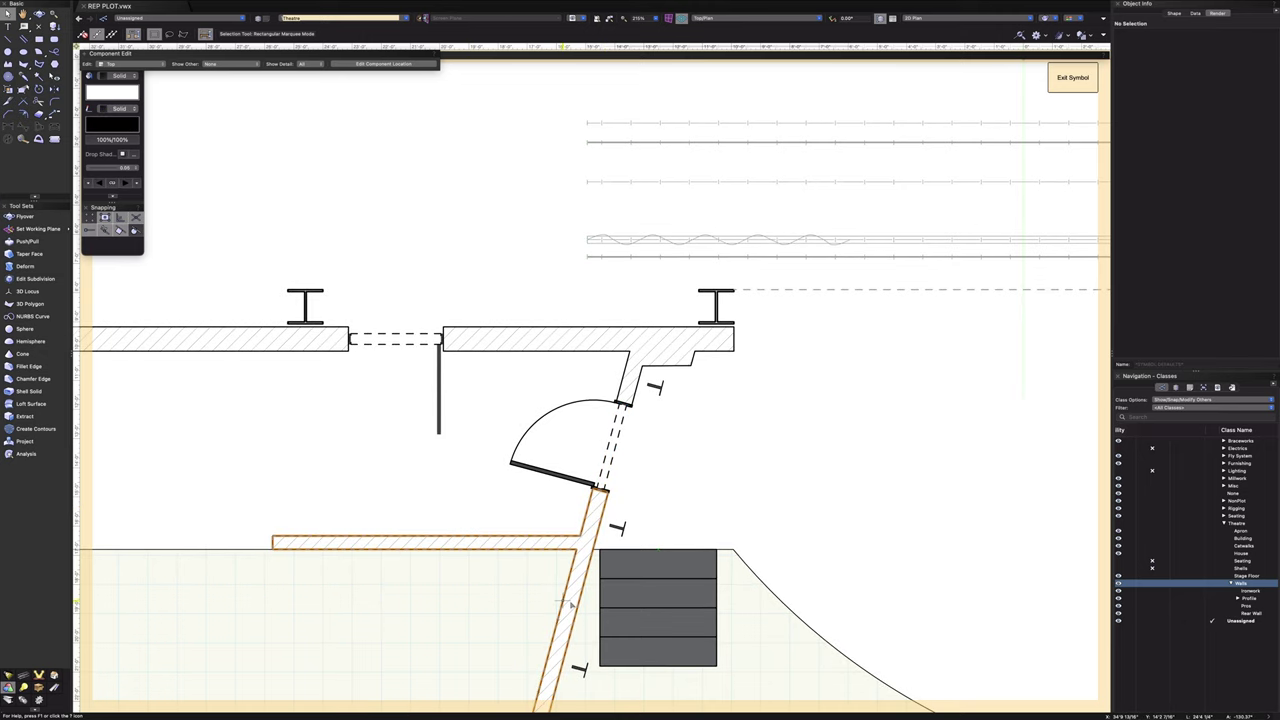
- Select the left door together with its frame polygon and choose Mirror
{"action": "left_click", "coordinate": [617, 437]}
{"action": "left_click", "coordinate": [618, 437], "text": "shift"}
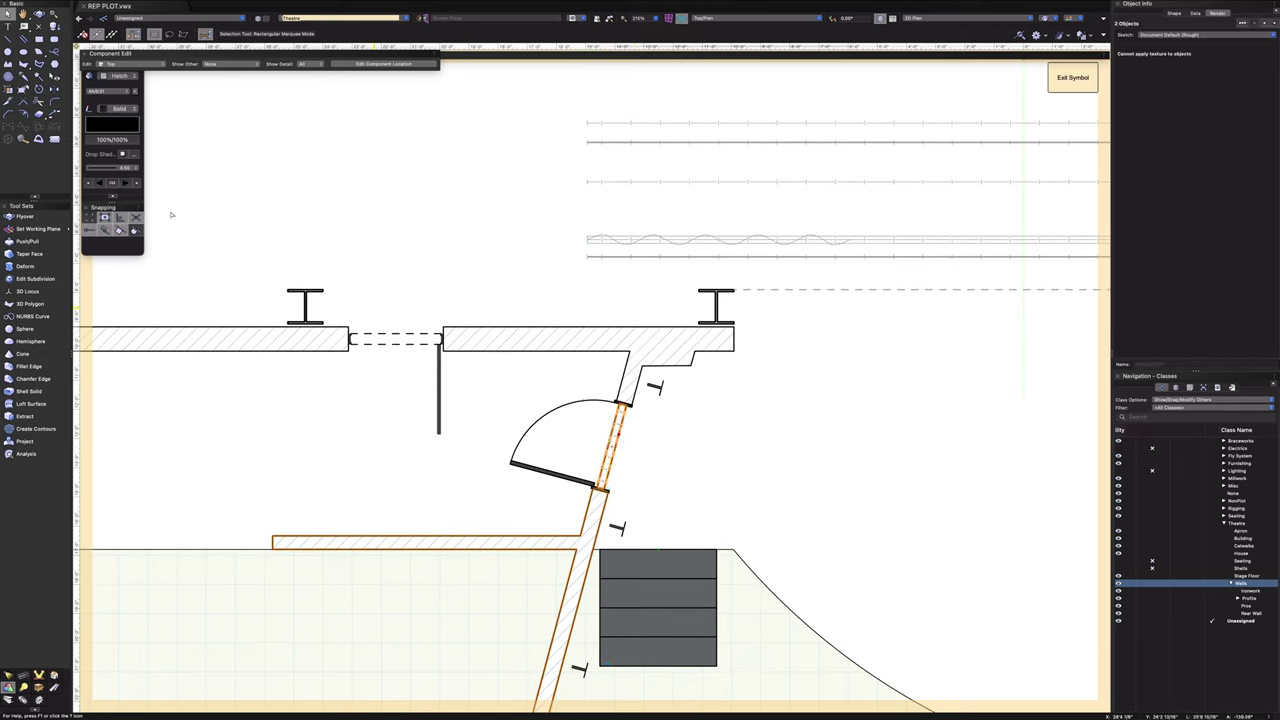
{"action": "left_click", "coordinate": [55, 89]}
{"action": "scroll", "coordinate": [640, 505], "scroll_direction": "down", "scroll_amount": 5}
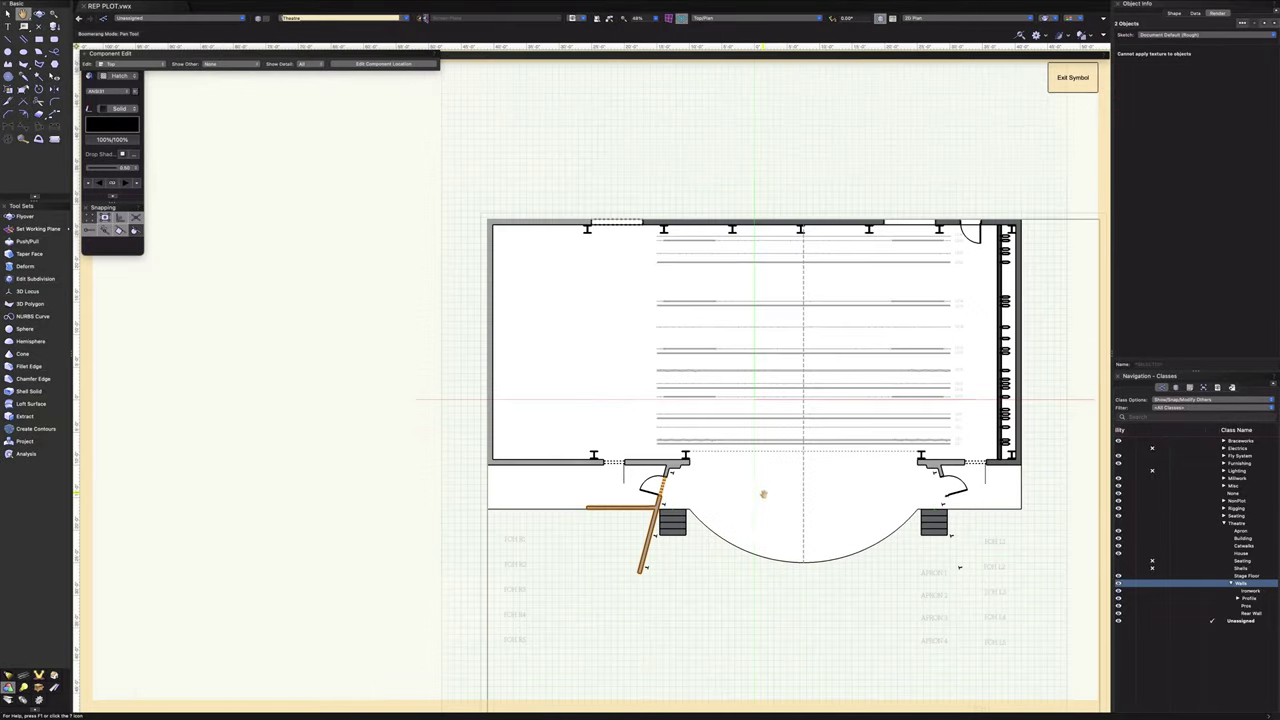
- Mirror the door across the centre line to copy it into the right opening
{"action": "middle_click_drag", "start_coordinate": [756, 491], "coordinate": [598, 473]}
{"action": "left_click", "coordinate": [634, 466]}
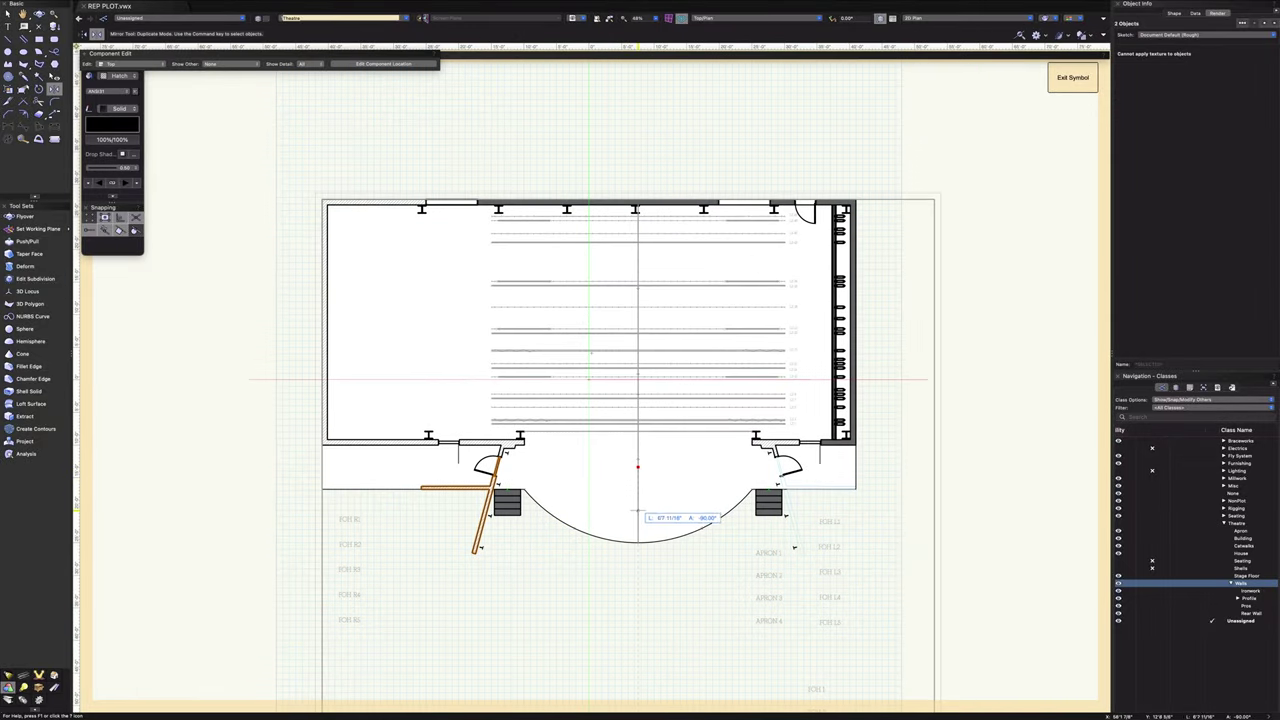
{"action": "left_click", "coordinate": [637, 510]}
{"action": "scroll", "coordinate": [826, 470], "scroll_direction": "up", "scroll_amount": 4}
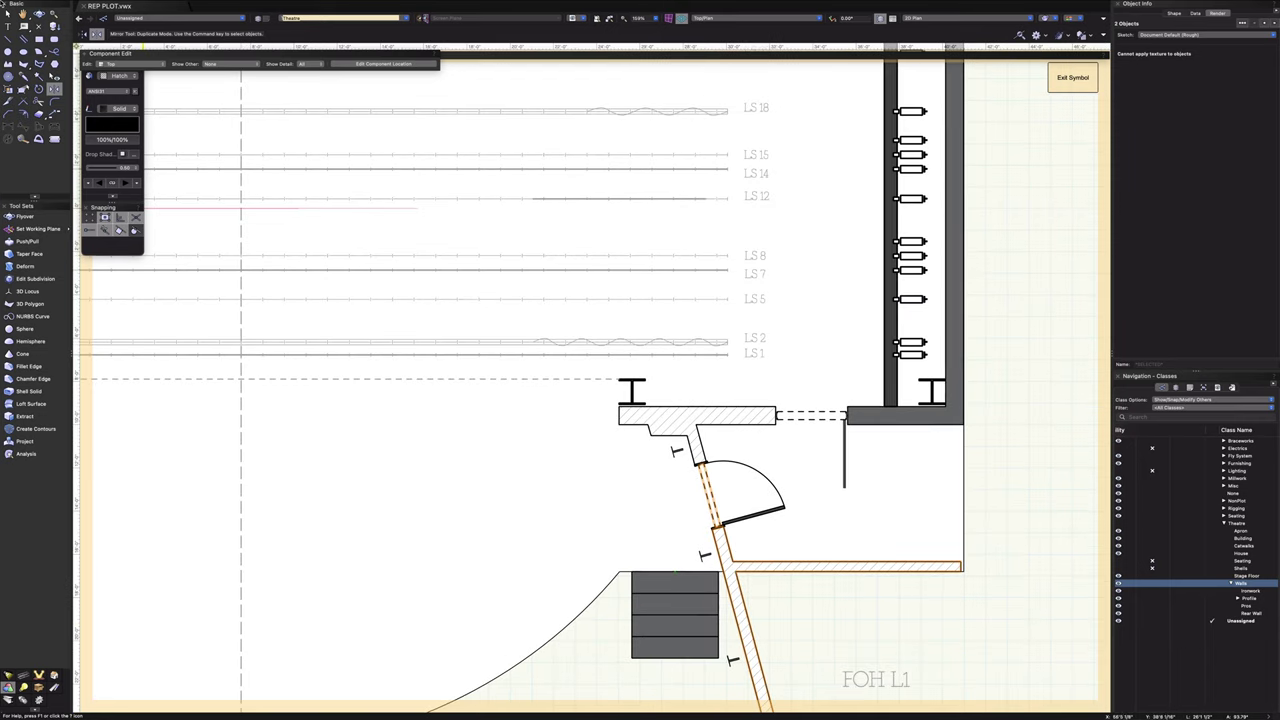
- Duplicate the wall polygon above the right door, delete the white polygon, and set the hatched copy on the wall
{"action": "key", "text": "x"}
{"action": "left_click", "coordinate": [658, 426]}
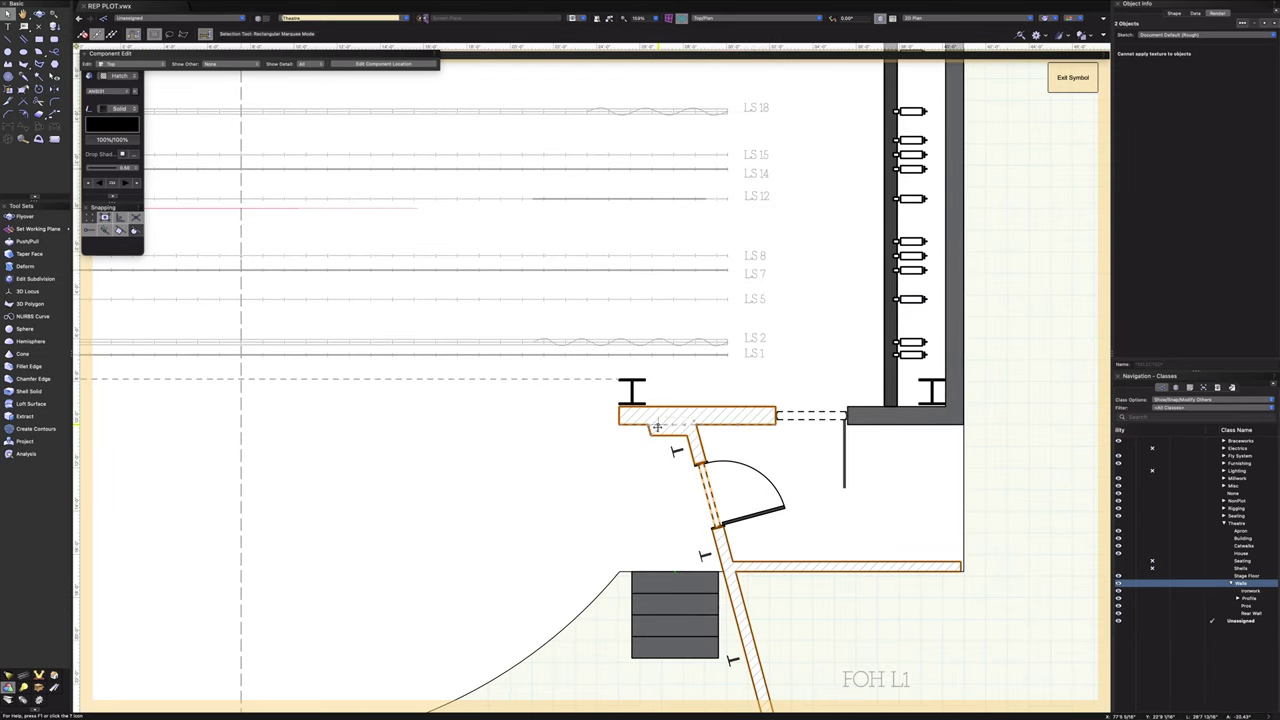
{"action": "key", "text": "super+d"}
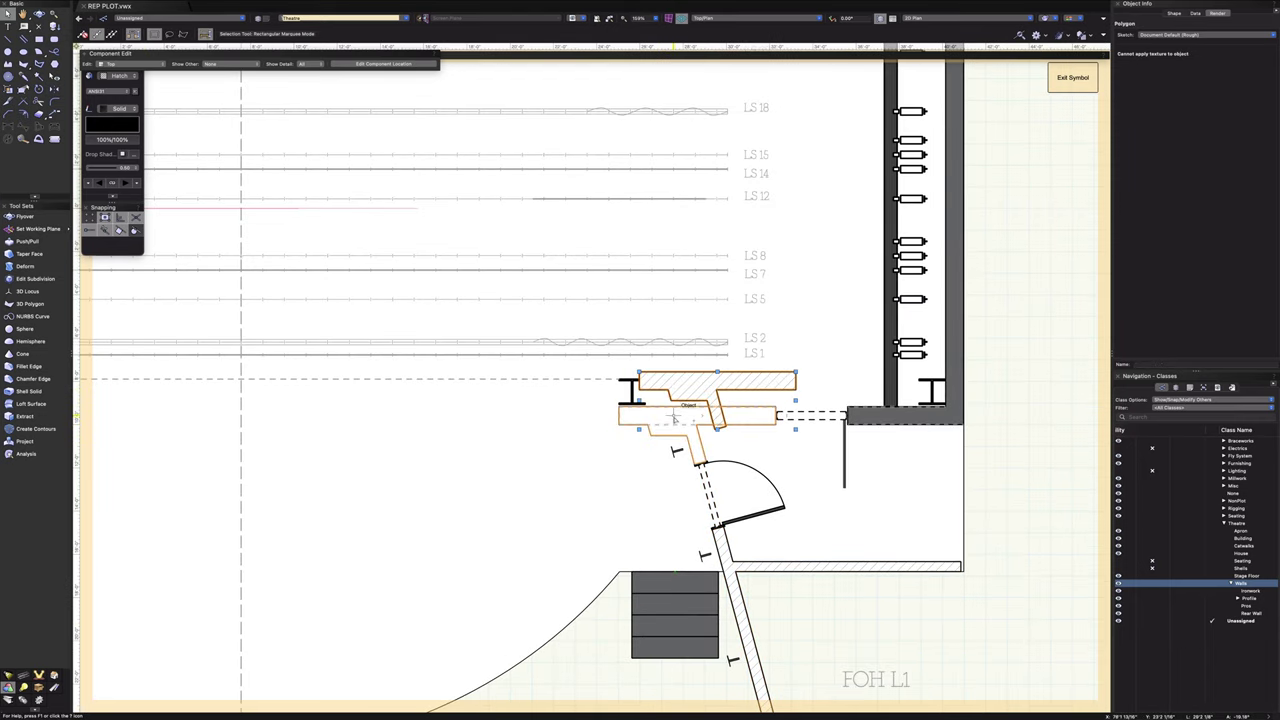
{"action": "left_click", "coordinate": [675, 418]}
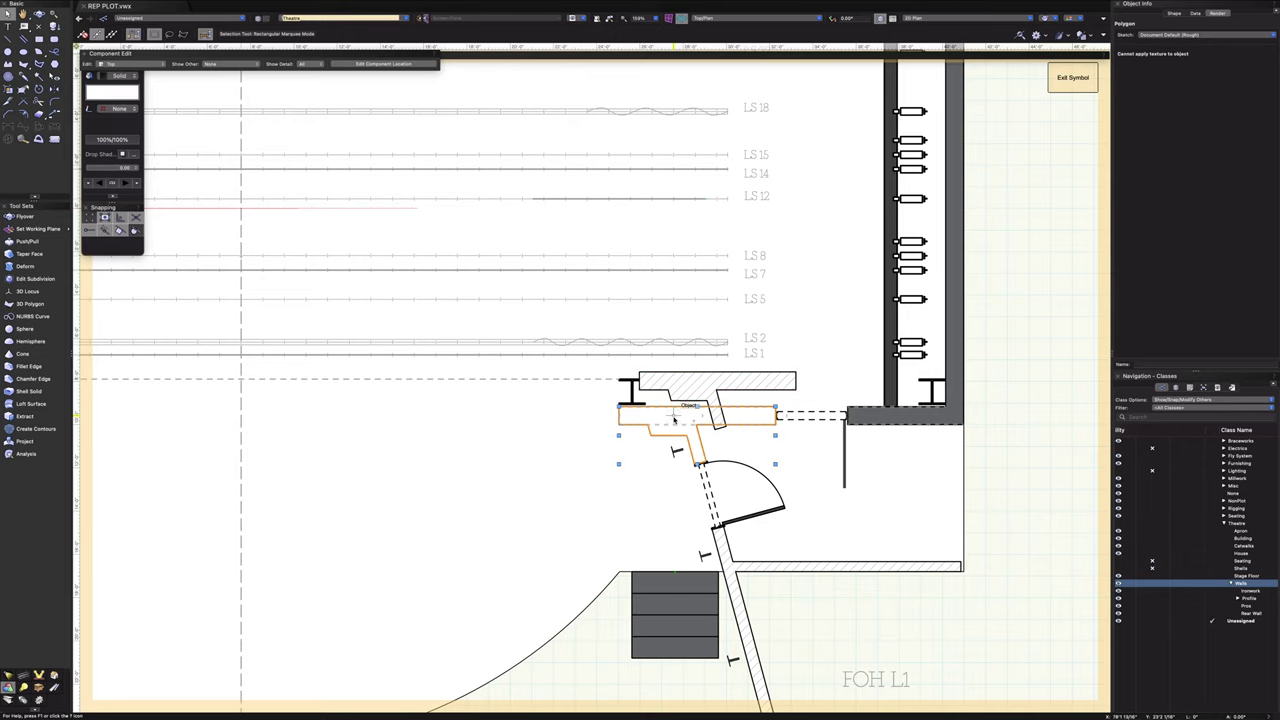
{"action": "key", "text": "Delete"}
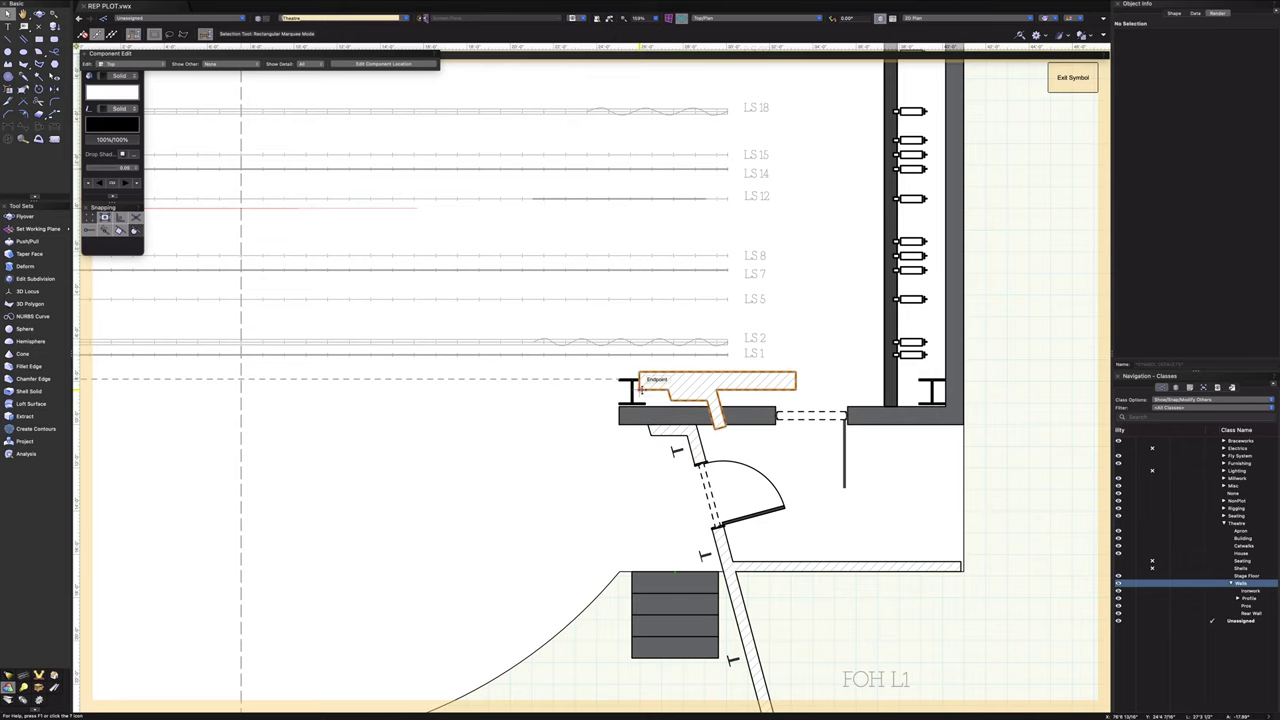
{"action": "mouse_move", "coordinate": [639, 390]}
{"action": "left_mouse_down"}
{"action": "mouse_move", "coordinate": [639, 416]}
{"action": "mouse_move", "coordinate": [619, 422]}
{"action": "left_mouse_up"}
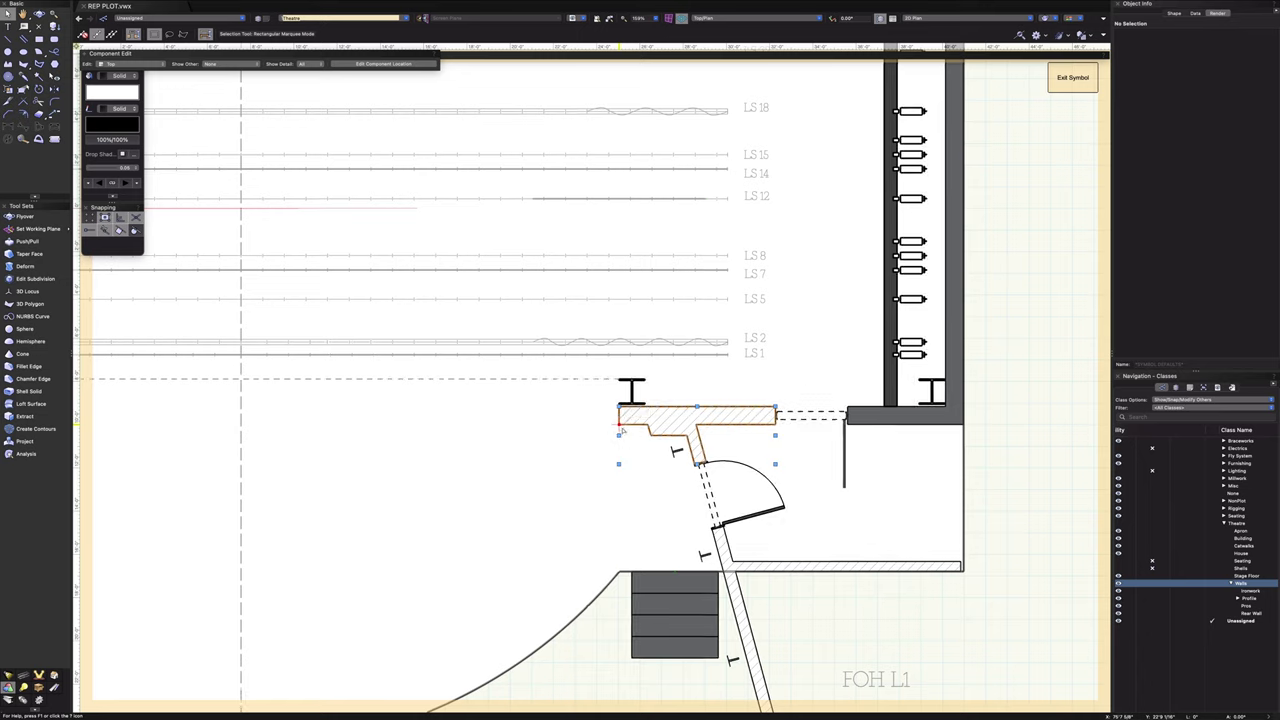
- Delete the leftover lower wall piece and return the hatched piece onto the wall line
{"action": "left_click_drag", "start_coordinate": [743, 415], "coordinate": [756, 366]}
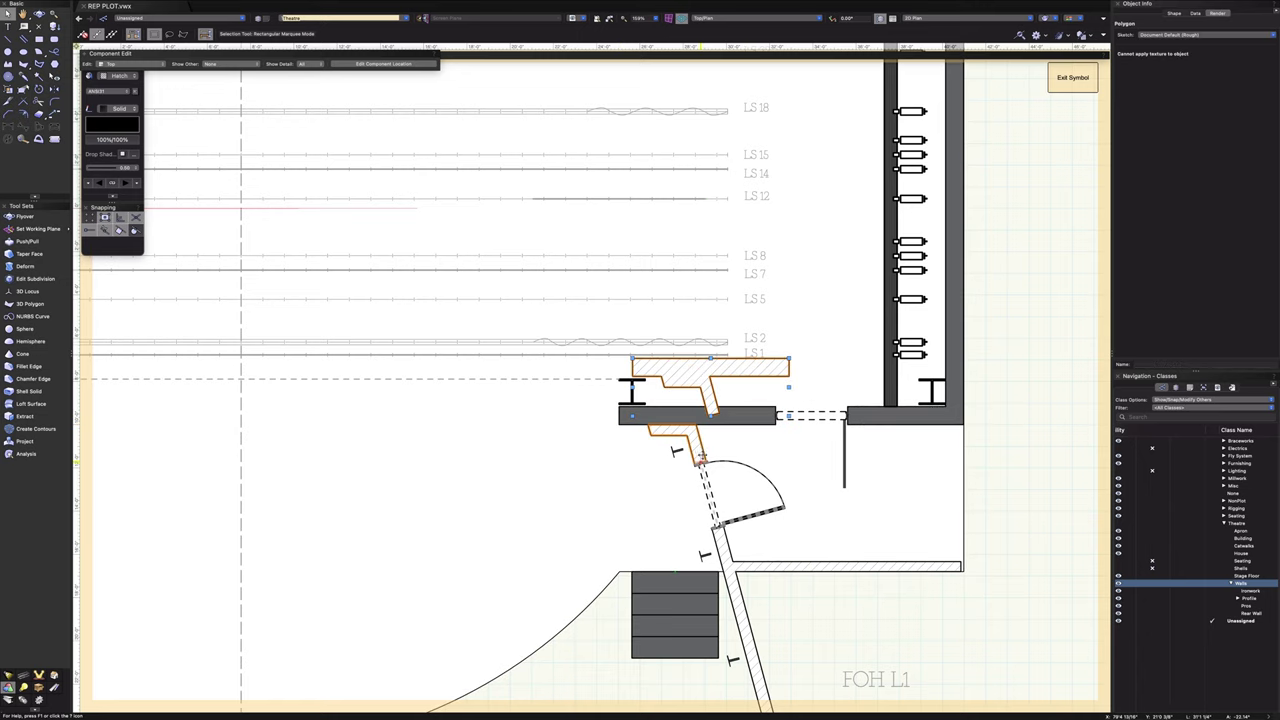
{"action": "left_click", "coordinate": [698, 449]}
{"action": "key", "text": "Delete"}
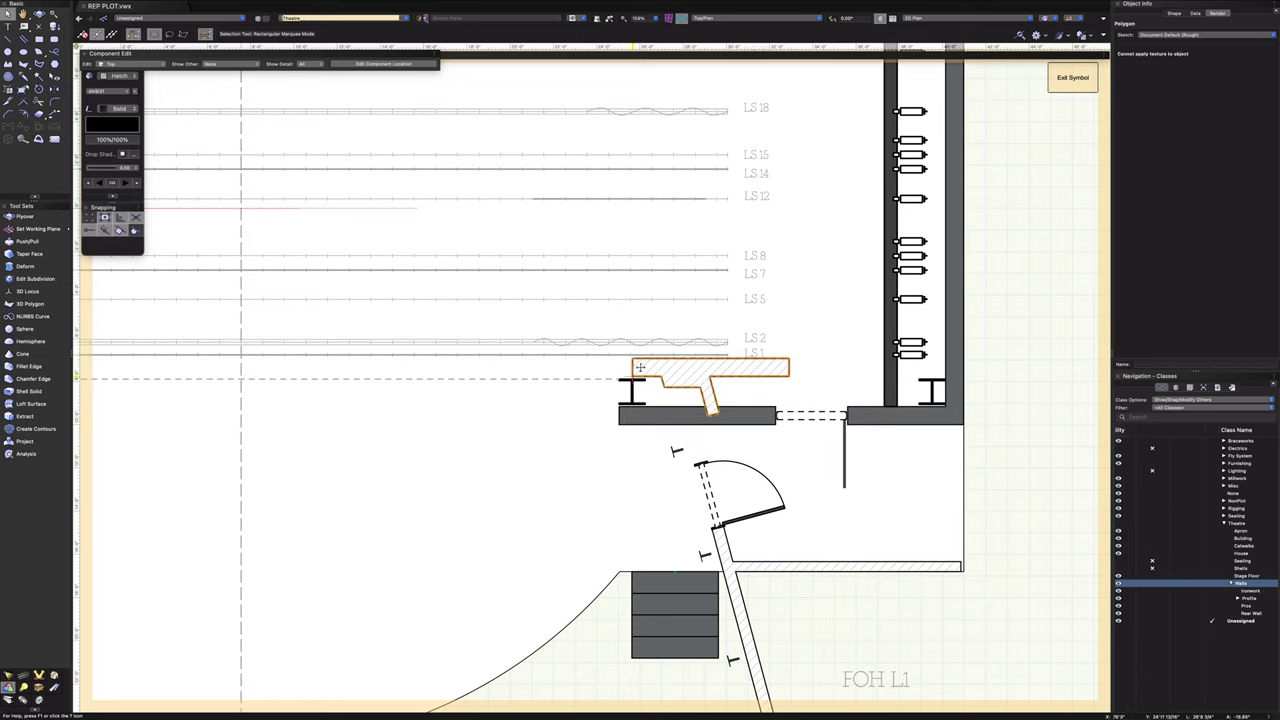
{"action": "left_click", "coordinate": [680, 432]}
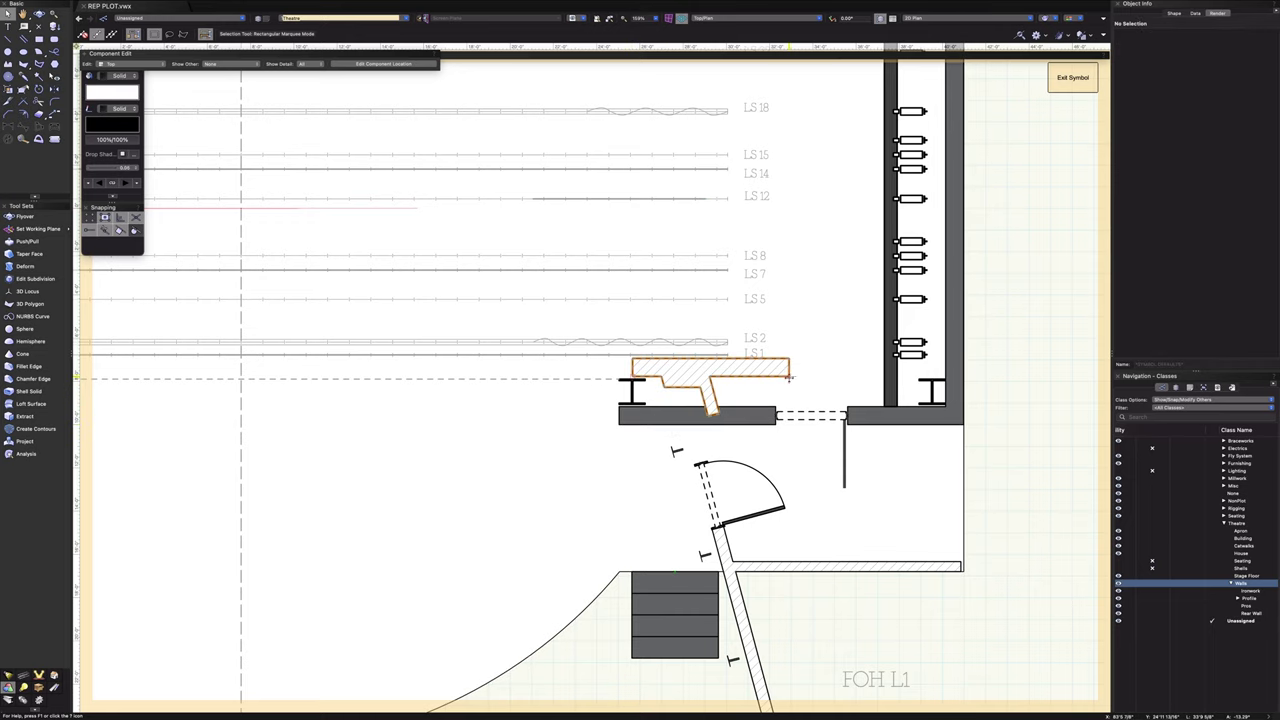
{"action": "left_click_drag", "start_coordinate": [788, 381], "coordinate": [775, 429]}
{"action": "left_click", "coordinate": [915, 630]}
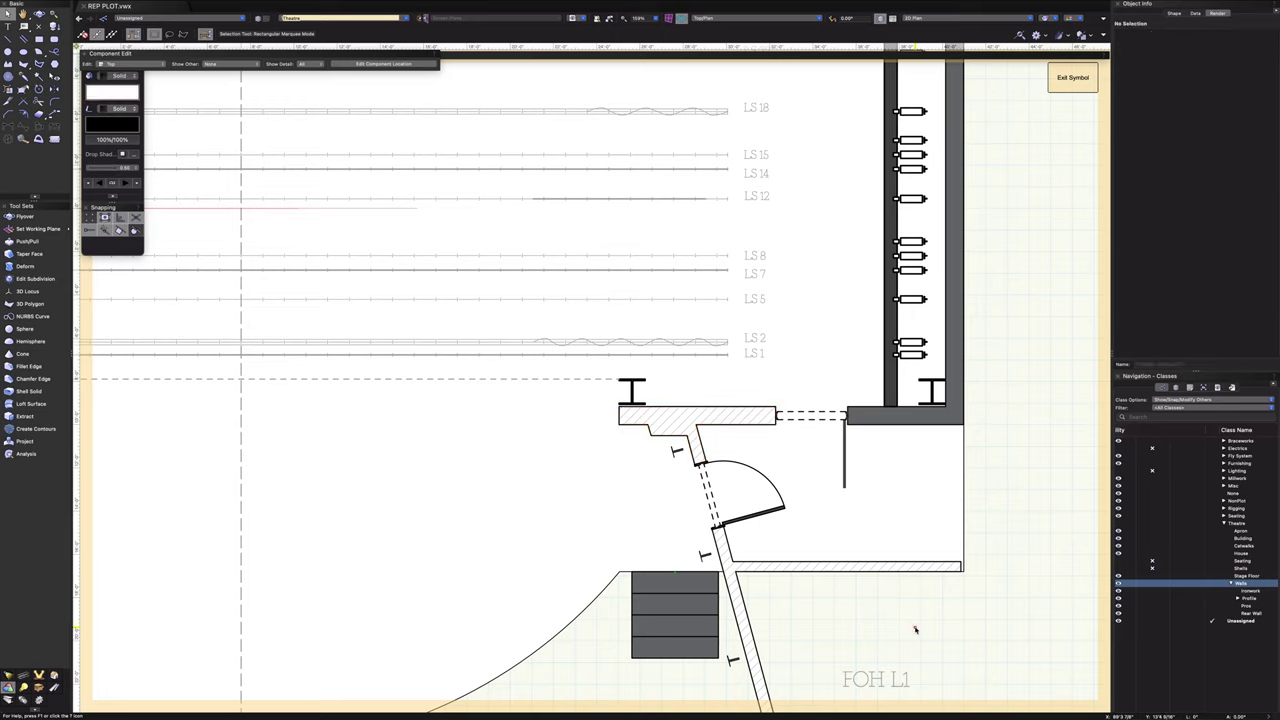
{"action": "left_click", "coordinate": [740, 568]}
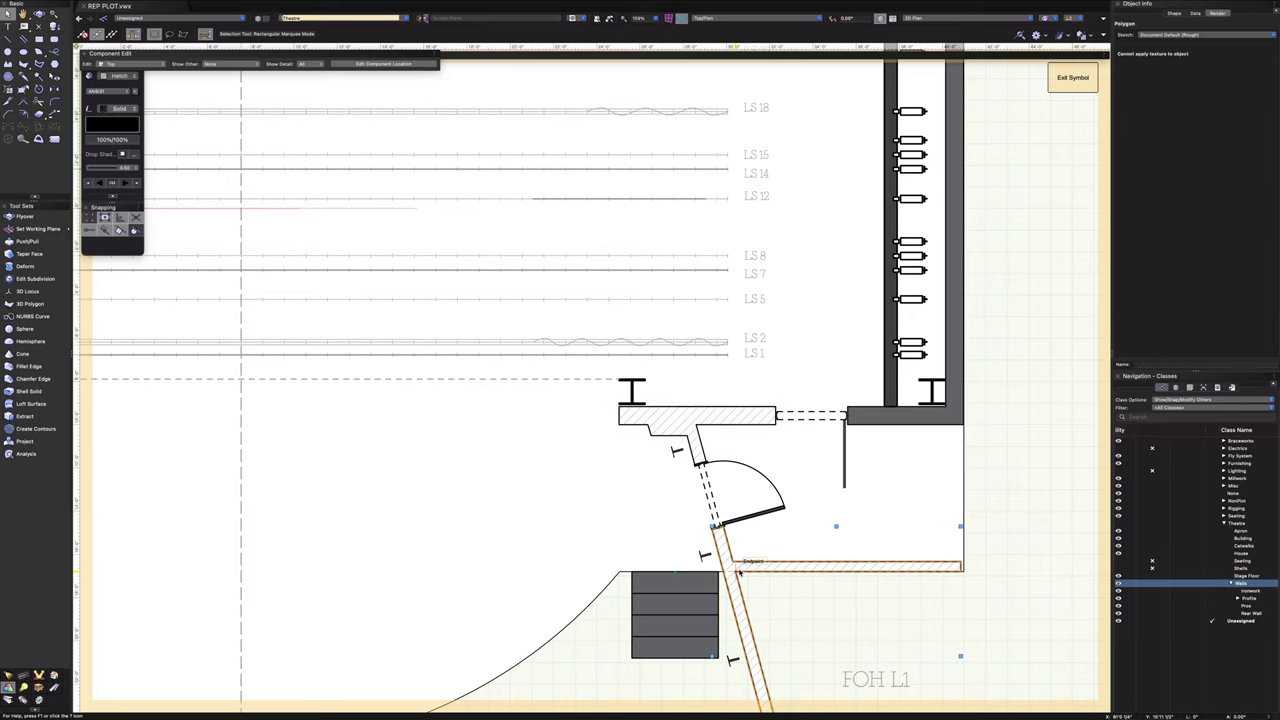
{"action": "left_click", "coordinate": [908, 621]}
{"action": "middle_click_drag", "start_coordinate": [440, 434], "coordinate": [772, 422]}
- Lift the hatched piece beside the door, delete the small leftover, drop it back, and bring the top-left corner into view
{"action": "middle_click_drag", "start_coordinate": [335, 442], "coordinate": [767, 434]}
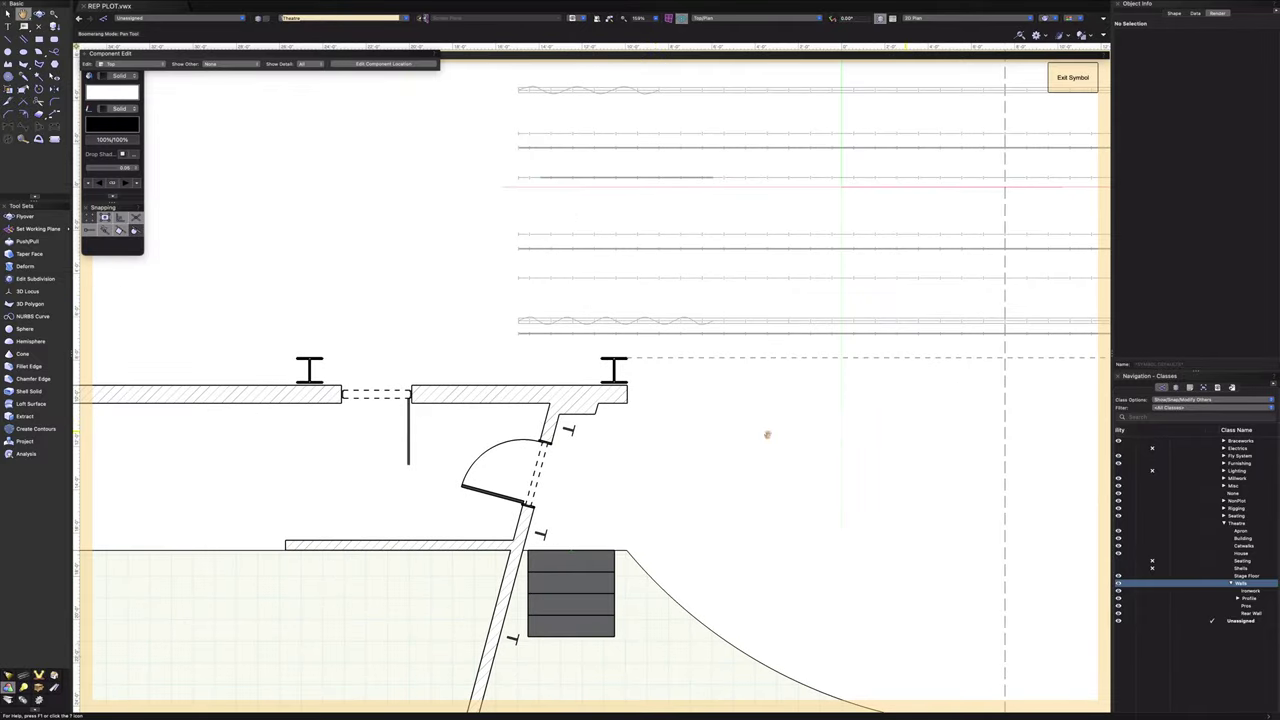
{"action": "left_click", "coordinate": [586, 412]}
{"action": "left_click_drag", "start_coordinate": [586, 412], "coordinate": [551, 350]}
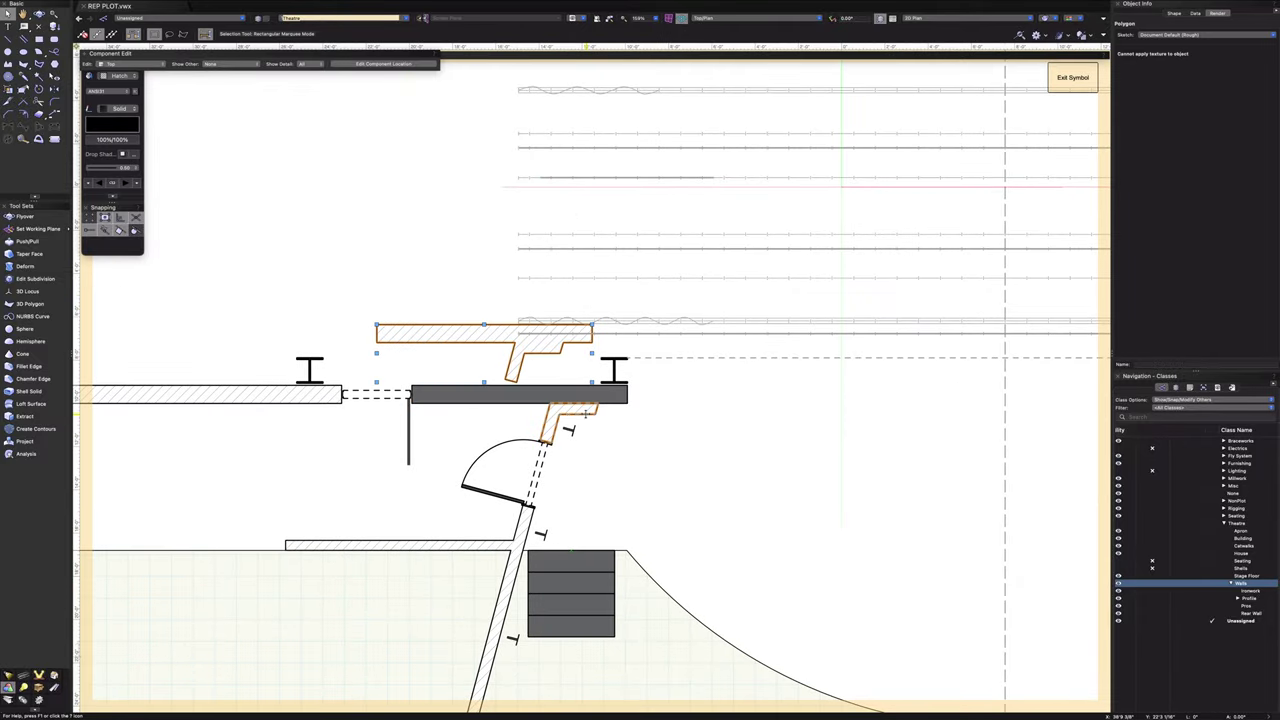
{"action": "left_click", "coordinate": [586, 414]}
{"action": "key", "text": "Delete"}
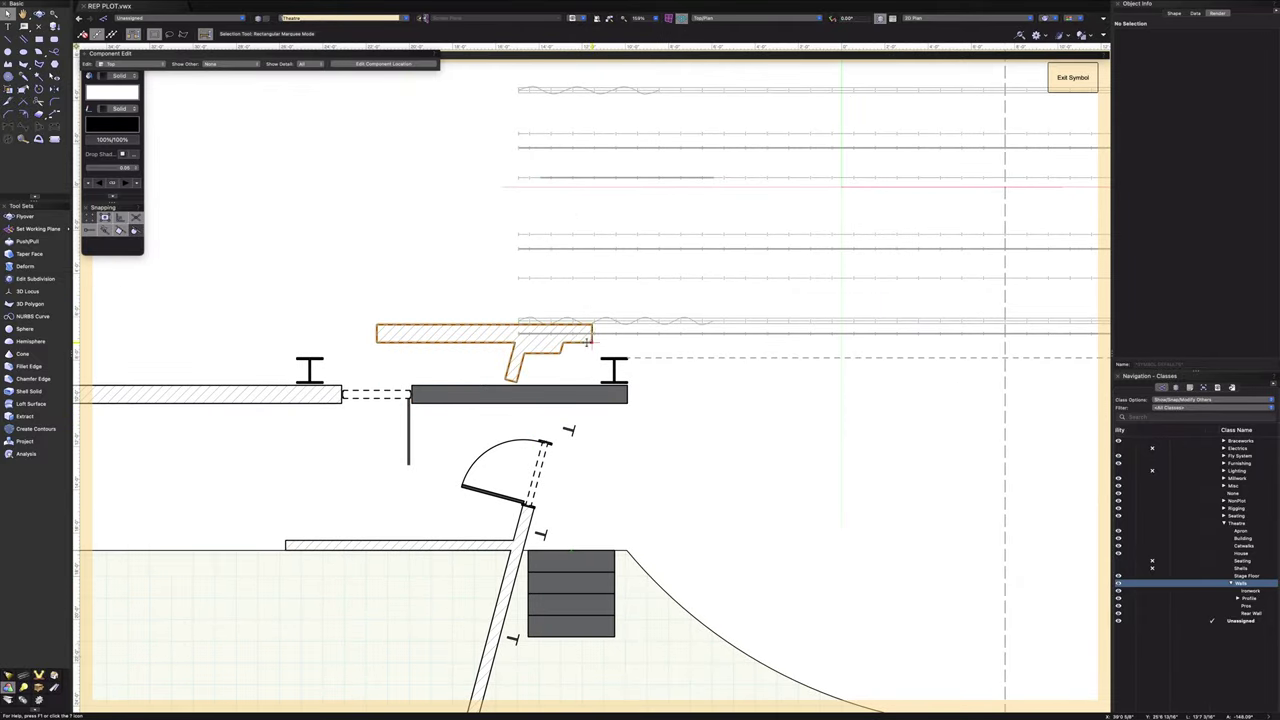
{"action": "left_click_drag", "start_coordinate": [589, 342], "coordinate": [624, 404]}
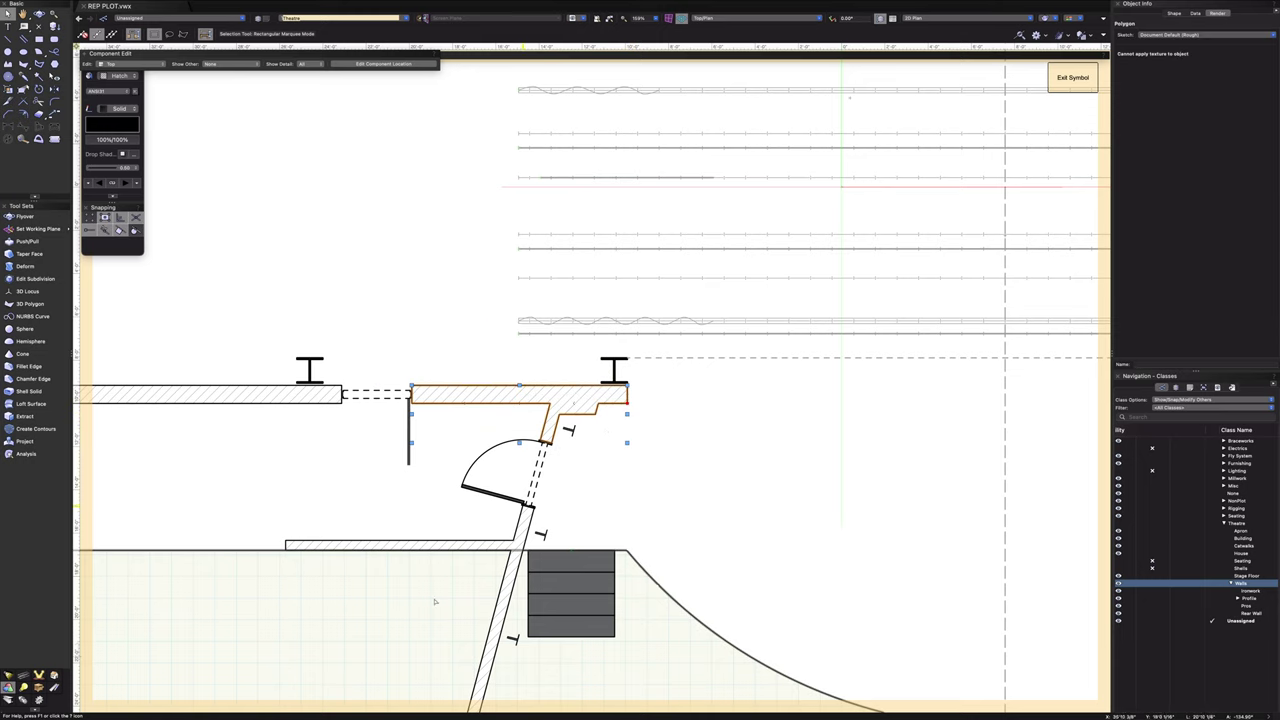
{"action": "left_click", "coordinate": [322, 653]}
{"action": "mouse_move", "coordinate": [372, 613]}
{"action": "middle_mouse_down"}
{"action": "mouse_move", "coordinate": [426, 609]}
{"action": "mouse_move", "coordinate": [506, 540]}
{"action": "middle_mouse_up"}
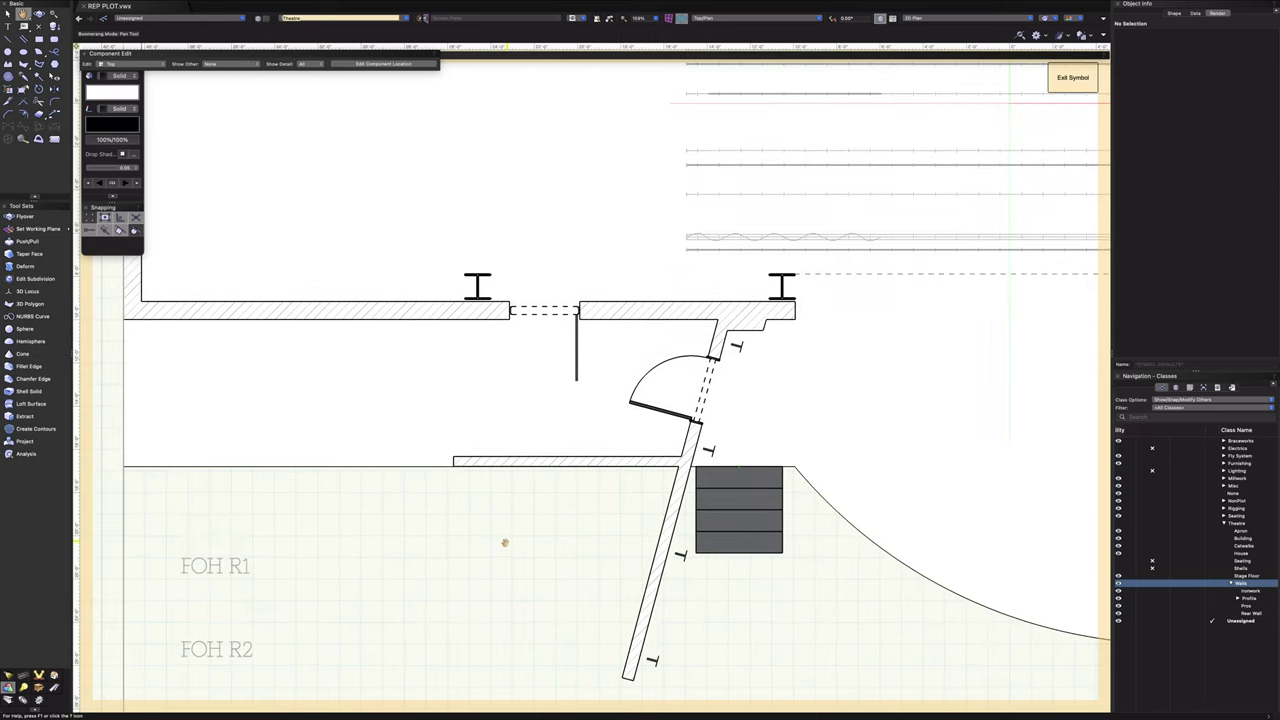
{"action": "middle_click_drag", "start_coordinate": [389, 519], "coordinate": [592, 607]}
{"action": "middle_click_drag", "start_coordinate": [426, 466], "coordinate": [477, 663]}
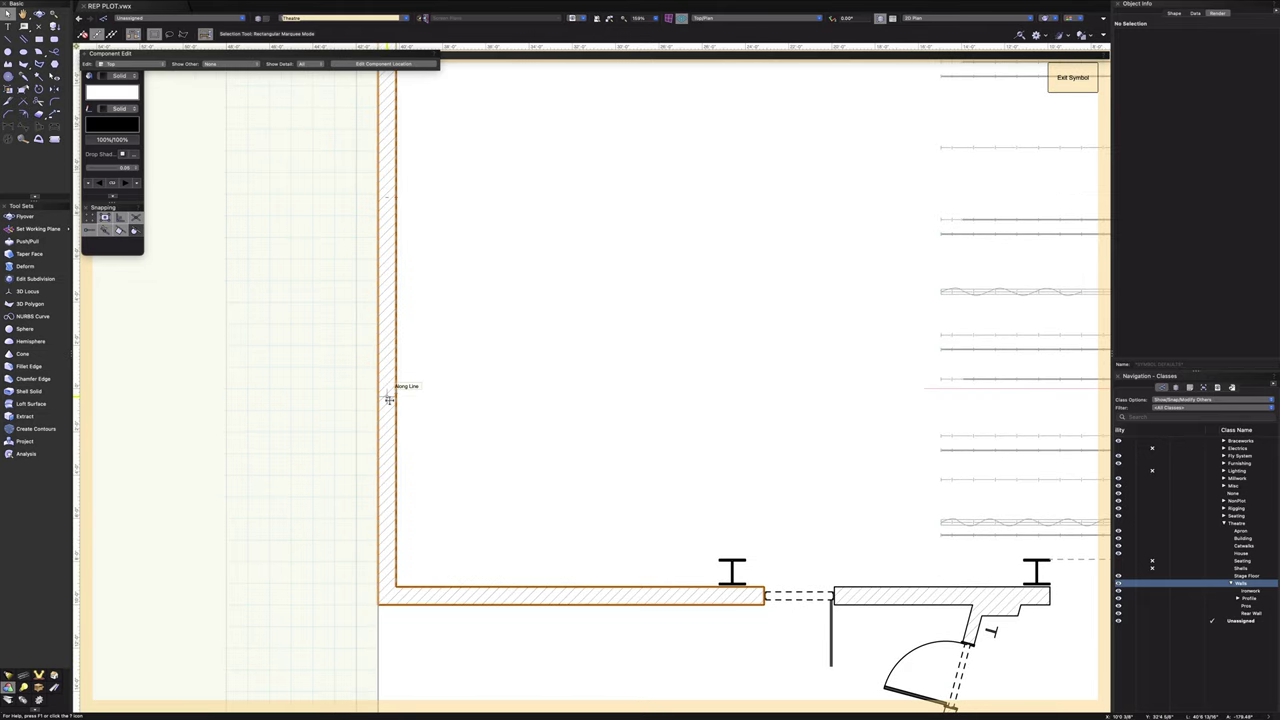
{"action": "middle_click_drag", "start_coordinate": [520, 391], "coordinate": [373, 697]}
{"action": "middle_click_drag", "start_coordinate": [622, 274], "coordinate": [516, 531]}
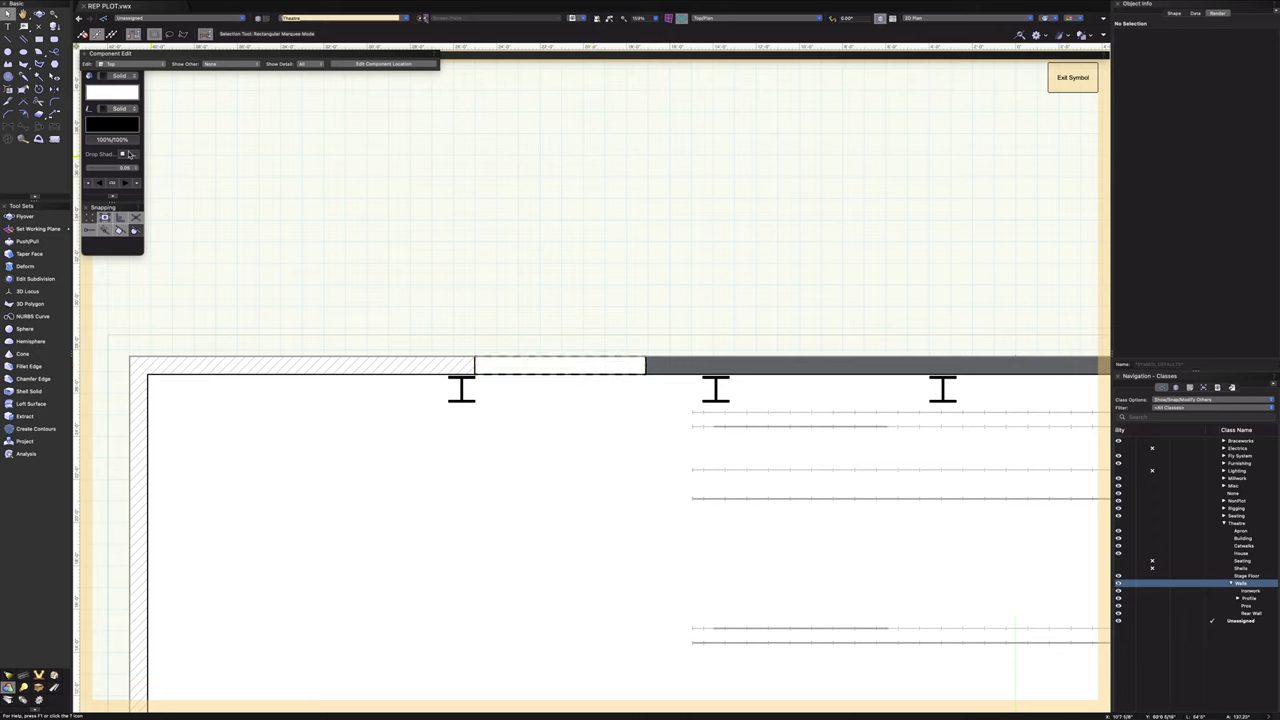
- Draw a rectangle spanning the top wall opening and move it just above the opening
{"action": "left_click", "coordinate": [39, 38]}
{"action": "scroll", "coordinate": [520, 365], "scroll_direction": "up", "scroll_amount": 4}
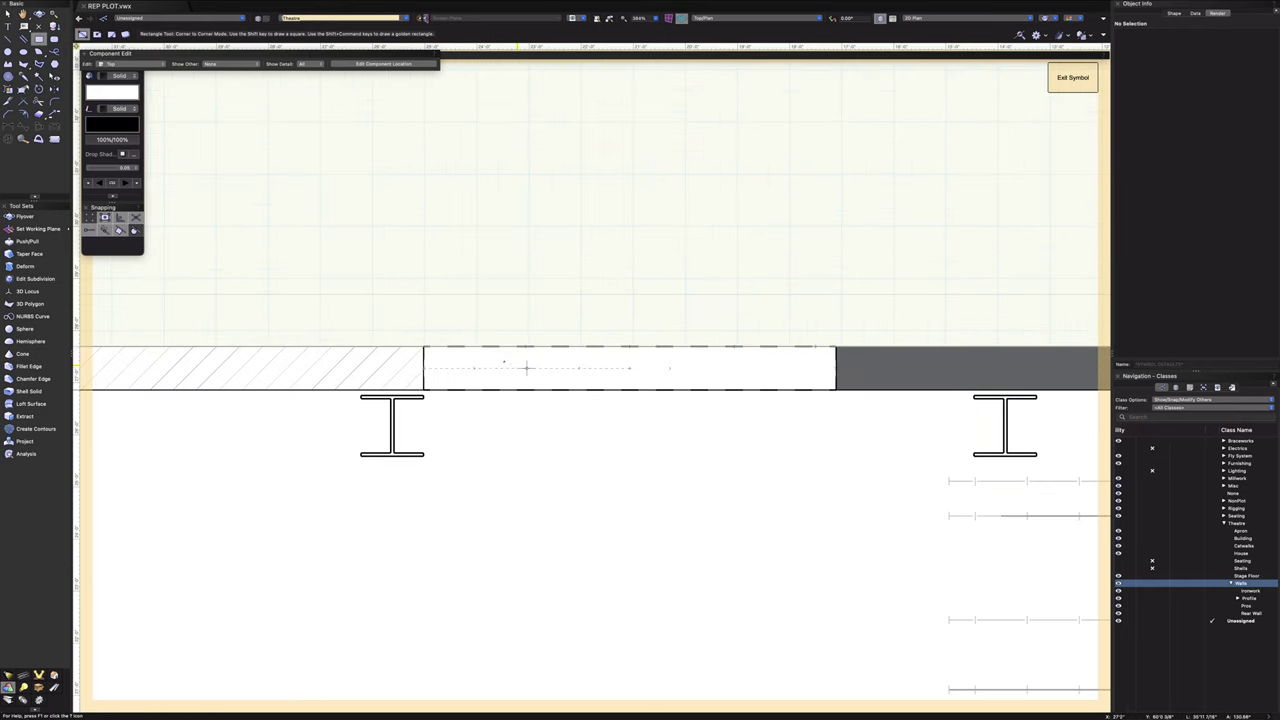
{"action": "left_click", "coordinate": [424, 347]}
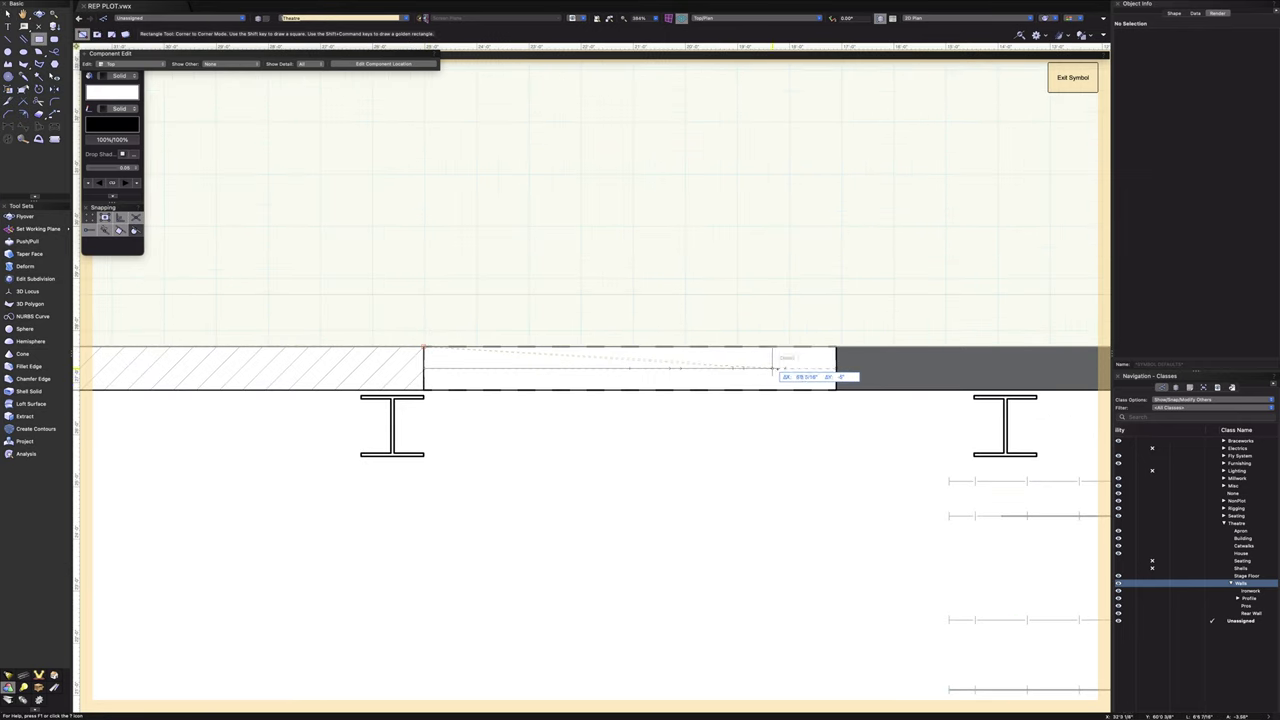
{"action": "left_click", "coordinate": [835, 370]}
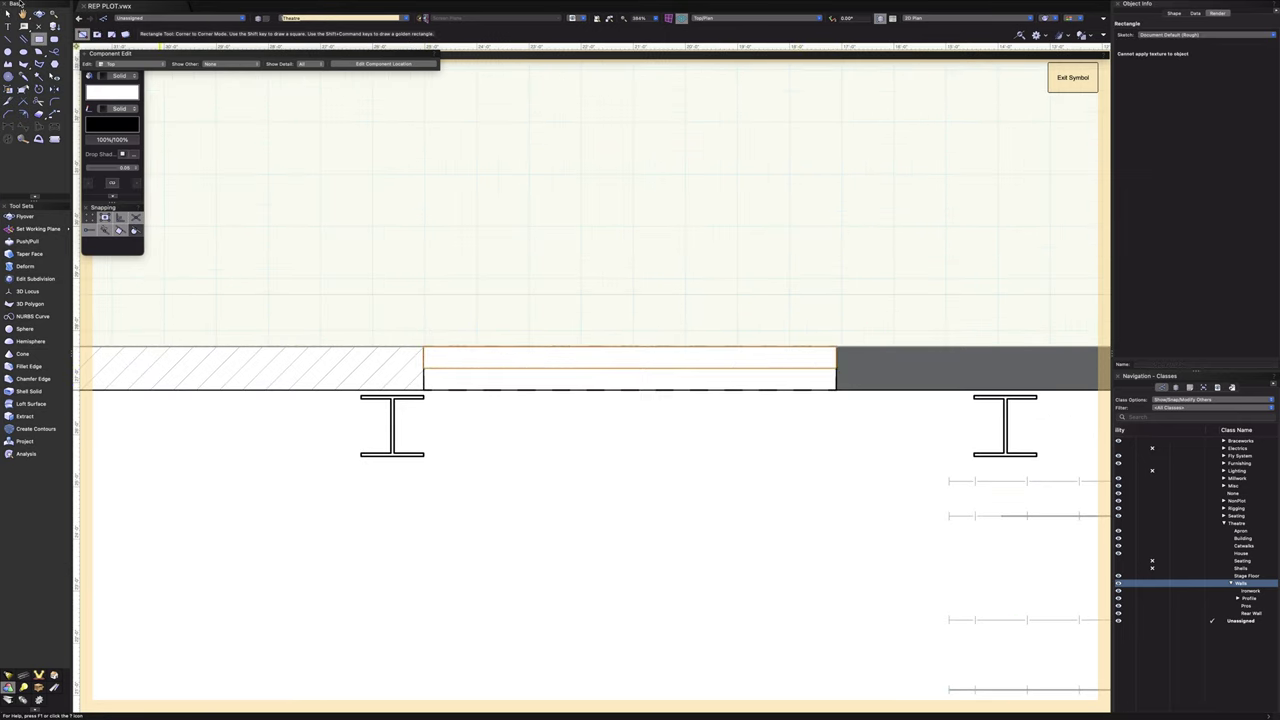
{"action": "left_click", "coordinate": [6, 14]}
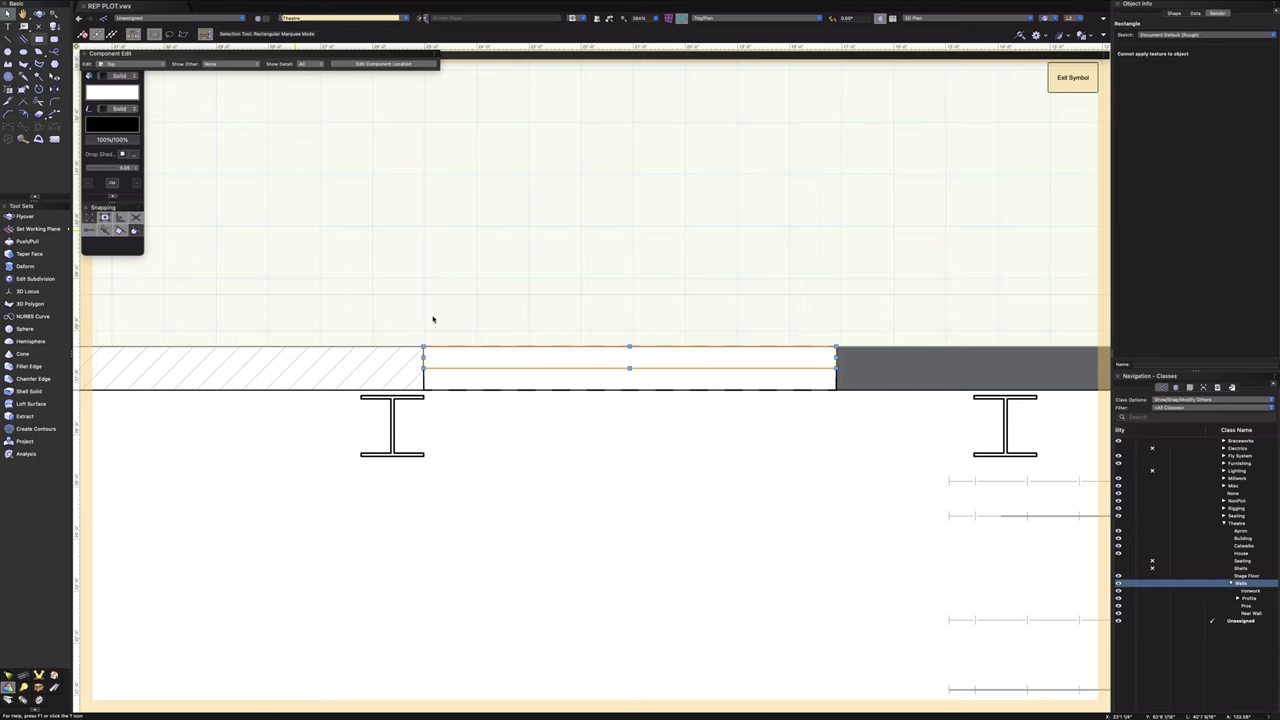
{"action": "left_click_drag", "start_coordinate": [629, 358], "coordinate": [644, 266]}
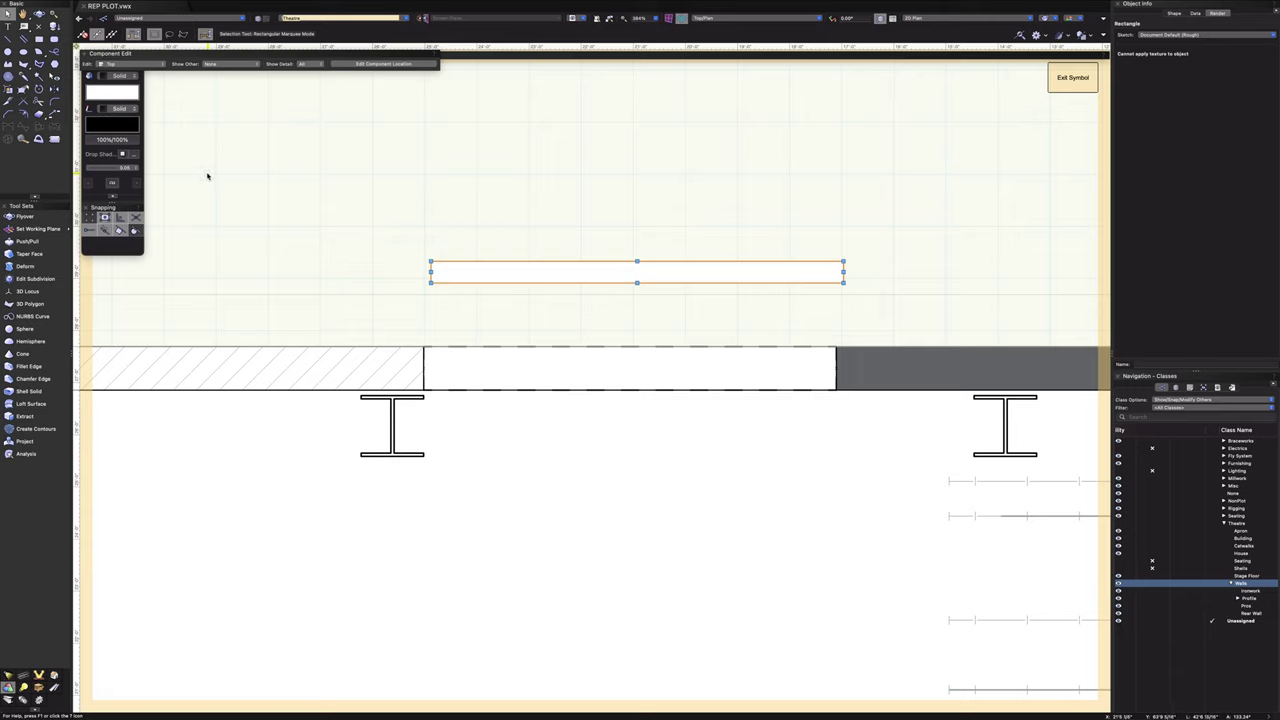
- Set the door and the opening rectangle's outlines to None, and lift the rectangle clear
{"action": "left_click", "coordinate": [583, 388]}
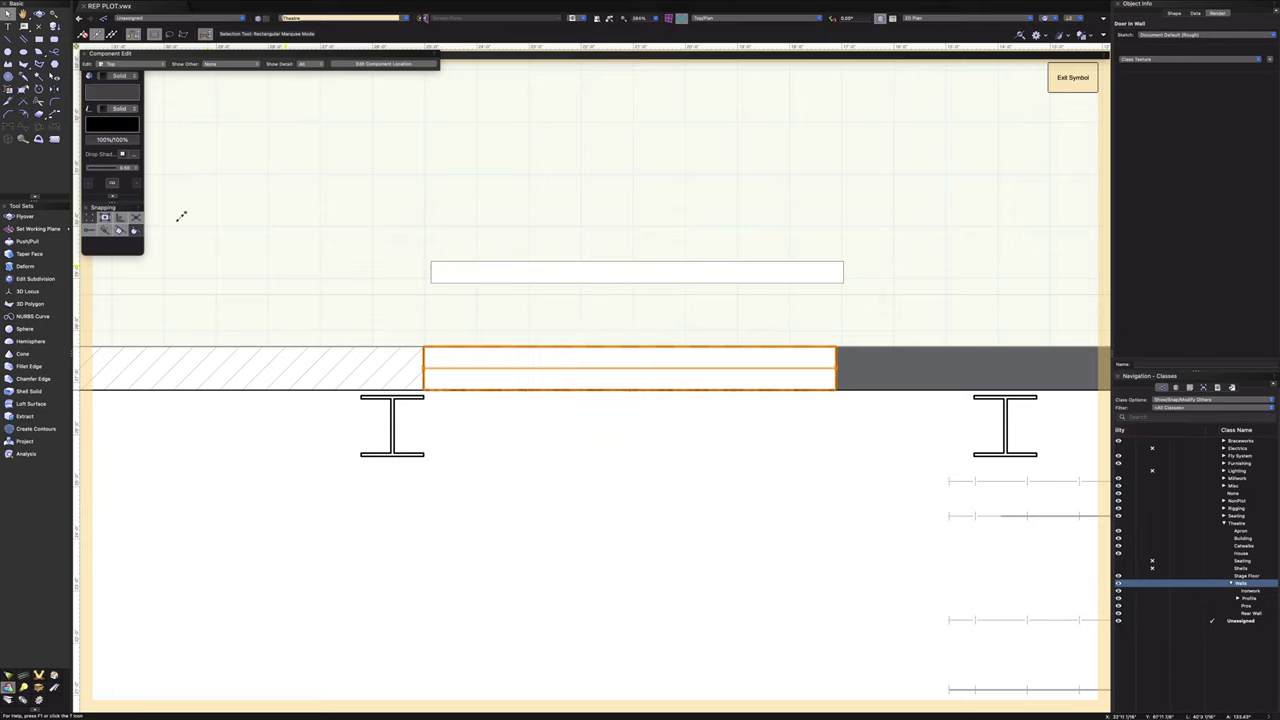
{"action": "left_click", "coordinate": [124, 109]}
{"action": "left_click", "coordinate": [122, 99]}
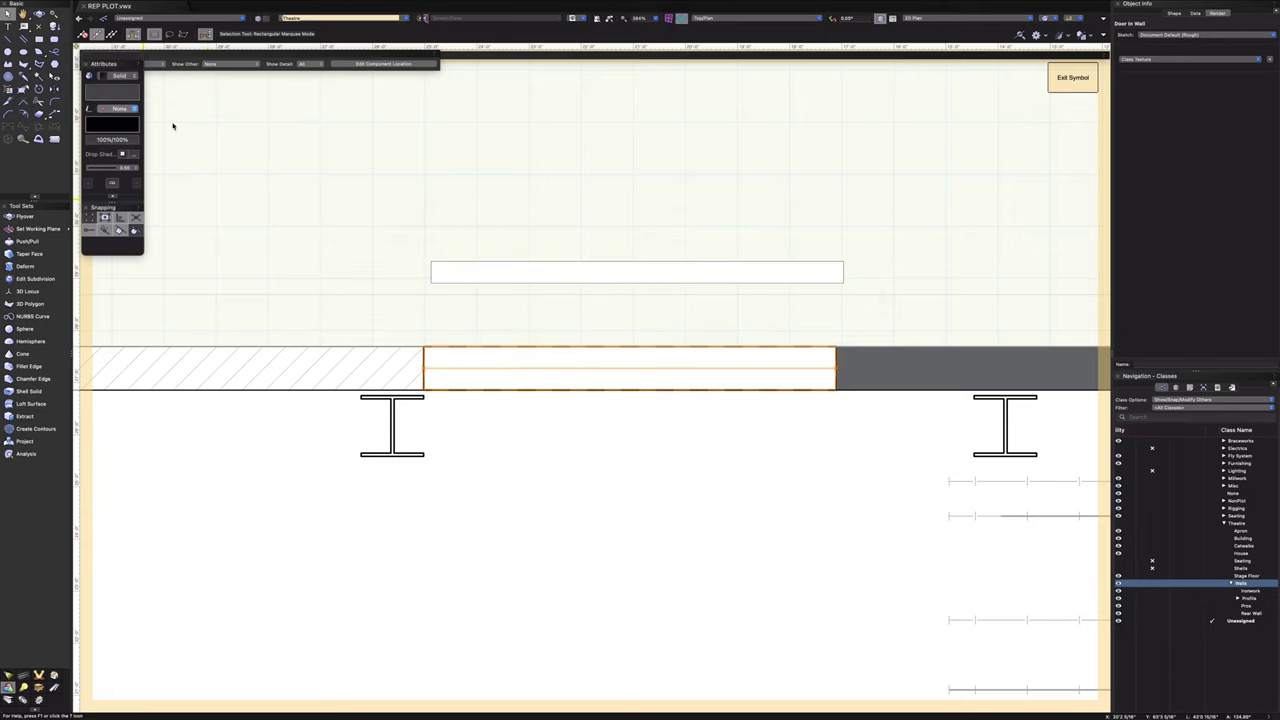
{"action": "left_click", "coordinate": [406, 150]}
{"action": "left_click", "coordinate": [486, 392]}
{"action": "left_click", "coordinate": [486, 392]}
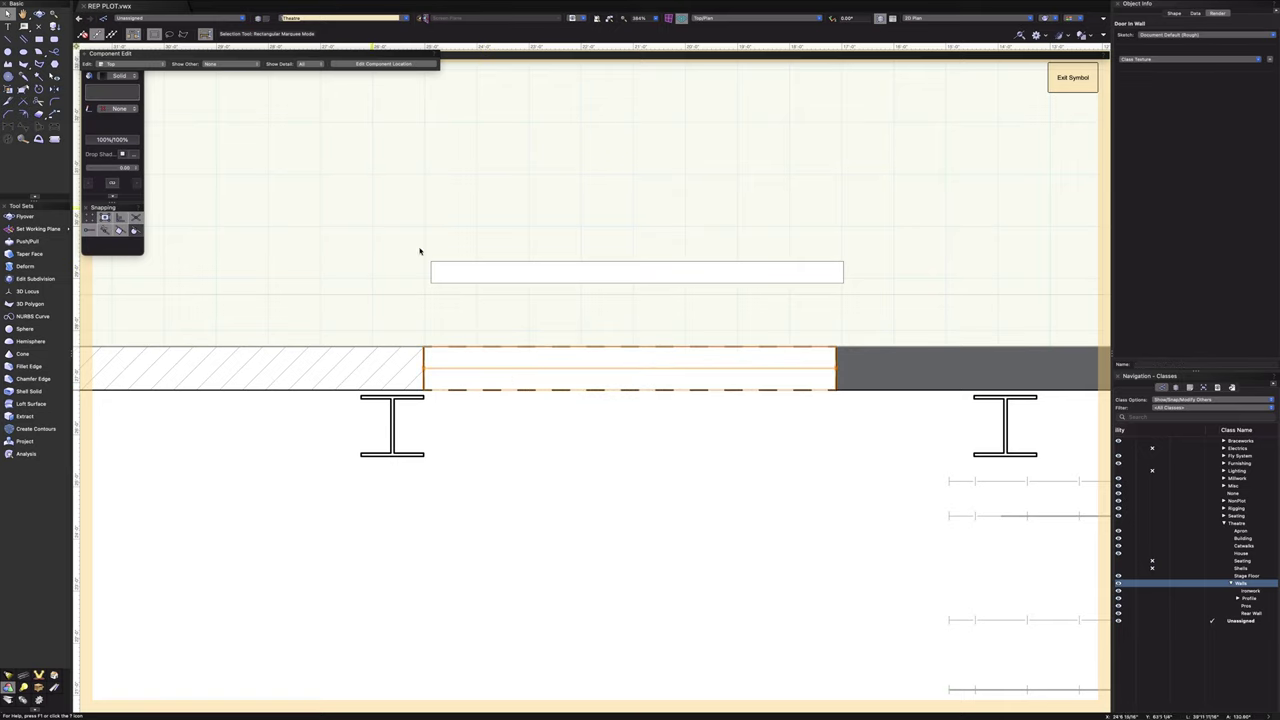
{"action": "left_click", "coordinate": [475, 362]}
{"action": "left_click", "coordinate": [120, 108]}
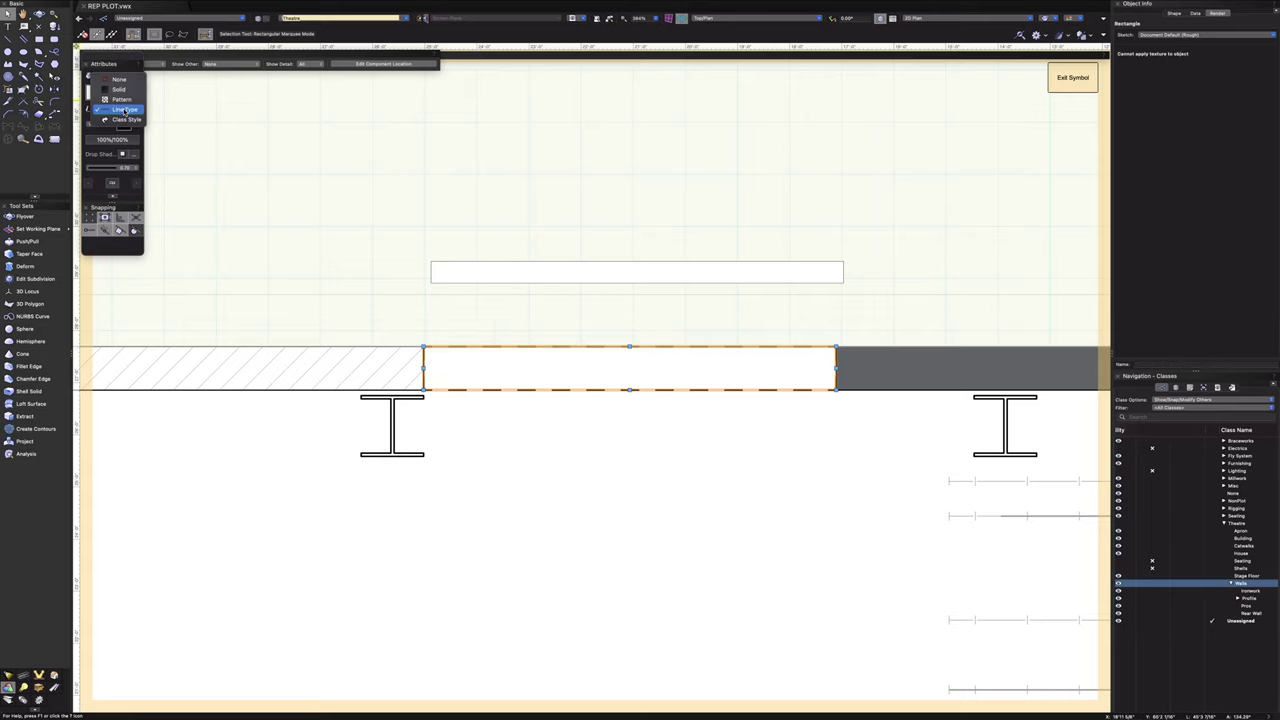
{"action": "left_click", "coordinate": [115, 80]}
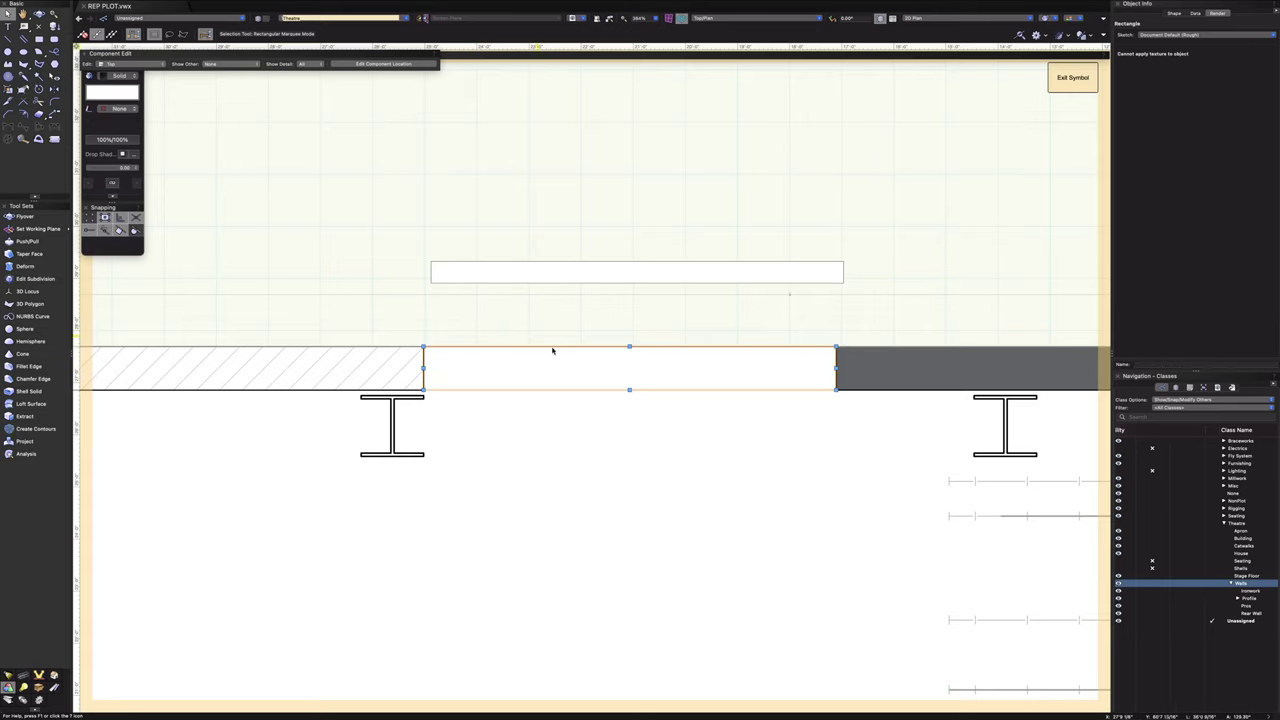
{"action": "left_click_drag", "start_coordinate": [537, 349], "coordinate": [561, 154]}
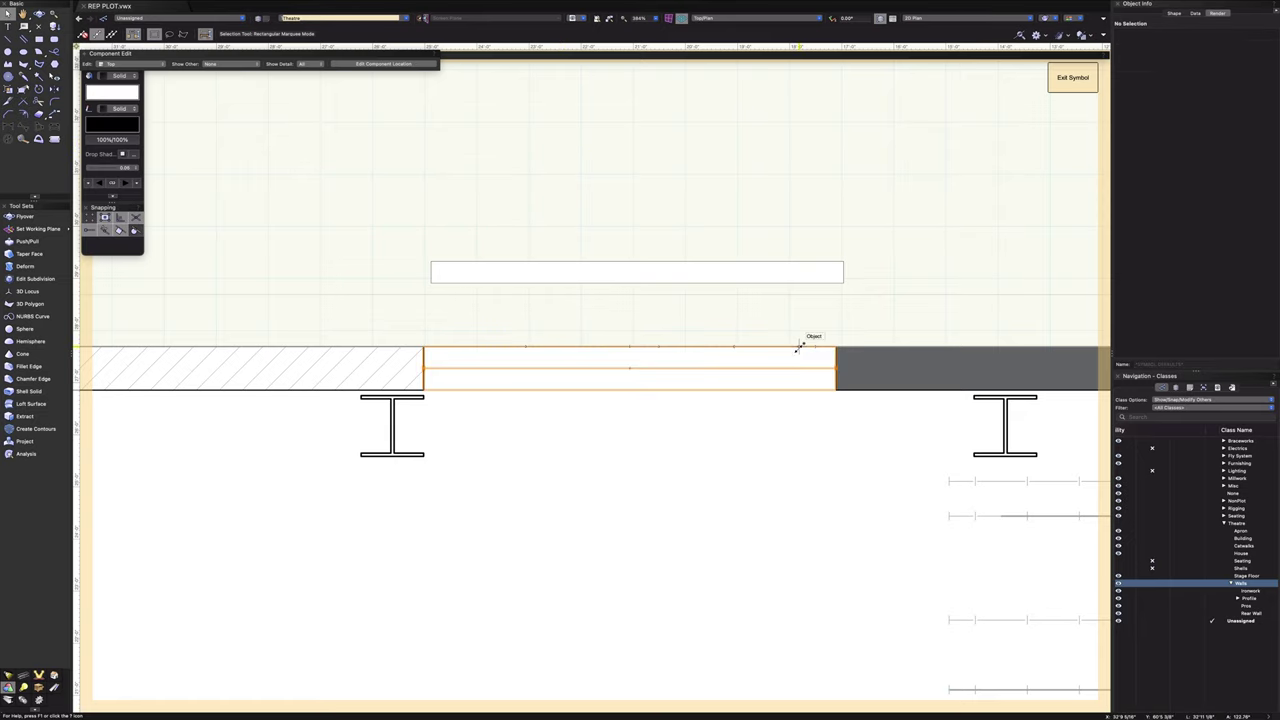
{"action": "scroll", "coordinate": [687, 518], "scroll_direction": "down", "scroll_amount": 5}
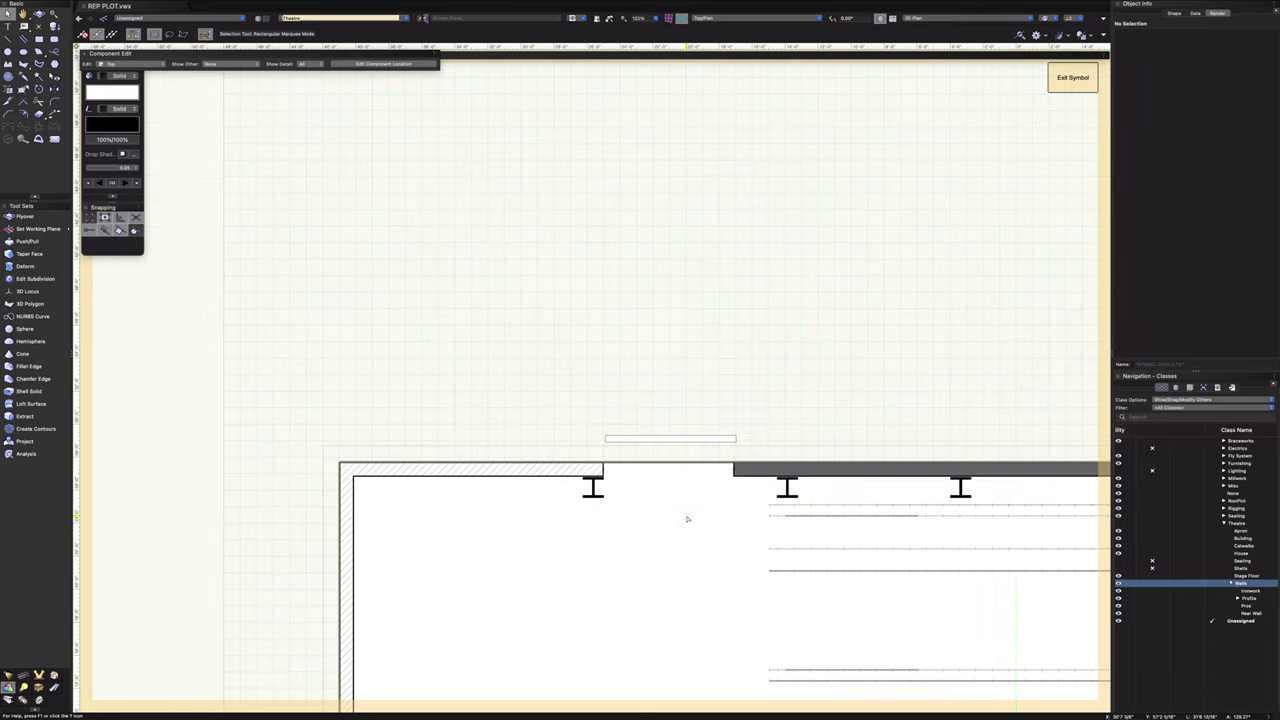
- Give the rectangle a dashed 0.50 outline and move it into the wall gap
{"action": "scroll", "coordinate": [687, 518], "scroll_direction": "up", "scroll_amount": 5}
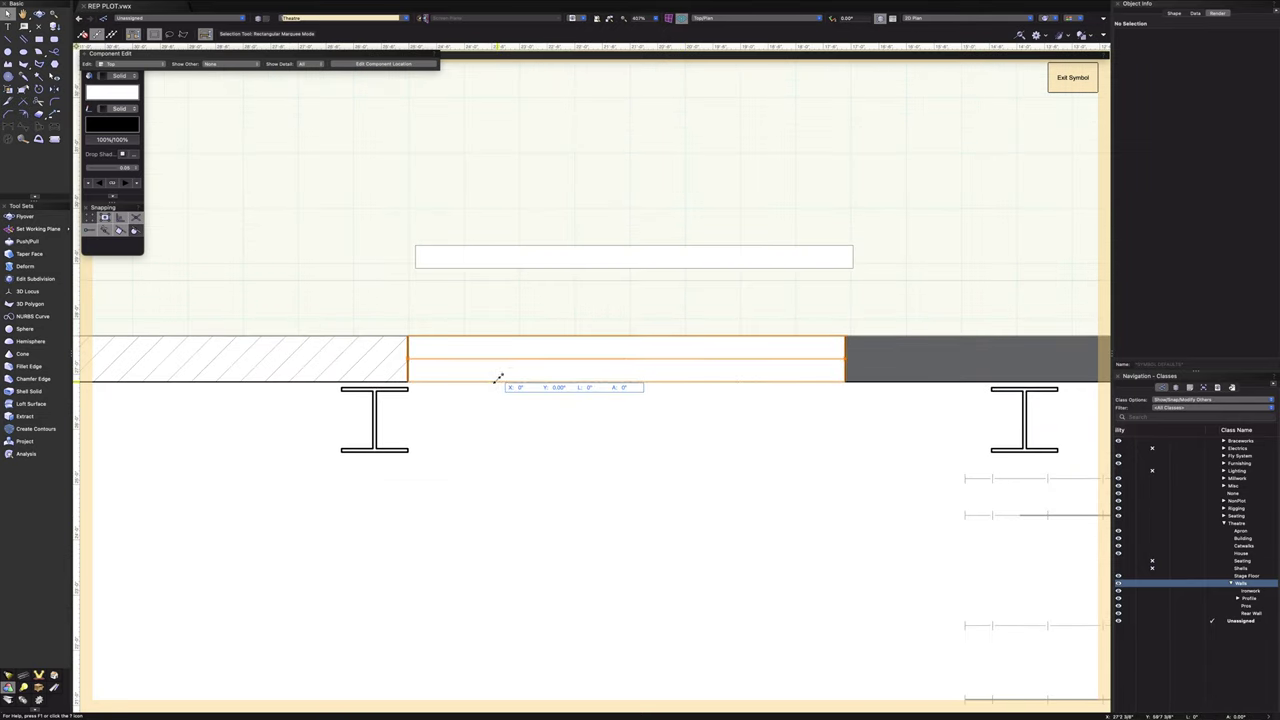
{"action": "left_click", "coordinate": [497, 378]}
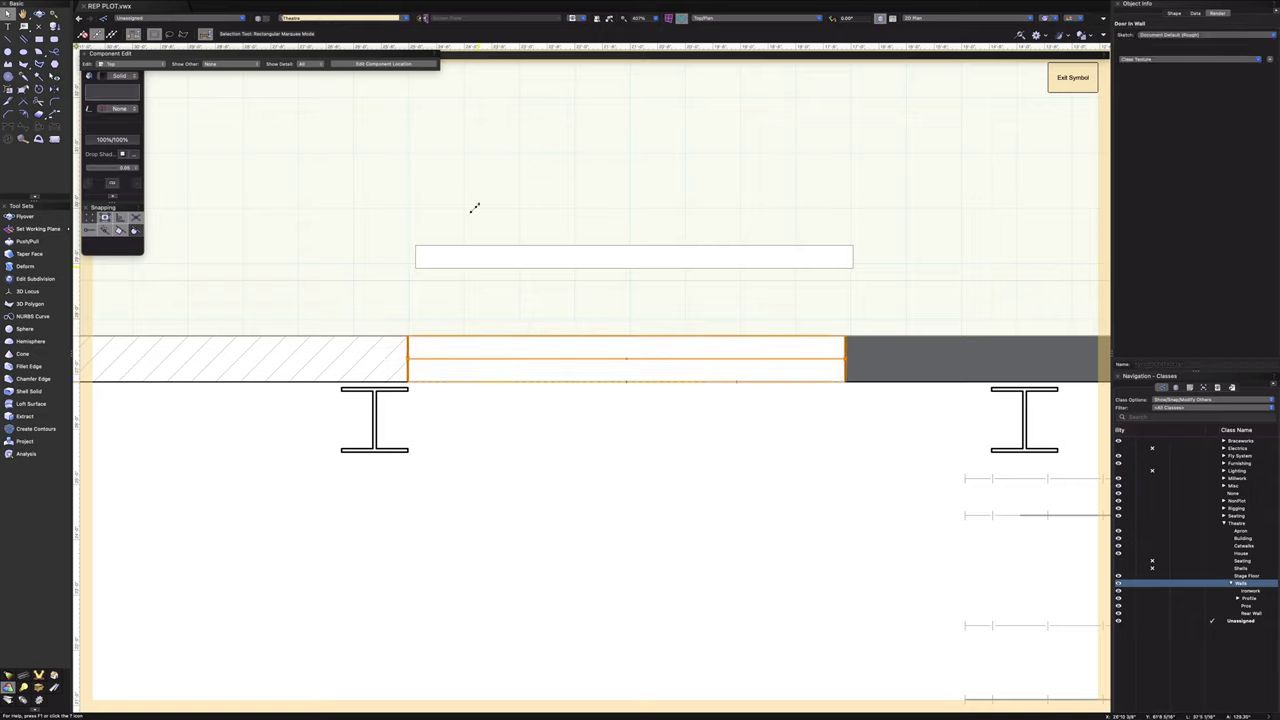
{"action": "left_click", "coordinate": [473, 156]}
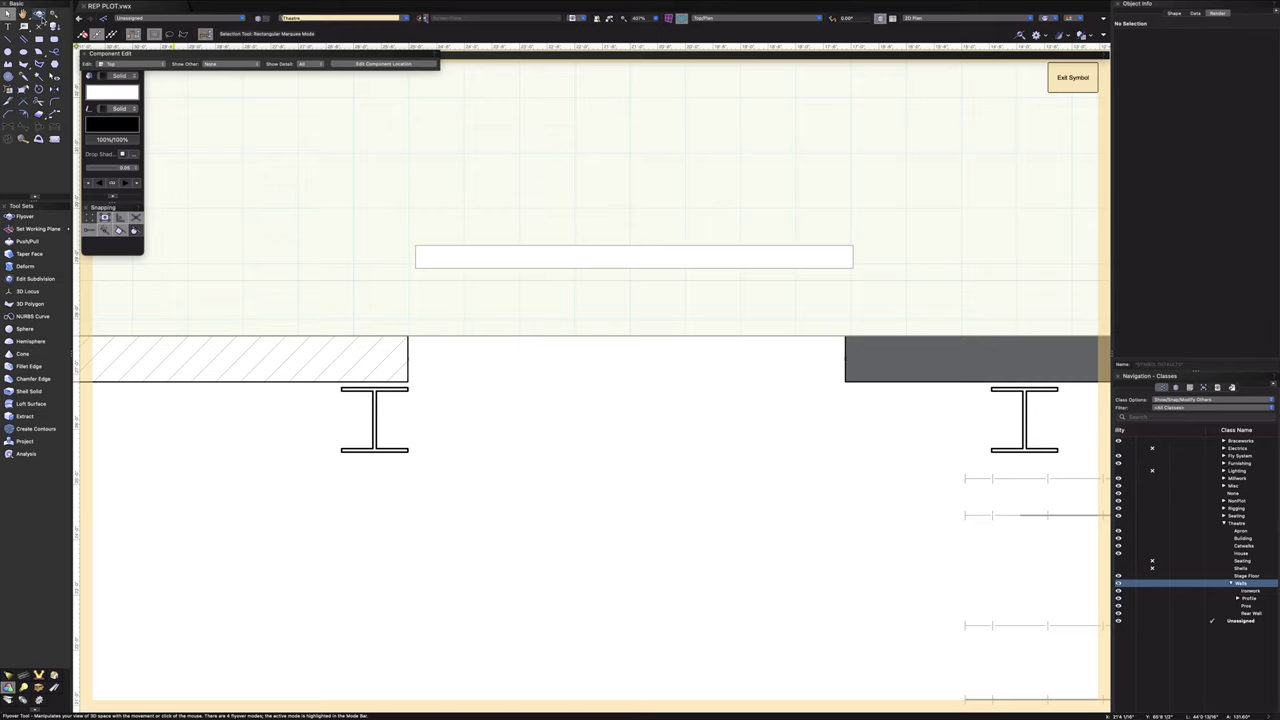
{"action": "left_click", "coordinate": [439, 258]}
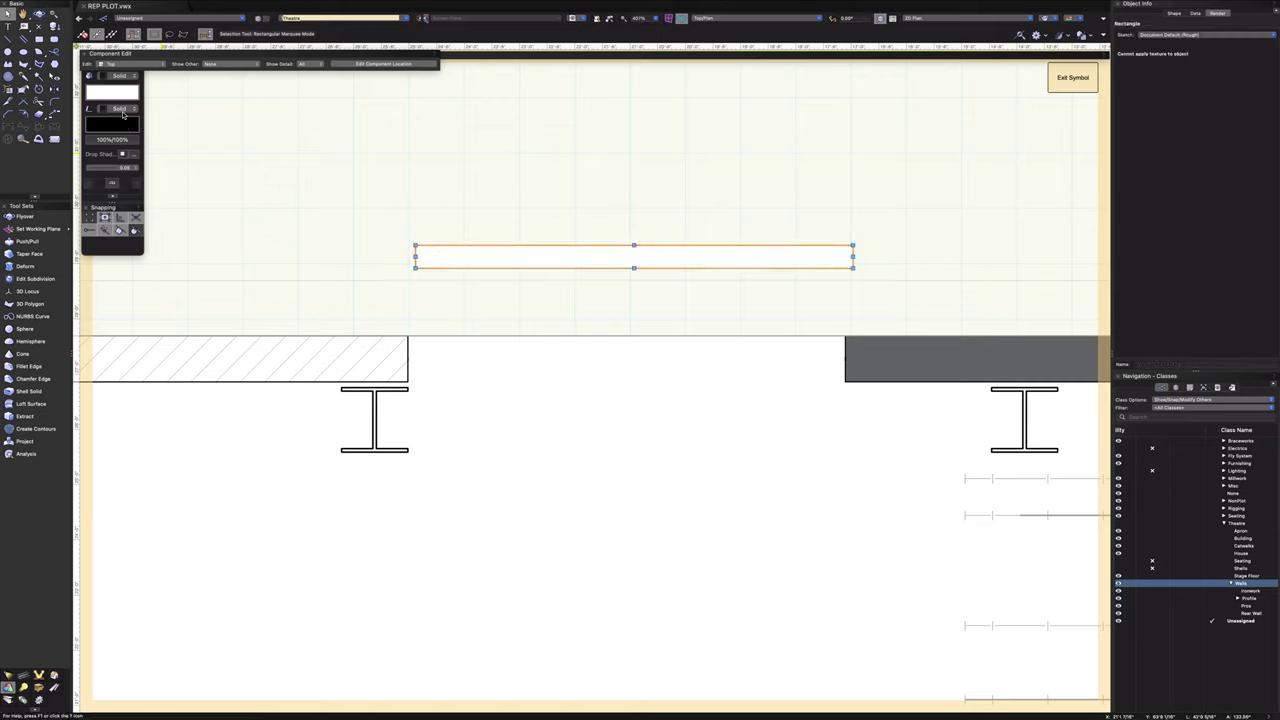
{"action": "left_click", "coordinate": [118, 108]}
{"action": "left_click", "coordinate": [118, 130]}
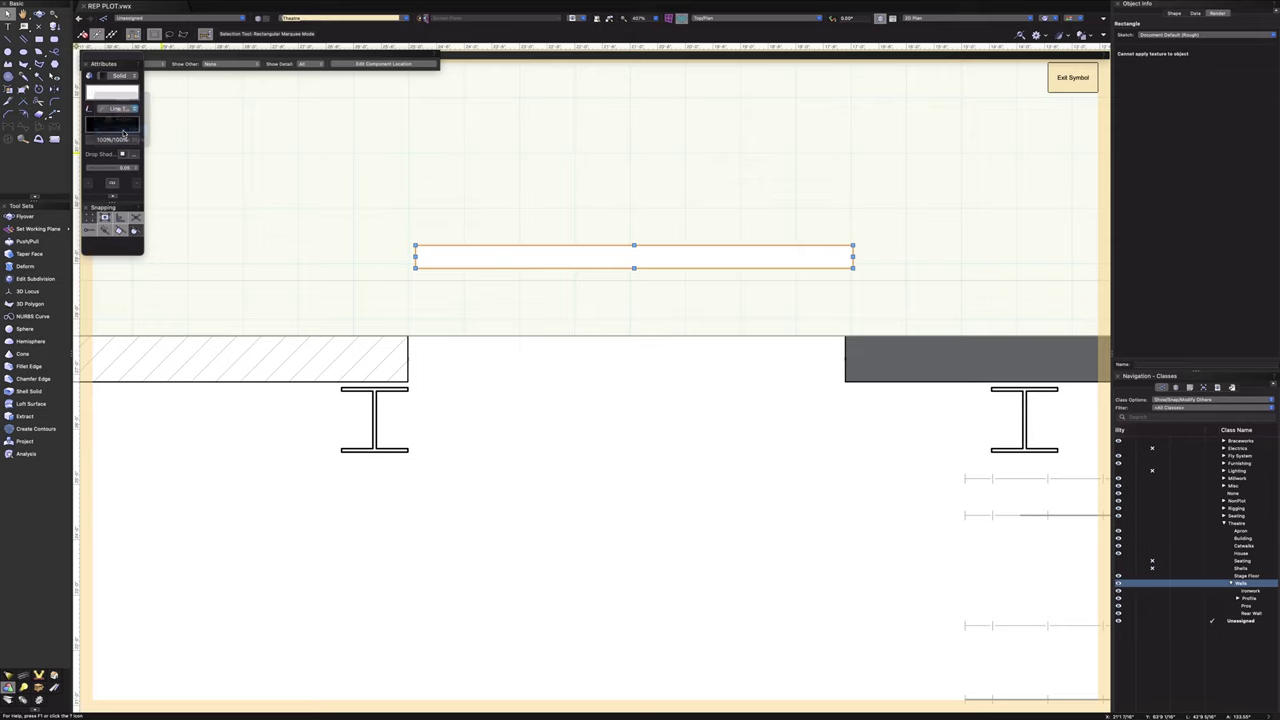
{"action": "left_click", "coordinate": [124, 168]}
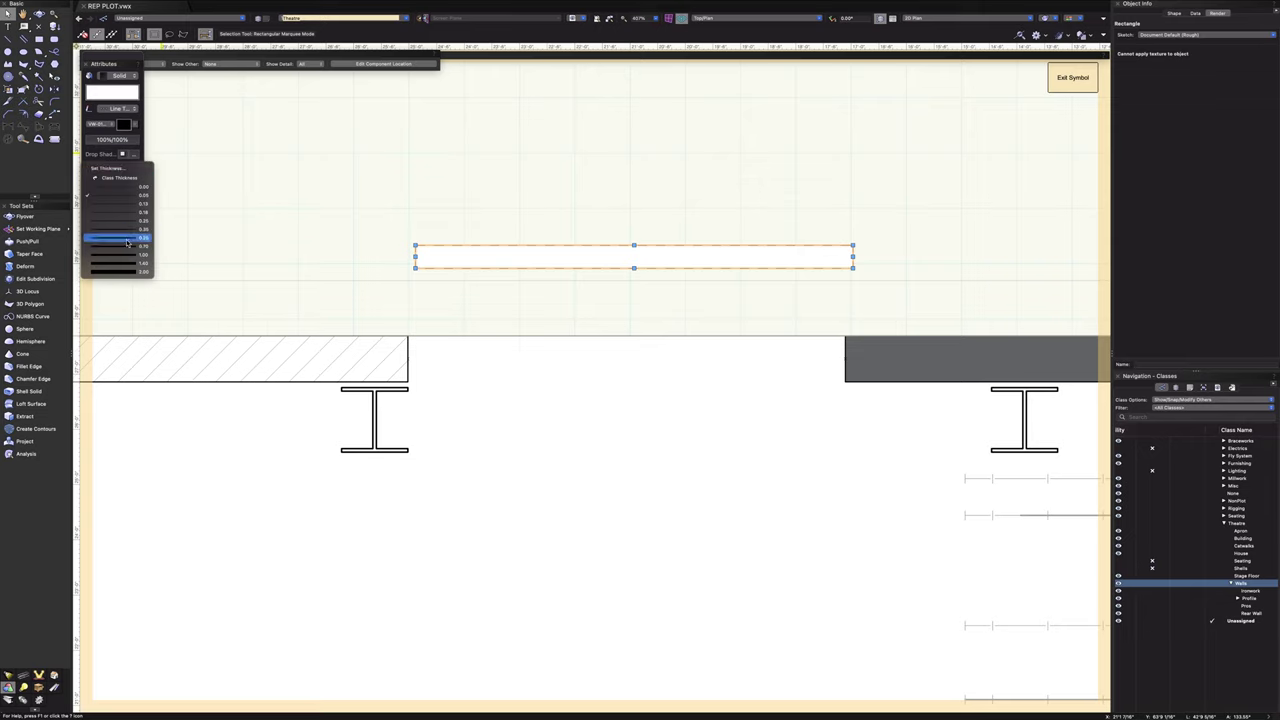
{"action": "left_click", "coordinate": [125, 241]}
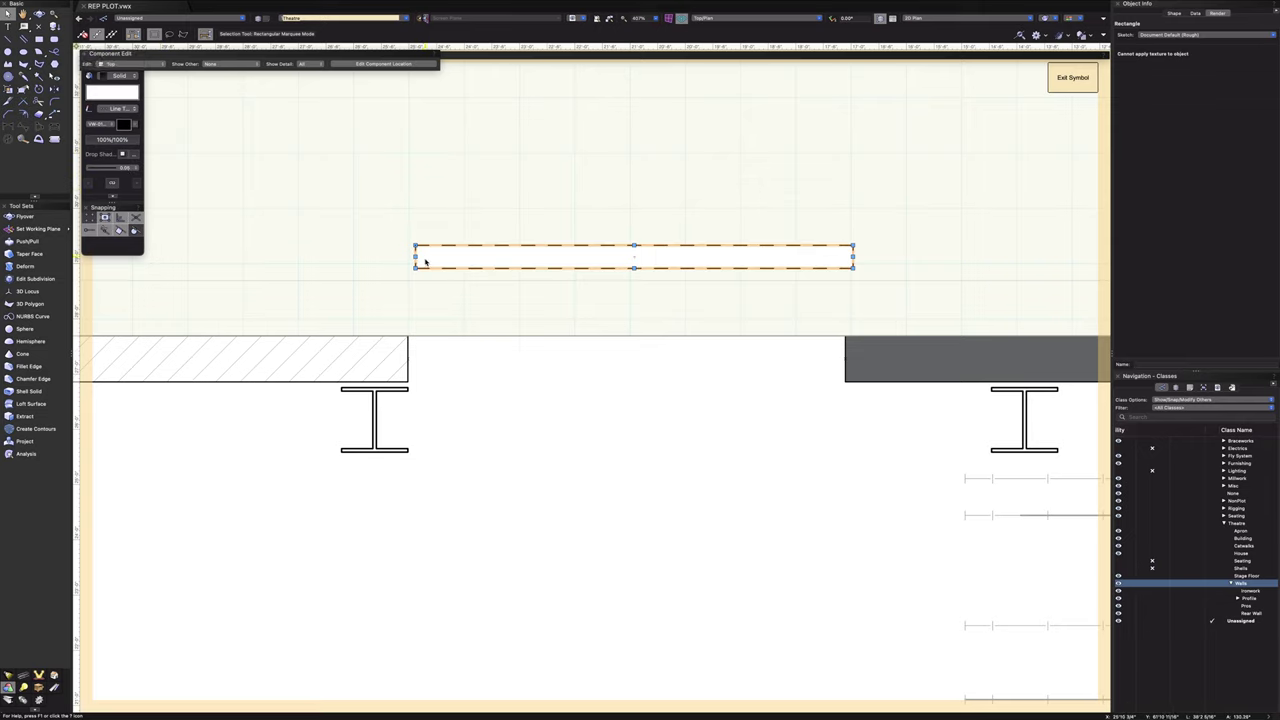
{"action": "mouse_move", "coordinate": [418, 256]}
{"action": "left_mouse_down"}
{"action": "mouse_move", "coordinate": [425, 346]}
{"action": "mouse_move", "coordinate": [407, 358]}
{"action": "left_mouse_up"}
{"action": "left_click", "coordinate": [489, 269]}
{"action": "scroll", "coordinate": [489, 267], "scroll_direction": "down", "scroll_amount": 5}
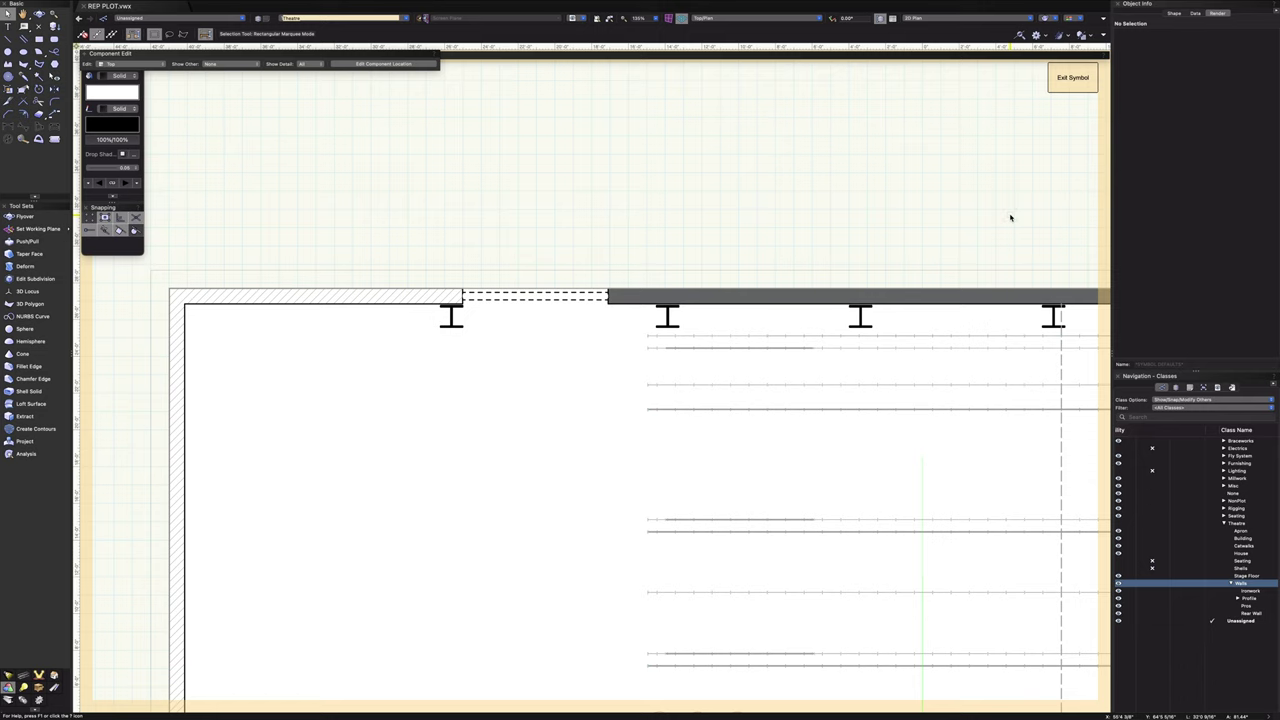
- Set the line style of the door in the upper wall to None
{"action": "mouse_move", "coordinate": [926, 213]}
{"action": "left_mouse_down"}
{"action": "mouse_move", "coordinate": [283, 171]}
{"action": "mouse_move", "coordinate": [538, 238]}
{"action": "left_mouse_up"}
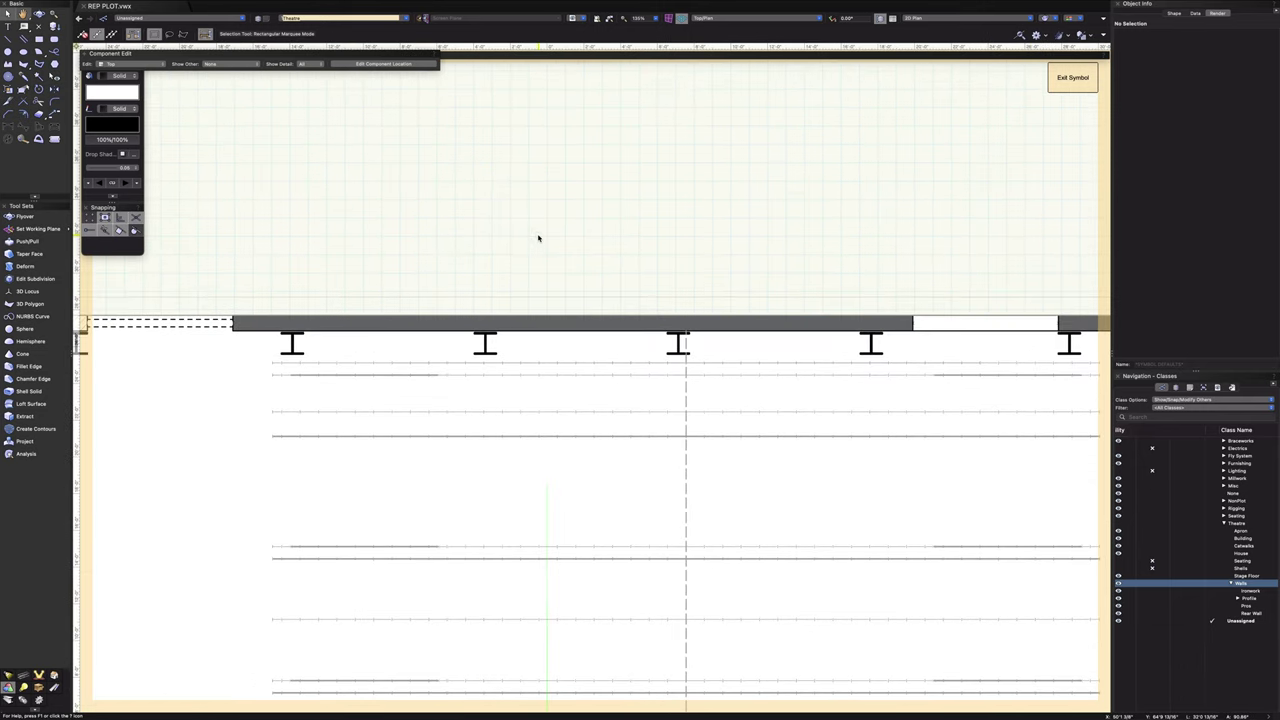
{"action": "left_click", "coordinate": [988, 330]}
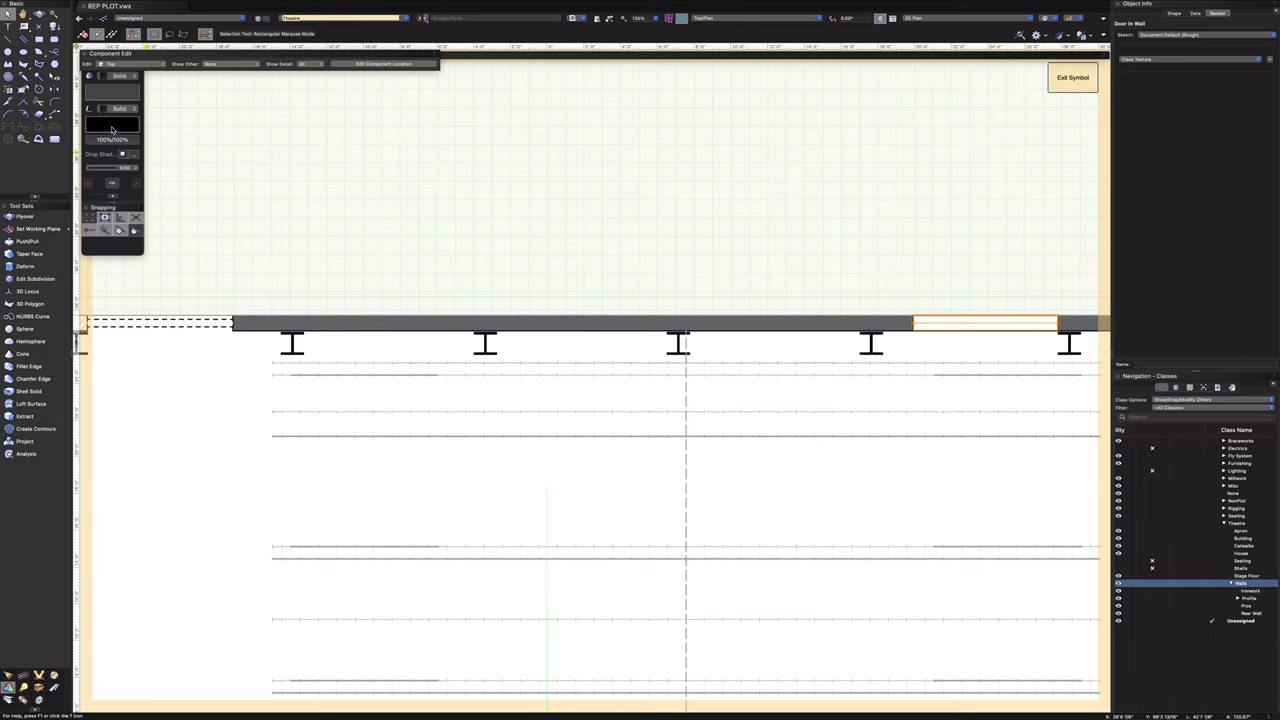
{"action": "left_click", "coordinate": [118, 108]}
{"action": "left_click", "coordinate": [120, 100]}
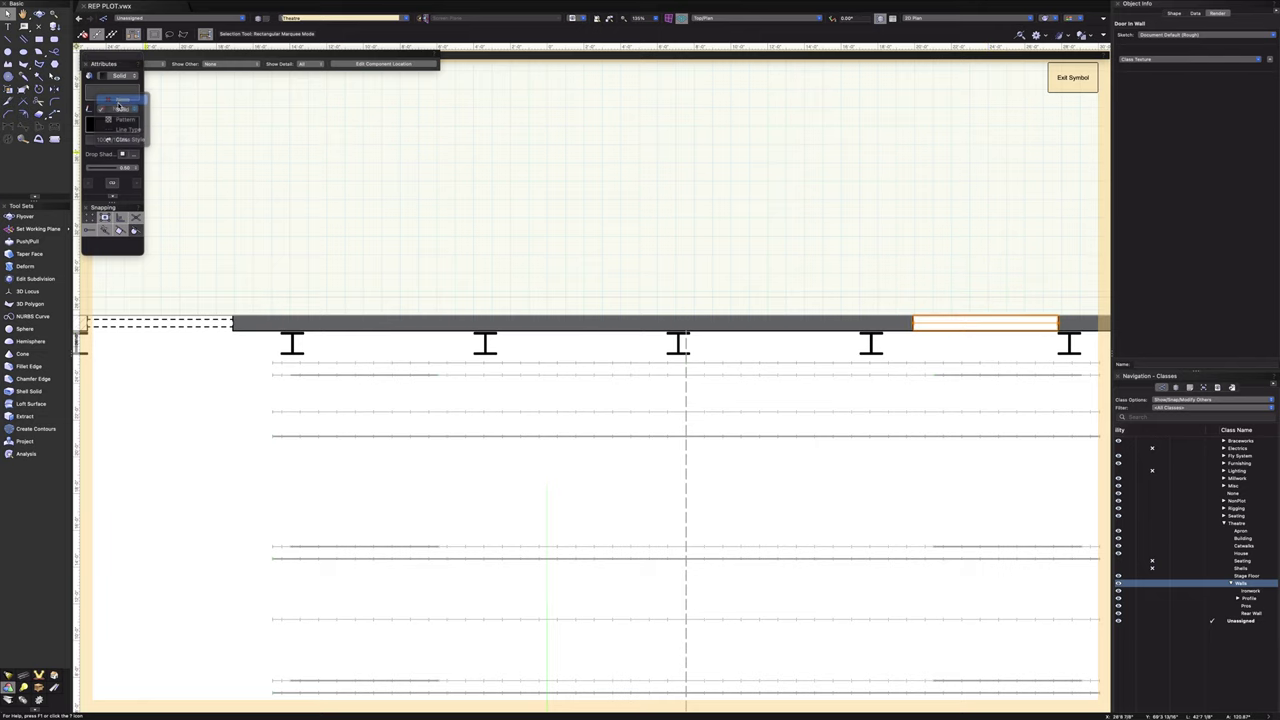
{"action": "left_click", "coordinate": [948, 281]}
- Reposition the dashed opening rectangle back into the wall gap
{"action": "key", "text": "space"}
{"action": "left_click_drag", "start_coordinate": [954, 267], "coordinate": [514, 209]}
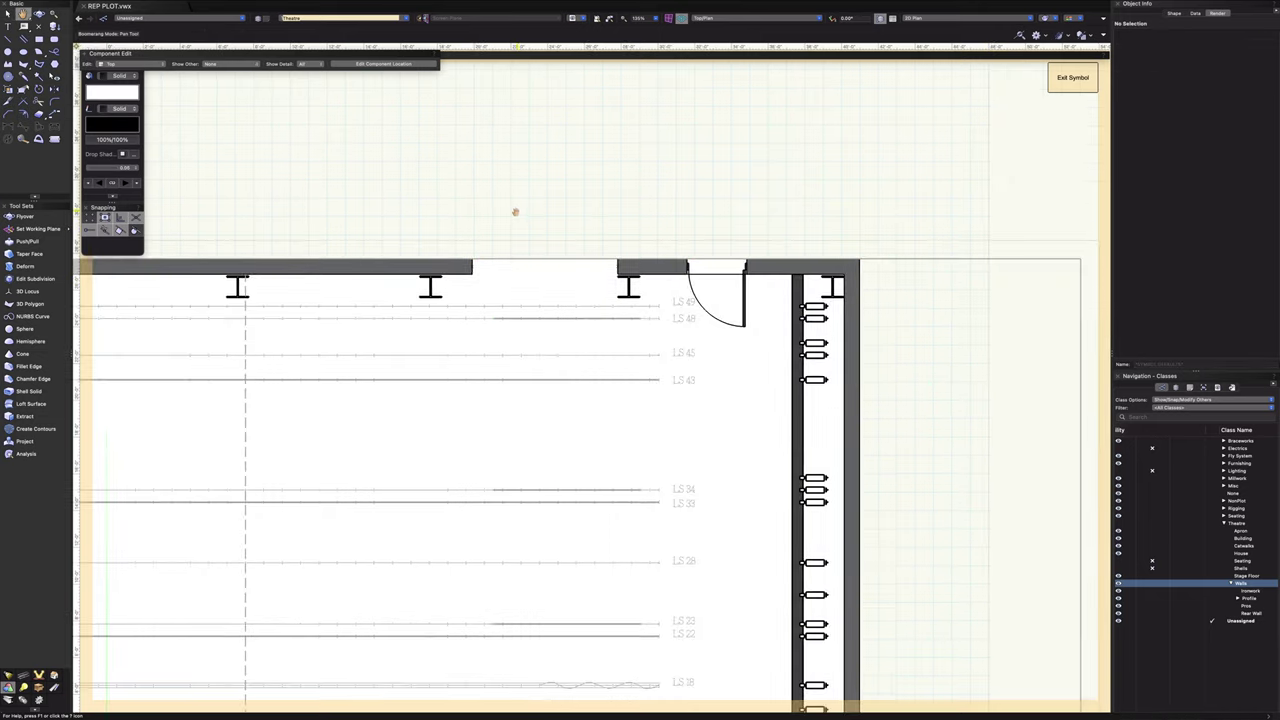
{"action": "scroll", "coordinate": [641, 481], "scroll_direction": "down", "scroll_amount": 5}
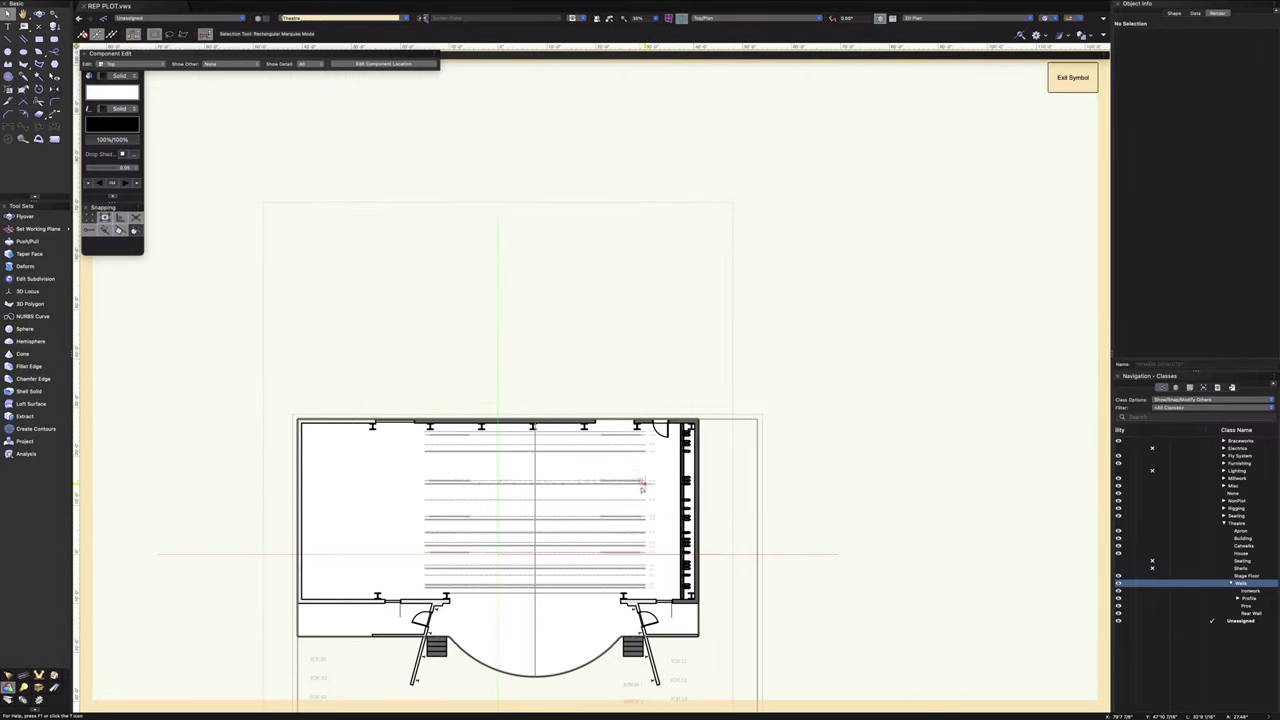
{"action": "scroll", "coordinate": [640, 400], "scroll_direction": "up", "scroll_amount": 5}
{"action": "key", "text": "space"}
{"action": "left_click_drag", "start_coordinate": [477, 420], "coordinate": [1261, 352]}
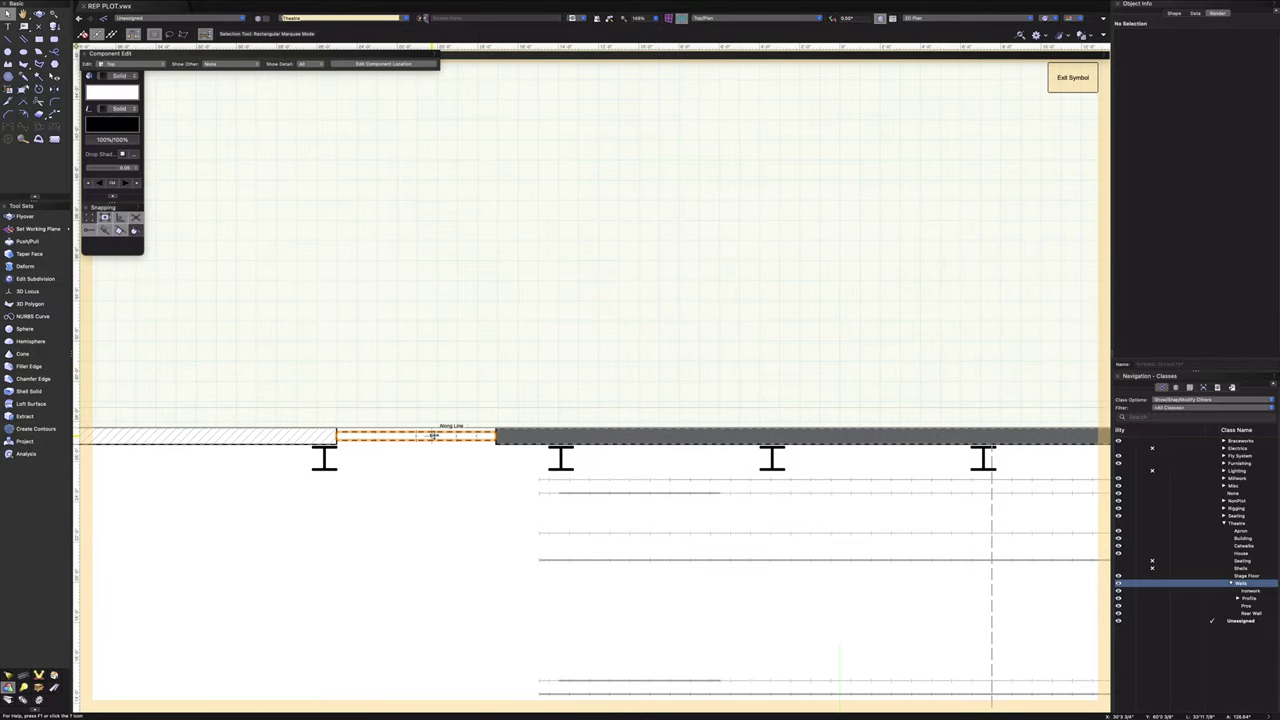
{"action": "left_click", "coordinate": [431, 437]}
{"action": "left_click_drag", "start_coordinate": [433, 437], "coordinate": [972, 289]}
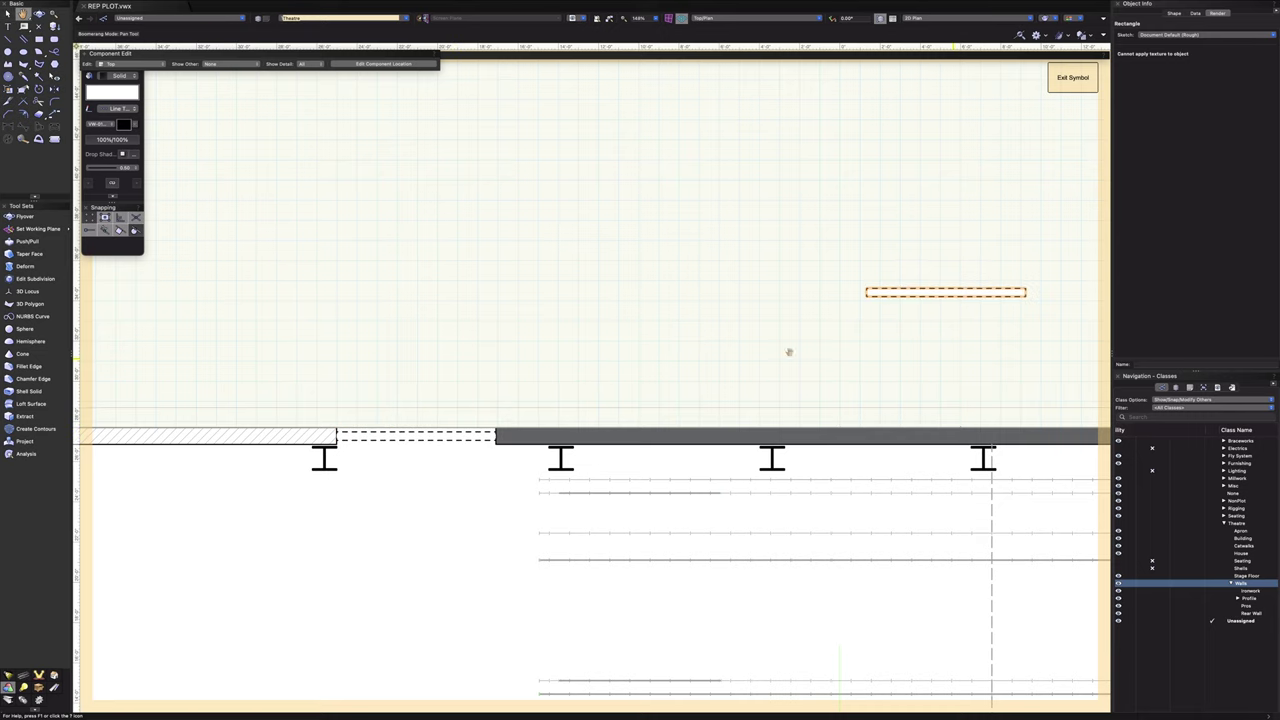
{"action": "scroll", "coordinate": [600, 350], "scroll_direction": "right", "scroll_amount": 10}
{"action": "scroll", "coordinate": [378, 300], "scroll_direction": "up", "scroll_amount": 3}
{"action": "left_click_drag", "start_coordinate": [387, 330], "coordinate": [1089, 601]}
{"action": "left_click", "coordinate": [808, 454]}
{"action": "scroll", "coordinate": [514, 459], "scroll_direction": "down", "scroll_amount": 3}
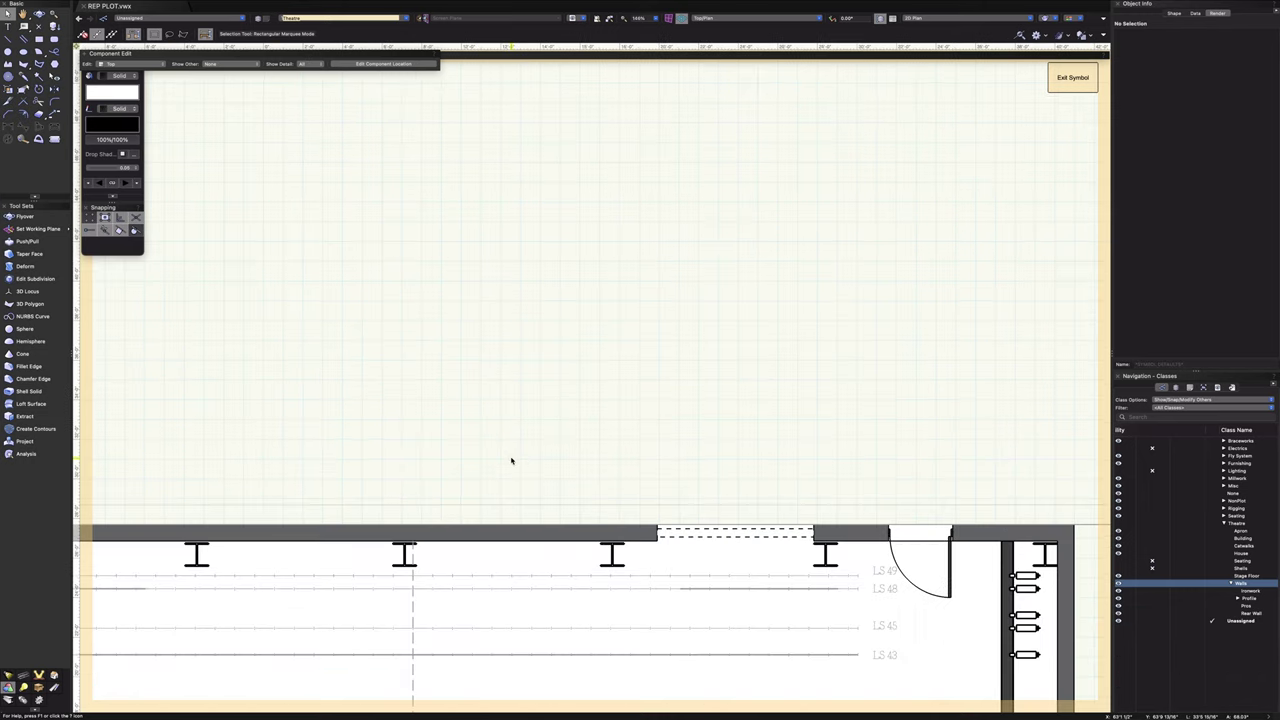
{"action": "middle_click_drag", "start_coordinate": [514, 459], "coordinate": [988, 405]}
{"action": "scroll", "coordinate": [805, 399], "scroll_direction": "down", "scroll_amount": 2}
{"action": "scroll", "coordinate": [806, 399], "scroll_direction": "up", "scroll_amount": 3}
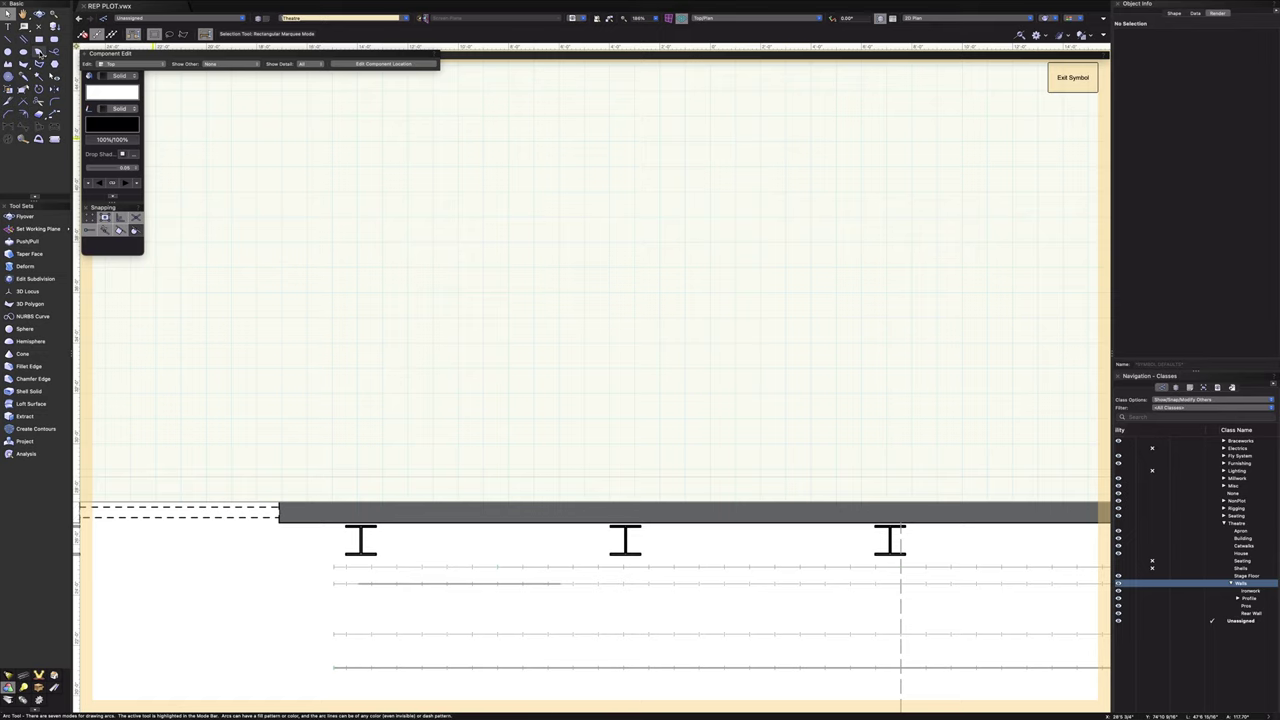
- Trace the grey wall stretch right of the opening with a 2D polygon
{"action": "left_click", "coordinate": [24, 63]}
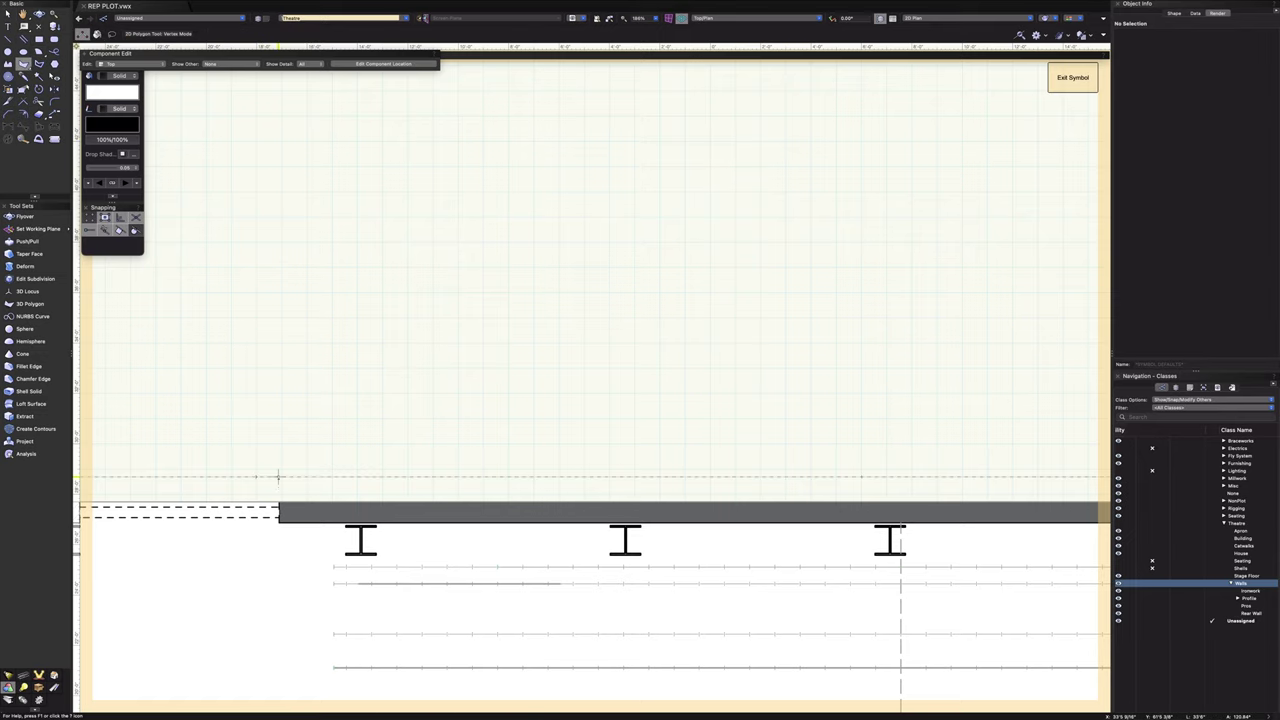
{"action": "left_click", "coordinate": [279, 501]}
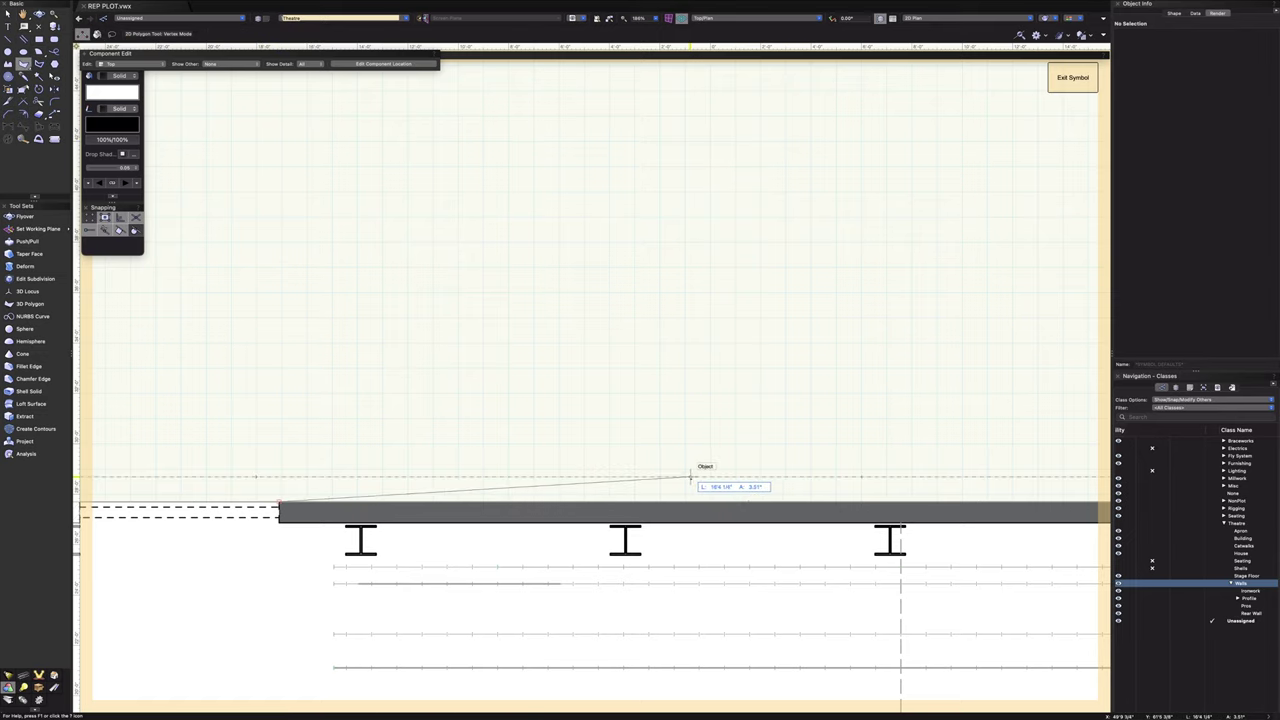
{"action": "scroll", "coordinate": [692, 477], "scroll_direction": "down", "scroll_amount": 2}
{"action": "middle_click_drag", "start_coordinate": [466, 470], "coordinate": [470, 468]}
{"action": "scroll", "coordinate": [682, 447], "scroll_direction": "up", "scroll_amount": 6}
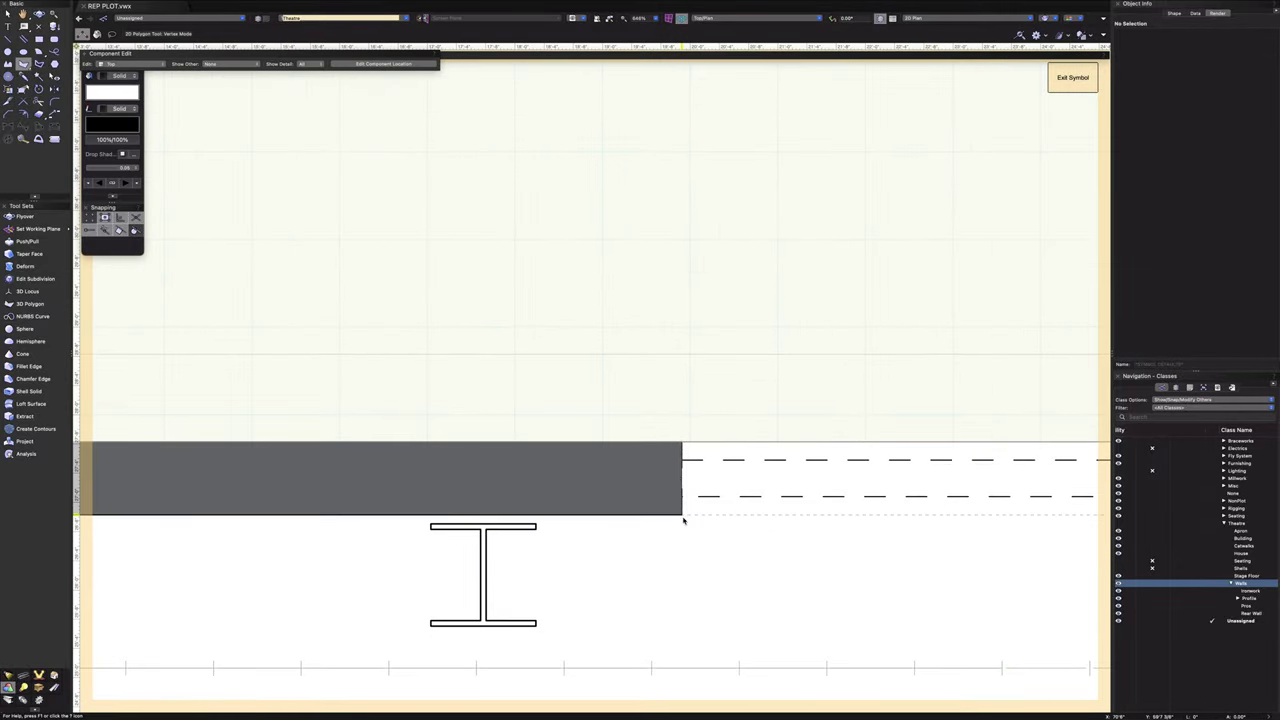
{"action": "scroll", "coordinate": [682, 500], "scroll_direction": "down", "scroll_amount": 4}
{"action": "middle_click_drag", "start_coordinate": [384, 514], "coordinate": [801, 499]}
{"action": "mouse_move", "coordinate": [346, 522]}
{"action": "middle_mouse_down"}
{"action": "mouse_move", "coordinate": [839, 519]}
{"action": "mouse_move", "coordinate": [648, 520]}
{"action": "middle_mouse_up"}
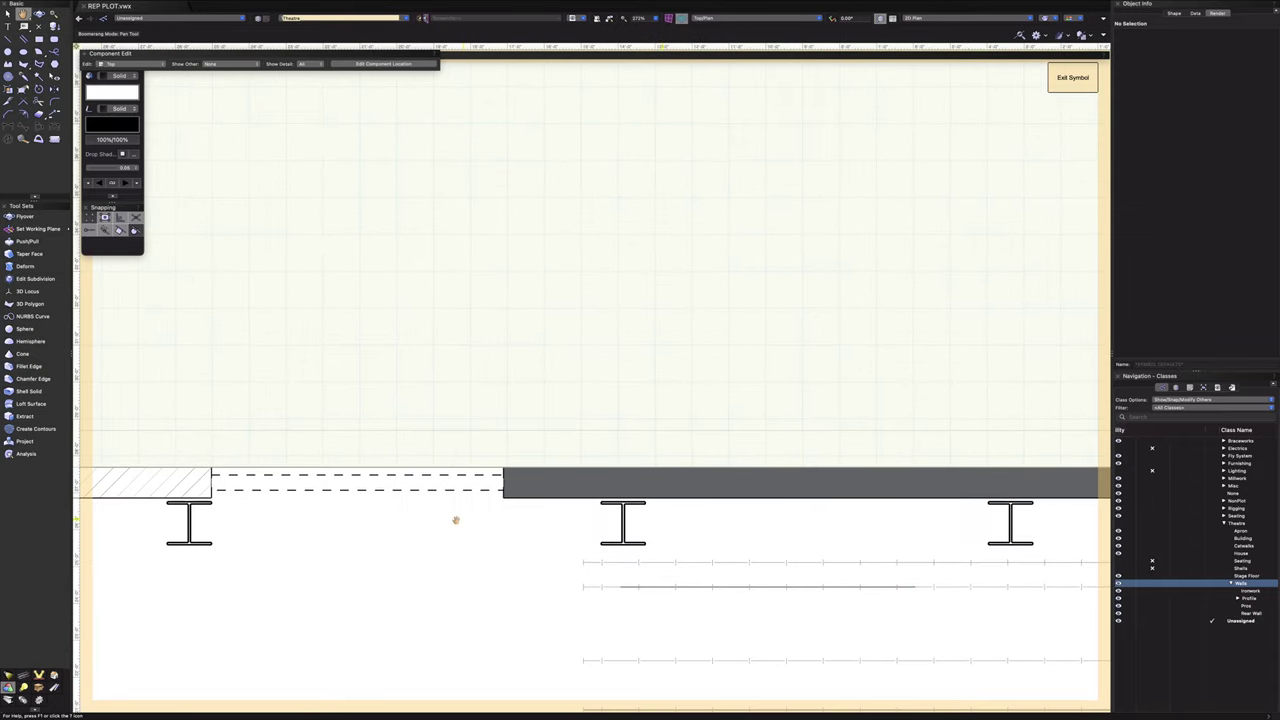
{"action": "left_click", "coordinate": [502, 497]}
{"action": "left_click", "coordinate": [503, 466]}
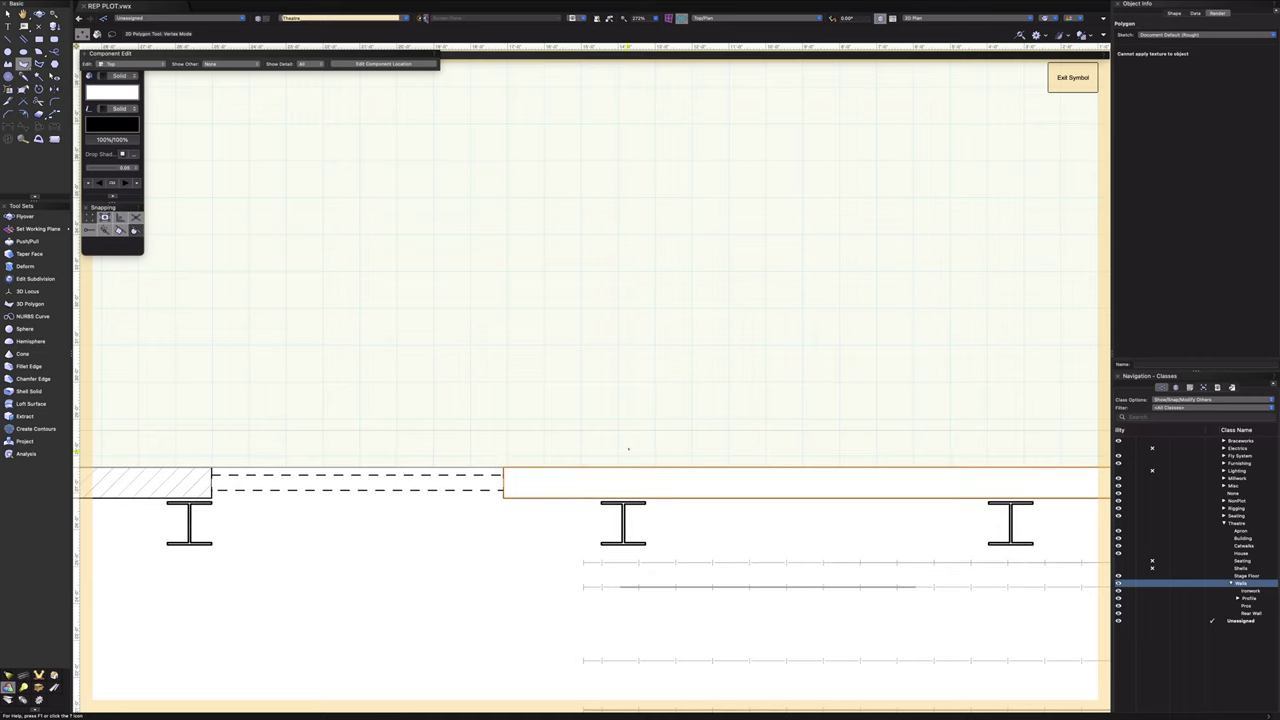
- Give the wall polygon a 0.50 outline and a Hatch fill
{"action": "left_click", "coordinate": [133, 181]}
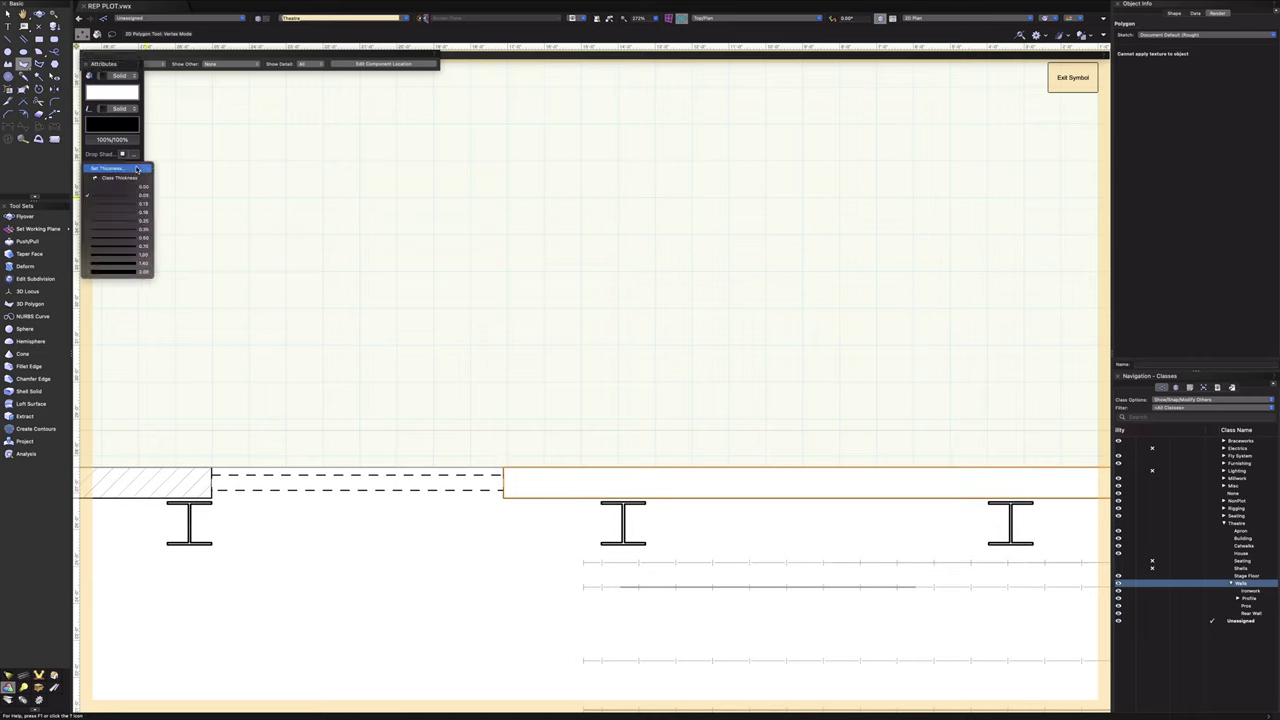
{"action": "left_click", "coordinate": [116, 239]}
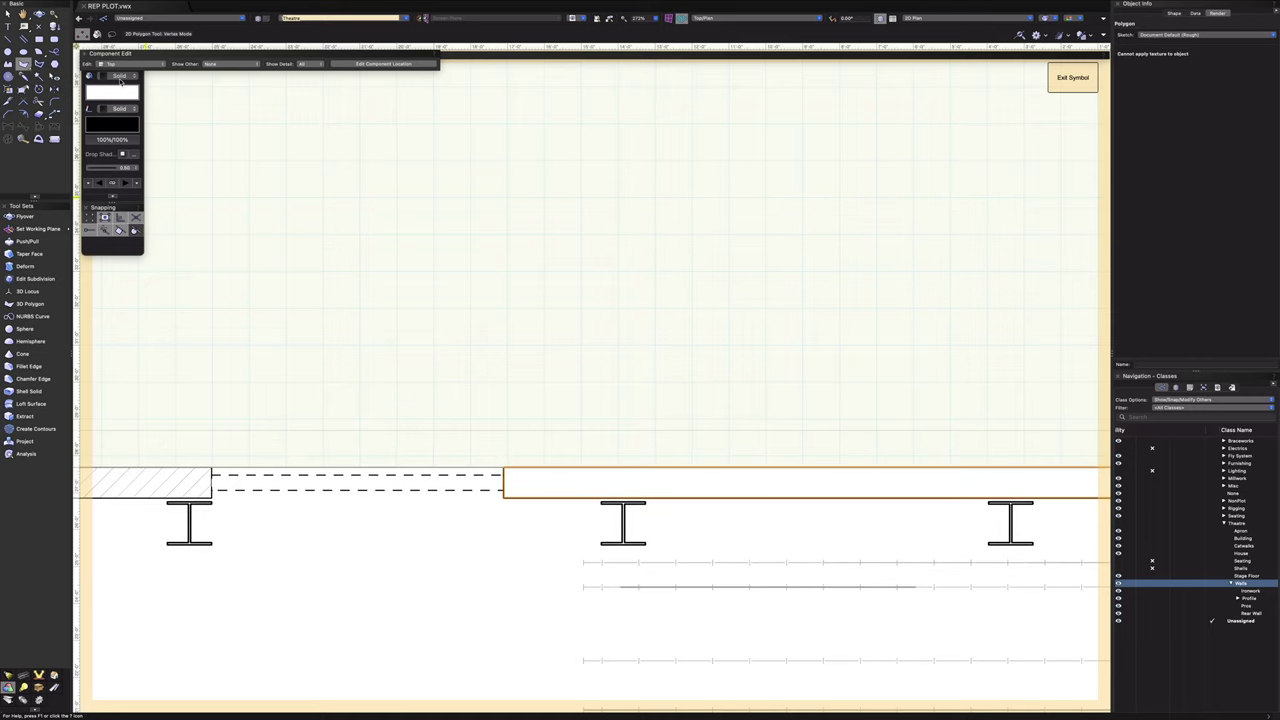
{"action": "left_click", "coordinate": [120, 77]}
{"action": "left_click", "coordinate": [120, 97]}
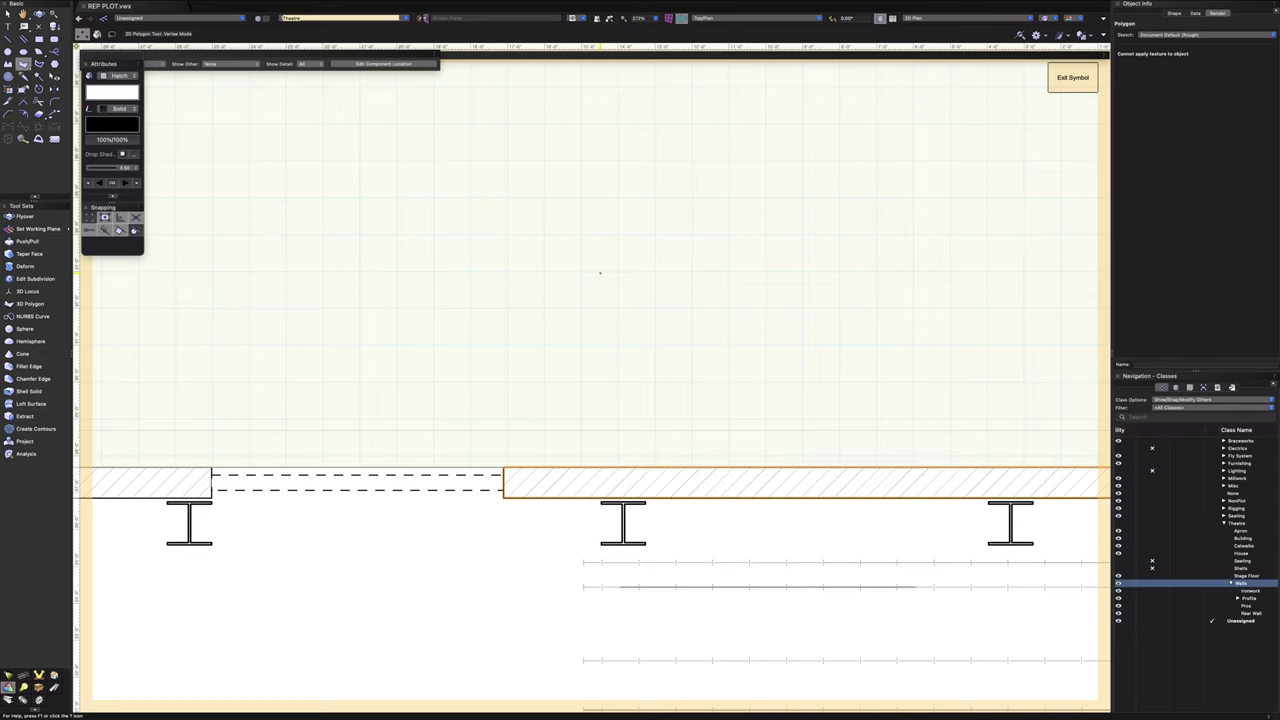
{"action": "scroll", "coordinate": [600, 272], "scroll_direction": "down", "scroll_amount": 5}
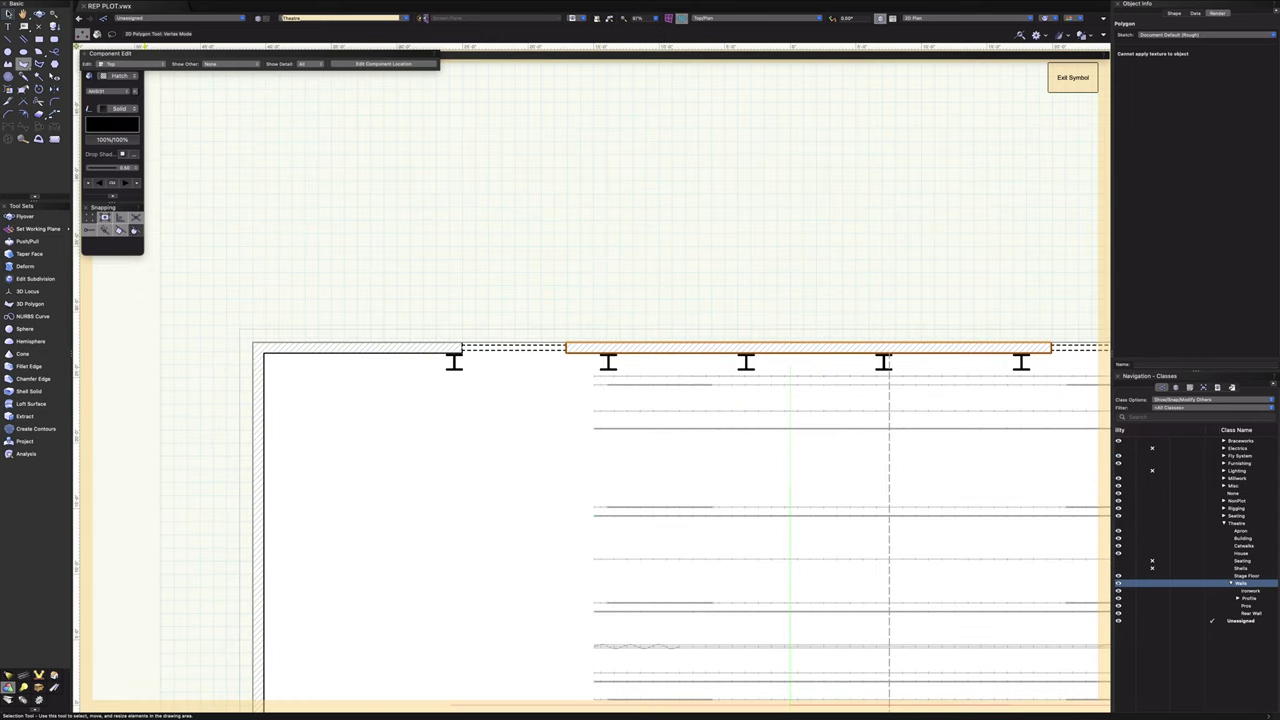
- Return to selecting, check the wall outline polyline, and move the view to the door
{"action": "left_click", "coordinate": [8, 14]}
{"action": "left_click", "coordinate": [466, 159]}
{"action": "left_click", "coordinate": [520, 445]}
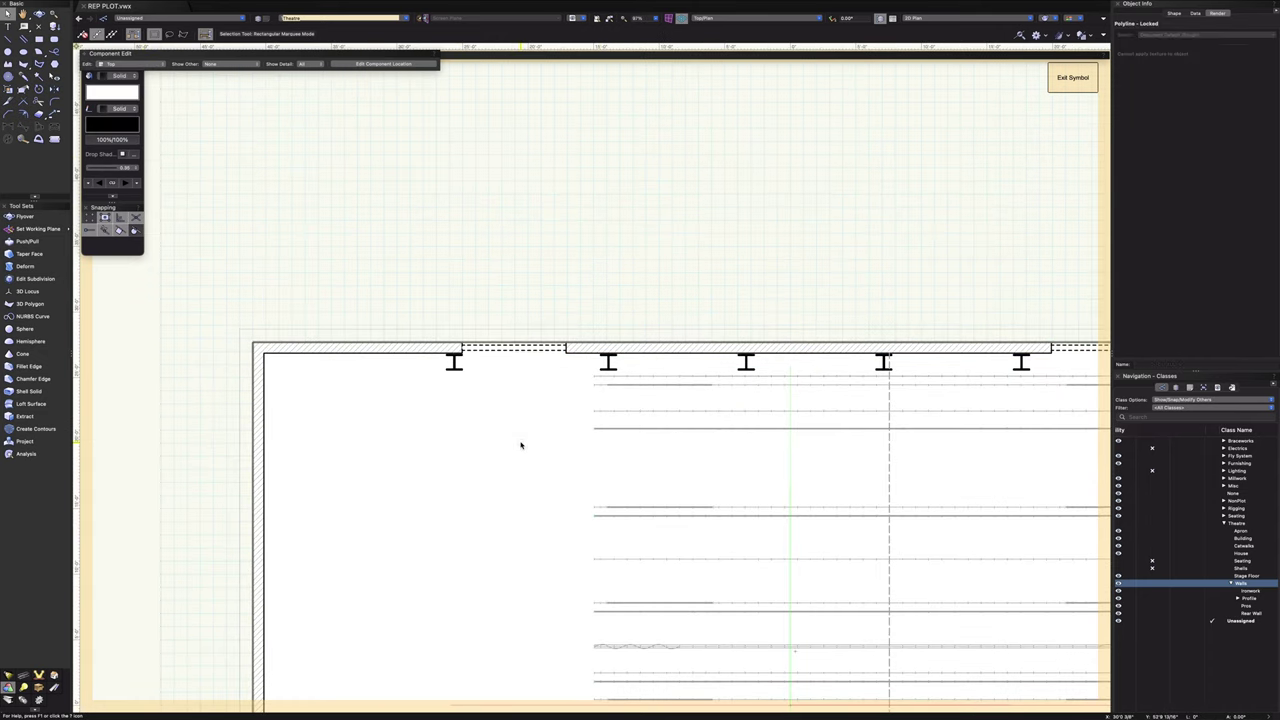
{"action": "scroll", "coordinate": [520, 445], "scroll_direction": "down", "scroll_amount": 3}
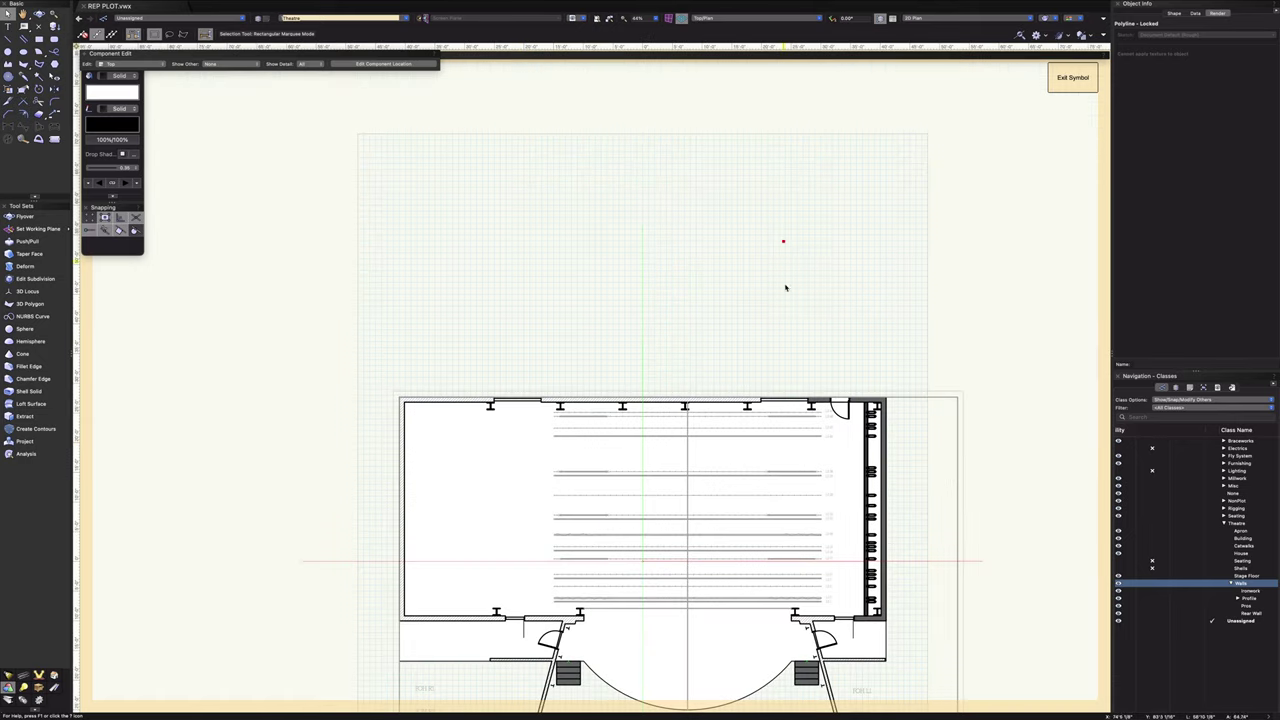
{"action": "left_click", "coordinate": [797, 347]}
{"action": "scroll", "coordinate": [797, 347], "scroll_direction": "up", "scroll_amount": 6}
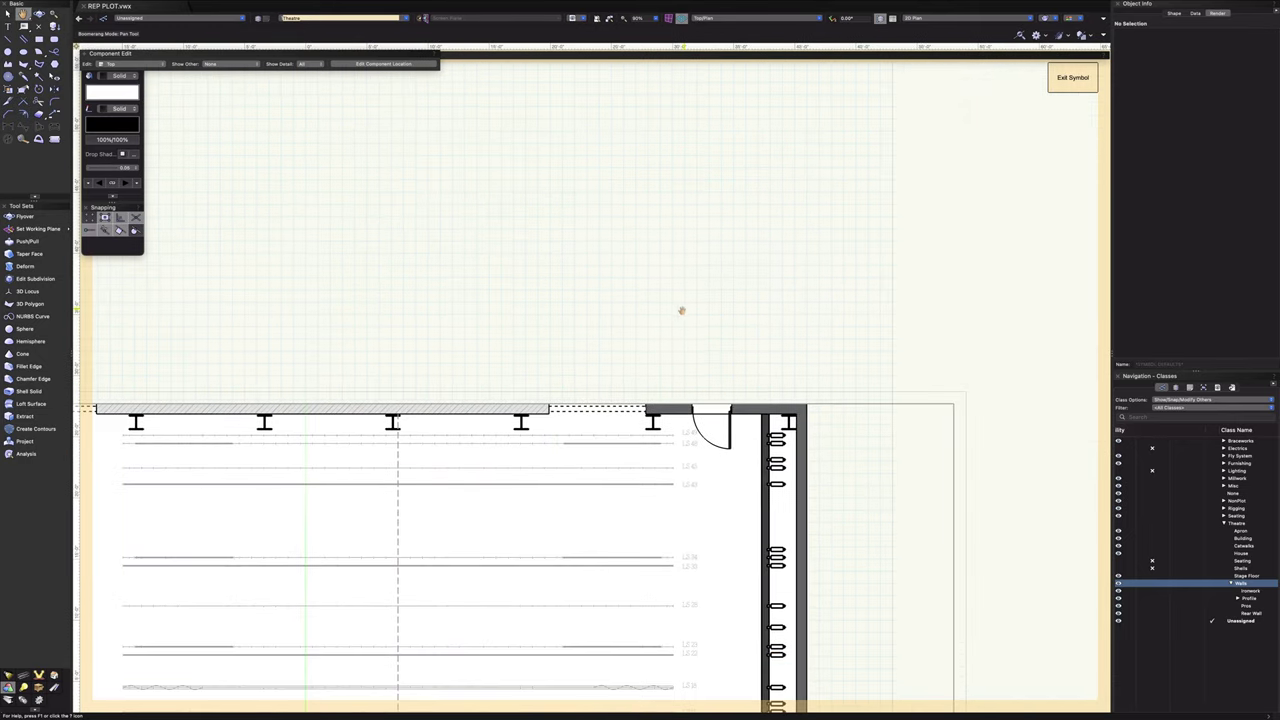
{"action": "scroll", "coordinate": [703, 350], "scroll_direction": "up", "scroll_amount": 3}
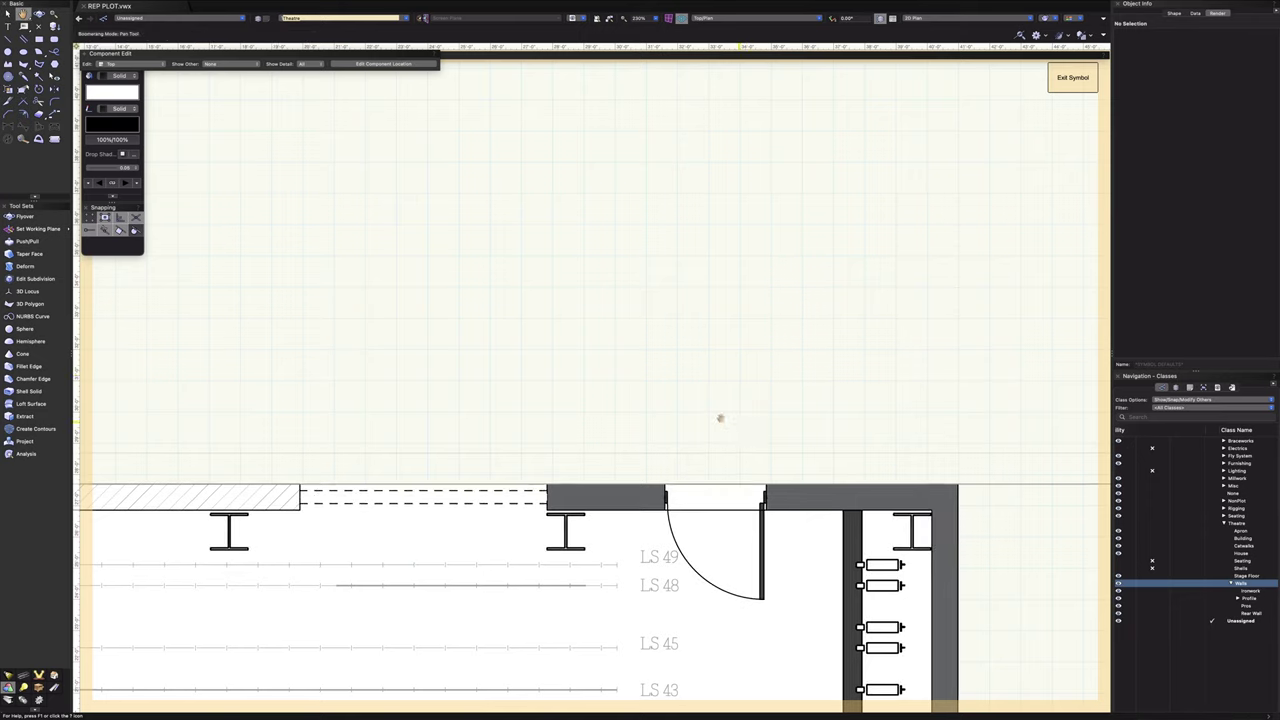
{"action": "middle_click_drag", "start_coordinate": [720, 417], "coordinate": [587, 395]}
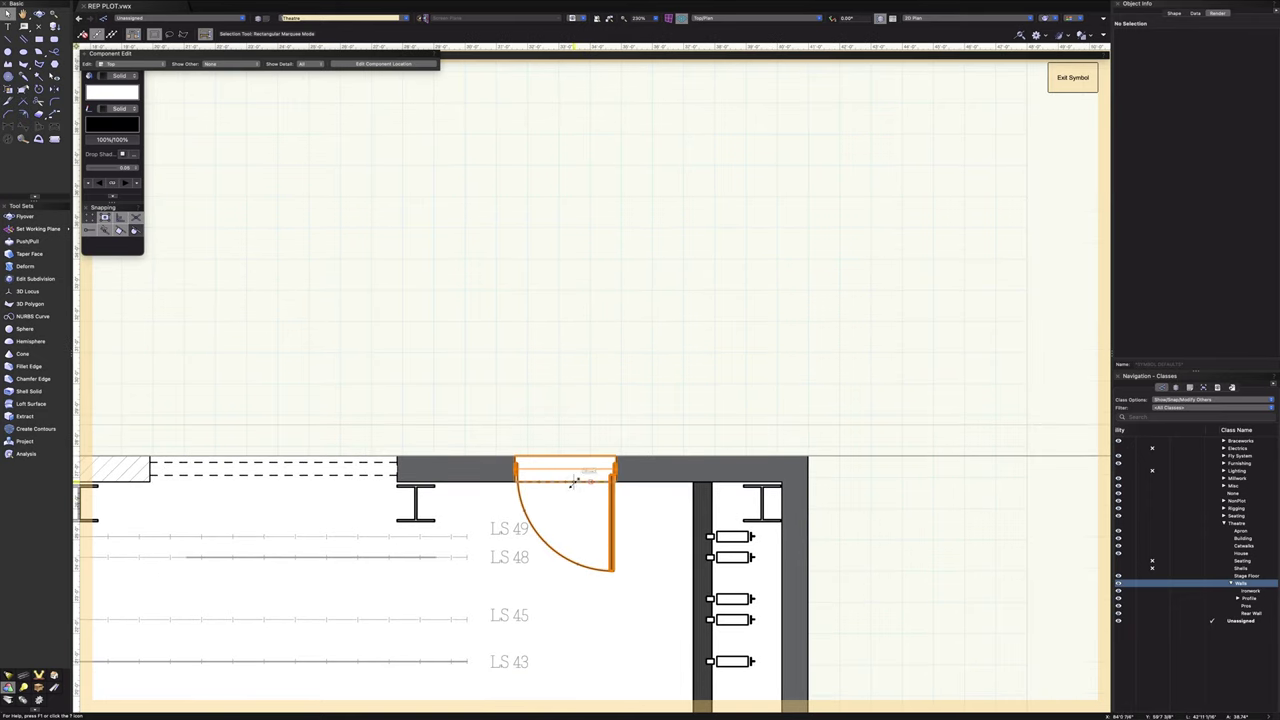
- Set the upstage door's line style to None so its outline and swing arc disappear
{"action": "left_click", "coordinate": [573, 482]}
{"action": "left_click", "coordinate": [128, 109]}
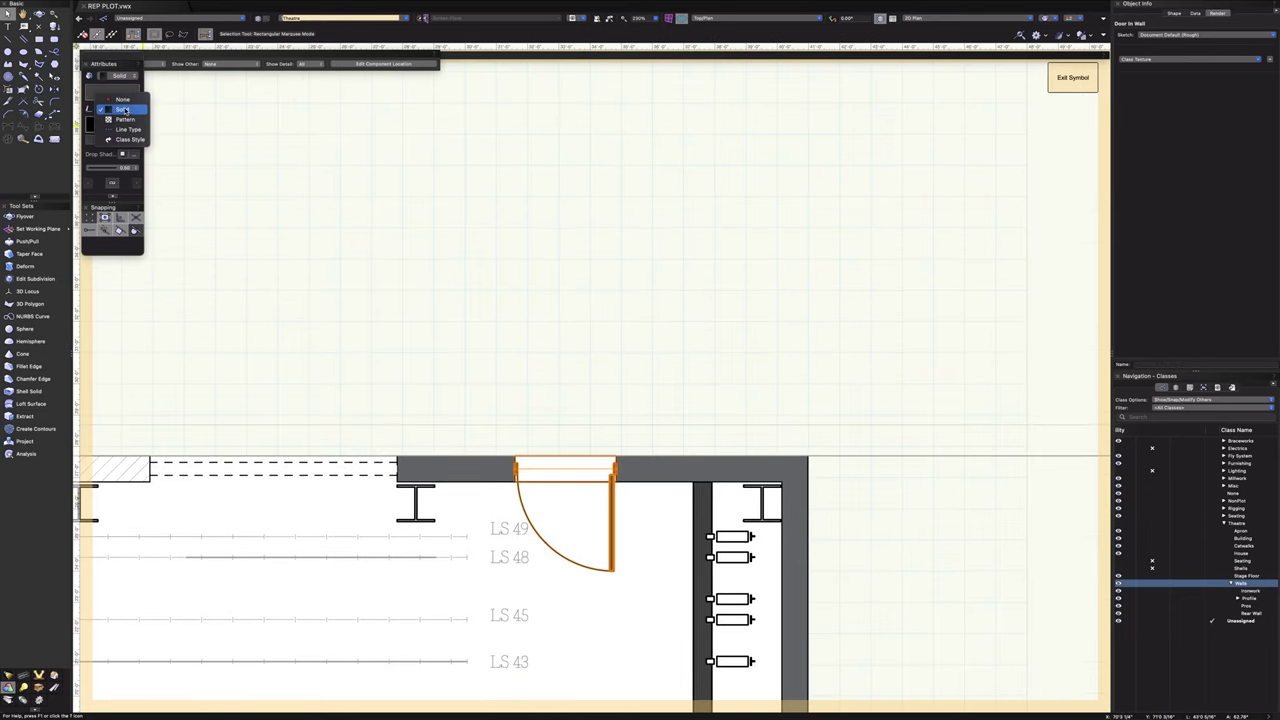
{"action": "left_click", "coordinate": [122, 100]}
{"action": "left_click", "coordinate": [543, 331]}
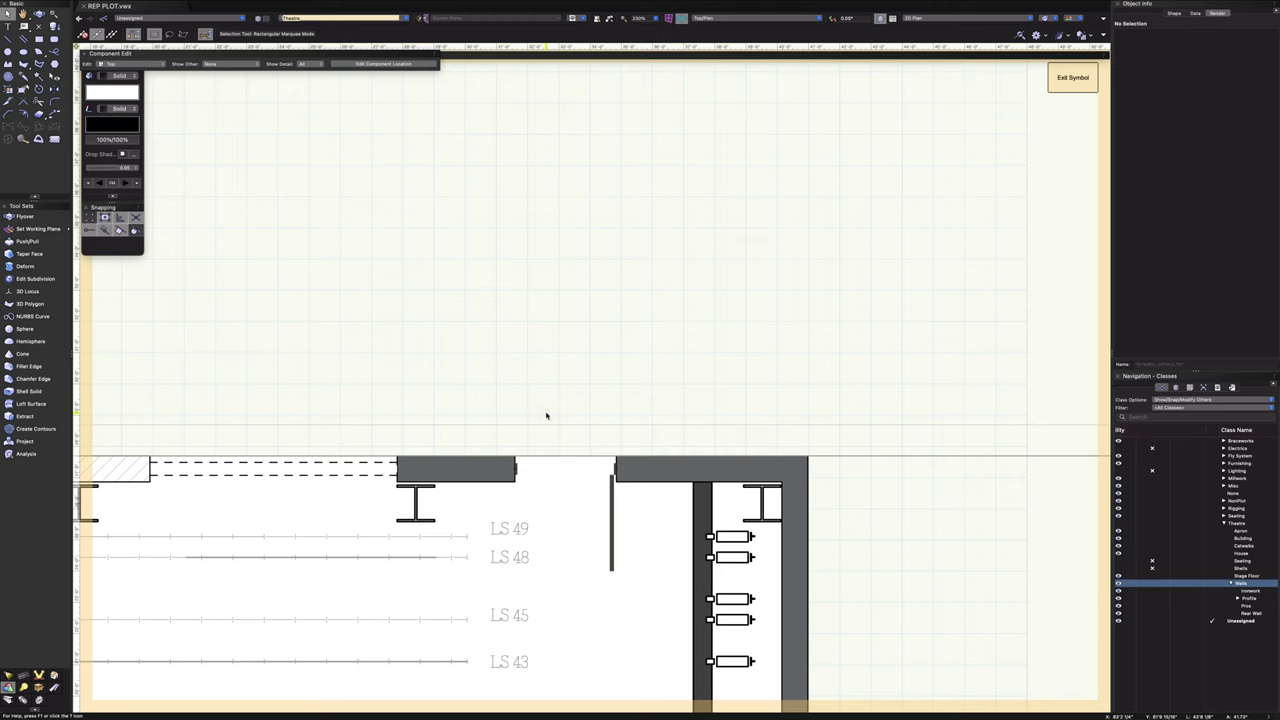
{"action": "scroll", "coordinate": [546, 416], "scroll_direction": "down", "scroll_amount": 4}
{"action": "middle_click_drag", "start_coordinate": [518, 569], "coordinate": [686, 330]}
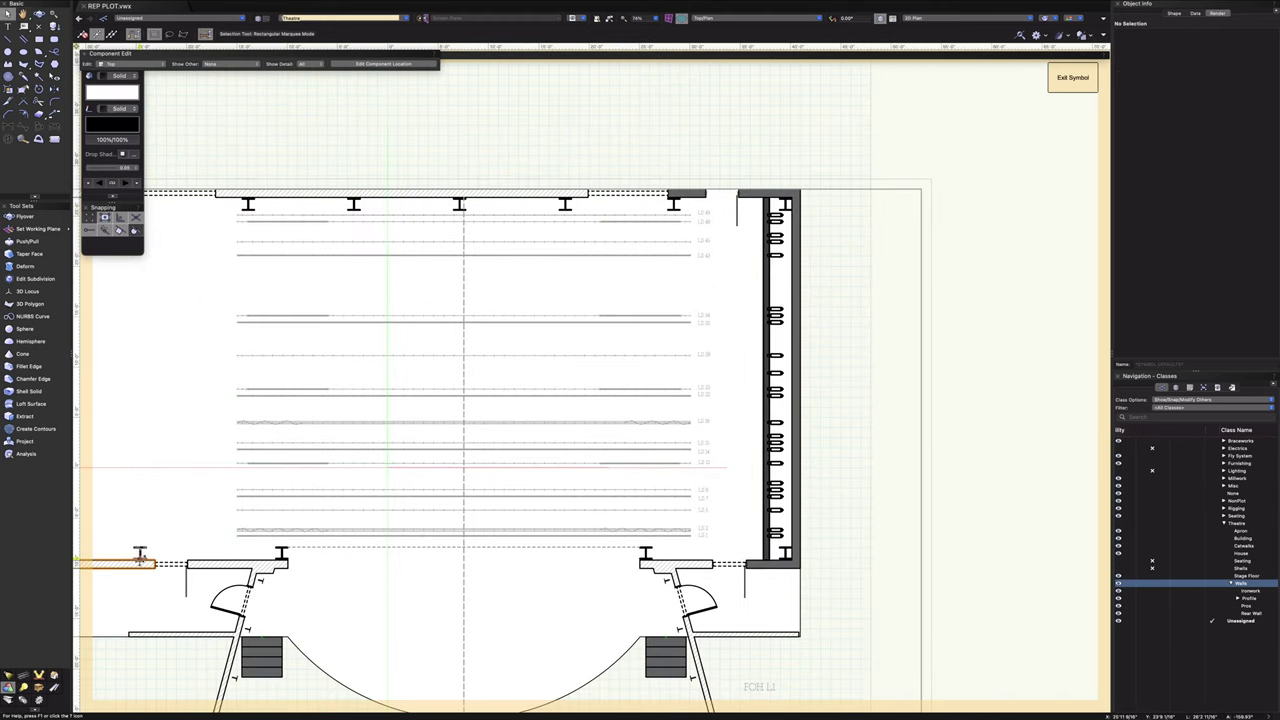
- Inspect the wall rectangle's shape properties and the top-wall door opening
{"action": "left_click", "coordinate": [176, 562]}
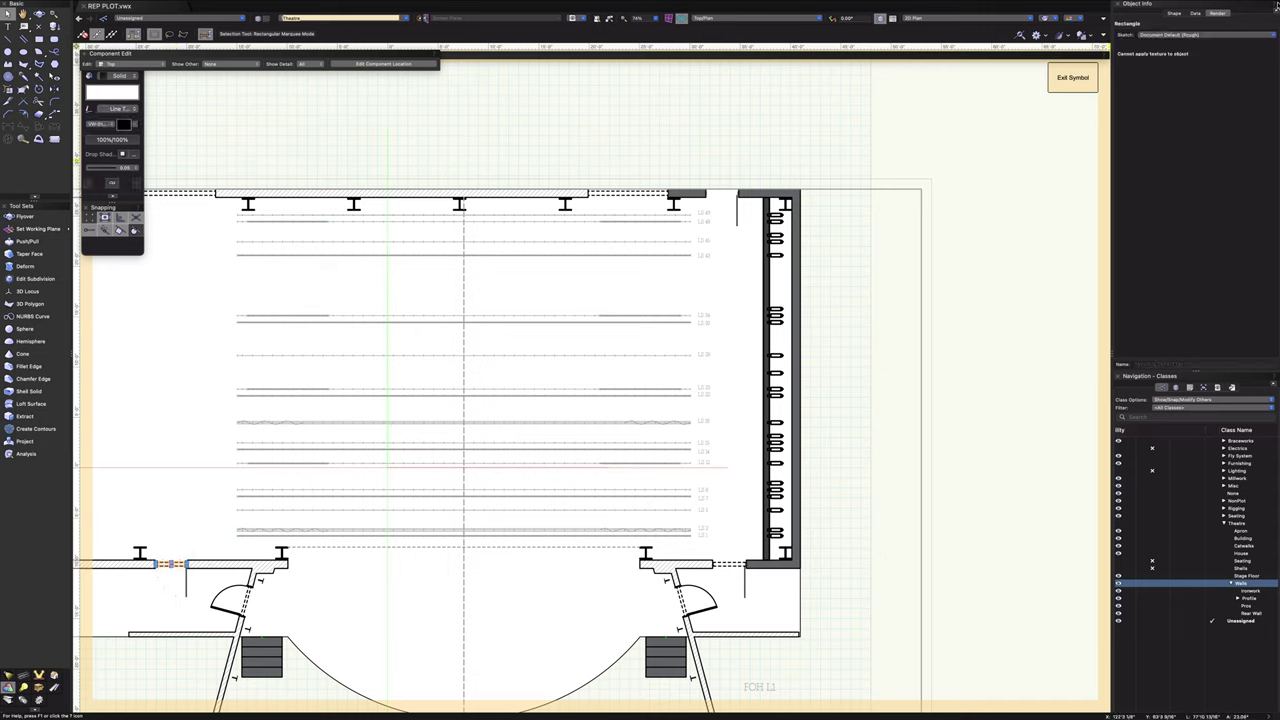
{"action": "left_click", "coordinate": [1174, 14]}
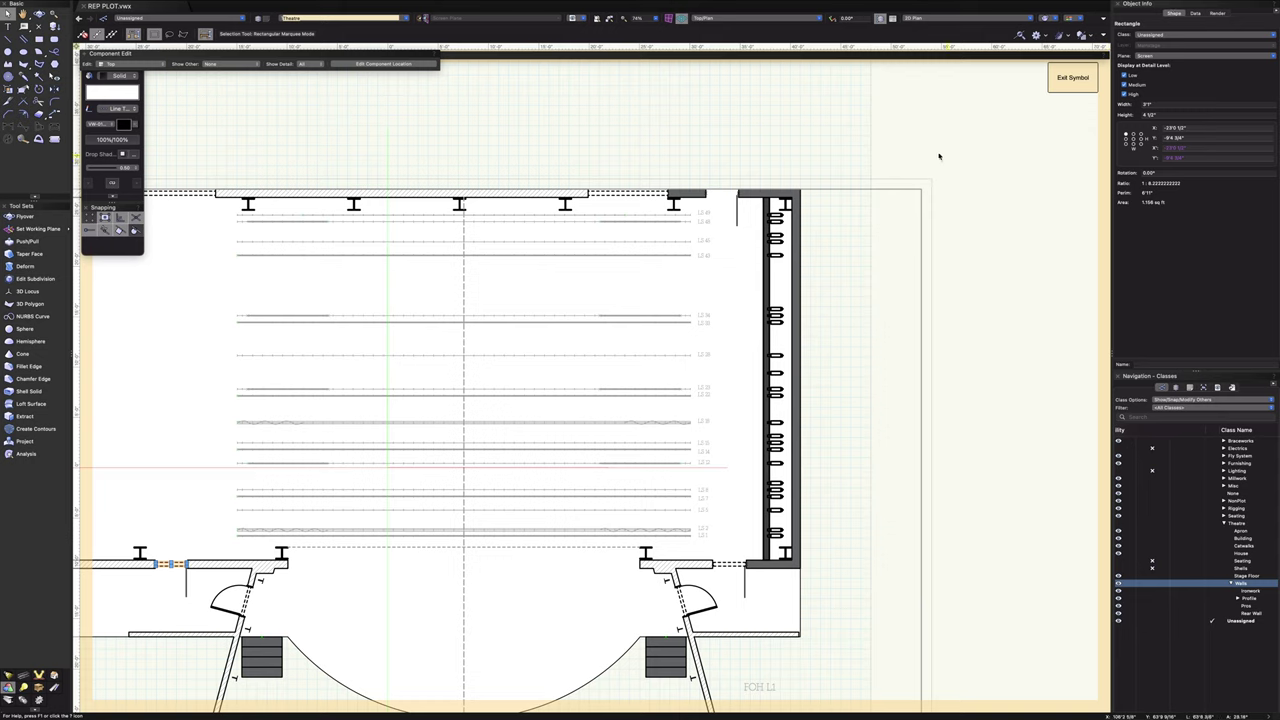
{"action": "left_click", "coordinate": [762, 108]}
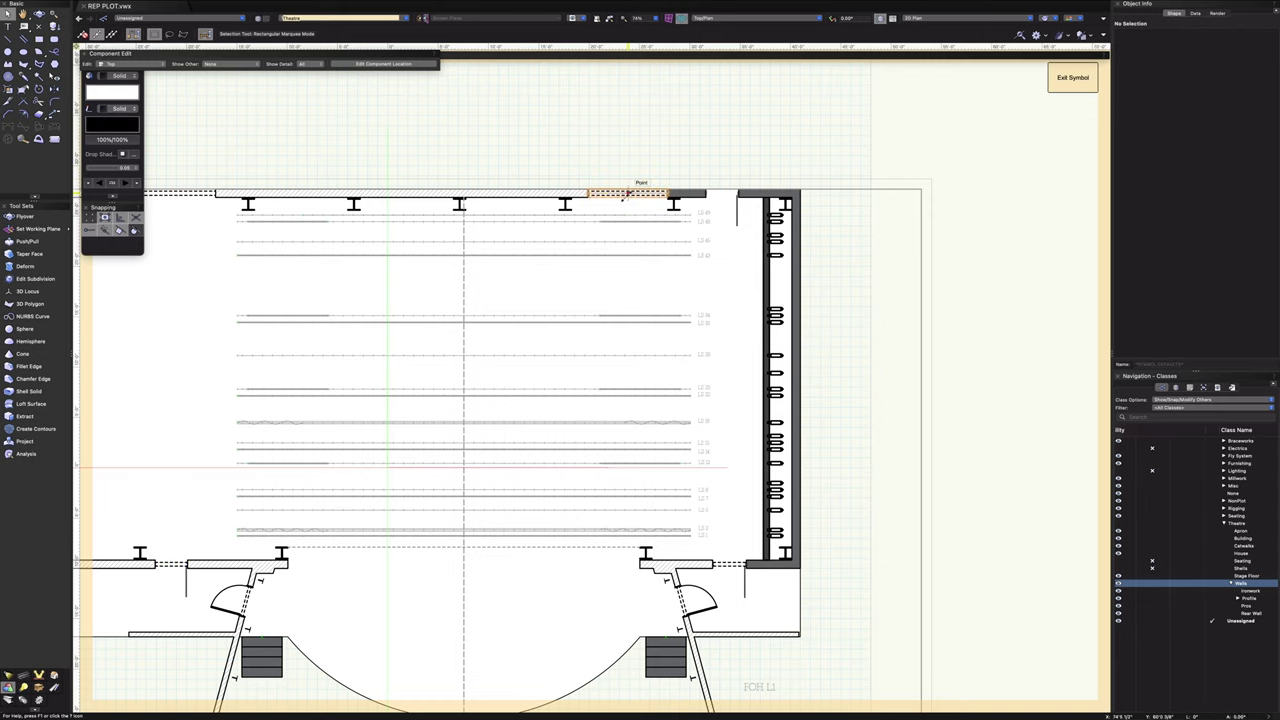
{"action": "left_click", "coordinate": [627, 193]}
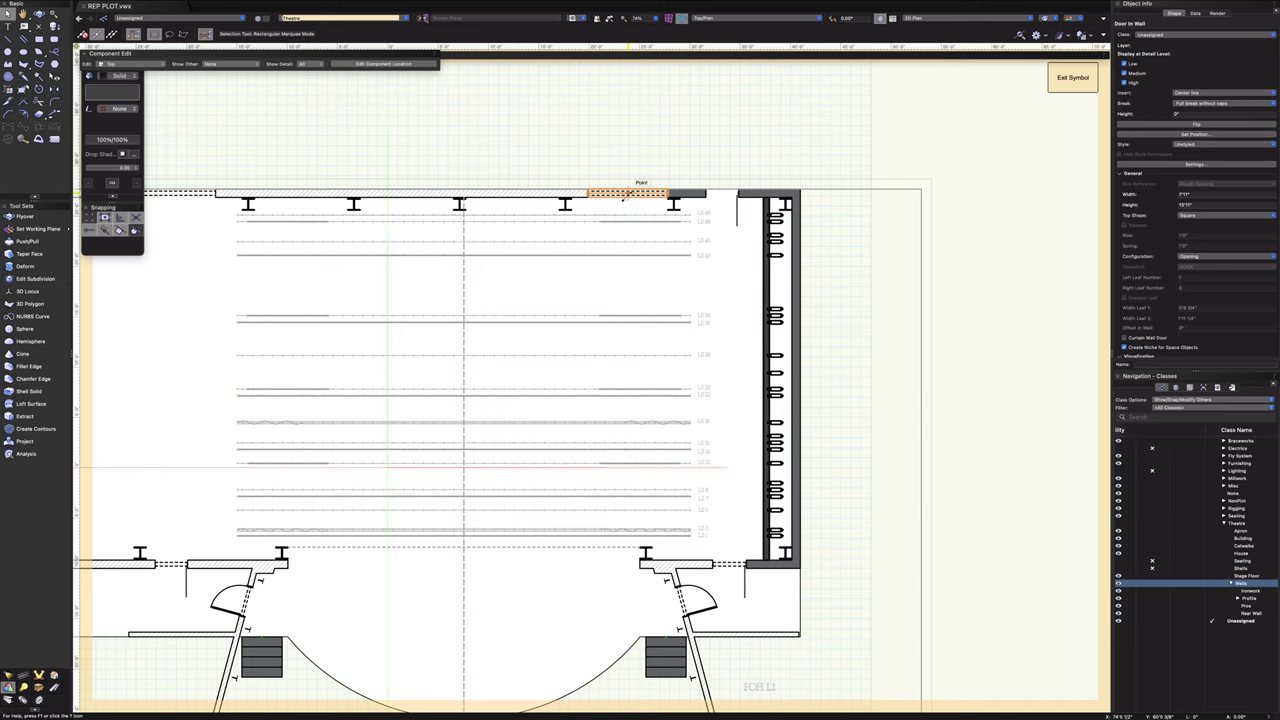
{"action": "scroll", "coordinate": [627, 200], "scroll_direction": "up", "scroll_amount": 5}
{"action": "left_click", "coordinate": [649, 116]}
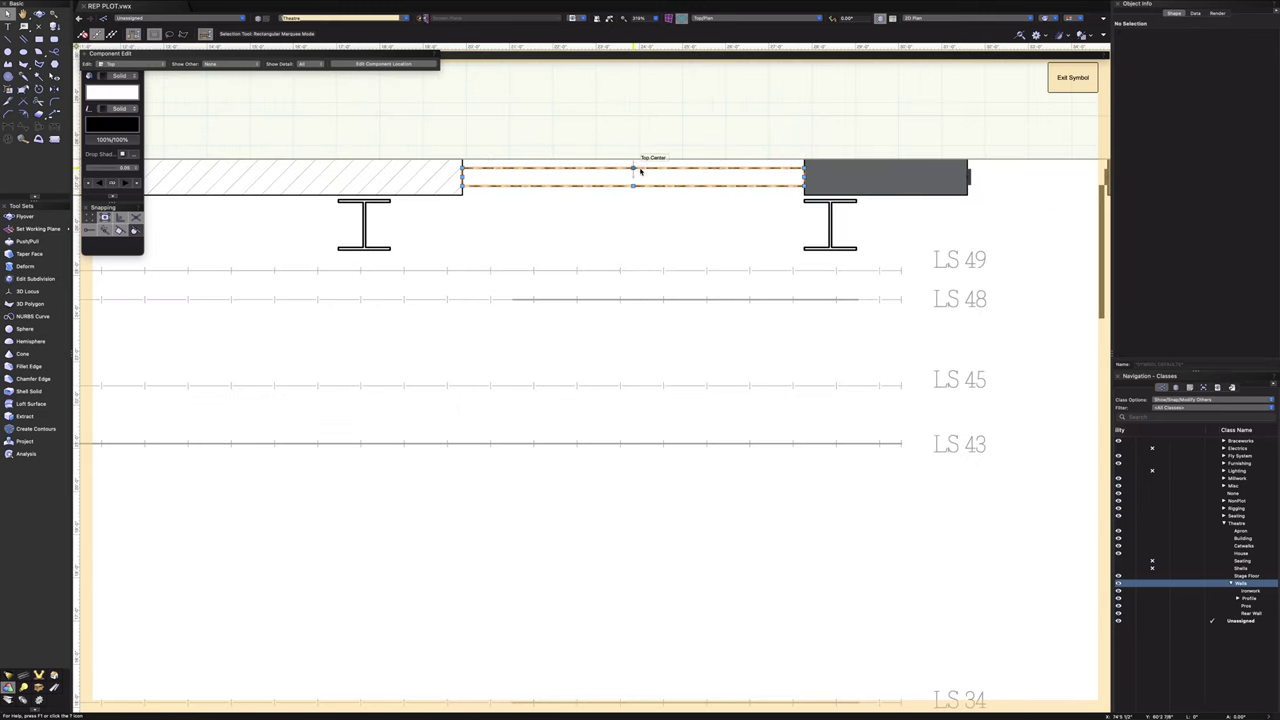
- Realign the dashed rectangle within the gap between the hatched wall and dark block
{"action": "left_click", "coordinate": [636, 168]}
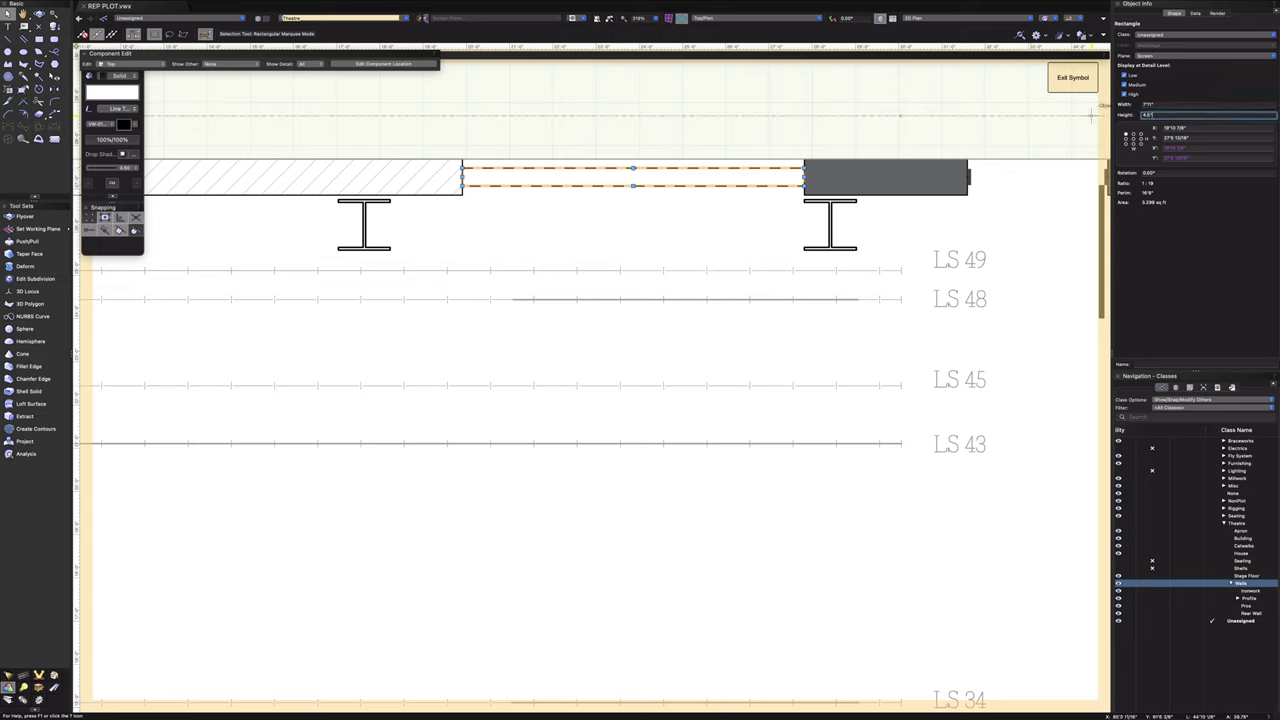
{"action": "left_click", "coordinate": [846, 135]}
{"action": "scroll", "coordinate": [807, 169], "scroll_direction": "up", "scroll_amount": 5}
{"action": "left_click_drag", "start_coordinate": [804, 167], "coordinate": [801, 196]}
{"action": "scroll", "coordinate": [817, 183], "scroll_direction": "down", "scroll_amount": 5}
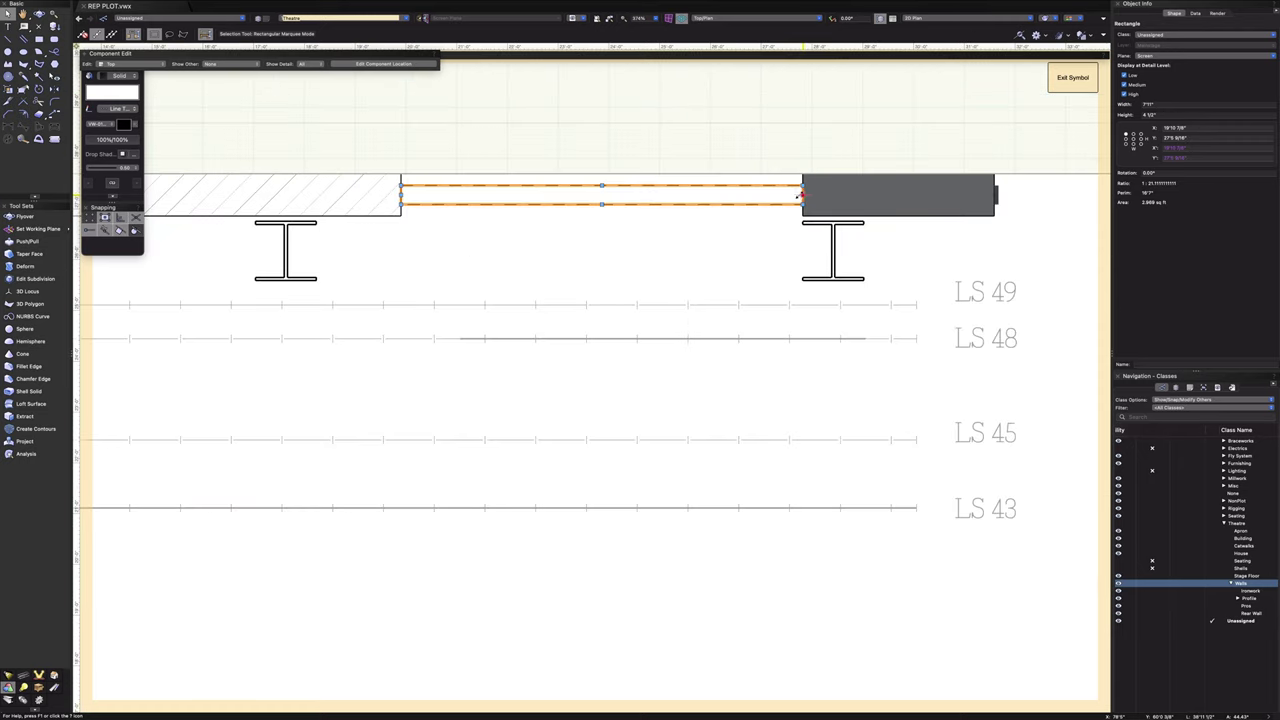
{"action": "left_click", "coordinate": [716, 131]}
{"action": "scroll", "coordinate": [718, 130], "scroll_direction": "down", "scroll_amount": 2}
- Set the other opening's dashed rectangle height to 4 1/2" in Object Info
{"action": "middle_click_drag", "start_coordinate": [468, 131], "coordinate": [1086, 174]}
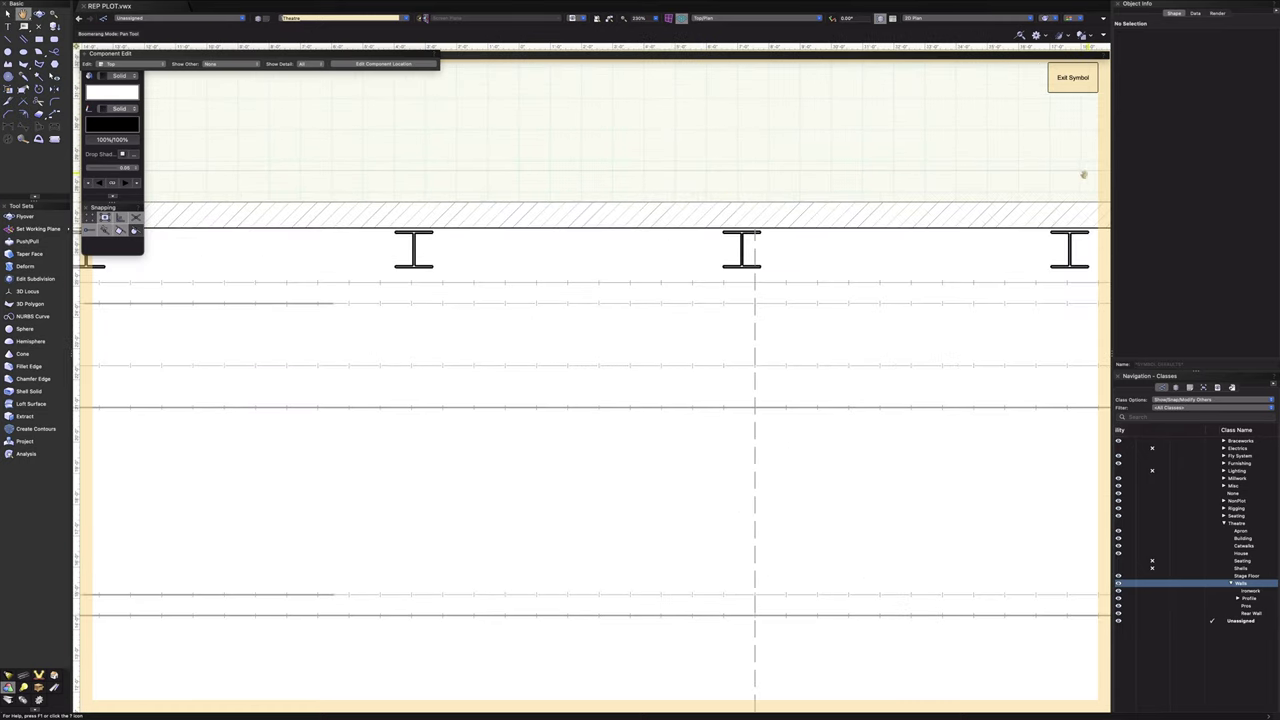
{"action": "middle_click_drag", "start_coordinate": [348, 151], "coordinate": [835, 164]}
{"action": "middle_click_drag", "start_coordinate": [414, 187], "coordinate": [623, 191]}
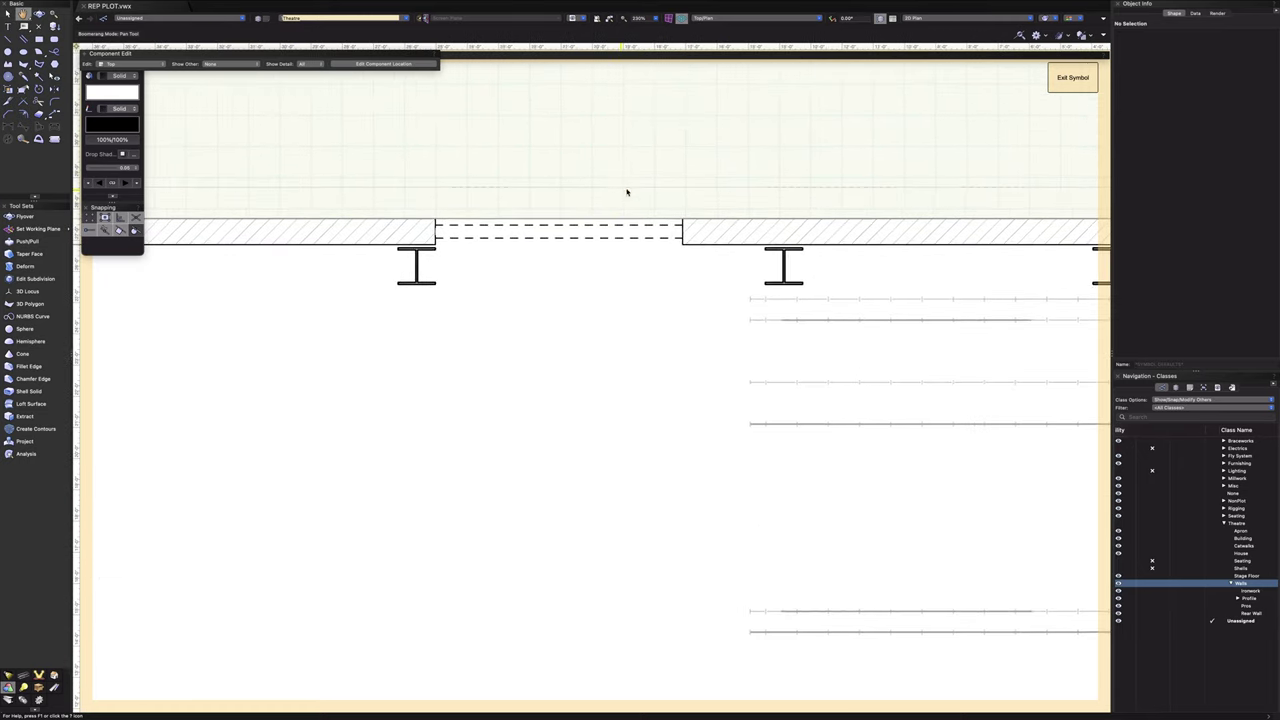
{"action": "left_click", "coordinate": [653, 228]}
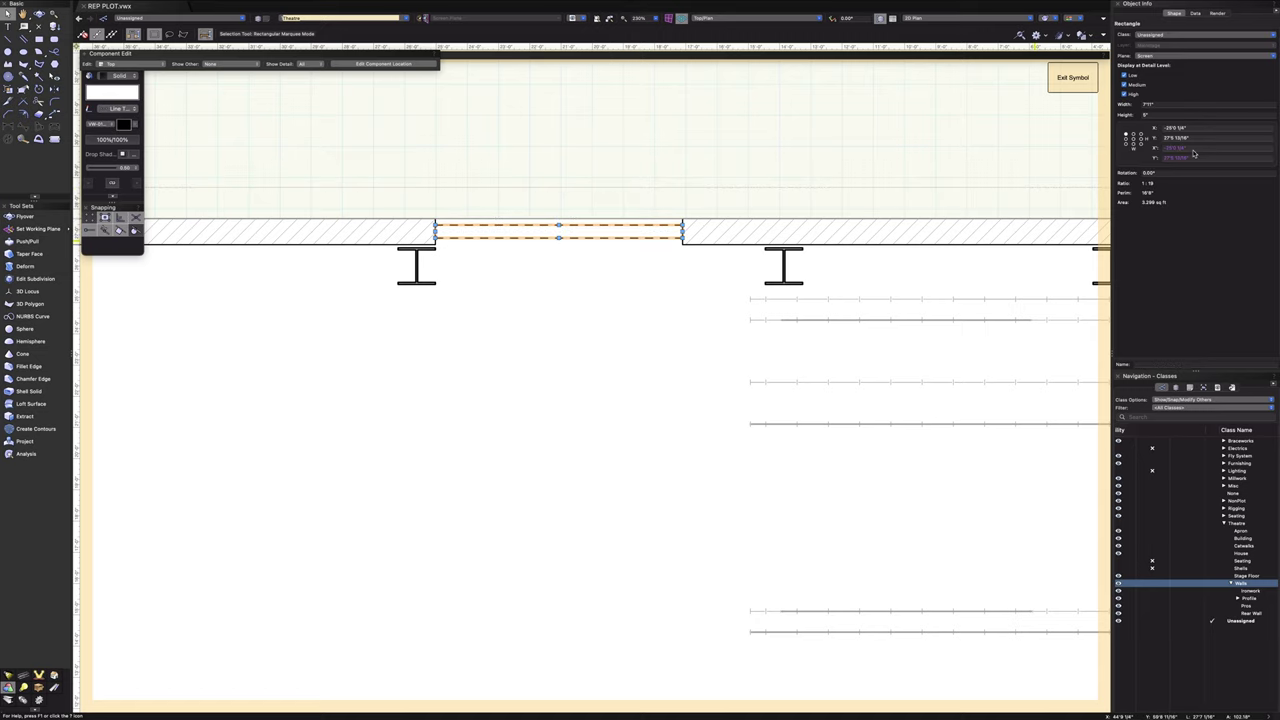
{"action": "left_click", "coordinate": [1169, 115]}
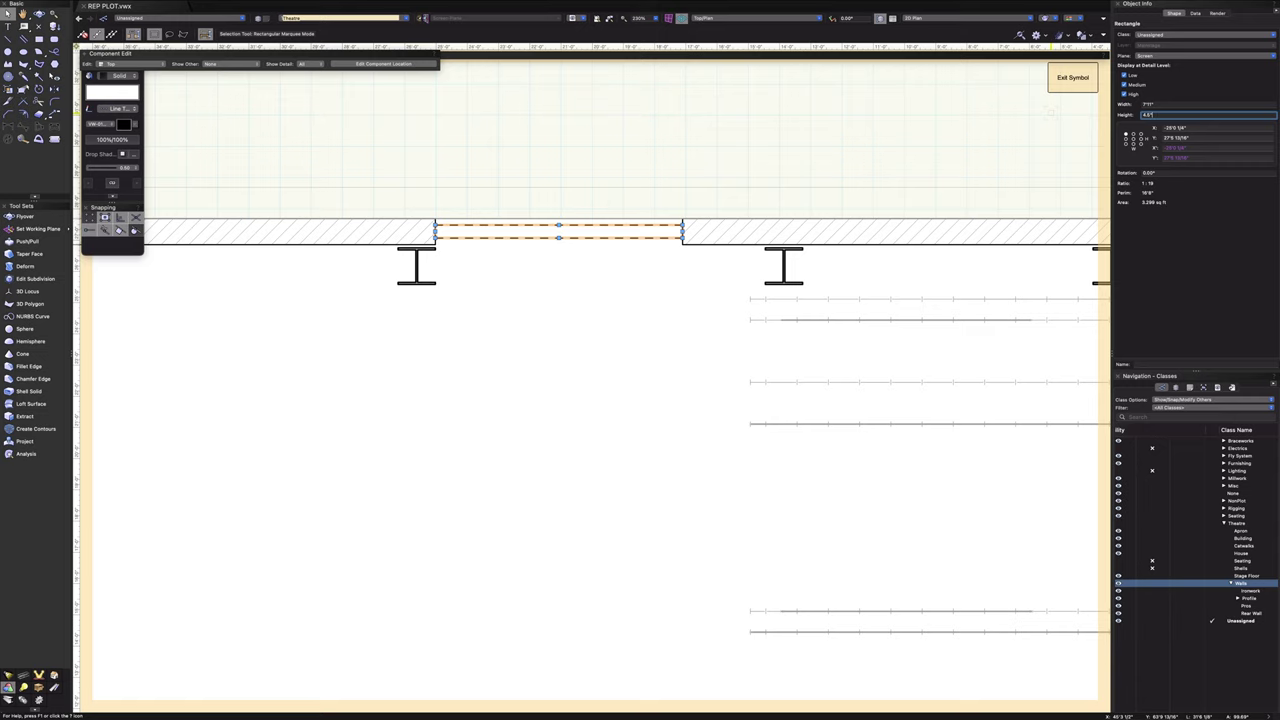
{"action": "key", "text": "Return"}
{"action": "left_click", "coordinate": [790, 145]}
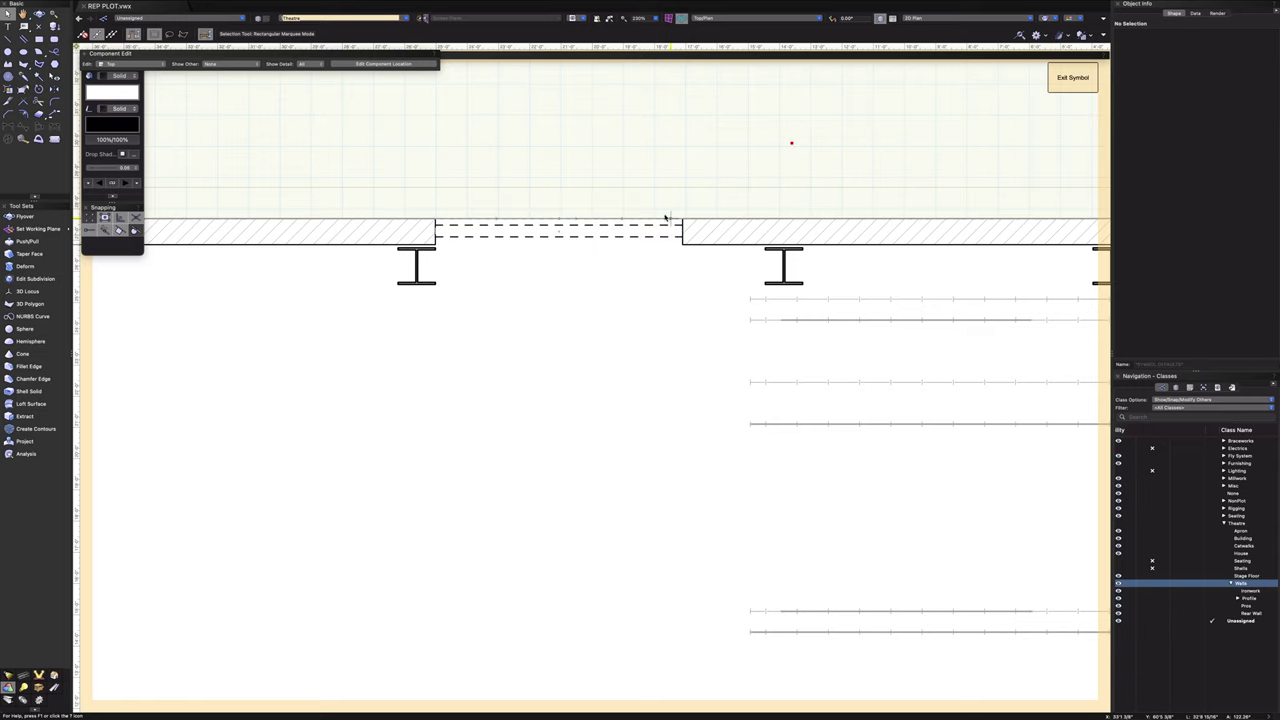
- Move the 4 1/2" rectangle up into the gap between the hatched wall segments
{"action": "scroll", "coordinate": [667, 218], "scroll_direction": "up", "scroll_amount": 2}
{"action": "mouse_move", "coordinate": [689, 229]}
{"action": "left_mouse_down"}
{"action": "mouse_move", "coordinate": [694, 177]}
{"action": "mouse_move", "coordinate": [680, 209]}
{"action": "mouse_move", "coordinate": [694, 241]}
{"action": "left_mouse_up"}
{"action": "left_click", "coordinate": [716, 149]}
{"action": "scroll", "coordinate": [716, 149], "scroll_direction": "down", "scroll_amount": 5}
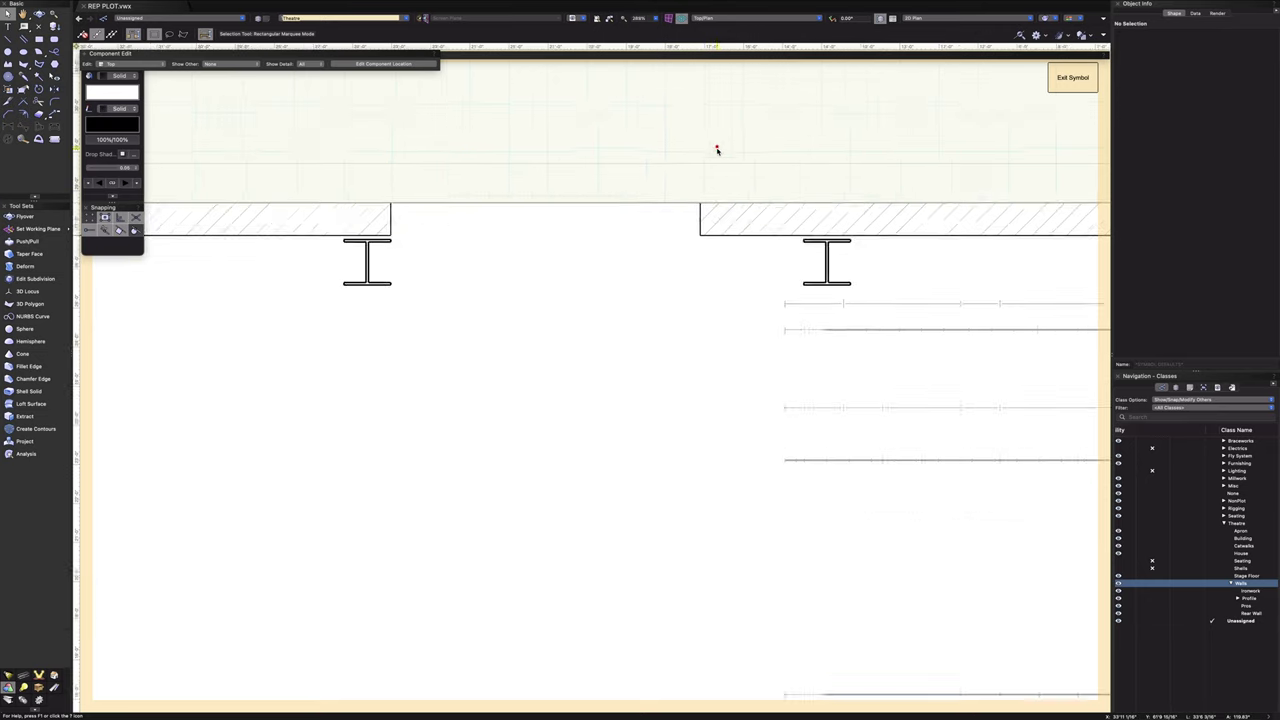
{"action": "middle_click_drag", "start_coordinate": [918, 134], "coordinate": [762, 136]}
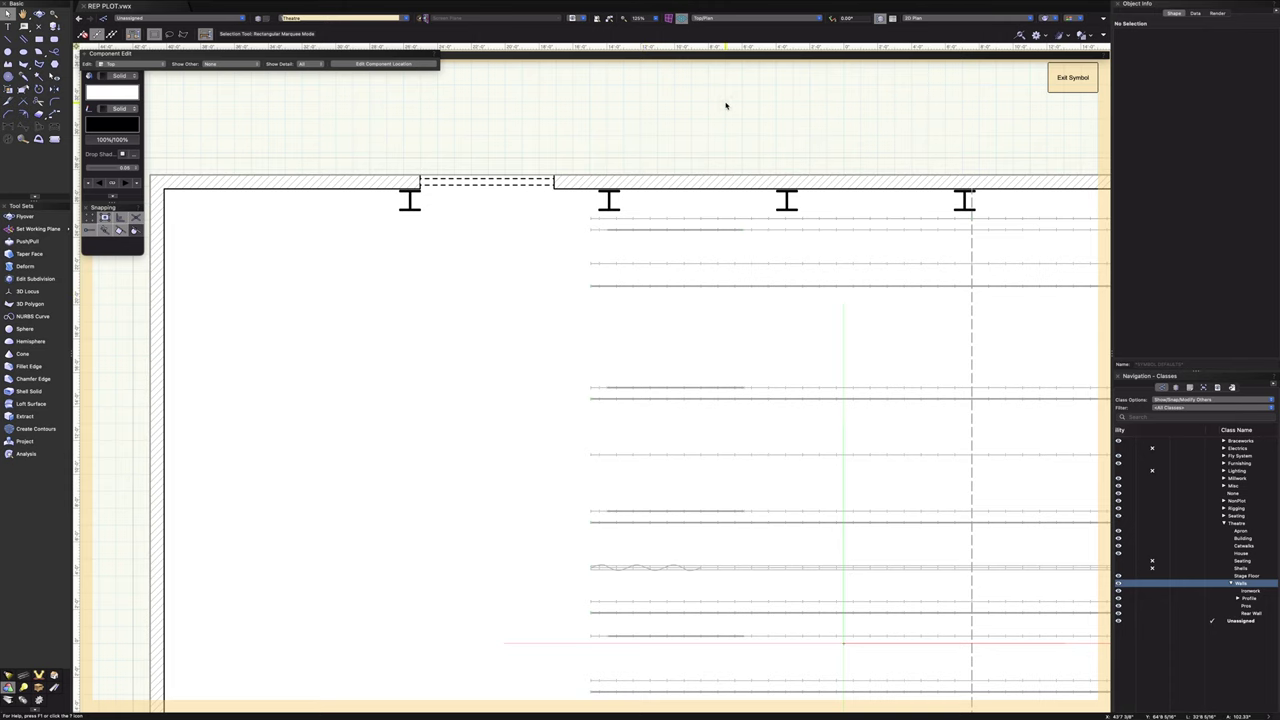
- Unlock the curved apron polyline
{"action": "scroll", "coordinate": [726, 105], "scroll_direction": "down", "scroll_amount": 5}
{"action": "left_click", "coordinate": [780, 406]}
{"action": "right_click", "coordinate": [777, 408]}
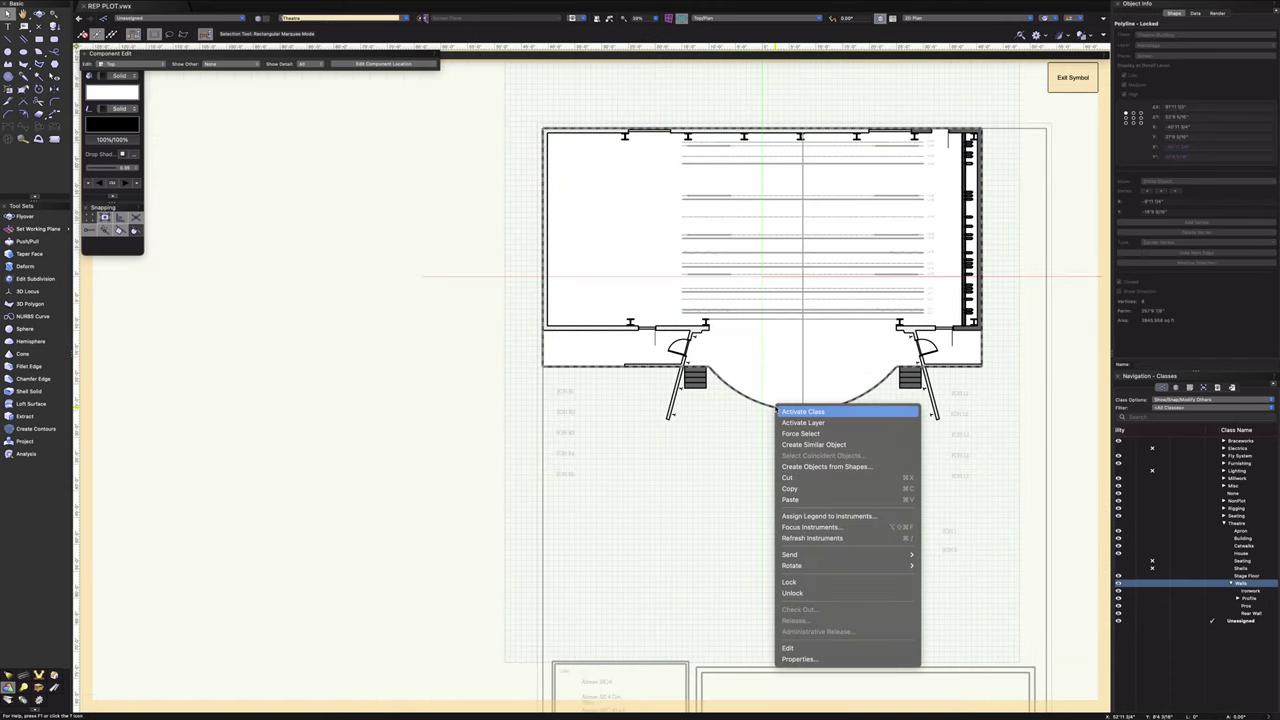
{"action": "left_click", "coordinate": [789, 582]}
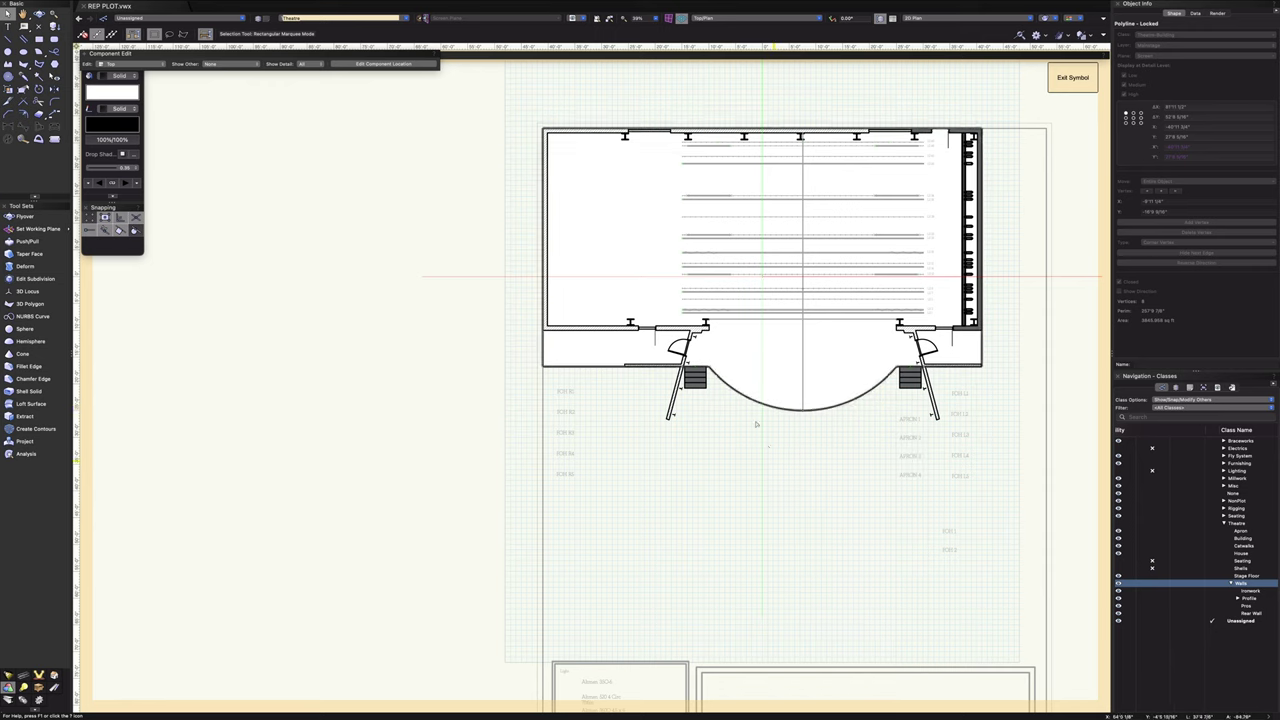
{"action": "right_click", "coordinate": [756, 398]}
{"action": "left_click", "coordinate": [783, 590]}
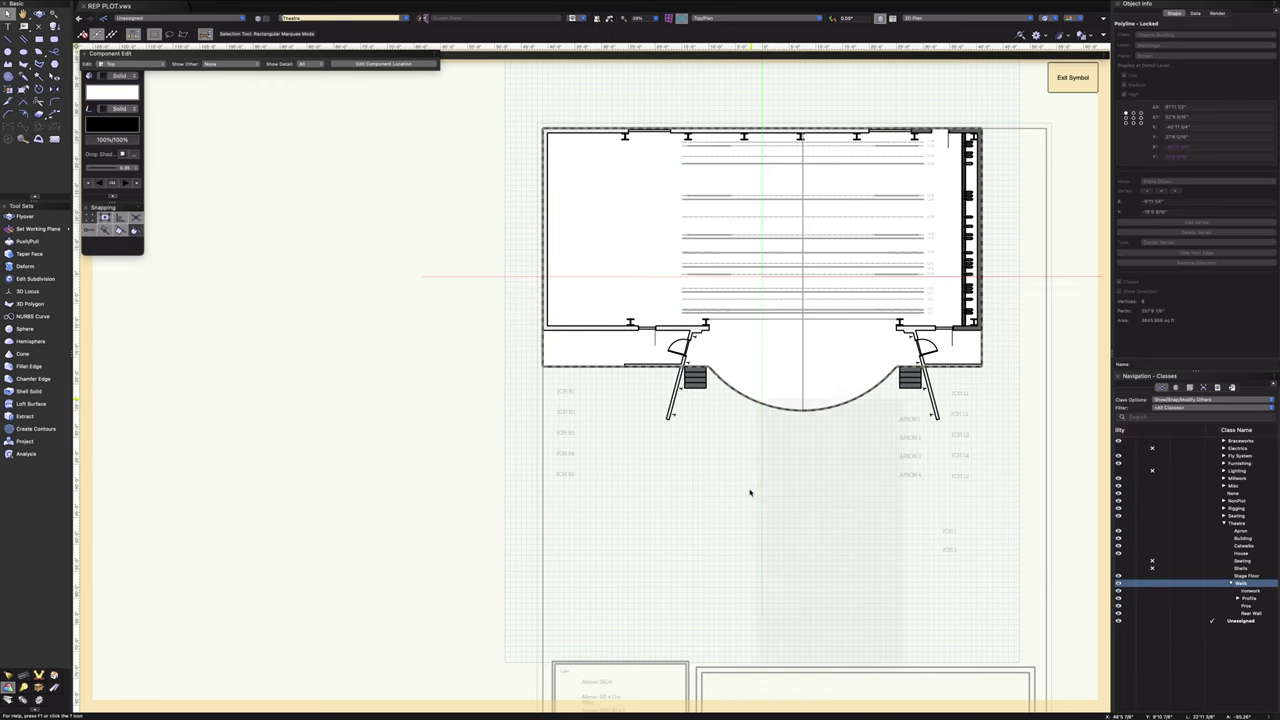
- Send the apron polyline to the back, behind the rest of the plan
{"action": "right_click", "coordinate": [748, 401]}
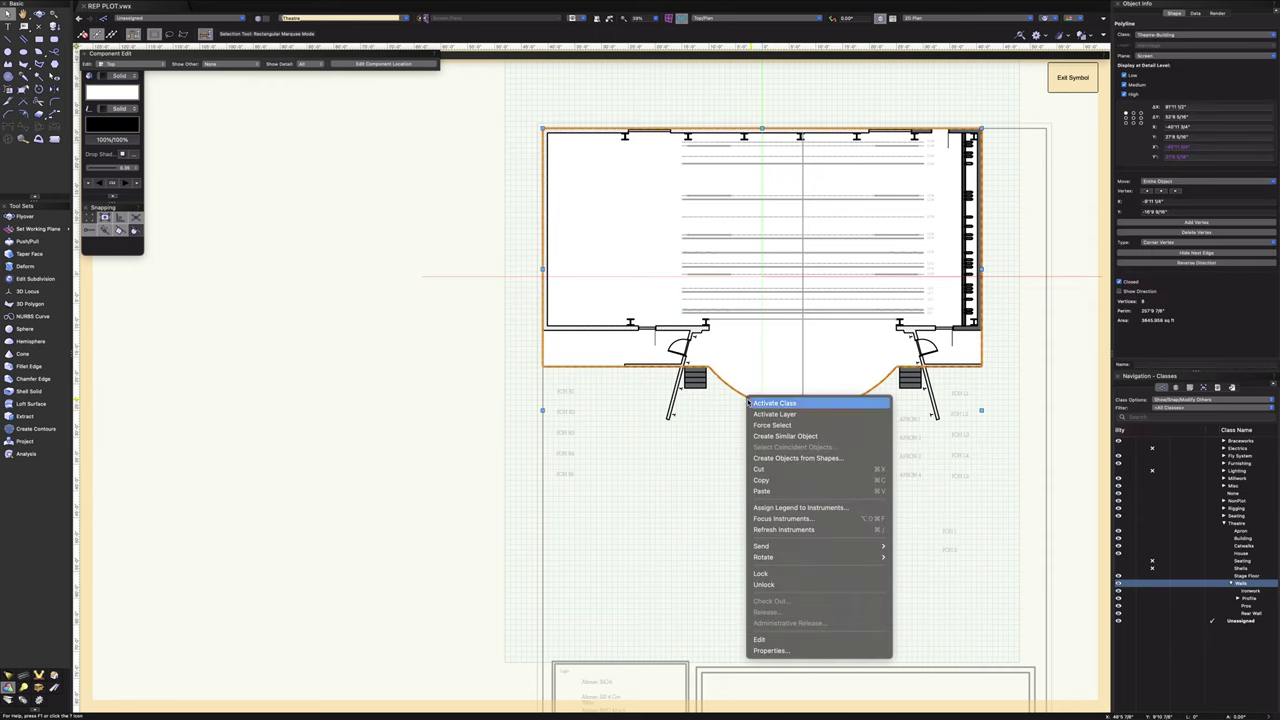
{"action": "mouse_move", "coordinate": [800, 546]}
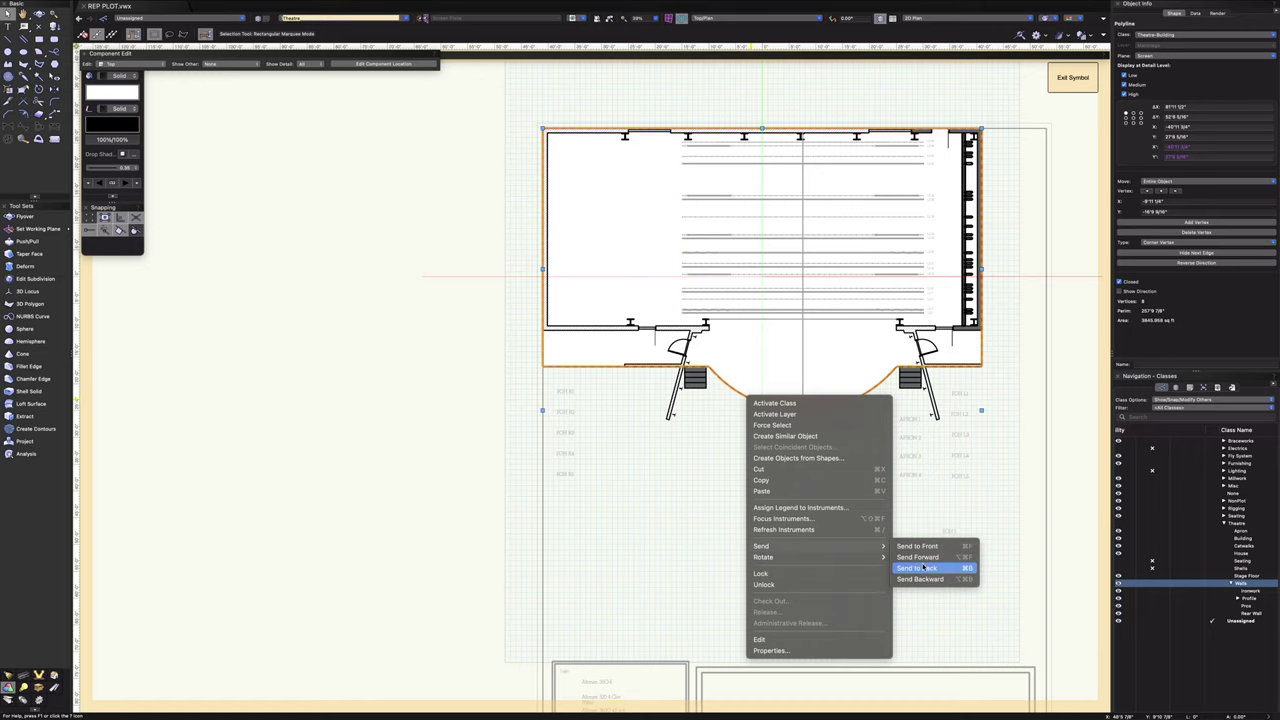
{"action": "left_click", "coordinate": [922, 569]}
{"action": "left_click", "coordinate": [820, 480]}
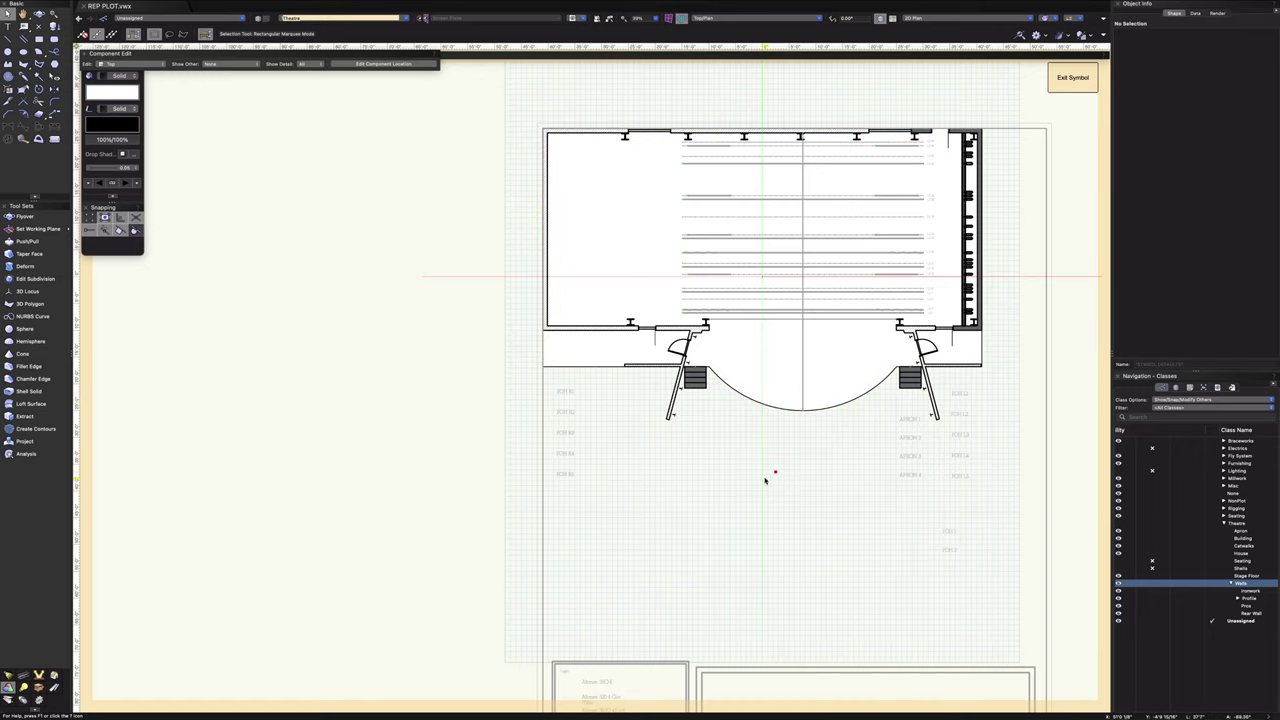
{"action": "scroll", "coordinate": [660, 100], "scroll_direction": "up", "scroll_amount": 5}
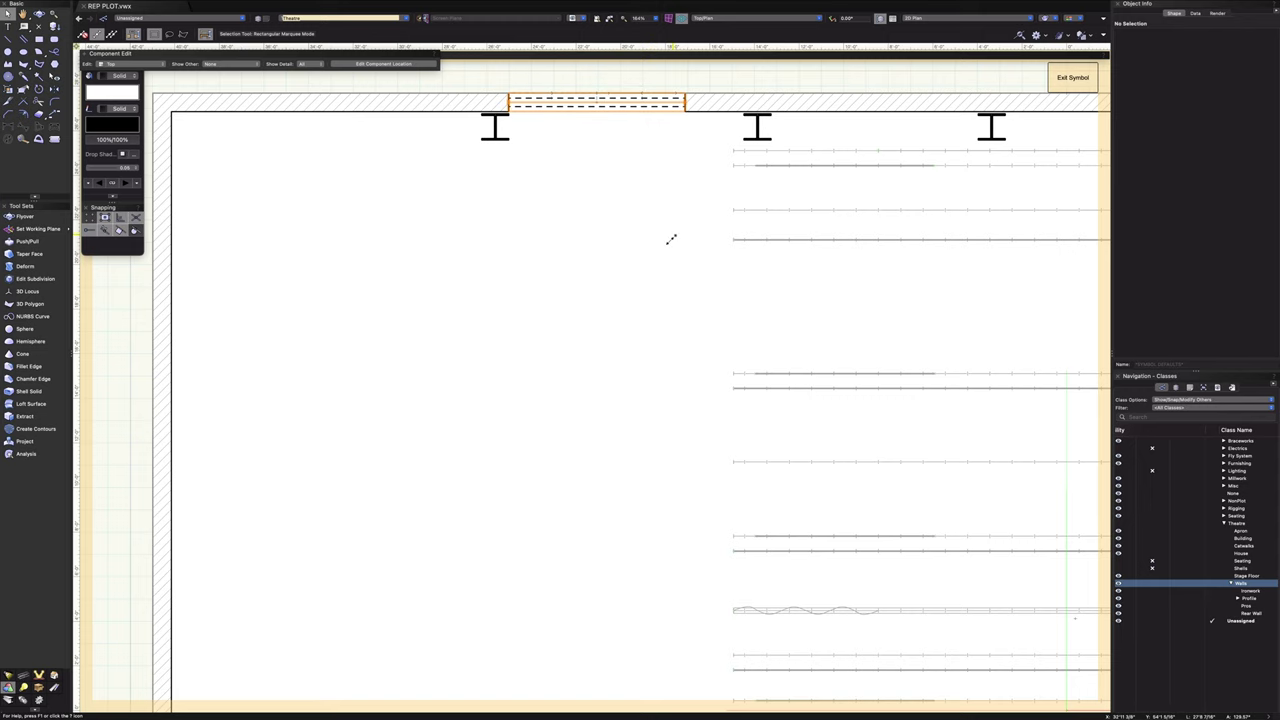
- Pan the plan down to the top wall and inspect its door opening
{"action": "scroll", "coordinate": [670, 245], "scroll_direction": "down", "scroll_amount": 3}
{"action": "key", "text": "space"}
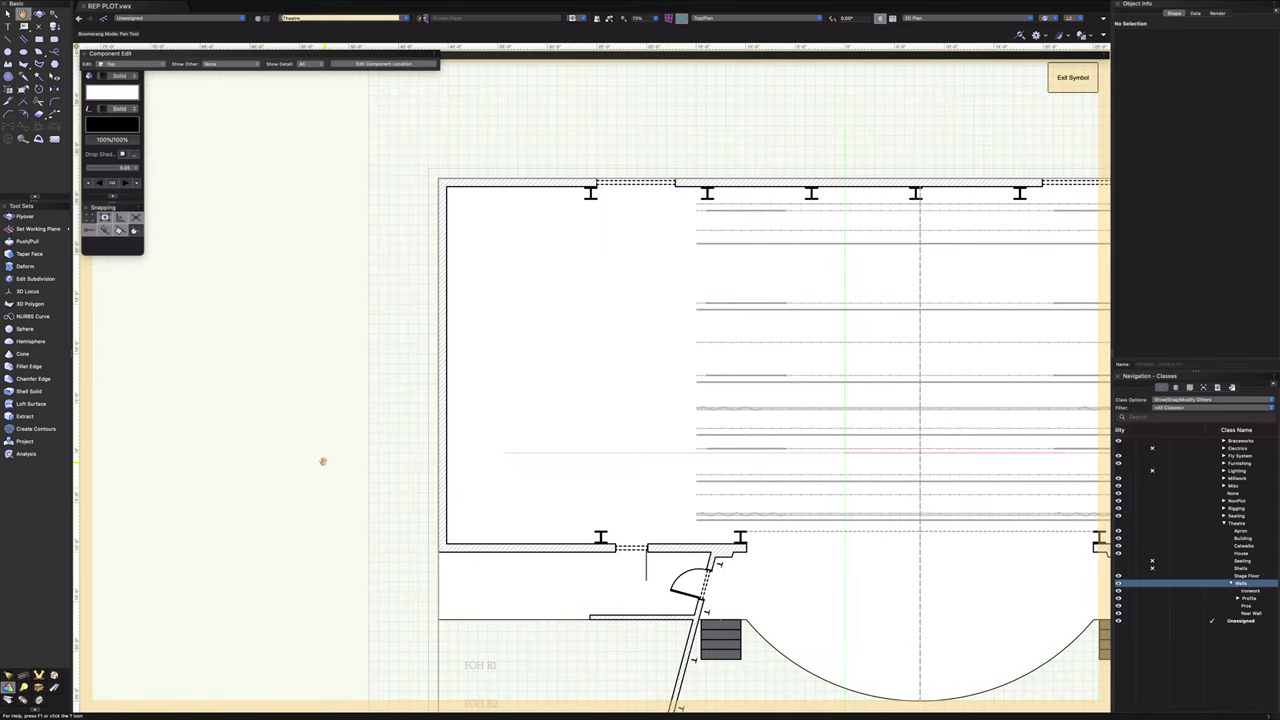
{"action": "left_click_drag", "start_coordinate": [322, 461], "coordinate": [210, 631]}
{"action": "scroll", "coordinate": [529, 300], "scroll_direction": "up", "scroll_amount": 8}
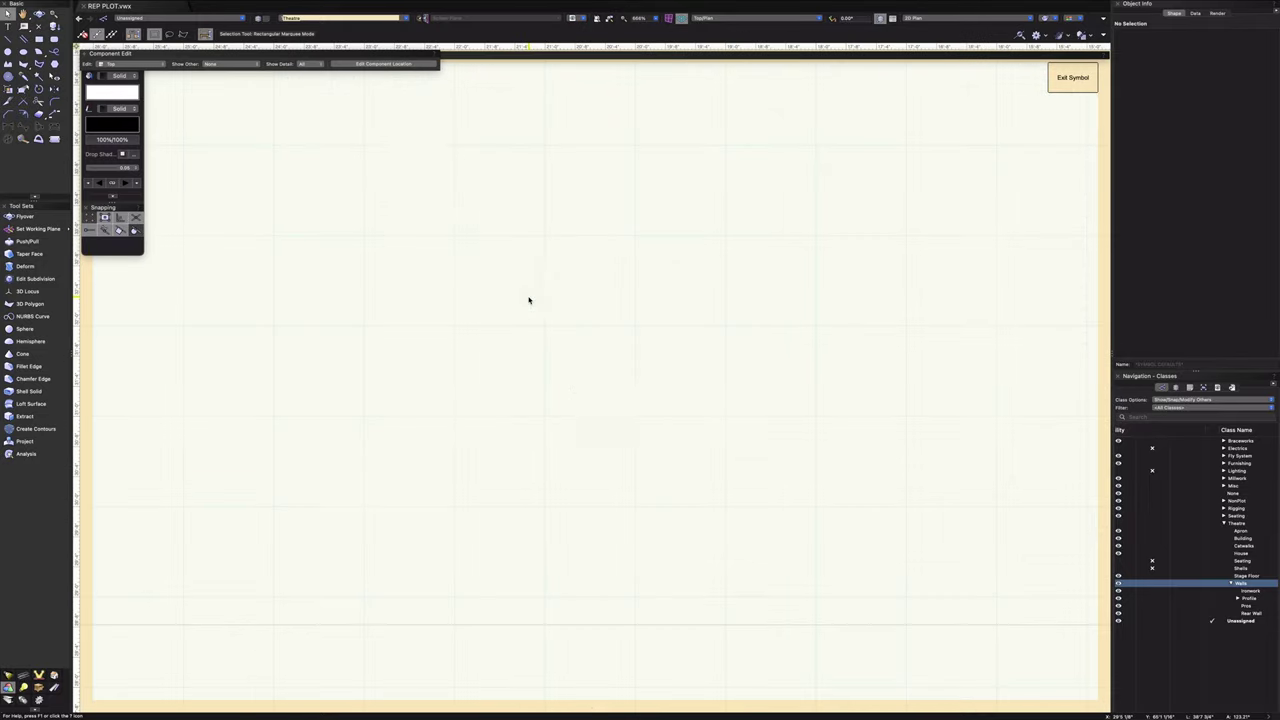
{"action": "scroll", "coordinate": [600, 403], "scroll_direction": "down", "scroll_amount": 3}
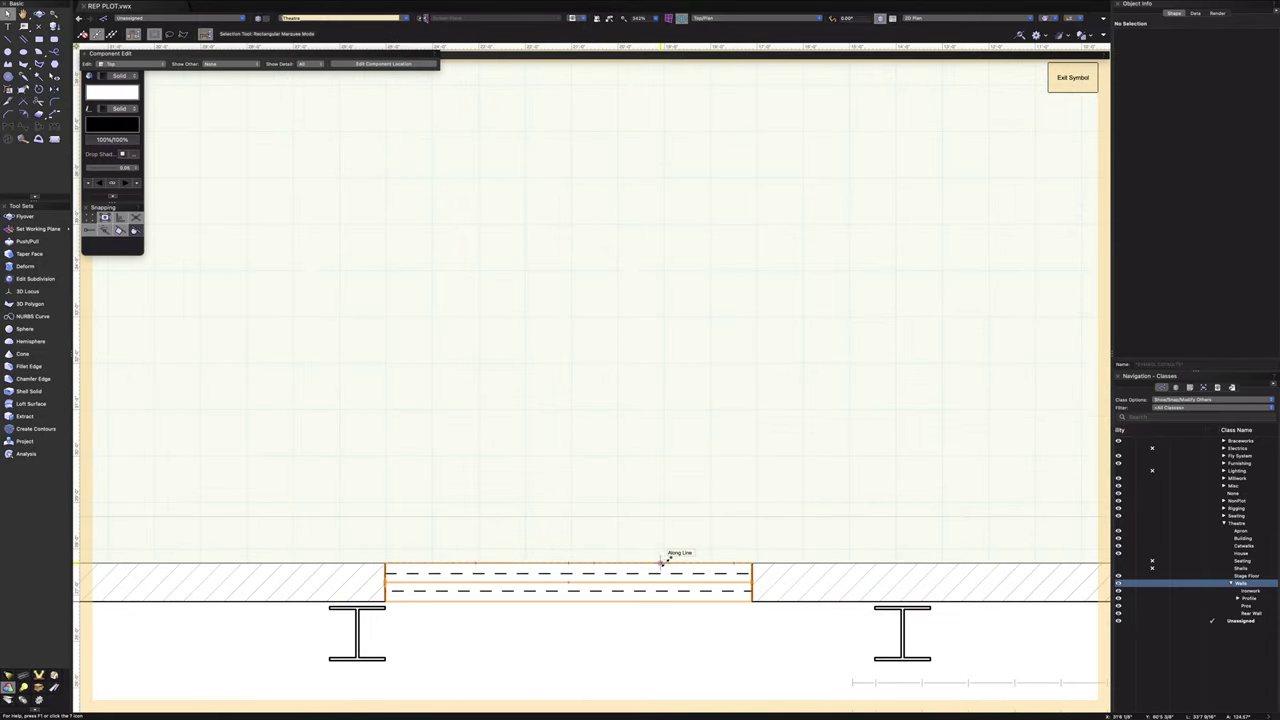
{"action": "left_click", "coordinate": [663, 565]}
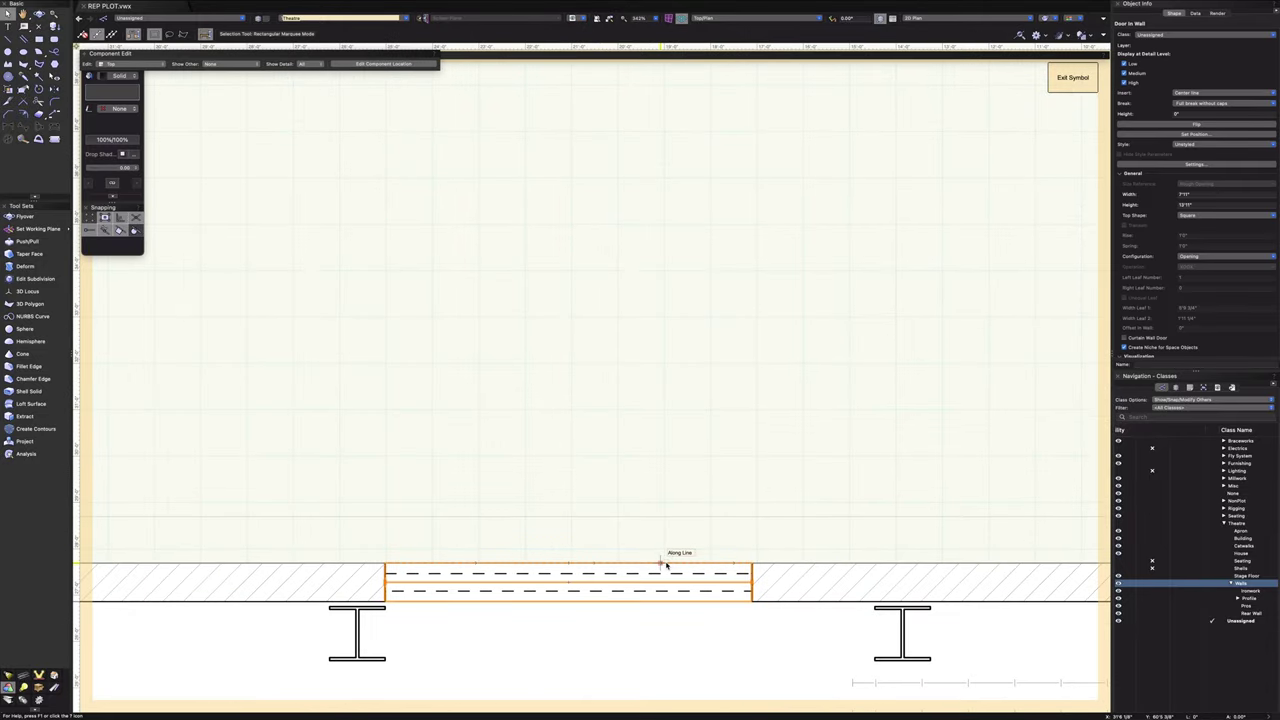
{"action": "left_click", "coordinate": [674, 440]}
{"action": "scroll", "coordinate": [676, 440], "scroll_direction": "down", "scroll_amount": 8}
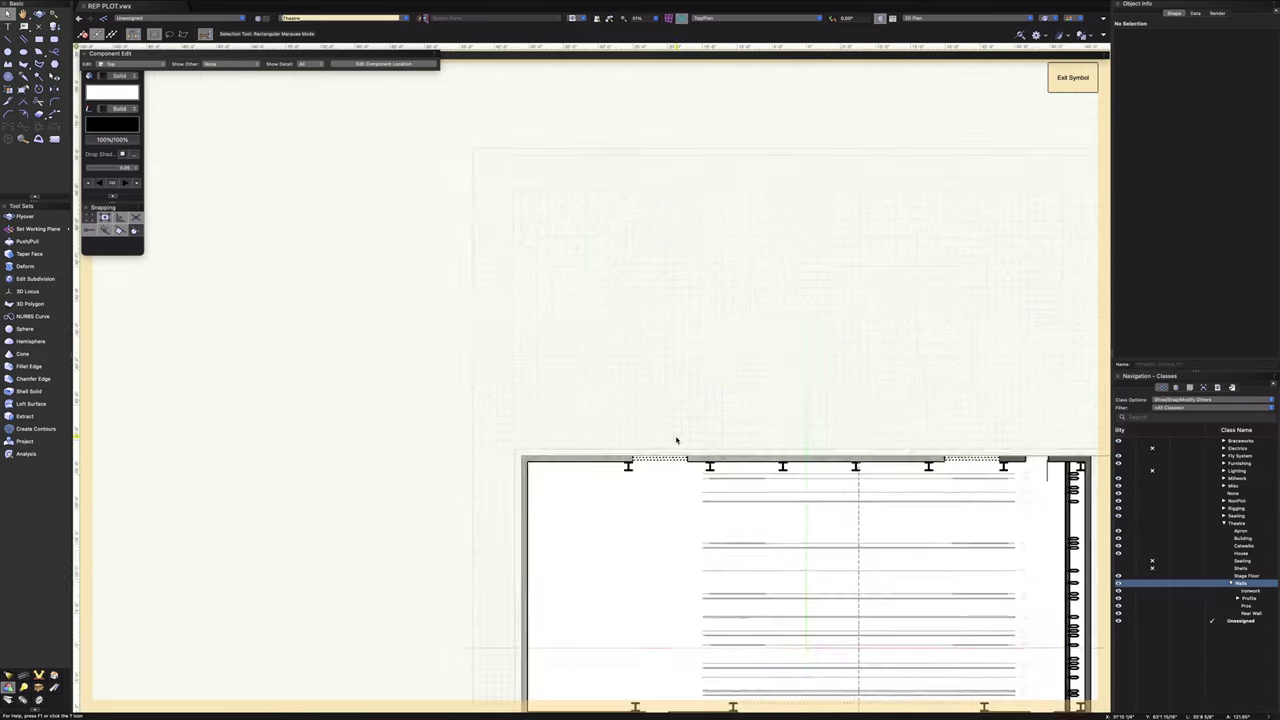
{"action": "scroll", "coordinate": [676, 440], "scroll_direction": "up", "scroll_amount": 5}
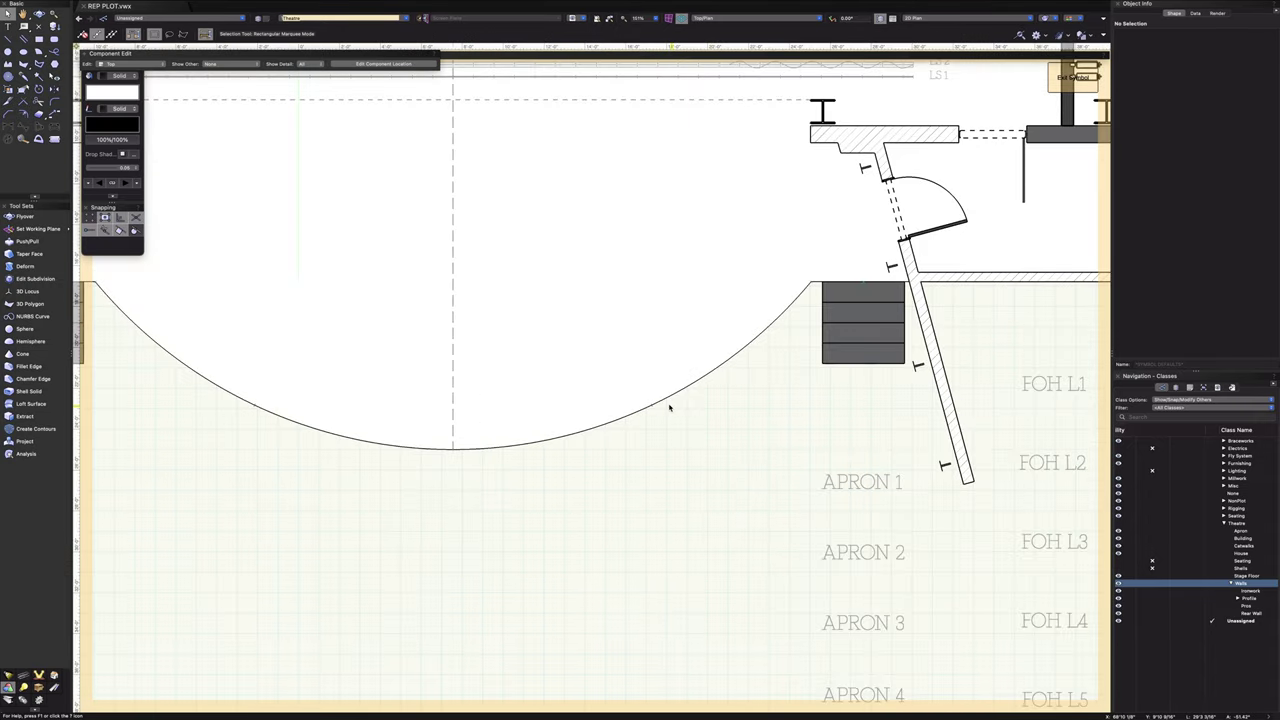
- Relock the apron arc polyline and pan up to the back wall and line sets LS 28-49
{"action": "right_click", "coordinate": [668, 397]}
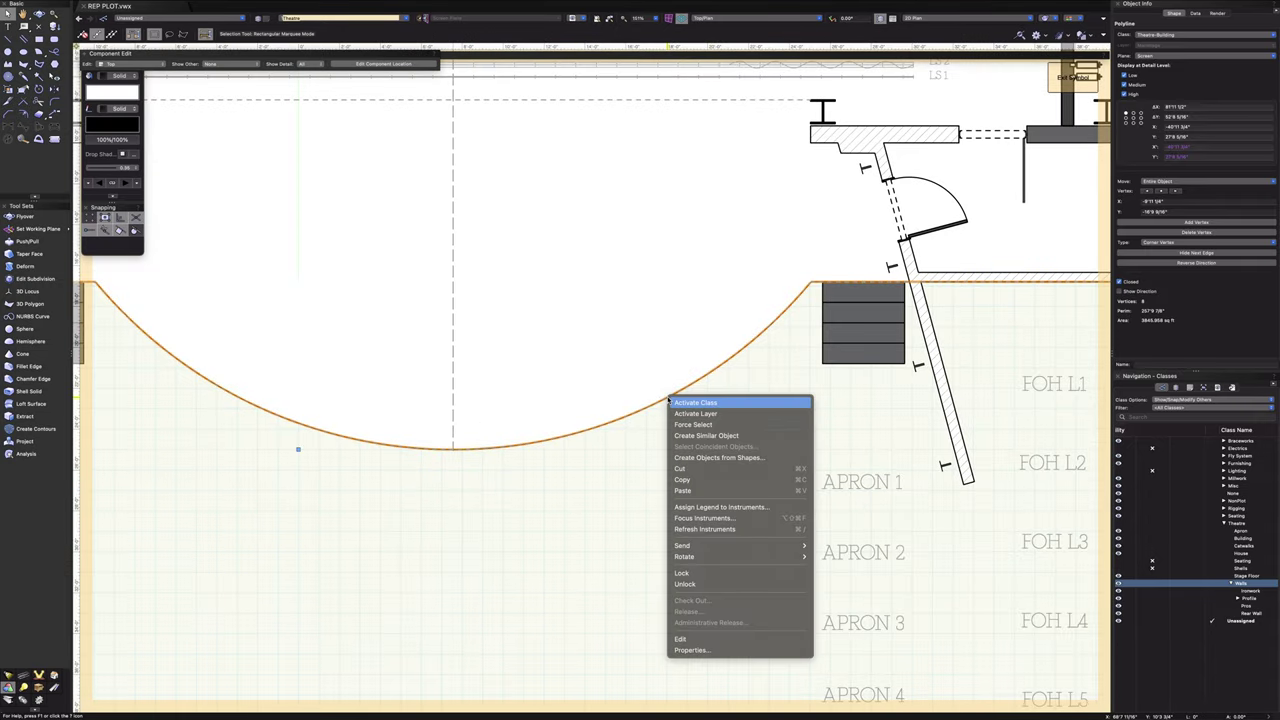
{"action": "left_click", "coordinate": [700, 575]}
{"action": "left_click", "coordinate": [774, 384]}
{"action": "key", "text": "space"}
{"action": "left_click_drag", "start_coordinate": [776, 374], "coordinate": [608, 716]}
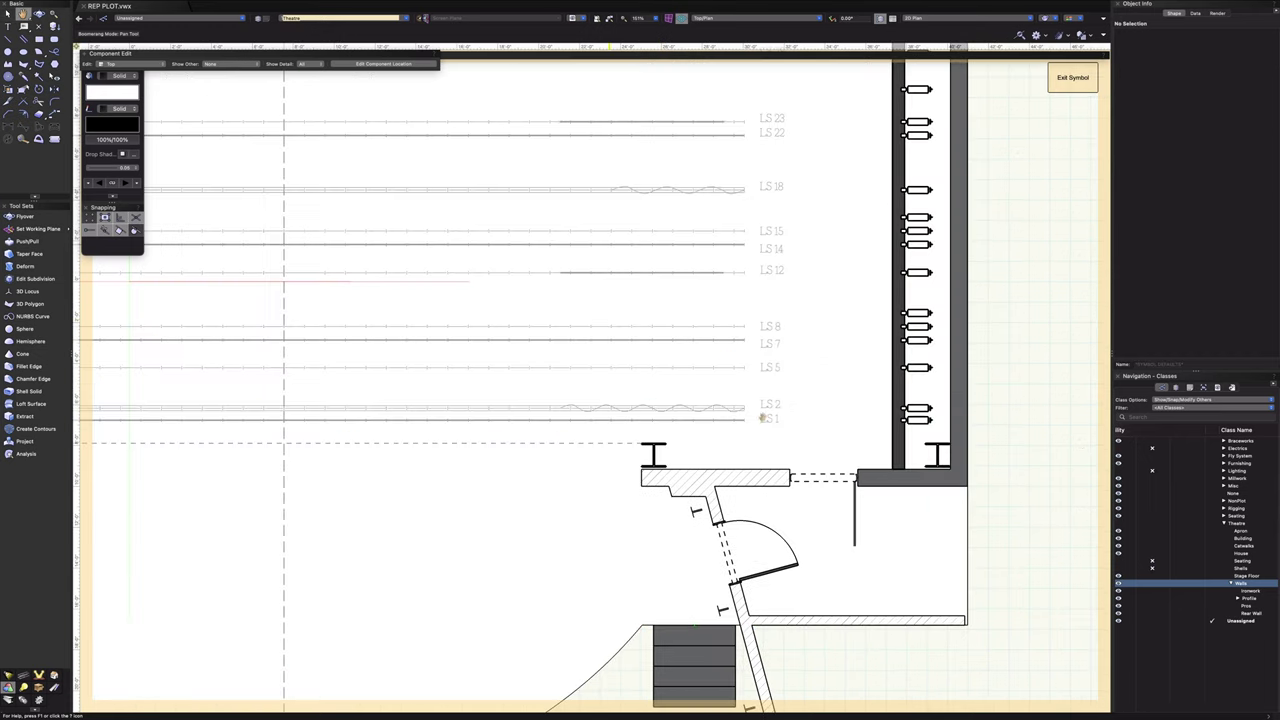
{"action": "left_click_drag", "start_coordinate": [823, 342], "coordinate": [683, 706]}
{"action": "left_click_drag", "start_coordinate": [709, 214], "coordinate": [701, 342]}
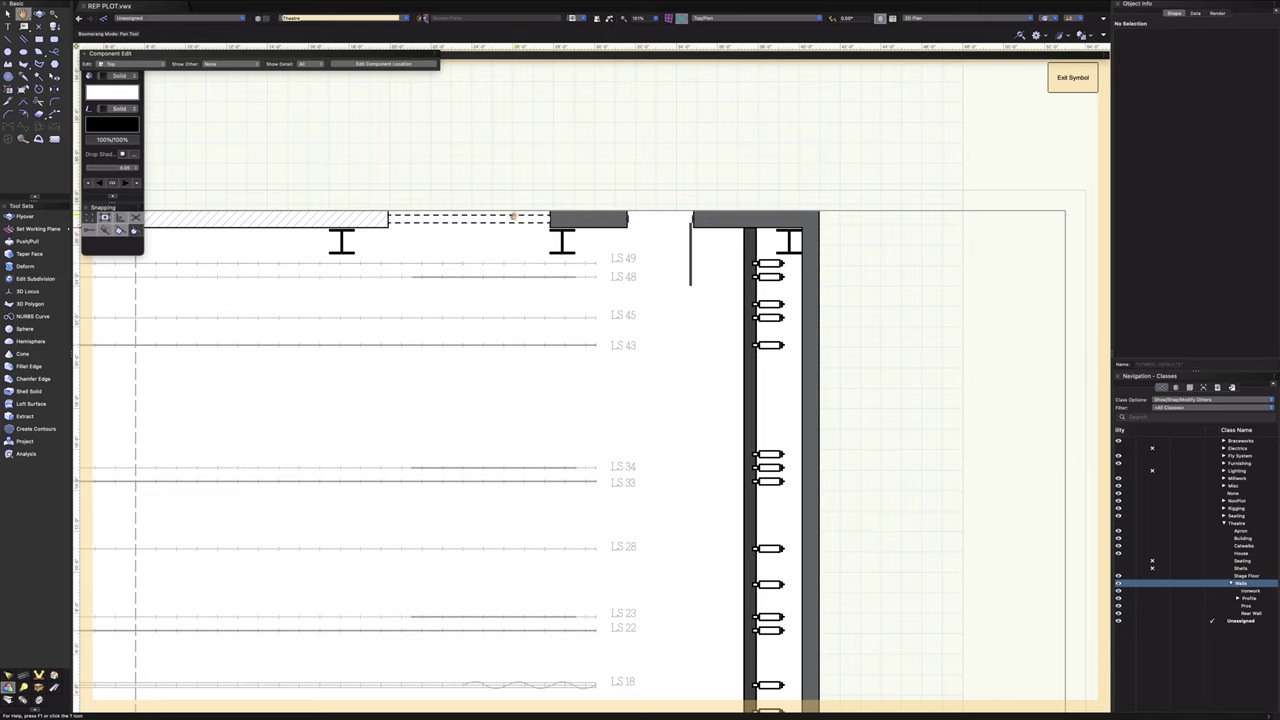
- Copy the dashed rectangle into the next opening between the two grey wall blocks
{"action": "left_click", "coordinate": [510, 220]}
{"action": "left_click_drag", "start_coordinate": [510, 222], "coordinate": [680, 160]}
{"action": "scroll", "coordinate": [677, 165], "scroll_direction": "up", "scroll_amount": 4}
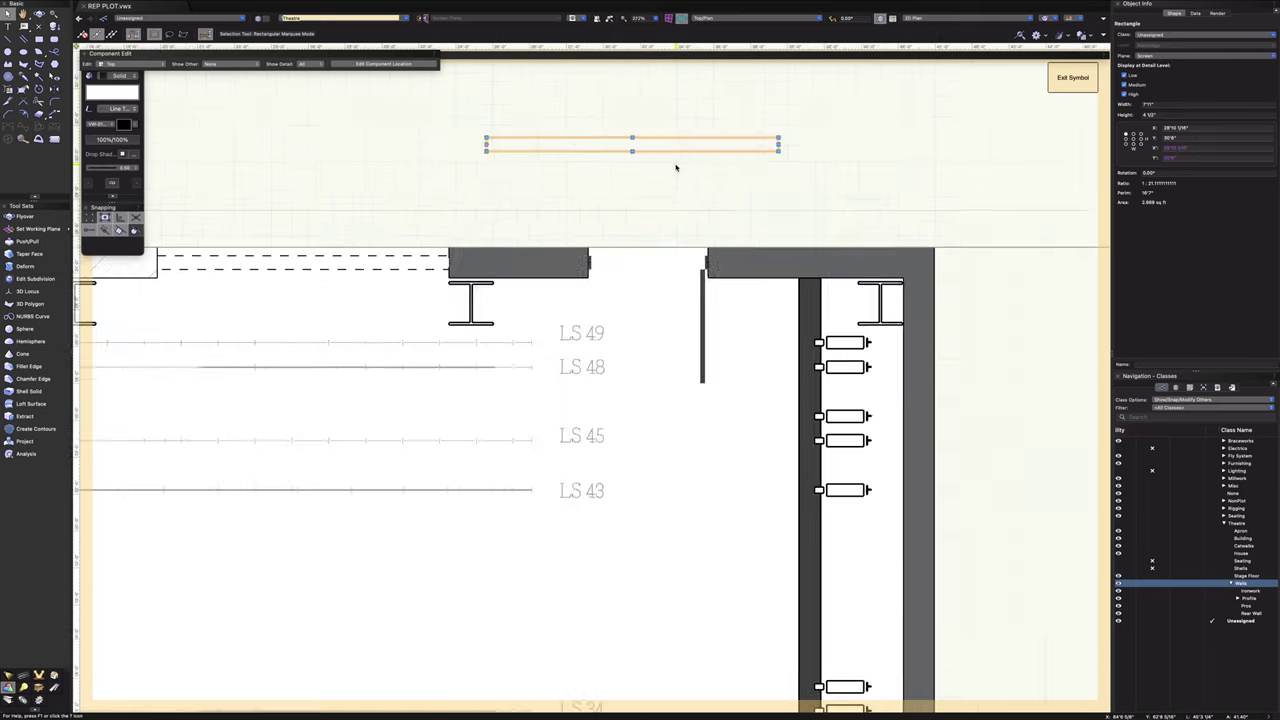
{"action": "mouse_move", "coordinate": [446, 139]}
{"action": "left_mouse_down"}
{"action": "mouse_move", "coordinate": [546, 234]}
{"action": "mouse_move", "coordinate": [574, 283]}
{"action": "mouse_move", "coordinate": [585, 272]}
{"action": "mouse_move", "coordinate": [560, 332]}
{"action": "mouse_move", "coordinate": [545, 325]}
{"action": "left_mouse_up"}
{"action": "scroll", "coordinate": [583, 283], "scroll_direction": "up", "scroll_amount": 4}
{"action": "scroll", "coordinate": [571, 283], "scroll_direction": "up", "scroll_amount": 4}
{"action": "scroll", "coordinate": [545, 325], "scroll_direction": "down", "scroll_amount": 4}
{"action": "scroll", "coordinate": [677, 337], "scroll_direction": "down", "scroll_amount": 2}
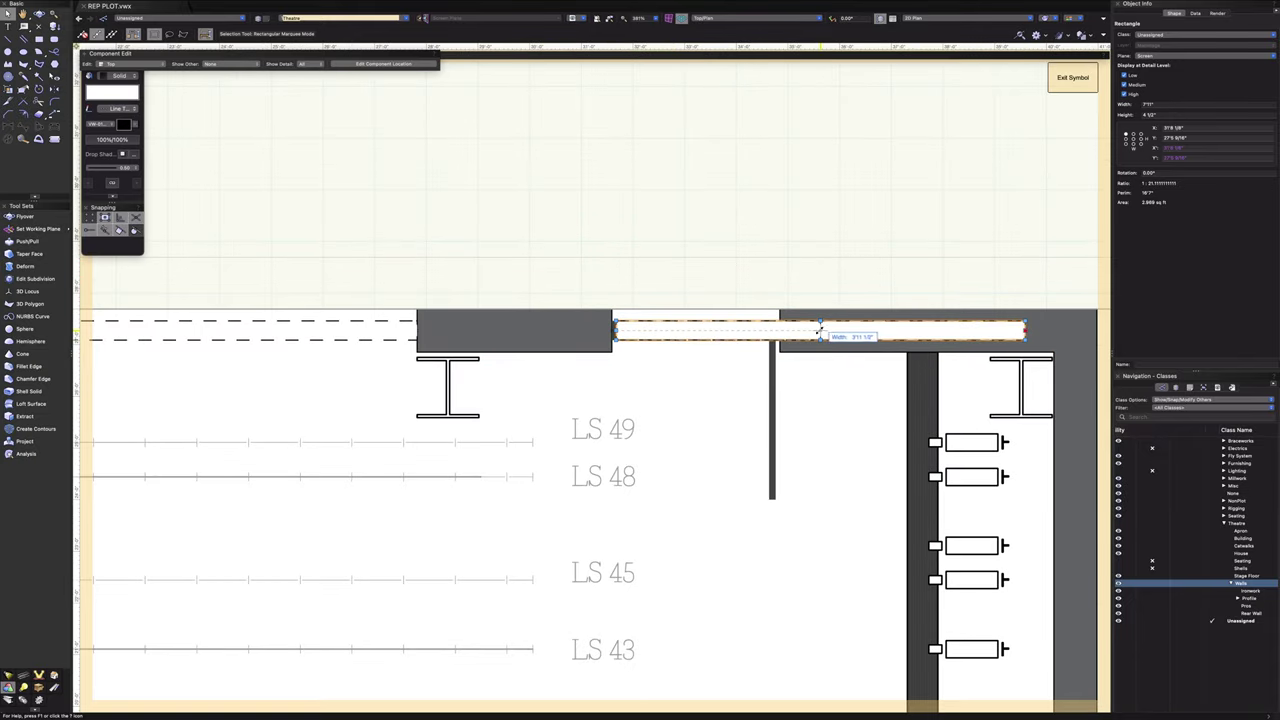
- Stretch the copied rectangle's right edge to meet the wall jamb
{"action": "left_click_drag", "start_coordinate": [735, 327], "coordinate": [852, 335]}
{"action": "scroll", "coordinate": [740, 330], "scroll_direction": "up", "scroll_amount": 3}
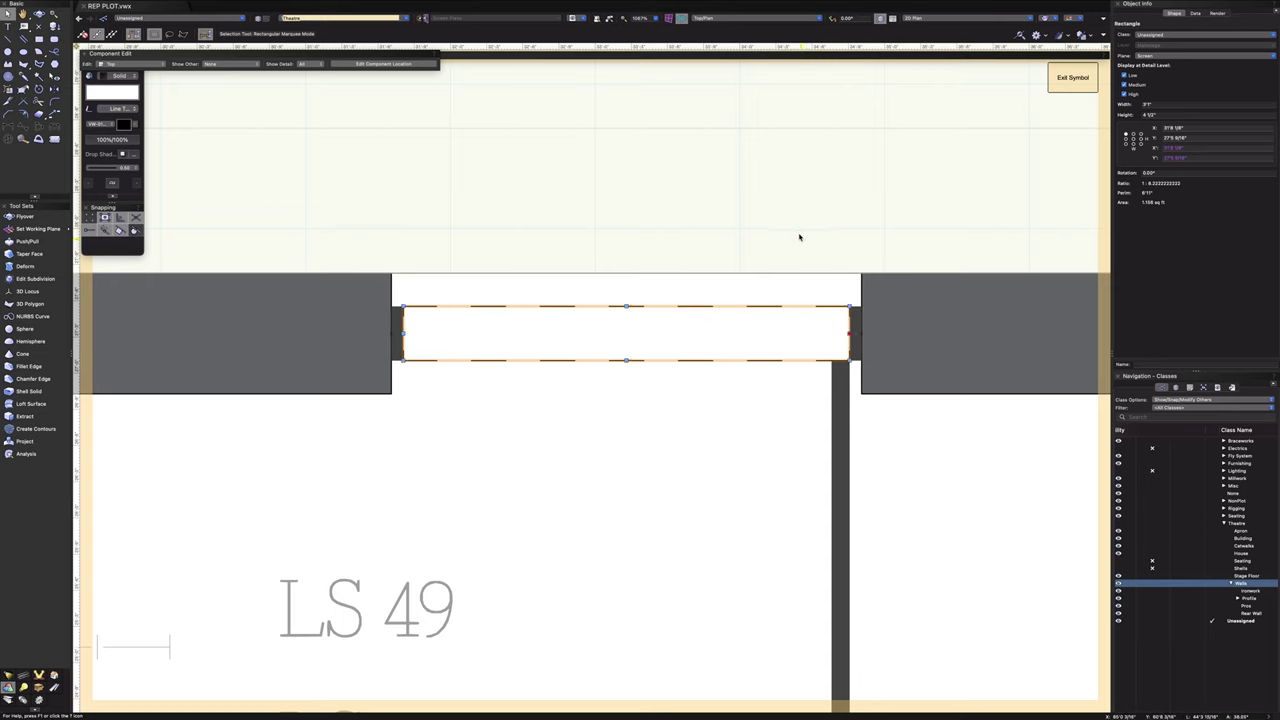
{"action": "left_click", "coordinate": [797, 234]}
{"action": "scroll", "coordinate": [794, 229], "scroll_direction": "down", "scroll_amount": 5}
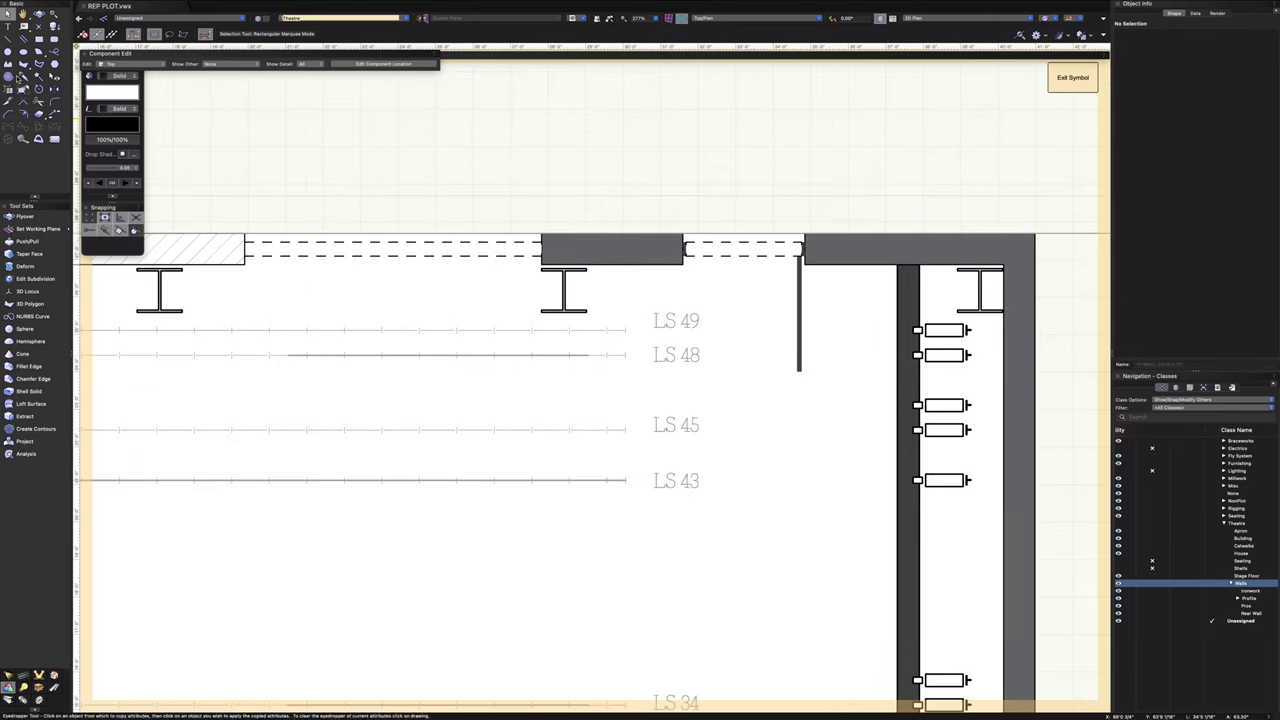
- Draw a hatch-filled rectangle with a 0.35 outline over the middle wall block
{"action": "left_click", "coordinate": [40, 39]}
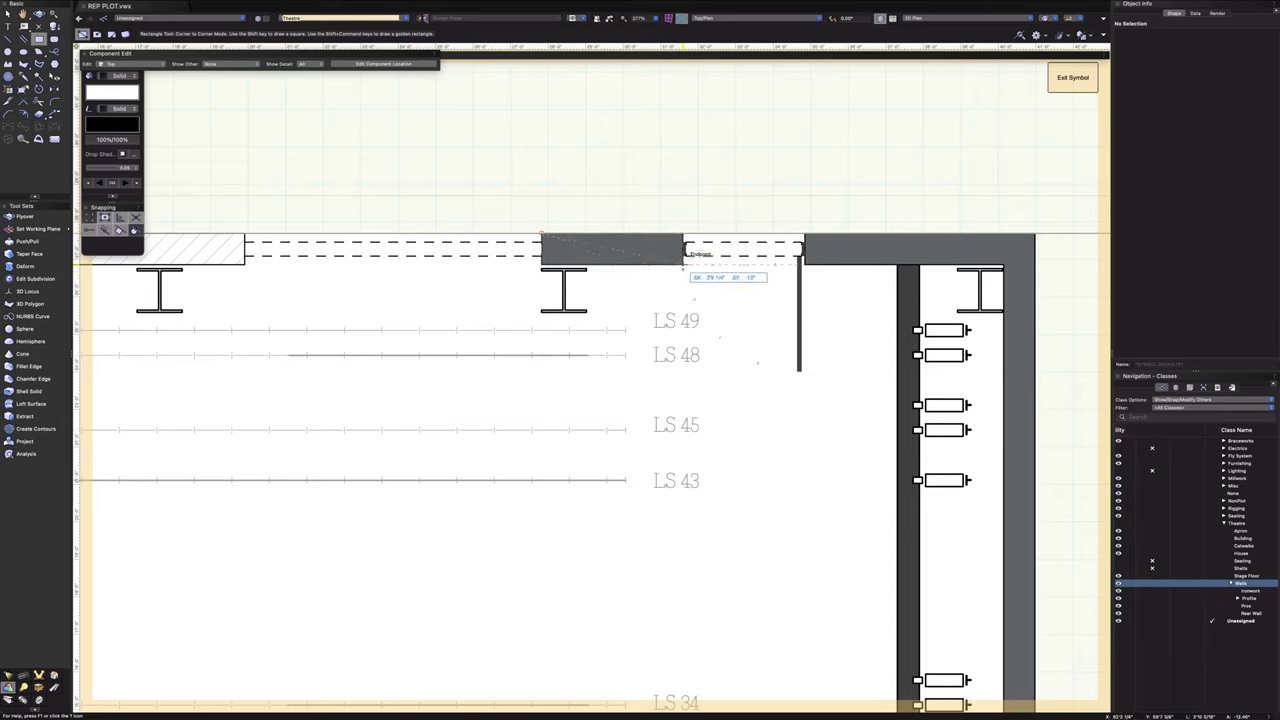
{"action": "left_click", "coordinate": [683, 264]}
{"action": "left_click", "coordinate": [121, 76]}
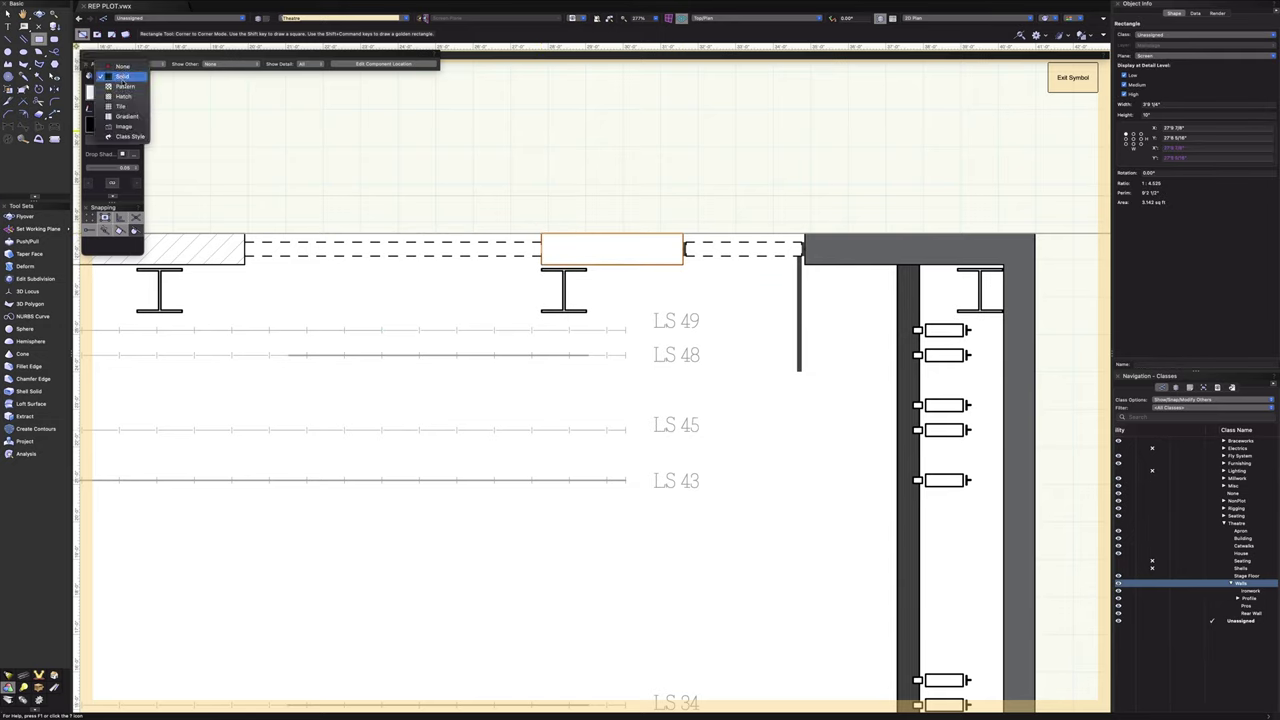
{"action": "left_click", "coordinate": [120, 97]}
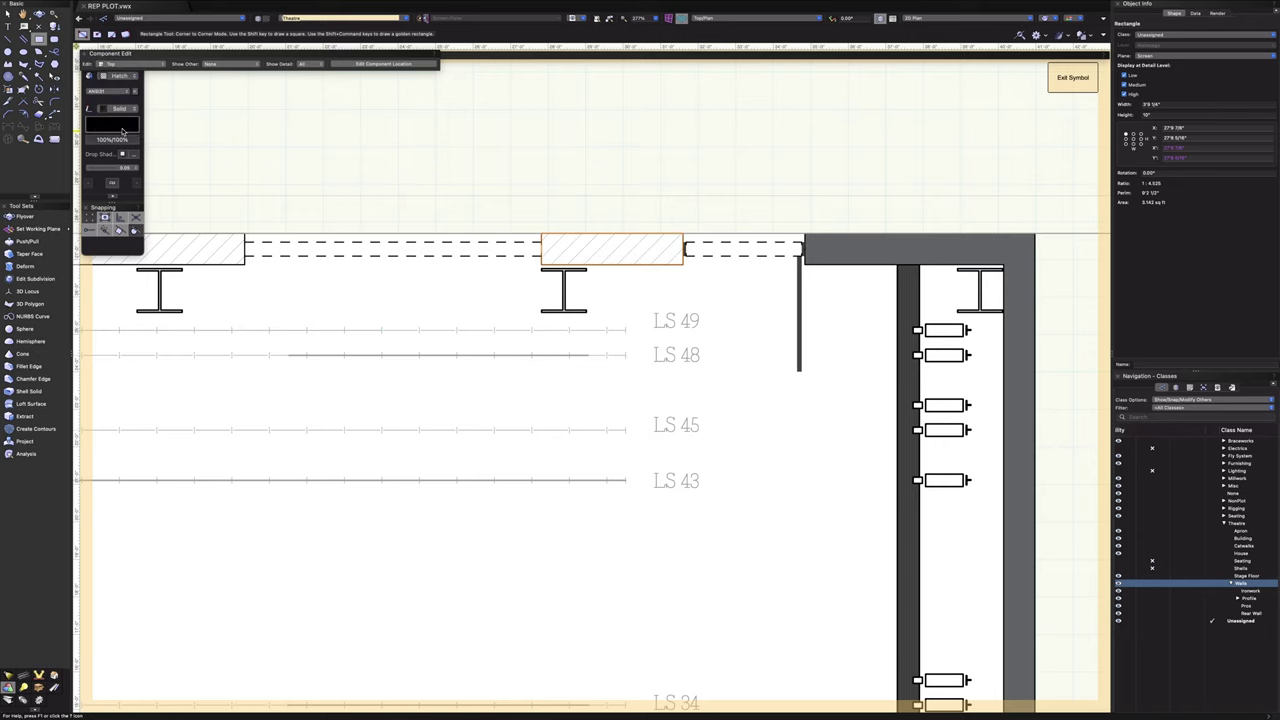
{"action": "left_click", "coordinate": [133, 167]}
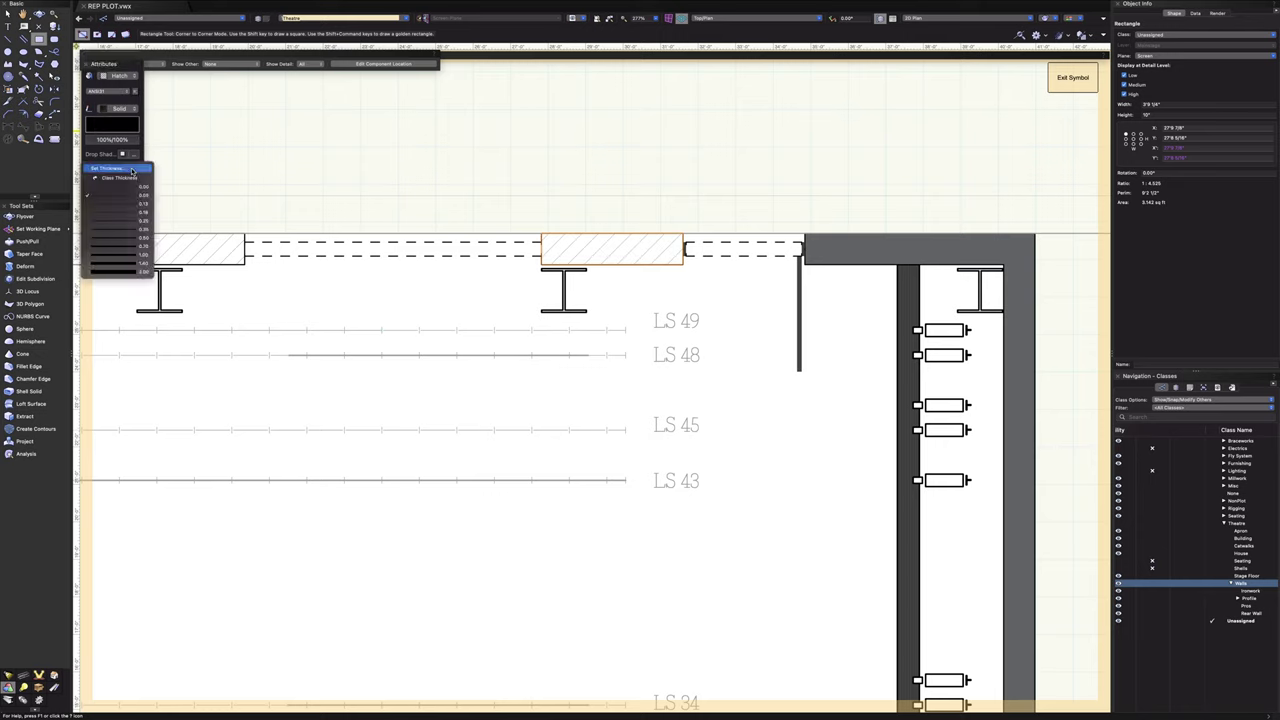
{"action": "left_click", "coordinate": [126, 241]}
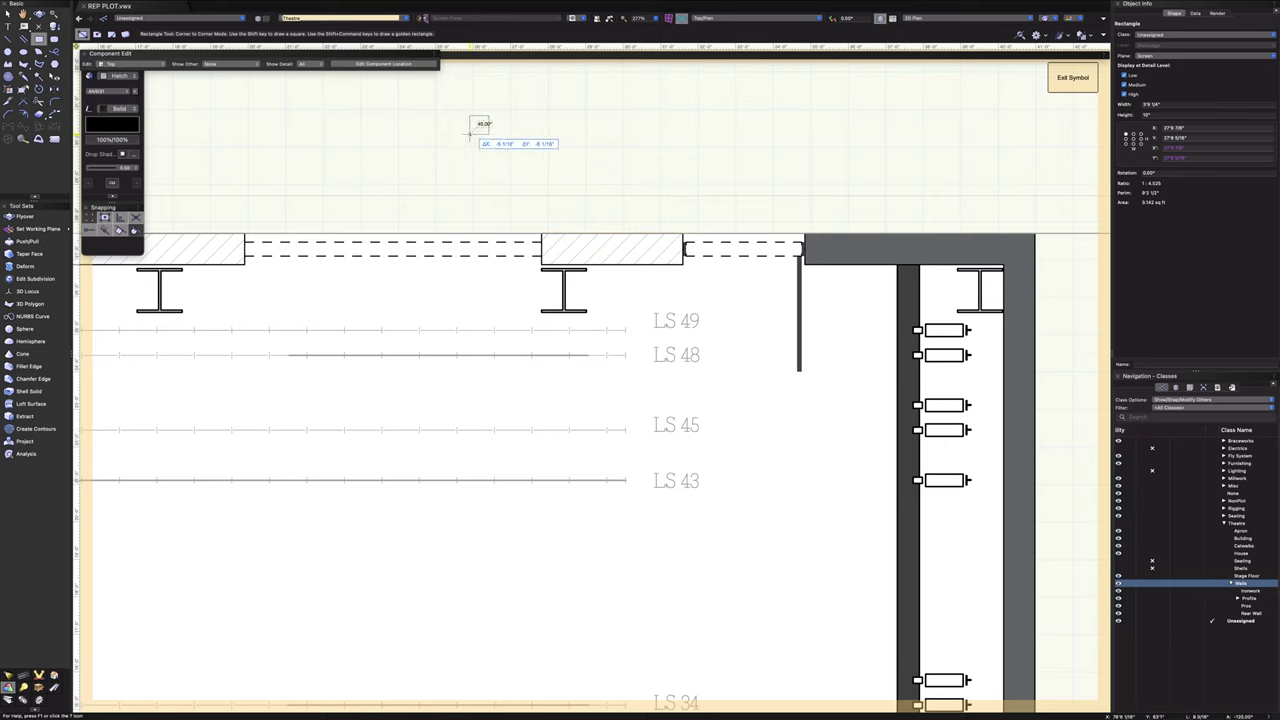
{"action": "left_click", "coordinate": [489, 114]}
- Change the hatched rectangle's stacking order in the plan
{"action": "left_click", "coordinate": [10, 12]}
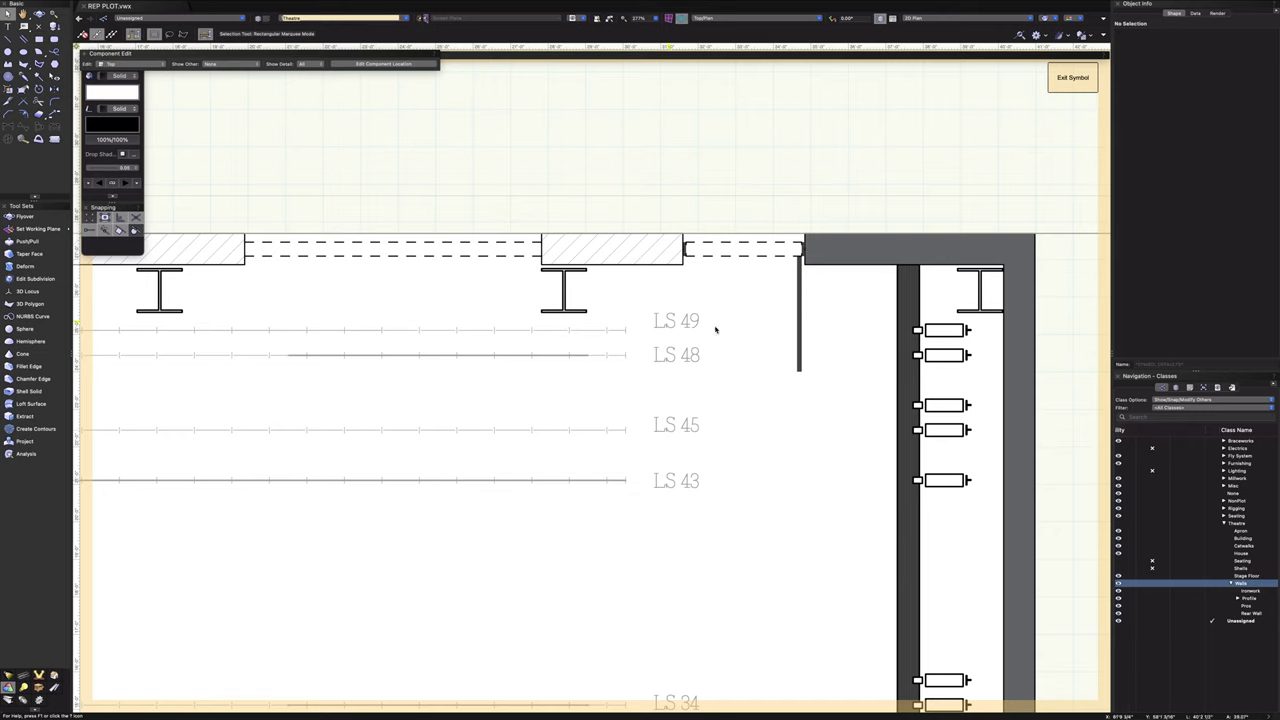
{"action": "right_click", "coordinate": [650, 258]}
{"action": "mouse_move", "coordinate": [690, 407]}
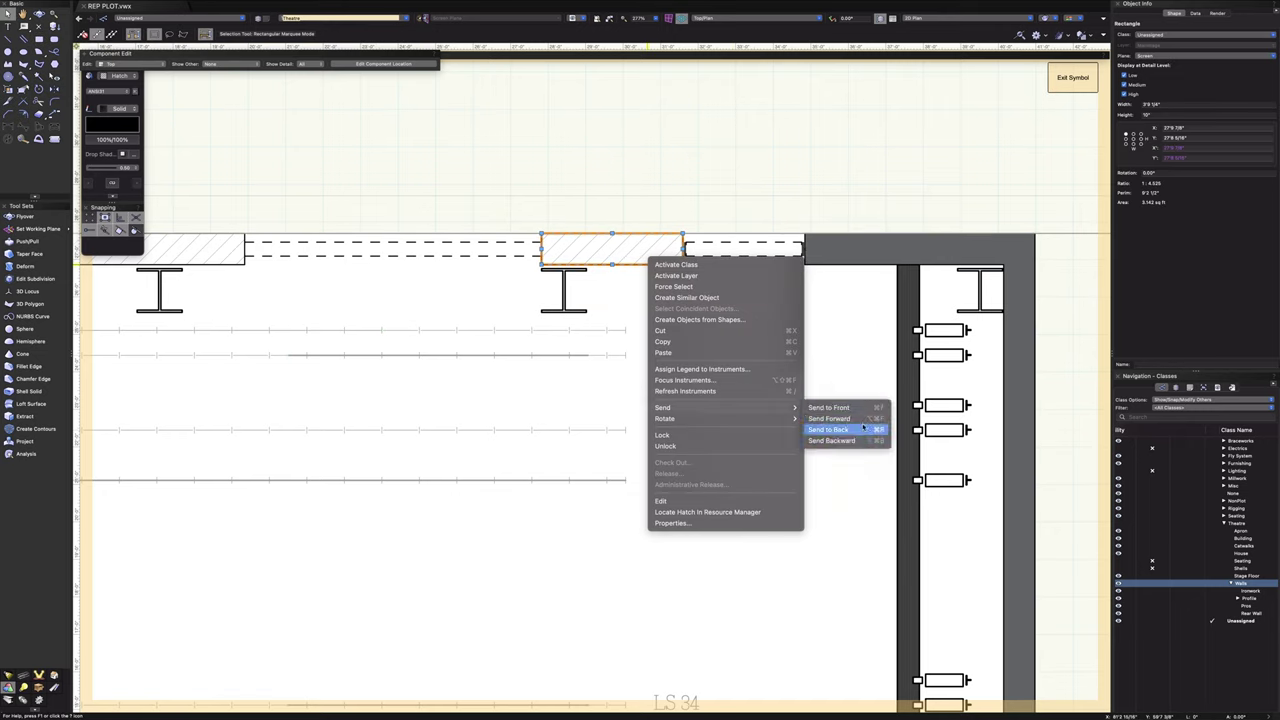
{"action": "left_click", "coordinate": [856, 408]}
{"action": "left_click", "coordinate": [709, 158]}
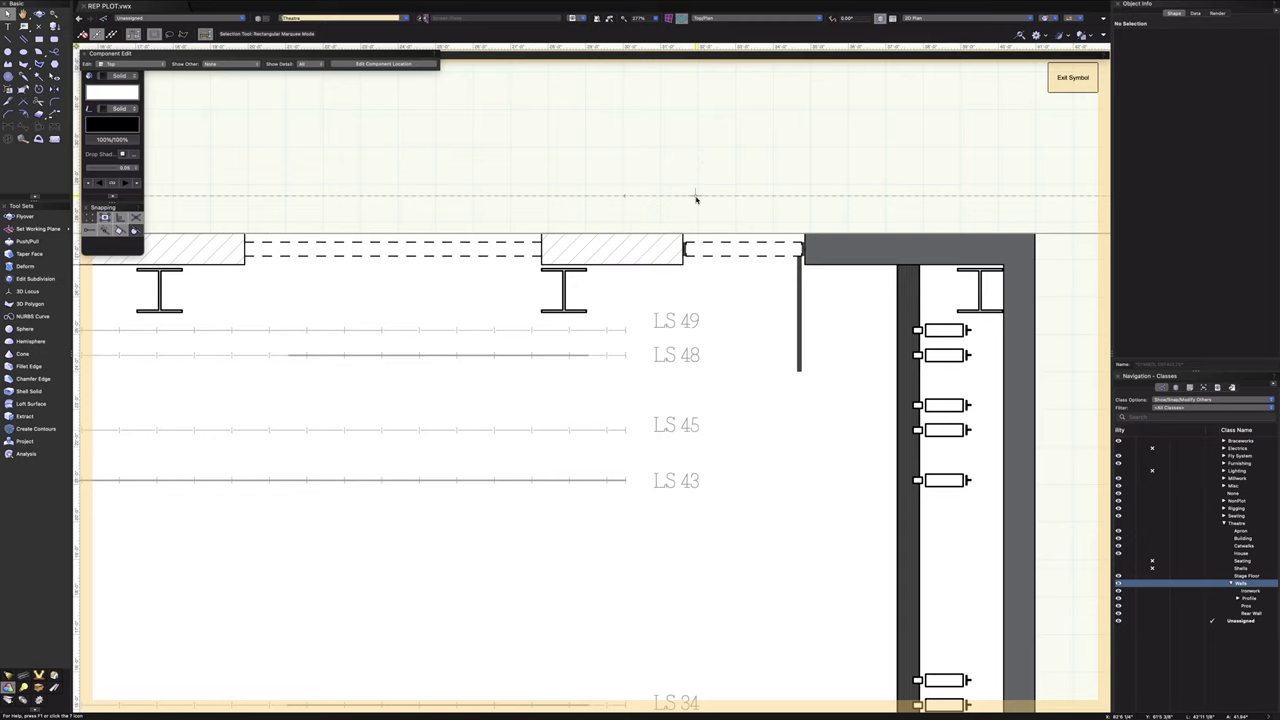
{"action": "scroll", "coordinate": [676, 266], "scroll_direction": "up", "scroll_amount": 5}
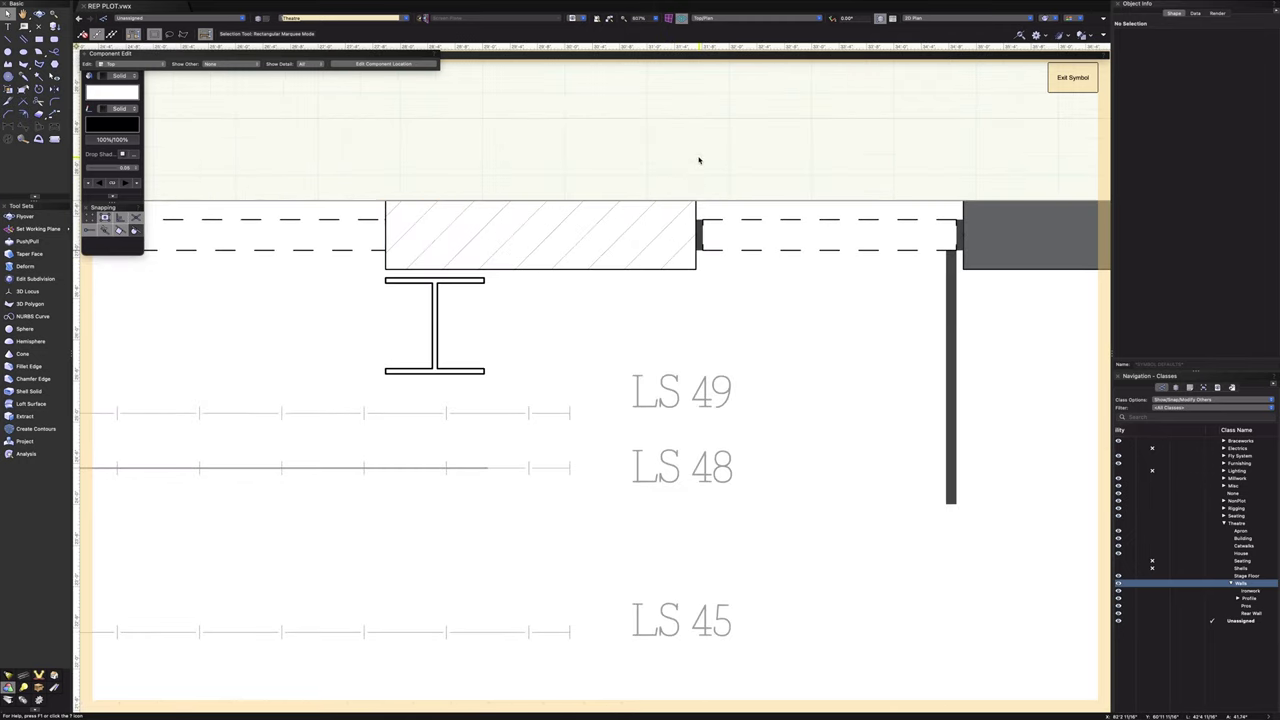
- Shift the plan view and check the door in the top wall
{"action": "scroll", "coordinate": [699, 160], "scroll_direction": "down", "scroll_amount": 9}
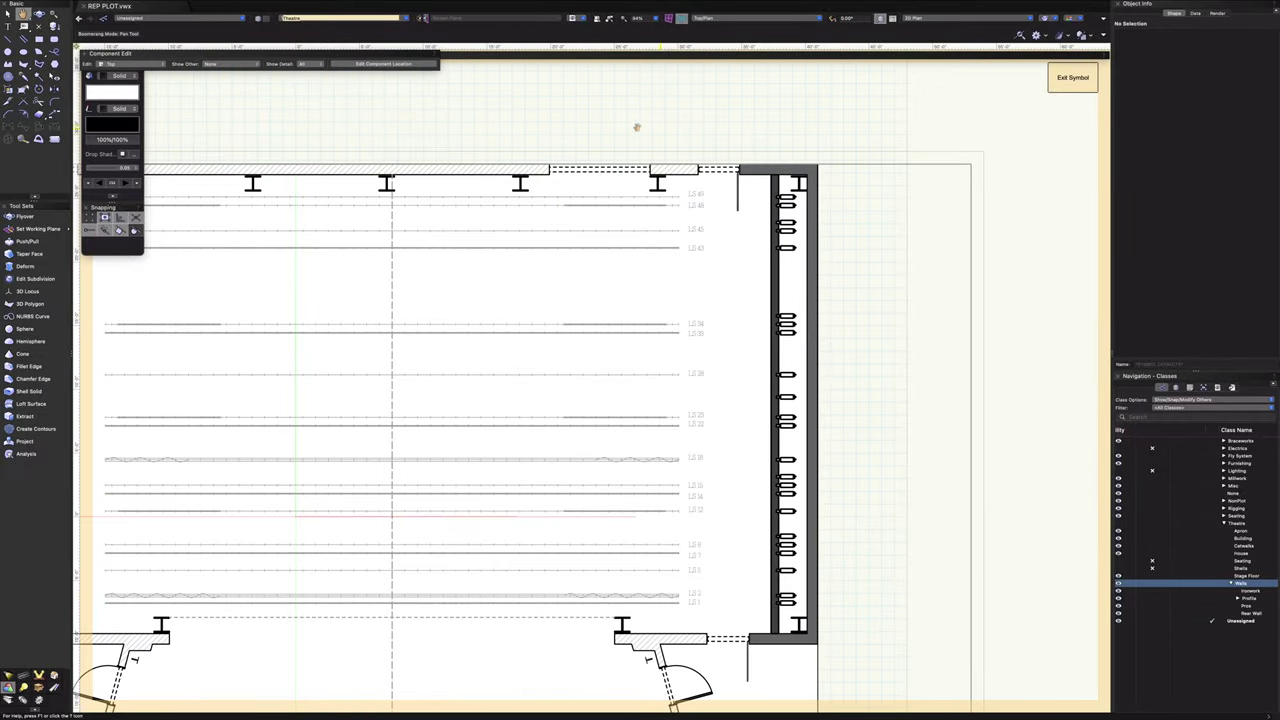
{"action": "left_click_drag", "start_coordinate": [801, 140], "coordinate": [737, 120]}
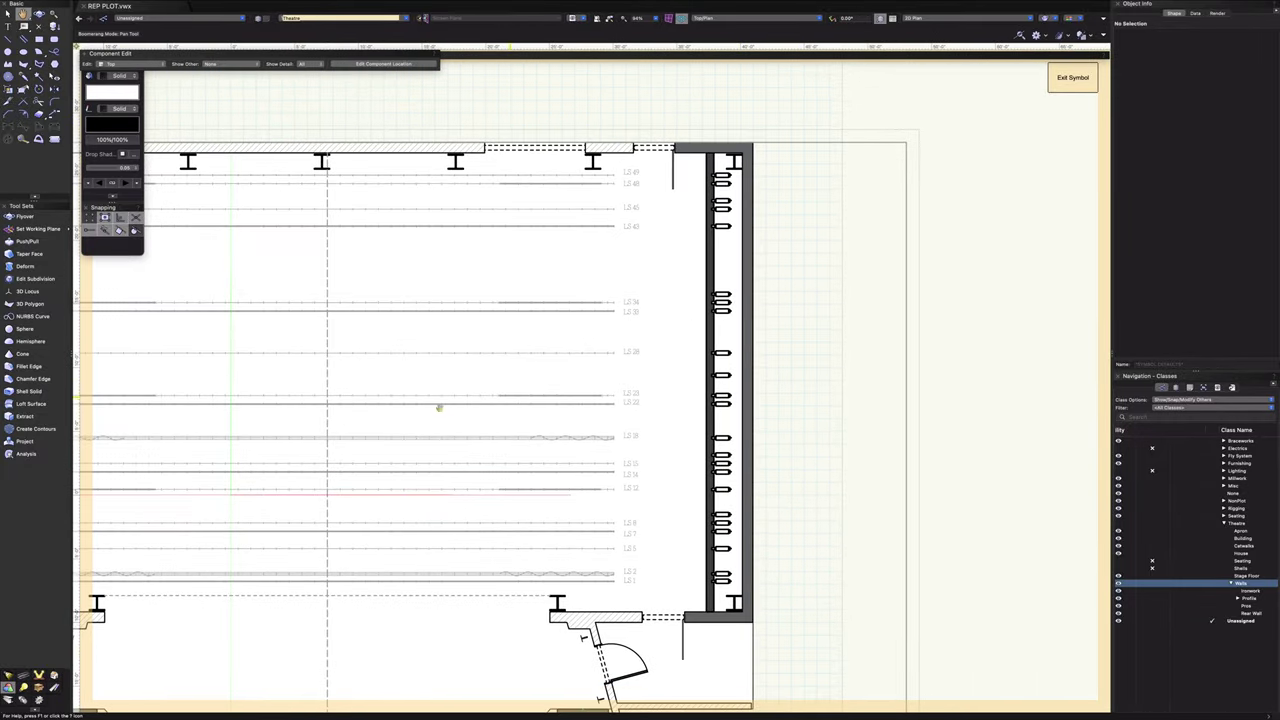
{"action": "left_click_drag", "start_coordinate": [437, 406], "coordinate": [270, 420]}
{"action": "left_click", "coordinate": [548, 175]}
{"action": "scroll", "coordinate": [534, 160], "scroll_direction": "up", "scroll_amount": 2}
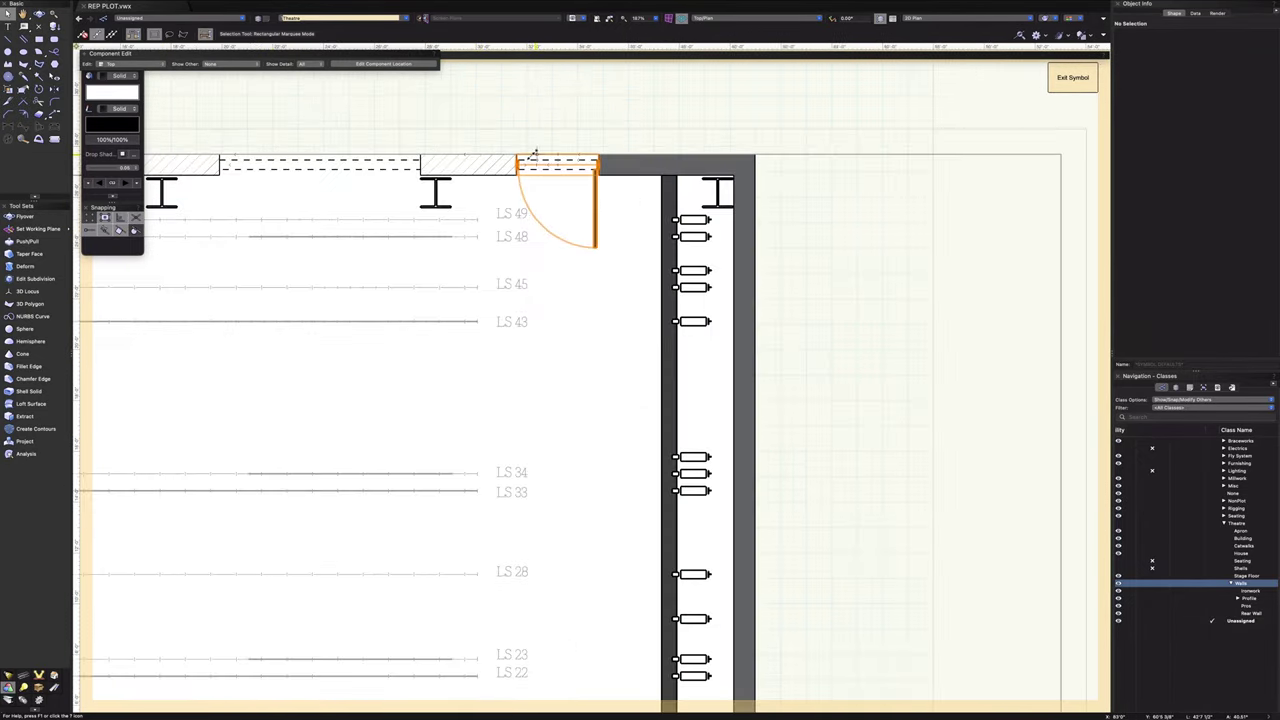
{"action": "left_click", "coordinate": [650, 119]}
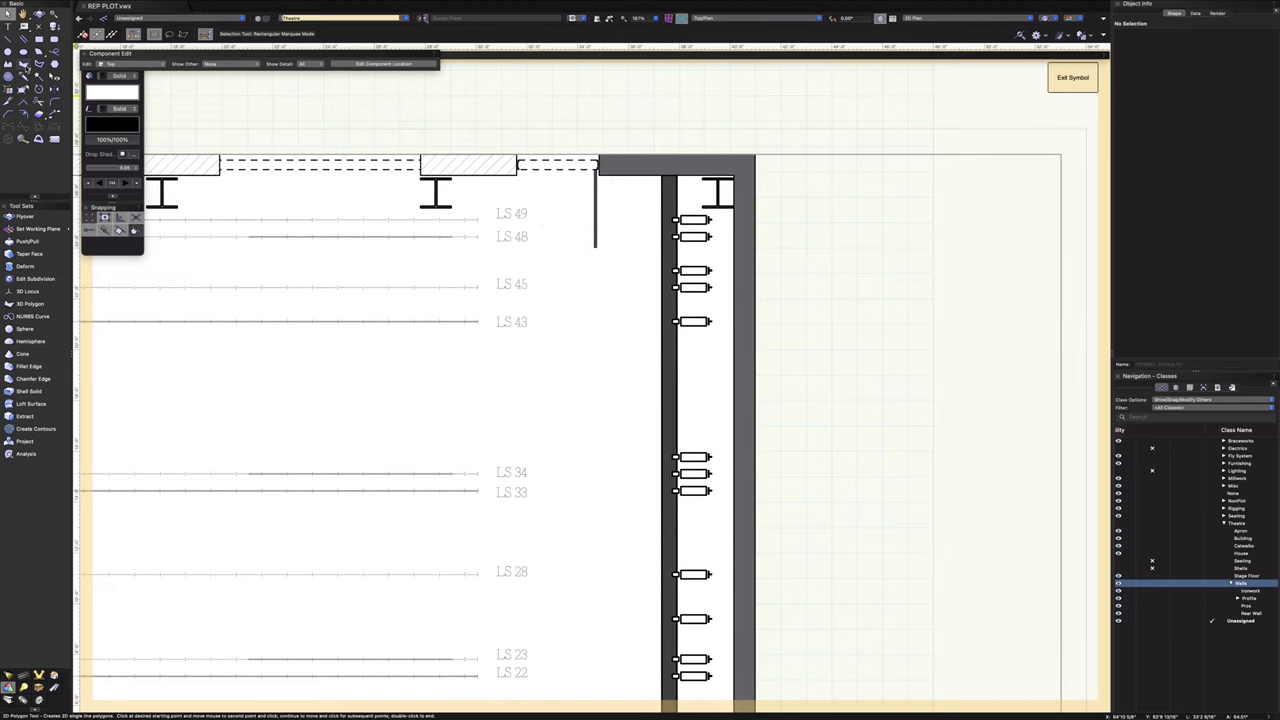
- Trace the upstage-right corner wall with a closed 3D polygon
{"action": "left_click", "coordinate": [24, 64]}
{"action": "scroll", "coordinate": [600, 152], "scroll_direction": "up", "scroll_amount": 4}
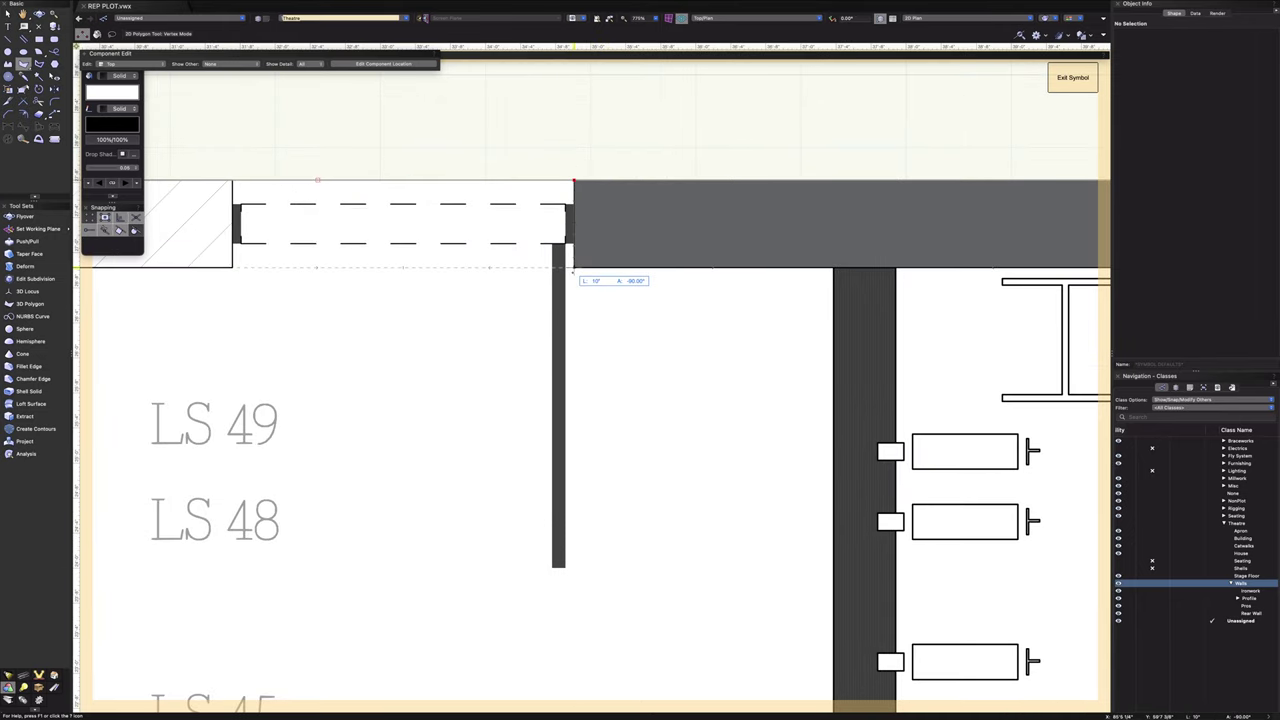
{"action": "scroll", "coordinate": [608, 283], "scroll_direction": "down", "scroll_amount": 2}
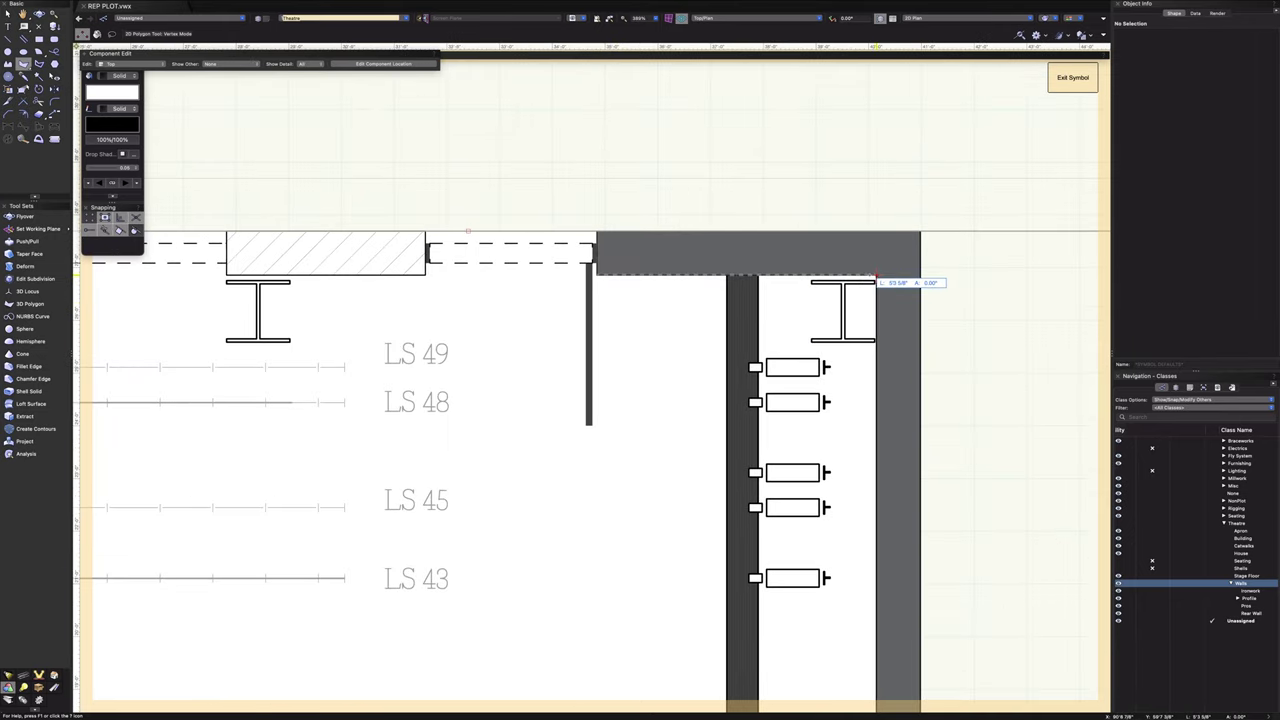
{"action": "scroll", "coordinate": [876, 274], "scroll_direction": "down", "scroll_amount": 5}
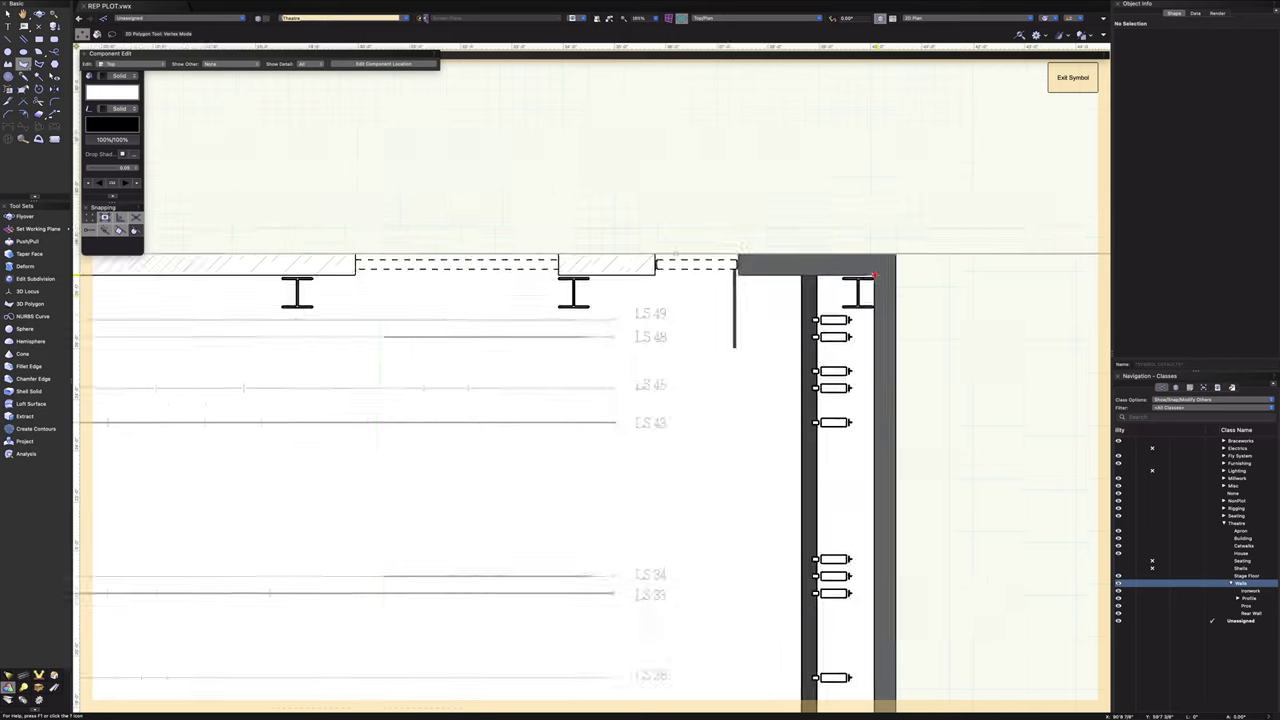
{"action": "middle_click_drag", "start_coordinate": [926, 639], "coordinate": [914, 397]}
{"action": "scroll", "coordinate": [914, 456], "scroll_direction": "up", "scroll_amount": 4}
{"action": "scroll", "coordinate": [913, 456], "scroll_direction": "up", "scroll_amount": 4}
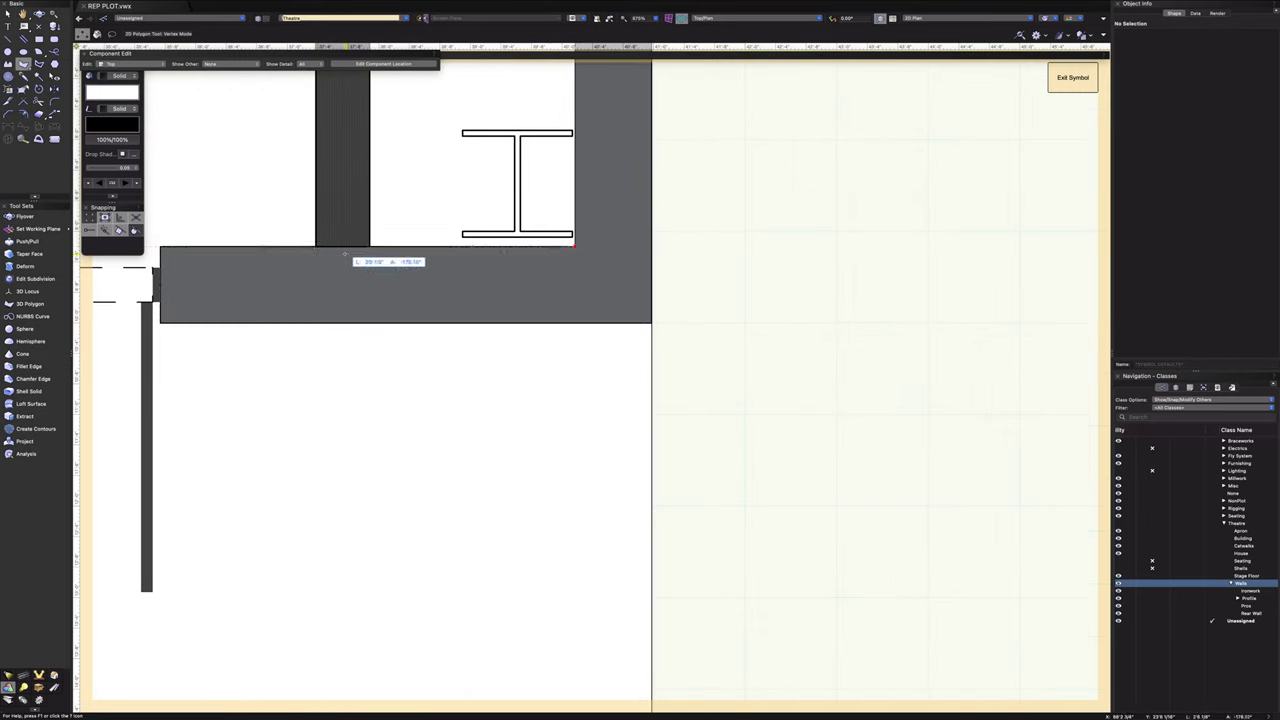
{"action": "left_click", "coordinate": [160, 323]}
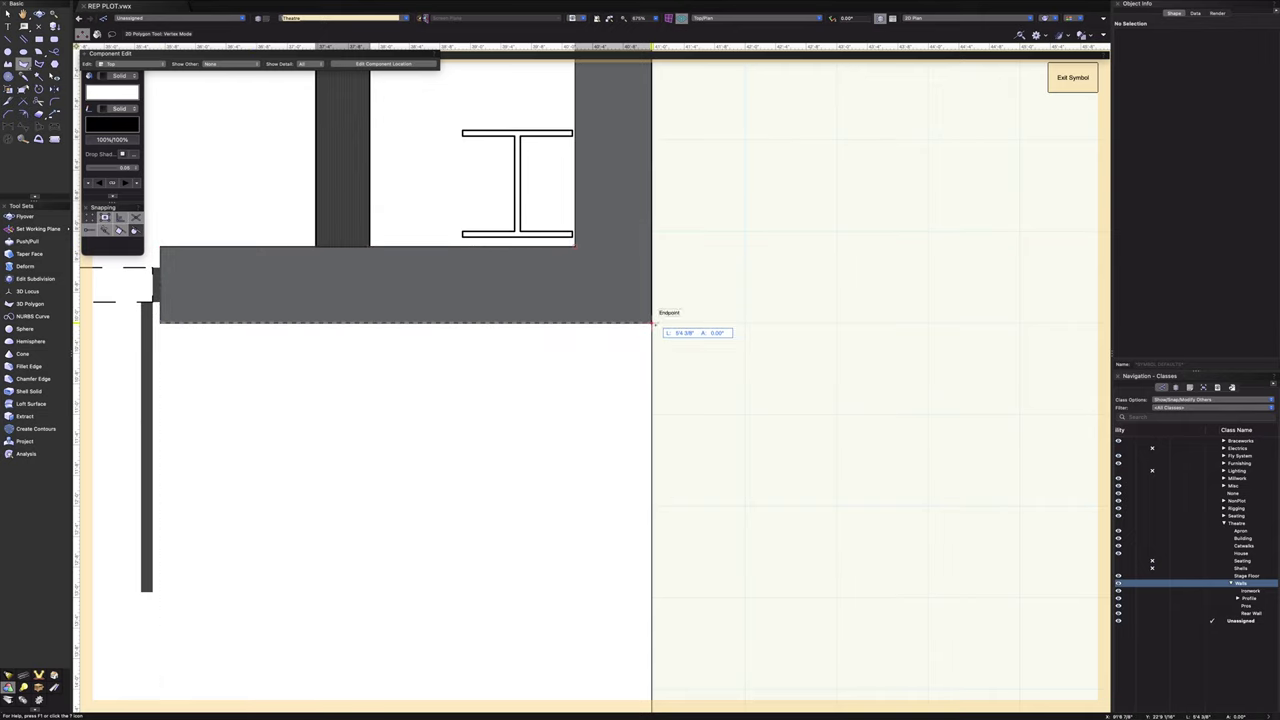
{"action": "scroll", "coordinate": [652, 323], "scroll_direction": "down", "scroll_amount": 10}
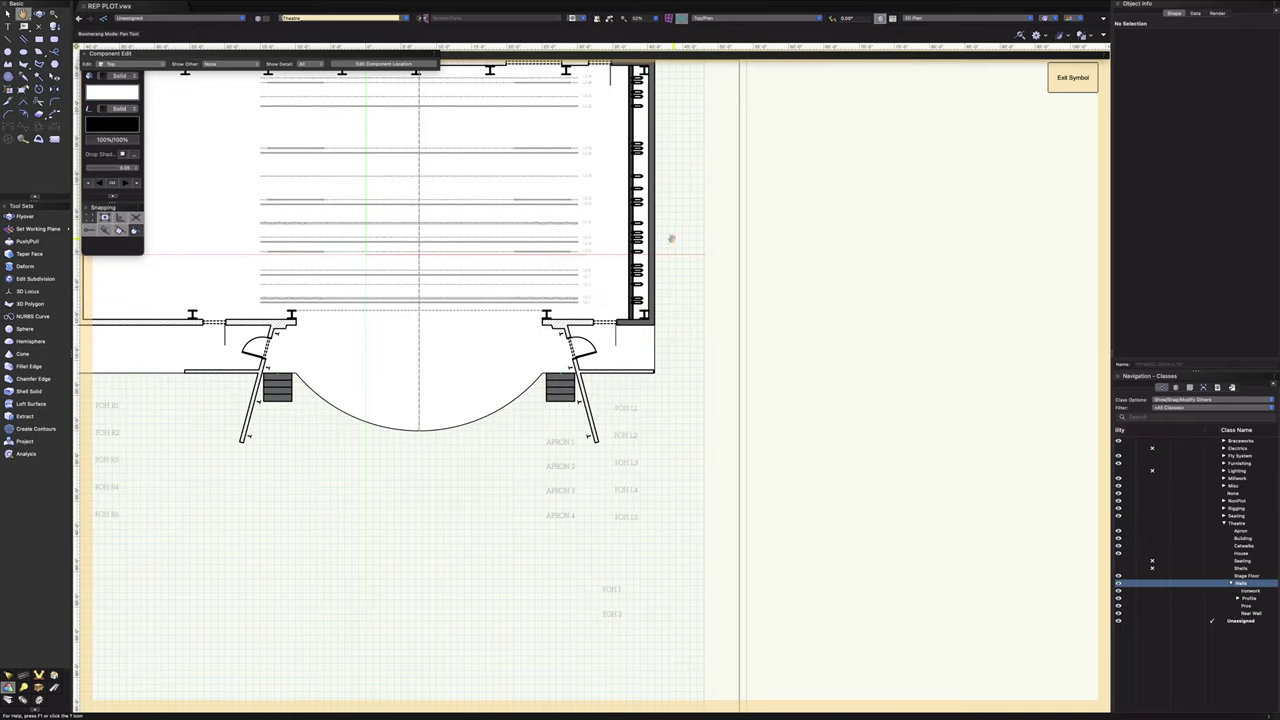
{"action": "middle_click_drag", "start_coordinate": [671, 237], "coordinate": [682, 512]}
{"action": "scroll", "coordinate": [670, 330], "scroll_direction": "up", "scroll_amount": 8}
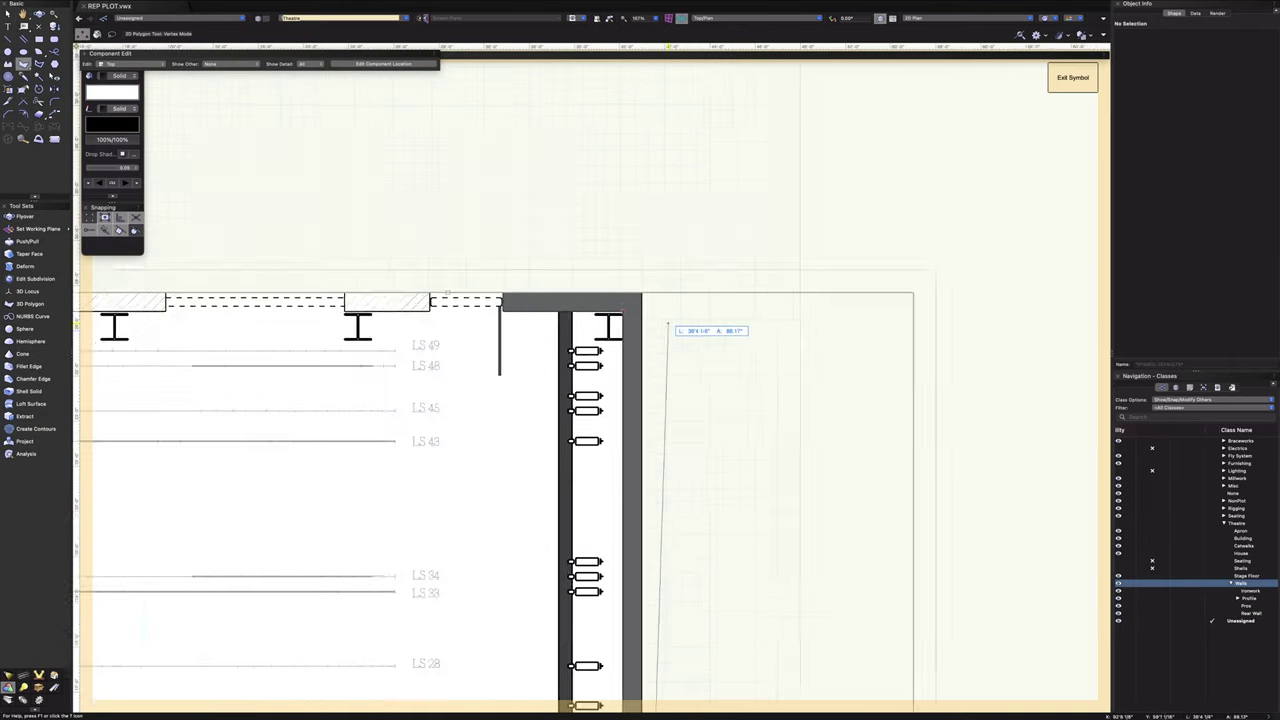
{"action": "left_click", "coordinate": [609, 257]}
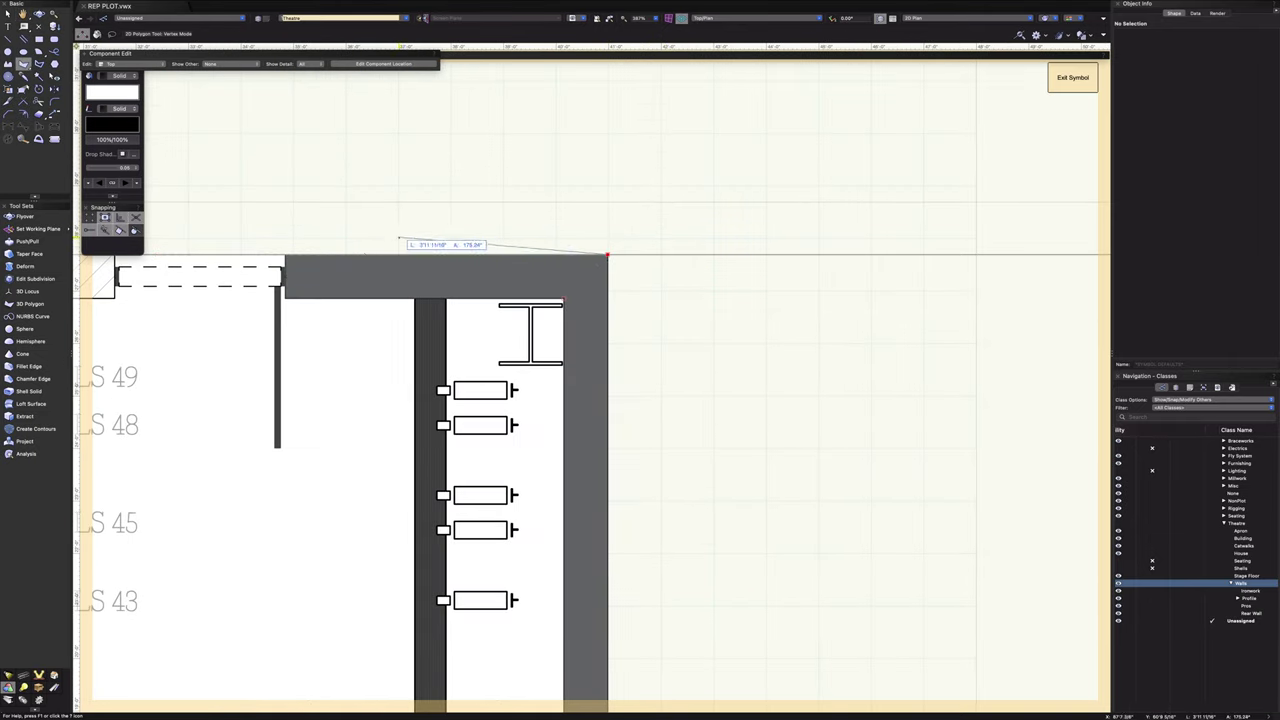
{"action": "left_click", "coordinate": [286, 256]}
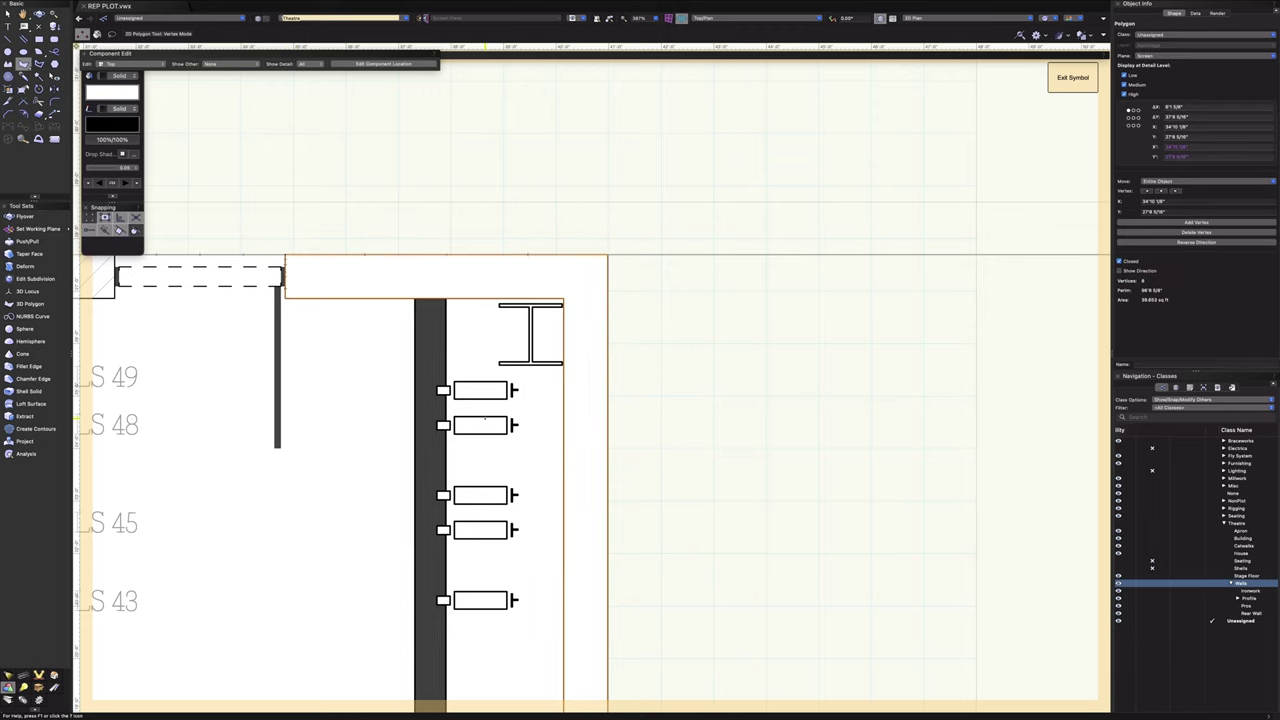
- Give the wall polygon a thicker outline and a hatch fill
{"action": "left_click", "coordinate": [124, 172]}
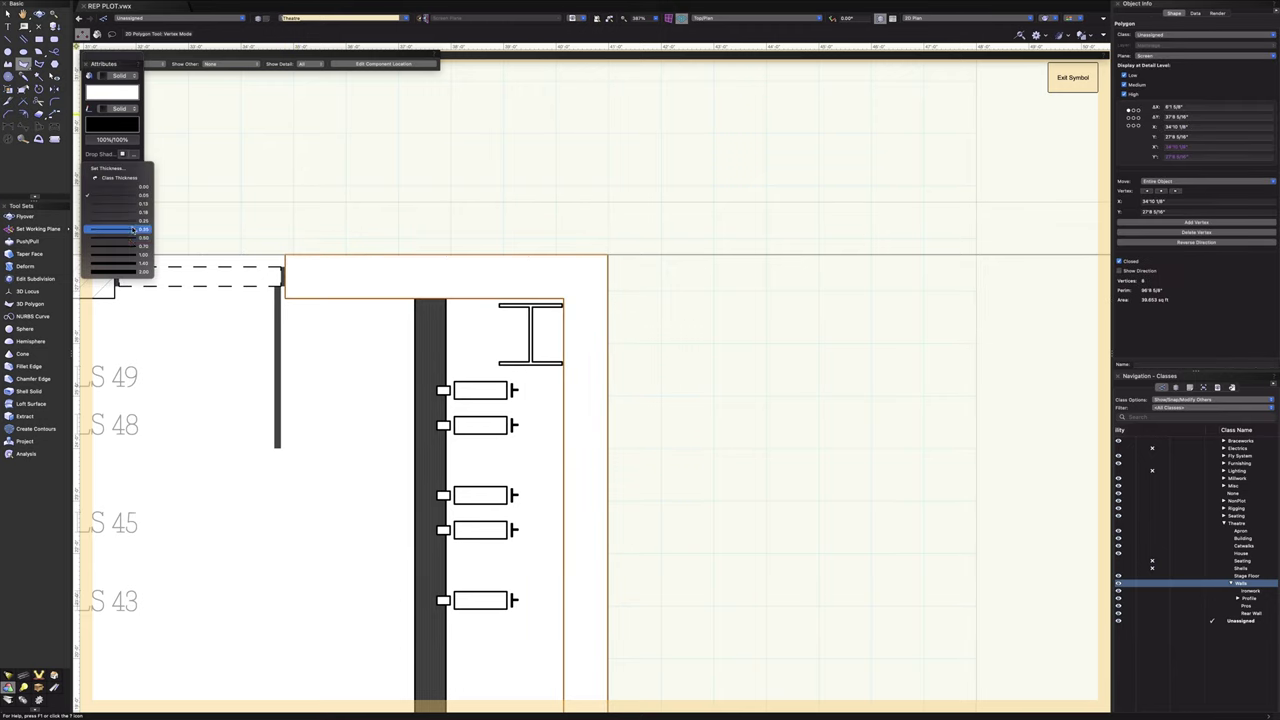
{"action": "left_click", "coordinate": [127, 241]}
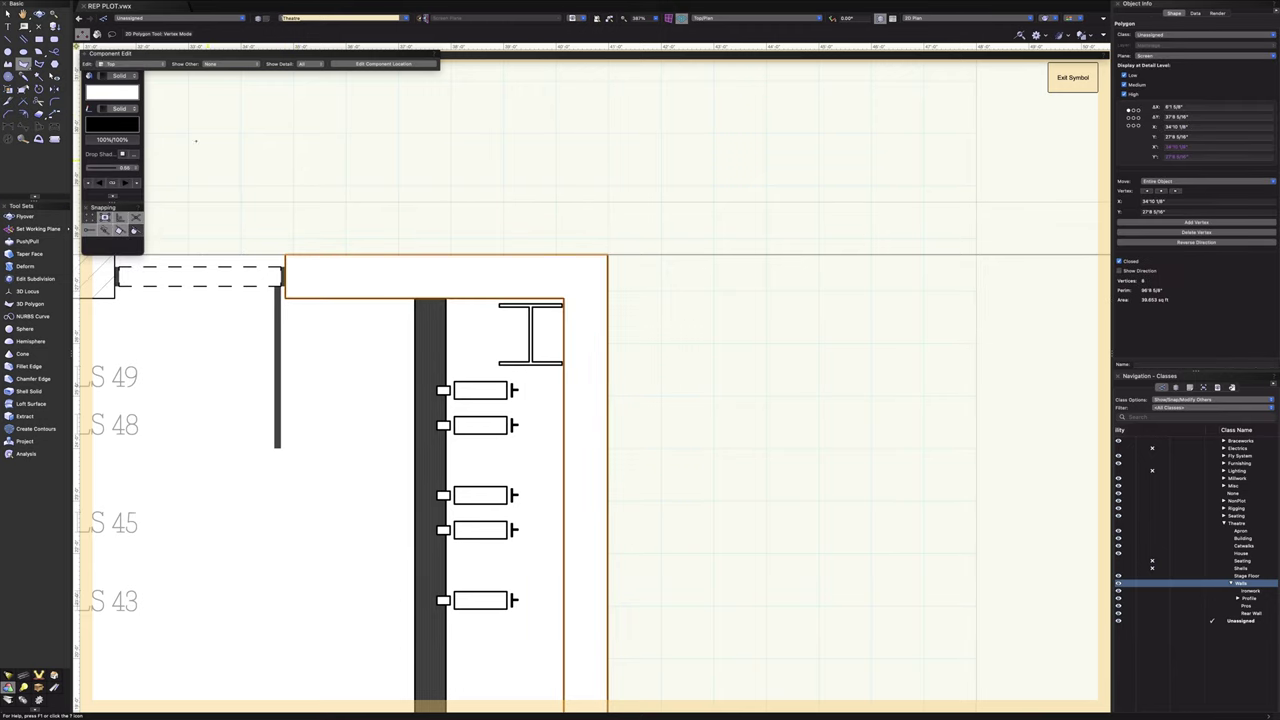
{"action": "left_click", "coordinate": [124, 77]}
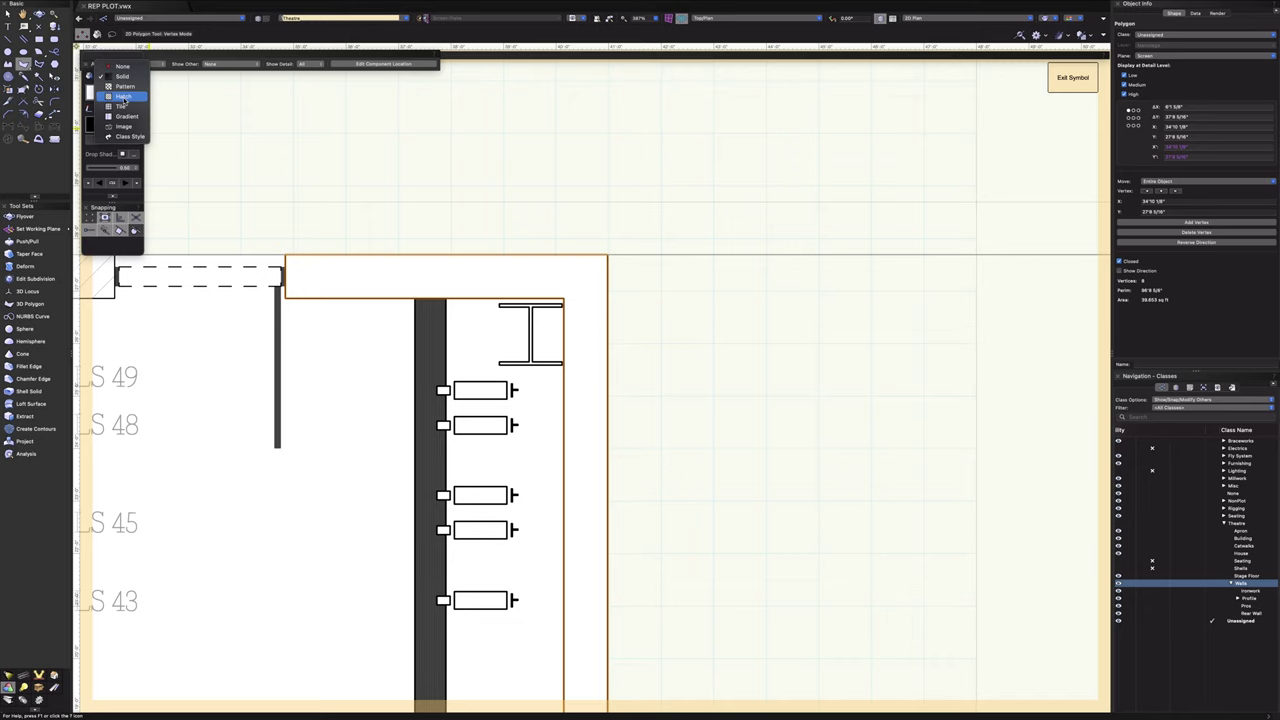
{"action": "left_click", "coordinate": [124, 97]}
{"action": "scroll", "coordinate": [454, 120], "scroll_direction": "down", "scroll_amount": 3}
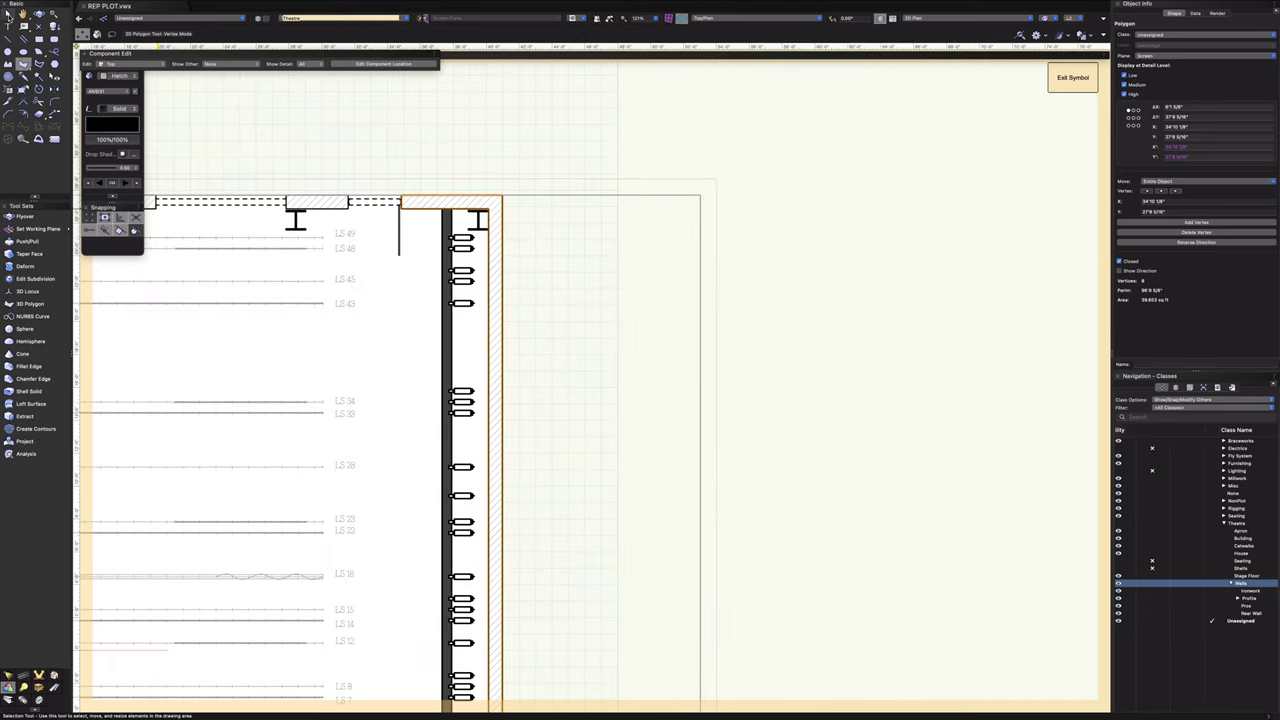
{"action": "left_click", "coordinate": [8, 14]}
{"action": "left_click", "coordinate": [434, 109]}
{"action": "scroll", "coordinate": [614, 180], "scroll_direction": "down", "scroll_amount": 2}
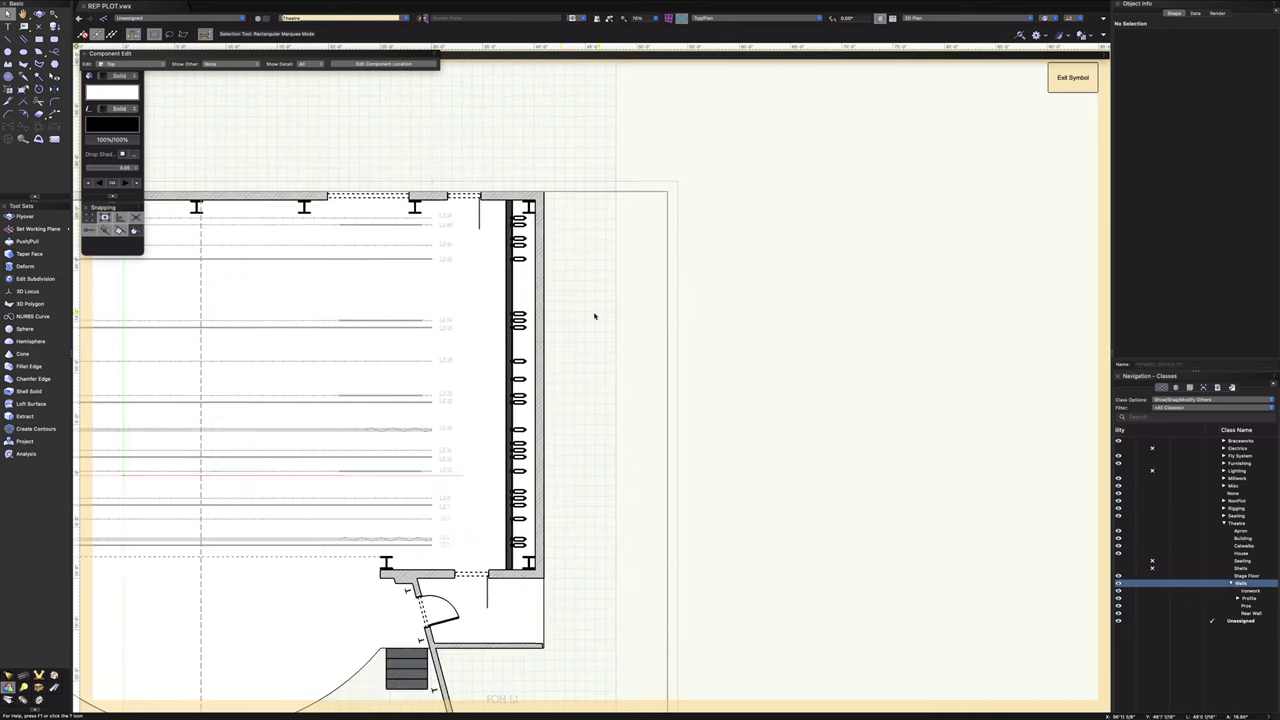
- Set the rope locks along the right wall to 0.25 line thickness
{"action": "middle_click_drag", "start_coordinate": [574, 349], "coordinate": [763, 309]}
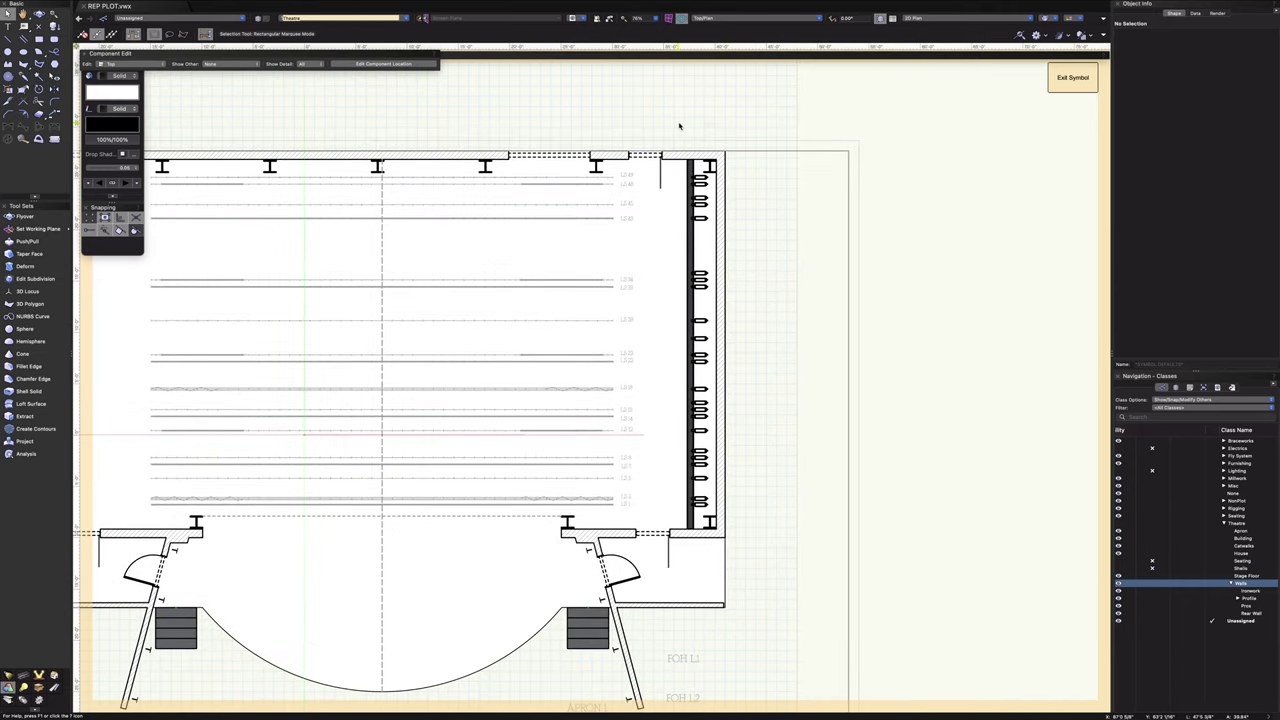
{"action": "left_click_drag", "start_coordinate": [716, 452], "coordinate": [718, 505]}
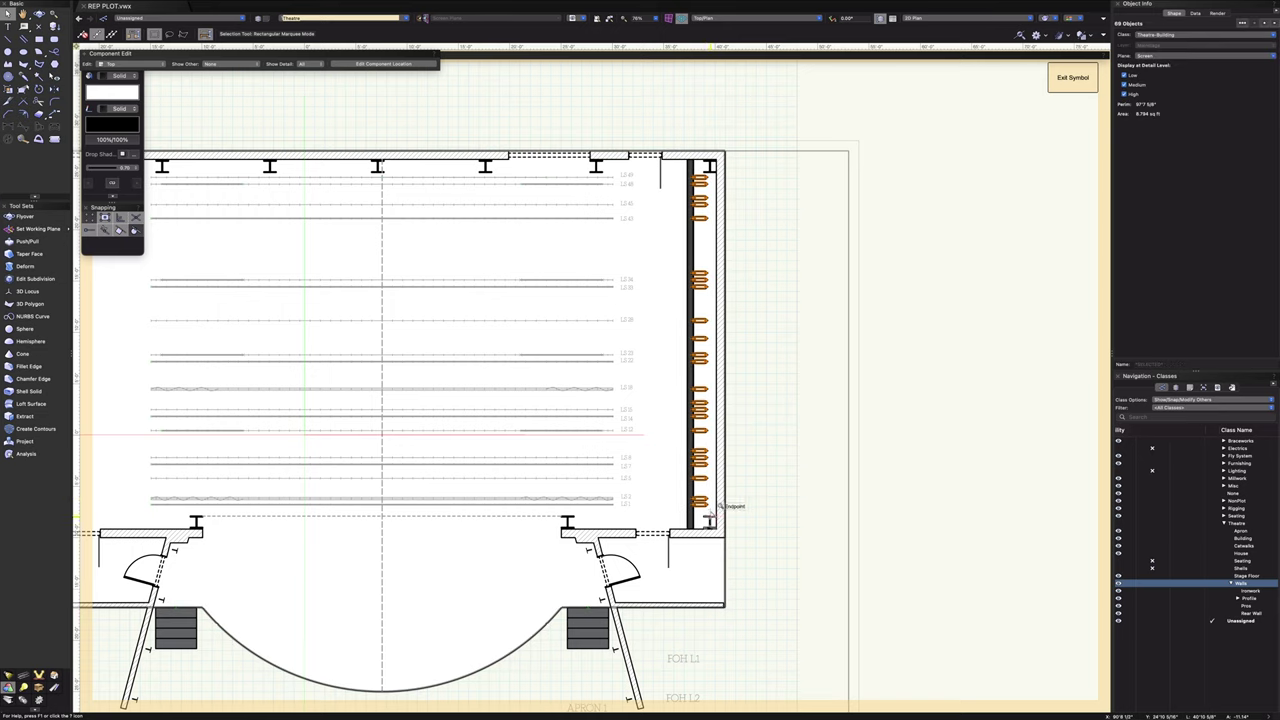
{"action": "left_click", "coordinate": [112, 170]}
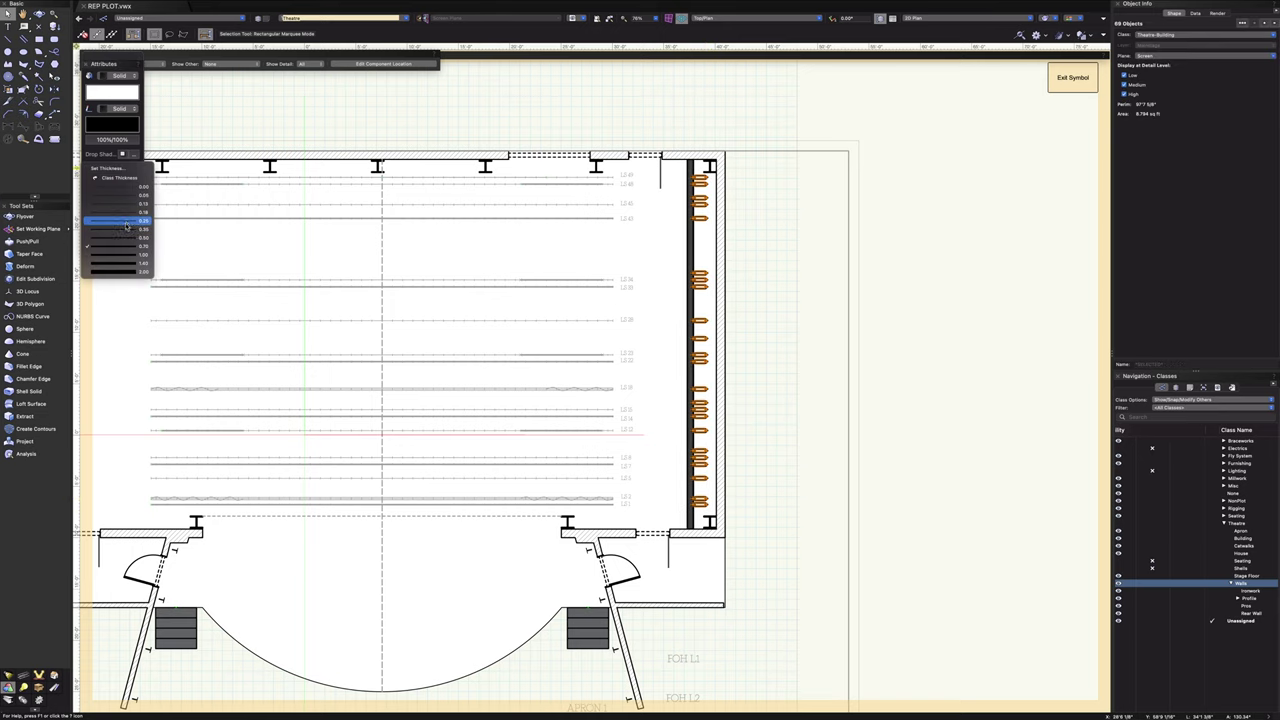
{"action": "left_click", "coordinate": [127, 222]}
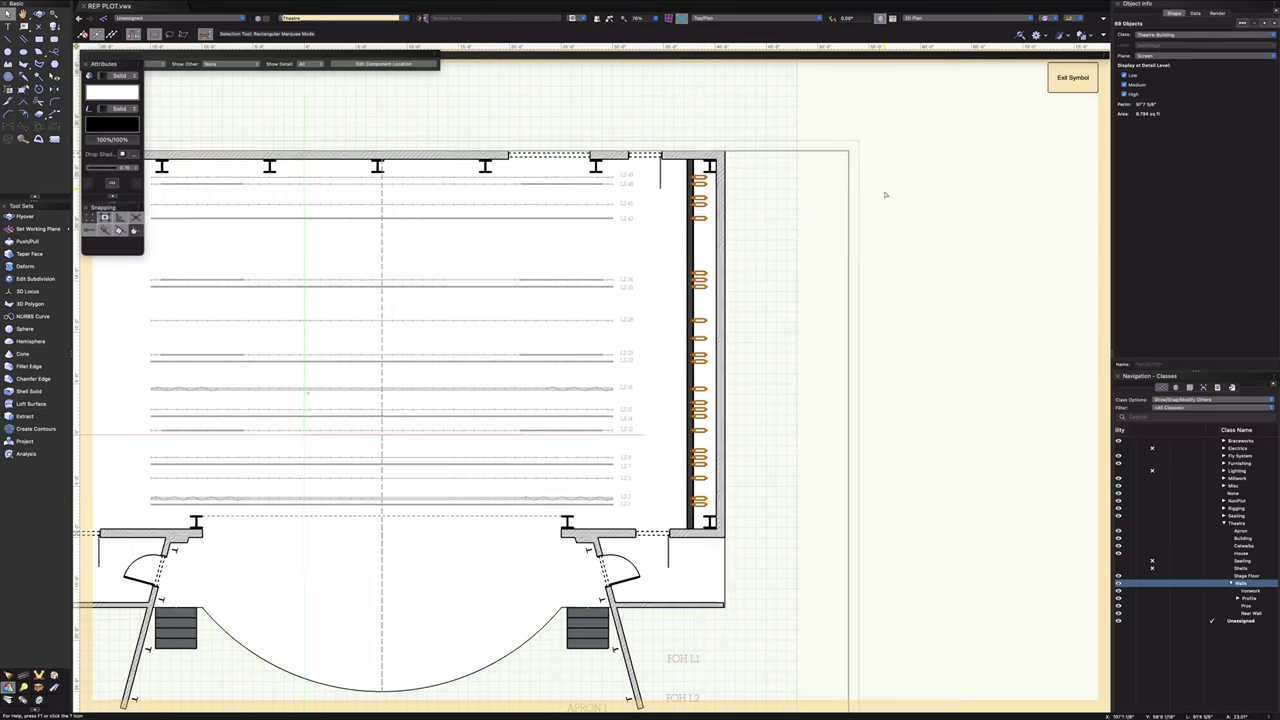
{"action": "left_click", "coordinate": [800, 223]}
- Pan downstage and inspect the stage-left stair beside the angled hatched wall
{"action": "key", "text": "space"}
{"action": "left_click_drag", "start_coordinate": [754, 286], "coordinate": [929, 180]}
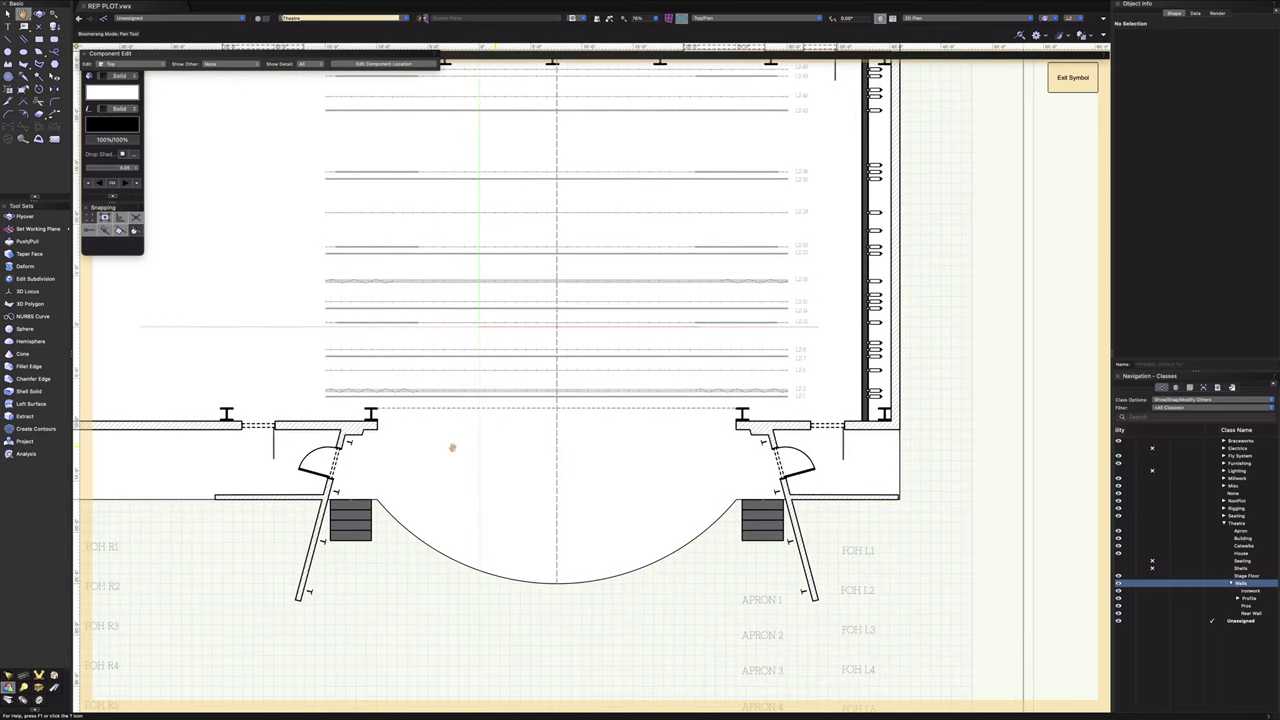
{"action": "mouse_move", "coordinate": [435, 601]}
{"action": "left_mouse_down"}
{"action": "mouse_move", "coordinate": [522, 532]}
{"action": "mouse_move", "coordinate": [555, 548]}
{"action": "left_mouse_up"}
{"action": "left_click", "coordinate": [484, 476]}
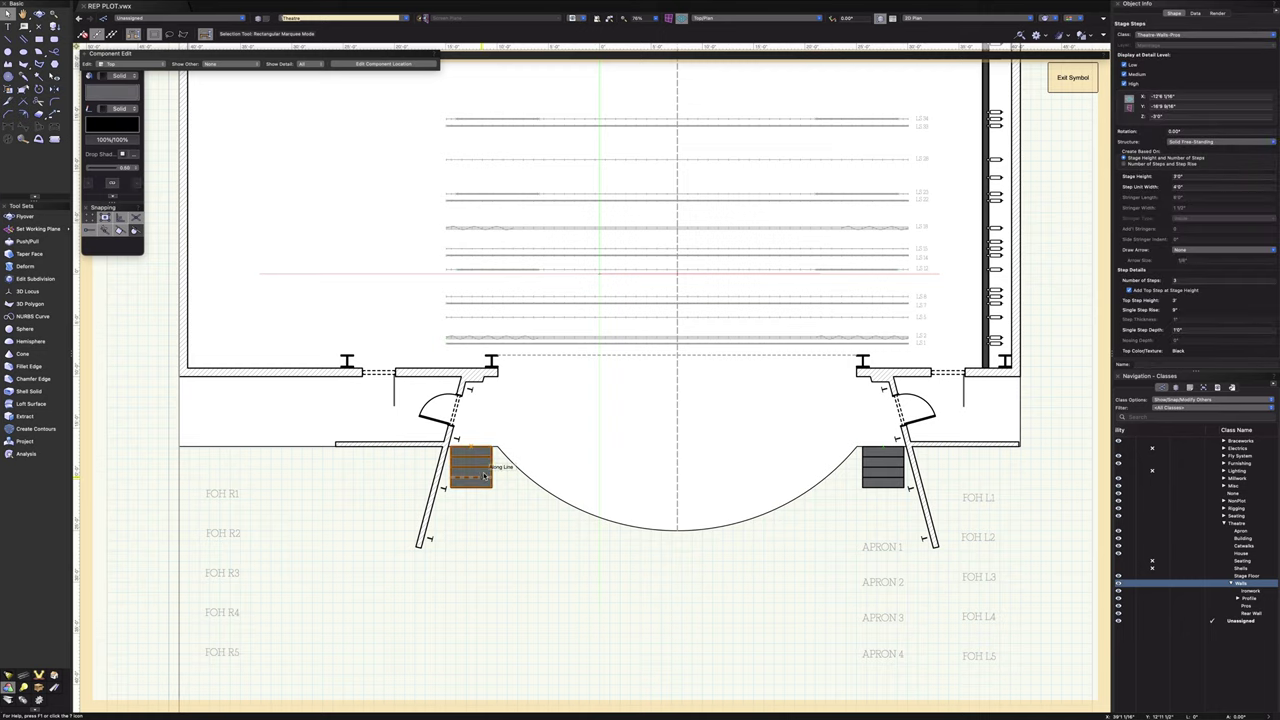
{"action": "left_click", "coordinate": [543, 558]}
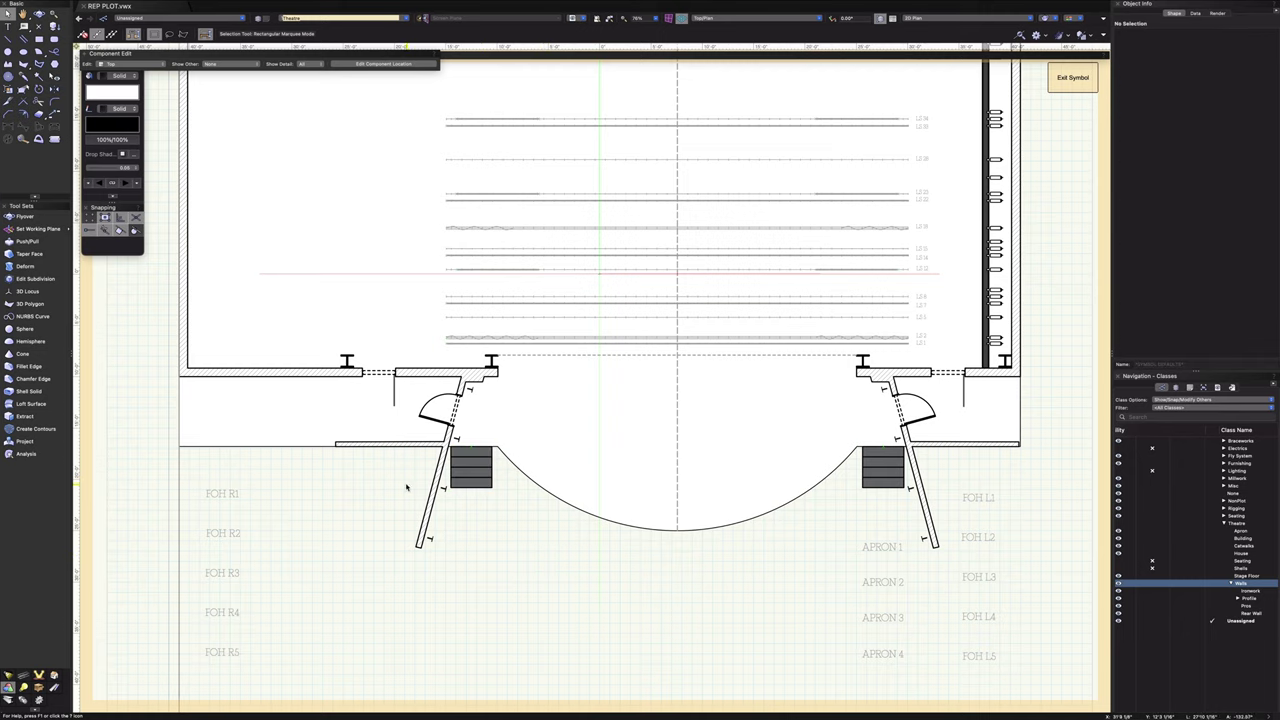
{"action": "scroll", "coordinate": [406, 487], "scroll_direction": "up", "scroll_amount": 3}
{"action": "scroll", "coordinate": [406, 487], "scroll_direction": "down", "scroll_amount": 3}
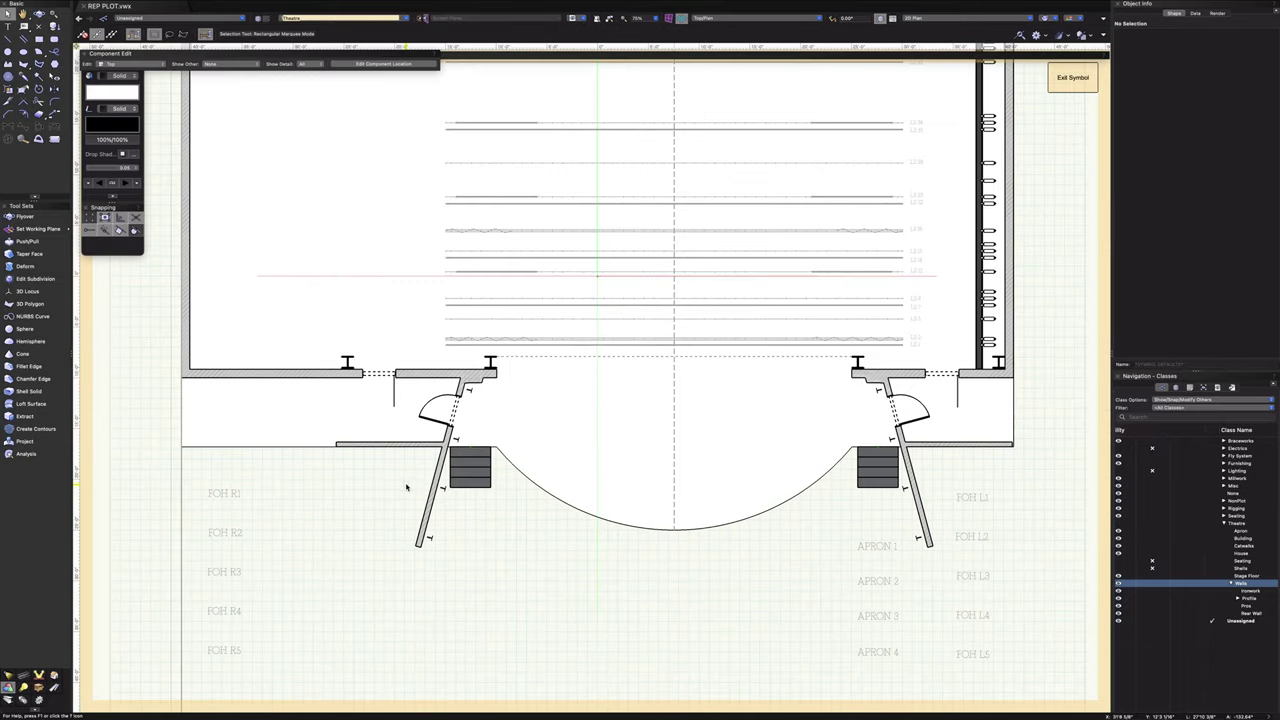
{"action": "mouse_move", "coordinate": [828, 530]}
{"action": "middle_mouse_down"}
{"action": "mouse_move", "coordinate": [793, 641]}
{"action": "mouse_move", "coordinate": [838, 616]}
{"action": "middle_mouse_up"}
{"action": "middle_click_drag", "start_coordinate": [551, 608], "coordinate": [596, 607]}
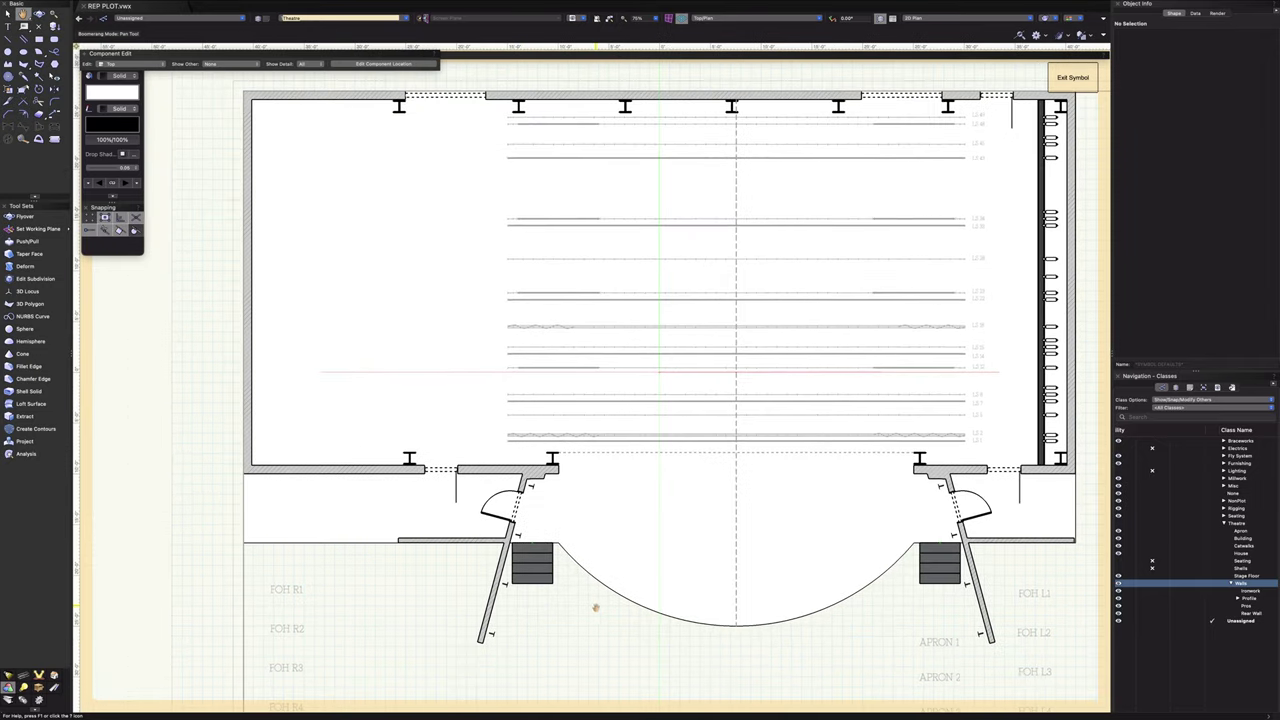
{"action": "scroll", "coordinate": [503, 586], "scroll_direction": "up", "scroll_amount": 5}
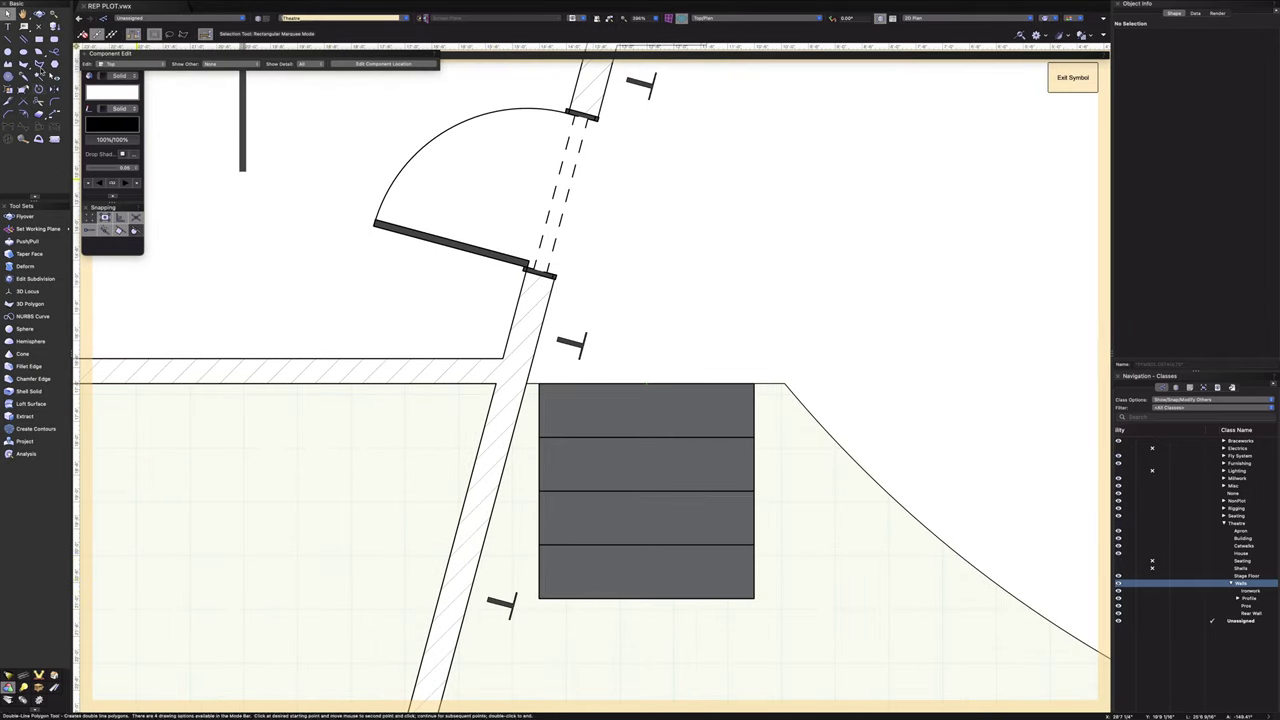
- Draw a white 4'0" x 1'0" rectangle over the bottom stair tread
{"action": "left_click", "coordinate": [39, 39]}
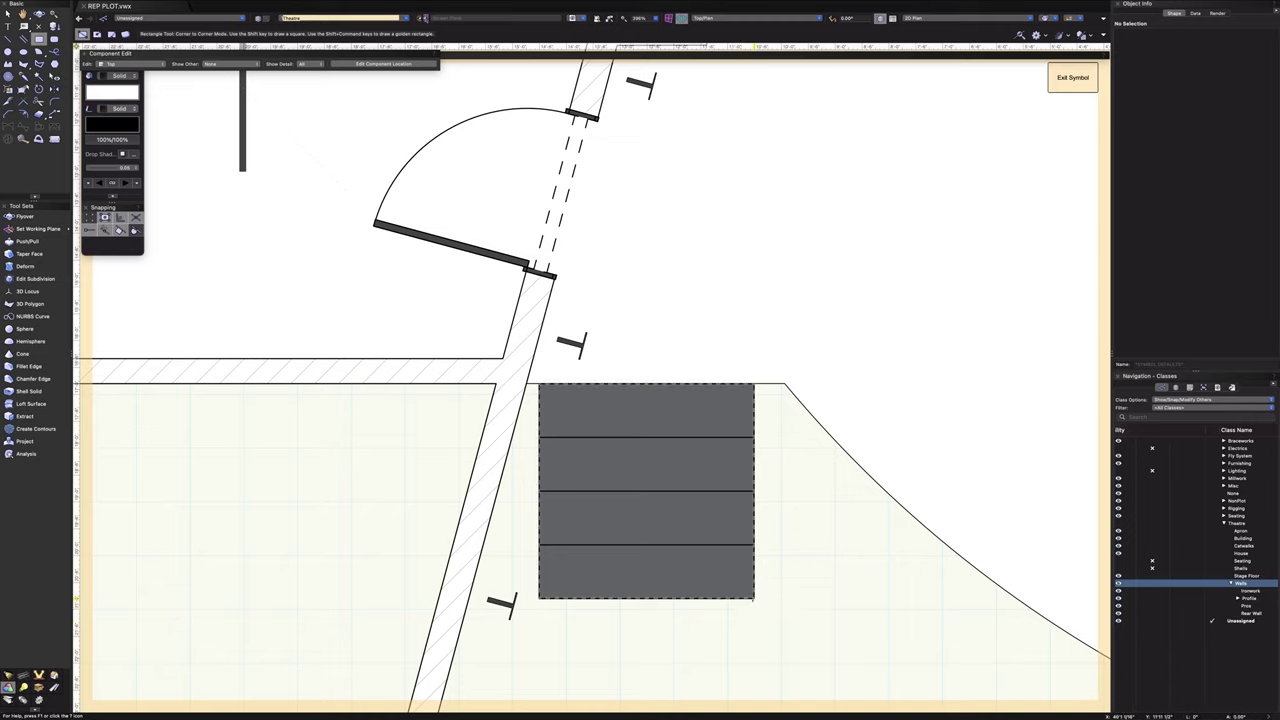
{"action": "left_click", "coordinate": [754, 598]}
{"action": "left_click", "coordinate": [537, 546]}
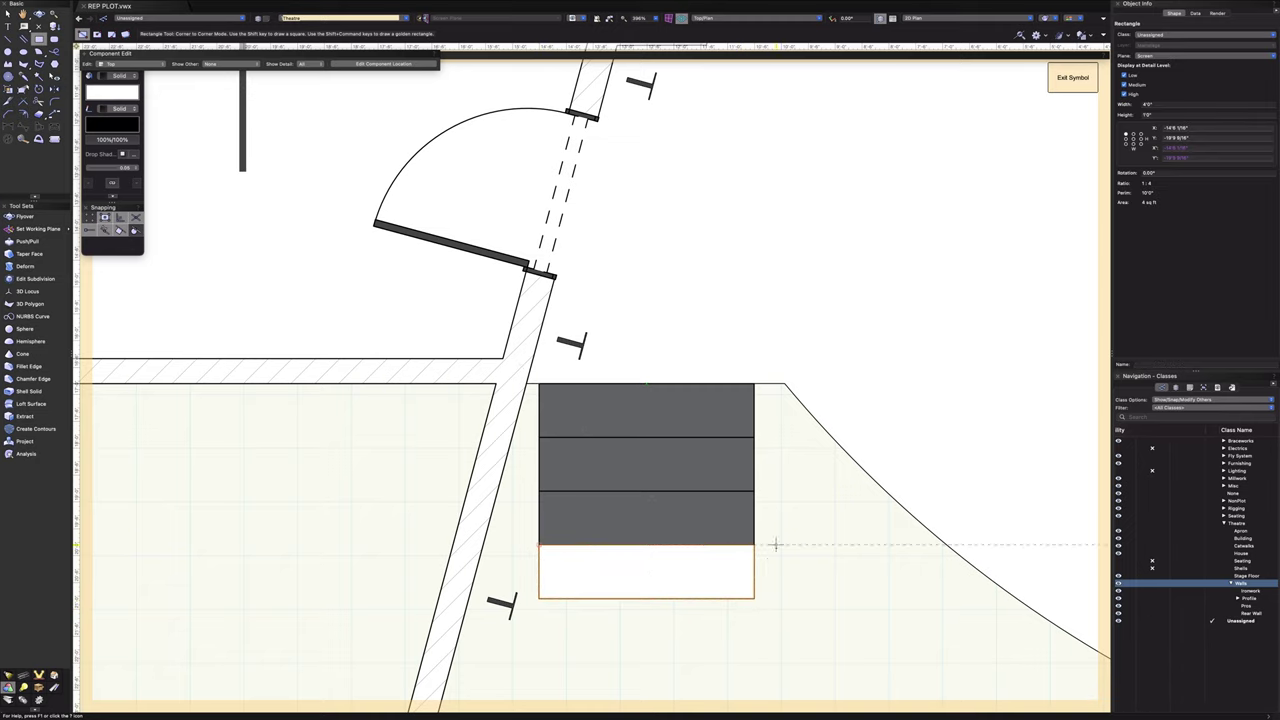
{"action": "left_click", "coordinate": [121, 172]}
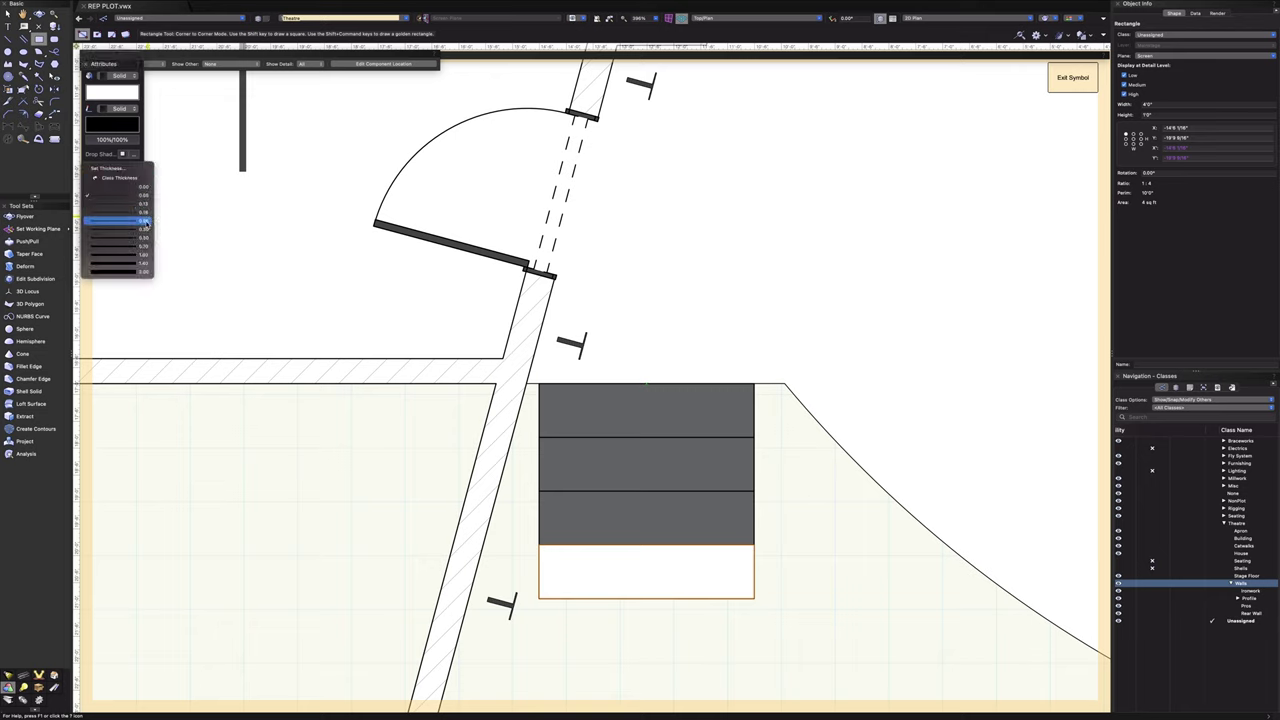
{"action": "left_click", "coordinate": [353, 464]}
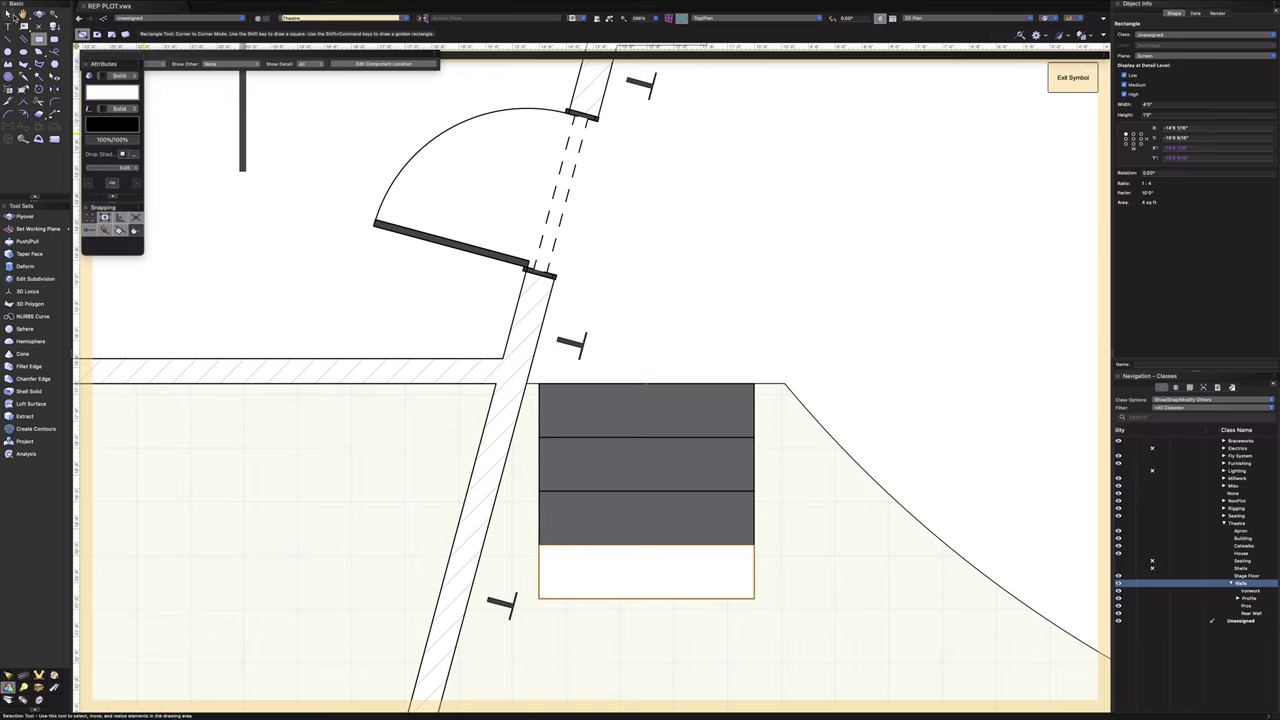
{"action": "left_click", "coordinate": [7, 13]}
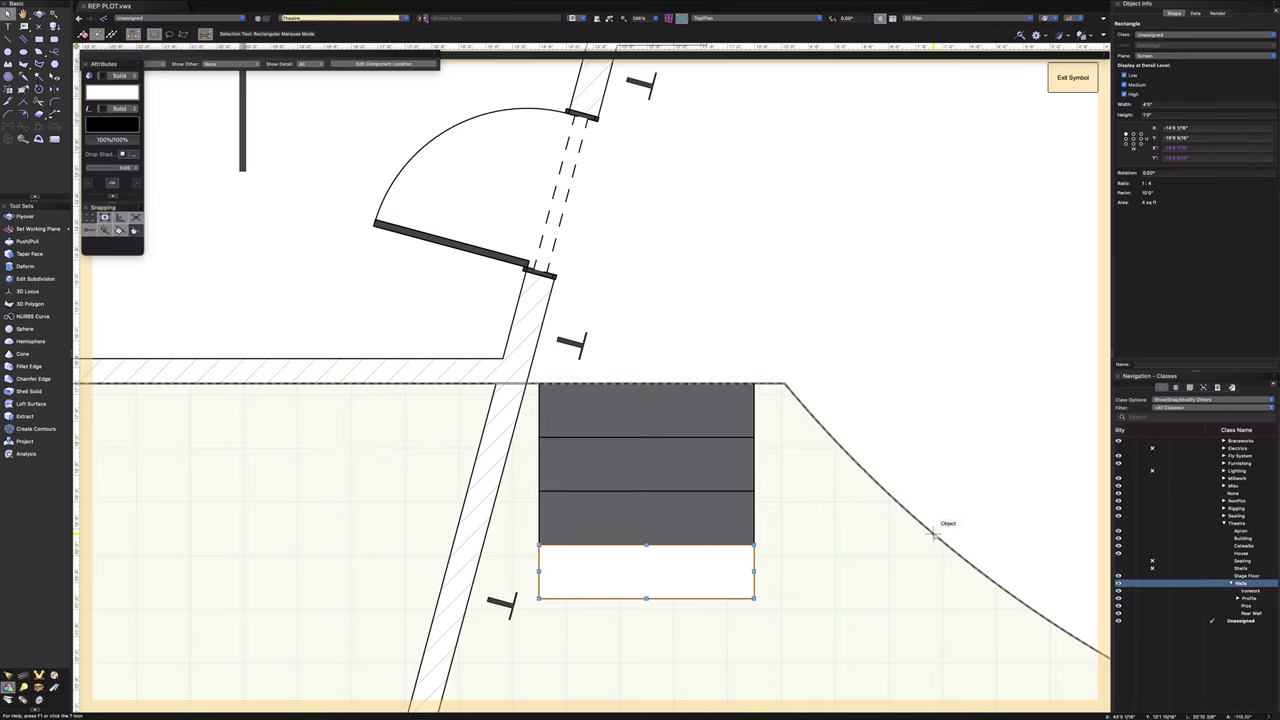
{"action": "left_click", "coordinate": [934, 533]}
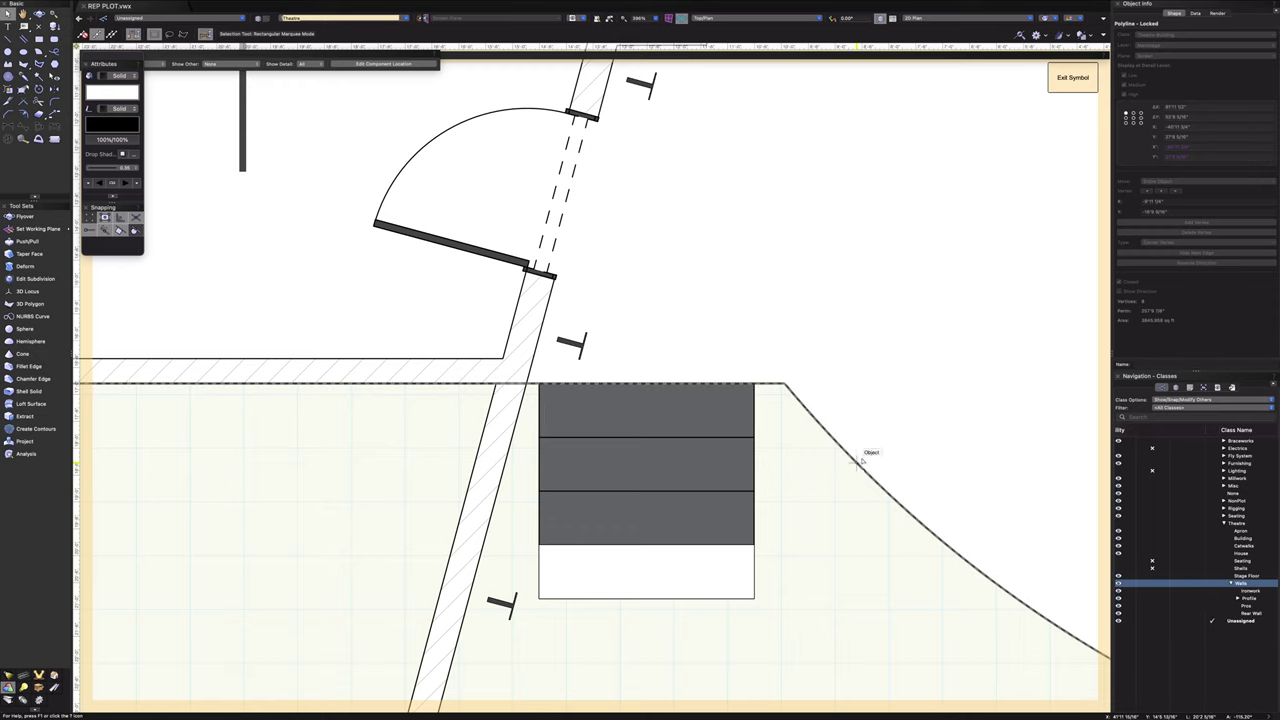
{"action": "left_click", "coordinate": [479, 483]}
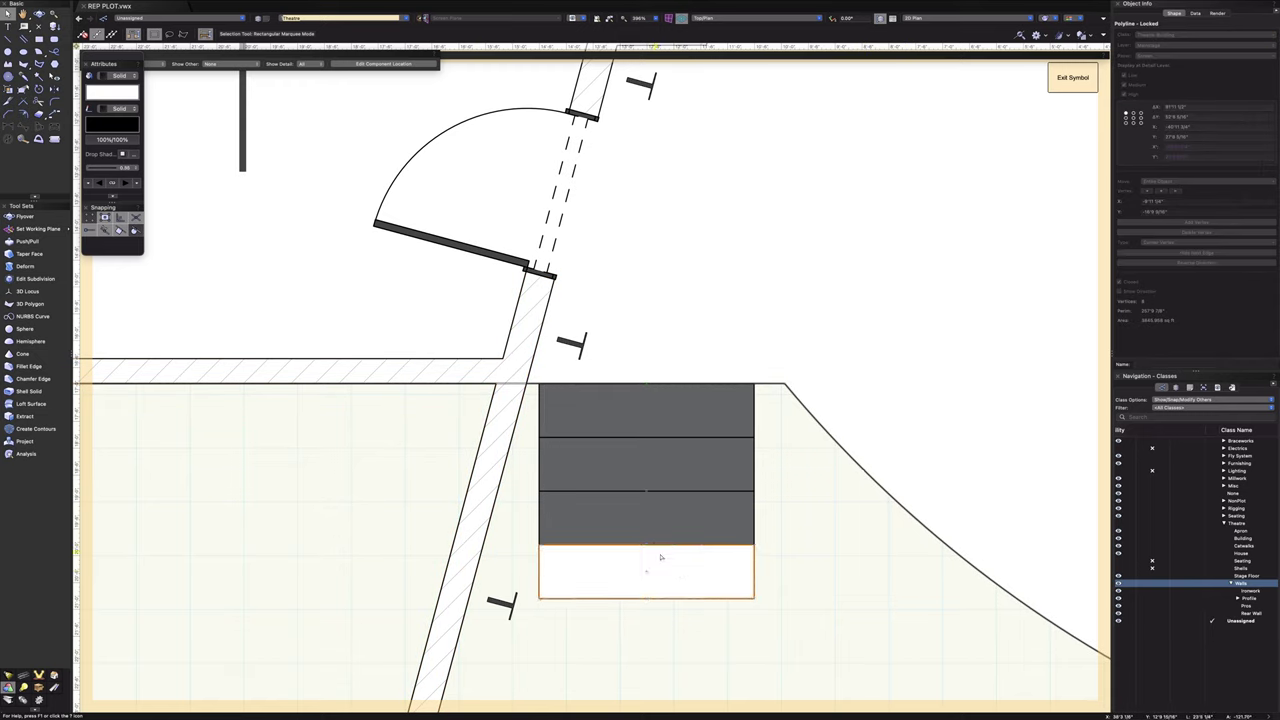
- Change the tread rectangle's line weight and nudge it into position
{"action": "left_click", "coordinate": [680, 574]}
{"action": "left_click", "coordinate": [107, 170]}
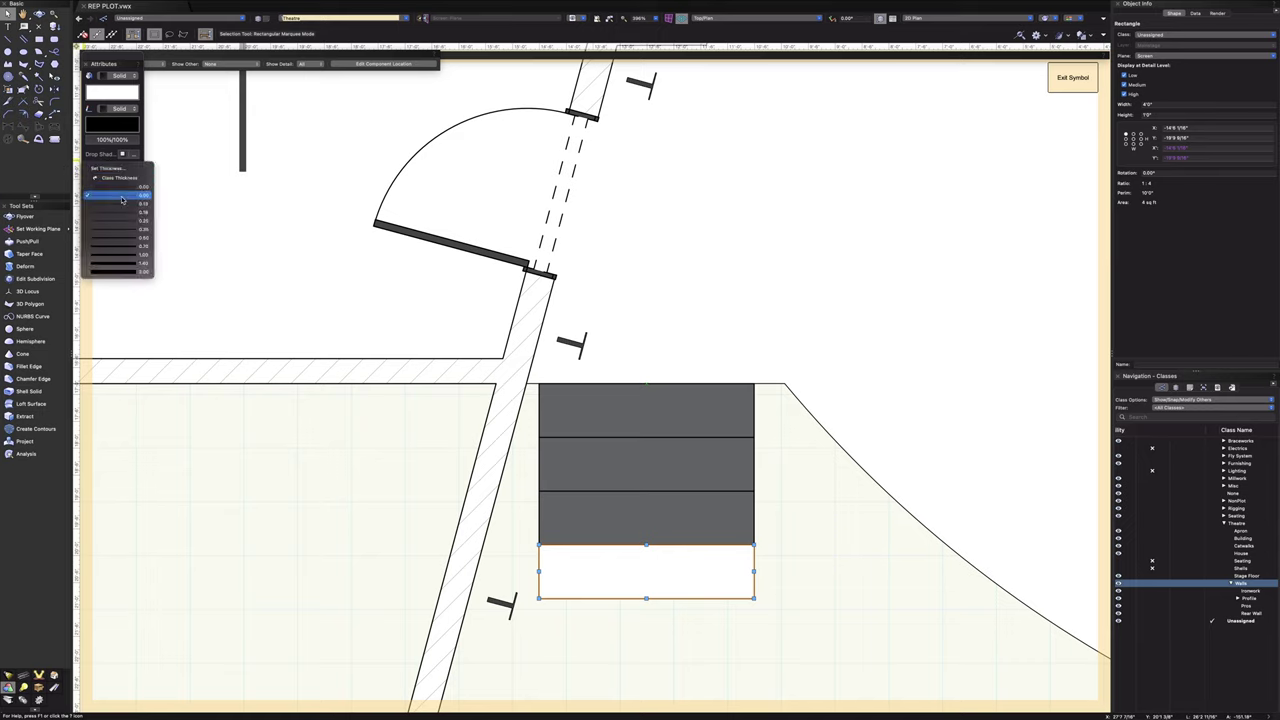
{"action": "left_click", "coordinate": [128, 229]}
{"action": "left_click", "coordinate": [897, 584]}
{"action": "left_click", "coordinate": [733, 578]}
{"action": "left_click_drag", "start_coordinate": [733, 578], "coordinate": [754, 544]}
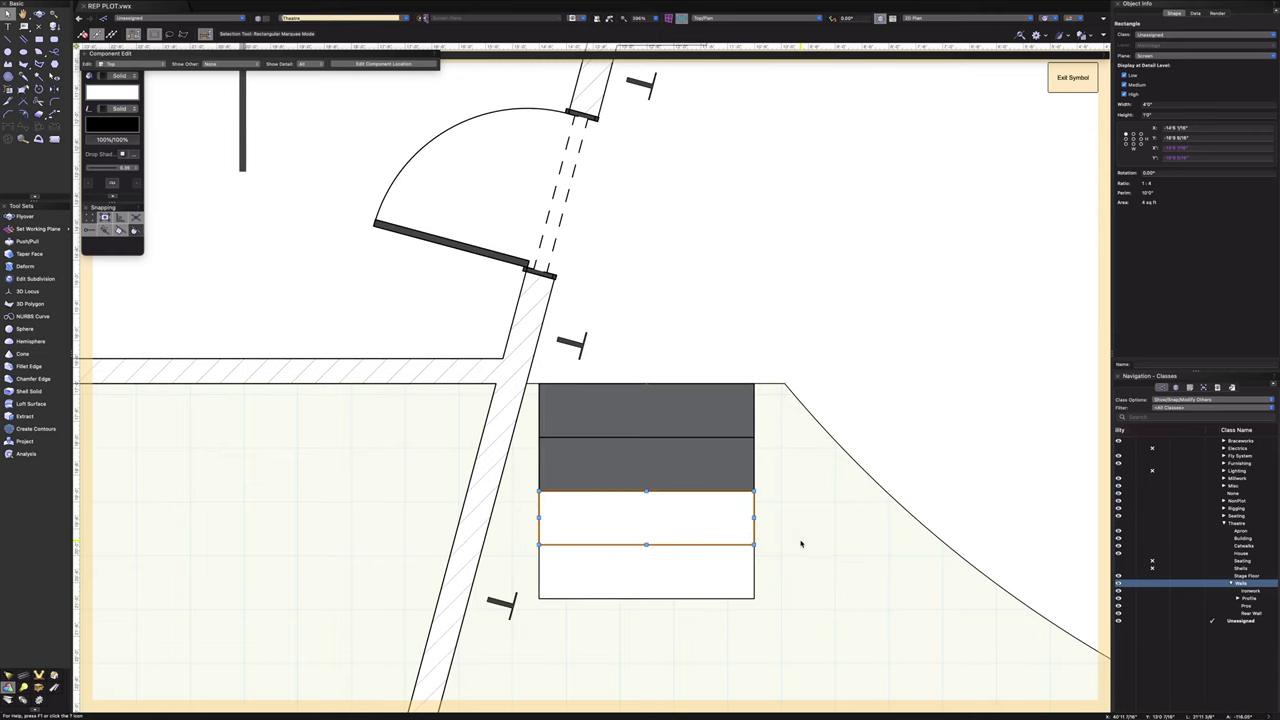
- Duplicate the white rectangle twice, snapping the copies over the upper treads
{"action": "key", "text": "super+d"}
{"action": "left_click_drag", "start_coordinate": [861, 571], "coordinate": [754, 491]}
{"action": "key", "text": "super+d"}
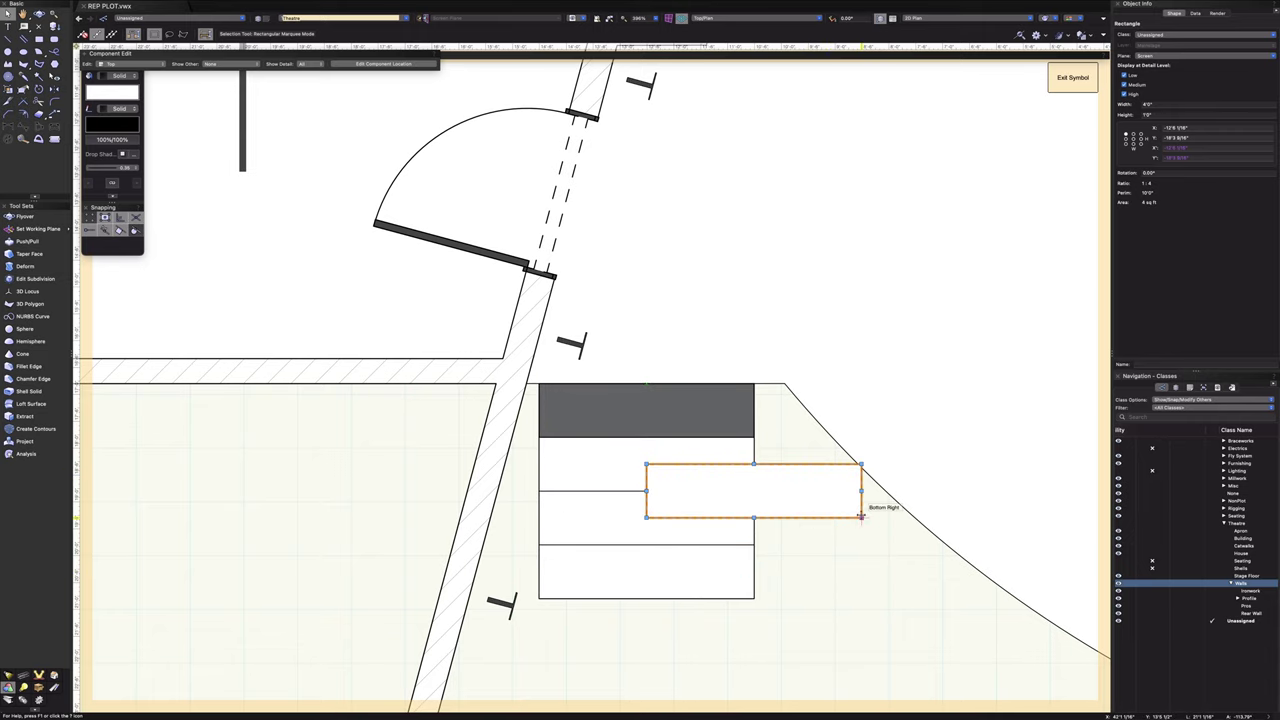
{"action": "left_click_drag", "start_coordinate": [861, 516], "coordinate": [754, 437]}
{"action": "left_click", "coordinate": [805, 583]}
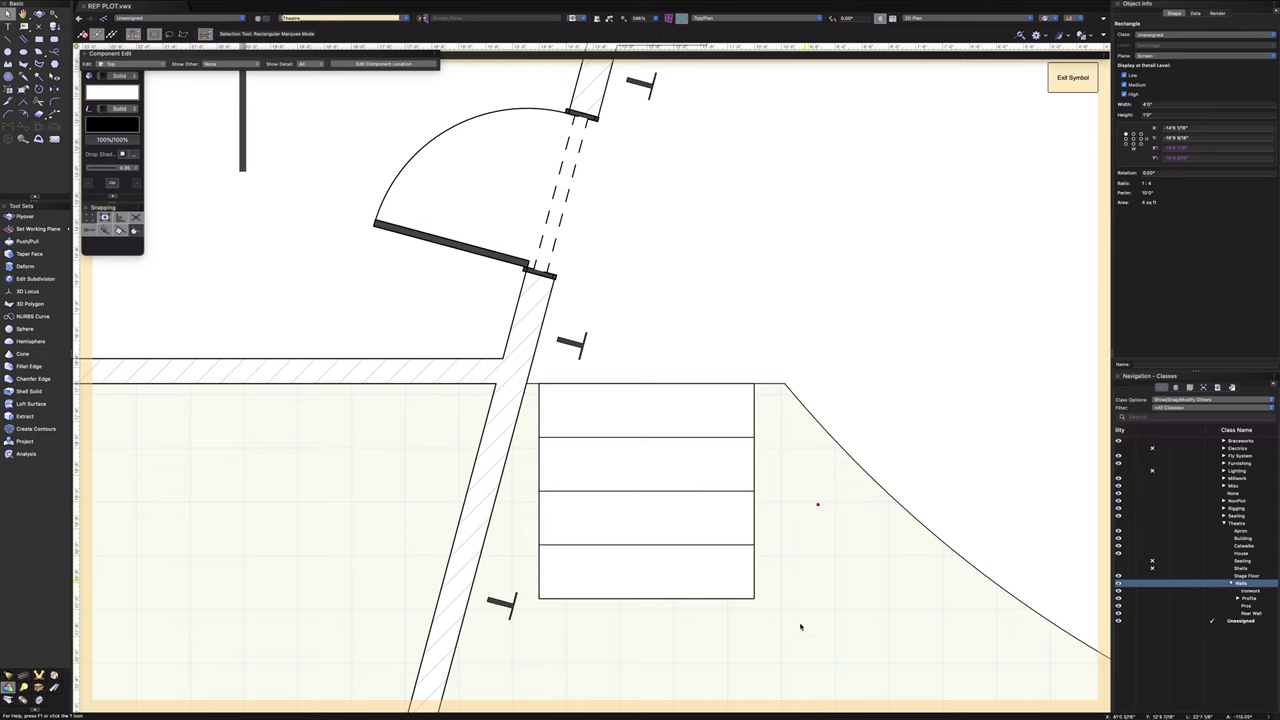
{"action": "scroll", "coordinate": [805, 583], "scroll_direction": "down", "scroll_amount": 3}
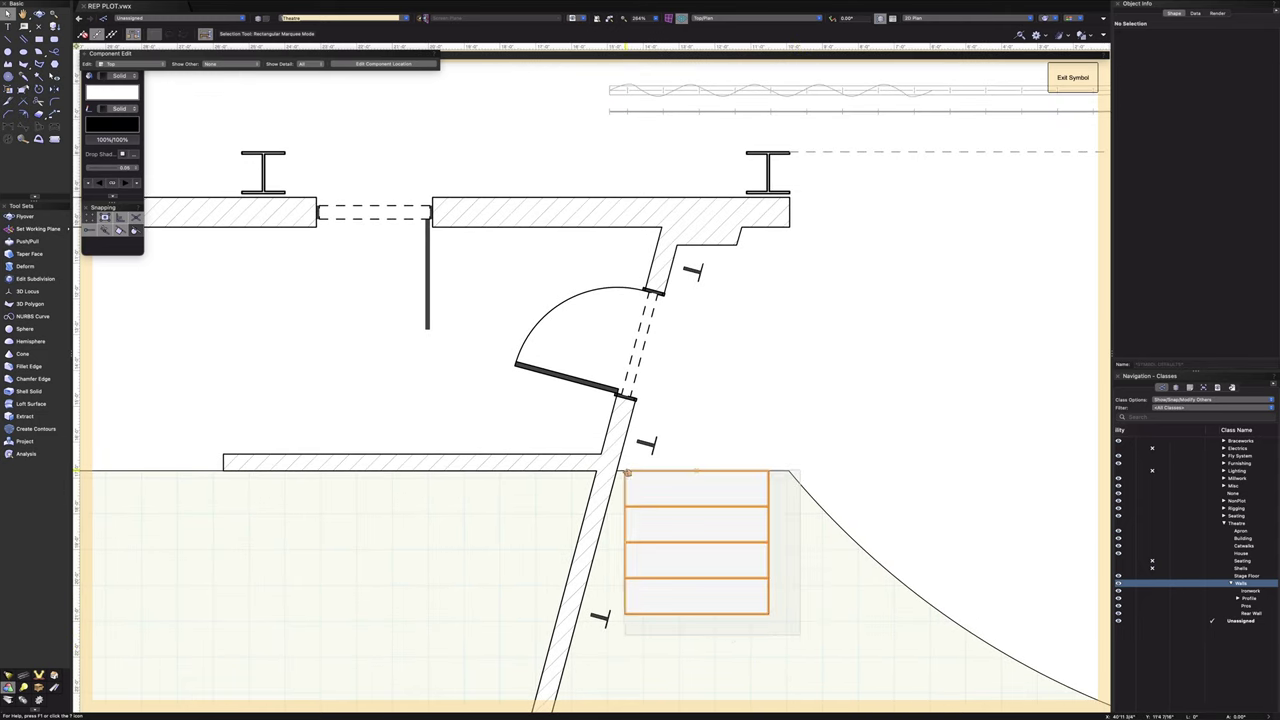
- Mirror the white-tread stair across the apron centreline onto the right side
{"action": "left_click", "coordinate": [737, 569]}
{"action": "scroll", "coordinate": [750, 568], "scroll_direction": "down", "scroll_amount": 9}
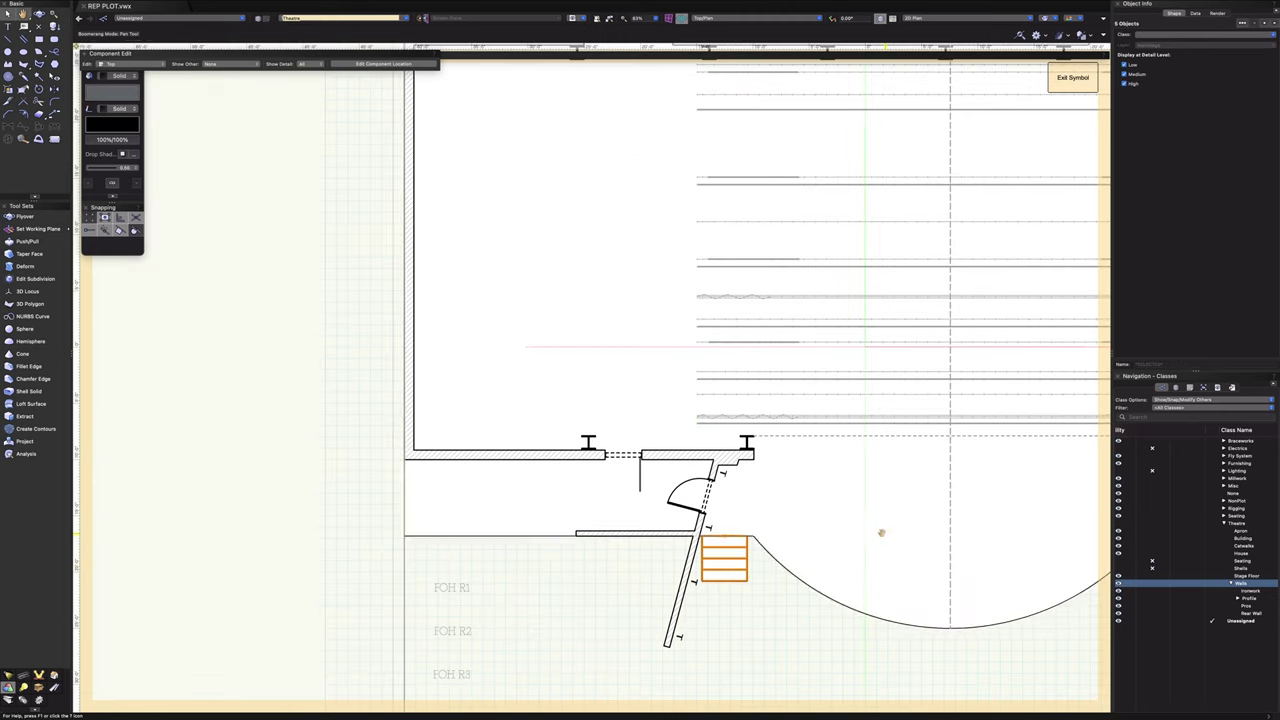
{"action": "middle_click_drag", "start_coordinate": [880, 531], "coordinate": [349, 357]}
{"action": "key", "text": "equal"}
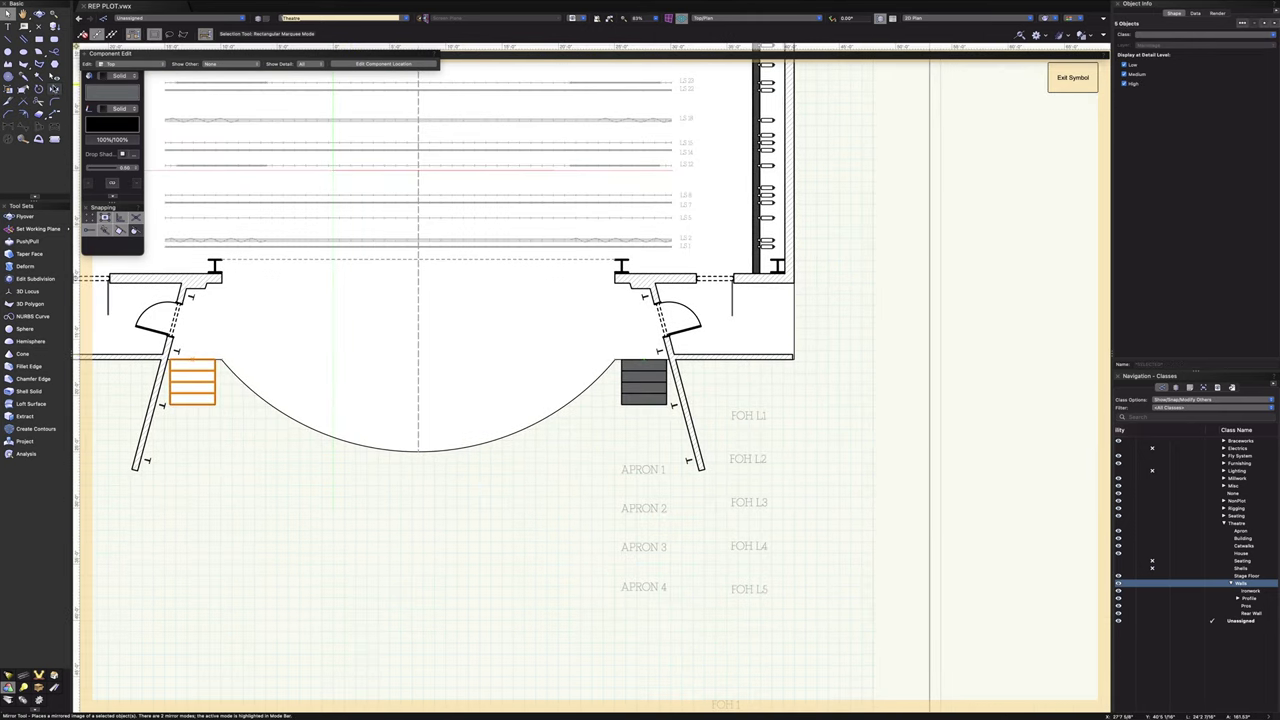
{"action": "left_click", "coordinate": [419, 450]}
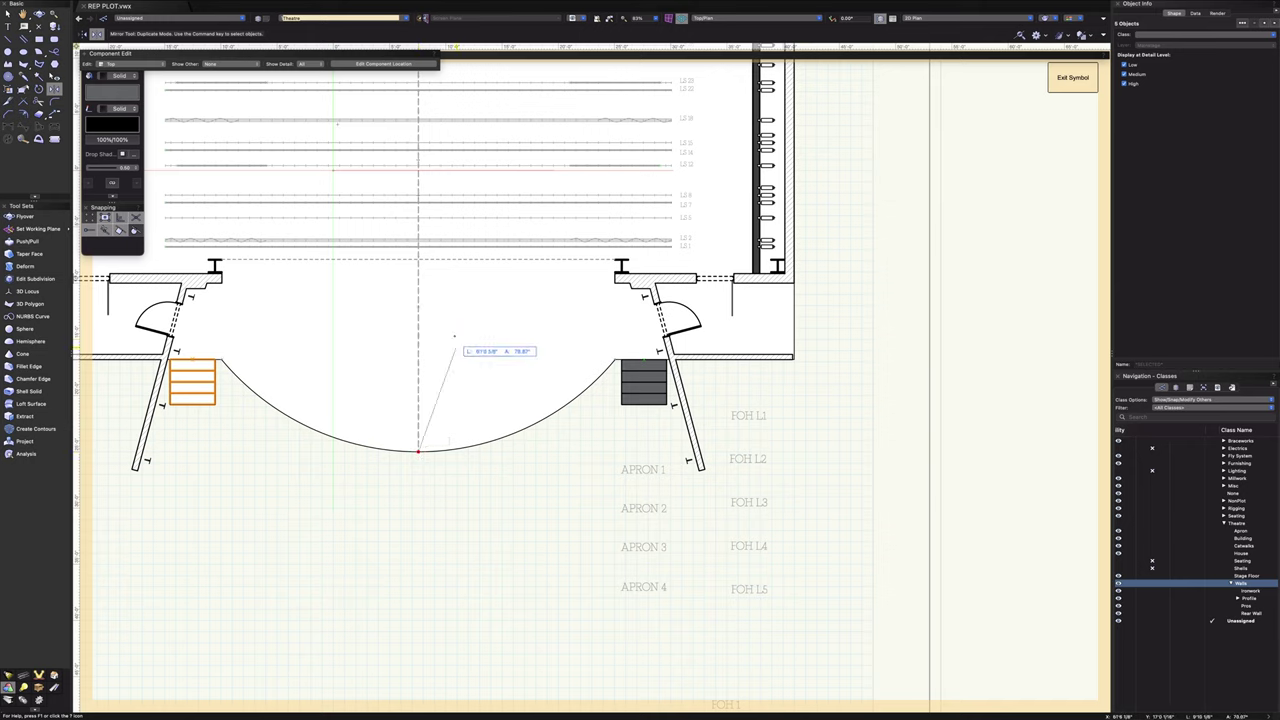
{"action": "left_click", "coordinate": [419, 313]}
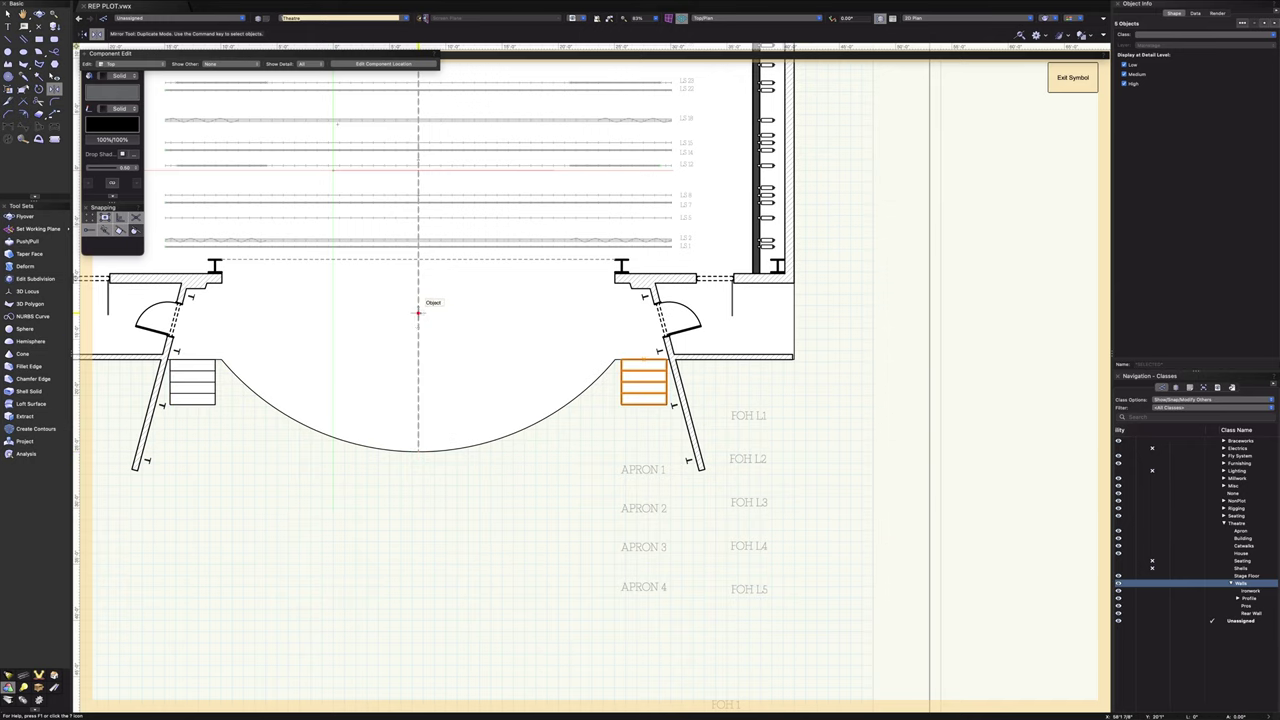
{"action": "key", "text": "x"}
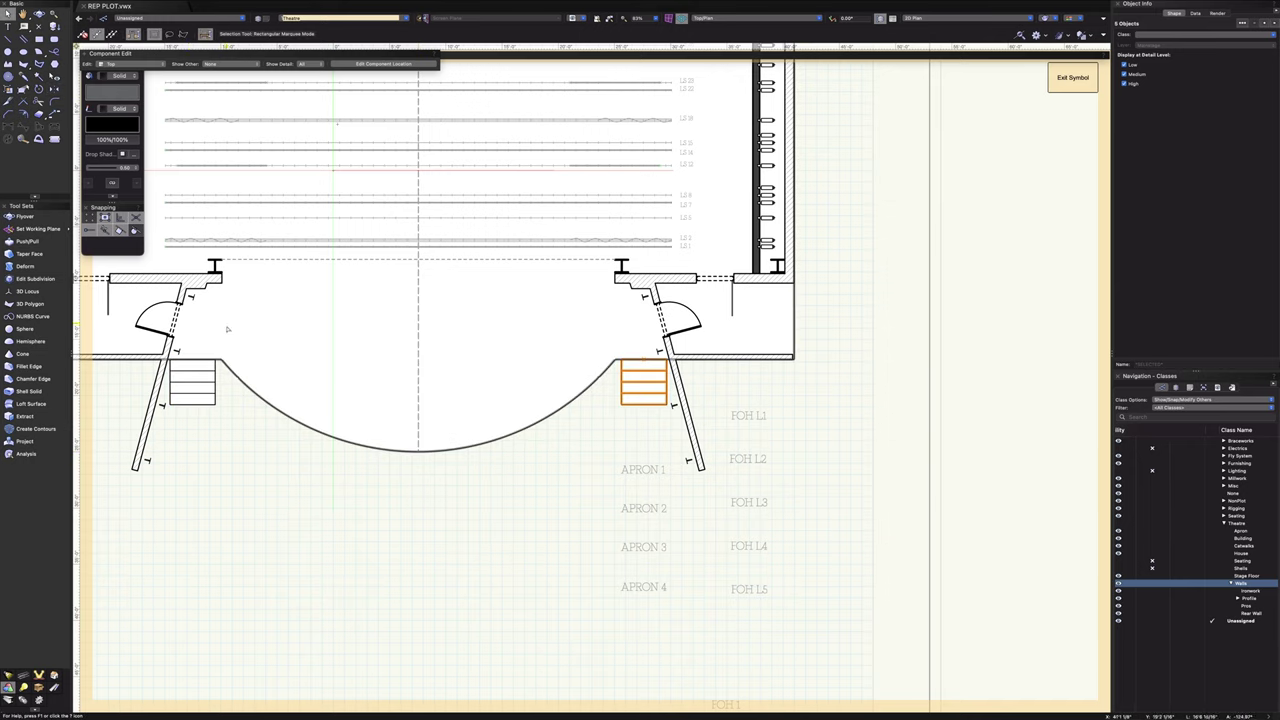
{"action": "left_click", "coordinate": [250, 457]}
- Review the whole stage, then exit the symbol back to the Mainstage layer
{"action": "key", "text": "space"}
{"action": "left_click_drag", "start_coordinate": [250, 457], "coordinate": [491, 626]}
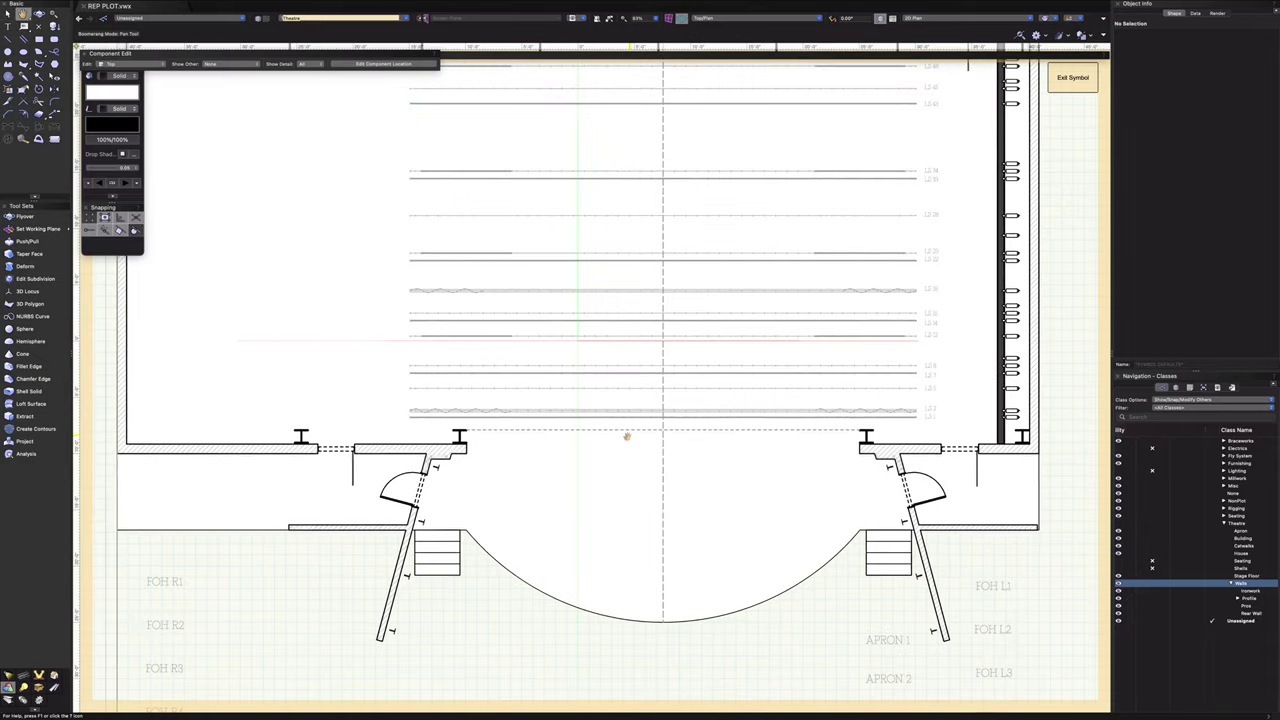
{"action": "left_click_drag", "start_coordinate": [626, 434], "coordinate": [574, 600]}
{"action": "mouse_move", "coordinate": [320, 393]}
{"action": "middle_mouse_down"}
{"action": "mouse_move", "coordinate": [285, 404]}
{"action": "mouse_move", "coordinate": [503, 314]}
{"action": "mouse_move", "coordinate": [437, 226]}
{"action": "mouse_move", "coordinate": [180, 214]}
{"action": "mouse_move", "coordinate": [342, 228]}
{"action": "mouse_move", "coordinate": [323, 246]}
{"action": "middle_mouse_up"}
{"action": "mouse_move", "coordinate": [603, 414]}
{"action": "middle_mouse_down"}
{"action": "mouse_move", "coordinate": [563, 480]}
{"action": "mouse_move", "coordinate": [563, 512]}
{"action": "middle_mouse_up"}
{"action": "scroll", "coordinate": [856, 270], "scroll_direction": "down", "scroll_amount": 3}
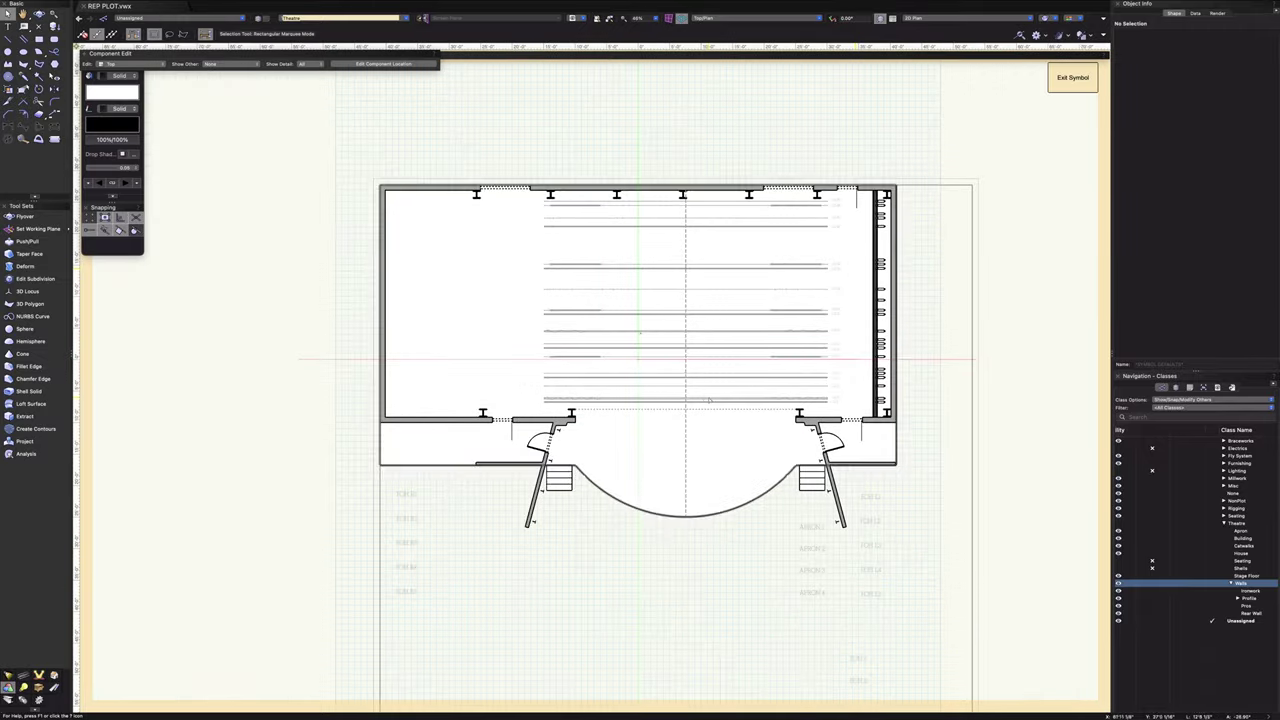
{"action": "middle_click_drag", "start_coordinate": [706, 420], "coordinate": [730, 517]}
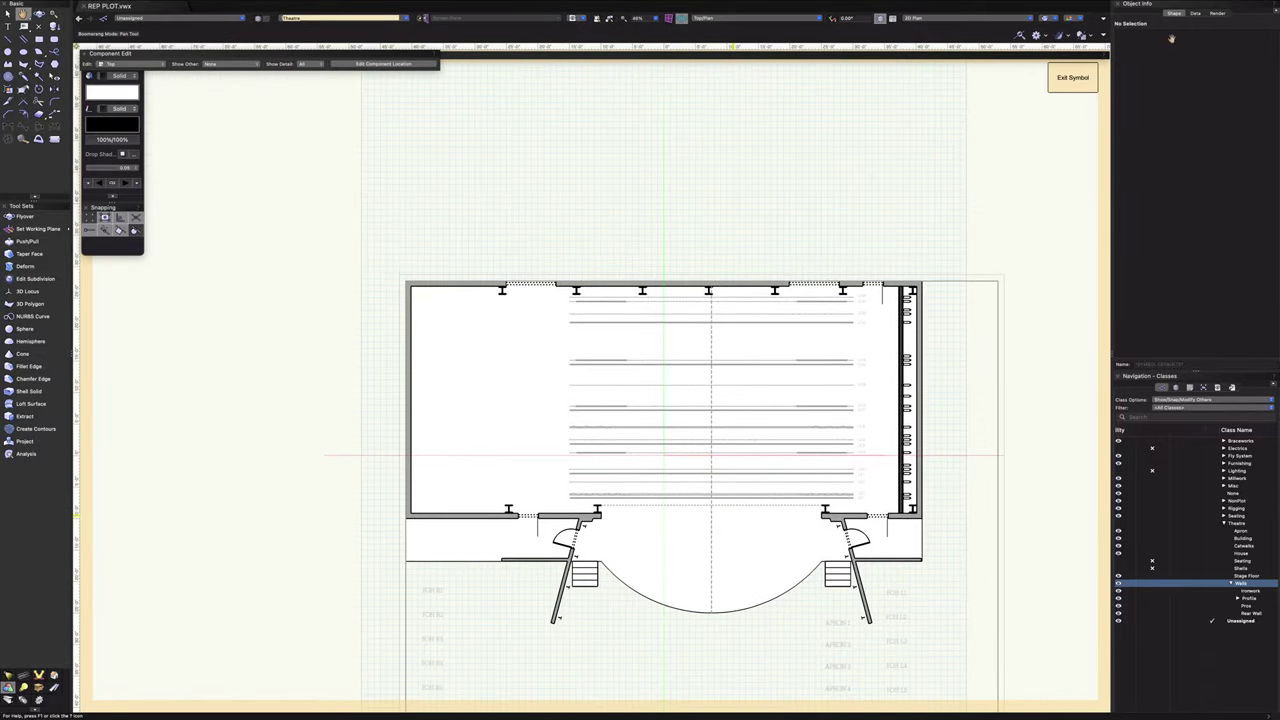
{"action": "left_click", "coordinate": [1072, 78]}
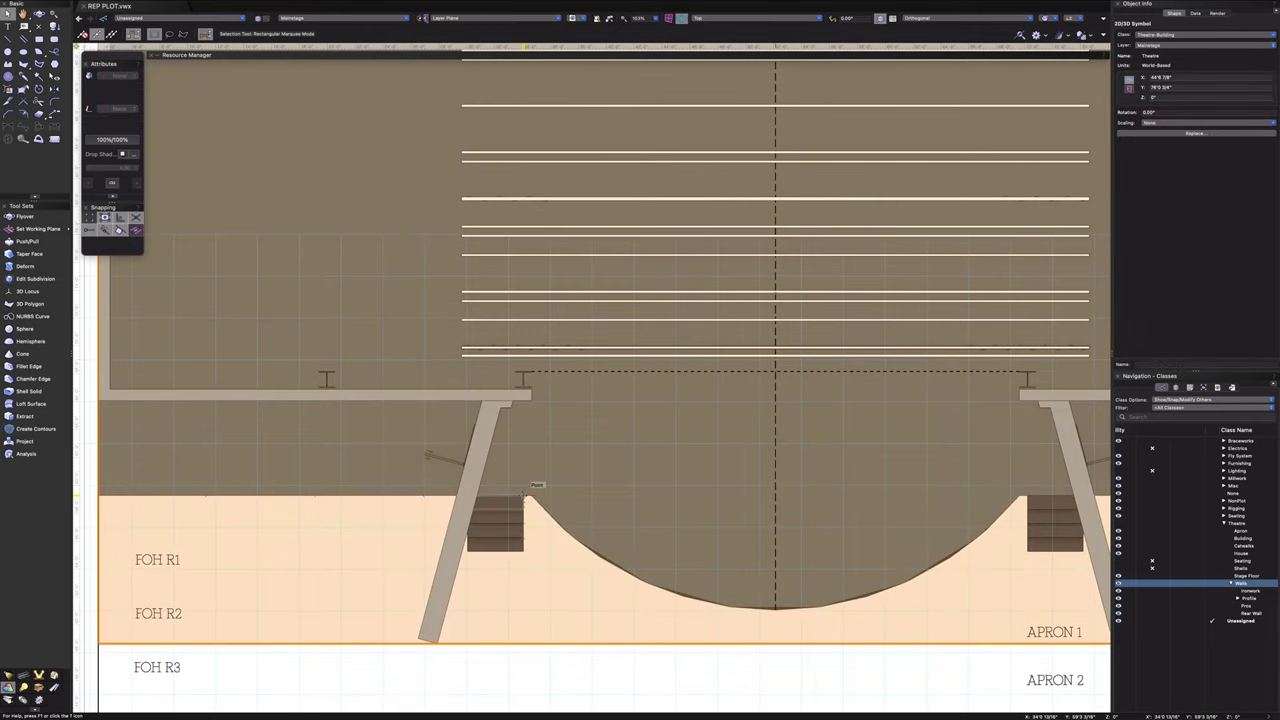
- Edit the Theatre symbol's top 2D component, check its component location, then exit the symbol
{"action": "scroll", "coordinate": [524, 495], "scroll_direction": "down", "scroll_amount": 4}
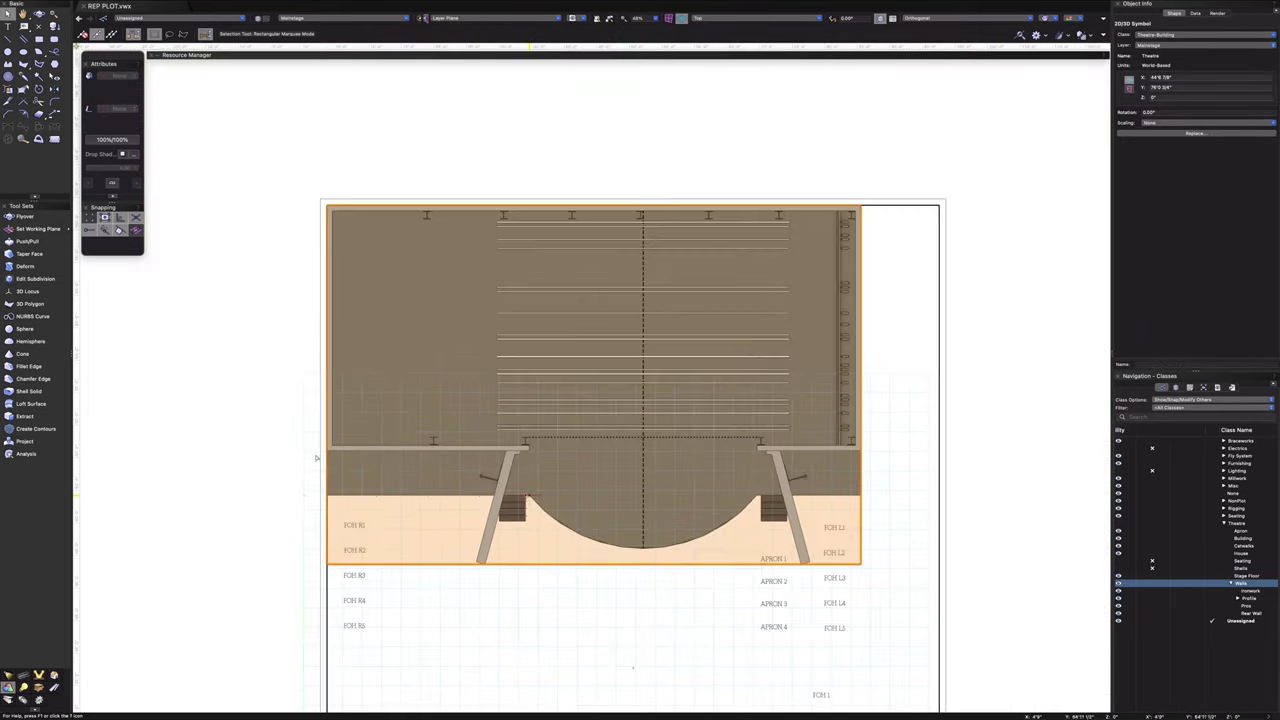
{"action": "left_click", "coordinate": [240, 428]}
{"action": "double_click", "coordinate": [463, 449]}
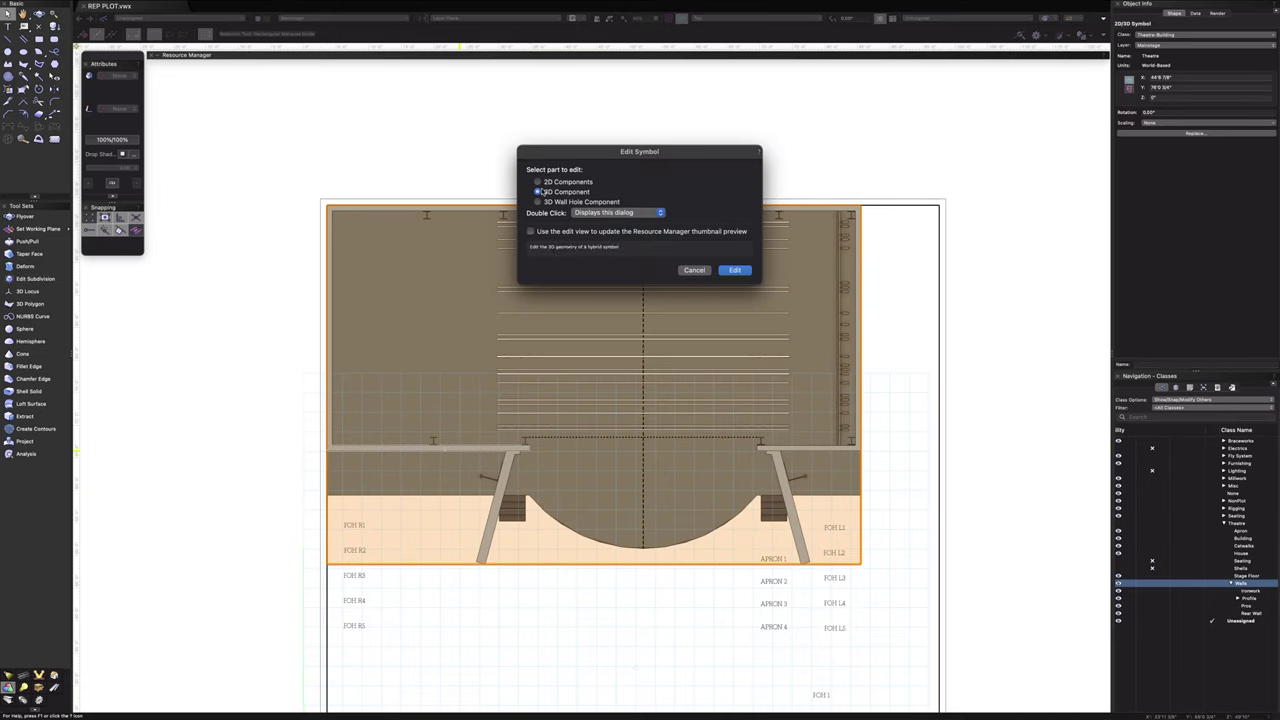
{"action": "left_click", "coordinate": [735, 271]}
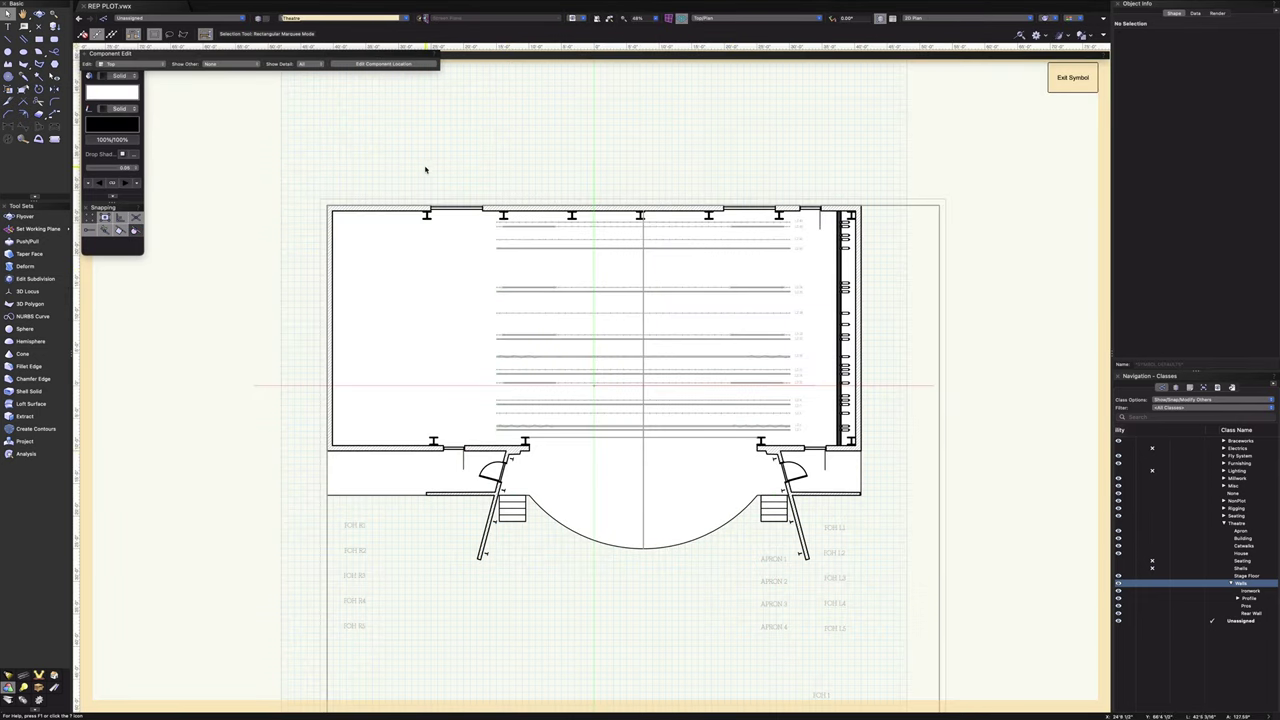
{"action": "left_click", "coordinate": [163, 65]}
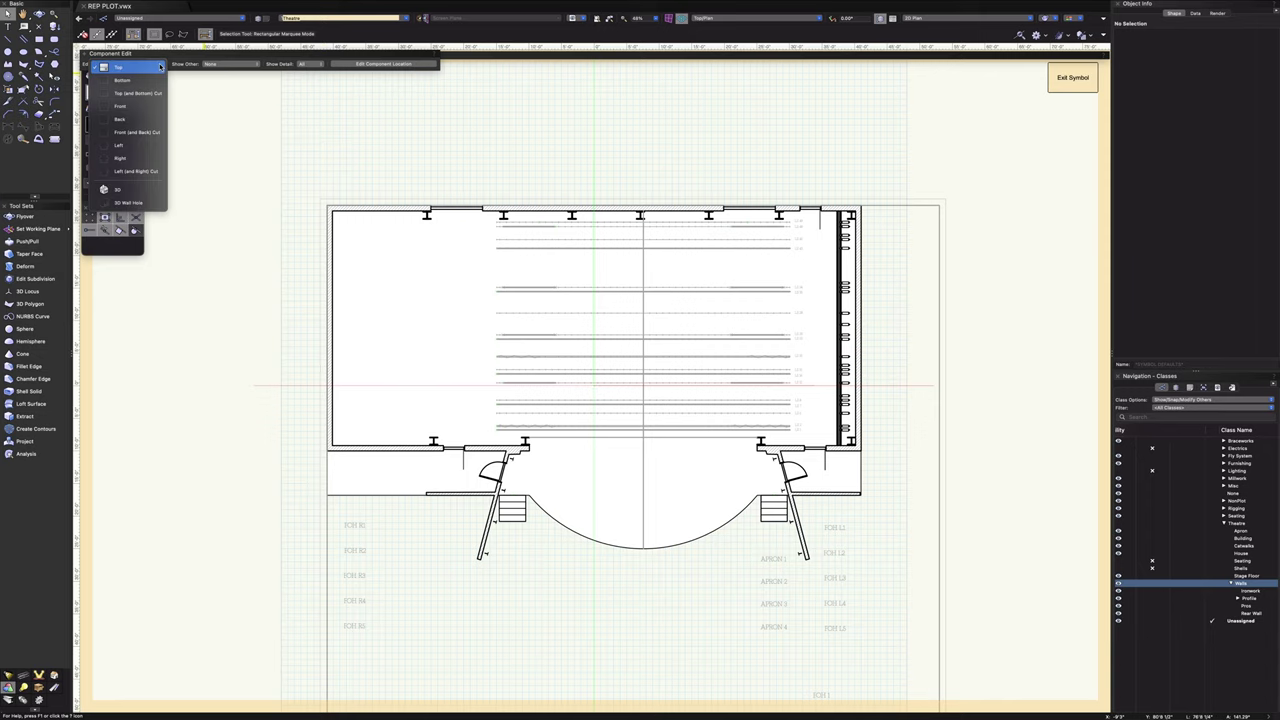
{"action": "left_click", "coordinate": [160, 66]}
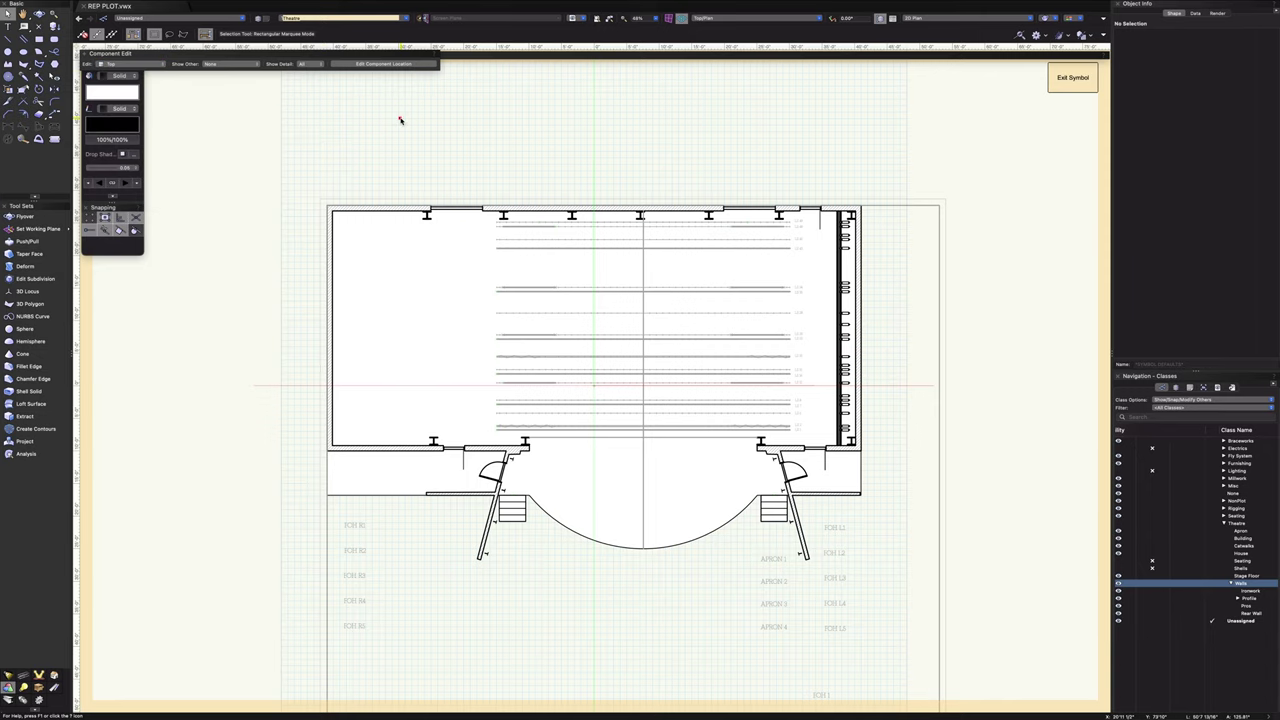
{"action": "left_click", "coordinate": [384, 64]}
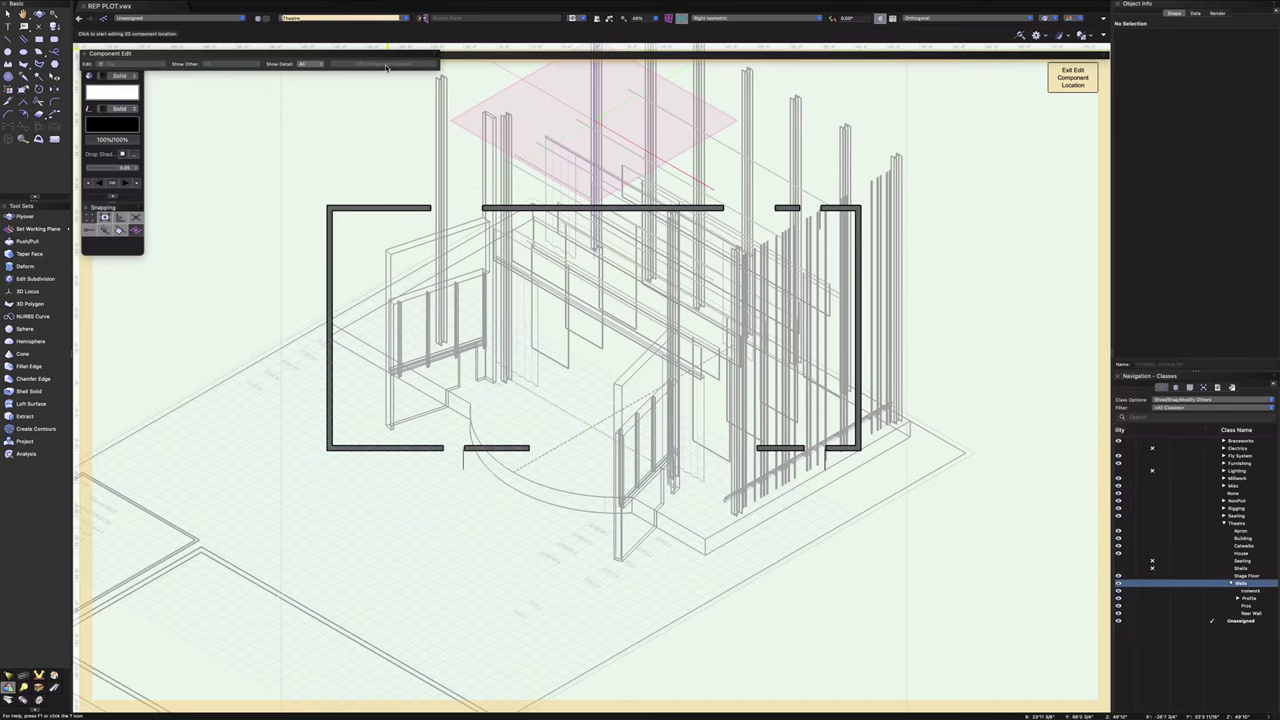
{"action": "left_click", "coordinate": [1071, 78]}
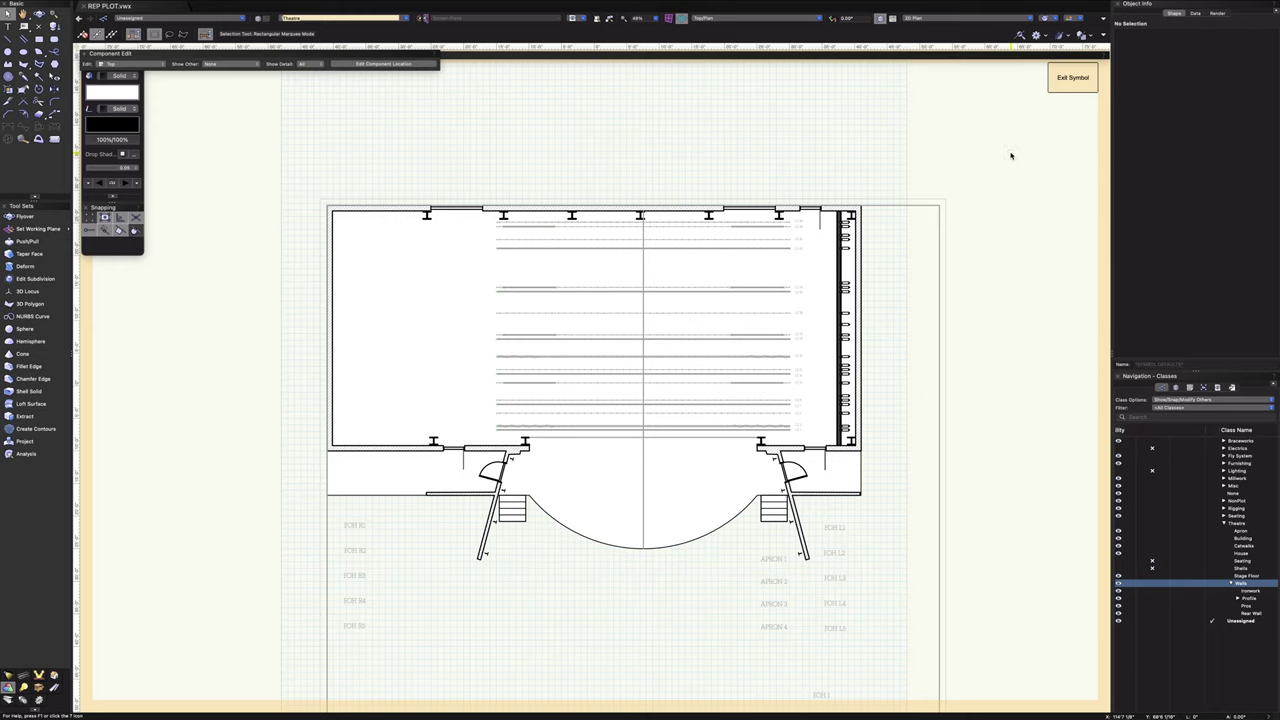
{"action": "left_click", "coordinate": [1064, 74]}
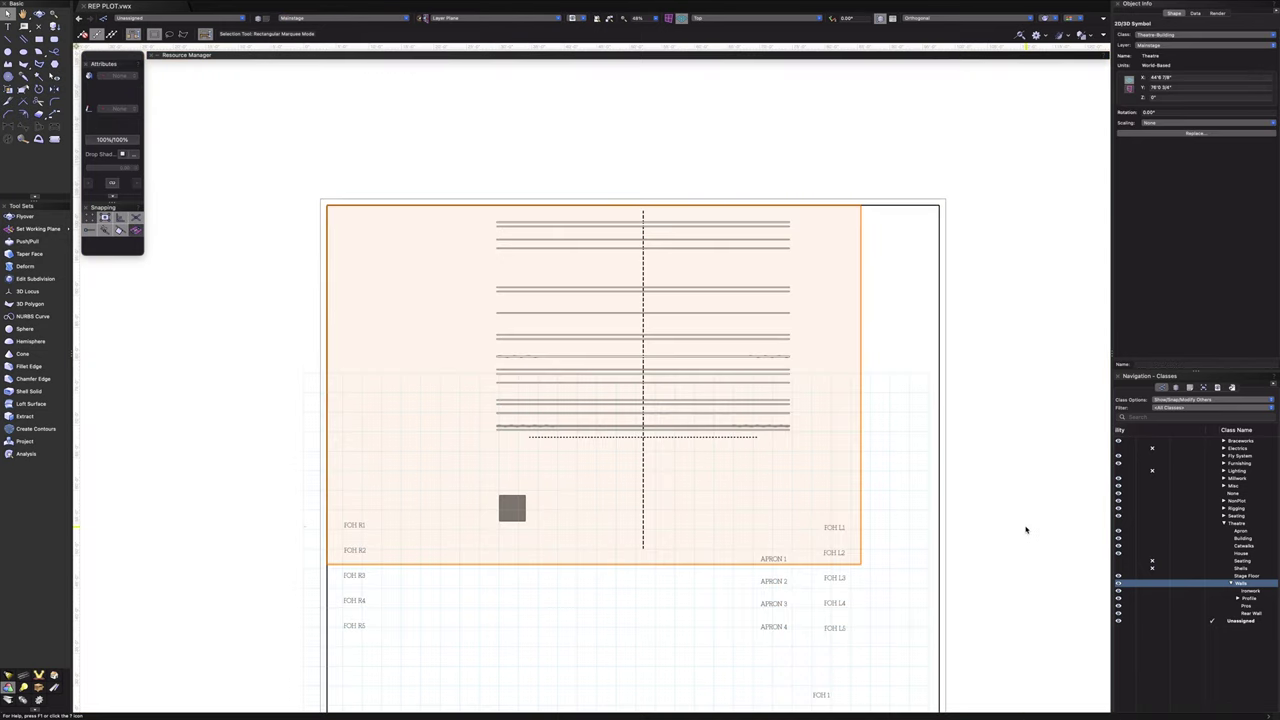
- Switch the drawing to the Top/Plan view and pan up to show the FOH positions
{"action": "left_click", "coordinate": [1025, 530]}
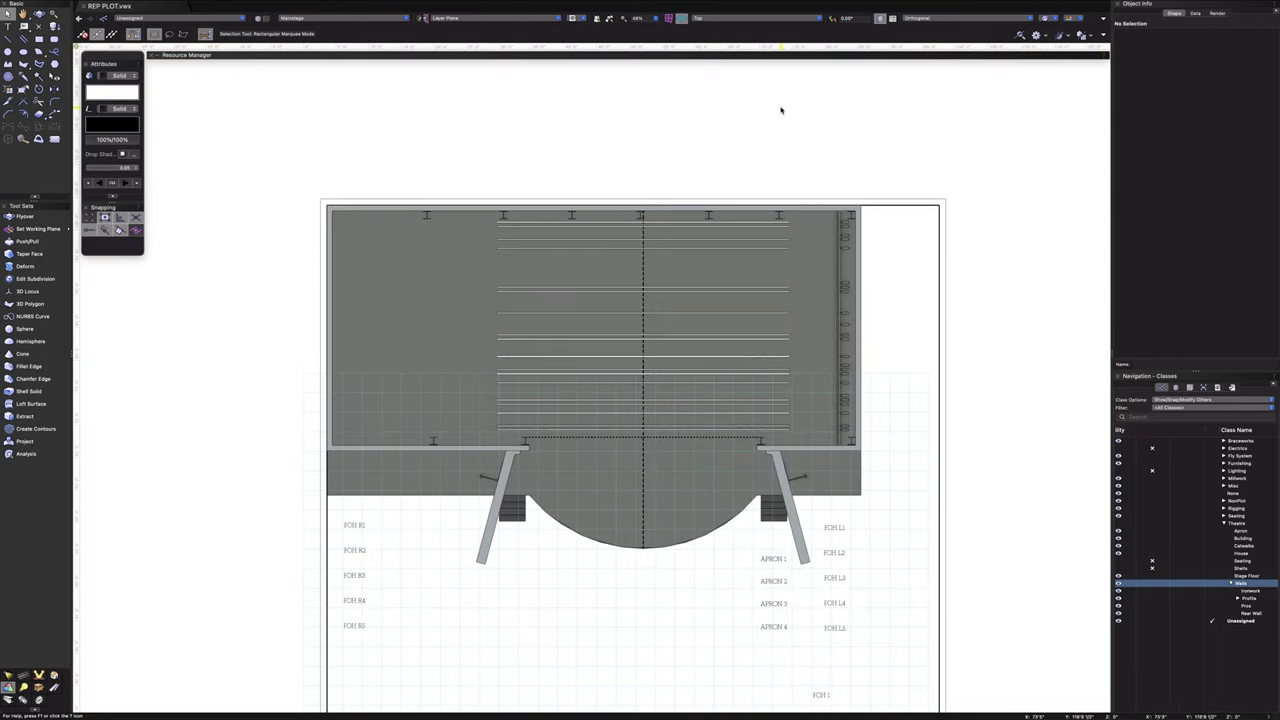
{"action": "left_click", "coordinate": [729, 19]}
{"action": "left_click", "coordinate": [726, 29]}
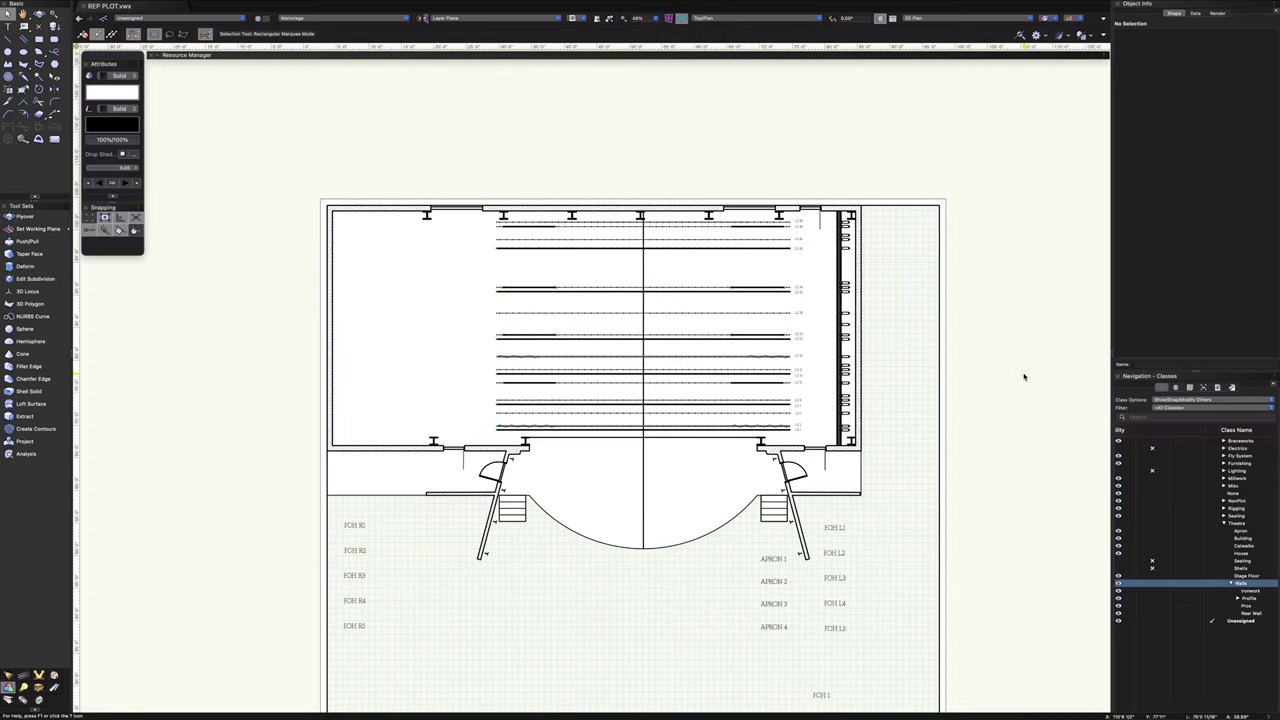
{"action": "middle_click_drag", "start_coordinate": [1000, 426], "coordinate": [937, 516]}
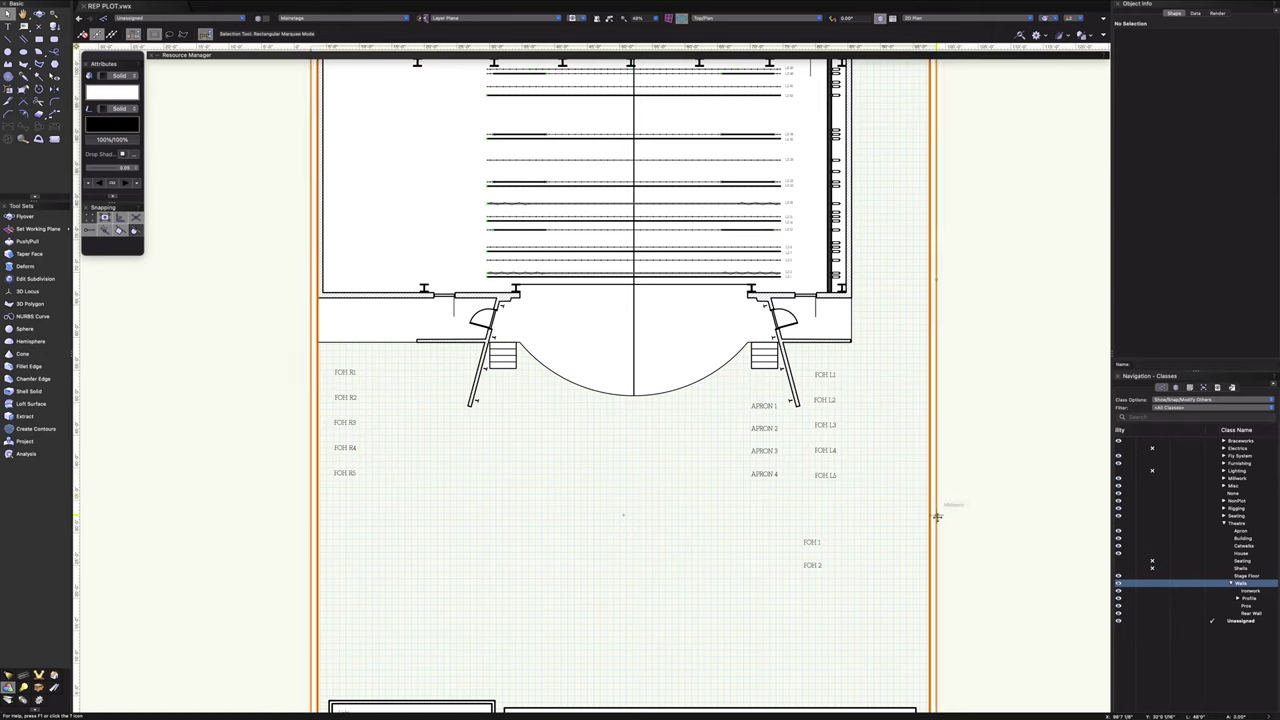
- Turn on the Electrics class and open the left hanging position's profile for editing
{"action": "left_click", "coordinate": [1127, 449]}
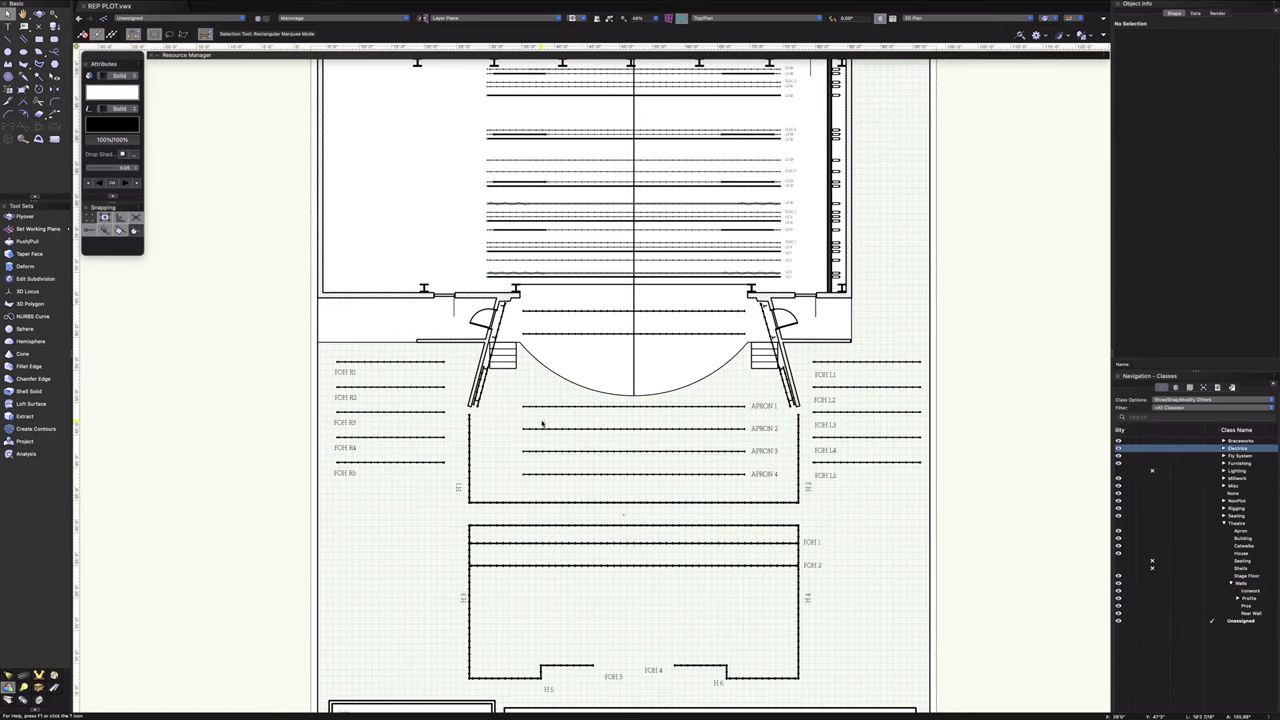
{"action": "scroll", "coordinate": [535, 386], "scroll_direction": "up", "scroll_amount": 5}
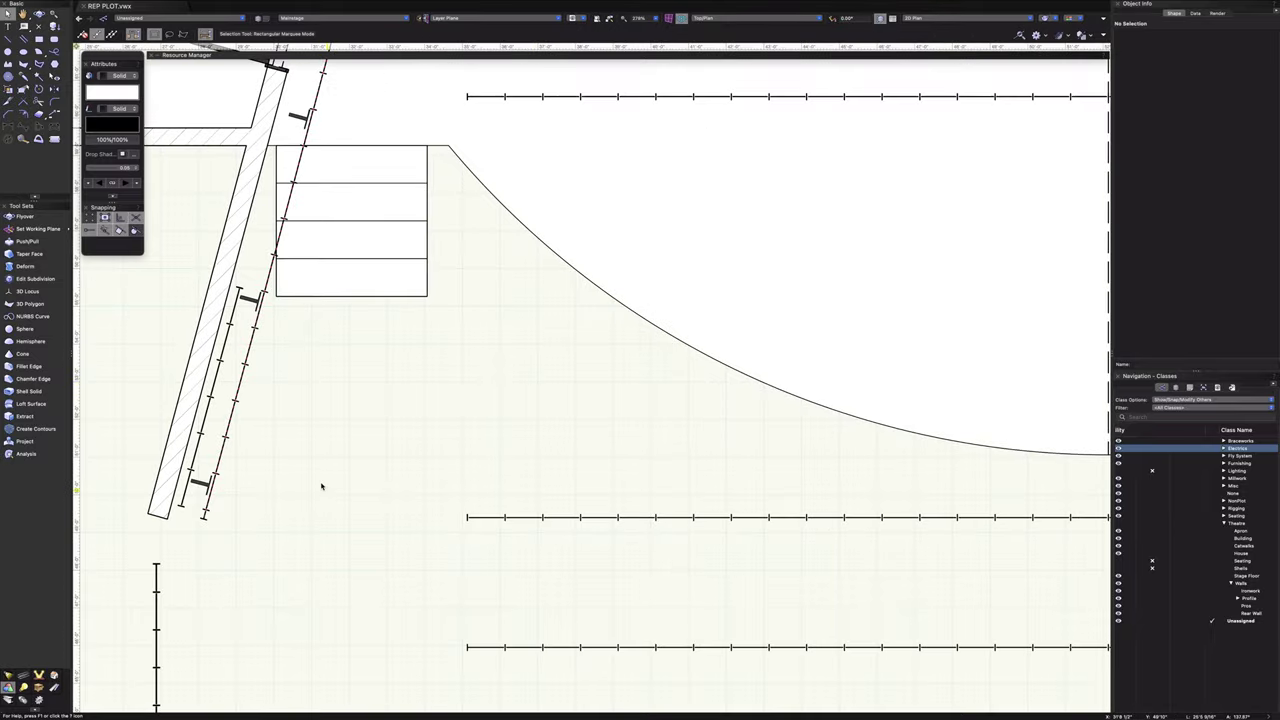
{"action": "double_click", "coordinate": [236, 393]}
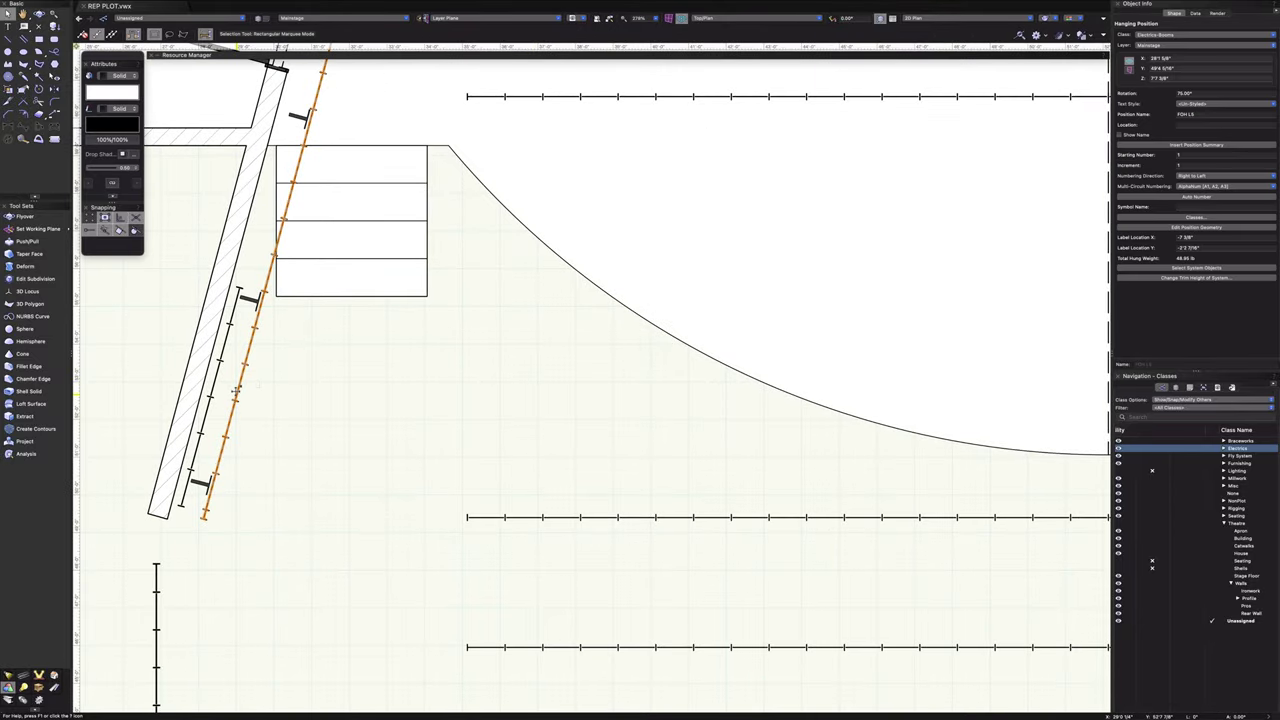
{"action": "scroll", "coordinate": [294, 429], "scroll_direction": "down", "scroll_amount": 9}
{"action": "scroll", "coordinate": [294, 429], "scroll_direction": "up", "scroll_amount": 3}
{"action": "scroll", "coordinate": [434, 547], "scroll_direction": "up", "scroll_amount": 6}
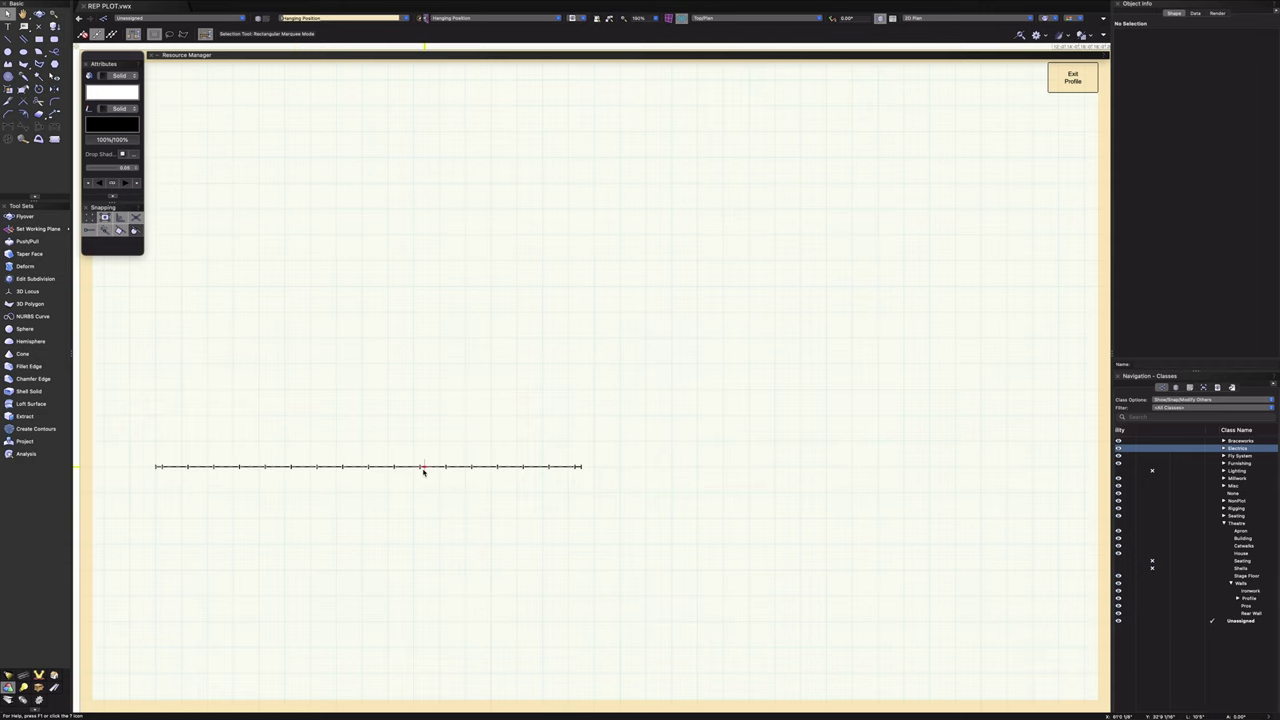
- Inspect the lighting pipe's Render tab, exit the profile, and recentre on the left stage area
{"action": "double_click", "coordinate": [424, 468]}
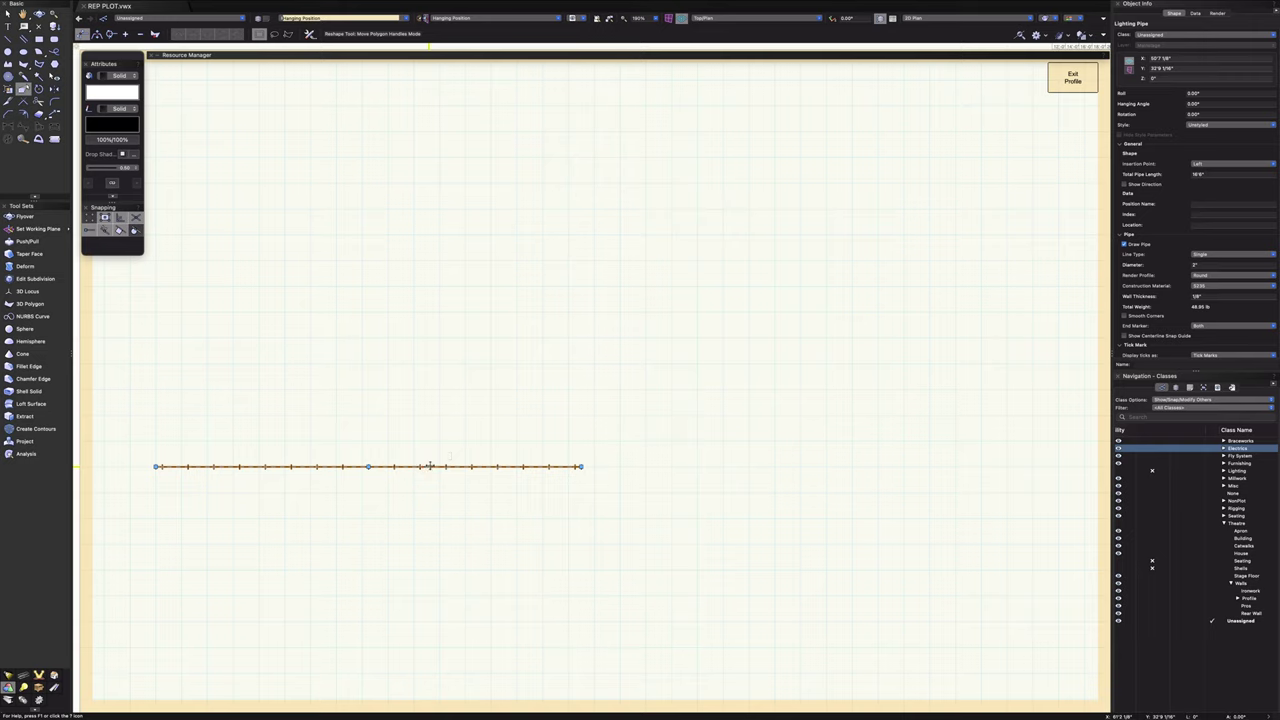
{"action": "key", "text": "x"}
{"action": "left_click", "coordinate": [485, 401]}
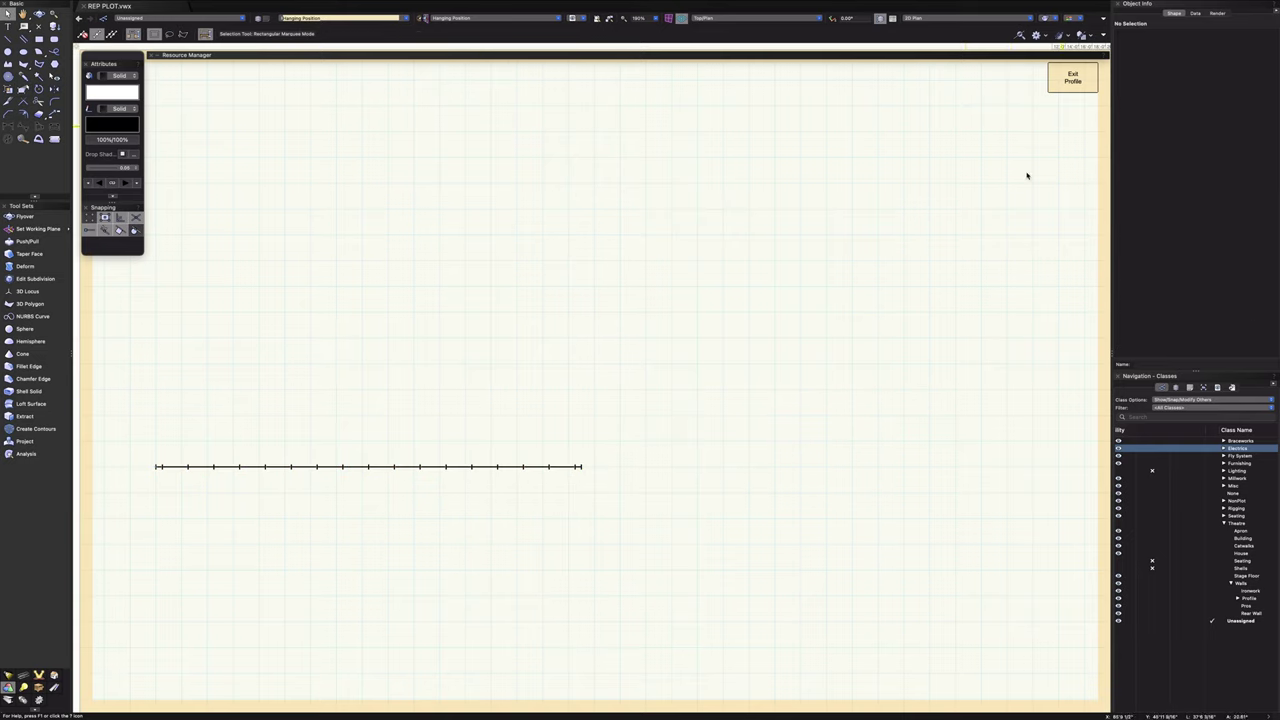
{"action": "left_click", "coordinate": [552, 466]}
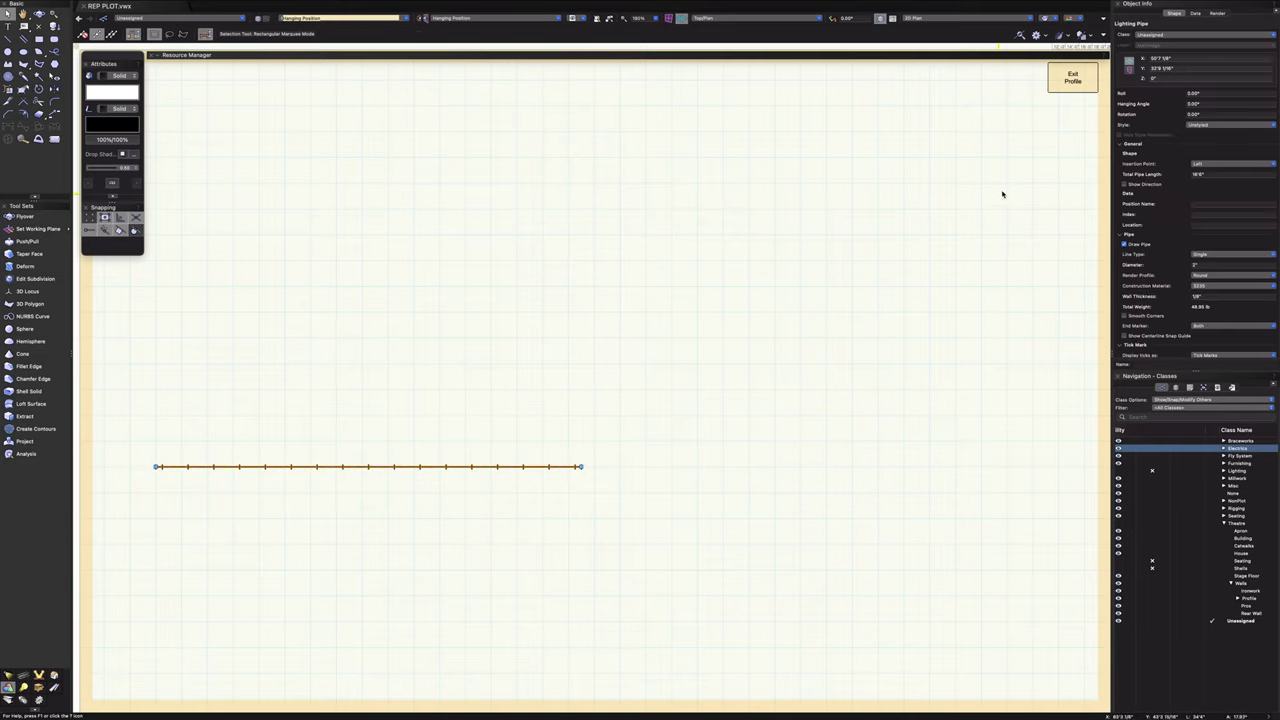
{"action": "left_click", "coordinate": [1217, 14]}
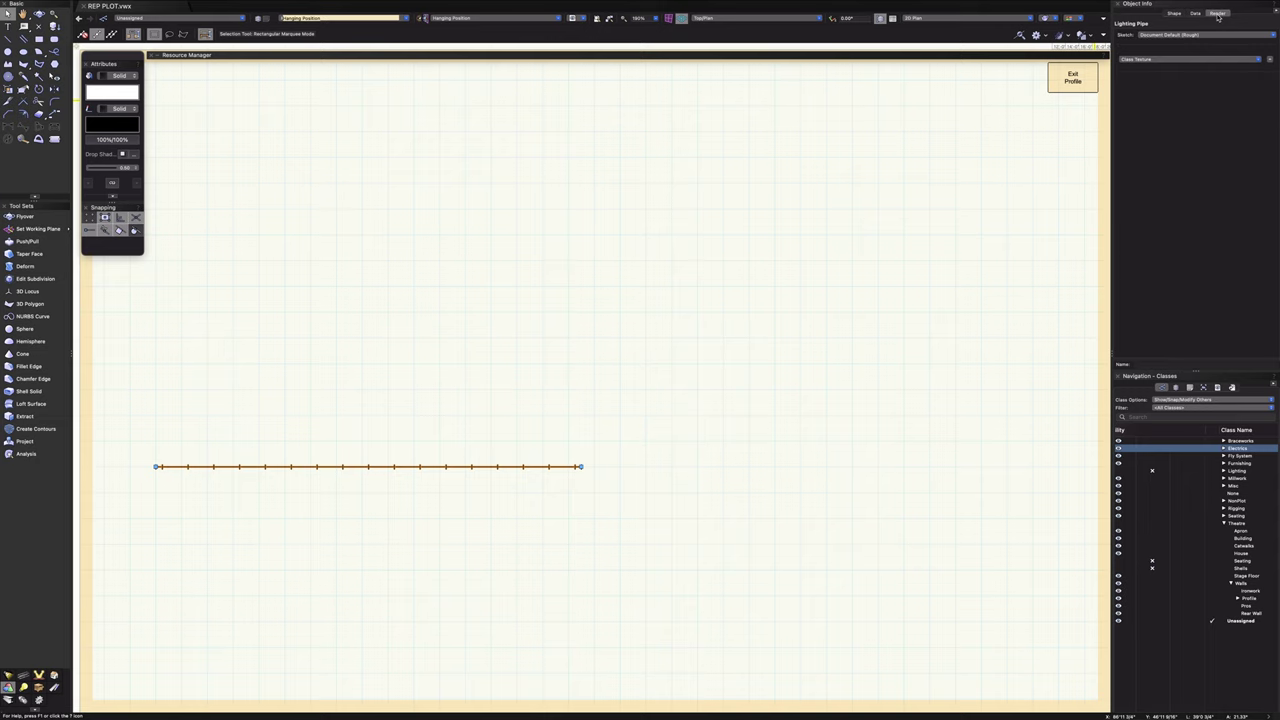
{"action": "left_click", "coordinate": [1086, 74]}
{"action": "scroll", "coordinate": [336, 624], "scroll_direction": "down", "scroll_amount": 6}
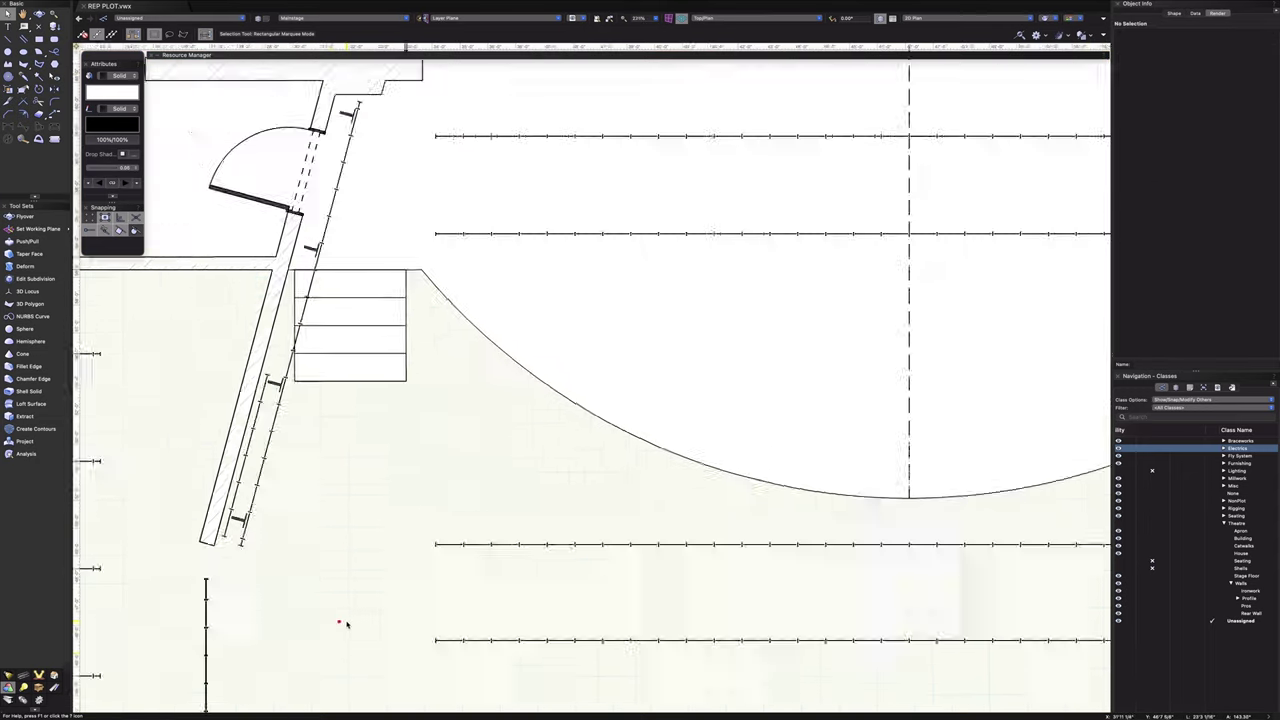
{"action": "mouse_move", "coordinate": [432, 571]}
{"action": "middle_mouse_down"}
{"action": "mouse_move", "coordinate": [573, 493]}
{"action": "mouse_move", "coordinate": [594, 503]}
{"action": "middle_mouse_up"}
{"action": "scroll", "coordinate": [530, 440], "scroll_direction": "up", "scroll_amount": 6}
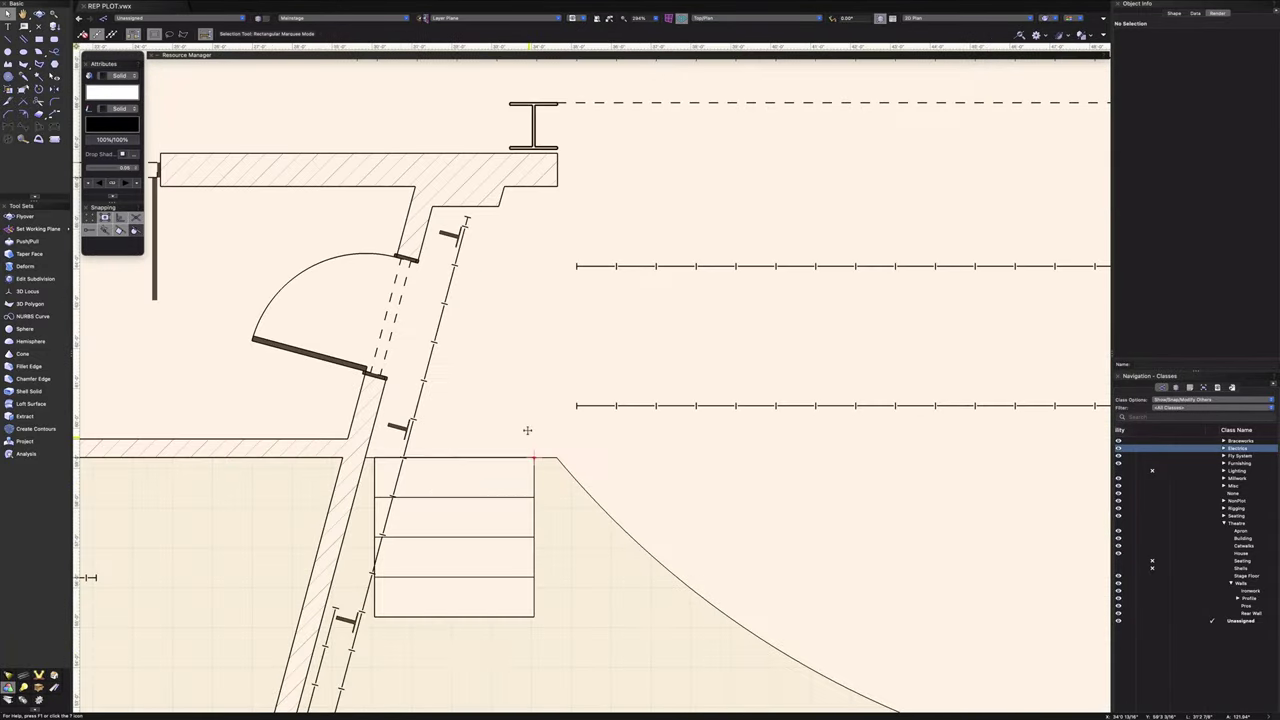
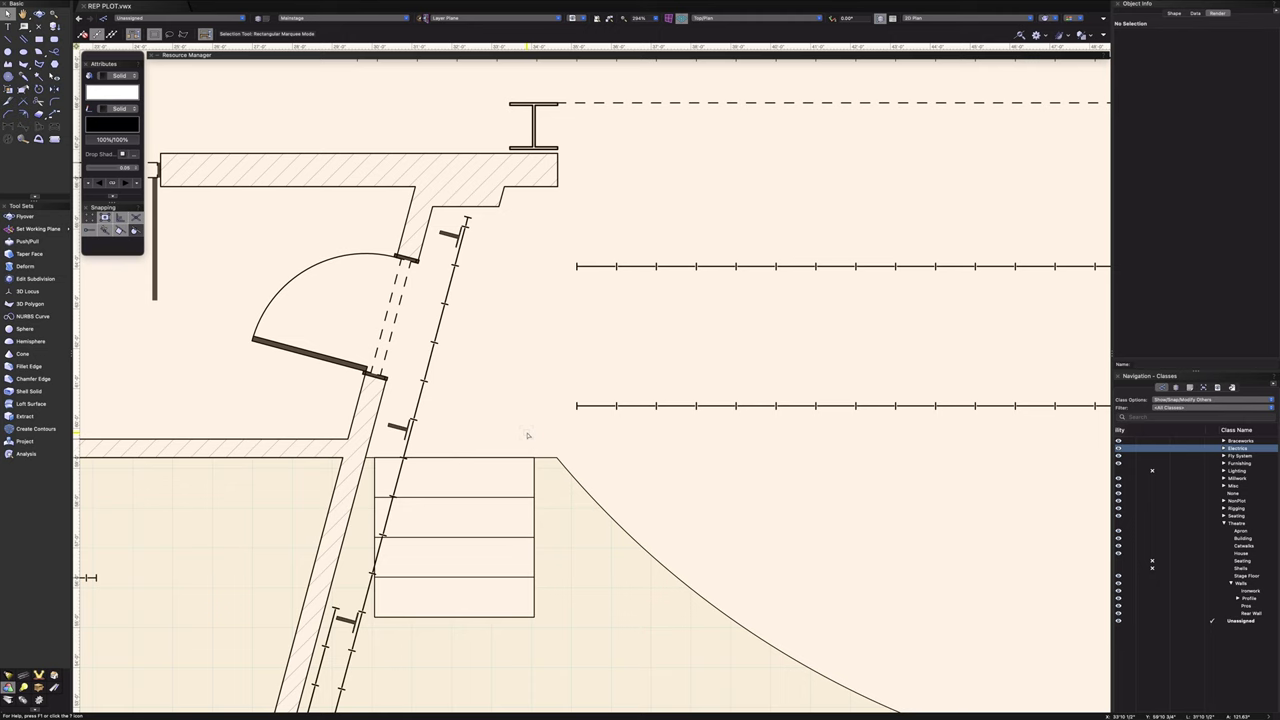
- Open the hanging-position symbol's 2D components for editing, then return to the plot
{"action": "scroll", "coordinate": [530, 435], "scroll_direction": "down", "scroll_amount": 4}
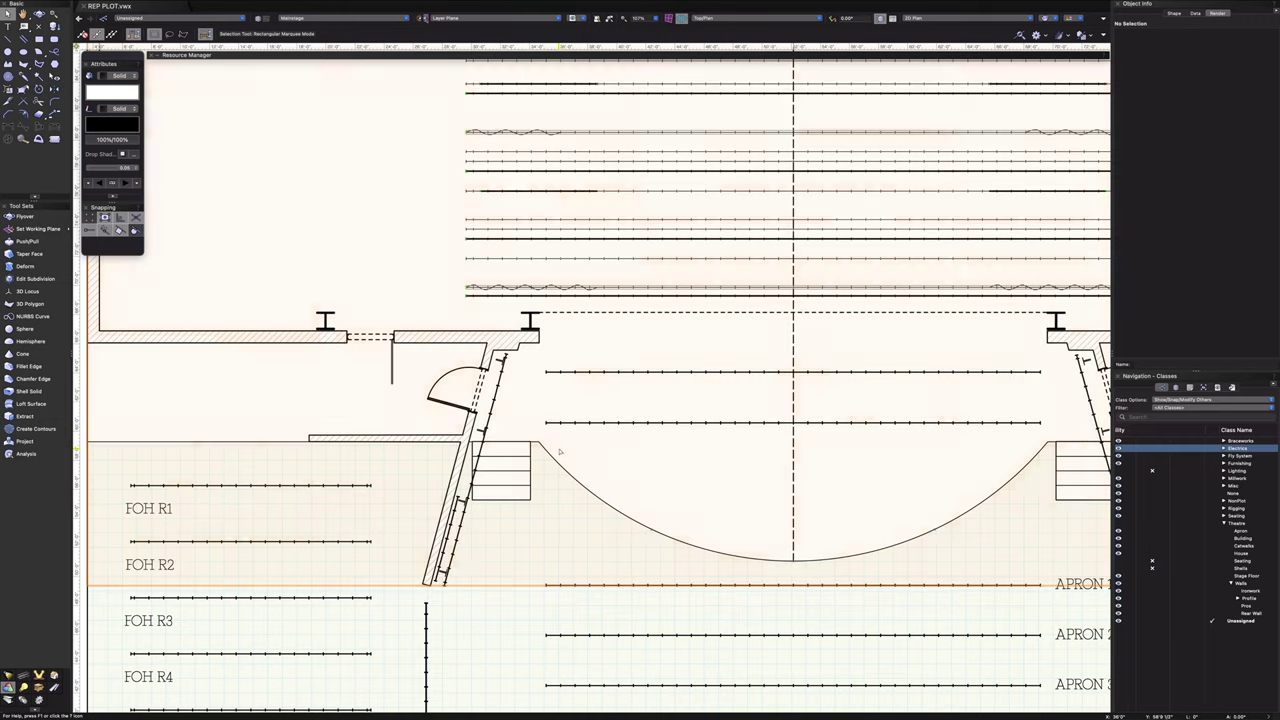
{"action": "double_click", "coordinate": [560, 448]}
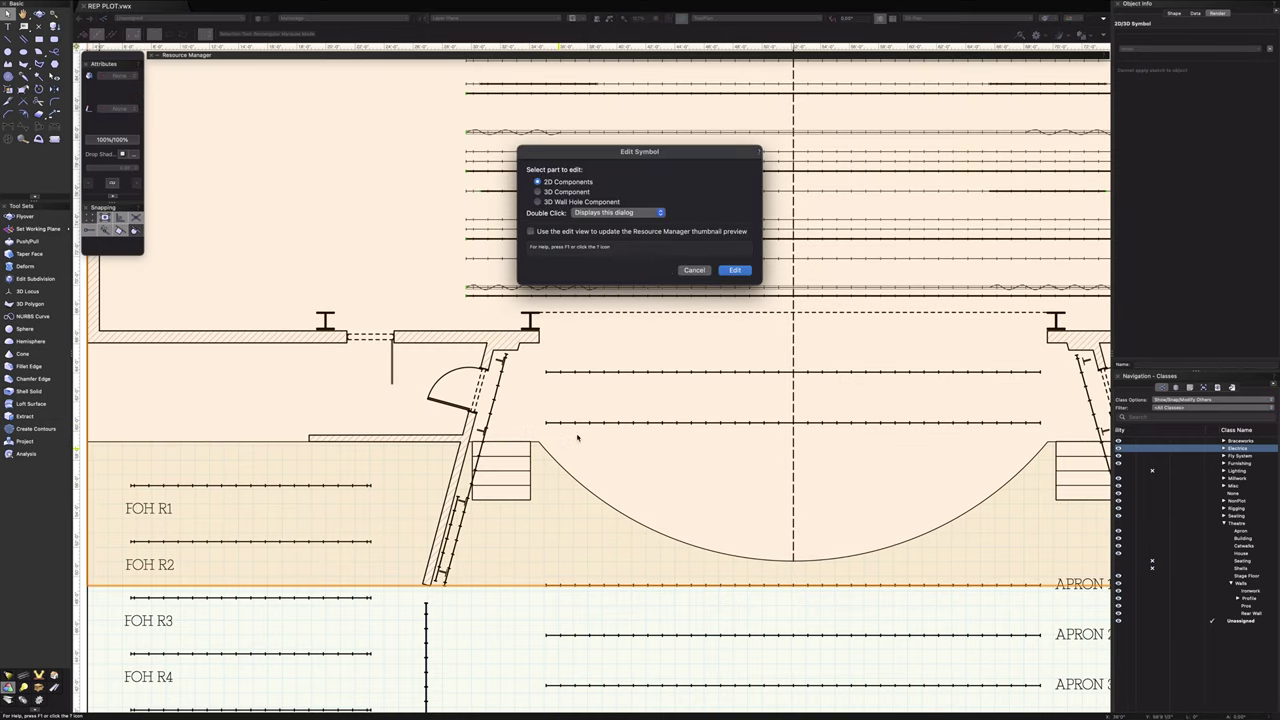
{"action": "left_click", "coordinate": [735, 270]}
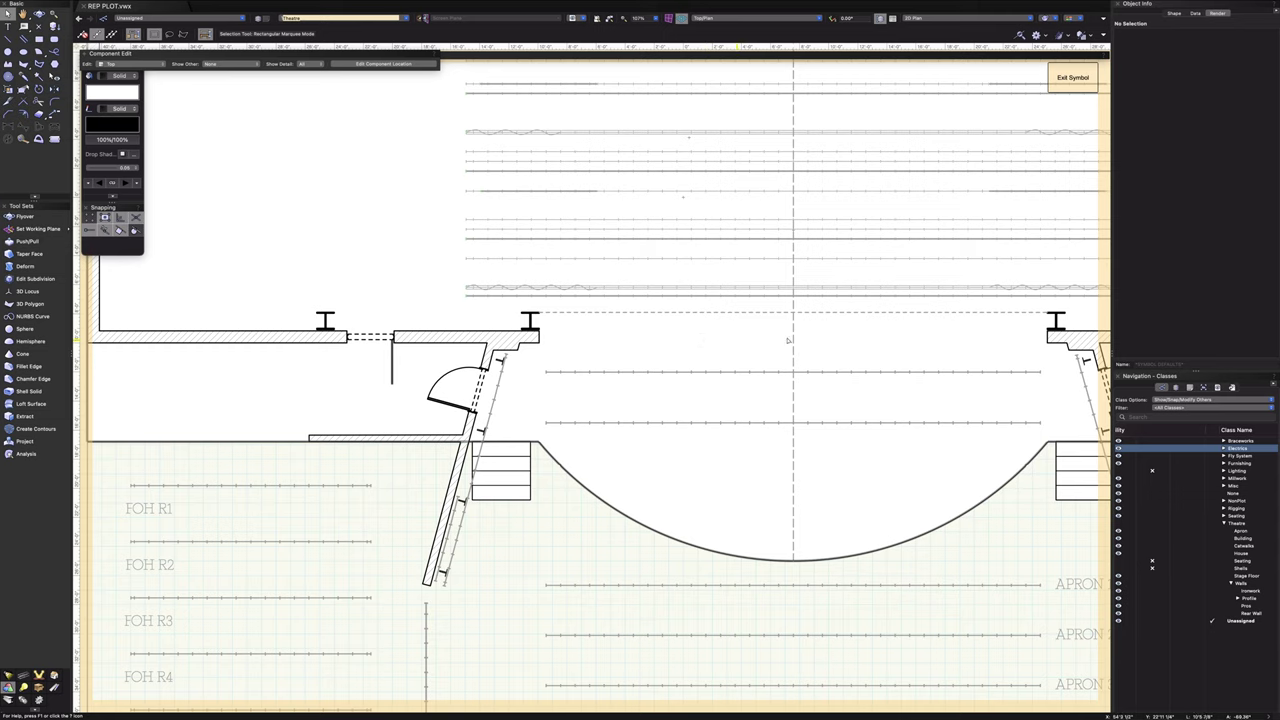
{"action": "left_click", "coordinate": [1072, 77]}
- Make the Lighting class visible, review the FOH and APRON rows, and select the Theatre class
{"action": "scroll", "coordinate": [517, 622], "scroll_direction": "down", "scroll_amount": 5}
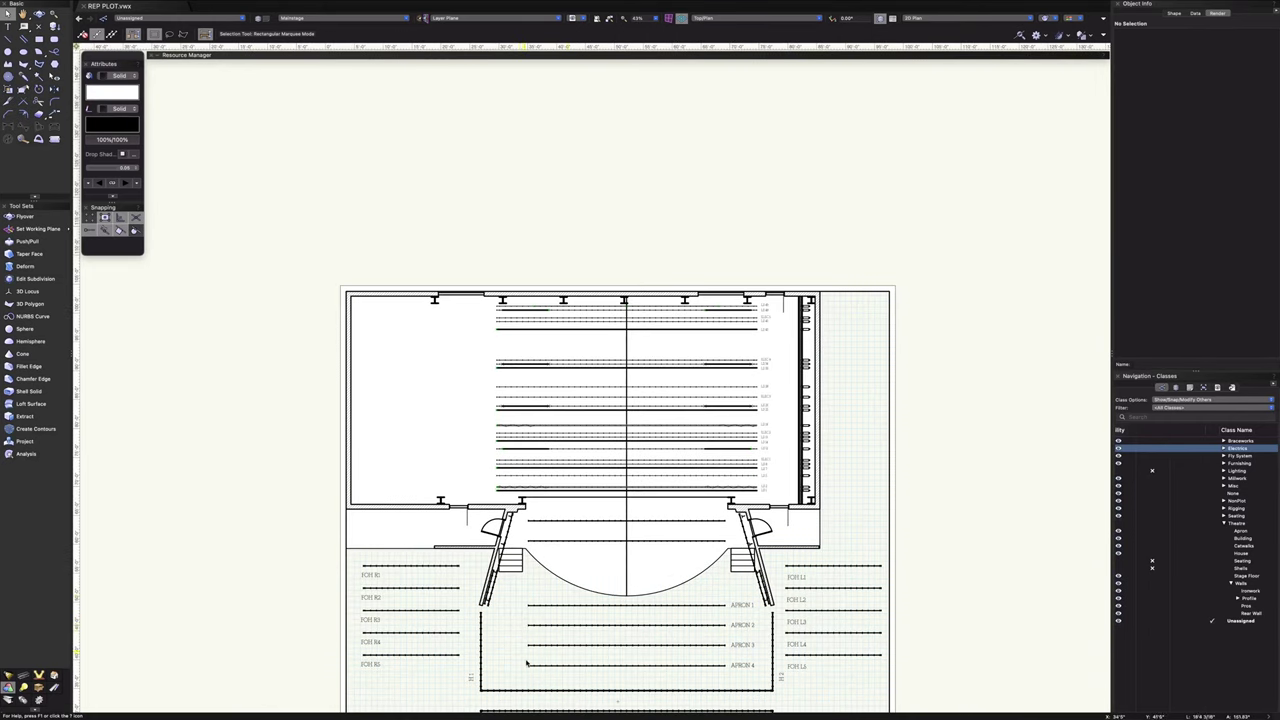
{"action": "scroll", "coordinate": [484, 621], "scroll_direction": "down", "scroll_amount": 5}
{"action": "scroll", "coordinate": [484, 621], "scroll_direction": "right", "scroll_amount": 2}
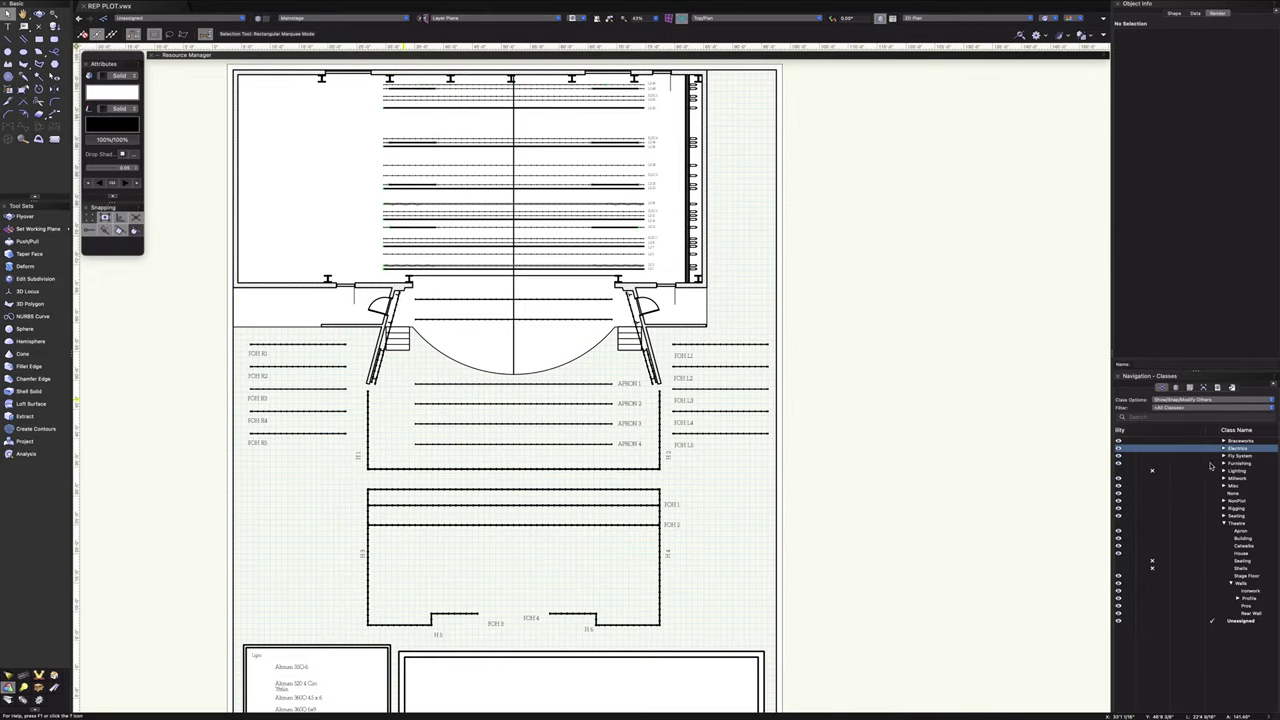
{"action": "left_click", "coordinate": [1124, 474]}
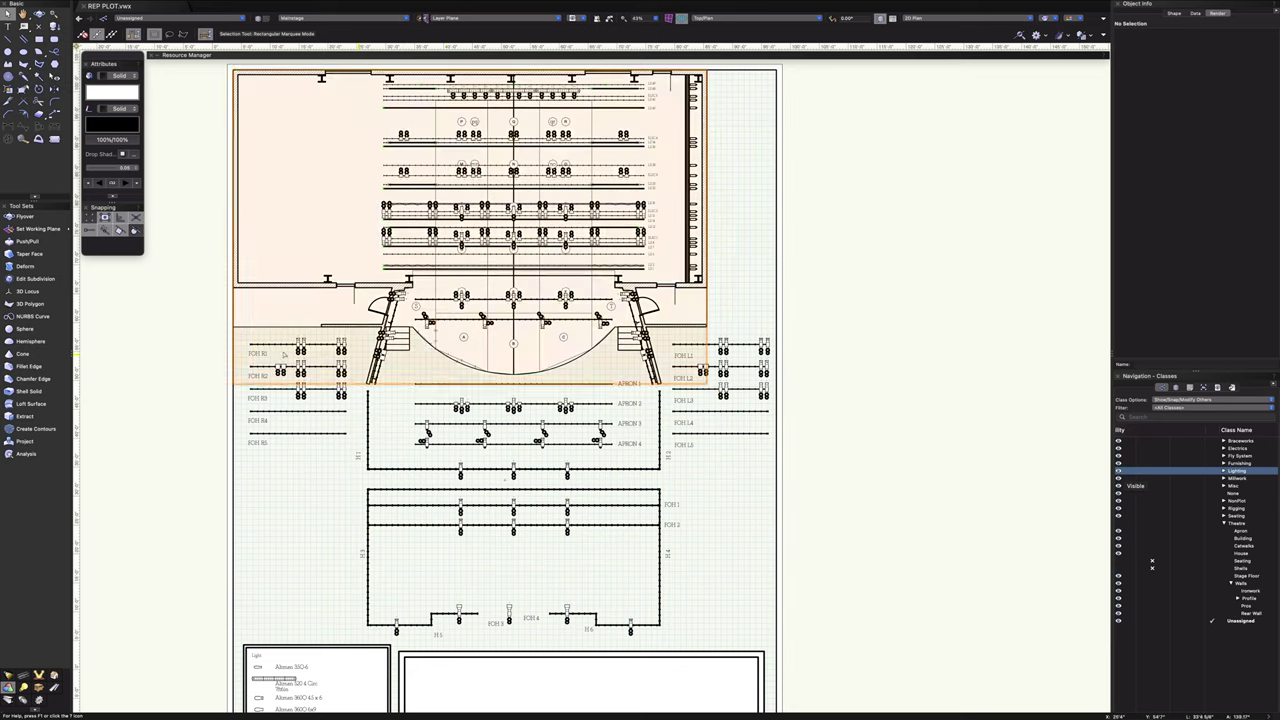
{"action": "scroll", "coordinate": [414, 343], "scroll_direction": "up", "scroll_amount": 4}
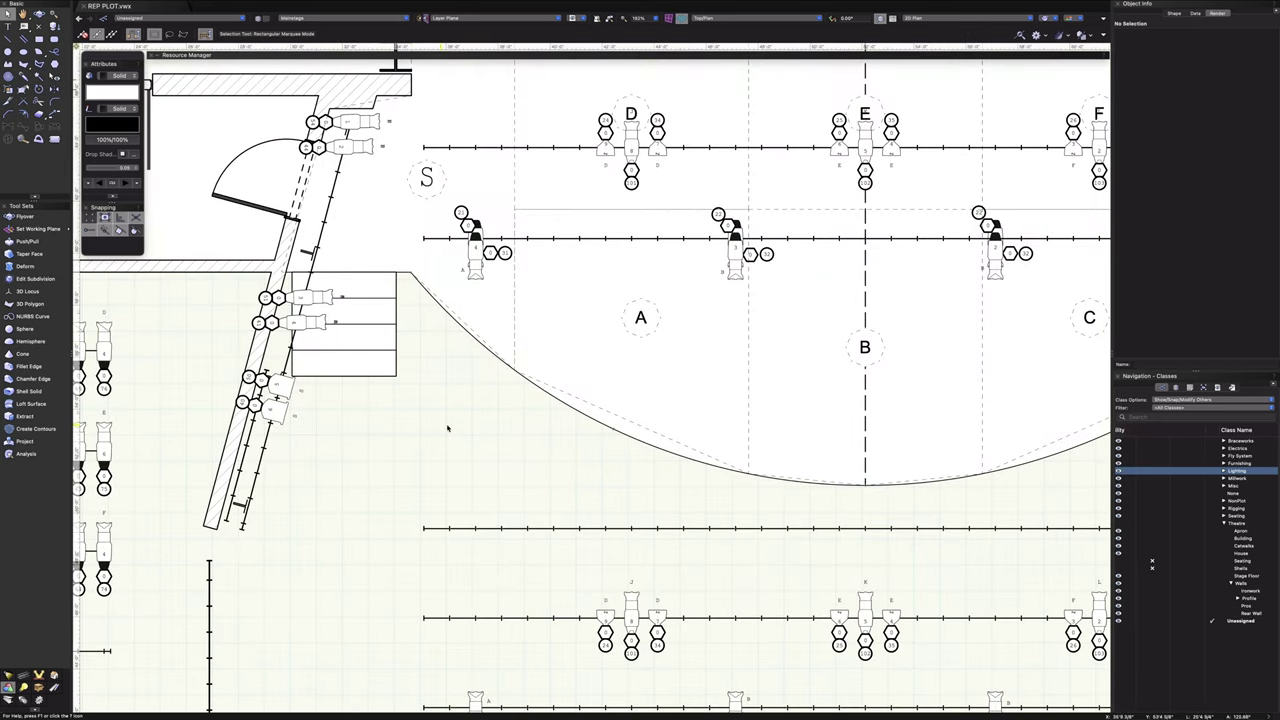
{"action": "scroll", "coordinate": [479, 427], "scroll_direction": "down", "scroll_amount": 3}
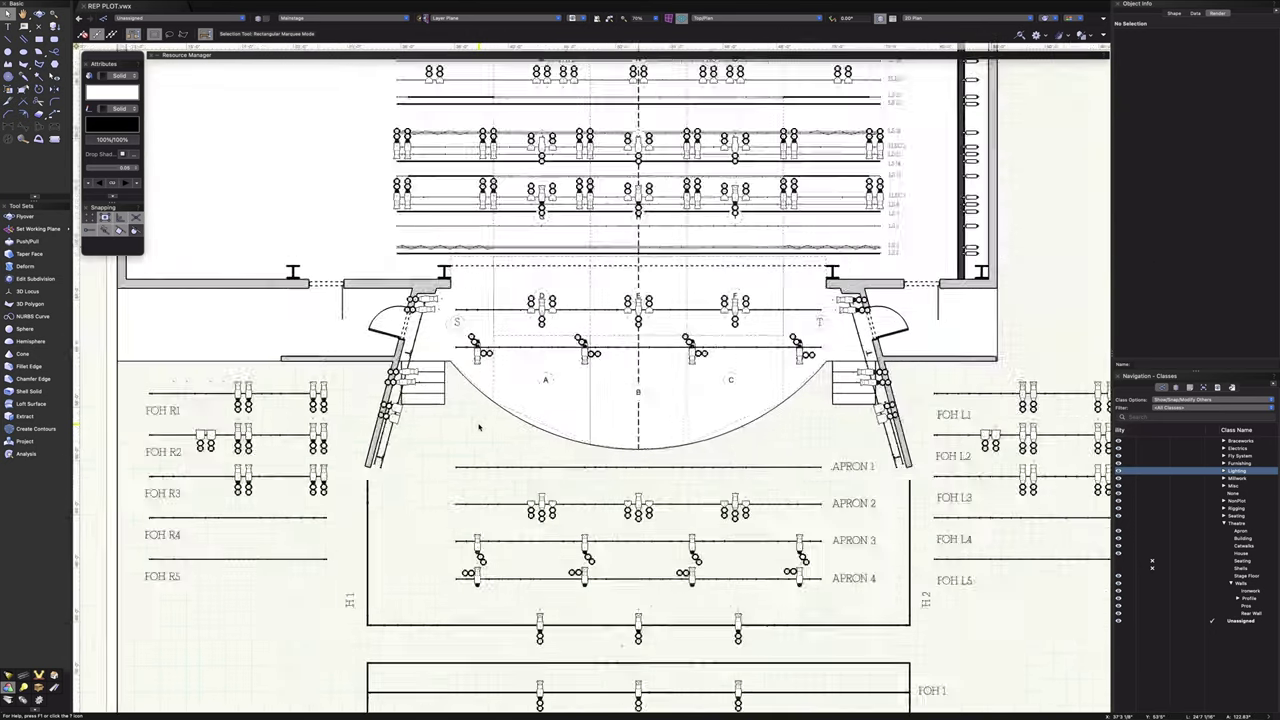
{"action": "scroll", "coordinate": [610, 377], "scroll_direction": "up", "scroll_amount": 3}
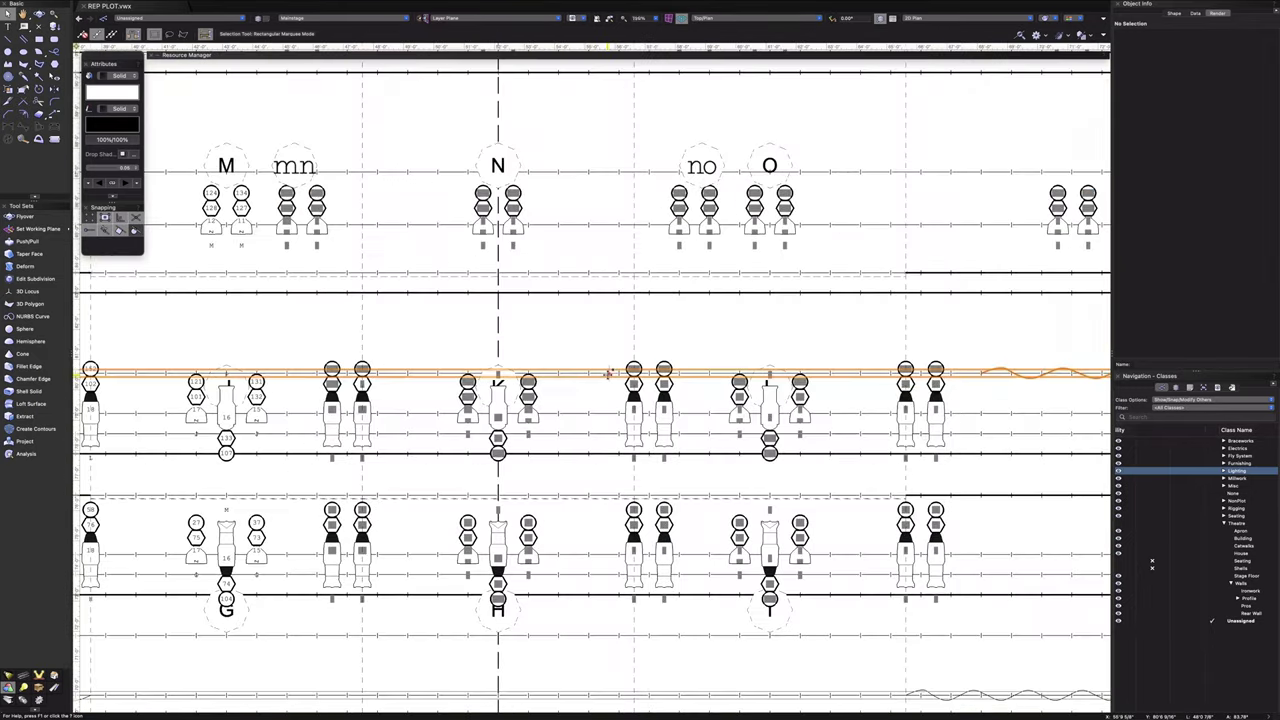
{"action": "scroll", "coordinate": [685, 386], "scroll_direction": "down", "scroll_amount": 4}
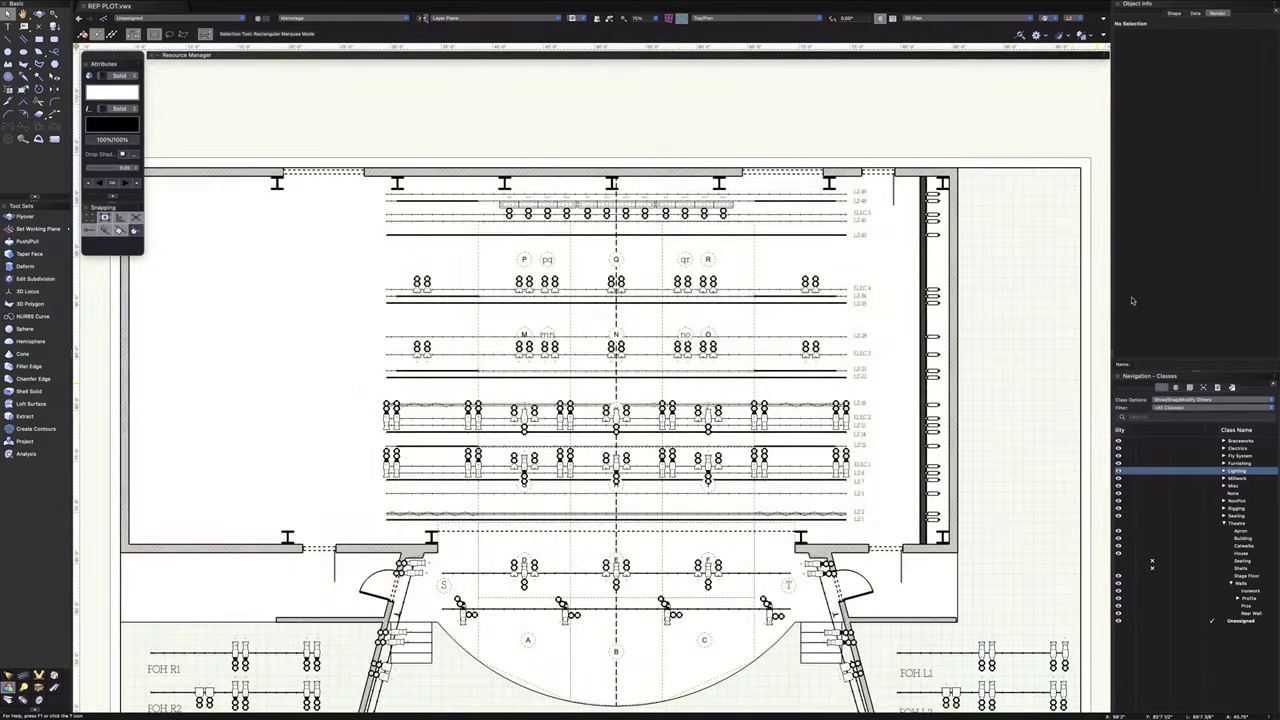
{"action": "mouse_move", "coordinate": [1033, 277]}
{"action": "left_mouse_down"}
{"action": "mouse_move", "coordinate": [1066, 187]}
{"action": "mouse_move", "coordinate": [1057, 214]}
{"action": "left_mouse_up"}
{"action": "mouse_move", "coordinate": [1041, 330]}
{"action": "left_mouse_down"}
{"action": "mouse_move", "coordinate": [1041, 267]}
{"action": "mouse_move", "coordinate": [996, 250]}
{"action": "left_mouse_up"}
{"action": "left_click", "coordinate": [1226, 524]}
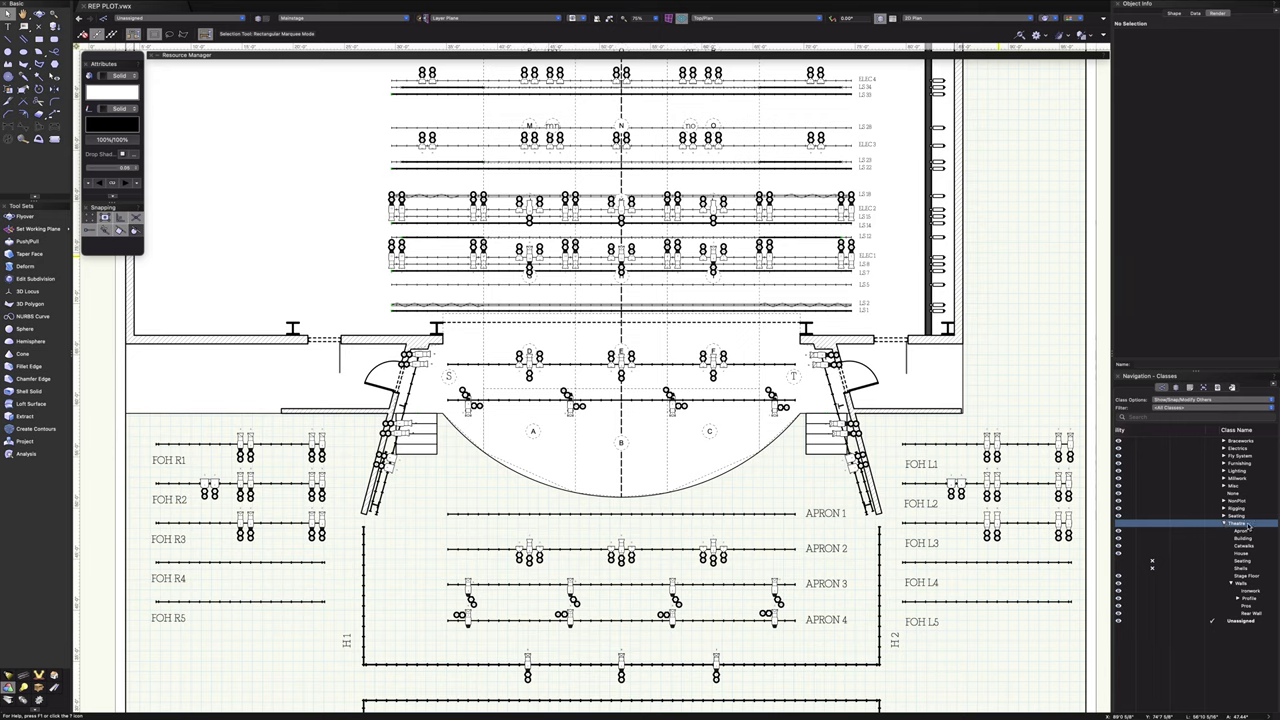
- Select the Walls and Profile classes, then orbit the stage model in a 3D flyover
{"action": "left_click", "coordinate": [1238, 584]}
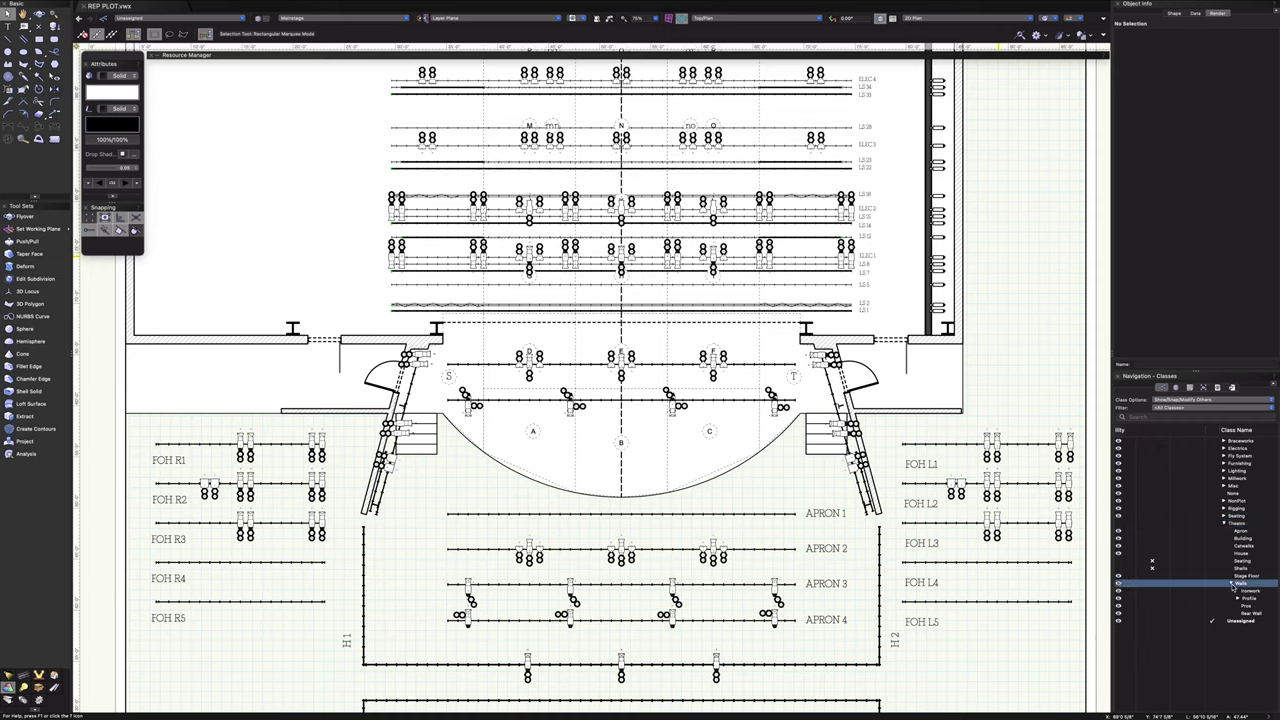
{"action": "left_click", "coordinate": [1240, 600]}
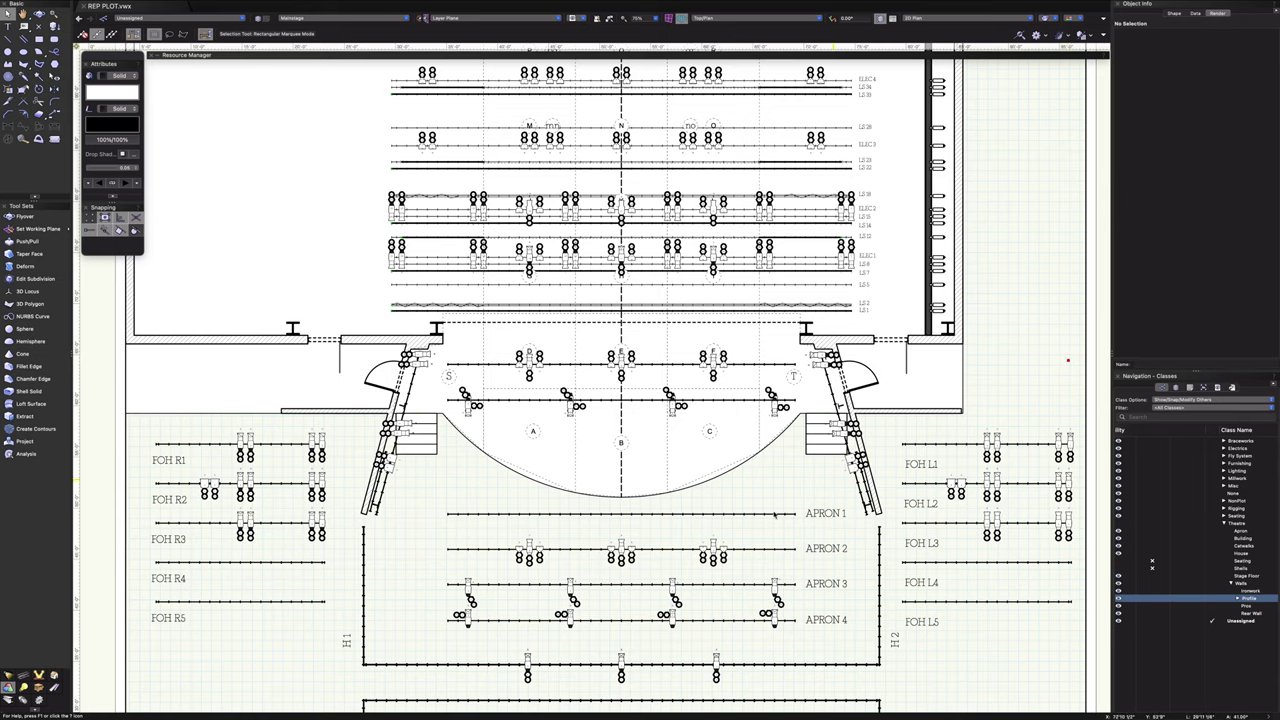
{"action": "key", "text": "space"}
{"action": "left_click_drag", "start_coordinate": [710, 488], "coordinate": [714, 230]}
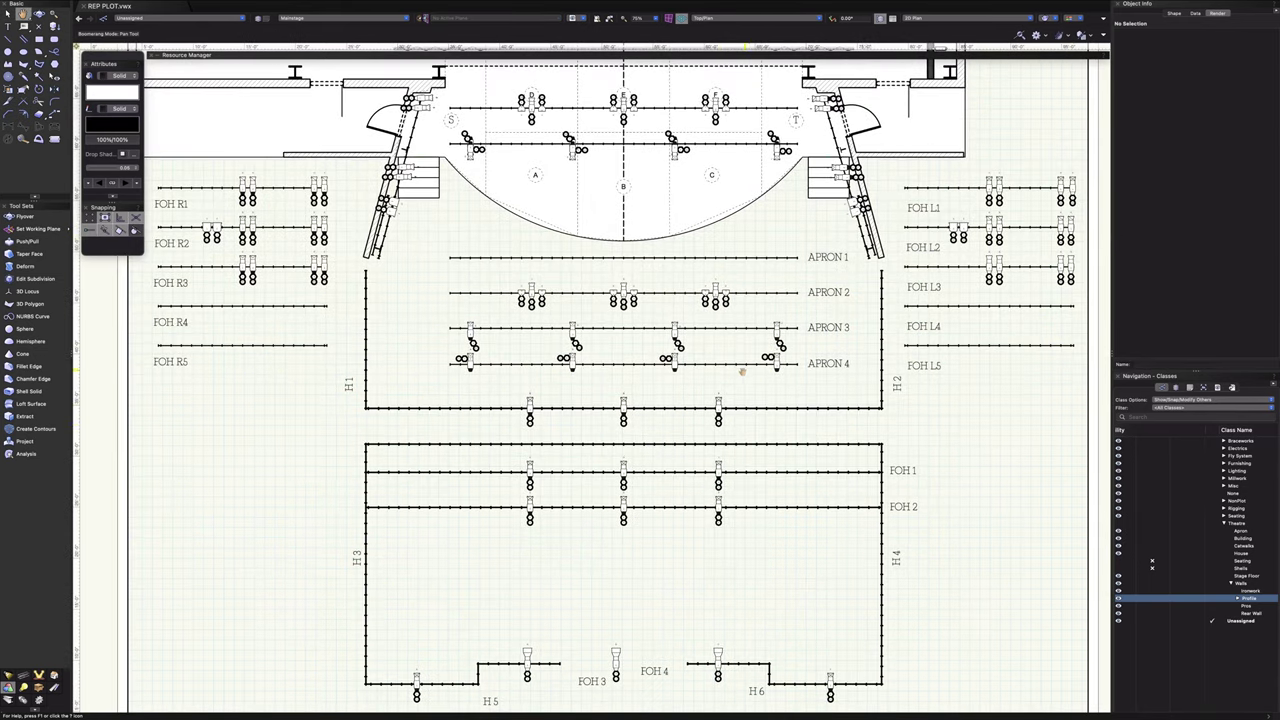
{"action": "middle_click_drag", "start_coordinate": [717, 233], "coordinate": [688, 408]}
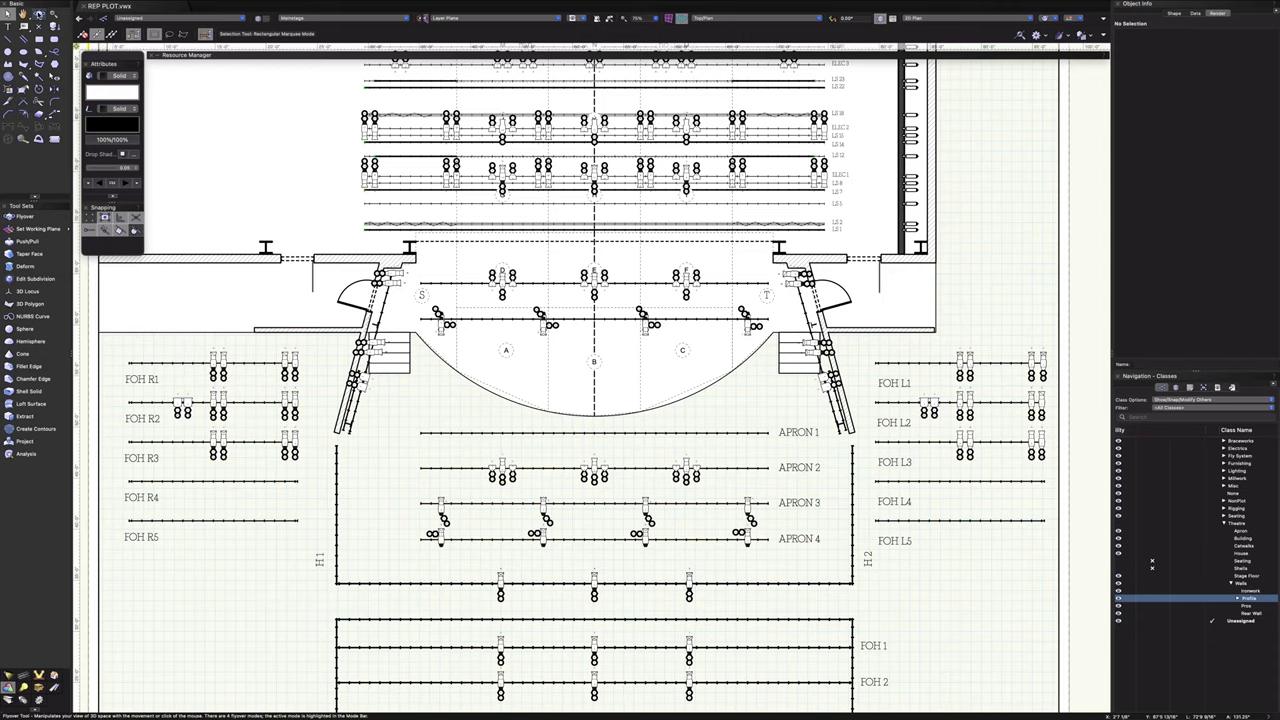
{"action": "left_click", "coordinate": [38, 14]}
{"action": "left_click_drag", "start_coordinate": [702, 540], "coordinate": [760, 412]}
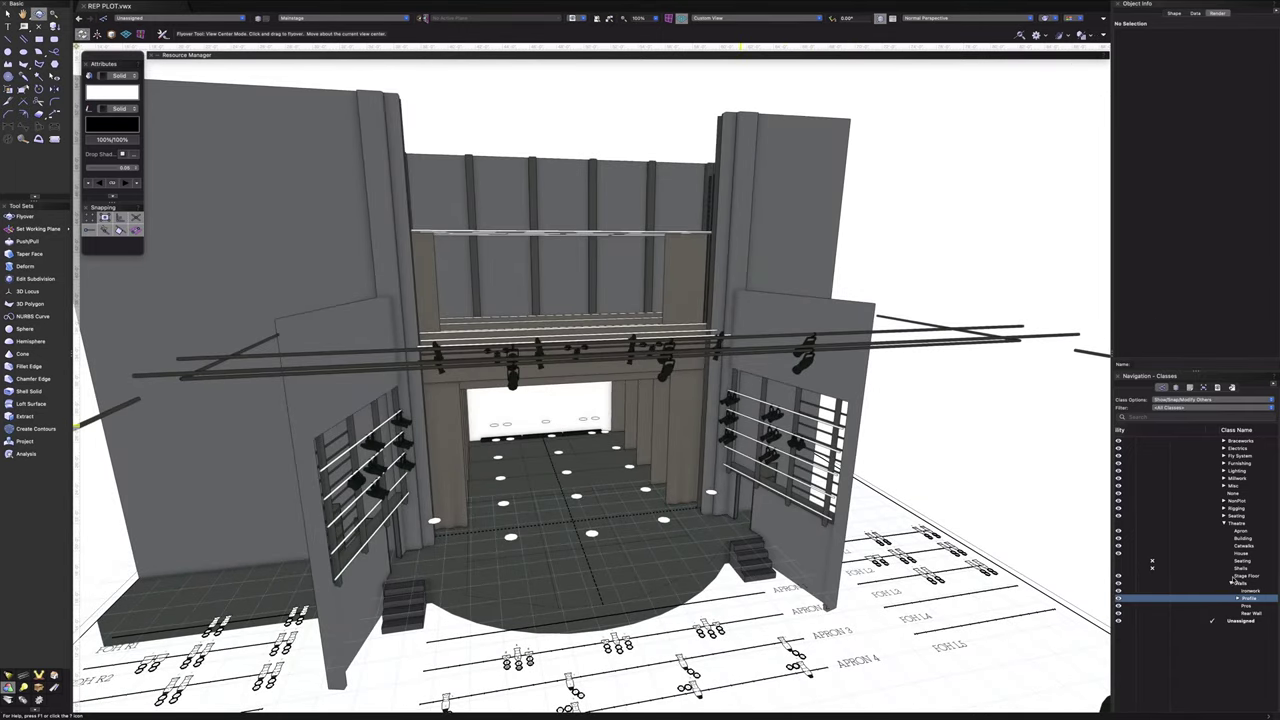
- Show the Seating and Shells classes, fly over the auditorium, then return to Top/Plan
{"action": "left_click", "coordinate": [1126, 562]}
{"action": "left_click", "coordinate": [1126, 569]}
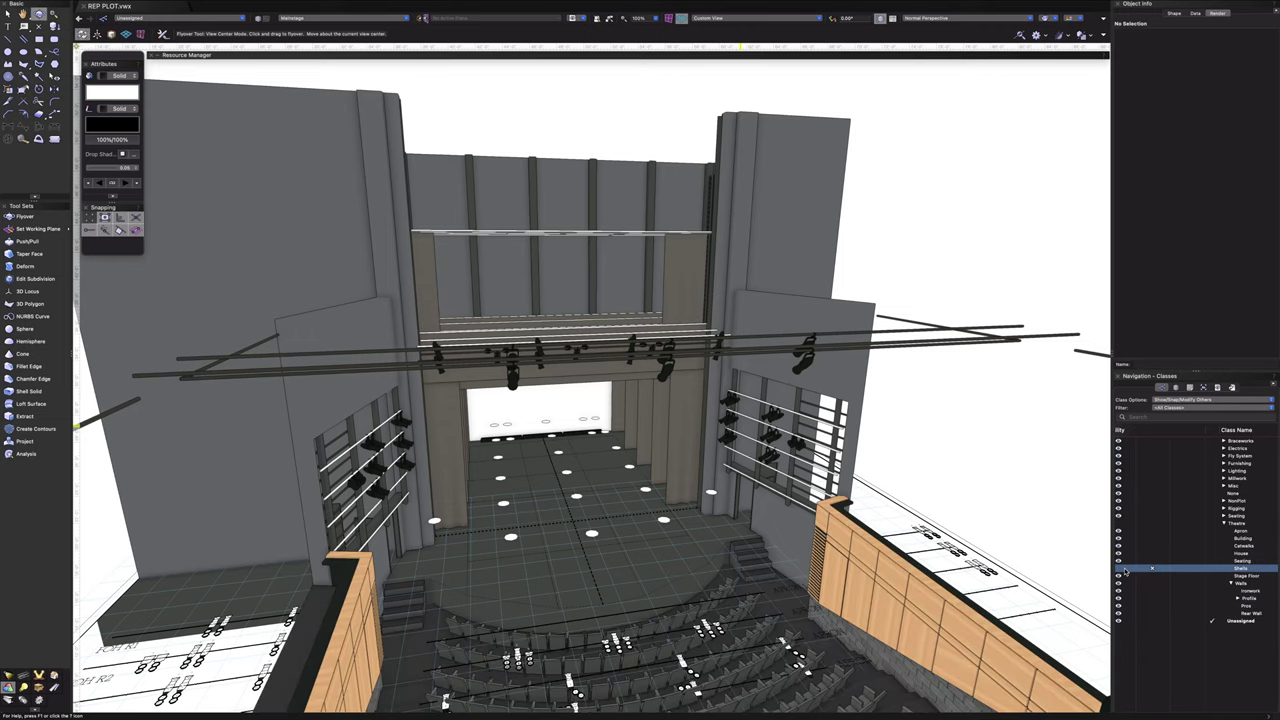
{"action": "left_click_drag", "start_coordinate": [698, 549], "coordinate": [761, 540]}
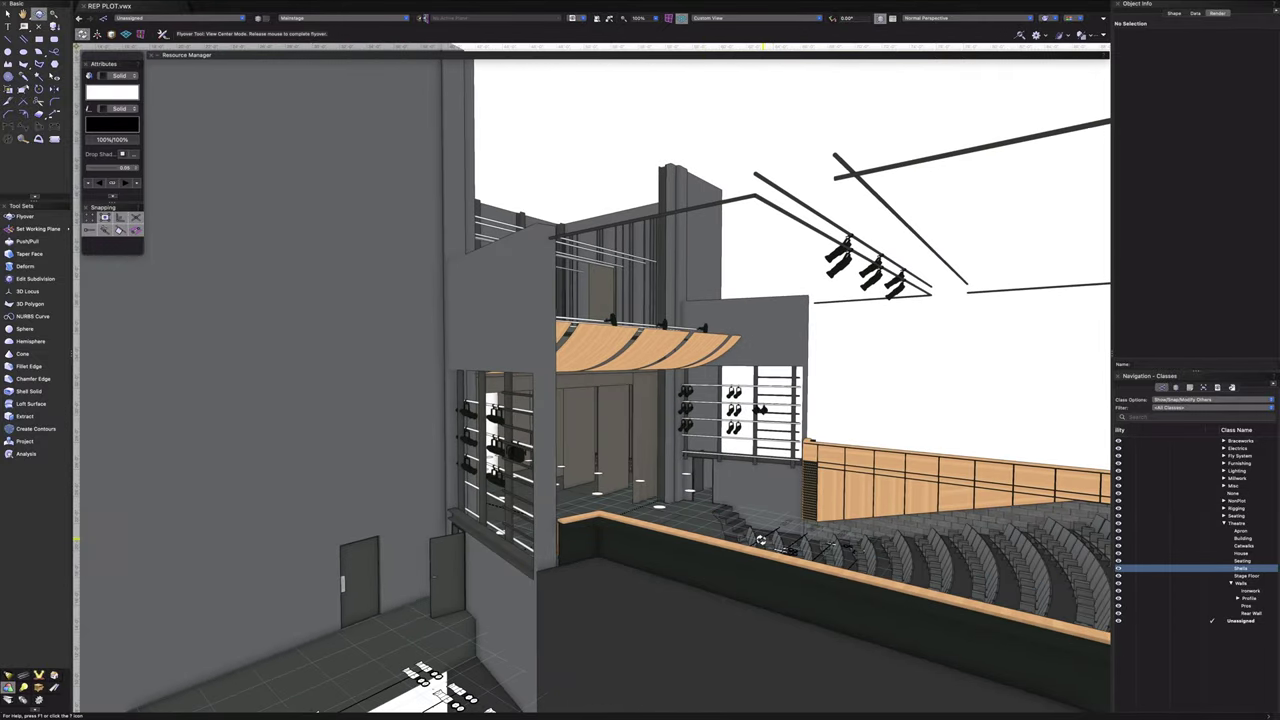
{"action": "left_click_drag", "start_coordinate": [776, 133], "coordinate": [776, 133]}
{"action": "left_click", "coordinate": [721, 22]}
{"action": "left_click", "coordinate": [721, 32]}
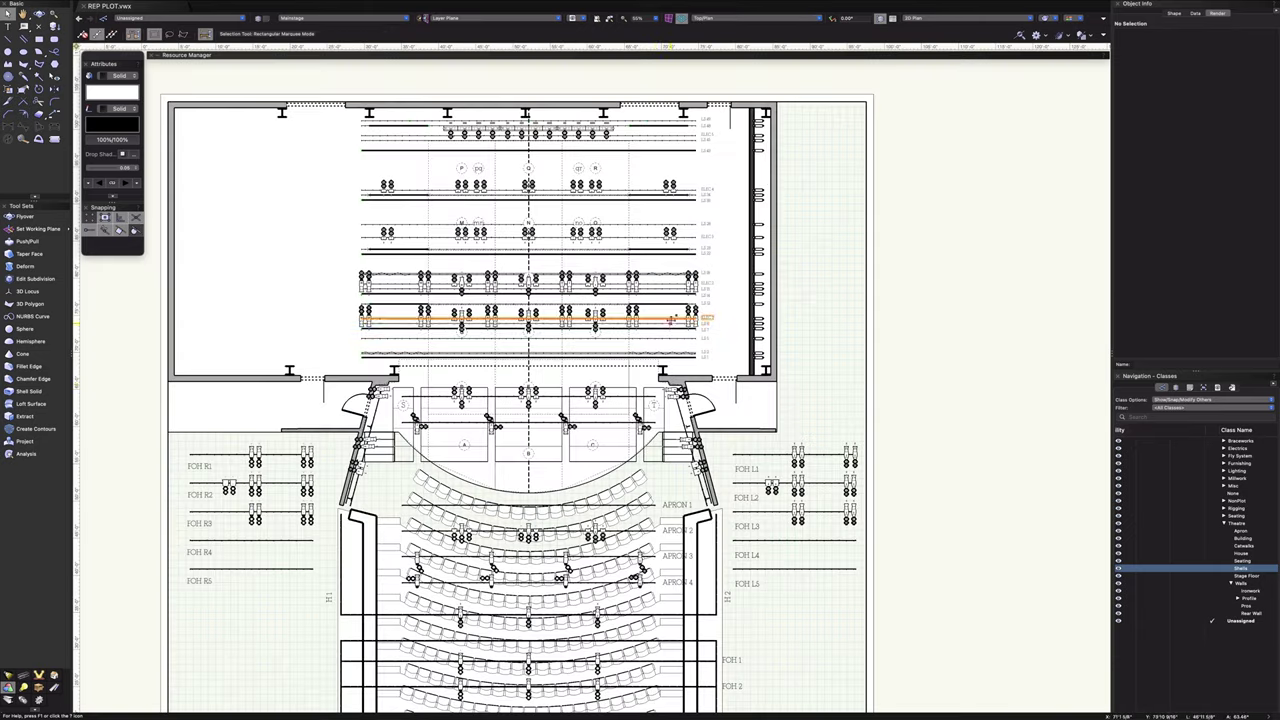
- Pan across the apron seating and FOH L/R positions, then fly around the model in shaded 3D
{"action": "scroll", "coordinate": [320, 515], "scroll_direction": "up", "scroll_amount": 5}
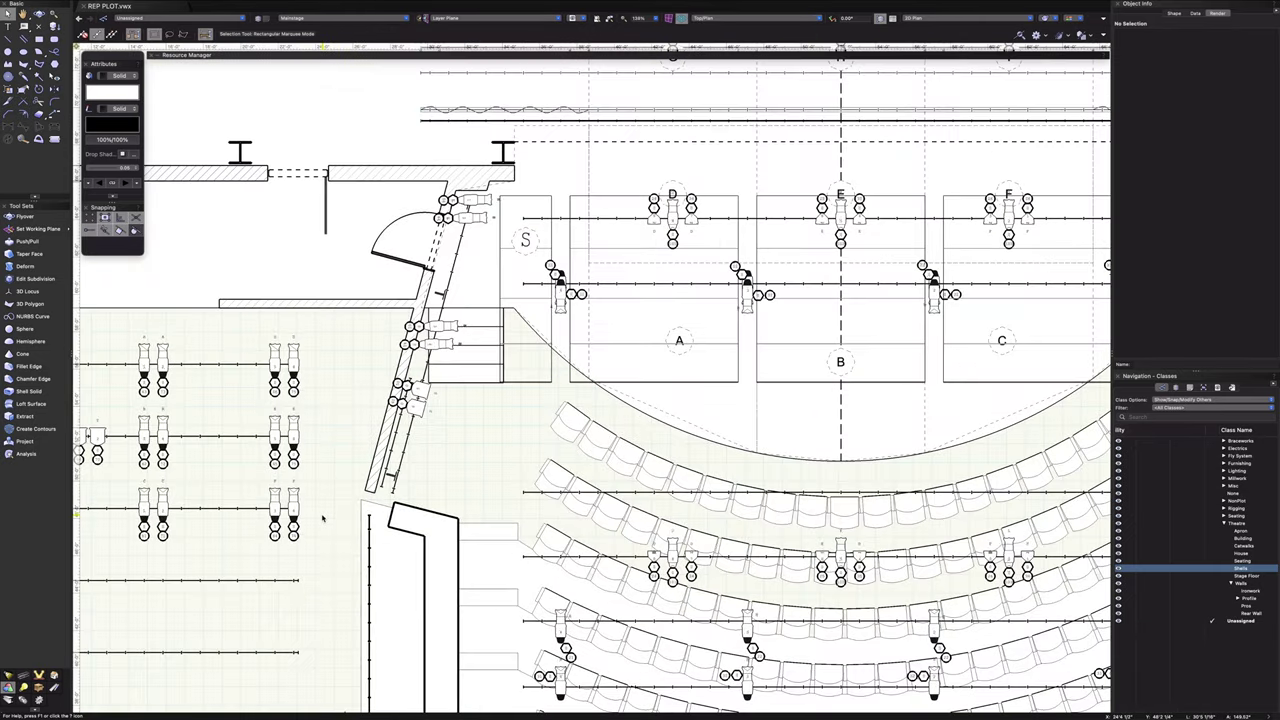
{"action": "scroll", "coordinate": [322, 517], "scroll_direction": "up", "scroll_amount": 8}
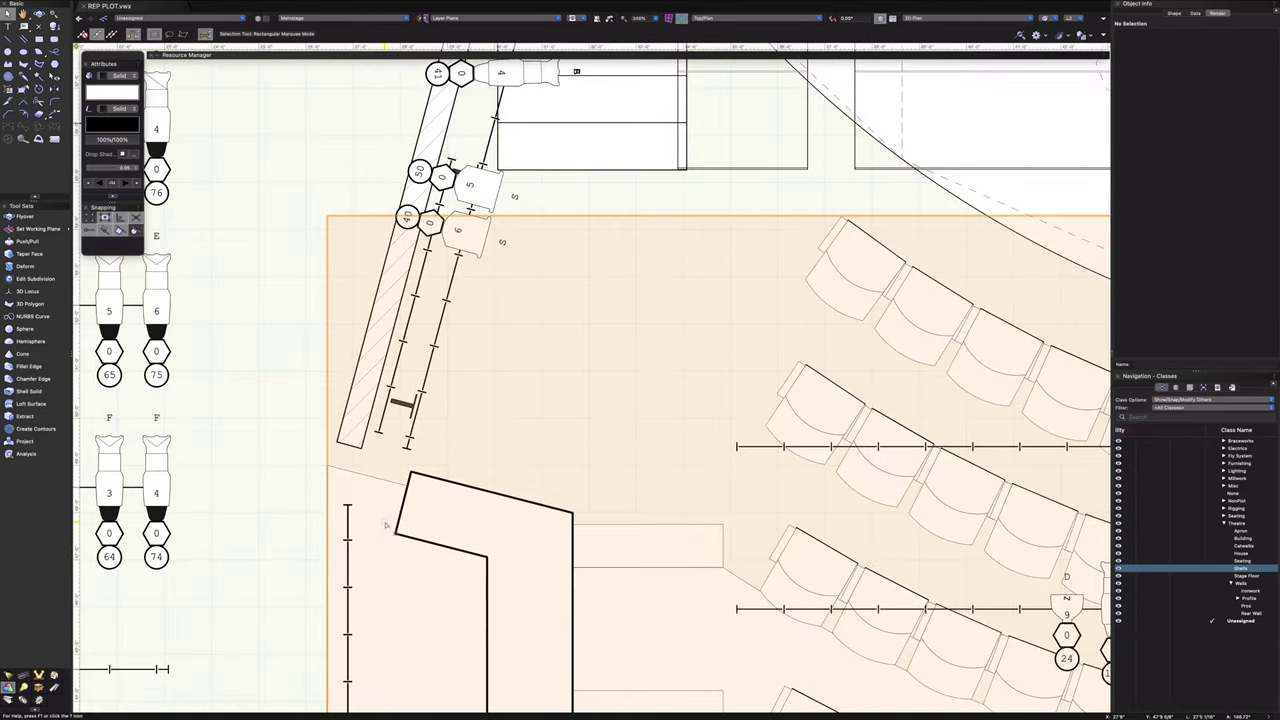
{"action": "scroll", "coordinate": [386, 524], "scroll_direction": "down", "scroll_amount": 8}
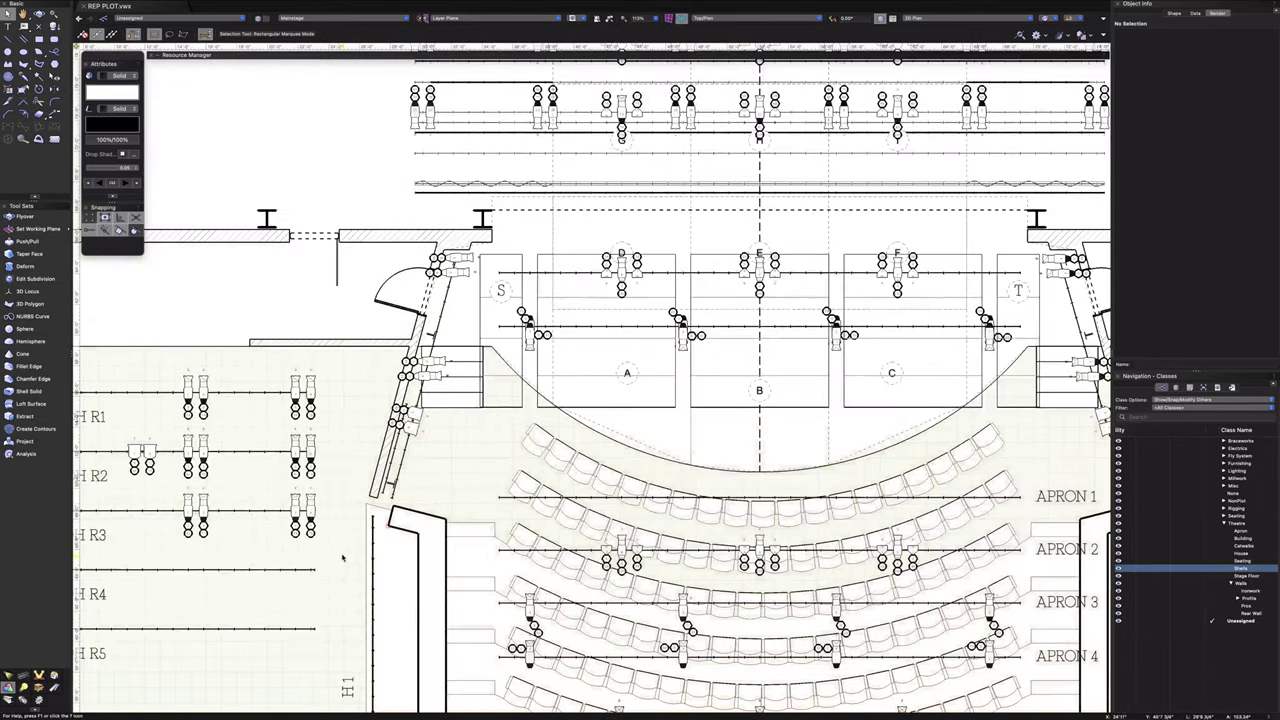
{"action": "key", "text": "space"}
{"action": "left_click_drag", "start_coordinate": [600, 614], "coordinate": [344, 301]}
{"action": "left_click_drag", "start_coordinate": [778, 334], "coordinate": [881, 579]}
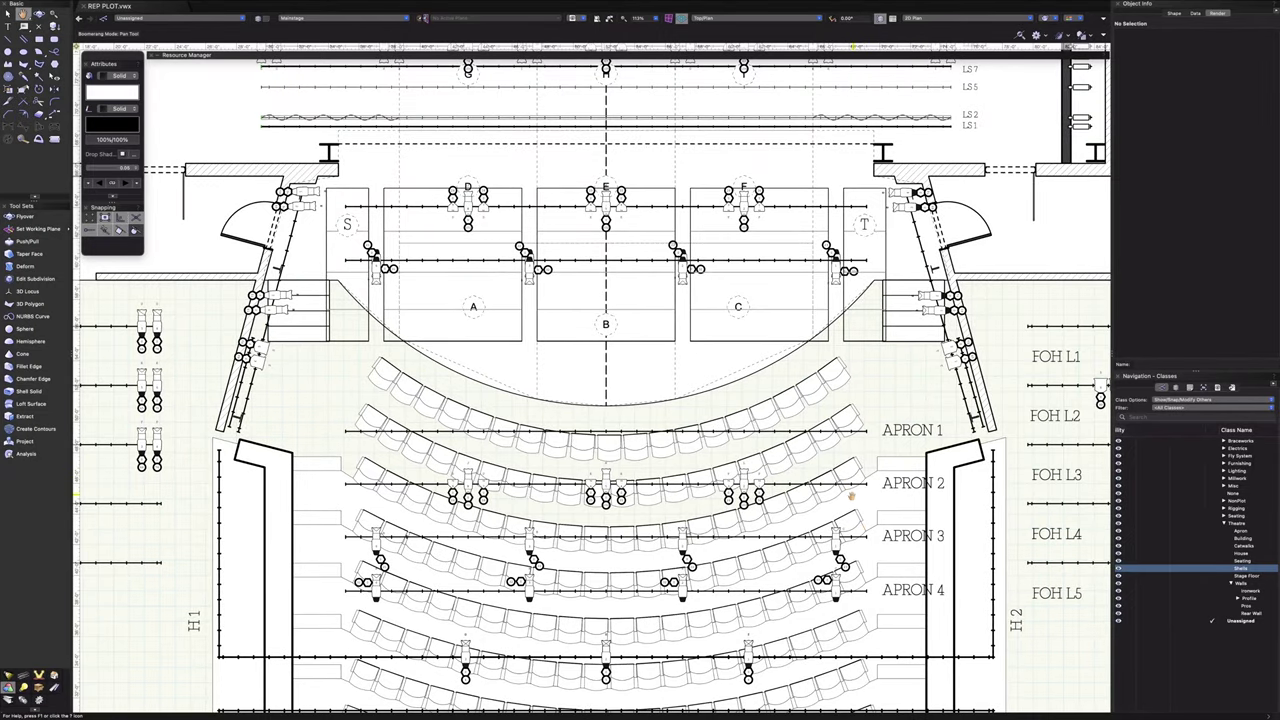
{"action": "mouse_move", "coordinate": [852, 496]}
{"action": "left_mouse_down"}
{"action": "mouse_move", "coordinate": [774, 460]}
{"action": "mouse_move", "coordinate": [494, 429]}
{"action": "mouse_move", "coordinate": [1028, 330]}
{"action": "mouse_move", "coordinate": [902, 470]}
{"action": "left_mouse_up"}
{"action": "scroll", "coordinate": [626, 404], "scroll_direction": "down", "scroll_amount": 3}
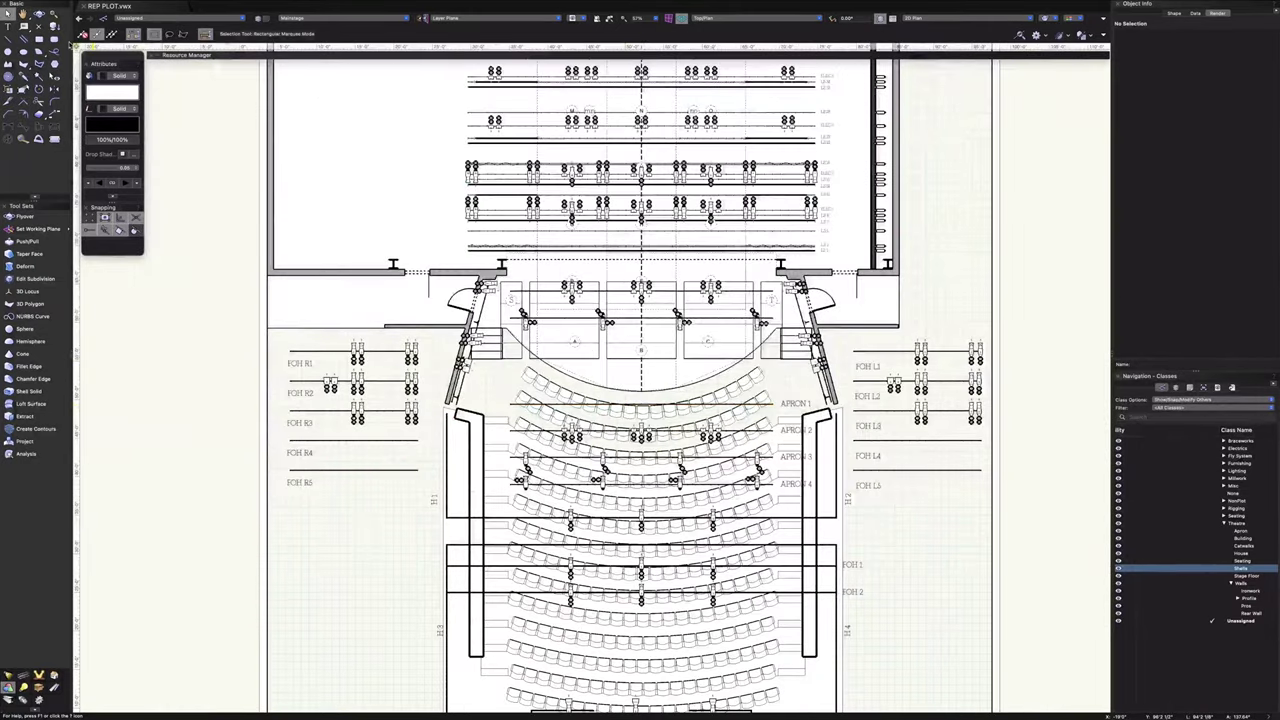
{"action": "mouse_move", "coordinate": [843, 628]}
{"action": "left_mouse_down"}
{"action": "mouse_move", "coordinate": [750, 451]}
{"action": "mouse_move", "coordinate": [766, 403]}
{"action": "mouse_move", "coordinate": [726, 423]}
{"action": "mouse_move", "coordinate": [704, 466]}
{"action": "mouse_move", "coordinate": [634, 409]}
{"action": "mouse_move", "coordinate": [673, 476]}
{"action": "mouse_move", "coordinate": [708, 425]}
{"action": "mouse_move", "coordinate": [697, 374]}
{"action": "mouse_move", "coordinate": [629, 374]}
{"action": "mouse_move", "coordinate": [626, 391]}
{"action": "left_mouse_up"}
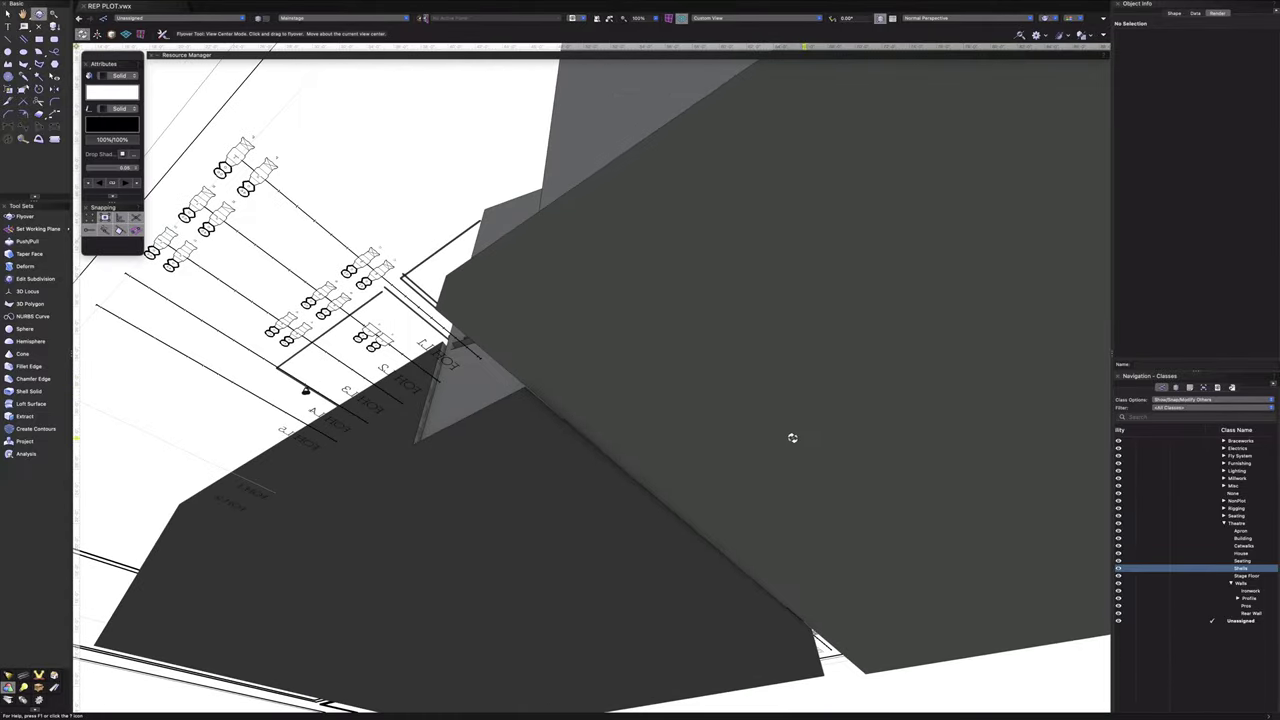
{"action": "left_click_drag", "start_coordinate": [724, 404], "coordinate": [772, 447]}
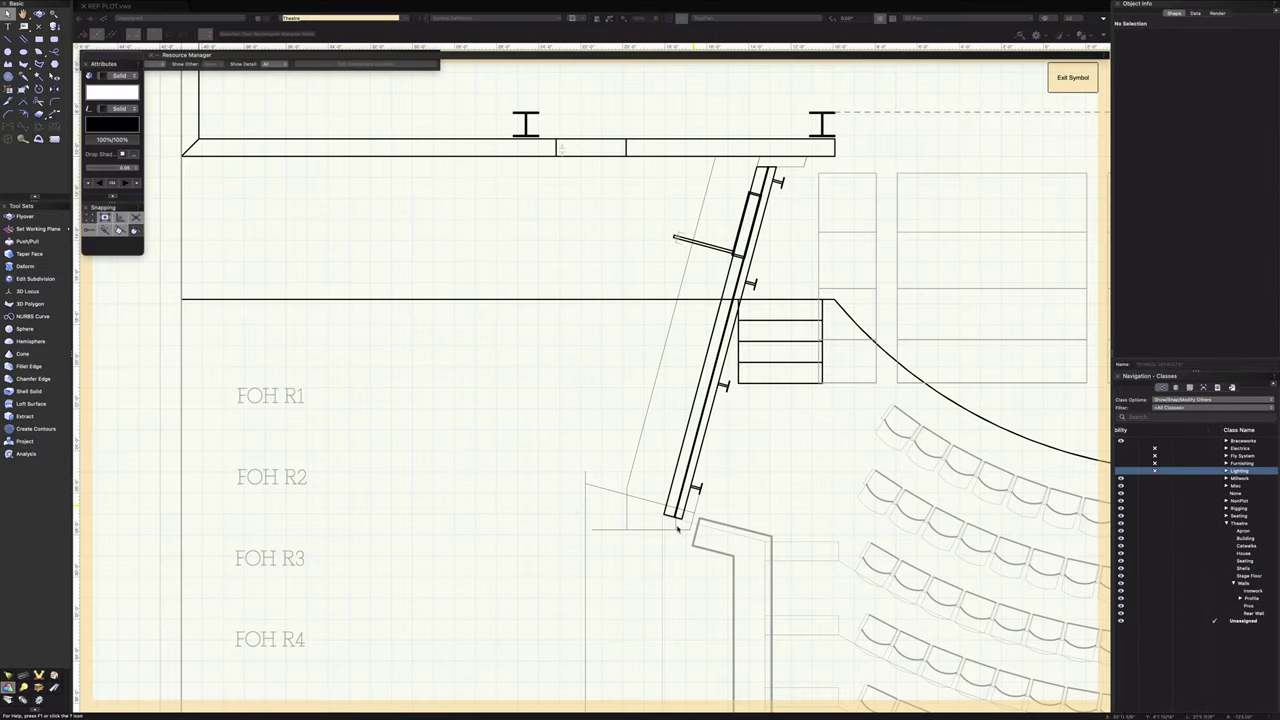
- Snap the thin diagonal line's left end to the wall corner
{"action": "scroll", "coordinate": [664, 537], "scroll_direction": "up", "scroll_amount": 3}
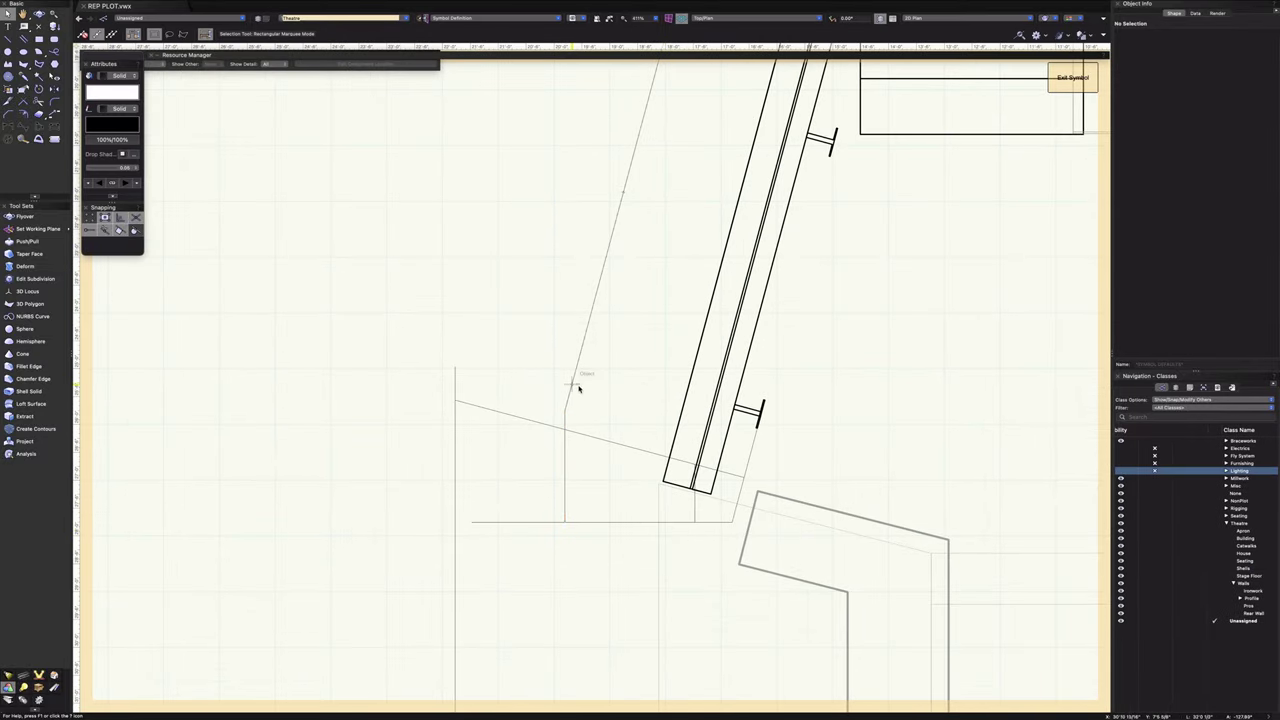
{"action": "left_click", "coordinate": [508, 414]}
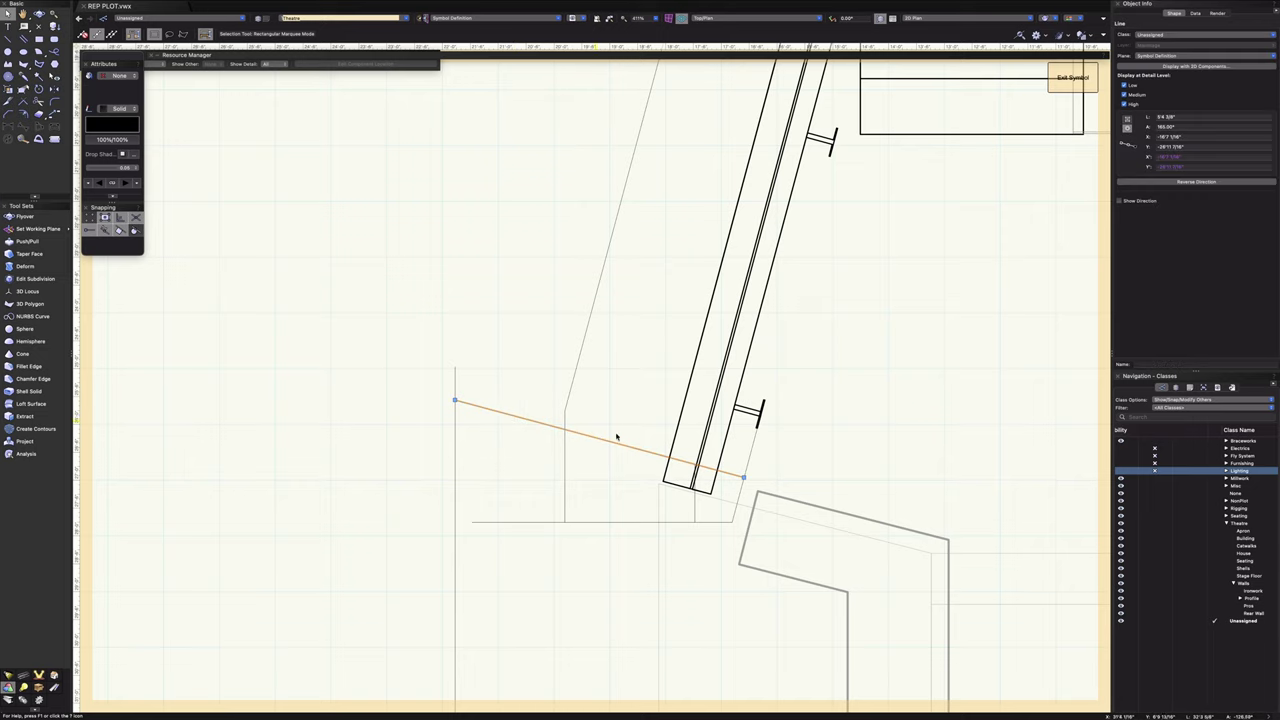
{"action": "left_click_drag", "start_coordinate": [455, 400], "coordinate": [759, 514]}
{"action": "scroll", "coordinate": [681, 454], "scroll_direction": "up", "scroll_amount": 3}
{"action": "scroll", "coordinate": [690, 480], "scroll_direction": "up", "scroll_amount": 2}
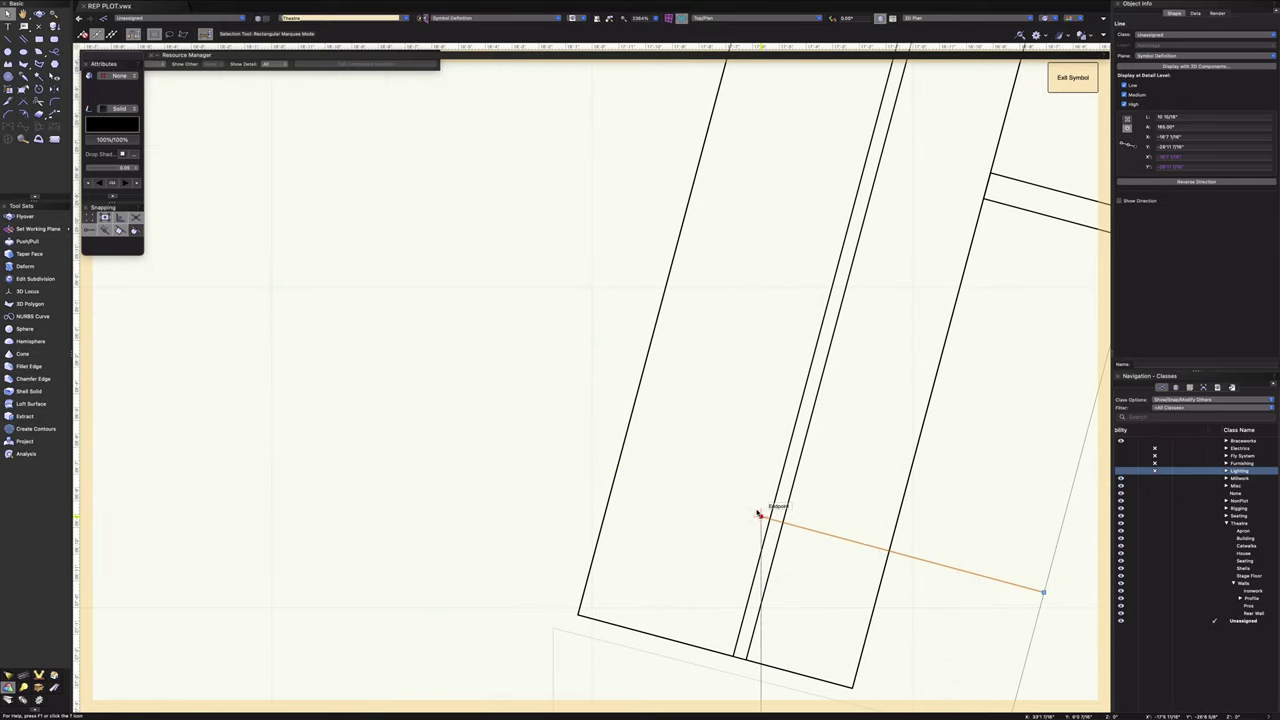
{"action": "scroll", "coordinate": [520, 415], "scroll_direction": "down", "scroll_amount": 5}
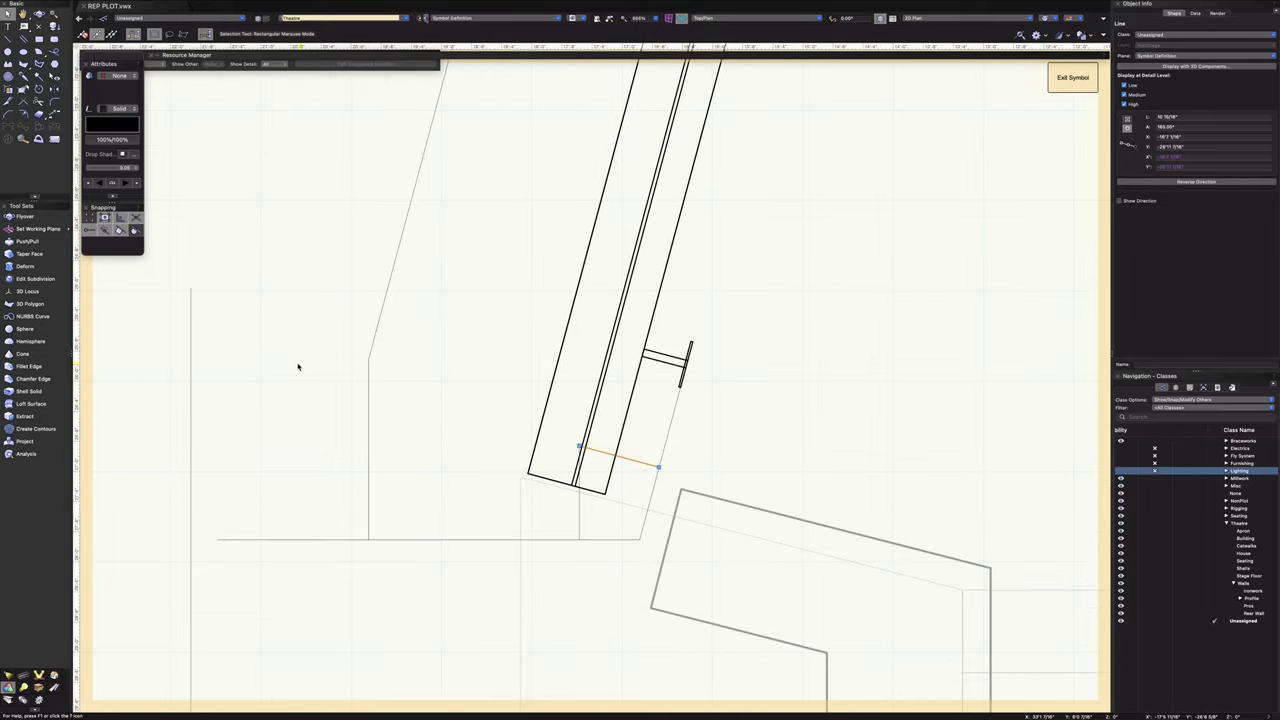
{"action": "scroll", "coordinate": [314, 420], "scroll_direction": "down", "scroll_amount": 2}
- Delete the stray vertical line and move the remaining line's end onto the corner
{"action": "left_click", "coordinate": [287, 509]}
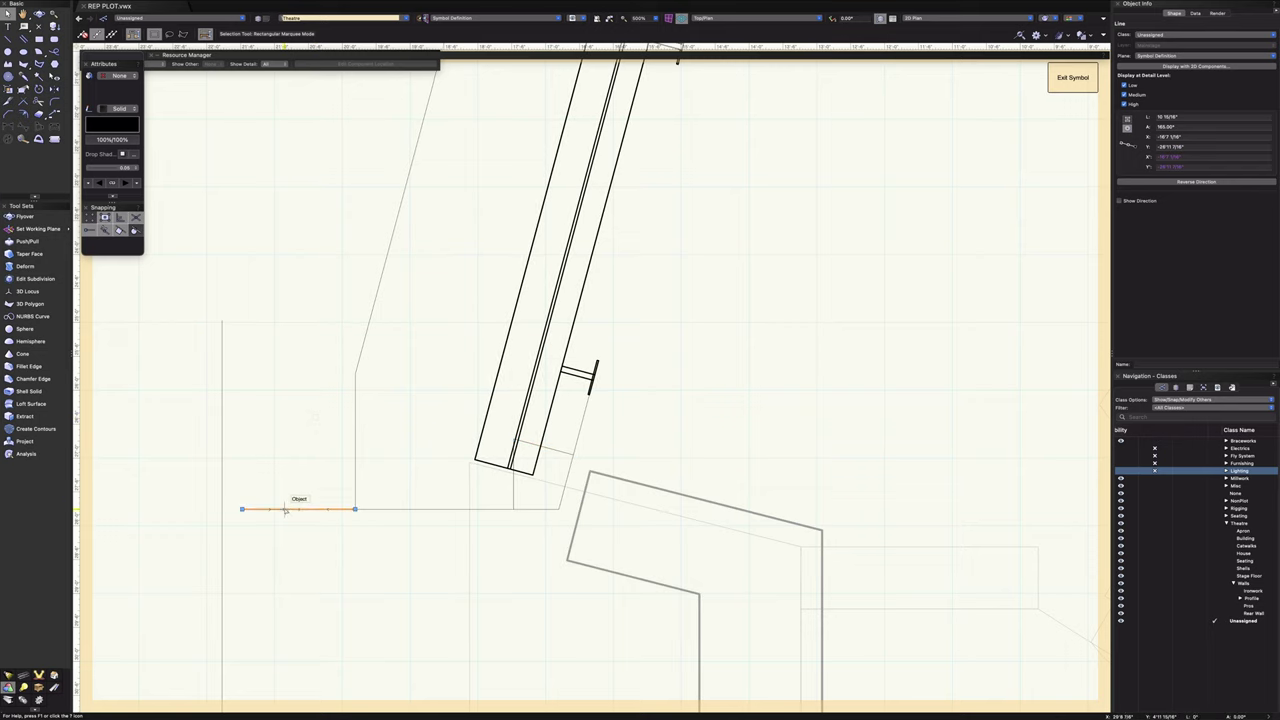
{"action": "left_click", "coordinate": [221, 495]}
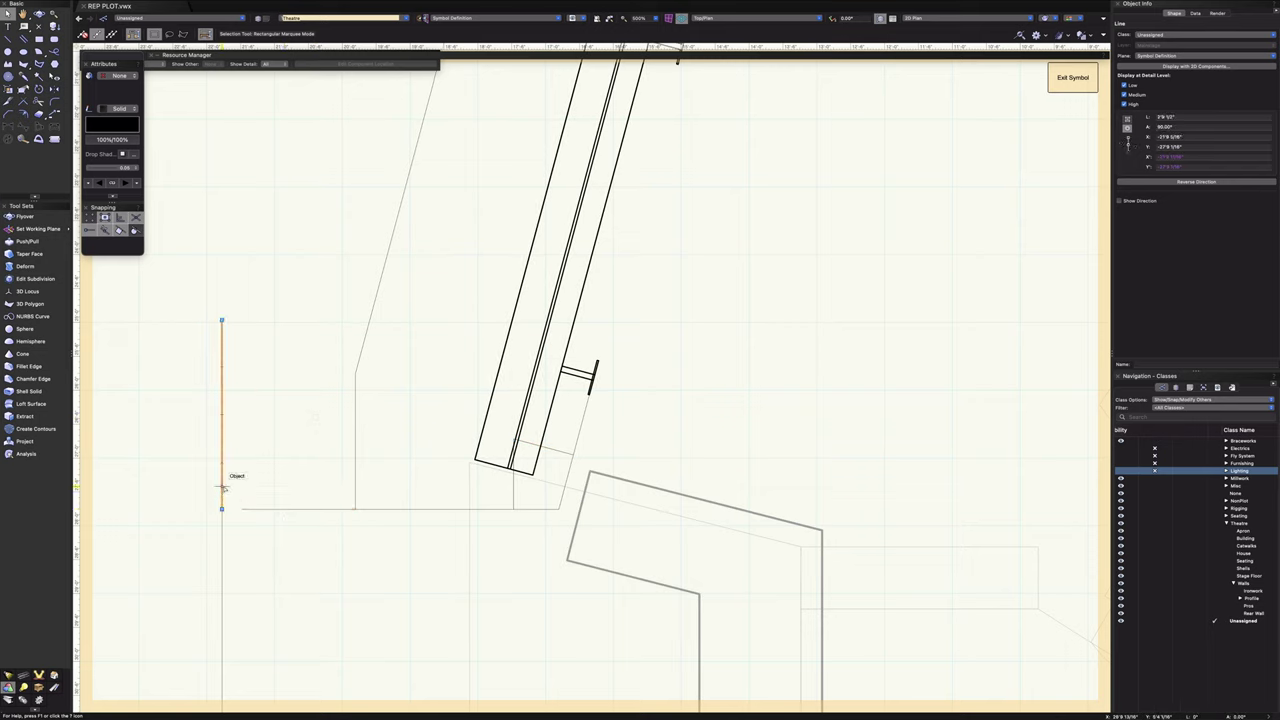
{"action": "key", "text": "Delete"}
{"action": "left_click_drag", "start_coordinate": [222, 509], "coordinate": [242, 510]}
{"action": "scroll", "coordinate": [242, 510], "scroll_direction": "down", "scroll_amount": 3}
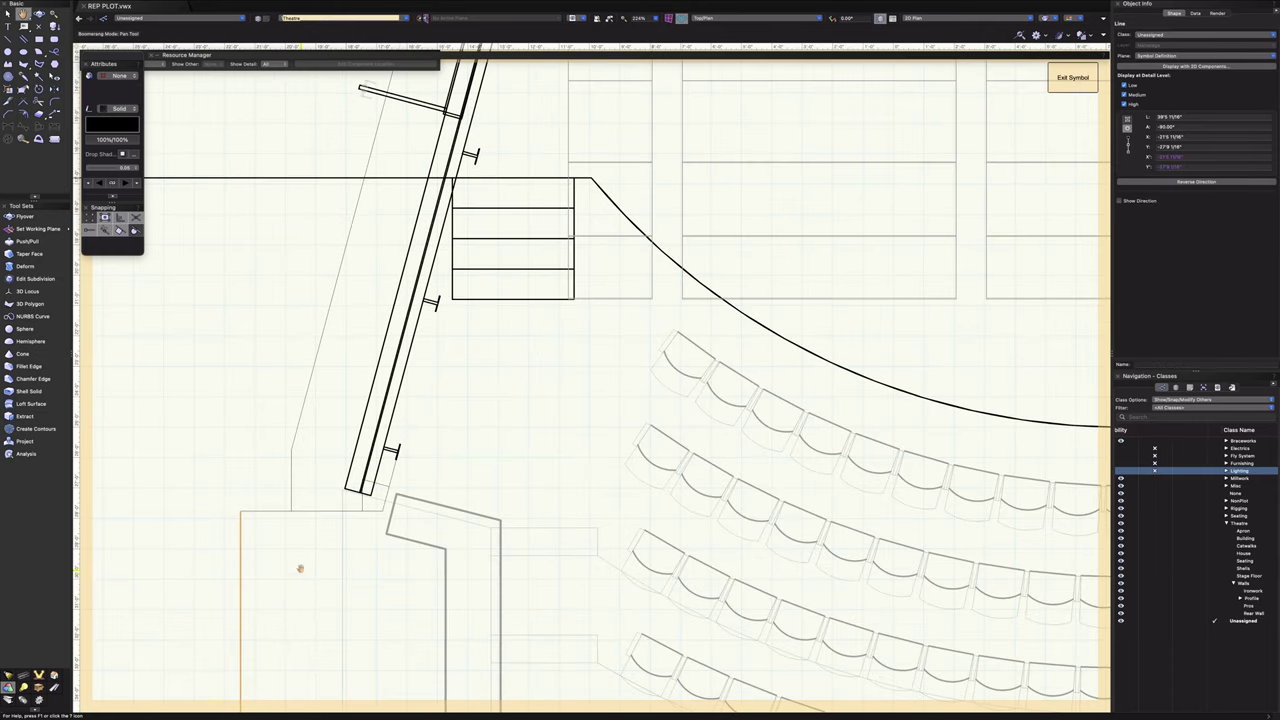
{"action": "middle_click_drag", "start_coordinate": [300, 569], "coordinate": [338, 227]}
{"action": "left_click_drag", "start_coordinate": [338, 227], "coordinate": [337, 323]}
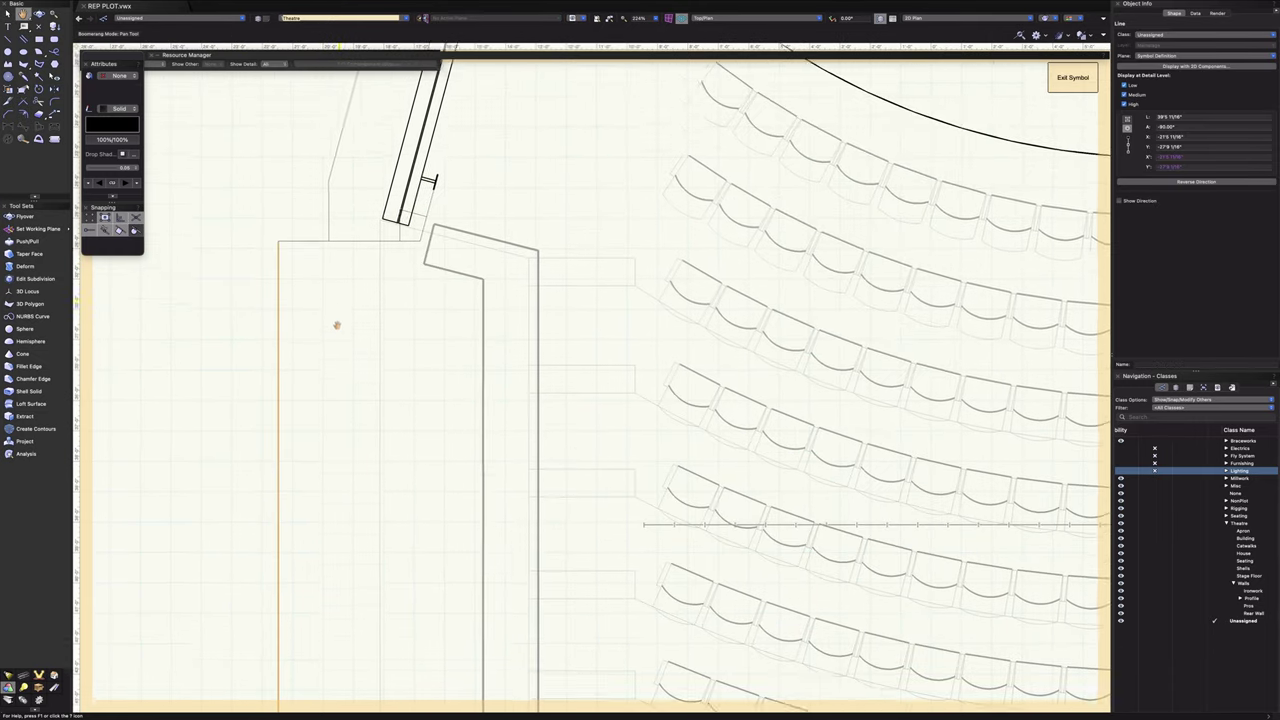
{"action": "scroll", "coordinate": [336, 326], "scroll_direction": "up", "scroll_amount": 3}
{"action": "scroll", "coordinate": [336, 326], "scroll_direction": "up", "scroll_amount": 1}
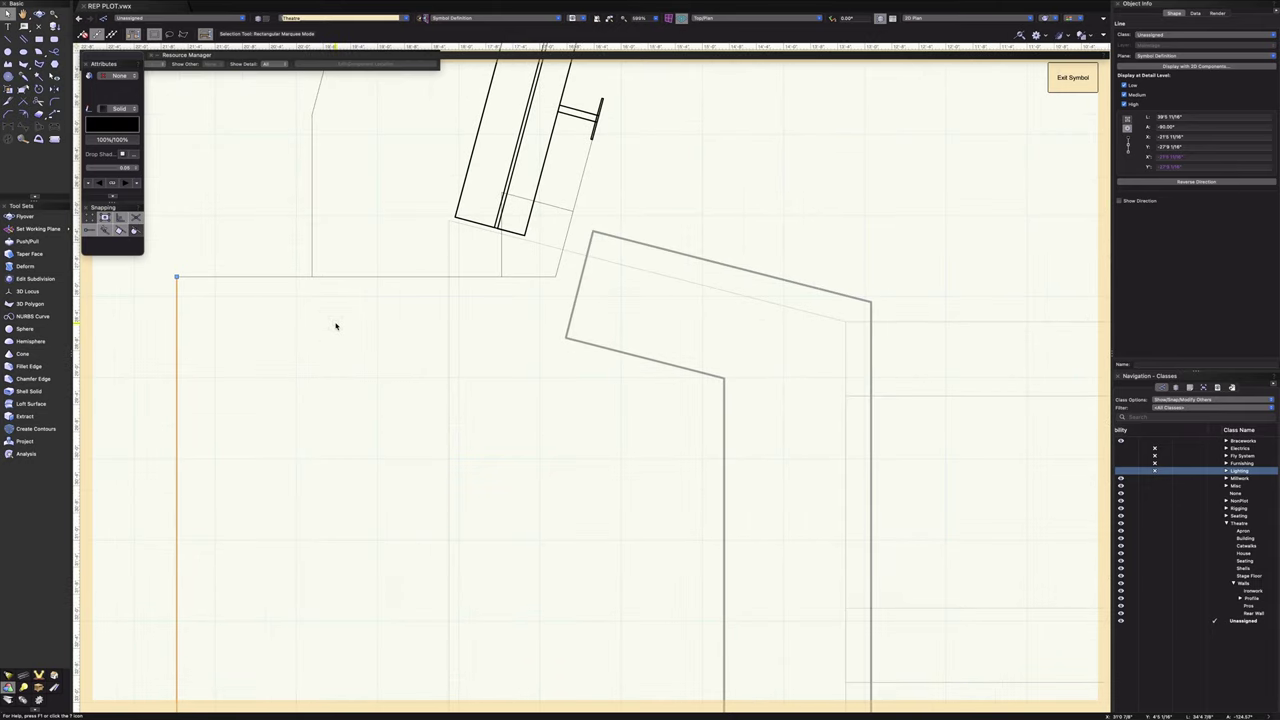
- Draw a 2'0" vertical line up from the corner endpoint
{"action": "key", "text": "space"}
{"action": "left_click_drag", "start_coordinate": [340, 320], "coordinate": [340, 483]}
{"action": "left_click_drag", "start_coordinate": [369, 377], "coordinate": [538, 438]}
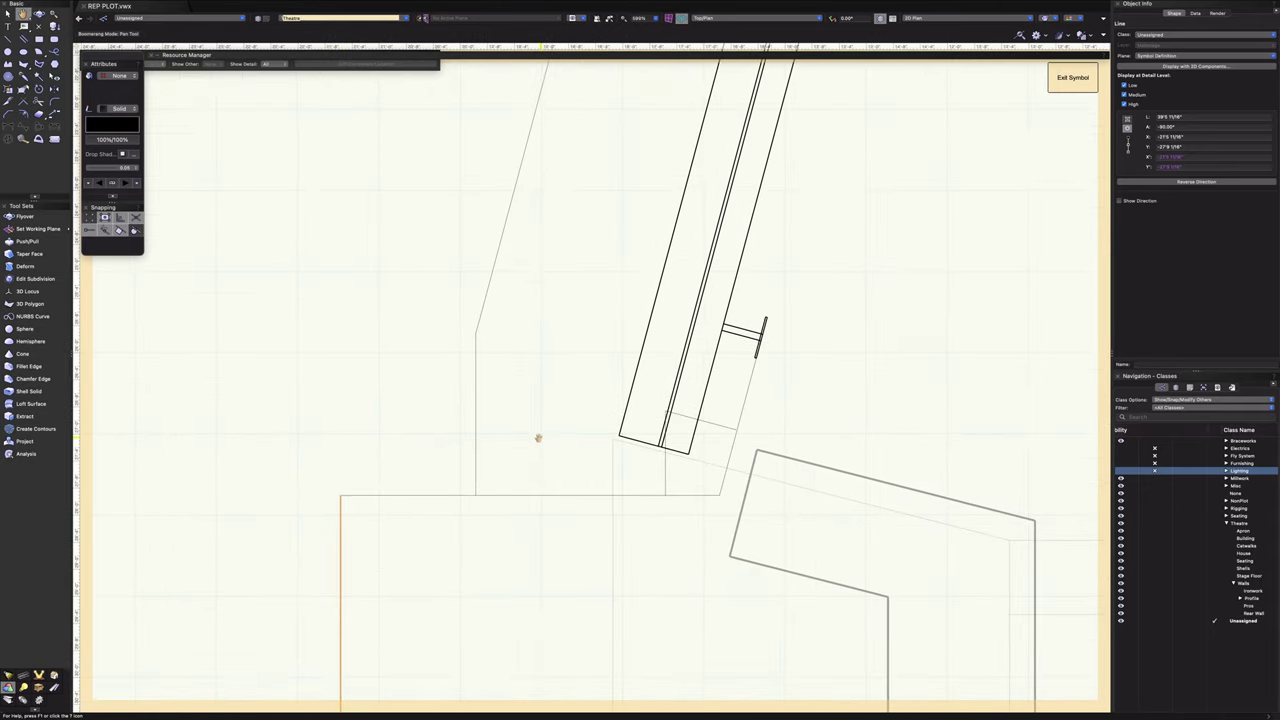
{"action": "scroll", "coordinate": [538, 438], "scroll_direction": "down", "scroll_amount": 4}
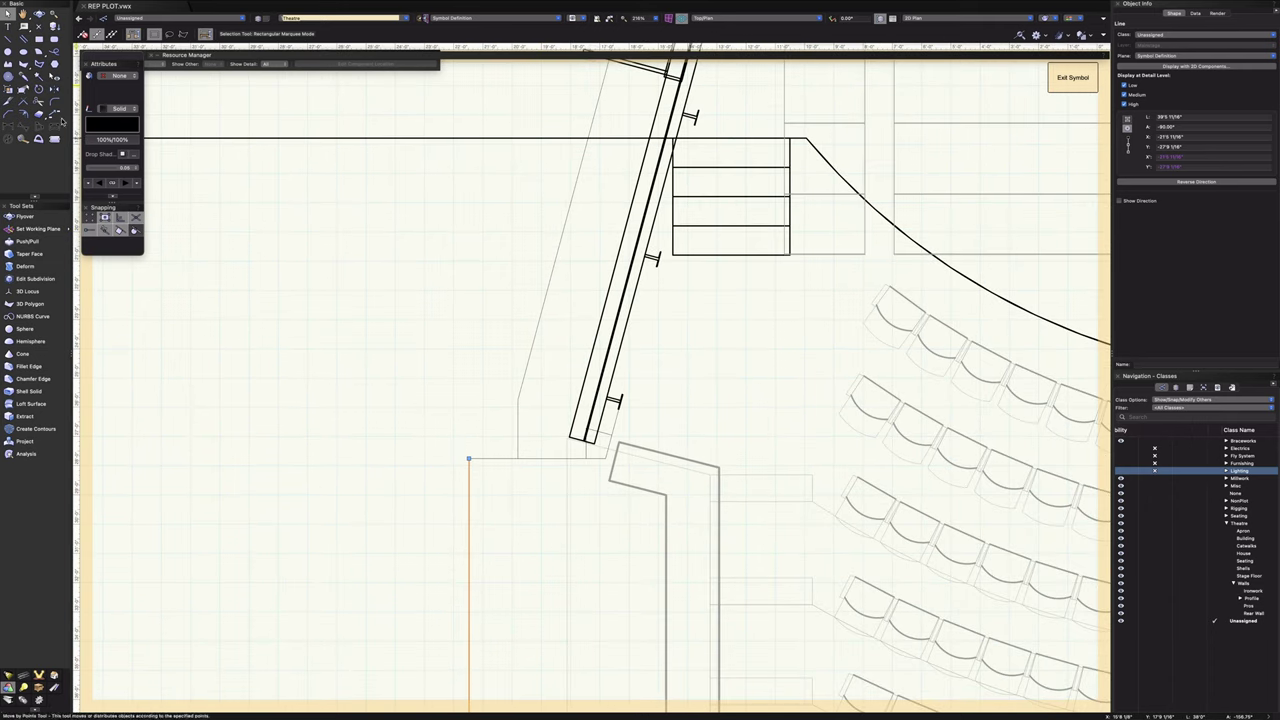
{"action": "left_click", "coordinate": [23, 63]}
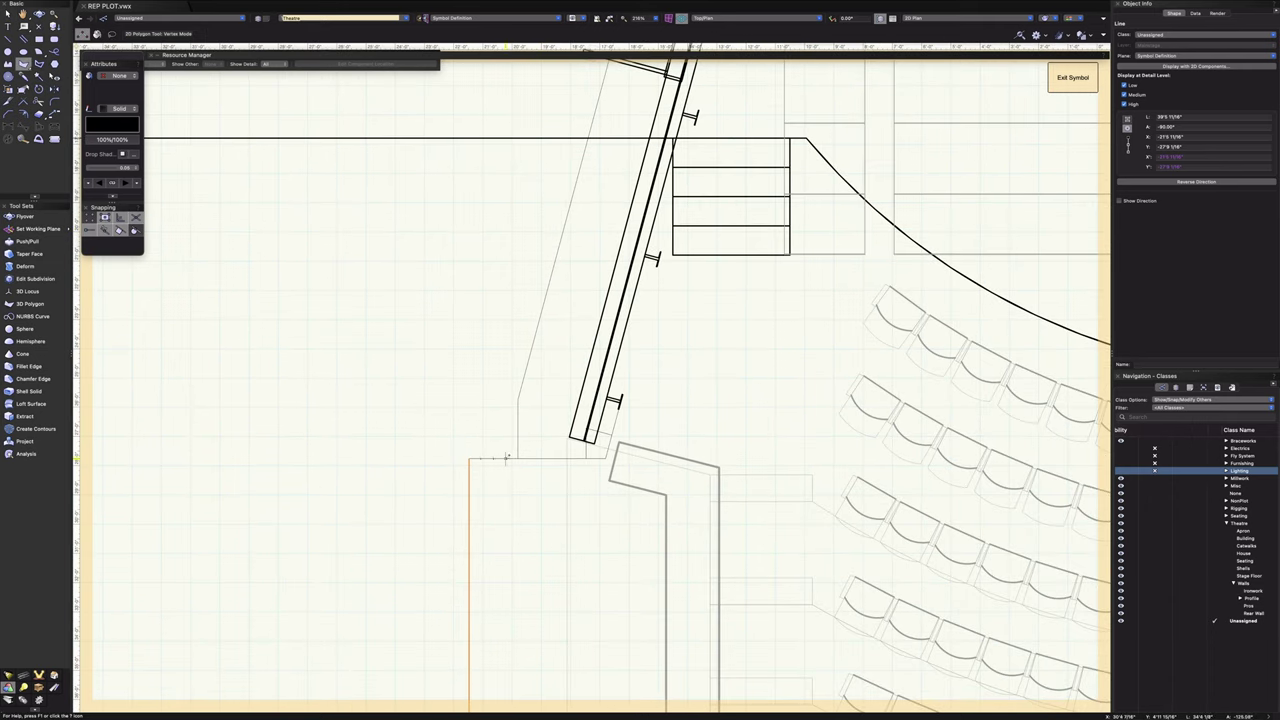
{"action": "left_click", "coordinate": [517, 458]}
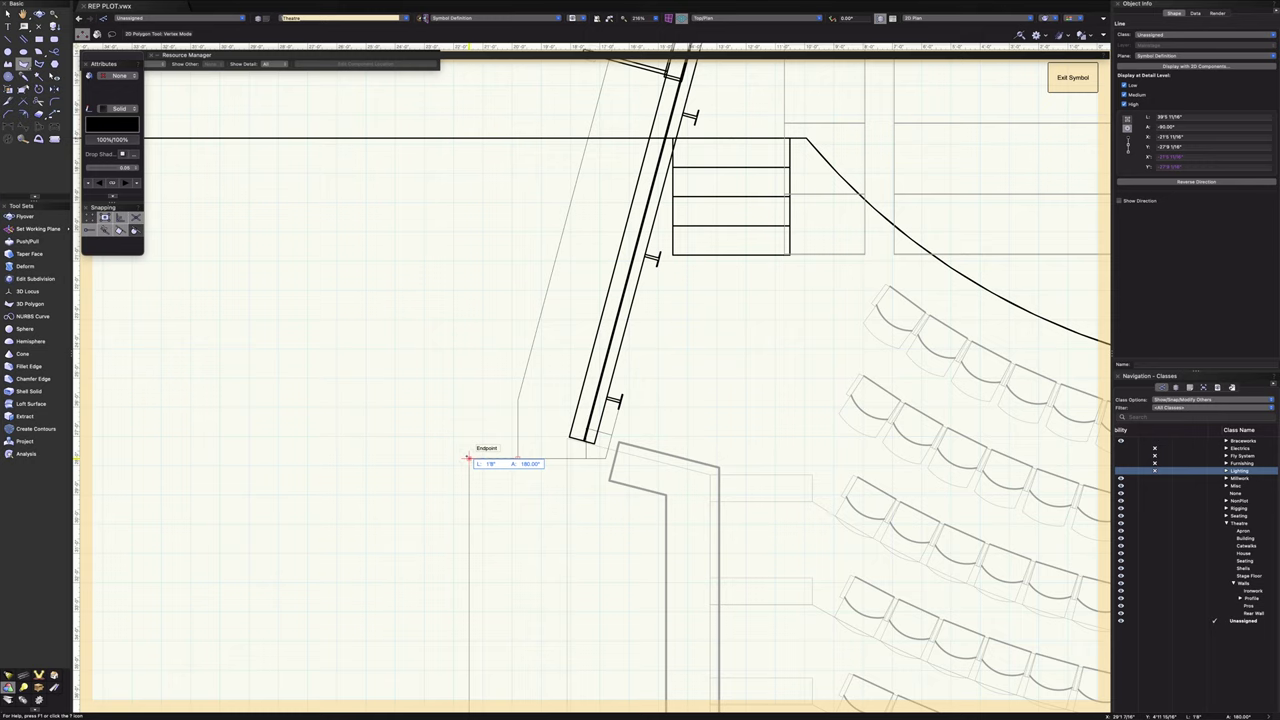
{"action": "left_click", "coordinate": [8, 14]}
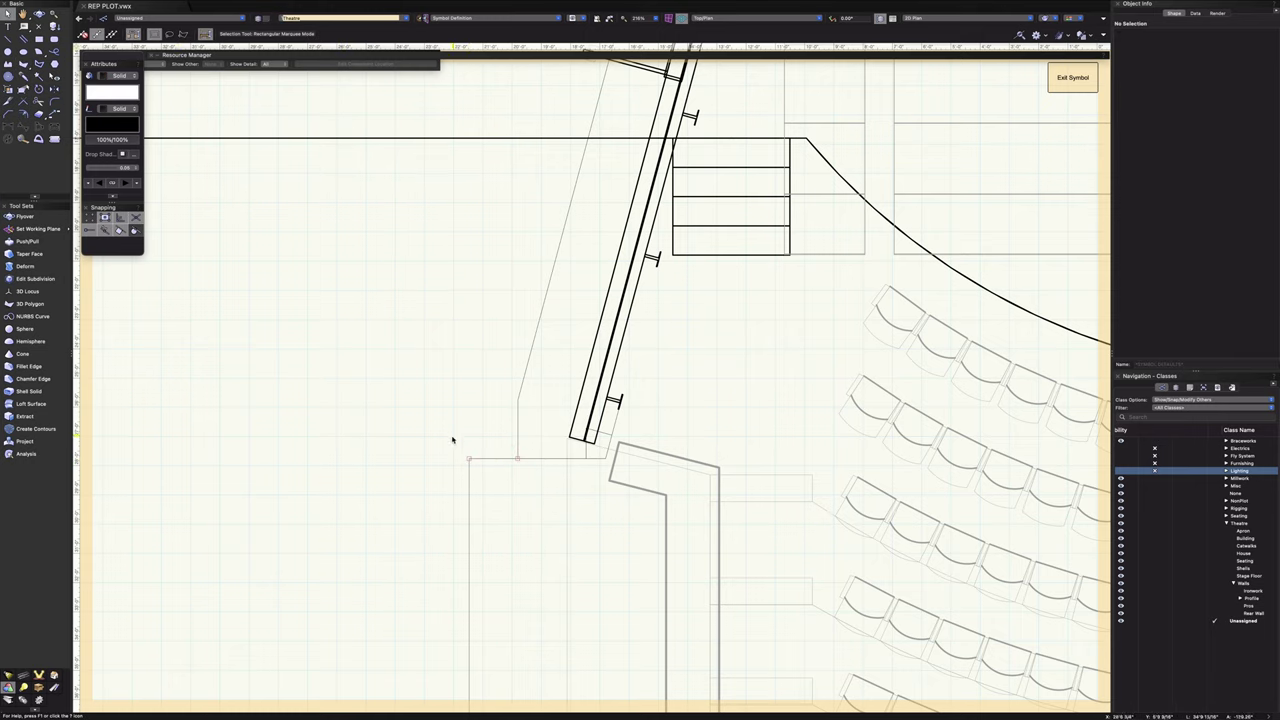
{"action": "key", "text": "2"}
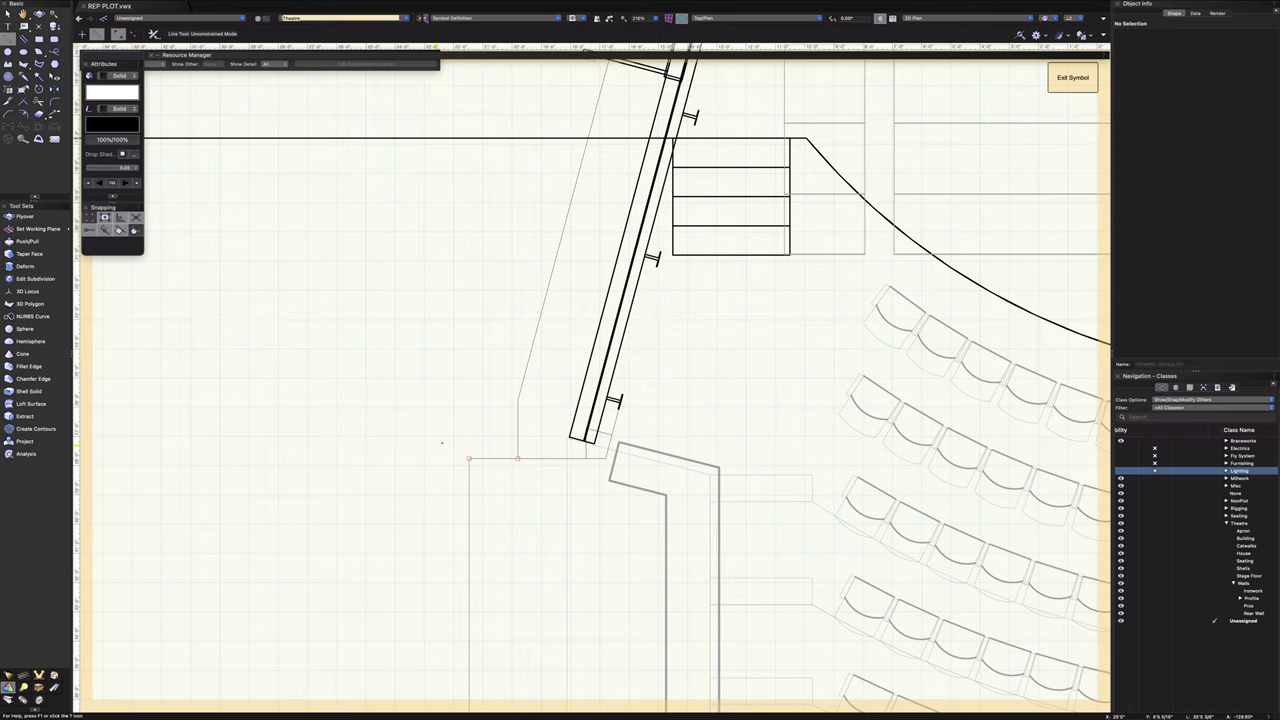
{"action": "left_click", "coordinate": [517, 458]}
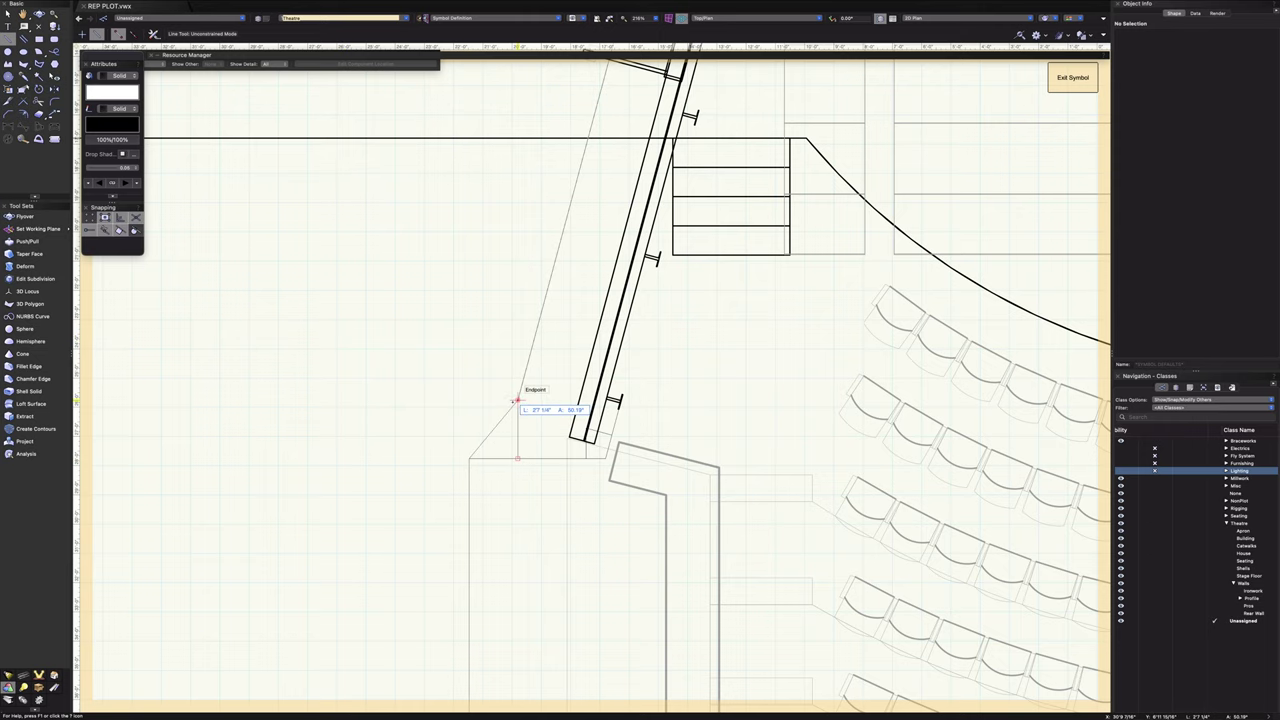
{"action": "left_click", "coordinate": [468, 401]}
- Draw a line at 75° from the lower endpoint up to the header beam
{"action": "middle_click_drag", "start_coordinate": [500, 271], "coordinate": [408, 447]}
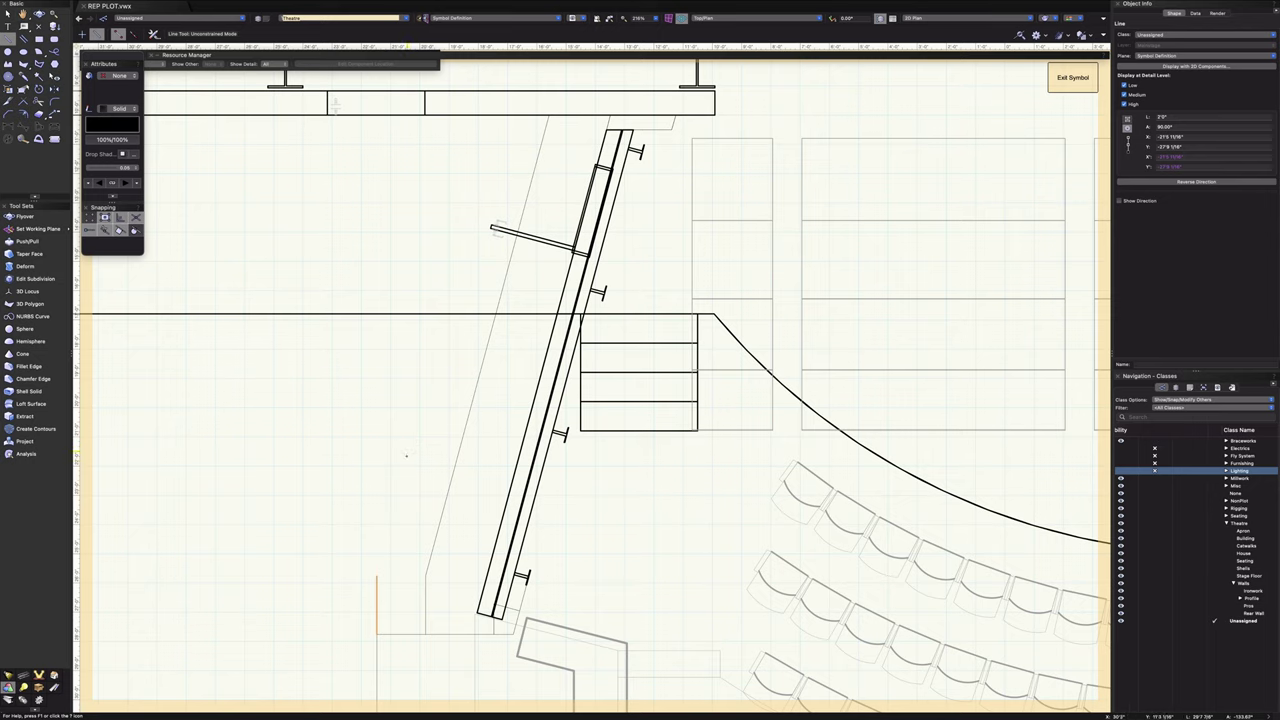
{"action": "left_click", "coordinate": [376, 575]}
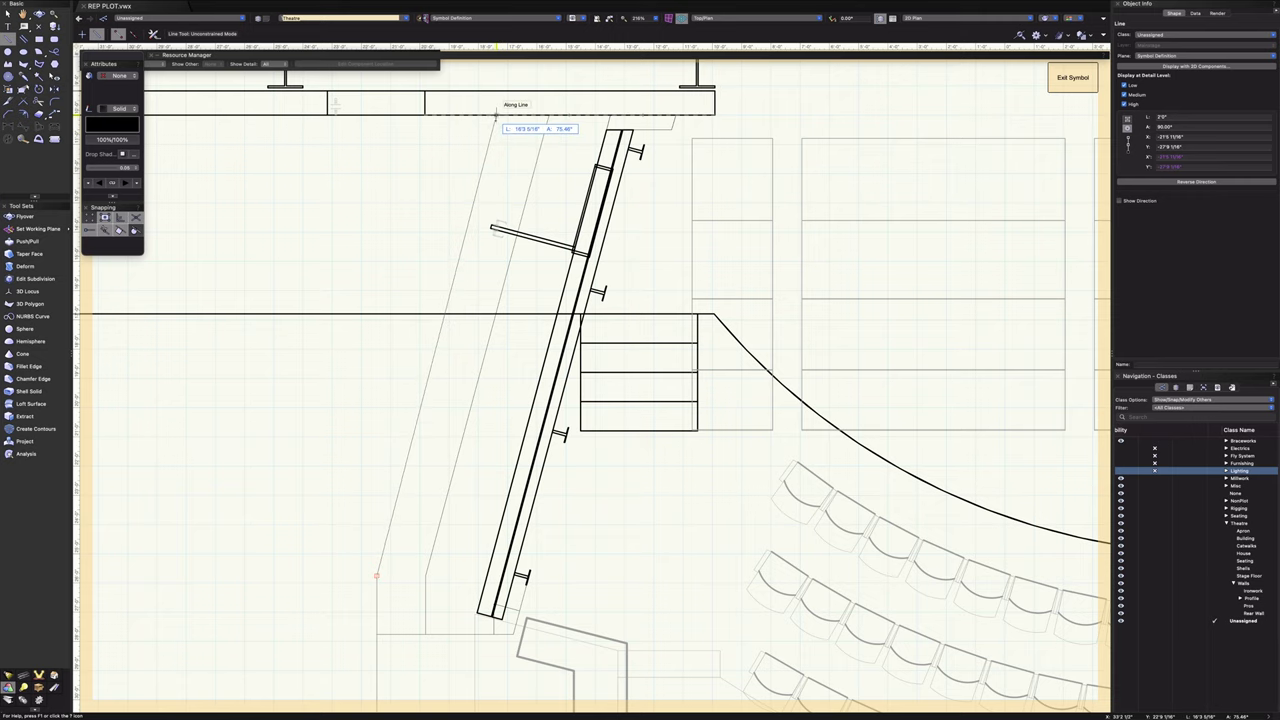
{"action": "key", "text": "Tab"}
{"action": "key", "text": "Tab"}
{"action": "type", "text": "75"}
{"action": "key", "text": "Tab"}
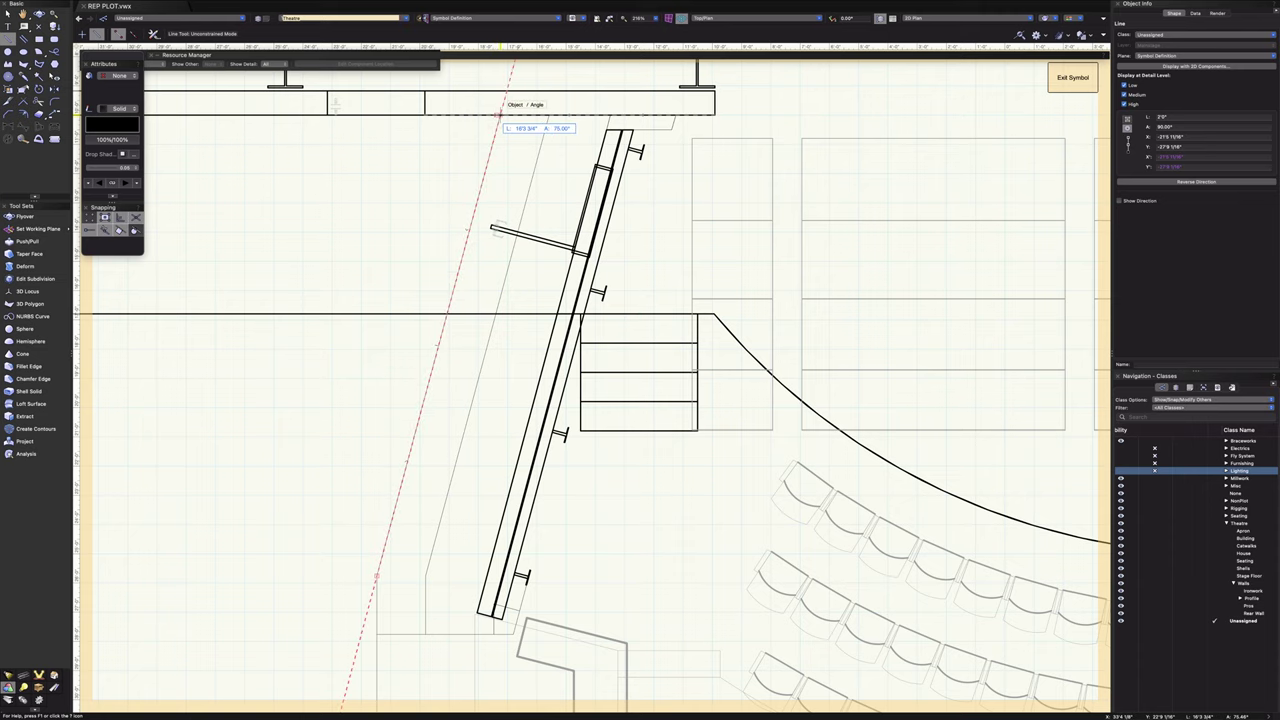
{"action": "left_click", "coordinate": [499, 114]}
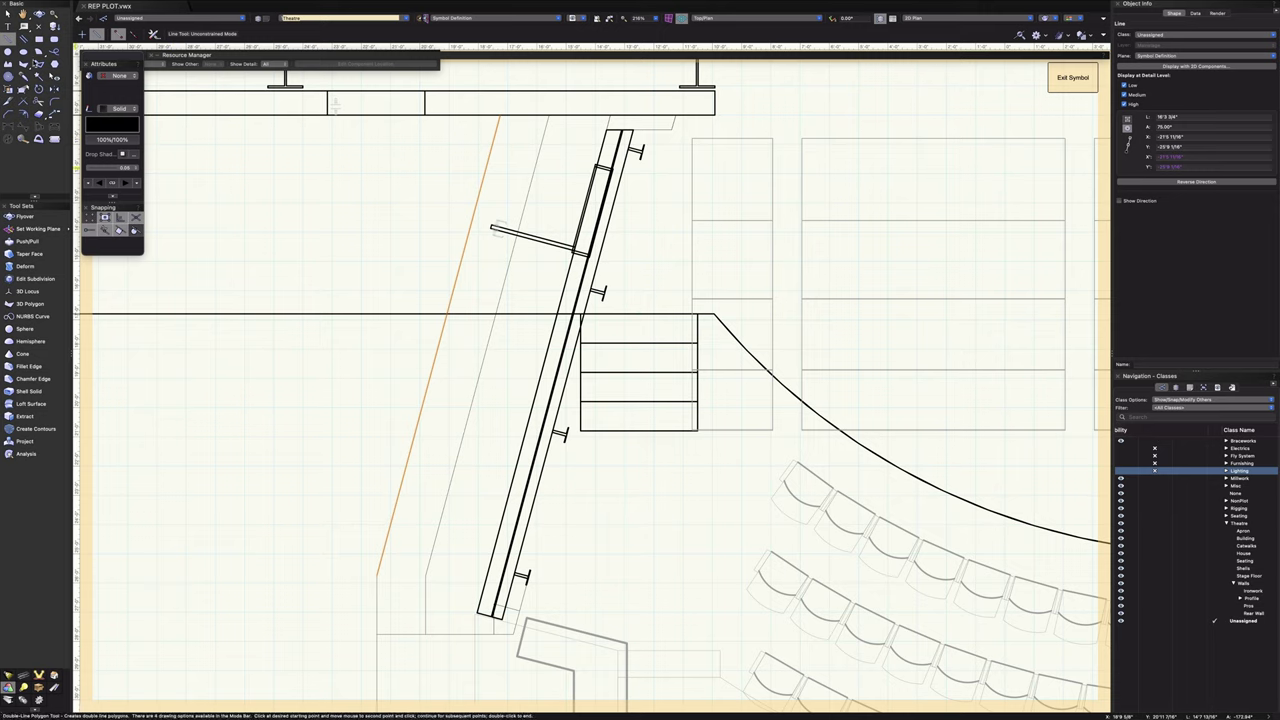
- Draw the slanted pillar polygon with a 2'0" base, running along the 75° guide to the header
{"action": "left_click", "coordinate": [23, 63]}
{"action": "left_click", "coordinate": [376, 632]}
{"action": "left_click", "coordinate": [426, 633]}
{"action": "left_click", "coordinate": [426, 577]}
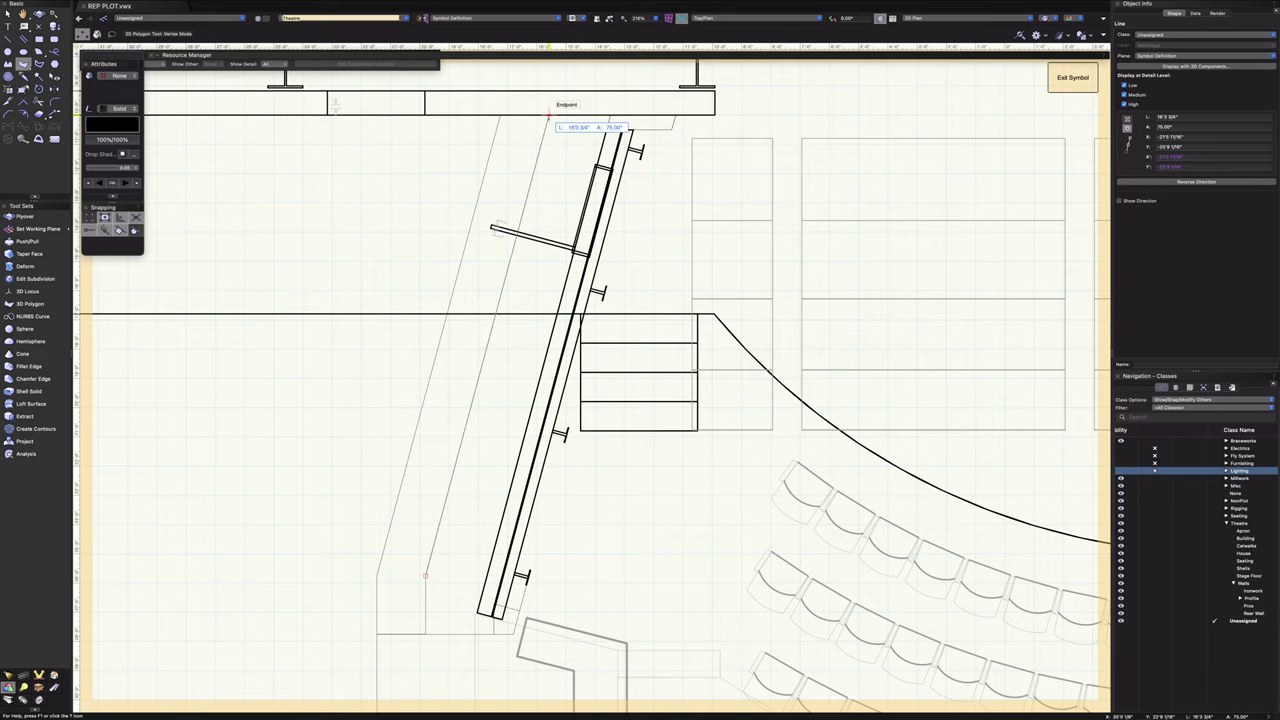
{"action": "left_click", "coordinate": [500, 116]}
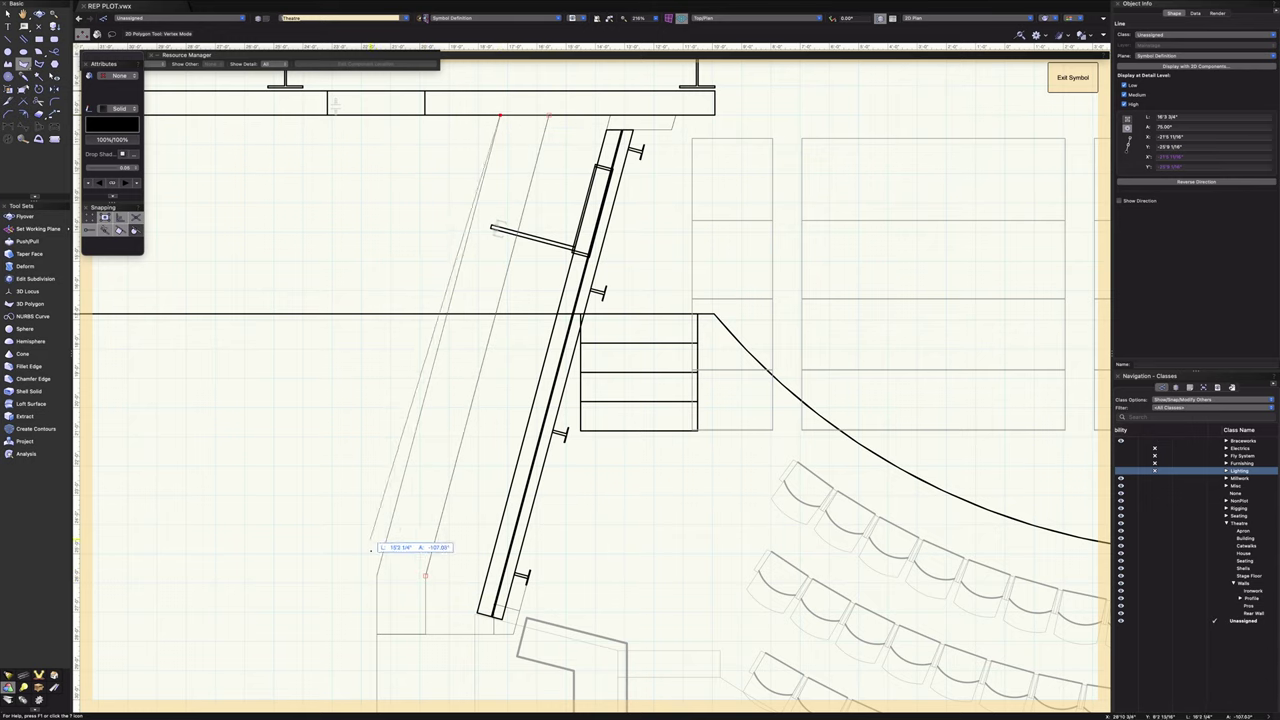
{"action": "left_click", "coordinate": [376, 575]}
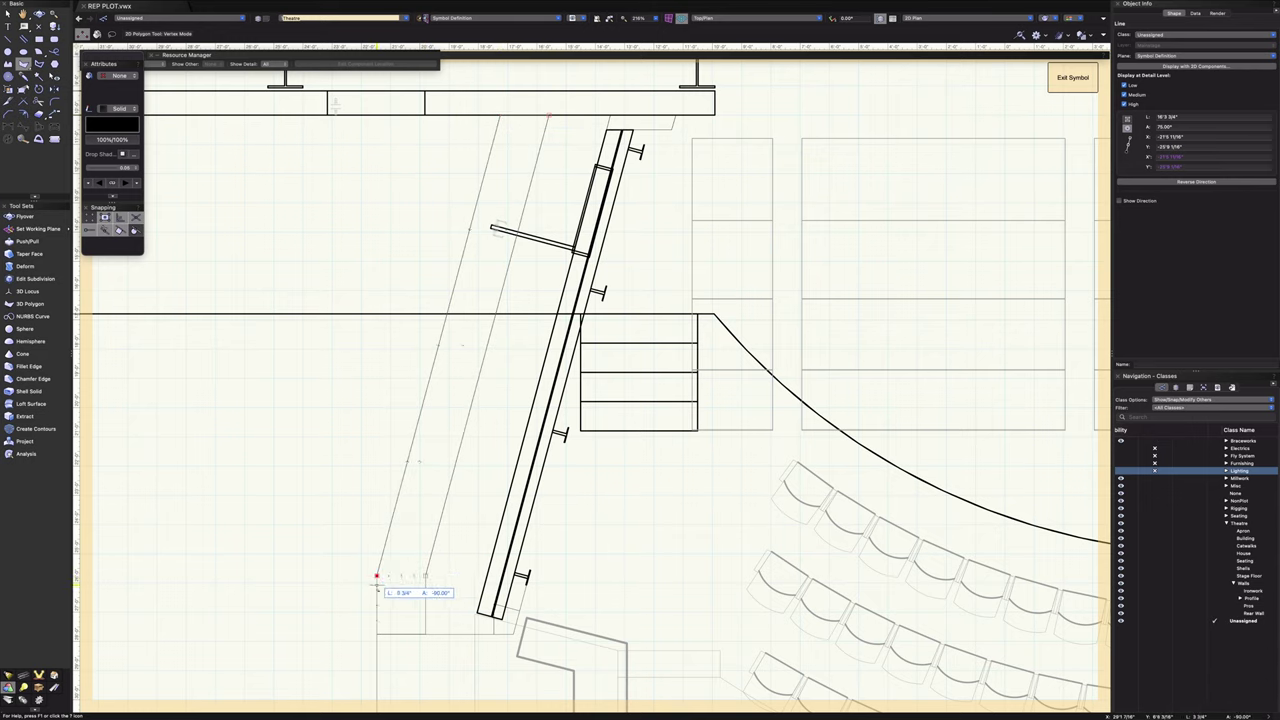
{"action": "double_click", "coordinate": [376, 634]}
- Reposition the pillar polygon so it snaps onto the diagonal guide's endpoint
{"action": "key", "text": "x"}
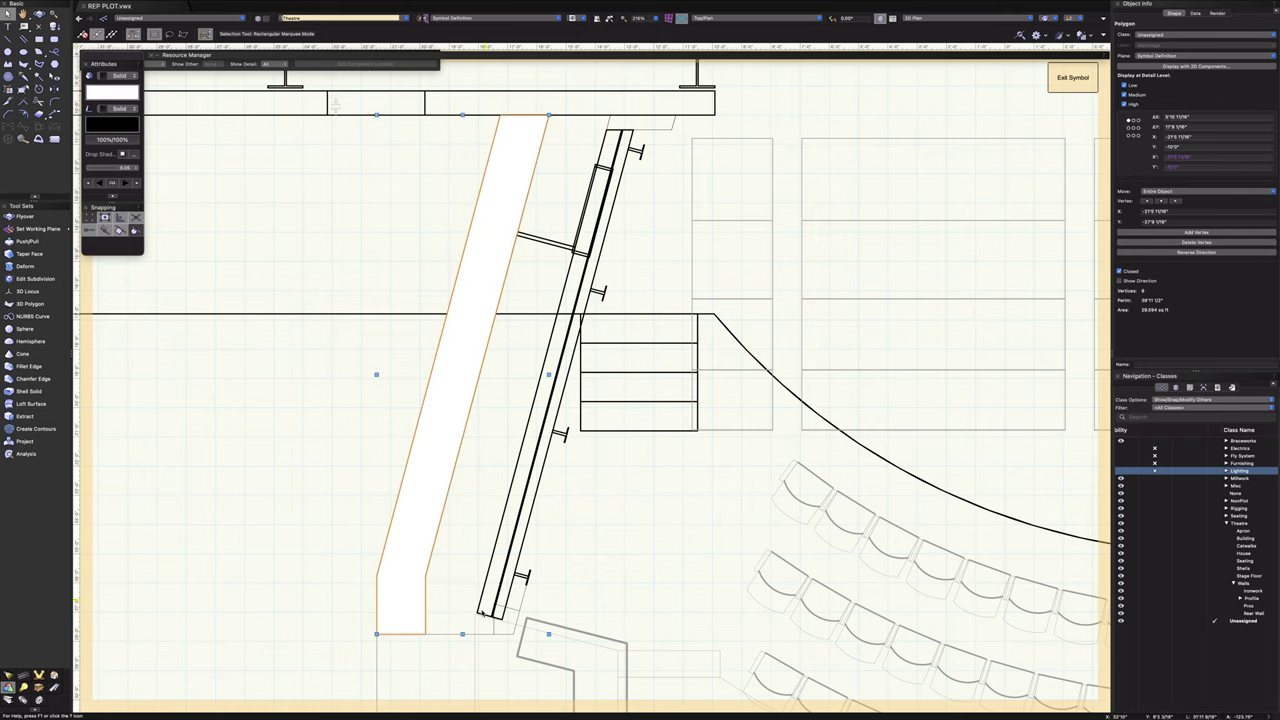
{"action": "left_click_drag", "start_coordinate": [426, 634], "coordinate": [319, 634]}
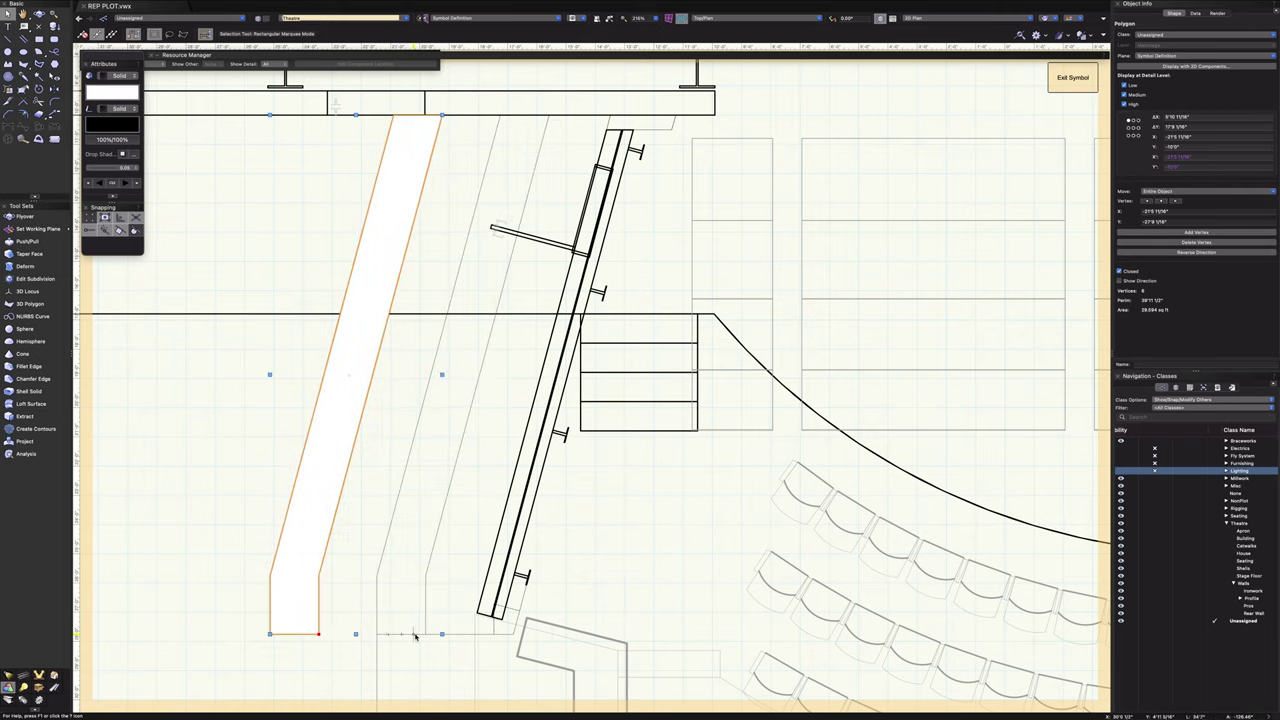
{"action": "left_click", "coordinate": [429, 612]}
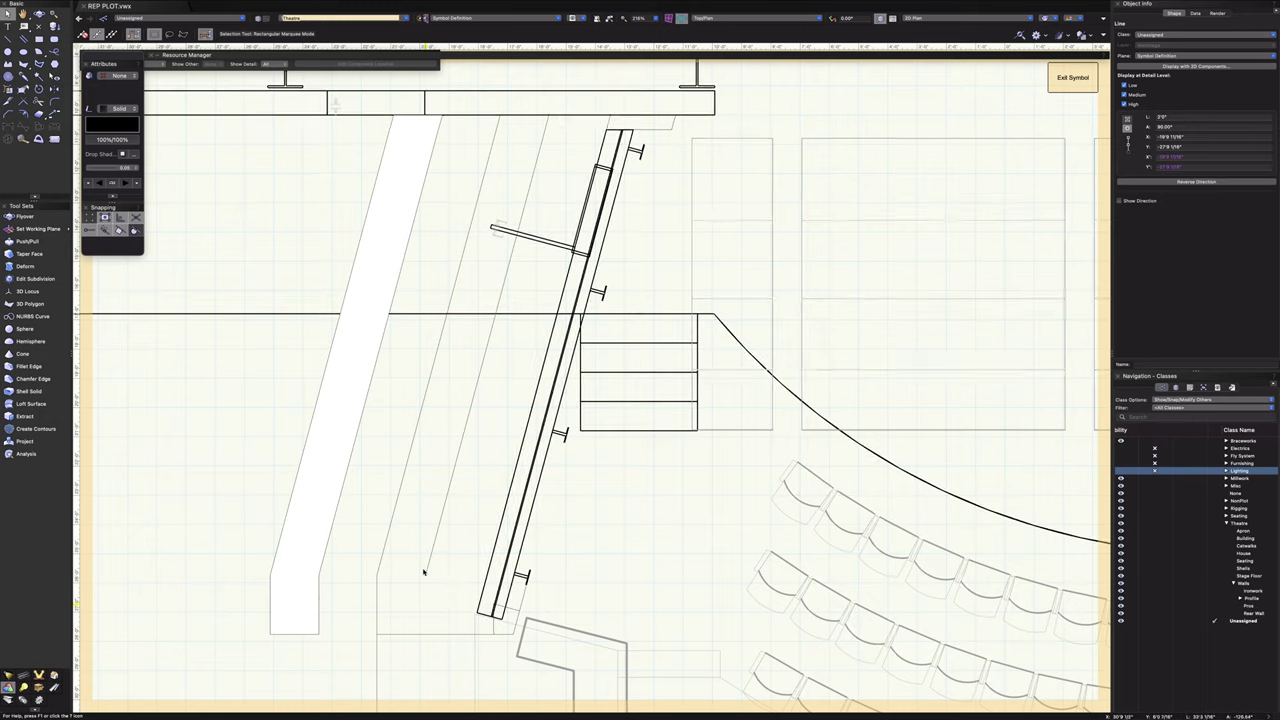
{"action": "left_click", "coordinate": [429, 563]}
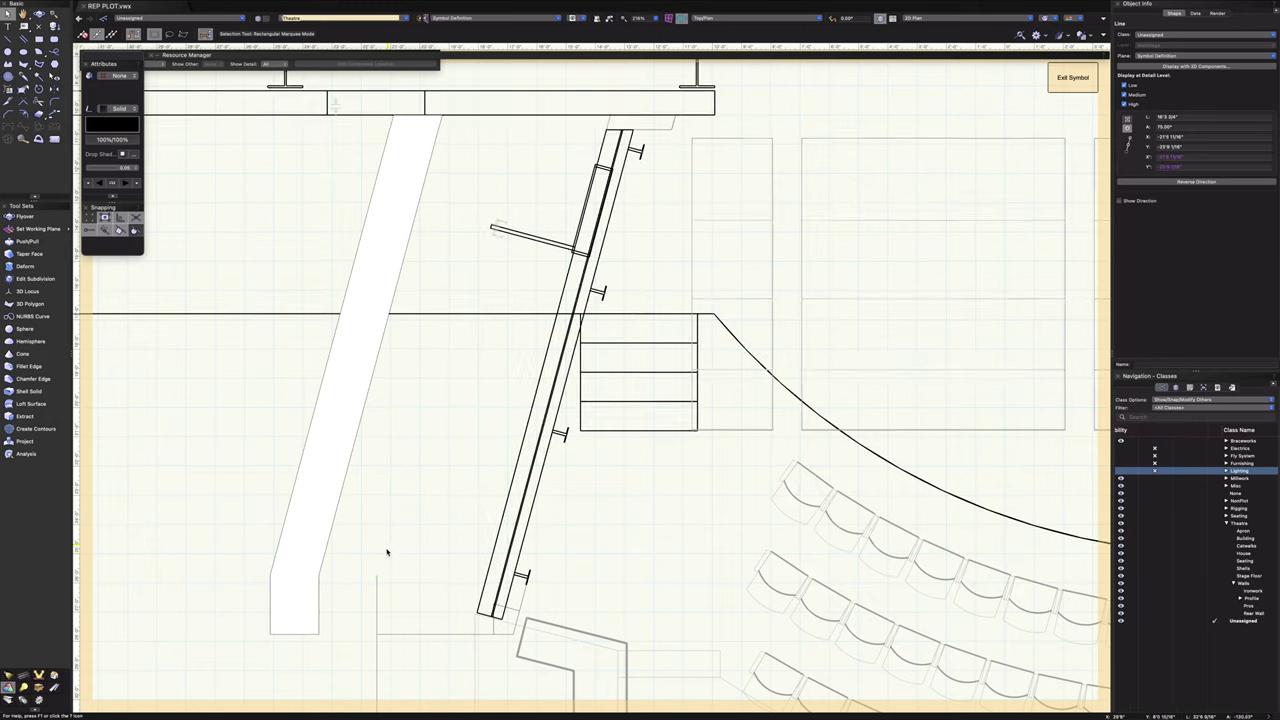
{"action": "left_click_drag", "start_coordinate": [269, 634], "coordinate": [374, 634]}
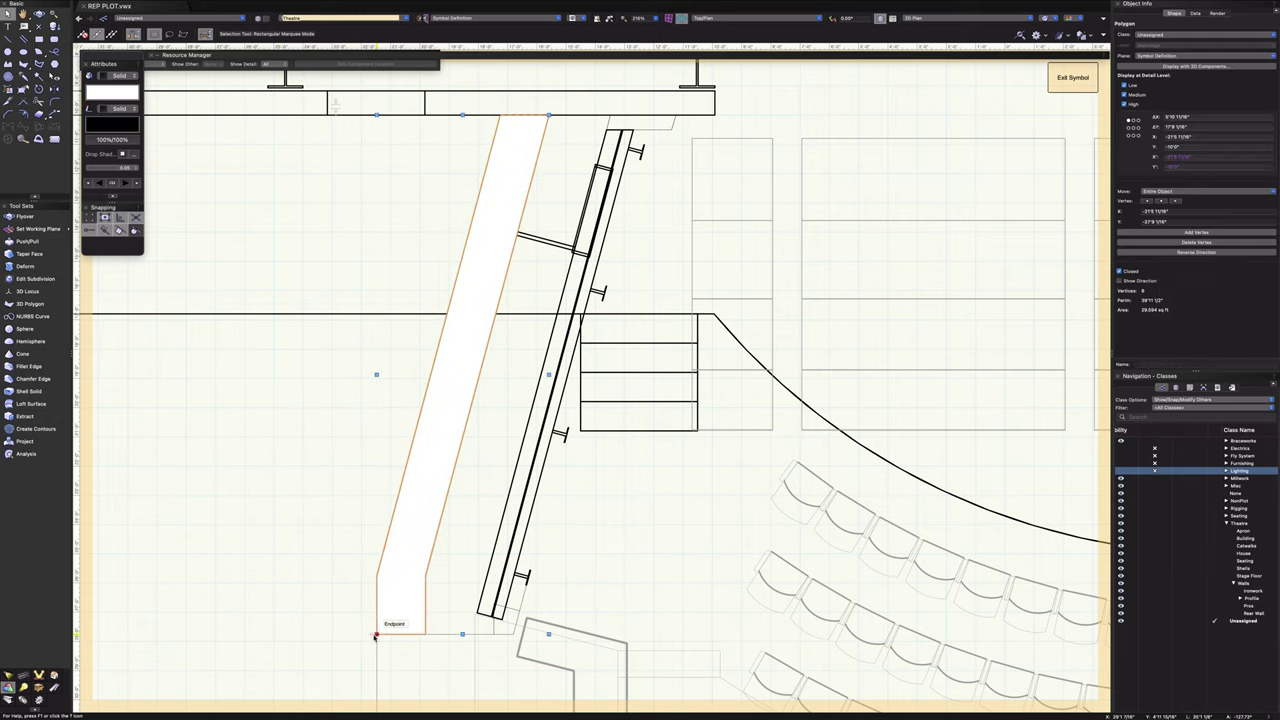
{"action": "left_click", "coordinate": [223, 686]}
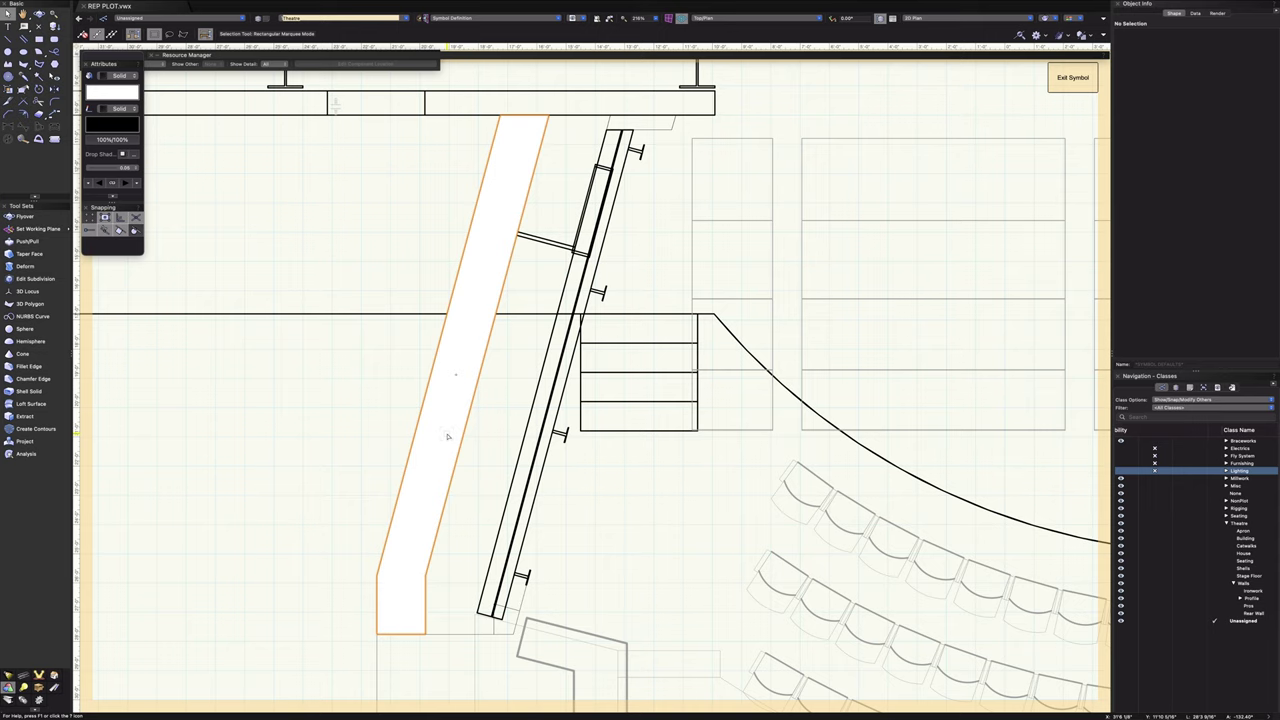
{"action": "scroll", "coordinate": [448, 436], "scroll_direction": "down", "scroll_amount": 5}
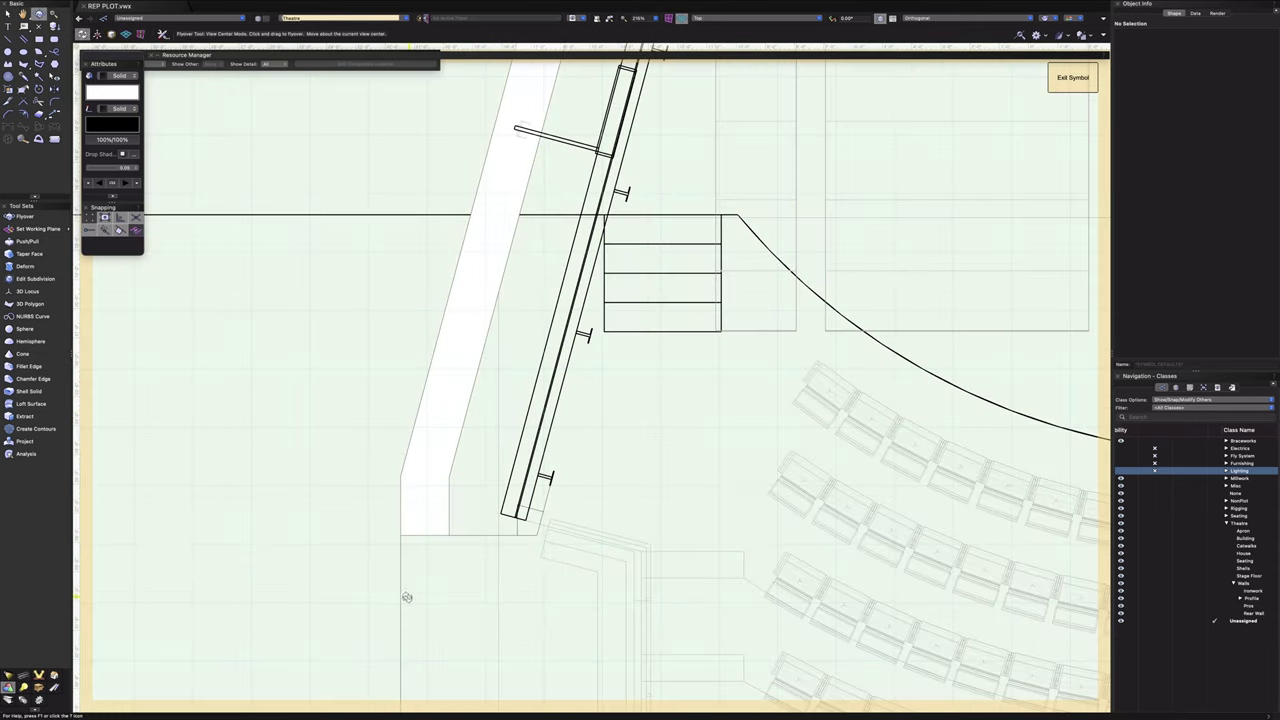
- Orbit to a frontal 3D view of the stairs and render it in shaded OpenGL
{"action": "mouse_move", "coordinate": [406, 594]}
{"action": "middle_mouse_down", "text": "shift"}
{"action": "mouse_move", "coordinate": [486, 563]}
{"action": "mouse_move", "coordinate": [595, 602]}
{"action": "mouse_move", "coordinate": [586, 531]}
{"action": "mouse_move", "coordinate": [603, 489]}
{"action": "mouse_move", "coordinate": [585, 440]}
{"action": "mouse_move", "coordinate": [486, 480]}
{"action": "mouse_move", "coordinate": [408, 474]}
{"action": "mouse_move", "coordinate": [549, 470]}
{"action": "mouse_move", "coordinate": [548, 491]}
{"action": "middle_mouse_up", "text": "shift"}
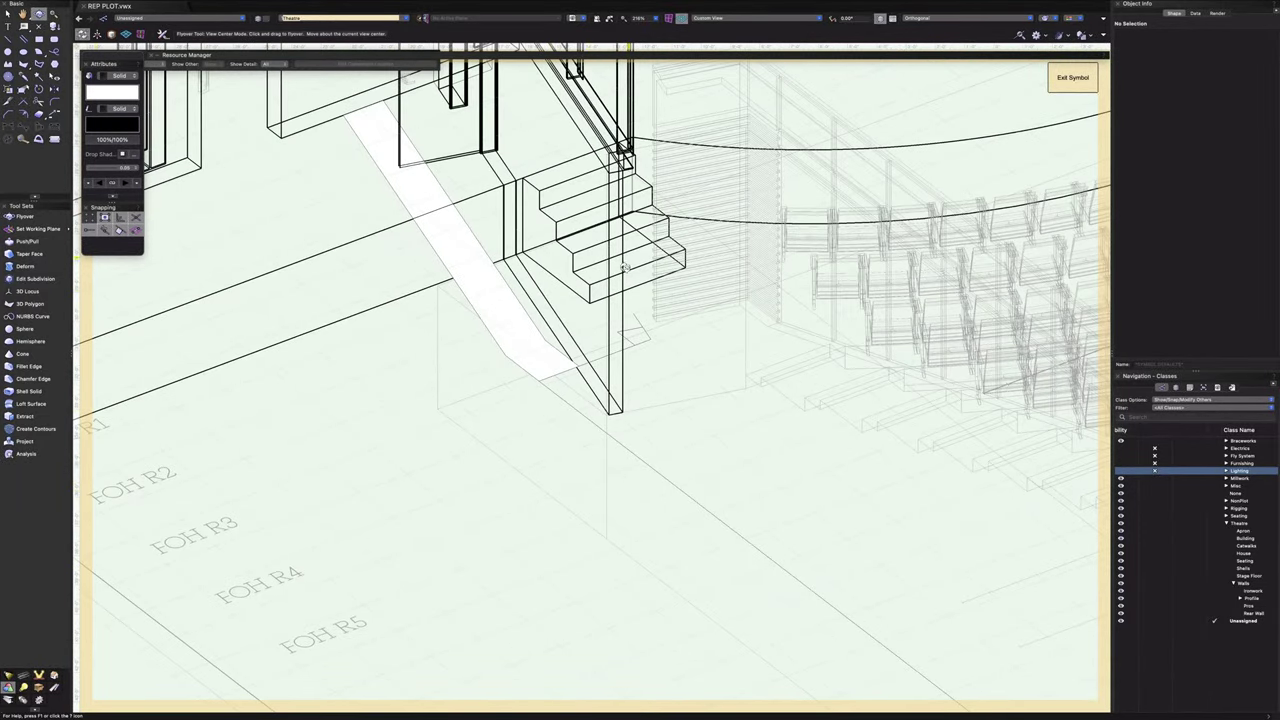
{"action": "middle_click_drag", "start_coordinate": [578, 333], "coordinate": [592, 532]}
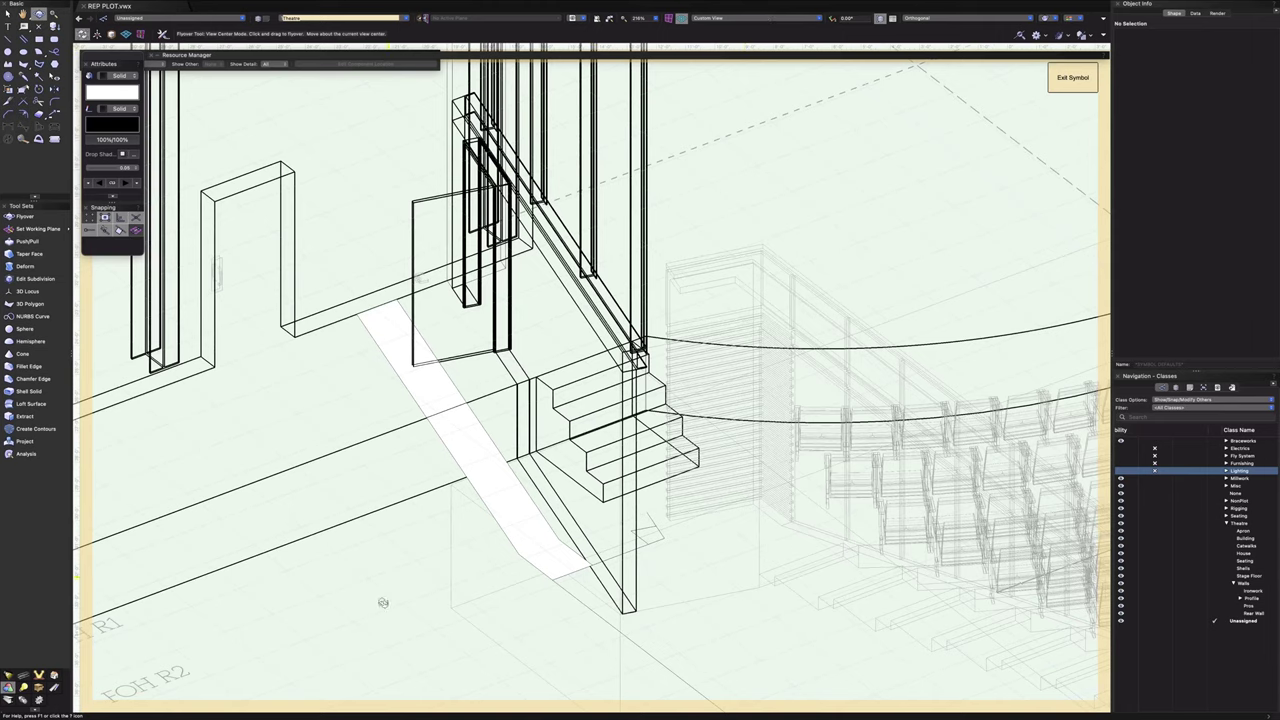
{"action": "left_click_drag", "start_coordinate": [492, 537], "coordinate": [1118, 189]}
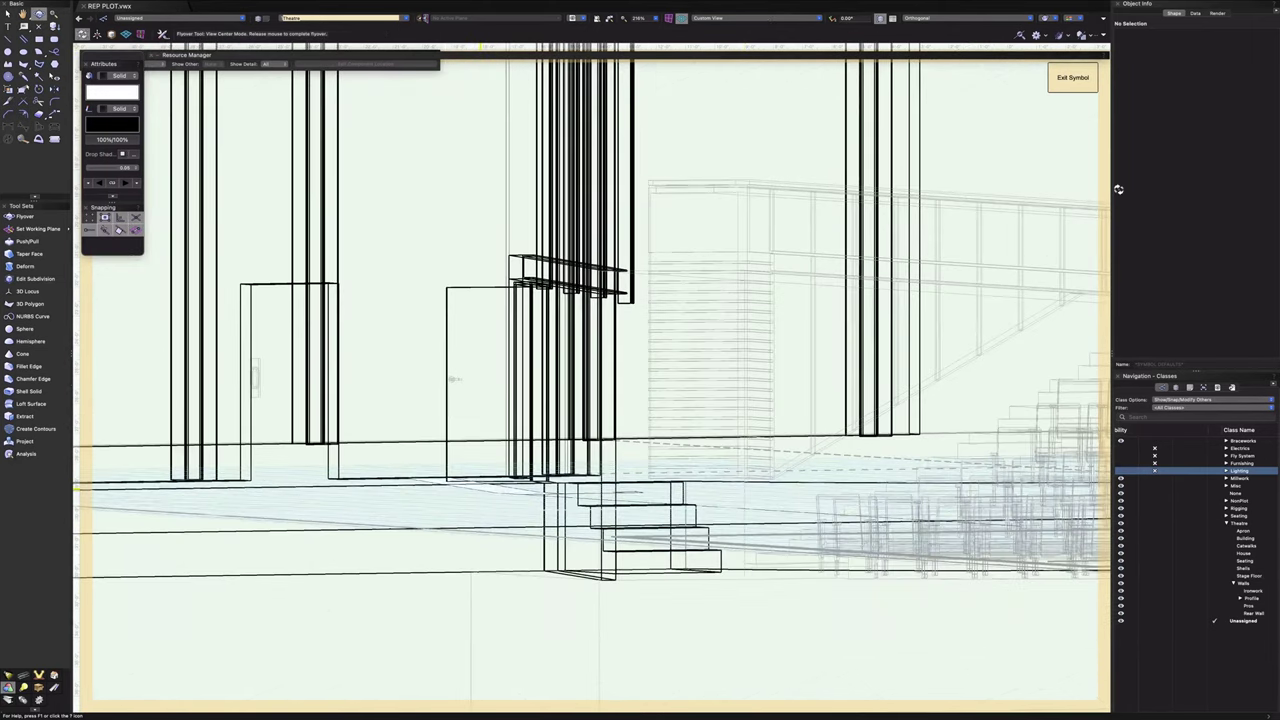
{"action": "left_click", "coordinate": [1057, 20]}
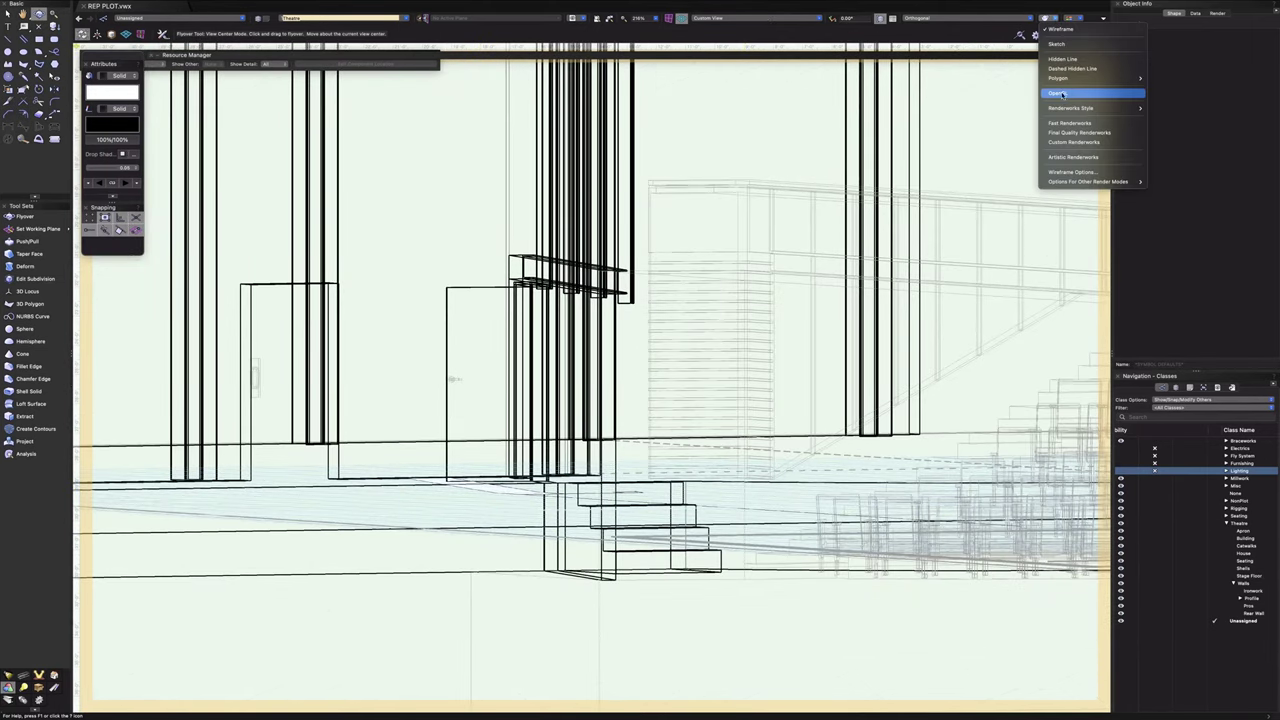
{"action": "left_click", "coordinate": [1057, 93]}
{"action": "left_click_drag", "start_coordinate": [540, 499], "coordinate": [568, 514]}
{"action": "middle_click_drag", "start_coordinate": [534, 570], "coordinate": [597, 669]}
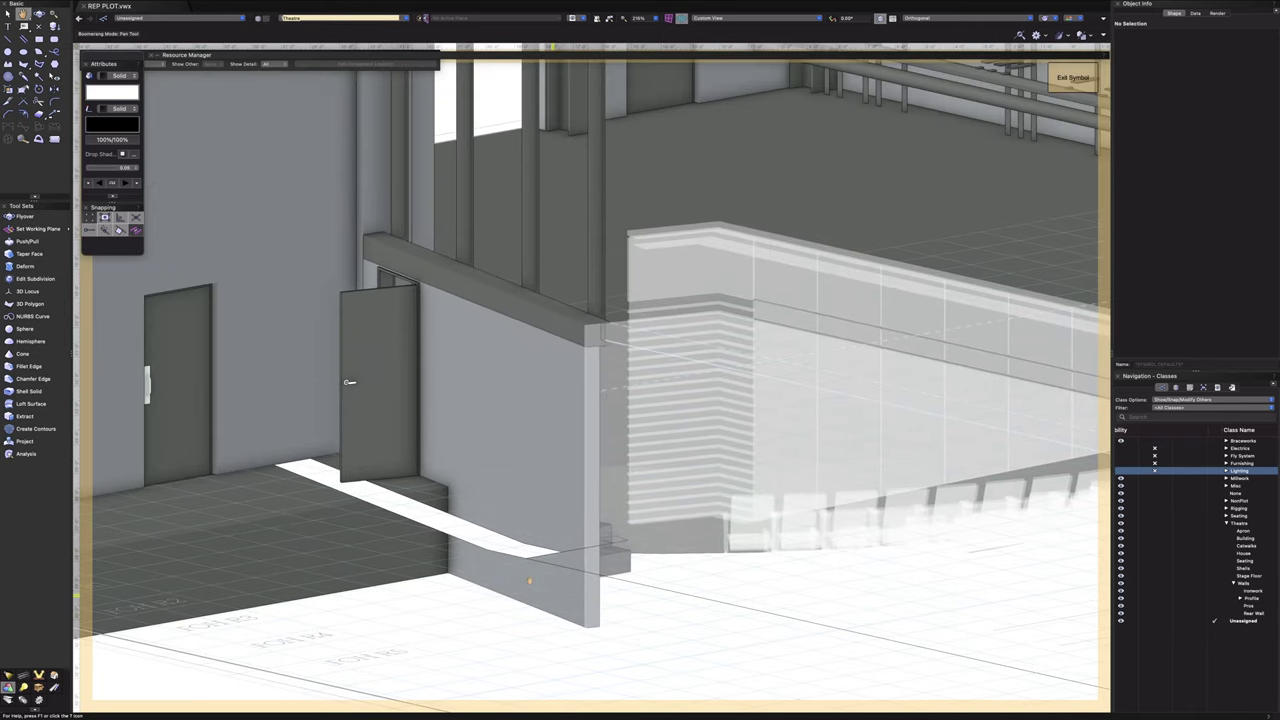
- Stretch the white floor polygon's tip up to the header block's corner
{"action": "left_click", "coordinate": [8, 14]}
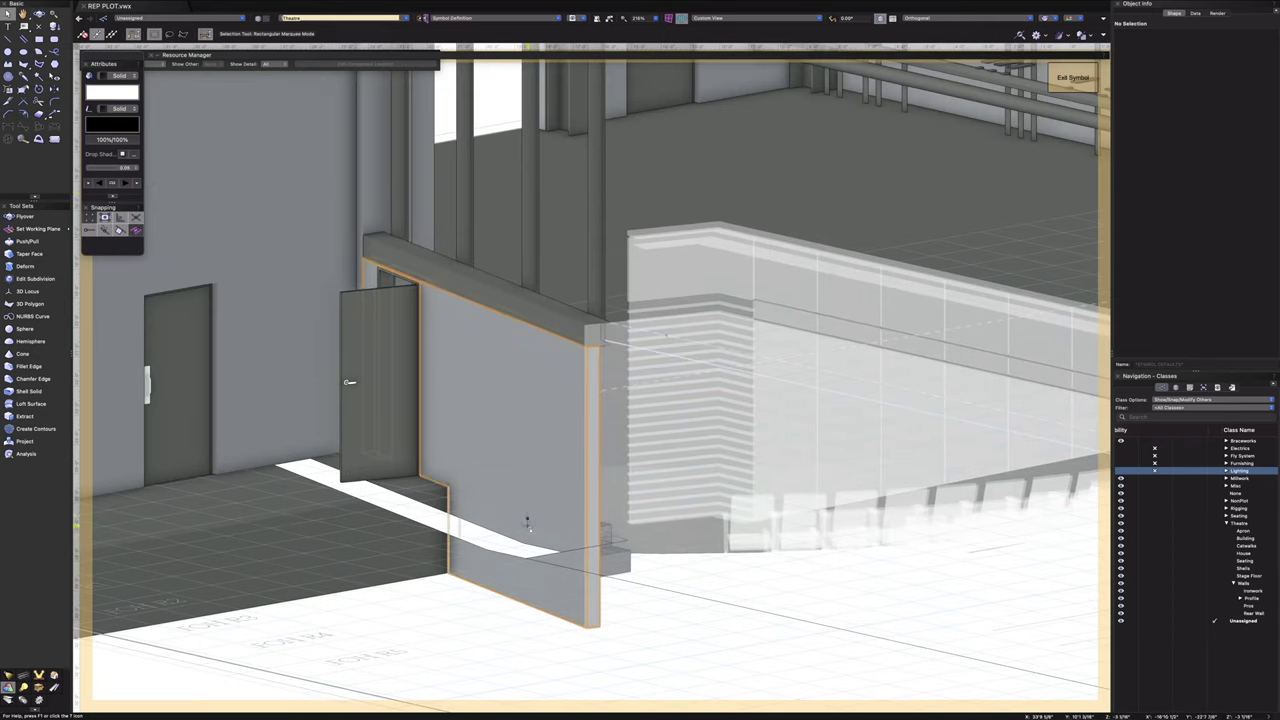
{"action": "scroll", "coordinate": [525, 524], "scroll_direction": "up", "scroll_amount": 1}
{"action": "left_click", "coordinate": [546, 554]}
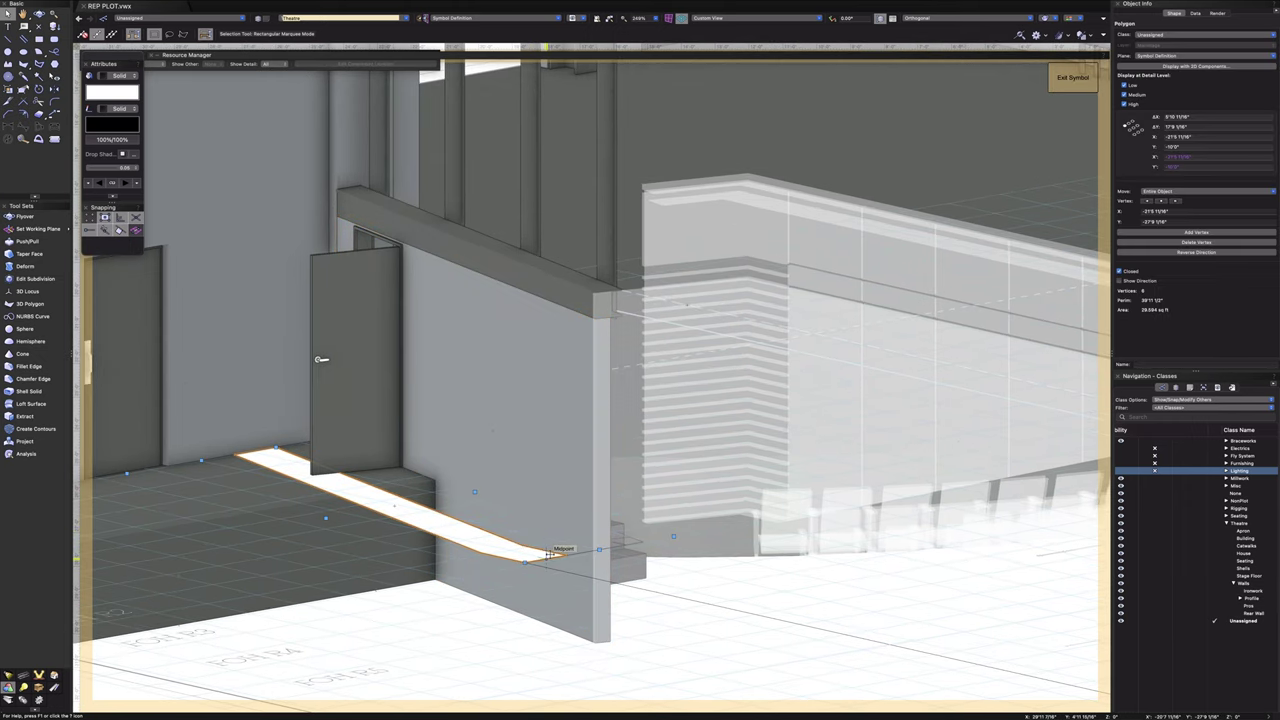
{"action": "scroll", "coordinate": [547, 555], "scroll_direction": "up", "scroll_amount": 3}
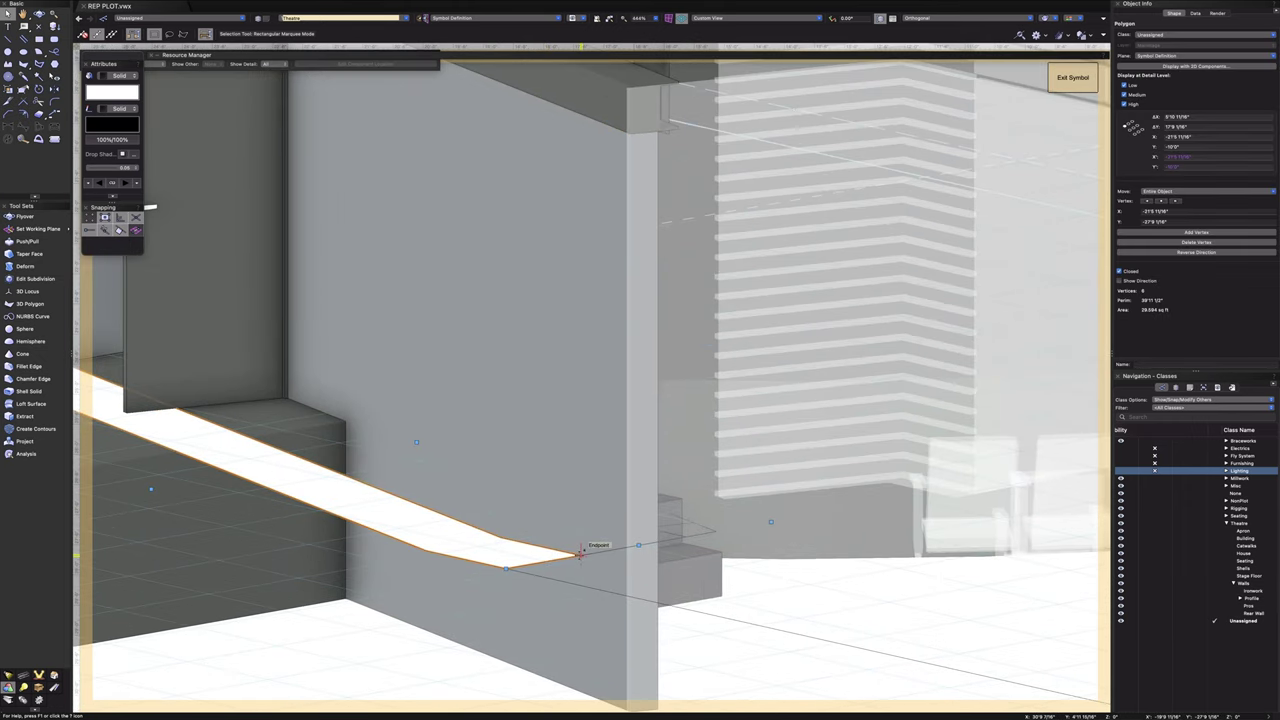
{"action": "left_click_drag", "start_coordinate": [579, 553], "coordinate": [628, 186]}
{"action": "scroll", "coordinate": [628, 87], "scroll_direction": "down", "scroll_amount": 3}
{"action": "scroll", "coordinate": [629, 140], "scroll_direction": "down", "scroll_amount": 2}
{"action": "scroll", "coordinate": [630, 146], "scroll_direction": "up", "scroll_amount": 5}
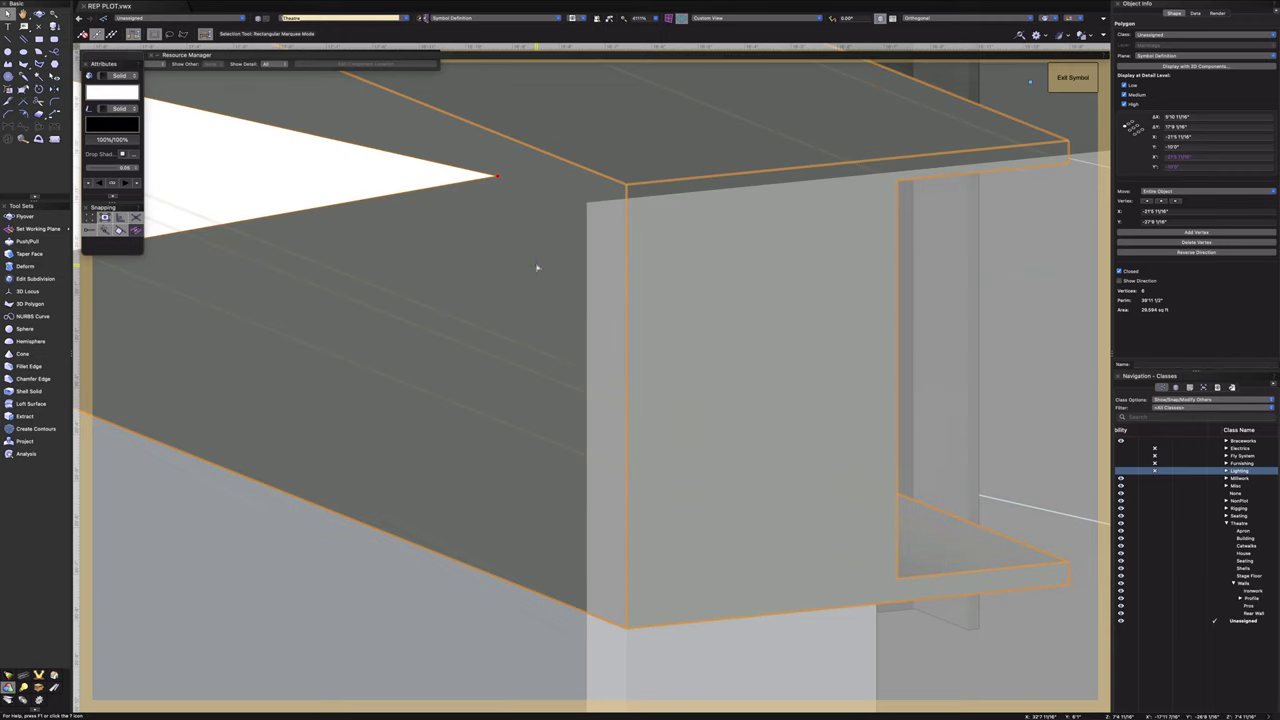
{"action": "scroll", "coordinate": [535, 265], "scroll_direction": "up", "scroll_amount": 5}
{"action": "scroll", "coordinate": [536, 263], "scroll_direction": "down", "scroll_amount": 4}
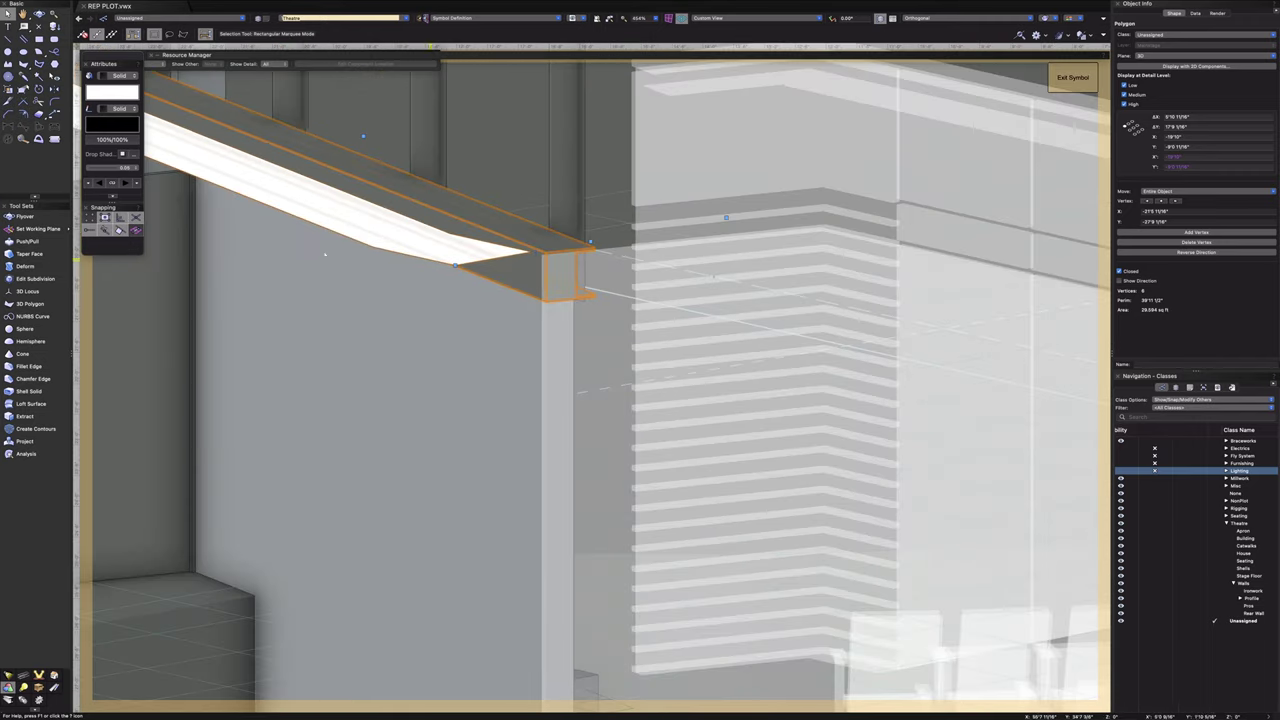
{"action": "left_click", "coordinate": [775, 18]}
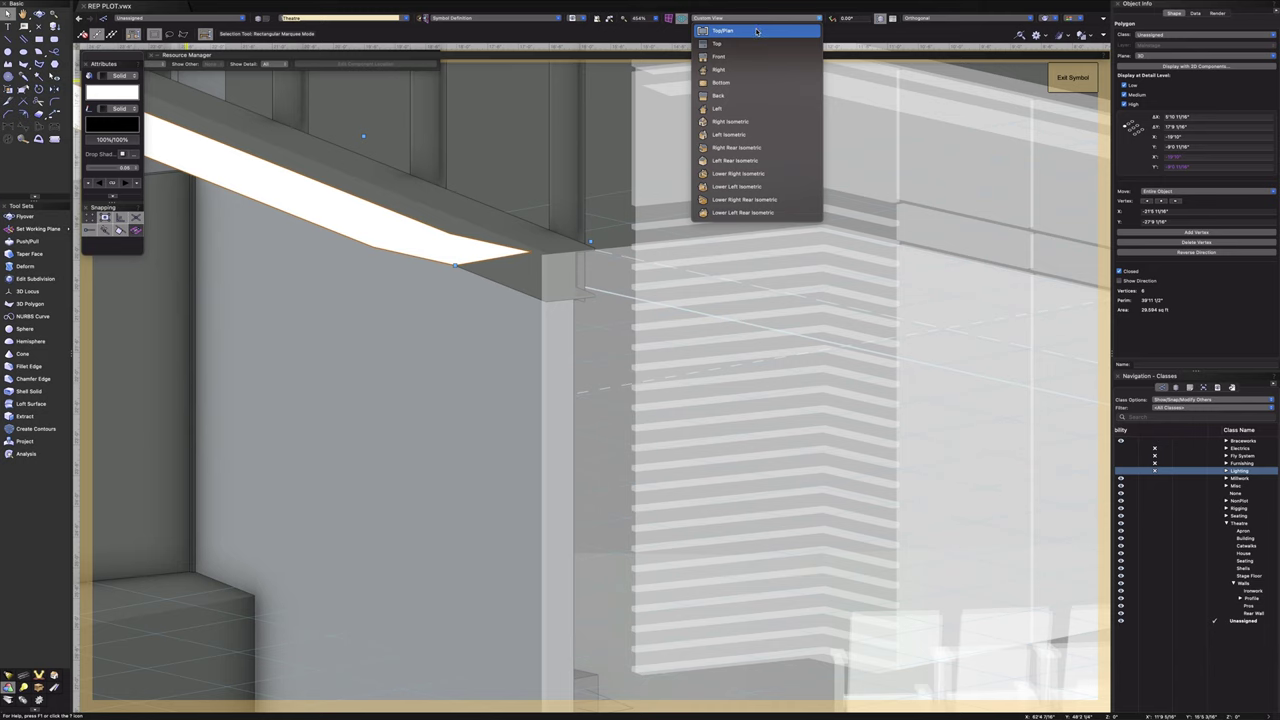
- In Top/Plan, pull the polygon's corner down onto the bottom edge line, then orbit into 3D
{"action": "left_click", "coordinate": [756, 31]}
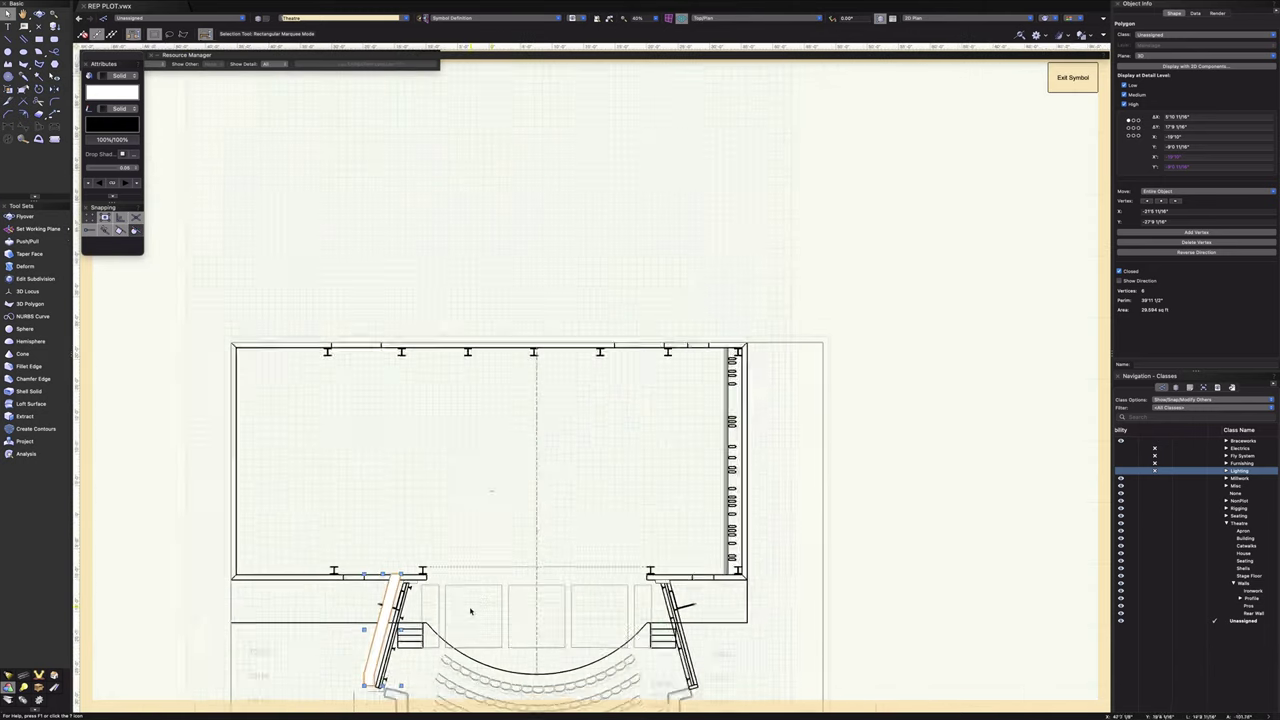
{"action": "scroll", "coordinate": [470, 611], "scroll_direction": "up", "scroll_amount": 6}
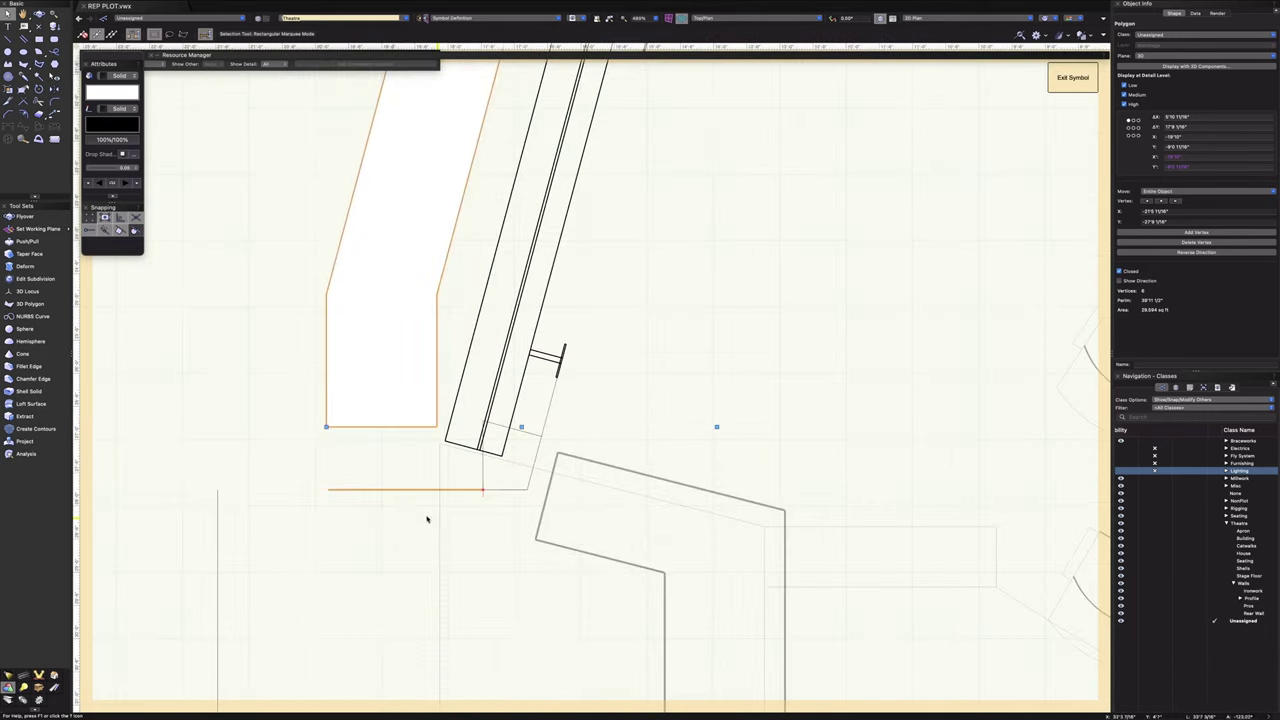
{"action": "scroll", "coordinate": [426, 519], "scroll_direction": "up", "scroll_amount": 3}
{"action": "left_click", "coordinate": [400, 494]}
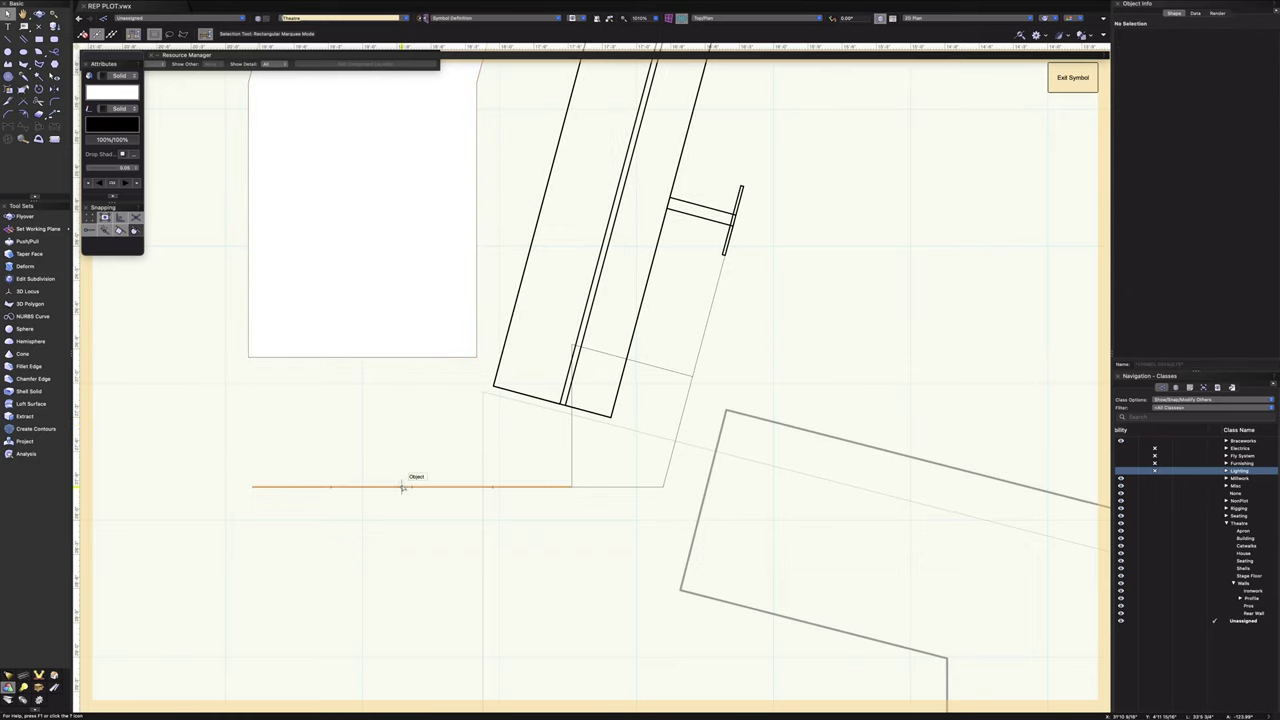
{"action": "left_click_drag", "start_coordinate": [475, 357], "coordinate": [251, 487]}
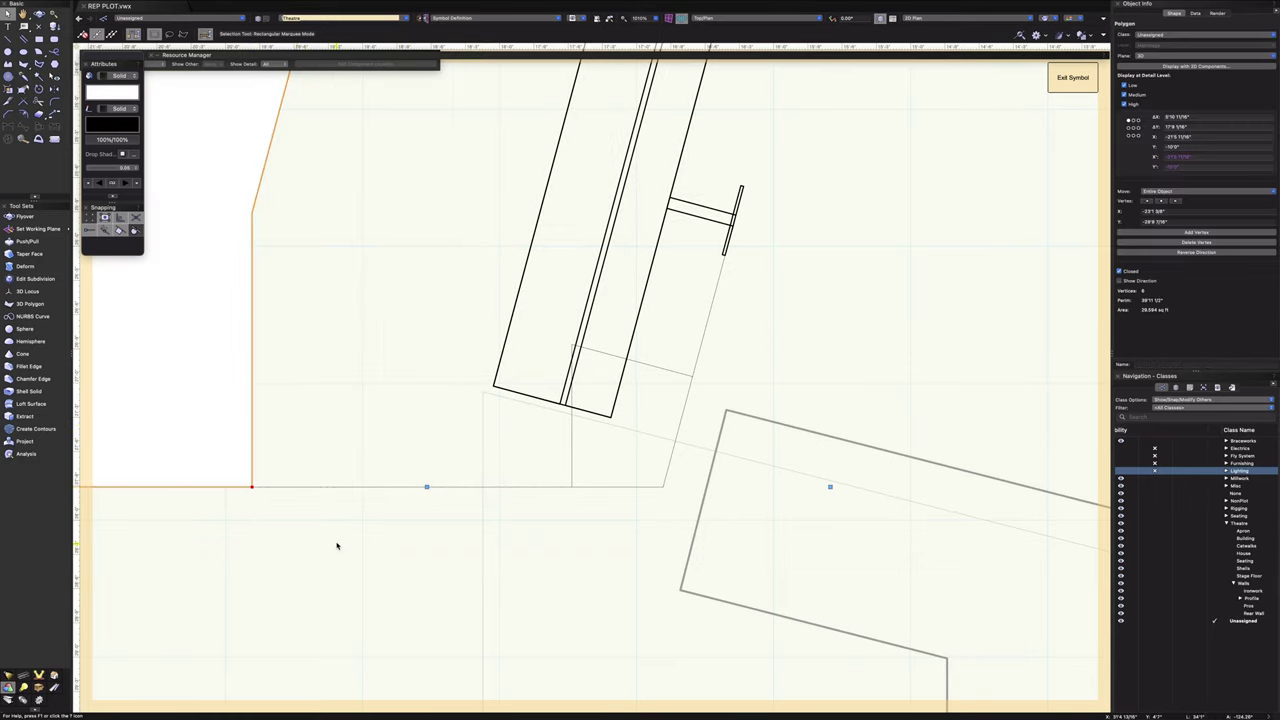
{"action": "scroll", "coordinate": [359, 516], "scroll_direction": "down", "scroll_amount": 5}
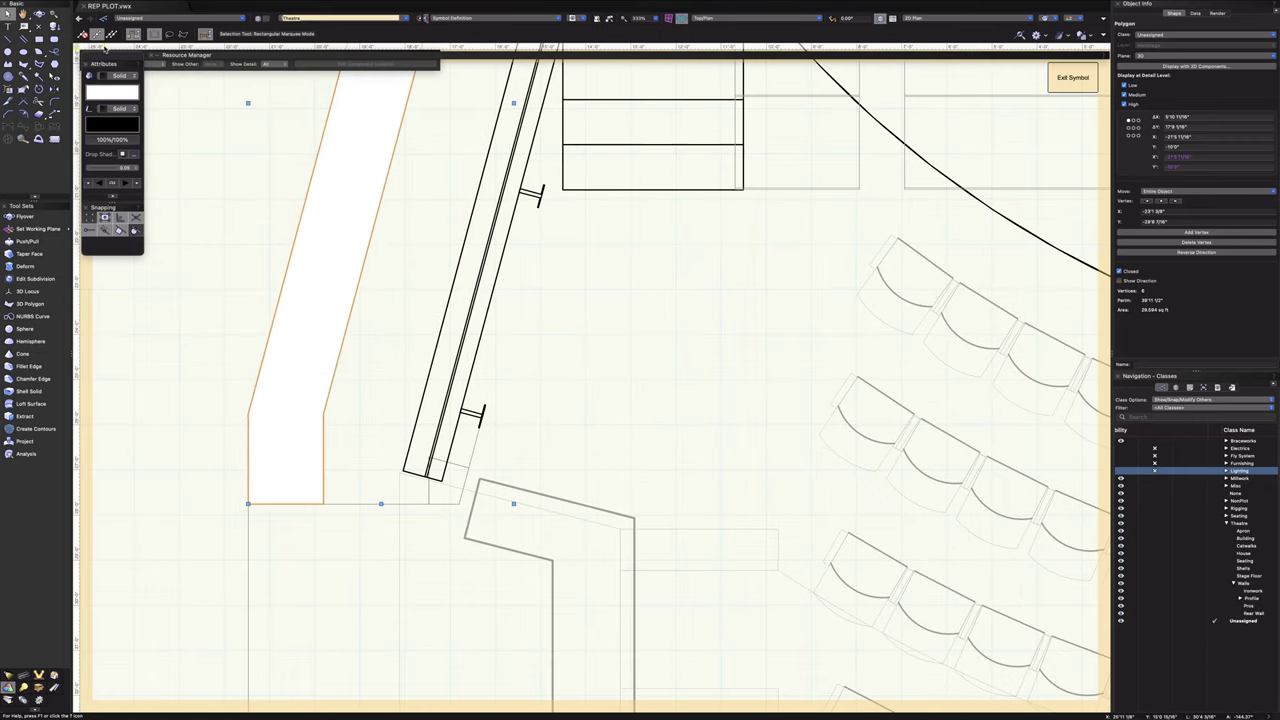
{"action": "left_click", "coordinate": [40, 15]}
{"action": "left_click_drag", "start_coordinate": [334, 572], "coordinate": [413, 492]}
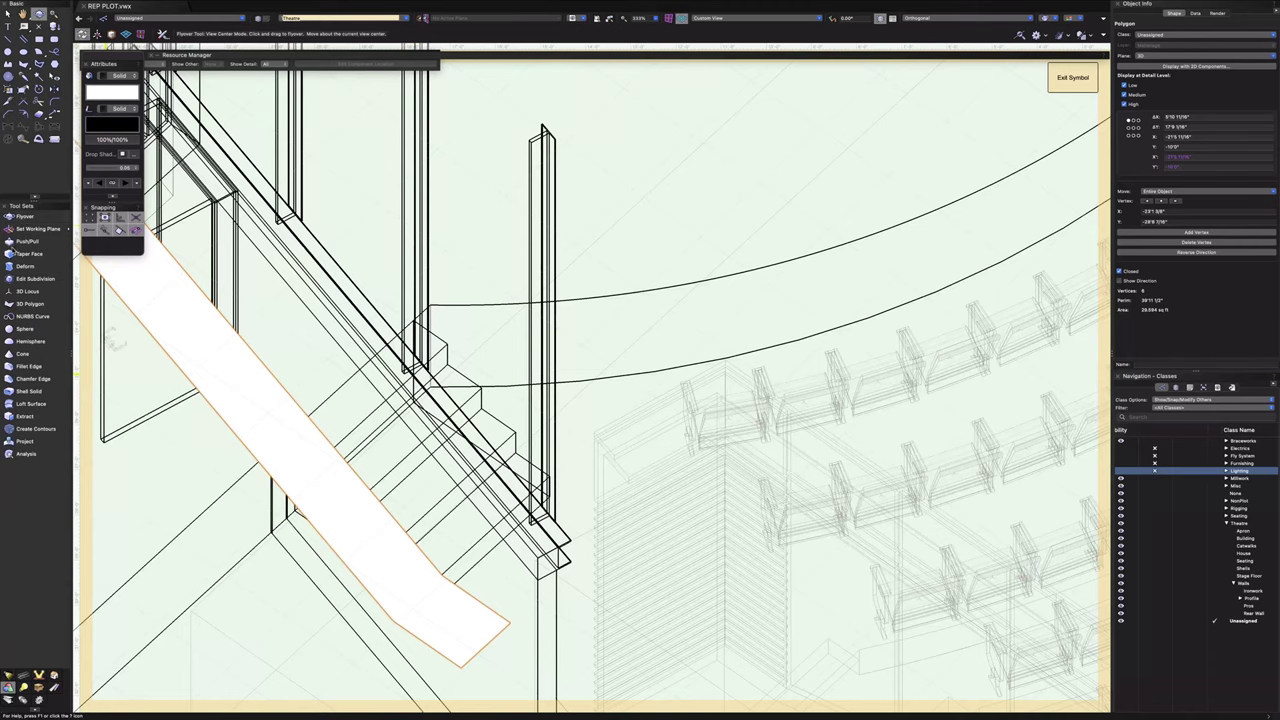
- Render the model in shaded OpenGL and bring the polygon's lower end into view
{"action": "left_click", "coordinate": [1058, 20]}
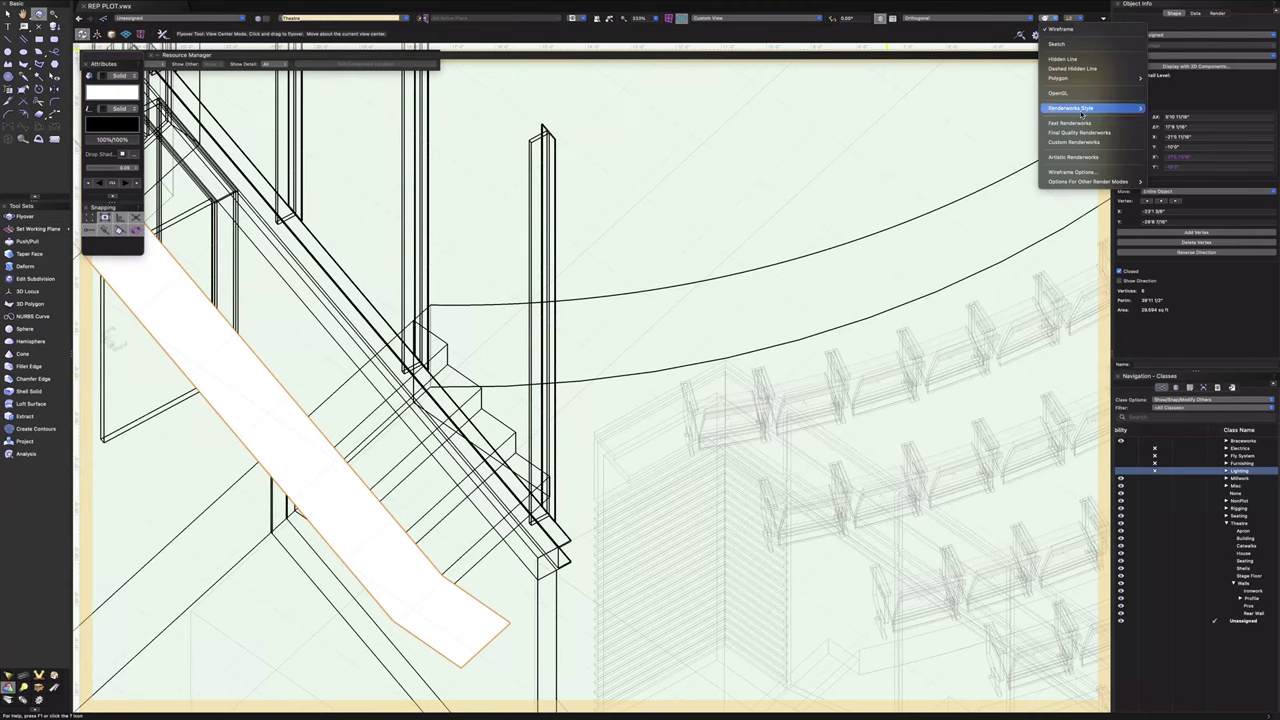
{"action": "left_click", "coordinate": [1078, 92]}
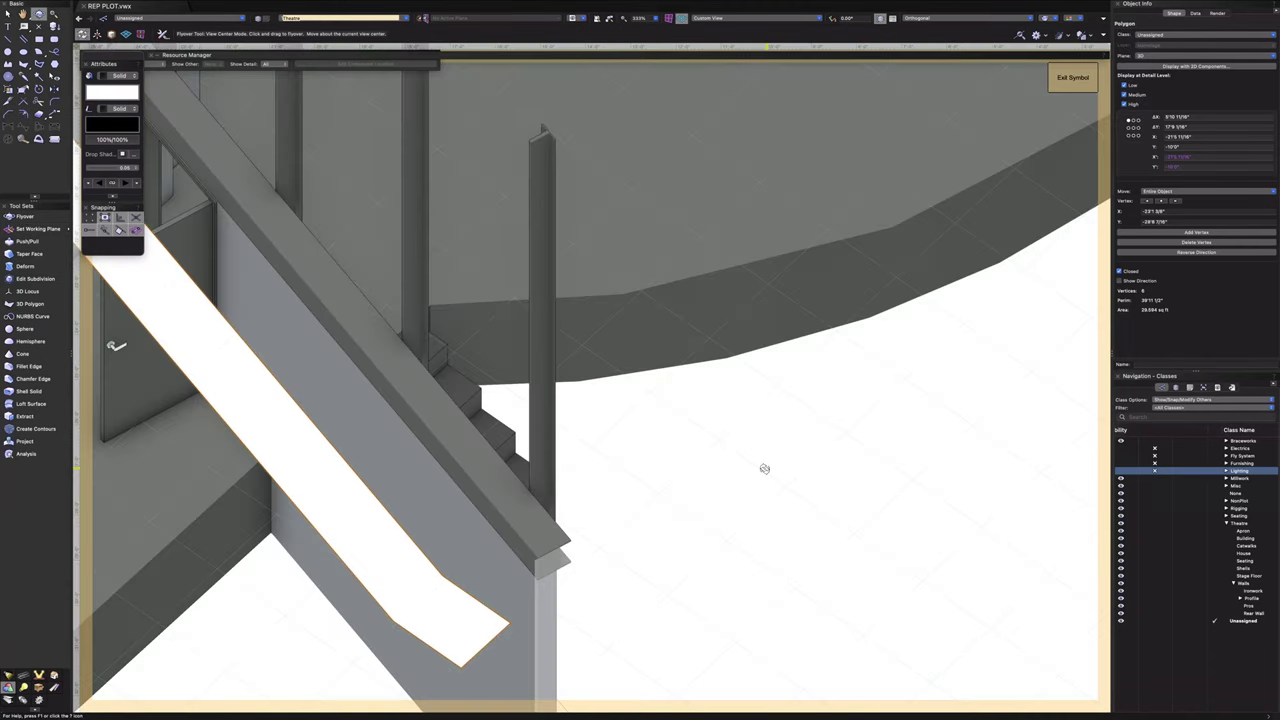
{"action": "scroll", "coordinate": [765, 463], "scroll_direction": "down", "scroll_amount": 2}
{"action": "mouse_move", "coordinate": [760, 447]}
{"action": "middle_mouse_down"}
{"action": "mouse_move", "coordinate": [731, 300]}
{"action": "mouse_move", "coordinate": [684, 254]}
{"action": "middle_mouse_up"}
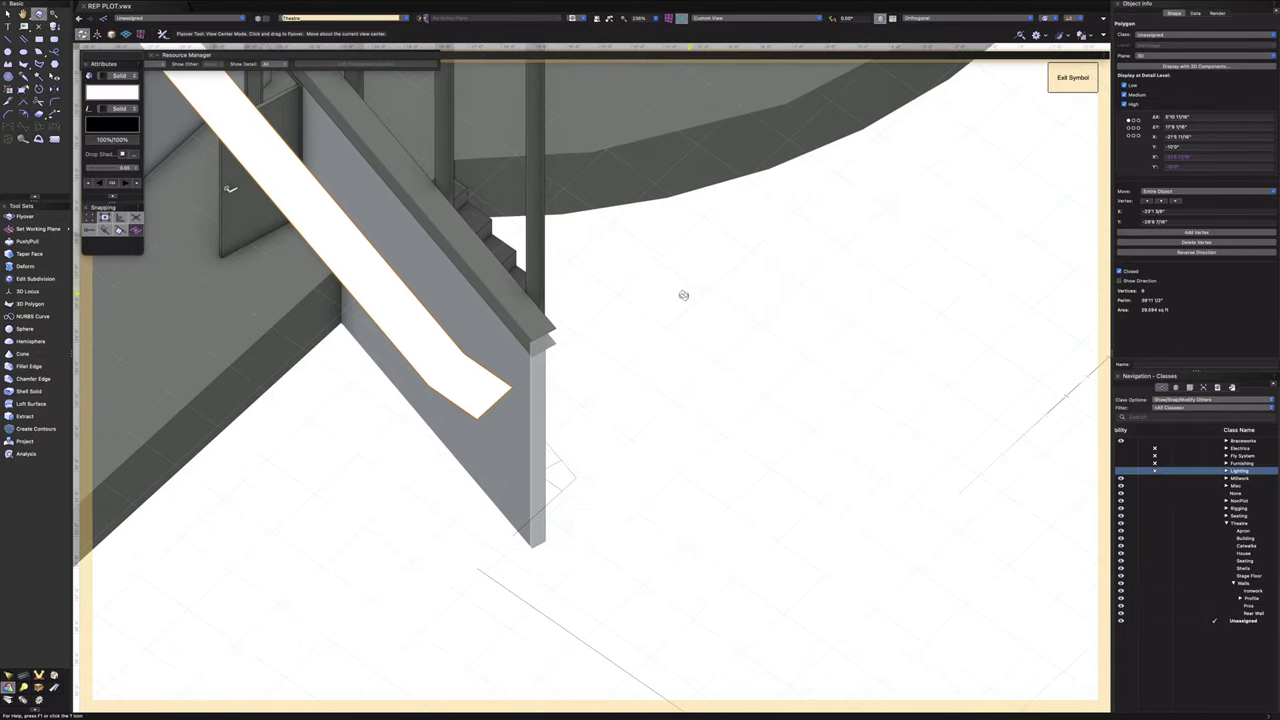
- Push/Pull the white polygon face up to the height of the post top
{"action": "left_click", "coordinate": [27, 241]}
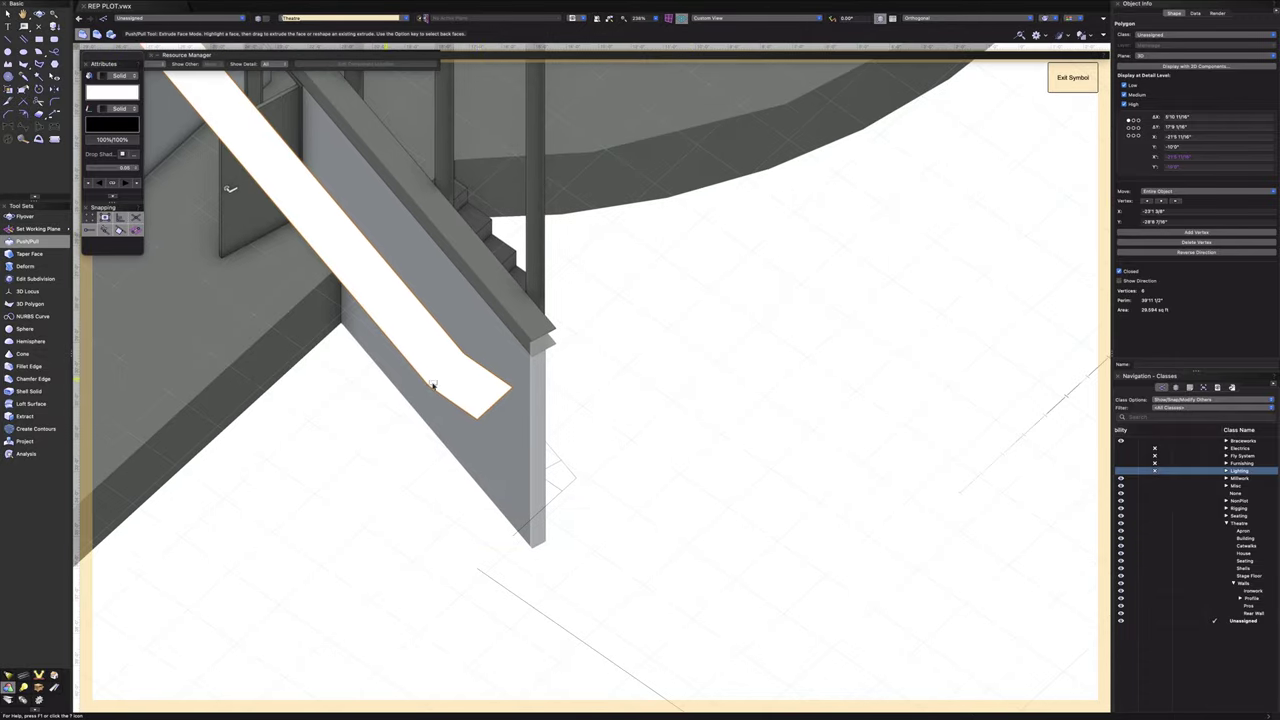
{"action": "left_click", "coordinate": [509, 391]}
{"action": "scroll", "coordinate": [509, 391], "scroll_direction": "down", "scroll_amount": 5}
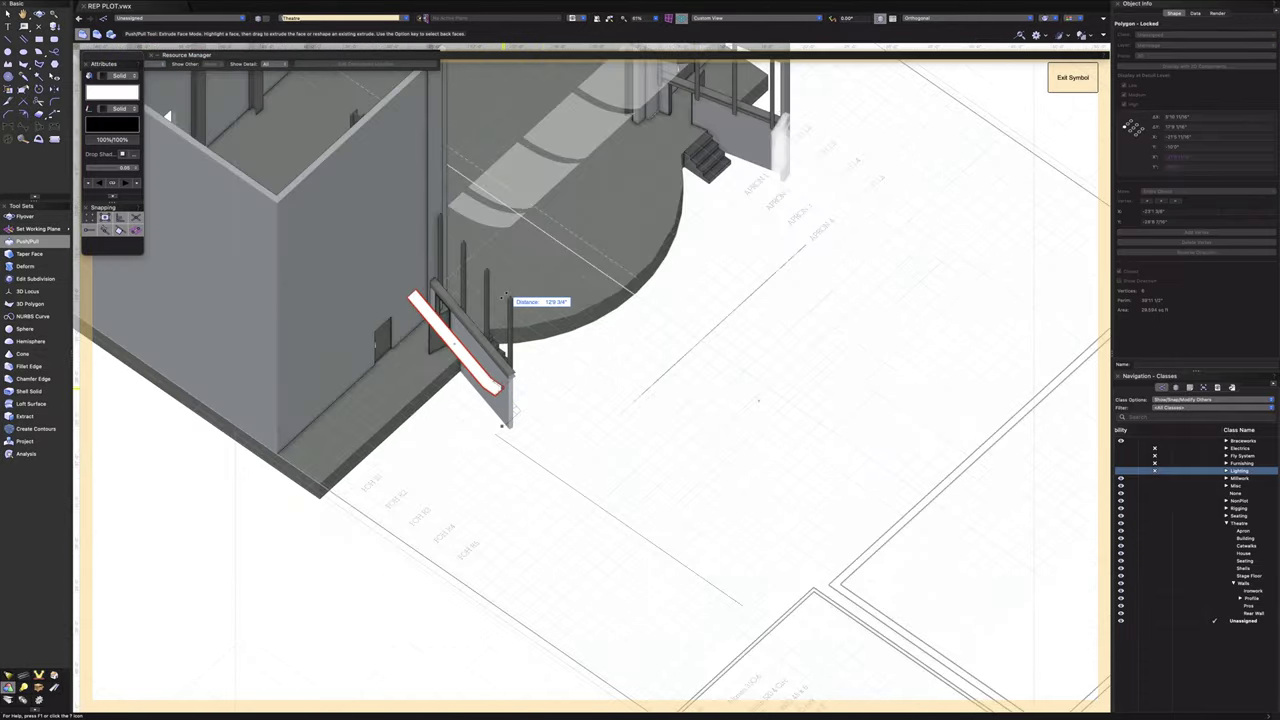
{"action": "scroll", "coordinate": [505, 297], "scroll_direction": "up", "scroll_amount": 4}
{"action": "scroll", "coordinate": [505, 296], "scroll_direction": "up", "scroll_amount": 3}
{"action": "scroll", "coordinate": [503, 318], "scroll_direction": "up", "scroll_amount": 6}
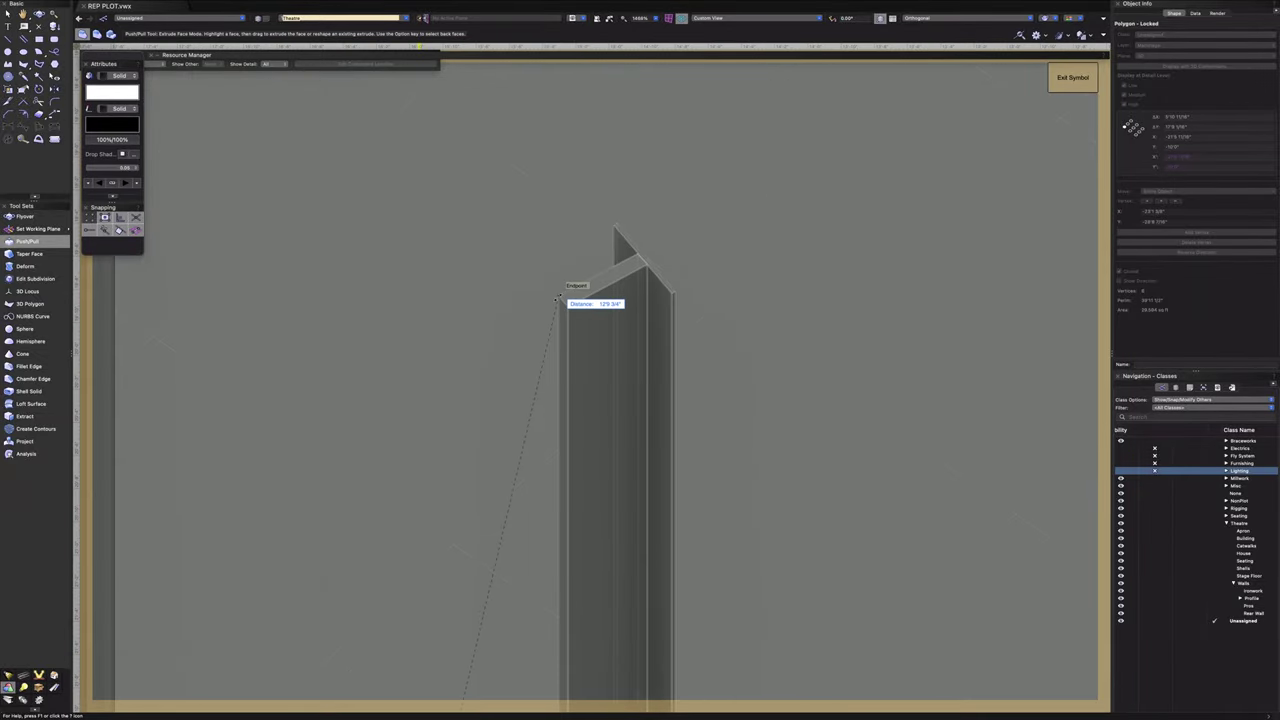
{"action": "left_click", "coordinate": [557, 298]}
{"action": "scroll", "coordinate": [551, 332], "scroll_direction": "down", "scroll_amount": 10}
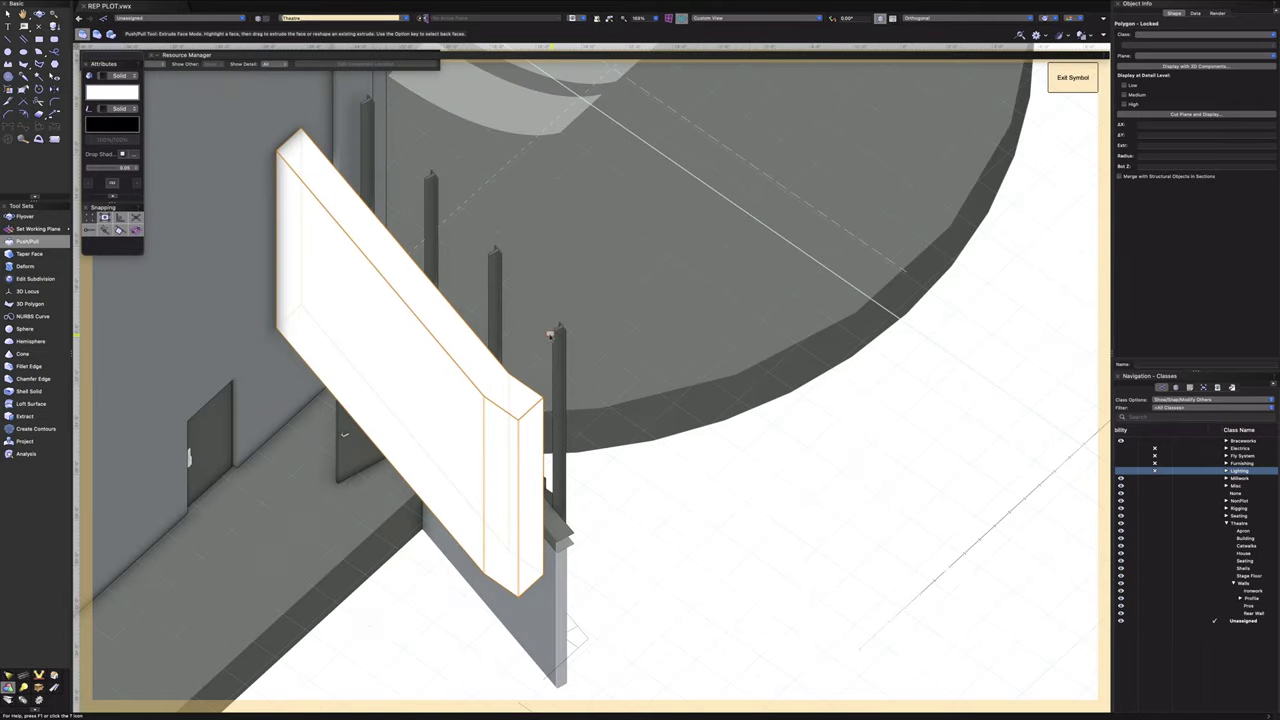
- Orbit to an eye-level view of the extruded panel, then return to Top/Plan
{"action": "left_click", "coordinate": [40, 15]}
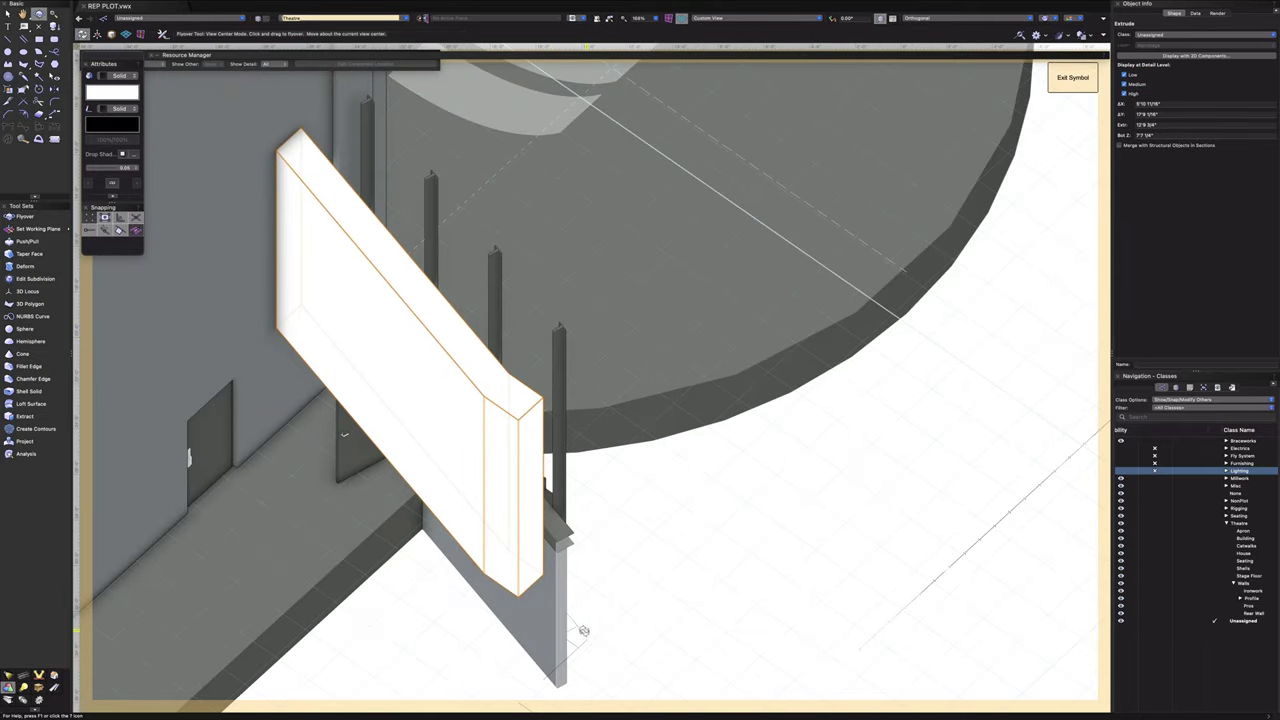
{"action": "left_click_drag", "start_coordinate": [584, 630], "coordinate": [550, 612]}
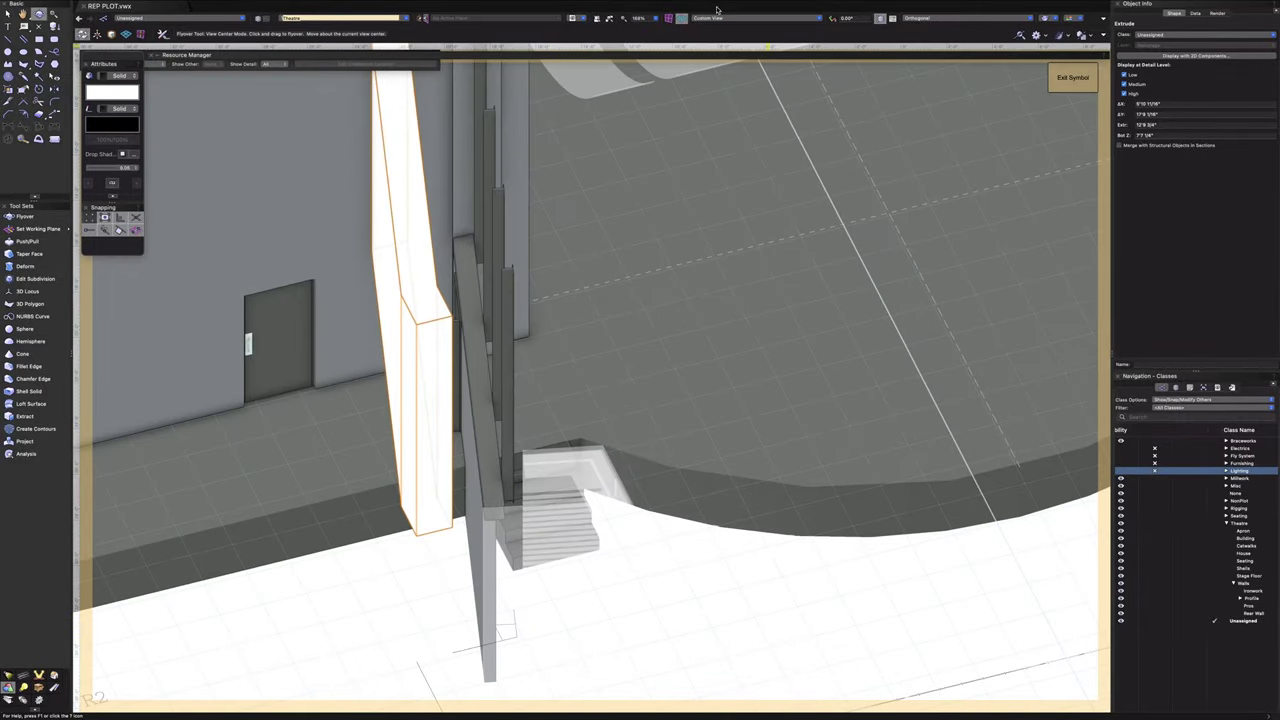
{"action": "left_click", "coordinate": [712, 17]}
{"action": "left_click", "coordinate": [724, 29]}
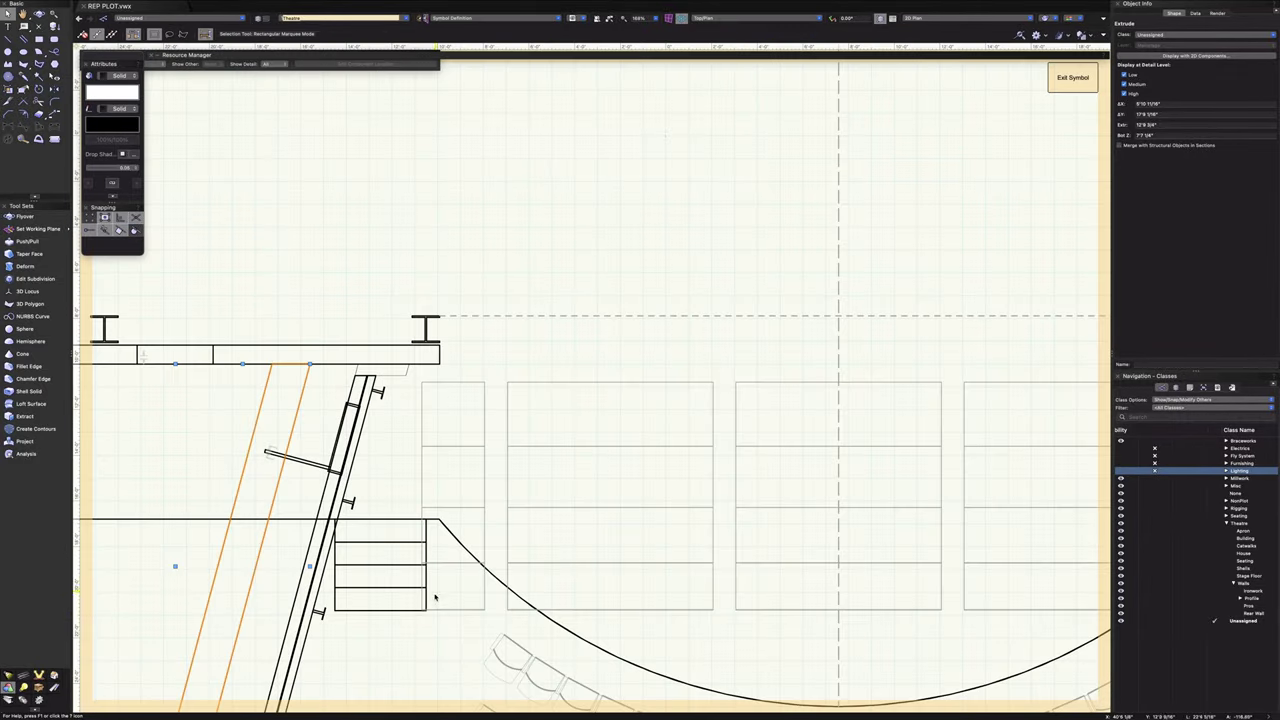
- Zoom to the pillar base and draw a four-sided polygon (about 0.728 sq ft) filling the gap
{"action": "middle_click_drag", "start_coordinate": [445, 572], "coordinate": [752, 112]}
{"action": "scroll", "coordinate": [595, 276], "scroll_direction": "up", "scroll_amount": 1}
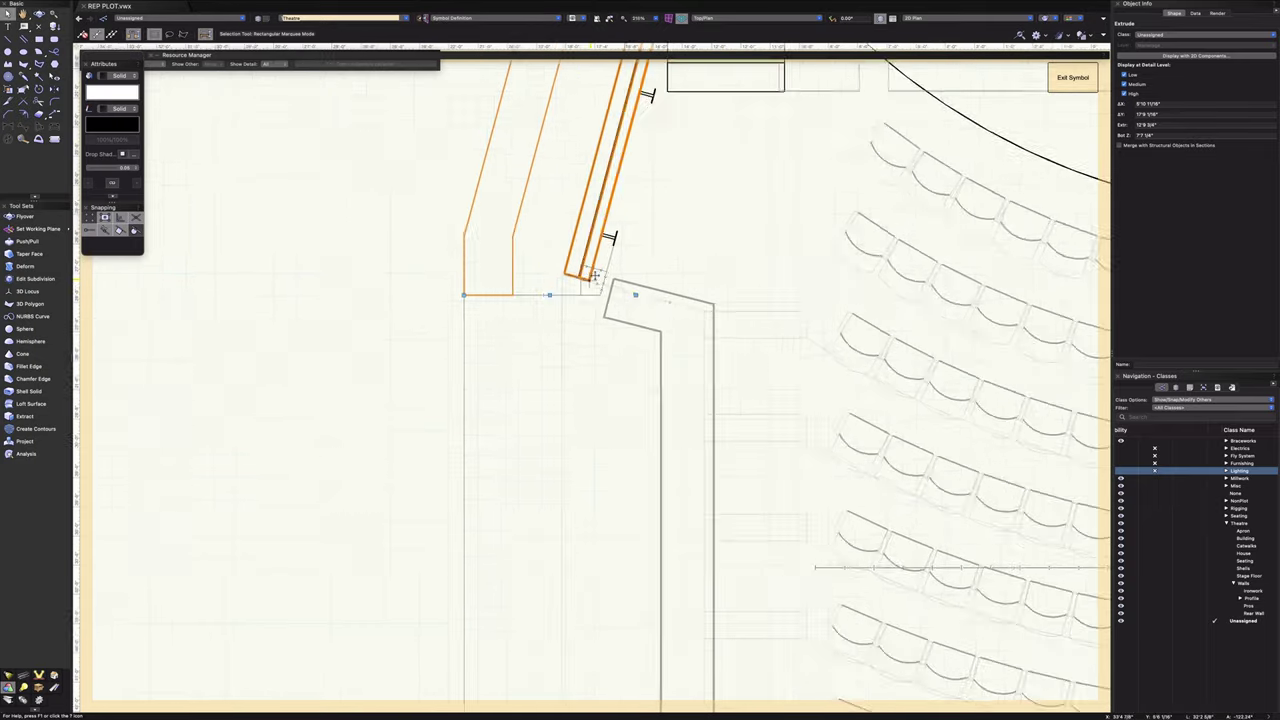
{"action": "scroll", "coordinate": [594, 275], "scroll_direction": "up", "scroll_amount": 3}
{"action": "left_click", "coordinate": [557, 396]}
{"action": "left_click", "coordinate": [537, 336]}
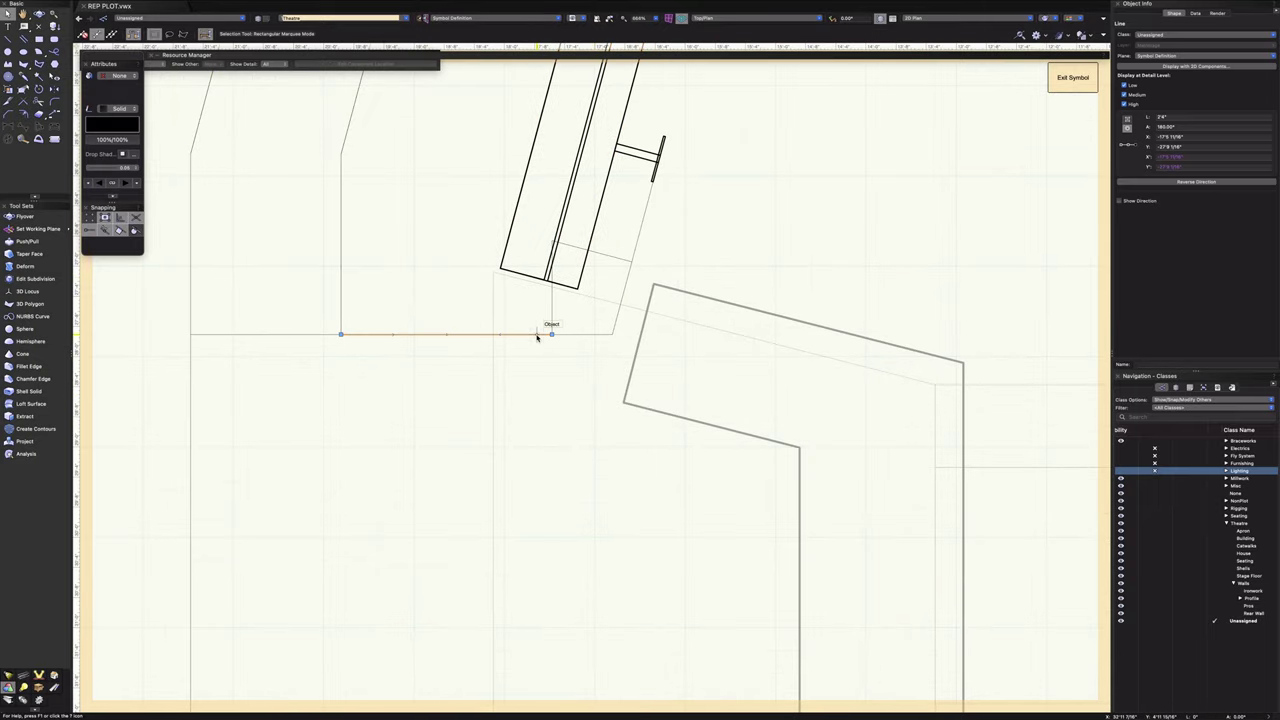
{"action": "left_click", "coordinate": [544, 387]}
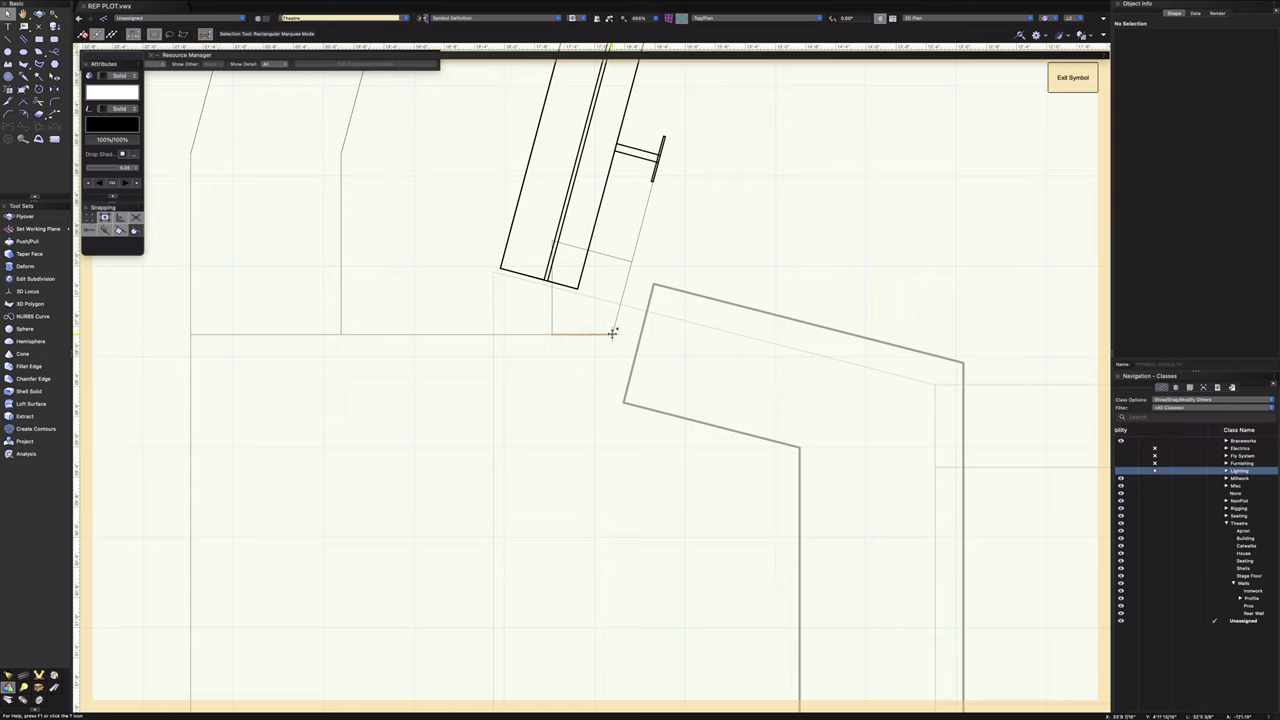
{"action": "left_click", "coordinate": [24, 63]}
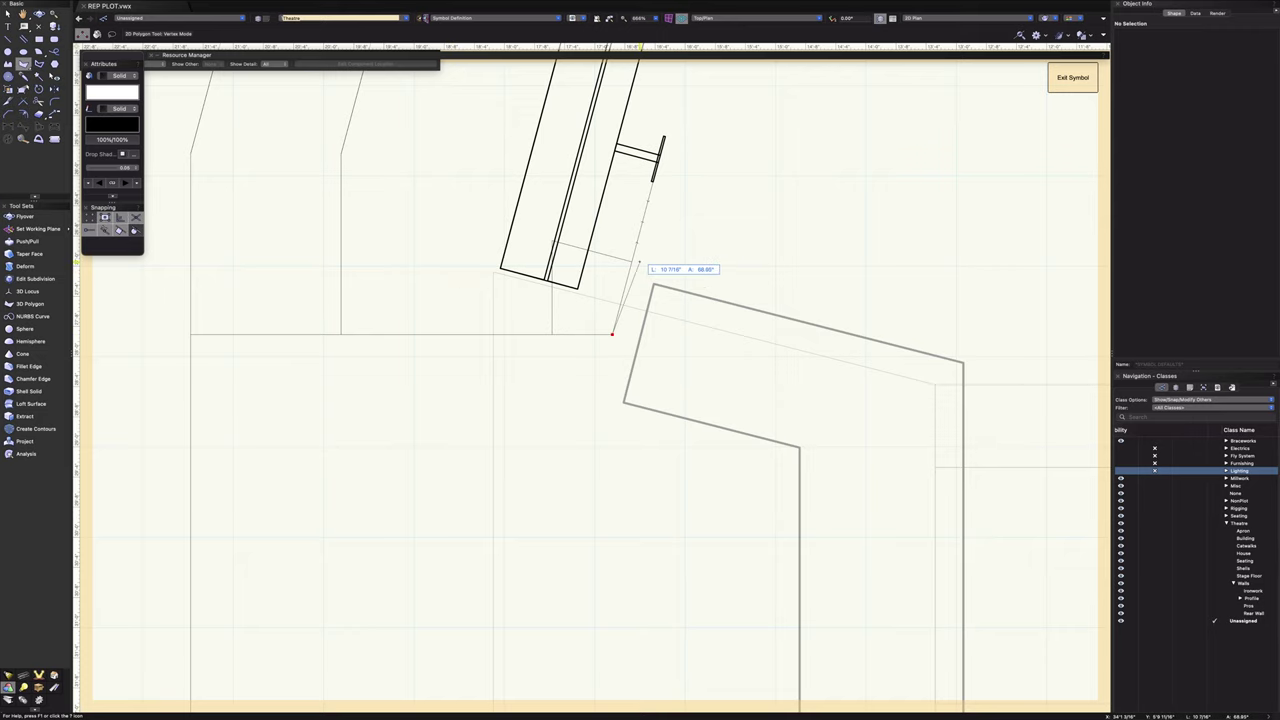
{"action": "scroll", "coordinate": [634, 262], "scroll_direction": "up", "scroll_amount": 5}
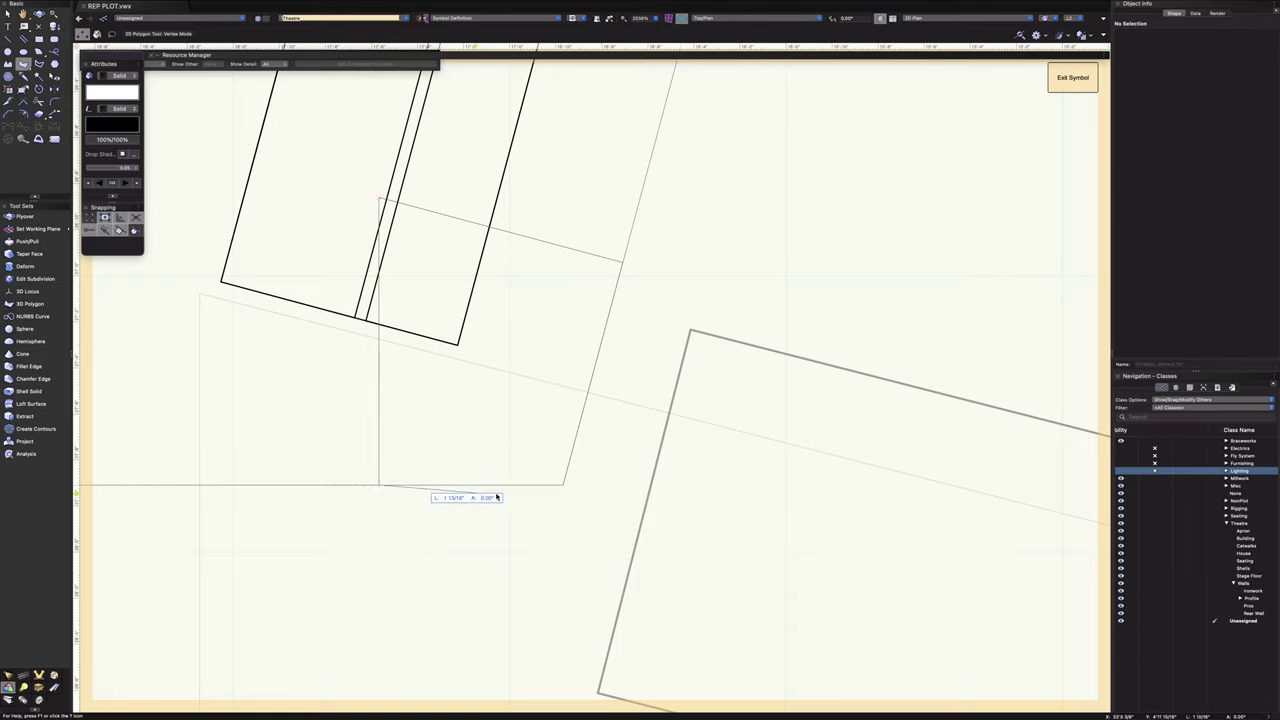
{"action": "left_click", "coordinate": [565, 485]}
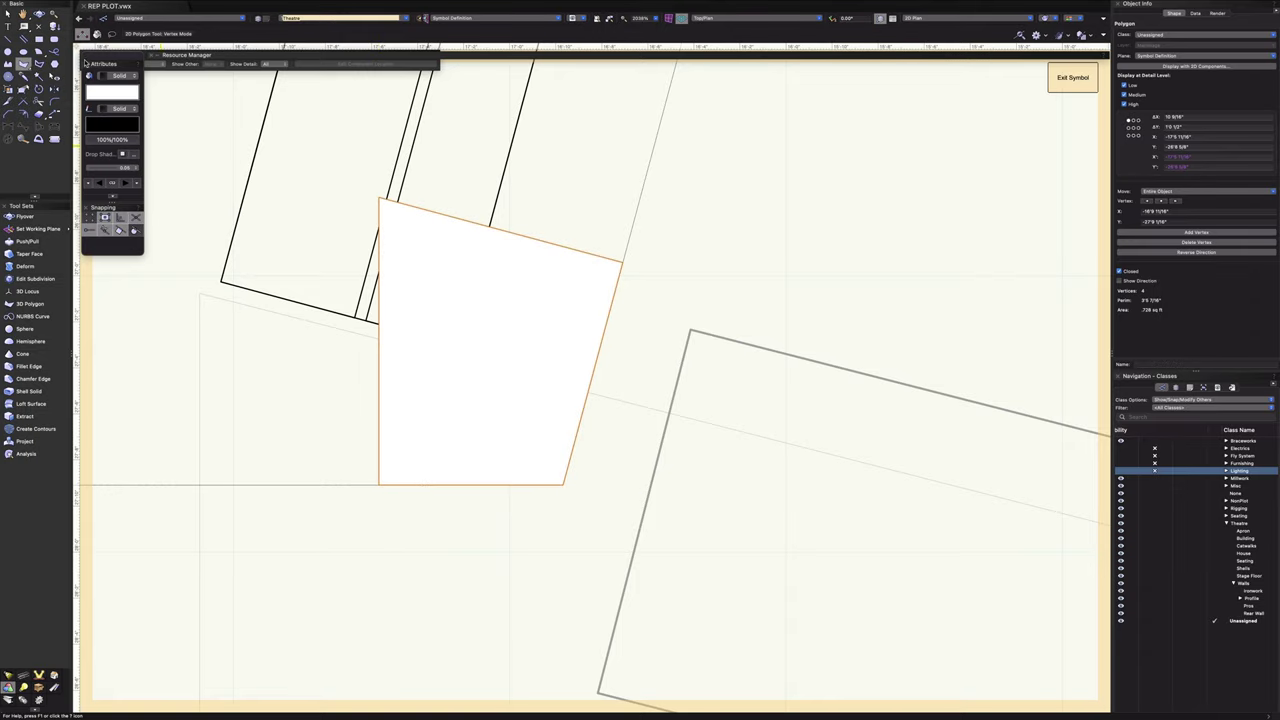
{"action": "left_click", "coordinate": [40, 16]}
{"action": "scroll", "coordinate": [371, 438], "scroll_direction": "down", "scroll_amount": 10}
- Drag the small four-sided polygon up against the upper wall edge, then orbit the wireframe view
{"action": "mouse_move", "coordinate": [371, 437]}
{"action": "left_mouse_down"}
{"action": "mouse_move", "coordinate": [337, 485]}
{"action": "mouse_move", "coordinate": [361, 419]}
{"action": "mouse_move", "coordinate": [371, 460]}
{"action": "left_mouse_up"}
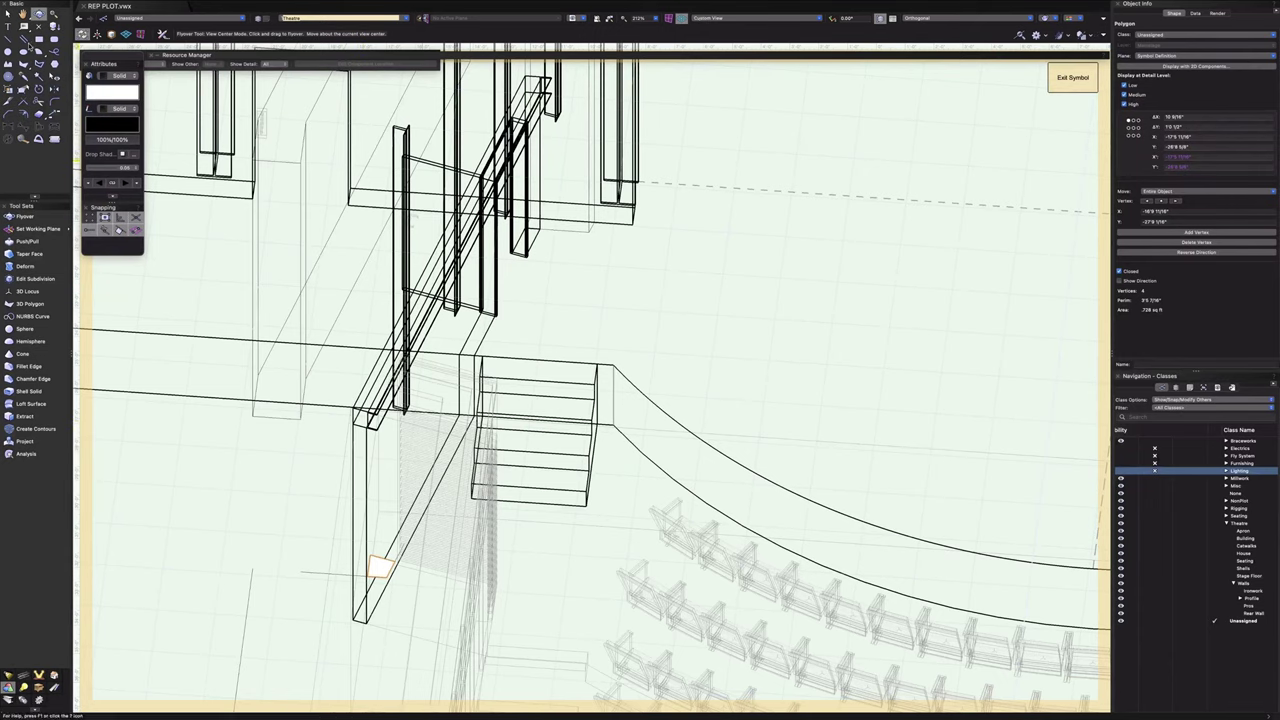
{"action": "left_click", "coordinate": [8, 14]}
{"action": "scroll", "coordinate": [372, 575], "scroll_direction": "up", "scroll_amount": 5}
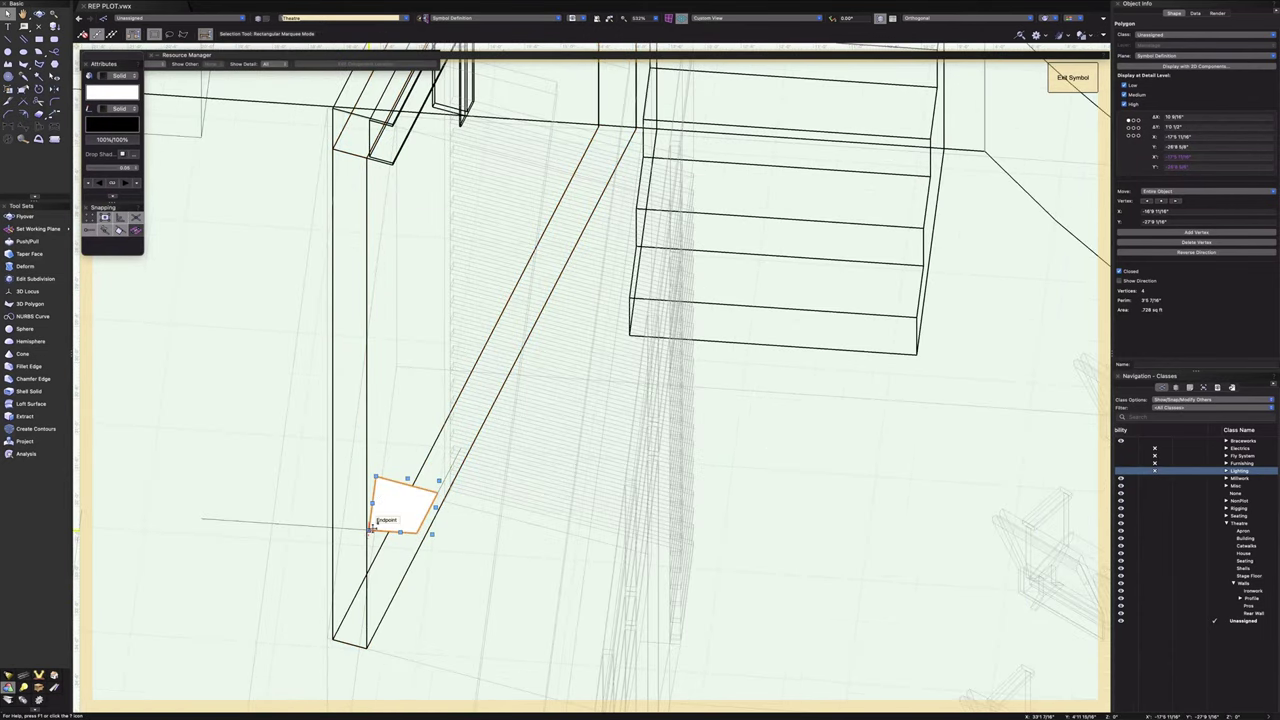
{"action": "left_click_drag", "start_coordinate": [372, 527], "coordinate": [377, 151]}
{"action": "scroll", "coordinate": [382, 151], "scroll_direction": "up", "scroll_amount": 2}
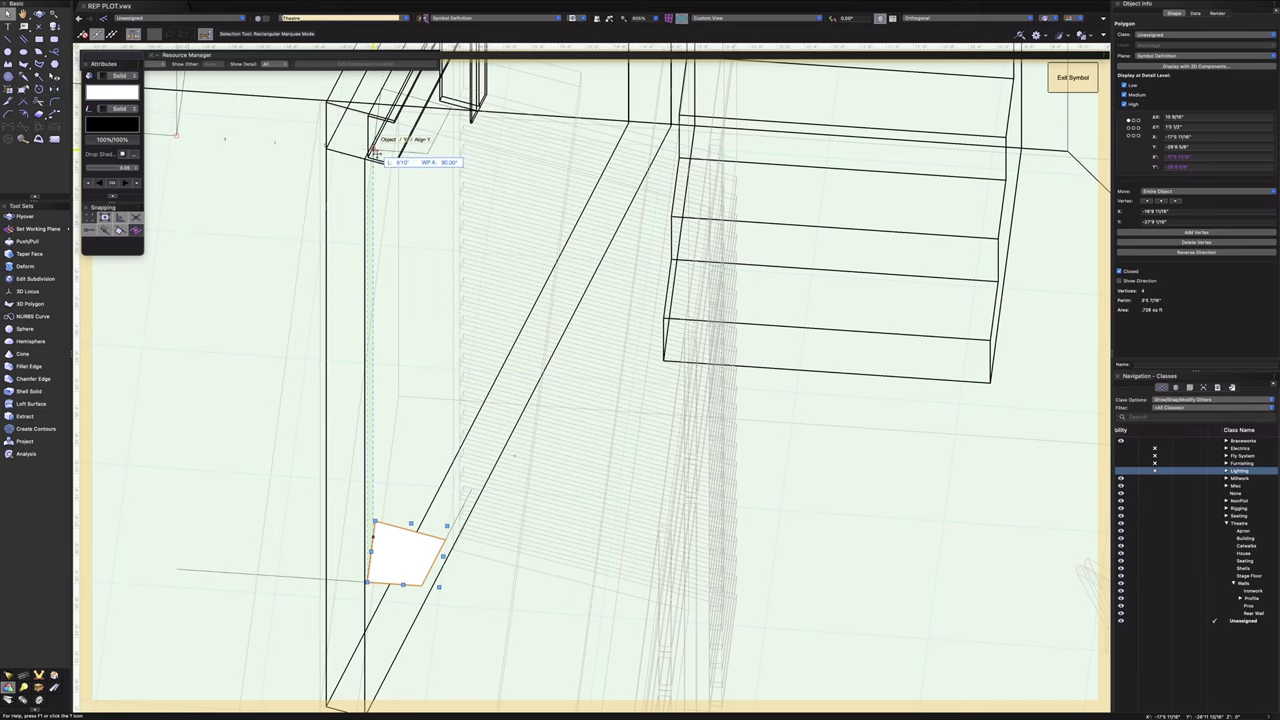
{"action": "left_click_drag", "start_coordinate": [374, 152], "coordinate": [374, 154]}
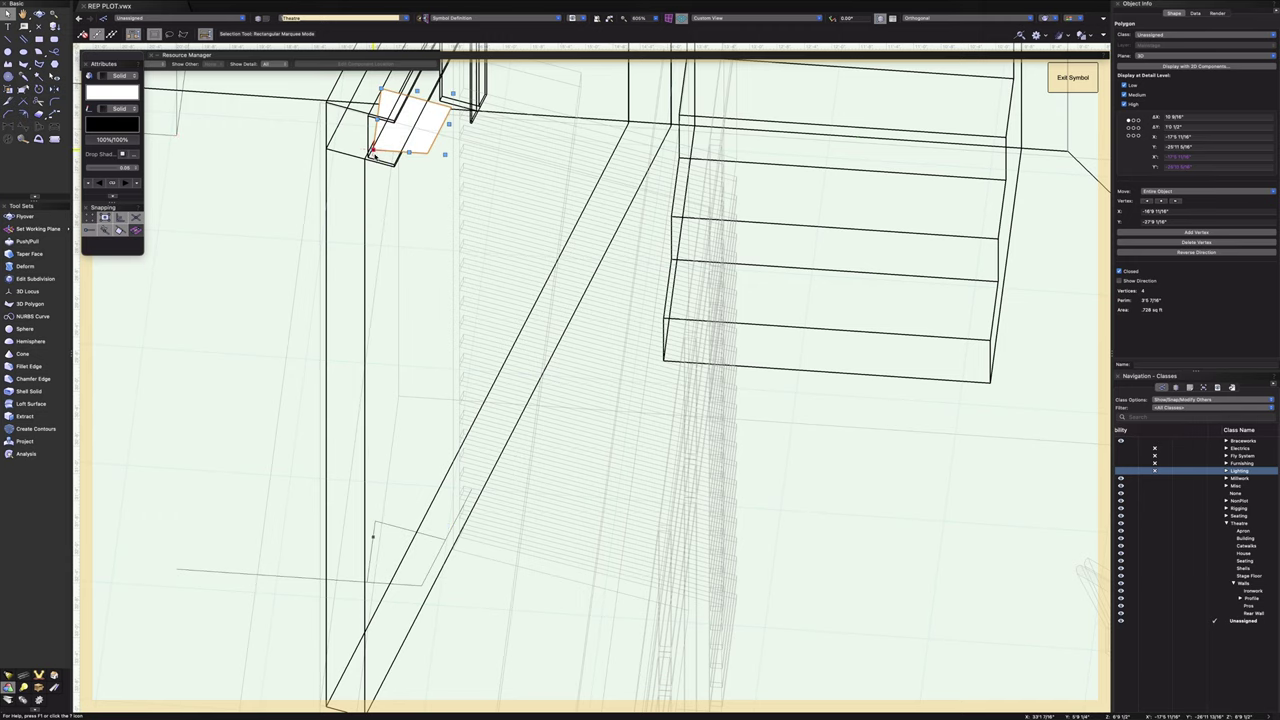
{"action": "left_click", "coordinate": [38, 13]}
{"action": "left_click_drag", "start_coordinate": [386, 349], "coordinate": [589, 174]}
- Switch to Front view and zoom in on the polygon's edge
{"action": "left_click", "coordinate": [779, 19]}
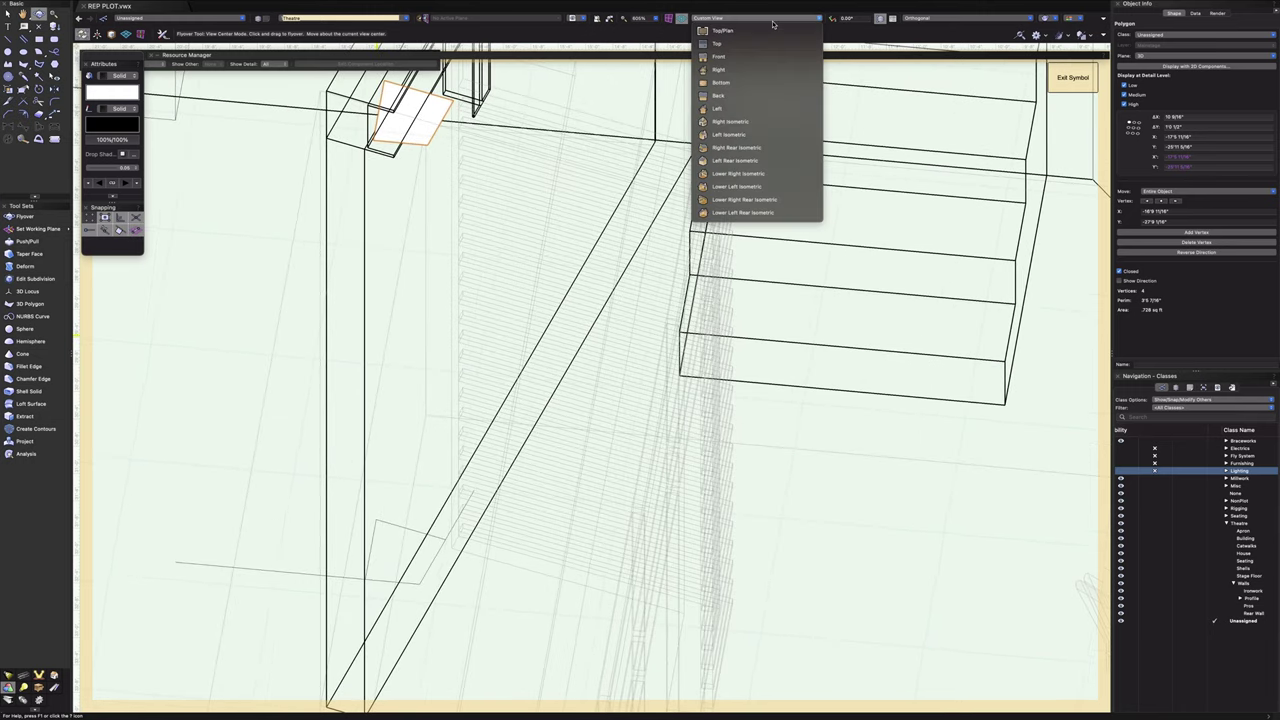
{"action": "left_click", "coordinate": [736, 59]}
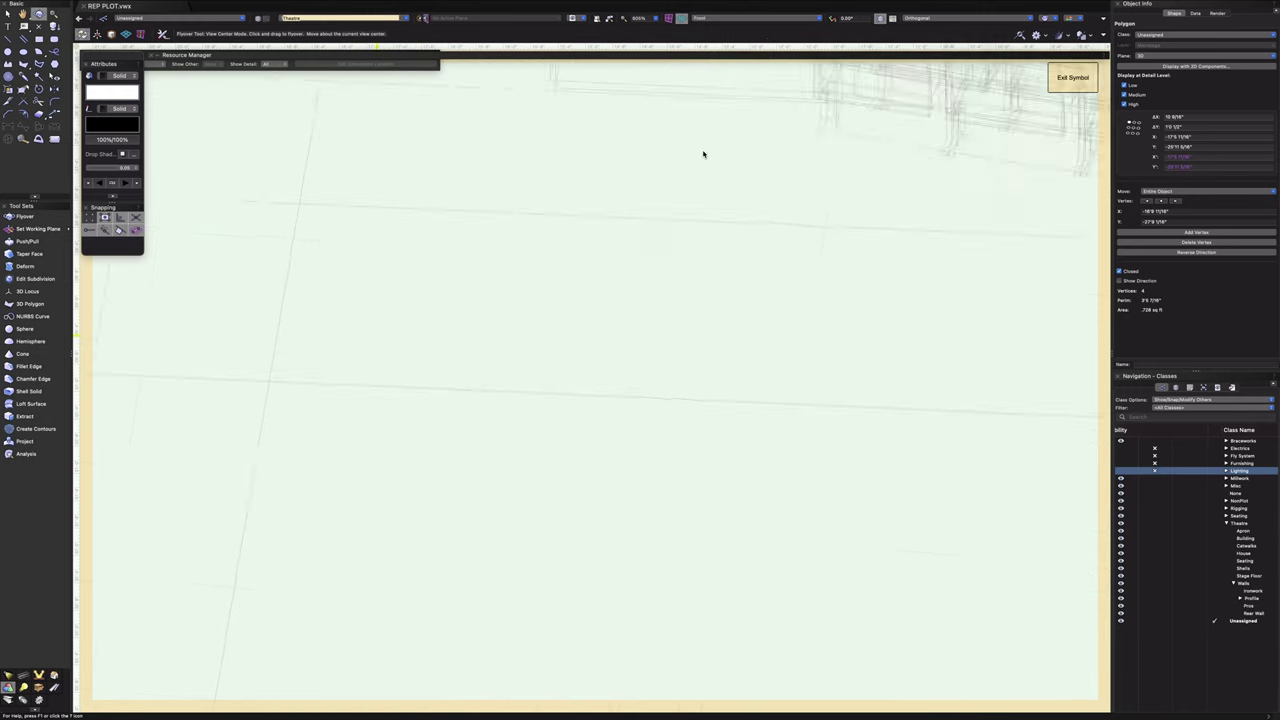
{"action": "scroll", "coordinate": [614, 236], "scroll_direction": "up", "scroll_amount": 10}
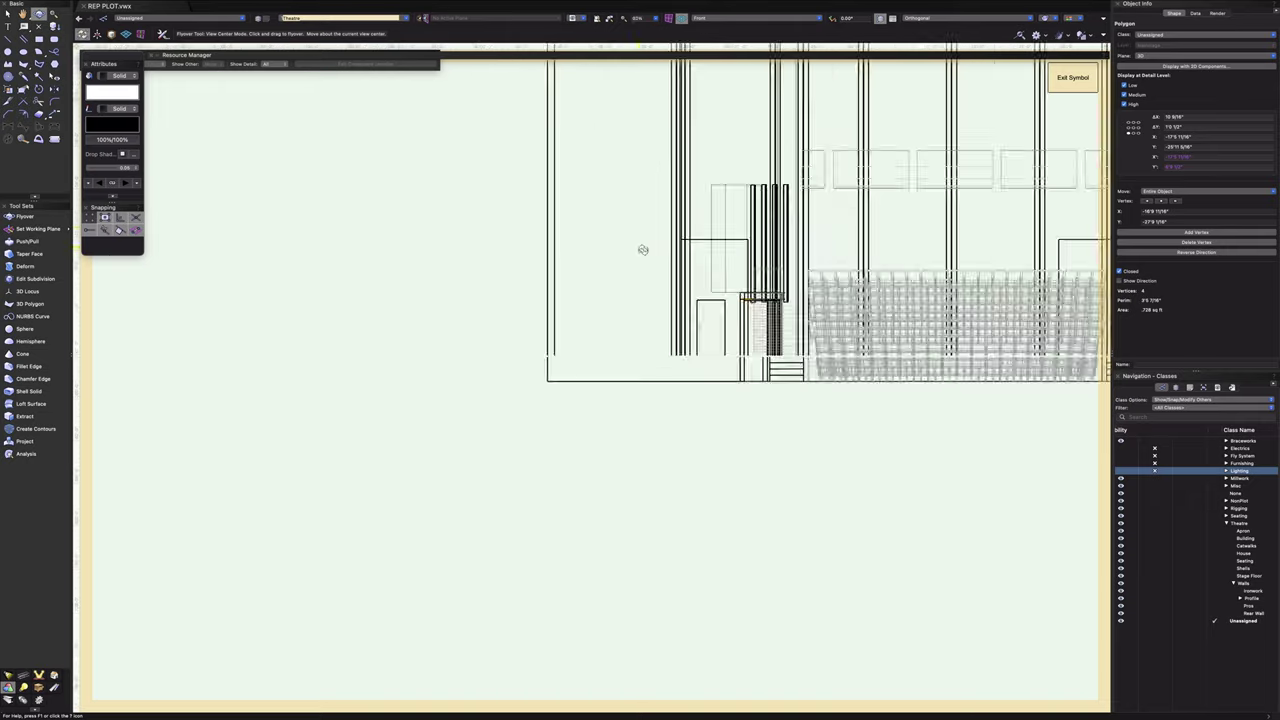
{"action": "scroll", "coordinate": [888, 372], "scroll_direction": "up", "scroll_amount": 6}
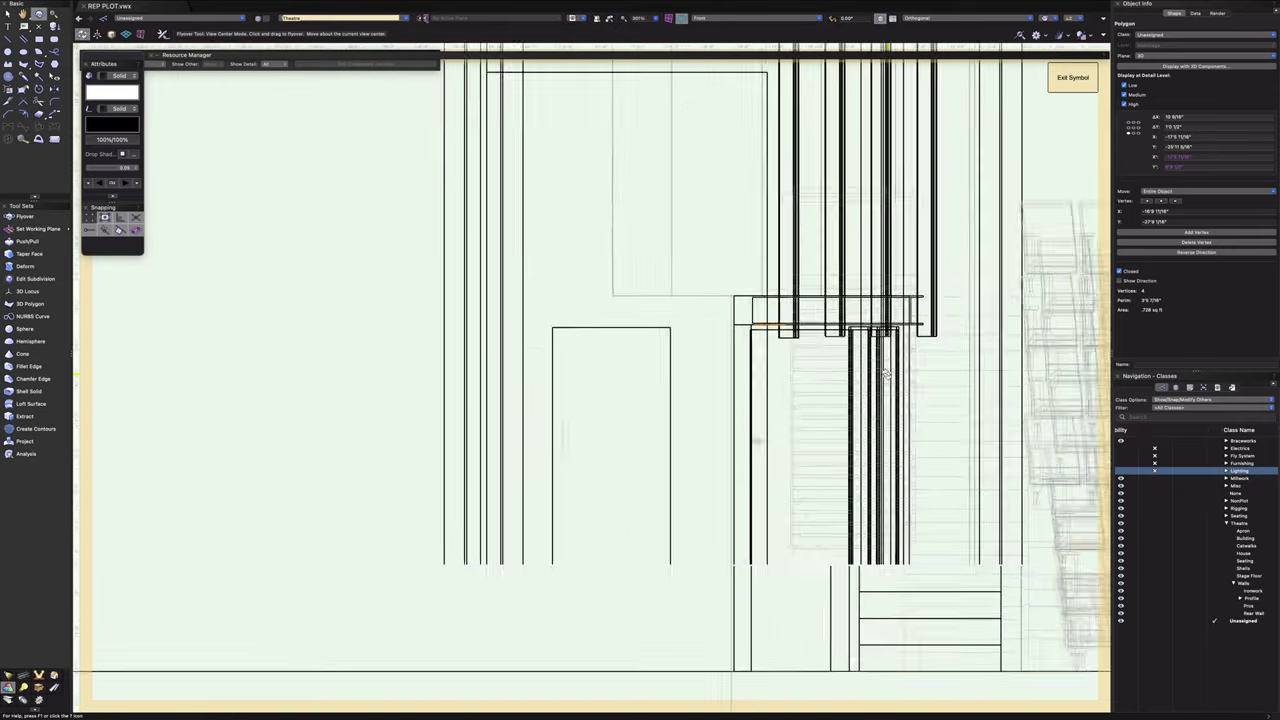
{"action": "middle_click_drag", "start_coordinate": [654, 289], "coordinate": [593, 406]}
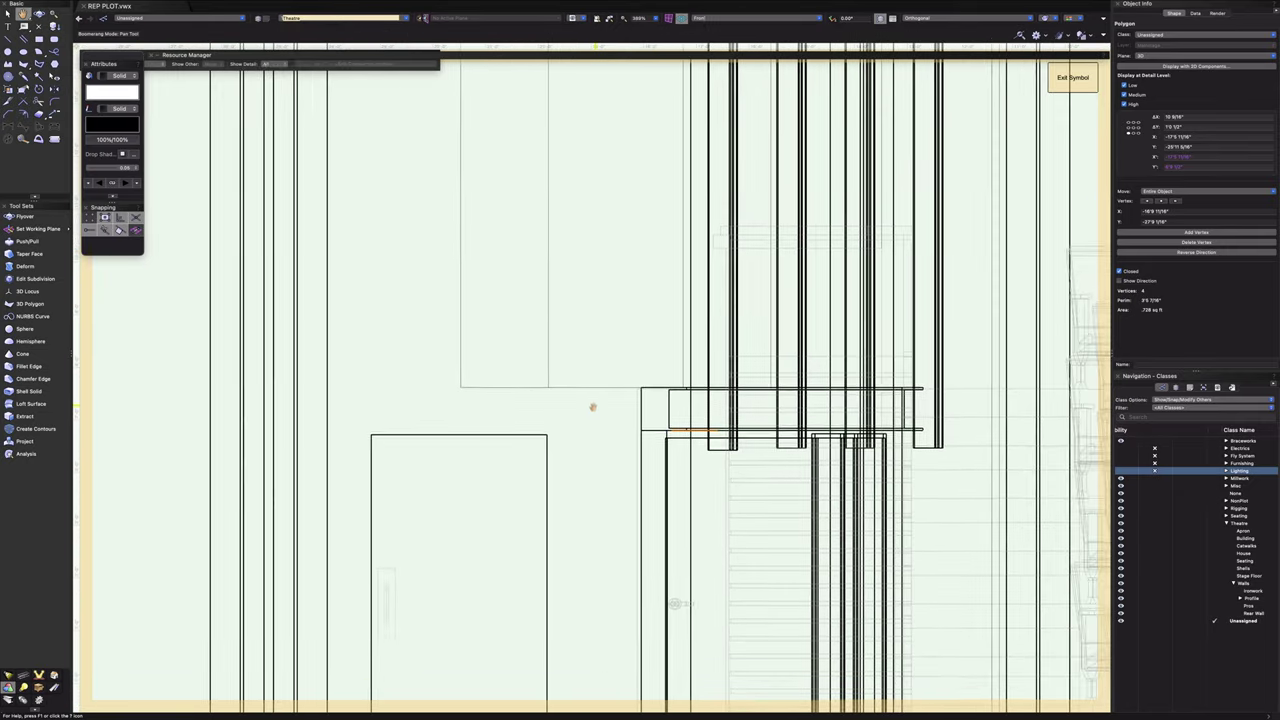
- Raise the polygon and shift it left onto the upper box outline's lower edge
{"action": "scroll", "coordinate": [605, 430], "scroll_direction": "up", "scroll_amount": 4}
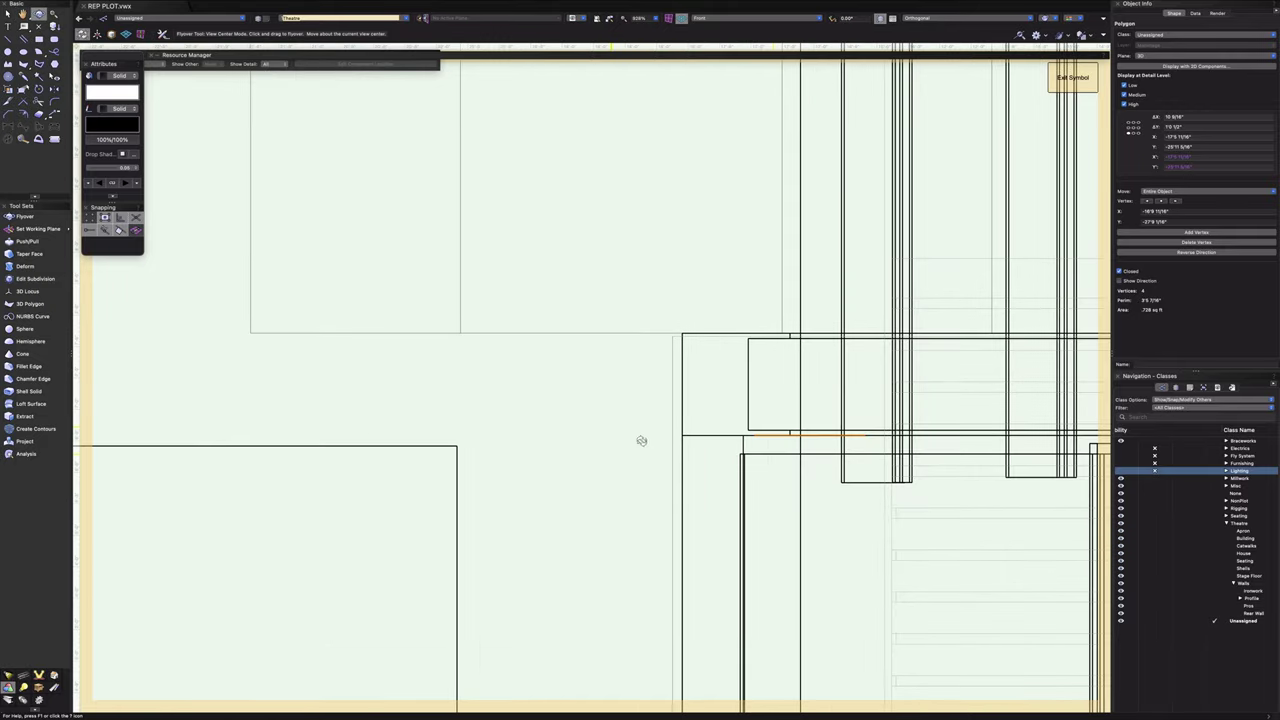
{"action": "left_click", "coordinate": [9, 13]}
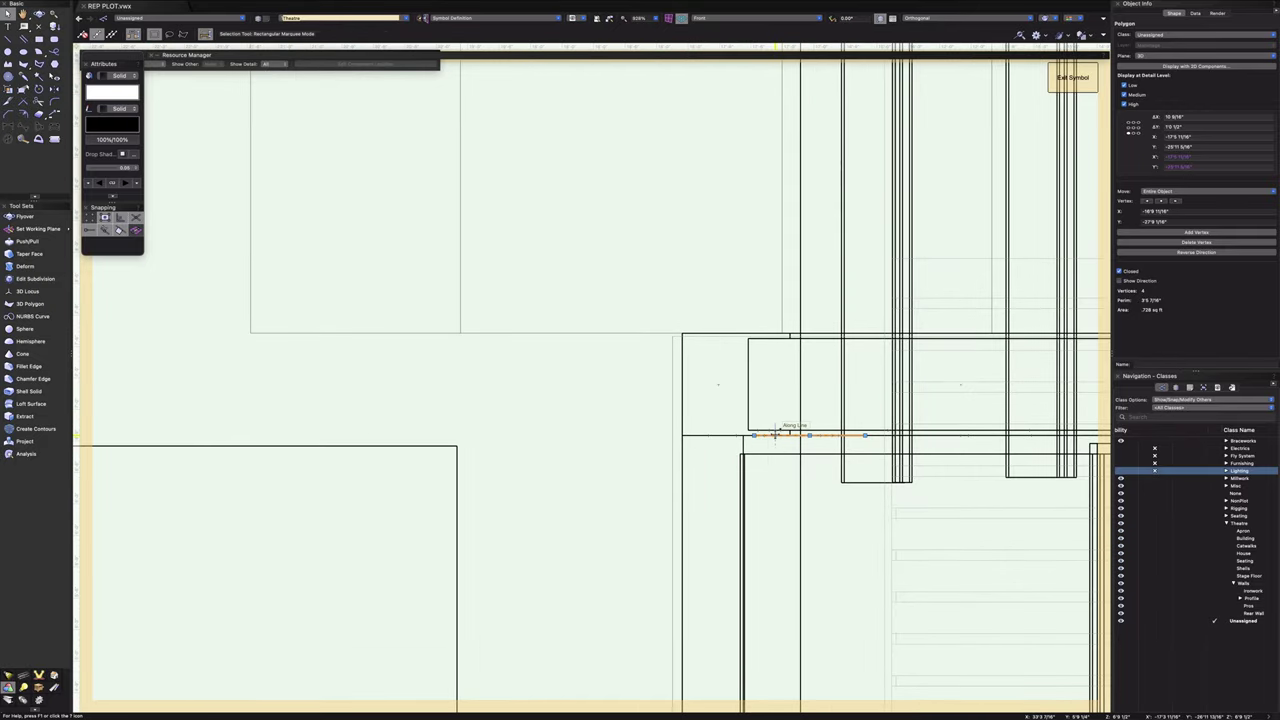
{"action": "left_click_drag", "start_coordinate": [806, 436], "coordinate": [461, 334]}
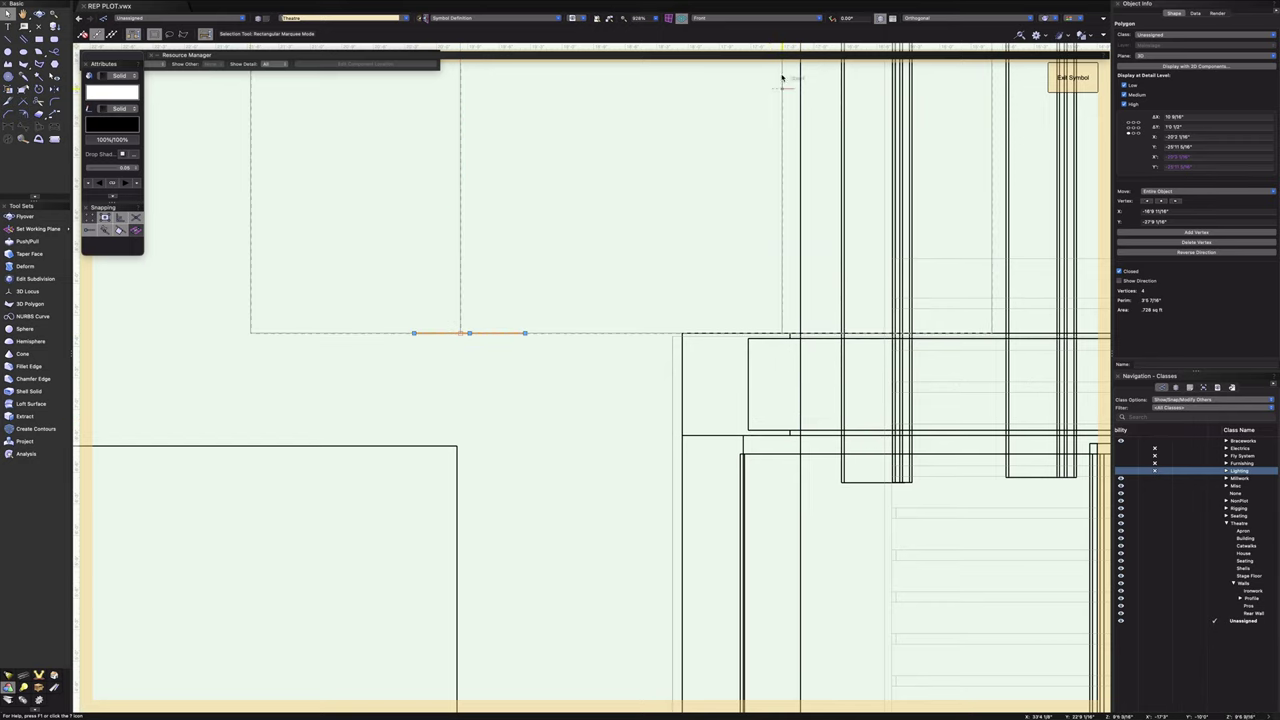
- Switch to Top/Plan view and drag the polygon into the angled wall corner
{"action": "left_click", "coordinate": [740, 20]}
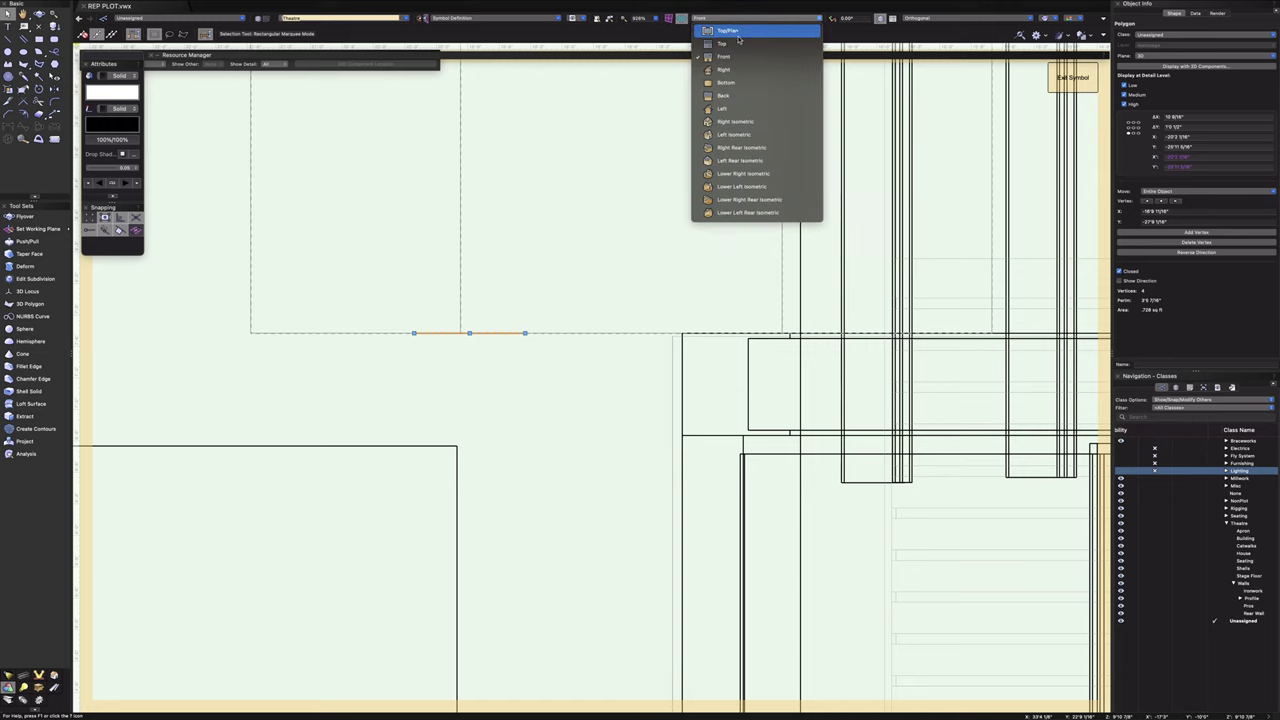
{"action": "left_click", "coordinate": [739, 30]}
{"action": "scroll", "coordinate": [609, 443], "scroll_direction": "down", "scroll_amount": 8}
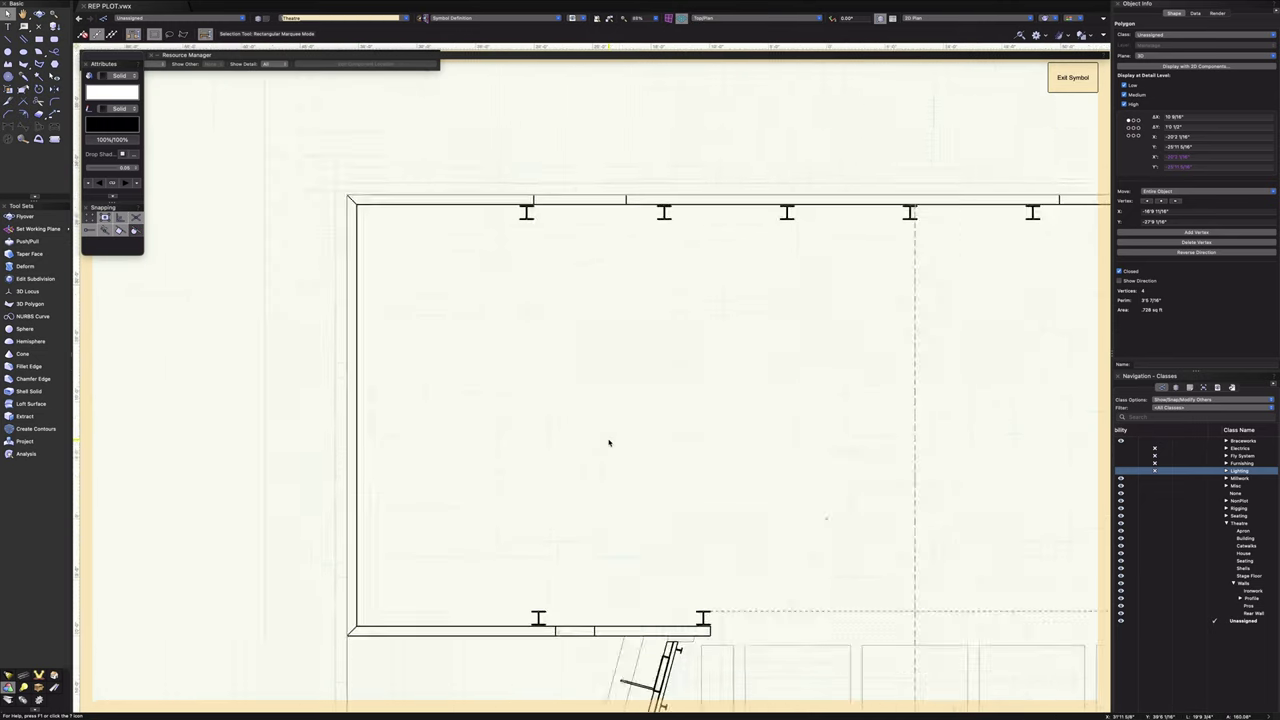
{"action": "scroll", "coordinate": [614, 686], "scroll_direction": "up", "scroll_amount": 6}
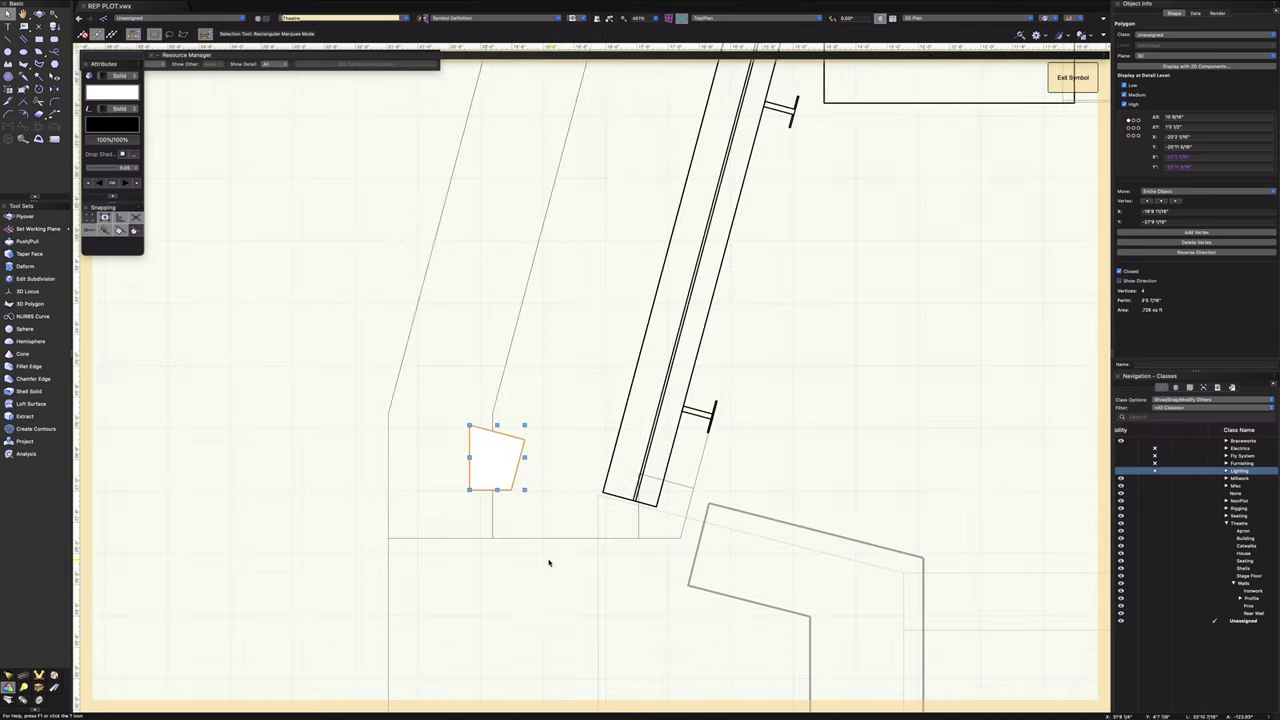
{"action": "scroll", "coordinate": [549, 560], "scroll_direction": "up", "scroll_amount": 3}
{"action": "left_click_drag", "start_coordinate": [479, 430], "coordinate": [796, 521]}
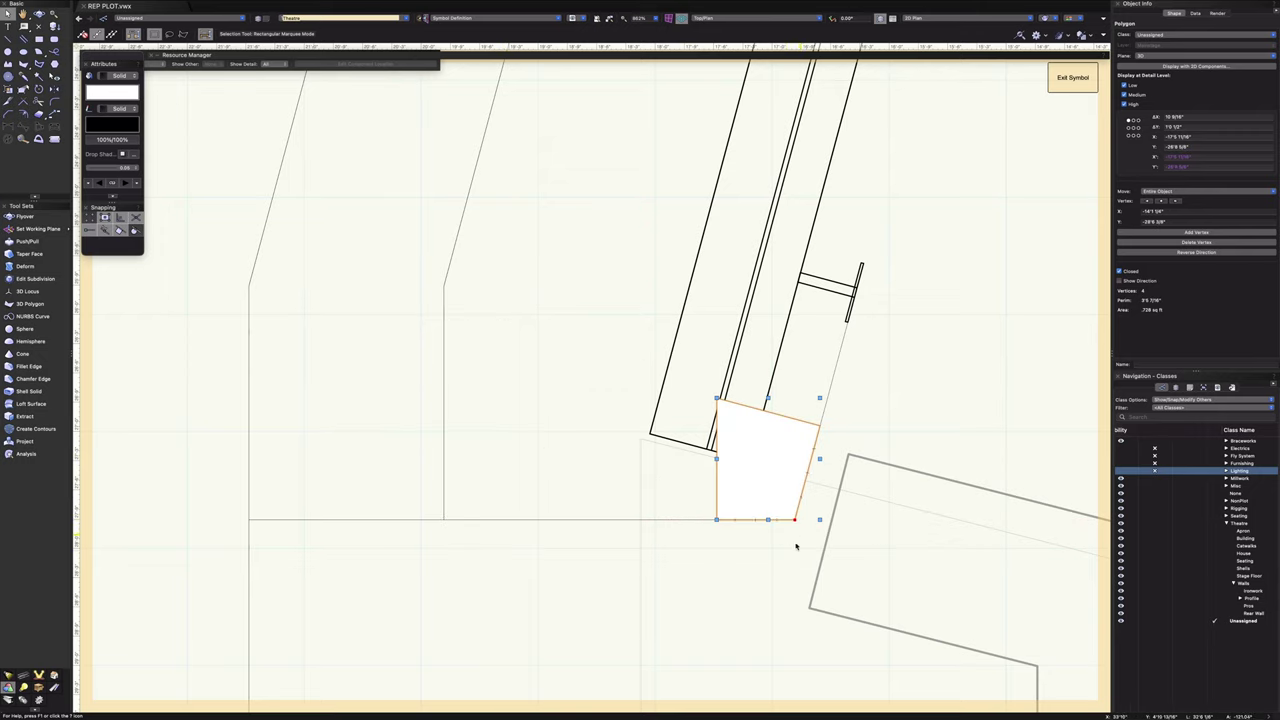
- Check the short line under the polygon, snap the polygon back into the corner, and orbit into 3D
{"action": "left_click", "coordinate": [767, 553]}
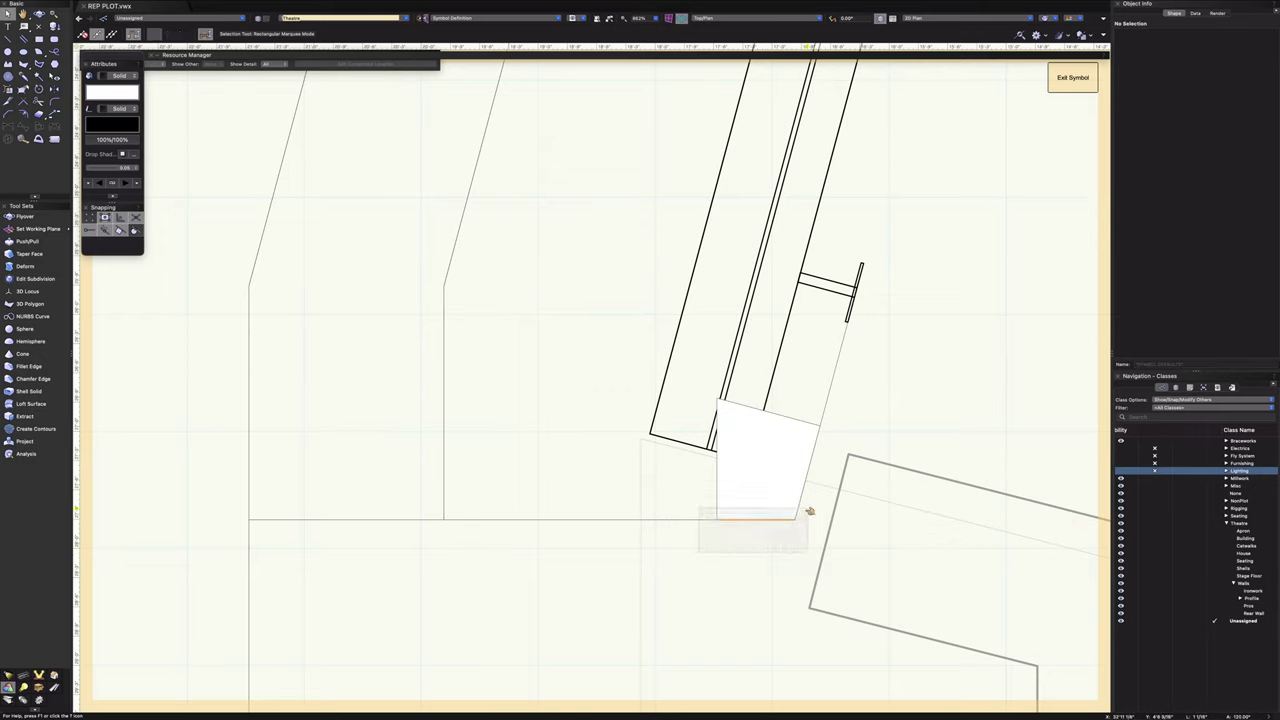
{"action": "left_click_drag", "start_coordinate": [761, 458], "coordinate": [941, 364]}
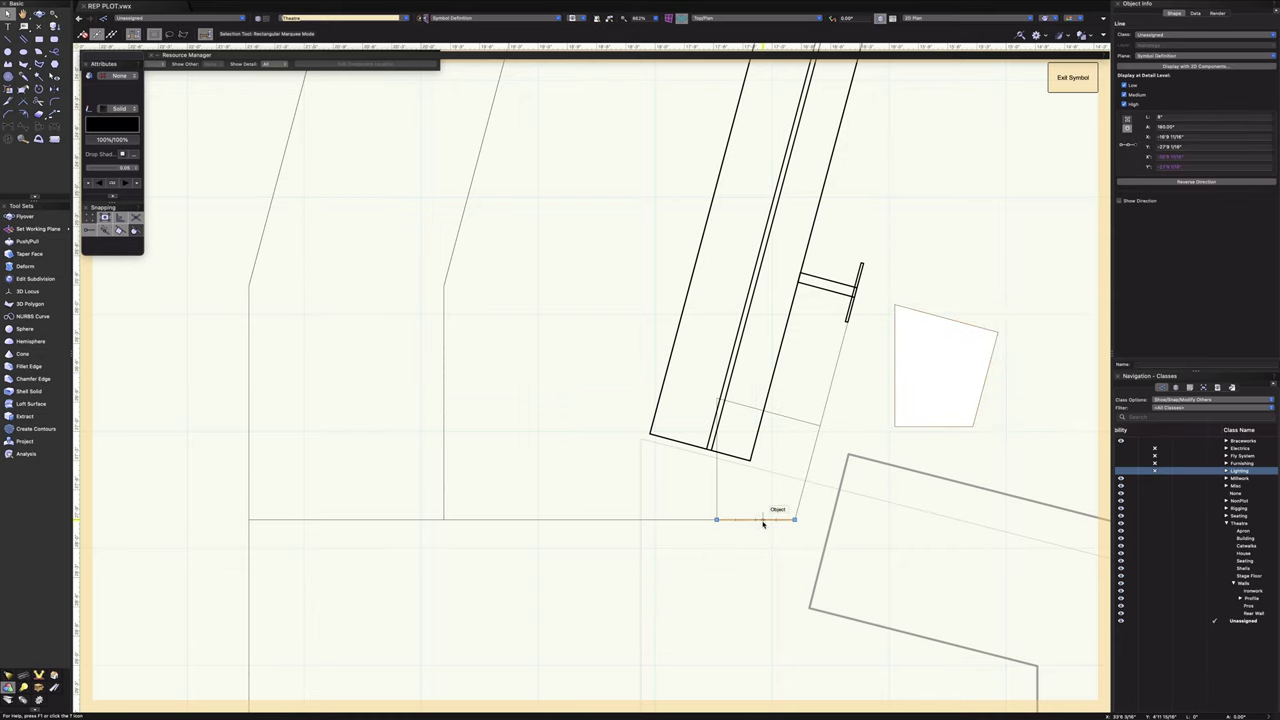
{"action": "left_click", "coordinate": [720, 492]}
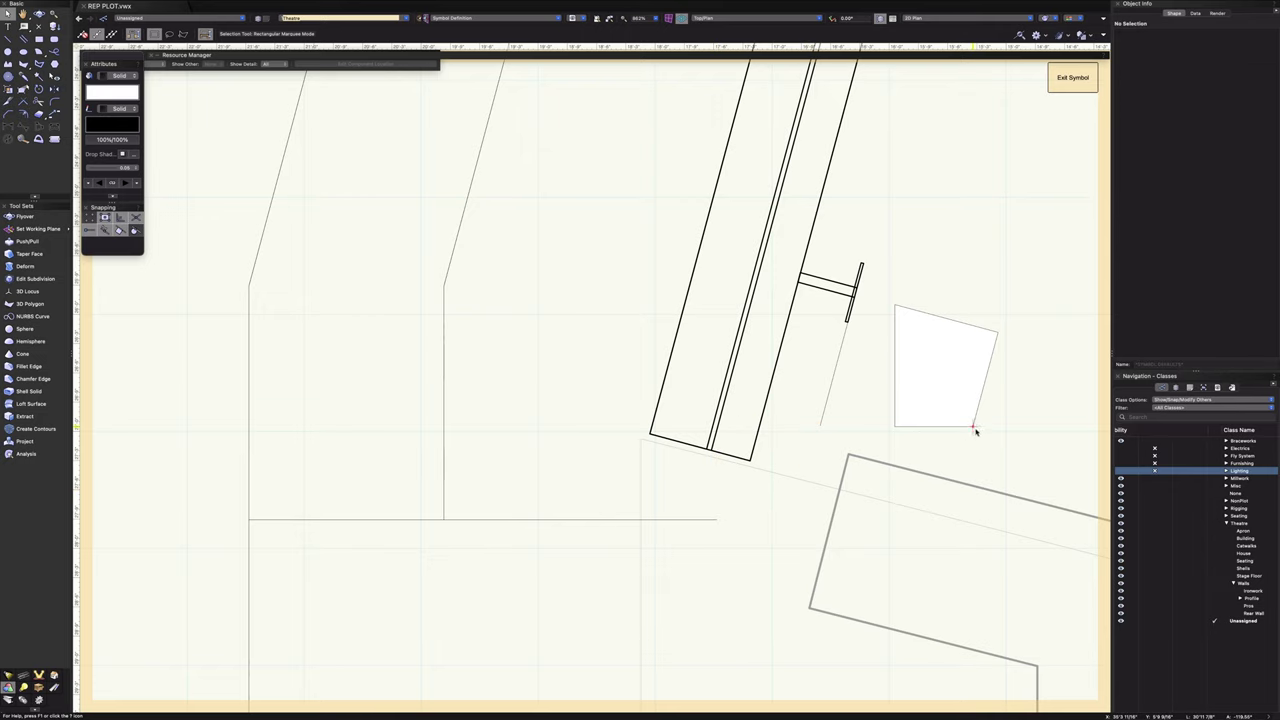
{"action": "left_click_drag", "start_coordinate": [894, 428], "coordinate": [716, 519]}
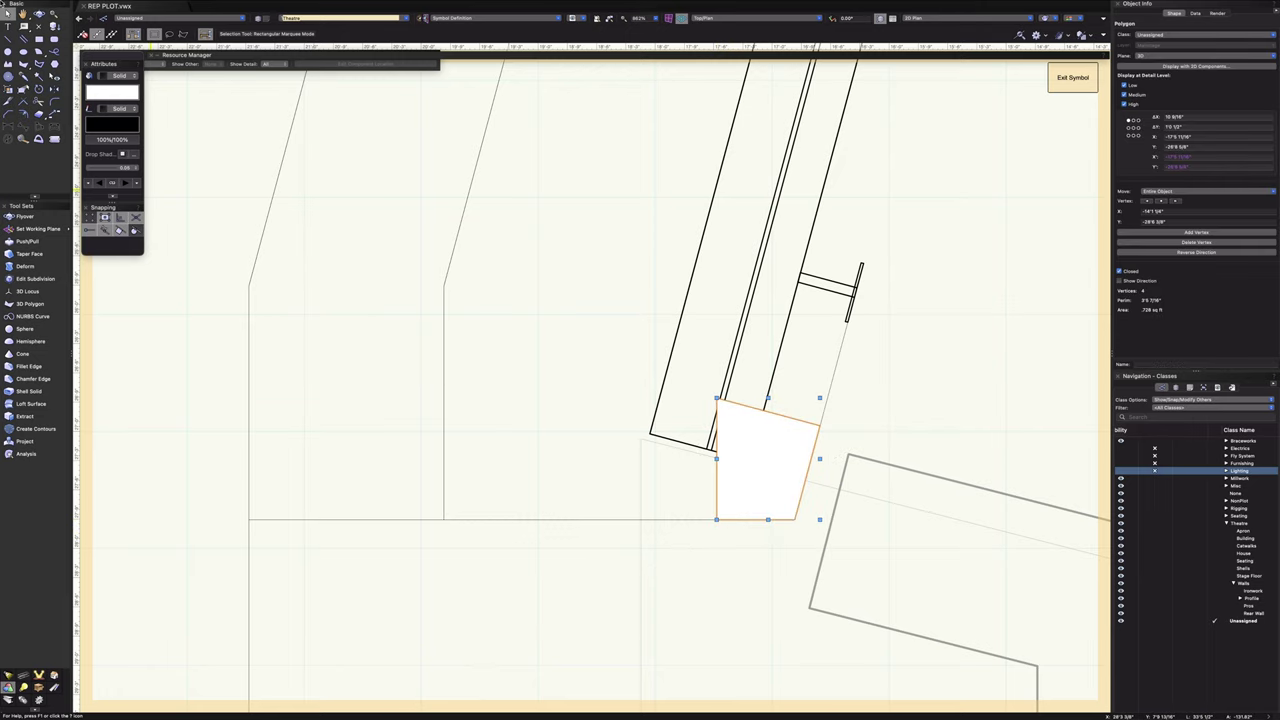
{"action": "left_click", "coordinate": [39, 14]}
{"action": "left_click_drag", "start_coordinate": [657, 611], "coordinate": [684, 543]}
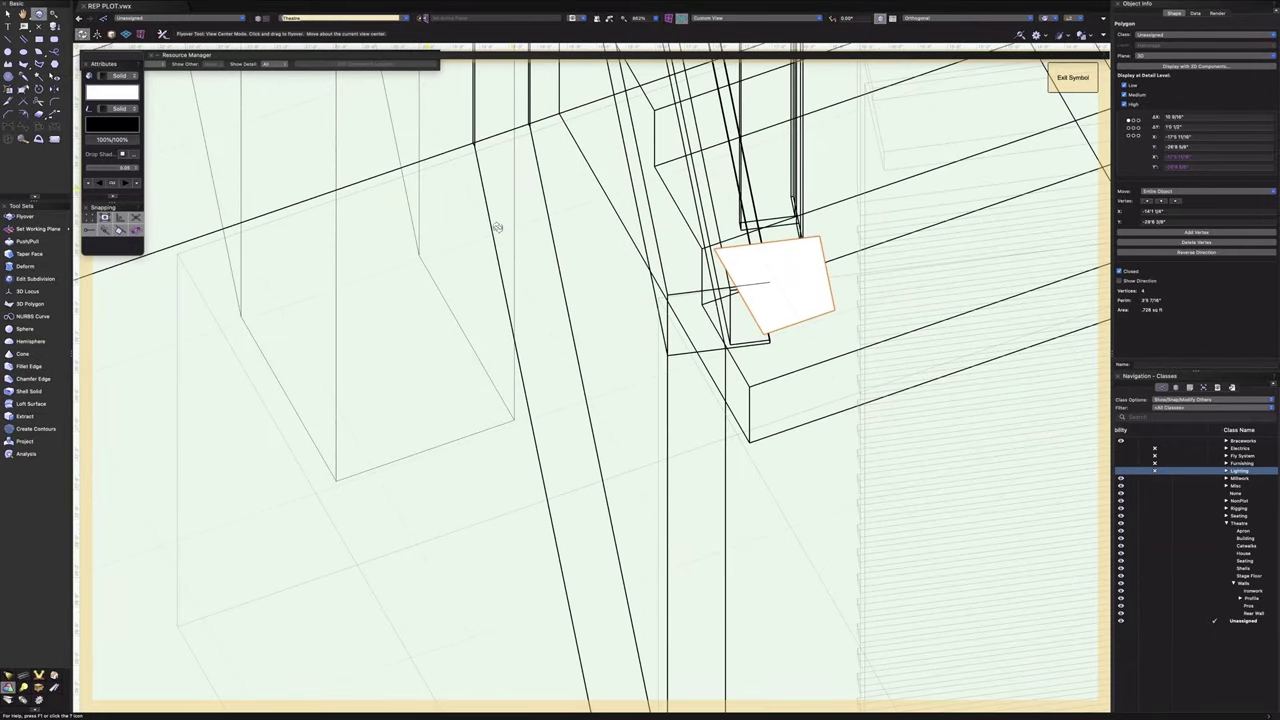
{"action": "left_click", "coordinate": [745, 18]}
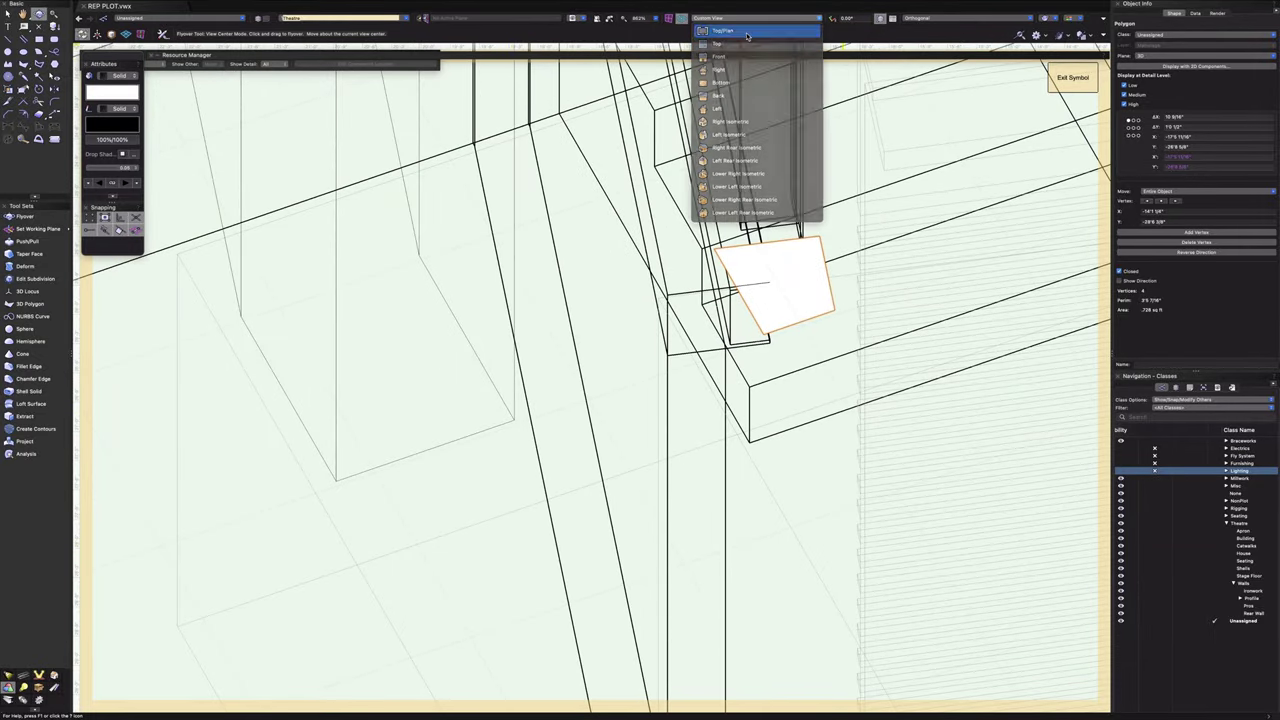
{"action": "left_click", "coordinate": [730, 27]}
{"action": "scroll", "coordinate": [654, 562], "scroll_direction": "down", "scroll_amount": 3}
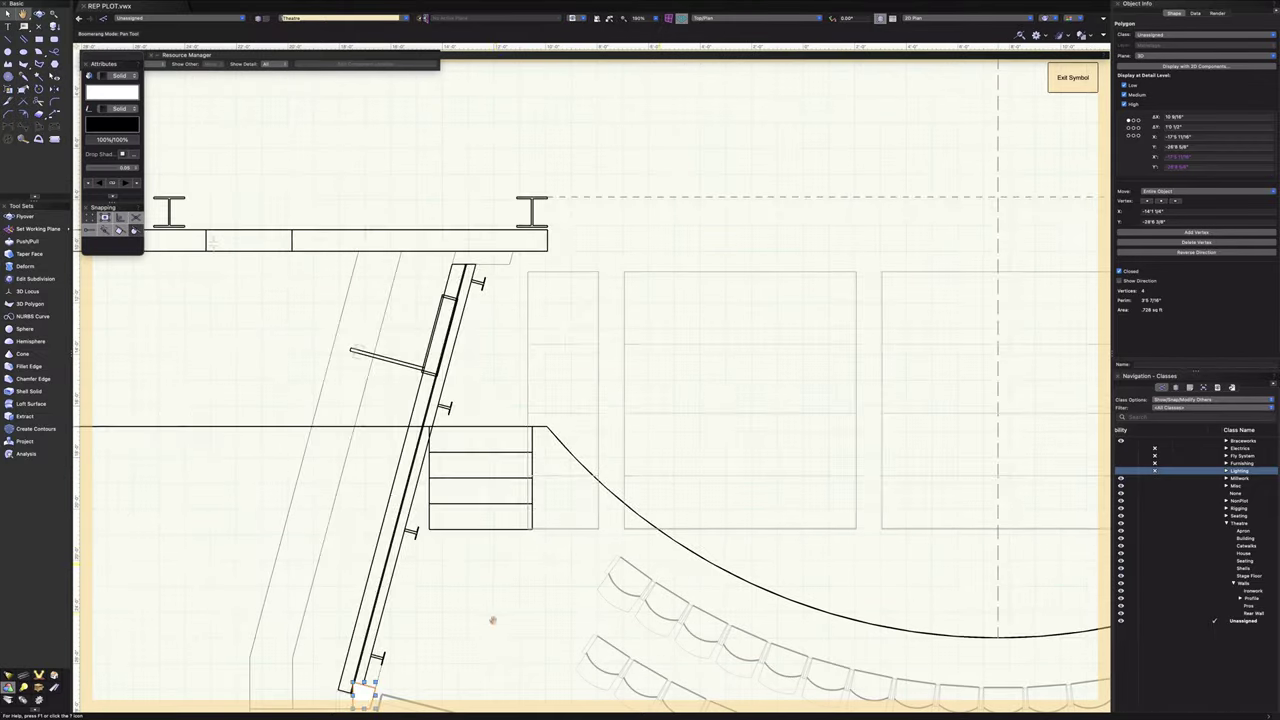
{"action": "middle_click_drag", "start_coordinate": [491, 620], "coordinate": [655, 292]}
{"action": "scroll", "coordinate": [546, 365], "scroll_direction": "up", "scroll_amount": 3}
{"action": "left_click", "coordinate": [474, 356]}
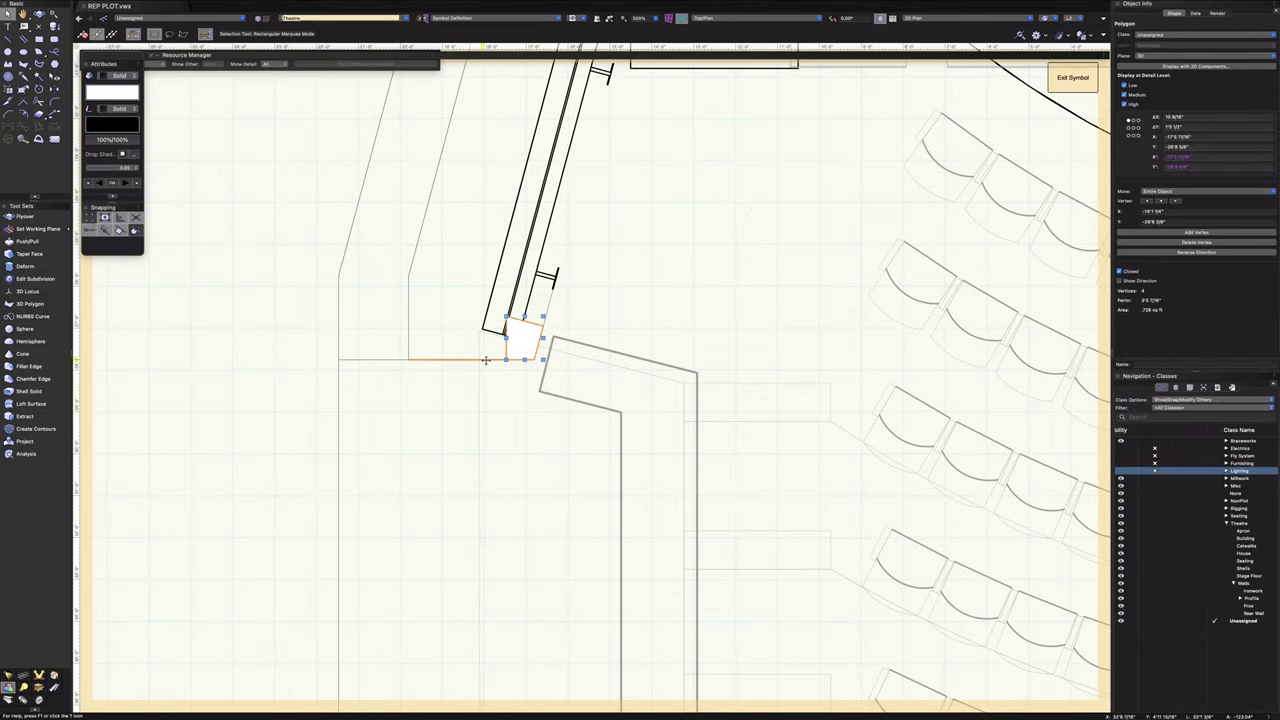
{"action": "scroll", "coordinate": [480, 356], "scroll_direction": "up", "scroll_amount": 6}
{"action": "left_click_drag", "start_coordinate": [367, 420], "coordinate": [613, 384]}
{"action": "left_click_drag", "start_coordinate": [130, 392], "coordinate": [777, 320]}
{"action": "left_click_drag", "start_coordinate": [257, 402], "coordinate": [394, 450]}
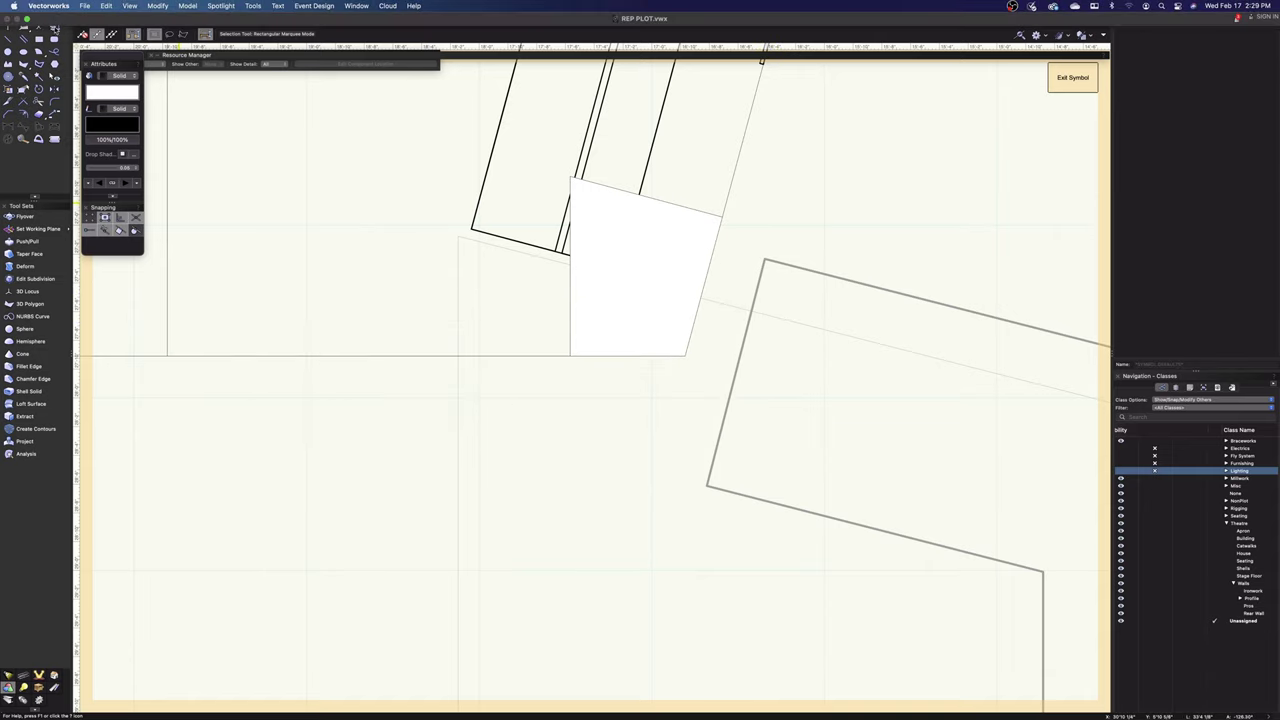
{"action": "left_click_drag", "start_coordinate": [447, 488], "coordinate": [523, 440]}
{"action": "scroll", "coordinate": [521, 443], "scroll_direction": "down", "scroll_amount": 2}
{"action": "middle_click_drag", "start_coordinate": [520, 443], "coordinate": [521, 451], "text": "shift"}
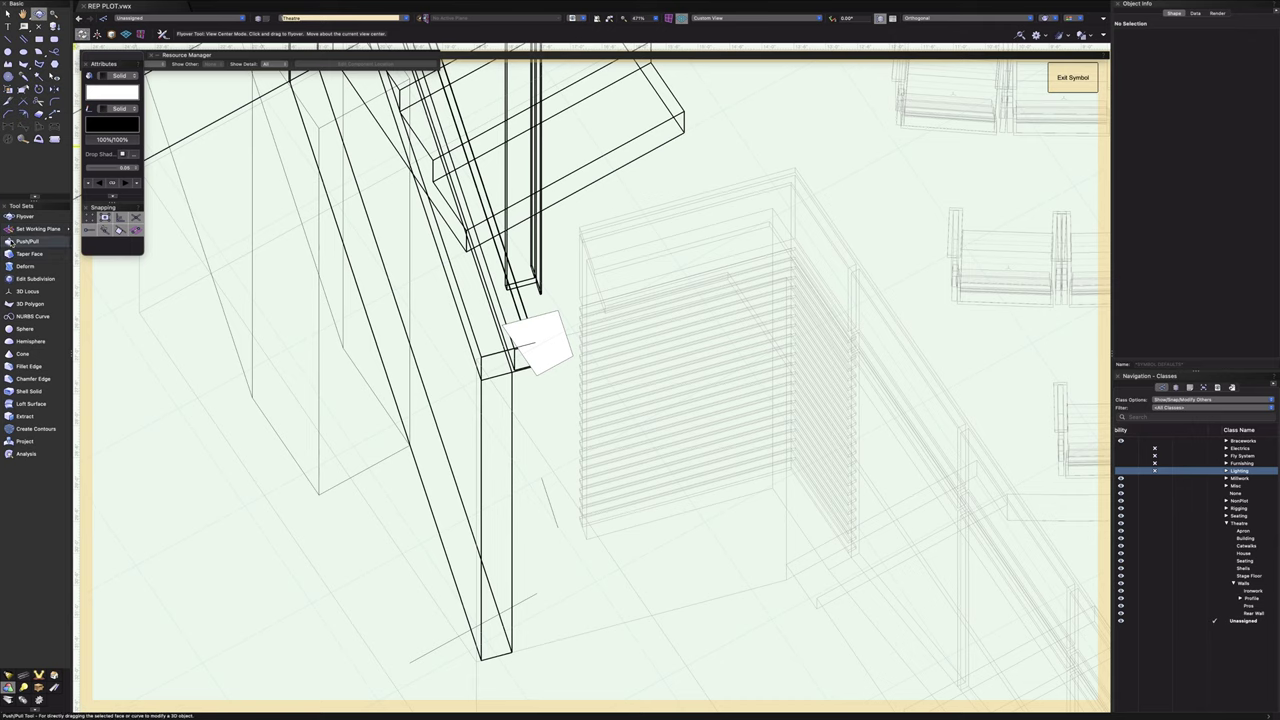
- Push/Pull the polygon up to the snapped endpoint above, forming a tall pillar beside the stair
{"action": "left_click", "coordinate": [28, 241]}
{"action": "scroll", "coordinate": [561, 355], "scroll_direction": "down", "scroll_amount": 5}
{"action": "scroll", "coordinate": [551, 349], "scroll_direction": "up", "scroll_amount": 1}
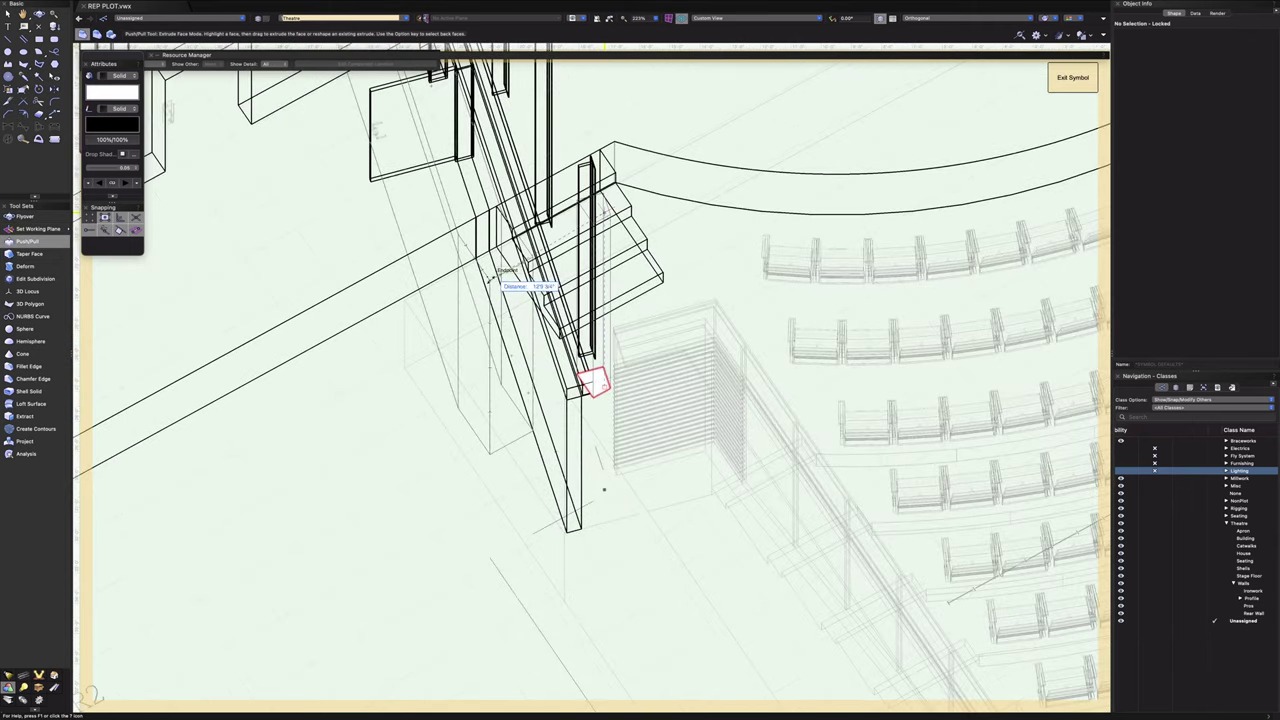
{"action": "scroll", "coordinate": [478, 283], "scroll_direction": "up", "scroll_amount": 10}
{"action": "scroll", "coordinate": [485, 290], "scroll_direction": "up", "scroll_amount": 2}
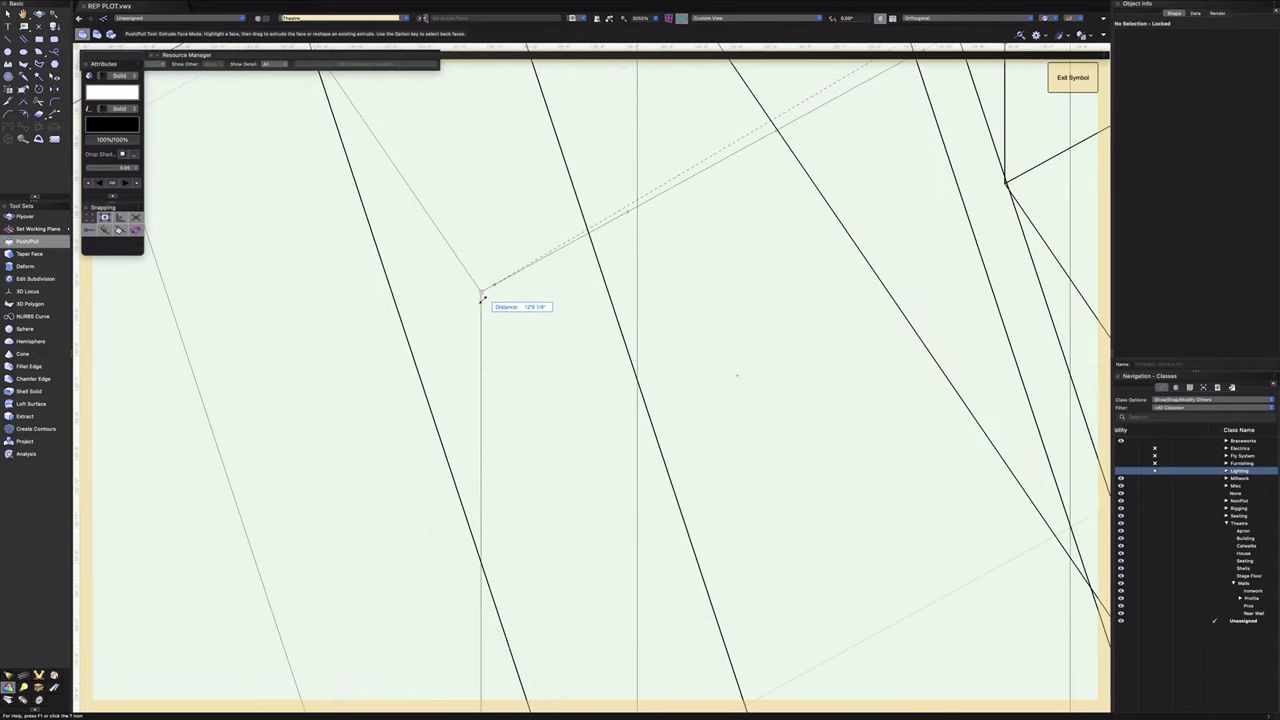
{"action": "left_click", "coordinate": [481, 293]}
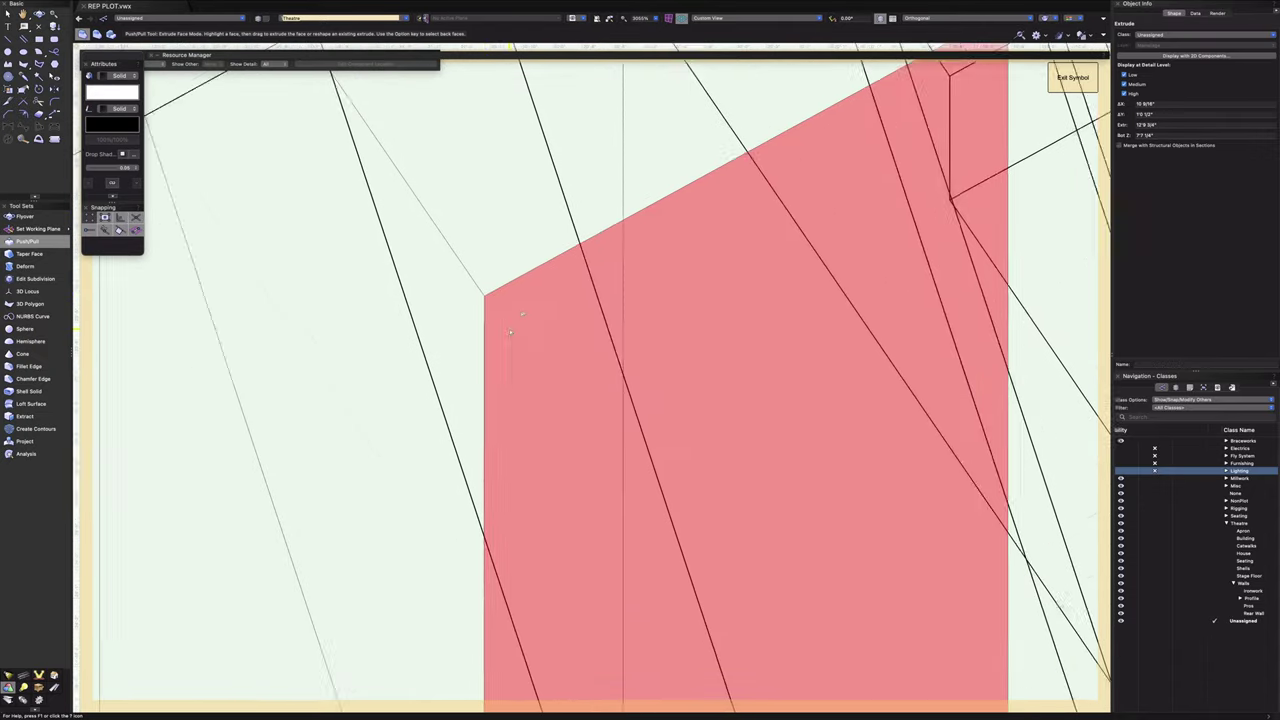
{"action": "scroll", "coordinate": [509, 330], "scroll_direction": "down", "scroll_amount": 7}
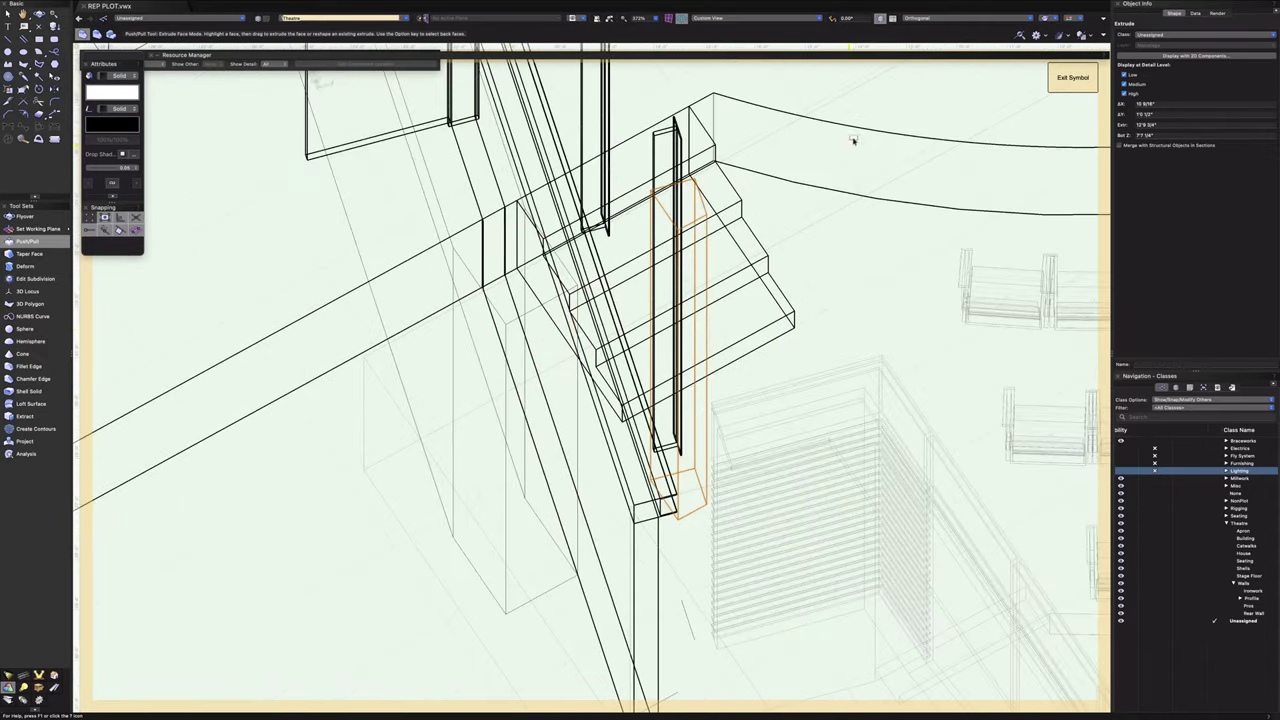
{"action": "left_click", "coordinate": [40, 14]}
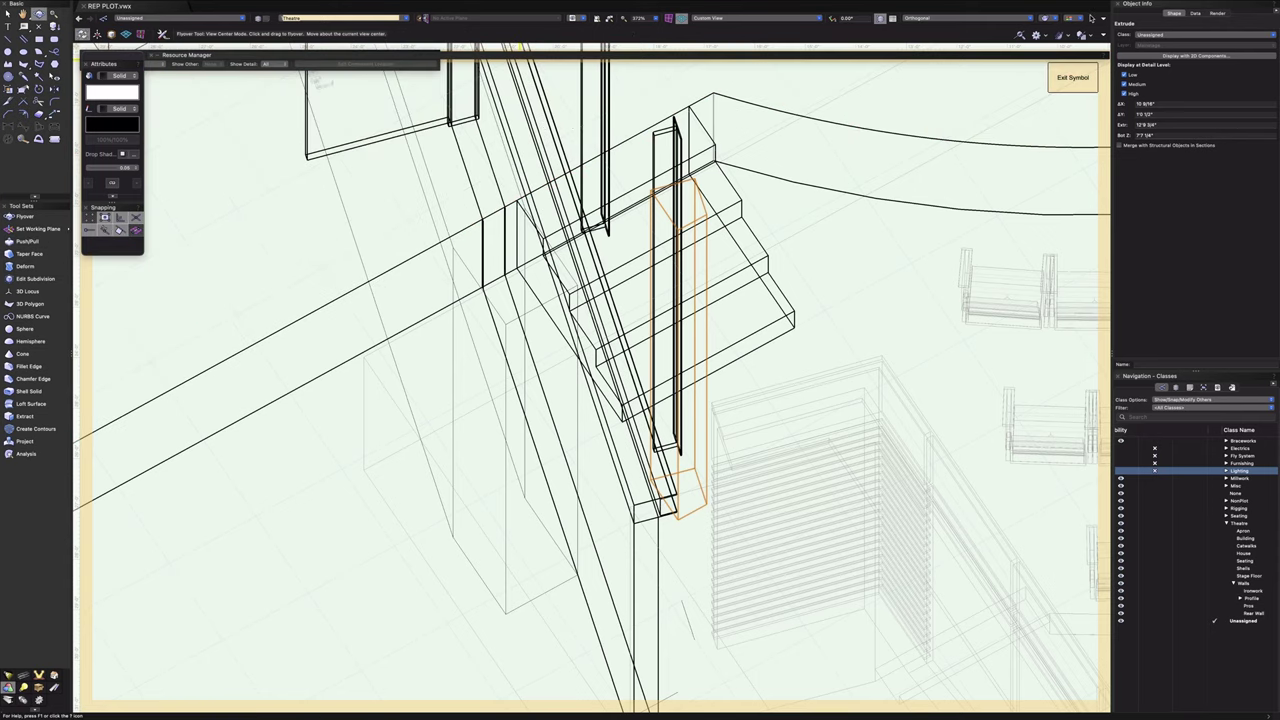
{"action": "left_click", "coordinate": [1057, 20]}
- Render the model in shaded OpenGL and fly over to inspect the wall and railings
{"action": "left_click", "coordinate": [1075, 89]}
{"action": "left_click_drag", "start_coordinate": [806, 323], "coordinate": [745, 265]}
{"action": "scroll", "coordinate": [800, 286], "scroll_direction": "down", "scroll_amount": 5}
- Return to Top/Plan view and pan to show the FOH rows and seating
{"action": "left_click", "coordinate": [743, 21]}
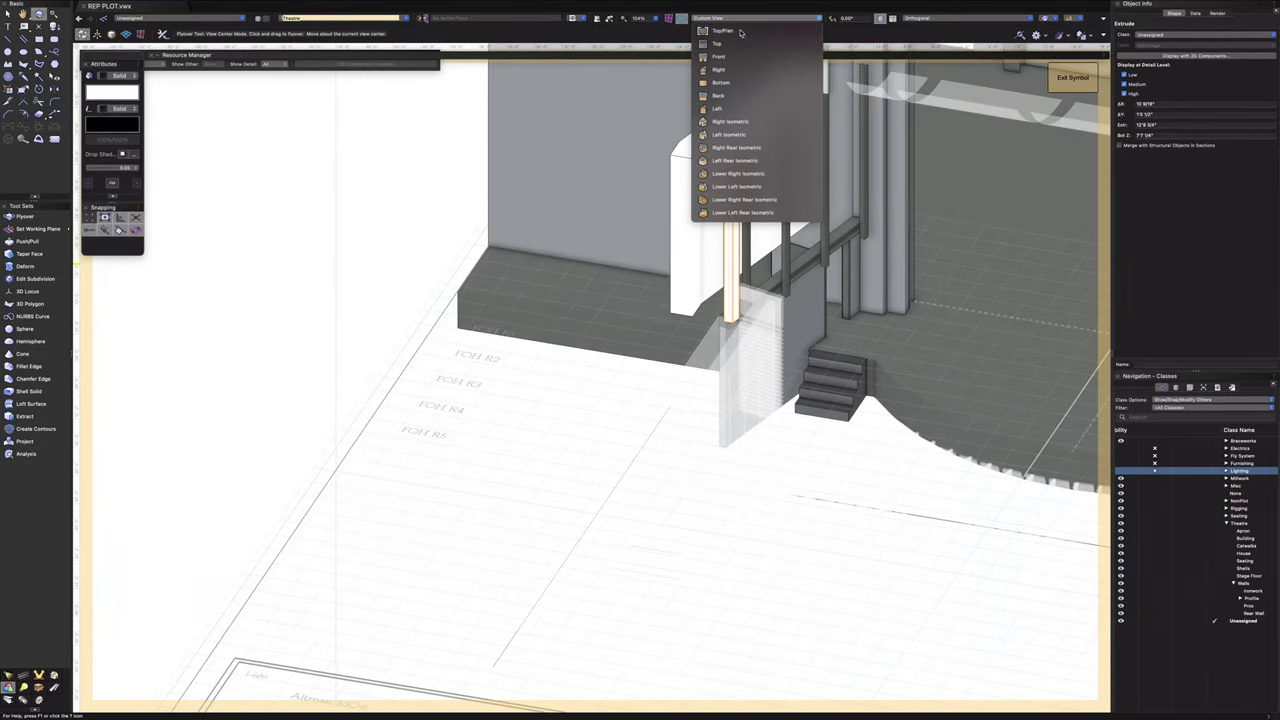
{"action": "left_click", "coordinate": [728, 27]}
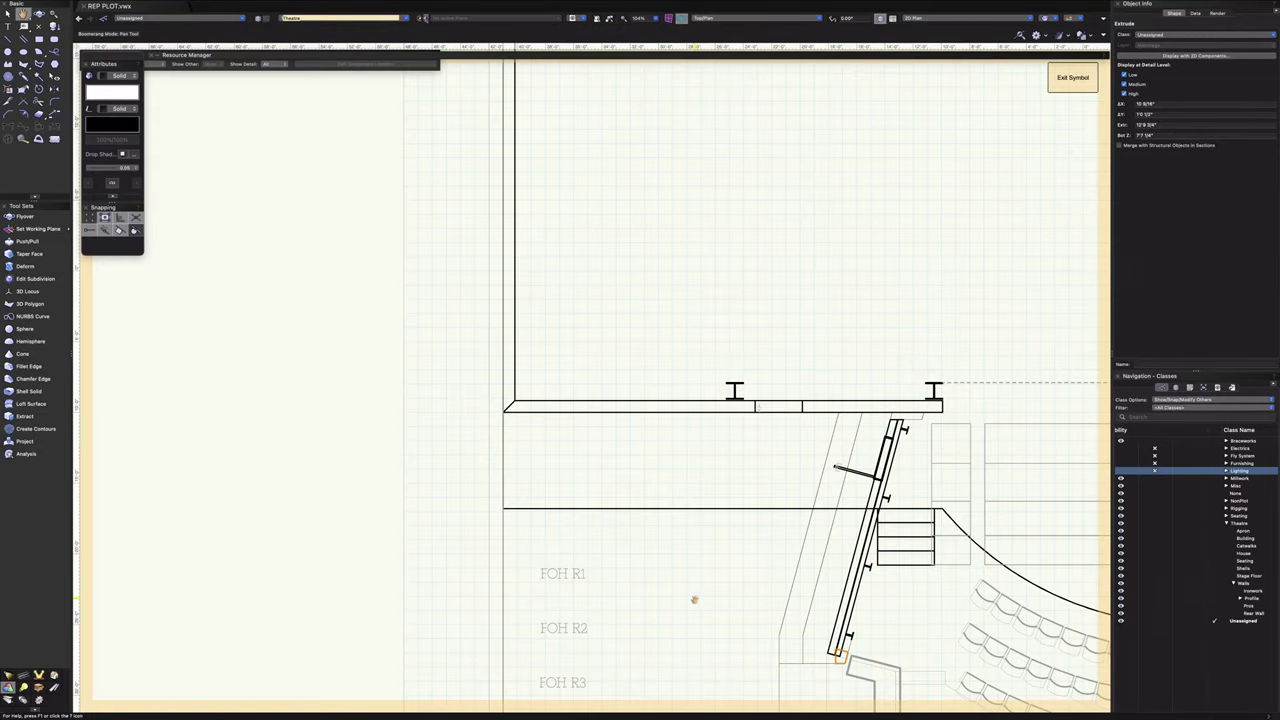
{"action": "middle_click_drag", "start_coordinate": [691, 599], "coordinate": [463, 398]}
- Start a 2D polygon at the wall endpoint and place its second corner
{"action": "left_click", "coordinate": [621, 510]}
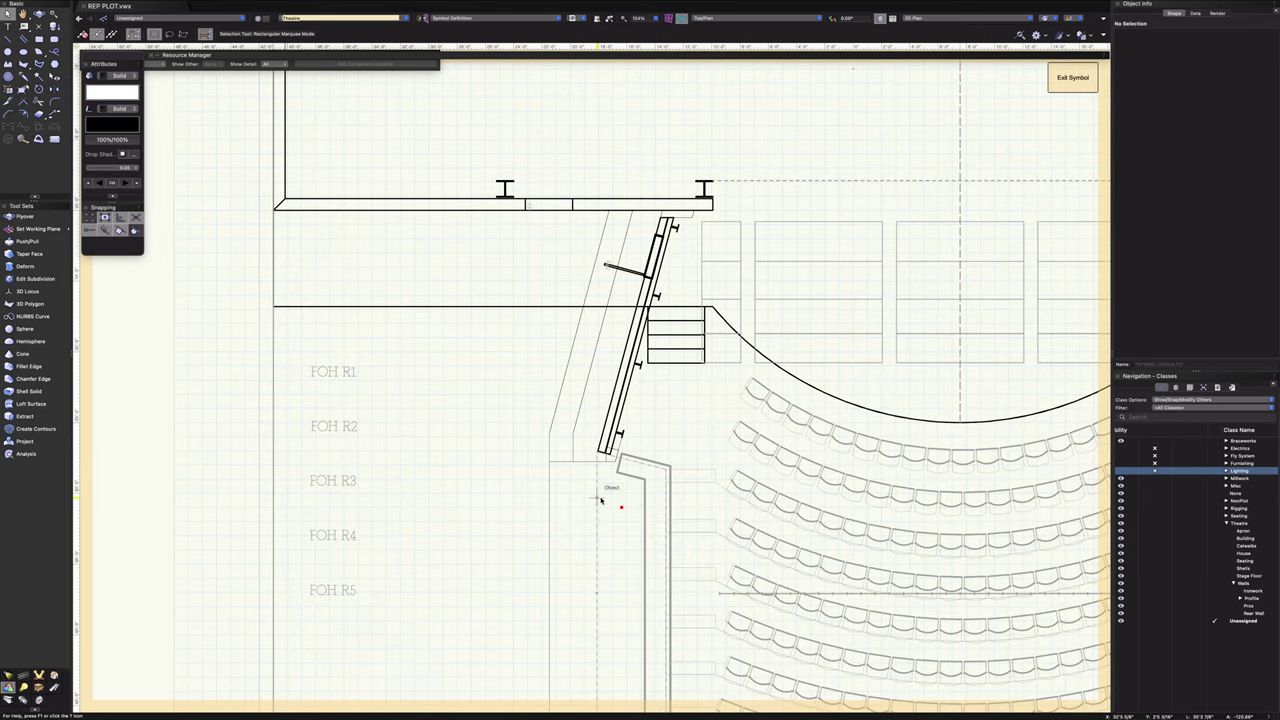
{"action": "scroll", "coordinate": [606, 491], "scroll_direction": "up", "scroll_amount": 5}
{"action": "middle_click_drag", "start_coordinate": [606, 491], "coordinate": [619, 574]}
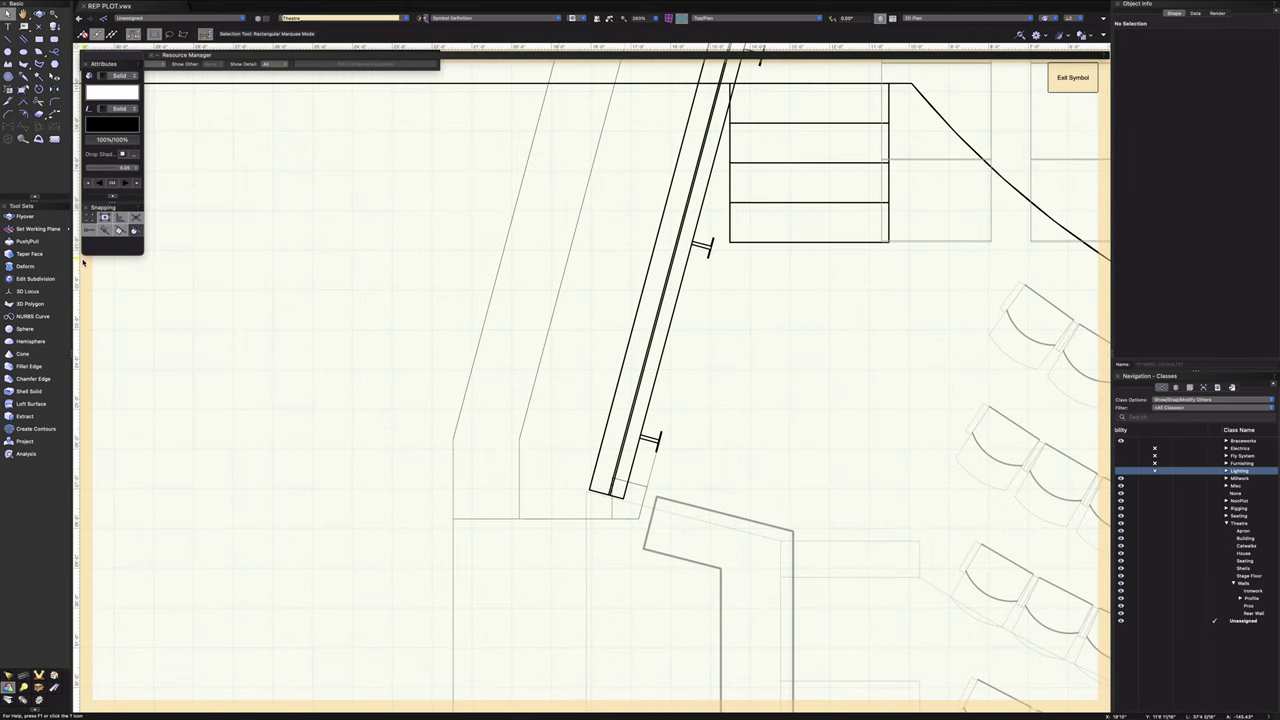
{"action": "left_click", "coordinate": [23, 63]}
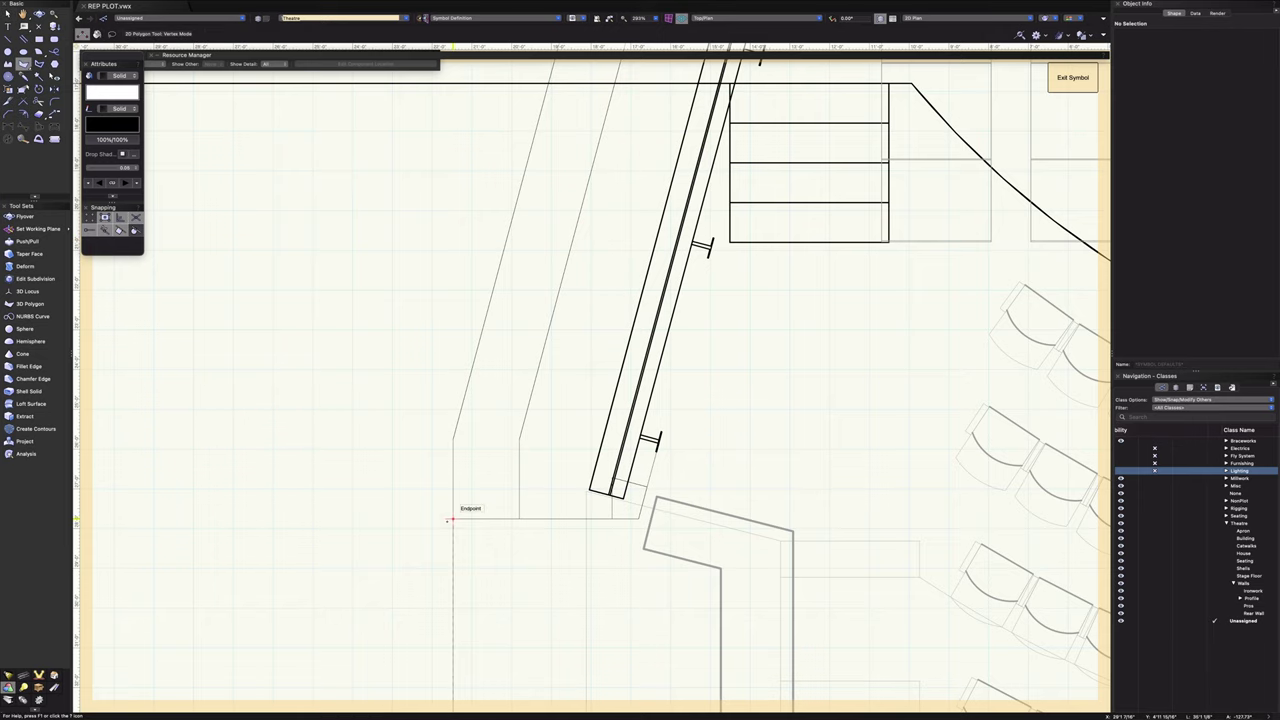
{"action": "left_click", "coordinate": [450, 519]}
{"action": "scroll", "coordinate": [534, 531], "scroll_direction": "up", "scroll_amount": 3}
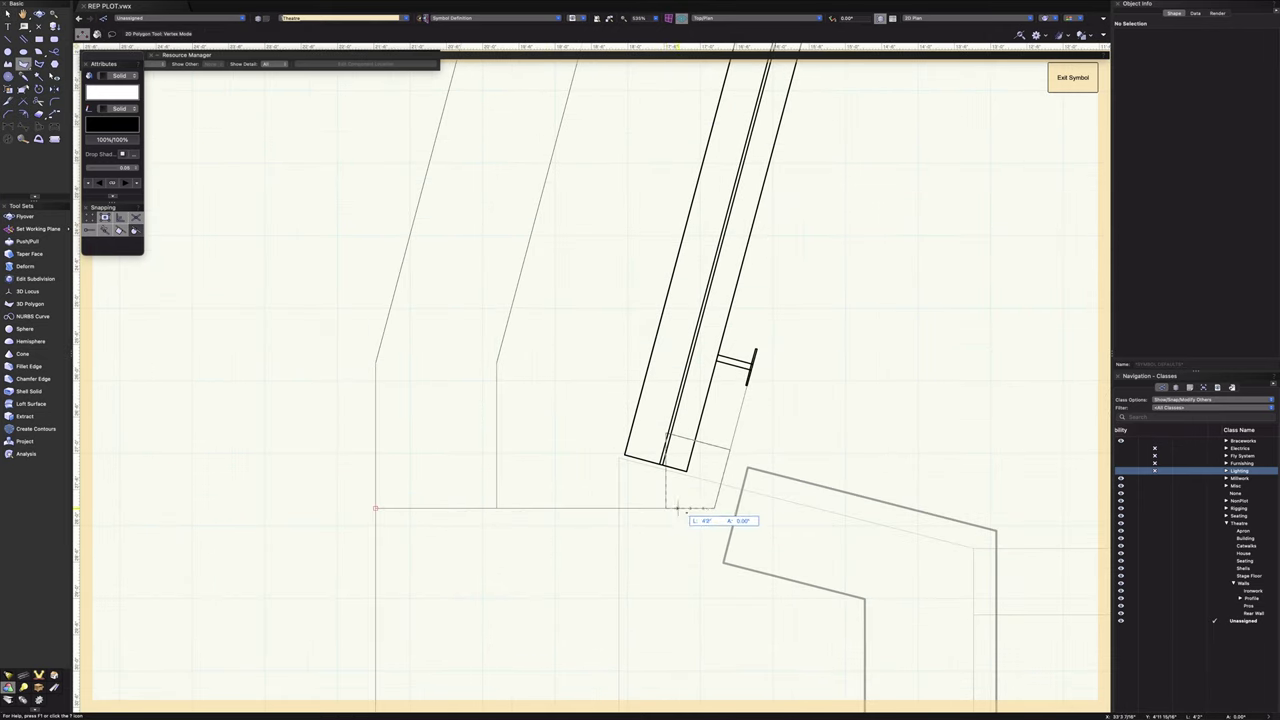
{"action": "left_click", "coordinate": [714, 508]}
{"action": "scroll", "coordinate": [816, 374], "scroll_direction": "down", "scroll_amount": 4}
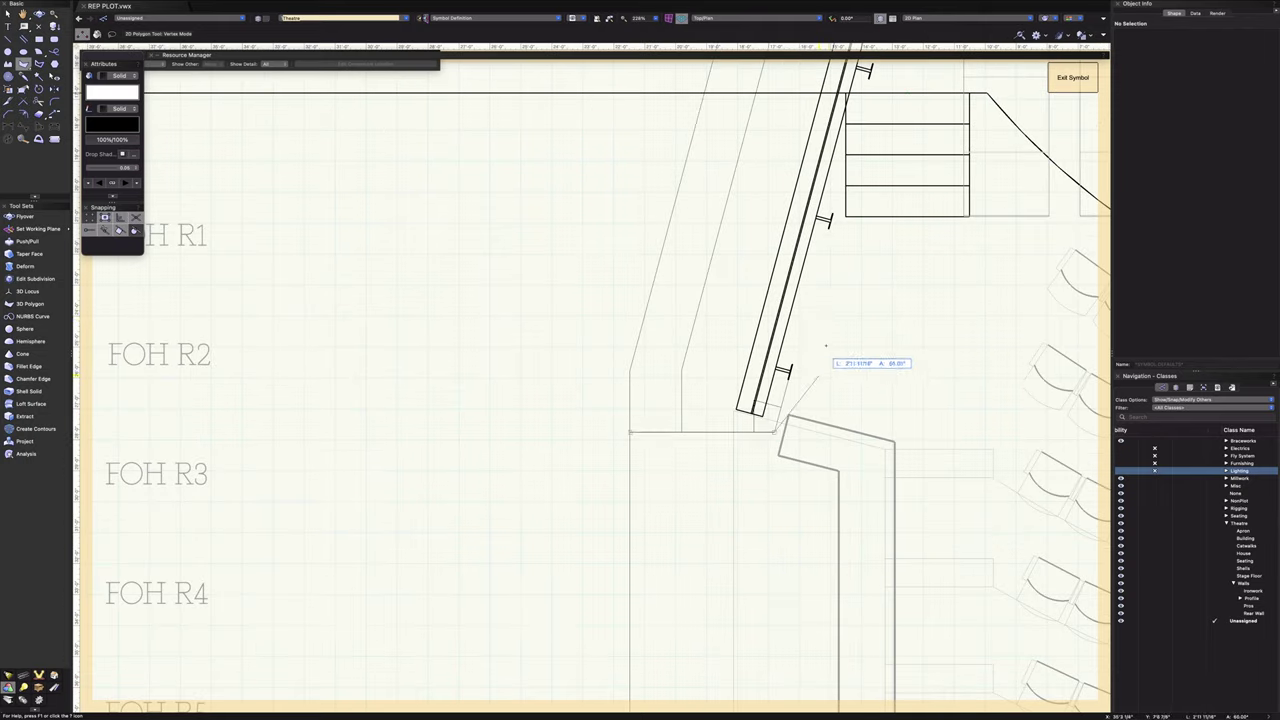
{"action": "middle_click_drag", "start_coordinate": [824, 322], "coordinate": [716, 557]}
- Add corners at the beam edge and wall endpoint, then close the five-sided polygon (about 91.8 sq ft)
{"action": "scroll", "coordinate": [808, 314], "scroll_direction": "up", "scroll_amount": 7}
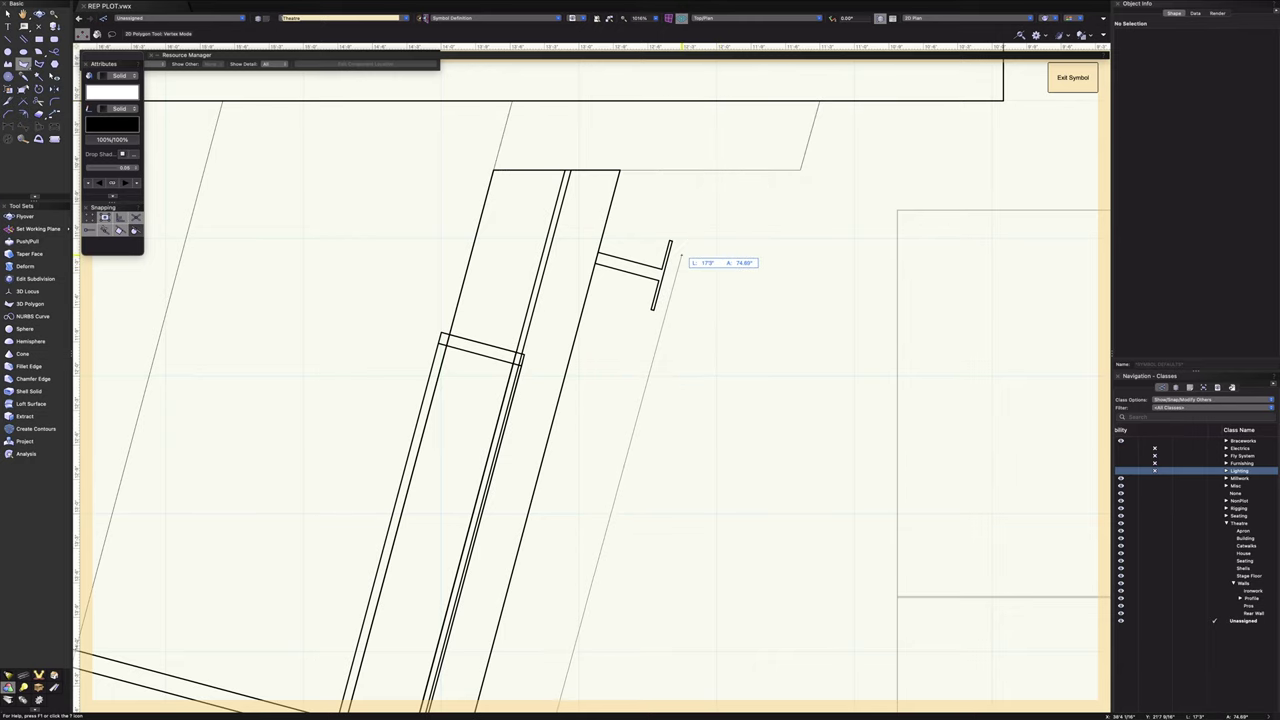
{"action": "scroll", "coordinate": [686, 252], "scroll_direction": "up", "scroll_amount": 4}
{"action": "scroll", "coordinate": [686, 252], "scroll_direction": "up", "scroll_amount": 4}
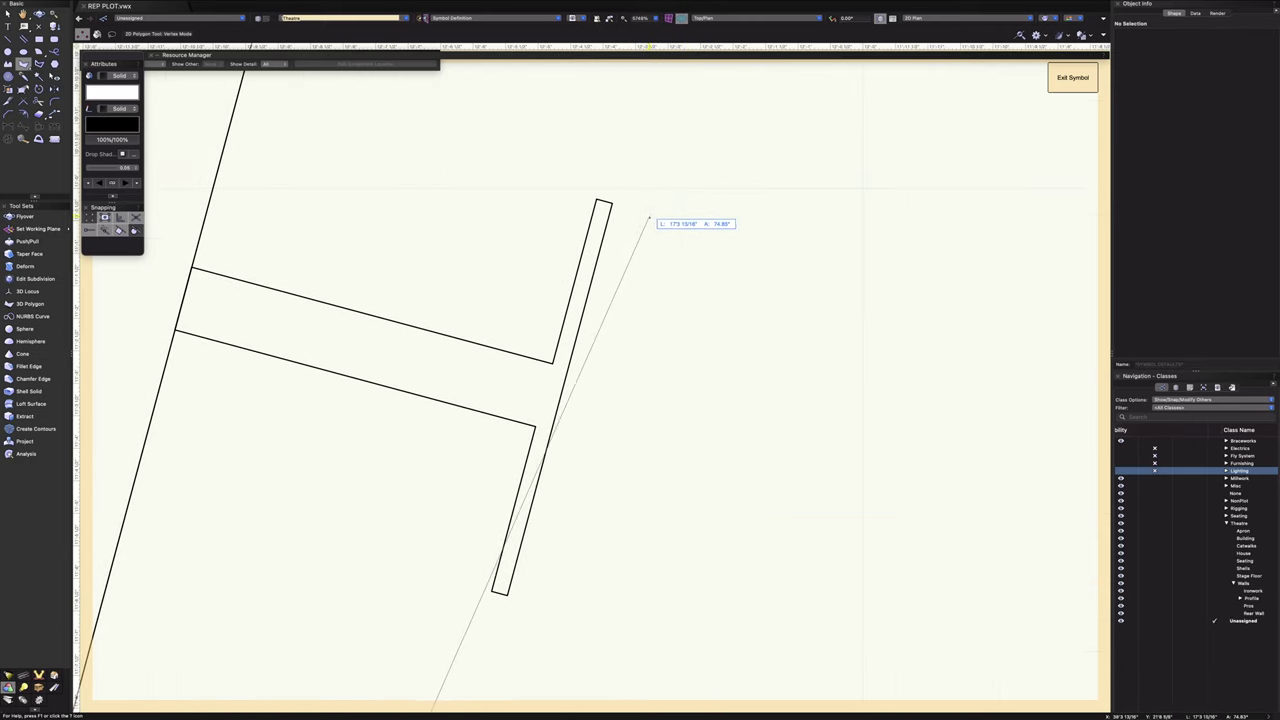
{"action": "scroll", "coordinate": [647, 219], "scroll_direction": "down", "scroll_amount": 6}
{"action": "scroll", "coordinate": [647, 219], "scroll_direction": "down", "scroll_amount": 6}
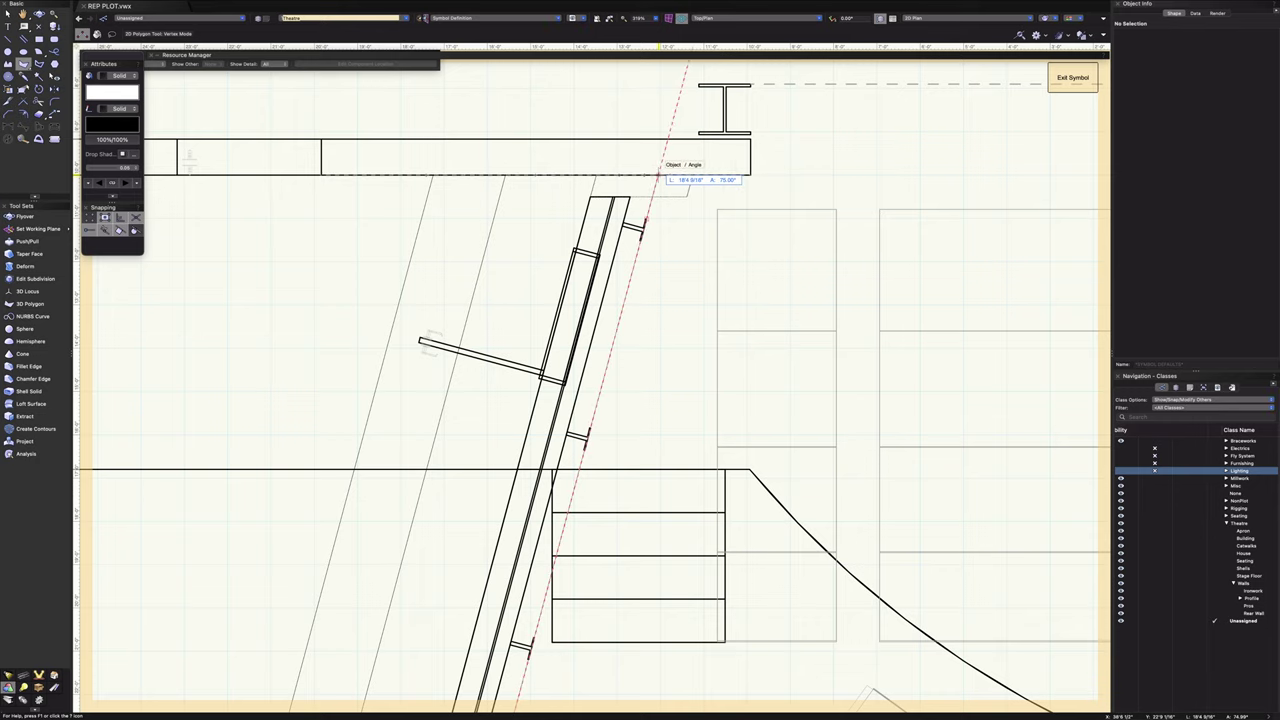
{"action": "left_click", "coordinate": [659, 175]}
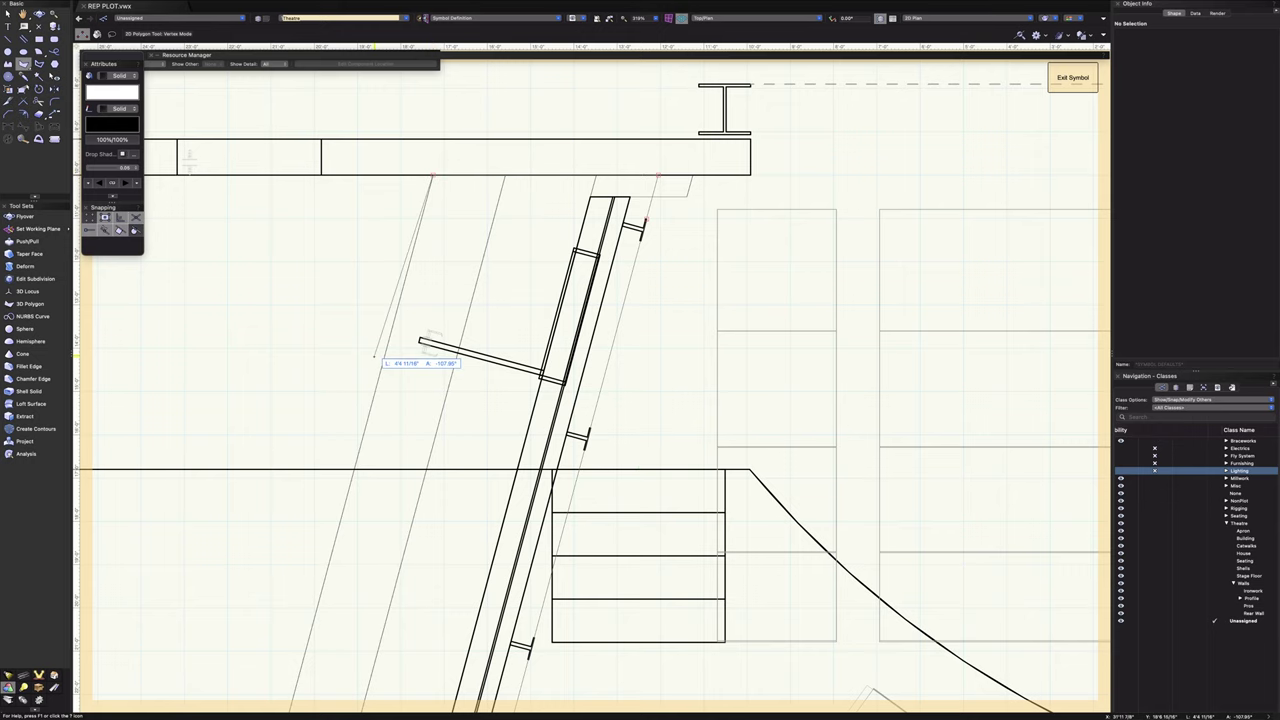
{"action": "key", "text": "space"}
{"action": "mouse_move", "coordinate": [258, 588]}
{"action": "left_mouse_down"}
{"action": "mouse_move", "coordinate": [371, 294]}
{"action": "mouse_move", "coordinate": [366, 166]}
{"action": "mouse_move", "coordinate": [368, 185]}
{"action": "left_mouse_up"}
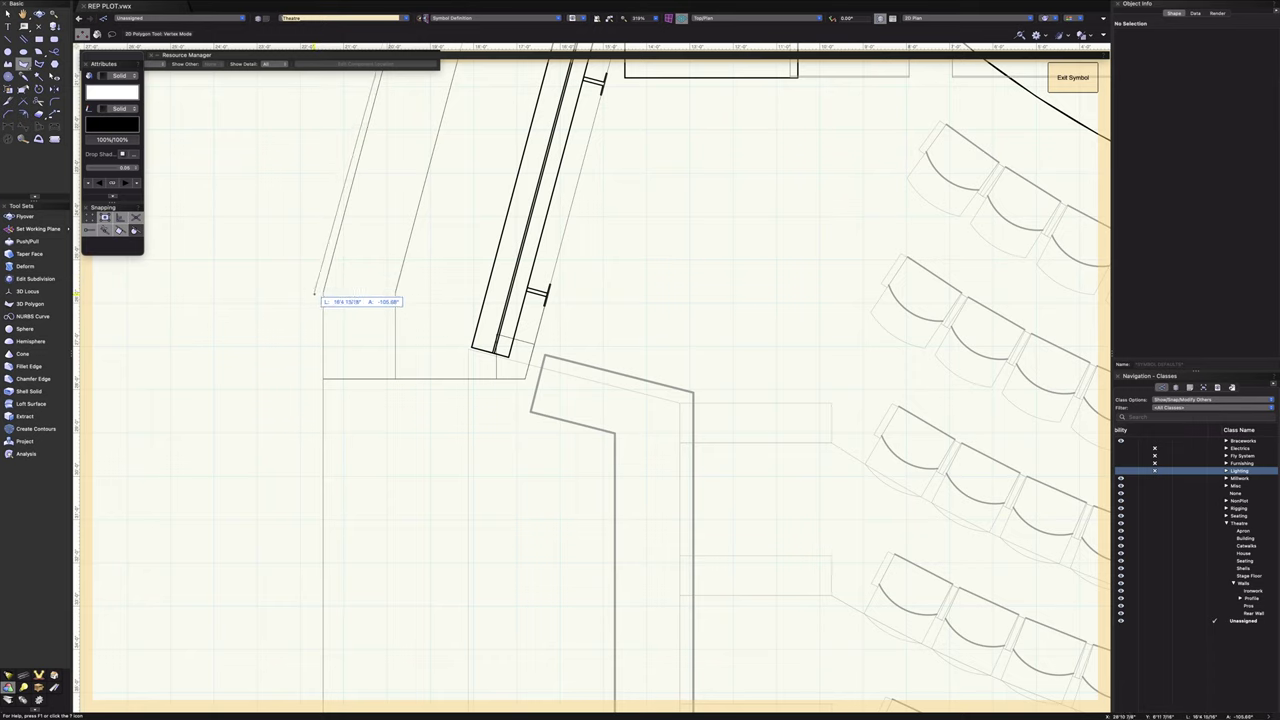
{"action": "left_click", "coordinate": [323, 292]}
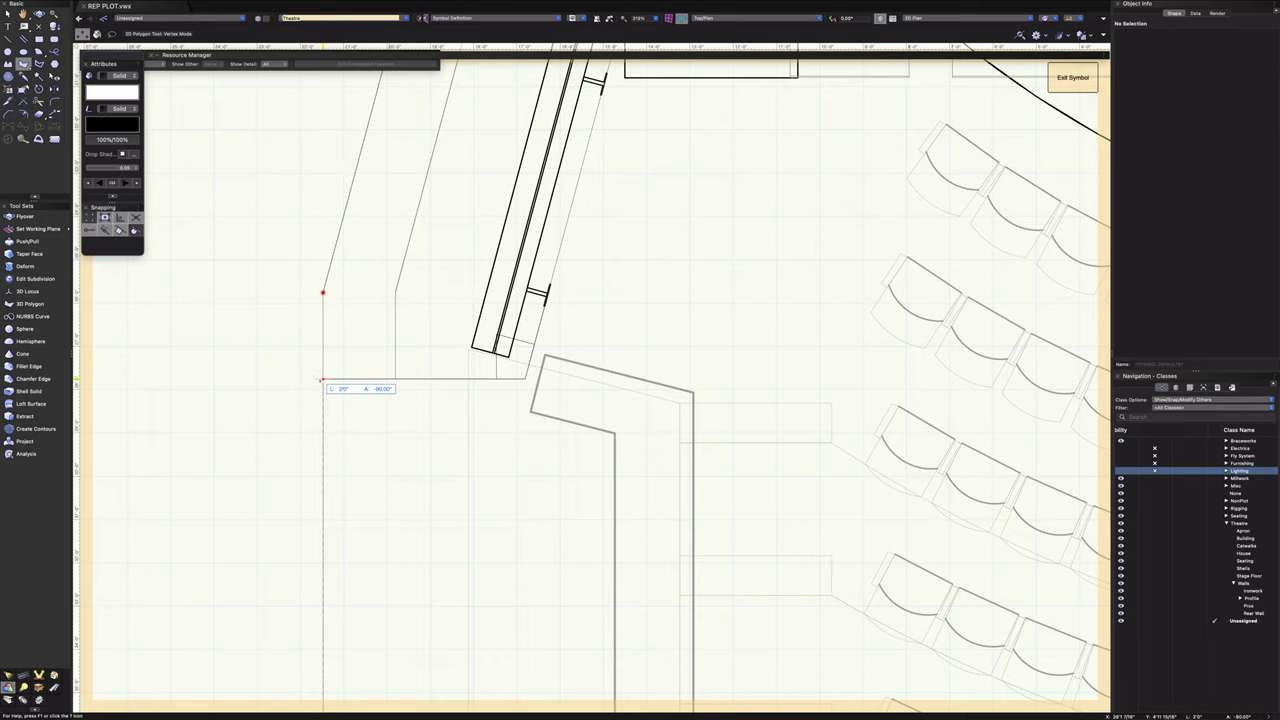
{"action": "left_click", "coordinate": [322, 379]}
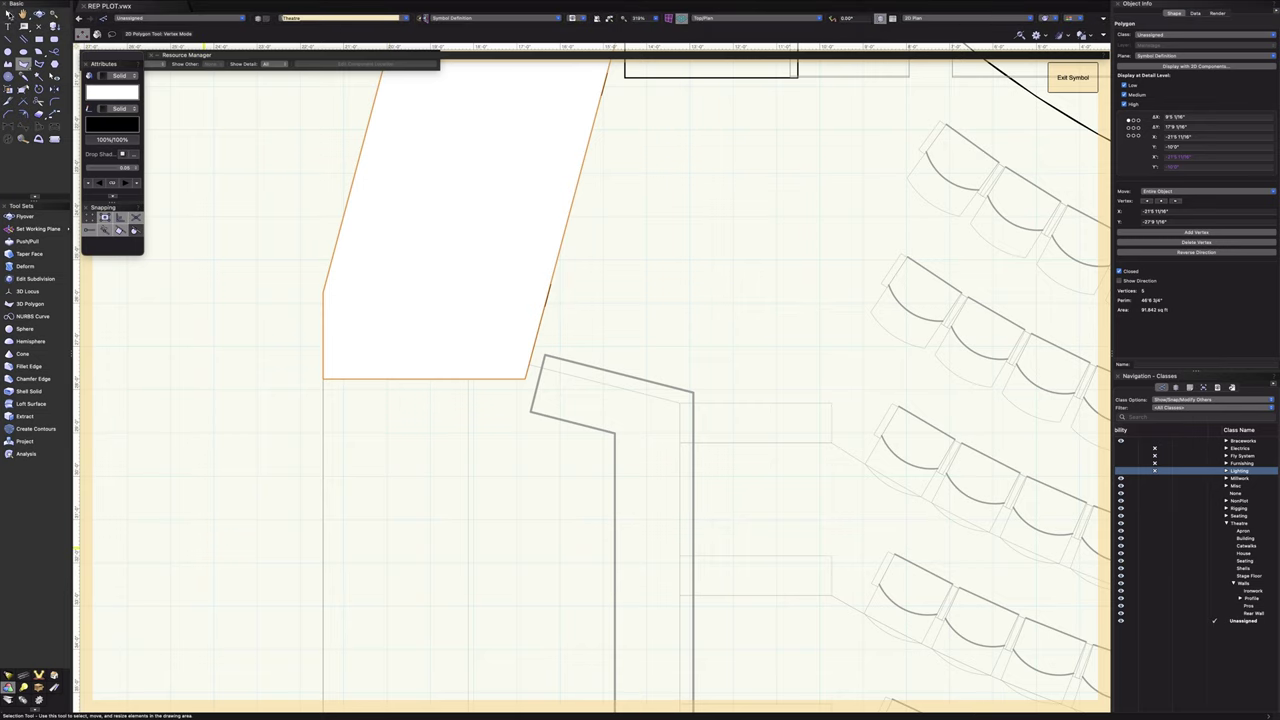
{"action": "left_click", "coordinate": [8, 14]}
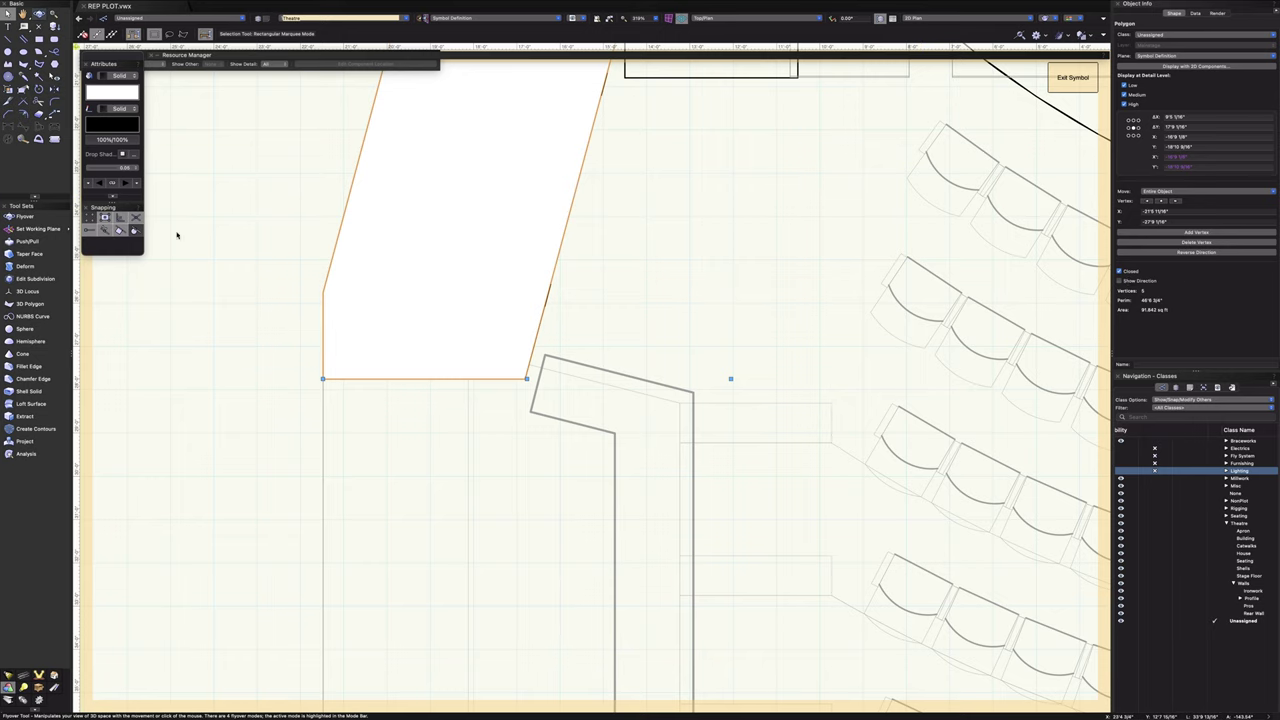
- Orbit into 3D and lift the five-sided polygon straight up to the pillar tops
{"action": "left_click_drag", "start_coordinate": [357, 502], "coordinate": [409, 443]}
{"action": "middle_click_drag", "start_coordinate": [416, 496], "coordinate": [416, 496]}
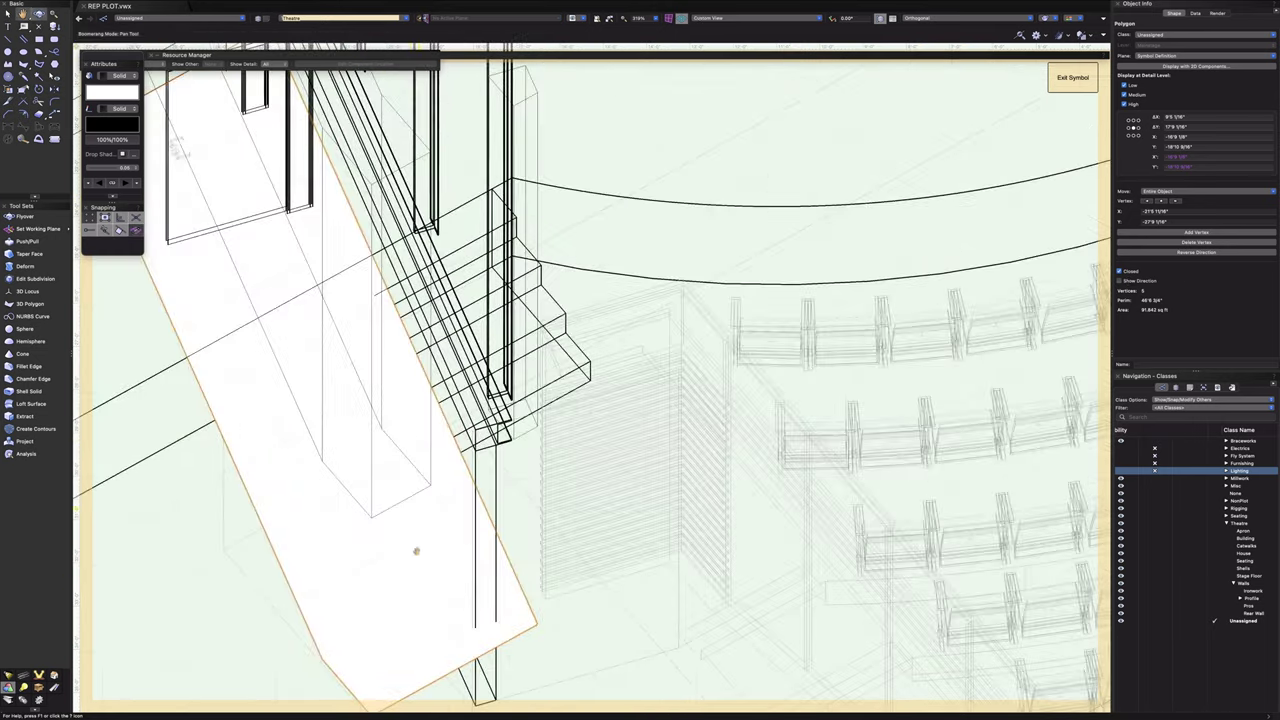
{"action": "left_click_drag", "start_coordinate": [422, 601], "coordinate": [202, 298]}
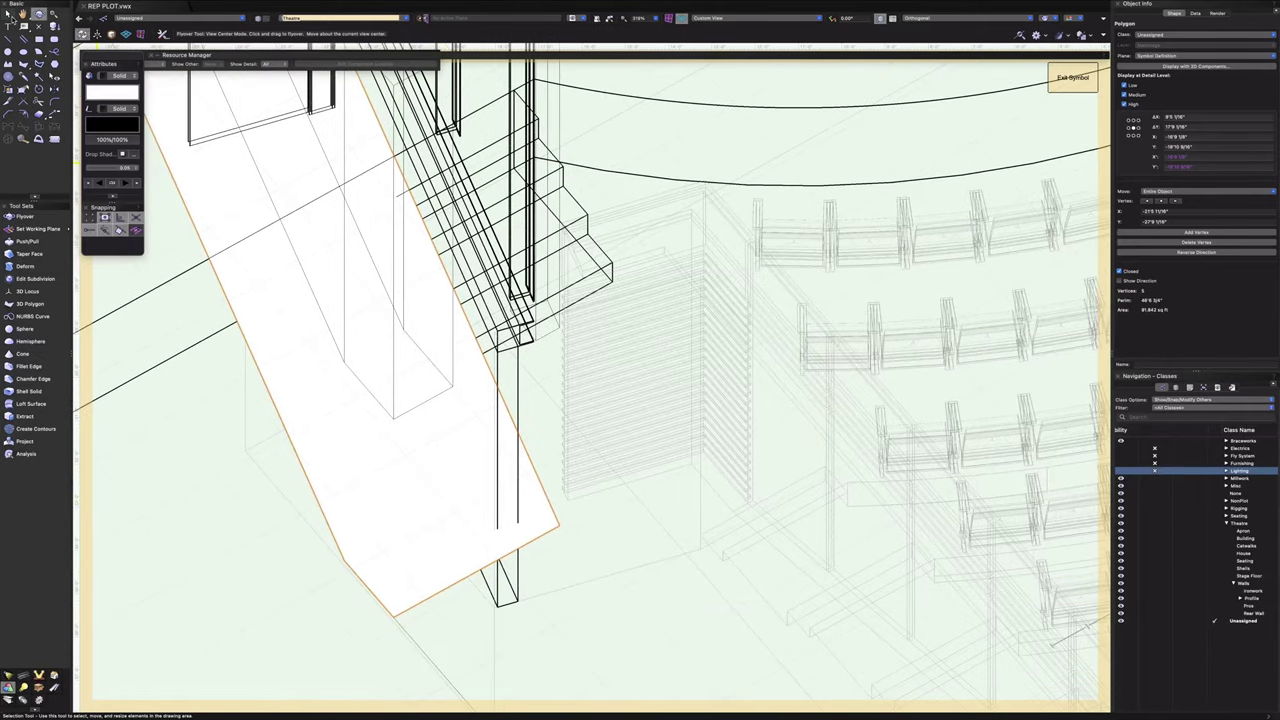
{"action": "left_click", "coordinate": [9, 13]}
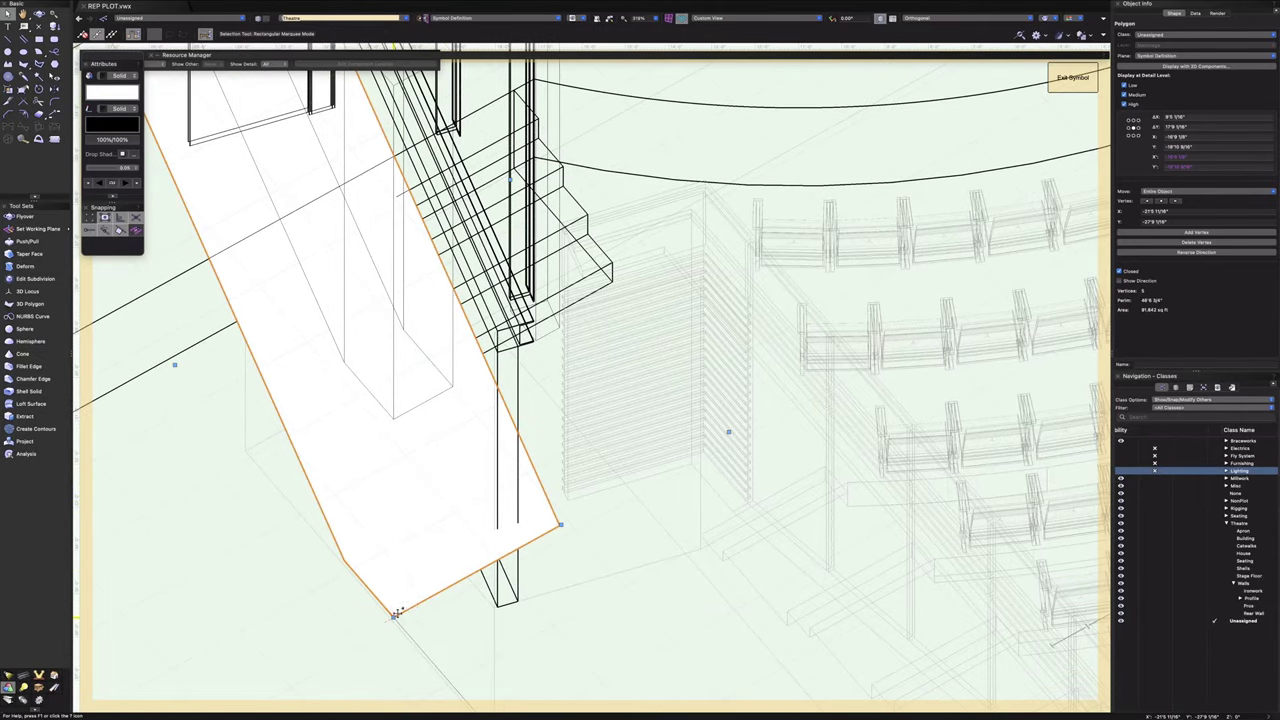
{"action": "scroll", "coordinate": [395, 612], "scroll_direction": "up", "scroll_amount": 3}
{"action": "scroll", "coordinate": [395, 612], "scroll_direction": "down", "scroll_amount": 5}
{"action": "scroll", "coordinate": [394, 612], "scroll_direction": "up", "scroll_amount": 2}
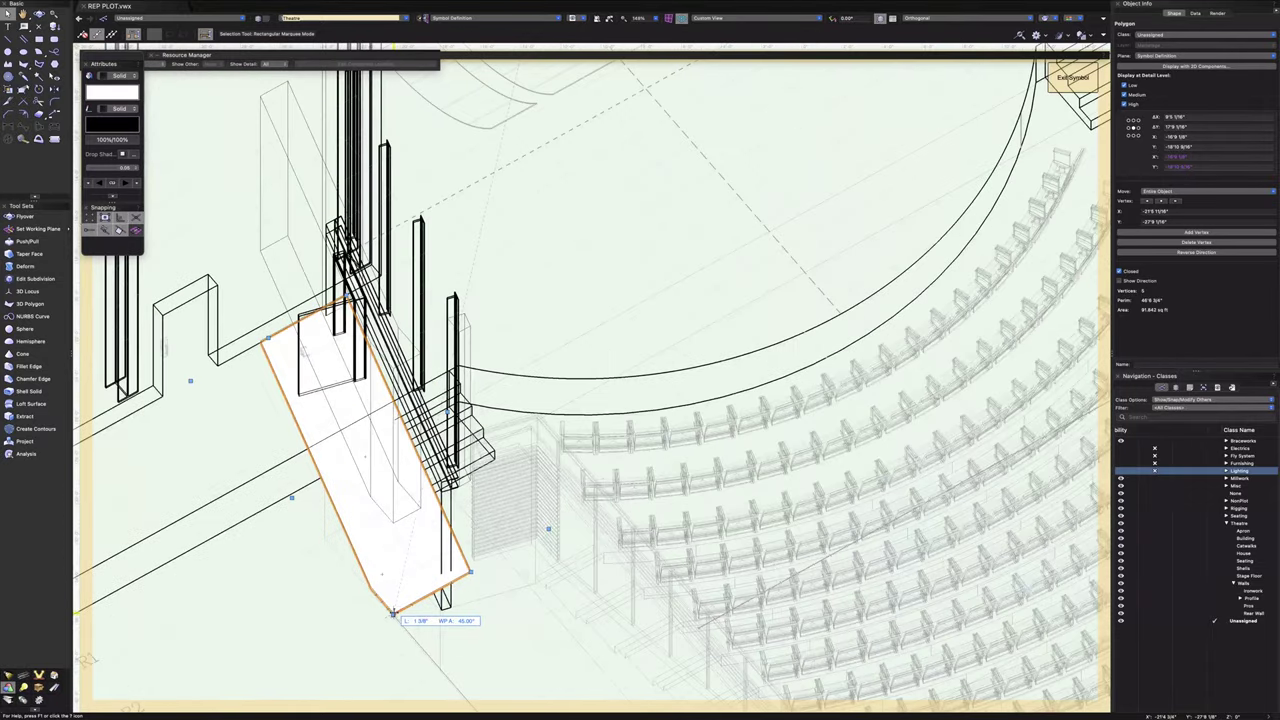
{"action": "left_click_drag", "start_coordinate": [393, 612], "coordinate": [396, 412]}
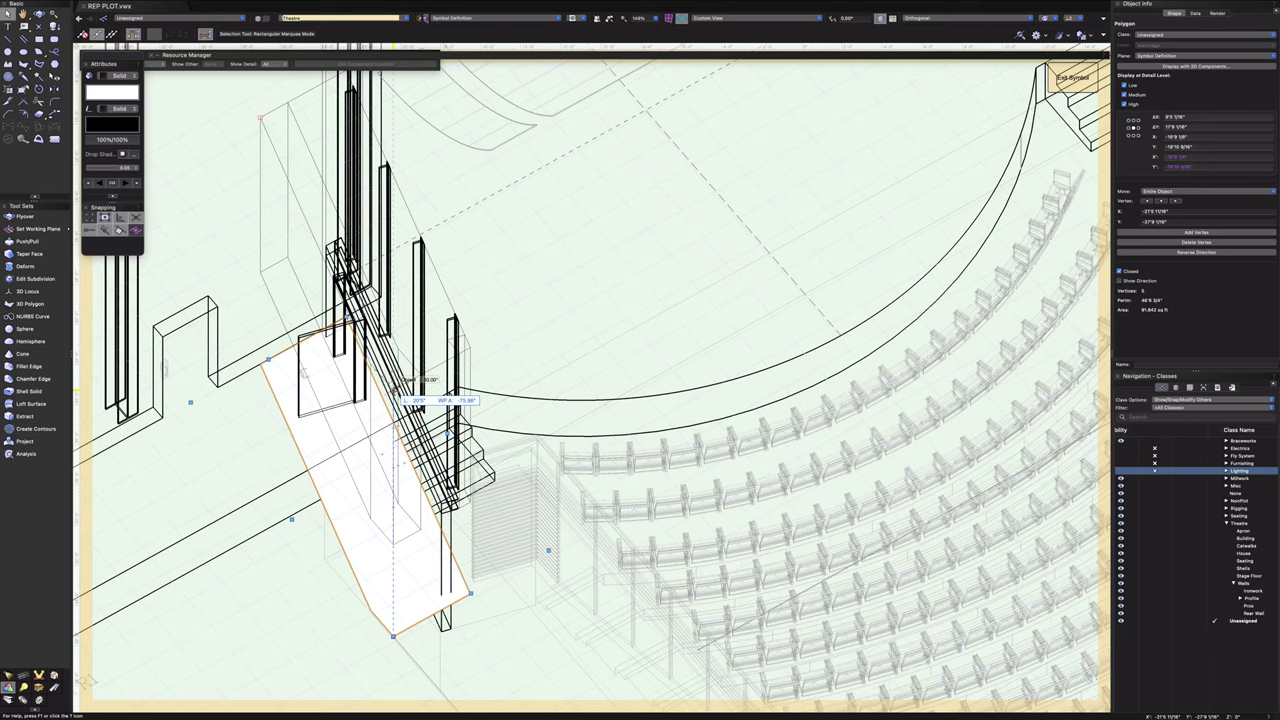
{"action": "left_click_drag", "start_coordinate": [397, 405], "coordinate": [398, 402]}
{"action": "scroll", "coordinate": [395, 395], "scroll_direction": "up", "scroll_amount": 5}
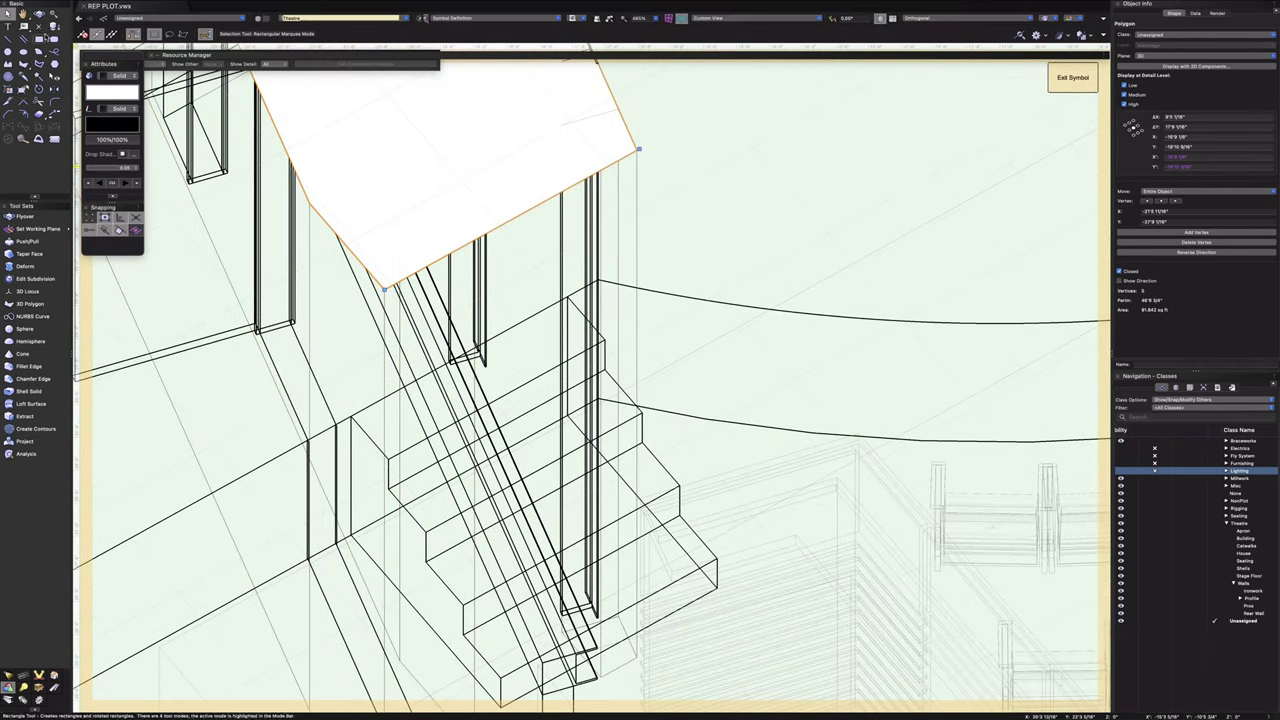
- Fly around to review the flat slab resting on the posts
{"action": "left_click", "coordinate": [38, 14]}
{"action": "left_click_drag", "start_coordinate": [600, 418], "coordinate": [488, 340]}
{"action": "left_click_drag", "start_coordinate": [612, 296], "coordinate": [600, 310]}
- Switch to Front view and pan down to the pillar tops
{"action": "left_click", "coordinate": [736, 19]}
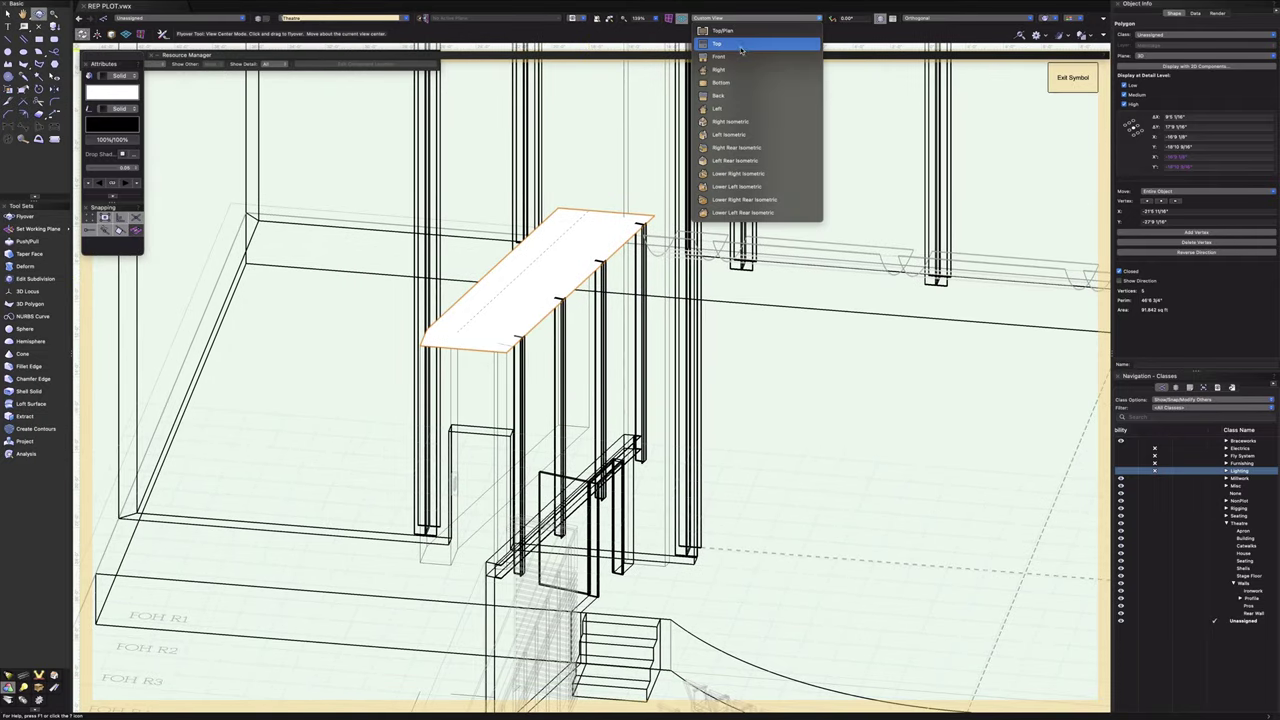
{"action": "left_click", "coordinate": [737, 60]}
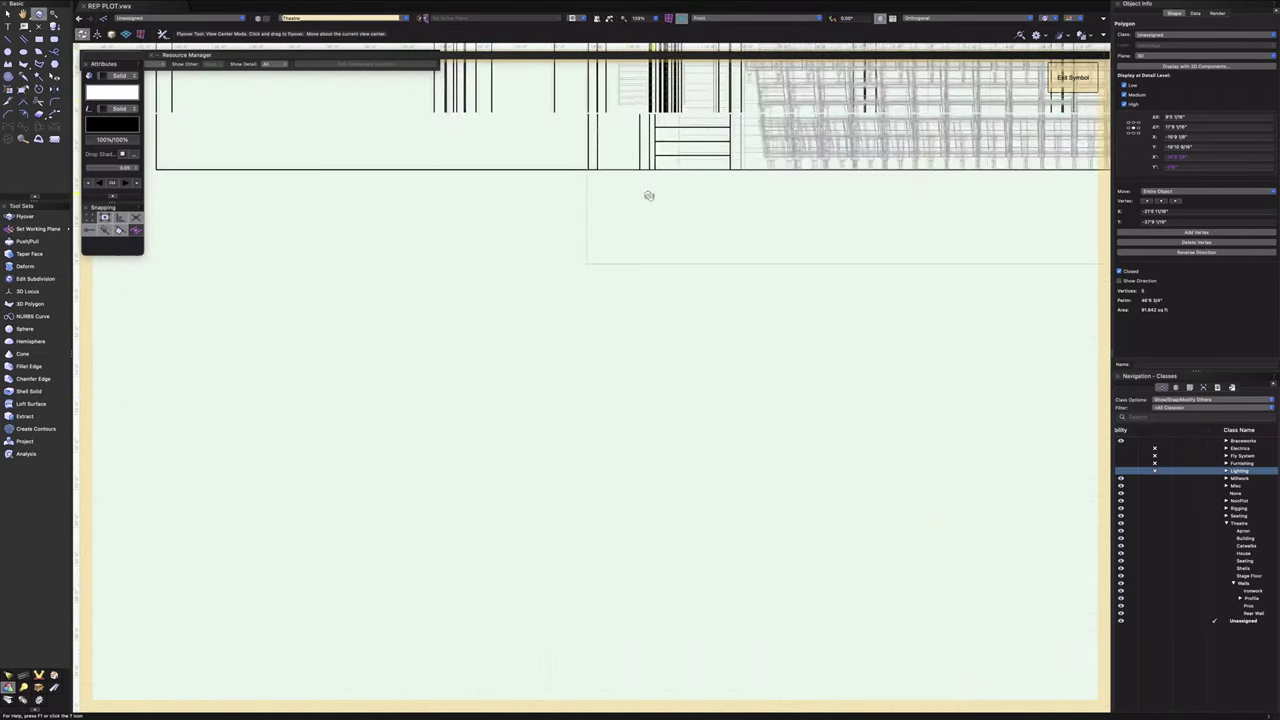
{"action": "left_click_drag", "start_coordinate": [634, 177], "coordinate": [636, 621]}
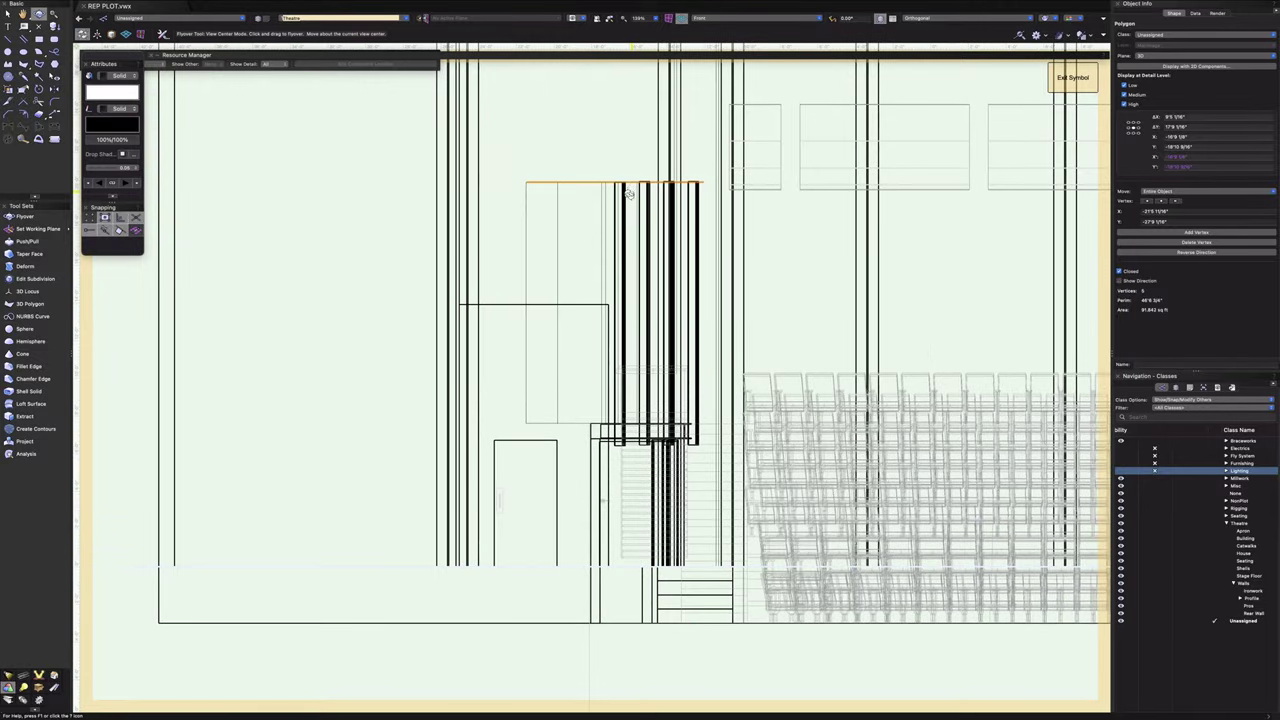
{"action": "scroll", "coordinate": [631, 197], "scroll_direction": "up", "scroll_amount": 5}
{"action": "key", "text": "space"}
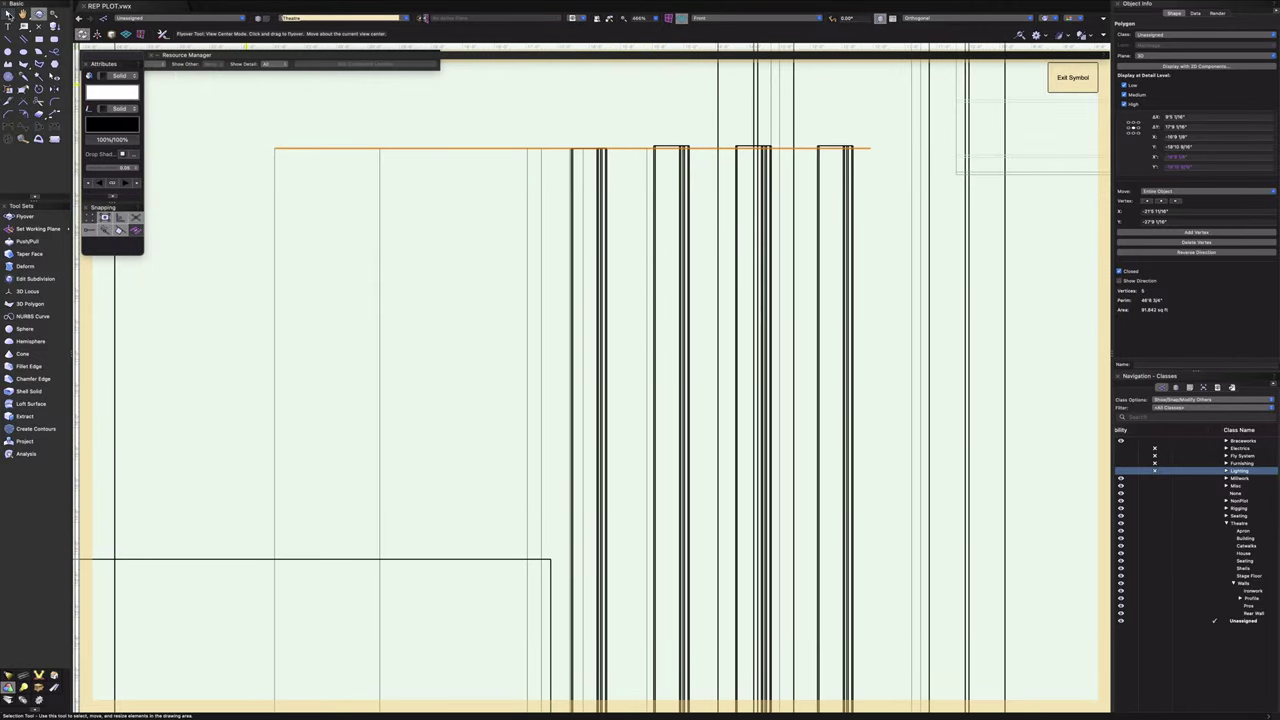
{"action": "key", "text": "x"}
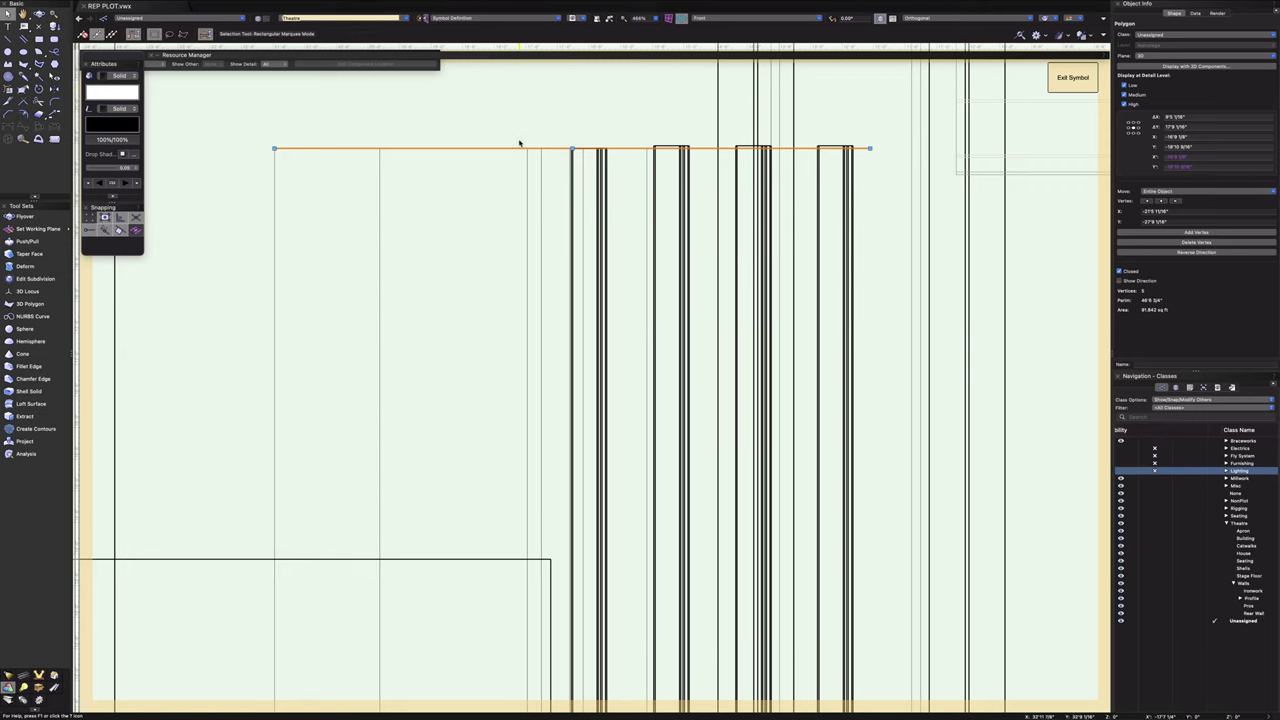
{"action": "scroll", "coordinate": [606, 355], "scroll_direction": "down", "scroll_amount": 5}
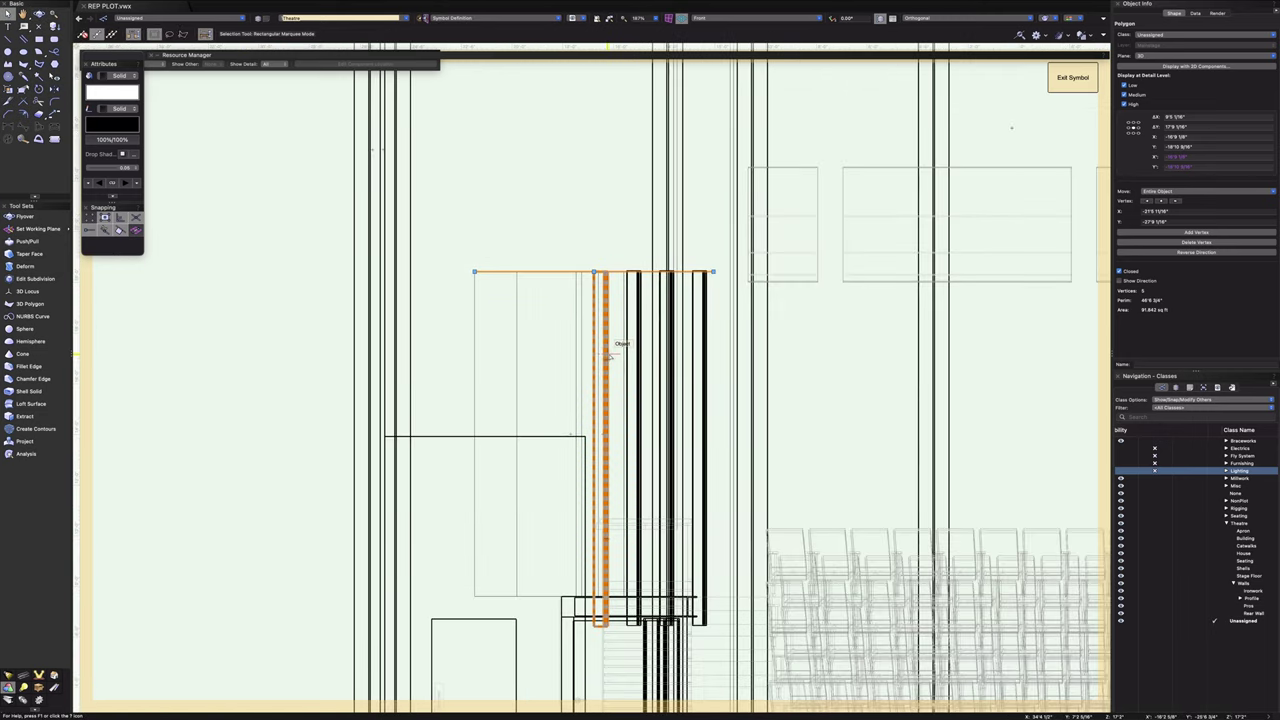
{"action": "scroll", "coordinate": [607, 352], "scroll_direction": "up", "scroll_amount": 6}
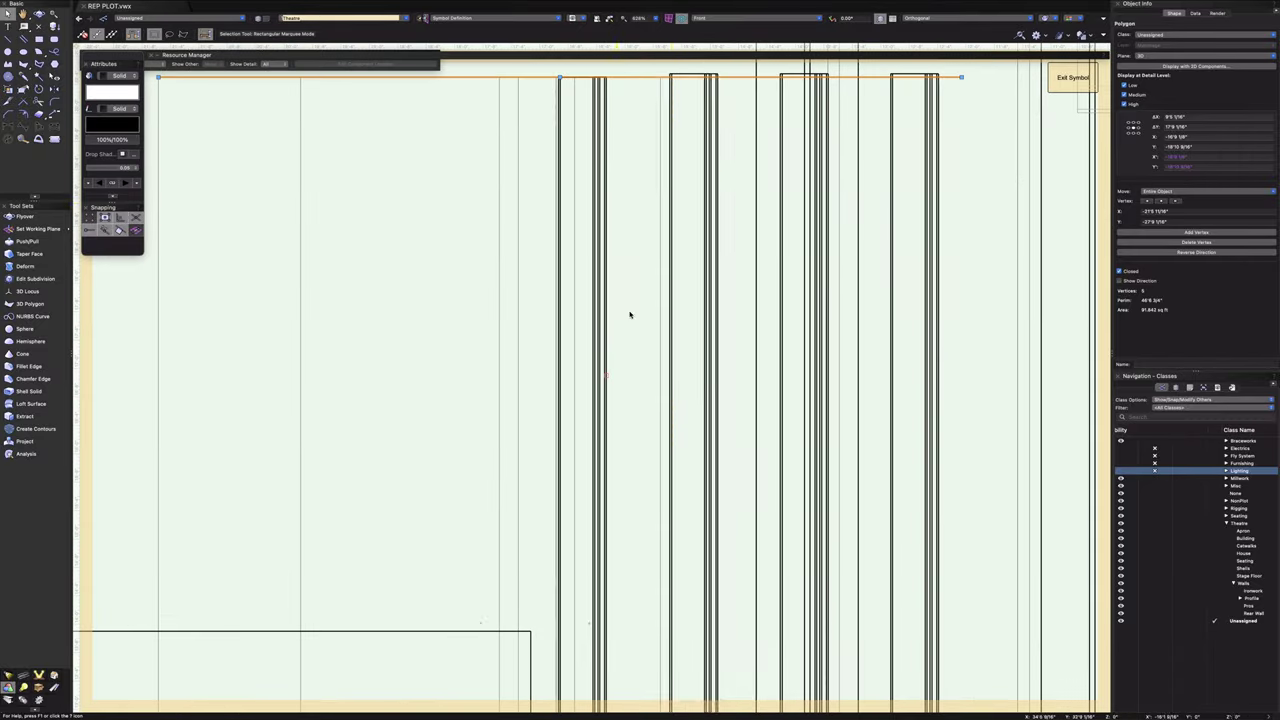
{"action": "middle_click_drag", "start_coordinate": [626, 151], "coordinate": [623, 357]}
{"action": "scroll", "coordinate": [629, 360], "scroll_direction": "up", "scroll_amount": 3}
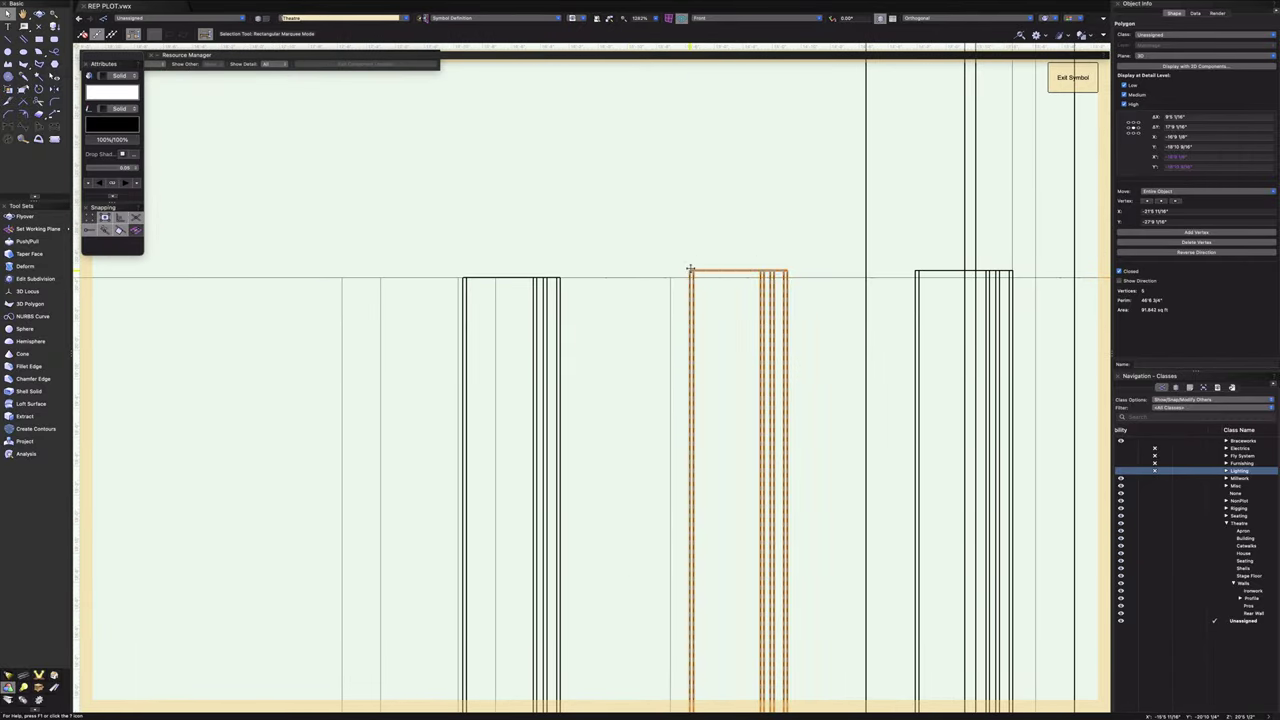
- Align the middle pillar's top with the header line, then select the flat header polygon
{"action": "left_click_drag", "start_coordinate": [690, 269], "coordinate": [690, 271]}
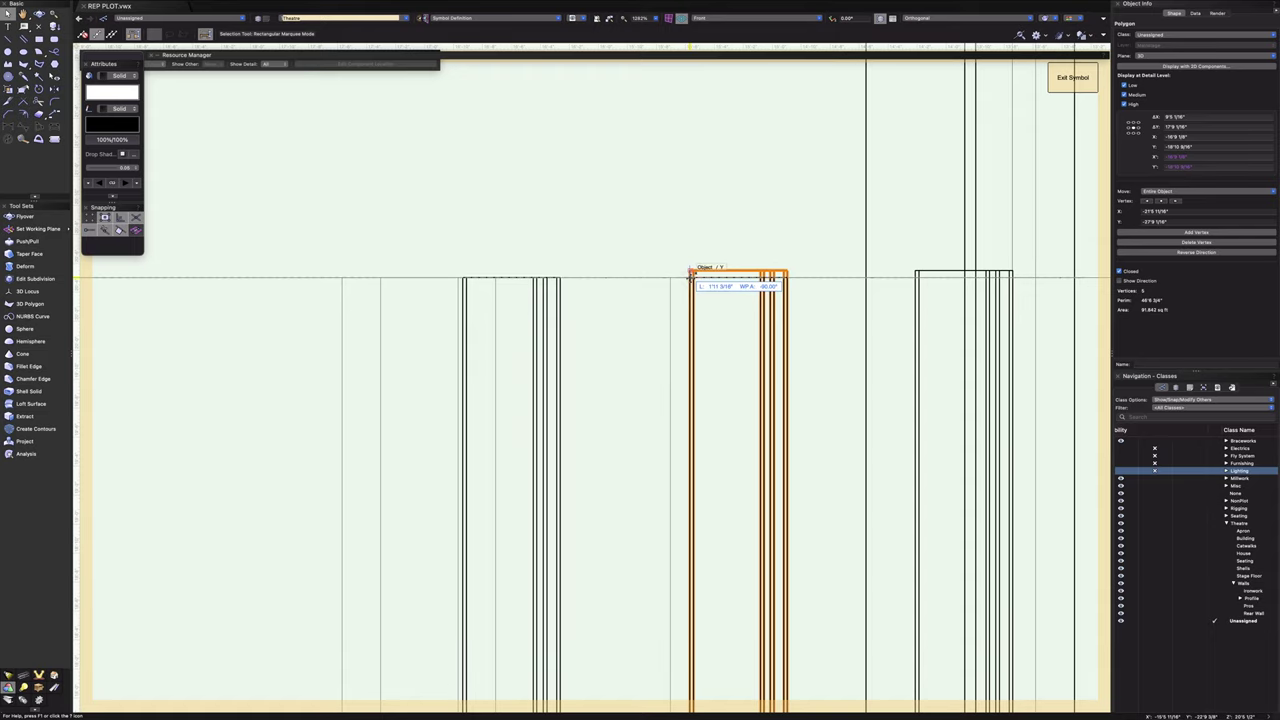
{"action": "left_click_drag", "start_coordinate": [690, 277], "coordinate": [690, 278]}
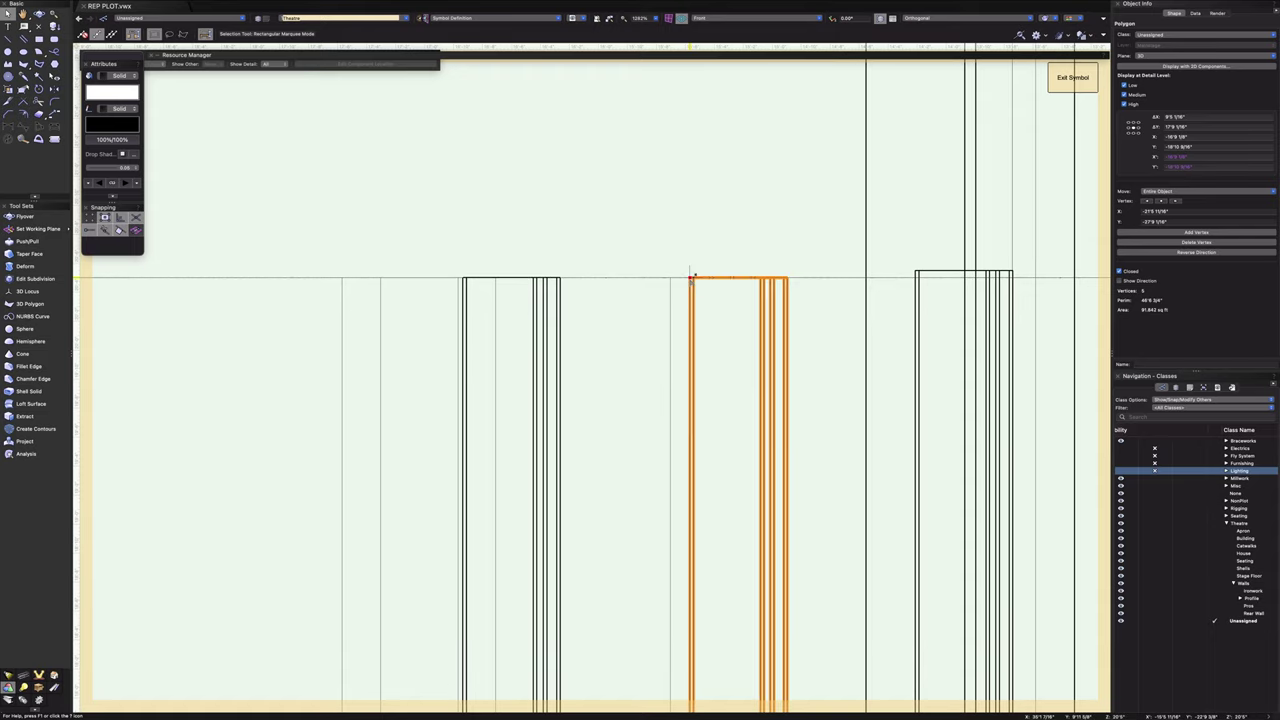
{"action": "left_click", "coordinate": [913, 270]}
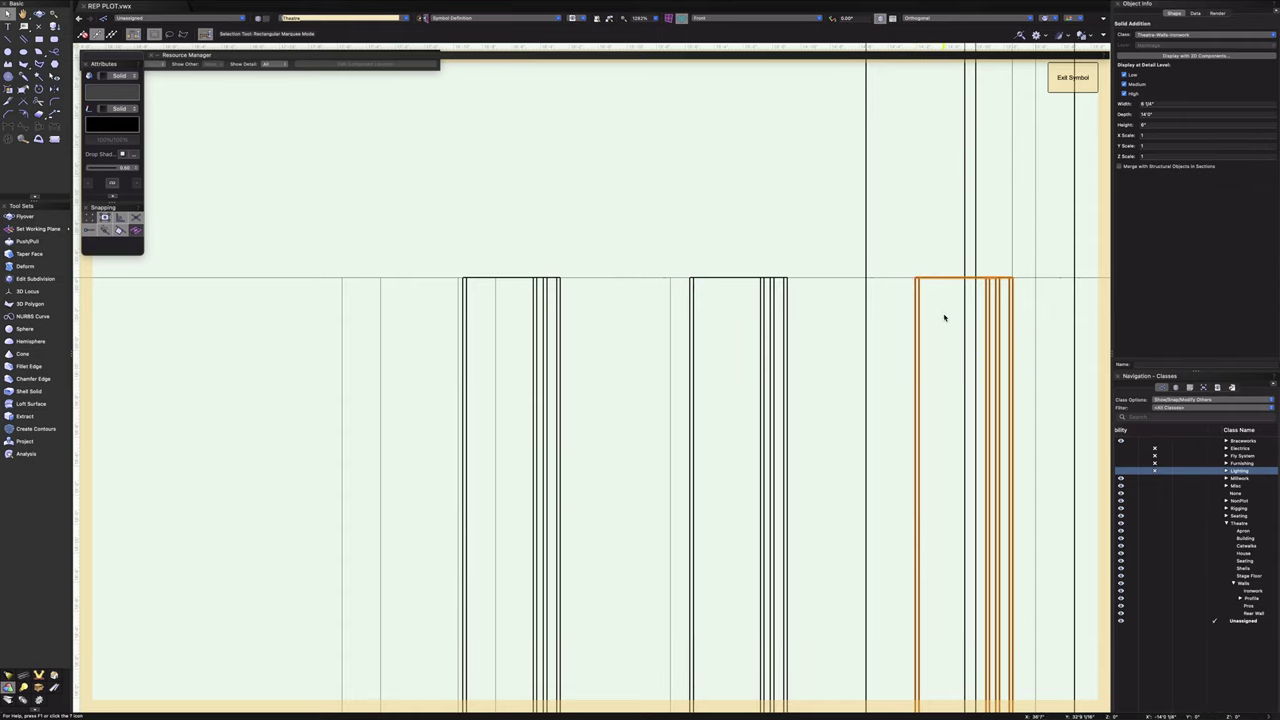
{"action": "mouse_move", "coordinate": [943, 314]}
{"action": "left_mouse_down"}
{"action": "mouse_move", "coordinate": [714, 329]}
{"action": "mouse_move", "coordinate": [479, 323]}
{"action": "left_mouse_up"}
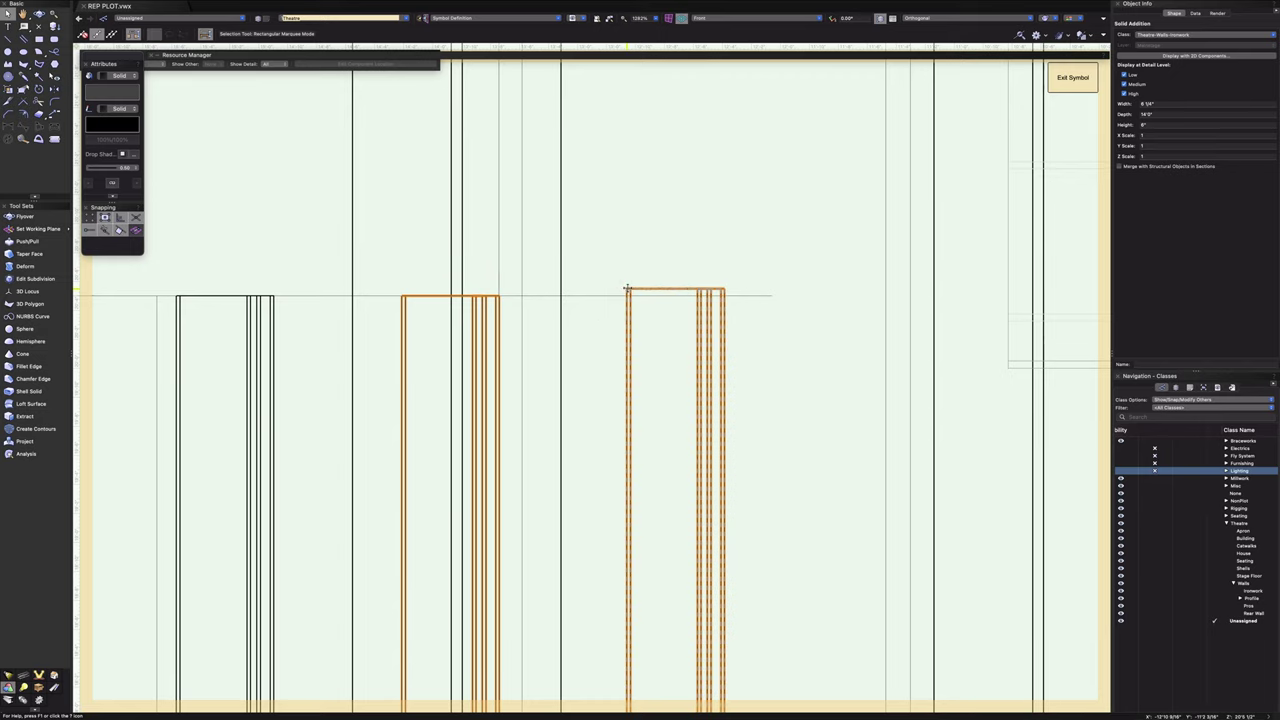
{"action": "left_click", "coordinate": [628, 290]}
{"action": "scroll", "coordinate": [614, 331], "scroll_direction": "up", "scroll_amount": 5}
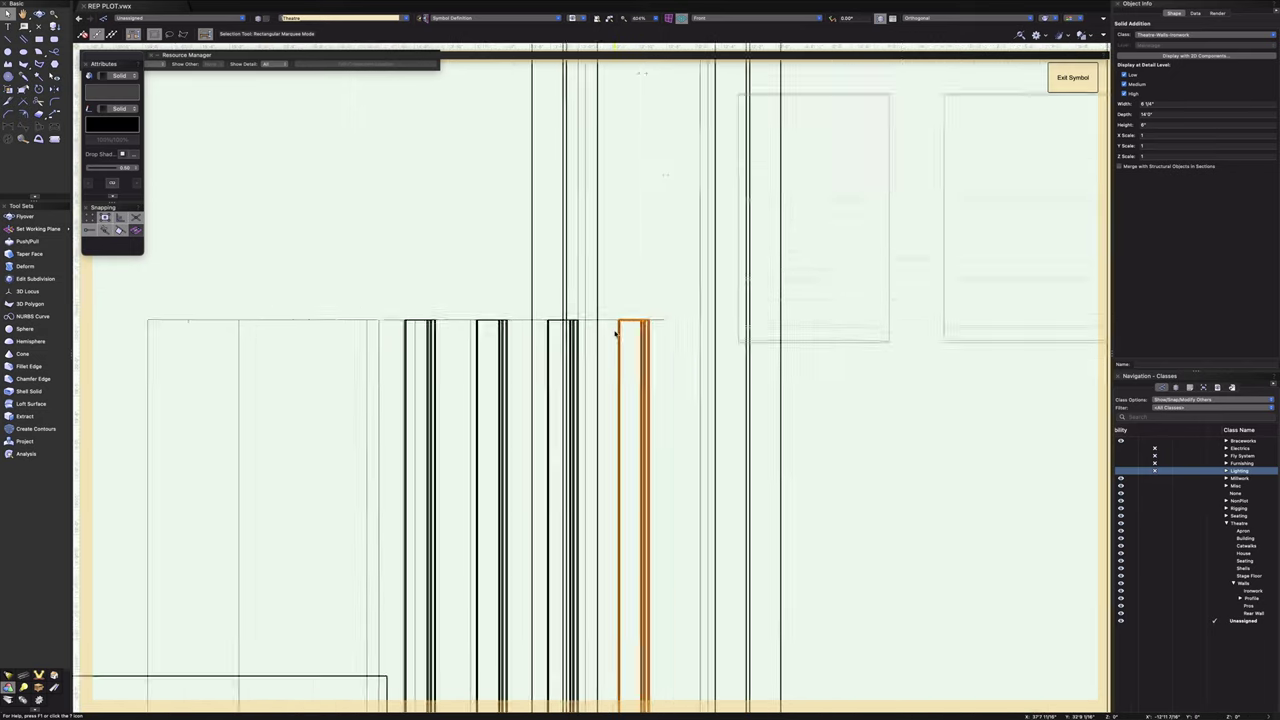
{"action": "left_click", "coordinate": [433, 321]}
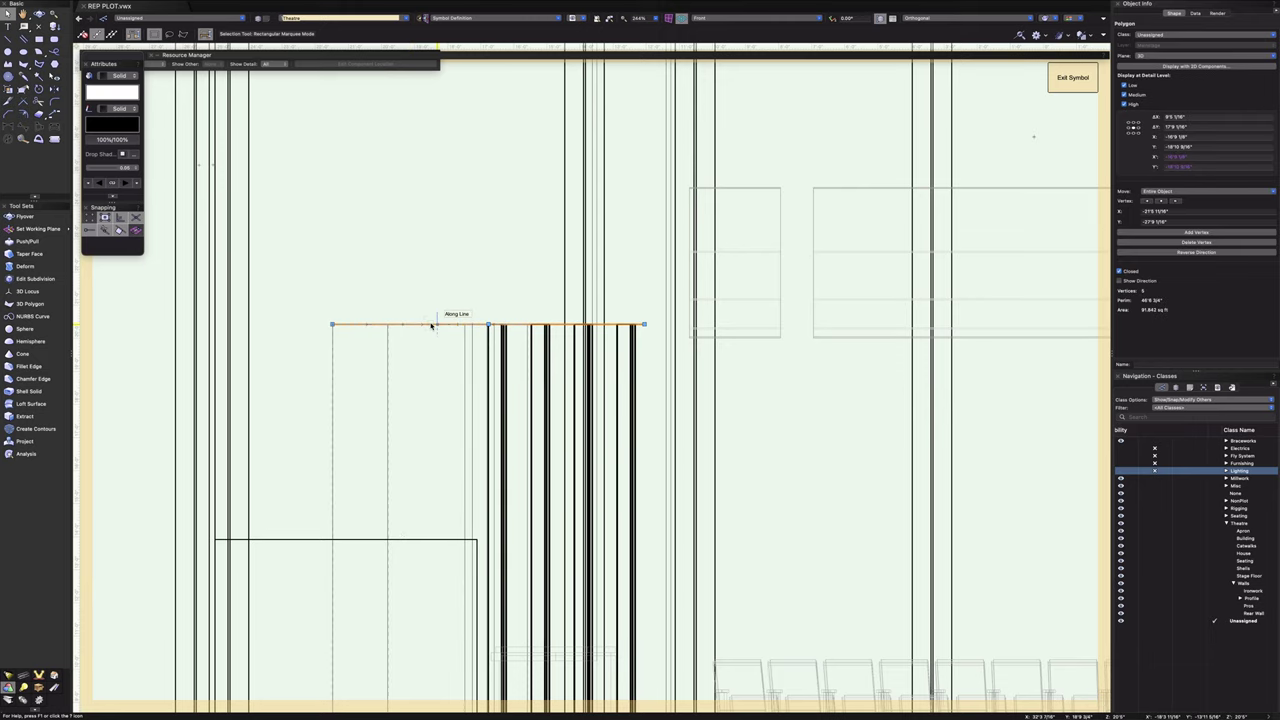
- Orbit from Front into an angled Custom View showing the header's top face
{"action": "left_click", "coordinate": [39, 14]}
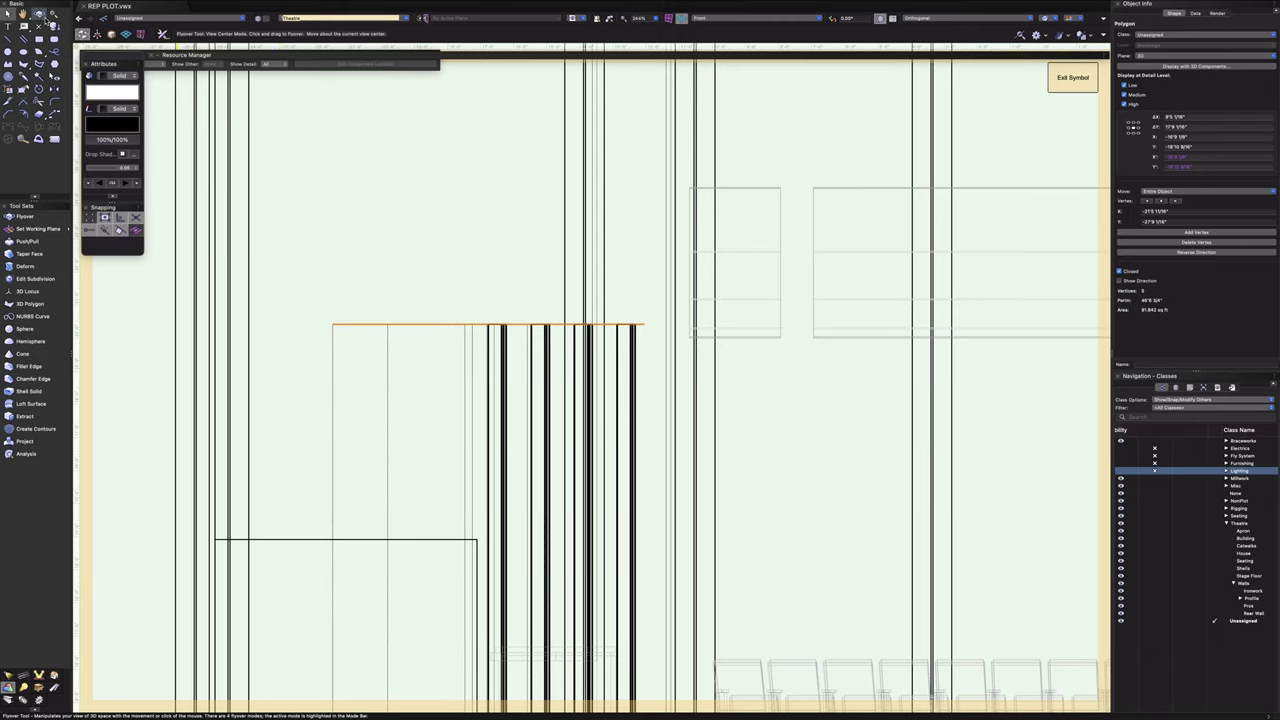
{"action": "left_click_drag", "start_coordinate": [543, 225], "coordinate": [540, 242]}
{"action": "middle_click_drag", "start_coordinate": [539, 241], "coordinate": [540, 247], "text": "shift"}
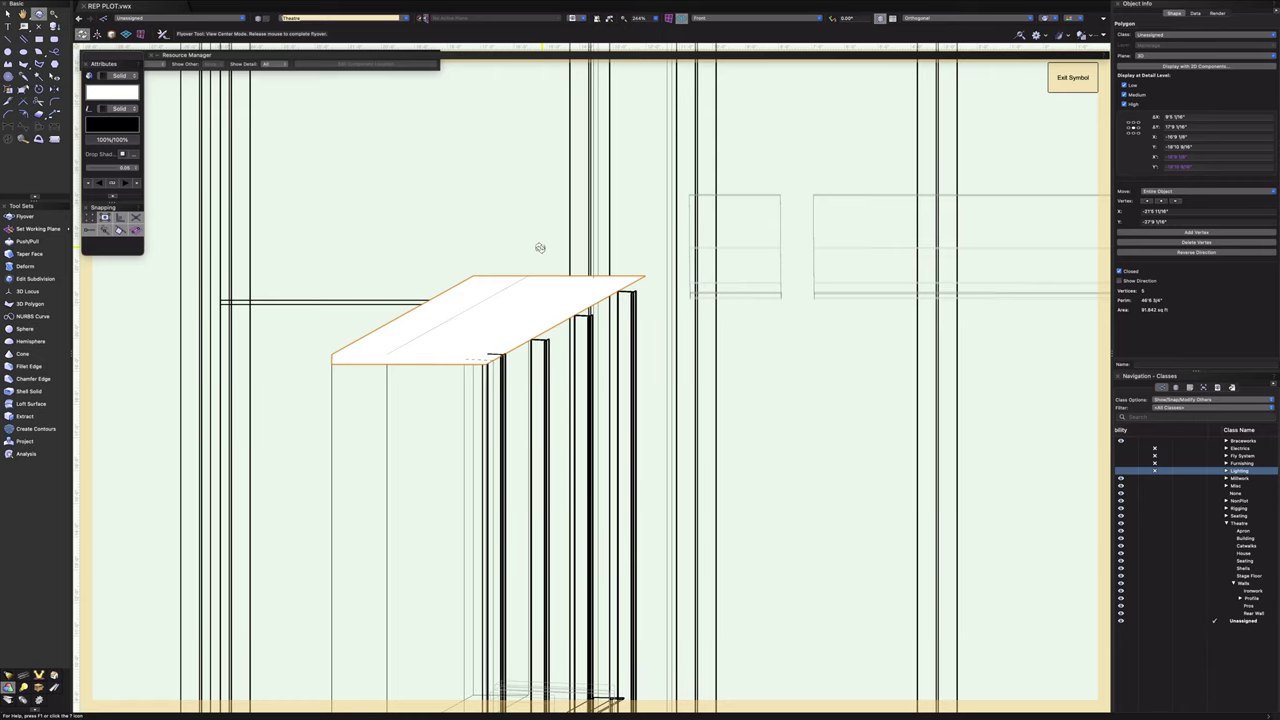
{"action": "left_click_drag", "start_coordinate": [540, 248], "coordinate": [492, 242]}
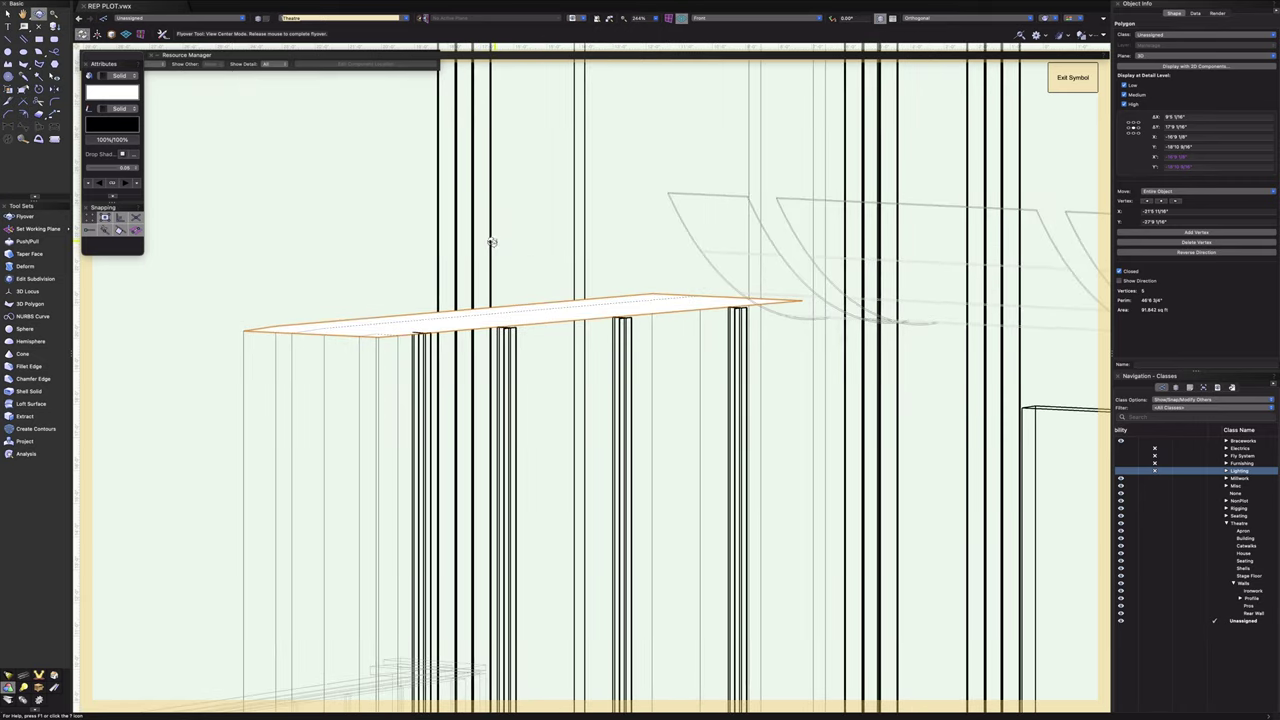
{"action": "scroll", "coordinate": [492, 242], "scroll_direction": "down", "scroll_amount": 2}
{"action": "scroll", "coordinate": [491, 242], "scroll_direction": "up", "scroll_amount": 2}
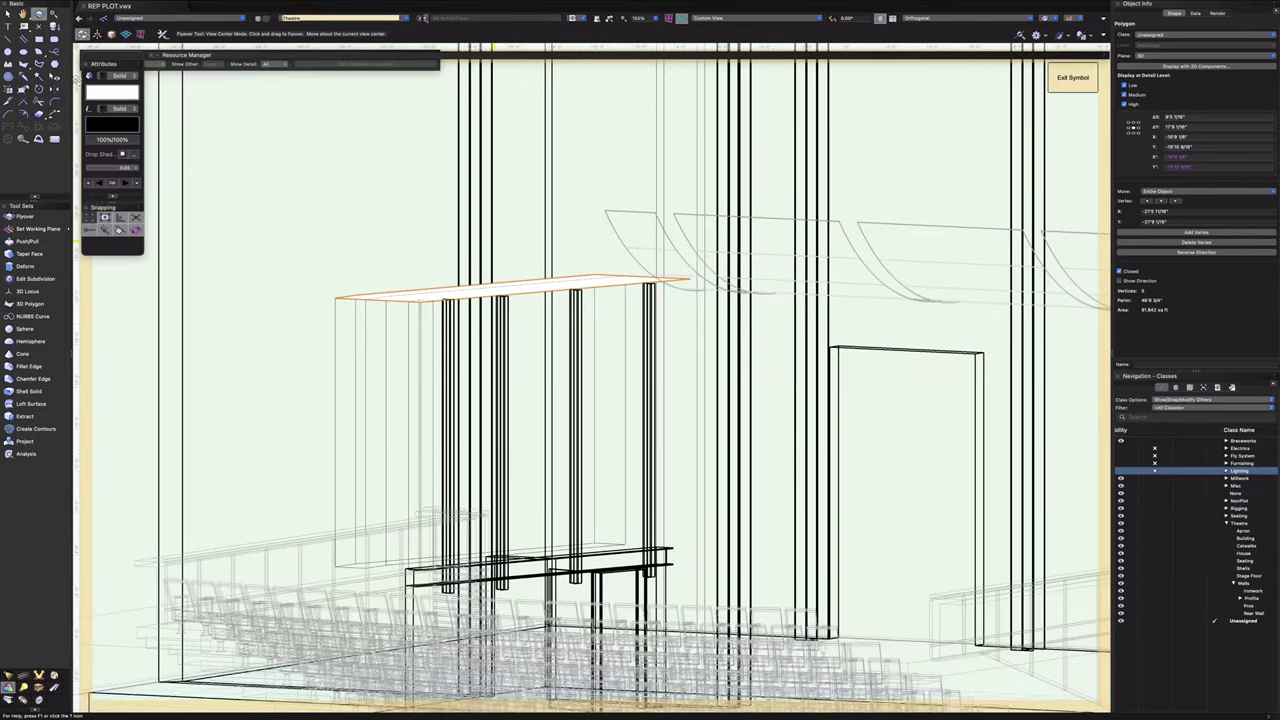
- Push/Pull the header's top face up 8' into a solid block
{"action": "left_click", "coordinate": [10, 241]}
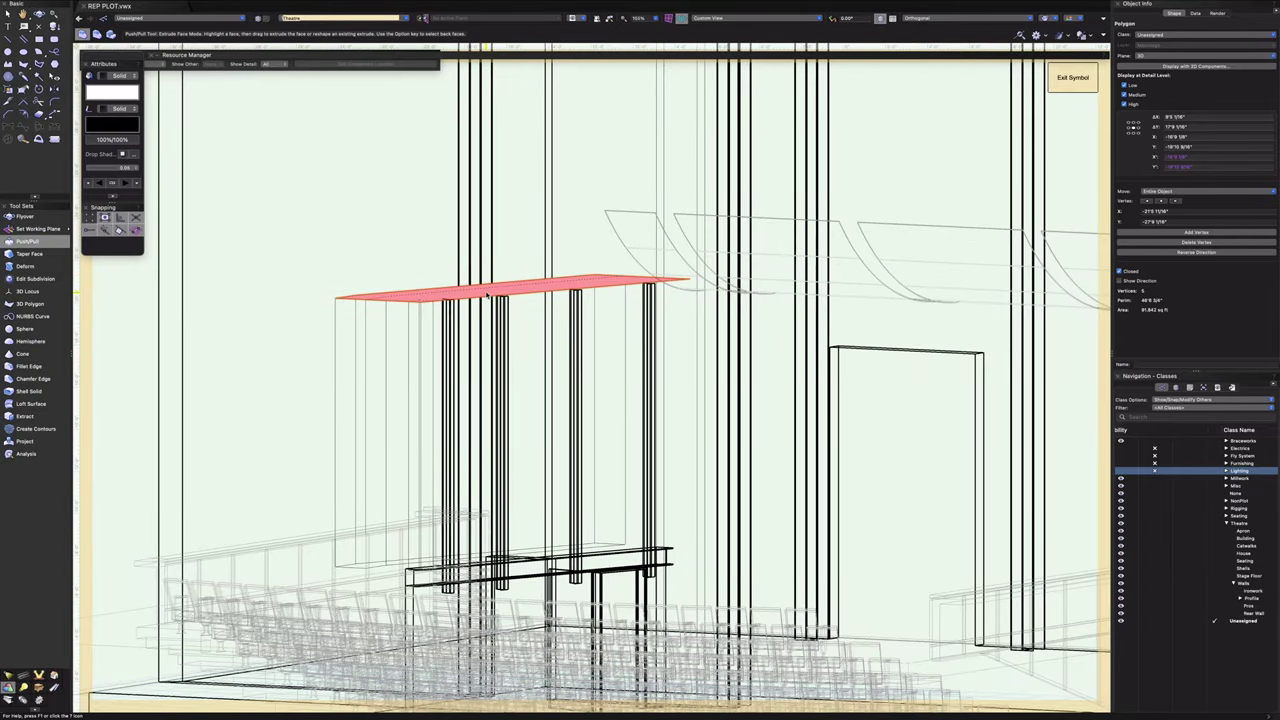
{"action": "left_click_drag", "start_coordinate": [478, 287], "coordinate": [488, 220]}
{"action": "type", "text": "8'"}
{"action": "key", "text": "Return"}
{"action": "left_click", "coordinate": [490, 222]}
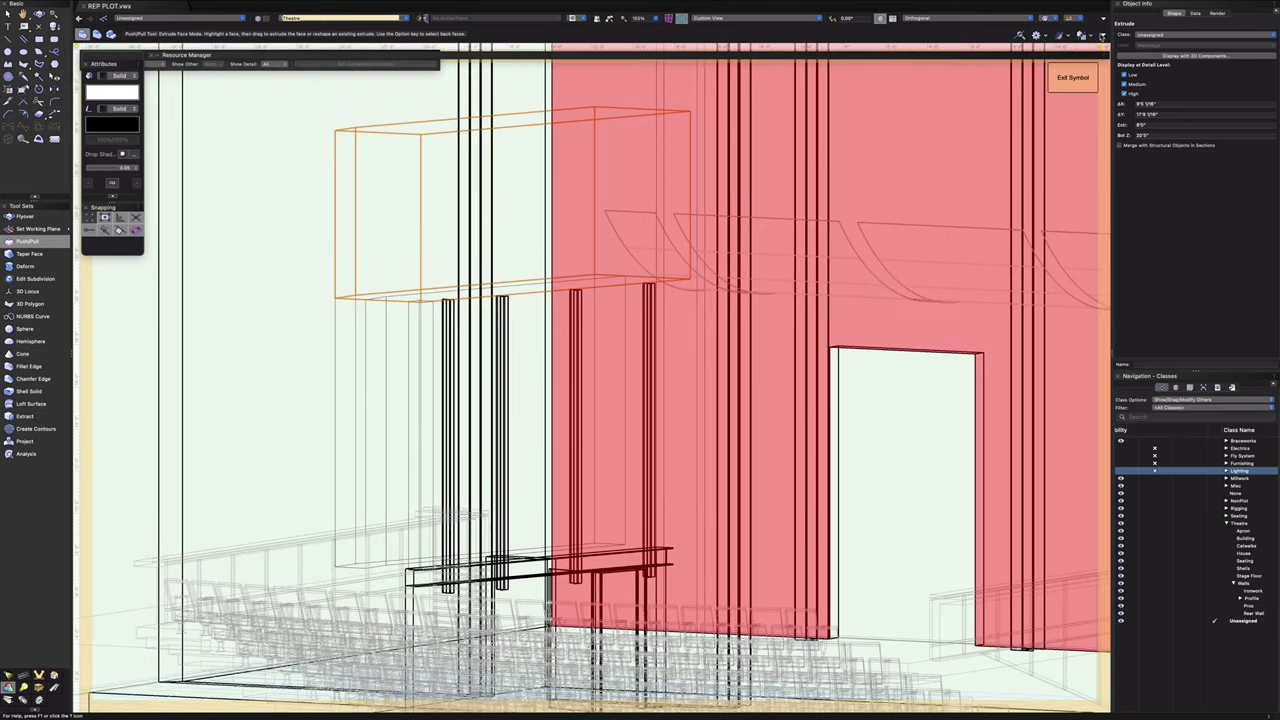
- Review the header block and stairs in shaded OpenGL, then return to Top/Plan view
{"action": "left_click", "coordinate": [1055, 18]}
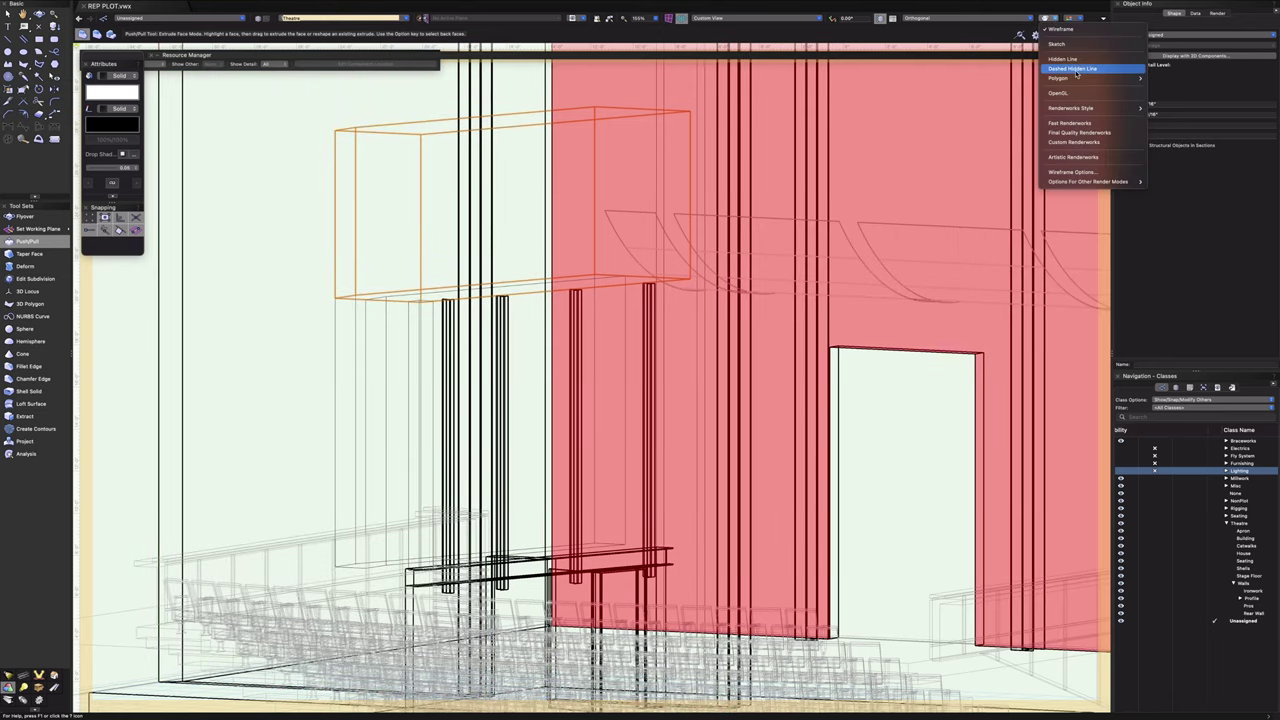
{"action": "left_click", "coordinate": [1075, 93]}
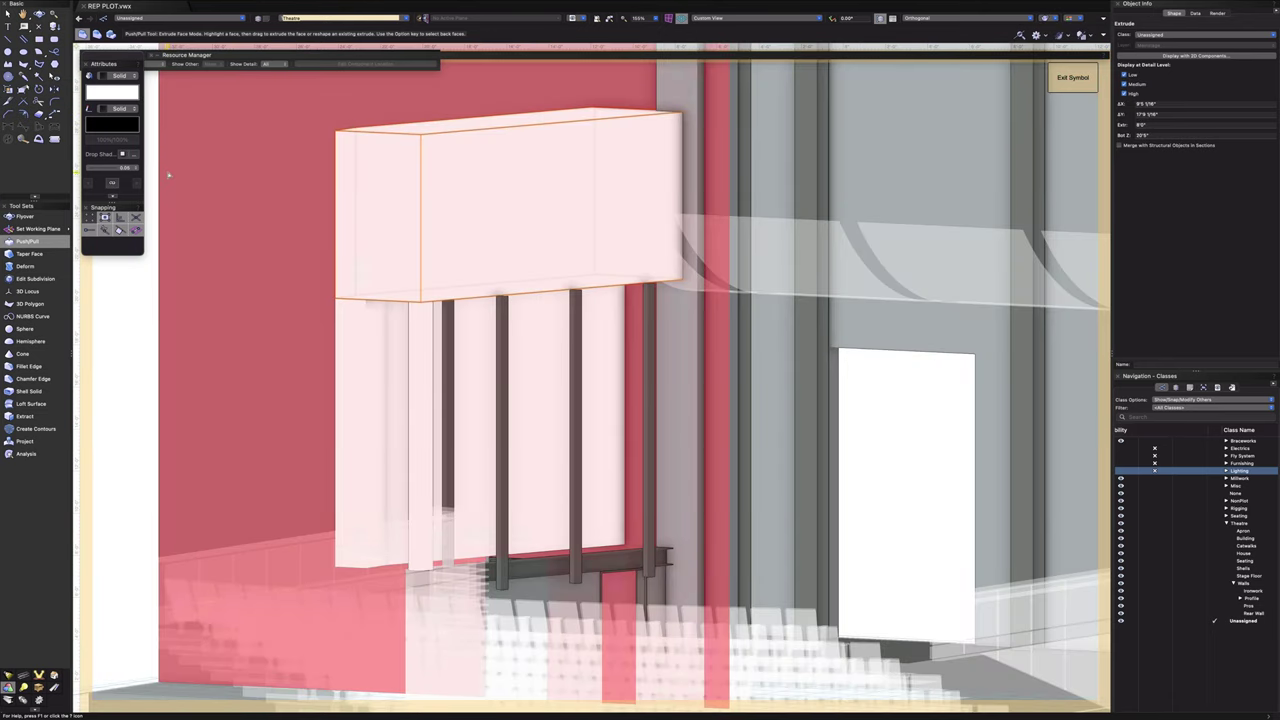
{"action": "key", "text": "shift+c"}
{"action": "left_click_drag", "start_coordinate": [366, 360], "coordinate": [250, 413]}
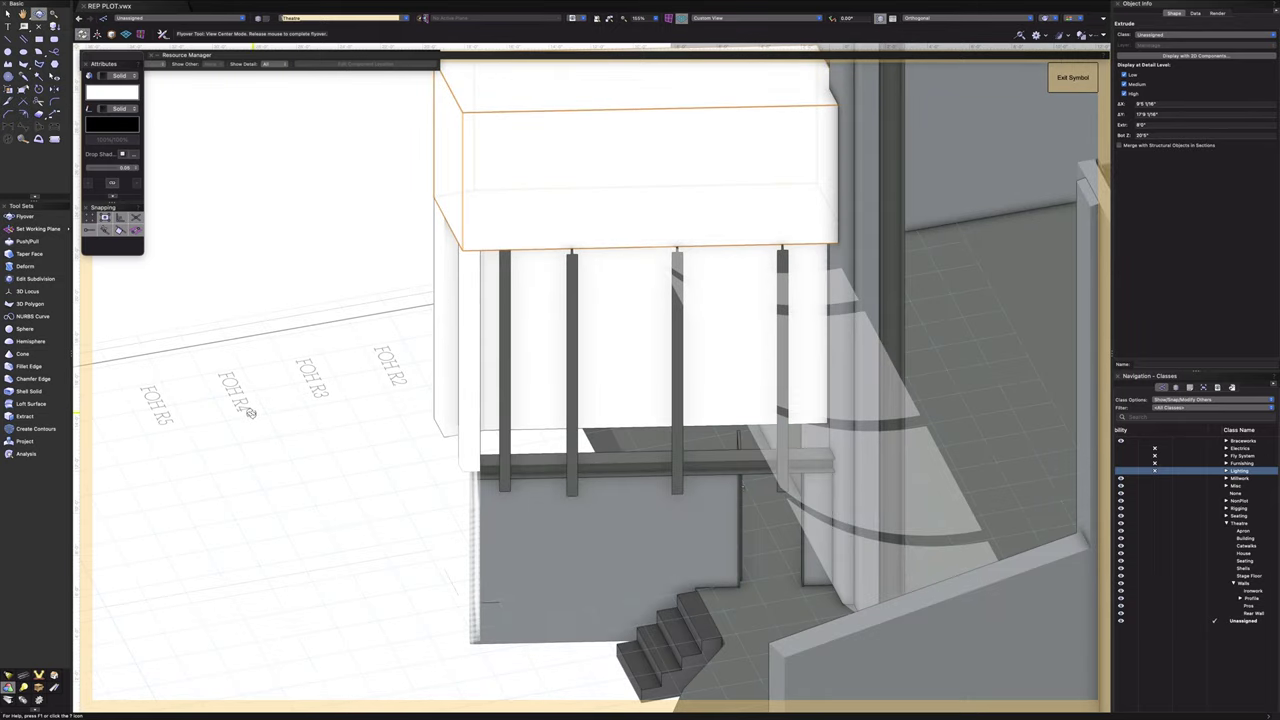
{"action": "left_click_drag", "start_coordinate": [250, 413], "coordinate": [281, 353]}
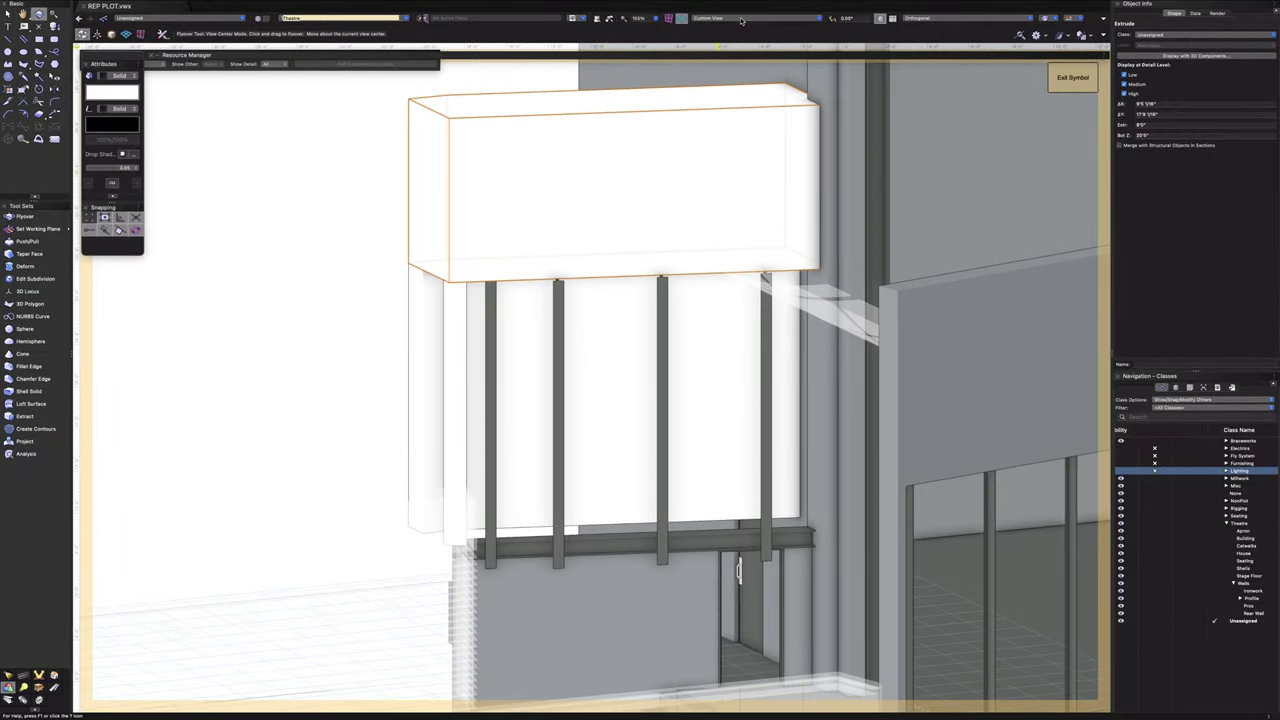
{"action": "left_click", "coordinate": [741, 20]}
{"action": "left_click", "coordinate": [741, 28]}
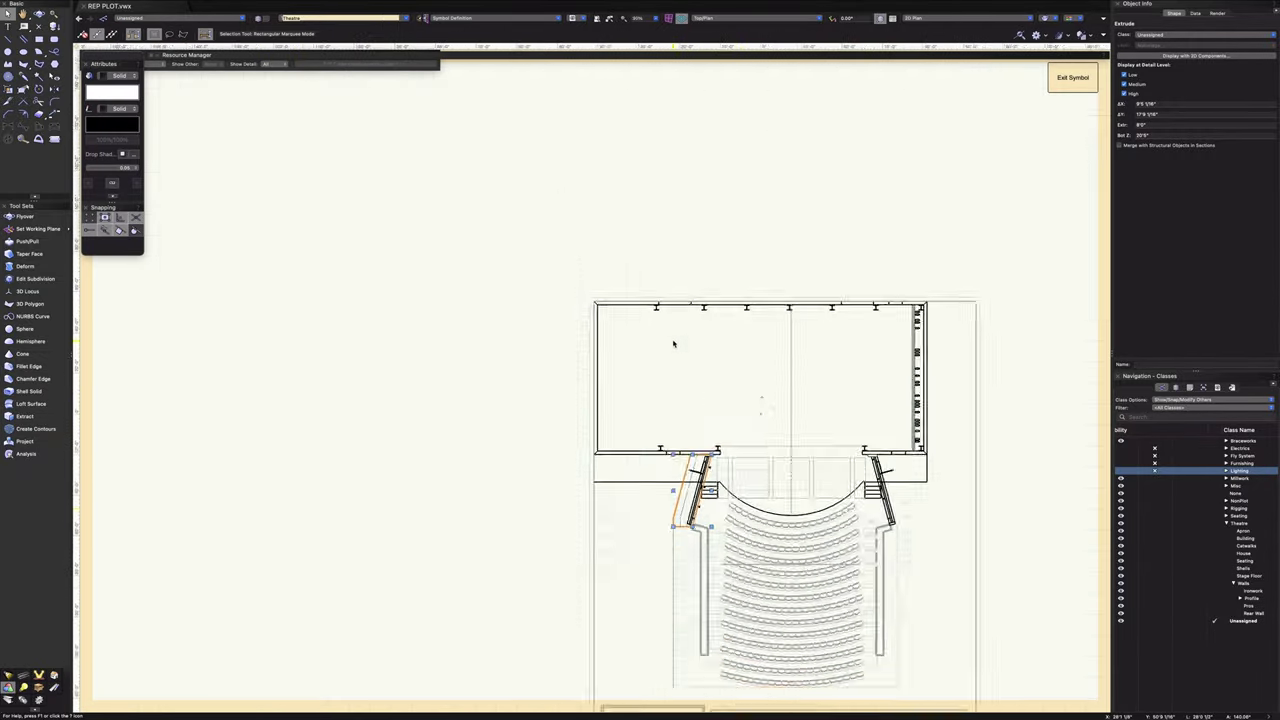
- Zoom in on the left proscenium and undo an accidental move of the angled wall line
{"action": "scroll", "coordinate": [690, 462], "scroll_direction": "up", "scroll_amount": 5}
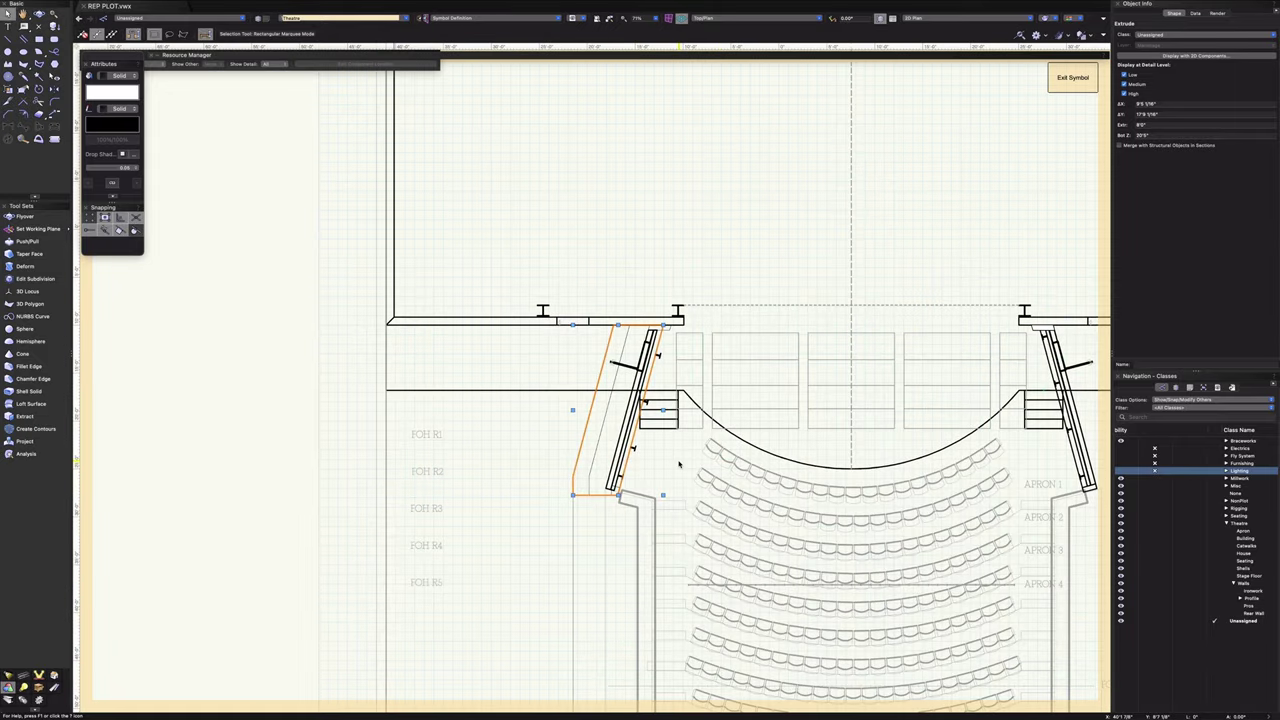
{"action": "left_click", "coordinate": [680, 463]}
{"action": "scroll", "coordinate": [680, 462], "scroll_direction": "up", "scroll_amount": 8}
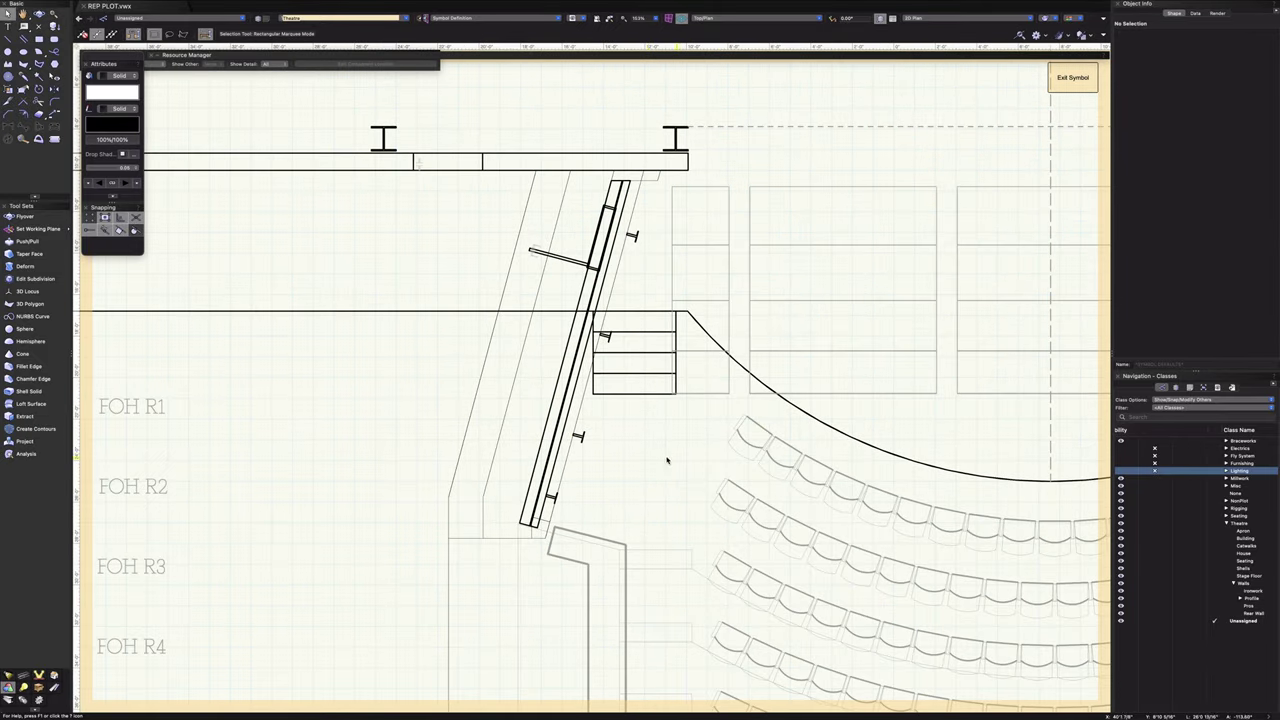
{"action": "scroll", "coordinate": [510, 460], "scroll_direction": "up", "scroll_amount": 4}
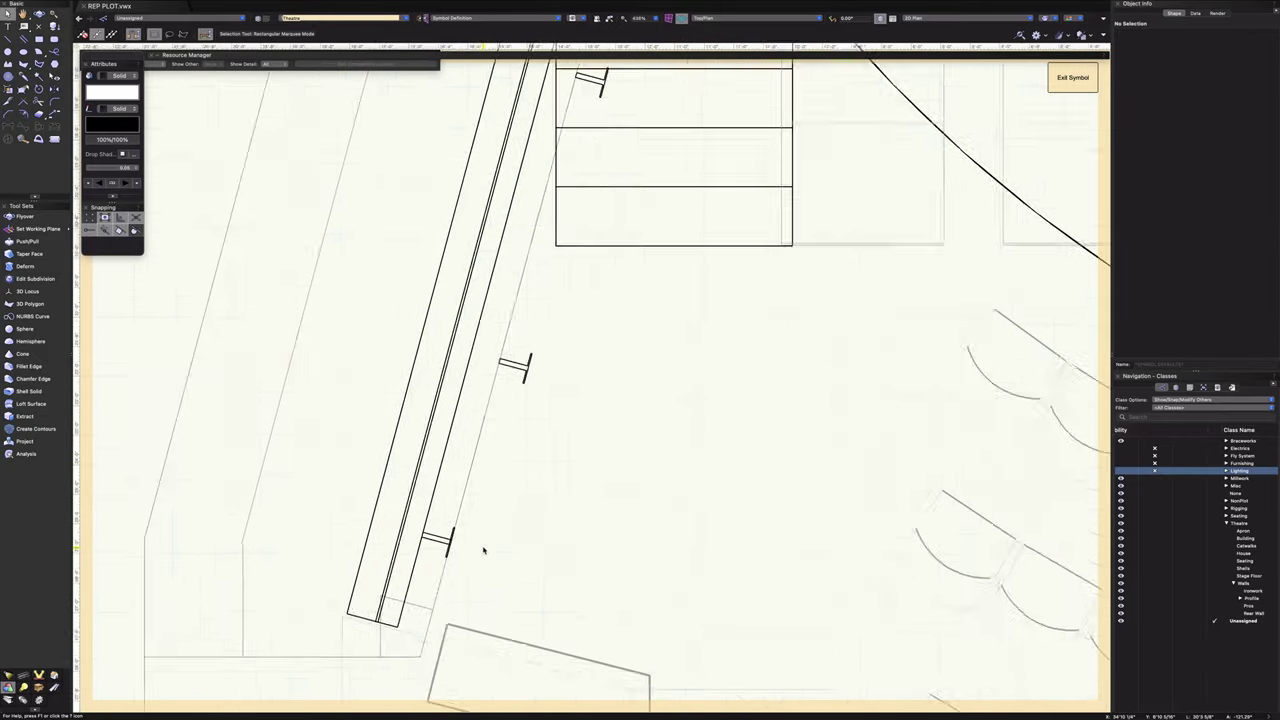
{"action": "scroll", "coordinate": [384, 535], "scroll_direction": "up", "scroll_amount": 4}
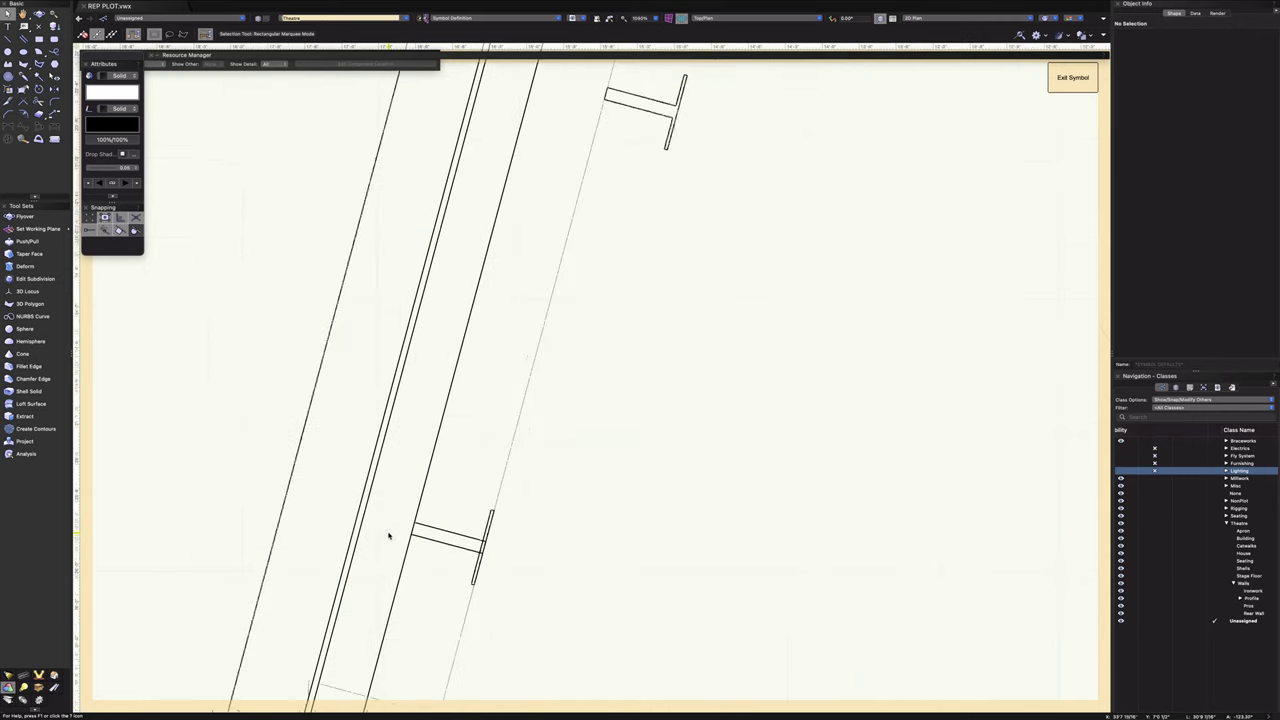
{"action": "scroll", "coordinate": [415, 528], "scroll_direction": "down", "scroll_amount": 4}
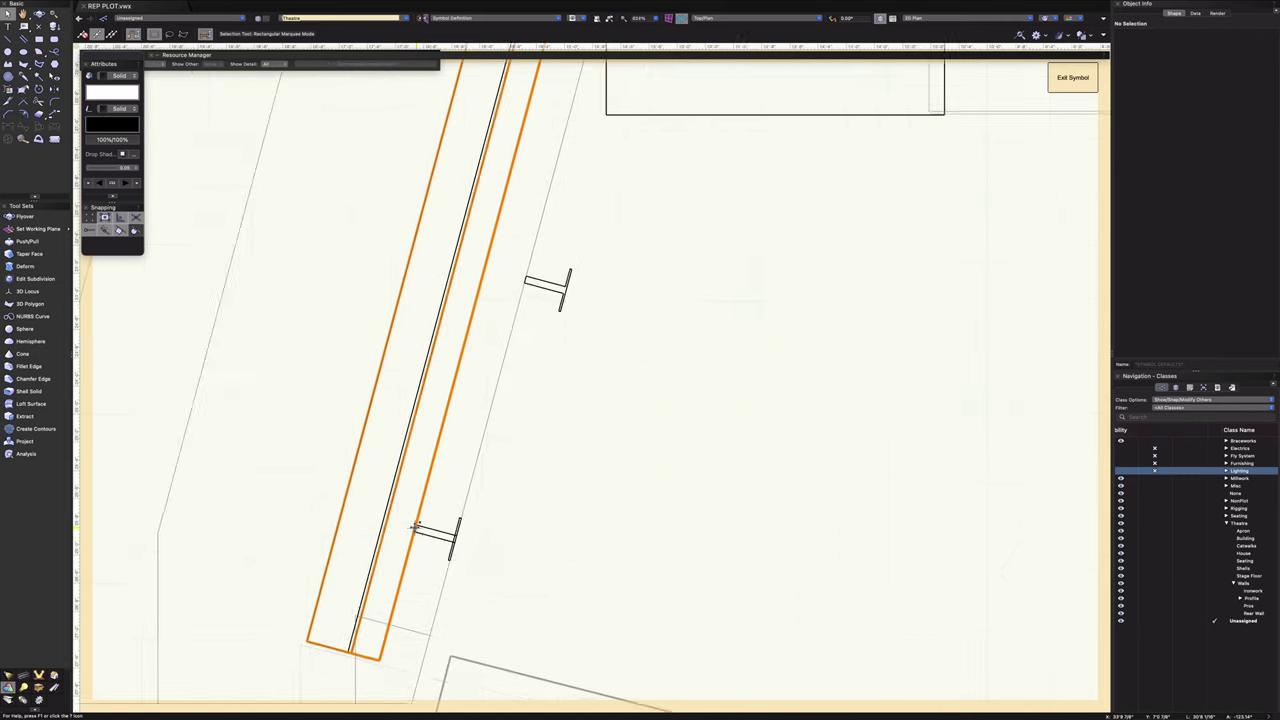
{"action": "middle_click_drag", "start_coordinate": [611, 346], "coordinate": [729, 547]}
{"action": "scroll", "coordinate": [685, 340], "scroll_direction": "up", "scroll_amount": 9}
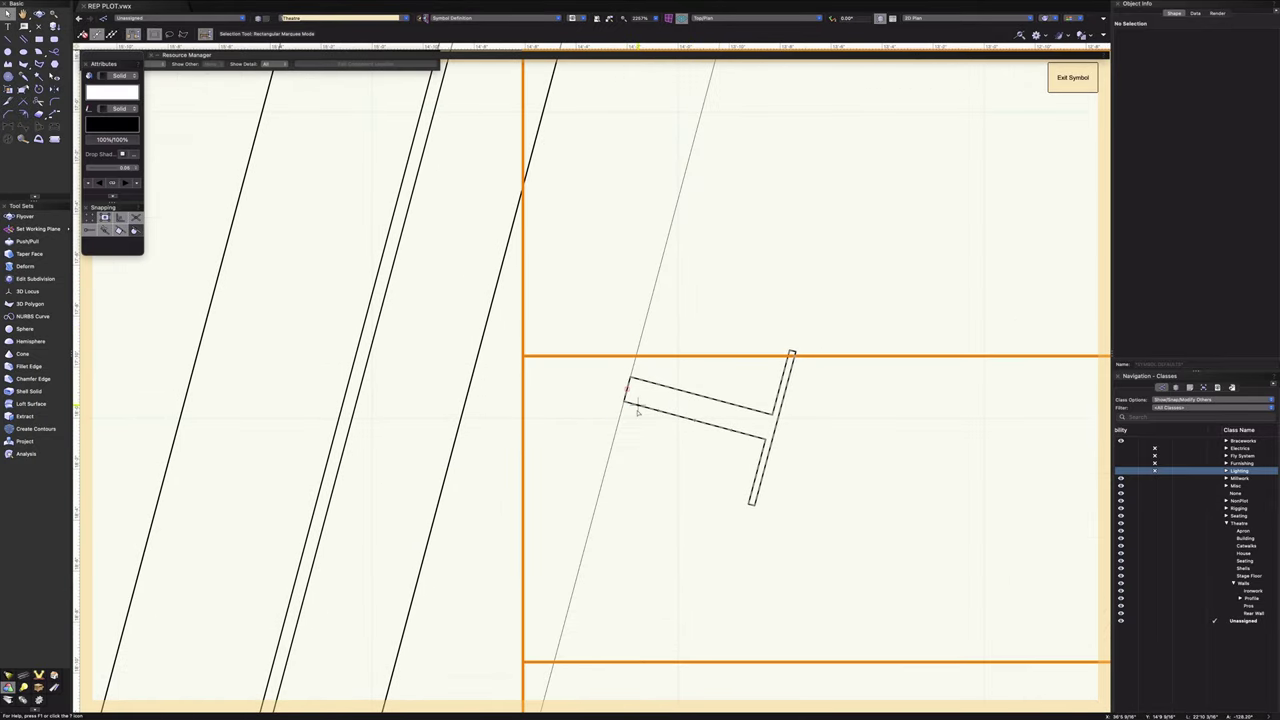
{"action": "scroll", "coordinate": [630, 410], "scroll_direction": "down", "scroll_amount": 15}
{"action": "middle_click_drag", "start_coordinate": [645, 657], "coordinate": [666, 554]}
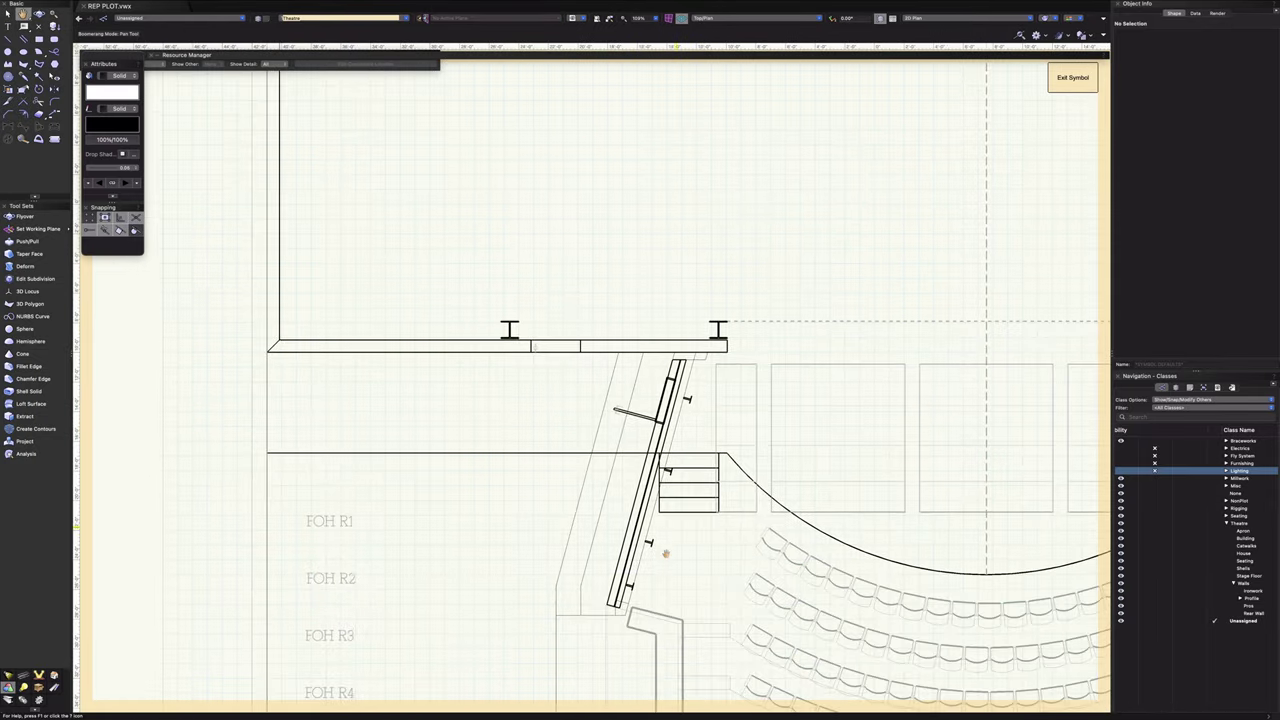
{"action": "scroll", "coordinate": [666, 568], "scroll_direction": "up", "scroll_amount": 11}
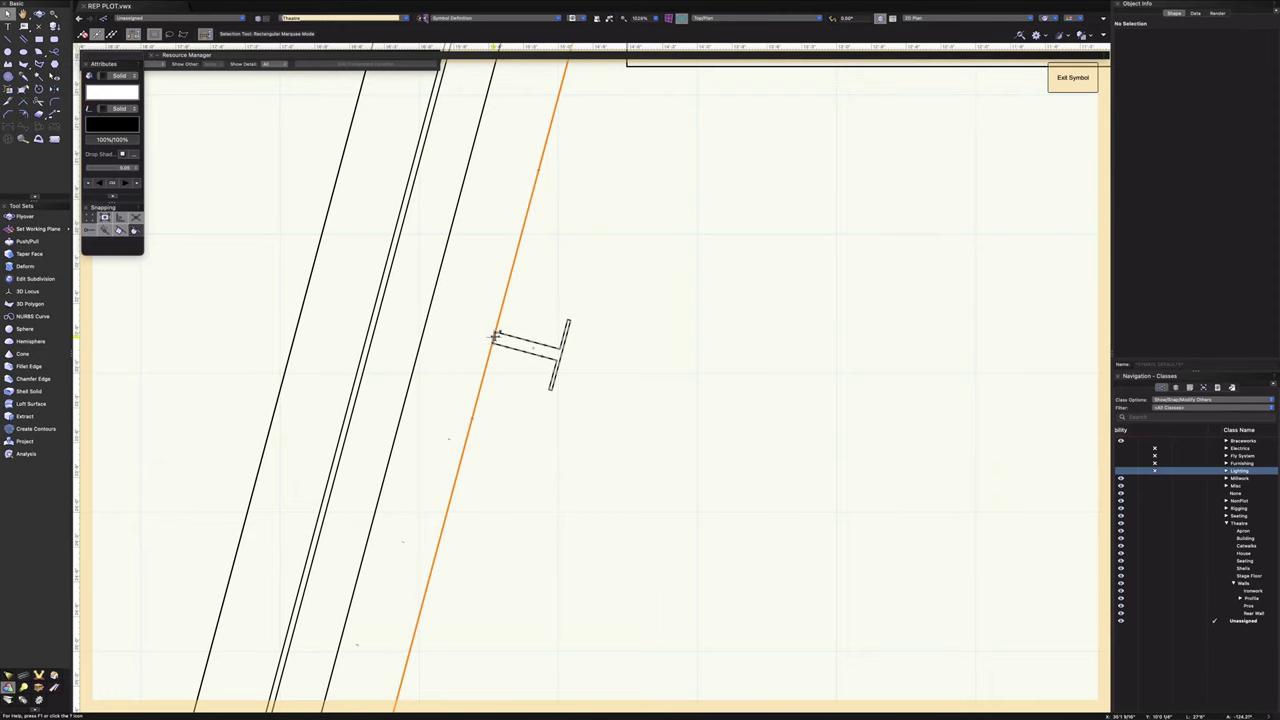
{"action": "left_click_drag", "start_coordinate": [492, 335], "coordinate": [672, 431]}
{"action": "key", "text": "super+z"}
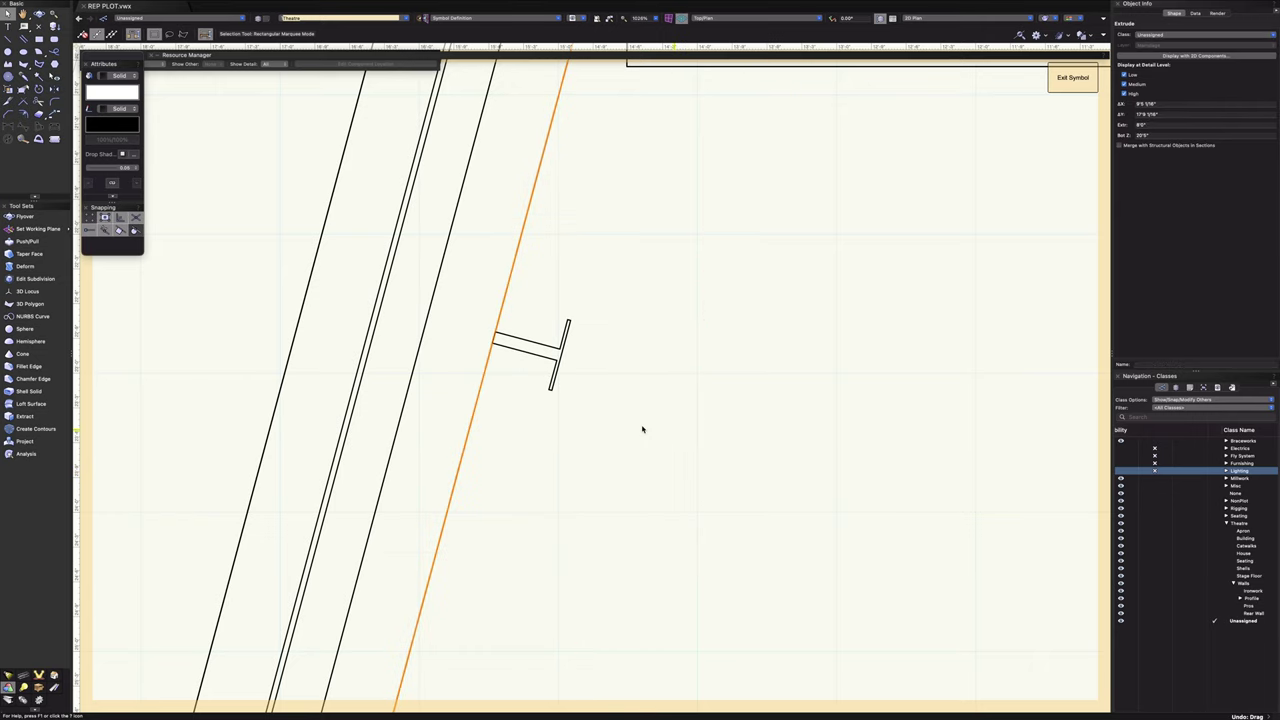
- Snap the T-shaped ironwork to the wall edge midpoint and nudge it just off the wall
{"action": "left_click_drag", "start_coordinate": [567, 361], "coordinate": [493, 336]}
{"action": "scroll", "coordinate": [552, 420], "scroll_direction": "down", "scroll_amount": 10}
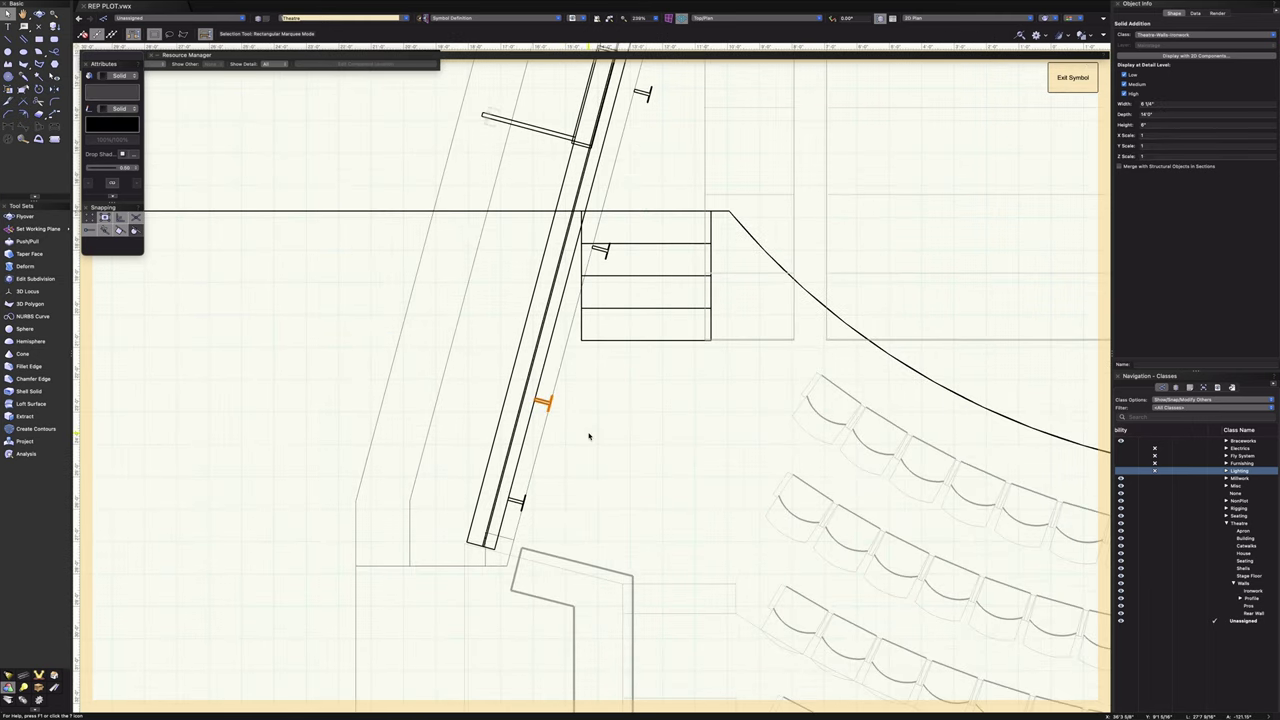
{"action": "scroll", "coordinate": [589, 436], "scroll_direction": "down", "scroll_amount": 2}
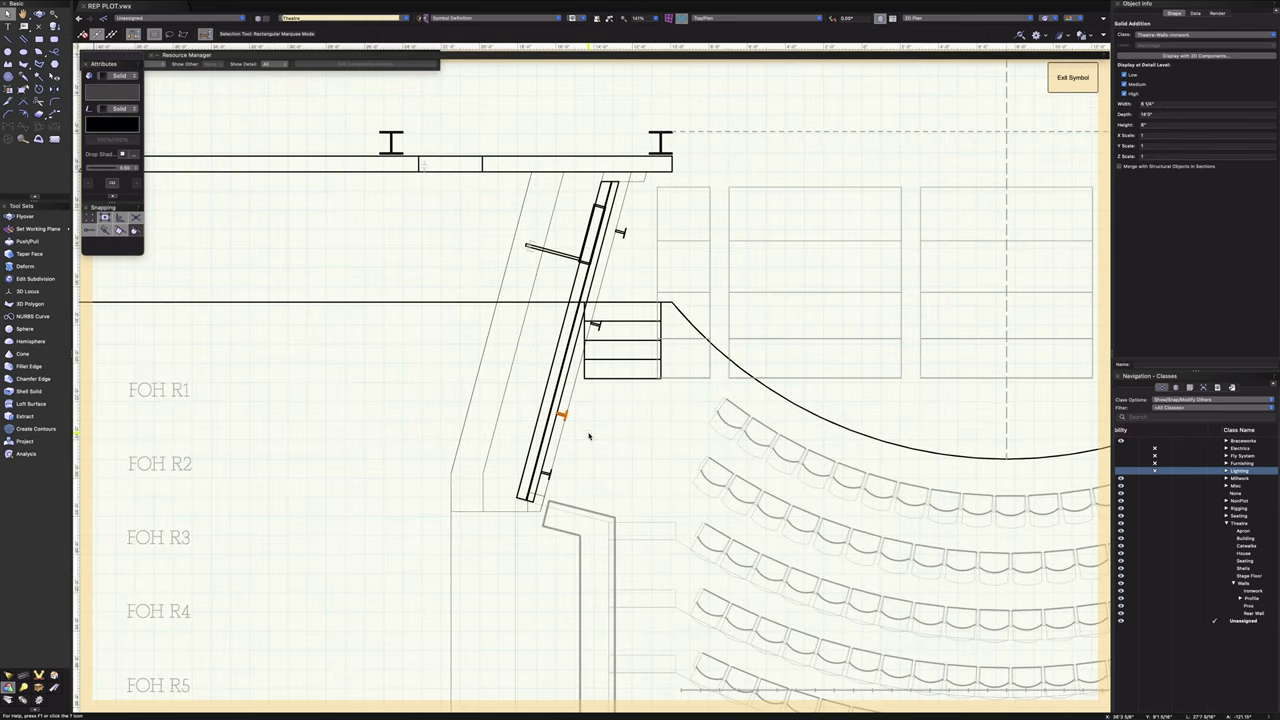
{"action": "scroll", "coordinate": [589, 436], "scroll_direction": "up", "scroll_amount": 10}
{"action": "key", "text": "super+z"}
{"action": "scroll", "coordinate": [589, 436], "scroll_direction": "down", "scroll_amount": 5}
{"action": "scroll", "coordinate": [589, 436], "scroll_direction": "down", "scroll_amount": 2}
{"action": "key", "text": "space"}
{"action": "left_click_drag", "start_coordinate": [661, 406], "coordinate": [677, 443]}
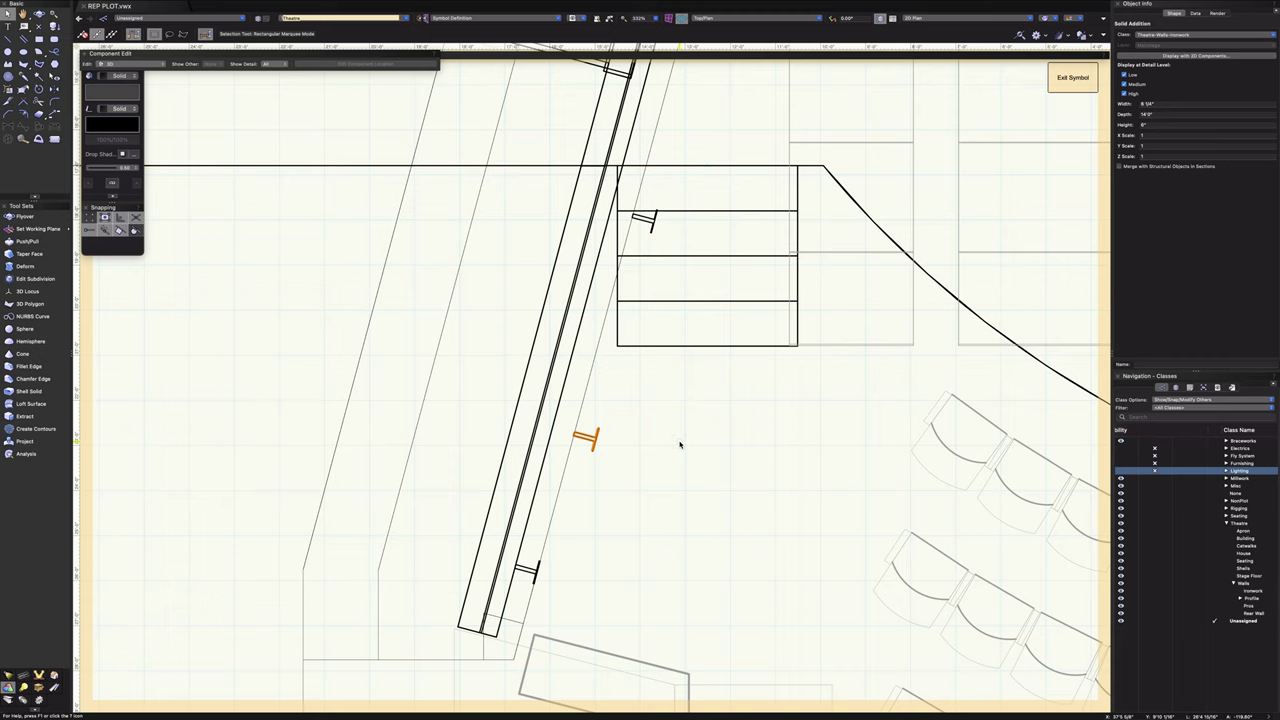
{"action": "scroll", "coordinate": [680, 444], "scroll_direction": "down", "scroll_amount": 3}
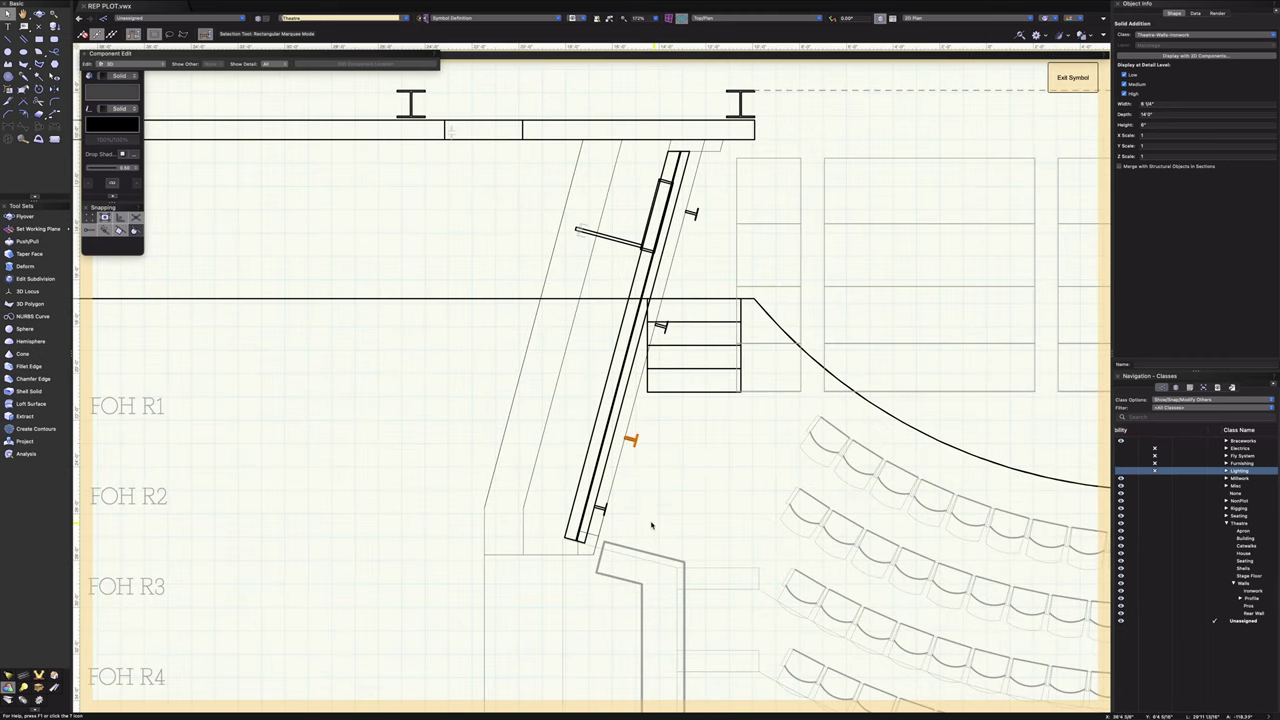
- Select the left angled proscenium wall and zoom back in on its ironwork
{"action": "left_click", "coordinate": [649, 485]}
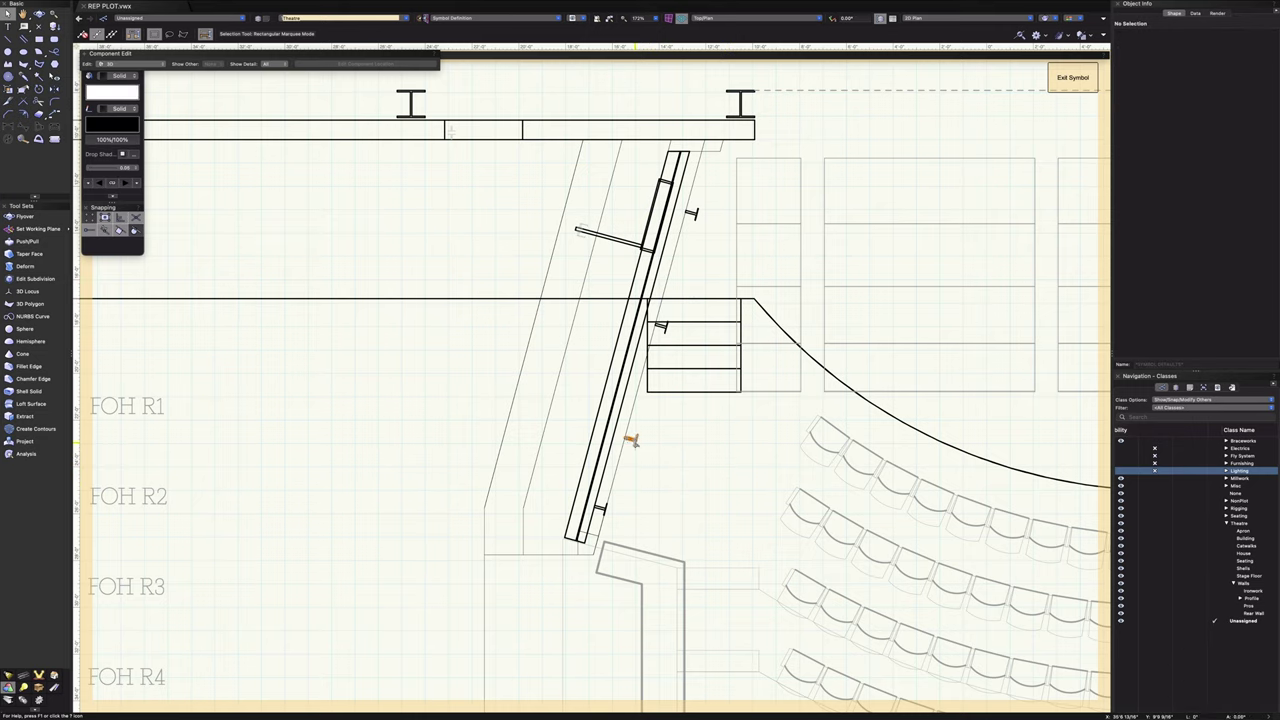
{"action": "left_click", "coordinate": [678, 250]}
{"action": "scroll", "coordinate": [680, 249], "scroll_direction": "down", "scroll_amount": 3}
{"action": "left_click_drag", "start_coordinate": [678, 250], "coordinate": [397, 252]}
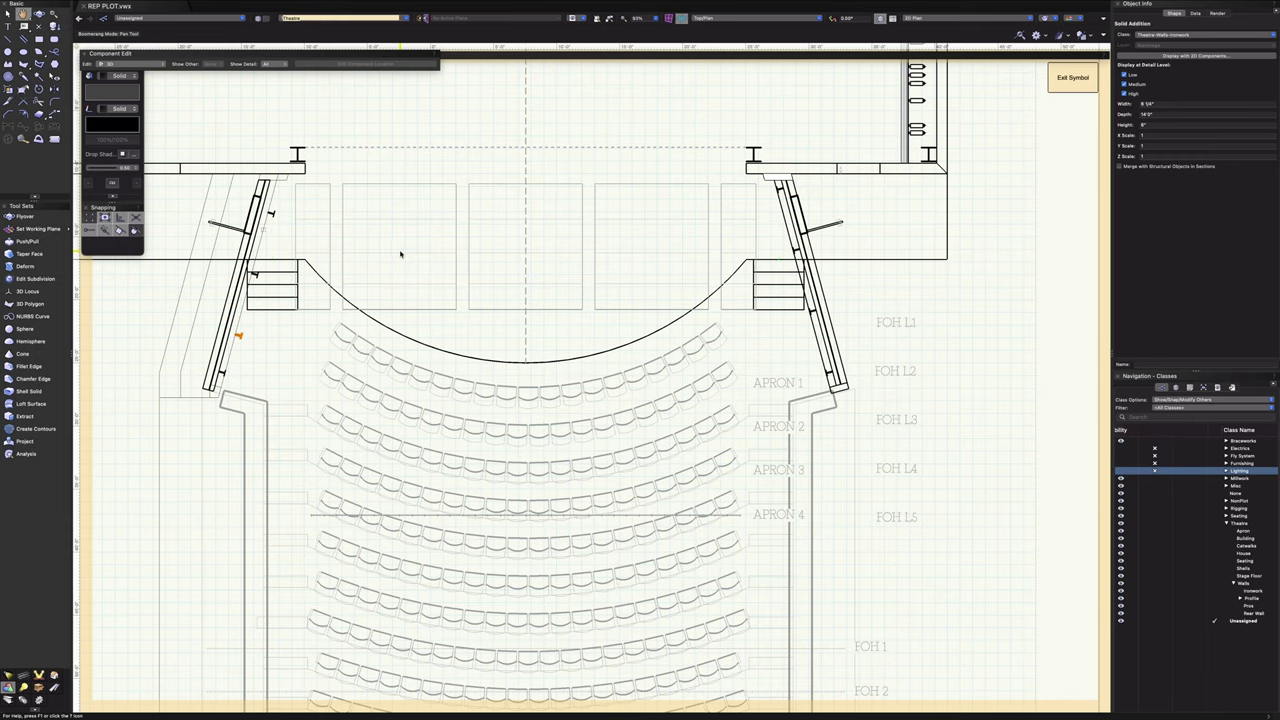
{"action": "key", "text": "super+6"}
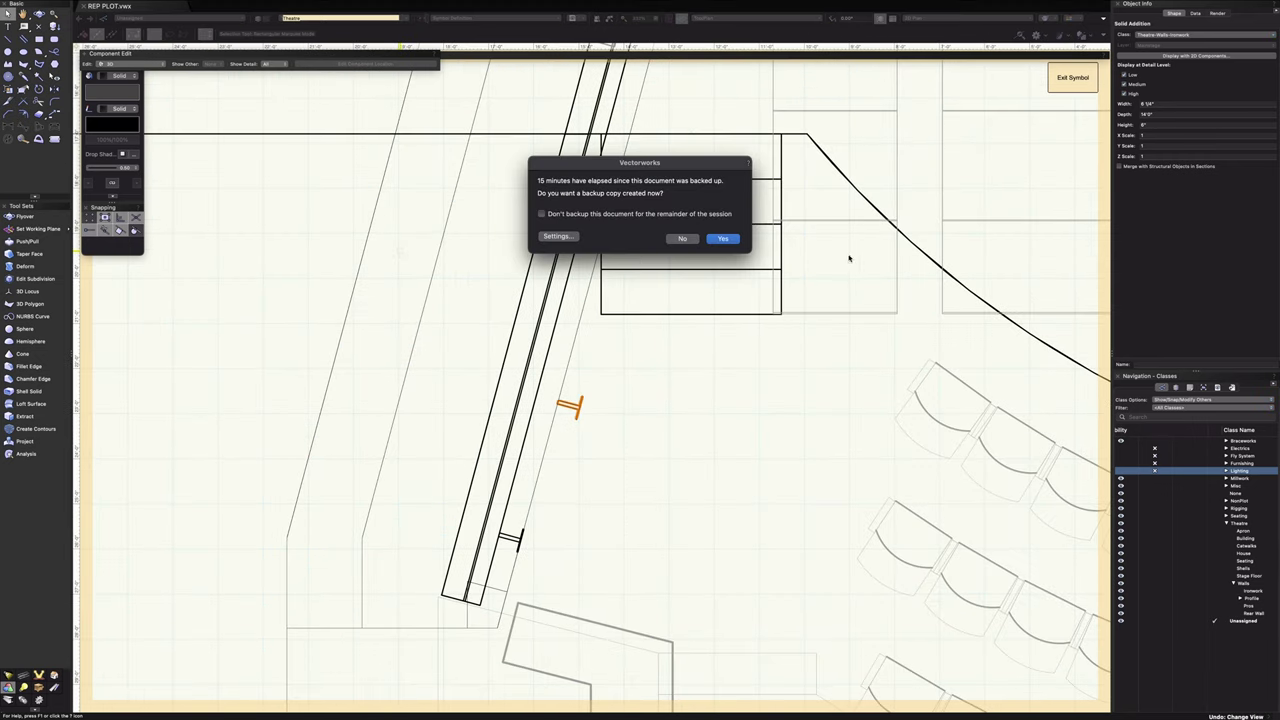
- Accept the backup copy, then undo back to the point where the columns were moved up
{"action": "left_click", "coordinate": [723, 239]}
{"action": "scroll", "coordinate": [729, 322], "scroll_direction": "down", "scroll_amount": 5}
{"action": "scroll", "coordinate": [729, 322], "scroll_direction": "up", "scroll_amount": 3}
{"action": "scroll", "coordinate": [729, 322], "scroll_direction": "up", "scroll_amount": 6}
{"action": "key", "text": "super+z"}
{"action": "key", "text": "super+z"}
{"action": "key", "text": "super+z"}
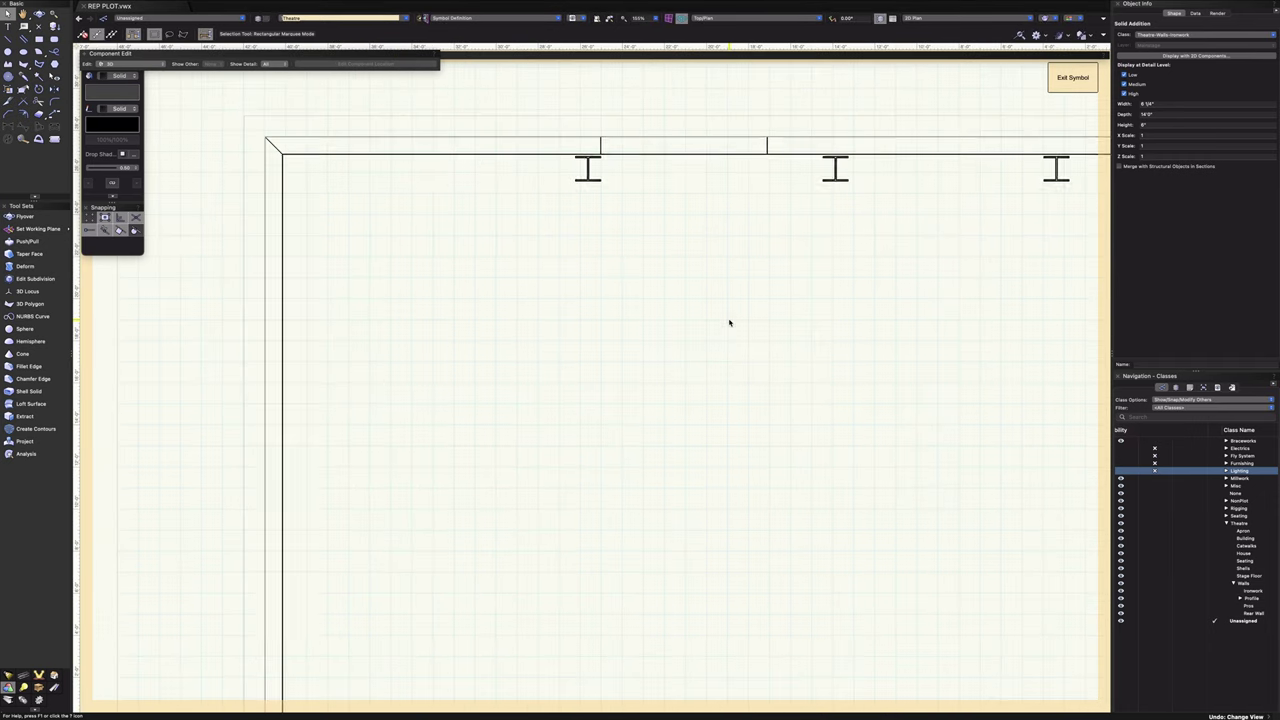
{"action": "key", "text": "super+z"}
{"action": "key", "text": "super+z"}
{"action": "key", "text": "super+z"}
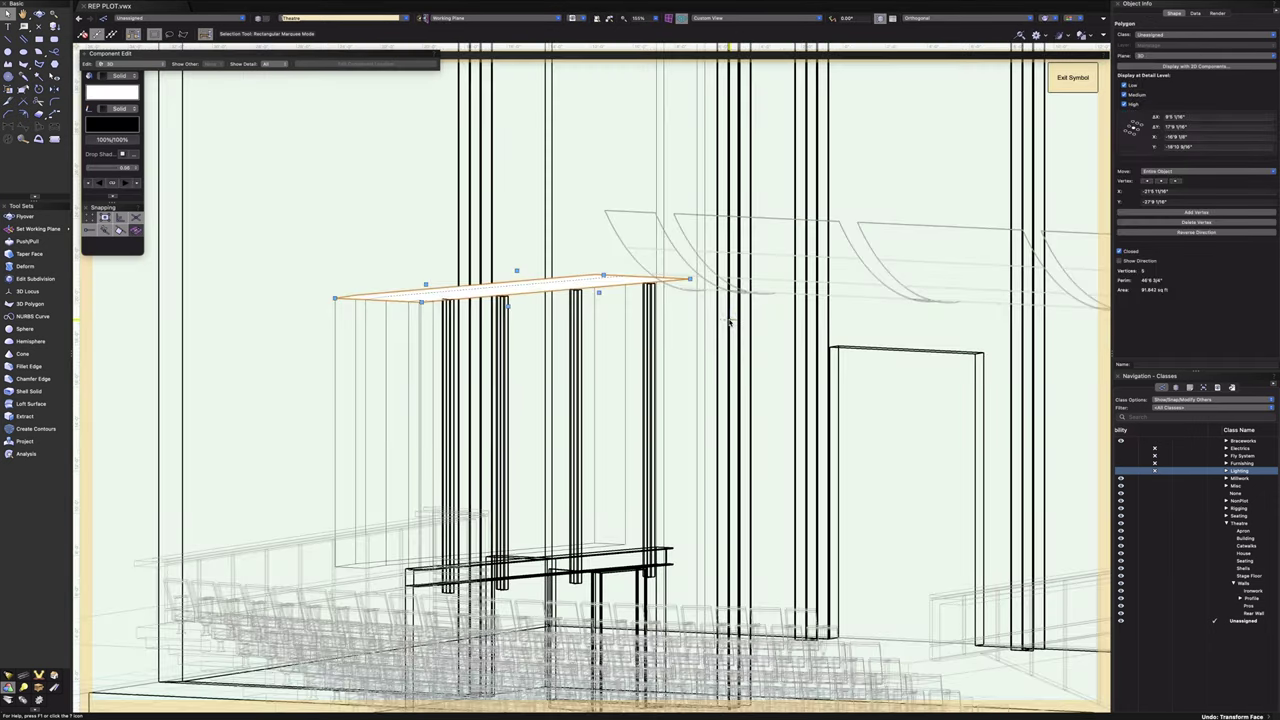
{"action": "key", "text": "super+z"}
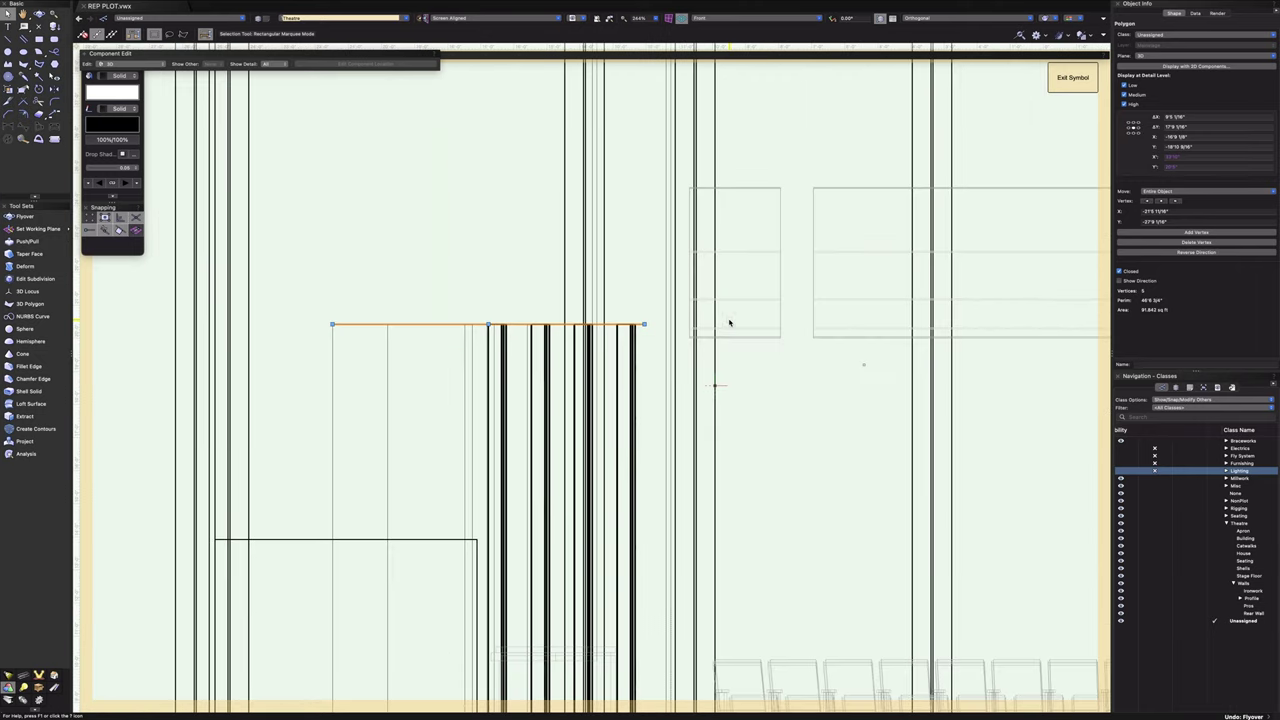
{"action": "key", "text": "super+z"}
{"action": "key", "text": "super+z"}
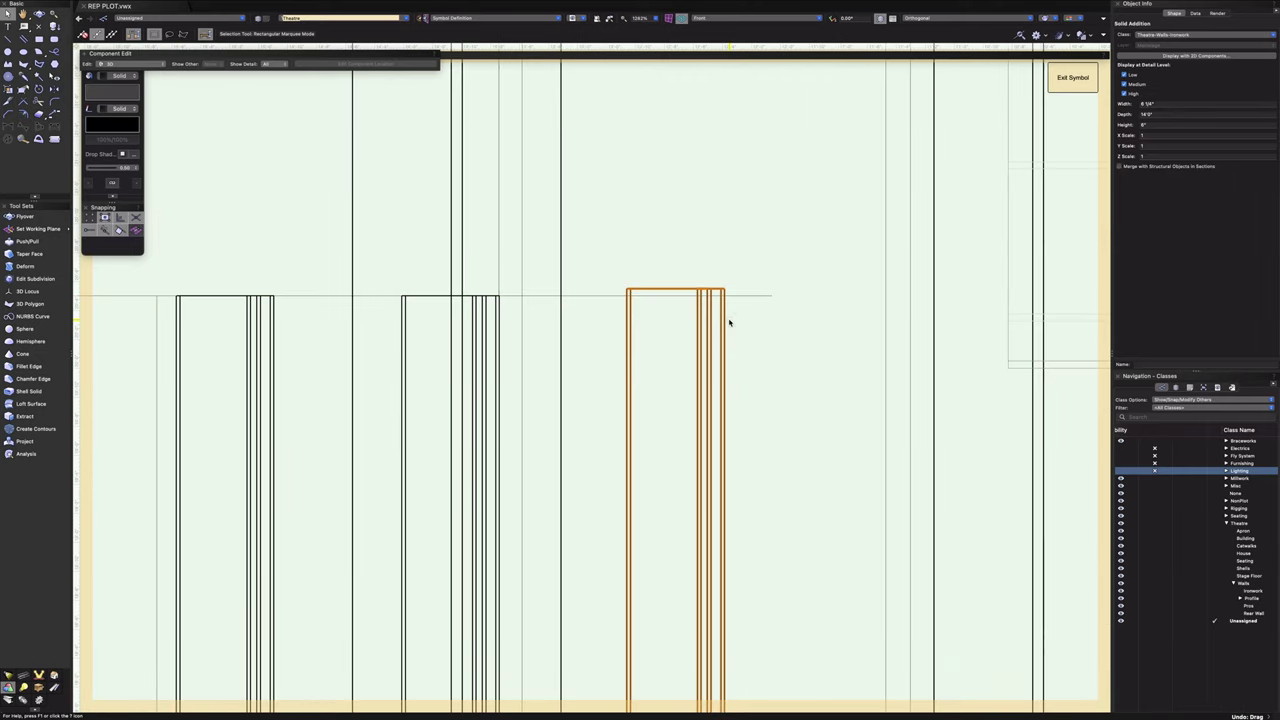
{"action": "key", "text": "super+z"}
{"action": "key", "text": "super+z"}
{"action": "key", "text": "super+z"}
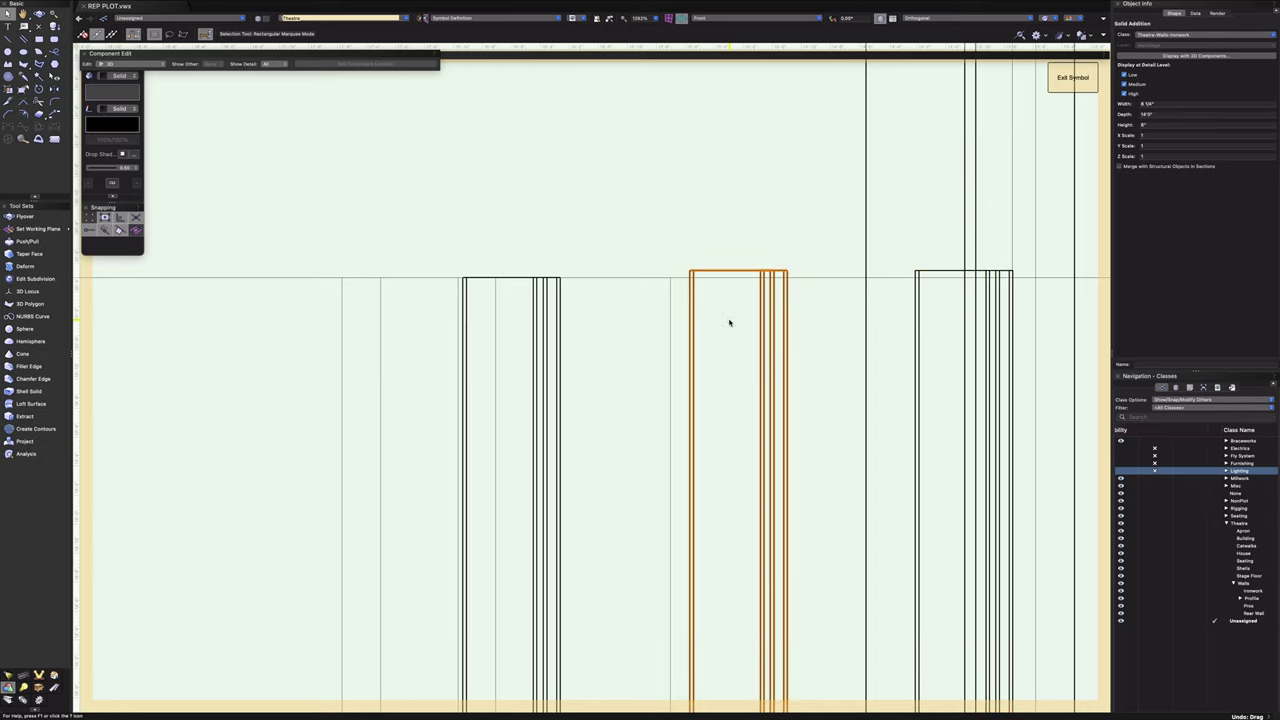
{"action": "key", "text": "super+z"}
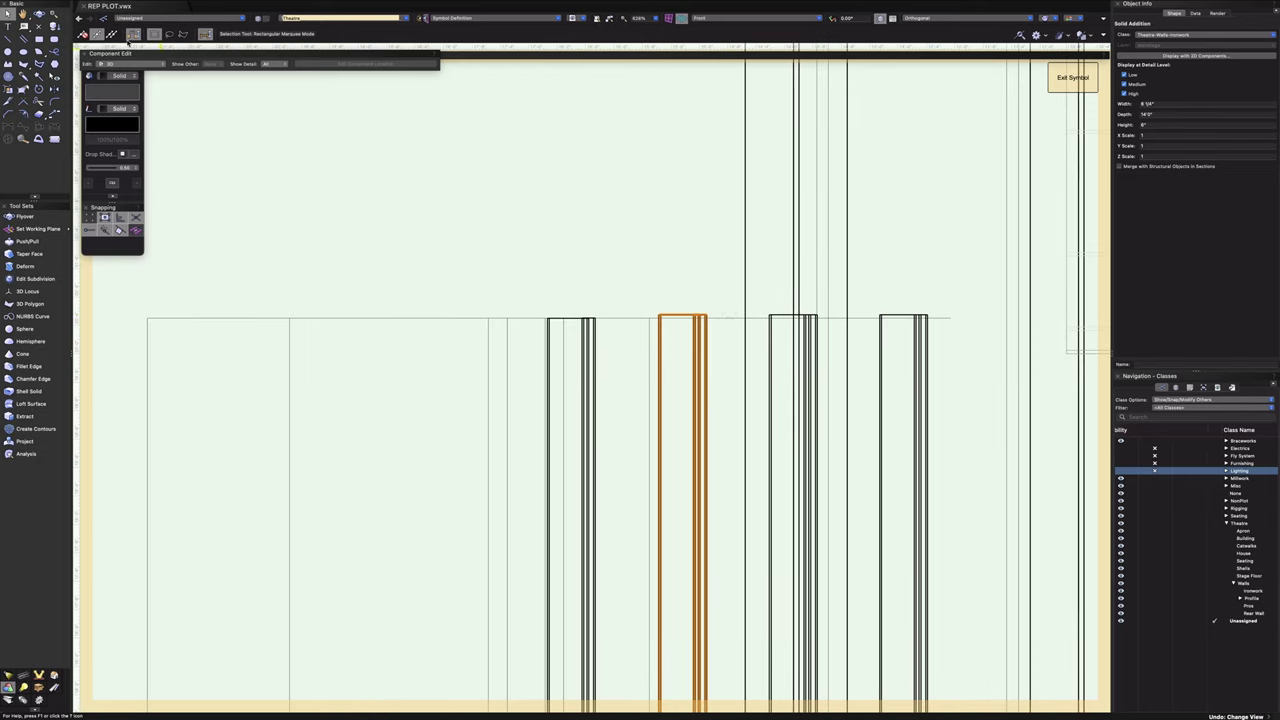
- Orbit the Front view into an oblique 3D view showing all columns and the seating below
{"action": "left_click", "coordinate": [38, 14]}
{"action": "left_click_drag", "start_coordinate": [660, 446], "coordinate": [614, 457]}
{"action": "left_click_drag", "start_coordinate": [740, 611], "coordinate": [734, 588]}
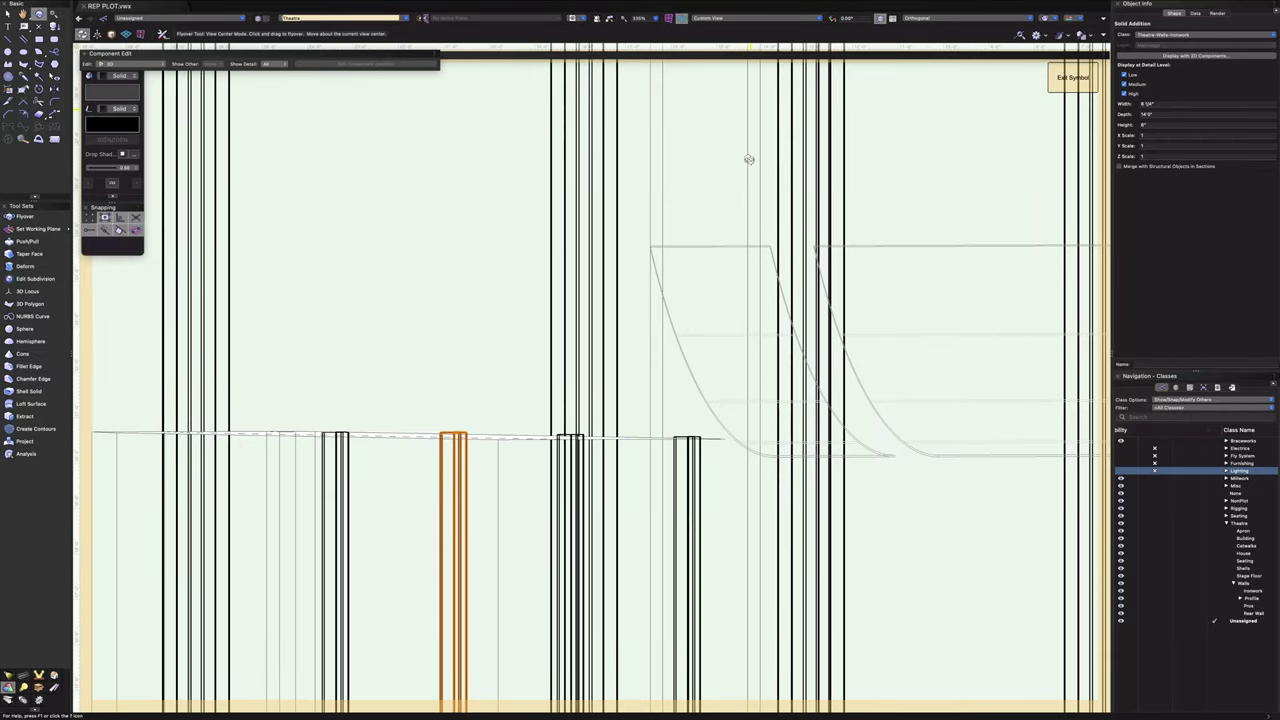
{"action": "left_click_drag", "start_coordinate": [699, 446], "coordinate": [380, 540]}
- Return to the flat Front view with object selection active
{"action": "left_click", "coordinate": [733, 20]}
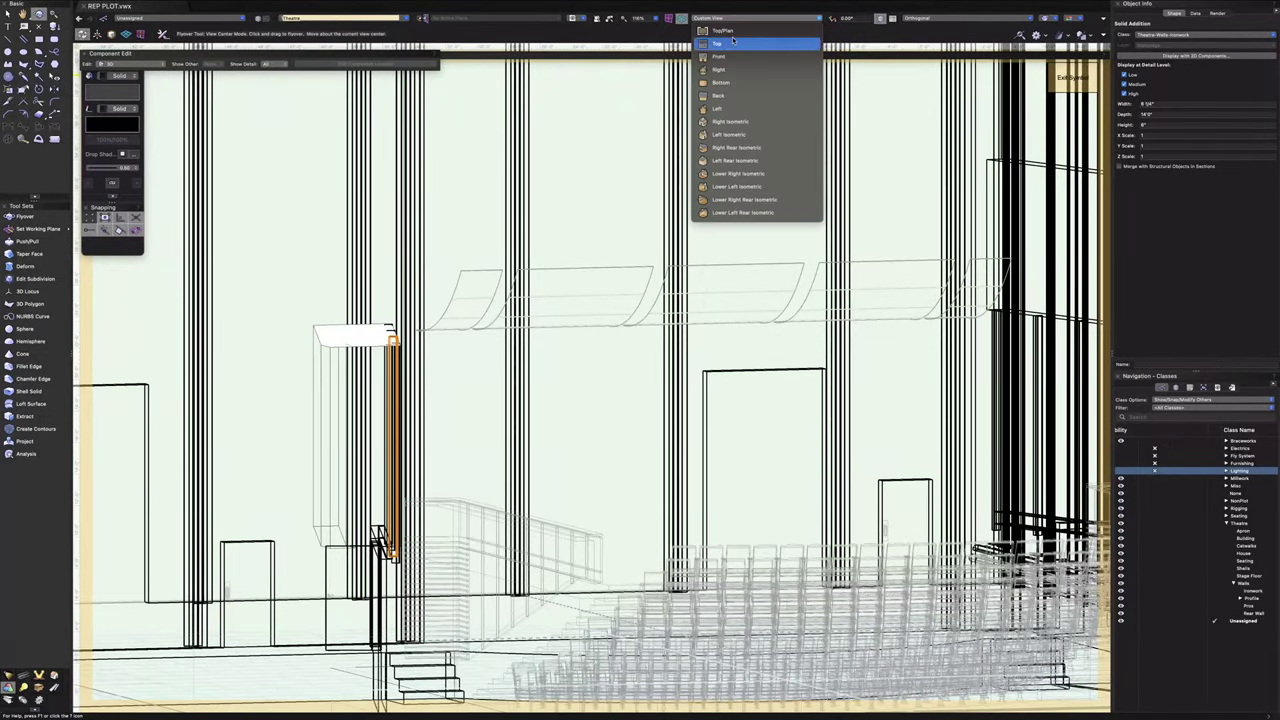
{"action": "left_click", "coordinate": [734, 63]}
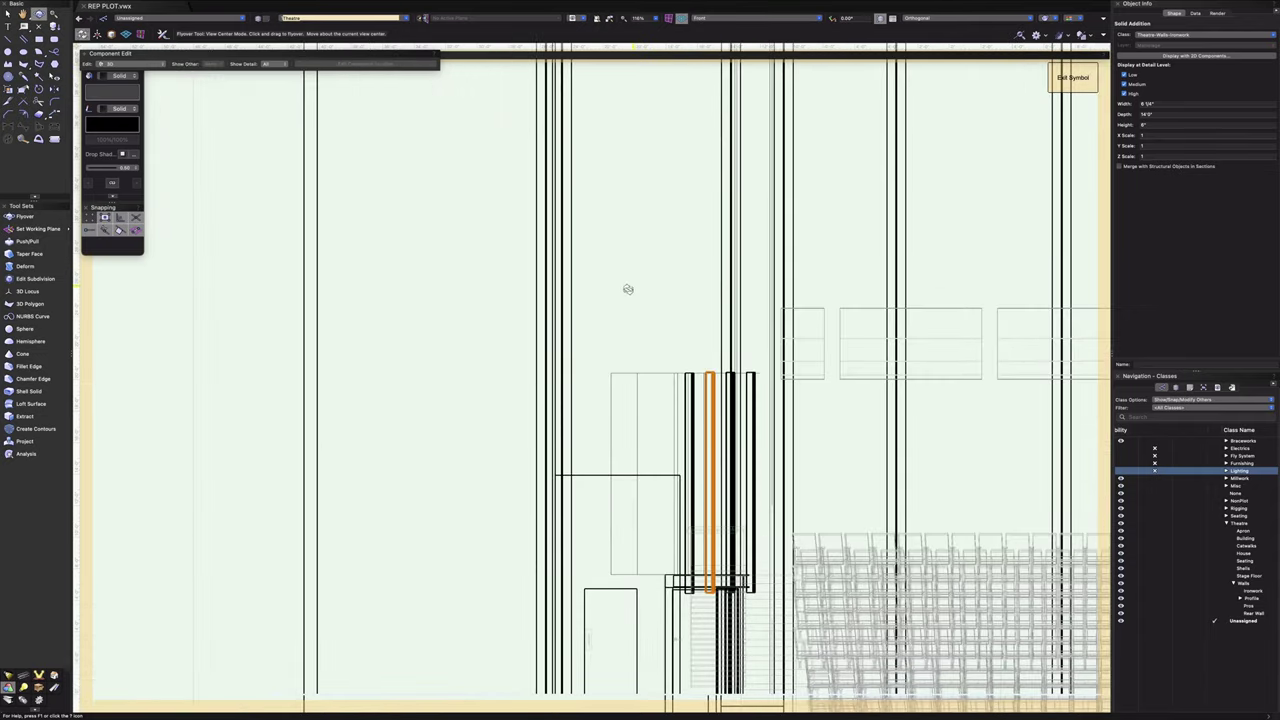
{"action": "key", "text": "x"}
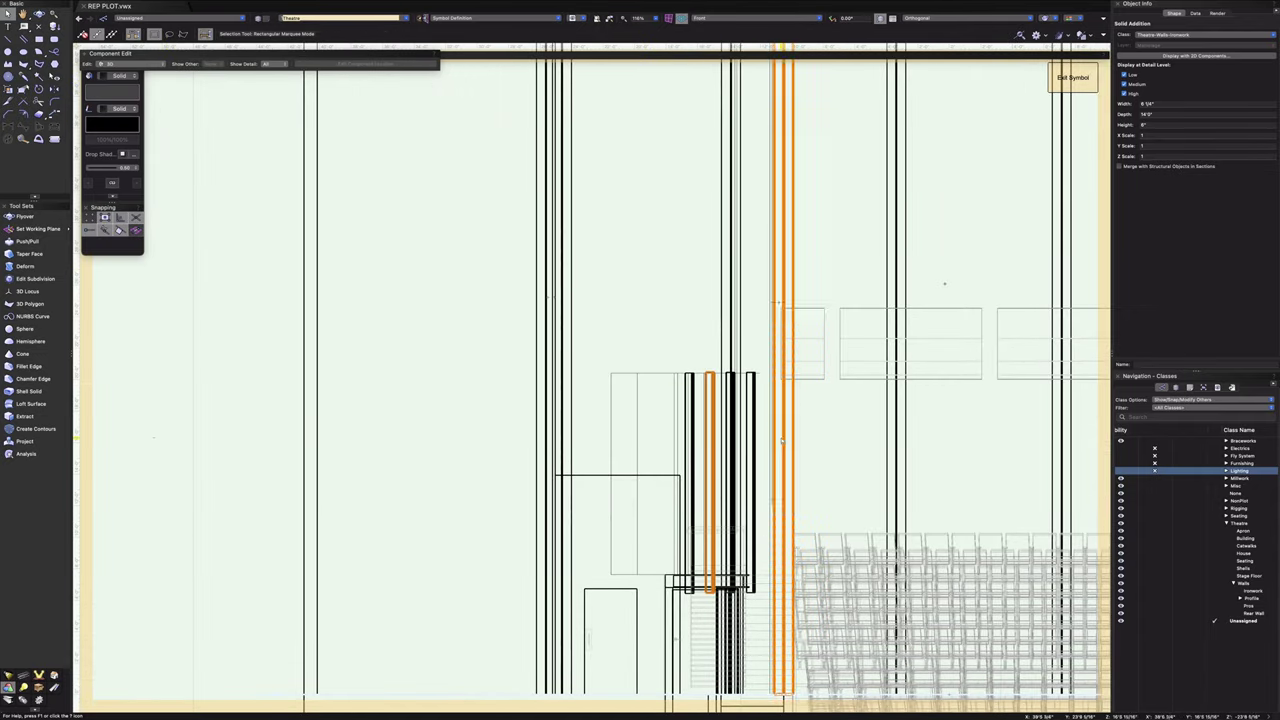
{"action": "scroll", "coordinate": [531, 313], "scroll_direction": "up", "scroll_amount": 5}
{"action": "scroll", "coordinate": [551, 277], "scroll_direction": "up", "scroll_amount": 5}
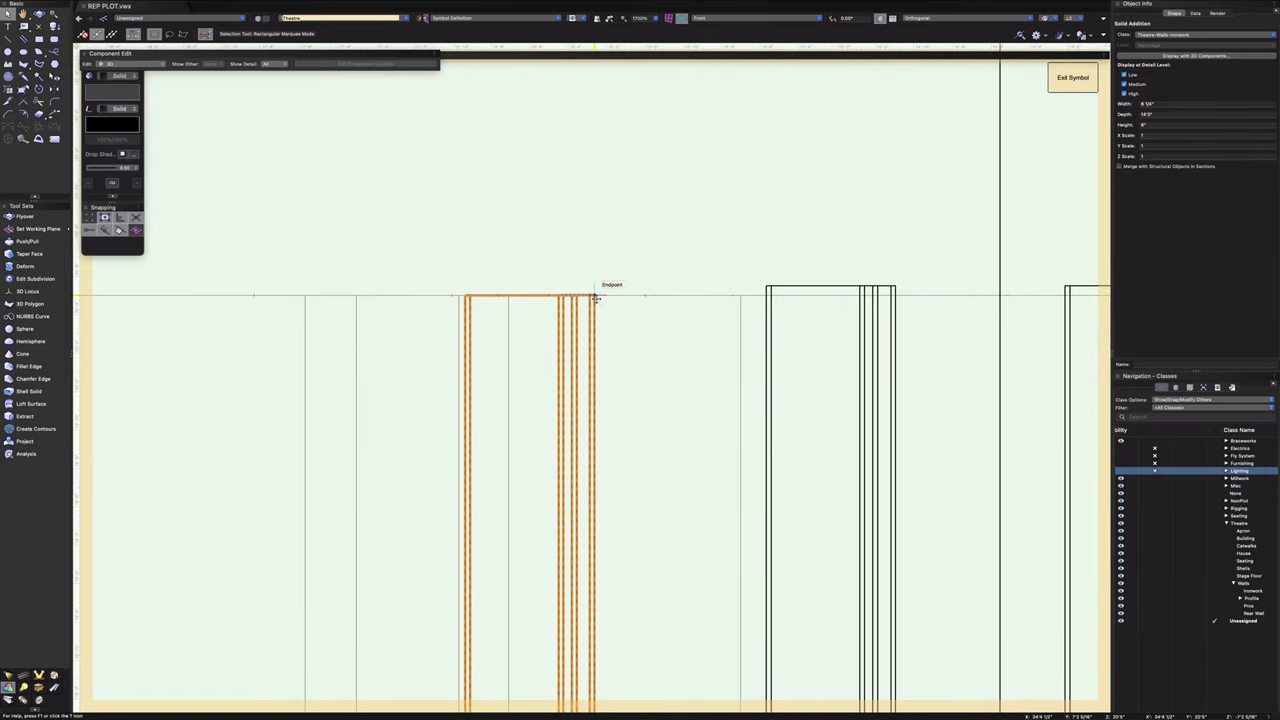
{"action": "scroll", "coordinate": [600, 306], "scroll_direction": "down", "scroll_amount": 4}
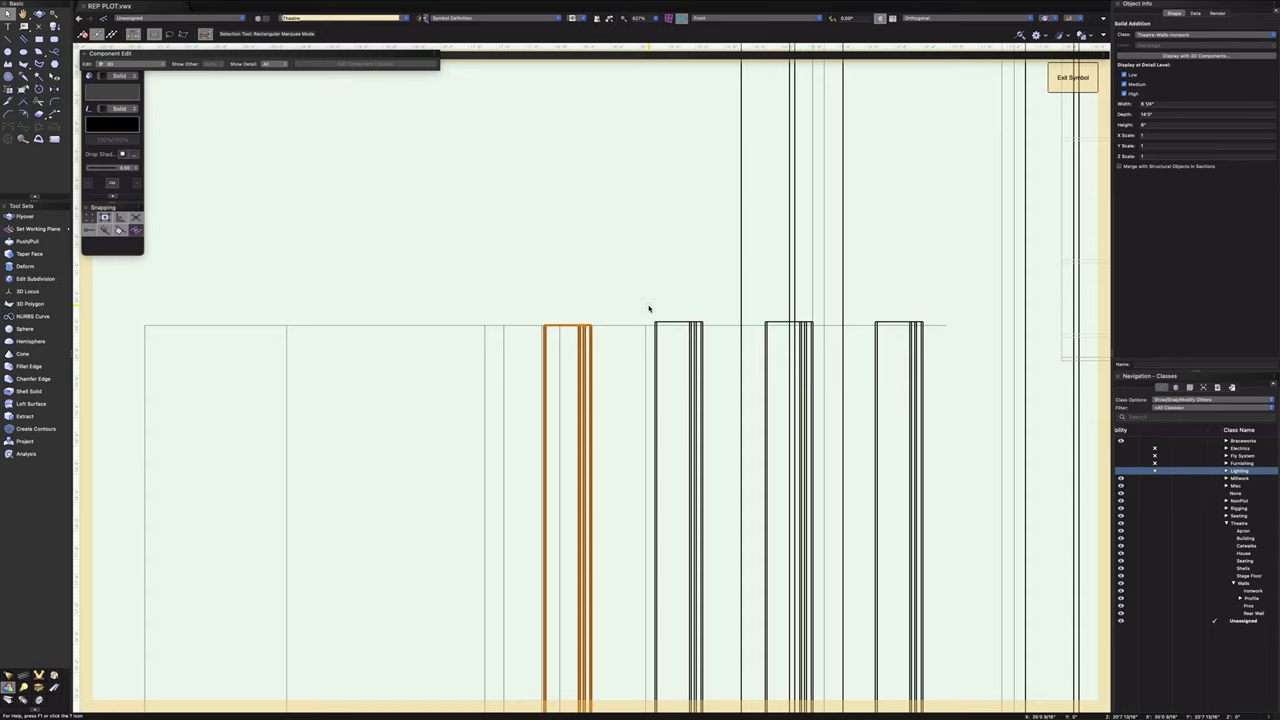
- Check the wall columns and lower the middle column's top level with its neighbours
{"action": "left_click", "coordinate": [694, 352]}
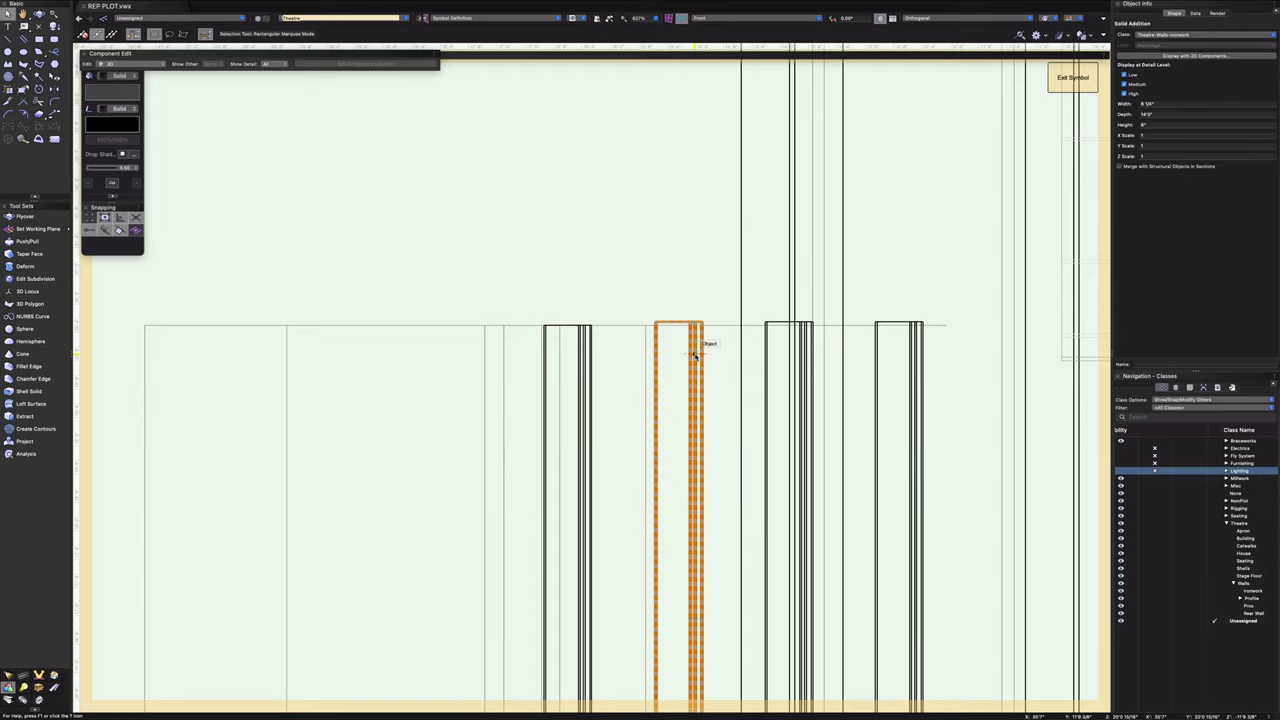
{"action": "left_click", "coordinate": [1196, 13]}
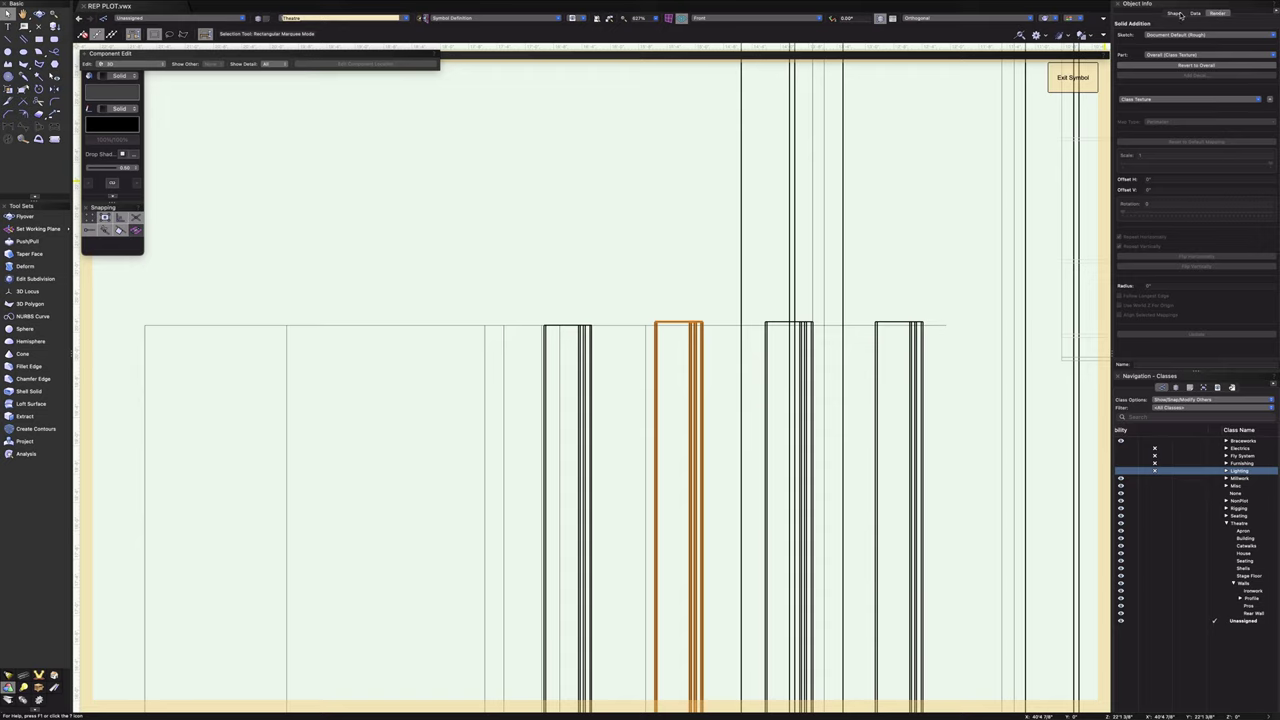
{"action": "left_click", "coordinate": [1176, 13]}
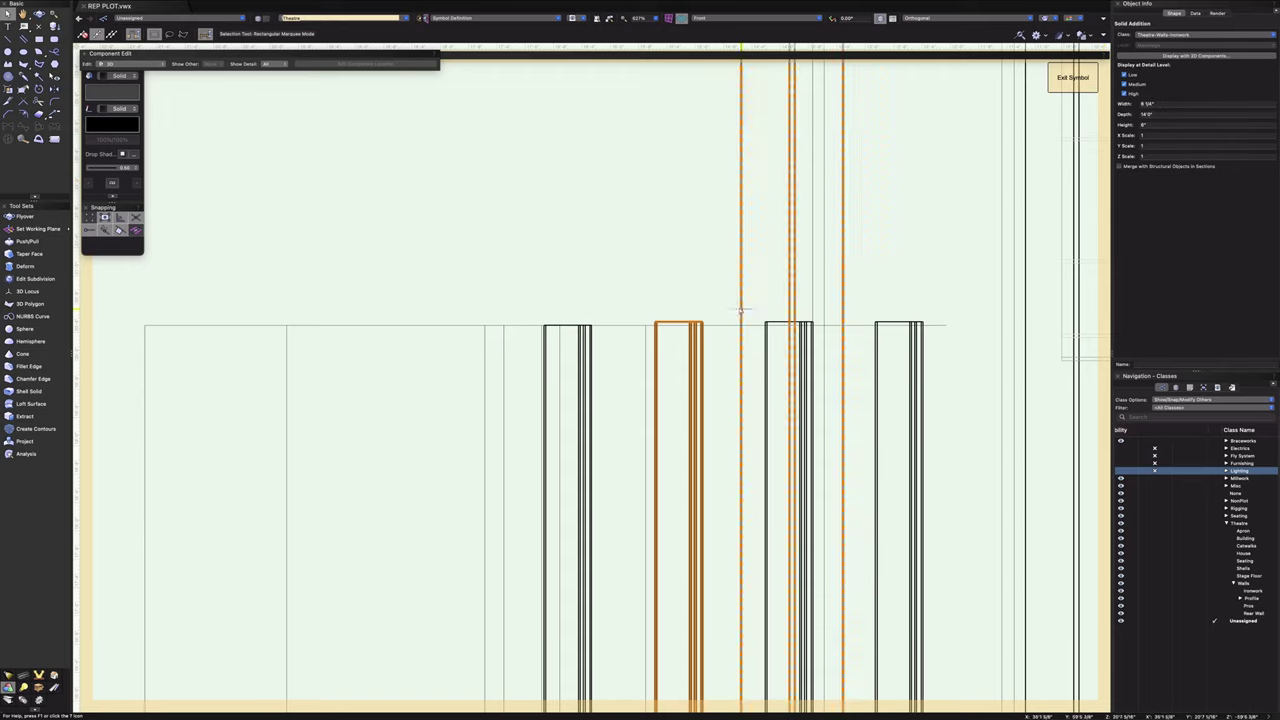
{"action": "left_click", "coordinate": [578, 340]}
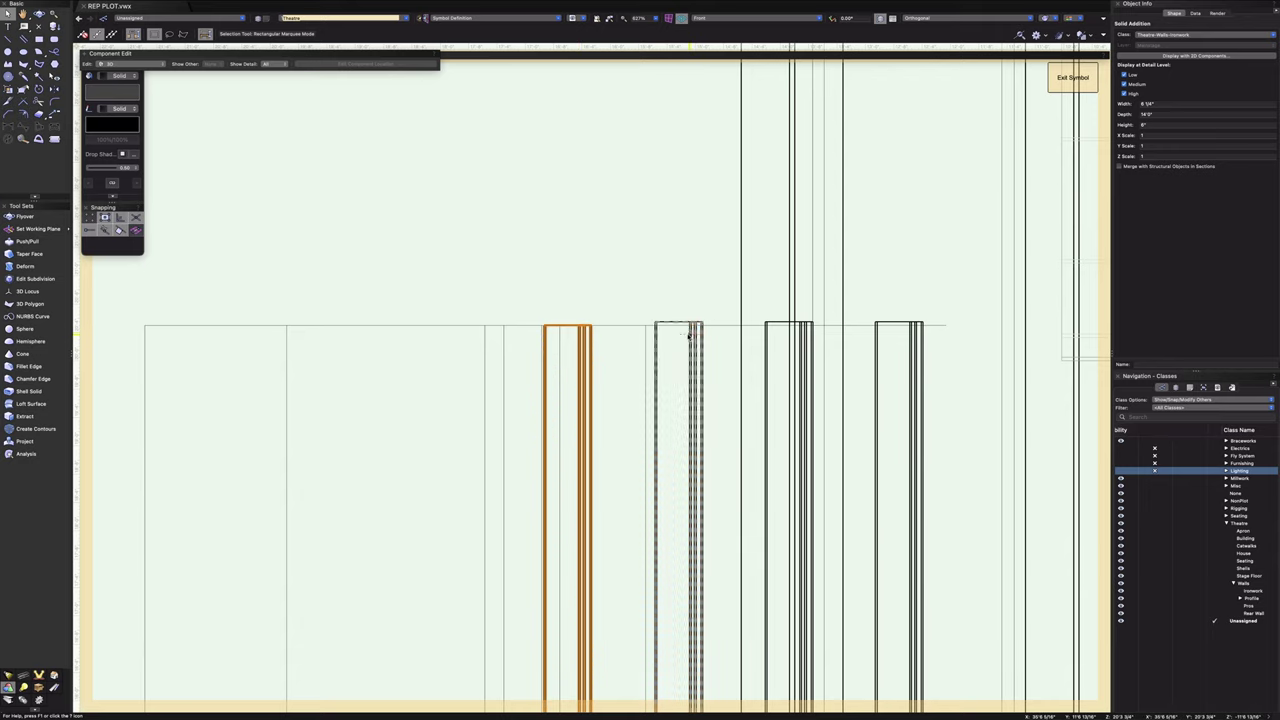
{"action": "scroll", "coordinate": [686, 334], "scroll_direction": "up", "scroll_amount": 5}
{"action": "left_click", "coordinate": [541, 282]}
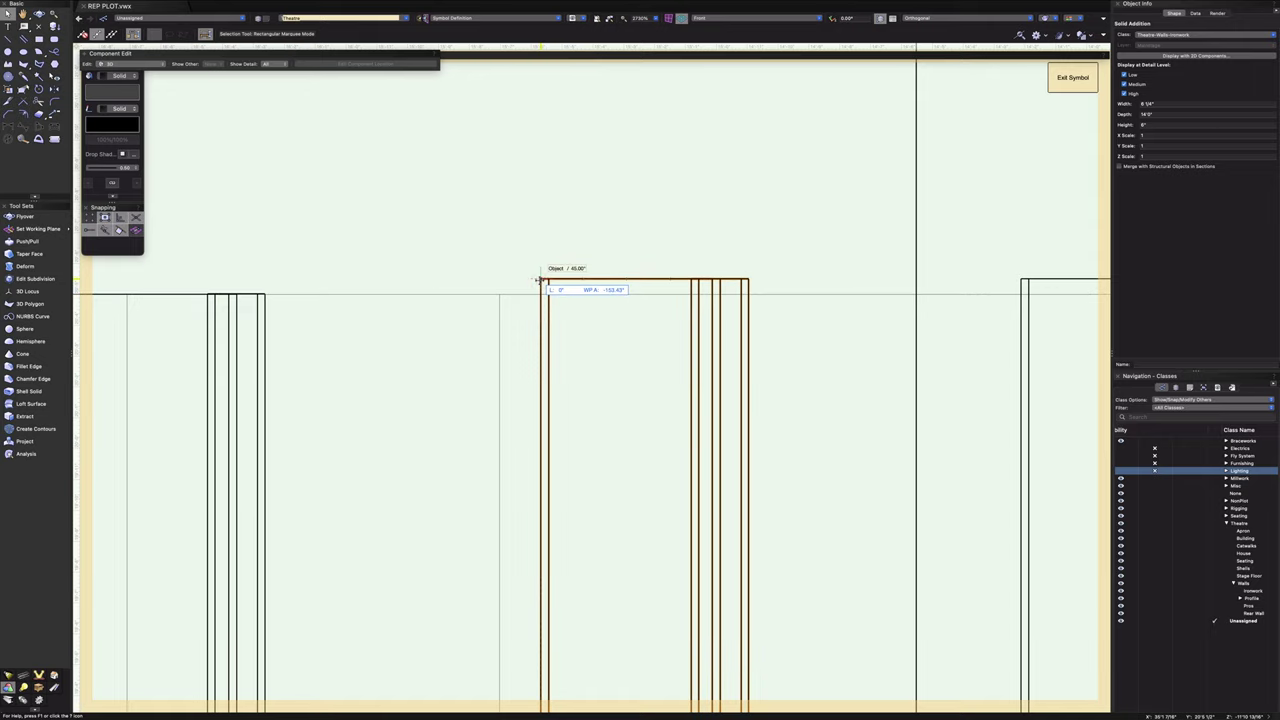
{"action": "left_click", "coordinate": [540, 281]}
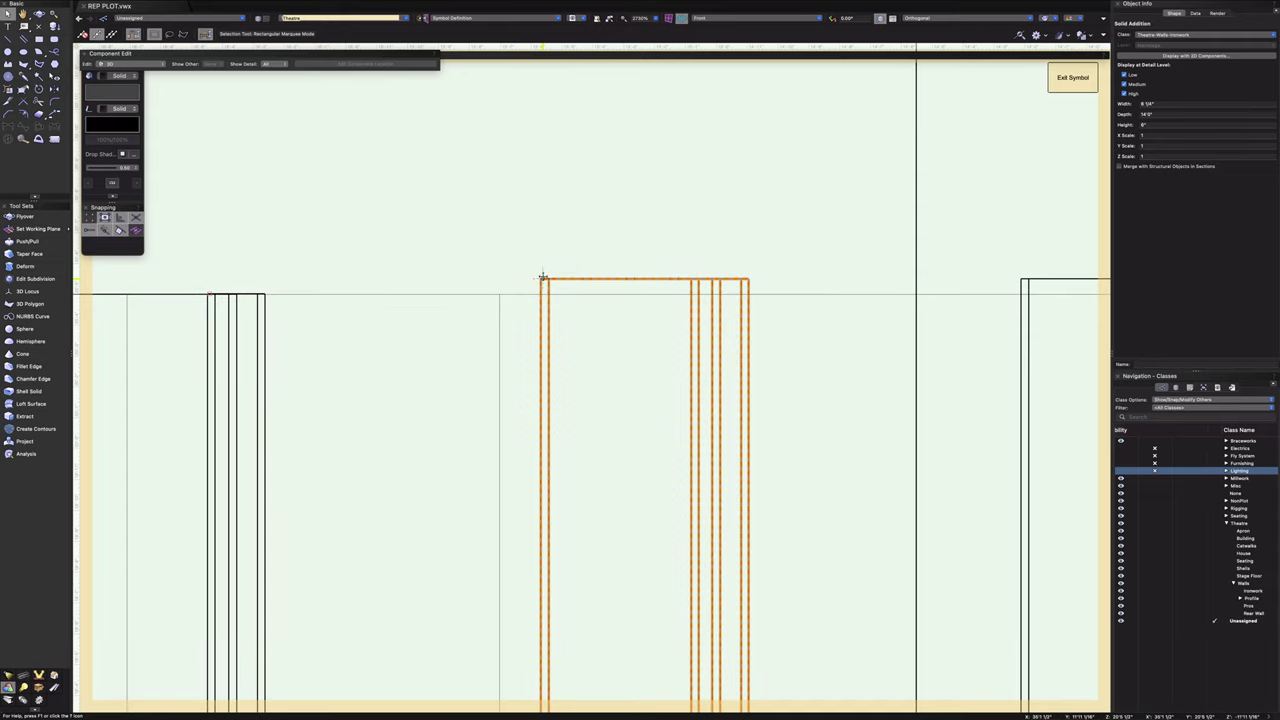
{"action": "left_click_drag", "start_coordinate": [540, 278], "coordinate": [545, 292]}
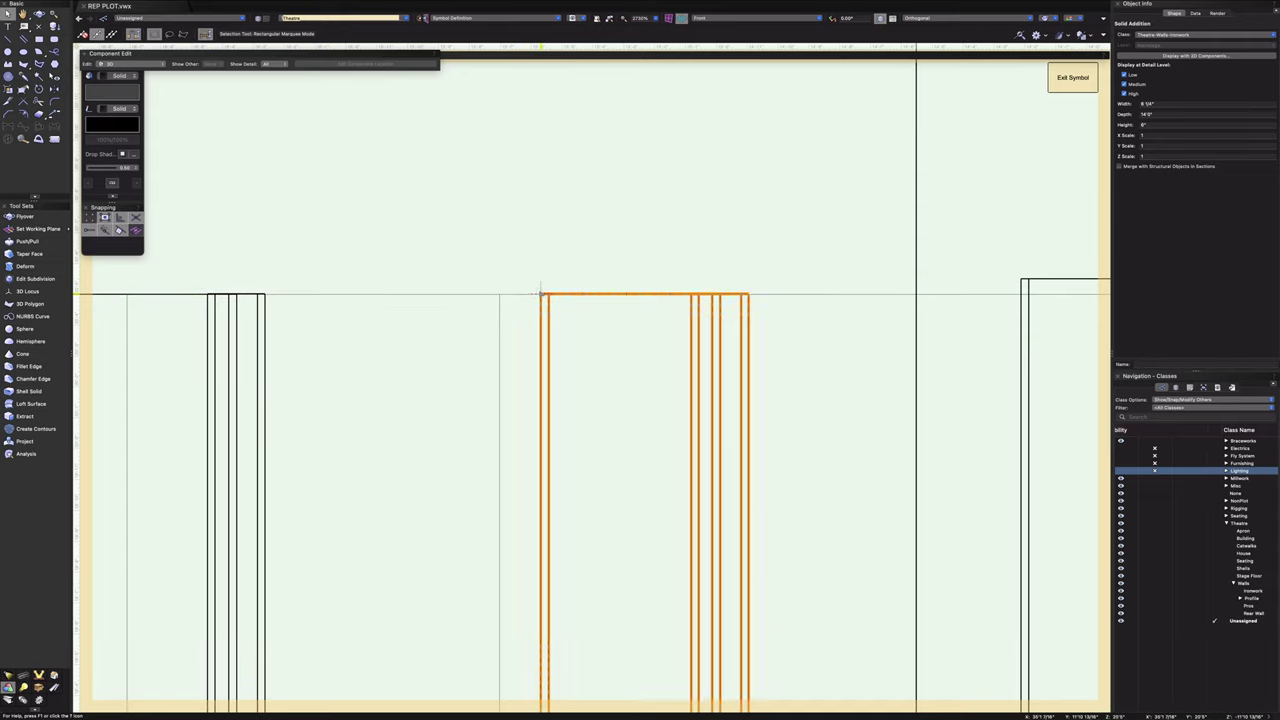
{"action": "scroll", "coordinate": [545, 290], "scroll_direction": "down", "scroll_amount": 5}
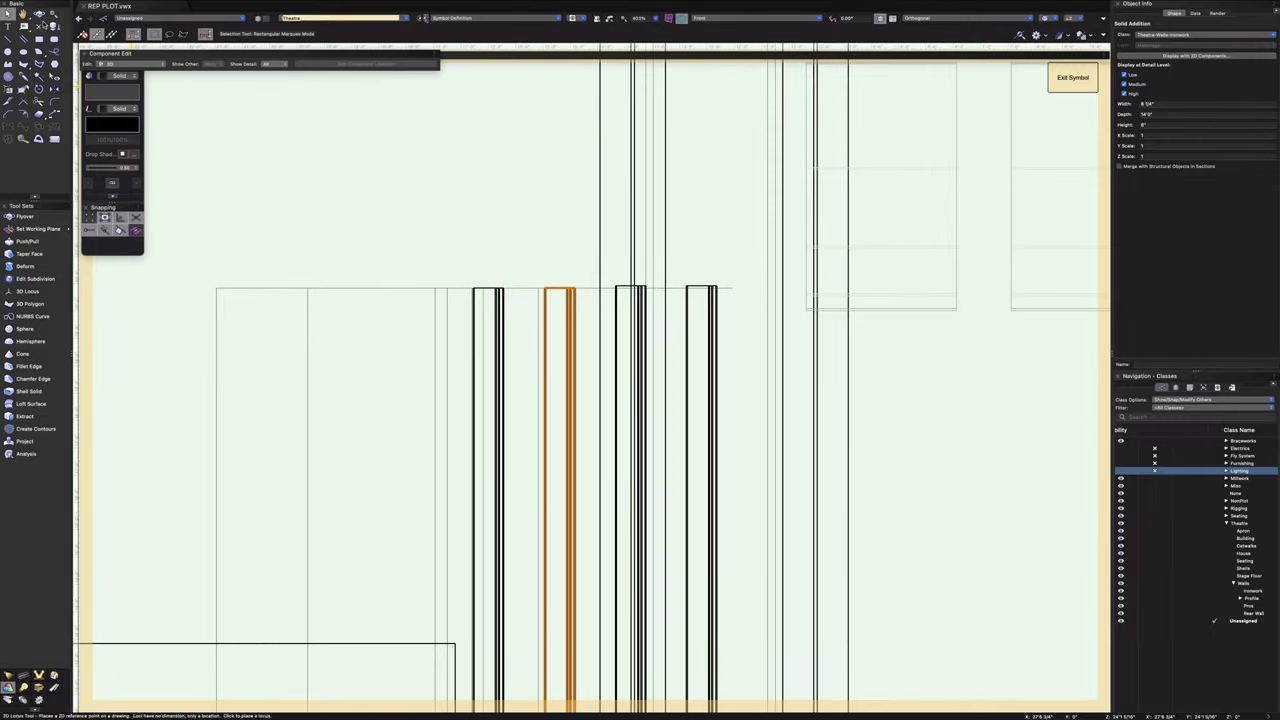
- In an oblique 3D view, select the column-and-beam frame and adjust its height
{"action": "left_click", "coordinate": [38, 14]}
{"action": "mouse_move", "coordinate": [516, 330]}
{"action": "left_mouse_down"}
{"action": "mouse_move", "coordinate": [531, 354]}
{"action": "mouse_move", "coordinate": [531, 340]}
{"action": "mouse_move", "coordinate": [505, 333]}
{"action": "left_mouse_up"}
{"action": "scroll", "coordinate": [526, 364], "scroll_direction": "up", "scroll_amount": 8}
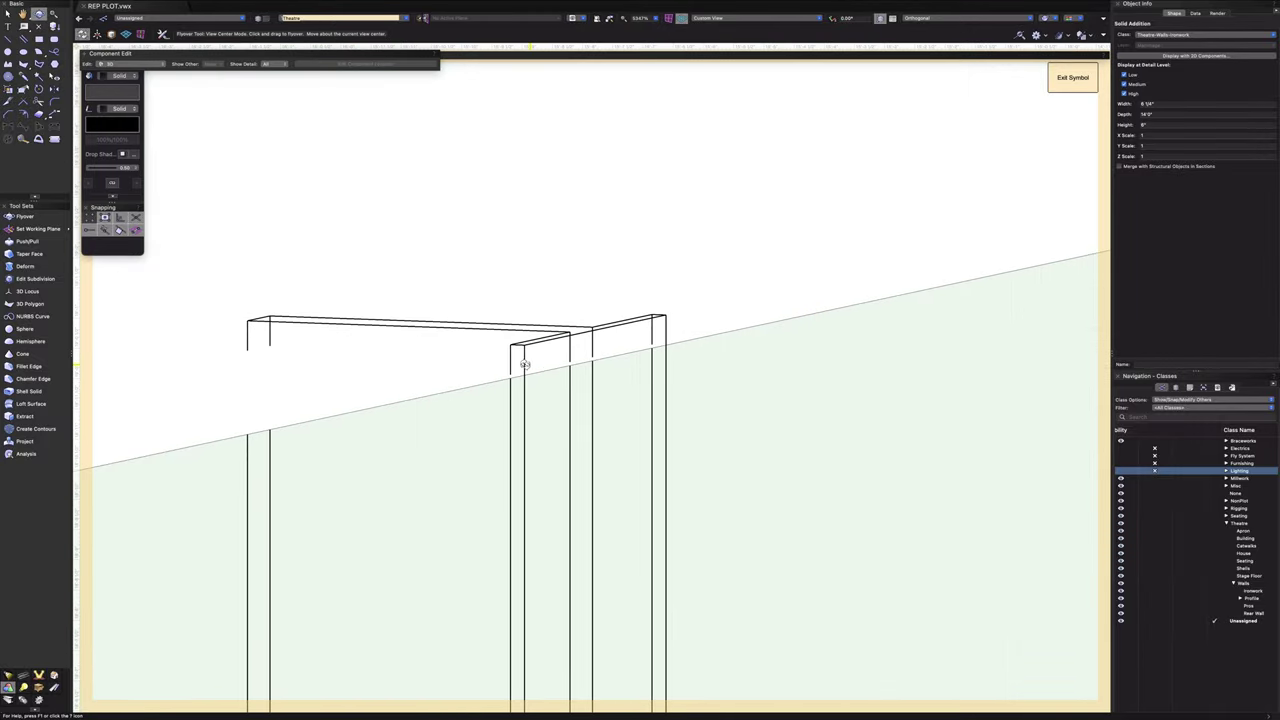
{"action": "key", "text": "x"}
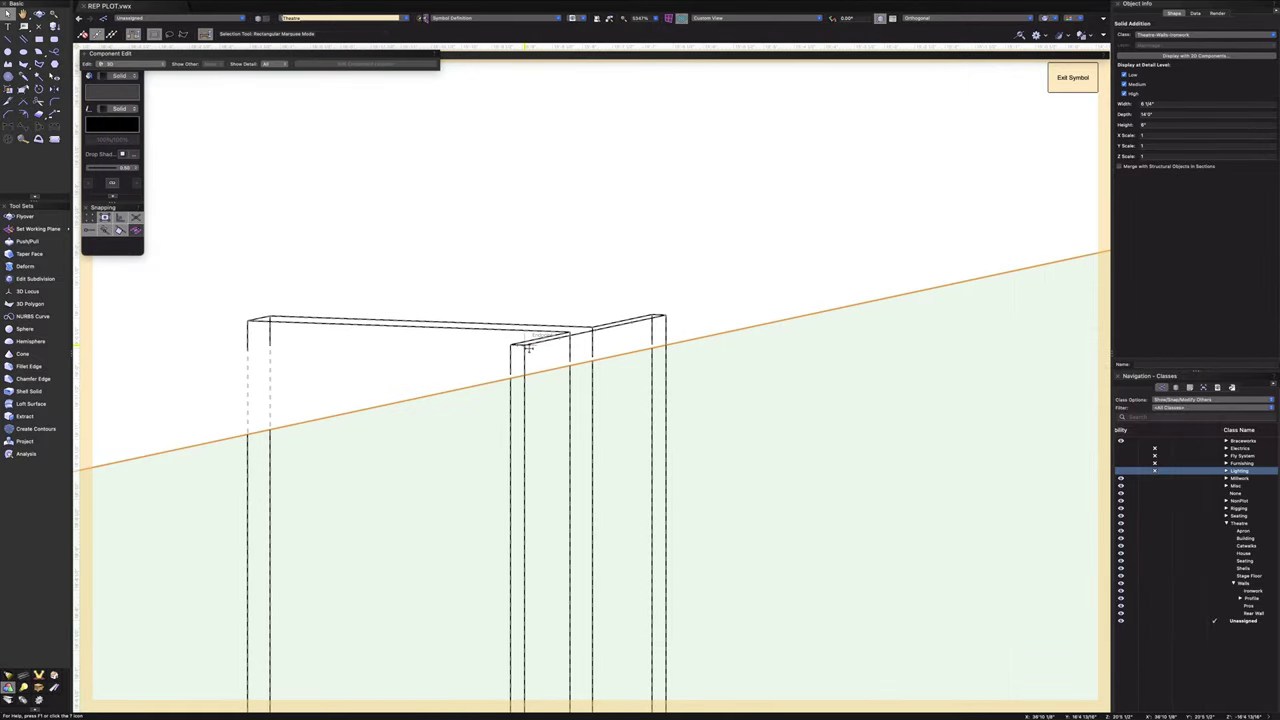
{"action": "mouse_move", "coordinate": [525, 349]}
{"action": "left_mouse_down"}
{"action": "mouse_move", "coordinate": [526, 374]}
{"action": "mouse_move", "coordinate": [524, 347]}
{"action": "left_mouse_up"}
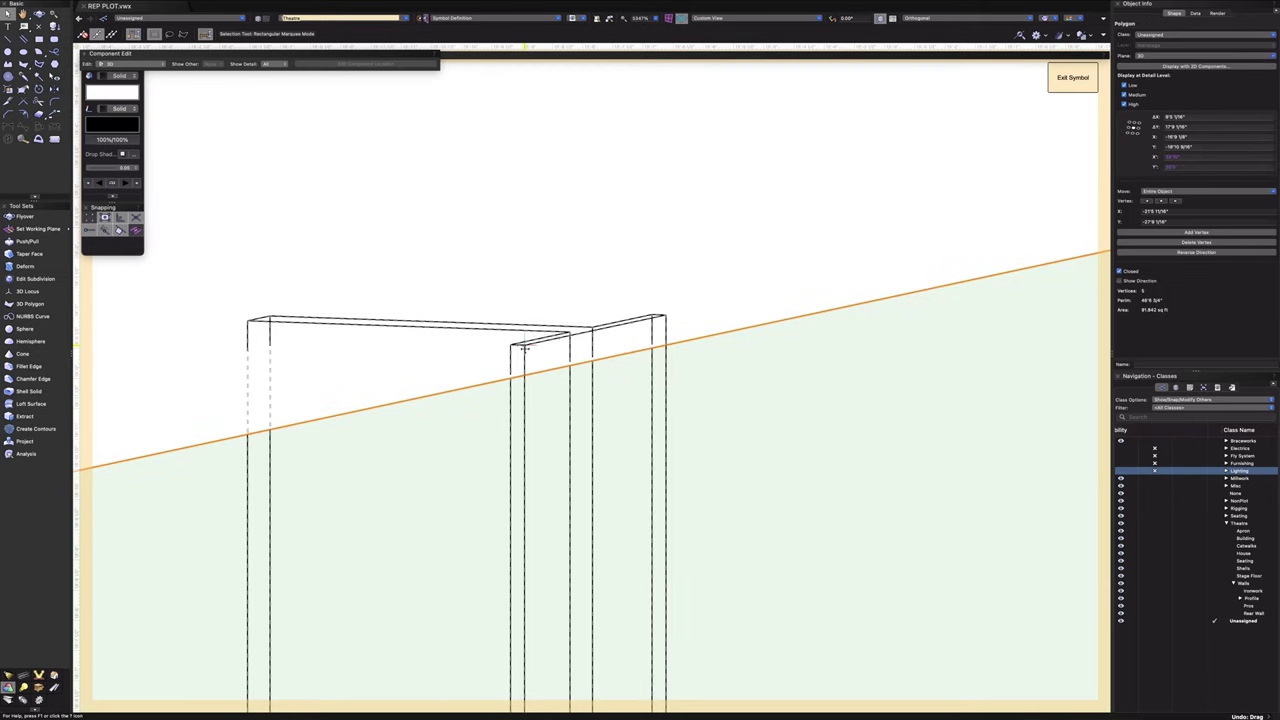
{"action": "left_click", "coordinate": [525, 451]}
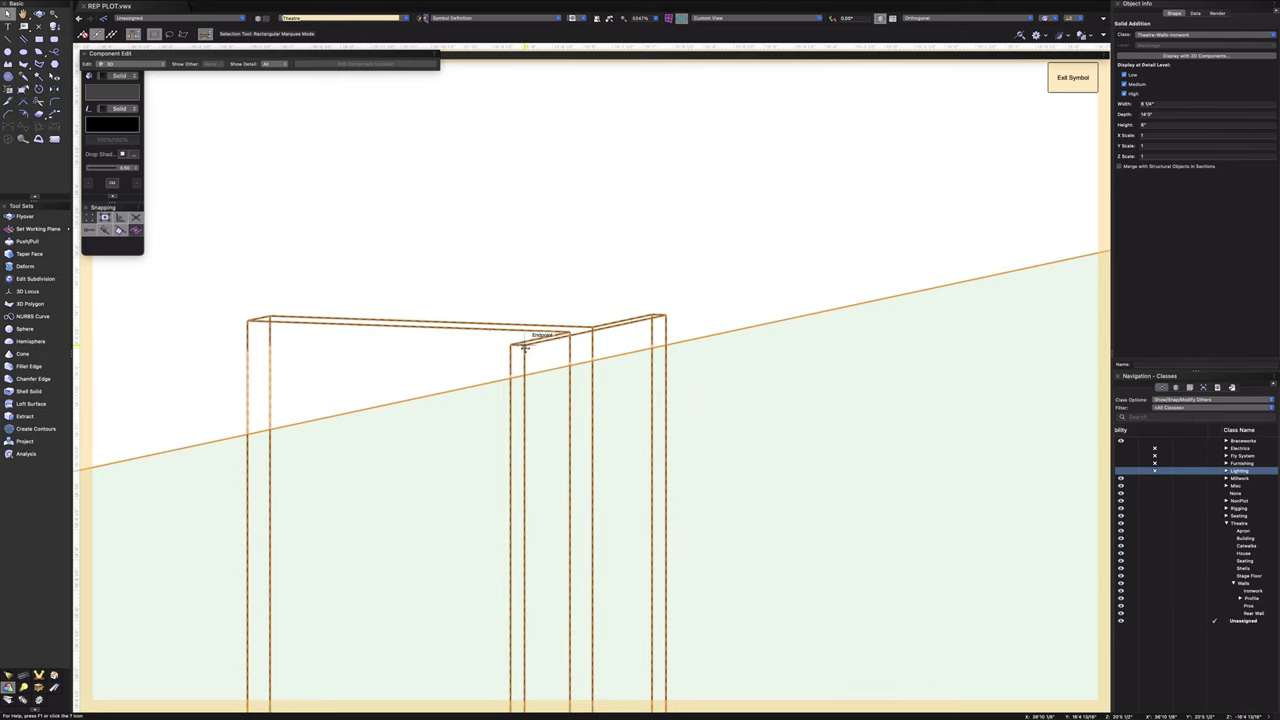
{"action": "left_click_drag", "start_coordinate": [525, 347], "coordinate": [524, 376]}
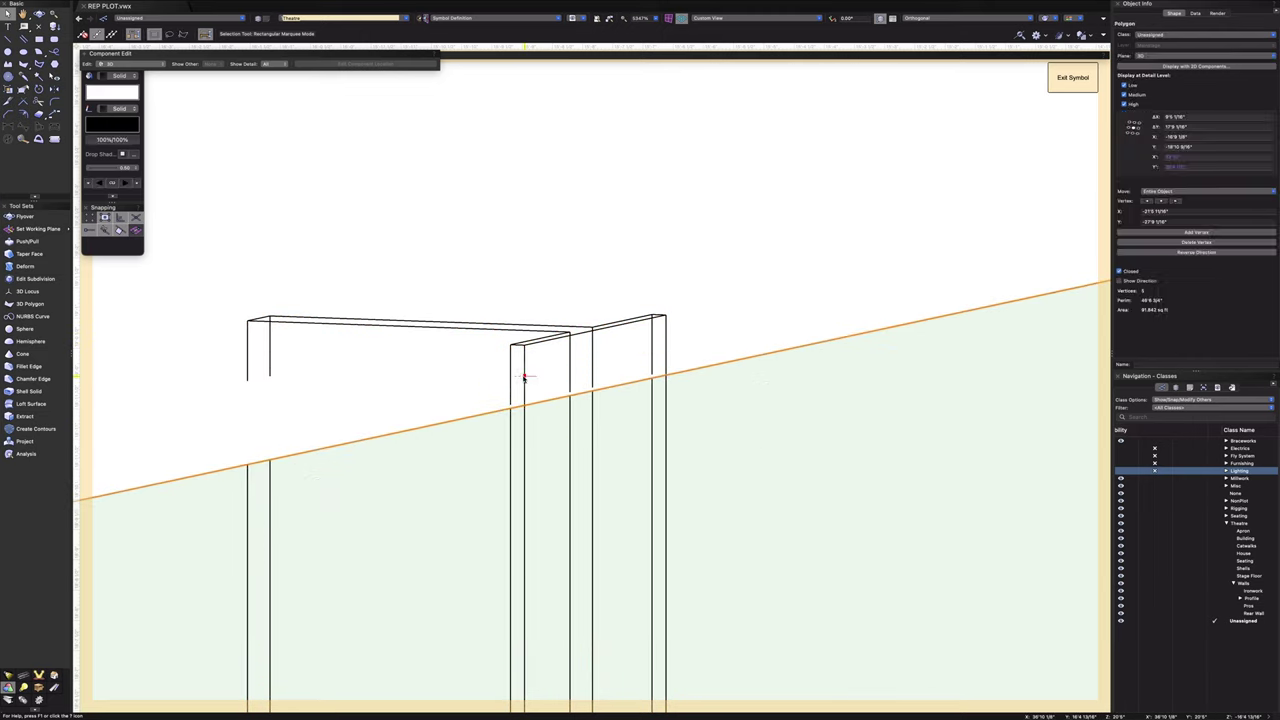
{"action": "key", "text": "super+z"}
{"action": "left_click", "coordinate": [521, 433]}
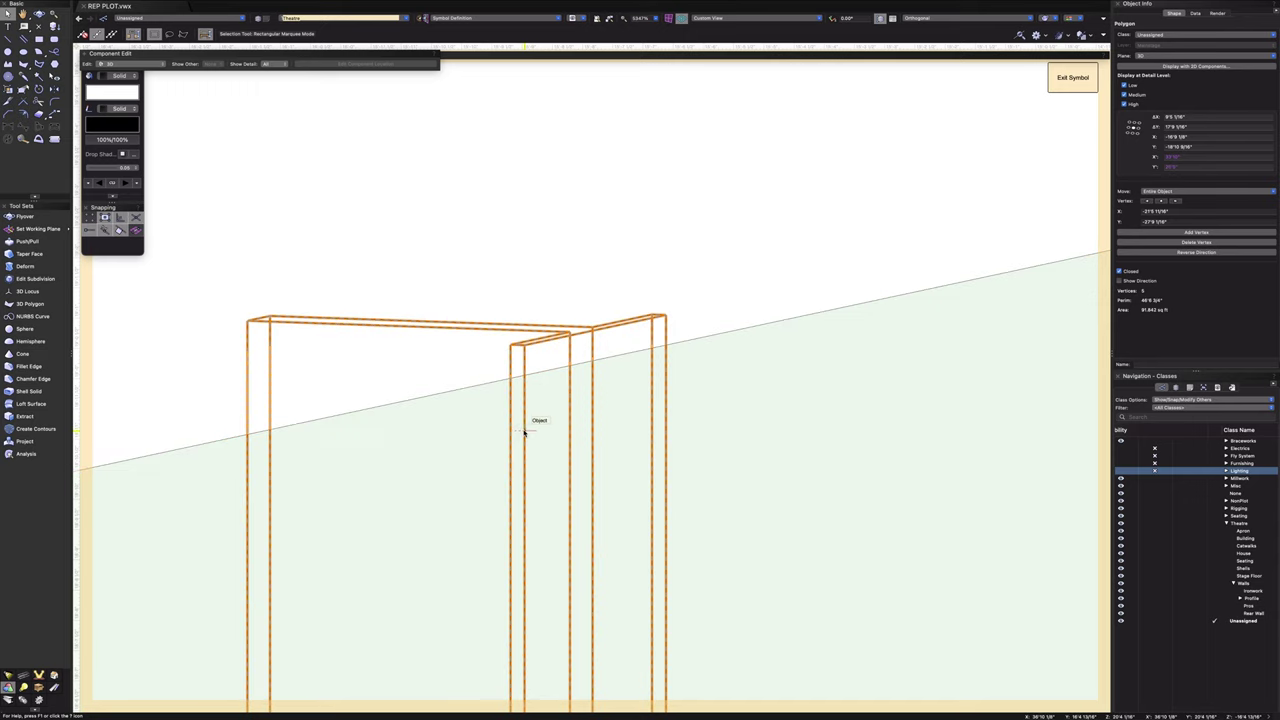
{"action": "left_click_drag", "start_coordinate": [524, 430], "coordinate": [524, 478]}
{"action": "left_click_drag", "start_coordinate": [524, 396], "coordinate": [525, 377]}
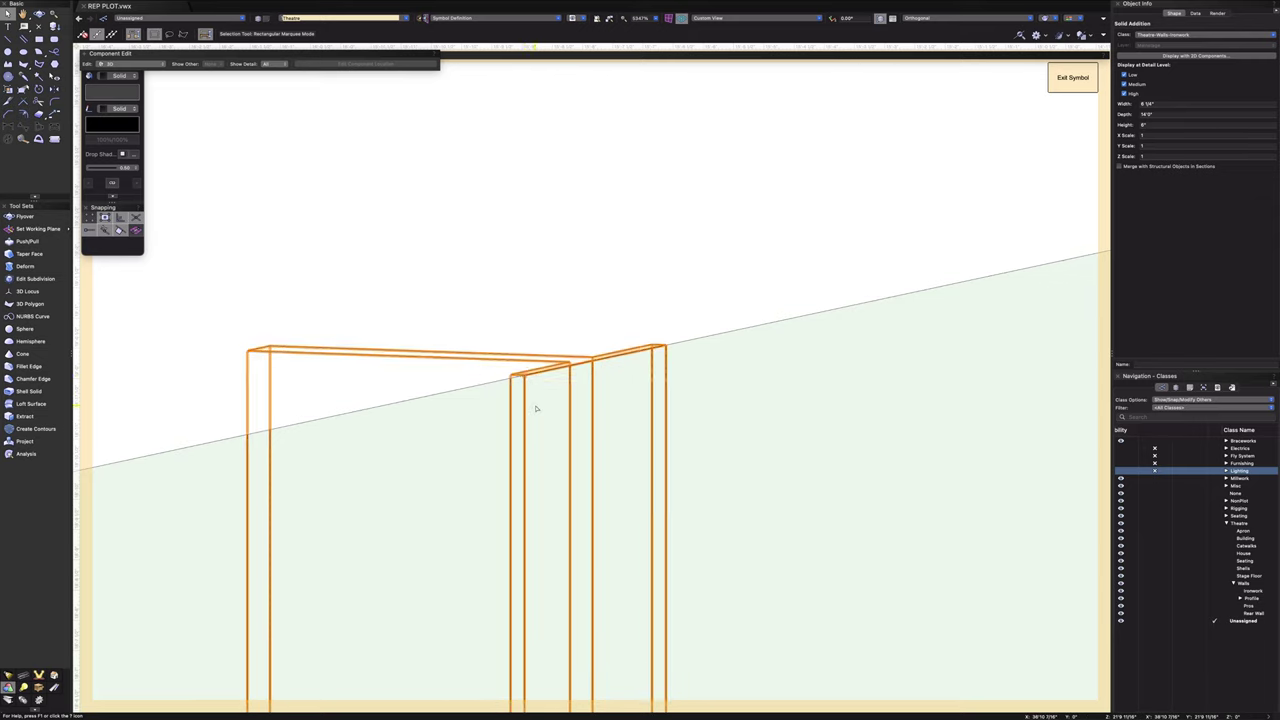
- Nudge the frame's top beam down 3/16 inch, then up 1/4 inch over the pillars
{"action": "scroll", "coordinate": [536, 405], "scroll_direction": "down", "scroll_amount": 2}
{"action": "middle_click_drag", "start_coordinate": [818, 372], "coordinate": [194, 517]}
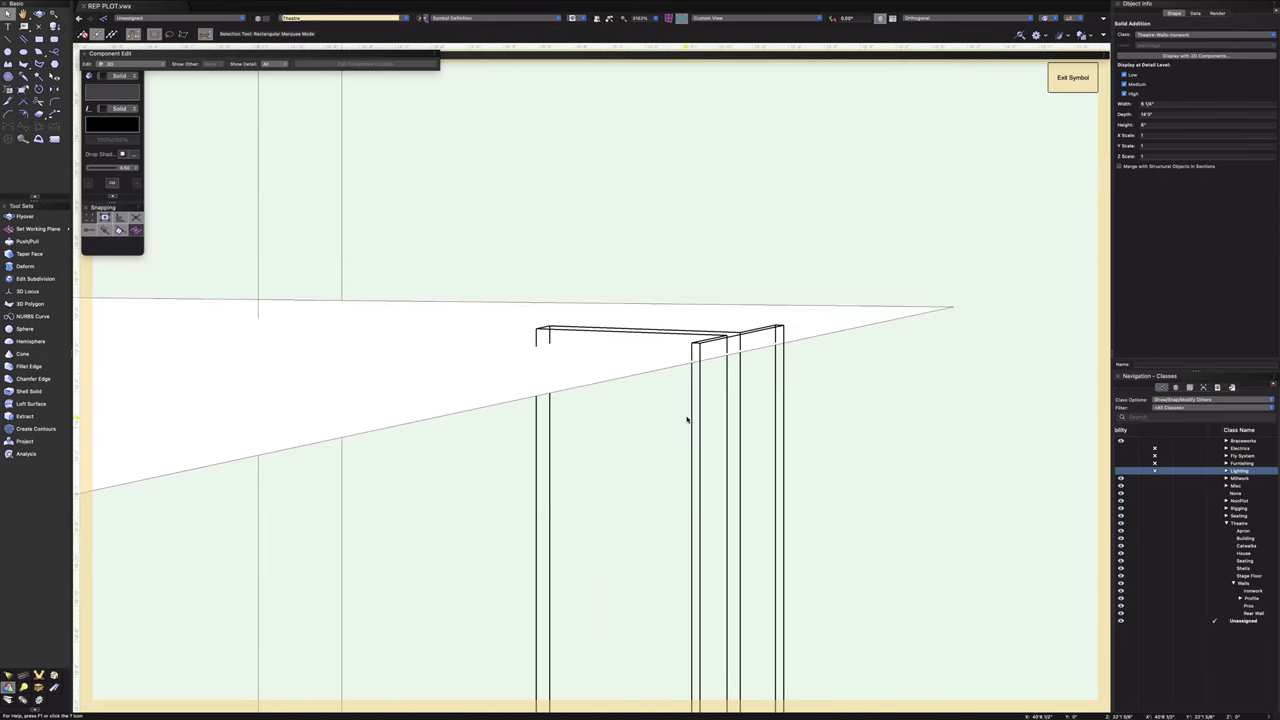
{"action": "scroll", "coordinate": [701, 408], "scroll_direction": "up", "scroll_amount": 5}
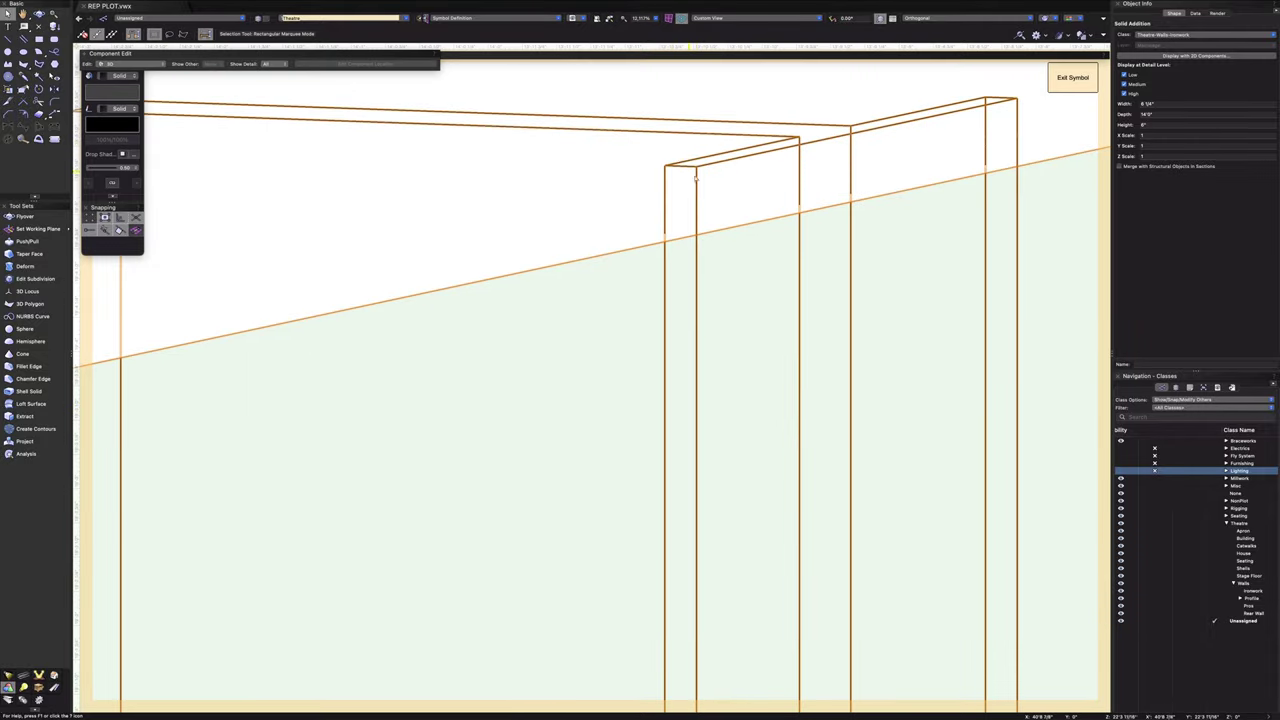
{"action": "left_click", "coordinate": [746, 319]}
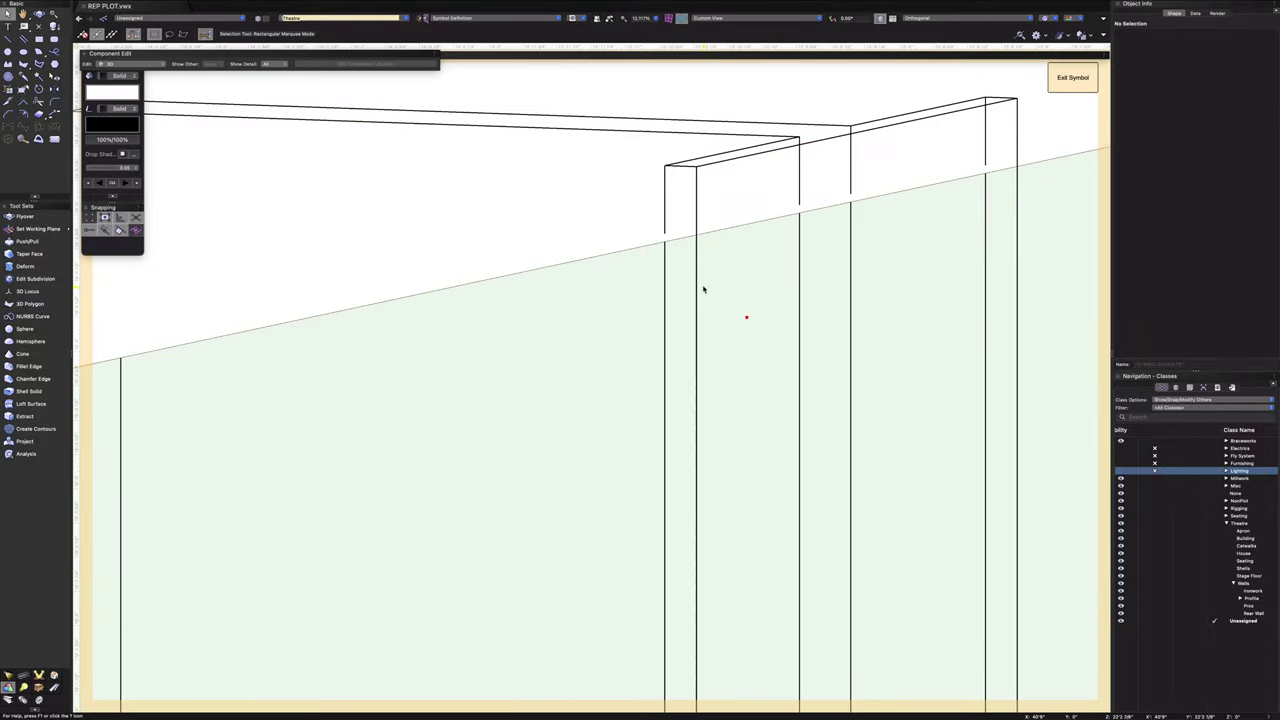
{"action": "left_click", "coordinate": [697, 285]}
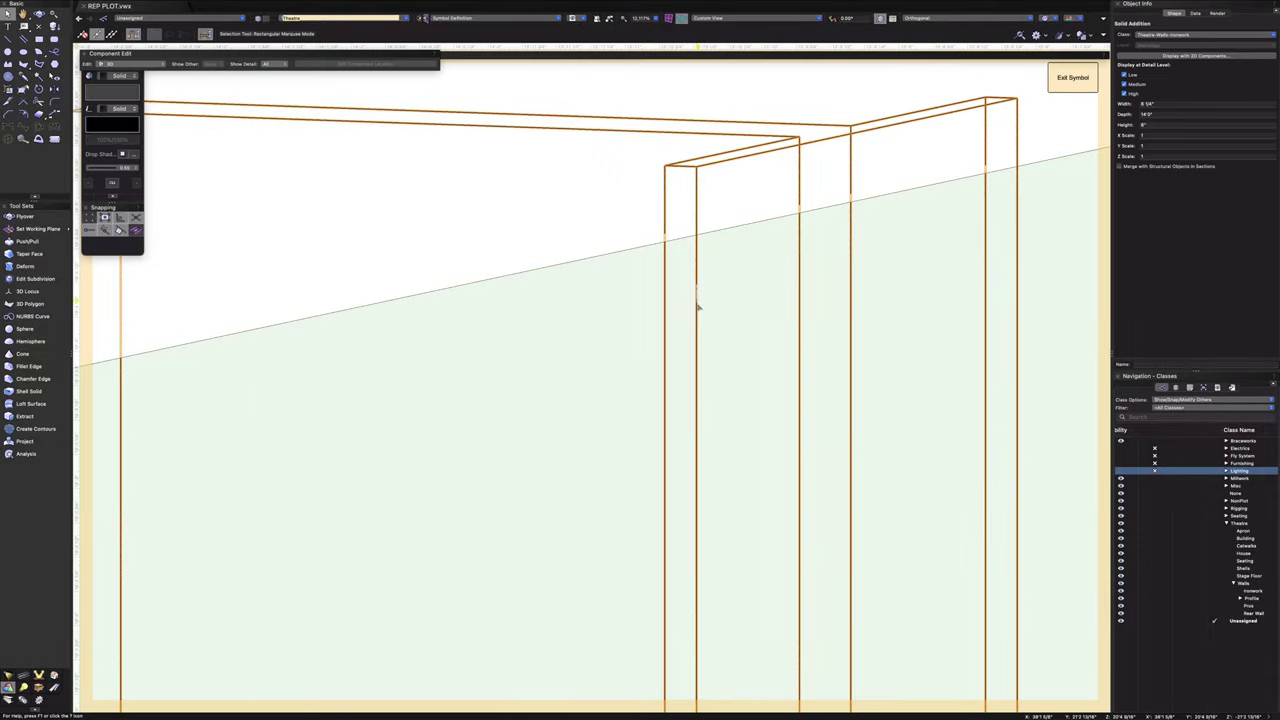
{"action": "left_click_drag", "start_coordinate": [701, 262], "coordinate": [696, 363]}
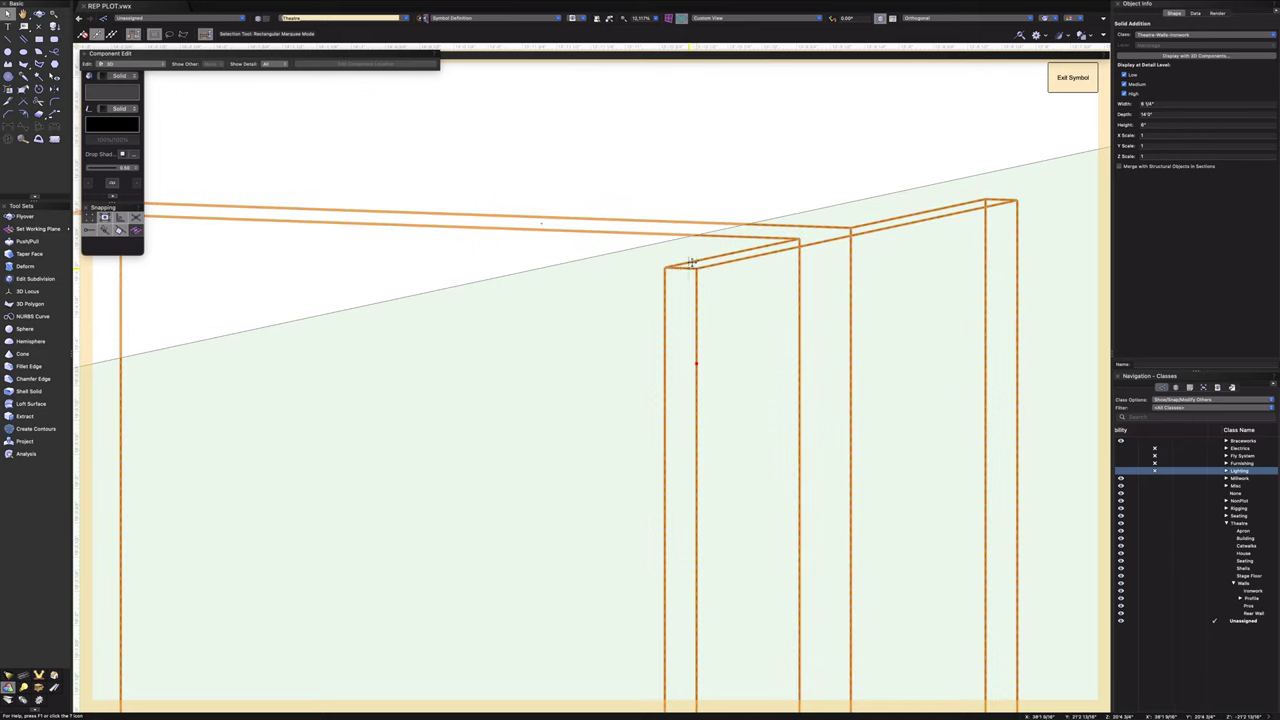
{"action": "left_click_drag", "start_coordinate": [697, 272], "coordinate": [698, 242]}
- In Top/Plan view, snap the angled pillar polygon's bottom-left corner to the wall endpoint
{"action": "left_click", "coordinate": [765, 28]}
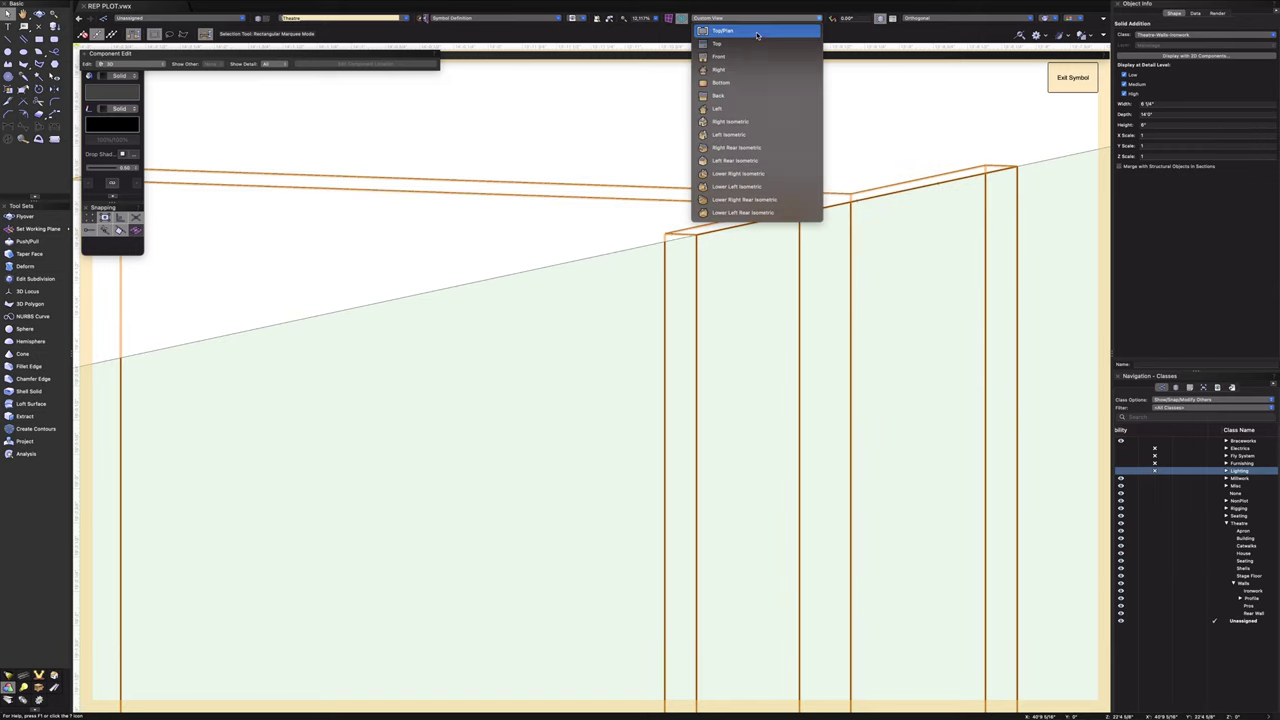
{"action": "left_click", "coordinate": [765, 29]}
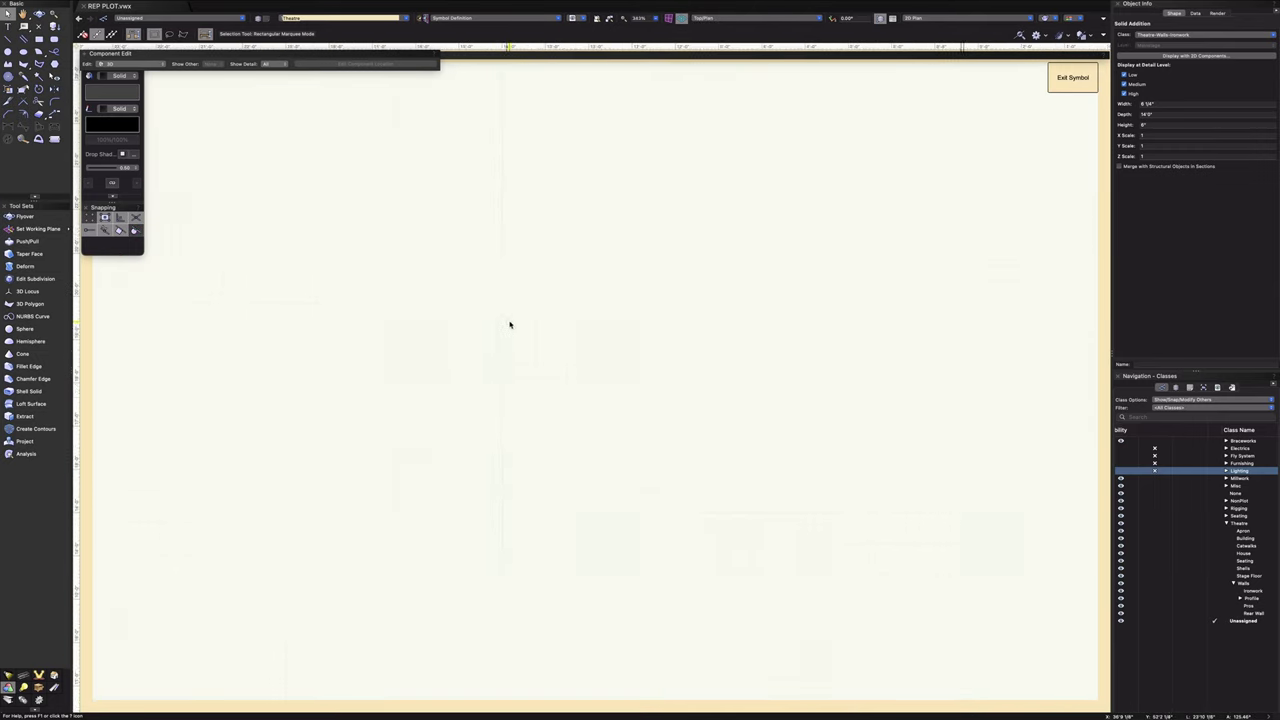
{"action": "scroll", "coordinate": [507, 463], "scroll_direction": "up", "scroll_amount": 8}
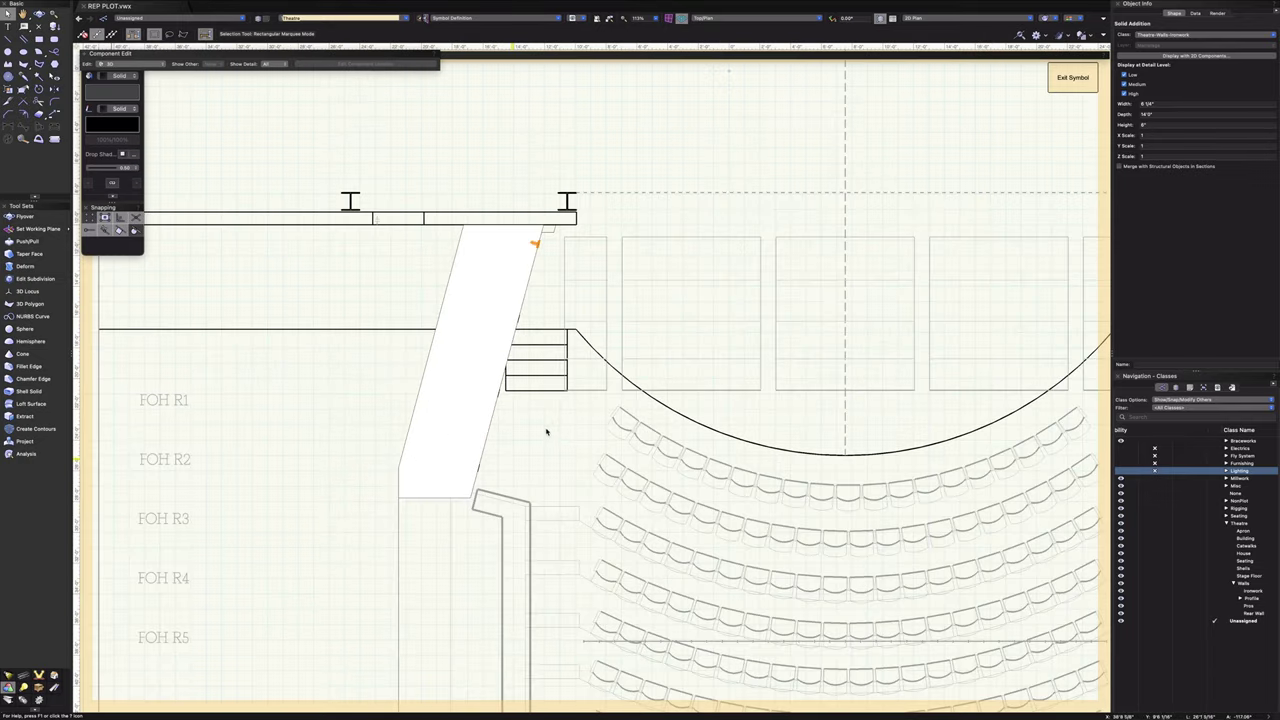
{"action": "left_click_drag", "start_coordinate": [551, 422], "coordinate": [634, 434]}
{"action": "left_click", "coordinate": [385, 557]}
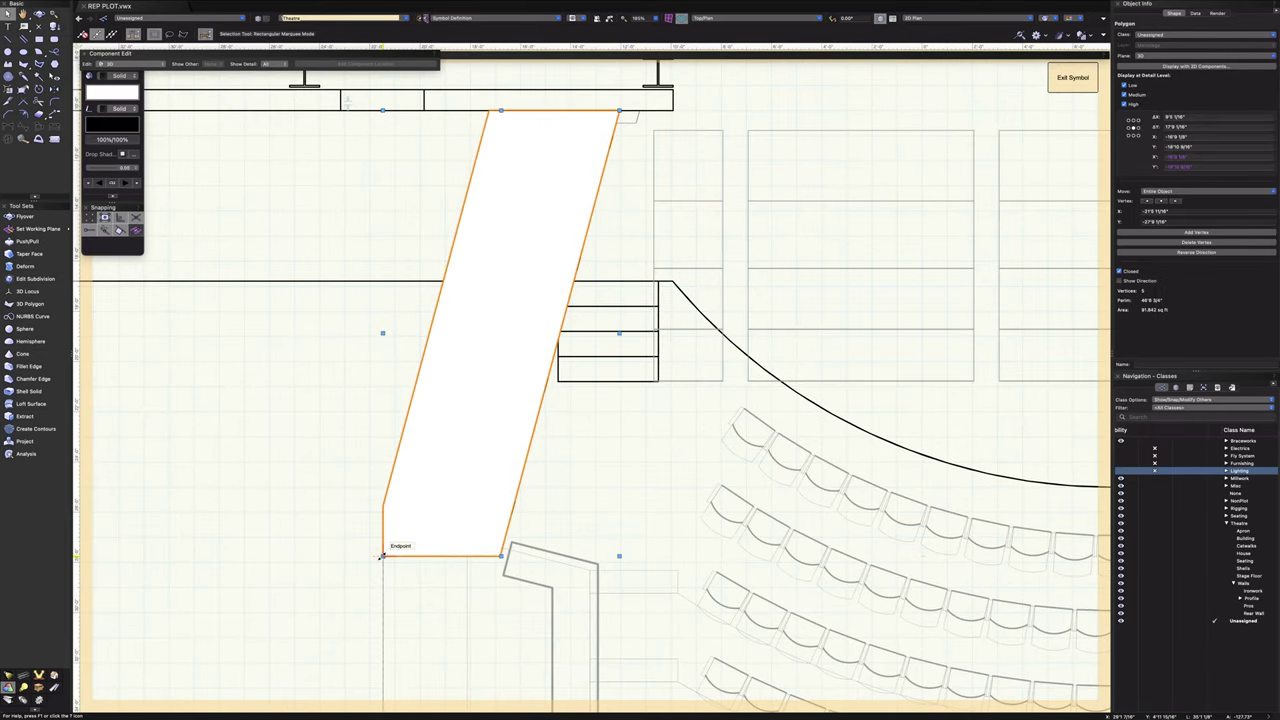
{"action": "left_click_drag", "start_coordinate": [381, 556], "coordinate": [272, 556]}
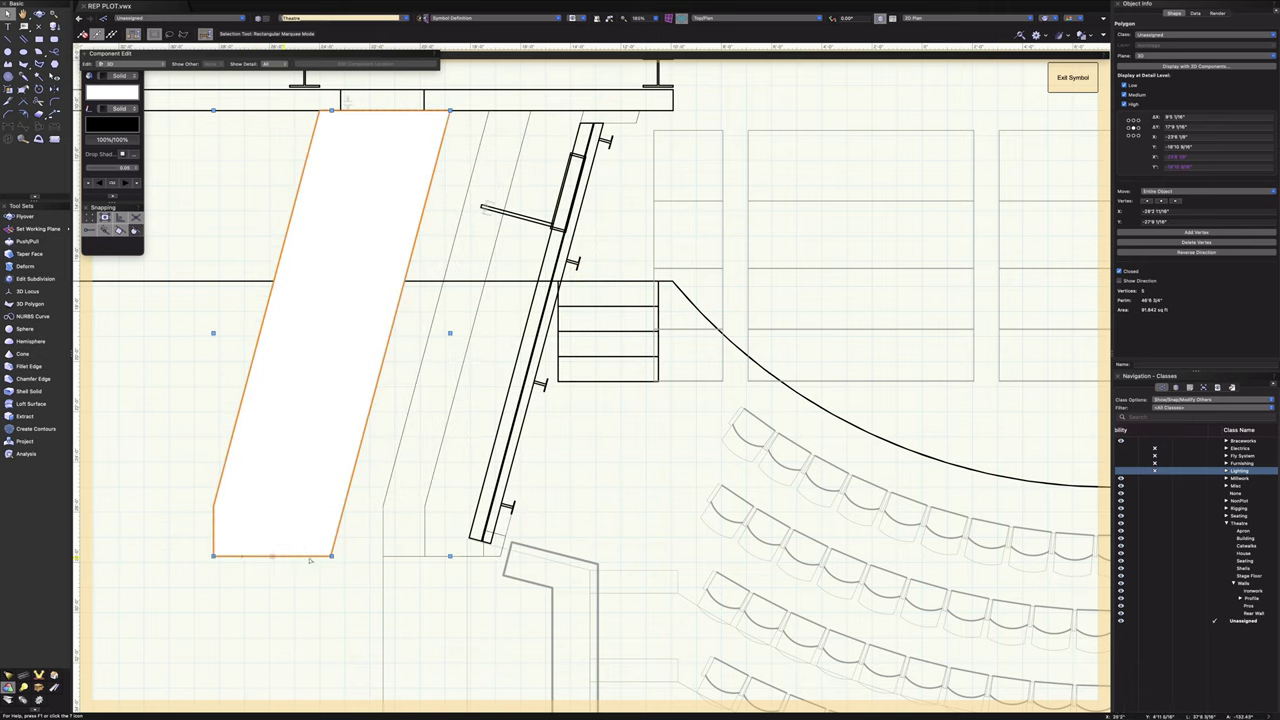
- Pan across the stage, then orbit from plan into a 3D perspective
{"action": "scroll", "coordinate": [610, 563], "scroll_direction": "down", "scroll_amount": 2}
{"action": "middle_click_drag", "start_coordinate": [626, 520], "coordinate": [507, 530]}
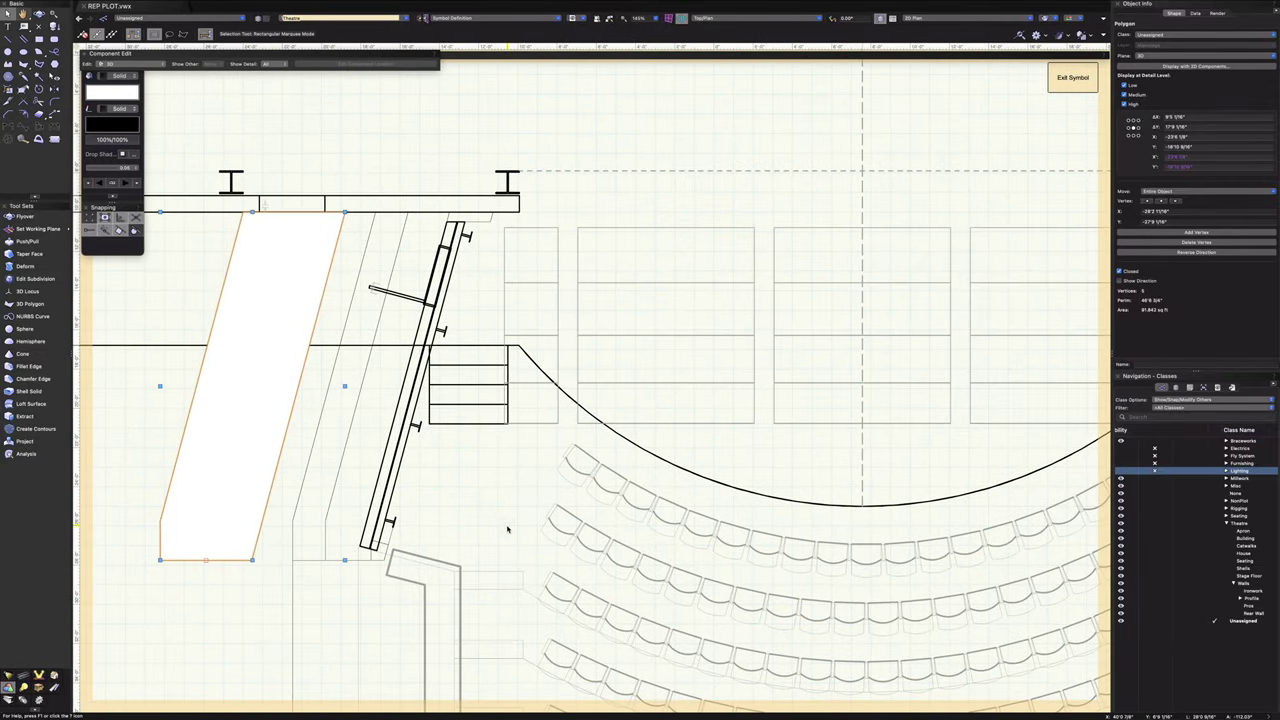
{"action": "key", "text": "super+z"}
{"action": "key", "text": "super+z"}
{"action": "key", "text": "super+z"}
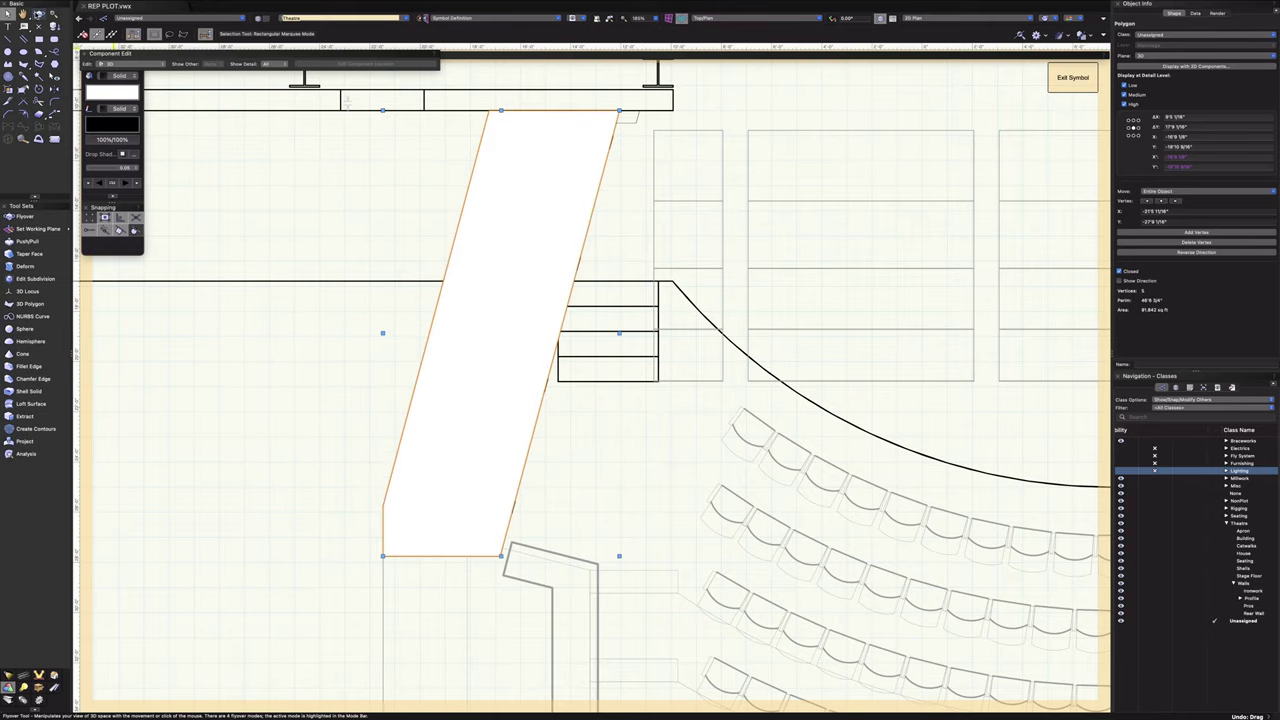
{"action": "left_click", "coordinate": [38, 13]}
{"action": "left_click_drag", "start_coordinate": [620, 537], "coordinate": [575, 429]}
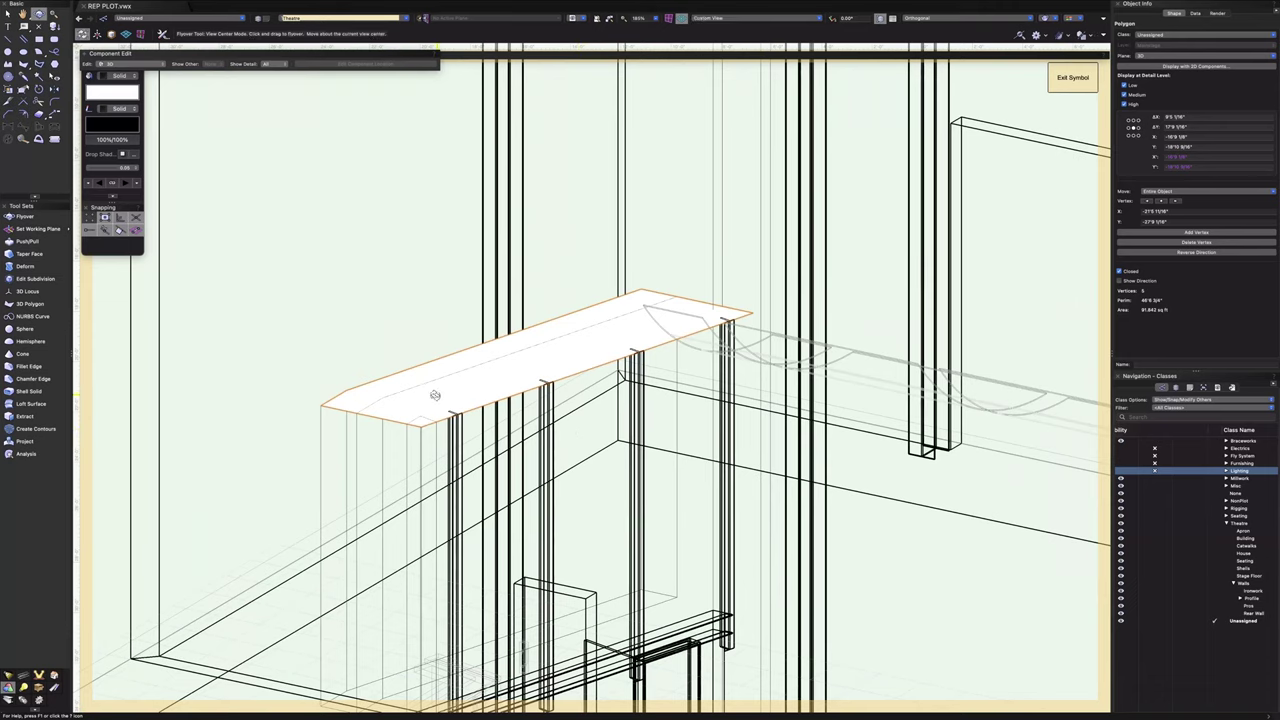
- Push/pull the header polygon's top face up 85 inches into a solid block
{"action": "left_click", "coordinate": [12, 244]}
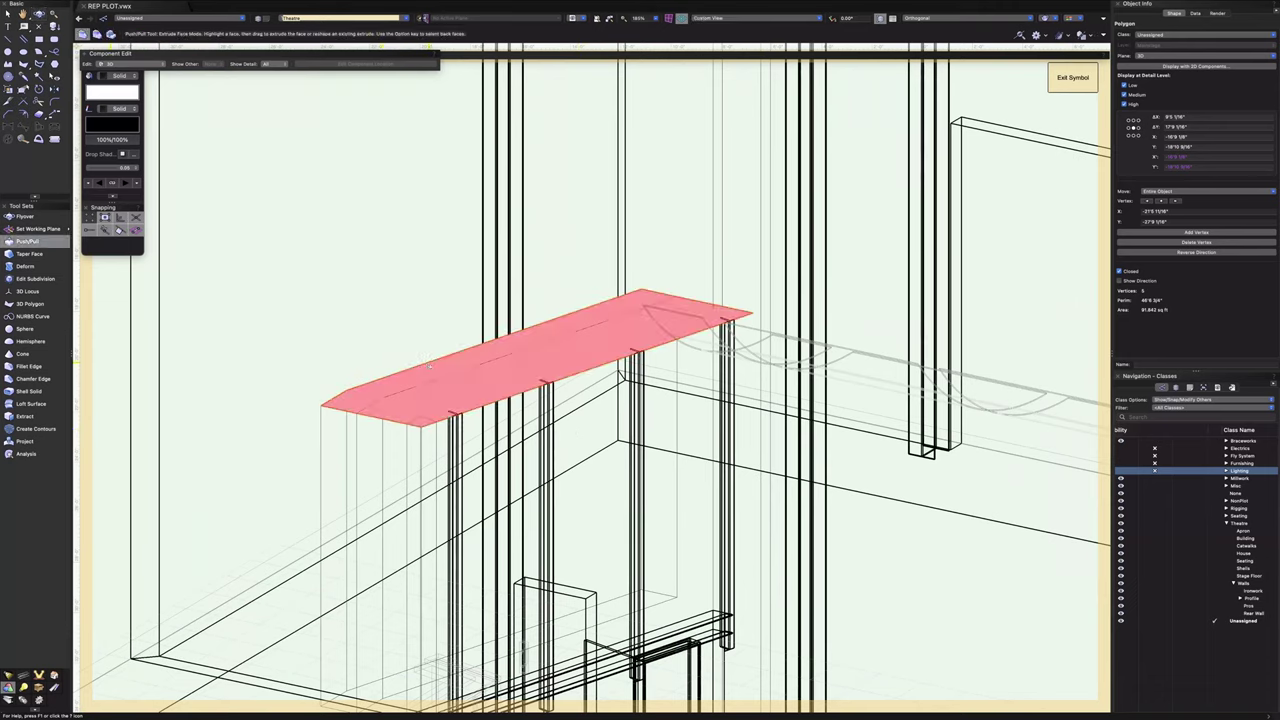
{"action": "left_click", "coordinate": [423, 374]}
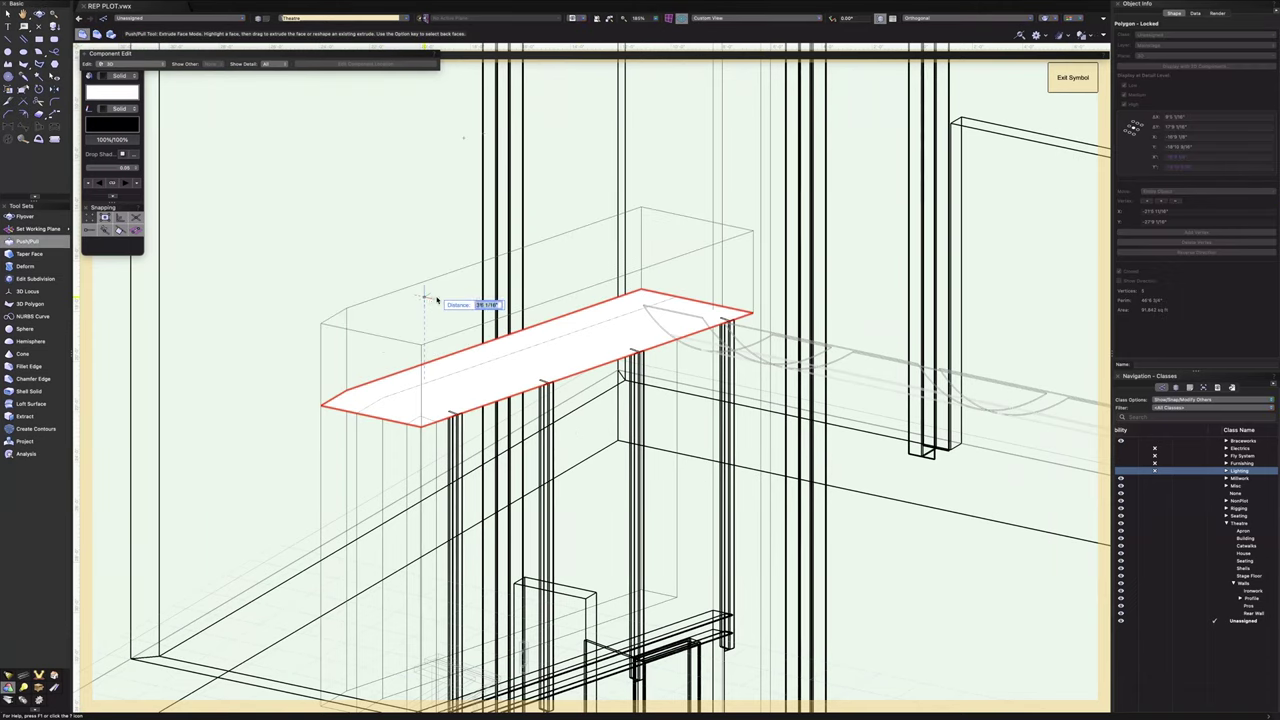
{"action": "type", "text": "85"}
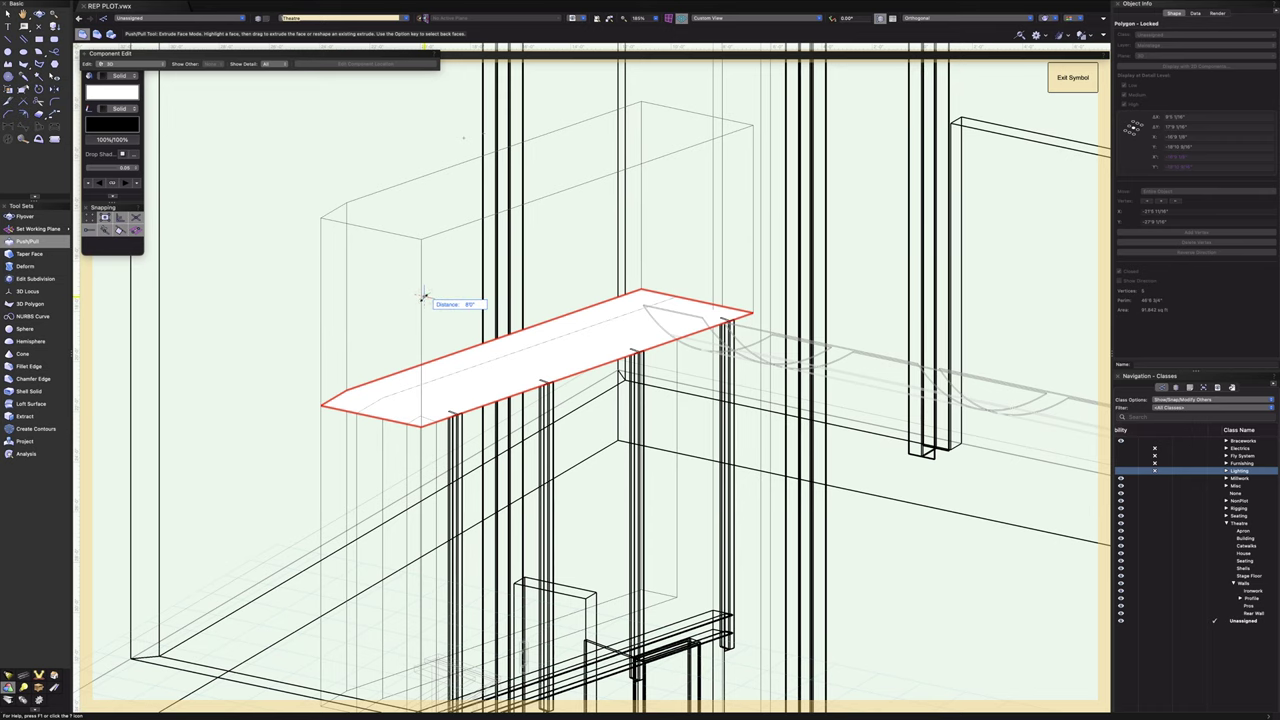
{"action": "key", "text": "Return"}
{"action": "scroll", "coordinate": [423, 297], "scroll_direction": "down", "scroll_amount": 3}
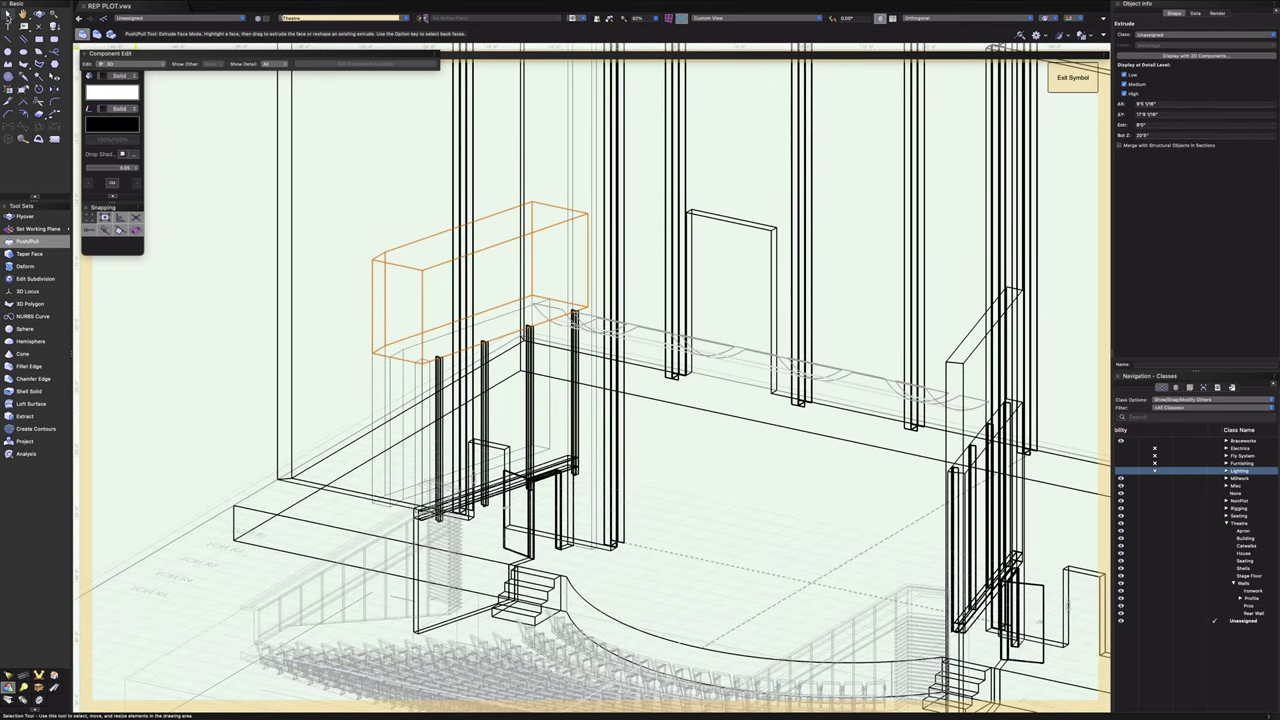
- Orbit to a front view of the stage and render it in shaded OpenGL
{"action": "left_click", "coordinate": [38, 13]}
{"action": "left_click_drag", "start_coordinate": [340, 348], "coordinate": [362, 321]}
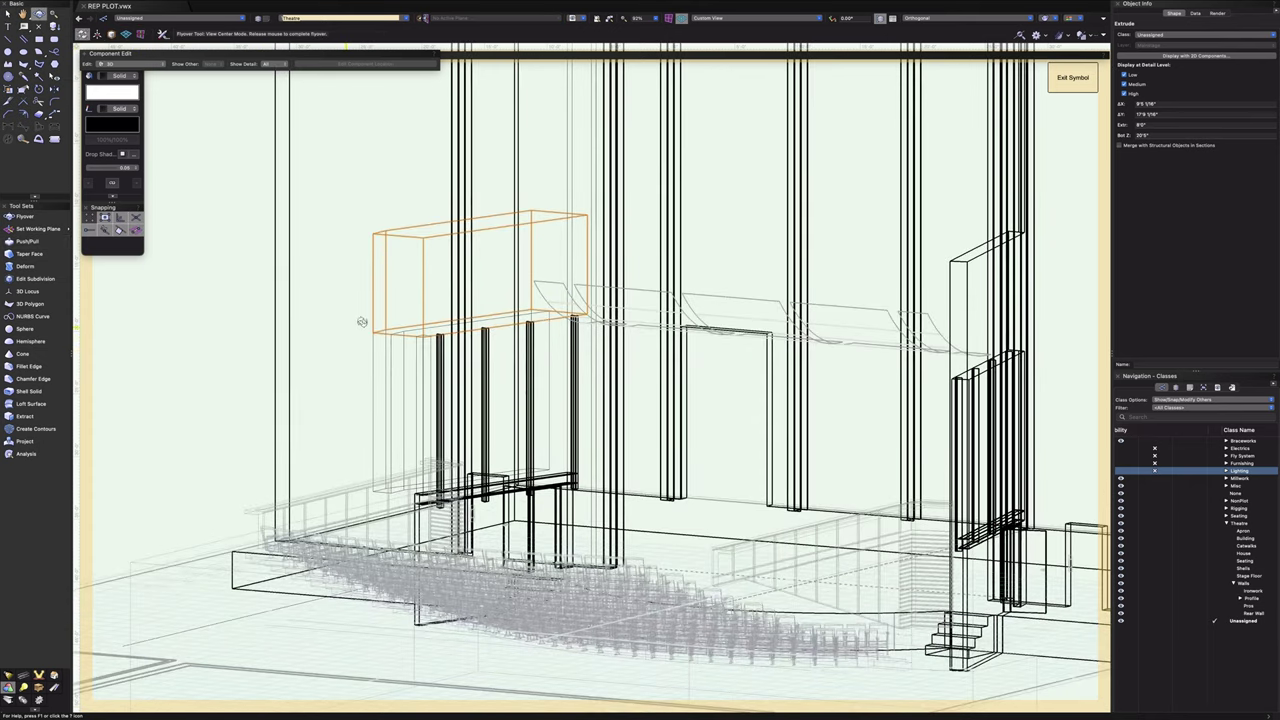
{"action": "left_click", "coordinate": [1055, 19]}
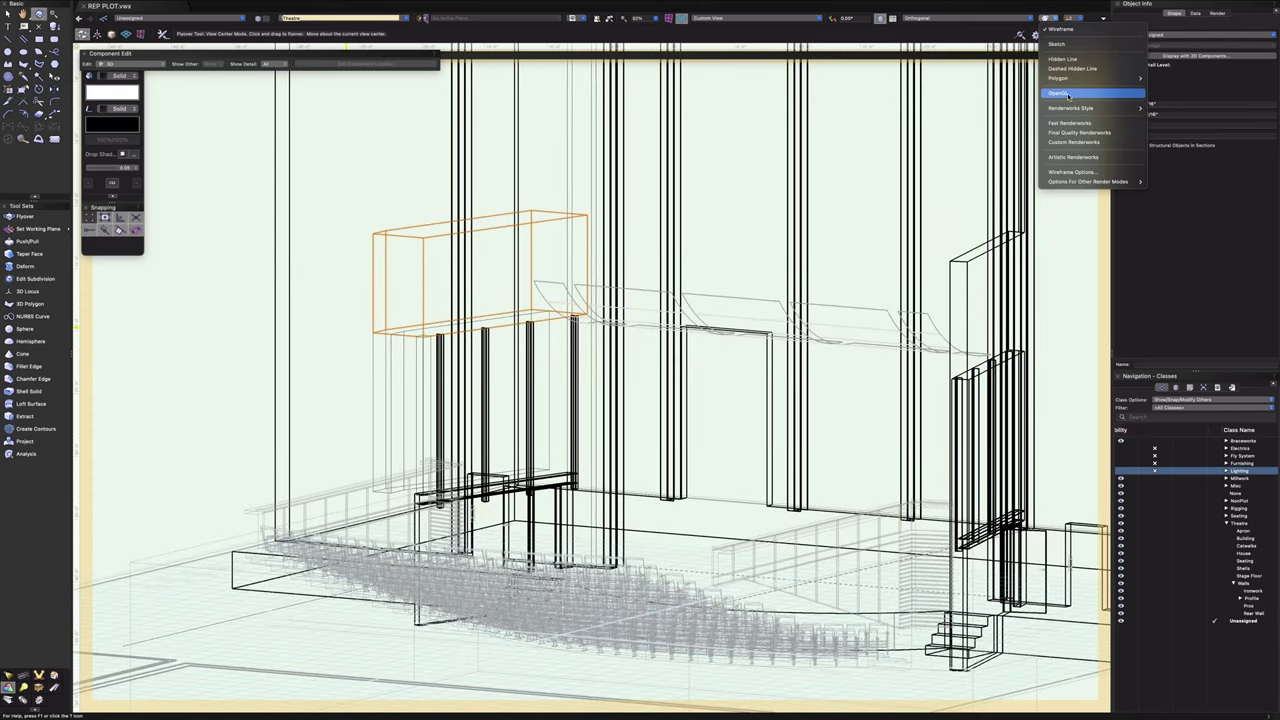
{"action": "left_click", "coordinate": [1085, 98]}
- Inspect the header block, the panel beneath it and the left pillar by selecting each
{"action": "scroll", "coordinate": [648, 290], "scroll_direction": "down", "scroll_amount": 3}
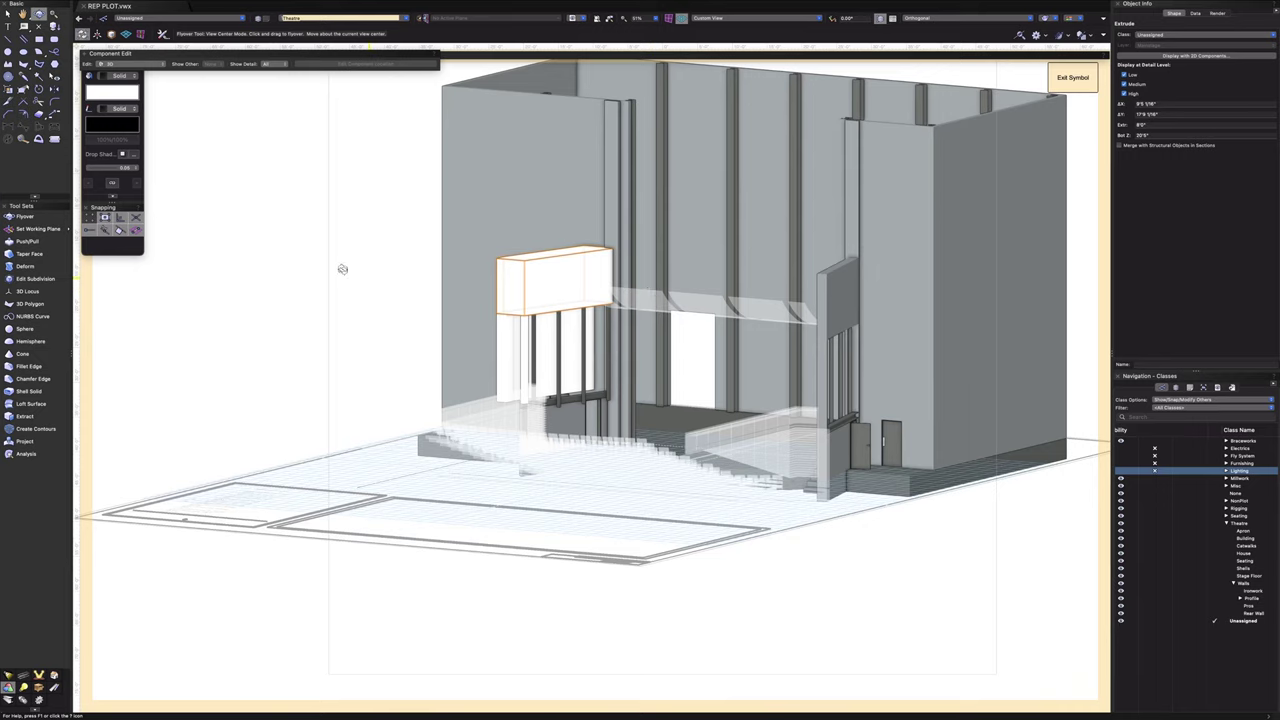
{"action": "left_click", "coordinate": [8, 14]}
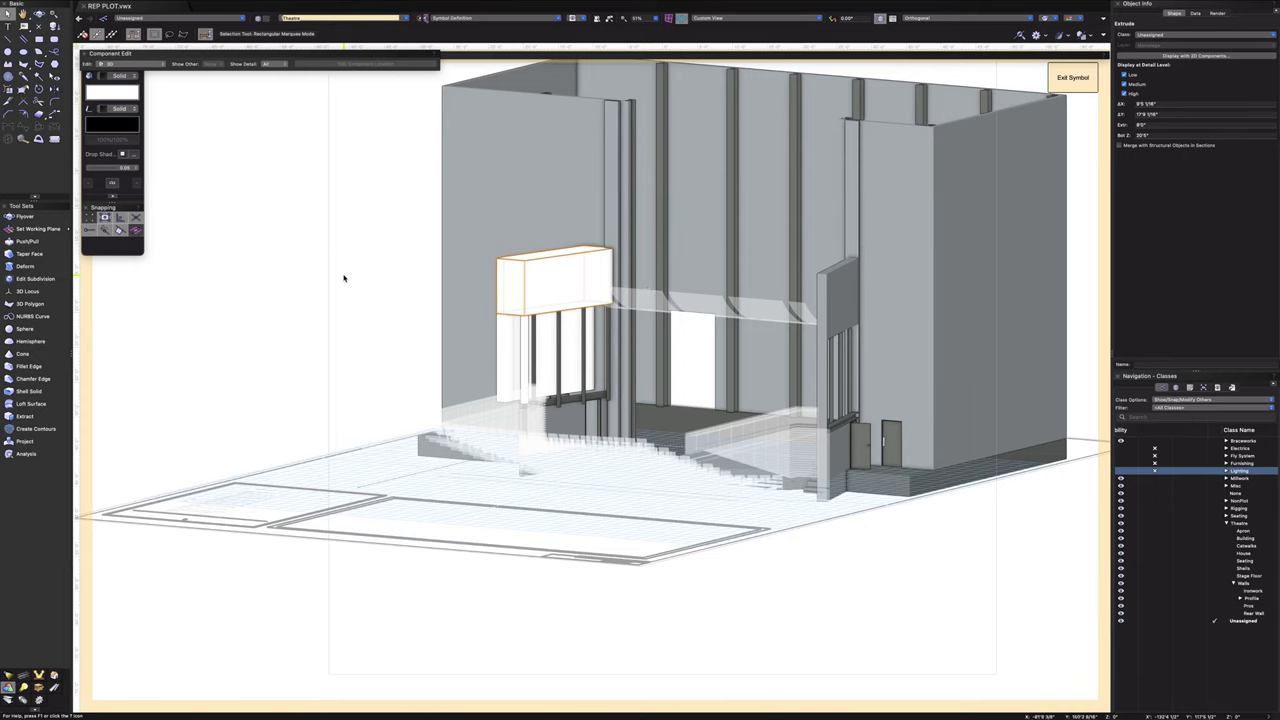
{"action": "left_click", "coordinate": [346, 277]}
{"action": "scroll", "coordinate": [604, 330], "scroll_direction": "up", "scroll_amount": 5}
{"action": "scroll", "coordinate": [604, 330], "scroll_direction": "up", "scroll_amount": 3}
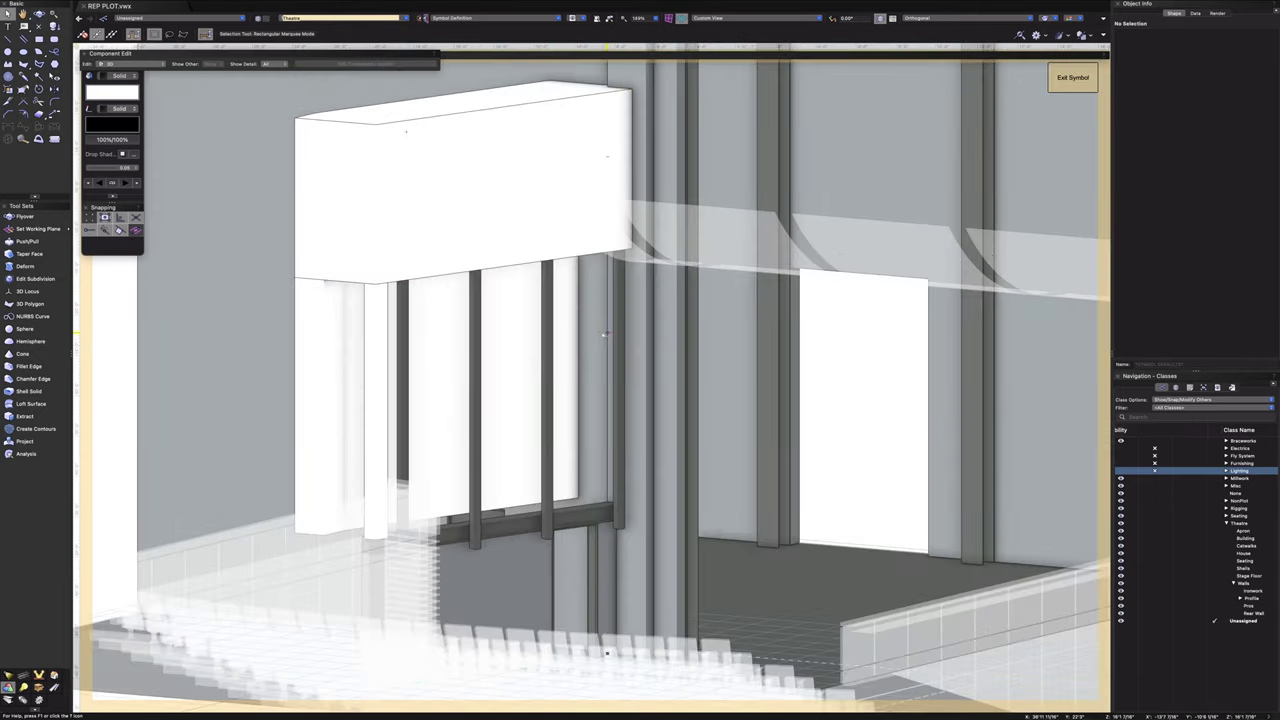
{"action": "left_click", "coordinate": [331, 346]}
{"action": "left_click", "coordinate": [350, 258]}
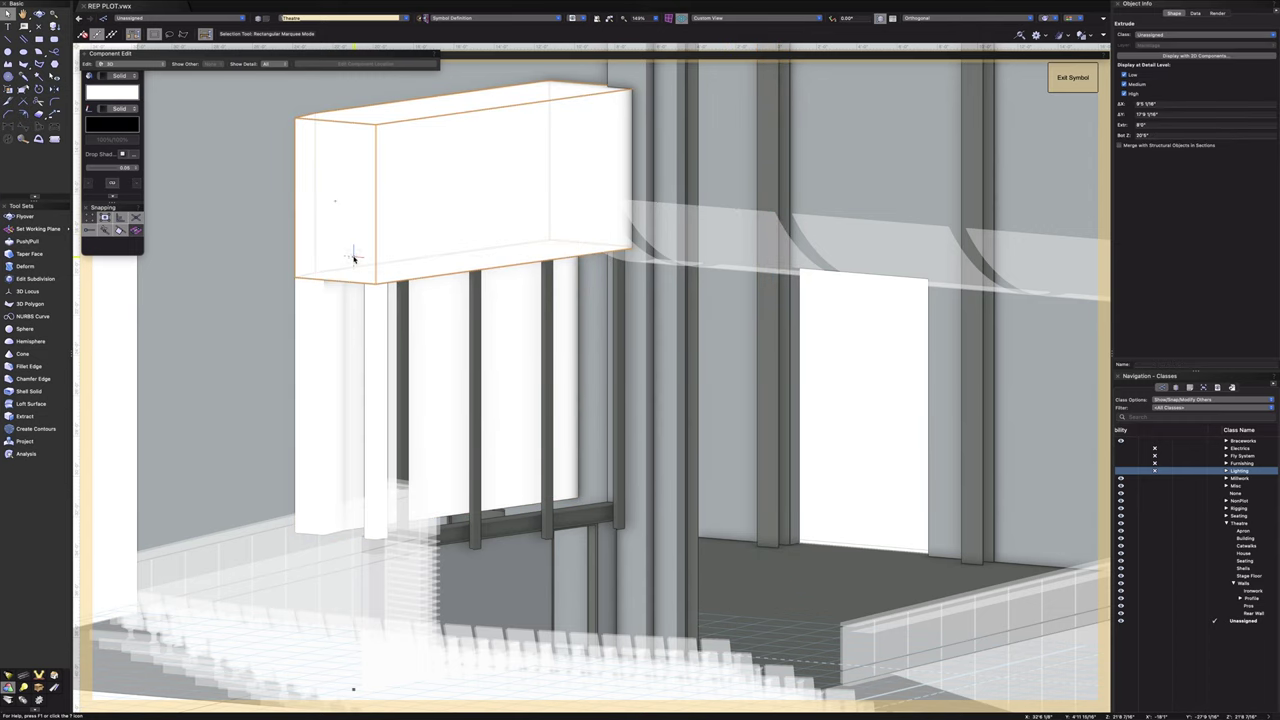
{"action": "left_click", "coordinate": [337, 330]}
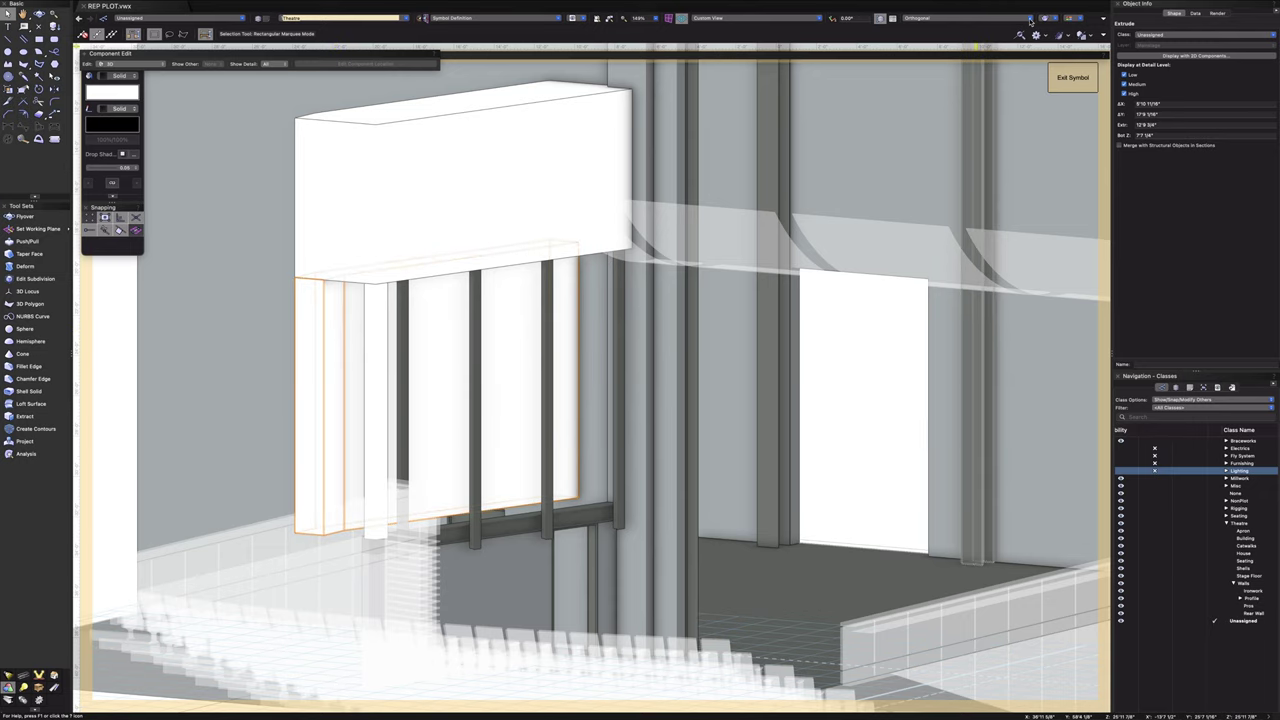
- Switch the projection to Narrow Perspective and orbit around the proscenium
{"action": "left_click", "coordinate": [1030, 20]}
{"action": "left_click", "coordinate": [936, 54]}
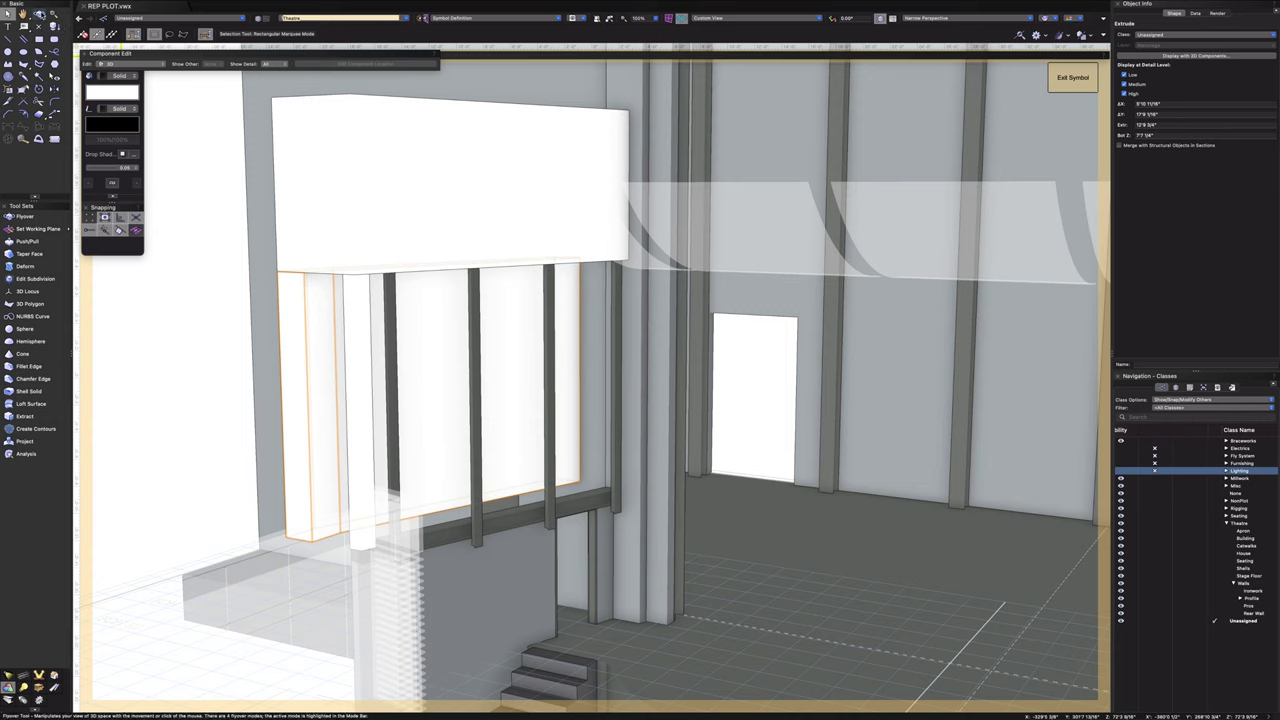
{"action": "scroll", "coordinate": [502, 380], "scroll_direction": "down", "scroll_amount": 1}
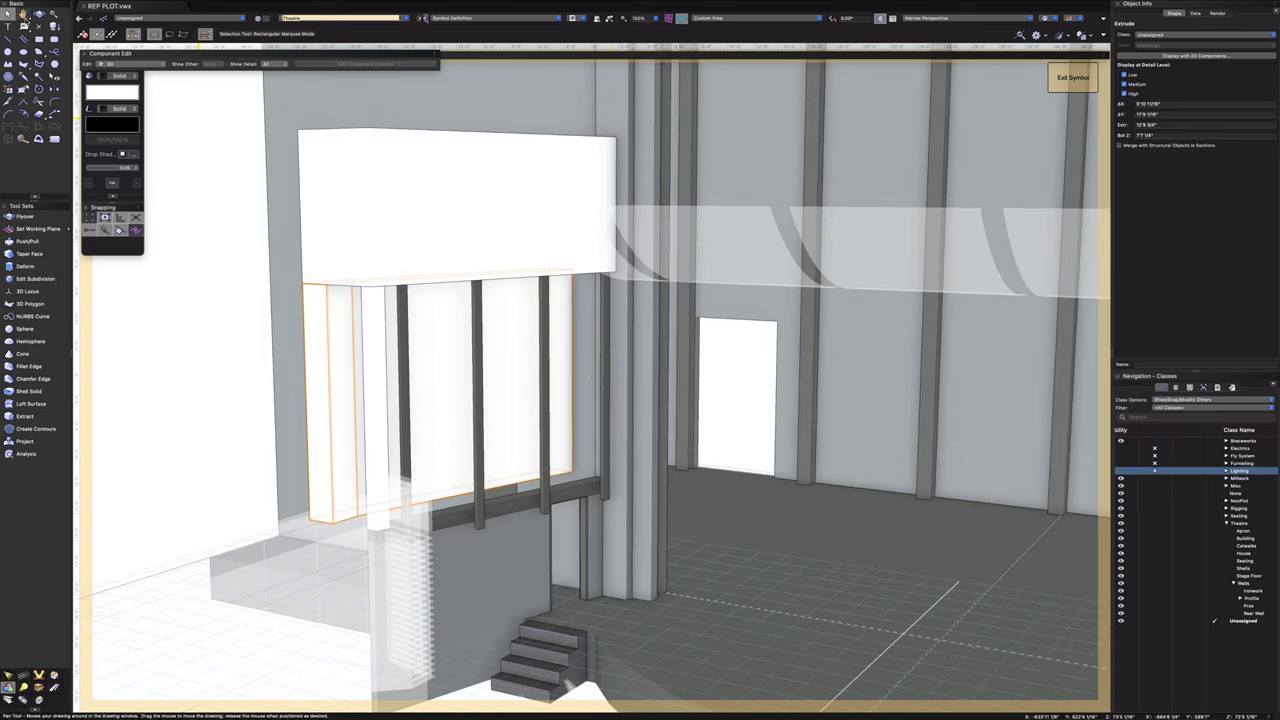
{"action": "key", "text": "shift+c"}
{"action": "left_click_drag", "start_coordinate": [789, 442], "coordinate": [775, 425]}
{"action": "middle_click_drag", "start_coordinate": [775, 425], "coordinate": [822, 434], "text": "shift"}
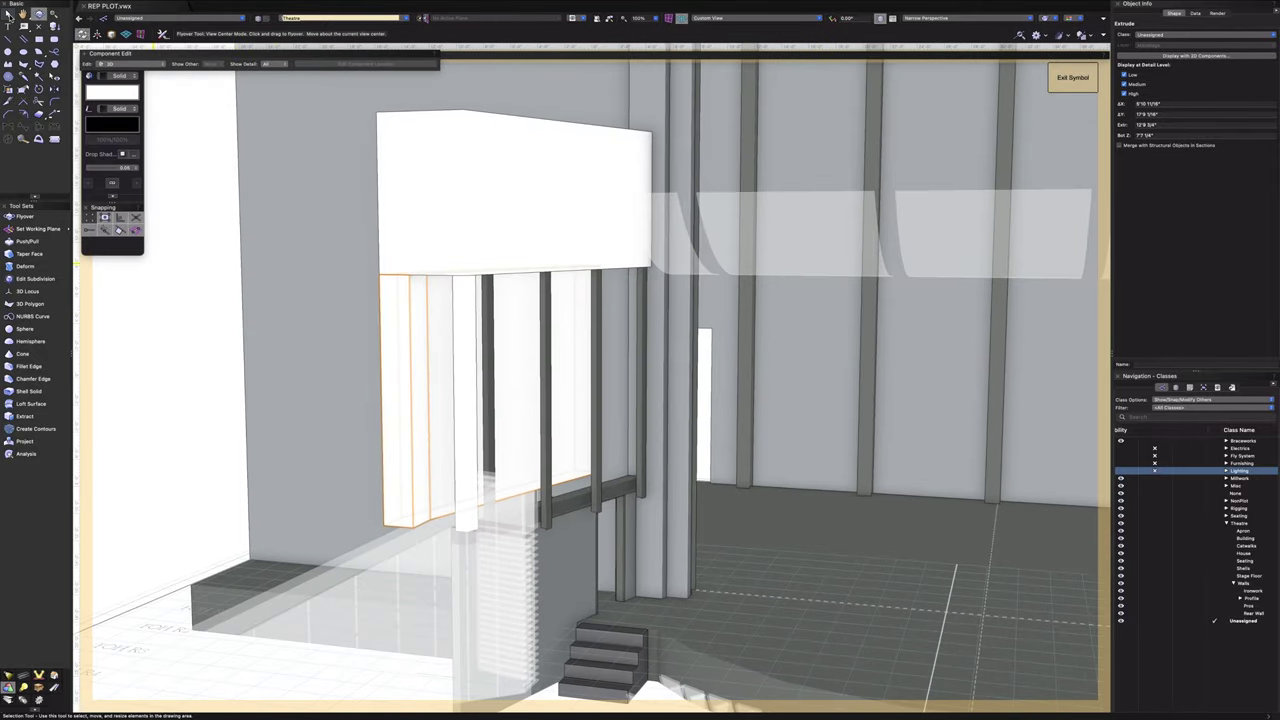
- Orbit to a slightly raised frontal view and make the Electrics class lighting pipes visible
{"action": "left_click", "coordinate": [8, 13]}
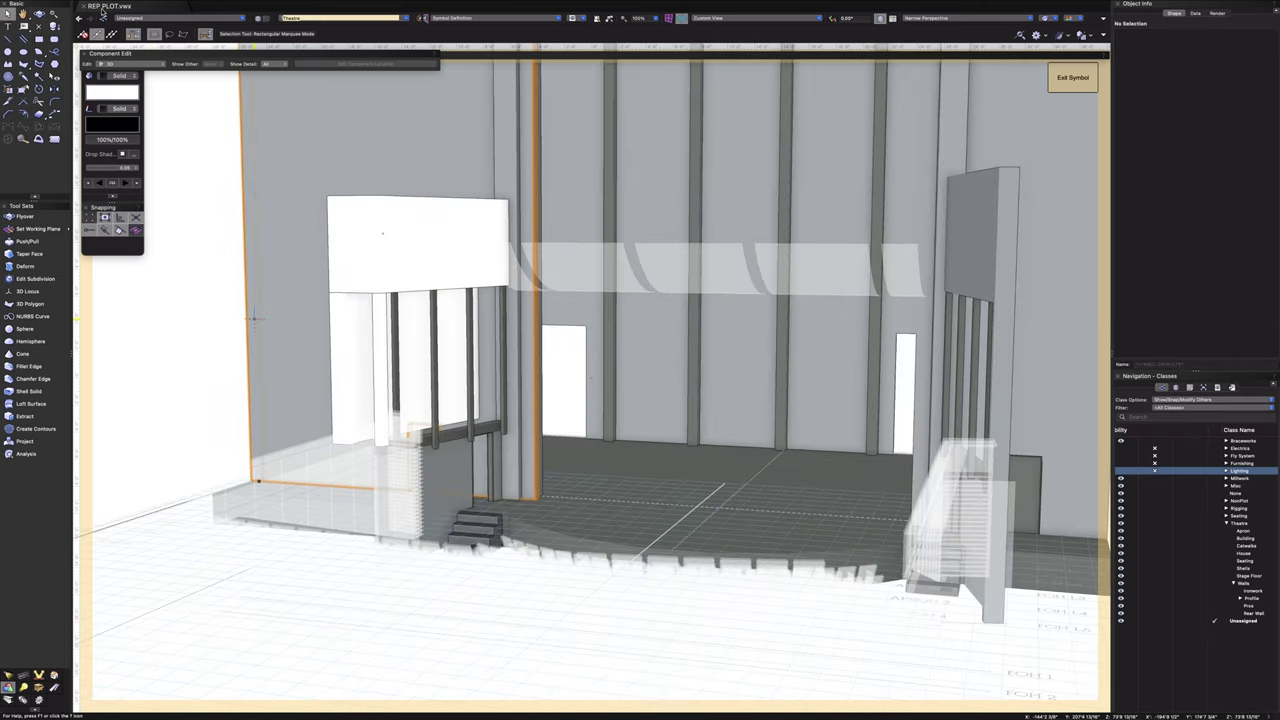
{"action": "left_click", "coordinate": [38, 13]}
{"action": "left_click_drag", "start_coordinate": [642, 430], "coordinate": [622, 396]}
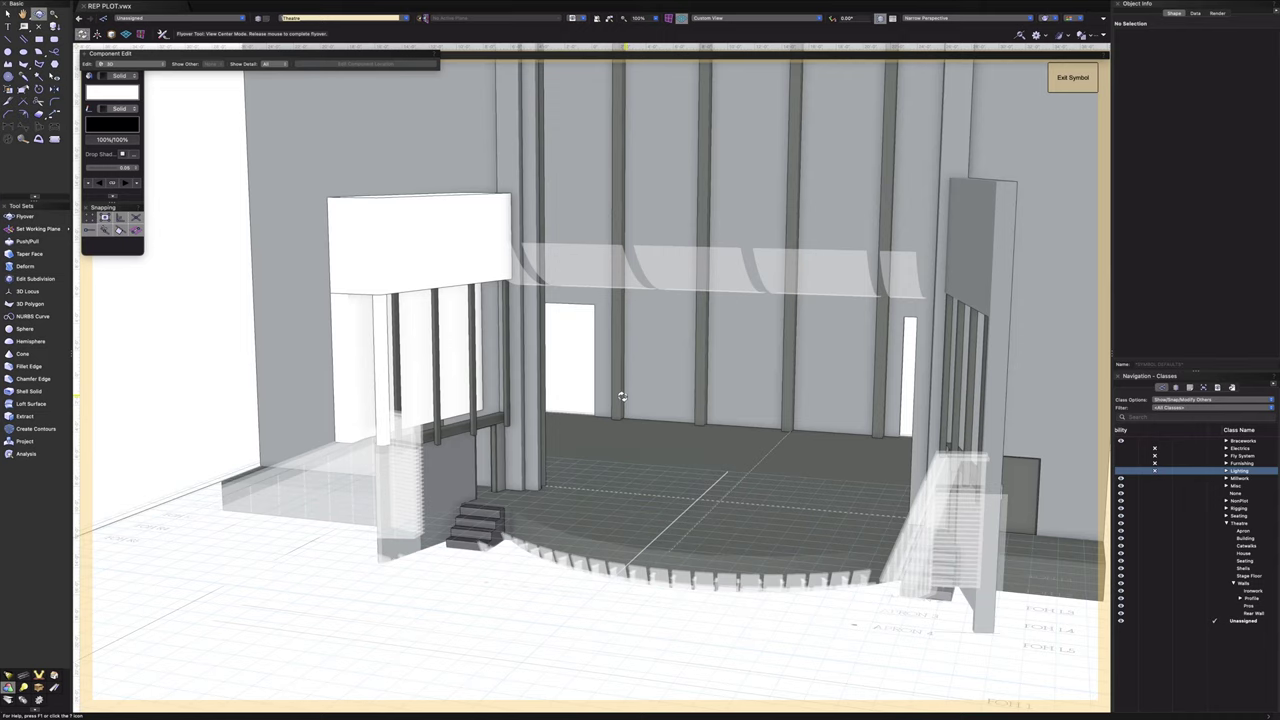
{"action": "left_click_drag", "start_coordinate": [622, 396], "coordinate": [583, 369]}
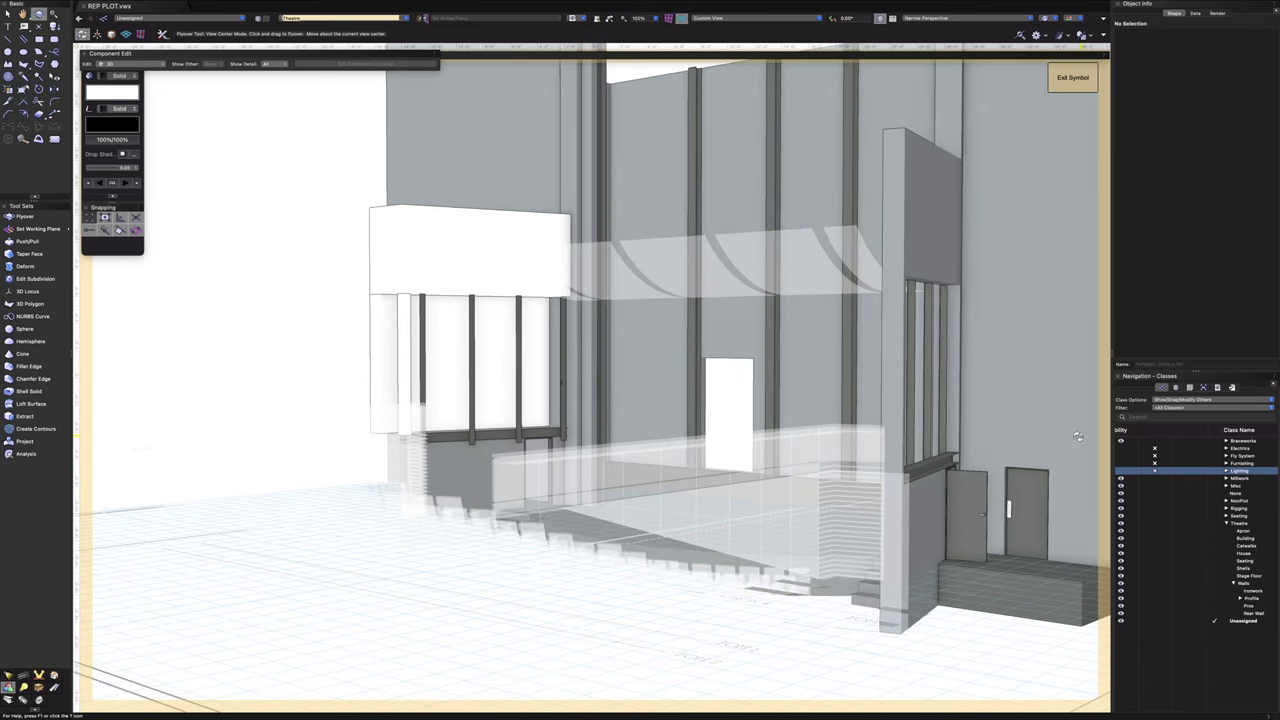
{"action": "left_click", "coordinate": [1122, 449]}
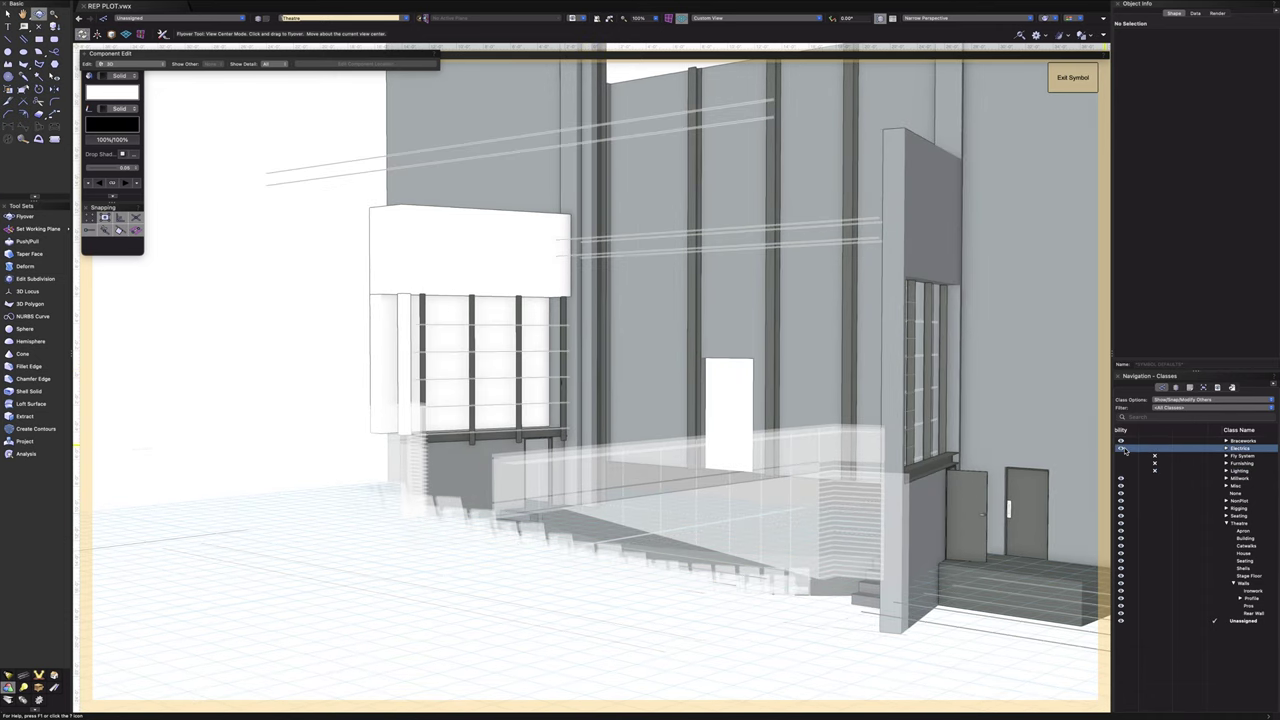
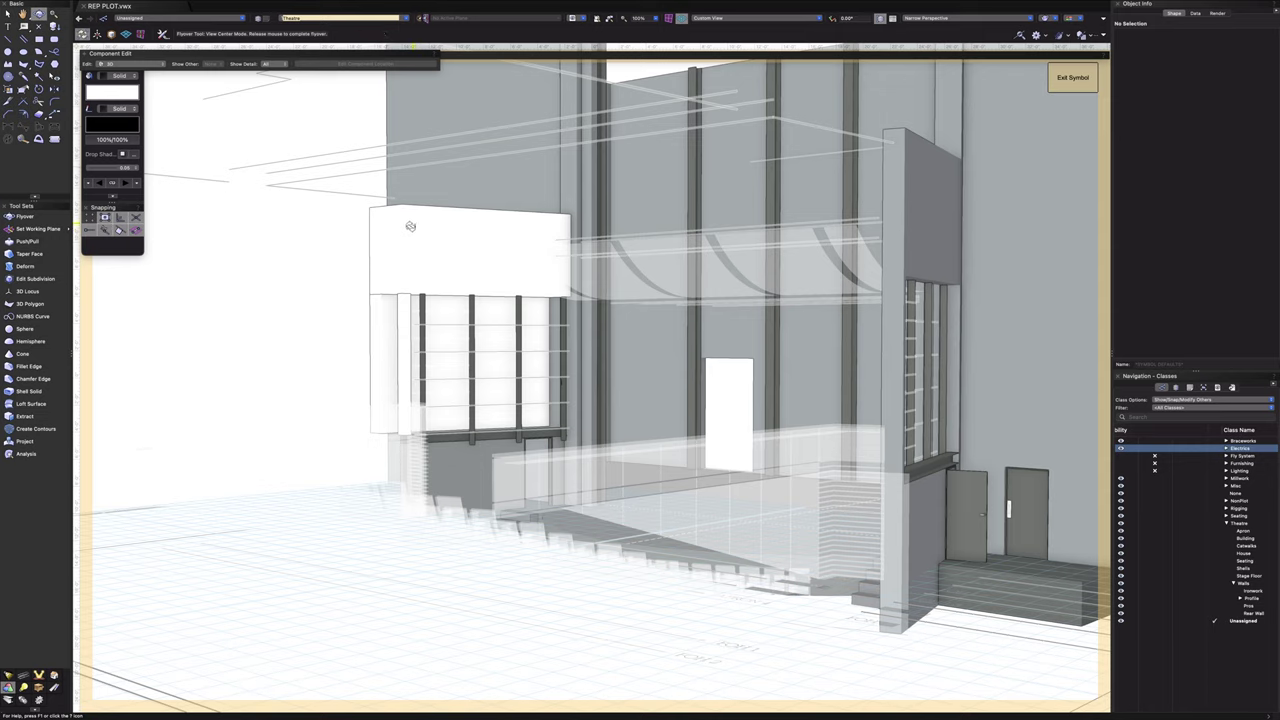
- Orbit to the side structure and Push/Pull the white box's top face upward
{"action": "left_click_drag", "start_coordinate": [410, 226], "coordinate": [402, 242]}
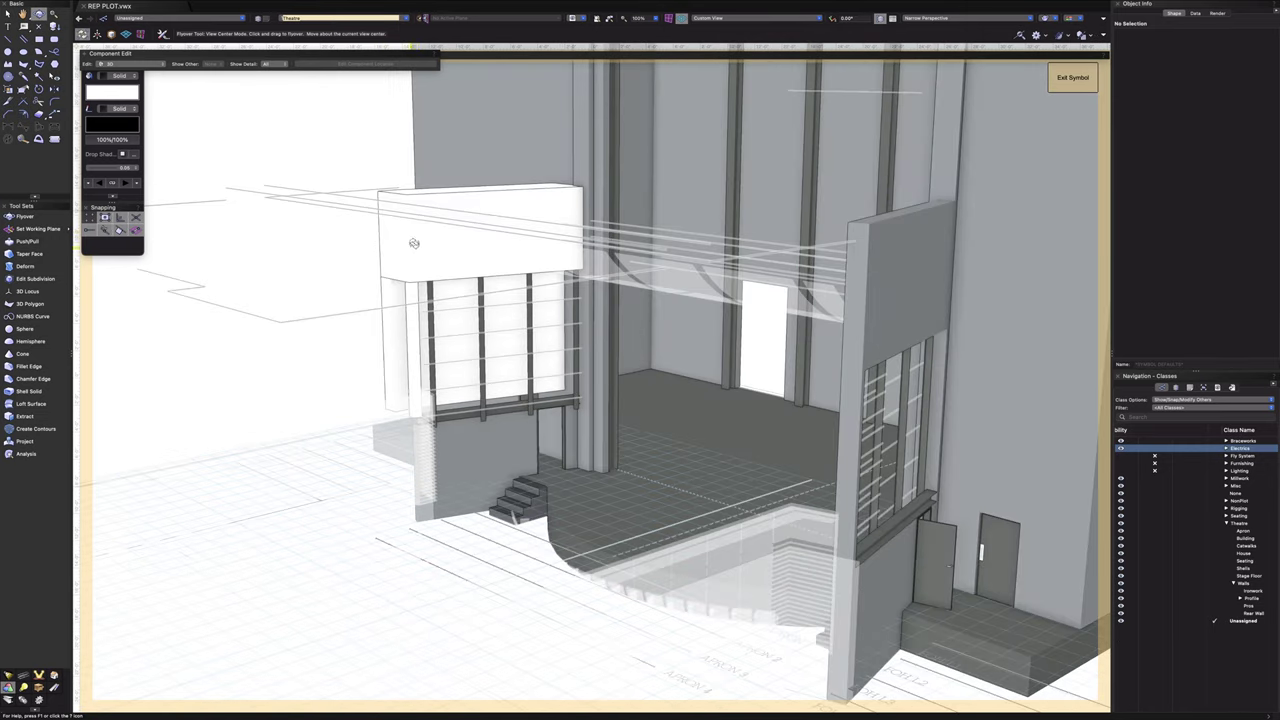
{"action": "scroll", "coordinate": [414, 243], "scroll_direction": "up", "scroll_amount": 3}
{"action": "left_click_drag", "start_coordinate": [417, 234], "coordinate": [418, 217]}
{"action": "left_click_drag", "start_coordinate": [308, 234], "coordinate": [310, 256]}
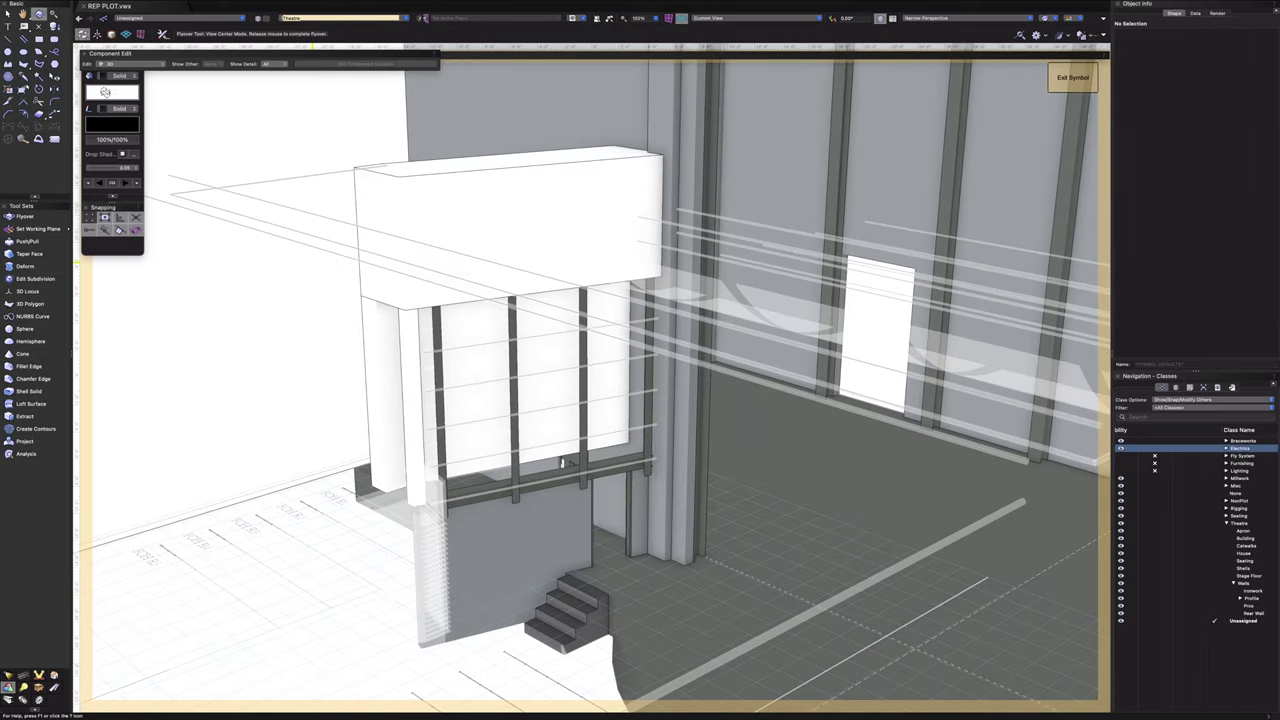
{"action": "left_click", "coordinate": [10, 241]}
{"action": "left_click", "coordinate": [431, 153]}
{"action": "left_click", "coordinate": [254, 182]}
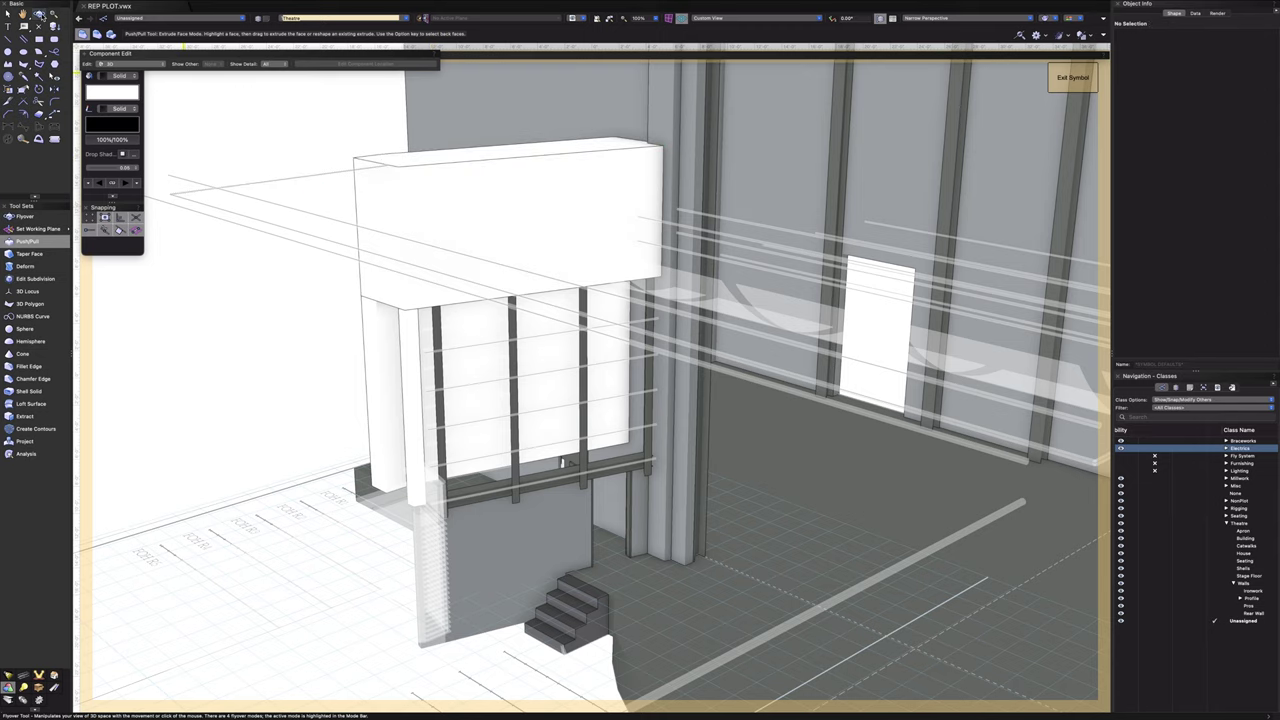
- Fly around the stage and along the side wall to check the taller box
{"action": "left_click", "coordinate": [40, 14]}
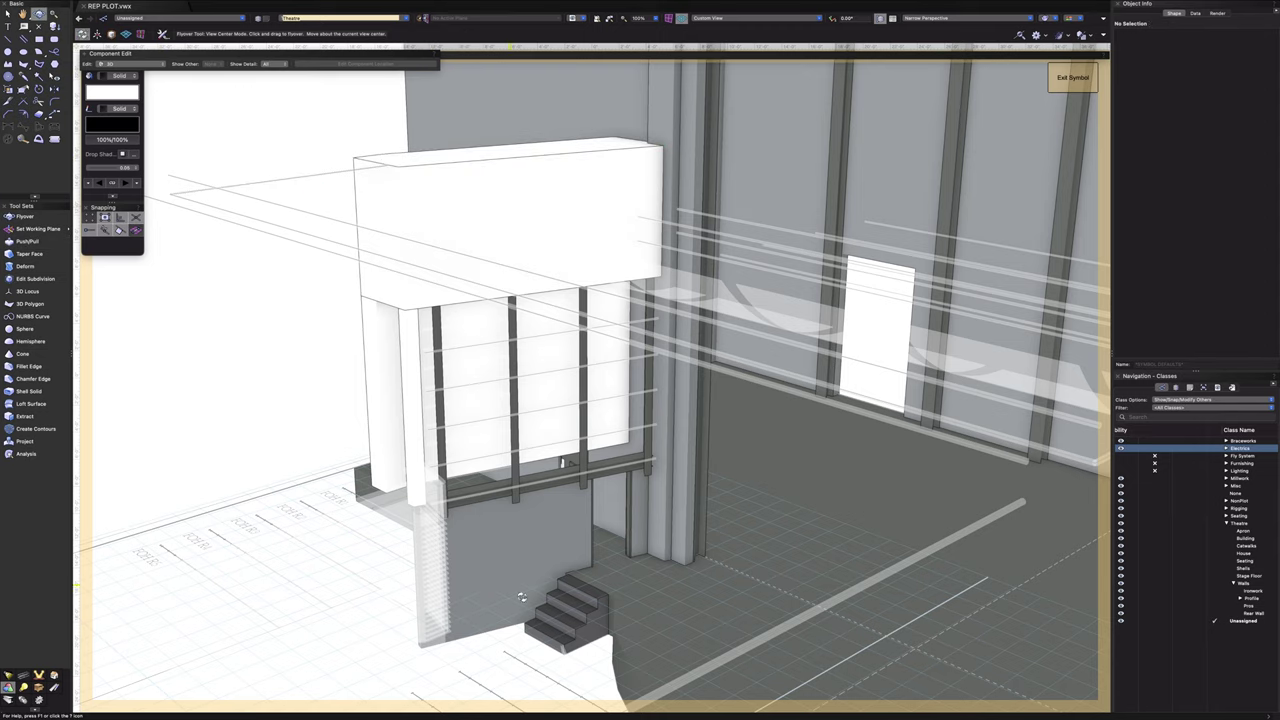
{"action": "left_click_drag", "start_coordinate": [482, 546], "coordinate": [584, 554]}
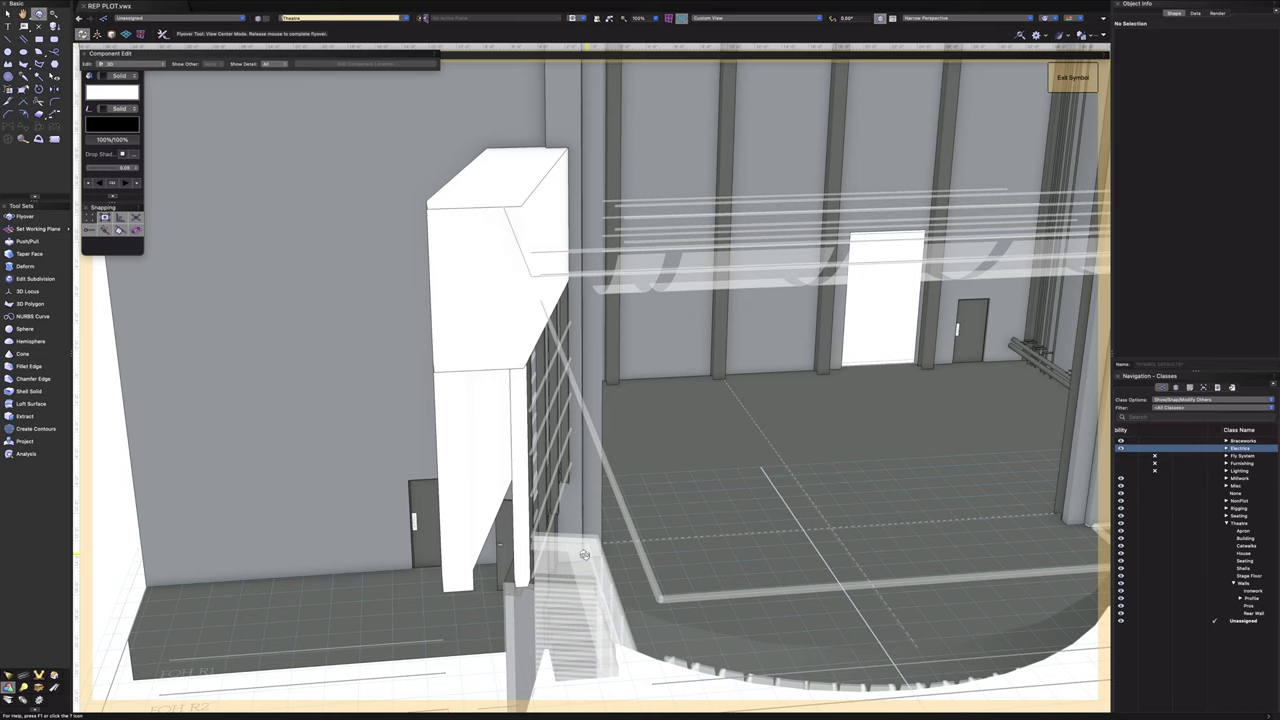
{"action": "left_click_drag", "start_coordinate": [584, 554], "coordinate": [587, 517]}
{"action": "left_click_drag", "start_coordinate": [586, 516], "coordinate": [580, 578]}
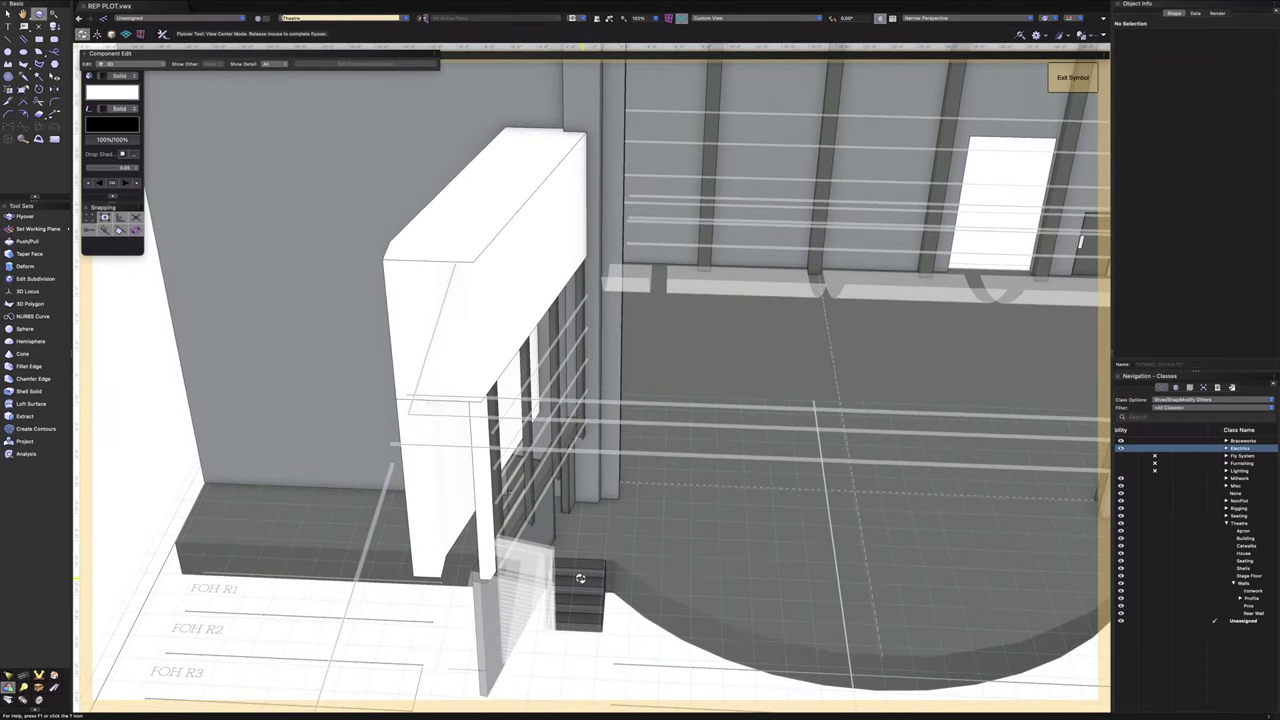
{"action": "left_click_drag", "start_coordinate": [692, 371], "coordinate": [549, 385]}
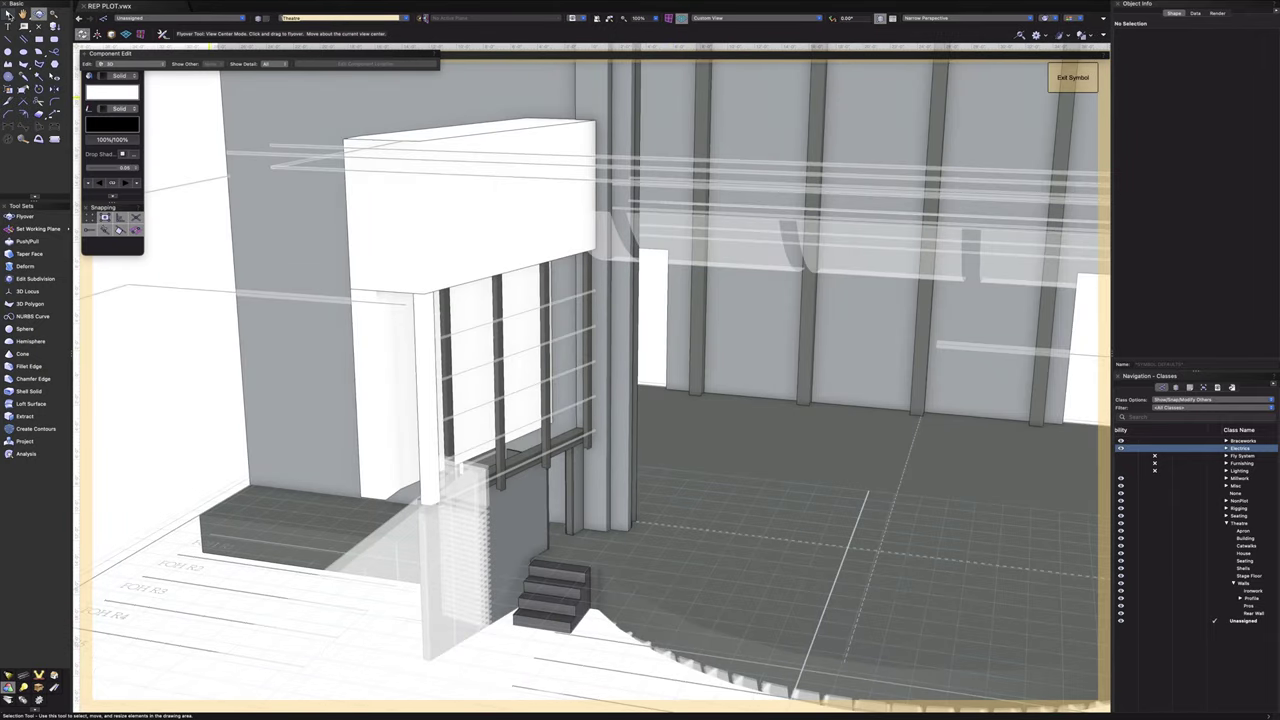
{"action": "left_click", "coordinate": [8, 14]}
- Combine the white box and tall post into one solid with Add Solids
{"action": "left_click", "coordinate": [408, 217]}
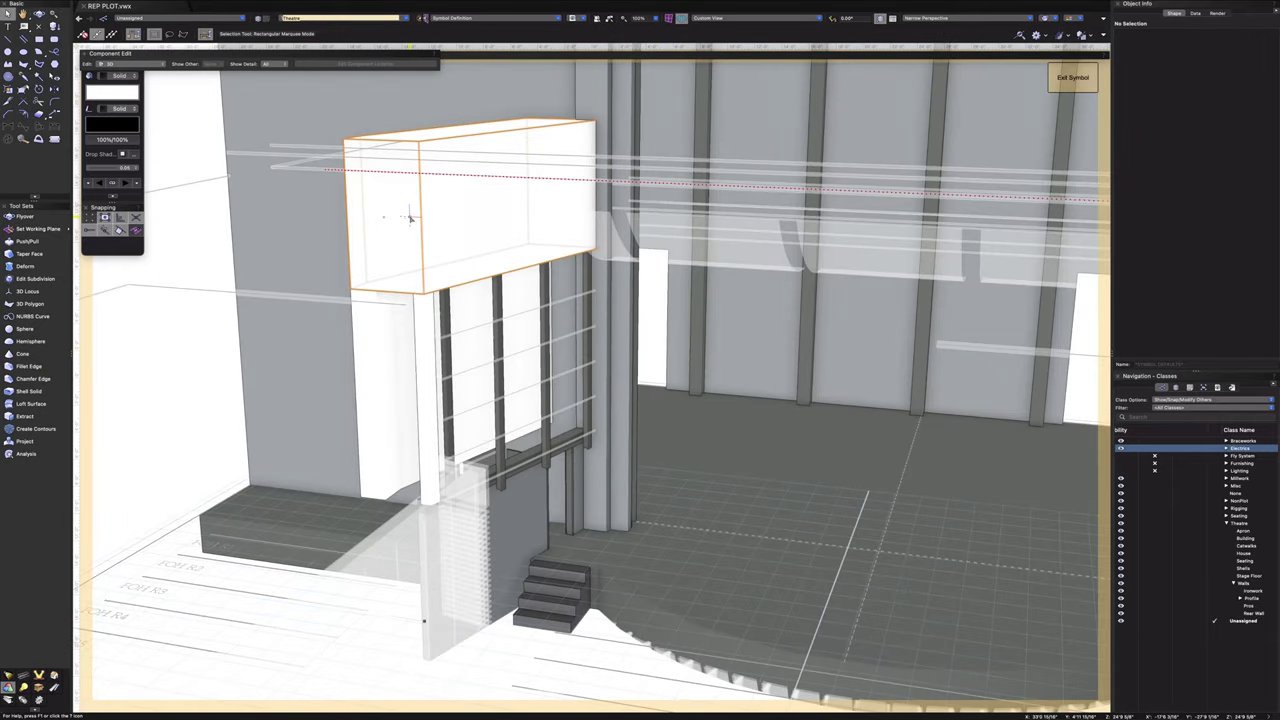
{"action": "left_click", "coordinate": [399, 339], "text": "shift"}
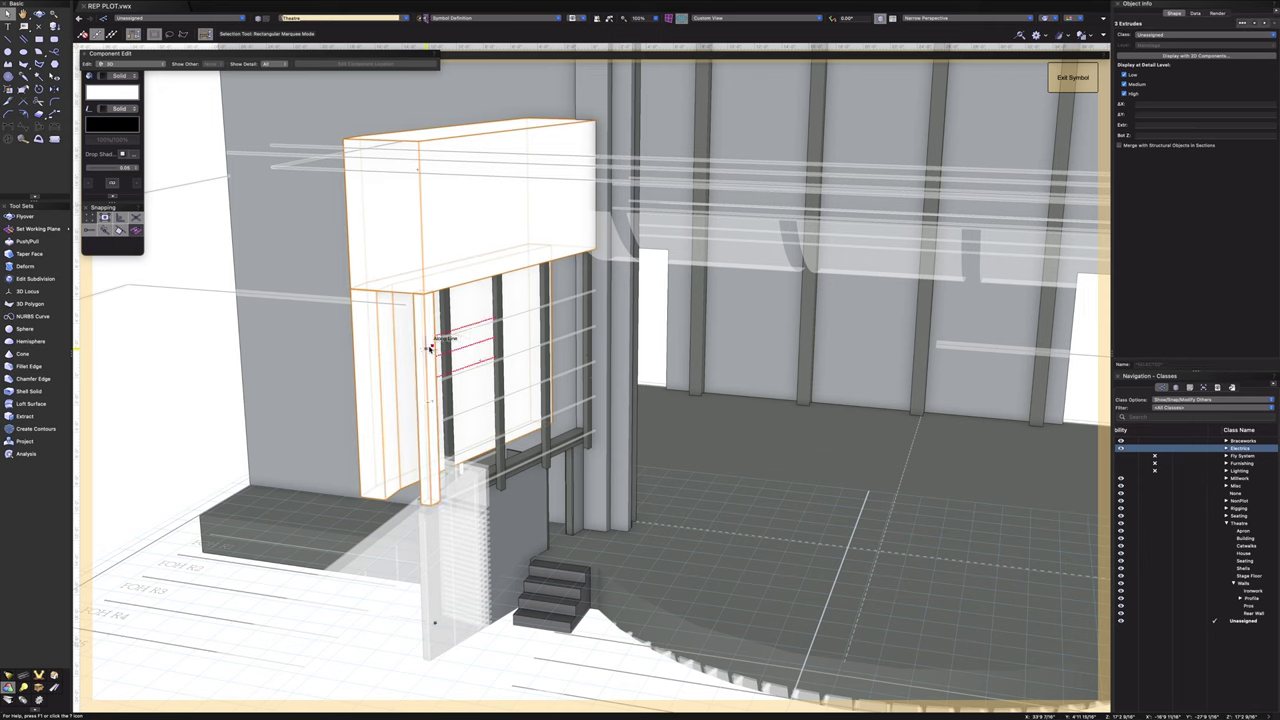
{"action": "left_click", "coordinate": [188, 6]}
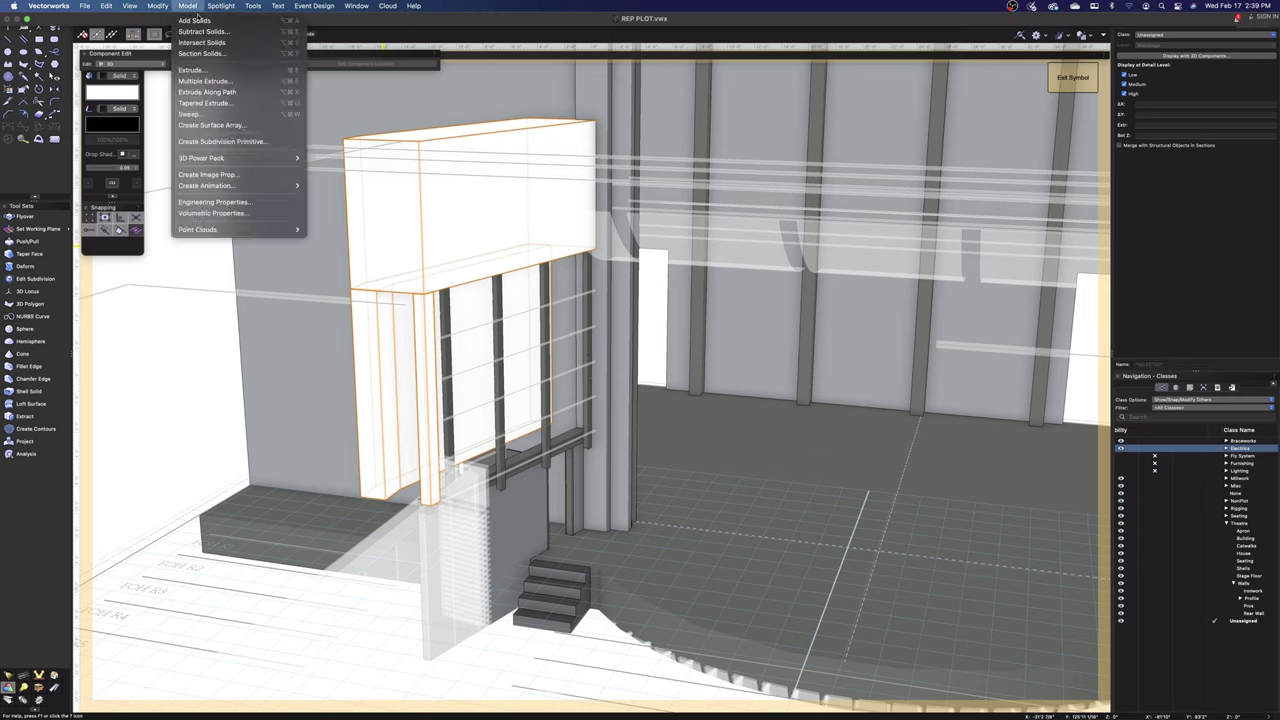
{"action": "left_click", "coordinate": [200, 24]}
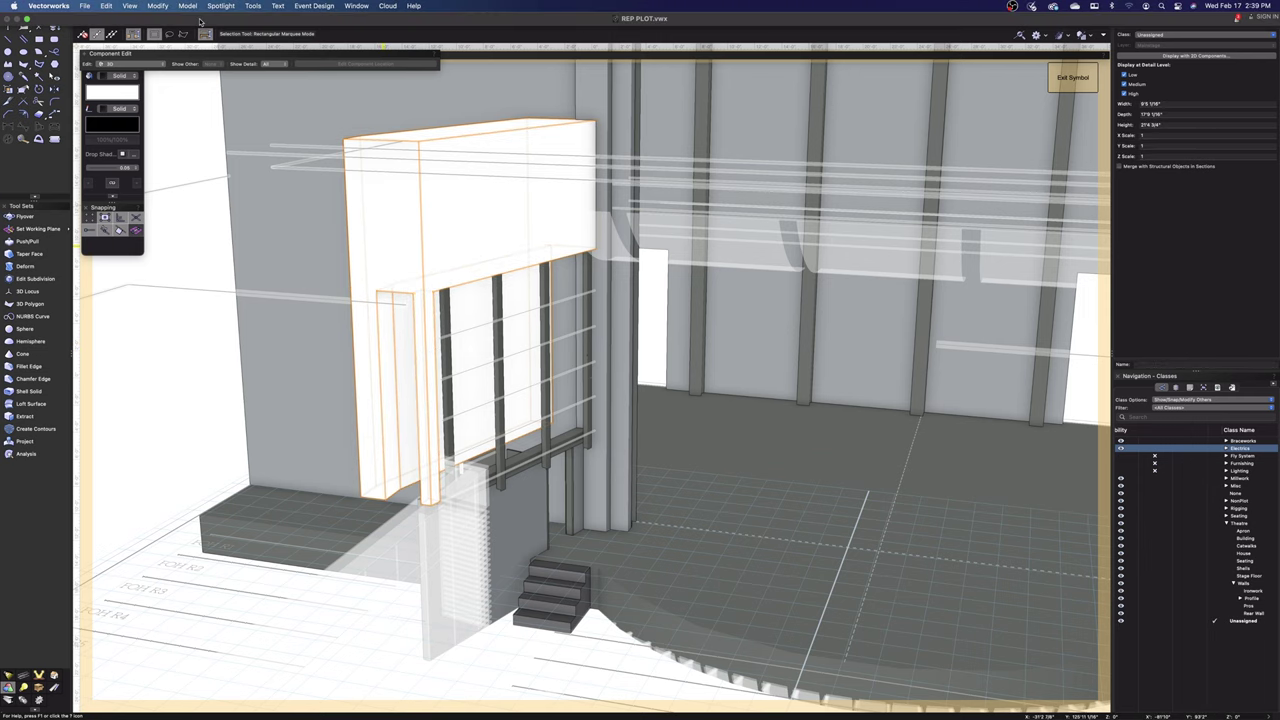
{"action": "left_click", "coordinate": [175, 349]}
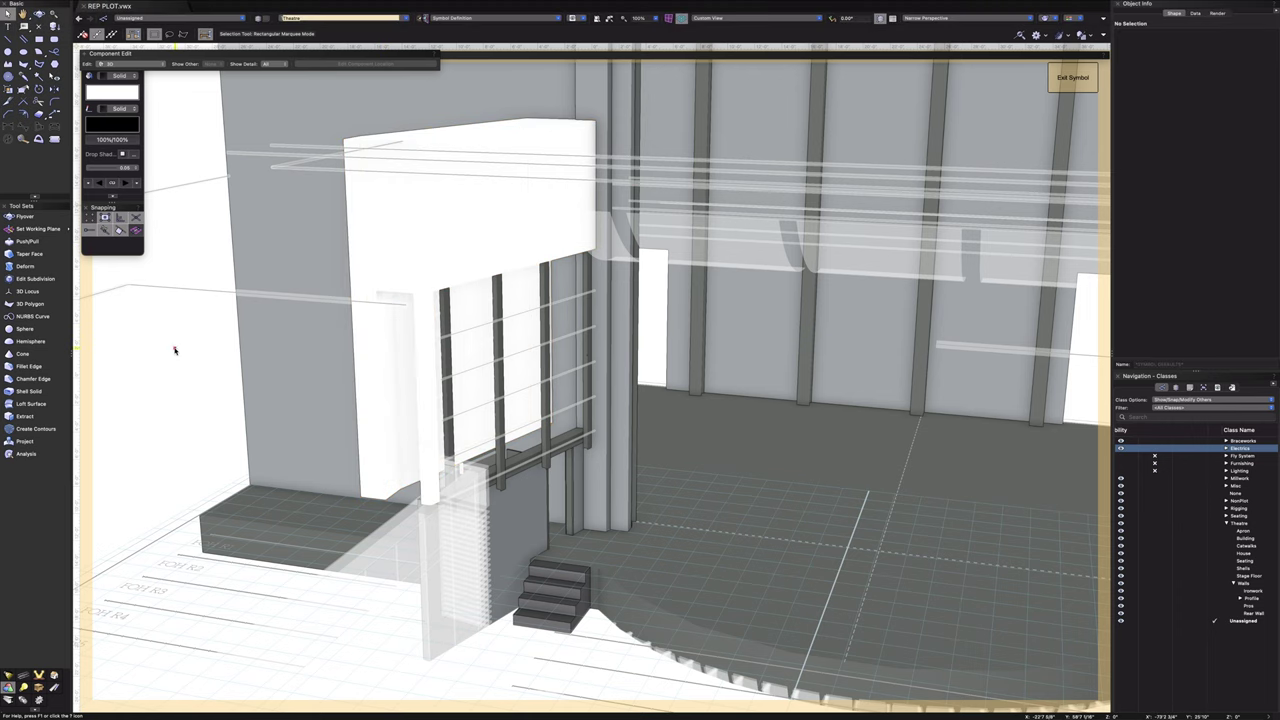
- Fill the merged solid with BM 1616 - Stormy Sky grey
{"action": "left_click", "coordinate": [484, 260]}
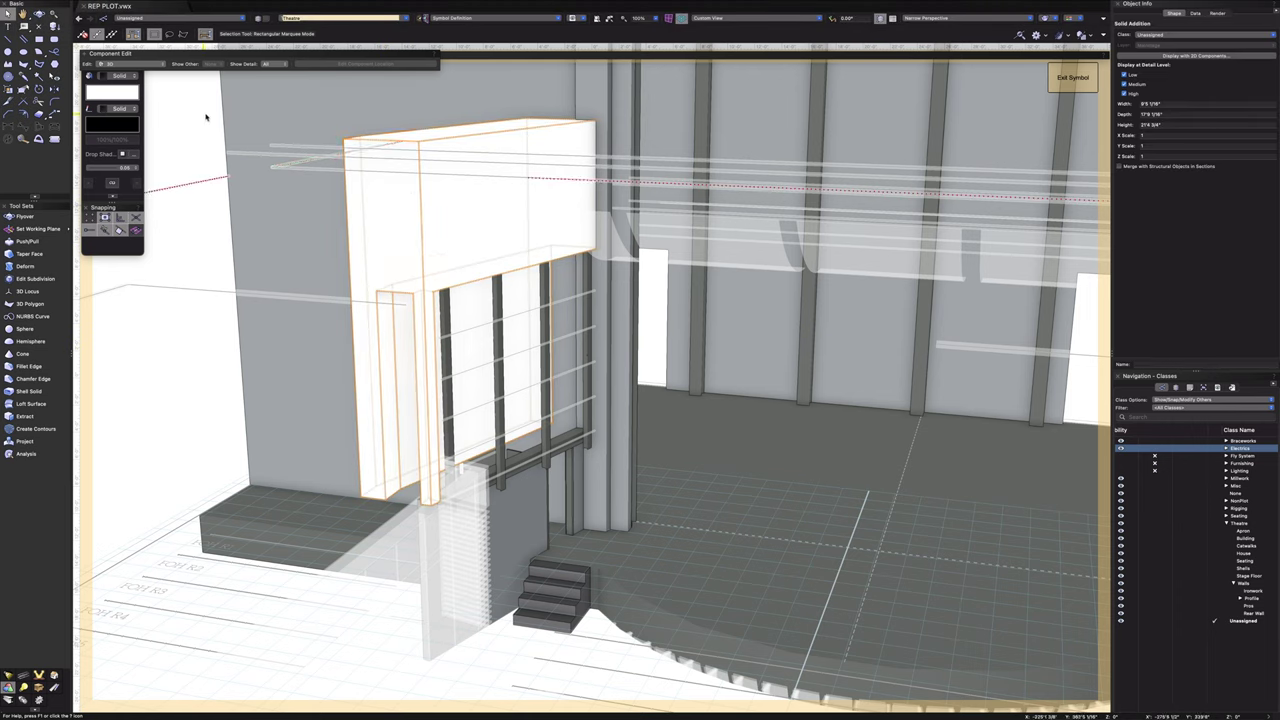
{"action": "left_click", "coordinate": [258, 124]}
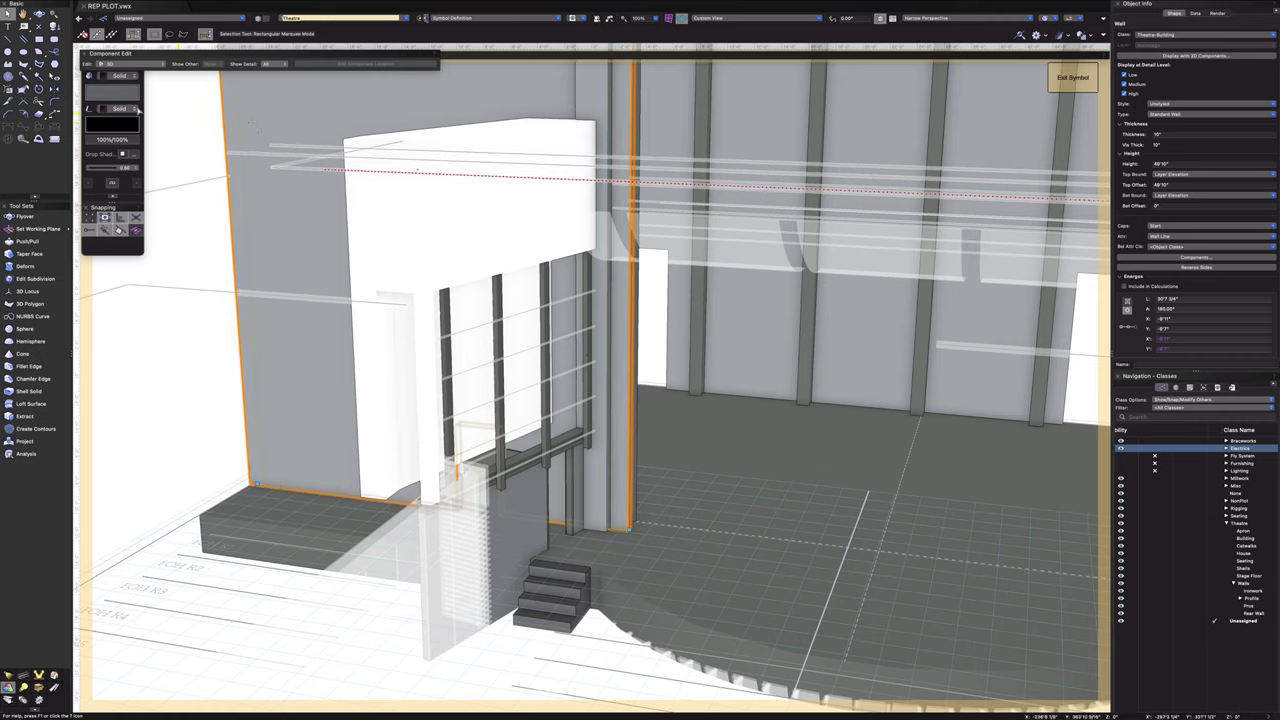
{"action": "left_click", "coordinate": [105, 91]}
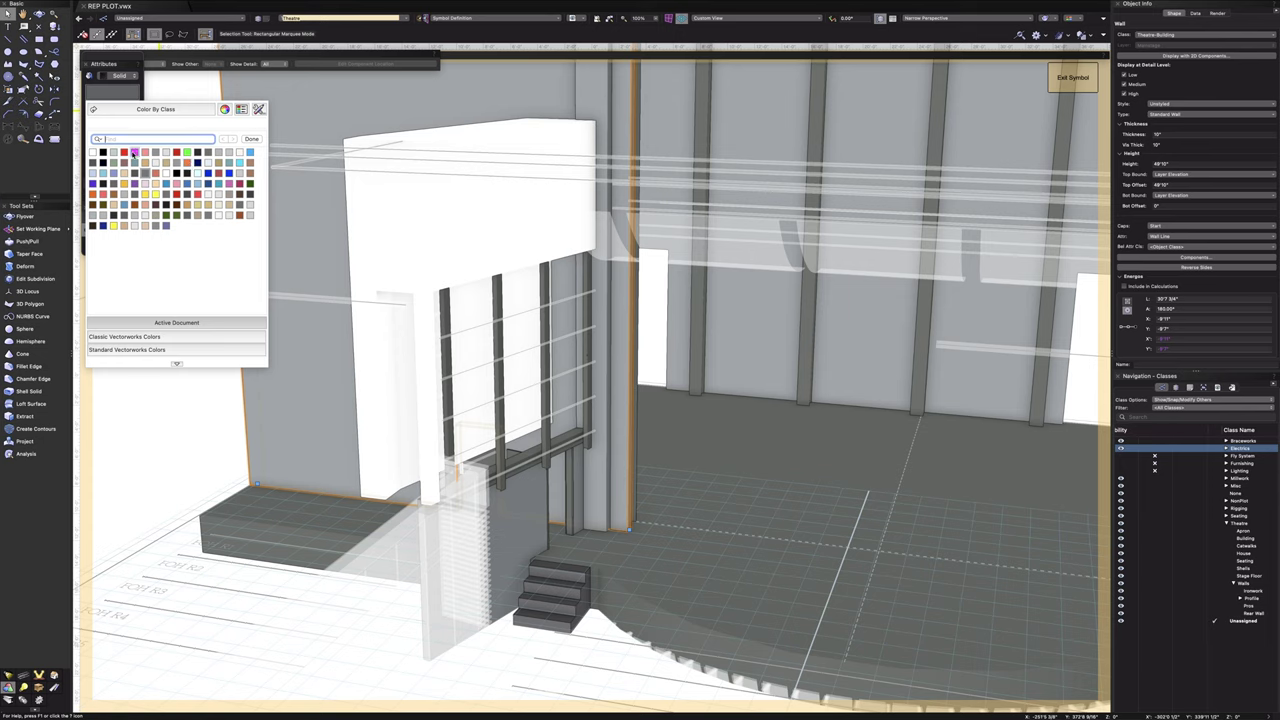
{"action": "left_click", "coordinate": [161, 448]}
{"action": "left_click", "coordinate": [386, 257]}
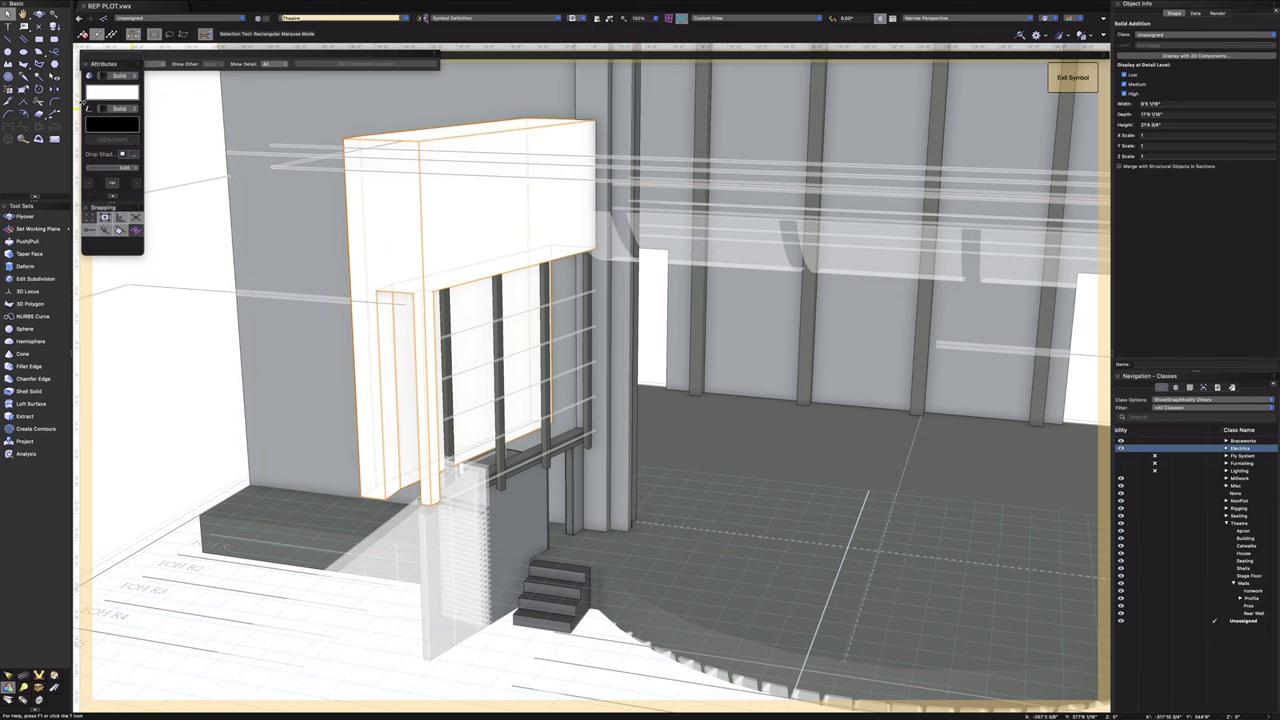
{"action": "left_click", "coordinate": [111, 93]}
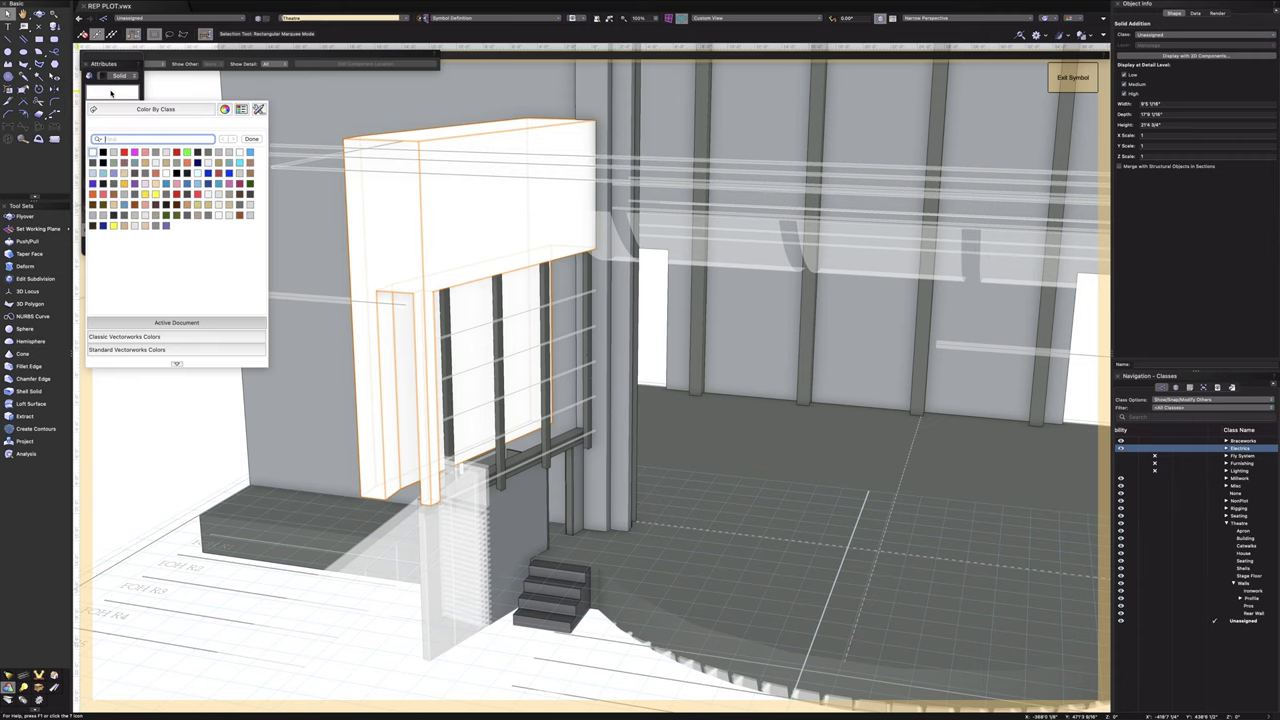
{"action": "left_click", "coordinate": [145, 175]}
{"action": "left_click", "coordinate": [160, 346]}
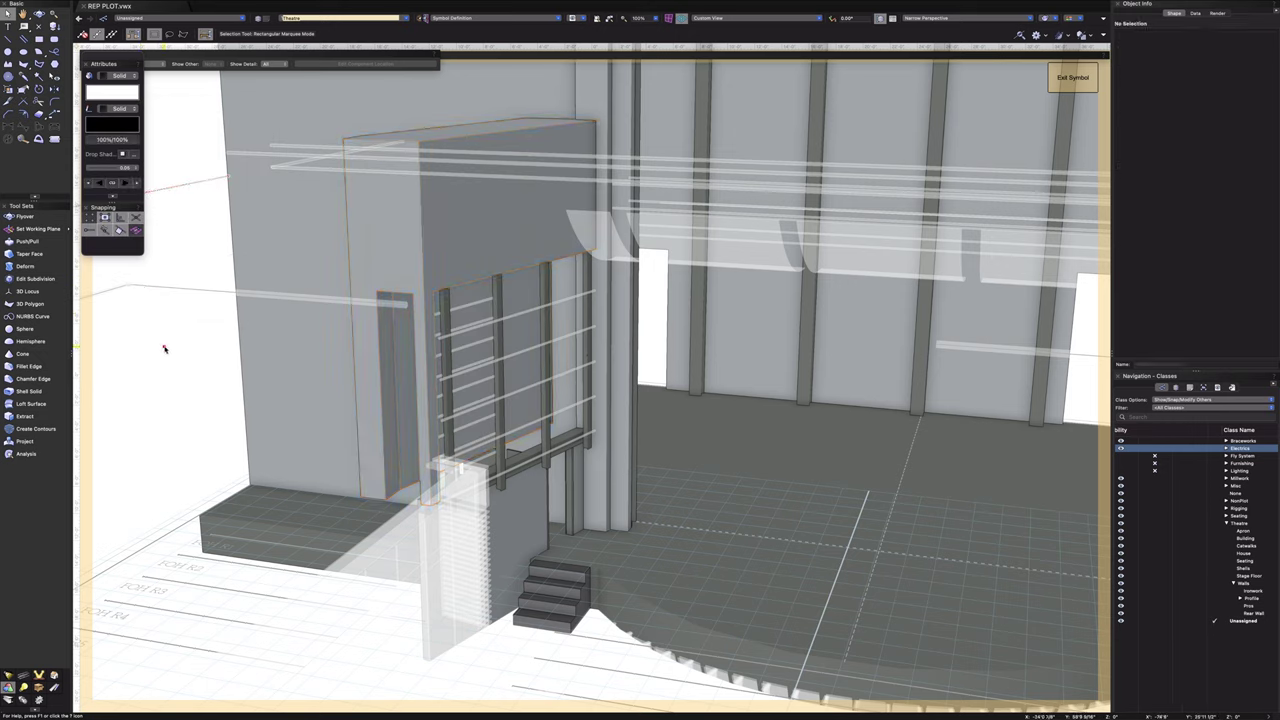
{"action": "left_click", "coordinate": [38, 14]}
{"action": "mouse_move", "coordinate": [771, 463]}
{"action": "left_mouse_down"}
{"action": "mouse_move", "coordinate": [665, 459]}
{"action": "mouse_move", "coordinate": [766, 480]}
{"action": "mouse_move", "coordinate": [826, 457]}
{"action": "mouse_move", "coordinate": [870, 415]}
{"action": "mouse_move", "coordinate": [772, 467]}
{"action": "left_mouse_up"}
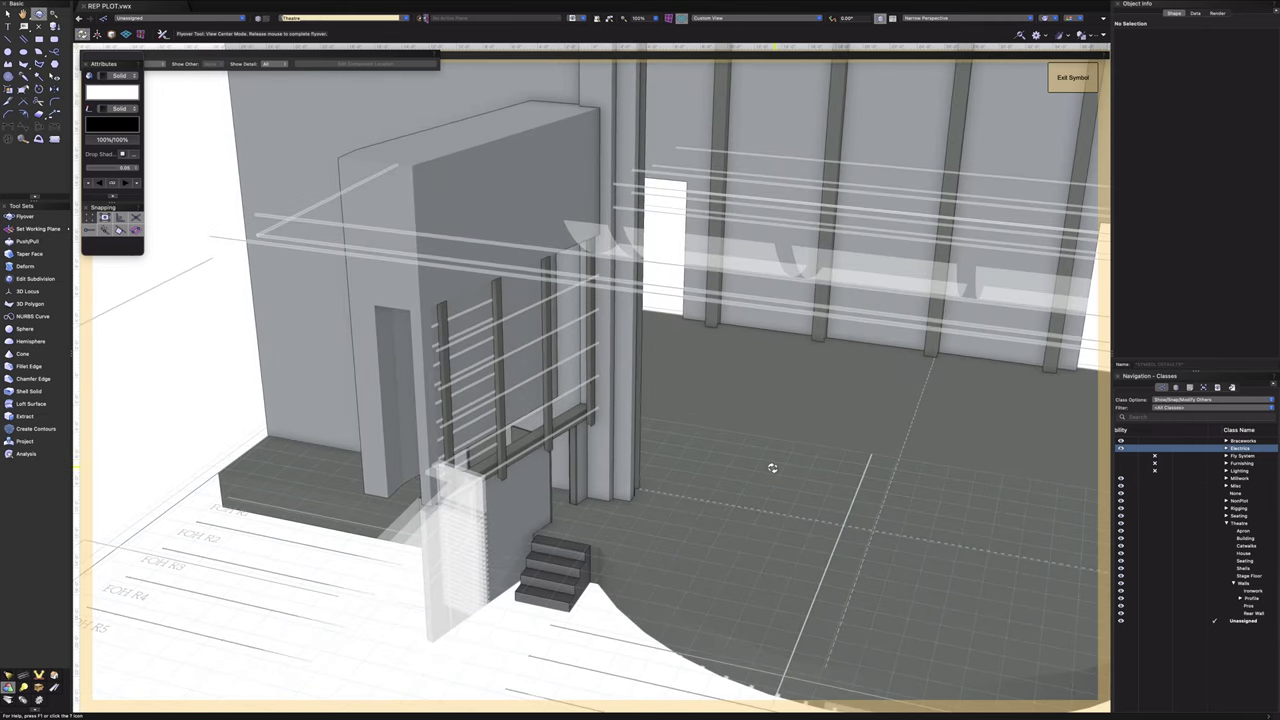
{"action": "left_click_drag", "start_coordinate": [772, 467], "coordinate": [727, 4]}
{"action": "scroll", "coordinate": [768, 230], "scroll_direction": "down", "scroll_amount": 3}
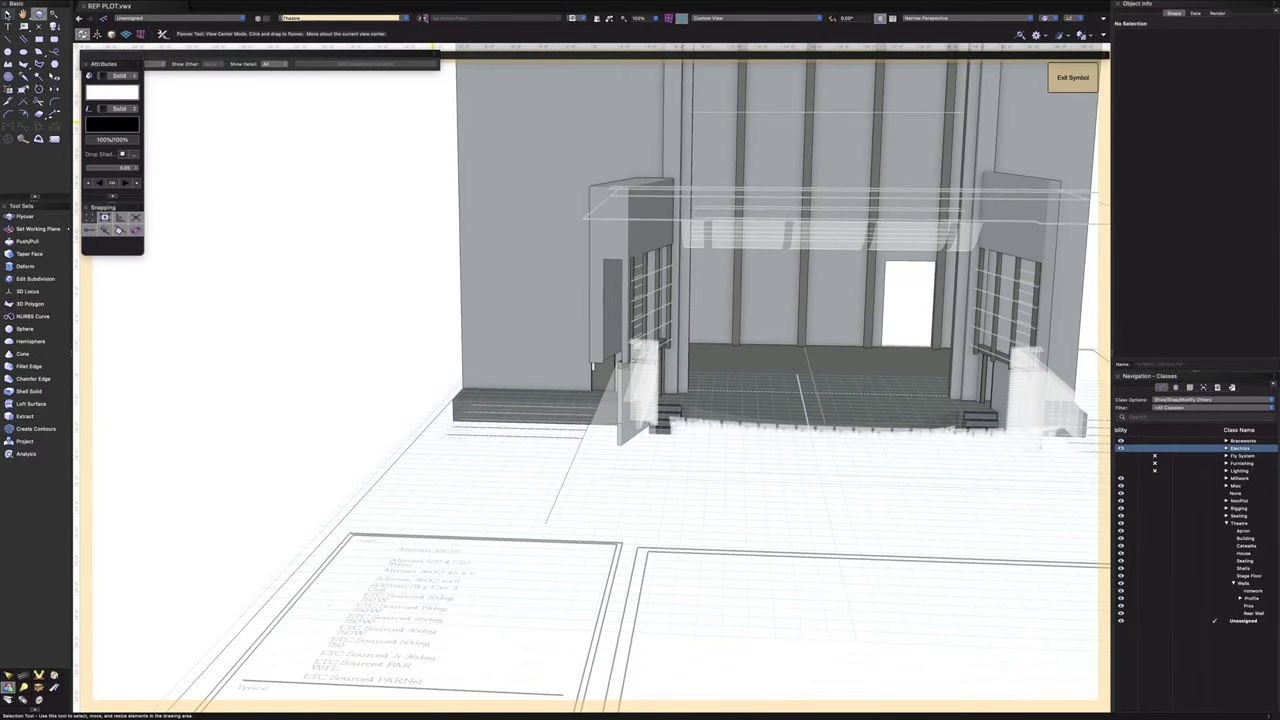
{"action": "left_click", "coordinate": [7, 13]}
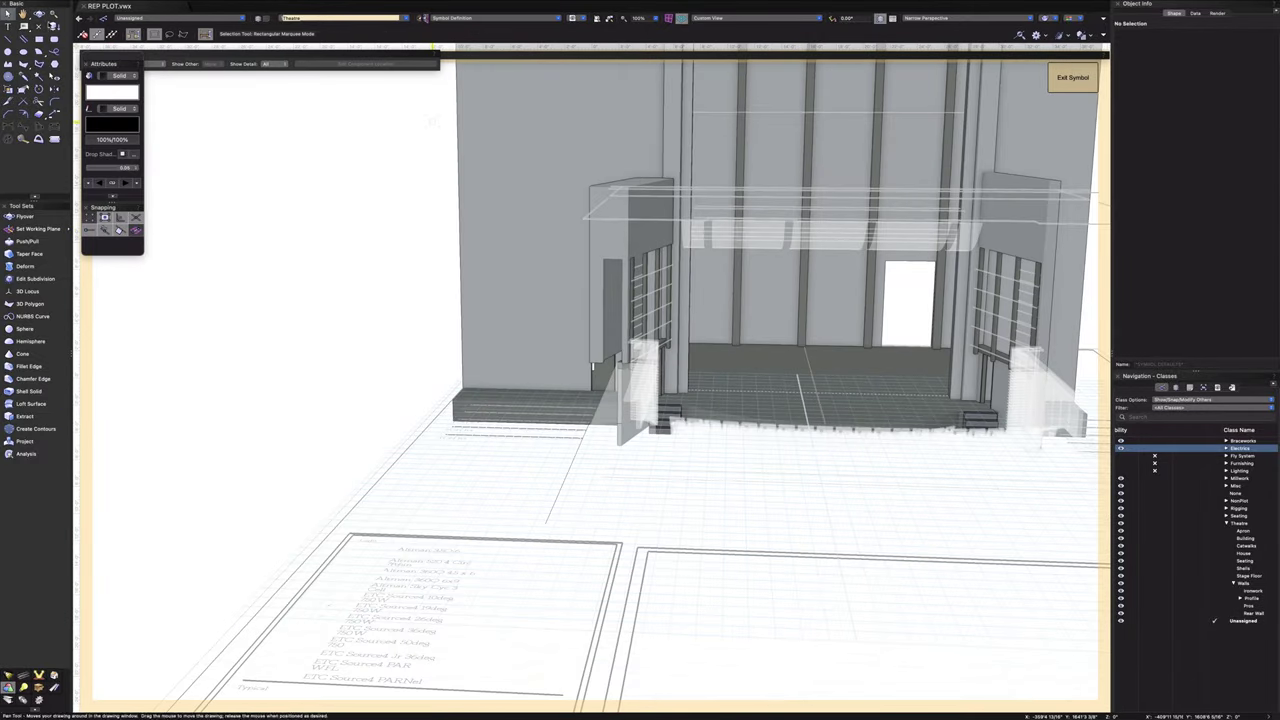
{"action": "left_click", "coordinate": [1024, 185]}
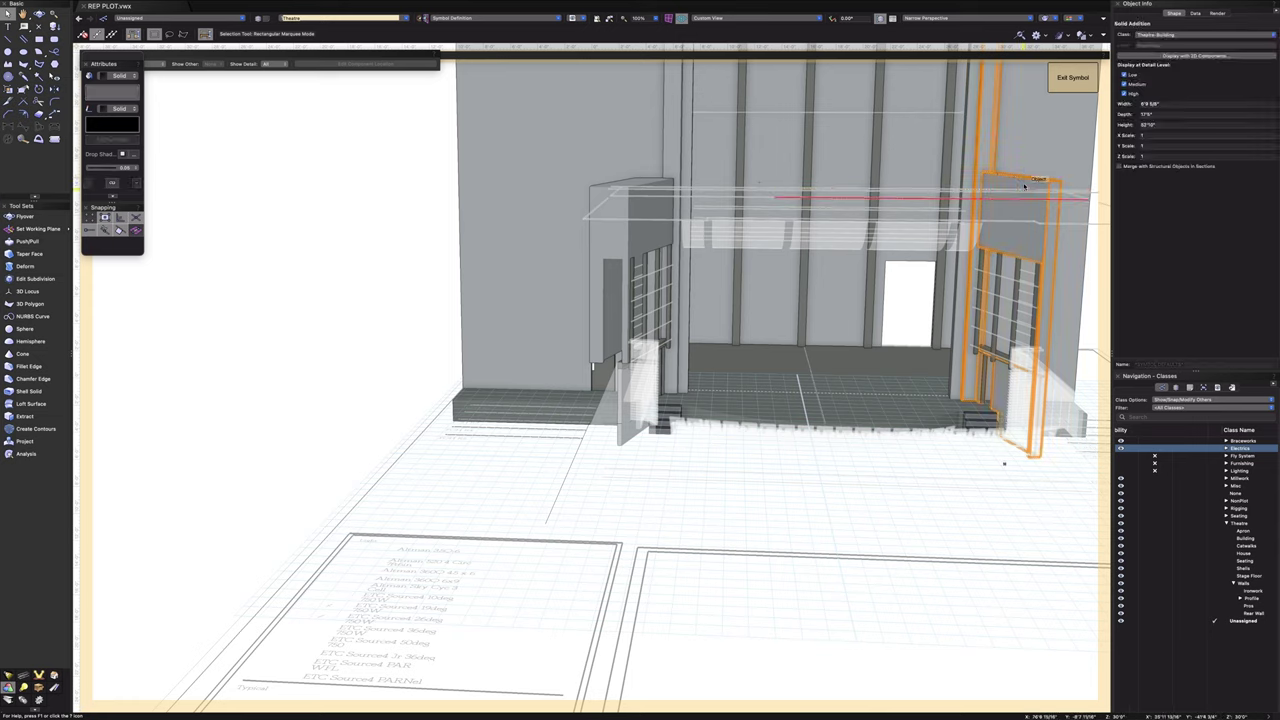
{"action": "left_click", "coordinate": [736, 20]}
{"action": "left_click", "coordinate": [738, 31]}
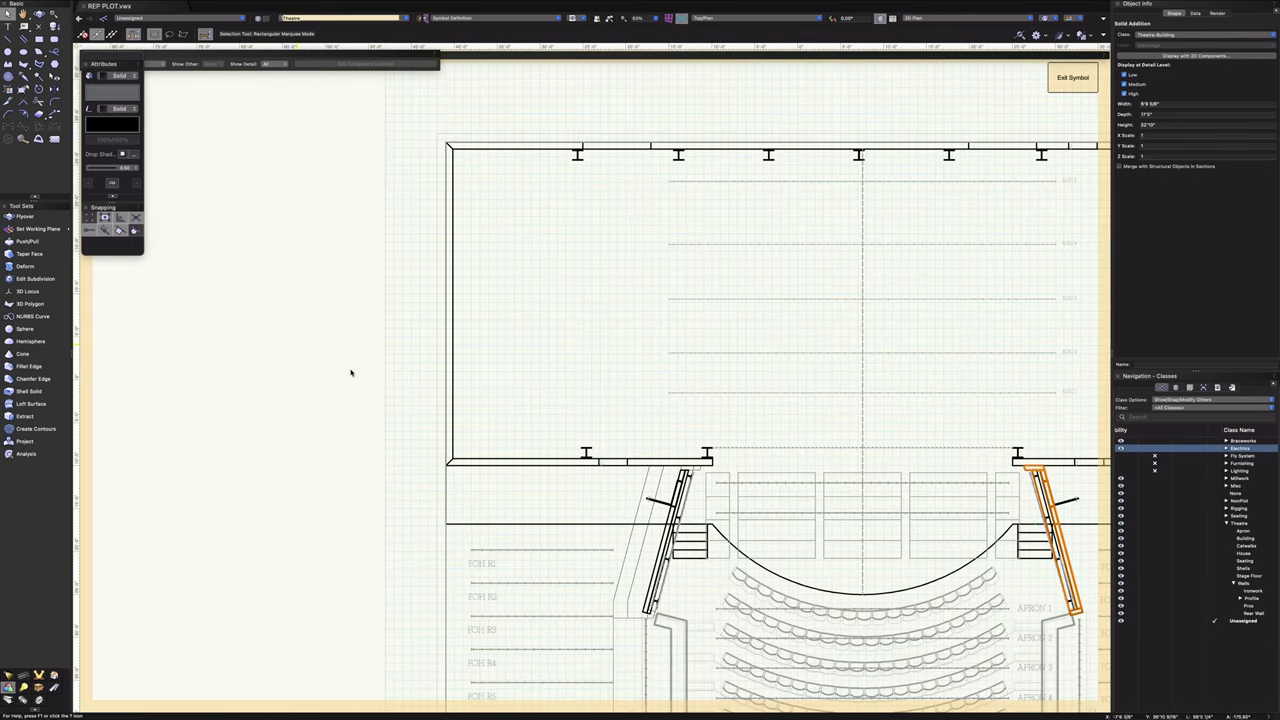
{"action": "left_click", "coordinate": [38, 14]}
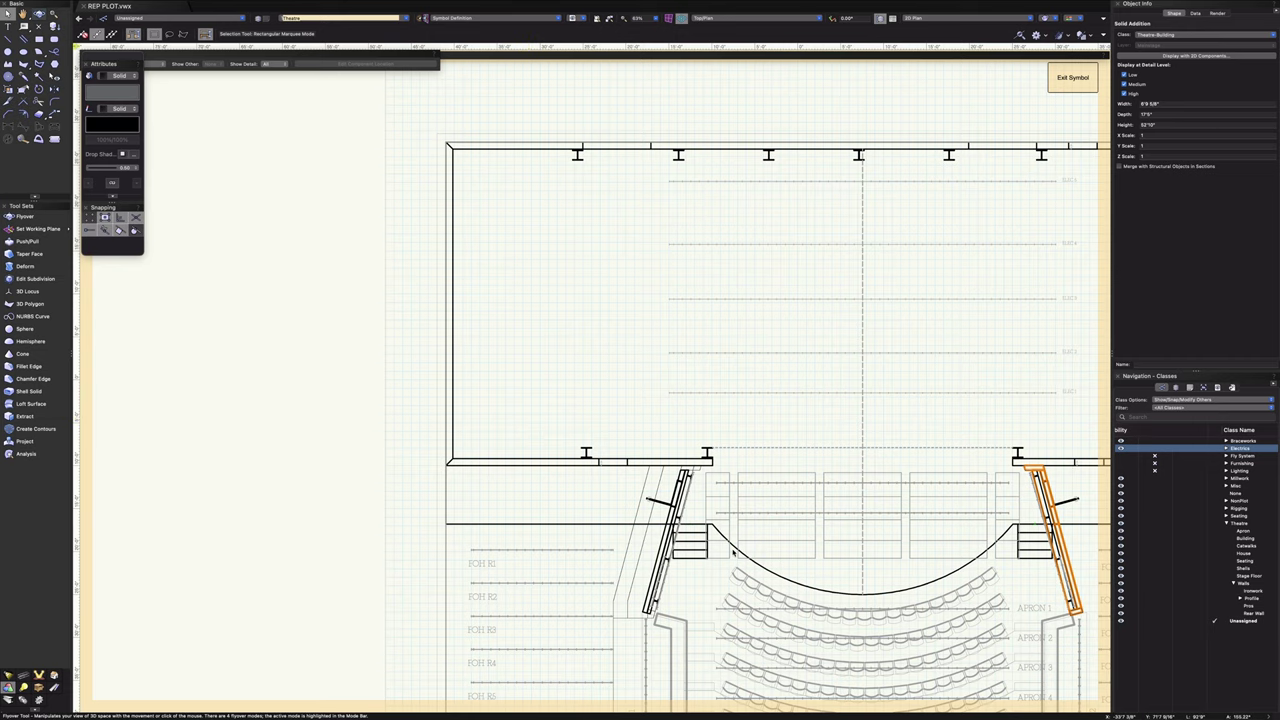
{"action": "left_click_drag", "start_coordinate": [733, 551], "coordinate": [726, 426]}
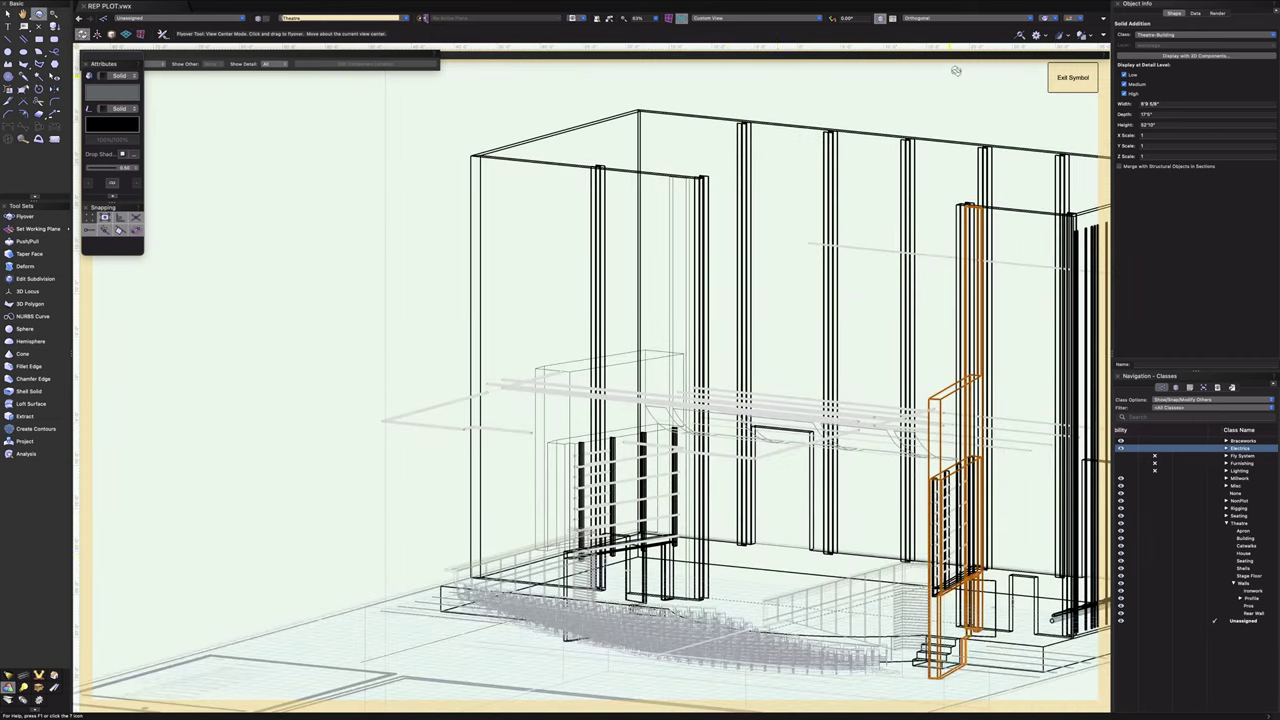
{"action": "left_click", "coordinate": [1055, 19]}
{"action": "left_click", "coordinate": [1078, 95]}
{"action": "scroll", "coordinate": [609, 503], "scroll_direction": "up", "scroll_amount": 5}
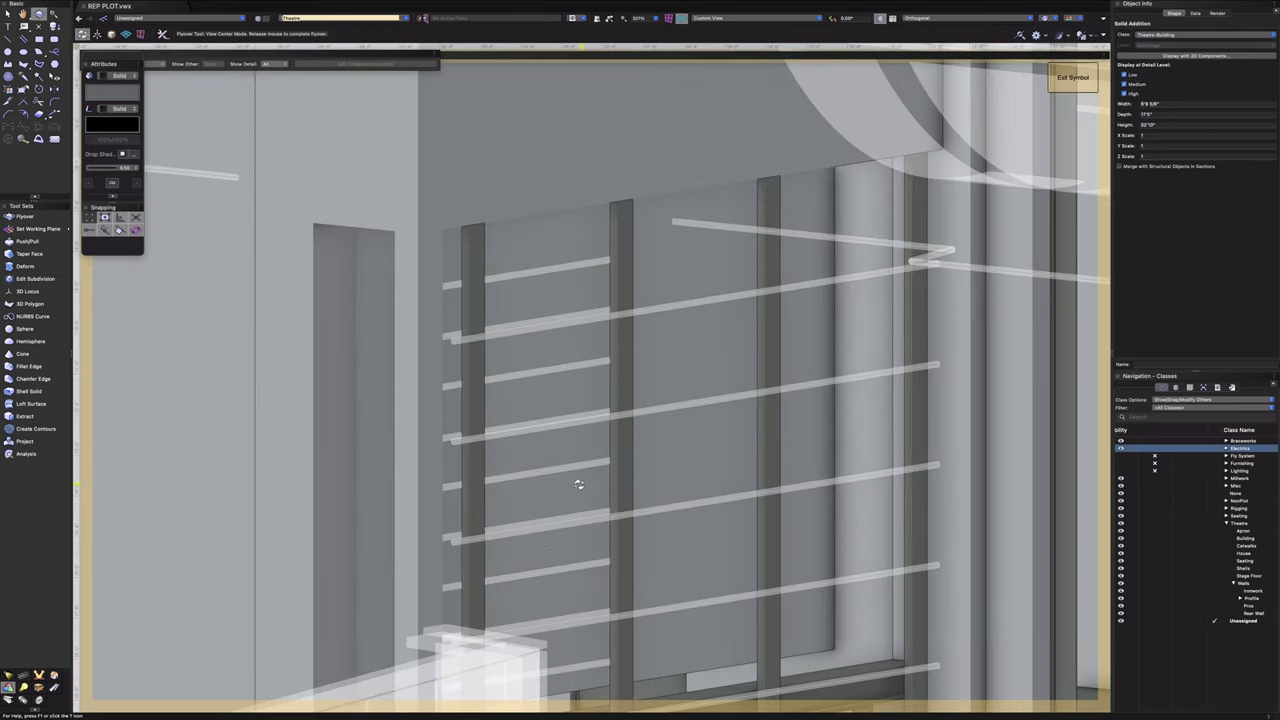
{"action": "left_click_drag", "start_coordinate": [578, 484], "coordinate": [551, 463]}
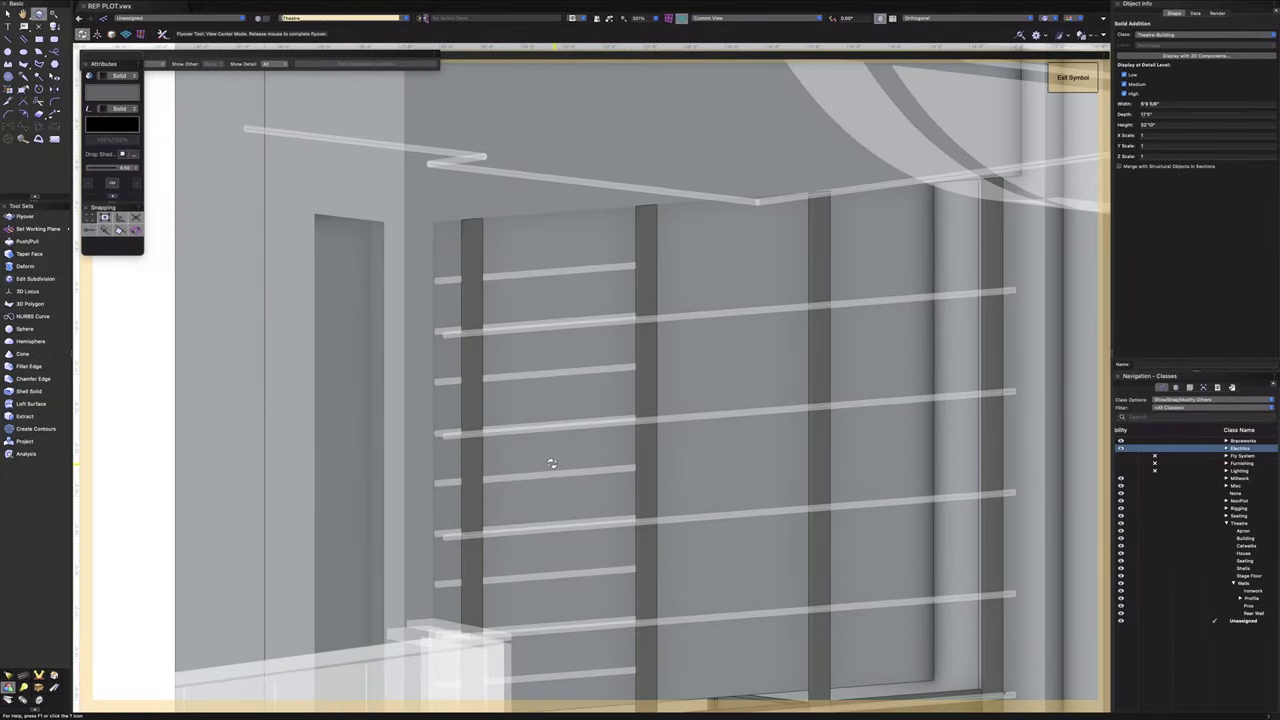
{"action": "left_click_drag", "start_coordinate": [551, 463], "coordinate": [285, 369]}
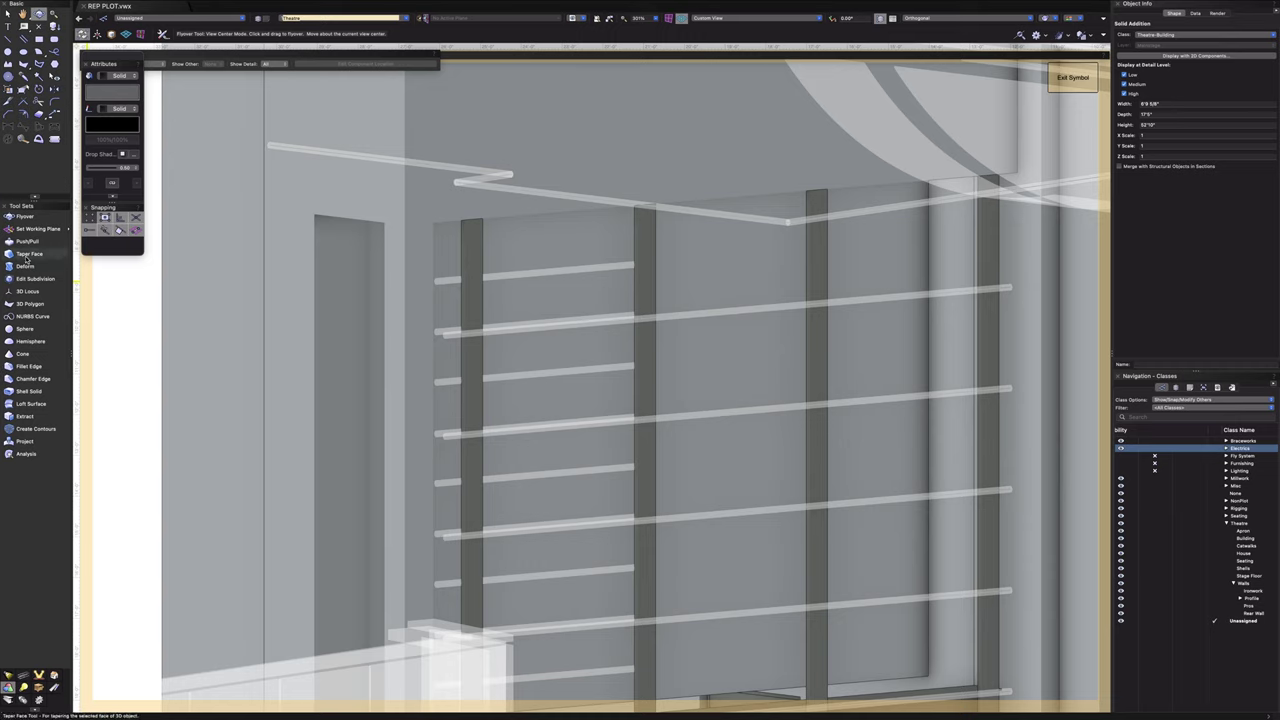
- Extract the doorway face from the solid and group the extracted wall faces
{"action": "left_click", "coordinate": [22, 416]}
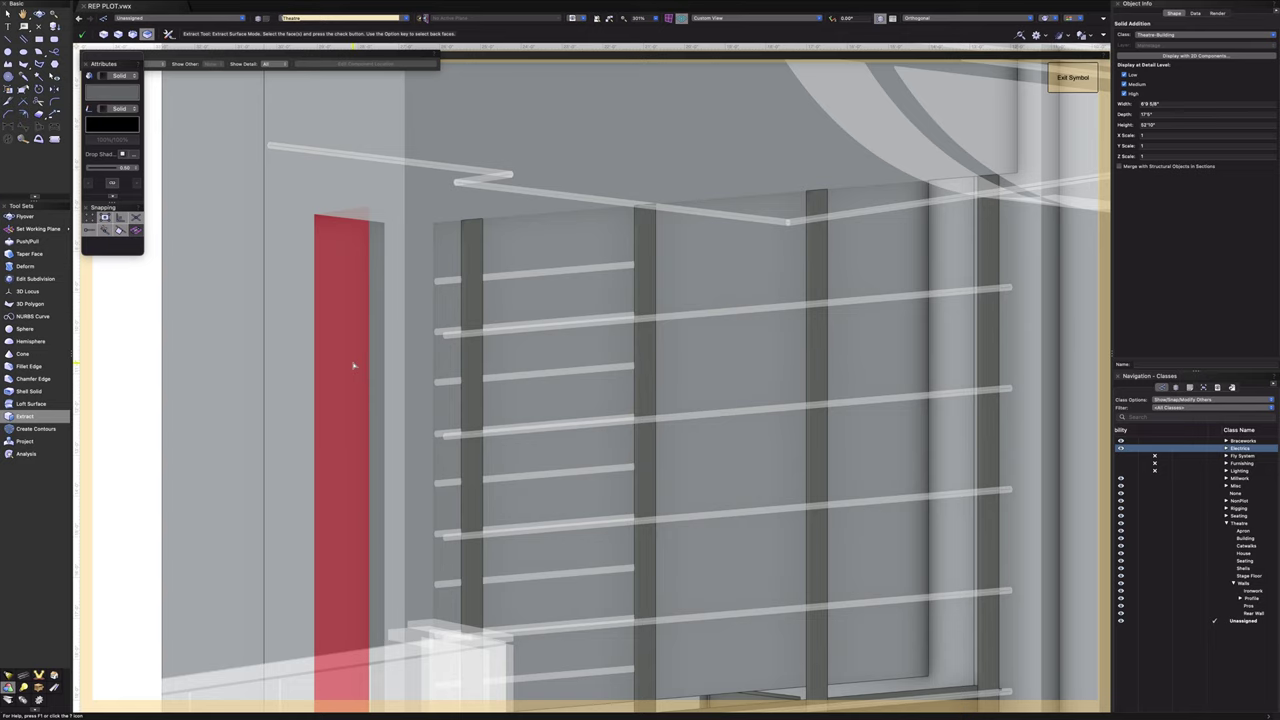
{"action": "left_click", "coordinate": [354, 366]}
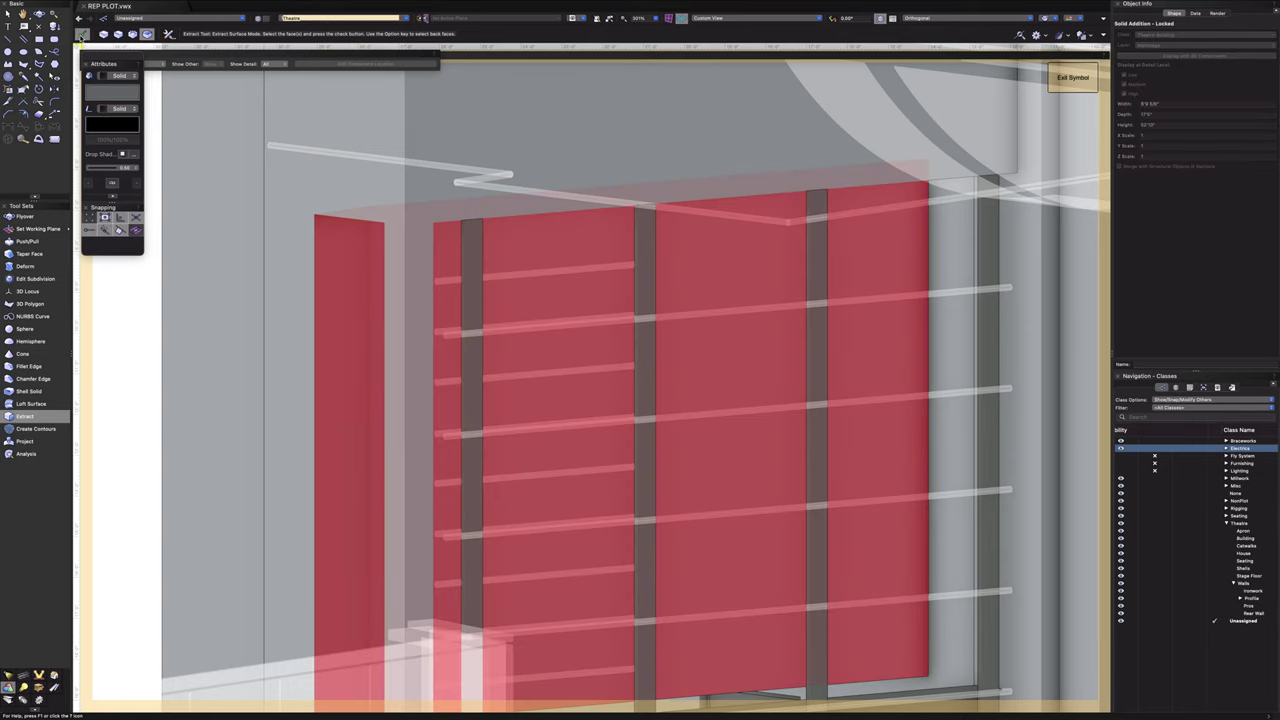
{"action": "left_click", "coordinate": [80, 36]}
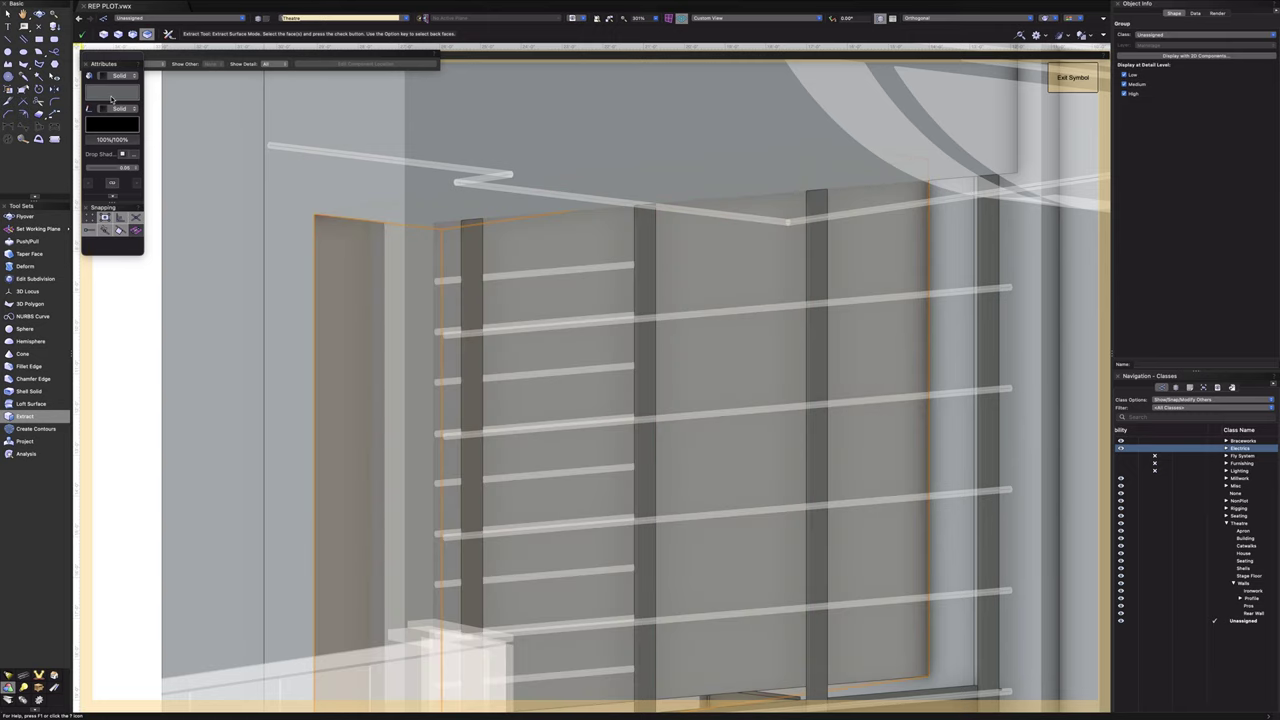
- In Top/Plan, shift the Solid Addition 1/16" so its corner meets the wall line
{"action": "left_click", "coordinate": [722, 17]}
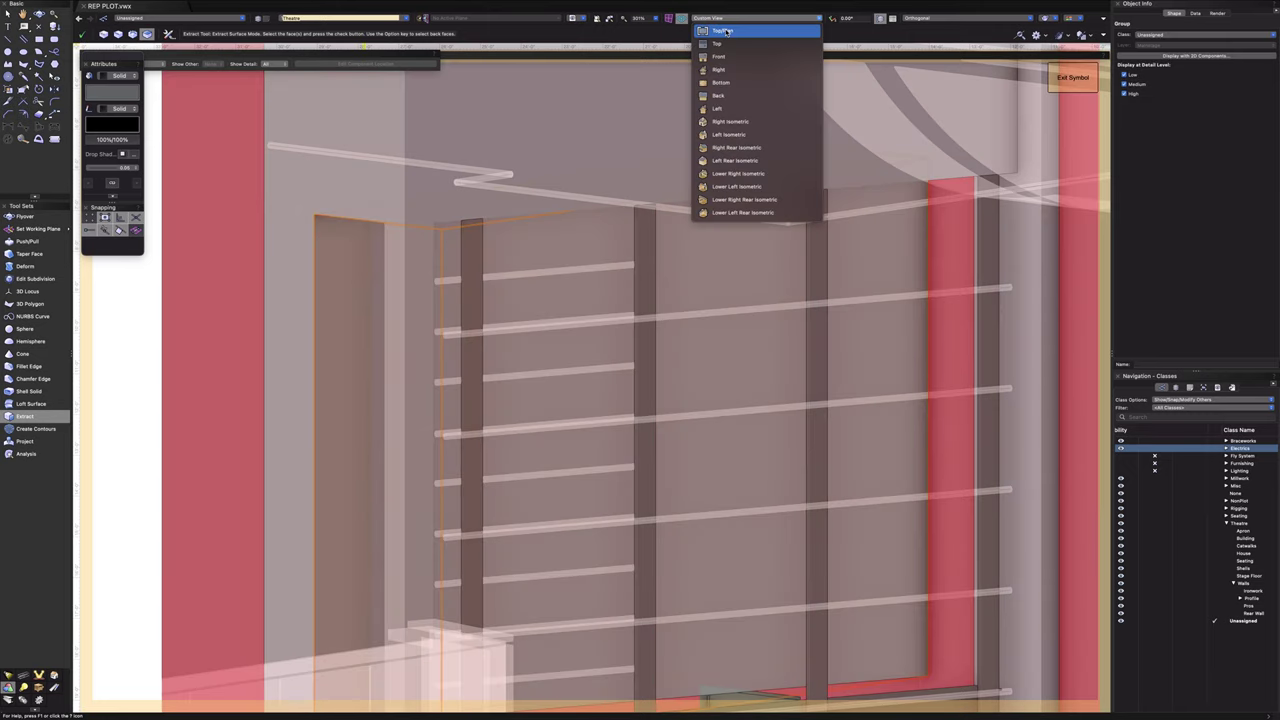
{"action": "left_click", "coordinate": [714, 29]}
{"action": "scroll", "coordinate": [563, 298], "scroll_direction": "down", "scroll_amount": 4}
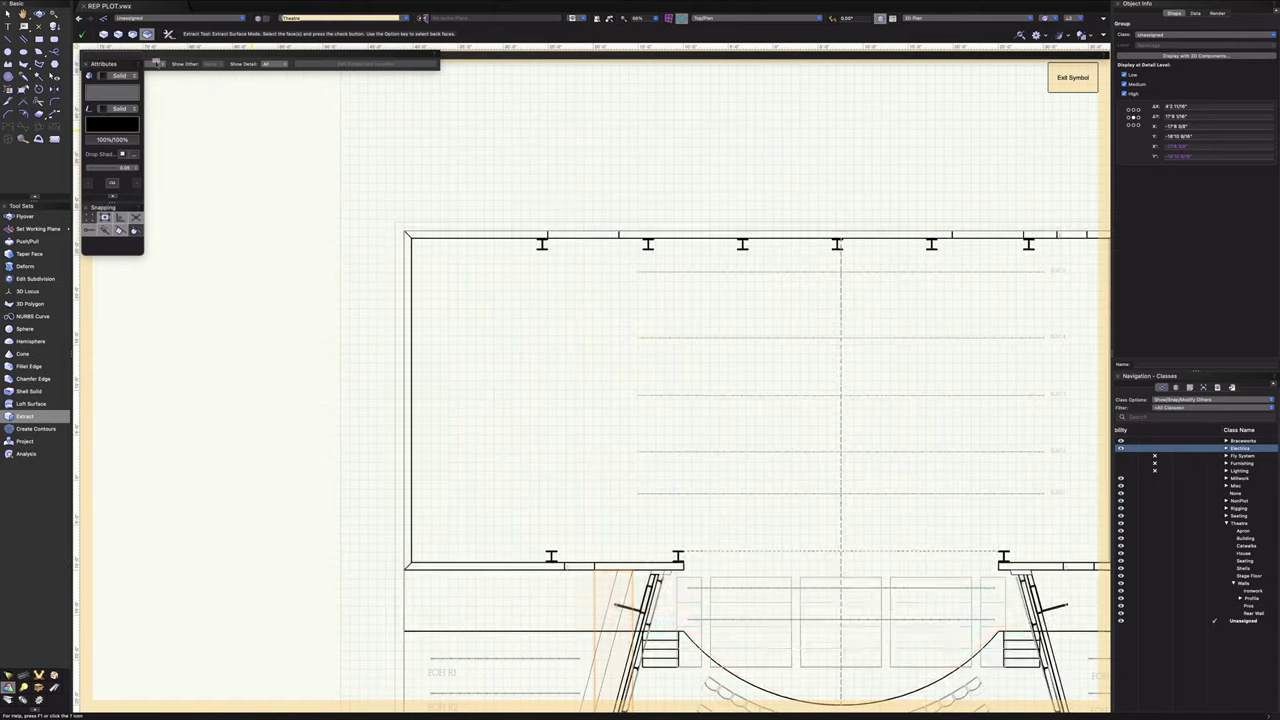
{"action": "left_click", "coordinate": [8, 12]}
{"action": "left_click", "coordinate": [615, 640]}
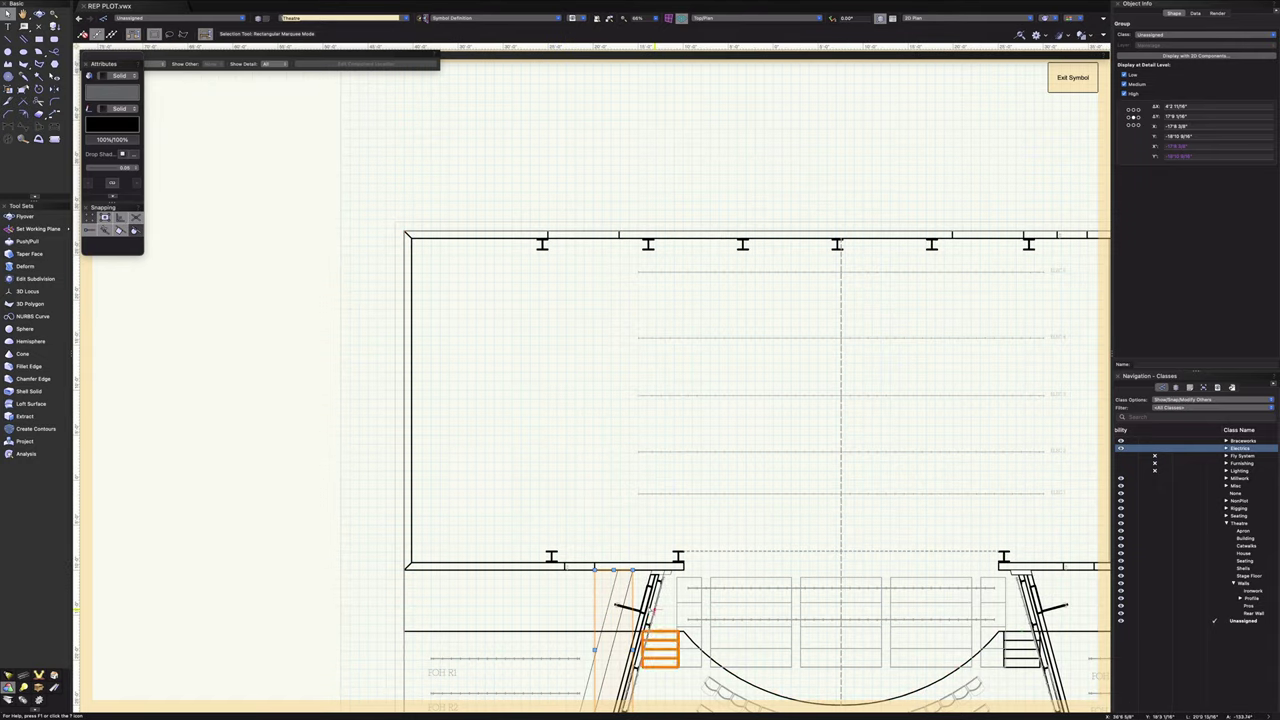
{"action": "scroll", "coordinate": [648, 605], "scroll_direction": "up", "scroll_amount": 5}
{"action": "scroll", "coordinate": [575, 430], "scroll_direction": "up", "scroll_amount": 6}
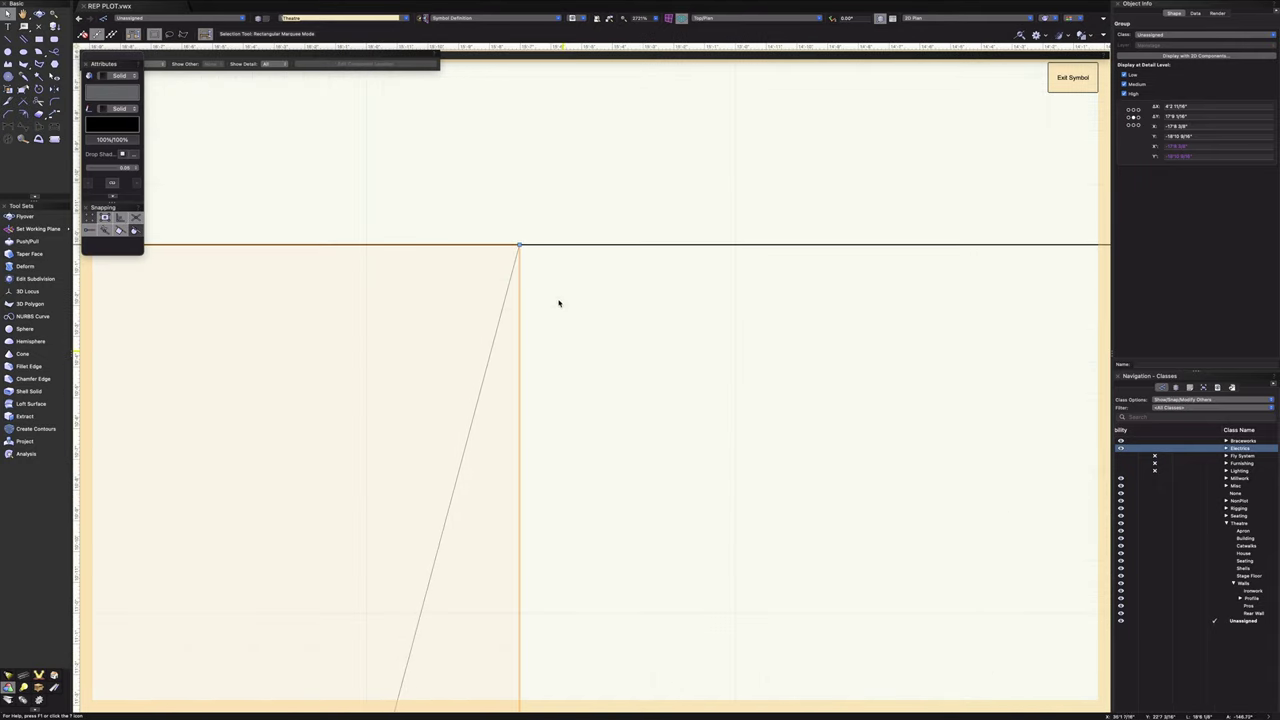
{"action": "left_click_drag", "start_coordinate": [526, 254], "coordinate": [598, 387]}
{"action": "middle_click_drag", "start_coordinate": [598, 388], "coordinate": [610, 399]}
{"action": "scroll", "coordinate": [602, 386], "scroll_direction": "up", "scroll_amount": 6}
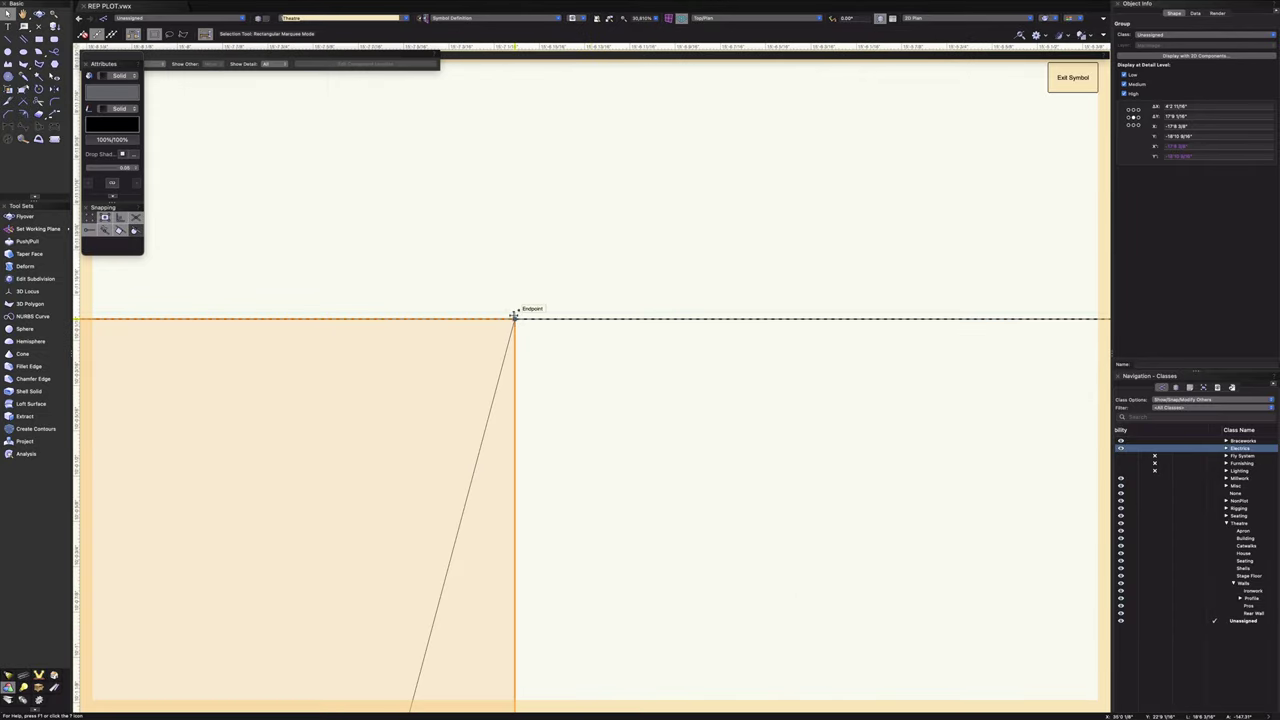
{"action": "left_click", "coordinate": [514, 318]}
{"action": "left_click", "coordinate": [515, 318]}
{"action": "left_click_drag", "start_coordinate": [528, 319], "coordinate": [527, 319]}
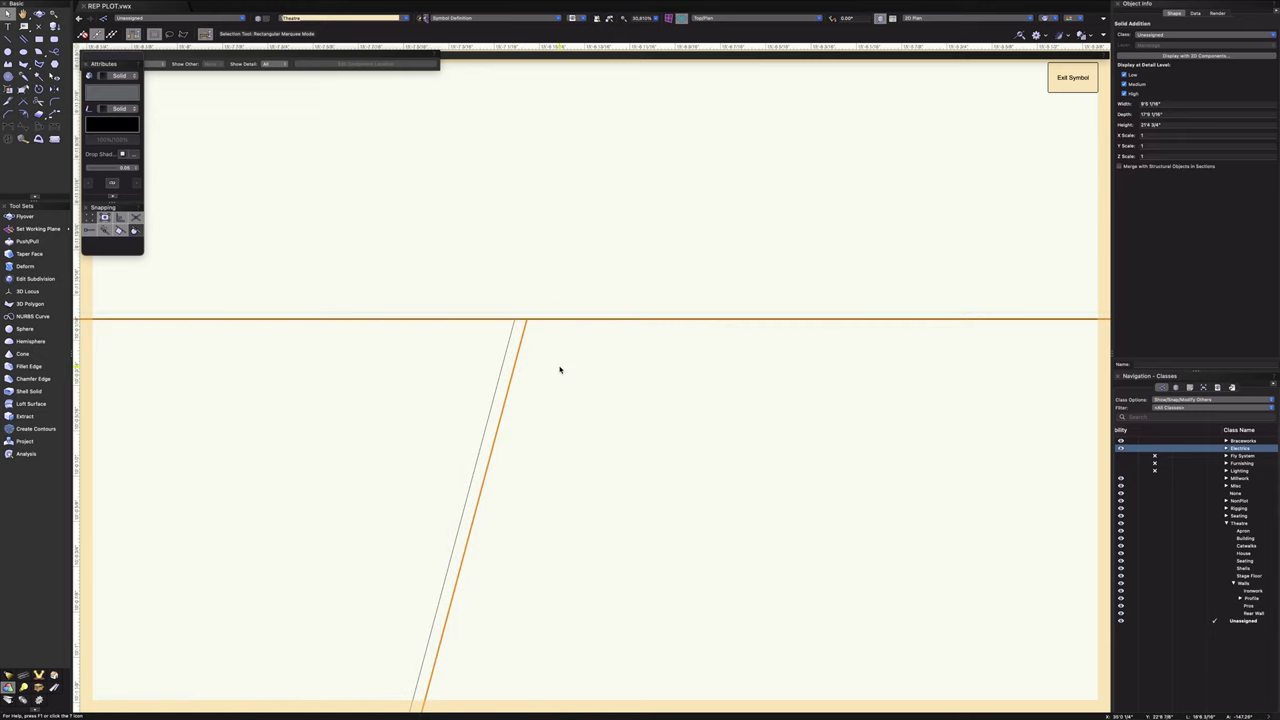
- Follow the slanted strip to its lower end, then tilt into a 3D wireframe view
{"action": "scroll", "coordinate": [559, 367], "scroll_direction": "down", "scroll_amount": 11}
{"action": "middle_click_drag", "start_coordinate": [558, 366], "coordinate": [555, 539]}
{"action": "middle_click_drag", "start_coordinate": [561, 685], "coordinate": [569, 291]}
{"action": "middle_click_drag", "start_coordinate": [533, 665], "coordinate": [543, 354]}
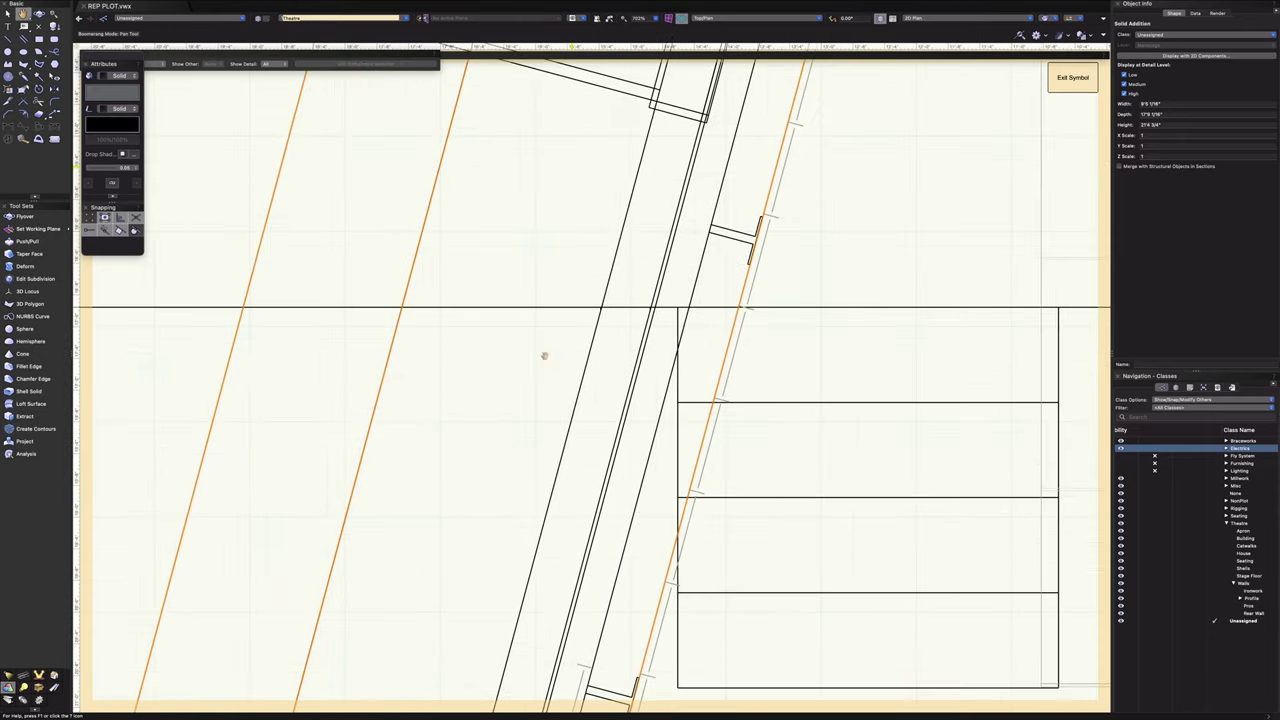
{"action": "middle_click_drag", "start_coordinate": [420, 700], "coordinate": [523, 309]}
{"action": "middle_click_drag", "start_coordinate": [381, 640], "coordinate": [522, 329]}
{"action": "scroll", "coordinate": [429, 548], "scroll_direction": "up", "scroll_amount": 11}
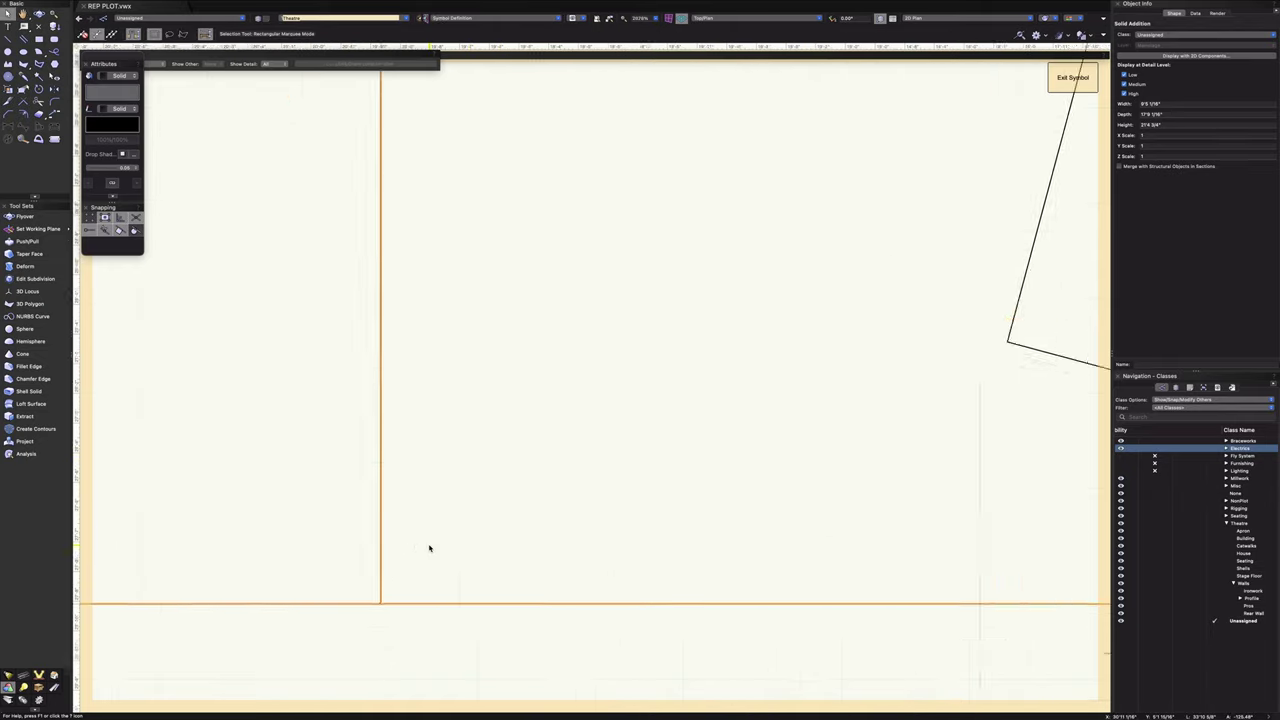
{"action": "scroll", "coordinate": [430, 548], "scroll_direction": "down", "scroll_amount": 9}
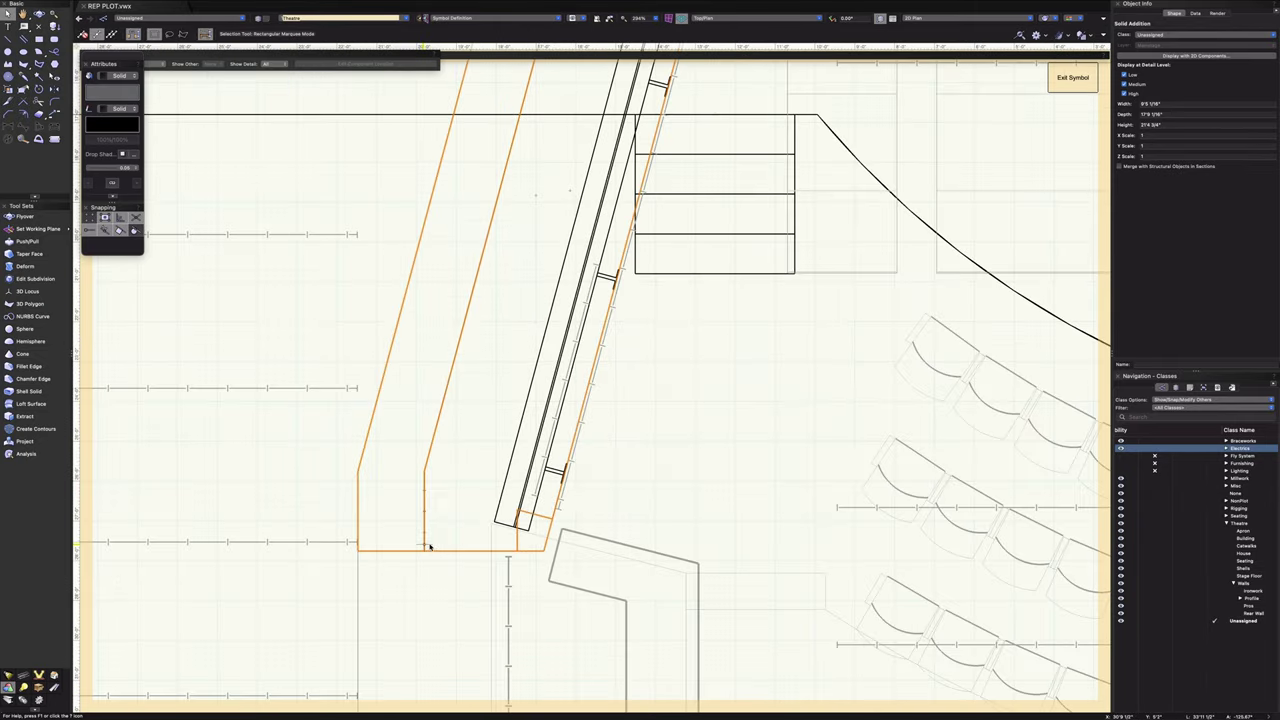
{"action": "middle_click_drag", "start_coordinate": [676, 504], "coordinate": [632, 414], "text": "super"}
- Render the theatre model in shaded OpenGL and clear the selection
{"action": "left_click", "coordinate": [1054, 20]}
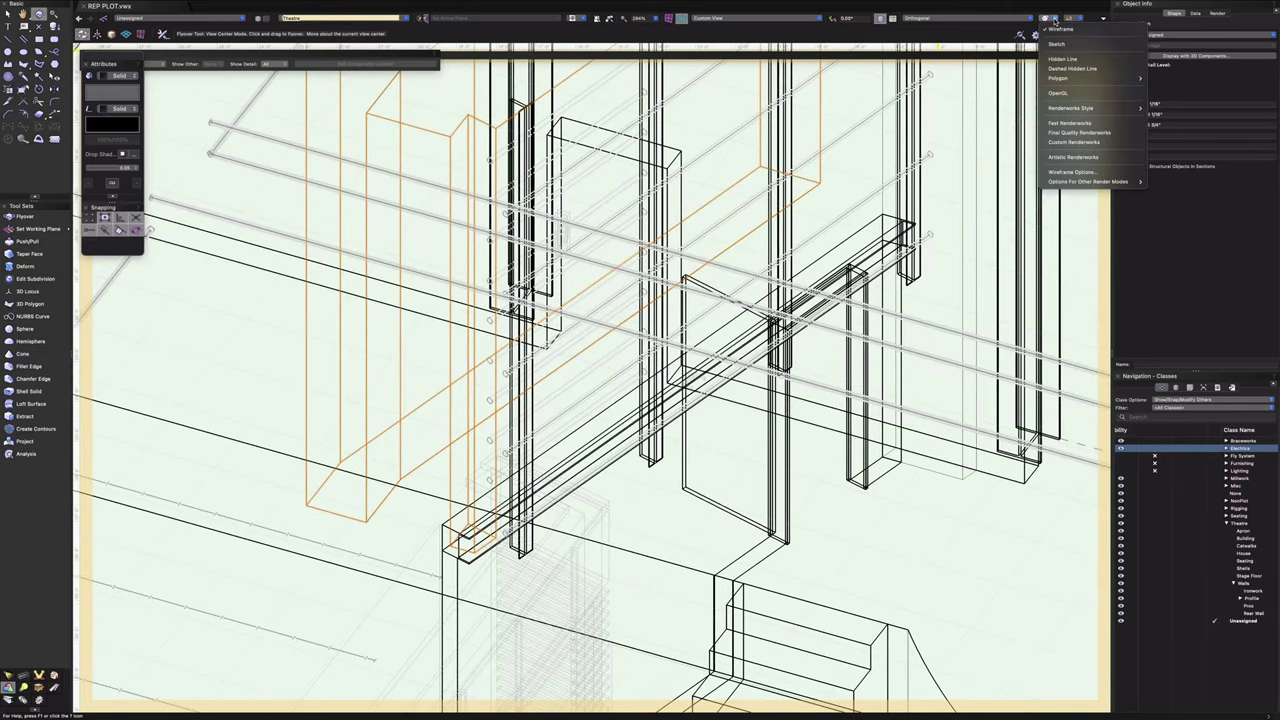
{"action": "left_click", "coordinate": [1062, 93]}
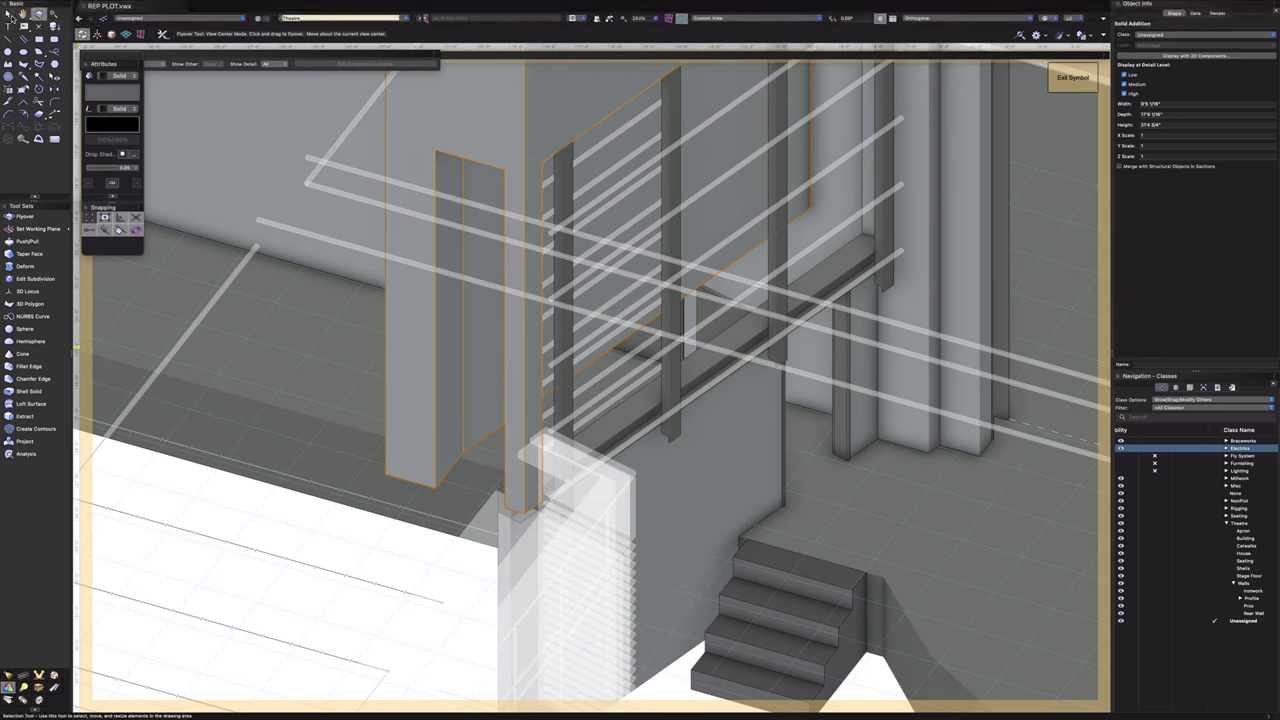
{"action": "left_click", "coordinate": [8, 14]}
{"action": "left_click", "coordinate": [331, 628]}
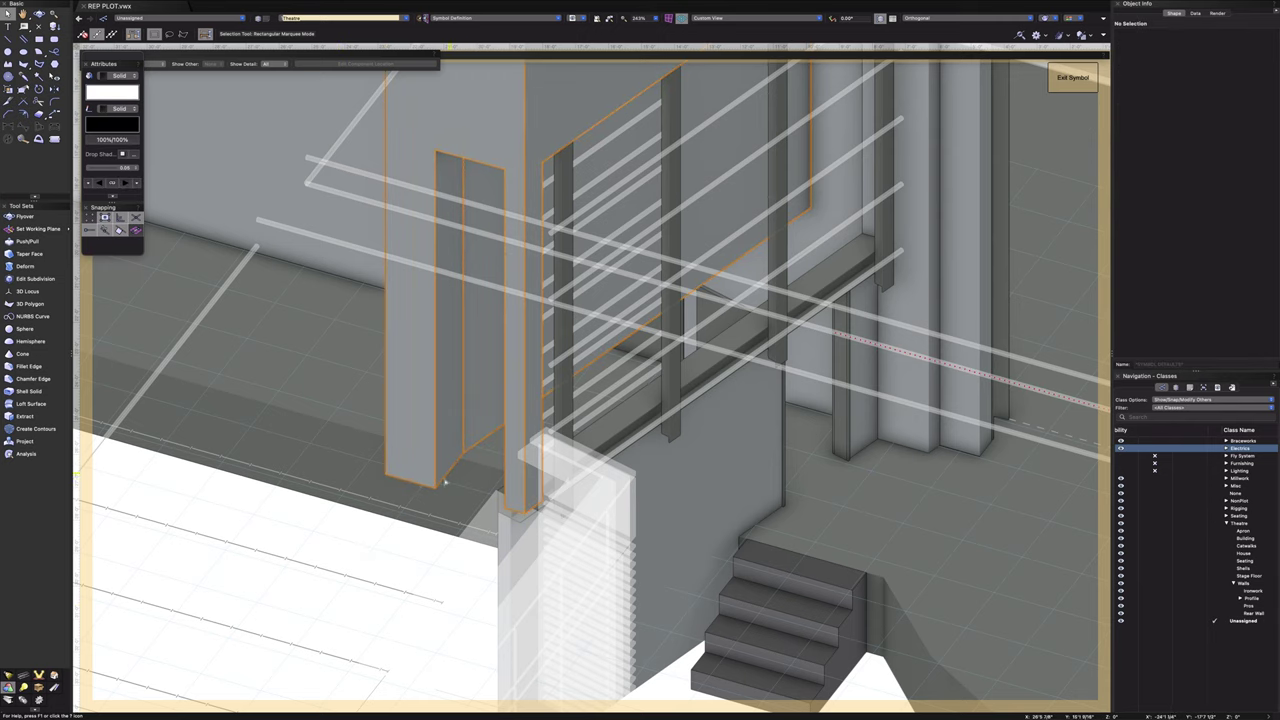
- Return to Top/Plan and zoom in to inspect the Solid Addition wall edge
{"action": "left_click", "coordinate": [757, 19]}
{"action": "left_click", "coordinate": [752, 30]}
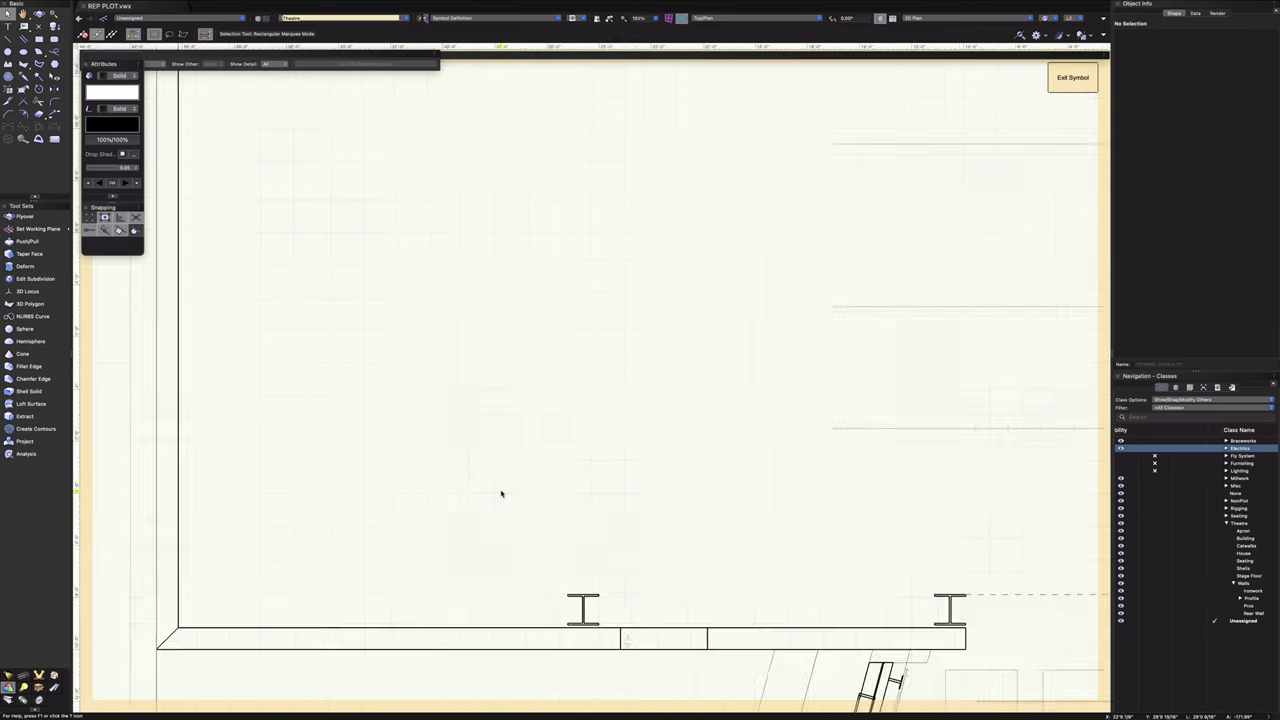
{"action": "scroll", "coordinate": [512, 562], "scroll_direction": "up", "scroll_amount": 15}
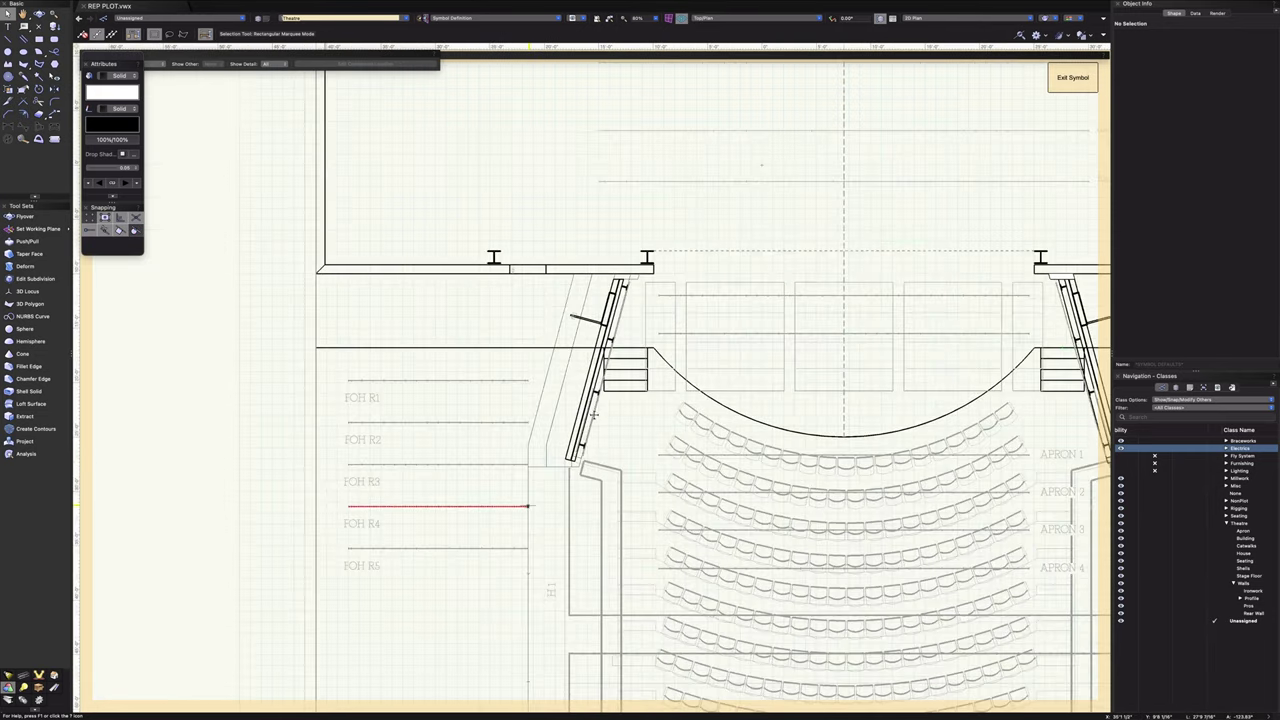
{"action": "scroll", "coordinate": [413, 607], "scroll_direction": "up", "scroll_amount": 8}
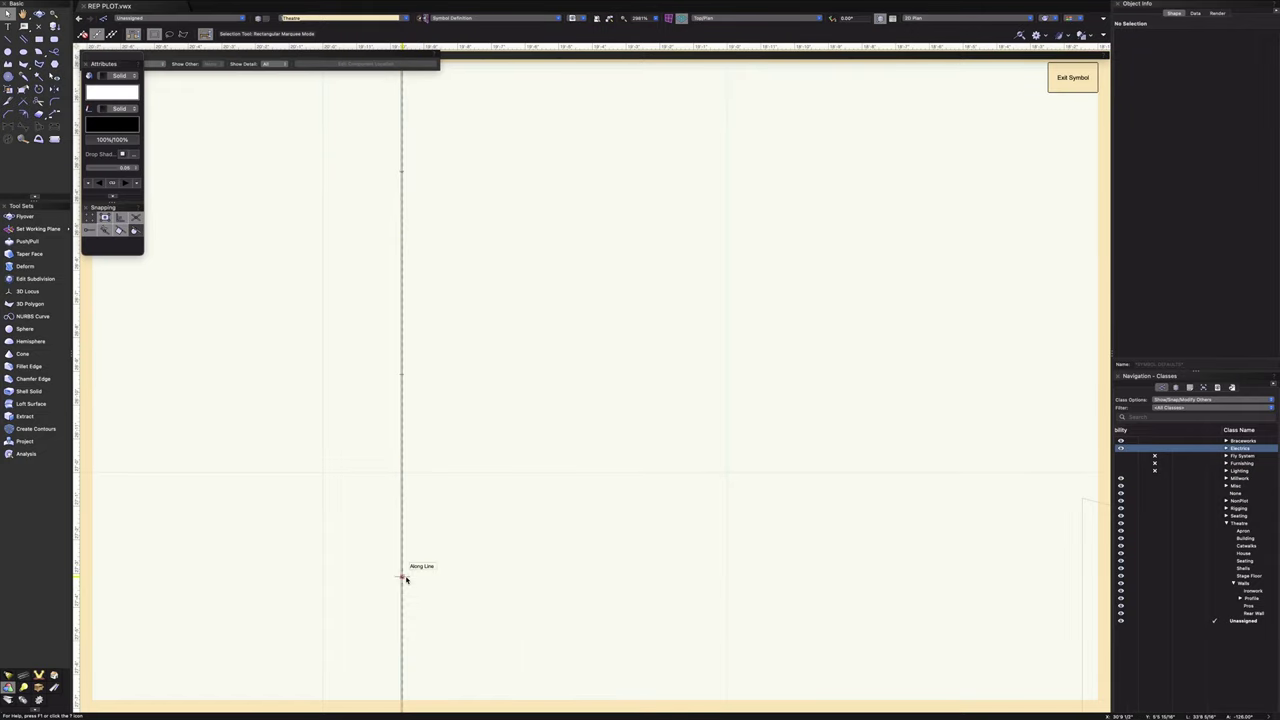
{"action": "left_click", "coordinate": [405, 579]}
{"action": "scroll", "coordinate": [405, 579], "scroll_direction": "down", "scroll_amount": 10}
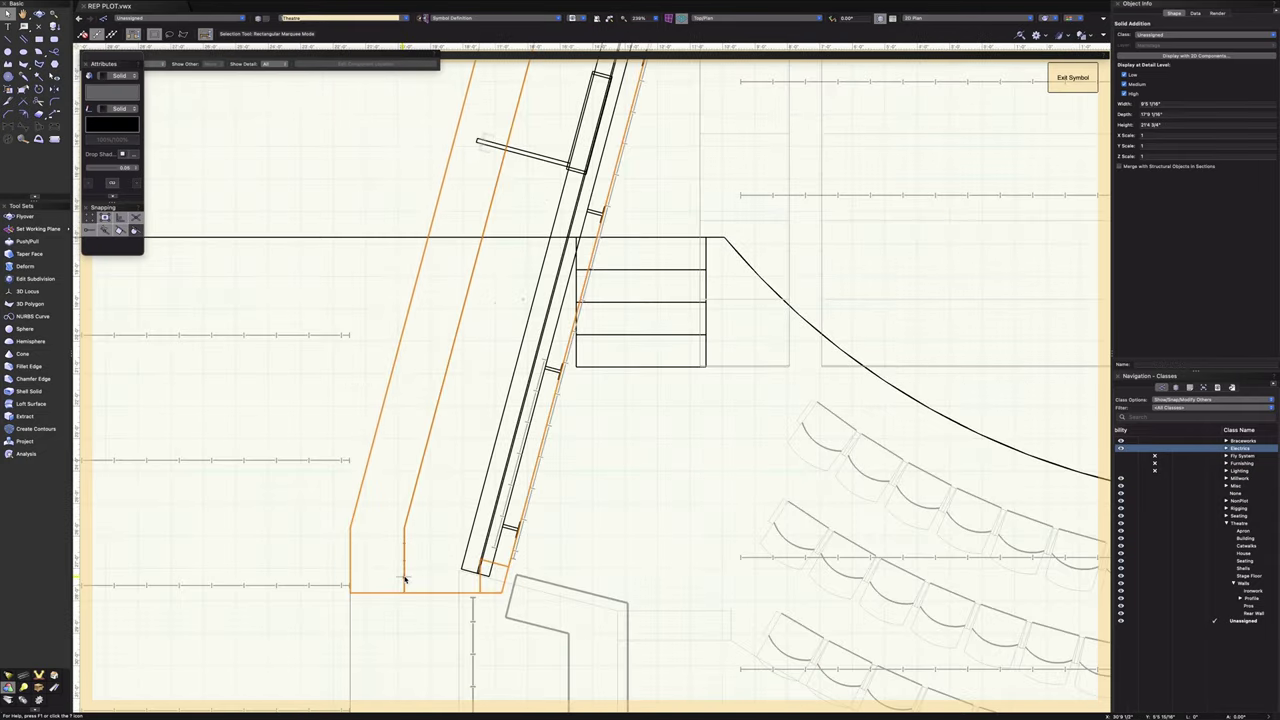
{"action": "scroll", "coordinate": [405, 579], "scroll_direction": "up", "scroll_amount": 8}
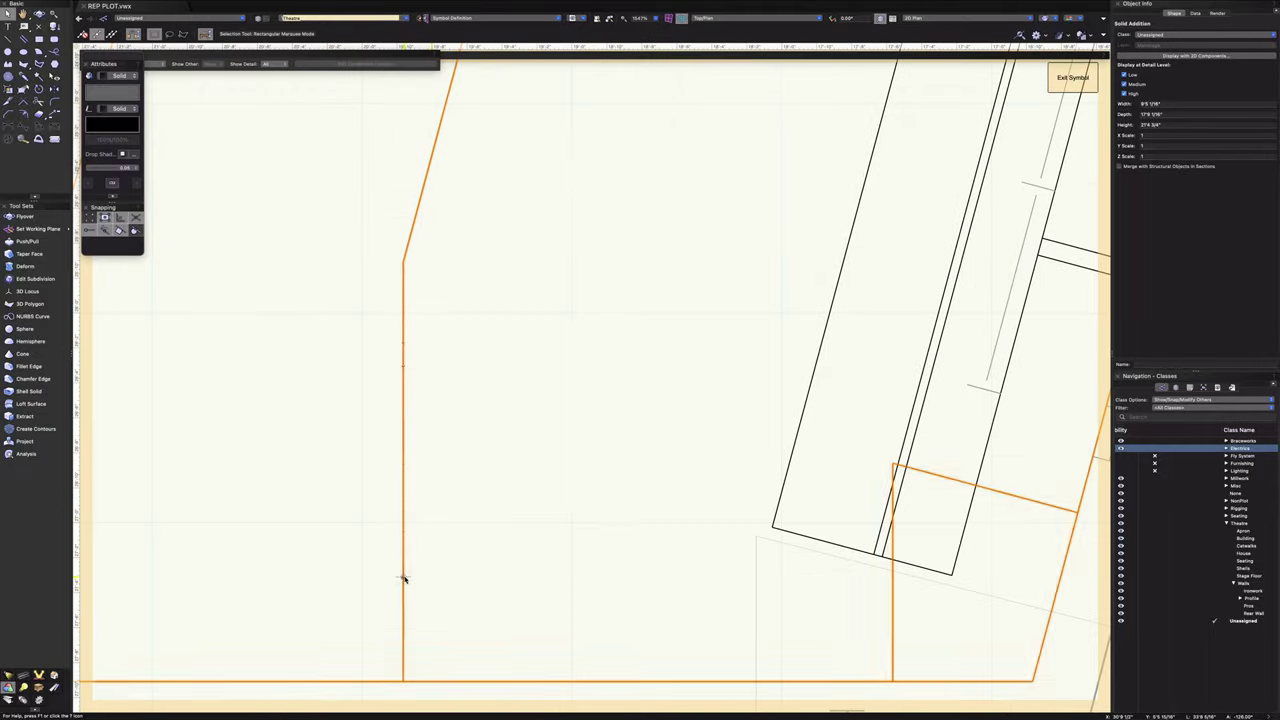
{"action": "middle_click_drag", "start_coordinate": [443, 591], "coordinate": [482, 322]}
{"action": "left_click", "coordinate": [386, 357]}
{"action": "scroll", "coordinate": [400, 371], "scroll_direction": "up", "scroll_amount": 10}
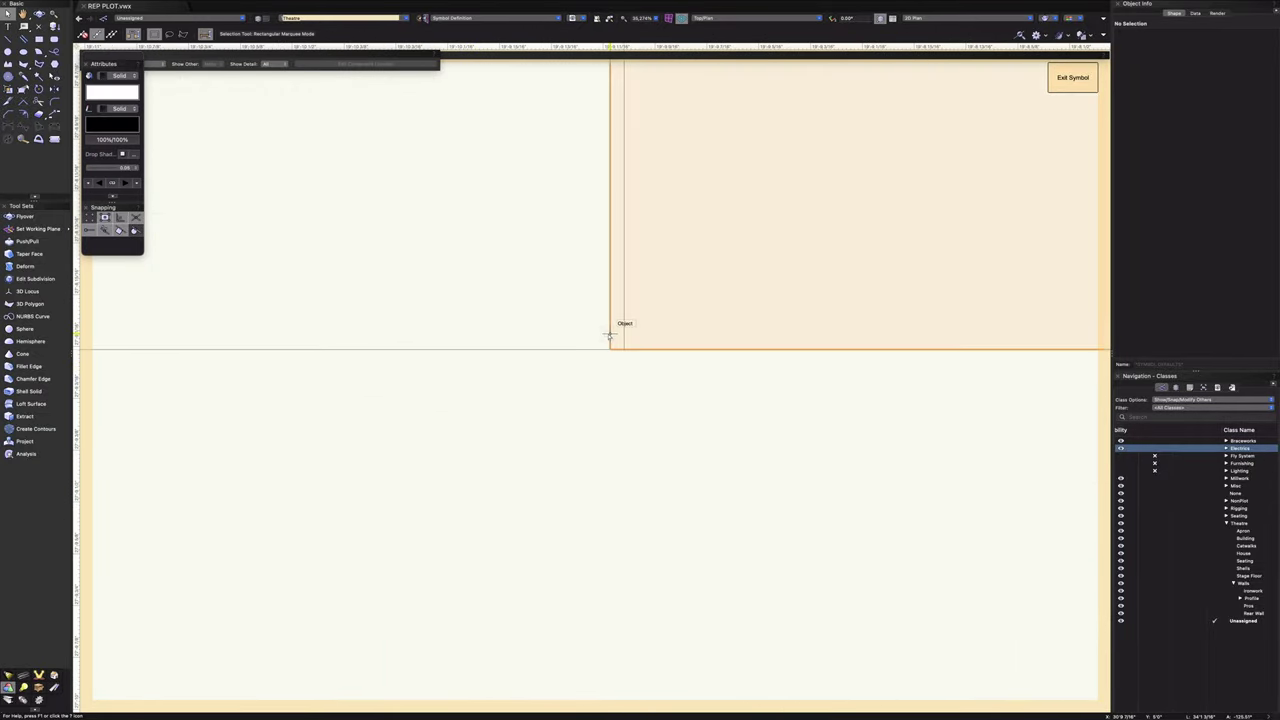
- Select the slanted side wall group beside the seating and zoom around it
{"action": "left_click", "coordinate": [611, 337]}
{"action": "scroll", "coordinate": [611, 337], "scroll_direction": "down", "scroll_amount": 15}
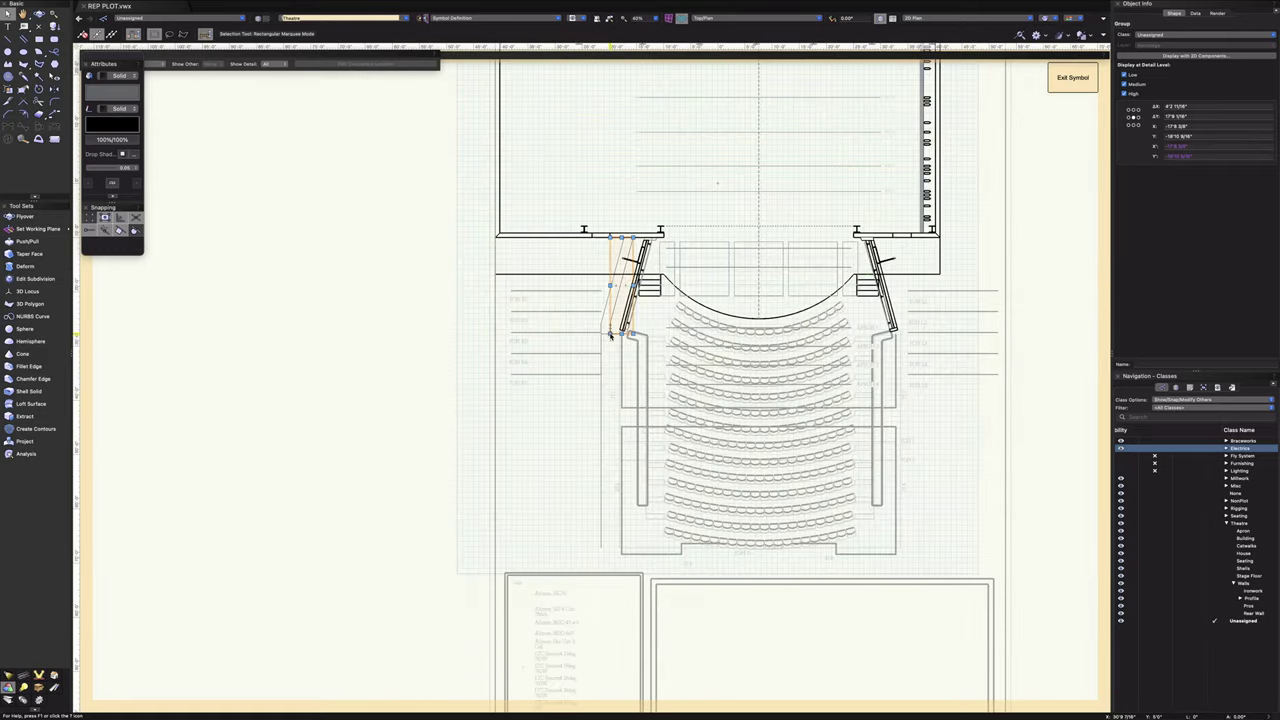
{"action": "scroll", "coordinate": [611, 337], "scroll_direction": "up", "scroll_amount": 5}
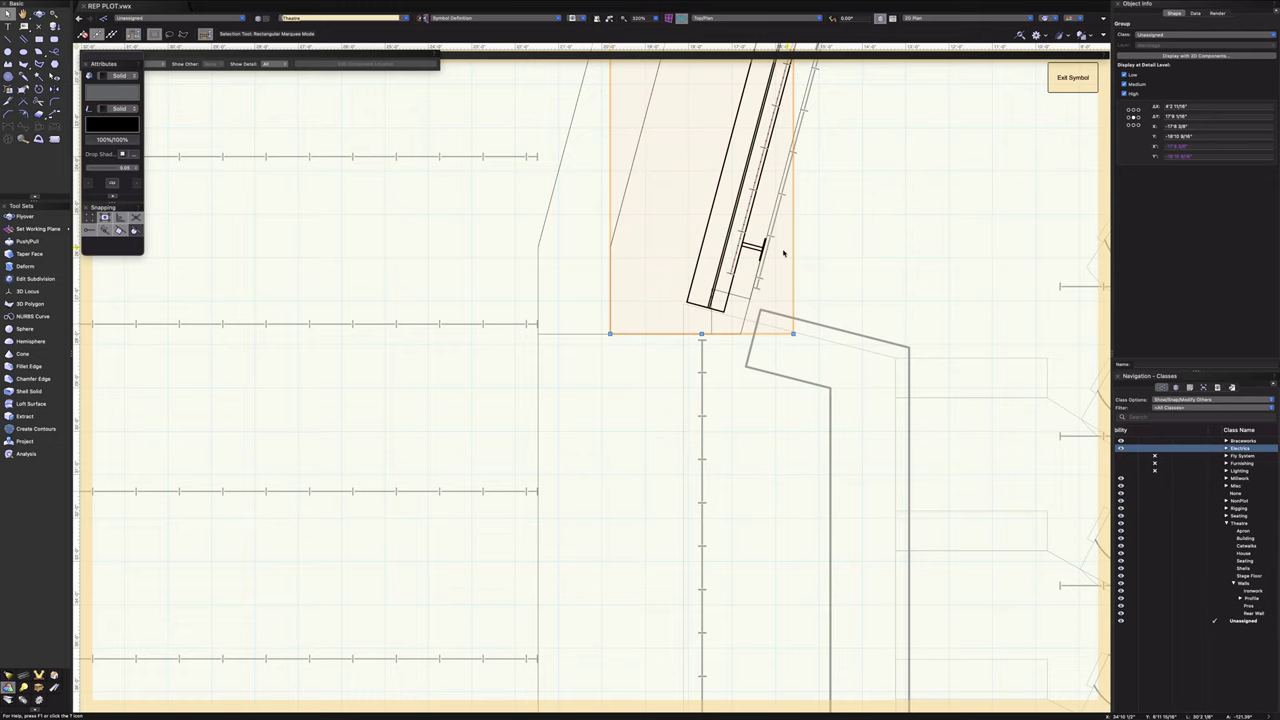
{"action": "scroll", "coordinate": [780, 252], "scroll_direction": "up", "scroll_amount": 15}
{"action": "scroll", "coordinate": [395, 345], "scroll_direction": "down", "scroll_amount": 5}
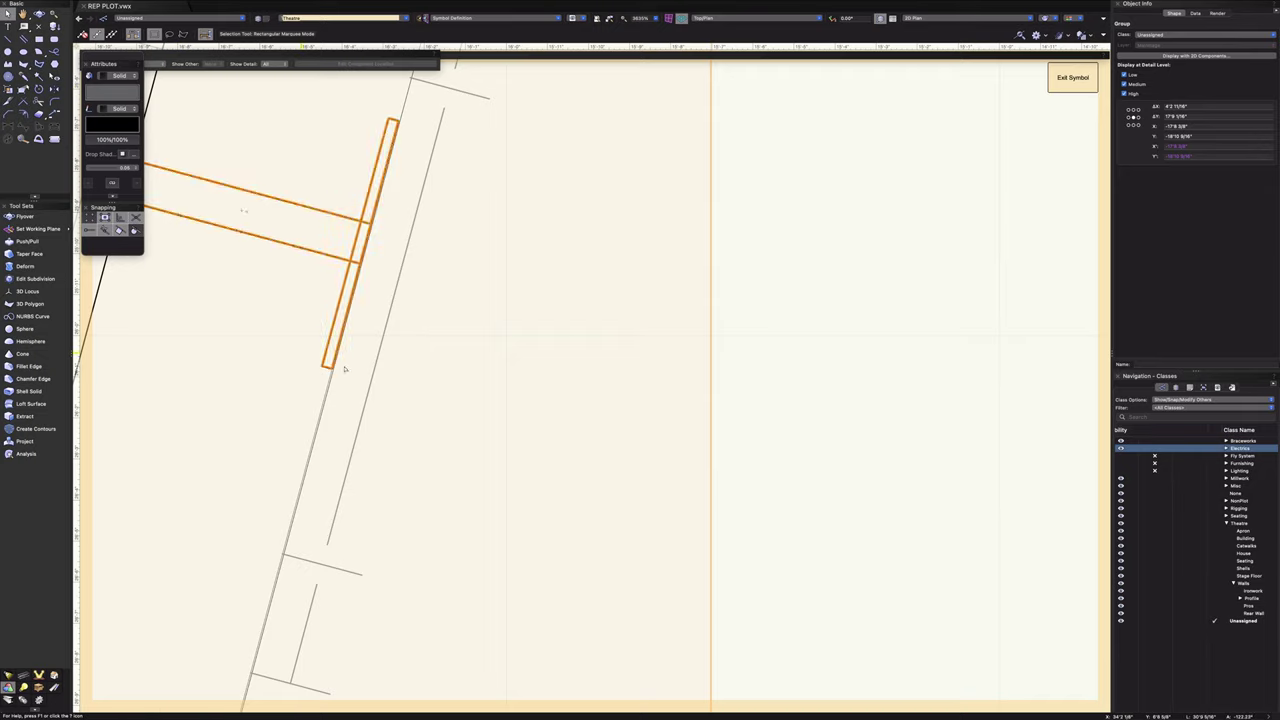
{"action": "scroll", "coordinate": [366, 366], "scroll_direction": "down", "scroll_amount": 8}
{"action": "scroll", "coordinate": [467, 252], "scroll_direction": "down", "scroll_amount": 5}
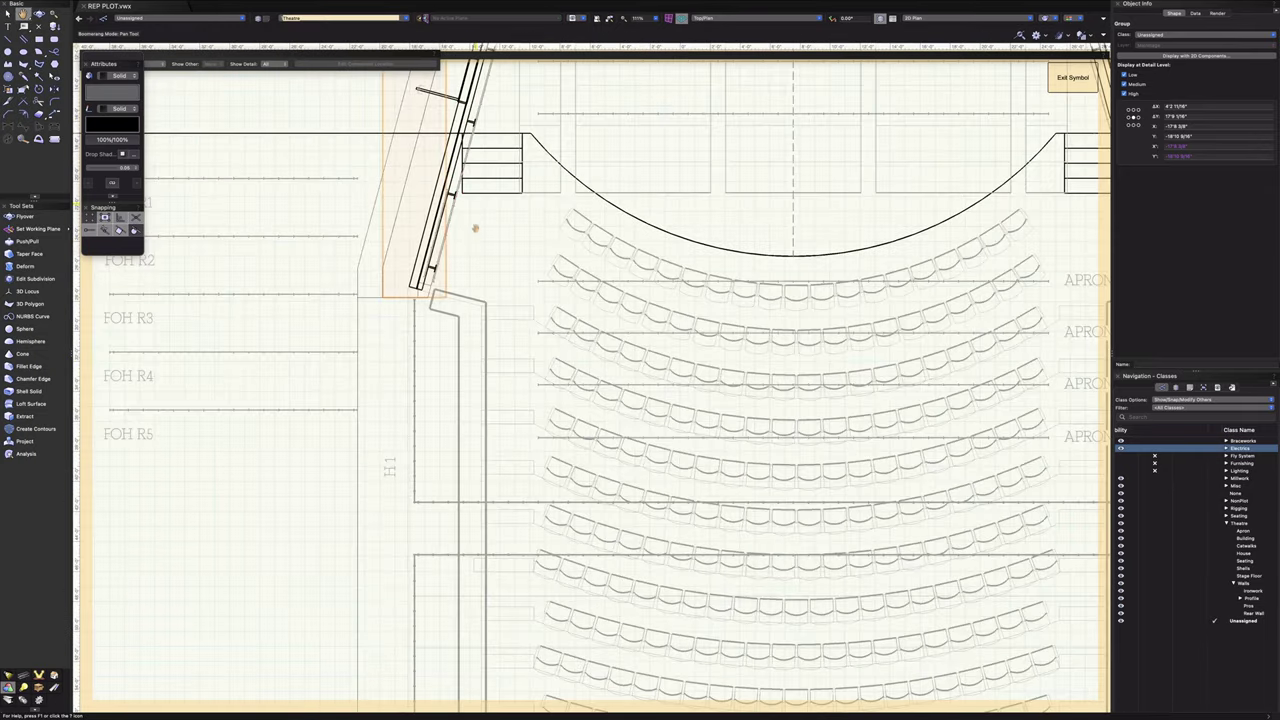
{"action": "scroll", "coordinate": [471, 229], "scroll_direction": "up", "scroll_amount": 4}
{"action": "scroll", "coordinate": [486, 250], "scroll_direction": "up", "scroll_amount": 6}
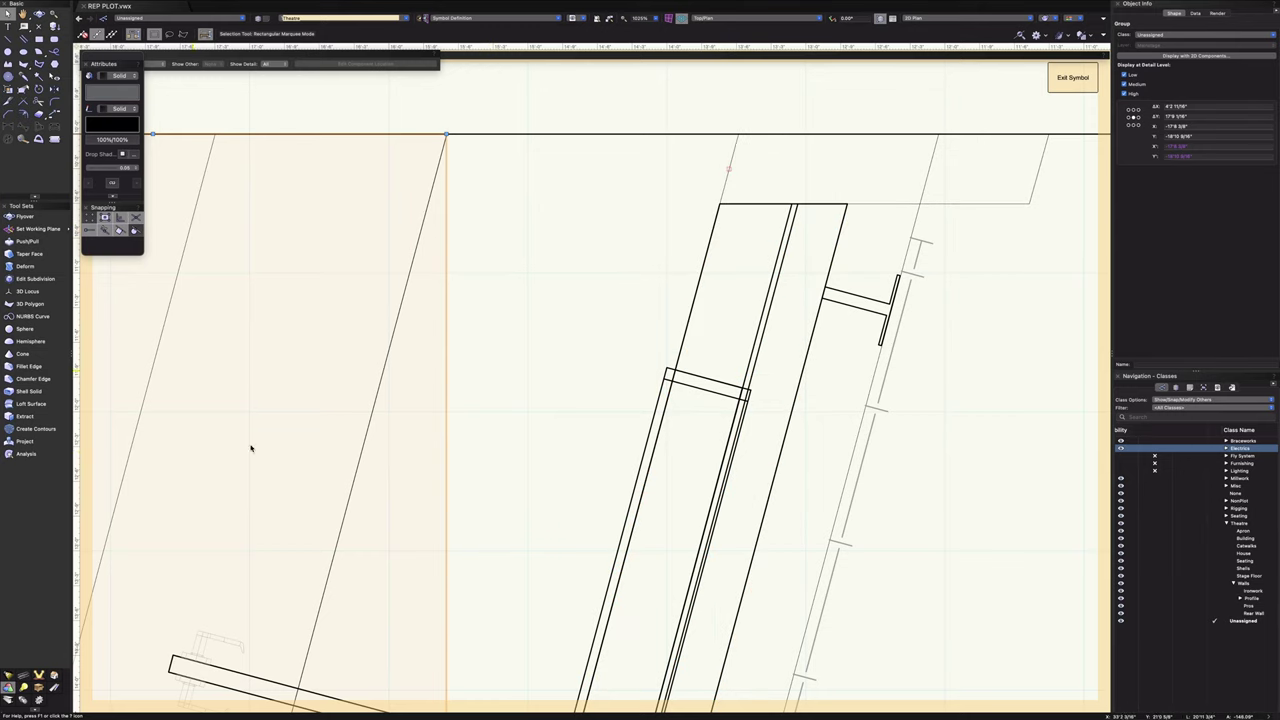
{"action": "scroll", "coordinate": [423, 412], "scroll_direction": "down", "scroll_amount": 2}
{"action": "scroll", "coordinate": [423, 415], "scroll_direction": "down", "scroll_amount": 5}
{"action": "scroll", "coordinate": [405, 430], "scroll_direction": "up", "scroll_amount": 4}
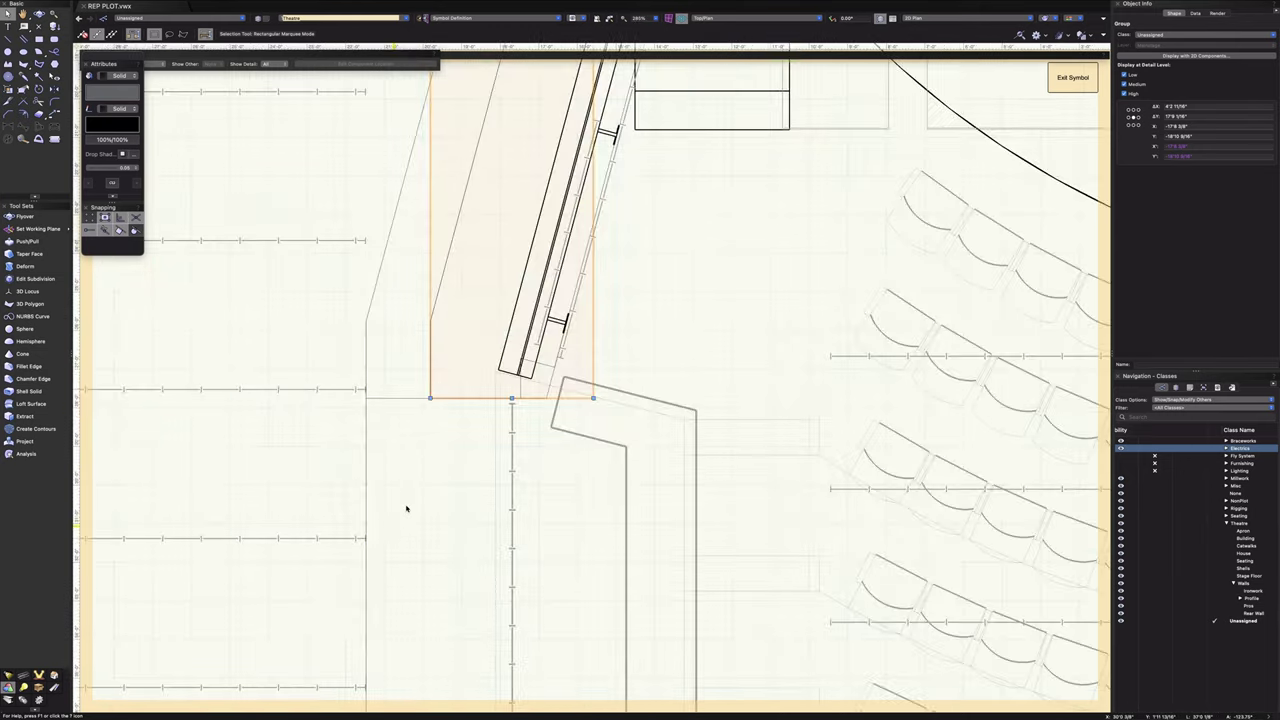
- Select the Solid Addition and nudge its outline 1/16" toward the black line
{"action": "left_click", "coordinate": [400, 400]}
{"action": "scroll", "coordinate": [560, 356], "scroll_direction": "up", "scroll_amount": 6}
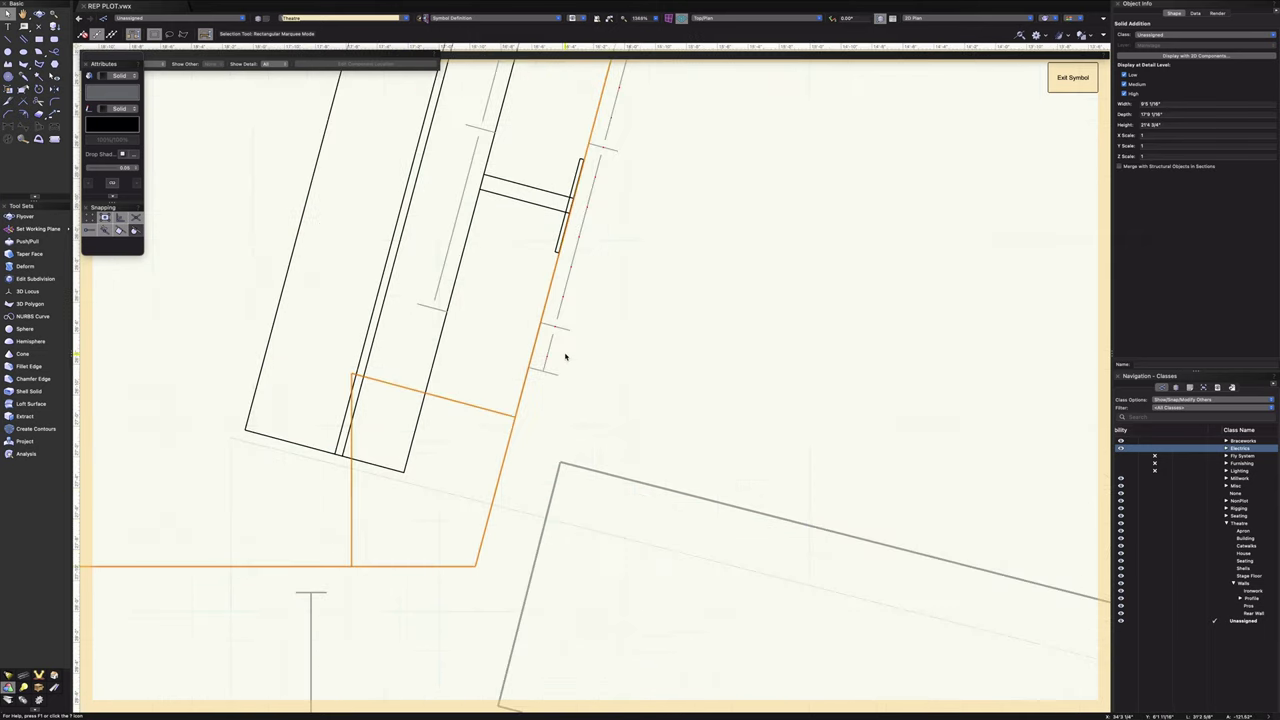
{"action": "scroll", "coordinate": [608, 92], "scroll_direction": "up", "scroll_amount": 8}
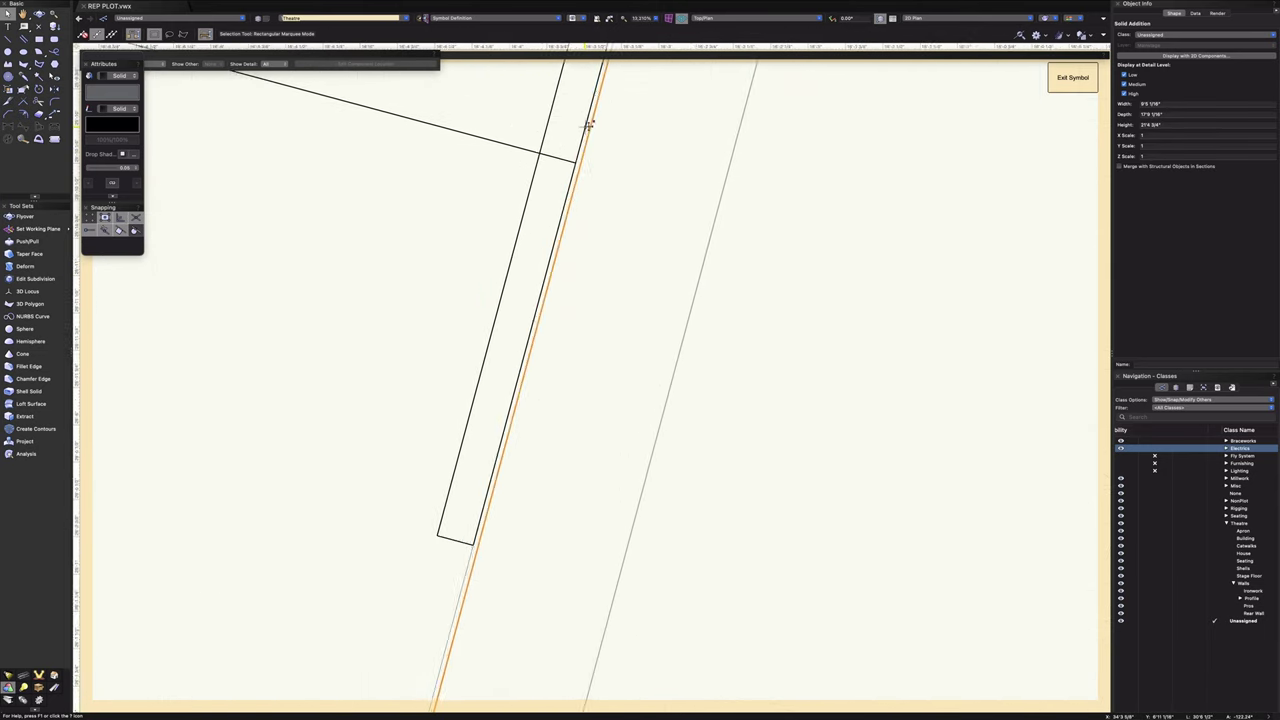
{"action": "middle_click_drag", "start_coordinate": [640, 126], "coordinate": [633, 531]}
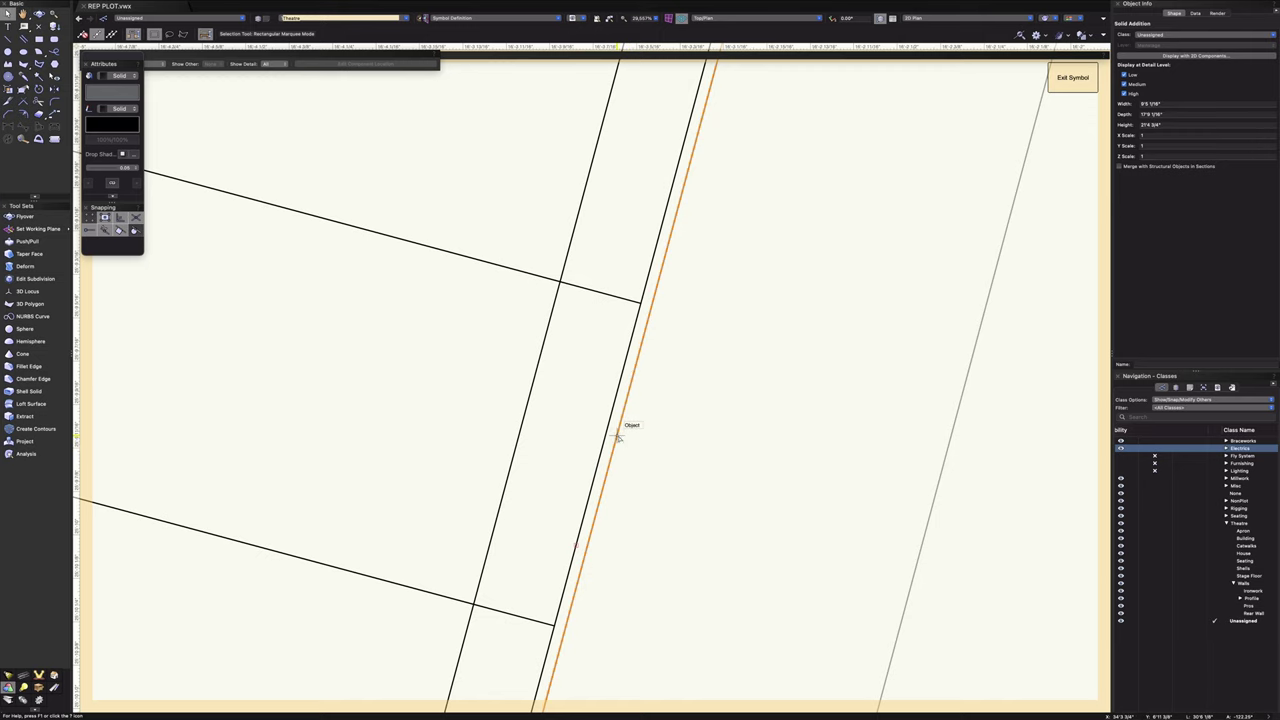
{"action": "left_click_drag", "start_coordinate": [611, 440], "coordinate": [603, 436]}
- Snap the orange profile's top corner vertex exactly onto the black wall line
{"action": "scroll", "coordinate": [649, 491], "scroll_direction": "down", "scroll_amount": 12}
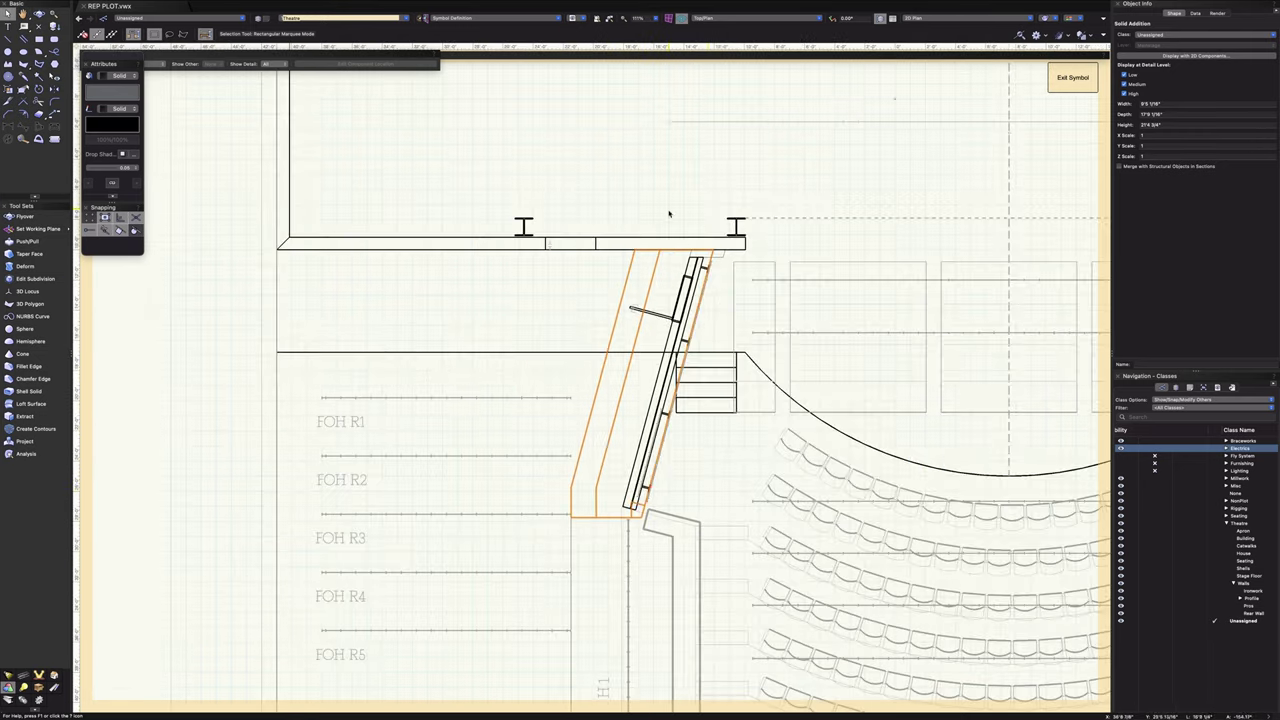
{"action": "scroll", "coordinate": [669, 213], "scroll_direction": "up", "scroll_amount": 15}
{"action": "middle_click_drag", "start_coordinate": [719, 214], "coordinate": [662, 673]}
{"action": "scroll", "coordinate": [650, 503], "scroll_direction": "up", "scroll_amount": 6}
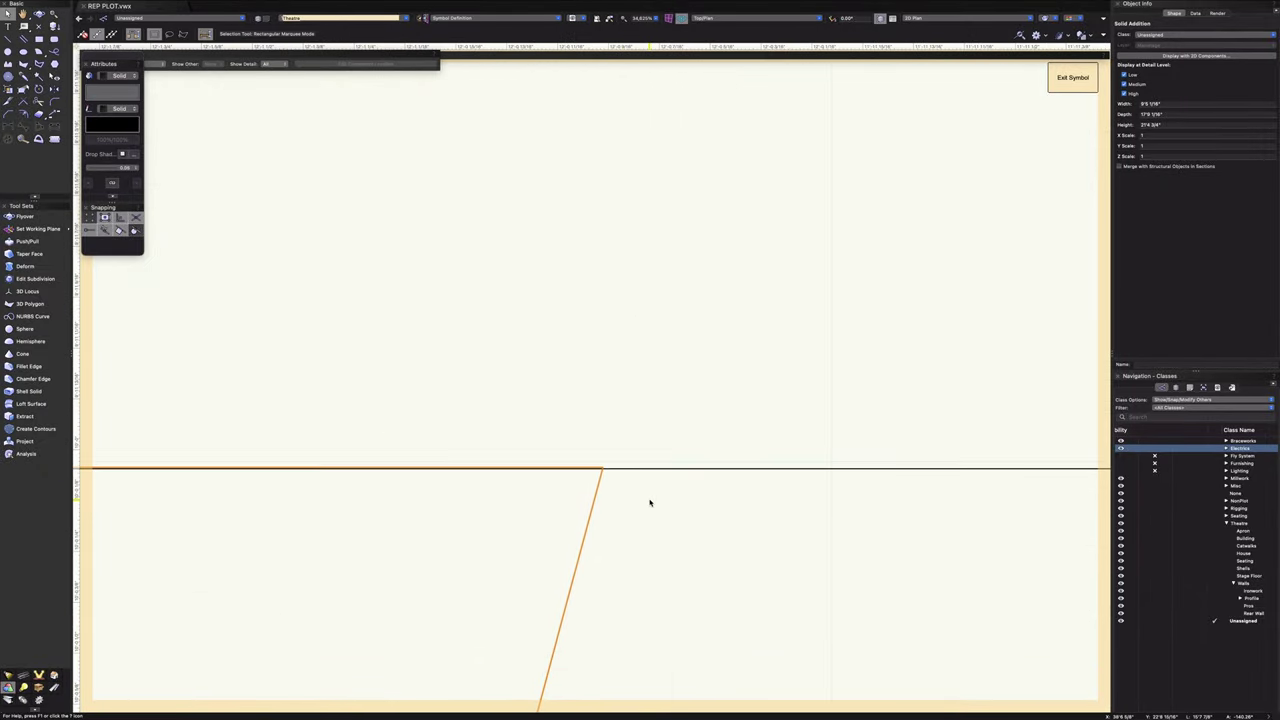
{"action": "scroll", "coordinate": [600, 486], "scroll_direction": "up", "scroll_amount": 10}
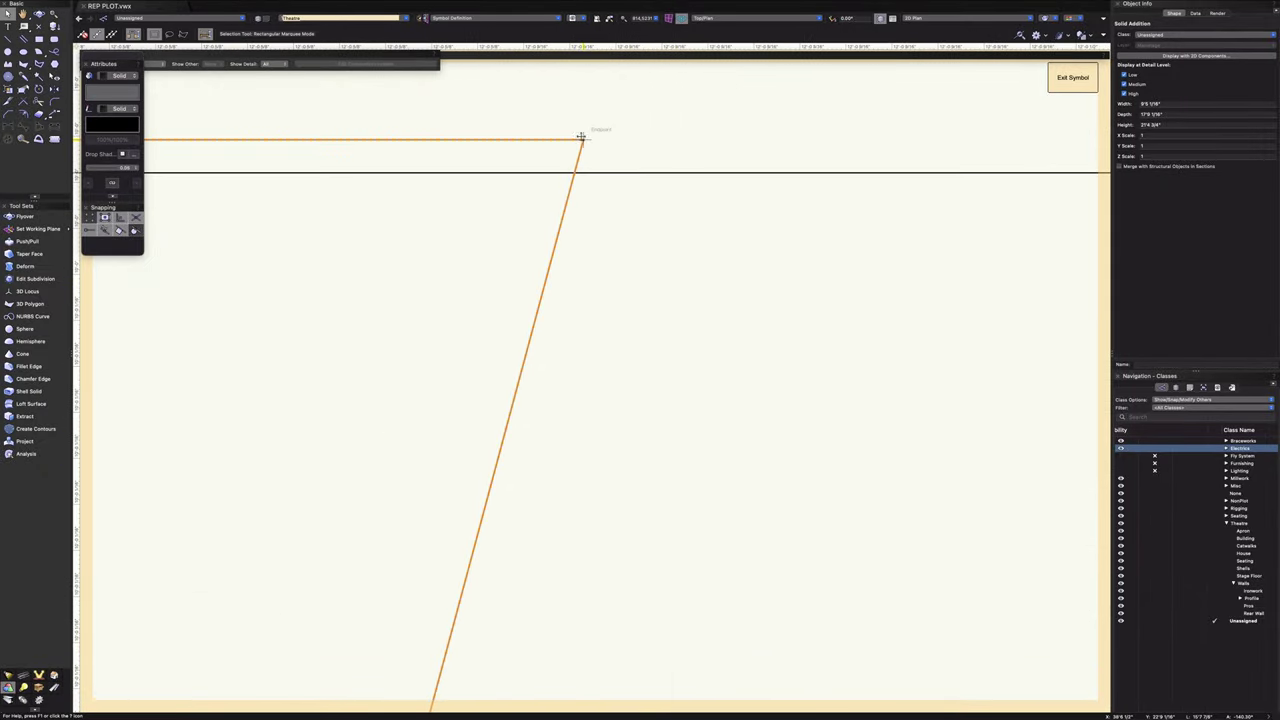
{"action": "mouse_move", "coordinate": [584, 138]}
{"action": "left_mouse_down"}
{"action": "mouse_move", "coordinate": [586, 163]}
{"action": "mouse_move", "coordinate": [572, 167]}
{"action": "left_mouse_up"}
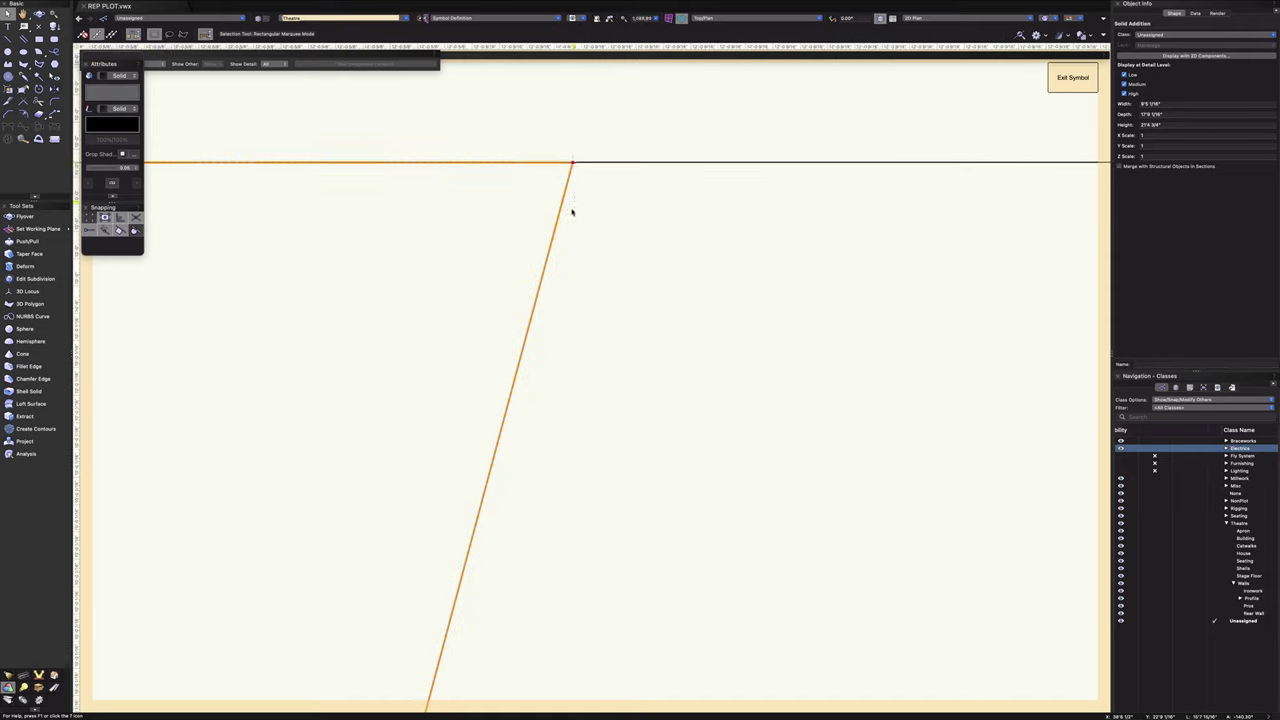
{"action": "scroll", "coordinate": [571, 208], "scroll_direction": "down", "scroll_amount": 6}
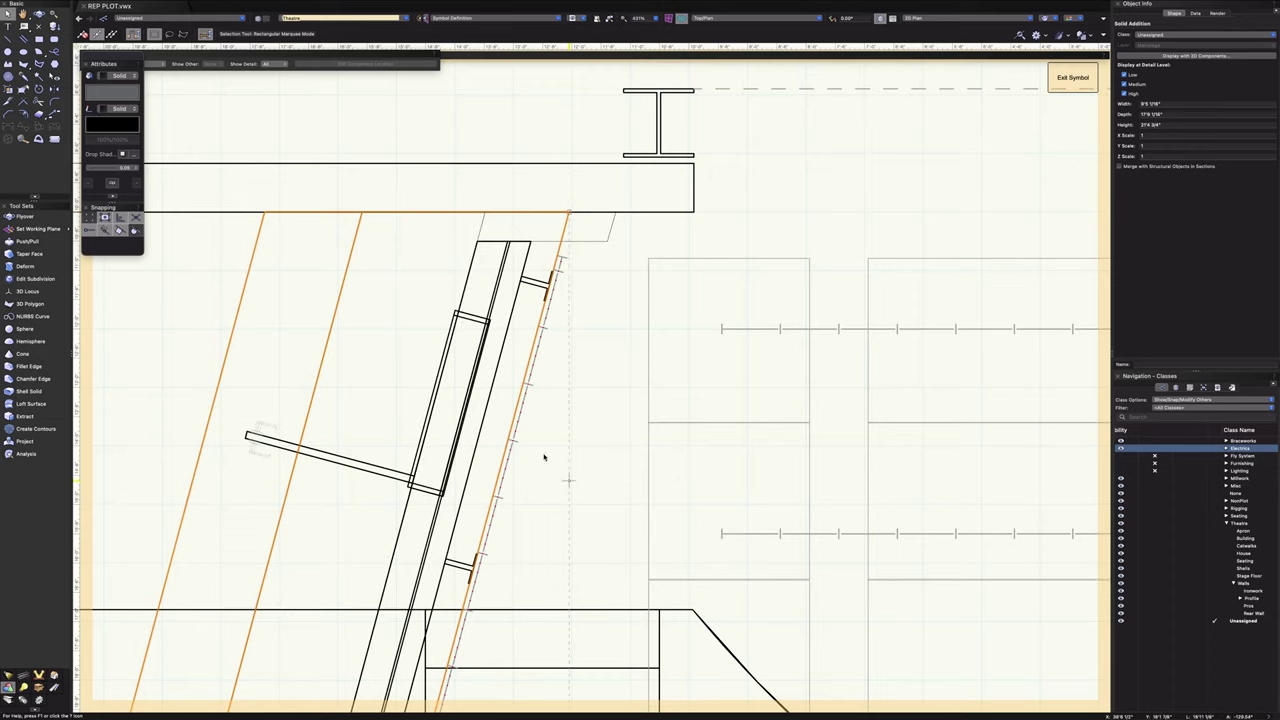
{"action": "scroll", "coordinate": [550, 288], "scroll_direction": "up", "scroll_amount": 10}
{"action": "scroll", "coordinate": [560, 278], "scroll_direction": "down", "scroll_amount": 10}
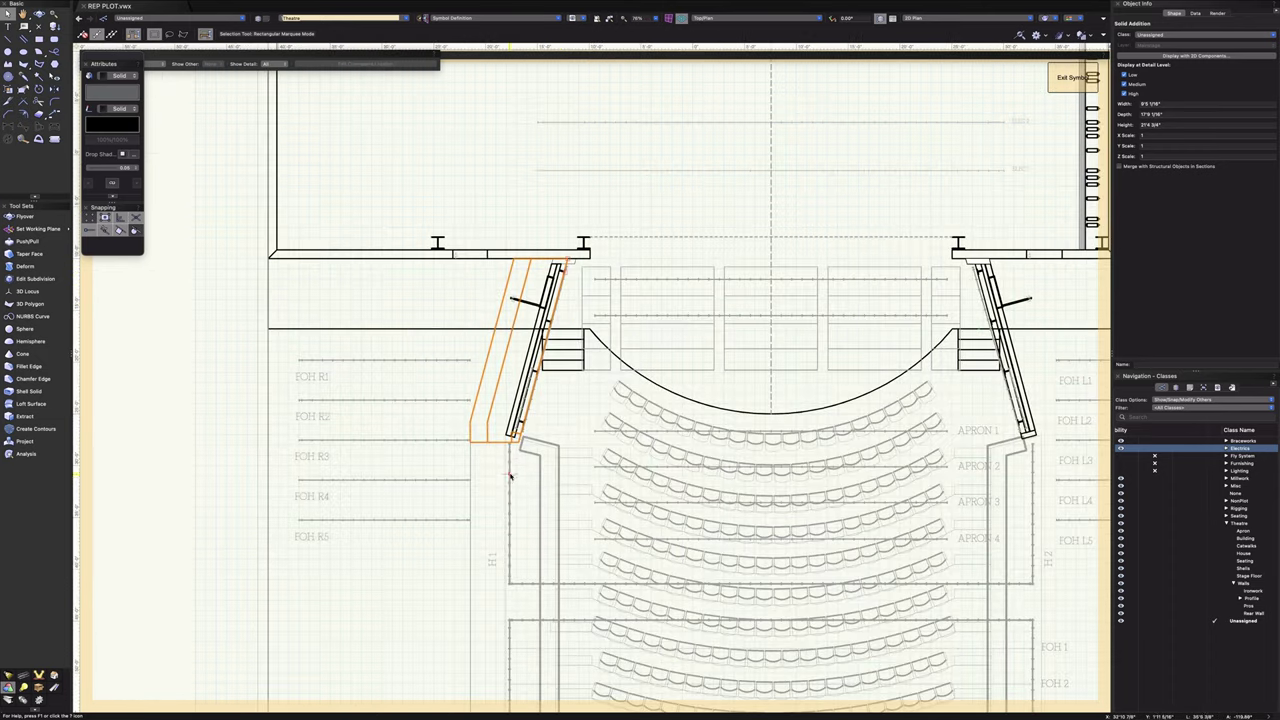
{"action": "scroll", "coordinate": [509, 451], "scroll_direction": "up", "scroll_amount": 5}
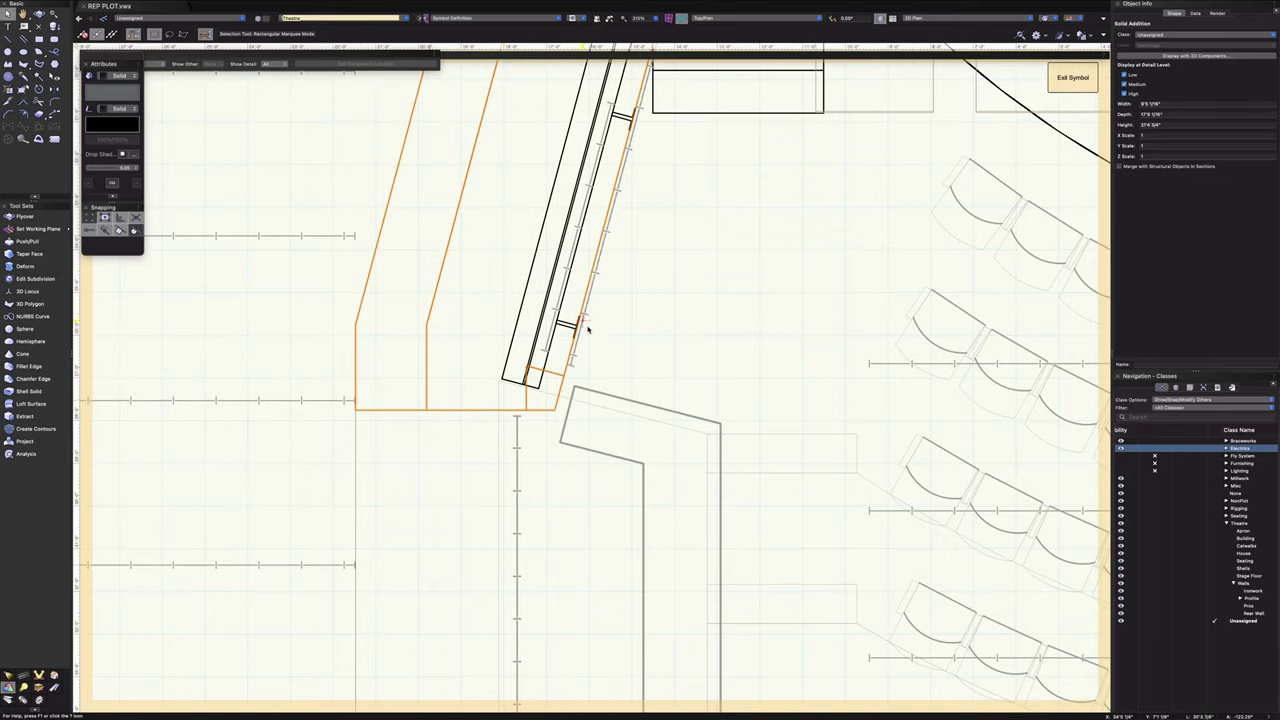
{"action": "scroll", "coordinate": [588, 326], "scroll_direction": "up", "scroll_amount": 5}
{"action": "scroll", "coordinate": [191, 366], "scroll_direction": "down", "scroll_amount": 5}
- Move the wall group 1/16" right so its lower corner snaps to the neighbouring wall's endpoint
{"action": "left_click", "coordinate": [124, 540]}
{"action": "scroll", "coordinate": [551, 471], "scroll_direction": "left", "scroll_amount": 5}
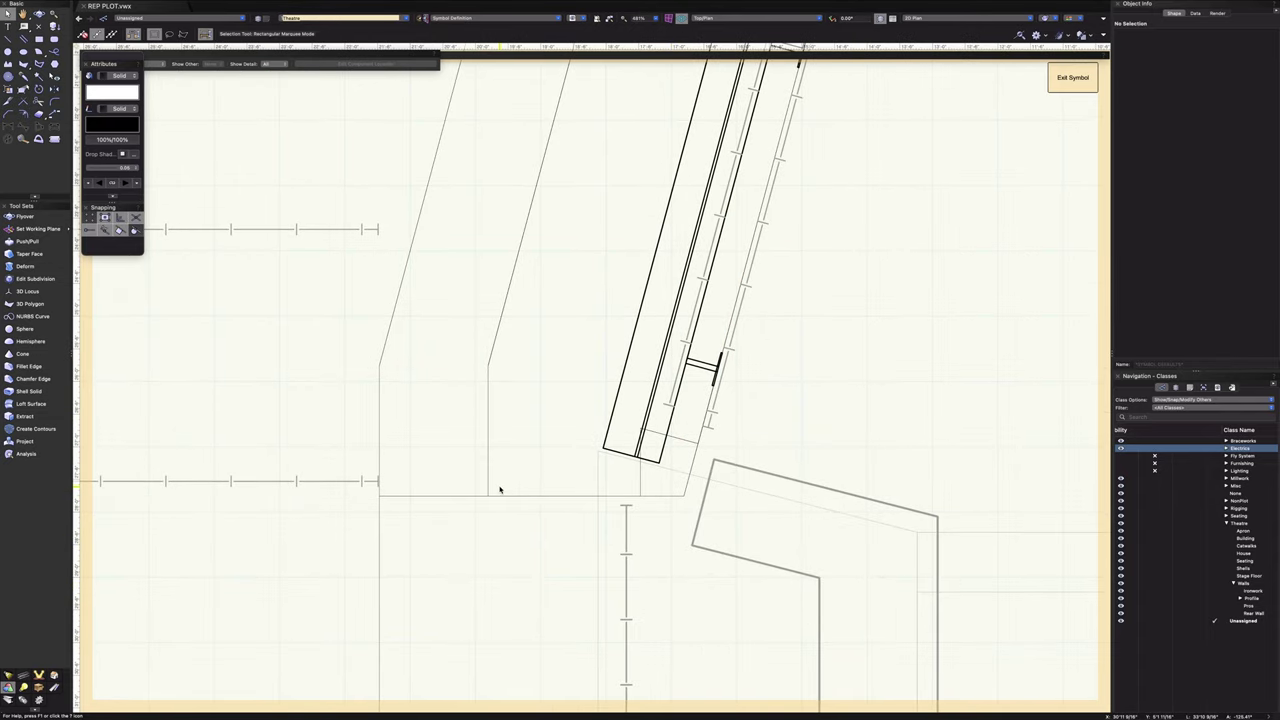
{"action": "scroll", "coordinate": [500, 490], "scroll_direction": "up", "scroll_amount": 5}
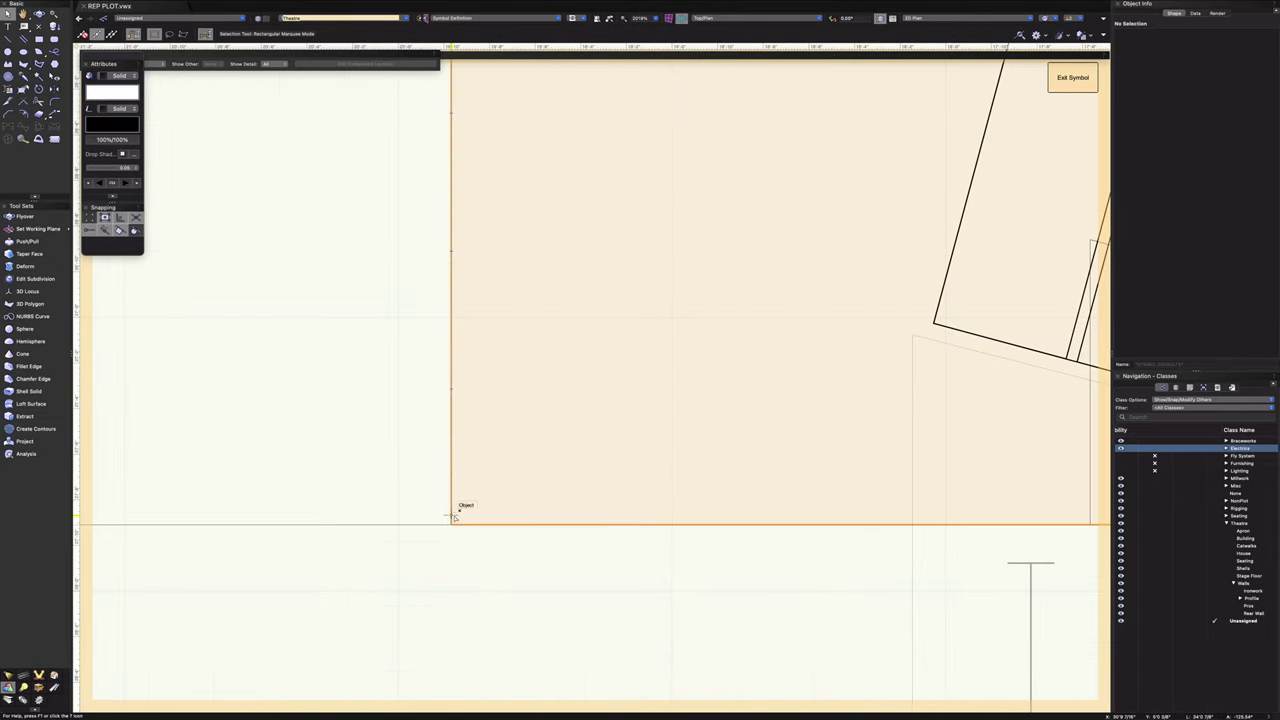
{"action": "left_click", "coordinate": [454, 516]}
{"action": "scroll", "coordinate": [454, 518], "scroll_direction": "up", "scroll_amount": 5}
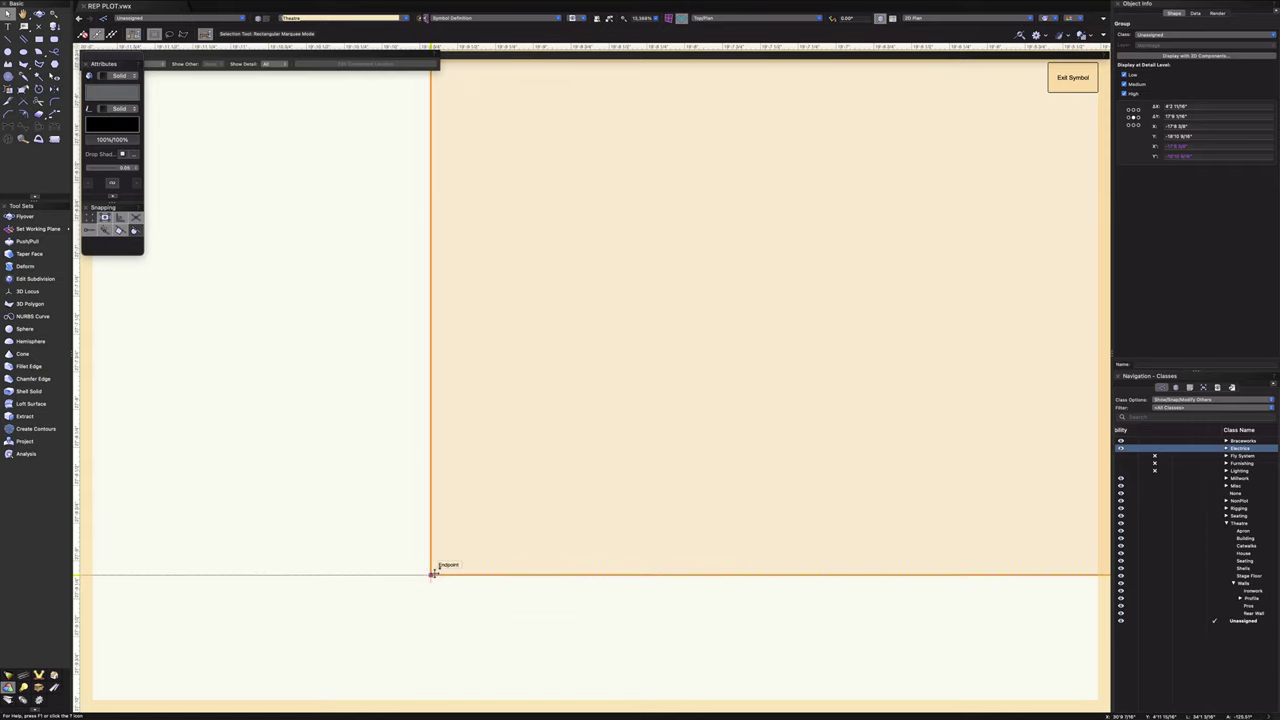
{"action": "left_click", "coordinate": [433, 573]}
{"action": "left_click_drag", "start_coordinate": [440, 574], "coordinate": [439, 574]}
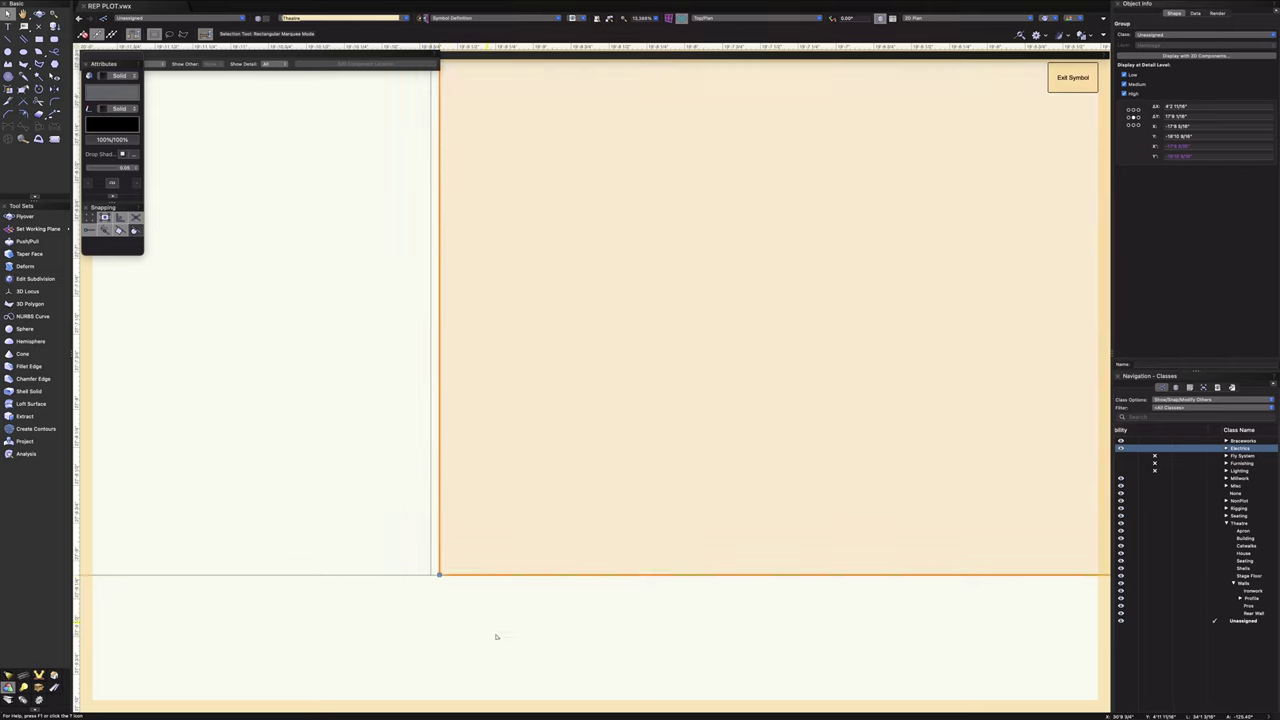
{"action": "scroll", "coordinate": [522, 640], "scroll_direction": "down", "scroll_amount": 12}
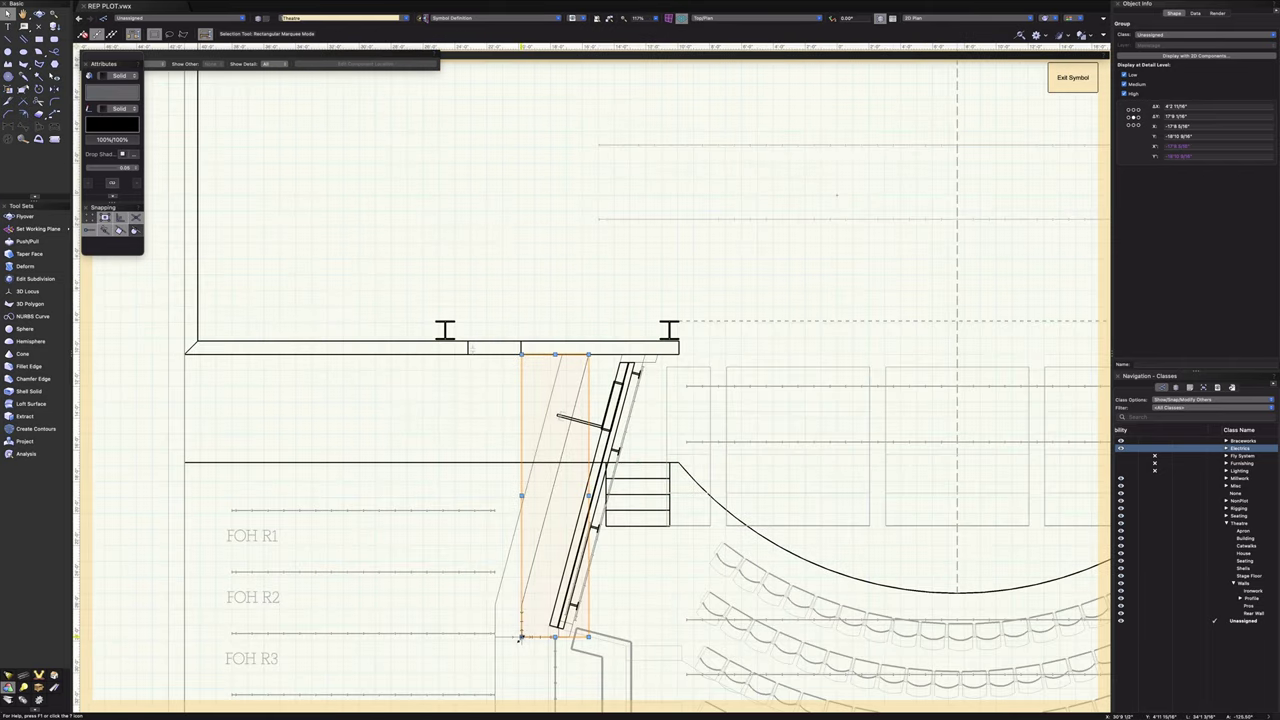
{"action": "scroll", "coordinate": [529, 543], "scroll_direction": "up", "scroll_amount": 6}
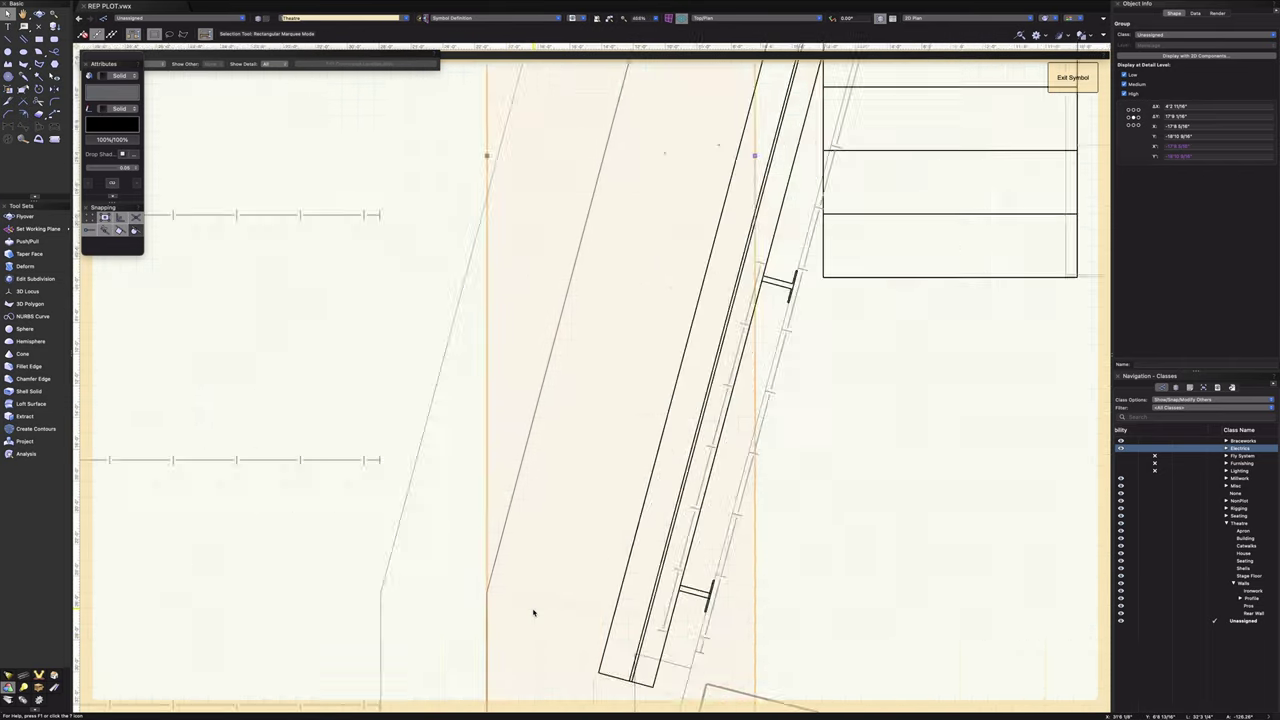
{"action": "scroll", "coordinate": [420, 565], "scroll_direction": "up", "scroll_amount": 3}
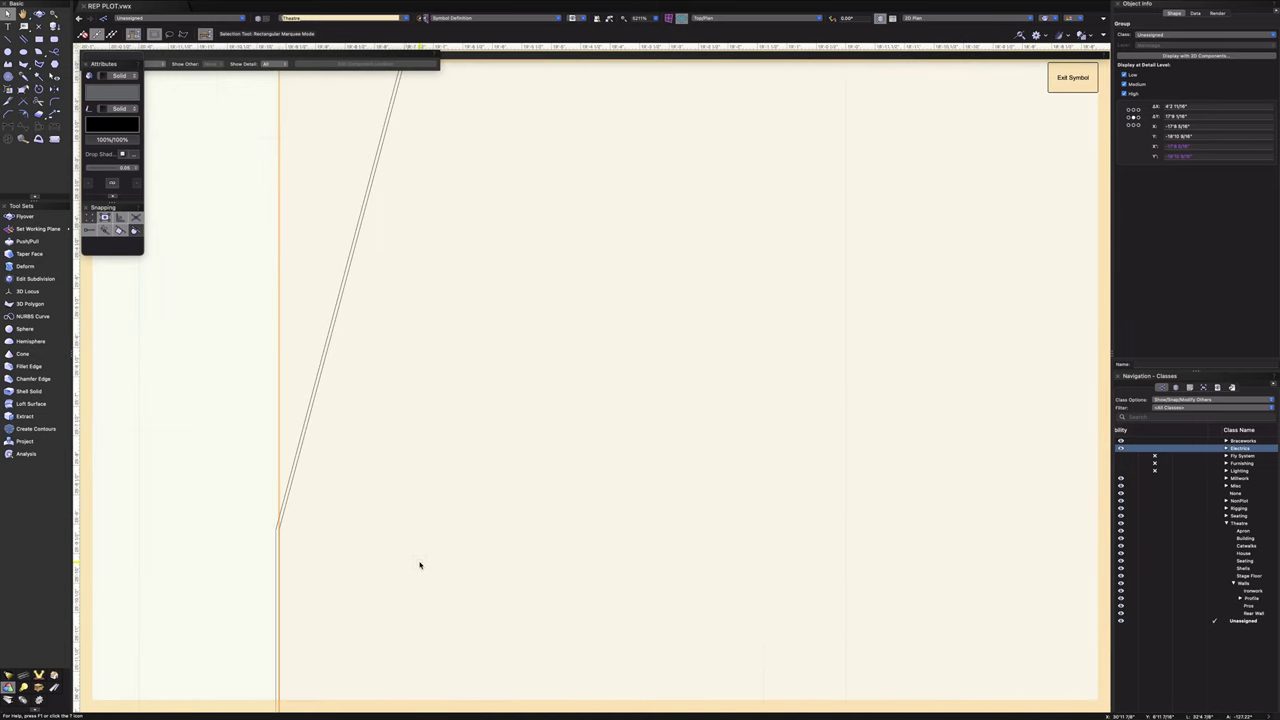
{"action": "scroll", "coordinate": [420, 565], "scroll_direction": "down", "scroll_amount": 8}
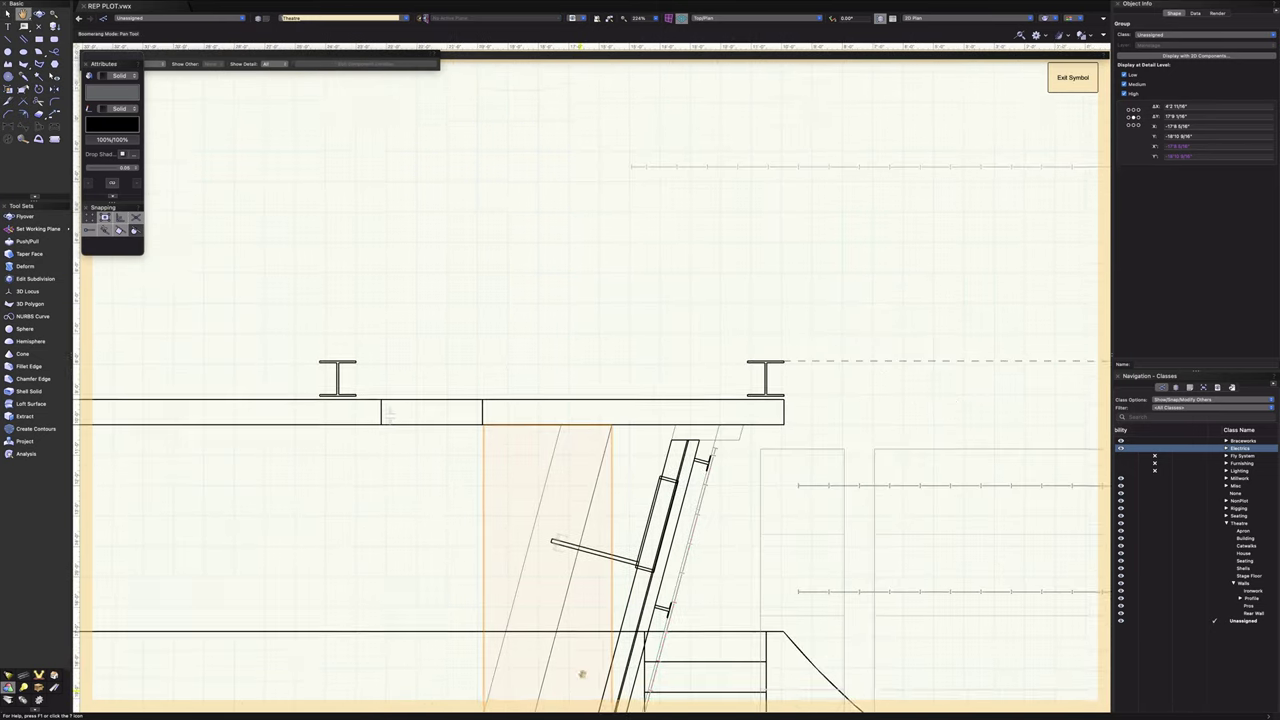
{"action": "scroll", "coordinate": [623, 380], "scroll_direction": "up", "scroll_amount": 8}
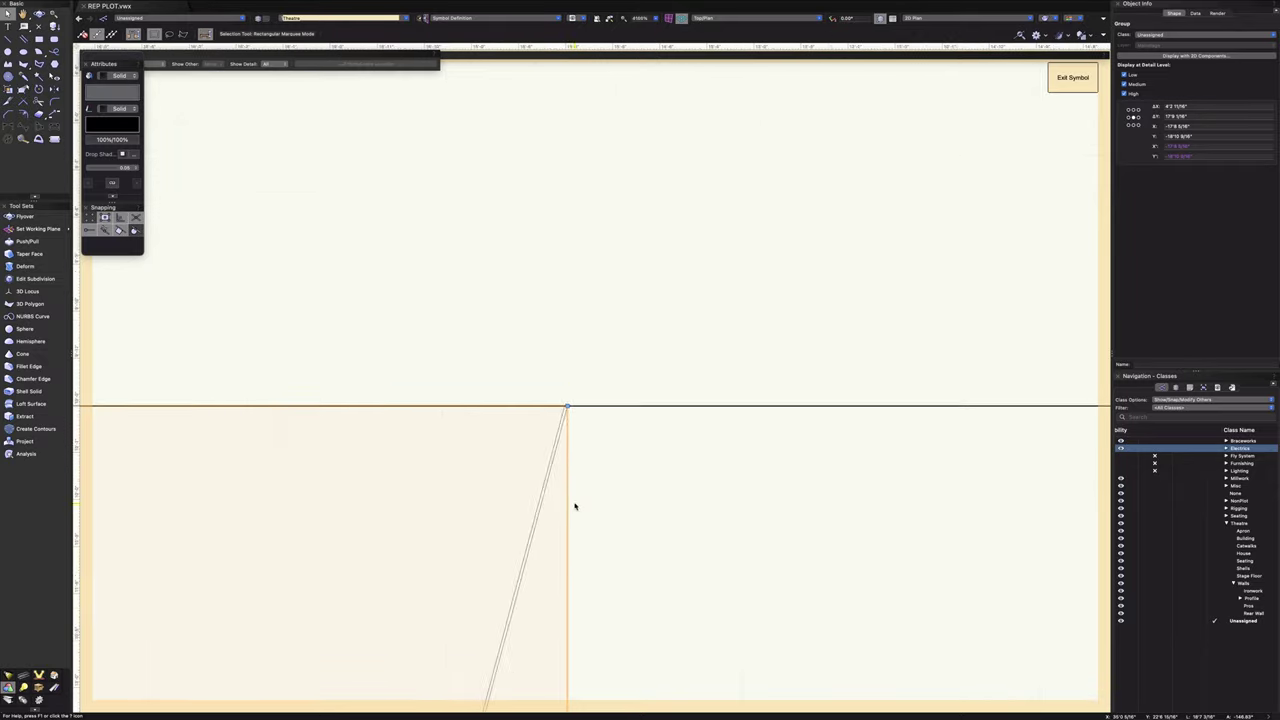
{"action": "scroll", "coordinate": [575, 507], "scroll_direction": "down", "scroll_amount": 7}
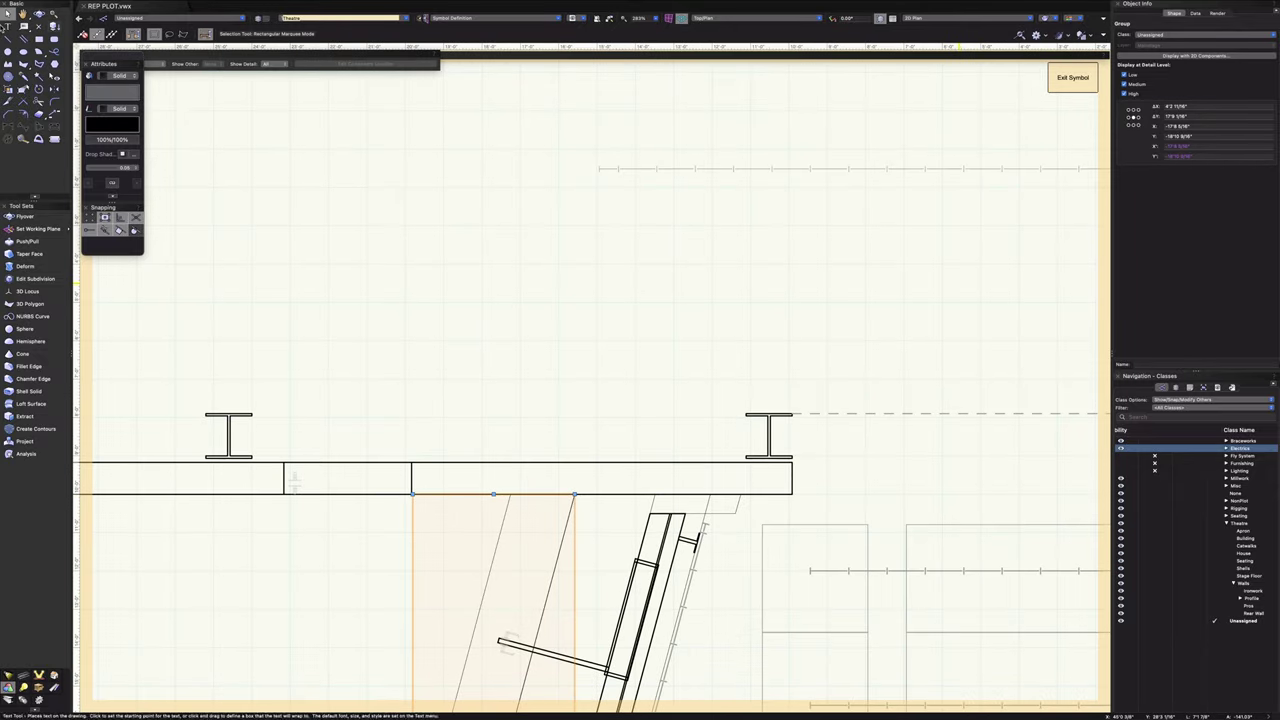
- Give the wall group an orange-red fill and tilt the plan into 3D wireframe
{"action": "left_click", "coordinate": [101, 97]}
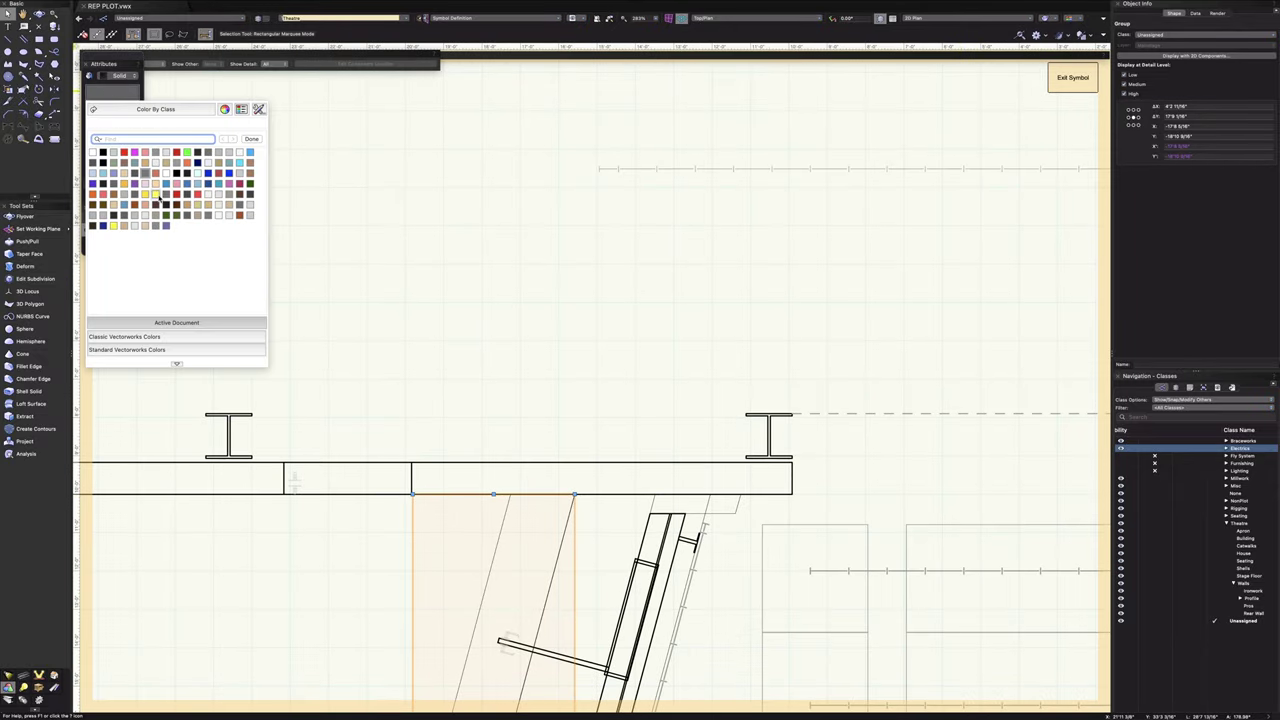
{"action": "left_click", "coordinate": [101, 197]}
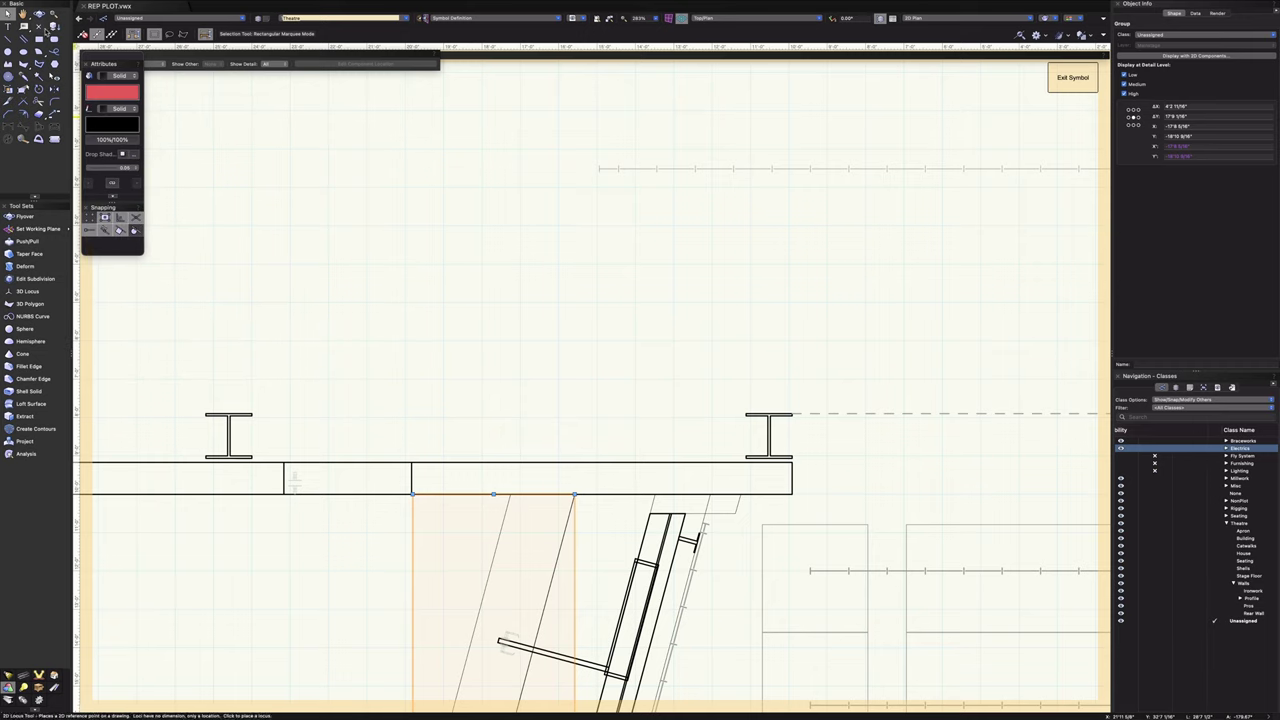
{"action": "left_click", "coordinate": [106, 96]}
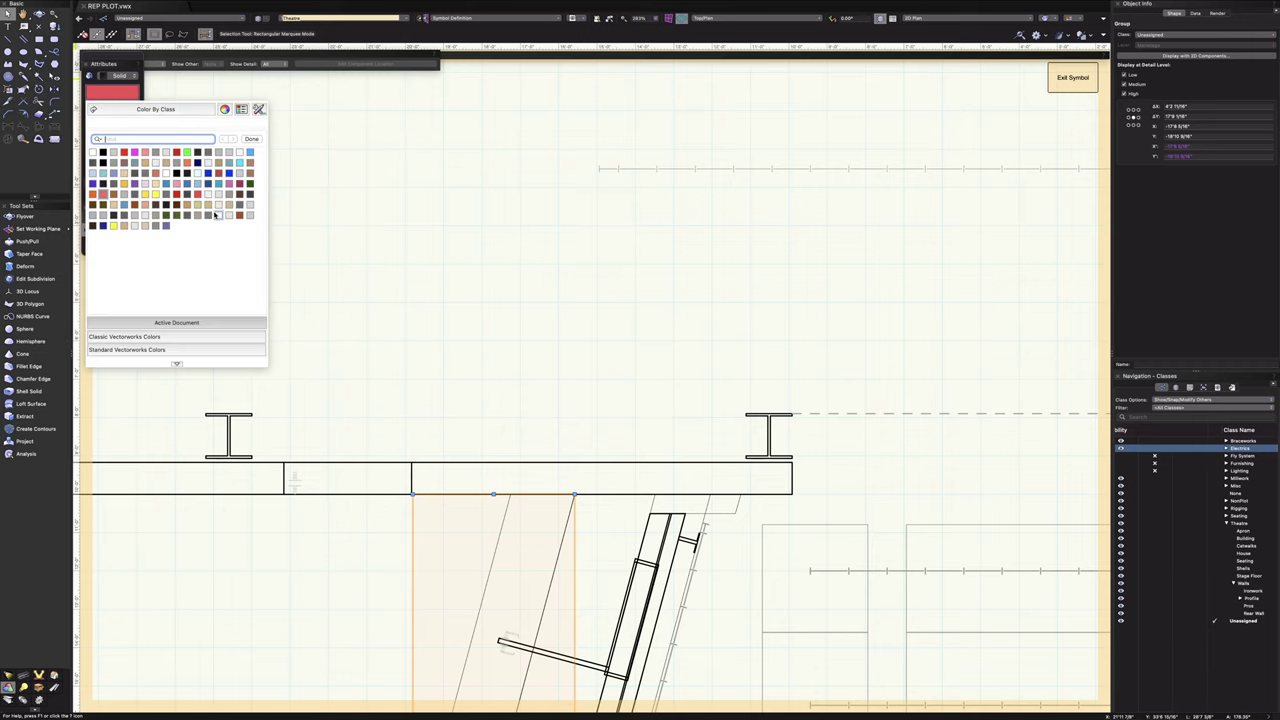
{"action": "left_click", "coordinate": [93, 196]}
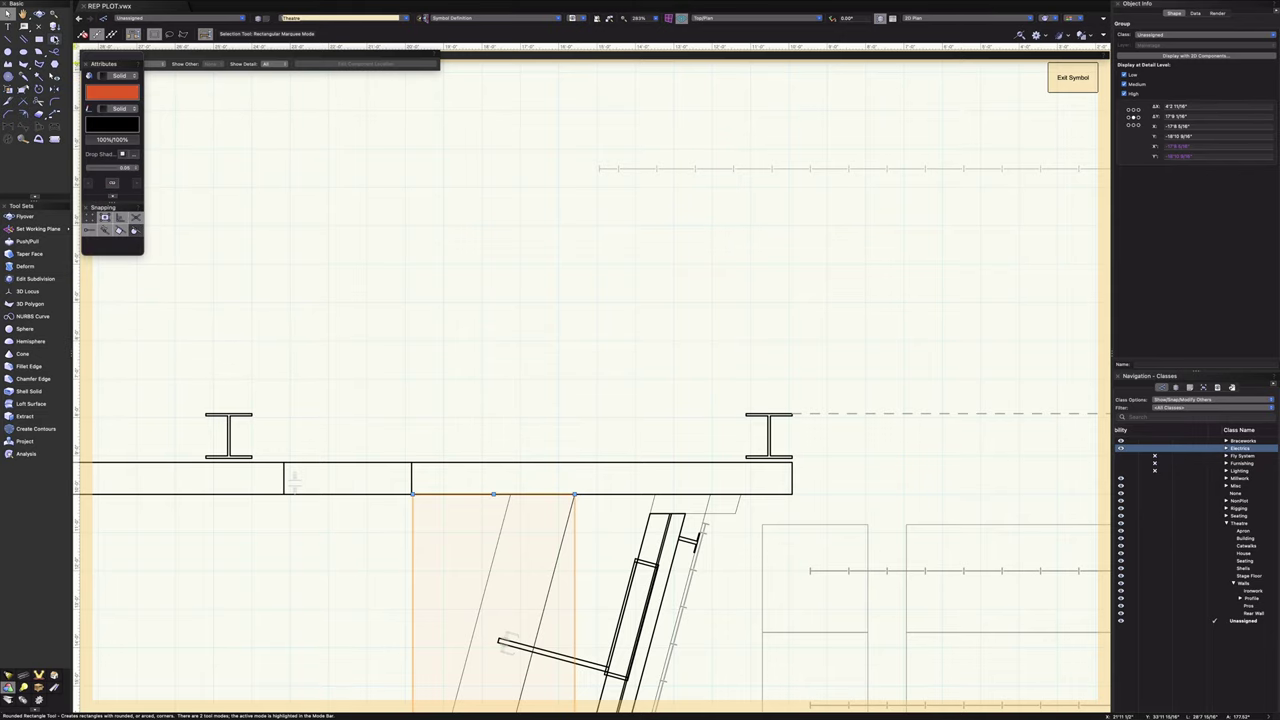
{"action": "scroll", "coordinate": [385, 417], "scroll_direction": "down", "scroll_amount": 4}
{"action": "middle_click_drag", "start_coordinate": [499, 465], "coordinate": [508, 320], "text": "ctrl"}
- Render the model shaded in OpenGL and orbit to see the side wall
{"action": "left_click", "coordinate": [1053, 19]}
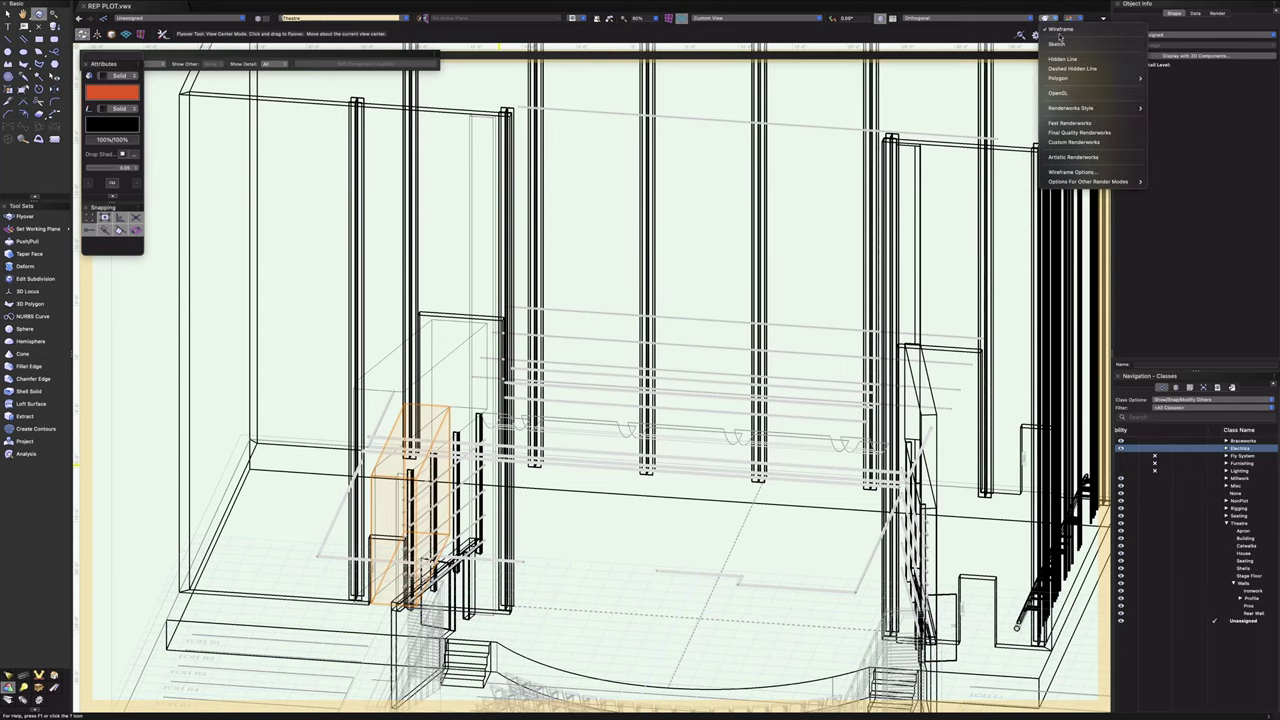
{"action": "left_click", "coordinate": [1058, 93]}
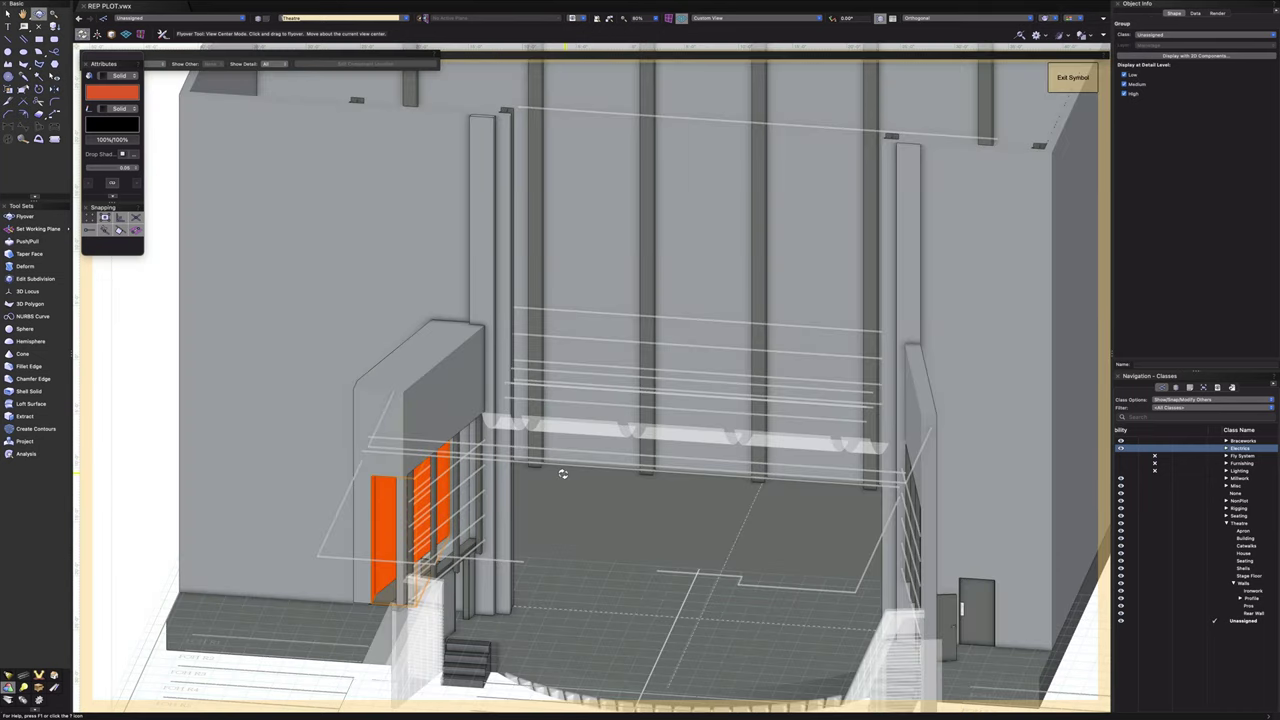
{"action": "left_click_drag", "start_coordinate": [563, 474], "coordinate": [532, 458]}
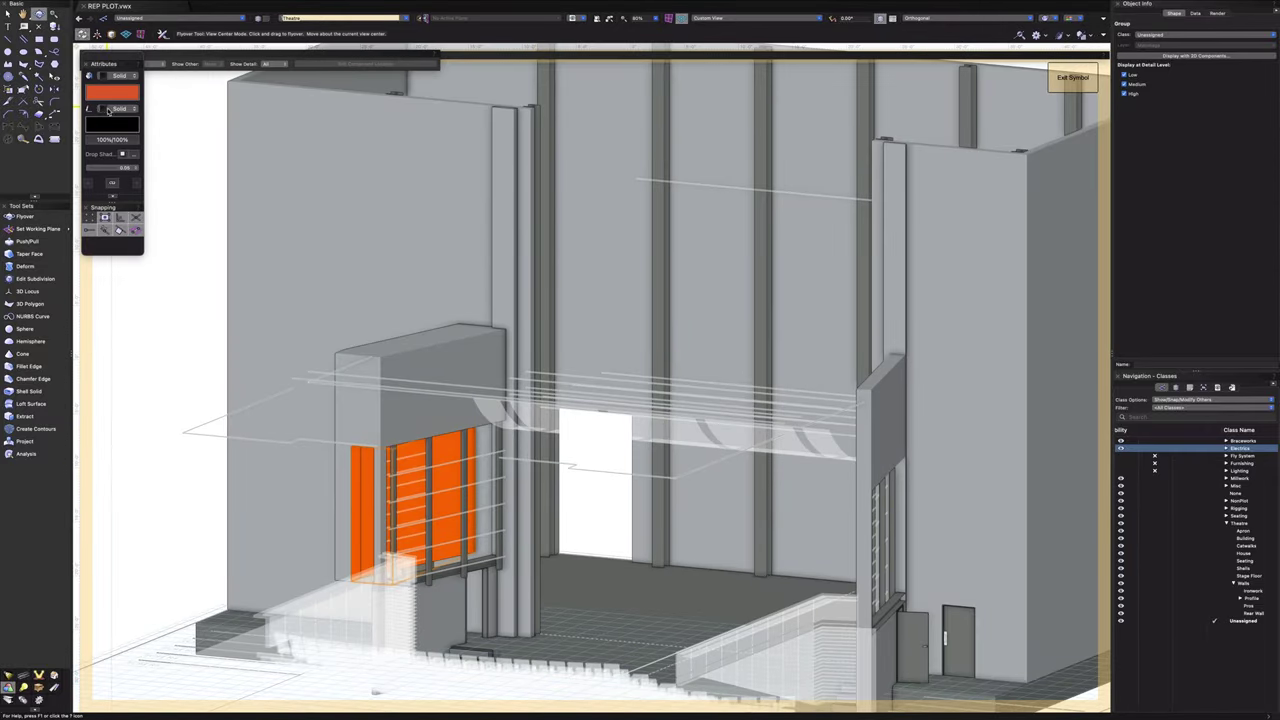
- Darken the side wall's orange-red fill by lowering brightness in the colour picker
{"action": "left_click", "coordinate": [8, 13]}
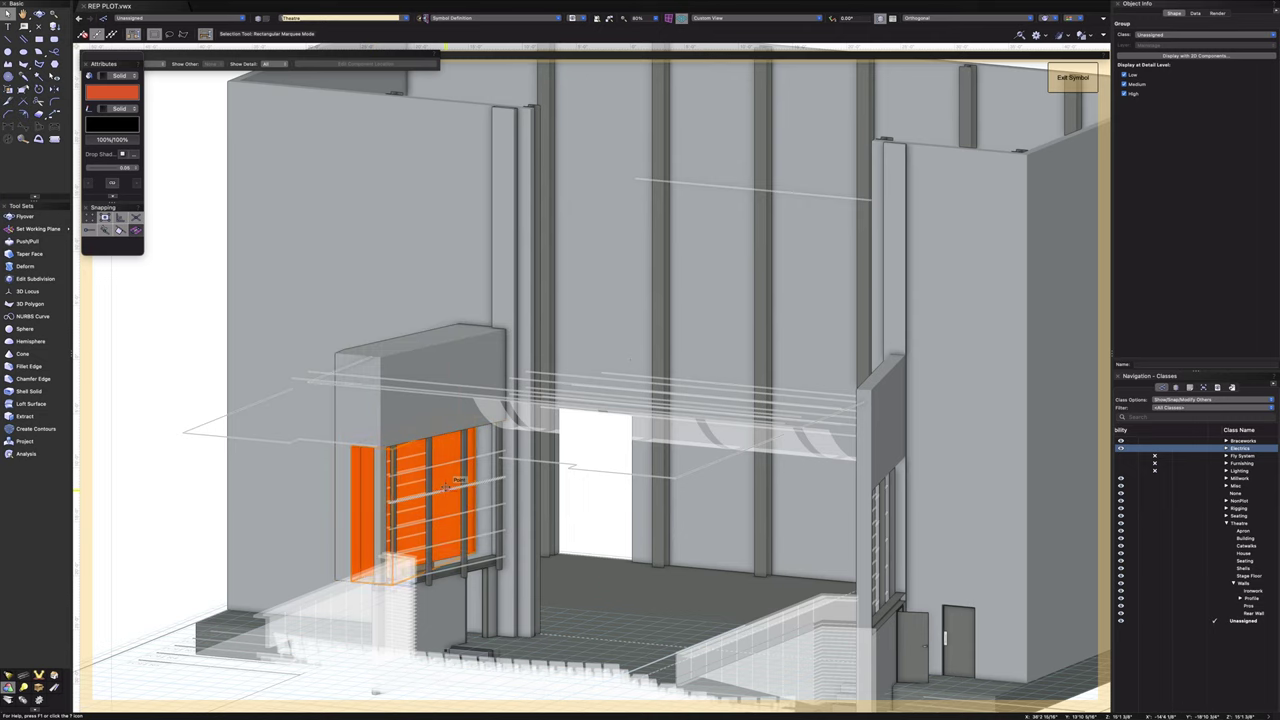
{"action": "left_click", "coordinate": [119, 93]}
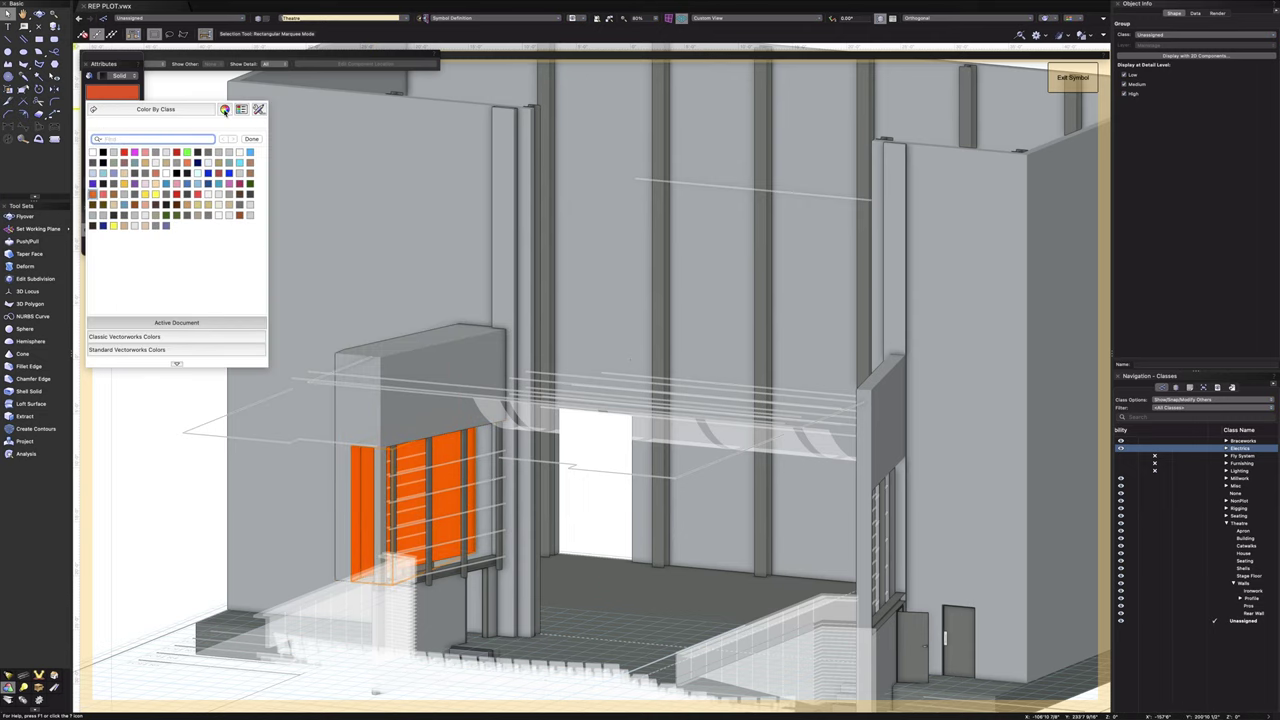
{"action": "left_click", "coordinate": [226, 110]}
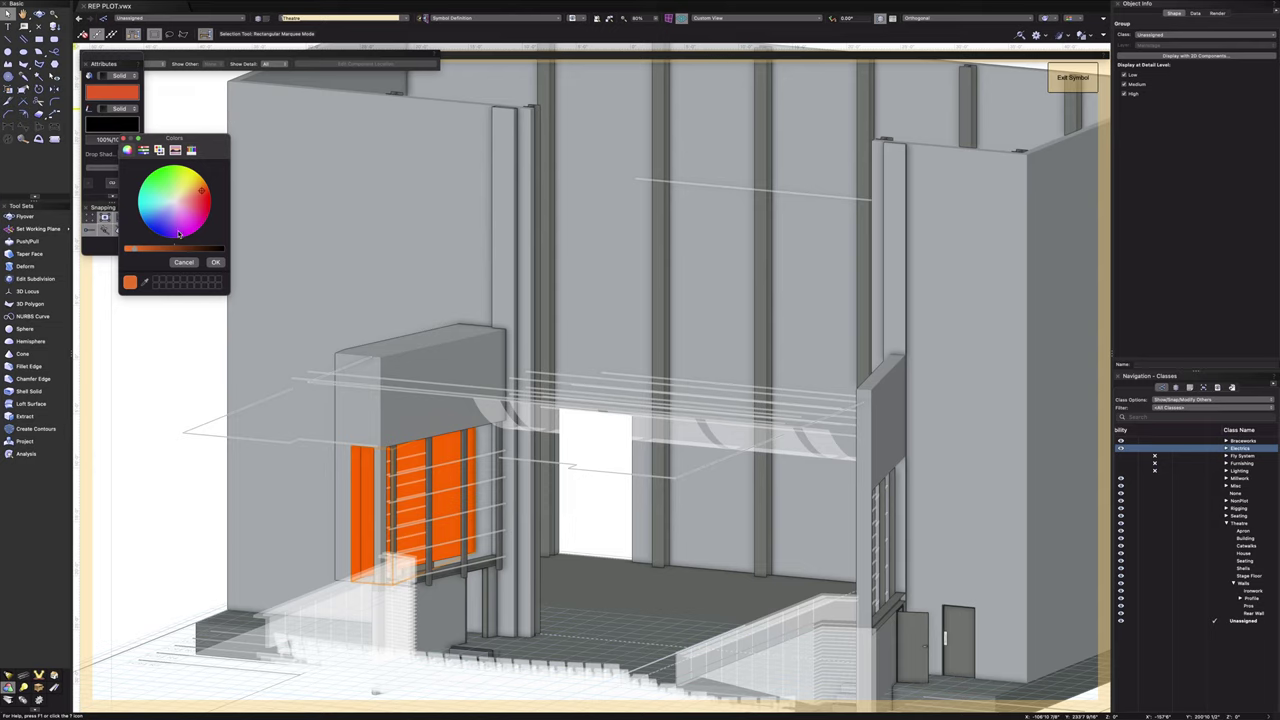
{"action": "left_click_drag", "start_coordinate": [140, 252], "coordinate": [155, 253]}
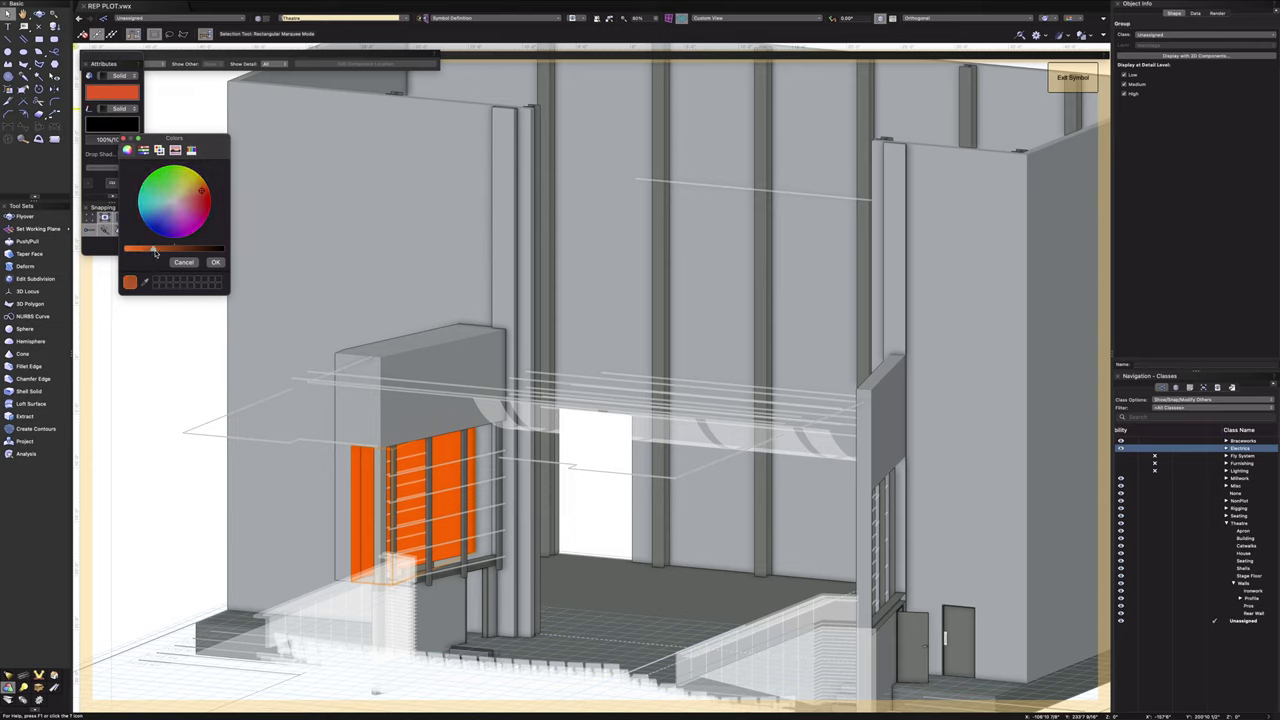
{"action": "left_click", "coordinate": [215, 262]}
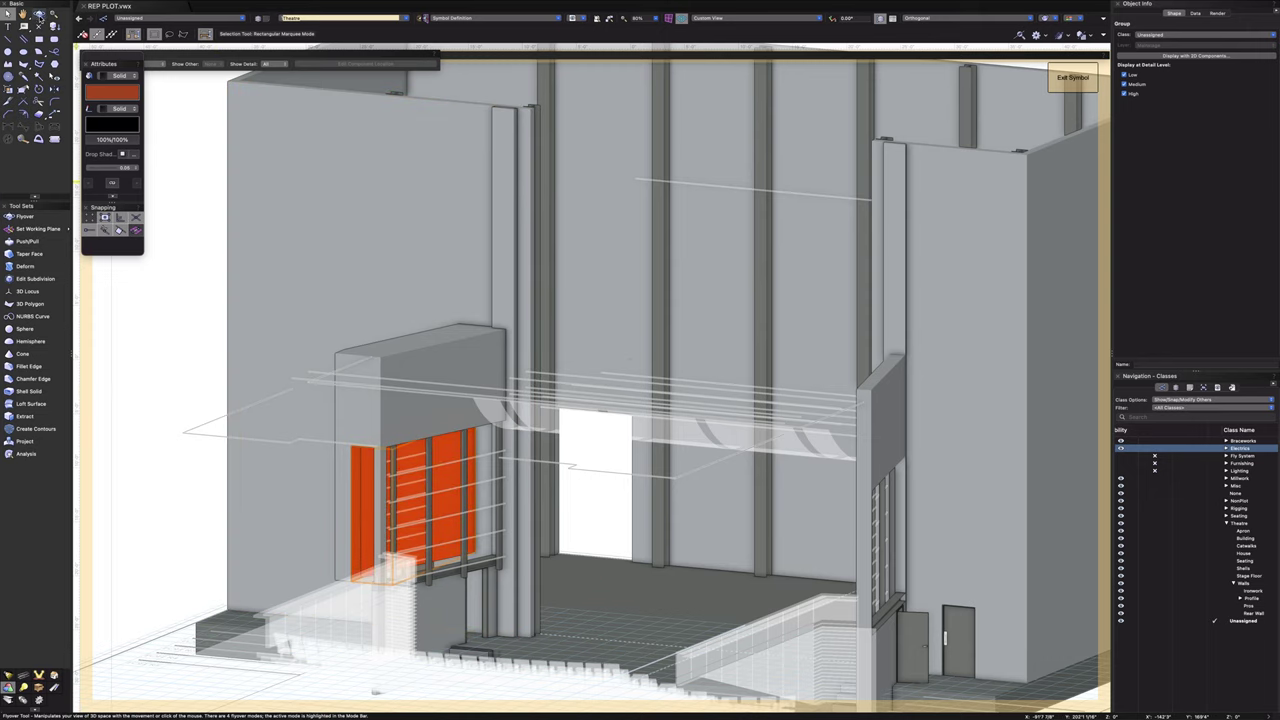
{"action": "left_click", "coordinate": [38, 14]}
- Orbit around the shaded model, including a left-front isometric, to review the orange walls
{"action": "left_click_drag", "start_coordinate": [428, 486], "coordinate": [456, 460]}
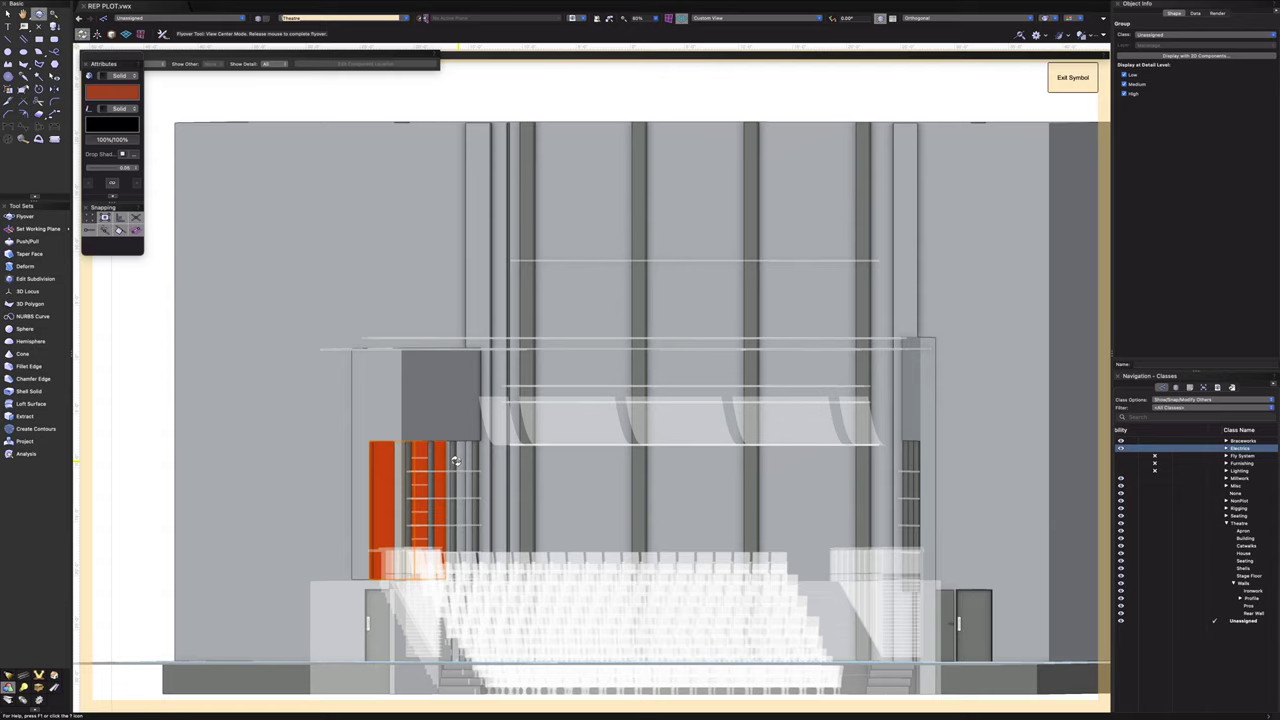
{"action": "left_click_drag", "start_coordinate": [456, 460], "coordinate": [335, 502]}
{"action": "key", "text": "1"}
{"action": "scroll", "coordinate": [445, 497], "scroll_direction": "up", "scroll_amount": 3}
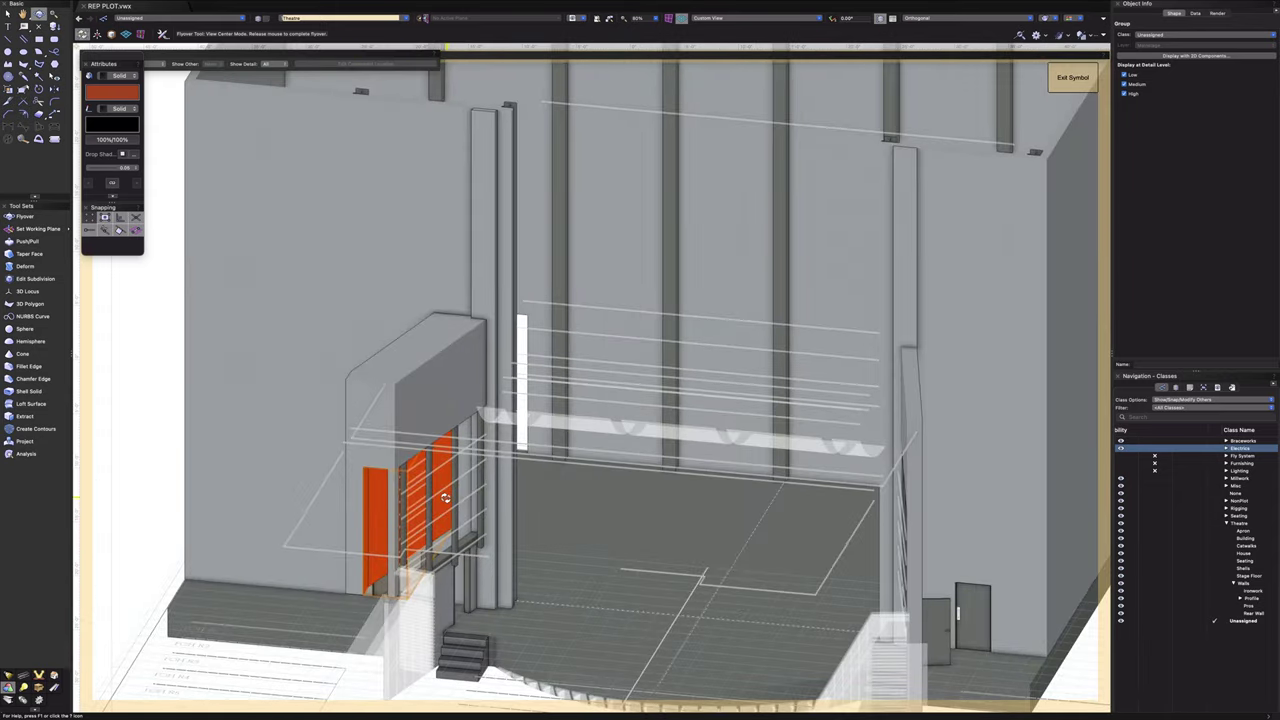
{"action": "left_click_drag", "start_coordinate": [445, 497], "coordinate": [476, 446]}
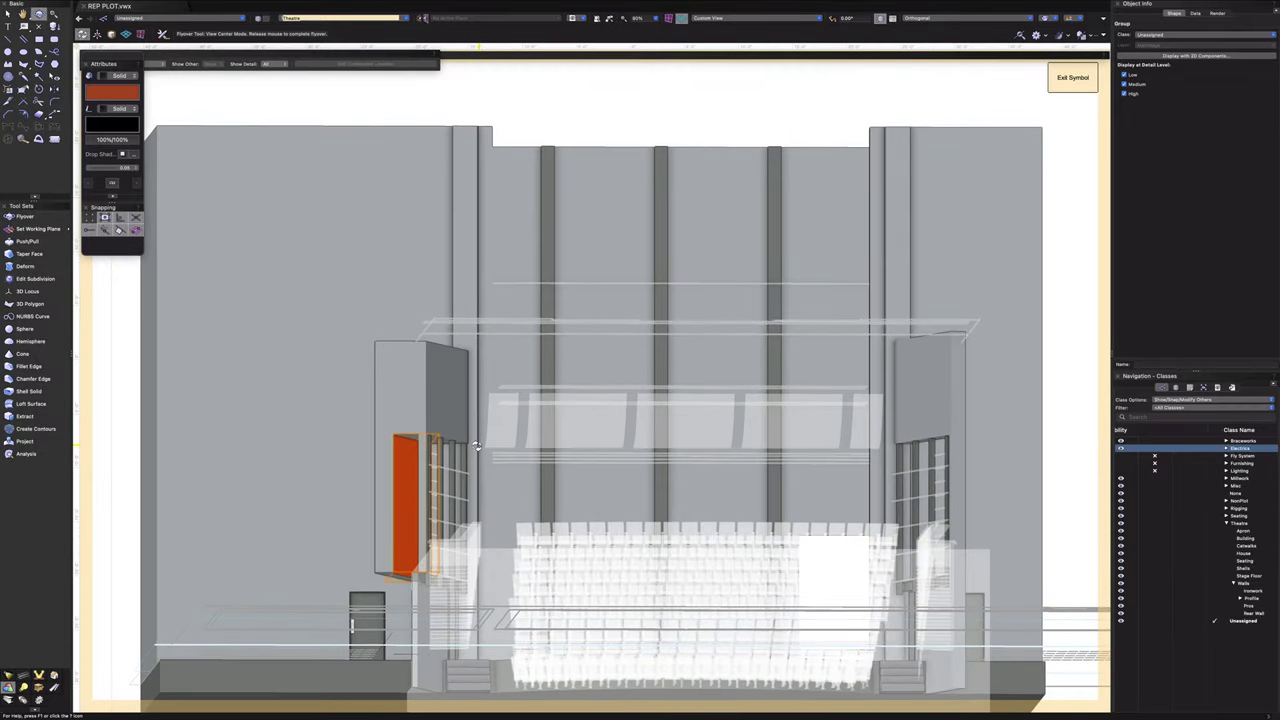
{"action": "left_click_drag", "start_coordinate": [476, 446], "coordinate": [486, 481]}
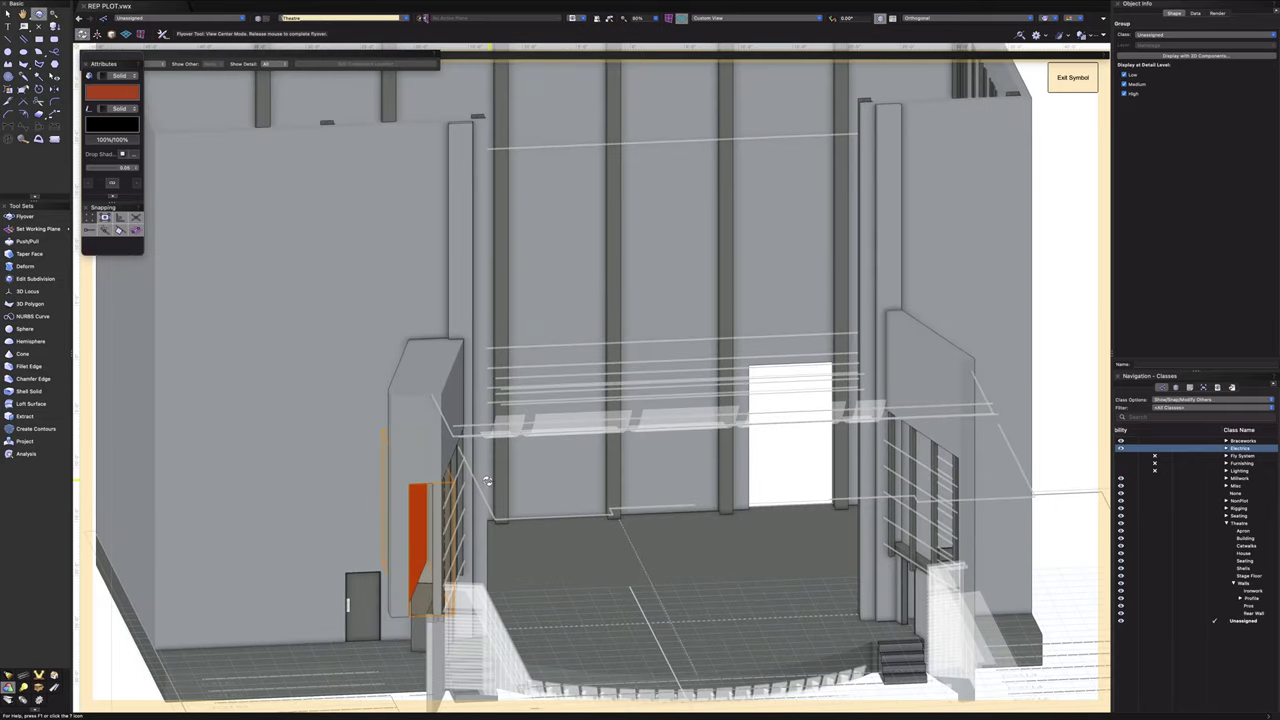
{"action": "left_click_drag", "start_coordinate": [486, 481], "coordinate": [409, 456]}
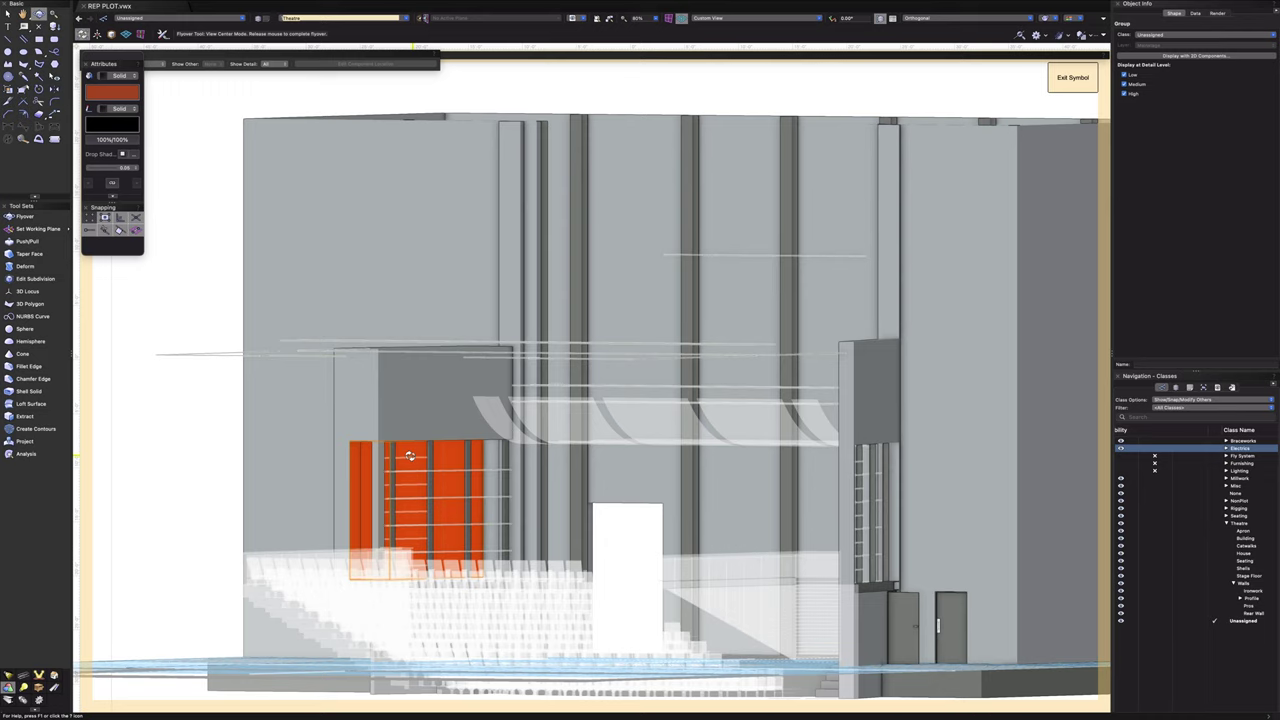
{"action": "mouse_move", "coordinate": [409, 456]}
{"action": "left_mouse_down"}
{"action": "mouse_move", "coordinate": [372, 459]}
{"action": "mouse_move", "coordinate": [384, 458]}
{"action": "left_mouse_up"}
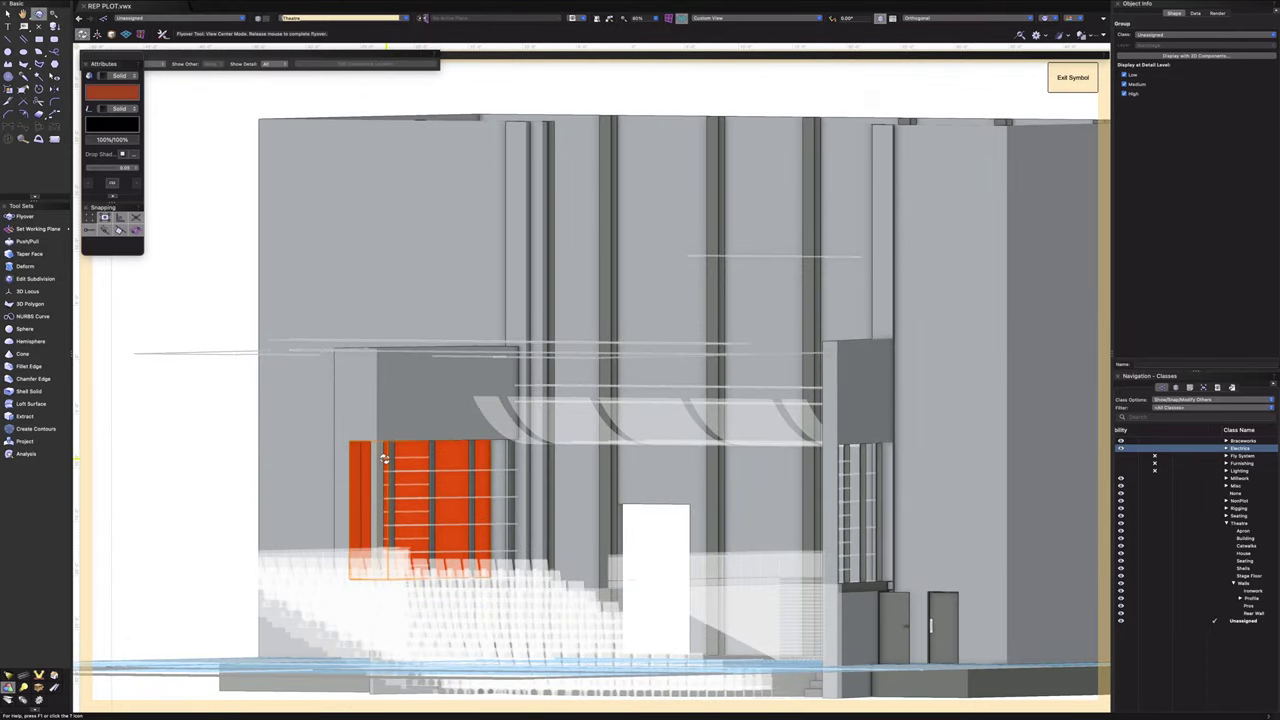
{"action": "left_click_drag", "start_coordinate": [384, 458], "coordinate": [341, 524]}
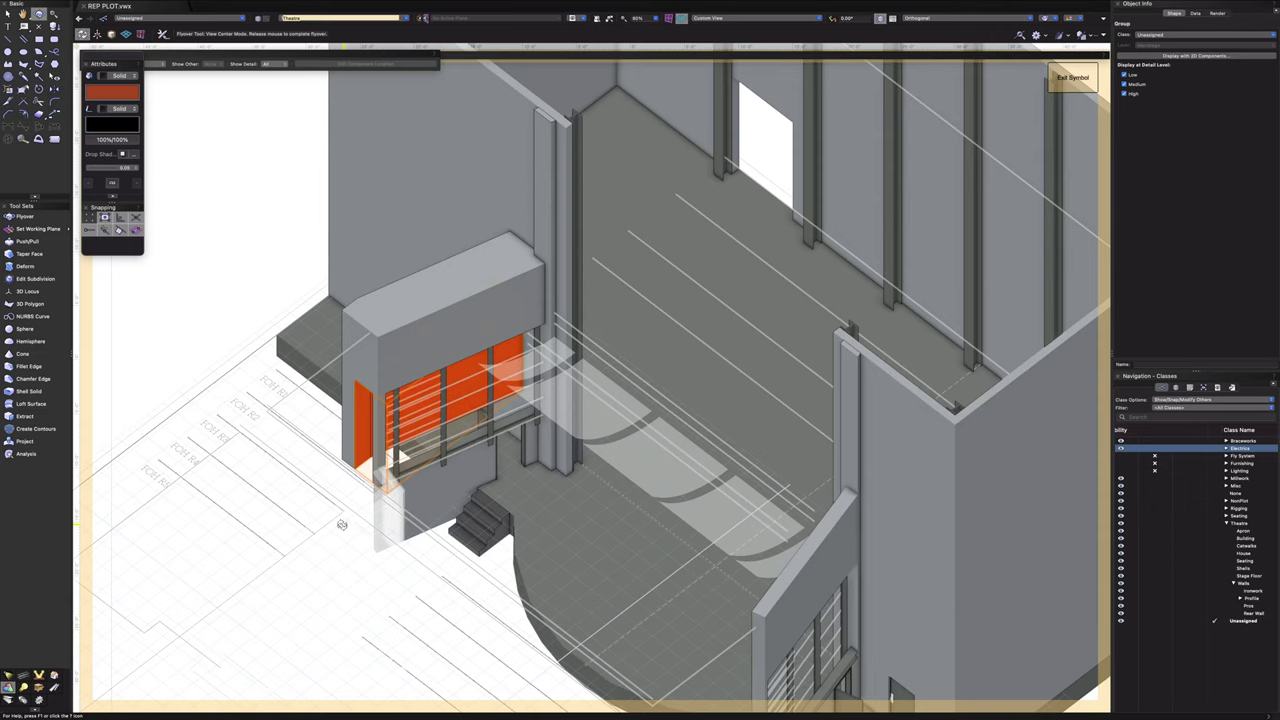
- Return the theatre symbol to the Top/Plan view
{"action": "left_click", "coordinate": [734, 22]}
{"action": "left_click", "coordinate": [740, 31]}
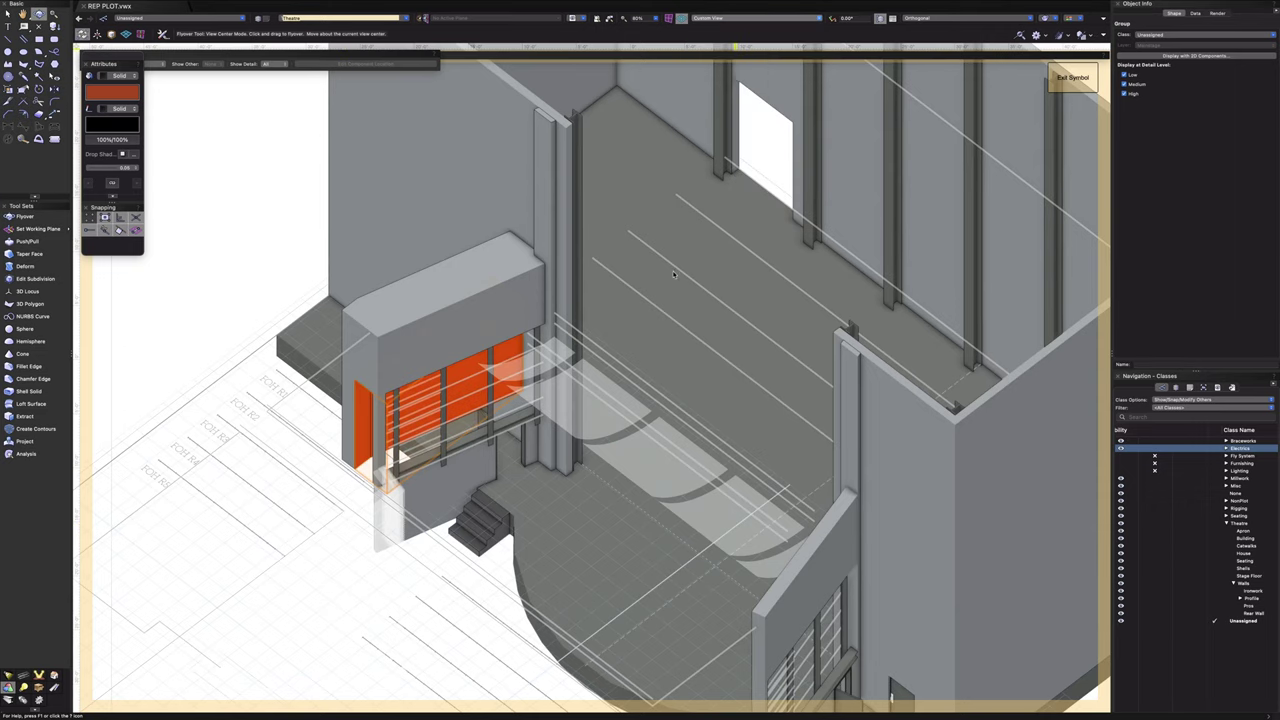
{"action": "scroll", "coordinate": [624, 545], "scroll_direction": "down", "scroll_amount": 1}
- Delete the existing side wall and stair beside FOH L1
{"action": "middle_click_drag", "start_coordinate": [657, 597], "coordinate": [523, 311]}
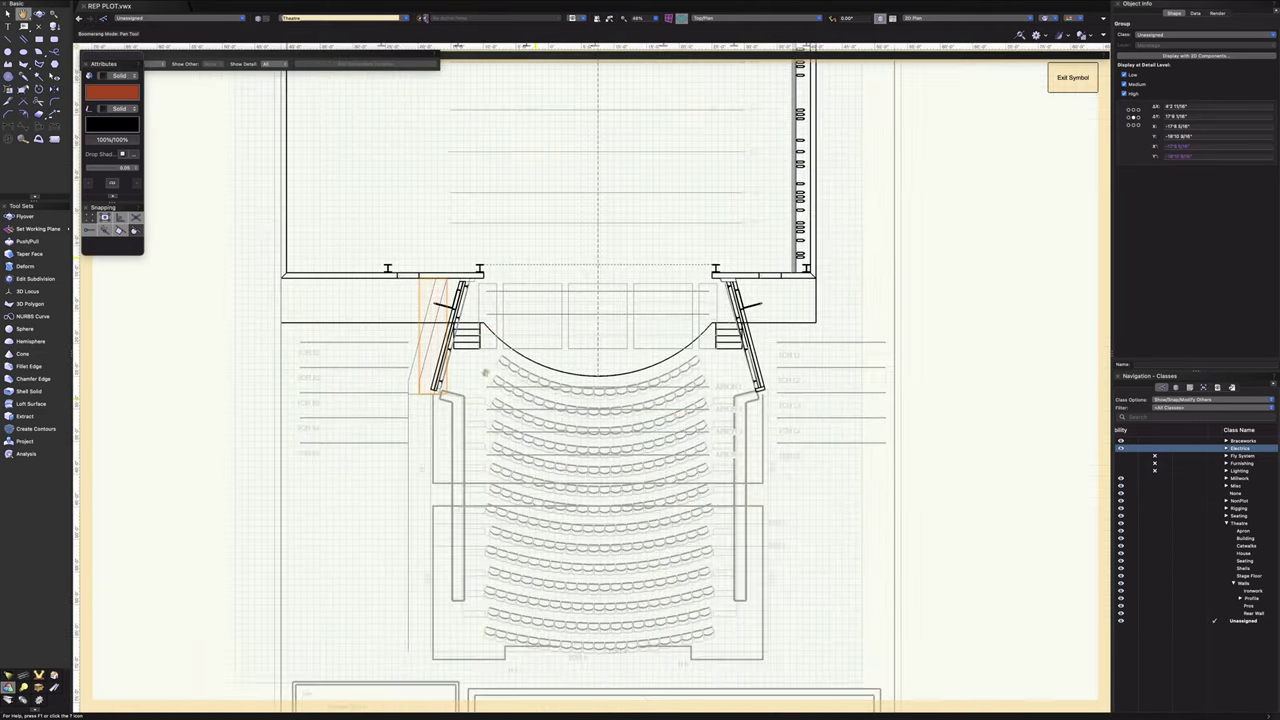
{"action": "scroll", "coordinate": [453, 381], "scroll_direction": "up", "scroll_amount": 8}
{"action": "left_click", "coordinate": [318, 471]}
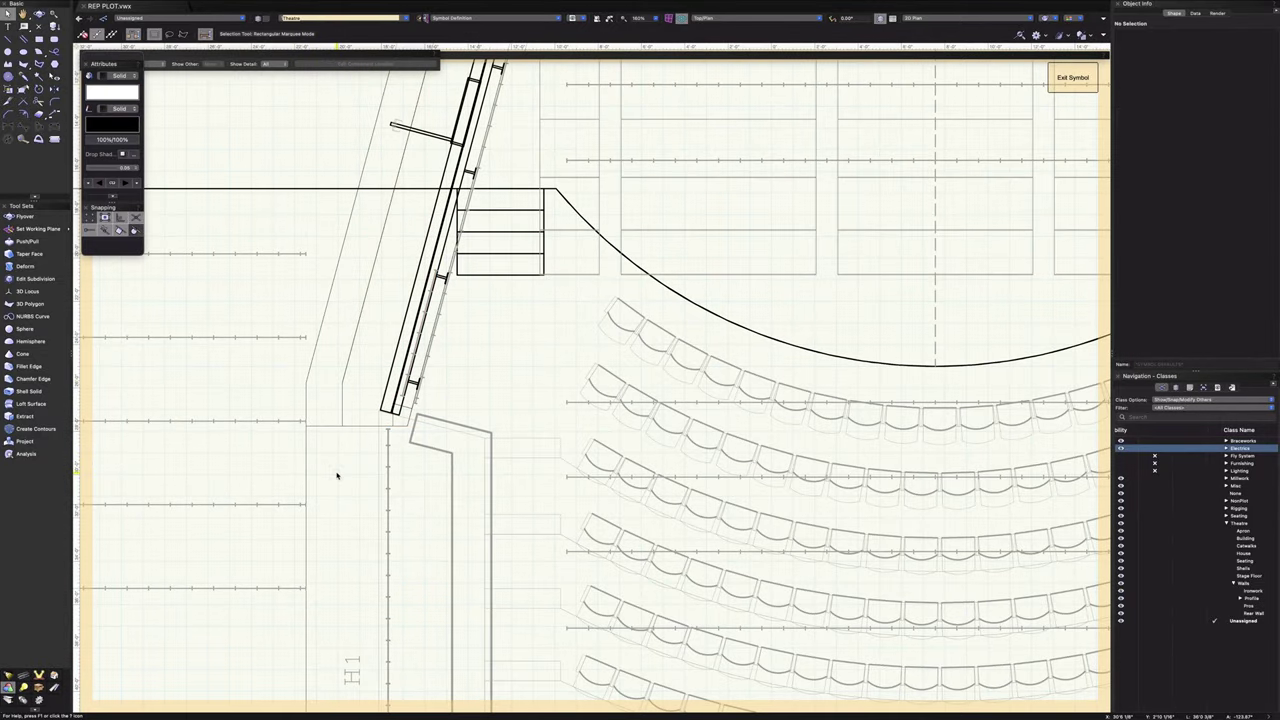
{"action": "scroll", "coordinate": [337, 476], "scroll_direction": "down", "scroll_amount": 5}
{"action": "scroll", "coordinate": [590, 474], "scroll_direction": "up", "scroll_amount": 4}
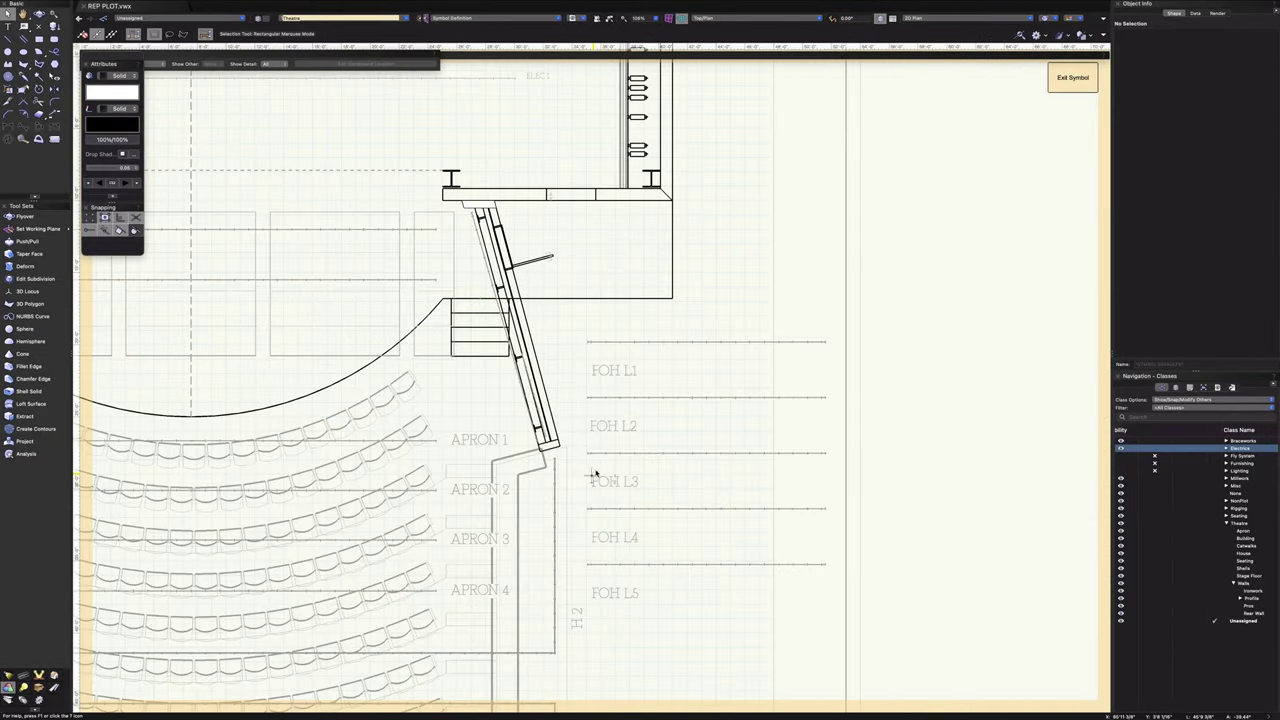
{"action": "left_click_drag", "start_coordinate": [586, 460], "coordinate": [449, 197]}
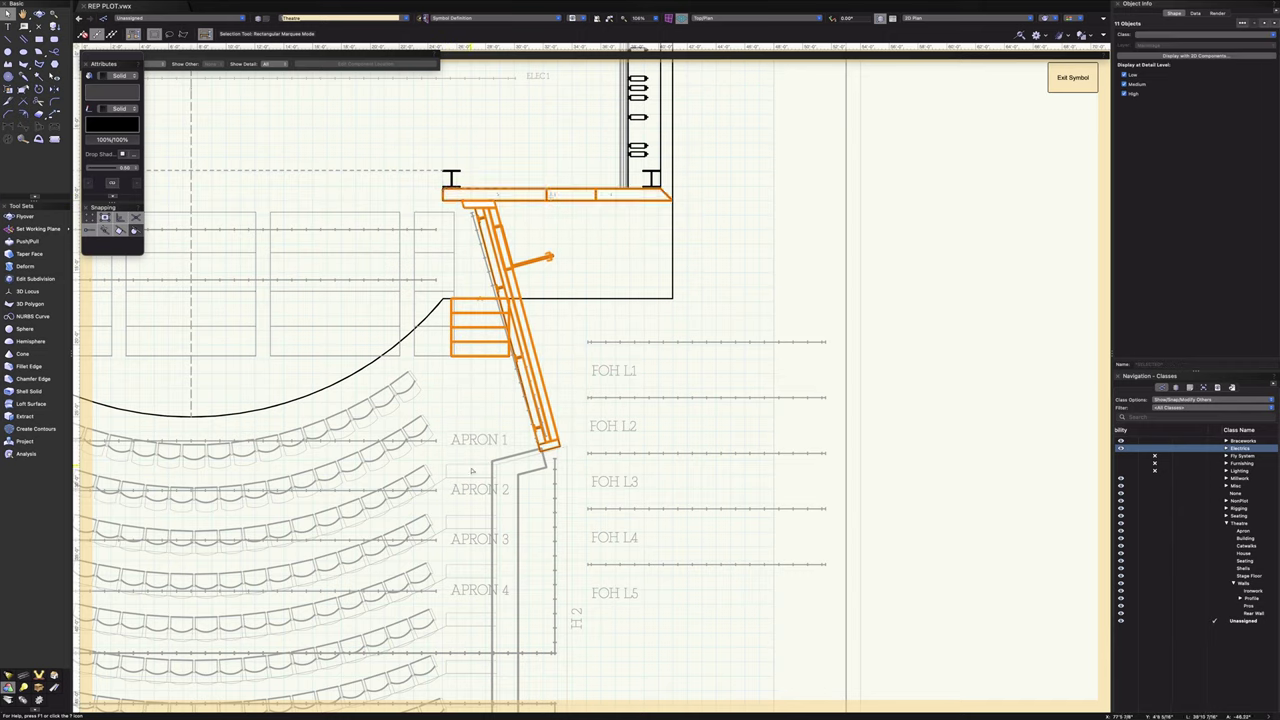
{"action": "key", "text": "Delete"}
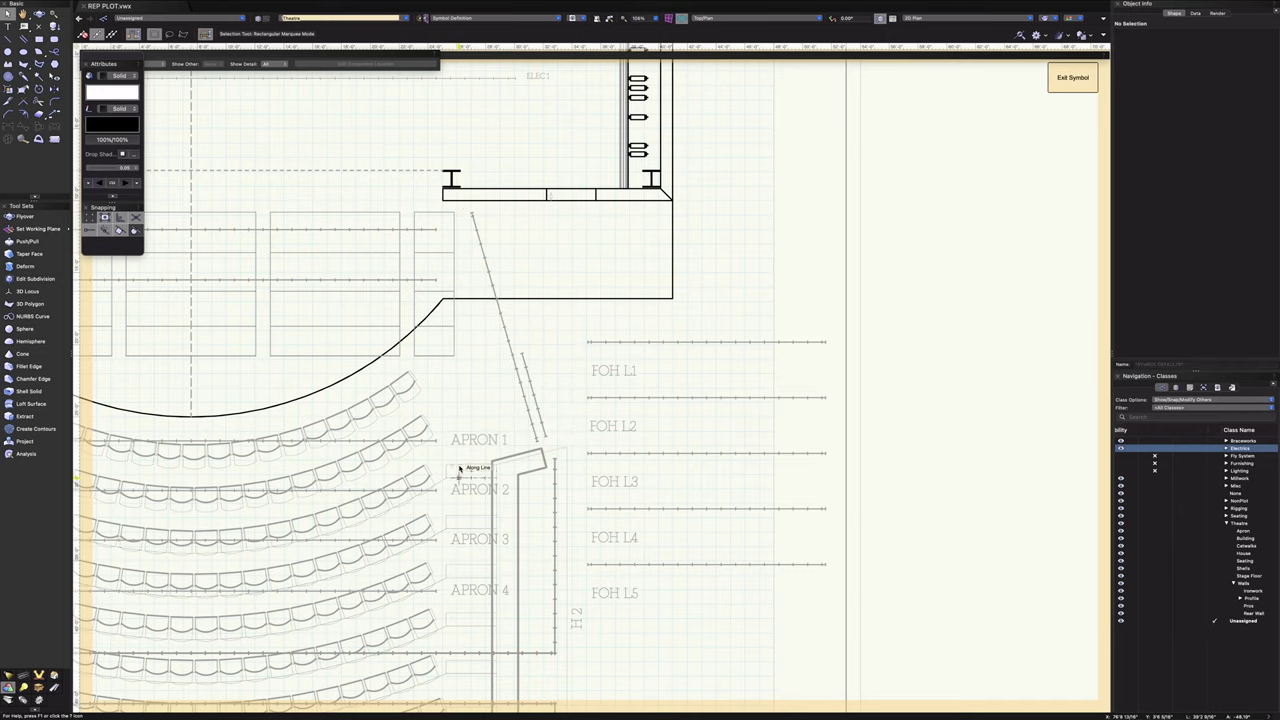
- Mirror-duplicate the opposite side wall and stair about the vertical centre axis
{"action": "middle_click_drag", "start_coordinate": [278, 392], "coordinate": [1058, 365]}
{"action": "left_click_drag", "start_coordinate": [494, 446], "coordinate": [714, 168]}
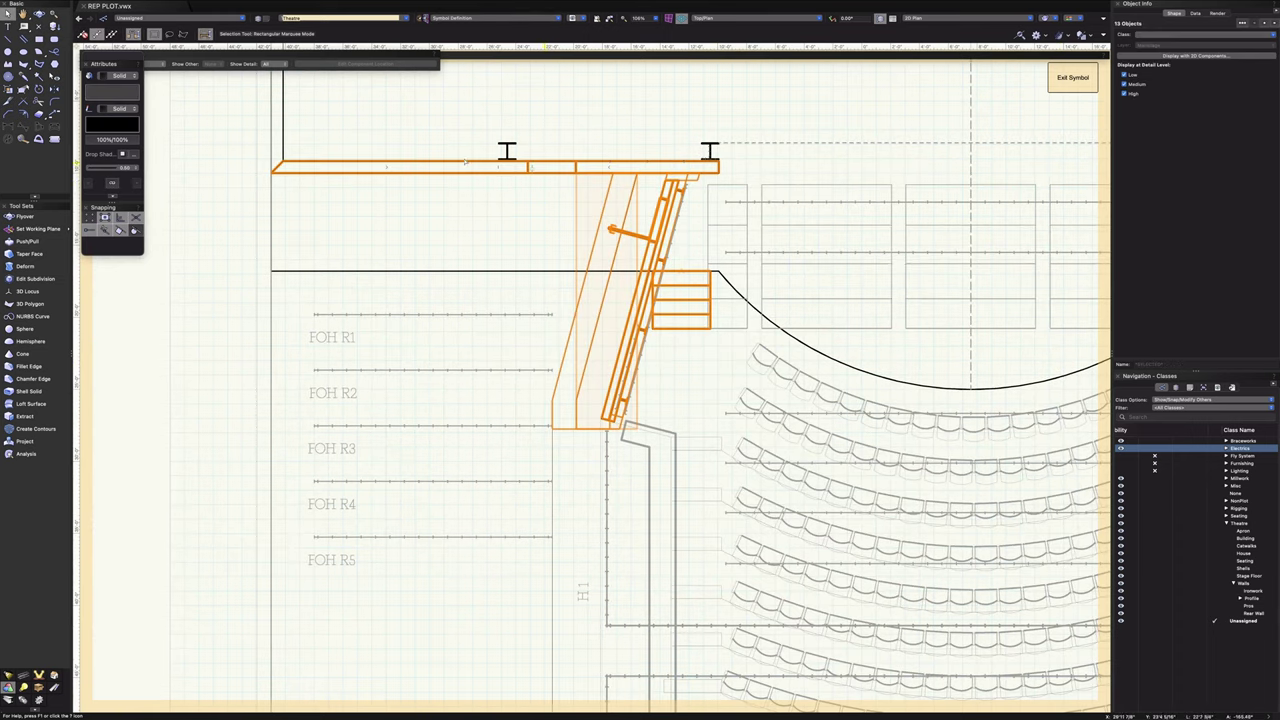
{"action": "left_click", "coordinate": [54, 89]}
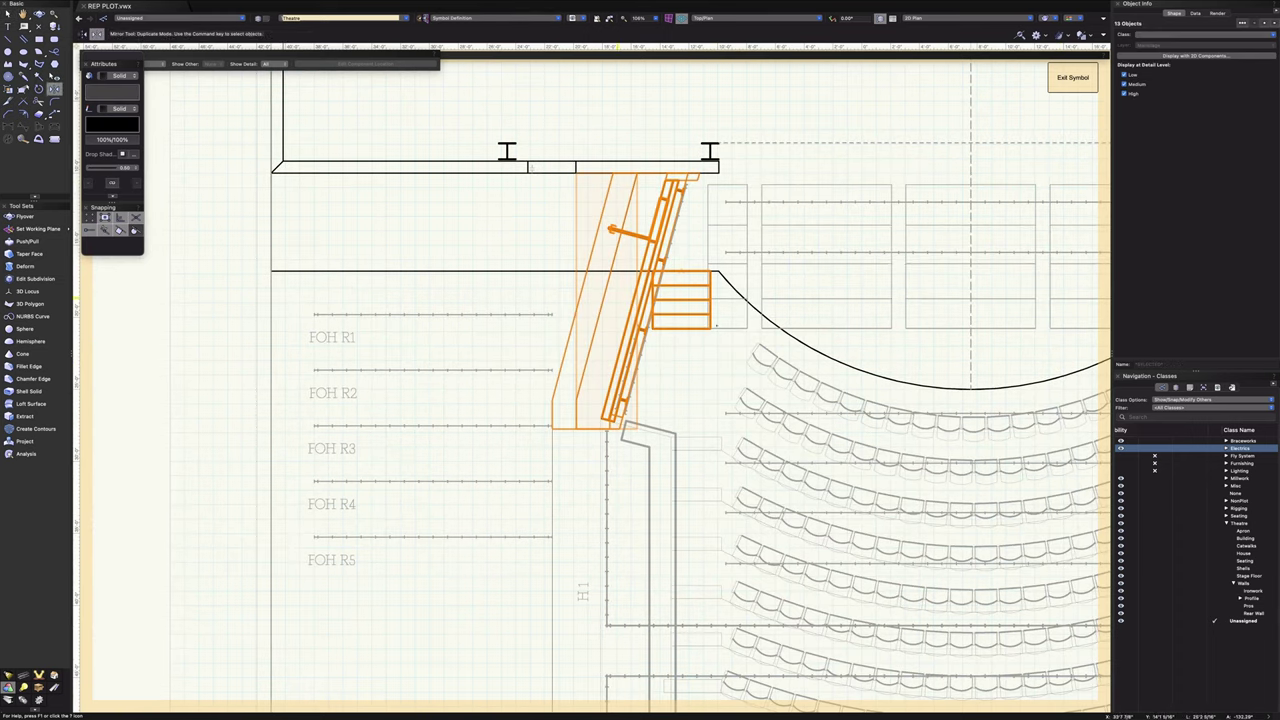
{"action": "left_click", "coordinate": [970, 388]}
{"action": "scroll", "coordinate": [970, 388], "scroll_direction": "down", "scroll_amount": 10}
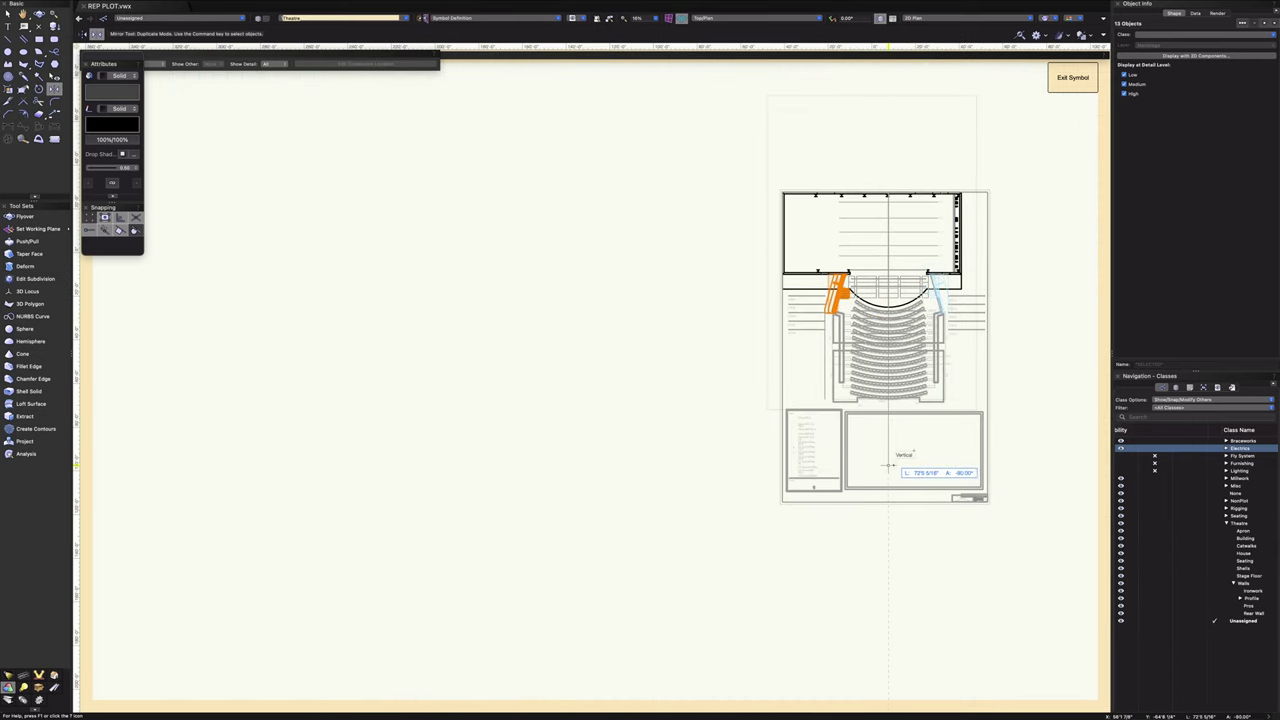
{"action": "left_click", "coordinate": [890, 465]}
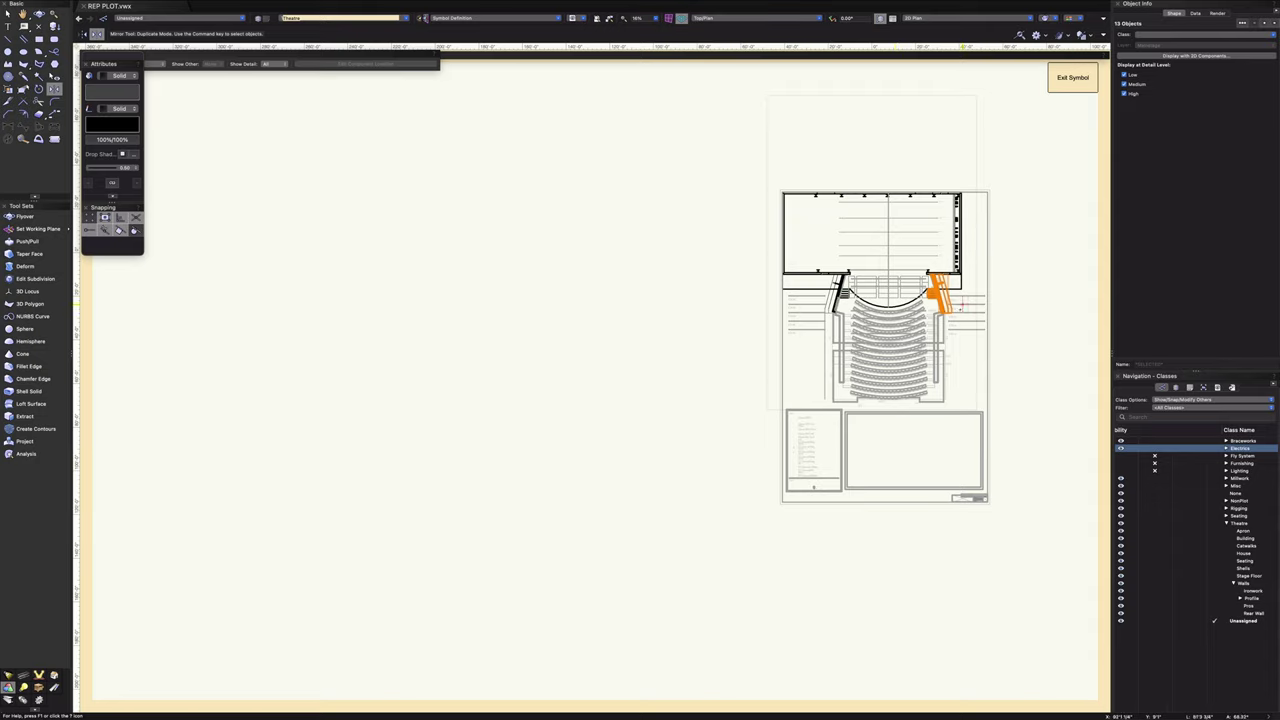
{"action": "scroll", "coordinate": [960, 306], "scroll_direction": "up", "scroll_amount": 10}
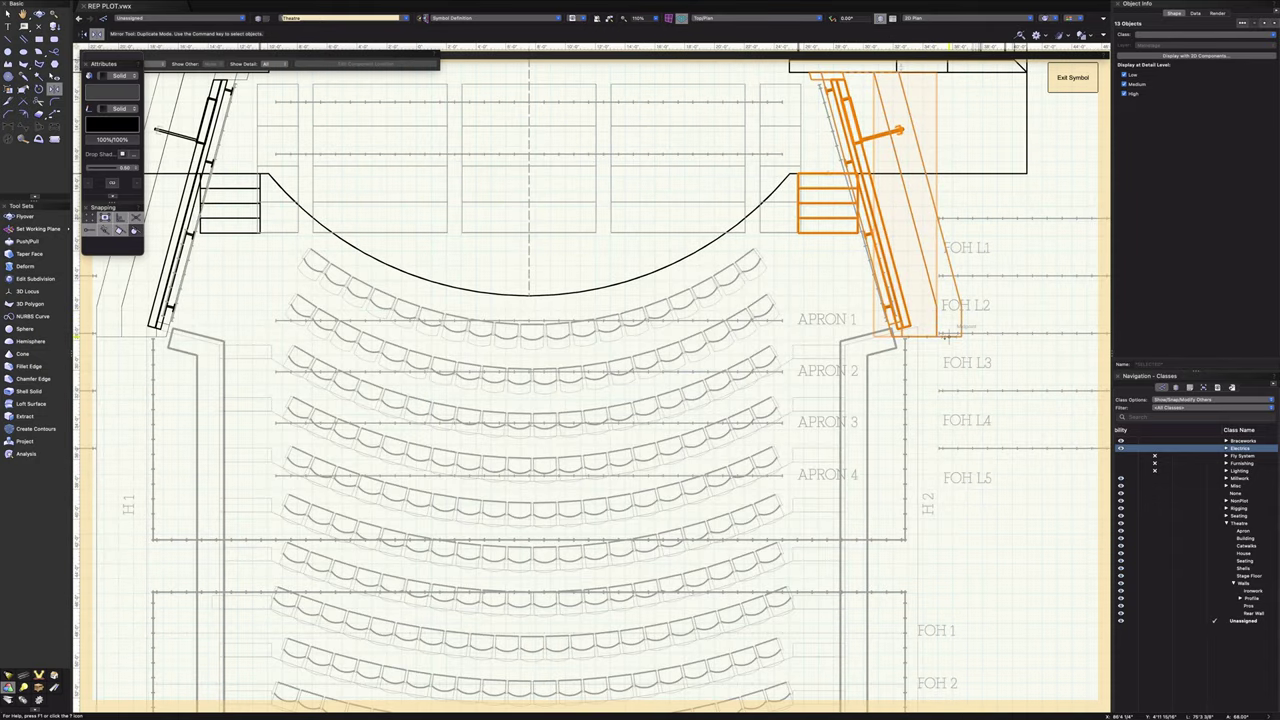
{"action": "scroll", "coordinate": [848, 66], "scroll_direction": "up", "scroll_amount": 5}
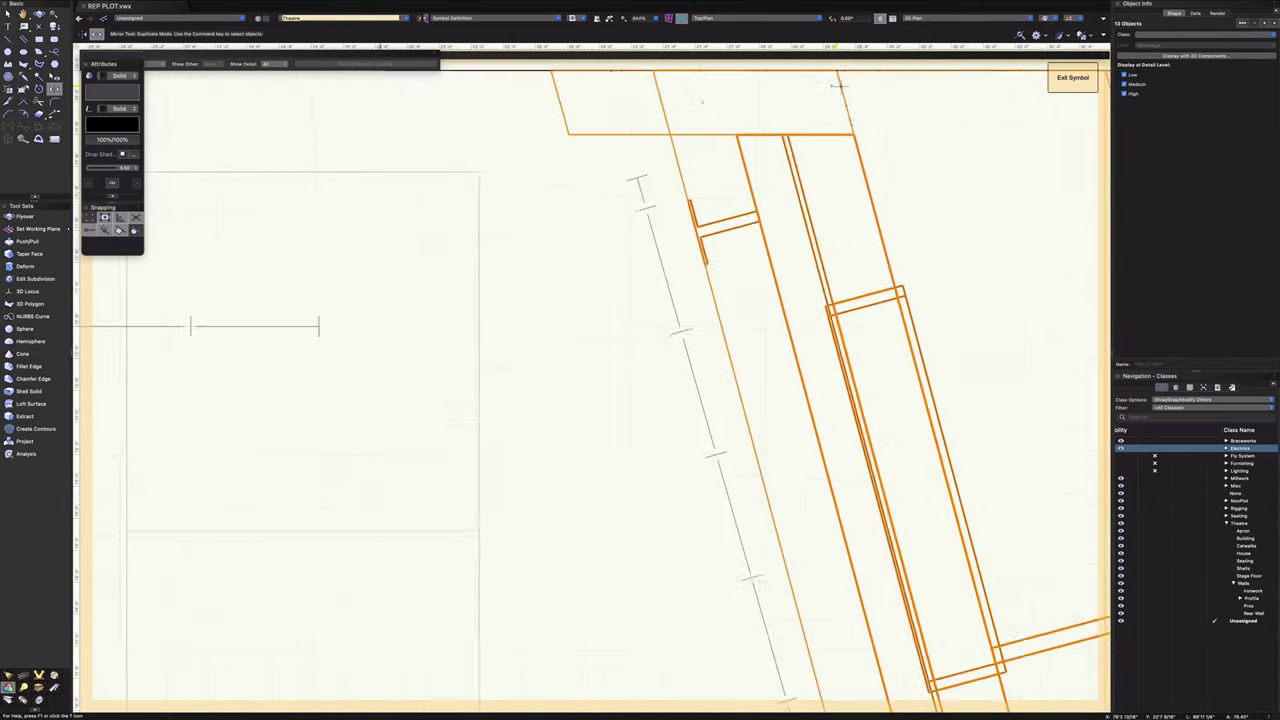
{"action": "scroll", "coordinate": [848, 66], "scroll_direction": "down", "scroll_amount": 8}
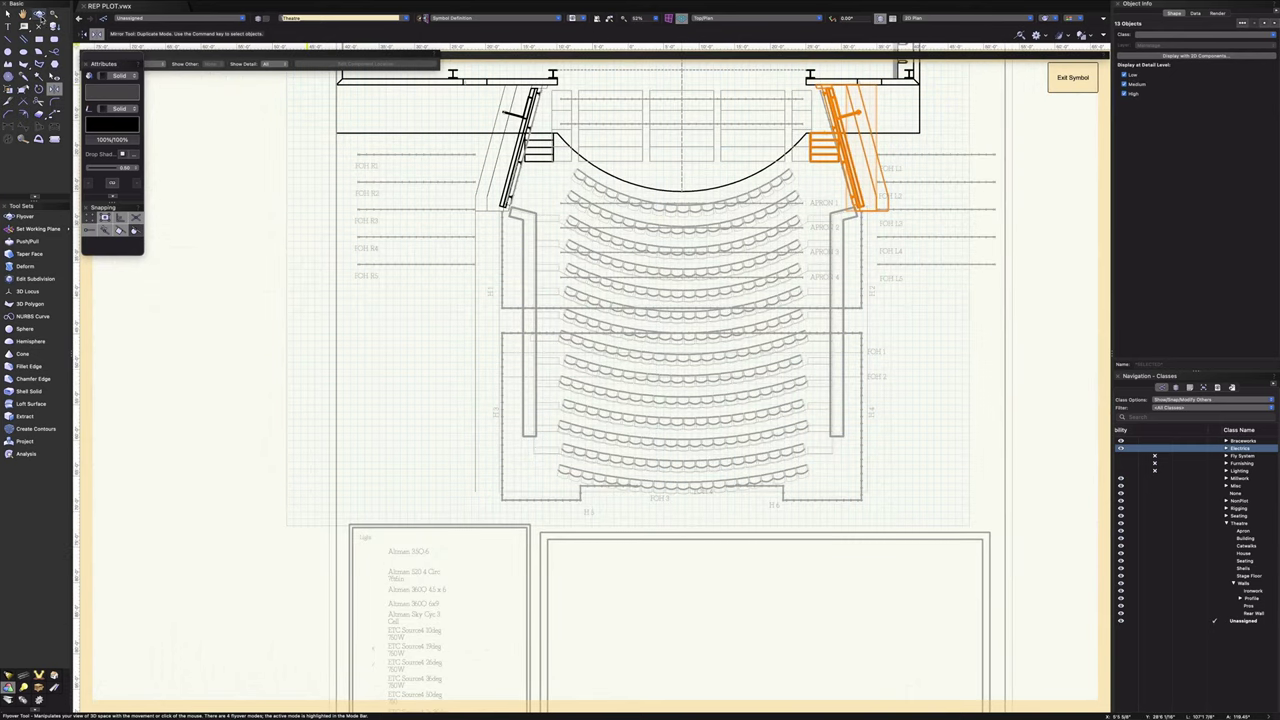
- Orbit the theatre into 3D, render it in OpenGL, and turn to a front elevation
{"action": "key", "text": "shift+c"}
{"action": "left_click_drag", "start_coordinate": [636, 328], "coordinate": [797, 274]}
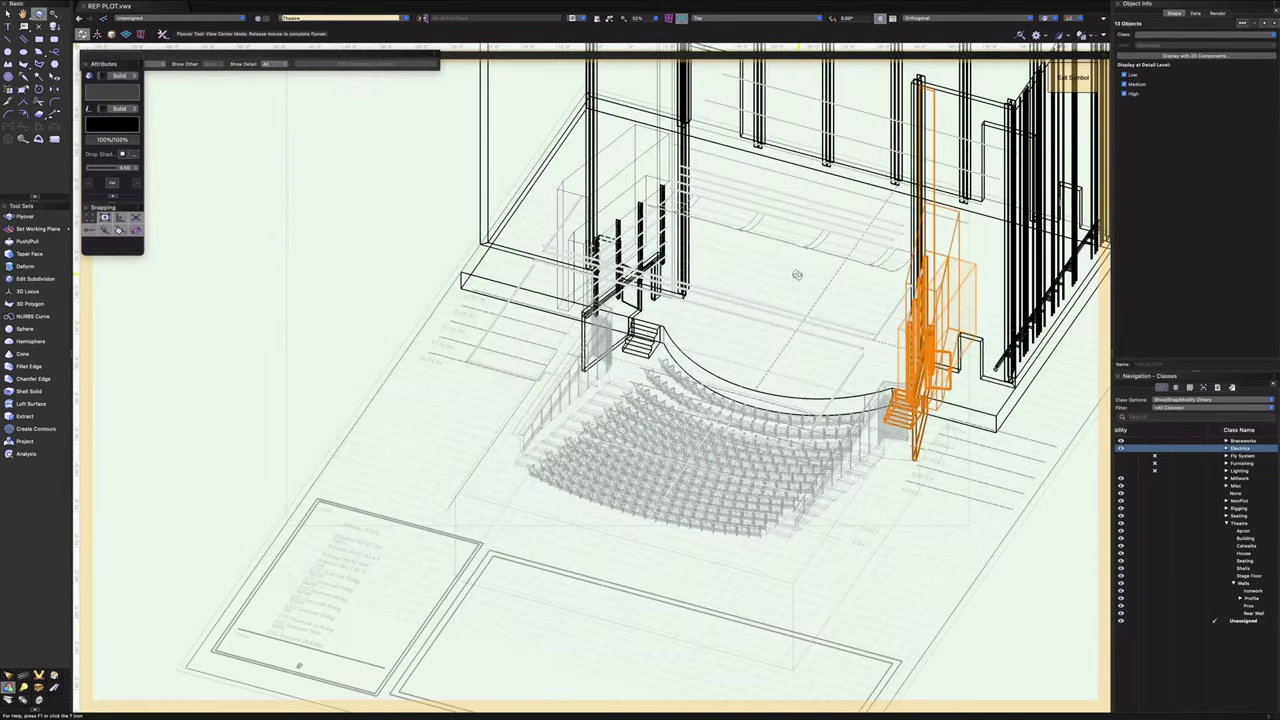
{"action": "left_click", "coordinate": [1055, 21]}
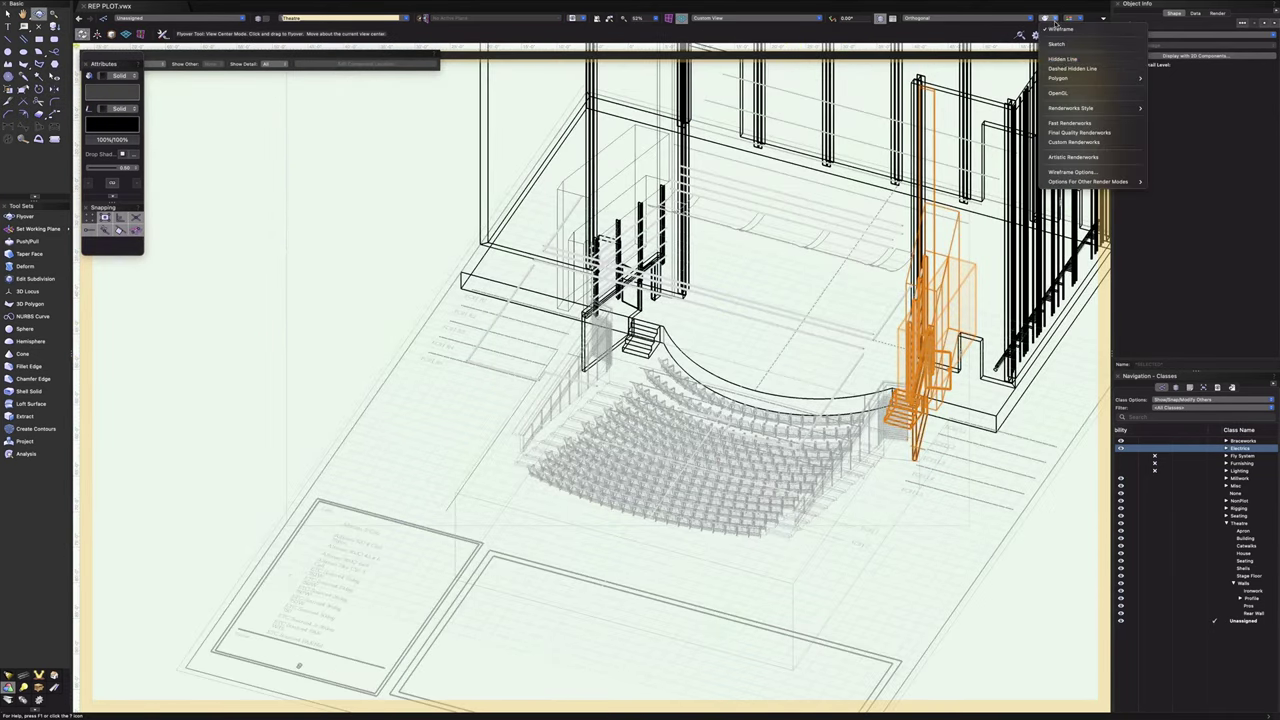
{"action": "left_click", "coordinate": [1058, 92]}
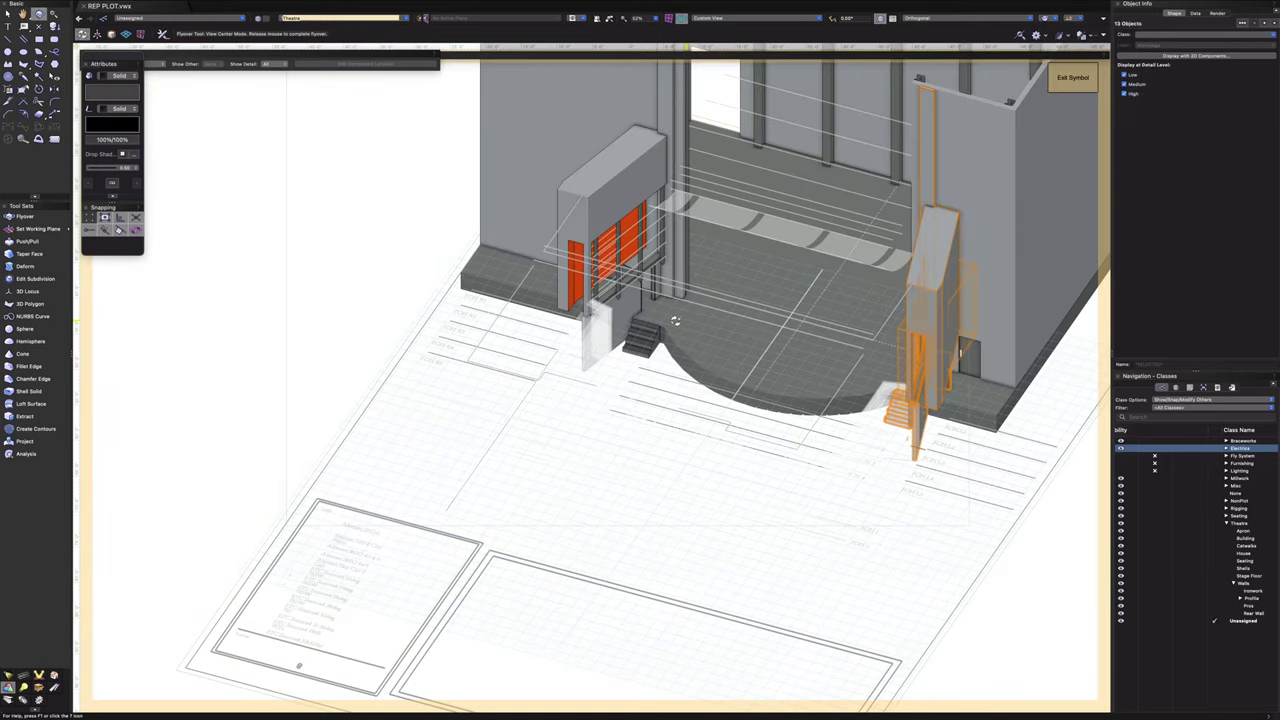
{"action": "left_click_drag", "start_coordinate": [675, 320], "coordinate": [717, 258]}
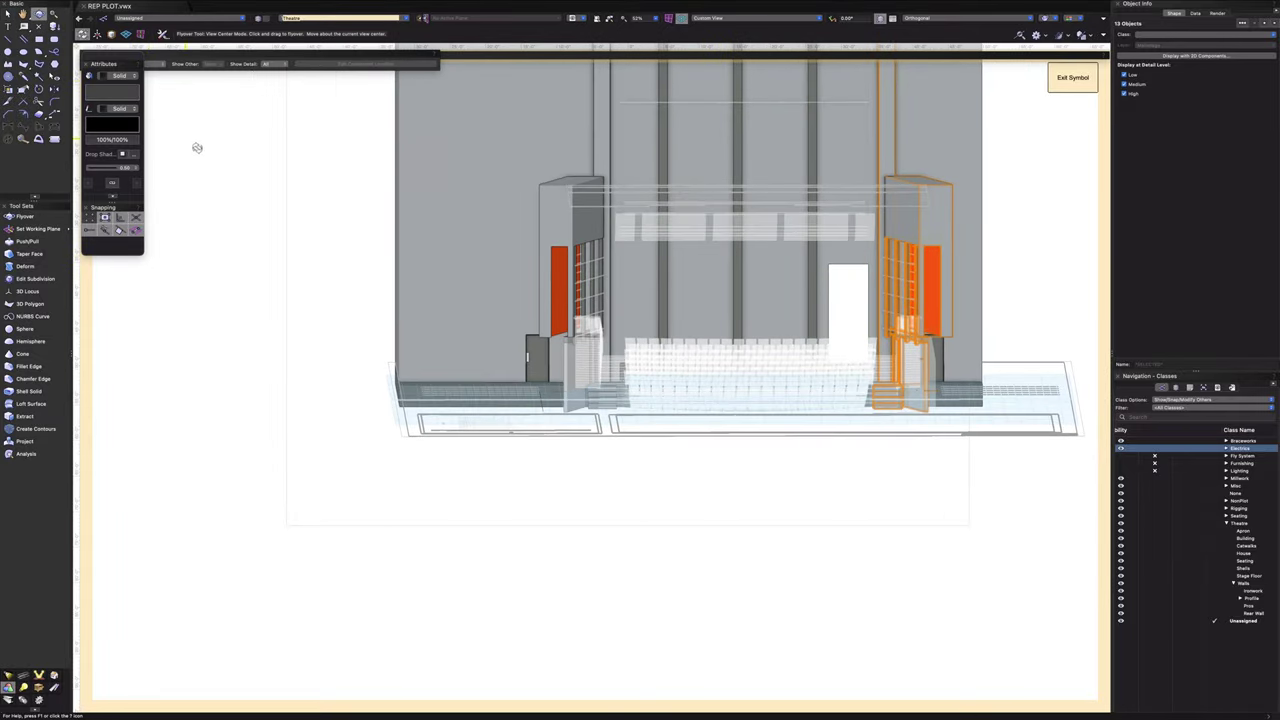
- In Lighting Options, set indirect lighting to Exterior, 3 Bounces
{"action": "left_click", "coordinate": [130, 5]}
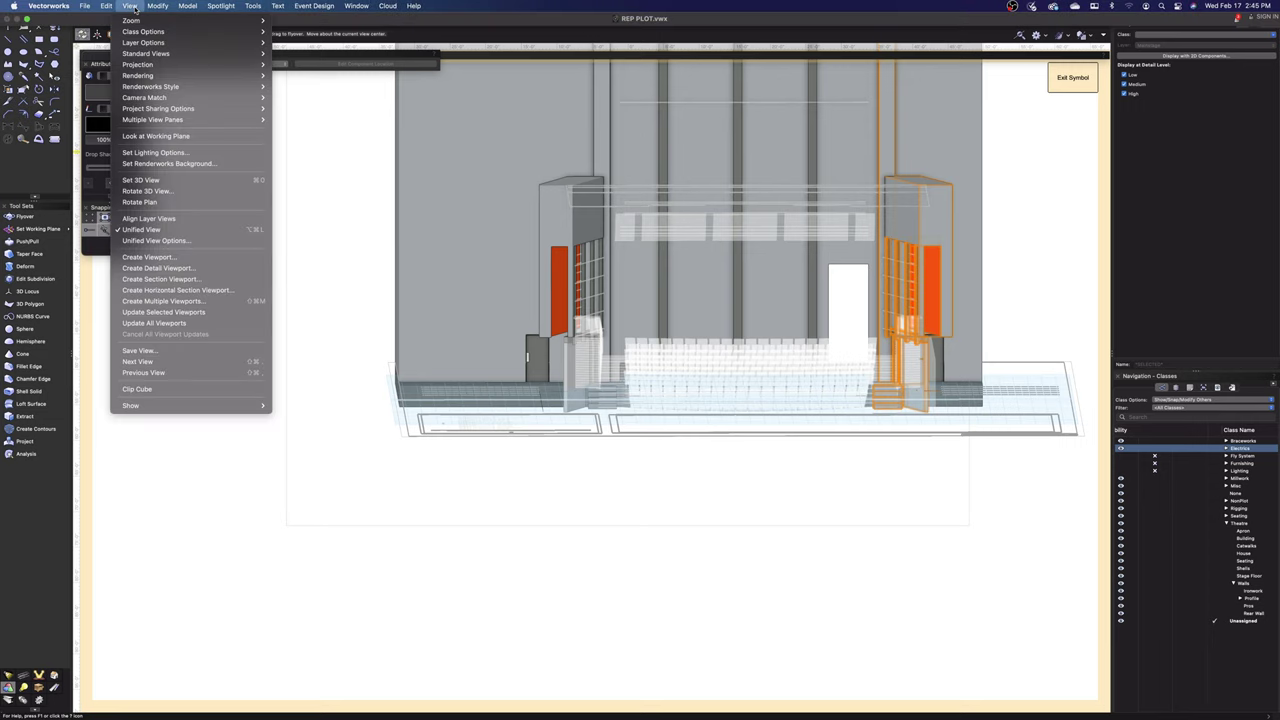
{"action": "mouse_move", "coordinate": [162, 64]}
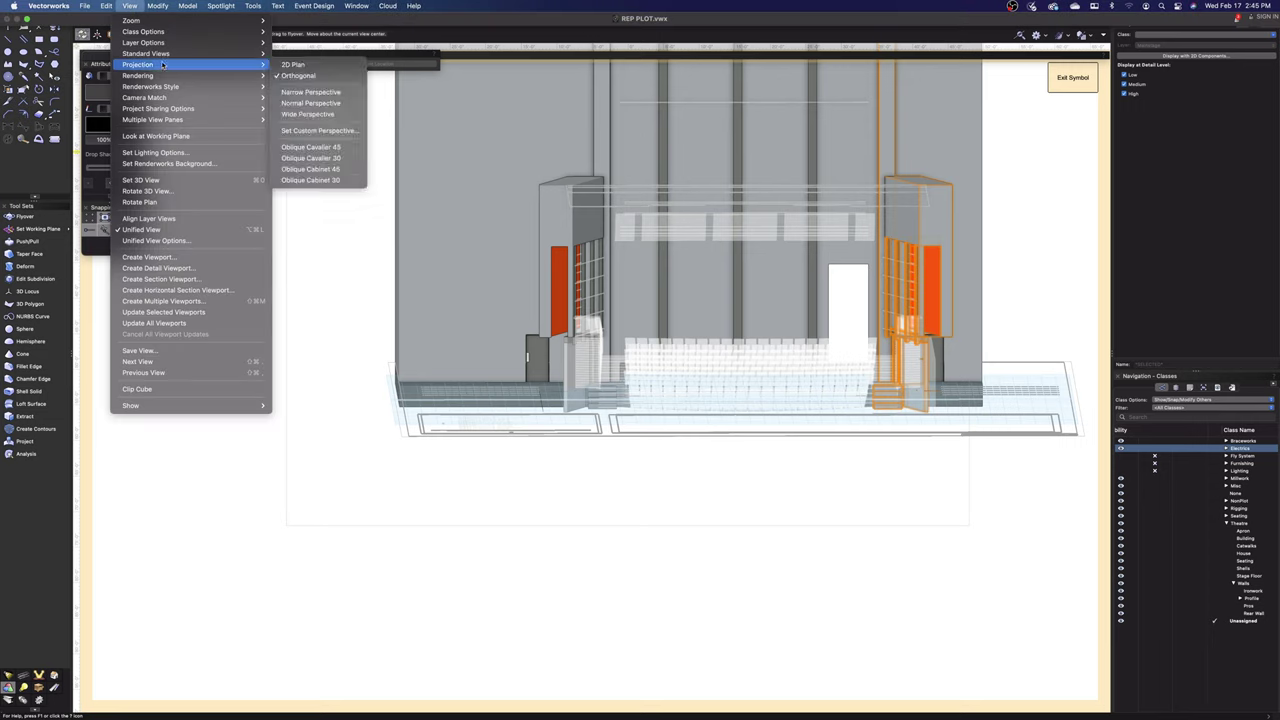
{"action": "left_click", "coordinate": [178, 155]}
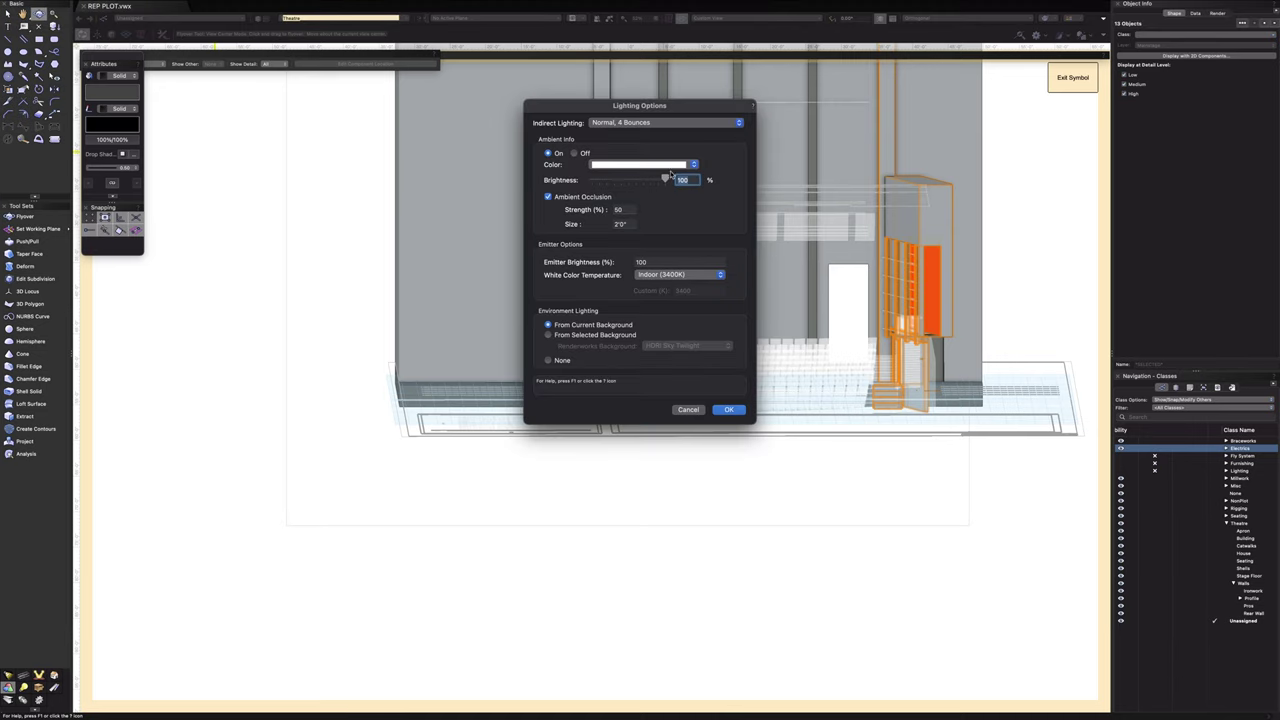
{"action": "left_click", "coordinate": [610, 166]}
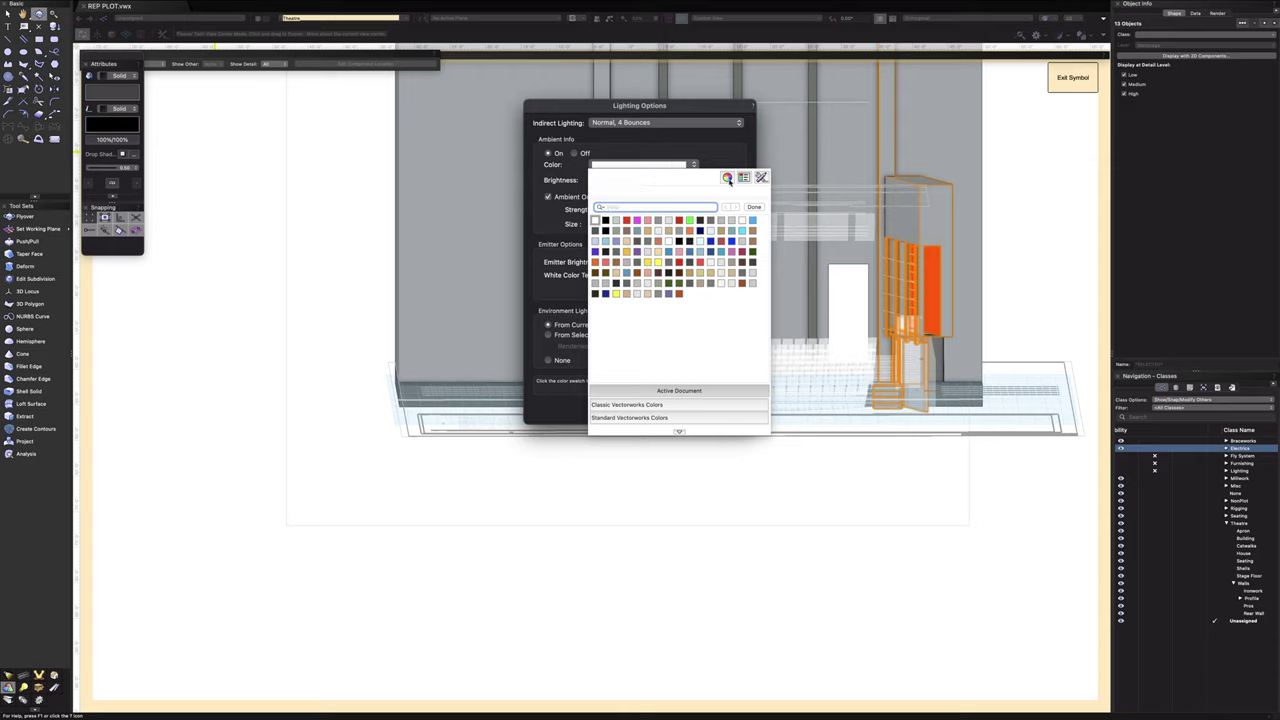
{"action": "left_click", "coordinate": [727, 177]}
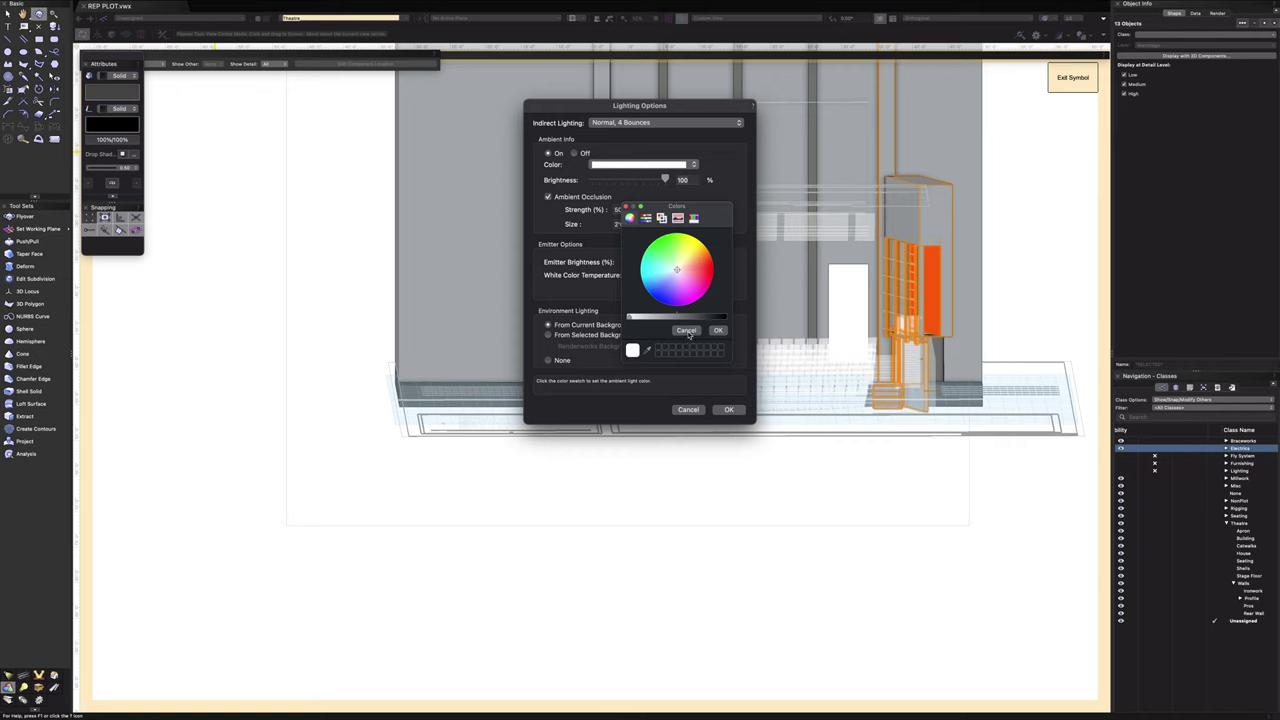
{"action": "left_click", "coordinate": [686, 331]}
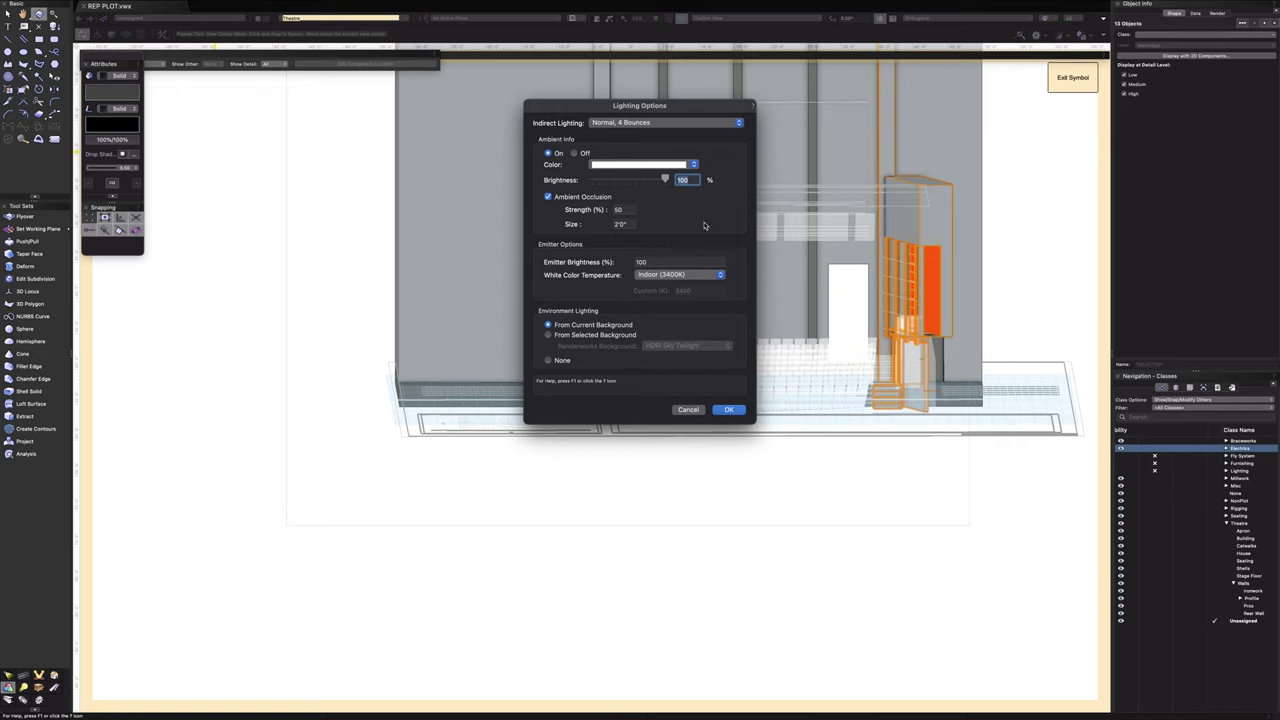
{"action": "left_click", "coordinate": [735, 127]}
{"action": "left_click", "coordinate": [678, 114]}
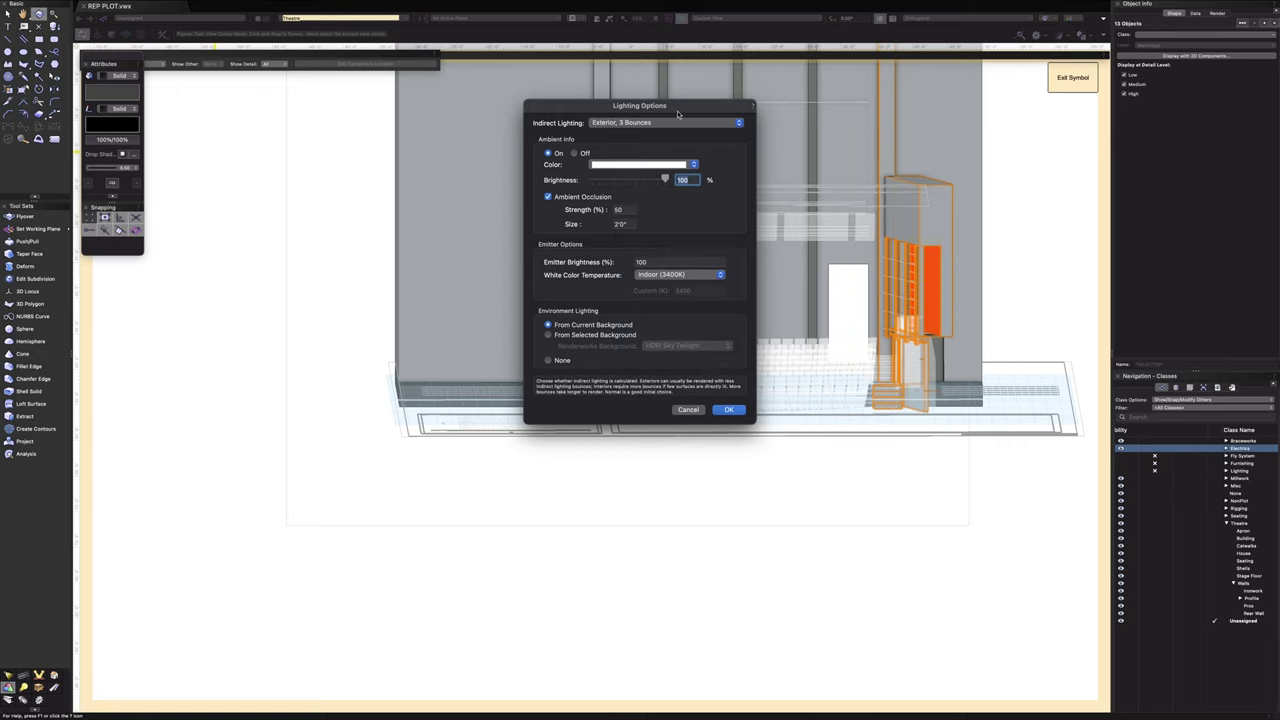
- Set the ambient light colour to white with 54% brightness
{"action": "left_click", "coordinate": [694, 166]}
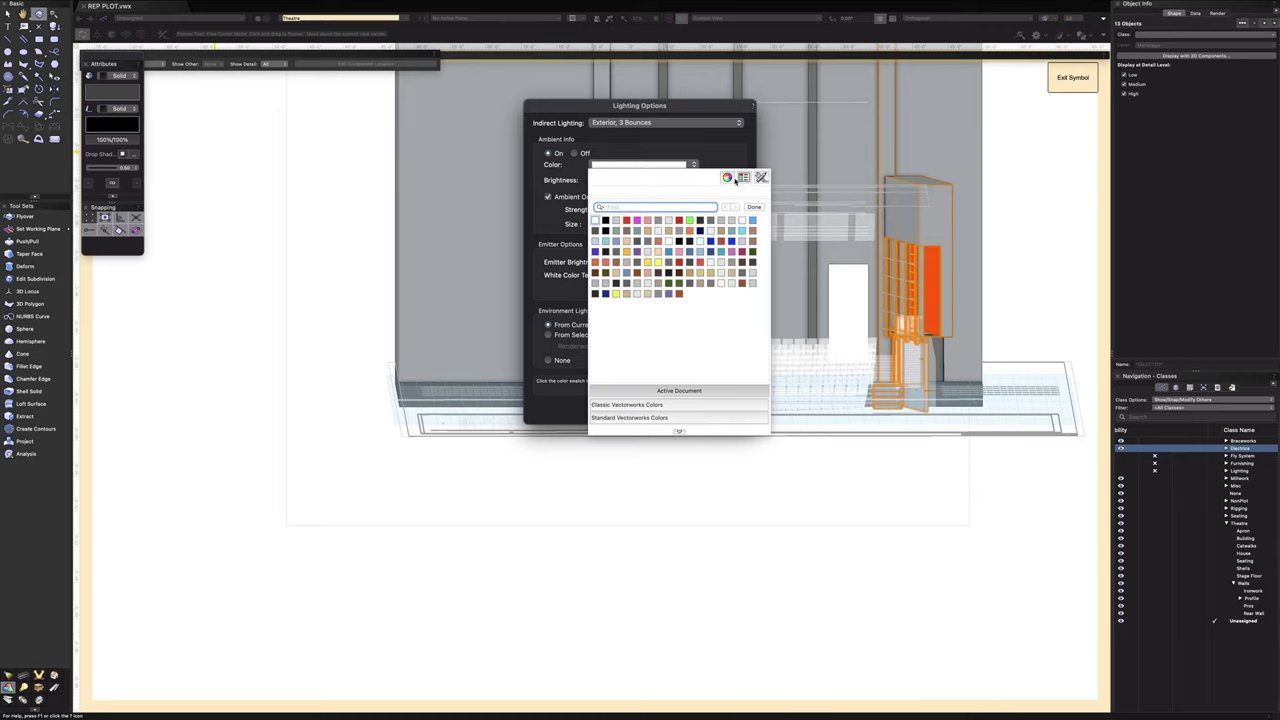
{"action": "left_click", "coordinate": [744, 178]}
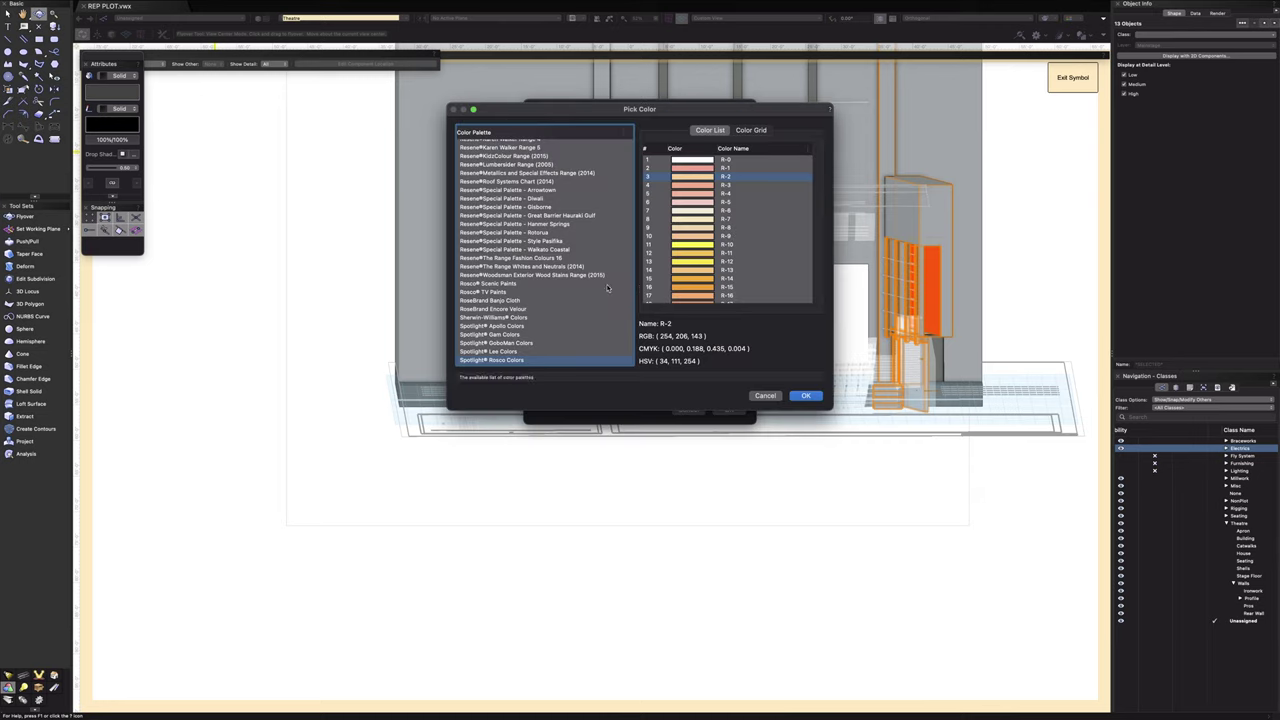
{"action": "scroll", "coordinate": [606, 288], "scroll_direction": "down", "scroll_amount": 2}
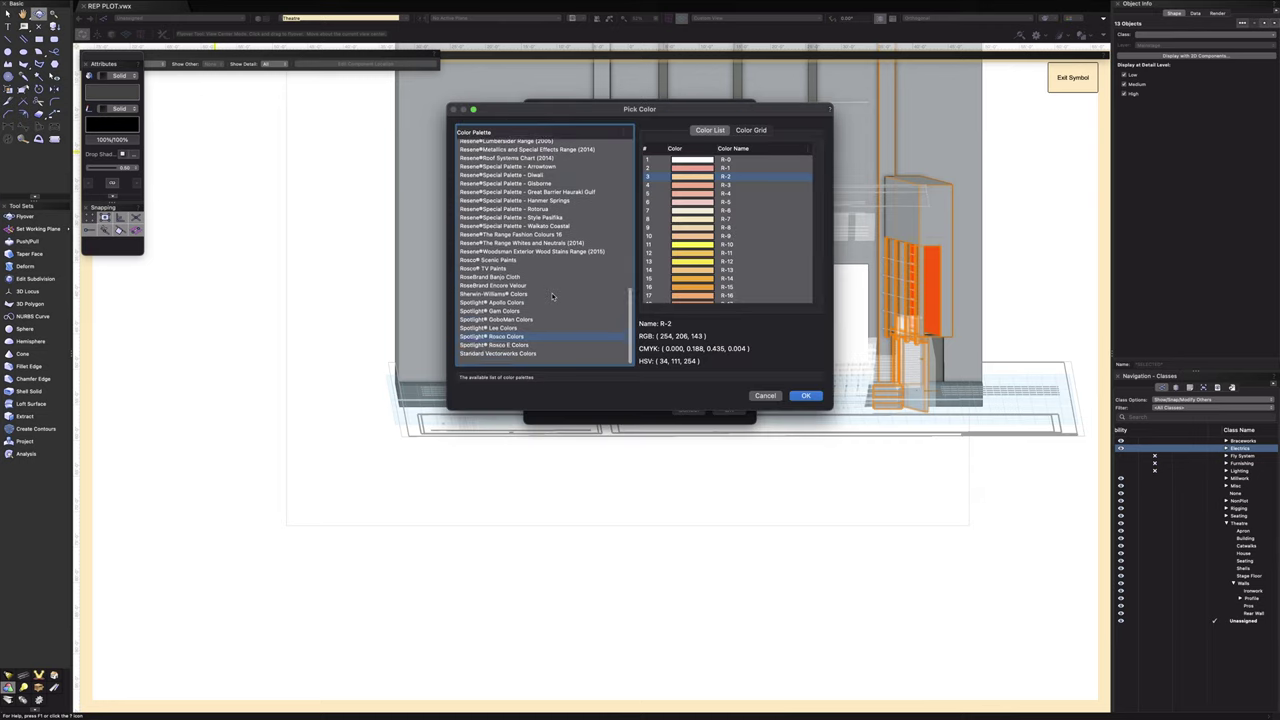
{"action": "left_click", "coordinate": [710, 179]}
{"action": "left_click", "coordinate": [805, 396]}
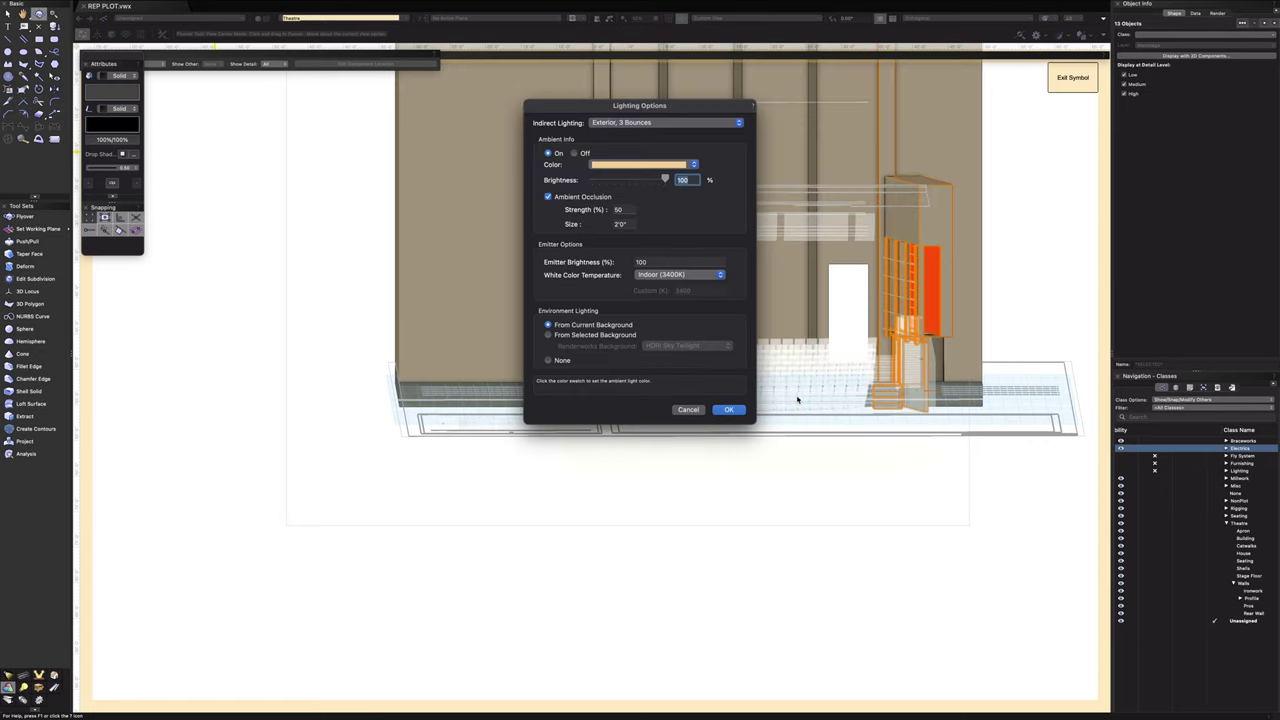
{"action": "left_click", "coordinate": [695, 165]}
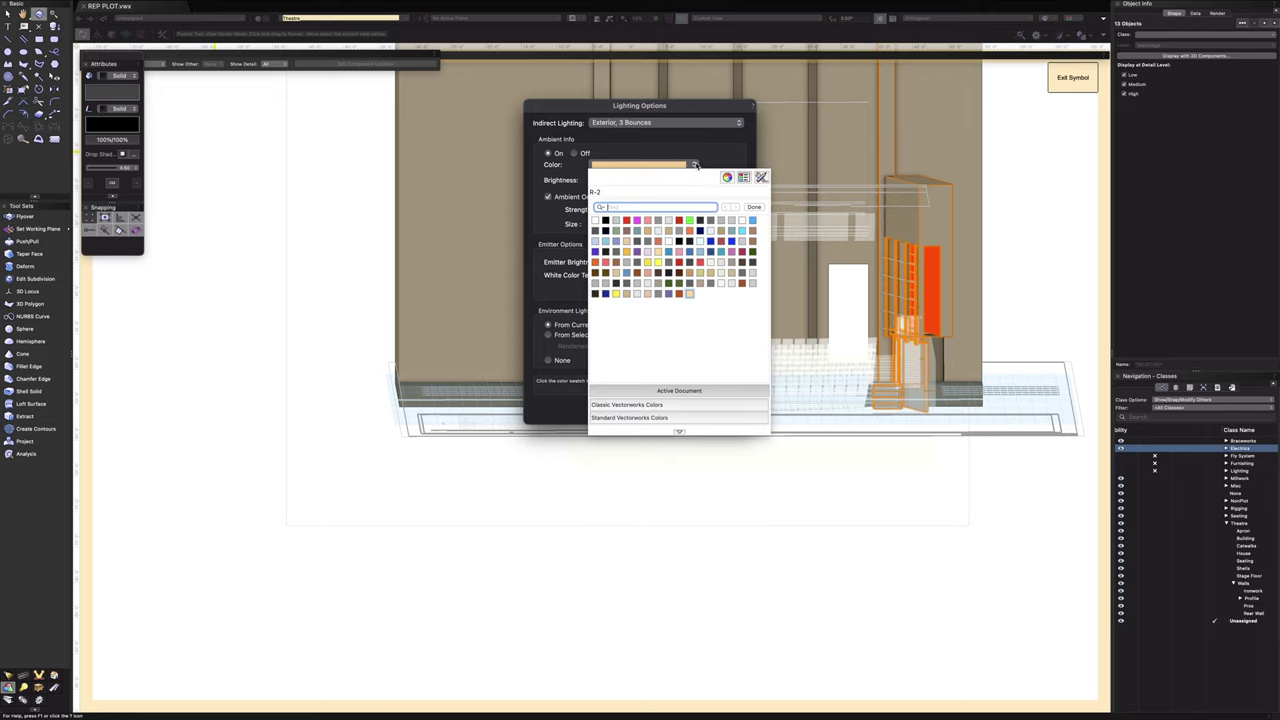
{"action": "left_click", "coordinate": [596, 220]}
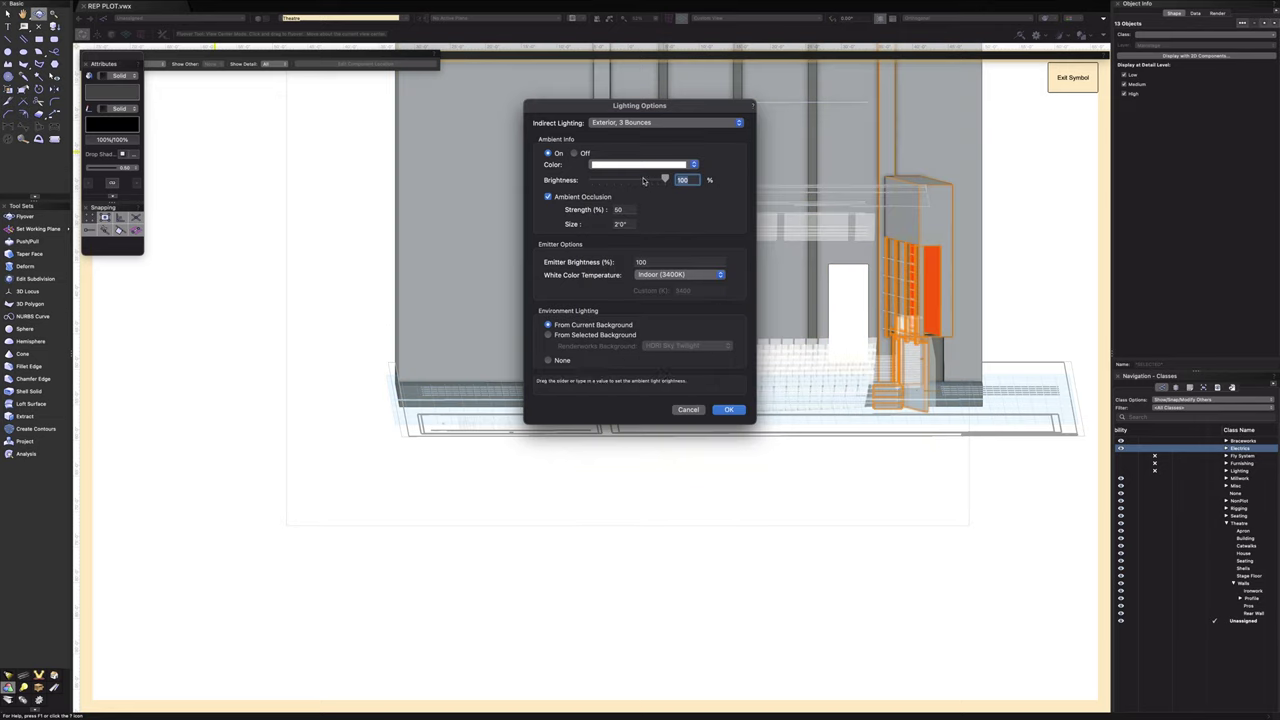
{"action": "left_click_drag", "start_coordinate": [645, 180], "coordinate": [627, 178]}
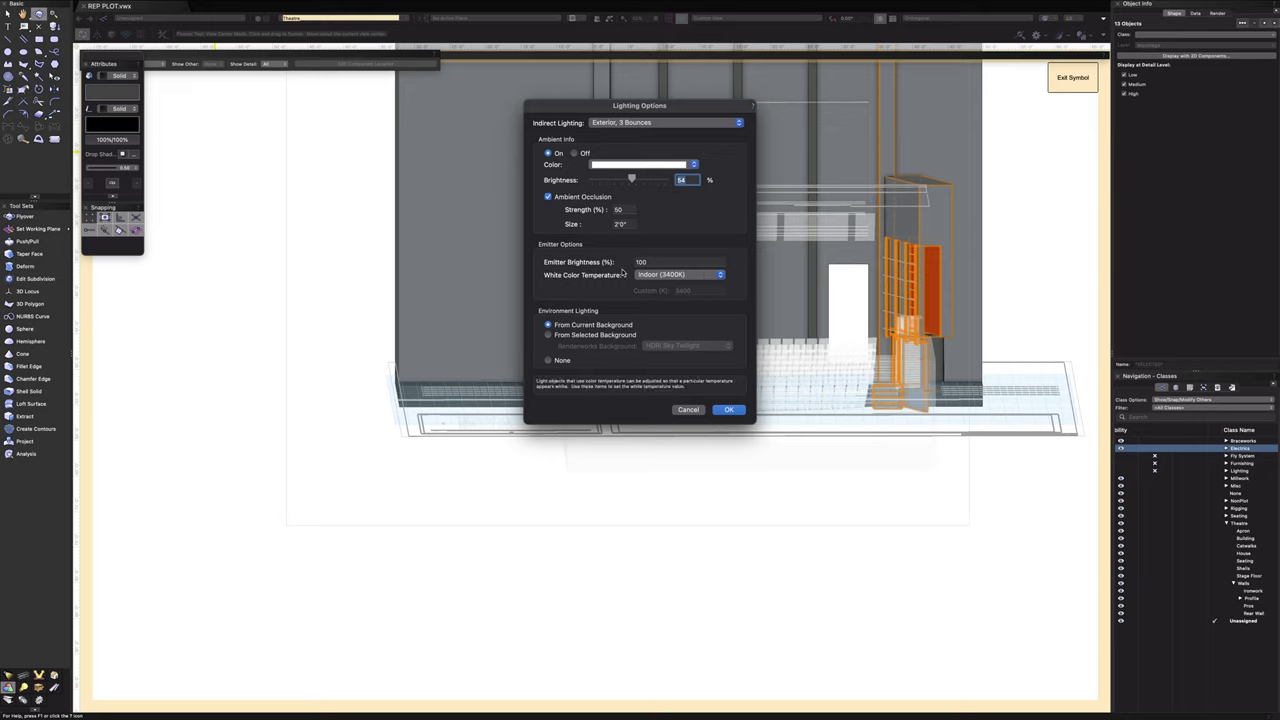
- Keep Indoor (3400K) white temperature, apply the lighting, and orbit to check the render
{"action": "left_click", "coordinate": [719, 275]}
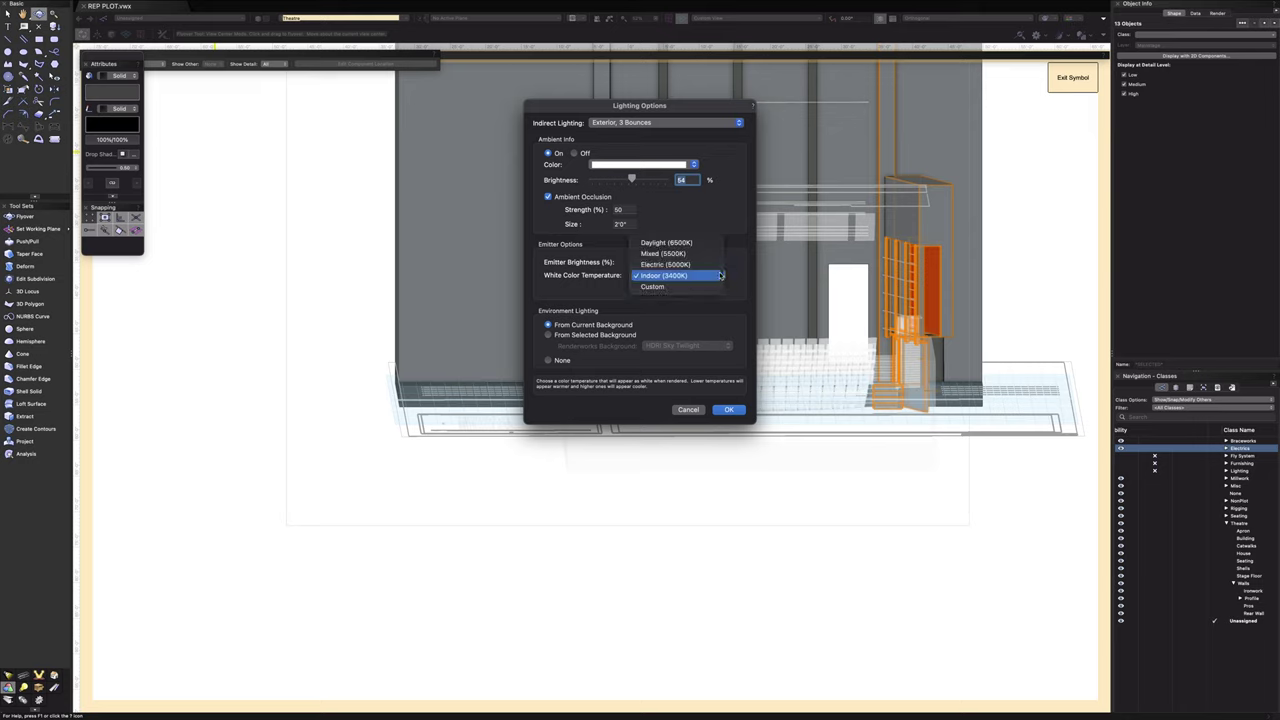
{"action": "left_click", "coordinate": [700, 264]}
{"action": "left_click", "coordinate": [697, 276]}
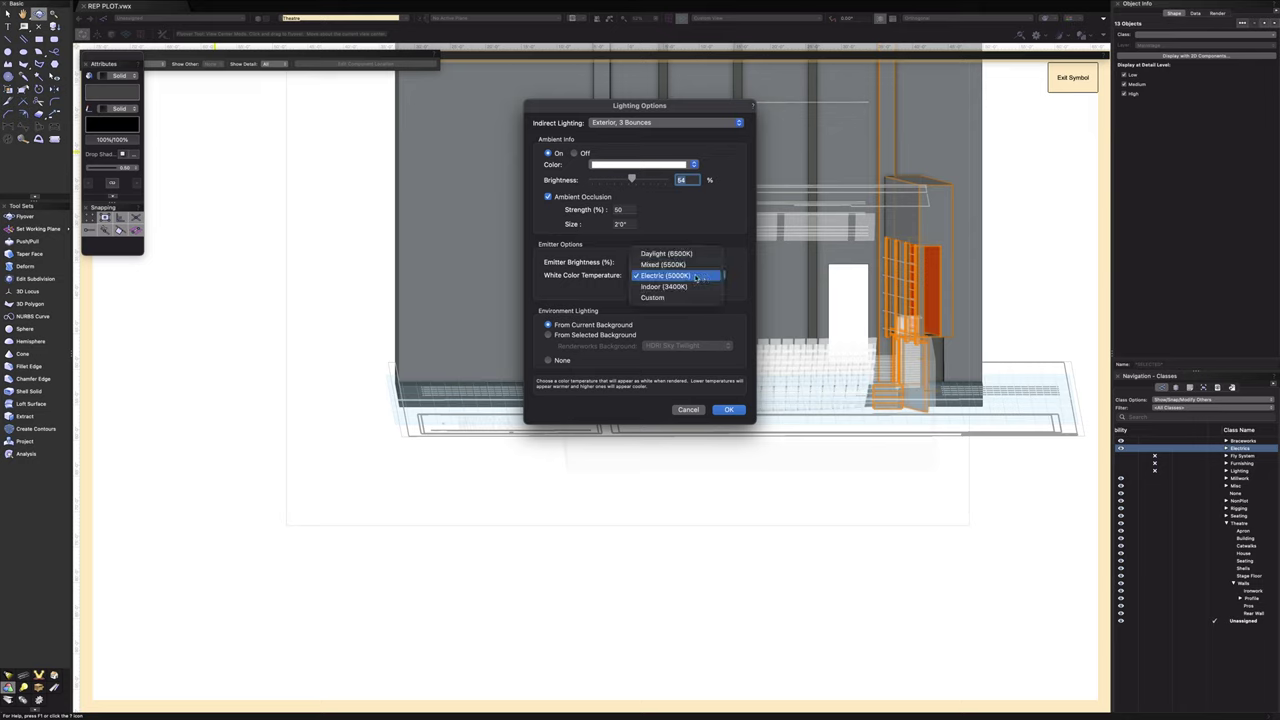
{"action": "left_click", "coordinate": [690, 286]}
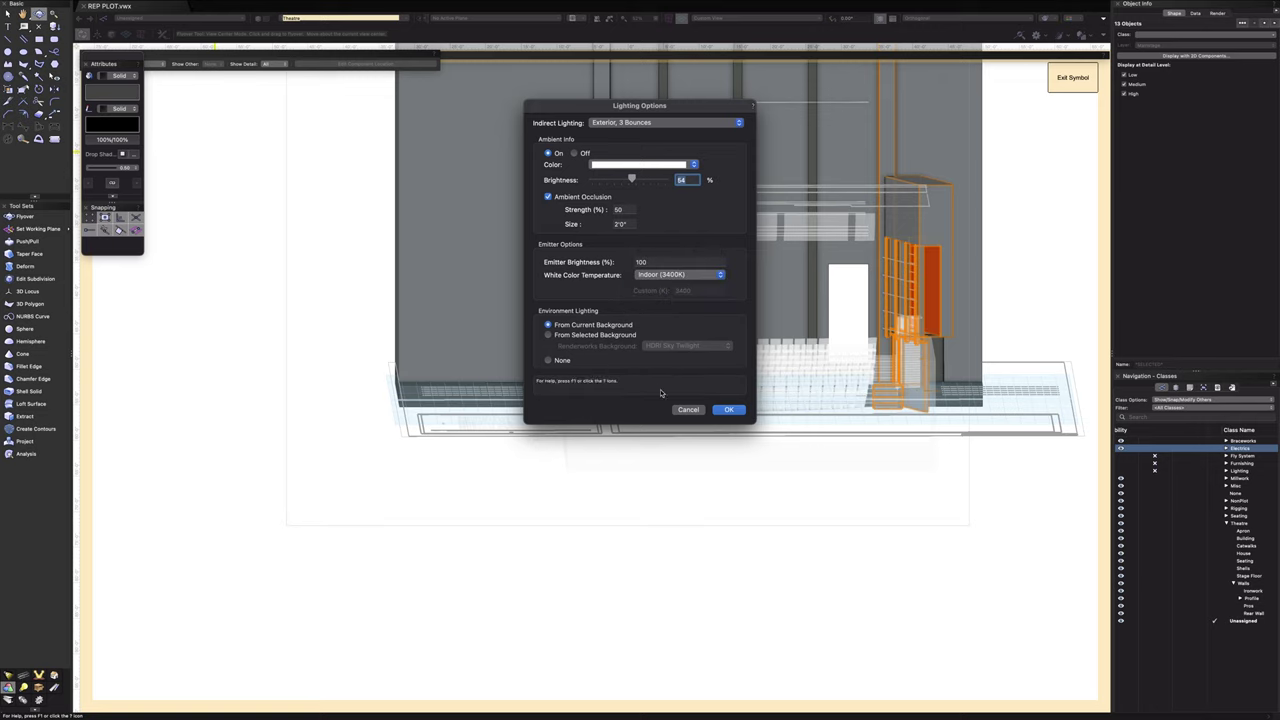
{"action": "left_click", "coordinate": [731, 410]}
{"action": "left_click_drag", "start_coordinate": [630, 303], "coordinate": [793, 294]}
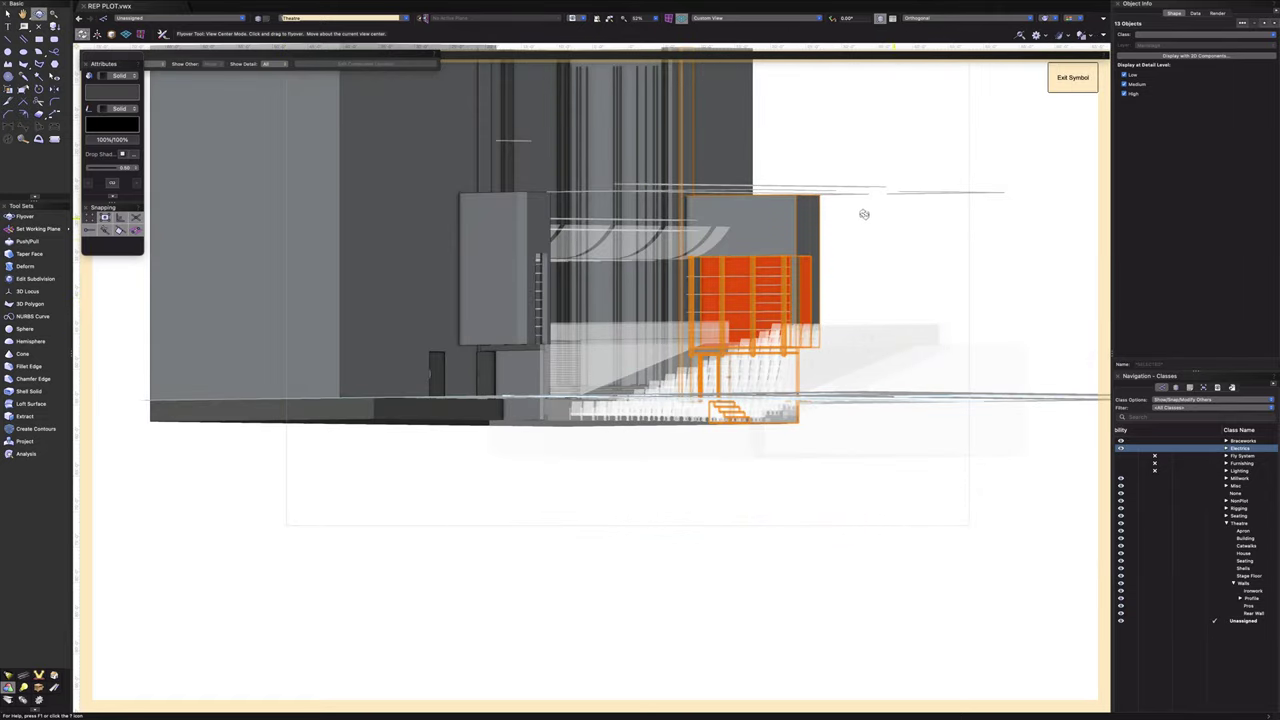
- Clear the selection, orbit to an overhead isometric view, and exit the symbol
{"action": "key", "text": "x"}
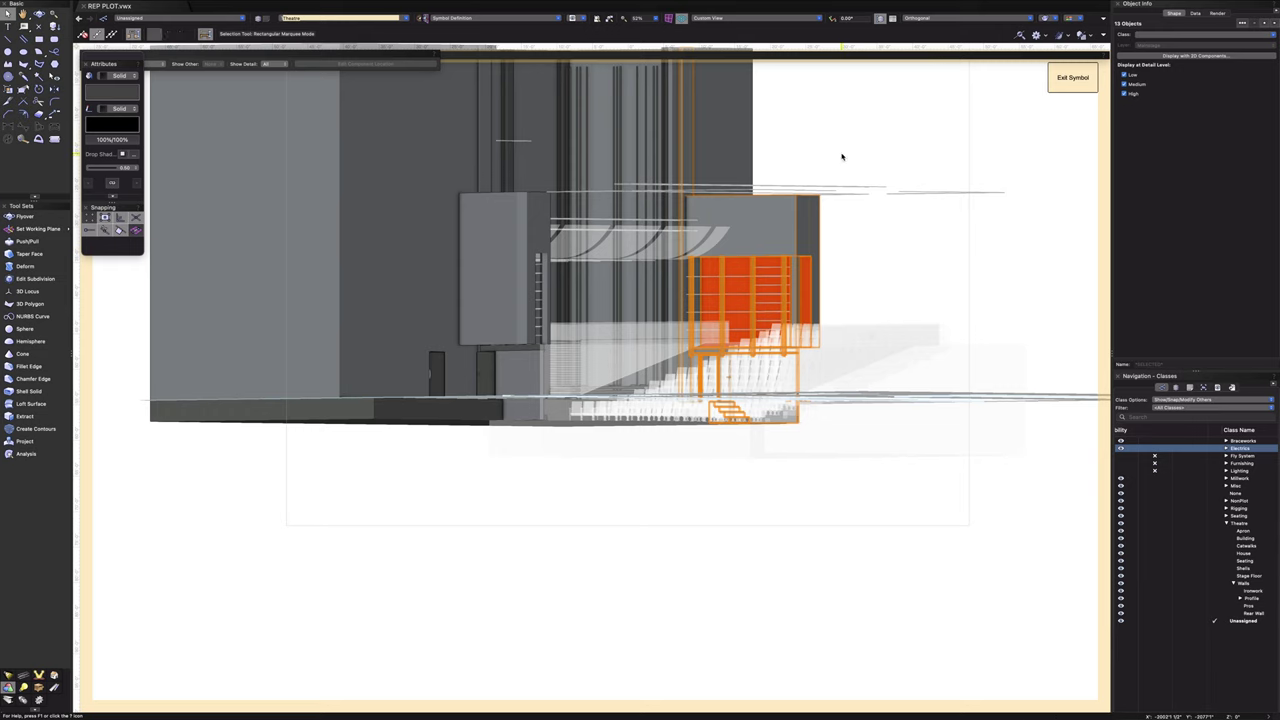
{"action": "left_click", "coordinate": [841, 154]}
{"action": "key", "text": "shift+c"}
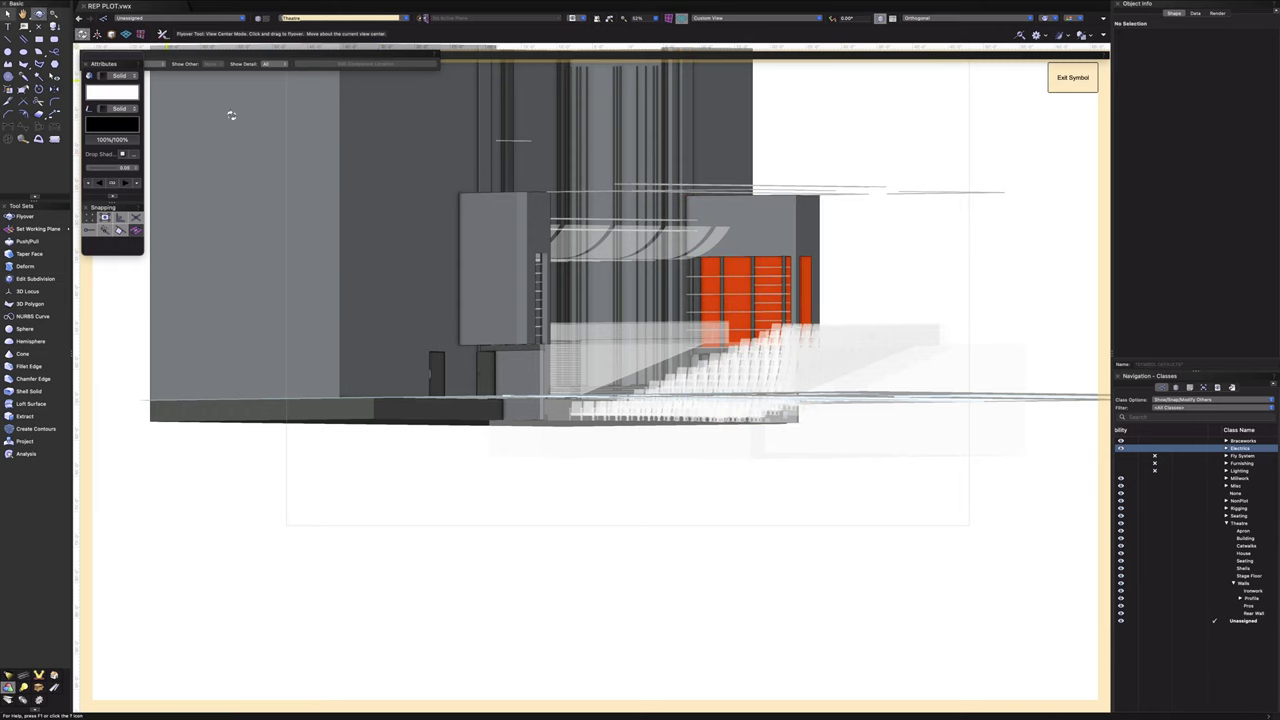
{"action": "left_click_drag", "start_coordinate": [718, 258], "coordinate": [727, 217]}
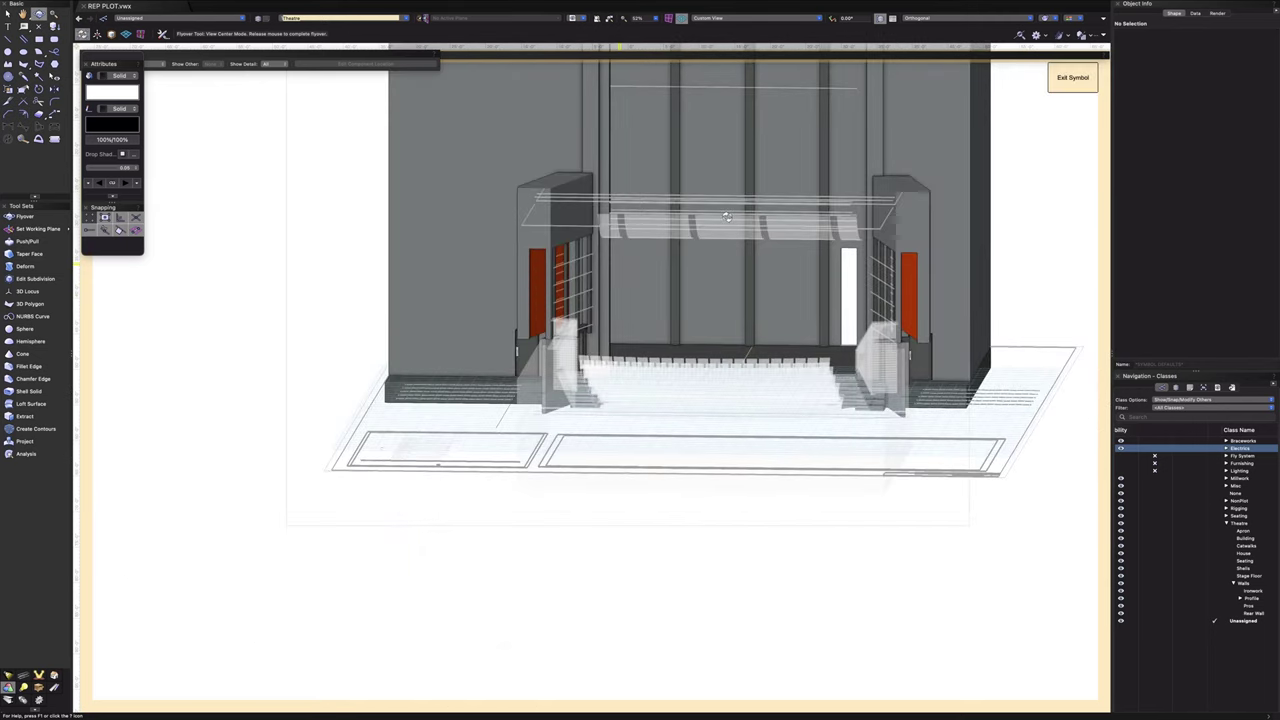
{"action": "left_click", "coordinate": [1071, 79]}
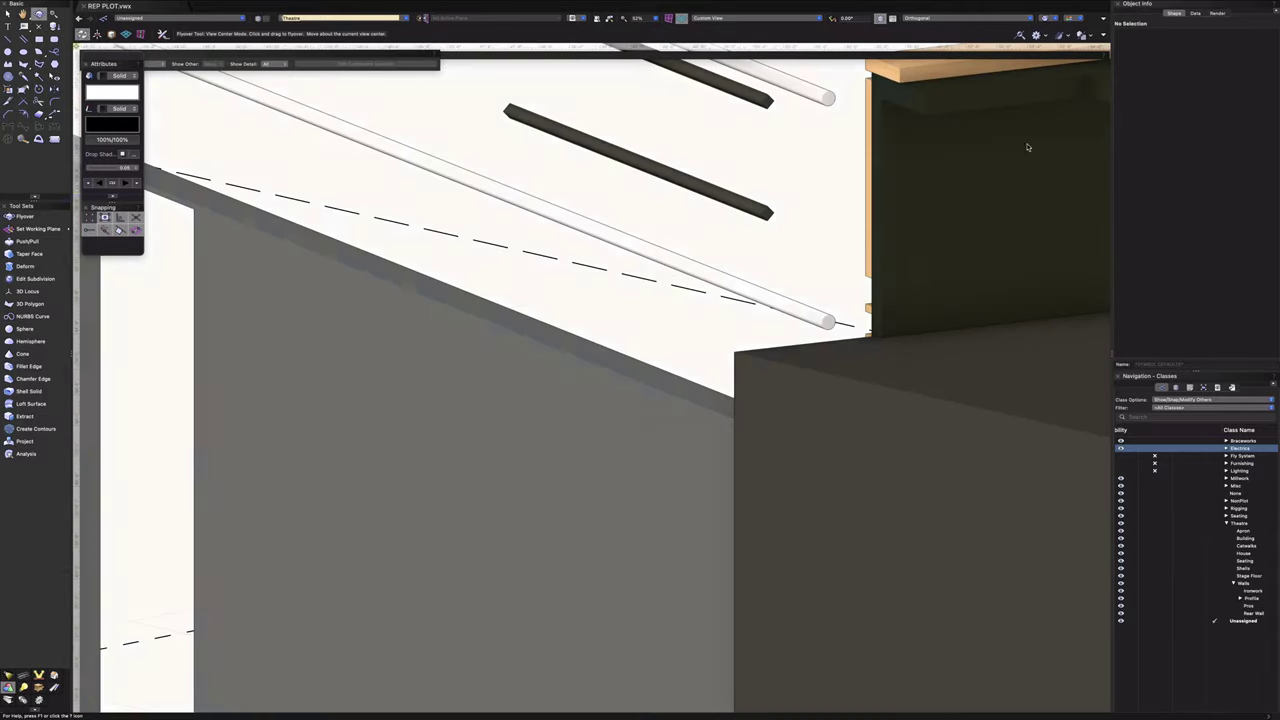
- Fly through the theatre, view it from the Right, then orbit to a stage-and-seating overview
{"action": "scroll", "coordinate": [766, 192], "scroll_direction": "down", "scroll_amount": 2}
{"action": "left_click_drag", "start_coordinate": [853, 229], "coordinate": [850, 207]}
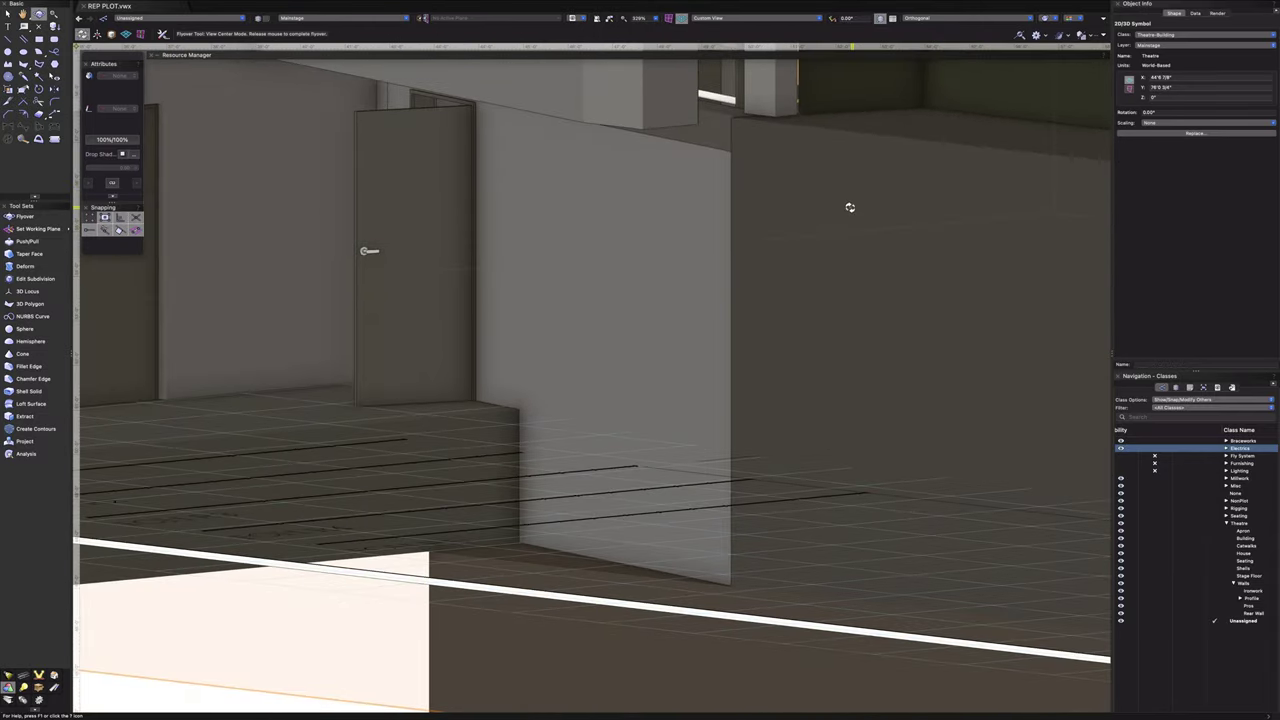
{"action": "scroll", "coordinate": [572, 267], "scroll_direction": "down", "scroll_amount": 2}
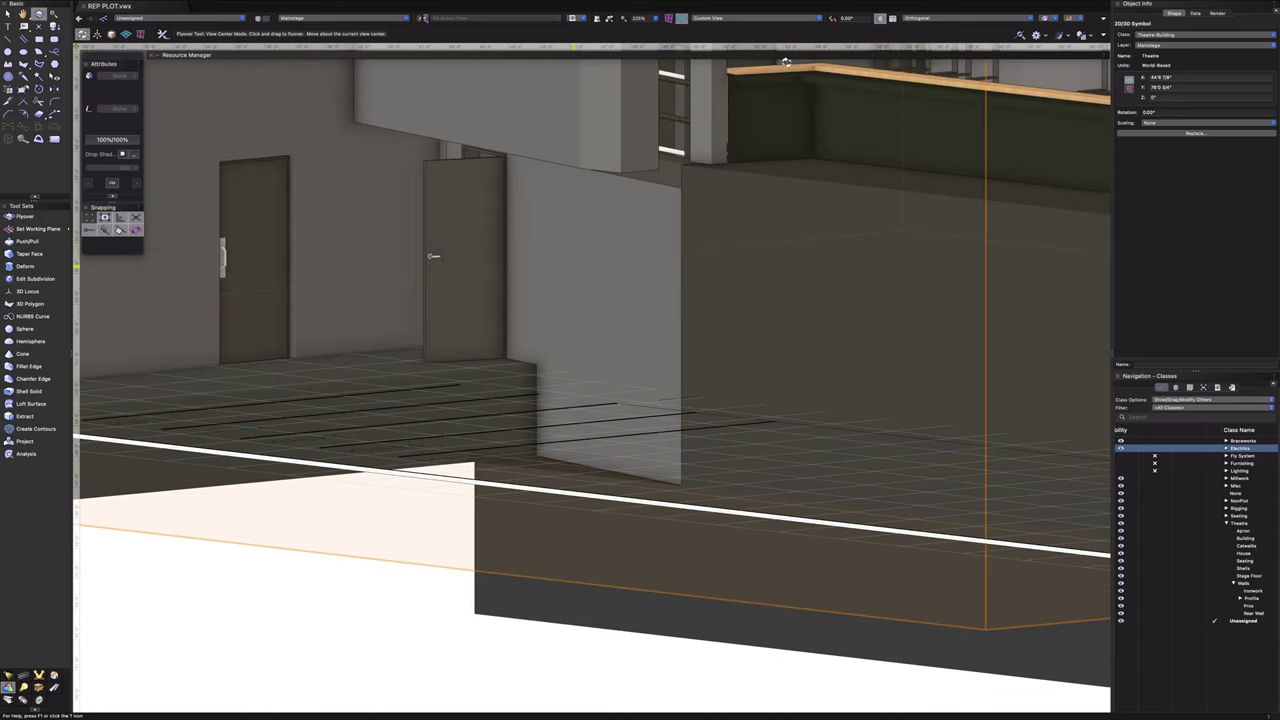
{"action": "left_click", "coordinate": [726, 20]}
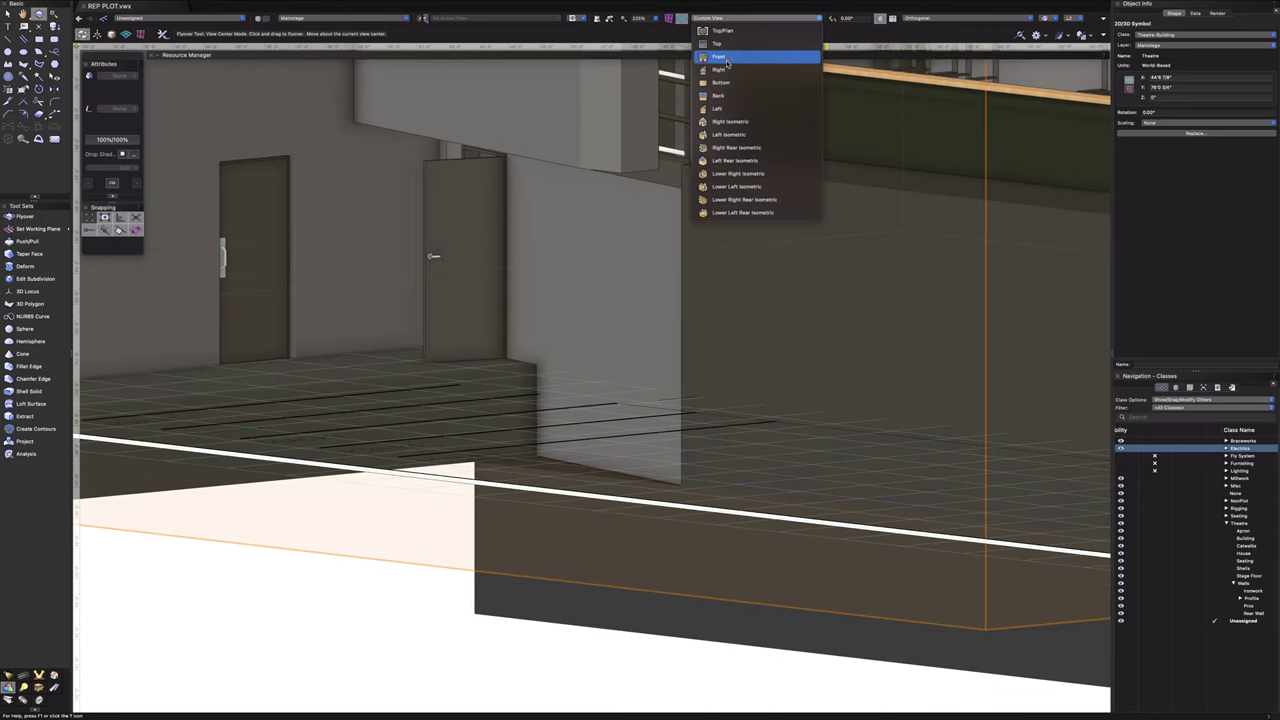
{"action": "left_click", "coordinate": [727, 72]}
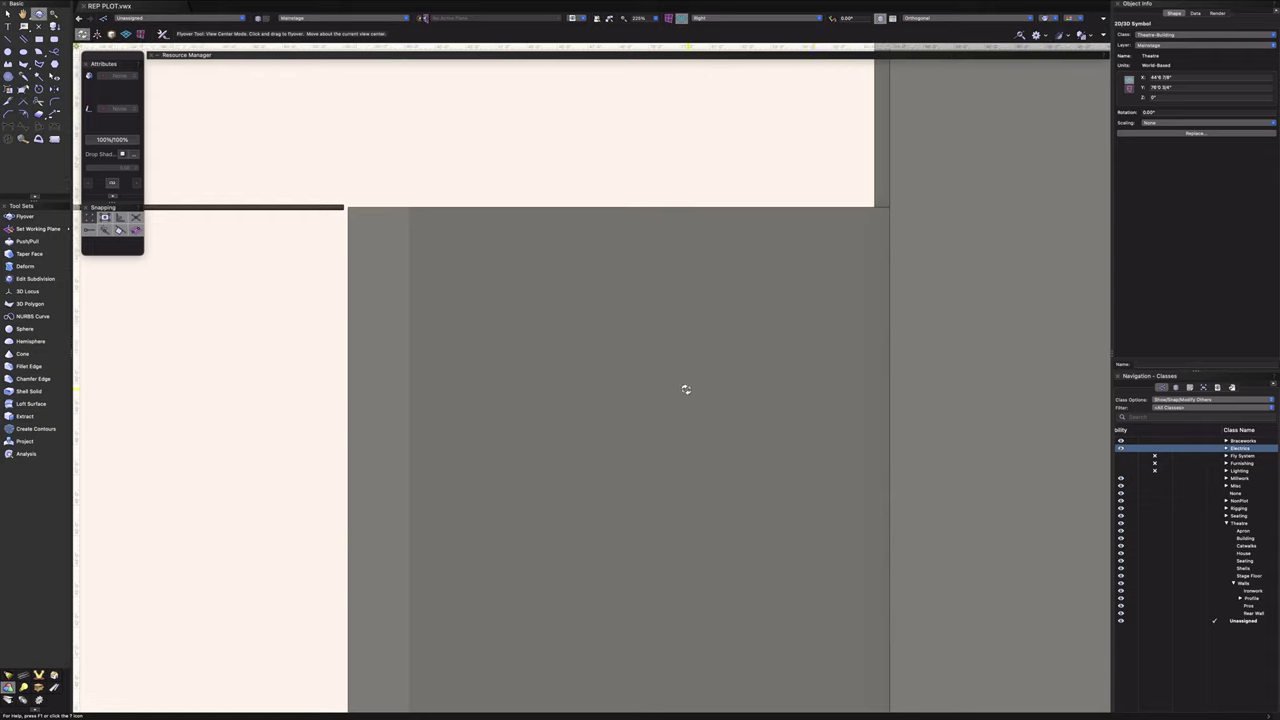
{"action": "scroll", "coordinate": [686, 389], "scroll_direction": "down", "scroll_amount": 1}
{"action": "key", "text": "space"}
{"action": "scroll", "coordinate": [697, 297], "scroll_direction": "up", "scroll_amount": 2}
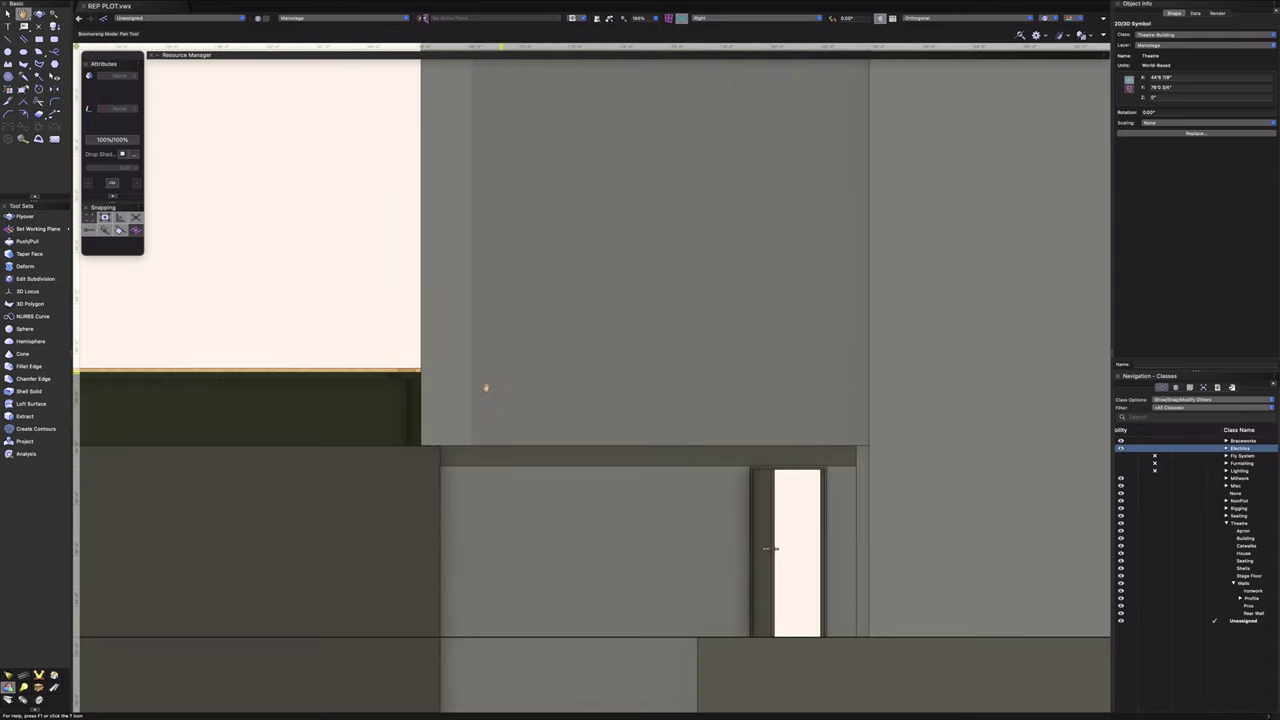
{"action": "scroll", "coordinate": [428, 451], "scroll_direction": "up", "scroll_amount": 5}
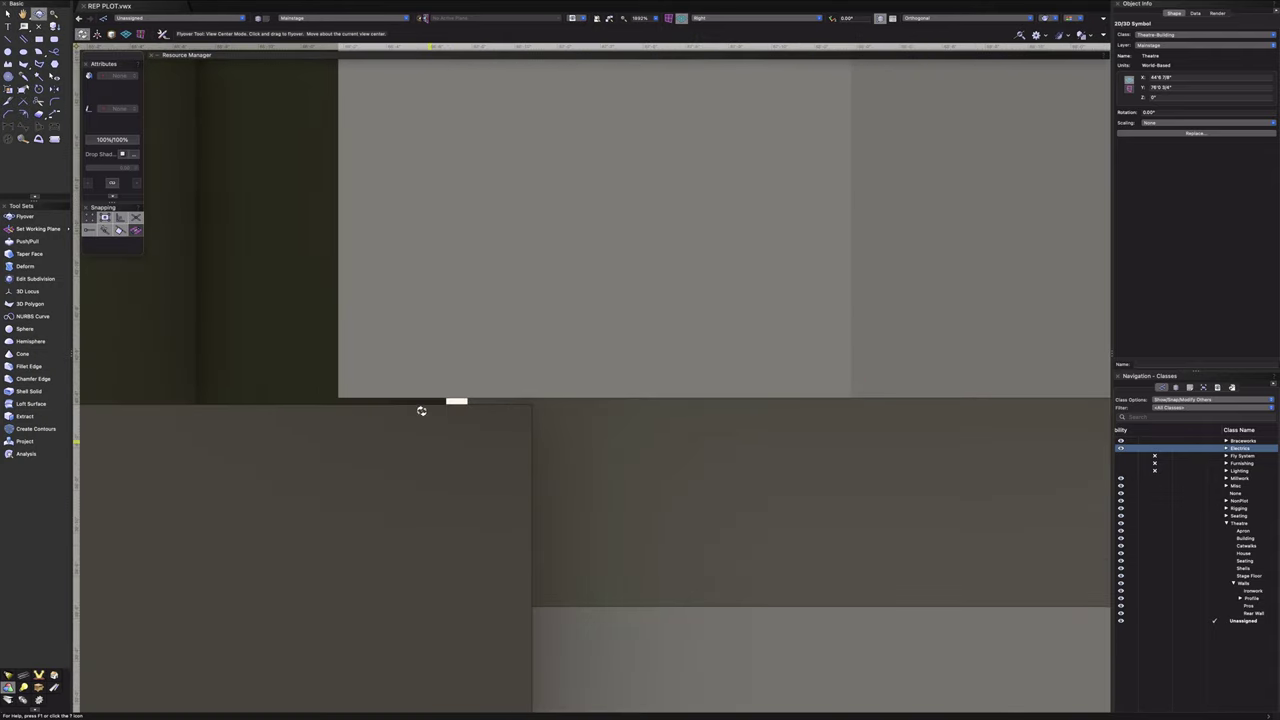
{"action": "scroll", "coordinate": [498, 463], "scroll_direction": "down", "scroll_amount": 8}
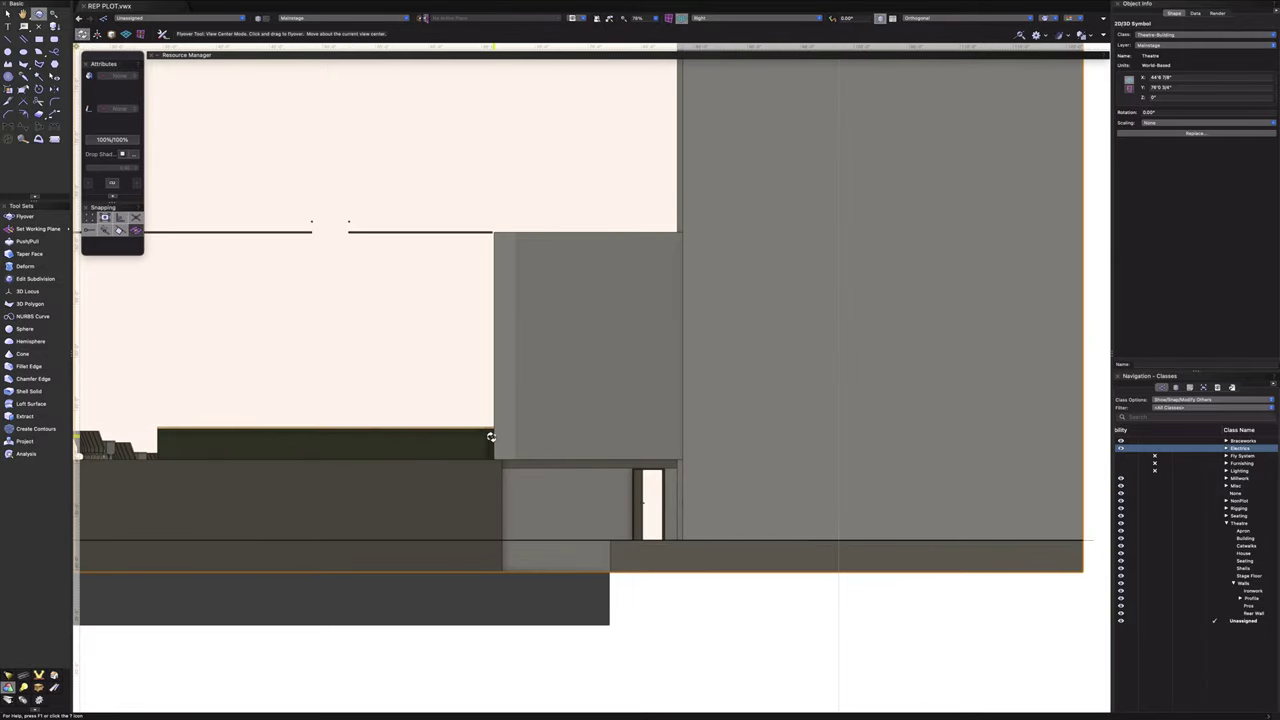
{"action": "left_click_drag", "start_coordinate": [490, 437], "coordinate": [605, 495]}
- Open the auditorium seating symbol's 3D component for editing
{"action": "left_click", "coordinate": [7, 14]}
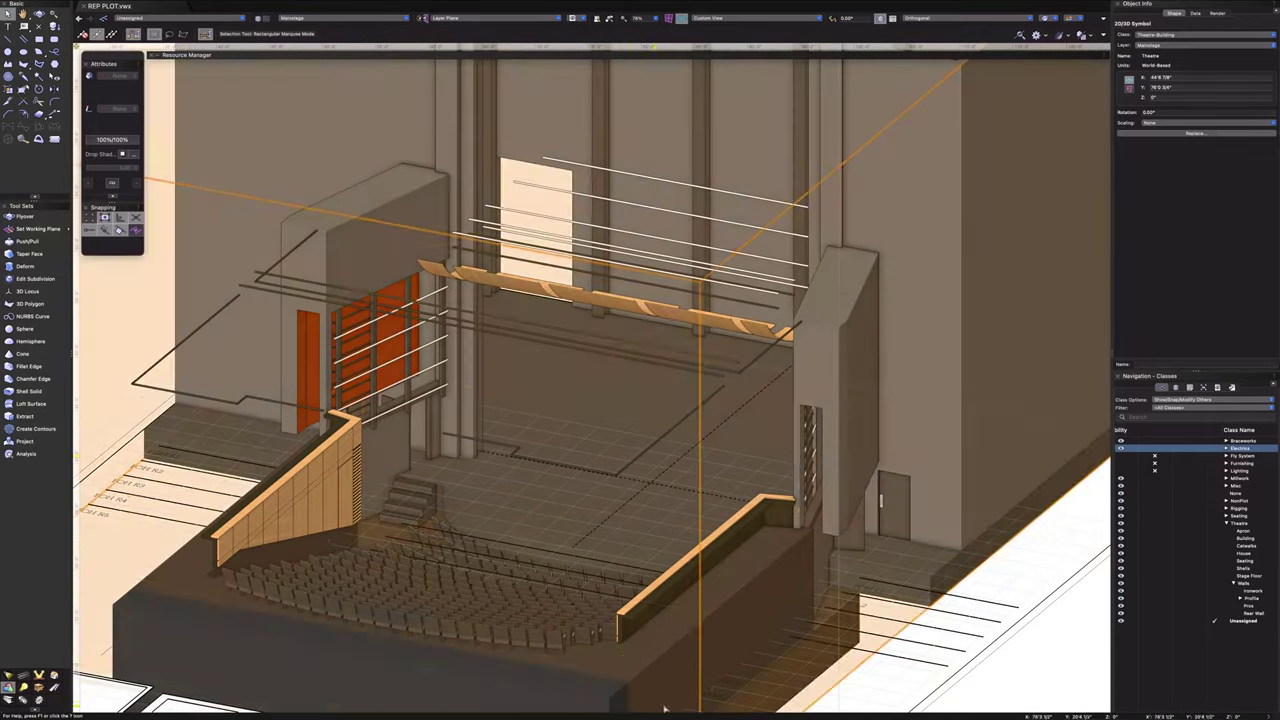
{"action": "left_click", "coordinate": [628, 686]}
{"action": "double_click", "coordinate": [634, 690]}
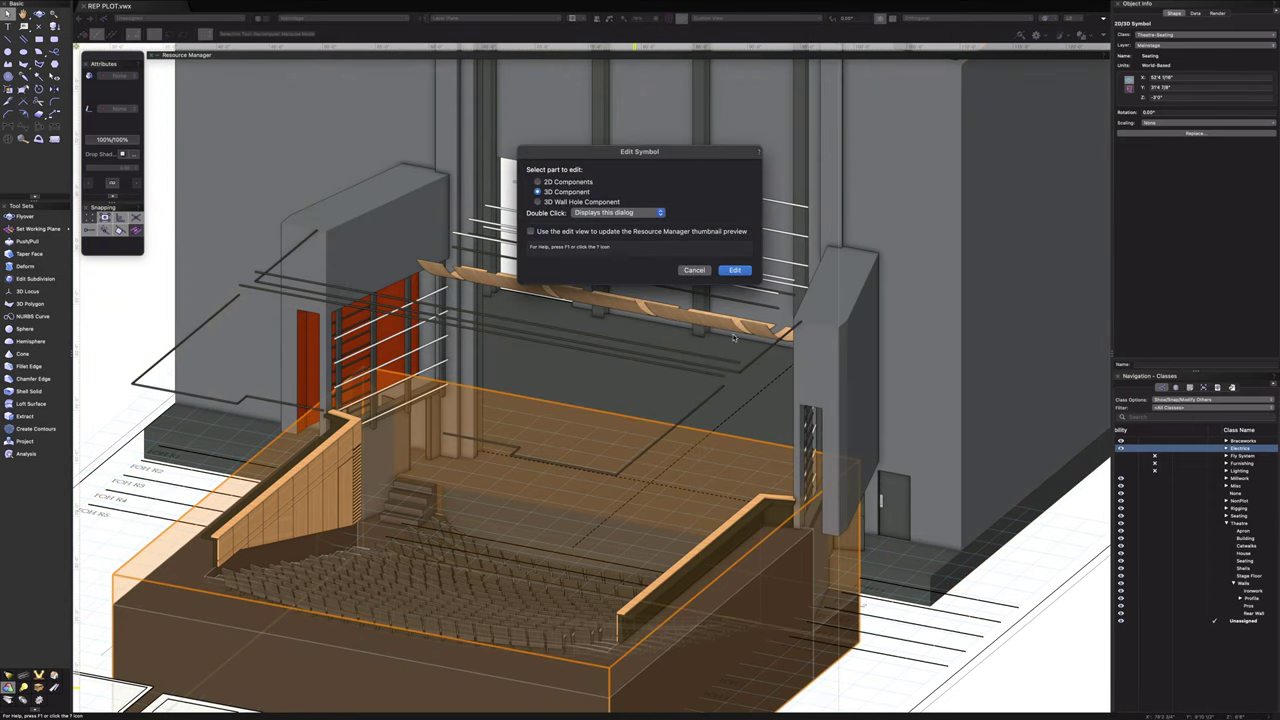
{"action": "left_click", "coordinate": [735, 271]}
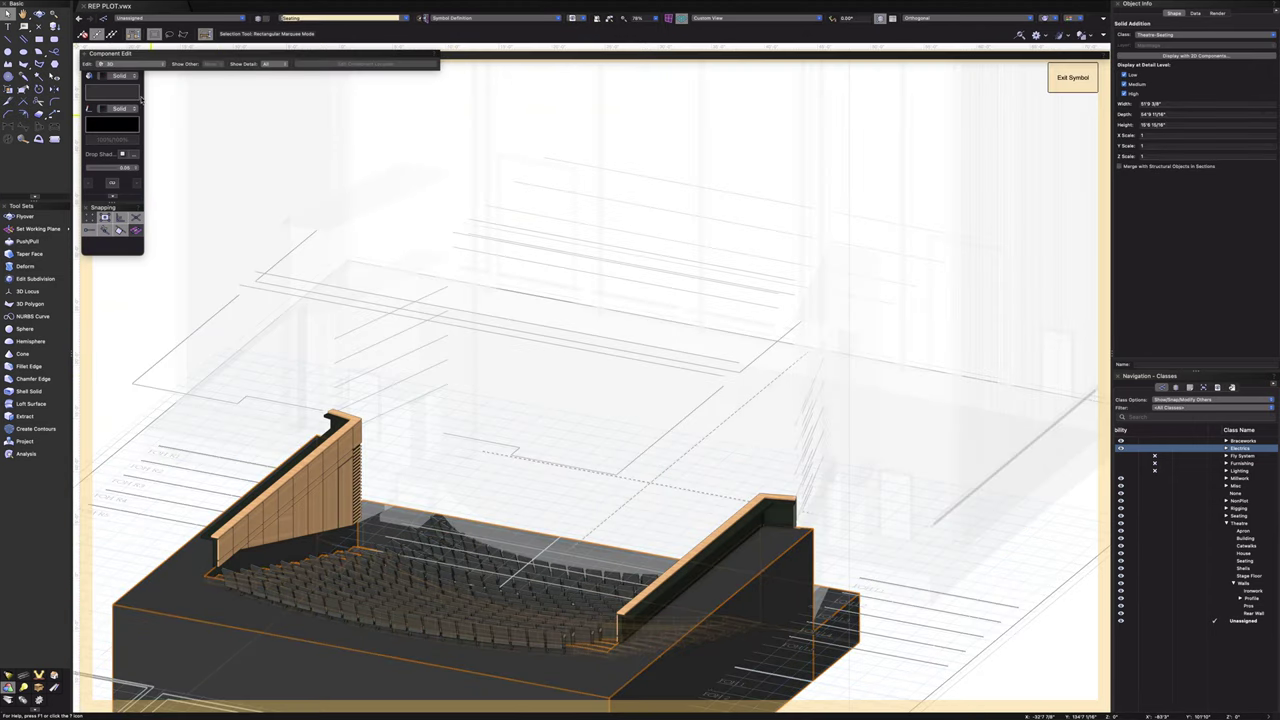
- Show the seating in Top/Plan, zoom to the left side wall, and render it shaded
{"action": "left_click", "coordinate": [726, 19]}
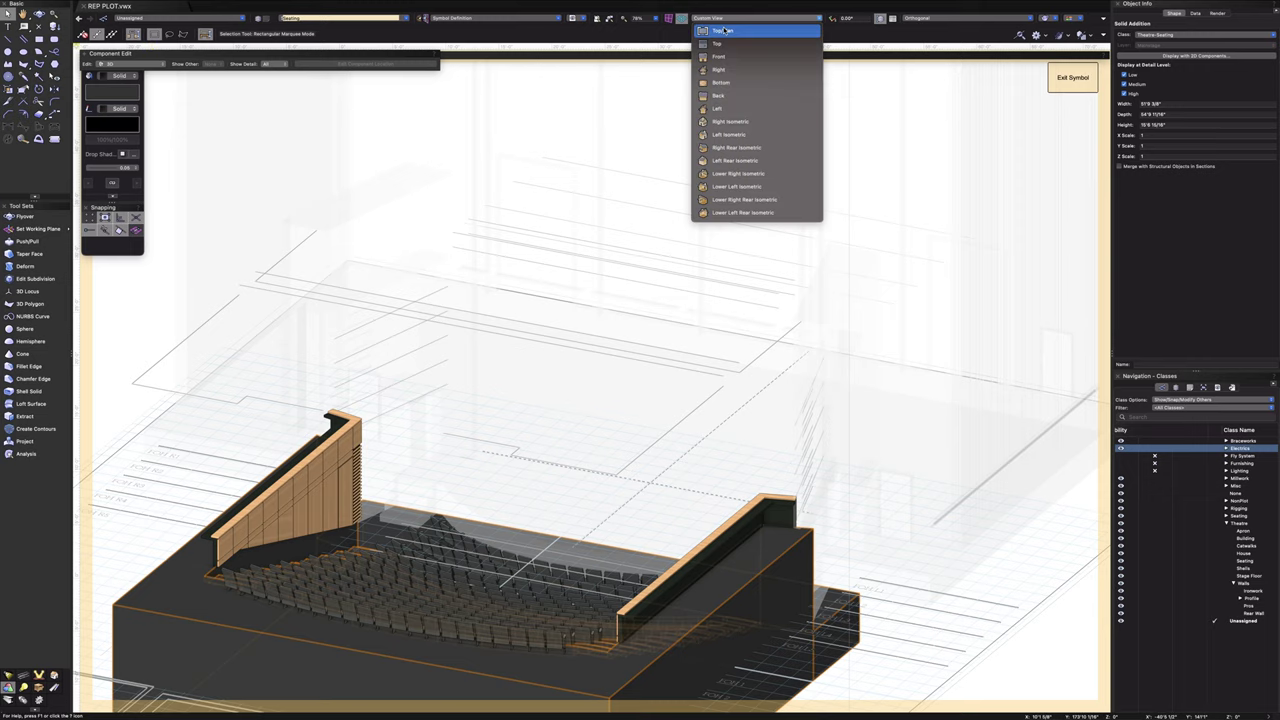
{"action": "left_click", "coordinate": [723, 31]}
{"action": "scroll", "coordinate": [603, 470], "scroll_direction": "down", "scroll_amount": 3}
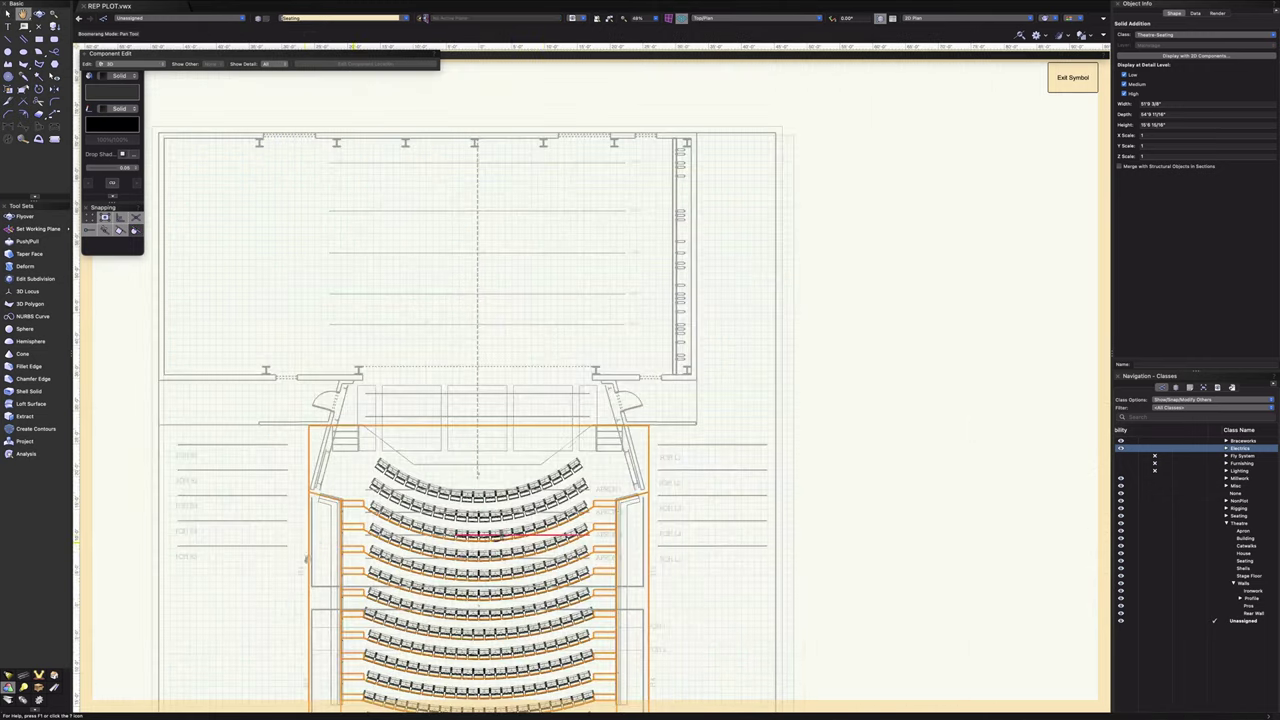
{"action": "scroll", "coordinate": [532, 392], "scroll_direction": "up", "scroll_amount": 5}
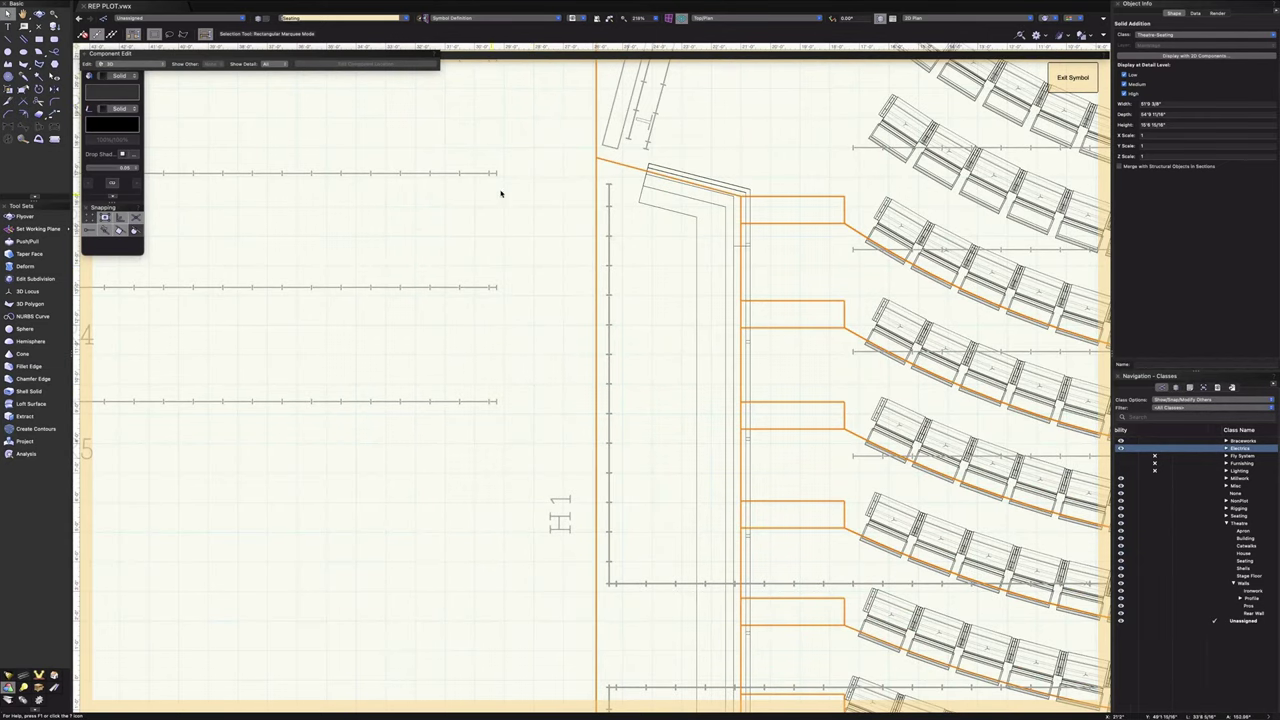
{"action": "left_click", "coordinate": [536, 201]}
{"action": "middle_click_drag", "start_coordinate": [546, 180], "coordinate": [471, 534]}
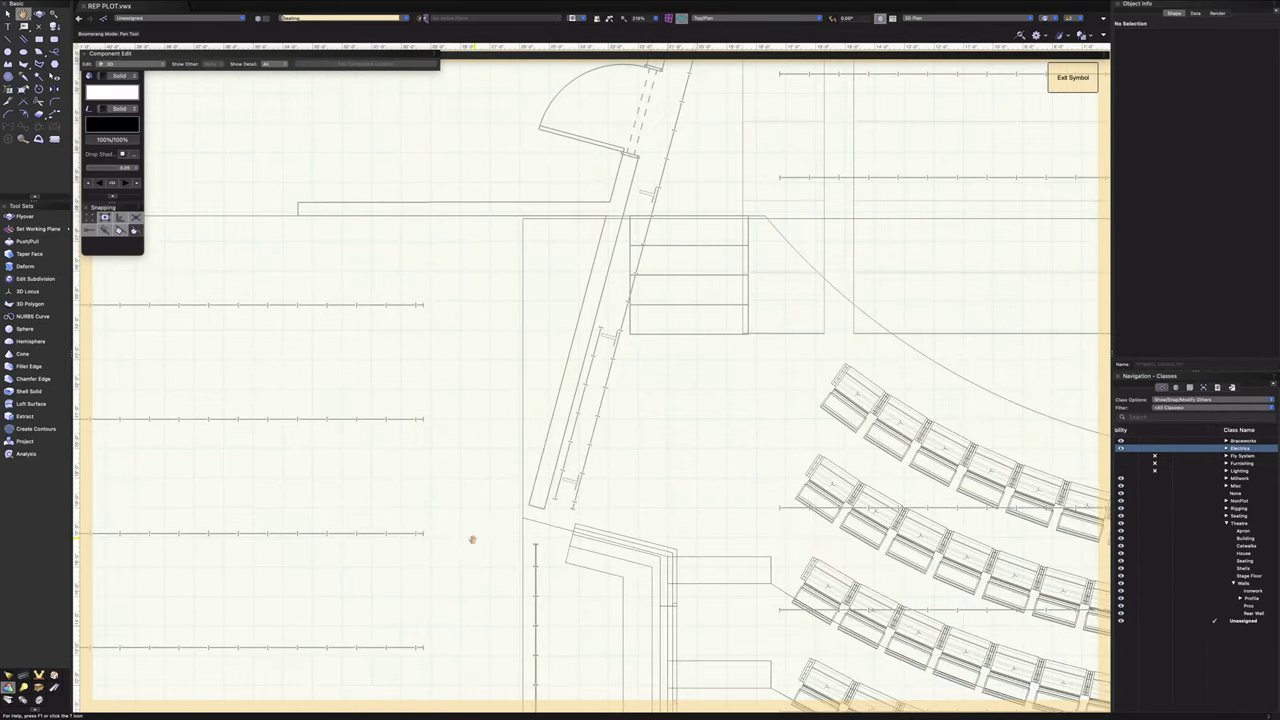
{"action": "left_click", "coordinate": [38, 14]}
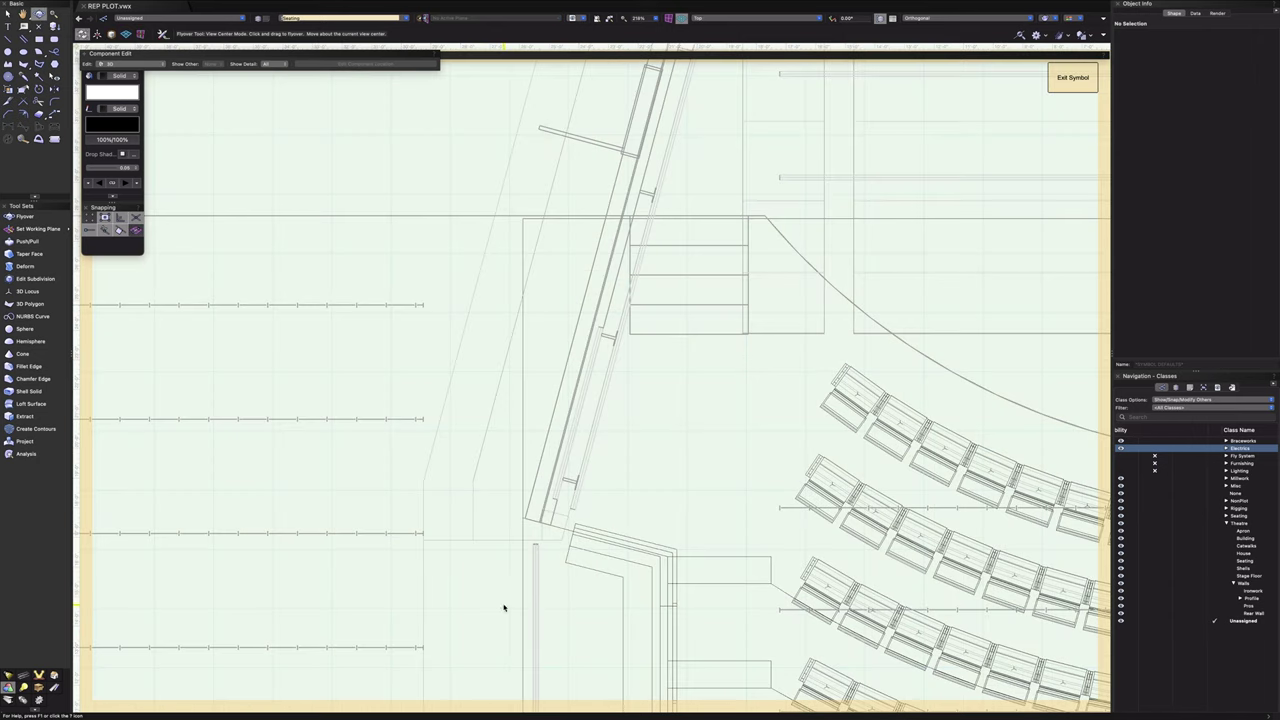
{"action": "scroll", "coordinate": [501, 605], "scroll_direction": "down", "scroll_amount": 2}
{"action": "mouse_move", "coordinate": [501, 605]}
{"action": "middle_mouse_down"}
{"action": "mouse_move", "coordinate": [554, 354]}
{"action": "mouse_move", "coordinate": [524, 416]}
{"action": "middle_mouse_up"}
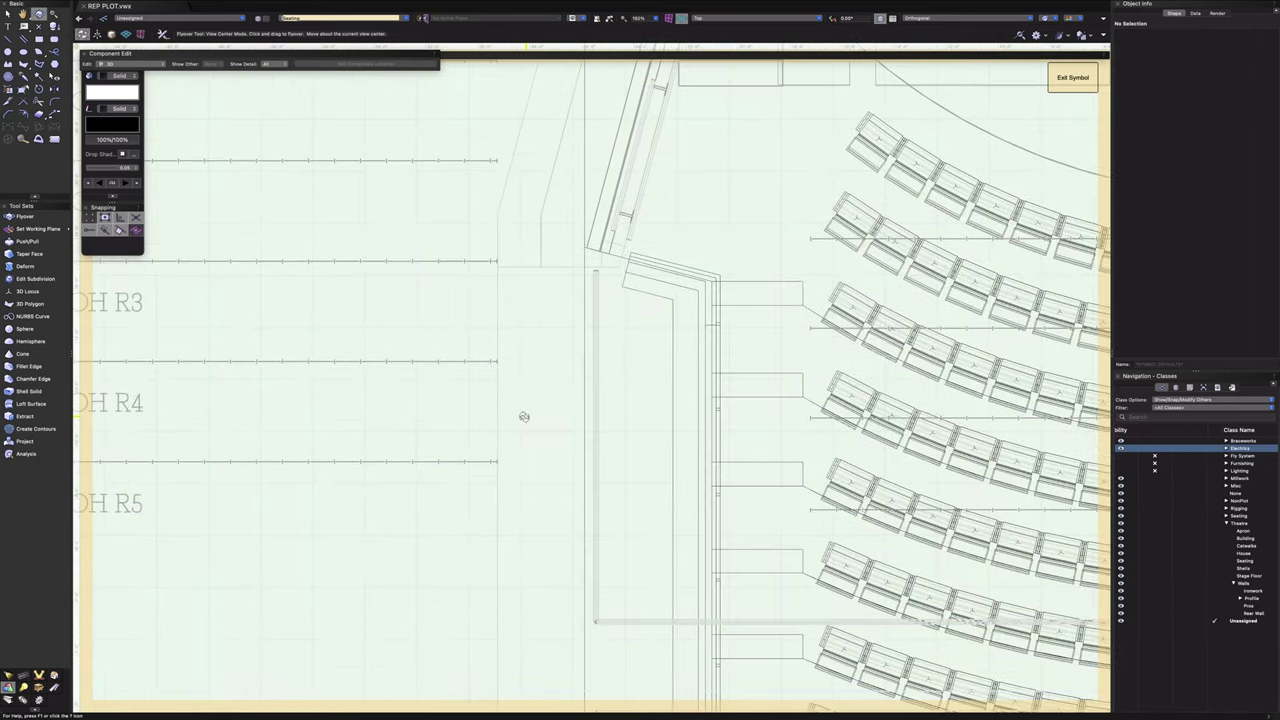
{"action": "scroll", "coordinate": [624, 350], "scroll_direction": "up", "scroll_amount": 3}
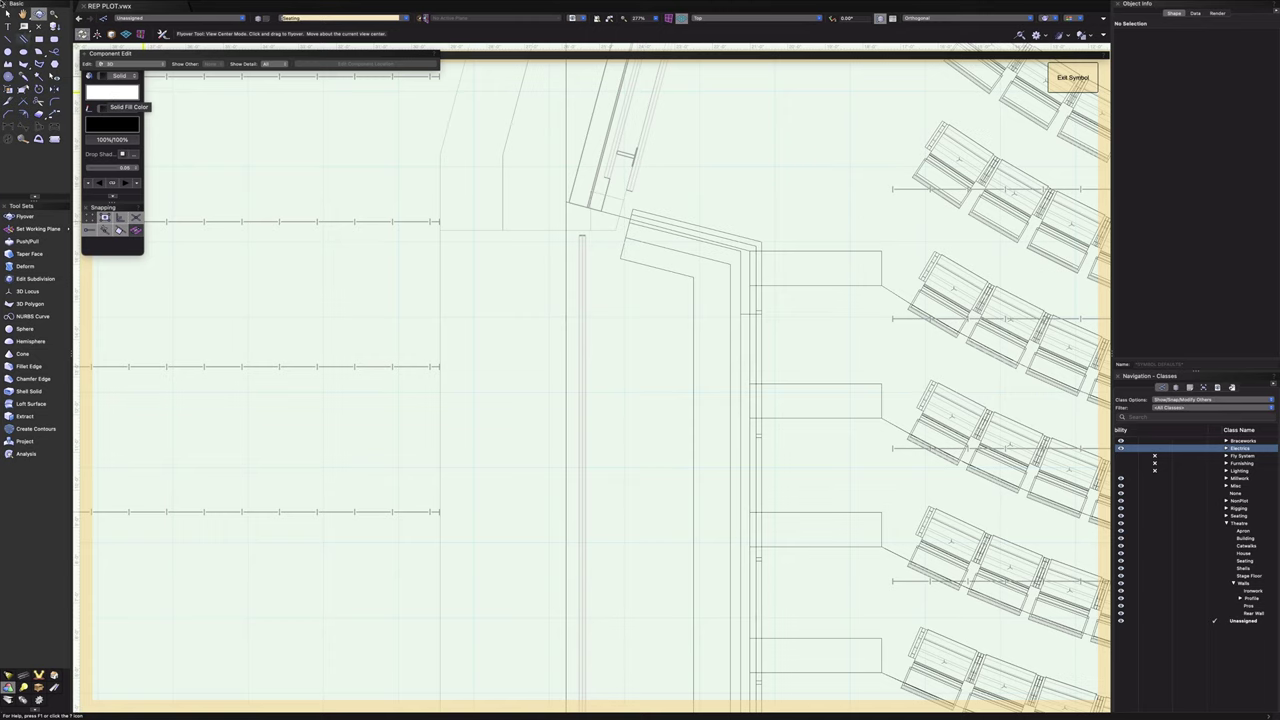
{"action": "left_click", "coordinate": [1056, 20]}
{"action": "left_click", "coordinate": [1090, 92]}
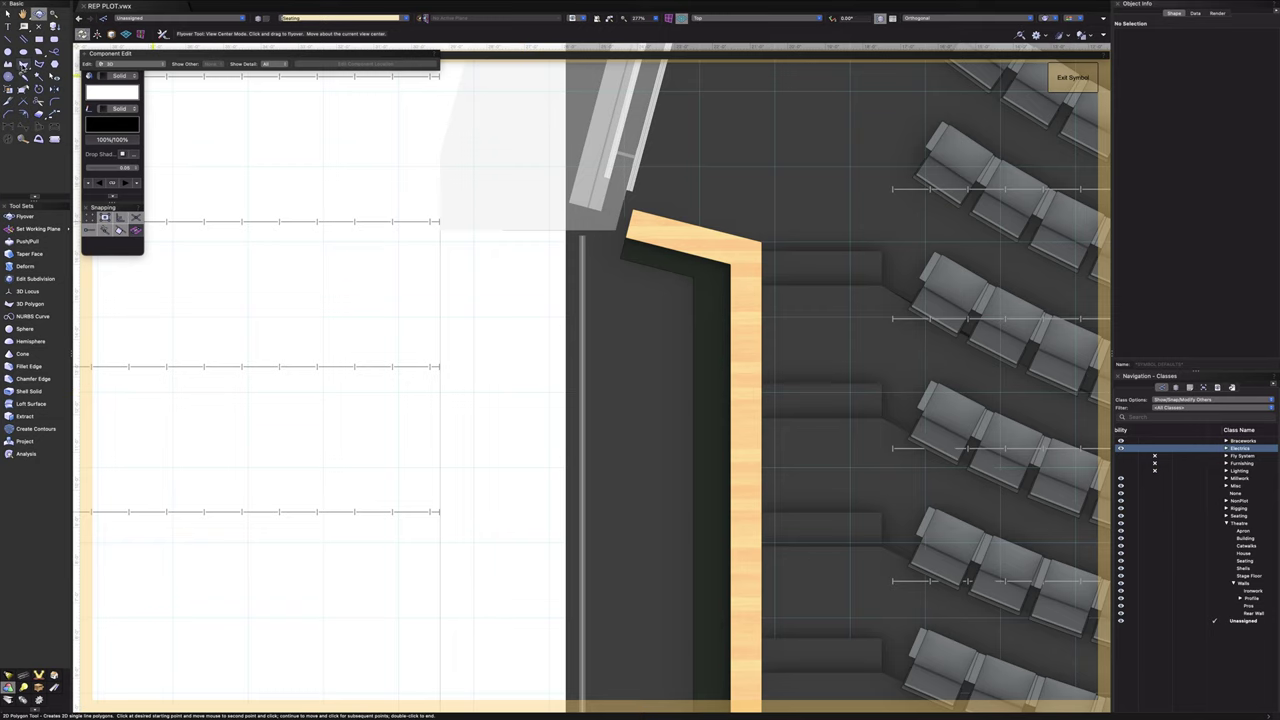
- Start a 3D polygon at the wall corner and place its second corner to the left
{"action": "left_click", "coordinate": [23, 64]}
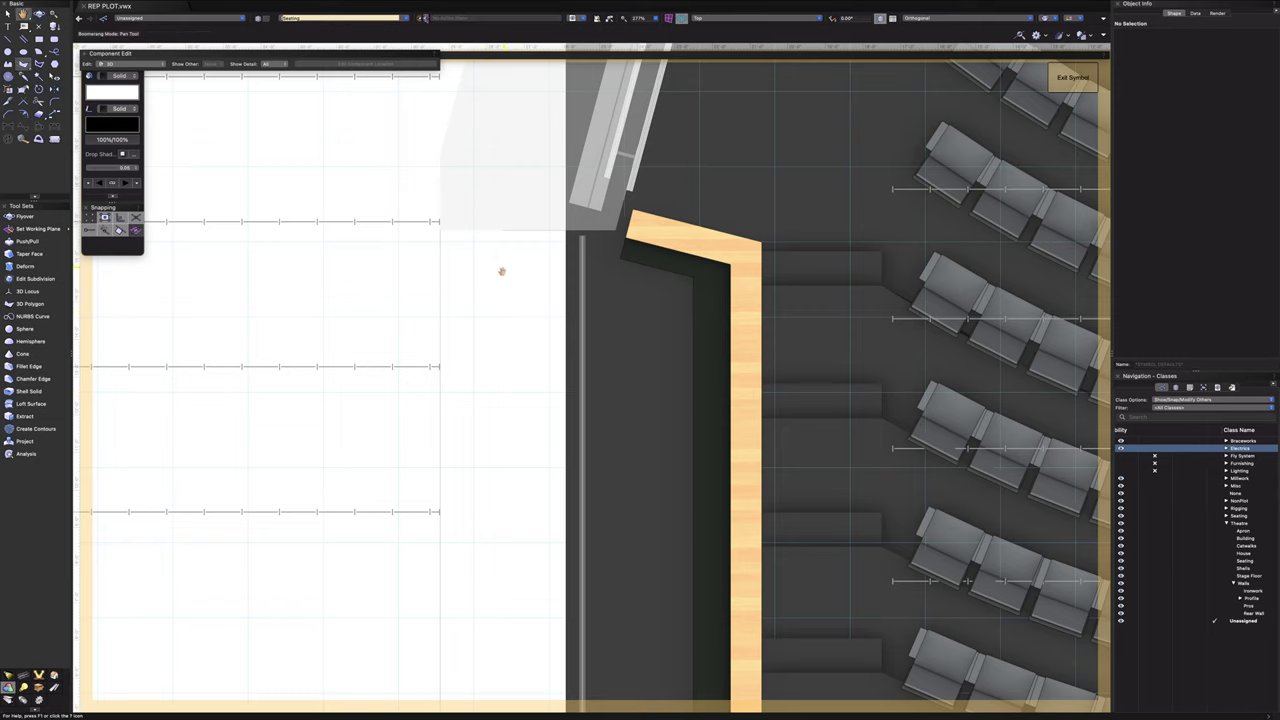
{"action": "scroll", "coordinate": [503, 269], "scroll_direction": "up", "scroll_amount": 4}
{"action": "scroll", "coordinate": [520, 378], "scroll_direction": "up", "scroll_amount": 2}
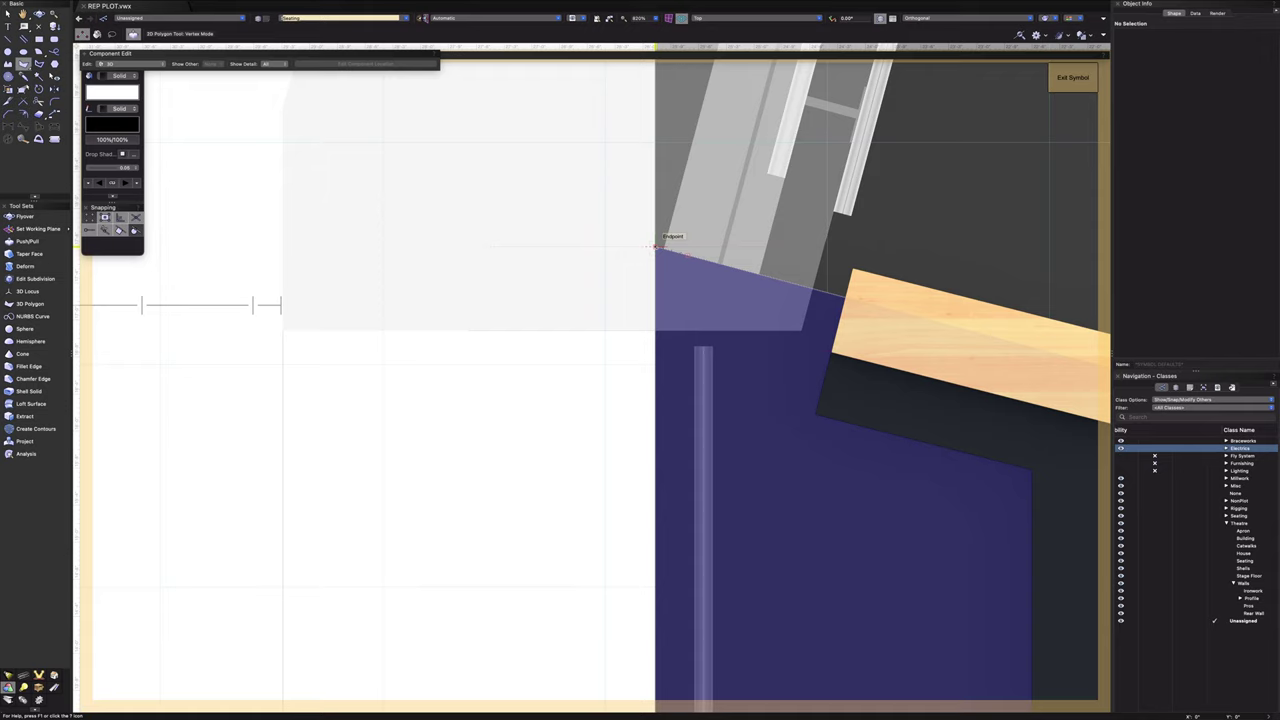
{"action": "left_click", "coordinate": [655, 247]}
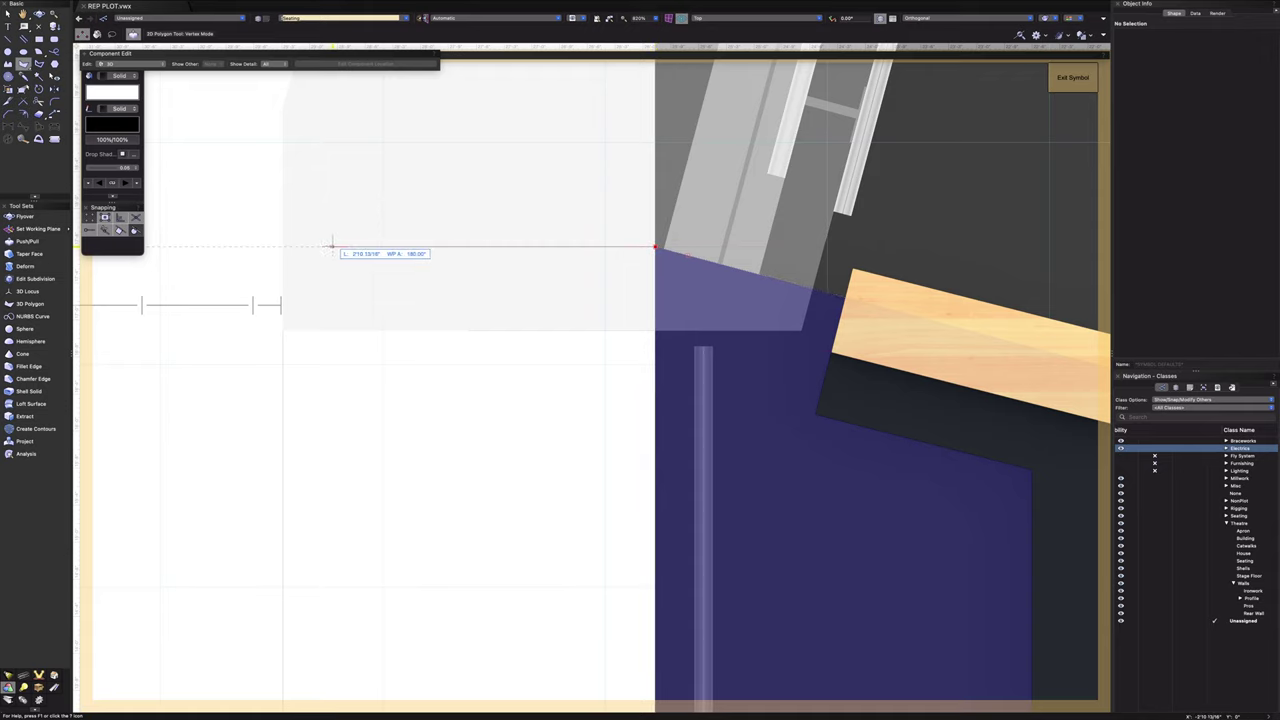
{"action": "left_click", "coordinate": [281, 247]}
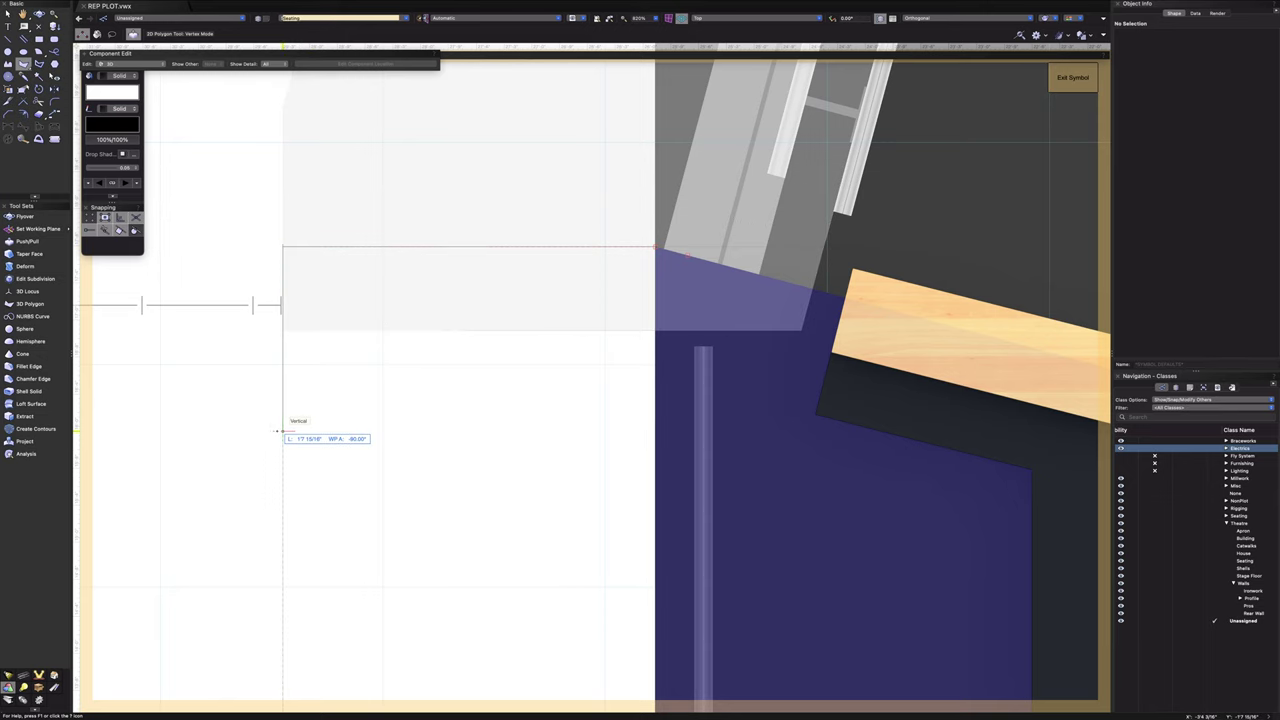
{"action": "scroll", "coordinate": [283, 434], "scroll_direction": "down", "scroll_amount": 4}
{"action": "scroll", "coordinate": [409, 394], "scroll_direction": "down", "scroll_amount": 6}
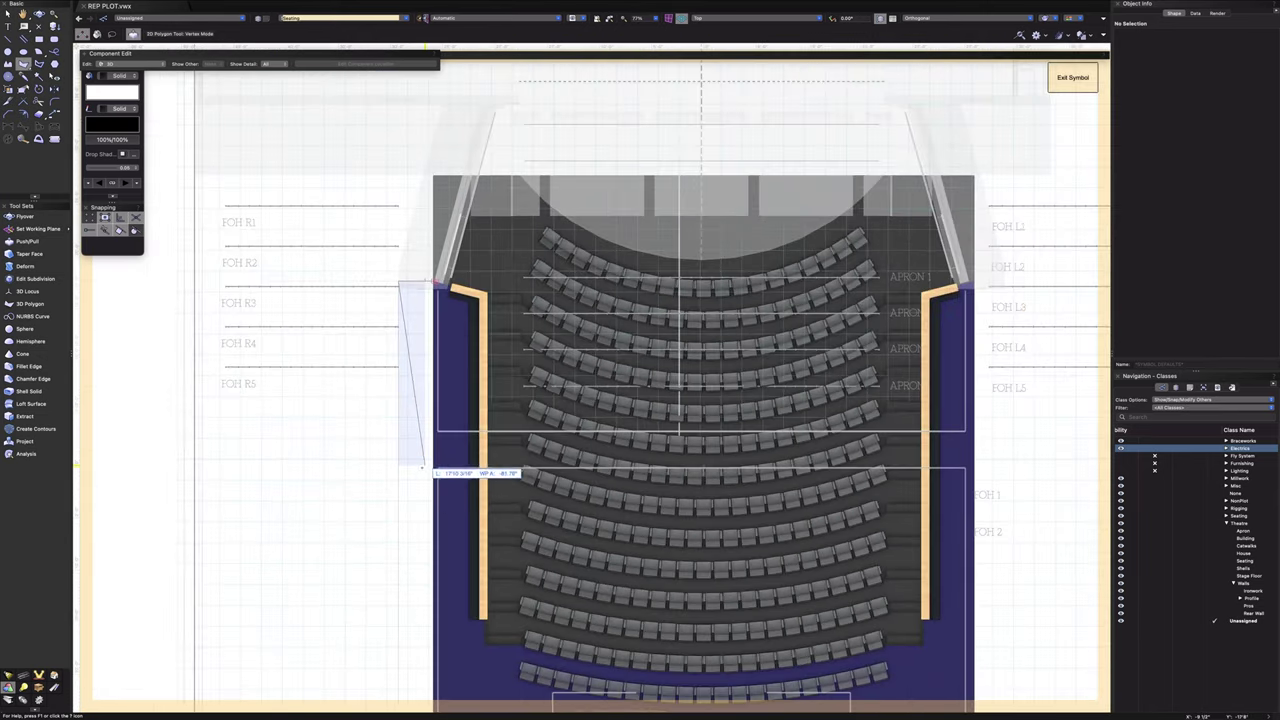
{"action": "middle_click_drag", "start_coordinate": [400, 516], "coordinate": [409, 204]}
{"action": "scroll", "coordinate": [407, 388], "scroll_direction": "up", "scroll_amount": 7}
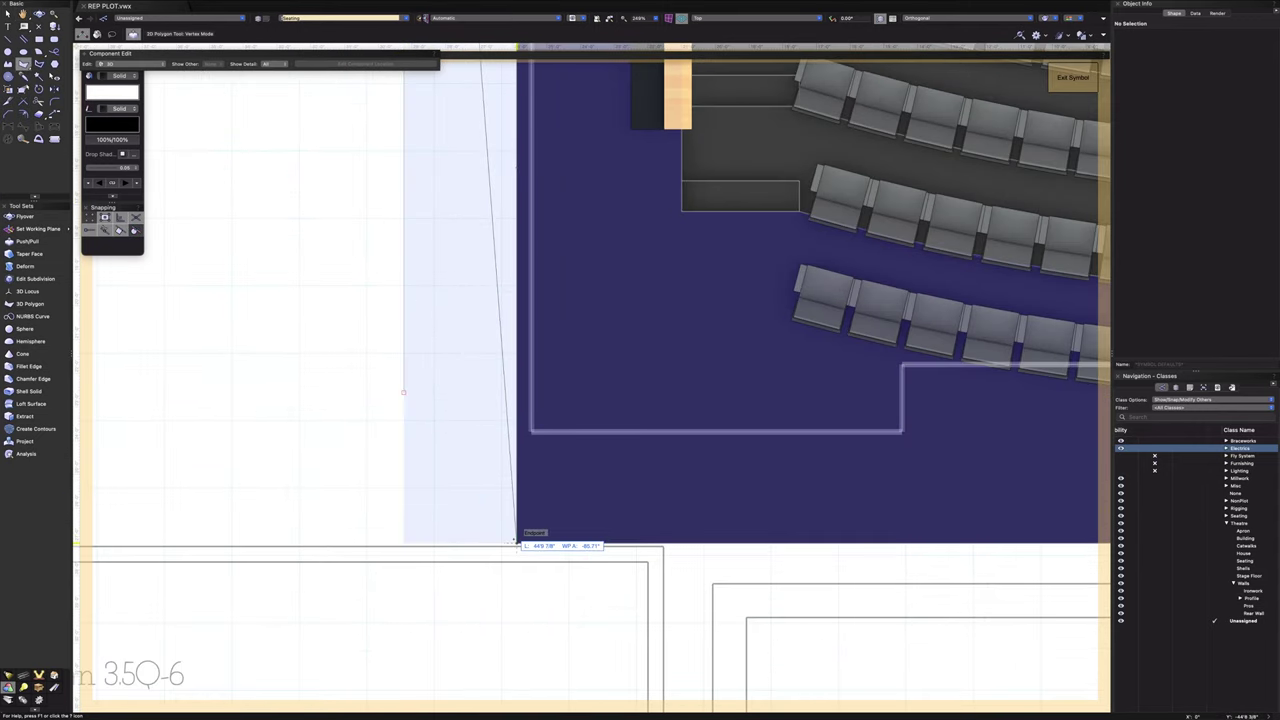
- Place the lower-left and lower-right corners and close the four-sided polygon at its start
{"action": "left_click", "coordinate": [404, 544]}
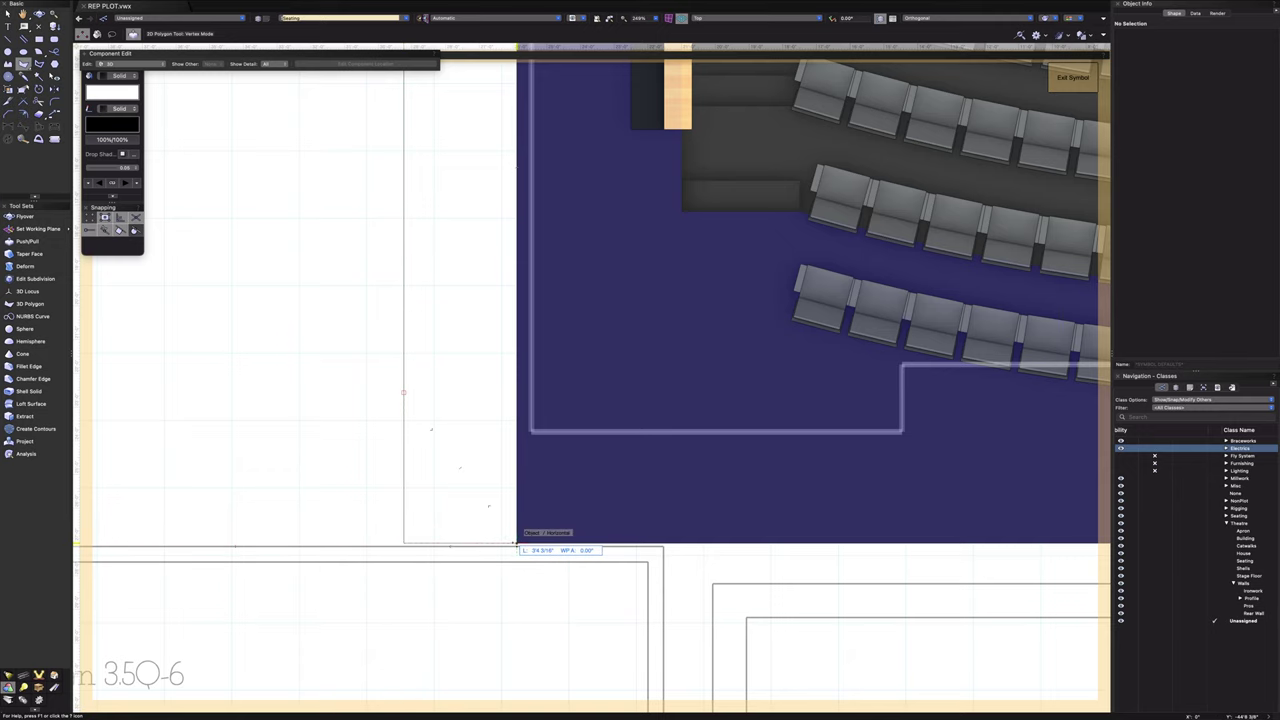
{"action": "left_click", "coordinate": [516, 543]}
{"action": "scroll", "coordinate": [514, 543], "scroll_direction": "down", "scroll_amount": 3}
{"action": "middle_click_drag", "start_coordinate": [501, 172], "coordinate": [486, 550]}
{"action": "middle_click_drag", "start_coordinate": [504, 195], "coordinate": [489, 406]}
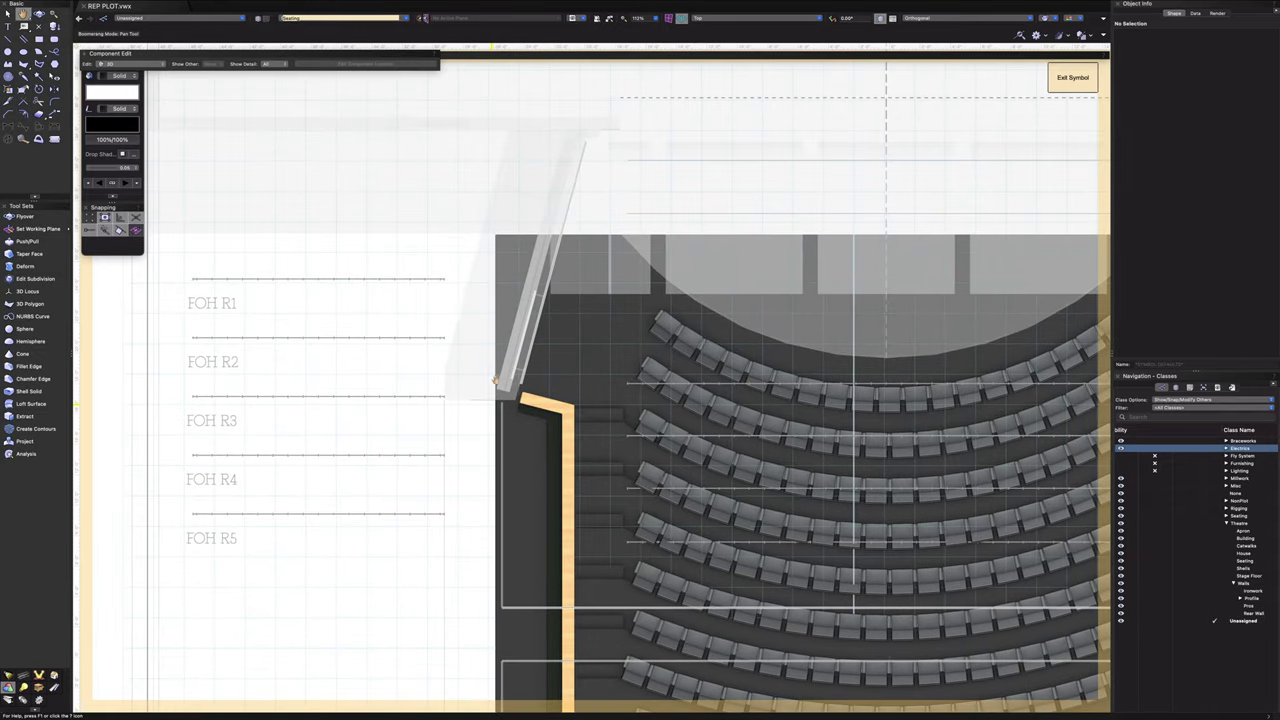
{"action": "scroll", "coordinate": [494, 380], "scroll_direction": "up", "scroll_amount": 2}
{"action": "scroll", "coordinate": [486, 381], "scroll_direction": "up", "scroll_amount": 5}
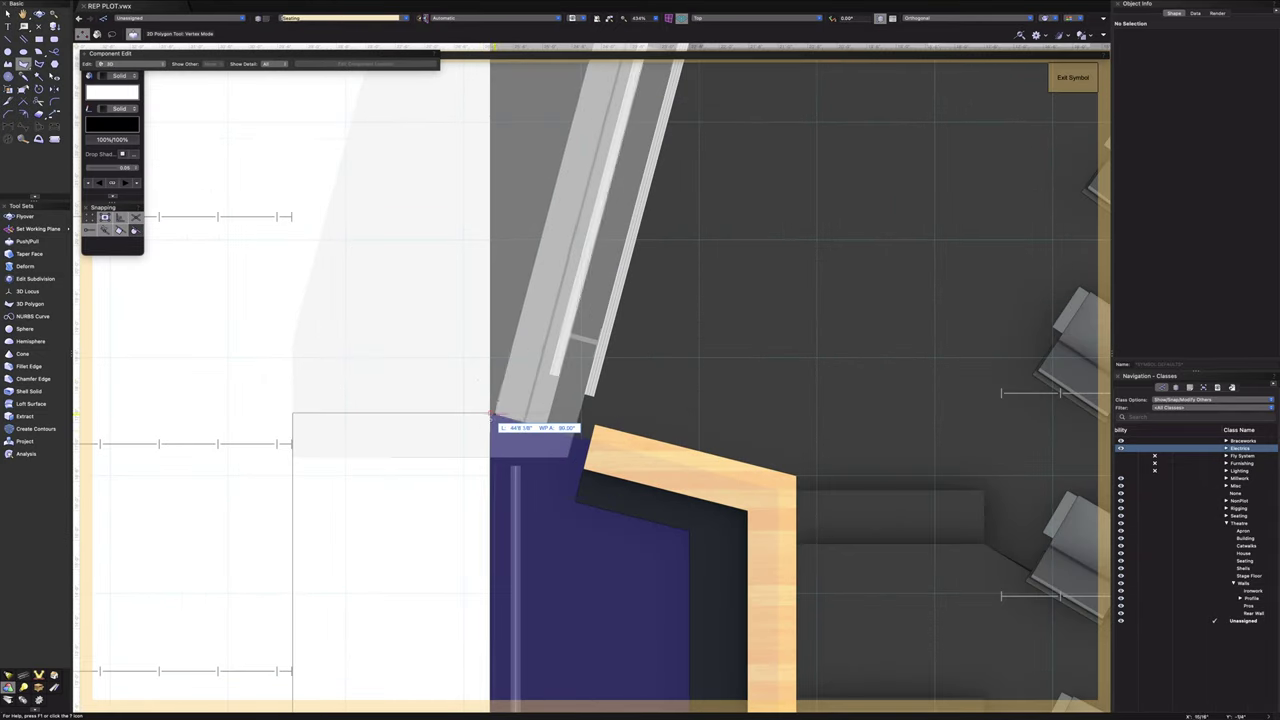
{"action": "double_click", "coordinate": [490, 413]}
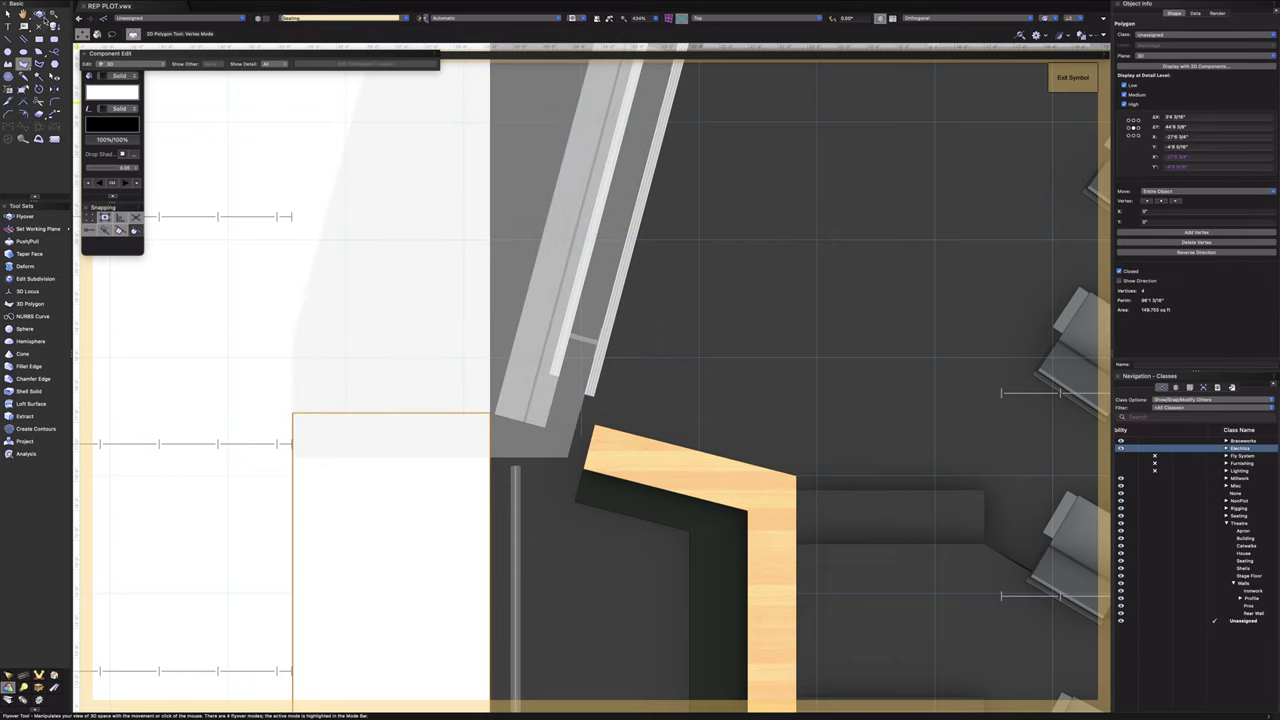
{"action": "left_click", "coordinate": [40, 14]}
{"action": "left_click_drag", "start_coordinate": [483, 628], "coordinate": [552, 604]}
- Extrude the polygon upward into a tall wall block with Push/Pull and orbit to inspect it
{"action": "middle_click_drag", "start_coordinate": [595, 635], "coordinate": [523, 180]}
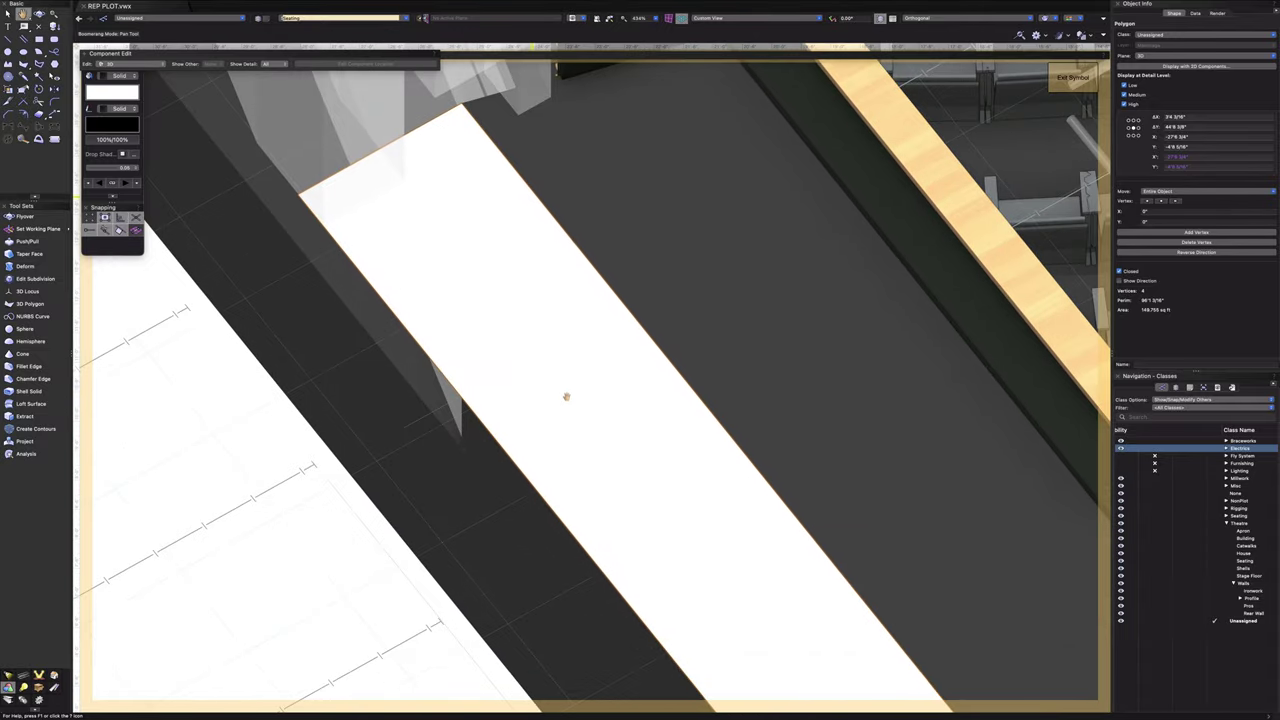
{"action": "scroll", "coordinate": [569, 390], "scroll_direction": "down", "scroll_amount": 2}
{"action": "scroll", "coordinate": [569, 390], "scroll_direction": "down", "scroll_amount": 5}
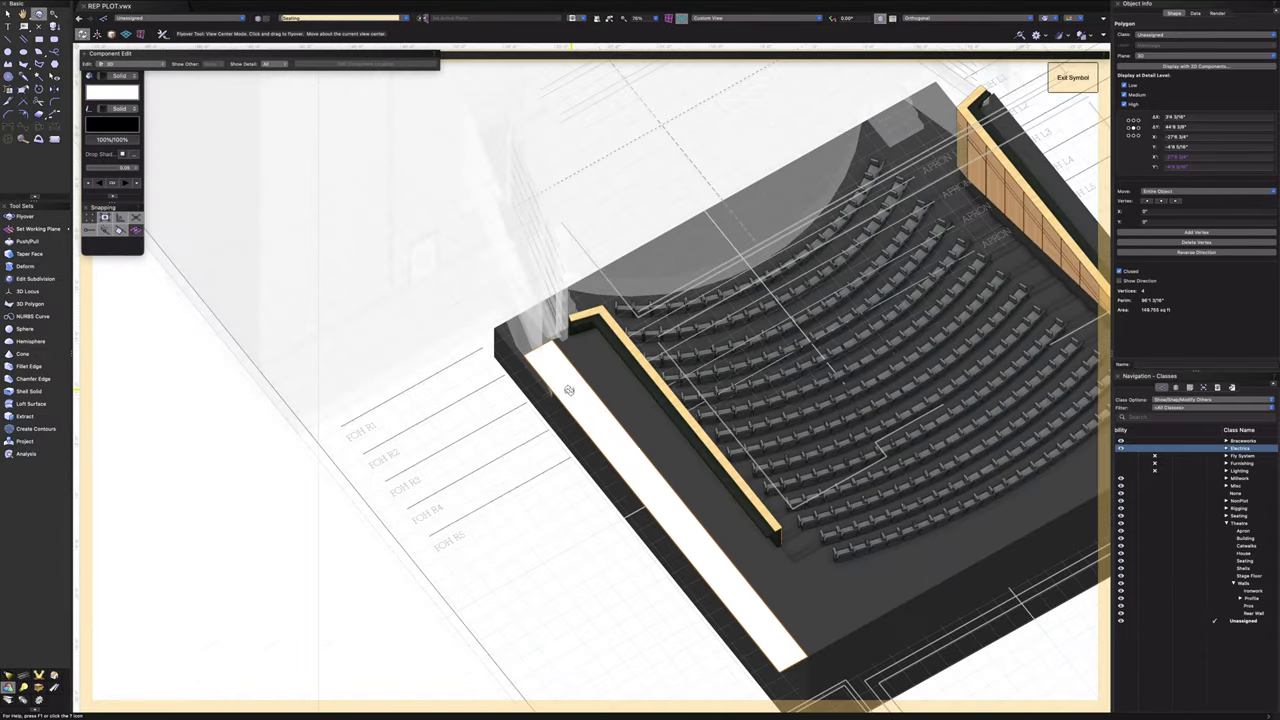
{"action": "scroll", "coordinate": [569, 390], "scroll_direction": "up", "scroll_amount": 1}
{"action": "left_click_drag", "start_coordinate": [572, 418], "coordinate": [588, 298]}
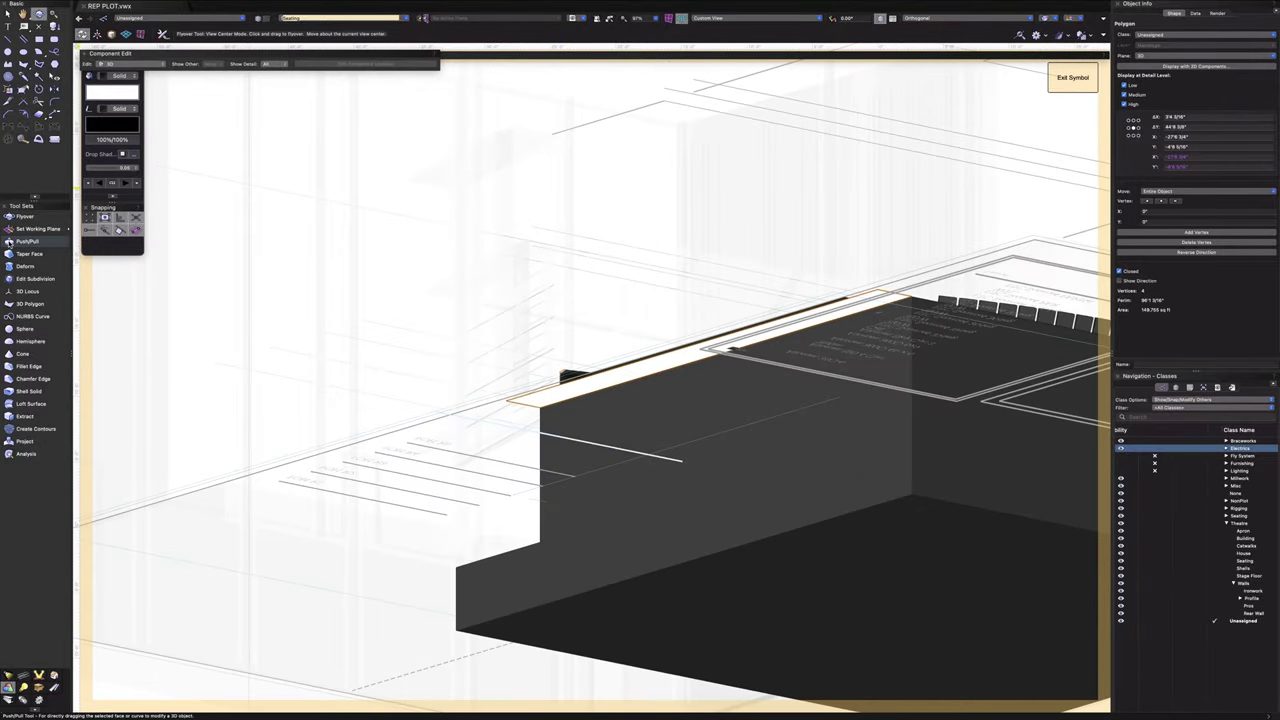
{"action": "left_click", "coordinate": [8, 243]}
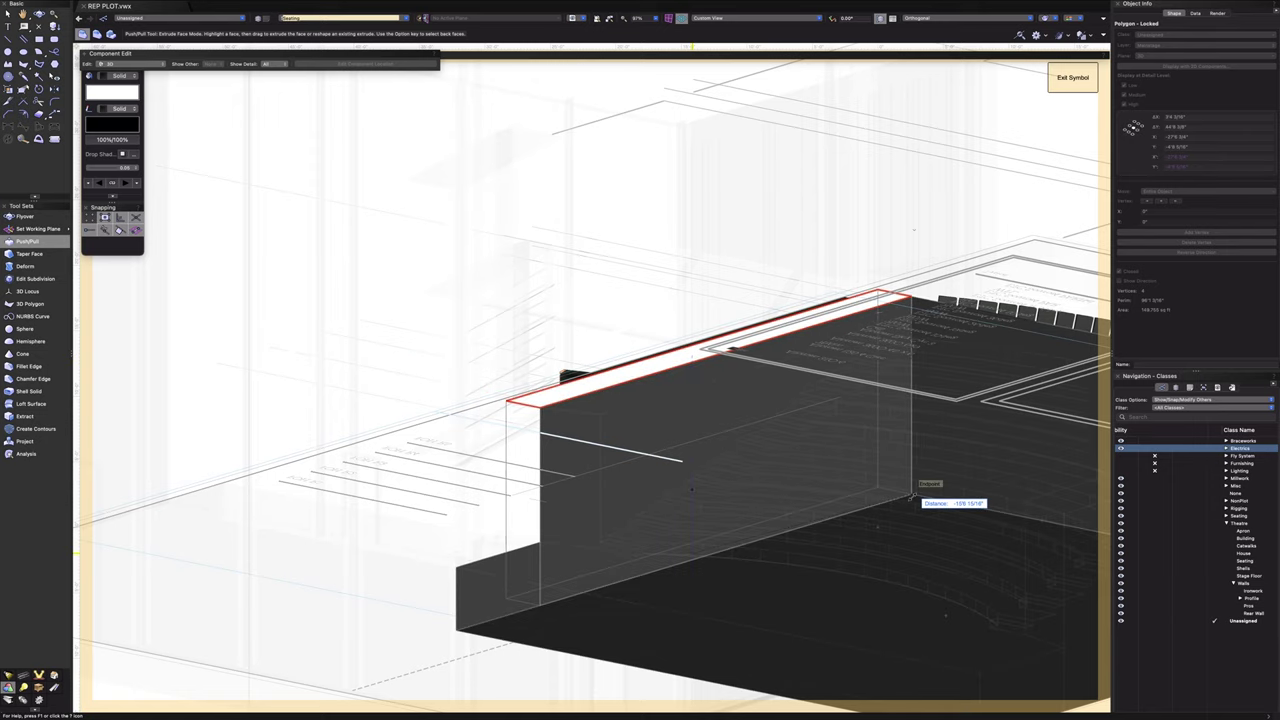
{"action": "scroll", "coordinate": [912, 496], "scroll_direction": "up", "scroll_amount": 6}
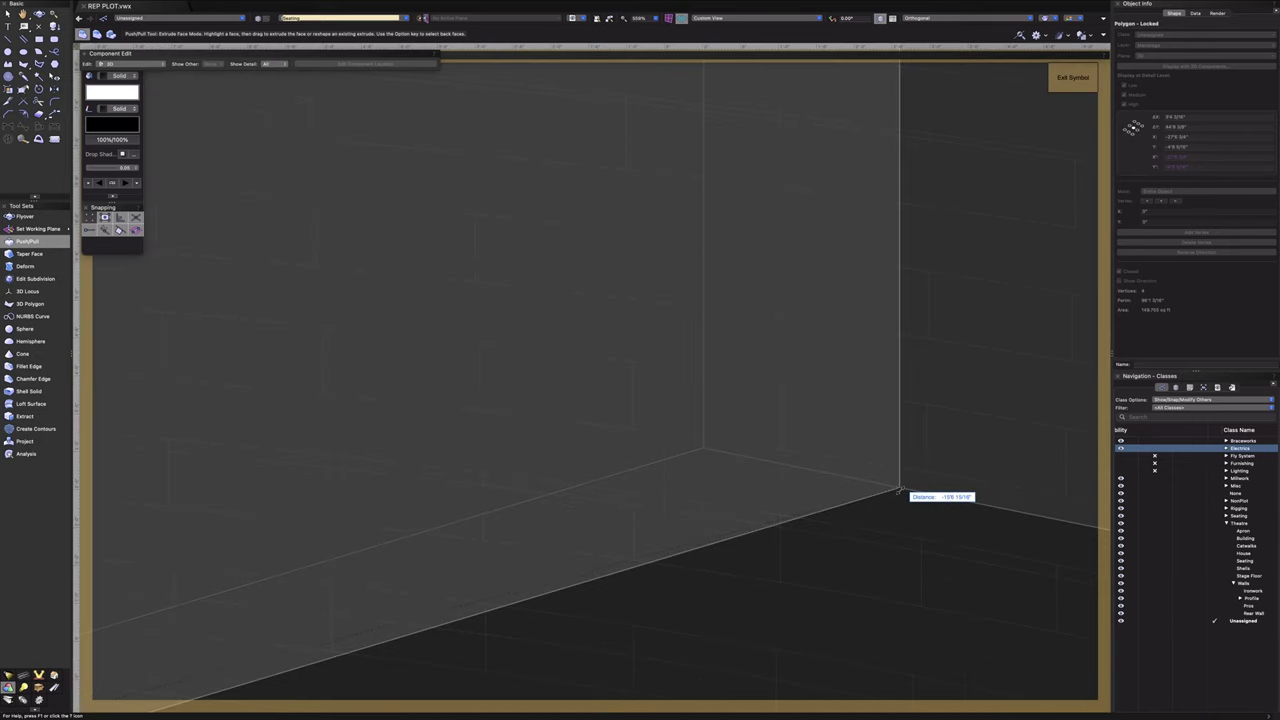
{"action": "left_click", "coordinate": [901, 492]}
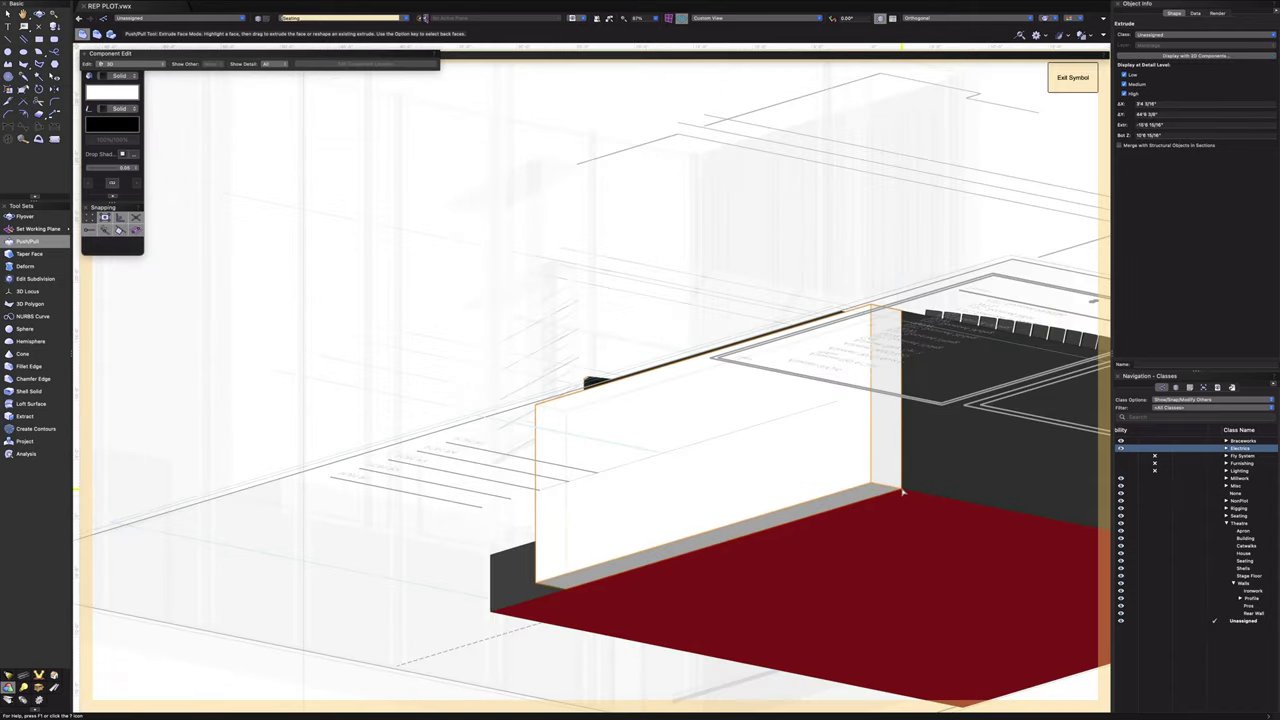
{"action": "scroll", "coordinate": [901, 492], "scroll_direction": "up", "scroll_amount": 3}
{"action": "left_click", "coordinate": [38, 11]}
{"action": "left_click_drag", "start_coordinate": [715, 247], "coordinate": [609, 337]}
{"action": "middle_click_drag", "start_coordinate": [516, 414], "coordinate": [817, 421]}
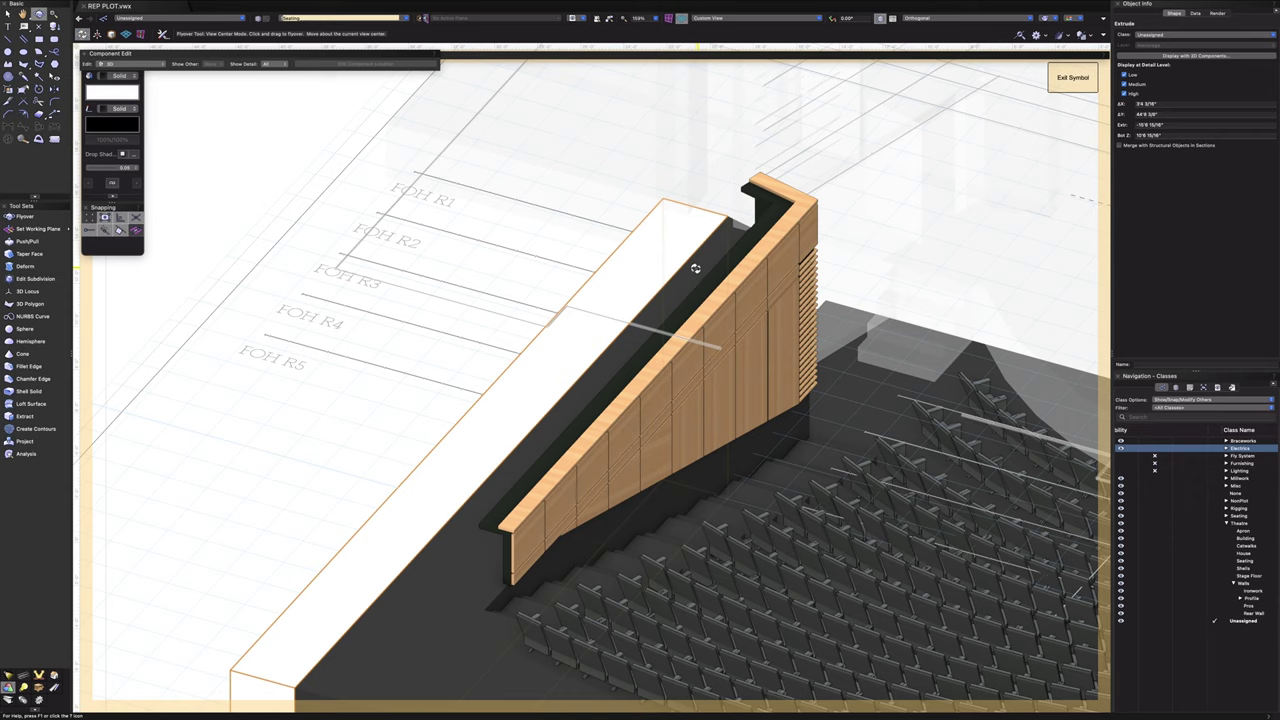
{"action": "left_click_drag", "start_coordinate": [695, 268], "coordinate": [728, 272]}
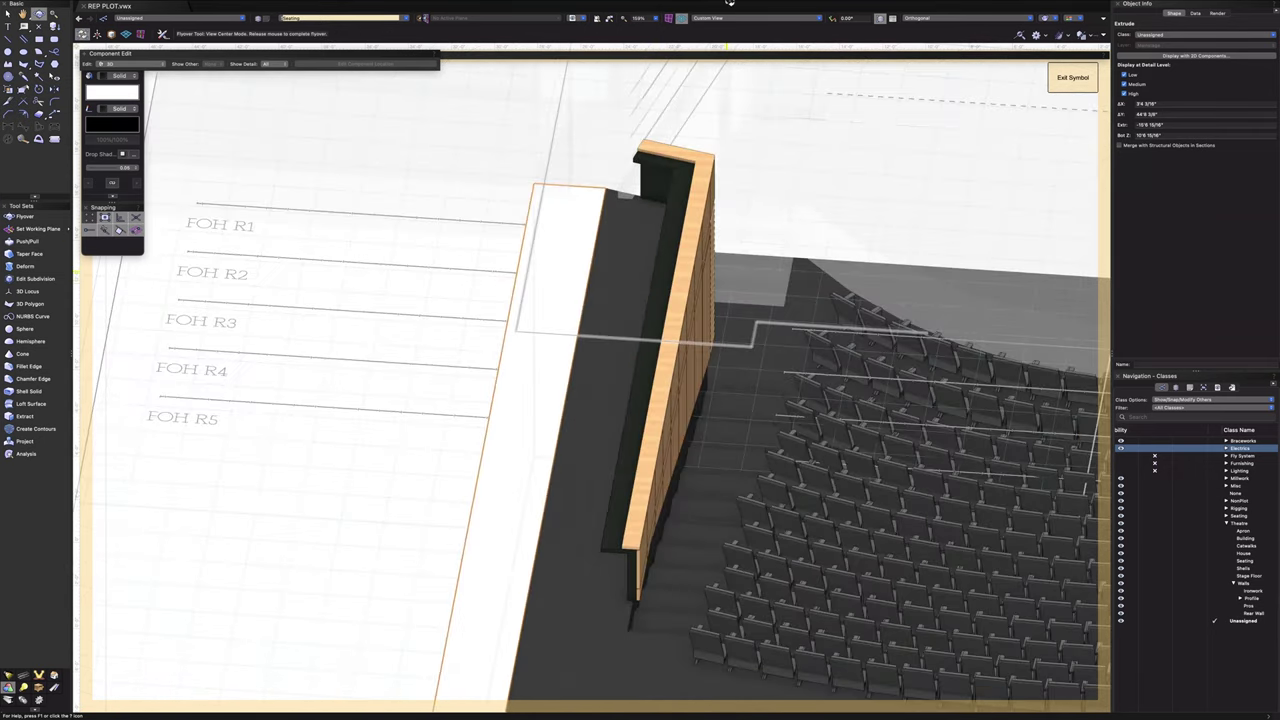
- Switch to Top/Plan, accept the backup copy prompt, and choose Top view
{"action": "left_click", "coordinate": [731, 20]}
{"action": "left_click", "coordinate": [731, 30]}
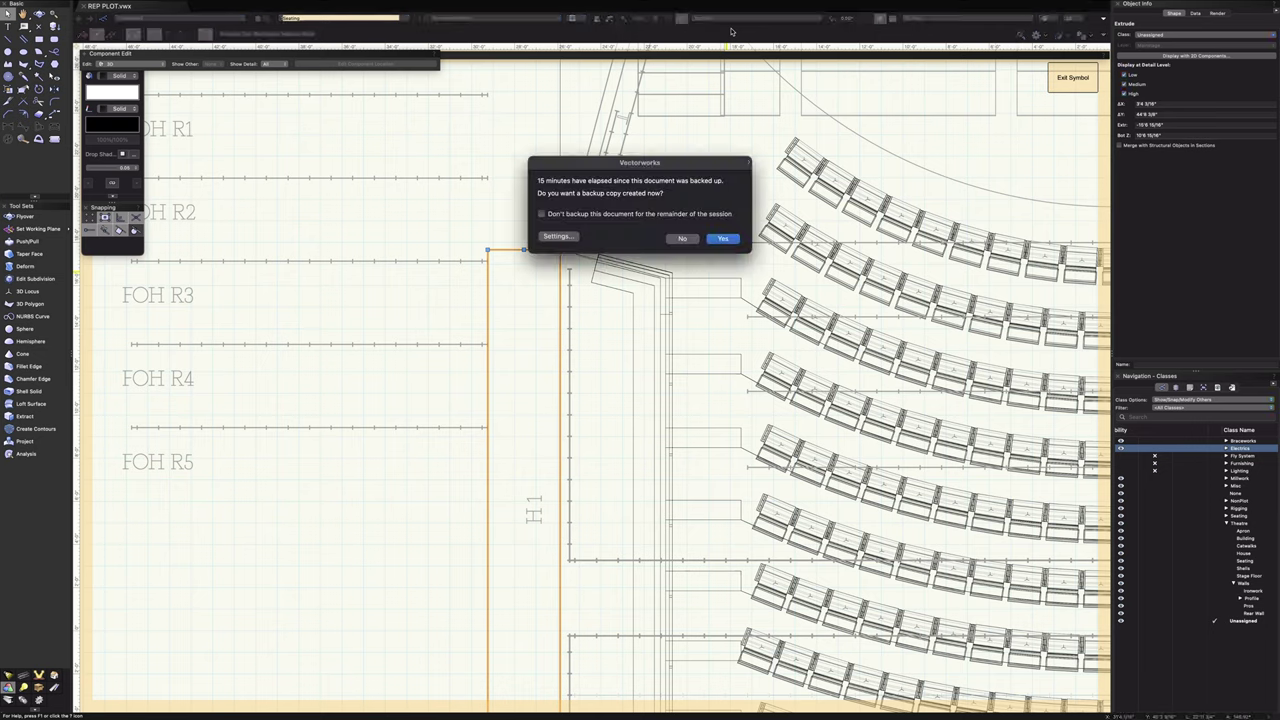
{"action": "left_click", "coordinate": [723, 239]}
{"action": "scroll", "coordinate": [570, 252], "scroll_direction": "up", "scroll_amount": 3}
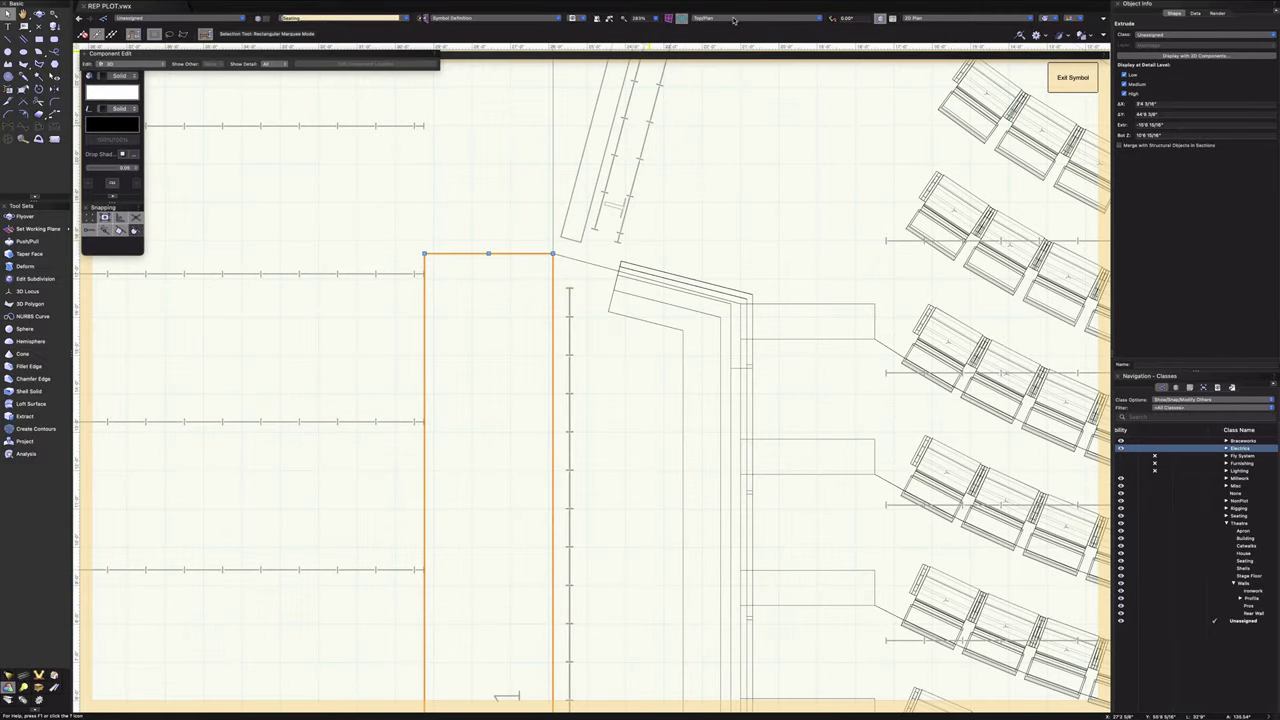
{"action": "left_click", "coordinate": [734, 19]}
{"action": "left_click", "coordinate": [745, 43]}
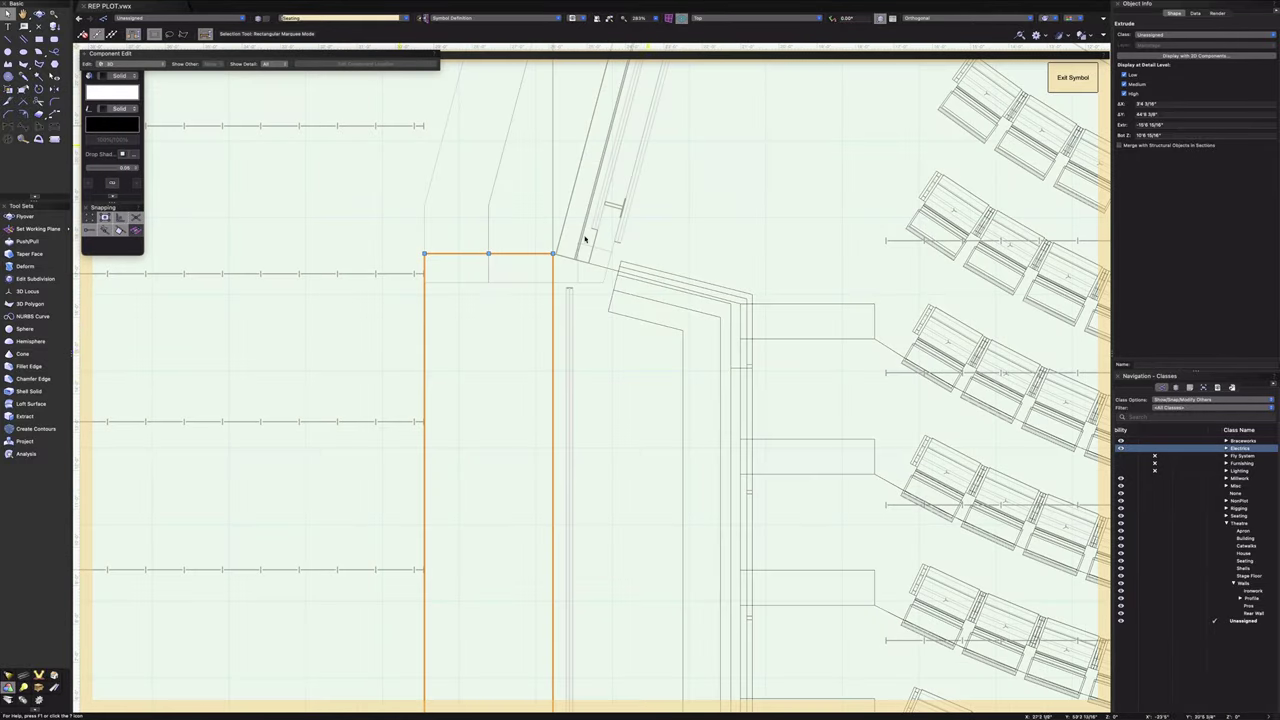
{"action": "left_click", "coordinate": [388, 334]}
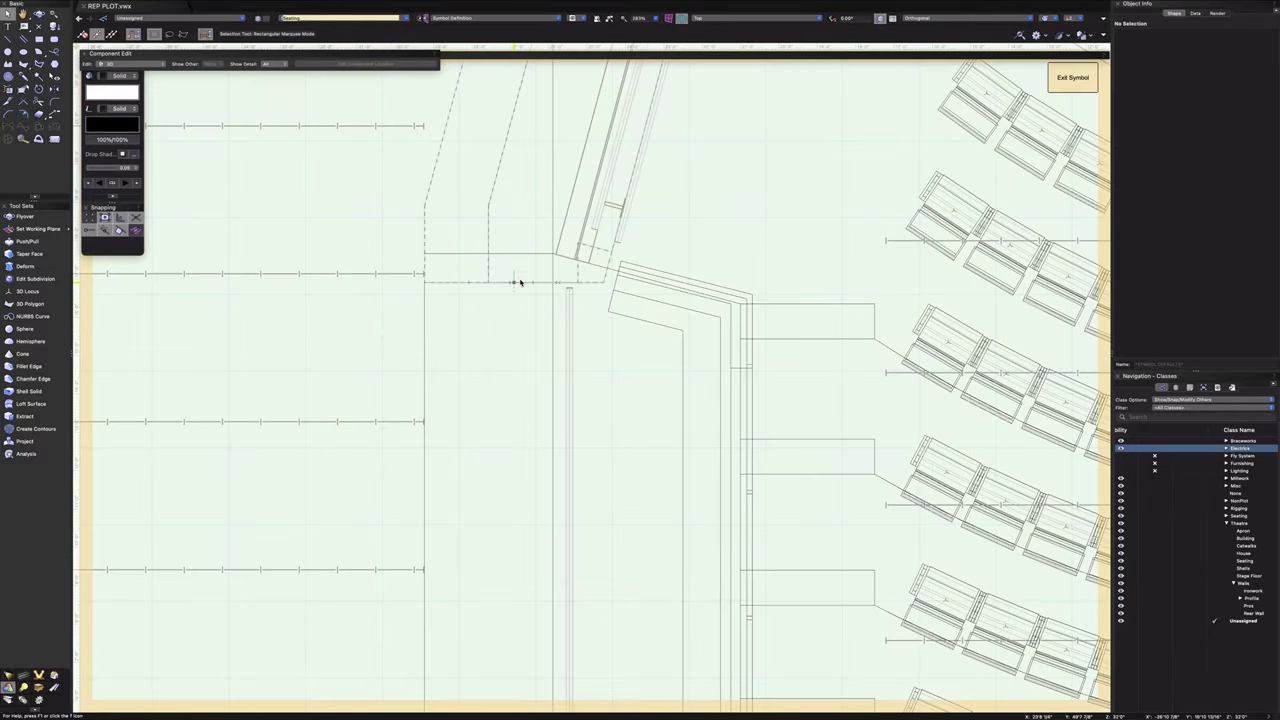
- Pan to the auditorium wall corner and select the Solid Addition there
{"action": "key", "text": "space"}
{"action": "mouse_move", "coordinate": [489, 366]}
{"action": "left_mouse_down"}
{"action": "mouse_move", "coordinate": [543, 526]}
{"action": "mouse_move", "coordinate": [563, 437]}
{"action": "mouse_move", "coordinate": [560, 457]}
{"action": "left_mouse_up"}
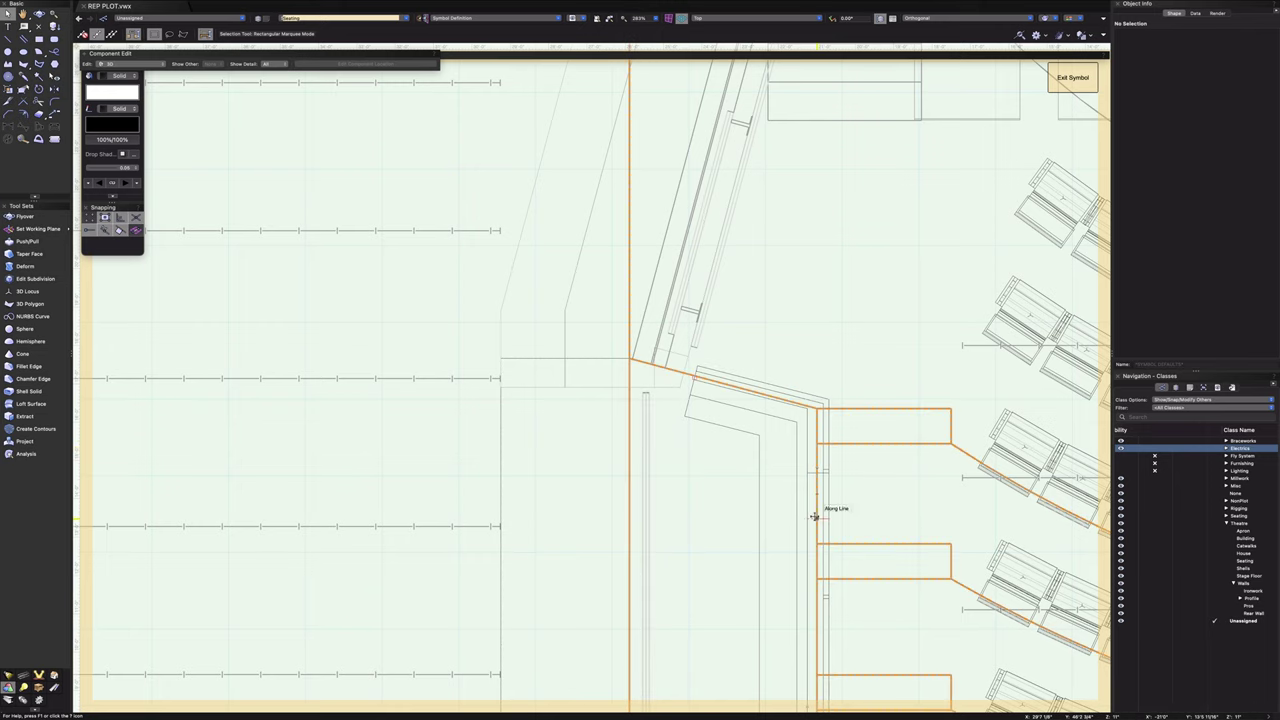
{"action": "scroll", "coordinate": [614, 403], "scroll_direction": "up", "scroll_amount": 5}
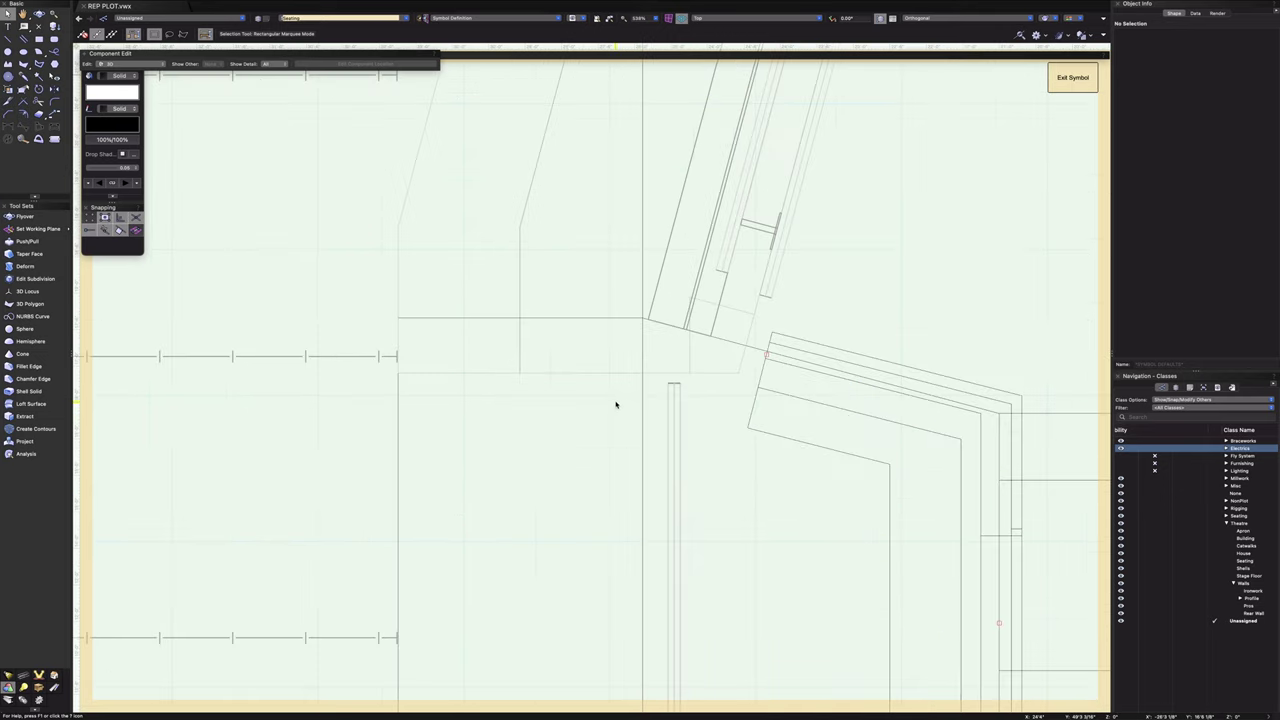
{"action": "left_click", "coordinate": [647, 317]}
{"action": "scroll", "coordinate": [647, 317], "scroll_direction": "up", "scroll_amount": 3}
{"action": "scroll", "coordinate": [647, 317], "scroll_direction": "down", "scroll_amount": 6}
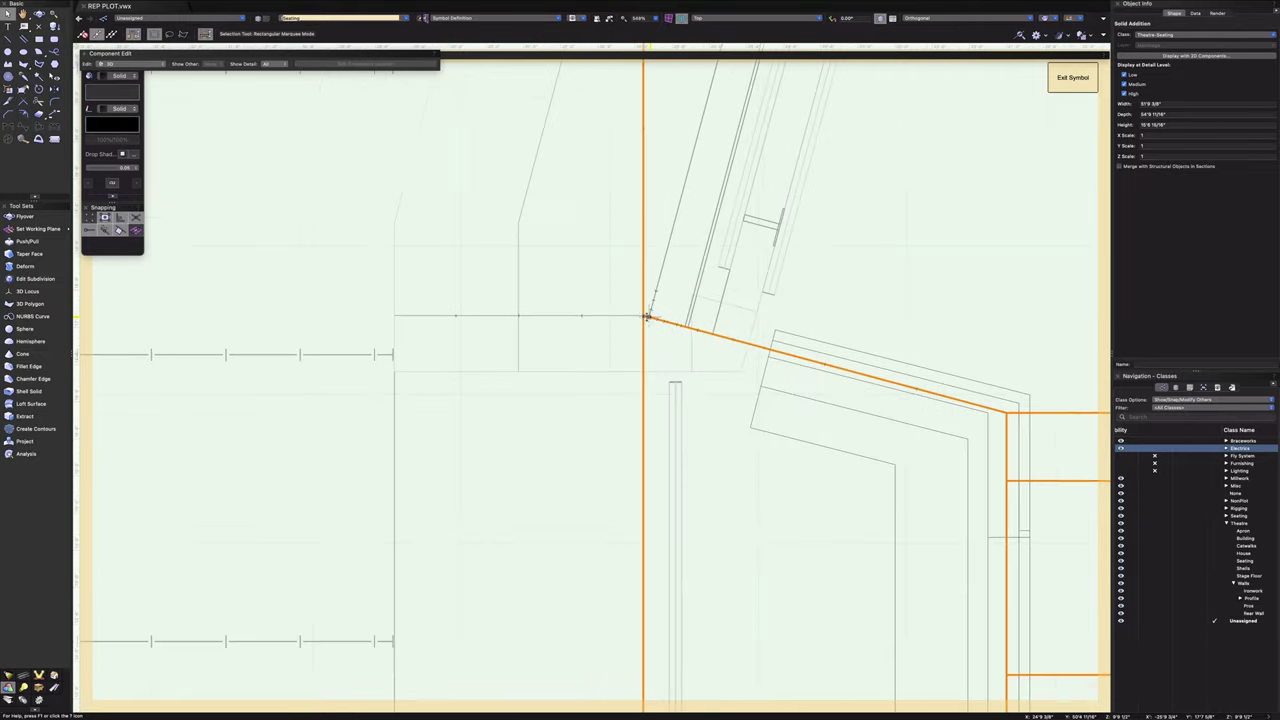
{"action": "scroll", "coordinate": [647, 317], "scroll_direction": "up", "scroll_amount": 4}
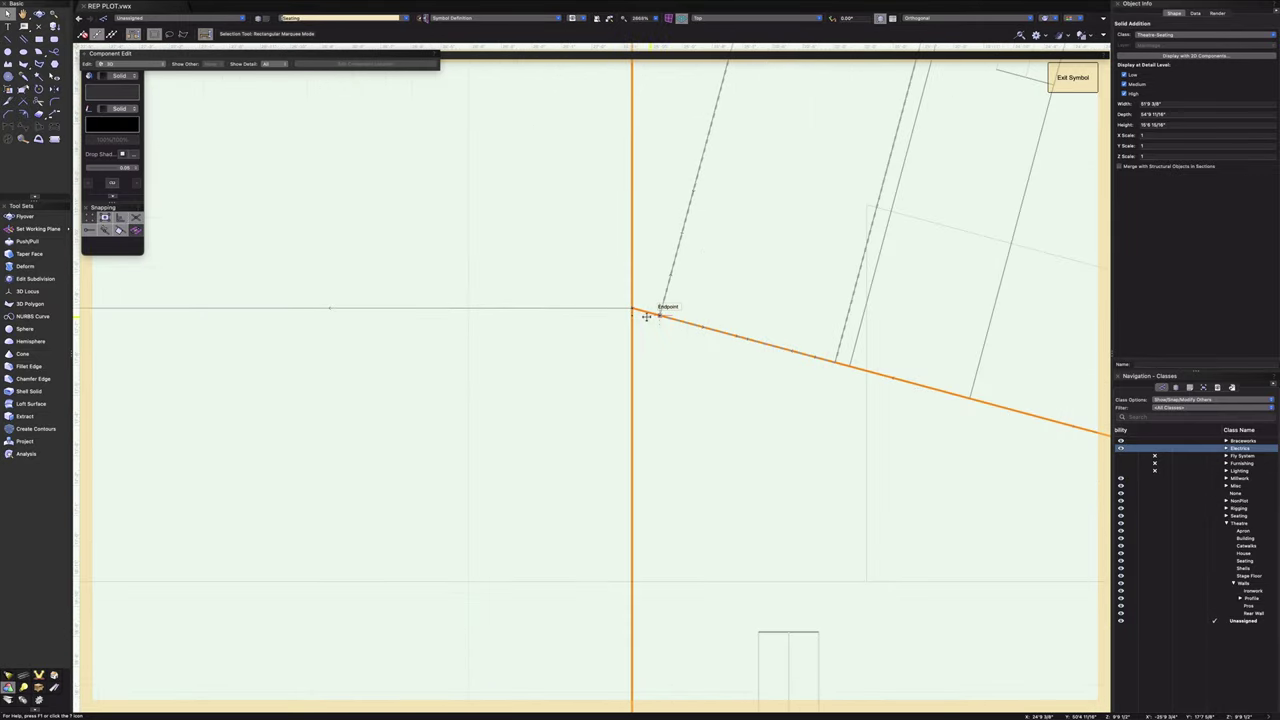
{"action": "scroll", "coordinate": [647, 317], "scroll_direction": "down", "scroll_amount": 4}
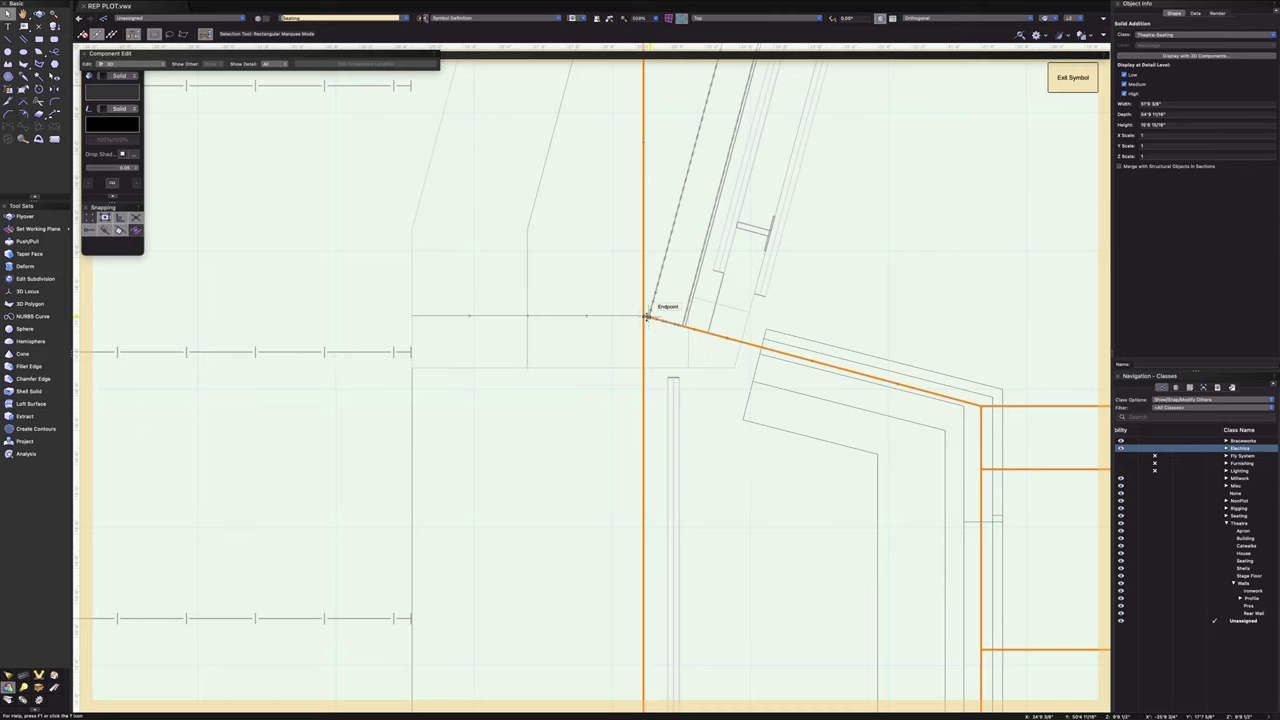
{"action": "scroll", "coordinate": [647, 317], "scroll_direction": "up", "scroll_amount": 5}
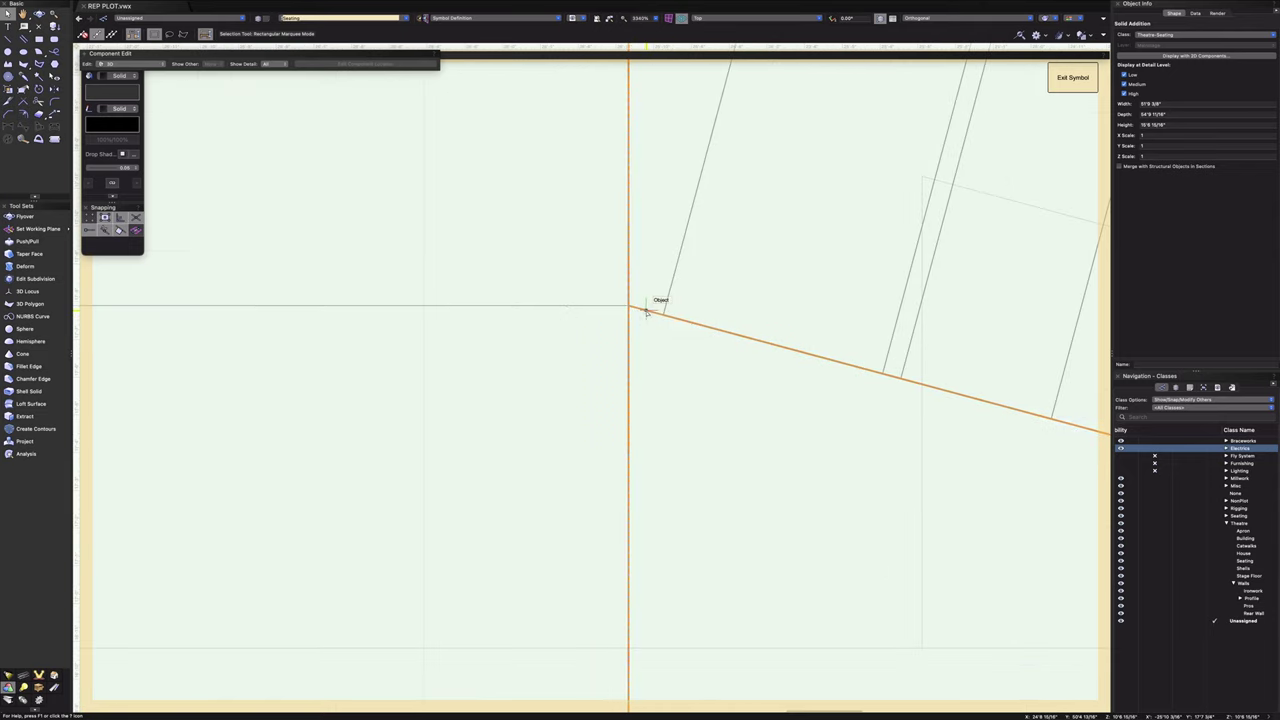
- Inside the Solid Addition, push the wall extrude's face in 15/16" in 3D
{"action": "double_click", "coordinate": [647, 313]}
{"action": "scroll", "coordinate": [665, 345], "scroll_direction": "down", "scroll_amount": 4}
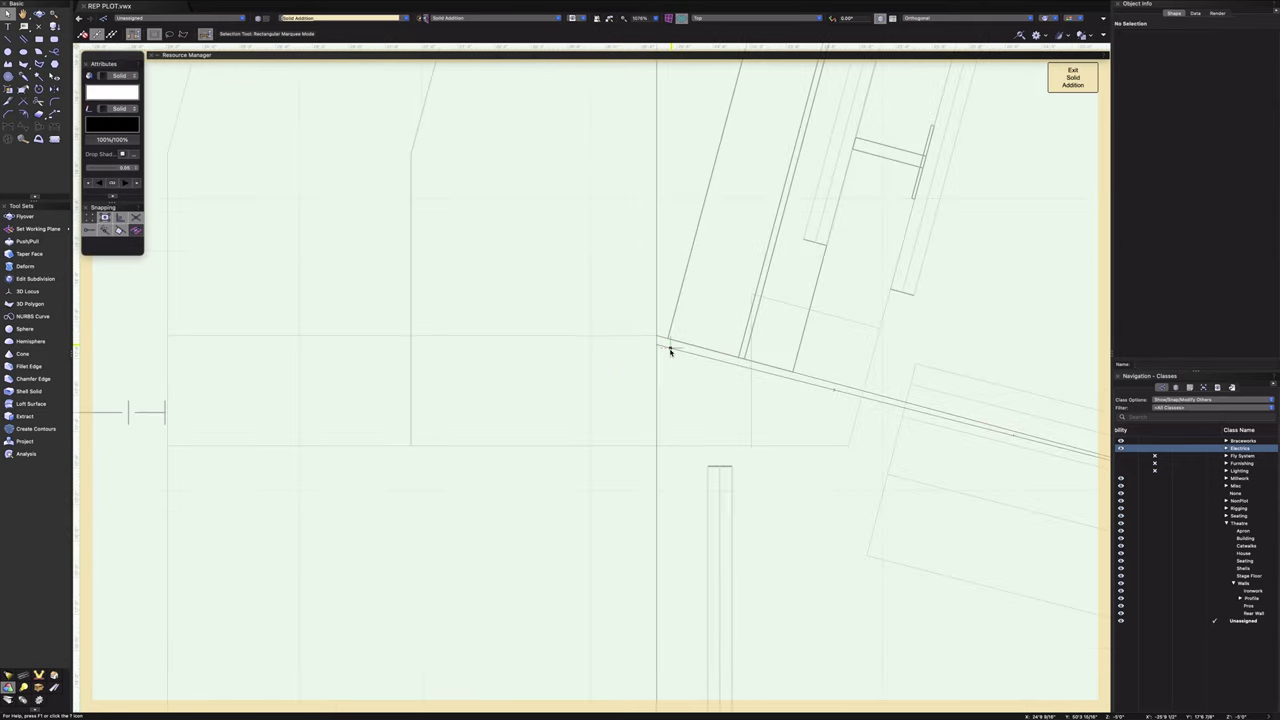
{"action": "left_click", "coordinate": [660, 338]}
{"action": "scroll", "coordinate": [622, 417], "scroll_direction": "down", "scroll_amount": 2}
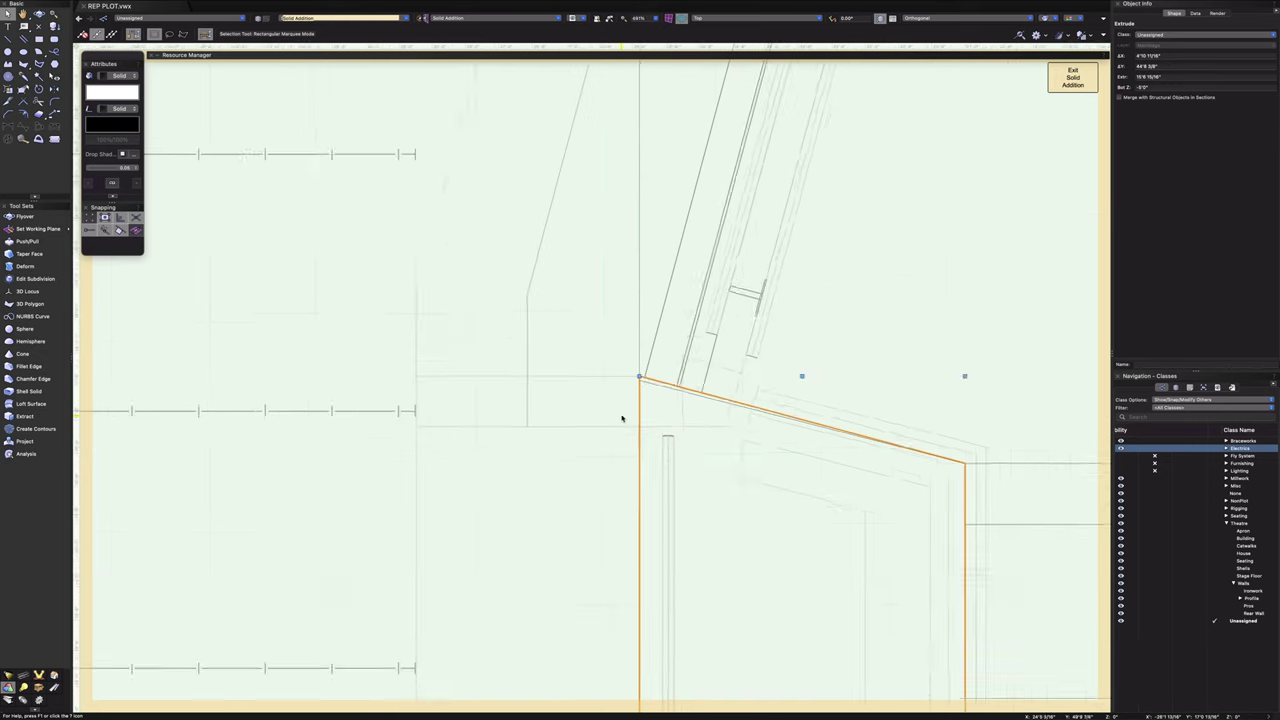
{"action": "left_click", "coordinate": [38, 13]}
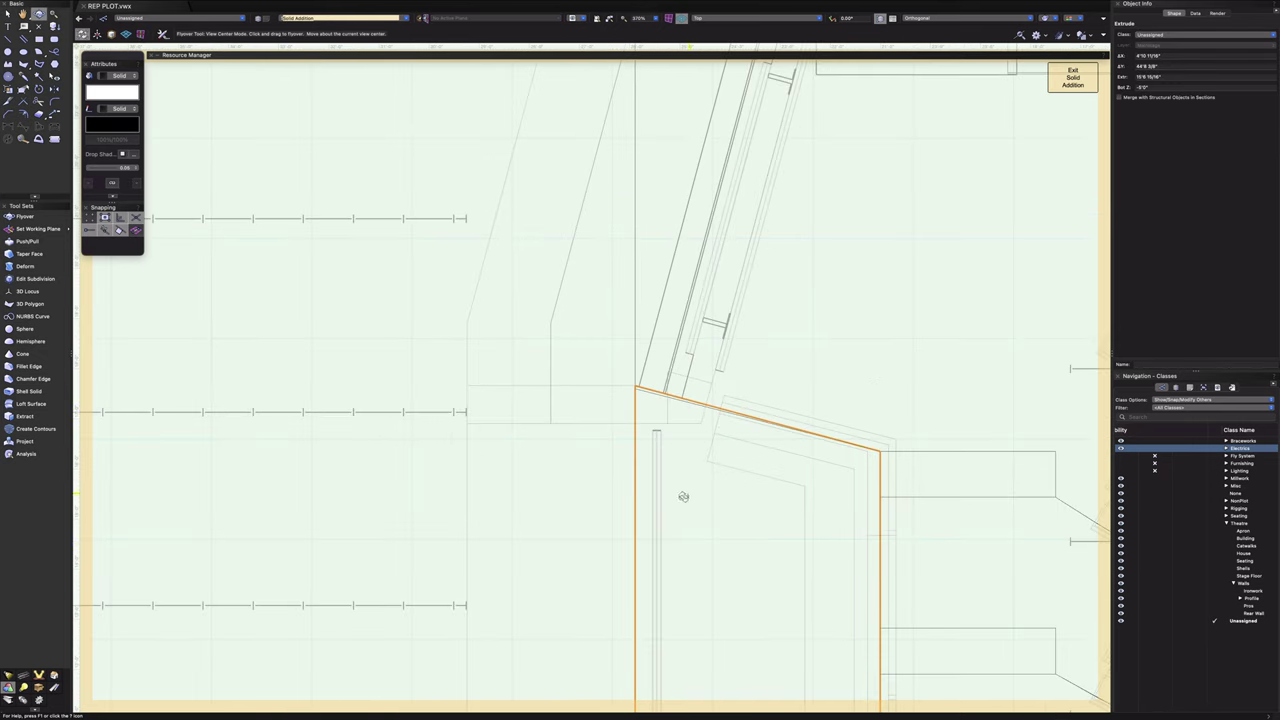
{"action": "left_click_drag", "start_coordinate": [666, 552], "coordinate": [740, 520]}
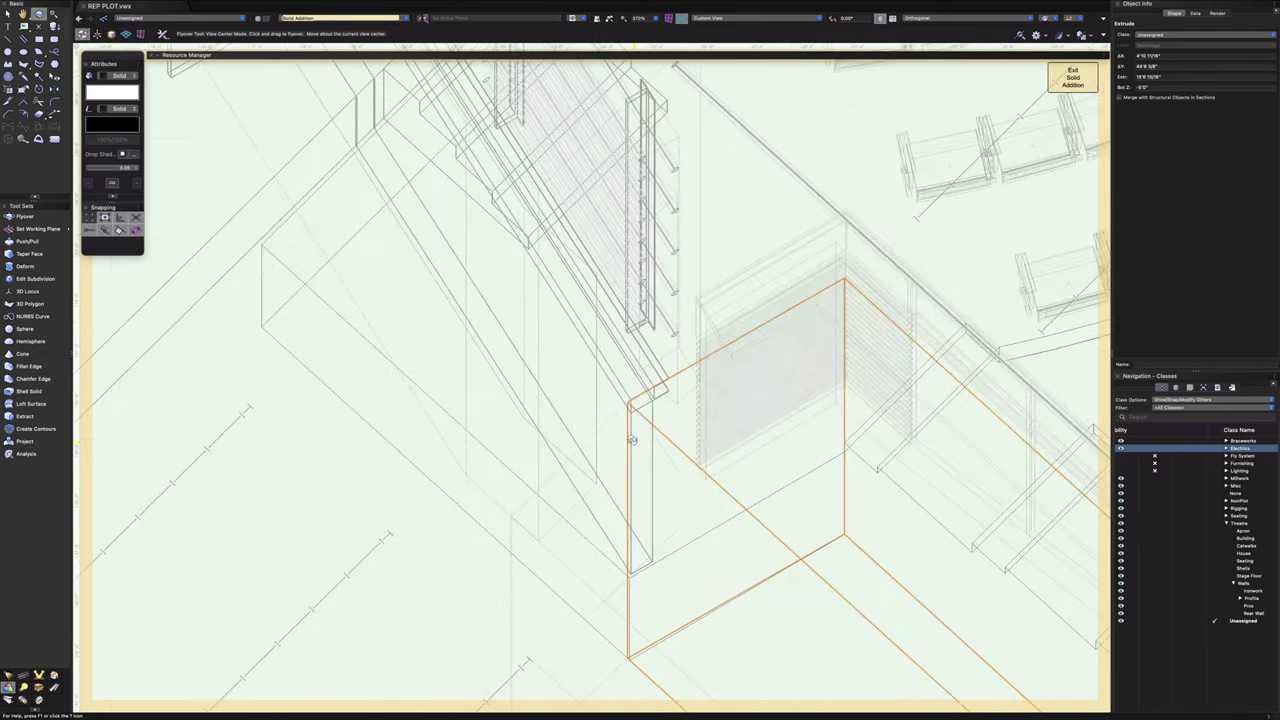
{"action": "scroll", "coordinate": [632, 441], "scroll_direction": "up", "scroll_amount": 5}
{"action": "left_click", "coordinate": [68, 242]}
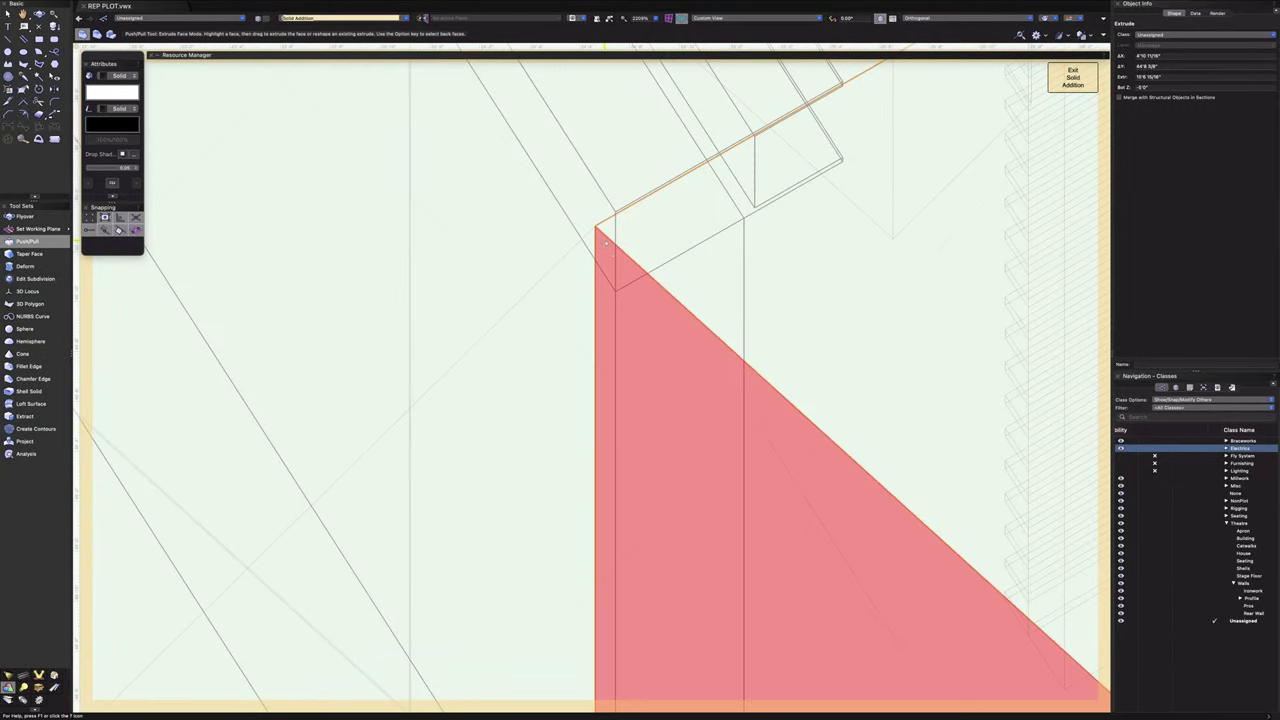
{"action": "left_click_drag", "start_coordinate": [606, 242], "coordinate": [612, 215]}
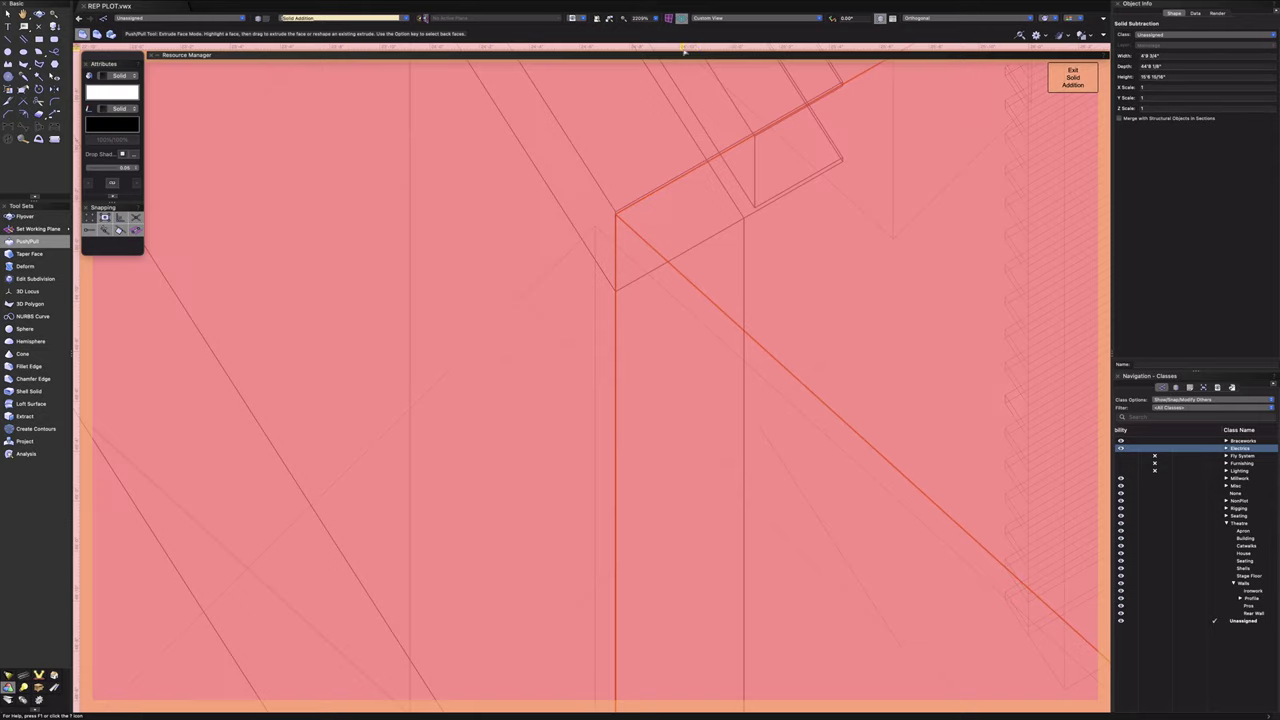
- Return to Top view and clear the selection
{"action": "left_click", "coordinate": [730, 19]}
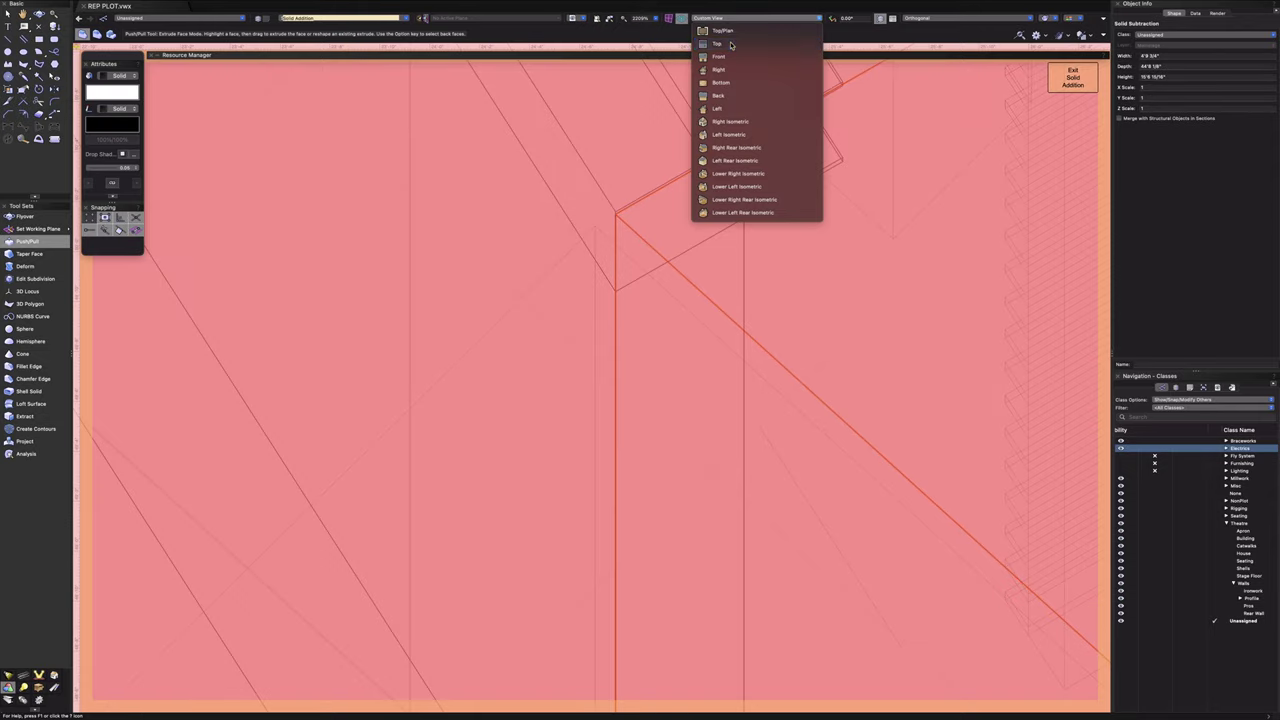
{"action": "key", "text": "Escape"}
{"action": "key", "text": "5"}
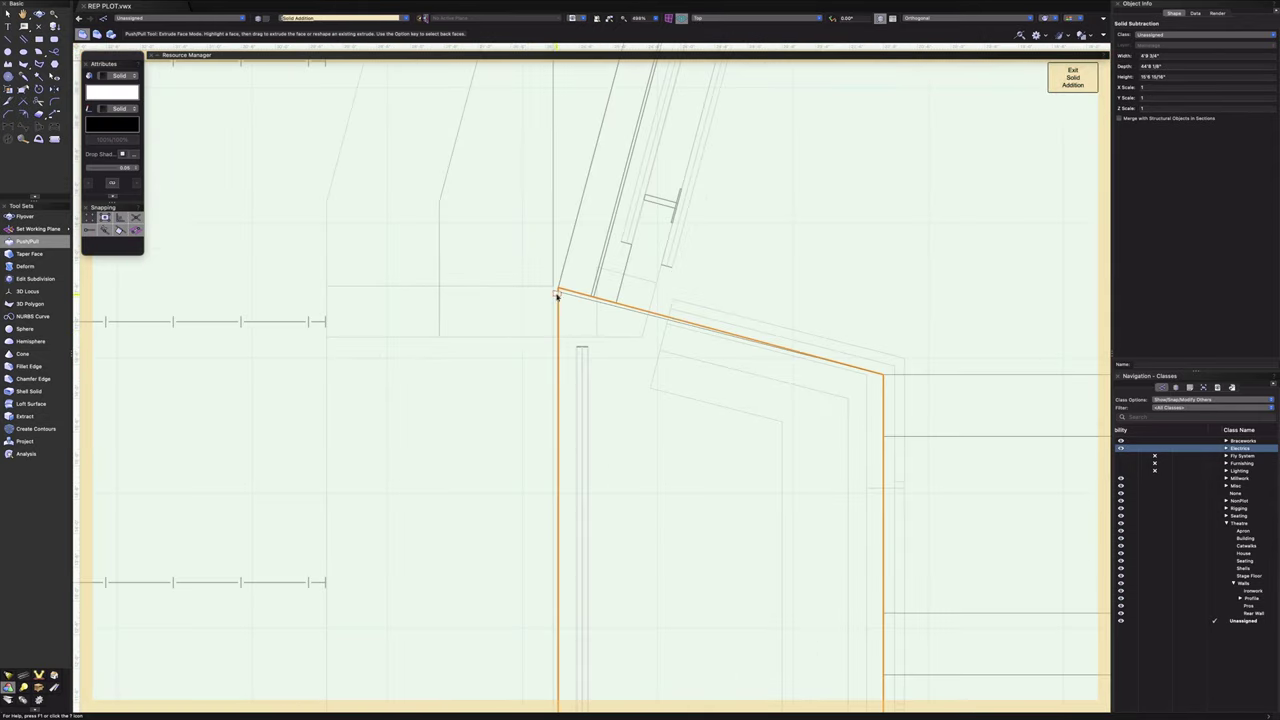
{"action": "scroll", "coordinate": [557, 296], "scroll_direction": "up", "scroll_amount": 4}
{"action": "left_click", "coordinate": [7, 13]}
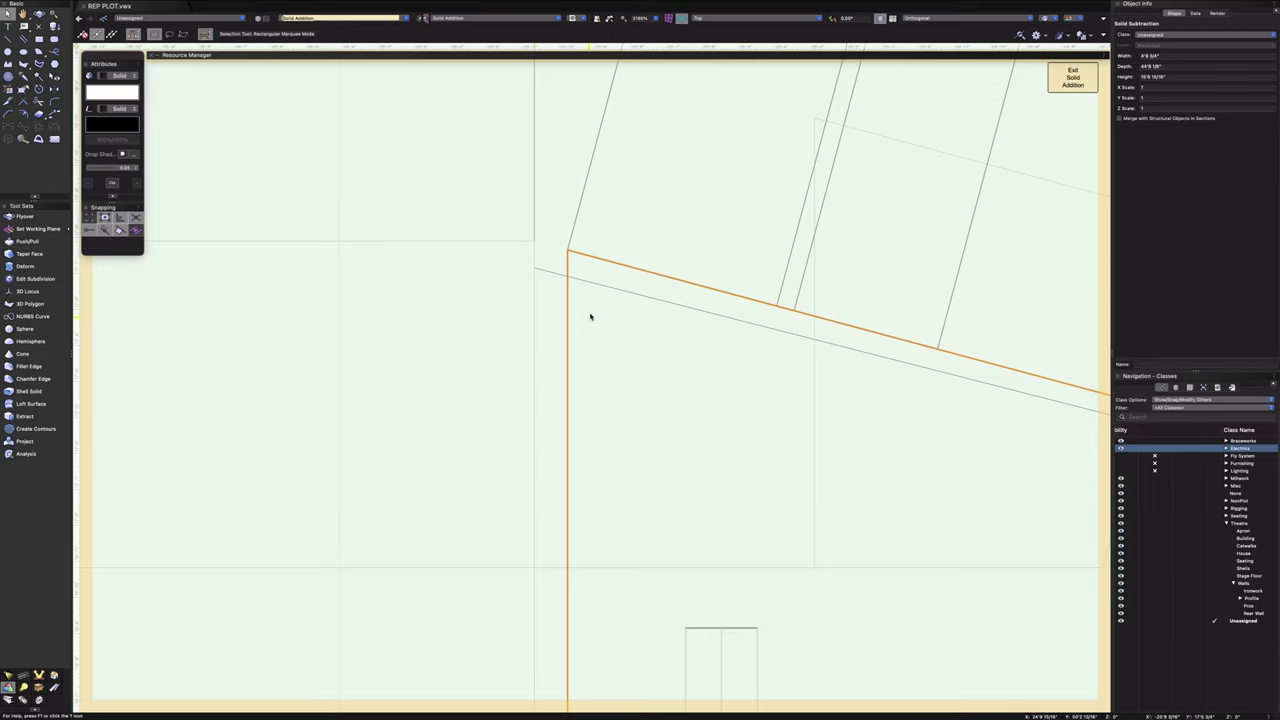
{"action": "left_click", "coordinate": [534, 277]}
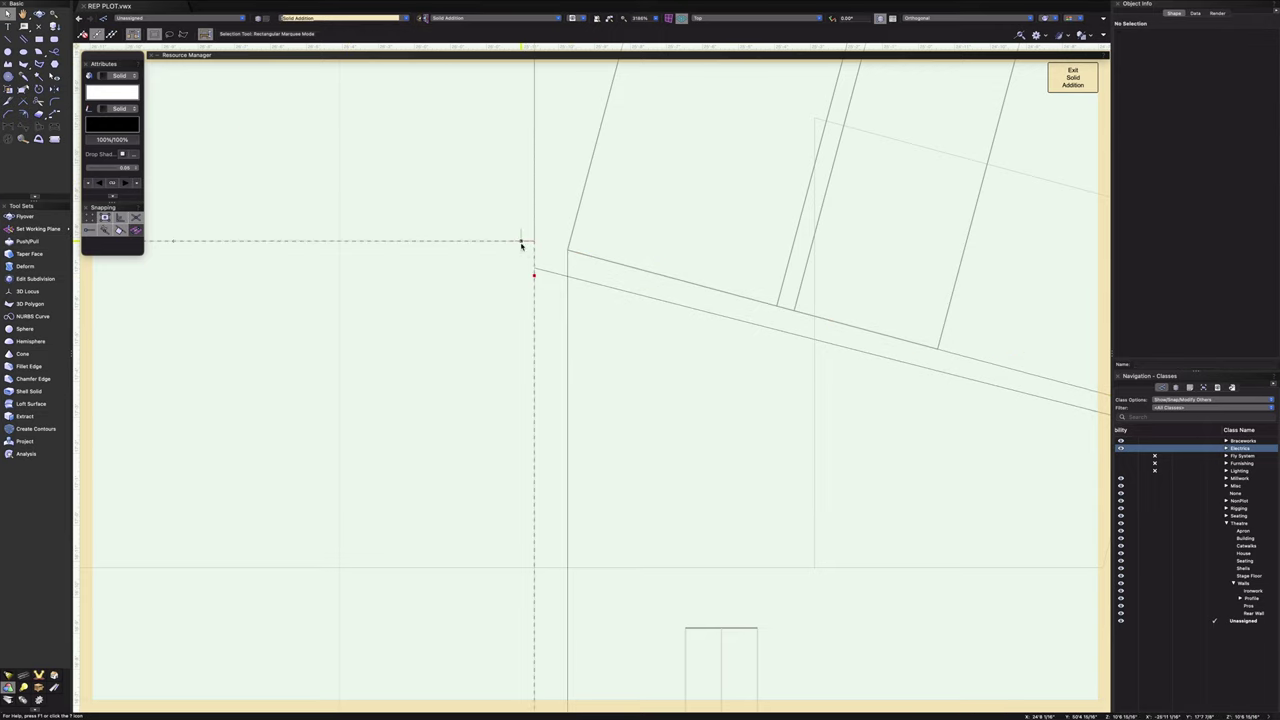
{"action": "scroll", "coordinate": [531, 280], "scroll_direction": "down", "scroll_amount": 6}
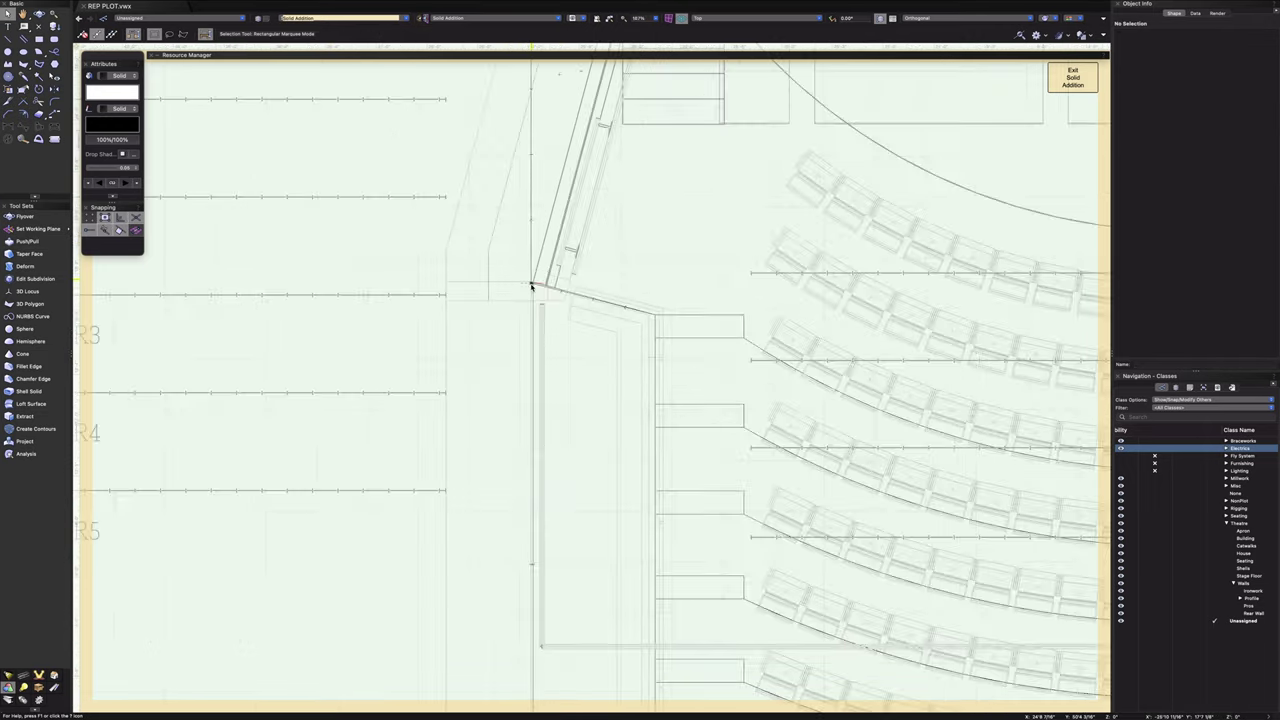
- Leave the solid addition and move the left wall extrude so its corner snaps to the wall corner
{"action": "left_click", "coordinate": [1072, 78]}
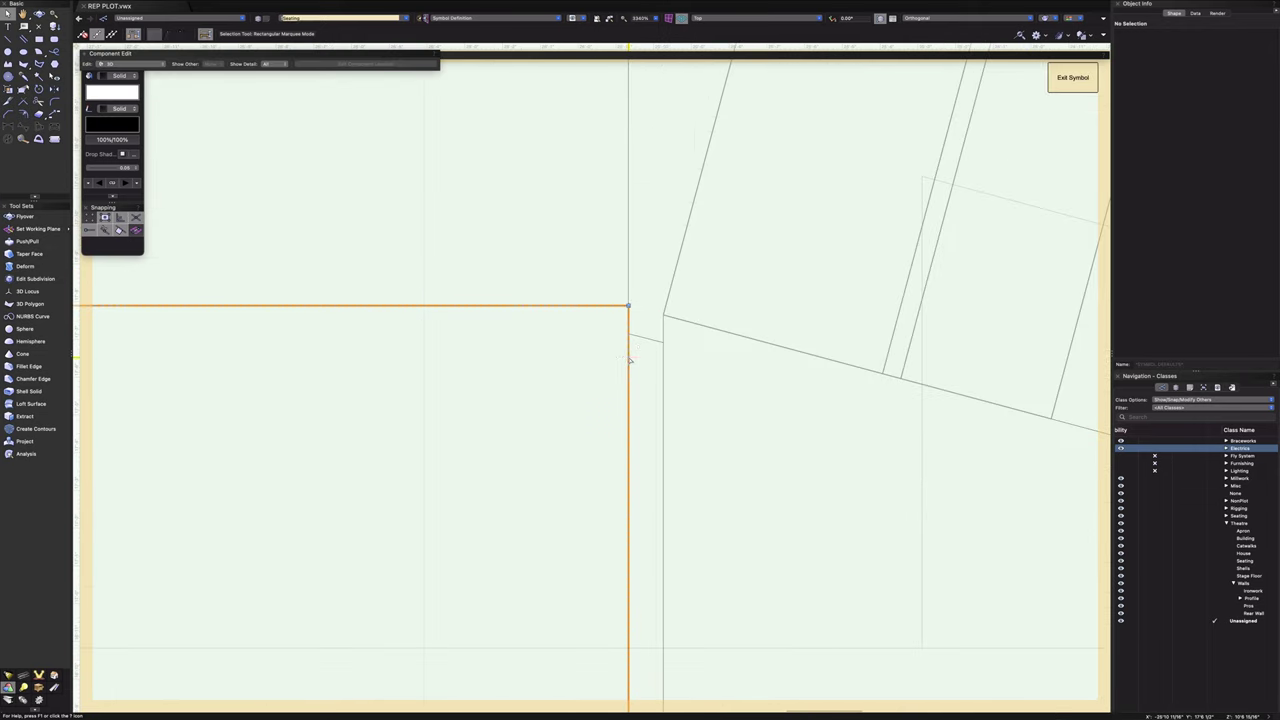
{"action": "left_click", "coordinate": [628, 312]}
{"action": "left_click_drag", "start_coordinate": [624, 306], "coordinate": [663, 315]}
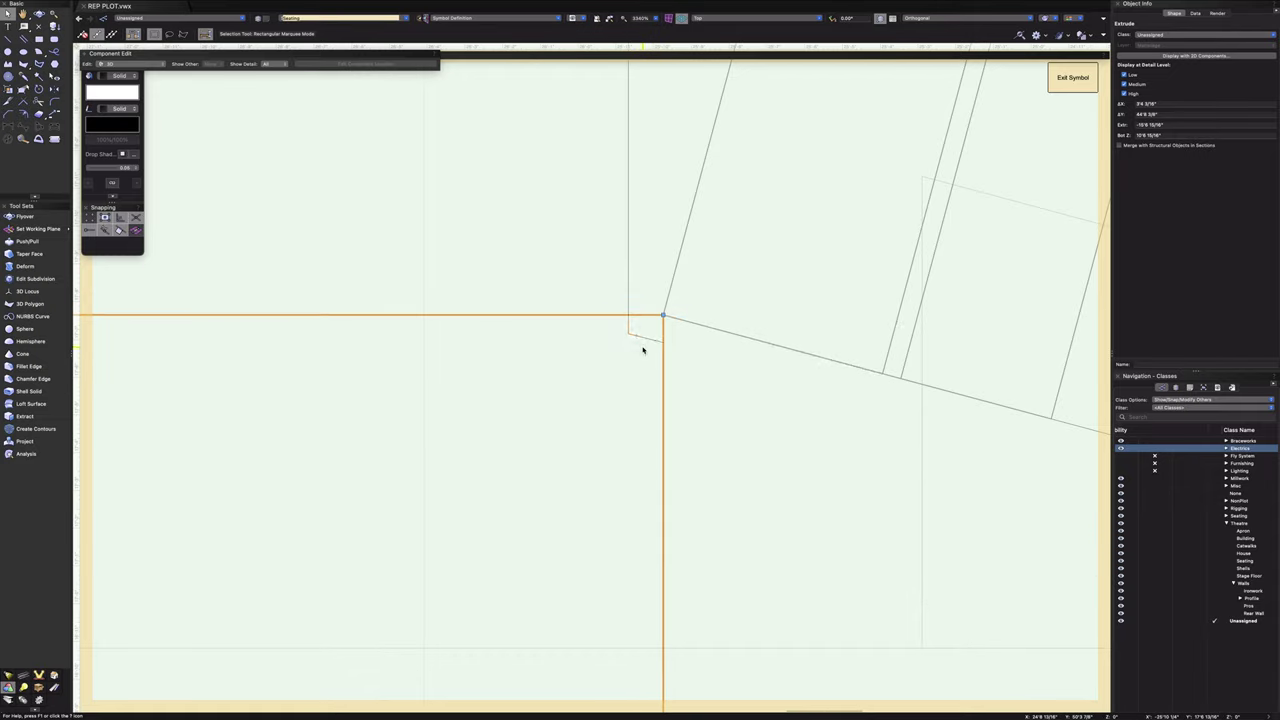
{"action": "scroll", "coordinate": [643, 348], "scroll_direction": "down", "scroll_amount": 10}
{"action": "scroll", "coordinate": [660, 663], "scroll_direction": "up", "scroll_amount": 4}
{"action": "scroll", "coordinate": [655, 663], "scroll_direction": "up", "scroll_amount": 5}
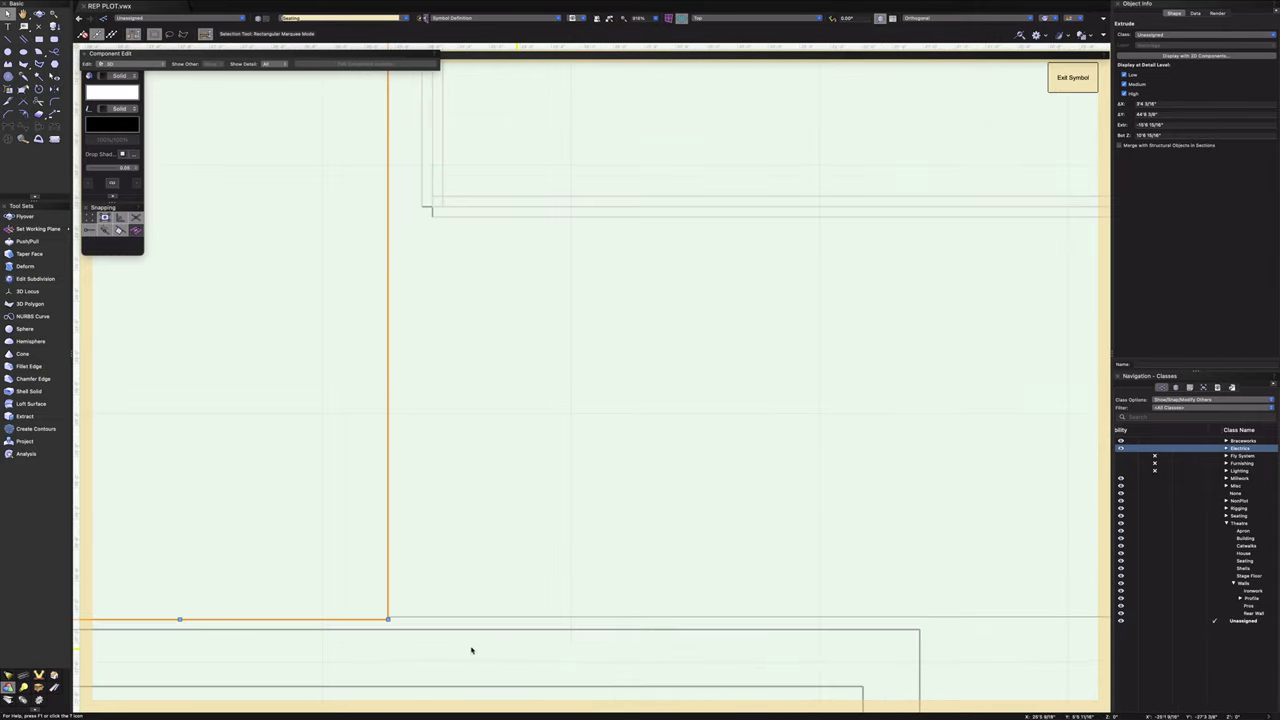
{"action": "scroll", "coordinate": [357, 617], "scroll_direction": "down", "scroll_amount": 3}
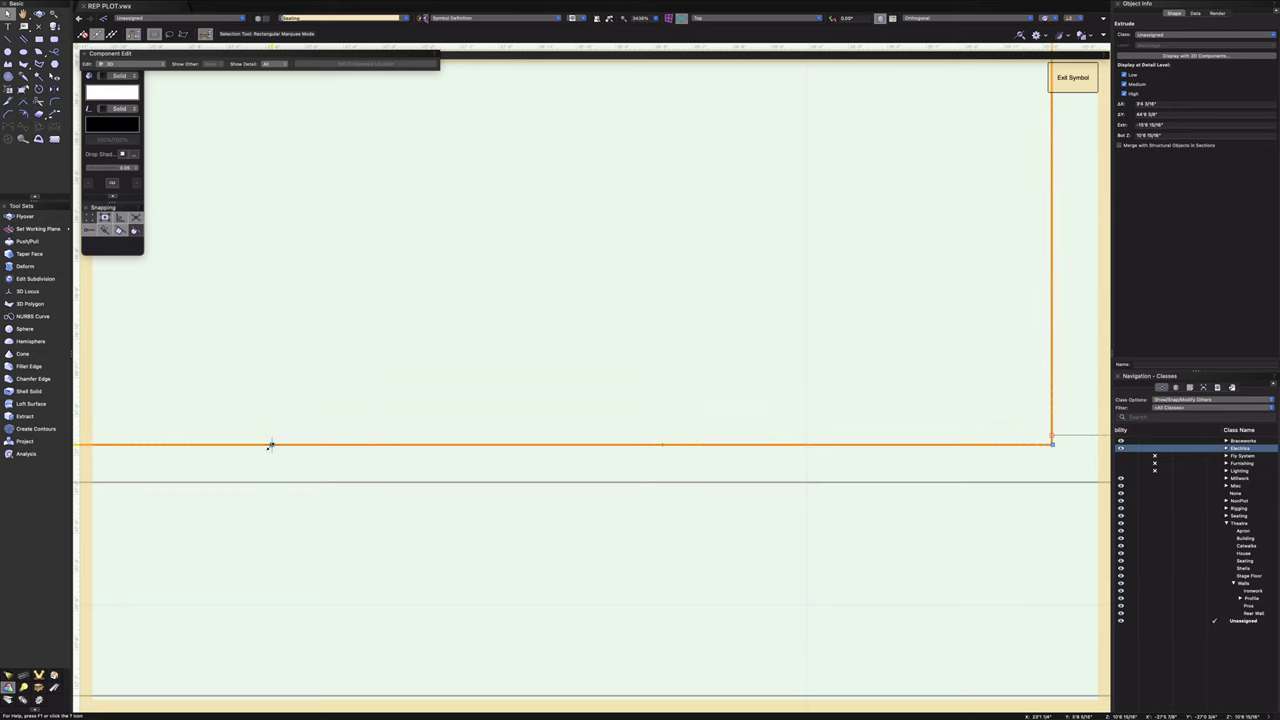
- Pull the extrude's bottom edge up slightly
{"action": "left_click_drag", "start_coordinate": [270, 444], "coordinate": [271, 436]}
{"action": "scroll", "coordinate": [271, 436], "scroll_direction": "down", "scroll_amount": 10}
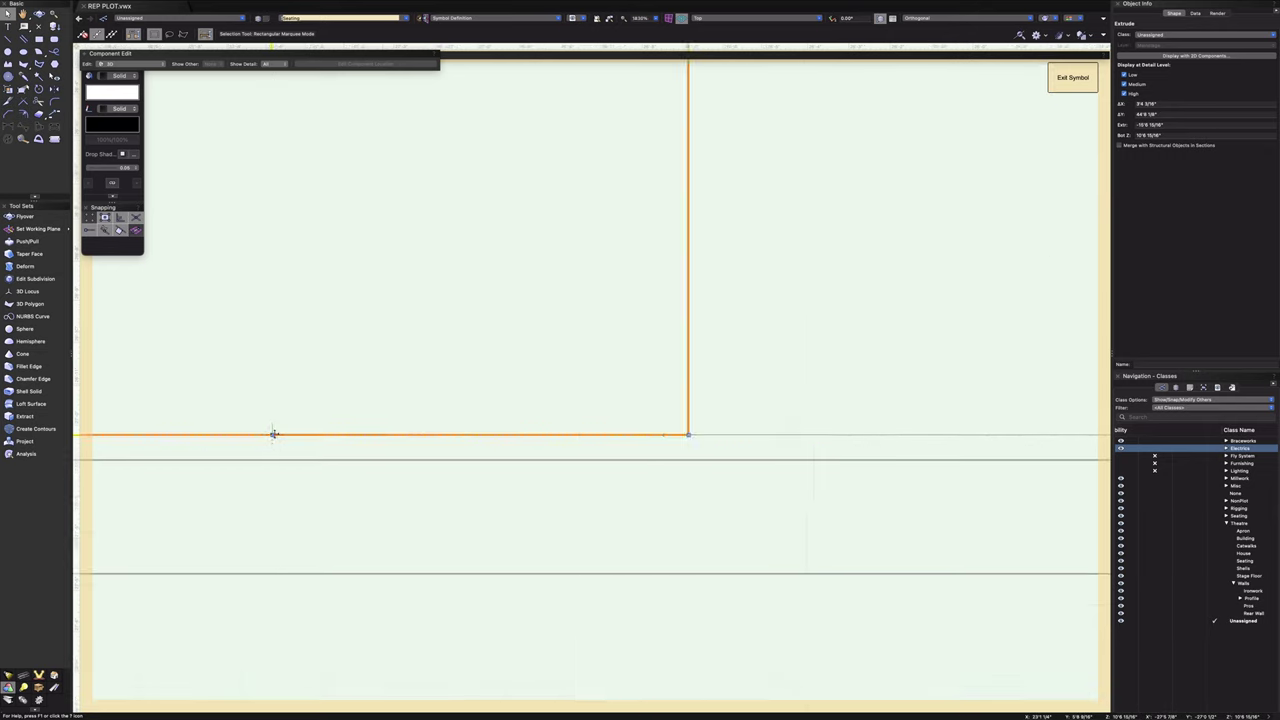
{"action": "left_click_drag", "start_coordinate": [271, 279], "coordinate": [632, 712]}
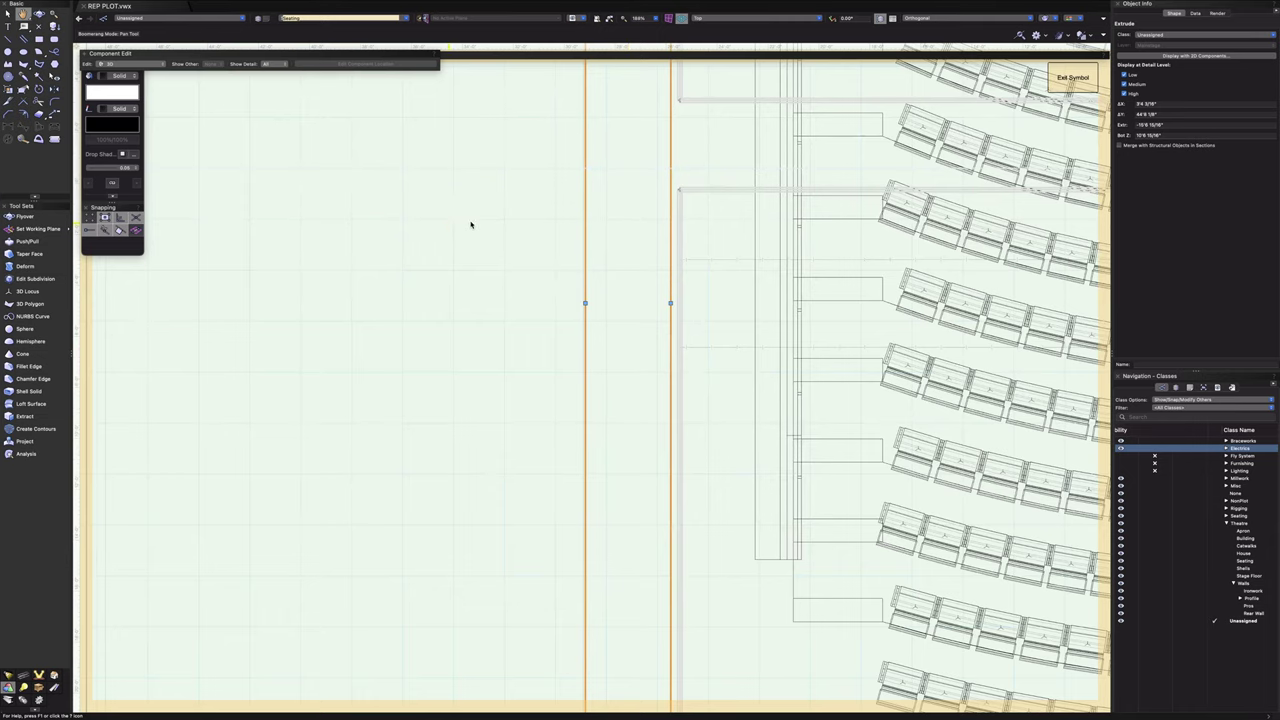
{"action": "scroll", "coordinate": [643, 474], "scroll_direction": "up", "scroll_amount": 10}
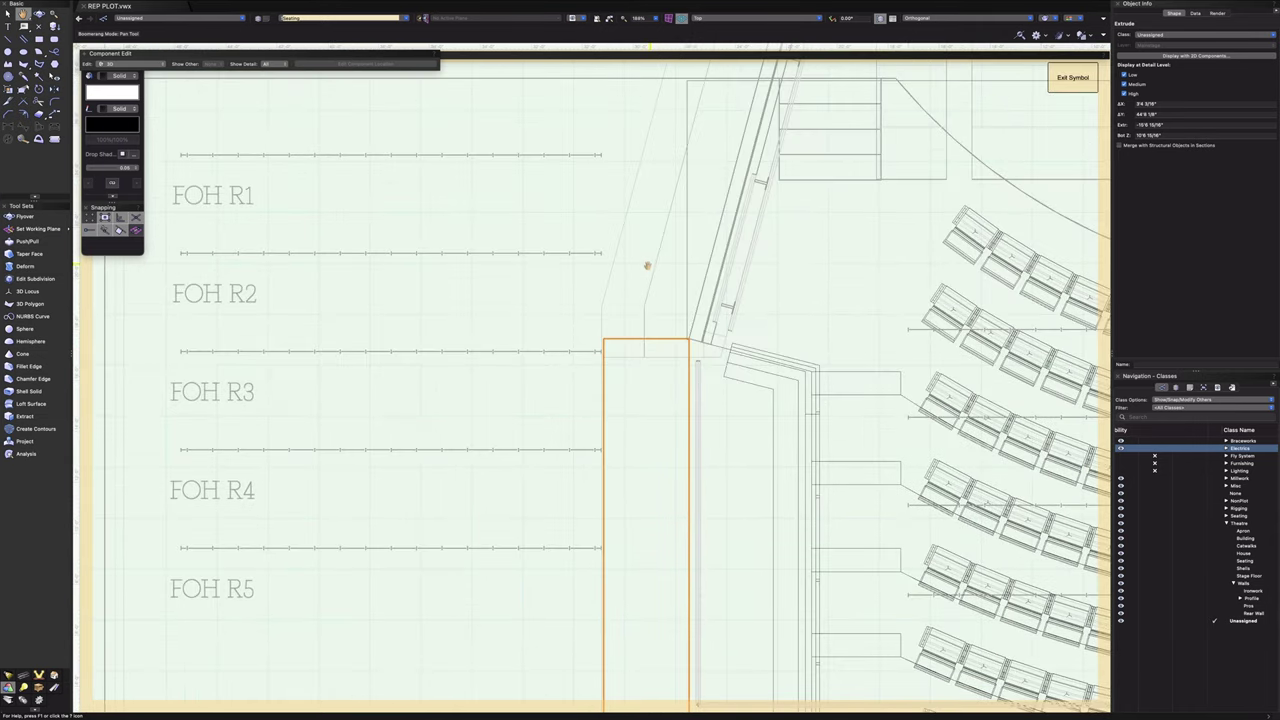
{"action": "scroll", "coordinate": [634, 345], "scroll_direction": "up", "scroll_amount": 10}
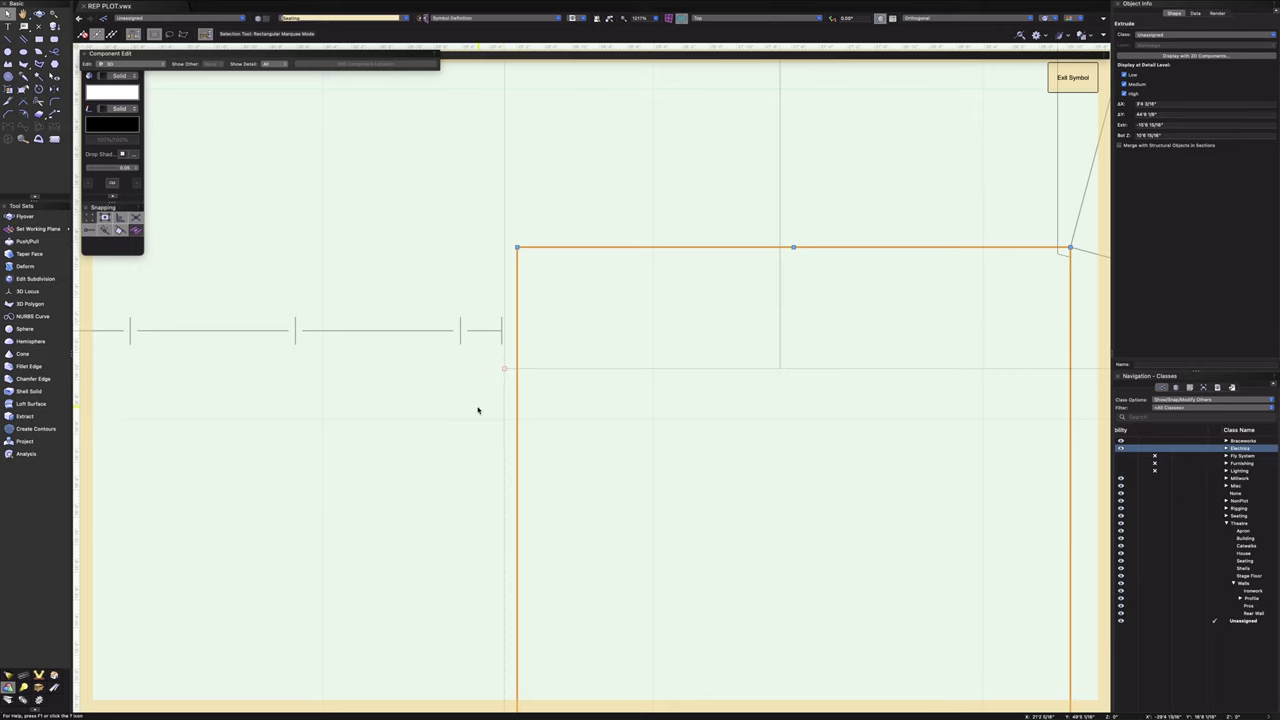
{"action": "scroll", "coordinate": [478, 410], "scroll_direction": "down", "scroll_amount": 6}
- Move the extrude's edge left, narrowing it into a thin strip beside the seating
{"action": "mouse_move", "coordinate": [537, 529]}
{"action": "left_mouse_down"}
{"action": "mouse_move", "coordinate": [563, 295]}
{"action": "mouse_move", "coordinate": [603, 206]}
{"action": "left_mouse_up"}
{"action": "left_click_drag", "start_coordinate": [584, 536], "coordinate": [634, 229]}
{"action": "left_click_drag", "start_coordinate": [650, 566], "coordinate": [681, 258]}
{"action": "left_click_drag", "start_coordinate": [685, 532], "coordinate": [698, 247]}
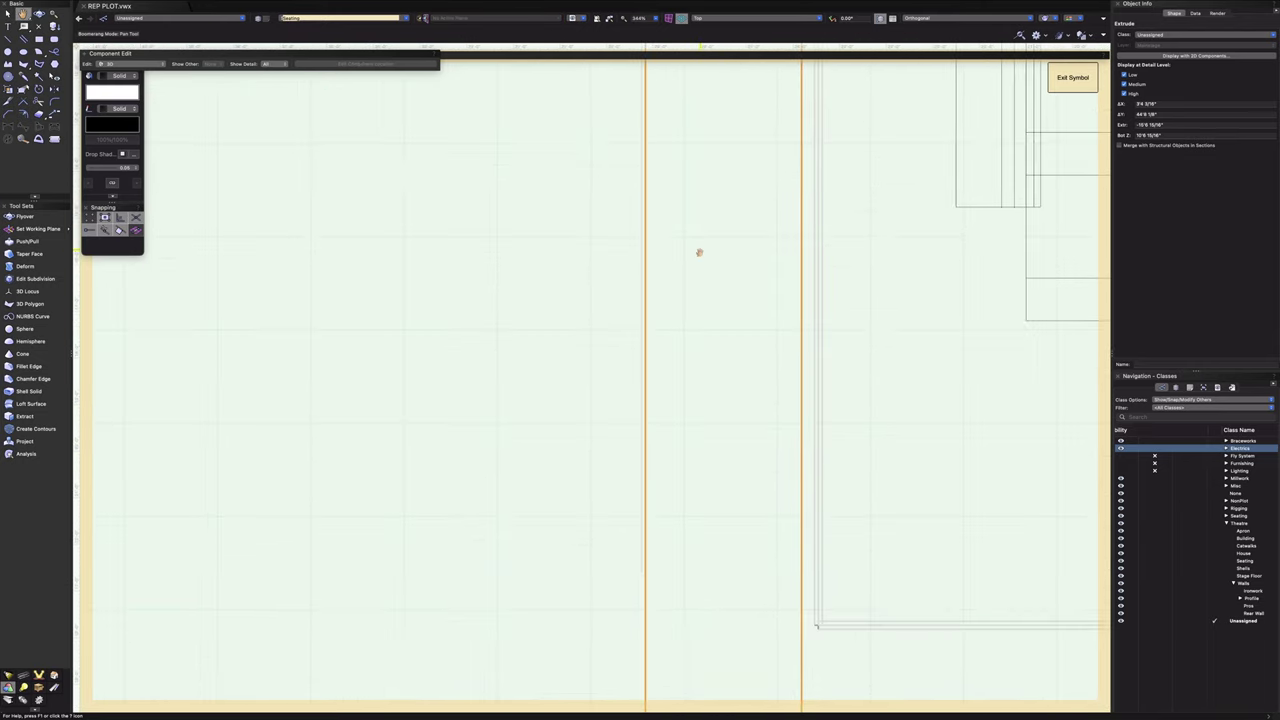
{"action": "scroll", "coordinate": [698, 247], "scroll_direction": "down", "scroll_amount": 10}
{"action": "scroll", "coordinate": [730, 231], "scroll_direction": "up", "scroll_amount": 5}
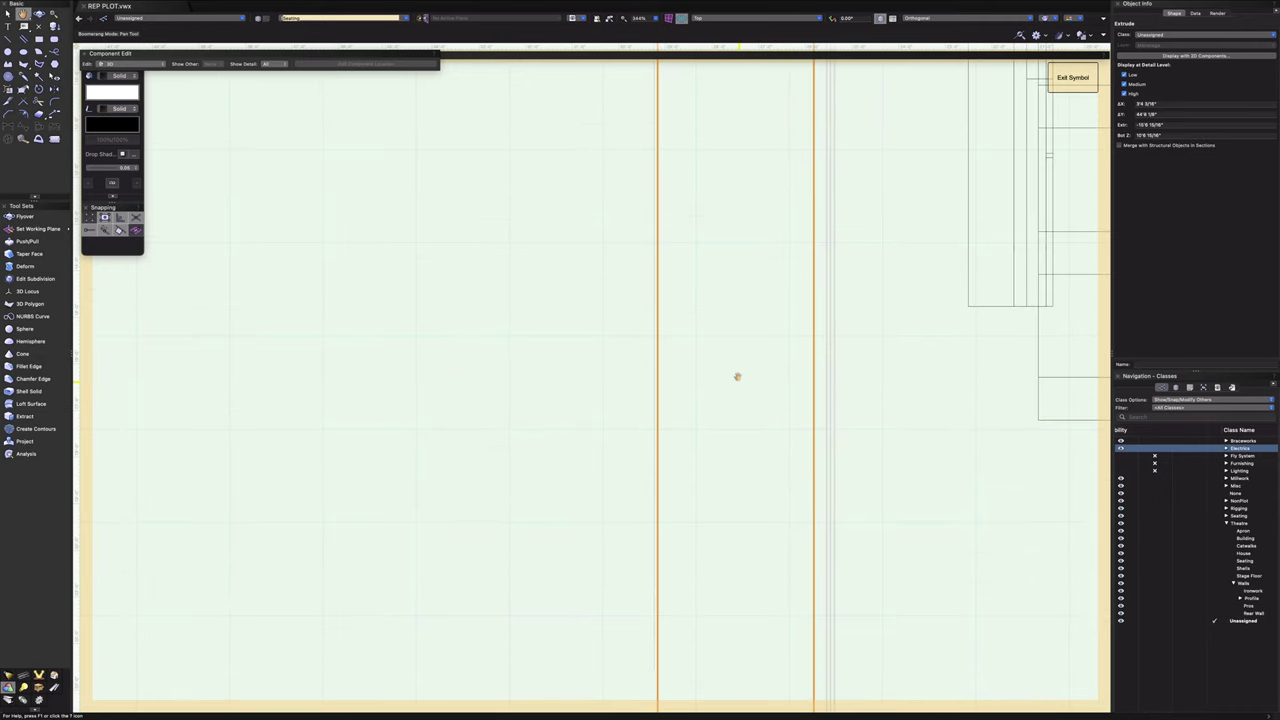
{"action": "scroll", "coordinate": [737, 374], "scroll_direction": "down", "scroll_amount": 6}
{"action": "scroll", "coordinate": [731, 320], "scroll_direction": "up", "scroll_amount": 6}
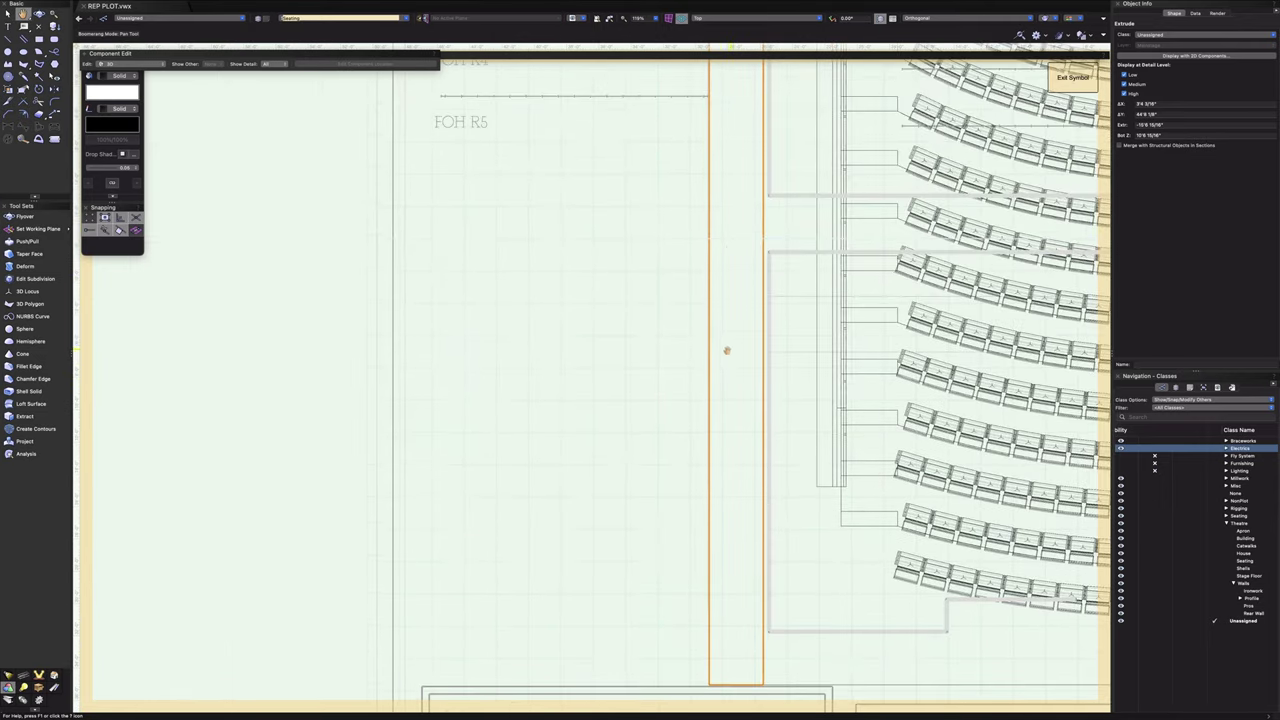
{"action": "scroll", "coordinate": [706, 268], "scroll_direction": "up", "scroll_amount": 6}
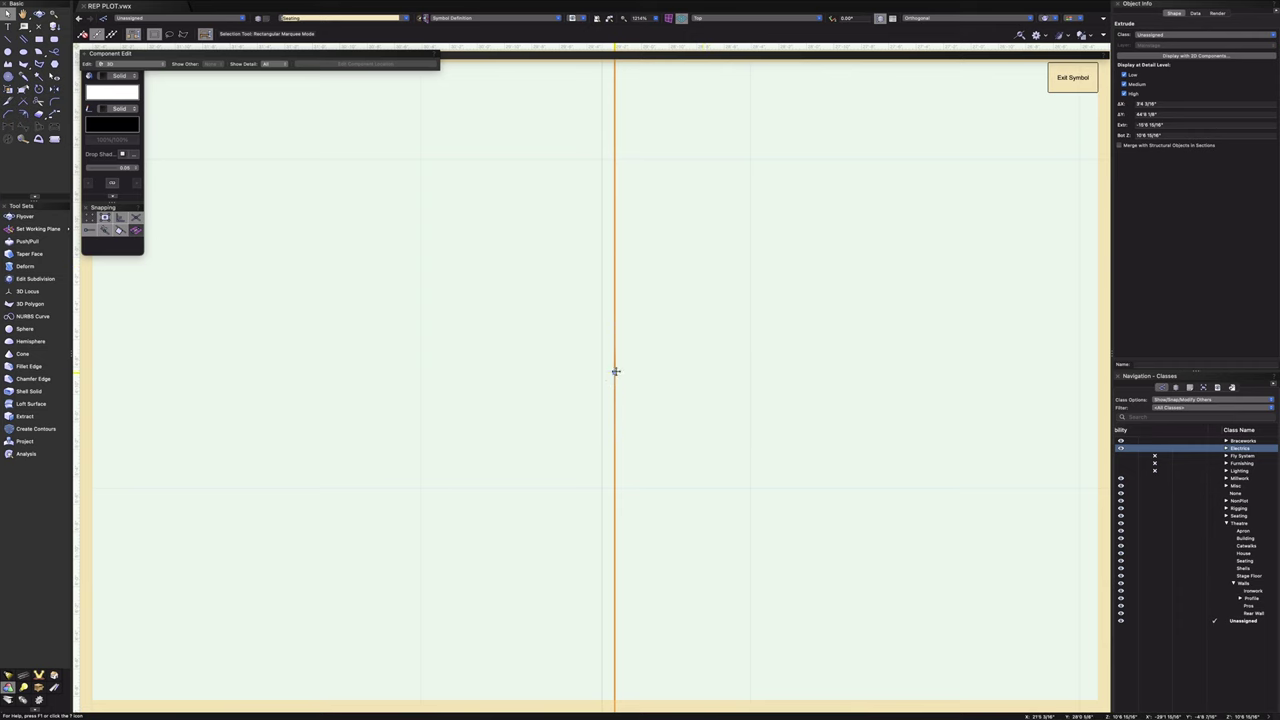
{"action": "left_click_drag", "start_coordinate": [614, 372], "coordinate": [601, 373]}
{"action": "scroll", "coordinate": [637, 386], "scroll_direction": "down", "scroll_amount": 5}
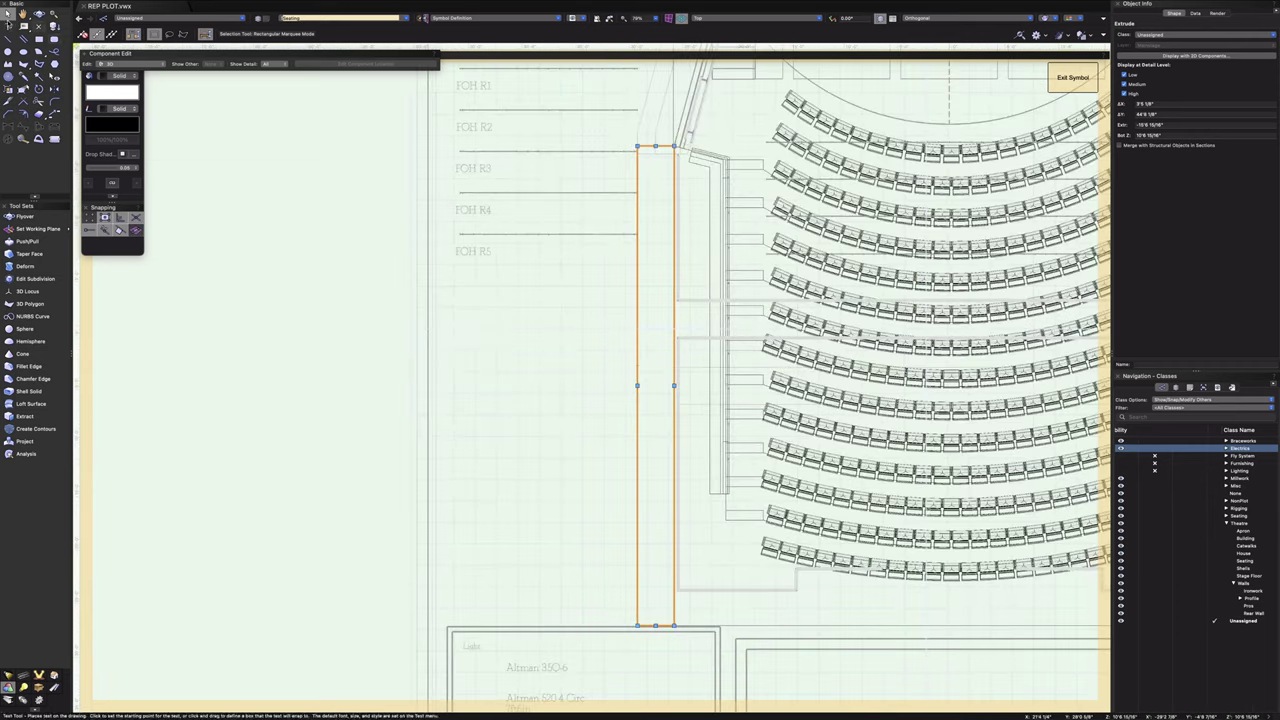
{"action": "left_click", "coordinate": [38, 13]}
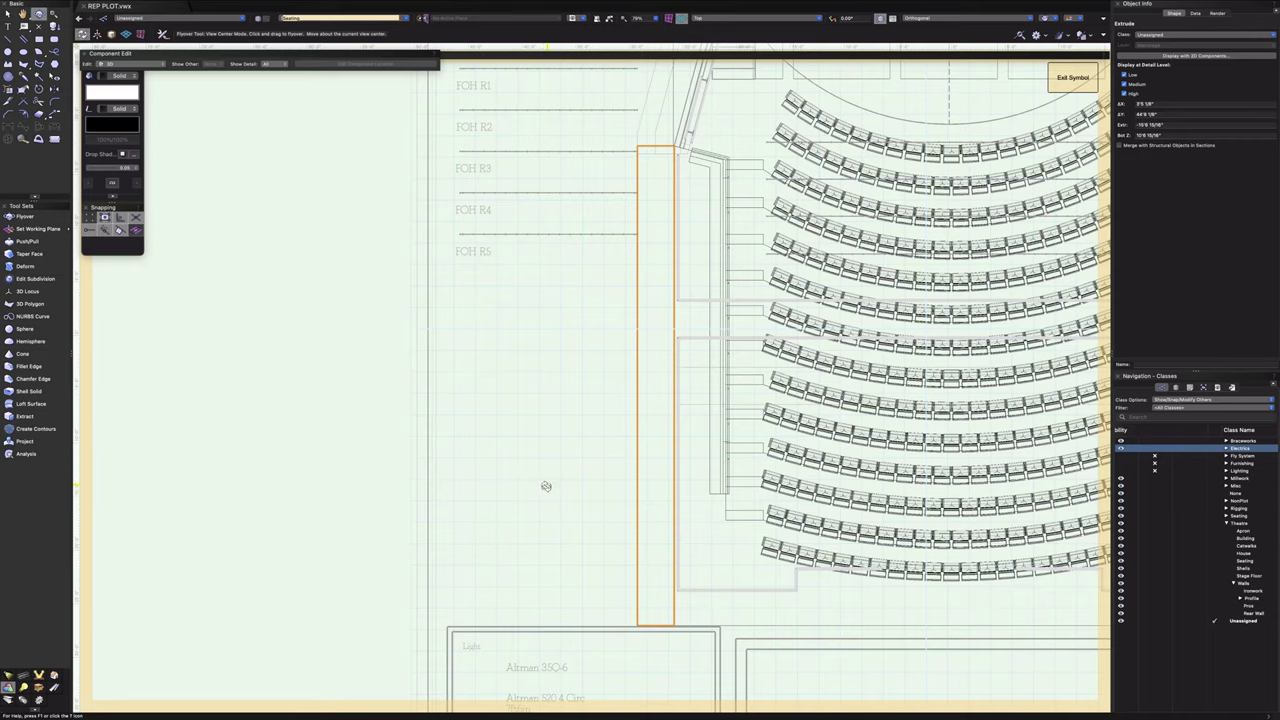
- Orbit the model in OpenGL shading to inspect the wall block, then return to Top view
{"action": "left_click_drag", "start_coordinate": [541, 486], "coordinate": [607, 401]}
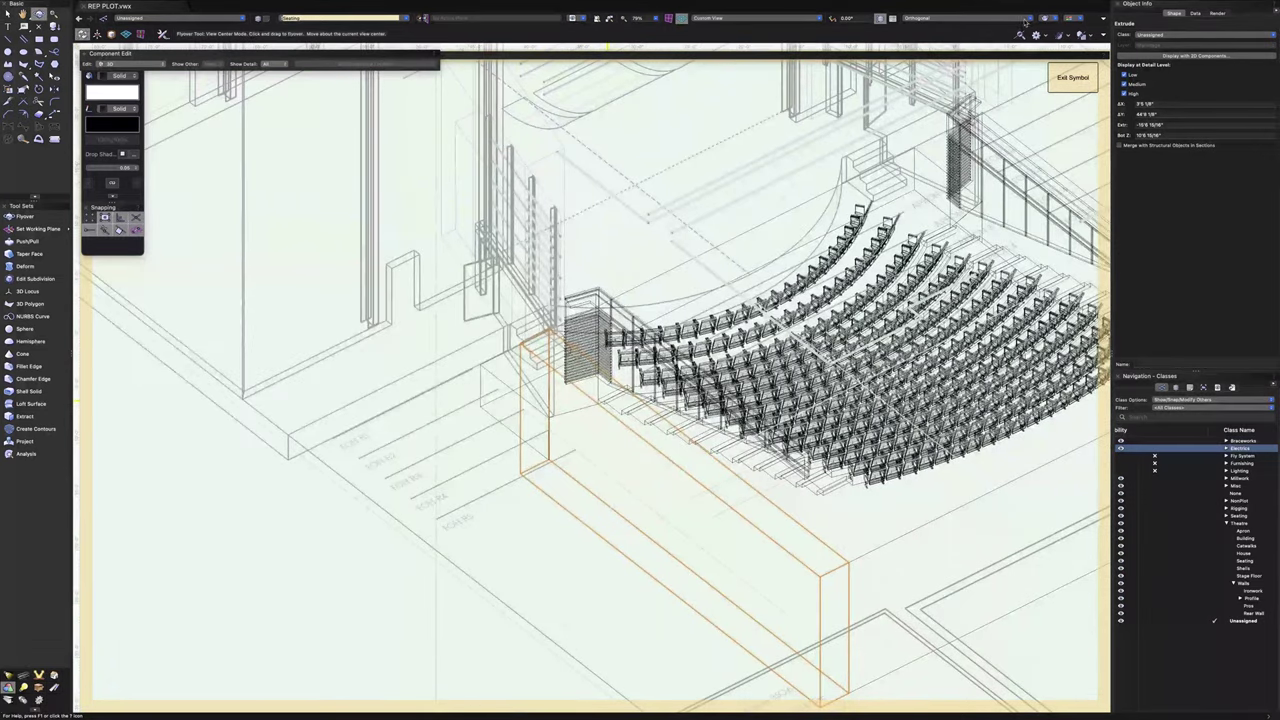
{"action": "left_click", "coordinate": [1056, 20]}
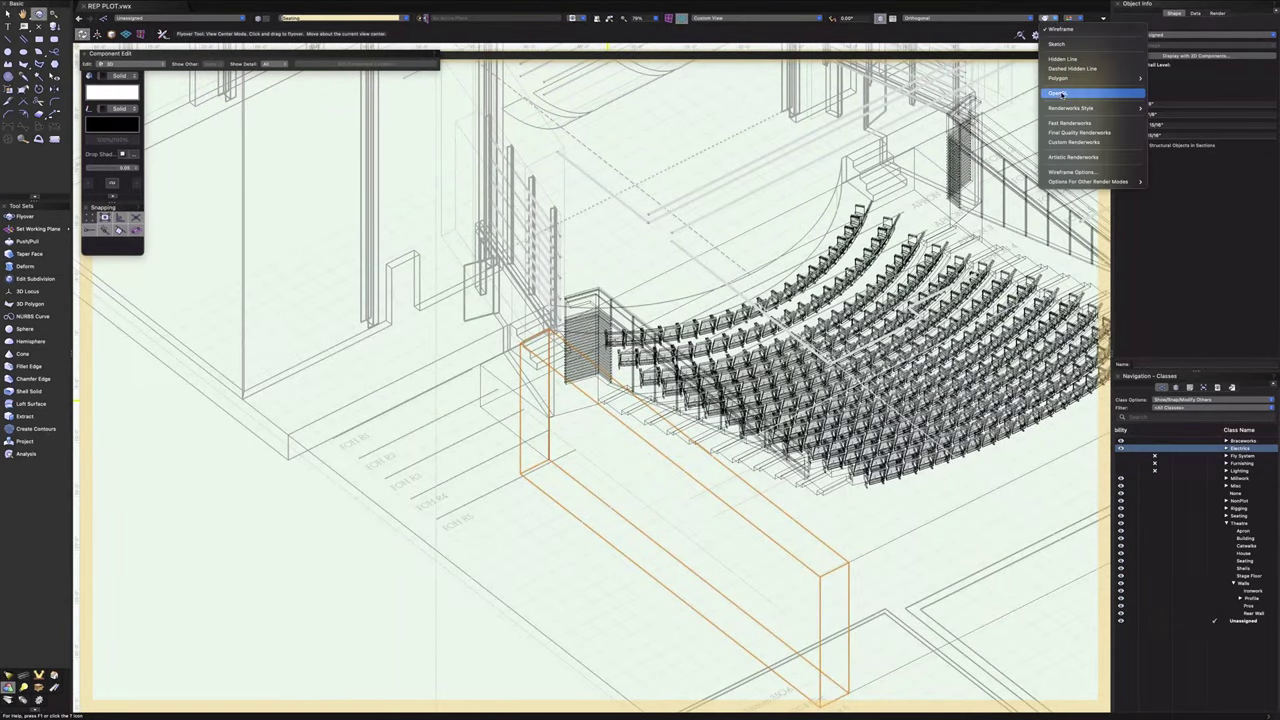
{"action": "left_click", "coordinate": [1058, 93]}
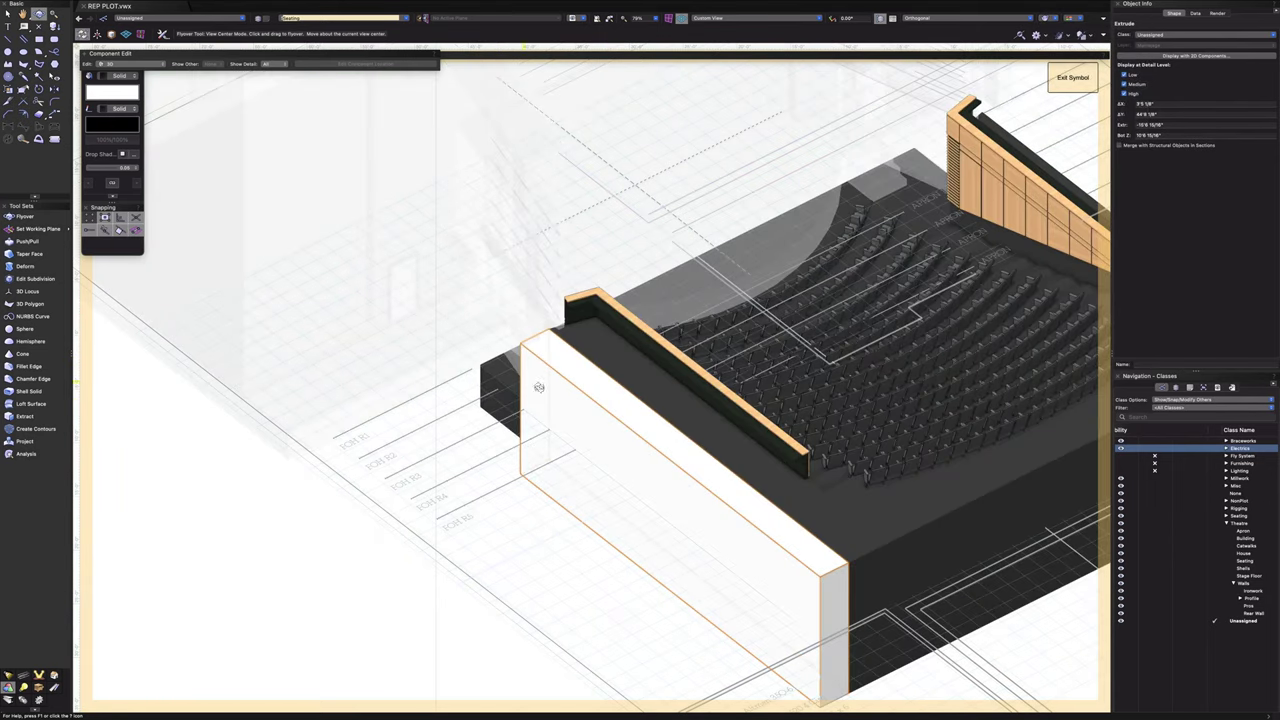
{"action": "left_click_drag", "start_coordinate": [617, 549], "coordinate": [504, 532]}
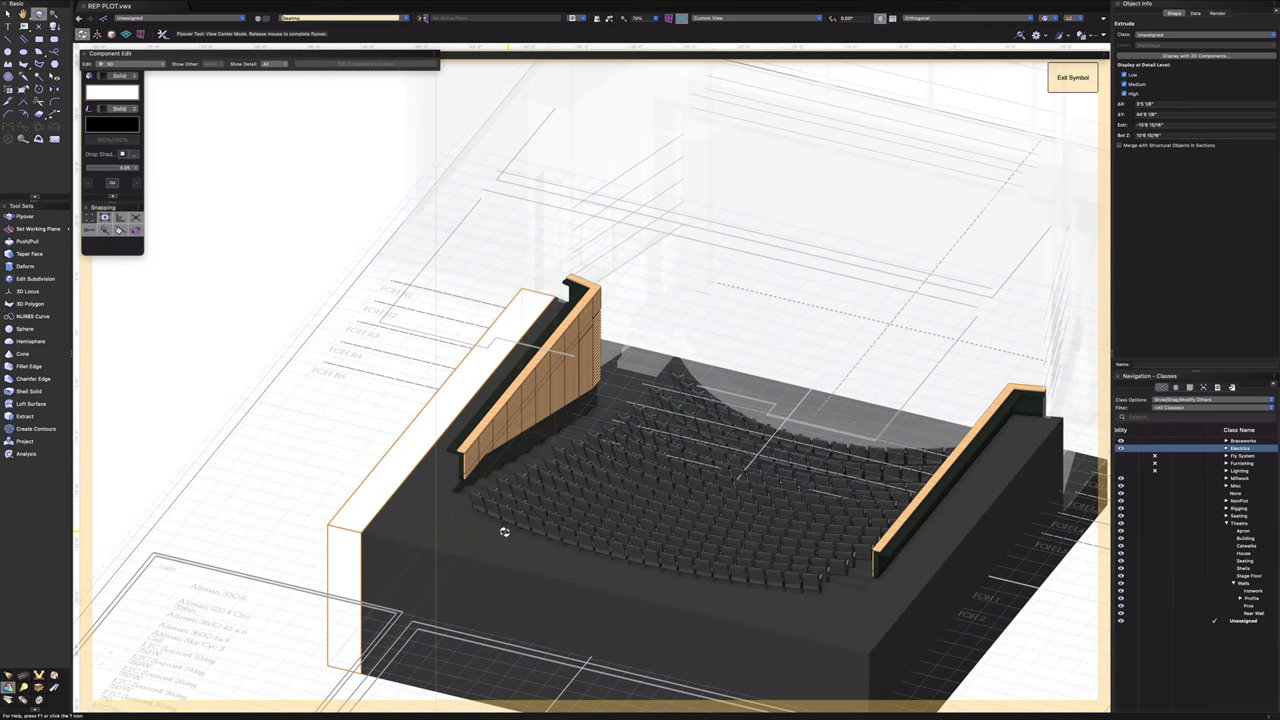
{"action": "left_click_drag", "start_coordinate": [504, 532], "coordinate": [779, 84]}
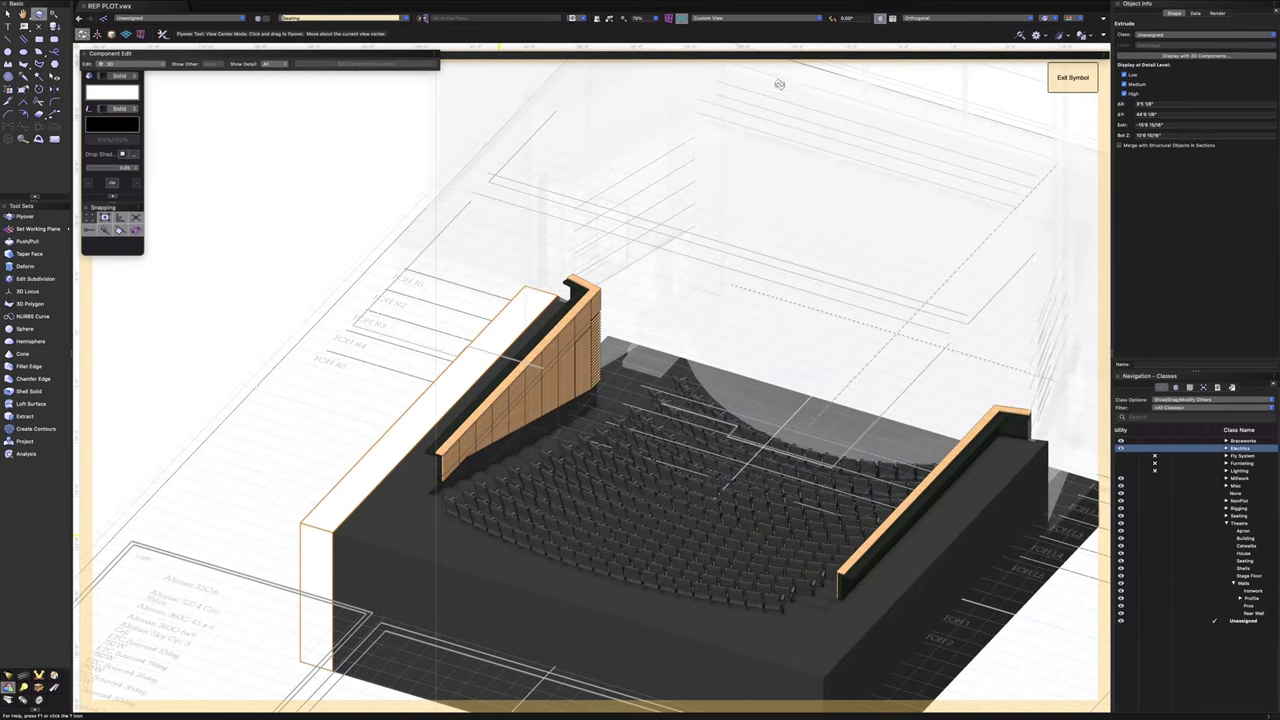
{"action": "left_click", "coordinate": [736, 18]}
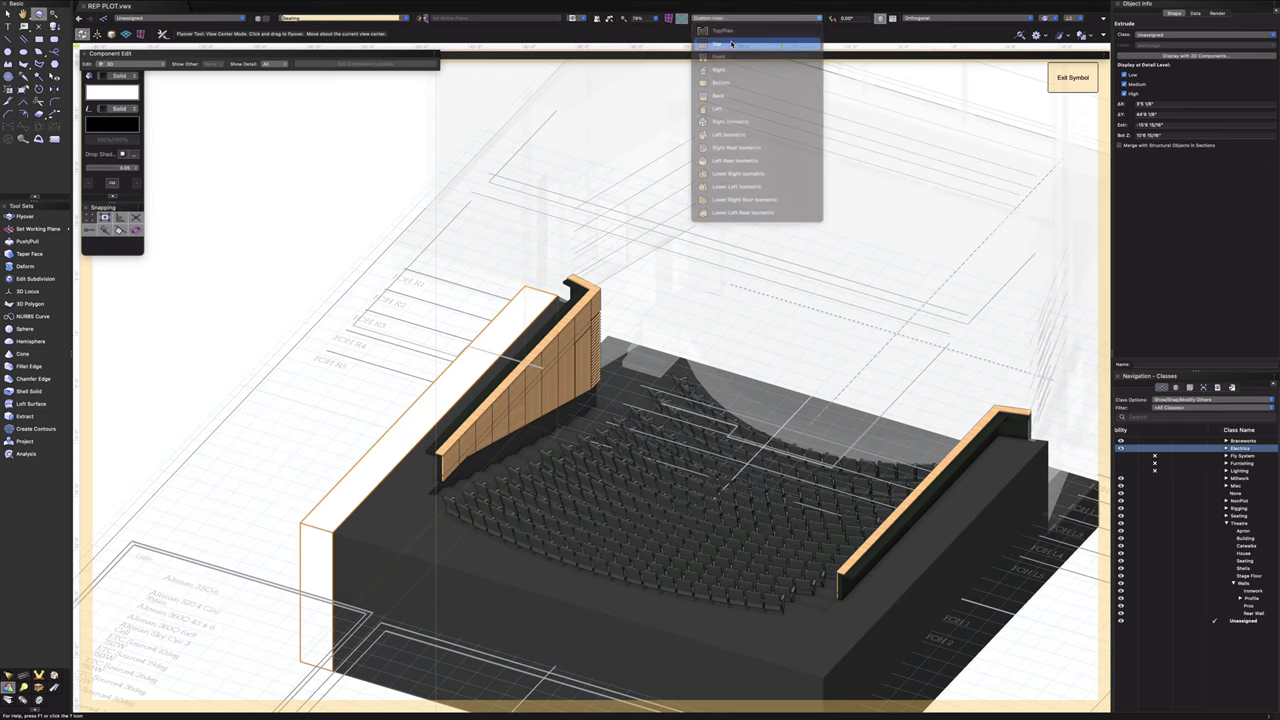
{"action": "left_click", "coordinate": [728, 44]}
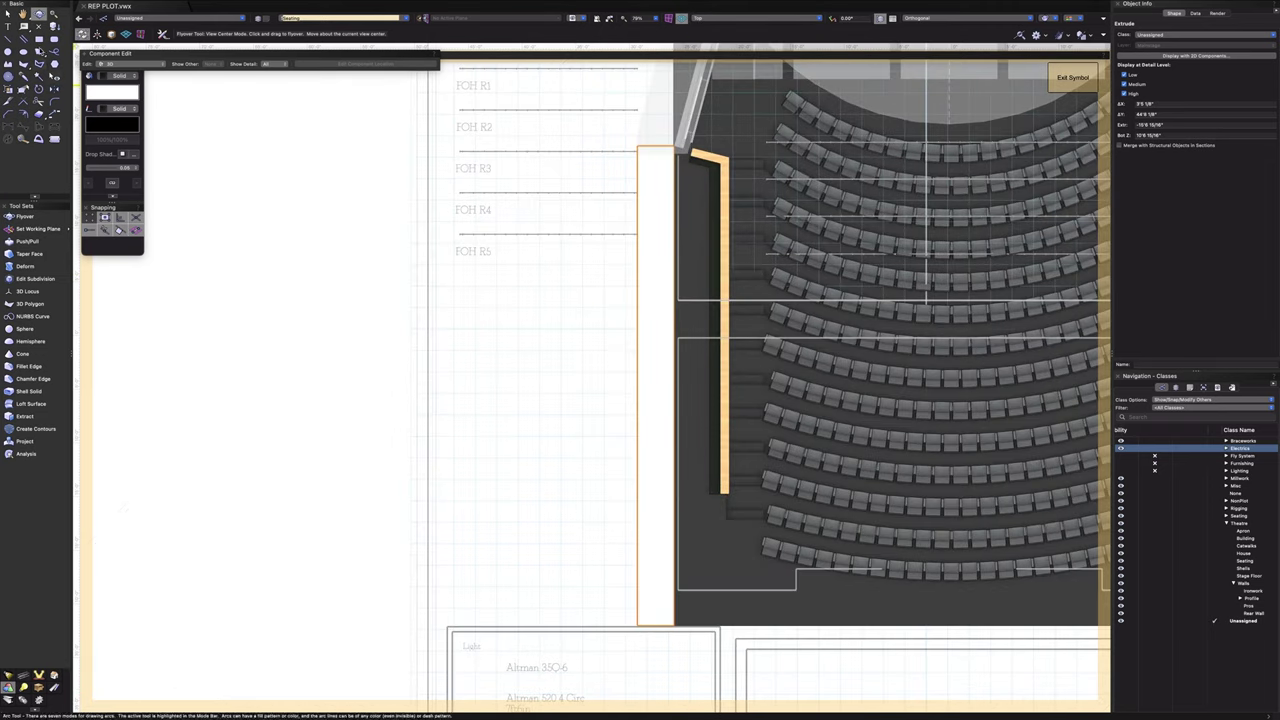
- Open the Theatre-Seating solid addition for editing and tilt it into a 3D perspective
{"action": "left_click", "coordinate": [9, 14]}
{"action": "mouse_move", "coordinate": [543, 383]}
{"action": "middle_mouse_down"}
{"action": "mouse_move", "coordinate": [214, 383]}
{"action": "mouse_move", "coordinate": [188, 356]}
{"action": "middle_mouse_up"}
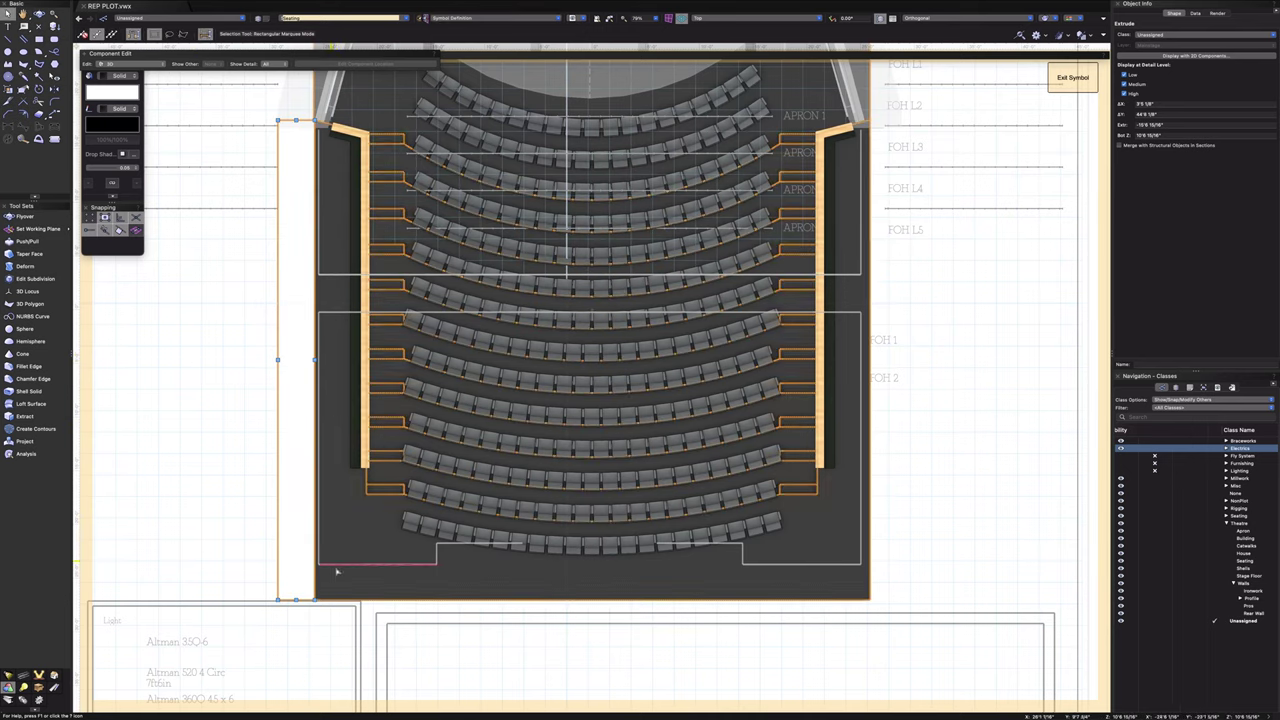
{"action": "left_click", "coordinate": [869, 305]}
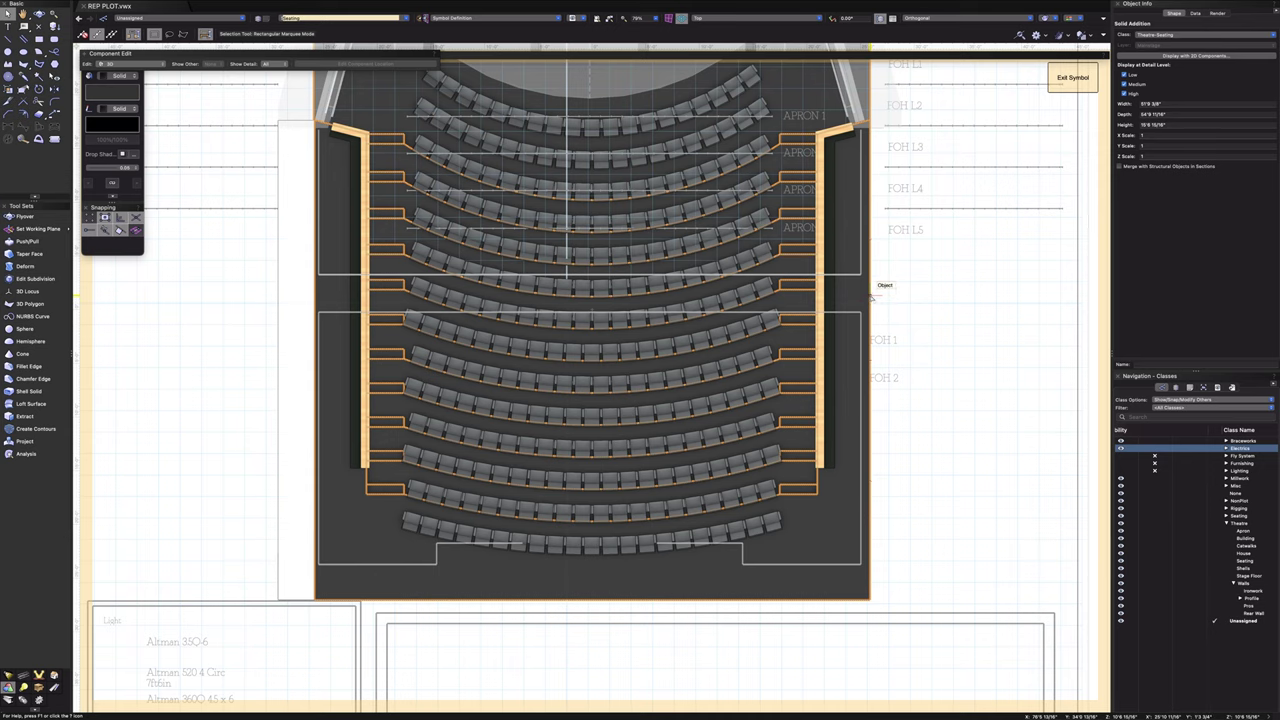
{"action": "double_click", "coordinate": [869, 297]}
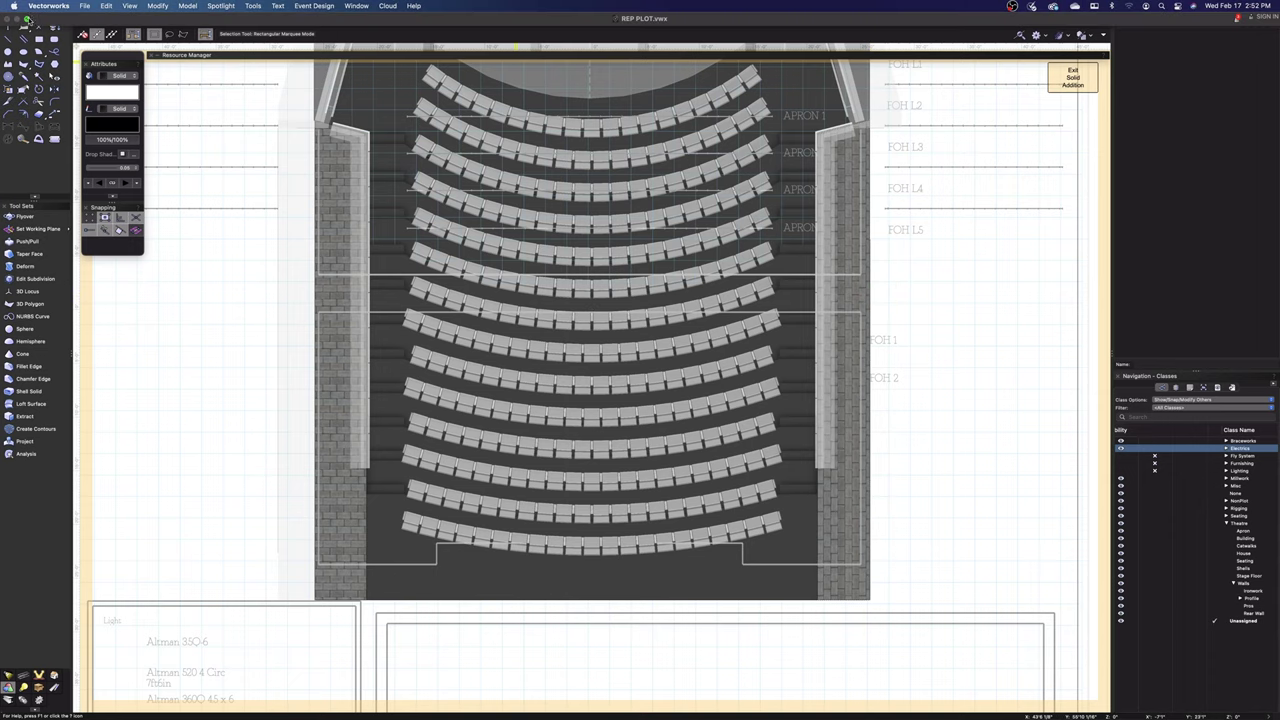
{"action": "key", "text": "space"}
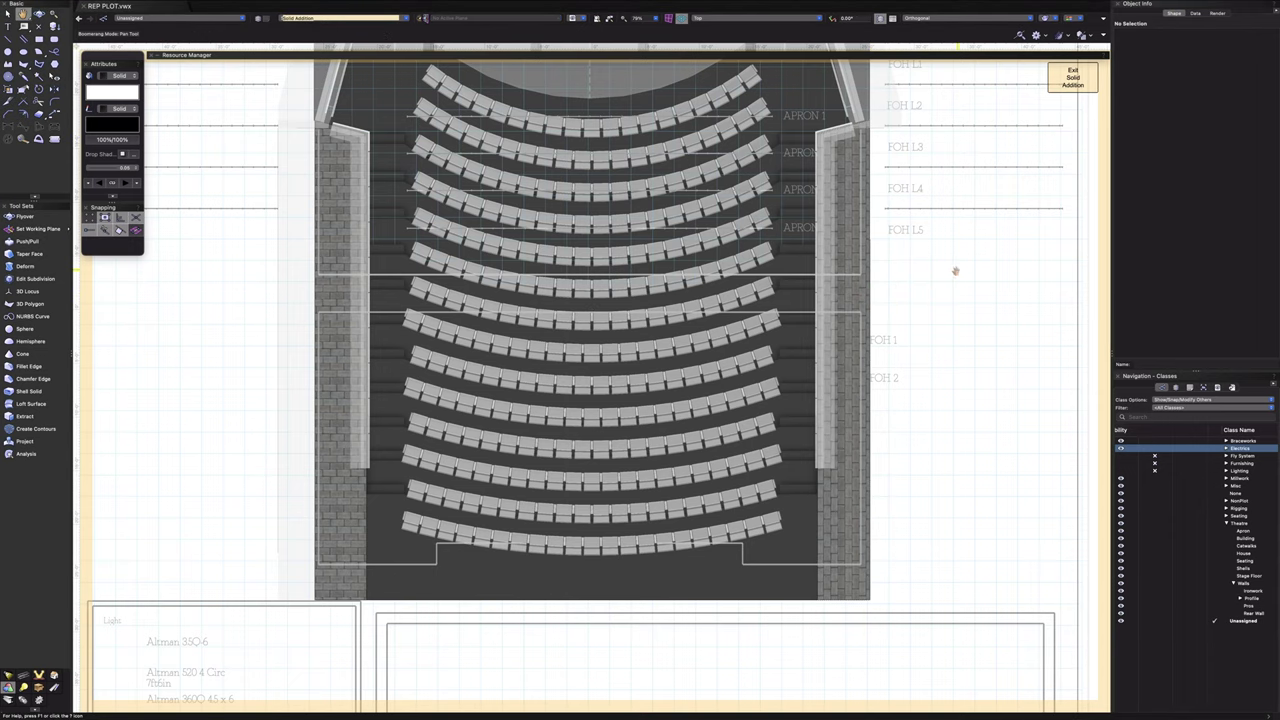
{"action": "left_click_drag", "start_coordinate": [954, 271], "coordinate": [780, 306]}
{"action": "left_click_drag", "start_coordinate": [724, 227], "coordinate": [694, 186]}
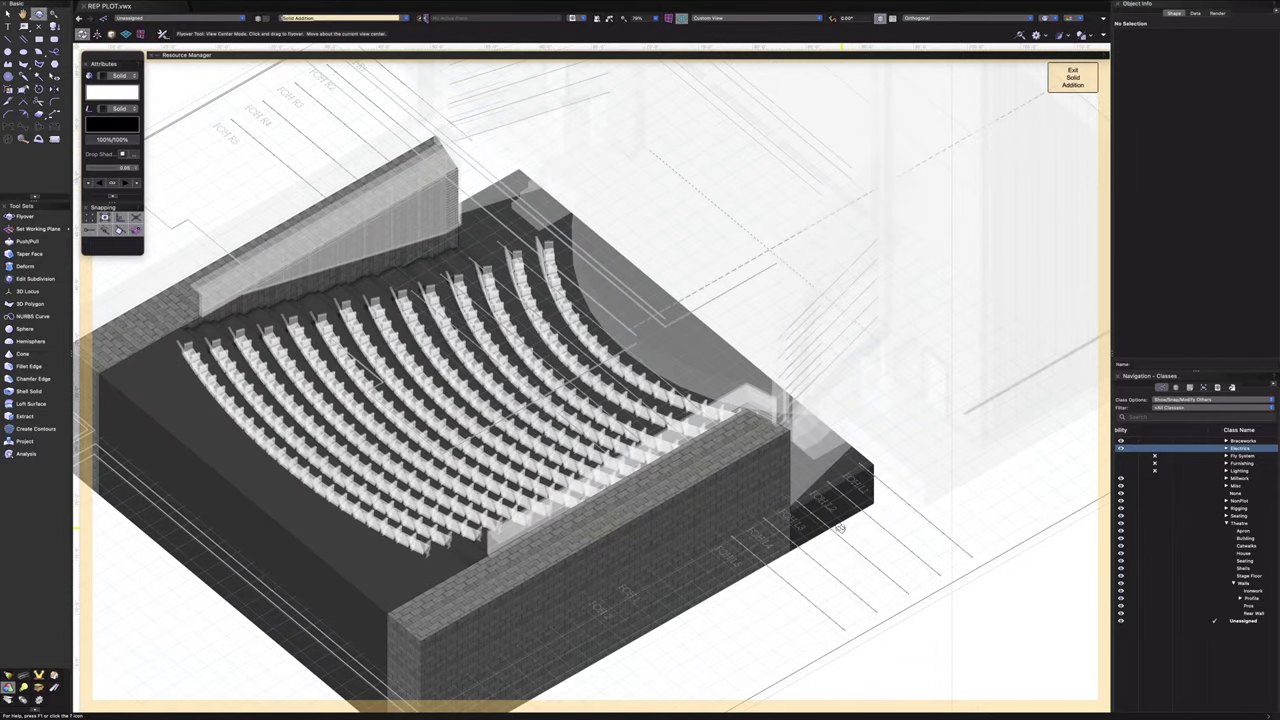
- Select the brick side wall and set its Top texture to None in the Render settings
{"action": "scroll", "coordinate": [840, 527], "scroll_direction": "up", "scroll_amount": 5}
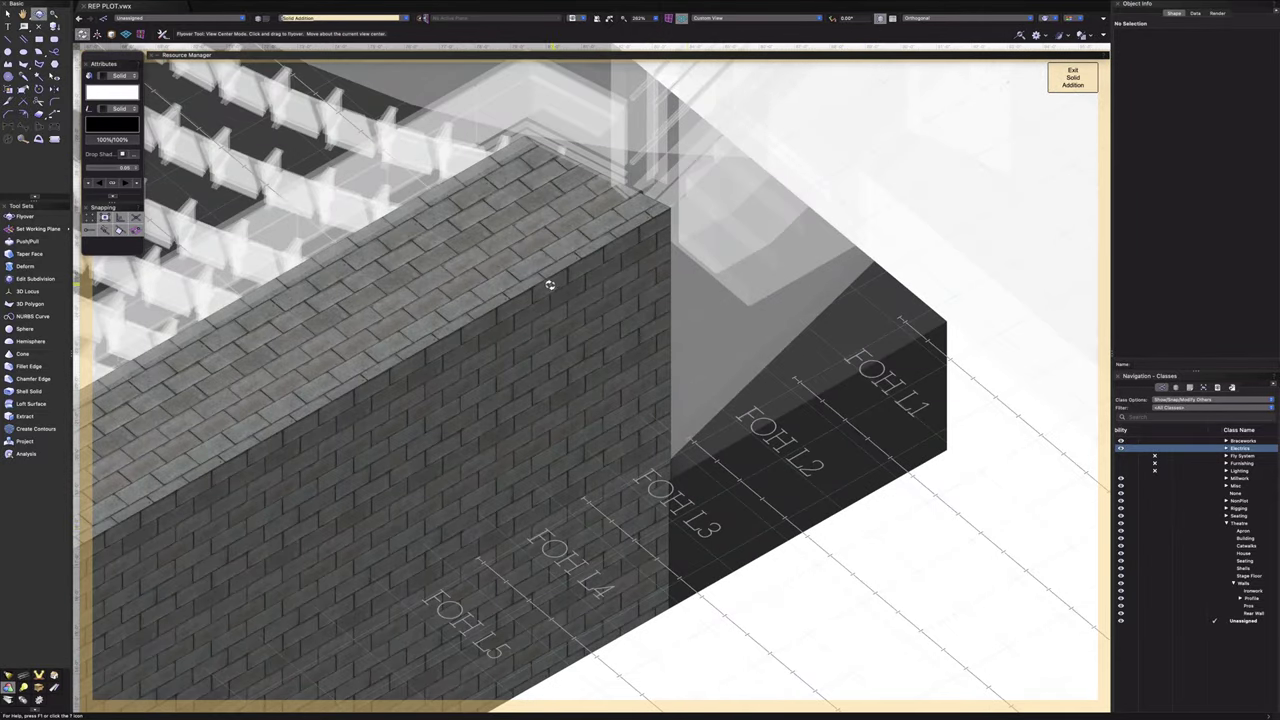
{"action": "left_click", "coordinate": [8, 14]}
{"action": "left_click", "coordinate": [575, 323]}
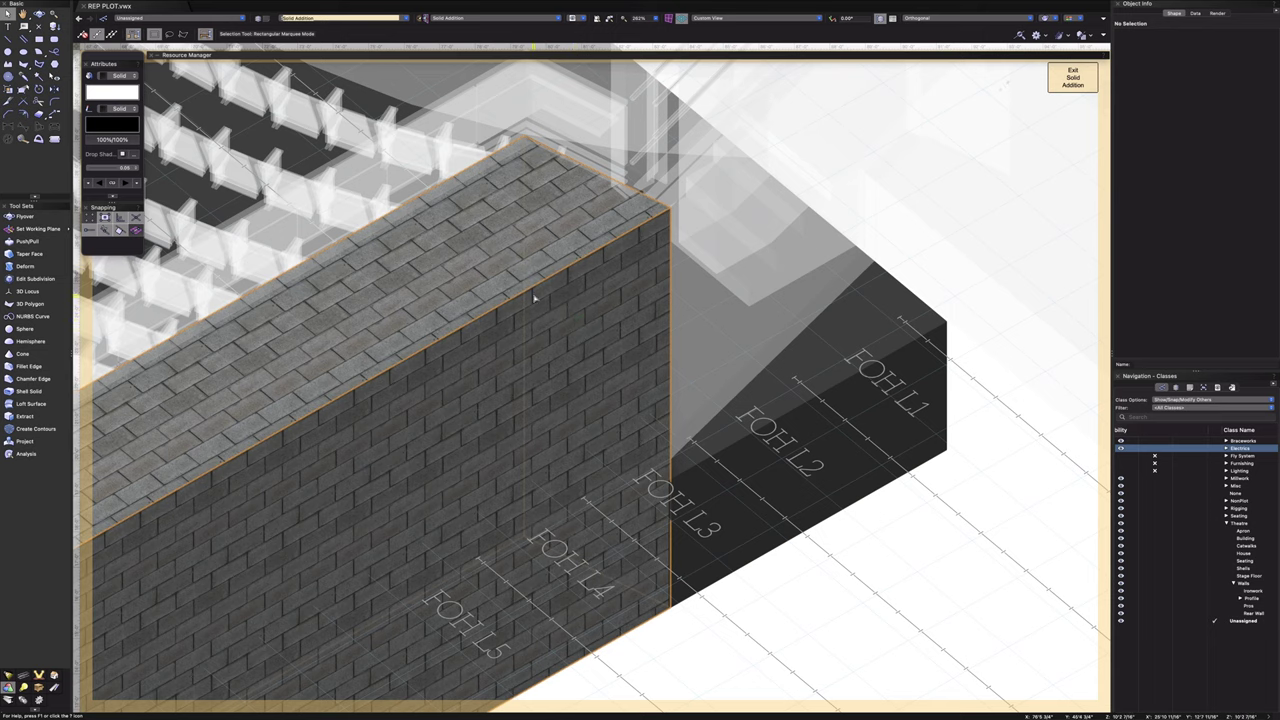
{"action": "left_click", "coordinate": [1219, 13]}
{"action": "left_click", "coordinate": [1199, 98]}
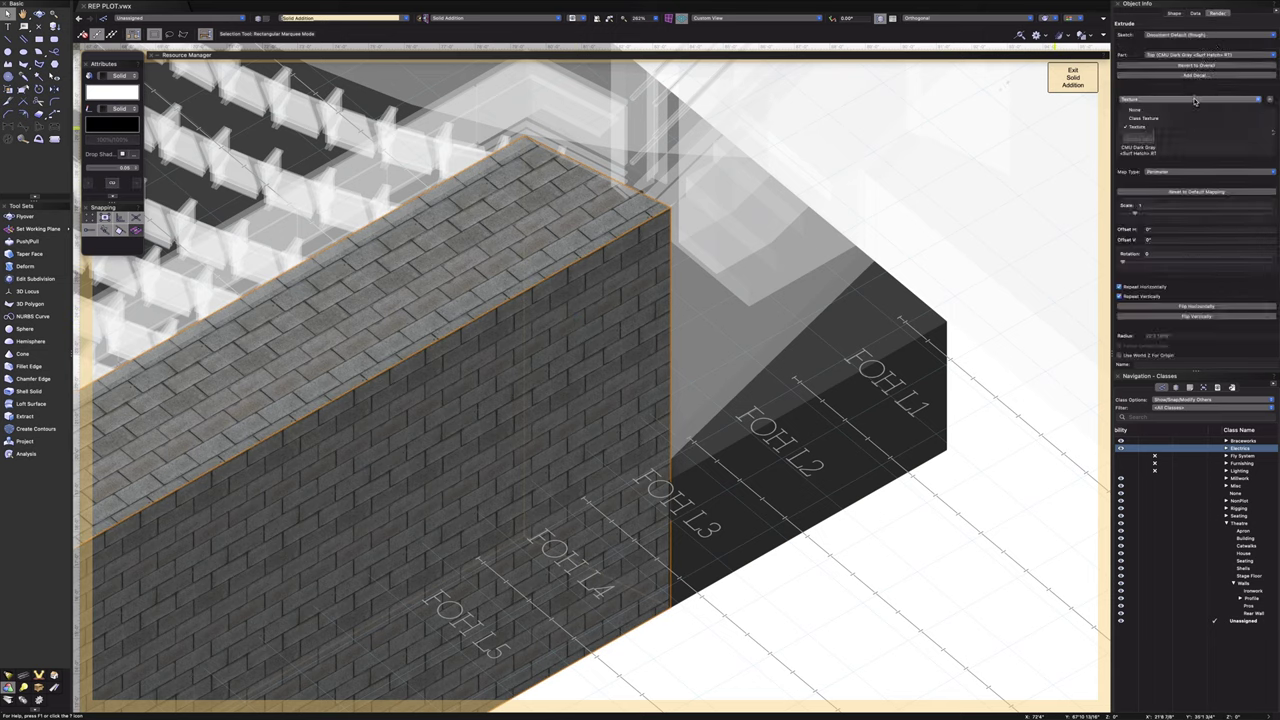
{"action": "left_click", "coordinate": [1163, 111]}
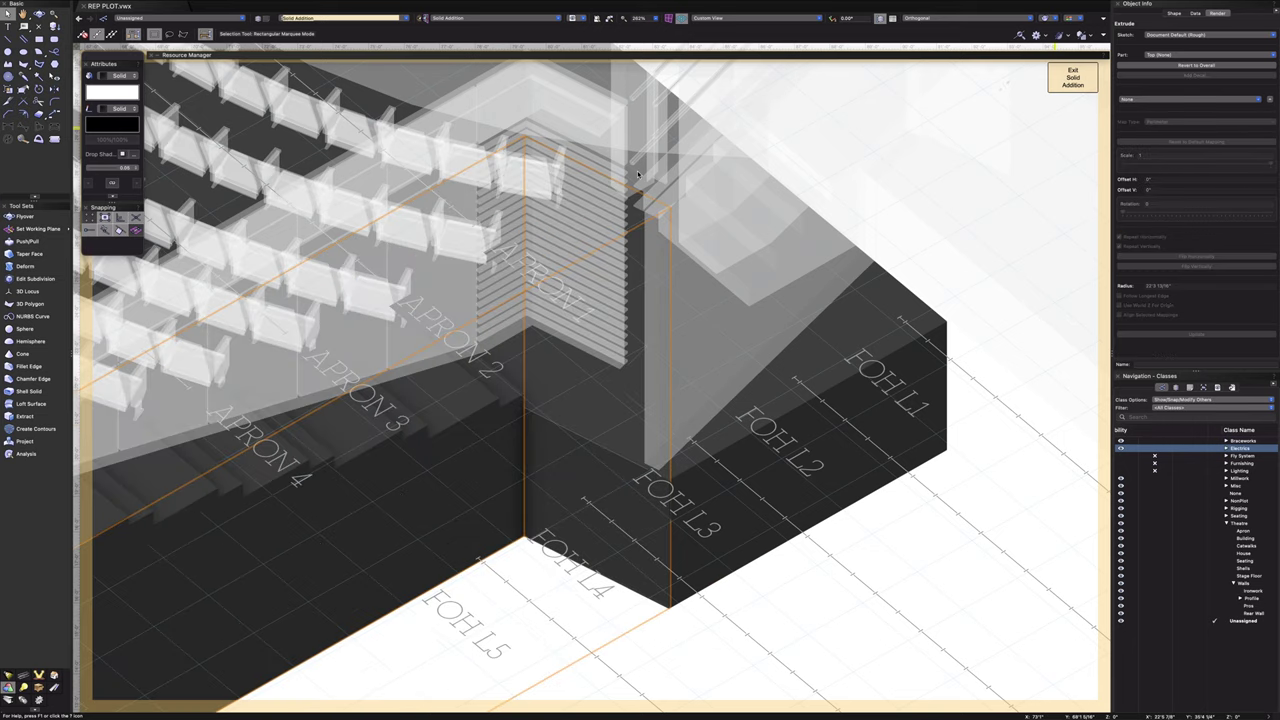
{"action": "scroll", "coordinate": [642, 211], "scroll_direction": "up", "scroll_amount": 5}
{"action": "scroll", "coordinate": [712, 214], "scroll_direction": "up", "scroll_amount": 5}
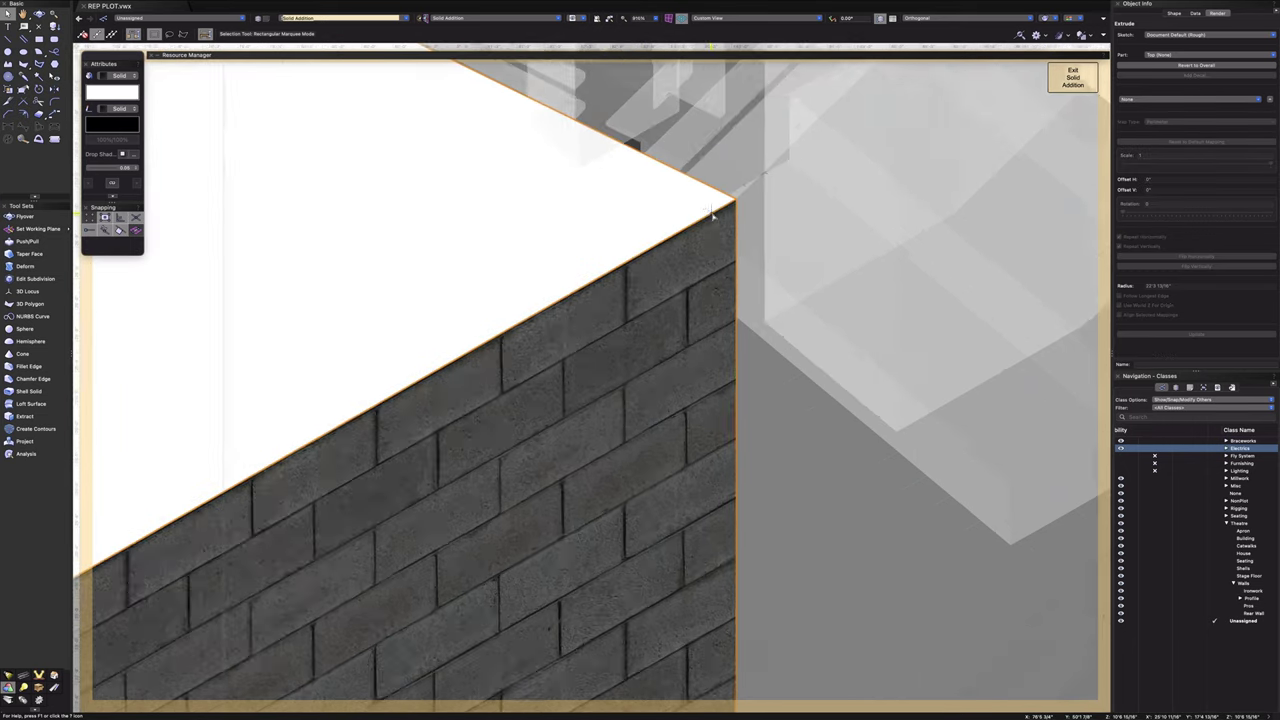
{"action": "scroll", "coordinate": [713, 214], "scroll_direction": "down", "scroll_amount": 10}
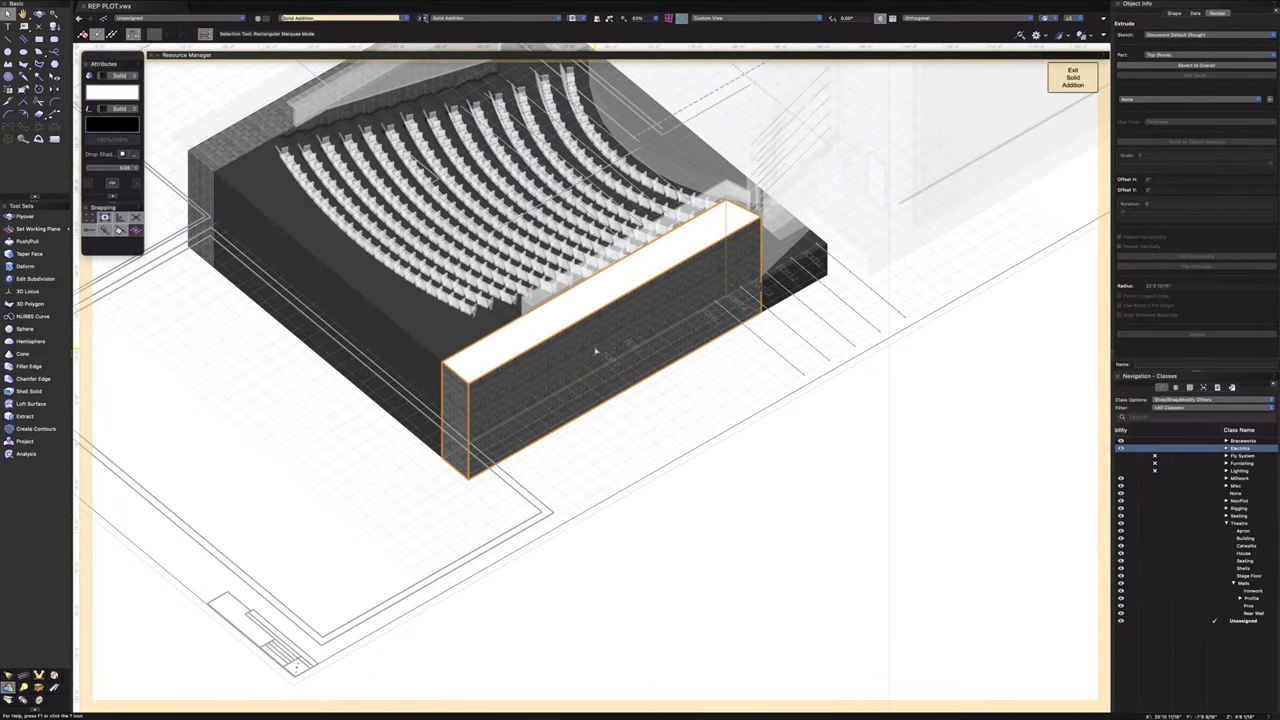
- Revert the wall to one overall texture set to None, check it in 3D, then return to top plan
{"action": "left_click", "coordinate": [1190, 66]}
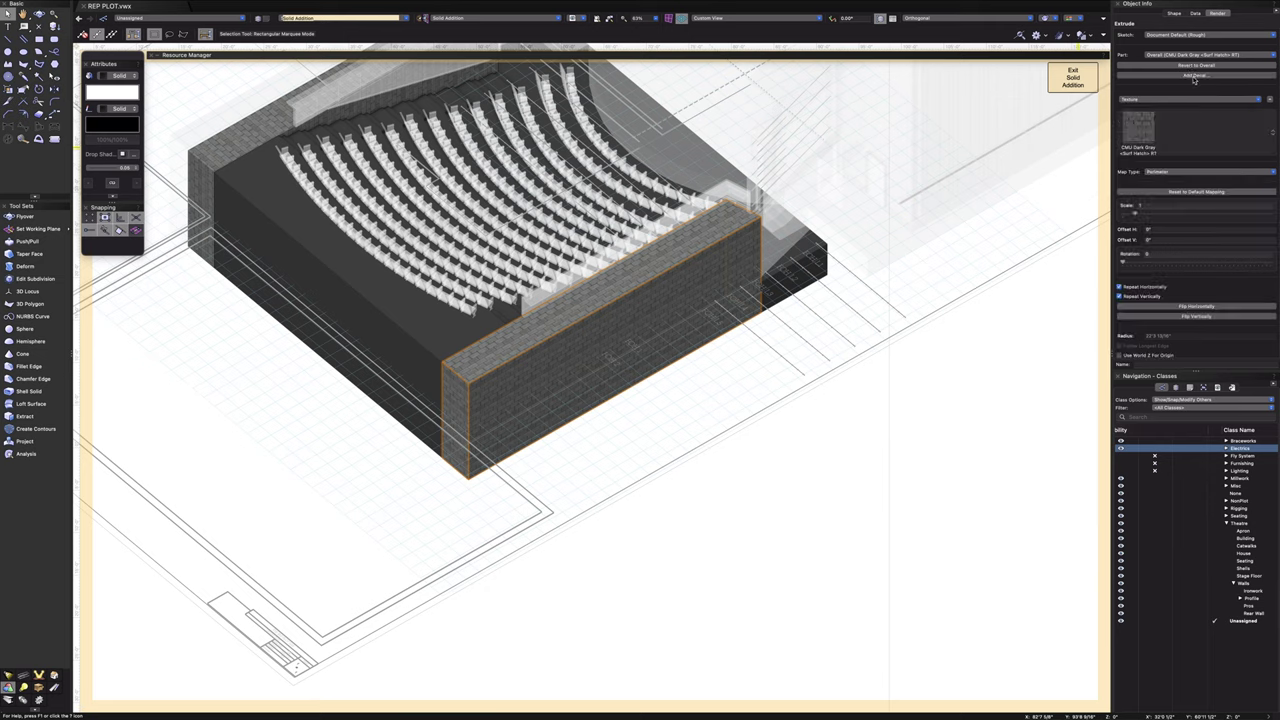
{"action": "left_click", "coordinate": [1190, 99]}
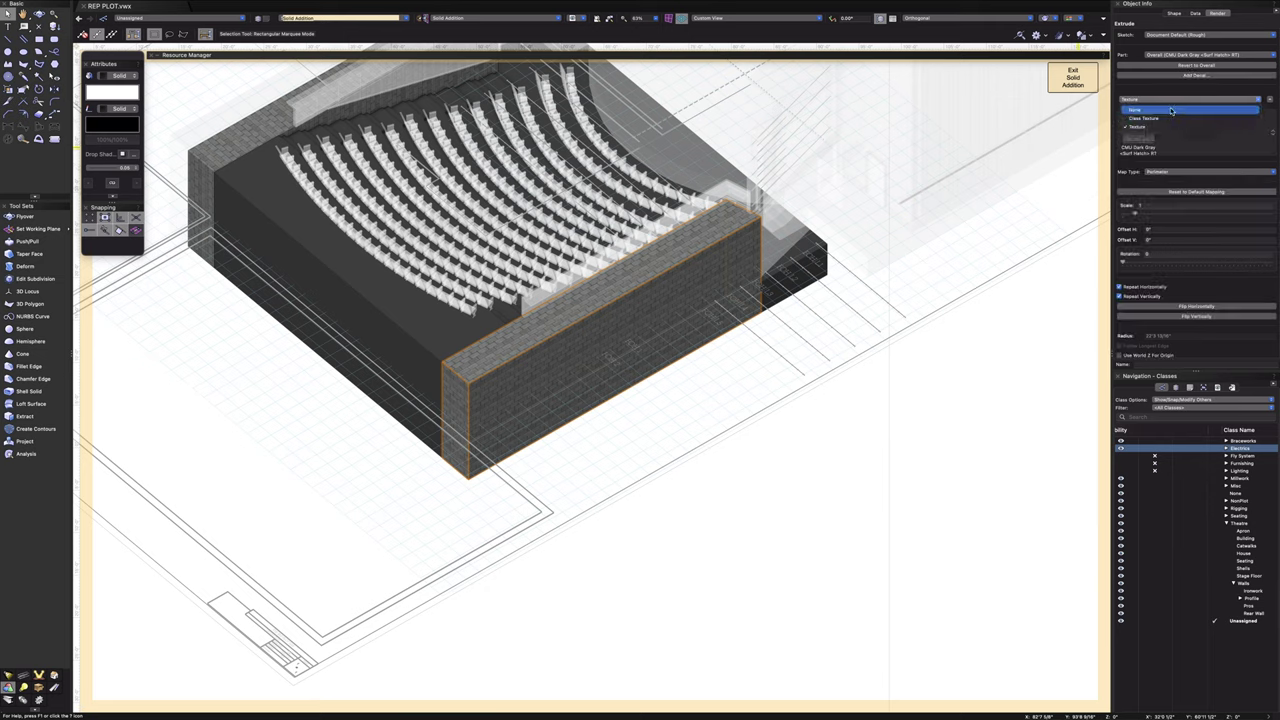
{"action": "left_click", "coordinate": [1170, 109]}
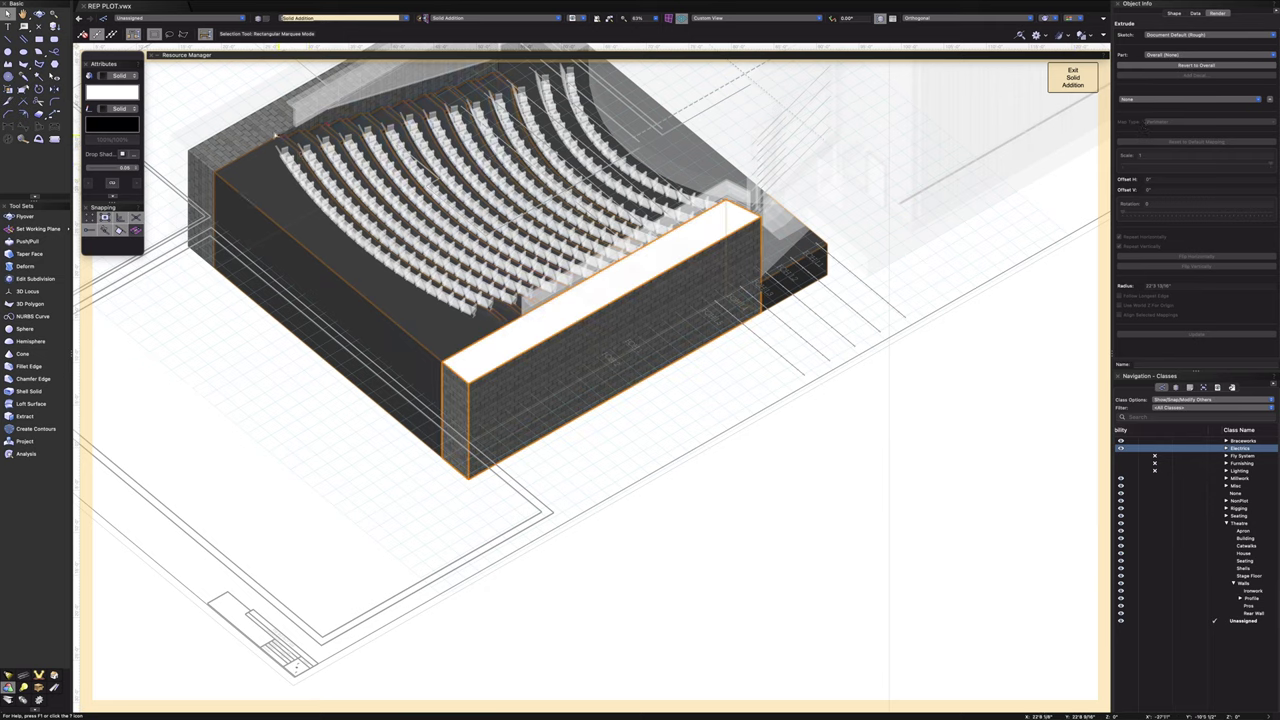
{"action": "left_click", "coordinate": [39, 14]}
{"action": "left_click_drag", "start_coordinate": [249, 348], "coordinate": [357, 330]}
{"action": "left_click", "coordinate": [788, 19]}
{"action": "left_click", "coordinate": [775, 29]}
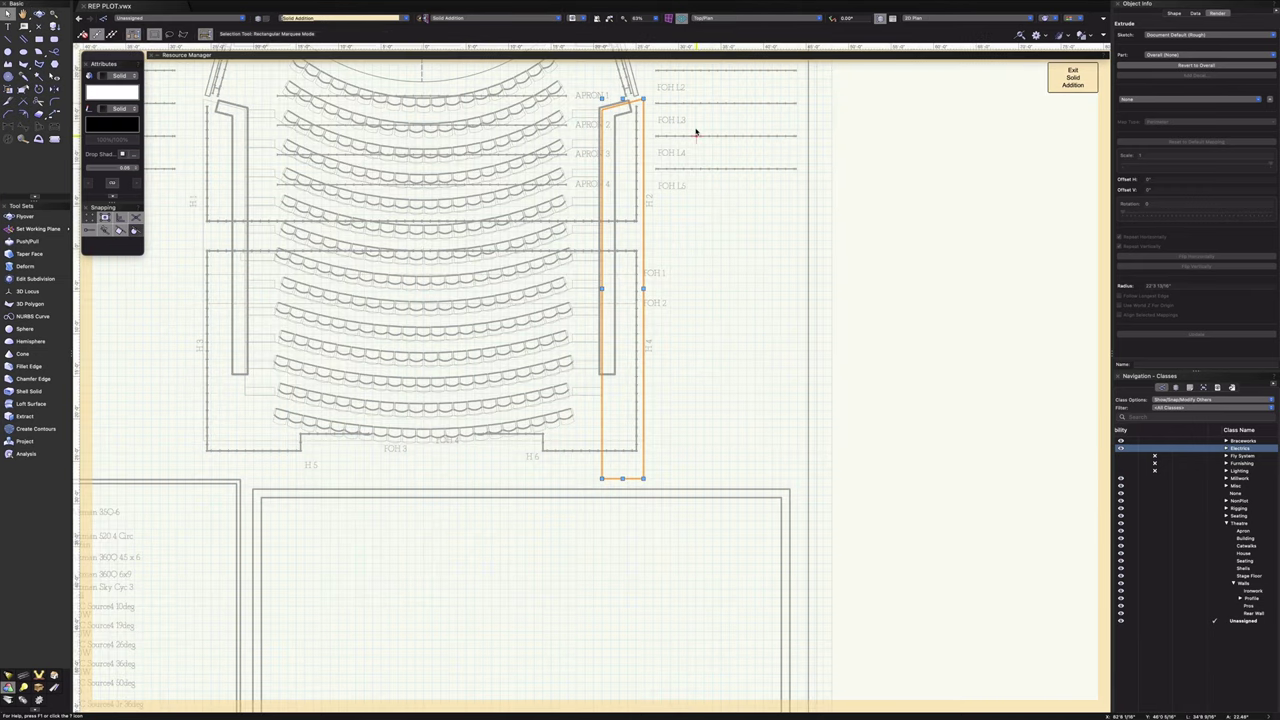
{"action": "left_click", "coordinate": [706, 20]}
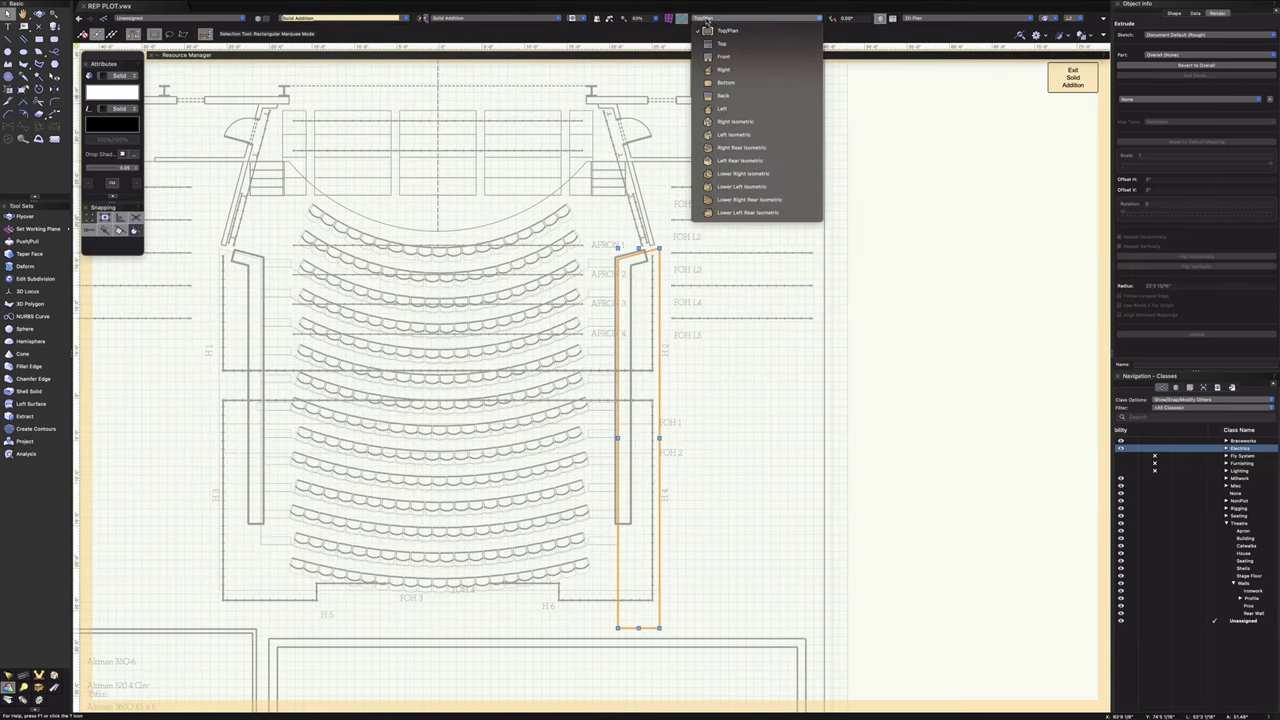
{"action": "left_click", "coordinate": [728, 30]}
{"action": "scroll", "coordinate": [668, 256], "scroll_direction": "up", "scroll_amount": 5}
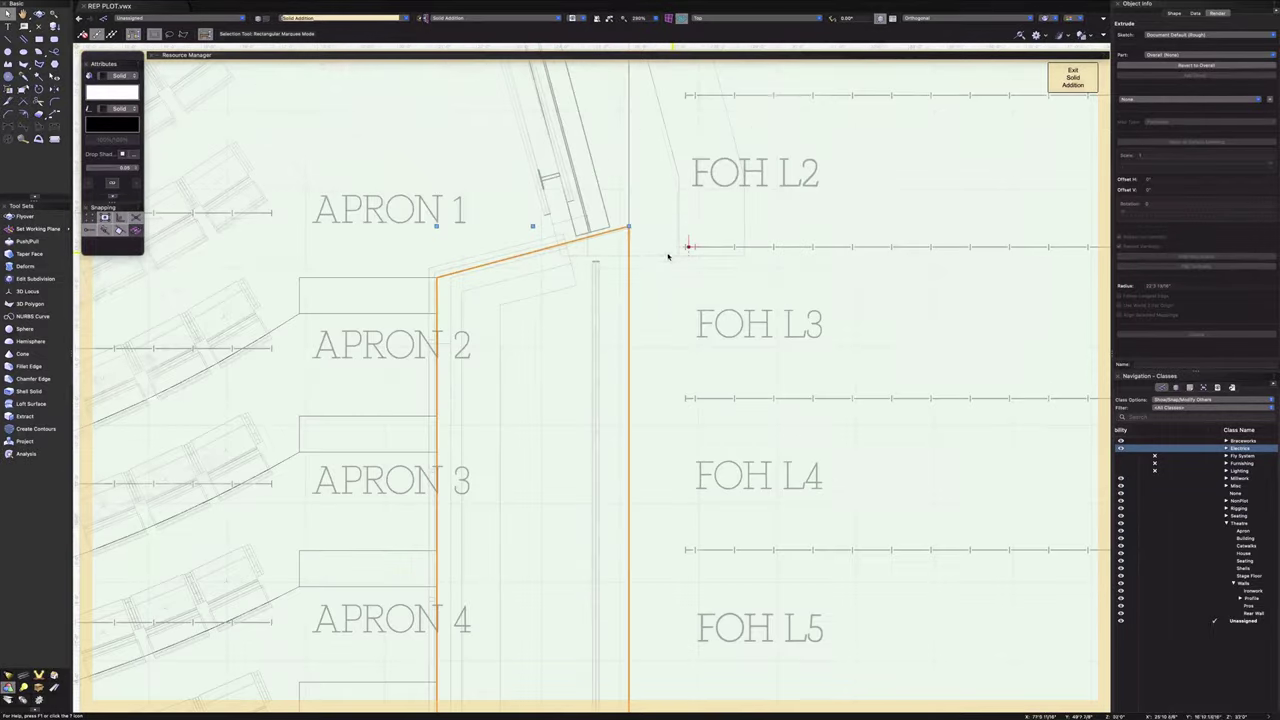
{"action": "scroll", "coordinate": [632, 228], "scroll_direction": "up", "scroll_amount": 3}
{"action": "scroll", "coordinate": [634, 228], "scroll_direction": "down", "scroll_amount": 6}
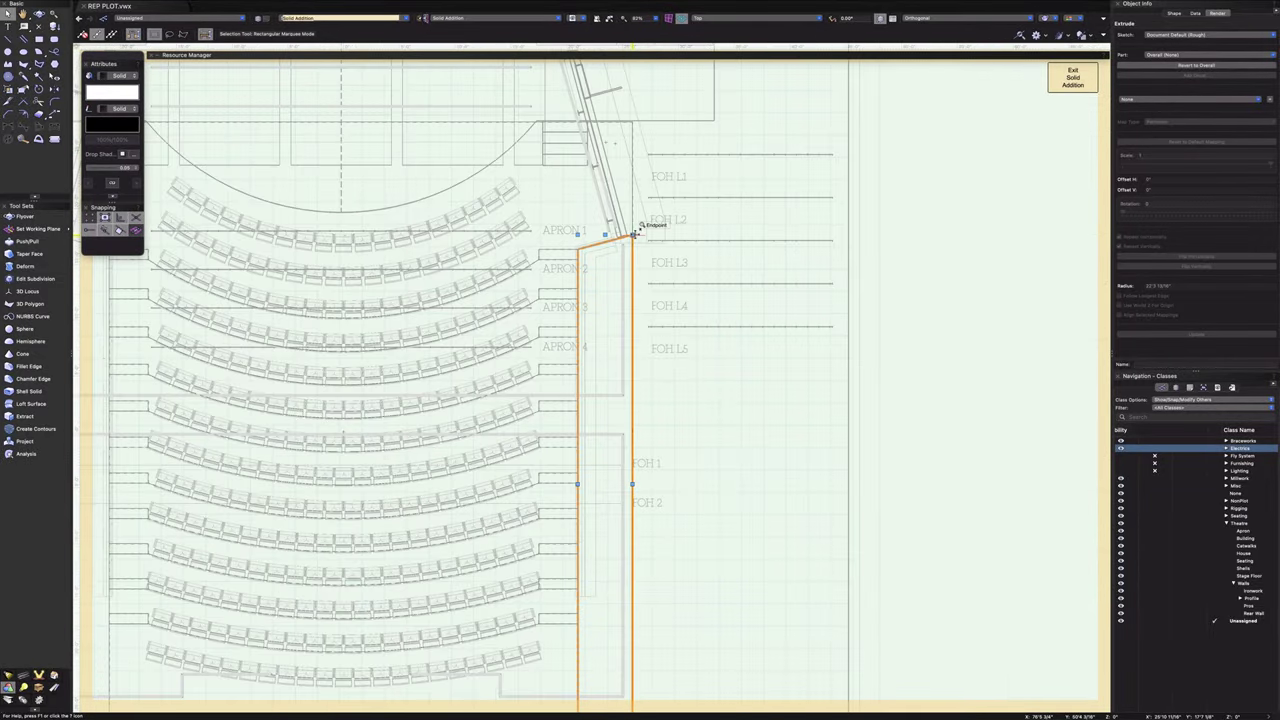
{"action": "scroll", "coordinate": [634, 234], "scroll_direction": "down", "scroll_amount": 4}
{"action": "middle_click_drag", "start_coordinate": [384, 252], "coordinate": [463, 268]}
{"action": "scroll", "coordinate": [451, 262], "scroll_direction": "up", "scroll_amount": 3}
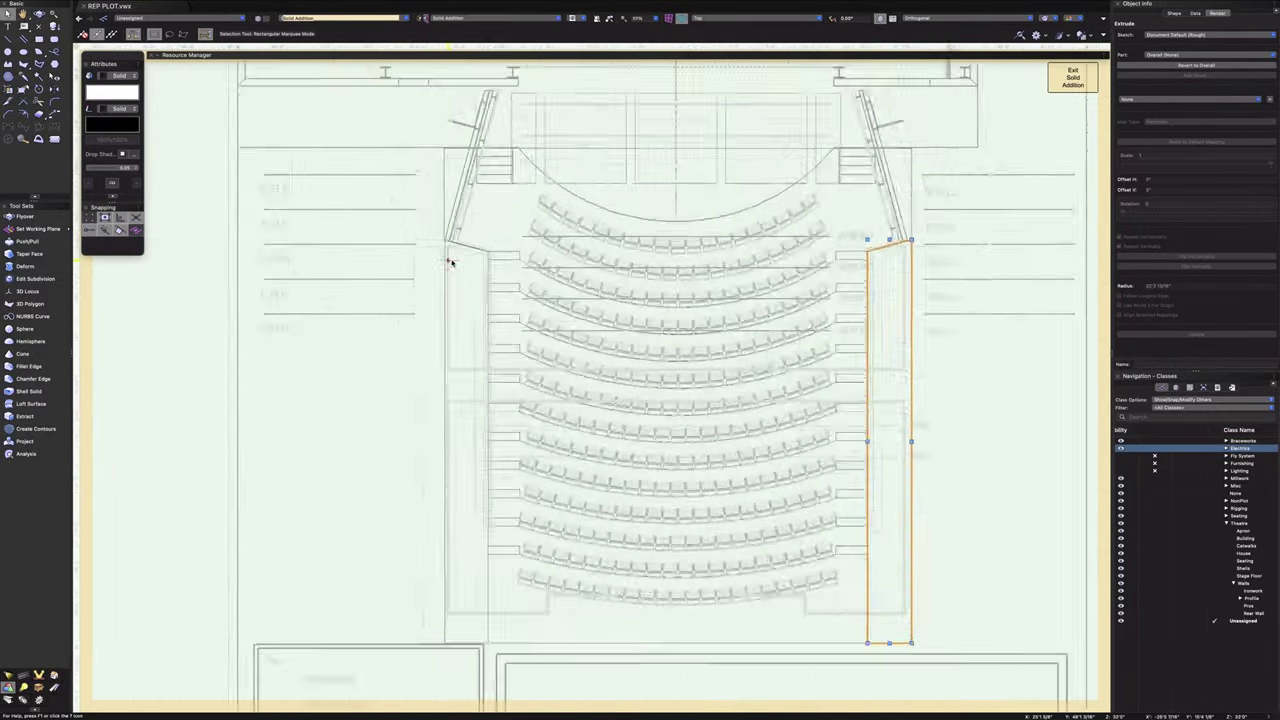
{"action": "scroll", "coordinate": [450, 262], "scroll_direction": "up", "scroll_amount": 3}
{"action": "scroll", "coordinate": [440, 216], "scroll_direction": "up", "scroll_amount": 4}
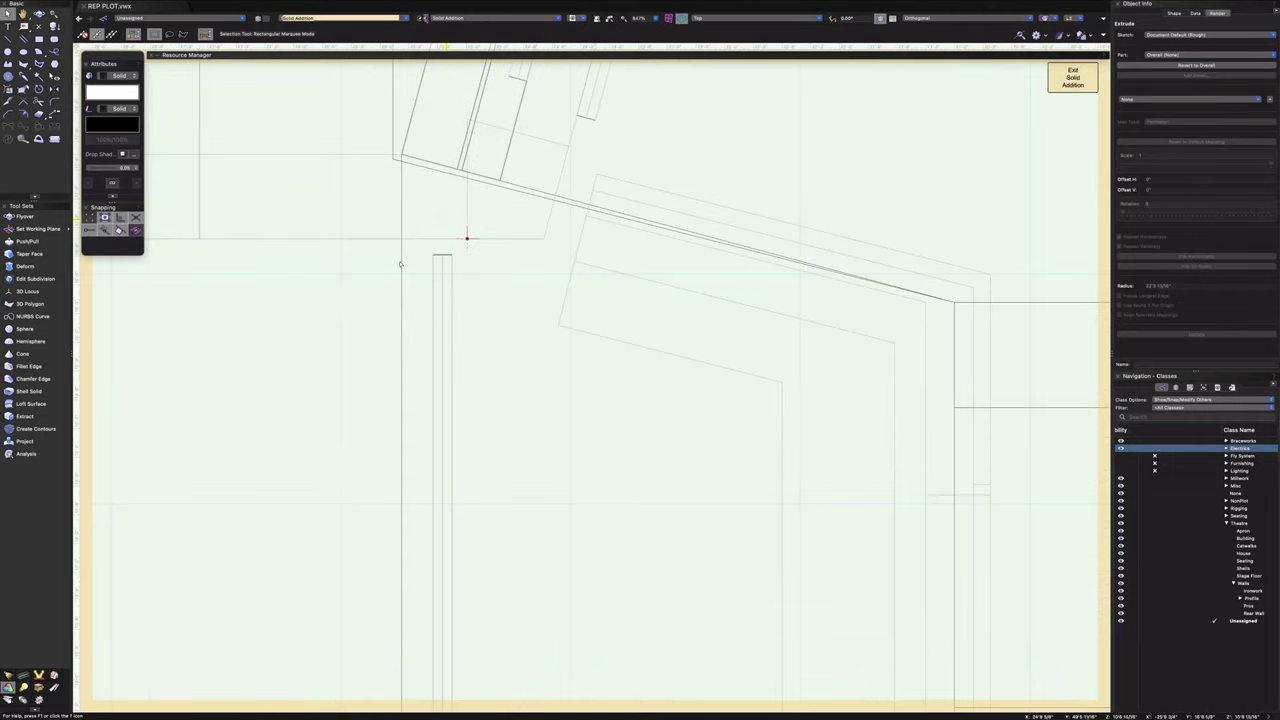
{"action": "left_click", "coordinate": [400, 268]}
{"action": "scroll", "coordinate": [400, 268], "scroll_direction": "down", "scroll_amount": 5}
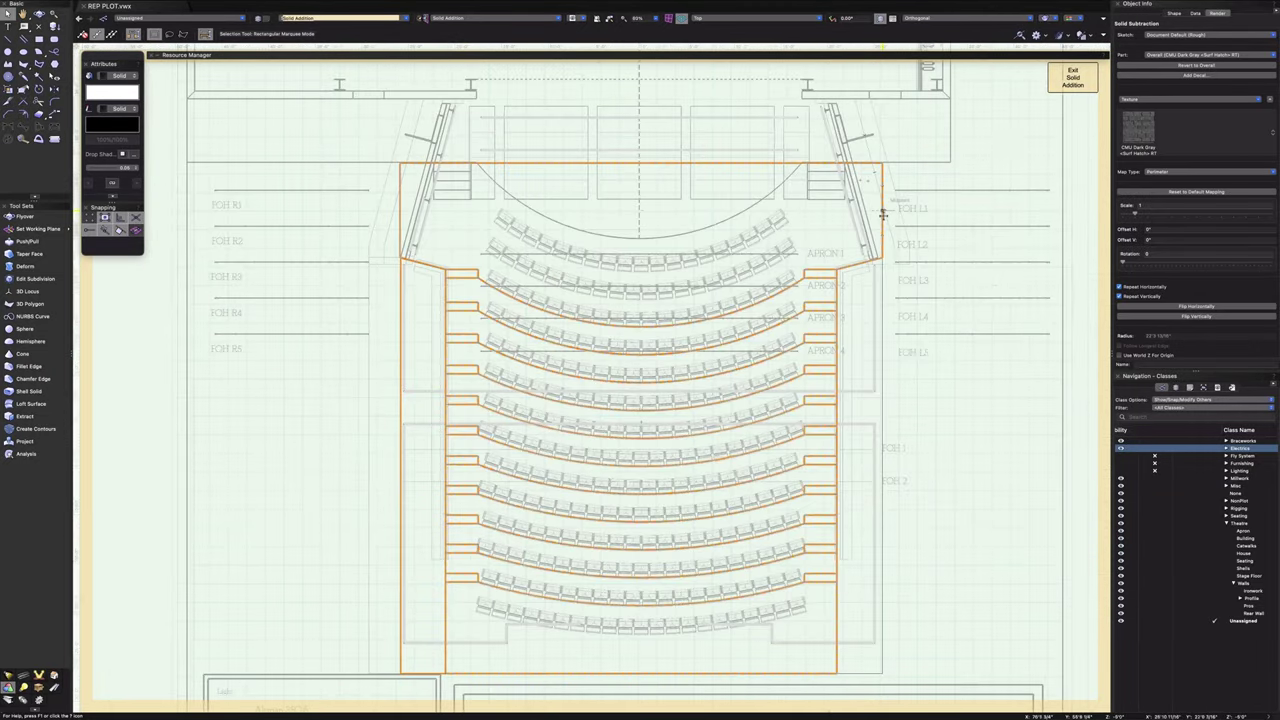
{"action": "scroll", "coordinate": [878, 306], "scroll_direction": "up", "scroll_amount": 3}
{"action": "left_click", "coordinate": [879, 334]}
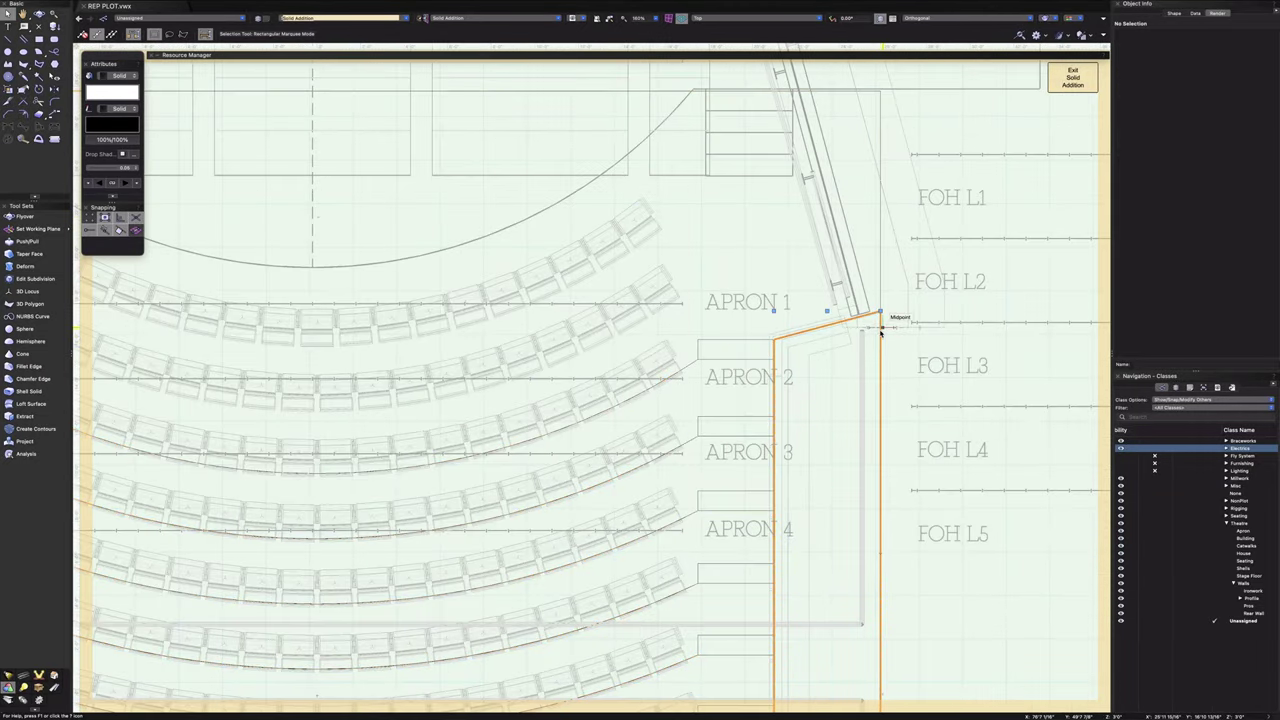
{"action": "scroll", "coordinate": [880, 333], "scroll_direction": "up", "scroll_amount": 5}
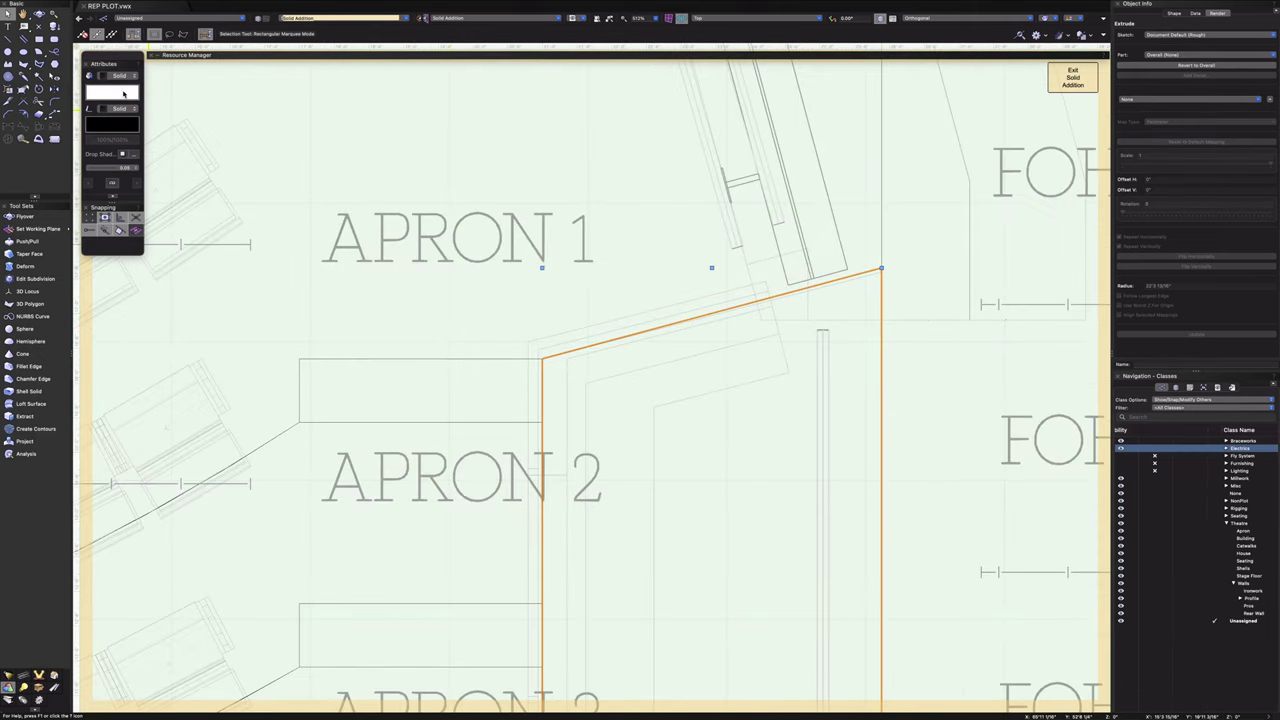
{"action": "scroll", "coordinate": [521, 297], "scroll_direction": "down", "scroll_amount": 6}
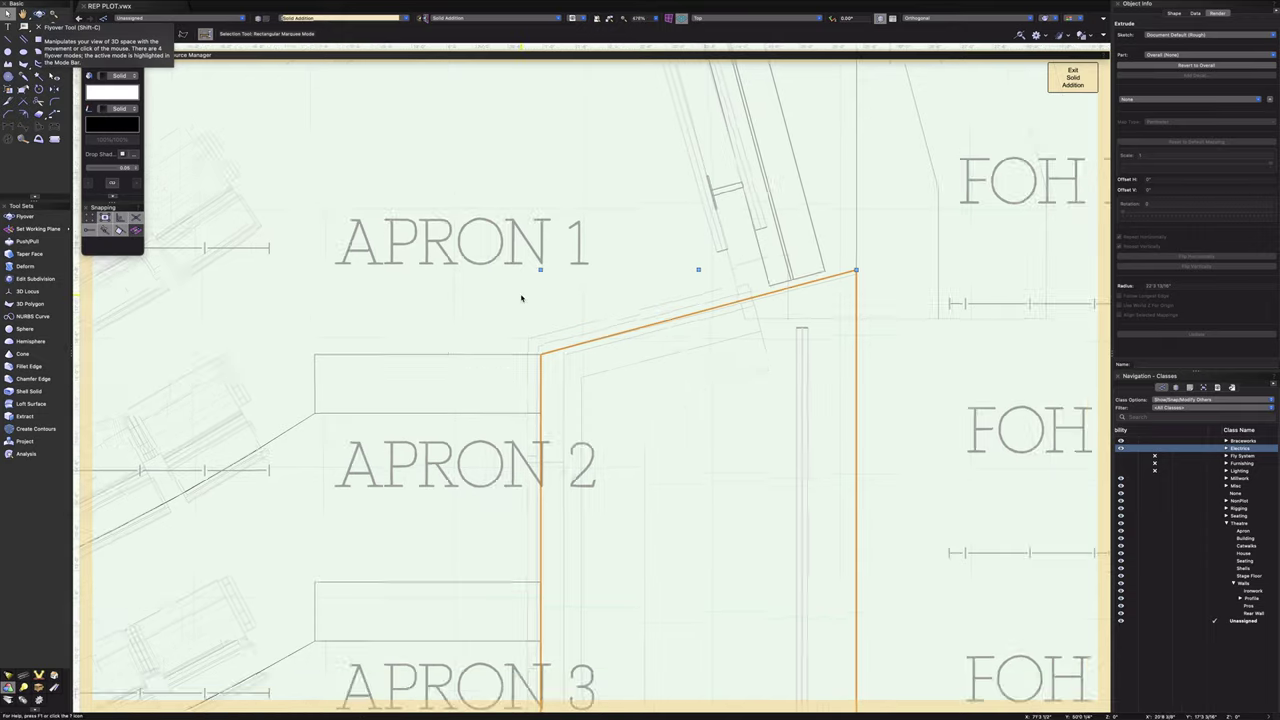
{"action": "scroll", "coordinate": [521, 297], "scroll_direction": "down", "scroll_amount": 3}
{"action": "middle_click_drag", "start_coordinate": [521, 297], "coordinate": [802, 294]}
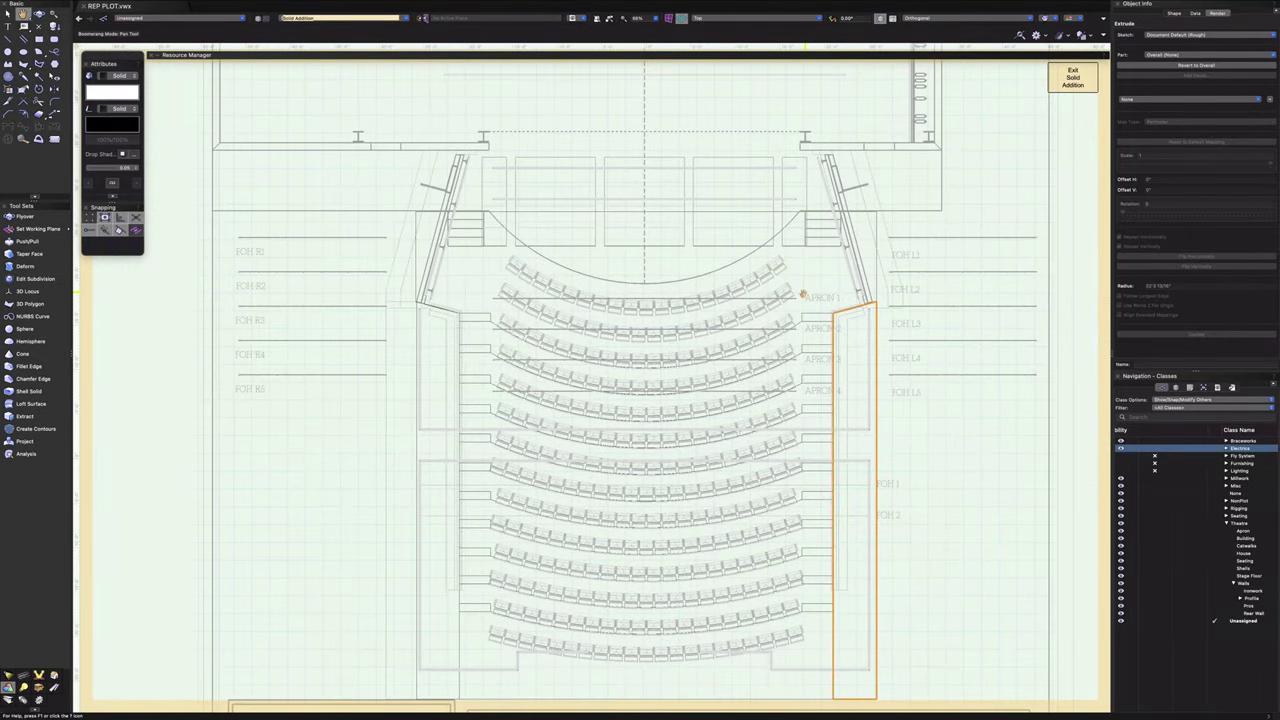
{"action": "mouse_move", "coordinate": [802, 294]}
{"action": "middle_mouse_down"}
{"action": "mouse_move", "coordinate": [706, 294]}
{"action": "mouse_move", "coordinate": [808, 294]}
{"action": "middle_mouse_up"}
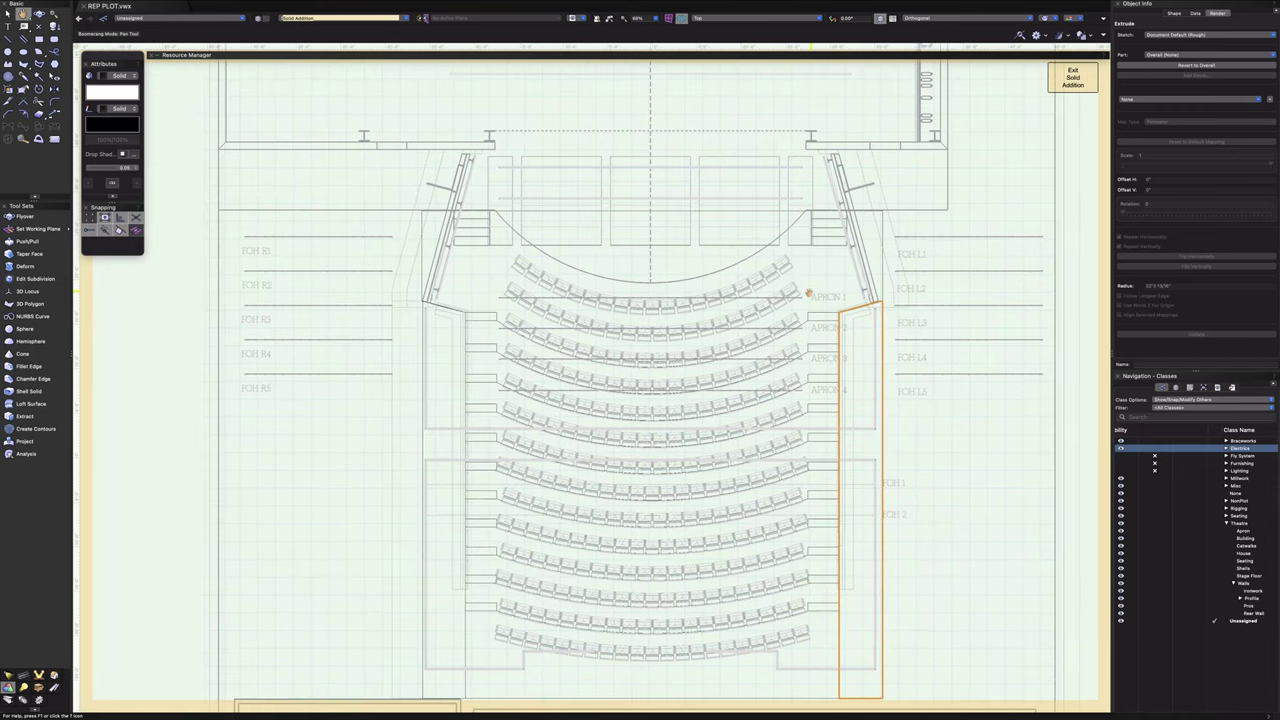
{"action": "left_click", "coordinate": [424, 372]}
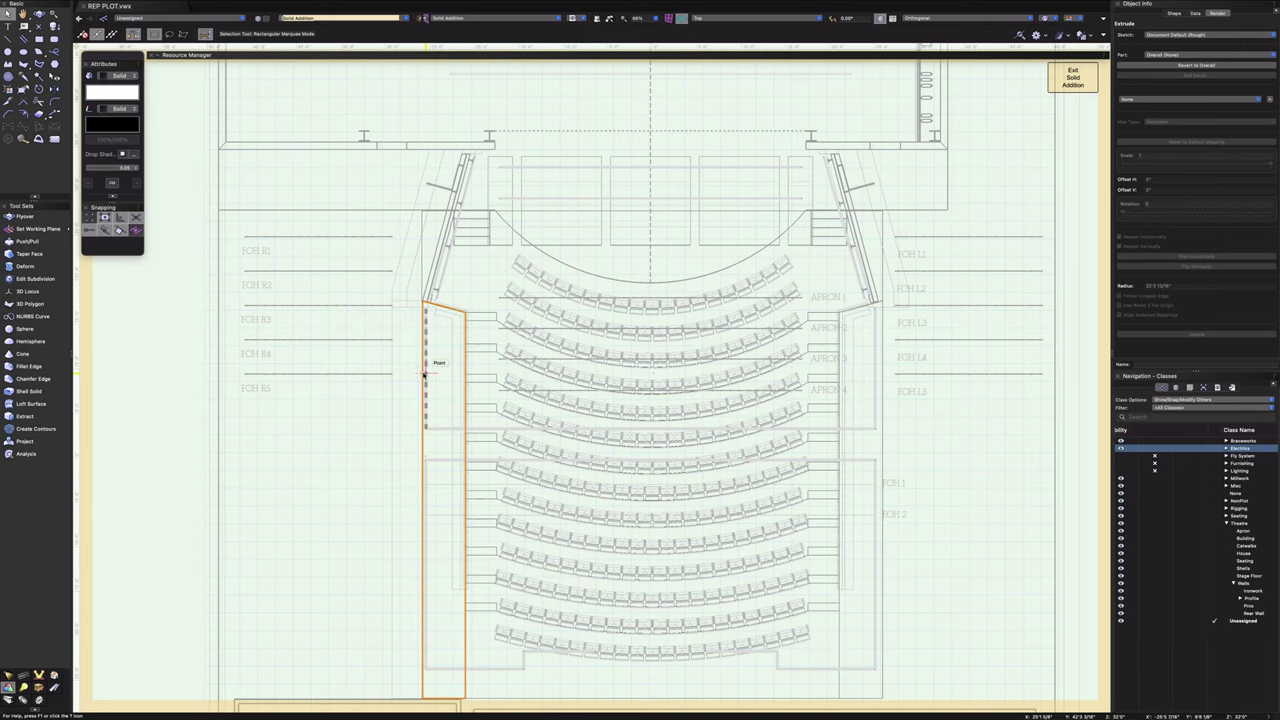
{"action": "scroll", "coordinate": [424, 372], "scroll_direction": "up", "scroll_amount": 5}
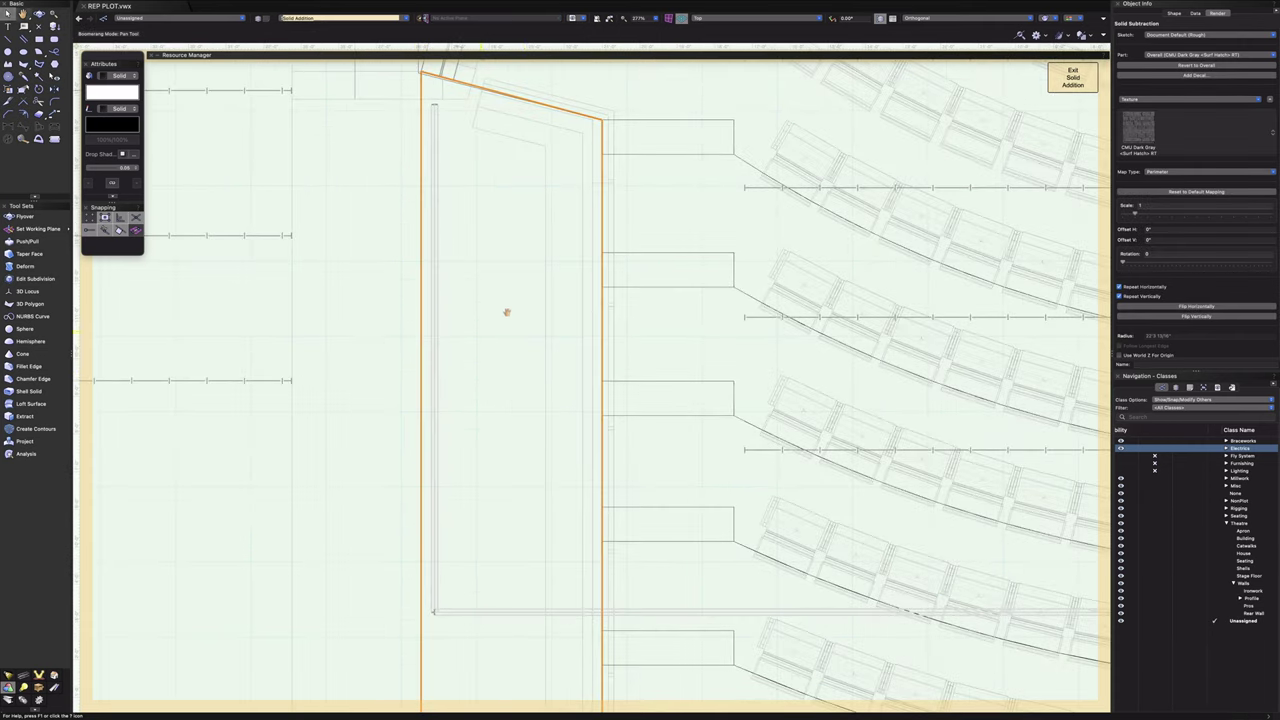
{"action": "middle_click_drag", "start_coordinate": [506, 309], "coordinate": [603, 591]}
{"action": "scroll", "coordinate": [546, 487], "scroll_direction": "up", "scroll_amount": 5}
{"action": "scroll", "coordinate": [546, 487], "scroll_direction": "down", "scroll_amount": 3}
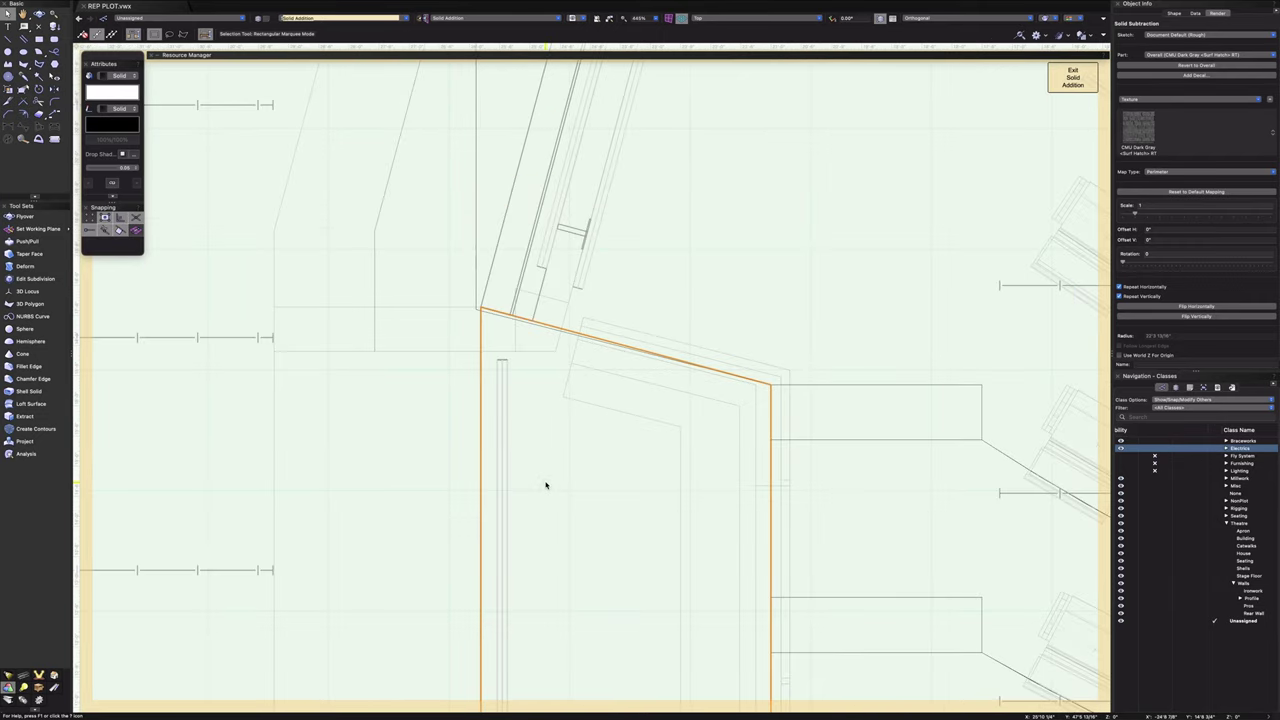
{"action": "scroll", "coordinate": [554, 351], "scroll_direction": "up", "scroll_amount": 5}
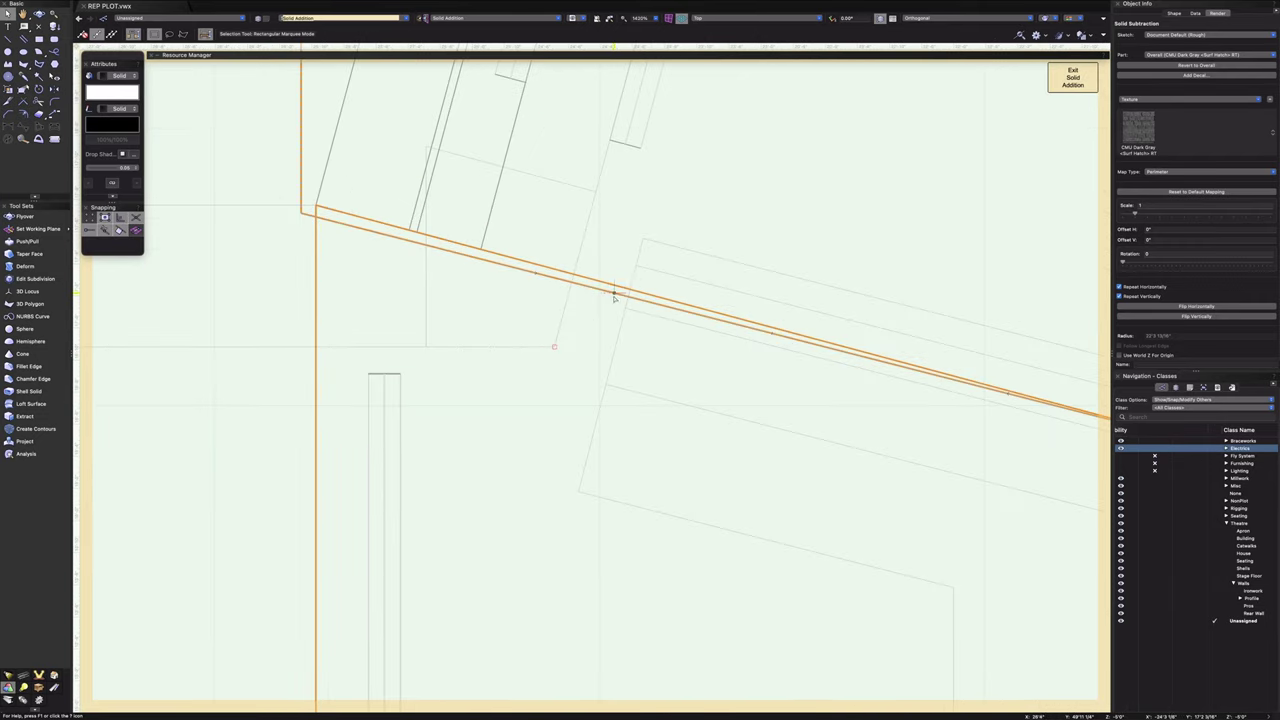
{"action": "left_click", "coordinate": [614, 297]}
{"action": "scroll", "coordinate": [614, 297], "scroll_direction": "down", "scroll_amount": 5}
{"action": "scroll", "coordinate": [614, 297], "scroll_direction": "up", "scroll_amount": 5}
{"action": "left_click", "coordinate": [616, 293]}
{"action": "scroll", "coordinate": [616, 293], "scroll_direction": "down", "scroll_amount": 10}
{"action": "middle_click_drag", "start_coordinate": [811, 309], "coordinate": [783, 287]}
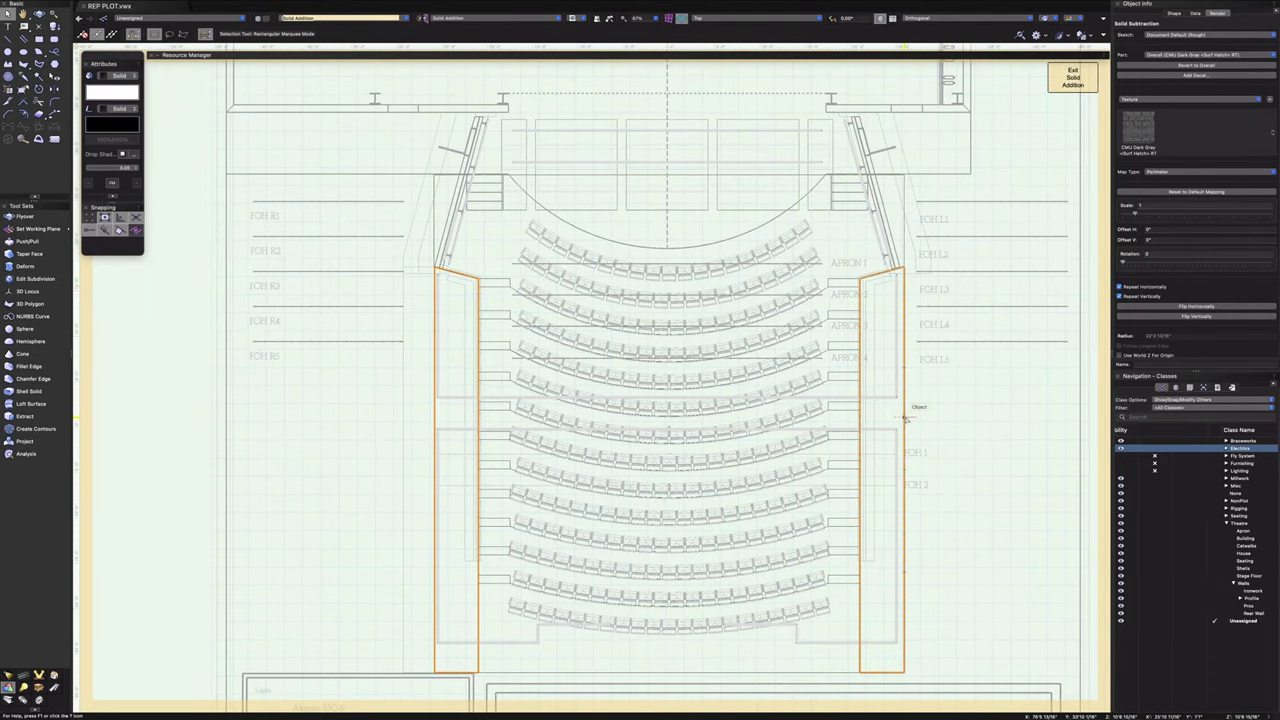
{"action": "left_click", "coordinate": [905, 455]}
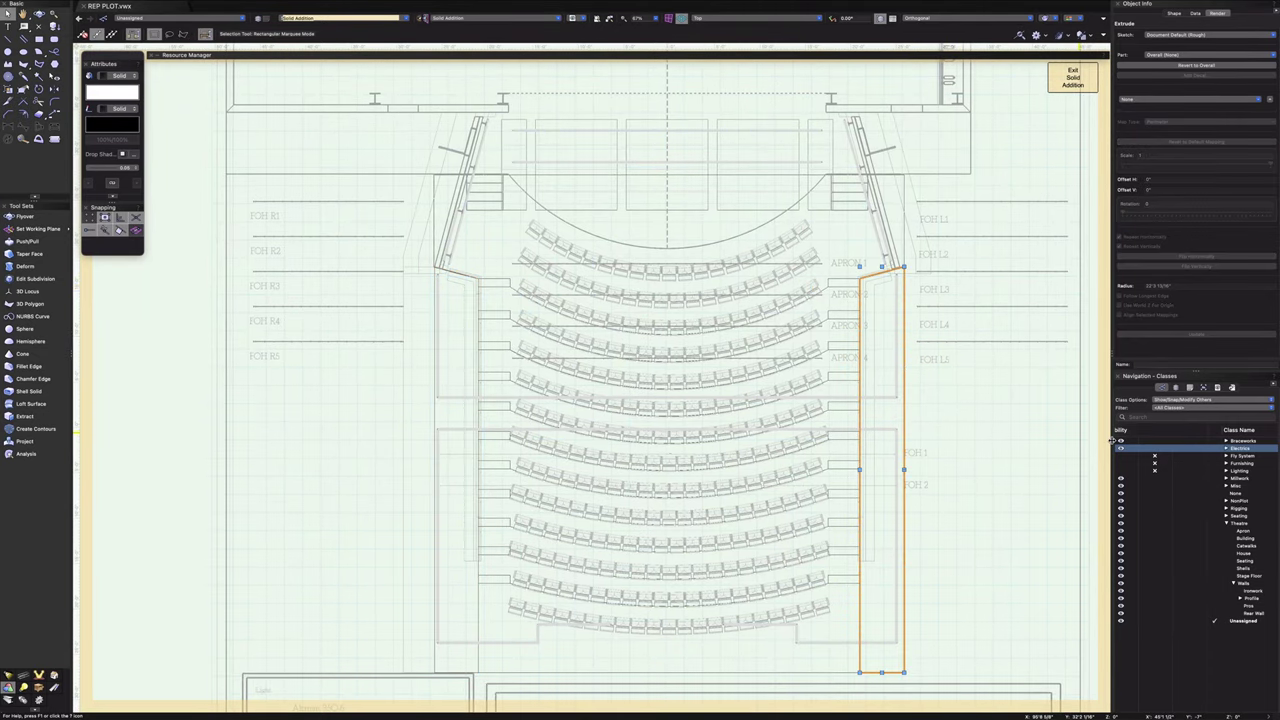
- Delete the right side wall and mirror a duplicate of the left wall across the vertical centreline
{"action": "key", "text": "Delete"}
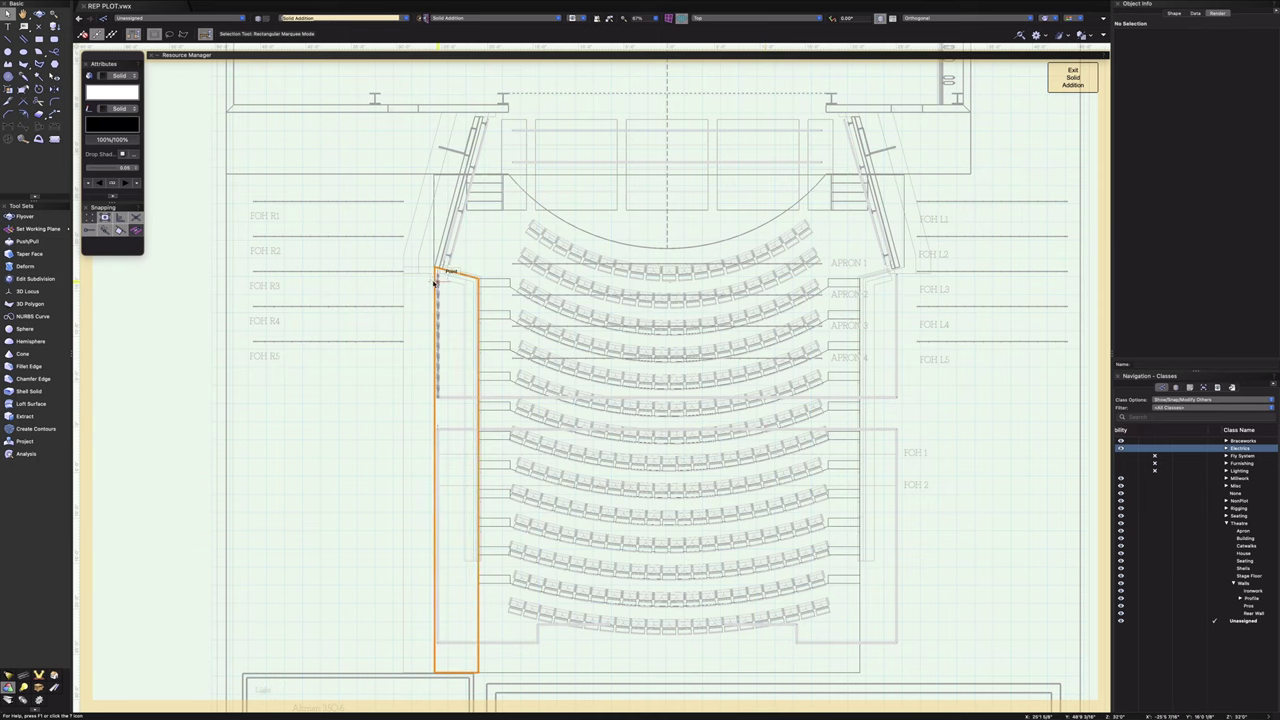
{"action": "left_click", "coordinate": [434, 283]}
{"action": "left_click", "coordinate": [54, 90]}
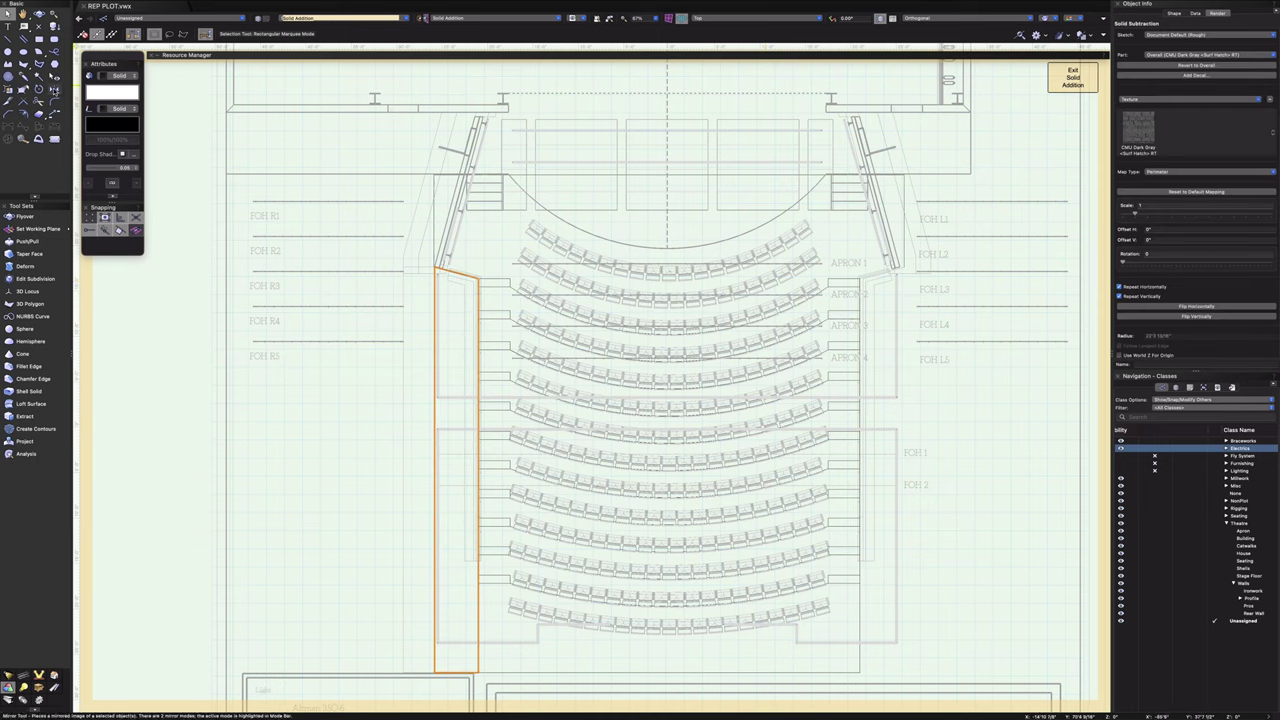
{"action": "left_click", "coordinate": [667, 92]}
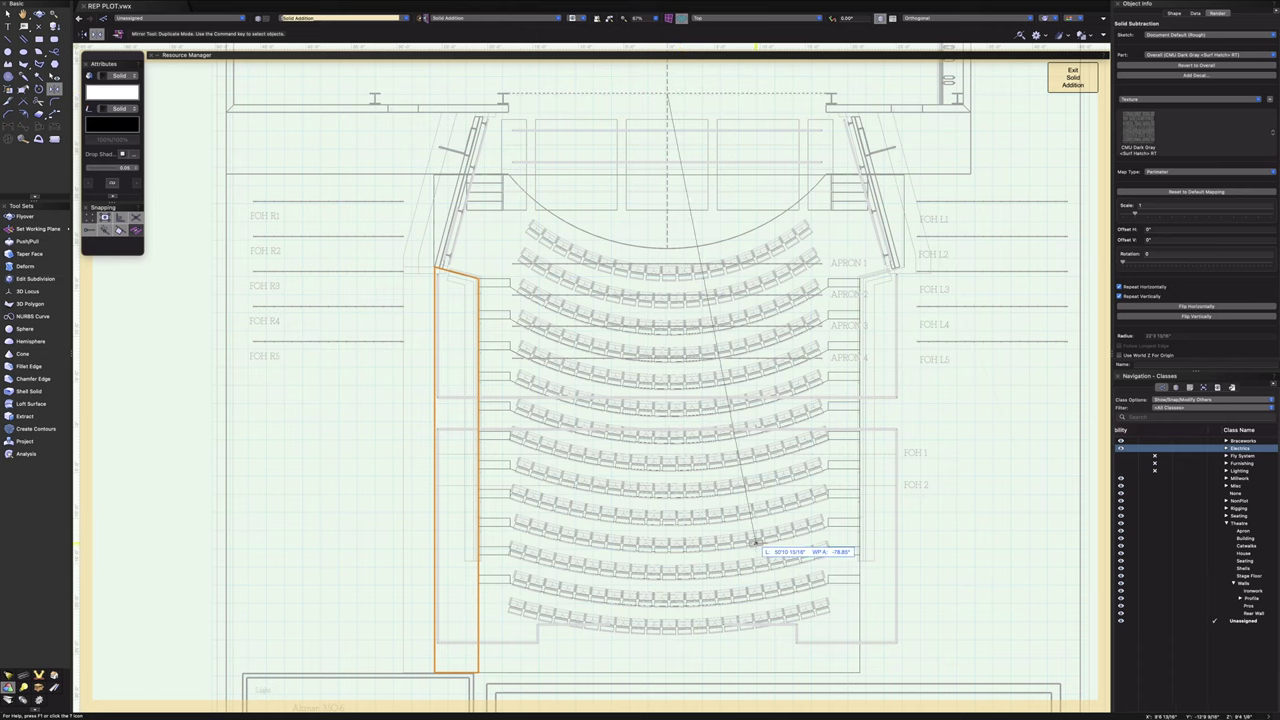
{"action": "left_click", "coordinate": [667, 664]}
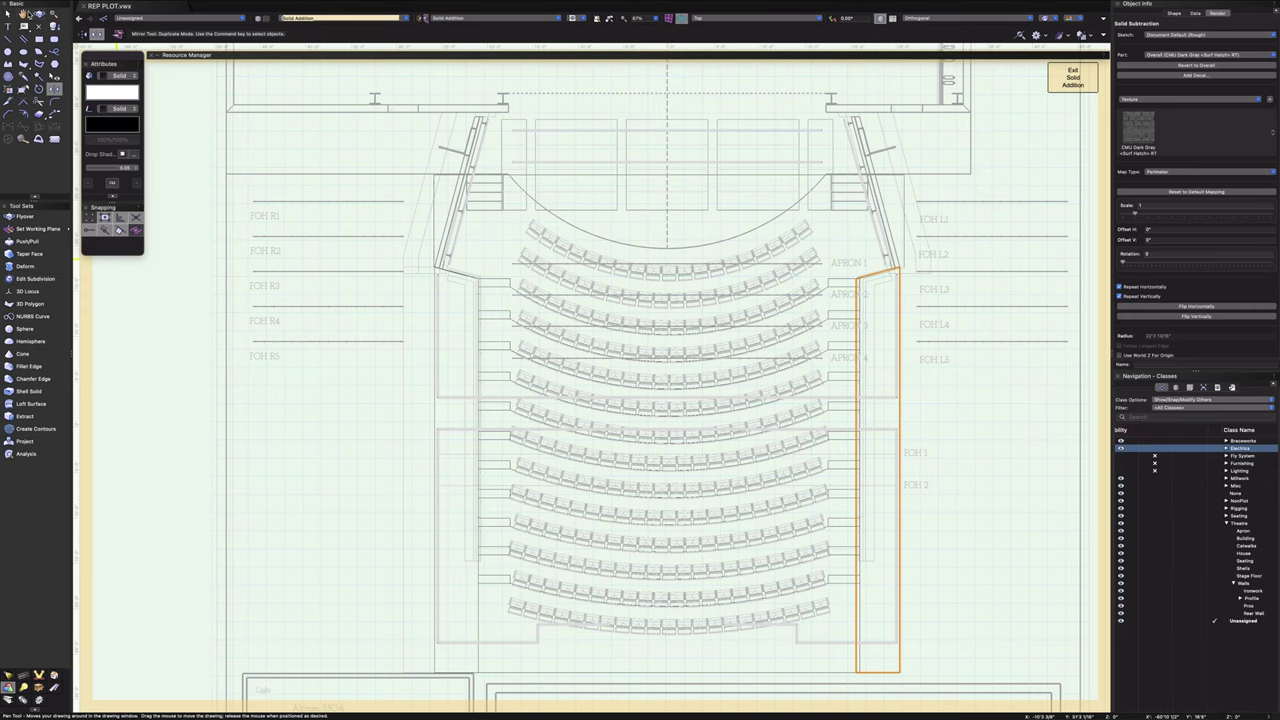
{"action": "key", "text": "h"}
{"action": "left_click_drag", "start_coordinate": [880, 340], "coordinate": [691, 320]}
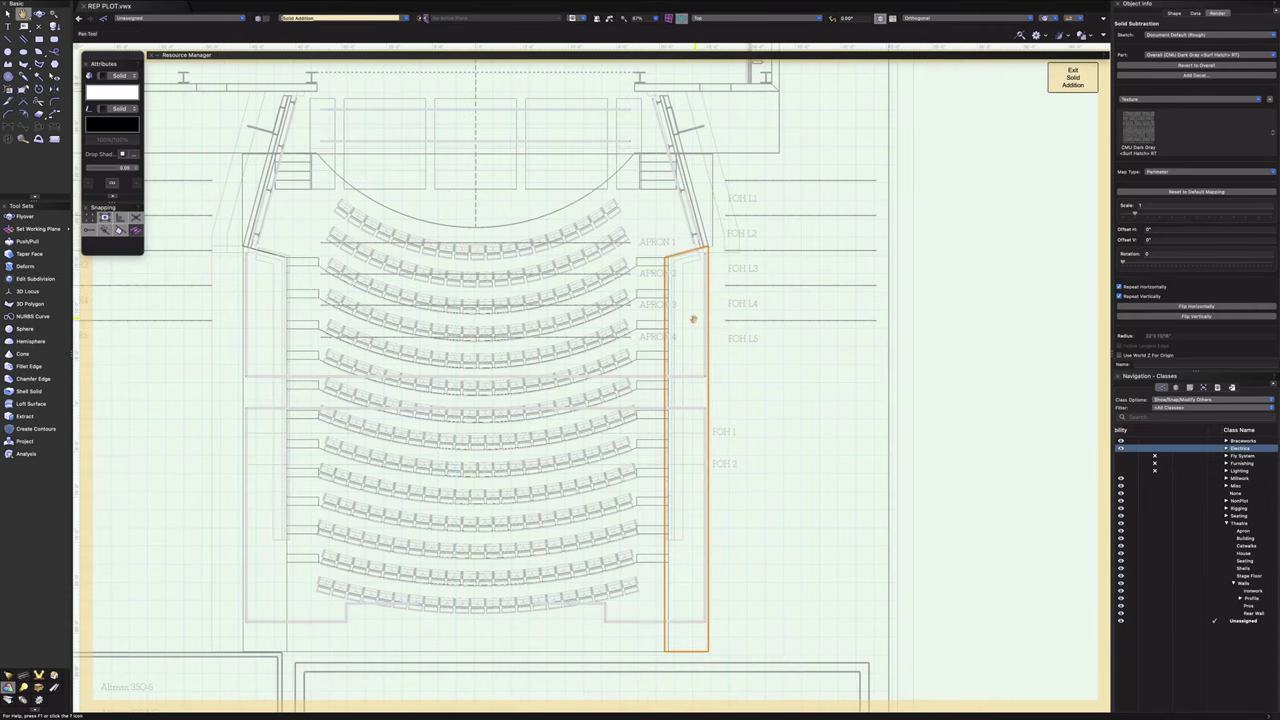
{"action": "scroll", "coordinate": [722, 277], "scroll_direction": "up", "scroll_amount": 5}
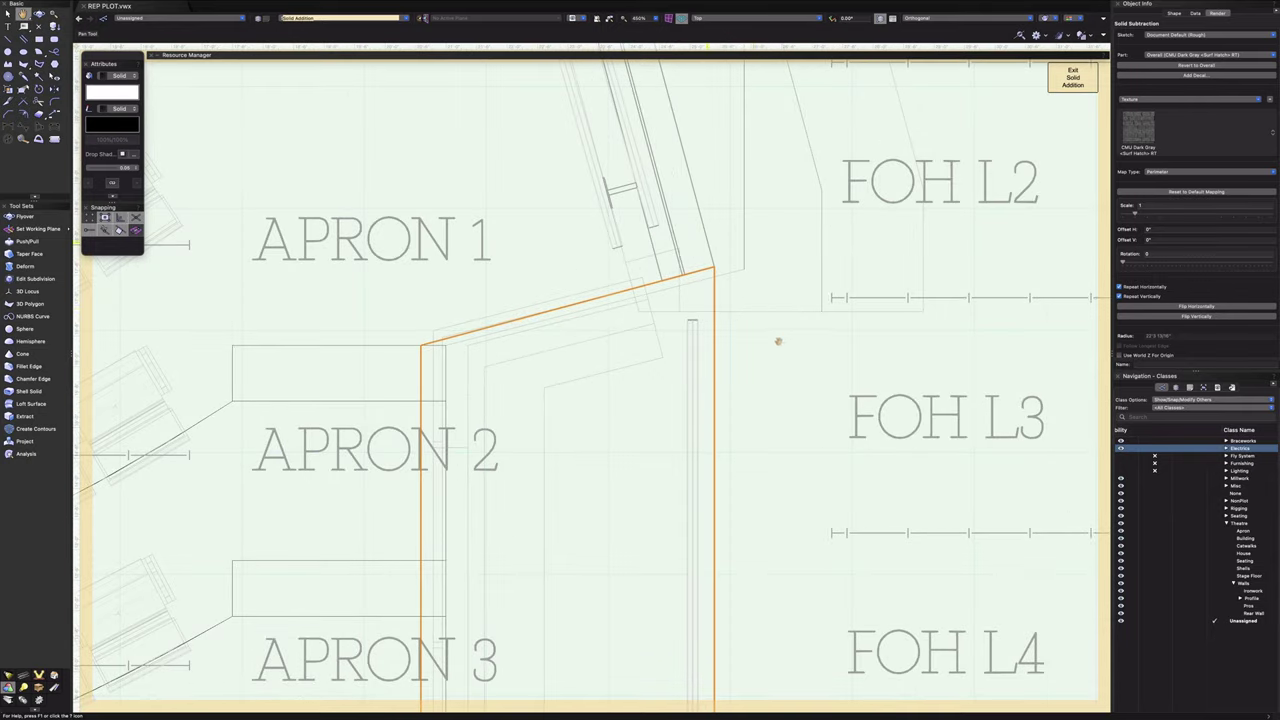
{"action": "scroll", "coordinate": [750, 310], "scroll_direction": "down", "scroll_amount": 5}
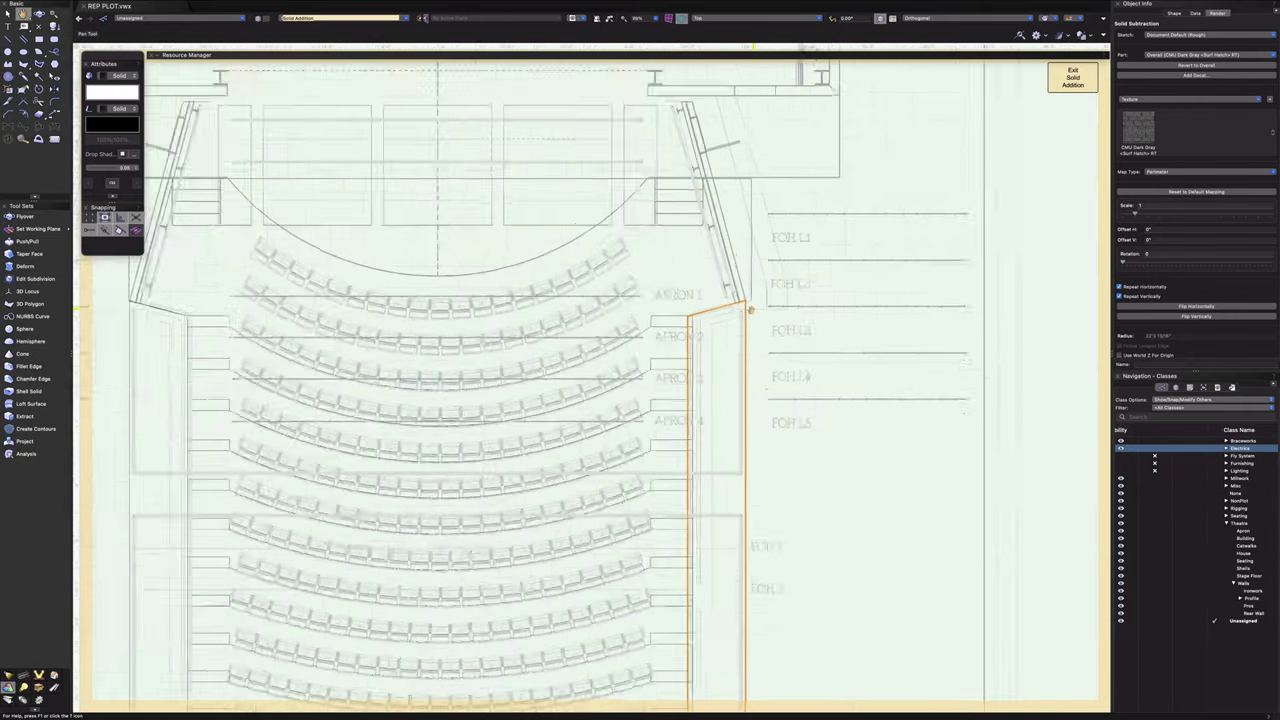
{"action": "scroll", "coordinate": [288, 320], "scroll_direction": "up", "scroll_amount": 3}
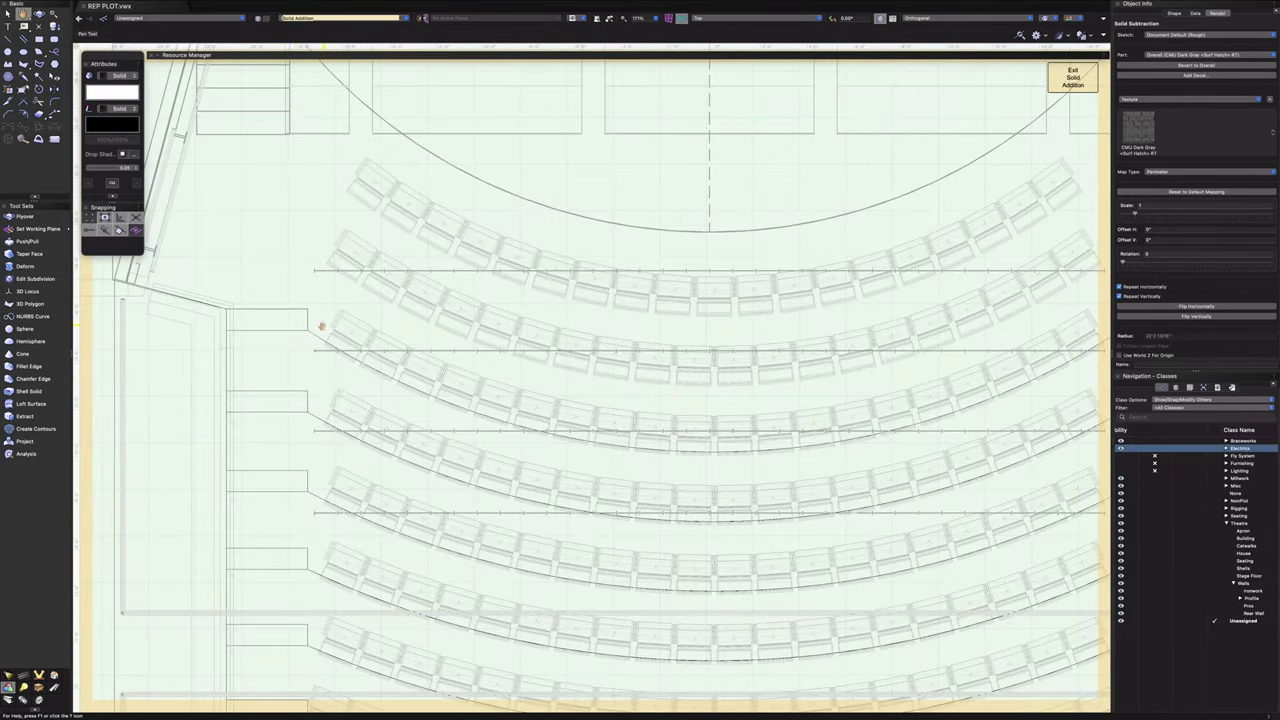
{"action": "scroll", "coordinate": [321, 326], "scroll_direction": "down", "scroll_amount": 4}
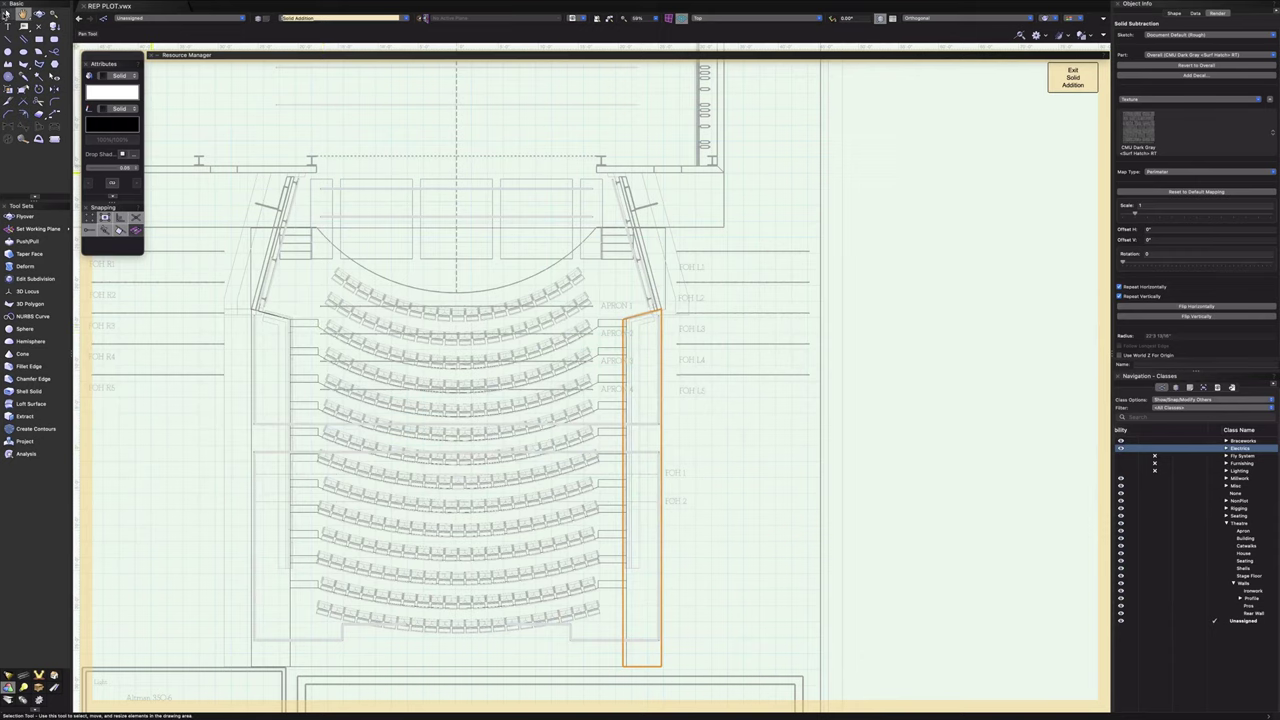
- Select the seating platform solid addition, checking the rectangular subtraction near APRON 2
{"action": "left_click", "coordinate": [7, 14]}
{"action": "scroll", "coordinate": [640, 340], "scroll_direction": "up", "scroll_amount": 3}
{"action": "left_click", "coordinate": [640, 337]}
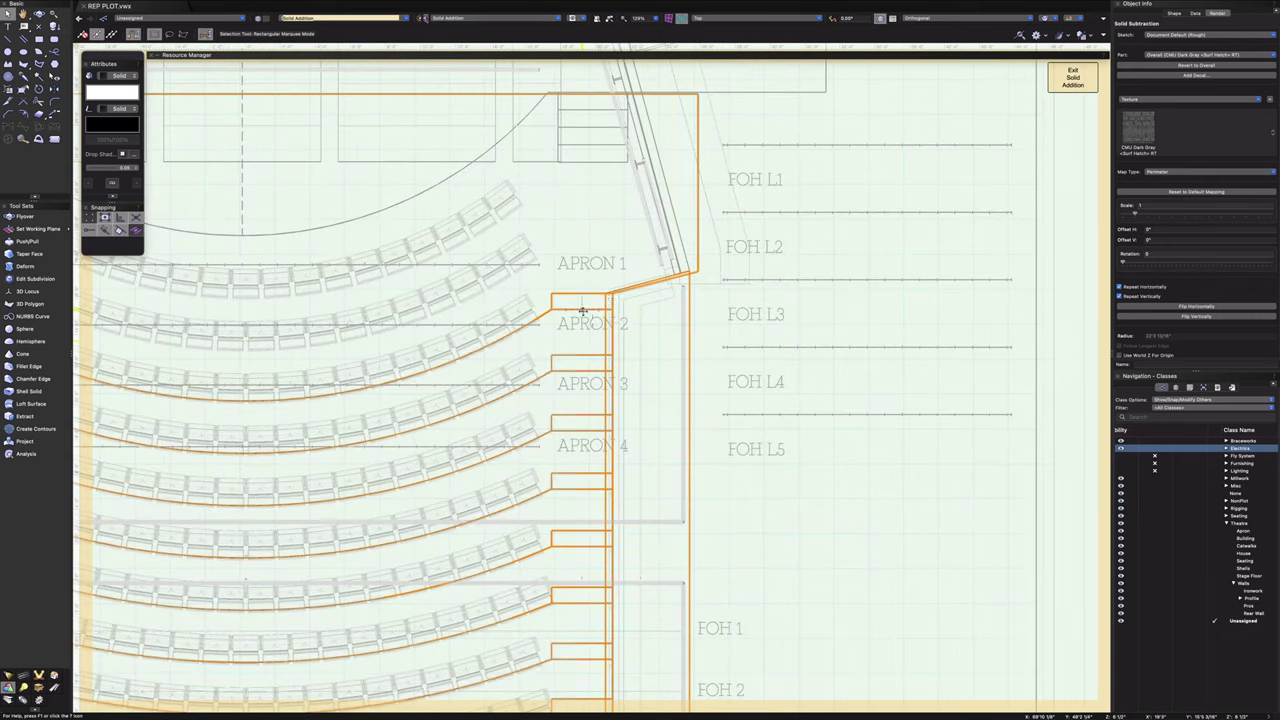
{"action": "scroll", "coordinate": [581, 310], "scroll_direction": "down", "scroll_amount": 3}
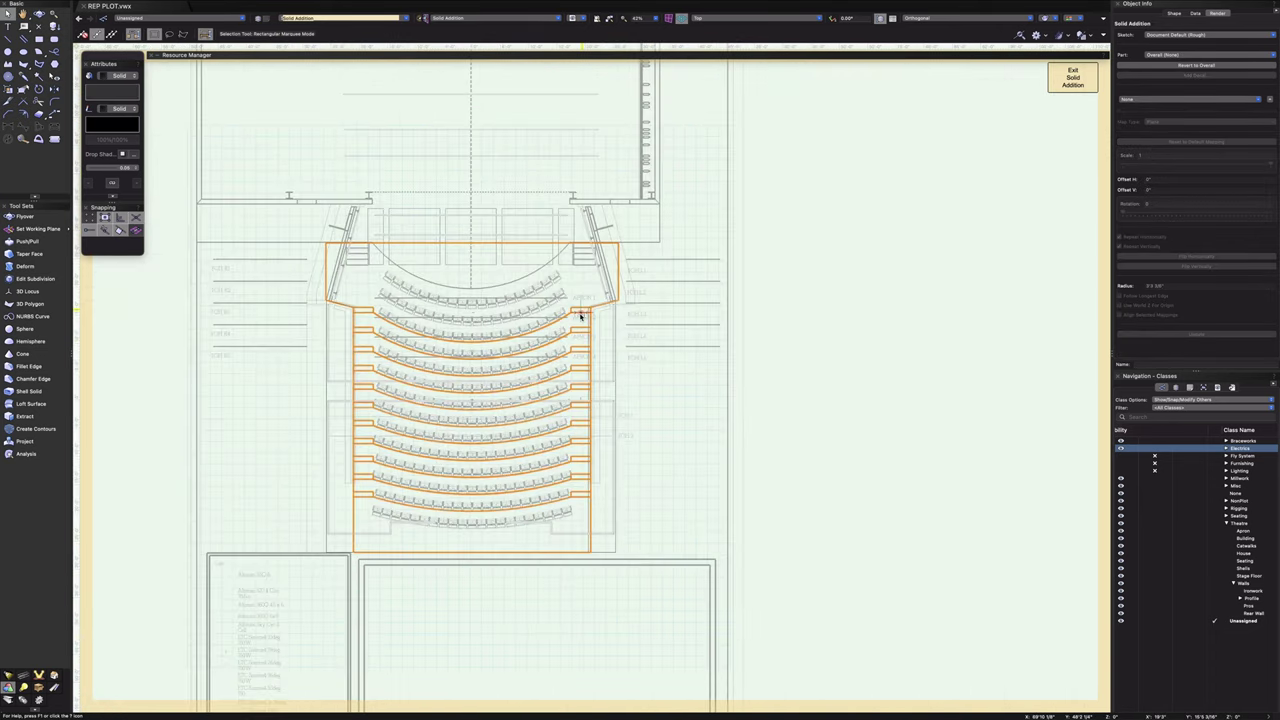
{"action": "scroll", "coordinate": [581, 316], "scroll_direction": "up", "scroll_amount": 10}
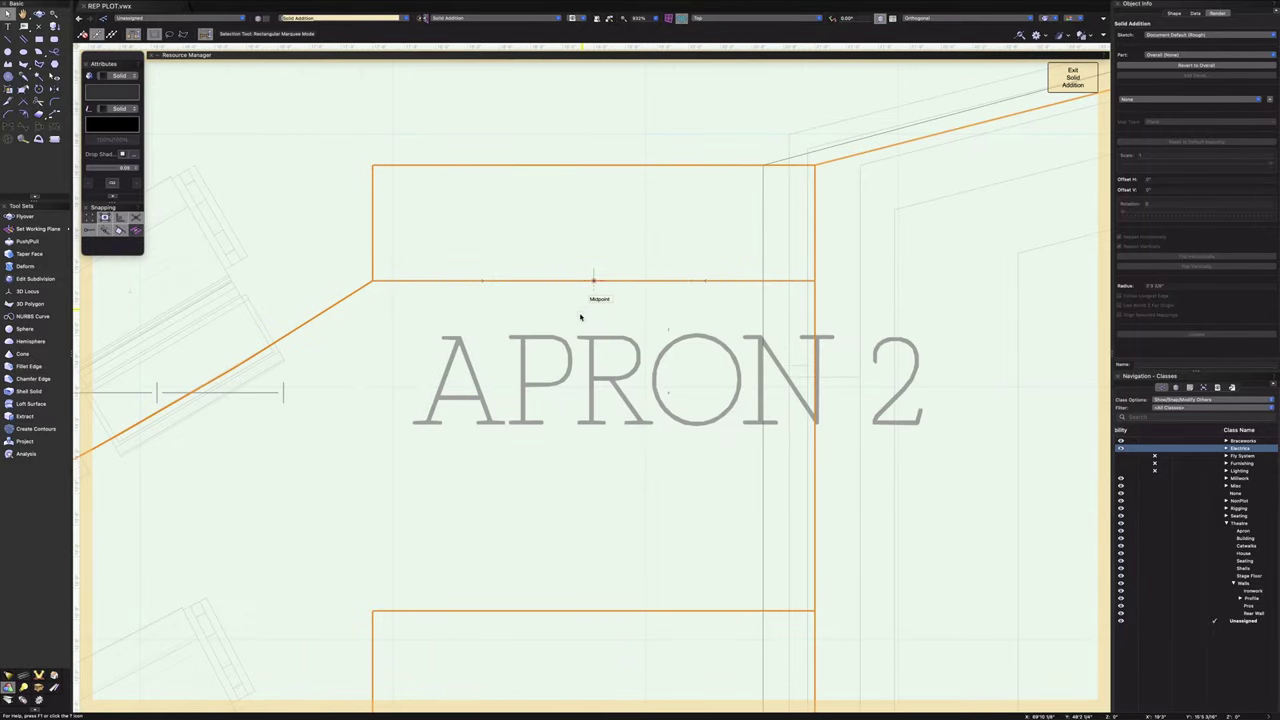
{"action": "scroll", "coordinate": [580, 317], "scroll_direction": "down", "scroll_amount": 5}
{"action": "left_click", "coordinate": [771, 287]}
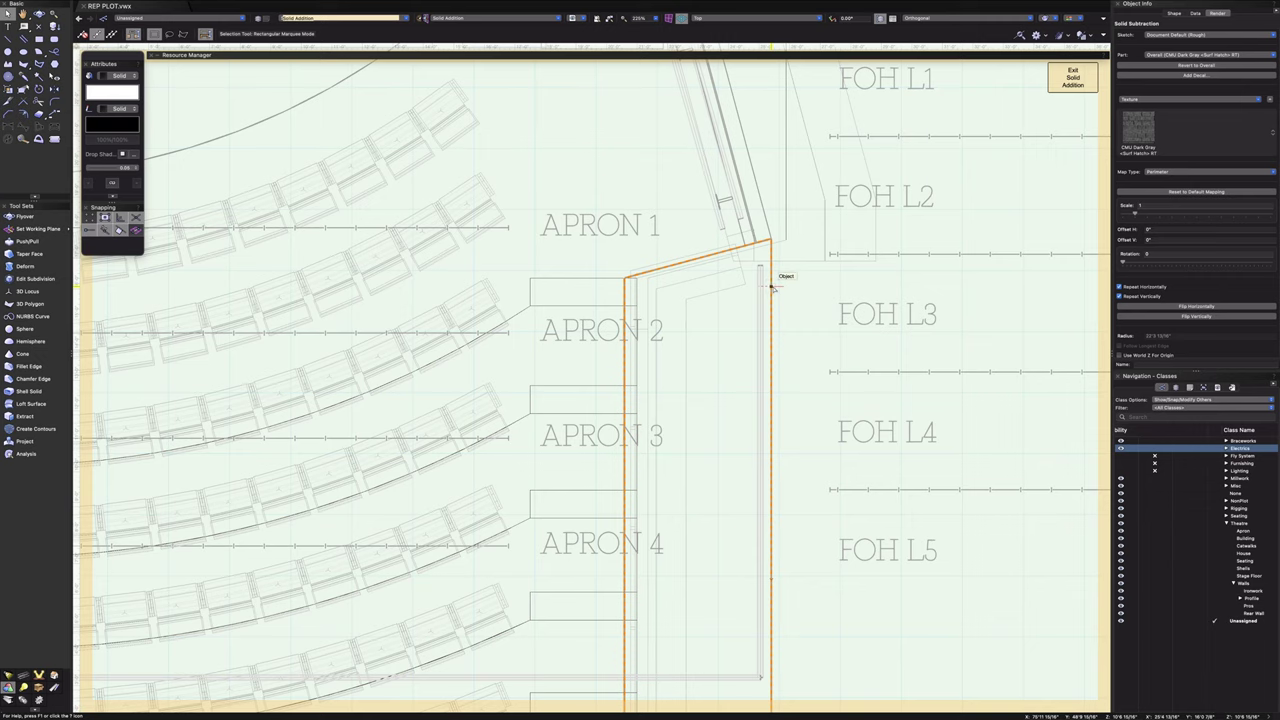
{"action": "left_click", "coordinate": [572, 304]}
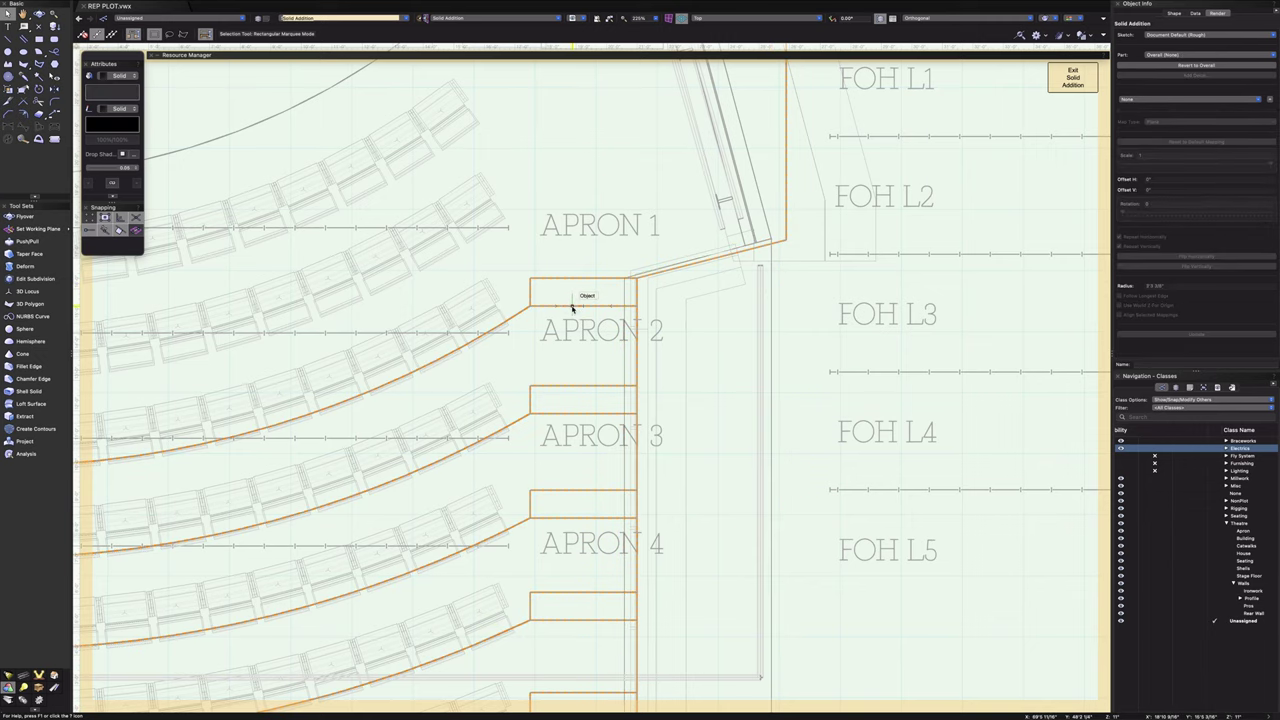
- Shift the seating platform 2 1/2 inches sideways
{"action": "scroll", "coordinate": [572, 309], "scroll_direction": "down", "scroll_amount": 4}
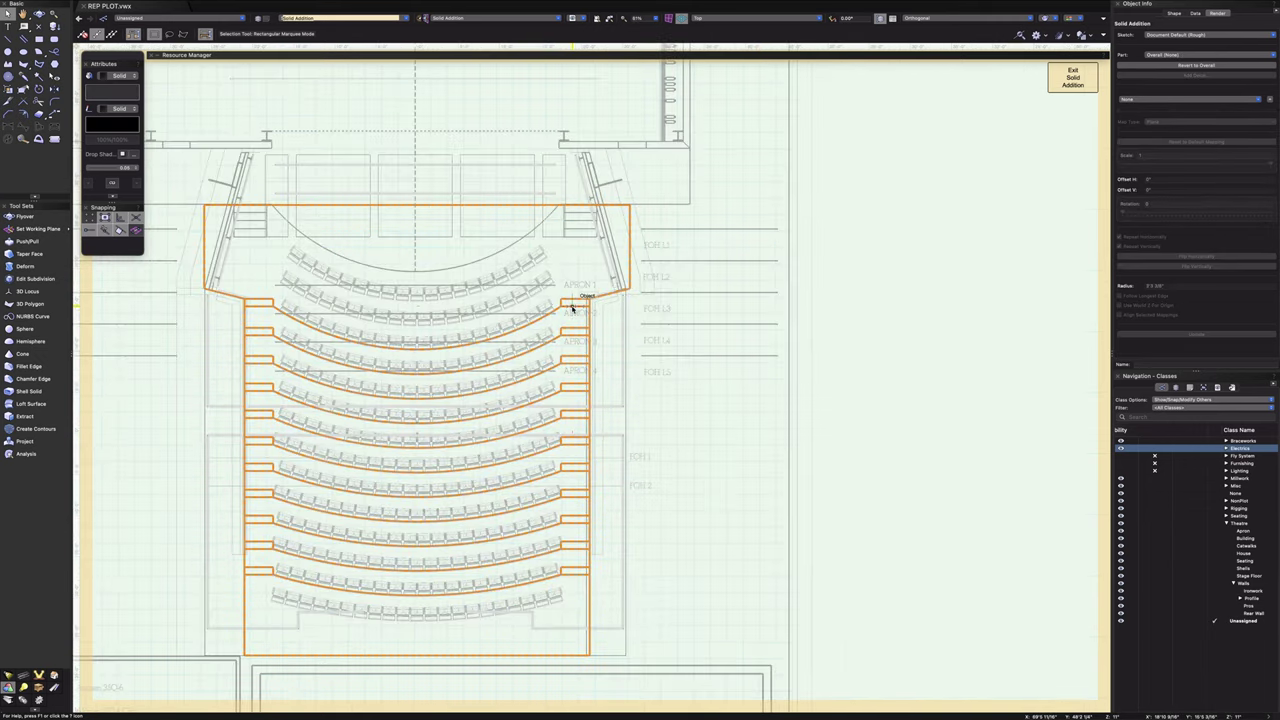
{"action": "middle_click_drag", "start_coordinate": [572, 309], "coordinate": [776, 344]}
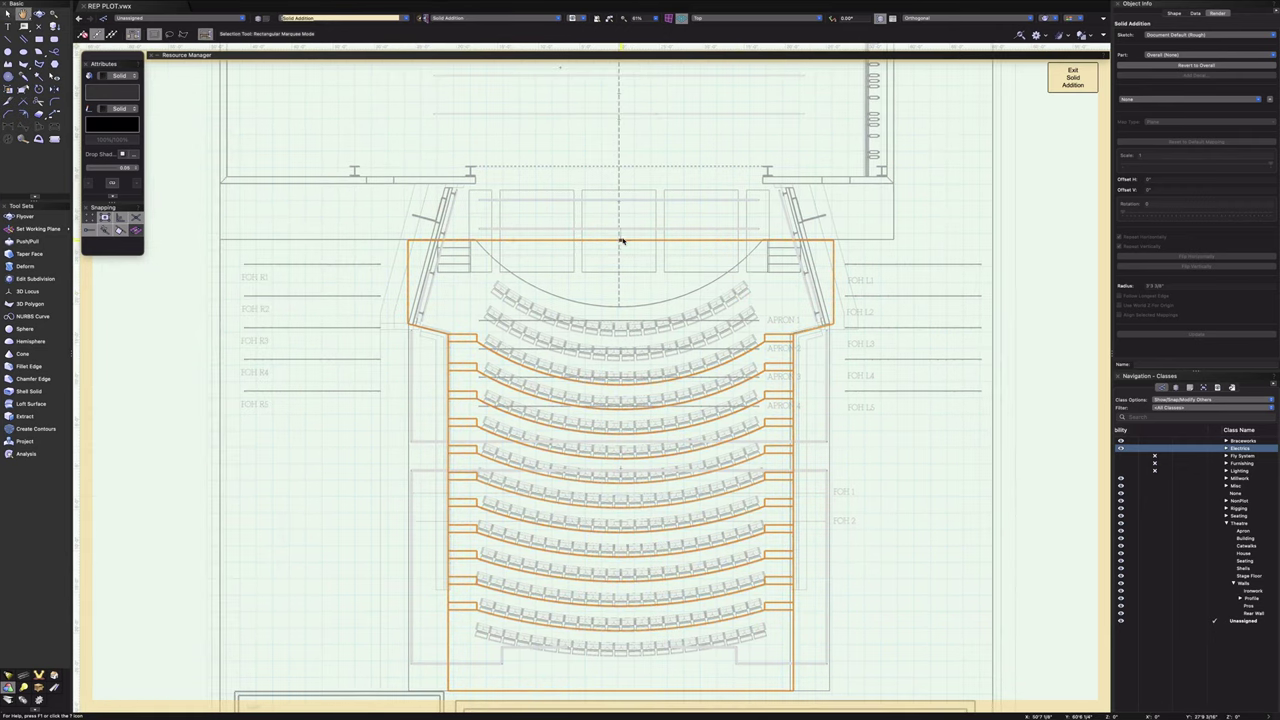
{"action": "scroll", "coordinate": [620, 241], "scroll_direction": "up", "scroll_amount": 4}
{"action": "scroll", "coordinate": [630, 246], "scroll_direction": "up", "scroll_amount": 2}
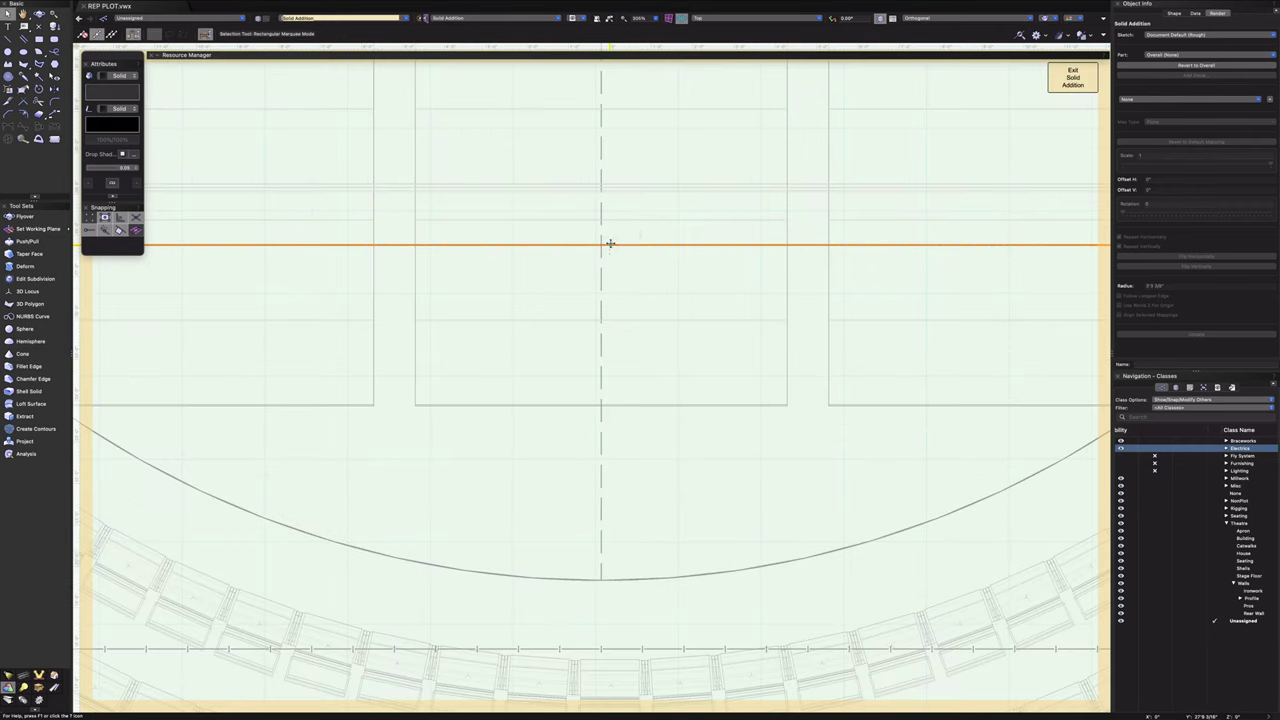
{"action": "left_click_drag", "start_coordinate": [610, 243], "coordinate": [601, 244]}
{"action": "scroll", "coordinate": [600, 243], "scroll_direction": "down", "scroll_amount": 4}
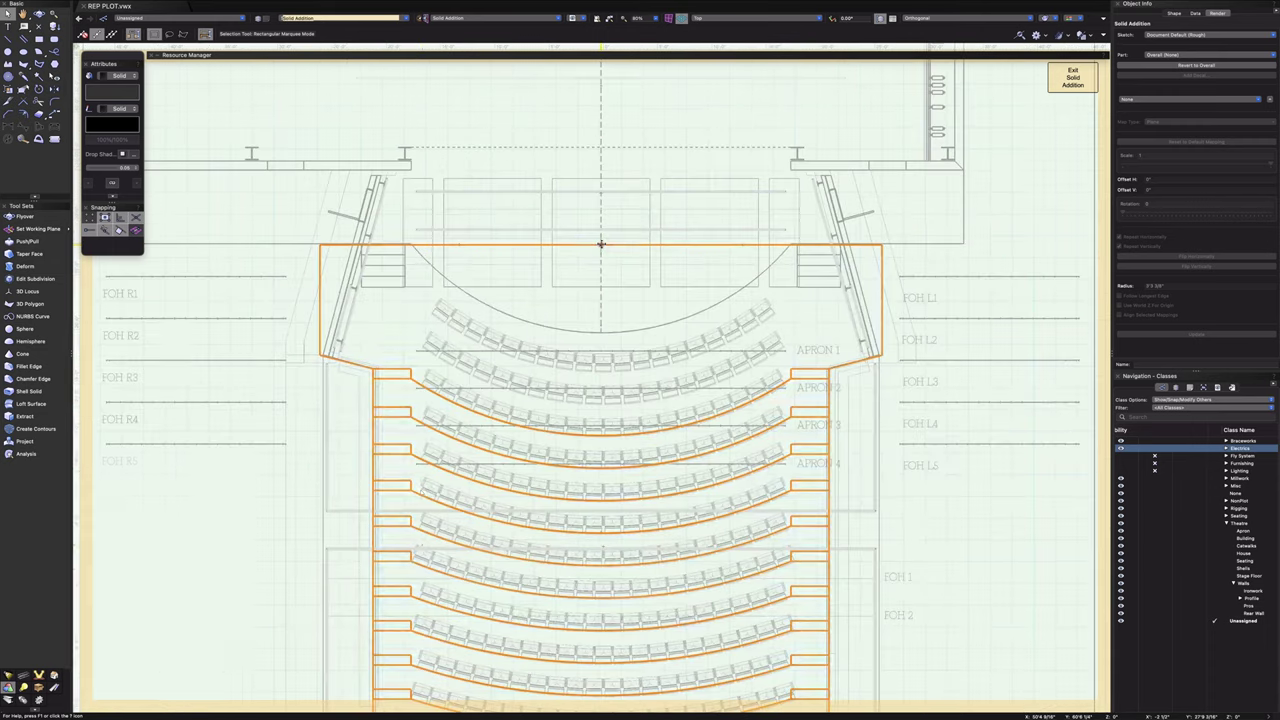
{"action": "scroll", "coordinate": [398, 393], "scroll_direction": "up", "scroll_amount": 1}
{"action": "scroll", "coordinate": [398, 393], "scroll_direction": "up", "scroll_amount": 1}
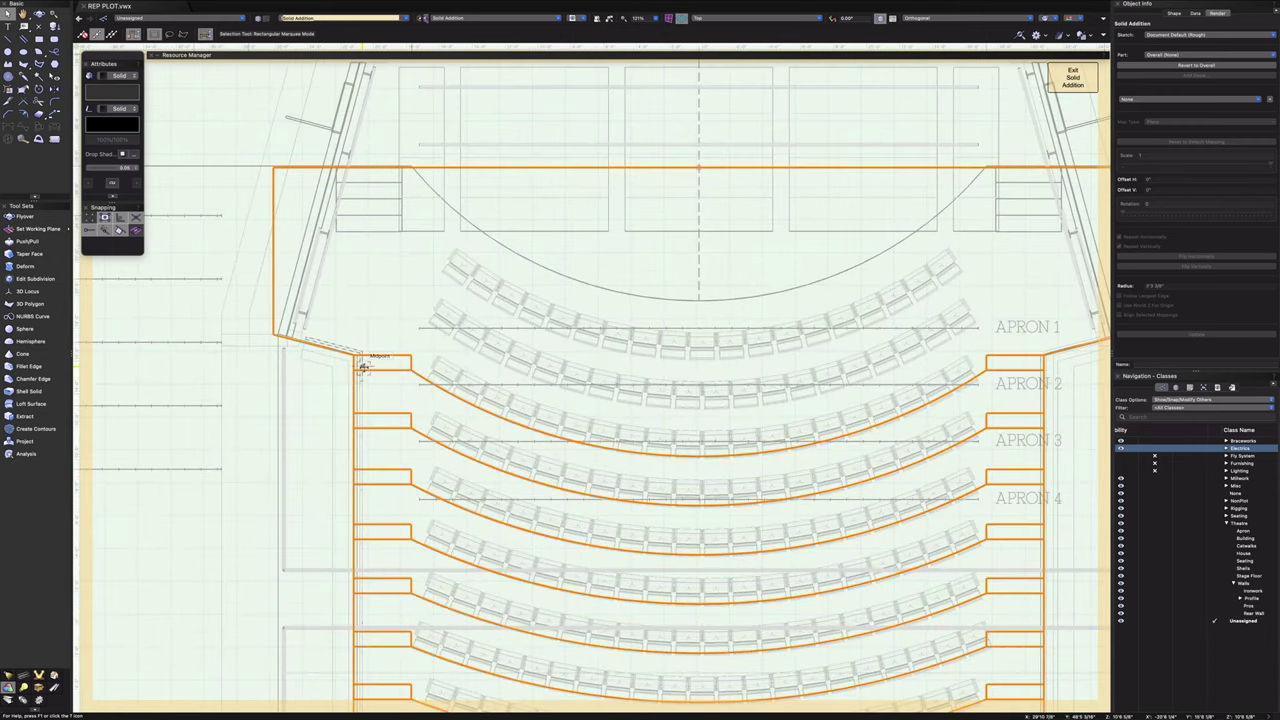
{"action": "scroll", "coordinate": [363, 365], "scroll_direction": "up", "scroll_amount": 3}
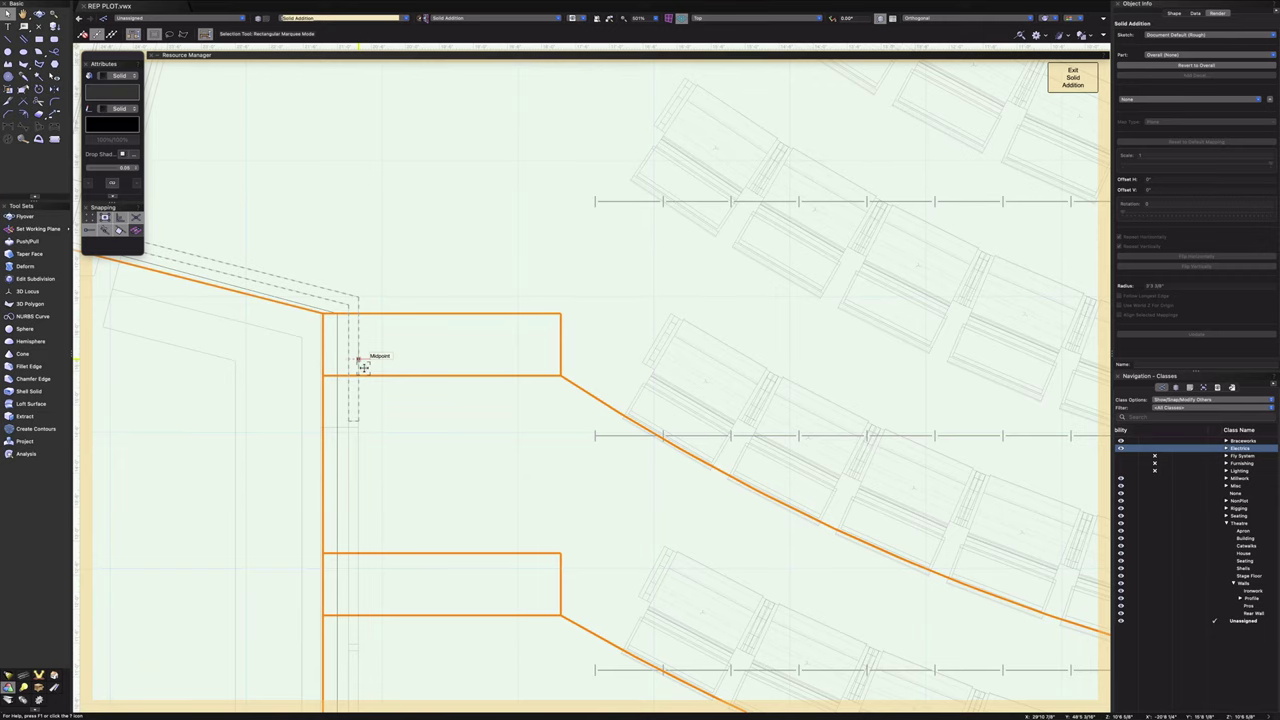
{"action": "scroll", "coordinate": [363, 367], "scroll_direction": "down", "scroll_amount": 1}
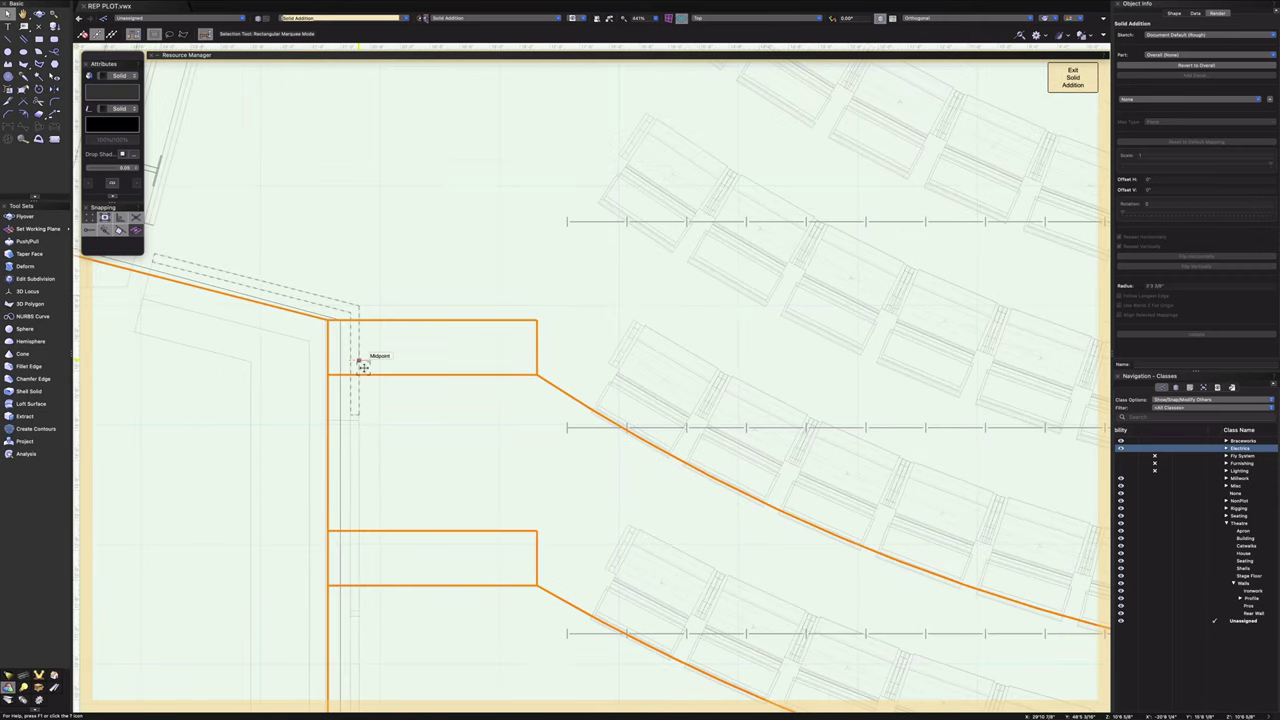
{"action": "scroll", "coordinate": [370, 371], "scroll_direction": "down", "scroll_amount": 3}
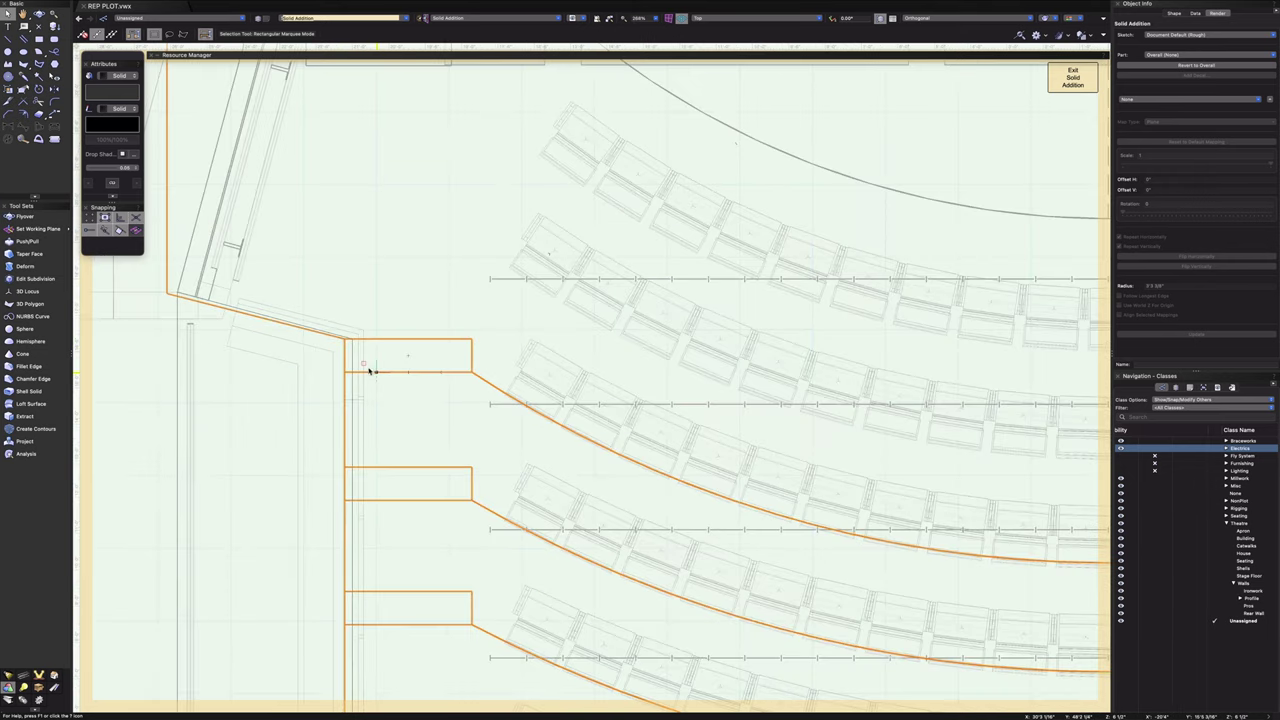
- Enter the left wall's solid subtraction for editing at the angled corner
{"action": "left_click", "coordinate": [180, 378]}
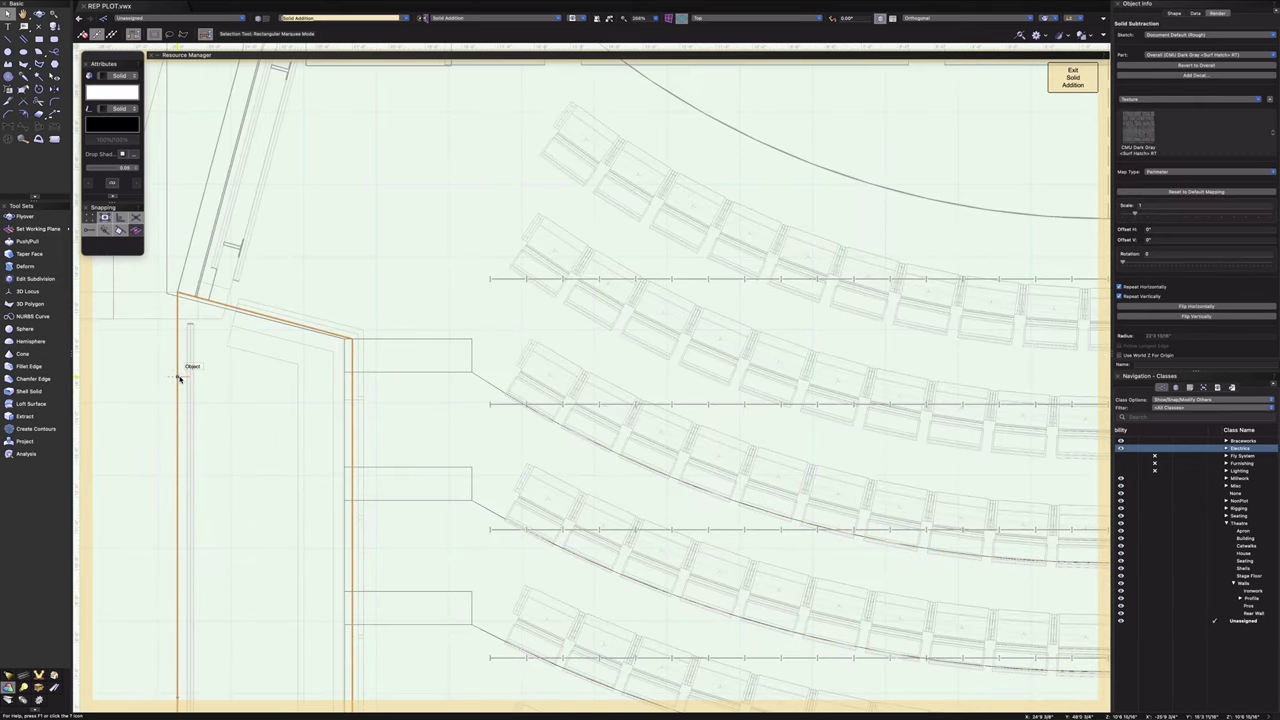
{"action": "middle_click_drag", "start_coordinate": [229, 371], "coordinate": [517, 397]}
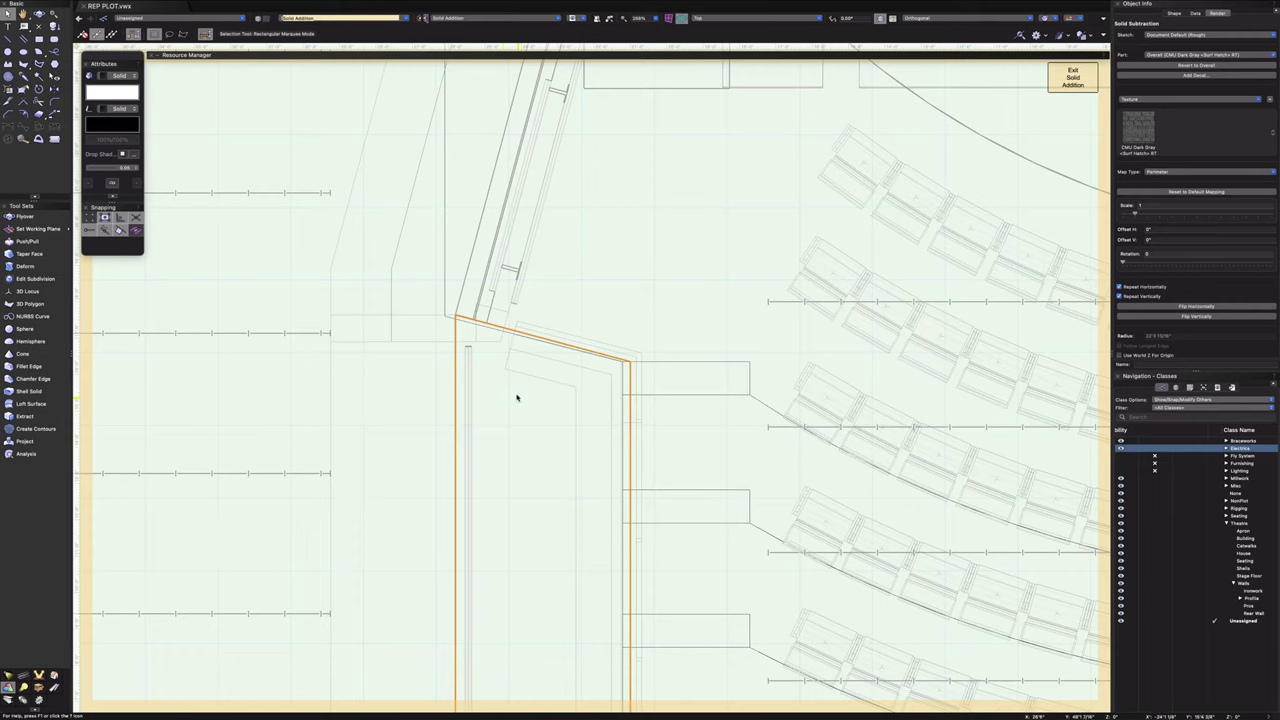
{"action": "scroll", "coordinate": [517, 397], "scroll_direction": "up", "scroll_amount": 5}
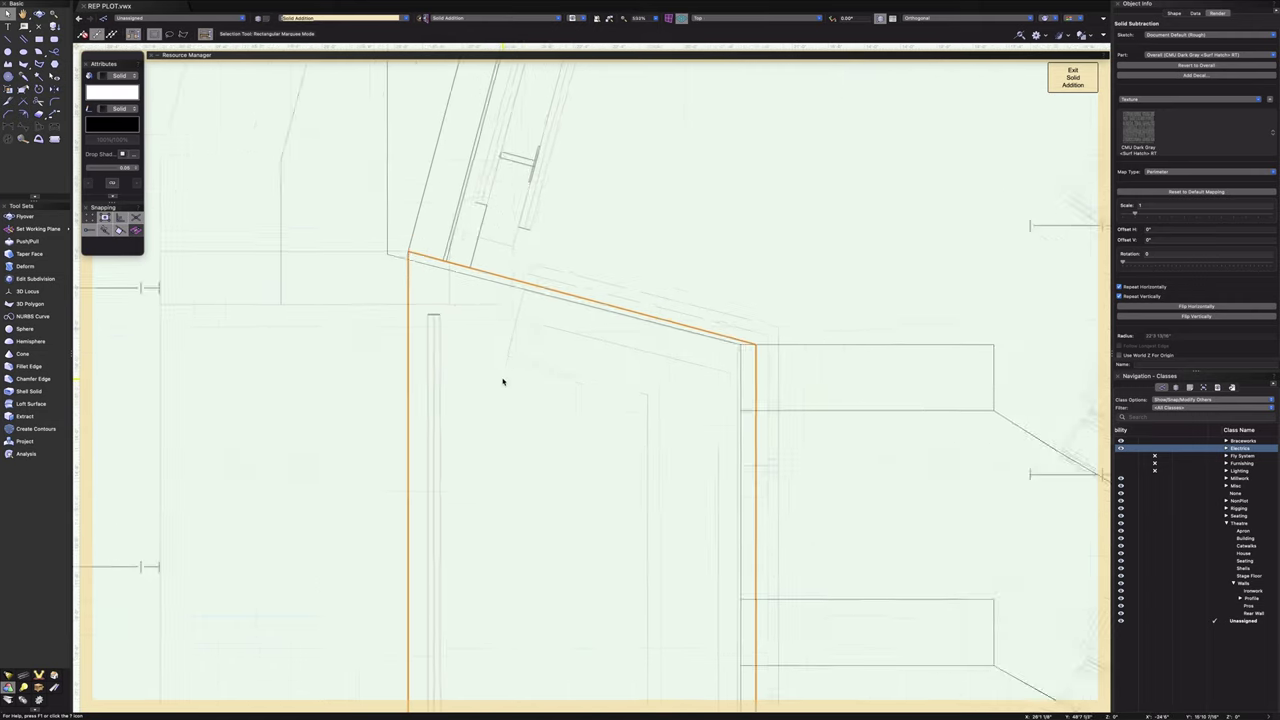
{"action": "double_click", "coordinate": [396, 337]}
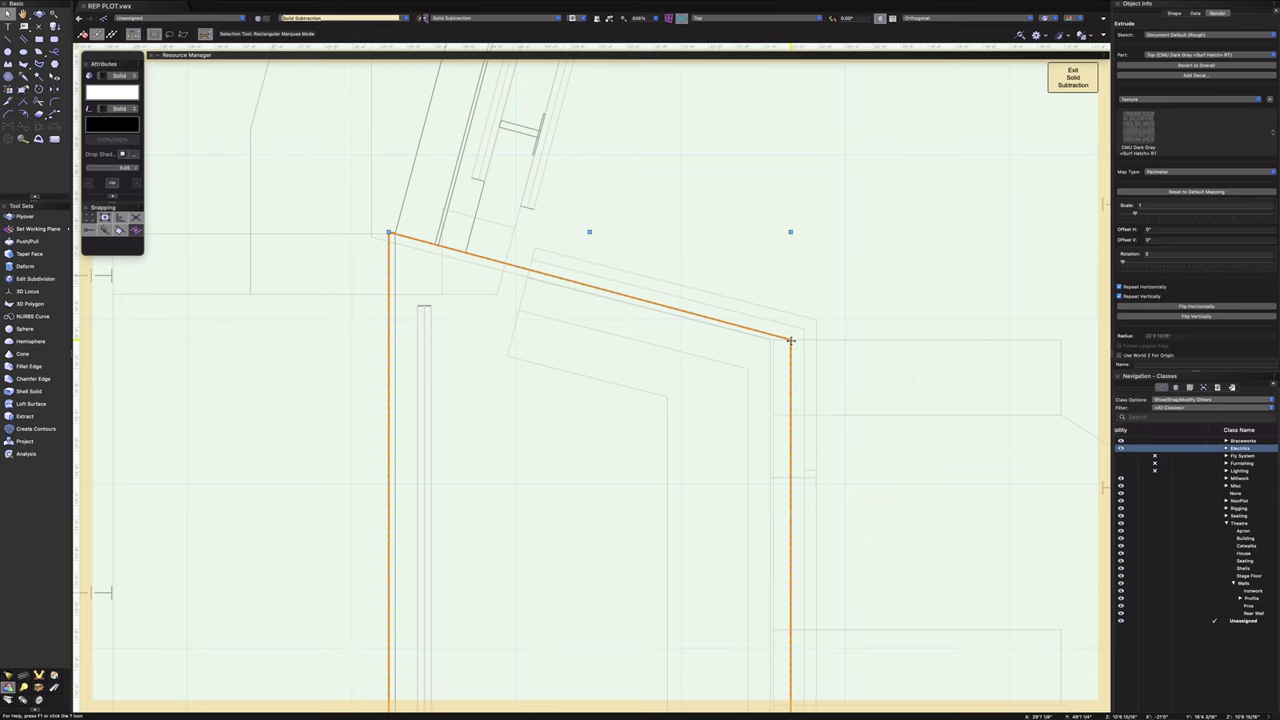
- Open the wall extrude's profile and move its corner vertex left with the Reshape tool
{"action": "double_click", "coordinate": [790, 340]}
{"action": "scroll", "coordinate": [790, 340], "scroll_direction": "up", "scroll_amount": 6}
{"action": "left_click", "coordinate": [790, 340]}
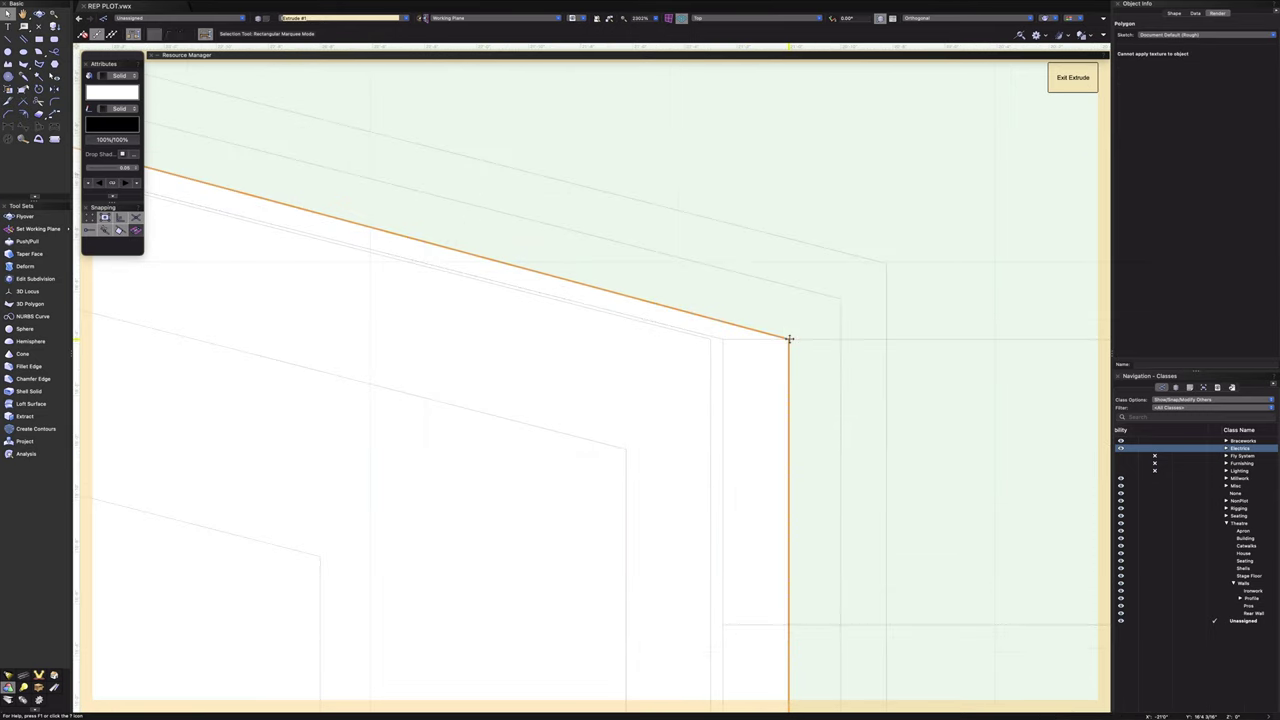
{"action": "key", "text": "shift+r"}
{"action": "left_click_drag", "start_coordinate": [789, 338], "coordinate": [726, 340]}
{"action": "scroll", "coordinate": [726, 338], "scroll_direction": "down", "scroll_amount": 5}
{"action": "scroll", "coordinate": [372, 250], "scroll_direction": "up", "scroll_amount": 3}
{"action": "scroll", "coordinate": [372, 250], "scroll_direction": "up", "scroll_amount": 3}
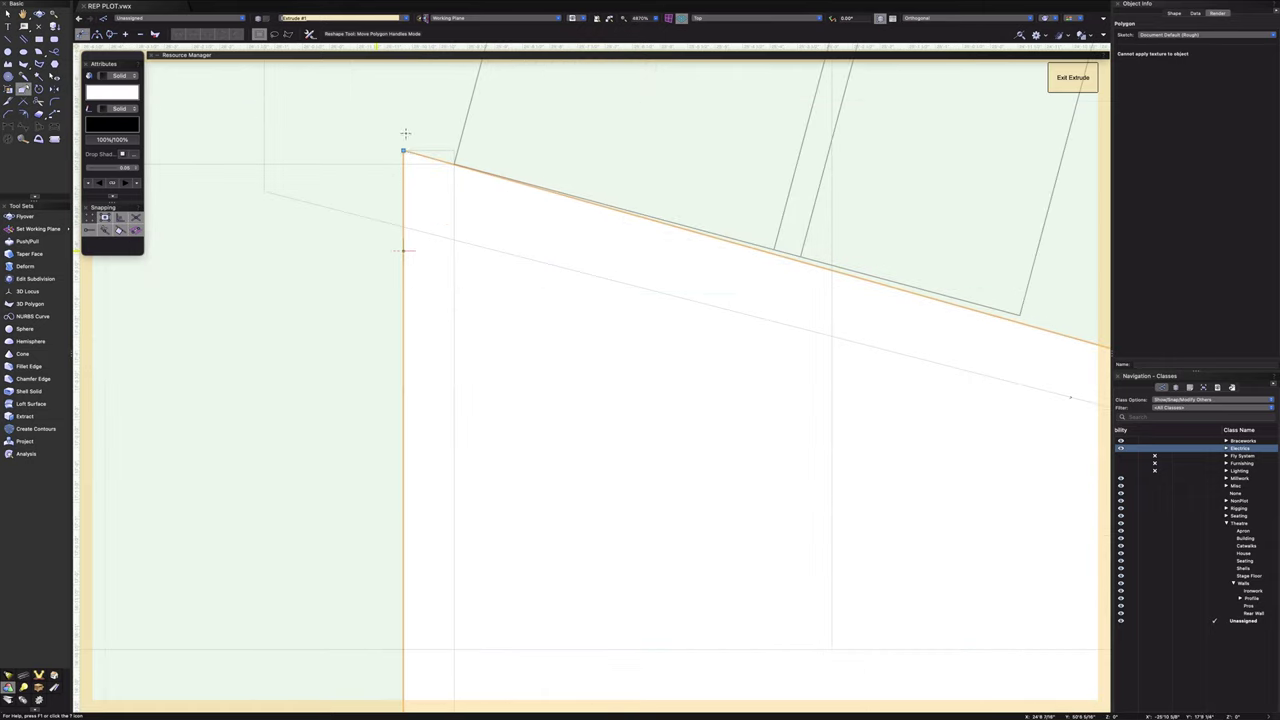
- Snap the profile's left corner onto the wall endpoint and move the bottom corner 2 1/2" left
{"action": "left_click_drag", "start_coordinate": [402, 149], "coordinate": [456, 165]}
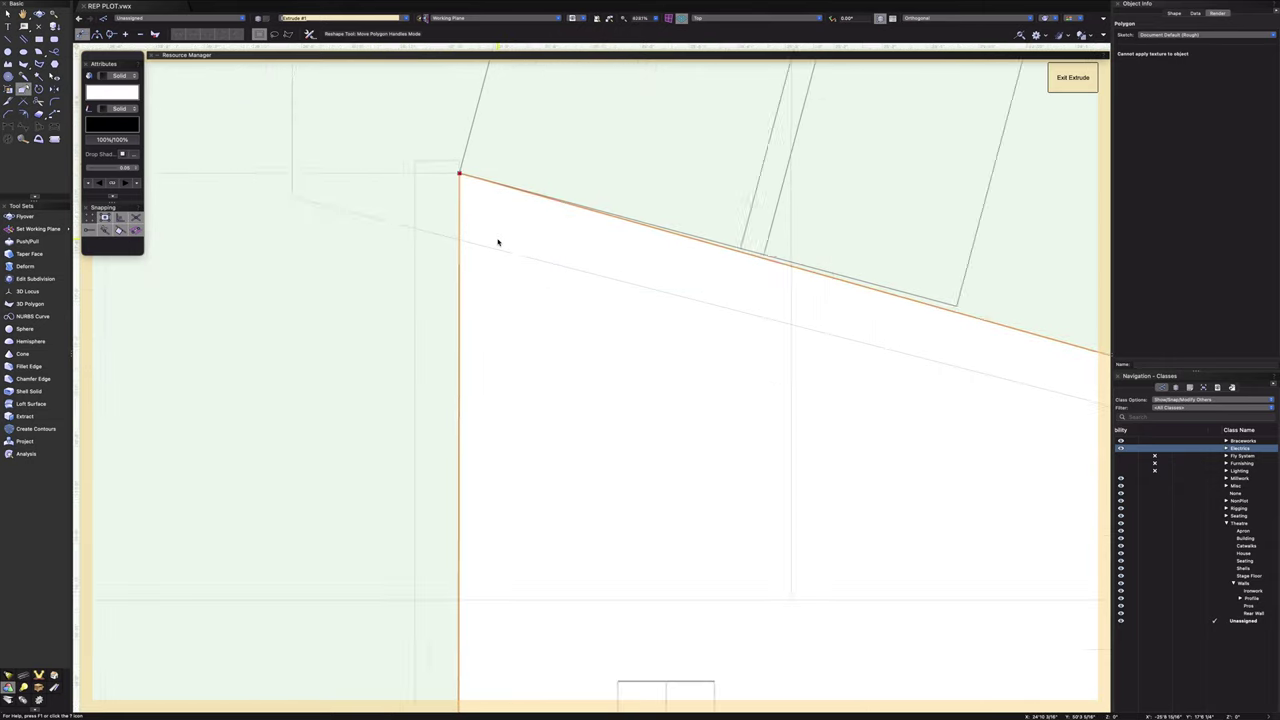
{"action": "scroll", "coordinate": [500, 240], "scroll_direction": "down", "scroll_amount": 5}
{"action": "scroll", "coordinate": [497, 240], "scroll_direction": "down", "scroll_amount": 8}
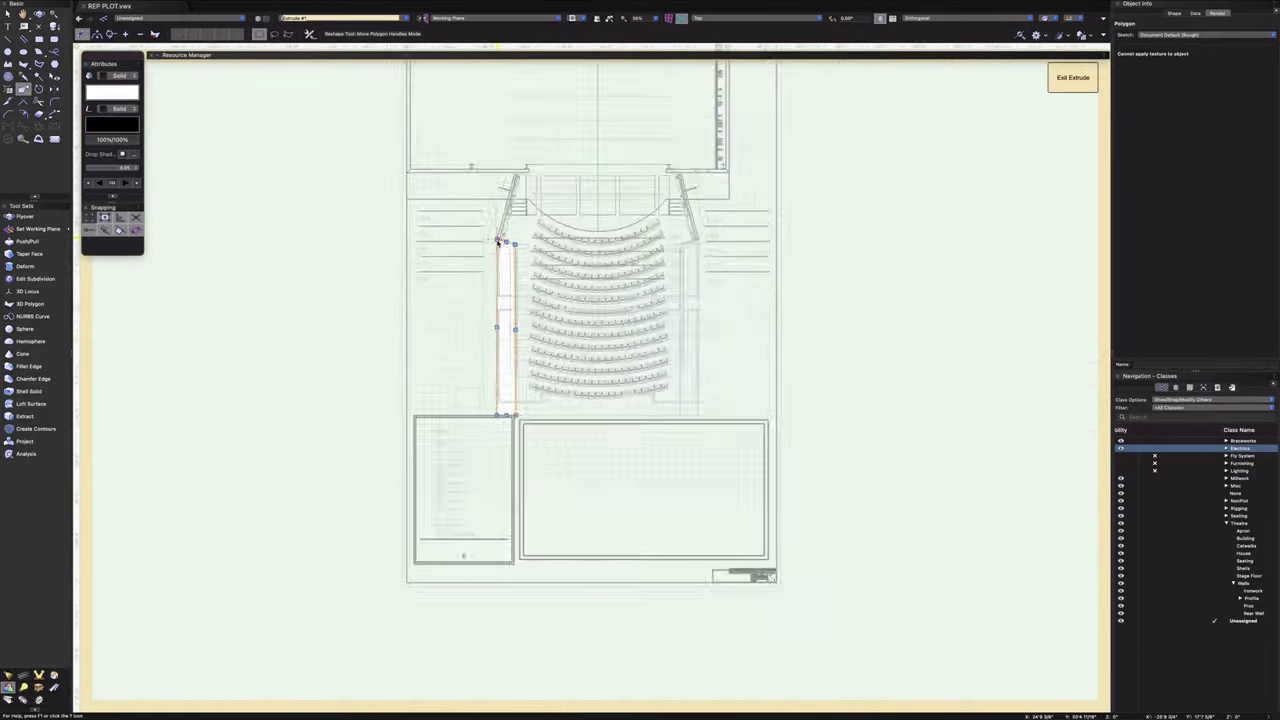
{"action": "scroll", "coordinate": [512, 398], "scroll_direction": "up", "scroll_amount": 10}
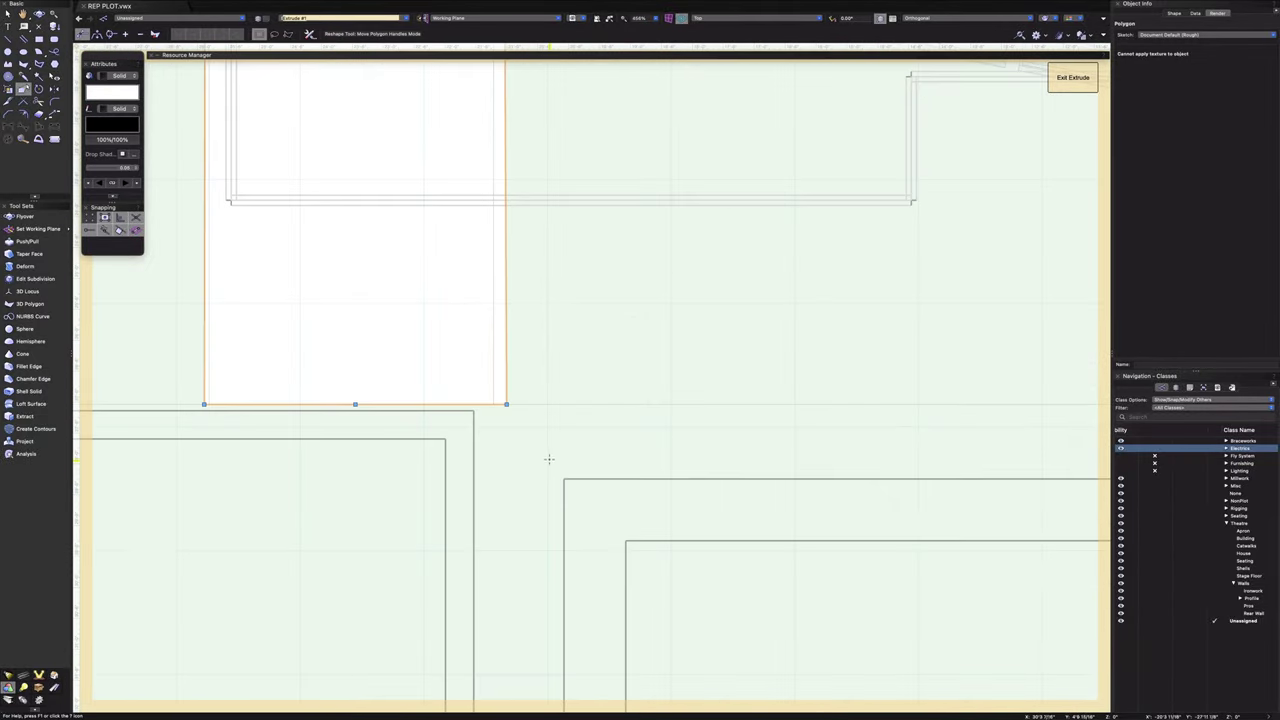
{"action": "scroll", "coordinate": [507, 407], "scroll_direction": "up", "scroll_amount": 3}
{"action": "left_click_drag", "start_coordinate": [502, 392], "coordinate": [462, 392]}
{"action": "left_click", "coordinate": [461, 392]}
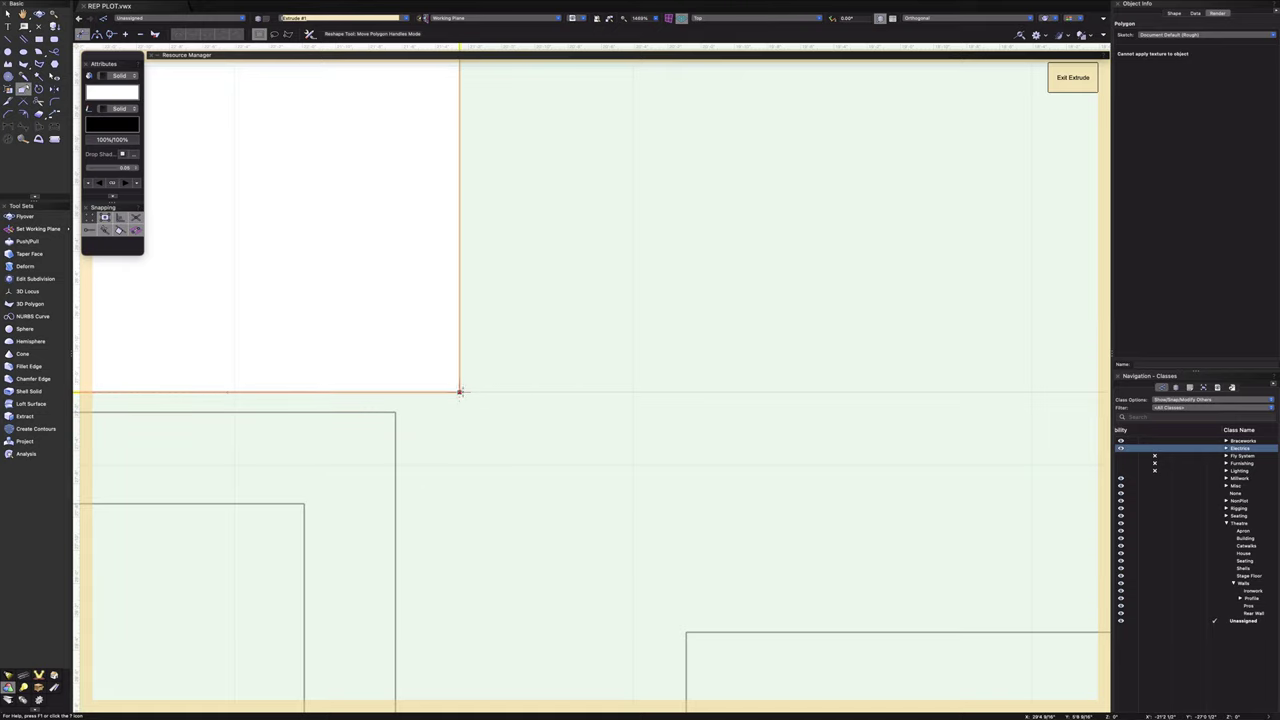
- Slide the moved corner into horizontal alignment and exit the extrude profile edit
{"action": "key", "text": "space"}
{"action": "left_click_drag", "start_coordinate": [309, 369], "coordinate": [900, 351]}
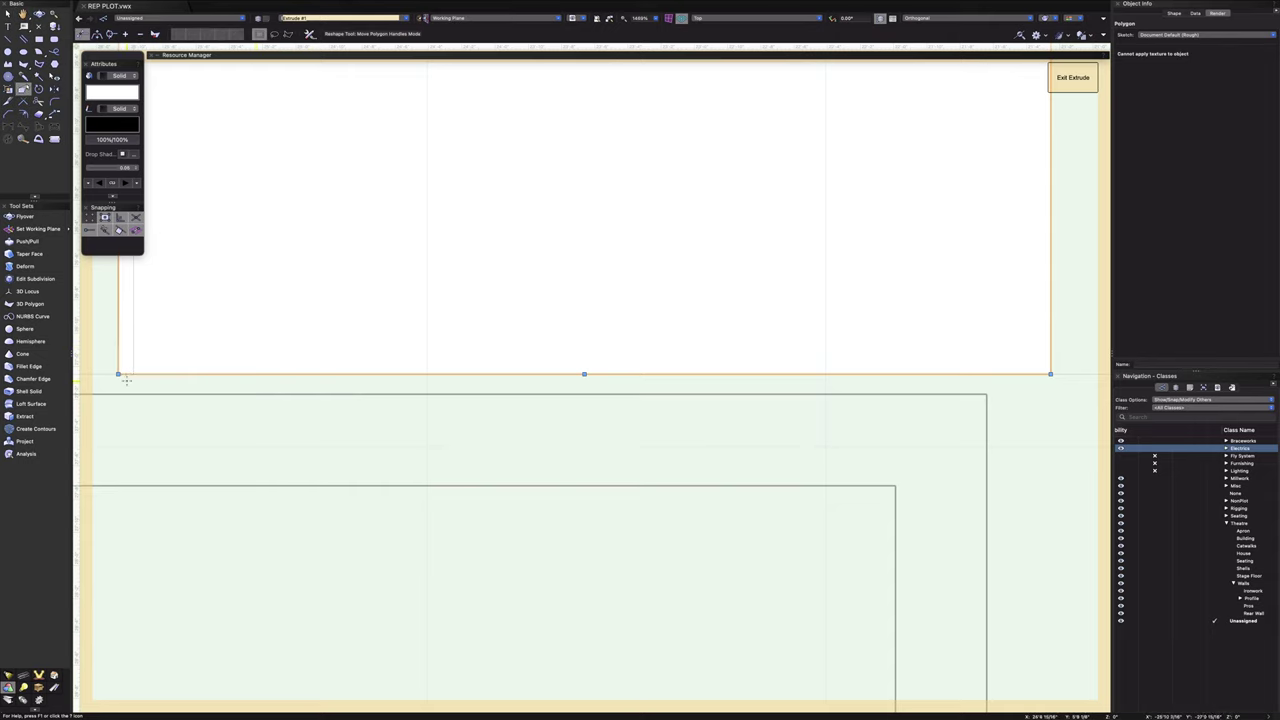
{"action": "key", "text": "space"}
{"action": "left_click_drag", "start_coordinate": [277, 319], "coordinate": [755, 361]}
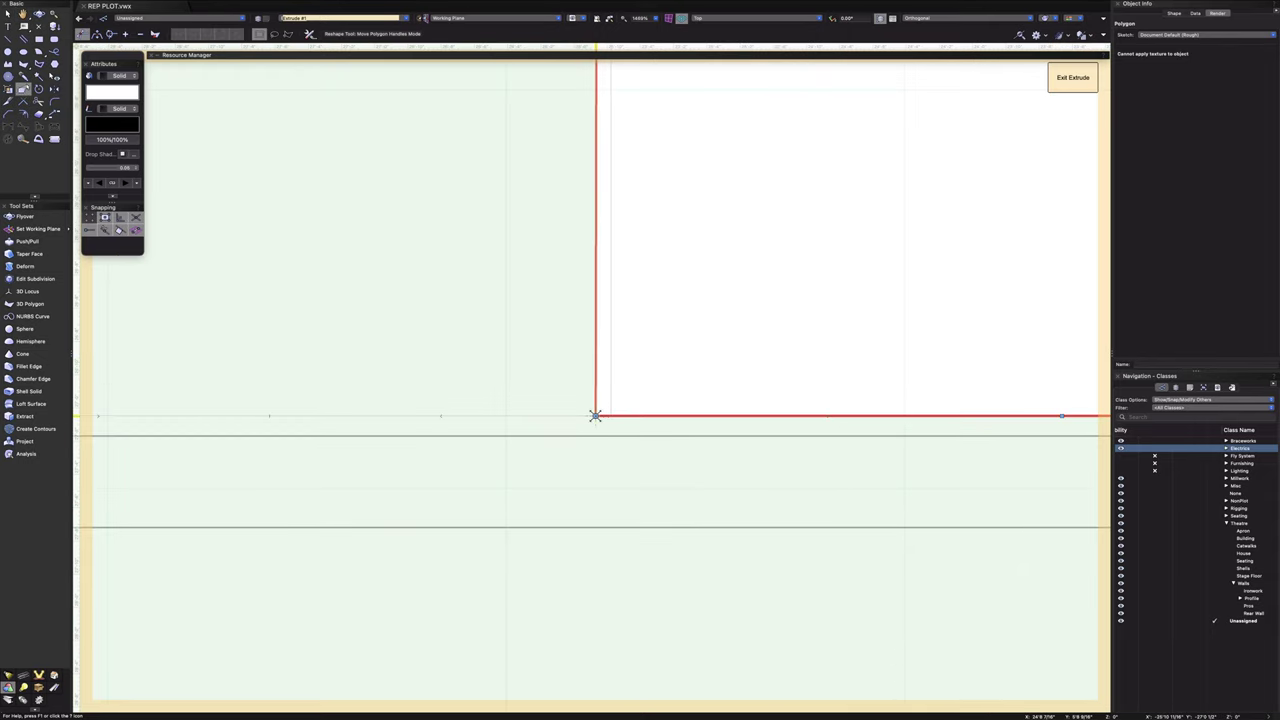
{"action": "left_click_drag", "start_coordinate": [597, 416], "coordinate": [610, 416]}
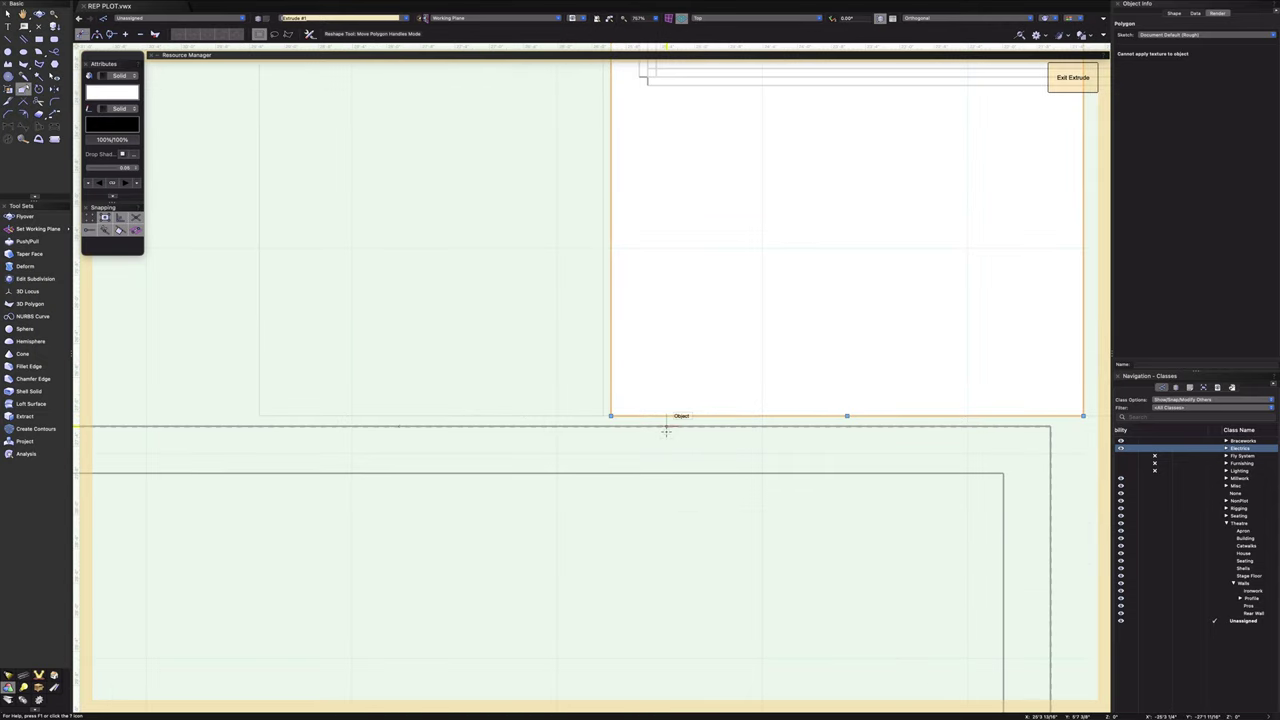
{"action": "scroll", "coordinate": [666, 430], "scroll_direction": "down", "scroll_amount": 10}
{"action": "middle_click_drag", "start_coordinate": [674, 169], "coordinate": [661, 326]}
{"action": "scroll", "coordinate": [666, 262], "scroll_direction": "up", "scroll_amount": 10}
{"action": "scroll", "coordinate": [500, 178], "scroll_direction": "up", "scroll_amount": 2}
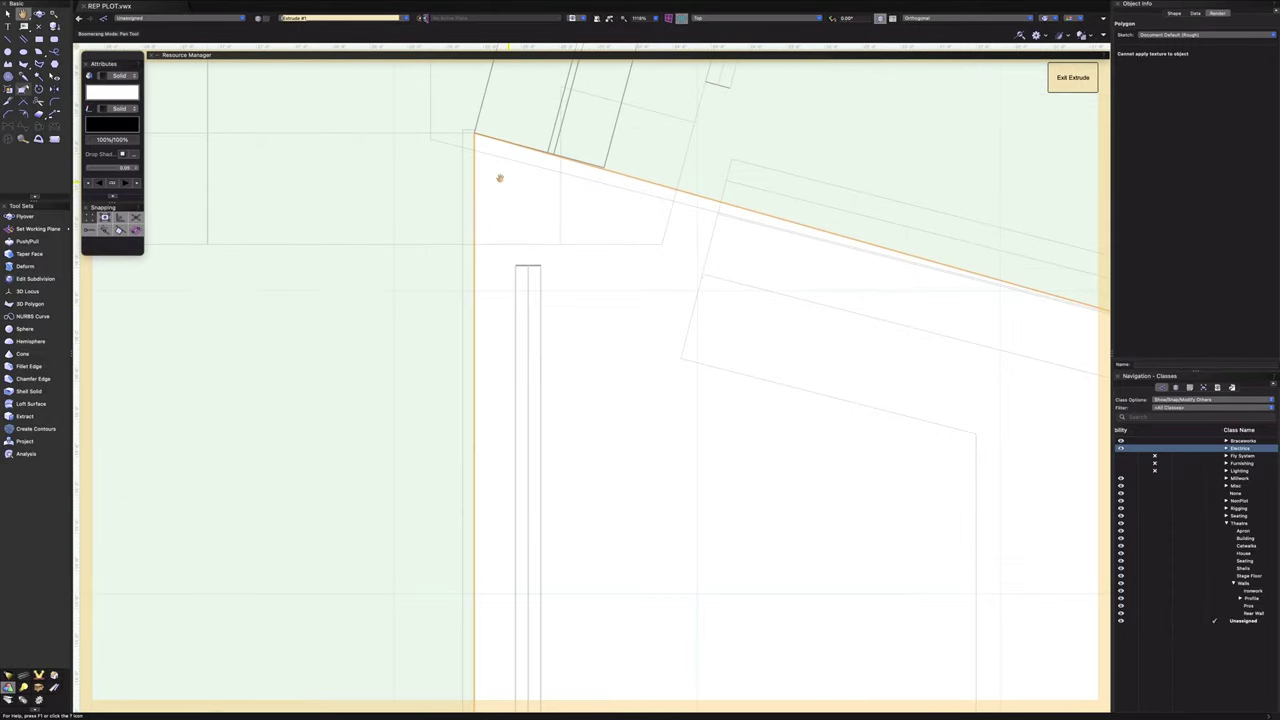
{"action": "scroll", "coordinate": [540, 230], "scroll_direction": "up", "scroll_amount": 3}
{"action": "scroll", "coordinate": [540, 230], "scroll_direction": "left", "scroll_amount": 3}
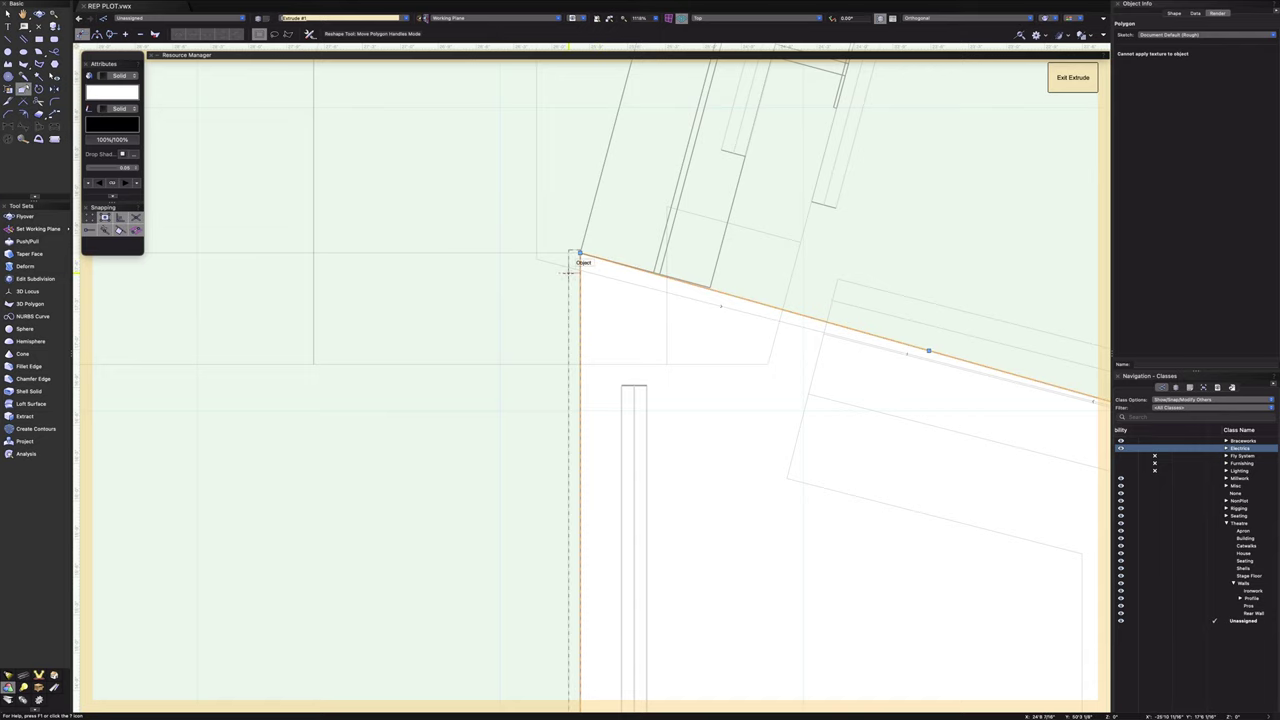
{"action": "left_click", "coordinate": [1068, 82]}
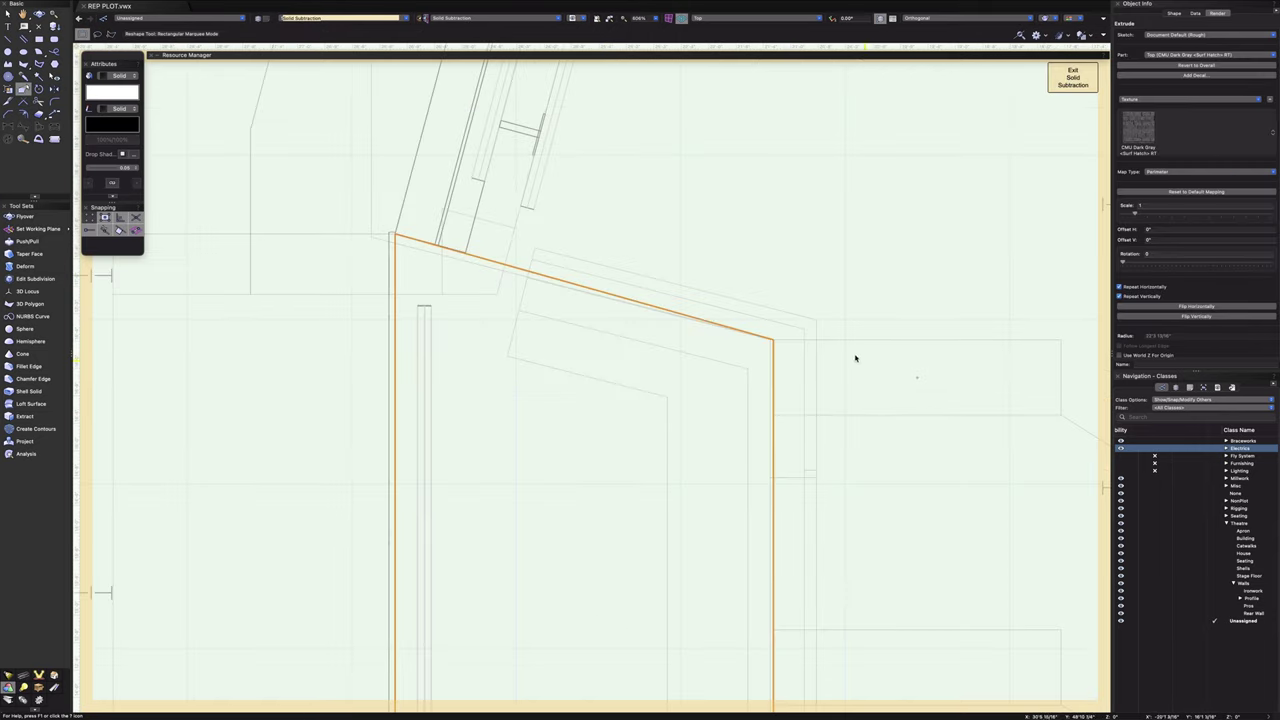
- Pan the auditorium plan into view and switch back to the Selection tool
{"action": "scroll", "coordinate": [850, 355], "scroll_direction": "up", "scroll_amount": 3}
{"action": "scroll", "coordinate": [848, 353], "scroll_direction": "down", "scroll_amount": 3}
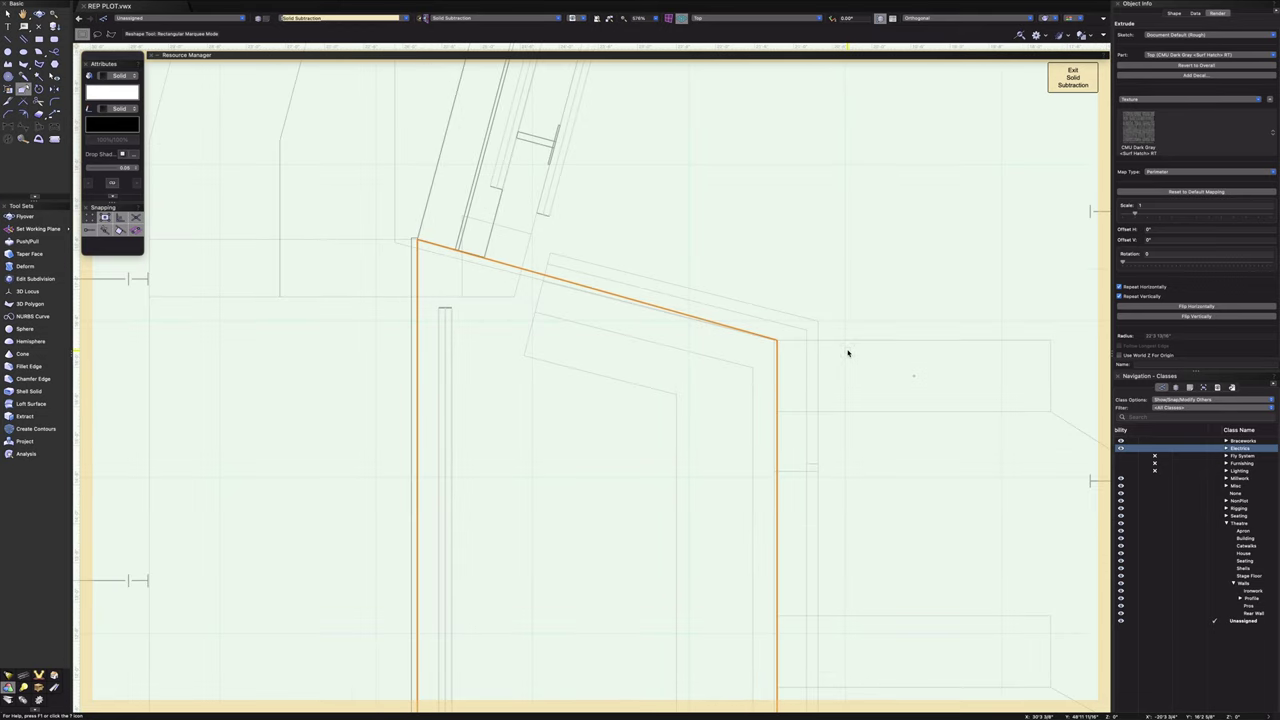
{"action": "key", "text": "space"}
{"action": "left_click_drag", "start_coordinate": [864, 362], "coordinate": [247, 274]}
{"action": "scroll", "coordinate": [591, 297], "scroll_direction": "down", "scroll_amount": 7}
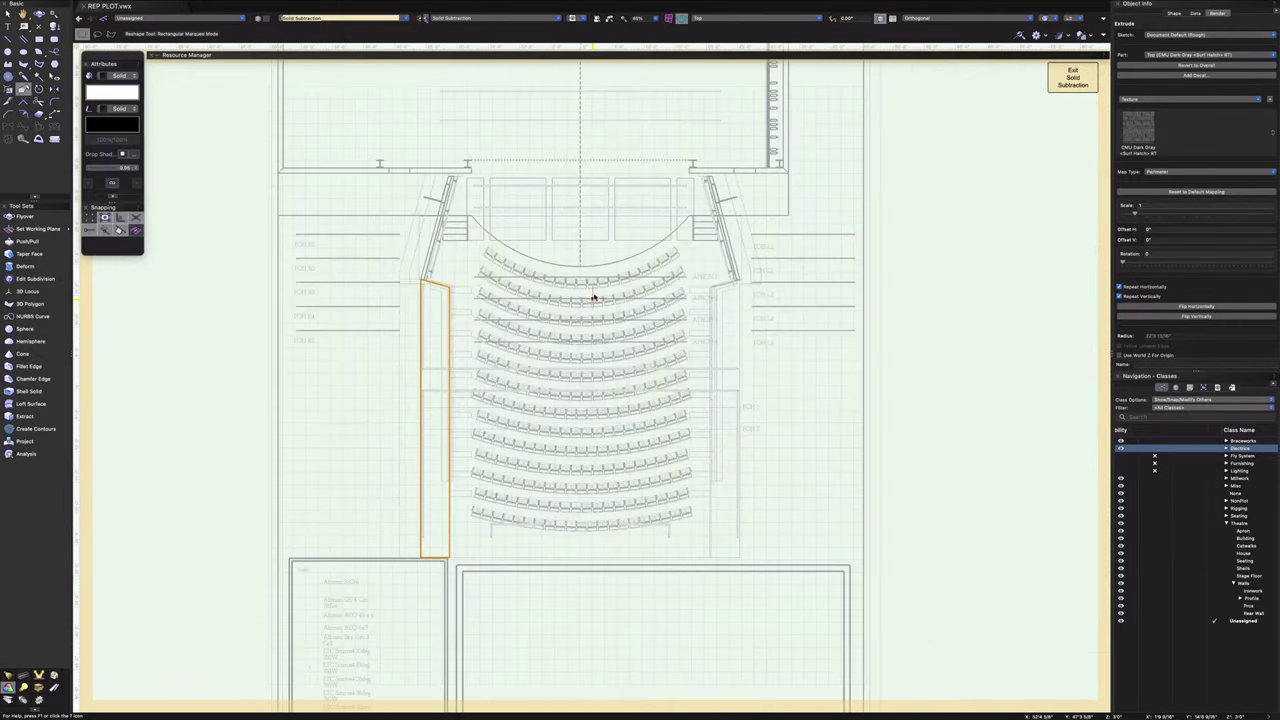
{"action": "key", "text": "space"}
{"action": "left_click_drag", "start_coordinate": [632, 289], "coordinate": [377, 309]}
{"action": "scroll", "coordinate": [442, 309], "scroll_direction": "up", "scroll_amount": 1}
{"action": "scroll", "coordinate": [443, 308], "scroll_direction": "up", "scroll_amount": 3}
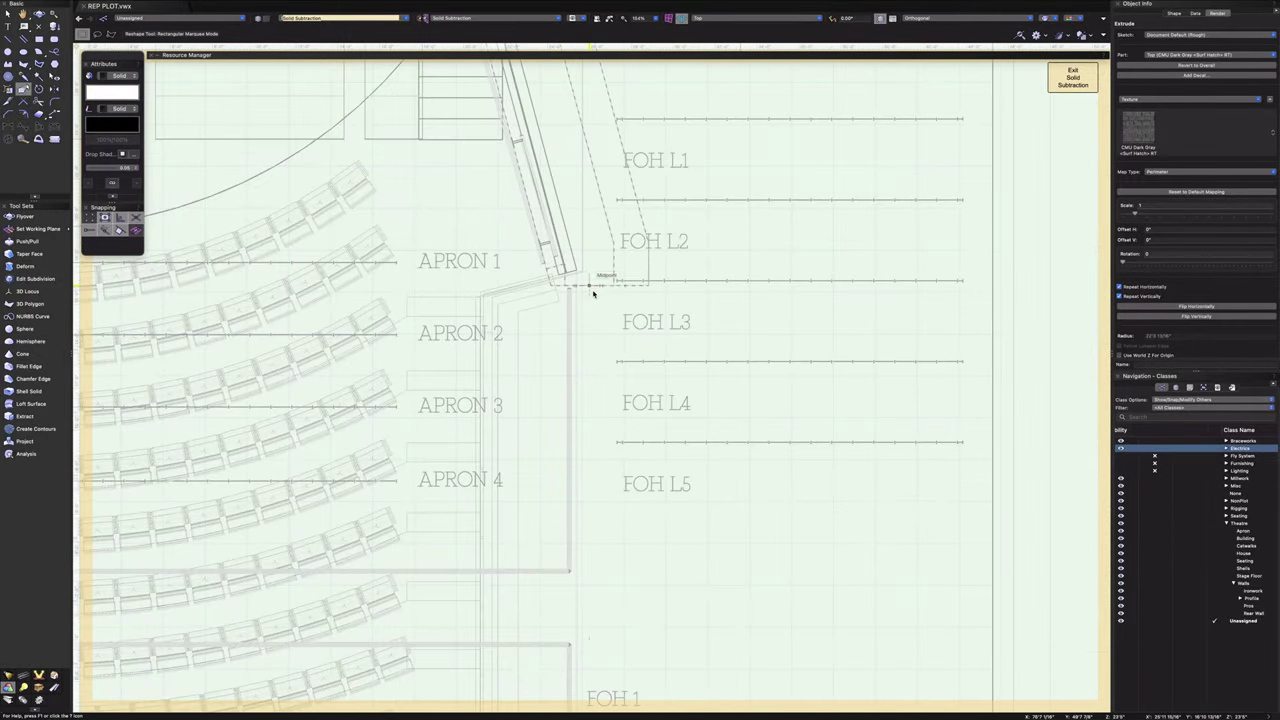
{"action": "left_click", "coordinate": [8, 13]}
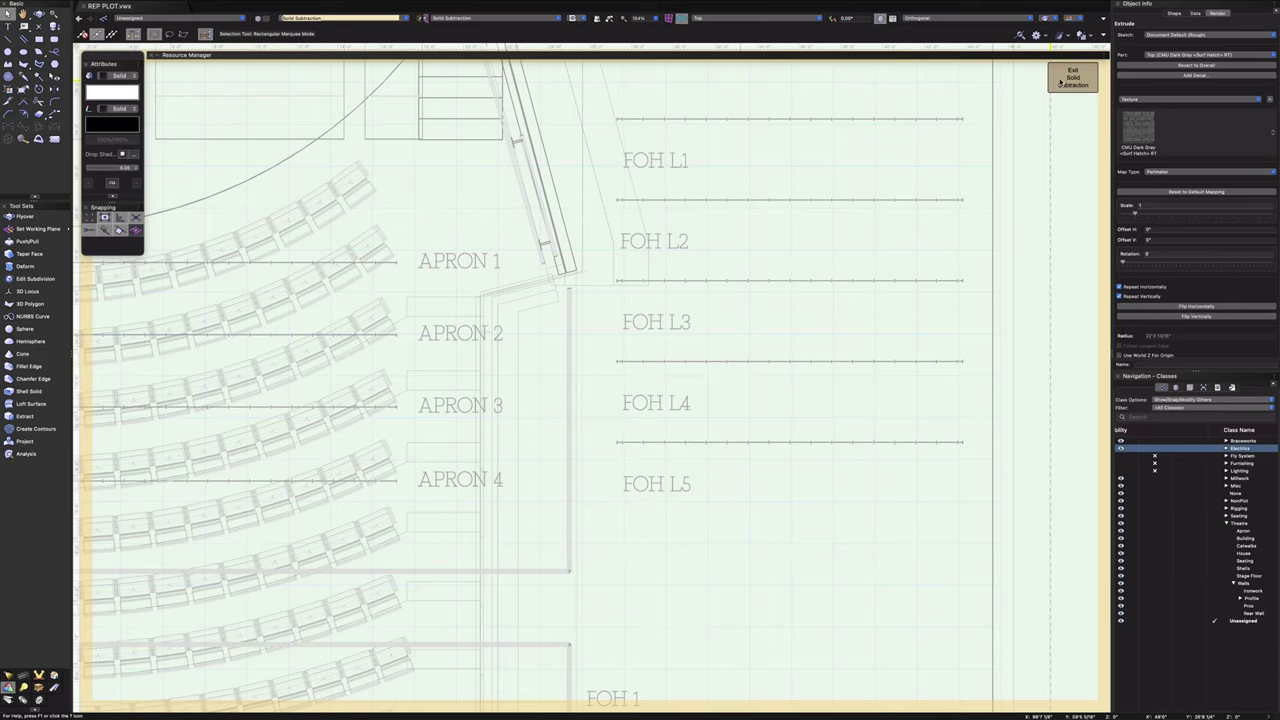
- Select the right-hand wall beside the seating rows
{"action": "scroll", "coordinate": [600, 330], "scroll_direction": "up", "scroll_amount": 7}
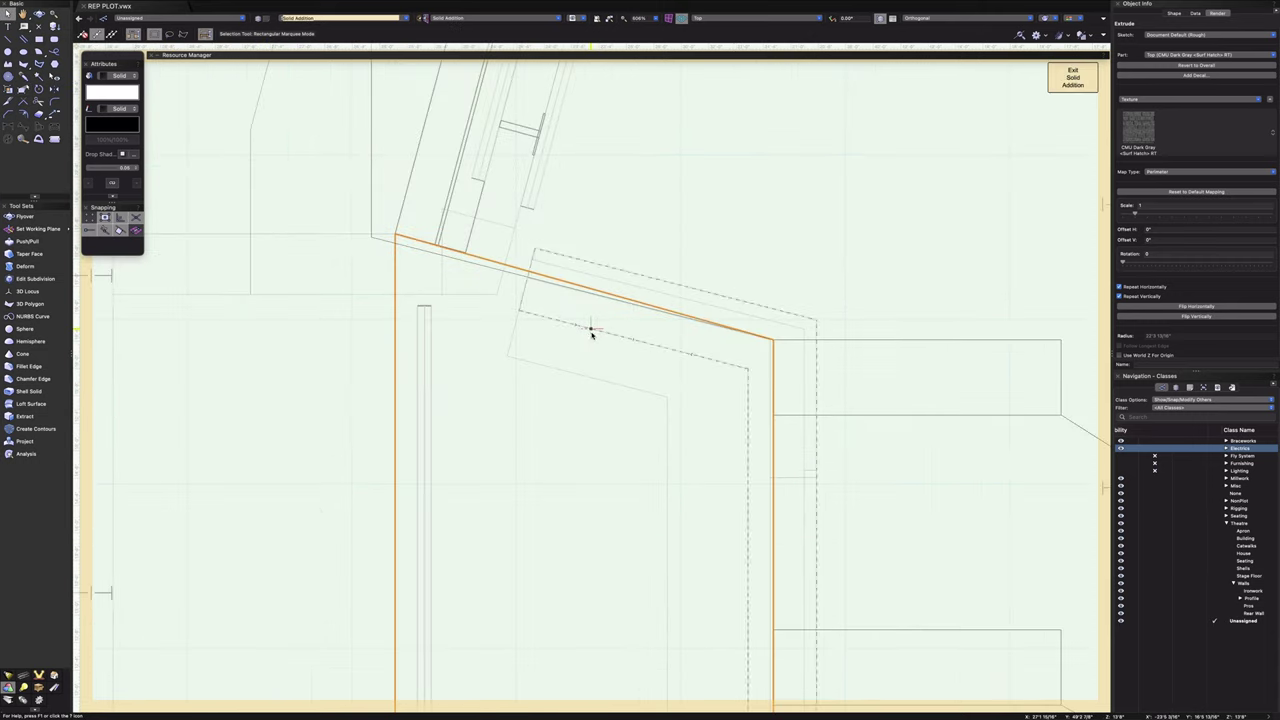
{"action": "scroll", "coordinate": [597, 330], "scroll_direction": "down", "scroll_amount": 3}
{"action": "scroll", "coordinate": [597, 330], "scroll_direction": "up", "scroll_amount": 3}
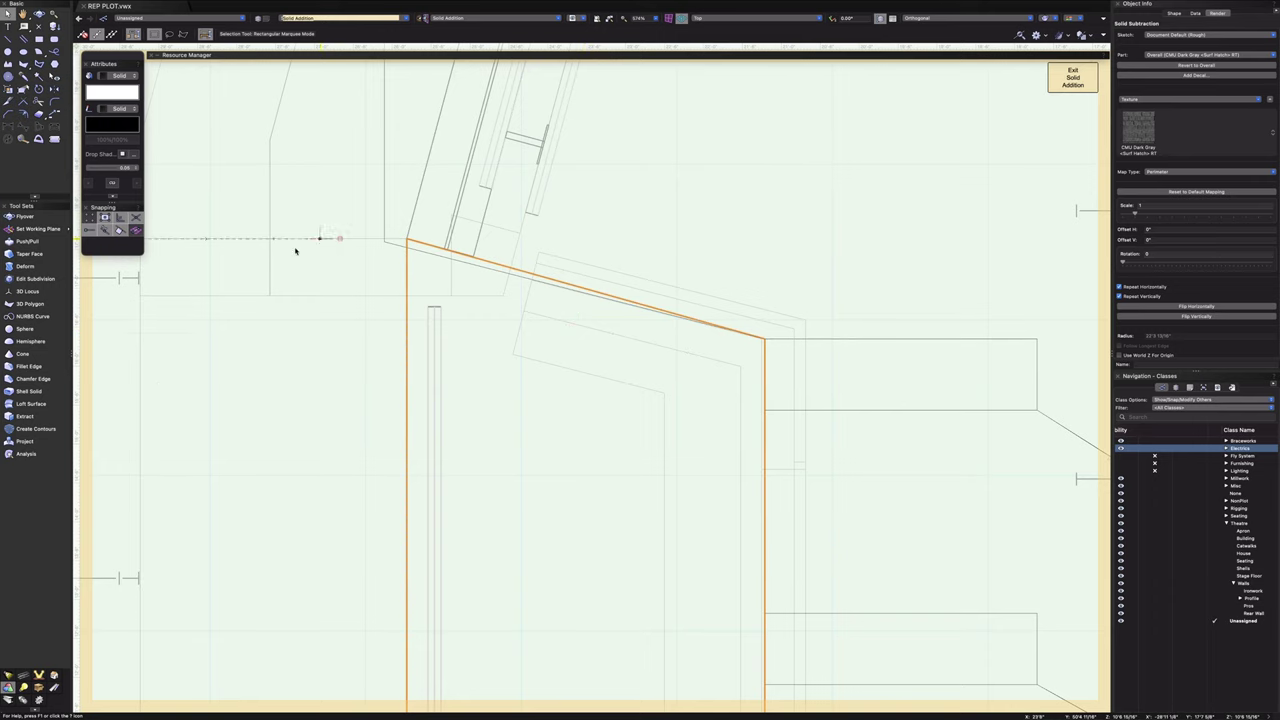
{"action": "scroll", "coordinate": [700, 391], "scroll_direction": "down", "scroll_amount": 7}
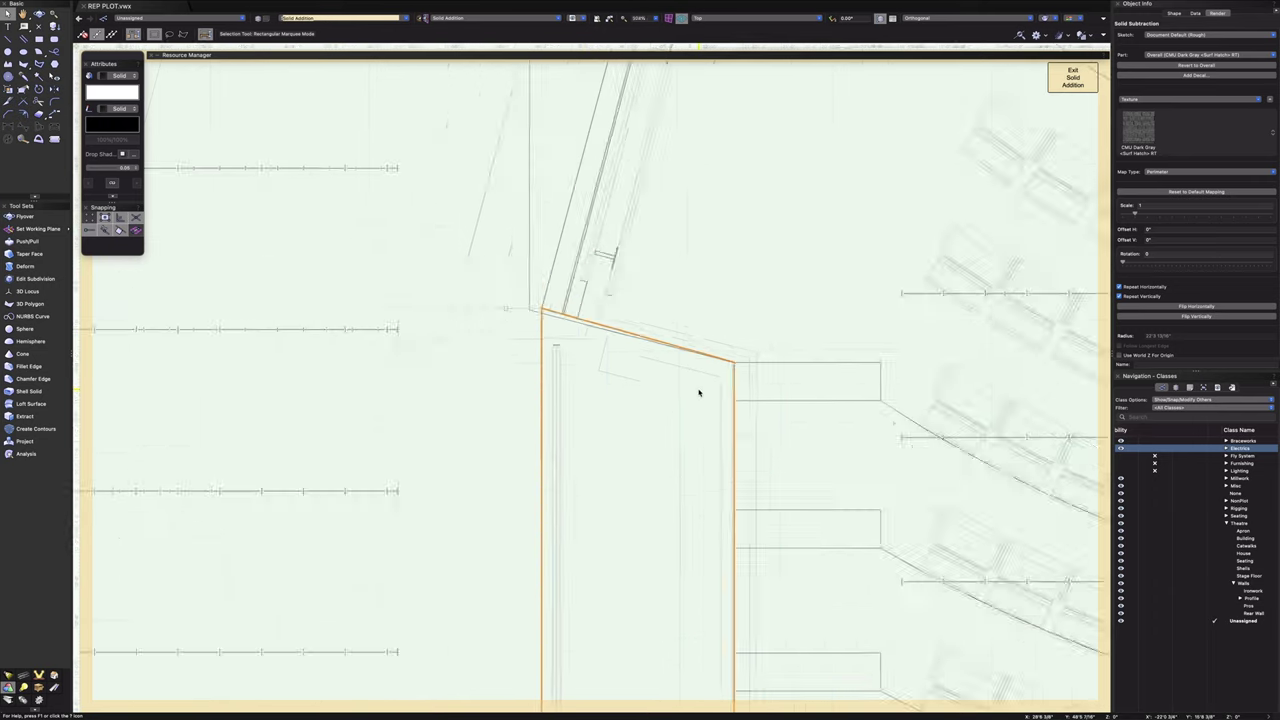
{"action": "middle_click_drag", "start_coordinate": [839, 388], "coordinate": [589, 340]}
{"action": "left_click", "coordinate": [627, 286]}
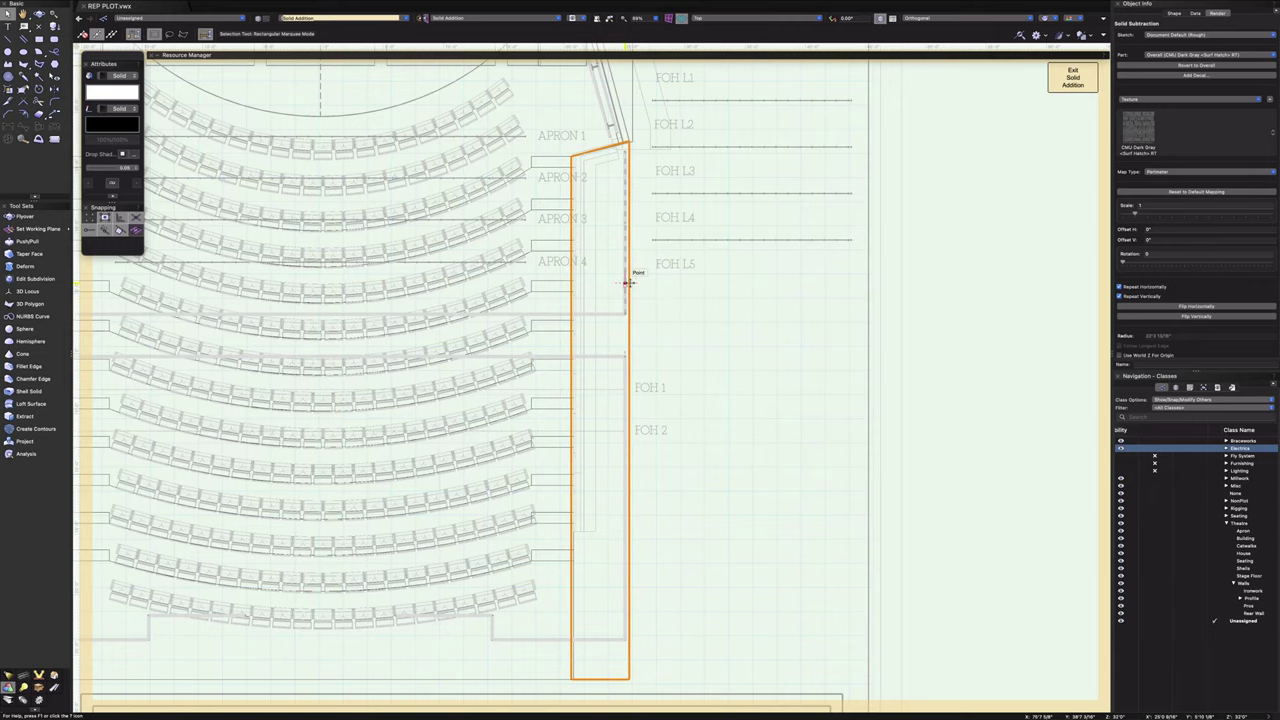
{"action": "scroll", "coordinate": [574, 155], "scroll_direction": "up", "scroll_amount": 2}
{"action": "scroll", "coordinate": [574, 155], "scroll_direction": "up", "scroll_amount": 7}
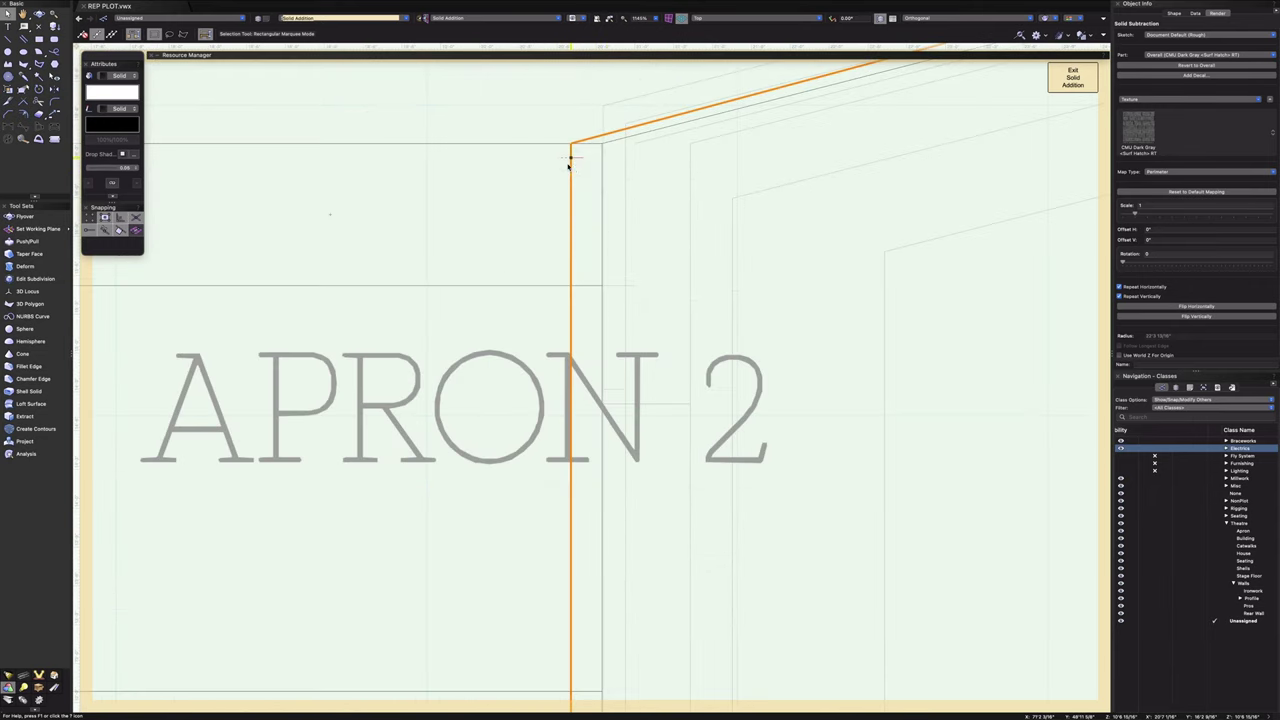
{"action": "double_click", "coordinate": [571, 160]}
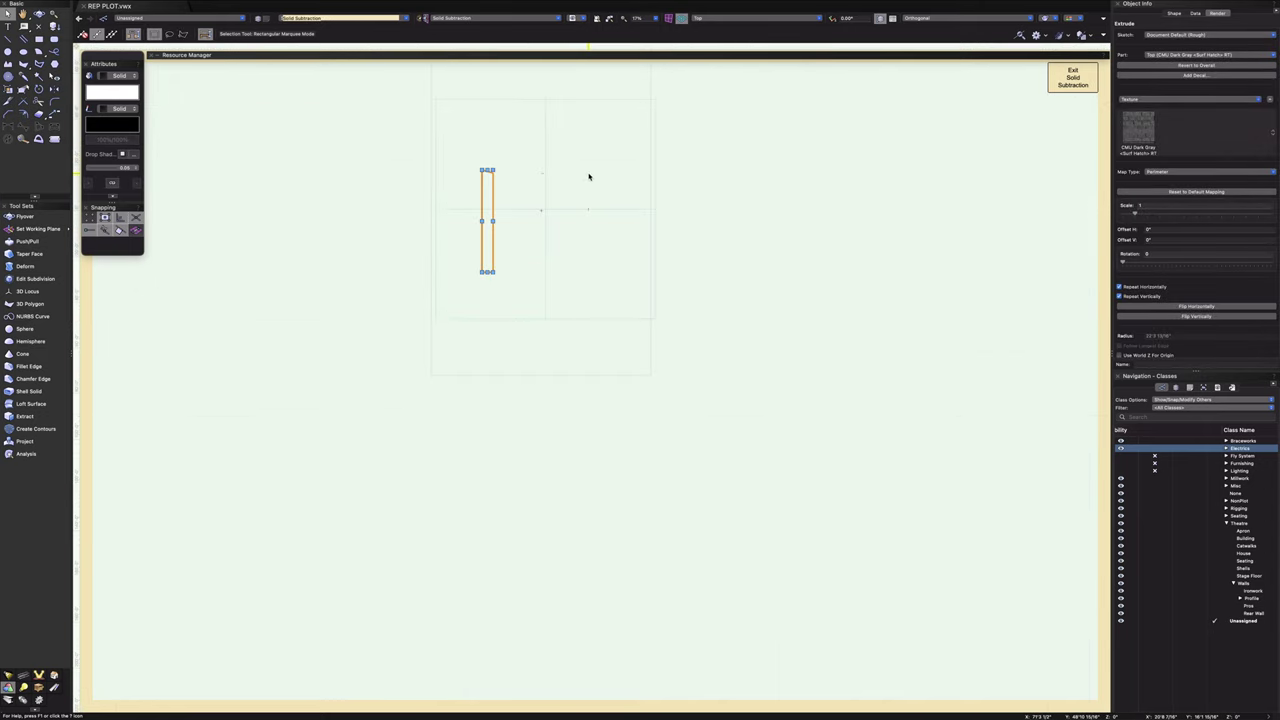
{"action": "scroll", "coordinate": [328, 175], "scroll_direction": "up", "scroll_amount": 5}
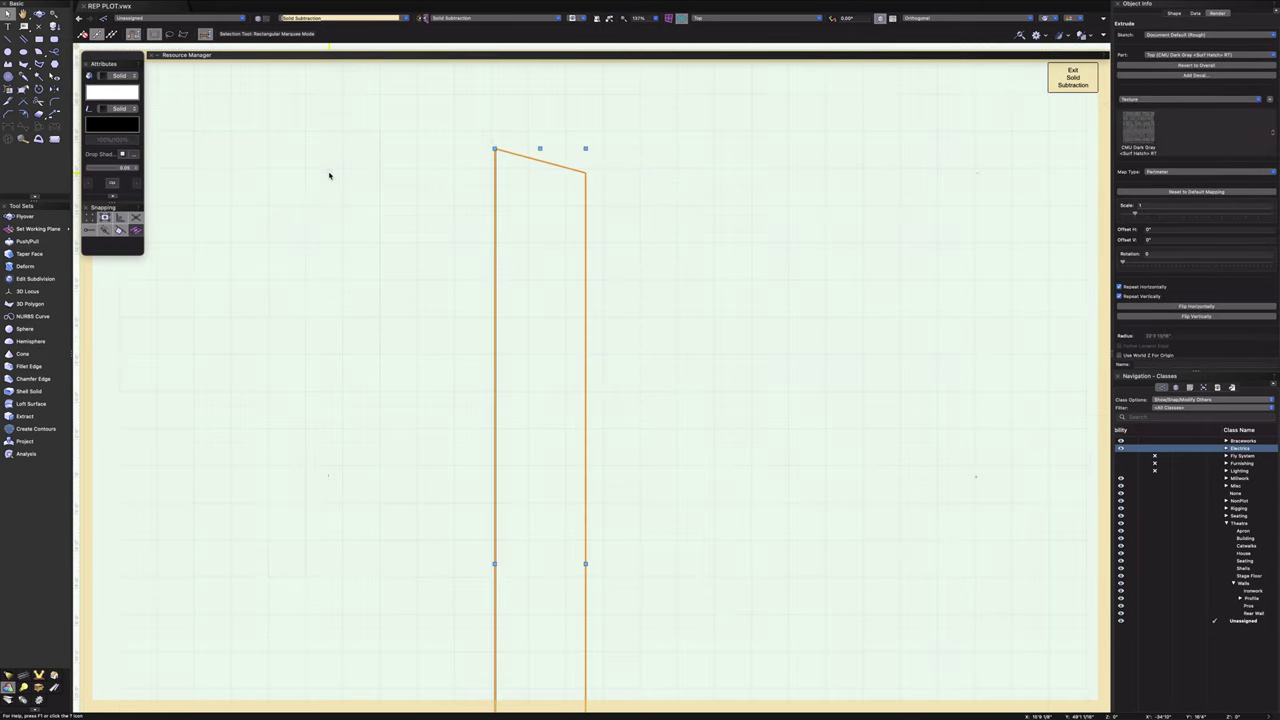
{"action": "scroll", "coordinate": [329, 176], "scroll_direction": "up", "scroll_amount": 2}
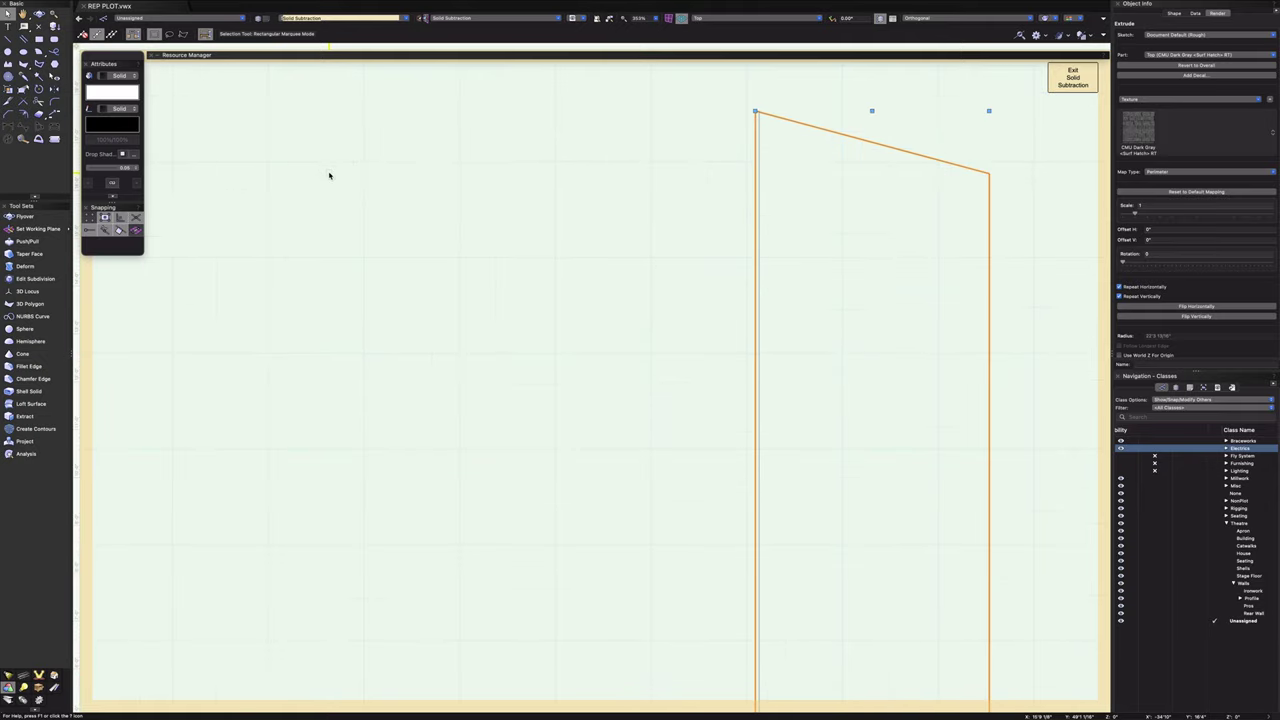
{"action": "scroll", "coordinate": [745, 150], "scroll_direction": "up", "scroll_amount": 3}
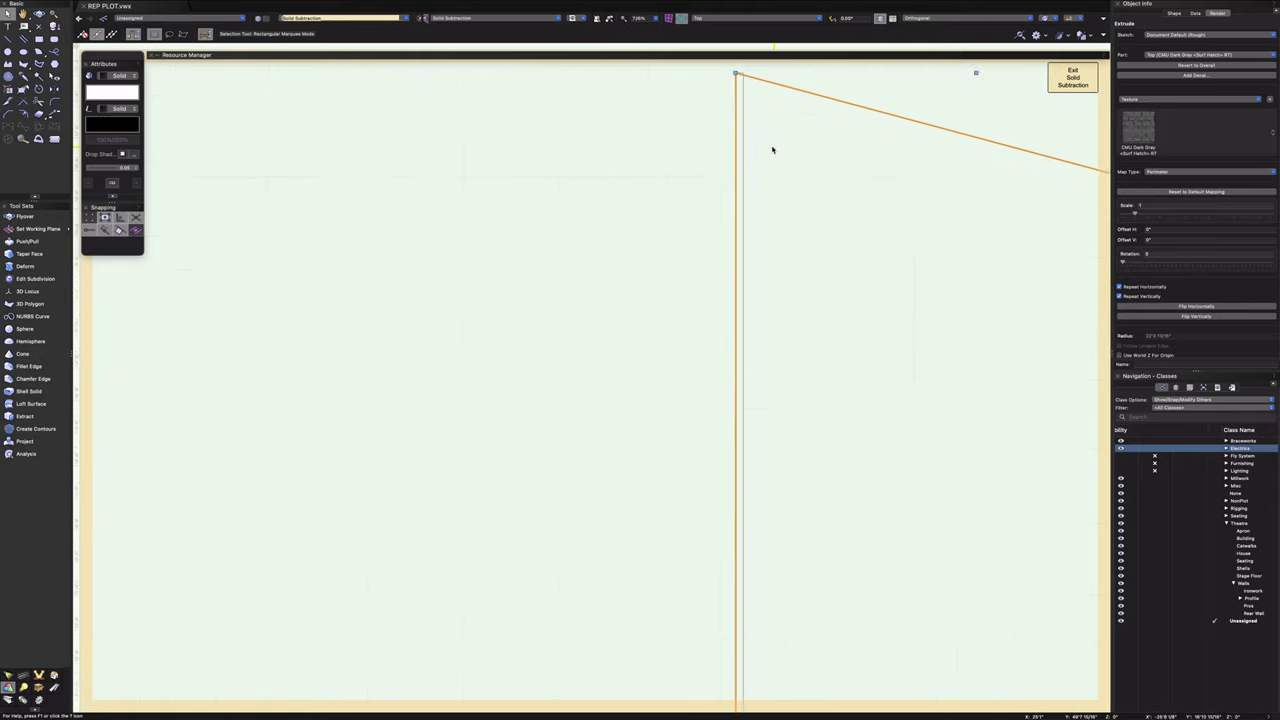
{"action": "left_click", "coordinate": [740, 131]}
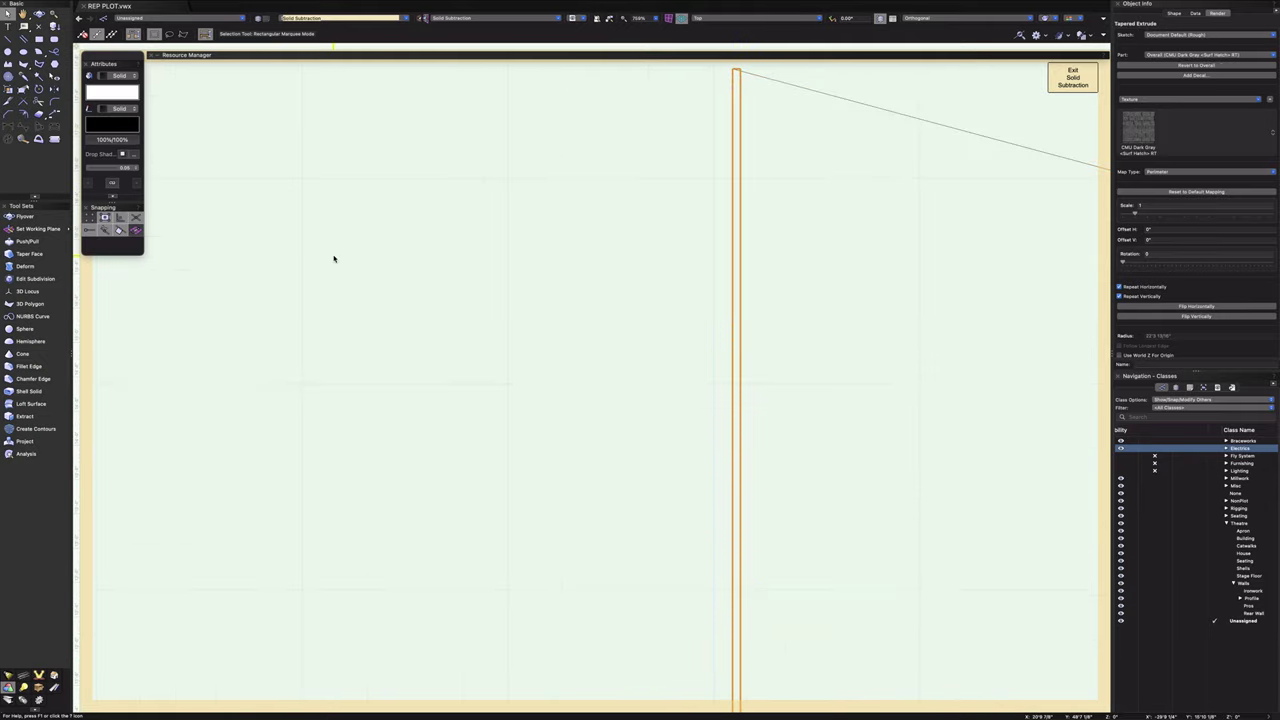
{"action": "left_click", "coordinate": [334, 259]}
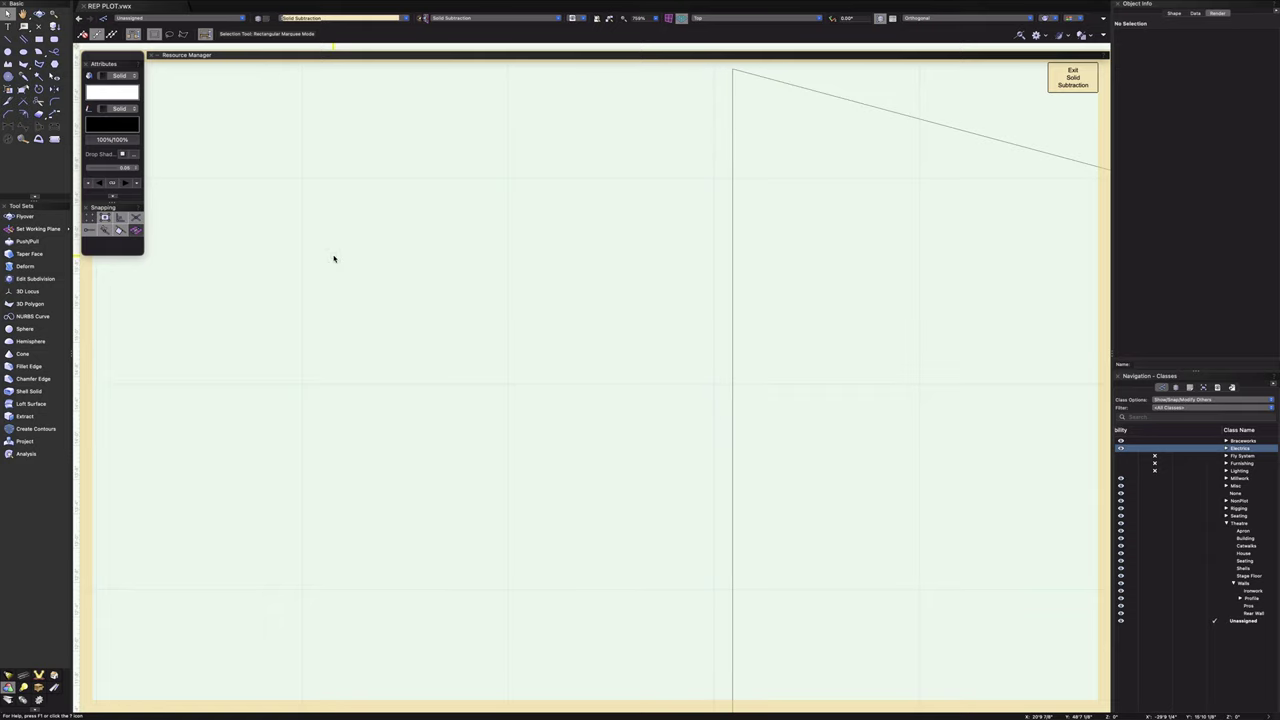
{"action": "left_click", "coordinate": [1066, 84]}
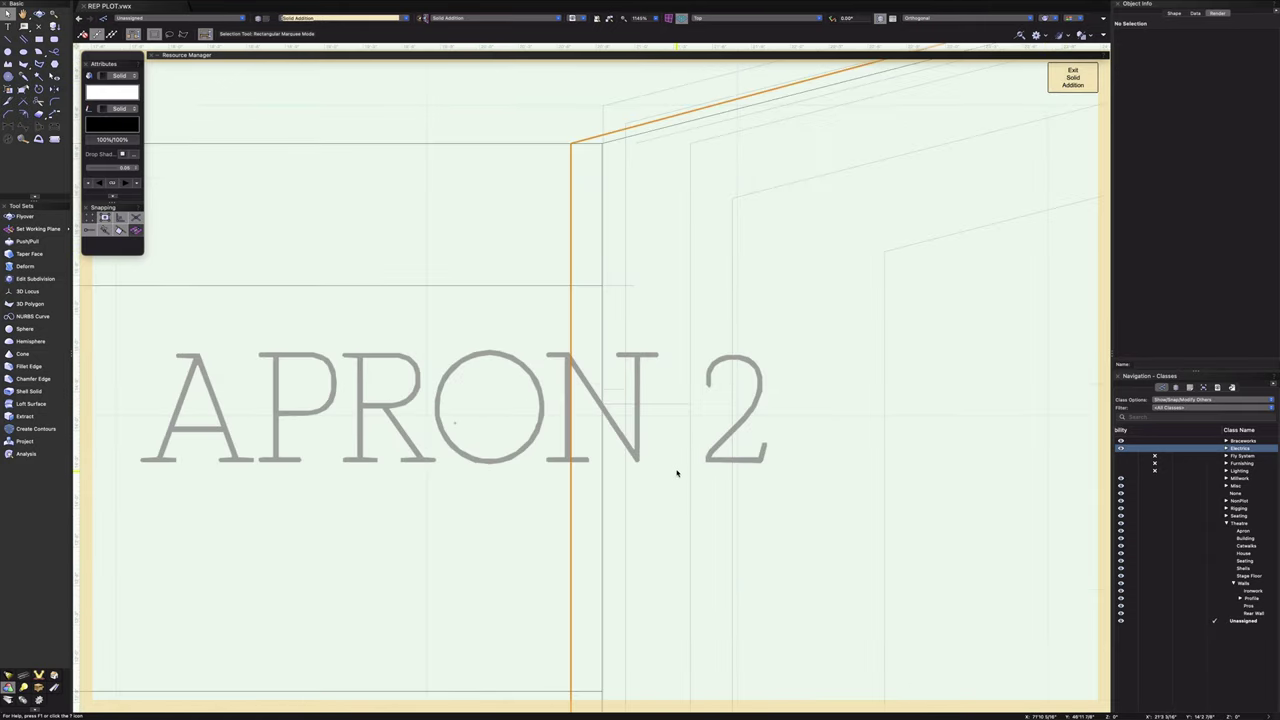
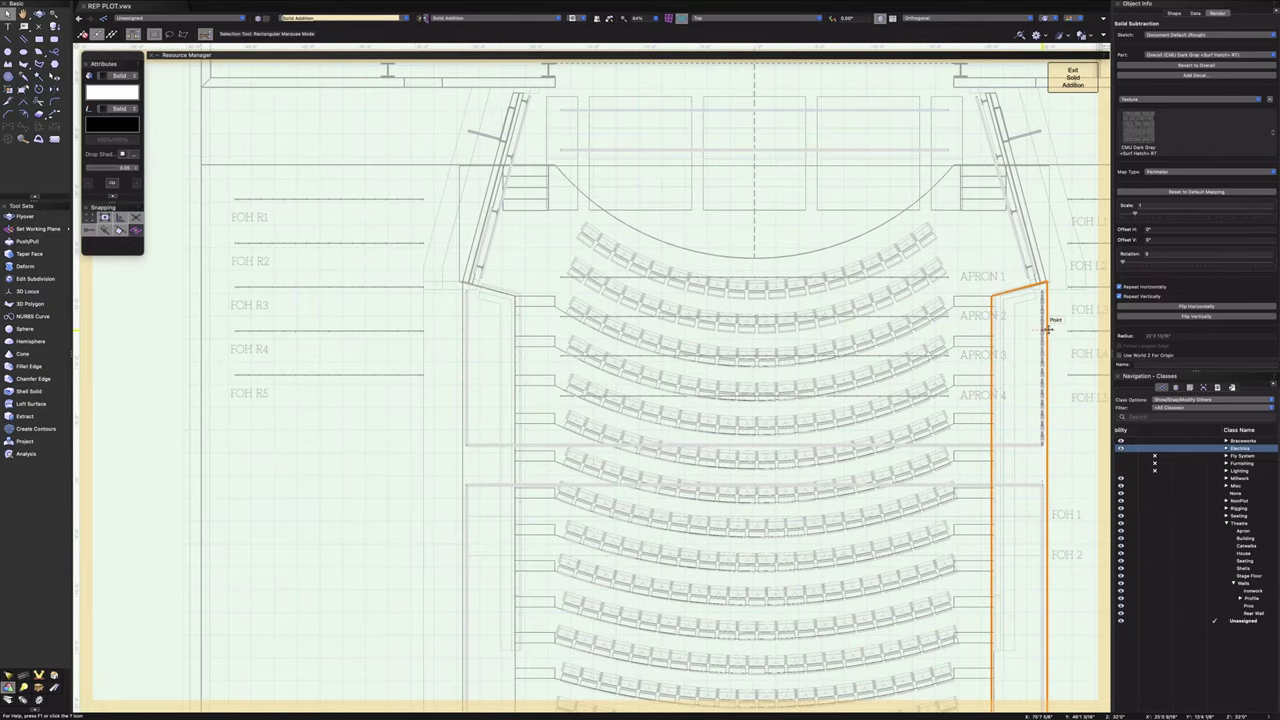
- Duplicate-mirror the left angled wall solid across the vertical centreline
{"action": "left_click", "coordinate": [1087, 384]}
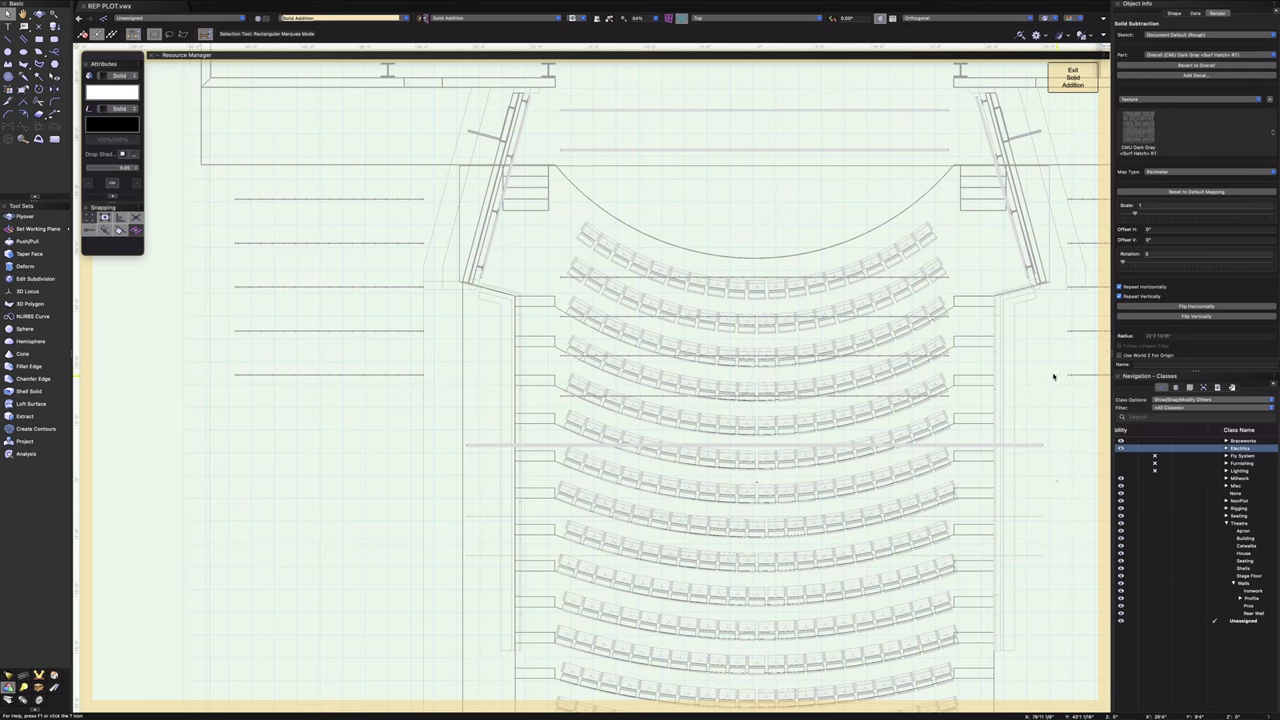
{"action": "left_click", "coordinate": [462, 333]}
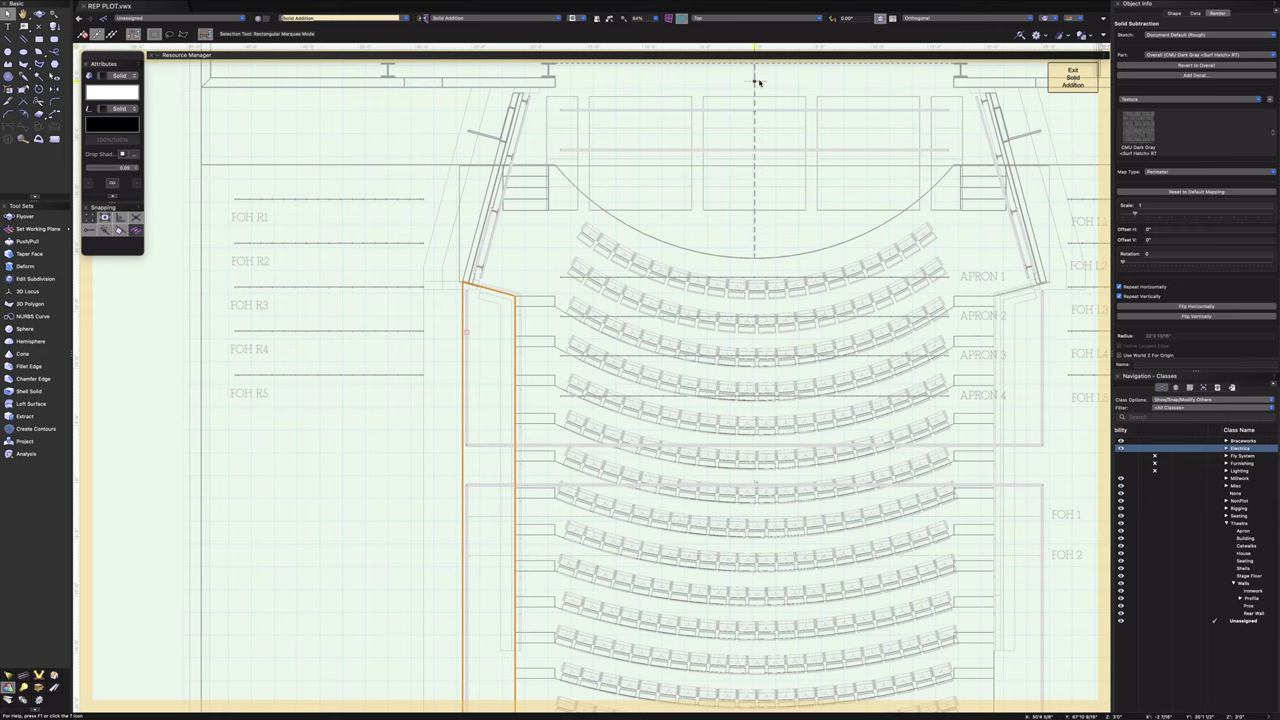
{"action": "left_click", "coordinate": [56, 90]}
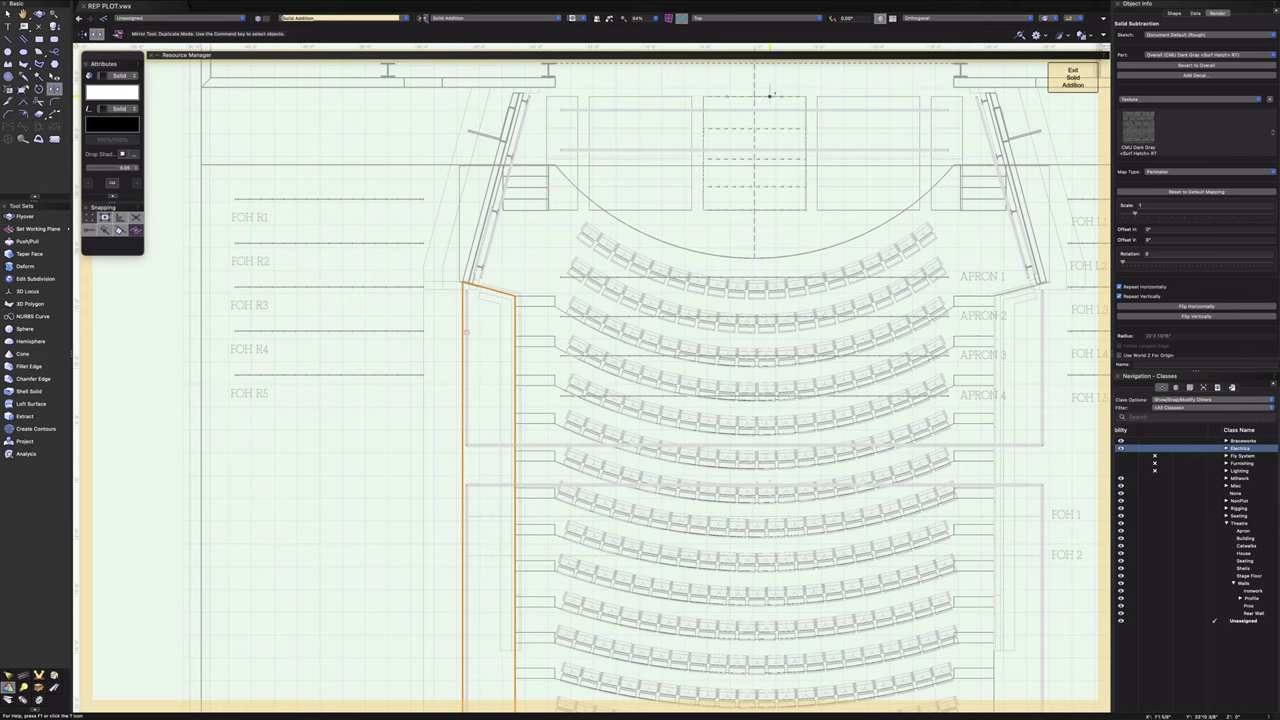
{"action": "left_click", "coordinate": [755, 75]}
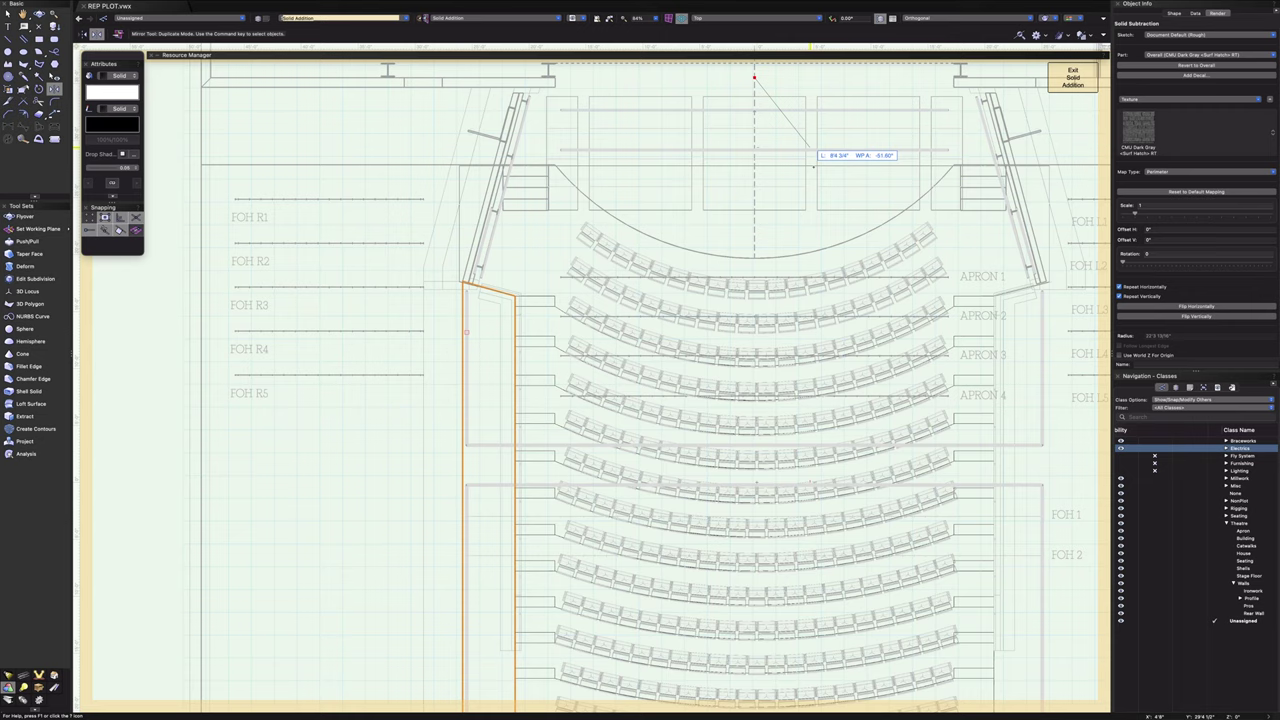
{"action": "left_click", "coordinate": [755, 230]}
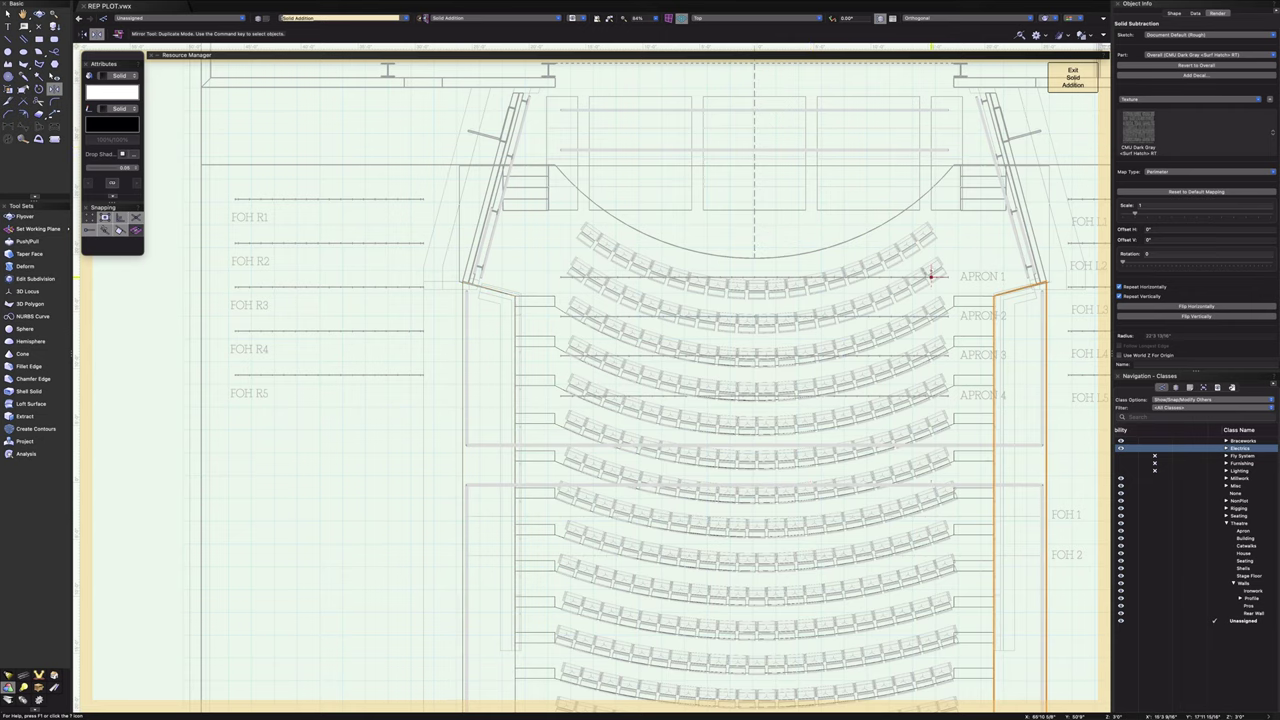
- Zoom in to check the mirrored wall's corner, then exit the solid addition edit
{"action": "scroll", "coordinate": [942, 272], "scroll_direction": "up", "scroll_amount": 2}
{"action": "middle_click_drag", "start_coordinate": [1006, 295], "coordinate": [728, 215]}
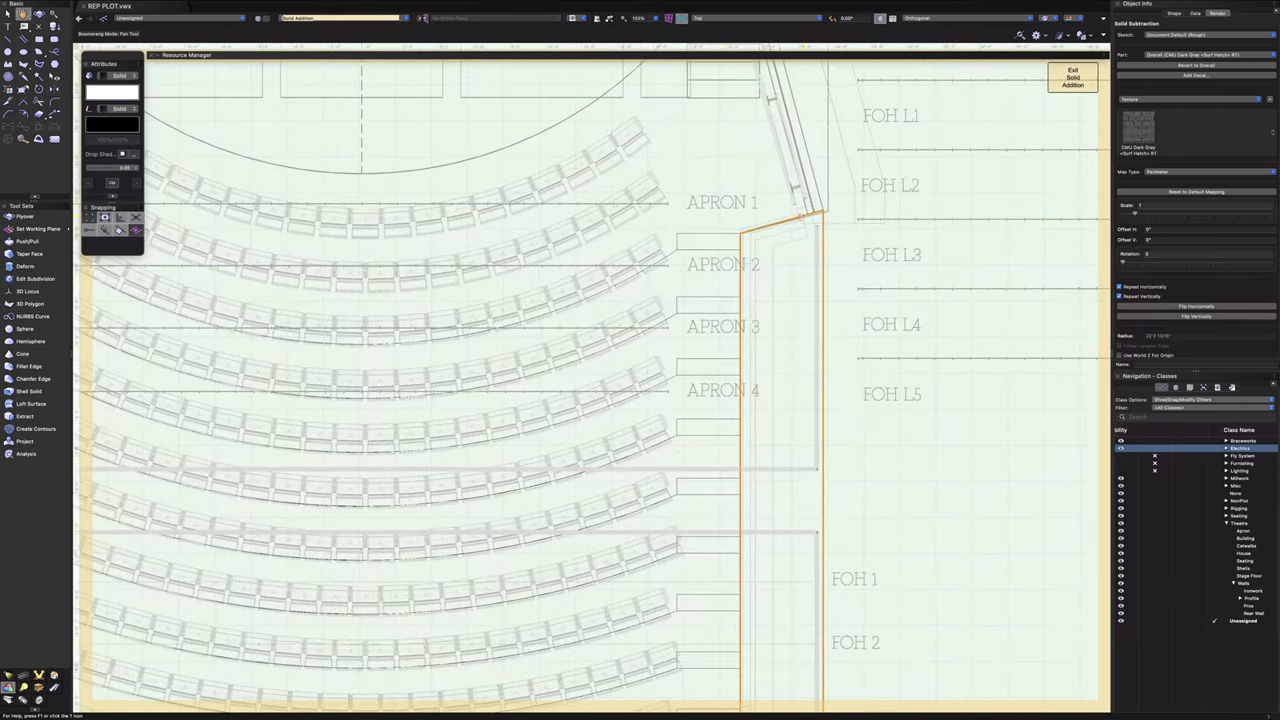
{"action": "scroll", "coordinate": [805, 215], "scroll_direction": "up", "scroll_amount": 9}
{"action": "scroll", "coordinate": [803, 216], "scroll_direction": "down", "scroll_amount": 6}
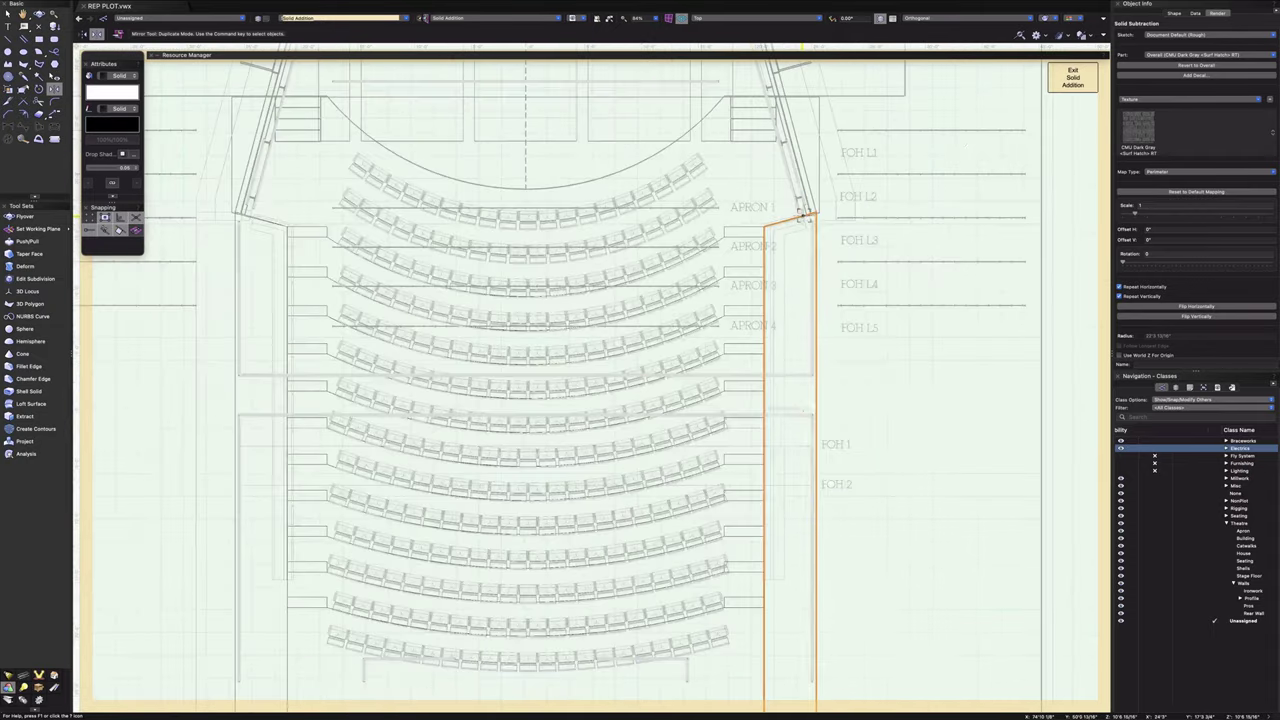
{"action": "left_click", "coordinate": [1073, 80]}
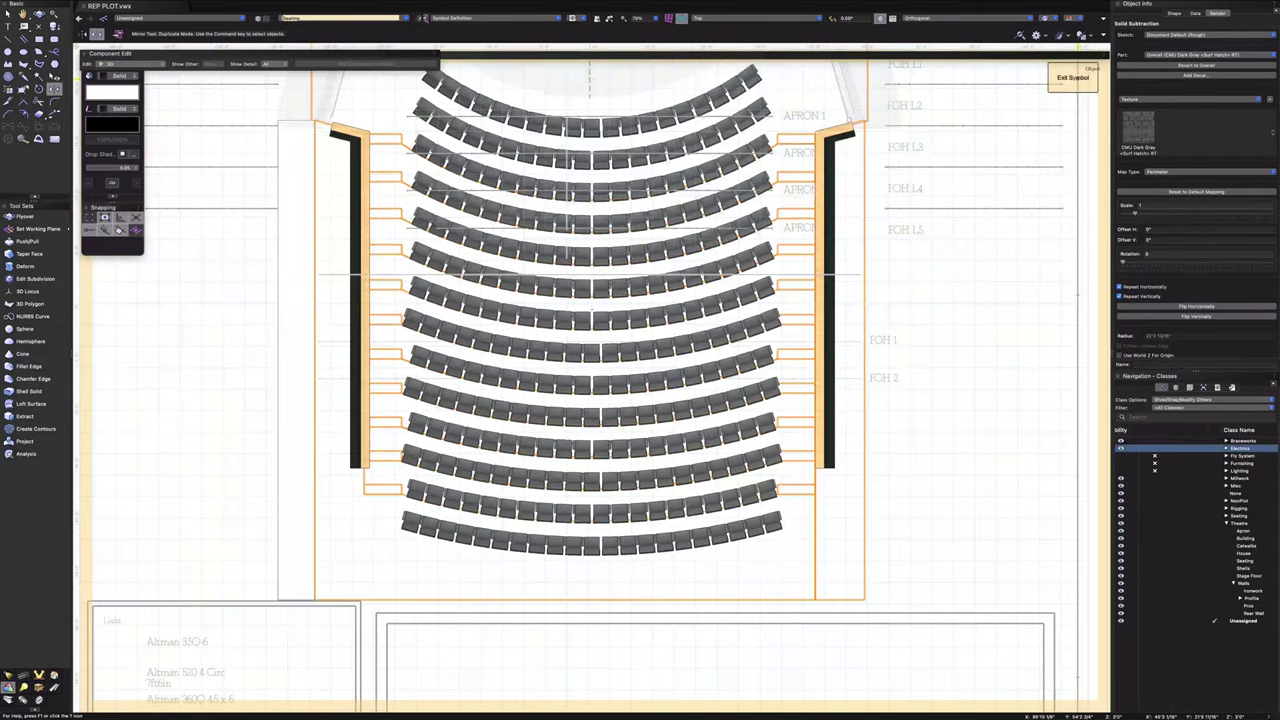
{"action": "key", "text": "shift+c"}
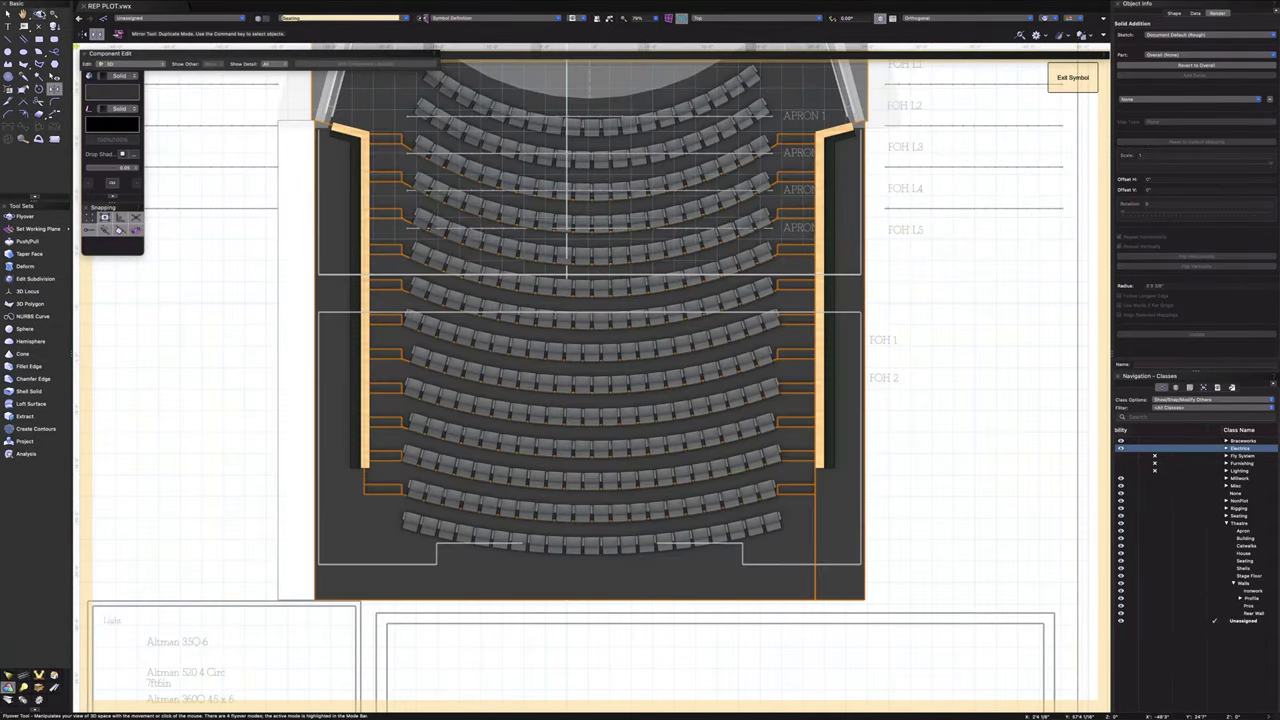
{"action": "left_click_drag", "start_coordinate": [525, 563], "coordinate": [457, 524]}
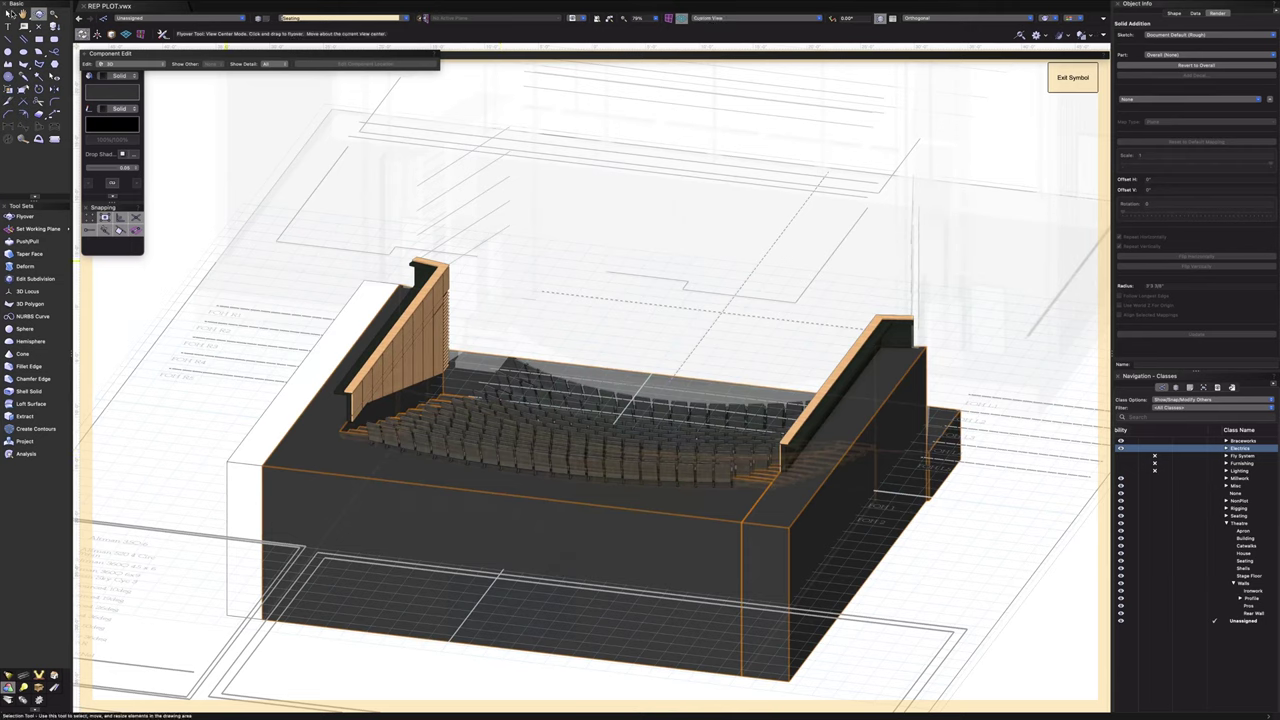
{"action": "key", "text": "x"}
{"action": "left_click", "coordinate": [951, 581]}
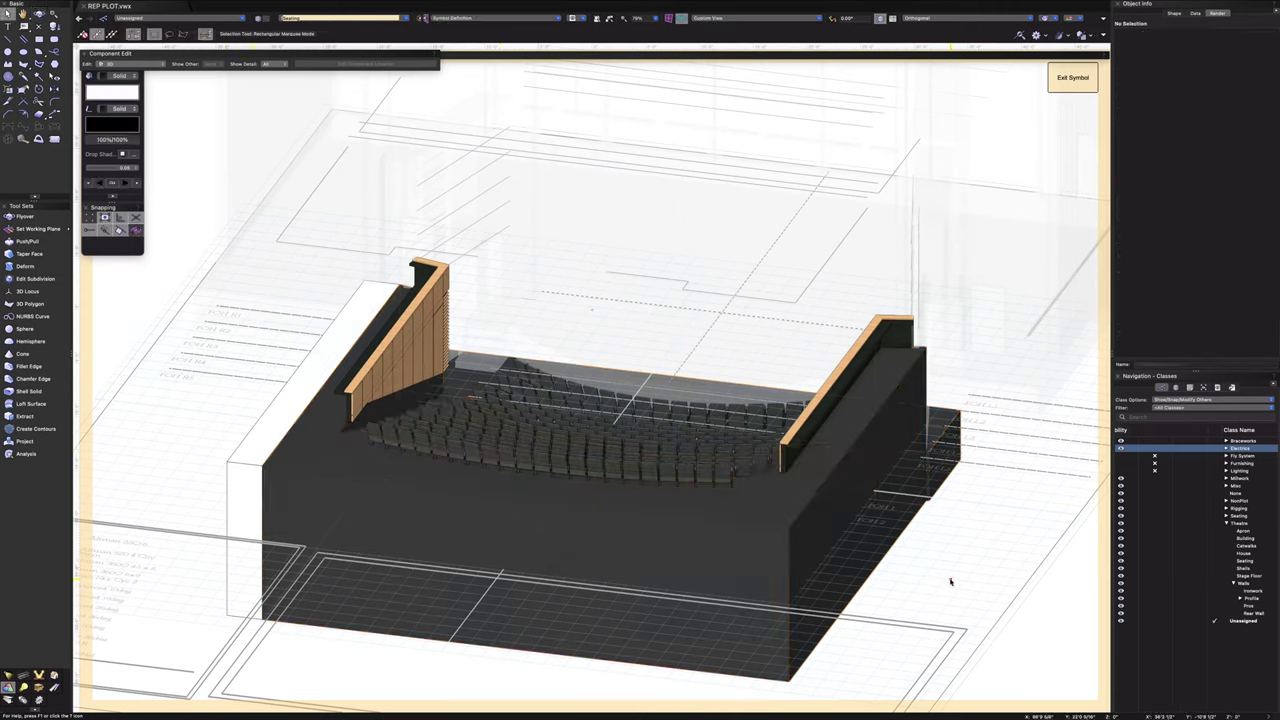
{"action": "left_click", "coordinate": [233, 473]}
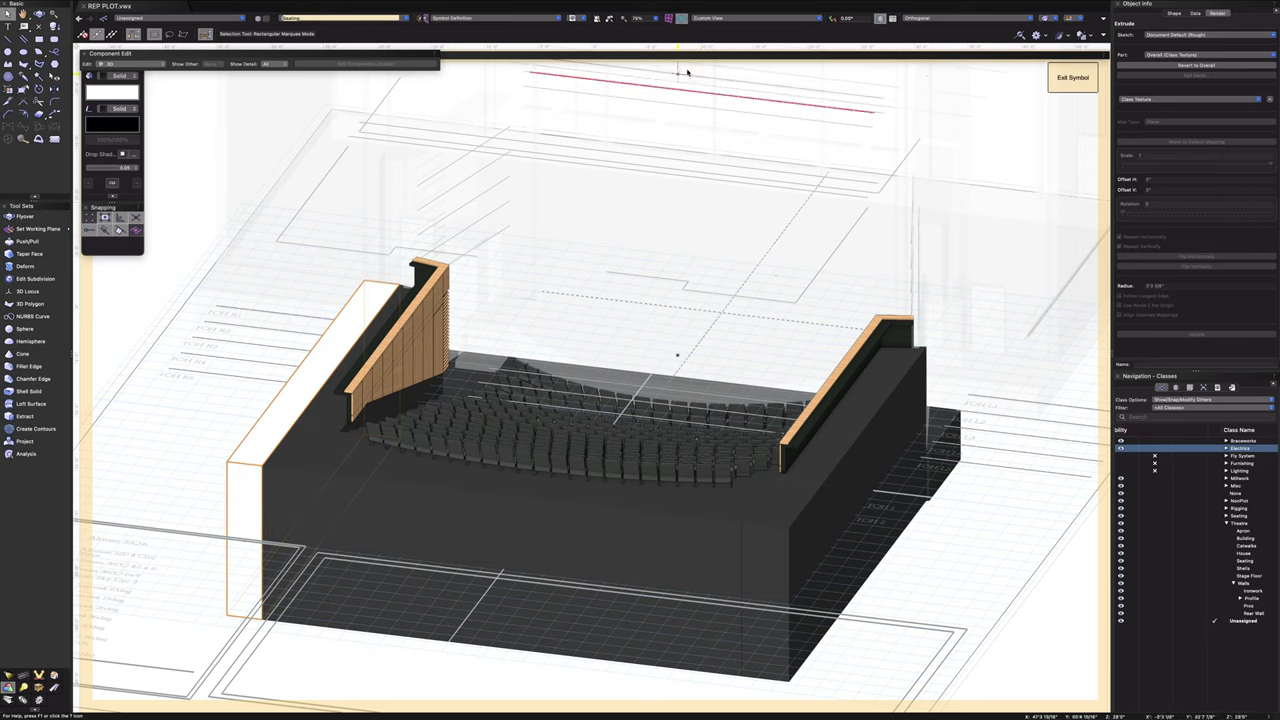
{"action": "left_click", "coordinate": [721, 19]}
{"action": "left_click", "coordinate": [721, 43]}
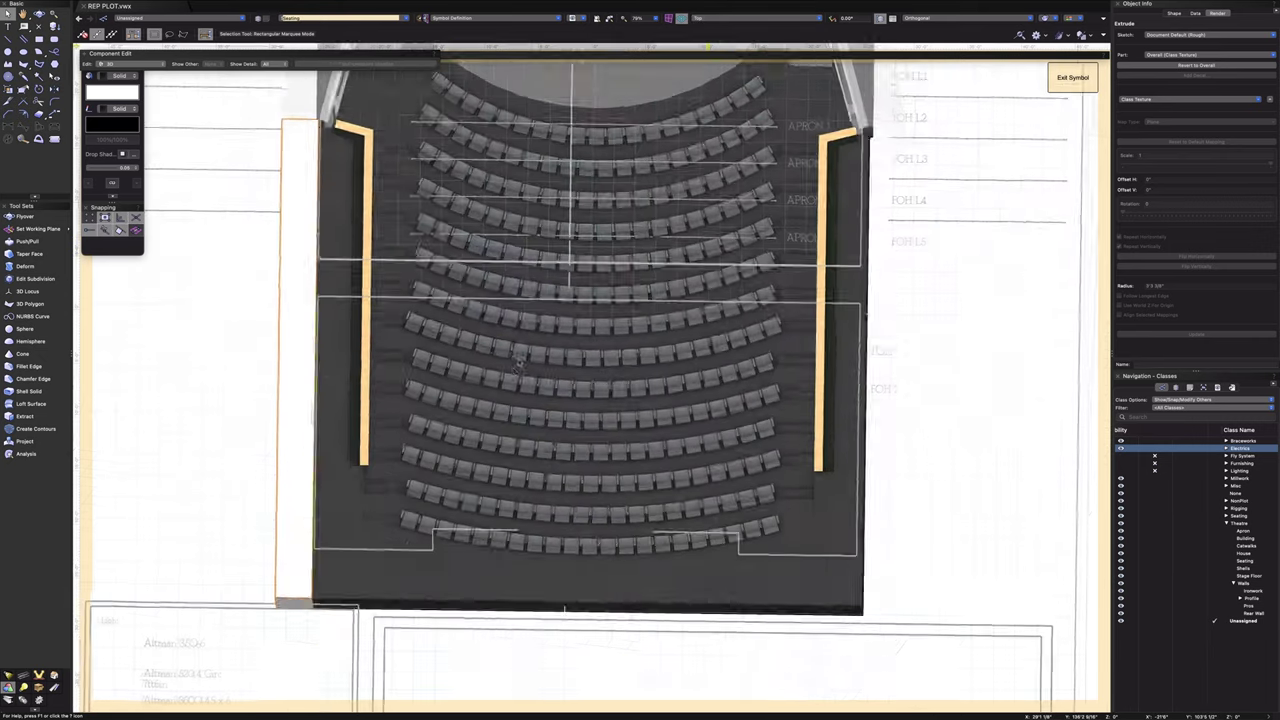
{"action": "scroll", "coordinate": [297, 123], "scroll_direction": "up", "scroll_amount": 5}
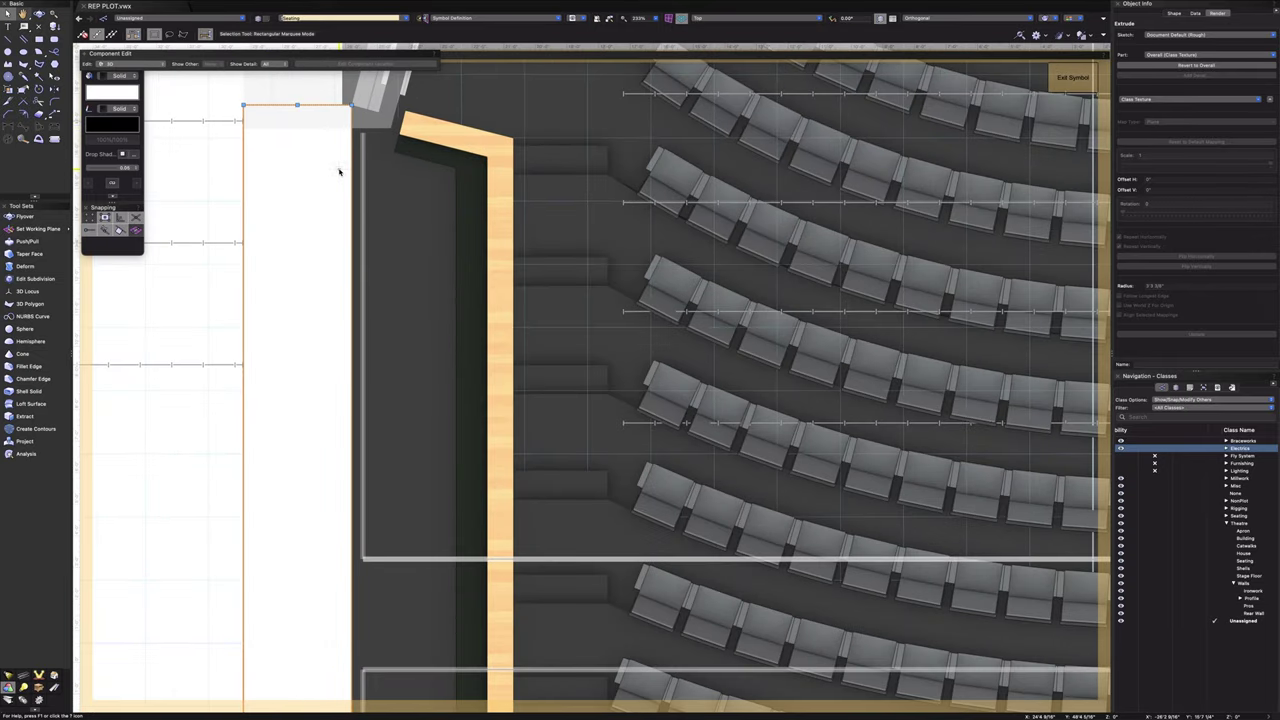
{"action": "scroll", "coordinate": [340, 166], "scroll_direction": "down", "scroll_amount": 6}
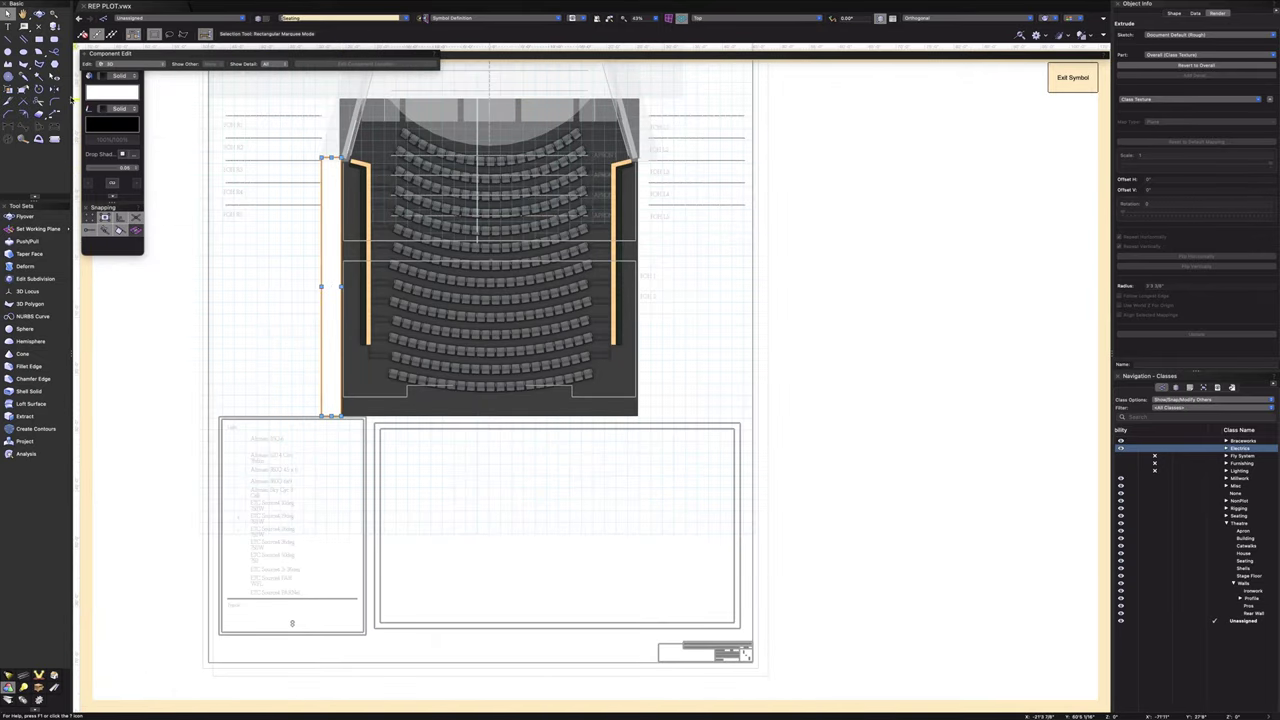
- Duplicate-mirror the white wall block across the seating's centreline
{"action": "left_click", "coordinate": [54, 89]}
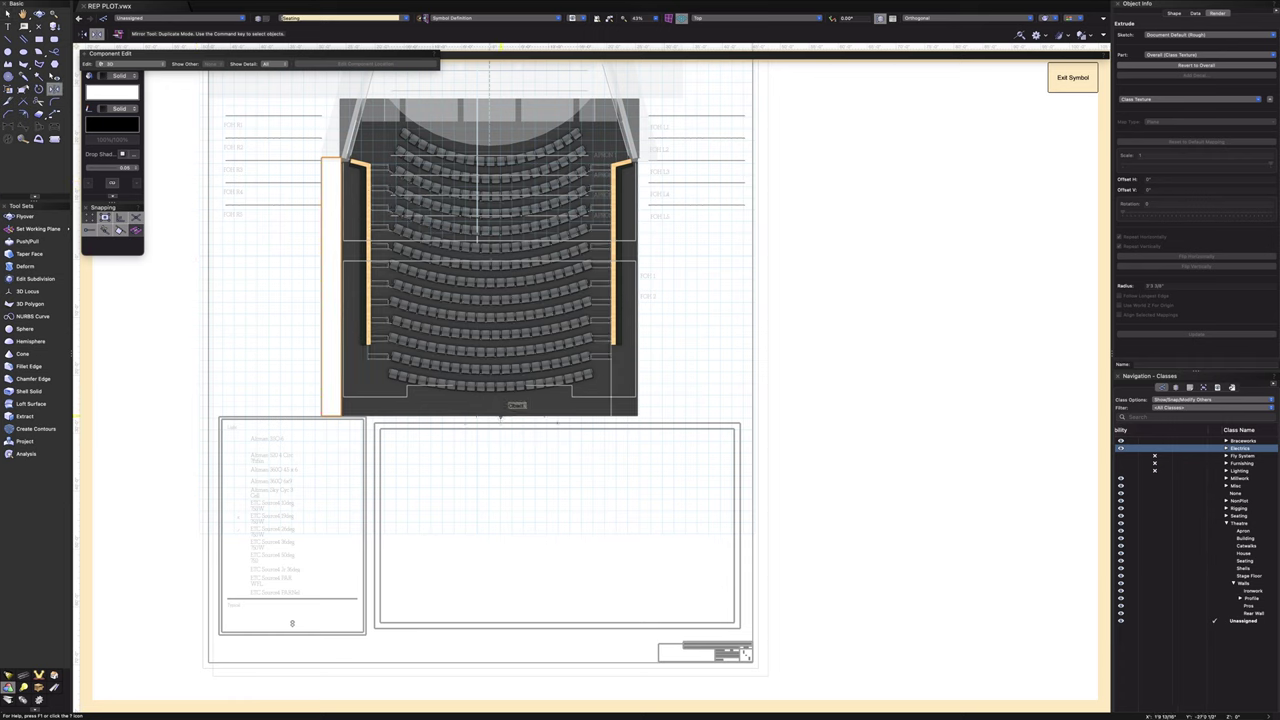
{"action": "left_click", "coordinate": [476, 414]}
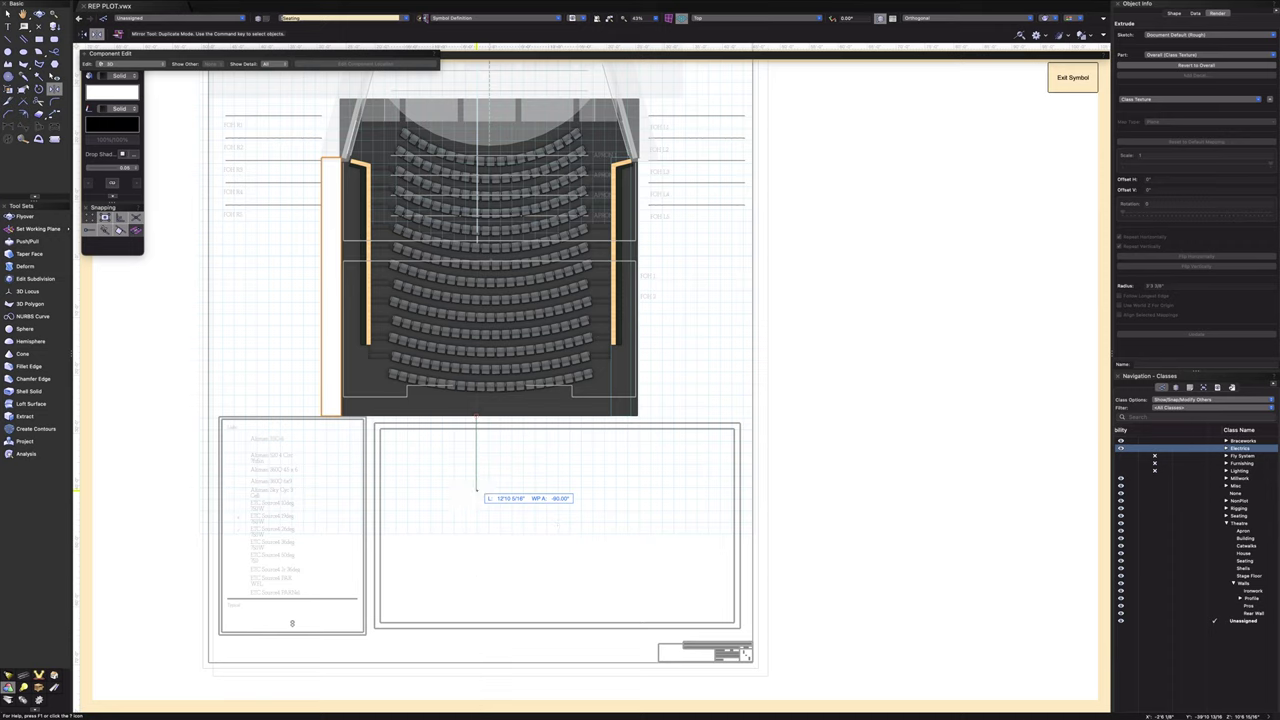
{"action": "left_click", "coordinate": [477, 490]}
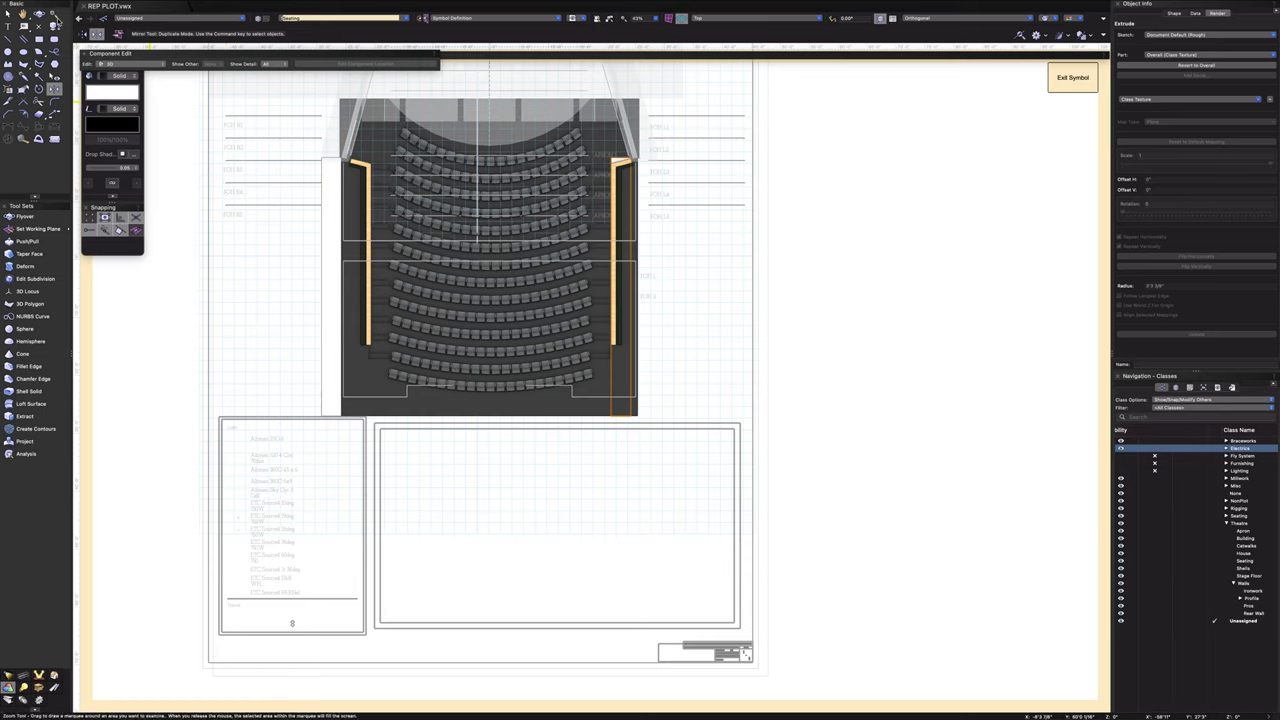
- Slide the copied wall block against the seating's right edge and recentre the view
{"action": "left_click", "coordinate": [8, 13]}
{"action": "scroll", "coordinate": [645, 415], "scroll_direction": "up", "scroll_amount": 3}
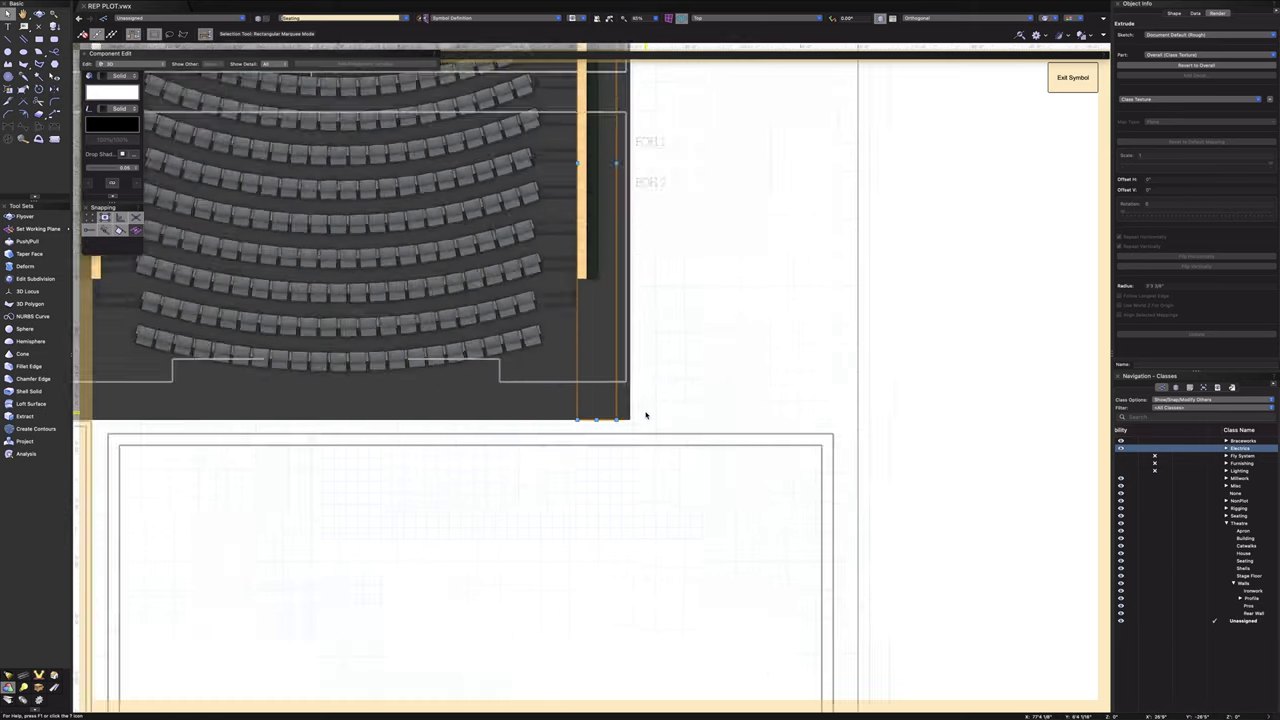
{"action": "scroll", "coordinate": [646, 415], "scroll_direction": "up", "scroll_amount": 3}
{"action": "left_click_drag", "start_coordinate": [467, 432], "coordinate": [597, 437]}
{"action": "scroll", "coordinate": [597, 437], "scroll_direction": "down", "scroll_amount": 5}
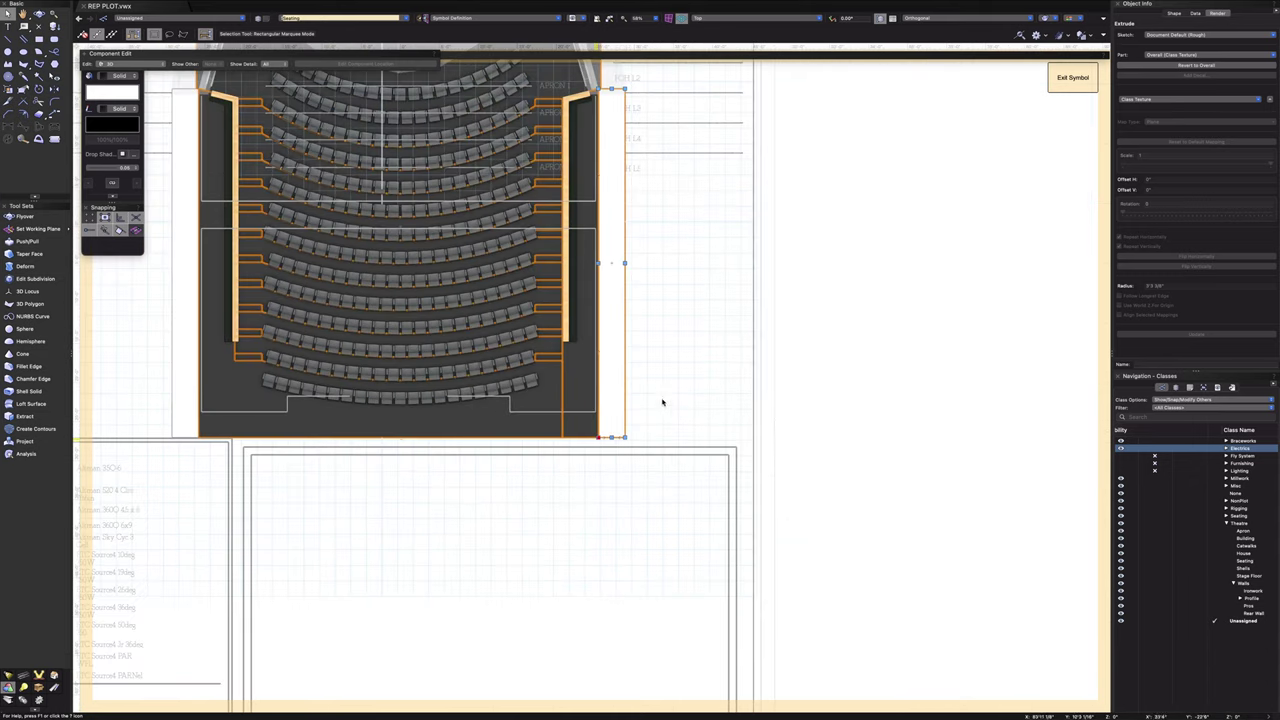
{"action": "left_click", "coordinate": [676, 383]}
{"action": "middle_click_drag", "start_coordinate": [677, 383], "coordinate": [823, 547]}
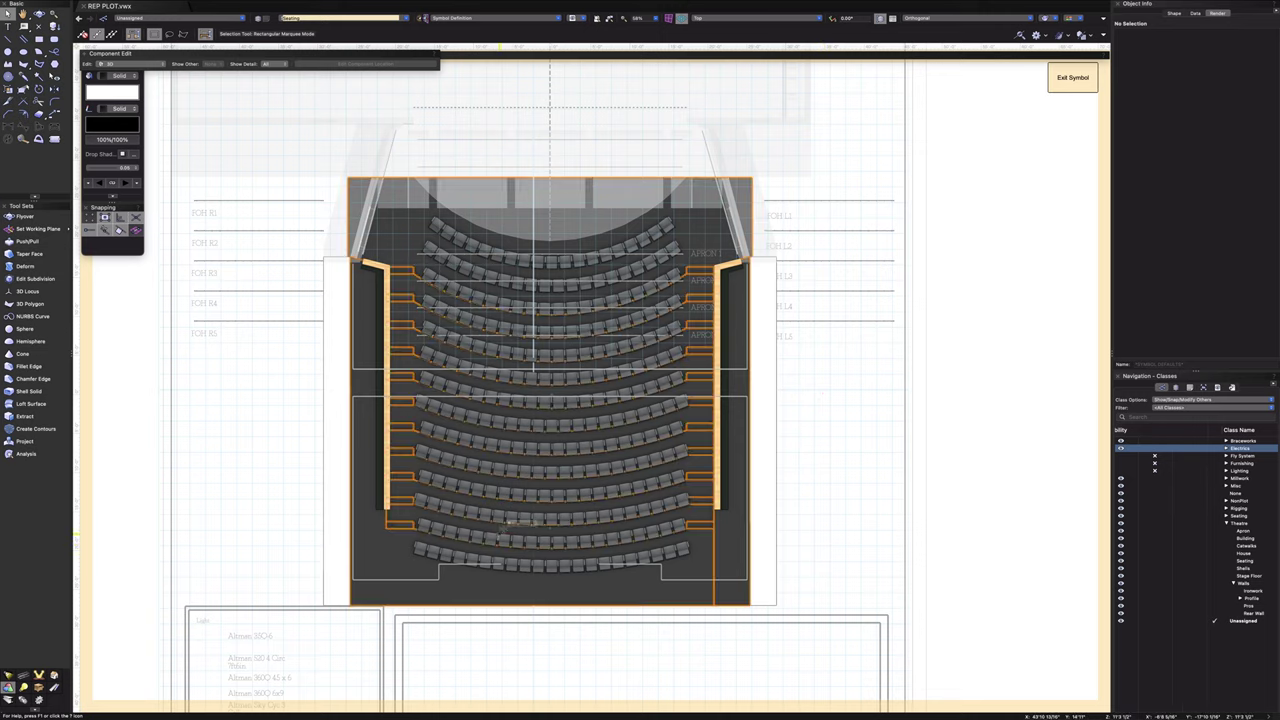
- Orbit with Flyover from plan into a frontal 3D view showing both angled side walls
{"action": "left_click", "coordinate": [8, 687]}
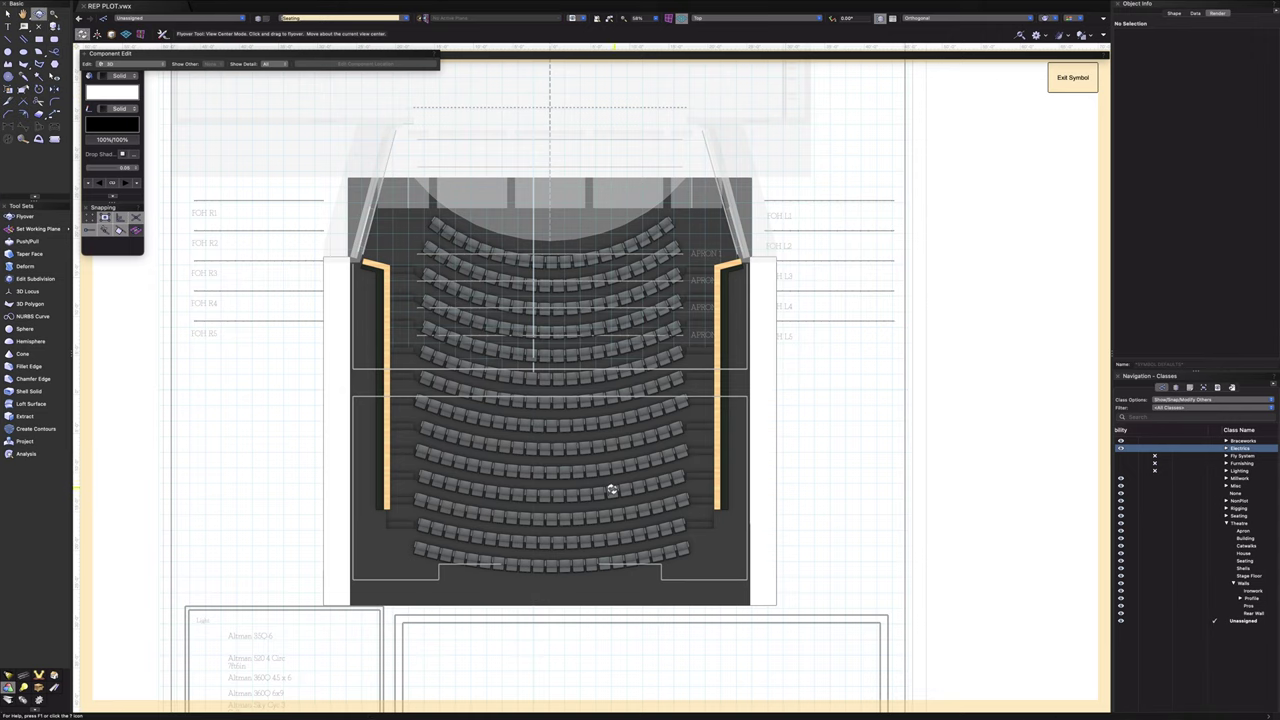
{"action": "left_click_drag", "start_coordinate": [537, 491], "coordinate": [584, 374]}
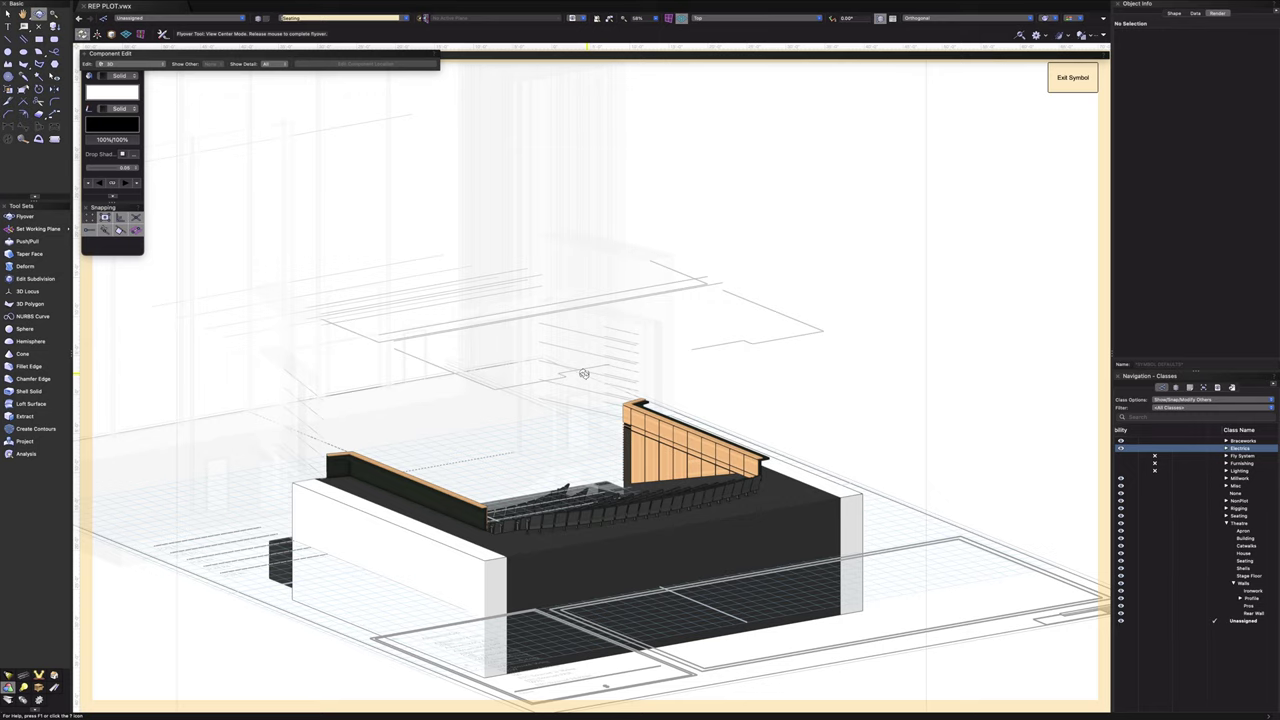
{"action": "left_click_drag", "start_coordinate": [584, 374], "coordinate": [528, 412]}
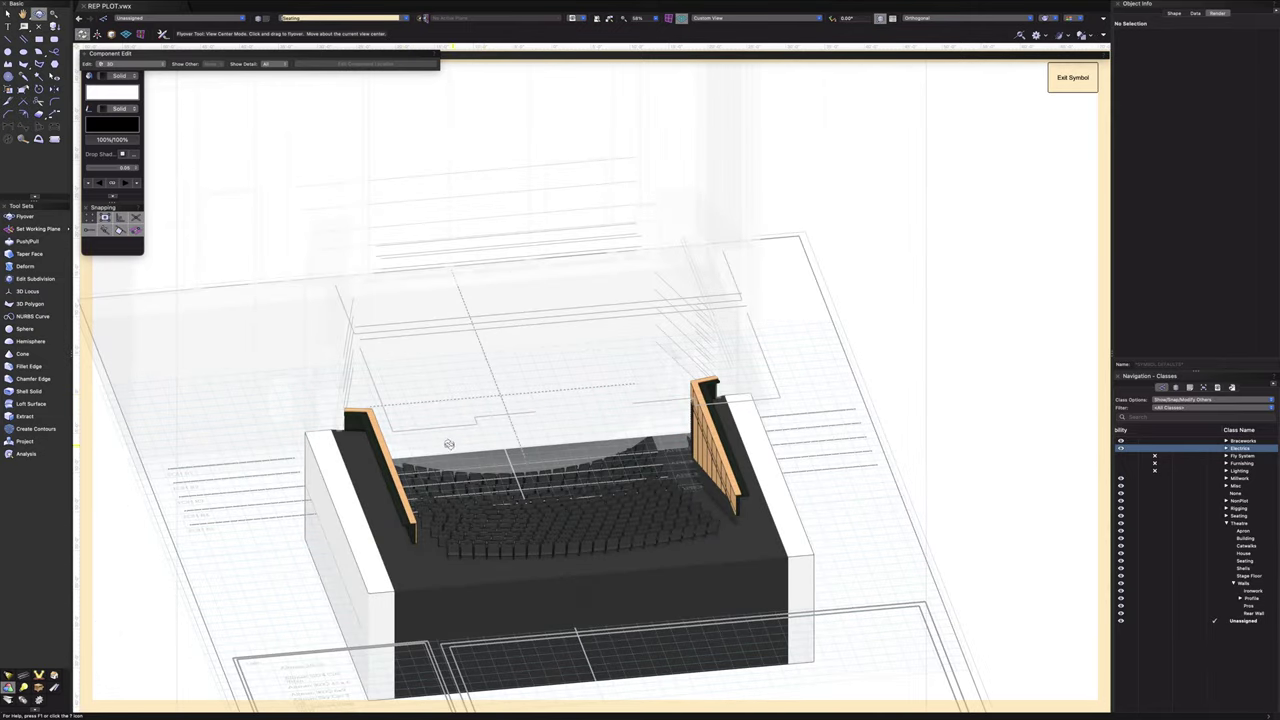
{"action": "scroll", "coordinate": [458, 440], "scroll_direction": "up", "scroll_amount": 1}
{"action": "left_click_drag", "start_coordinate": [458, 440], "coordinate": [434, 422]}
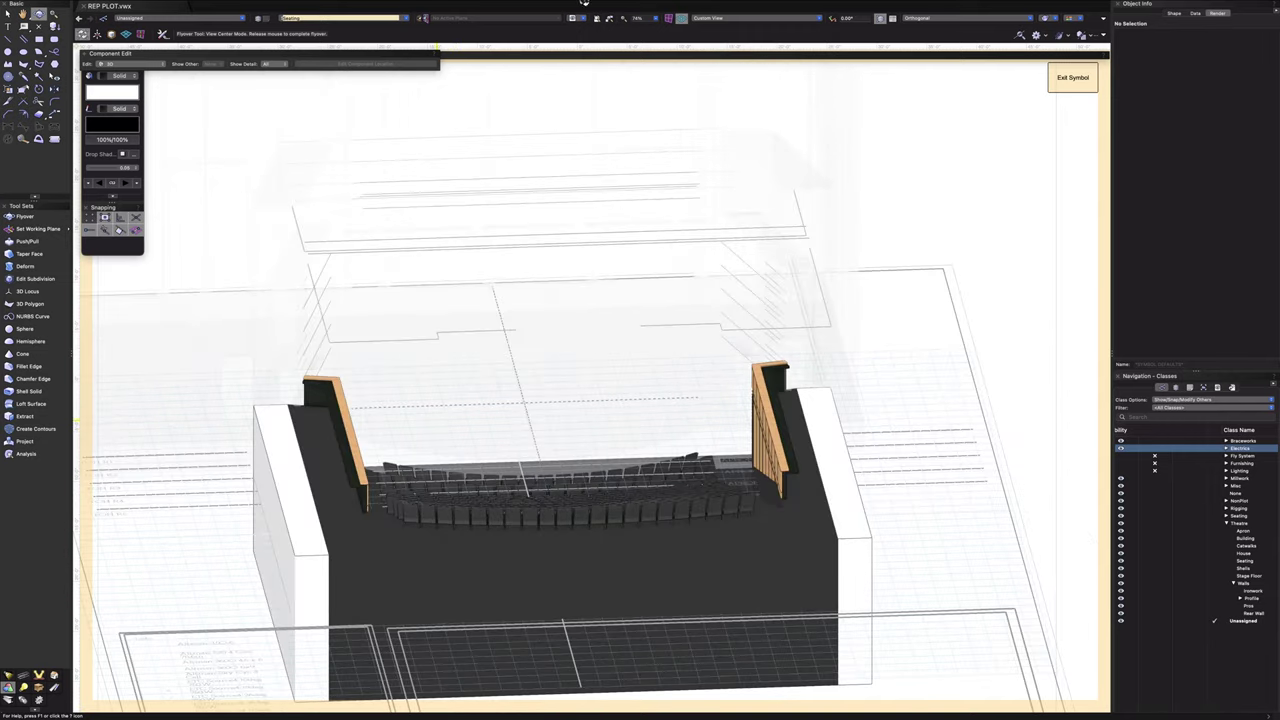
{"action": "left_click", "coordinate": [762, 18]}
- Return the view to Top/Plan from the Standard Views list
{"action": "left_click", "coordinate": [764, 31]}
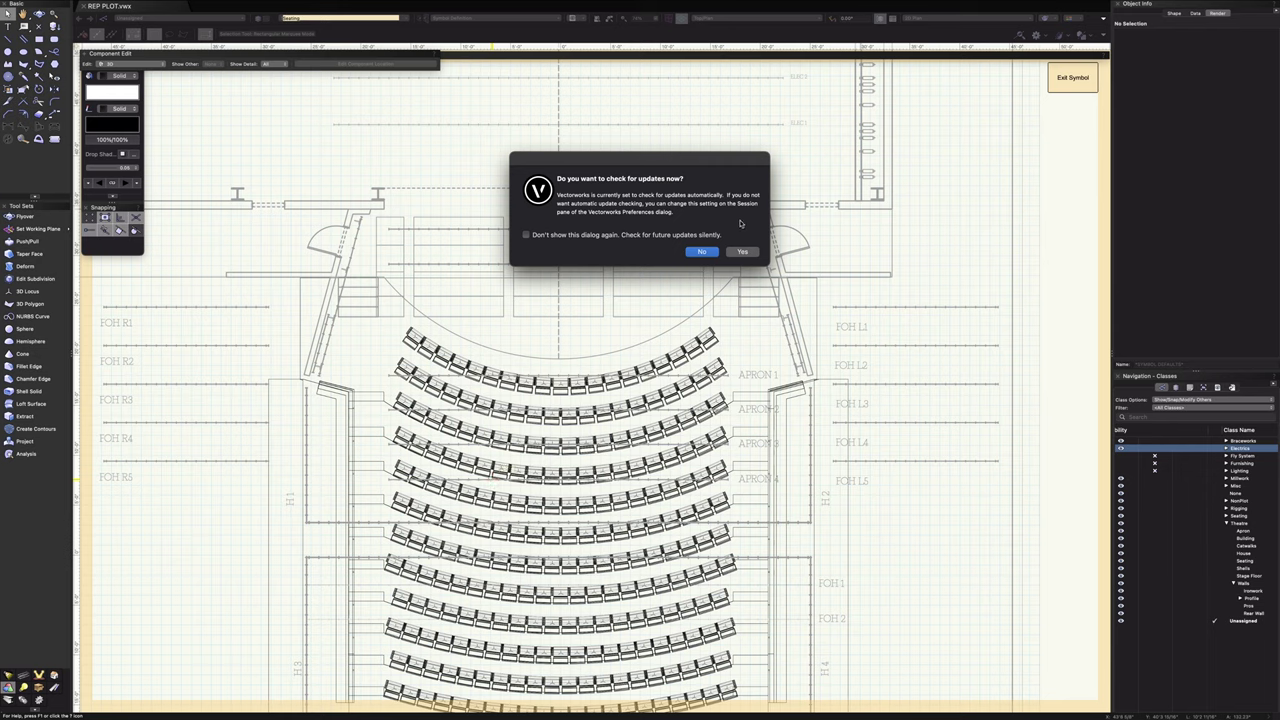
- Run the update check and dismiss the up-to-date notice
{"action": "left_click", "coordinate": [740, 252]}
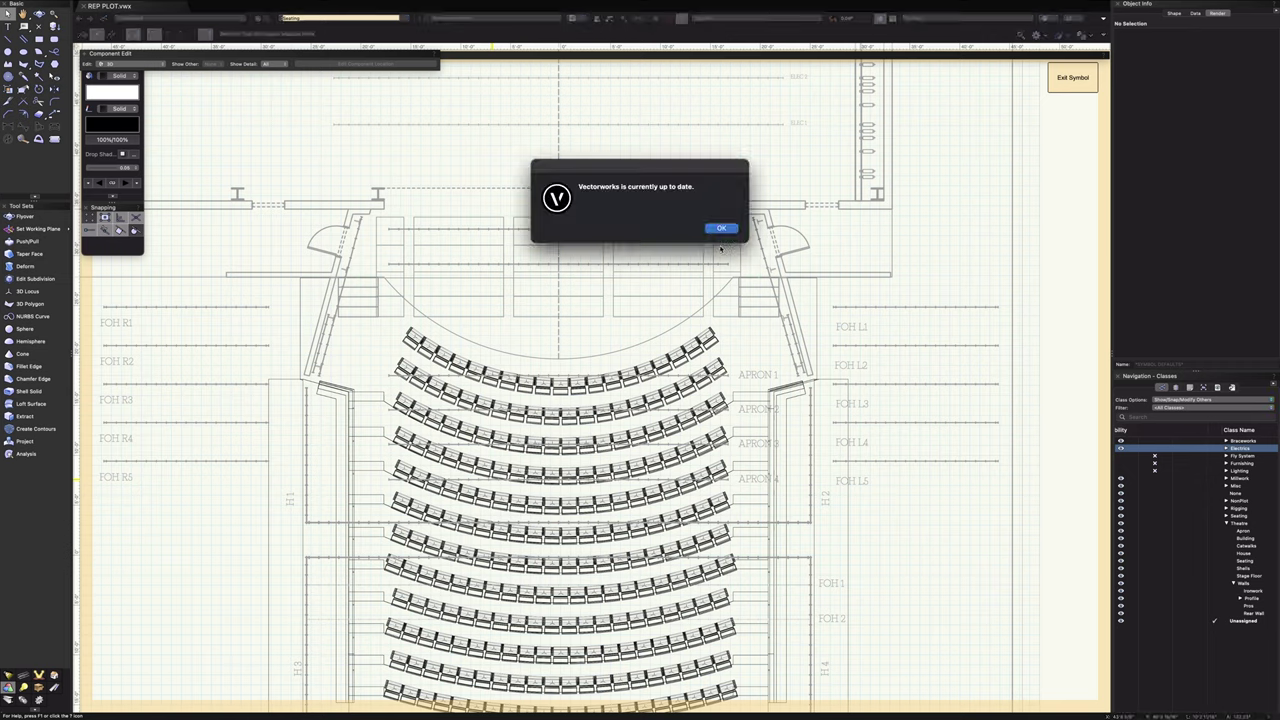
{"action": "left_click", "coordinate": [722, 229]}
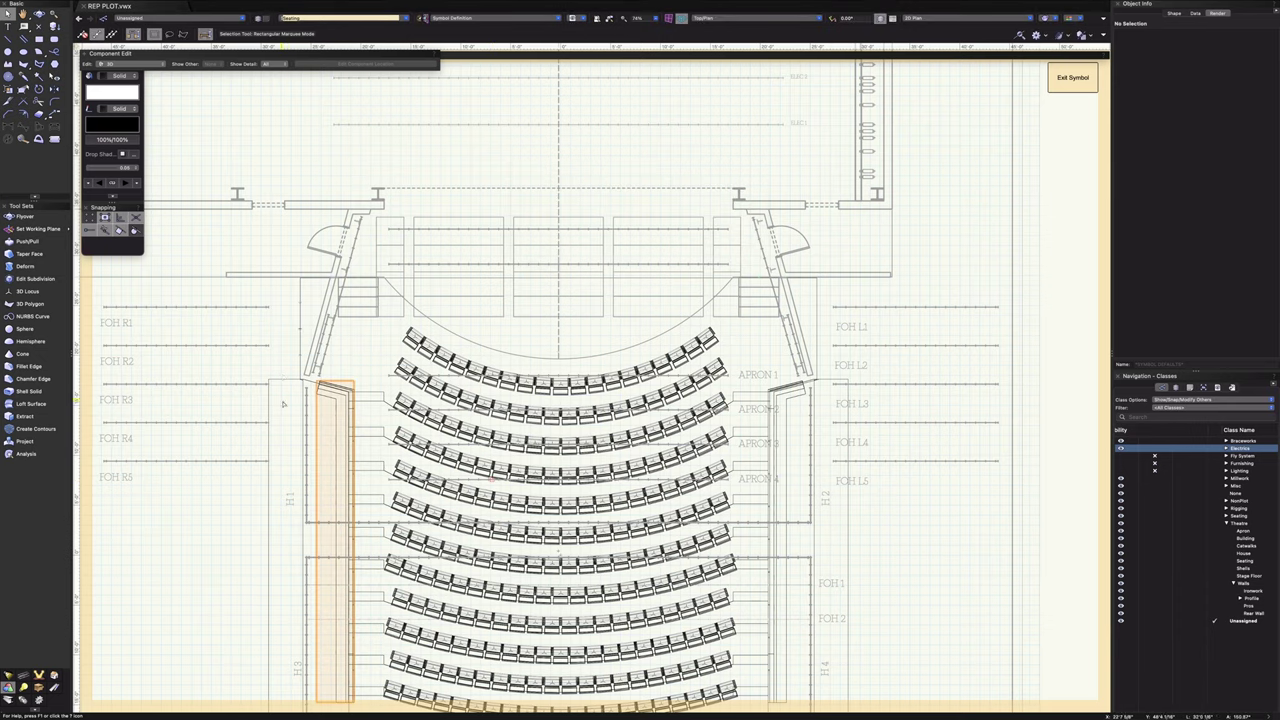
- Double-click into the left side solid addition and its nested seating solid addition
{"action": "scroll", "coordinate": [285, 404], "scroll_direction": "up", "scroll_amount": 3}
{"action": "scroll", "coordinate": [306, 354], "scroll_direction": "up", "scroll_amount": 3}
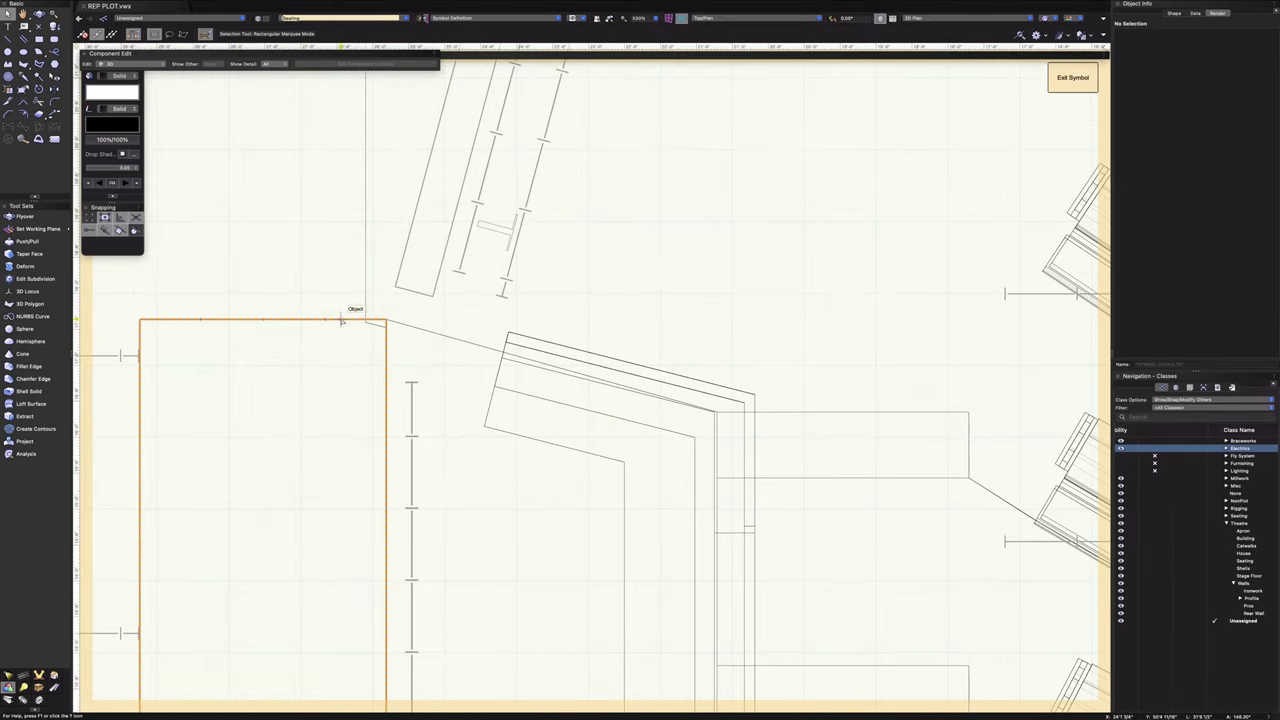
{"action": "left_click", "coordinate": [366, 299]}
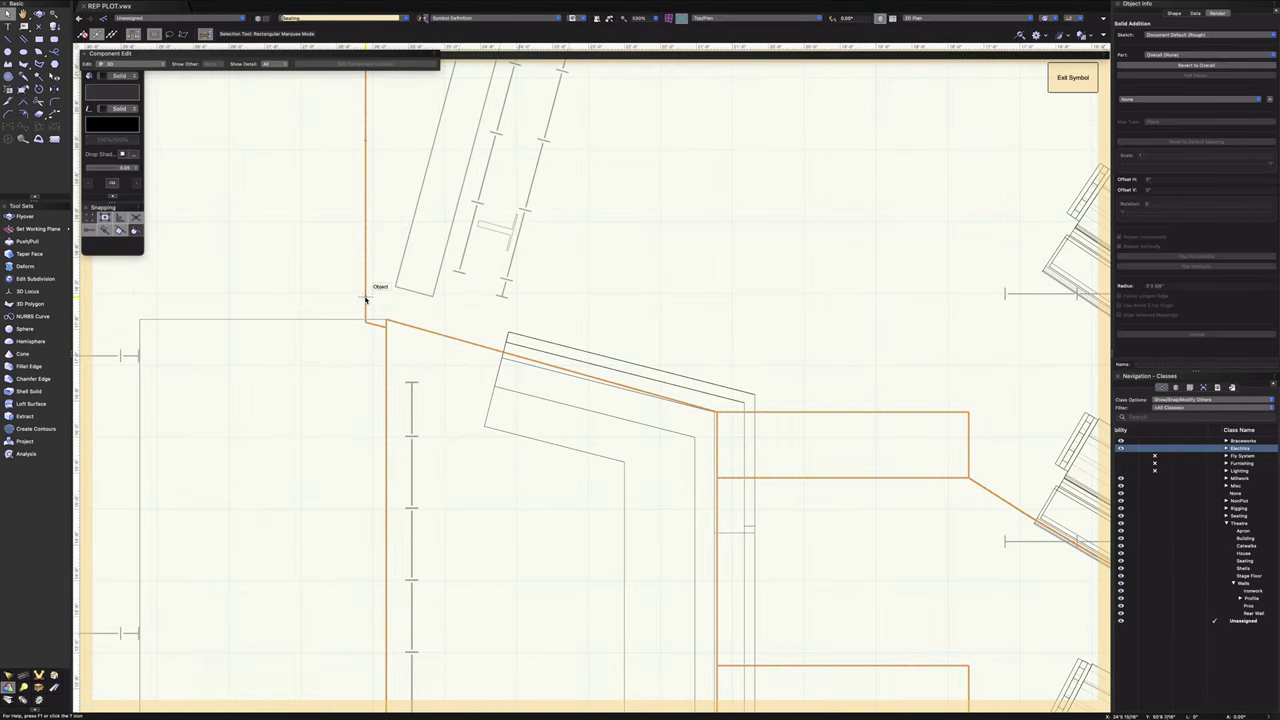
{"action": "double_click", "coordinate": [366, 299]}
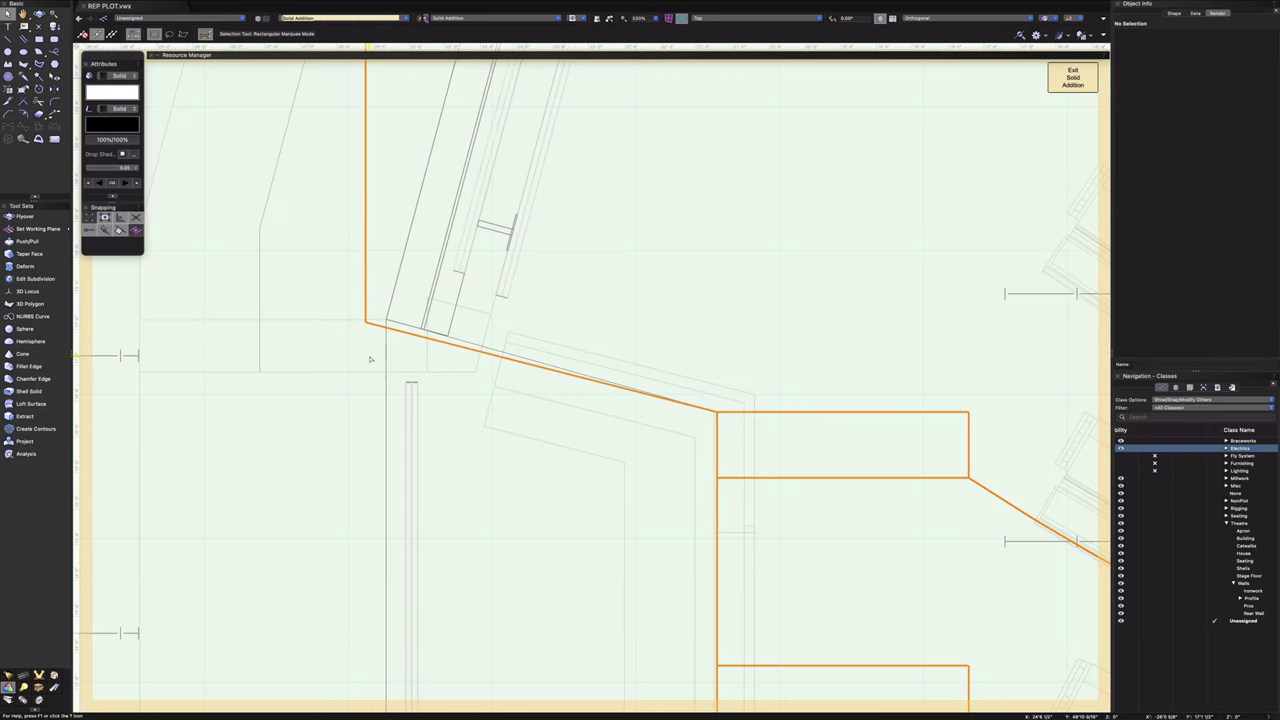
{"action": "left_click", "coordinate": [366, 303]}
{"action": "double_click", "coordinate": [366, 301]}
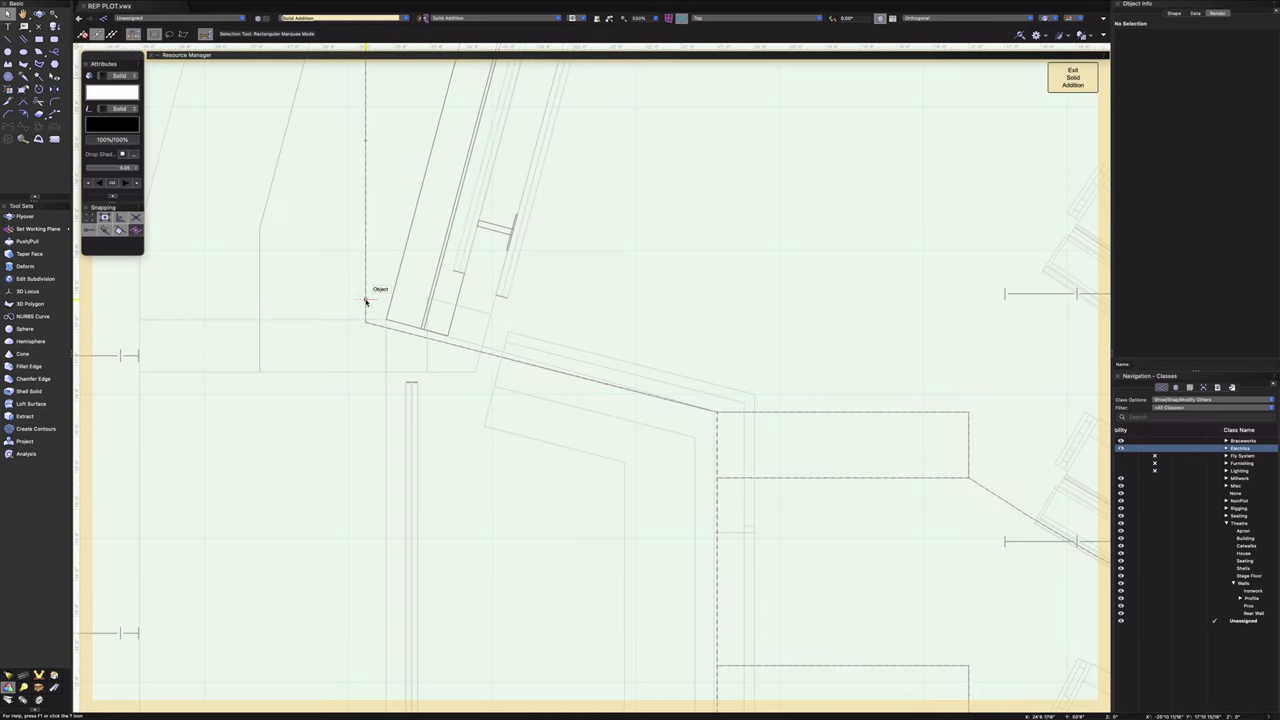
- Step into the corner solid addition and select it at the wall corner
{"action": "left_click", "coordinate": [366, 320]}
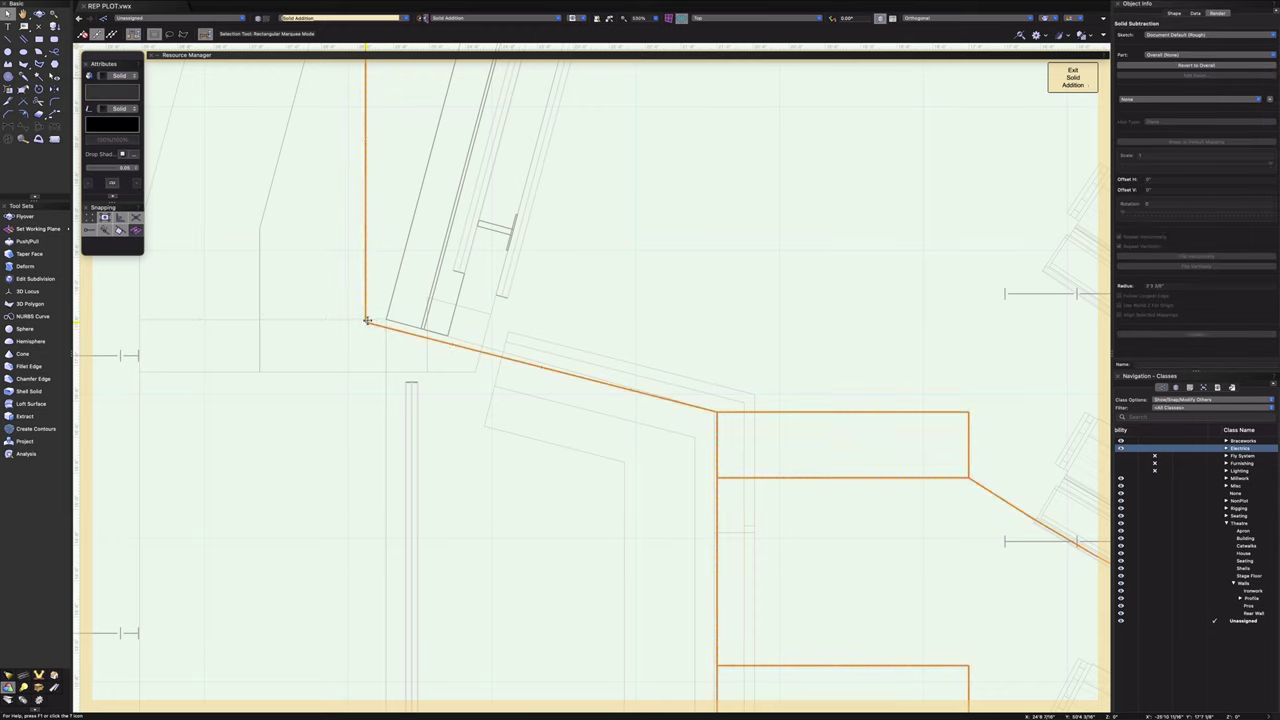
{"action": "key", "text": "Escape"}
{"action": "double_click", "coordinate": [366, 320]}
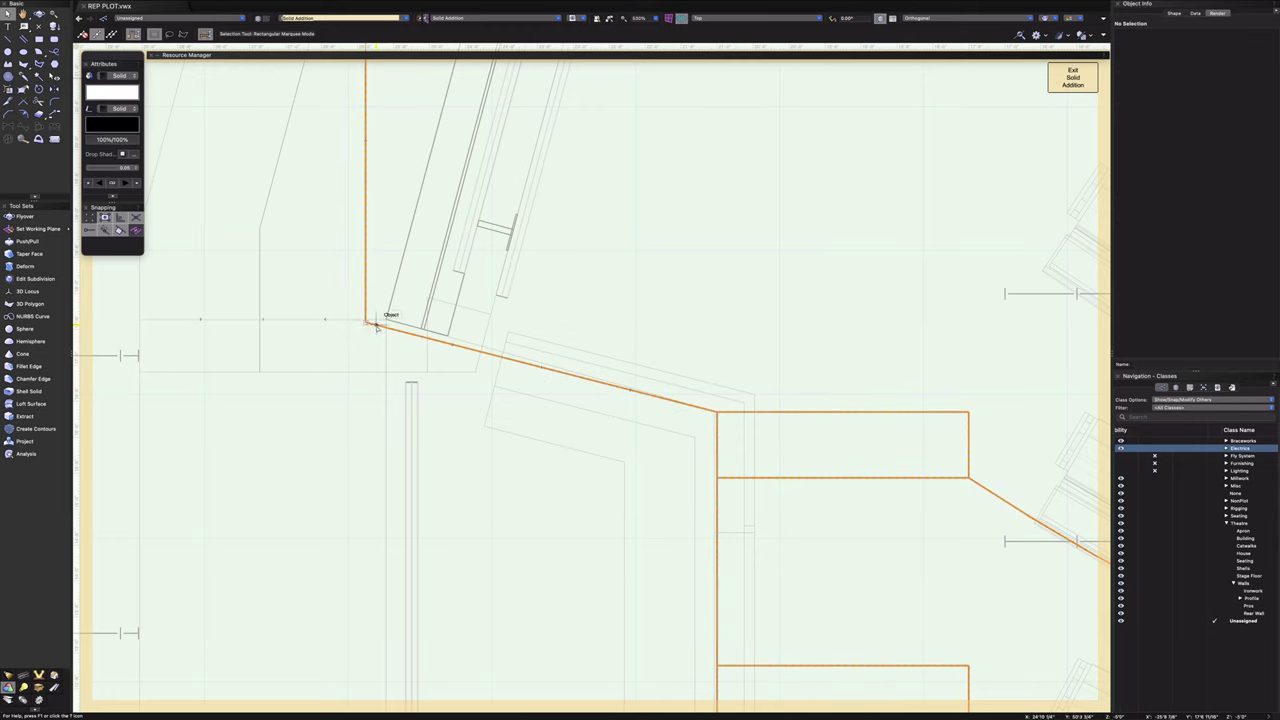
{"action": "left_click", "coordinate": [376, 327]}
{"action": "scroll", "coordinate": [376, 327], "scroll_direction": "down", "scroll_amount": 6}
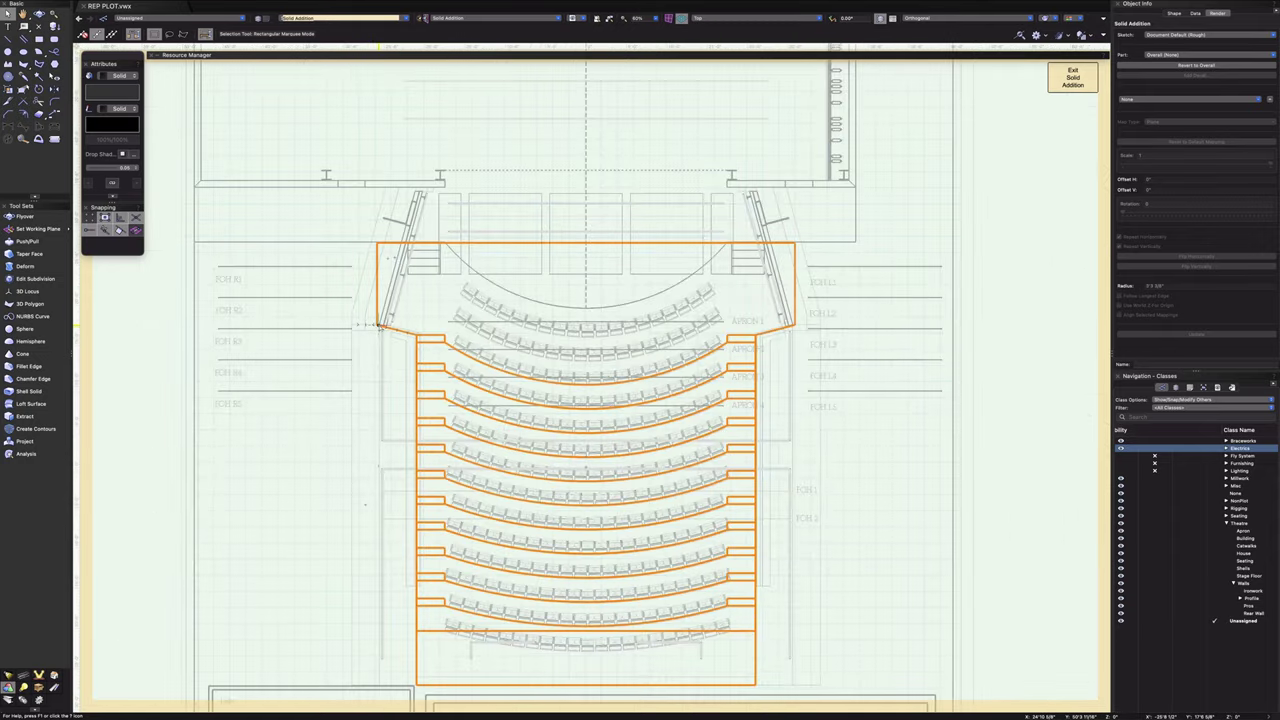
{"action": "scroll", "coordinate": [378, 325], "scroll_direction": "up", "scroll_amount": 8}
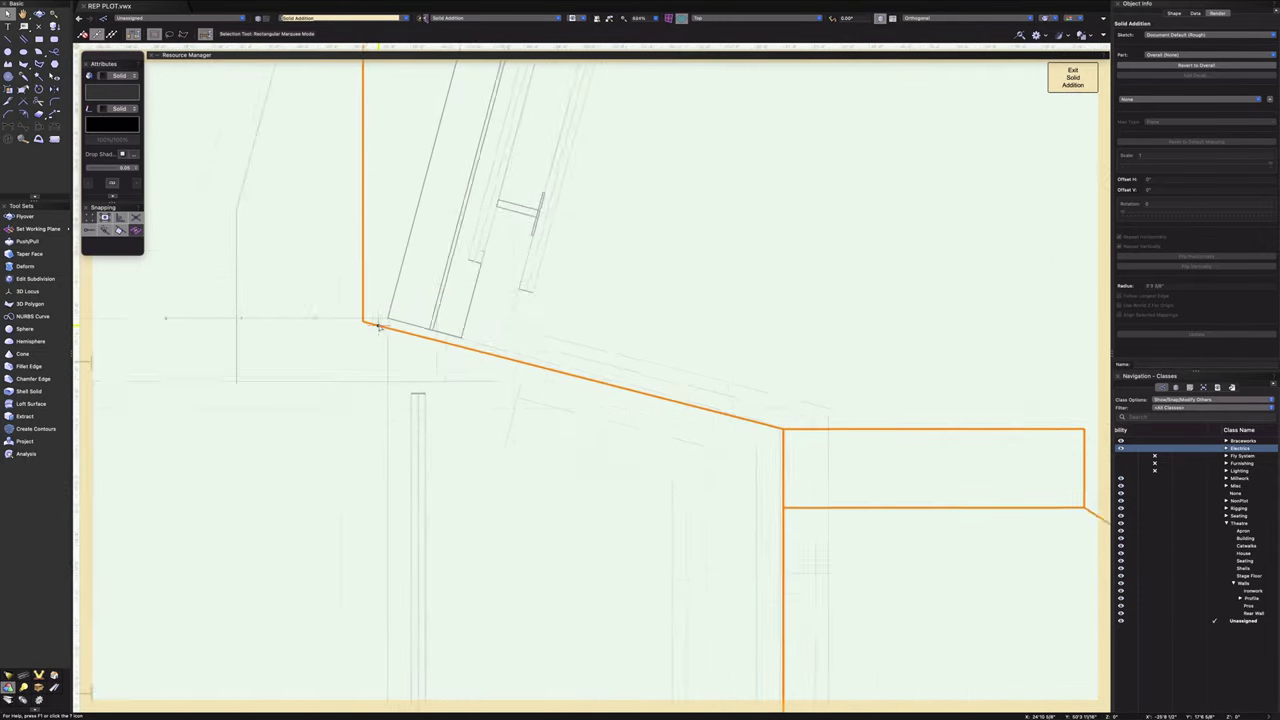
{"action": "scroll", "coordinate": [378, 327], "scroll_direction": "up", "scroll_amount": 4}
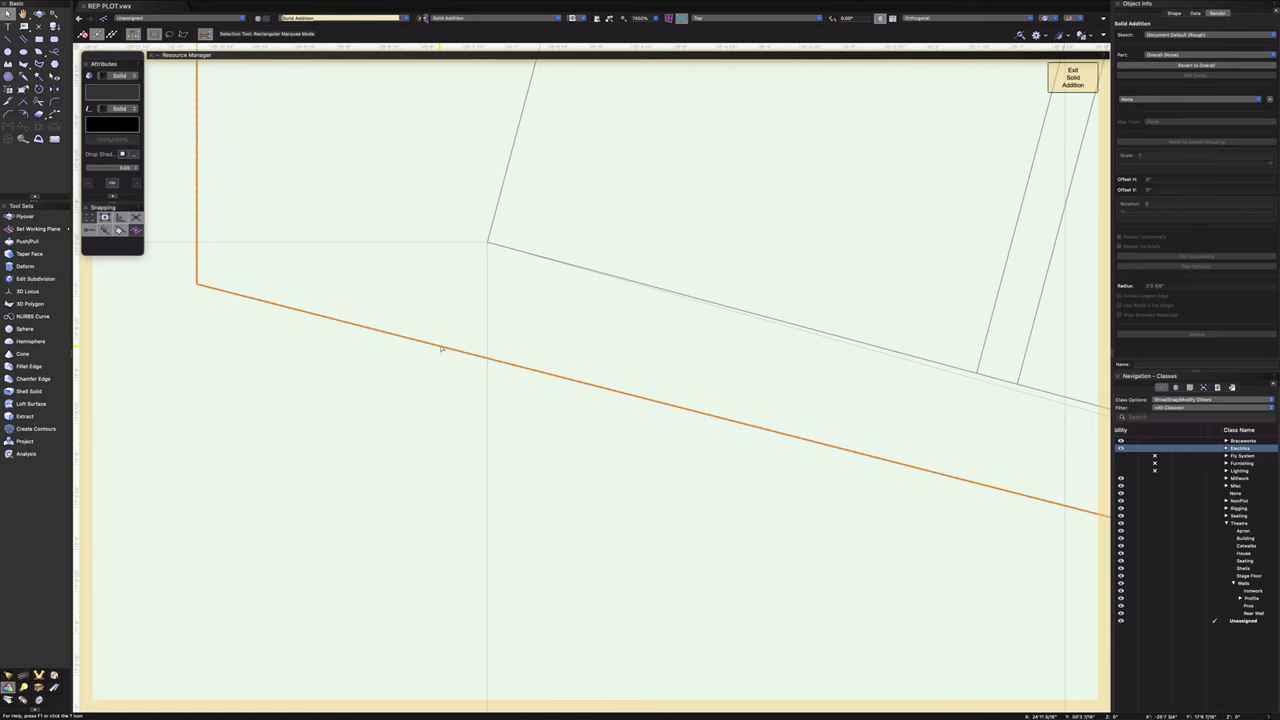
{"action": "scroll", "coordinate": [440, 347], "scroll_direction": "down", "scroll_amount": 5}
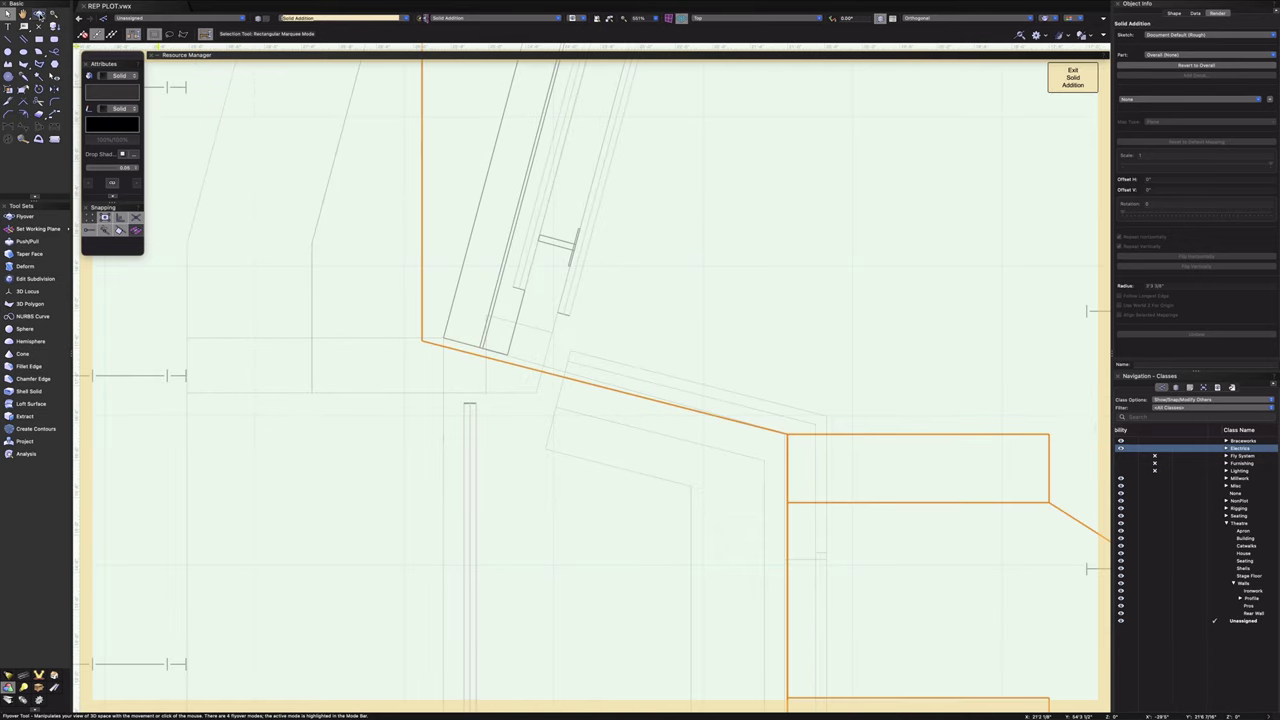
{"action": "left_click", "coordinate": [38, 14]}
{"action": "scroll", "coordinate": [457, 357], "scroll_direction": "down", "scroll_amount": 5}
- Orbit into a 3D perspective of the seating, then return to Top/Plan
{"action": "mouse_move", "coordinate": [468, 429]}
{"action": "left_mouse_down"}
{"action": "mouse_move", "coordinate": [509, 334]}
{"action": "mouse_move", "coordinate": [469, 434]}
{"action": "mouse_move", "coordinate": [443, 431]}
{"action": "mouse_move", "coordinate": [457, 423]}
{"action": "mouse_move", "coordinate": [440, 463]}
{"action": "mouse_move", "coordinate": [512, 215]}
{"action": "mouse_move", "coordinate": [460, 190]}
{"action": "mouse_move", "coordinate": [484, 275]}
{"action": "mouse_move", "coordinate": [483, 380]}
{"action": "left_mouse_up"}
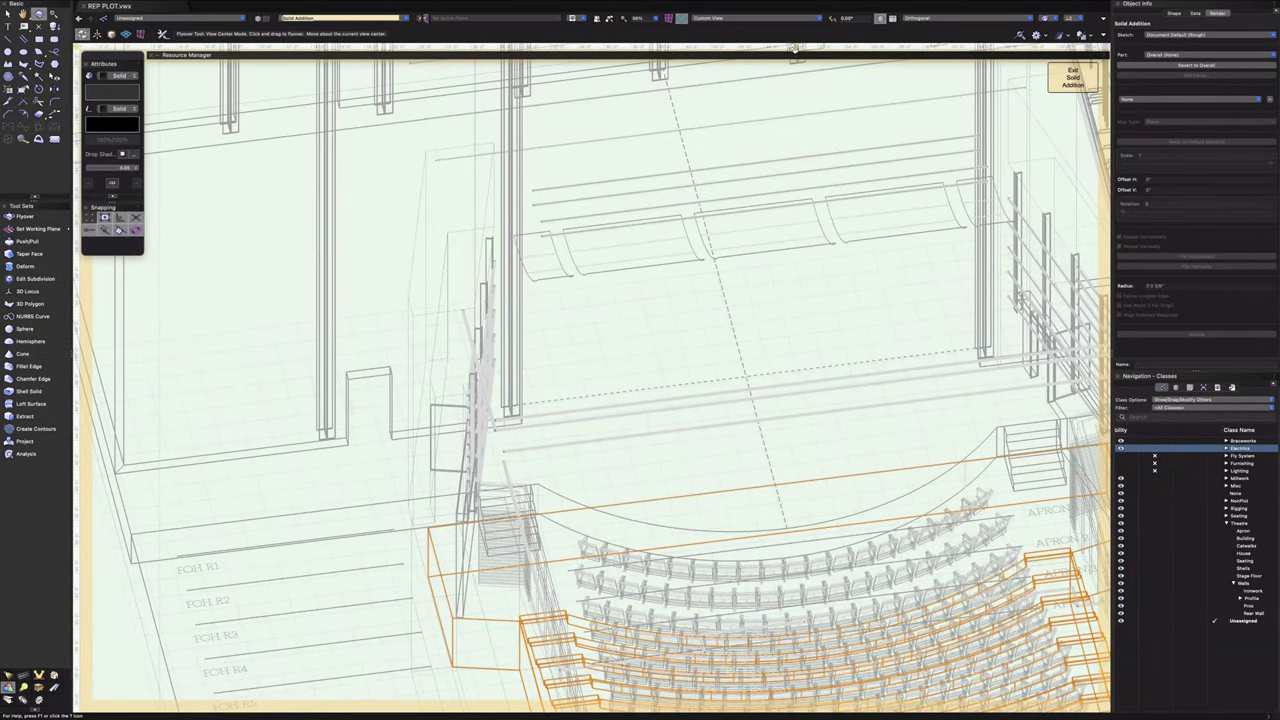
{"action": "left_click", "coordinate": [771, 22]}
{"action": "left_click", "coordinate": [765, 30]}
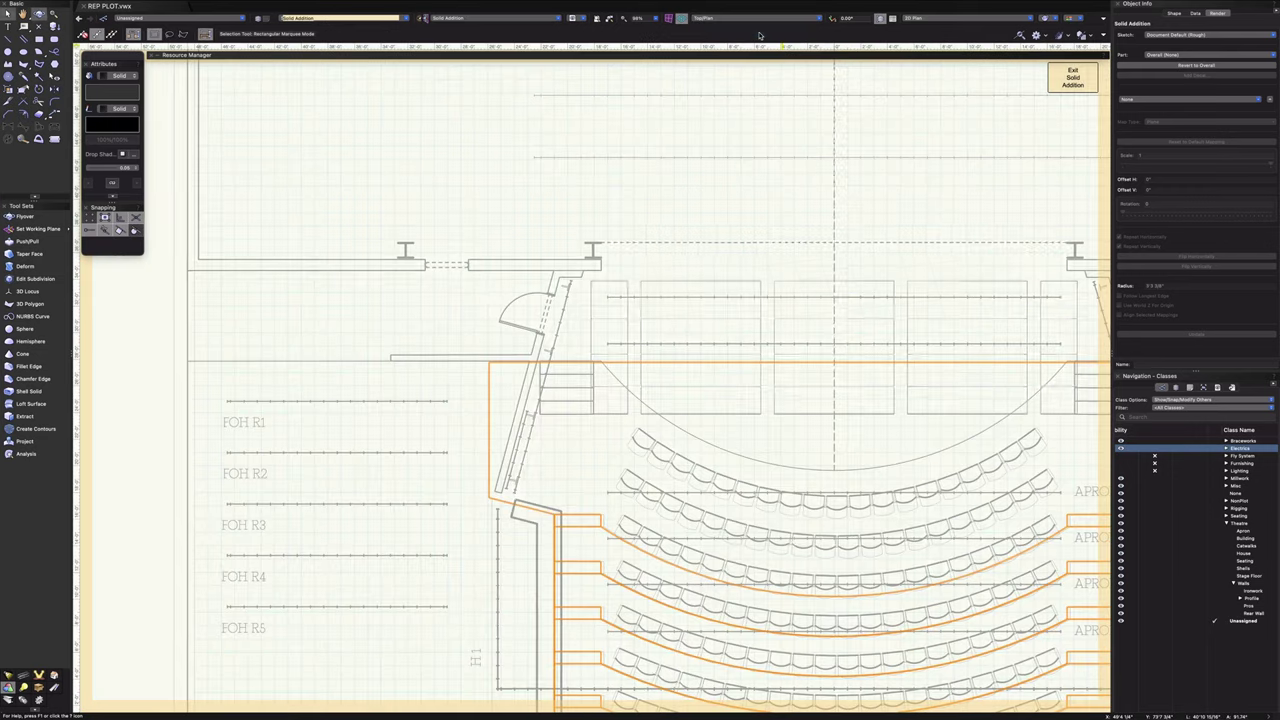
- Zoom to the wall corner and pick the 3D Polygon tool
{"action": "scroll", "coordinate": [511, 566], "scroll_direction": "up", "scroll_amount": 5}
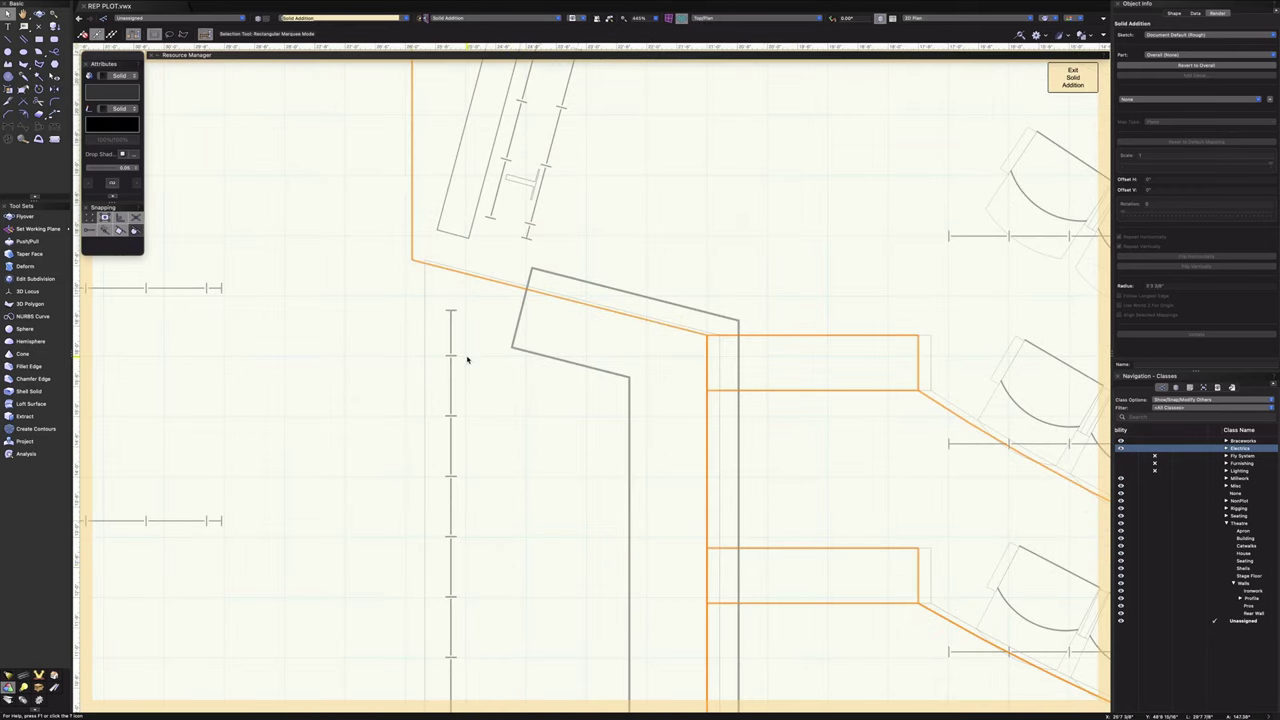
{"action": "scroll", "coordinate": [412, 259], "scroll_direction": "up", "scroll_amount": 3}
{"action": "scroll", "coordinate": [450, 320], "scroll_direction": "down", "scroll_amount": 5}
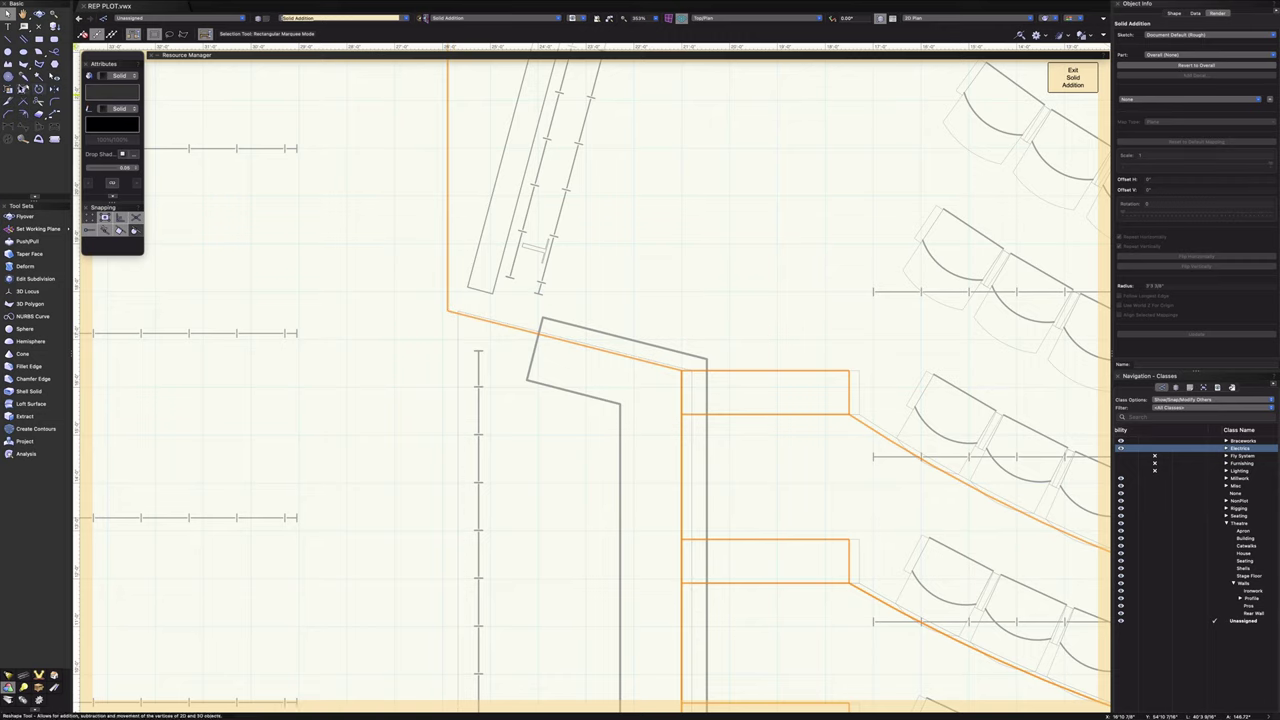
{"action": "left_click", "coordinate": [27, 69]}
{"action": "scroll", "coordinate": [410, 310], "scroll_direction": "up", "scroll_amount": 5}
- Place a first 3D polygon vertex at the wall corner, then abandon the polygon
{"action": "left_click", "coordinate": [562, 302]}
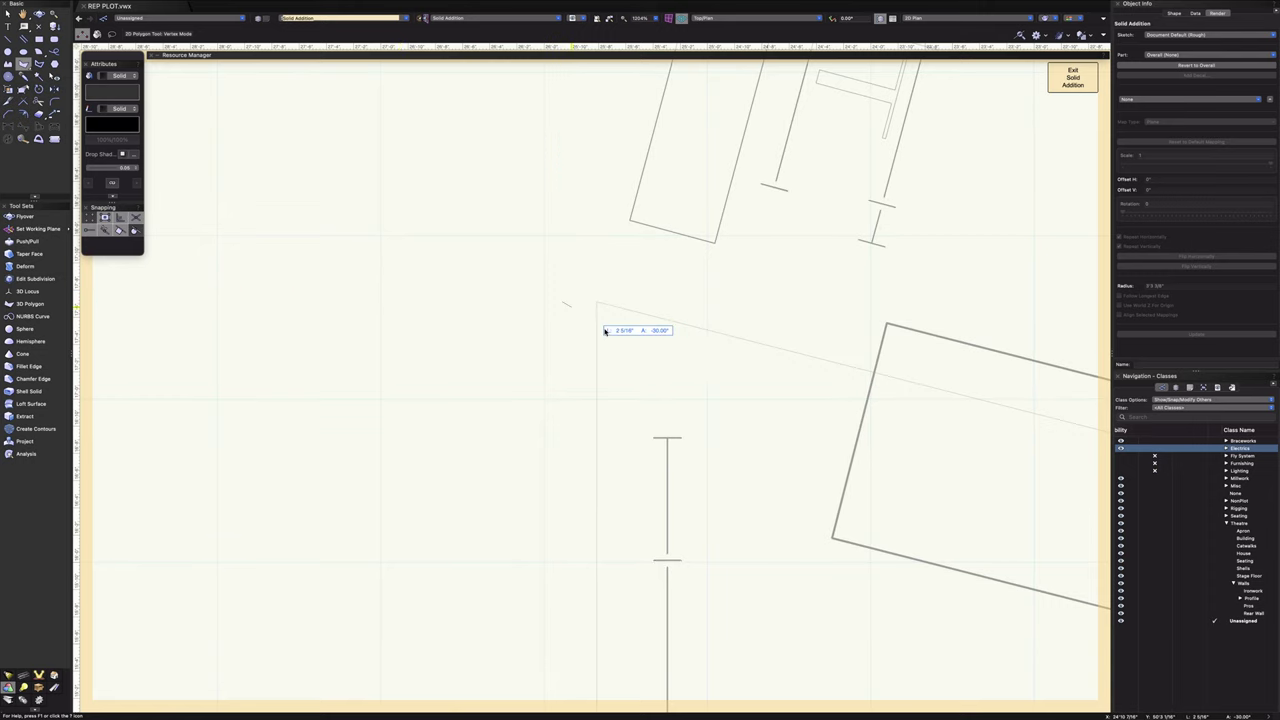
{"action": "scroll", "coordinate": [757, 477], "scroll_direction": "down", "scroll_amount": 6}
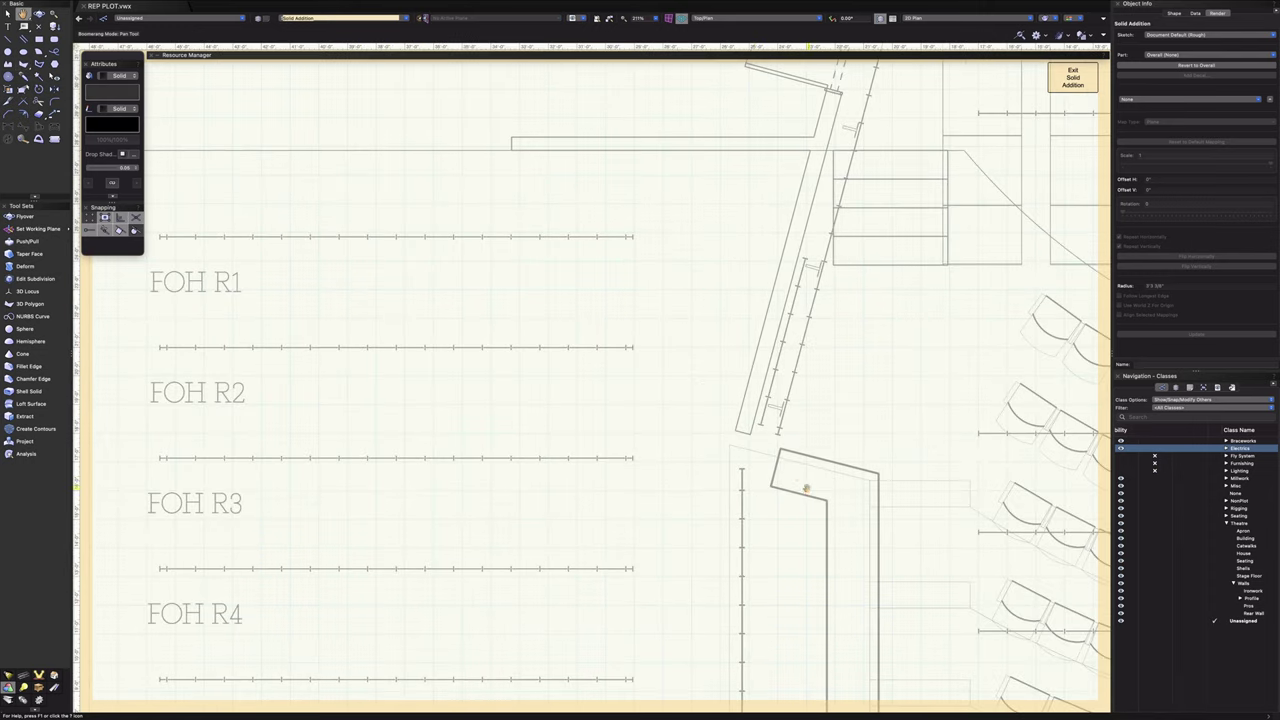
{"action": "middle_click_drag", "start_coordinate": [806, 488], "coordinate": [585, 373]}
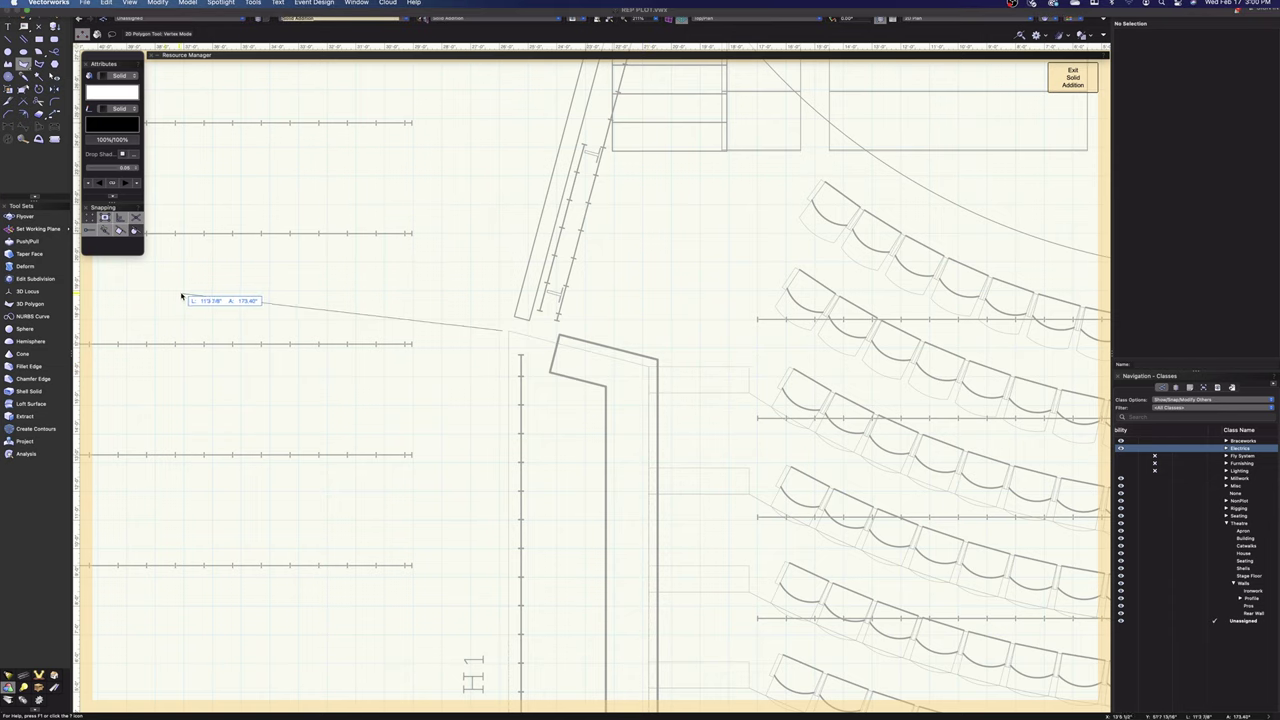
{"action": "left_click", "coordinate": [7, 13]}
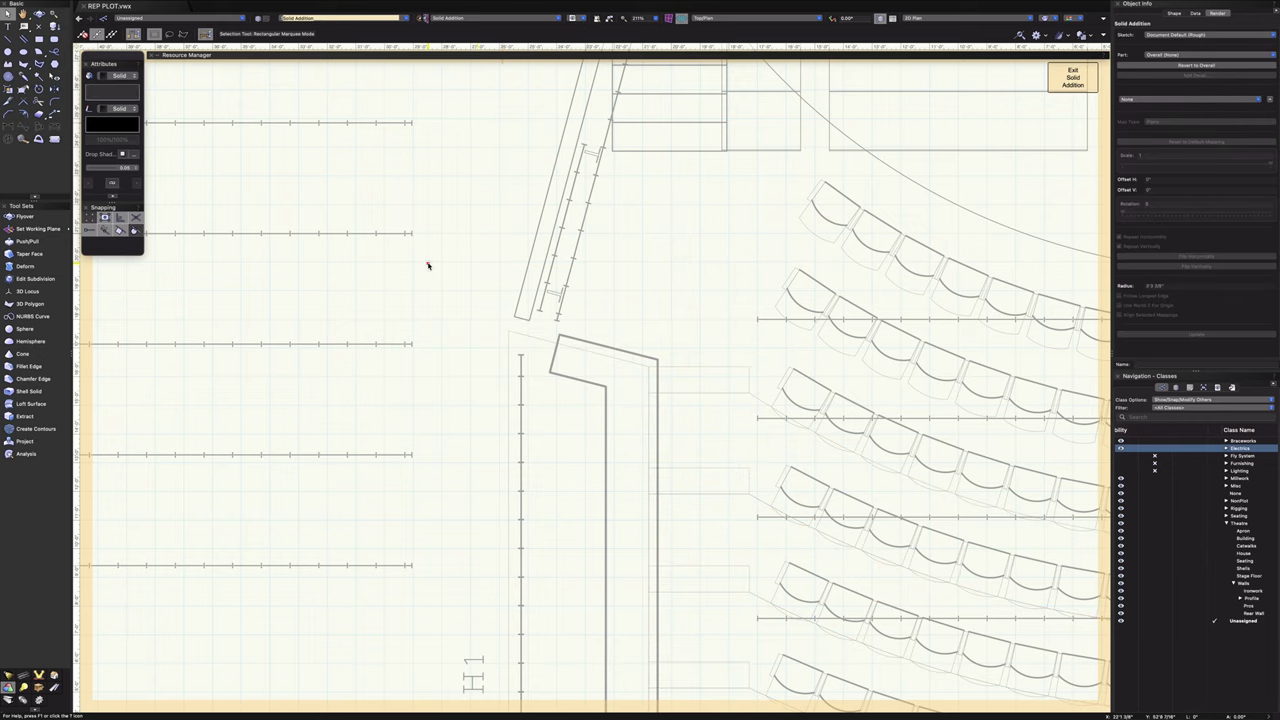
- Switch to Top view and enter the solid addition at the wall
{"action": "left_click", "coordinate": [503, 279]}
{"action": "key", "text": "KP_5"}
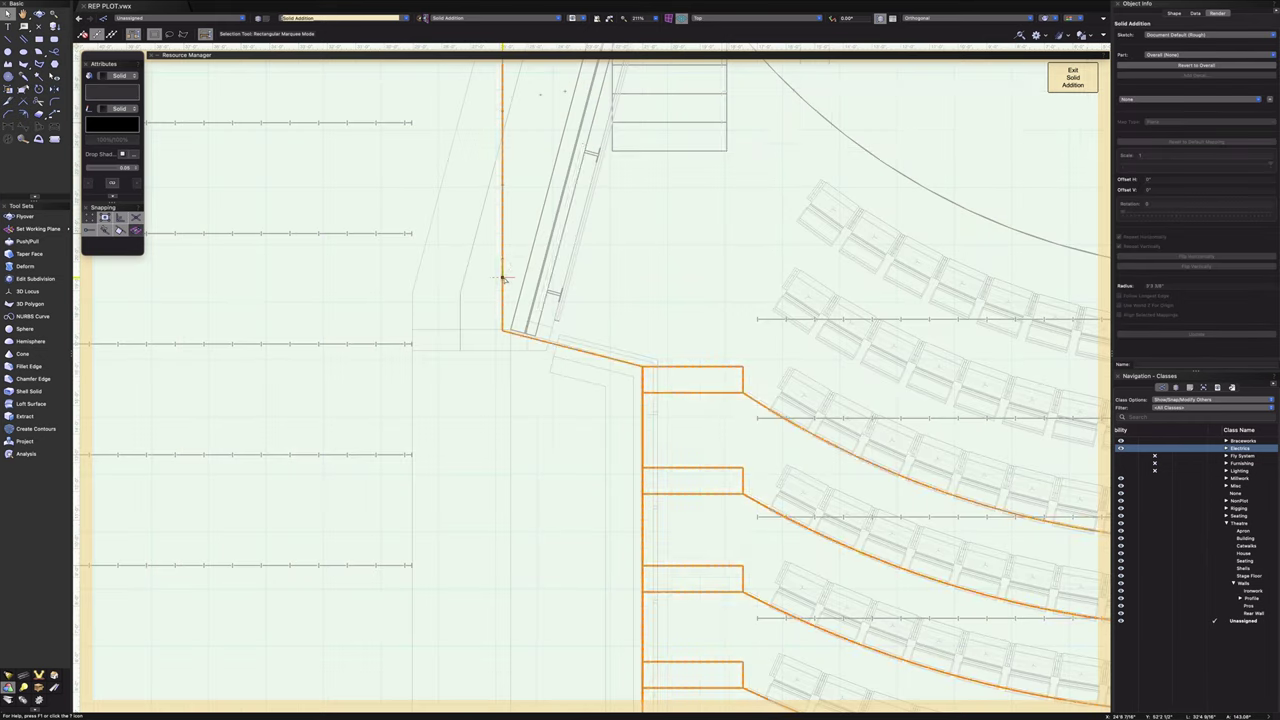
{"action": "left_click", "coordinate": [443, 354]}
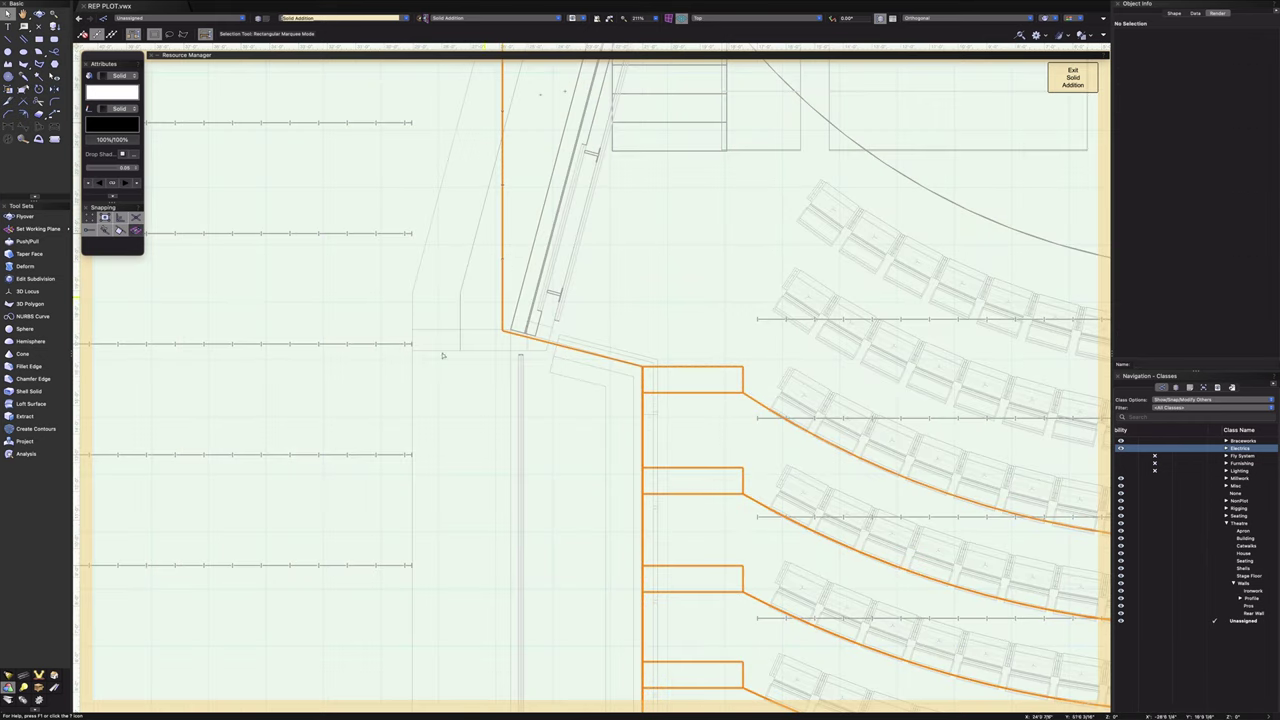
{"action": "left_click", "coordinate": [503, 298]}
{"action": "double_click", "coordinate": [503, 297]}
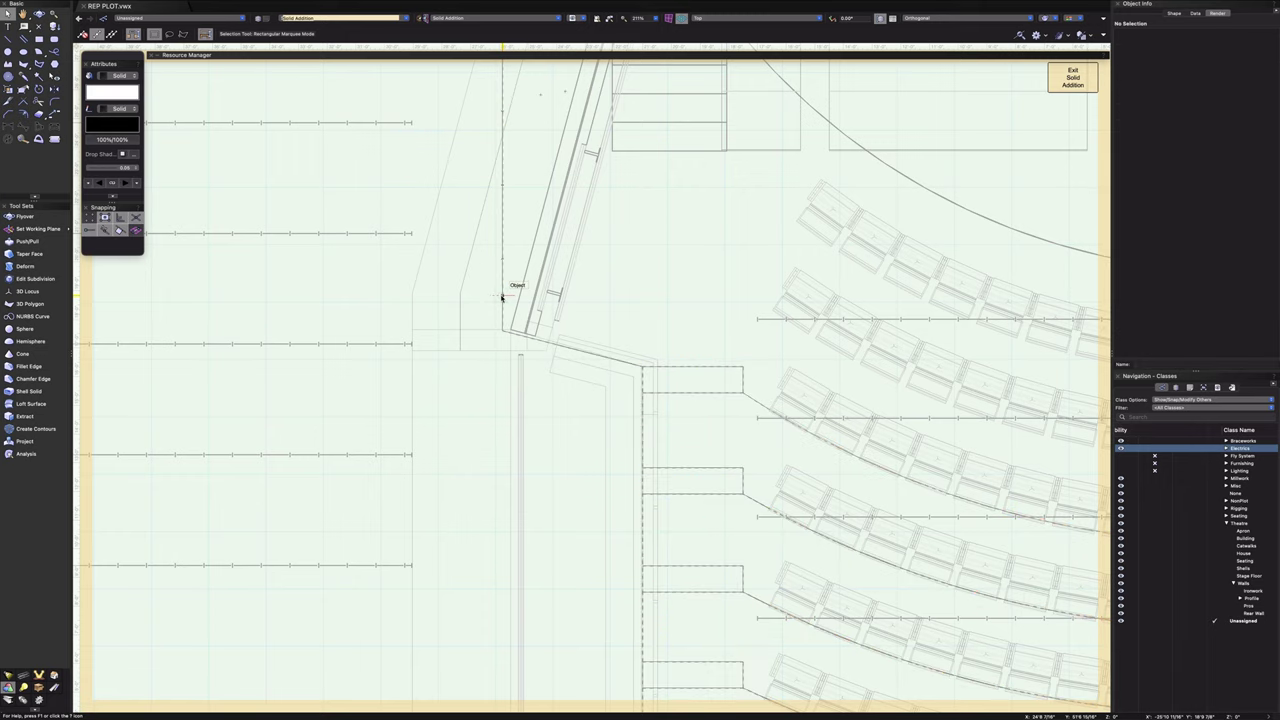
{"action": "scroll", "coordinate": [502, 298], "scroll_direction": "up", "scroll_amount": 5}
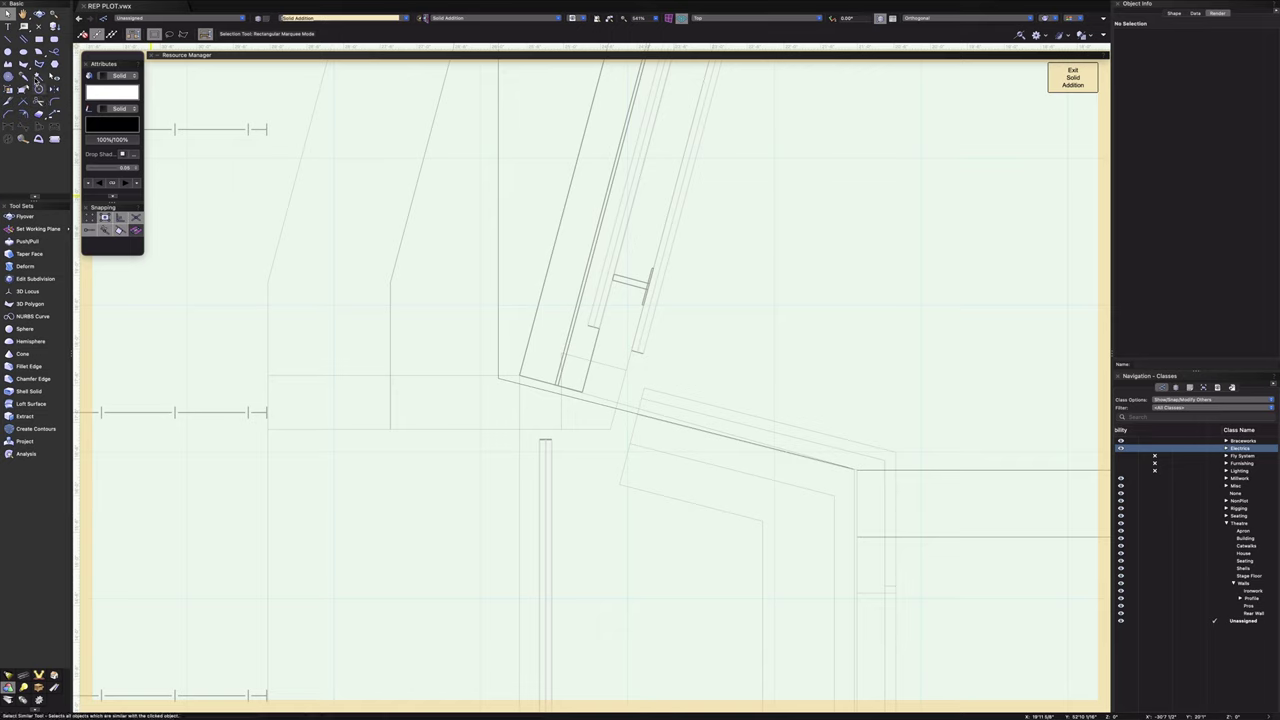
{"action": "left_click", "coordinate": [500, 378]}
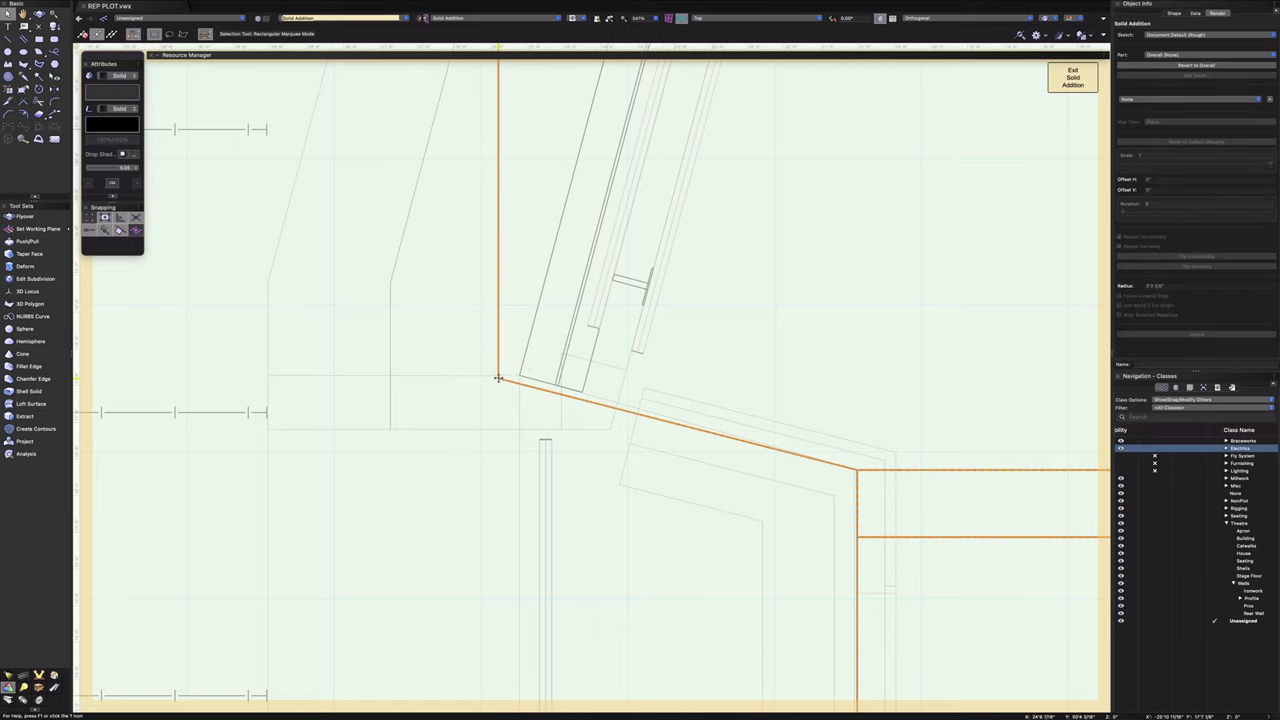
- Step through the nested solid subtraction and solid addition into the wall extrude
{"action": "double_click", "coordinate": [540, 349]}
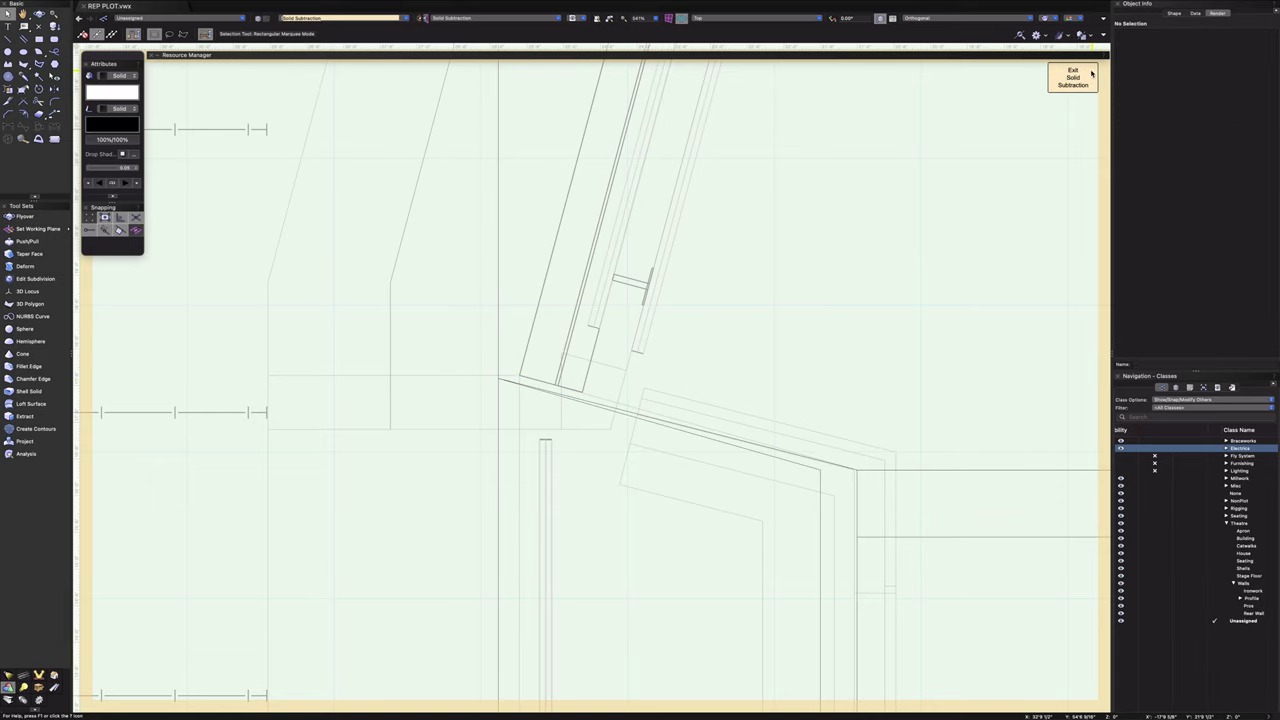
{"action": "left_click", "coordinate": [497, 313]}
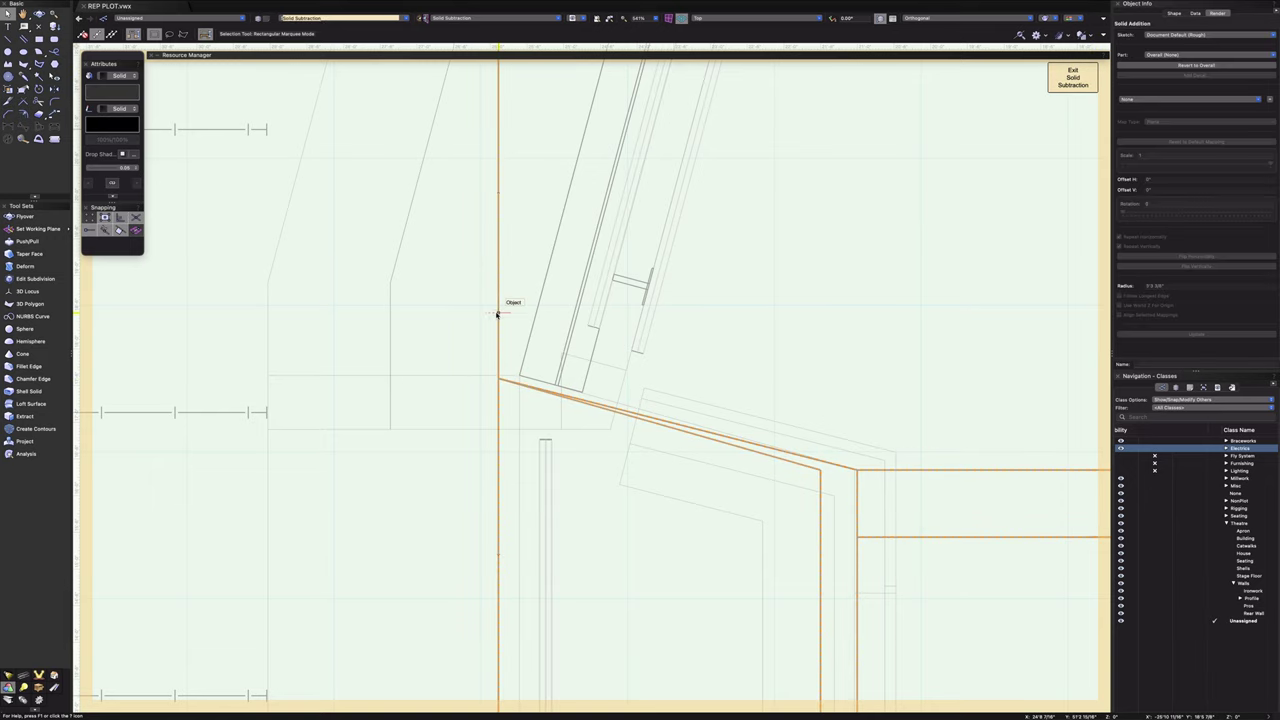
{"action": "scroll", "coordinate": [497, 313], "scroll_direction": "down", "scroll_amount": 10}
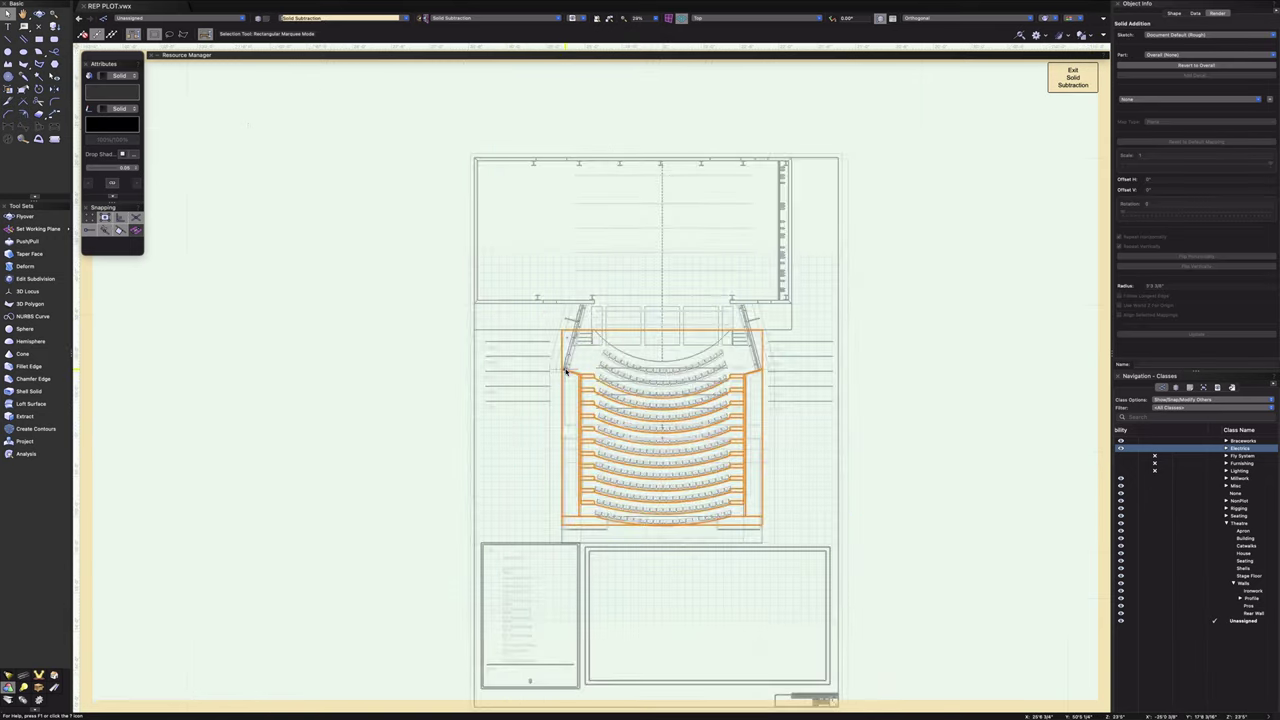
{"action": "scroll", "coordinate": [565, 370], "scroll_direction": "up", "scroll_amount": 12}
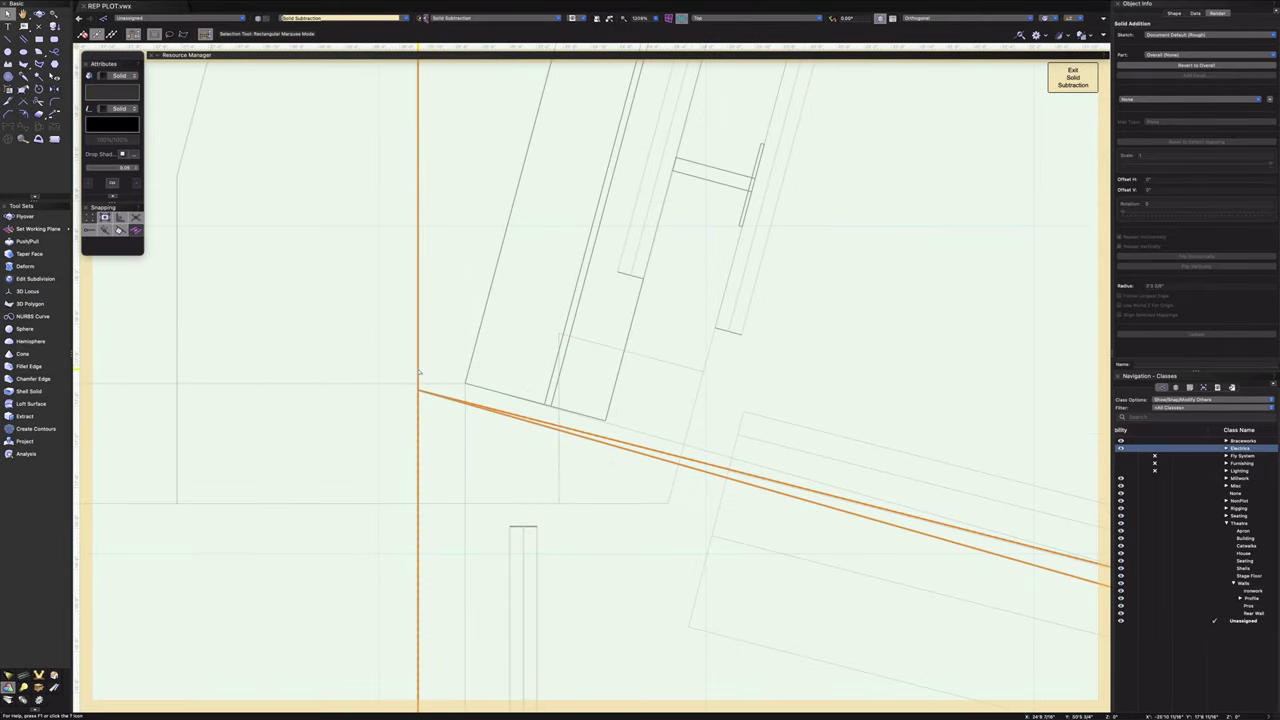
{"action": "double_click", "coordinate": [419, 398]}
{"action": "double_click", "coordinate": [418, 395]}
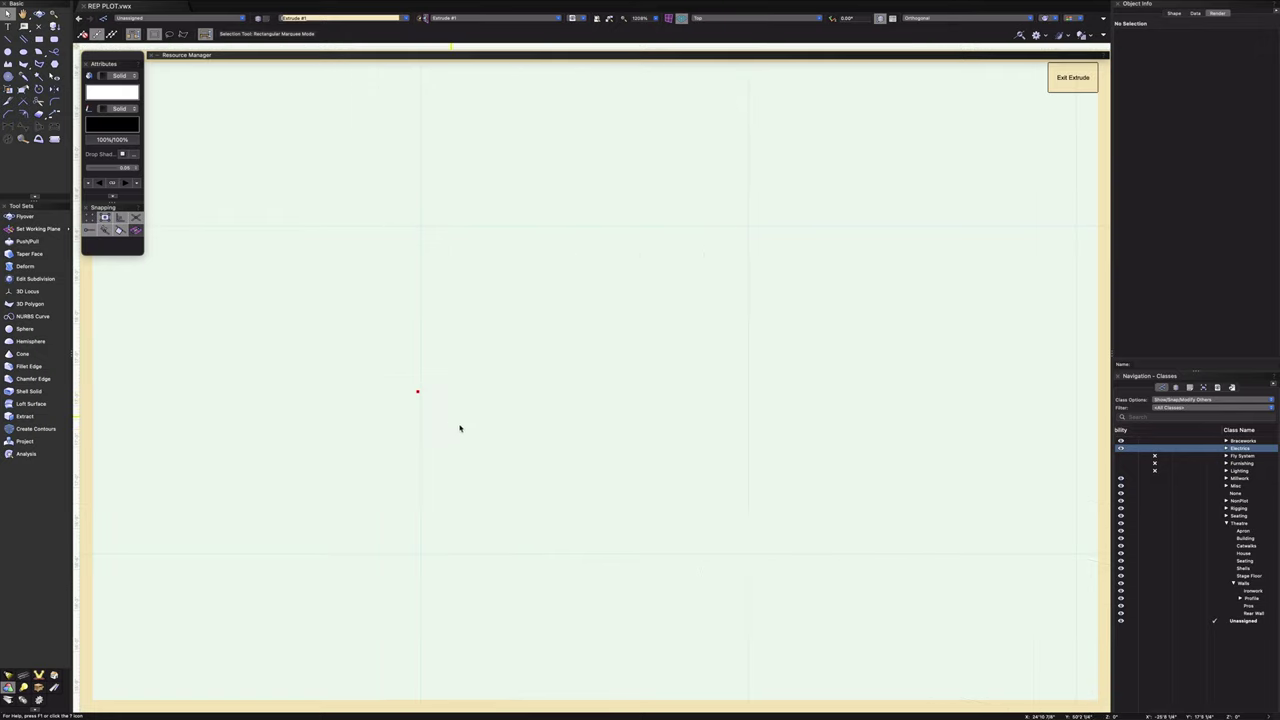
- Exit the extrude, then the solid addition and solid subtraction edits
{"action": "scroll", "coordinate": [465, 432], "scroll_direction": "down", "scroll_amount": 10}
{"action": "left_click", "coordinate": [1062, 86]}
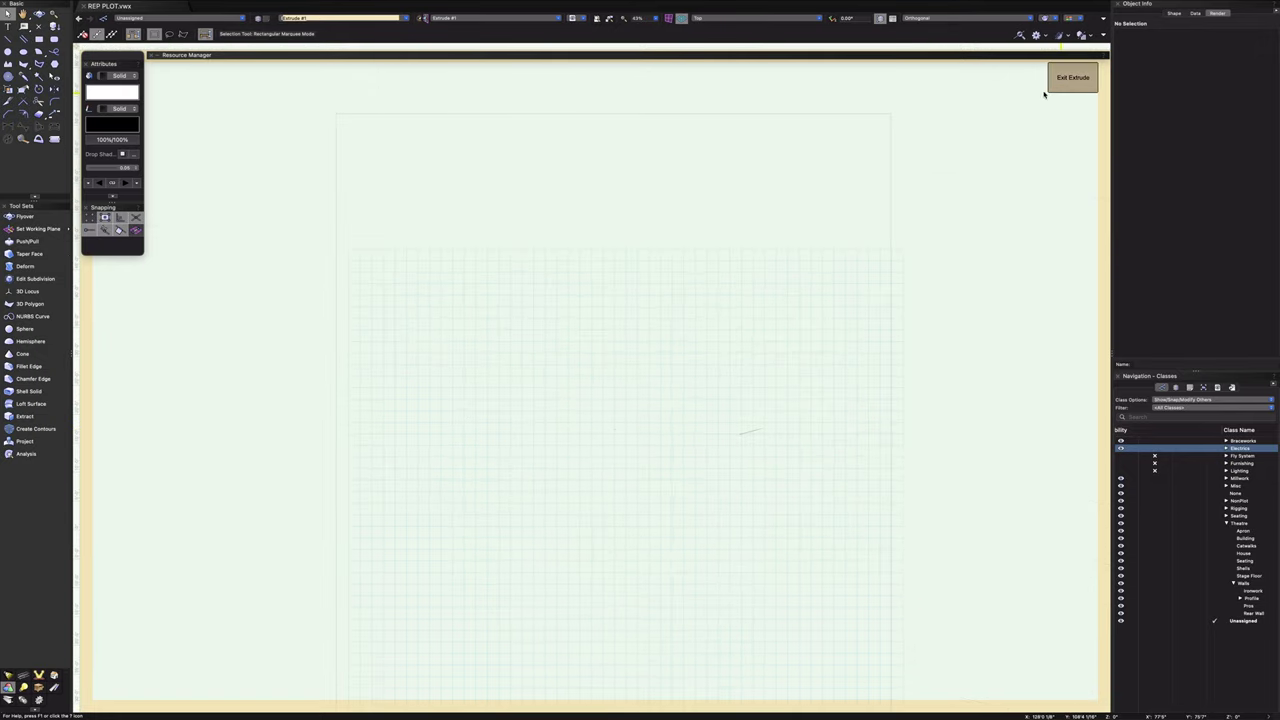
{"action": "scroll", "coordinate": [641, 521], "scroll_direction": "down", "scroll_amount": 4}
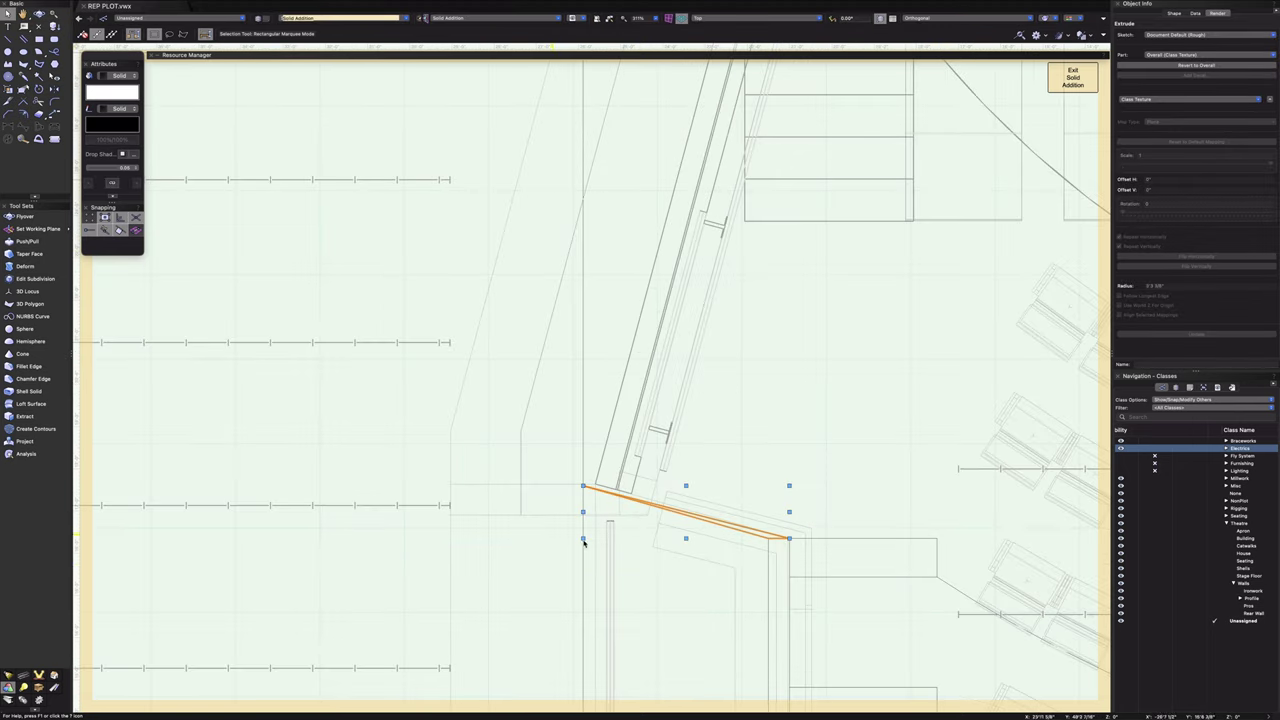
{"action": "scroll", "coordinate": [651, 563], "scroll_direction": "up", "scroll_amount": 3}
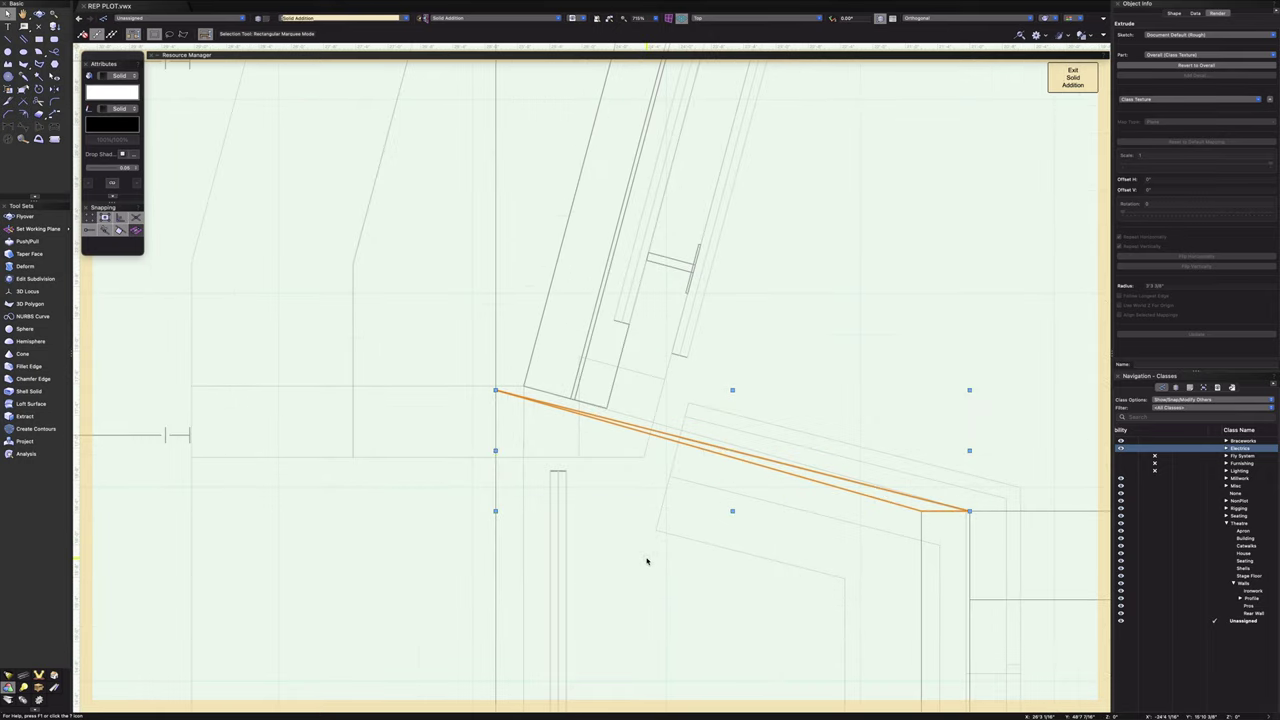
{"action": "left_click", "coordinate": [646, 561]}
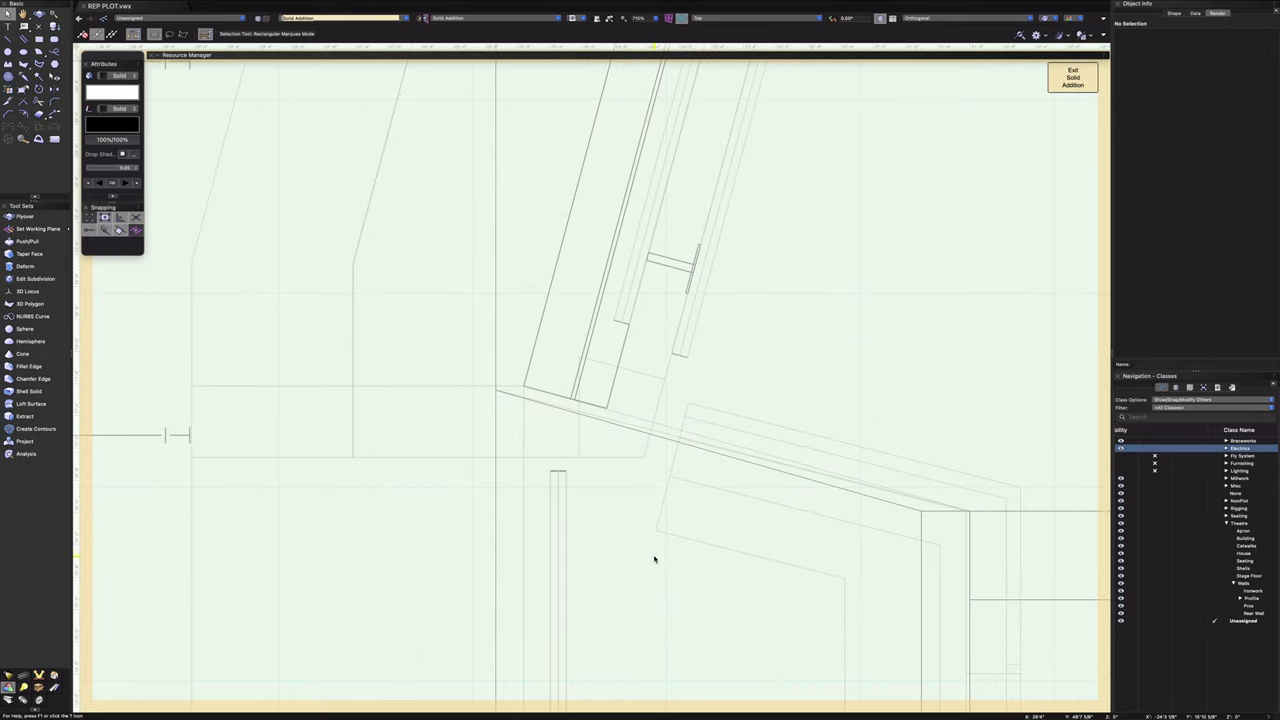
{"action": "scroll", "coordinate": [654, 559], "scroll_direction": "down", "scroll_amount": 2}
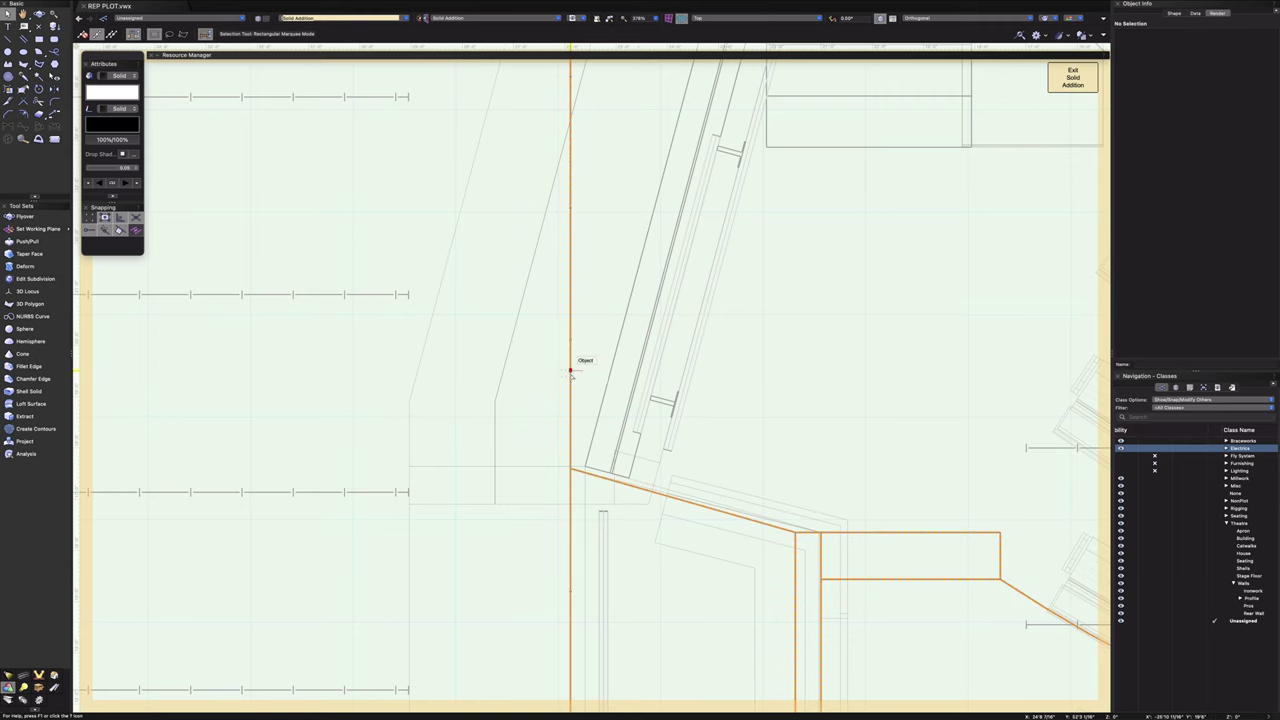
{"action": "scroll", "coordinate": [571, 378], "scroll_direction": "down", "scroll_amount": 6}
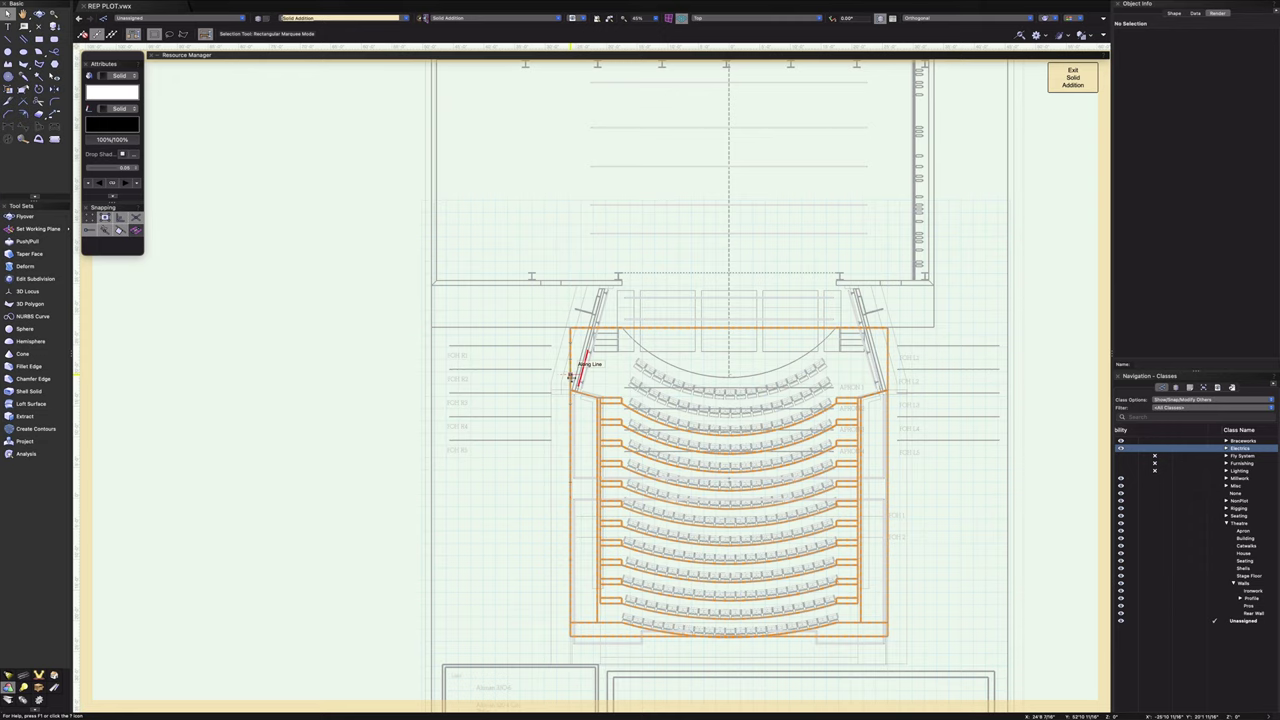
{"action": "left_click", "coordinate": [1067, 80]}
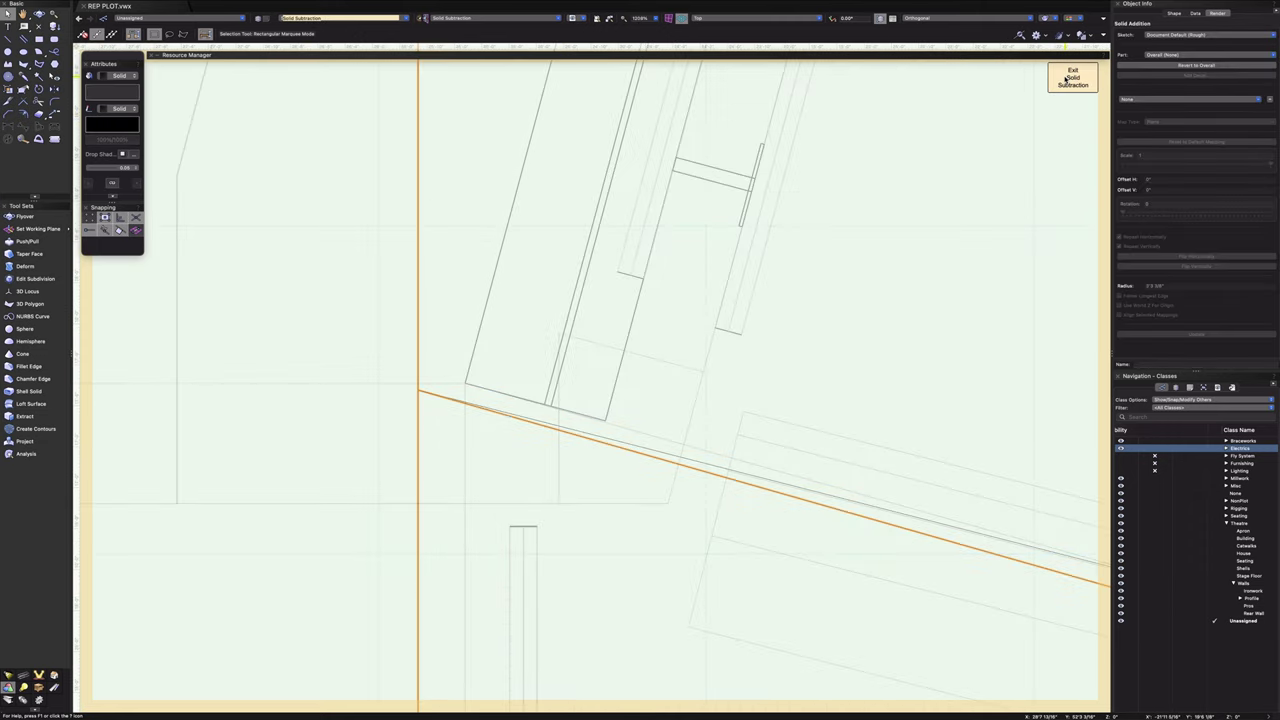
{"action": "left_click", "coordinate": [1067, 80]}
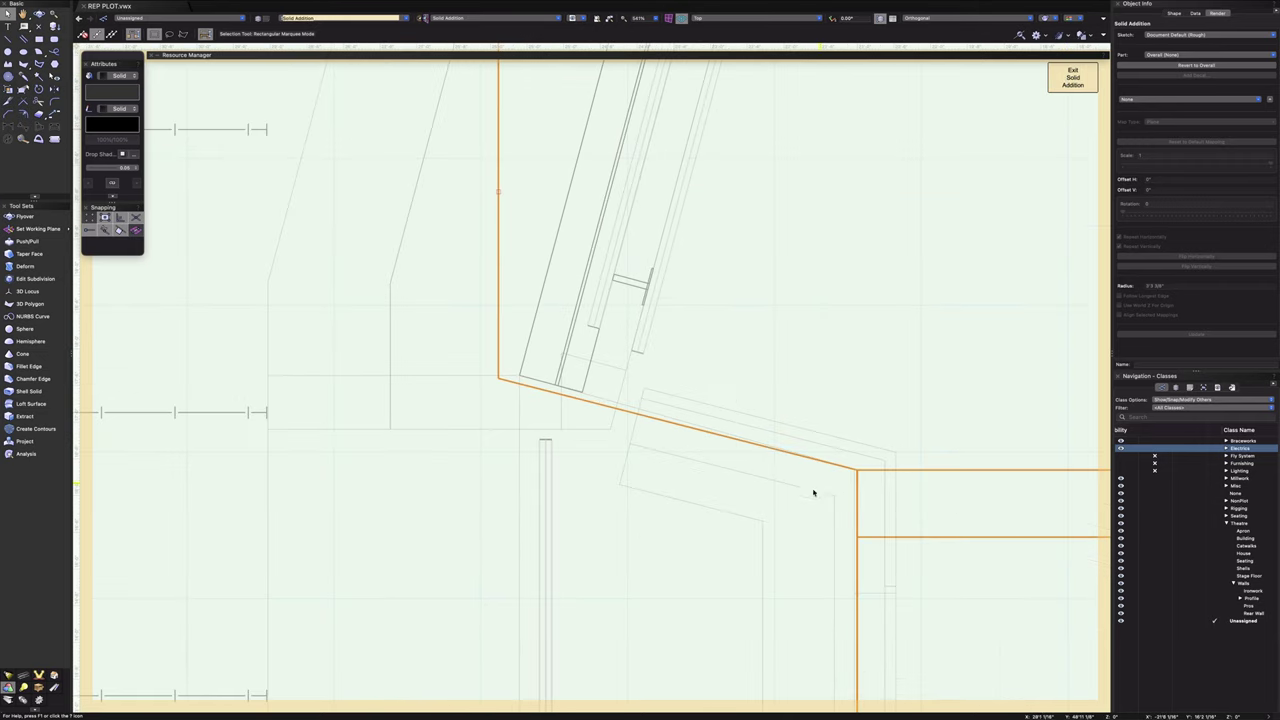
- Pan to the seating rows and exit the remaining nested solid edits back to the symbol
{"action": "scroll", "coordinate": [813, 492], "scroll_direction": "down", "scroll_amount": 5}
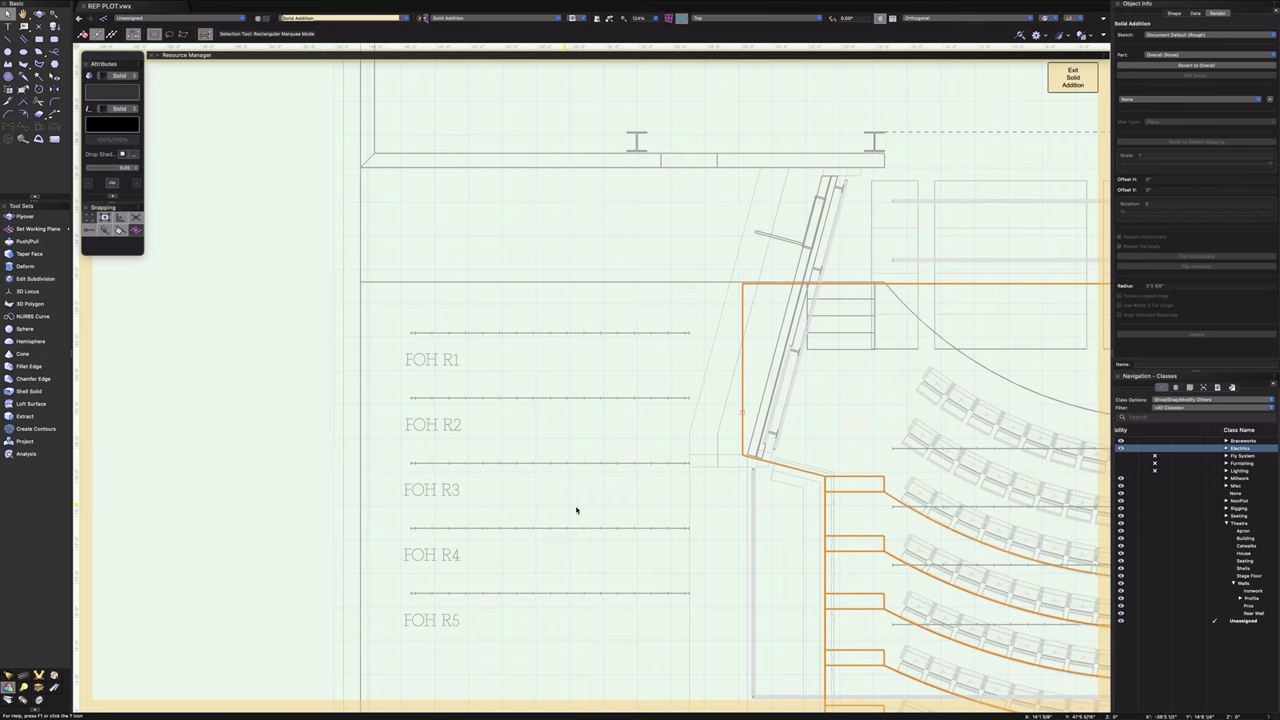
{"action": "middle_click_drag", "start_coordinate": [777, 540], "coordinate": [437, 142]}
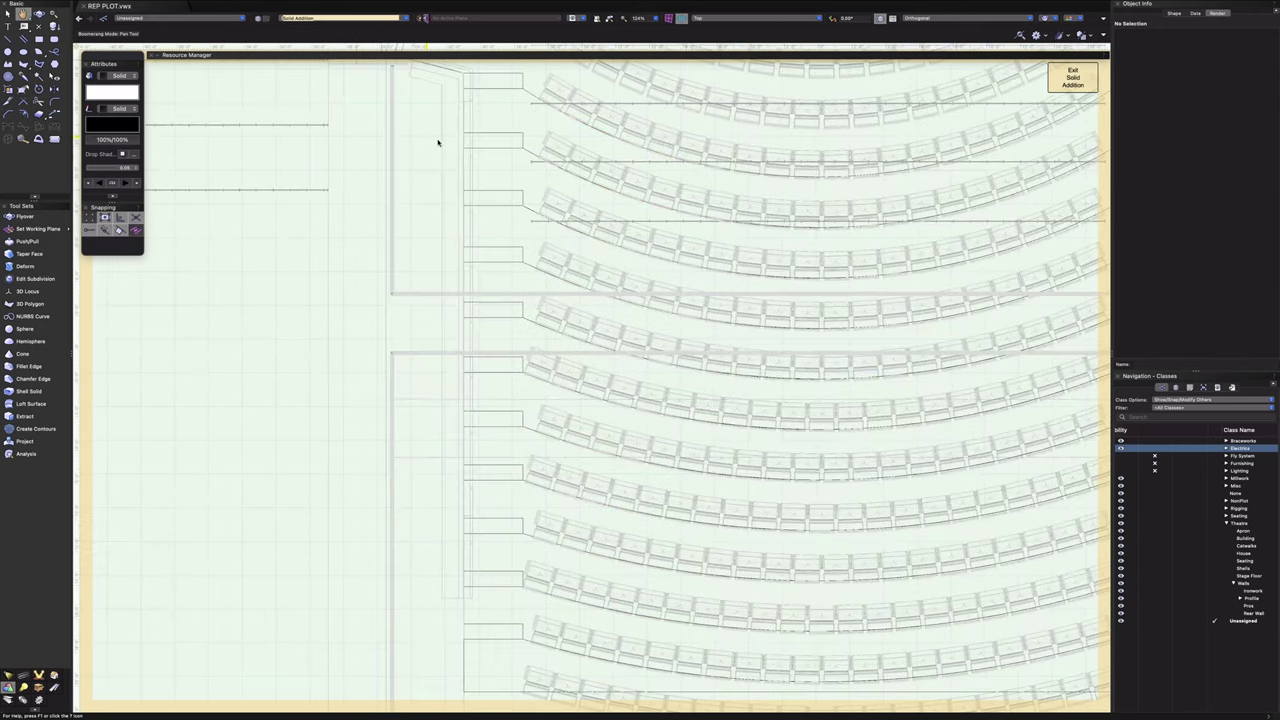
{"action": "left_click", "coordinate": [1073, 86]}
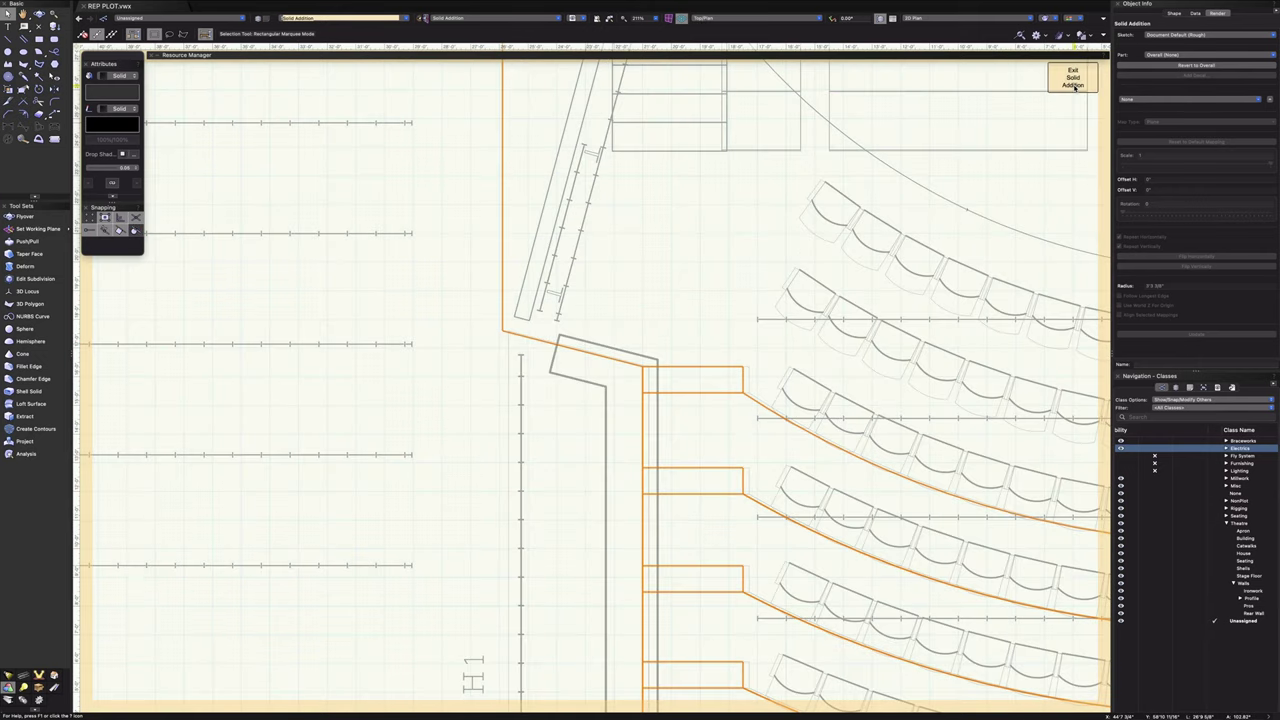
{"action": "left_click", "coordinate": [1074, 87]}
{"action": "left_click", "coordinate": [1074, 87]}
{"action": "left_click", "coordinate": [1073, 86]}
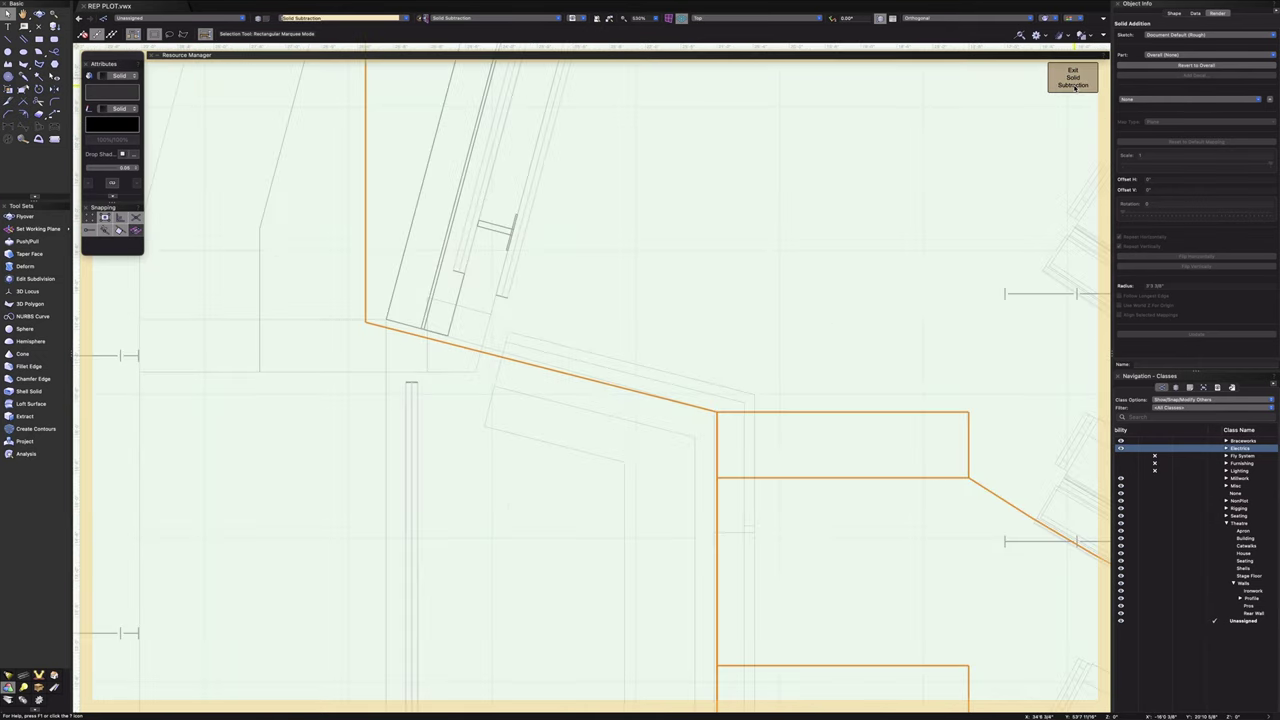
{"action": "left_click", "coordinate": [1073, 86]}
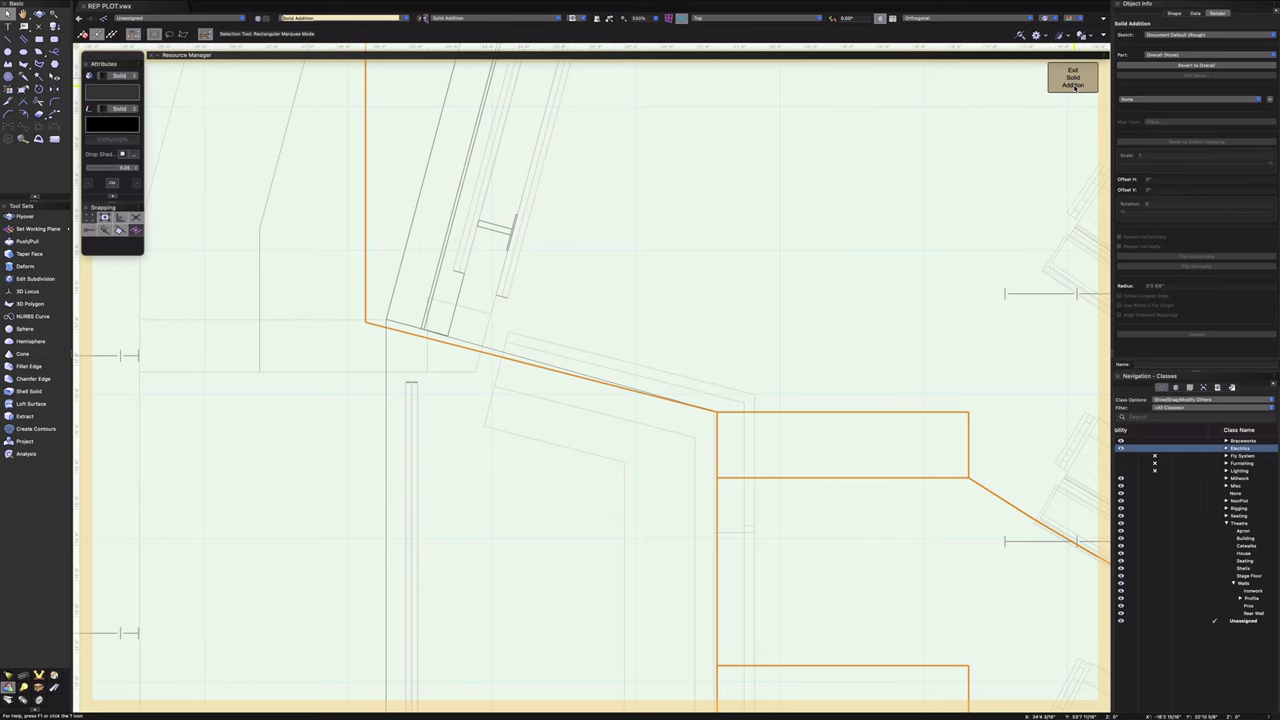
{"action": "left_click", "coordinate": [1073, 86]}
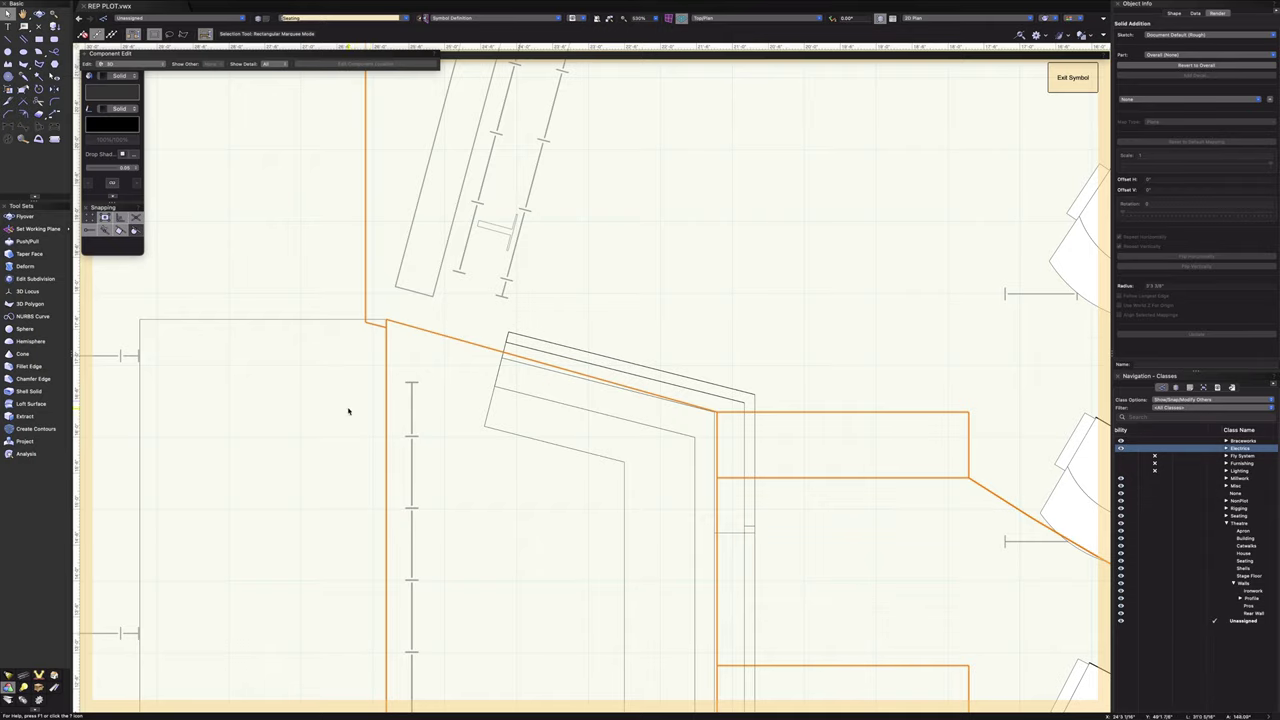
- Orbit the seating plan into a tilted 3D perspective of the auditorium
{"action": "scroll", "coordinate": [373, 387], "scroll_direction": "down", "scroll_amount": 4}
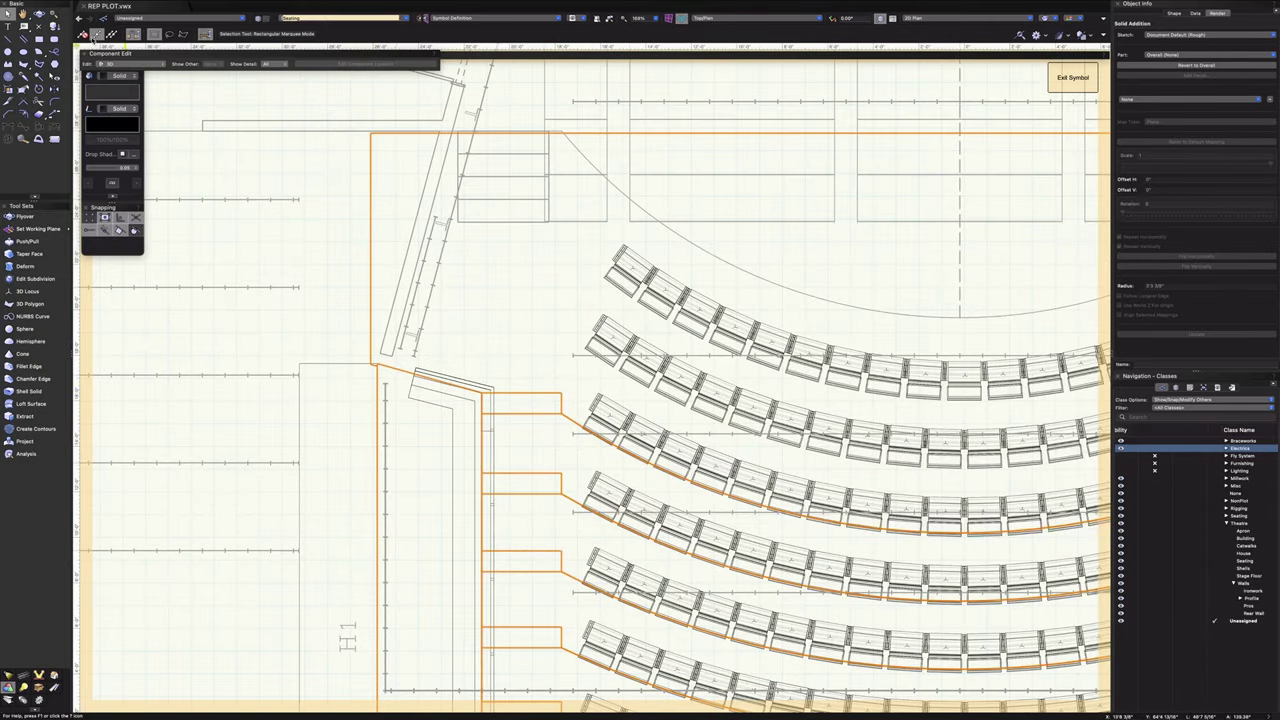
{"action": "mouse_move", "coordinate": [374, 439]}
{"action": "left_mouse_down"}
{"action": "mouse_move", "coordinate": [433, 404]}
{"action": "mouse_move", "coordinate": [386, 430]}
{"action": "left_mouse_up"}
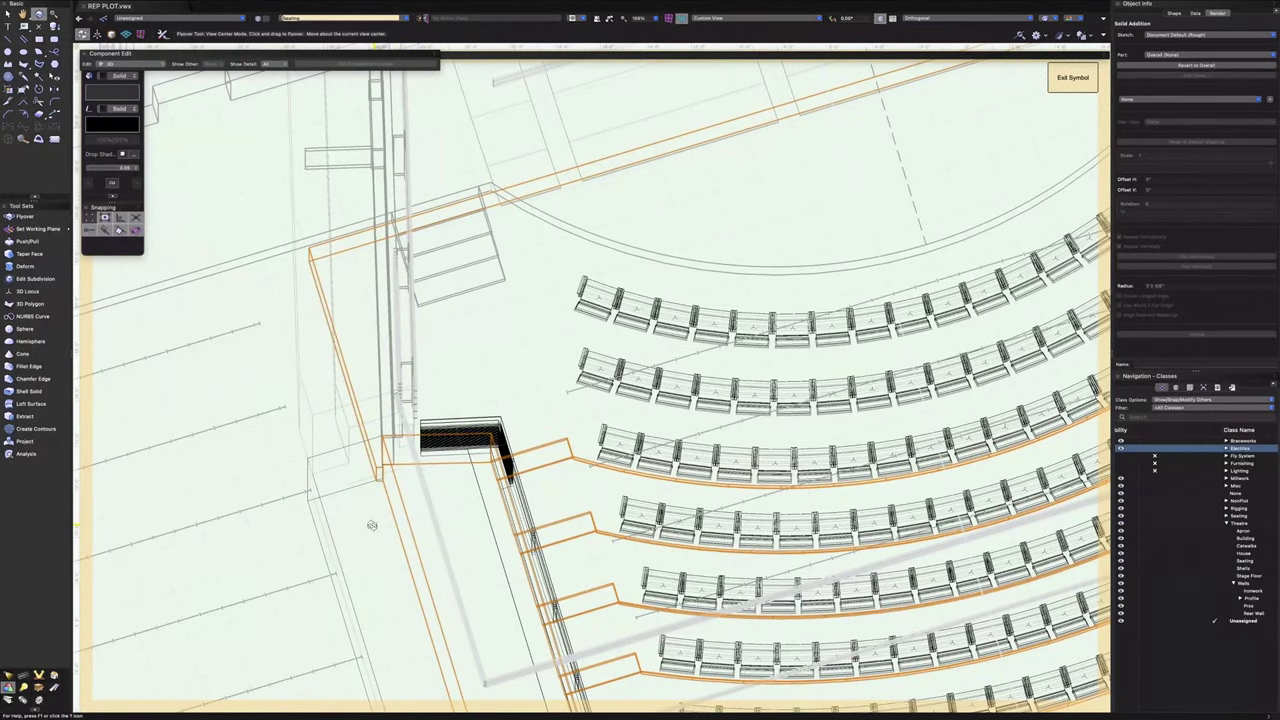
{"action": "scroll", "coordinate": [372, 524], "scroll_direction": "up", "scroll_amount": 5}
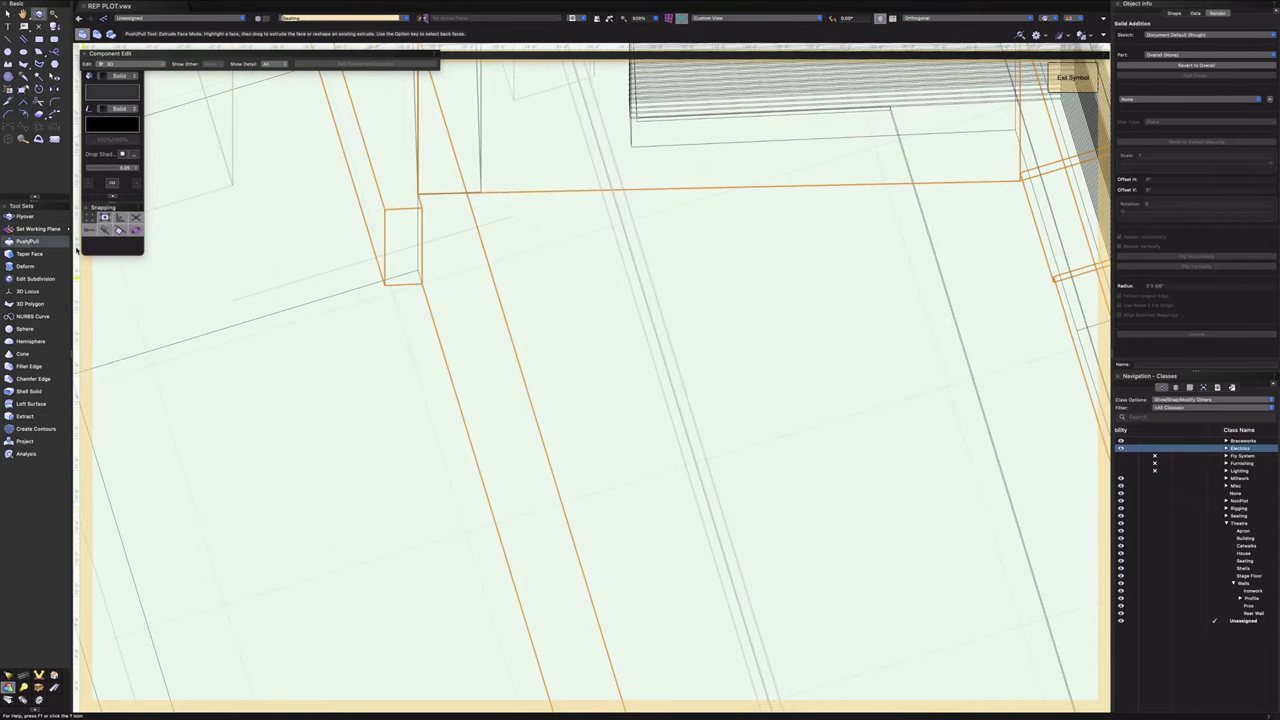
{"action": "left_click", "coordinate": [27, 241]}
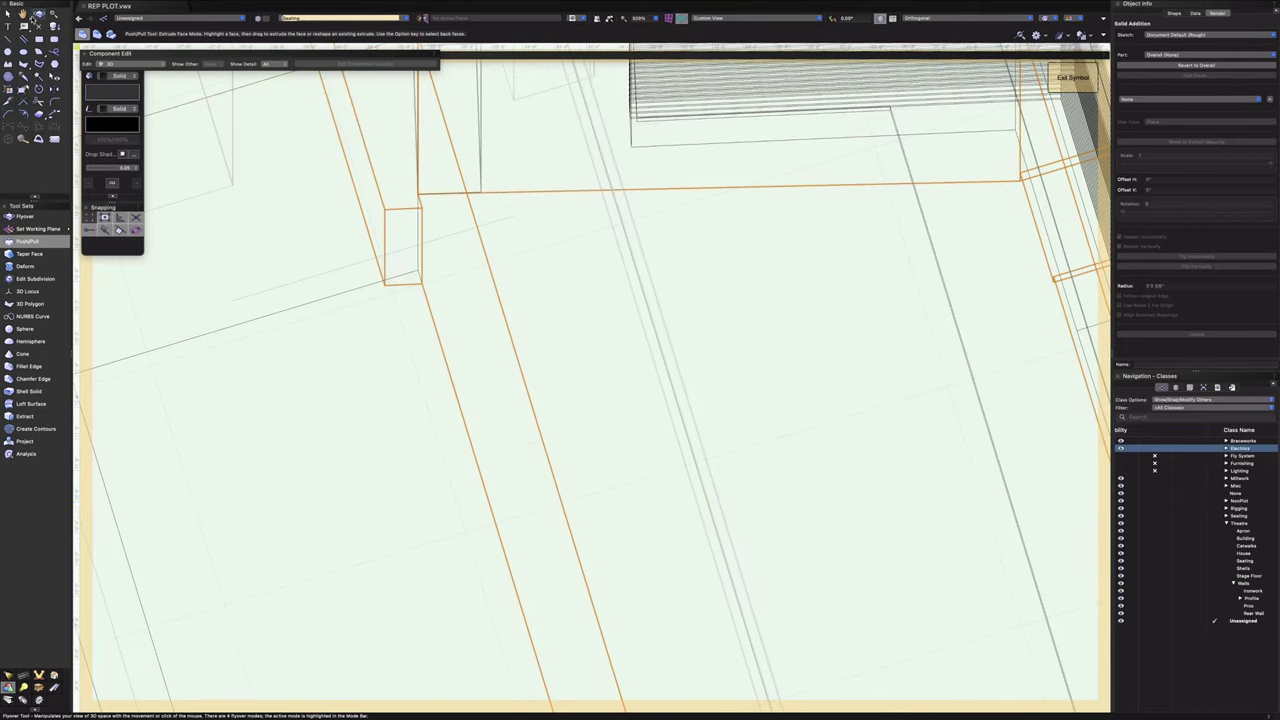
{"action": "left_click", "coordinate": [39, 14]}
{"action": "scroll", "coordinate": [366, 384], "scroll_direction": "down", "scroll_amount": 2}
{"action": "left_click_drag", "start_coordinate": [367, 385], "coordinate": [696, 606]}
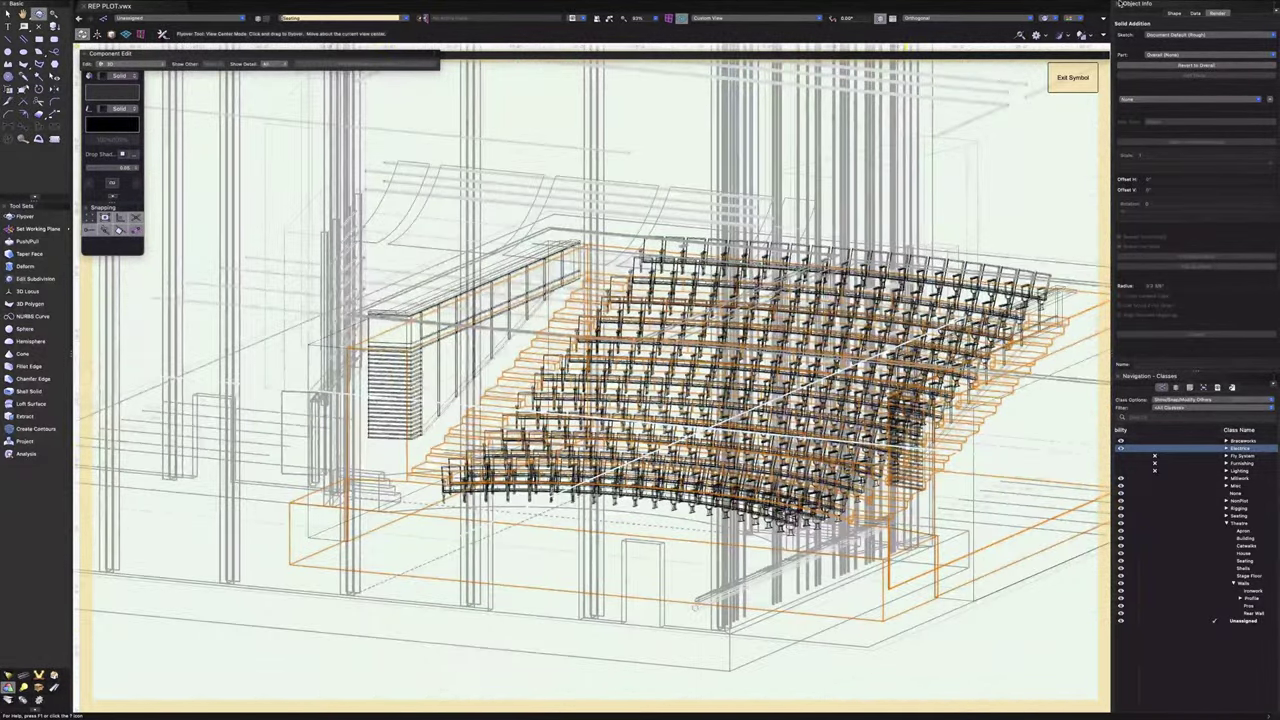
- Render the model shaded, tilt to view the walls, and return to the Selection tool
{"action": "left_click", "coordinate": [1058, 20]}
{"action": "left_click", "coordinate": [1070, 97]}
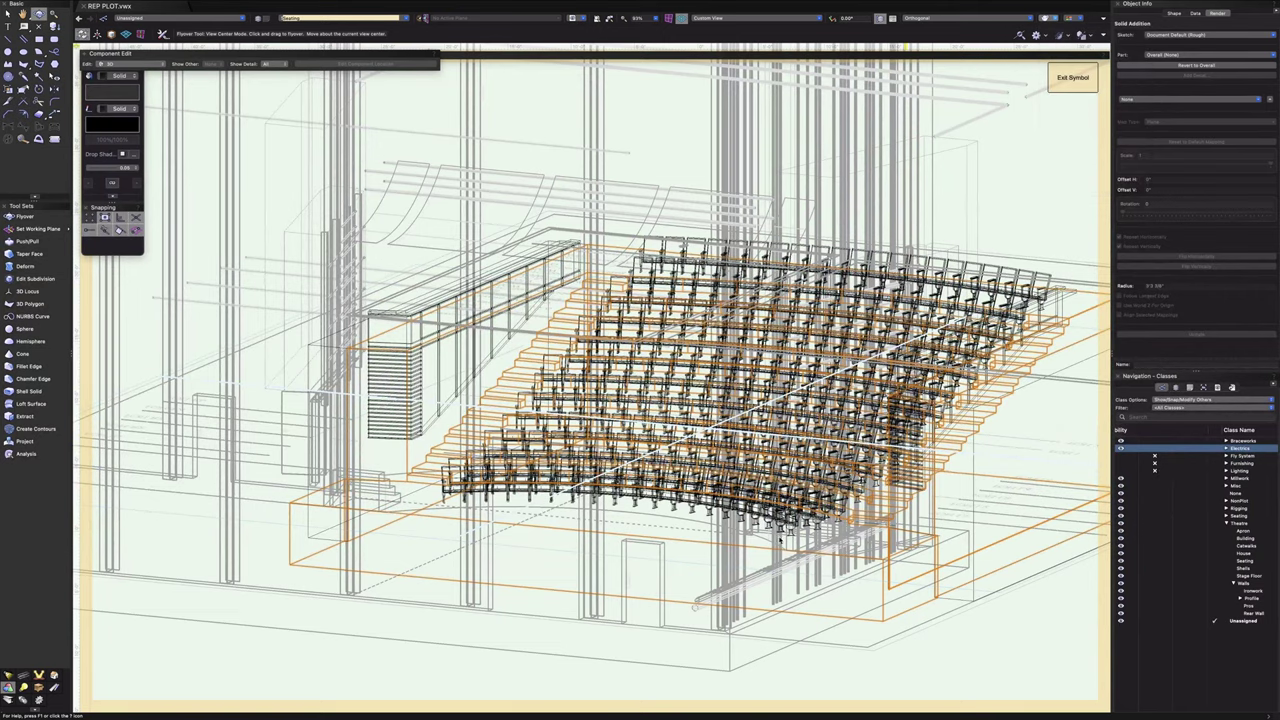
{"action": "scroll", "coordinate": [365, 580], "scroll_direction": "up", "scroll_amount": 6}
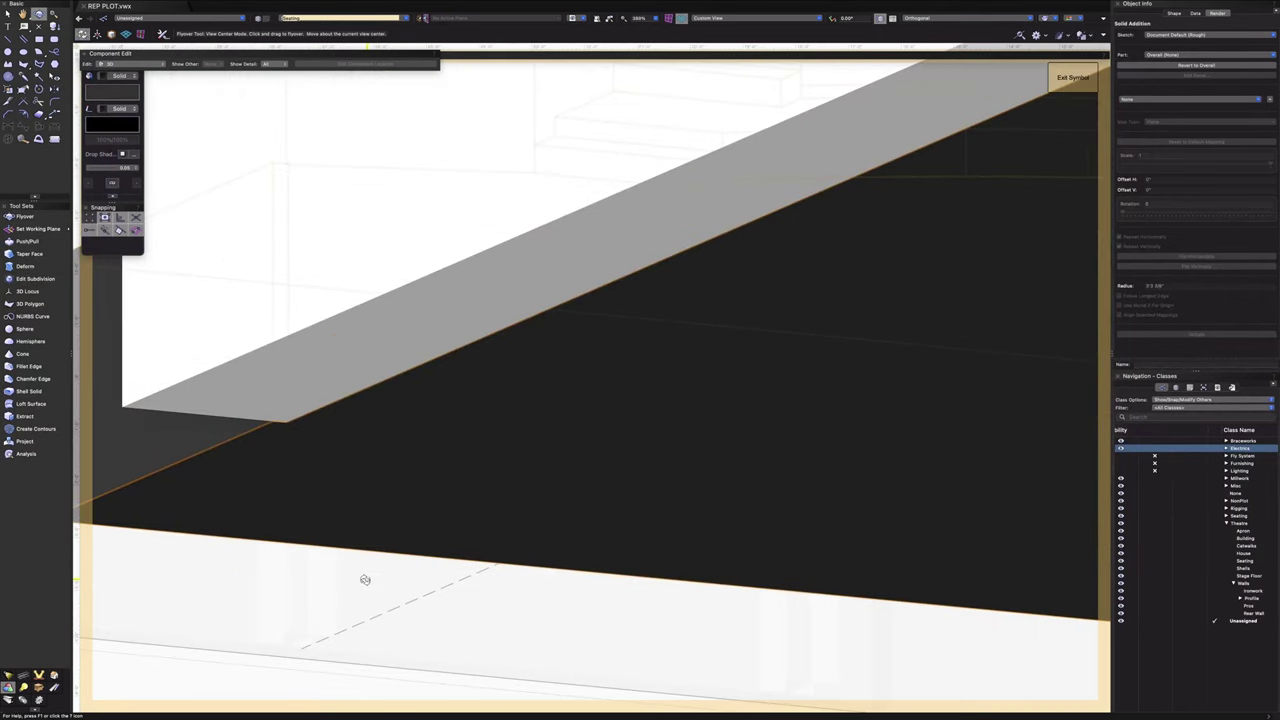
{"action": "scroll", "coordinate": [367, 578], "scroll_direction": "down", "scroll_amount": 4}
{"action": "scroll", "coordinate": [406, 570], "scroll_direction": "down", "scroll_amount": 5}
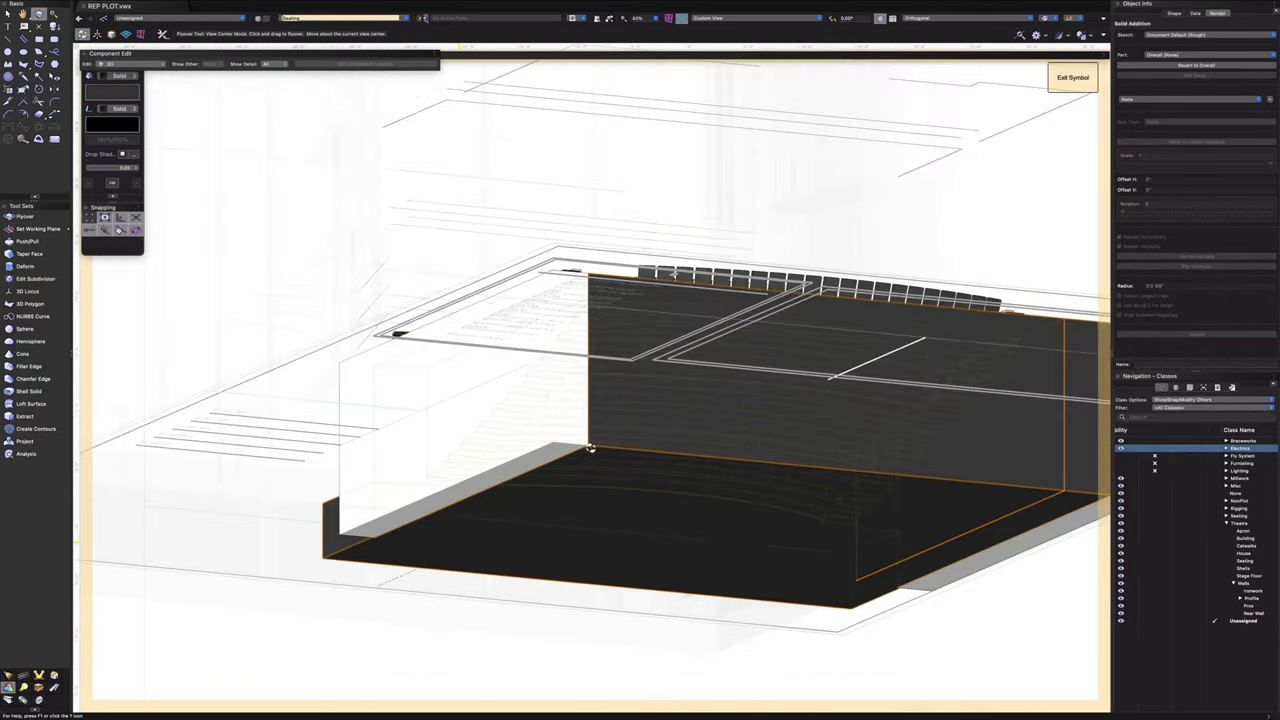
{"action": "left_click_drag", "start_coordinate": [636, 488], "coordinate": [680, 451]}
{"action": "left_click", "coordinate": [8, 14]}
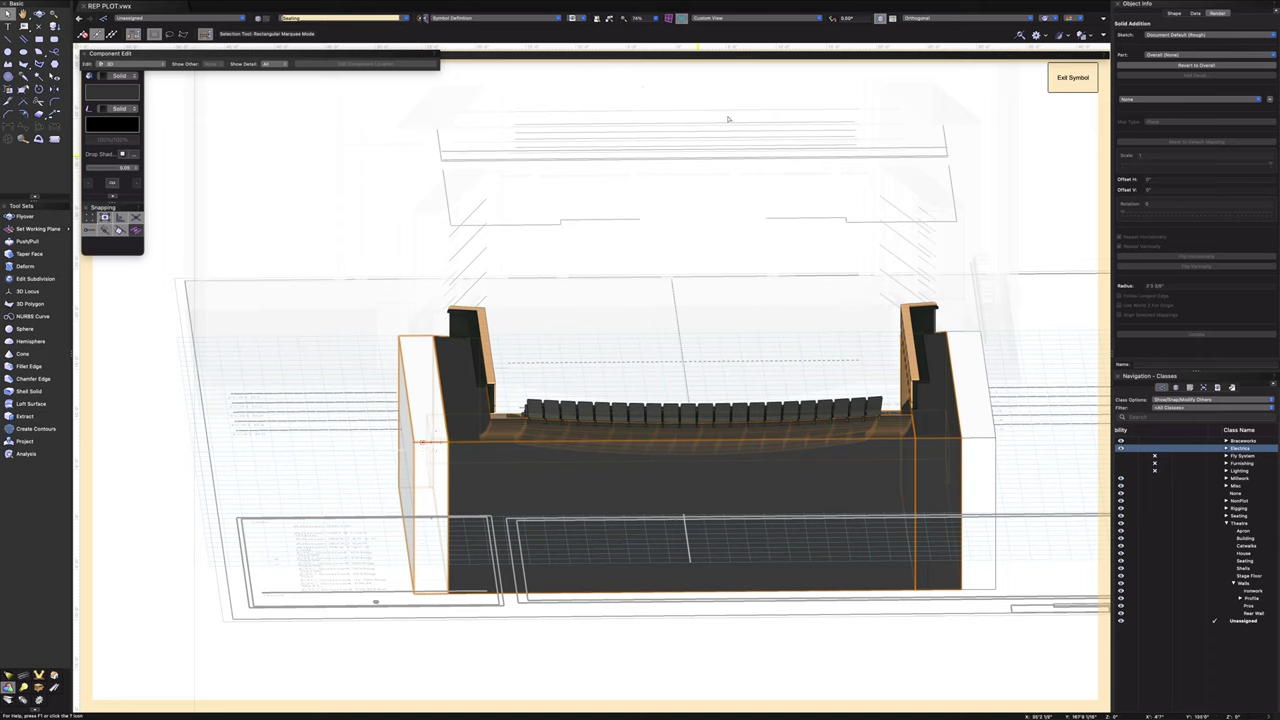
- Switch to Top/Plan, then orbit with Flyover to view the theatre from below
{"action": "left_click", "coordinate": [750, 22]}
{"action": "left_click", "coordinate": [750, 46]}
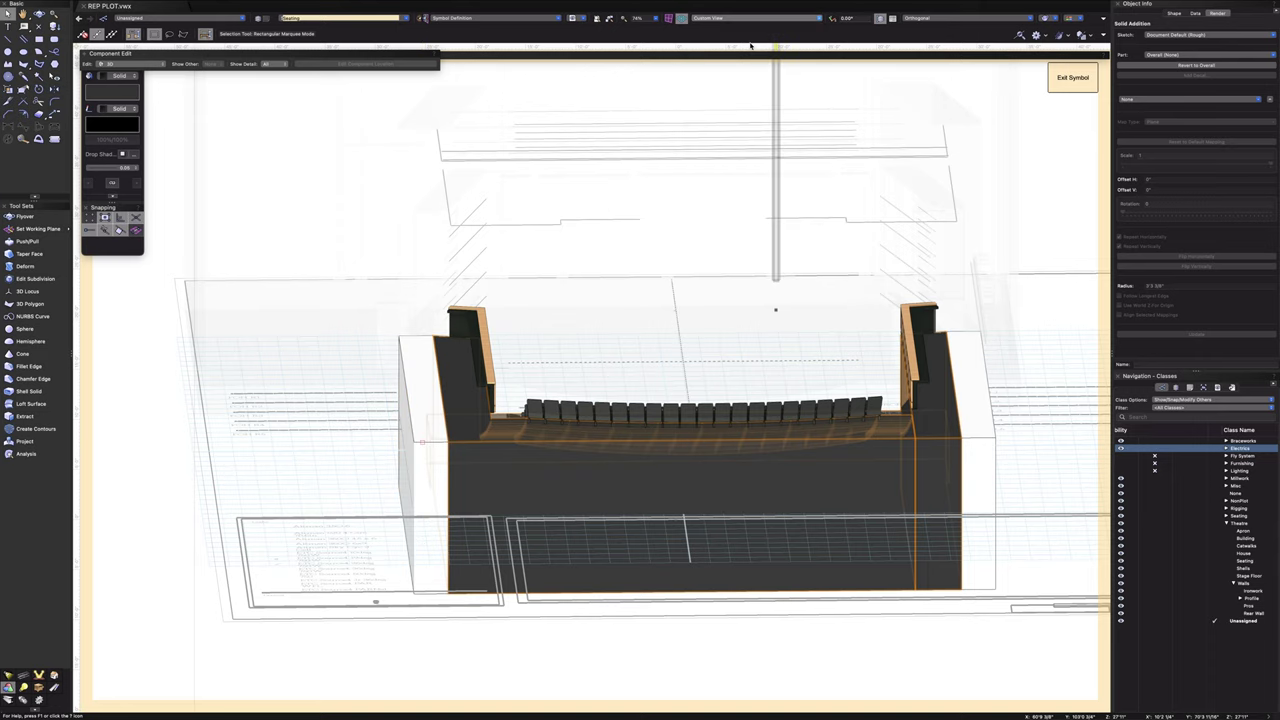
{"action": "scroll", "coordinate": [395, 363], "scroll_direction": "up", "scroll_amount": 4}
{"action": "scroll", "coordinate": [395, 363], "scroll_direction": "up", "scroll_amount": 5}
{"action": "scroll", "coordinate": [443, 316], "scroll_direction": "down", "scroll_amount": 5}
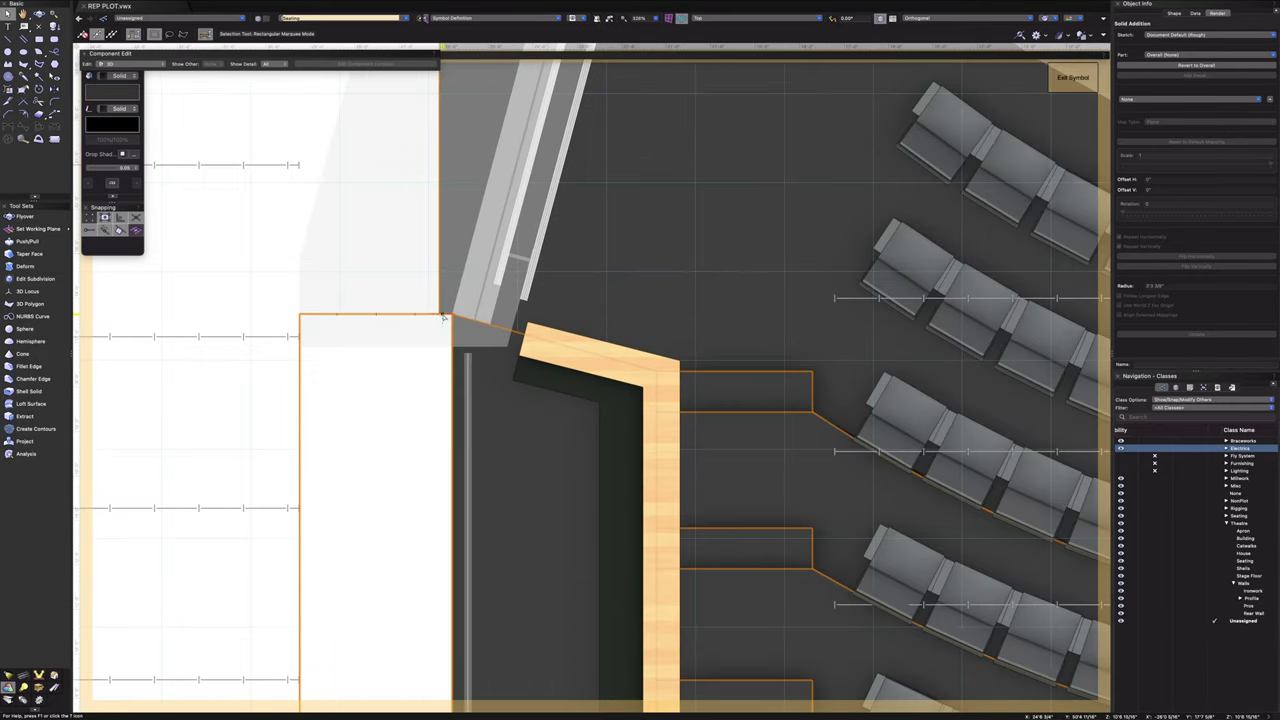
{"action": "scroll", "coordinate": [396, 446], "scroll_direction": "down", "scroll_amount": 6}
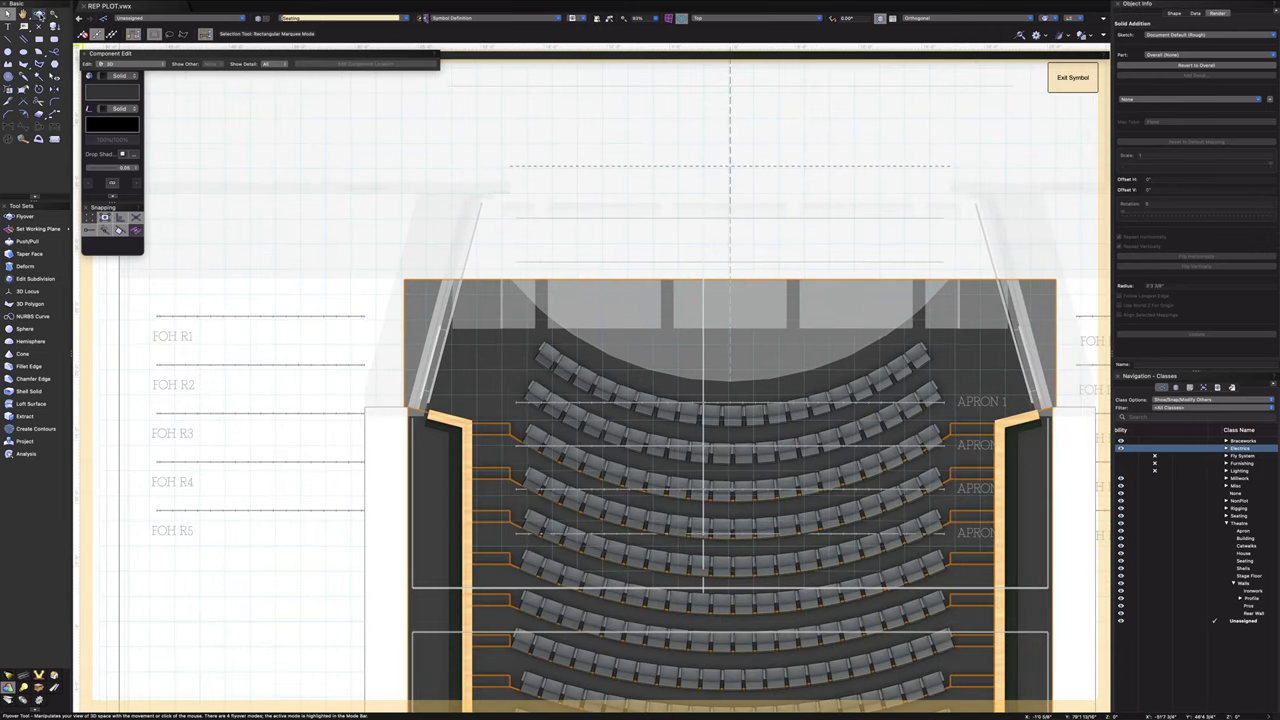
{"action": "left_click", "coordinate": [38, 14]}
{"action": "left_click_drag", "start_coordinate": [337, 490], "coordinate": [443, 657]}
{"action": "middle_click_drag", "start_coordinate": [473, 515], "coordinate": [504, 440]}
{"action": "left_click_drag", "start_coordinate": [504, 440], "coordinate": [554, 286]}
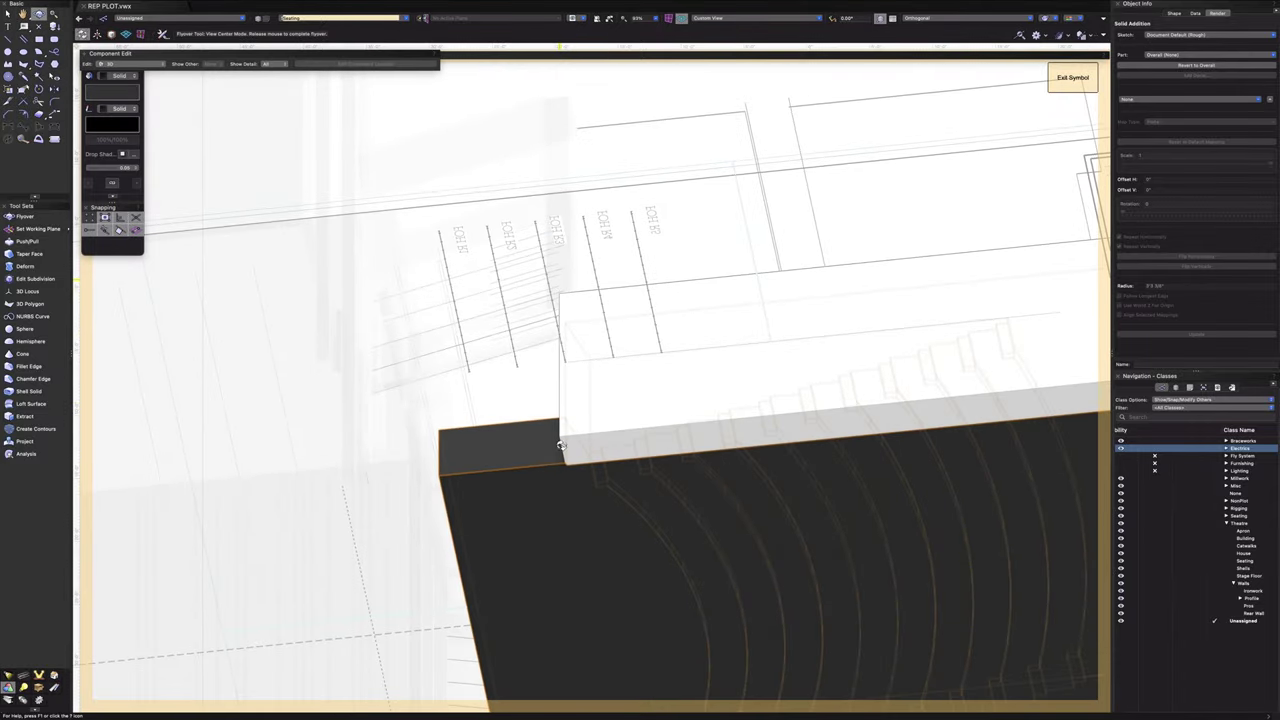
{"action": "scroll", "coordinate": [560, 471], "scroll_direction": "up", "scroll_amount": 6}
{"action": "scroll", "coordinate": [561, 473], "scroll_direction": "down", "scroll_amount": 2}
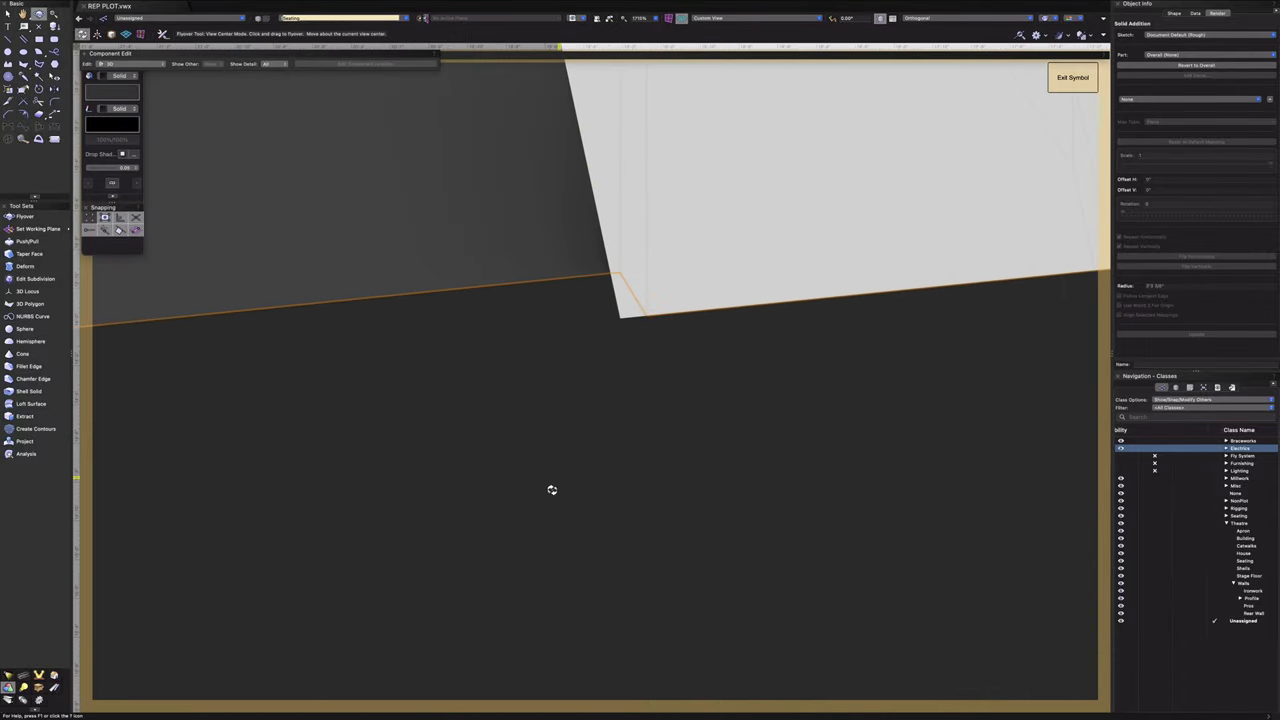
- Push/Pull the red wall face down to the dark box's corner endpoint
{"action": "left_click", "coordinate": [28, 241]}
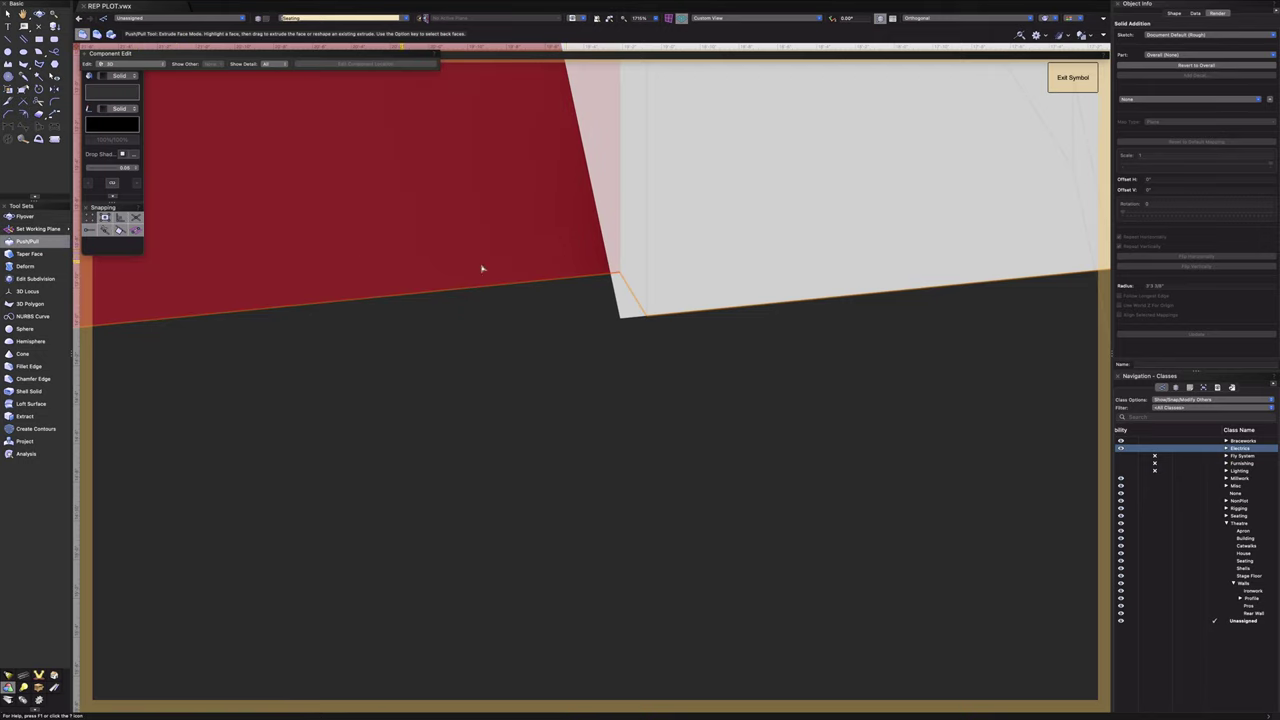
{"action": "left_click", "coordinate": [567, 258]}
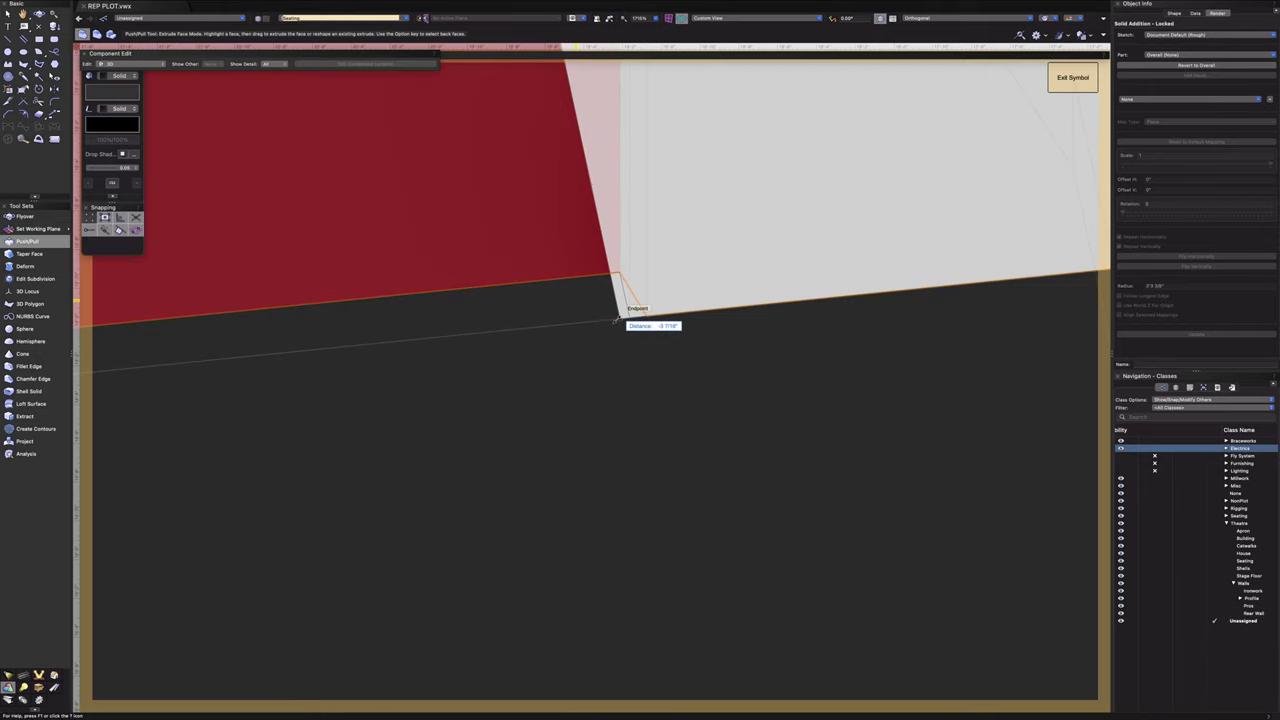
{"action": "left_click", "coordinate": [619, 322]}
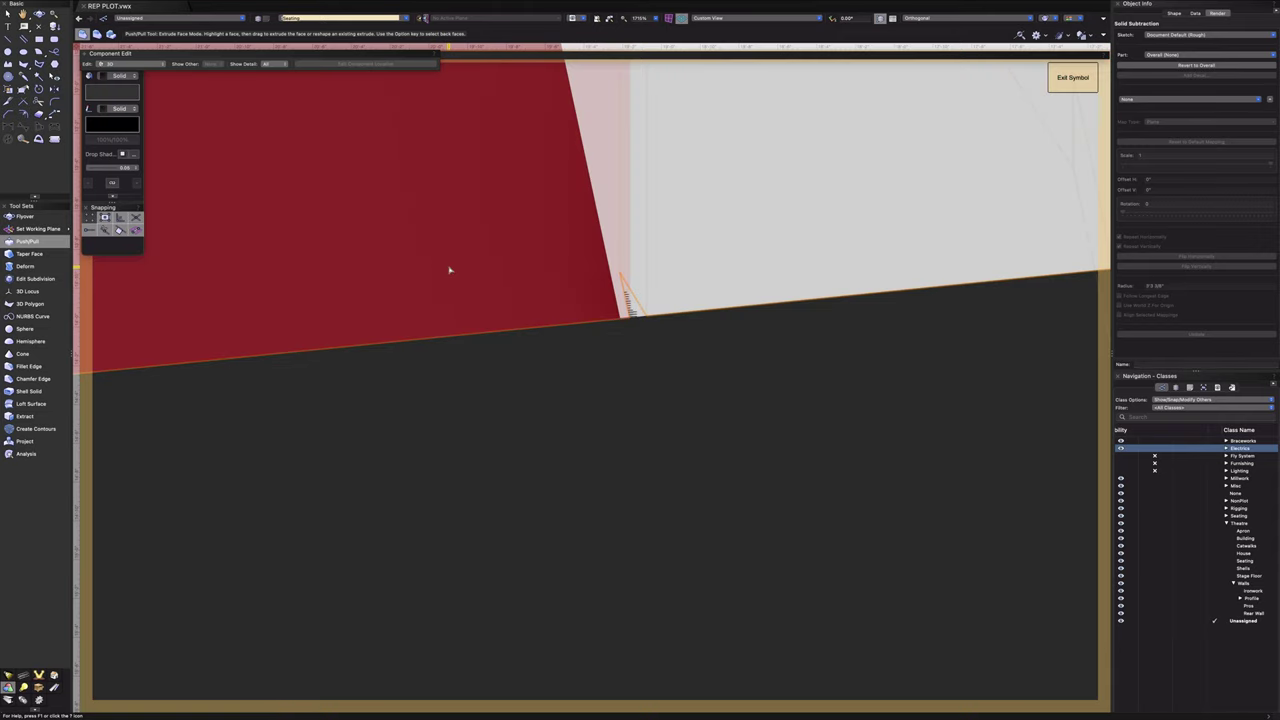
{"action": "scroll", "coordinate": [448, 269], "scroll_direction": "down", "scroll_amount": 5}
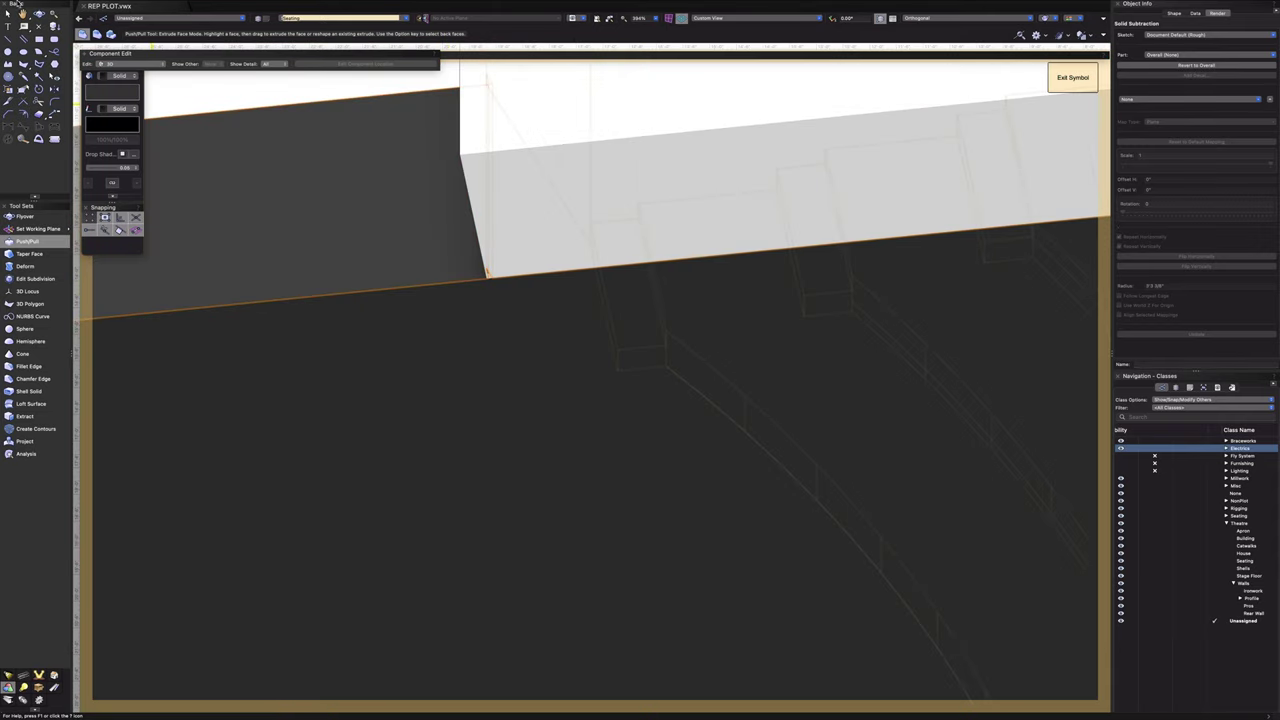
{"action": "left_click", "coordinate": [728, 17]}
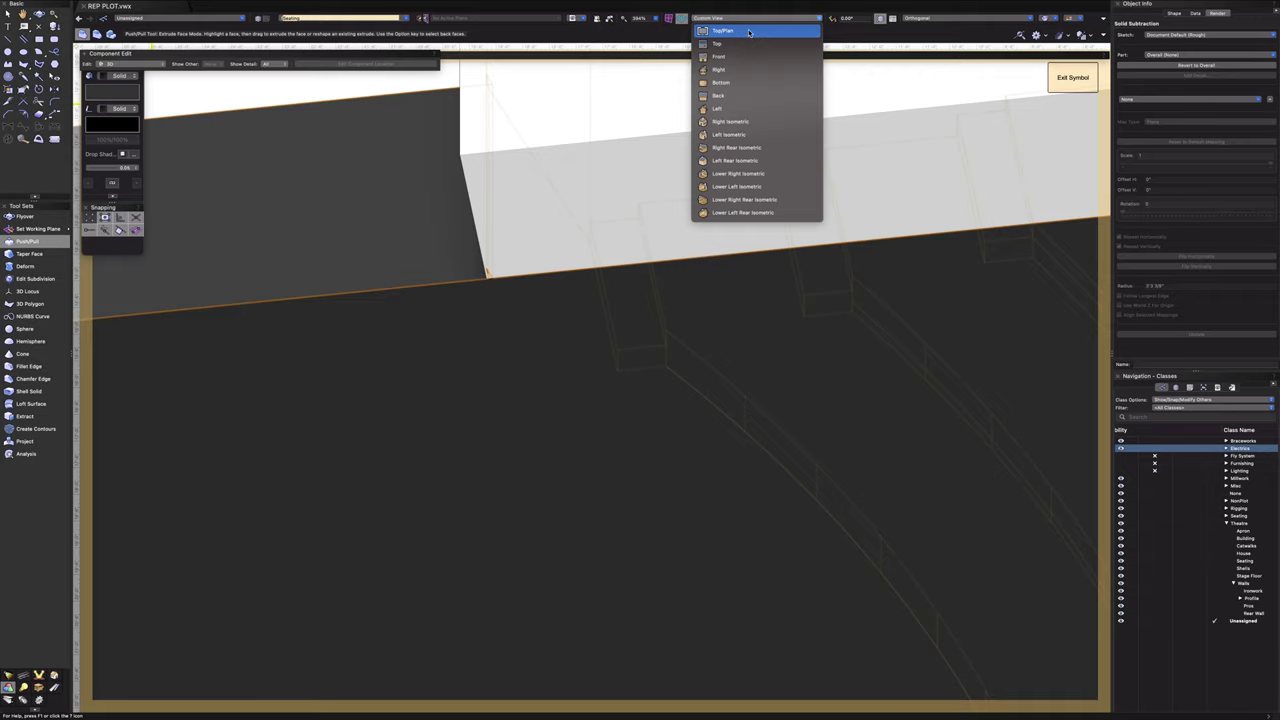
- Return to the Top/Plan view and the Selection tool
{"action": "left_click", "coordinate": [748, 31]}
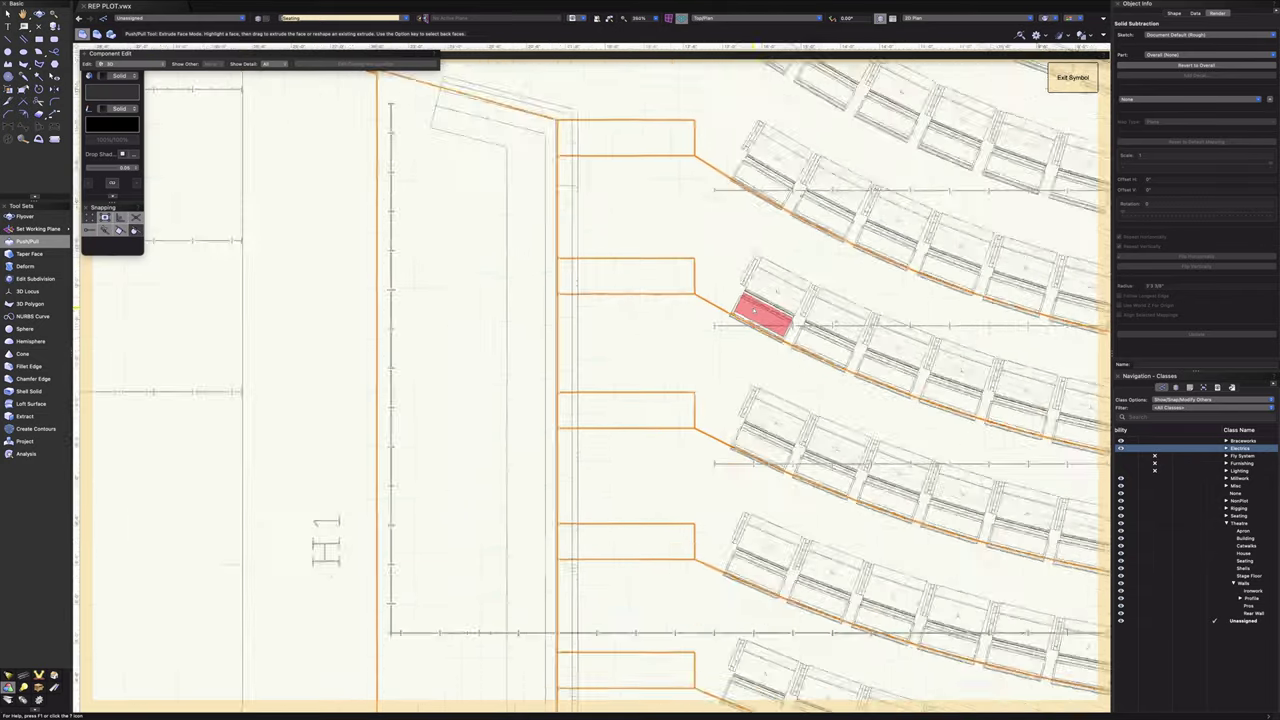
{"action": "scroll", "coordinate": [632, 230], "scroll_direction": "up", "scroll_amount": 10}
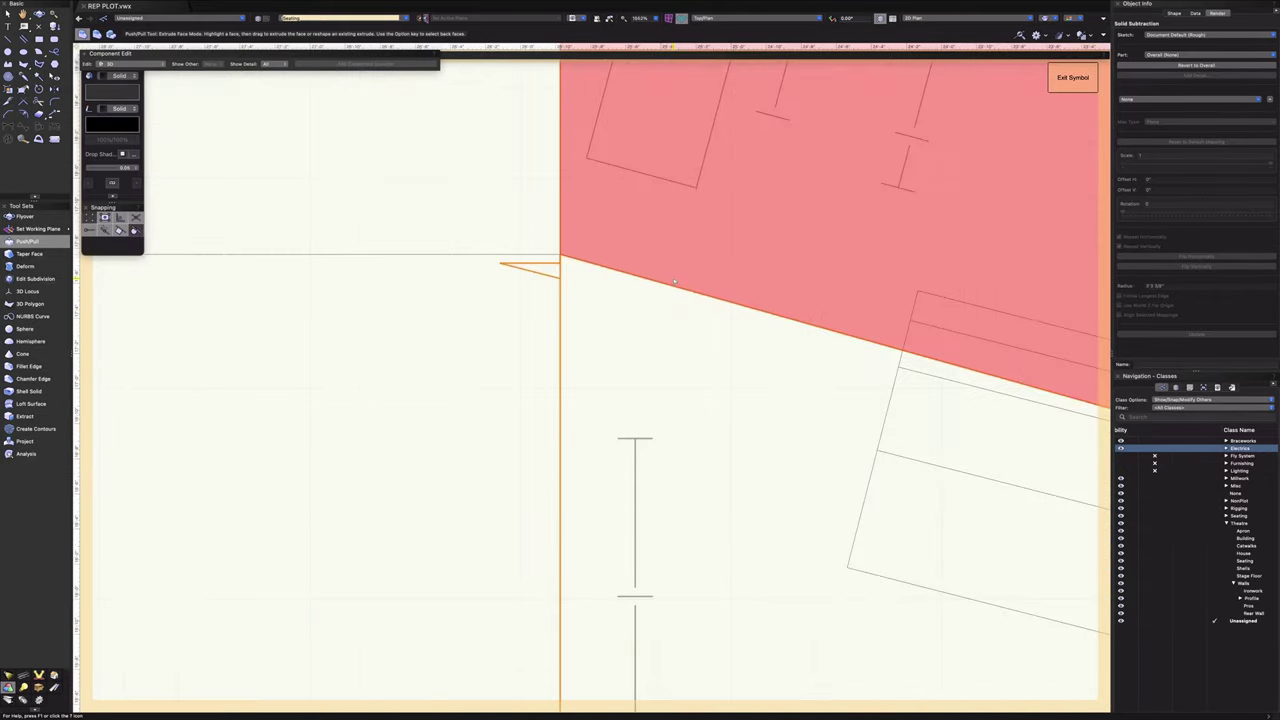
{"action": "scroll", "coordinate": [511, 200], "scroll_direction": "down", "scroll_amount": 5}
{"action": "key", "text": "x"}
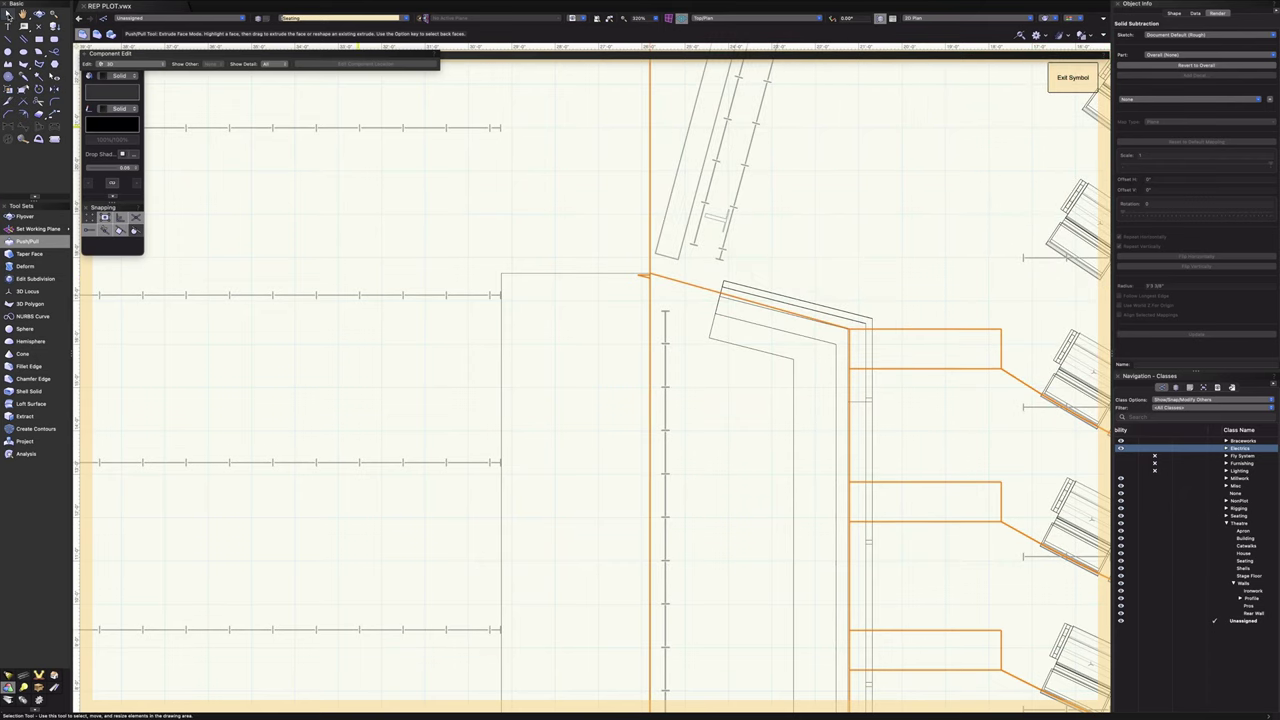
- Subtract the rectangle from the wall solid with Retain subtracting objects checked
{"action": "left_click", "coordinate": [502, 351], "text": "shift"}
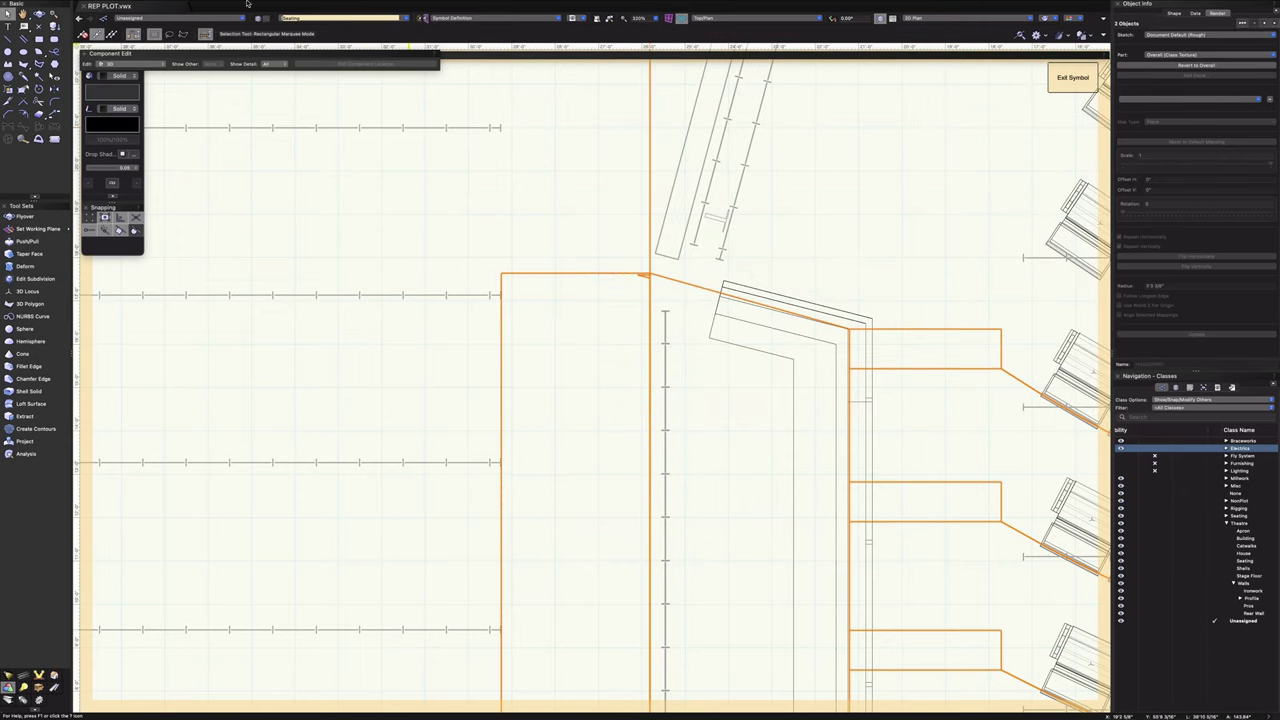
{"action": "left_click", "coordinate": [187, 5]}
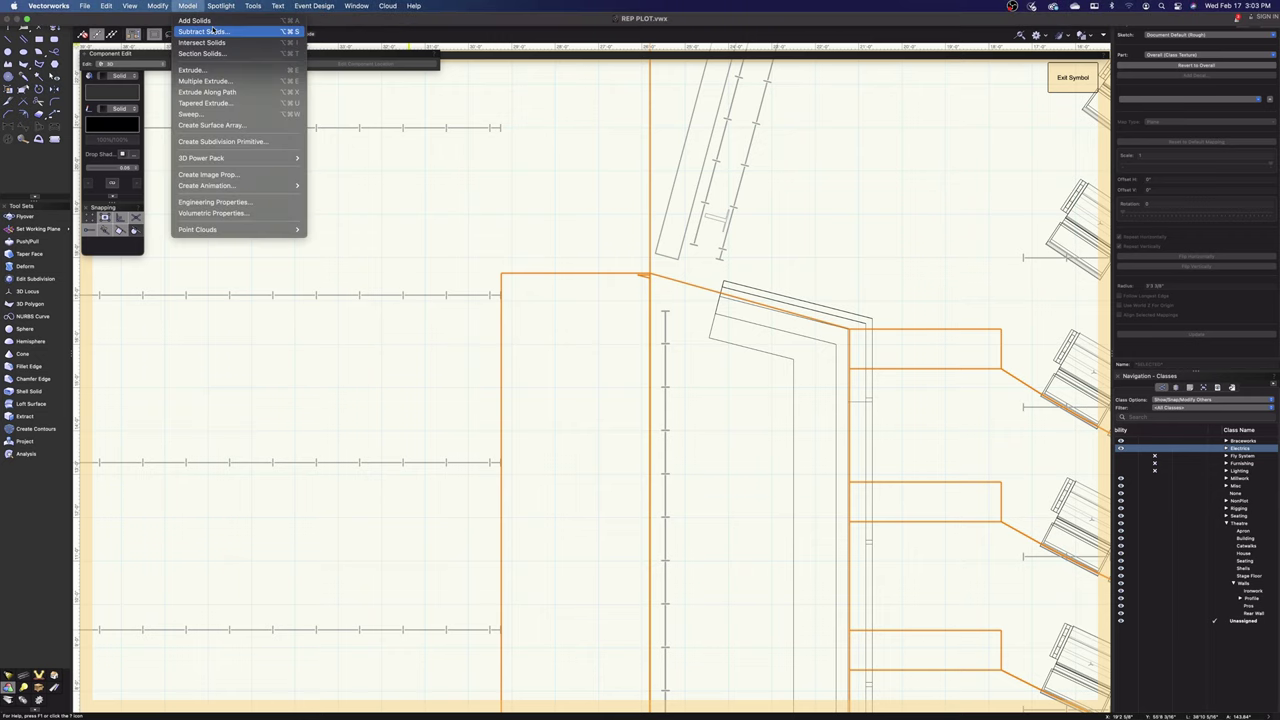
{"action": "left_click", "coordinate": [212, 33]}
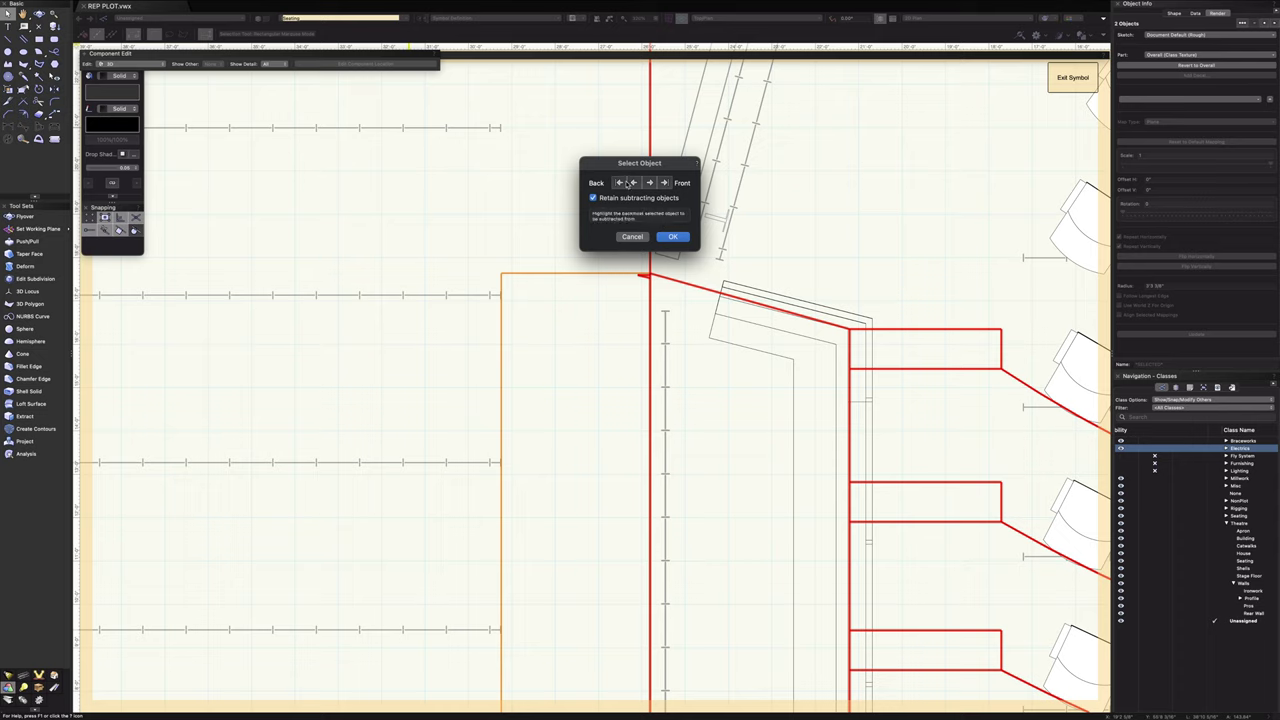
{"action": "left_click_drag", "start_coordinate": [626, 185], "coordinate": [455, 172]}
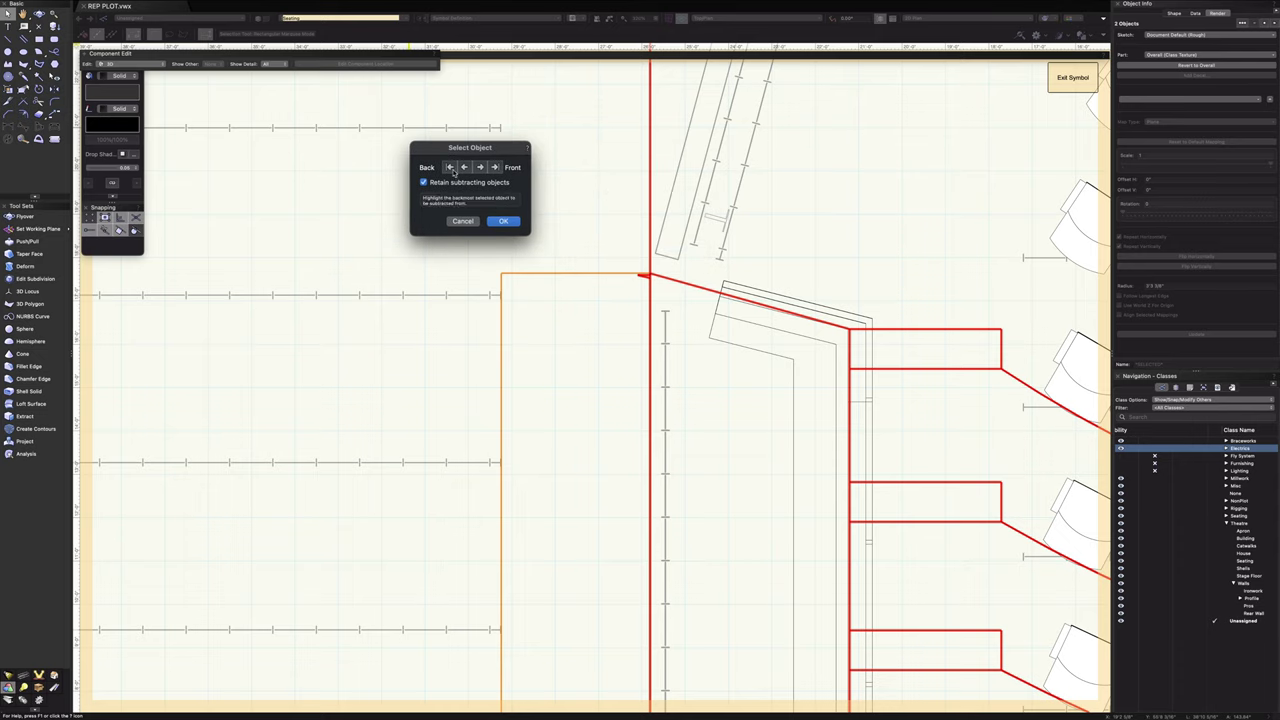
{"action": "left_click", "coordinate": [504, 221]}
{"action": "scroll", "coordinate": [512, 240], "scroll_direction": "down", "scroll_amount": 10}
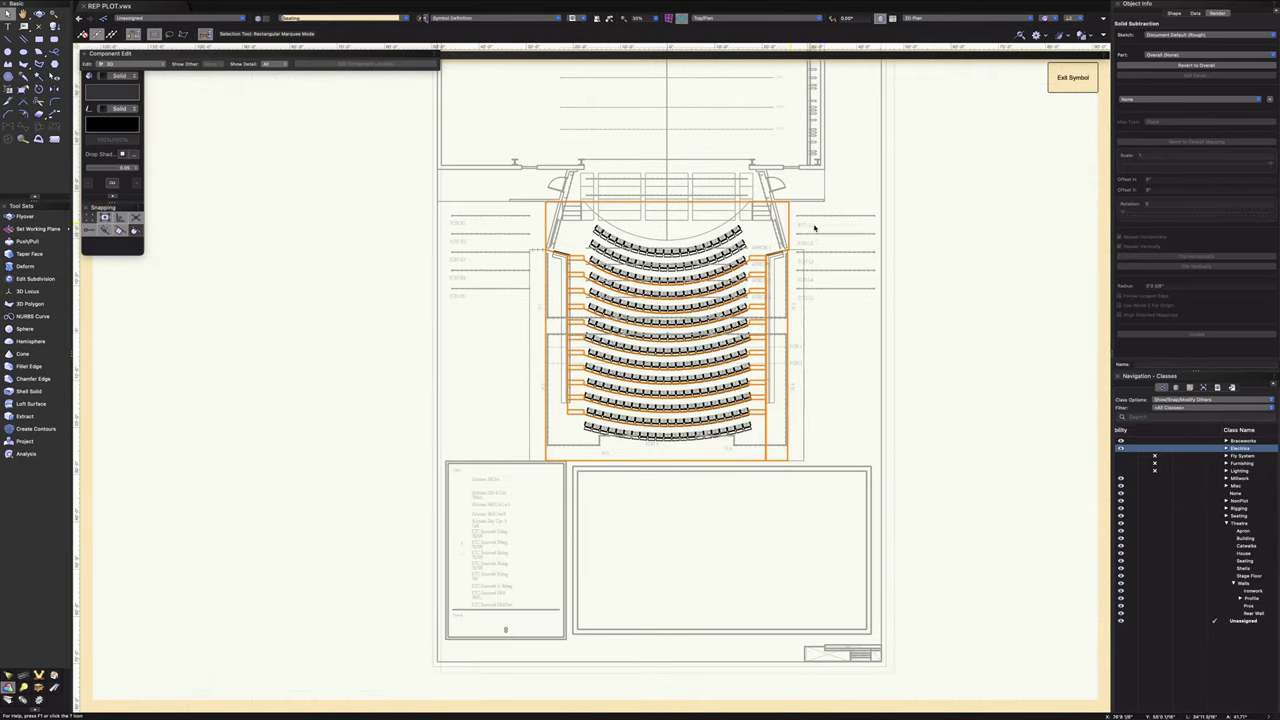
{"action": "scroll", "coordinate": [805, 240], "scroll_direction": "up", "scroll_amount": 8}
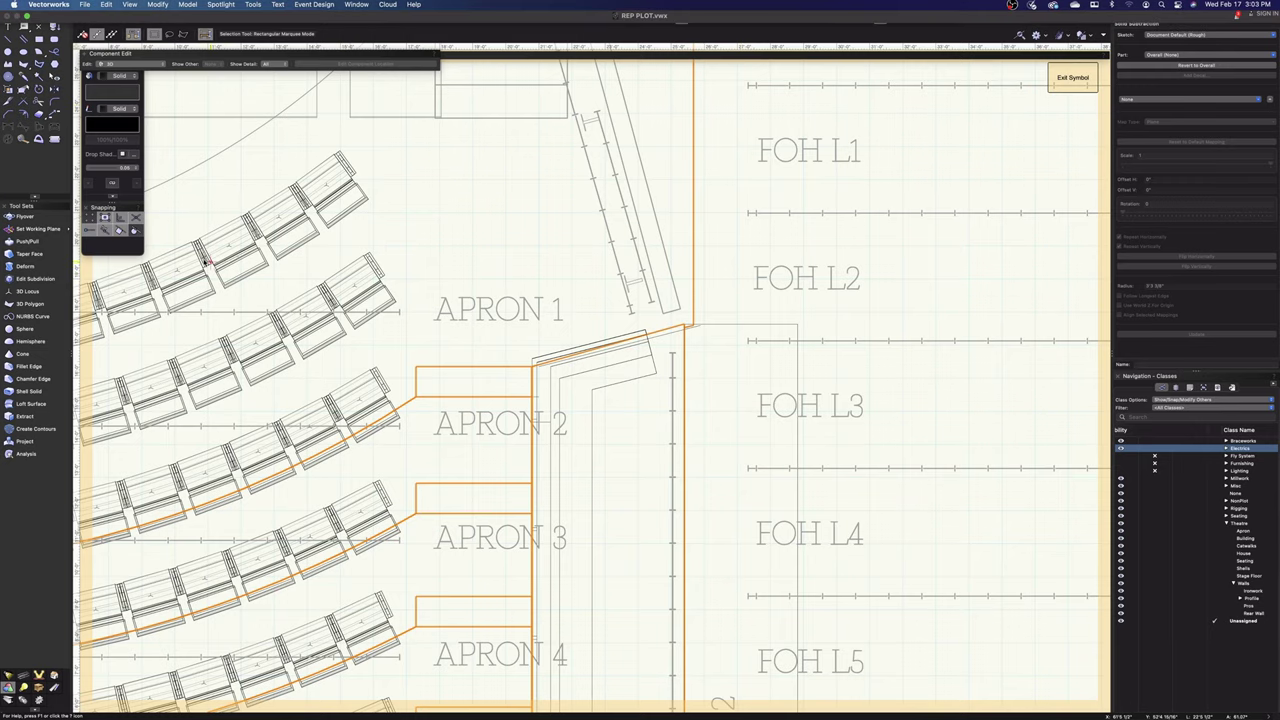
{"action": "mouse_move", "coordinate": [774, 450]}
{"action": "left_mouse_down"}
{"action": "mouse_move", "coordinate": [774, 466]}
{"action": "mouse_move", "coordinate": [746, 458]}
{"action": "mouse_move", "coordinate": [775, 579]}
{"action": "mouse_move", "coordinate": [617, 386]}
{"action": "mouse_move", "coordinate": [590, 420]}
{"action": "mouse_move", "coordinate": [592, 470]}
{"action": "mouse_move", "coordinate": [640, 495]}
{"action": "left_mouse_up"}
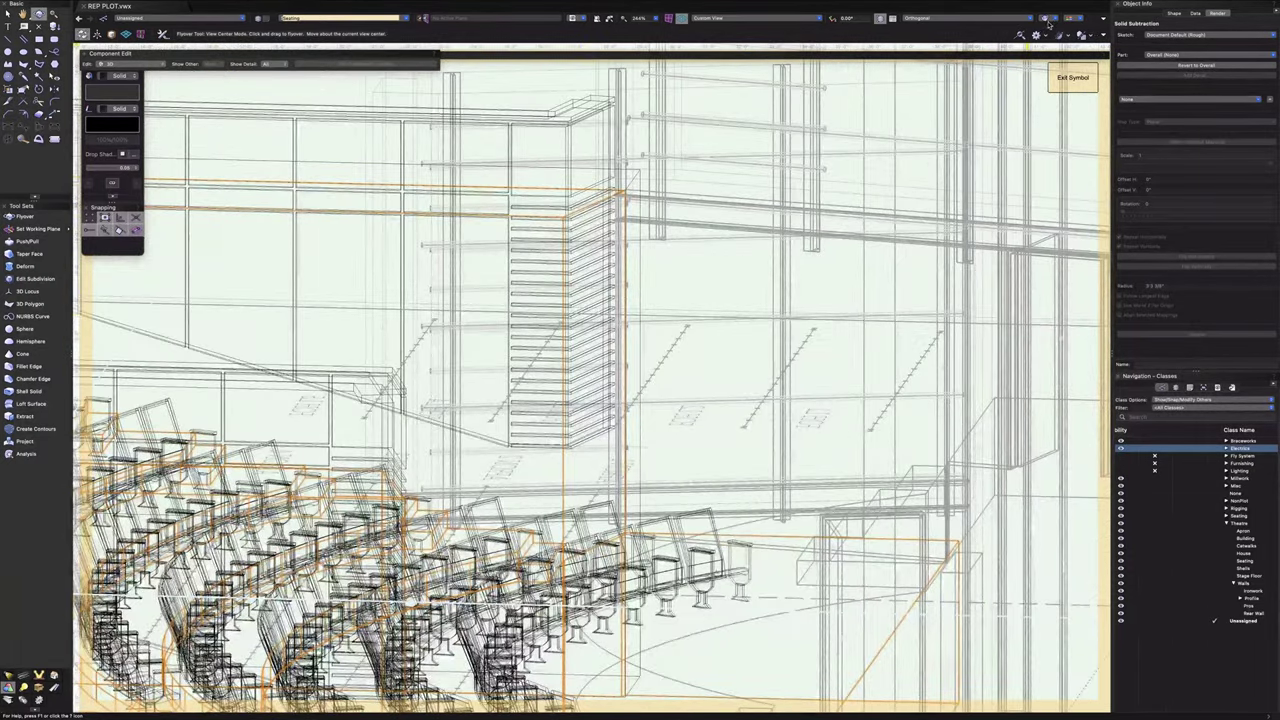
{"action": "left_click", "coordinate": [1058, 20]}
{"action": "left_click", "coordinate": [1085, 93]}
{"action": "key", "text": "space"}
{"action": "left_click_drag", "start_coordinate": [720, 569], "coordinate": [746, 371]}
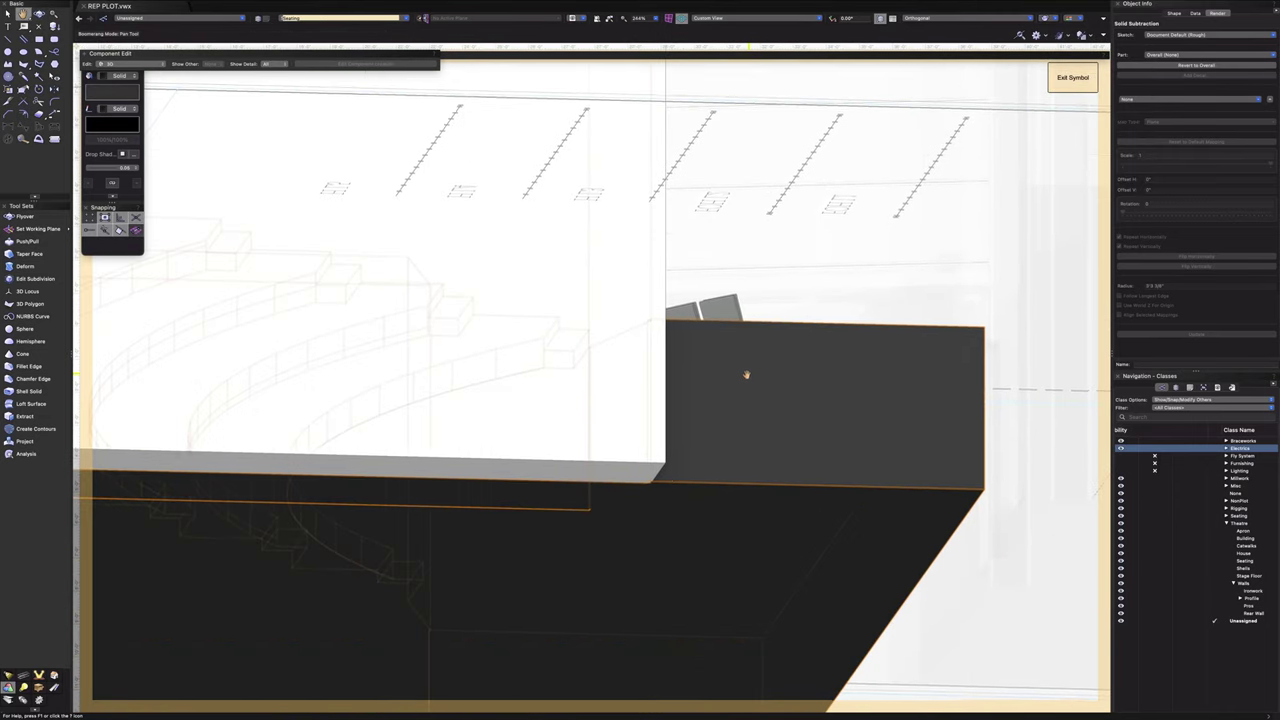
{"action": "key", "text": "c"}
{"action": "scroll", "coordinate": [680, 482], "scroll_direction": "up", "scroll_amount": 3}
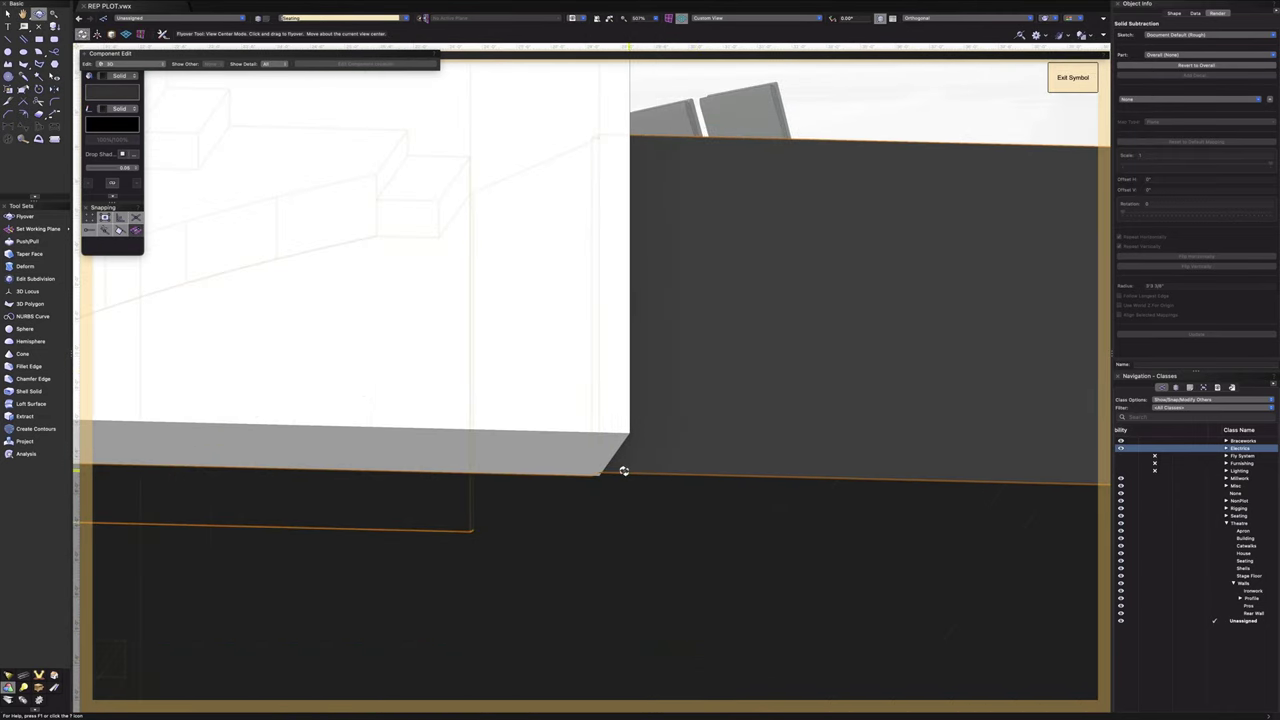
{"action": "scroll", "coordinate": [624, 471], "scroll_direction": "up", "scroll_amount": 5}
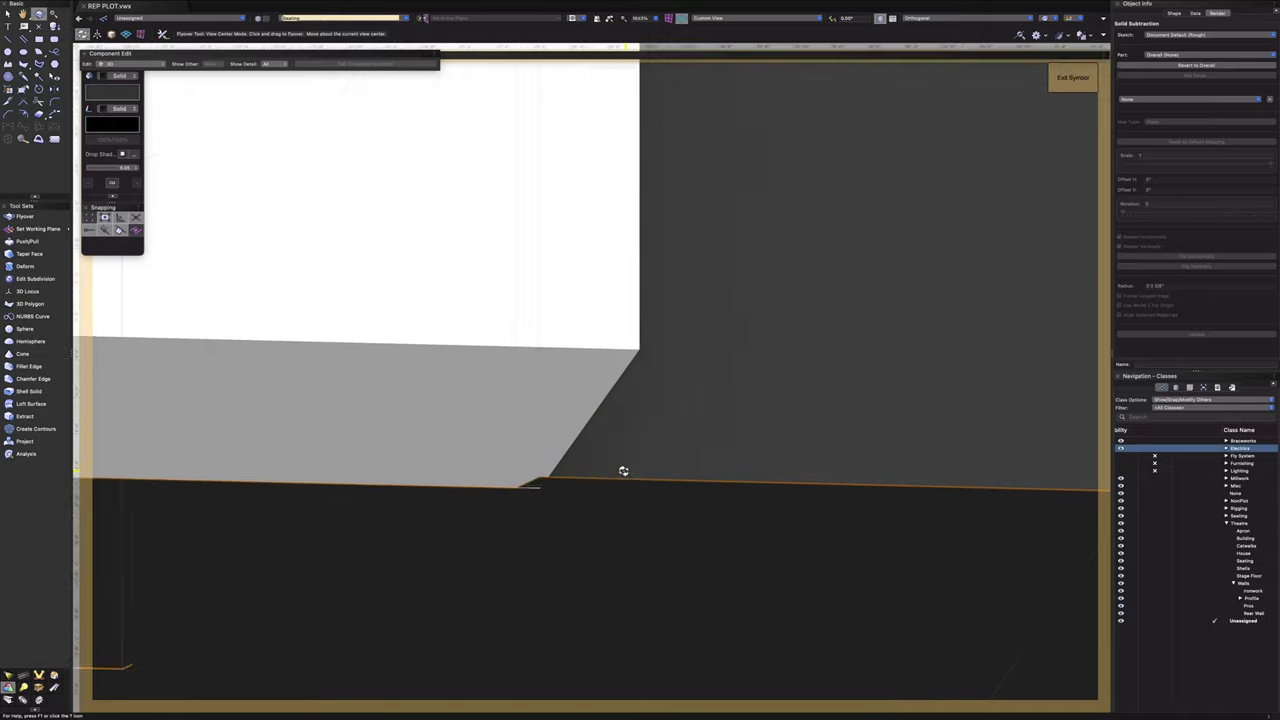
{"action": "left_click", "coordinate": [27, 241]}
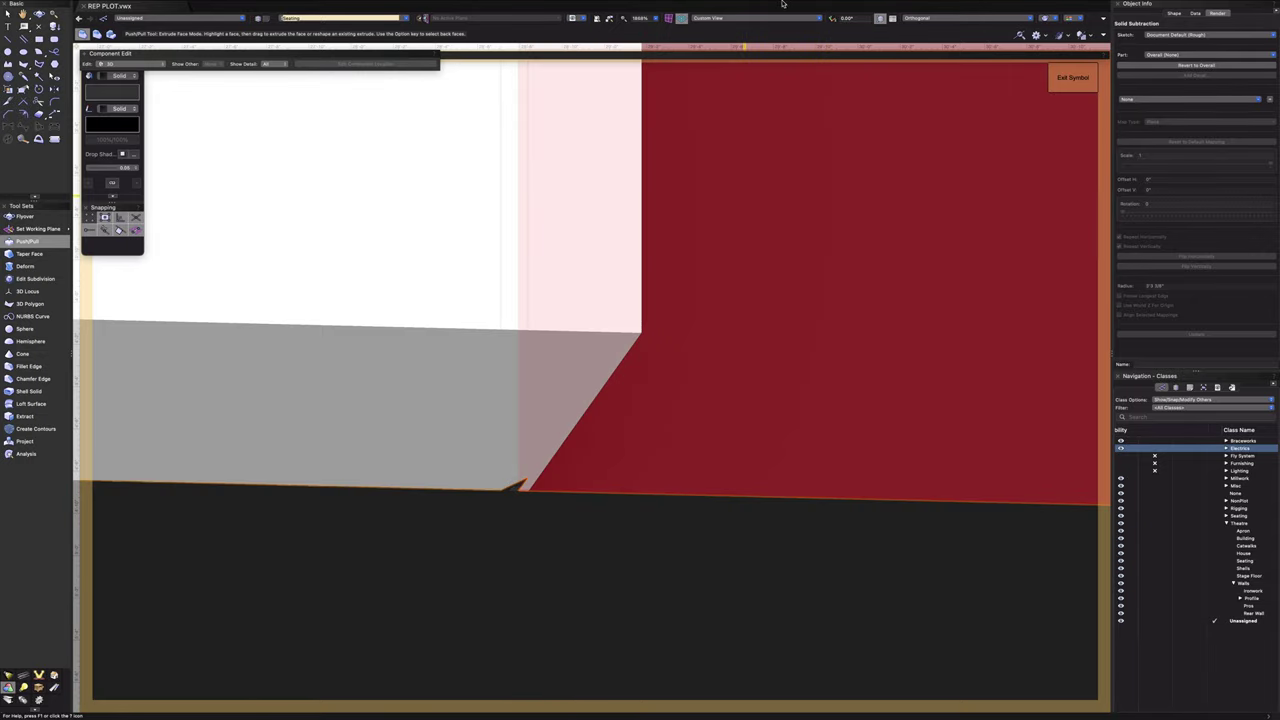
{"action": "left_click", "coordinate": [757, 18]}
{"action": "left_click", "coordinate": [757, 30]}
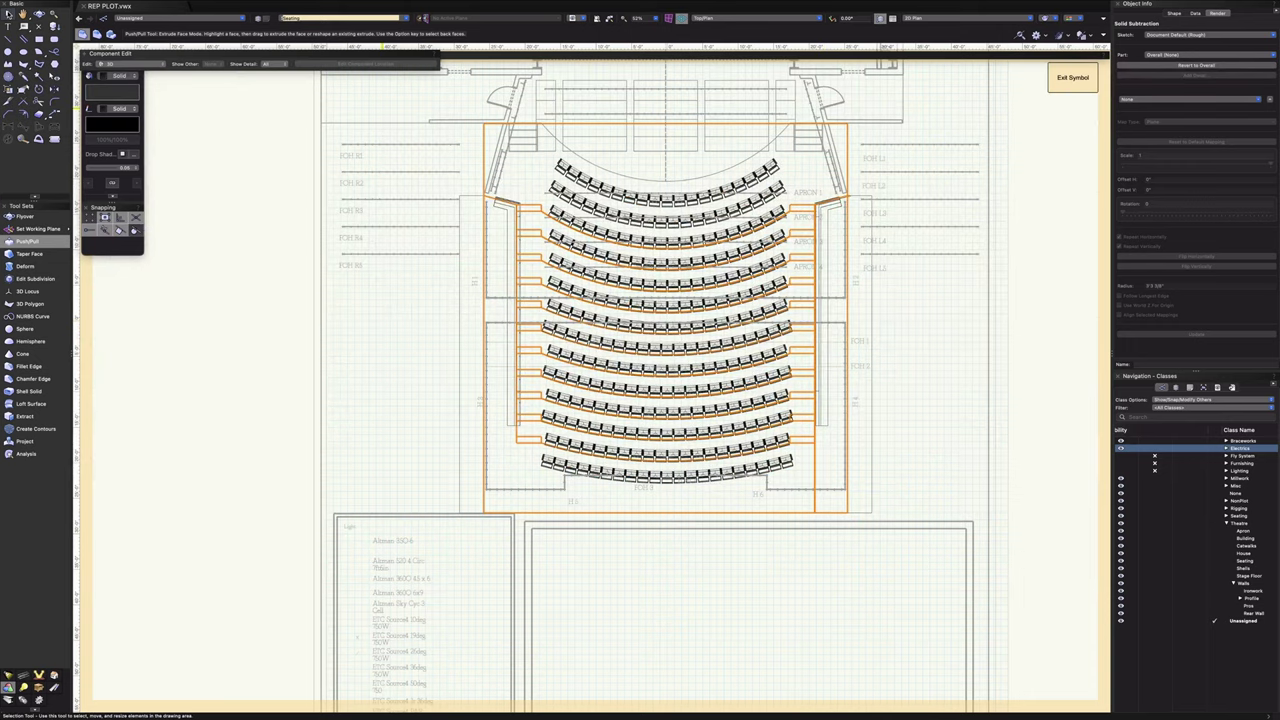
{"action": "left_click", "coordinate": [8, 13]}
{"action": "scroll", "coordinate": [880, 180], "scroll_direction": "up", "scroll_amount": 10}
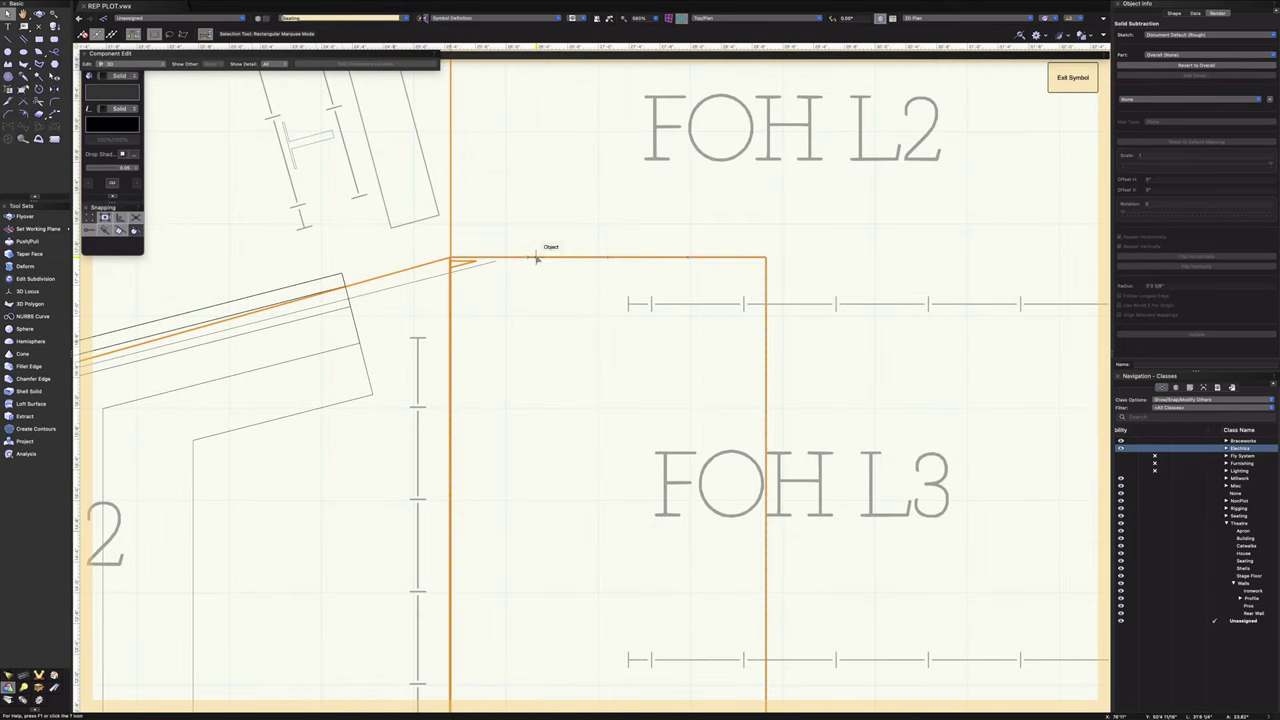
- Subtract the rectangle near FOH L2 from the angled wall, keeping the rectangle
{"action": "left_click", "coordinate": [536, 259], "text": "shift"}
{"action": "mouse_move", "coordinate": [80, 4]}
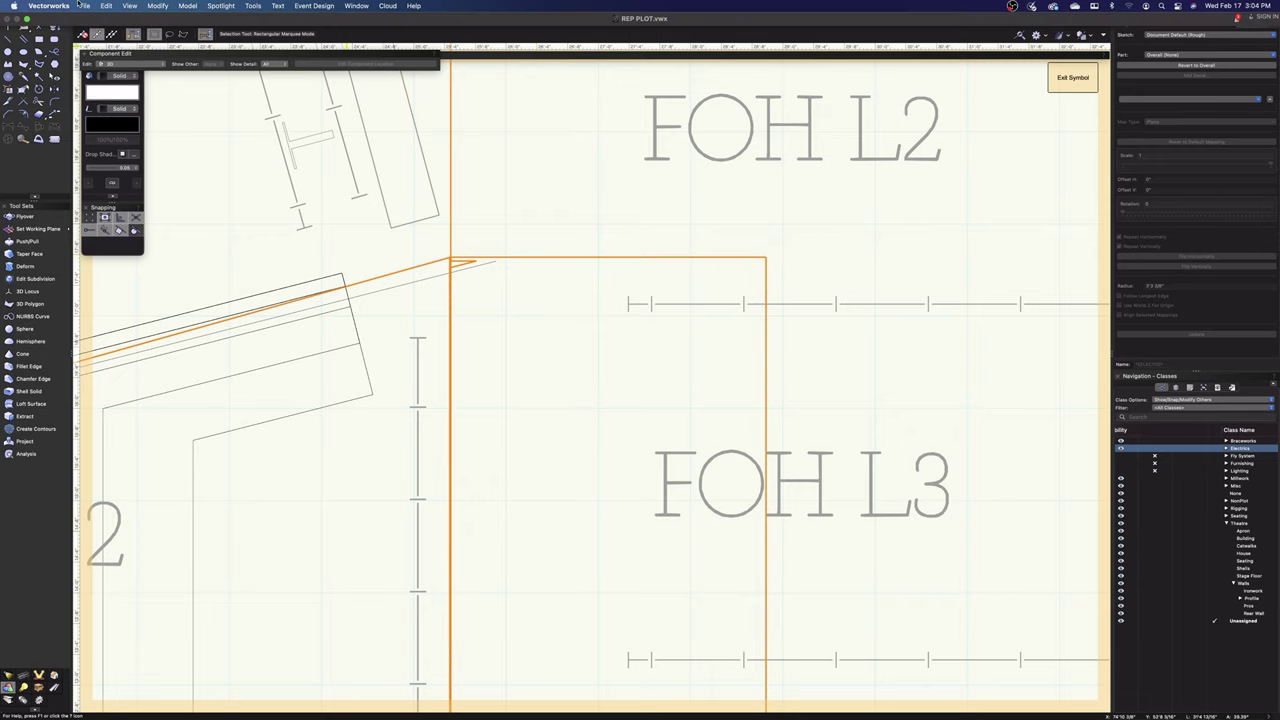
{"action": "left_click", "coordinate": [160, 6]}
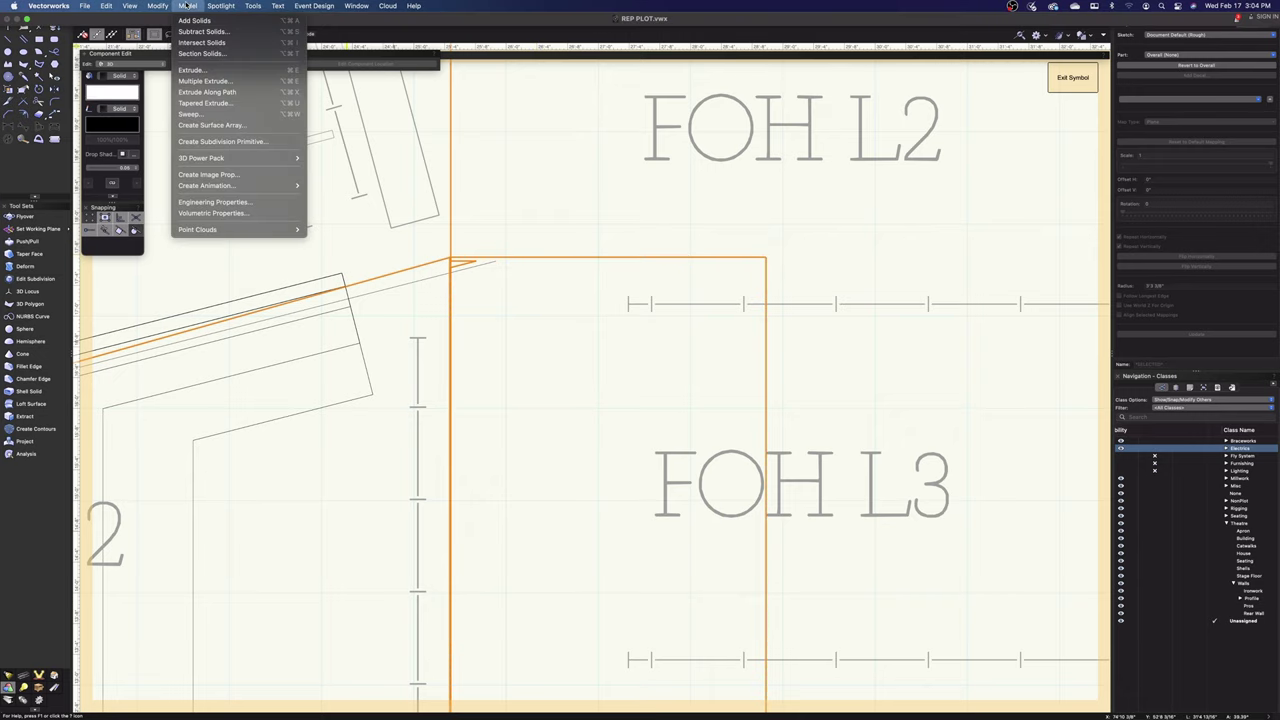
{"action": "left_click", "coordinate": [200, 33]}
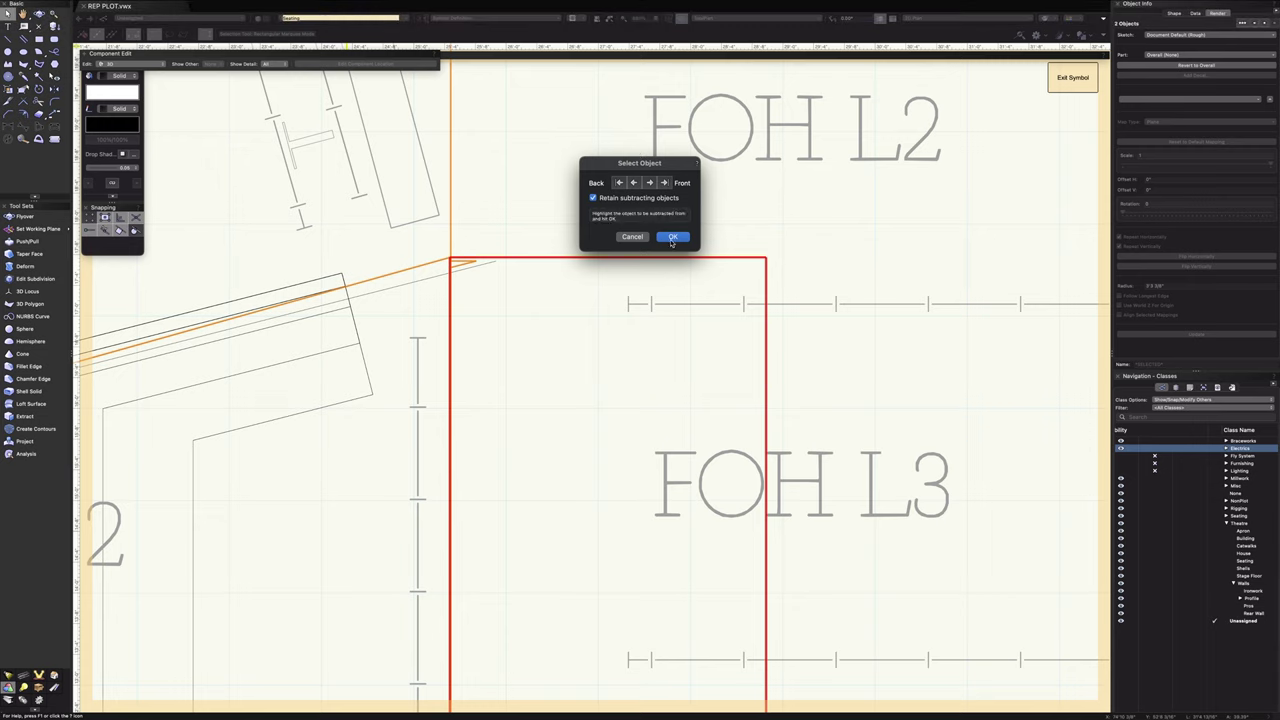
{"action": "left_click", "coordinate": [648, 183]}
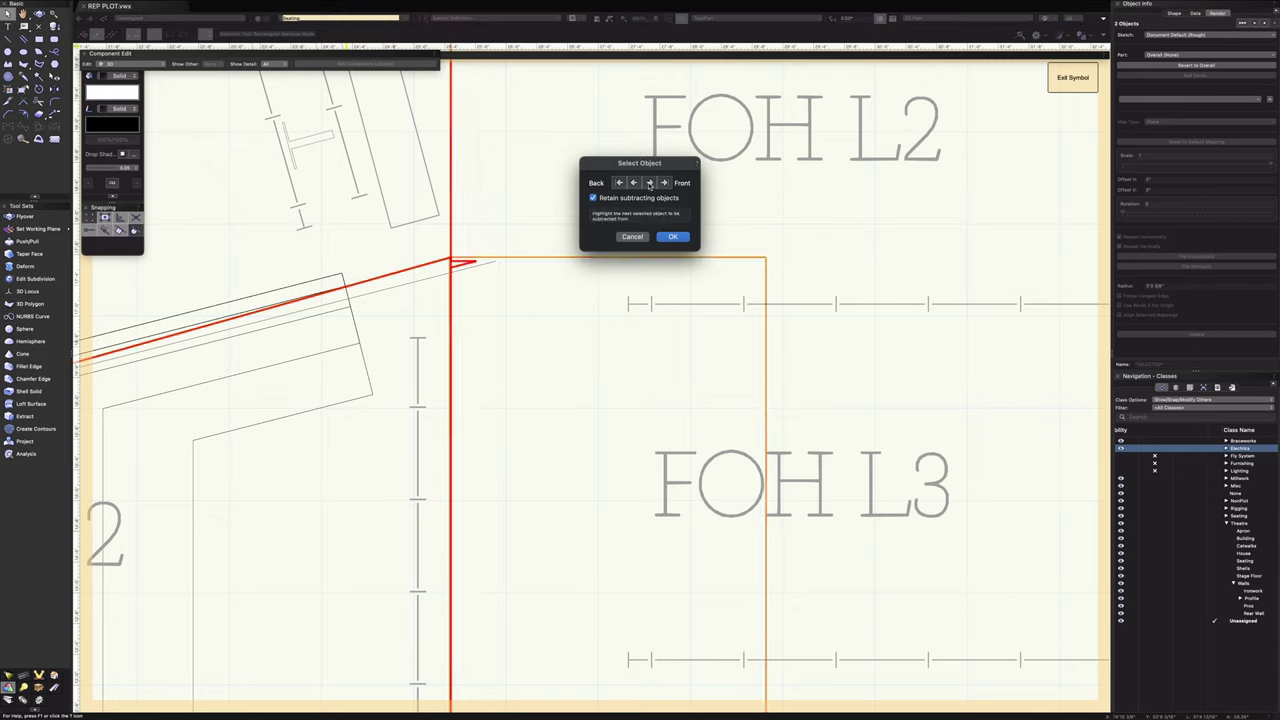
{"action": "left_click", "coordinate": [673, 237]}
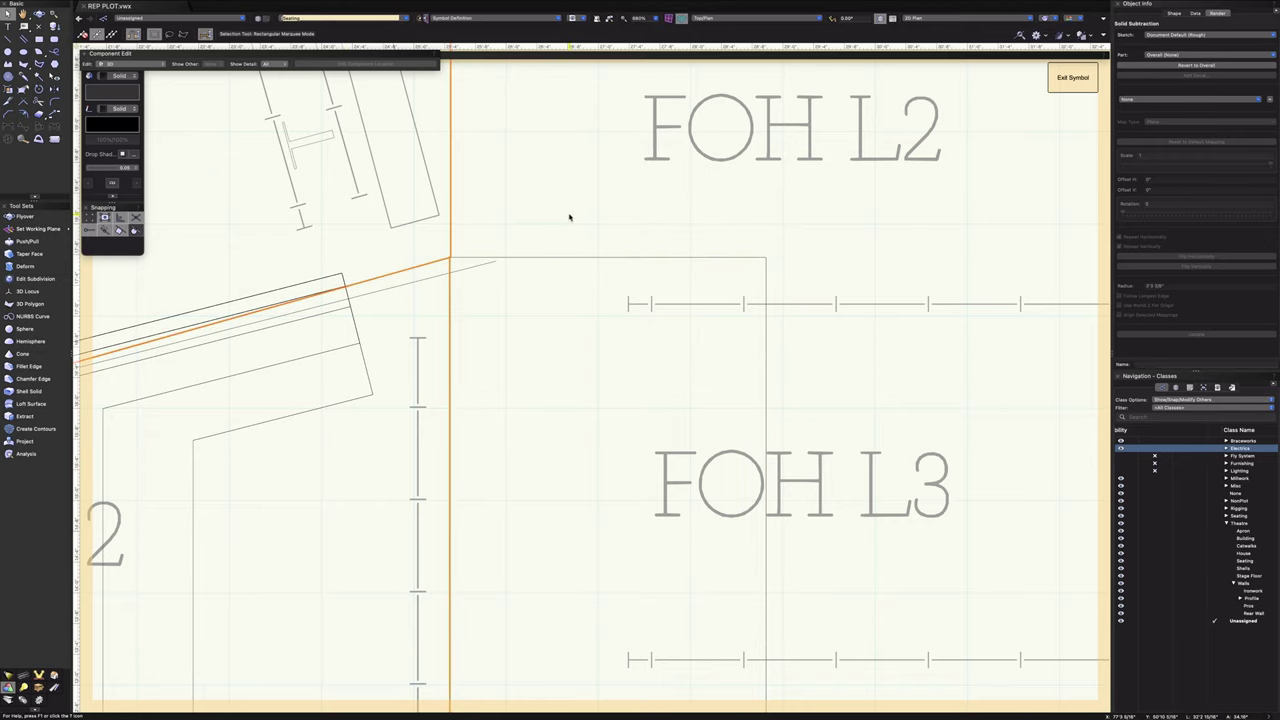
- Pan and zoom the plan to inspect the orange wall corner beside the seating
{"action": "scroll", "coordinate": [466, 248], "scroll_direction": "up", "scroll_amount": 5}
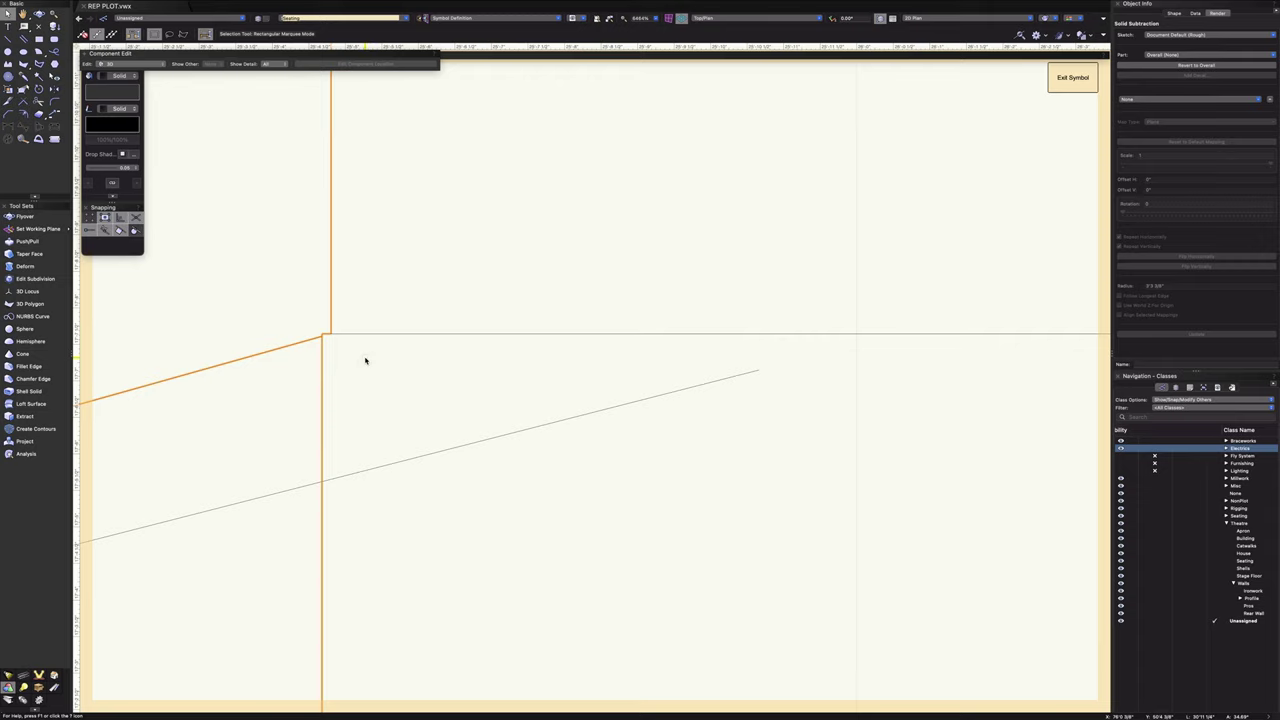
{"action": "scroll", "coordinate": [365, 360], "scroll_direction": "down", "scroll_amount": 2}
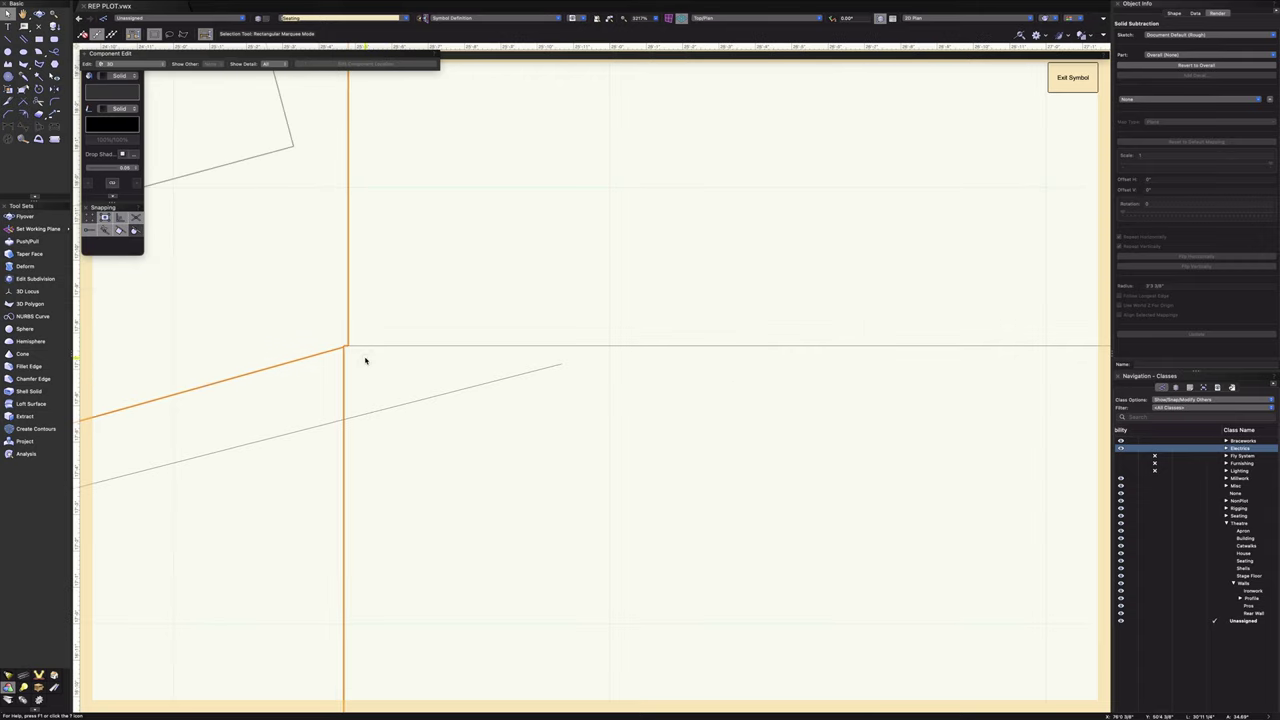
{"action": "scroll", "coordinate": [366, 361], "scroll_direction": "down", "scroll_amount": 10}
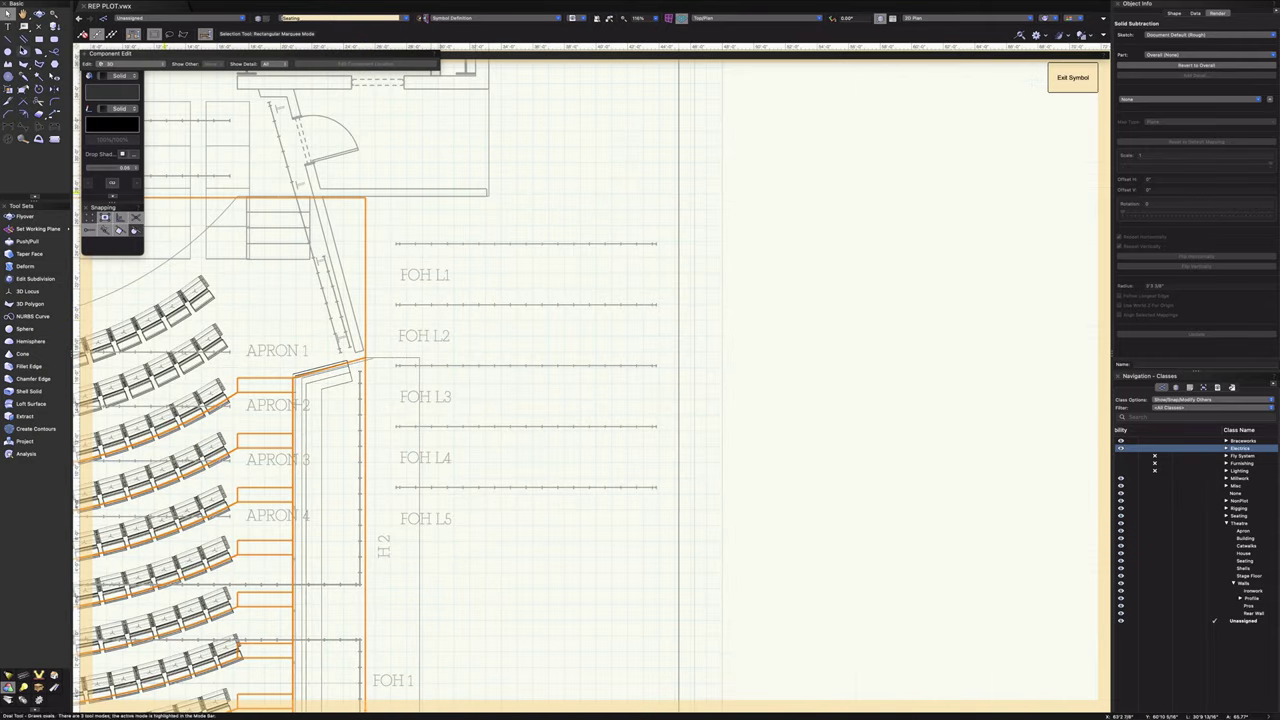
{"action": "key", "text": "space"}
{"action": "left_click_drag", "start_coordinate": [763, 323], "coordinate": [1026, 198]}
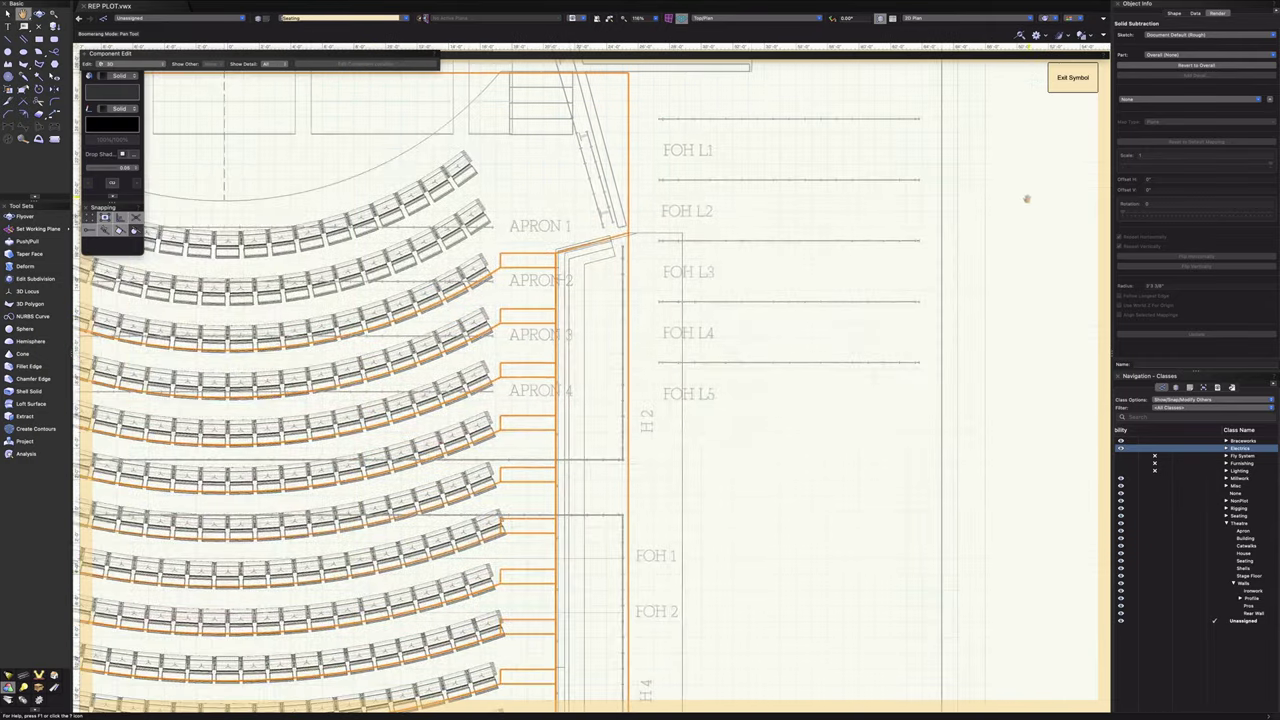
{"action": "mouse_move", "coordinate": [784, 476]}
{"action": "left_mouse_down"}
{"action": "mouse_move", "coordinate": [1094, 441]}
{"action": "mouse_move", "coordinate": [1014, 551]}
{"action": "left_mouse_up"}
{"action": "scroll", "coordinate": [910, 360], "scroll_direction": "up", "scroll_amount": 10}
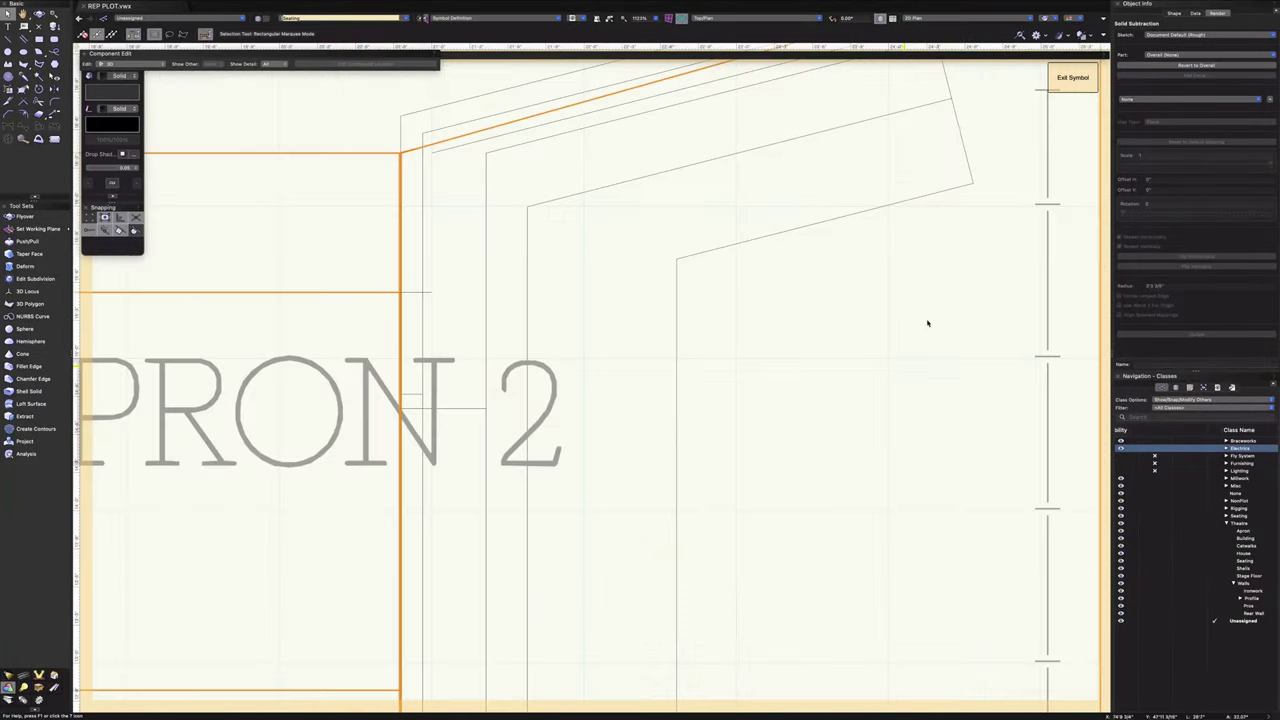
{"action": "left_click_drag", "start_coordinate": [765, 574], "coordinate": [691, 695]}
{"action": "left_click_drag", "start_coordinate": [866, 462], "coordinate": [755, 541]}
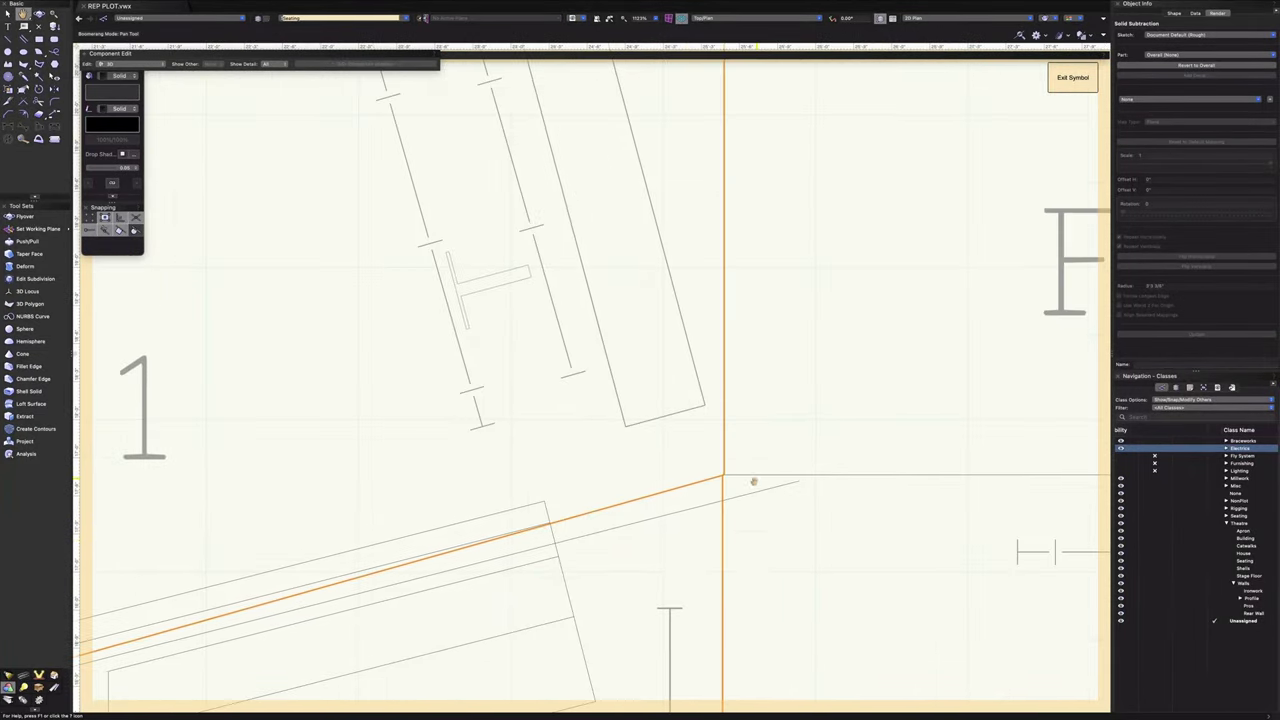
{"action": "scroll", "coordinate": [755, 482], "scroll_direction": "up", "scroll_amount": 5}
{"action": "scroll", "coordinate": [634, 467], "scroll_direction": "up", "scroll_amount": 6}
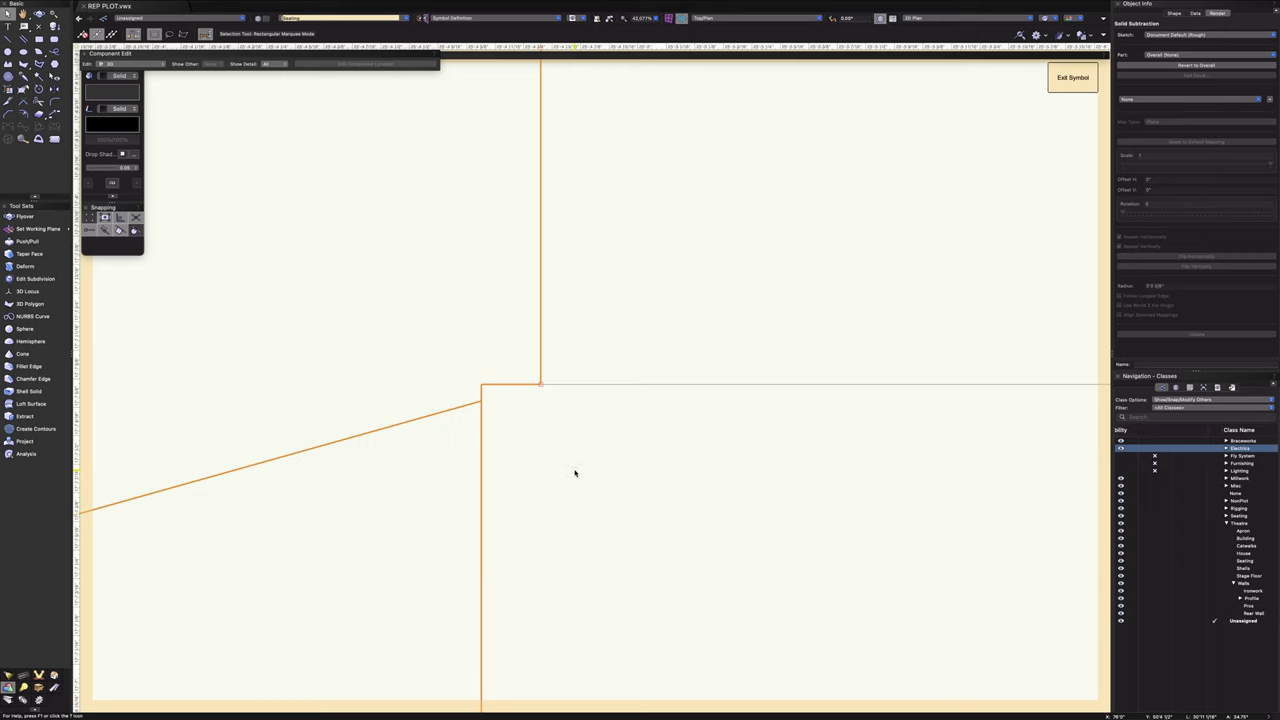
{"action": "scroll", "coordinate": [575, 473], "scroll_direction": "down", "scroll_amount": 5}
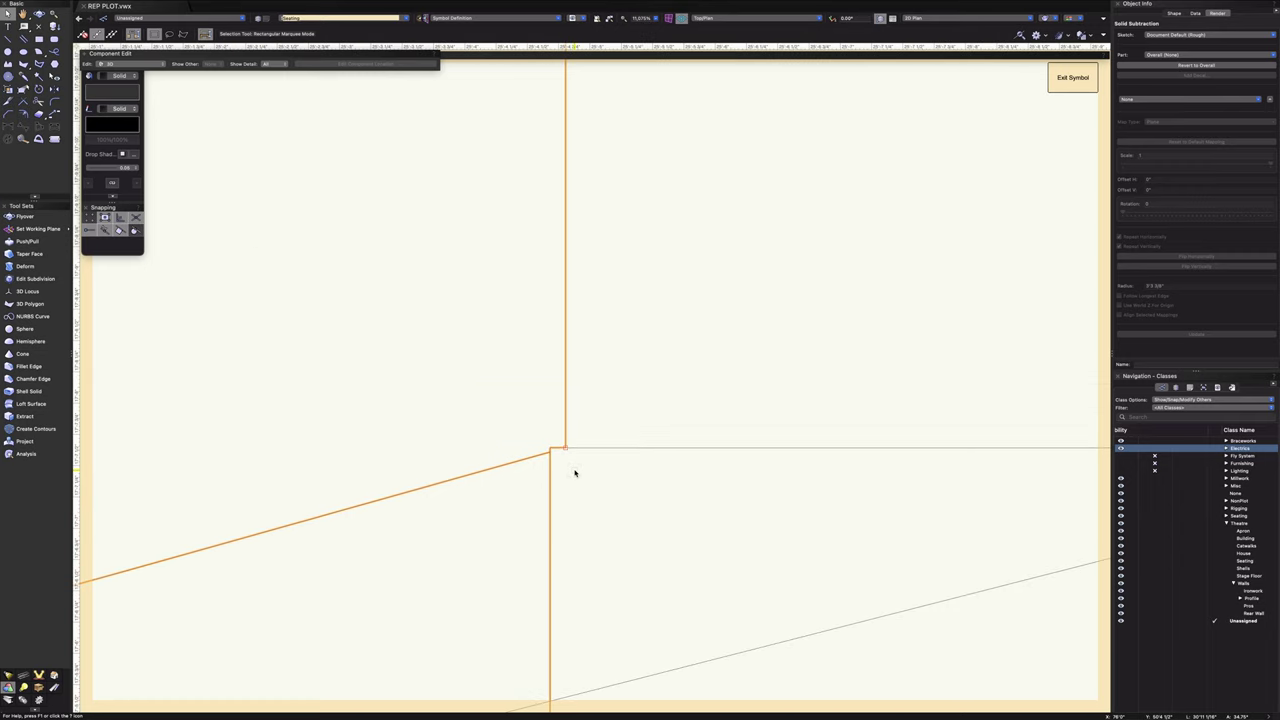
{"action": "scroll", "coordinate": [575, 473], "scroll_direction": "down", "scroll_amount": 3}
{"action": "scroll", "coordinate": [575, 473], "scroll_direction": "down", "scroll_amount": 5}
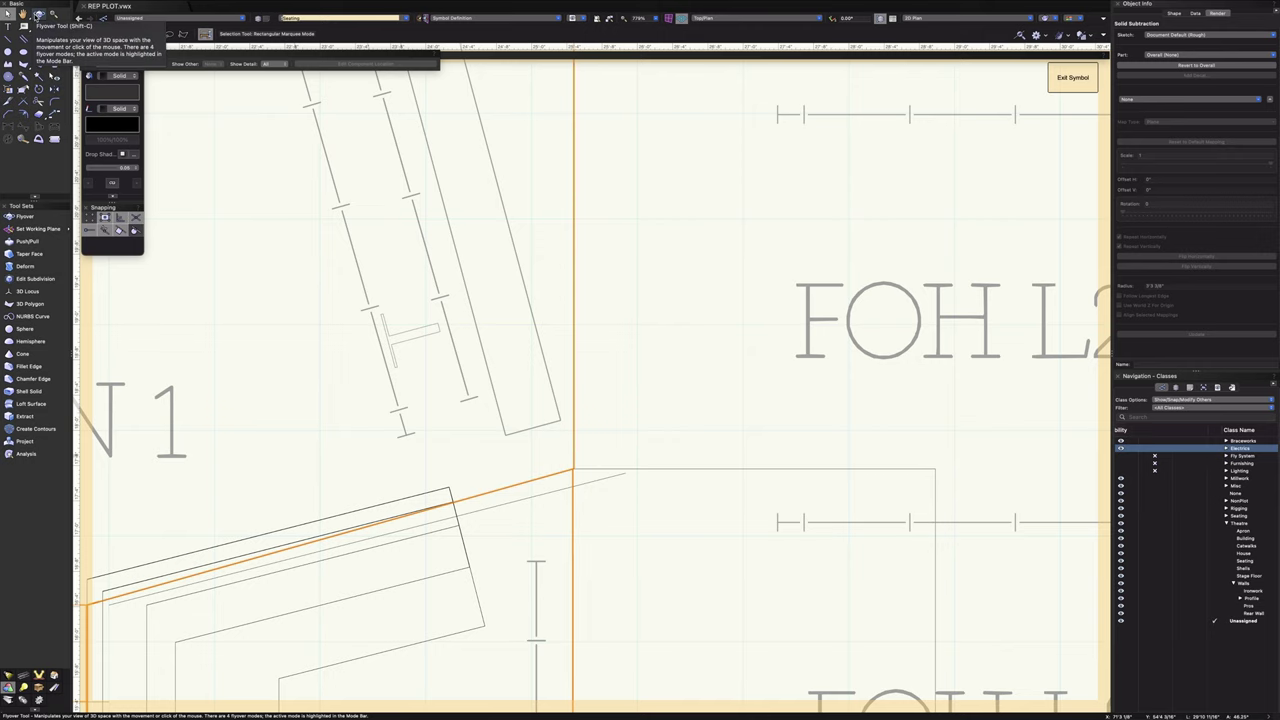
{"action": "scroll", "coordinate": [383, 397], "scroll_direction": "down", "scroll_amount": 2}
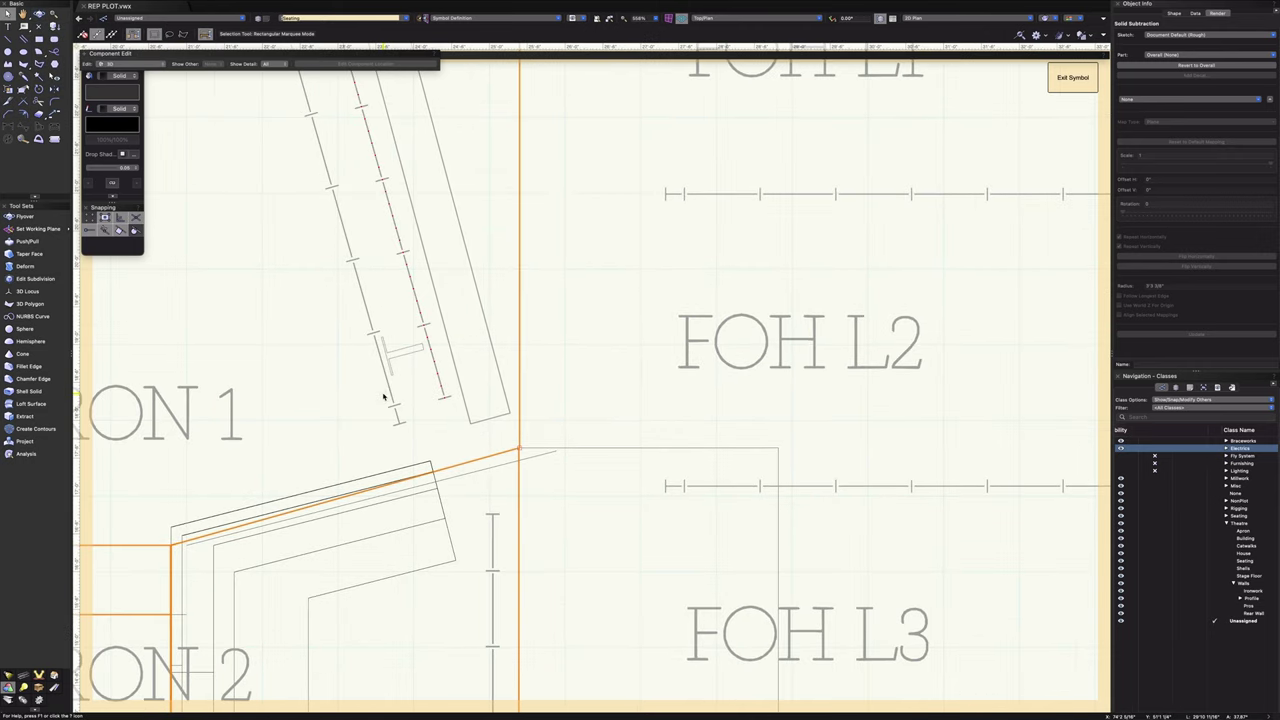
- Render the view in shaded OpenGL under Flyover and accept the backup prompt
{"action": "left_click", "coordinate": [39, 14]}
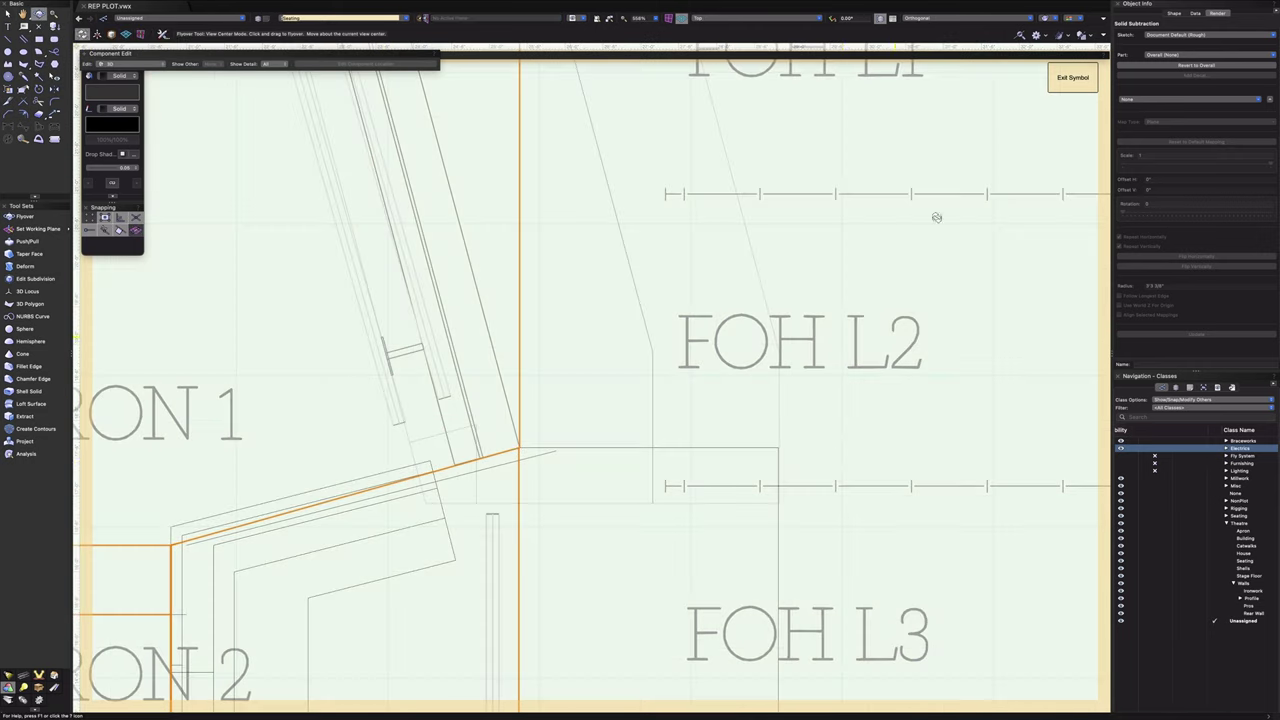
{"action": "left_click", "coordinate": [1057, 19]}
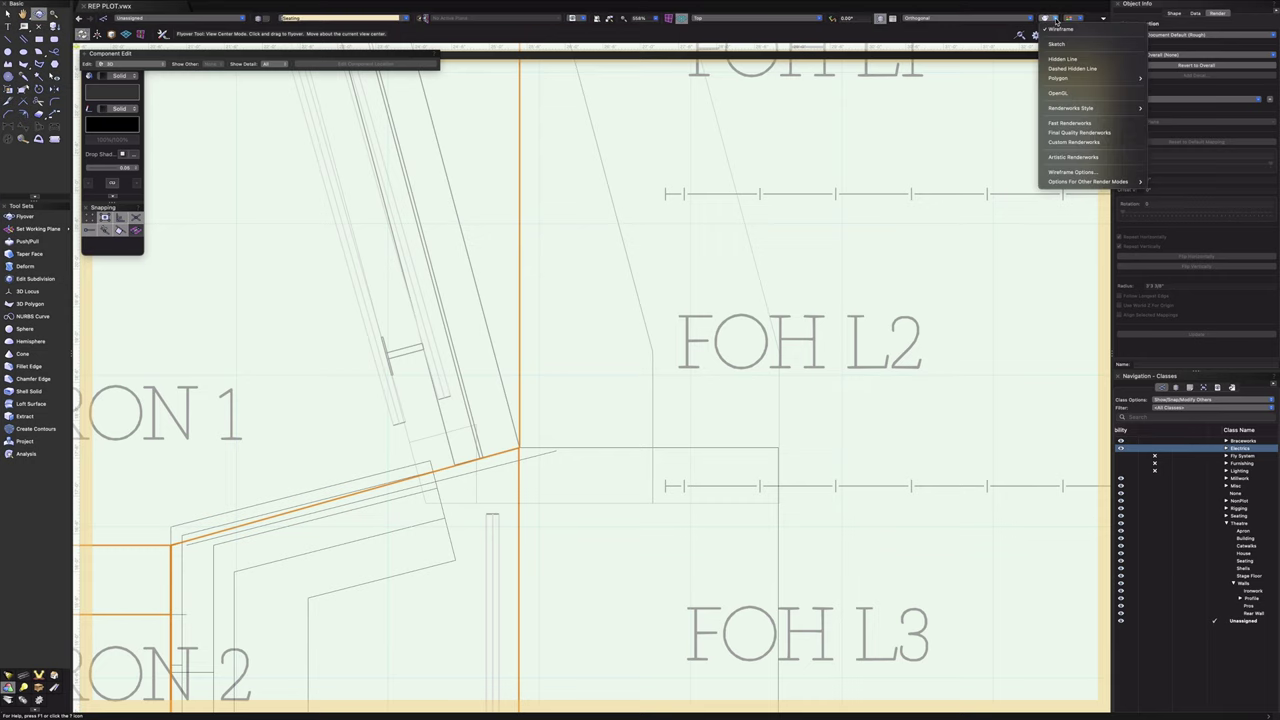
{"action": "left_click", "coordinate": [1058, 93]}
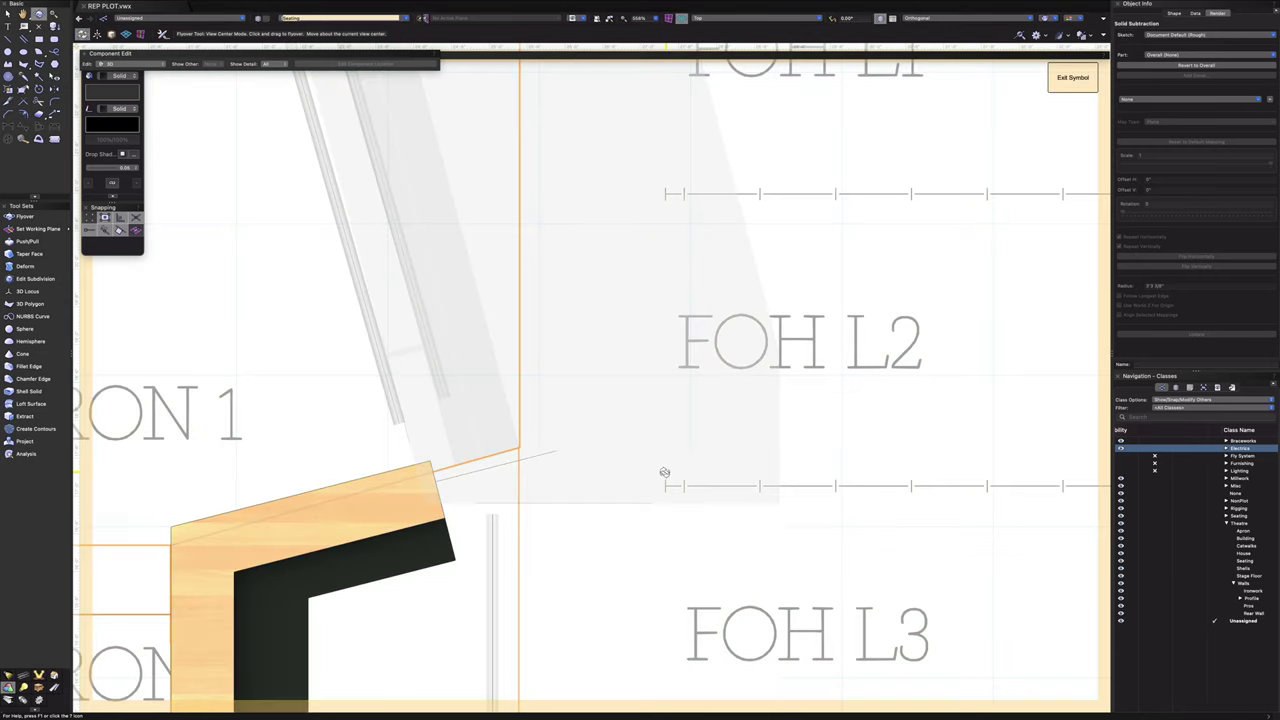
{"action": "left_click_drag", "start_coordinate": [703, 526], "coordinate": [517, 538]}
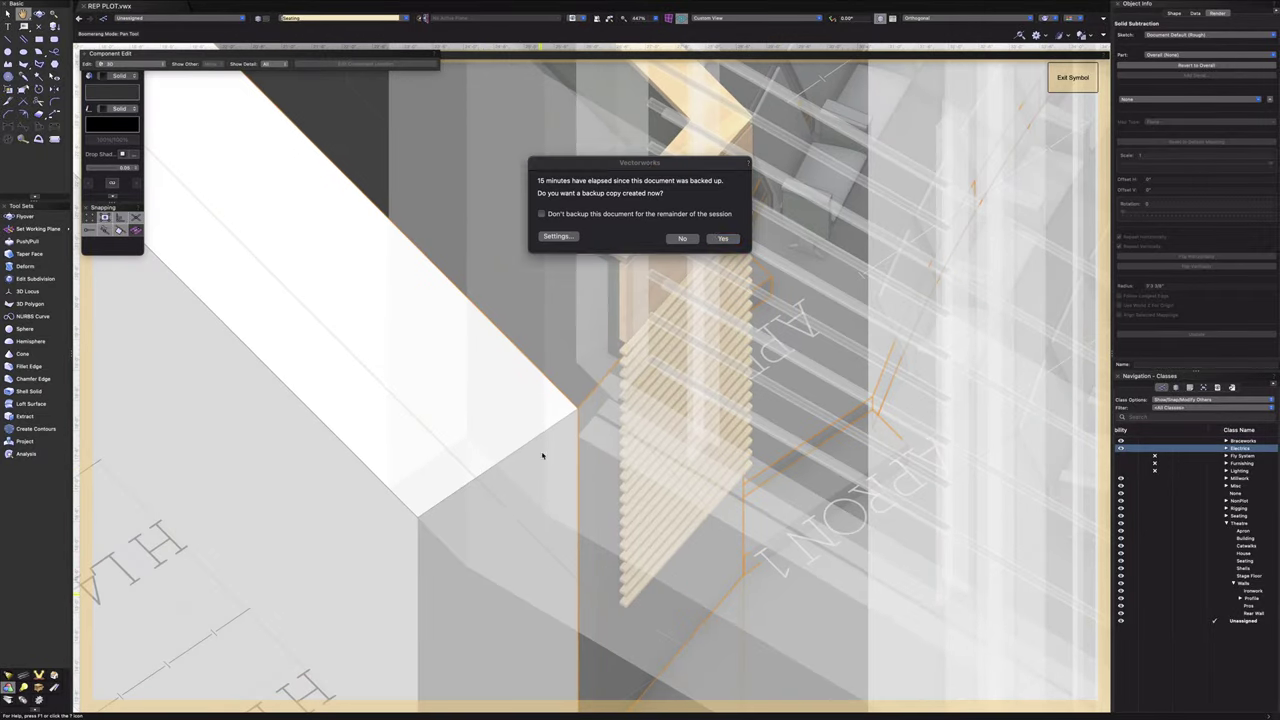
{"action": "left_click", "coordinate": [728, 243]}
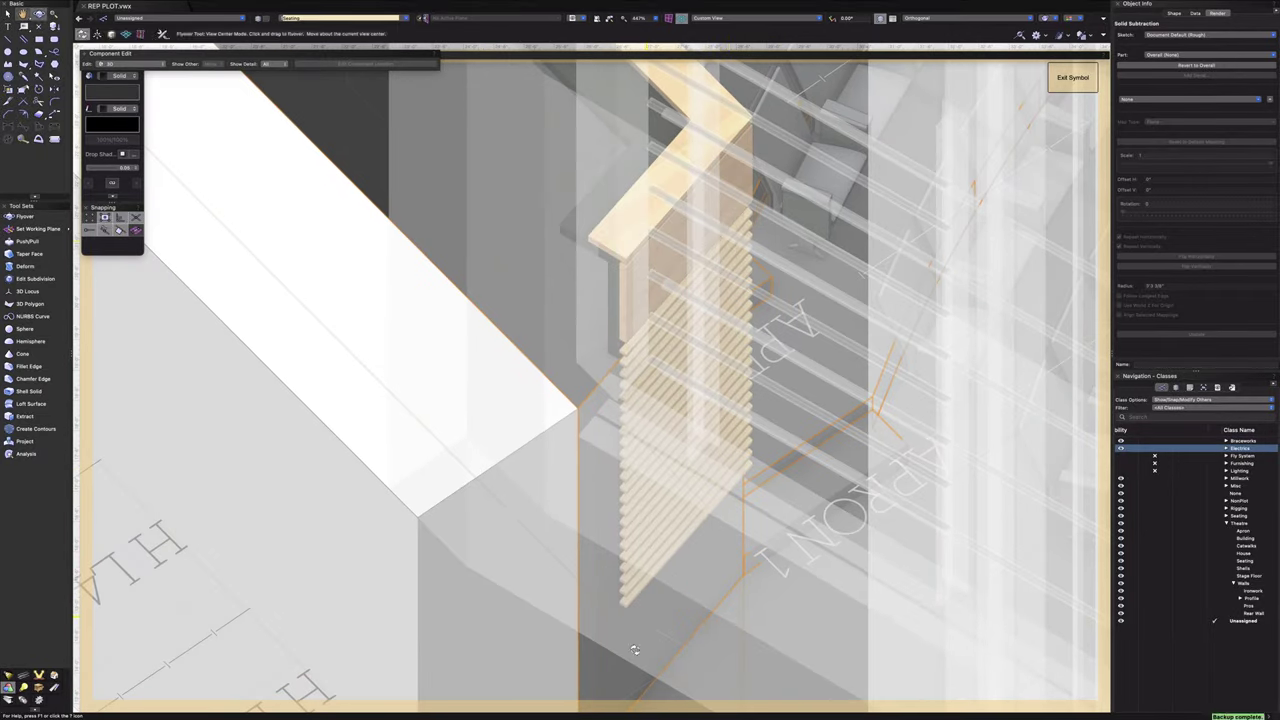
- Pan, zoom and orbit to a frontal view of the seating between the side walls
{"action": "middle_click_drag", "start_coordinate": [634, 650], "coordinate": [547, 710]}
{"action": "scroll", "coordinate": [589, 320], "scroll_direction": "up", "scroll_amount": 6}
{"action": "scroll", "coordinate": [522, 168], "scroll_direction": "up", "scroll_amount": 4}
{"action": "scroll", "coordinate": [522, 168], "scroll_direction": "up", "scroll_amount": 2}
{"action": "scroll", "coordinate": [523, 198], "scroll_direction": "down", "scroll_amount": 5}
{"action": "scroll", "coordinate": [523, 198], "scroll_direction": "up", "scroll_amount": 4}
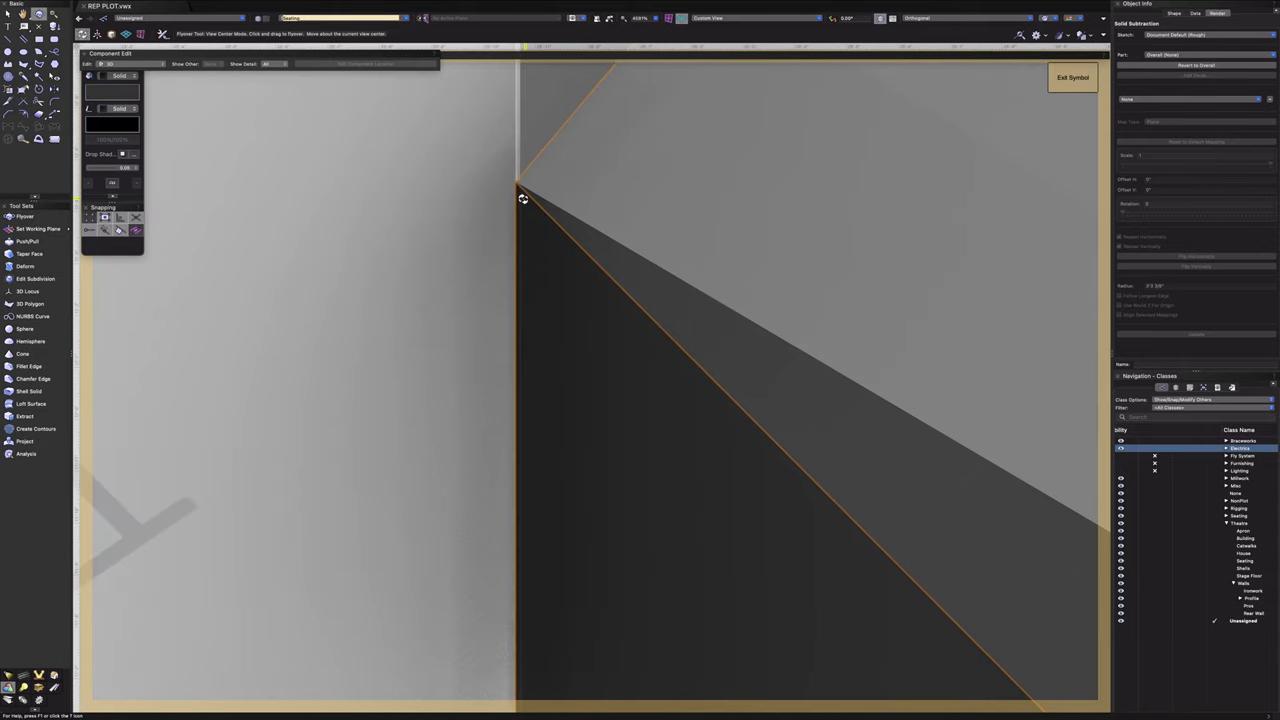
{"action": "scroll", "coordinate": [523, 198], "scroll_direction": "down", "scroll_amount": 15}
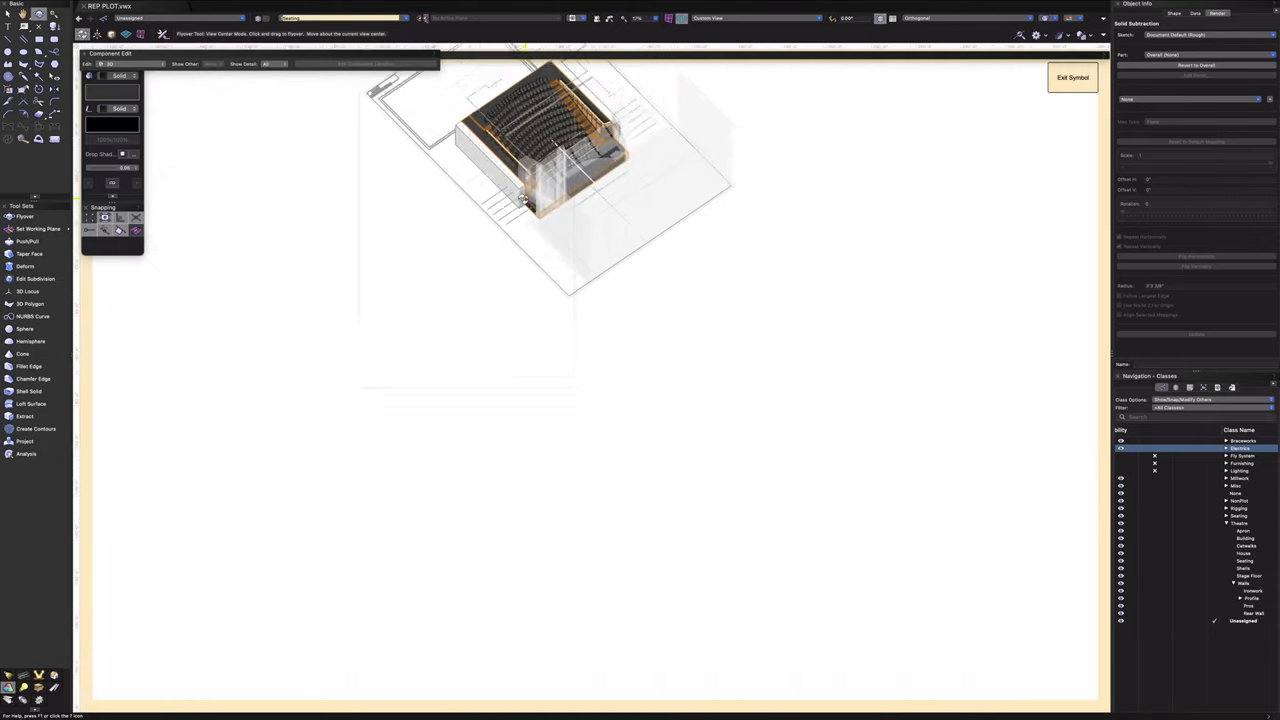
{"action": "scroll", "coordinate": [523, 198], "scroll_direction": "up", "scroll_amount": 3}
{"action": "middle_click_drag", "start_coordinate": [510, 162], "coordinate": [664, 420]}
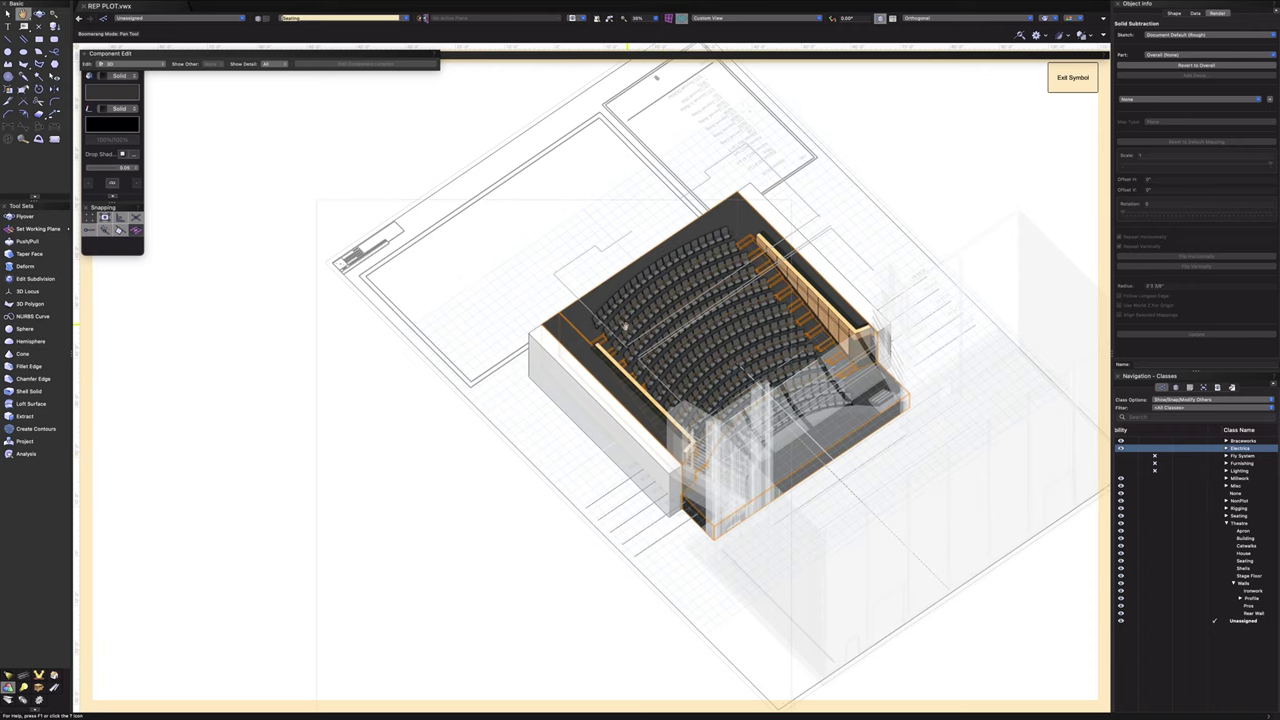
{"action": "left_click_drag", "start_coordinate": [625, 327], "coordinate": [860, 270]}
- Deselect everything and exit symbol editing
{"action": "key", "text": "x"}
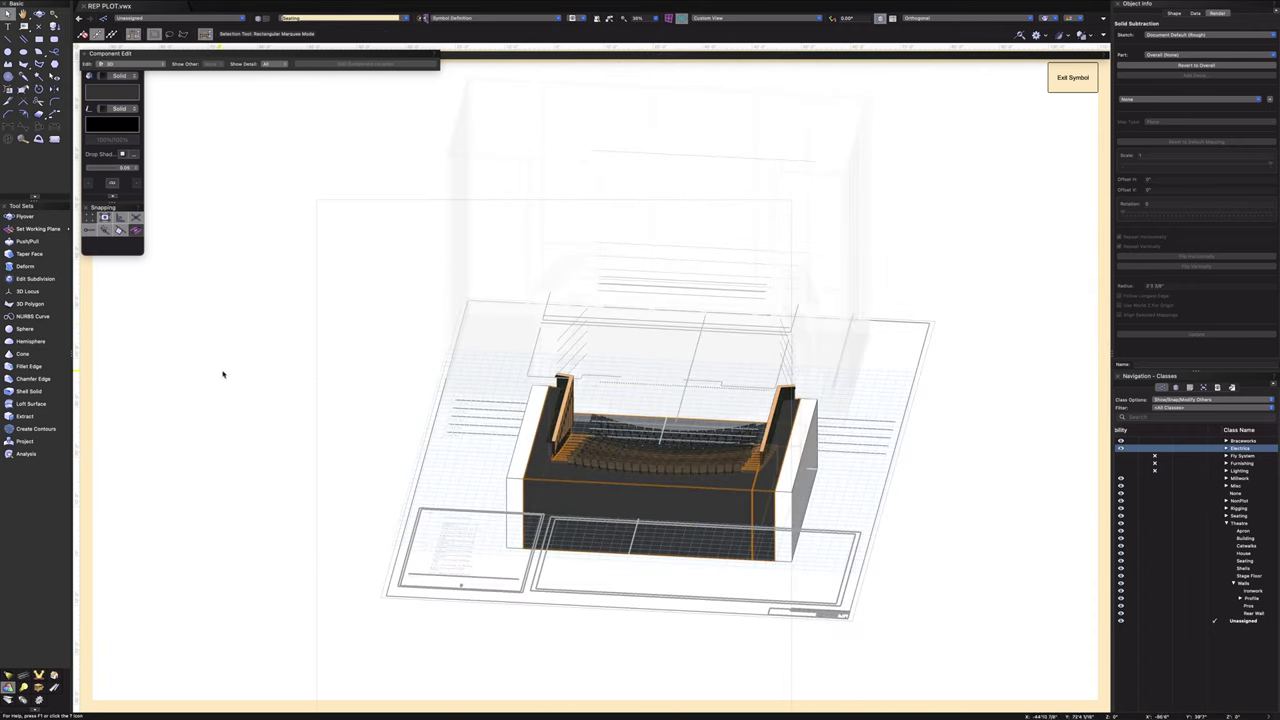
{"action": "left_click", "coordinate": [370, 430]}
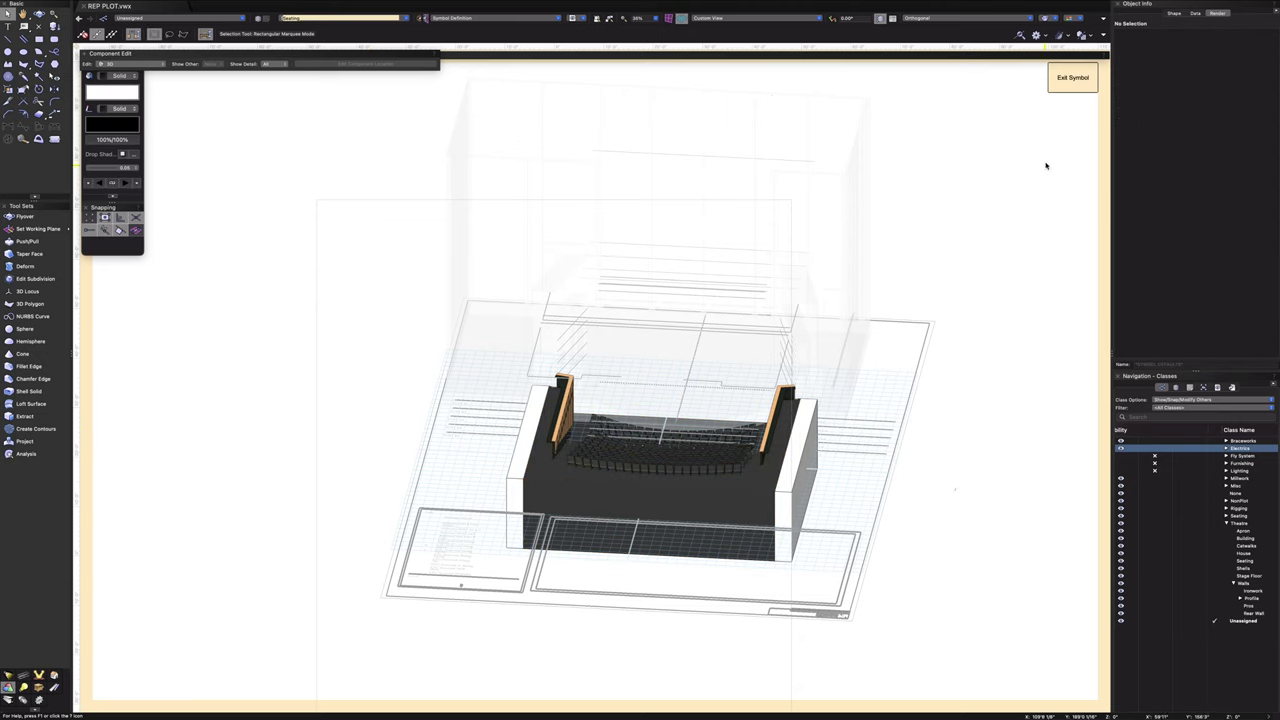
{"action": "left_click", "coordinate": [1084, 78]}
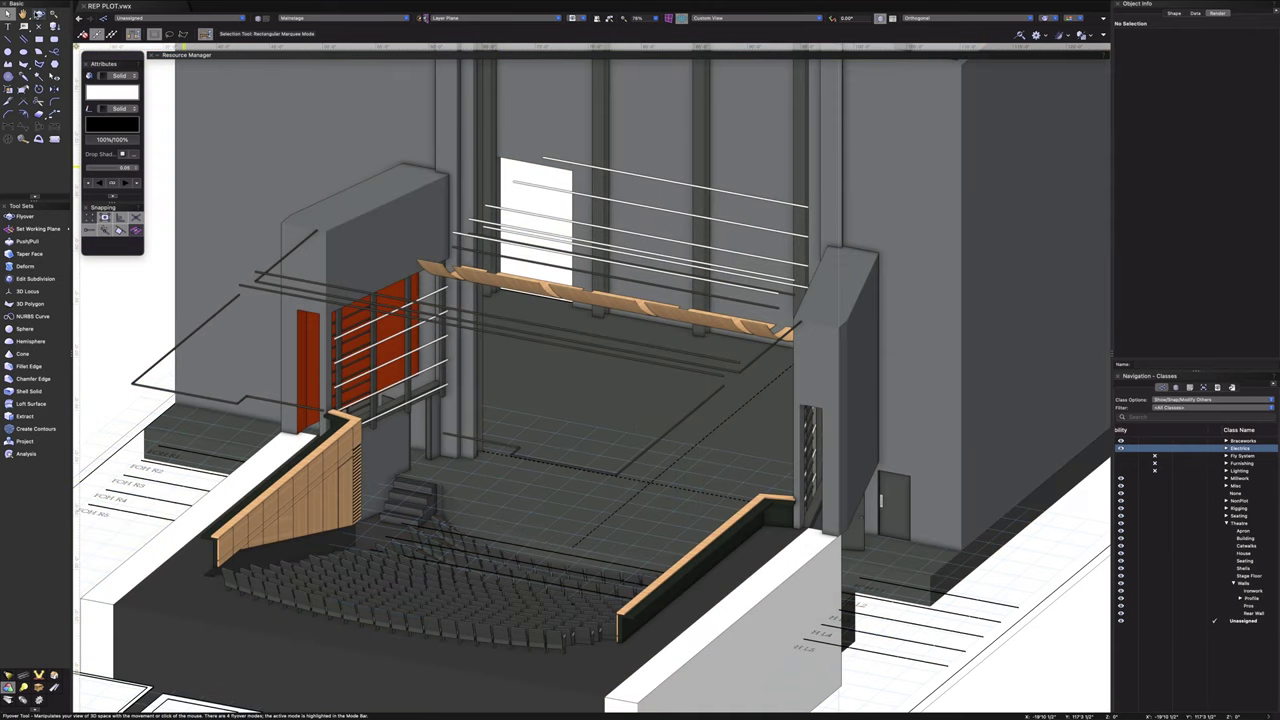
- Orbit the full theatre model with Flyover to inspect the stage and seating
{"action": "left_click", "coordinate": [38, 14]}
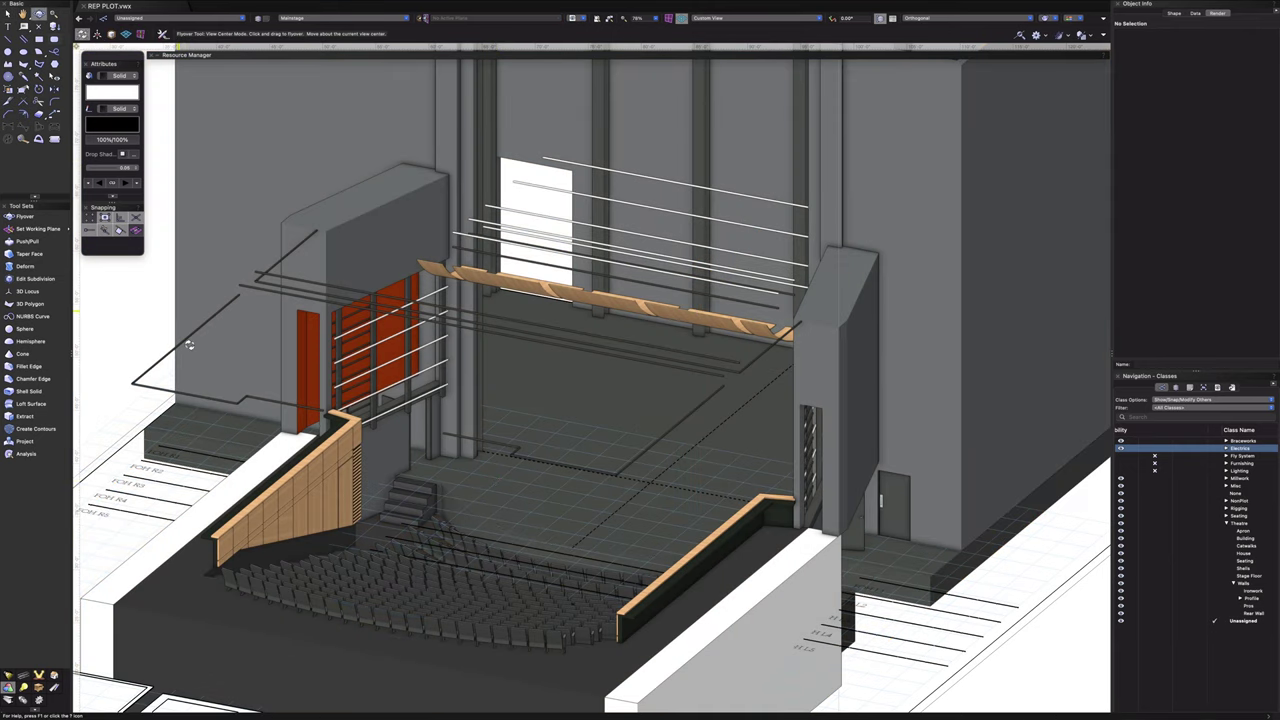
{"action": "left_click_drag", "start_coordinate": [256, 439], "coordinate": [290, 416]}
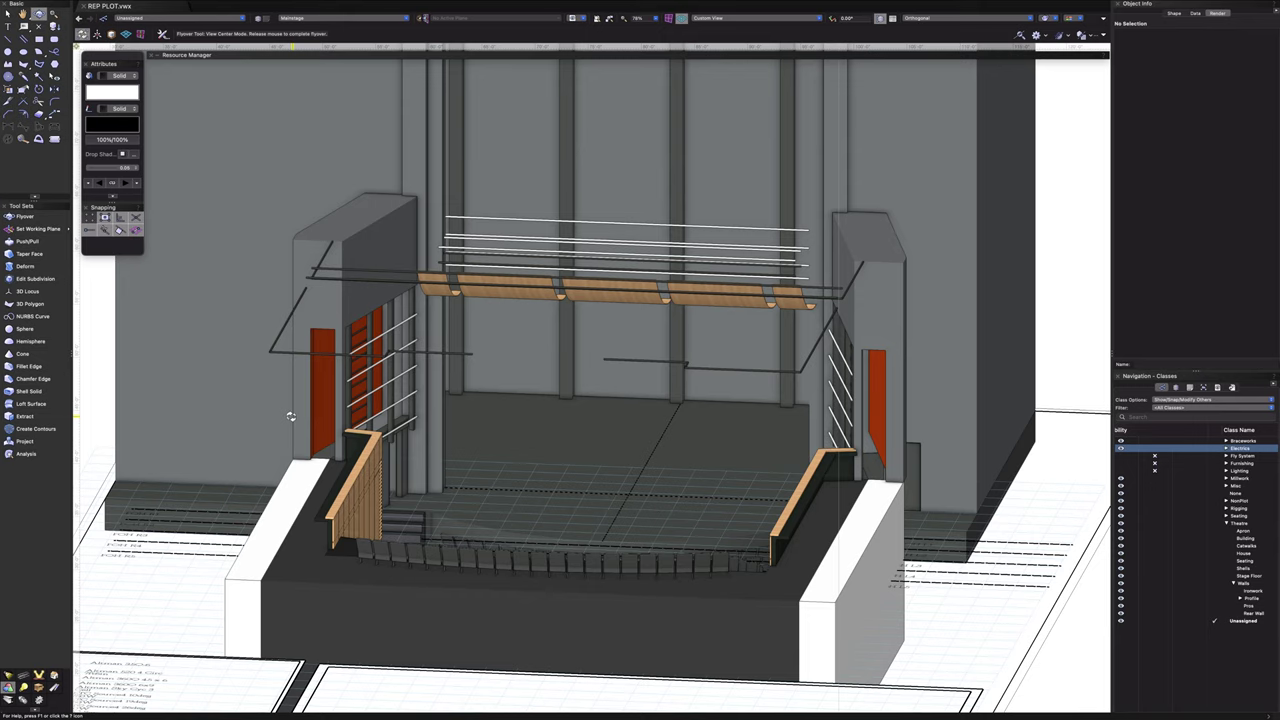
{"action": "left_click_drag", "start_coordinate": [290, 416], "coordinate": [423, 433]}
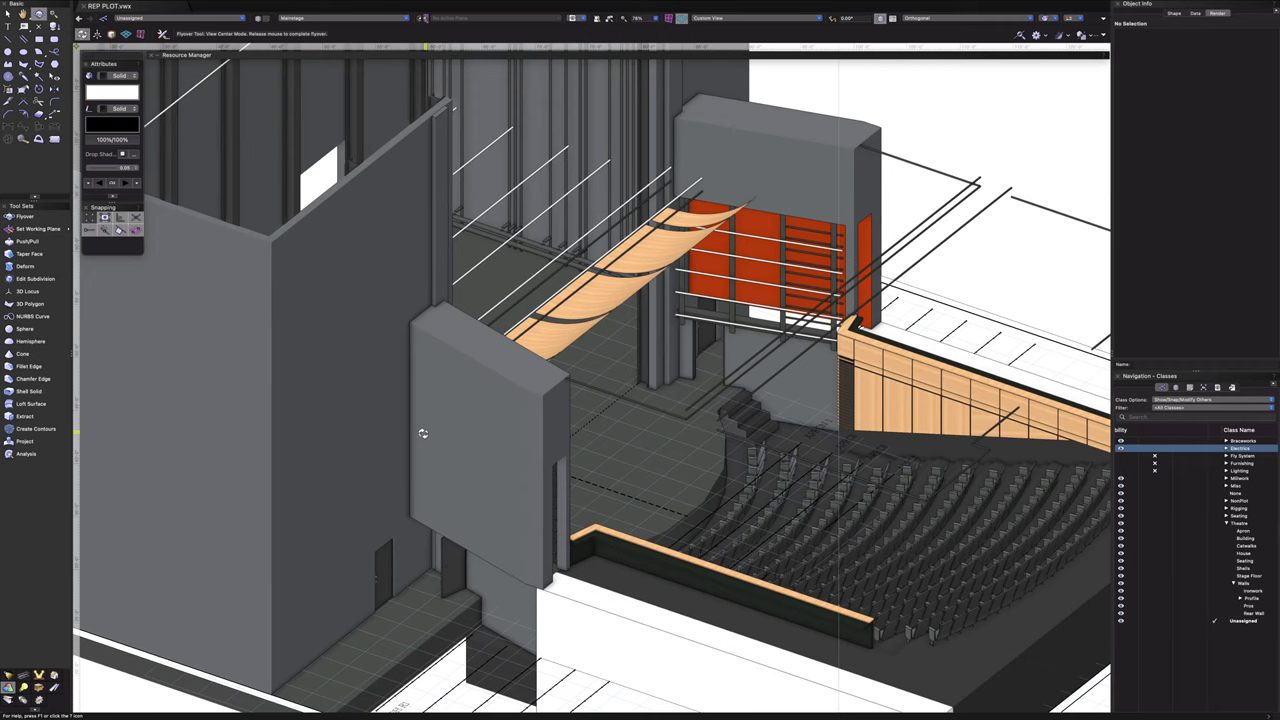
{"action": "left_click_drag", "start_coordinate": [423, 433], "coordinate": [311, 419]}
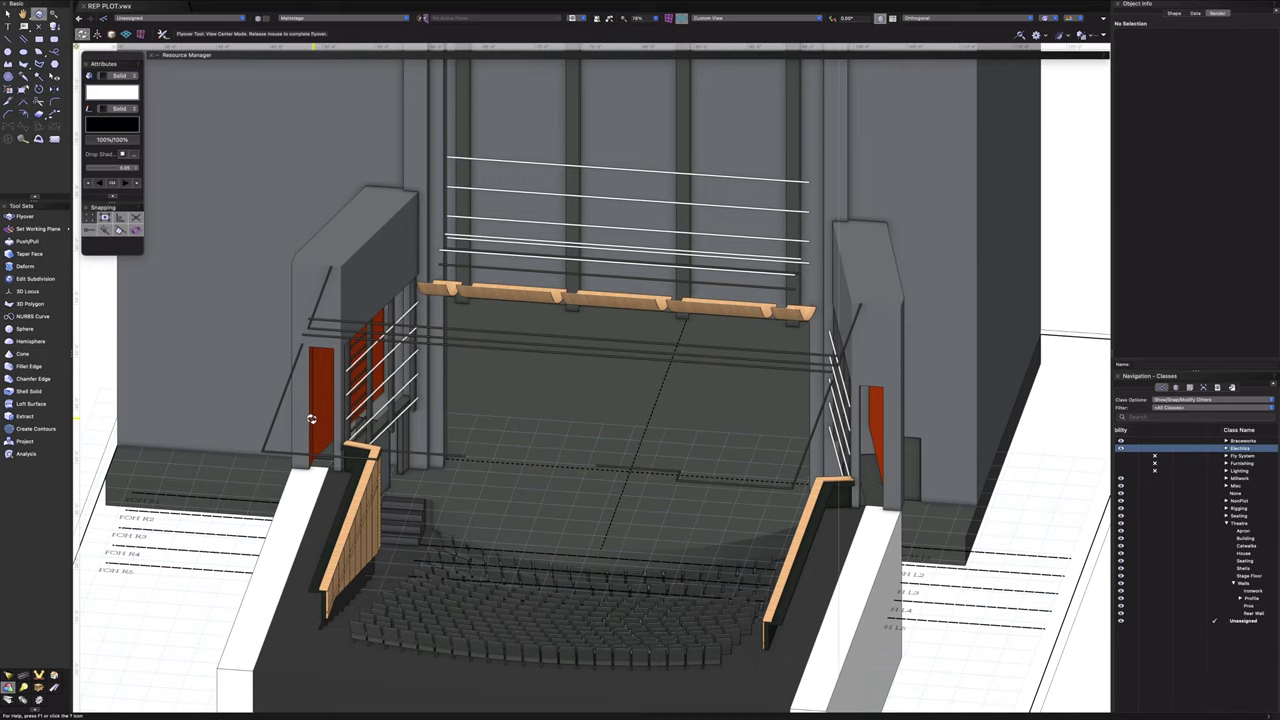
{"action": "left_click_drag", "start_coordinate": [311, 419], "coordinate": [250, 410]}
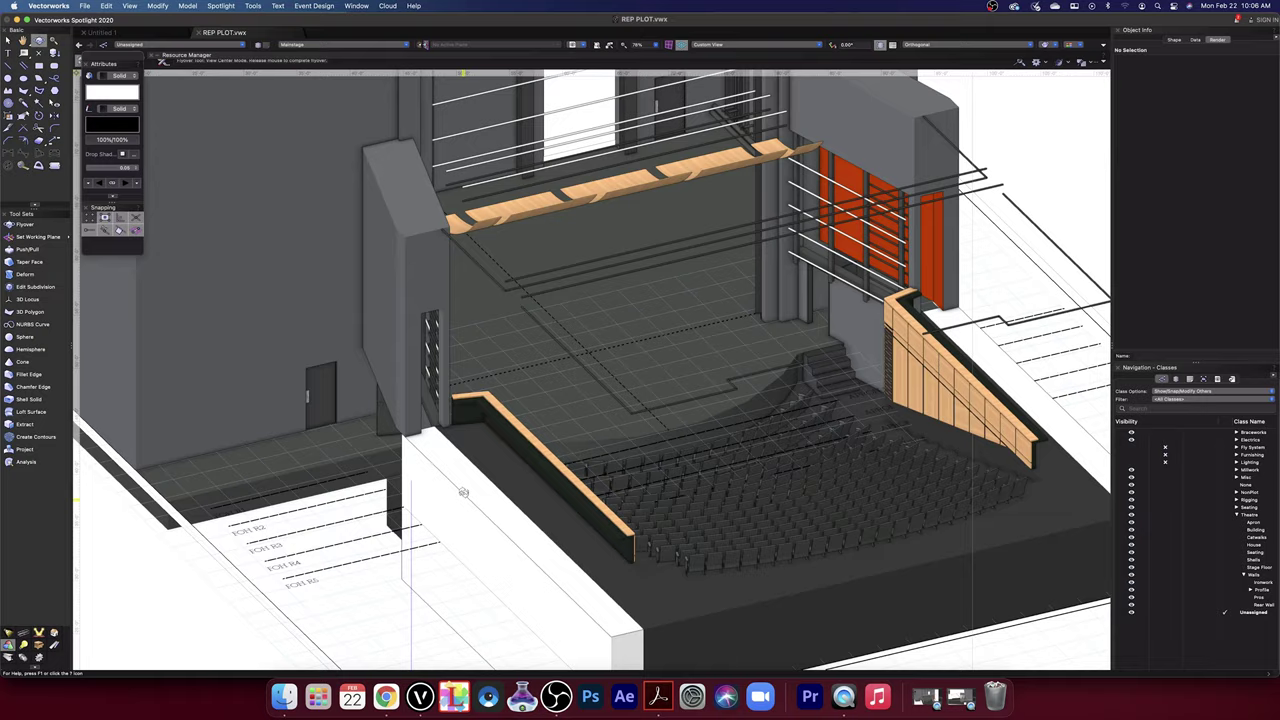
{"action": "left_click_drag", "start_coordinate": [463, 491], "coordinate": [518, 398]}
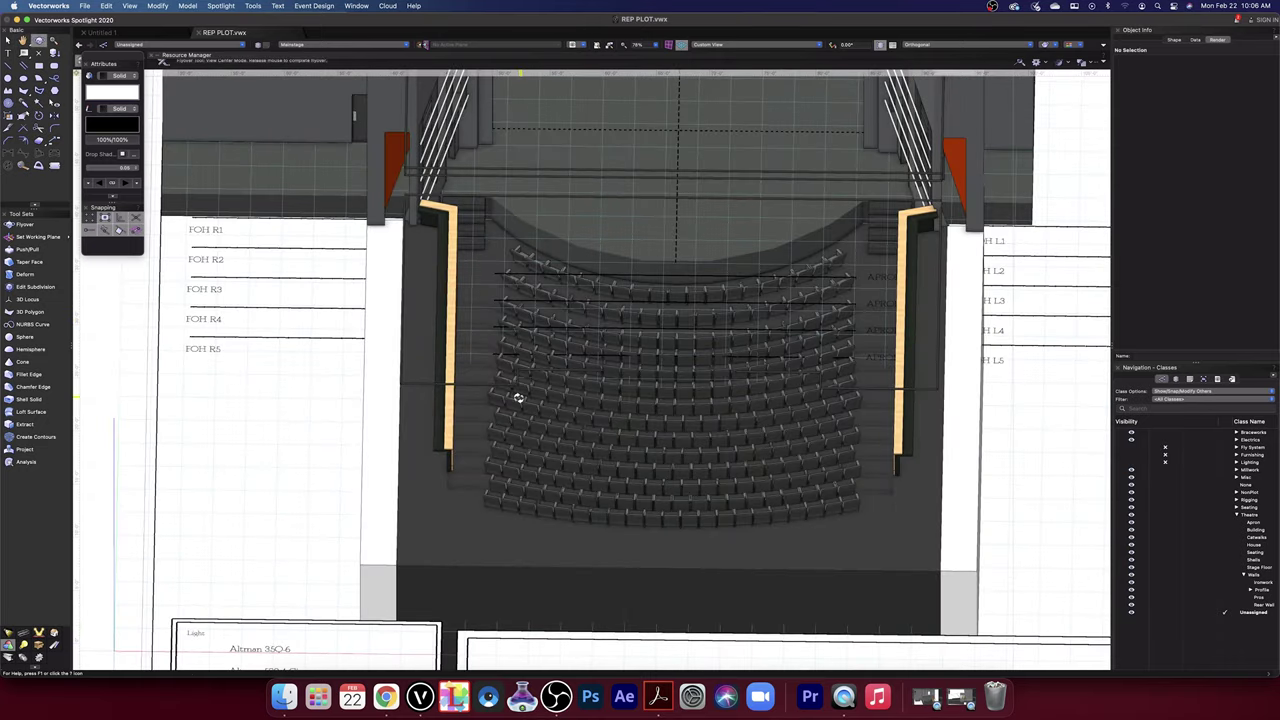
- Select the stage symbol and edit its 3D Component
{"action": "key", "text": "x"}
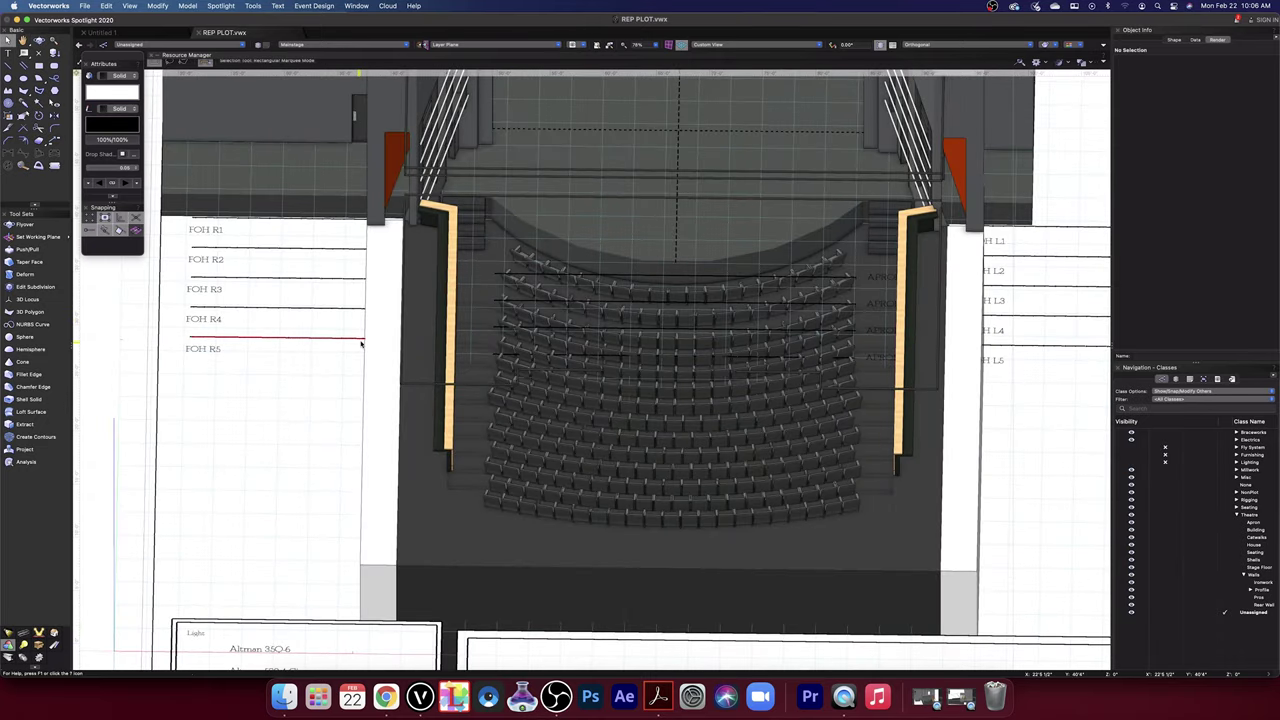
{"action": "left_click", "coordinate": [382, 340]}
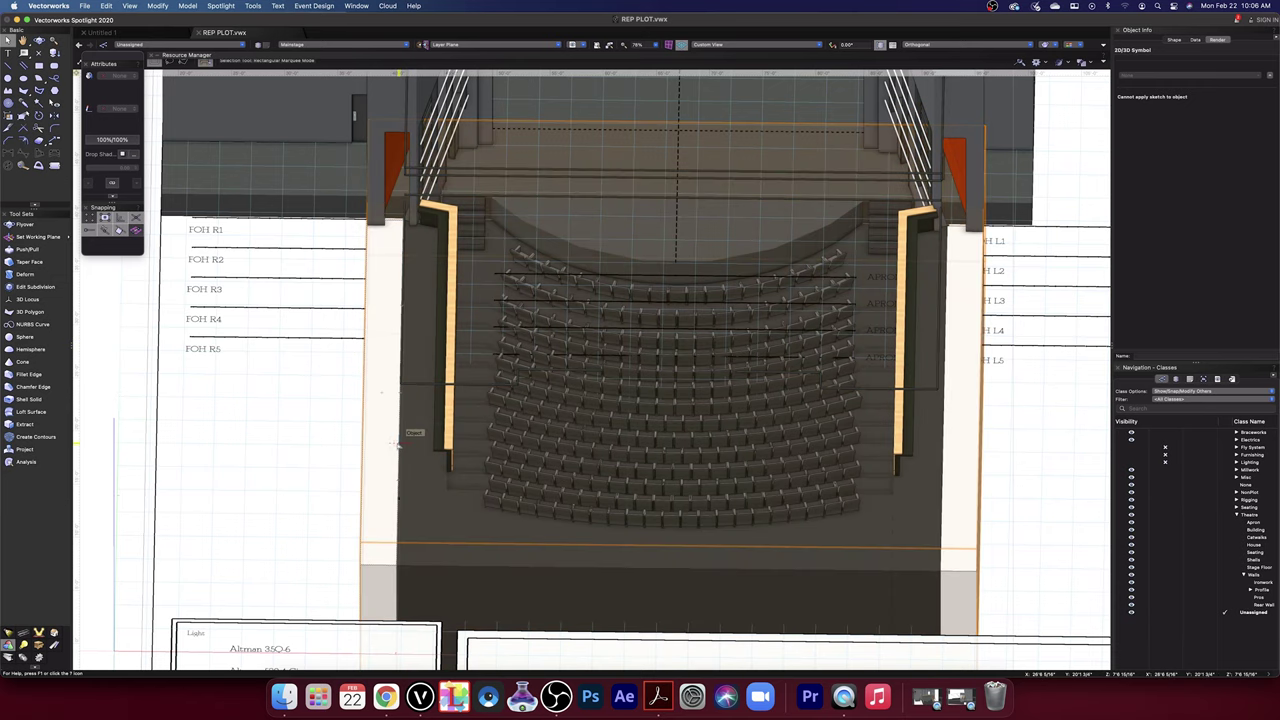
{"action": "double_click", "coordinate": [400, 443]}
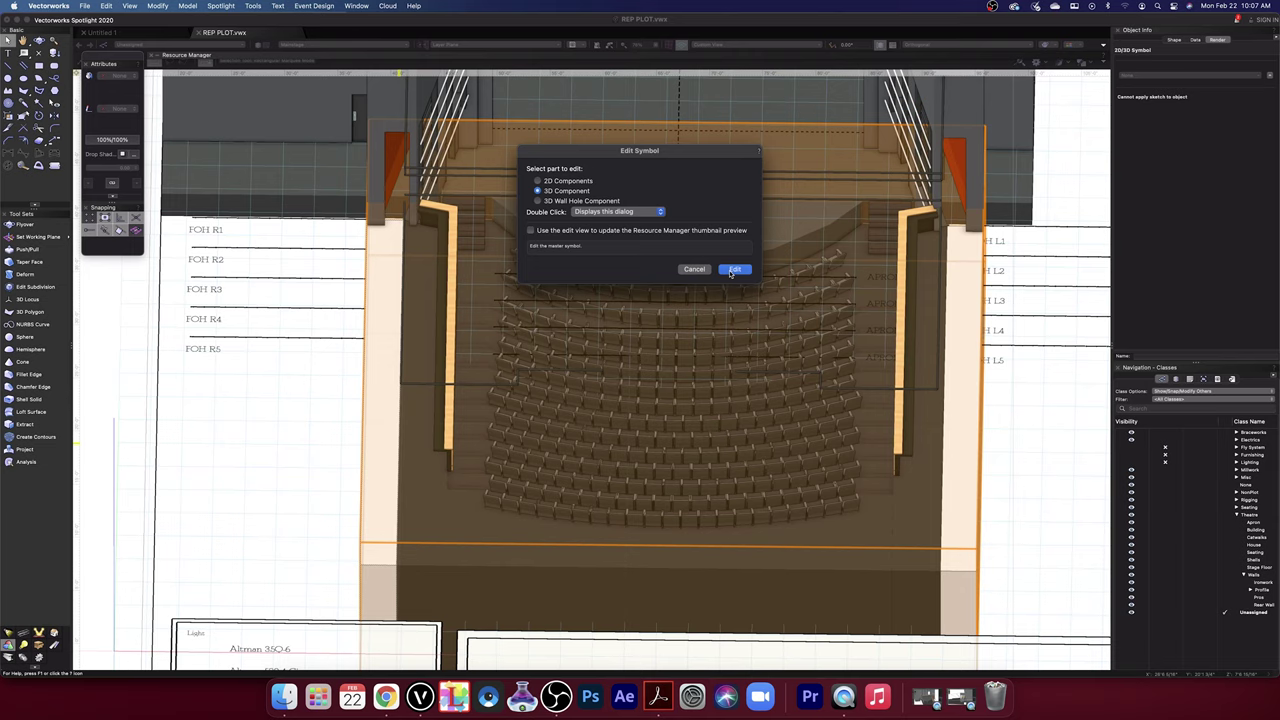
{"action": "left_click", "coordinate": [734, 270]}
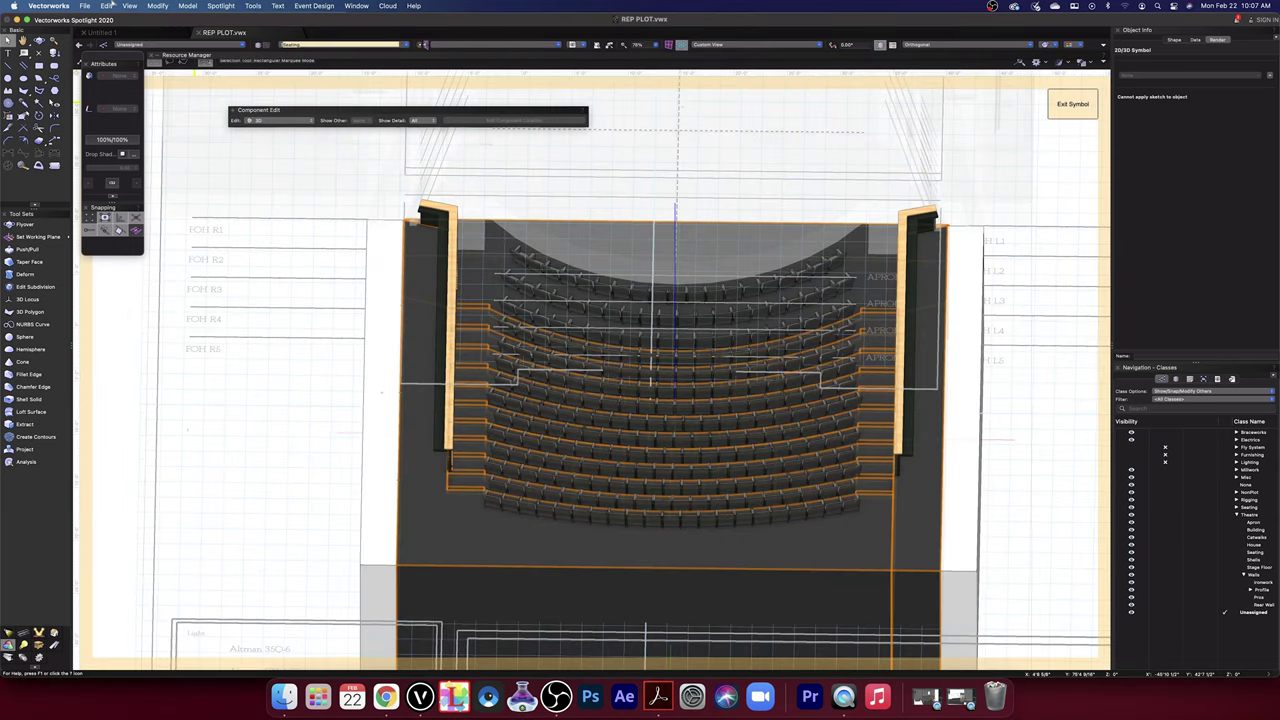
- Deselect the seating and orbit to see the seating rake and side walls
{"action": "left_click", "coordinate": [269, 391]}
{"action": "key", "text": "shift+c"}
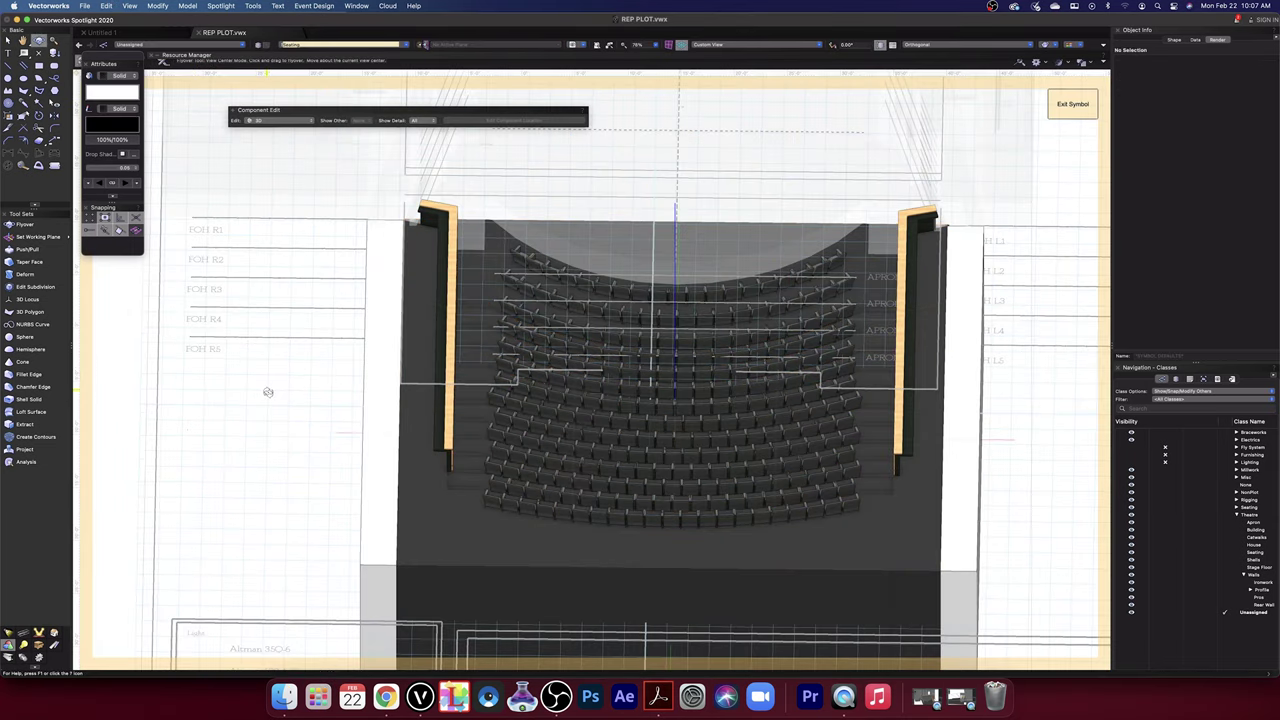
{"action": "mouse_move", "coordinate": [269, 391]}
{"action": "left_mouse_down"}
{"action": "mouse_move", "coordinate": [326, 363]}
{"action": "mouse_move", "coordinate": [428, 362]}
{"action": "mouse_move", "coordinate": [400, 290]}
{"action": "mouse_move", "coordinate": [197, 363]}
{"action": "mouse_move", "coordinate": [291, 373]}
{"action": "mouse_move", "coordinate": [277, 369]}
{"action": "left_mouse_up"}
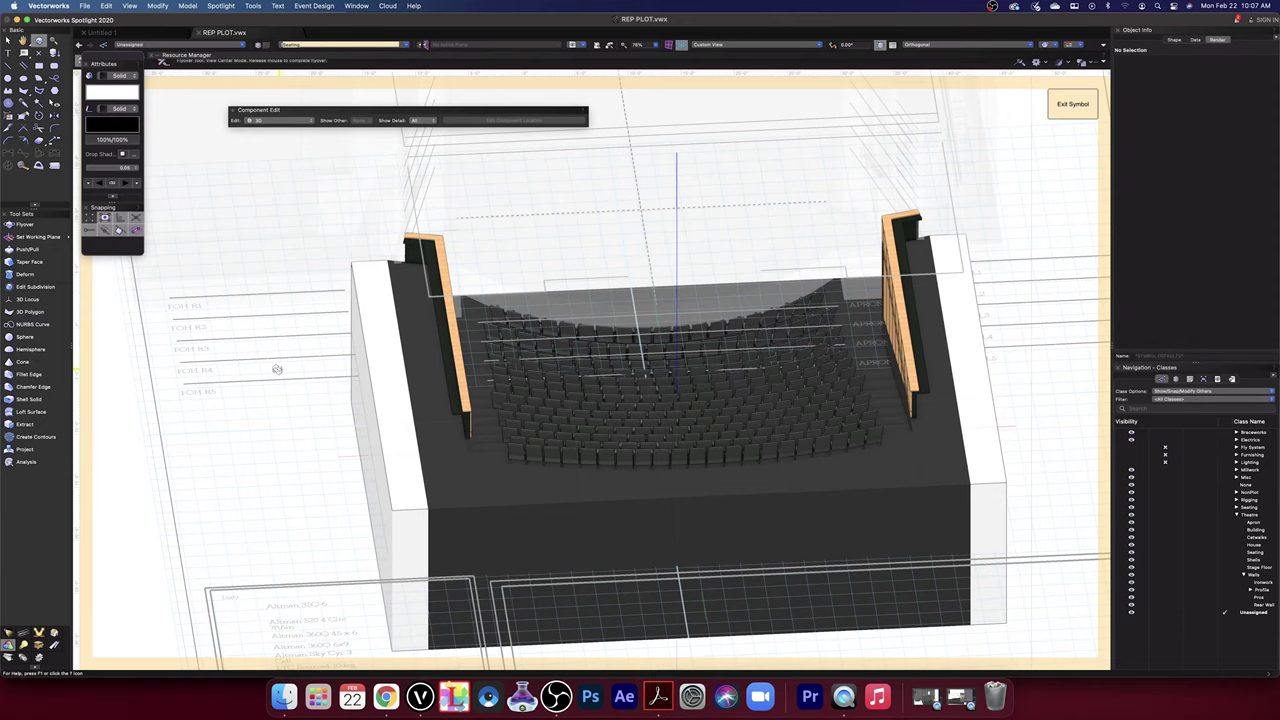
{"action": "left_click_drag", "start_coordinate": [277, 369], "coordinate": [746, 27]}
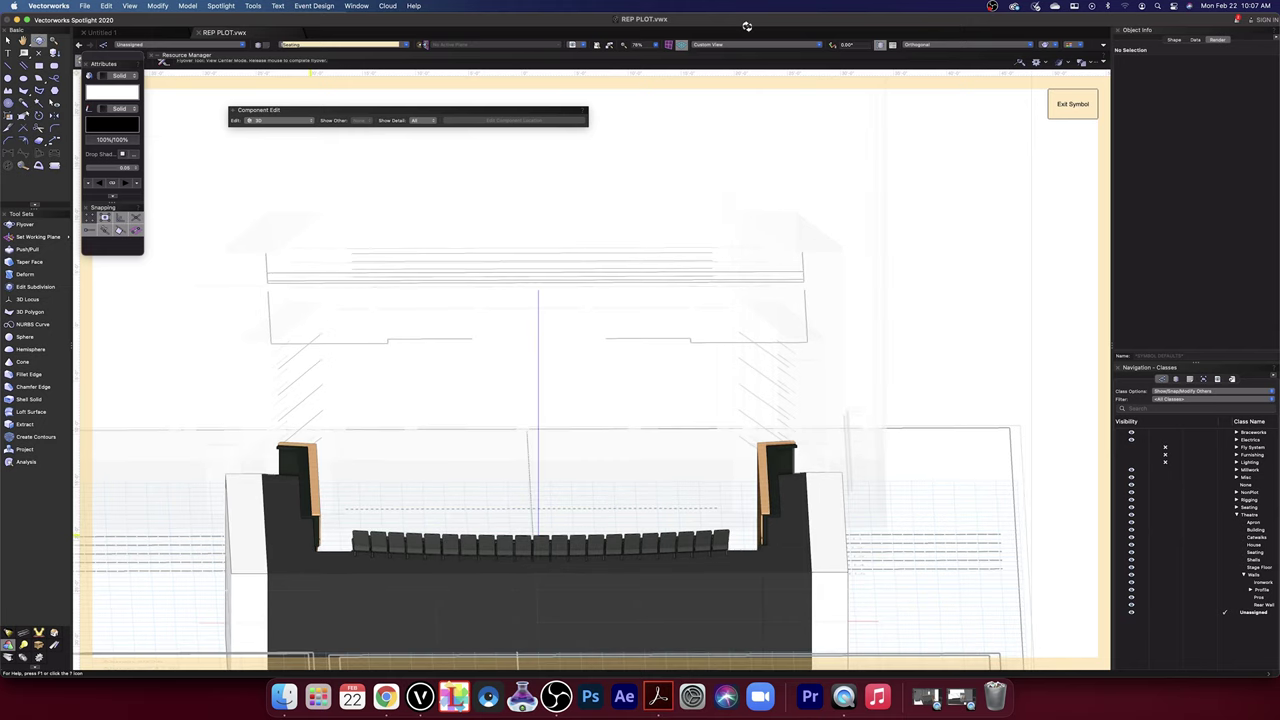
{"action": "left_click", "coordinate": [752, 44]}
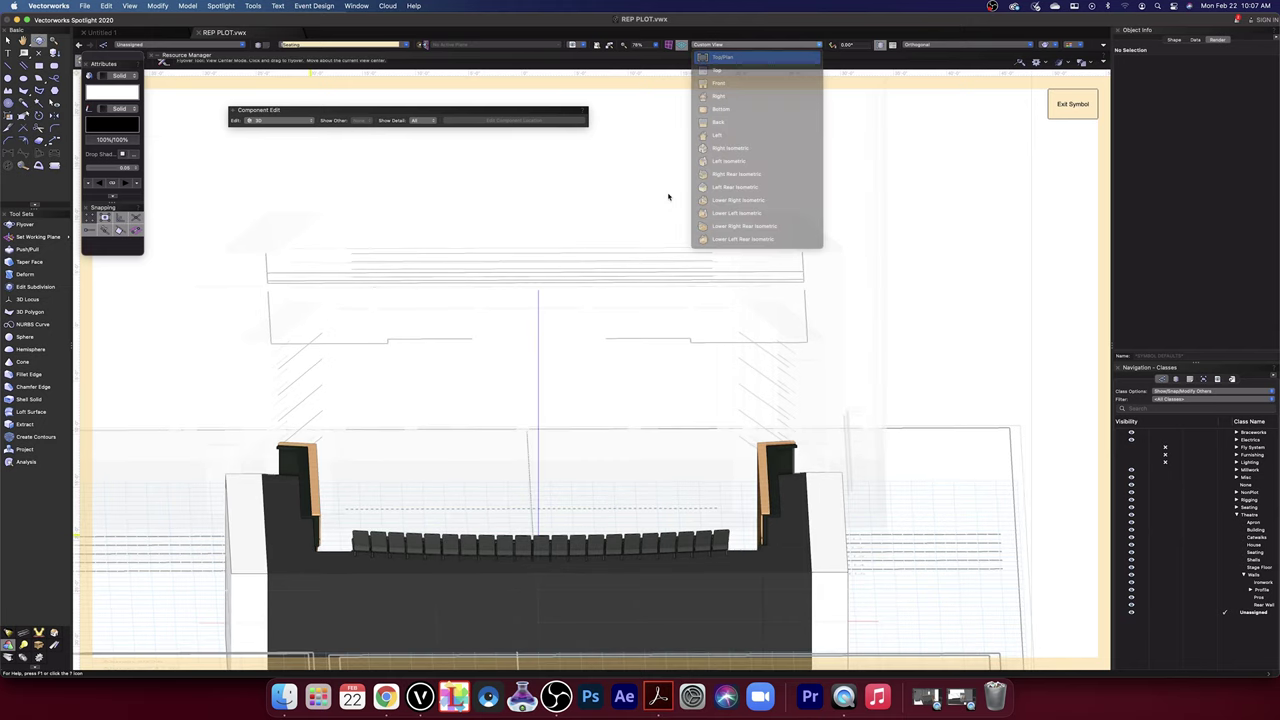
- Switch to Top/Plan, then Top view, and zoom onto the left side wall
{"action": "left_click", "coordinate": [724, 57]}
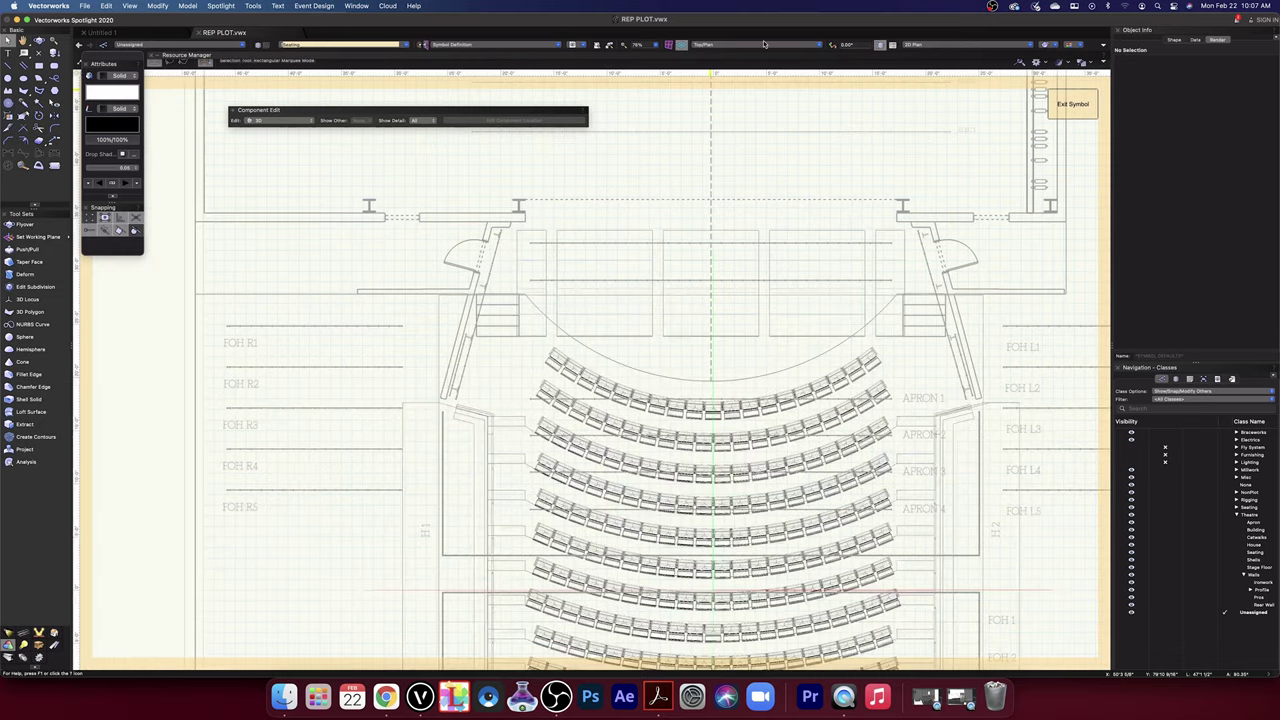
{"action": "left_click", "coordinate": [760, 44]}
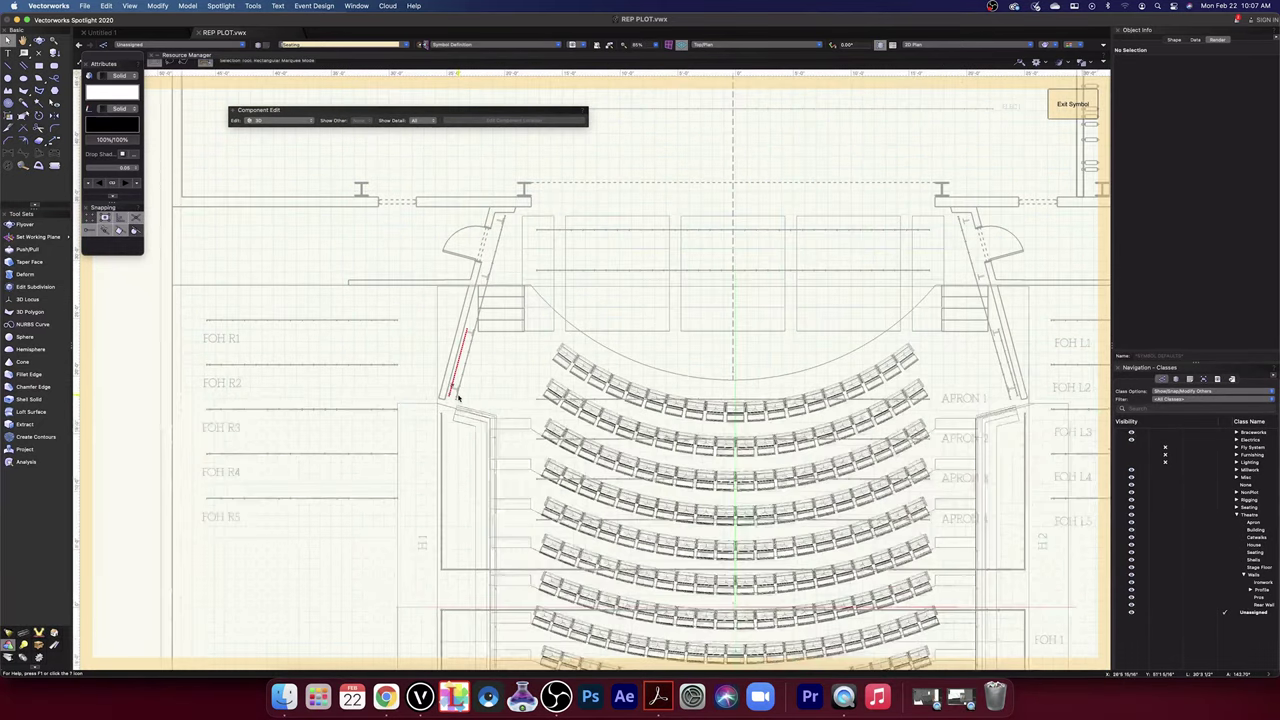
{"action": "scroll", "coordinate": [458, 398], "scroll_direction": "up", "scroll_amount": 5}
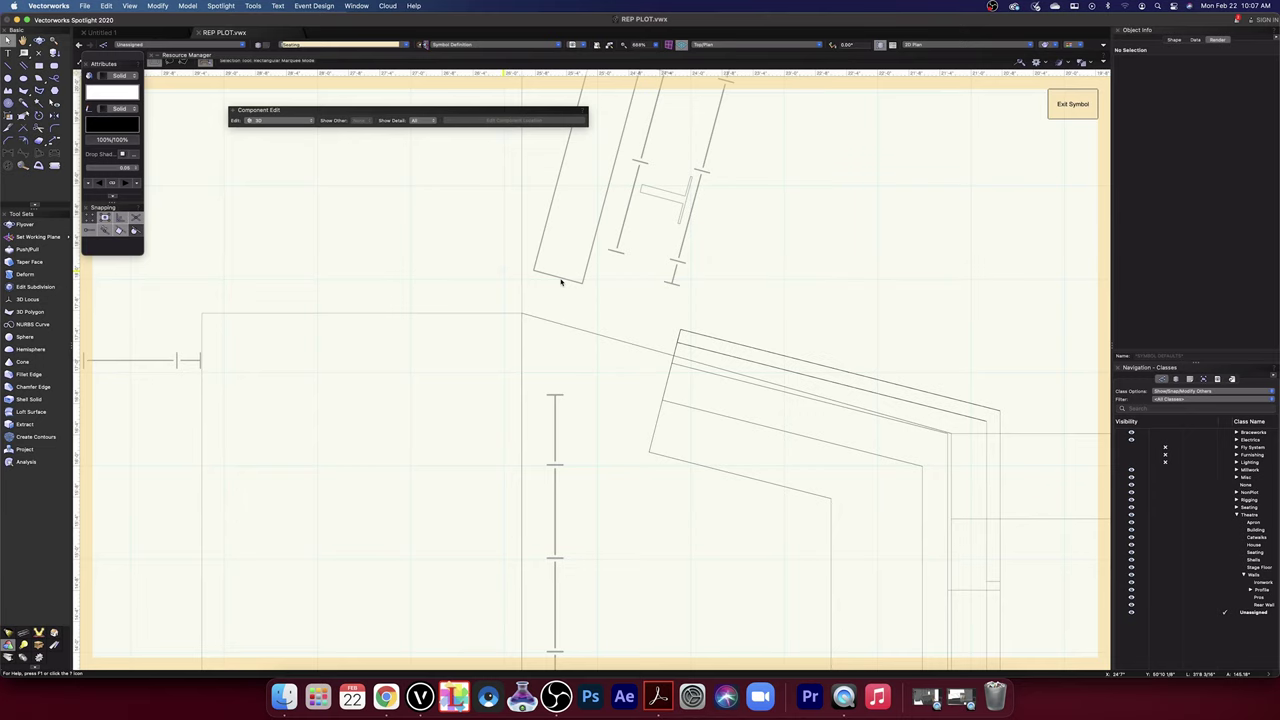
{"action": "scroll", "coordinate": [527, 314], "scroll_direction": "up", "scroll_amount": 1}
{"action": "scroll", "coordinate": [527, 314], "scroll_direction": "down", "scroll_amount": 5}
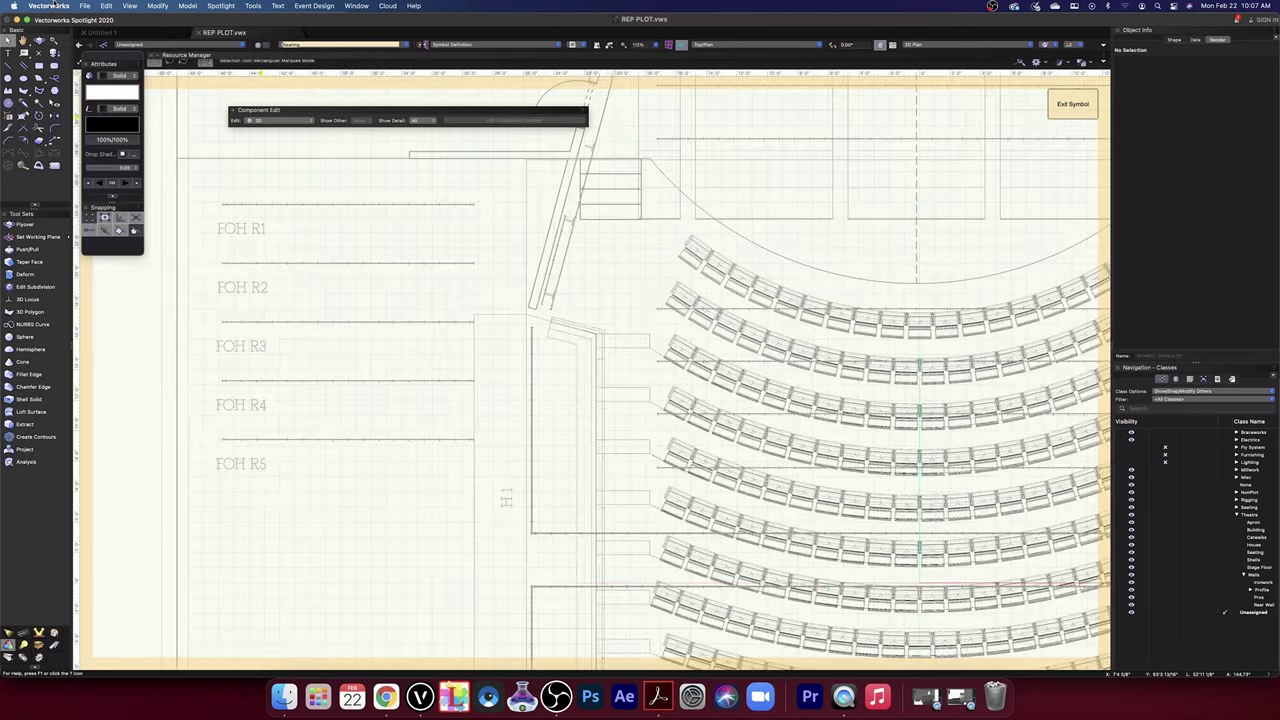
{"action": "left_click", "coordinate": [39, 40]}
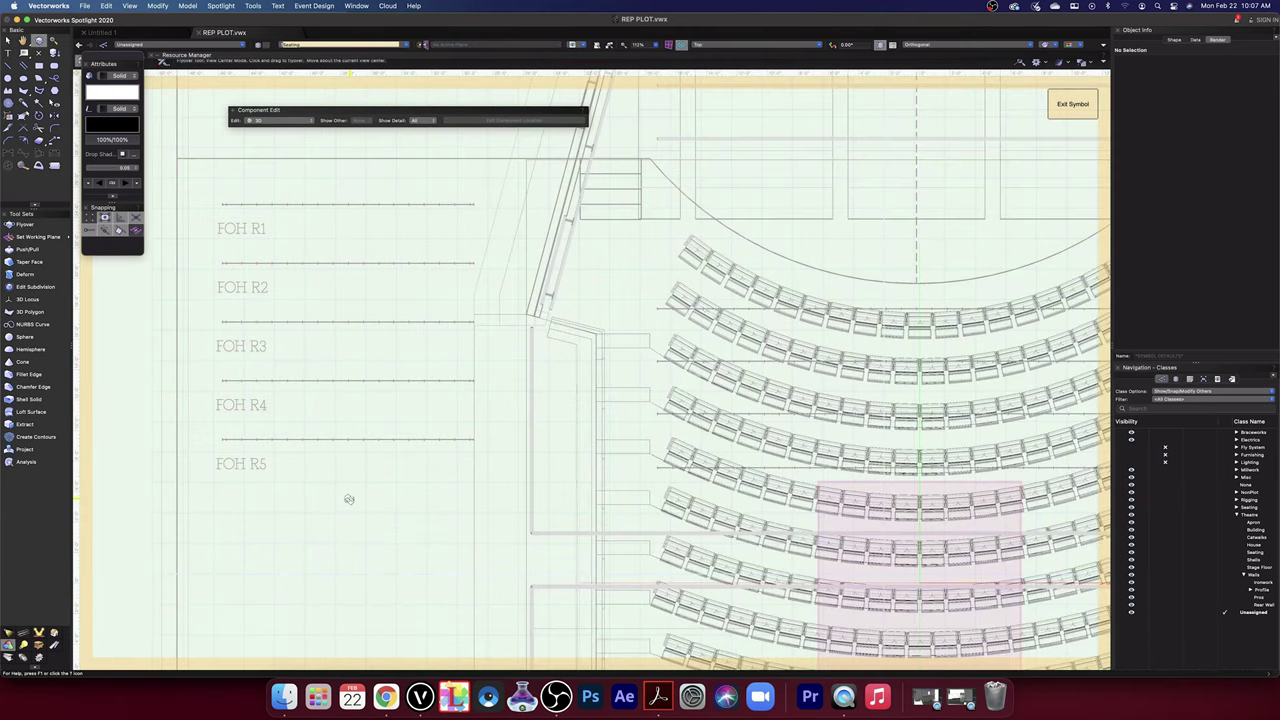
{"action": "left_click", "coordinate": [720, 45]}
{"action": "left_click", "coordinate": [727, 56]}
{"action": "middle_click_drag", "start_coordinate": [597, 288], "coordinate": [555, 463]}
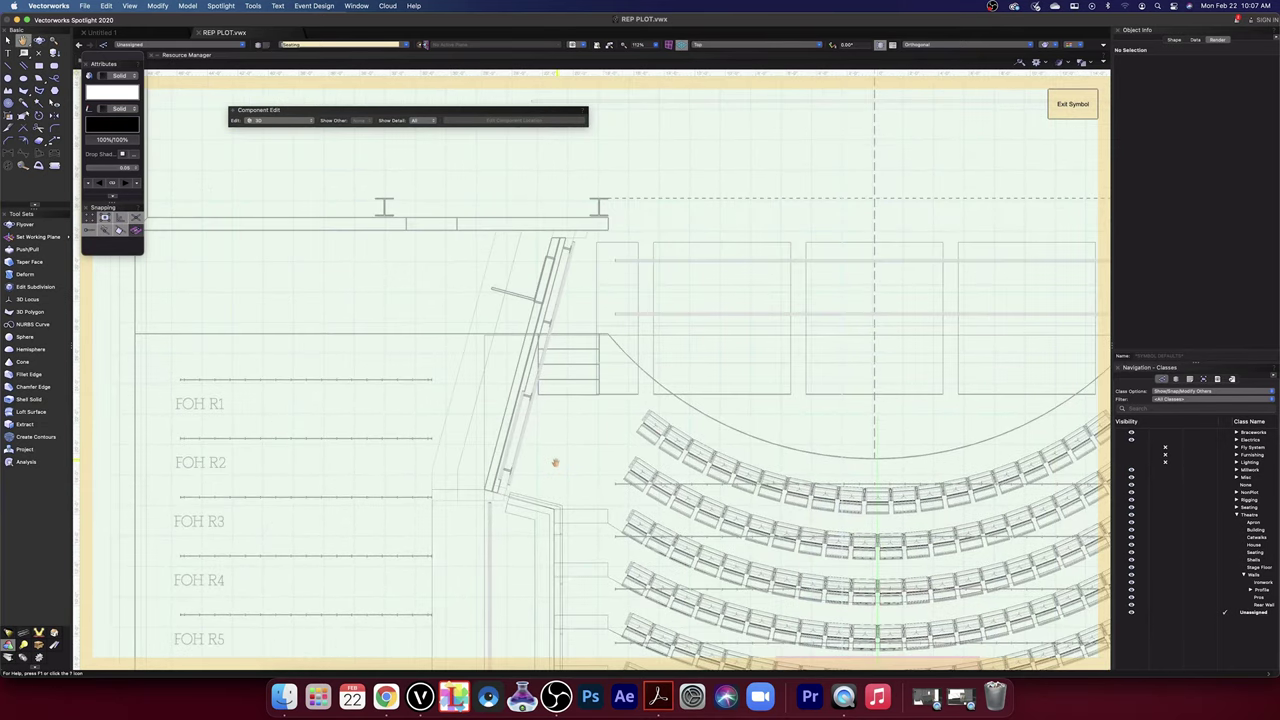
{"action": "scroll", "coordinate": [450, 500], "scroll_direction": "up", "scroll_amount": 3}
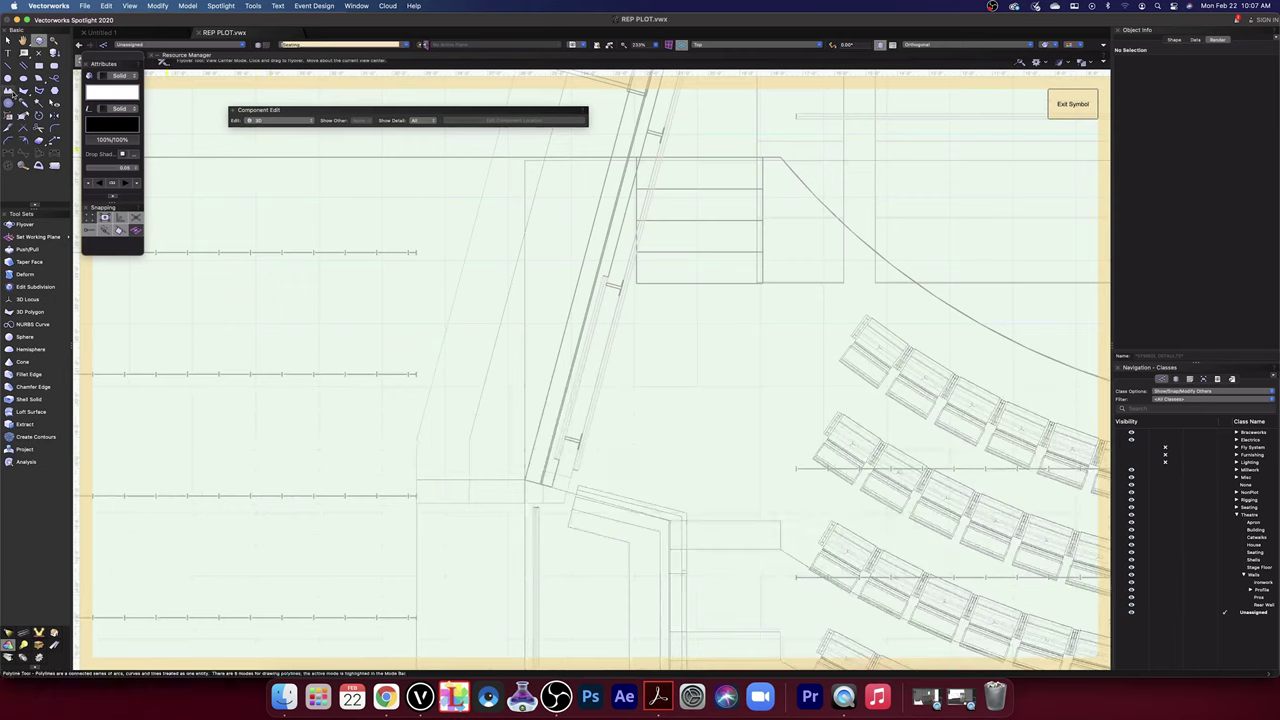
- Start a polygon outlining the side wall strip, placing four corners up to the wall endpoint
{"action": "left_click", "coordinate": [24, 90]}
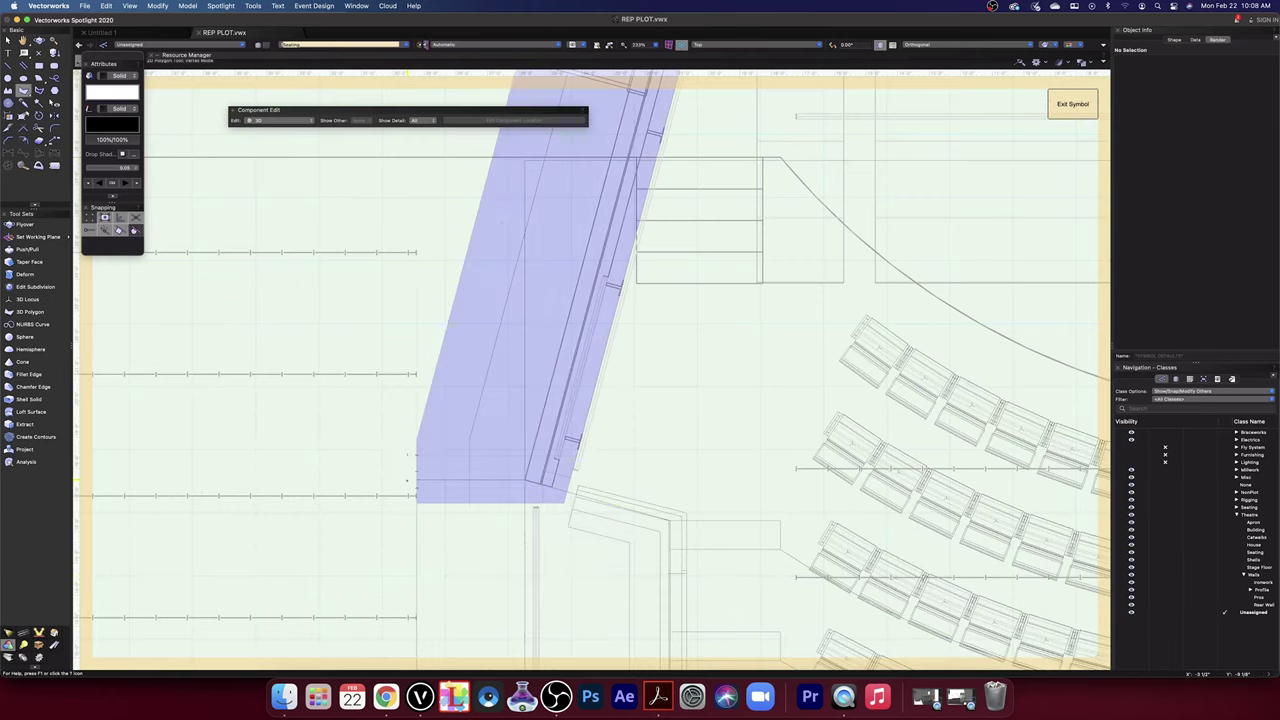
{"action": "left_click", "coordinate": [416, 480]}
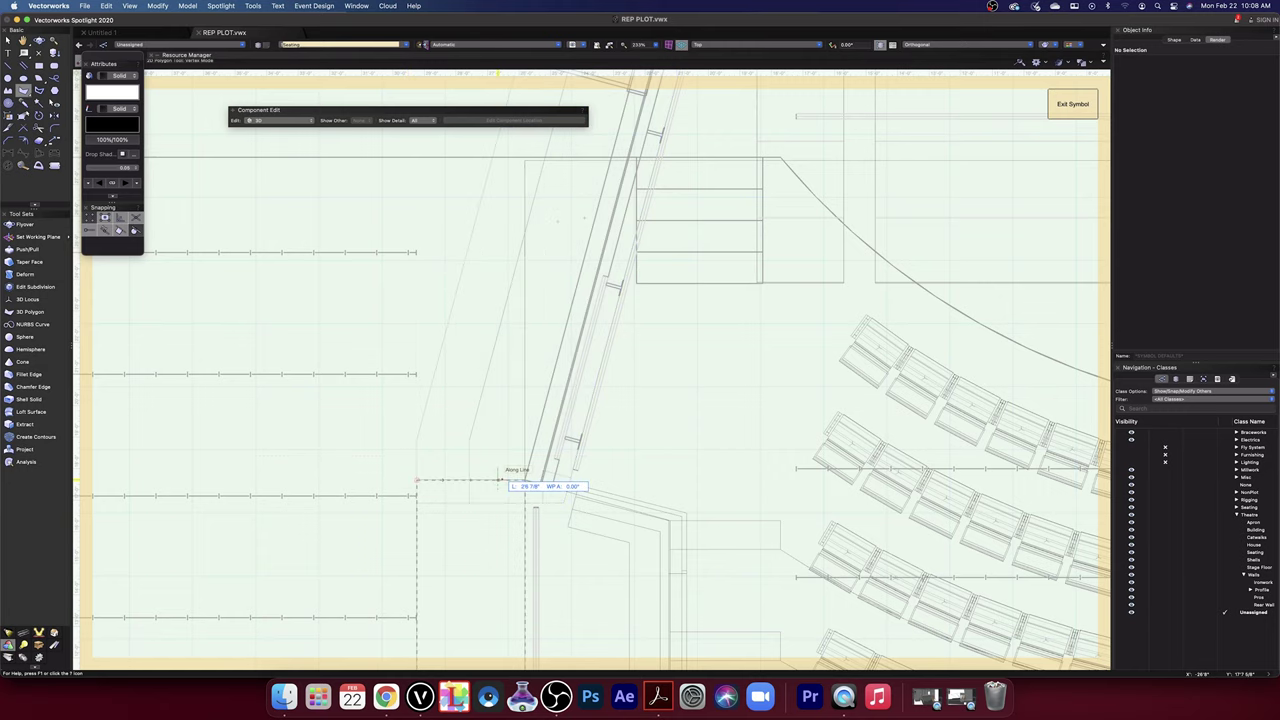
{"action": "scroll", "coordinate": [503, 481], "scroll_direction": "up", "scroll_amount": 2}
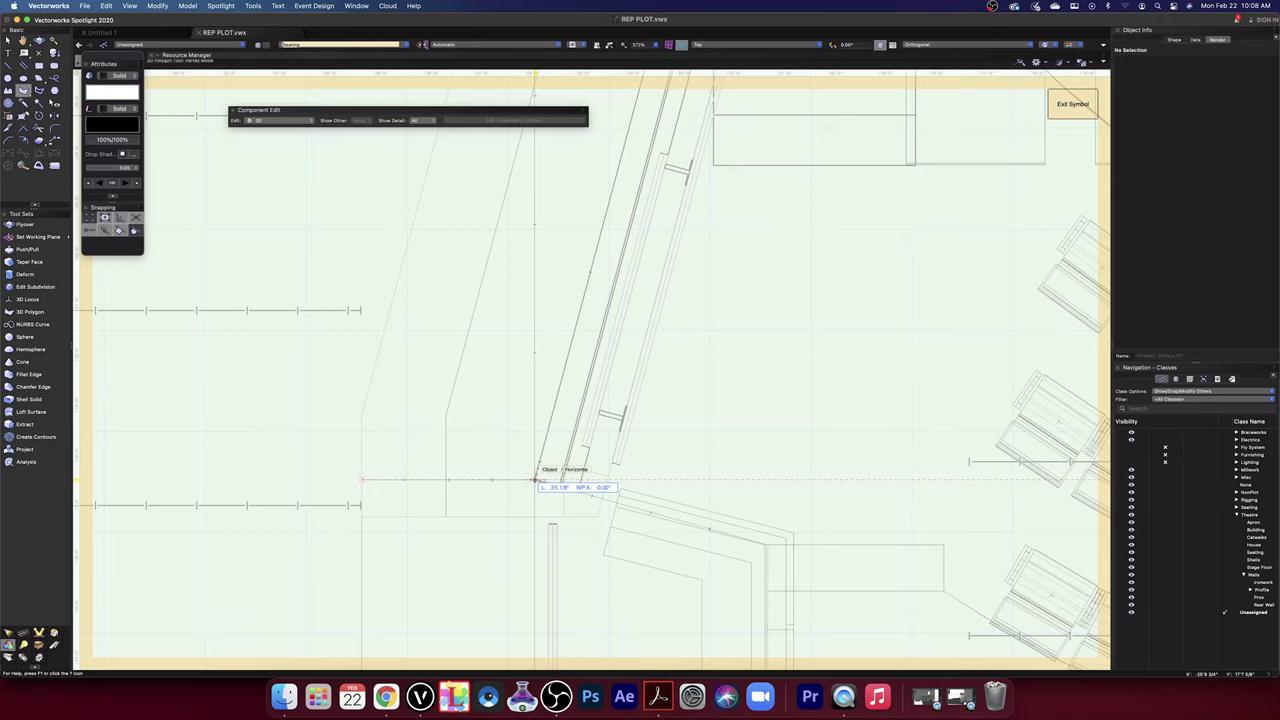
{"action": "middle_click_drag", "start_coordinate": [654, 78], "coordinate": [549, 474]}
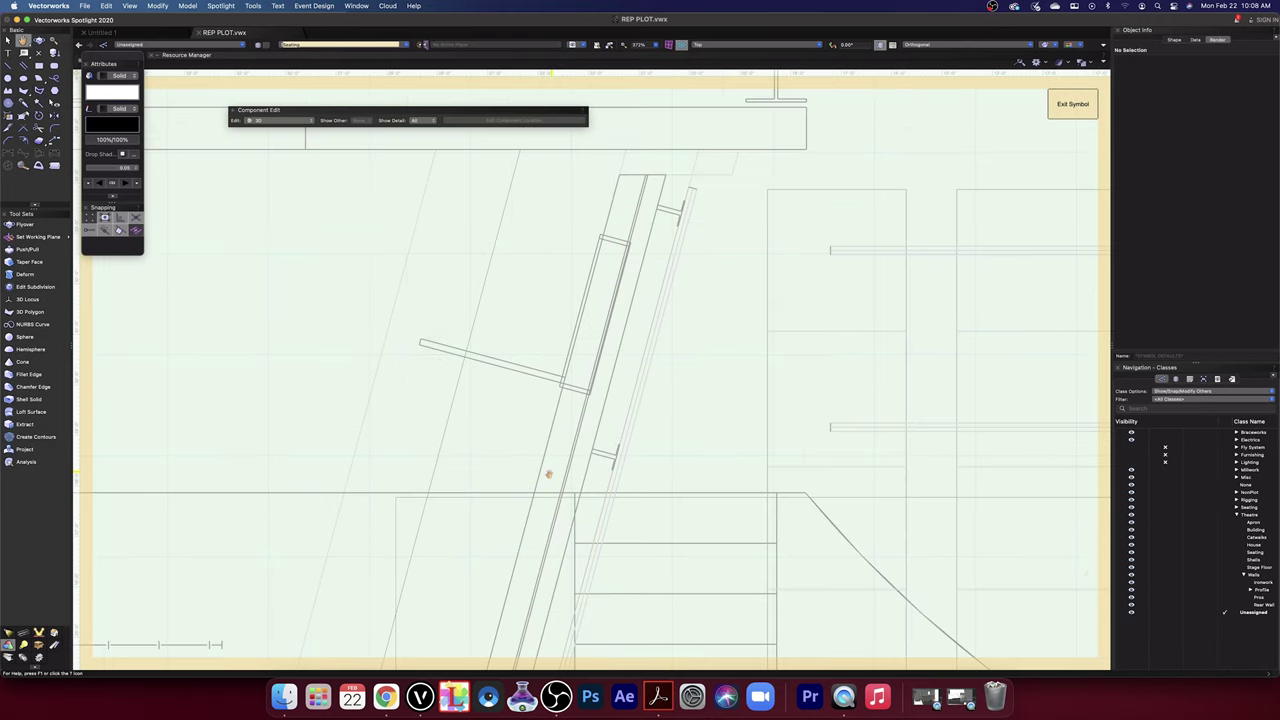
{"action": "middle_click_drag", "start_coordinate": [626, 191], "coordinate": [593, 343]}
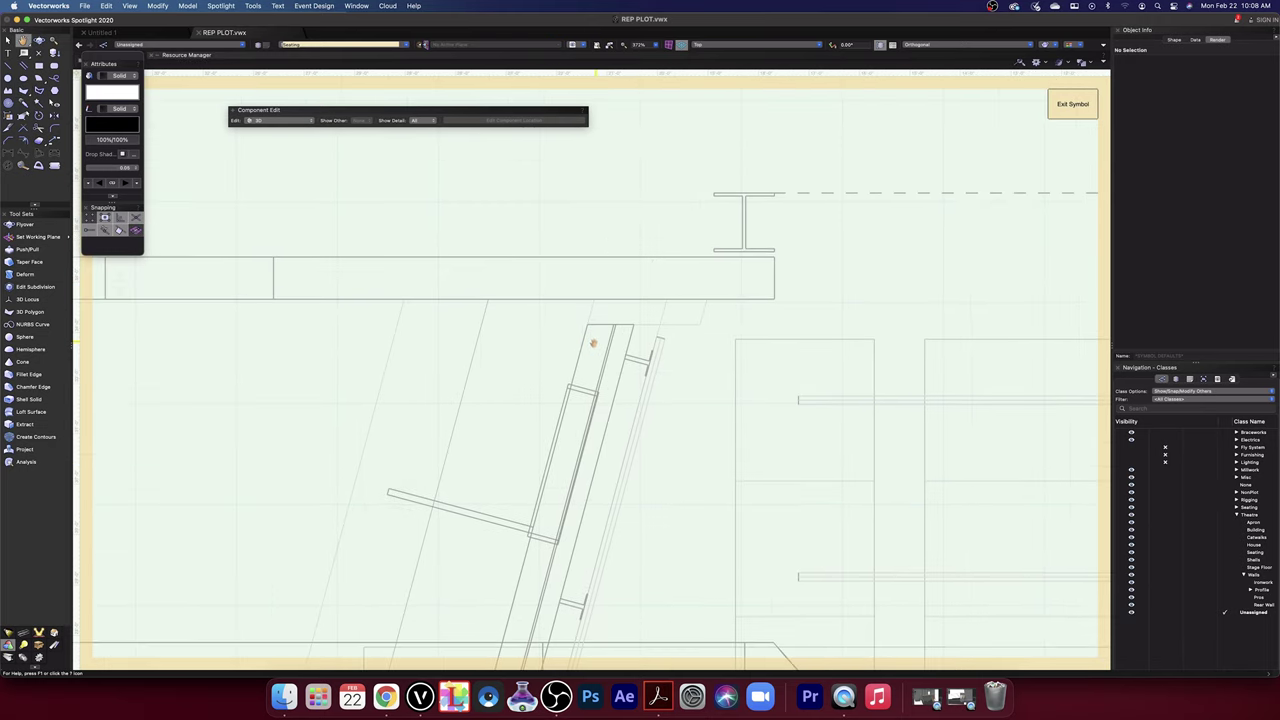
{"action": "scroll", "coordinate": [593, 343], "scroll_direction": "up", "scroll_amount": 1}
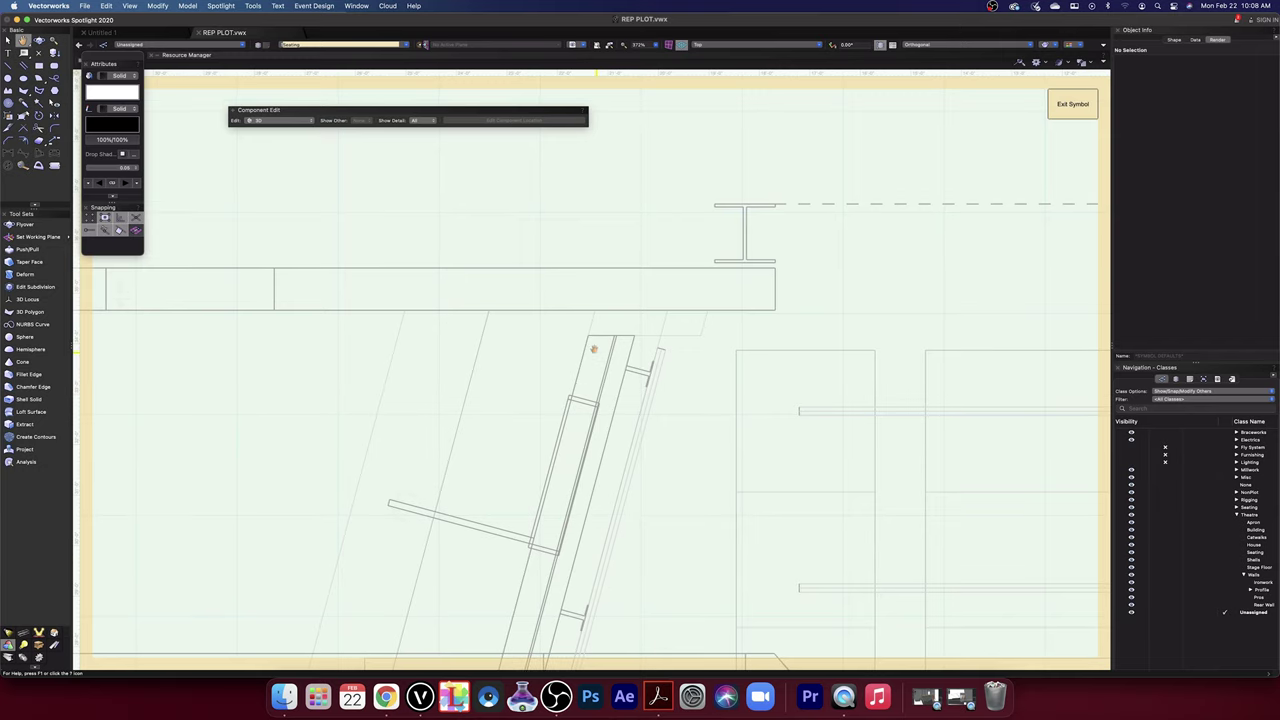
{"action": "scroll", "coordinate": [593, 349], "scroll_direction": "up", "scroll_amount": 1}
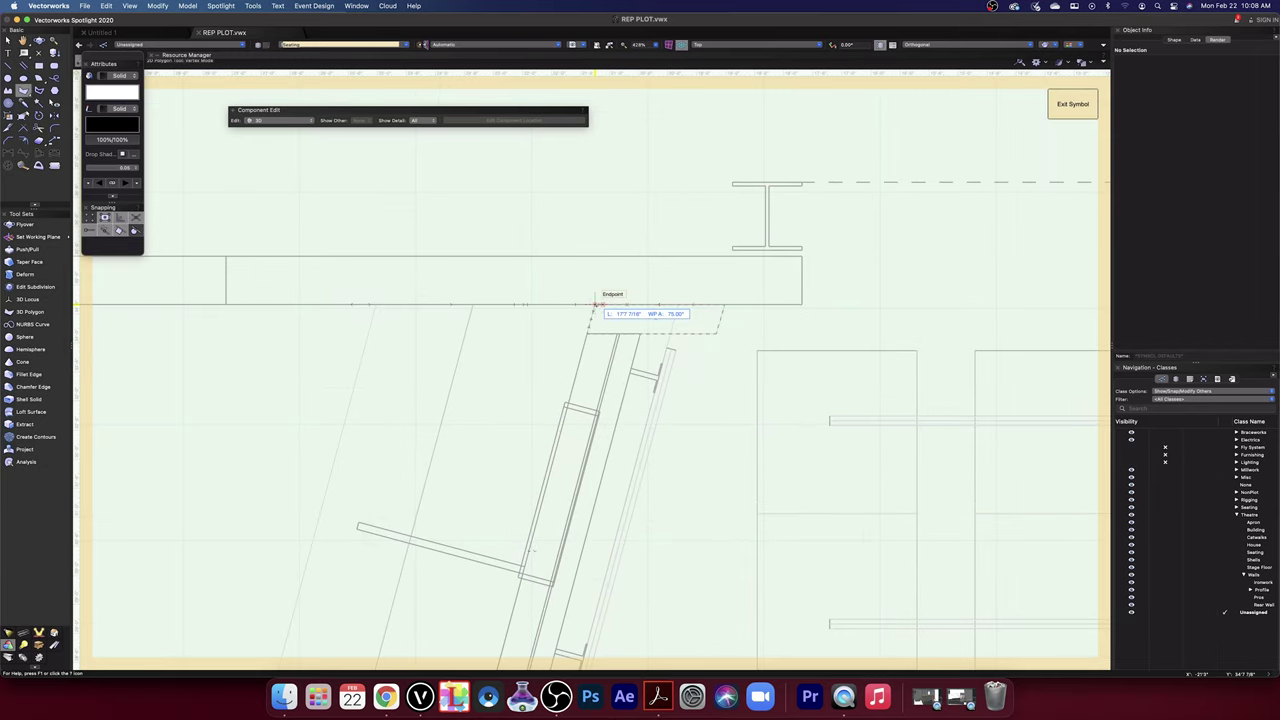
{"action": "left_click", "coordinate": [375, 303]}
{"action": "scroll", "coordinate": [372, 366], "scroll_direction": "down", "scroll_amount": 2}
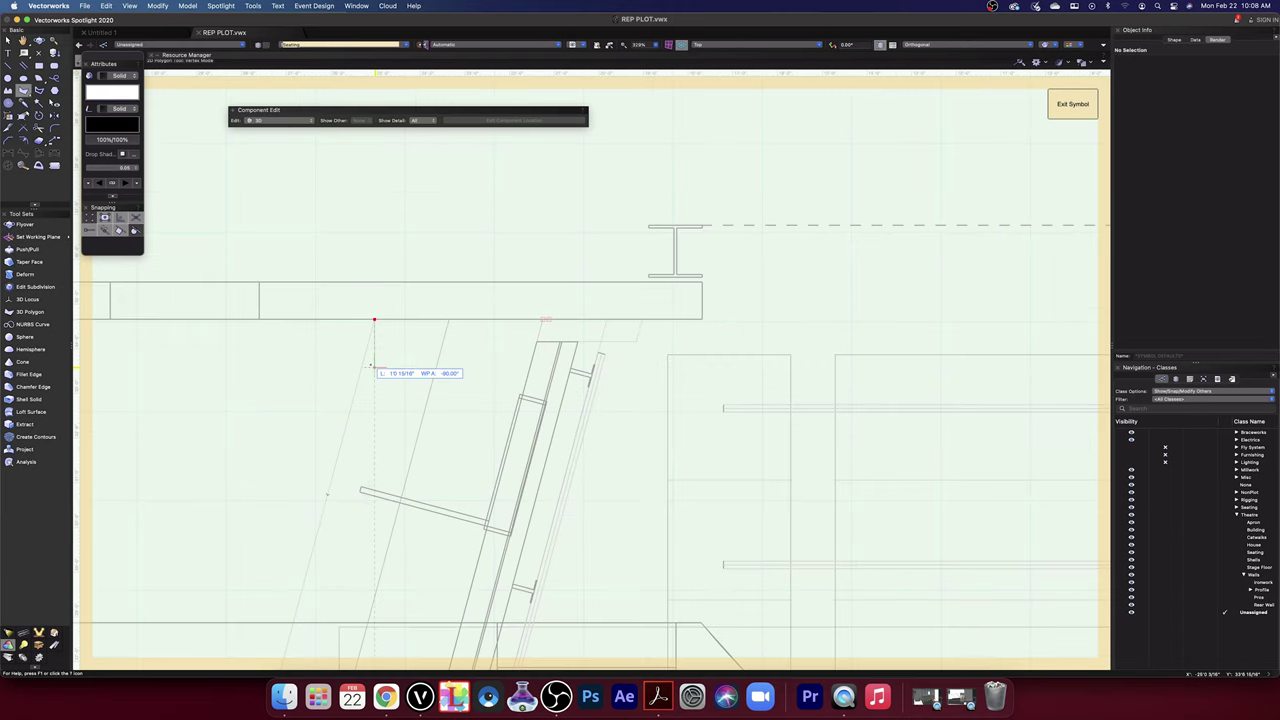
{"action": "scroll", "coordinate": [374, 367], "scroll_direction": "down", "scroll_amount": 1}
{"action": "middle_click_drag", "start_coordinate": [387, 531], "coordinate": [467, 334]}
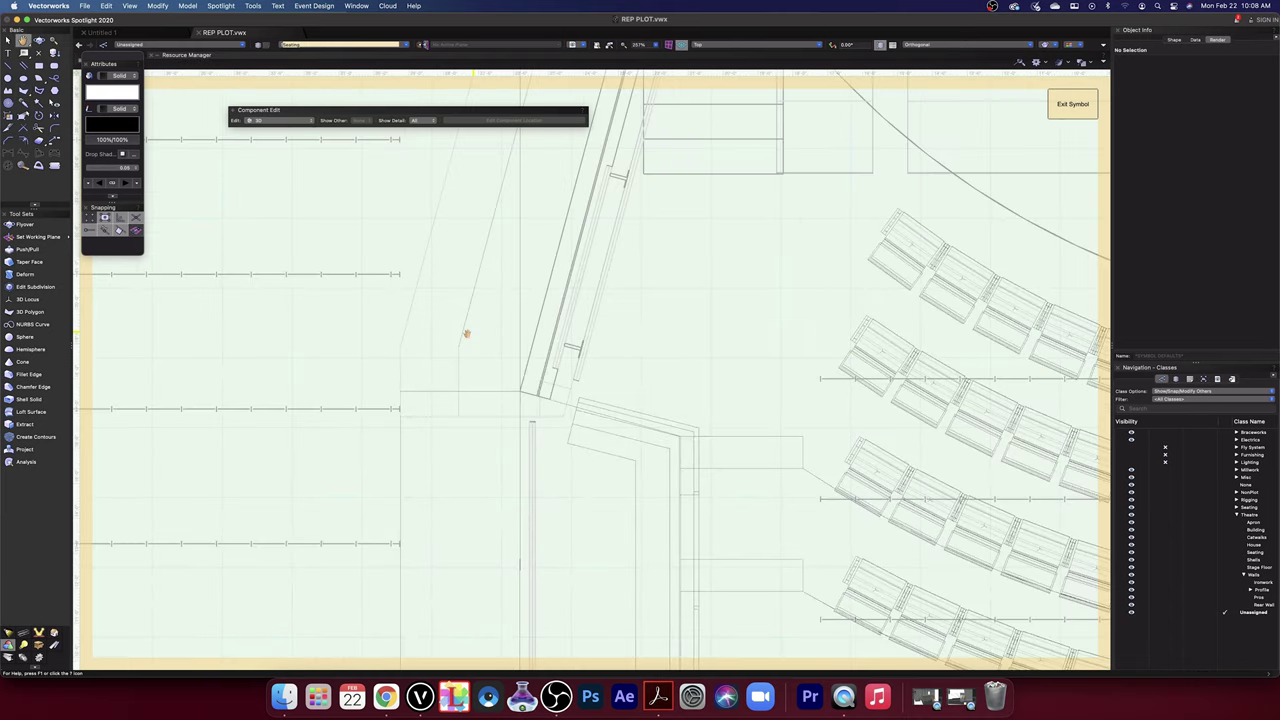
{"action": "scroll", "coordinate": [466, 333], "scroll_direction": "up", "scroll_amount": 2}
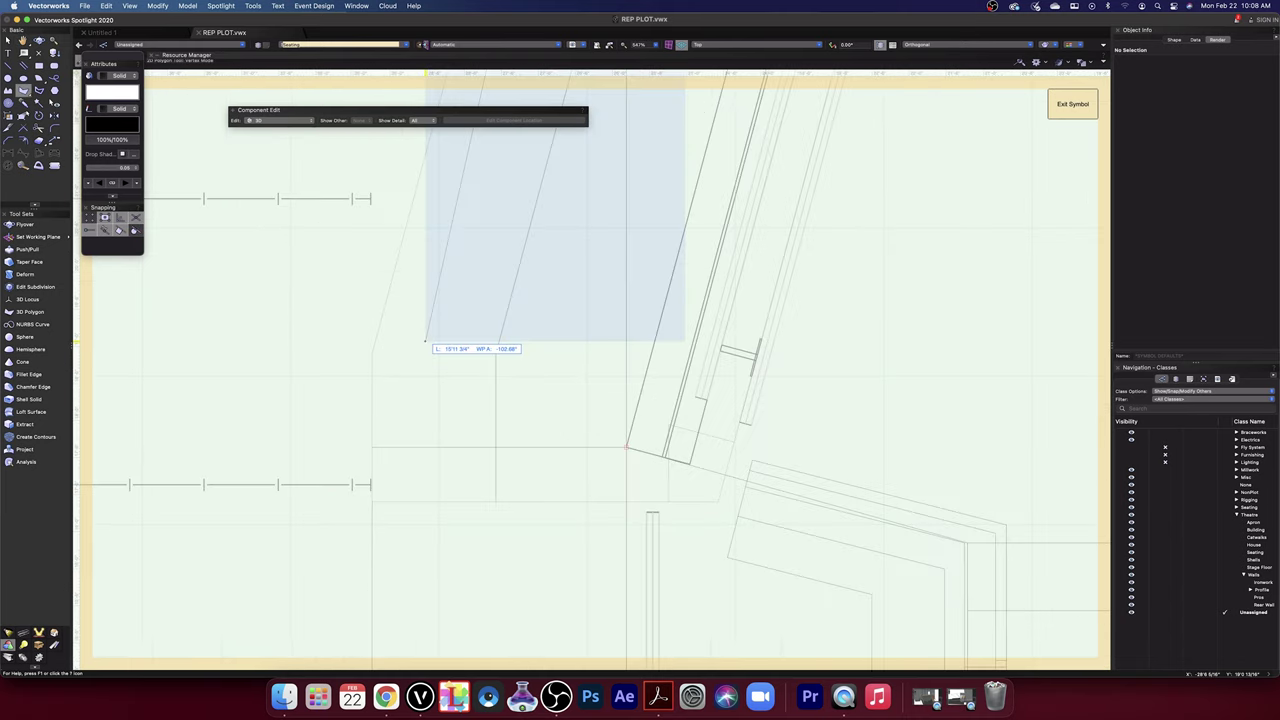
{"action": "left_click", "coordinate": [372, 352]}
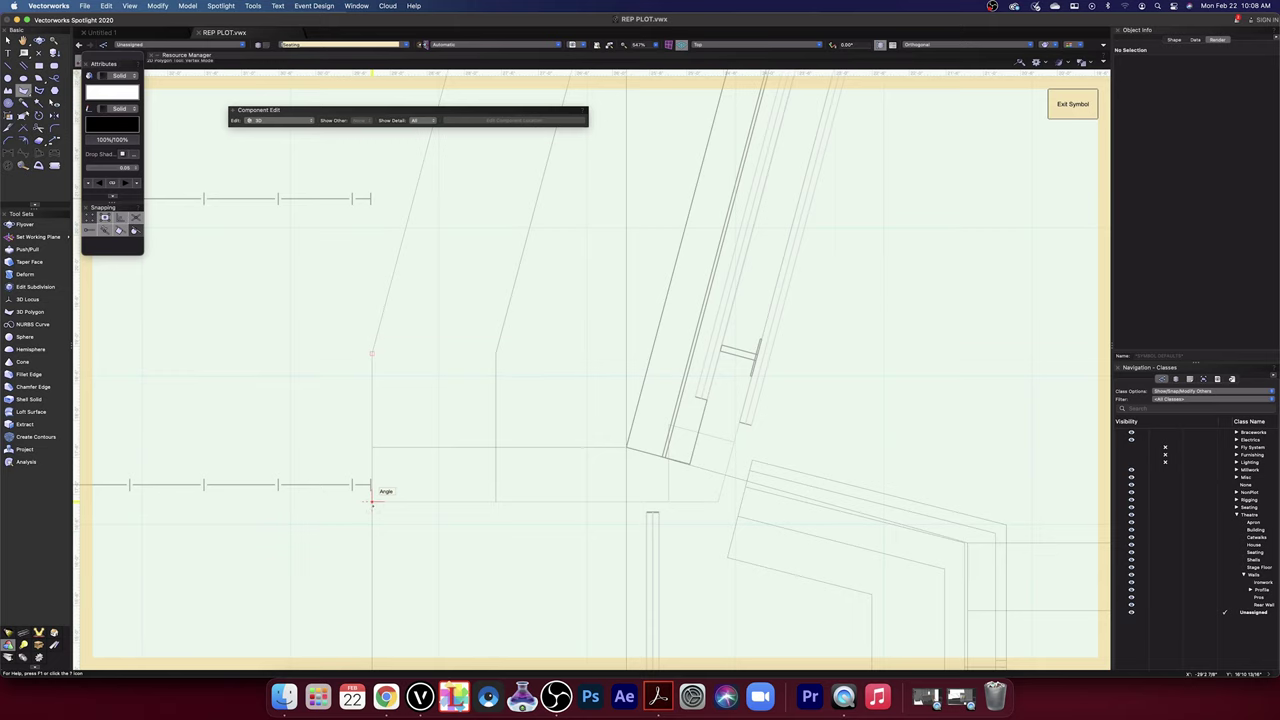
{"action": "left_click", "coordinate": [623, 502]}
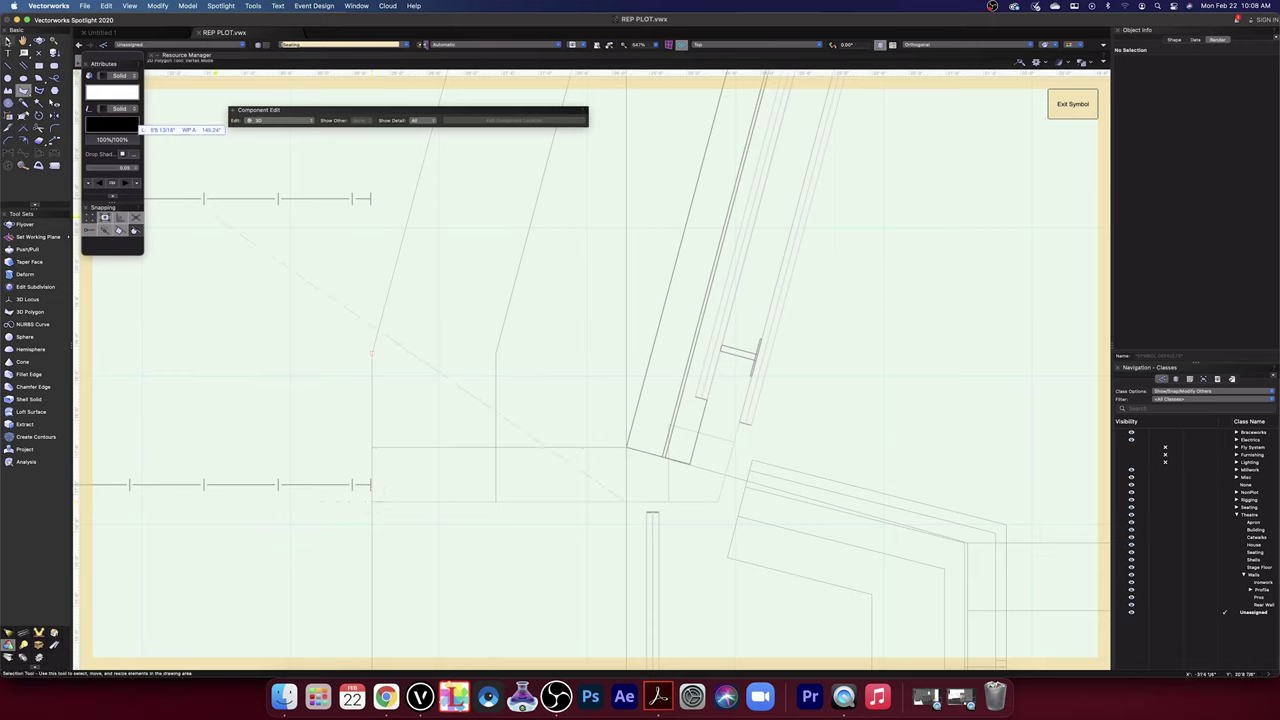
- Abandon the unfinished polygon and open the standard views list
{"action": "left_click", "coordinate": [8, 40]}
{"action": "scroll", "coordinate": [242, 381], "scroll_direction": "up", "scroll_amount": 3}
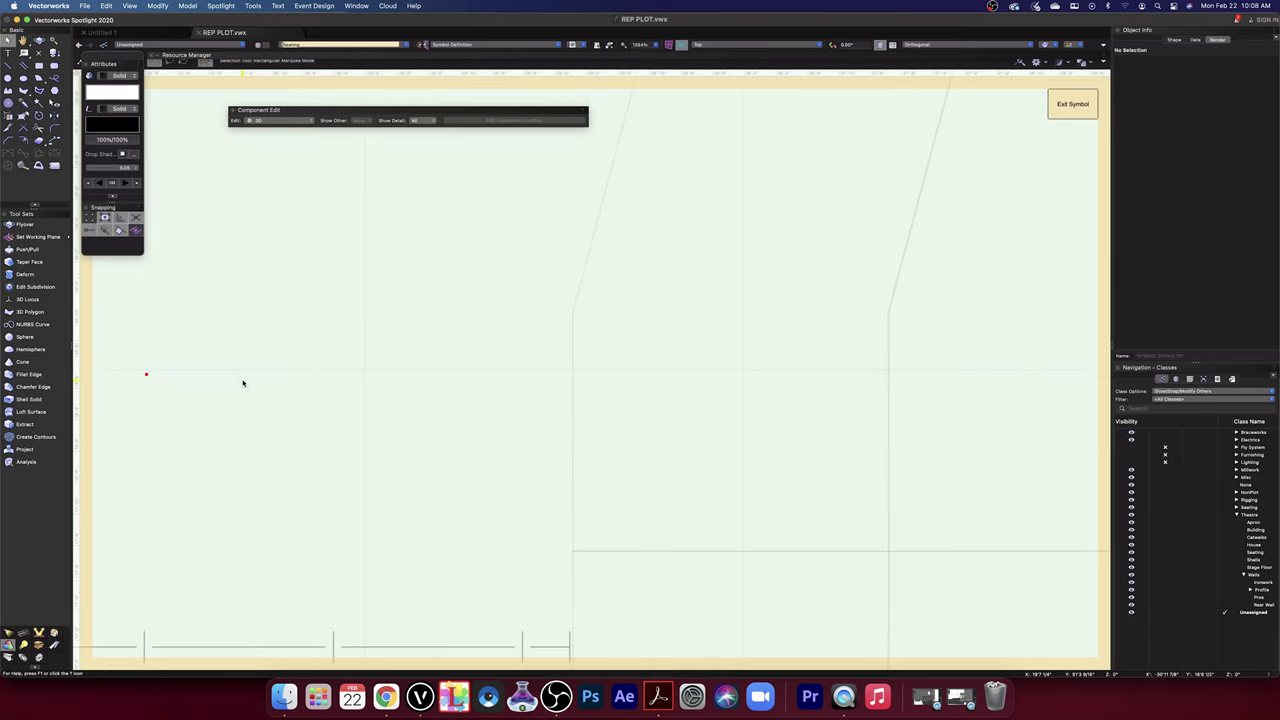
{"action": "left_click", "coordinate": [724, 44]}
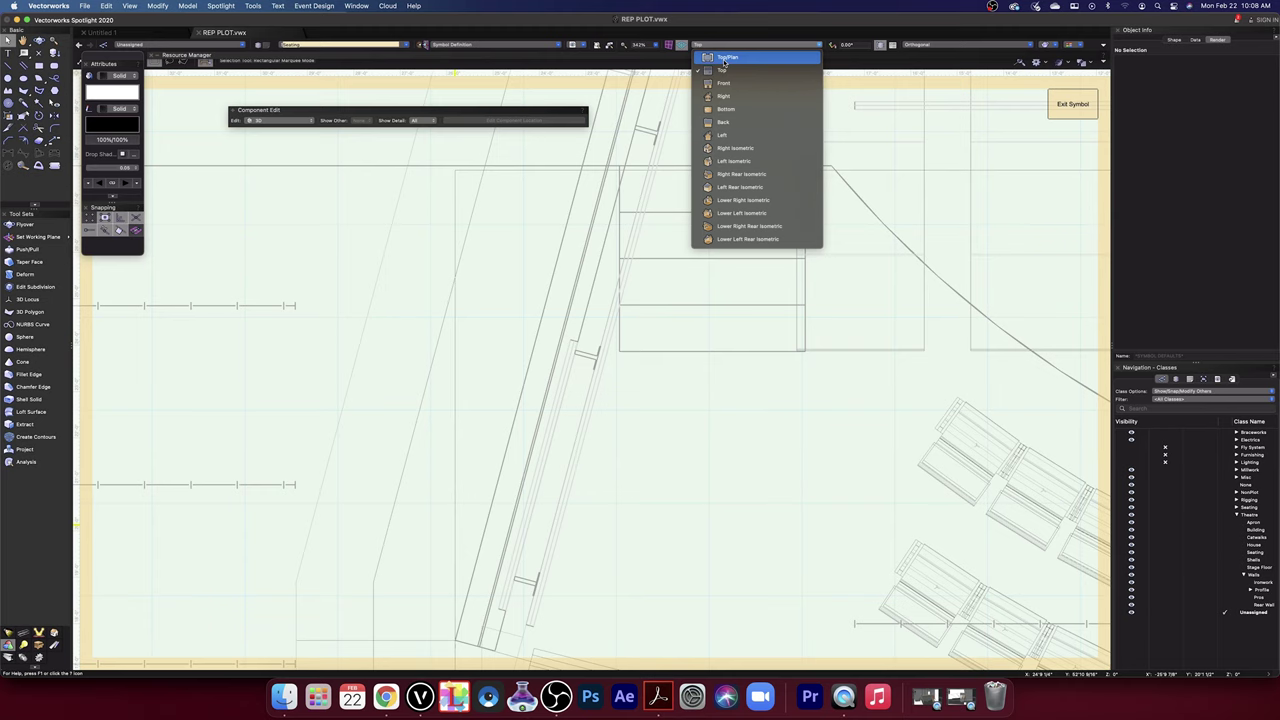
- Switch the symbol's 3D component to Top/Plan, then to Top view
{"action": "left_click", "coordinate": [725, 58]}
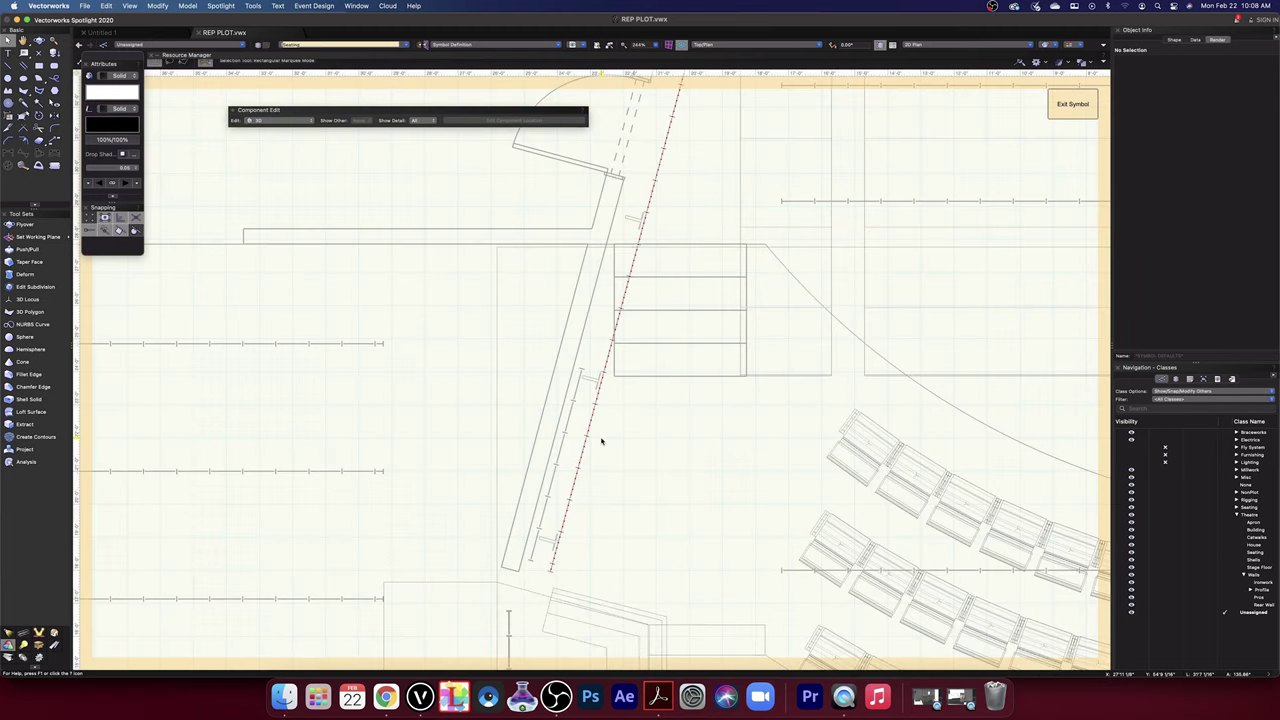
{"action": "middle_click_drag", "start_coordinate": [636, 441], "coordinate": [659, 390]}
{"action": "key", "text": "x"}
{"action": "left_click", "coordinate": [730, 45]}
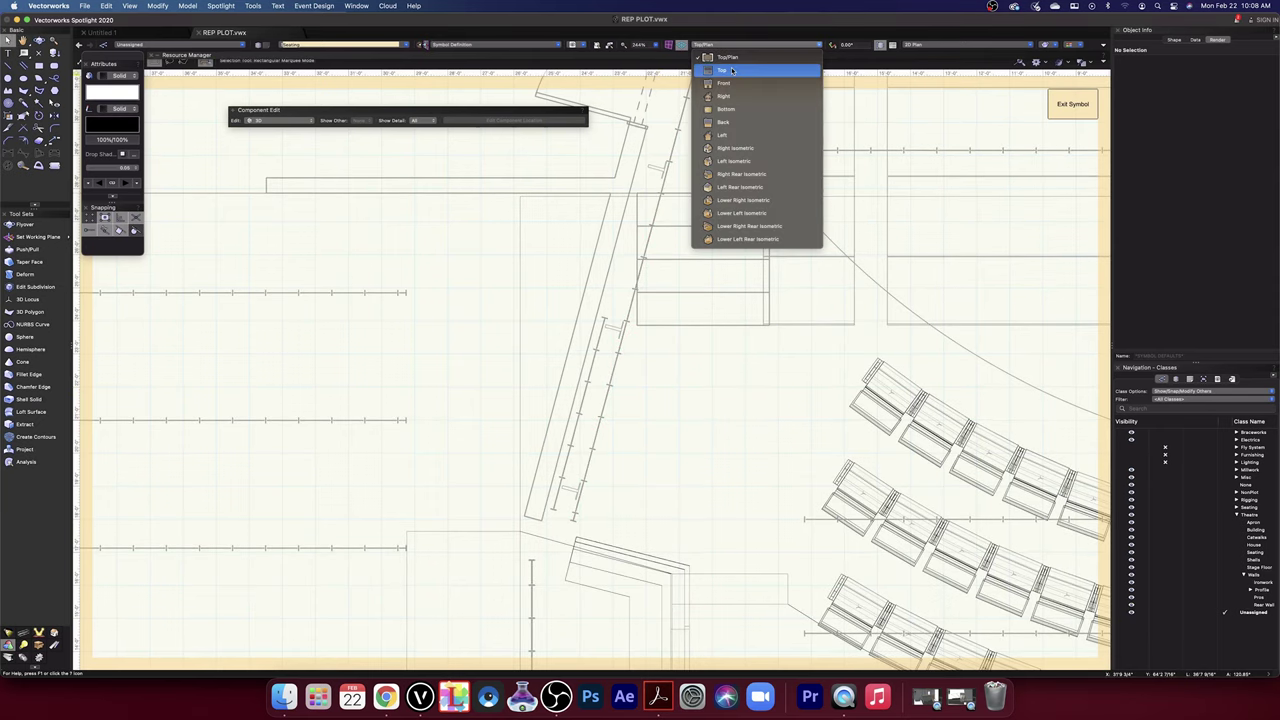
{"action": "left_click", "coordinate": [730, 70]}
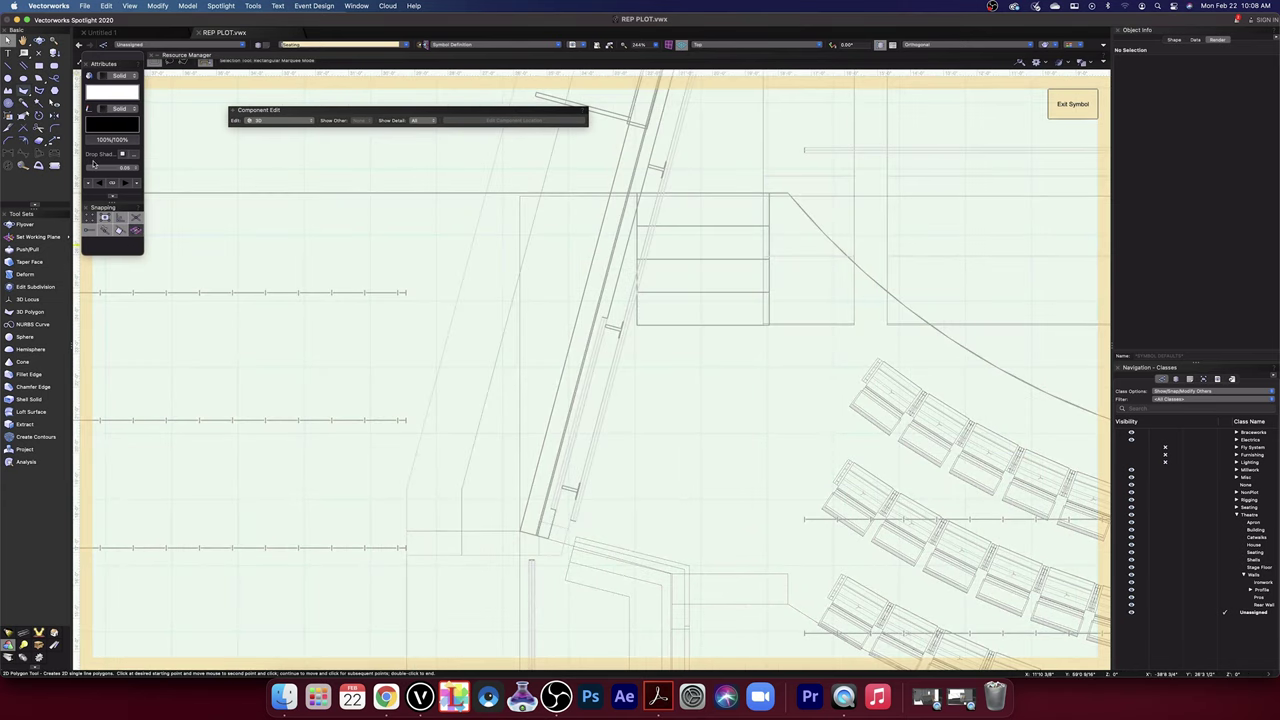
- Draw a closed polygon around the angled wall strip, ending on its starting corner
{"action": "key", "text": "8"}
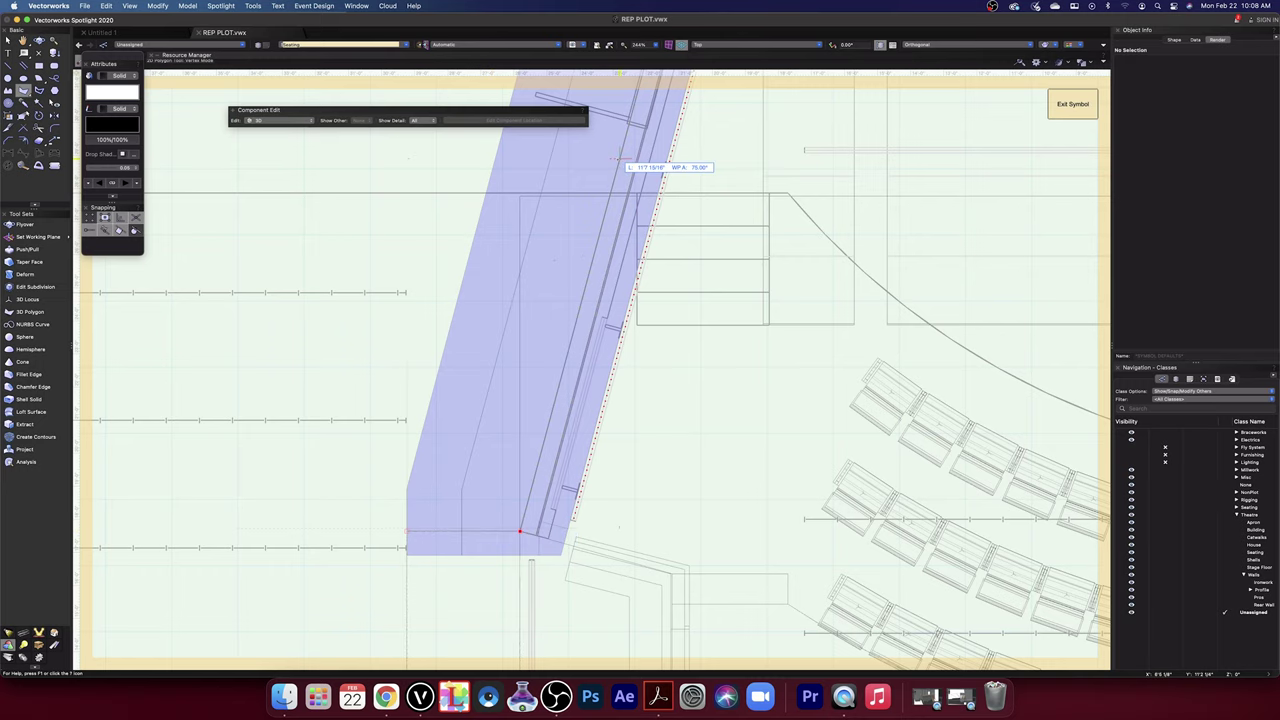
{"action": "middle_click_drag", "start_coordinate": [609, 114], "coordinate": [562, 360]}
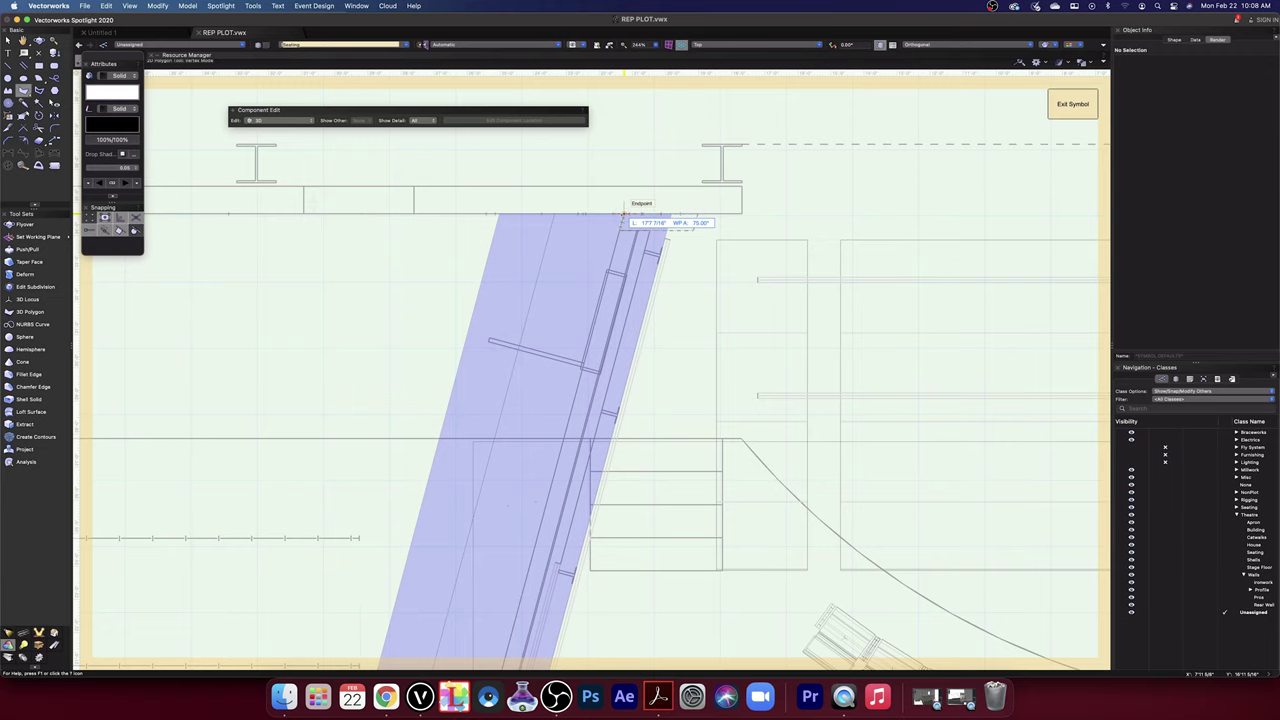
{"action": "scroll", "coordinate": [542, 262], "scroll_direction": "down", "scroll_amount": 5}
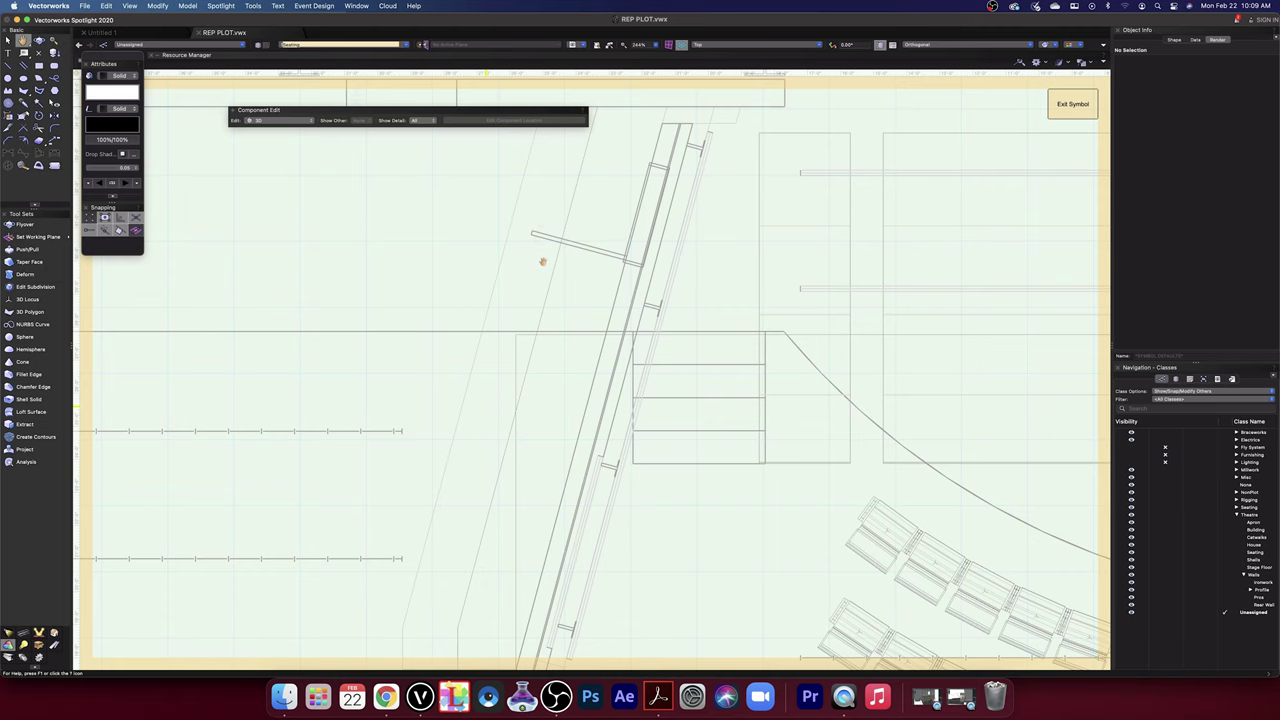
{"action": "scroll", "coordinate": [542, 262], "scroll_direction": "down", "scroll_amount": 5}
{"action": "scroll", "coordinate": [542, 262], "scroll_direction": "left", "scroll_amount": 2}
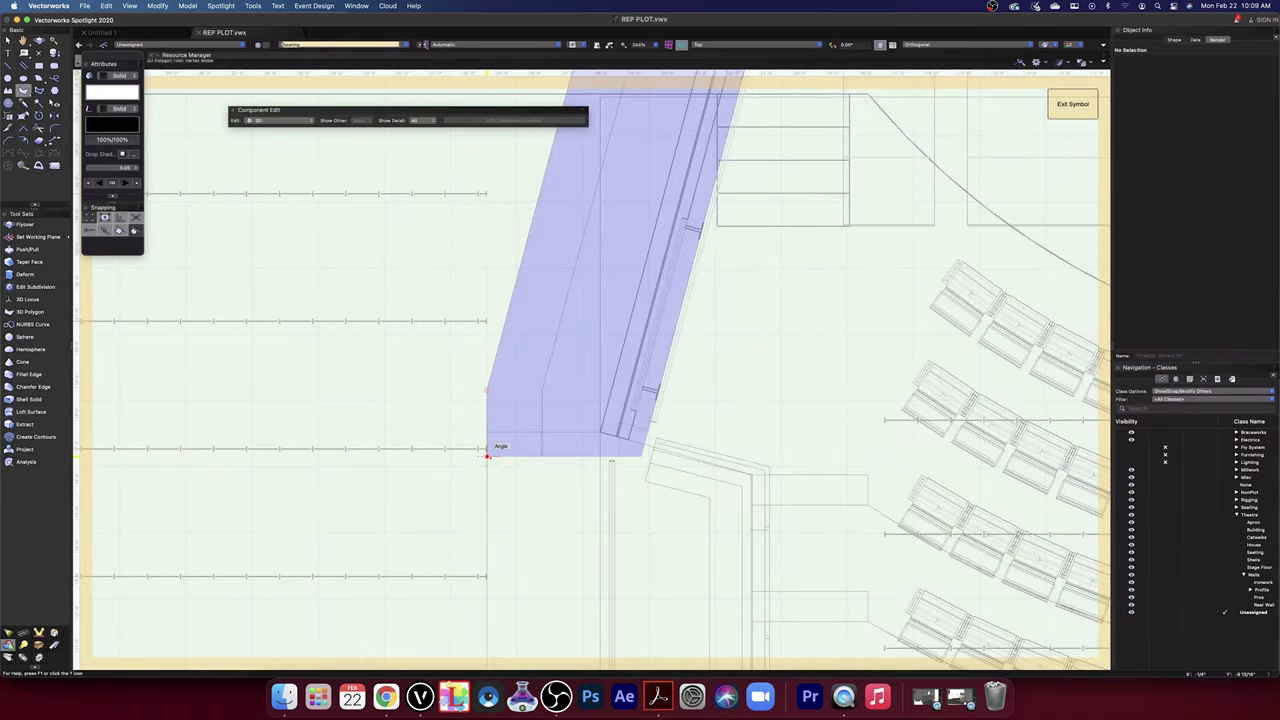
{"action": "left_click", "coordinate": [487, 456]}
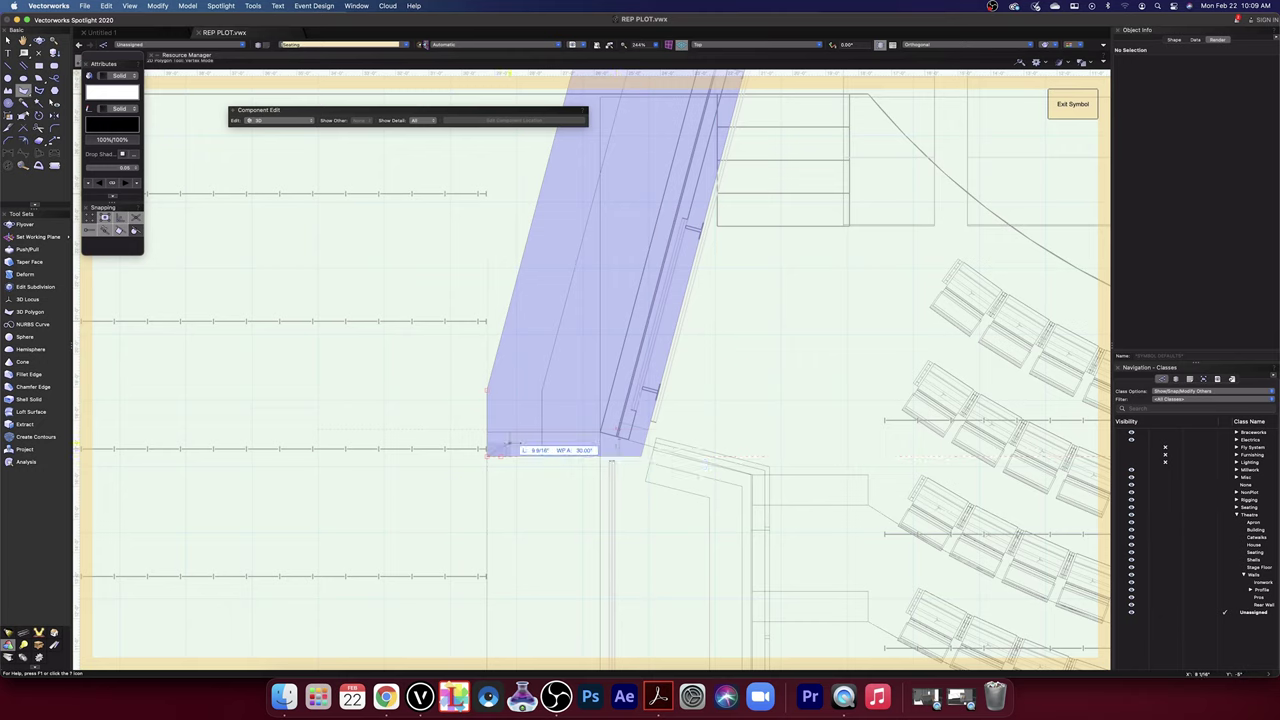
{"action": "left_click", "coordinate": [600, 433]}
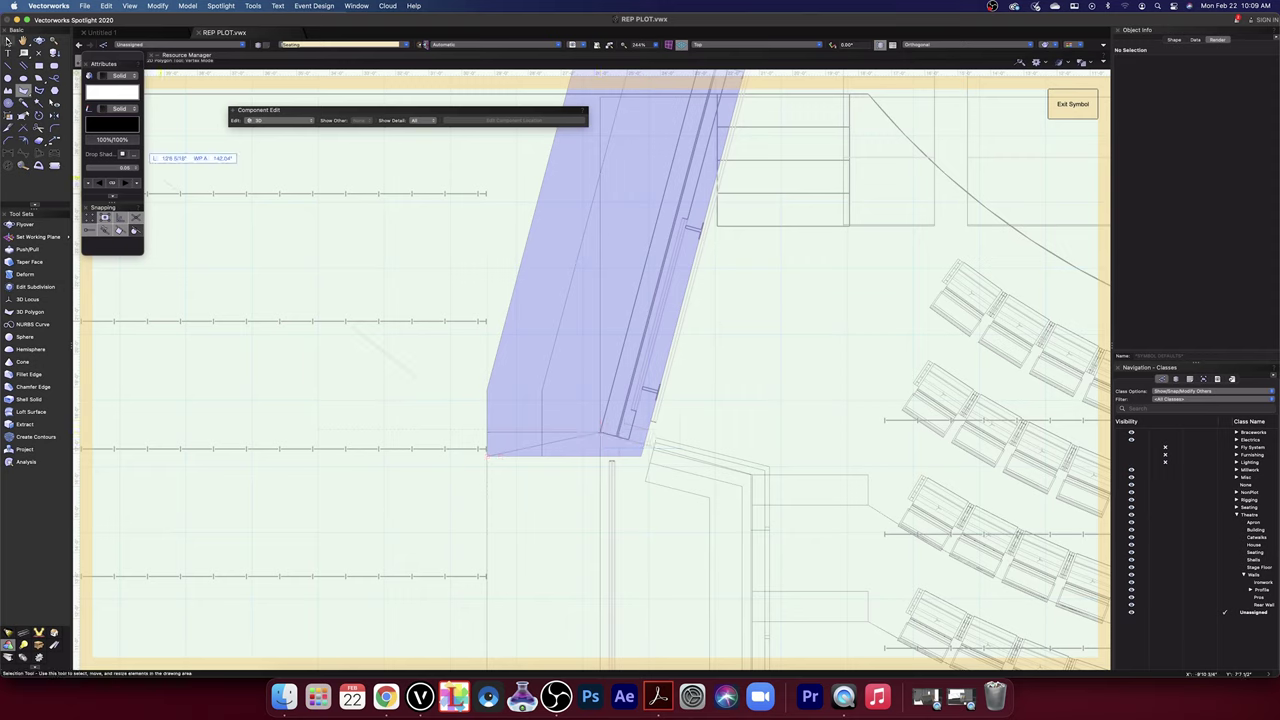
{"action": "key", "text": "Escape"}
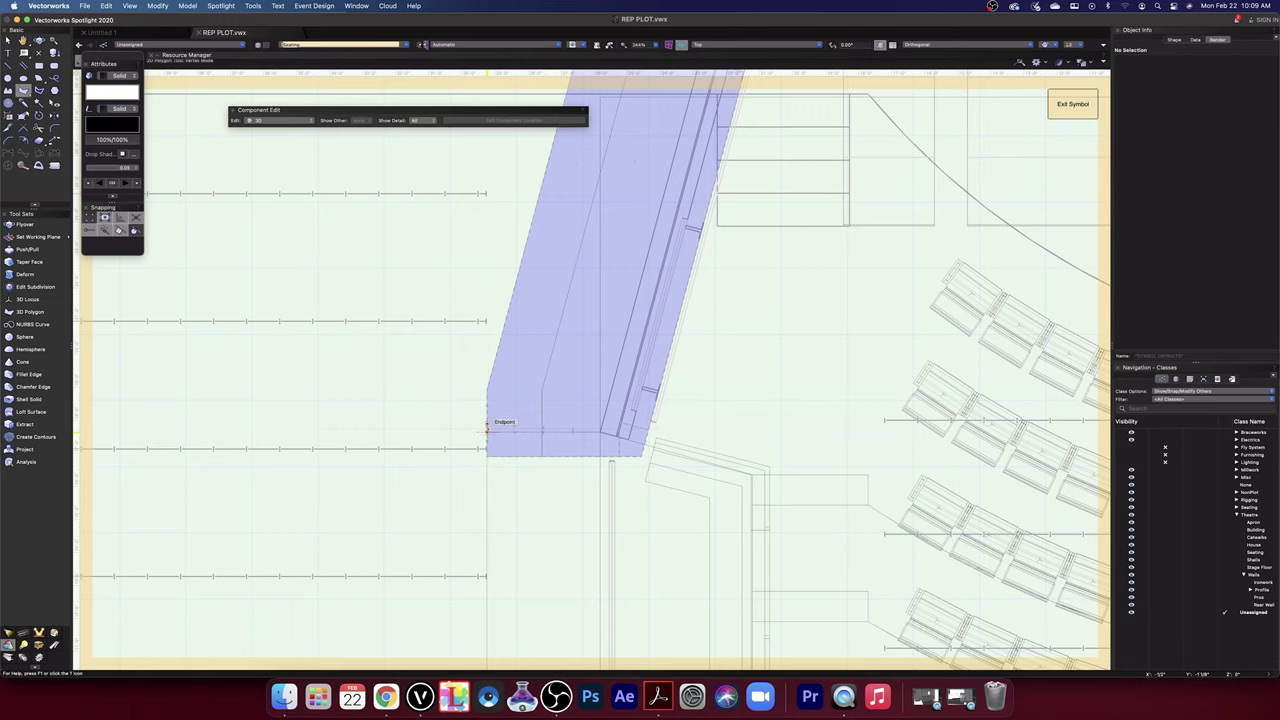
{"action": "left_click", "coordinate": [487, 428]}
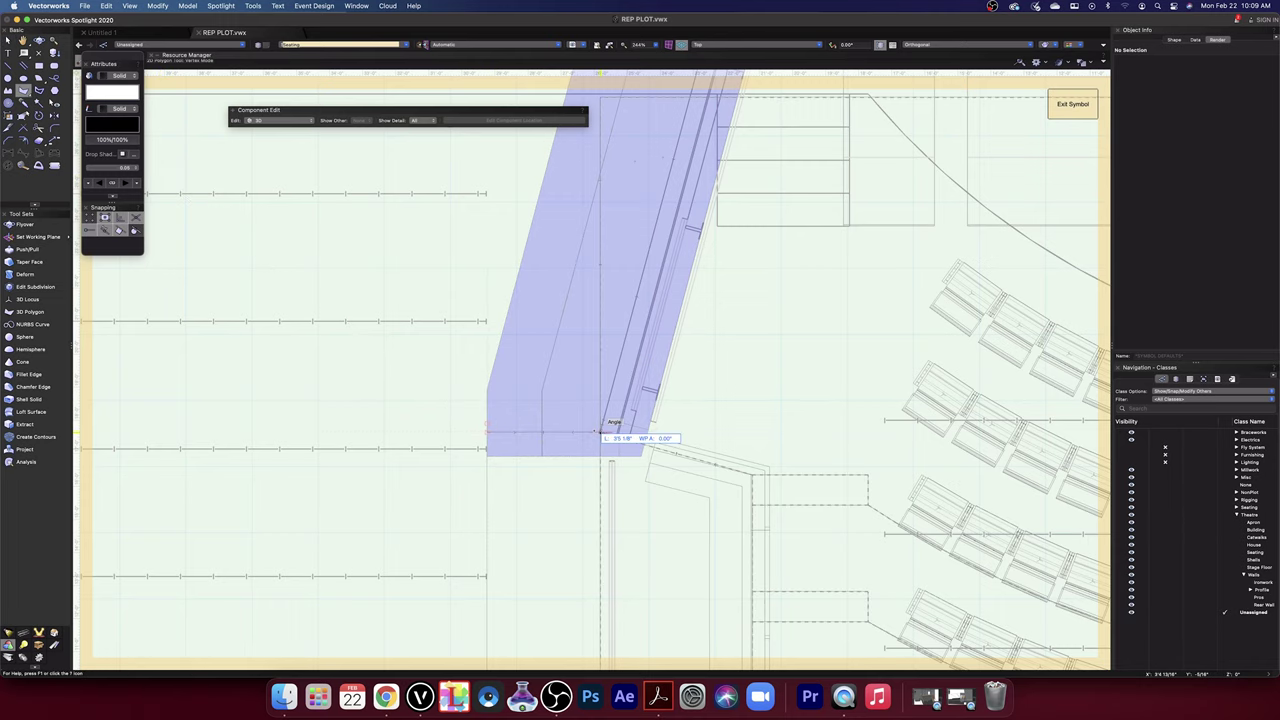
{"action": "middle_click_drag", "start_coordinate": [634, 246], "coordinate": [627, 307]}
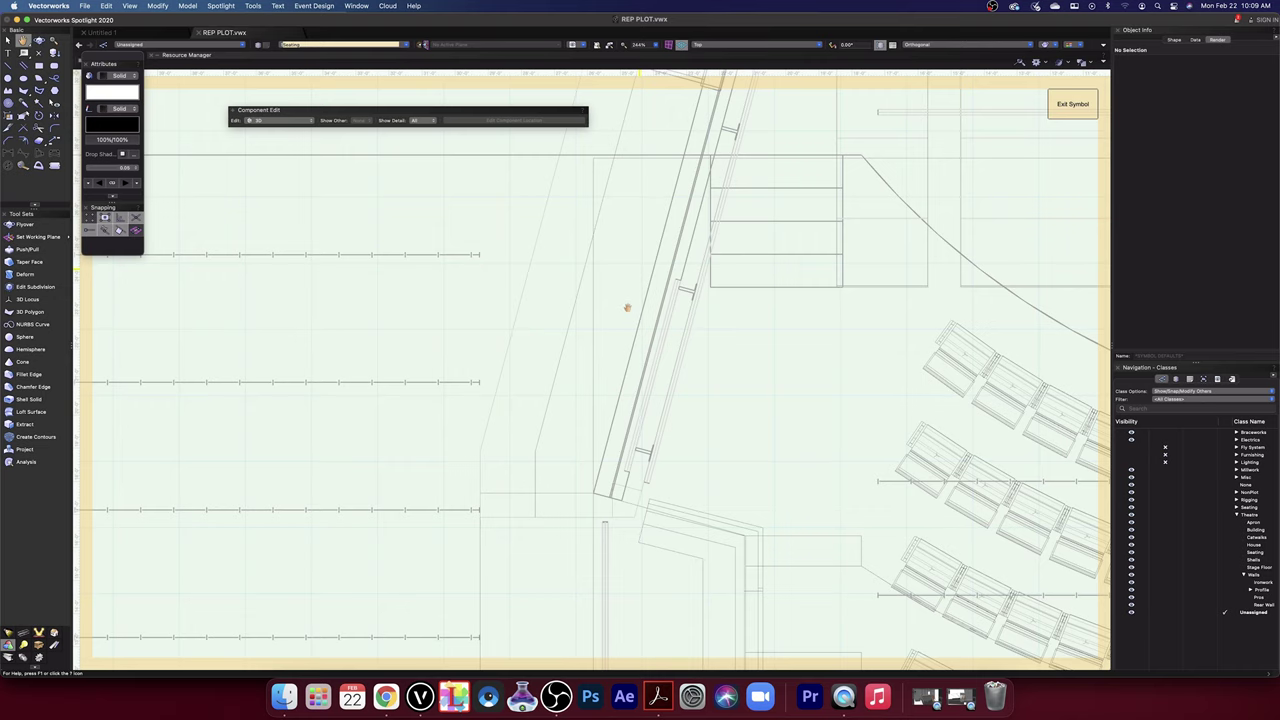
{"action": "middle_click_drag", "start_coordinate": [627, 308], "coordinate": [569, 579]}
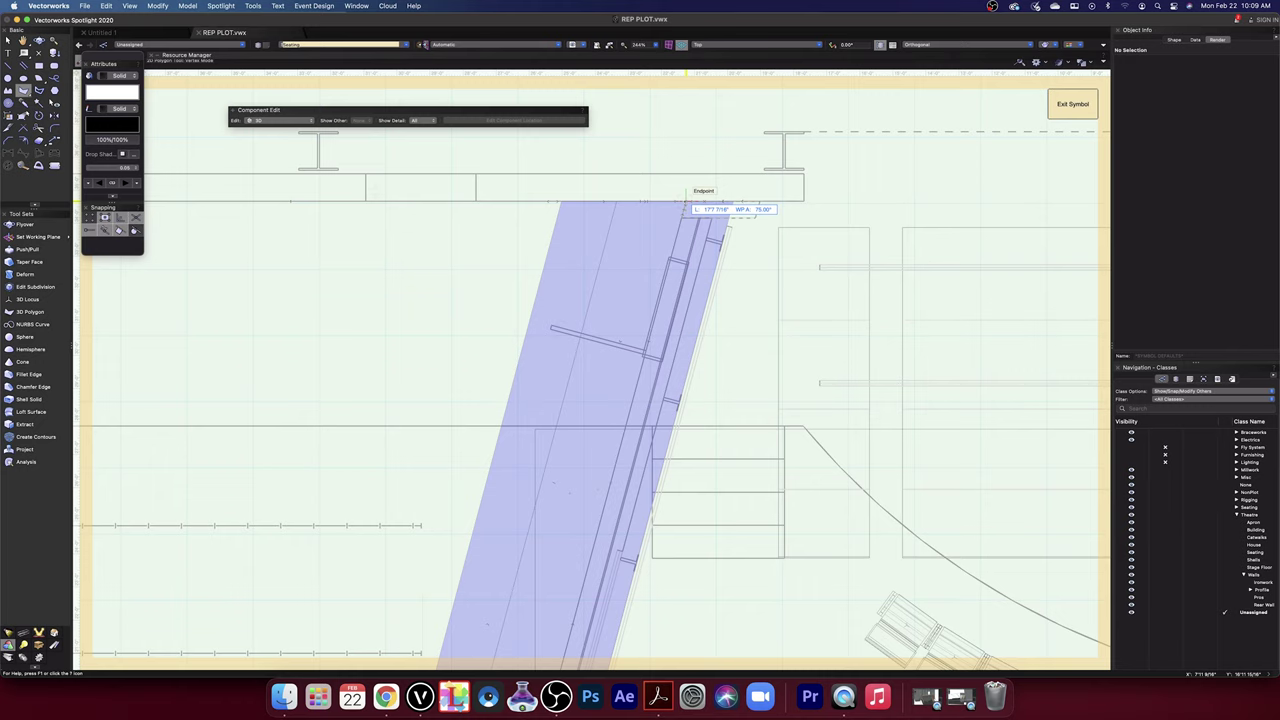
{"action": "middle_click_drag", "start_coordinate": [465, 639], "coordinate": [526, 322]}
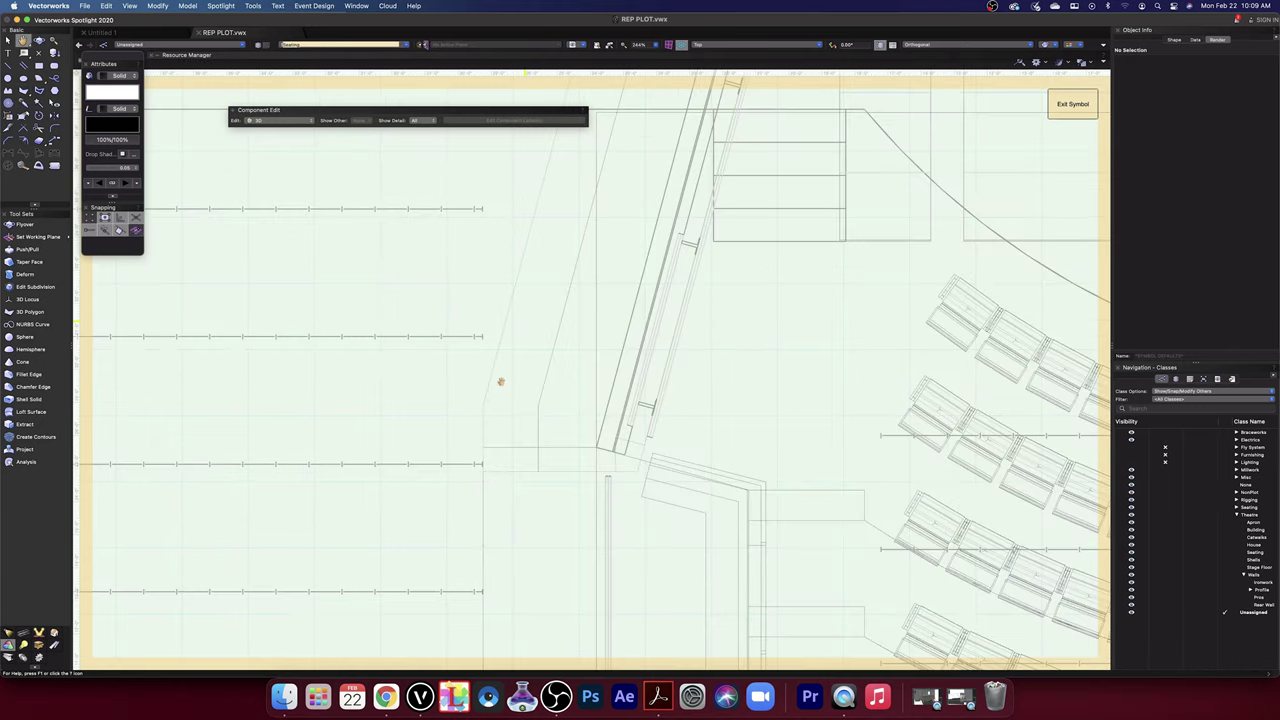
{"action": "left_click", "coordinate": [483, 447]}
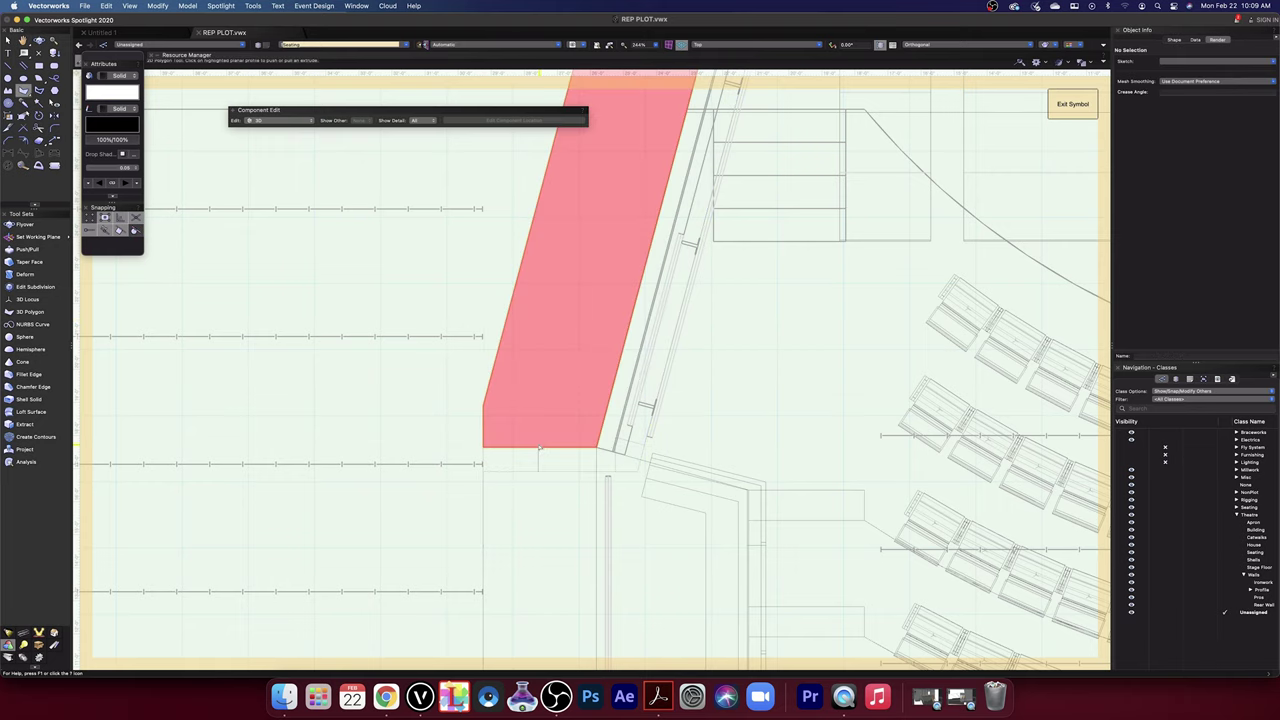
{"action": "key", "text": "x"}
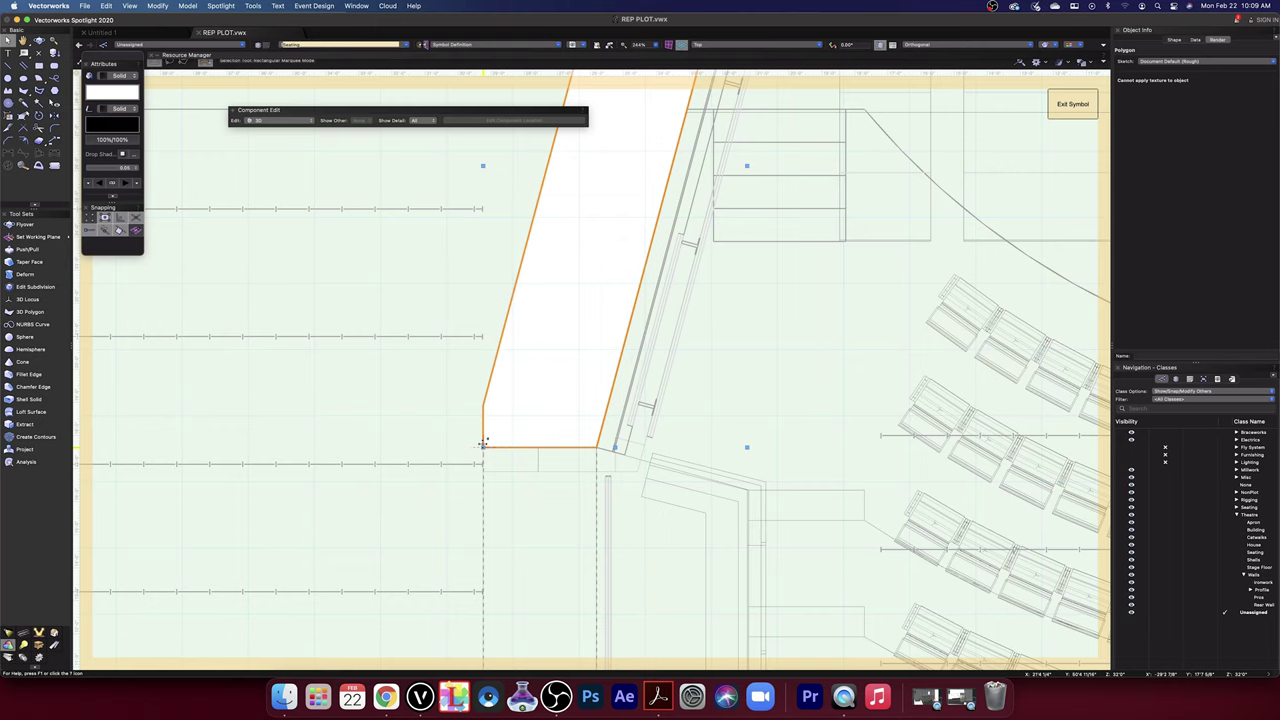
- Try moving the new polygon left and orbiting, undo both, then tilt to see its corner
{"action": "left_click_drag", "start_coordinate": [483, 443], "coordinate": [328, 443]}
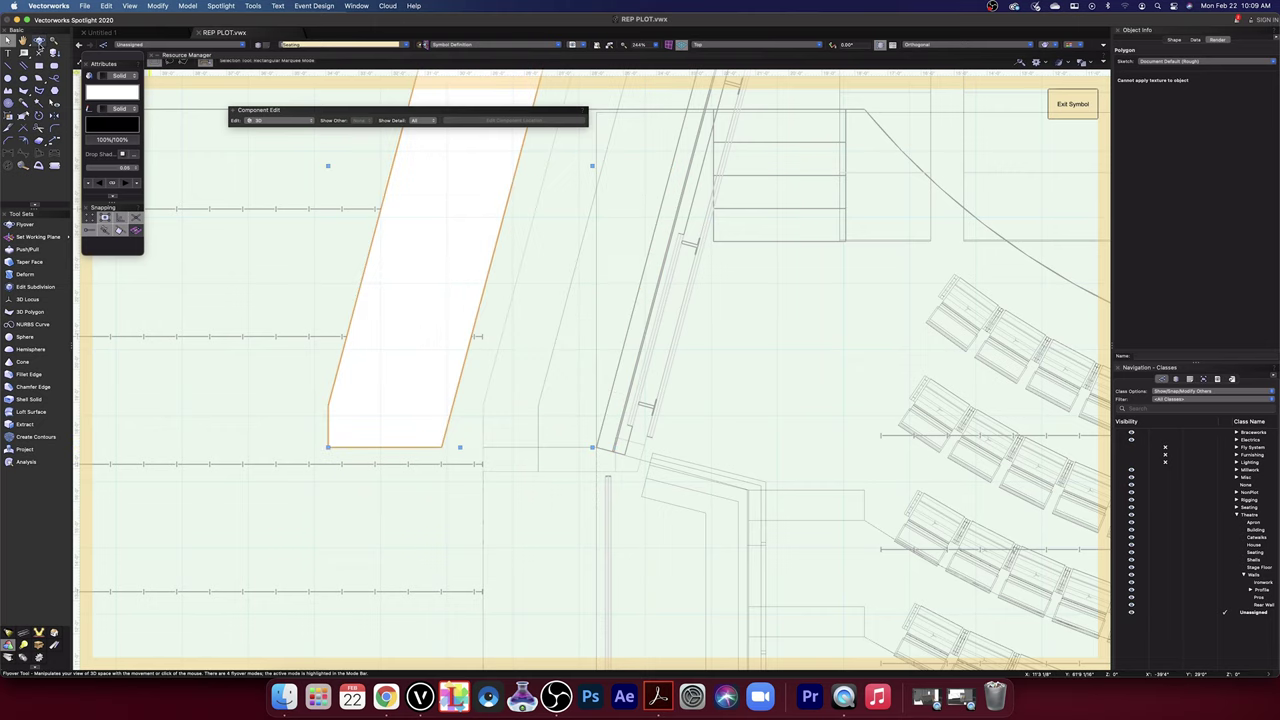
{"action": "left_click", "coordinate": [39, 41]}
{"action": "left_click_drag", "start_coordinate": [390, 575], "coordinate": [494, 512]}
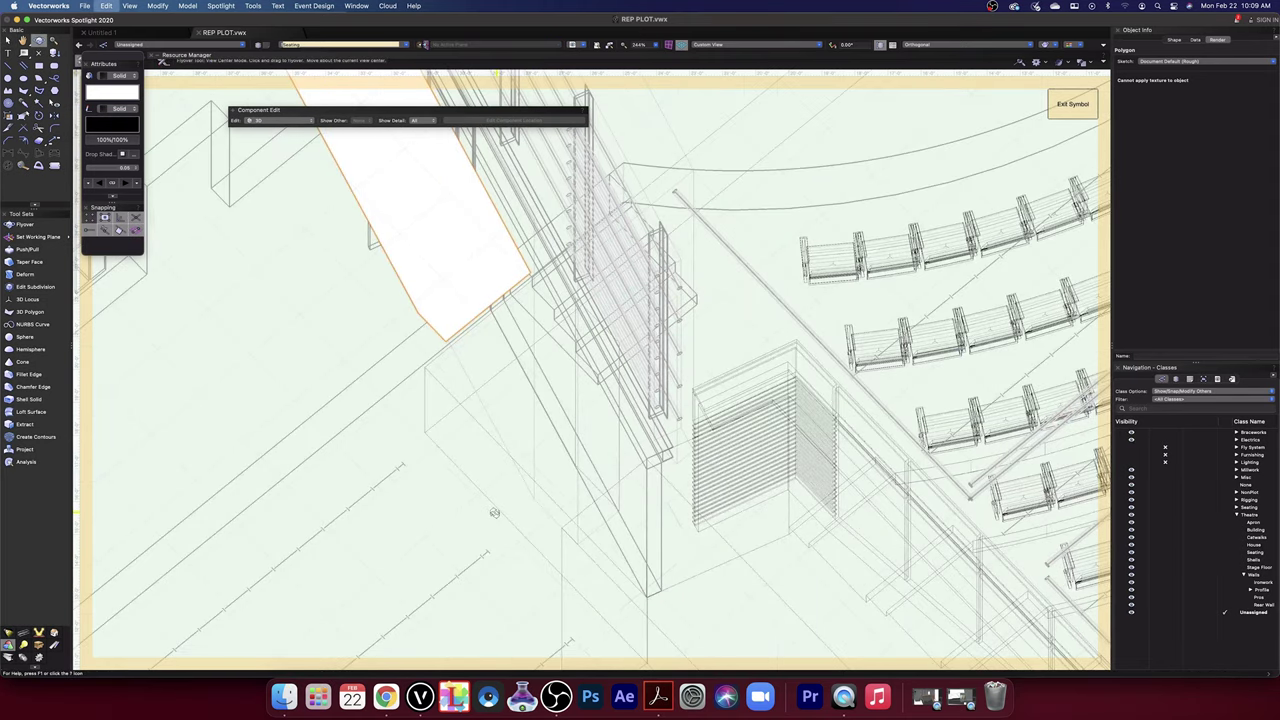
{"action": "key", "text": "super+z"}
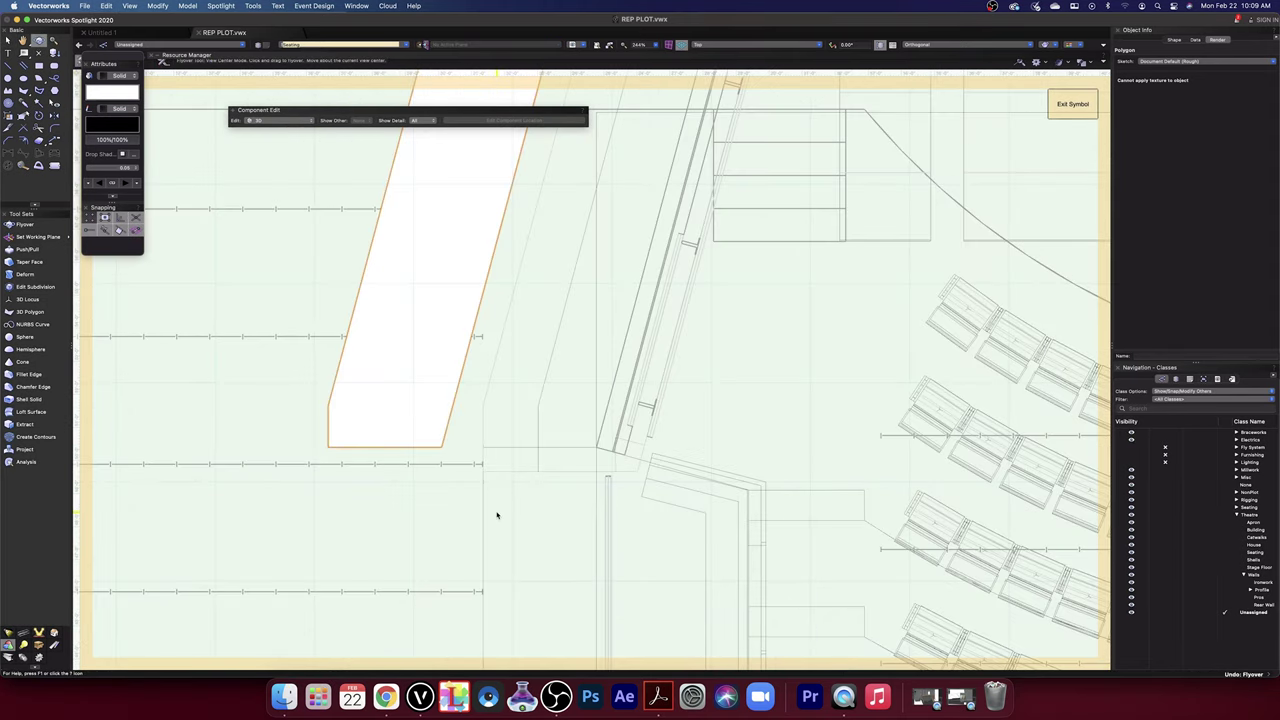
{"action": "key", "text": "super+z"}
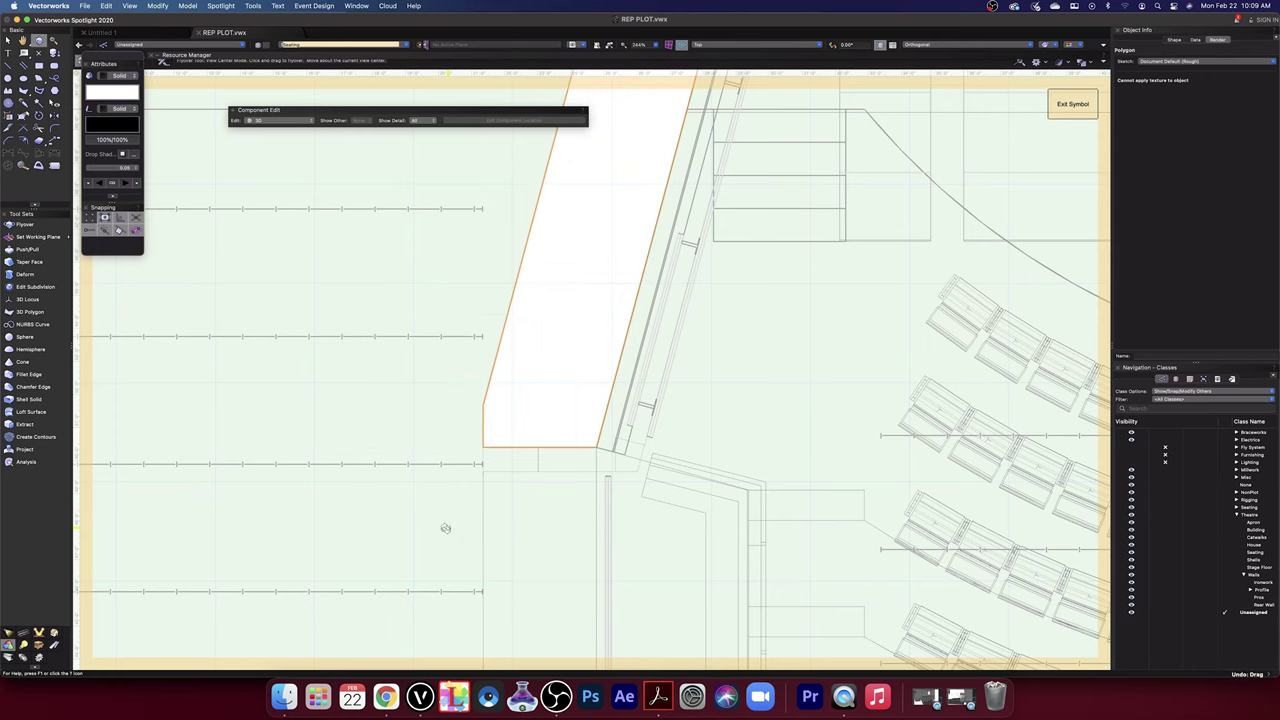
{"action": "left_click_drag", "start_coordinate": [445, 528], "coordinate": [502, 371]}
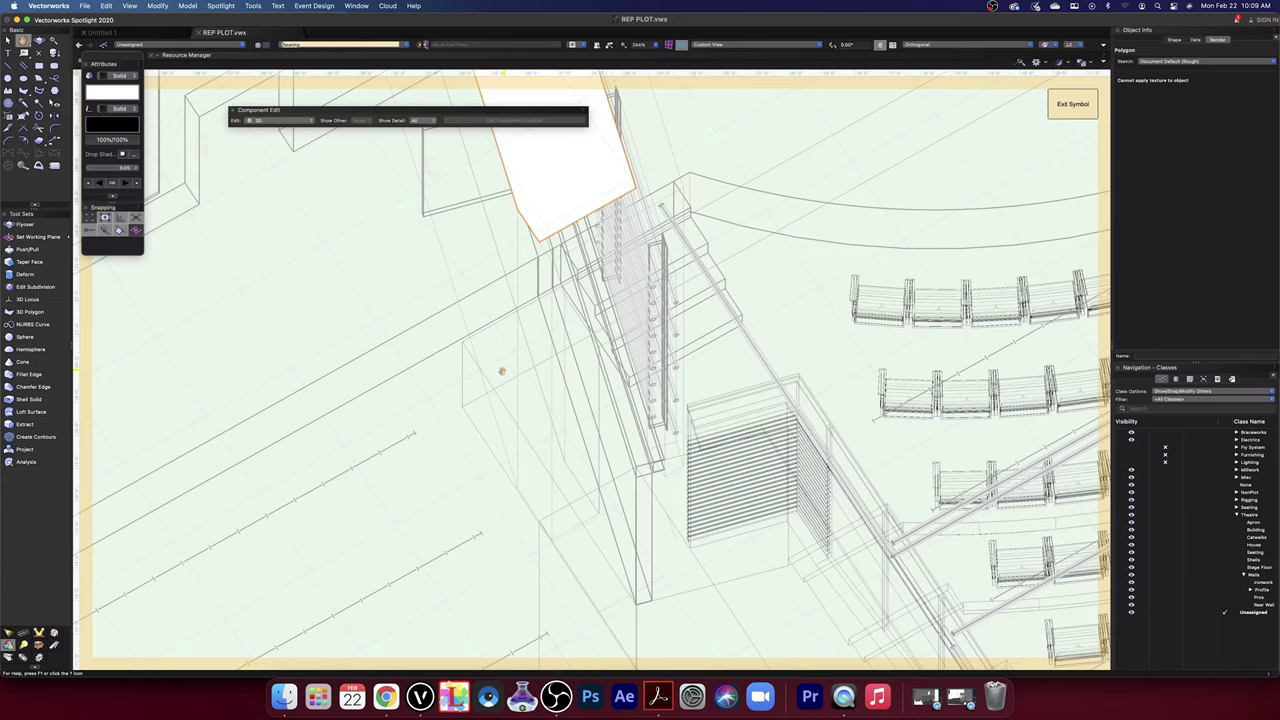
{"action": "middle_click_drag", "start_coordinate": [502, 371], "coordinate": [512, 288]}
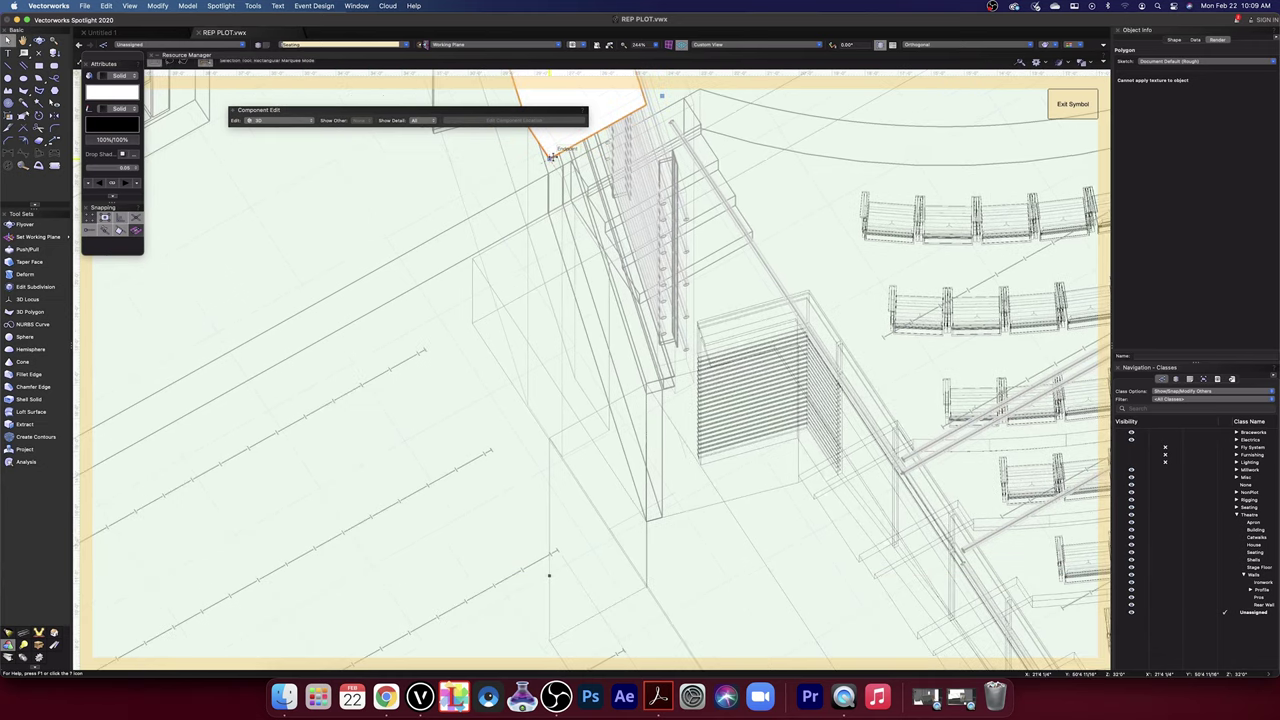
- Extrude the polygon up into a wall, snapping its corner to the neighbouring corner, and orbit over the seats
{"action": "left_click", "coordinate": [552, 157]}
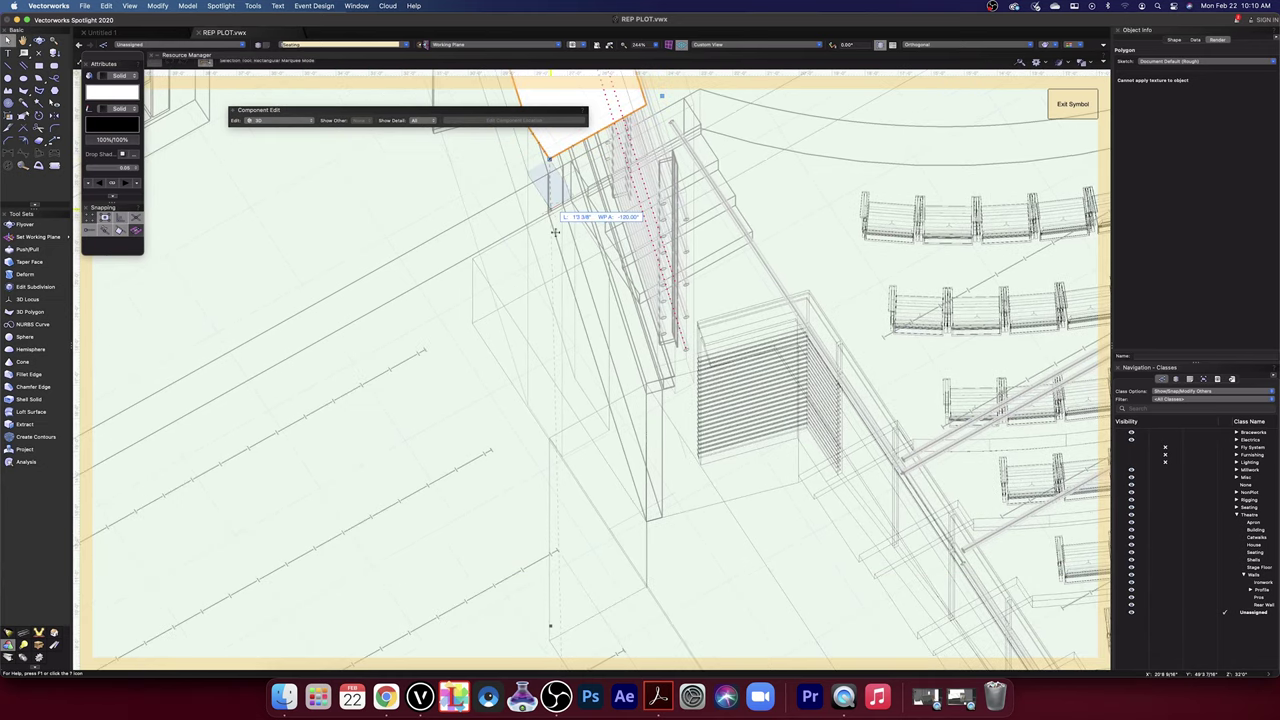
{"action": "left_click", "coordinate": [549, 433]}
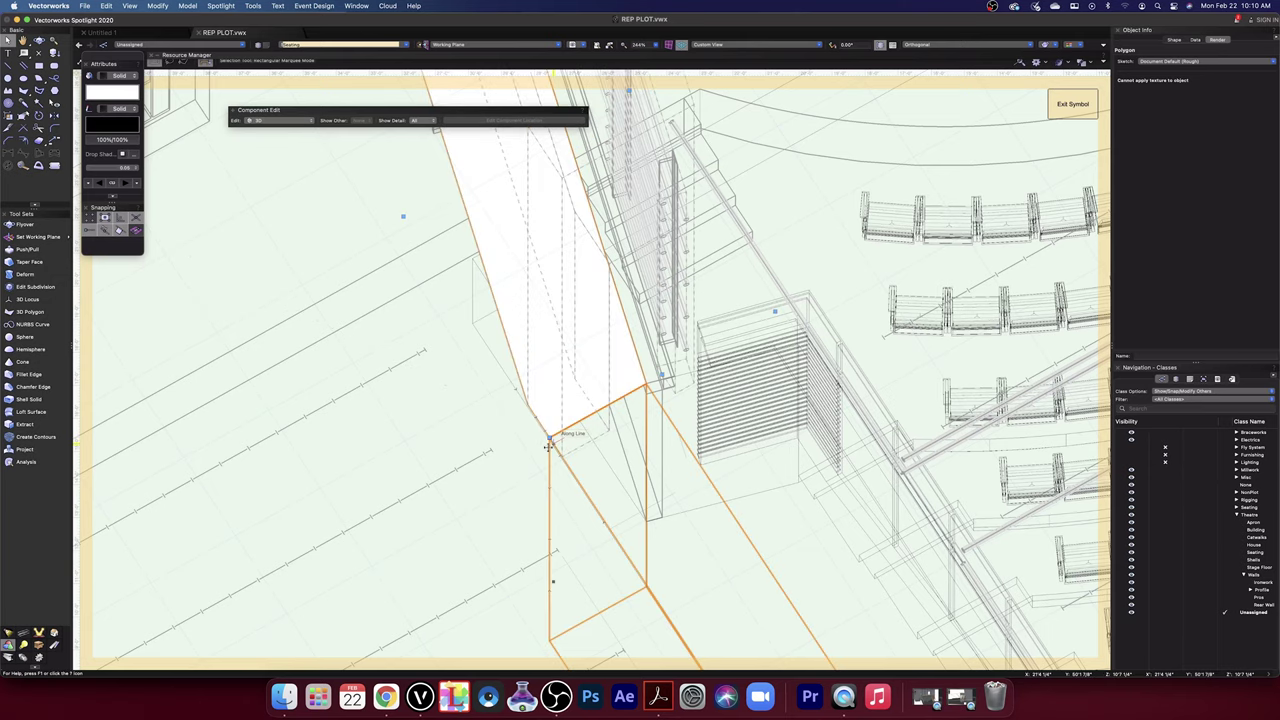
{"action": "scroll", "coordinate": [548, 447], "scroll_direction": "up", "scroll_amount": 10}
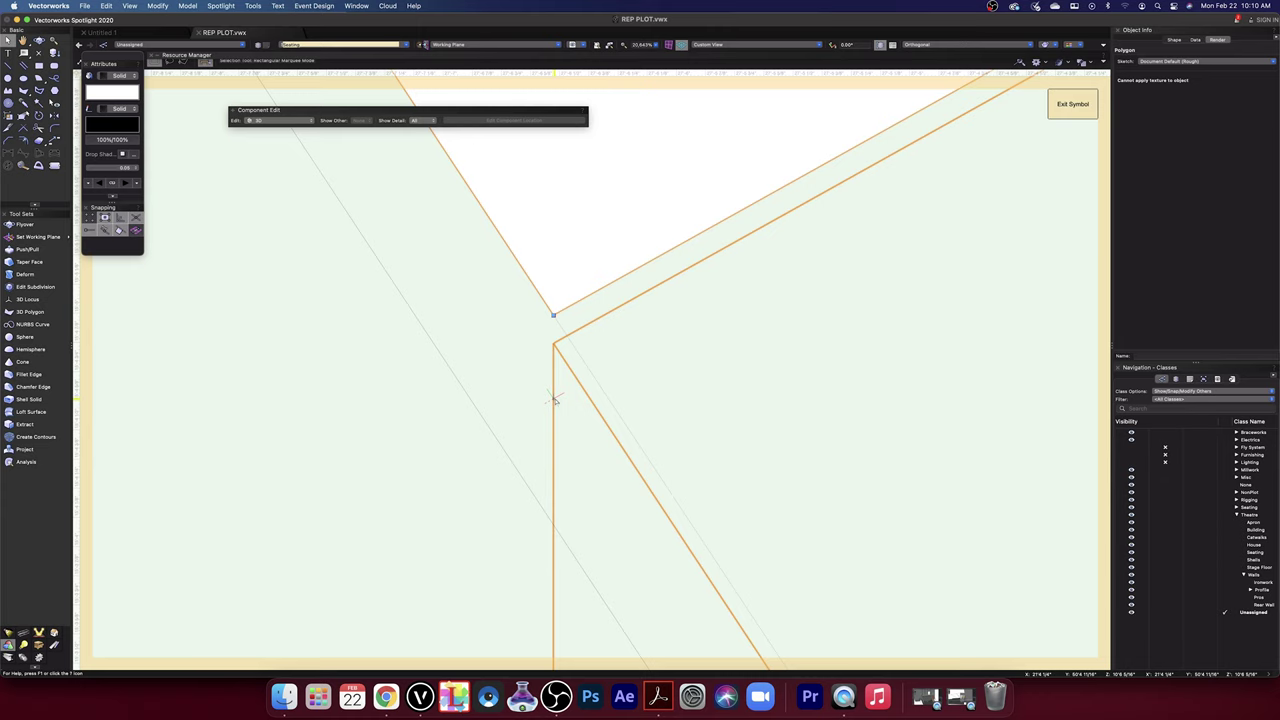
{"action": "left_click_drag", "start_coordinate": [553, 315], "coordinate": [553, 343]}
{"action": "scroll", "coordinate": [553, 343], "scroll_direction": "down", "scroll_amount": 1}
{"action": "scroll", "coordinate": [552, 340], "scroll_direction": "down", "scroll_amount": 5}
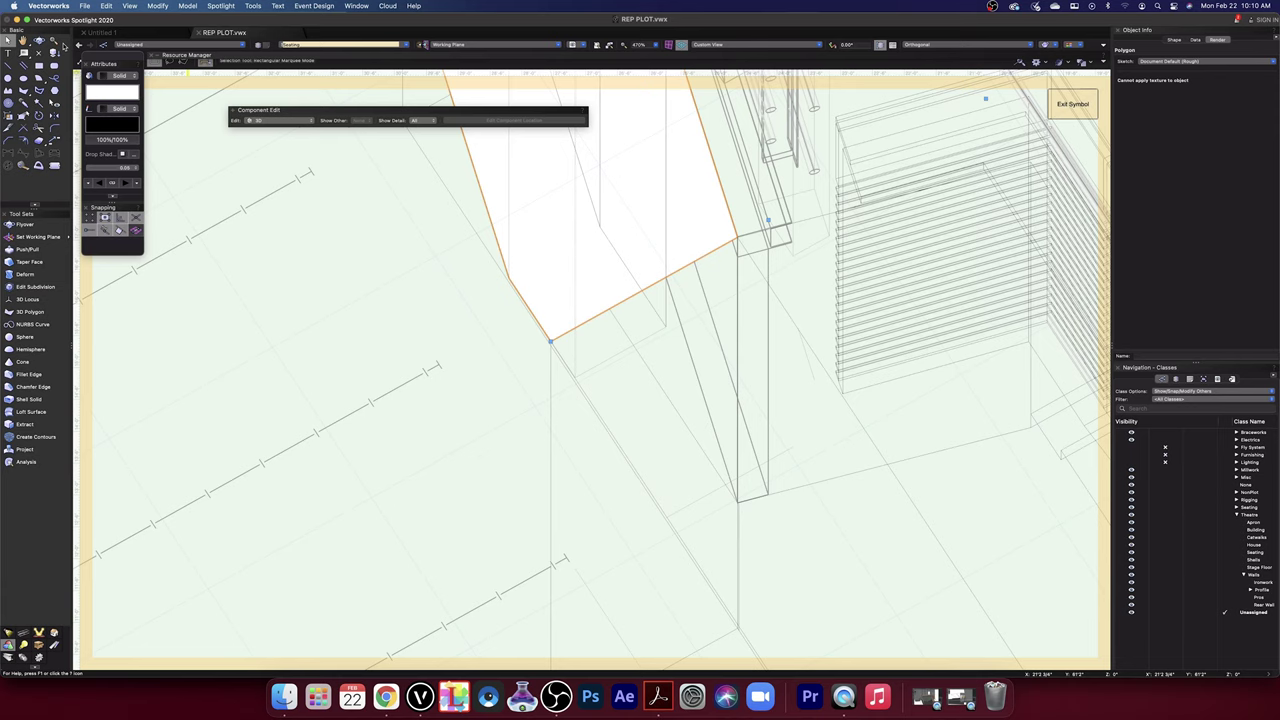
{"action": "middle_click_drag", "start_coordinate": [532, 462], "coordinate": [526, 466], "text": "ctrl"}
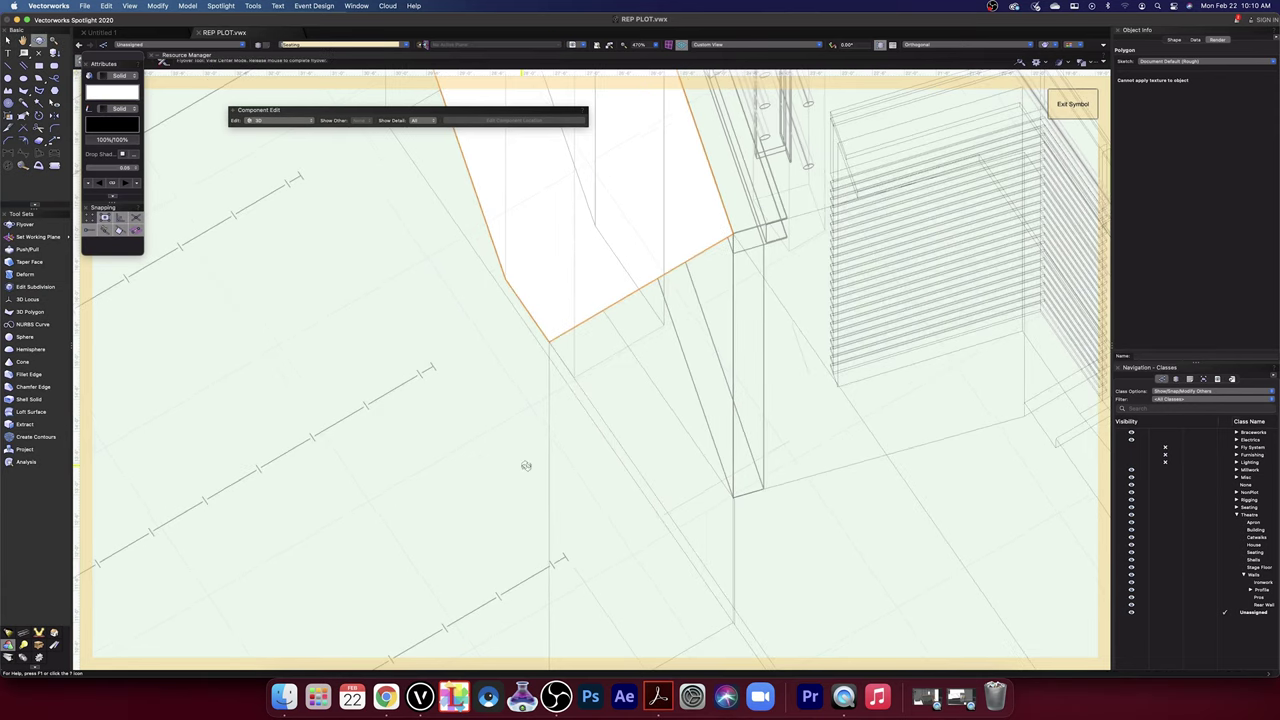
{"action": "middle_click_drag", "start_coordinate": [526, 466], "coordinate": [680, 218], "text": "ctrl"}
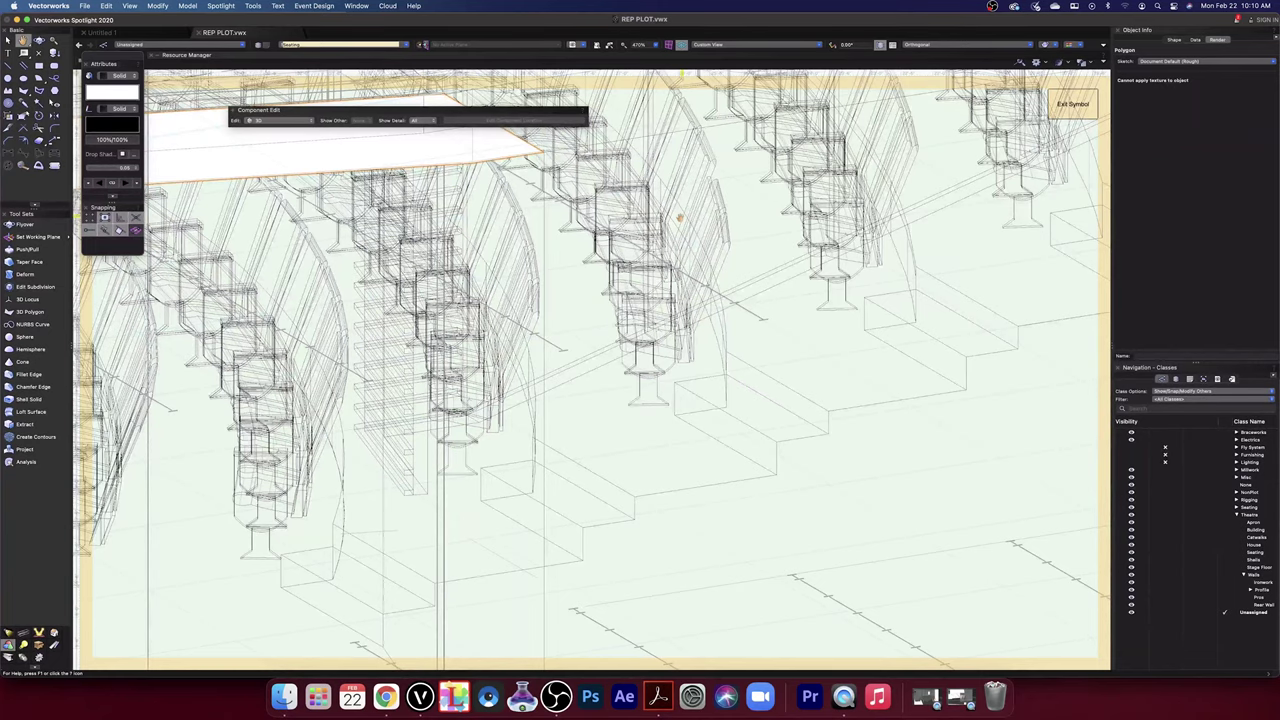
- With Push/Pull, extrude the flat polygon face down to the floor as a solid block
{"action": "key", "text": "super+z"}
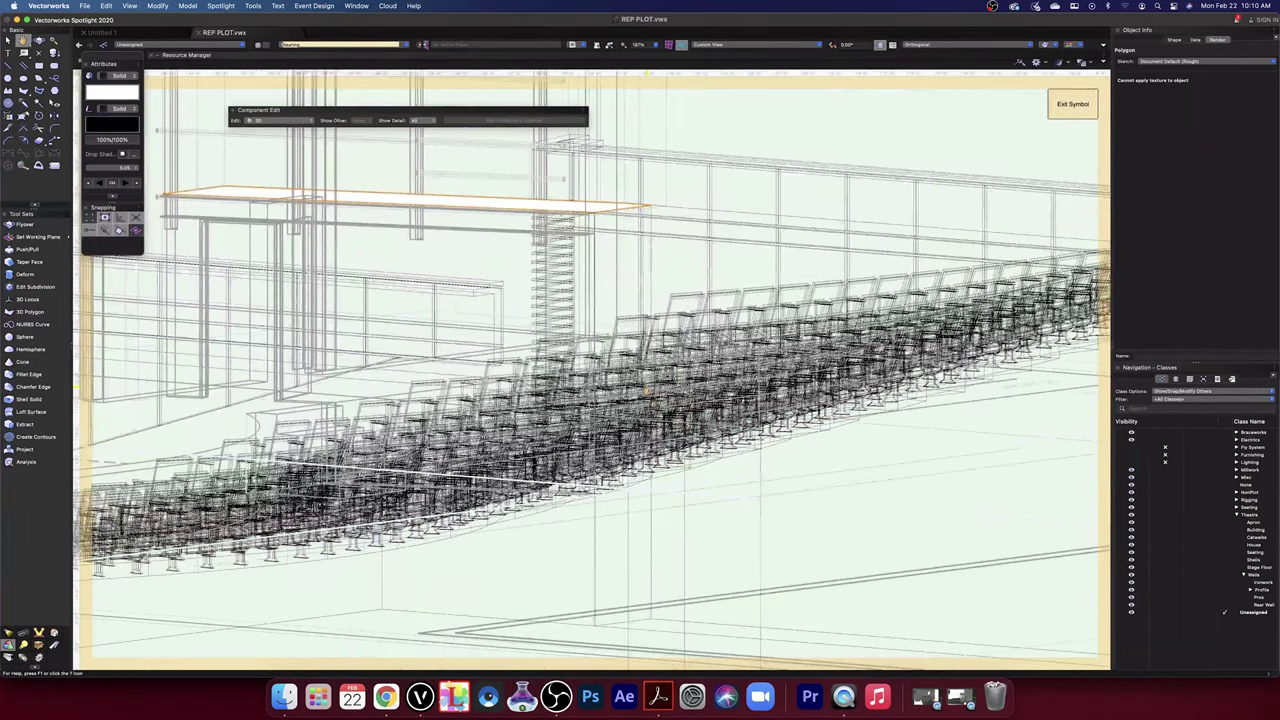
{"action": "key", "text": "shift+e"}
{"action": "left_click", "coordinate": [511, 220]}
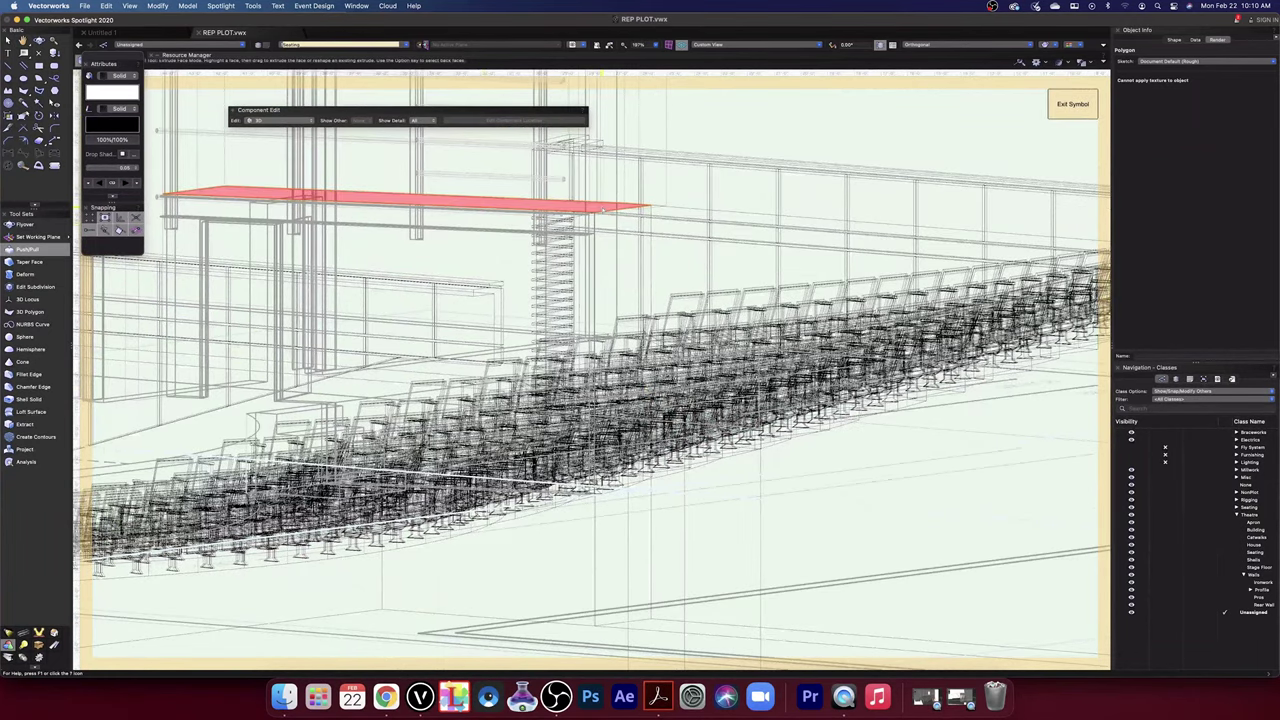
{"action": "left_click", "coordinate": [603, 210]}
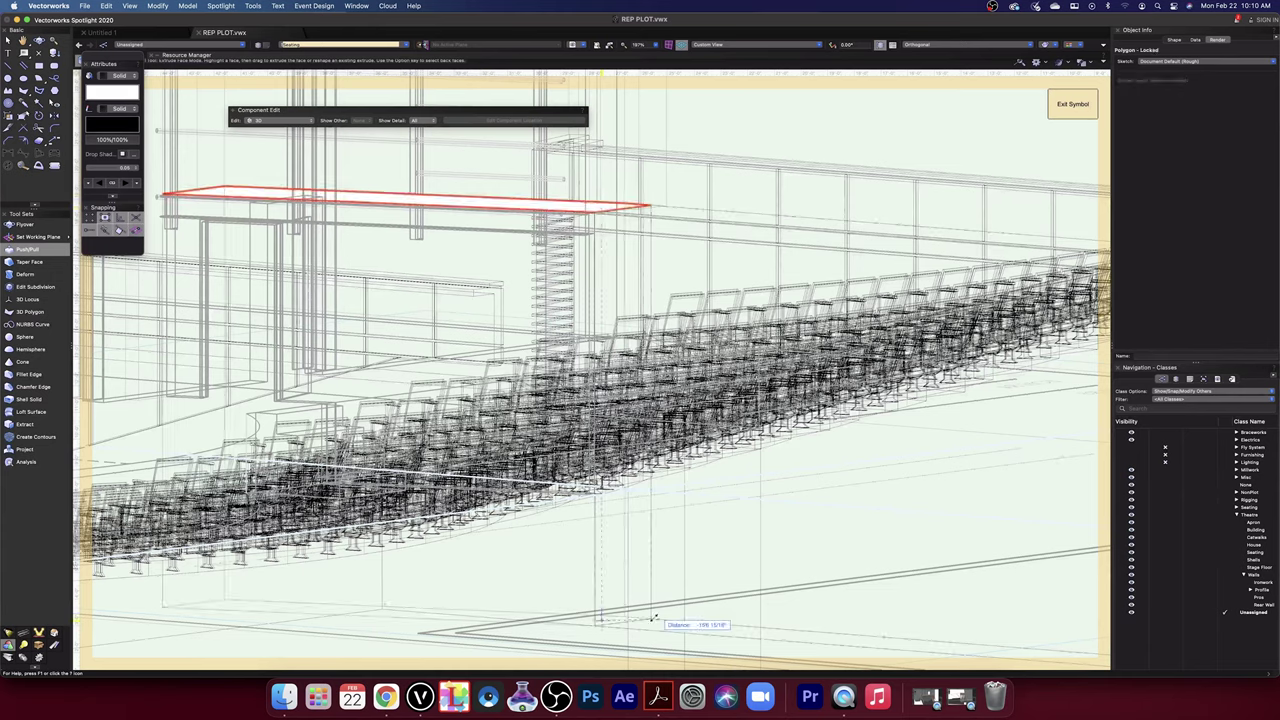
{"action": "left_click", "coordinate": [652, 618]}
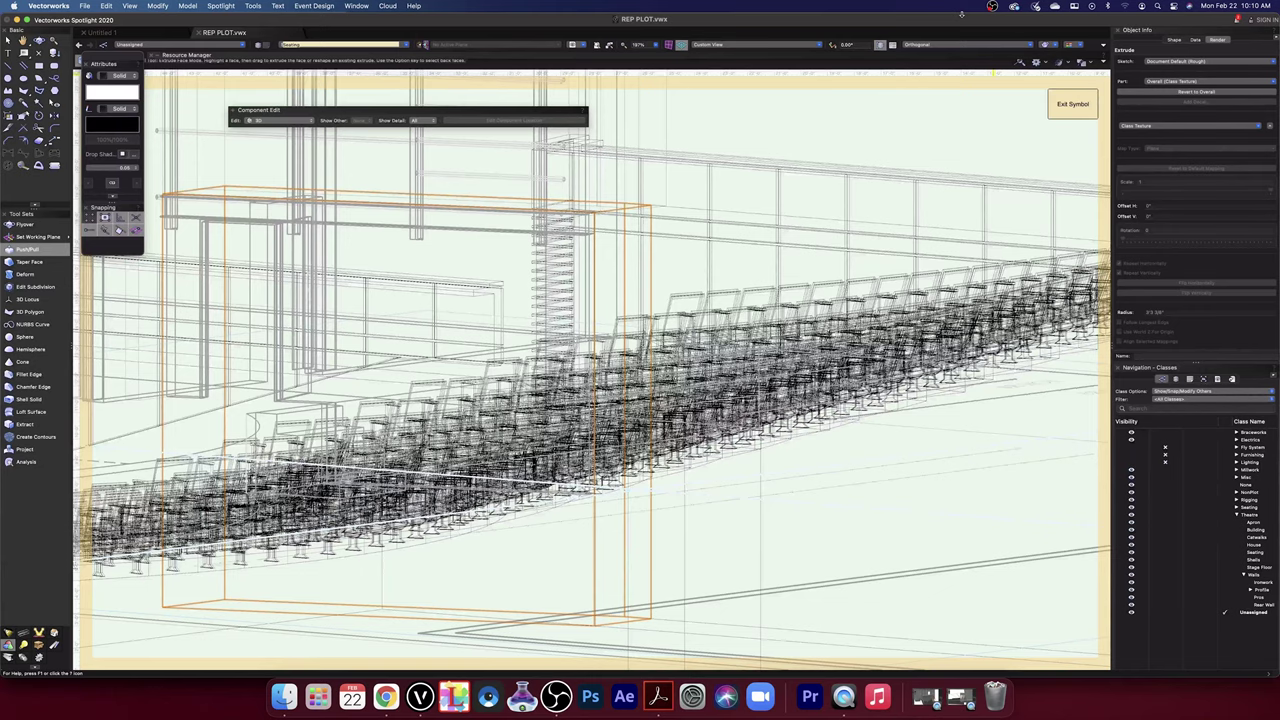
- Switch to shaded OpenGL rendering and orbit with Flyover to inspect the new wall block
{"action": "key", "text": "super+shift+g"}
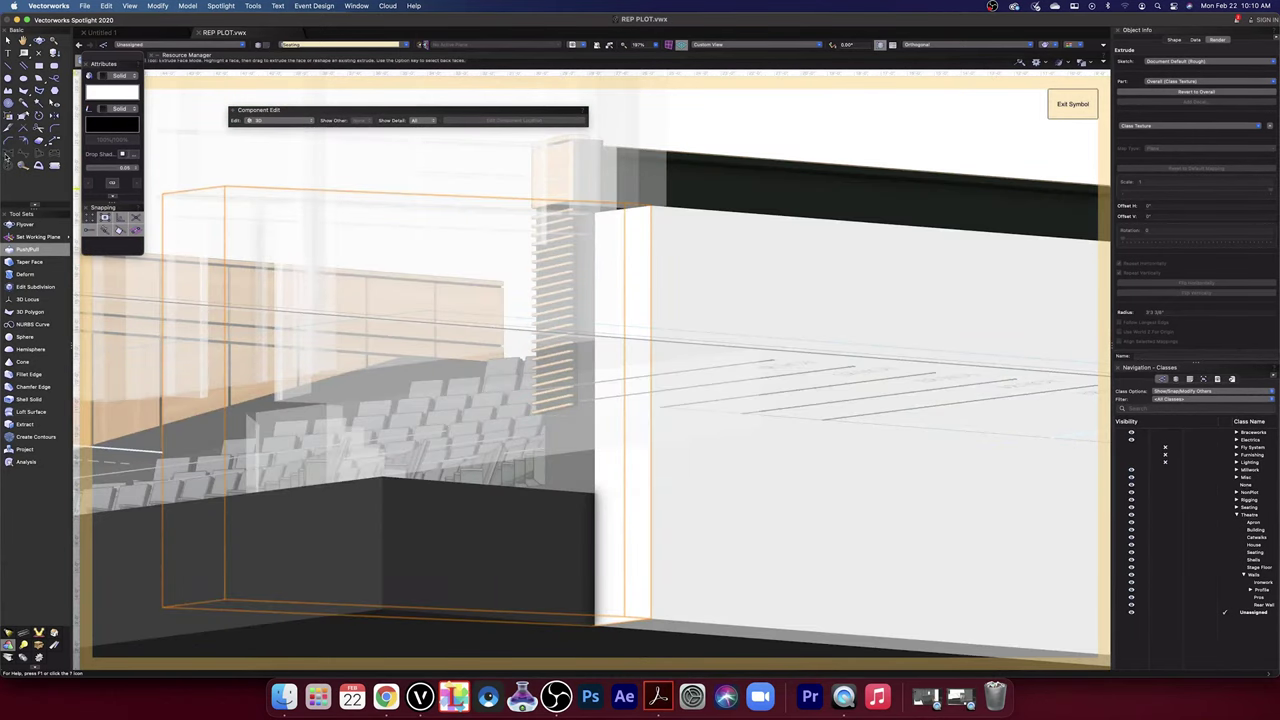
{"action": "key", "text": "shift+c"}
{"action": "left_click_drag", "start_coordinate": [780, 326], "coordinate": [698, 364]}
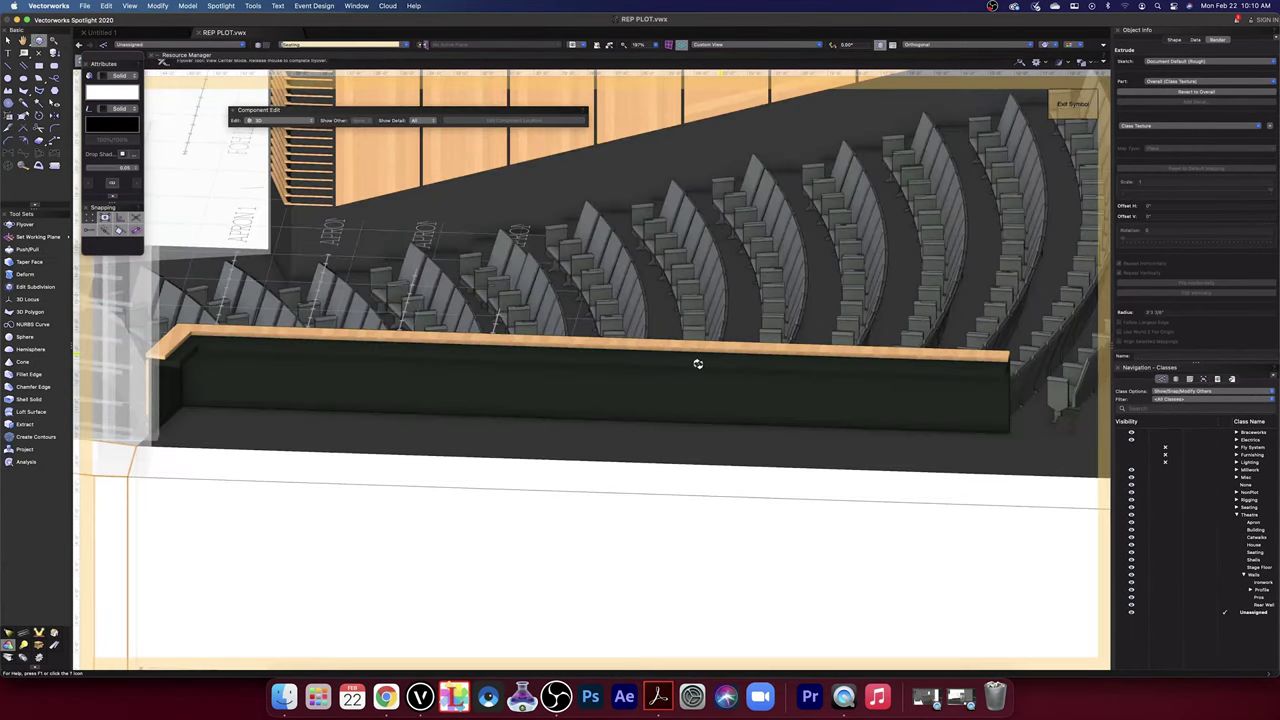
{"action": "middle_click_drag", "start_coordinate": [697, 364], "coordinate": [469, 397], "text": "ctrl"}
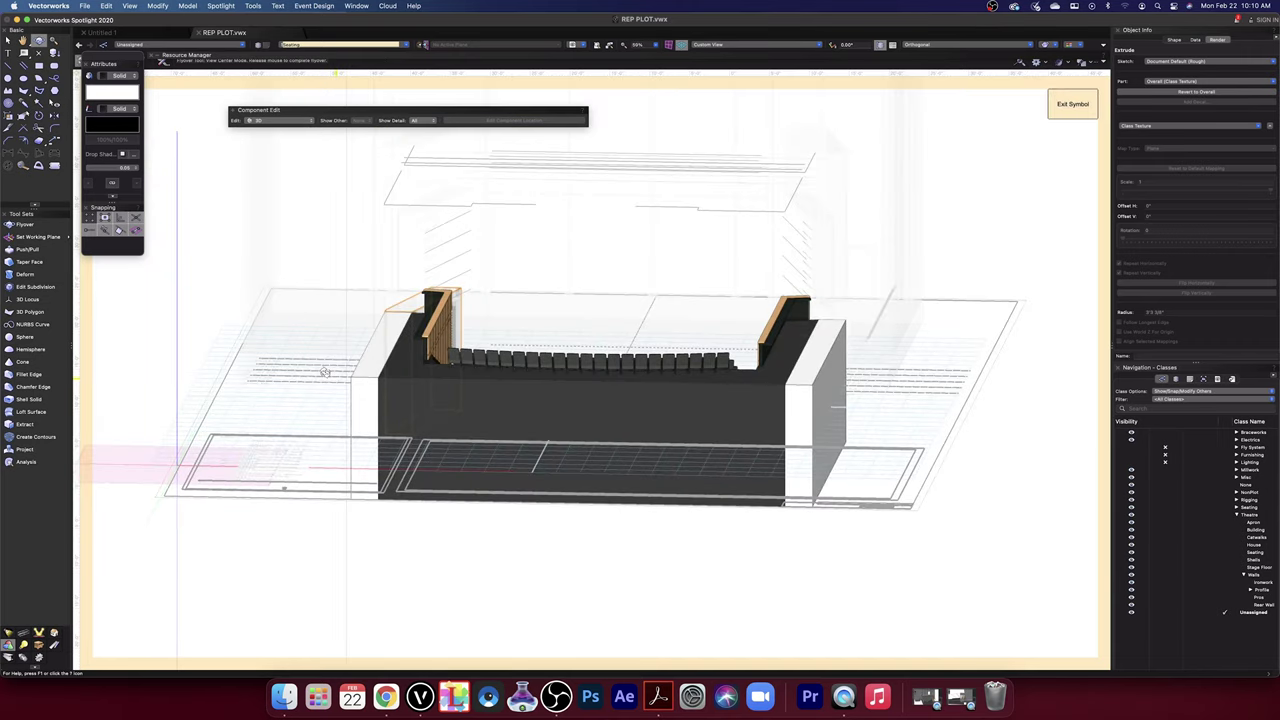
{"action": "middle_click_drag", "start_coordinate": [325, 372], "coordinate": [357, 280], "text": "ctrl"}
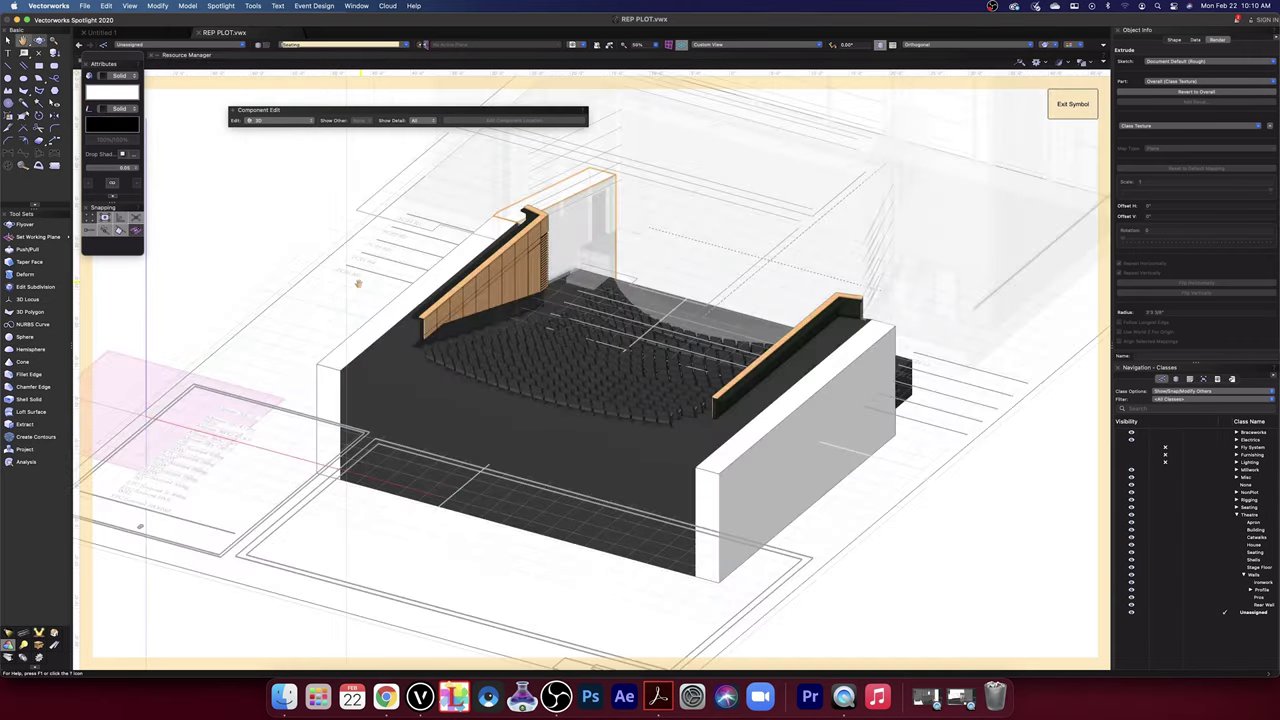
{"action": "scroll", "coordinate": [471, 368], "scroll_direction": "up", "scroll_amount": 3}
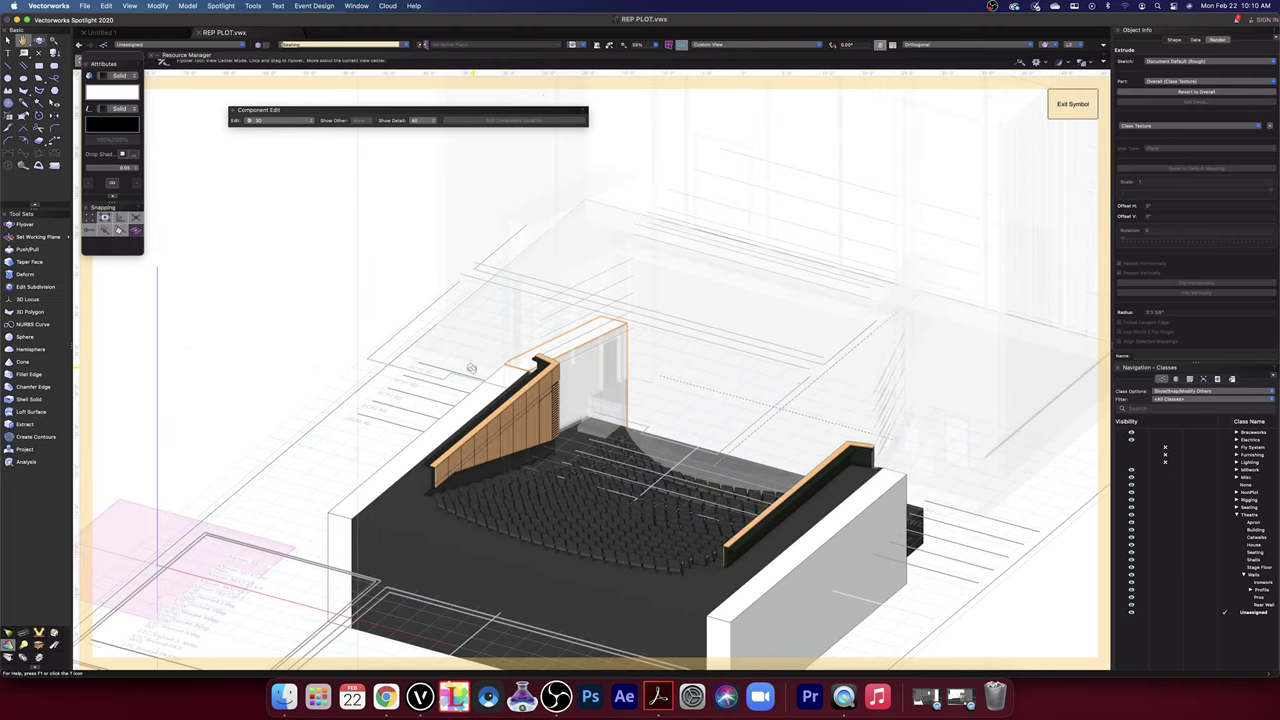
{"action": "scroll", "coordinate": [471, 368], "scroll_direction": "up", "scroll_amount": 2}
{"action": "middle_click_drag", "start_coordinate": [471, 368], "coordinate": [541, 470], "text": "ctrl"}
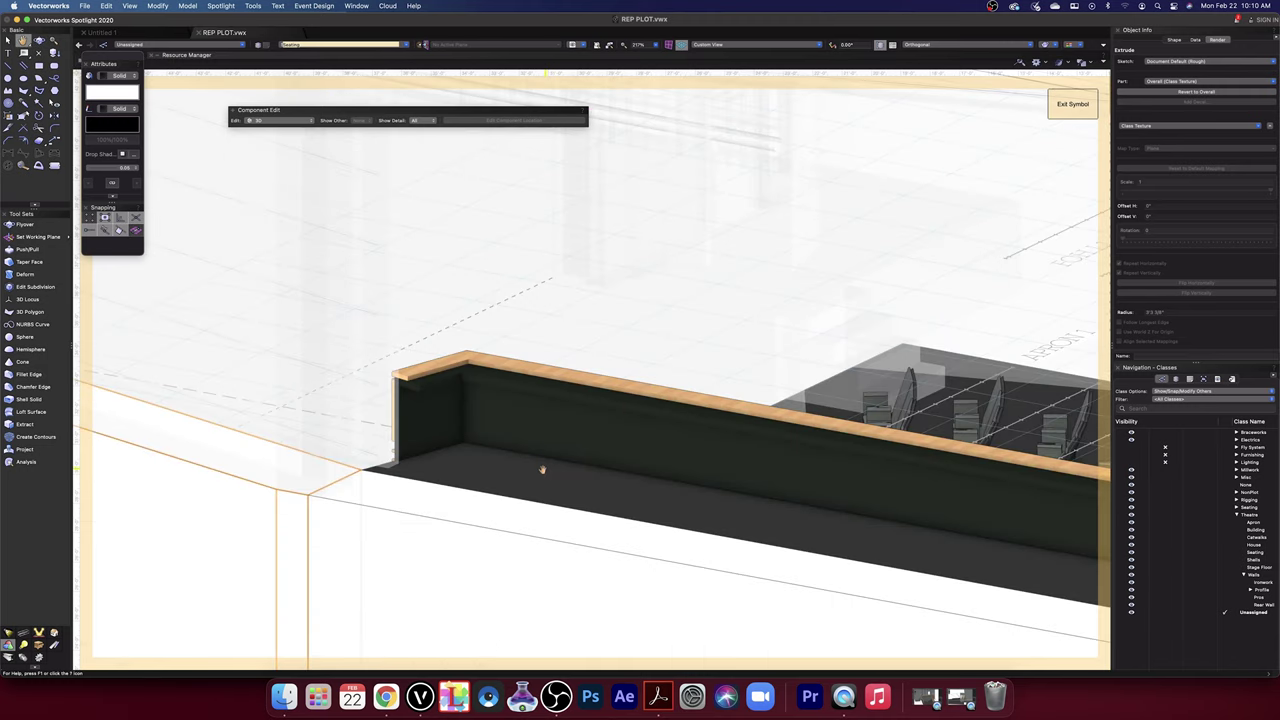
{"action": "middle_click_drag", "start_coordinate": [541, 470], "coordinate": [436, 653], "text": "ctrl"}
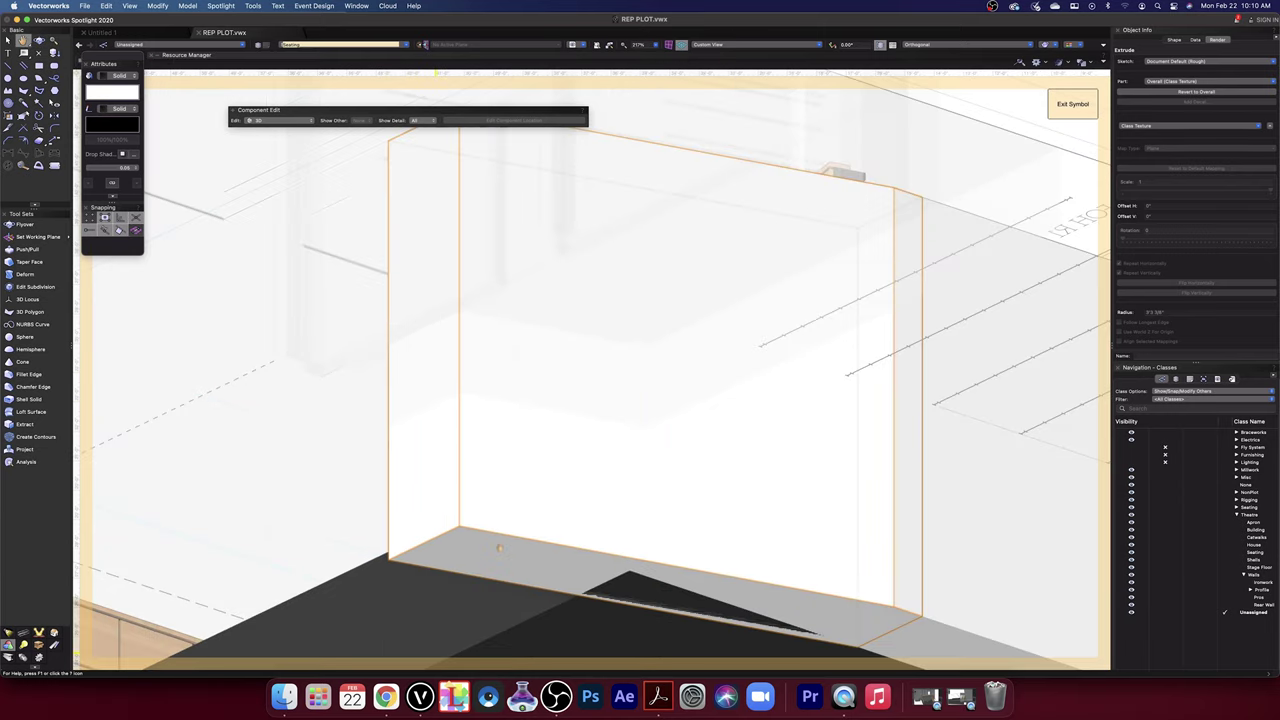
- Push the block's bottom face upward to thin it into a slab
{"action": "left_click", "coordinate": [27, 249]}
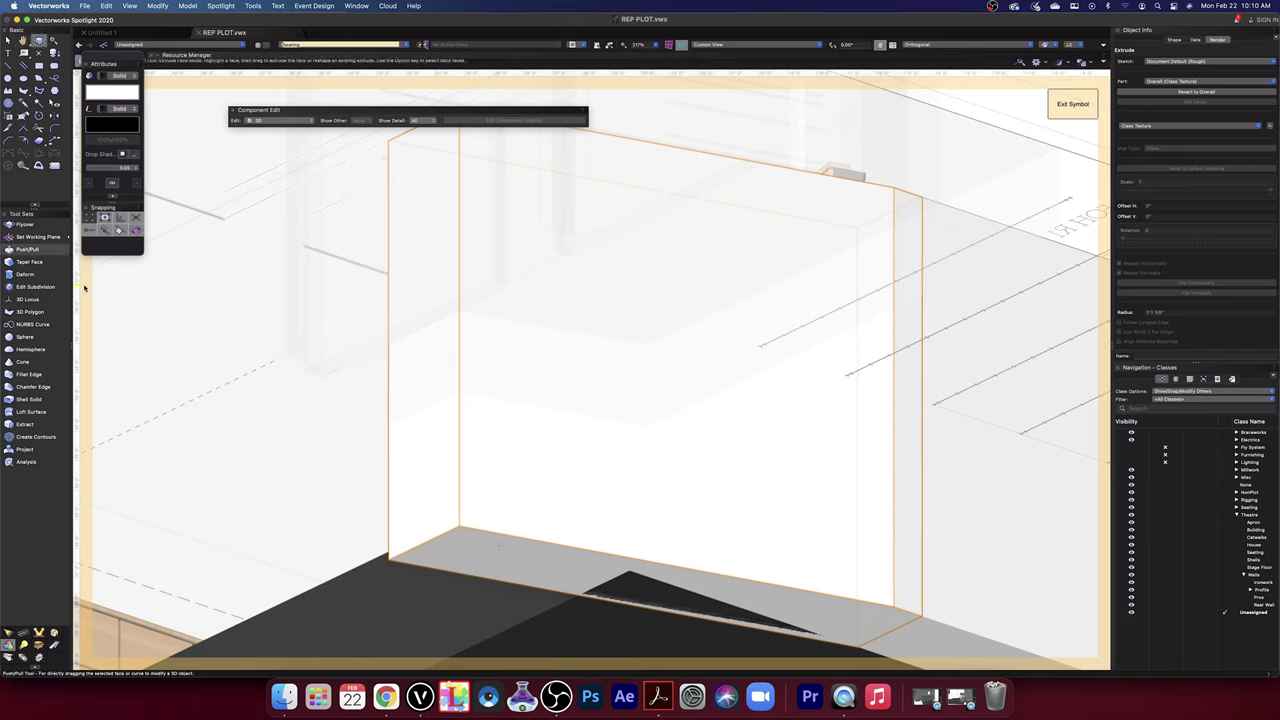
{"action": "left_click", "coordinate": [457, 543]}
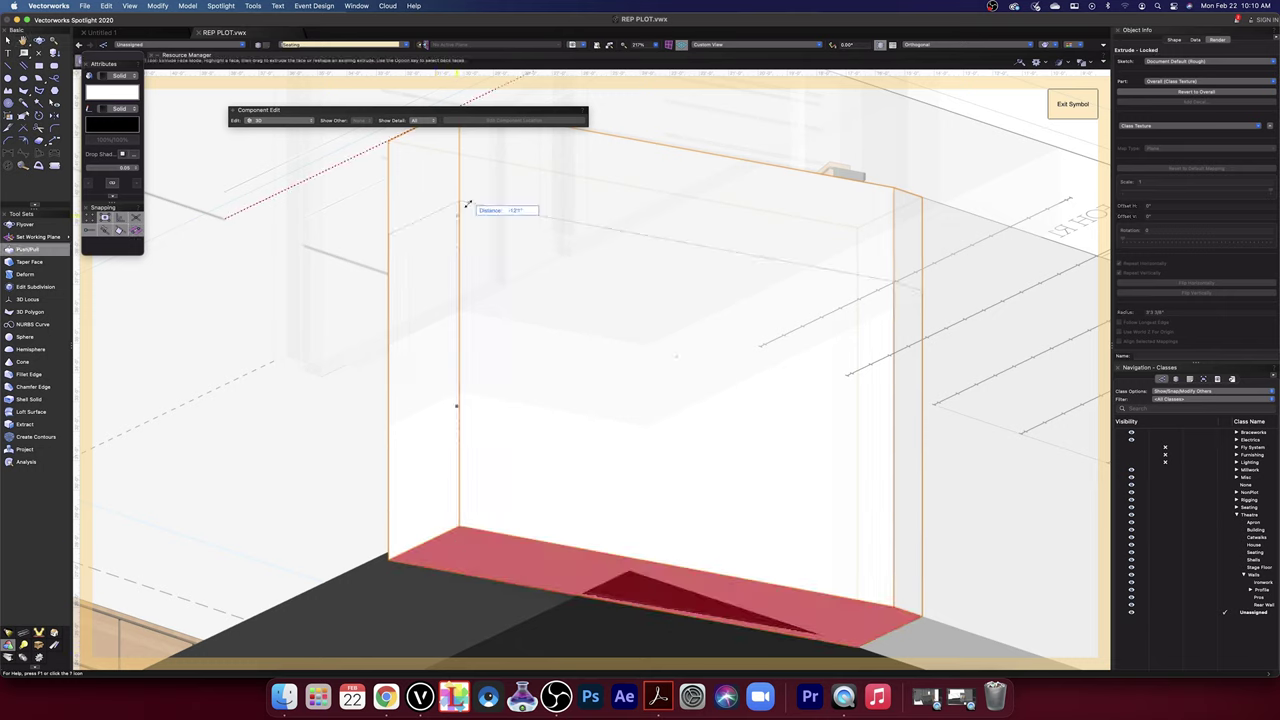
{"action": "left_click", "coordinate": [462, 140]}
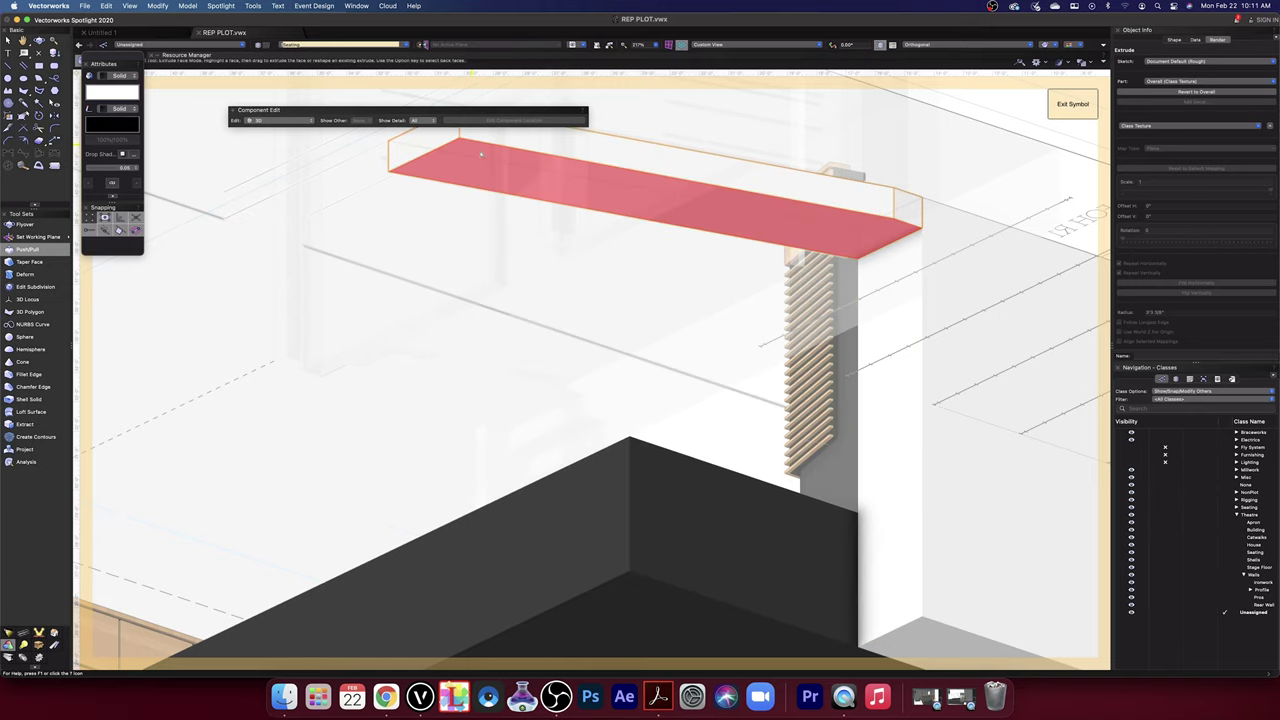
{"action": "scroll", "coordinate": [380, 183], "scroll_direction": "up", "scroll_amount": 5}
{"action": "middle_click_drag", "start_coordinate": [380, 183], "coordinate": [405, 441]}
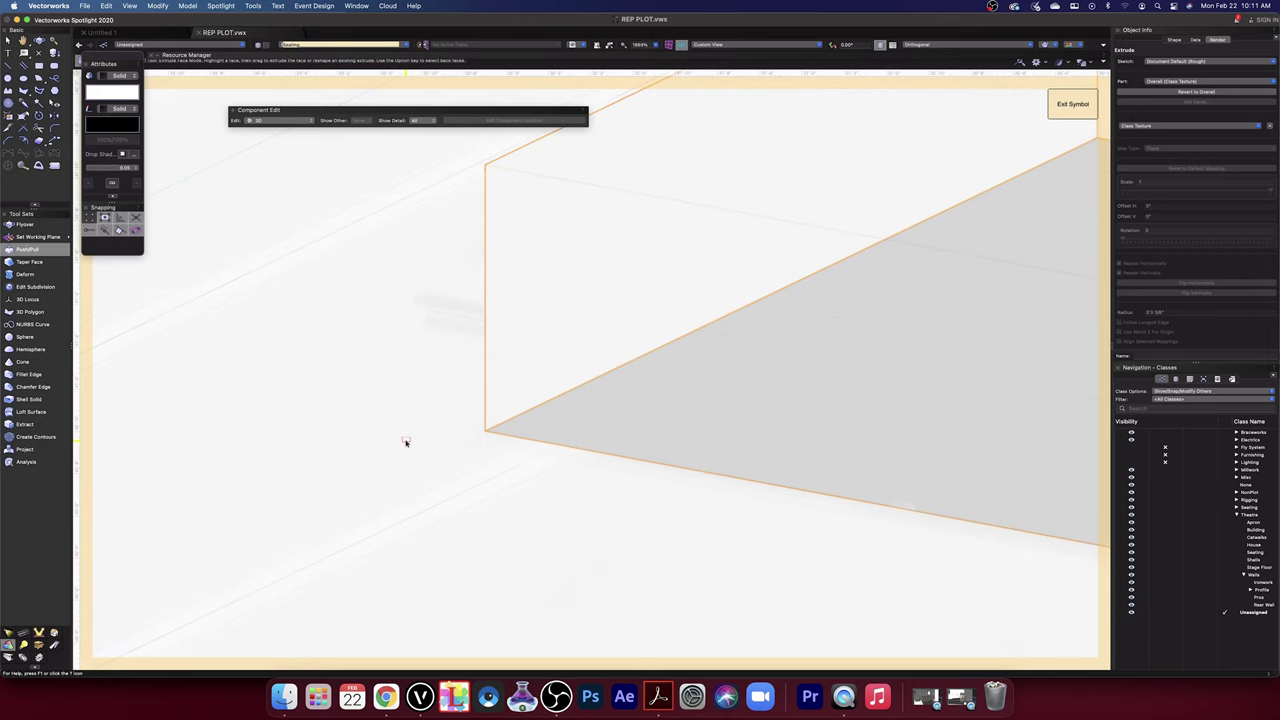
{"action": "scroll", "coordinate": [405, 441], "scroll_direction": "down", "scroll_amount": 5}
- Orbit to the slab's side and push its end face to a new thickness
{"action": "key", "text": "shift+c"}
{"action": "left_click_drag", "start_coordinate": [680, 380], "coordinate": [569, 462]}
{"action": "scroll", "coordinate": [330, 600], "scroll_direction": "up", "scroll_amount": 5}
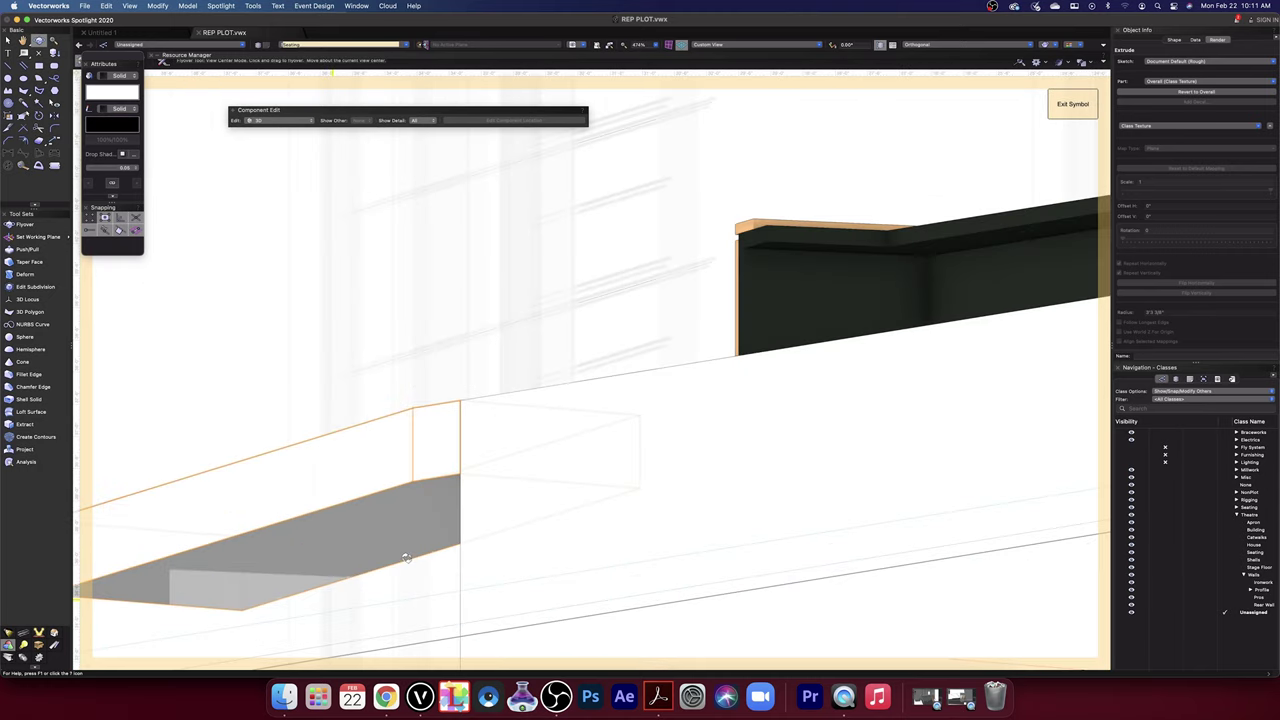
{"action": "left_click", "coordinate": [25, 249]}
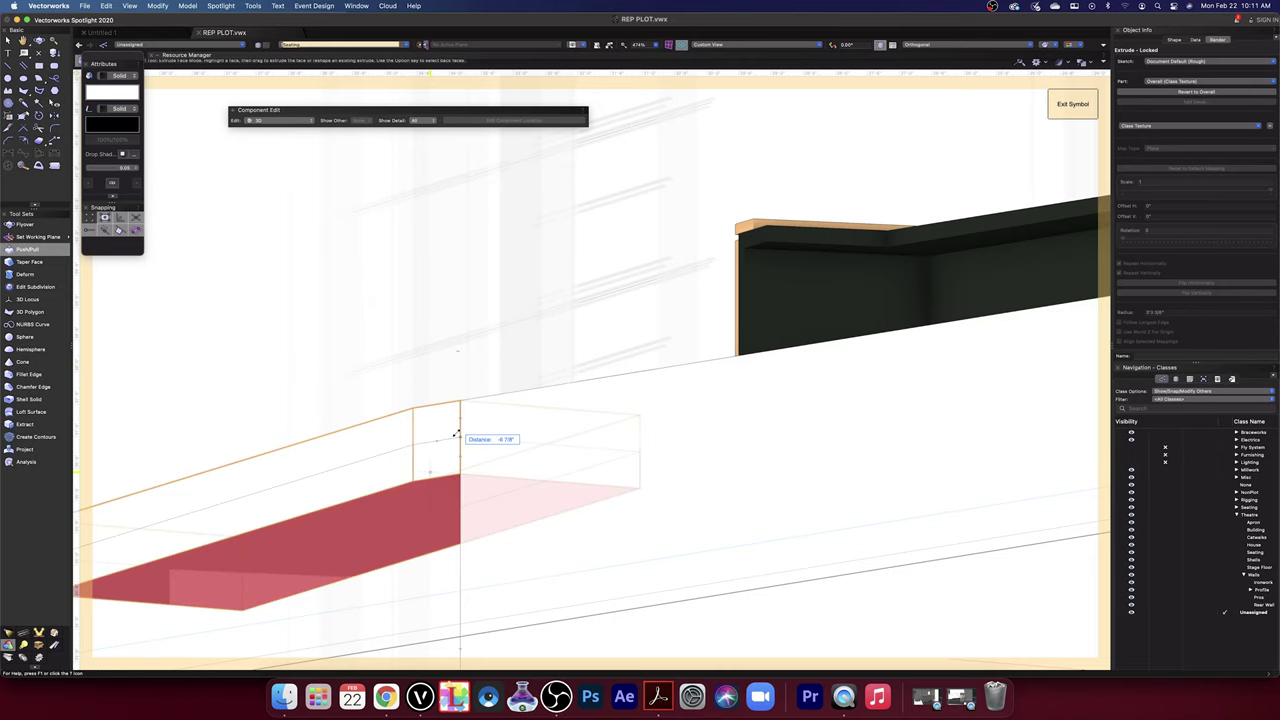
{"action": "left_click", "coordinate": [460, 425]}
- Orbit to check the slim angled wall beside the seating and FOH rows
{"action": "scroll", "coordinate": [437, 531], "scroll_direction": "up", "scroll_amount": 3}
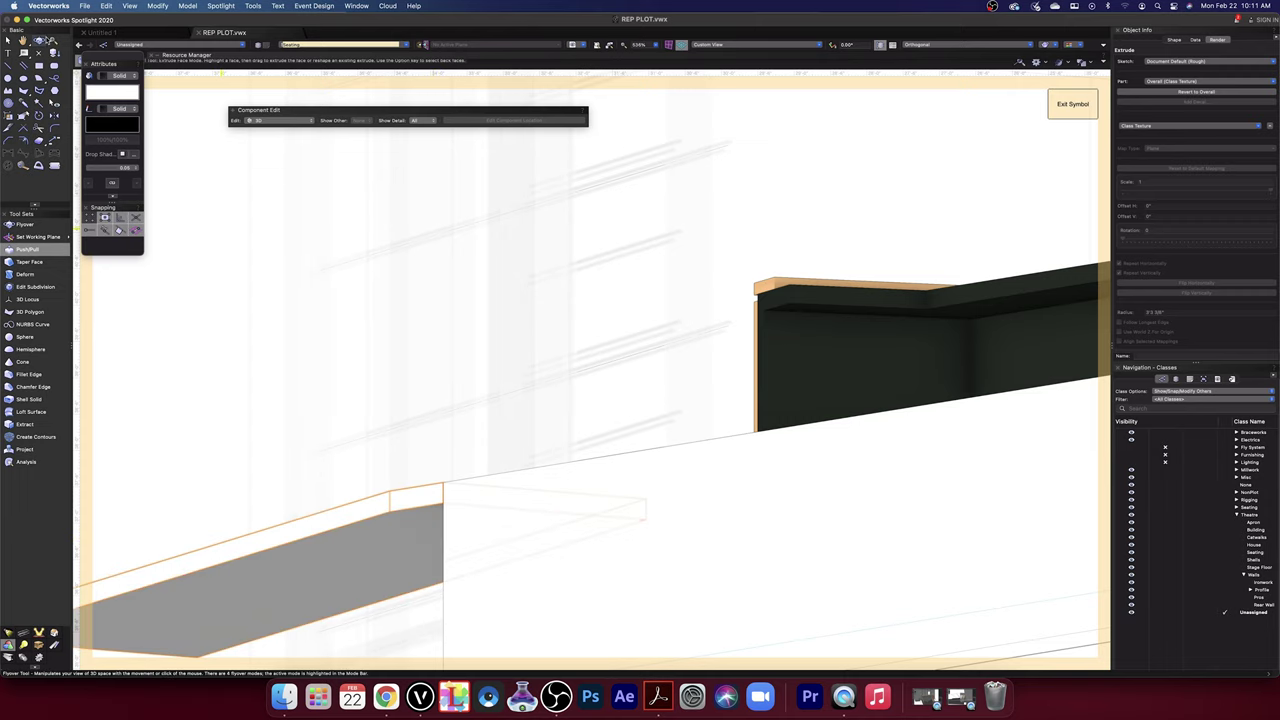
{"action": "left_click_drag", "start_coordinate": [470, 500], "coordinate": [469, 549]}
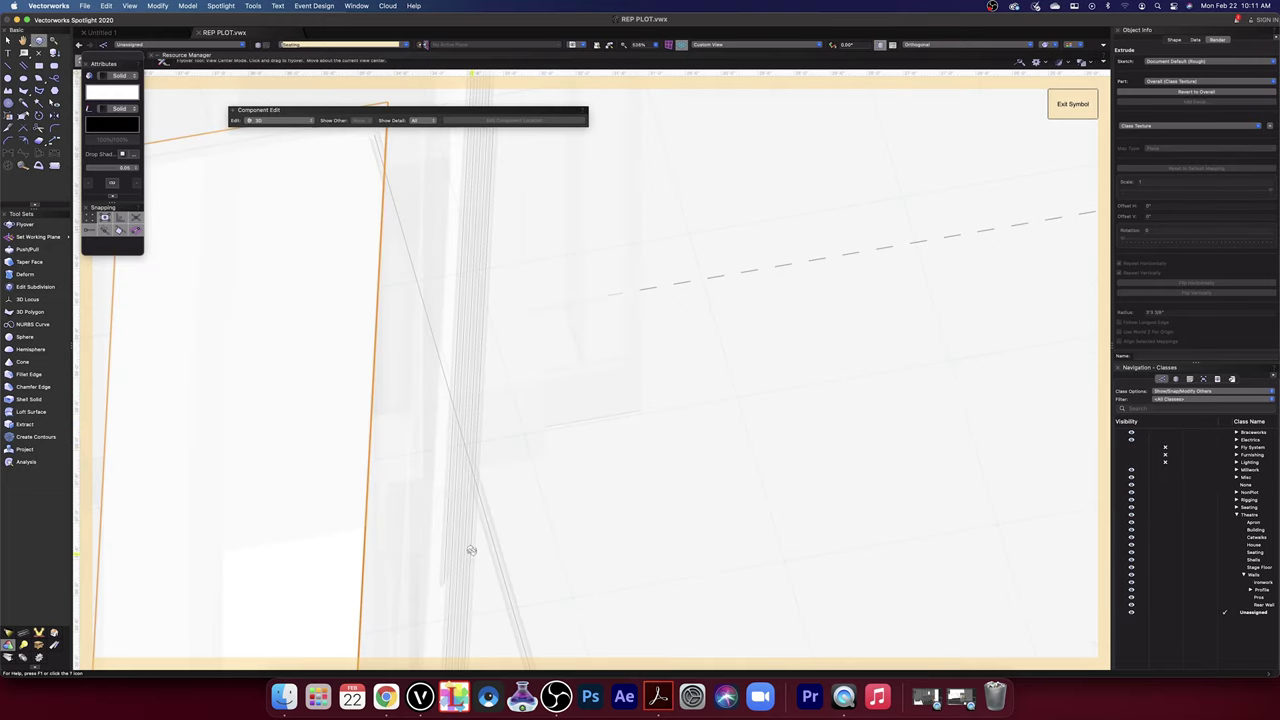
{"action": "scroll", "coordinate": [471, 550], "scroll_direction": "down", "scroll_amount": 4}
{"action": "middle_click_drag", "start_coordinate": [472, 552], "coordinate": [610, 328]}
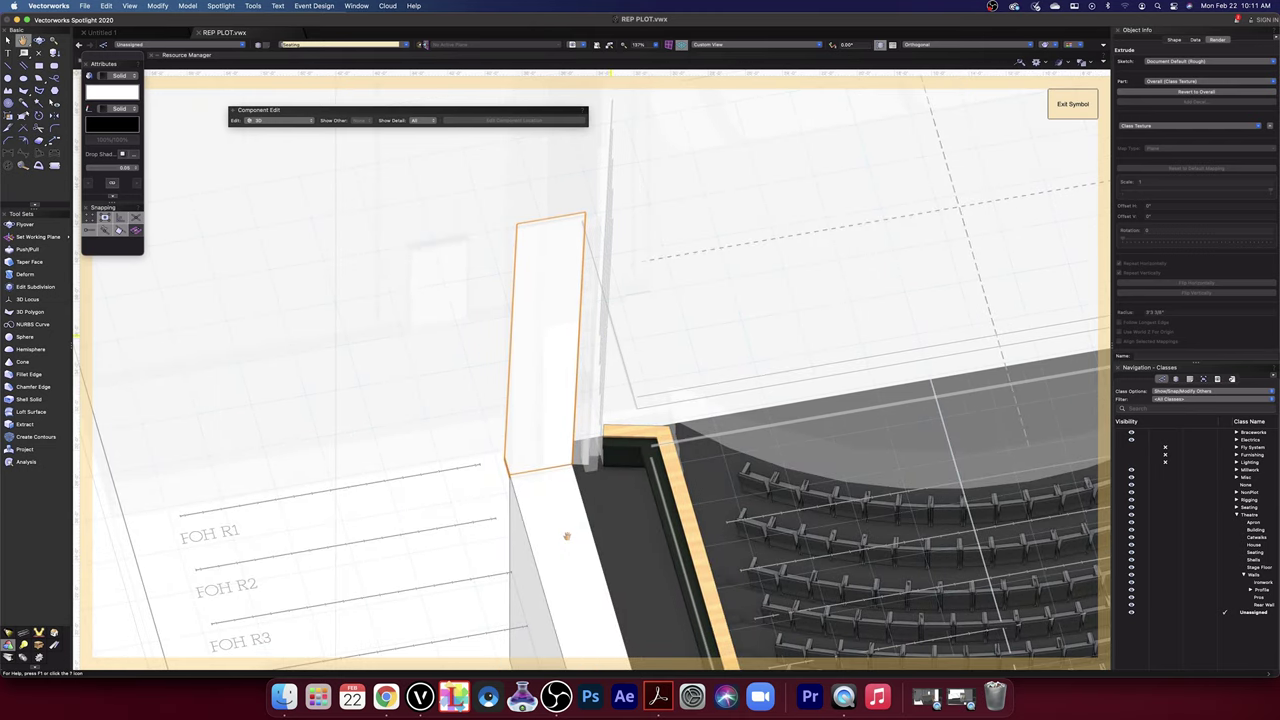
{"action": "left_click_drag", "start_coordinate": [566, 536], "coordinate": [700, 150]}
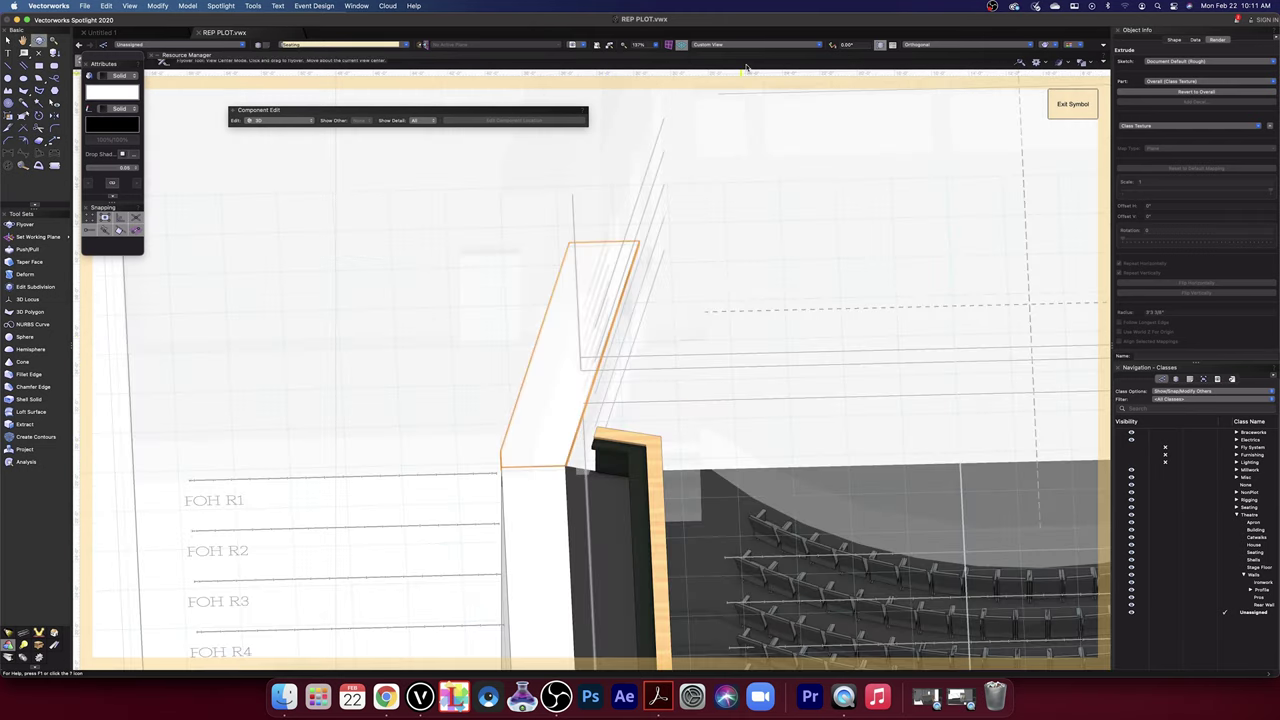
{"action": "left_click", "coordinate": [730, 45]}
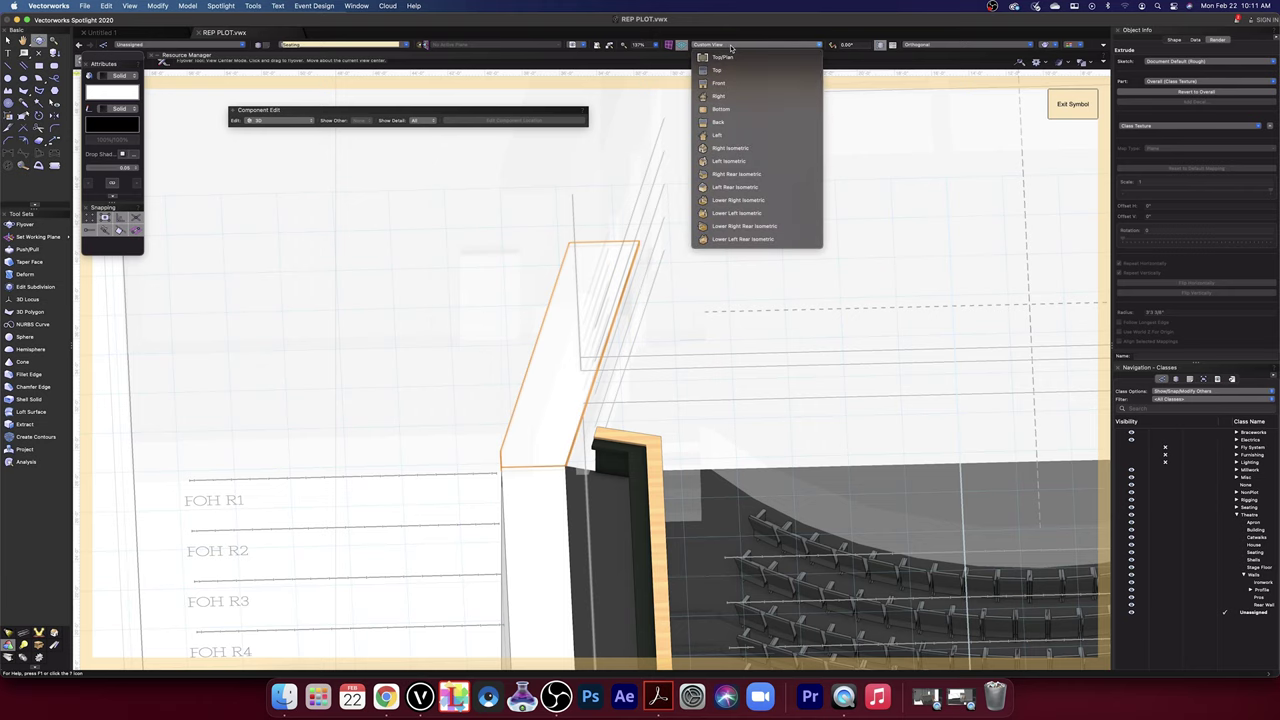
- Switch to Top/Plan, copy the wall extrusion, deselect, and exit the symbol
{"action": "left_click", "coordinate": [736, 57]}
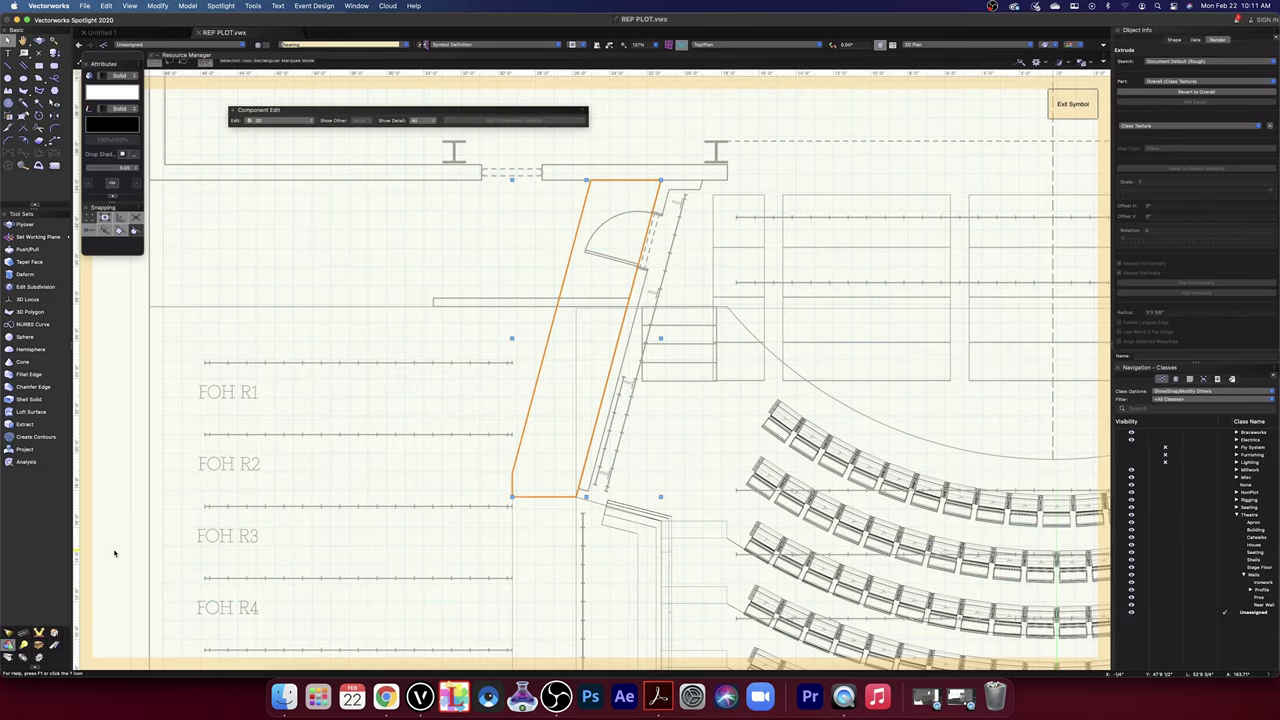
{"action": "key", "text": "super+c"}
{"action": "left_click", "coordinate": [318, 490]}
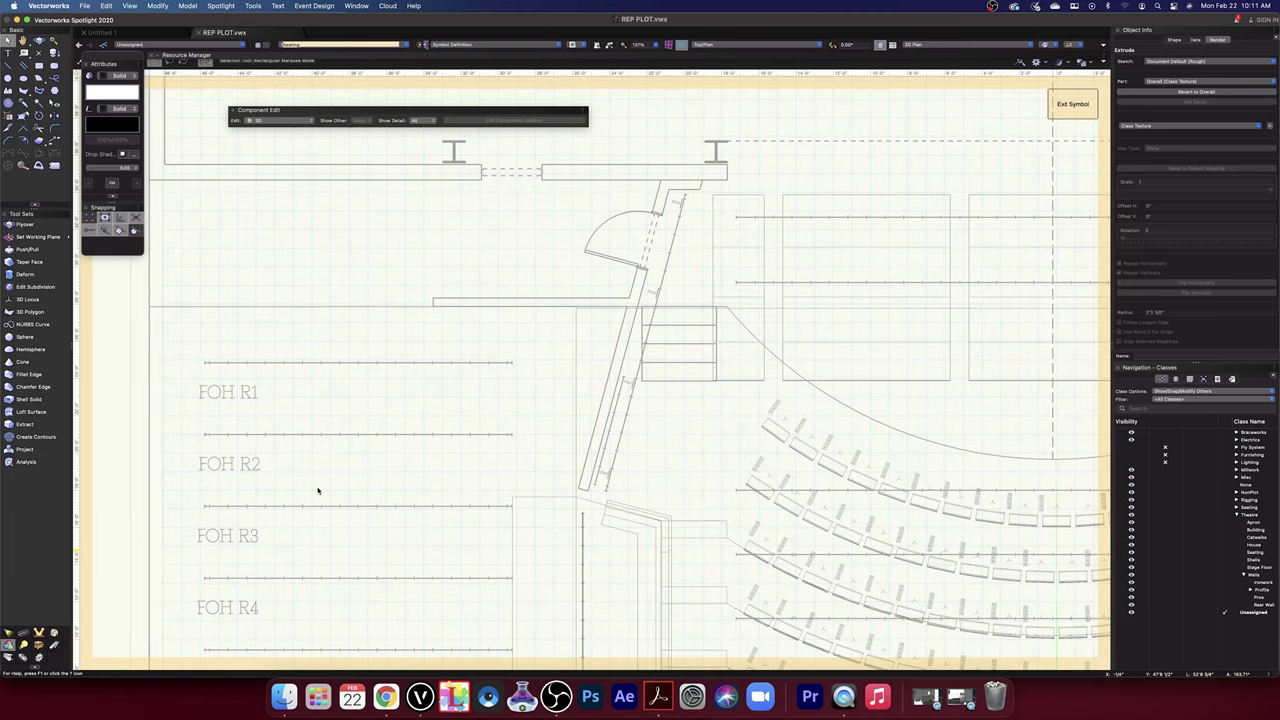
{"action": "left_click", "coordinate": [1070, 104]}
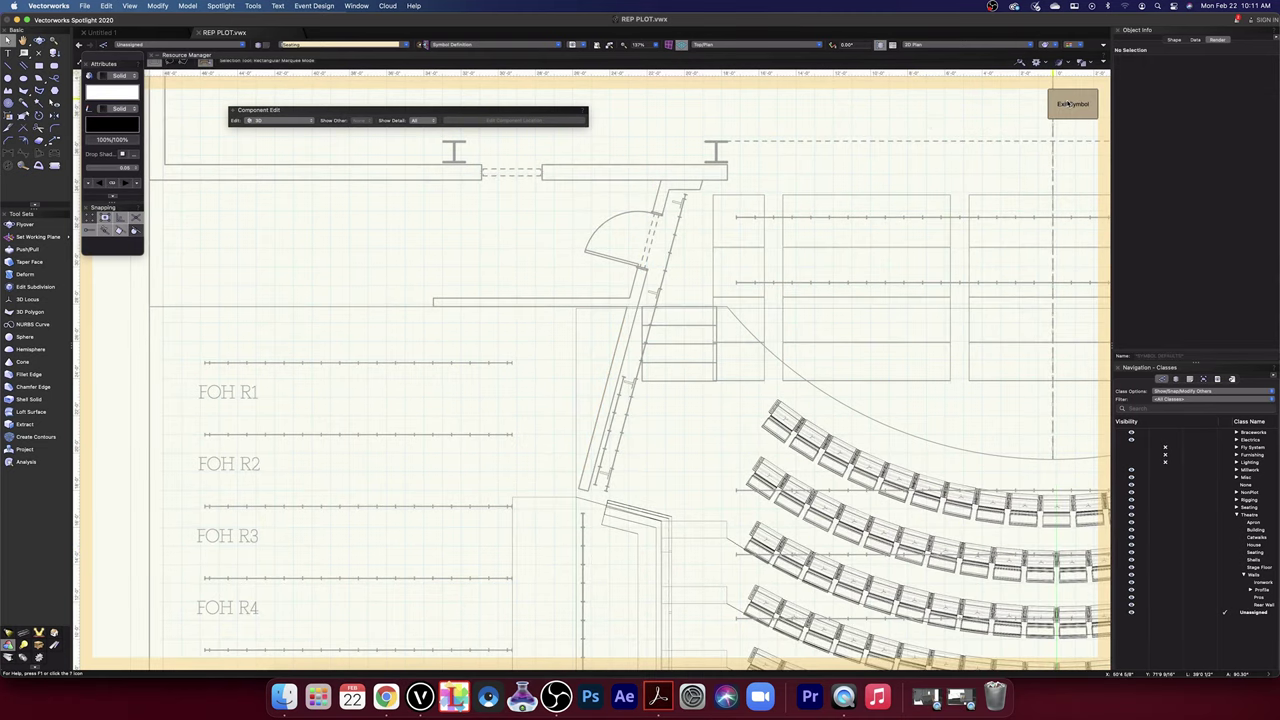
{"action": "left_click", "coordinate": [1070, 104]}
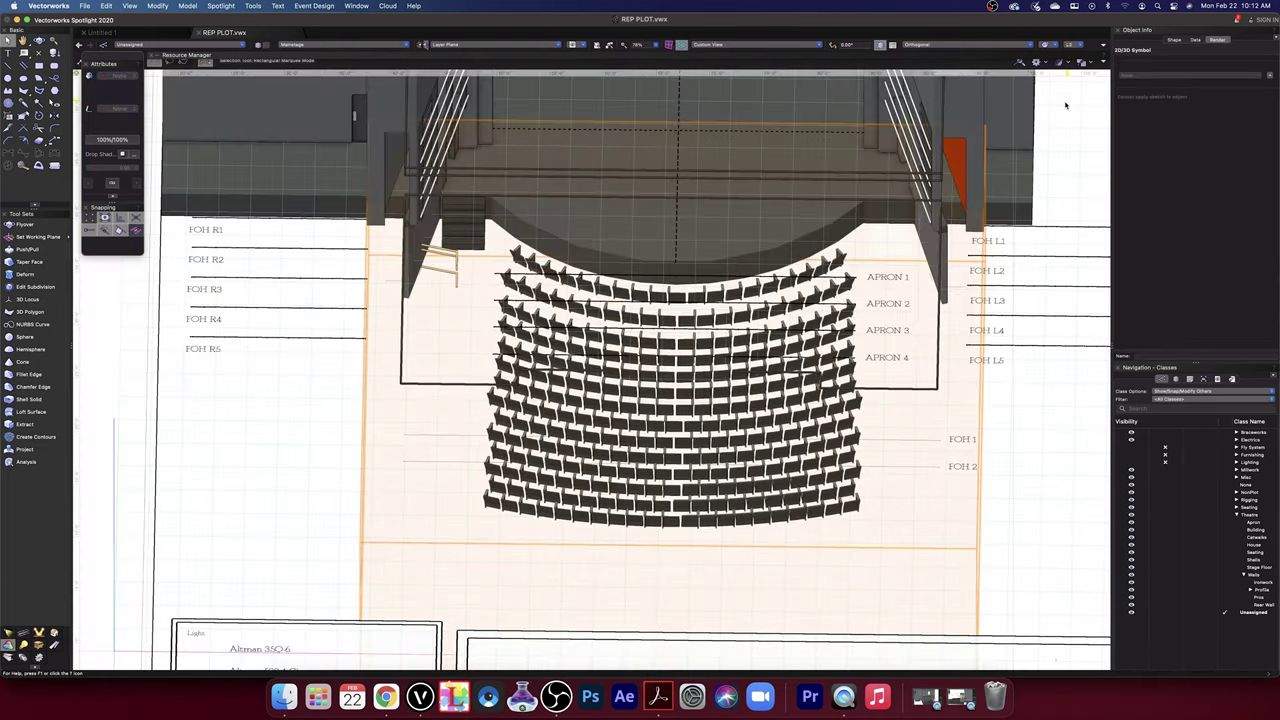
- Set the drawing to Top/Plan, toggle the Resource Manager, and pan up to the stage
{"action": "left_click", "coordinate": [768, 42]}
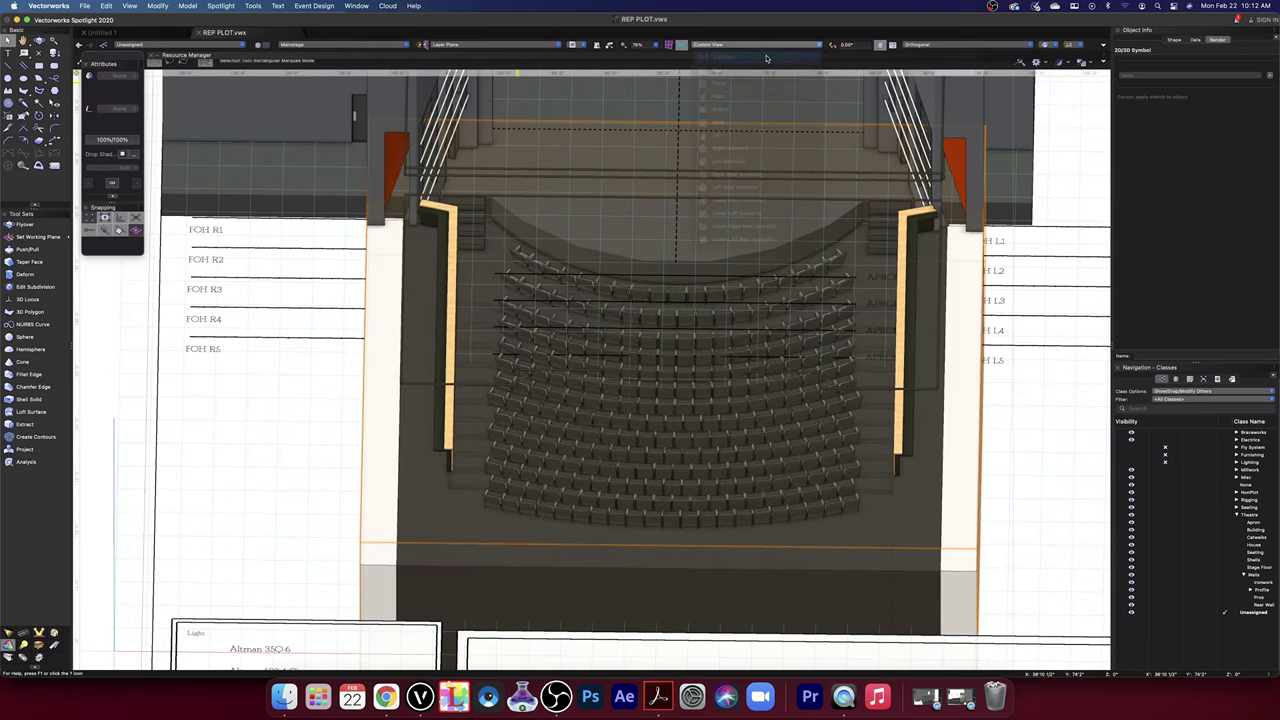
{"action": "left_click", "coordinate": [766, 58]}
{"action": "key", "text": "super+r"}
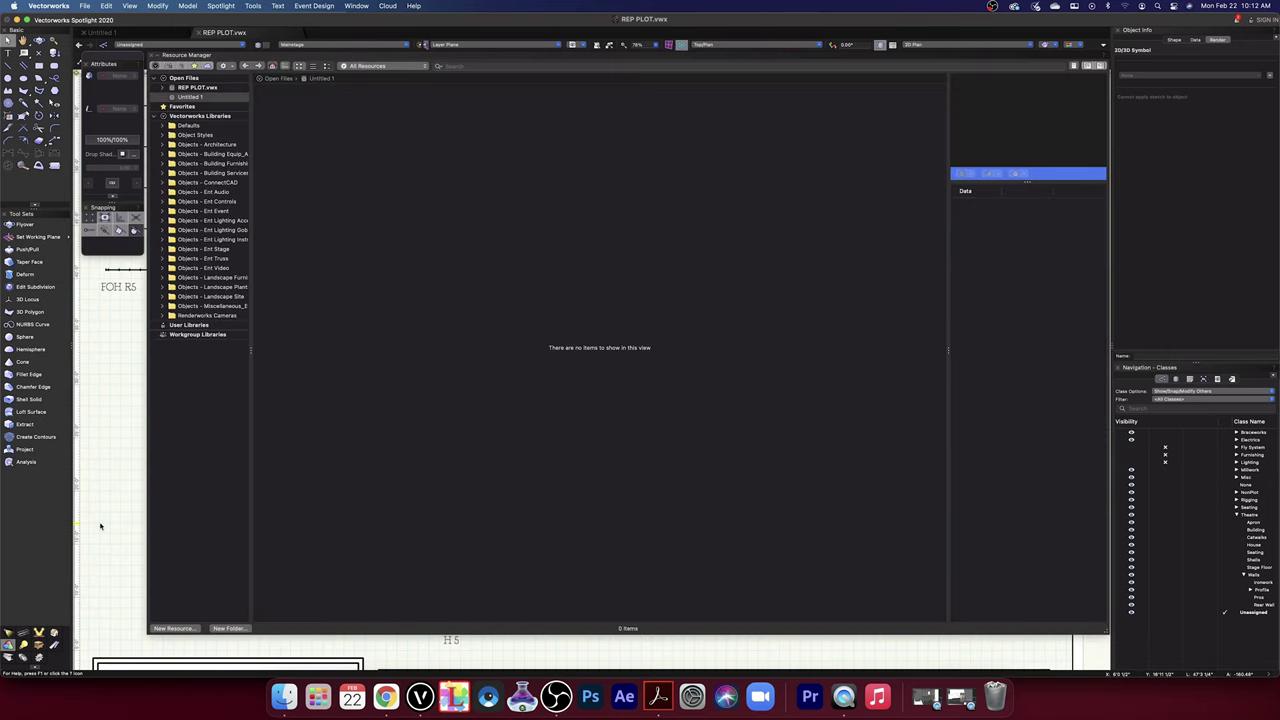
{"action": "key", "text": "super+r"}
{"action": "middle_click_drag", "start_coordinate": [282, 244], "coordinate": [294, 588]}
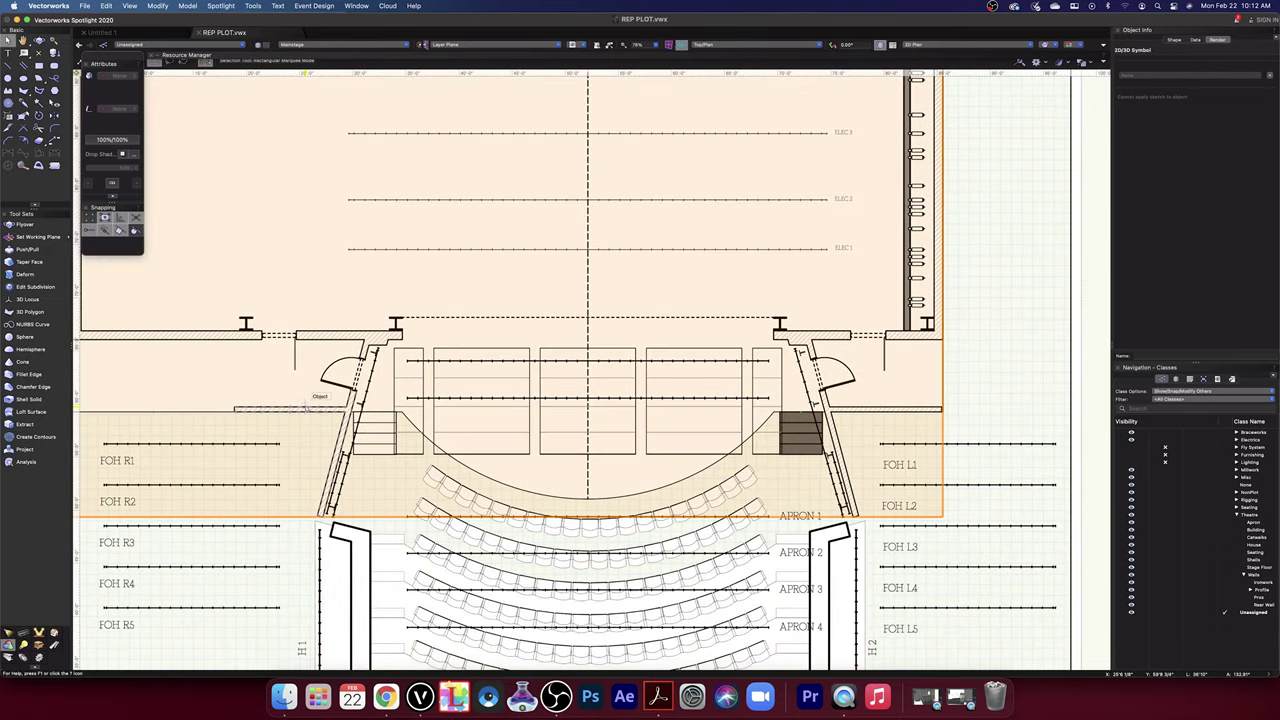
- Reopen the theatre symbol's 3D component for editing
{"action": "double_click", "coordinate": [307, 405]}
{"action": "left_click", "coordinate": [539, 190]}
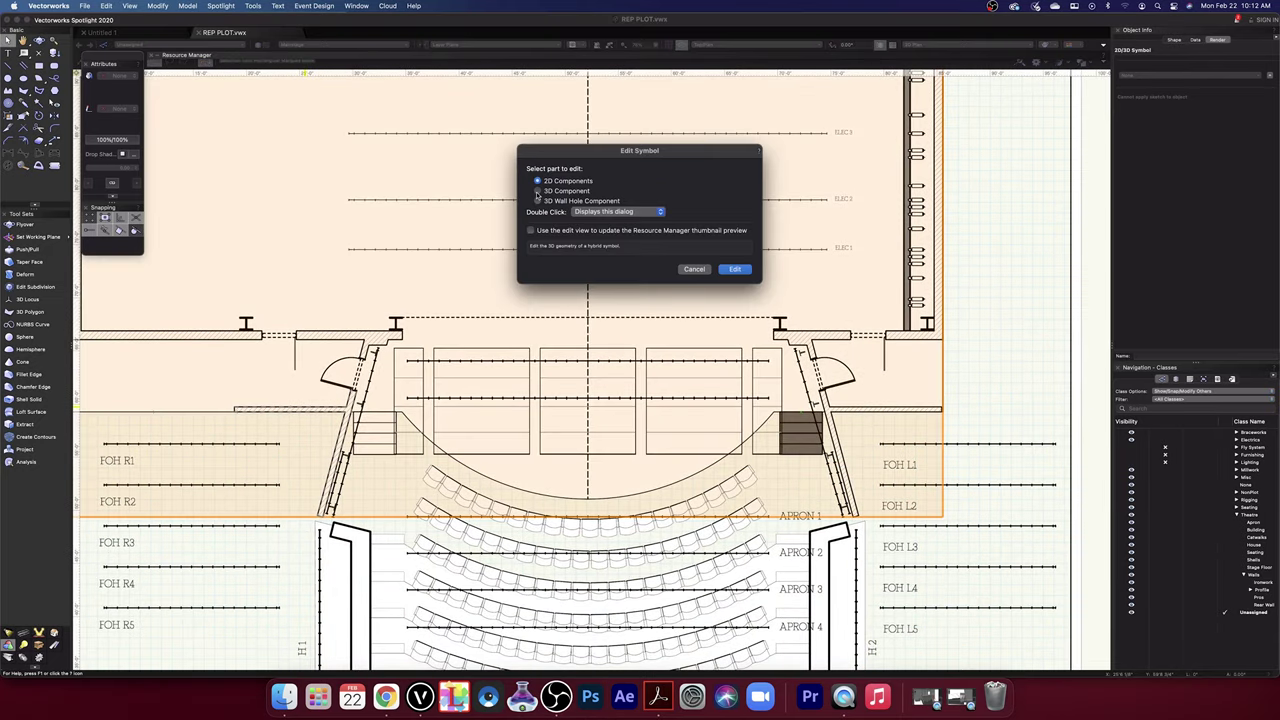
{"action": "left_click", "coordinate": [735, 269]}
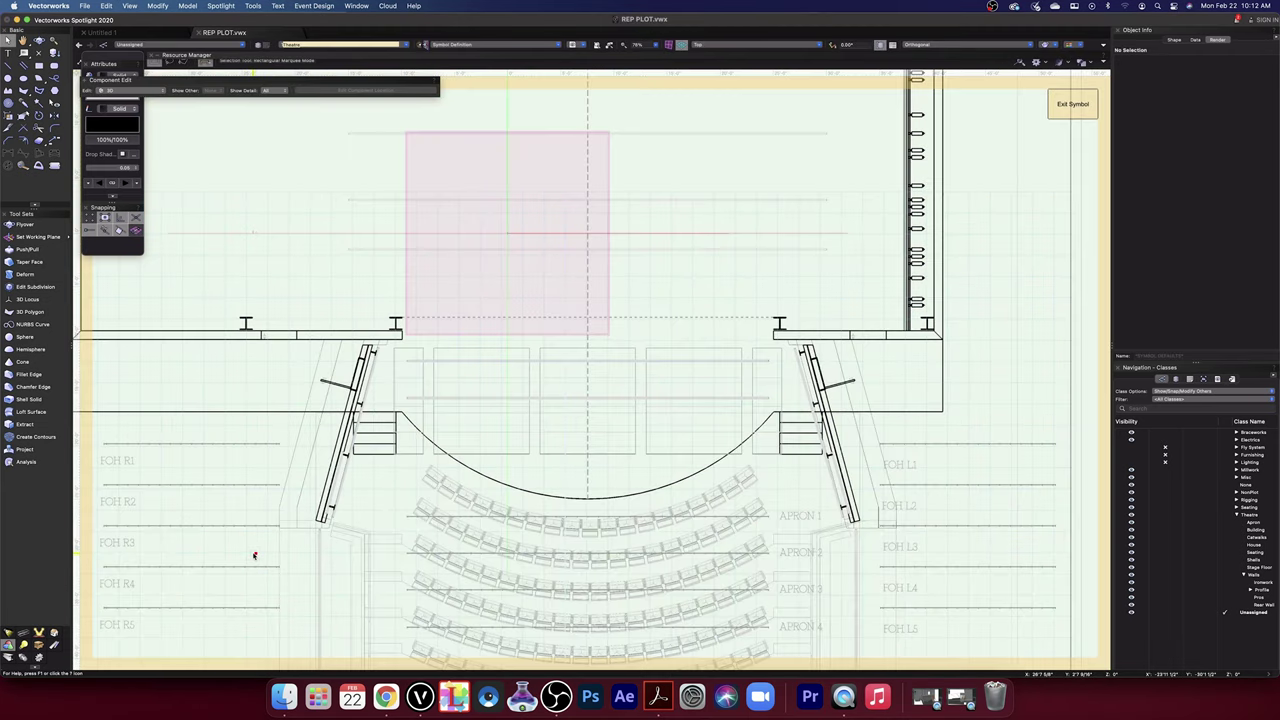
- Paste the slanted extrusion, snap it against the left angled wall, and raise the polygon's bottom edge
{"action": "key", "text": "super+v"}
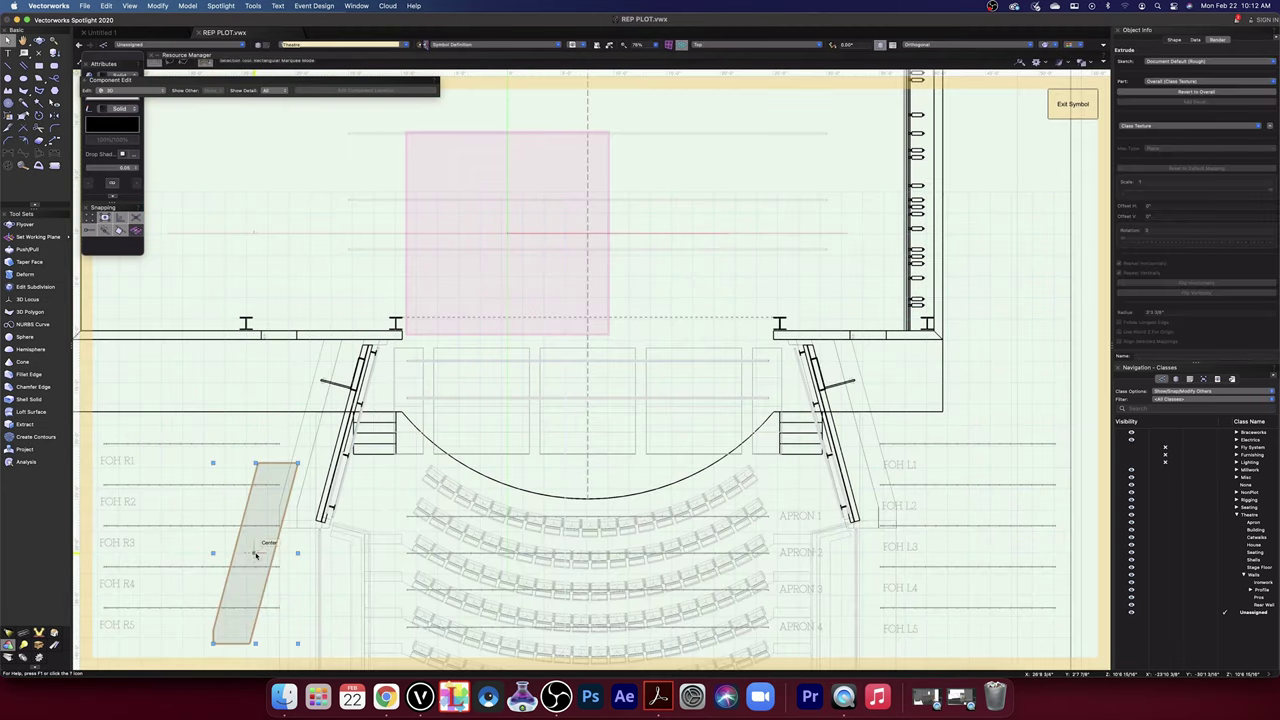
{"action": "scroll", "coordinate": [274, 590], "scroll_direction": "down", "scroll_amount": 3}
{"action": "scroll", "coordinate": [274, 590], "scroll_direction": "left", "scroll_amount": 2}
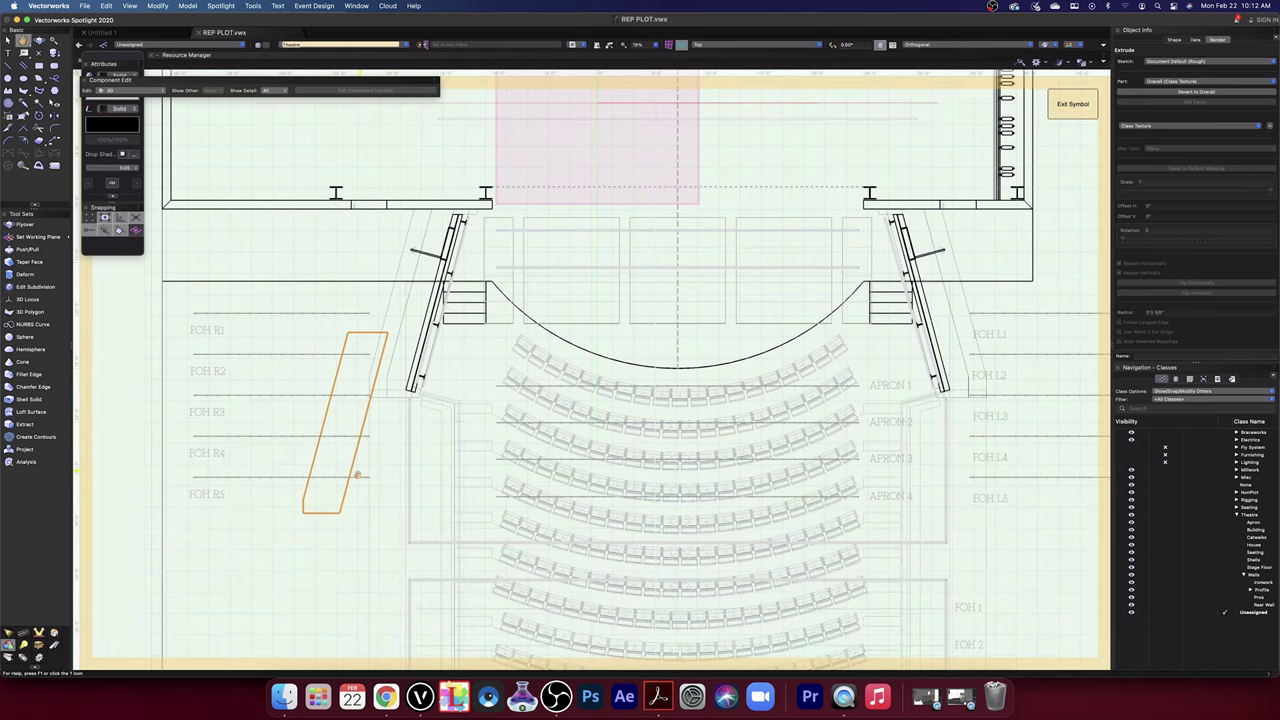
{"action": "left_click_drag", "start_coordinate": [344, 513], "coordinate": [405, 396]}
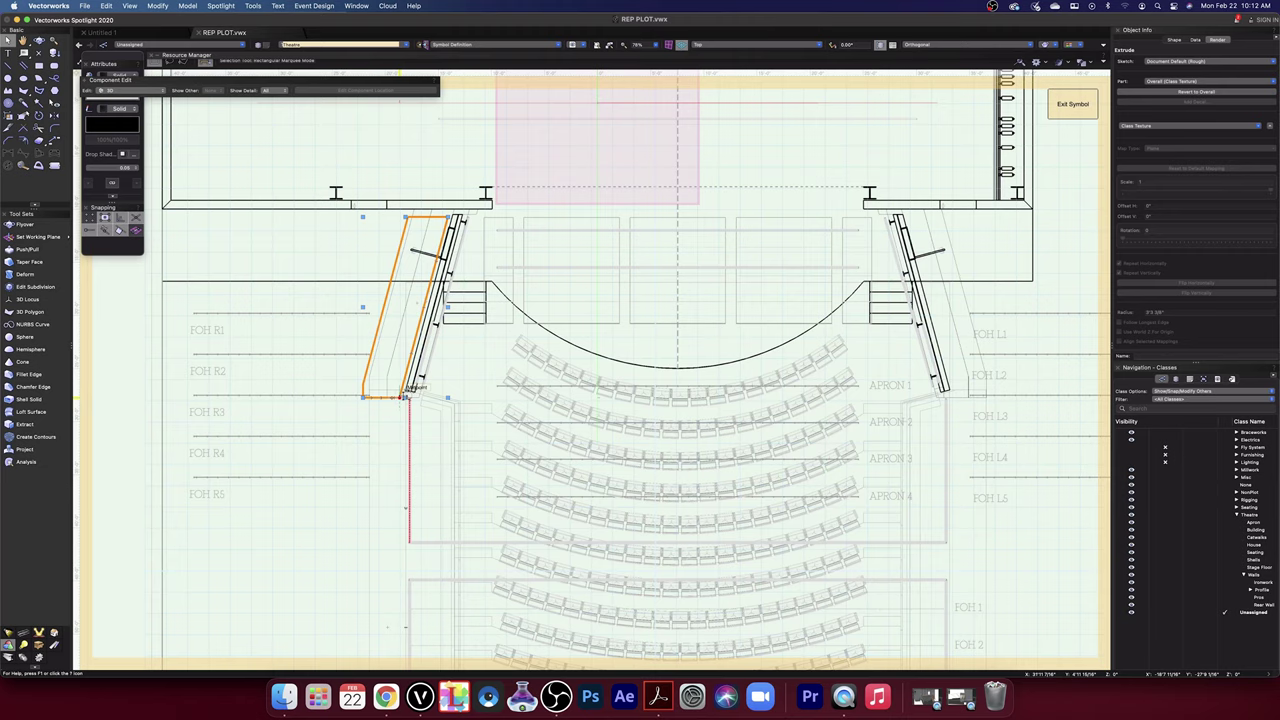
{"action": "scroll", "coordinate": [405, 397], "scroll_direction": "up", "scroll_amount": 5}
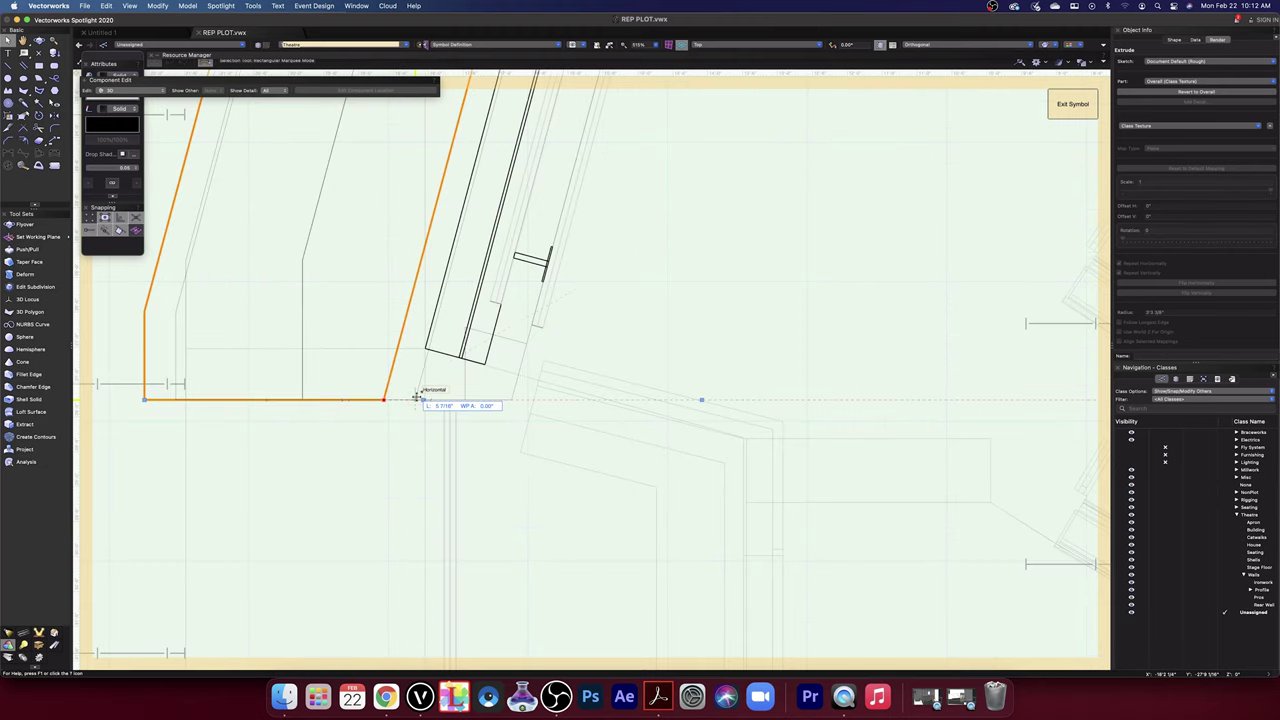
{"action": "left_click_drag", "start_coordinate": [416, 397], "coordinate": [424, 400]}
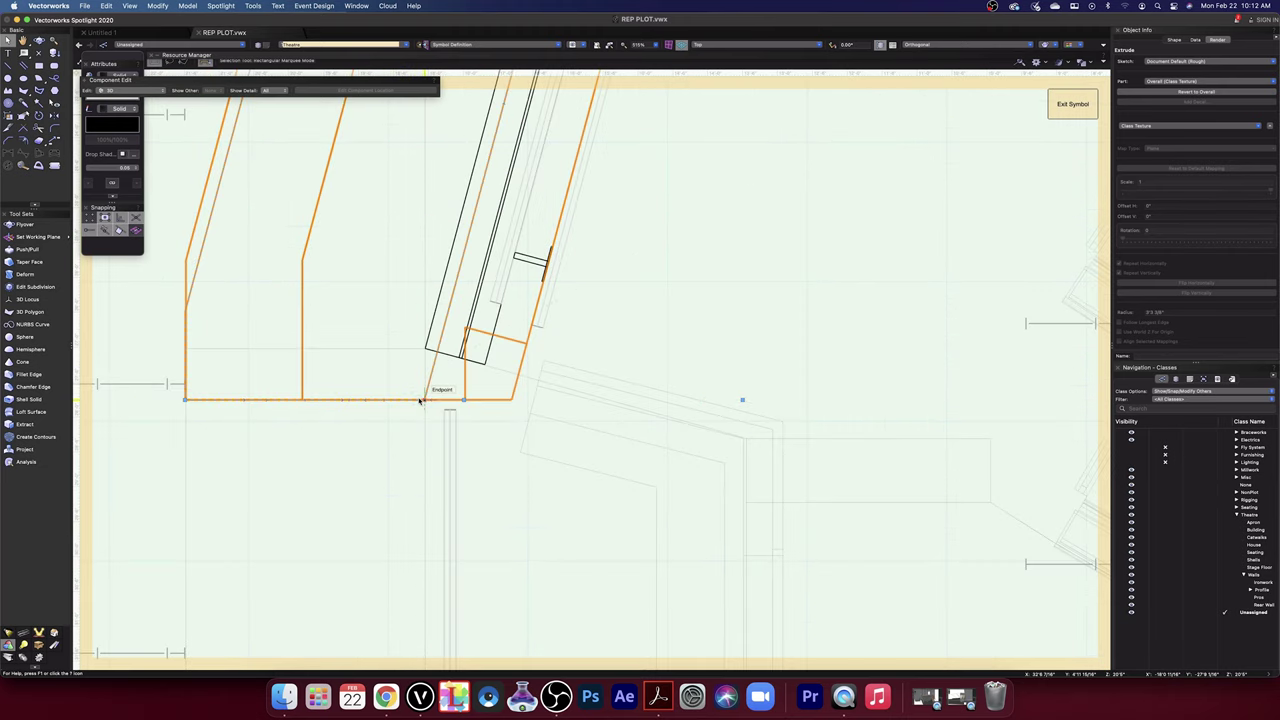
{"action": "left_click", "coordinate": [420, 400]}
{"action": "left_click_drag", "start_coordinate": [424, 382], "coordinate": [426, 348]}
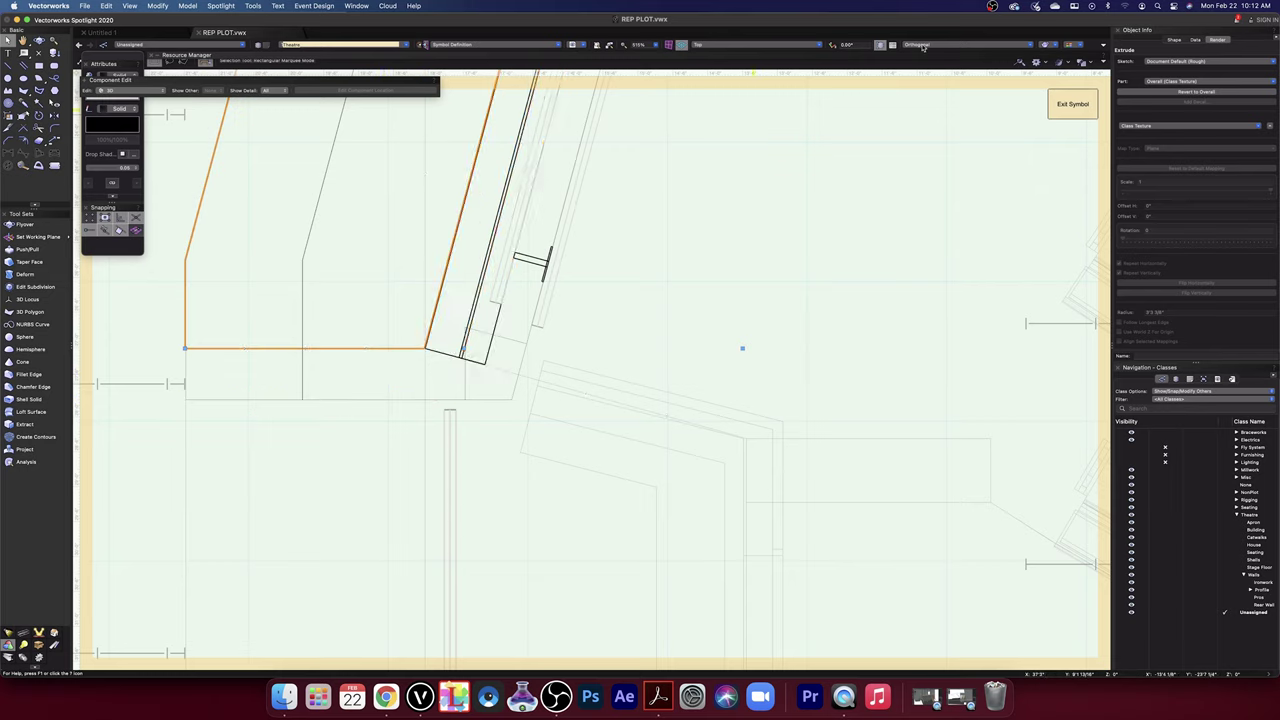
- Set the view to Top/Plan to check the pasted extrusion beside the seating
{"action": "left_click", "coordinate": [750, 46]}
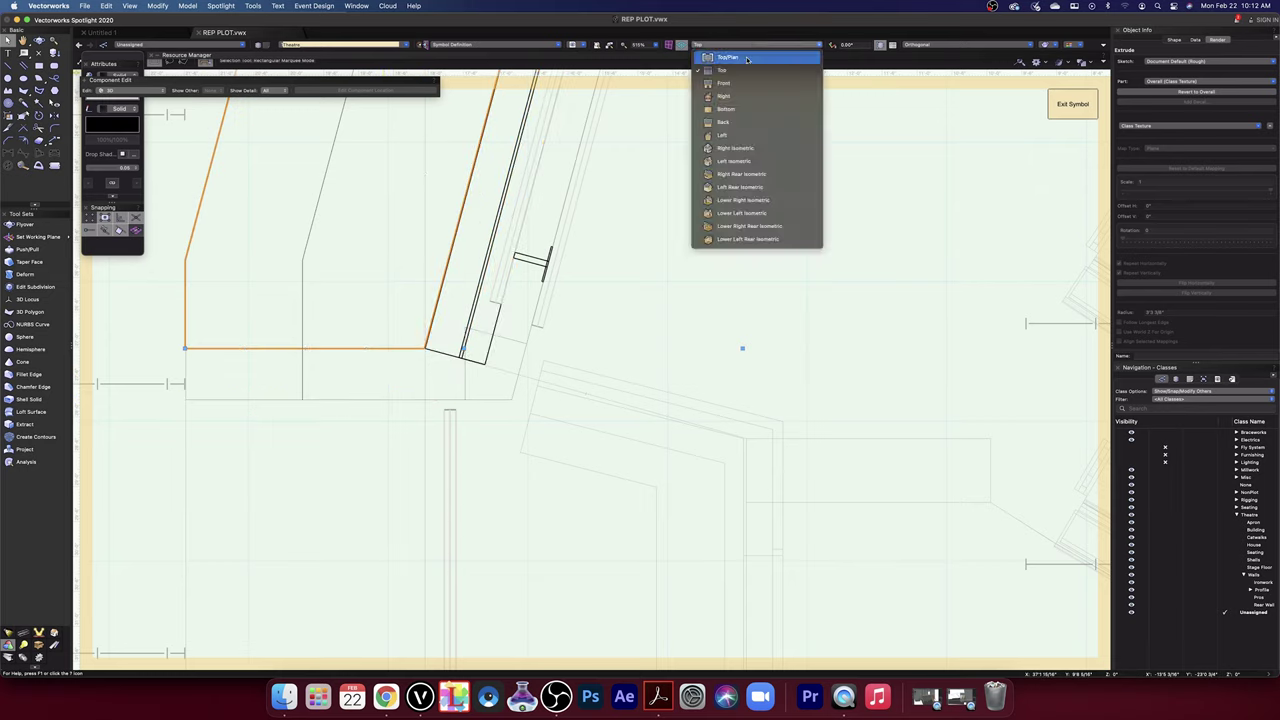
{"action": "left_click", "coordinate": [746, 59]}
{"action": "scroll", "coordinate": [409, 358], "scroll_direction": "up", "scroll_amount": 6}
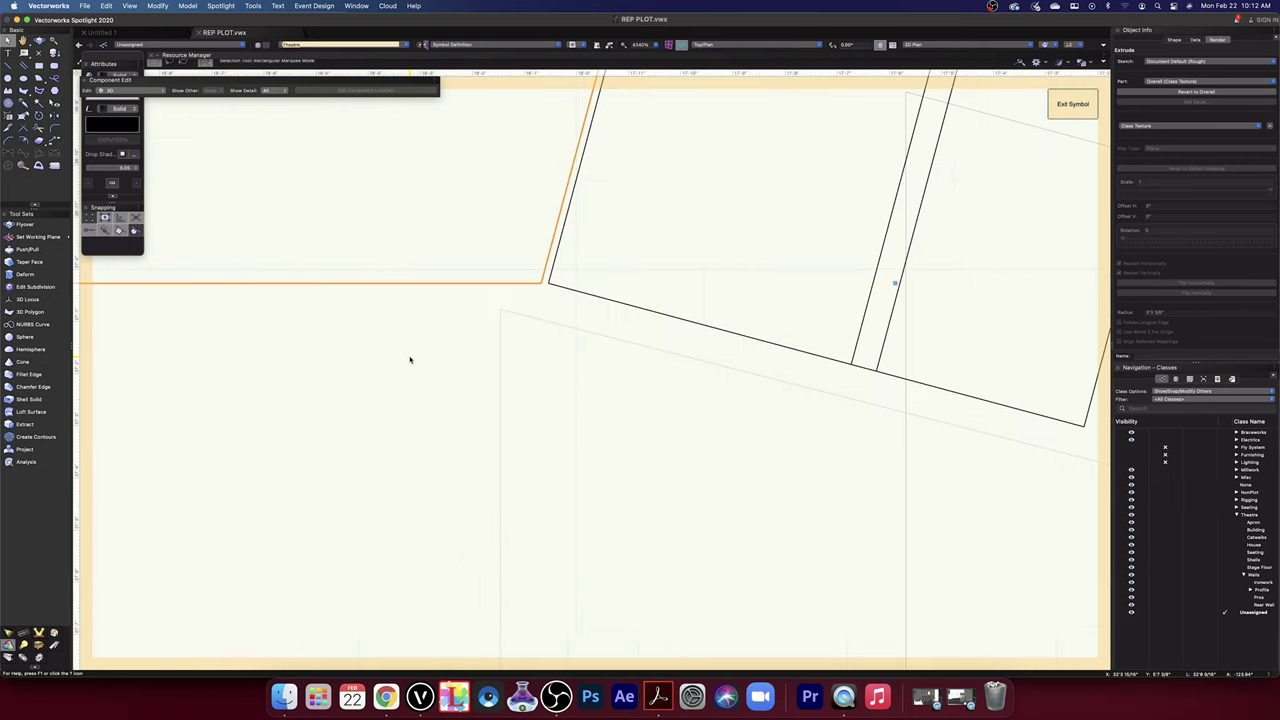
{"action": "scroll", "coordinate": [554, 291], "scroll_direction": "down", "scroll_amount": 2}
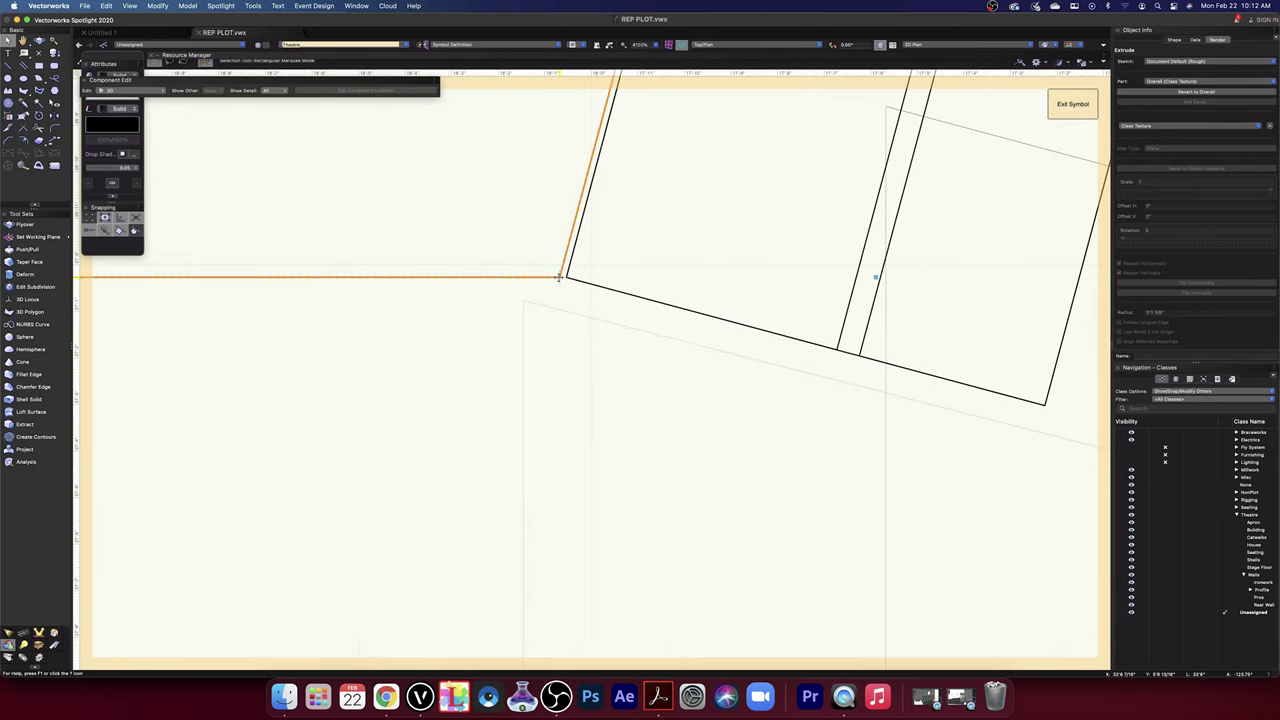
{"action": "scroll", "coordinate": [568, 338], "scroll_direction": "up", "scroll_amount": 3}
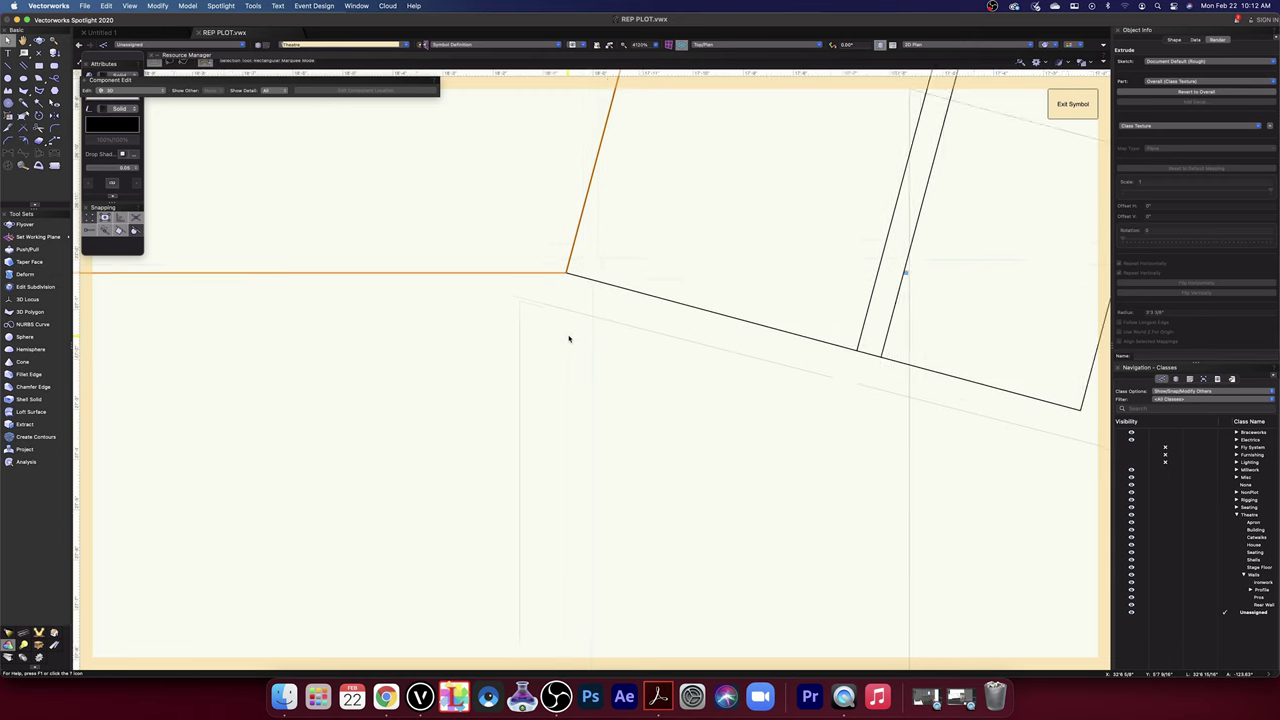
{"action": "scroll", "coordinate": [568, 338], "scroll_direction": "down", "scroll_amount": 12}
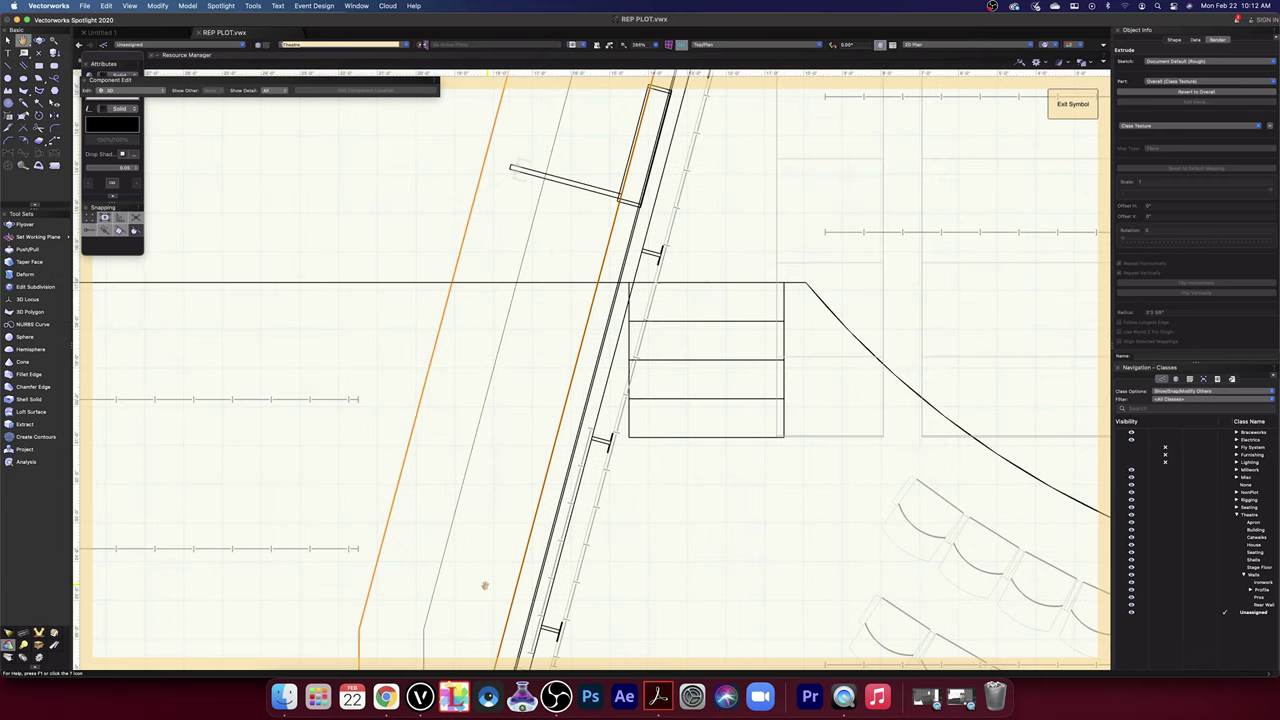
{"action": "scroll", "coordinate": [487, 564], "scroll_direction": "up", "scroll_amount": 5}
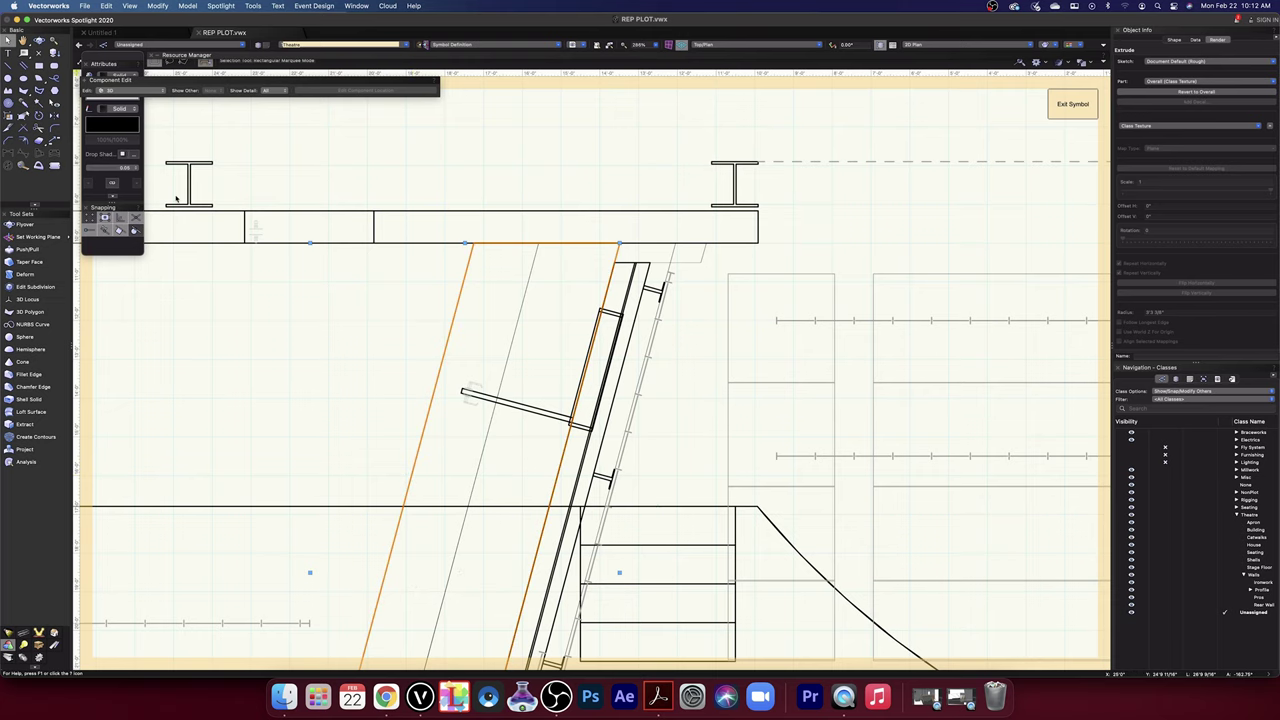
{"action": "key", "text": "shift+c"}
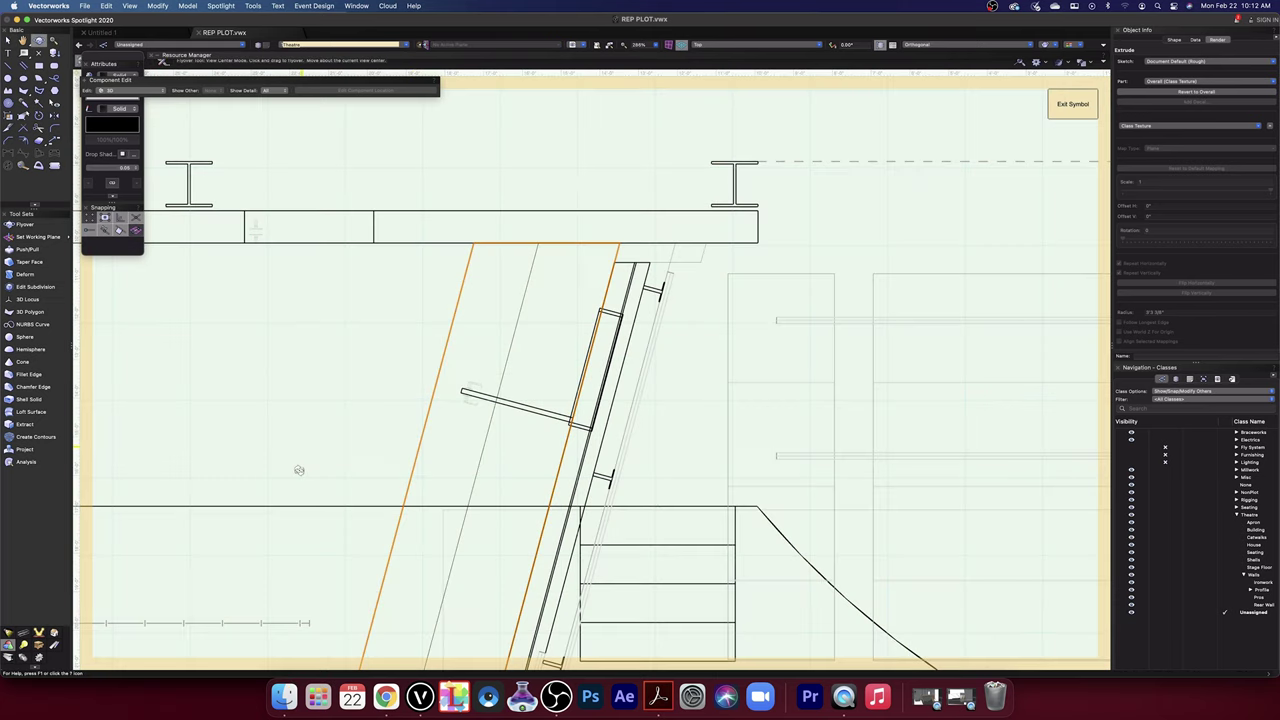
- Fly into a 3D view and switch to a shaded Renderworks render mode
{"action": "left_click_drag", "start_coordinate": [324, 544], "coordinate": [436, 442]}
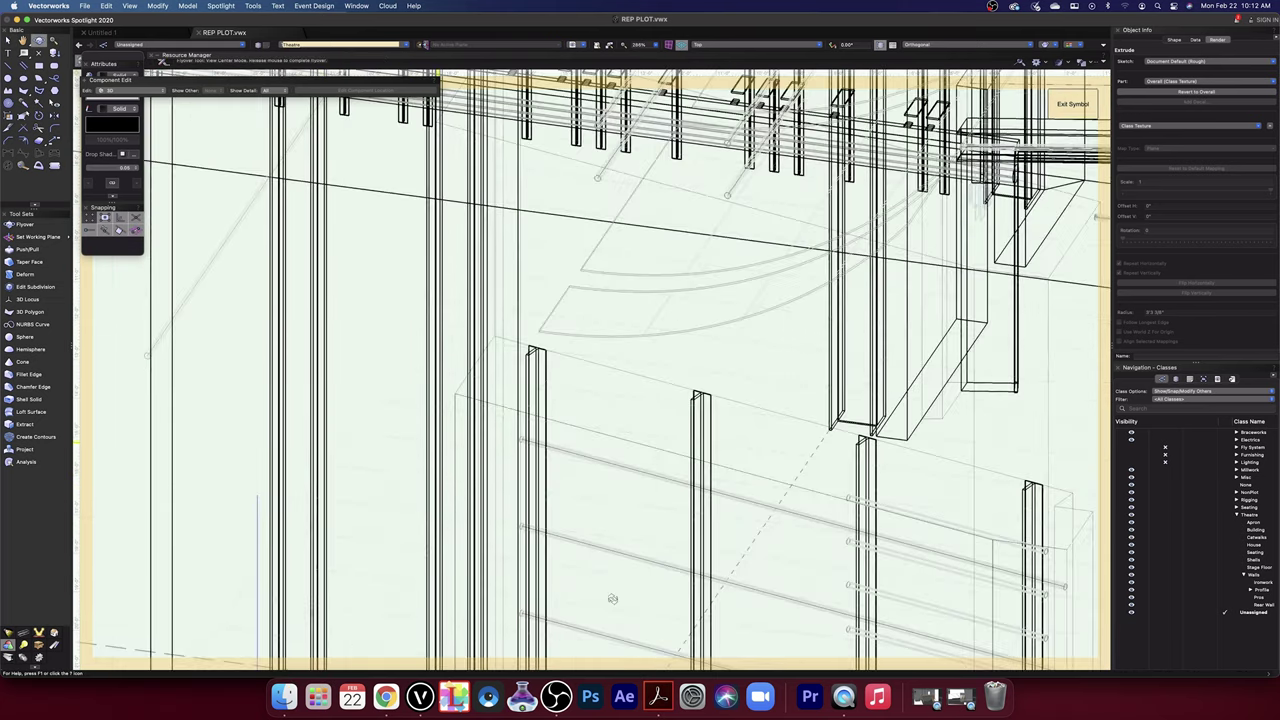
{"action": "left_click_drag", "start_coordinate": [613, 598], "coordinate": [465, 596]}
{"action": "left_click_drag", "start_coordinate": [843, 553], "coordinate": [686, 480]}
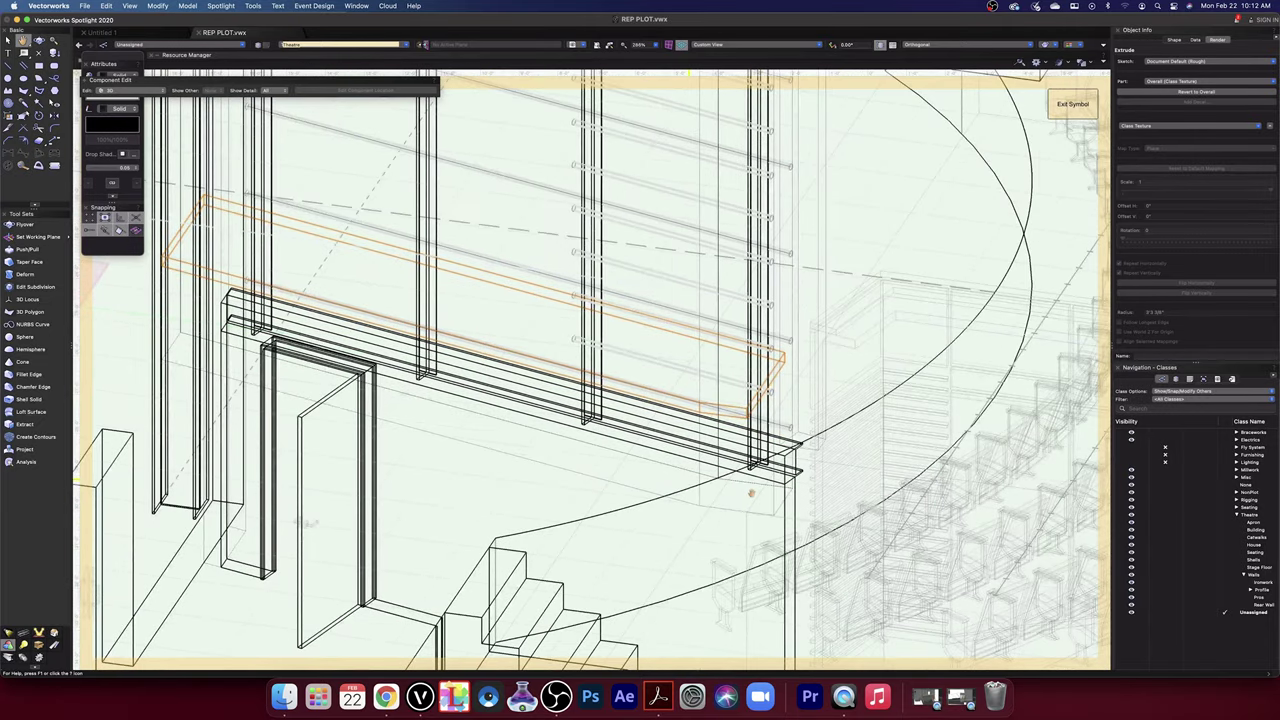
{"action": "key", "text": "shift+c"}
{"action": "left_click", "coordinate": [1056, 45]}
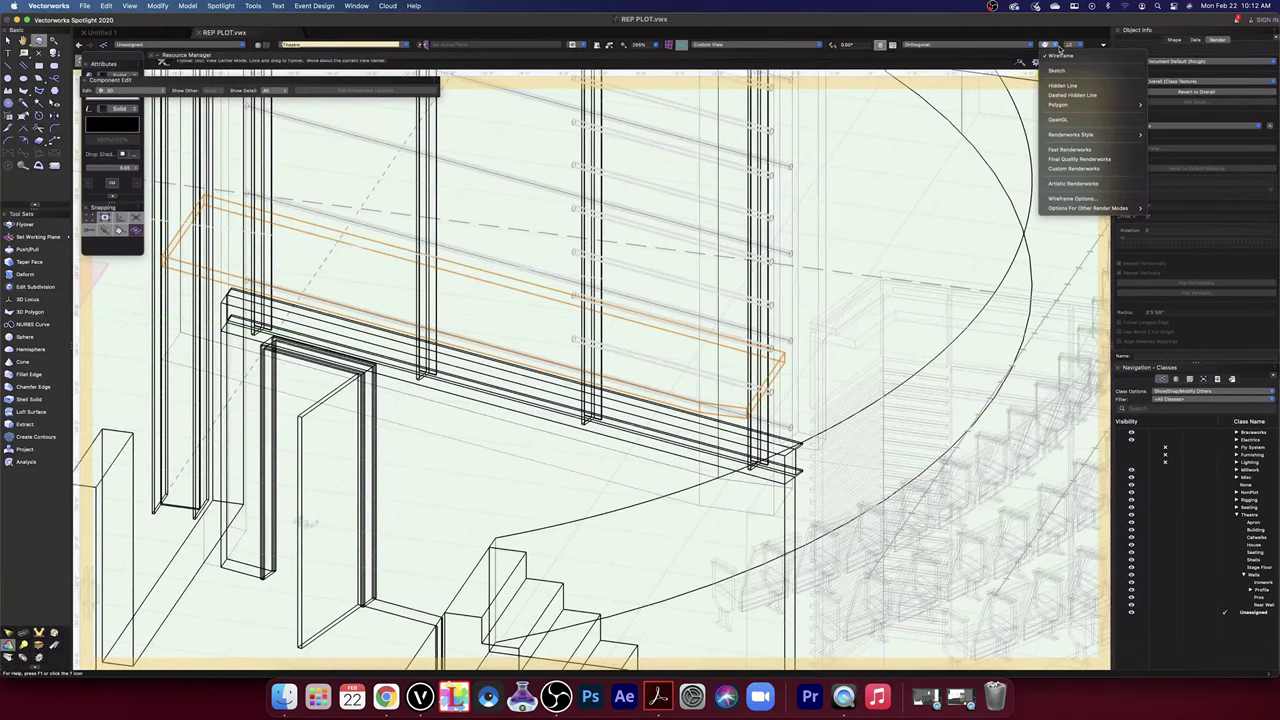
{"action": "left_click", "coordinate": [1066, 120]}
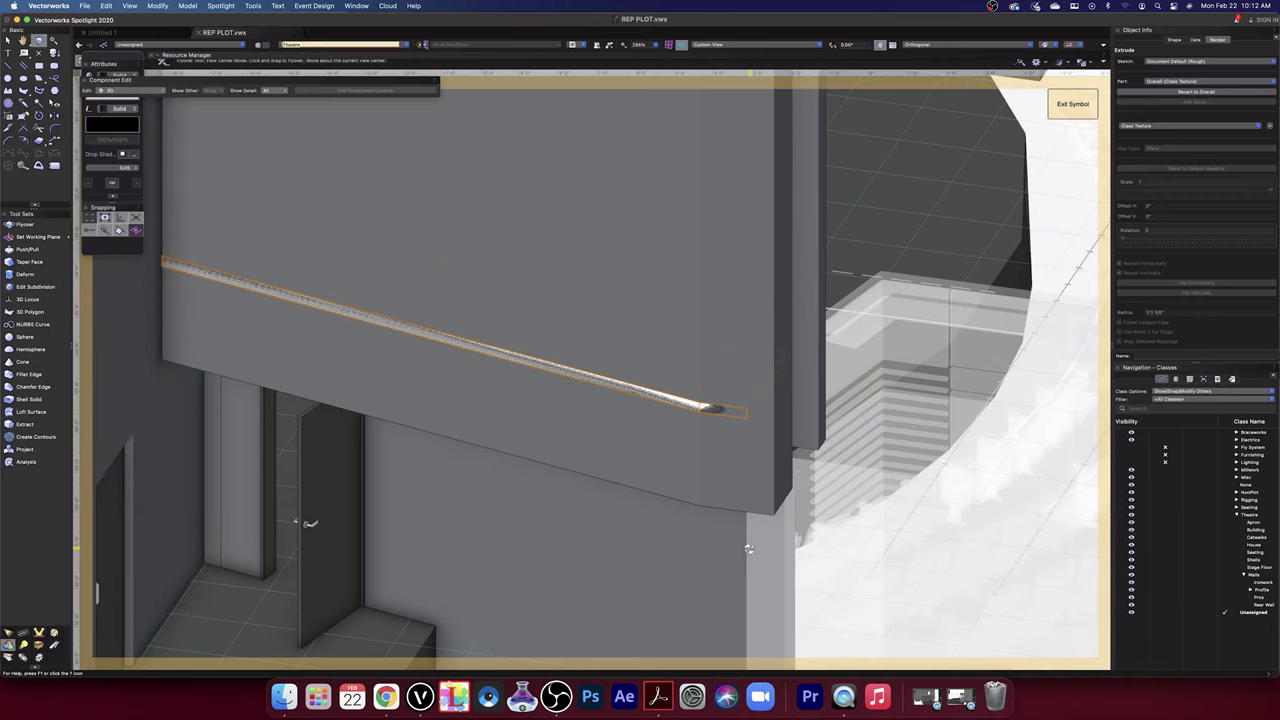
{"action": "left_click_drag", "start_coordinate": [732, 533], "coordinate": [678, 521]}
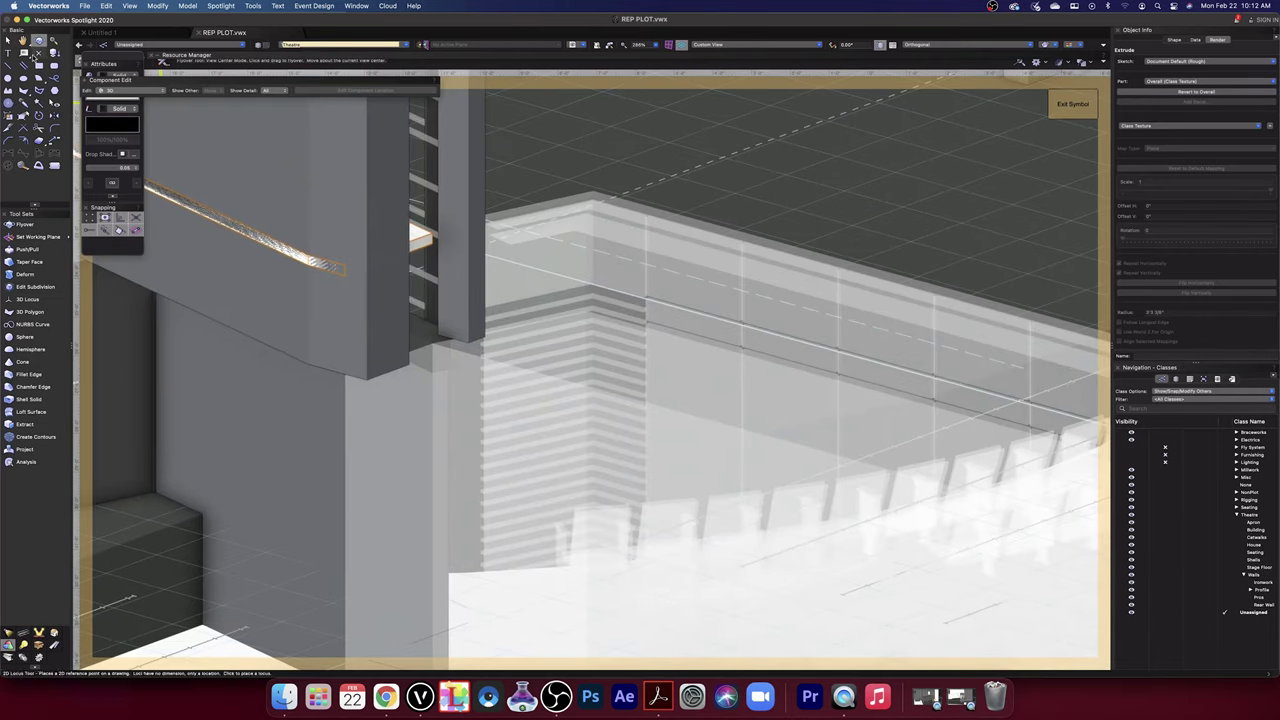
- Select the wall extrusions and lower them to the base of the wall column
{"action": "key", "text": "x"}
{"action": "left_click", "coordinate": [410, 268]}
{"action": "scroll", "coordinate": [409, 594], "scroll_direction": "up", "scroll_amount": 5}
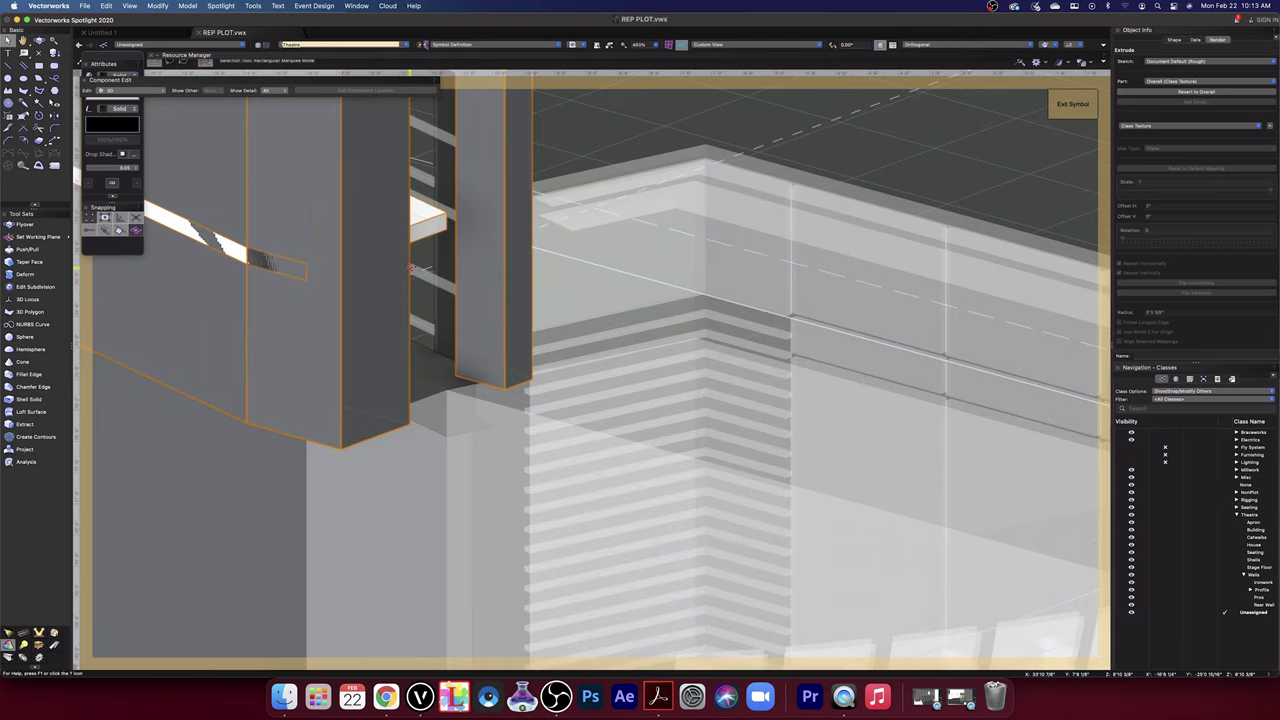
{"action": "scroll", "coordinate": [430, 262], "scroll_direction": "up", "scroll_amount": 5}
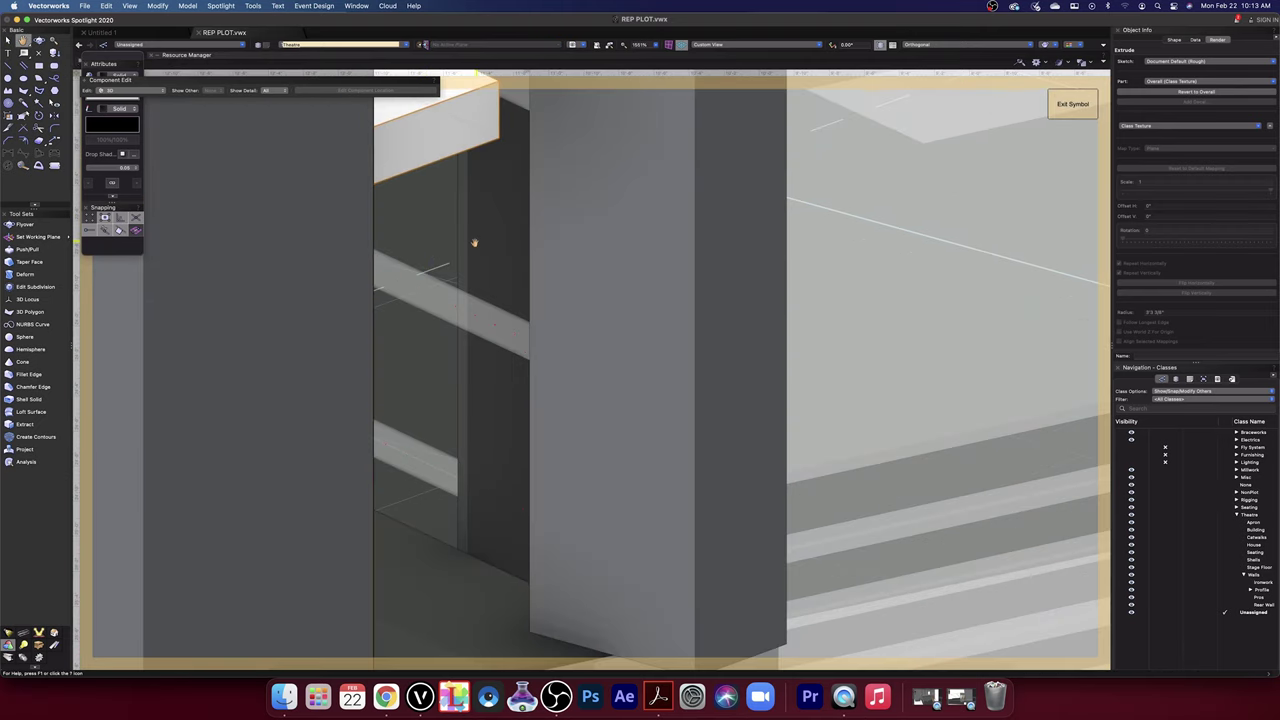
{"action": "scroll", "coordinate": [460, 235], "scroll_direction": "down", "scroll_amount": 2}
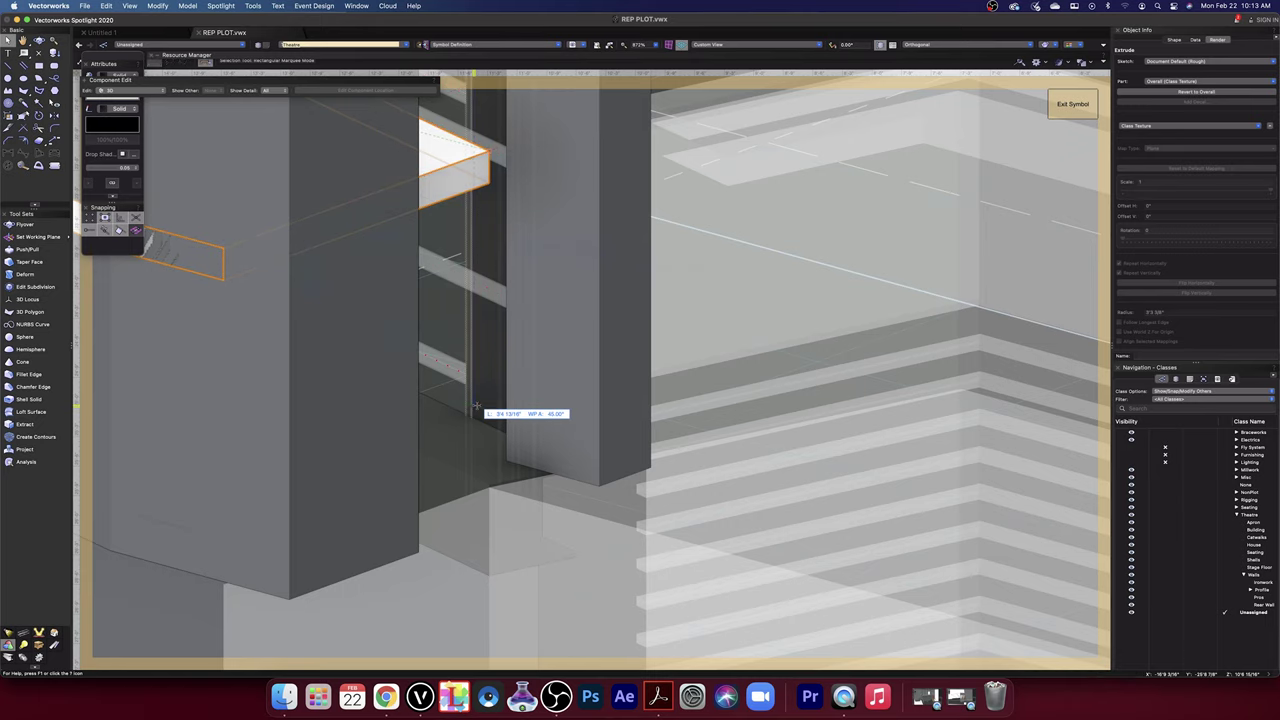
{"action": "left_click", "coordinate": [490, 494]}
- Snap the extrusion's corner into place, then fly in close to view the ledge
{"action": "scroll", "coordinate": [478, 492], "scroll_direction": "up", "scroll_amount": 10}
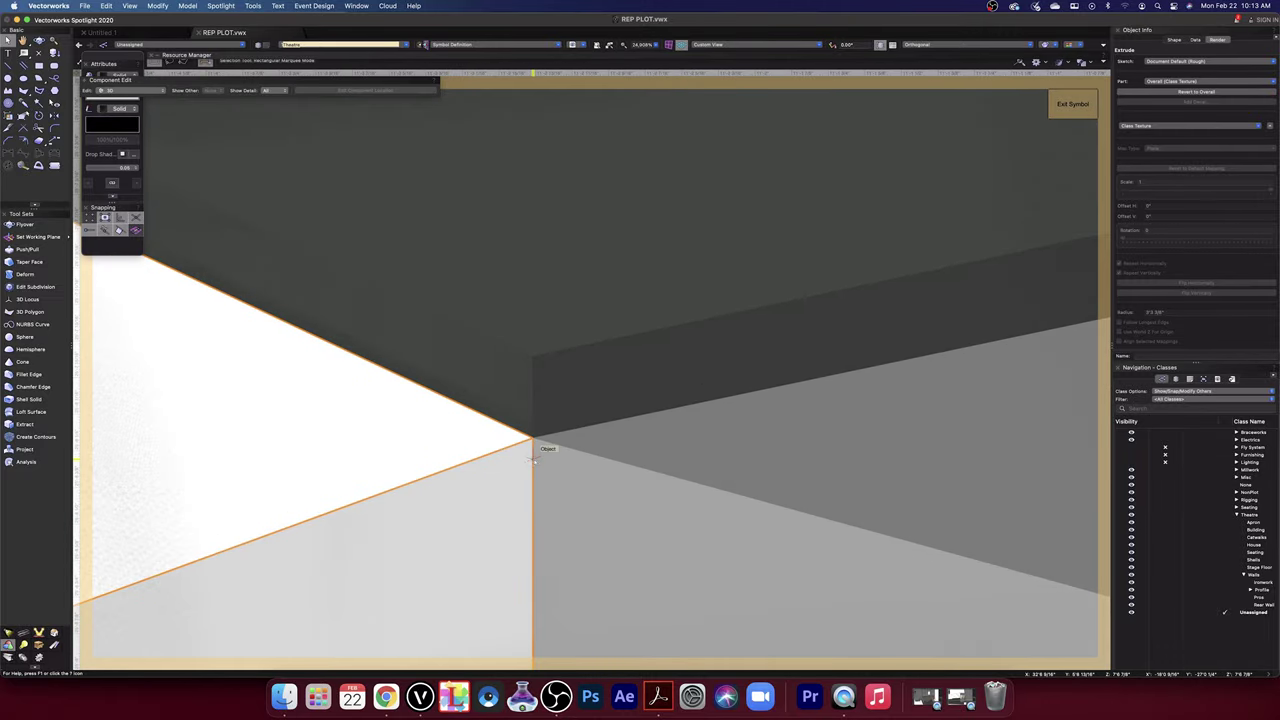
{"action": "scroll", "coordinate": [534, 462], "scroll_direction": "down", "scroll_amount": 3}
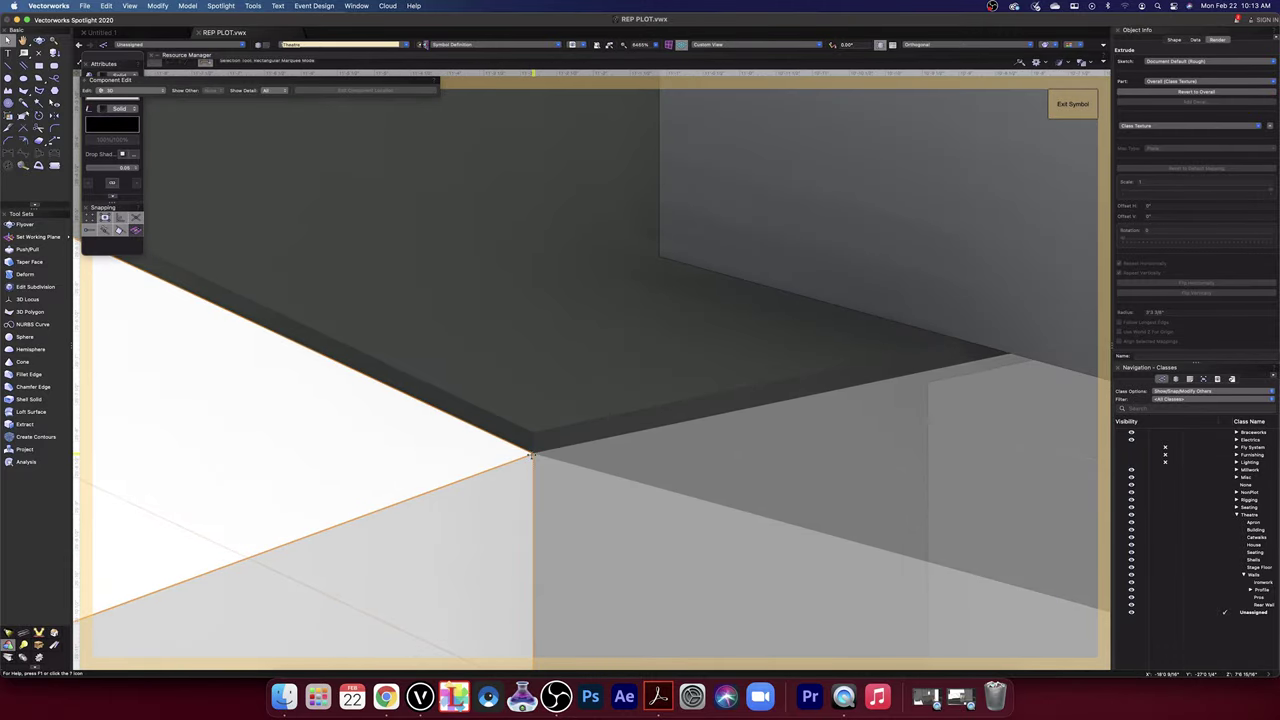
{"action": "left_click", "coordinate": [532, 456]}
{"action": "left_click", "coordinate": [532, 434]}
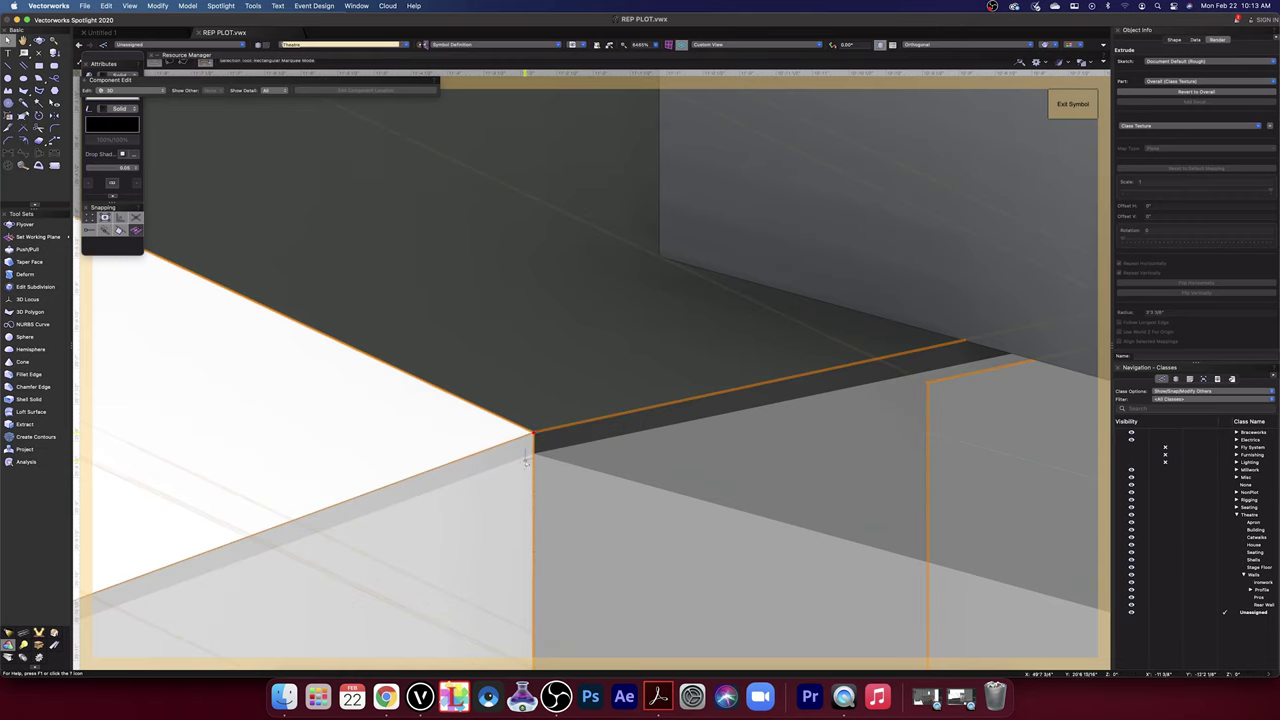
{"action": "scroll", "coordinate": [525, 461], "scroll_direction": "up", "scroll_amount": 4}
{"action": "scroll", "coordinate": [525, 461], "scroll_direction": "down", "scroll_amount": 7}
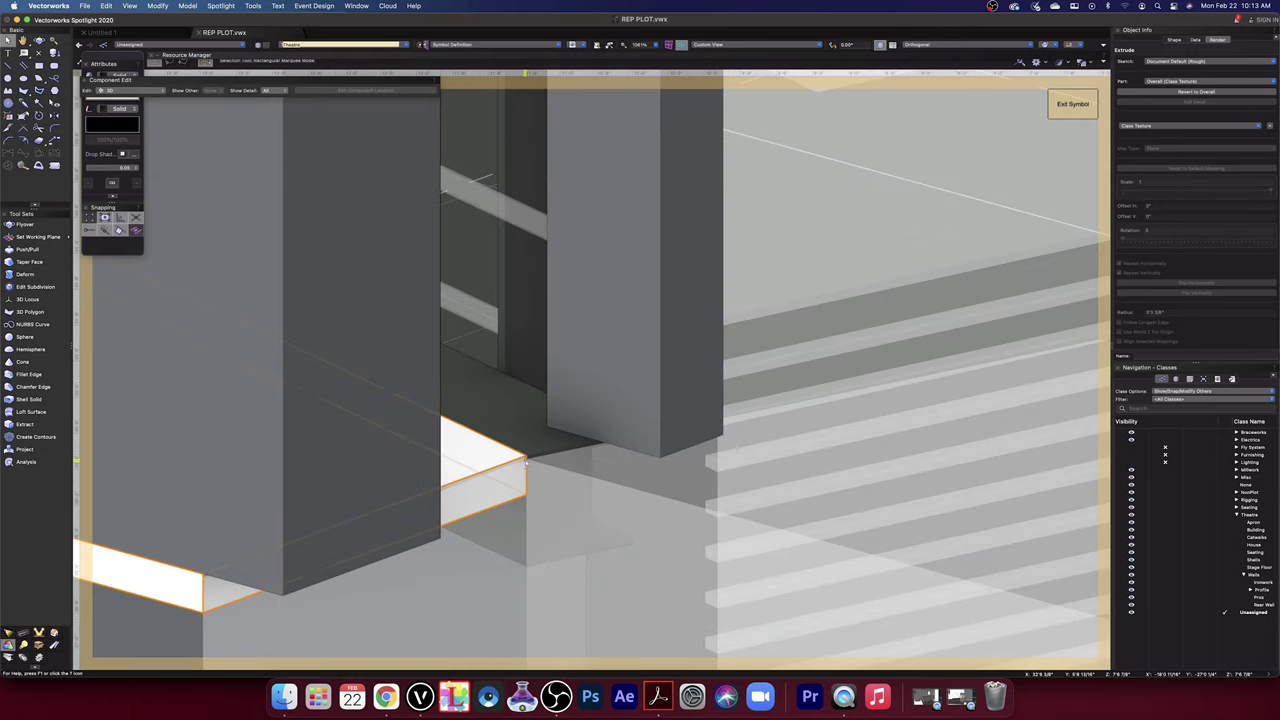
{"action": "scroll", "coordinate": [525, 459], "scroll_direction": "down", "scroll_amount": 2}
{"action": "scroll", "coordinate": [525, 459], "scroll_direction": "up", "scroll_amount": 2}
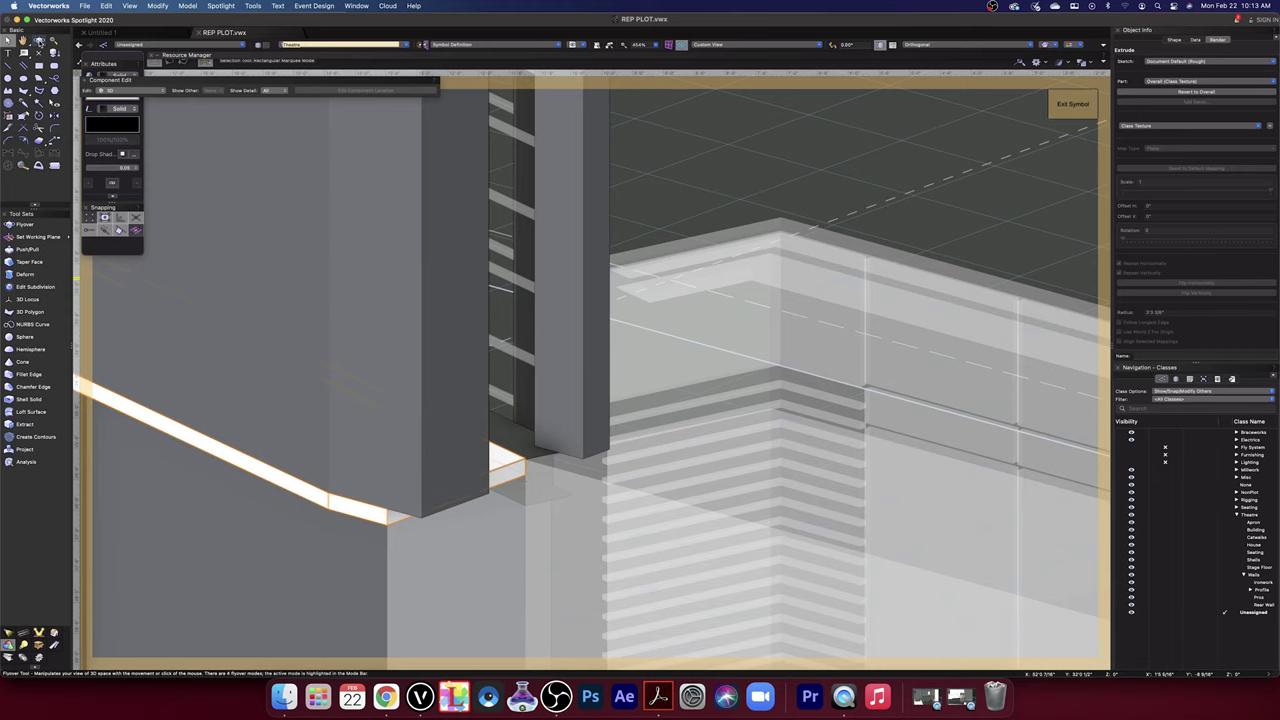
{"action": "left_click", "coordinate": [39, 41]}
{"action": "left_click_drag", "start_coordinate": [330, 531], "coordinate": [352, 450]}
{"action": "left_click_drag", "start_coordinate": [410, 344], "coordinate": [424, 464]}
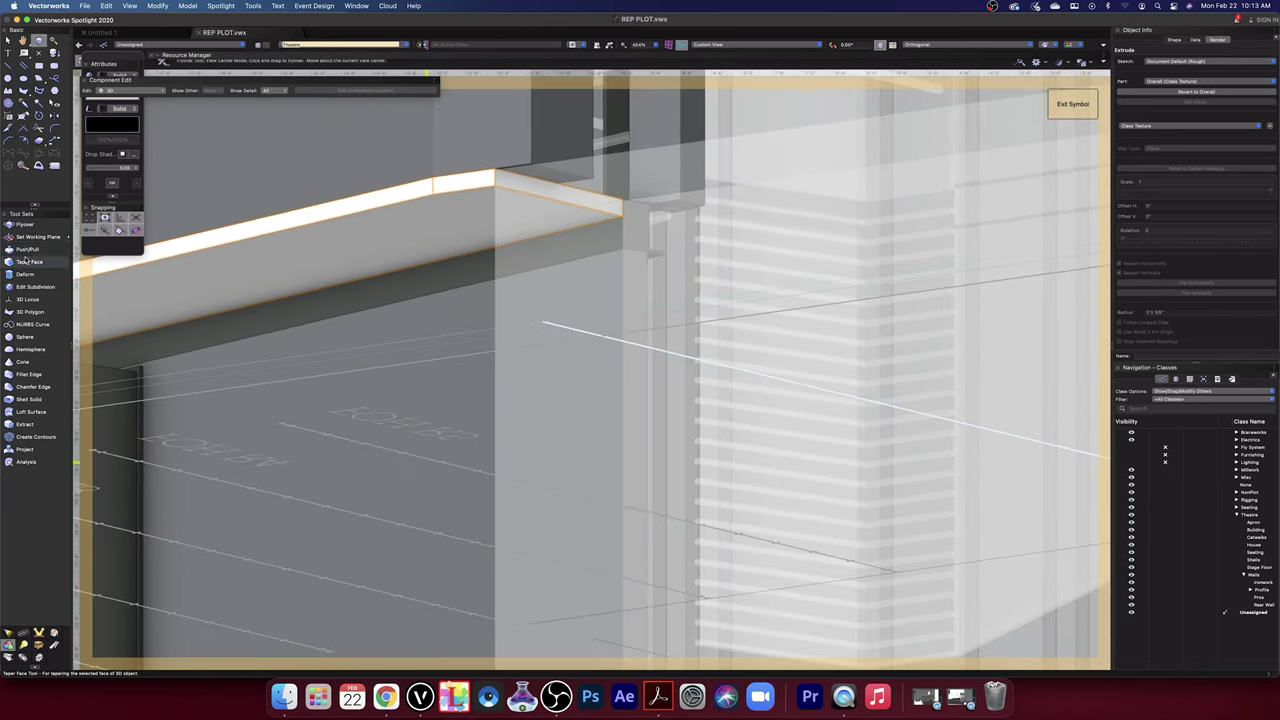
- Pull the ledge's front face out 6 5/16" with Push/Pull to deepen it
{"action": "left_click", "coordinate": [27, 249]}
{"action": "left_click", "coordinate": [252, 292]}
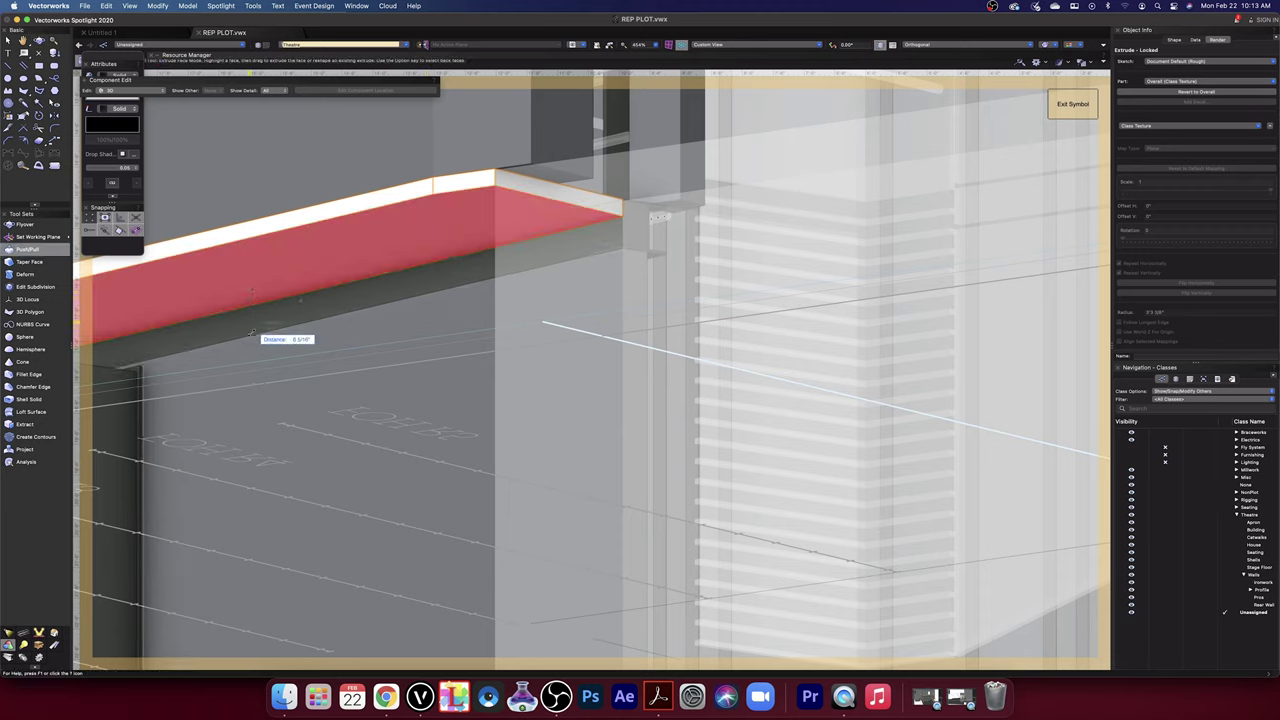
{"action": "left_click", "coordinate": [253, 337]}
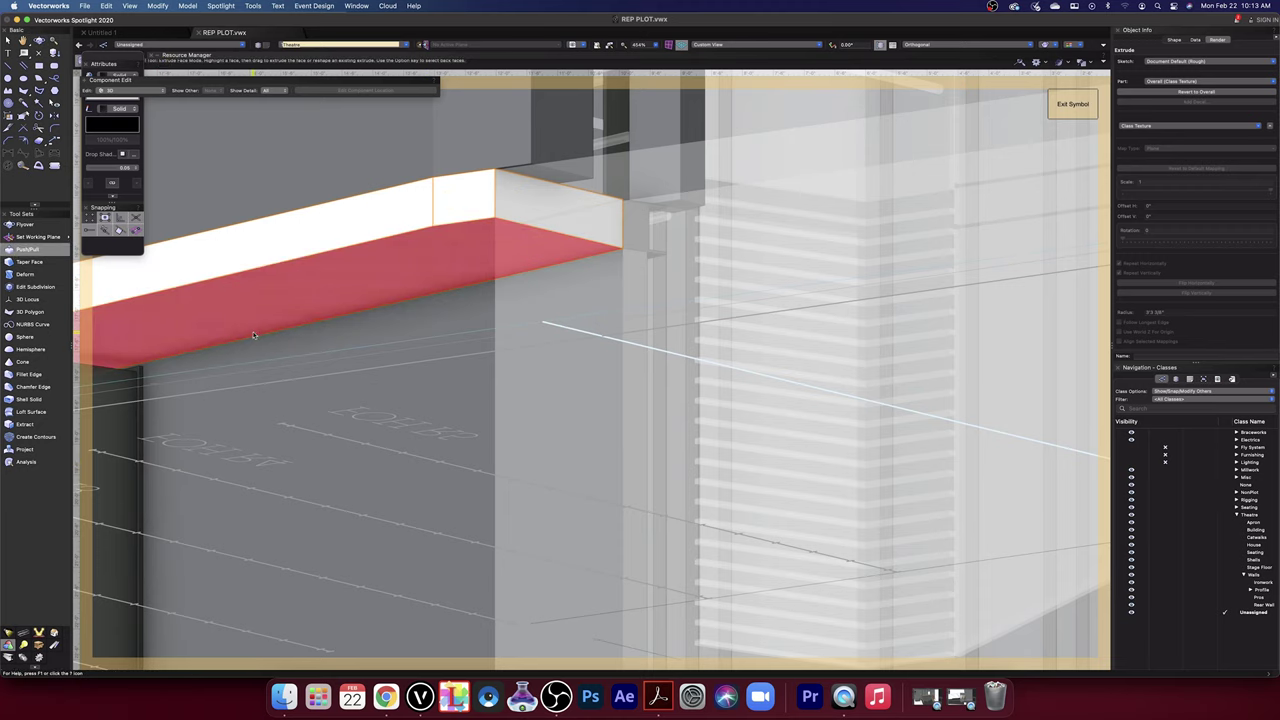
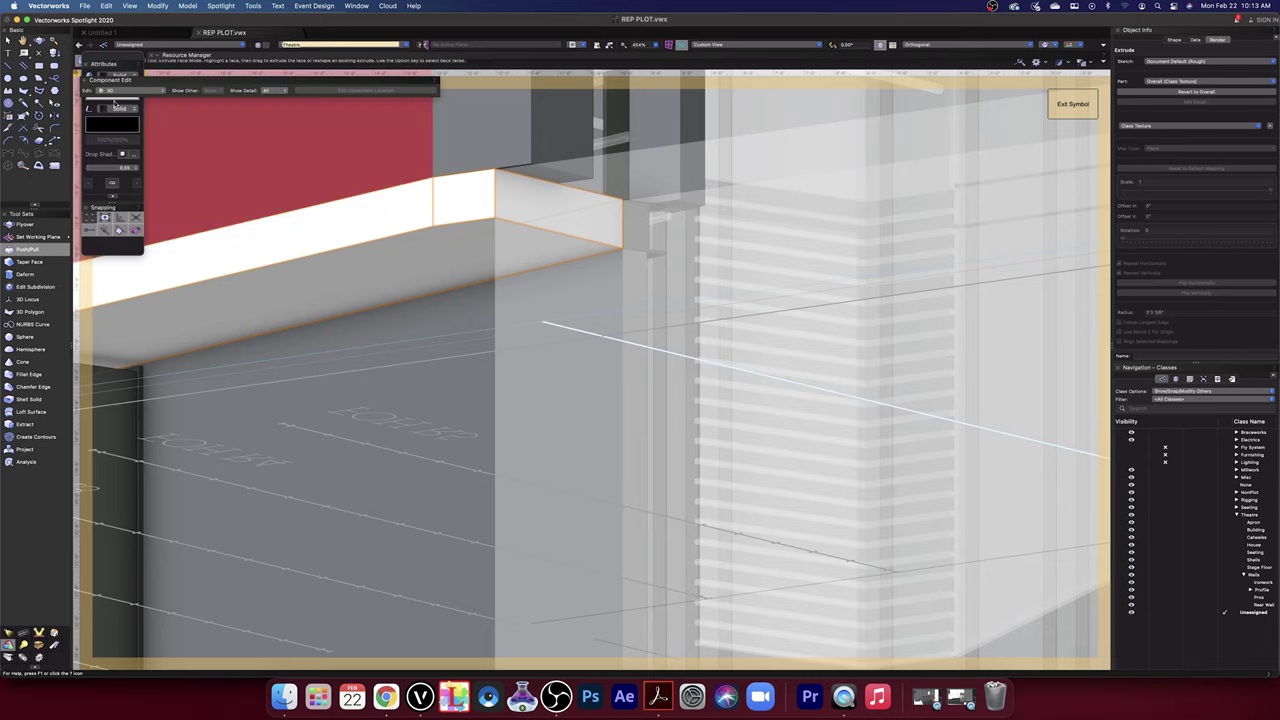
- Give the long wall extrude a dark grey fill from the Color By Class palette
{"action": "left_click", "coordinate": [115, 102]}
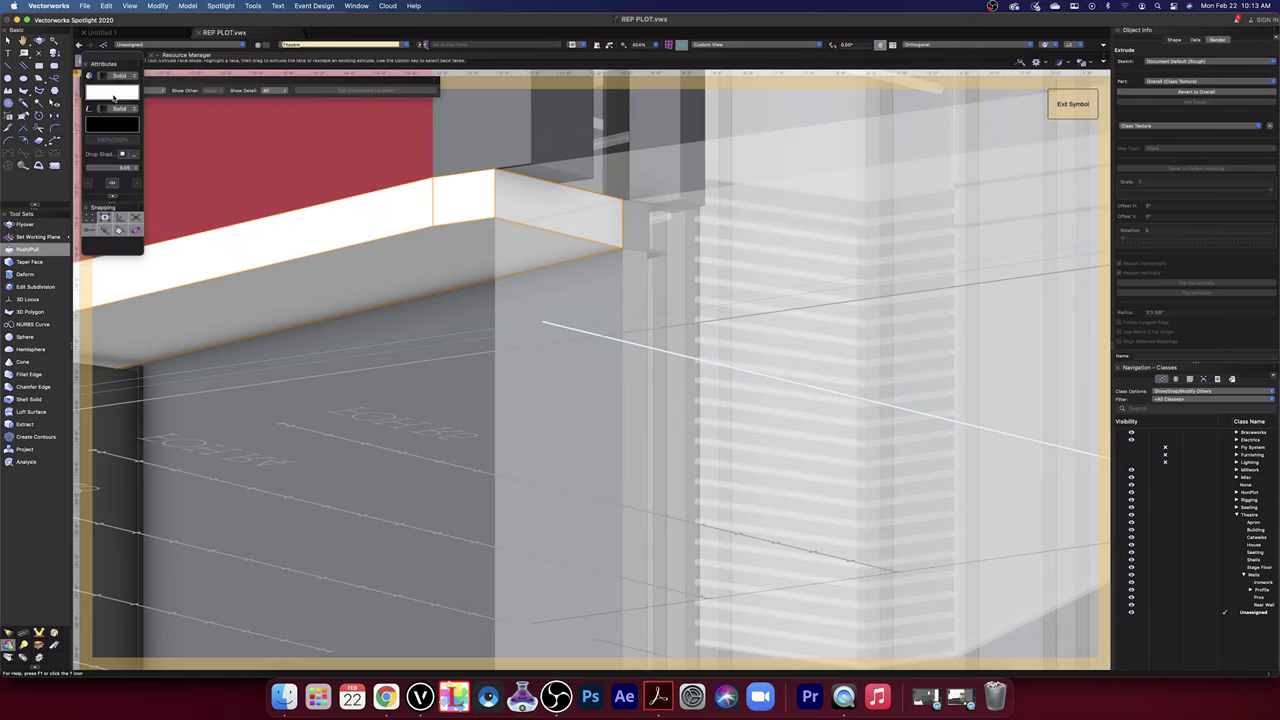
{"action": "left_click", "coordinate": [113, 94]}
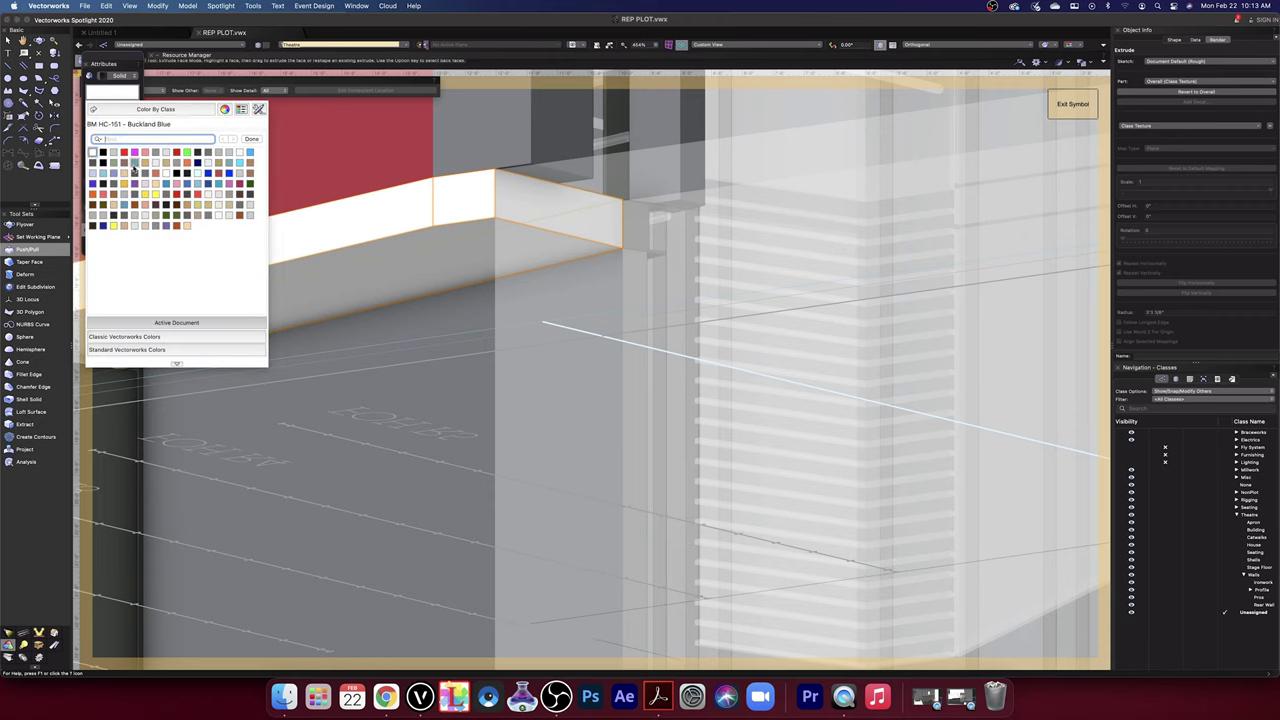
{"action": "left_click", "coordinate": [123, 216]}
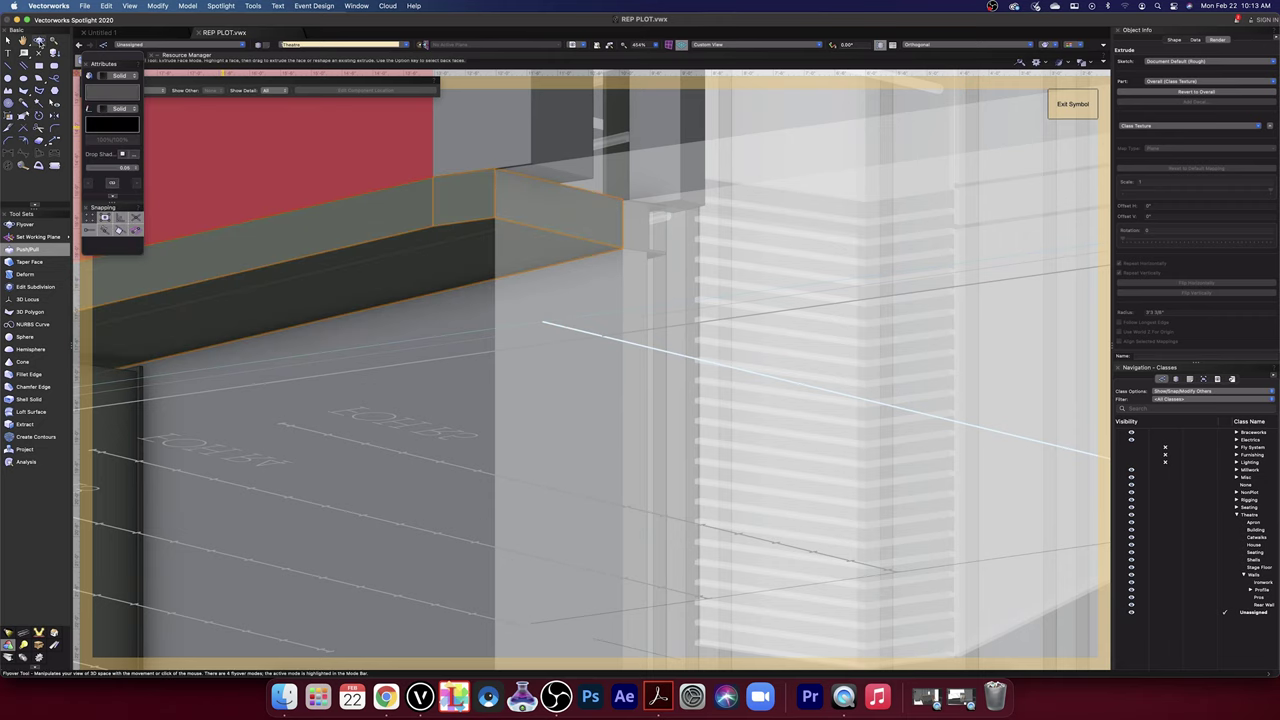
- Fly the view down onto the stage floor to inspect the recoloured extrude
{"action": "left_click", "coordinate": [39, 40]}
{"action": "left_click_drag", "start_coordinate": [595, 212], "coordinate": [591, 219]}
{"action": "middle_click_drag", "start_coordinate": [591, 219], "coordinate": [471, 289], "text": "shift"}
- Select the red side wall extrude and show the component in Top/Plan view
{"action": "scroll", "coordinate": [474, 278], "scroll_direction": "down", "scroll_amount": 7}
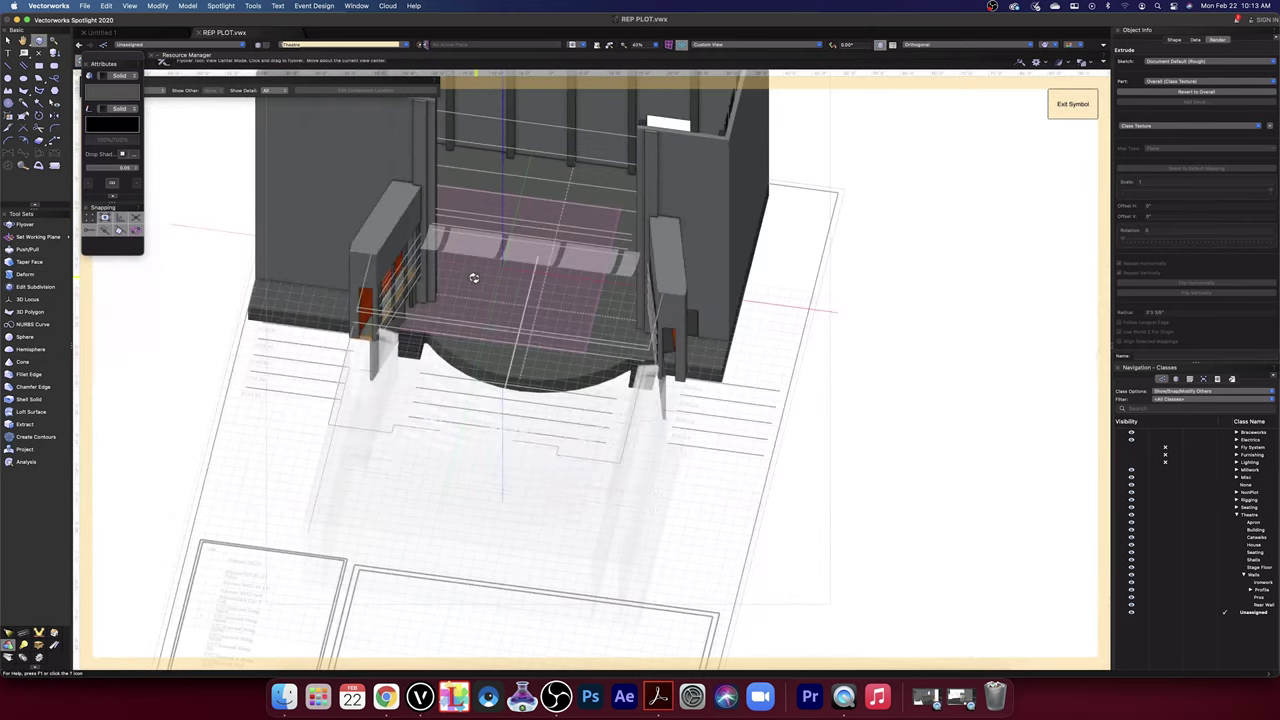
{"action": "scroll", "coordinate": [395, 308], "scroll_direction": "up", "scroll_amount": 5}
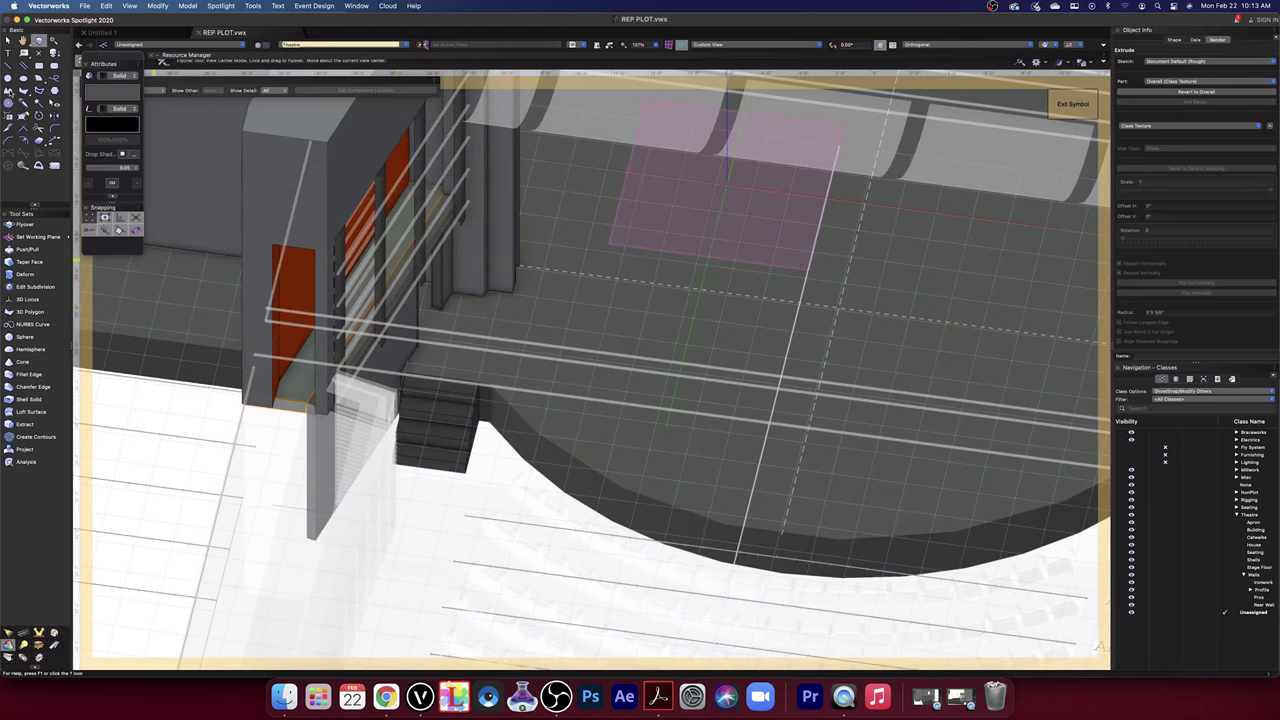
{"action": "key", "text": "x"}
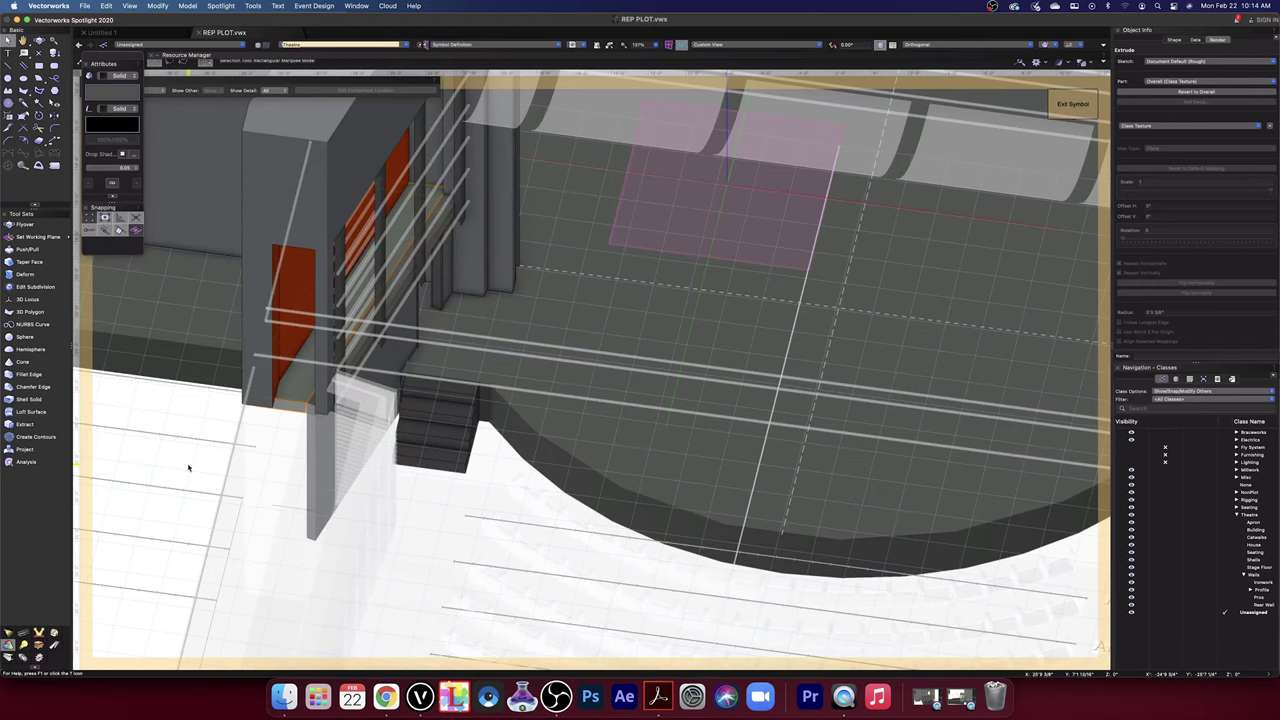
{"action": "left_click", "coordinate": [187, 466]}
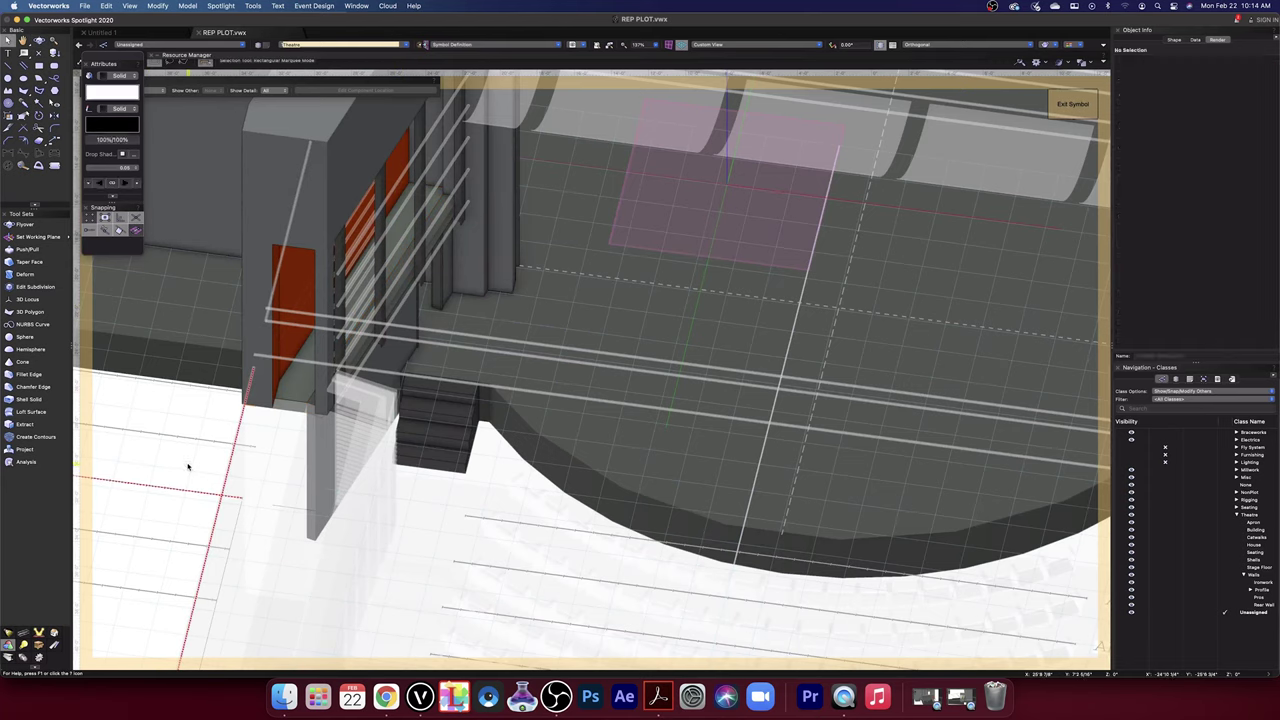
{"action": "left_click", "coordinate": [299, 405]}
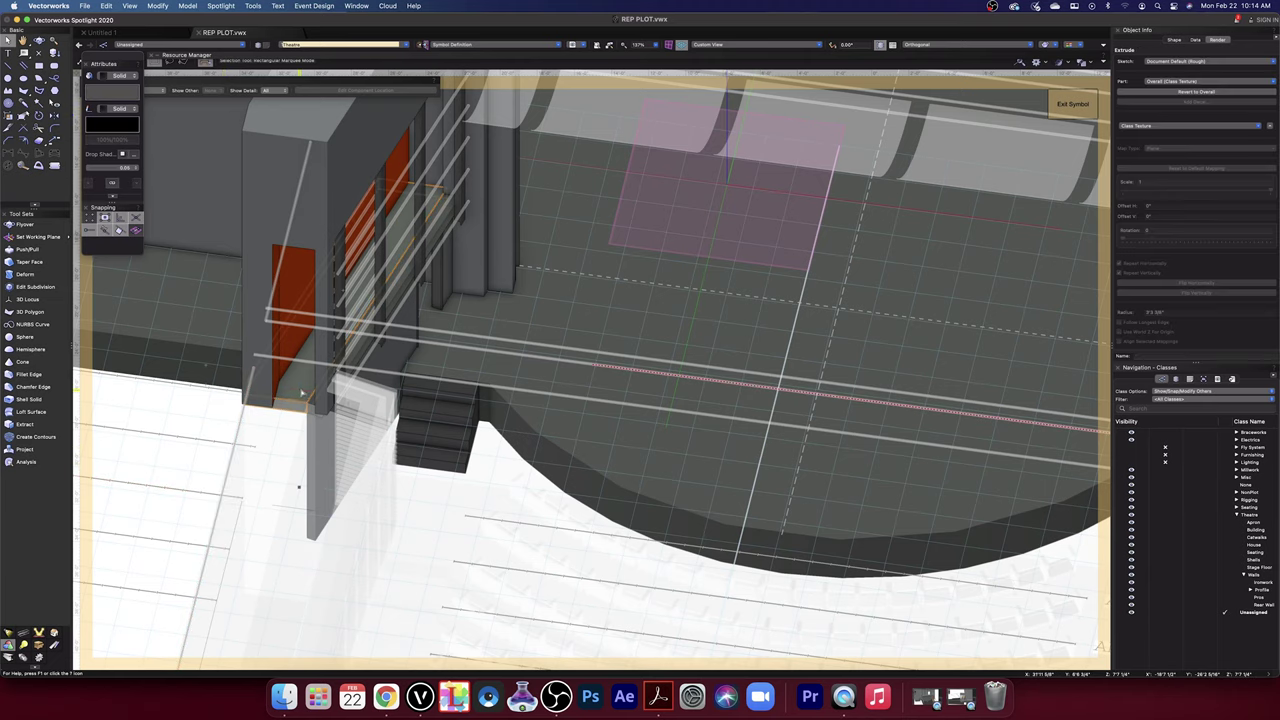
{"action": "left_click", "coordinate": [762, 47]}
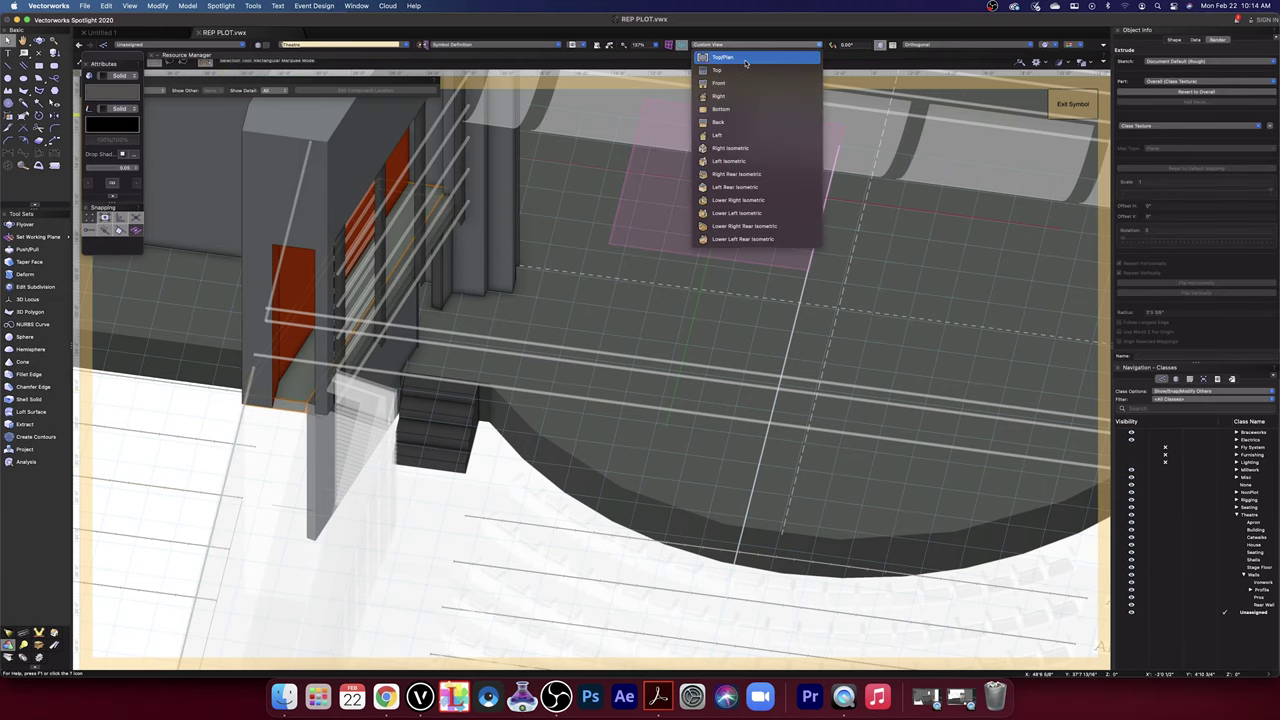
{"action": "left_click", "coordinate": [745, 58]}
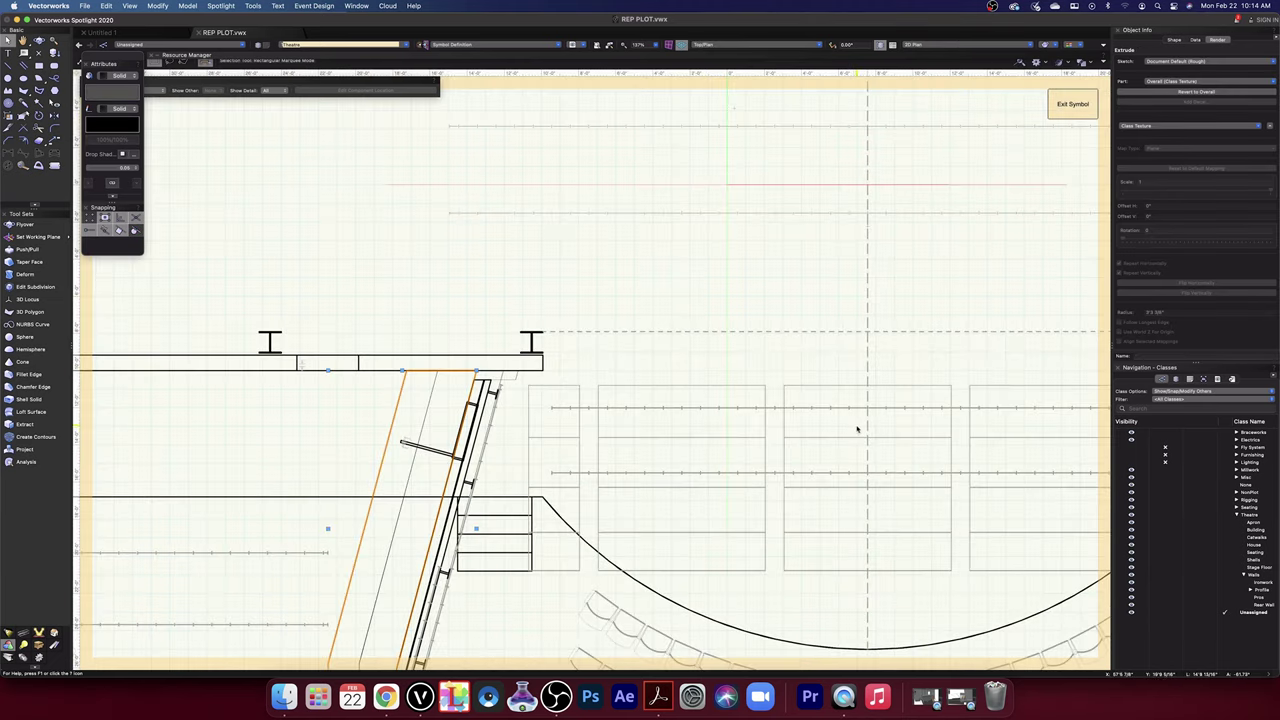
- Mirror the angled side wall extrude across the stage centreline onto the right side
{"action": "scroll", "coordinate": [857, 425], "scroll_direction": "down", "scroll_amount": 3}
{"action": "mouse_move", "coordinate": [899, 403]}
{"action": "middle_mouse_down"}
{"action": "mouse_move", "coordinate": [894, 389]}
{"action": "mouse_move", "coordinate": [657, 354]}
{"action": "middle_mouse_up"}
{"action": "left_click", "coordinate": [54, 116]}
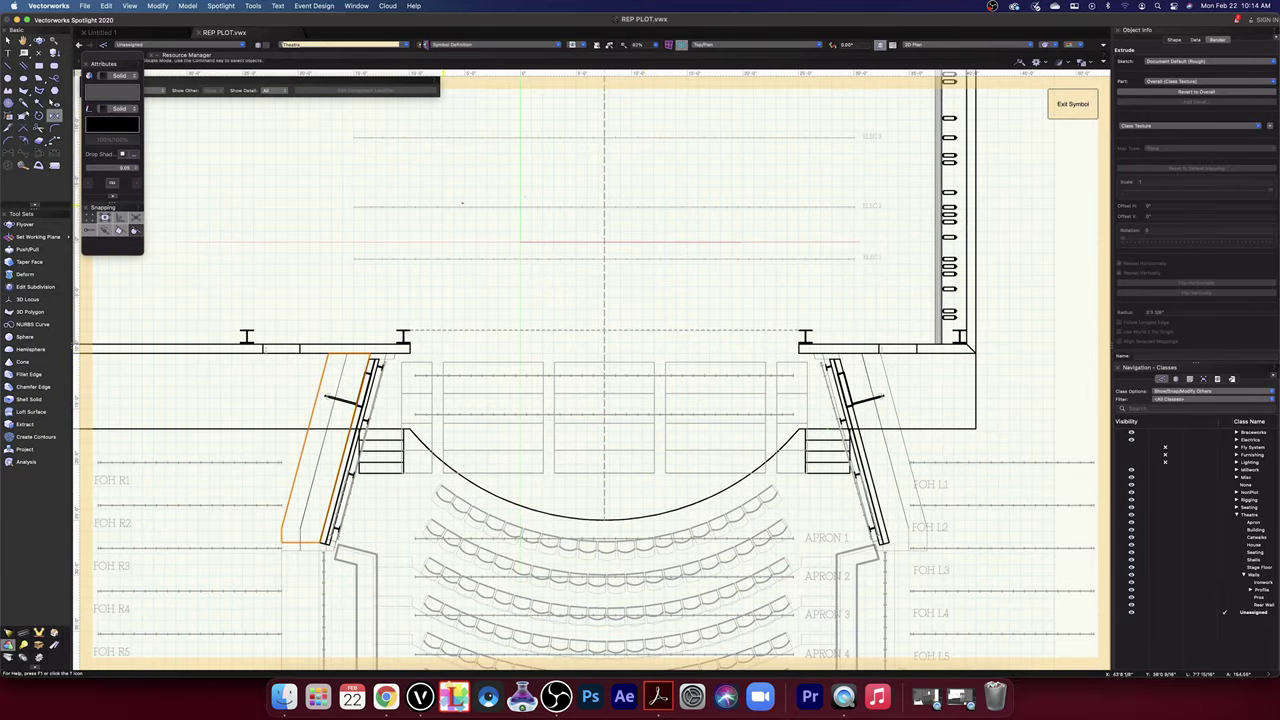
{"action": "left_click", "coordinate": [603, 160]}
{"action": "left_click", "coordinate": [604, 500]}
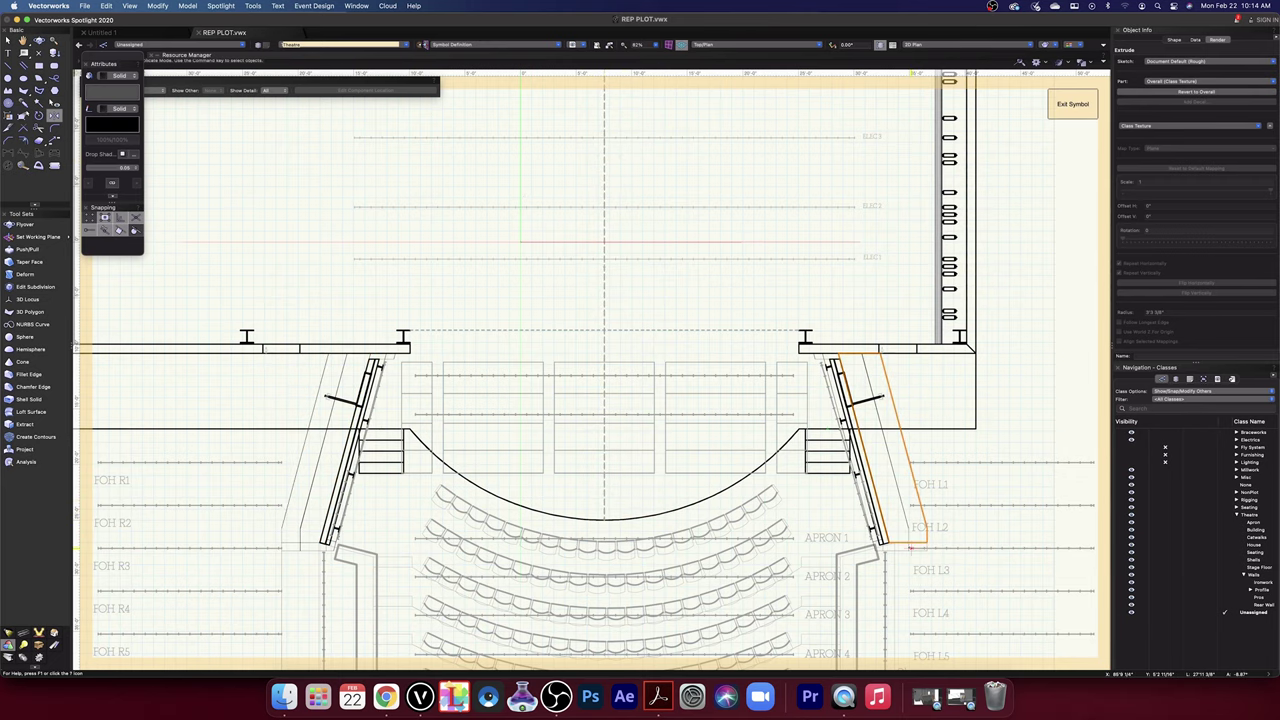
{"action": "scroll", "coordinate": [907, 548], "scroll_direction": "up", "scroll_amount": 6}
{"action": "scroll", "coordinate": [912, 548], "scroll_direction": "down", "scroll_amount": 4}
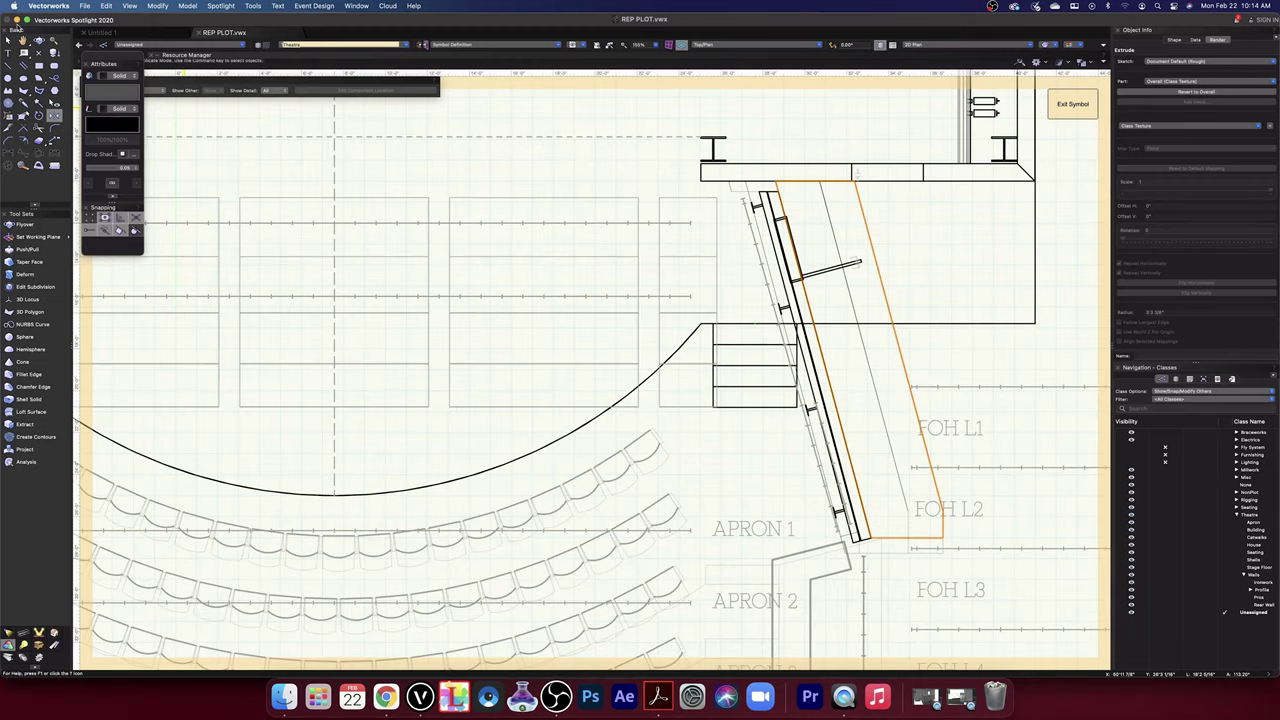
{"action": "left_click", "coordinate": [8, 40]}
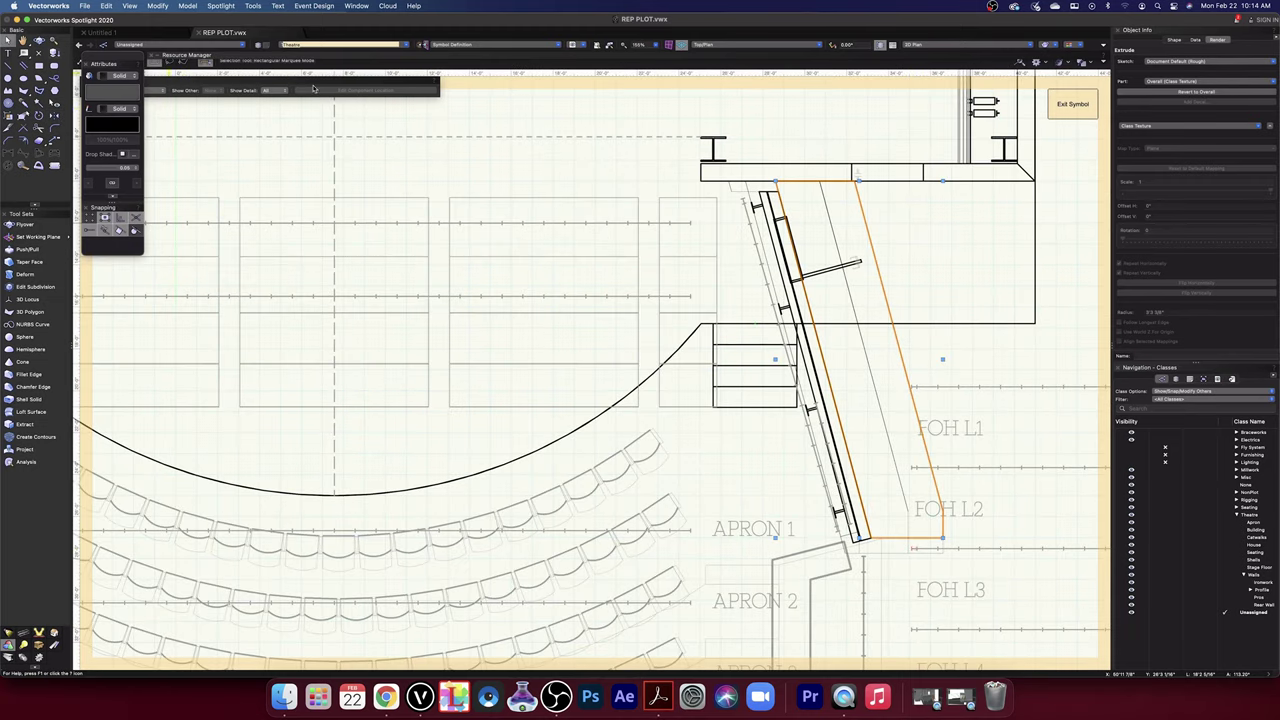
{"action": "left_click", "coordinate": [1047, 45]}
{"action": "key", "text": "Escape"}
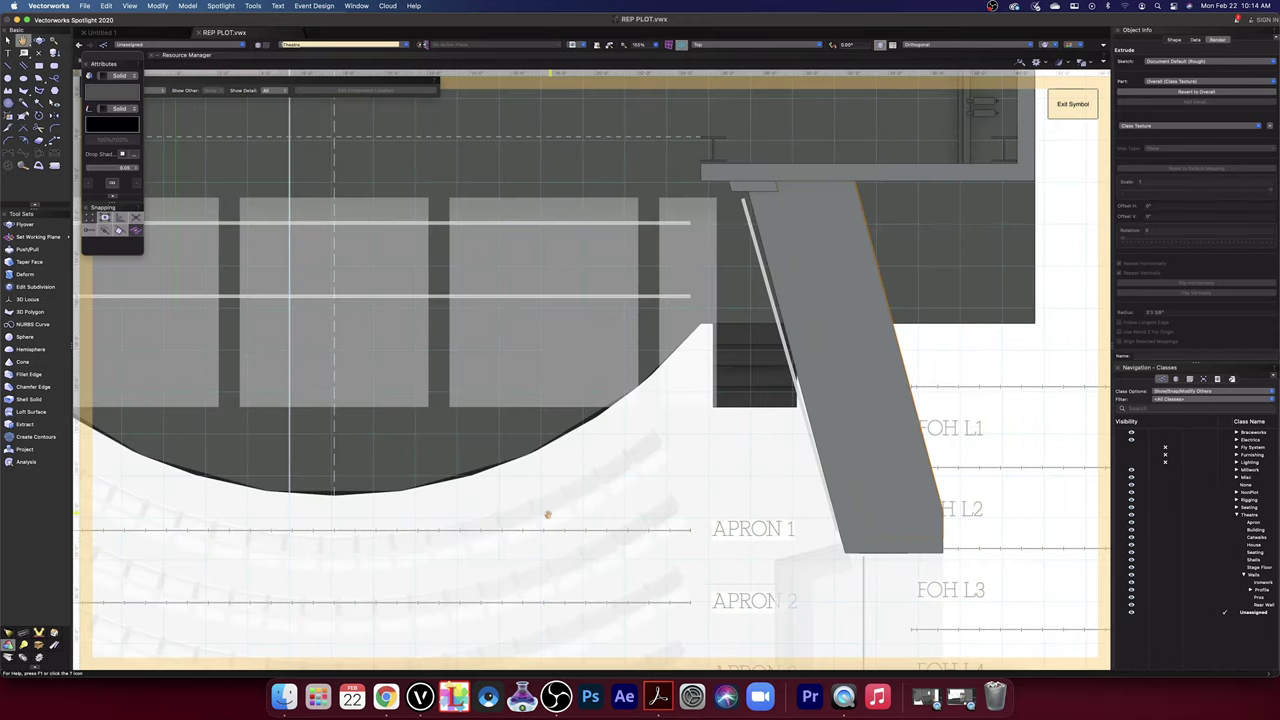
- Pan toward the apron rows and tilt the plan into a 3D perspective across the stage
{"action": "middle_click_drag", "start_coordinate": [566, 500], "coordinate": [851, 176]}
{"action": "scroll", "coordinate": [713, 323], "scroll_direction": "down", "scroll_amount": 3}
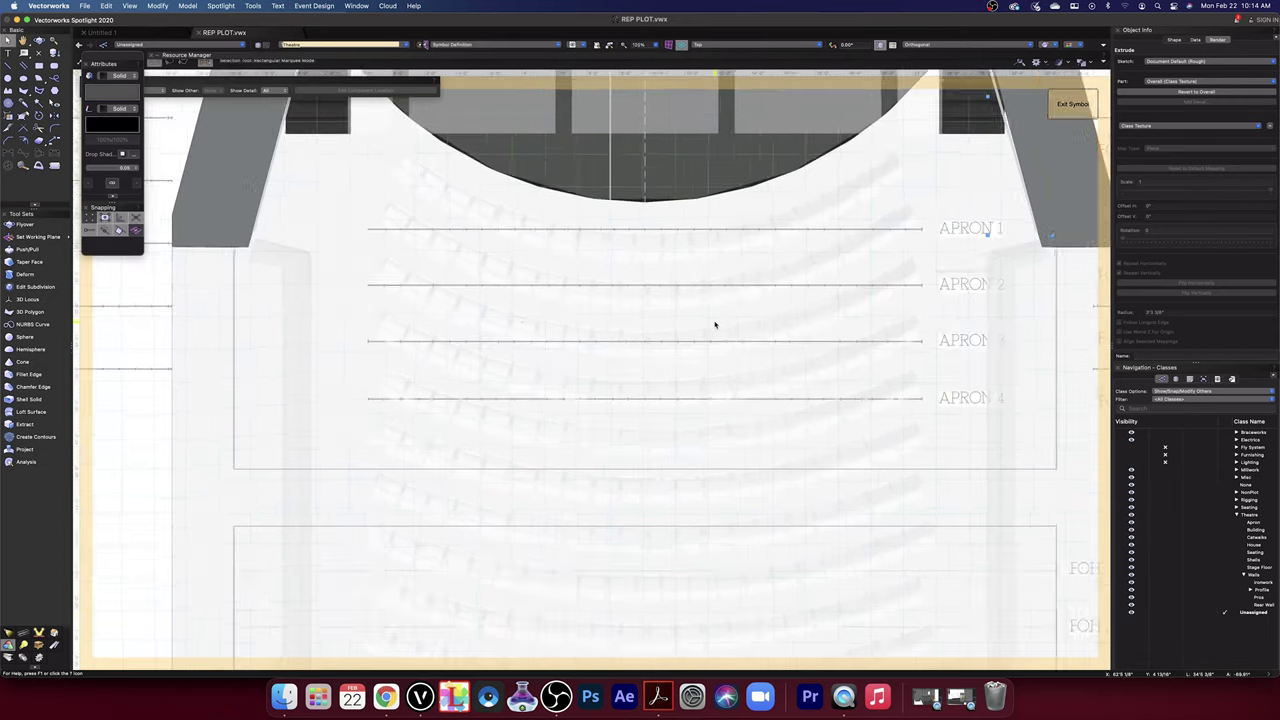
{"action": "key", "text": "shift+c"}
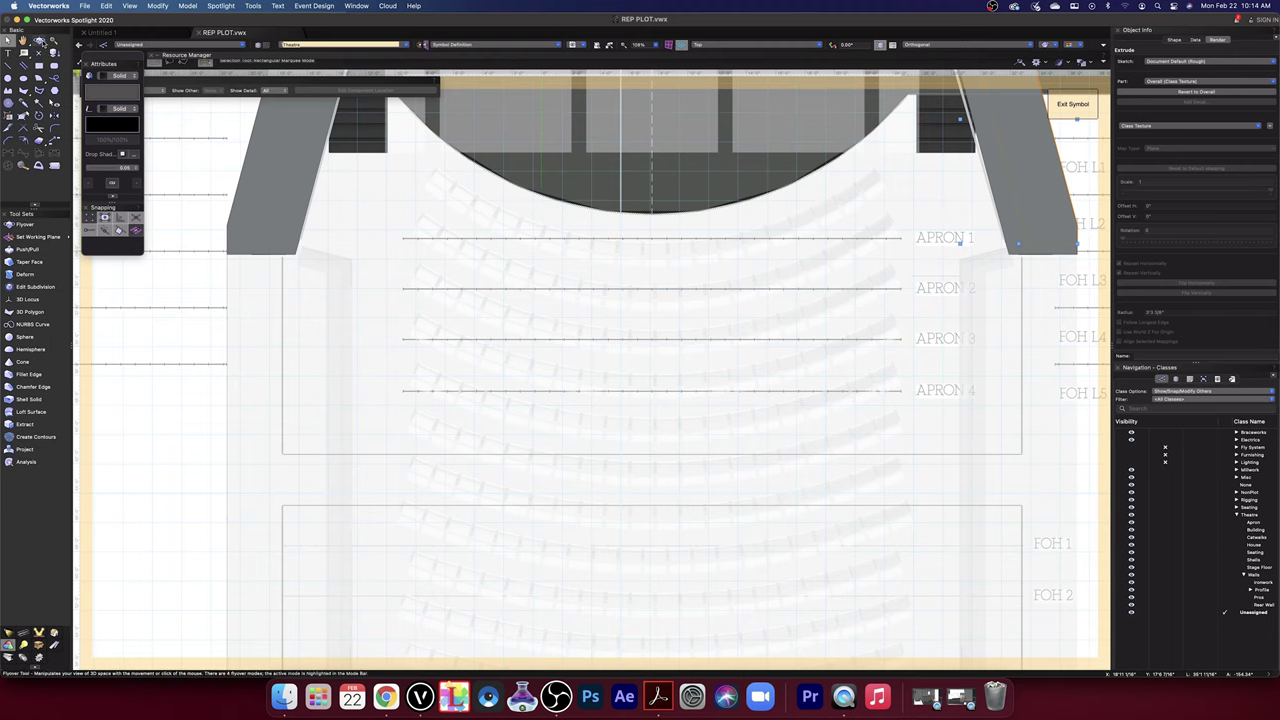
{"action": "left_click_drag", "start_coordinate": [633, 428], "coordinate": [373, 492]}
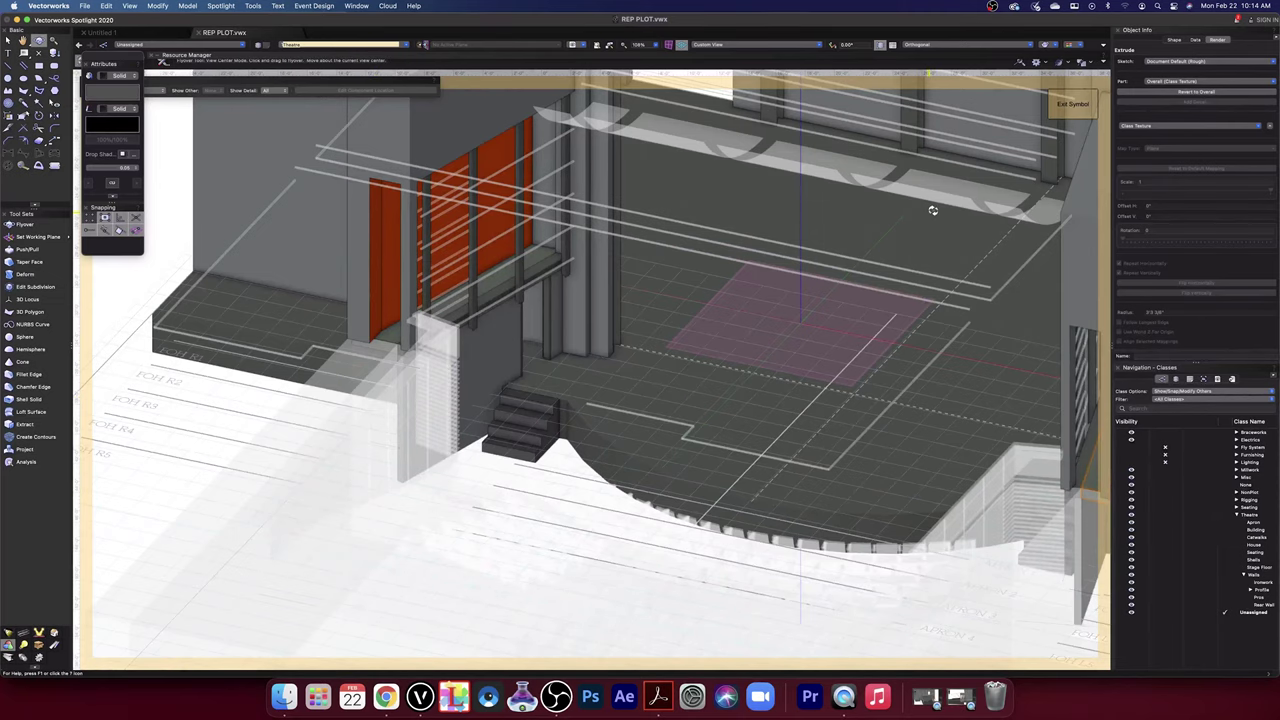
- Leave the symbol, shade the Top view, then tilt the whole theatre into oblique perspective
{"action": "key", "text": "x"}
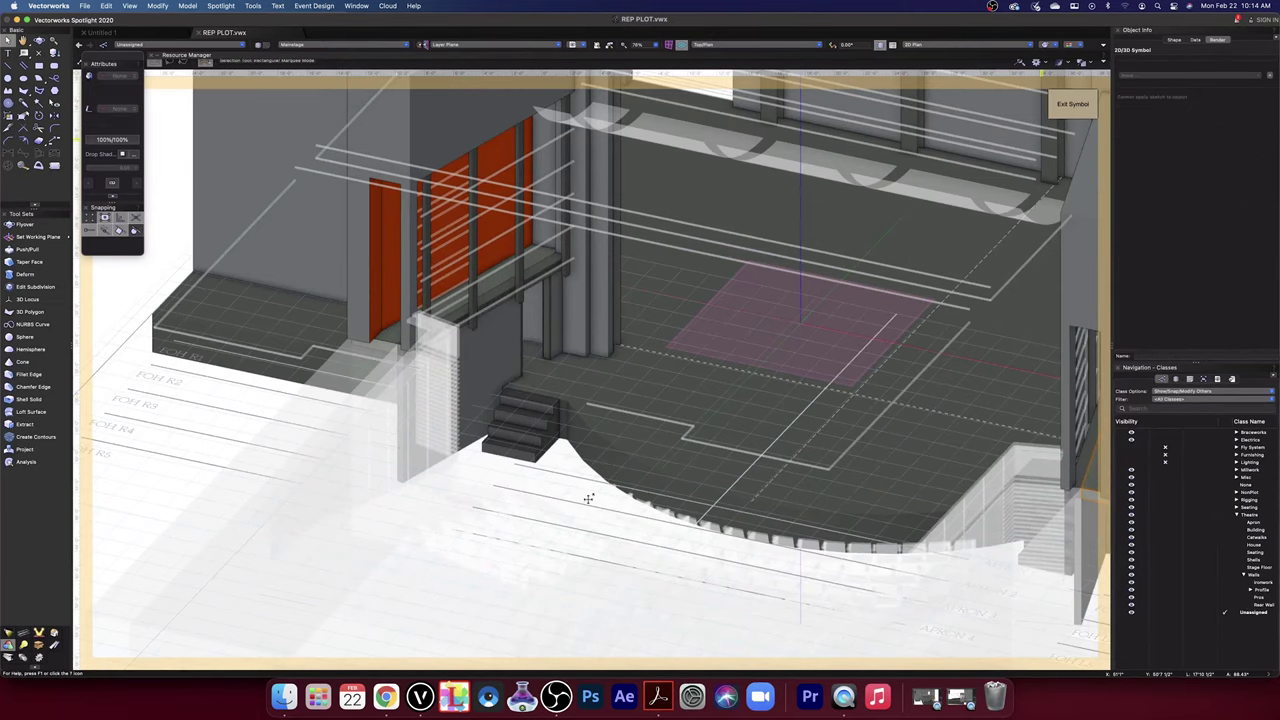
{"action": "key", "text": "super+5"}
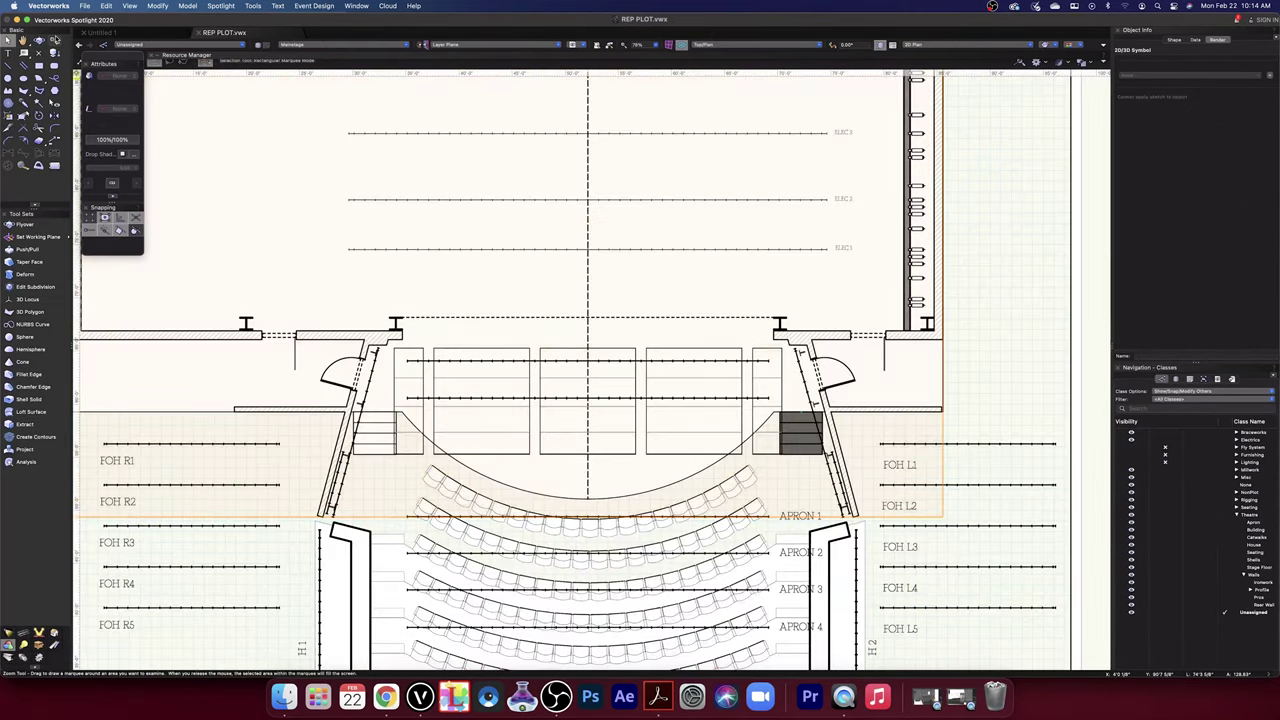
{"action": "key", "text": "5"}
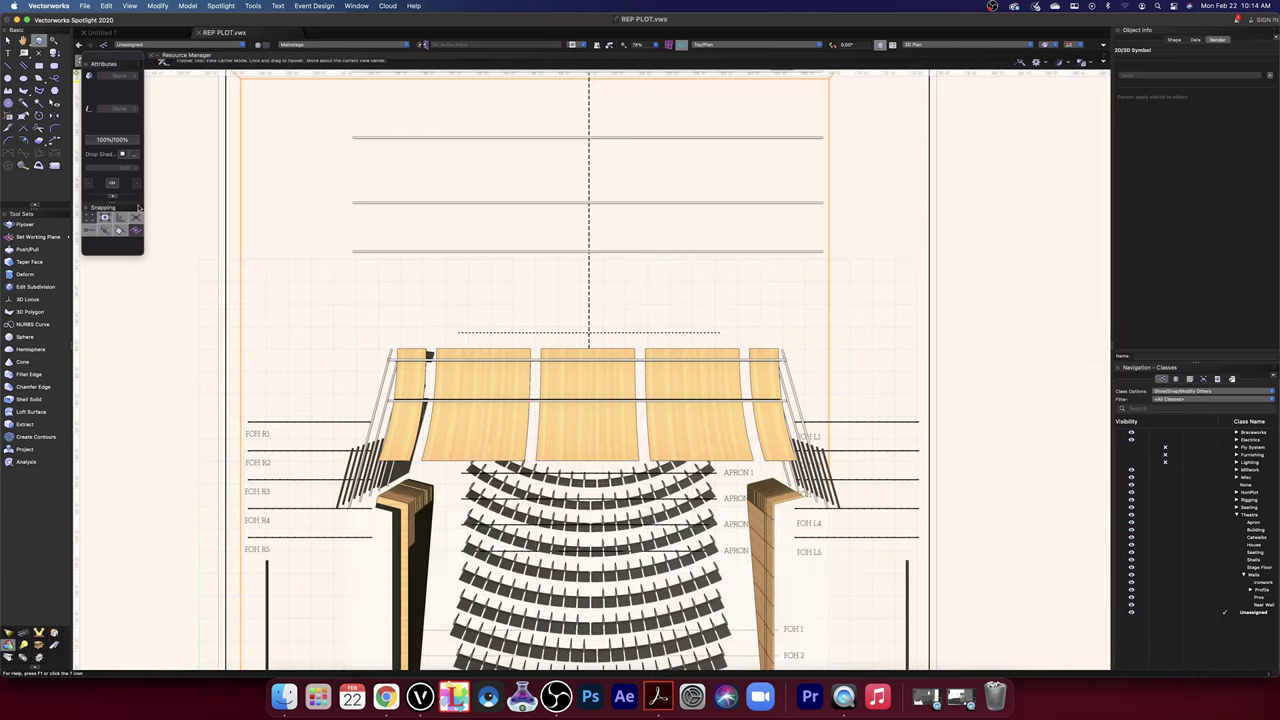
{"action": "middle_click_drag", "start_coordinate": [594, 560], "coordinate": [583, 271]}
{"action": "left_click_drag", "start_coordinate": [583, 272], "coordinate": [810, 346]}
{"action": "left_click", "coordinate": [8, 41]}
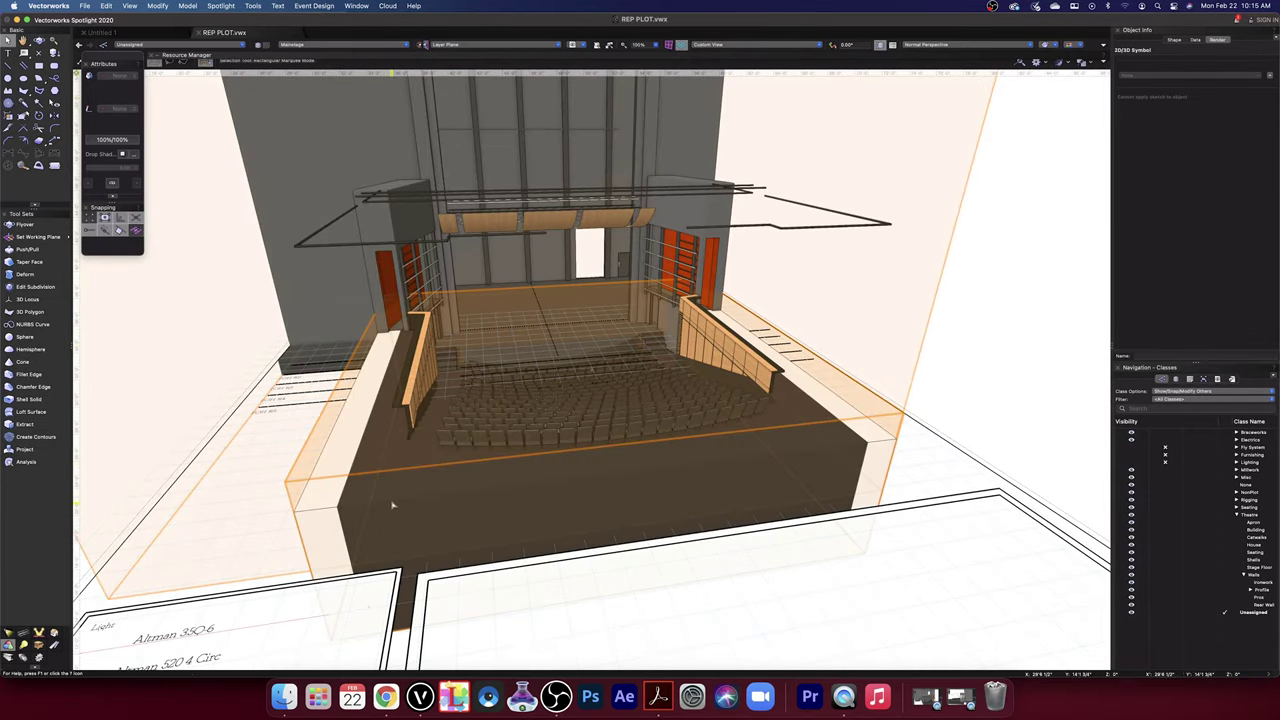
{"action": "double_click", "coordinate": [393, 505]}
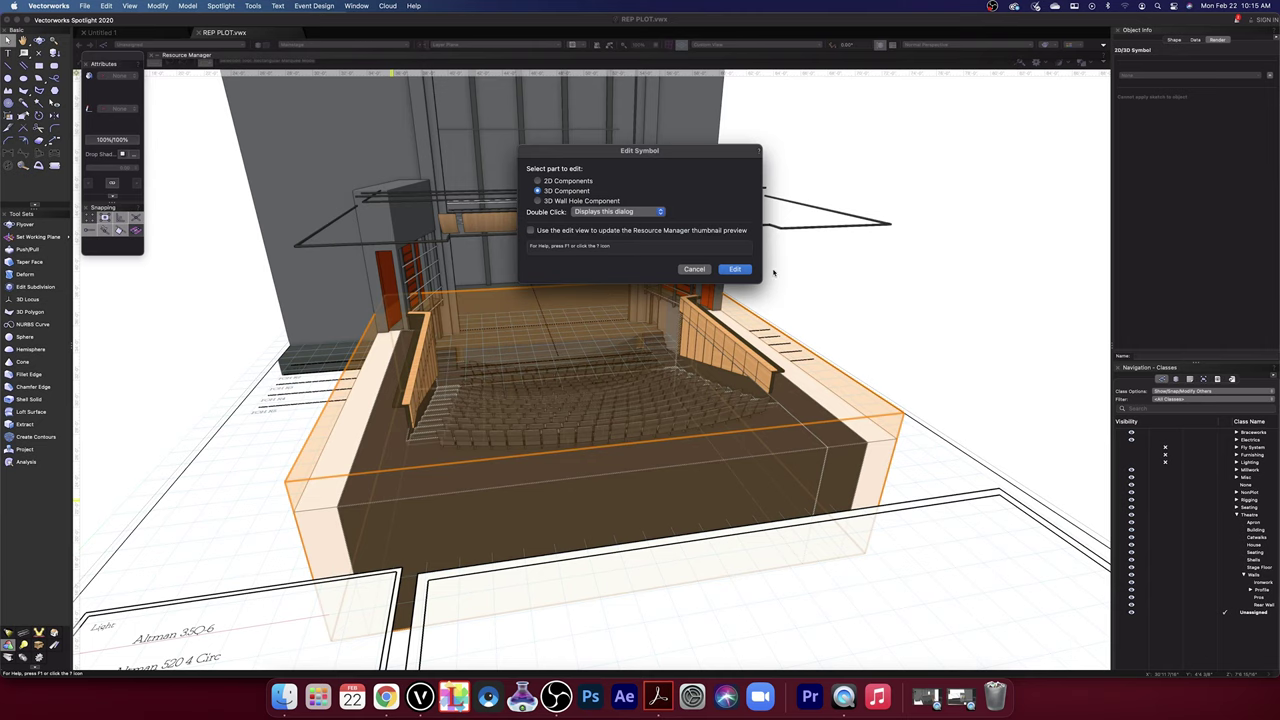
{"action": "left_click", "coordinate": [735, 270]}
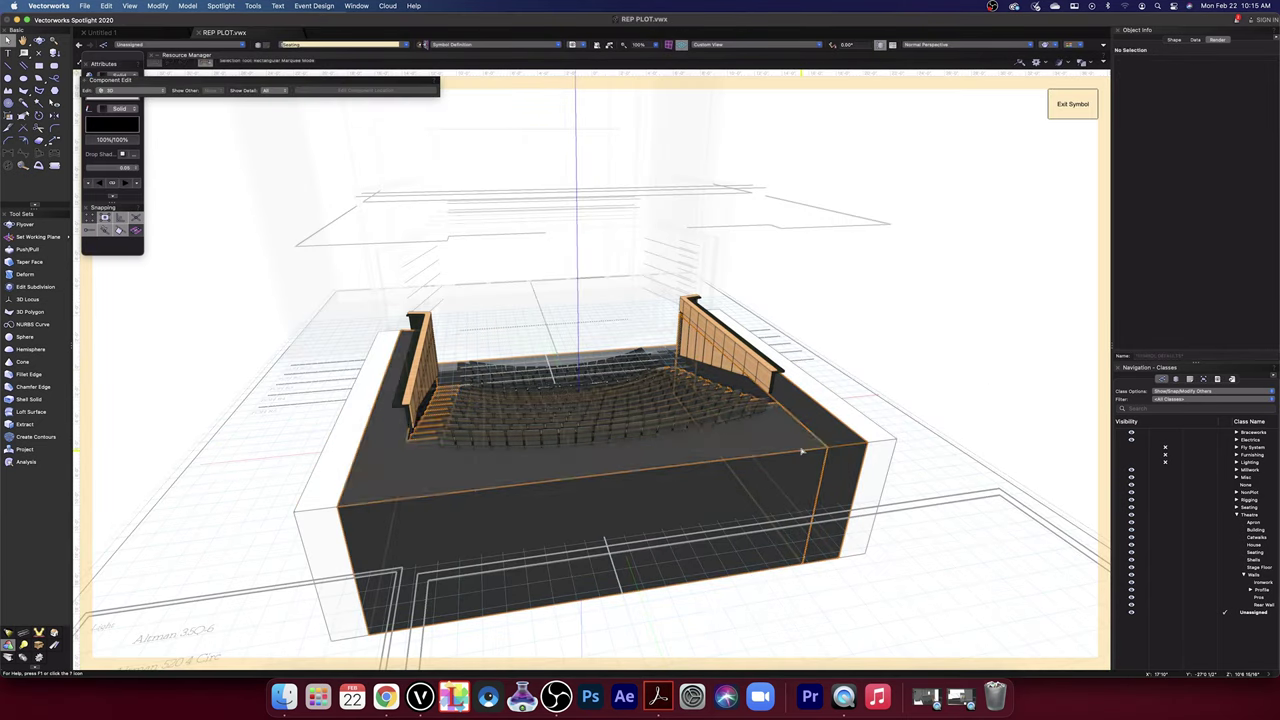
{"action": "left_click", "coordinate": [801, 452]}
{"action": "left_click_drag", "start_coordinate": [257, 82], "coordinate": [324, 76]}
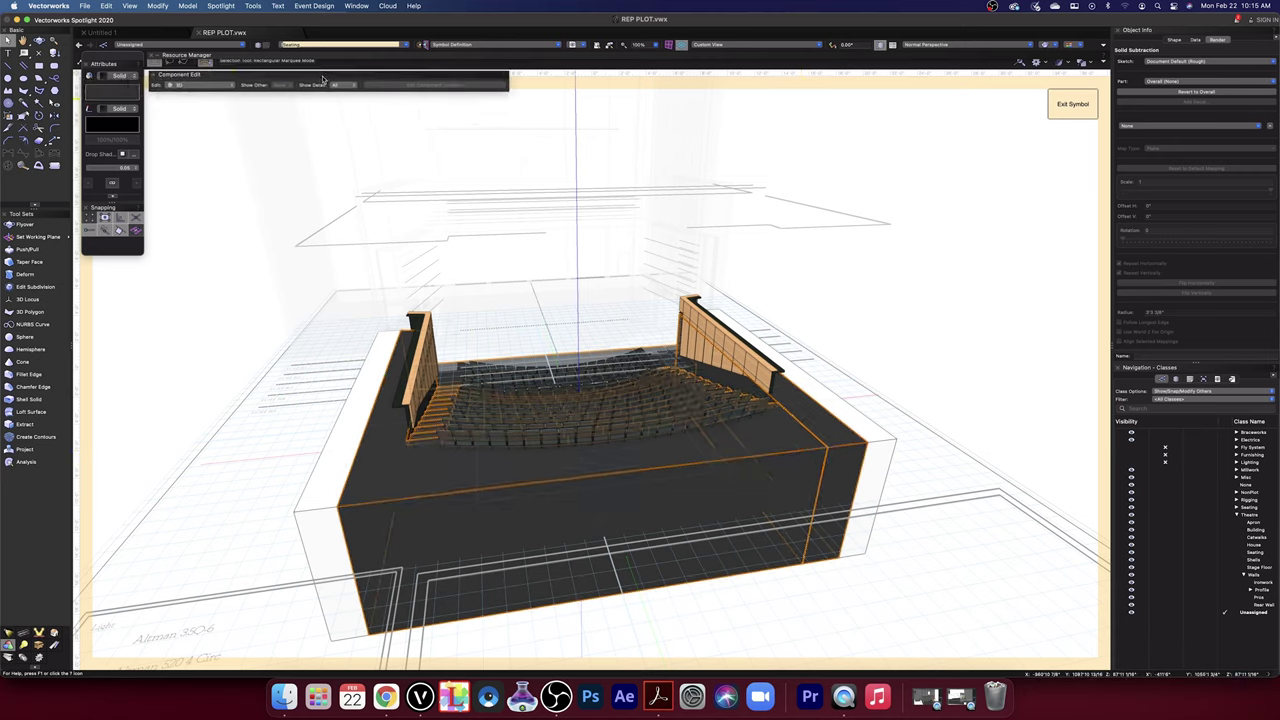
{"action": "left_click", "coordinate": [107, 92]}
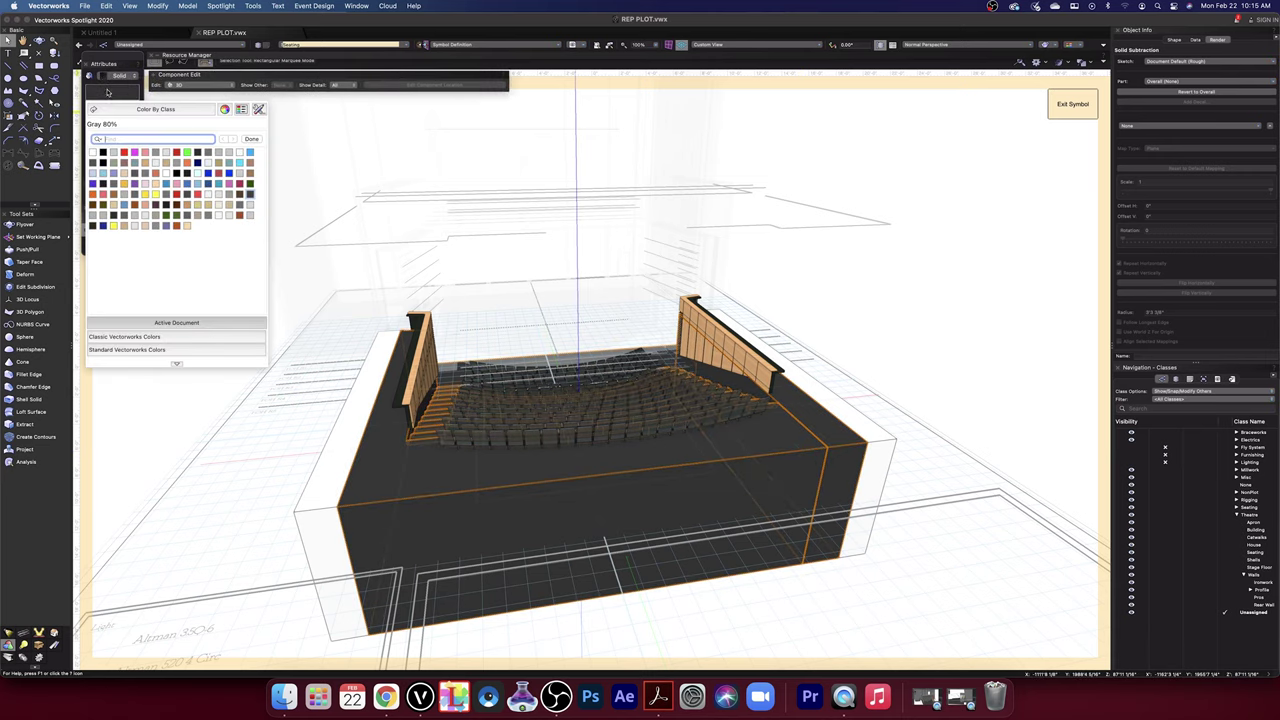
{"action": "left_click", "coordinate": [747, 289]}
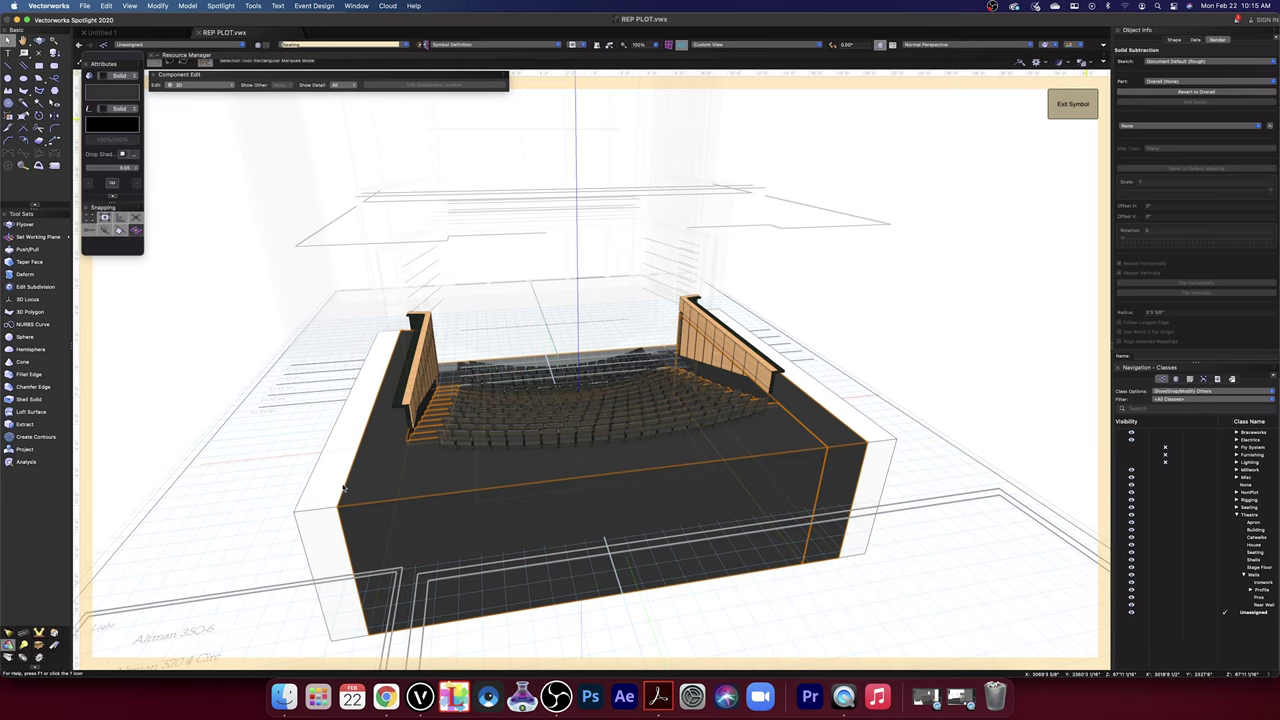
{"action": "key", "text": "super+bracketright"}
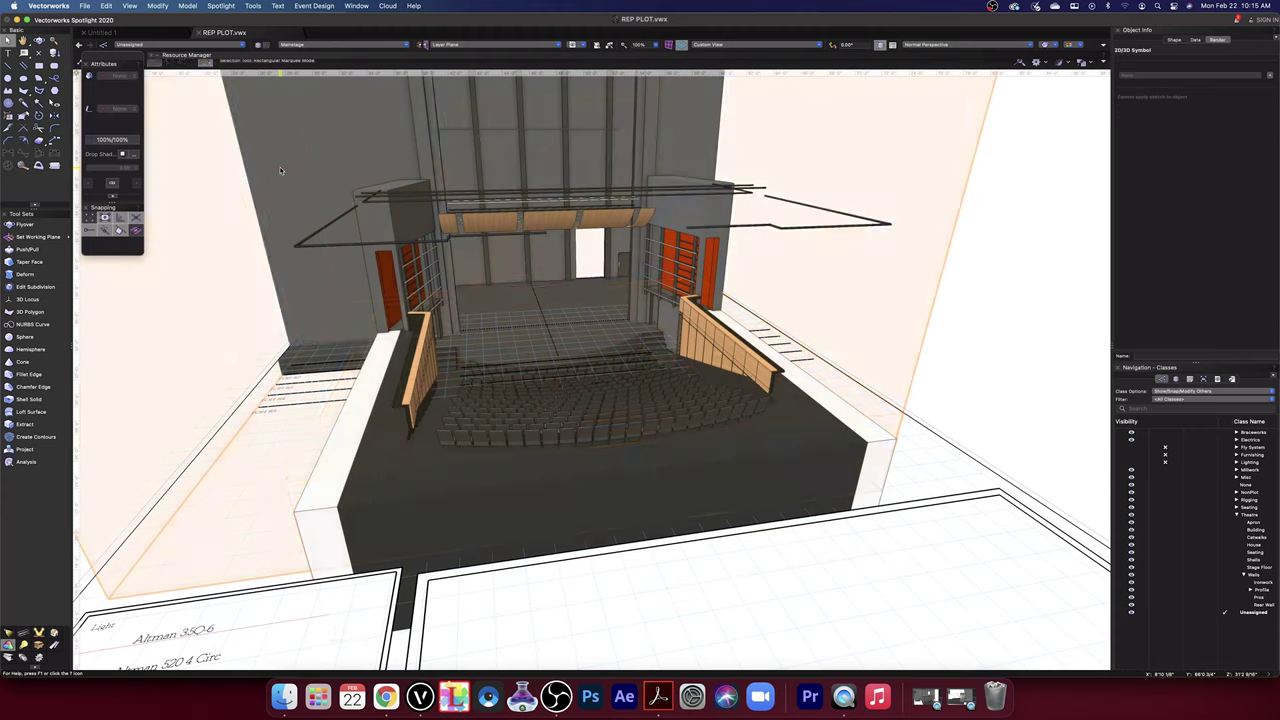
- Give both extrudes beside the proscenium curtains a Gray 80% fill, then exit the symbol
{"action": "double_click", "coordinate": [277, 163]}
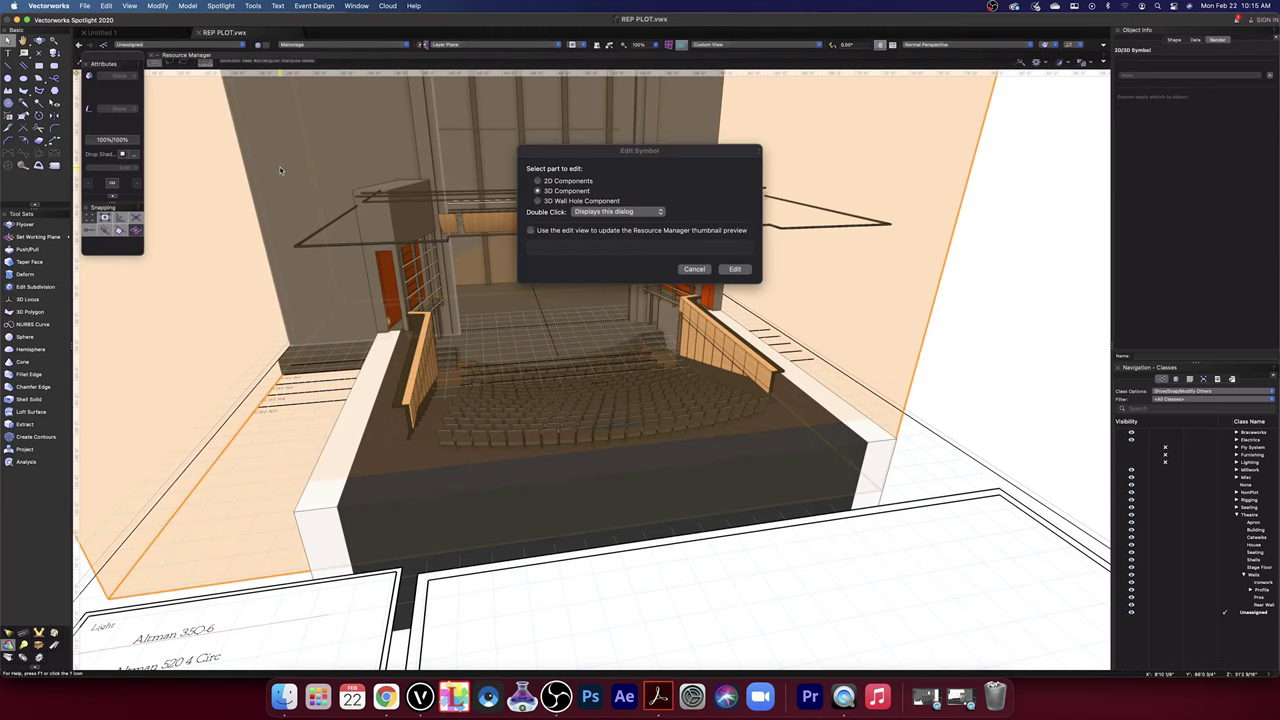
{"action": "left_click", "coordinate": [745, 271]}
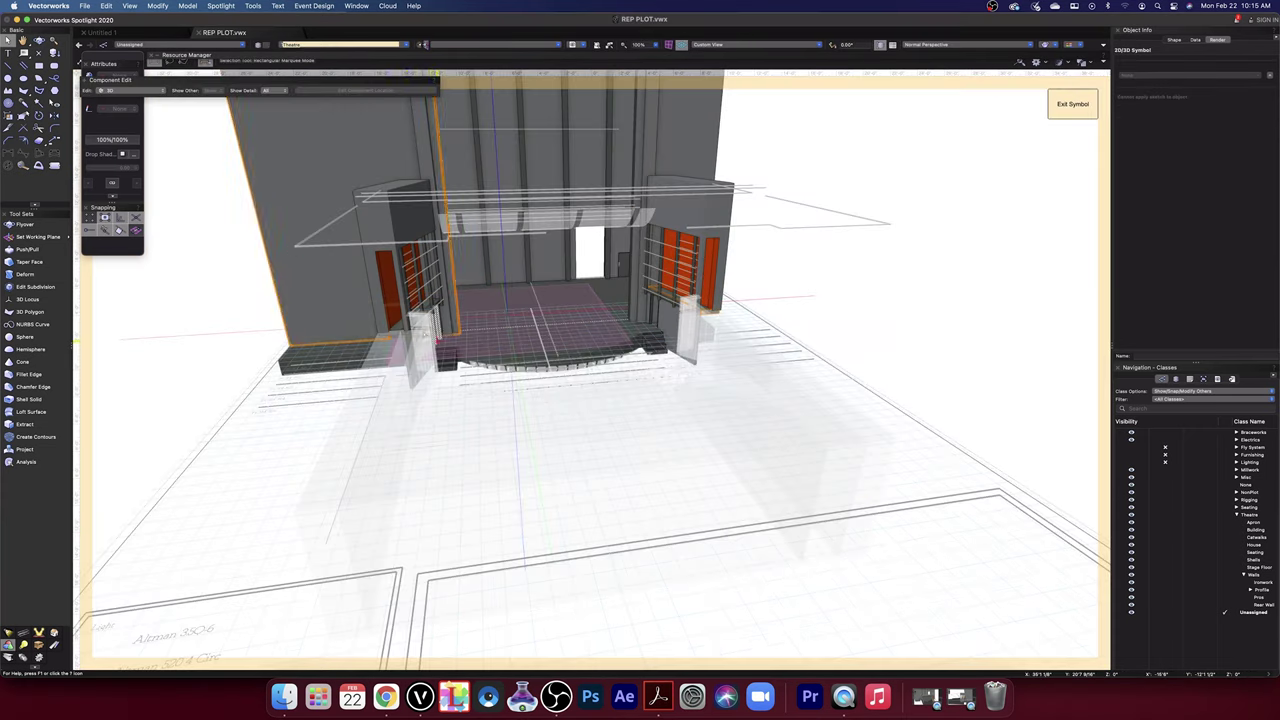
{"action": "left_click", "coordinate": [401, 330]}
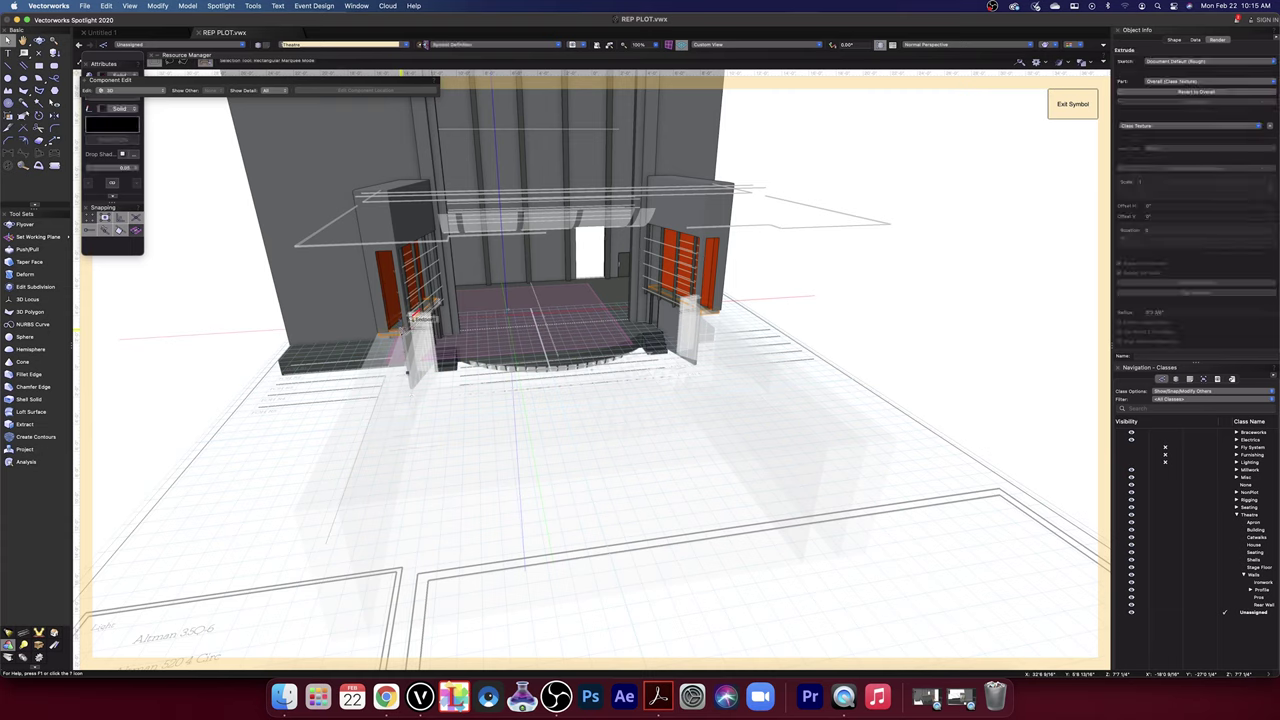
{"action": "left_click", "coordinate": [408, 319], "text": "shift"}
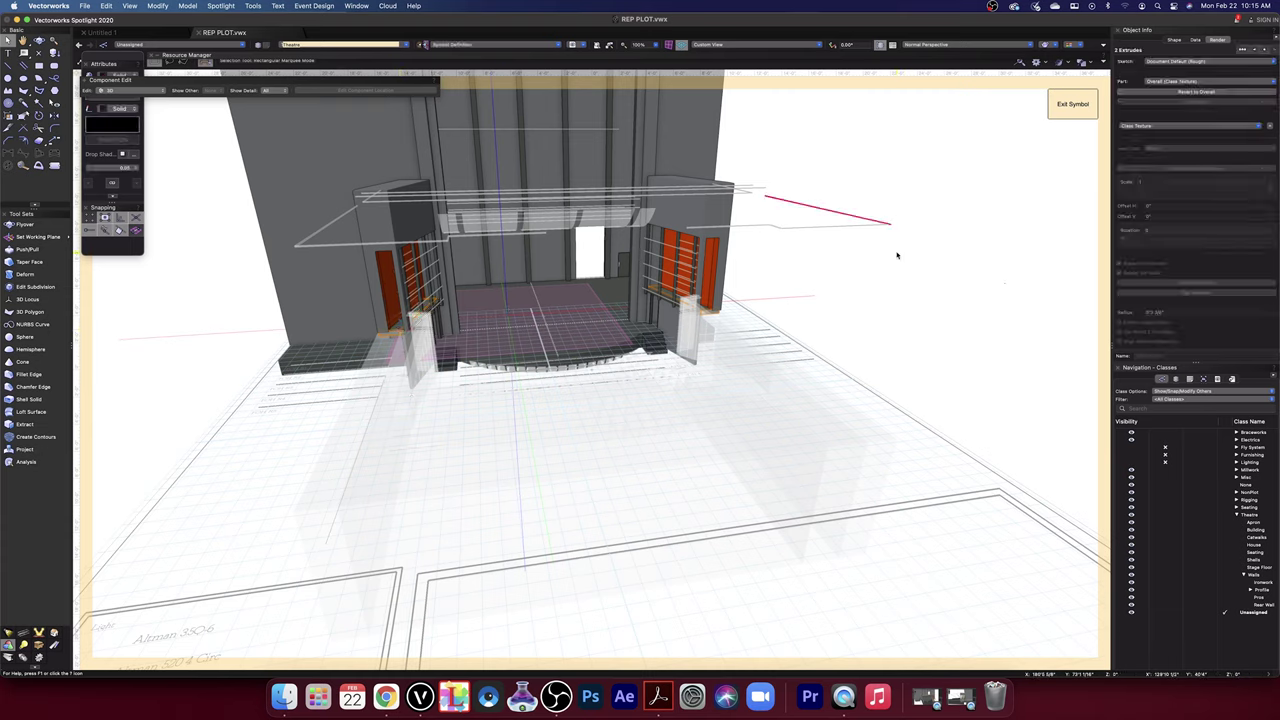
{"action": "left_click", "coordinate": [131, 102]}
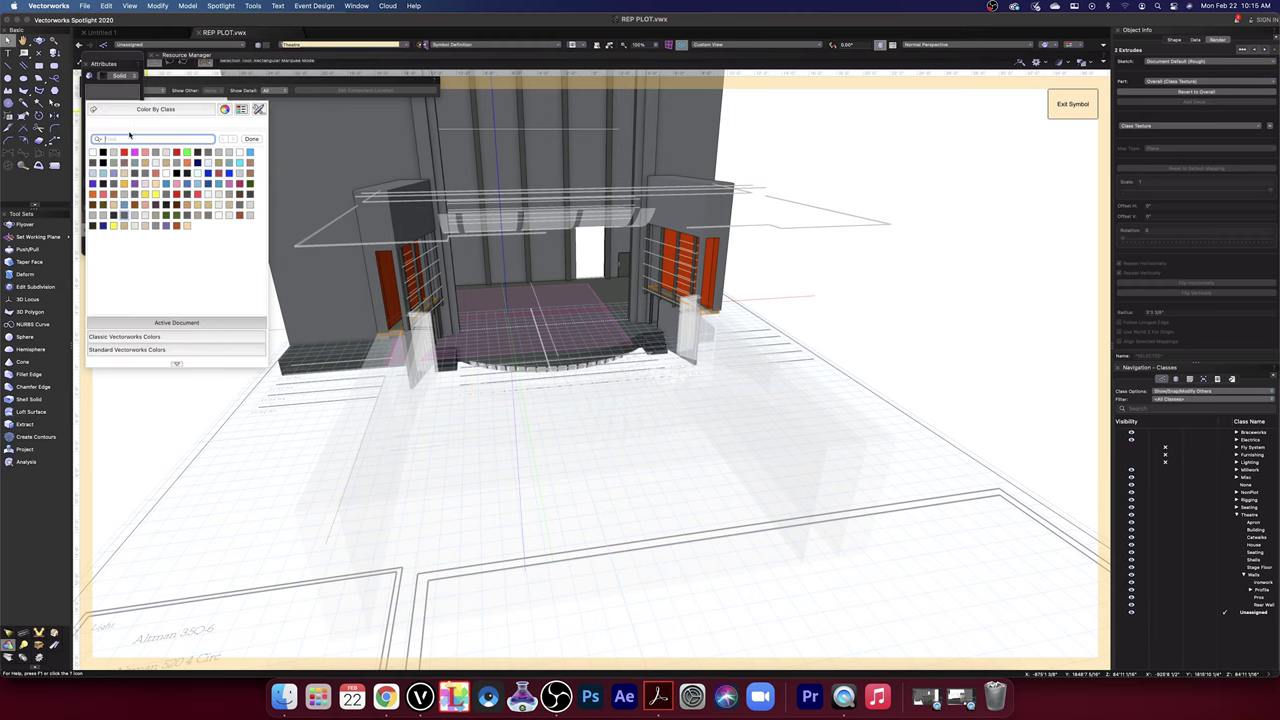
{"action": "type", "text": "80"}
{"action": "key", "text": "Return"}
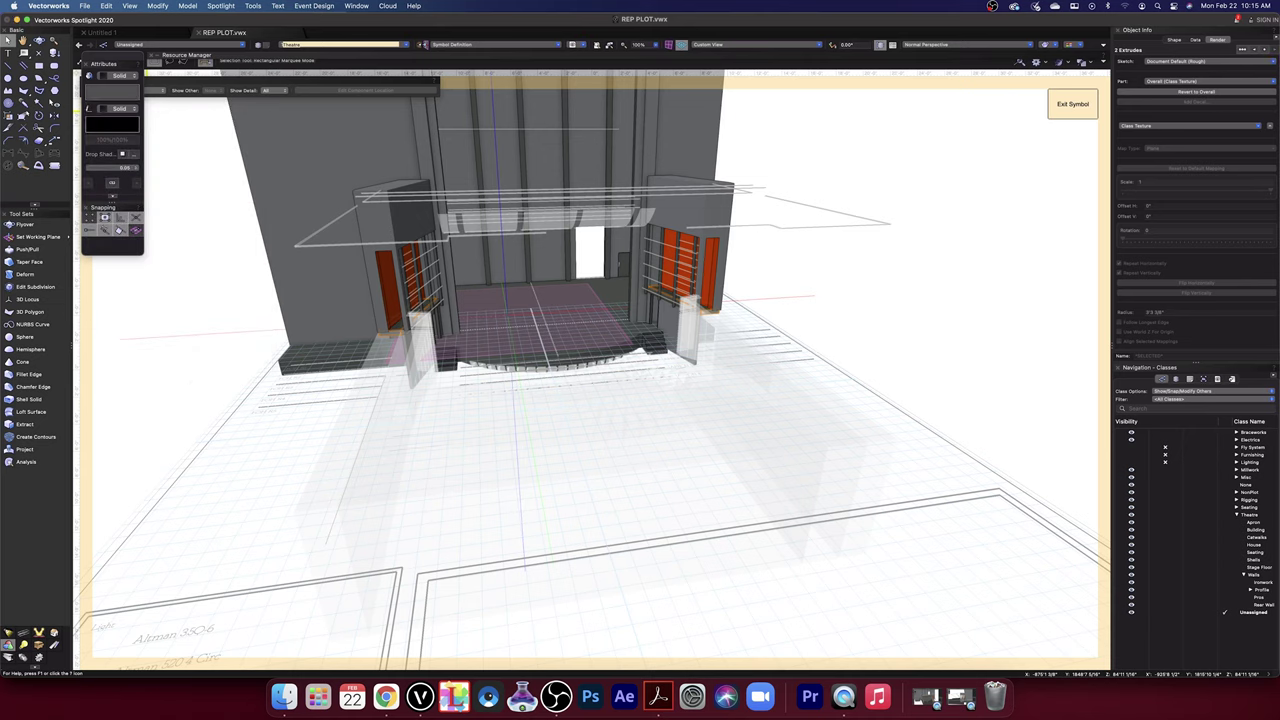
{"action": "left_click", "coordinate": [1078, 106]}
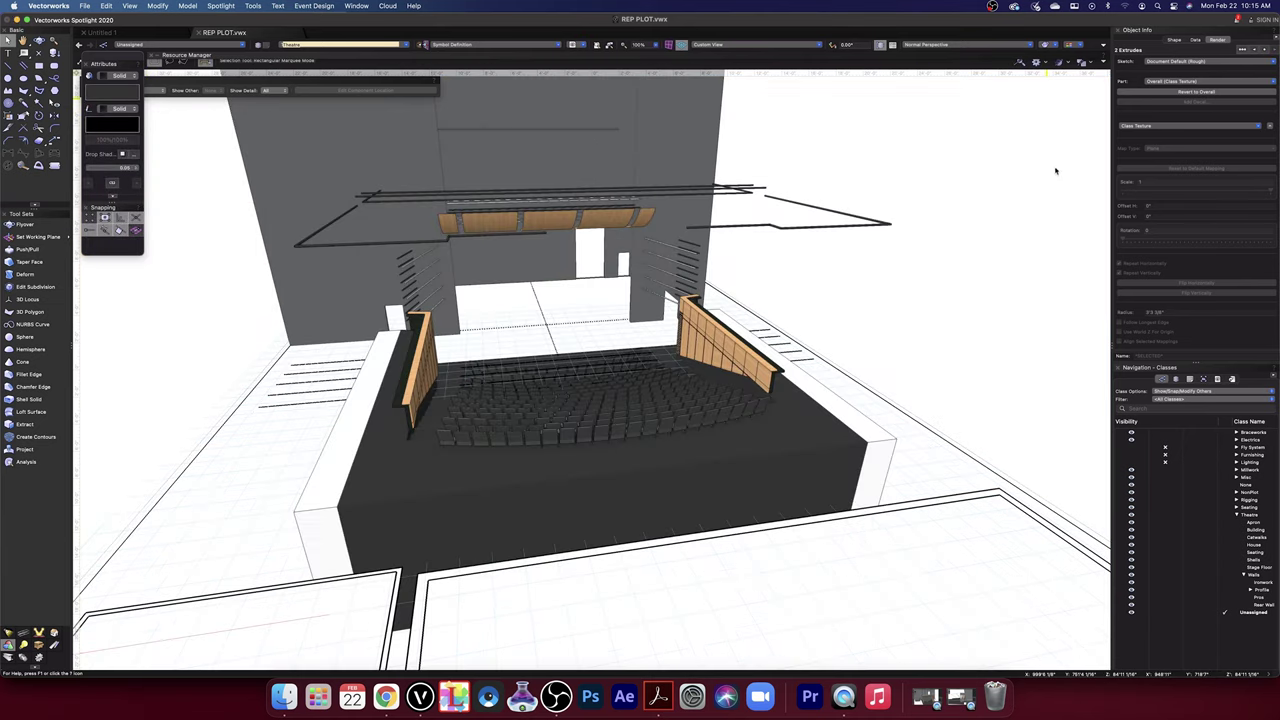
{"action": "left_click", "coordinate": [1013, 337]}
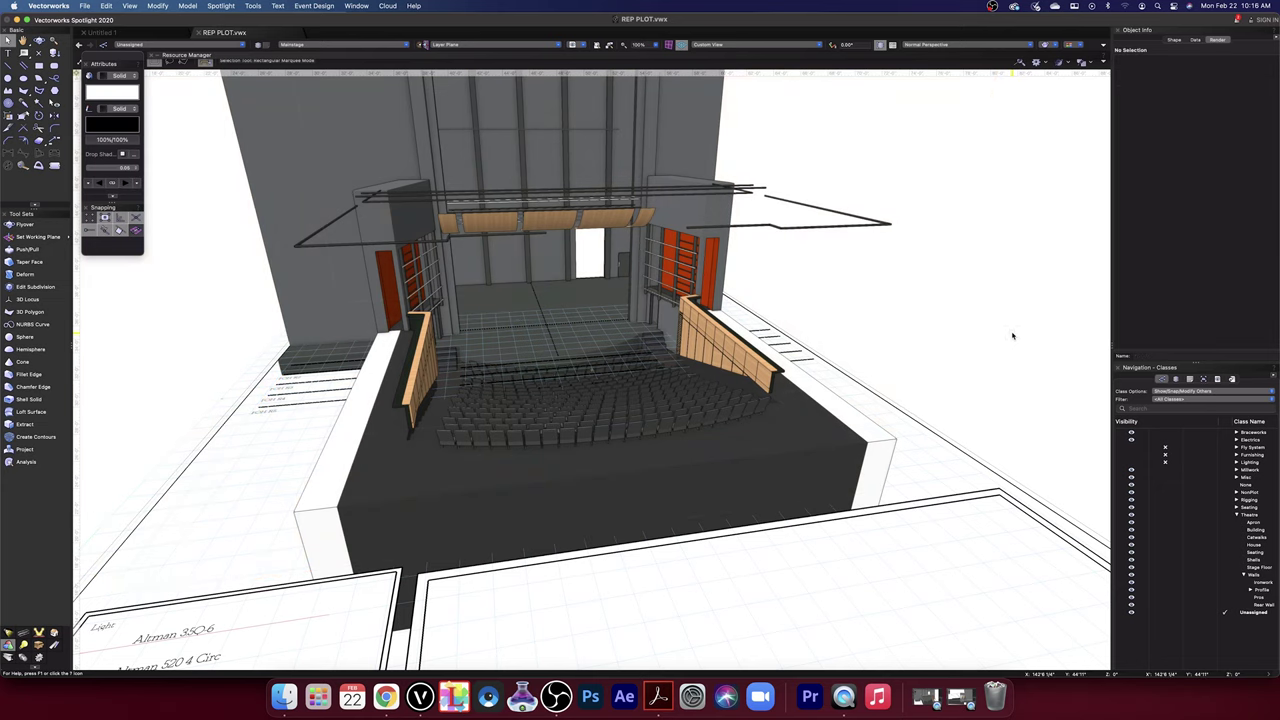
{"action": "double_click", "coordinate": [318, 509]}
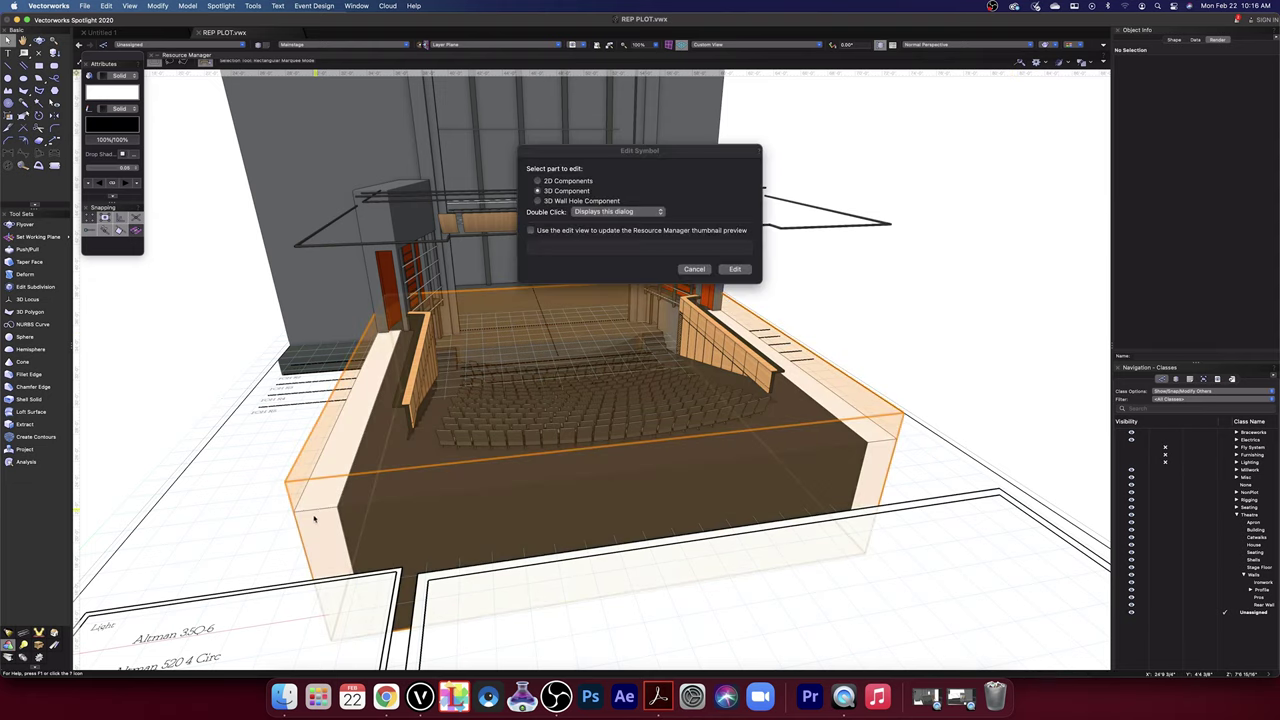
{"action": "left_click", "coordinate": [745, 271]}
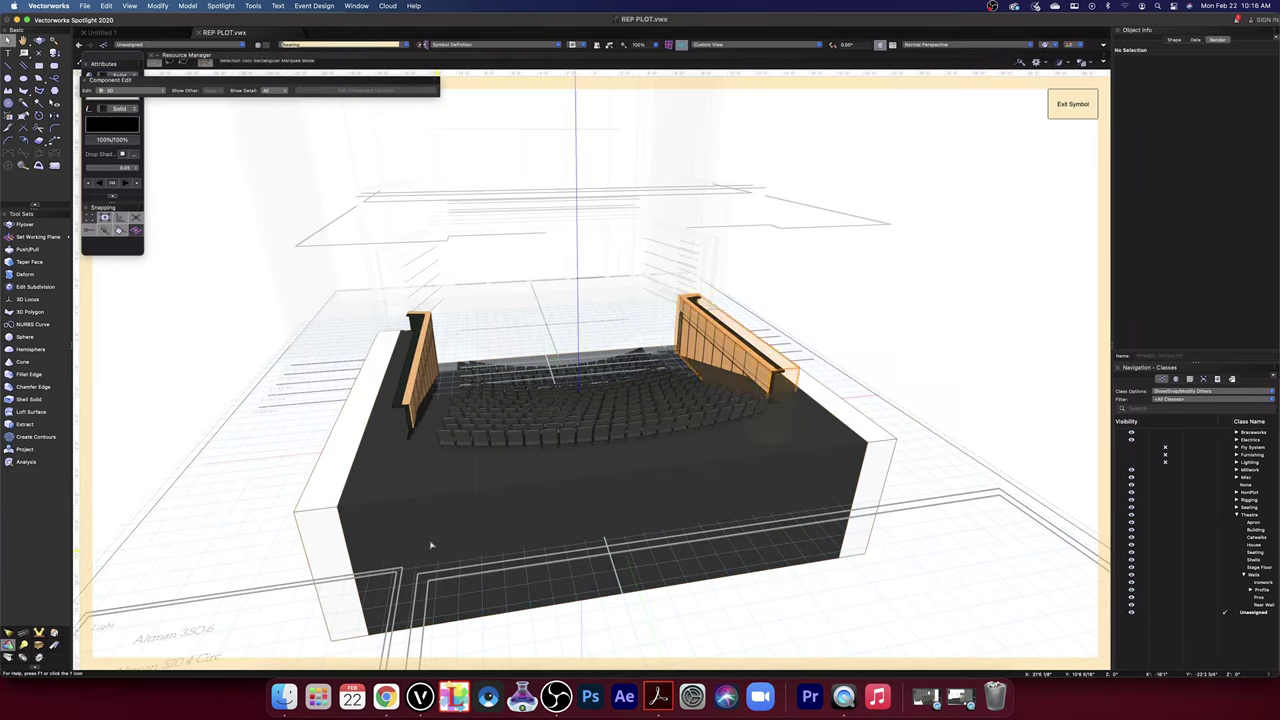
{"action": "left_click", "coordinate": [39, 41]}
{"action": "left_click_drag", "start_coordinate": [374, 376], "coordinate": [406, 356]}
{"action": "left_click_drag", "start_coordinate": [668, 309], "coordinate": [614, 333]}
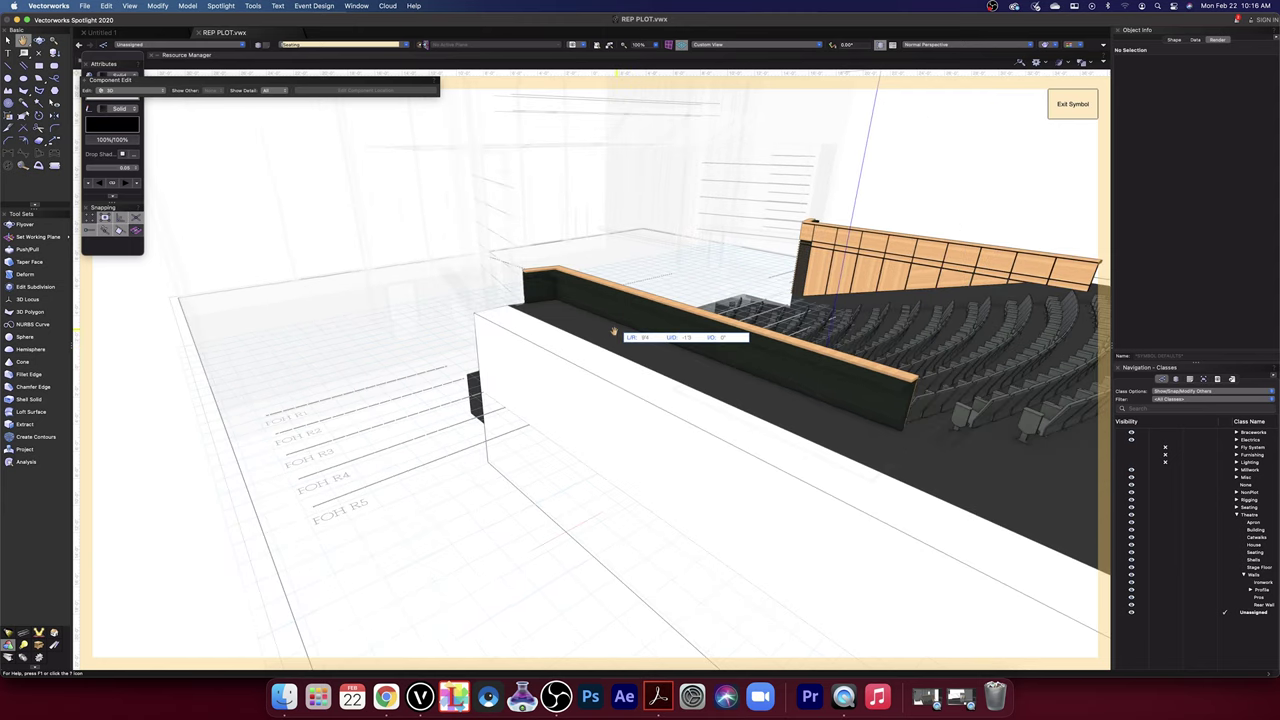
{"action": "scroll", "coordinate": [657, 383], "scroll_direction": "down", "scroll_amount": 1}
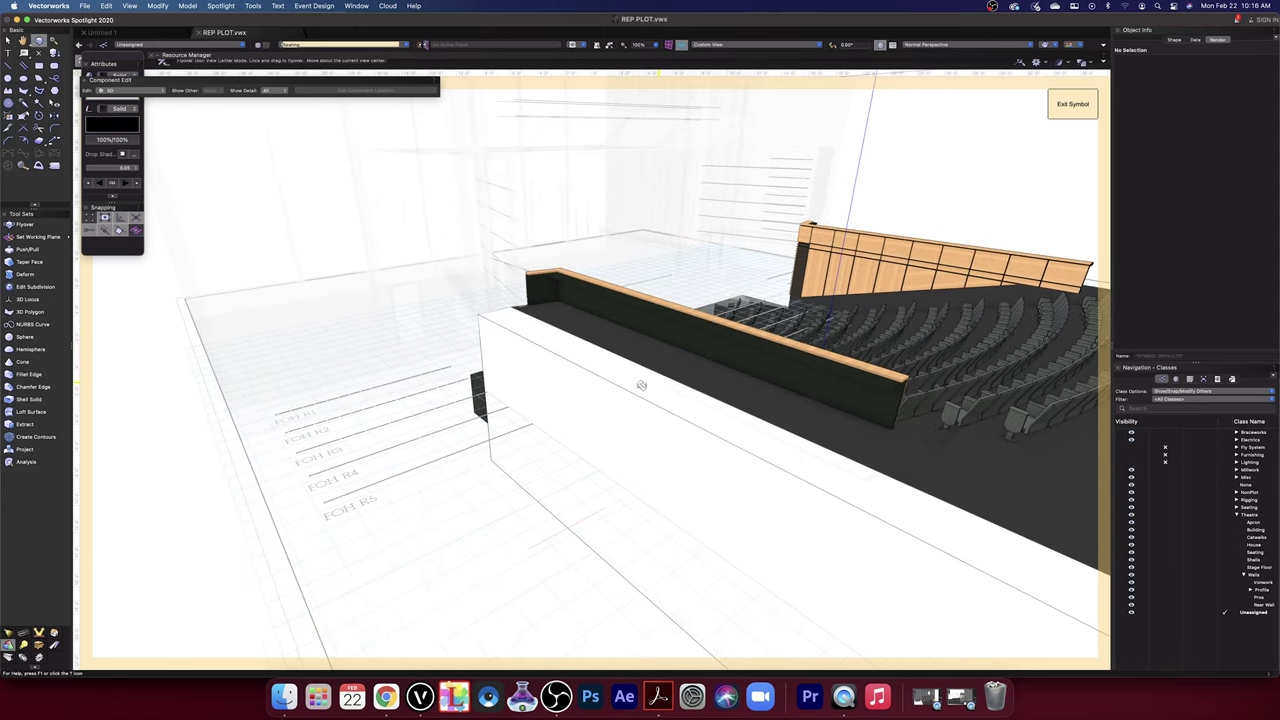
{"action": "left_click_drag", "start_coordinate": [641, 385], "coordinate": [588, 382]}
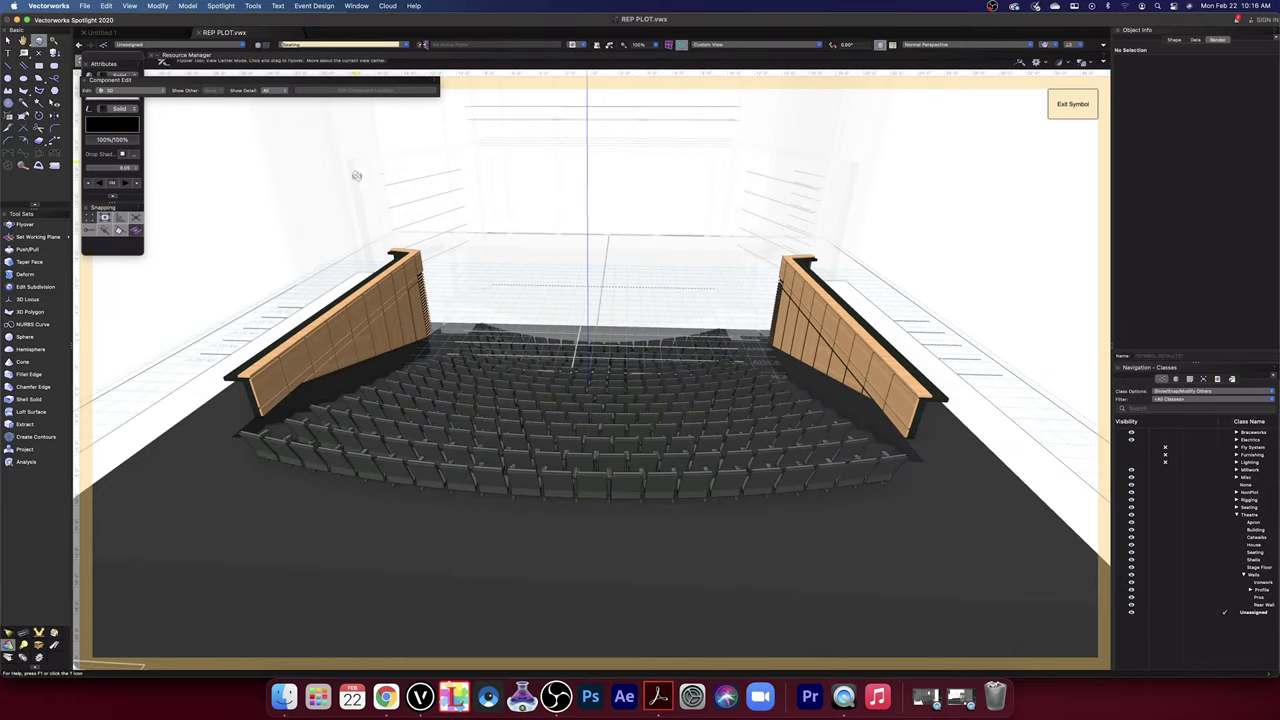
{"action": "scroll", "coordinate": [418, 196], "scroll_direction": "down", "scroll_amount": 3}
{"action": "middle_click_drag", "start_coordinate": [417, 197], "coordinate": [507, 214]}
{"action": "left_click_drag", "start_coordinate": [443, 271], "coordinate": [567, 334]}
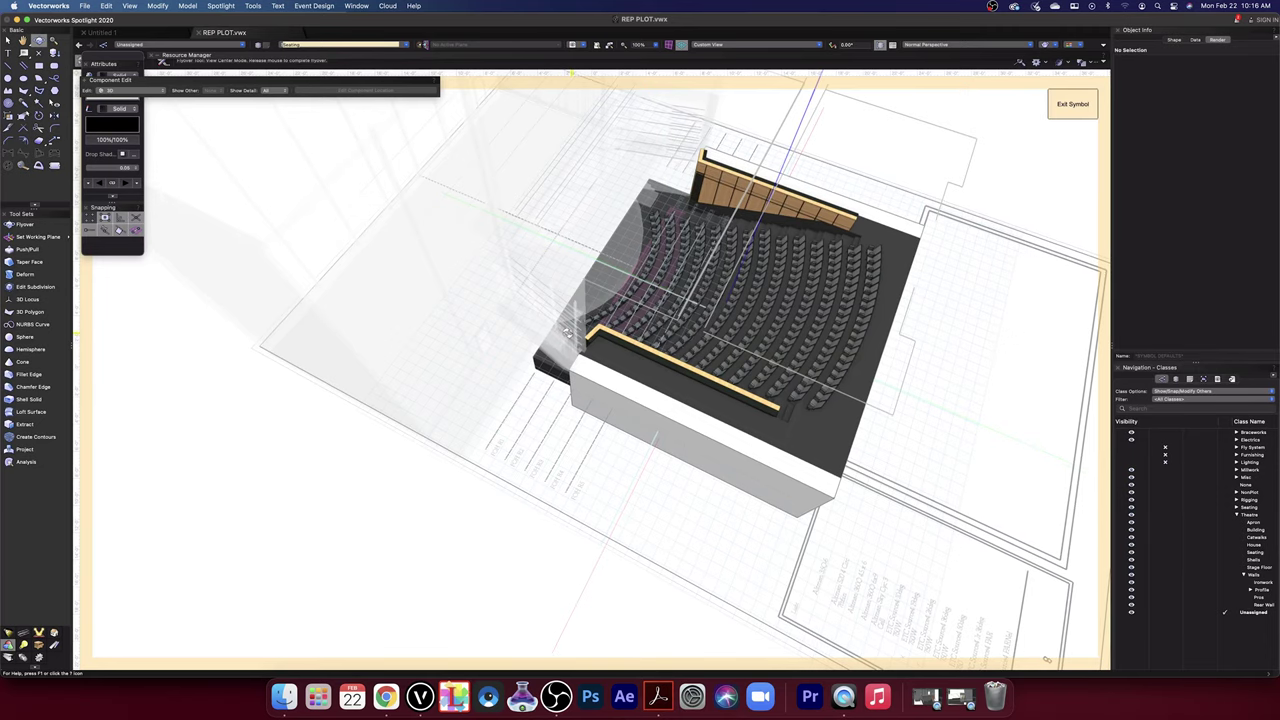
{"action": "left_click_drag", "start_coordinate": [567, 334], "coordinate": [511, 318]}
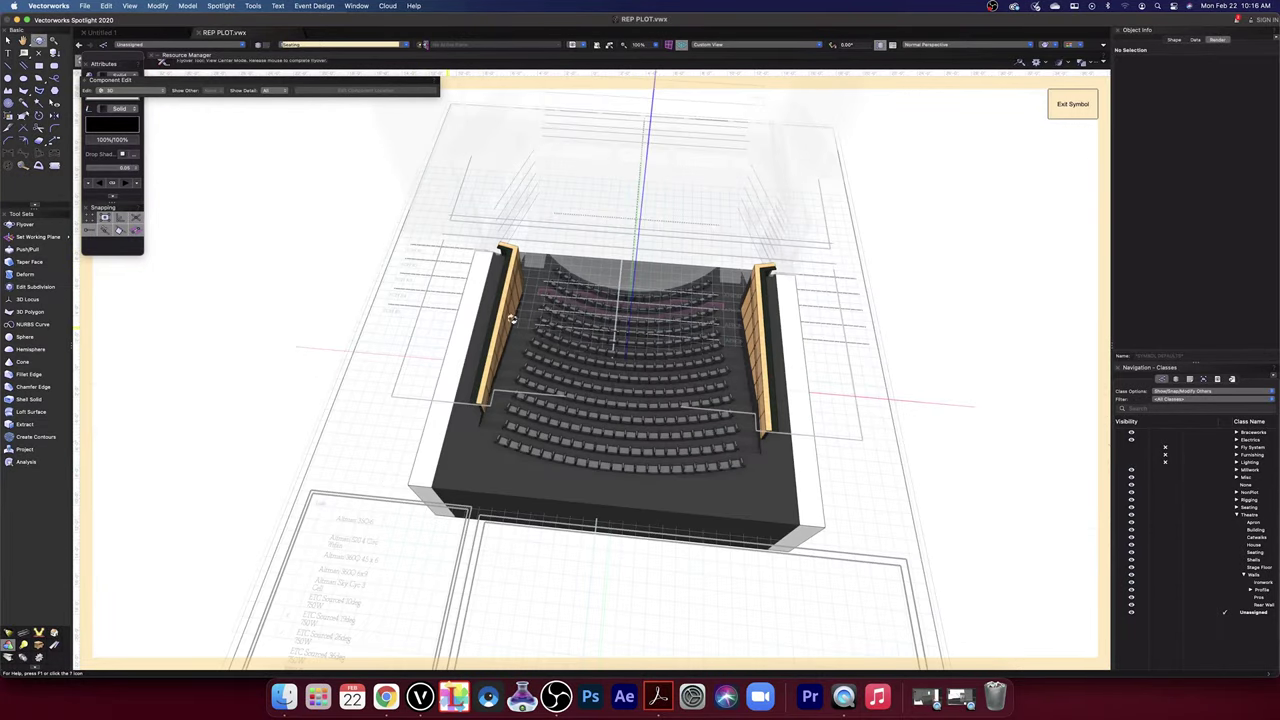
{"action": "left_click_drag", "start_coordinate": [851, 149], "coordinate": [1040, 114]}
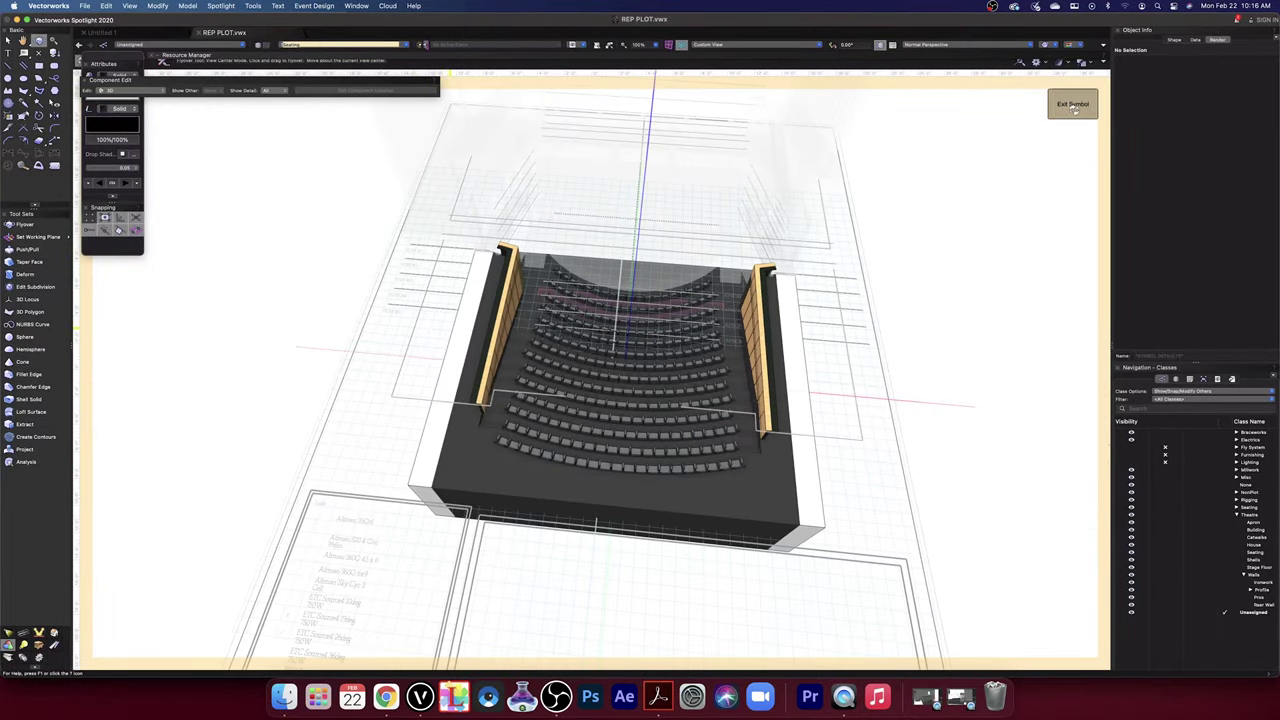
{"action": "left_click", "coordinate": [1071, 106]}
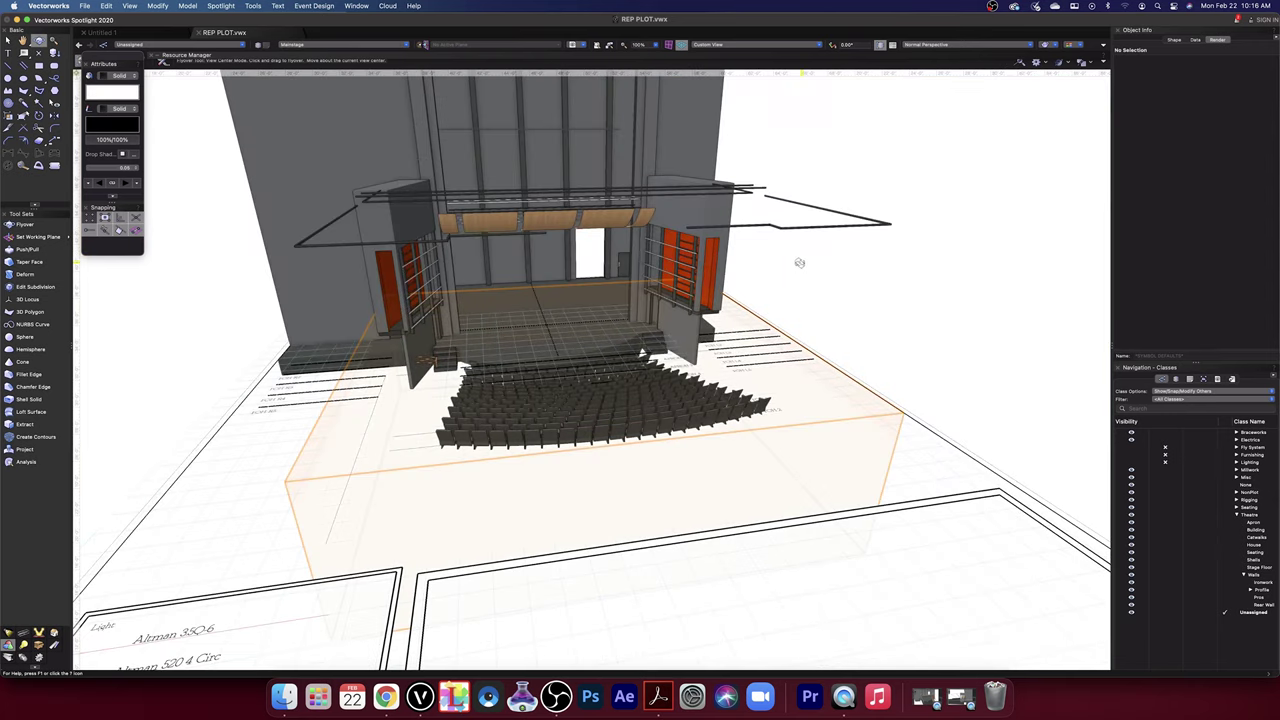
{"action": "scroll", "coordinate": [372, 344], "scroll_direction": "up", "scroll_amount": 3}
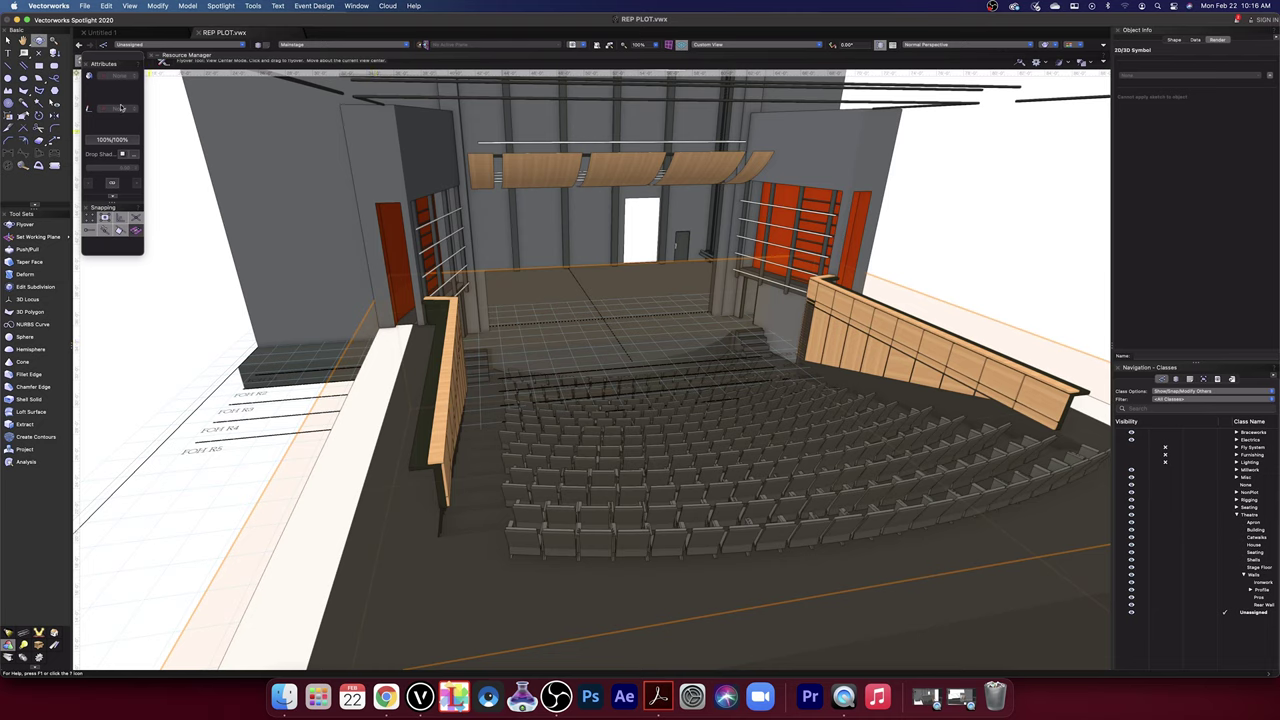
{"action": "left_click", "coordinate": [8, 40]}
{"action": "left_click", "coordinate": [462, 560]}
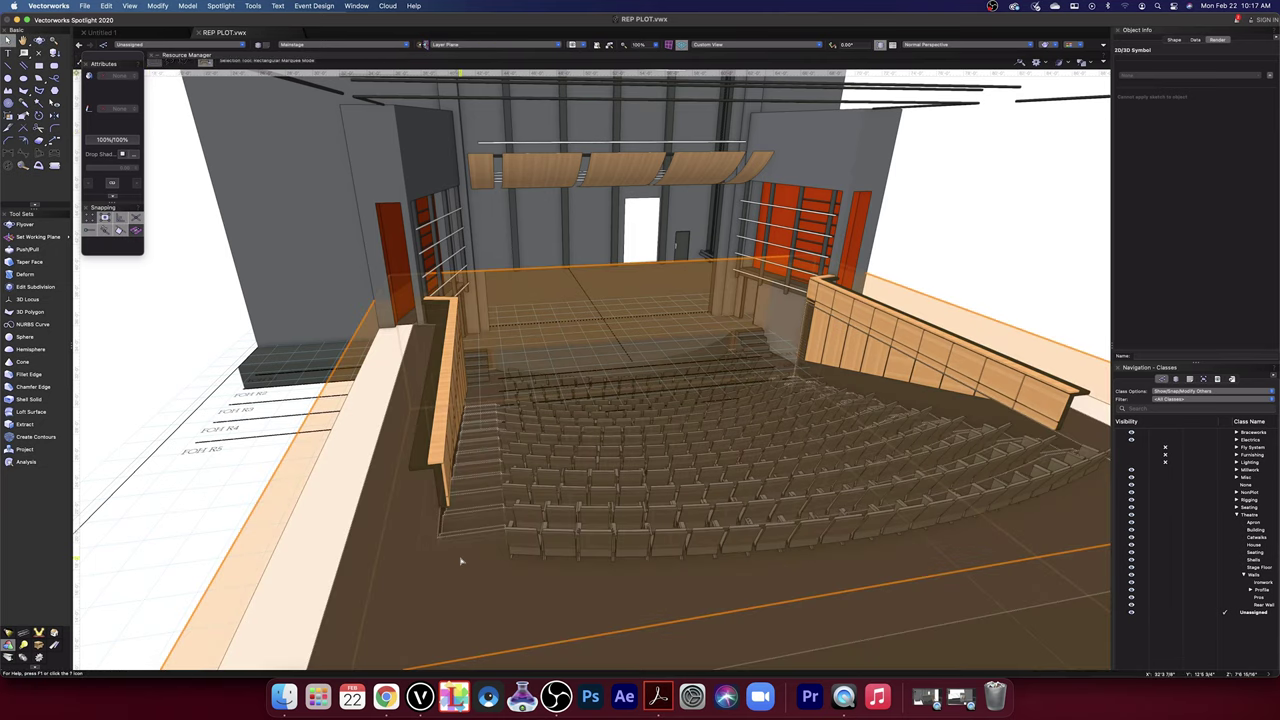
- Open the seating symbol's 3D component in Top view with orthogonal projection
{"action": "double_click", "coordinate": [462, 560]}
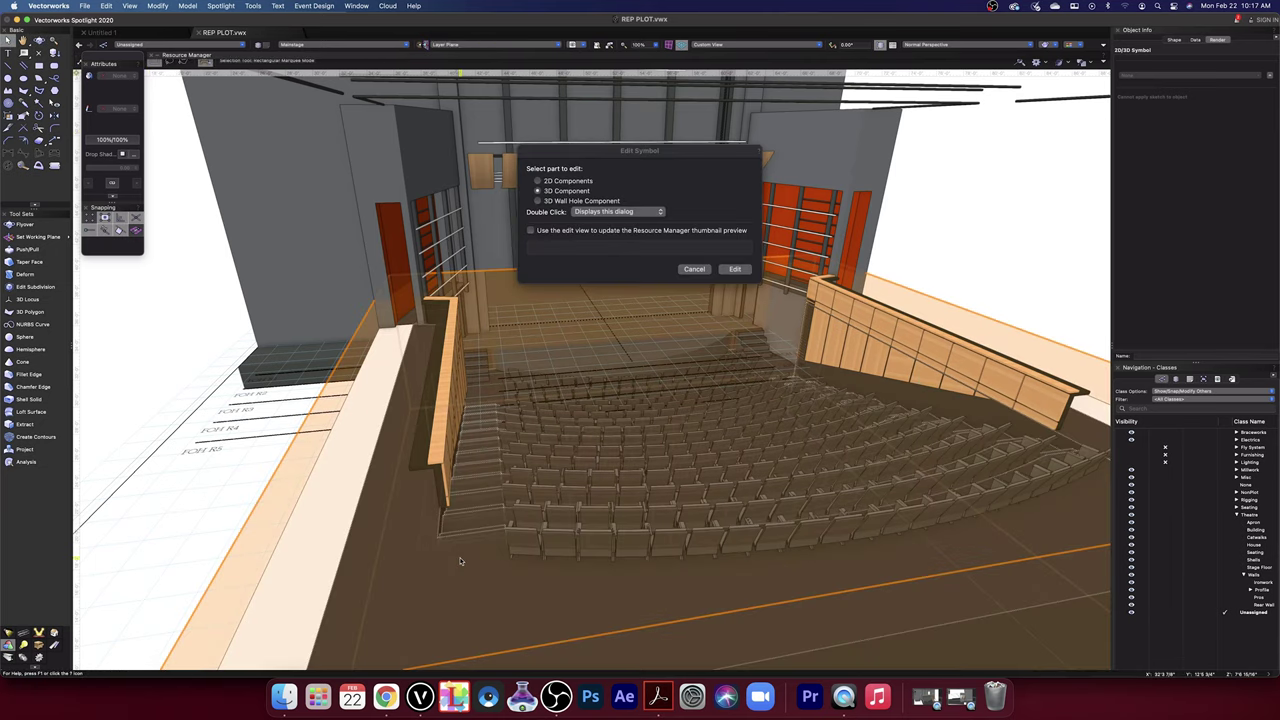
{"action": "left_click", "coordinate": [737, 269]}
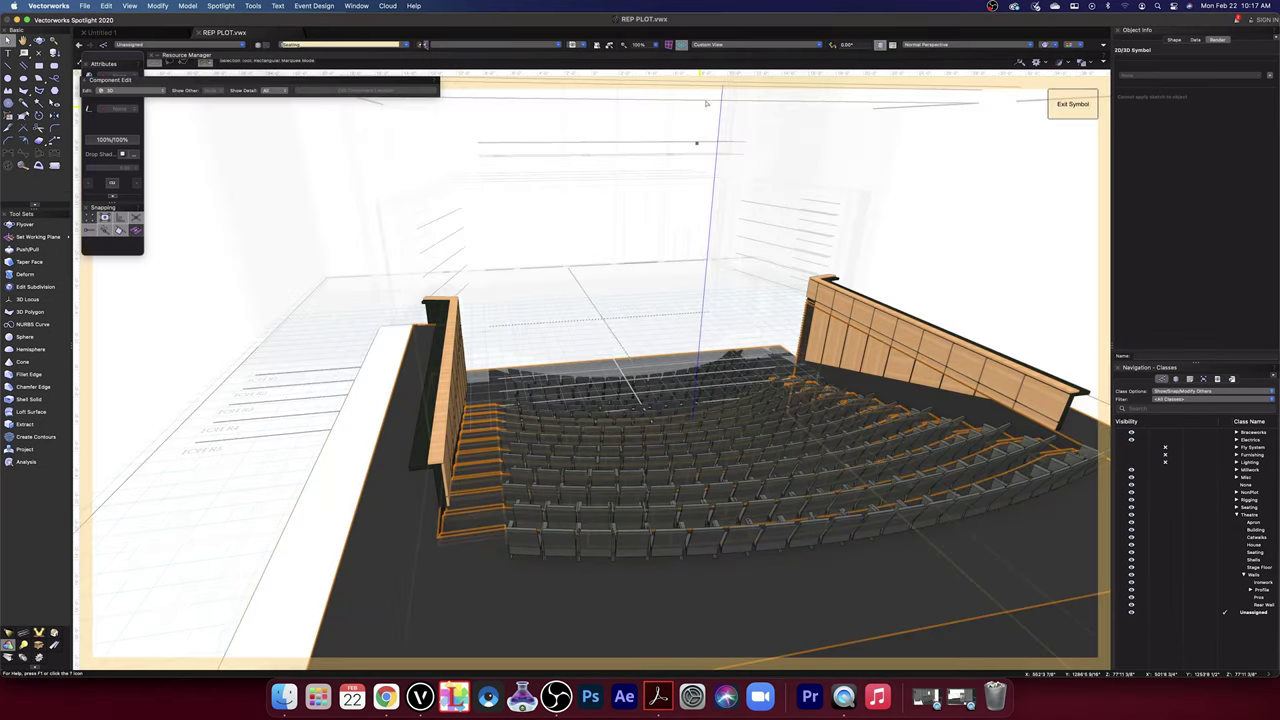
{"action": "left_click", "coordinate": [741, 45]}
{"action": "left_click", "coordinate": [724, 70]}
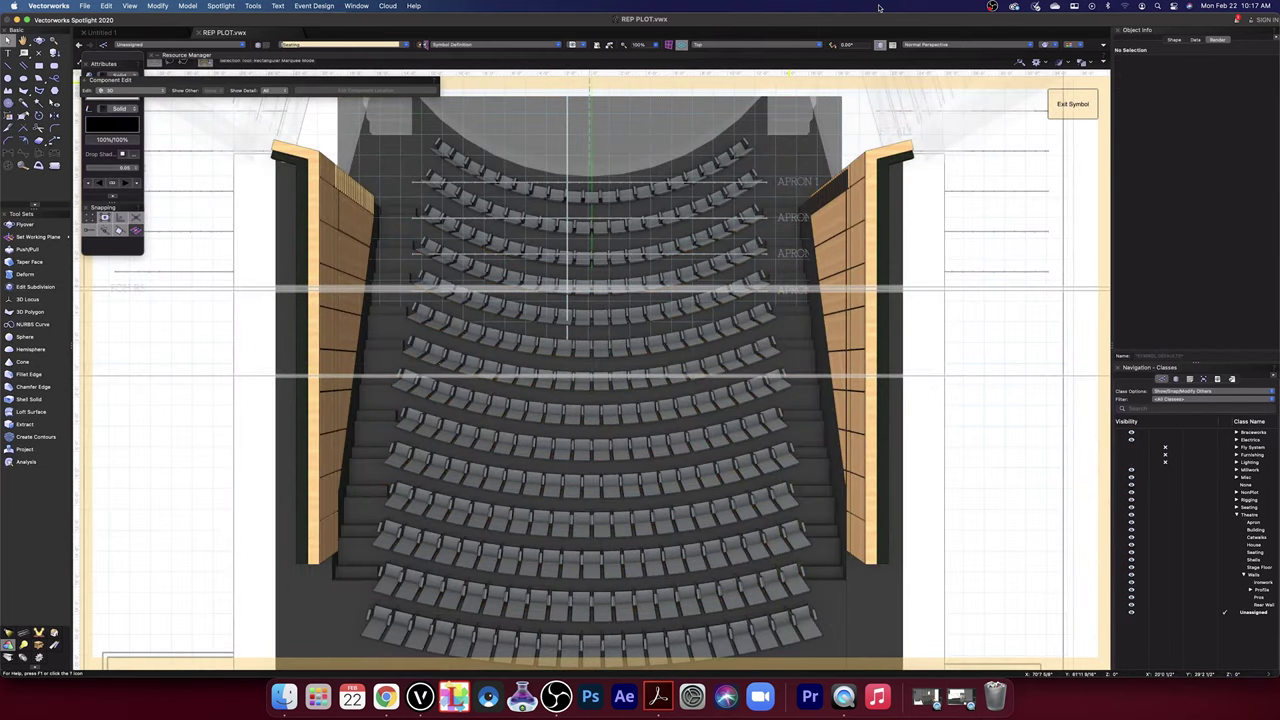
{"action": "left_click", "coordinate": [940, 46]}
{"action": "left_click", "coordinate": [950, 66]}
- Frame the view on the left side wall's angled front corner
{"action": "middle_click_drag", "start_coordinate": [536, 253], "coordinate": [674, 386]}
{"action": "scroll", "coordinate": [425, 290], "scroll_direction": "up", "scroll_amount": 8}
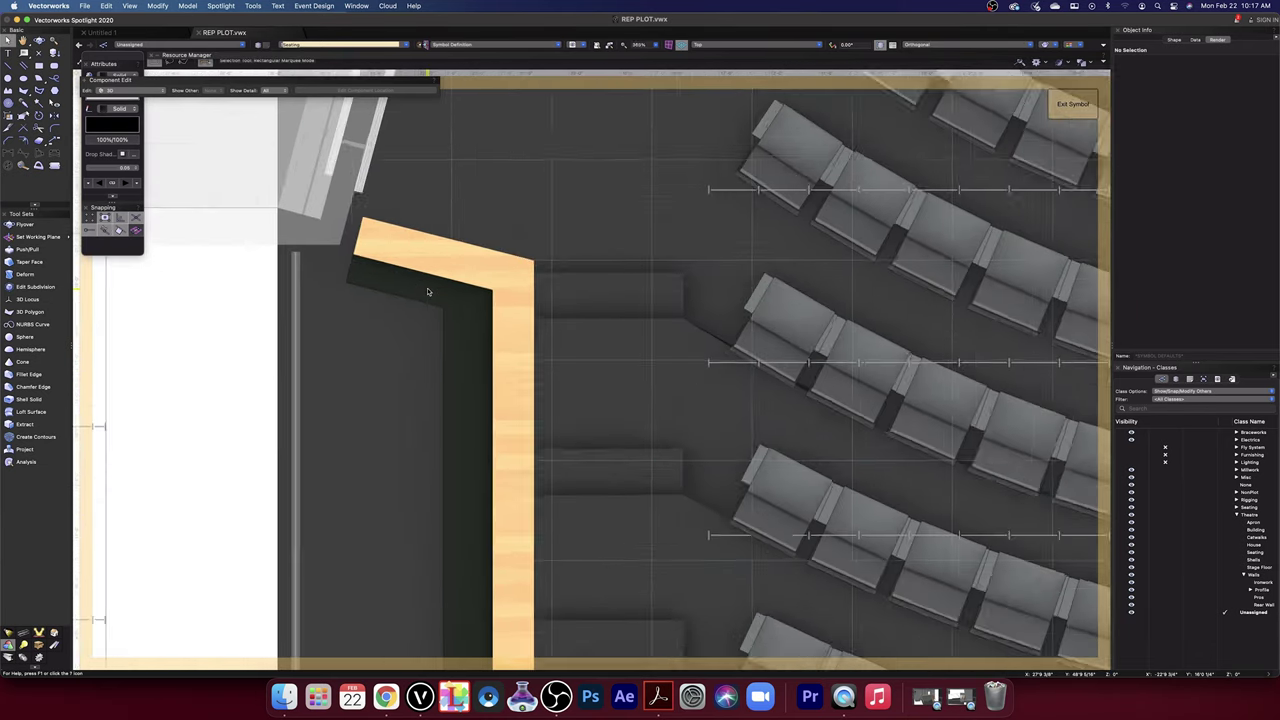
{"action": "scroll", "coordinate": [402, 300], "scroll_direction": "down", "scroll_amount": 1}
{"action": "middle_click_drag", "start_coordinate": [374, 303], "coordinate": [573, 326]}
{"action": "scroll", "coordinate": [572, 326], "scroll_direction": "down", "scroll_amount": 1}
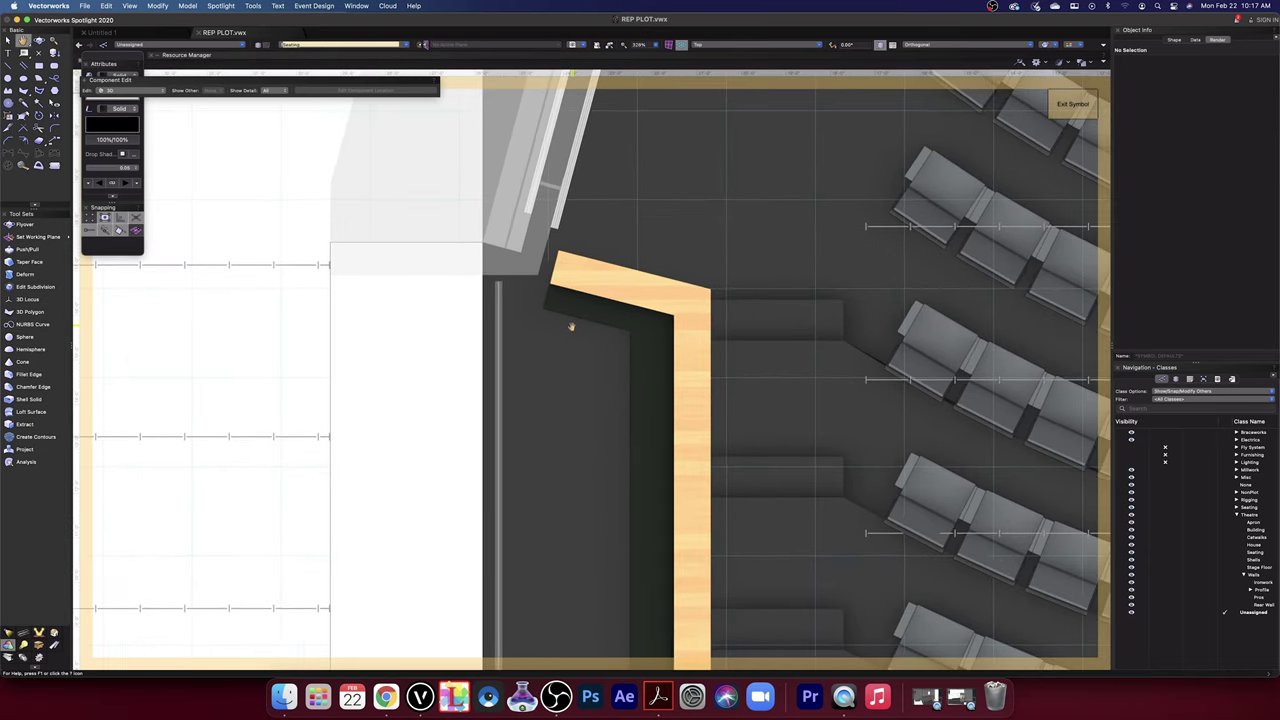
{"action": "middle_click_drag", "start_coordinate": [571, 326], "coordinate": [492, 328]}
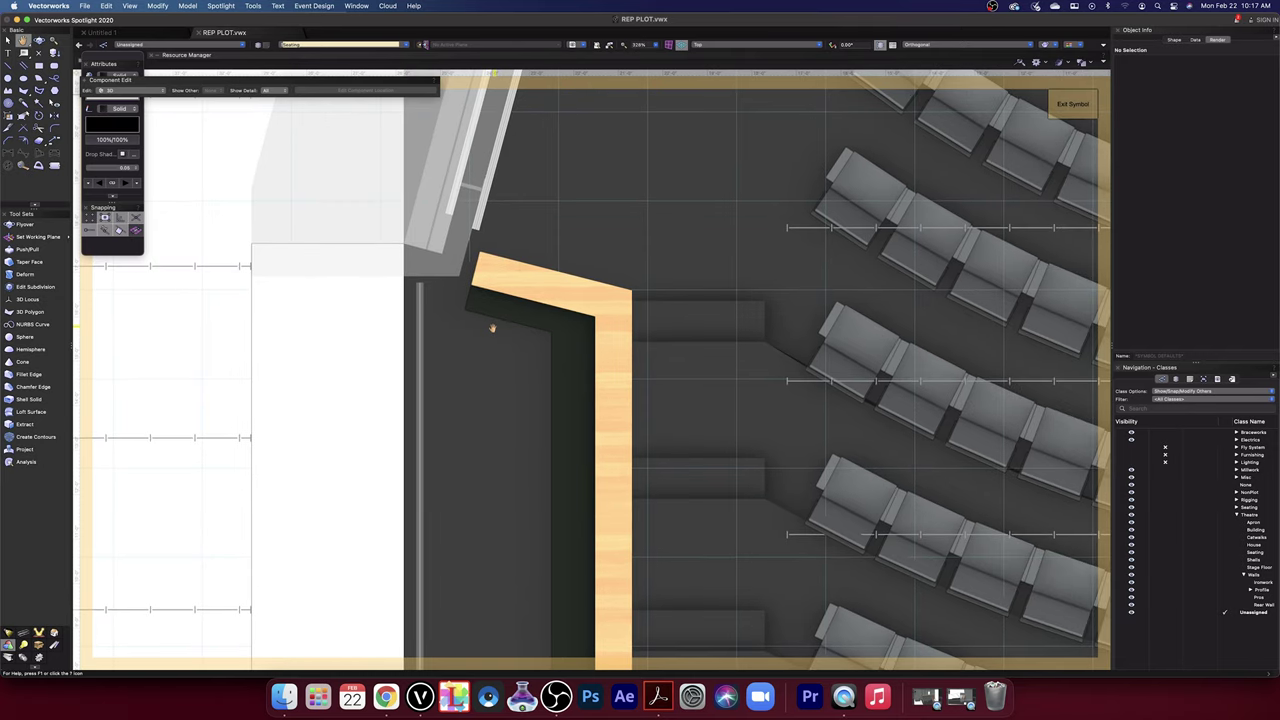
{"action": "mouse_move", "coordinate": [492, 328]}
{"action": "left_mouse_down"}
{"action": "mouse_move", "coordinate": [674, 291]}
{"action": "mouse_move", "coordinate": [663, 221]}
{"action": "left_mouse_up"}
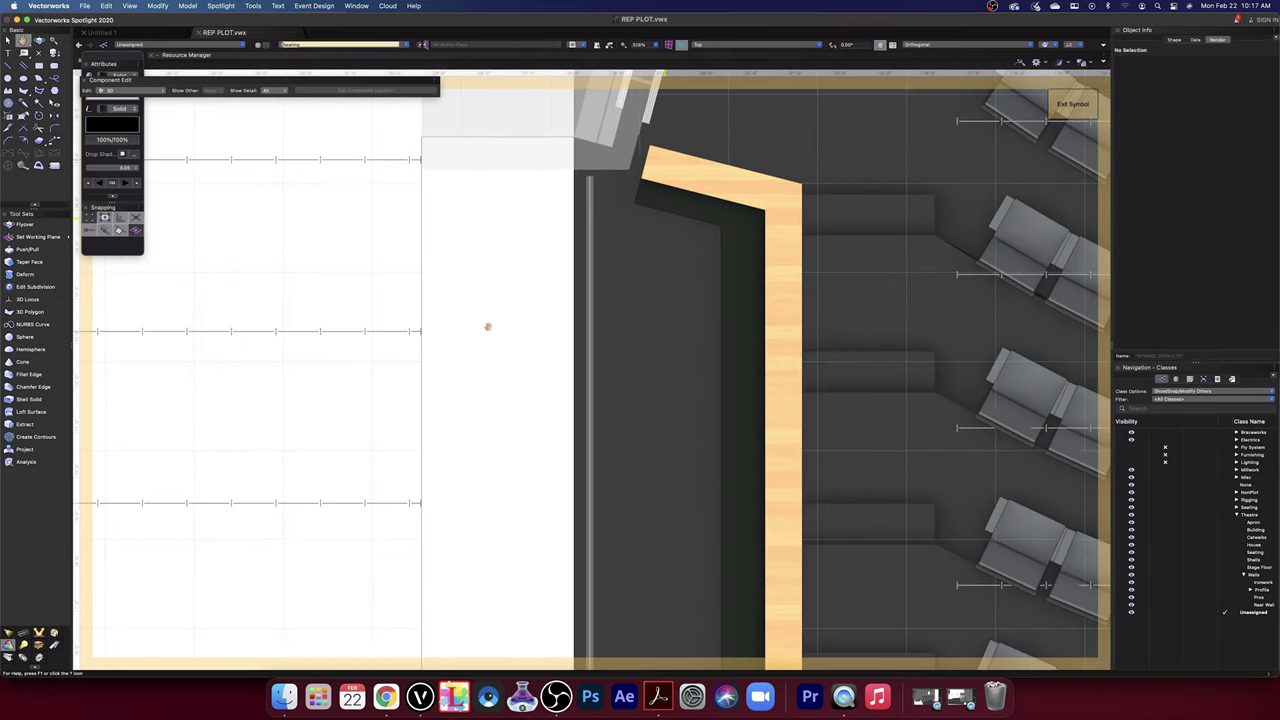
{"action": "key", "text": "x"}
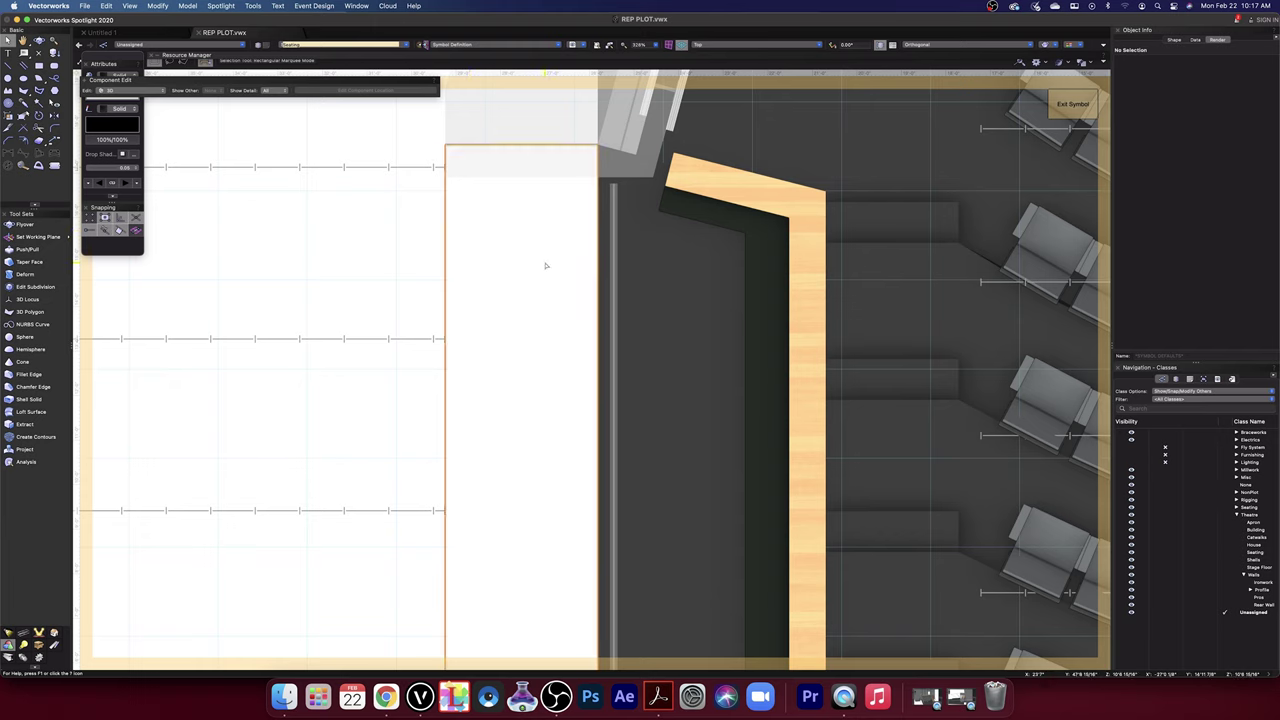
{"action": "left_click", "coordinate": [546, 265]}
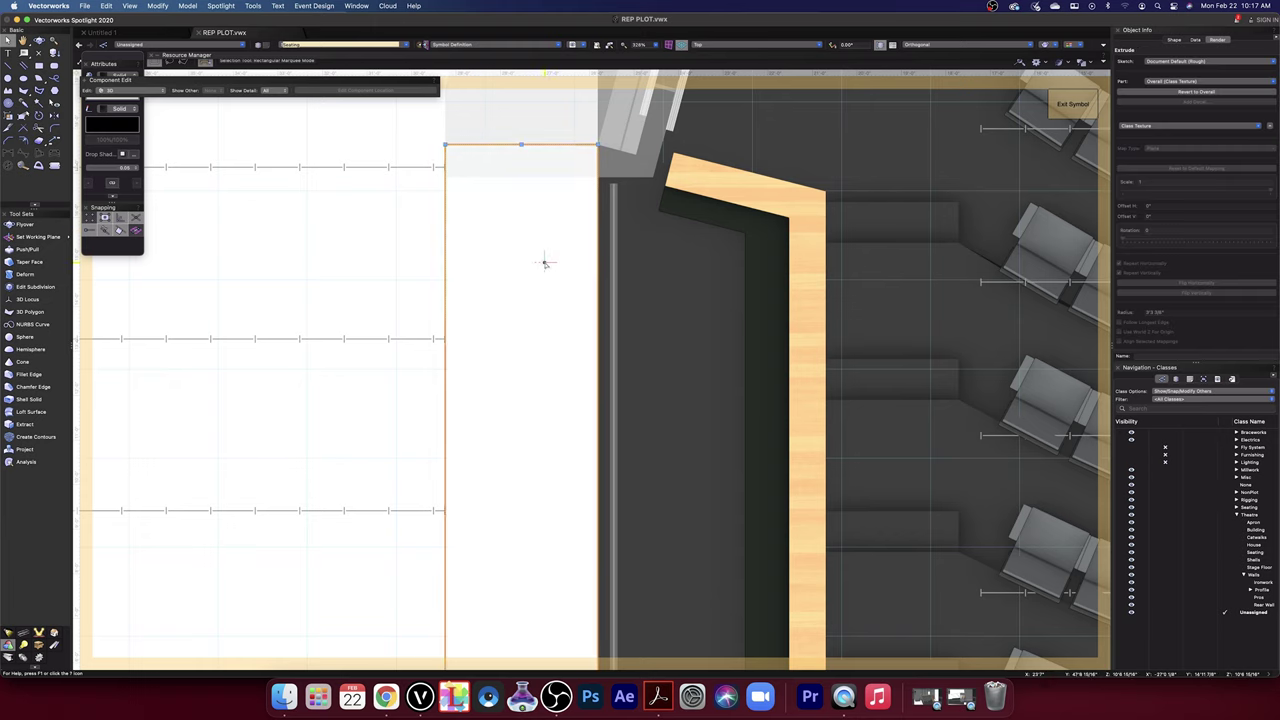
{"action": "left_click", "coordinate": [707, 312], "text": "shift"}
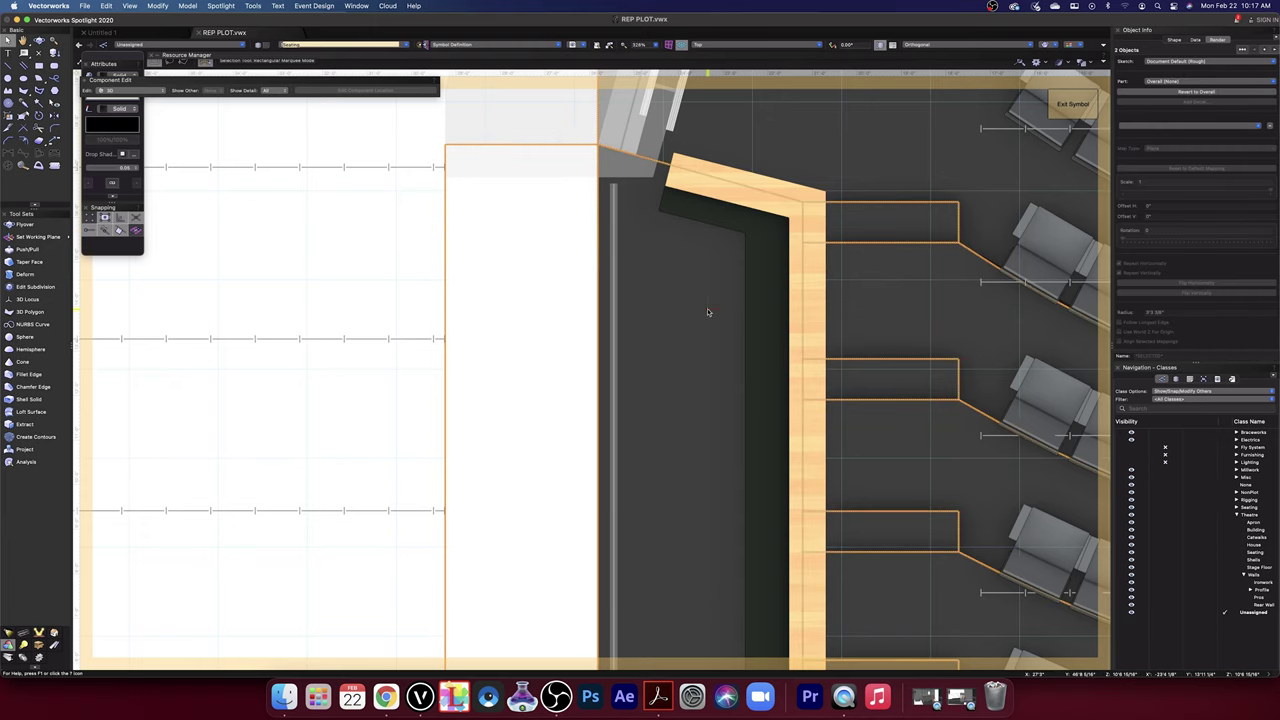
{"action": "scroll", "coordinate": [708, 312], "scroll_direction": "down", "scroll_amount": 4}
{"action": "middle_click_drag", "start_coordinate": [874, 317], "coordinate": [628, 306]}
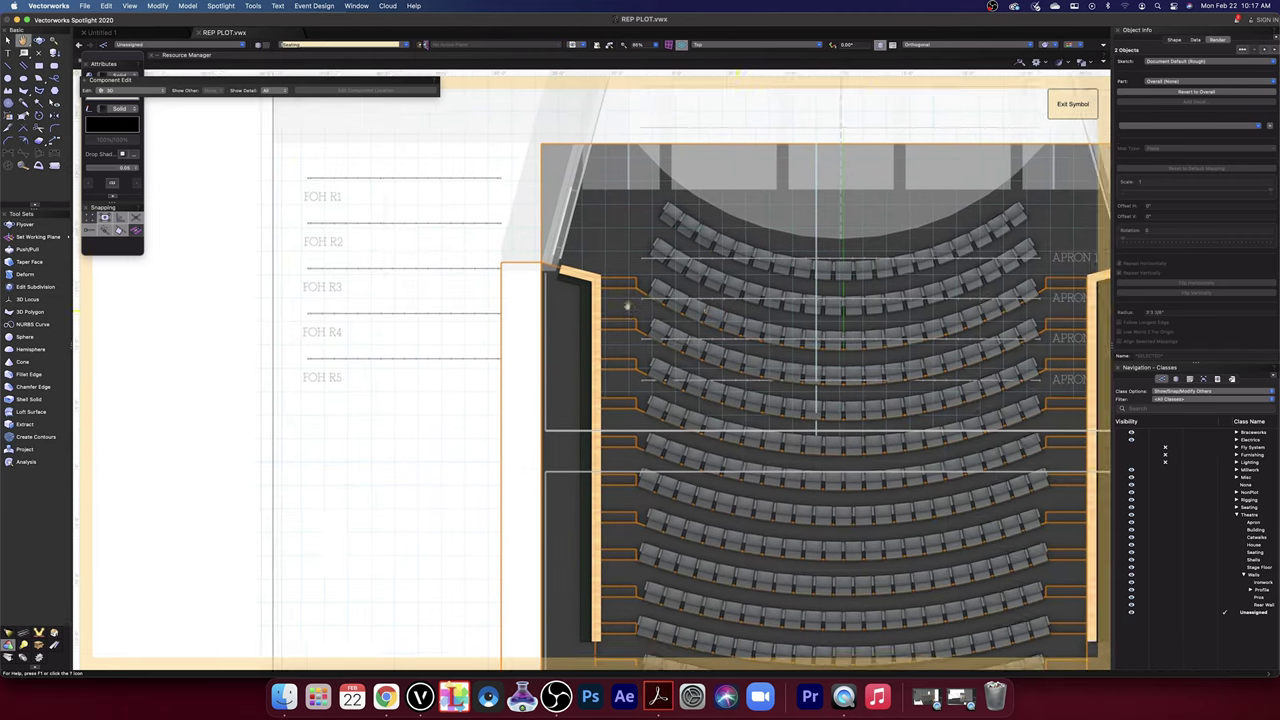
{"action": "scroll", "coordinate": [628, 305], "scroll_direction": "right", "scroll_amount": 4}
{"action": "left_click", "coordinate": [750, 50]}
{"action": "left_click", "coordinate": [748, 58]}
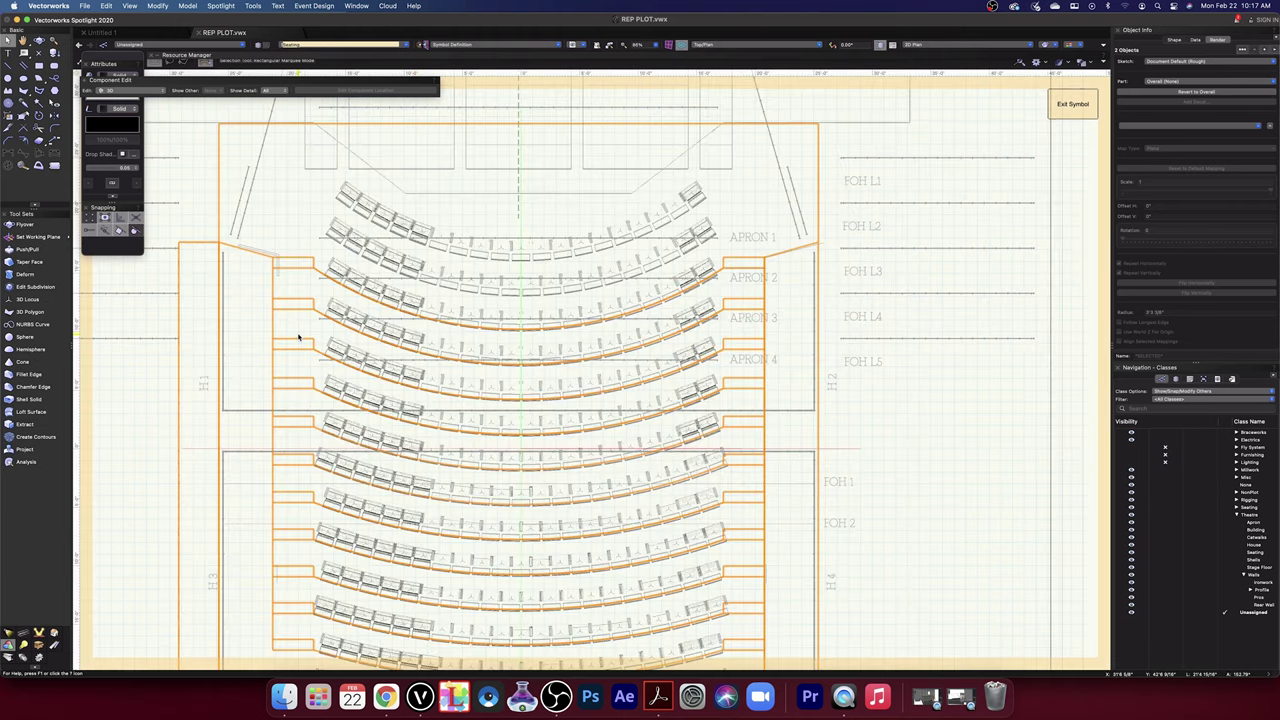
{"action": "scroll", "coordinate": [255, 256], "scroll_direction": "up", "scroll_amount": 2}
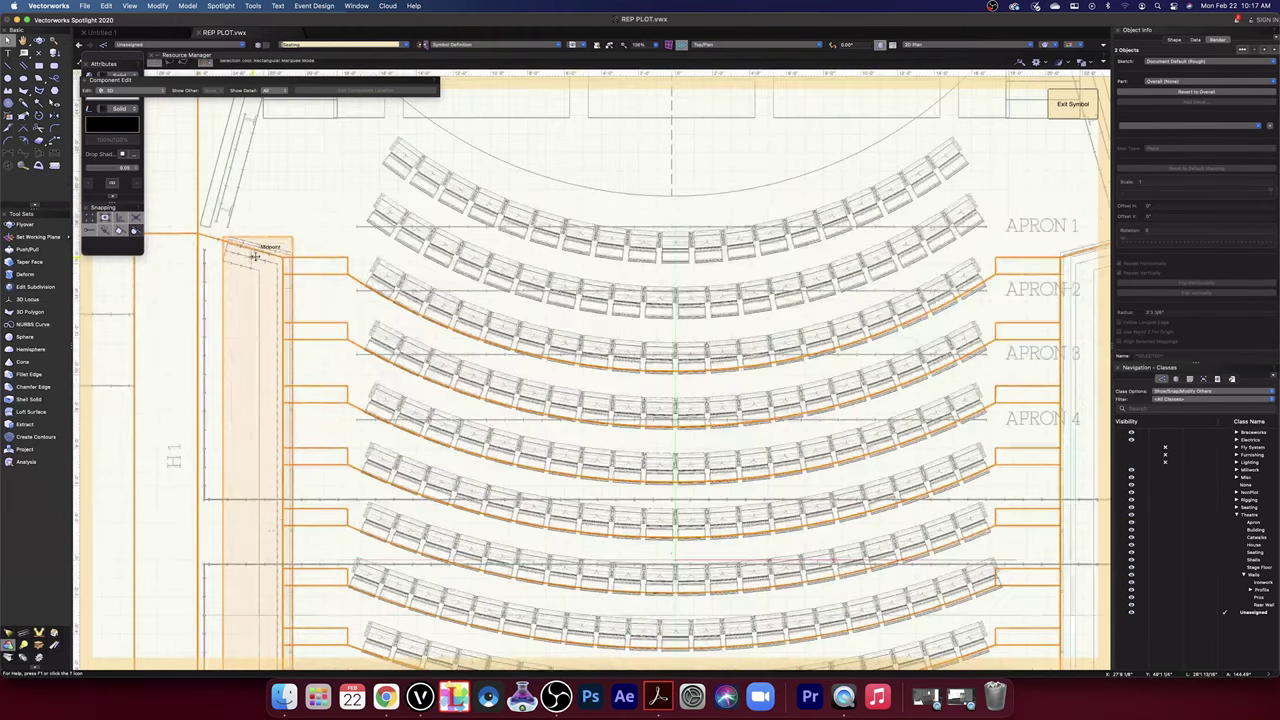
{"action": "scroll", "coordinate": [255, 256], "scroll_direction": "down", "scroll_amount": 3}
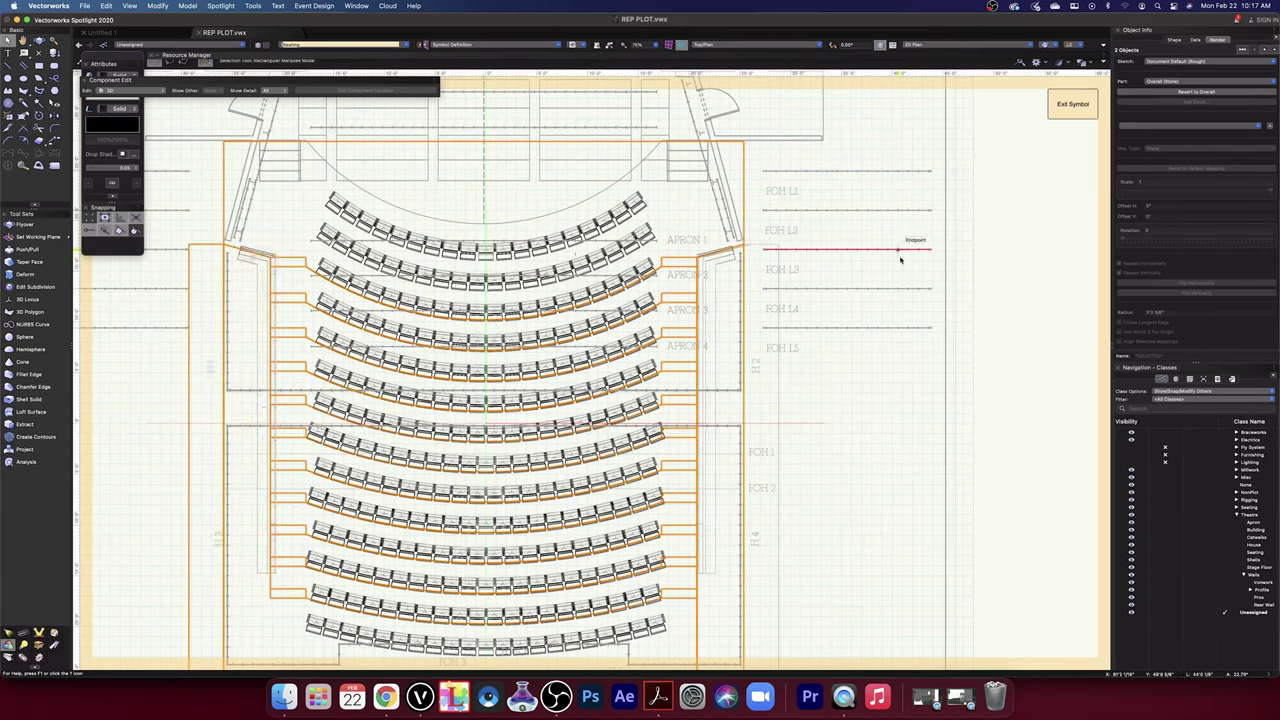
{"action": "scroll", "coordinate": [717, 260], "scroll_direction": "up", "scroll_amount": 8}
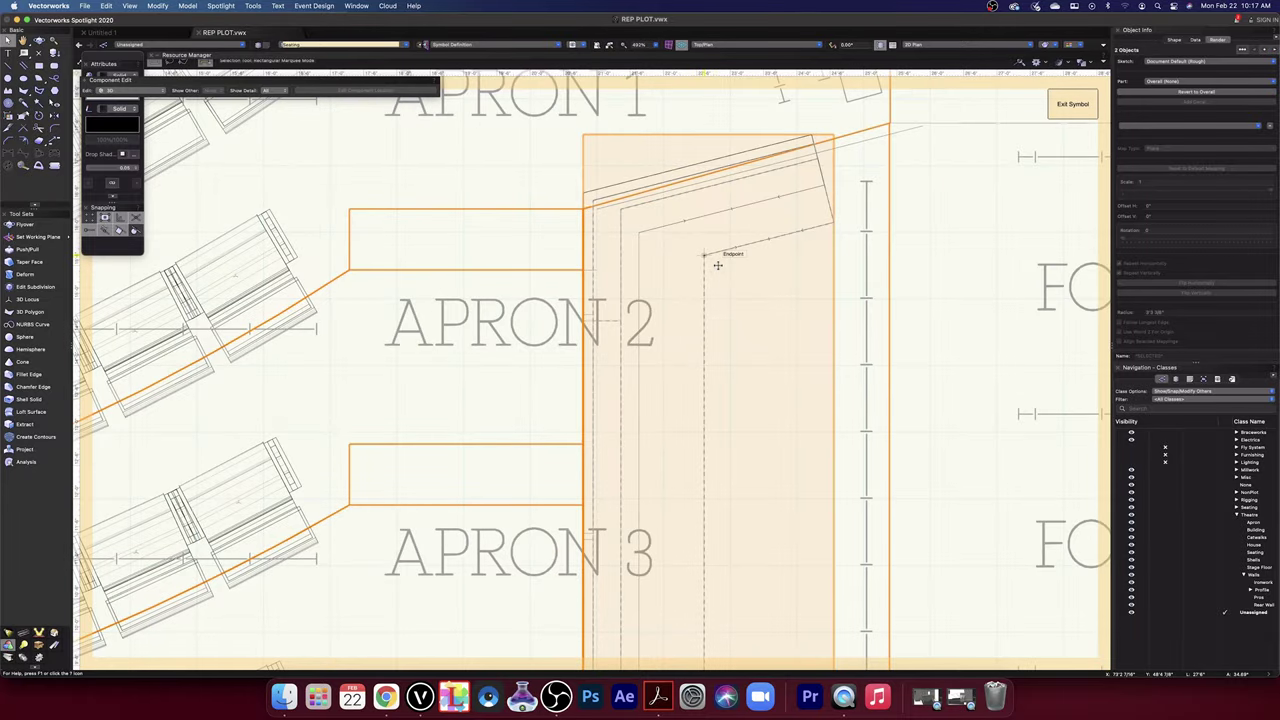
{"action": "scroll", "coordinate": [717, 265], "scroll_direction": "down", "scroll_amount": 8}
{"action": "scroll", "coordinate": [325, 267], "scroll_direction": "up", "scroll_amount": 5}
{"action": "scroll", "coordinate": [325, 267], "scroll_direction": "down", "scroll_amount": 3}
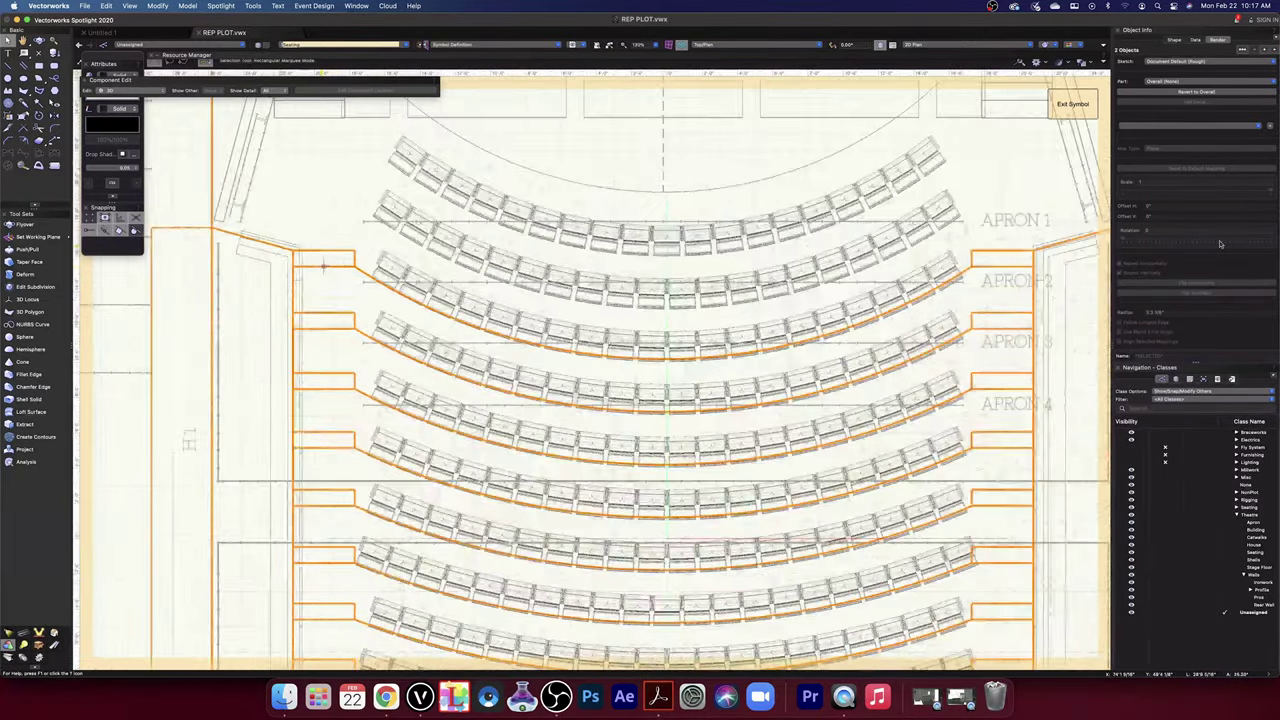
{"action": "scroll", "coordinate": [1074, 243], "scroll_direction": "up", "scroll_amount": 1}
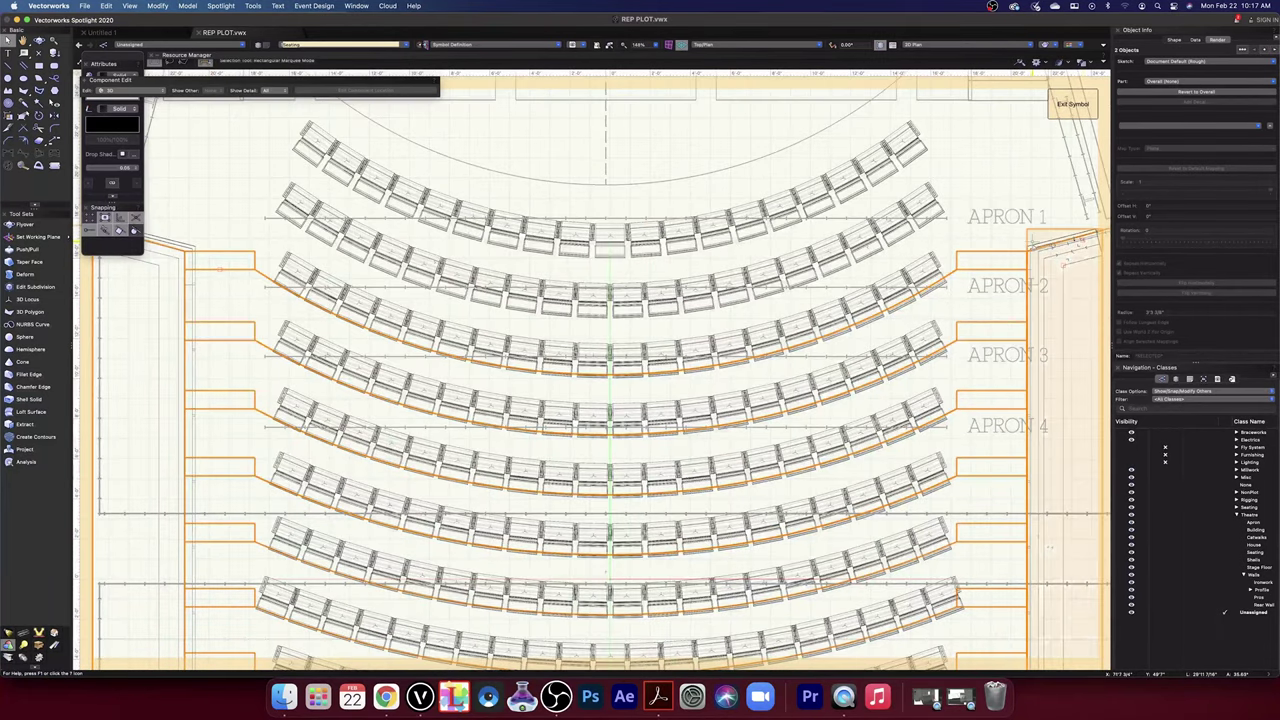
{"action": "scroll", "coordinate": [1074, 243], "scroll_direction": "up", "scroll_amount": 2}
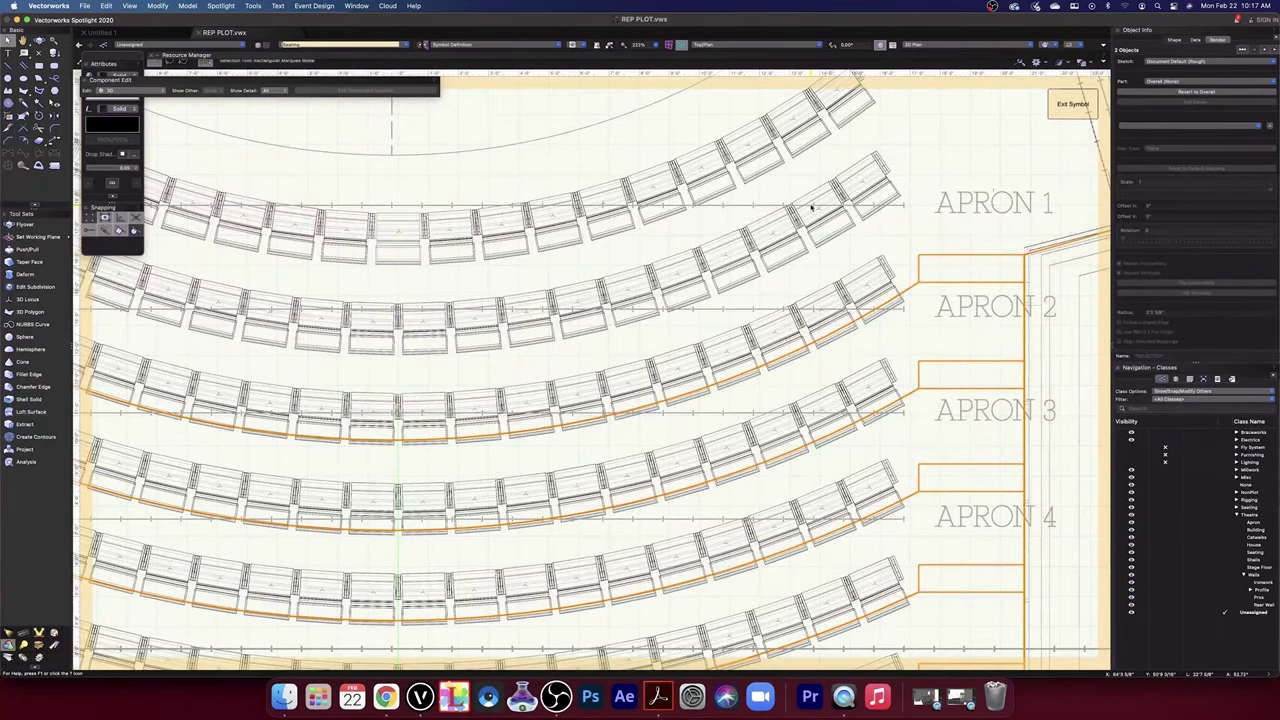
- Draw a guide line ending at the left proscenium wall corner and set its angle to 180°
{"action": "key", "text": "2"}
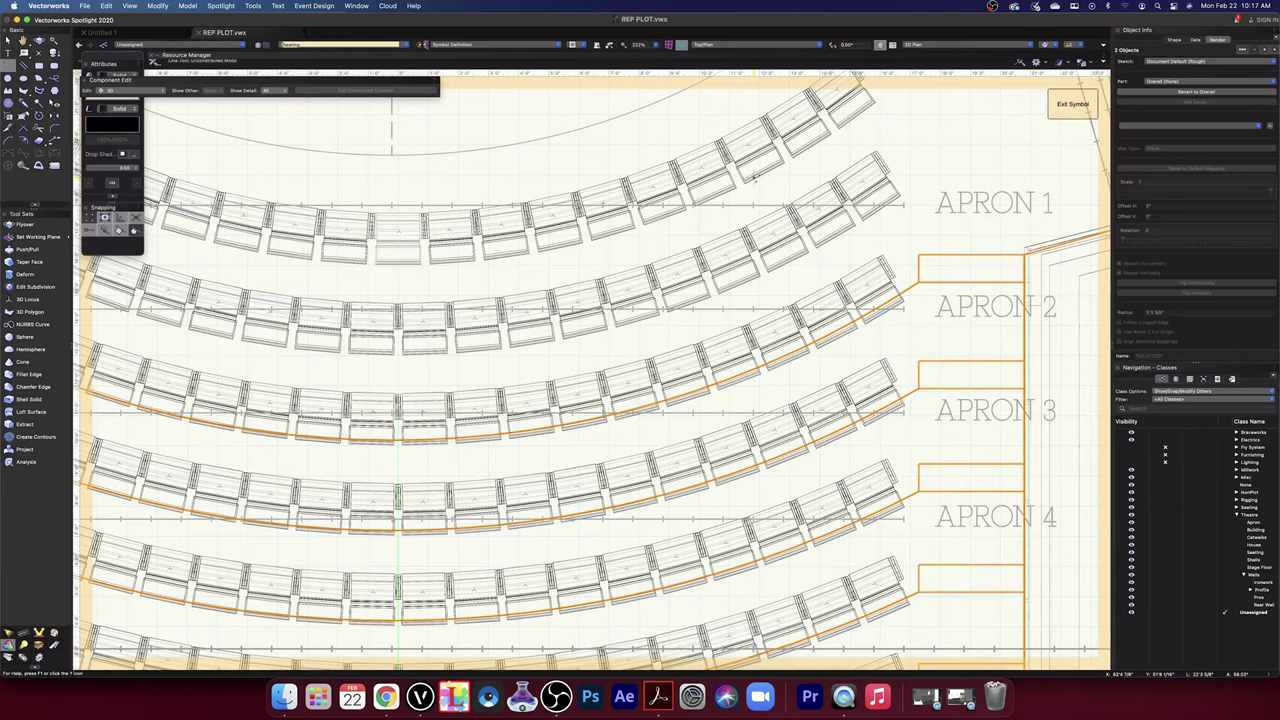
{"action": "scroll", "coordinate": [953, 248], "scroll_direction": "down", "scroll_amount": 4}
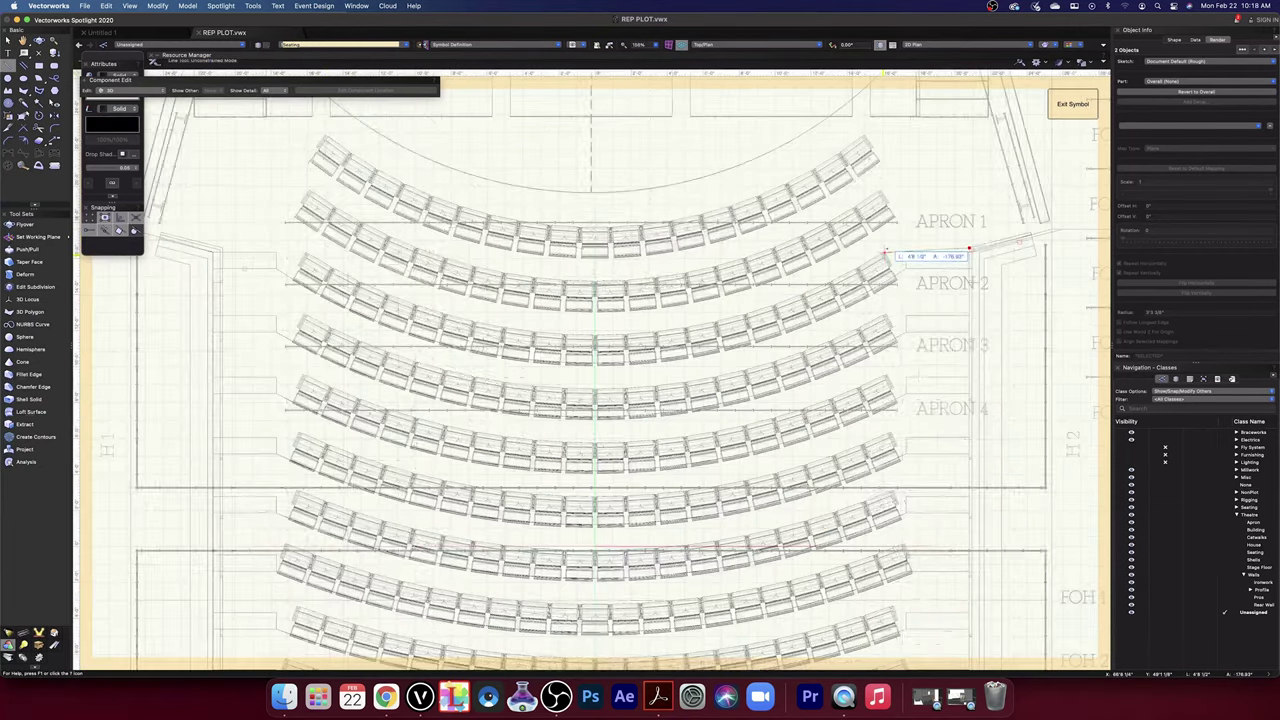
{"action": "scroll", "coordinate": [426, 254], "scroll_direction": "down", "scroll_amount": 1}
{"action": "middle_click_drag", "start_coordinate": [411, 252], "coordinate": [563, 270]}
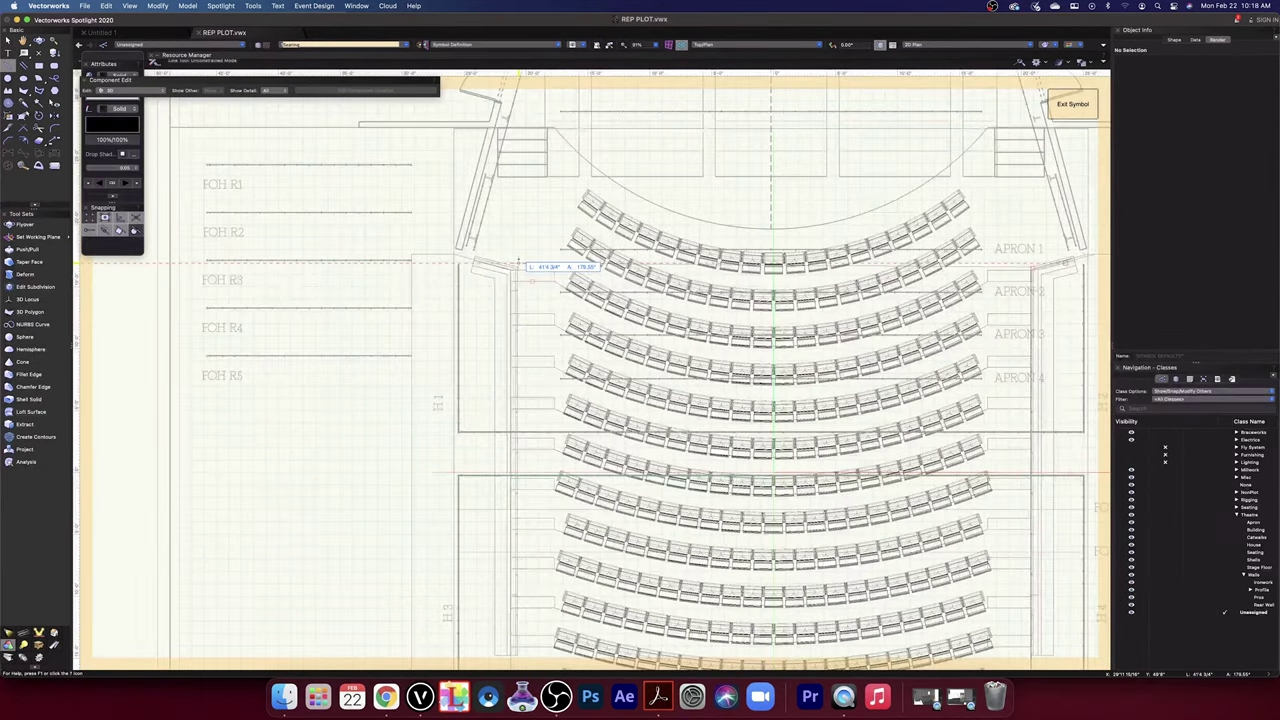
{"action": "scroll", "coordinate": [517, 262], "scroll_direction": "up", "scroll_amount": 2}
{"action": "scroll", "coordinate": [518, 263], "scroll_direction": "up", "scroll_amount": 5}
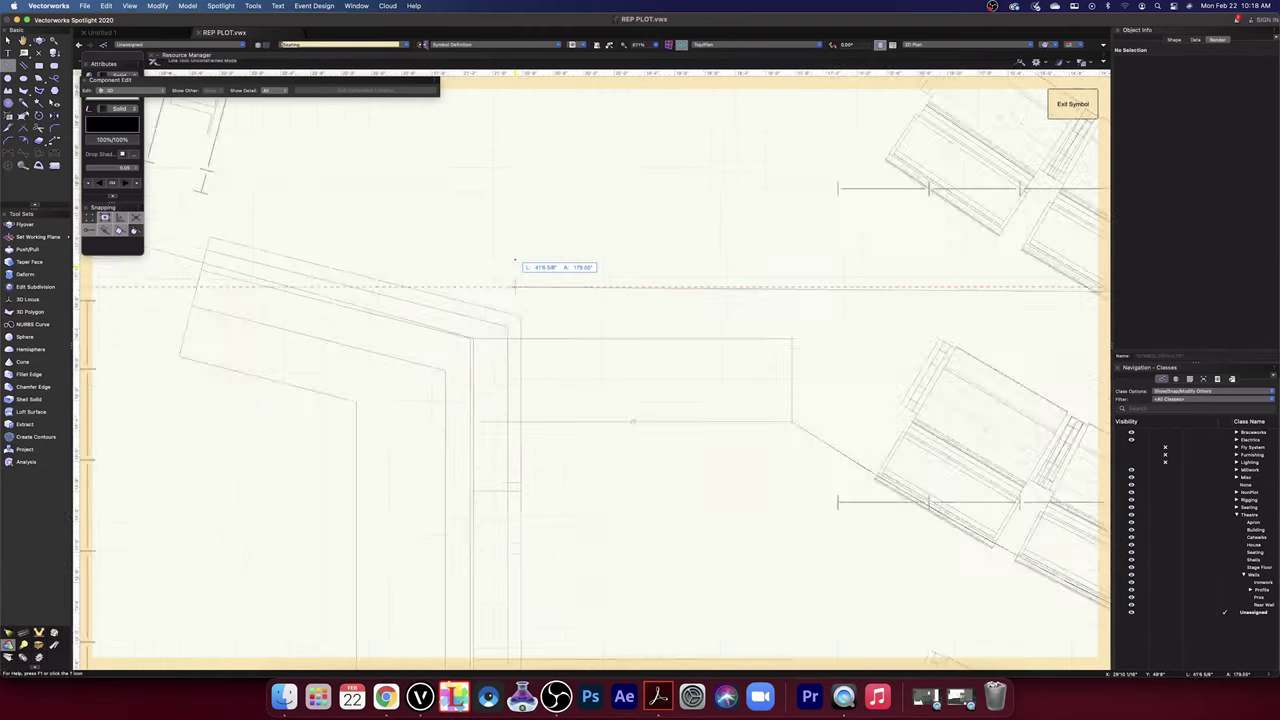
{"action": "scroll", "coordinate": [515, 295], "scroll_direction": "up", "scroll_amount": 1}
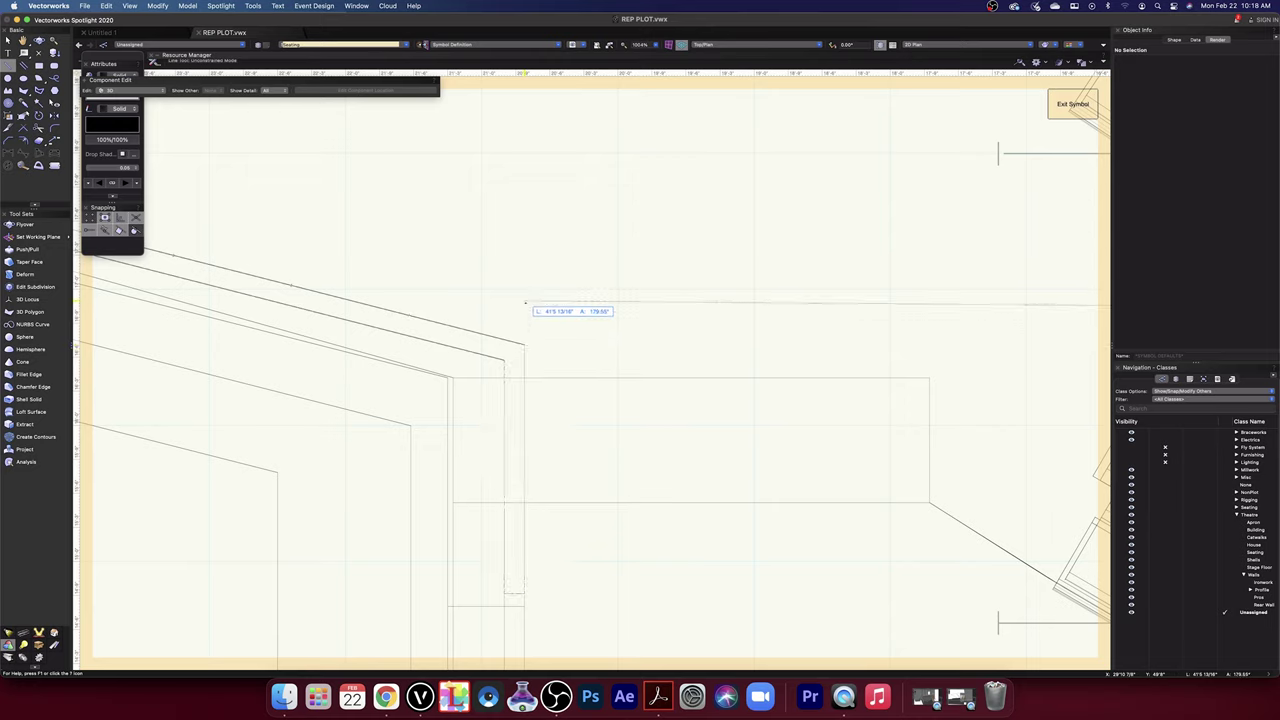
{"action": "left_click", "coordinate": [525, 302]}
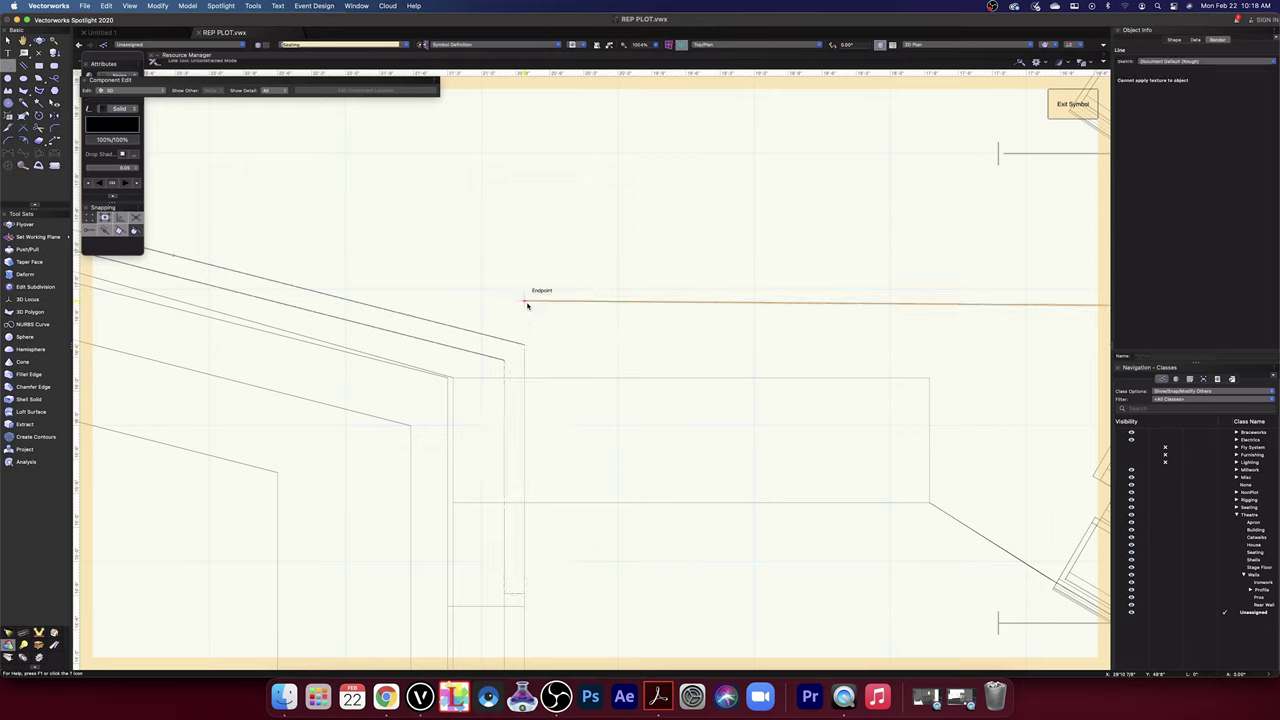
{"action": "left_click", "coordinate": [1177, 41]}
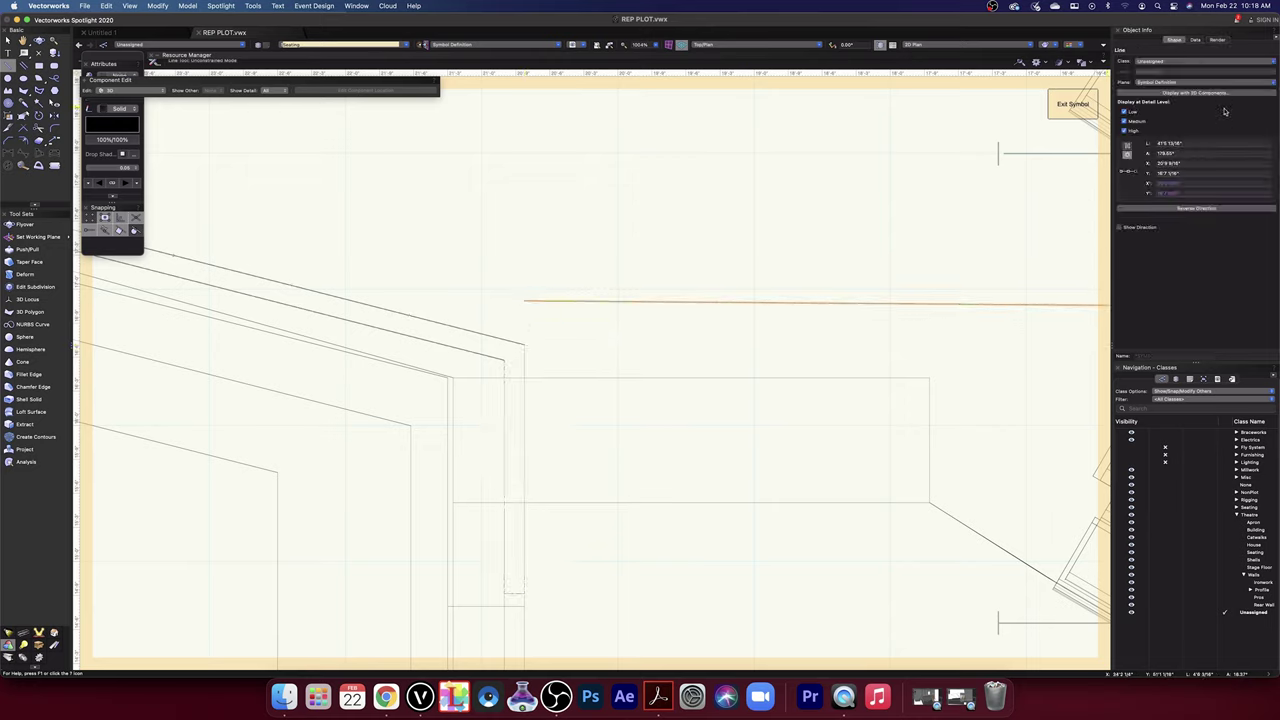
{"action": "left_click", "coordinate": [1183, 154]}
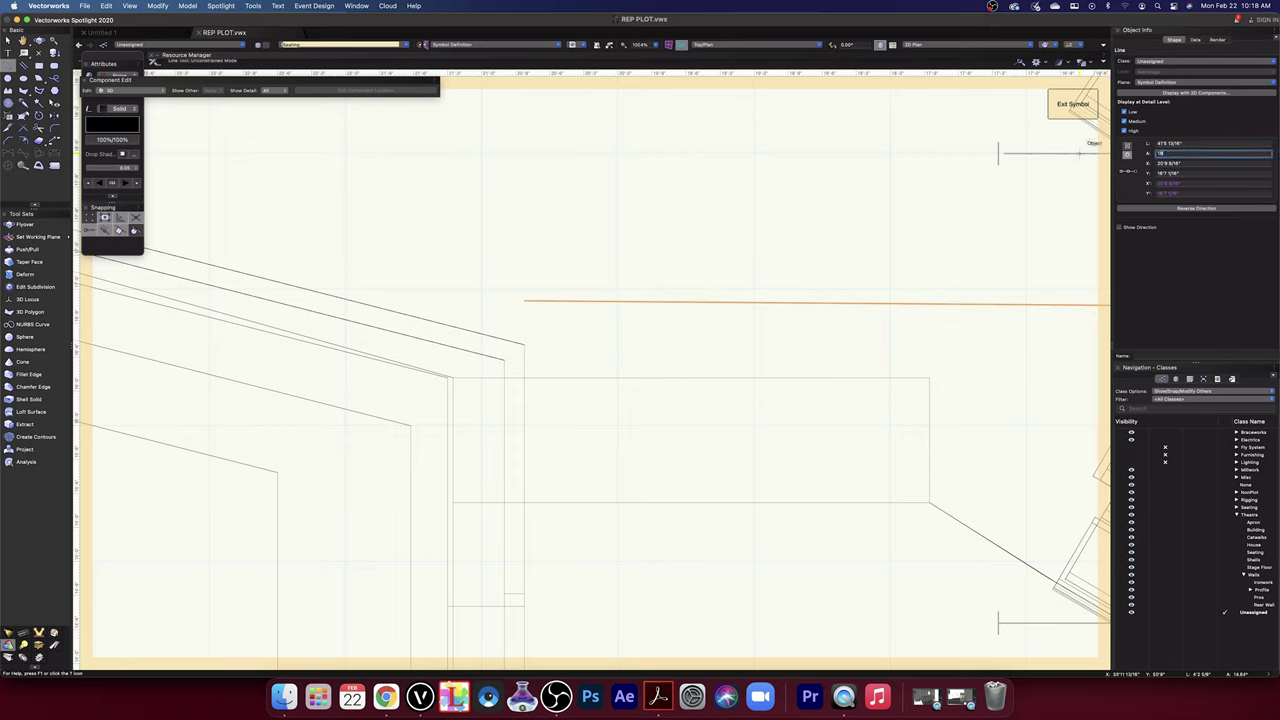
{"action": "type", "text": "180"}
{"action": "key", "text": "Return"}
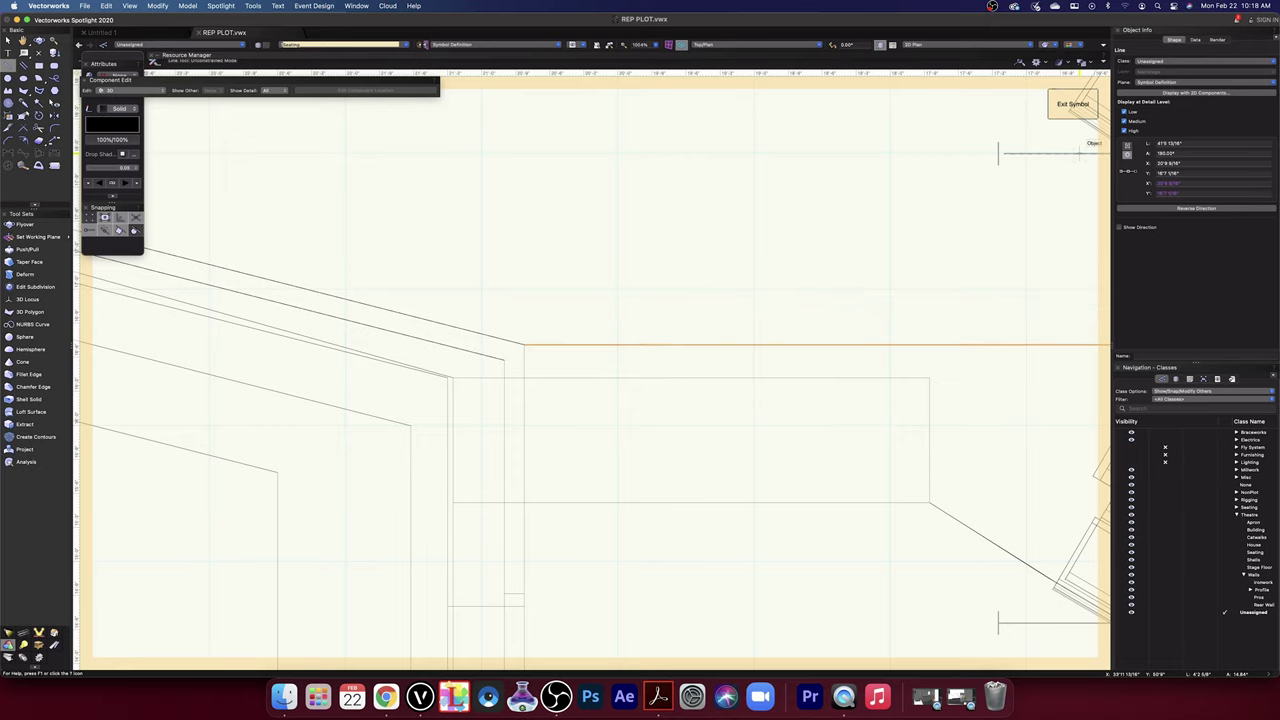
{"action": "scroll", "coordinate": [870, 282], "scroll_direction": "down", "scroll_amount": 10}
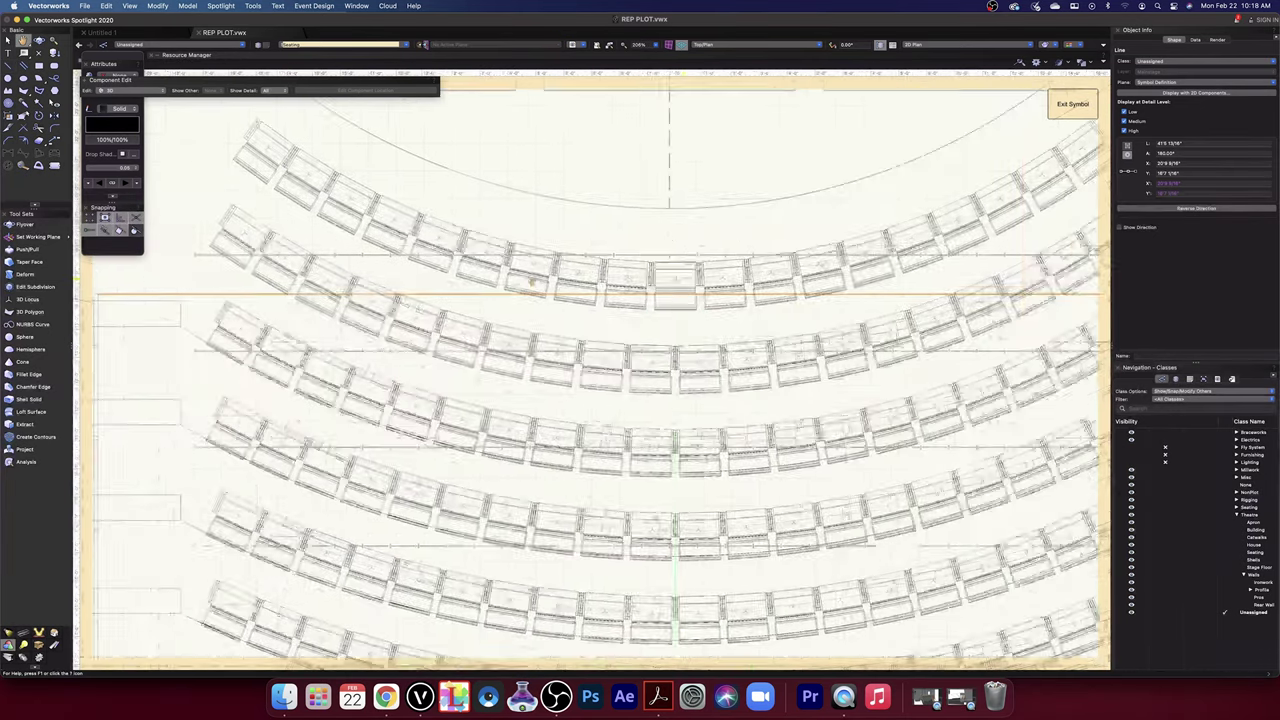
{"action": "scroll", "coordinate": [532, 281], "scroll_direction": "right", "scroll_amount": 5}
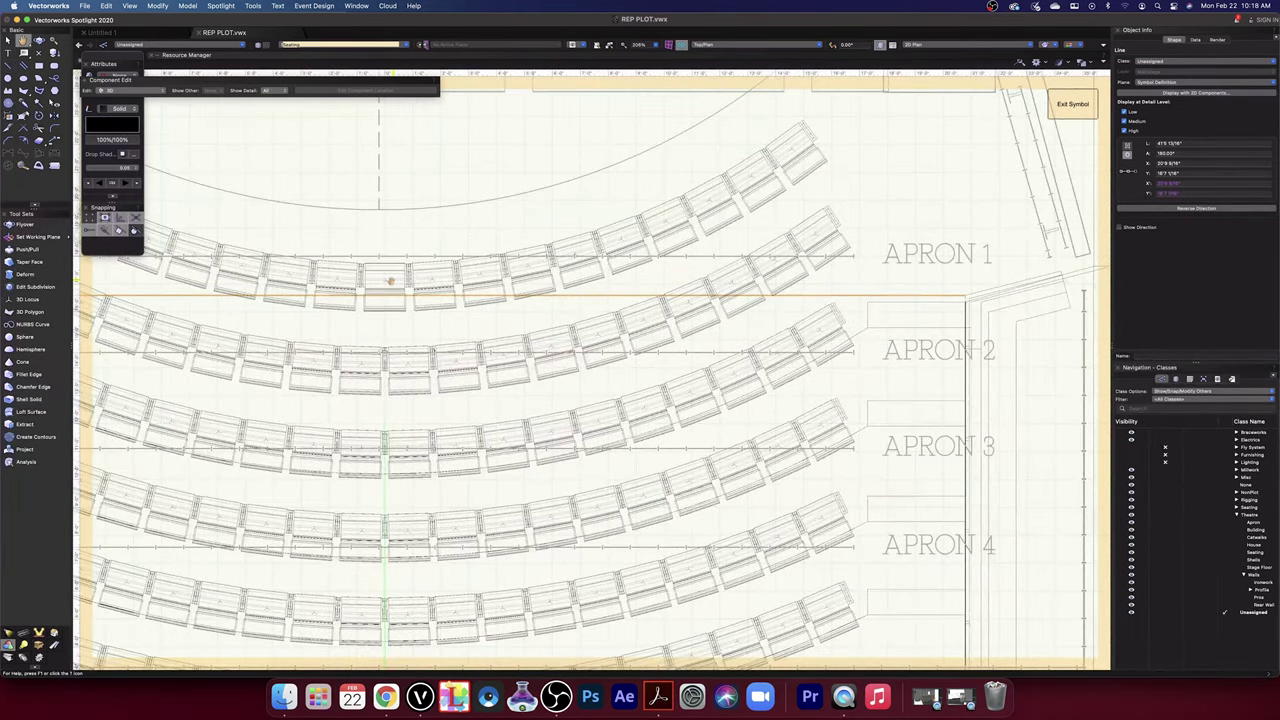
{"action": "scroll", "coordinate": [391, 280], "scroll_direction": "left", "scroll_amount": 10}
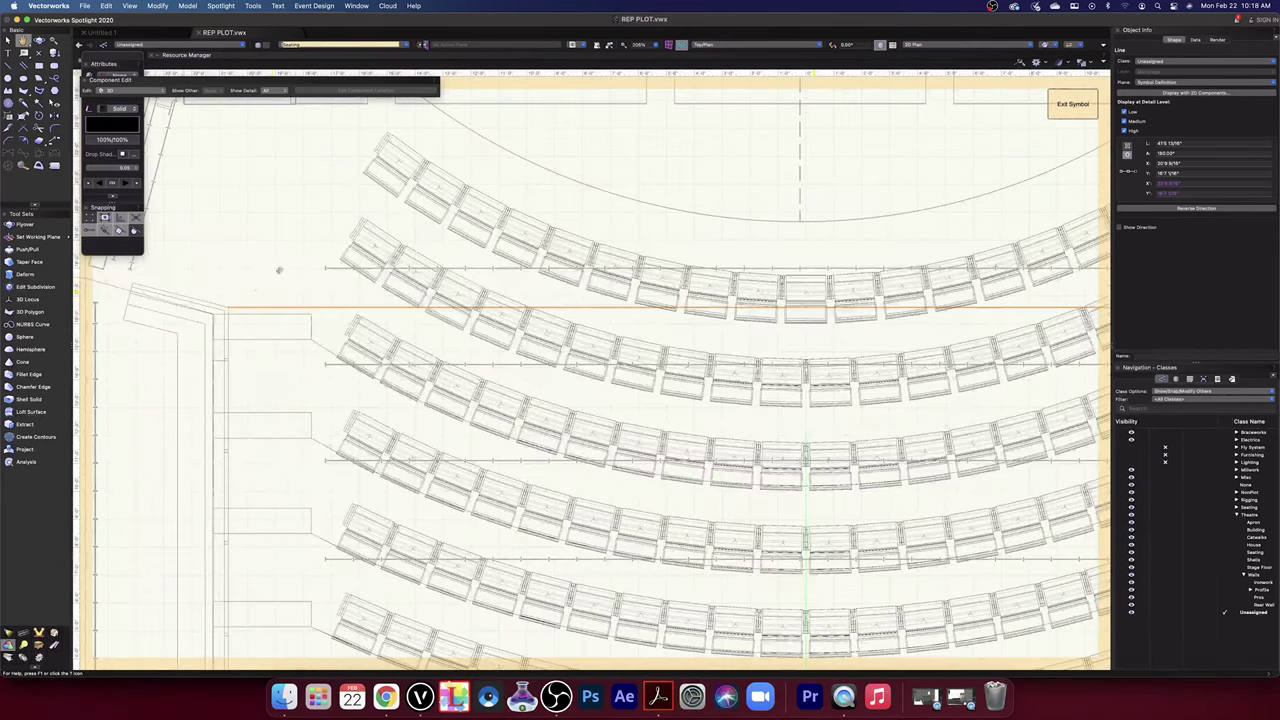
{"action": "scroll", "coordinate": [328, 329], "scroll_direction": "up", "scroll_amount": 5}
{"action": "scroll", "coordinate": [328, 329], "scroll_direction": "down", "scroll_amount": 7}
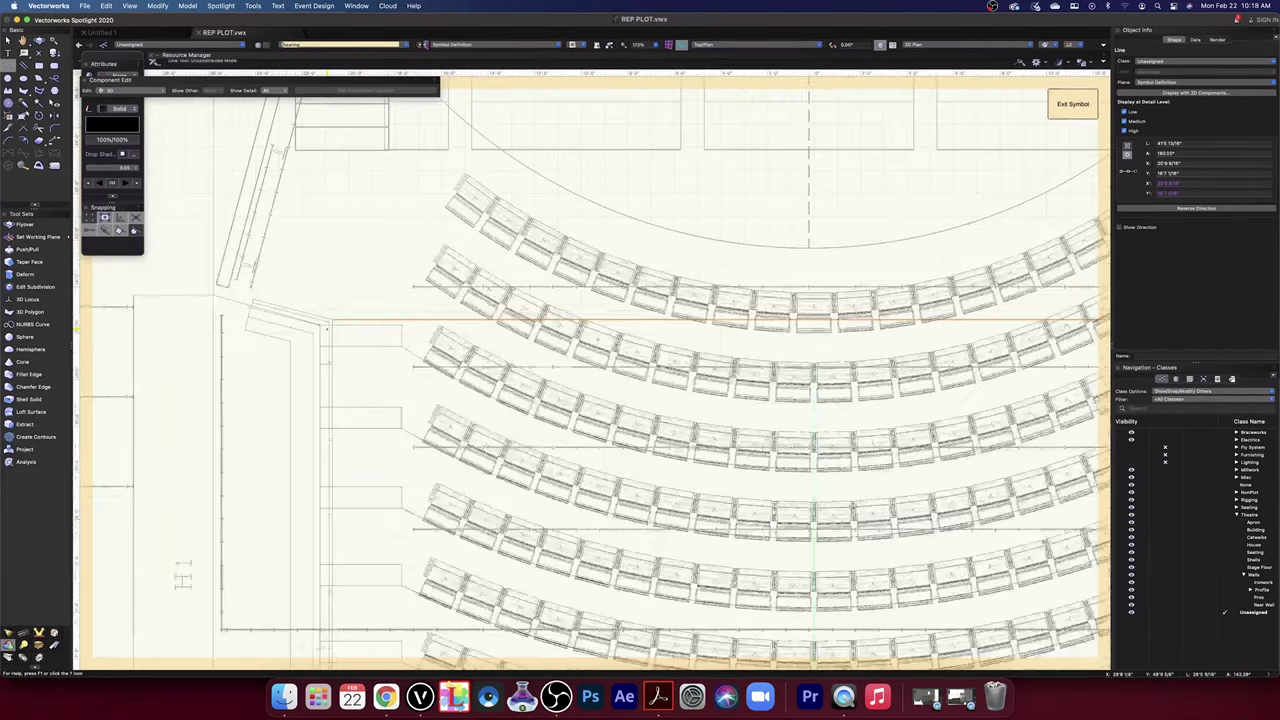
{"action": "left_click_drag", "start_coordinate": [832, 316], "coordinate": [437, 297]}
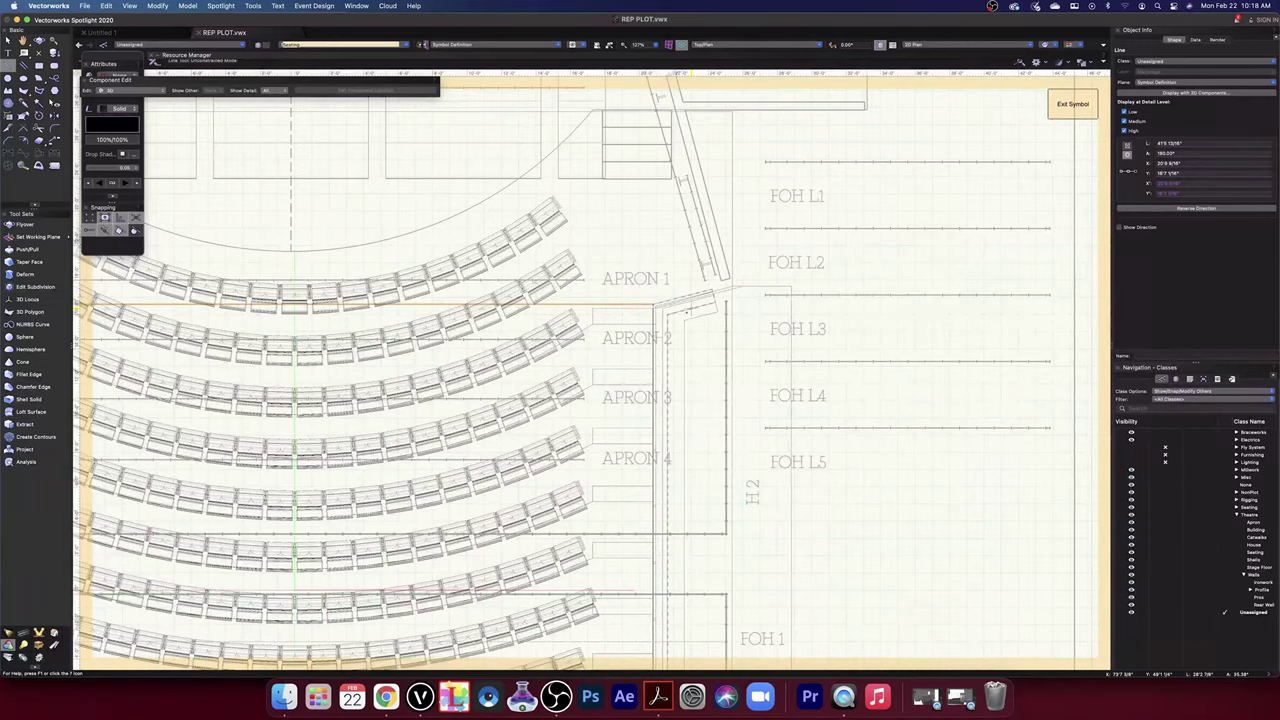
{"action": "scroll", "coordinate": [675, 311], "scroll_direction": "up", "scroll_amount": 5}
{"action": "scroll", "coordinate": [641, 306], "scroll_direction": "up", "scroll_amount": 6}
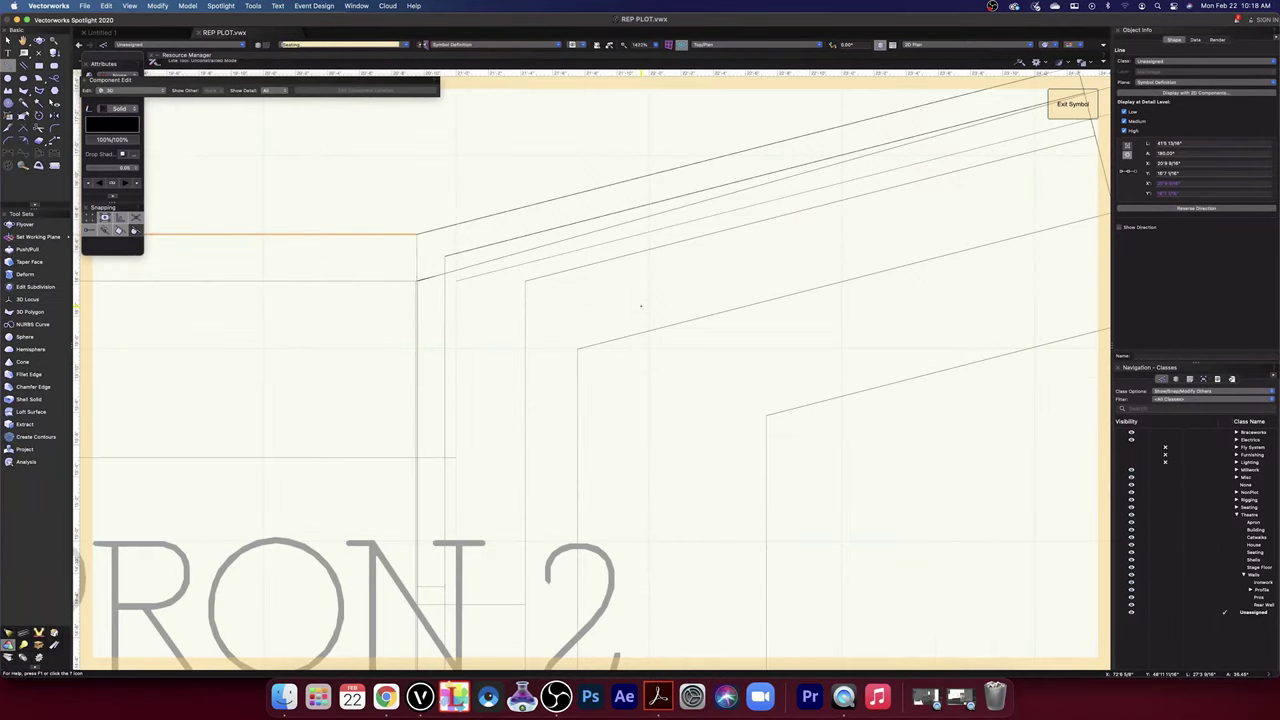
{"action": "scroll", "coordinate": [630, 305], "scroll_direction": "down", "scroll_amount": 10}
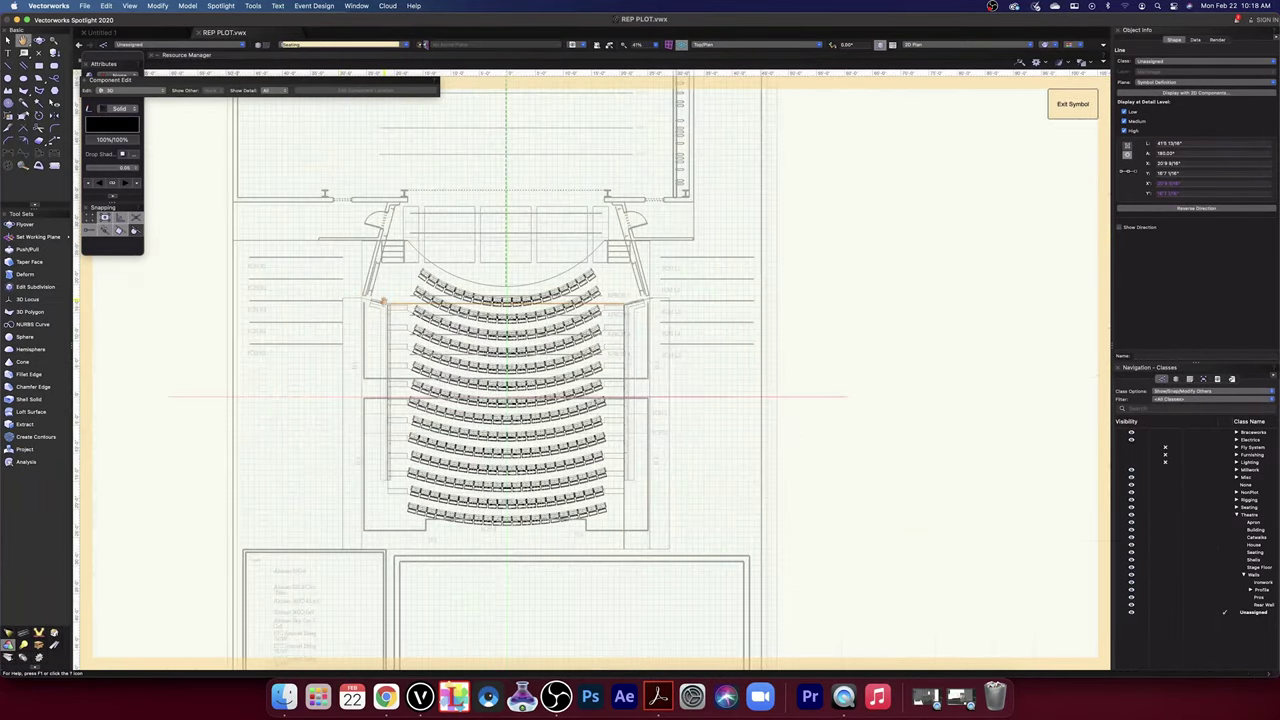
{"action": "scroll", "coordinate": [630, 305], "scroll_direction": "left", "scroll_amount": 2}
{"action": "key", "text": "x"}
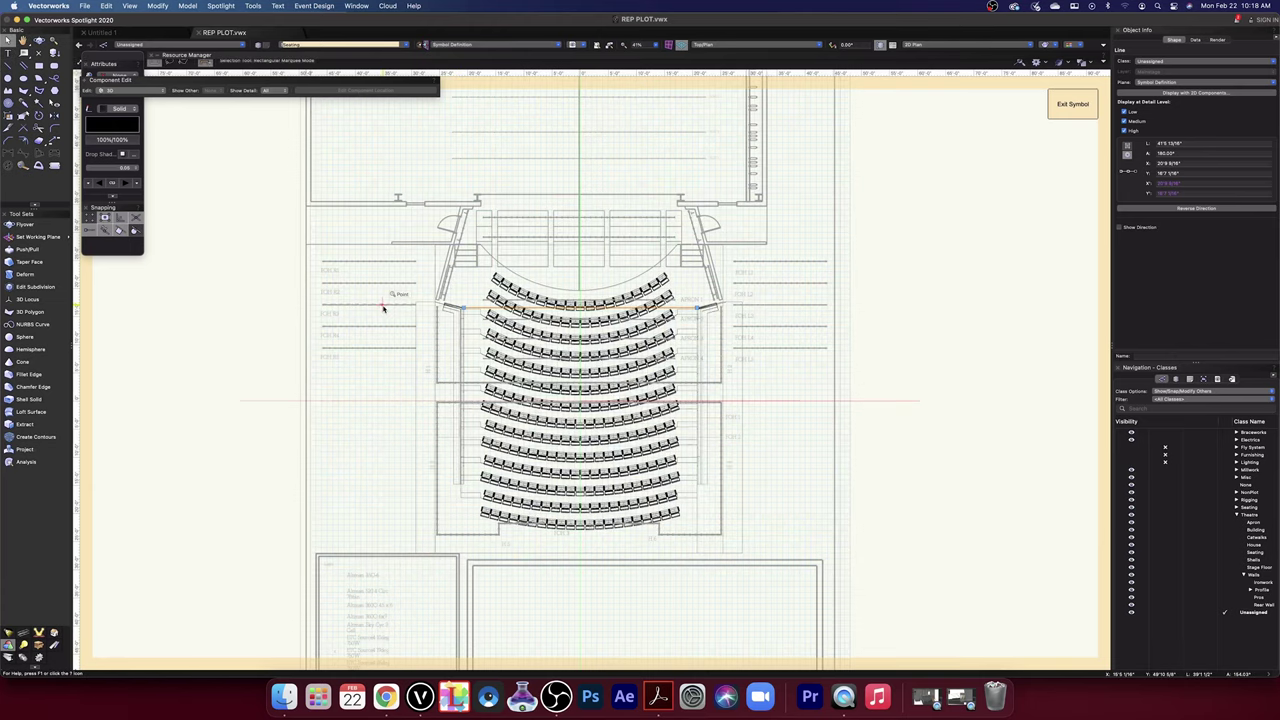
{"action": "scroll", "coordinate": [463, 324], "scroll_direction": "up", "scroll_amount": 8}
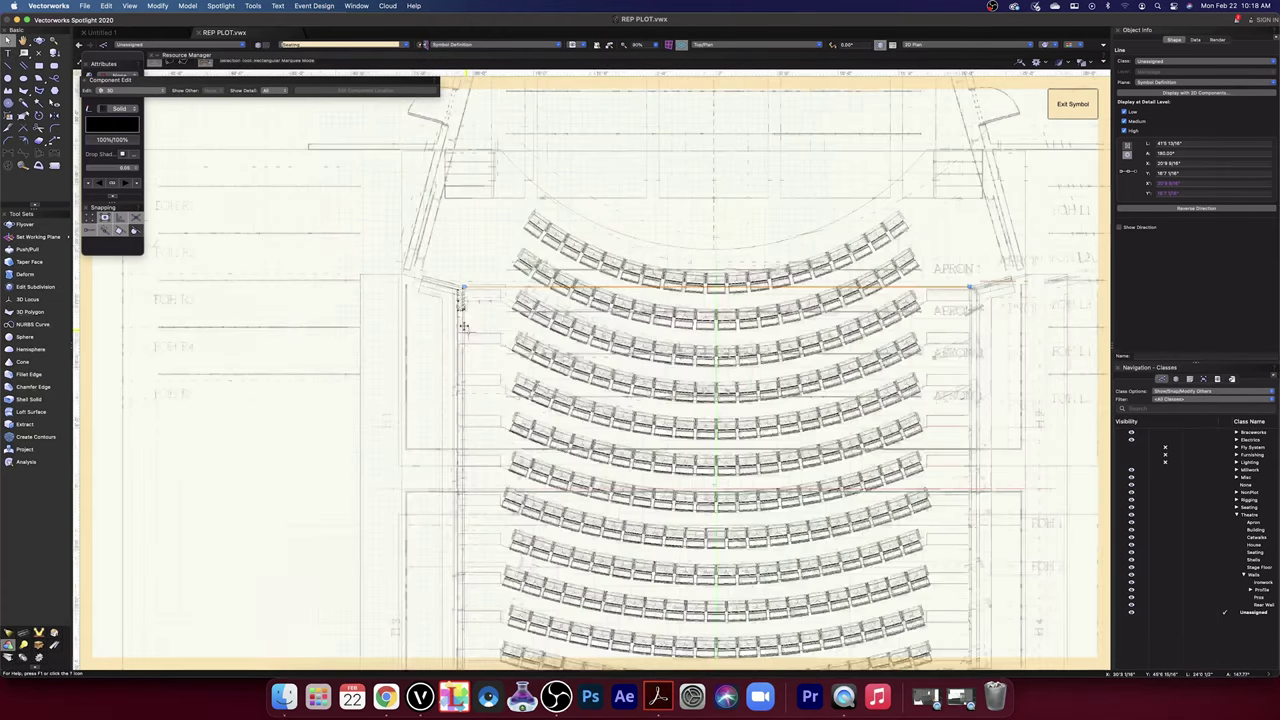
{"action": "scroll", "coordinate": [460, 280], "scroll_direction": "up", "scroll_amount": 8}
{"action": "key", "text": "h"}
{"action": "left_click_drag", "start_coordinate": [554, 314], "coordinate": [603, 529]}
{"action": "key", "text": "x"}
{"action": "mouse_move", "coordinate": [568, 366]}
{"action": "left_mouse_down"}
{"action": "mouse_move", "coordinate": [549, 374]}
{"action": "mouse_move", "coordinate": [567, 364]}
{"action": "left_mouse_up"}
{"action": "scroll", "coordinate": [567, 364], "scroll_direction": "down", "scroll_amount": 6}
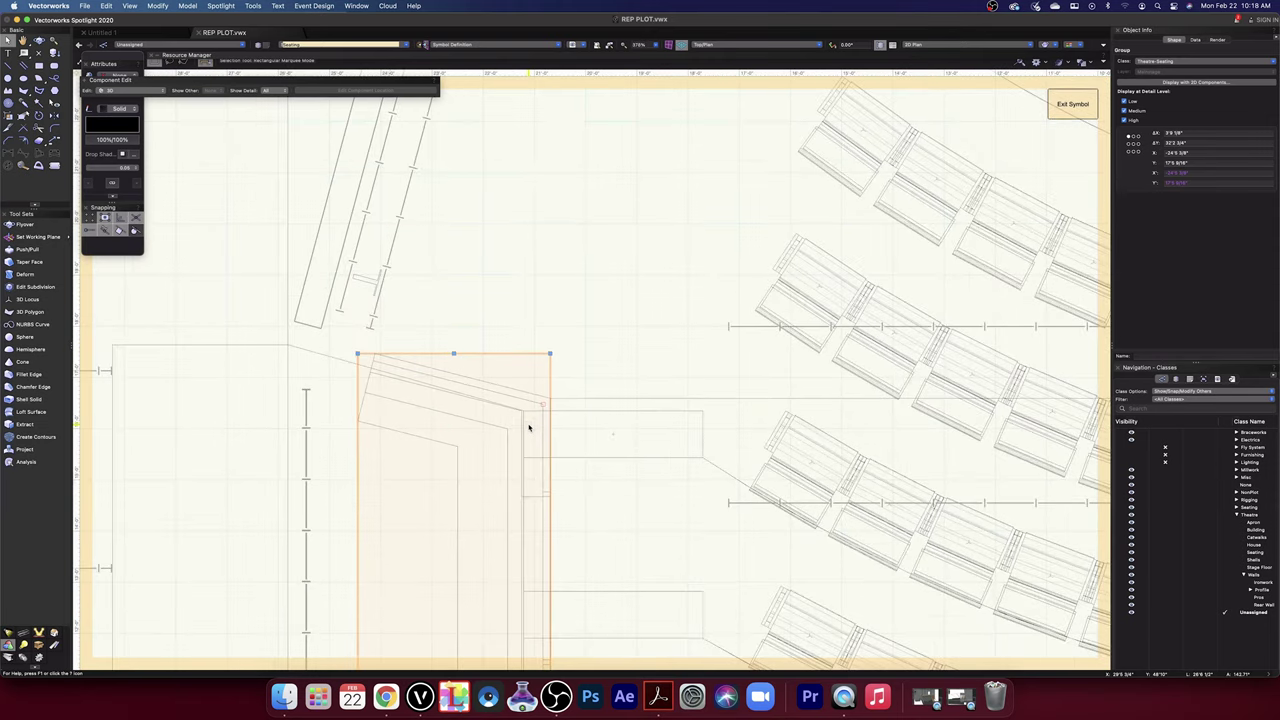
{"action": "left_click_drag", "start_coordinate": [540, 405], "coordinate": [634, 253]}
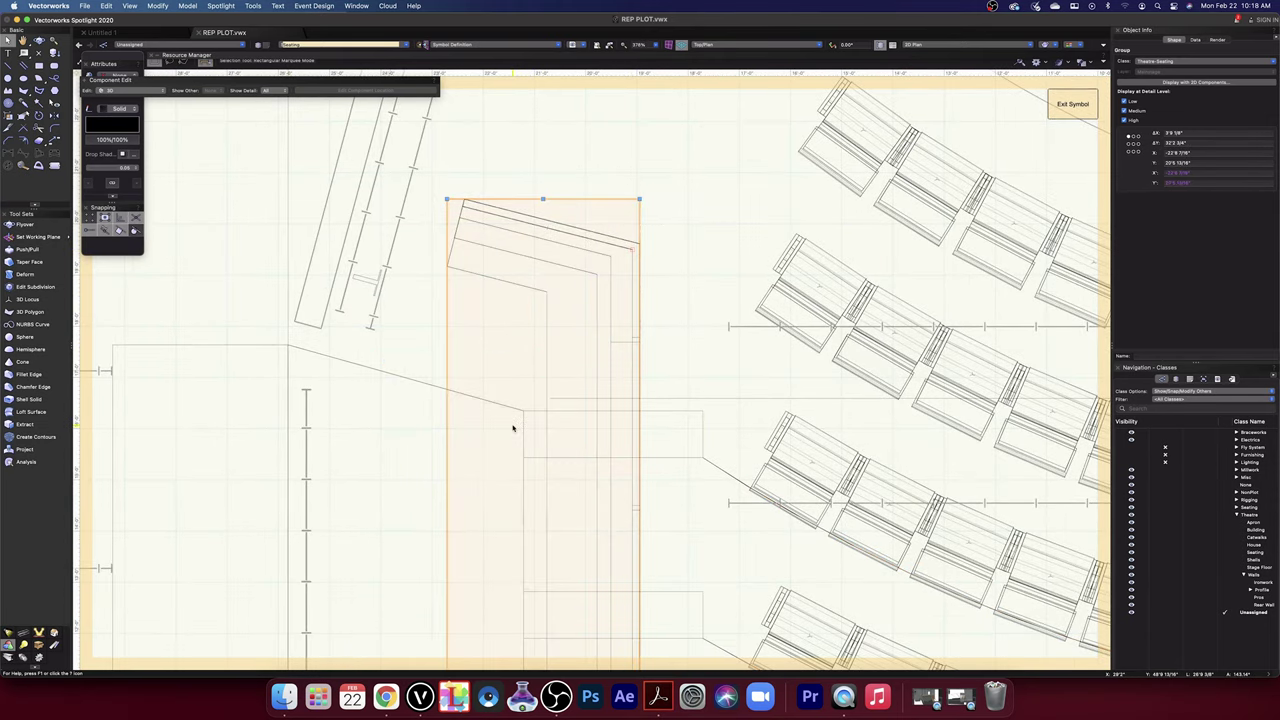
{"action": "scroll", "coordinate": [502, 428], "scroll_direction": "up", "scroll_amount": 3}
{"action": "left_click", "coordinate": [523, 409]}
{"action": "scroll", "coordinate": [523, 409], "scroll_direction": "up", "scroll_amount": 3}
{"action": "scroll", "coordinate": [523, 409], "scroll_direction": "down", "scroll_amount": 3}
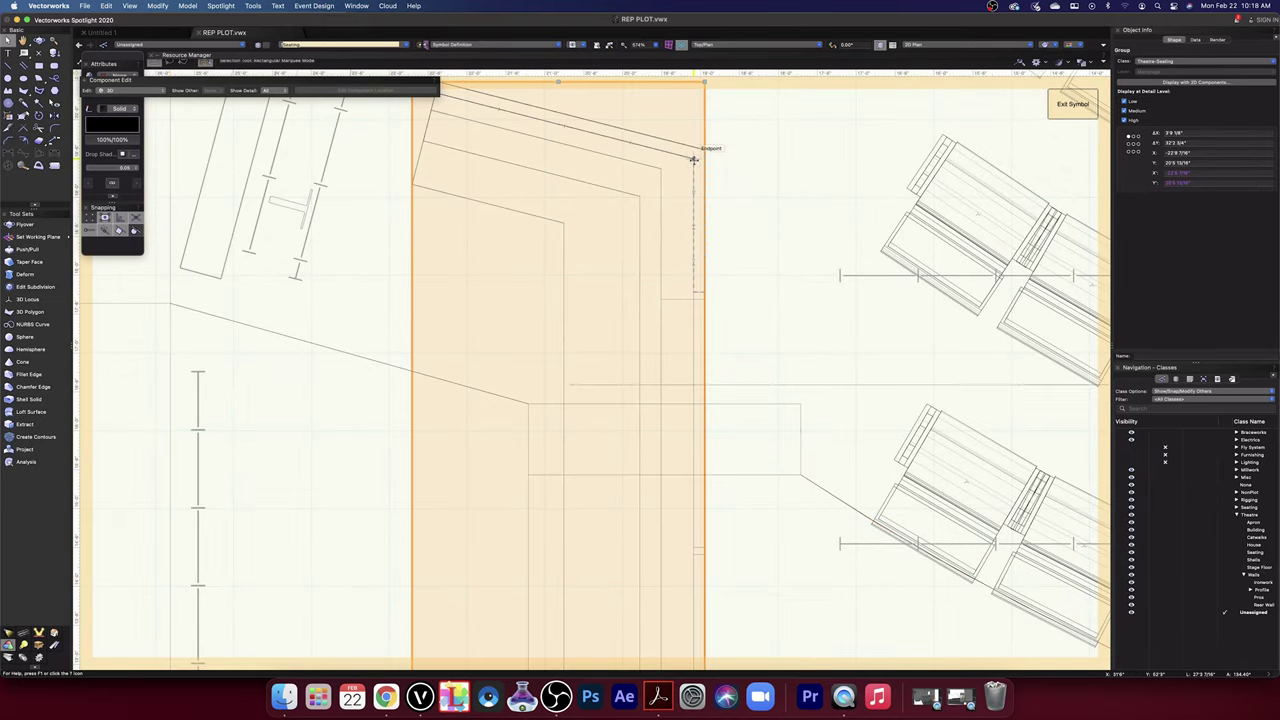
{"action": "left_click_drag", "start_coordinate": [694, 158], "coordinate": [531, 402]}
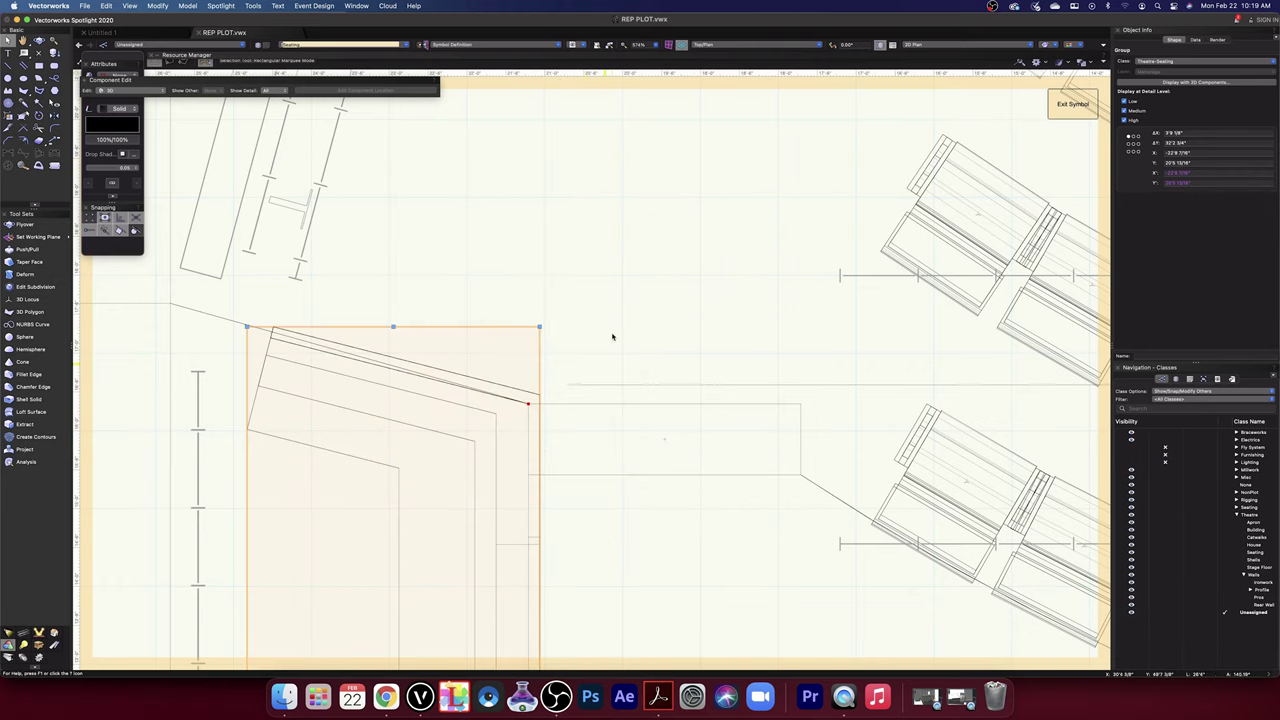
{"action": "scroll", "coordinate": [529, 399], "scroll_direction": "up", "scroll_amount": 10}
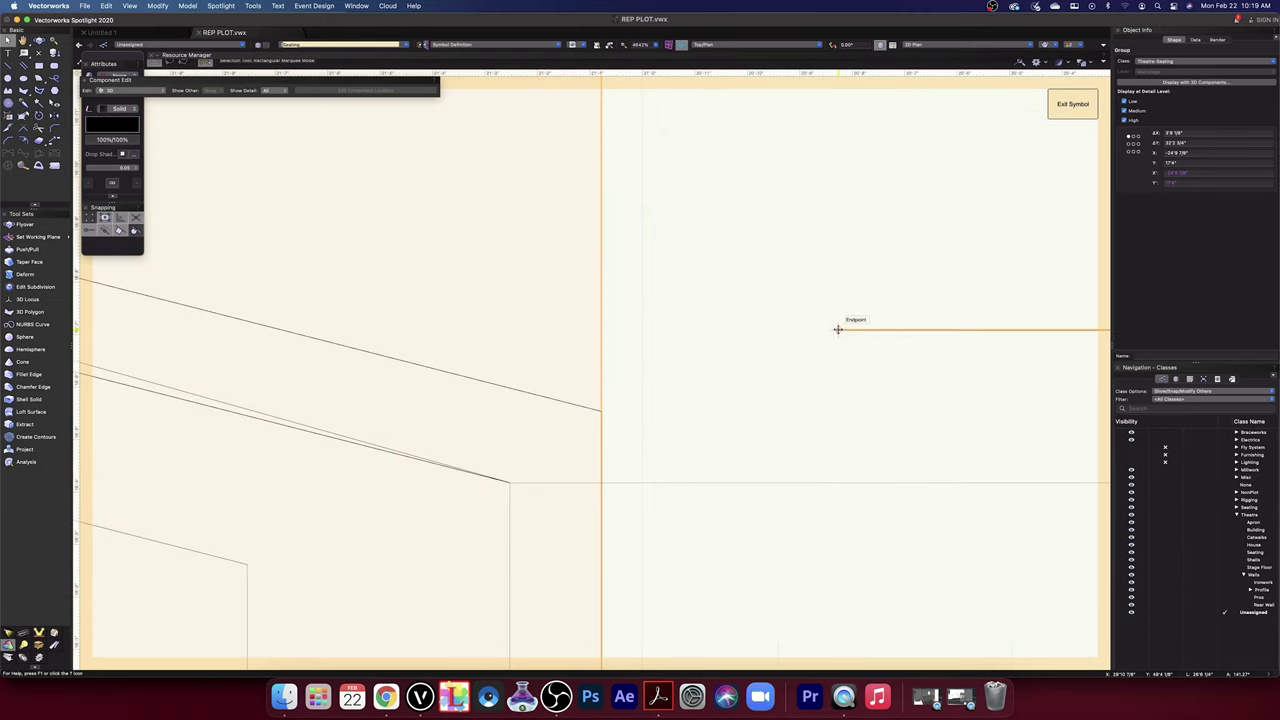
{"action": "left_click_drag", "start_coordinate": [601, 410], "coordinate": [601, 331]}
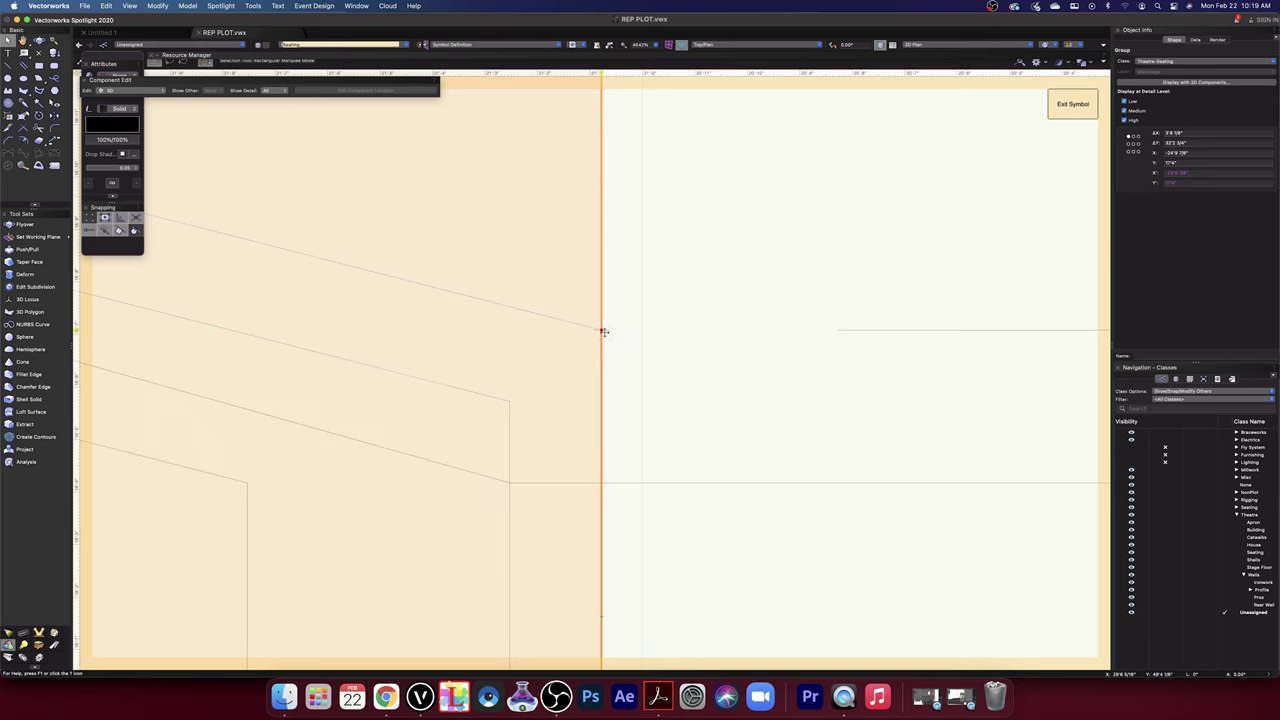
{"action": "scroll", "coordinate": [621, 441], "scroll_direction": "down", "scroll_amount": 12}
{"action": "scroll", "coordinate": [621, 443], "scroll_direction": "down", "scroll_amount": 1}
{"action": "middle_click_drag", "start_coordinate": [774, 420], "coordinate": [360, 398]}
{"action": "middle_click_drag", "start_coordinate": [966, 443], "coordinate": [170, 405]}
{"action": "scroll", "coordinate": [856, 367], "scroll_direction": "up", "scroll_amount": 2}
{"action": "scroll", "coordinate": [743, 380], "scroll_direction": "up", "scroll_amount": 2}
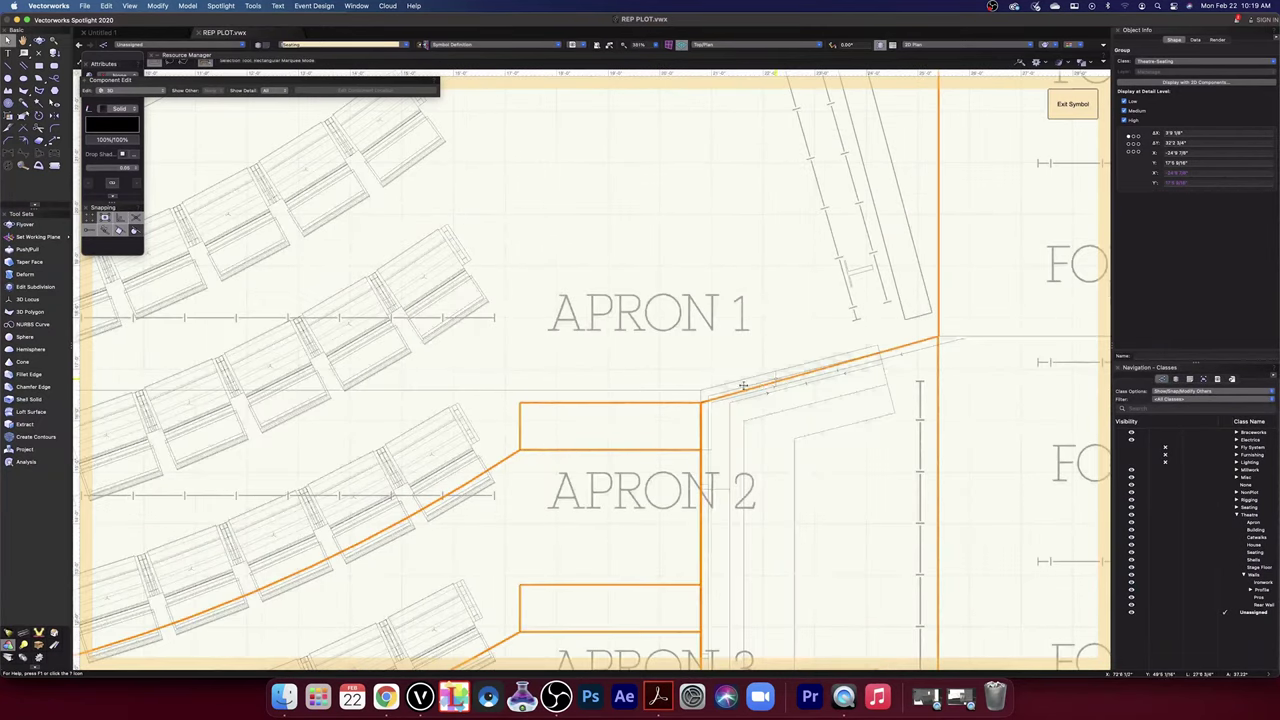
{"action": "scroll", "coordinate": [729, 397], "scroll_direction": "up", "scroll_amount": 8}
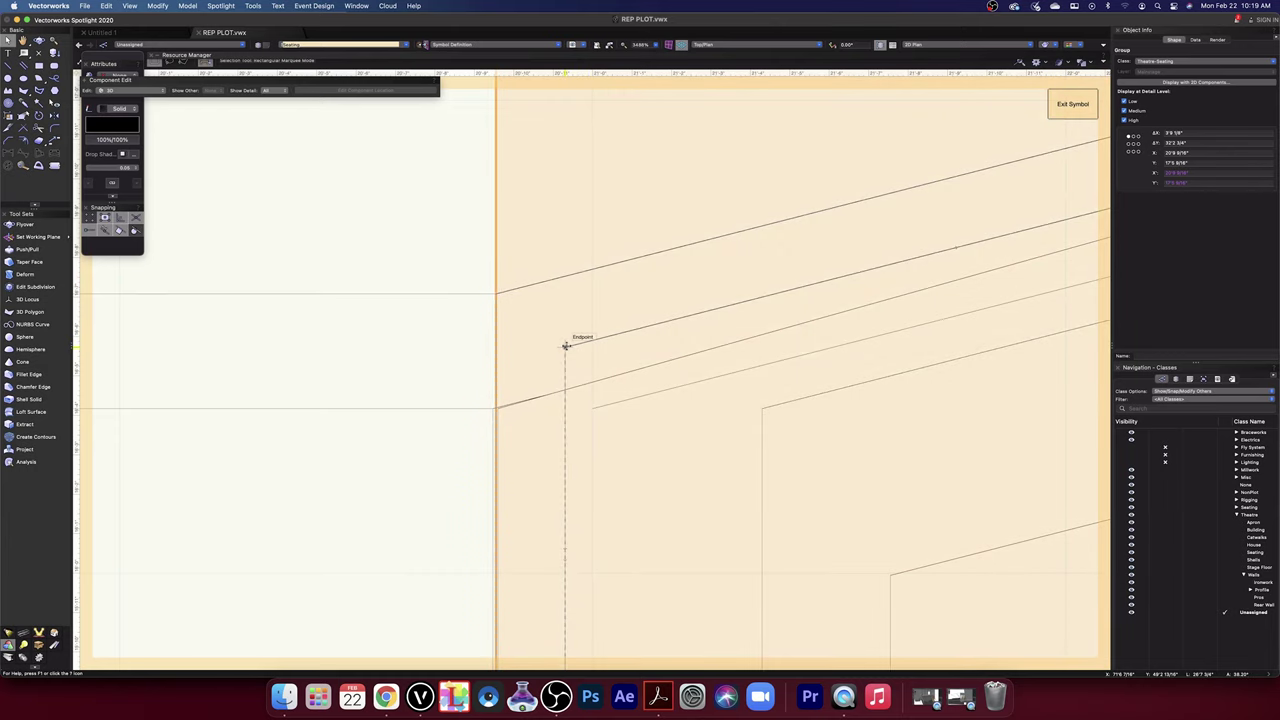
{"action": "scroll", "coordinate": [497, 397], "scroll_direction": "up", "scroll_amount": 2}
{"action": "scroll", "coordinate": [497, 397], "scroll_direction": "down", "scroll_amount": 8}
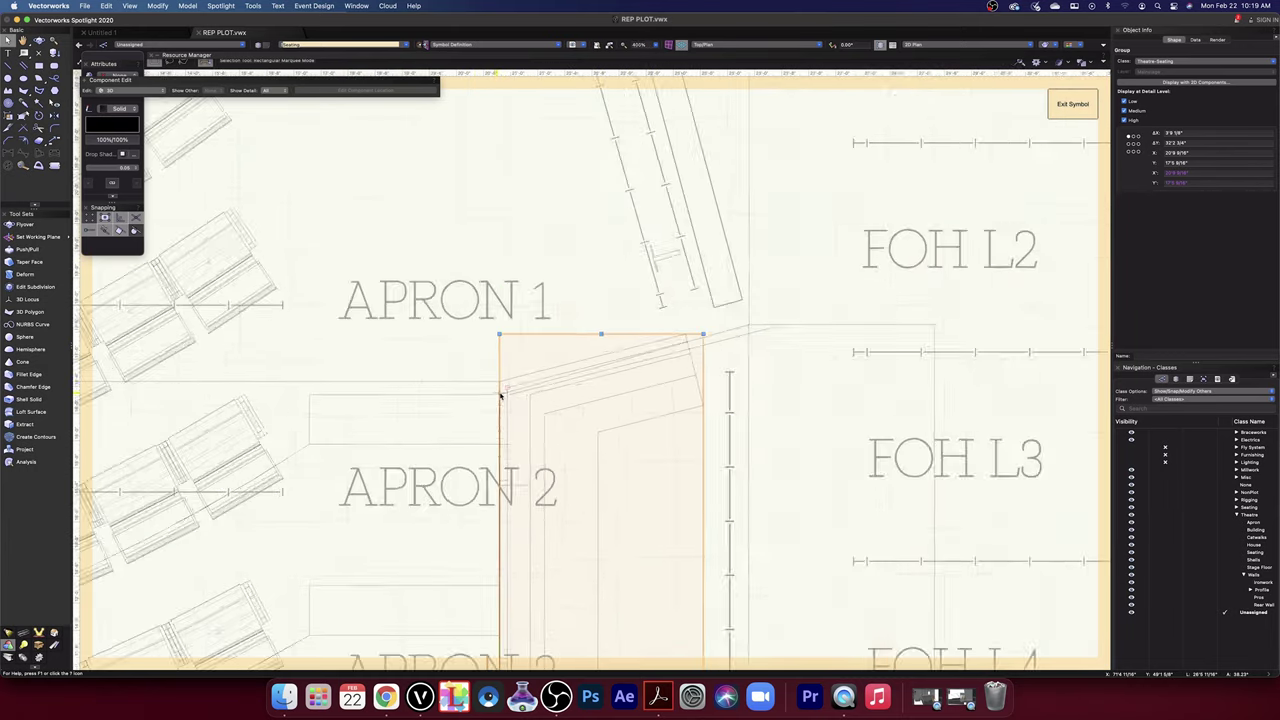
{"action": "scroll", "coordinate": [500, 396], "scroll_direction": "up", "scroll_amount": 10}
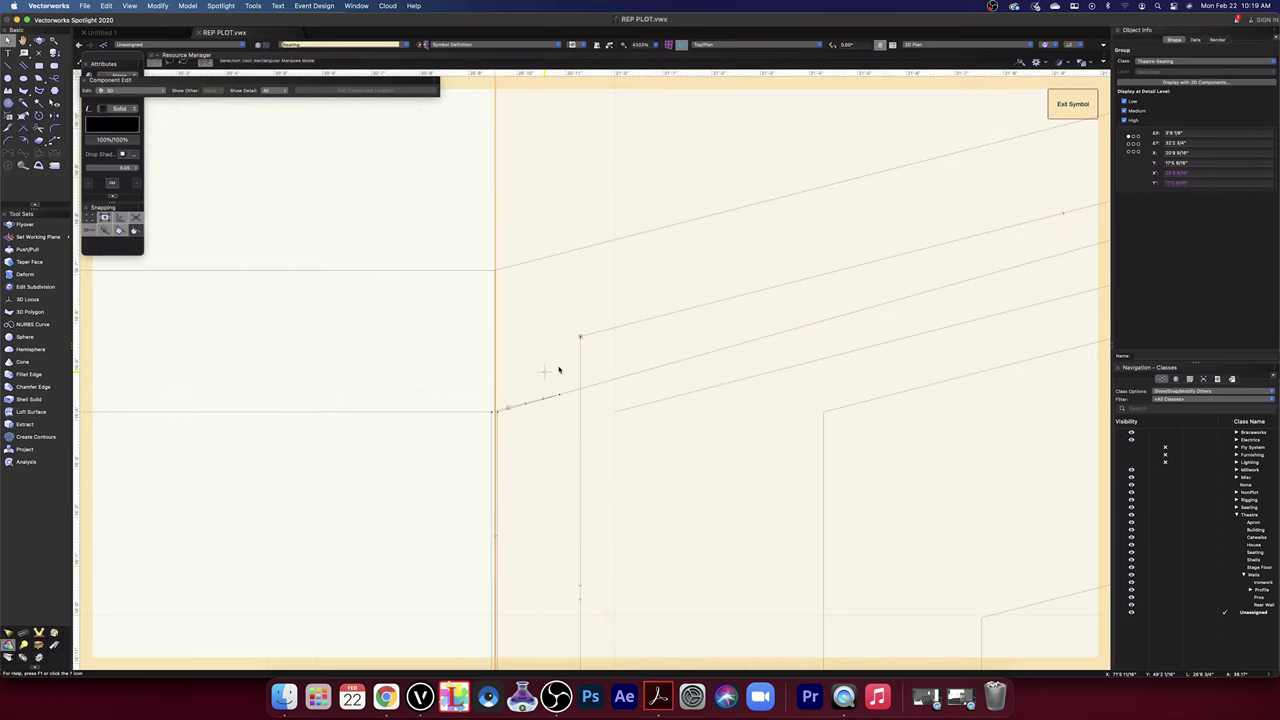
{"action": "scroll", "coordinate": [579, 335], "scroll_direction": "down", "scroll_amount": 15}
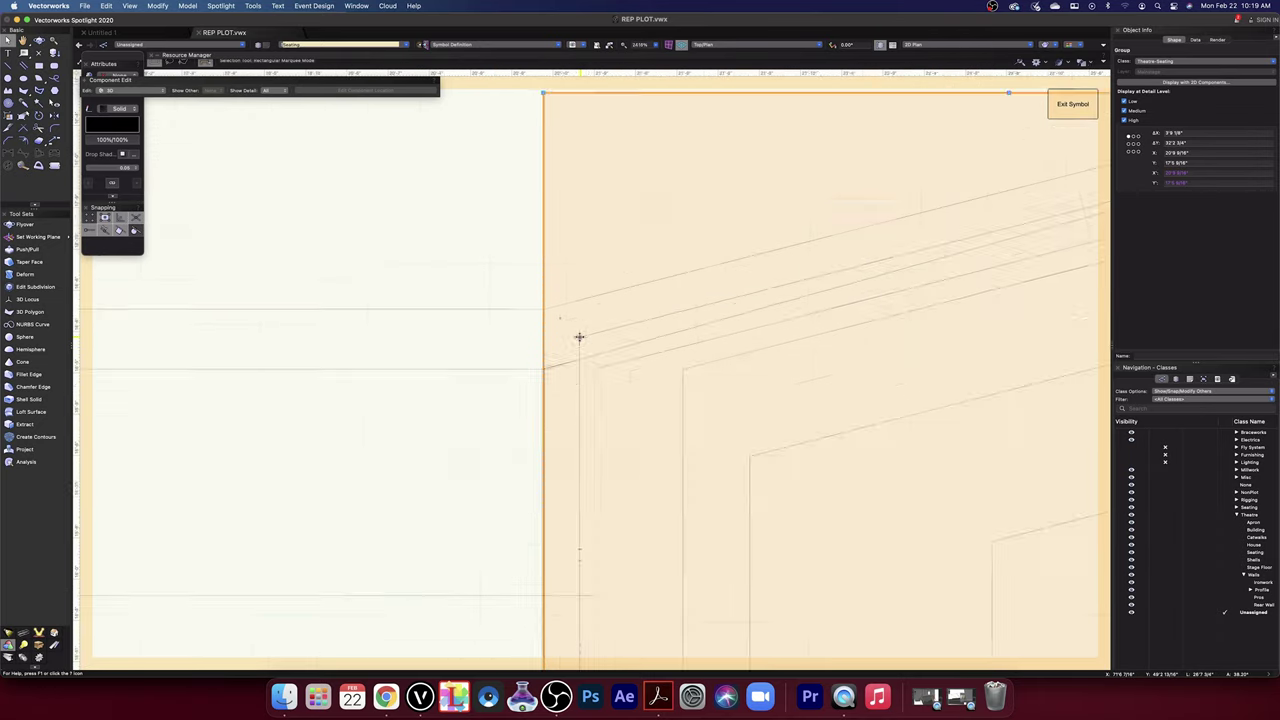
{"action": "scroll", "coordinate": [385, 365], "scroll_direction": "up", "scroll_amount": 2}
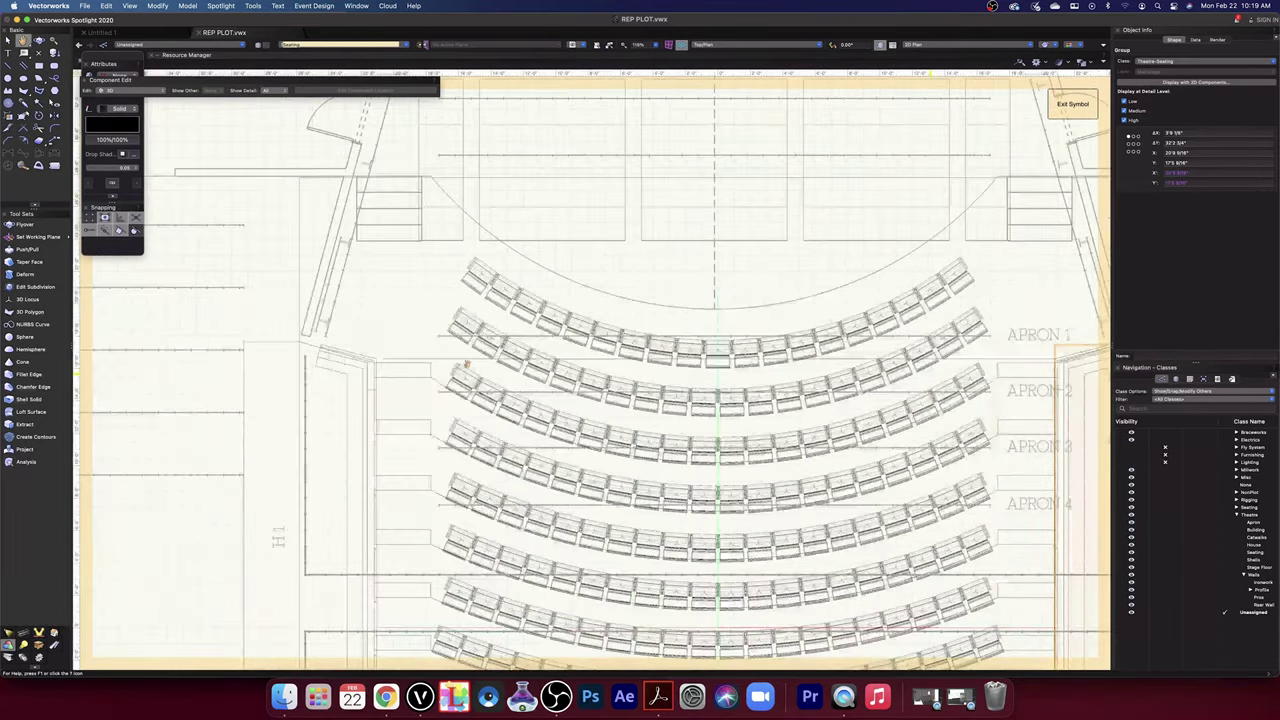
{"action": "scroll", "coordinate": [380, 380], "scroll_direction": "up", "scroll_amount": 3}
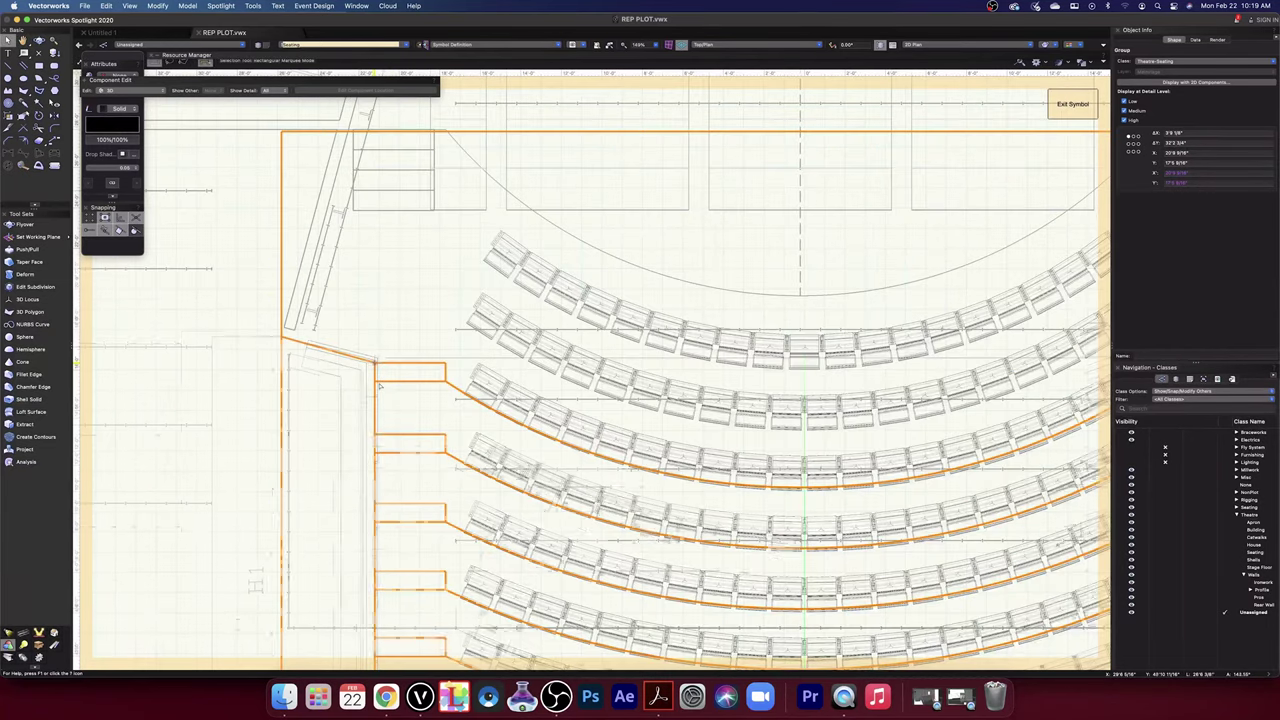
{"action": "scroll", "coordinate": [378, 378], "scroll_direction": "up", "scroll_amount": 7}
{"action": "scroll", "coordinate": [367, 371], "scroll_direction": "down", "scroll_amount": 5}
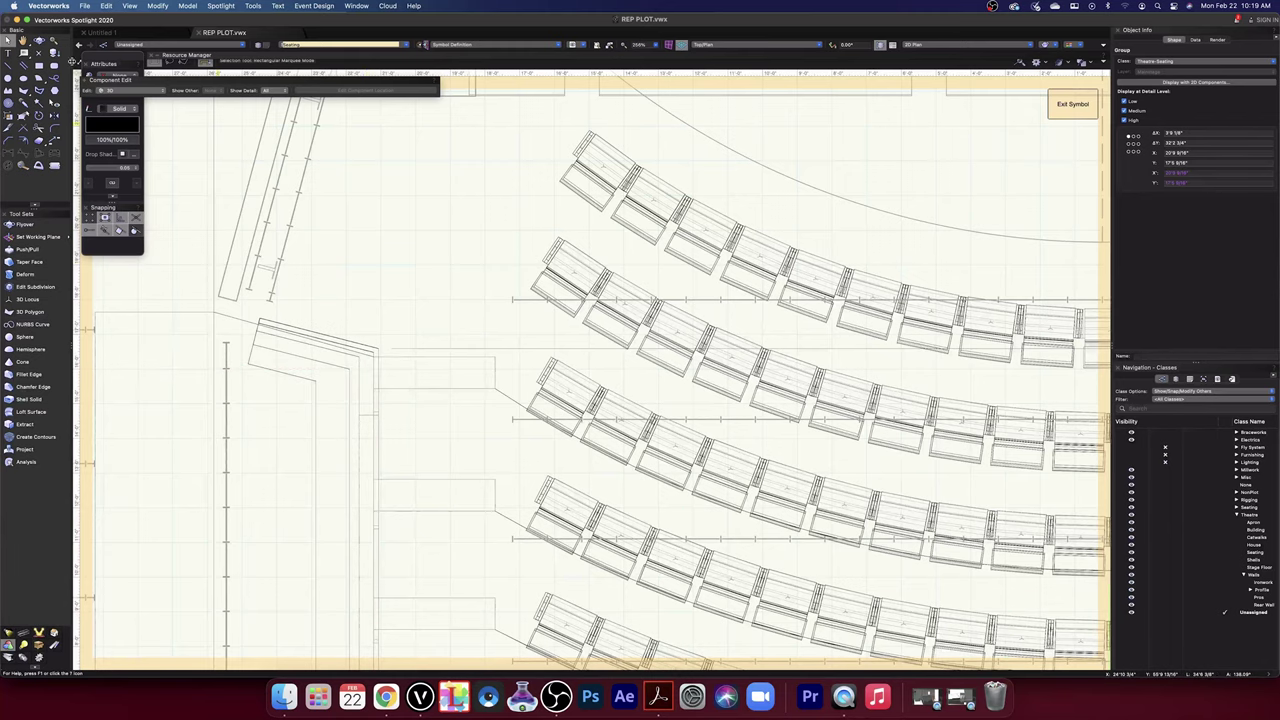
{"action": "left_click", "coordinate": [38, 41]}
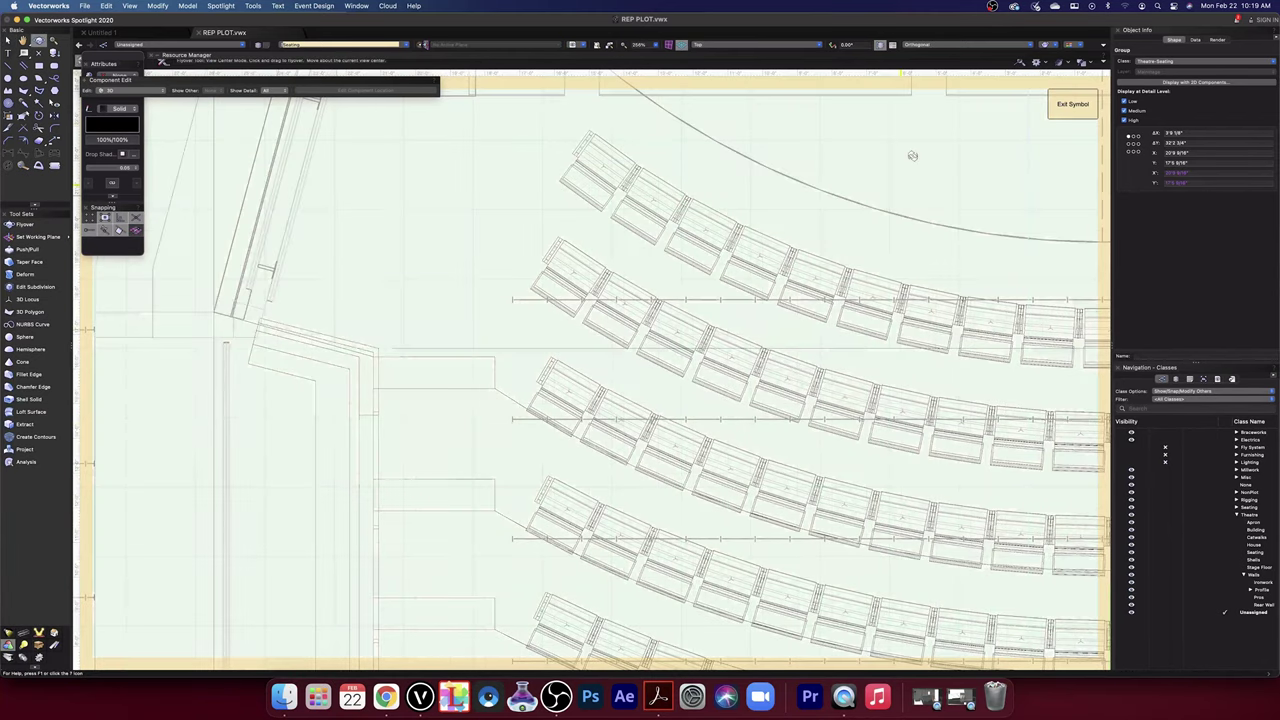
{"action": "left_click", "coordinate": [1055, 45]}
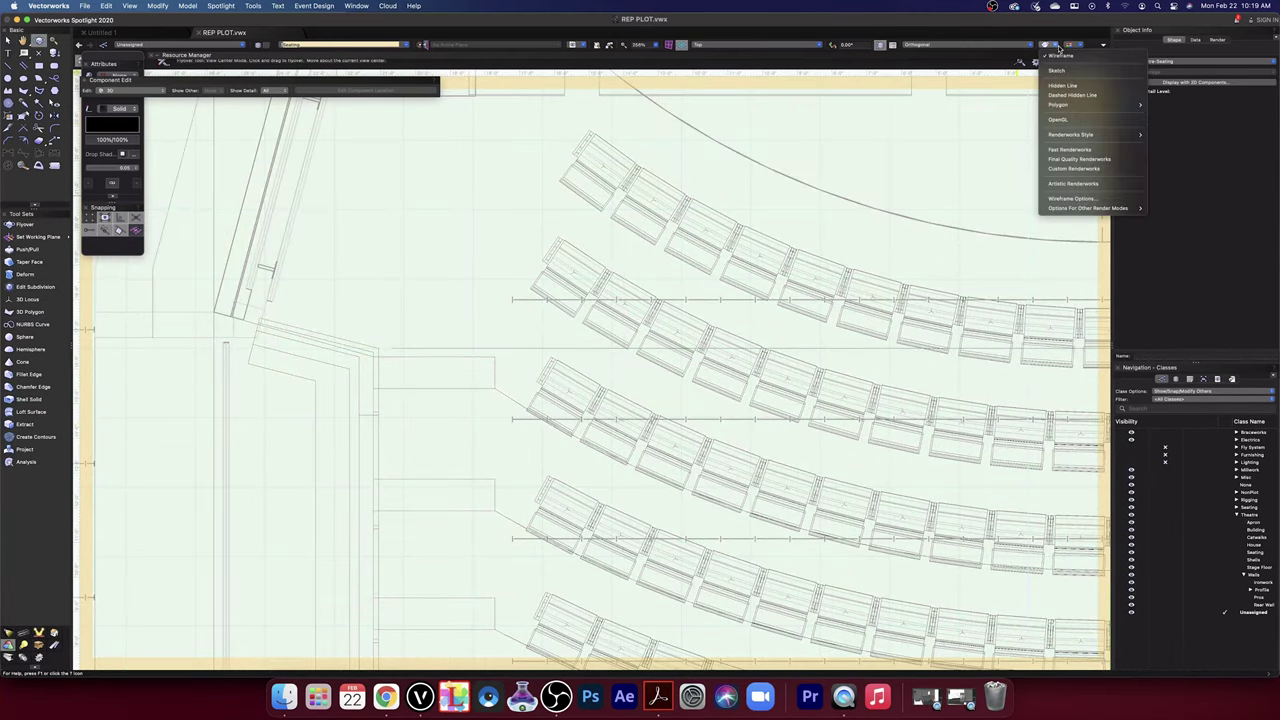
{"action": "left_click", "coordinate": [1068, 120]}
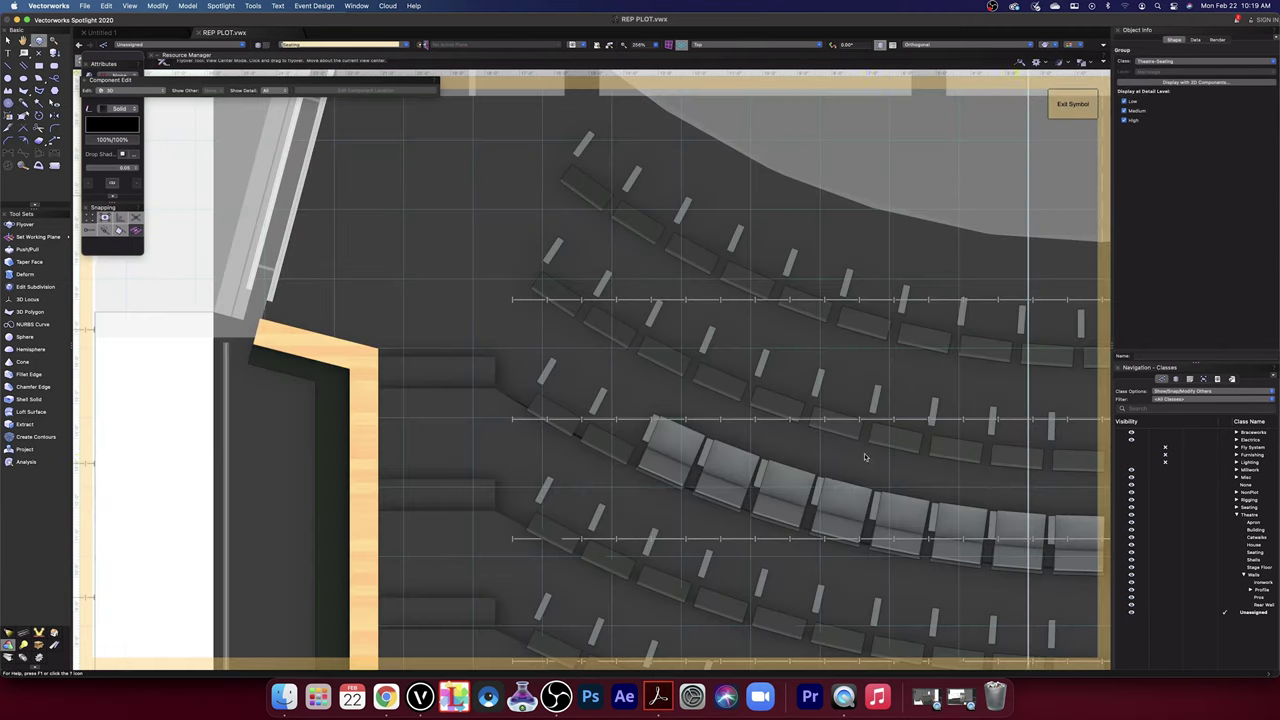
{"action": "scroll", "coordinate": [863, 457], "scroll_direction": "down", "scroll_amount": 4}
{"action": "middle_click_drag", "start_coordinate": [846, 497], "coordinate": [734, 370]}
{"action": "scroll", "coordinate": [734, 368], "scroll_direction": "down", "scroll_amount": 4}
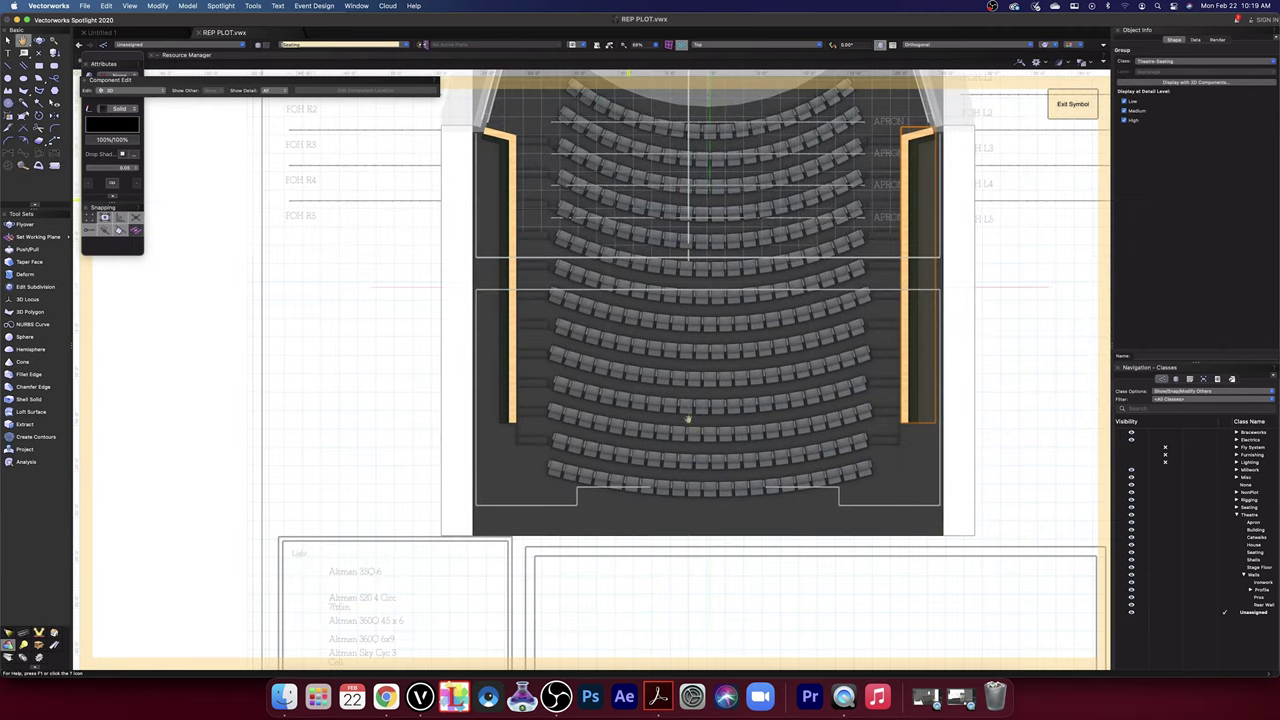
{"action": "left_click_drag", "start_coordinate": [684, 440], "coordinate": [537, 477]}
{"action": "scroll", "coordinate": [577, 480], "scroll_direction": "up", "scroll_amount": 10}
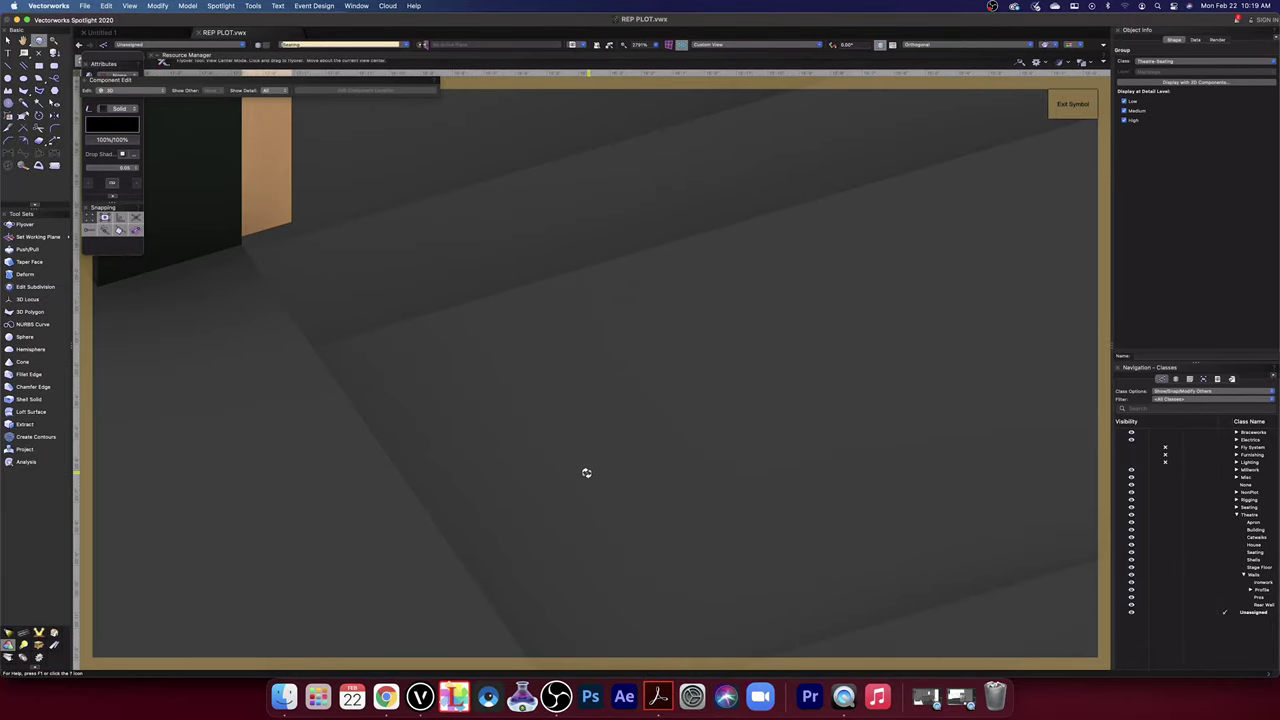
{"action": "scroll", "coordinate": [586, 472], "scroll_direction": "down", "scroll_amount": 10}
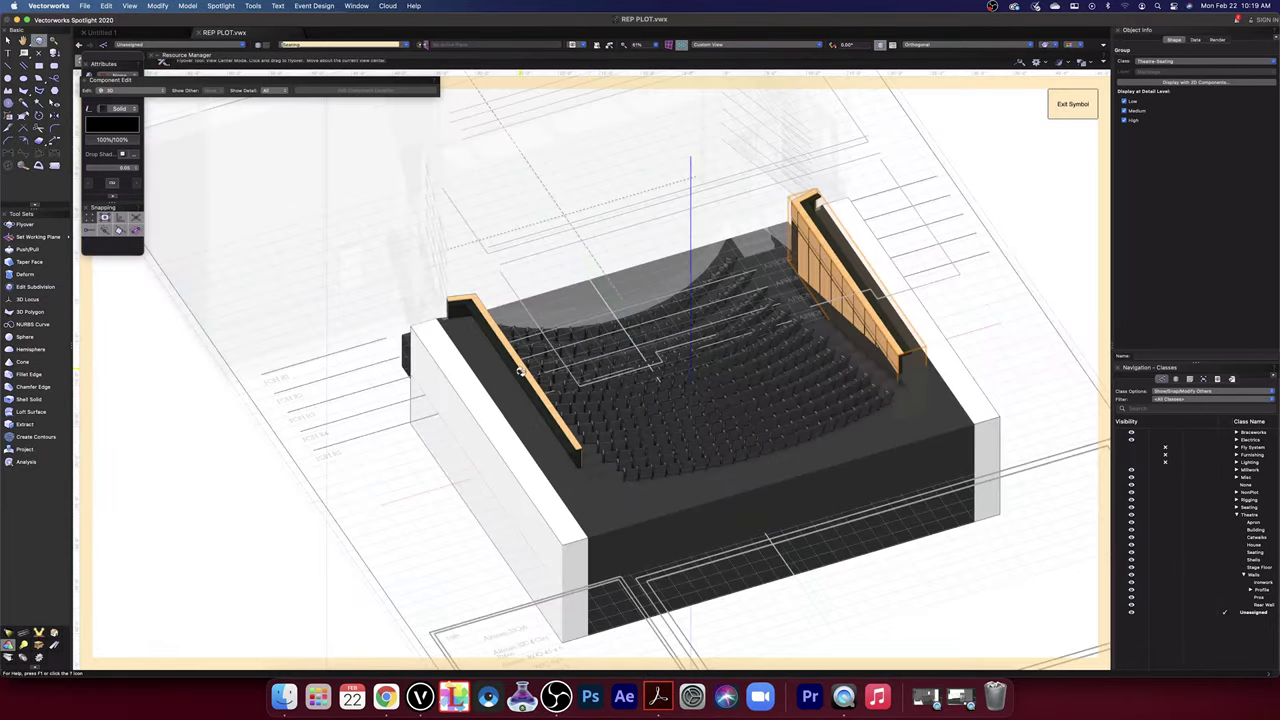
{"action": "mouse_move", "coordinate": [520, 372]}
{"action": "left_mouse_down"}
{"action": "mouse_move", "coordinate": [369, 335]}
{"action": "mouse_move", "coordinate": [329, 343]}
{"action": "mouse_move", "coordinate": [357, 371]}
{"action": "mouse_move", "coordinate": [531, 378]}
{"action": "left_mouse_up"}
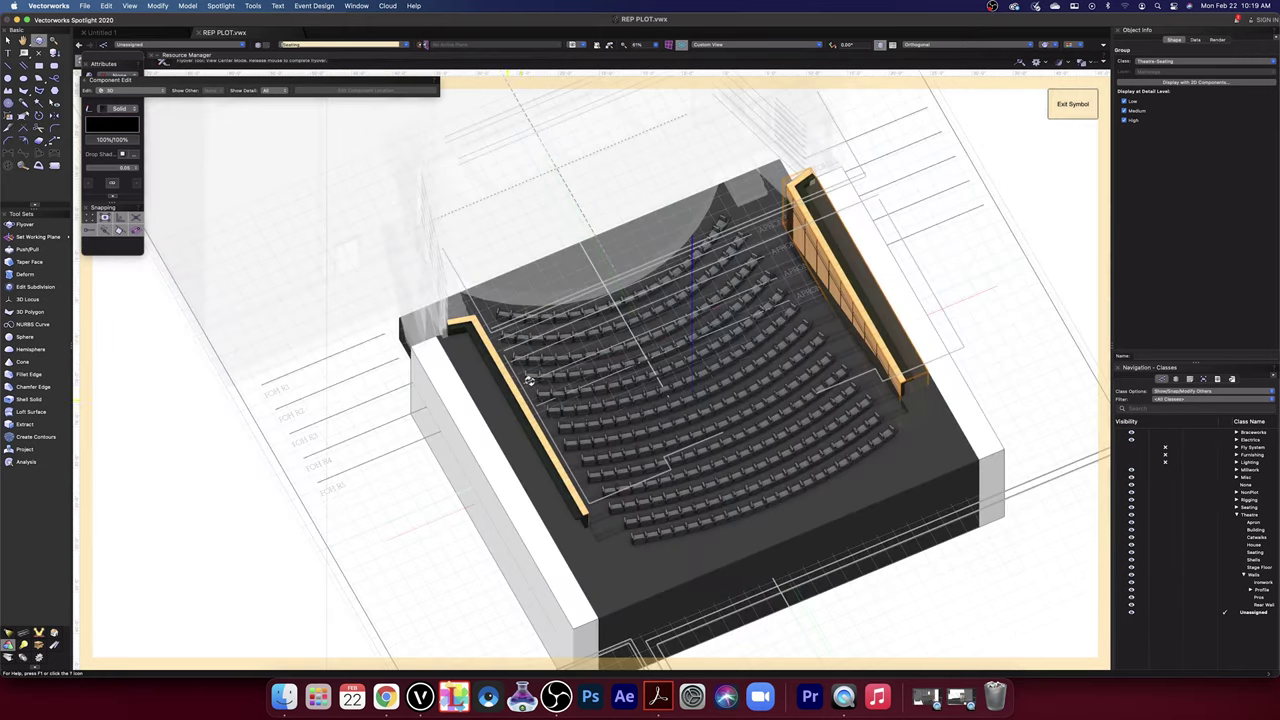
{"action": "left_click", "coordinate": [765, 45]}
{"action": "left_click", "coordinate": [755, 56]}
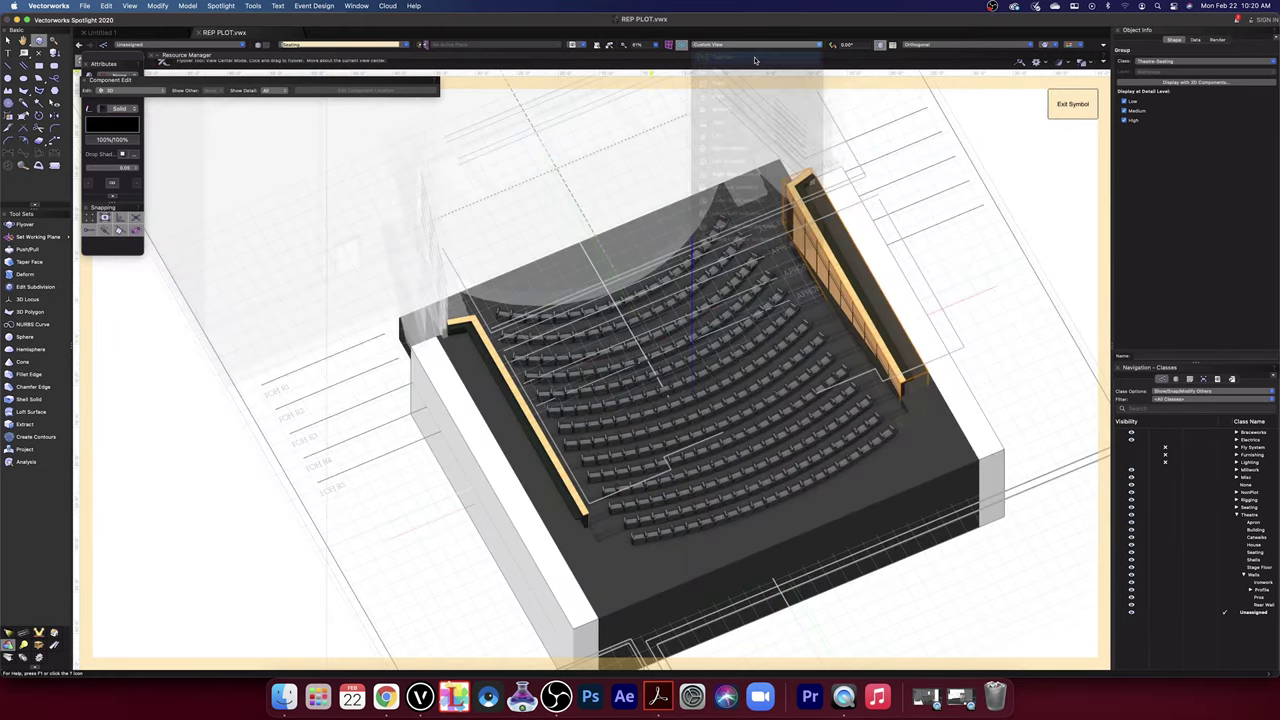
{"action": "key", "text": "super+r"}
{"action": "key", "text": "super+r"}
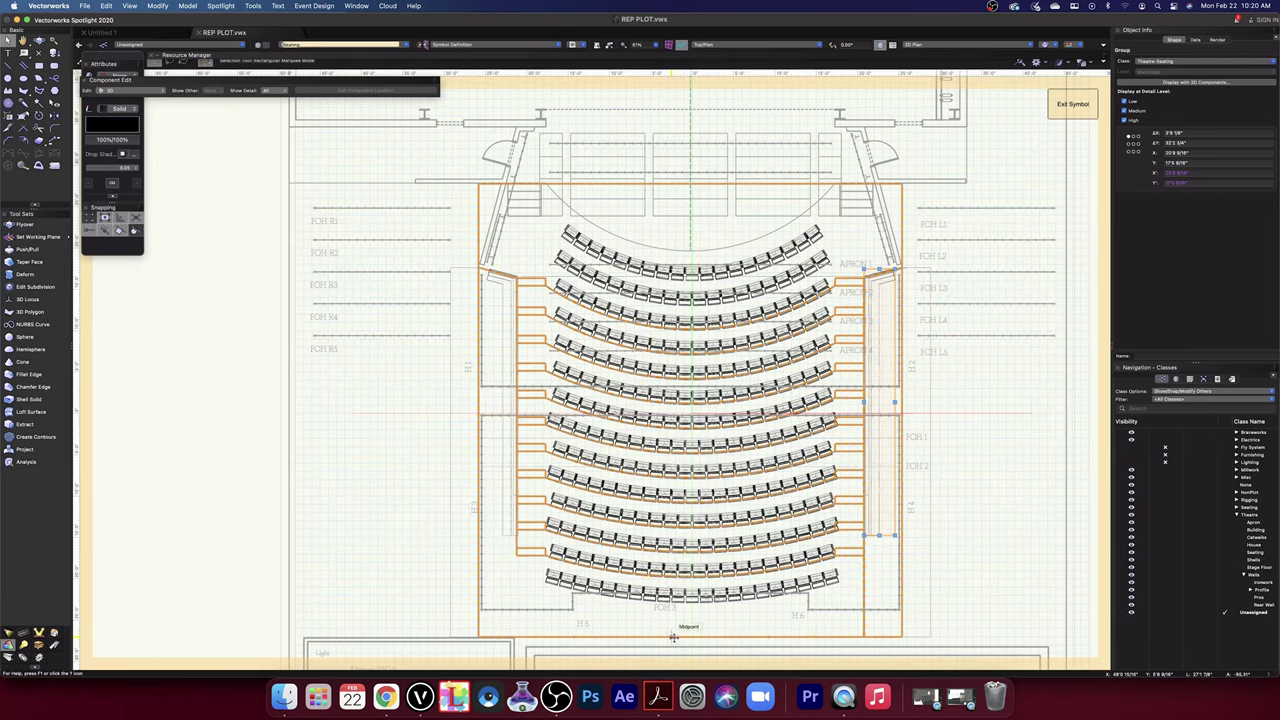
- Draw a vertical line from the seating's bottom midpoint up above the rows
{"action": "key", "text": "2"}
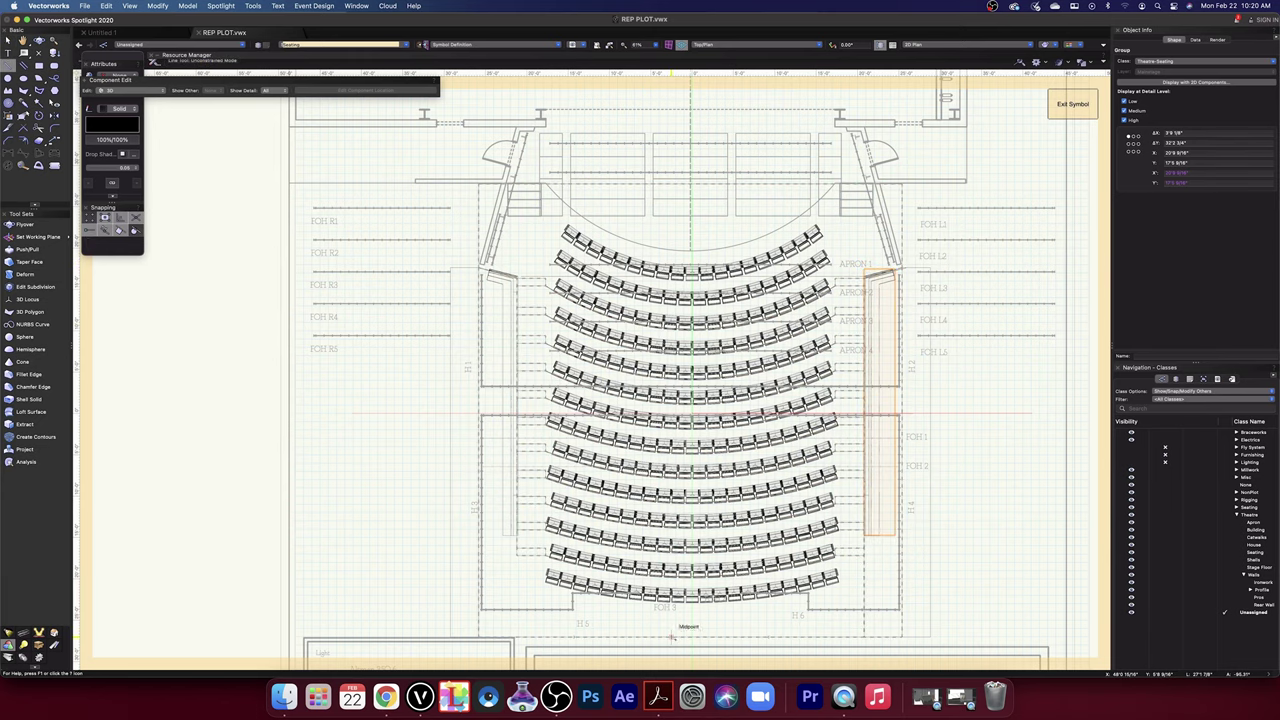
{"action": "left_click", "coordinate": [673, 637]}
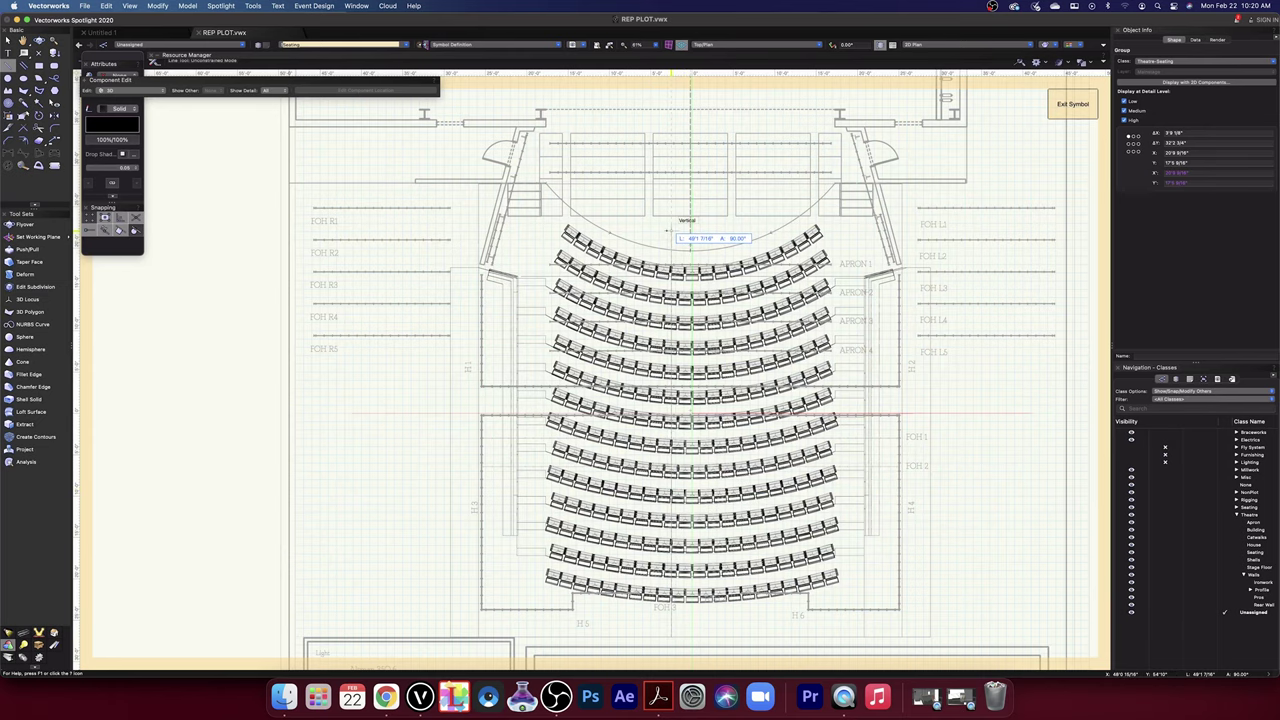
{"action": "left_click", "coordinate": [670, 232]}
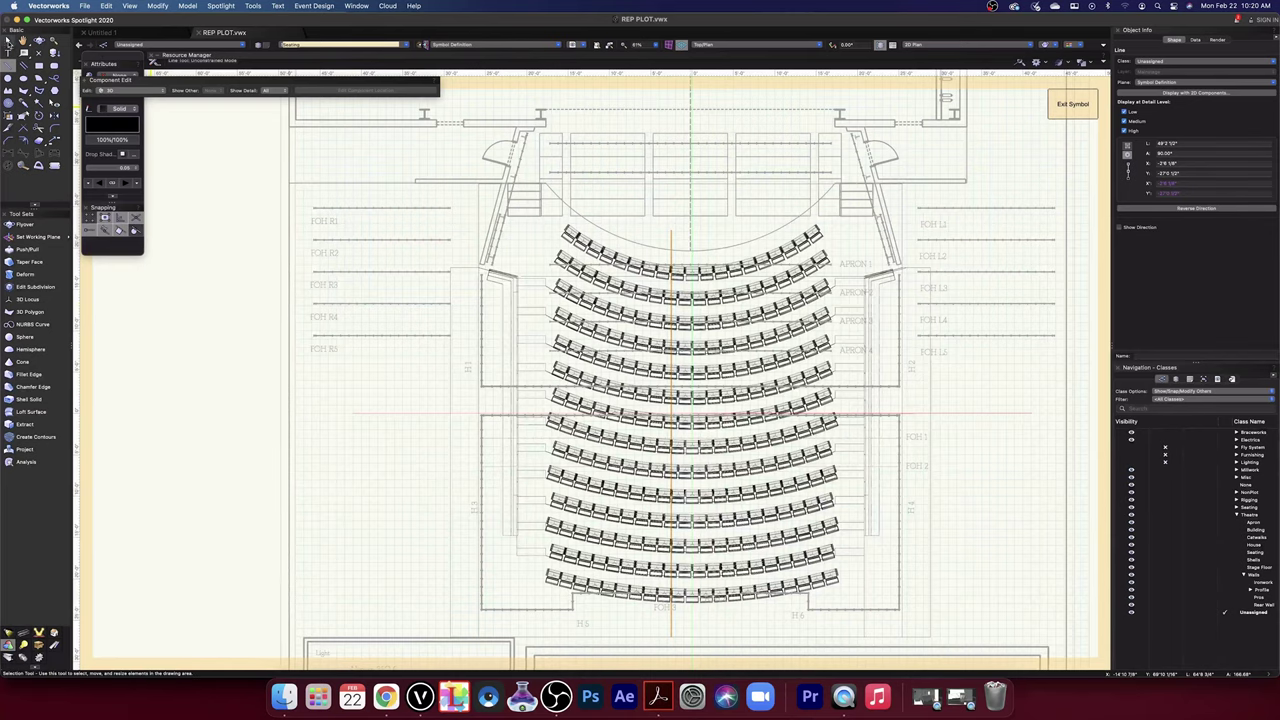
- Zoom out and marquee-select all the seating rows and side walls
{"action": "left_click", "coordinate": [8, 41]}
{"action": "scroll", "coordinate": [912, 624], "scroll_direction": "down", "scroll_amount": 2}
{"action": "scroll", "coordinate": [913, 625], "scroll_direction": "down", "scroll_amount": 1}
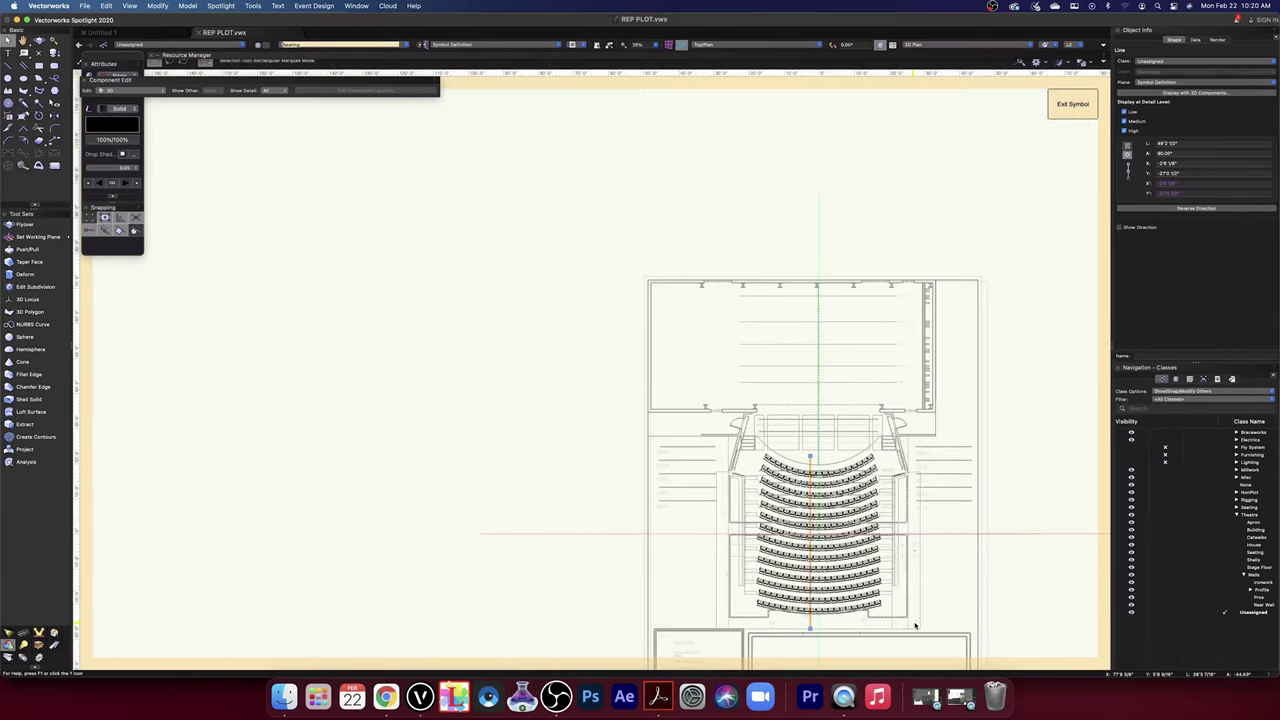
{"action": "middle_click_drag", "start_coordinate": [936, 621], "coordinate": [871, 568]}
{"action": "left_click_drag", "start_coordinate": [882, 603], "coordinate": [600, 383]}
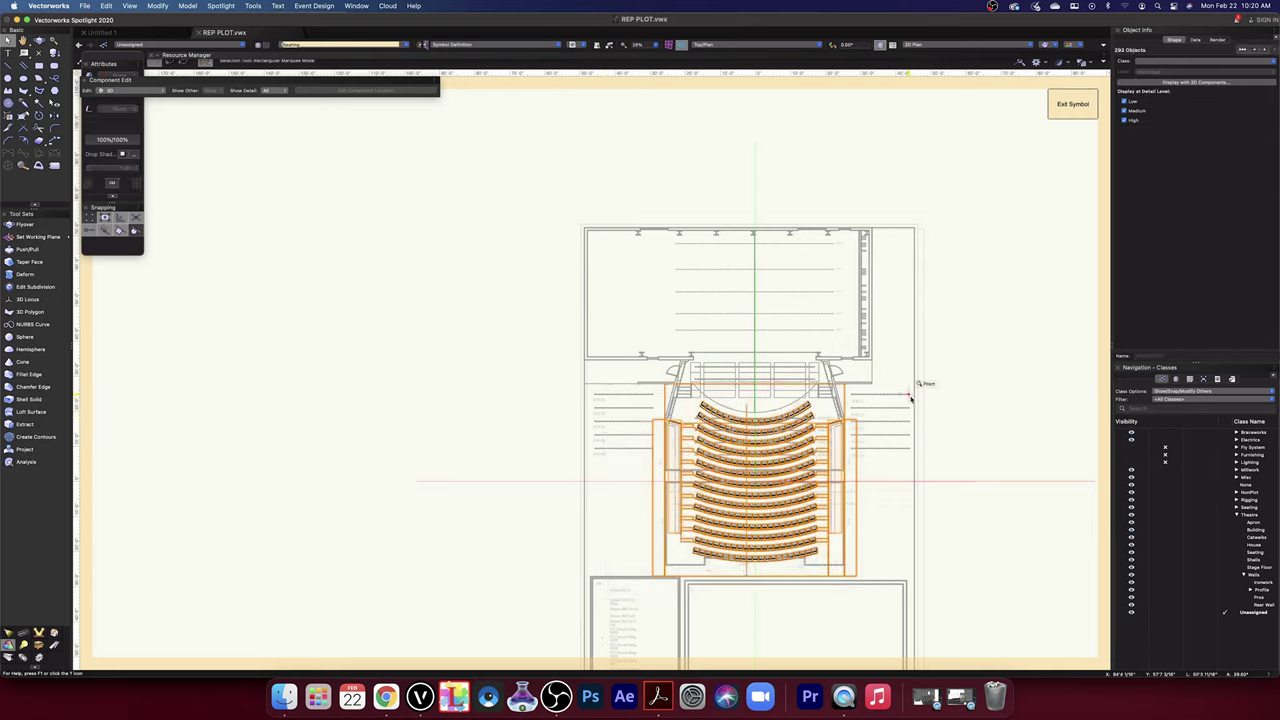
- Move the seating block and side walls right of the plan, then drag the centre line above them
{"action": "scroll", "coordinate": [881, 609], "scroll_direction": "up", "scroll_amount": 3}
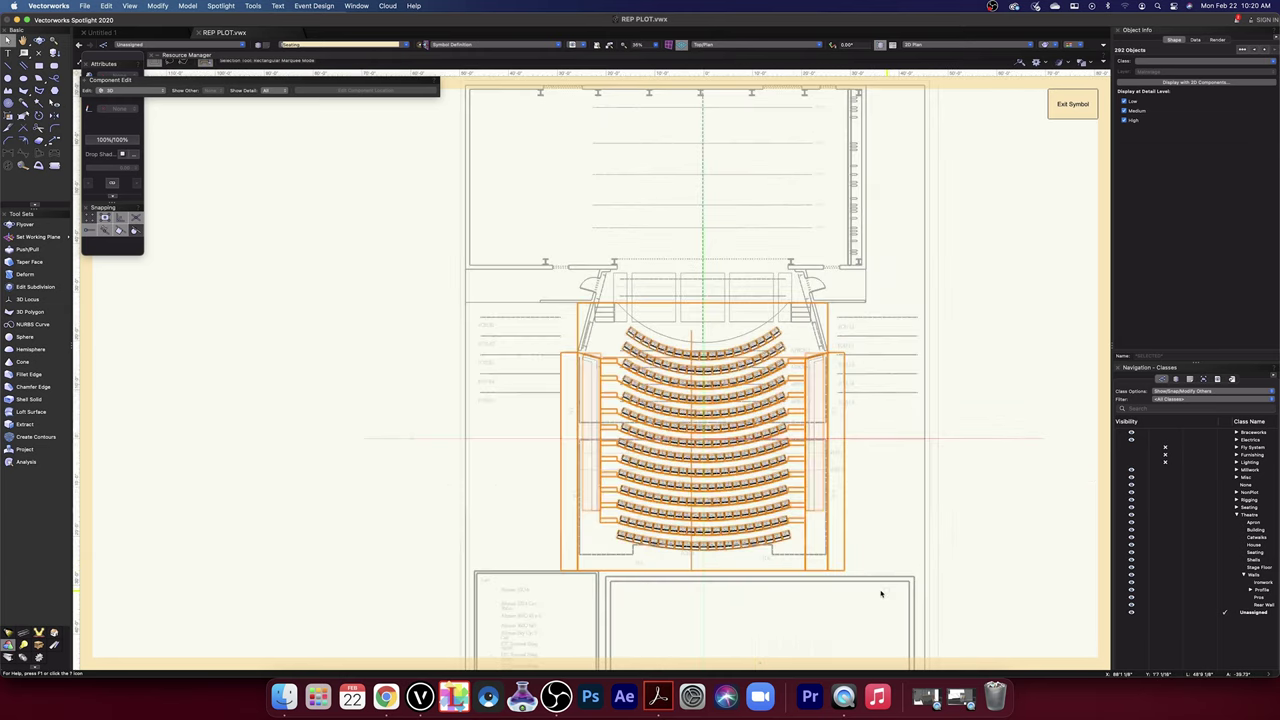
{"action": "left_click_drag", "start_coordinate": [846, 571], "coordinate": [1091, 571]}
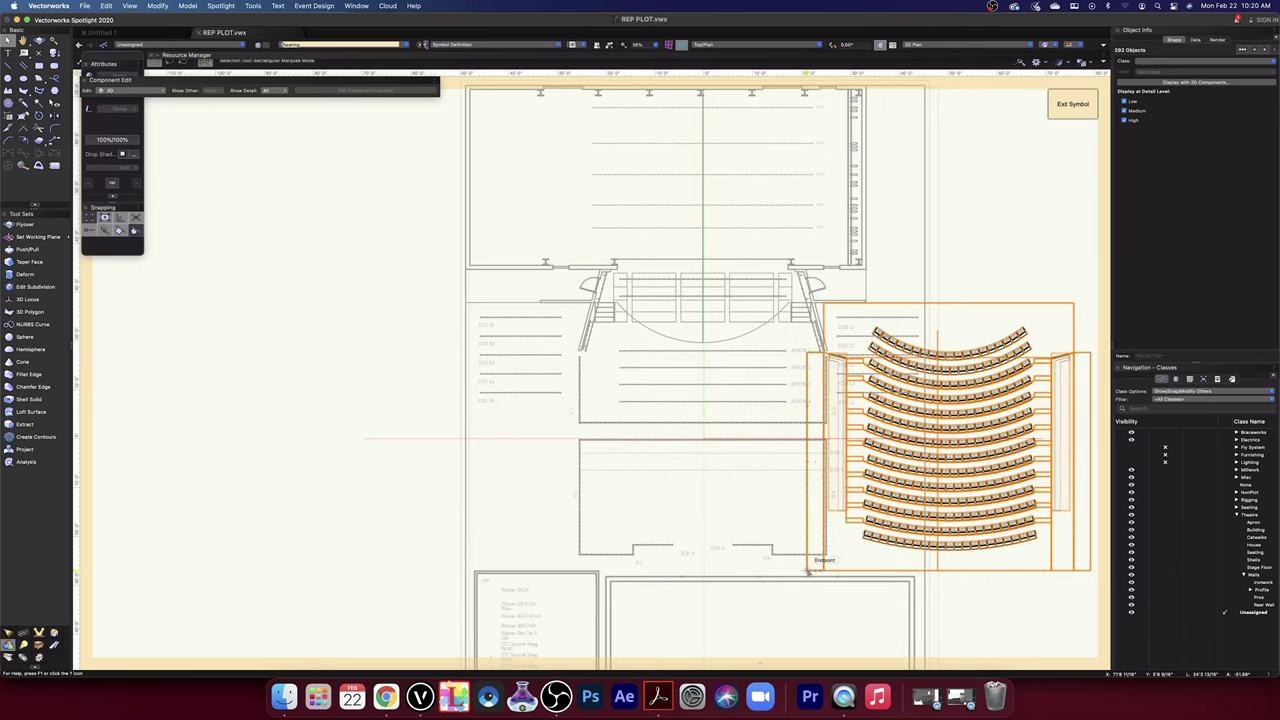
{"action": "key", "text": "h"}
{"action": "mouse_move", "coordinate": [773, 515]}
{"action": "left_mouse_down"}
{"action": "mouse_move", "coordinate": [526, 497]}
{"action": "mouse_move", "coordinate": [466, 522]}
{"action": "left_mouse_up"}
{"action": "key", "text": "x"}
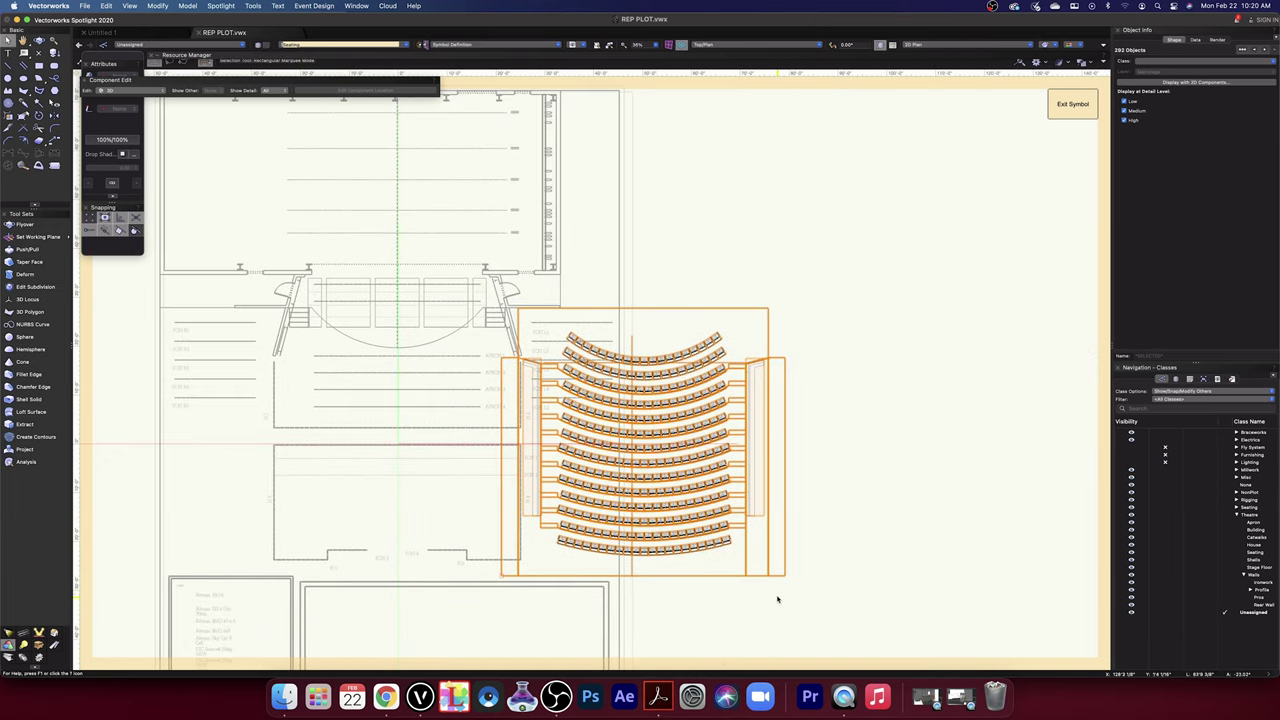
{"action": "left_click_drag", "start_coordinate": [788, 577], "coordinate": [957, 588]}
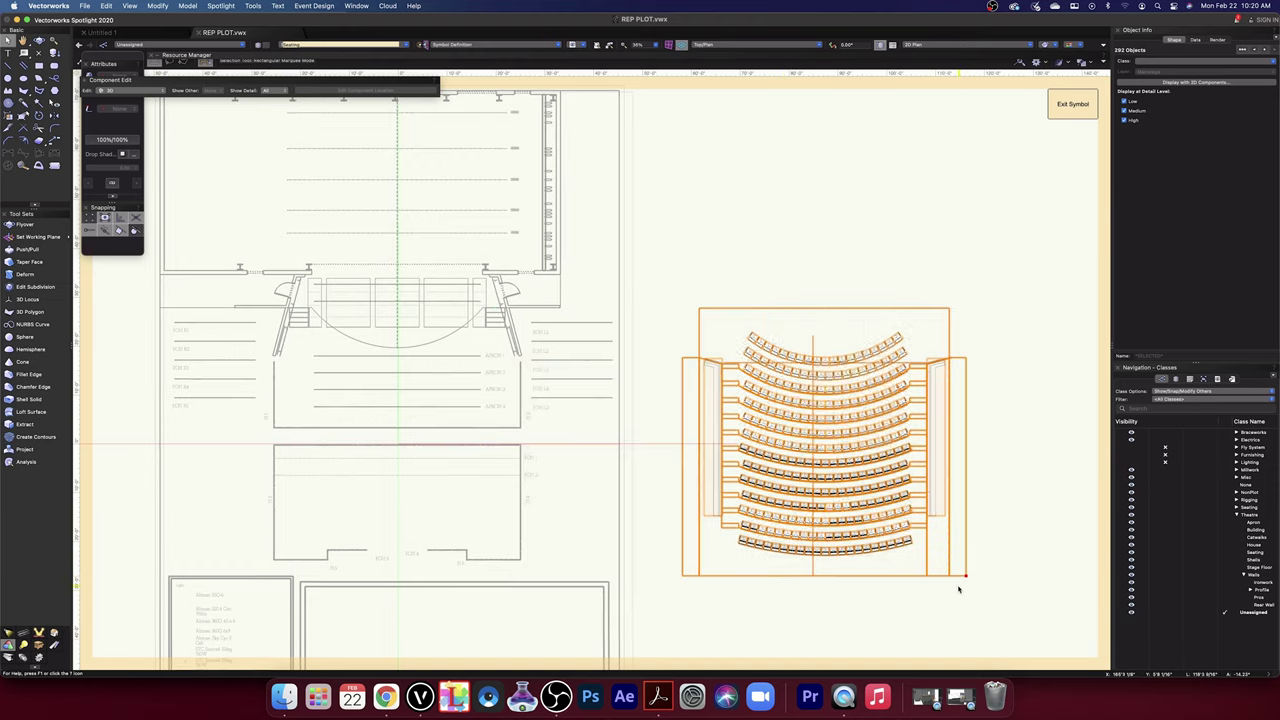
{"action": "left_click", "coordinate": [1025, 565]}
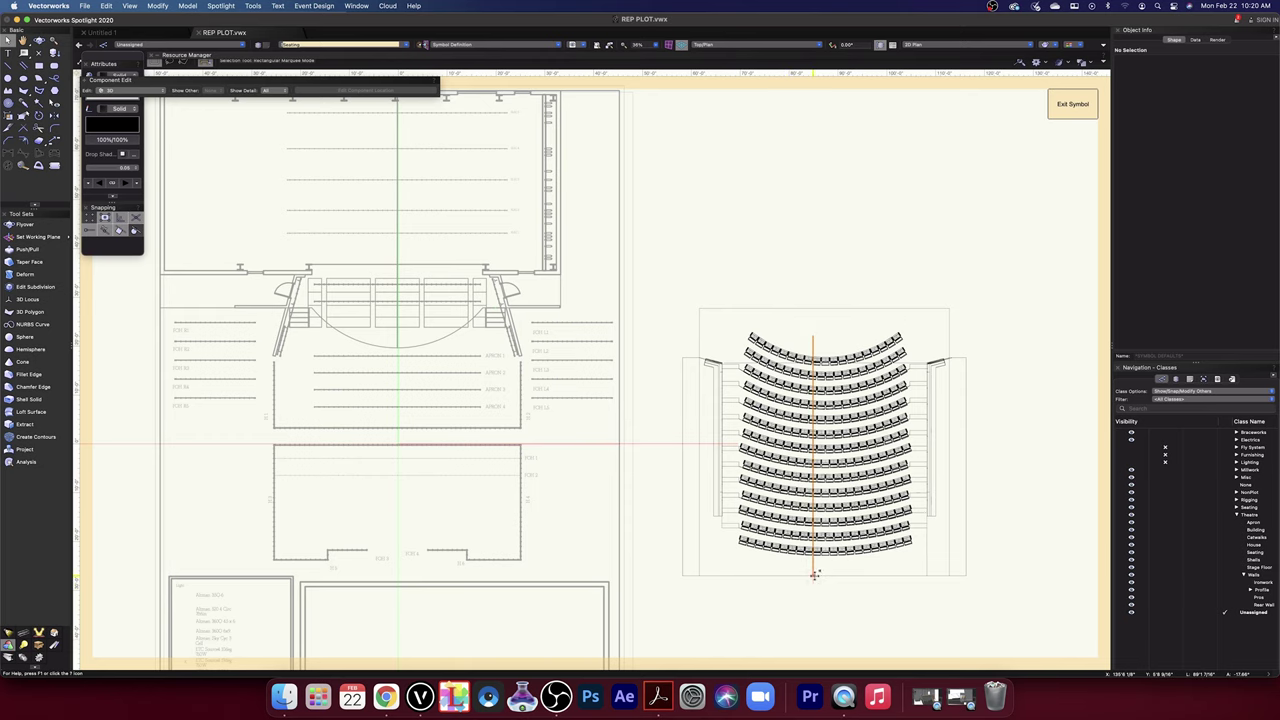
{"action": "left_click_drag", "start_coordinate": [813, 575], "coordinate": [814, 241]}
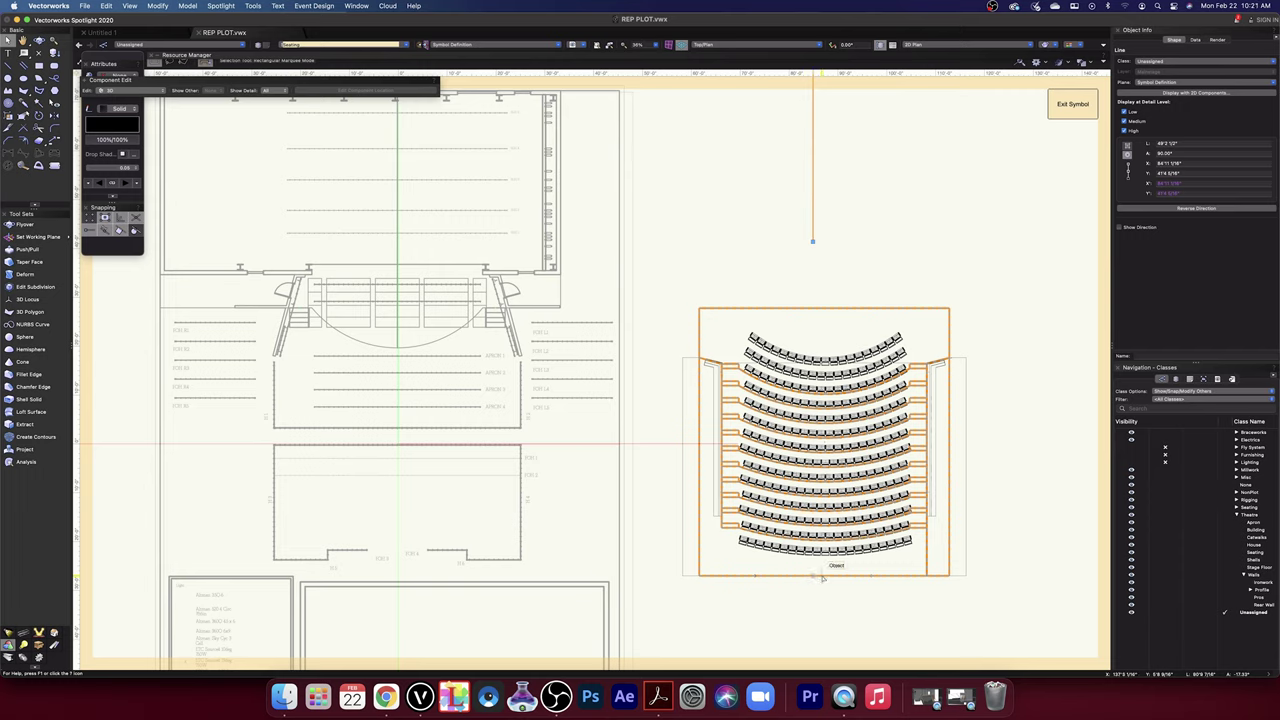
- Shift the right wall rectangle further right and the left one further left of the seating
{"action": "left_click_drag", "start_coordinate": [966, 575], "coordinate": [1035, 576]}
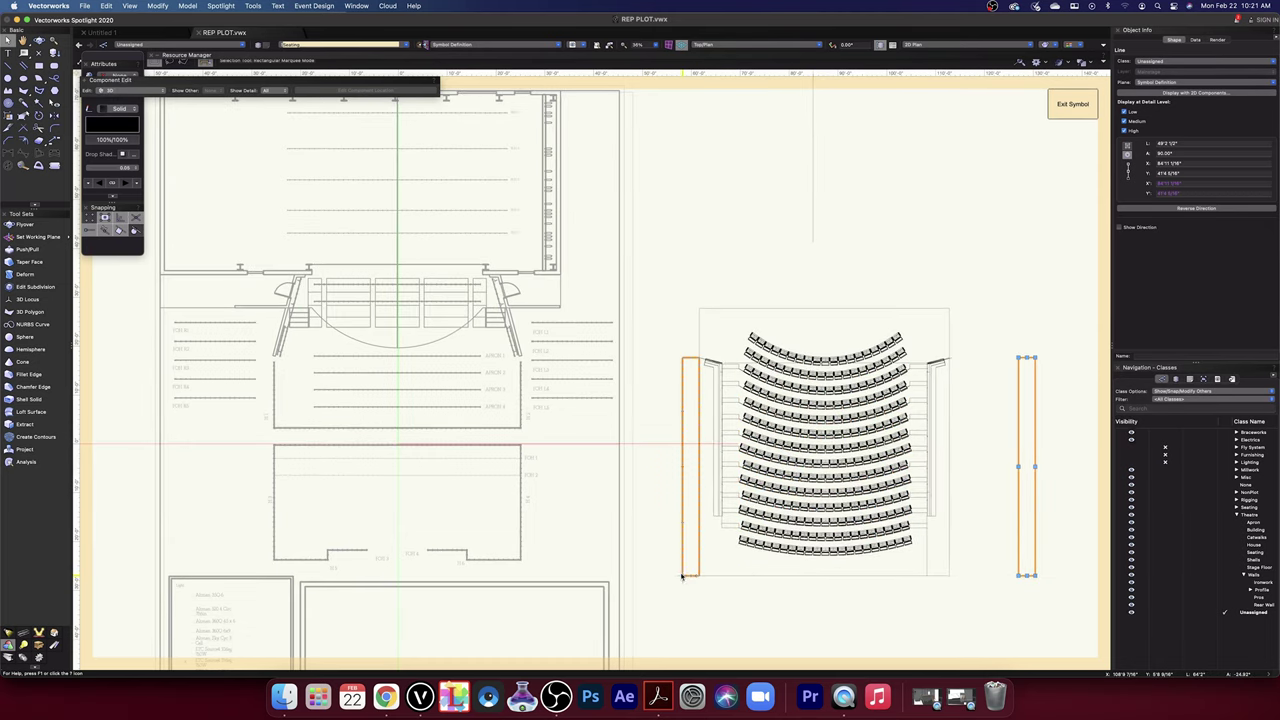
{"action": "left_click_drag", "start_coordinate": [683, 575], "coordinate": [633, 572]}
{"action": "left_click", "coordinate": [632, 573]}
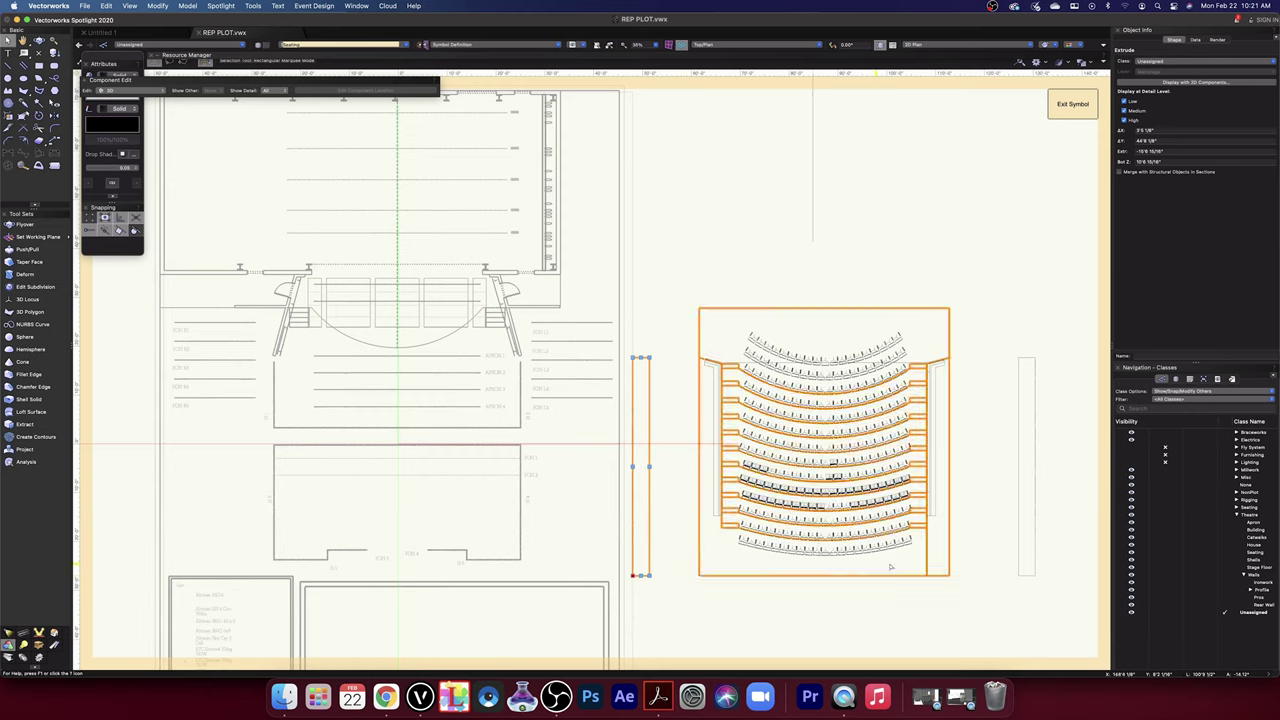
{"action": "left_click", "coordinate": [837, 578]}
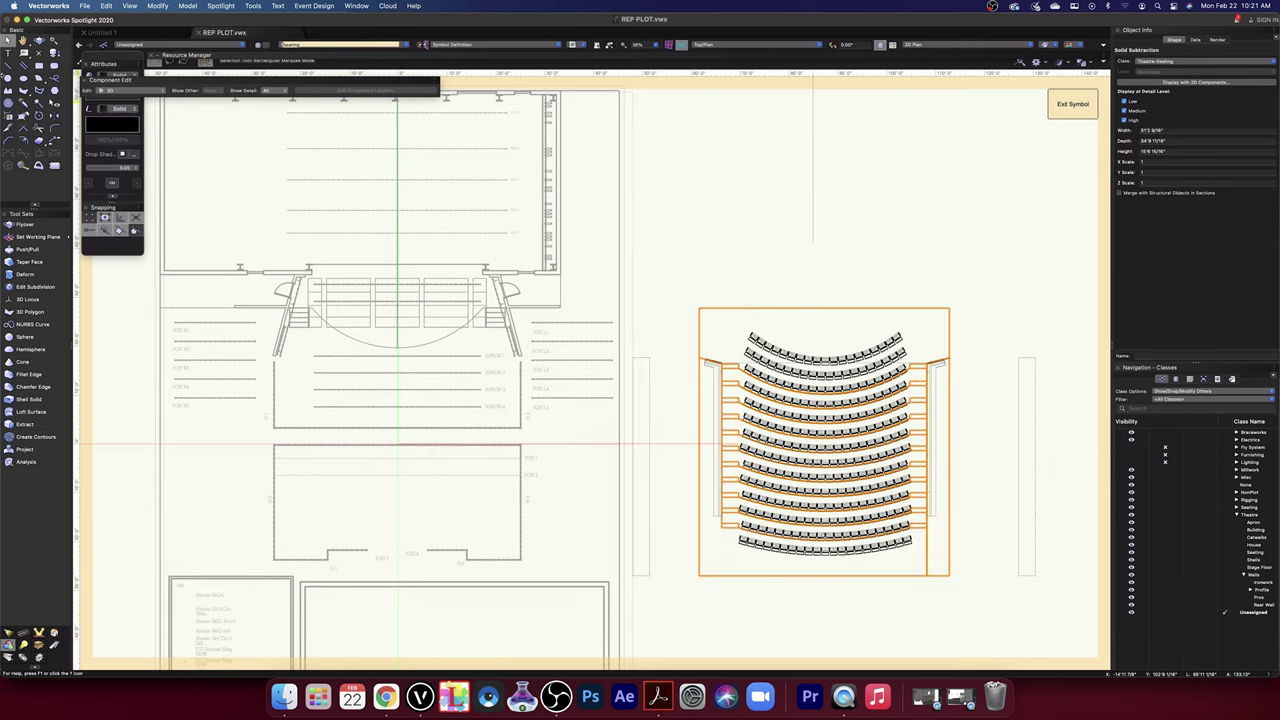
{"action": "left_click", "coordinate": [8, 67]}
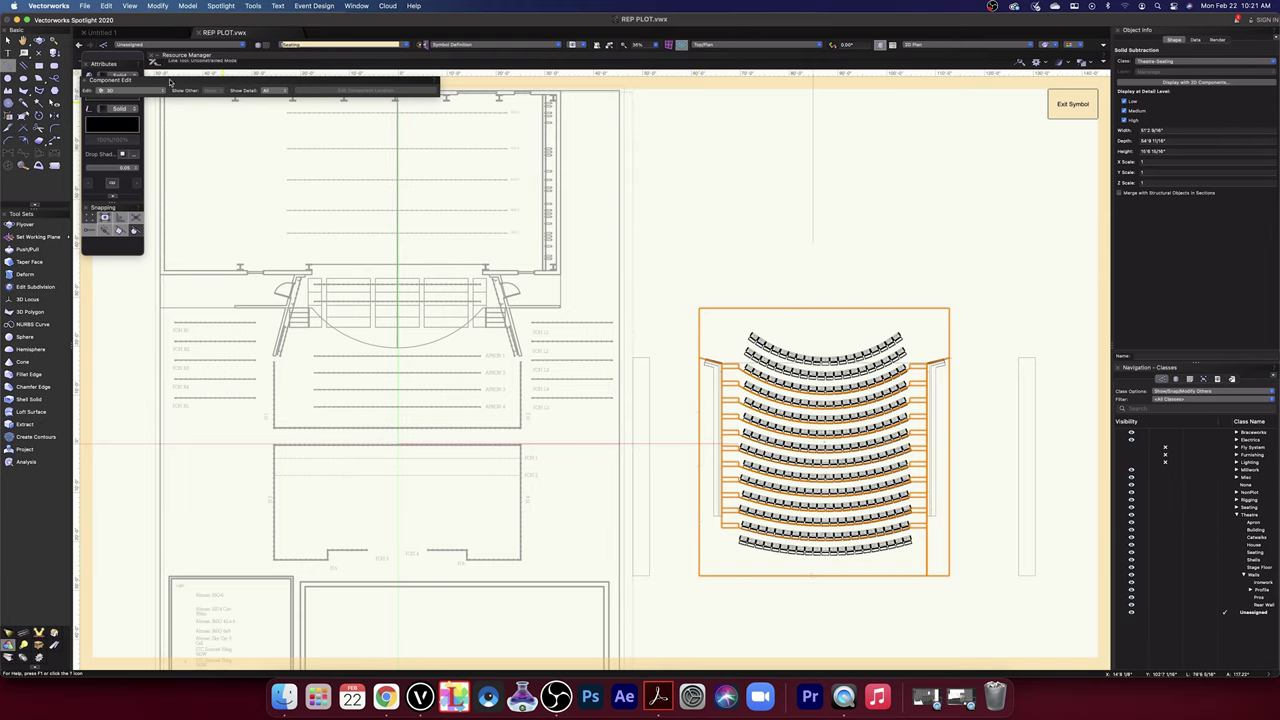
{"action": "key", "text": "x"}
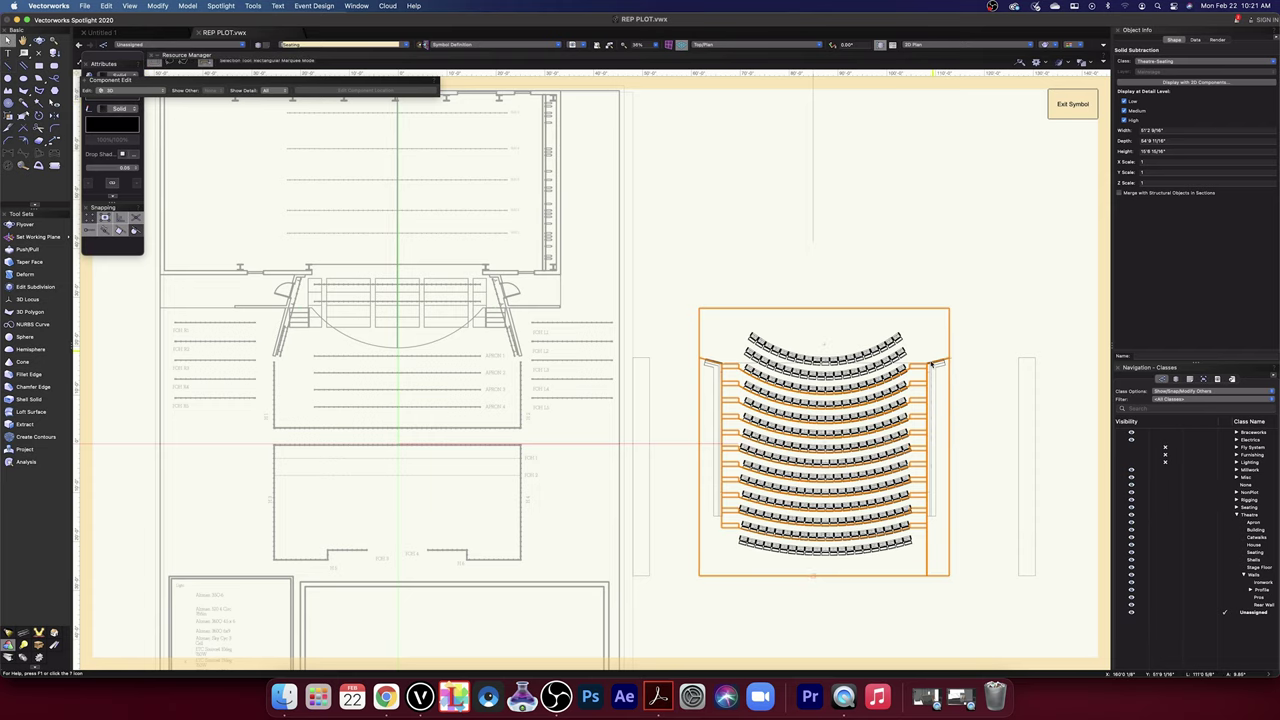
- Raise both side wall pieces above the seating and drag the top horizontal line below it
{"action": "left_click", "coordinate": [934, 367]}
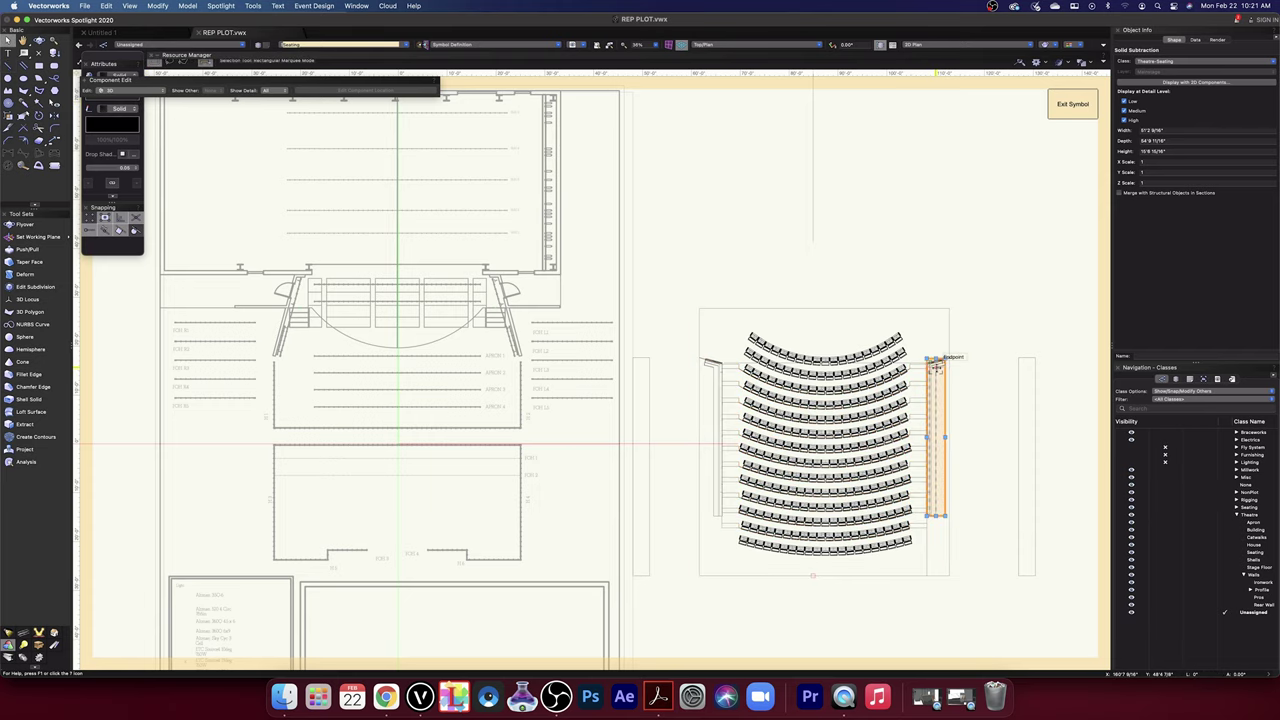
{"action": "left_click_drag", "start_coordinate": [934, 367], "coordinate": [939, 148]}
{"action": "left_click", "coordinate": [711, 368]}
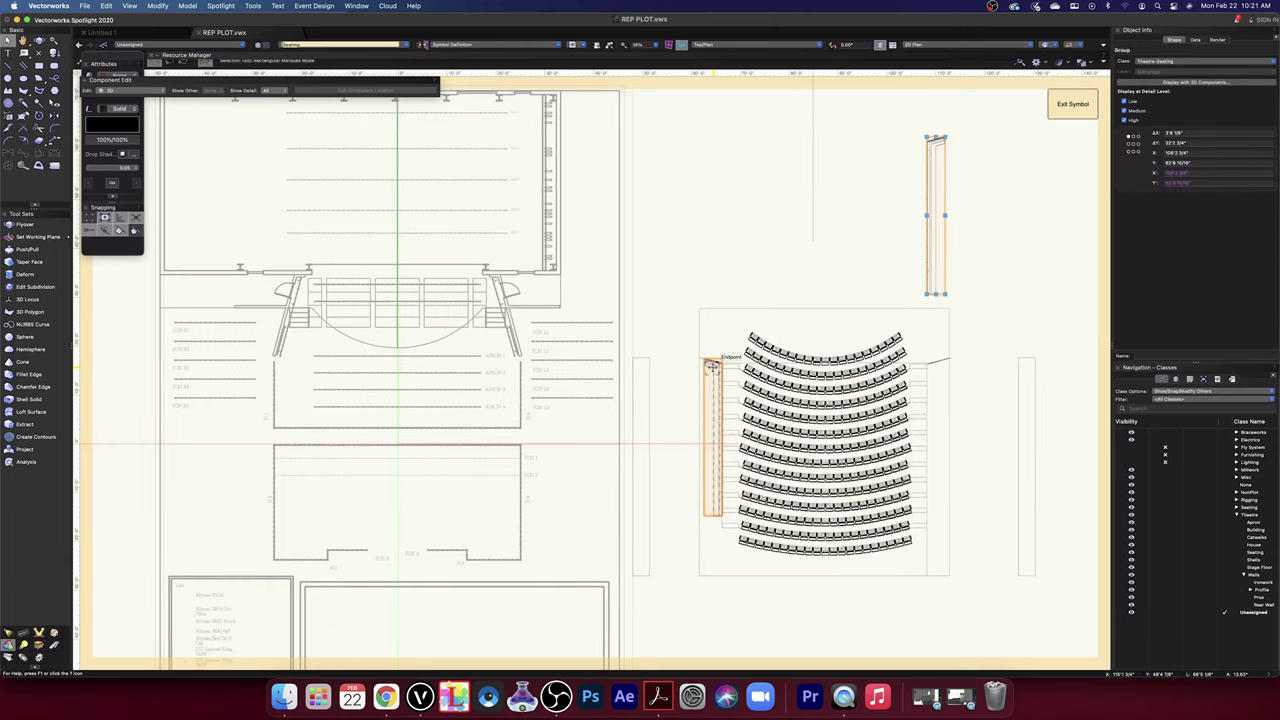
{"action": "left_click_drag", "start_coordinate": [714, 346], "coordinate": [728, 136]}
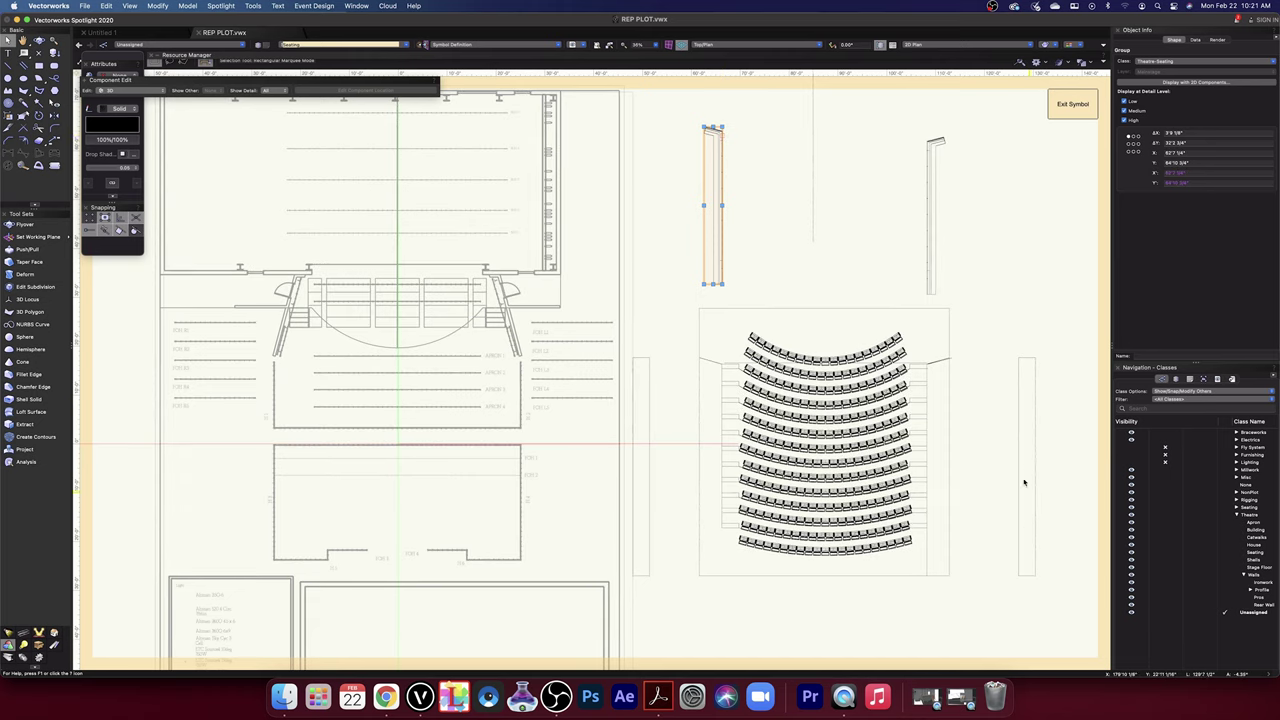
{"action": "left_click_drag", "start_coordinate": [905, 363], "coordinate": [873, 620]}
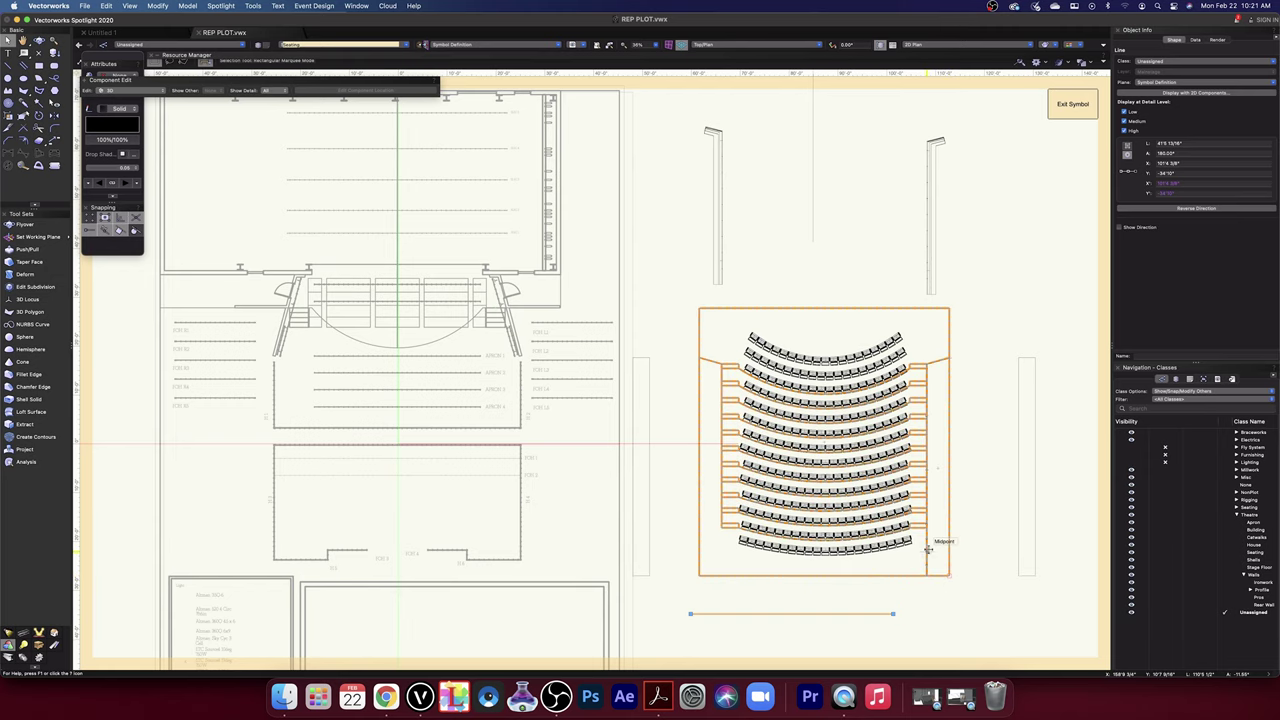
{"action": "left_click", "coordinate": [928, 549]}
- Set the angled corner line's angle to 15° in Object Info
{"action": "scroll", "coordinate": [955, 503], "scroll_direction": "right", "scroll_amount": 2}
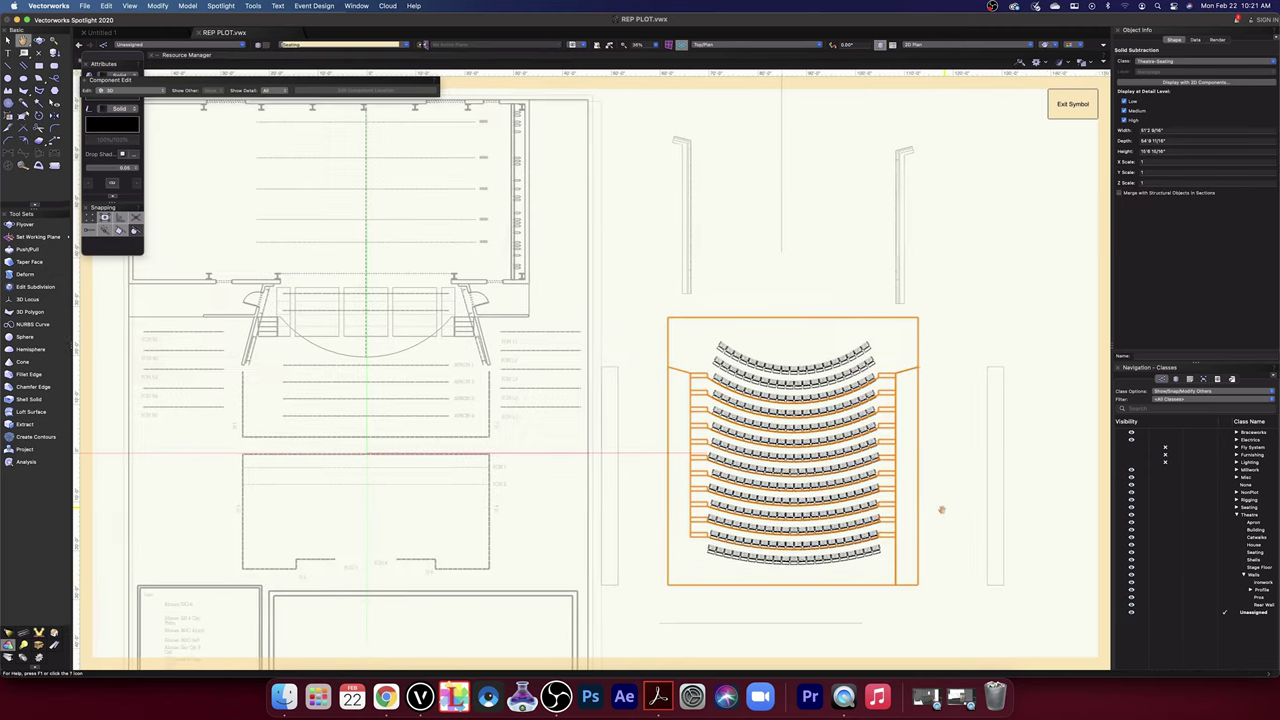
{"action": "scroll", "coordinate": [925, 354], "scroll_direction": "up", "scroll_amount": 5}
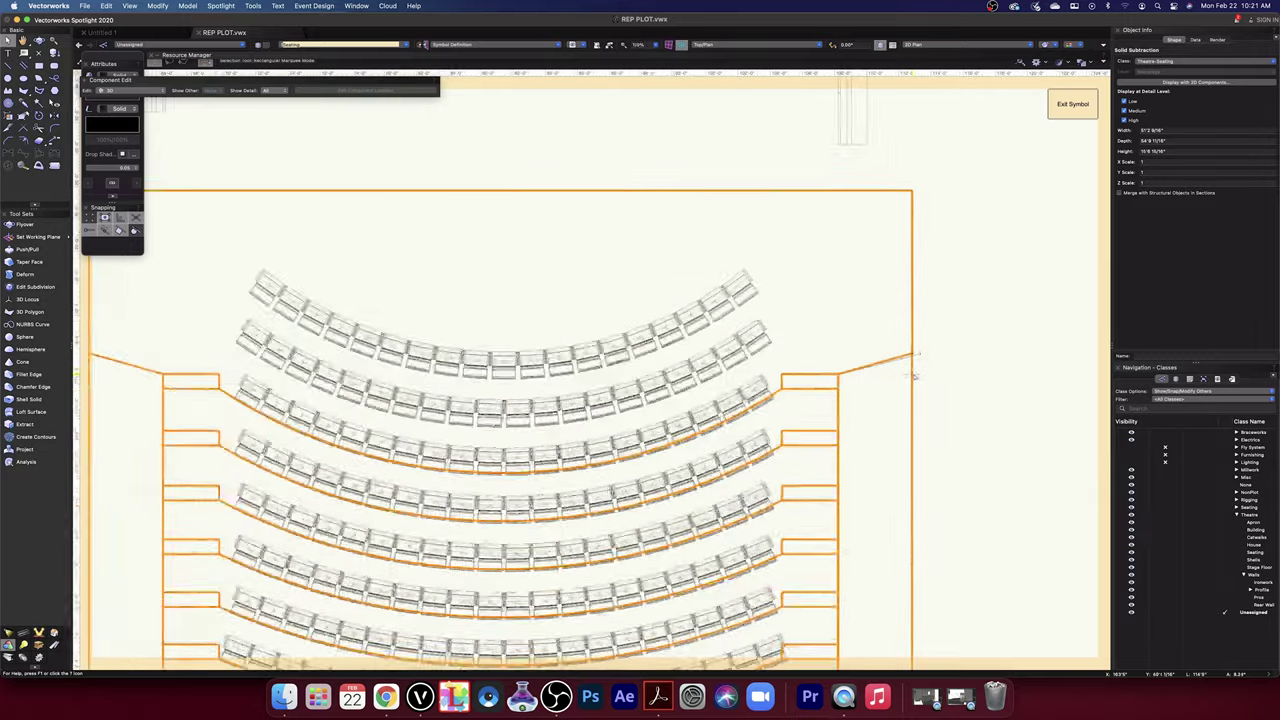
{"action": "scroll", "coordinate": [922, 352], "scroll_direction": "up", "scroll_amount": 6}
{"action": "left_click", "coordinate": [851, 348]}
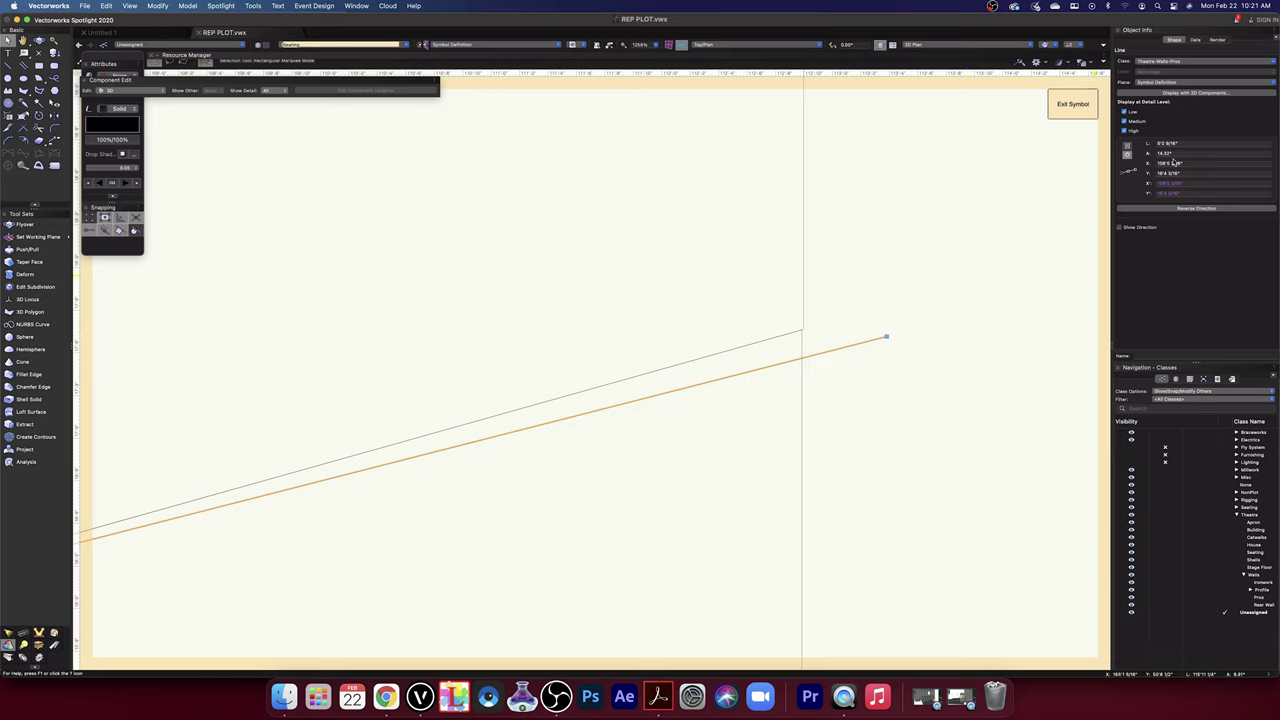
{"action": "left_click", "coordinate": [1177, 153]}
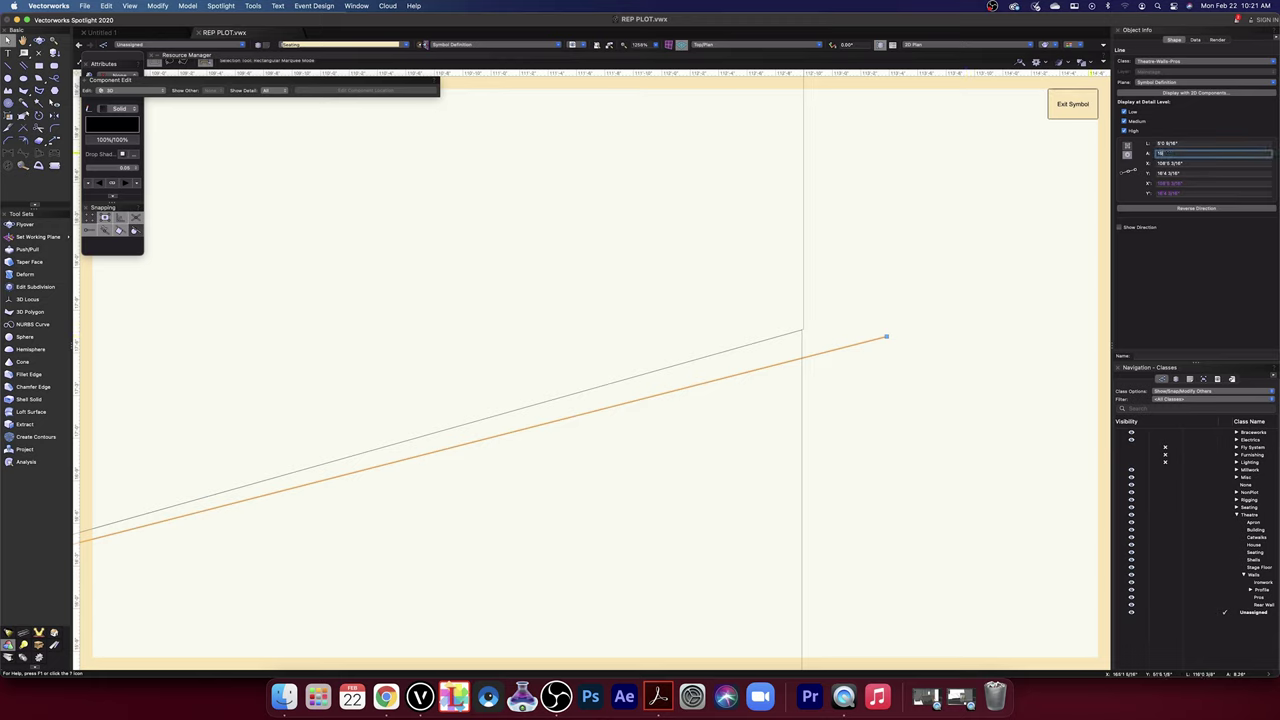
{"action": "type", "text": "15"}
{"action": "key", "text": "Return"}
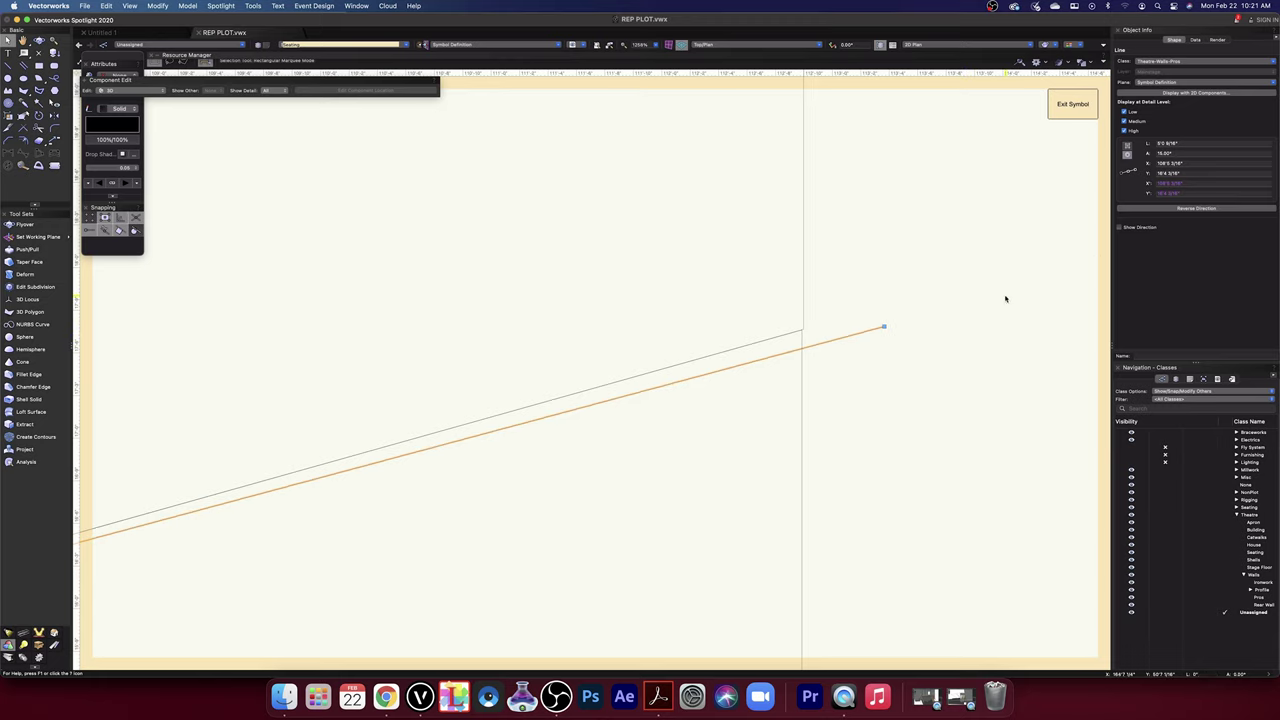
{"action": "left_click", "coordinate": [1000, 305]}
- Delete the stray diagonal line near the rear rows and open the seating's solid subtraction for editing
{"action": "scroll", "coordinate": [997, 307], "scroll_direction": "down", "scroll_amount": 8}
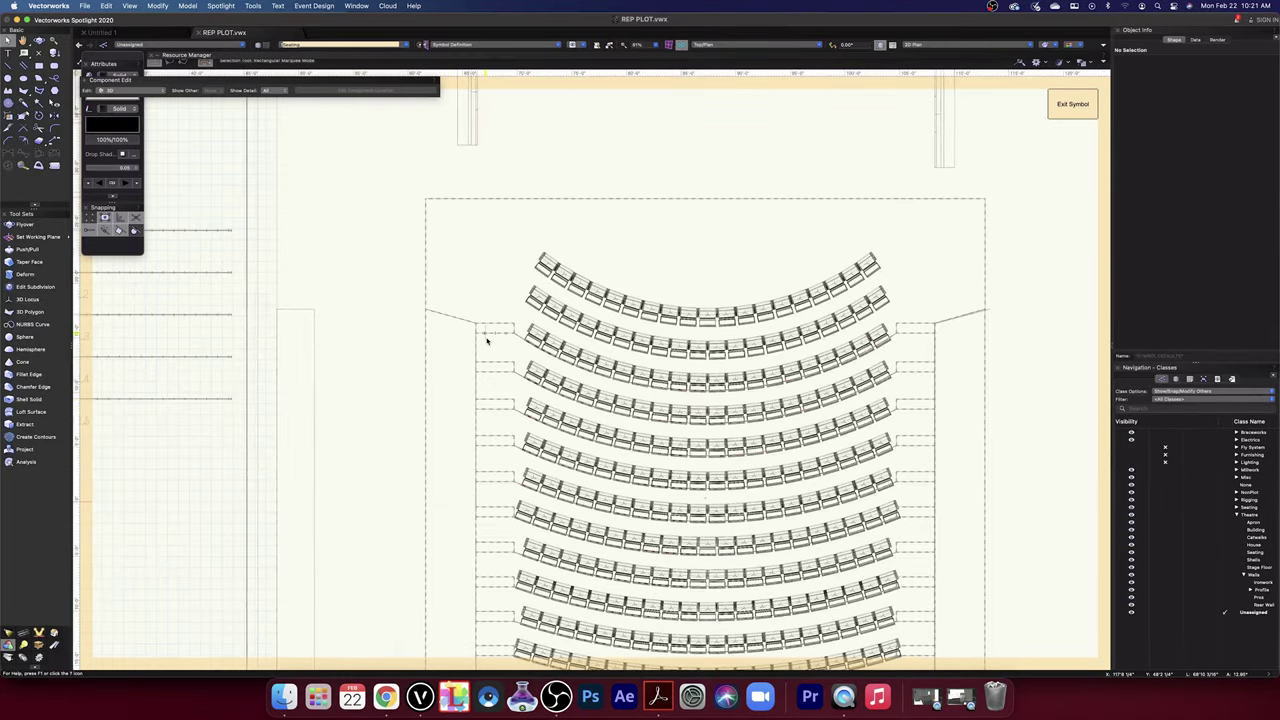
{"action": "middle_click_drag", "start_coordinate": [607, 414], "coordinate": [587, 337]}
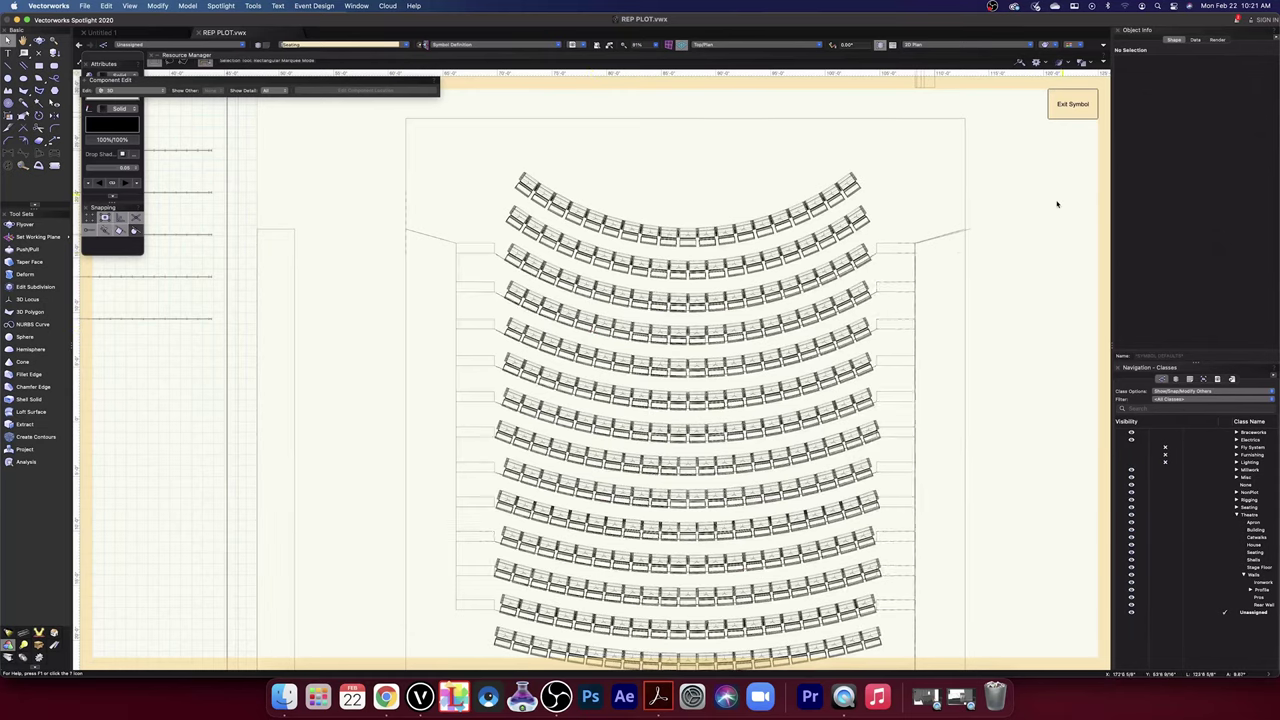
{"action": "left_click", "coordinate": [969, 231]}
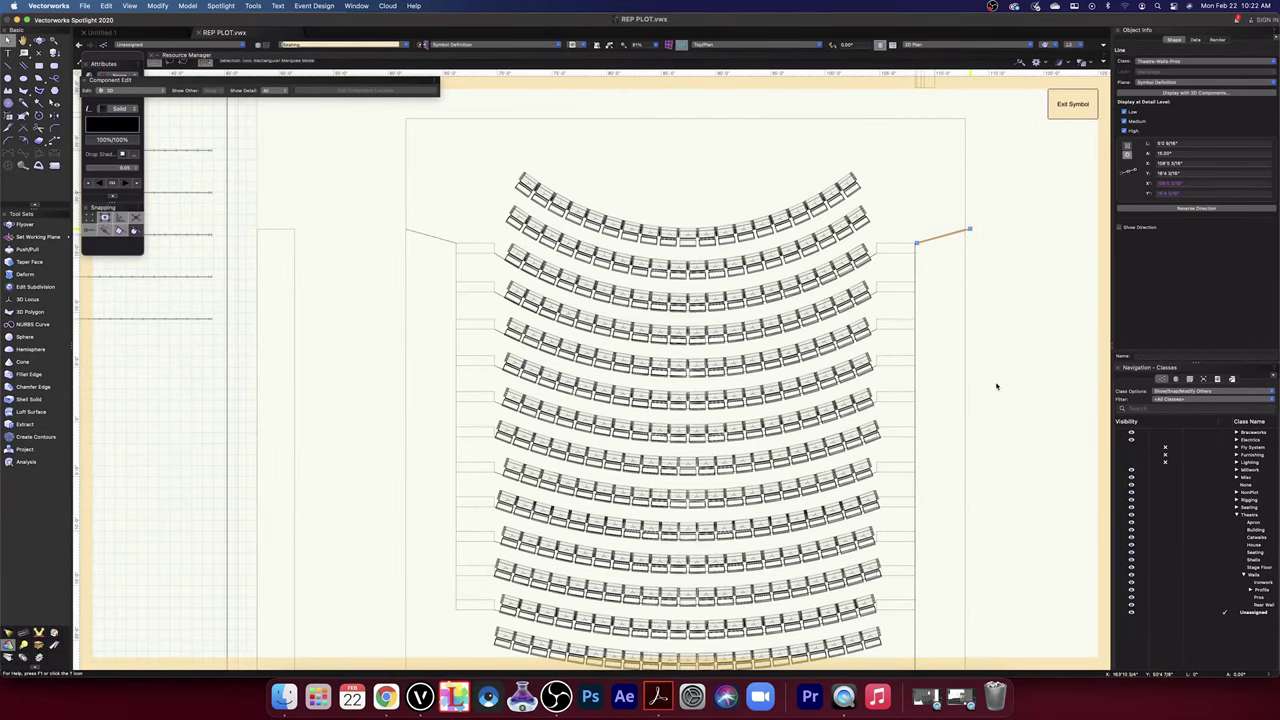
{"action": "key", "text": "Delete"}
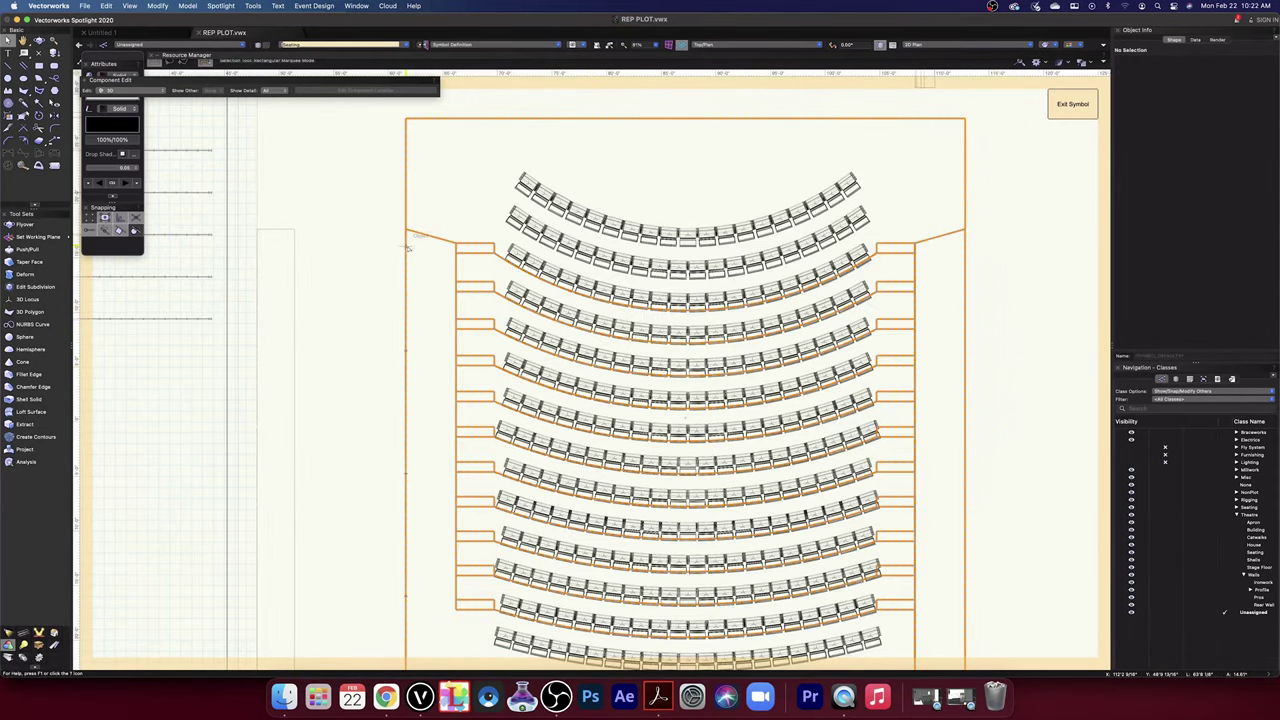
{"action": "double_click", "coordinate": [406, 248]}
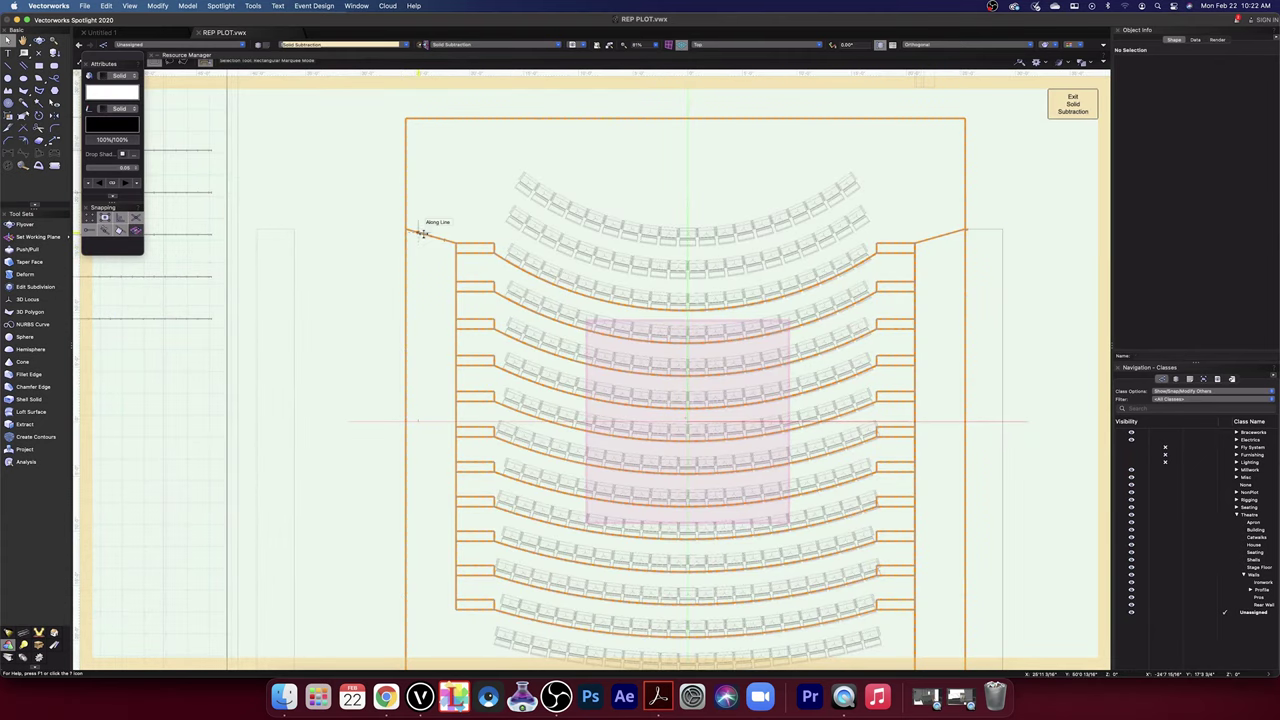
- Select the outline solid together with the left rectangle and accept making a backup copy
{"action": "left_click", "coordinate": [423, 233]}
{"action": "left_click", "coordinate": [353, 232]}
{"action": "left_click", "coordinate": [406, 284]}
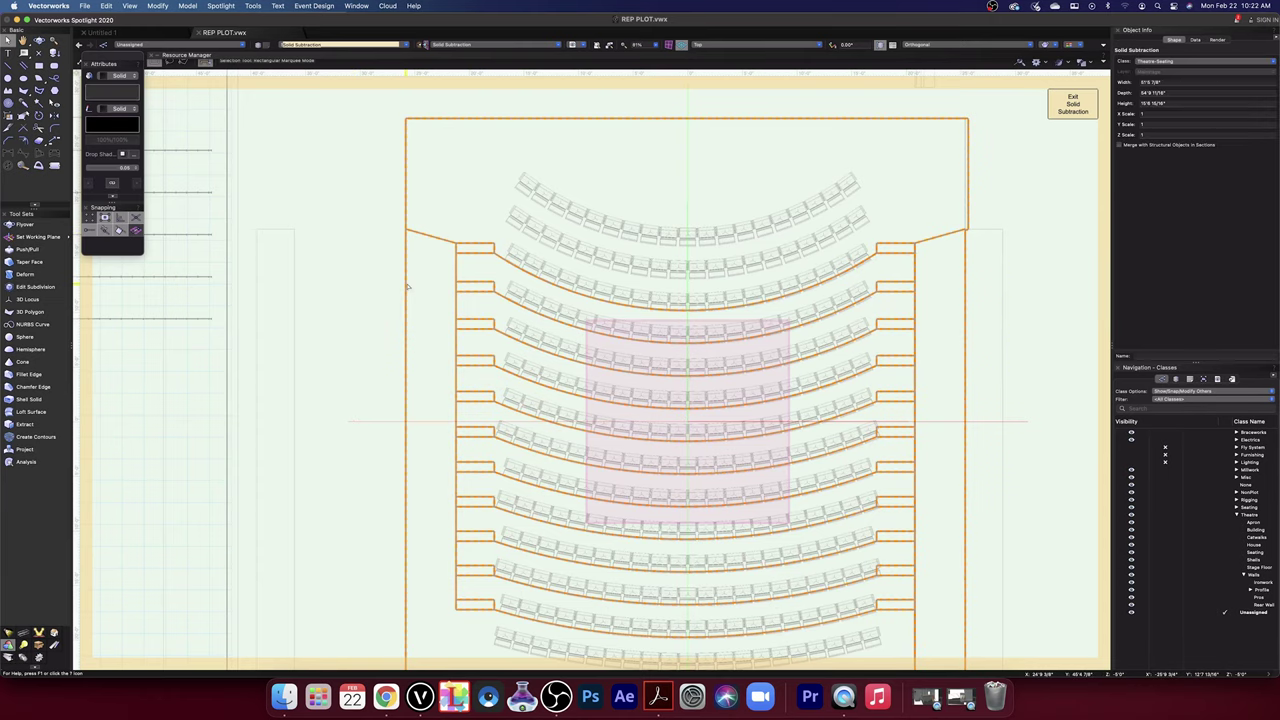
{"action": "left_click", "coordinate": [404, 292], "text": "shift"}
{"action": "scroll", "coordinate": [407, 285], "scroll_direction": "down", "scroll_amount": 3}
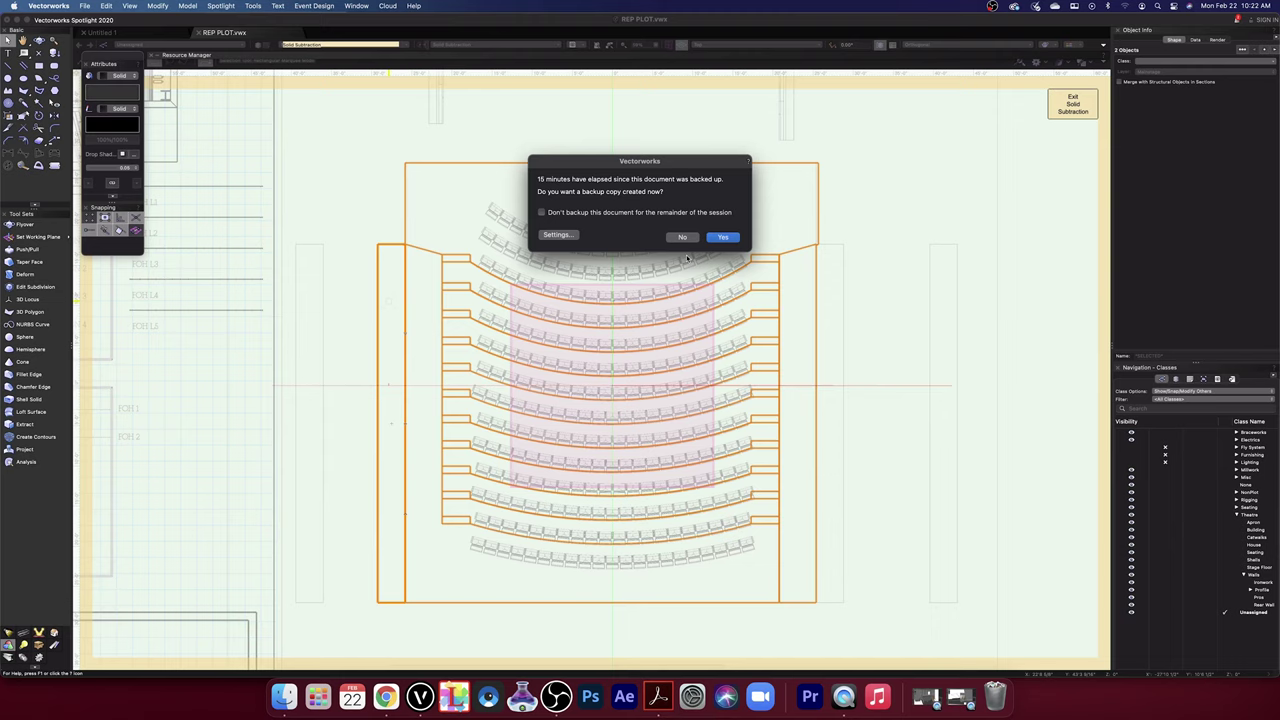
{"action": "left_click", "coordinate": [724, 237]}
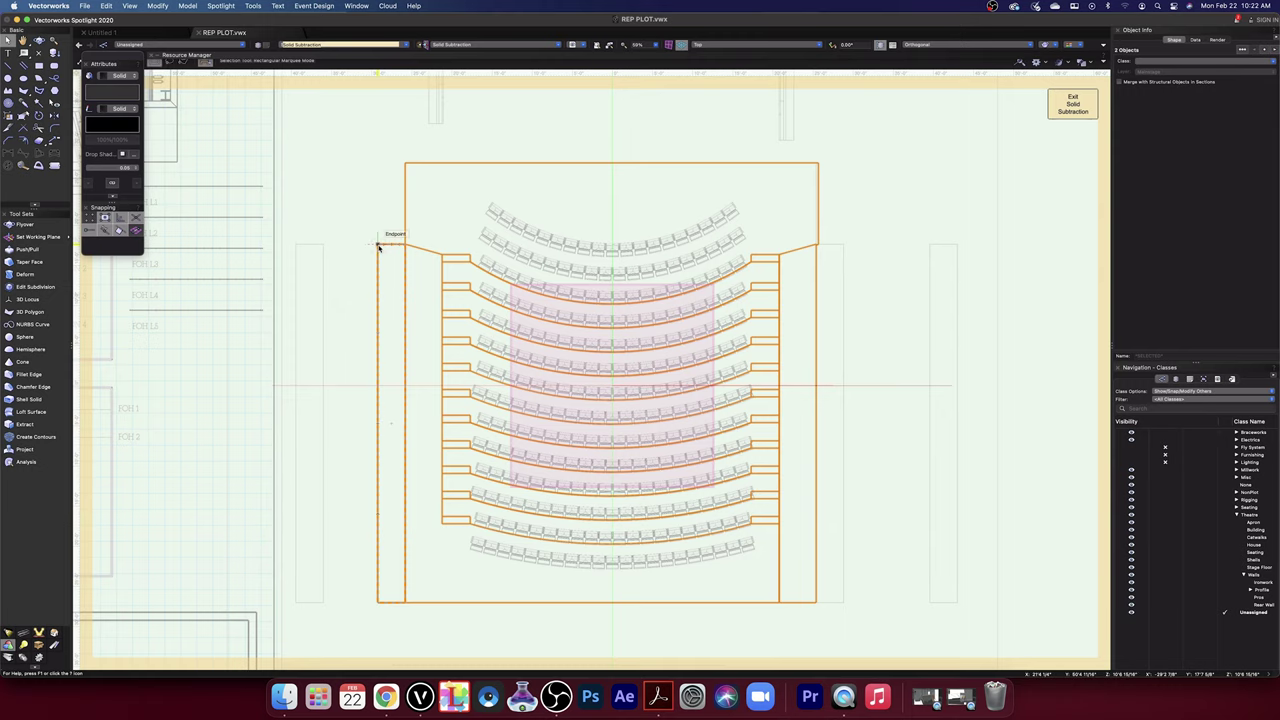
{"action": "key", "text": "shift+c"}
- Push/Pull the seating solid's outer left wall face and corner side faces in 3D
{"action": "mouse_move", "coordinate": [840, 549]}
{"action": "left_mouse_down"}
{"action": "mouse_move", "coordinate": [869, 534]}
{"action": "mouse_move", "coordinate": [849, 557]}
{"action": "mouse_move", "coordinate": [850, 488]}
{"action": "left_mouse_up"}
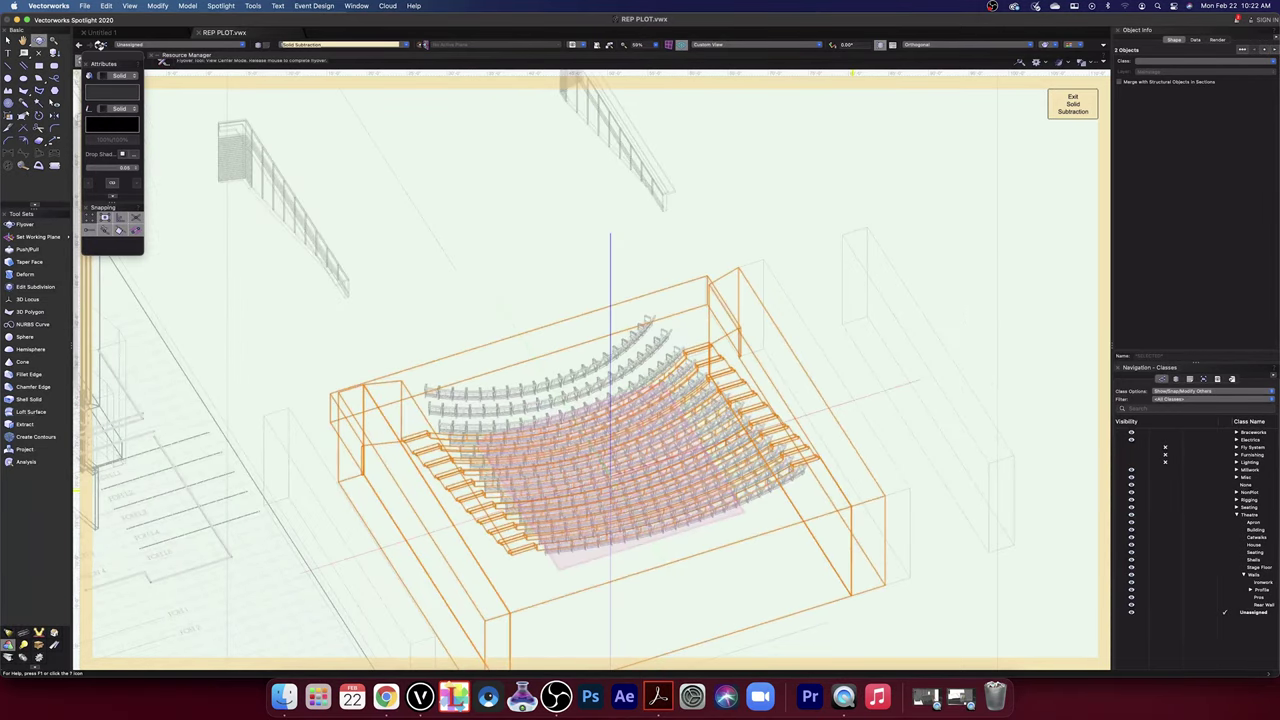
{"action": "left_click", "coordinate": [8, 40]}
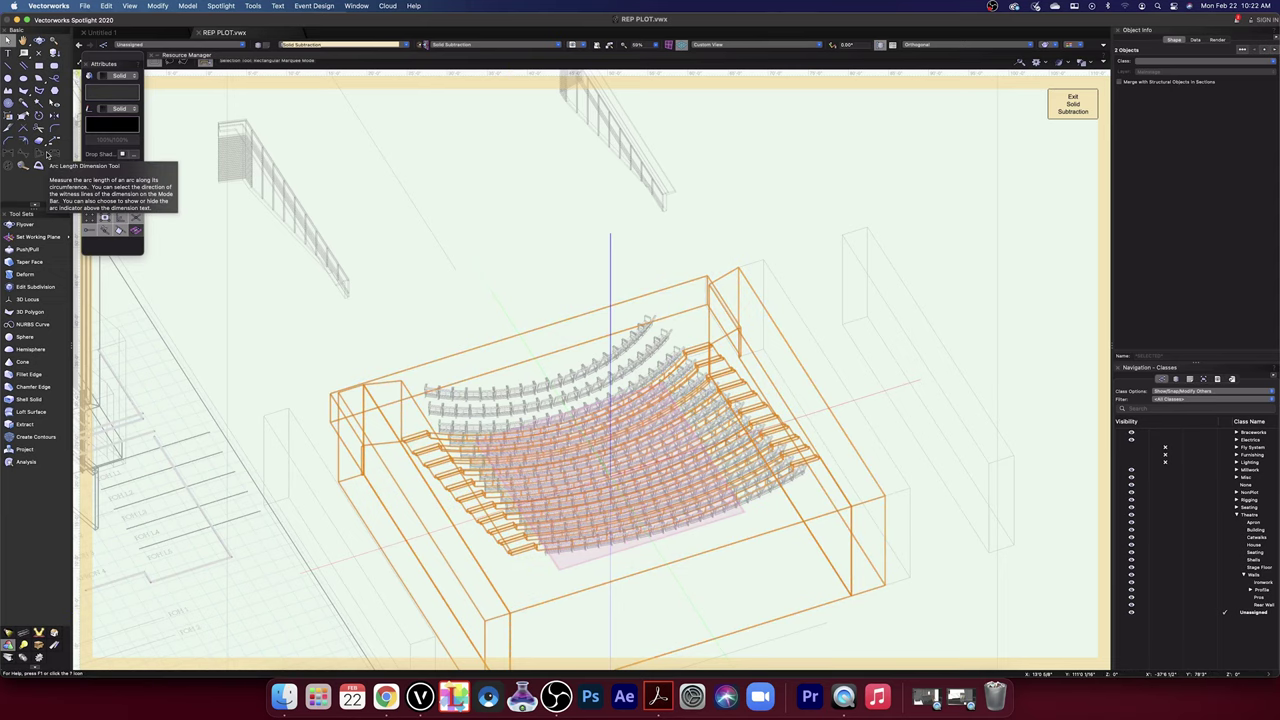
{"action": "left_click", "coordinate": [9, 249]}
{"action": "left_click", "coordinate": [502, 615]}
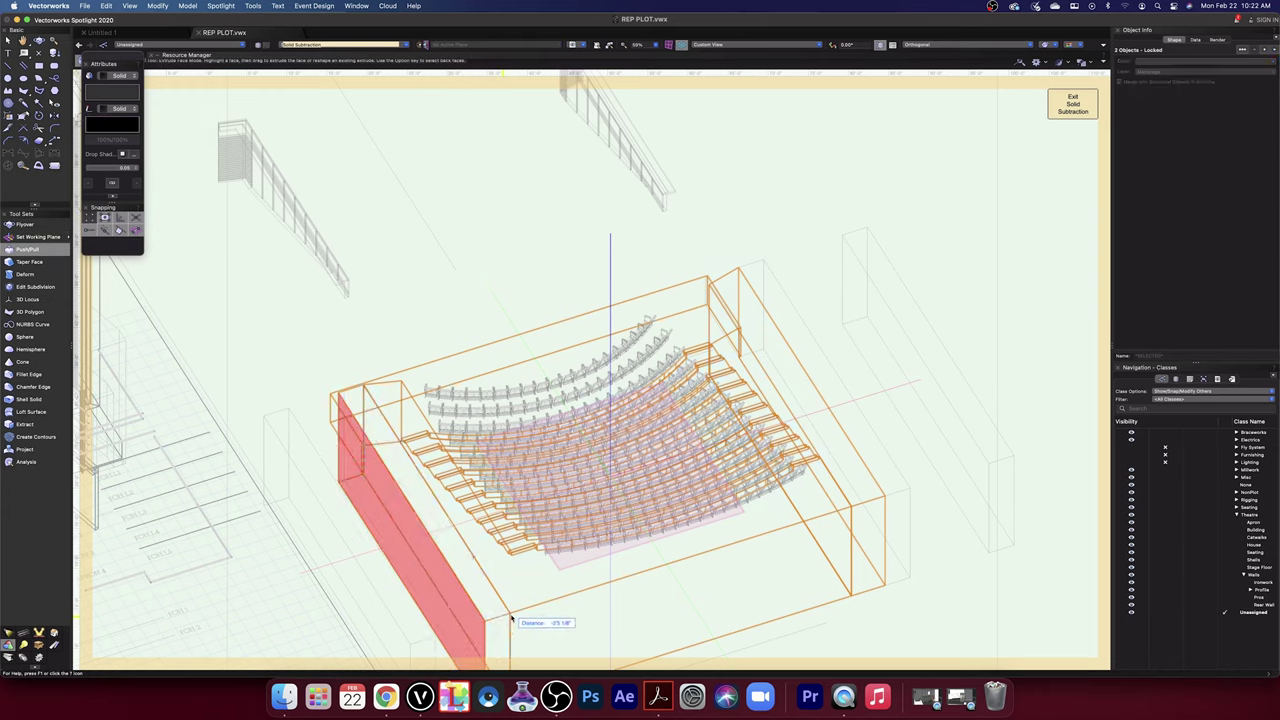
{"action": "left_click", "coordinate": [507, 614]}
{"action": "scroll", "coordinate": [418, 498], "scroll_direction": "up", "scroll_amount": 10}
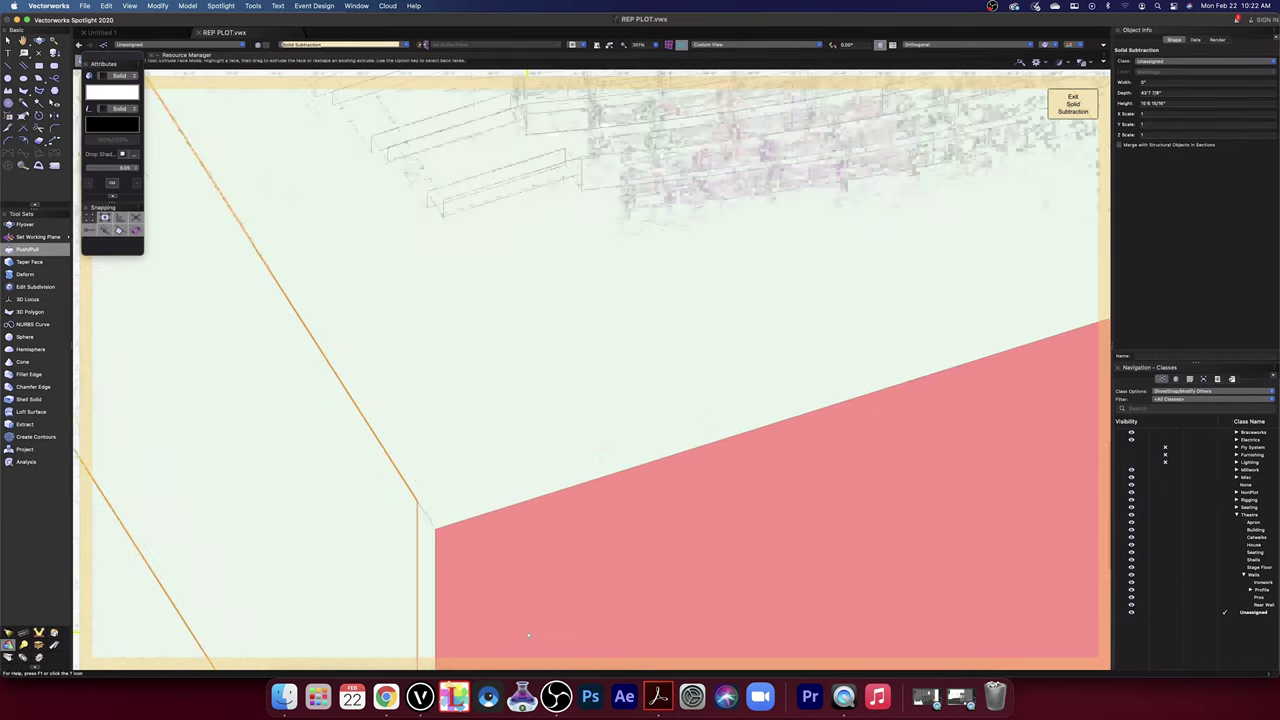
{"action": "scroll", "coordinate": [418, 498], "scroll_direction": "up", "scroll_amount": 8}
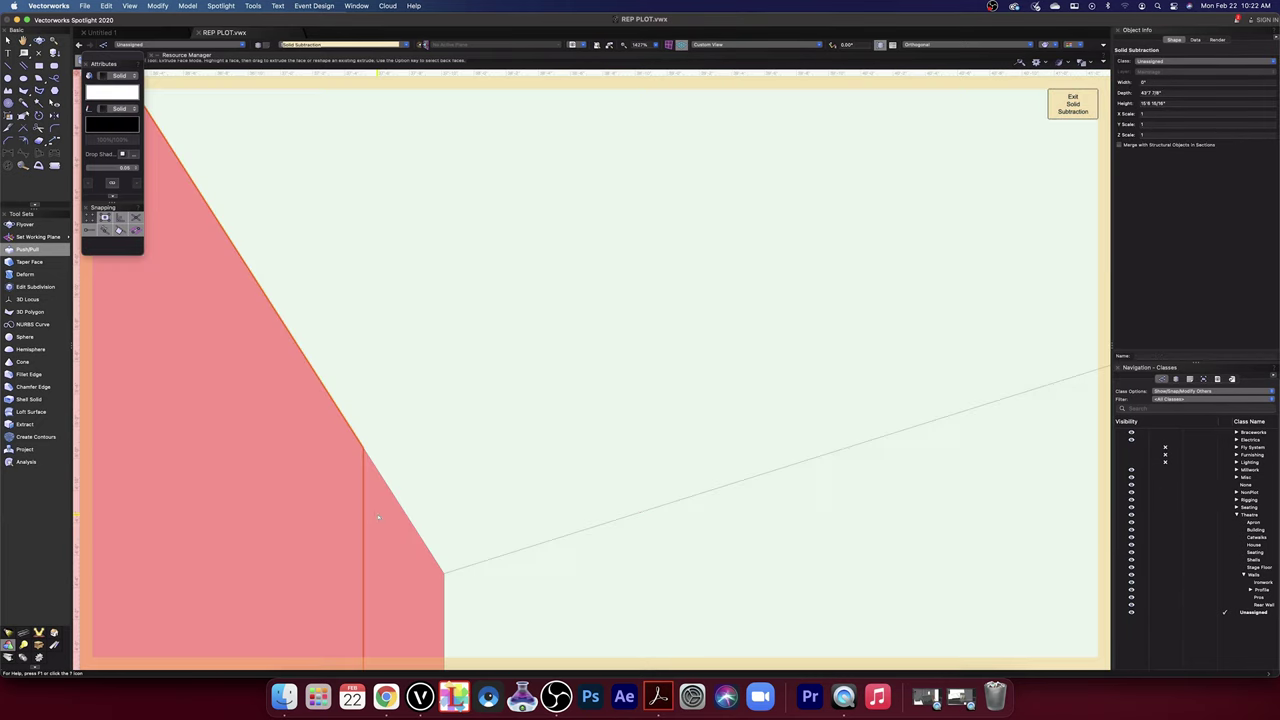
{"action": "left_click", "coordinate": [388, 513]}
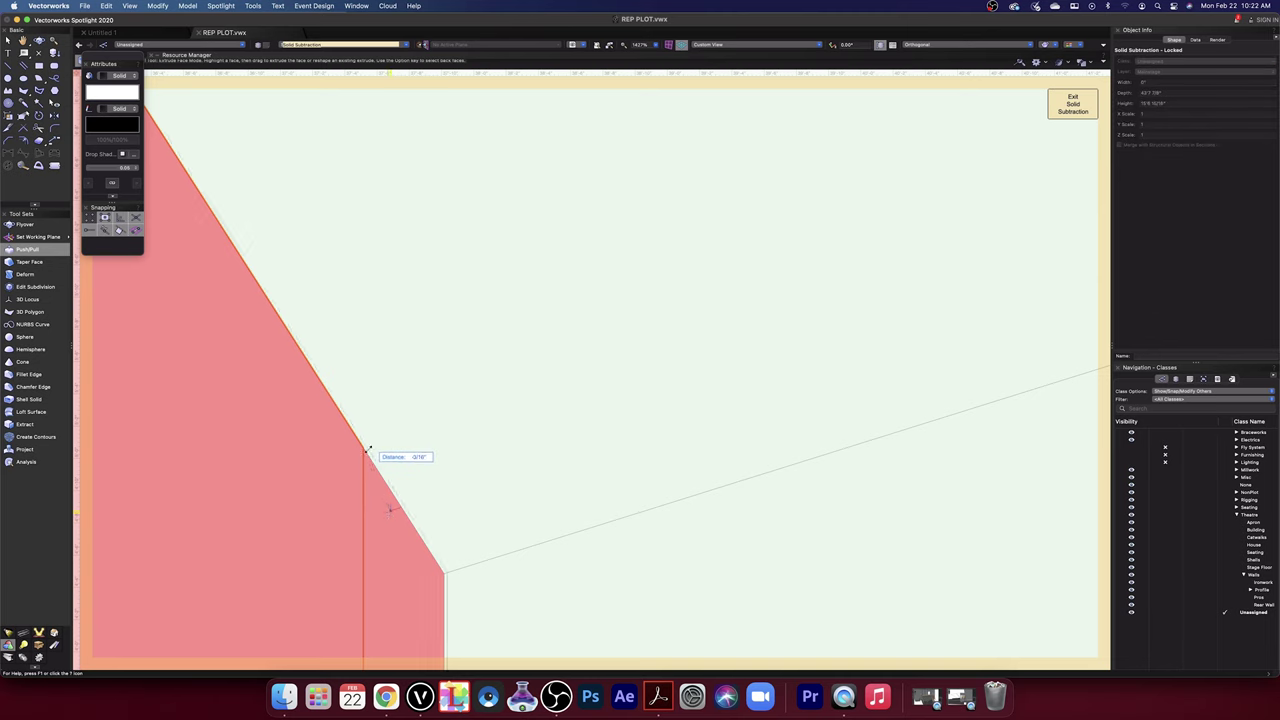
{"action": "scroll", "coordinate": [483, 601], "scroll_direction": "down", "scroll_amount": 6}
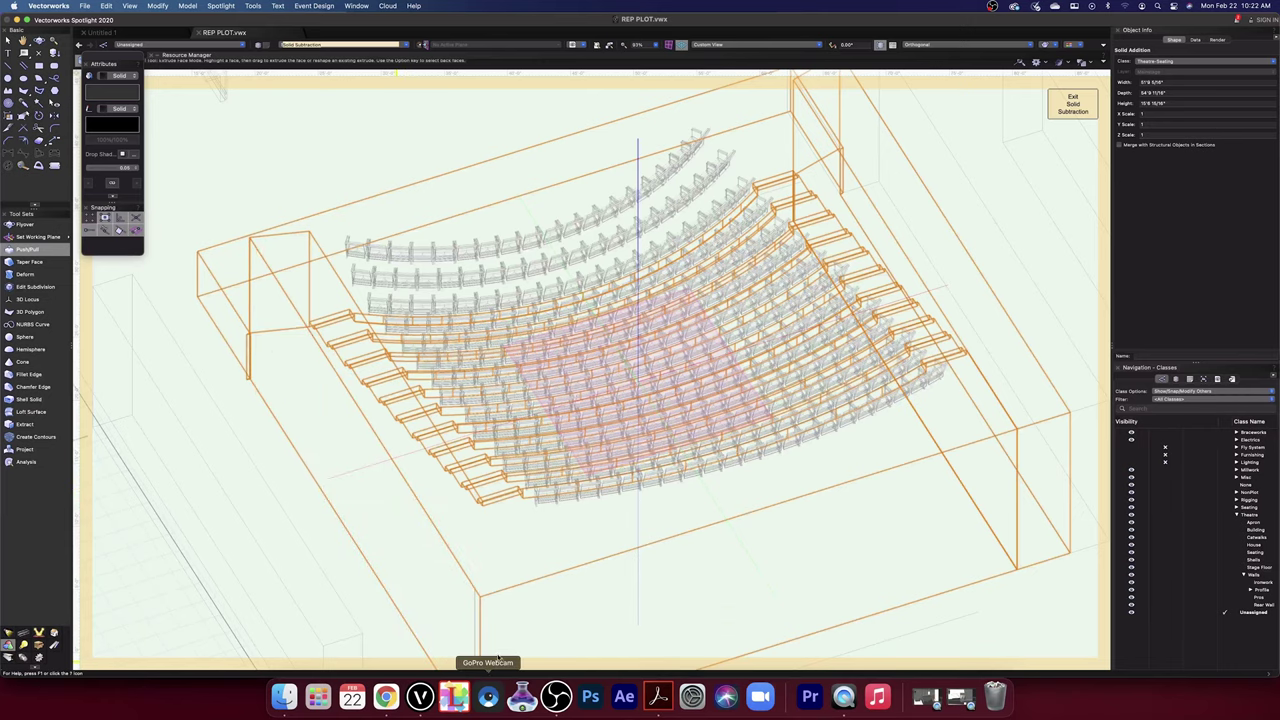
{"action": "scroll", "coordinate": [423, 537], "scroll_direction": "up", "scroll_amount": 8}
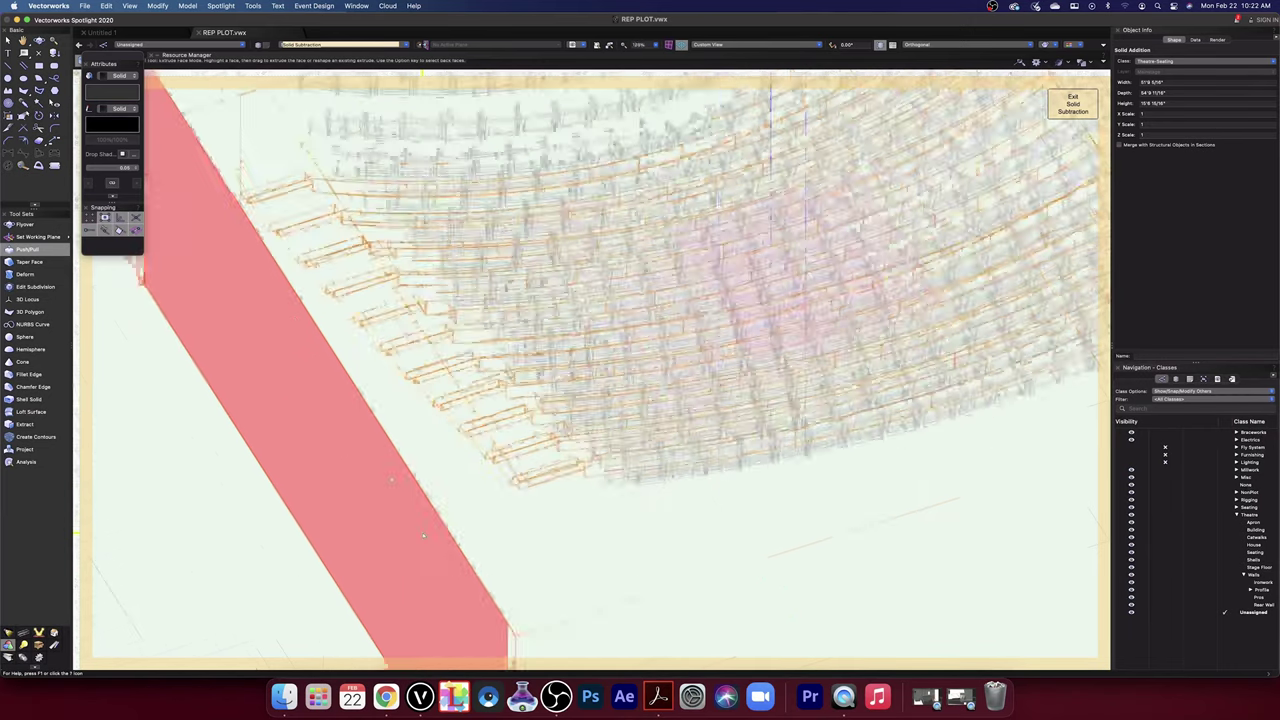
{"action": "left_click", "coordinate": [452, 511]}
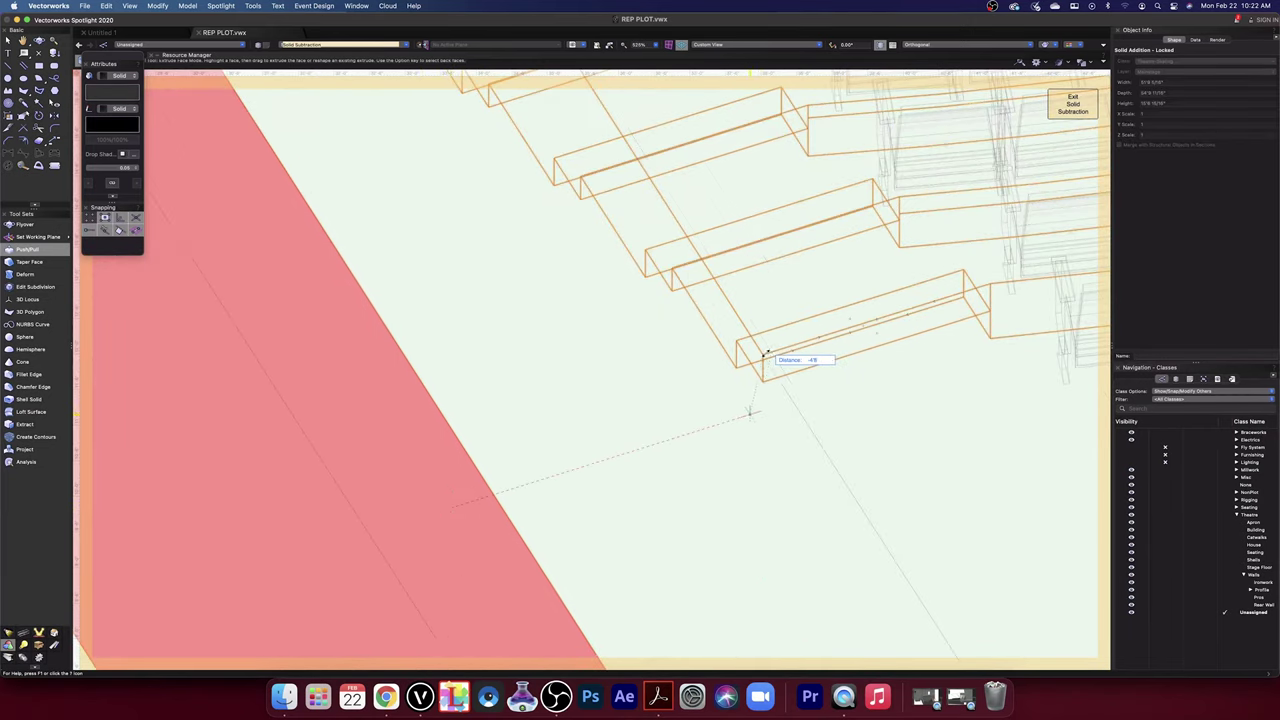
{"action": "scroll", "coordinate": [766, 355], "scroll_direction": "down", "scroll_amount": 15}
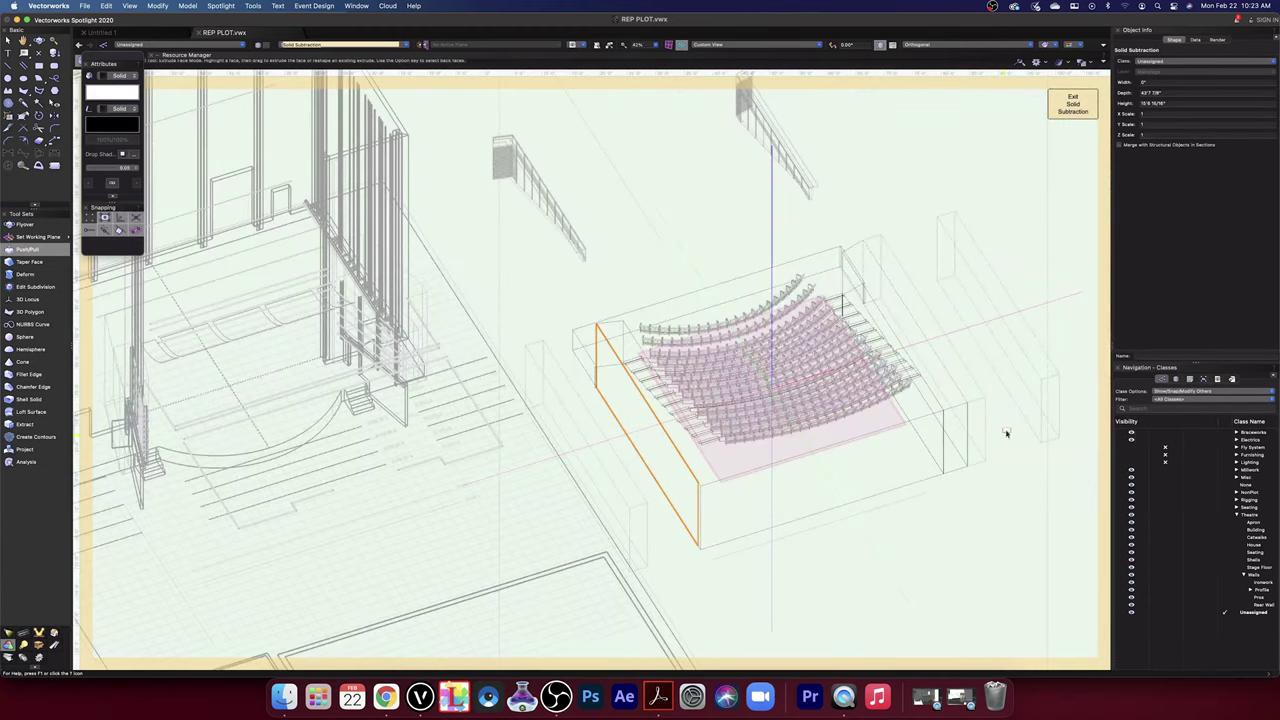
- Undo the switch to plan view and the last face transformation, then zoom out
{"action": "left_click", "coordinate": [740, 47]}
{"action": "left_click", "coordinate": [742, 58]}
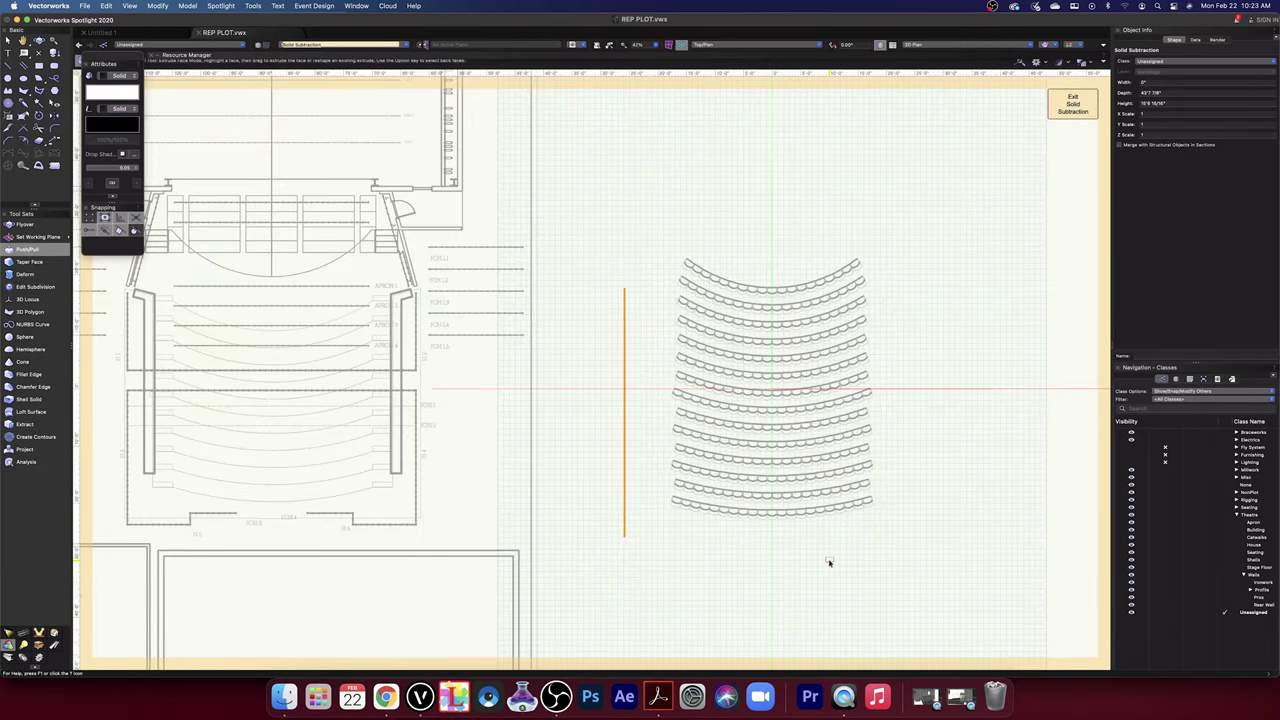
{"action": "key", "text": "super+z"}
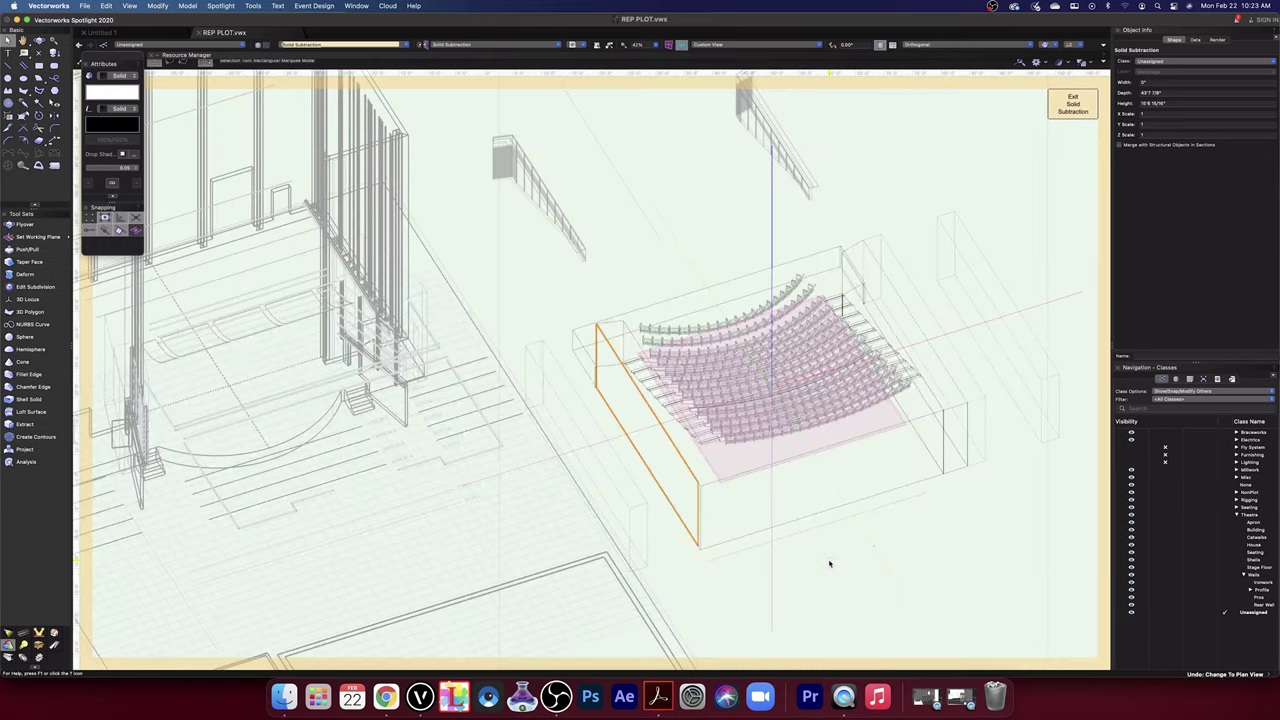
{"action": "key", "text": "super+z"}
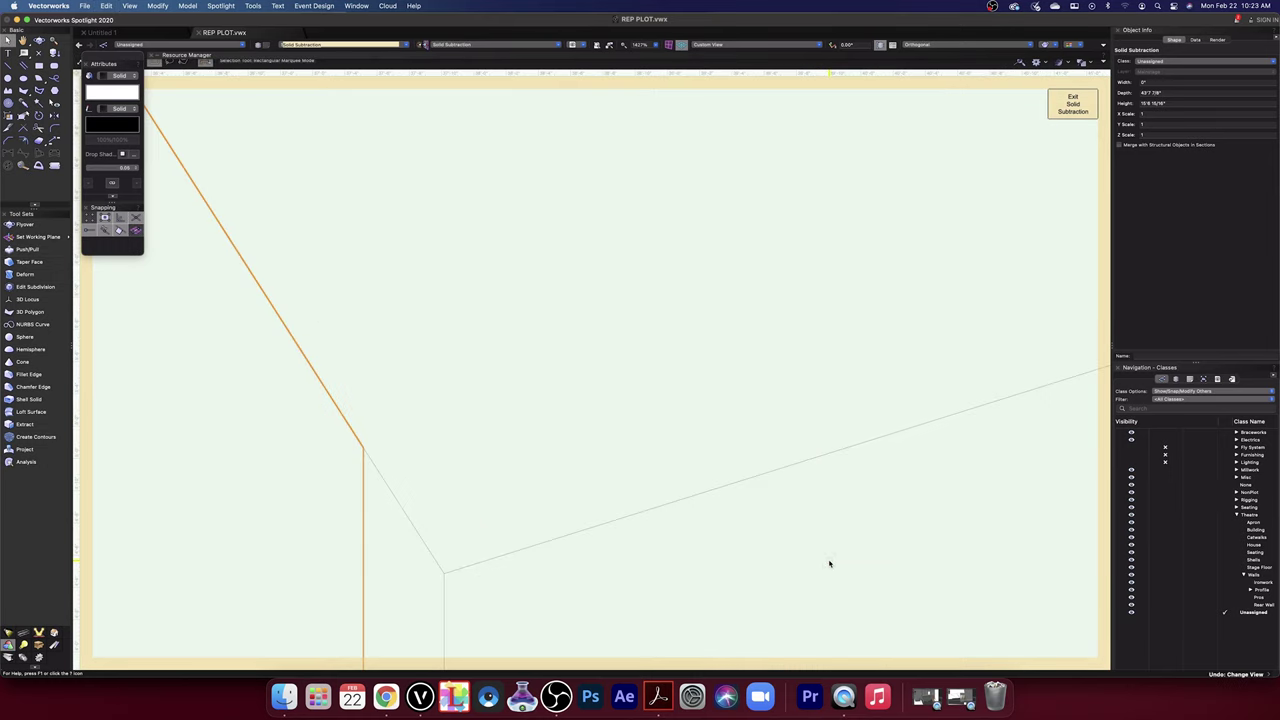
{"action": "scroll", "coordinate": [610, 505], "scroll_direction": "down", "scroll_amount": 8}
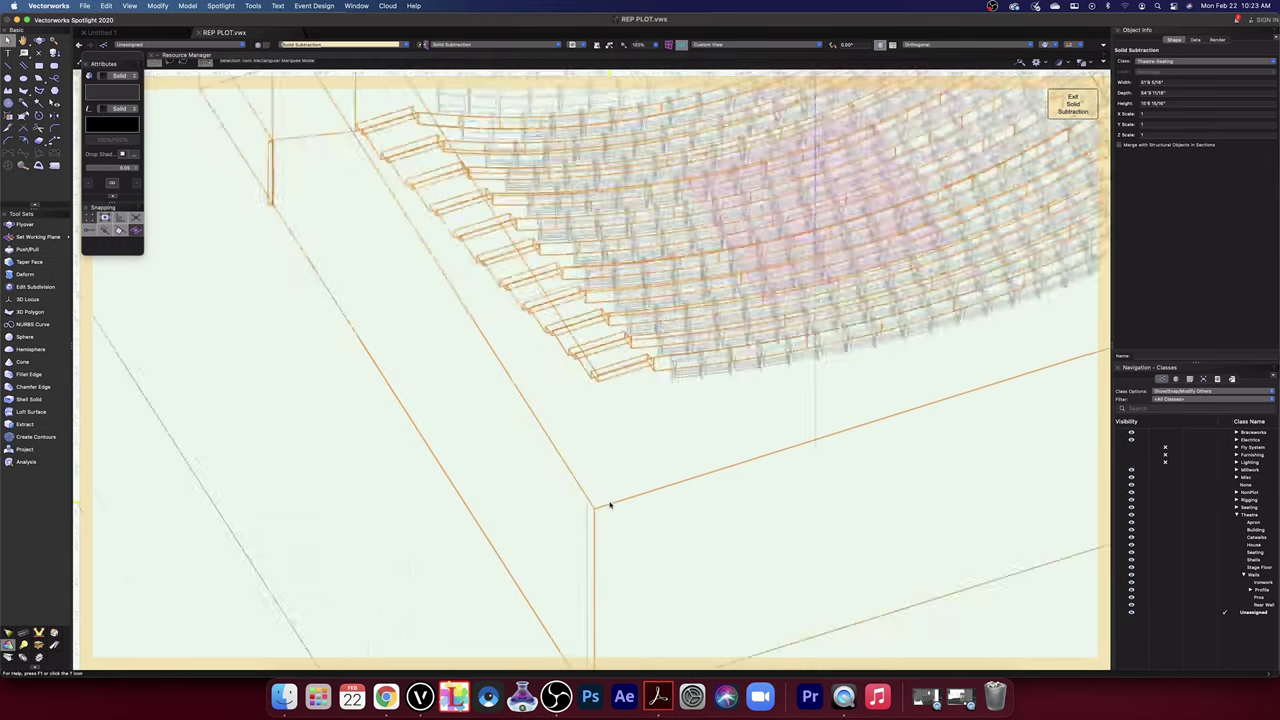
- Switch to Top/Plan view and select the seating solid subtraction to inspect its corners
{"action": "left_click", "coordinate": [757, 45]}
{"action": "left_click", "coordinate": [751, 58]}
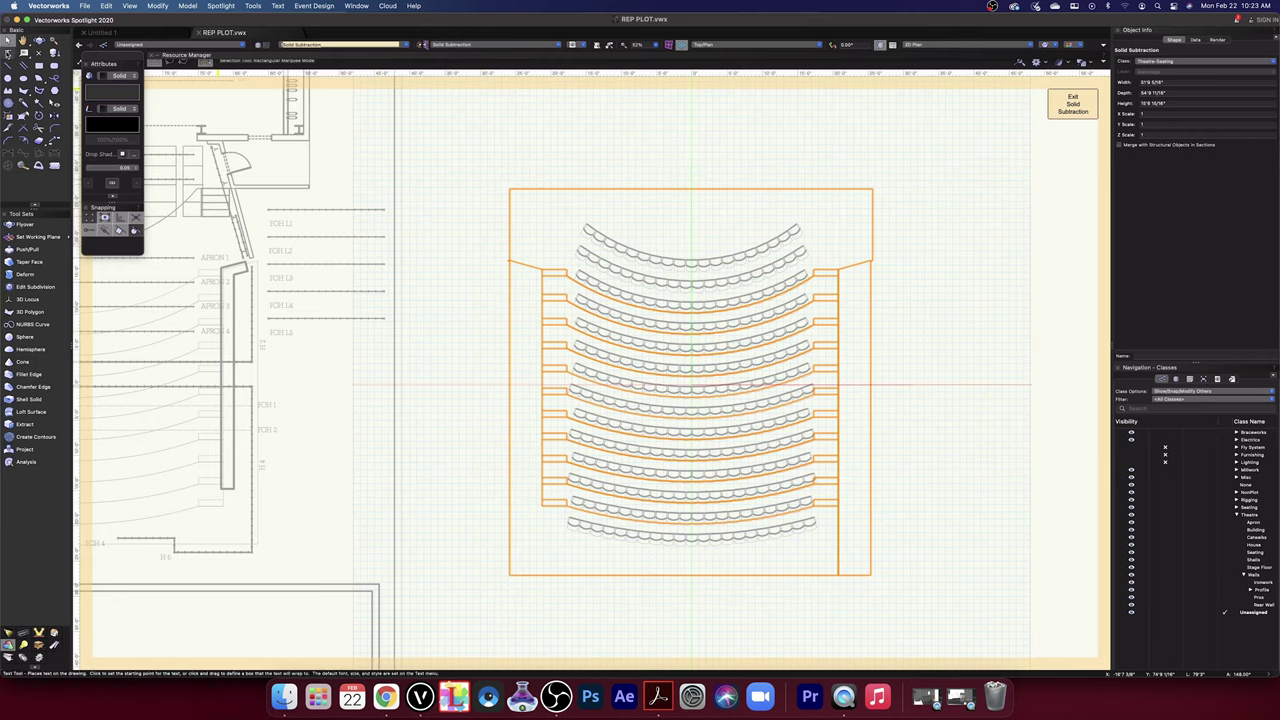
{"action": "left_click", "coordinate": [974, 287]}
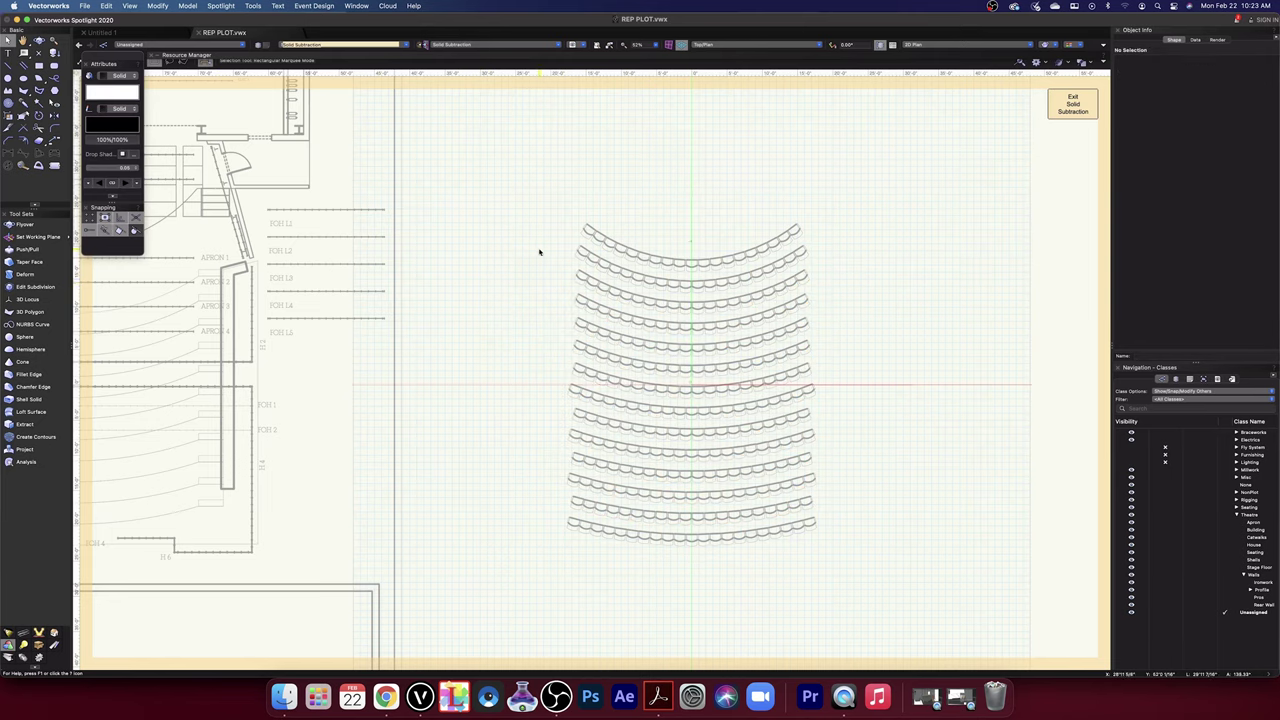
{"action": "left_click", "coordinate": [1068, 111]}
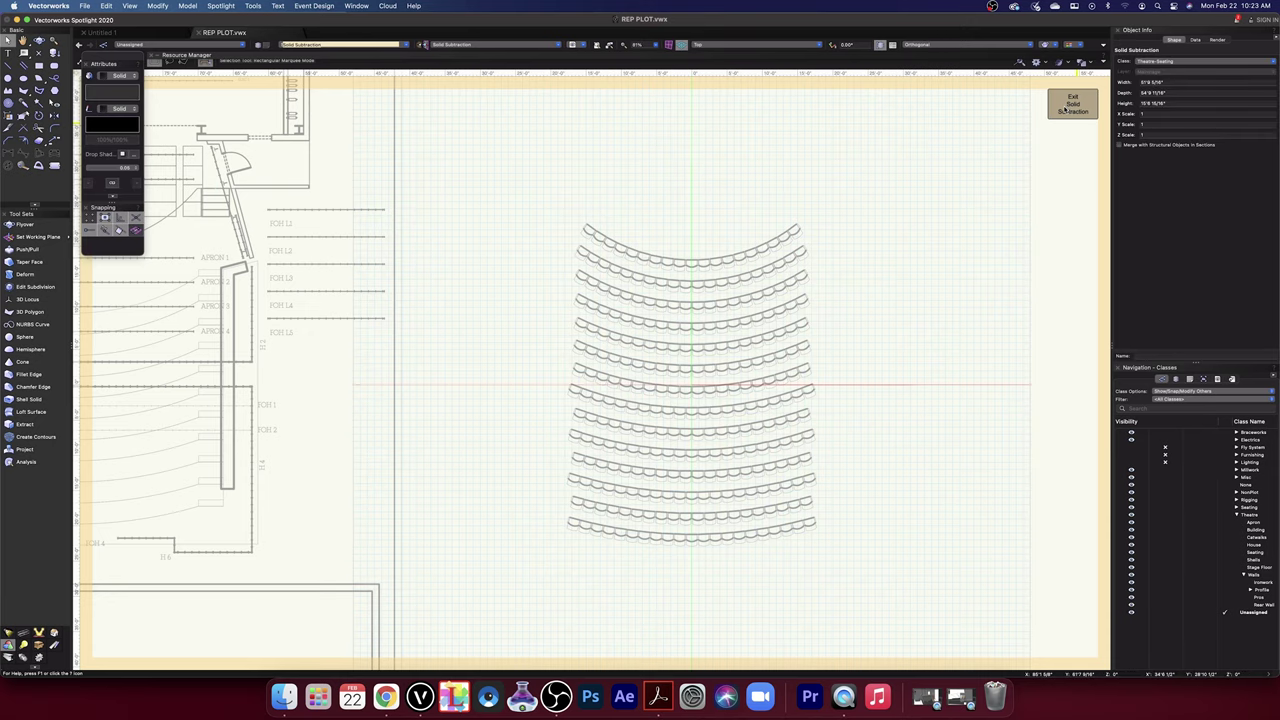
{"action": "left_click", "coordinate": [1053, 217]}
{"action": "left_click", "coordinate": [966, 240]}
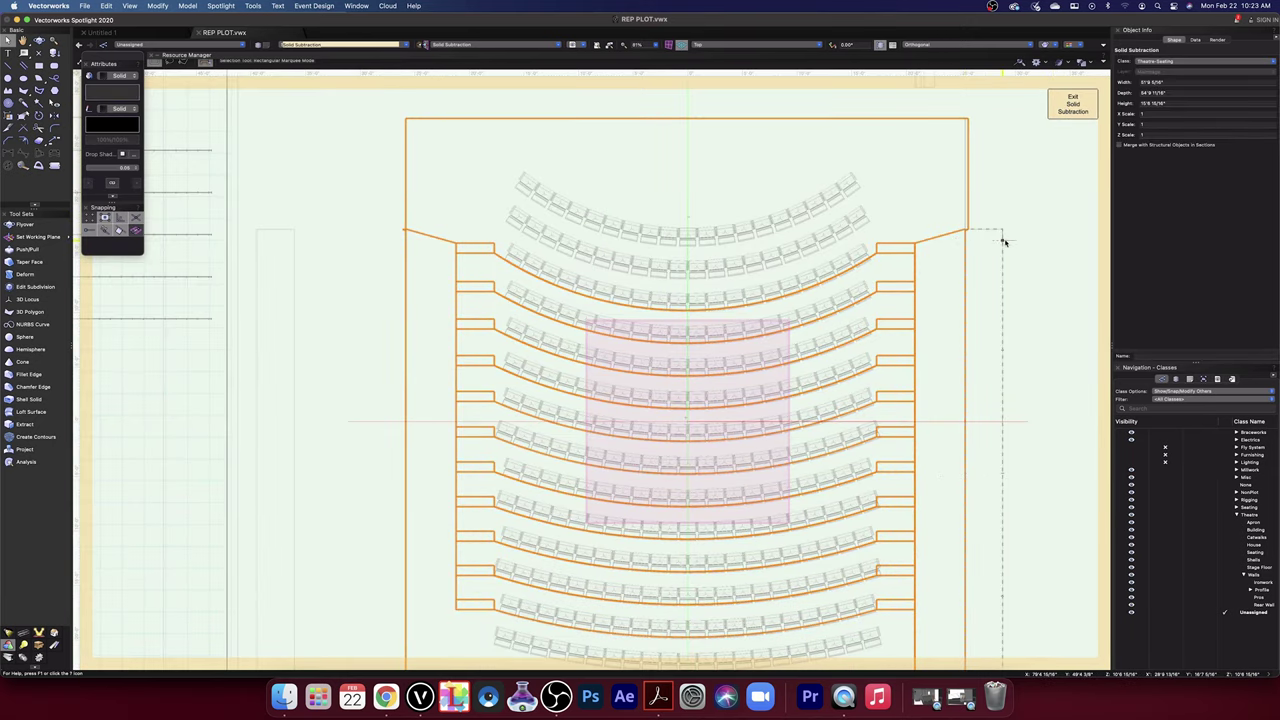
{"action": "scroll", "coordinate": [406, 224], "scroll_direction": "up", "scroll_amount": 5}
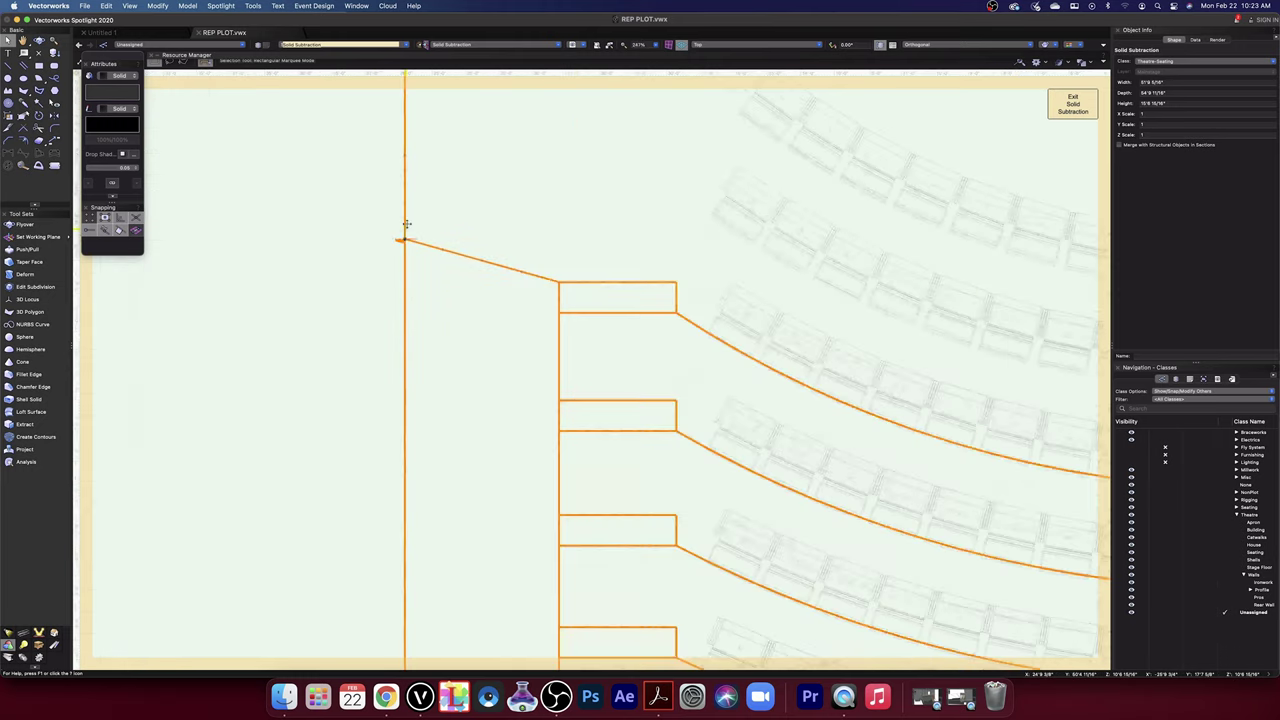
{"action": "scroll", "coordinate": [406, 225], "scroll_direction": "up", "scroll_amount": 6}
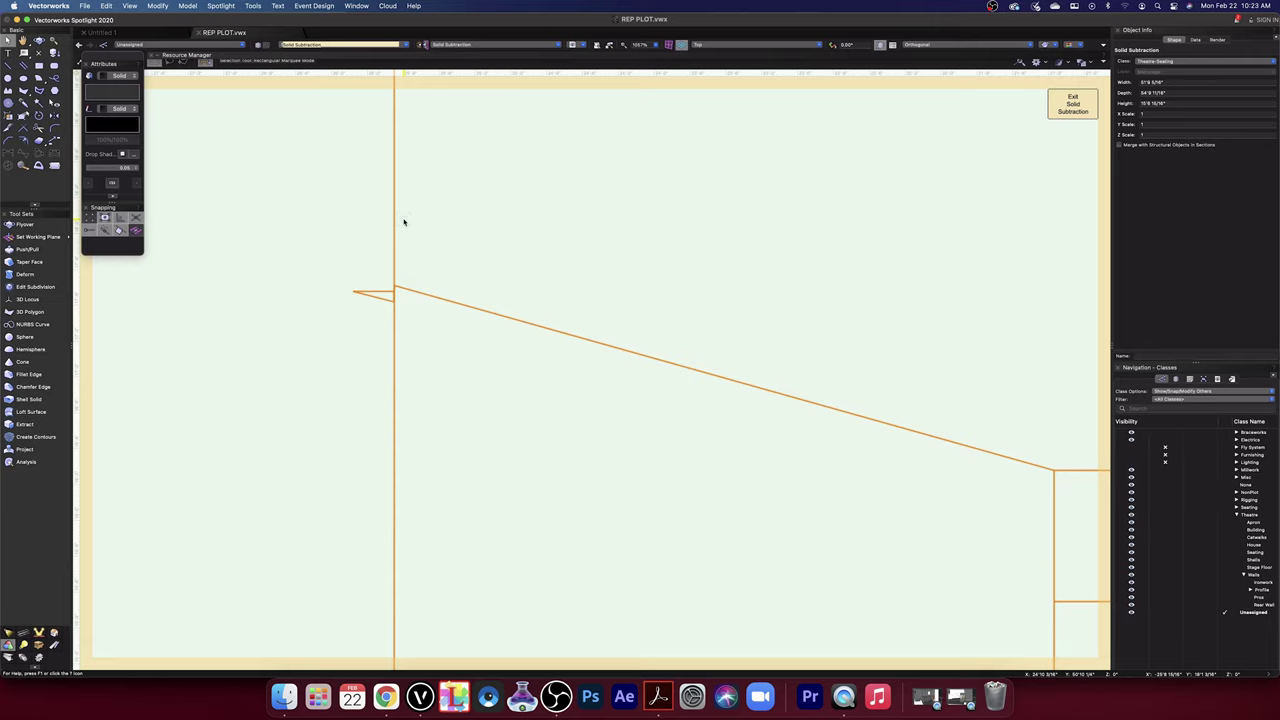
{"action": "scroll", "coordinate": [429, 266], "scroll_direction": "down", "scroll_amount": 15}
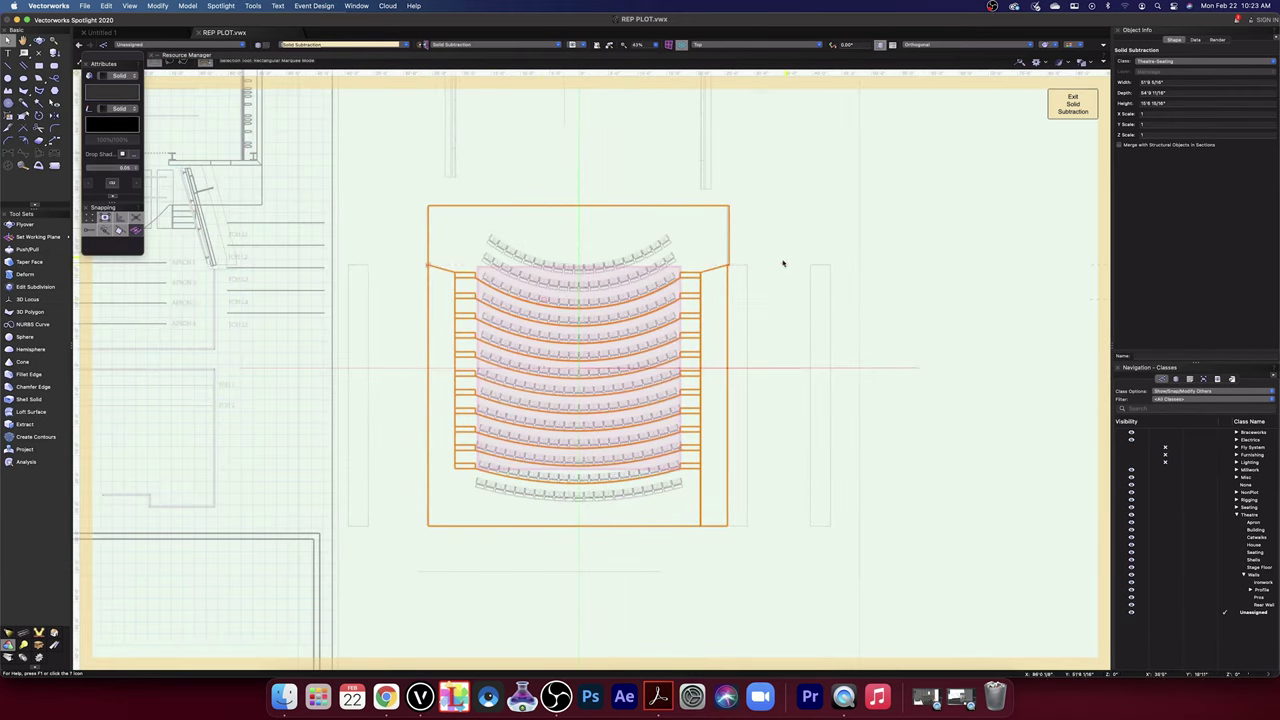
{"action": "scroll", "coordinate": [754, 260], "scroll_direction": "up", "scroll_amount": 8}
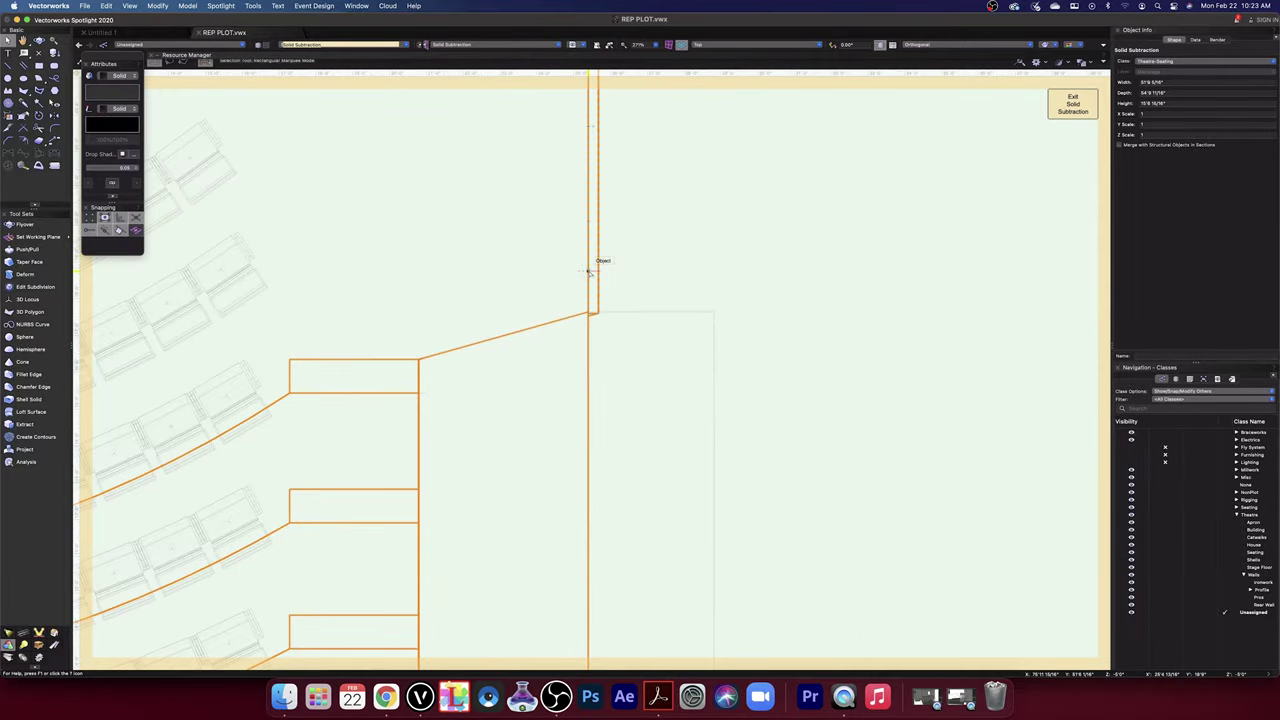
- Check the tapered extrude, then open the nested Solid Addition for editing
{"action": "left_click", "coordinate": [590, 267]}
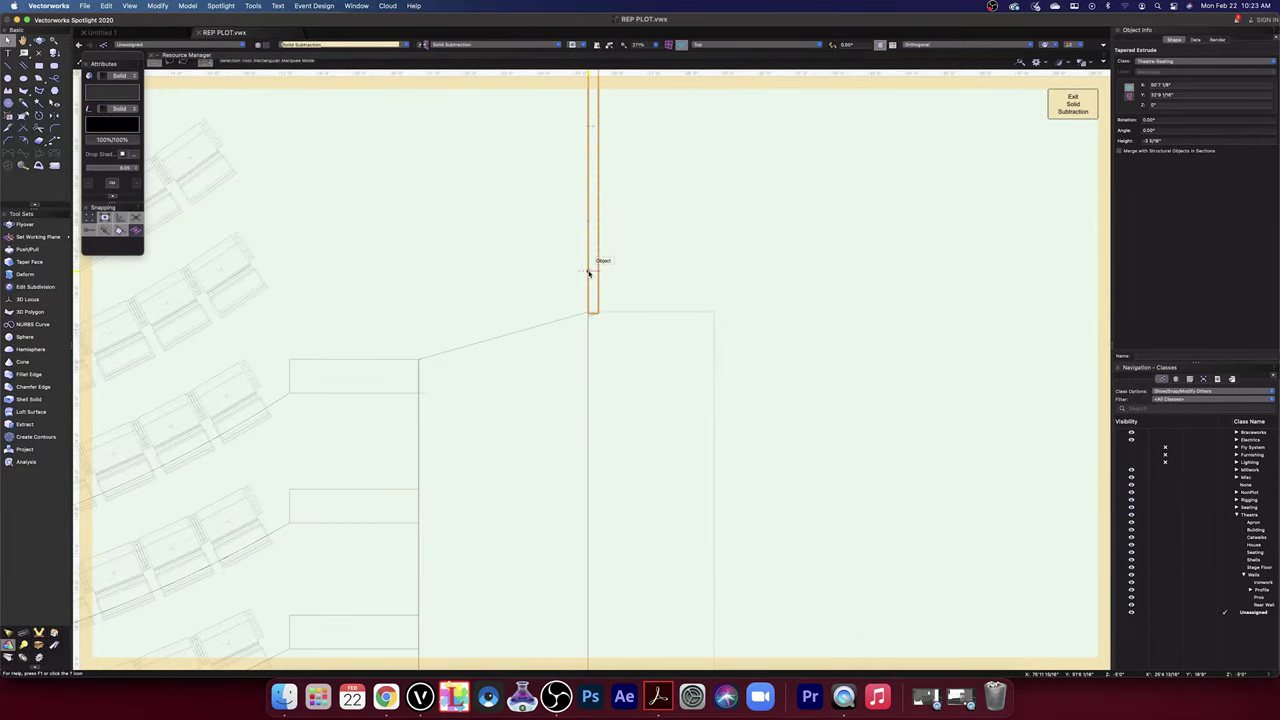
{"action": "left_click", "coordinate": [884, 338]}
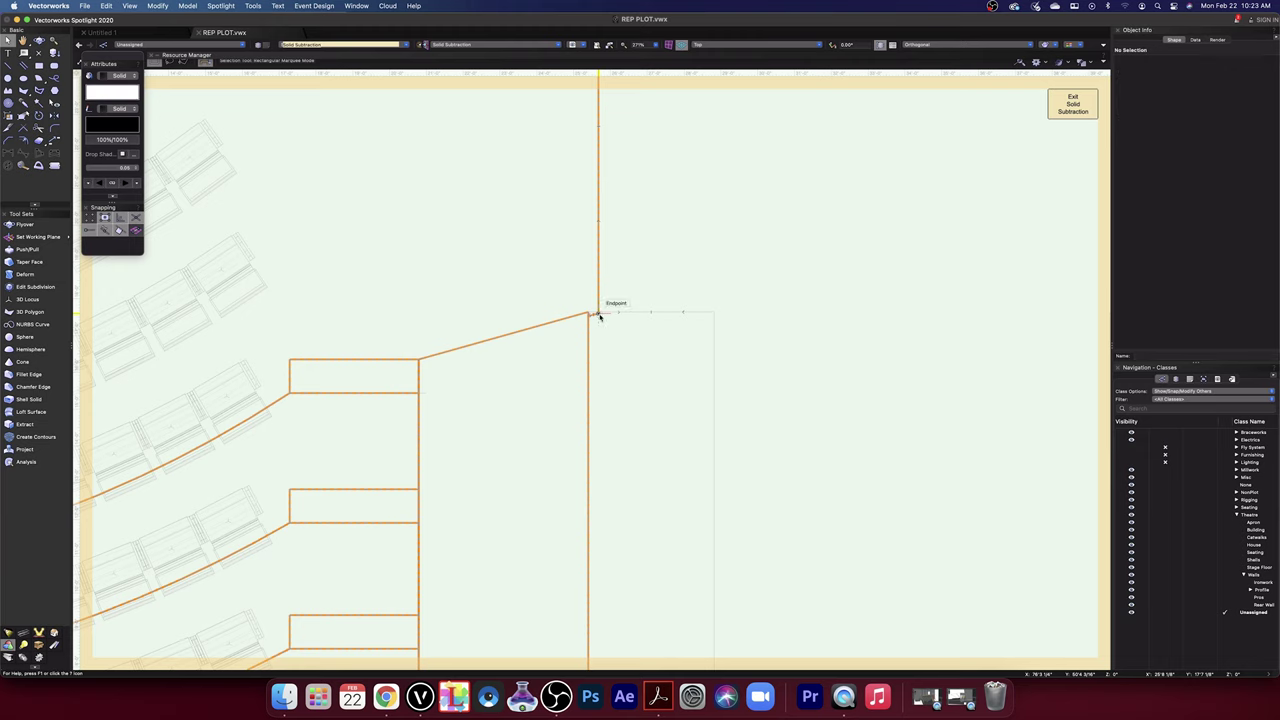
{"action": "scroll", "coordinate": [765, 333], "scroll_direction": "down", "scroll_amount": 5}
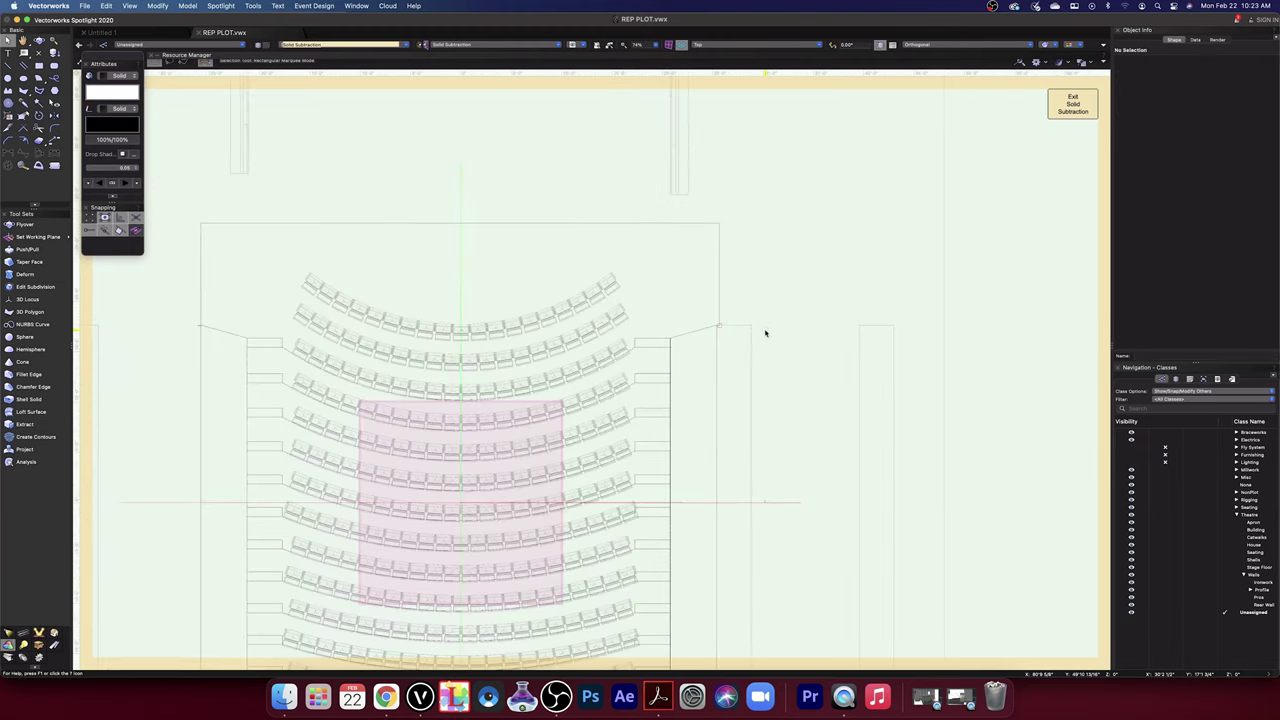
{"action": "scroll", "coordinate": [765, 333], "scroll_direction": "down", "scroll_amount": 4}
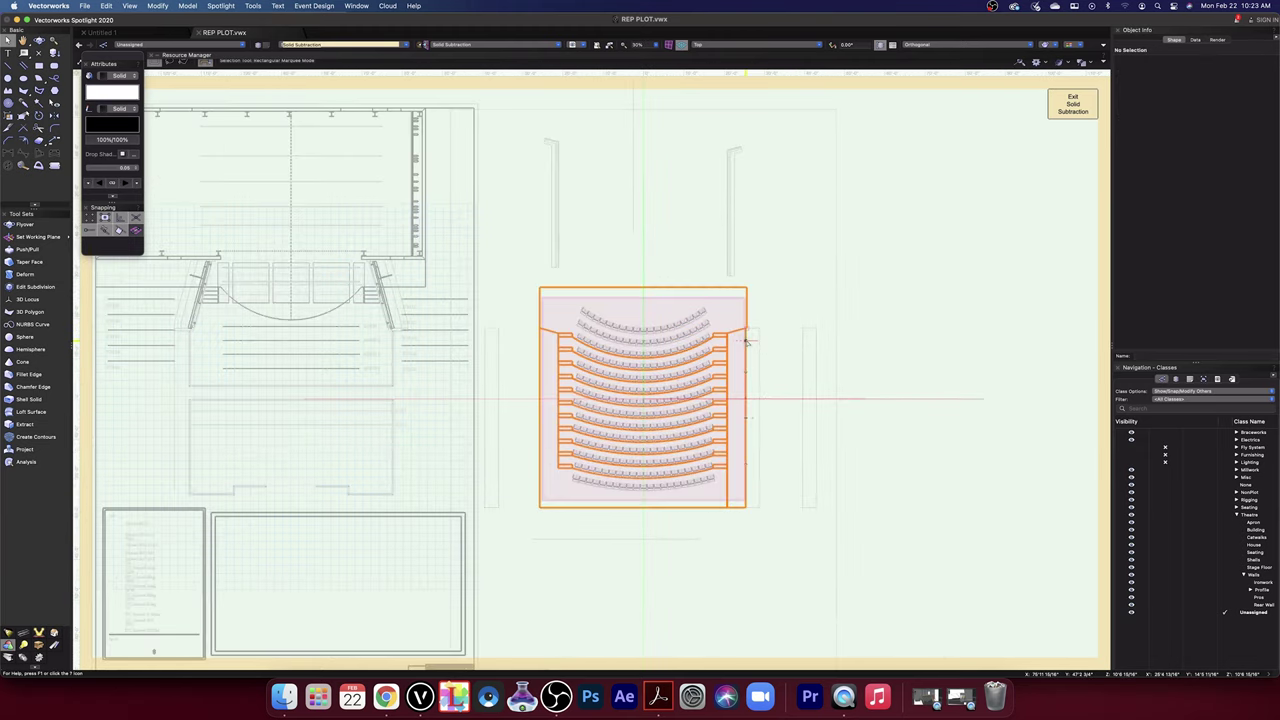
{"action": "left_click", "coordinate": [745, 342]}
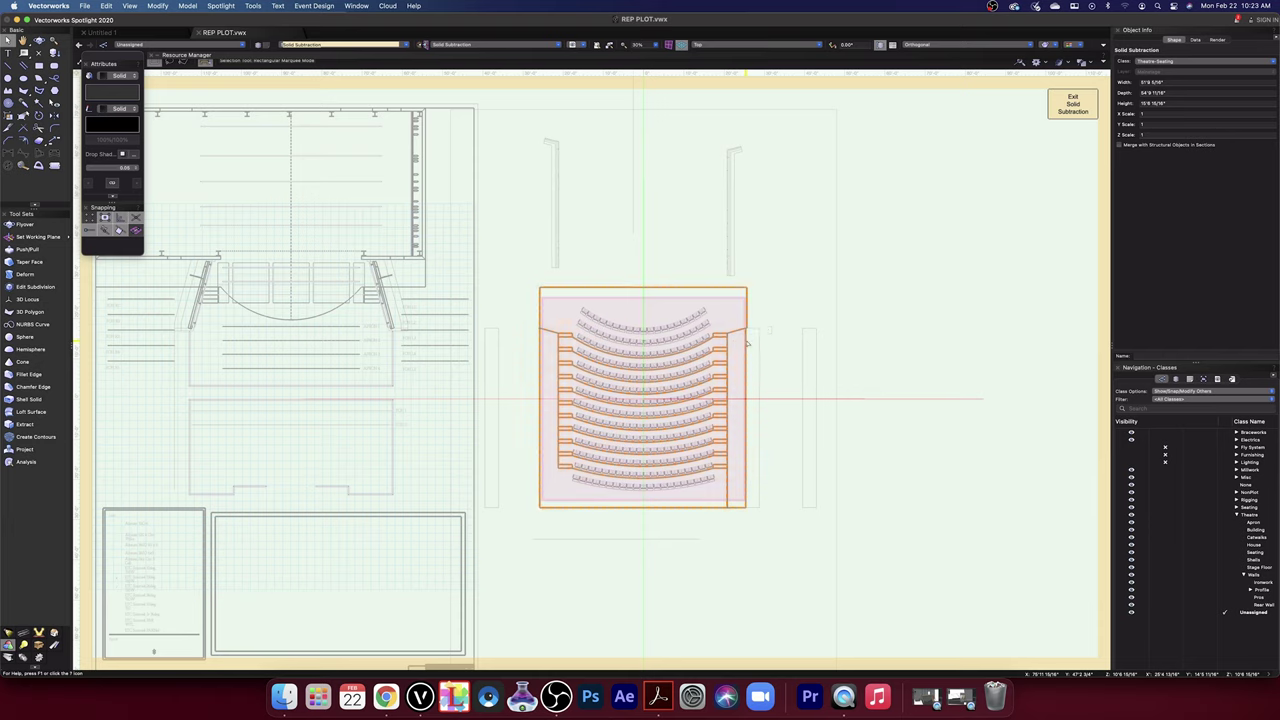
{"action": "left_click", "coordinate": [747, 343]}
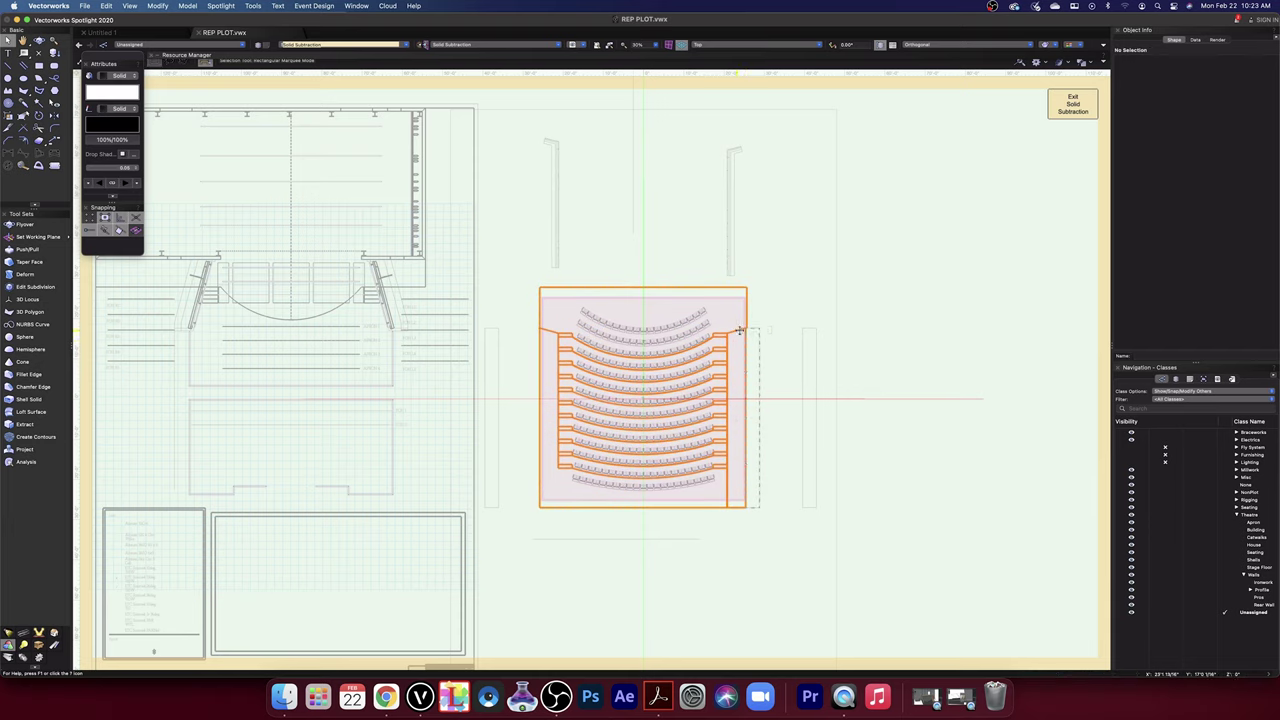
{"action": "left_click", "coordinate": [740, 330]}
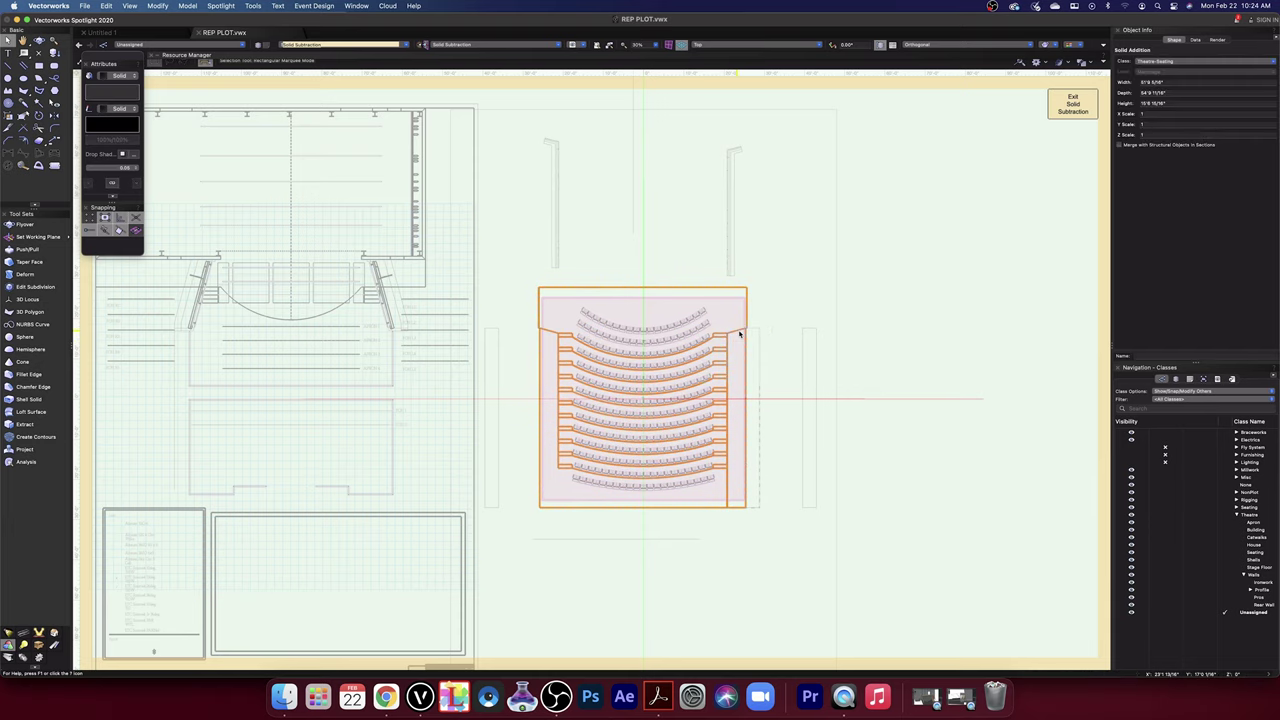
{"action": "double_click", "coordinate": [740, 330]}
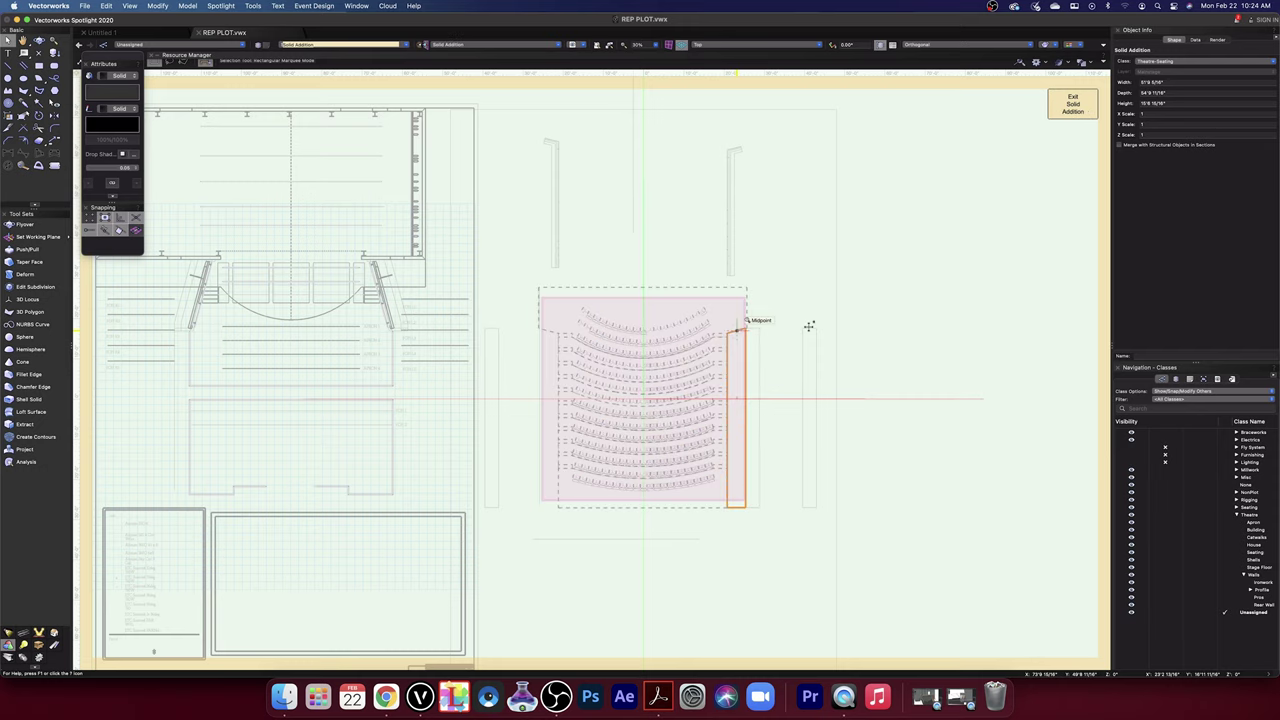
- Delete the left side slab from the Solid Addition and return to the Solid Subtraction level
{"action": "left_click", "coordinate": [782, 553]}
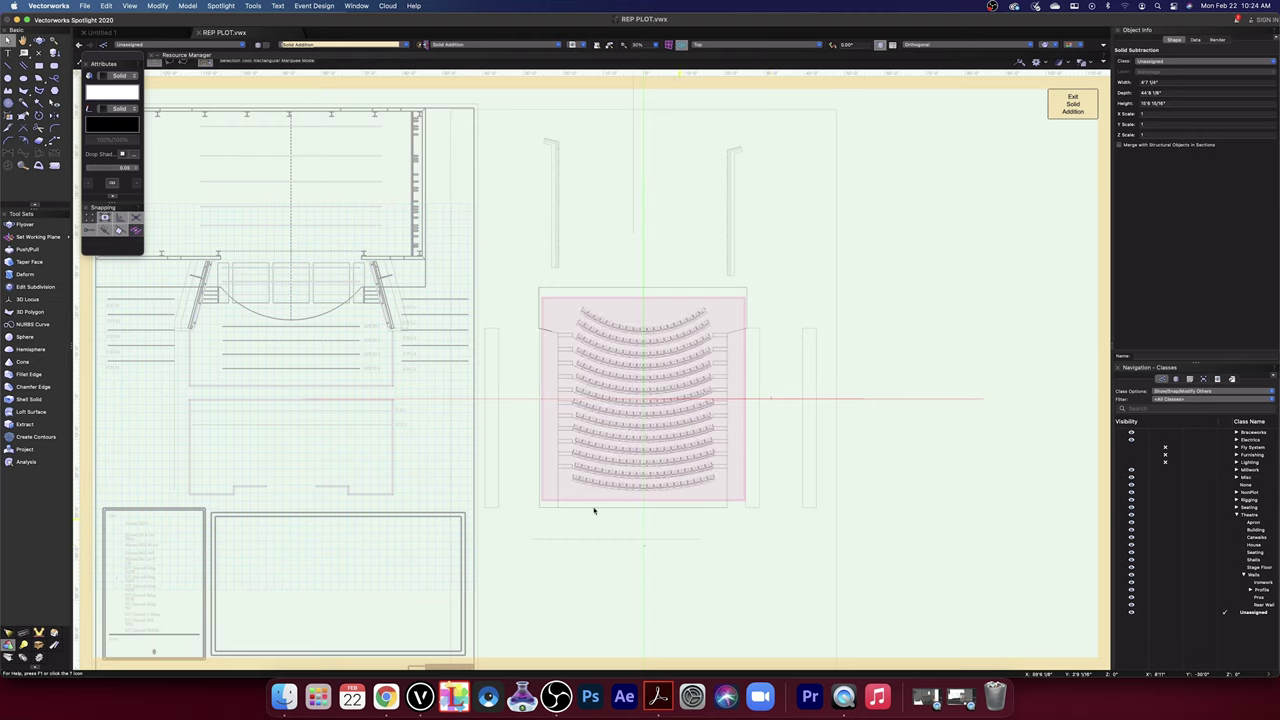
{"action": "left_click", "coordinate": [539, 483]}
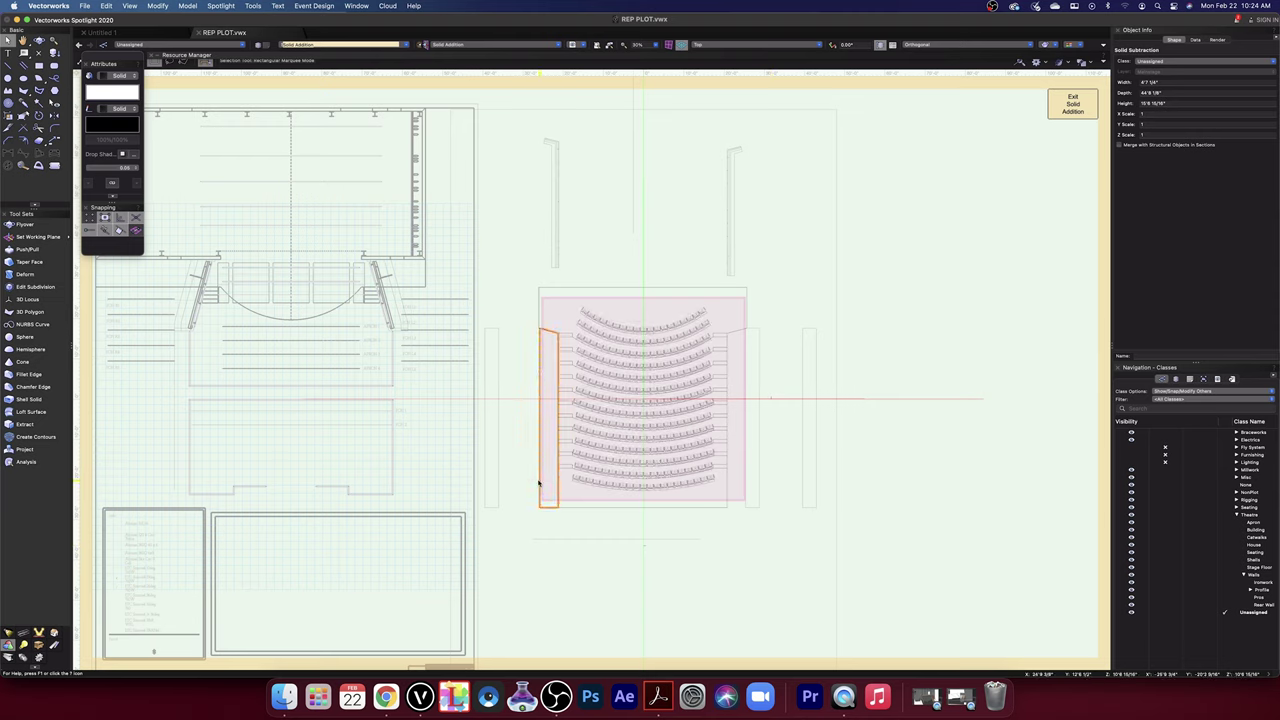
{"action": "key", "text": "Delete"}
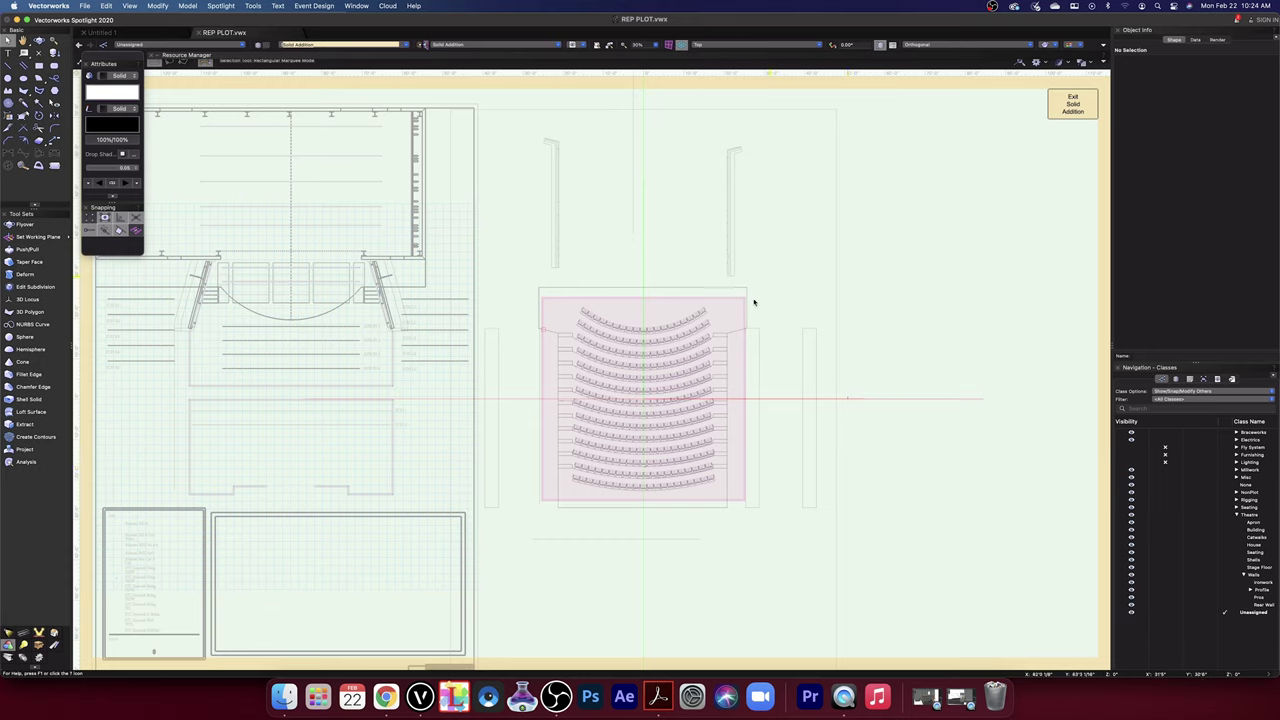
{"action": "left_click", "coordinate": [1082, 105]}
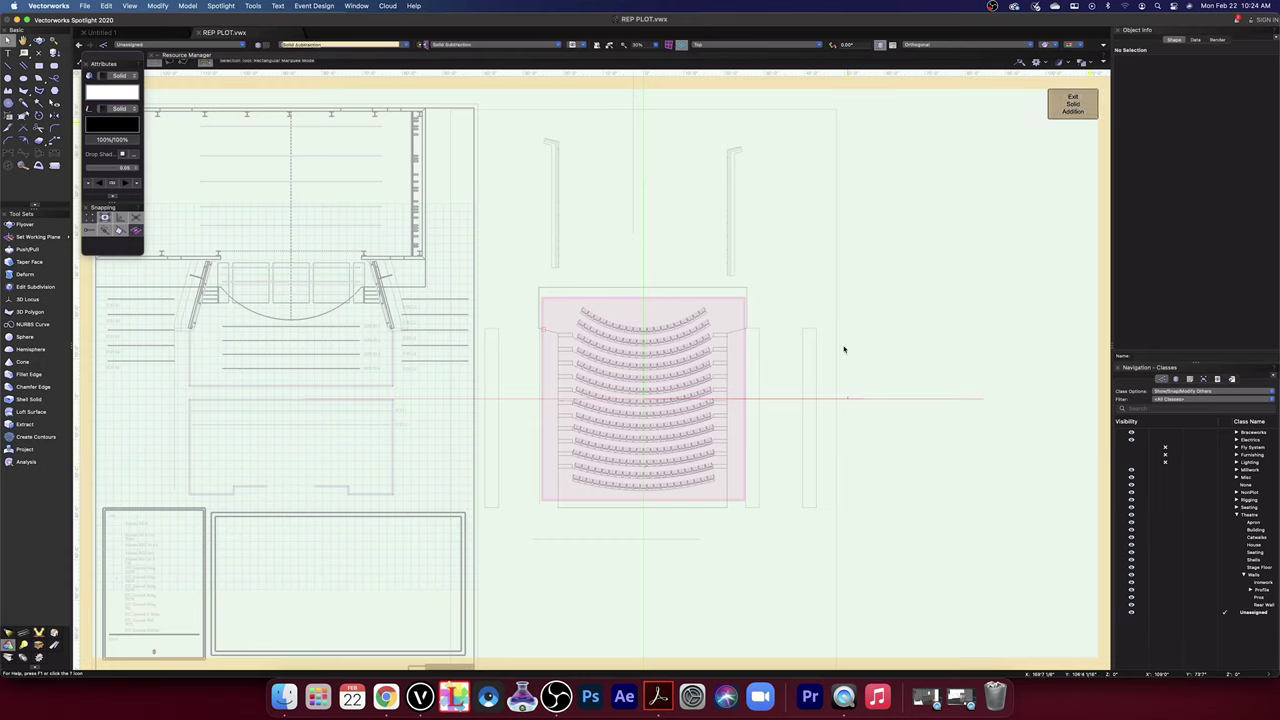
{"action": "left_click", "coordinate": [757, 330]}
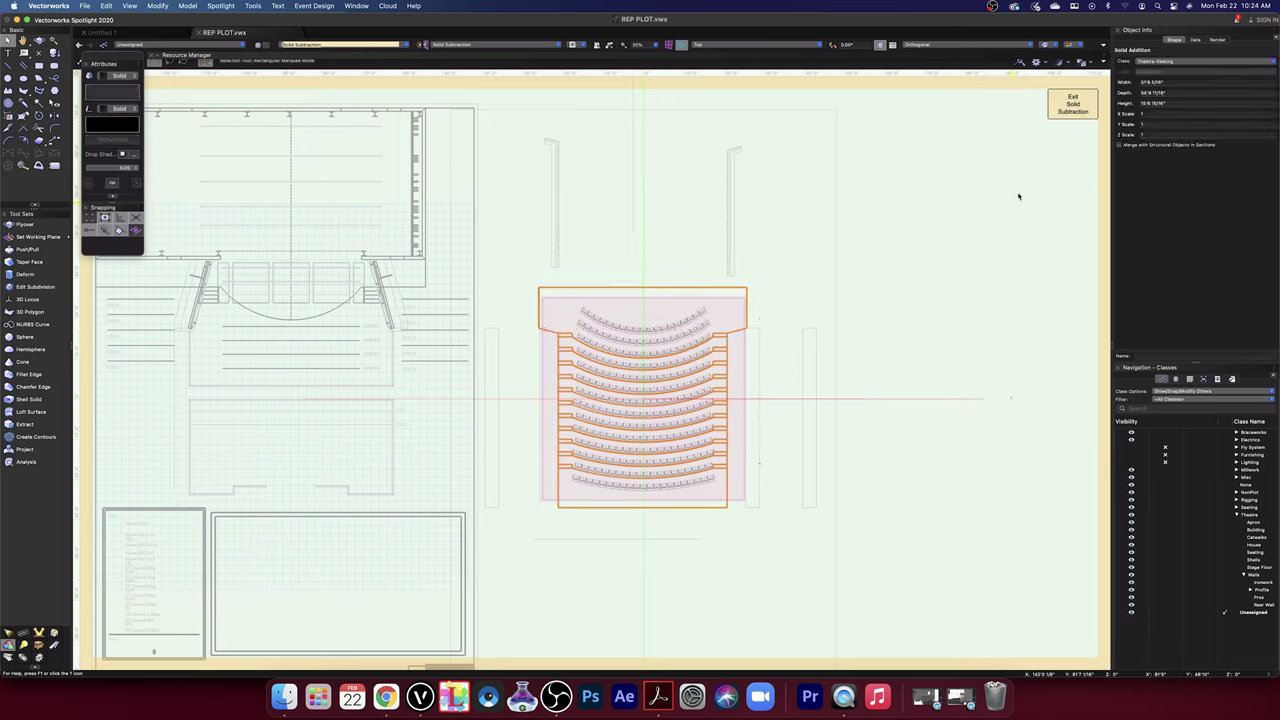
{"action": "left_click", "coordinate": [1083, 110]}
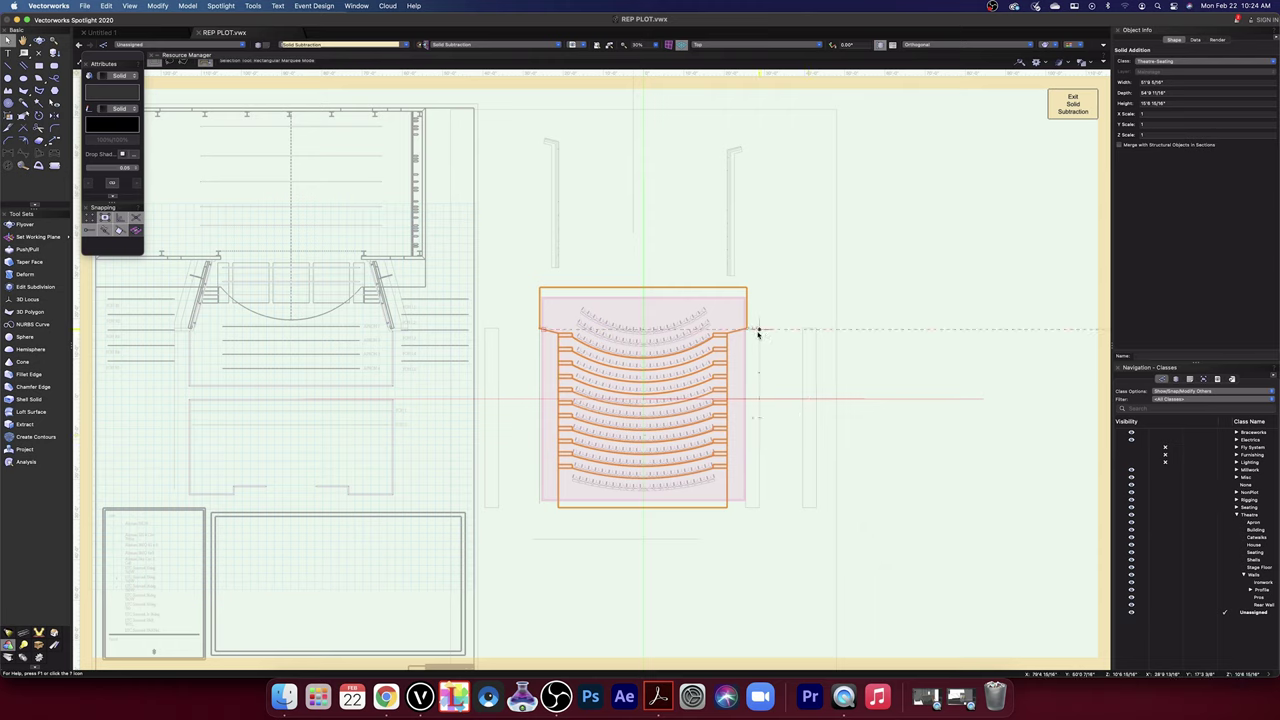
{"action": "left_click", "coordinate": [1069, 107]}
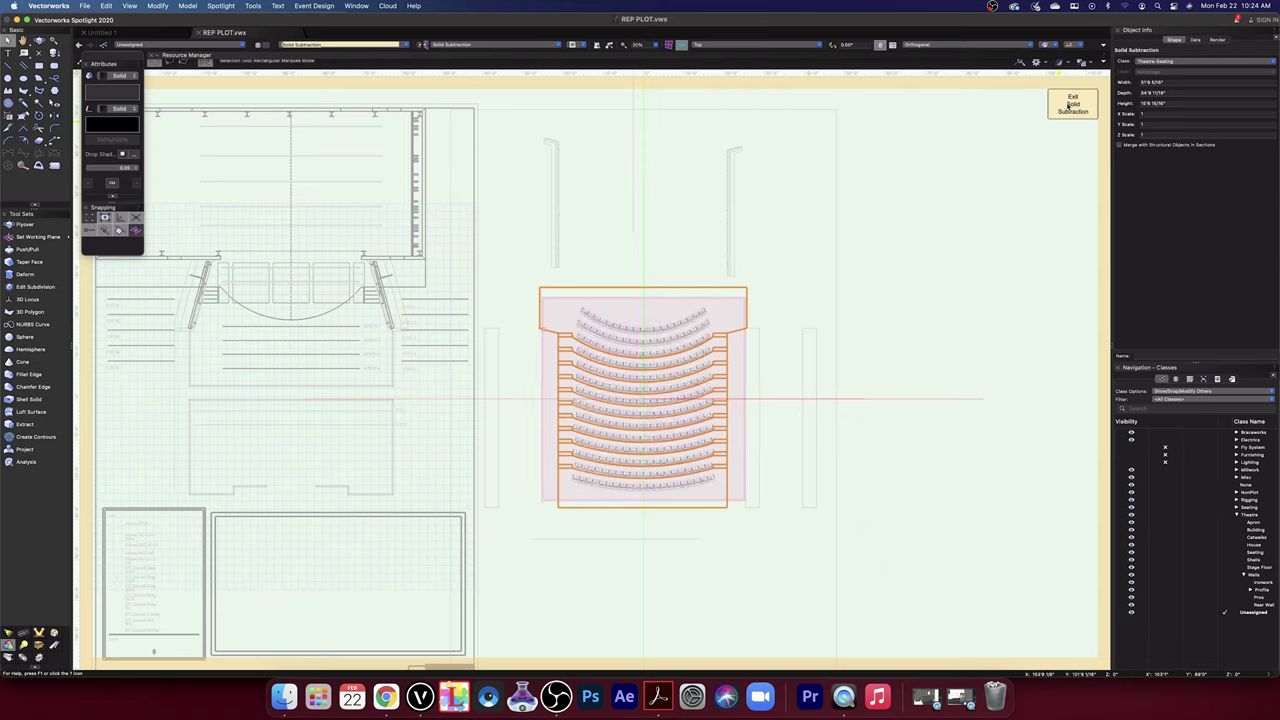
- Zoom in on the seating solid and delete the right-hand extruded rectangle
{"action": "right_click", "coordinate": [758, 332]}
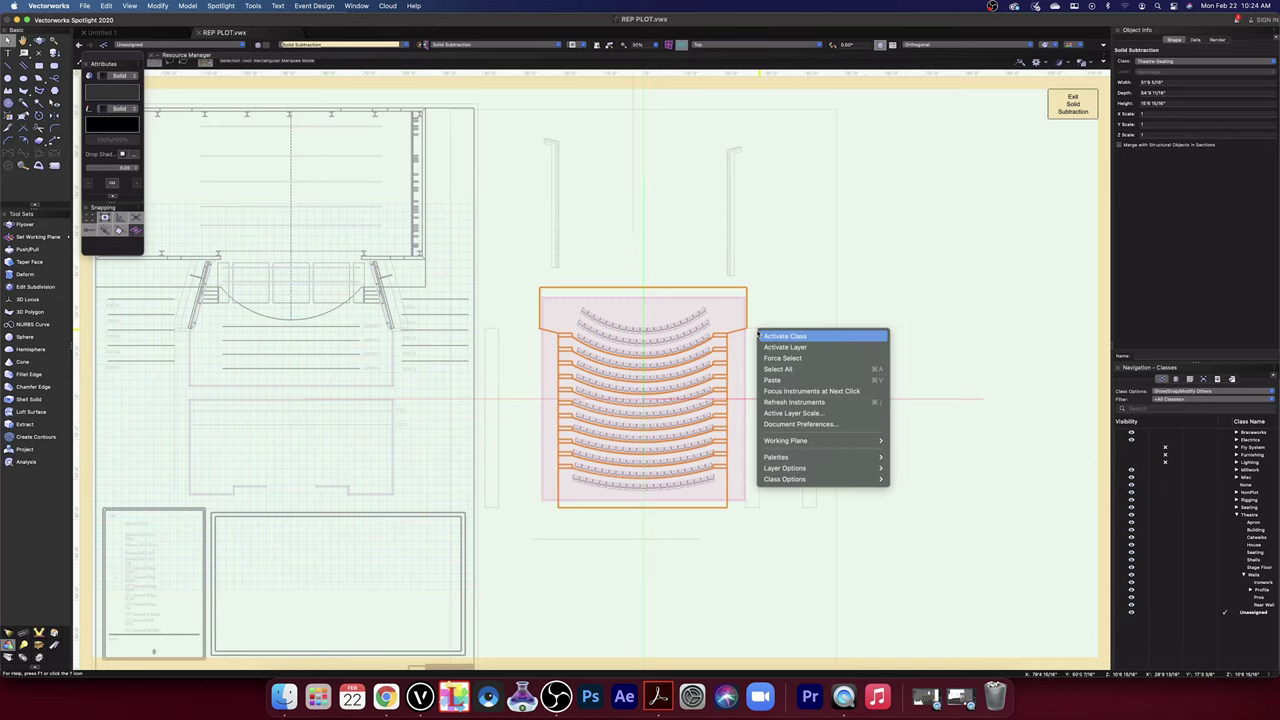
{"action": "left_click", "coordinate": [1066, 110]}
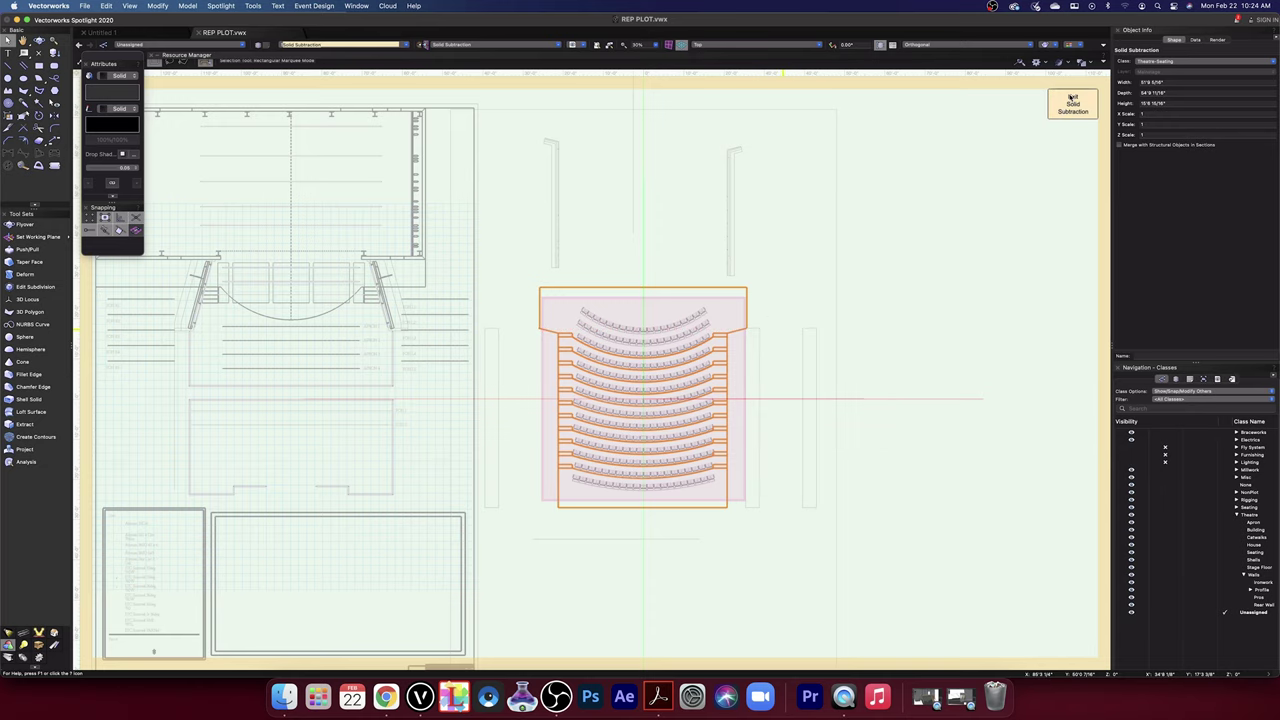
{"action": "left_click", "coordinate": [1079, 108]}
{"action": "key", "text": "super+equal"}
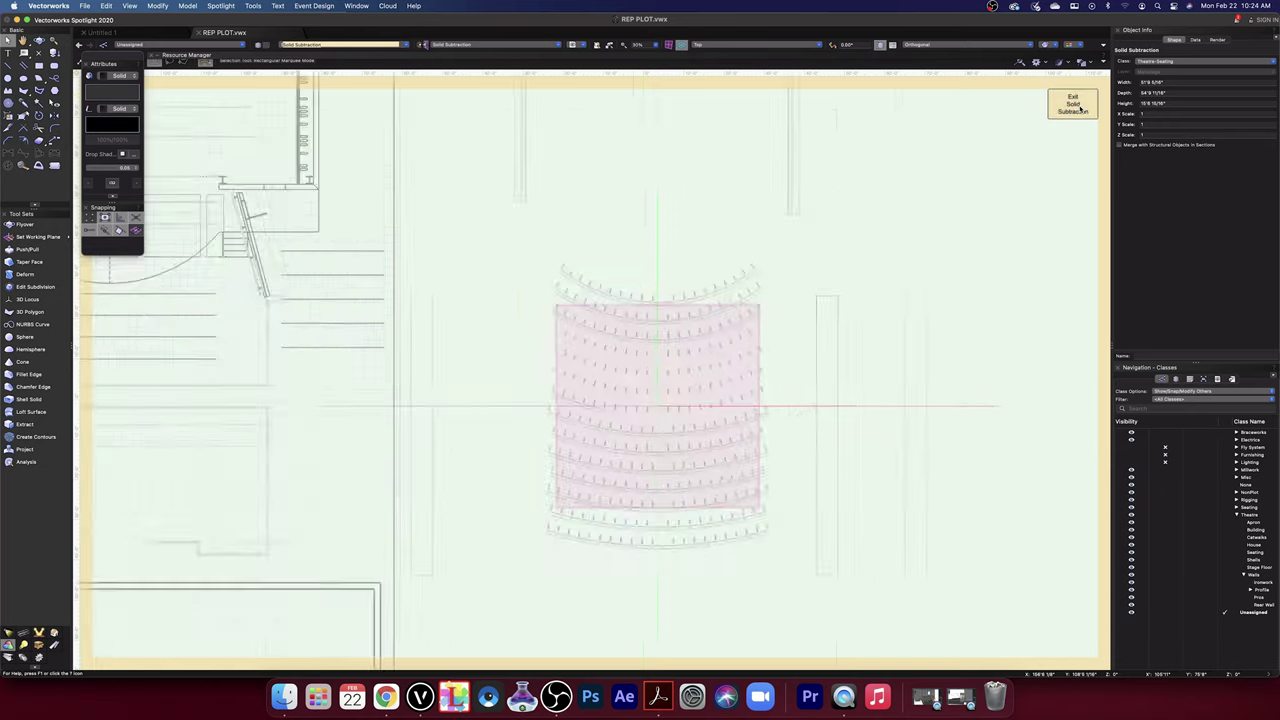
{"action": "left_click", "coordinate": [993, 229]}
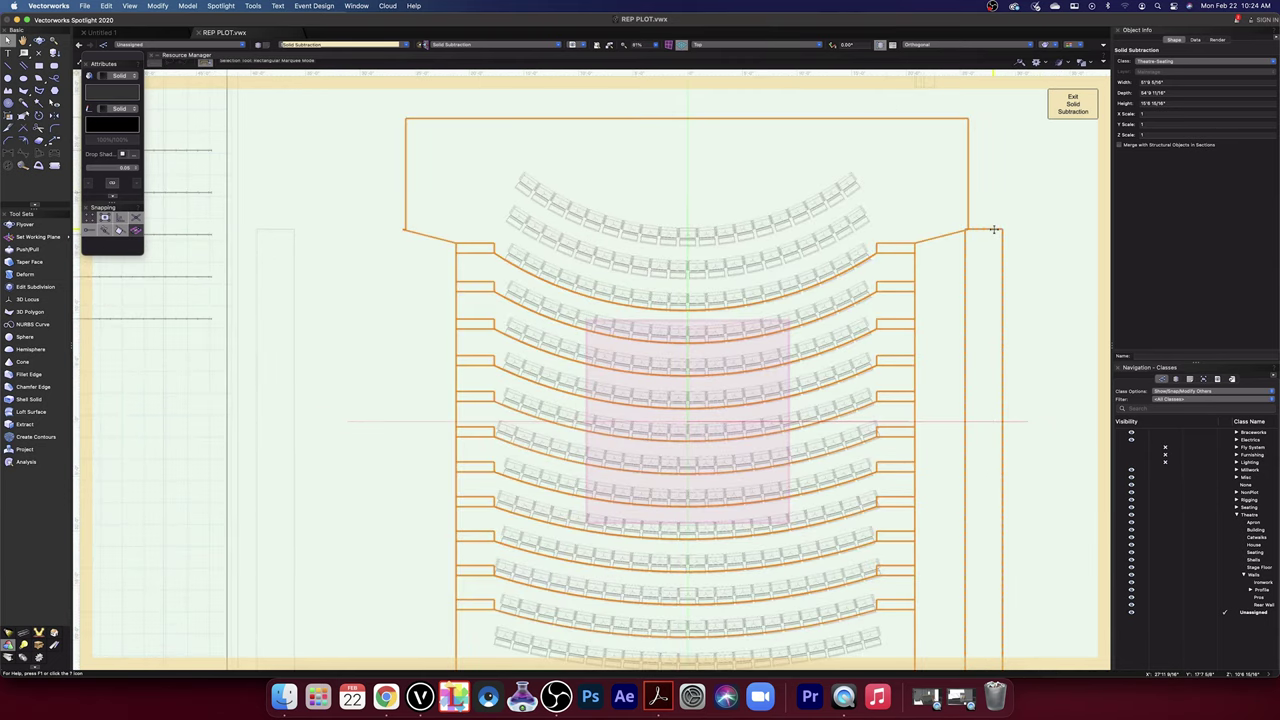
{"action": "key", "text": "Delete"}
{"action": "left_click", "coordinate": [1034, 232]}
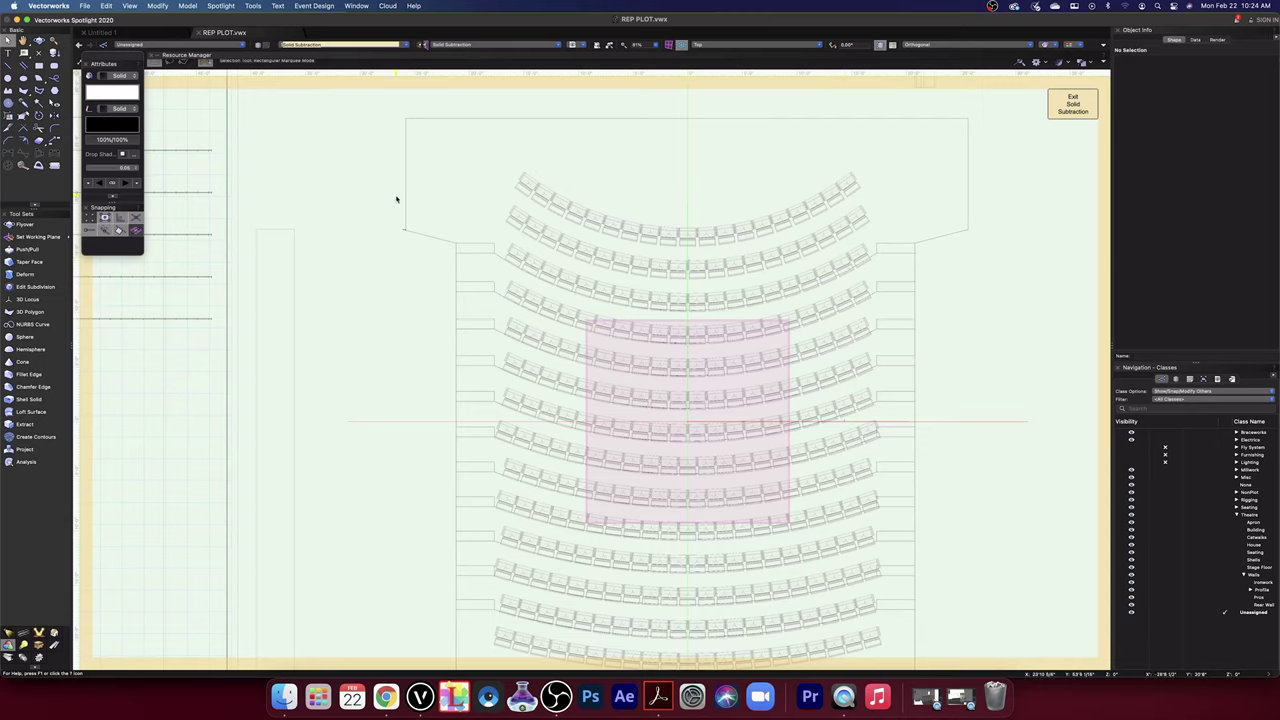
- Select the seating outline and zoom in on its left proscenium corner
{"action": "left_click", "coordinate": [403, 229]}
{"action": "scroll", "coordinate": [403, 230], "scroll_direction": "up", "scroll_amount": 6}
{"action": "scroll", "coordinate": [402, 230], "scroll_direction": "up", "scroll_amount": 2}
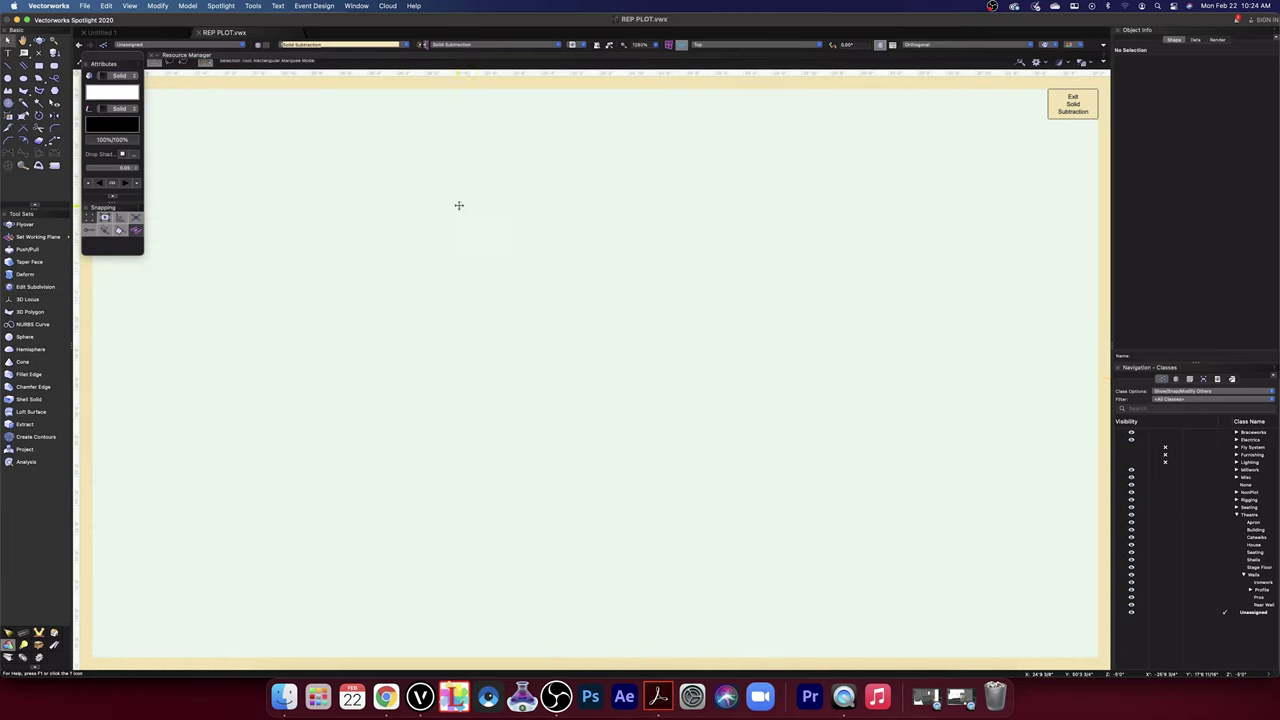
{"action": "left_click", "coordinate": [459, 209]}
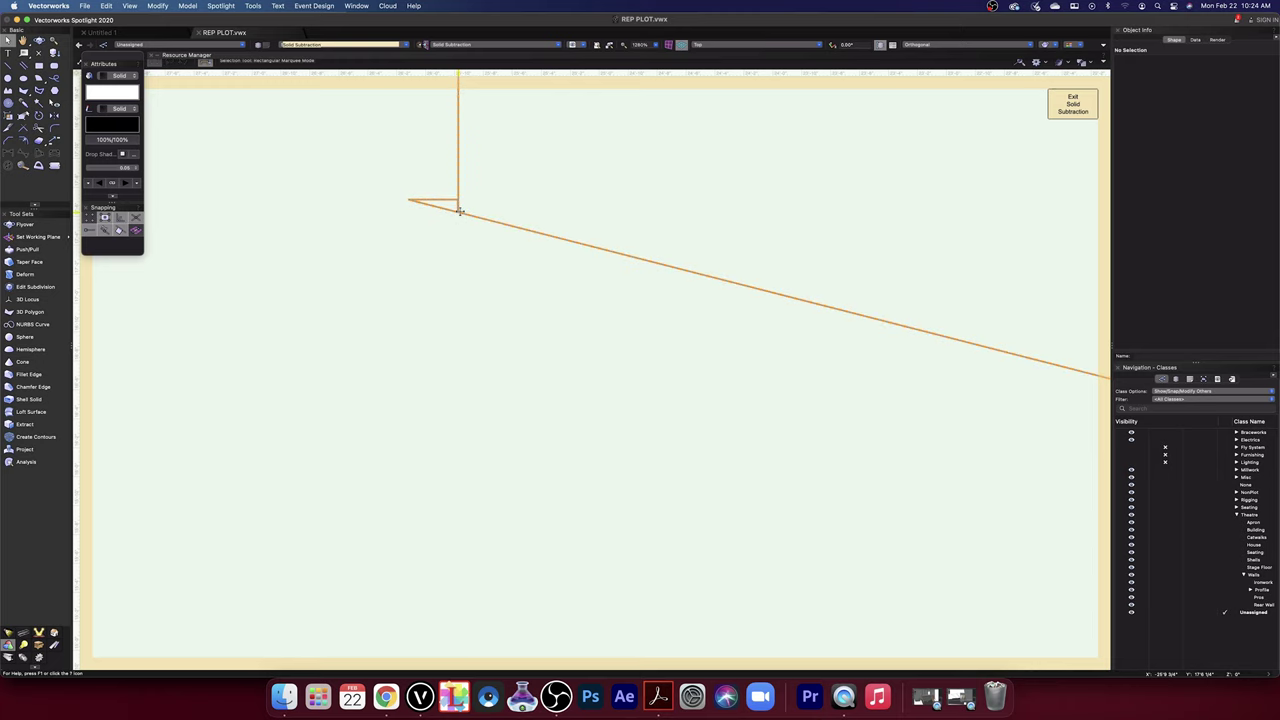
{"action": "key", "text": "Escape"}
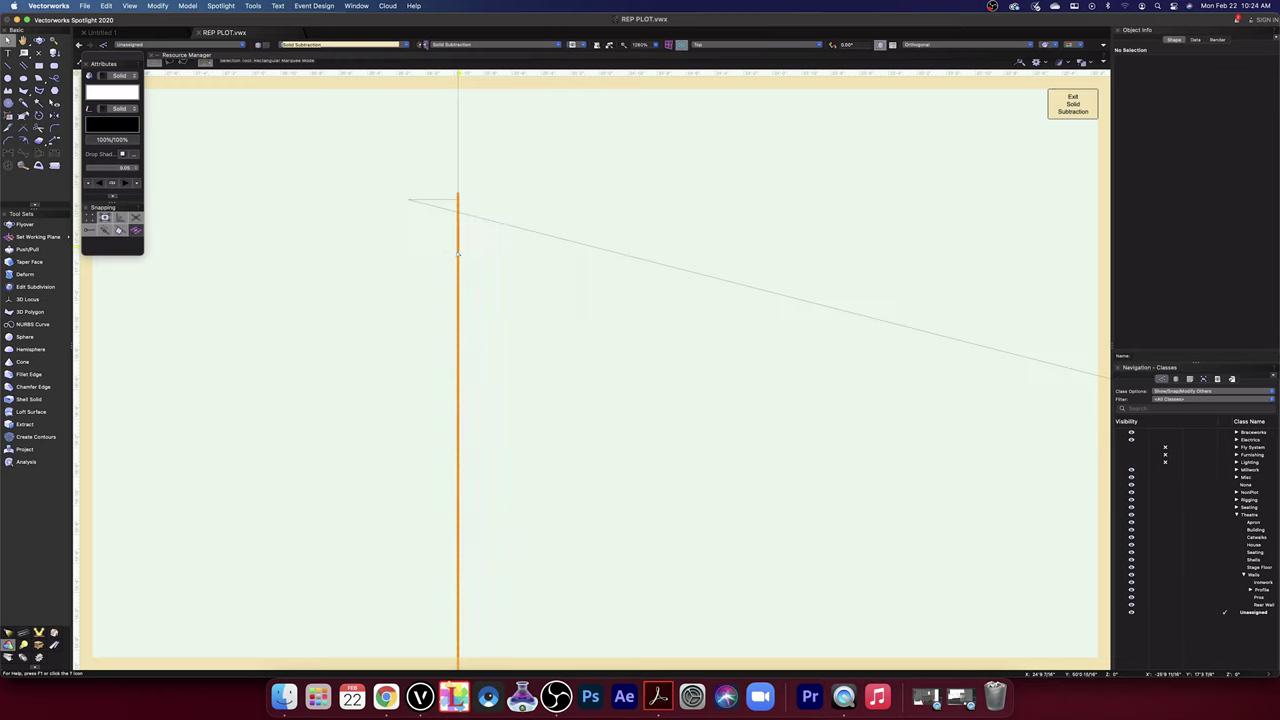
{"action": "scroll", "coordinate": [459, 251], "scroll_direction": "down", "scroll_amount": 6}
{"action": "scroll", "coordinate": [460, 260], "scroll_direction": "up", "scroll_amount": 3}
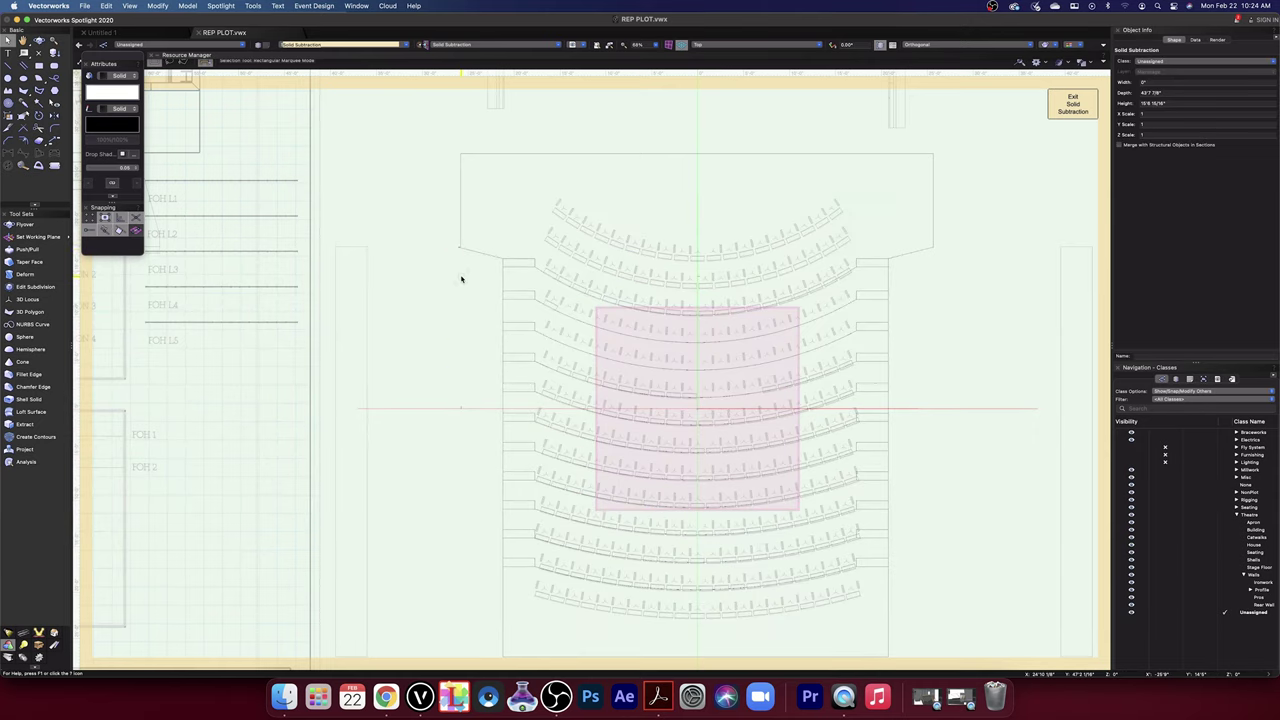
{"action": "scroll", "coordinate": [459, 250], "scroll_direction": "up", "scroll_amount": 2}
{"action": "scroll", "coordinate": [459, 249], "scroll_direction": "up", "scroll_amount": 3}
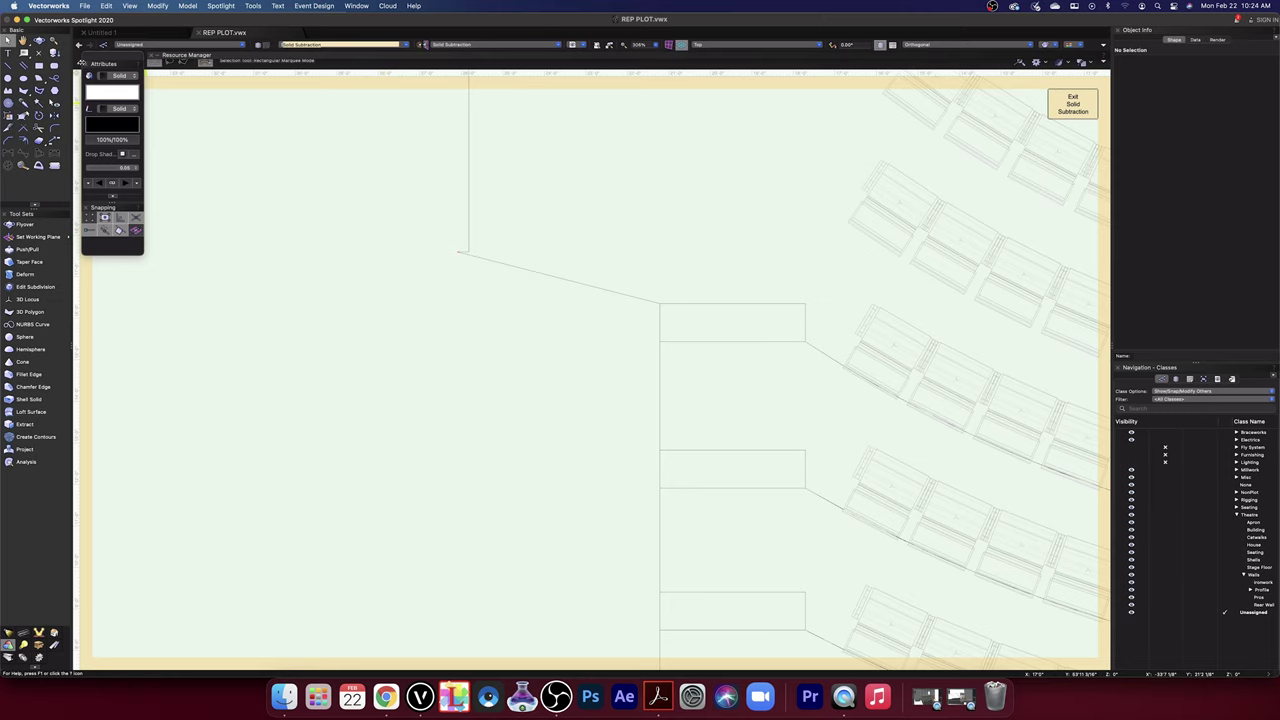
{"action": "key", "text": "4"}
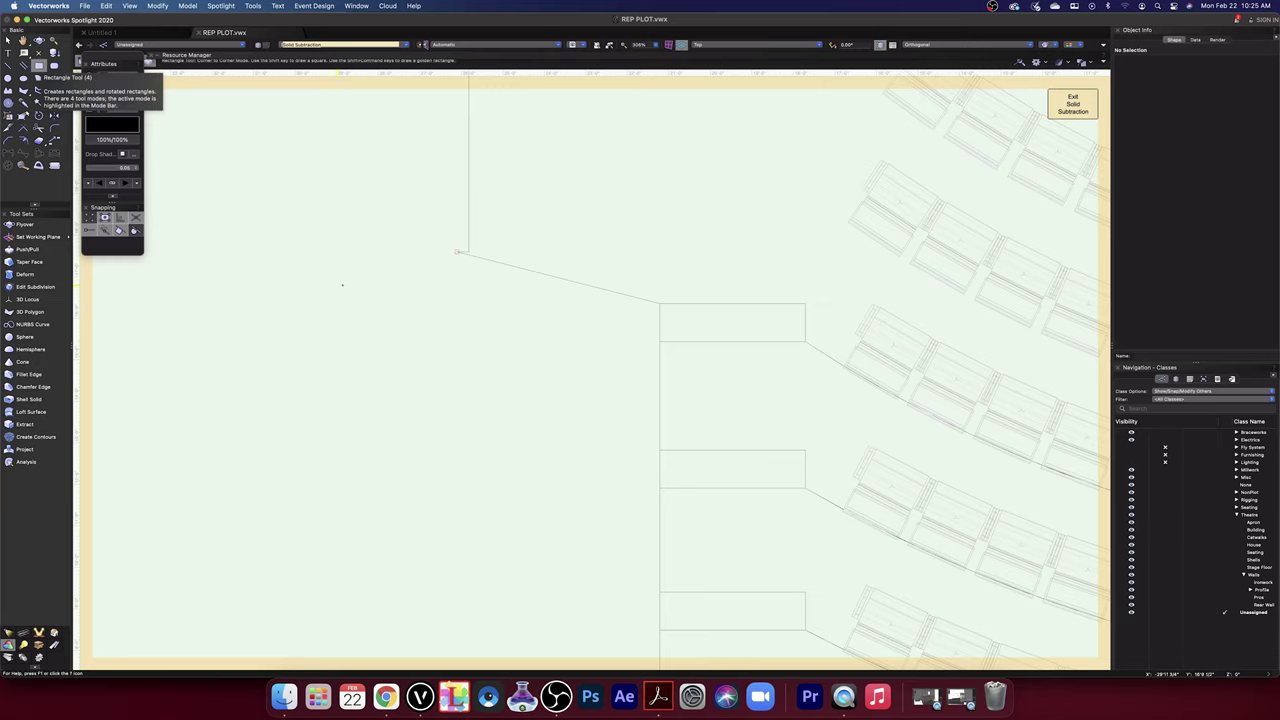
- Draw a narrow rectangle across the left proscenium corner in Top/Plan view
{"action": "key", "text": "x"}
{"action": "left_click", "coordinate": [503, 268]}
{"action": "left_click", "coordinate": [503, 268]}
{"action": "scroll", "coordinate": [505, 267], "scroll_direction": "down", "scroll_amount": 8}
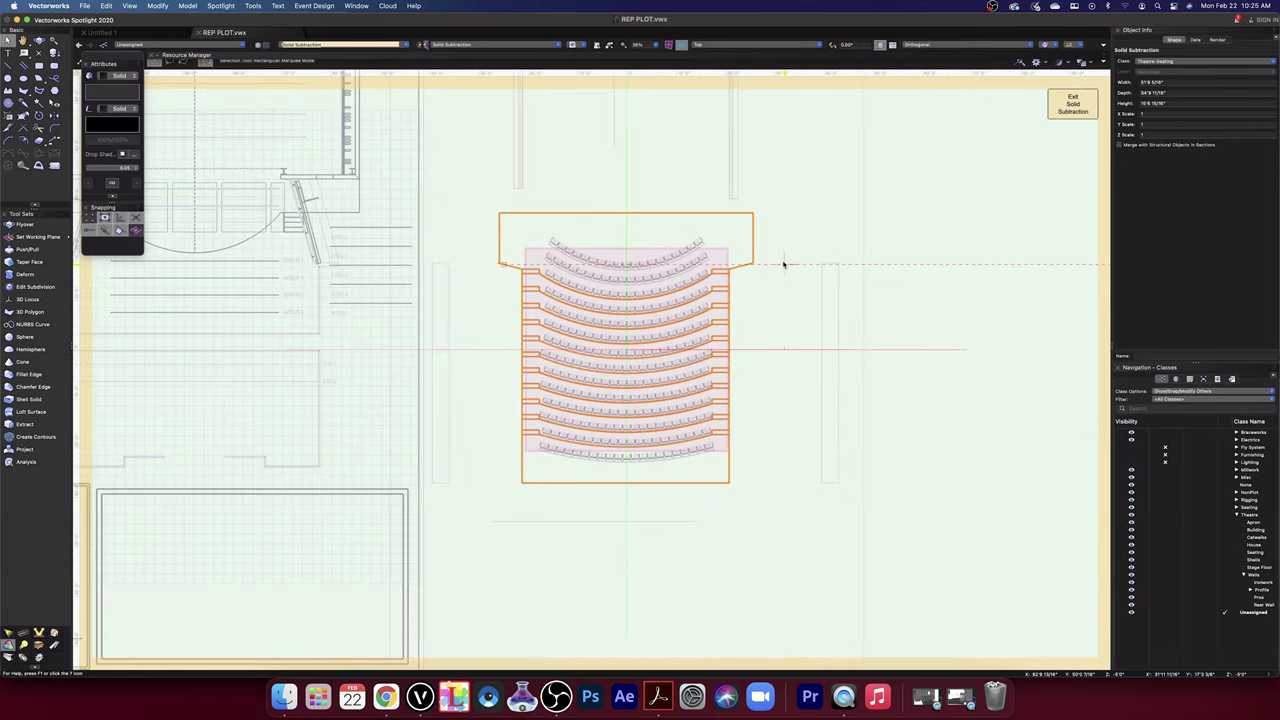
{"action": "scroll", "coordinate": [783, 263], "scroll_direction": "up", "scroll_amount": 6}
{"action": "scroll", "coordinate": [770, 264], "scroll_direction": "down", "scroll_amount": 8}
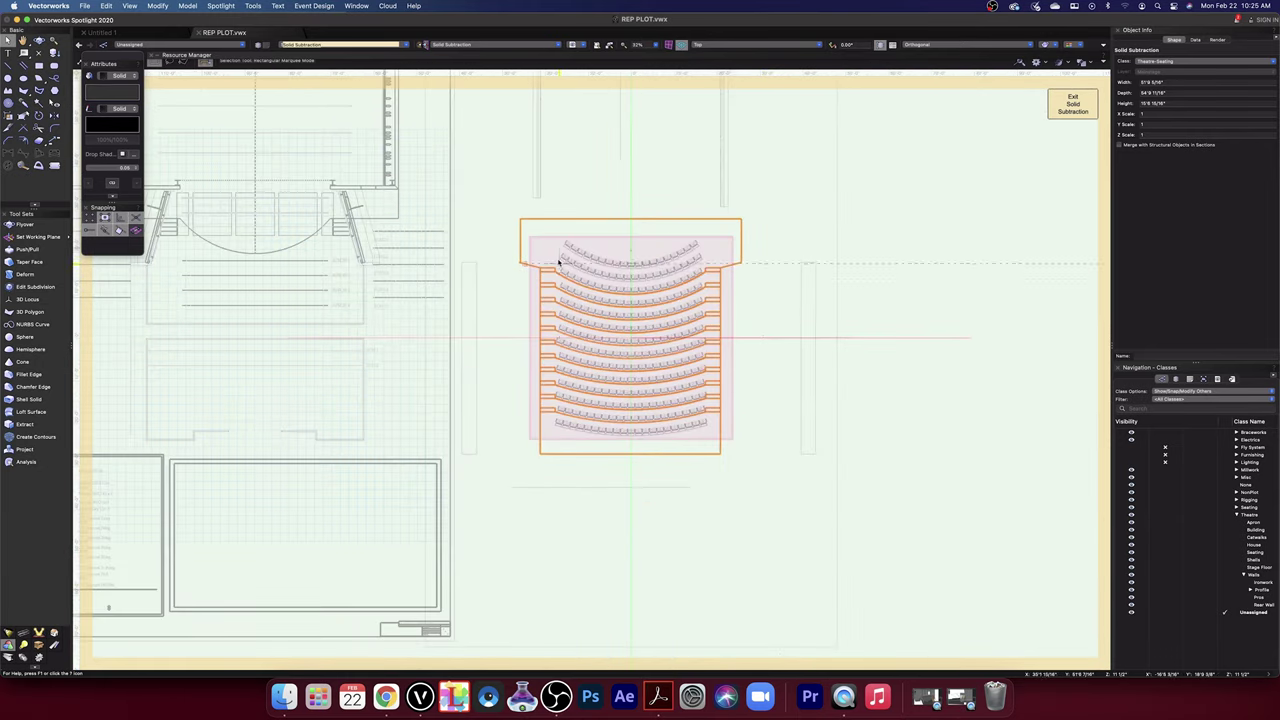
{"action": "scroll", "coordinate": [527, 260], "scroll_direction": "up", "scroll_amount": 8}
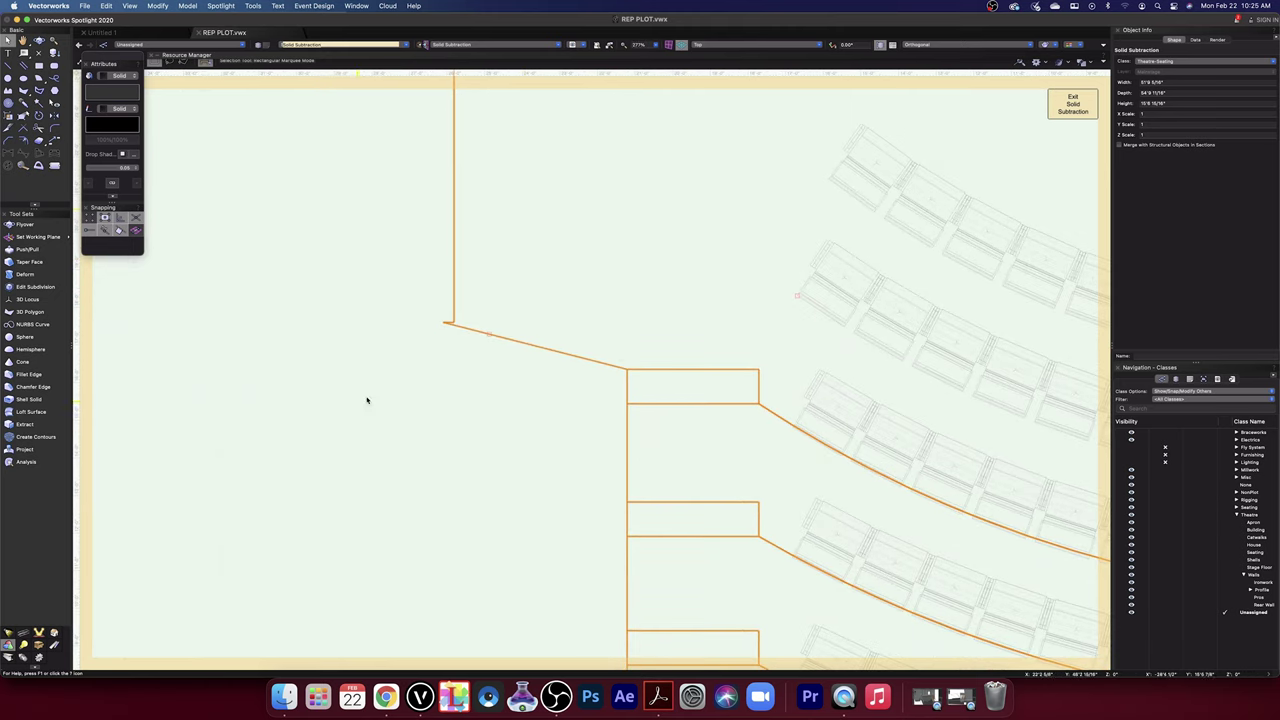
{"action": "left_click", "coordinate": [38, 65]}
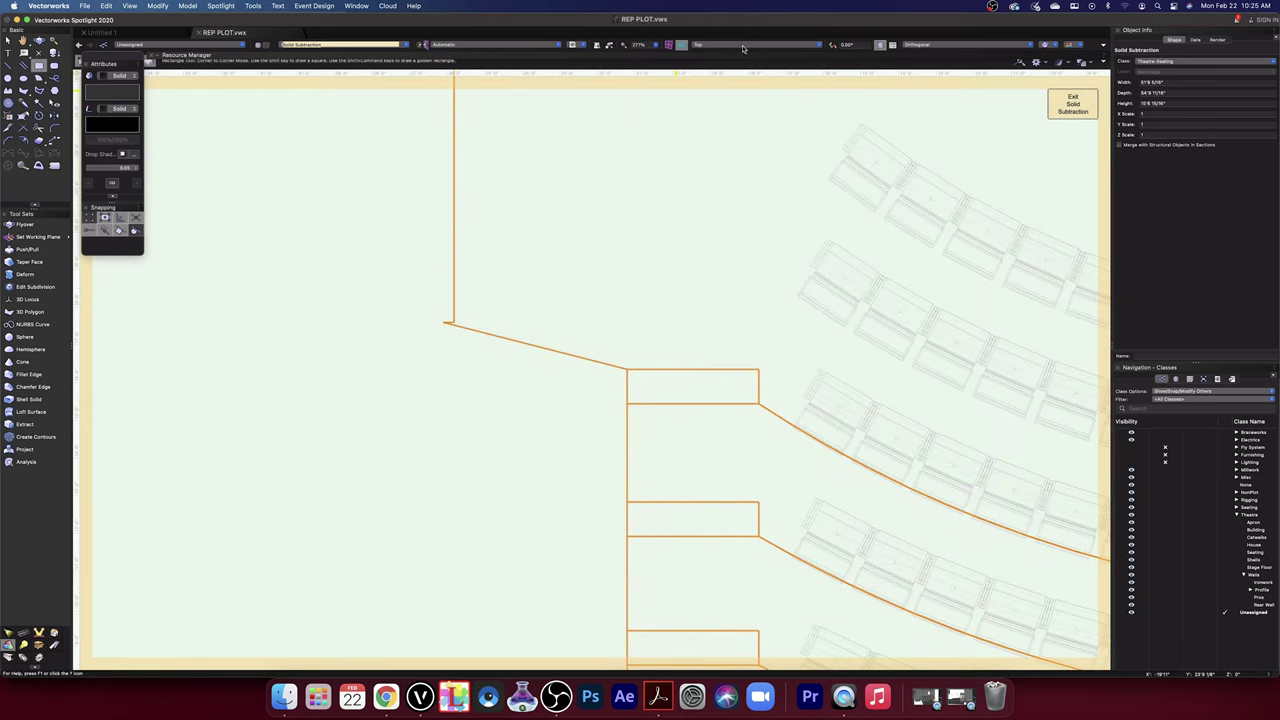
{"action": "left_click", "coordinate": [743, 48]}
{"action": "left_click", "coordinate": [740, 57]}
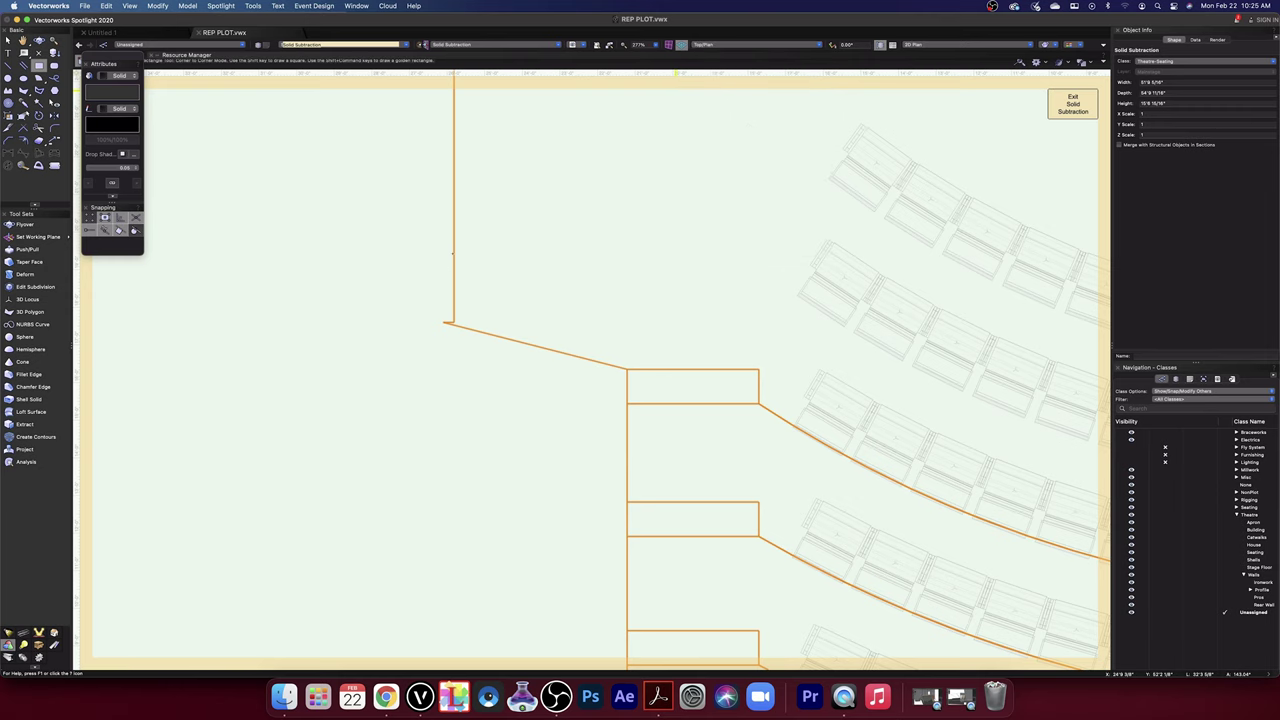
{"action": "left_click", "coordinate": [453, 228]}
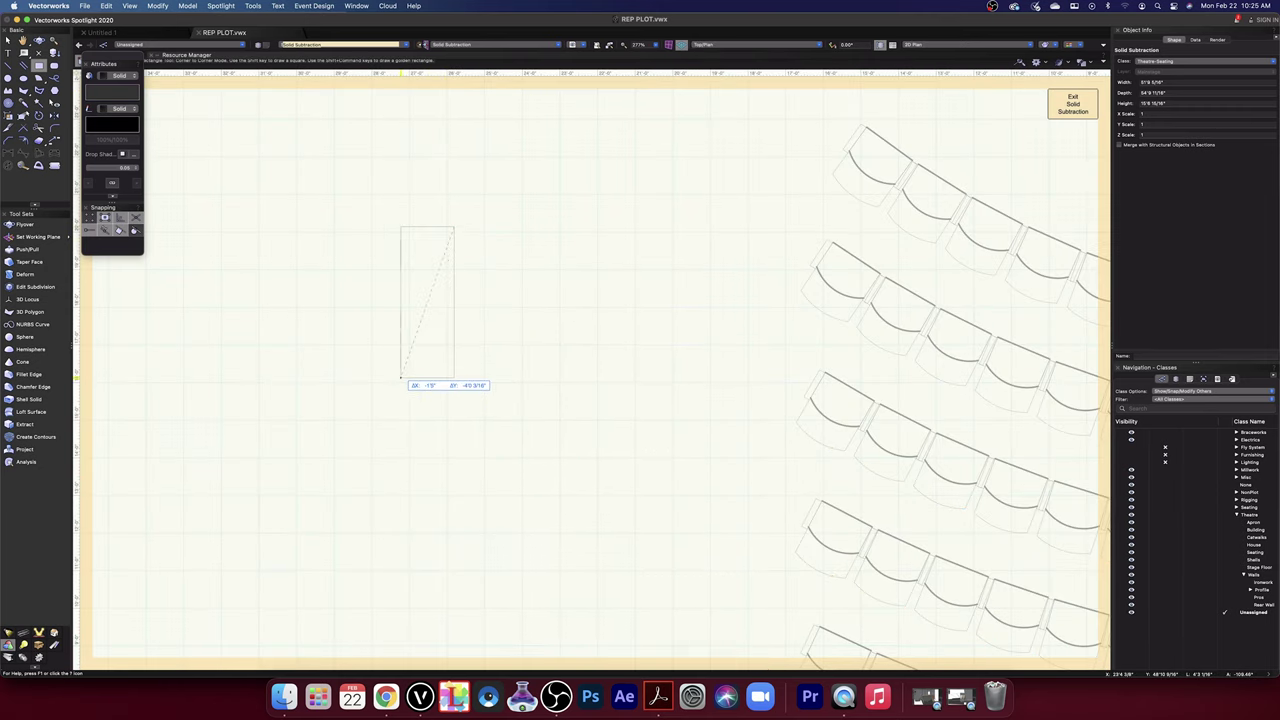
{"action": "left_click", "coordinate": [401, 378]}
- Push/Pull the corner rectangle up into a box in 3D and add the wall solid to the selection
{"action": "left_click", "coordinate": [752, 45]}
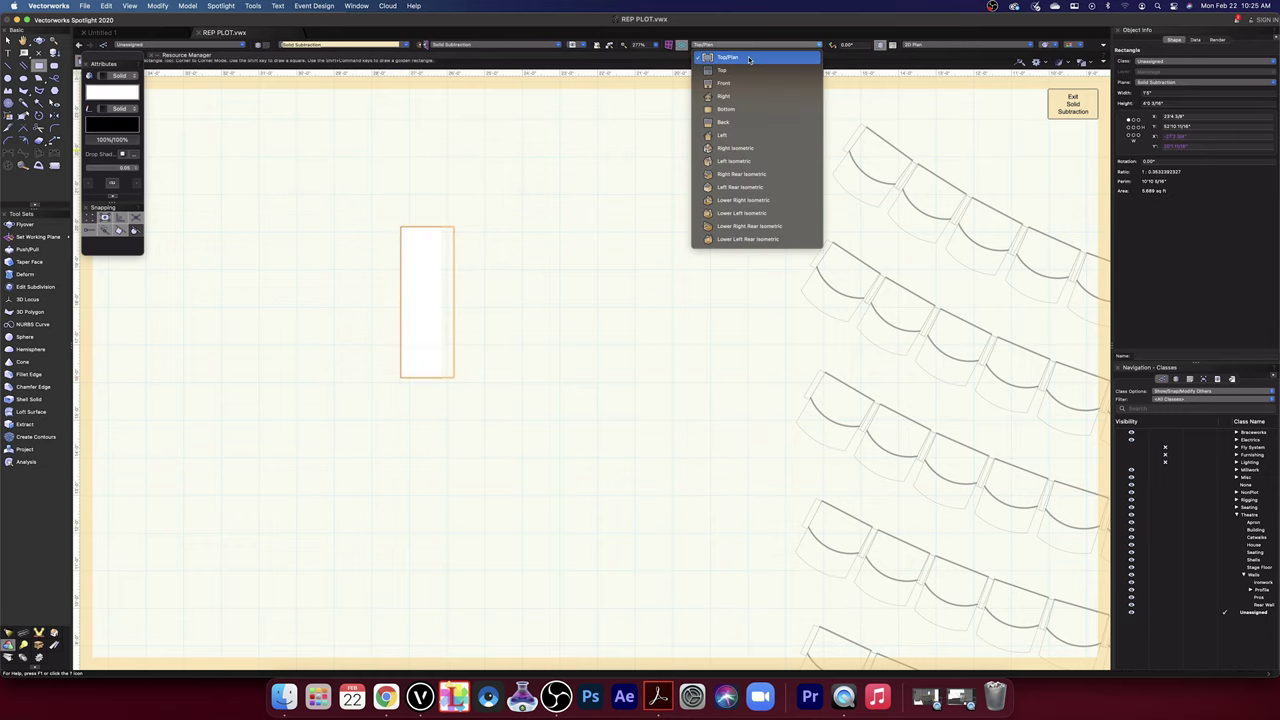
{"action": "left_click", "coordinate": [746, 70]}
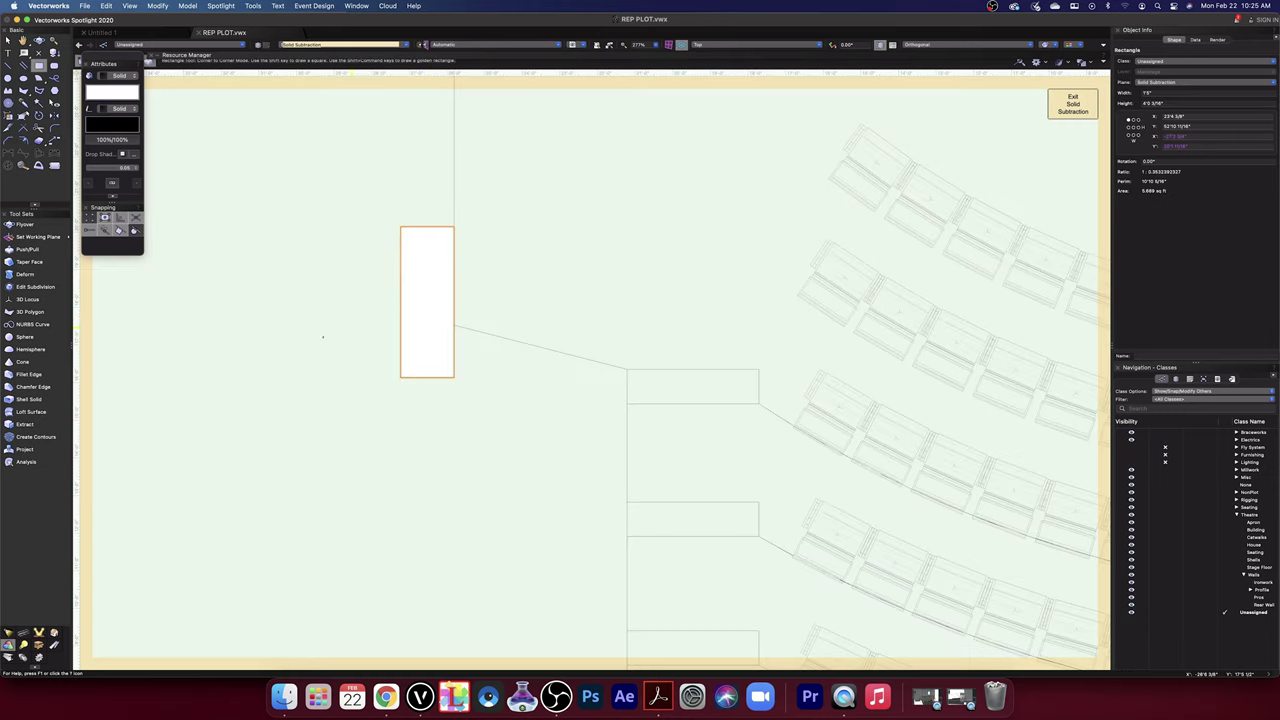
{"action": "left_click", "coordinate": [39, 40]}
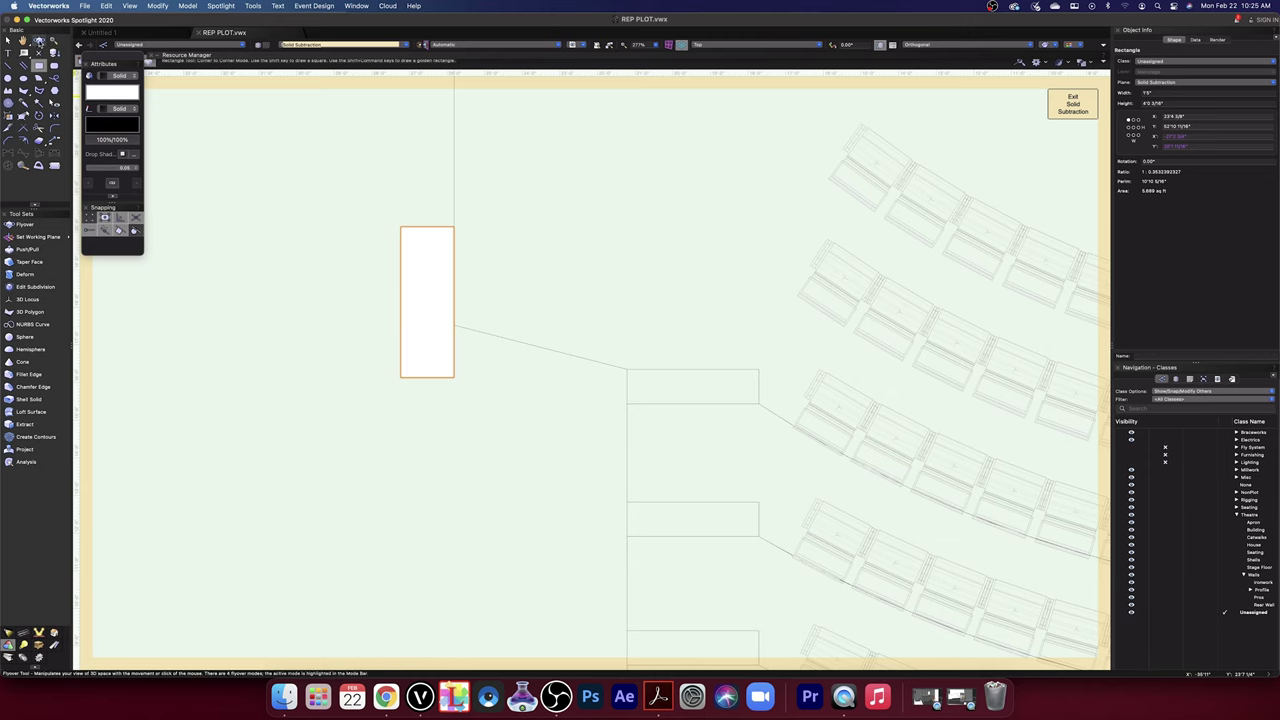
{"action": "left_click_drag", "start_coordinate": [530, 612], "coordinate": [546, 590]}
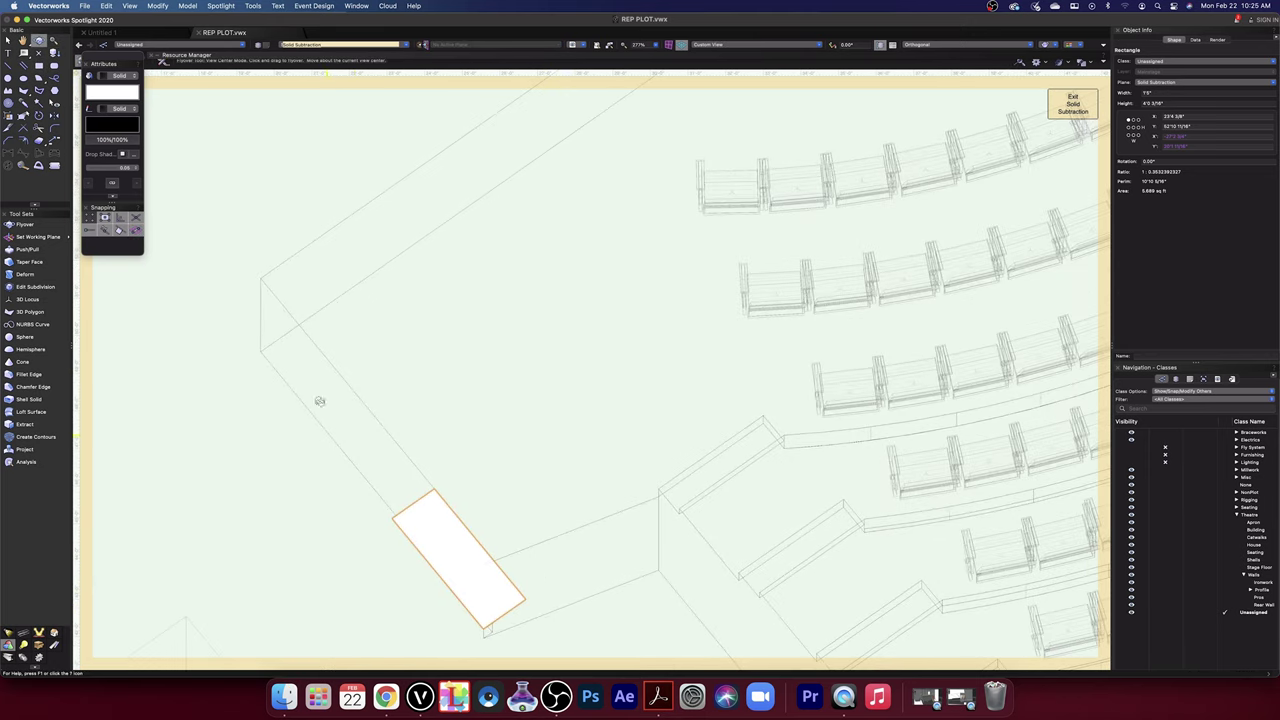
{"action": "left_click", "coordinate": [26, 249]}
{"action": "left_click", "coordinate": [460, 555]}
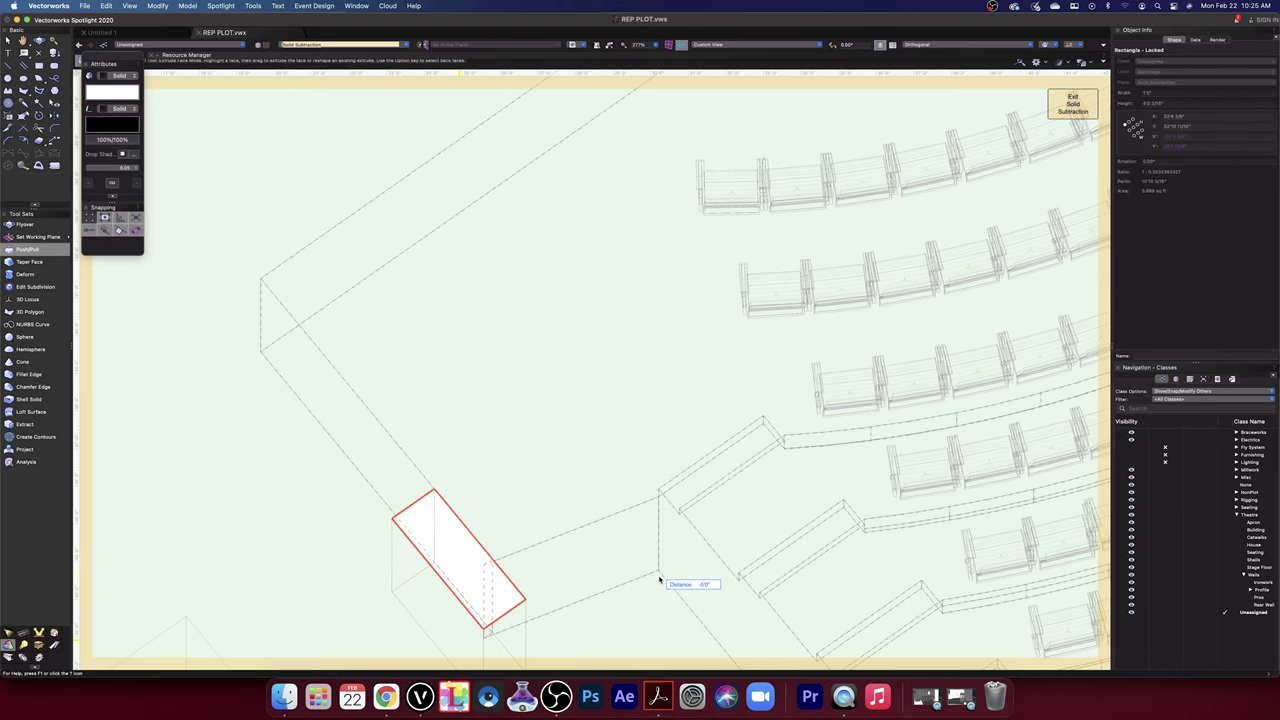
{"action": "left_click", "coordinate": [659, 579]}
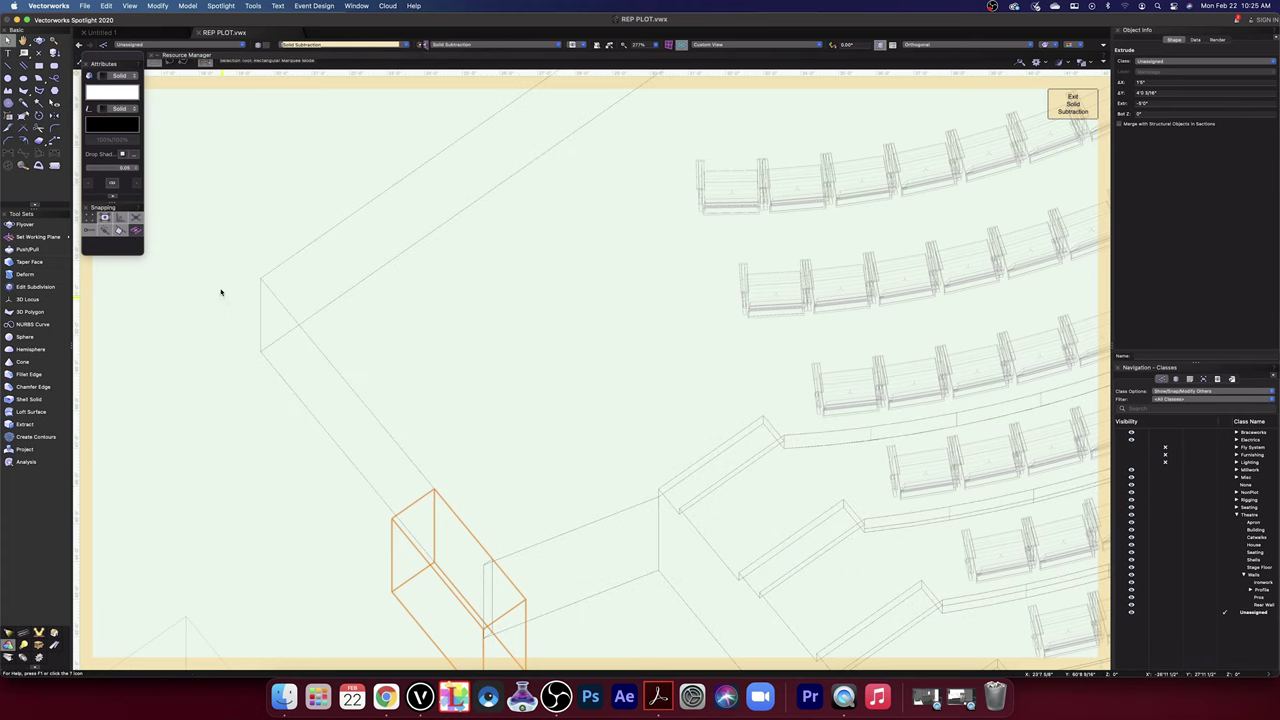
{"action": "left_click", "coordinate": [271, 288], "text": "shift"}
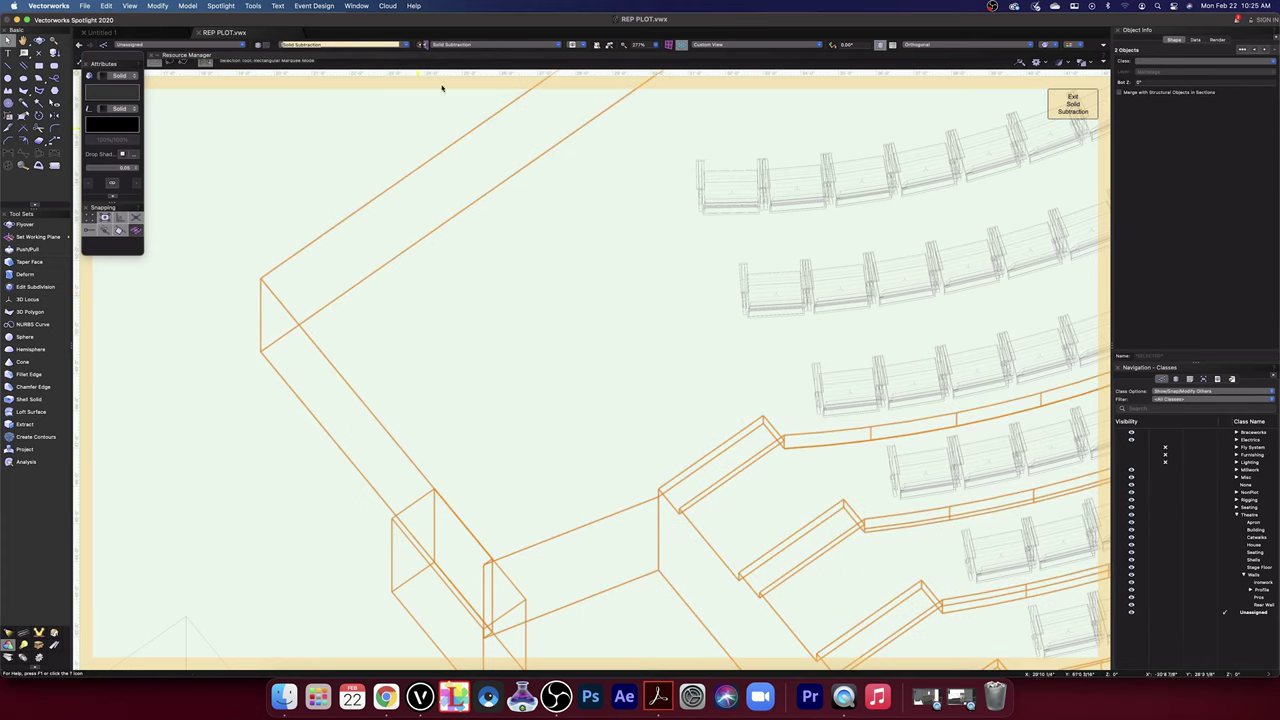
- Subtract the corner box from the large wall solid, redoing it after a wrong first attempt
{"action": "left_click", "coordinate": [160, 6]}
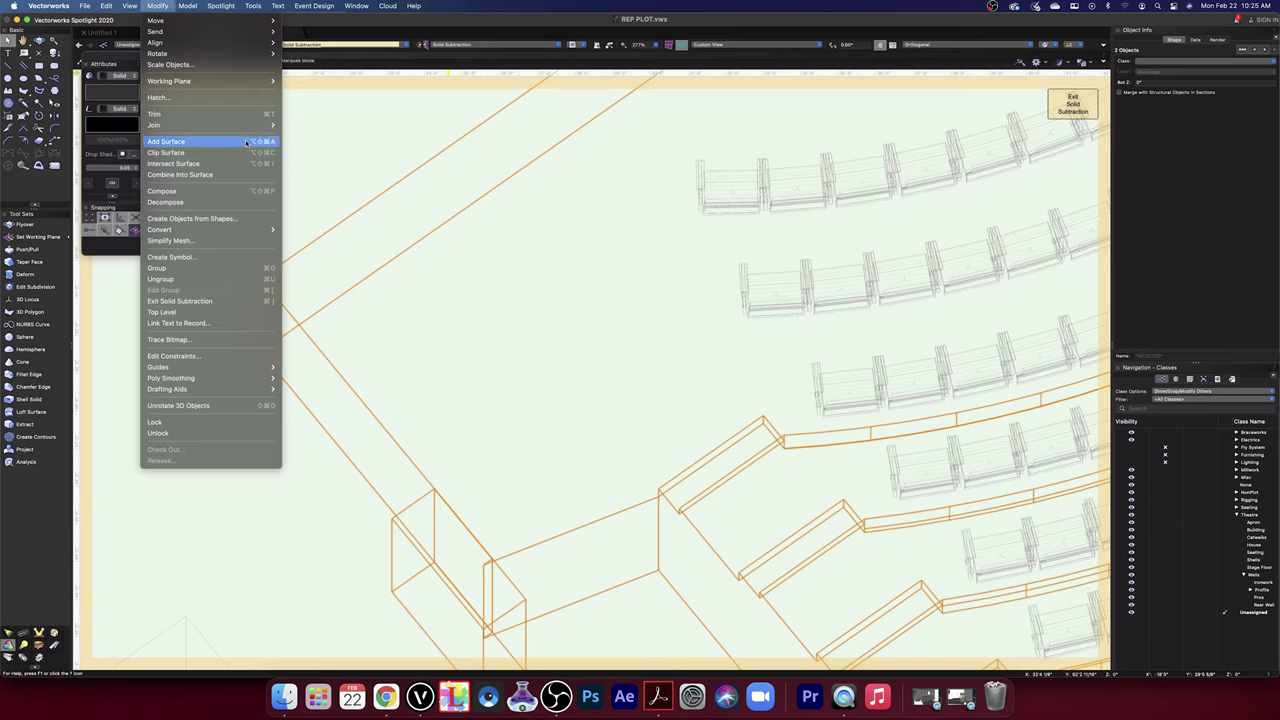
{"action": "mouse_move", "coordinate": [187, 6]}
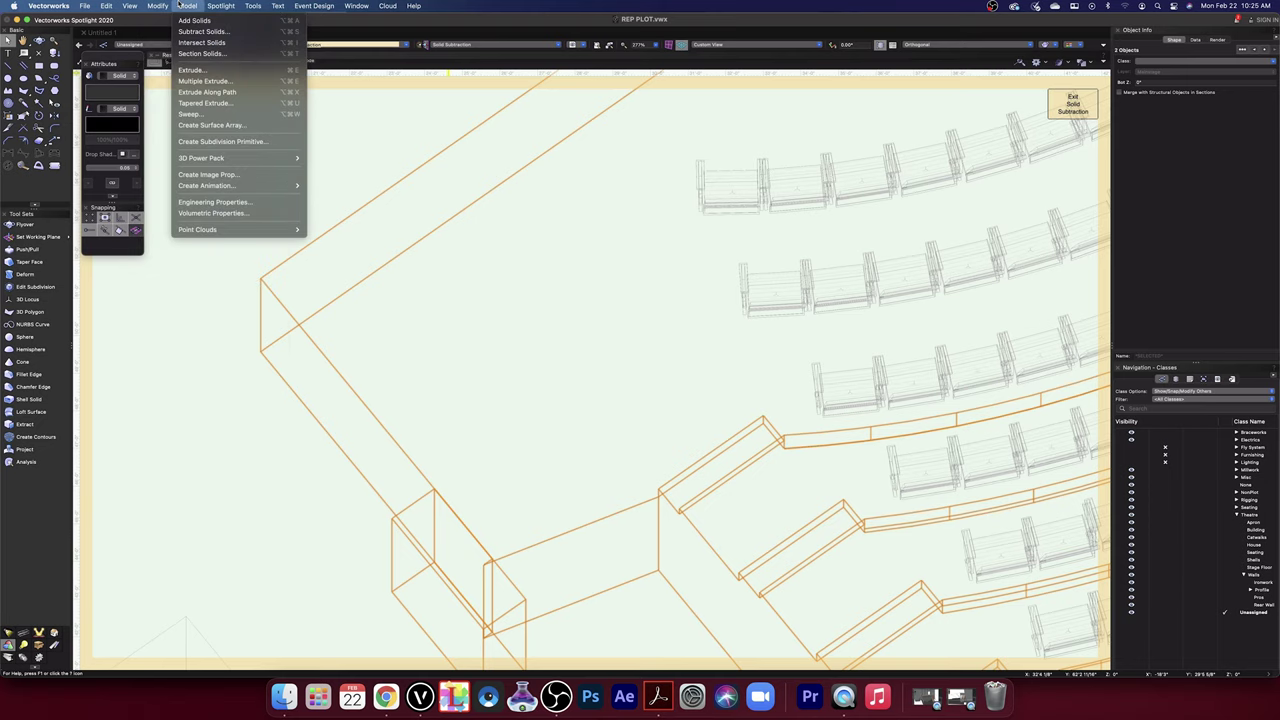
{"action": "left_click", "coordinate": [201, 32]}
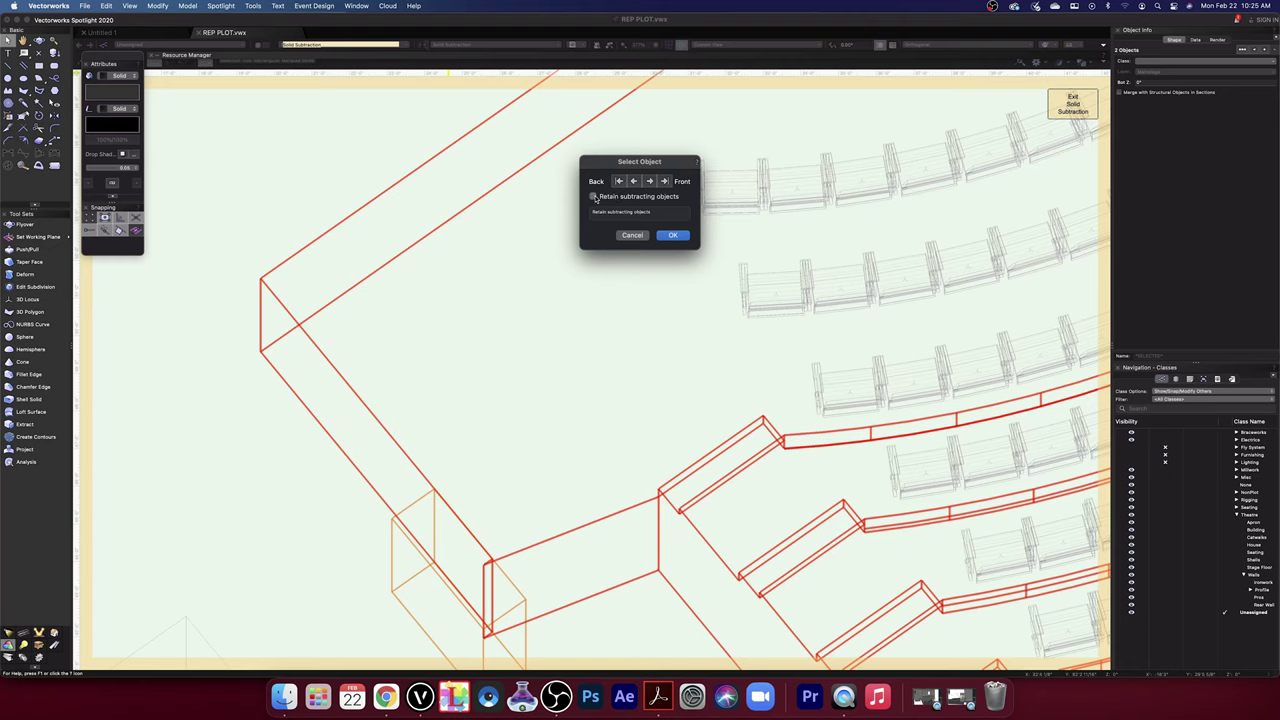
{"action": "left_click", "coordinate": [649, 181]}
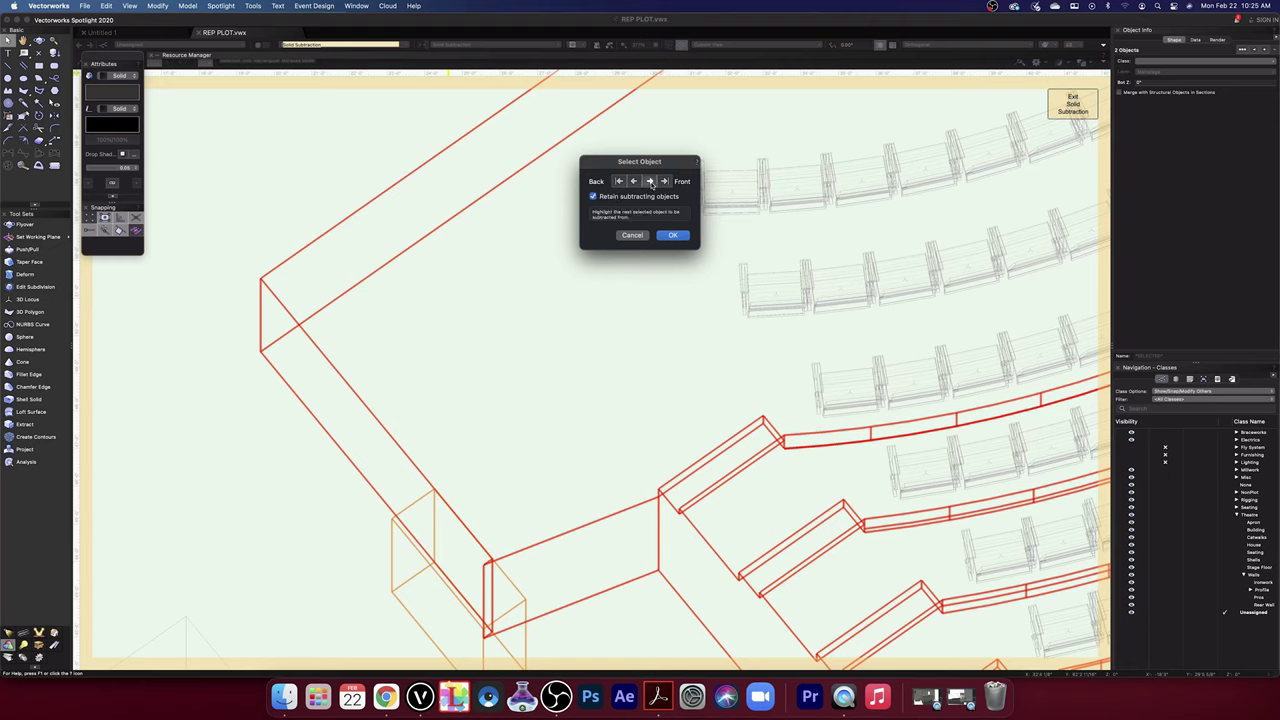
{"action": "left_click", "coordinate": [670, 236]}
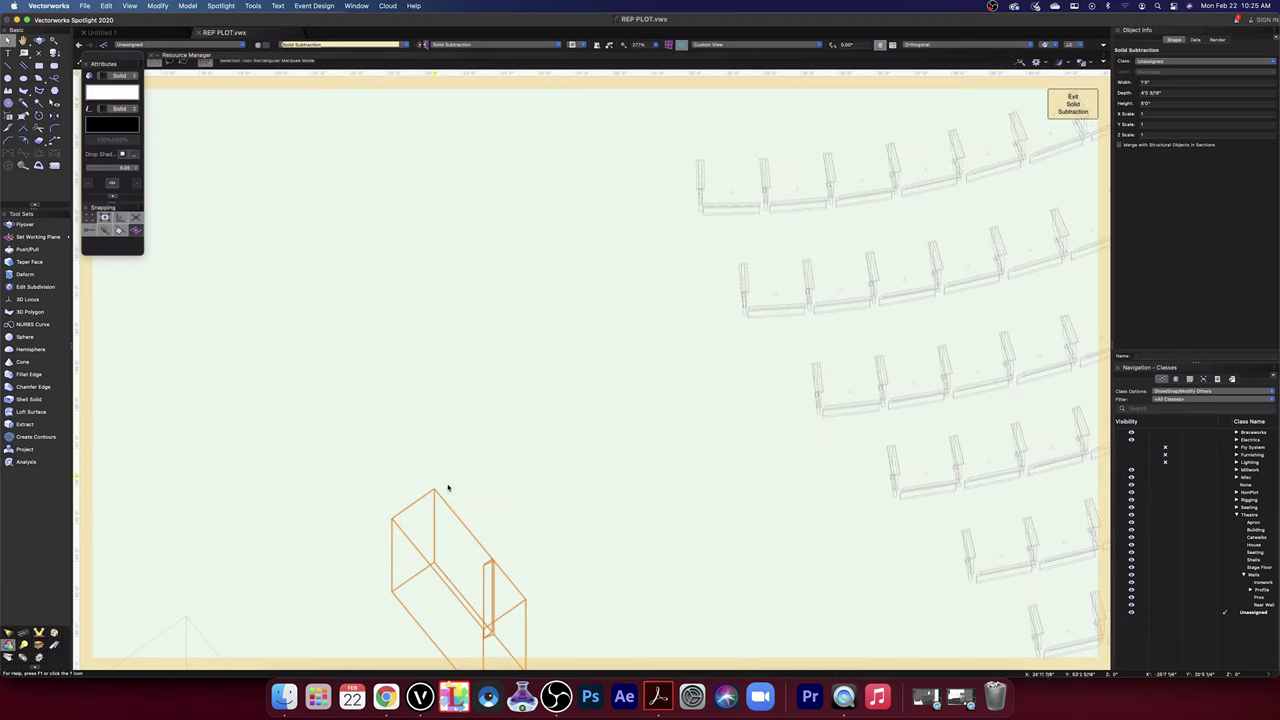
{"action": "key", "text": "super+a"}
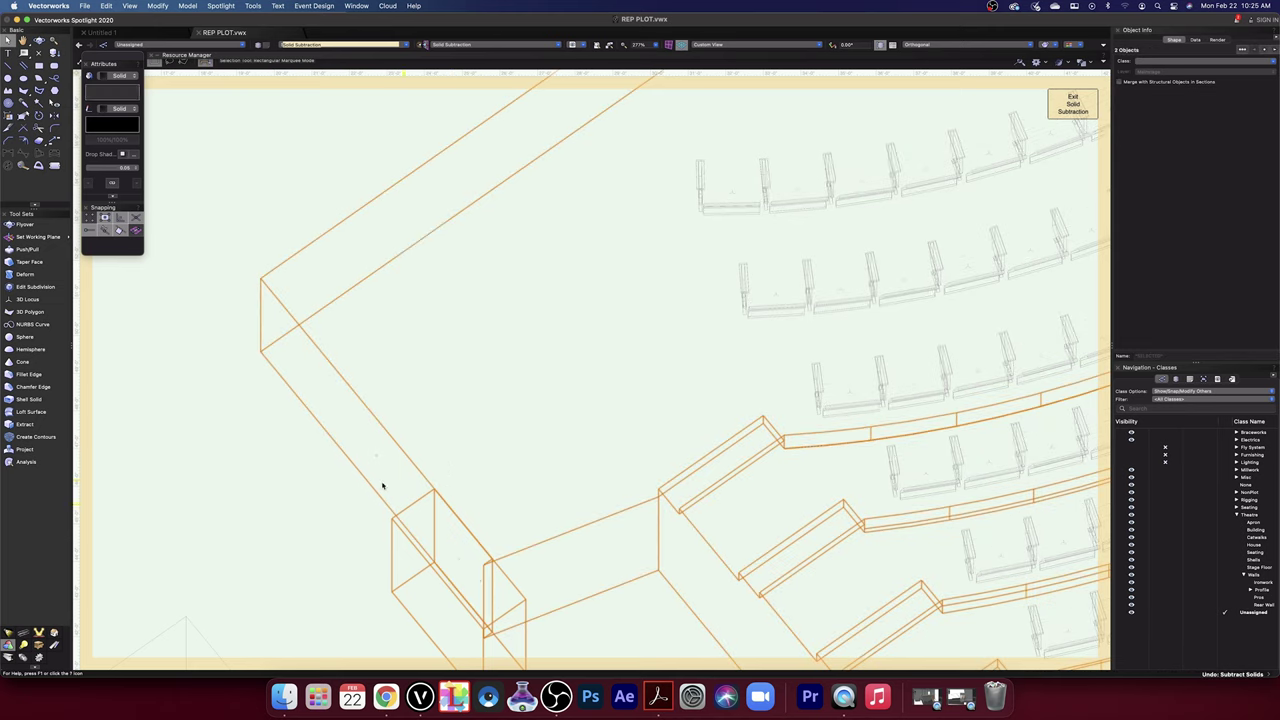
{"action": "left_click", "coordinate": [188, 6]}
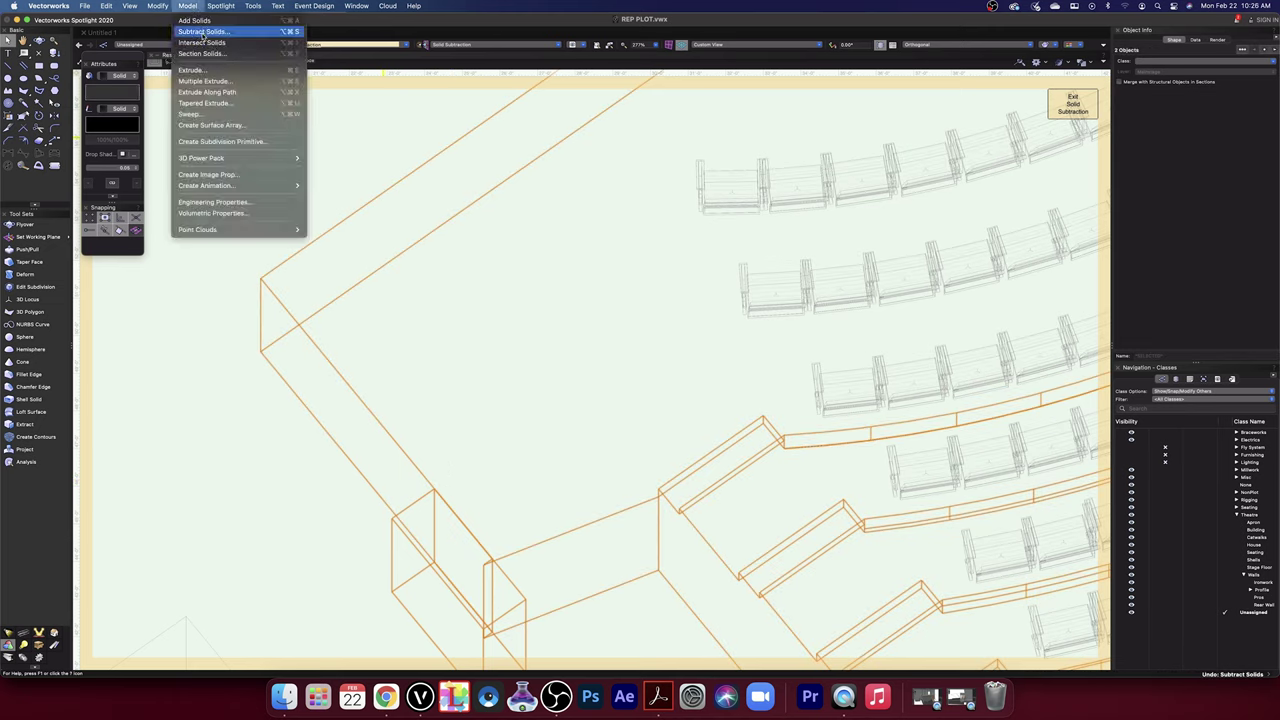
{"action": "left_click", "coordinate": [203, 33]}
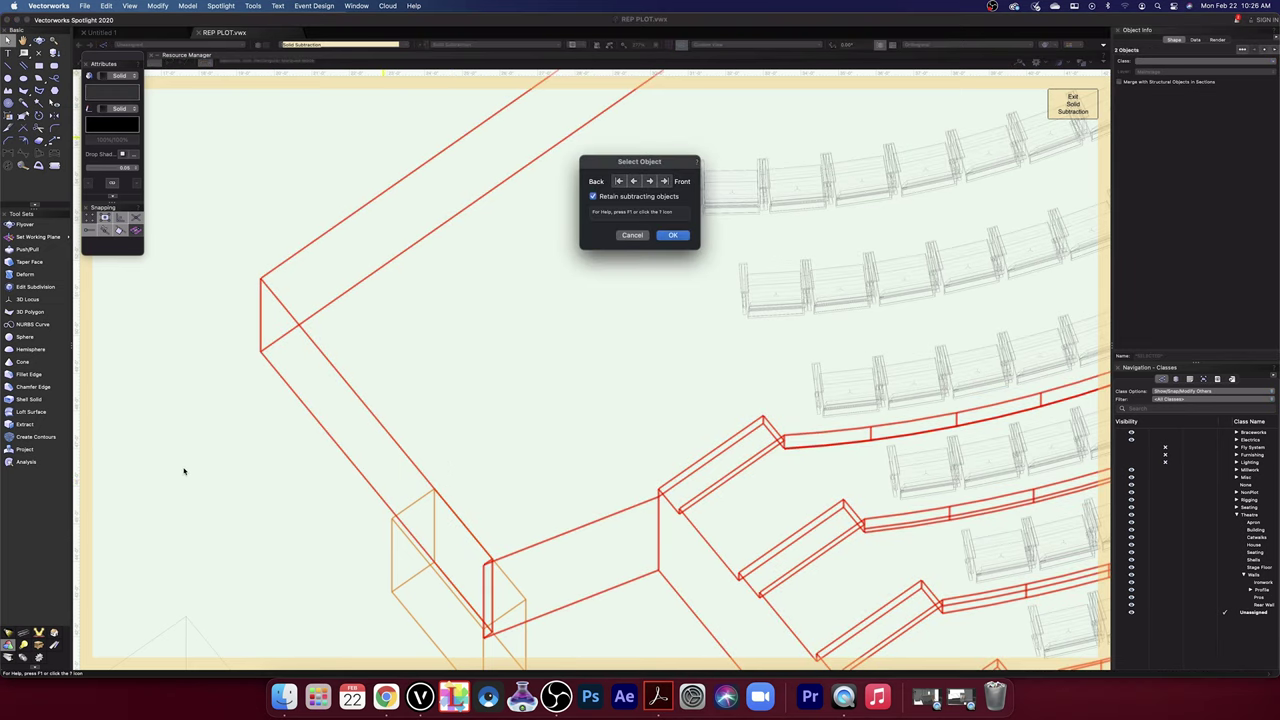
{"action": "left_click", "coordinate": [680, 239]}
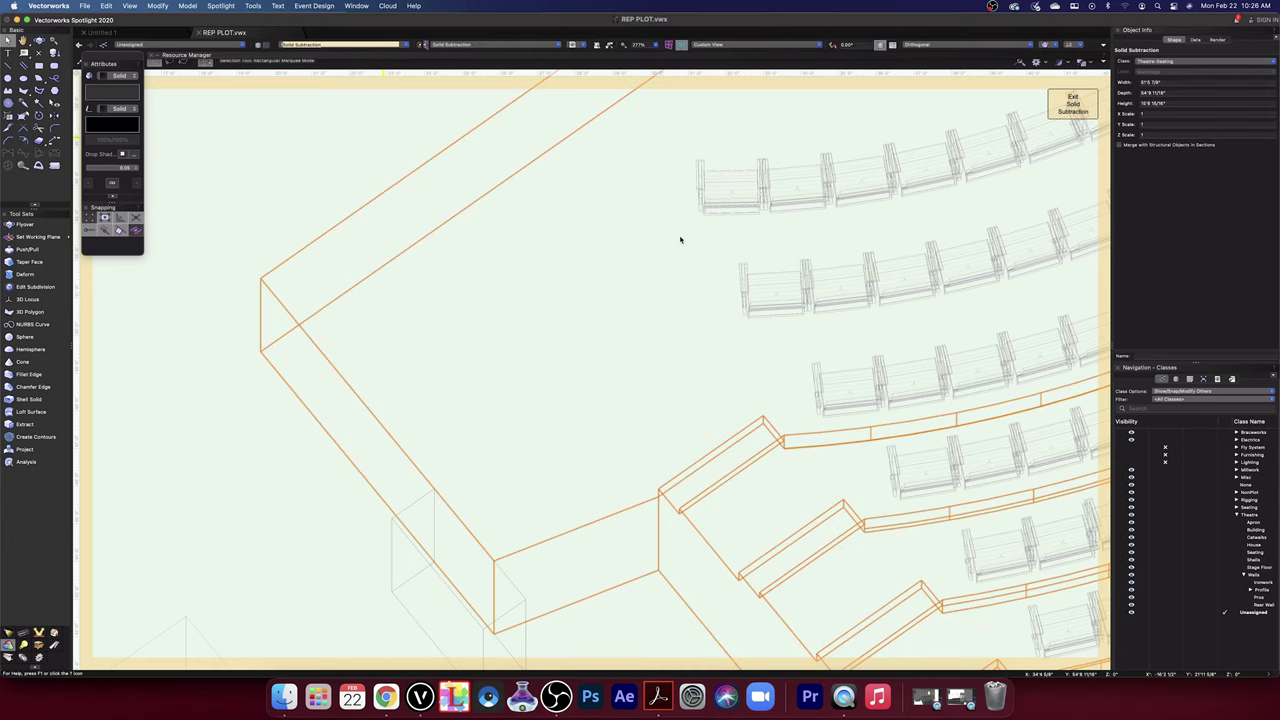
- Switch the drawing to Top view and clear the selection
{"action": "left_click", "coordinate": [718, 46]}
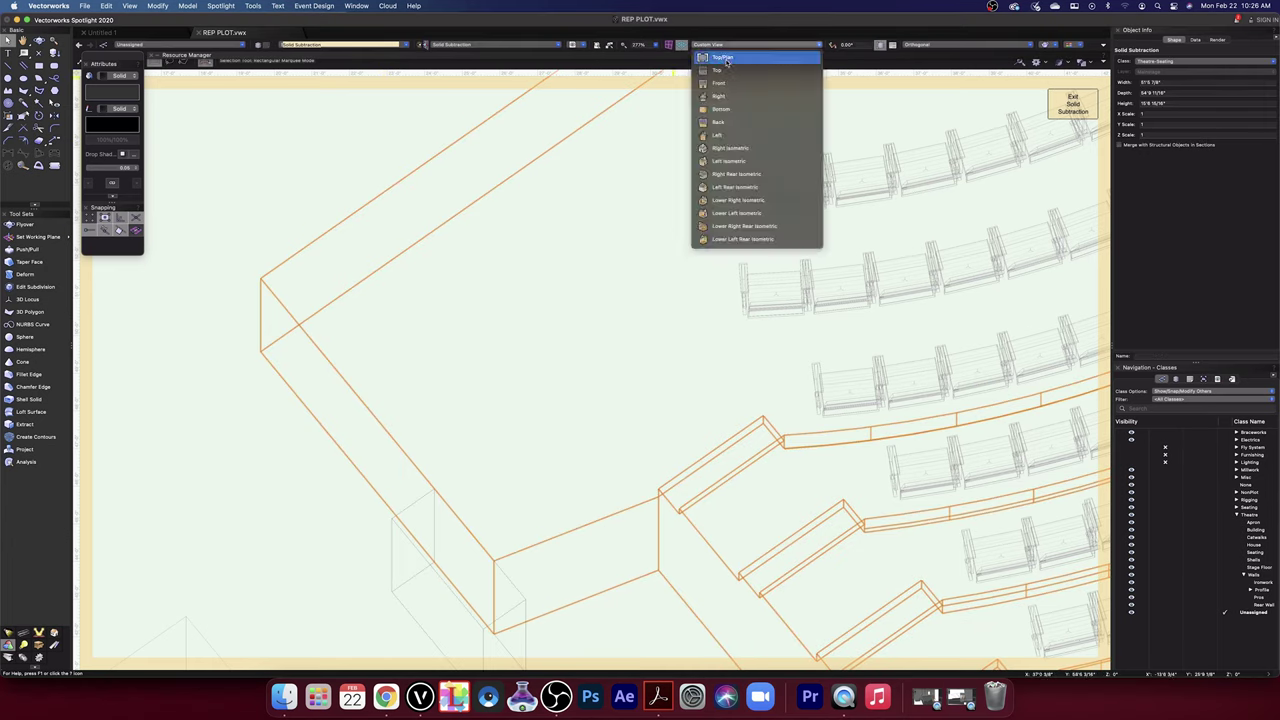
{"action": "left_click", "coordinate": [731, 70]}
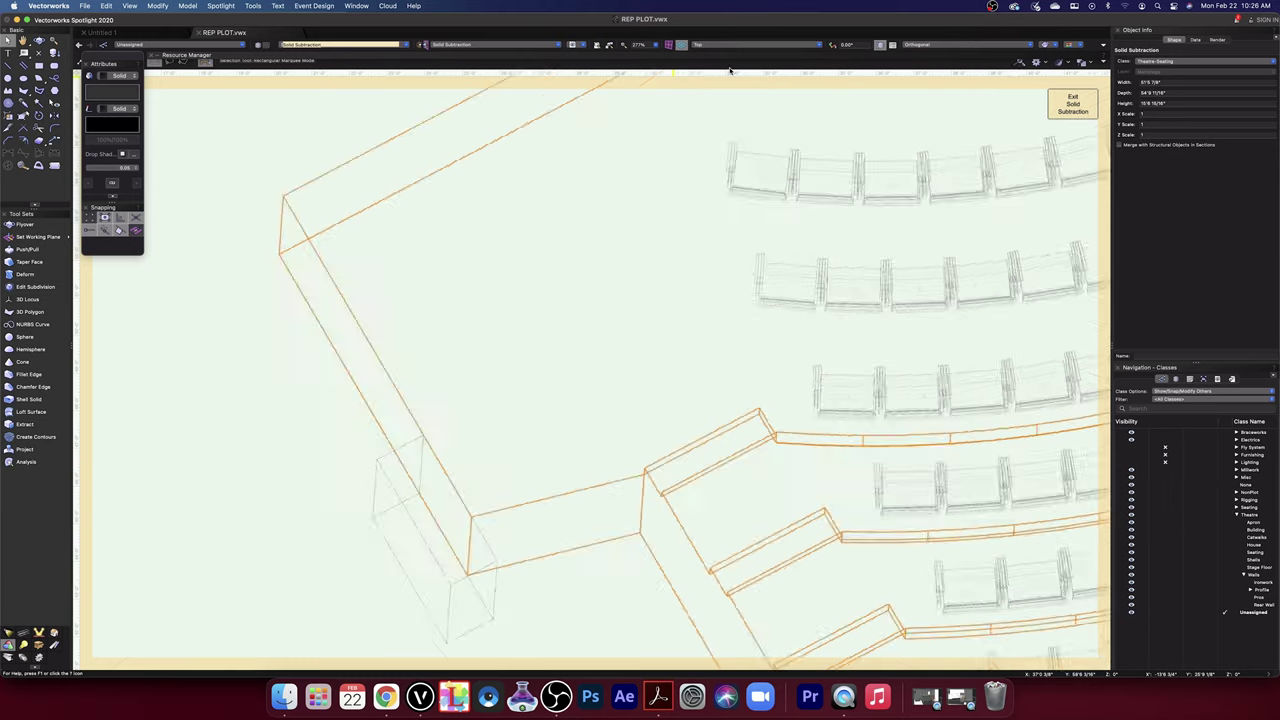
{"action": "left_click", "coordinate": [293, 148]}
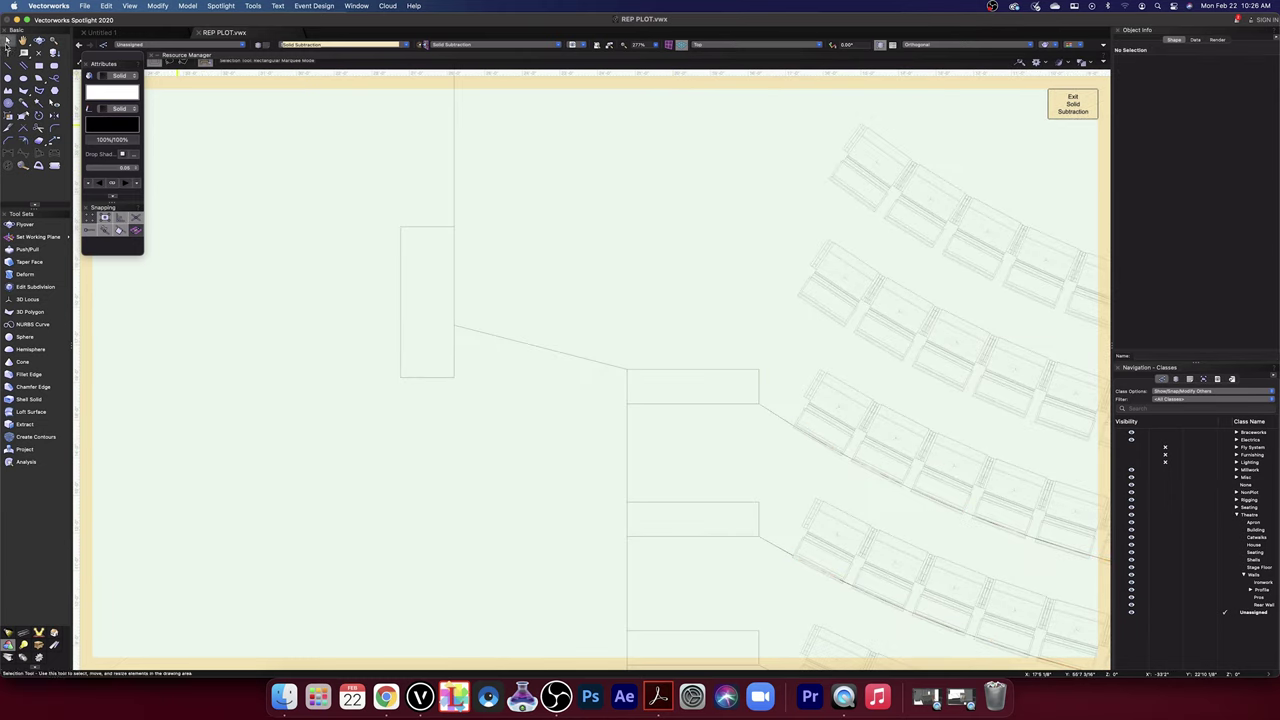
- Delete the stray rectangular extrude from the solid subtraction
{"action": "left_click", "coordinate": [413, 234]}
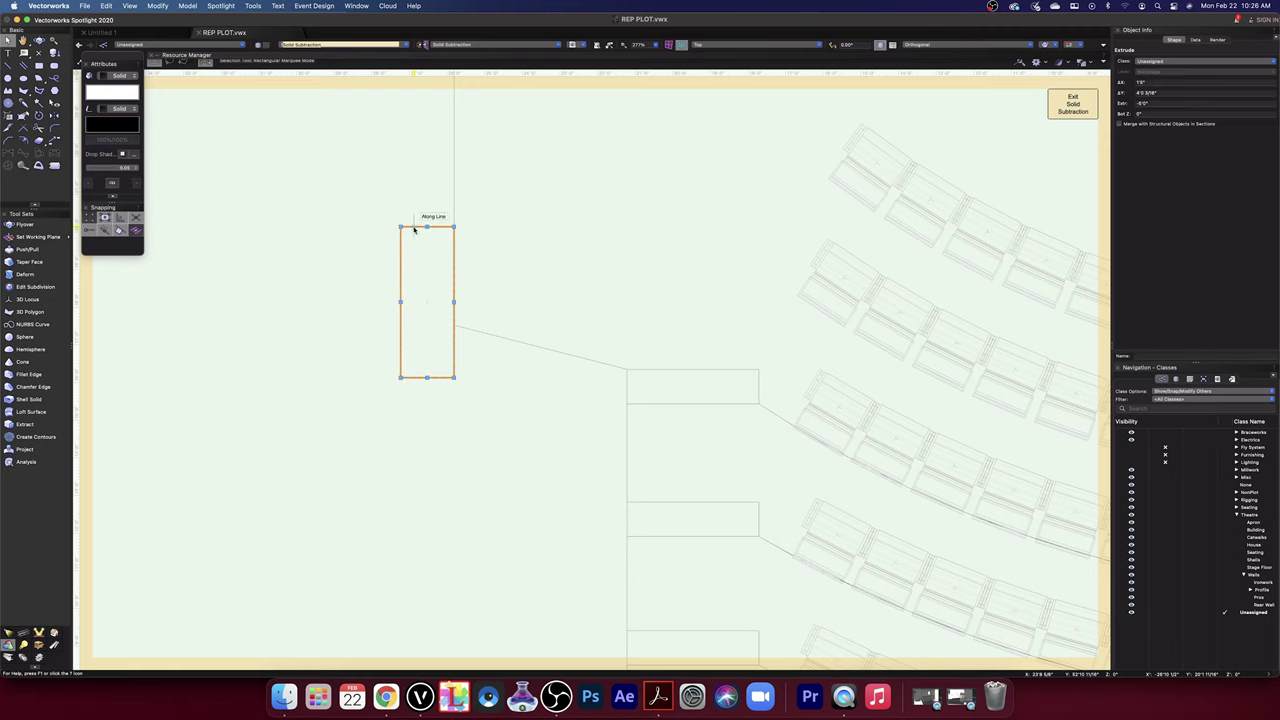
{"action": "key", "text": "Delete"}
{"action": "scroll", "coordinate": [411, 251], "scroll_direction": "down", "scroll_amount": 5}
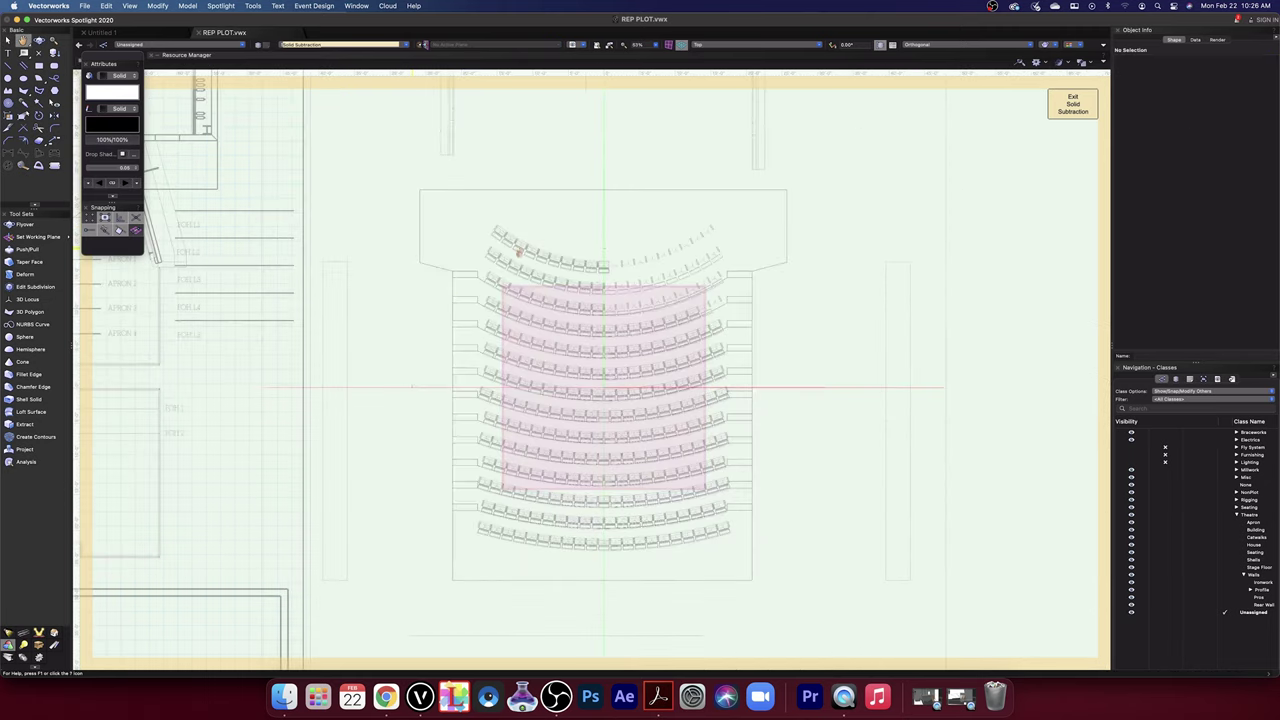
{"action": "middle_click_drag", "start_coordinate": [698, 216], "coordinate": [681, 211]}
{"action": "scroll", "coordinate": [725, 283], "scroll_direction": "up", "scroll_amount": 4}
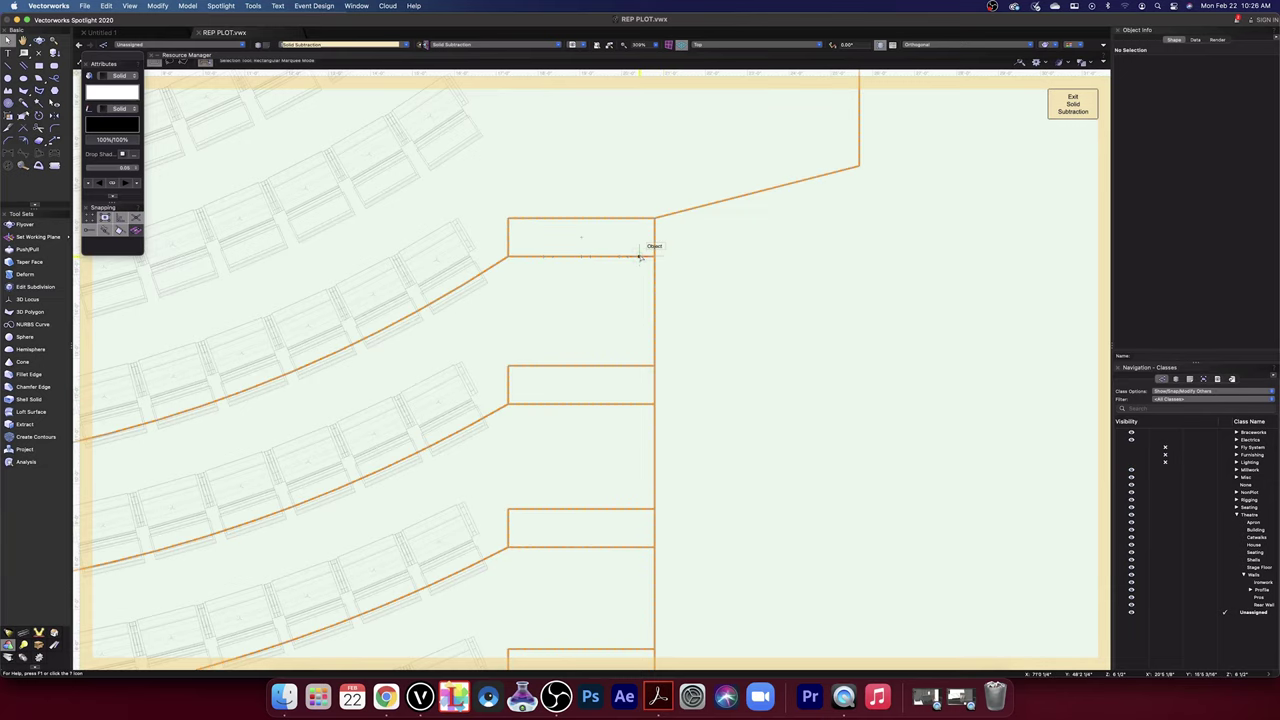
{"action": "scroll", "coordinate": [676, 260], "scroll_direction": "up", "scroll_amount": 3}
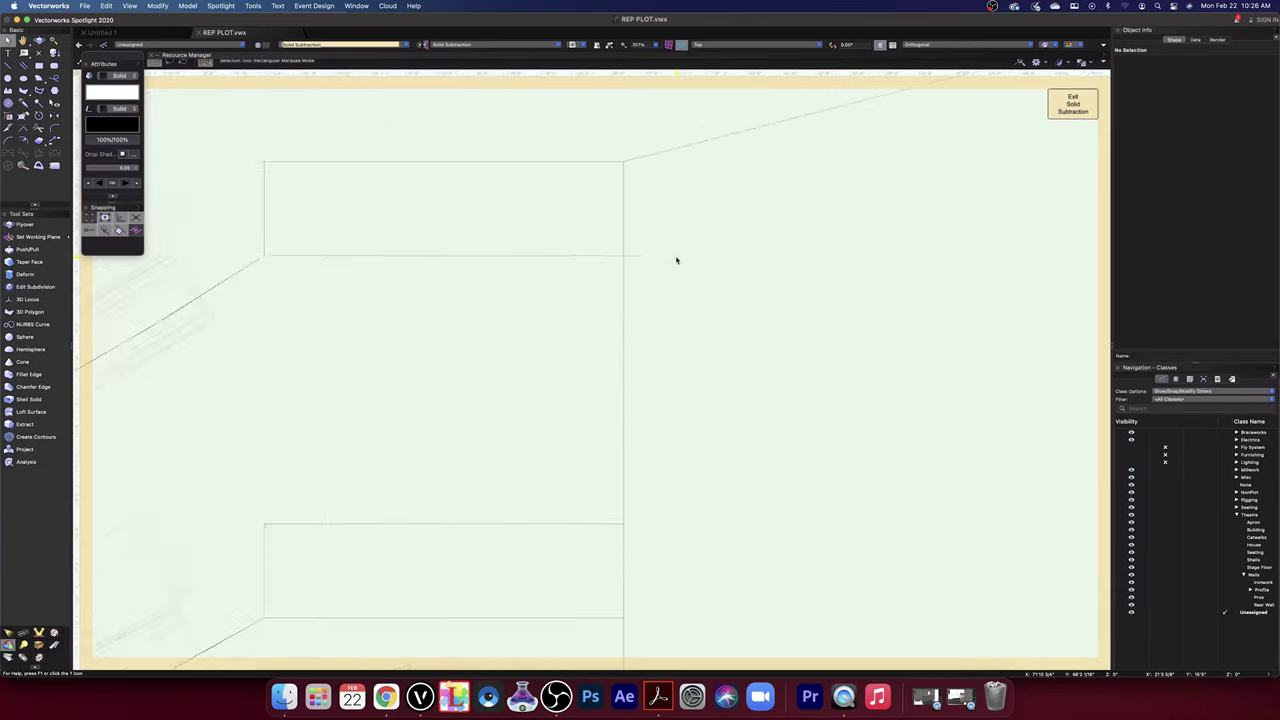
- Draw a test vertical line across the seating solid, then undo it
{"action": "left_click", "coordinate": [597, 257]}
{"action": "scroll", "coordinate": [597, 257], "scroll_direction": "down", "scroll_amount": 5}
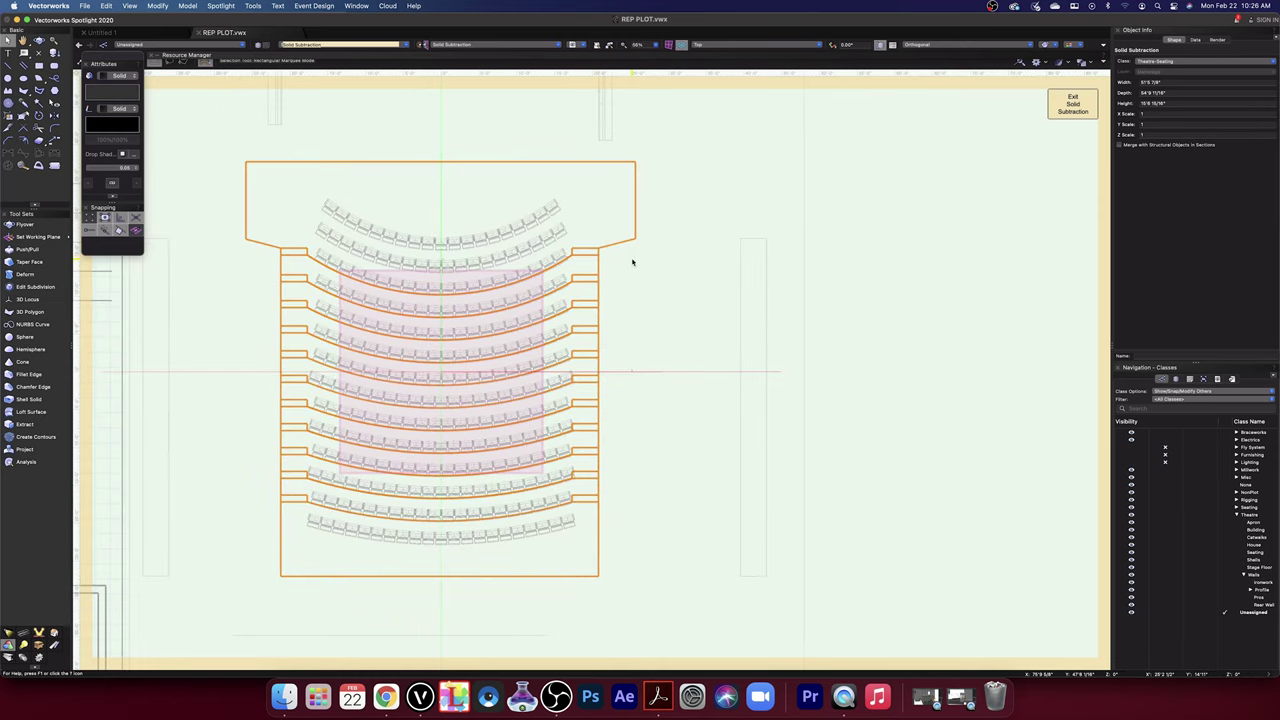
{"action": "left_click", "coordinate": [632, 262]}
{"action": "key", "text": "2"}
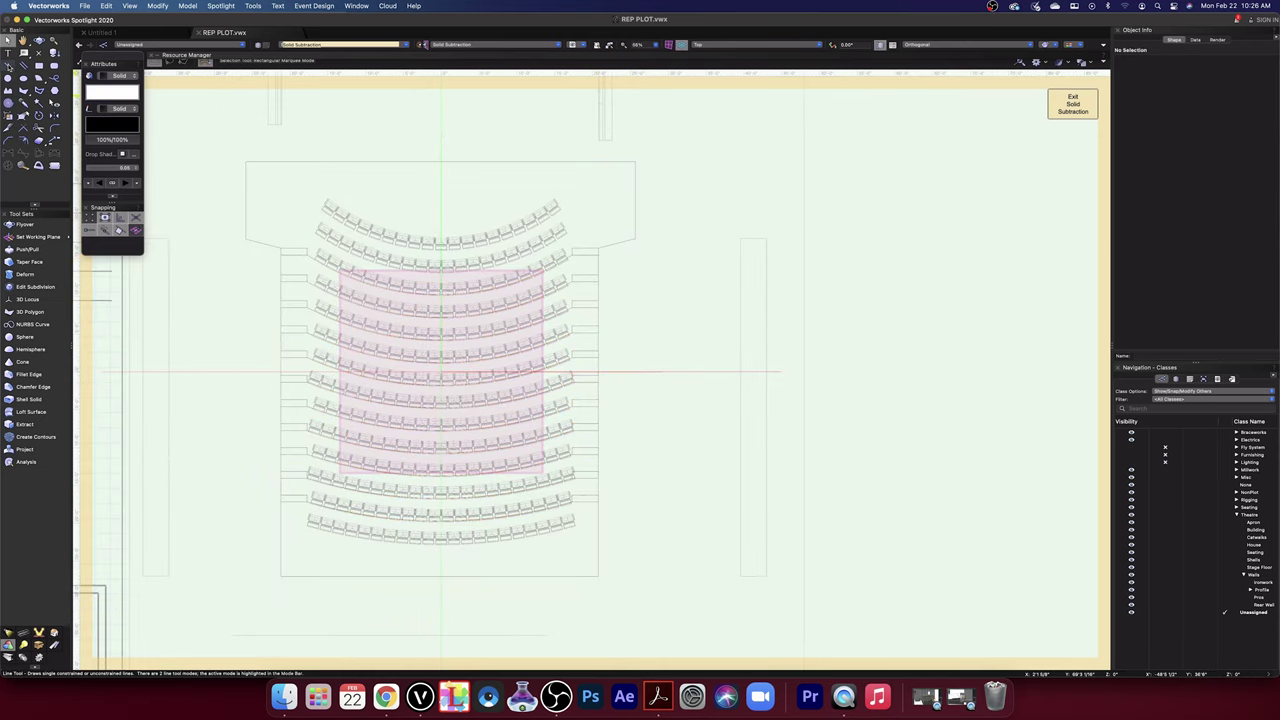
{"action": "left_click", "coordinate": [441, 577]}
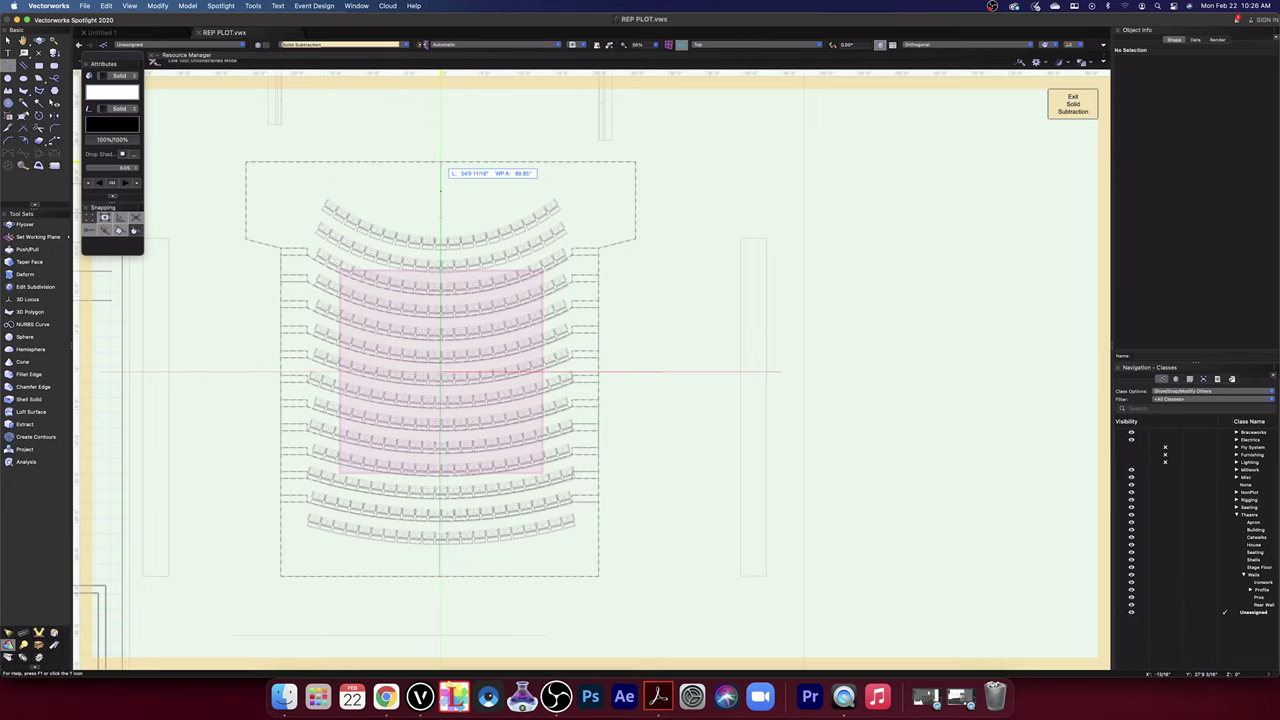
{"action": "left_click", "coordinate": [440, 161]}
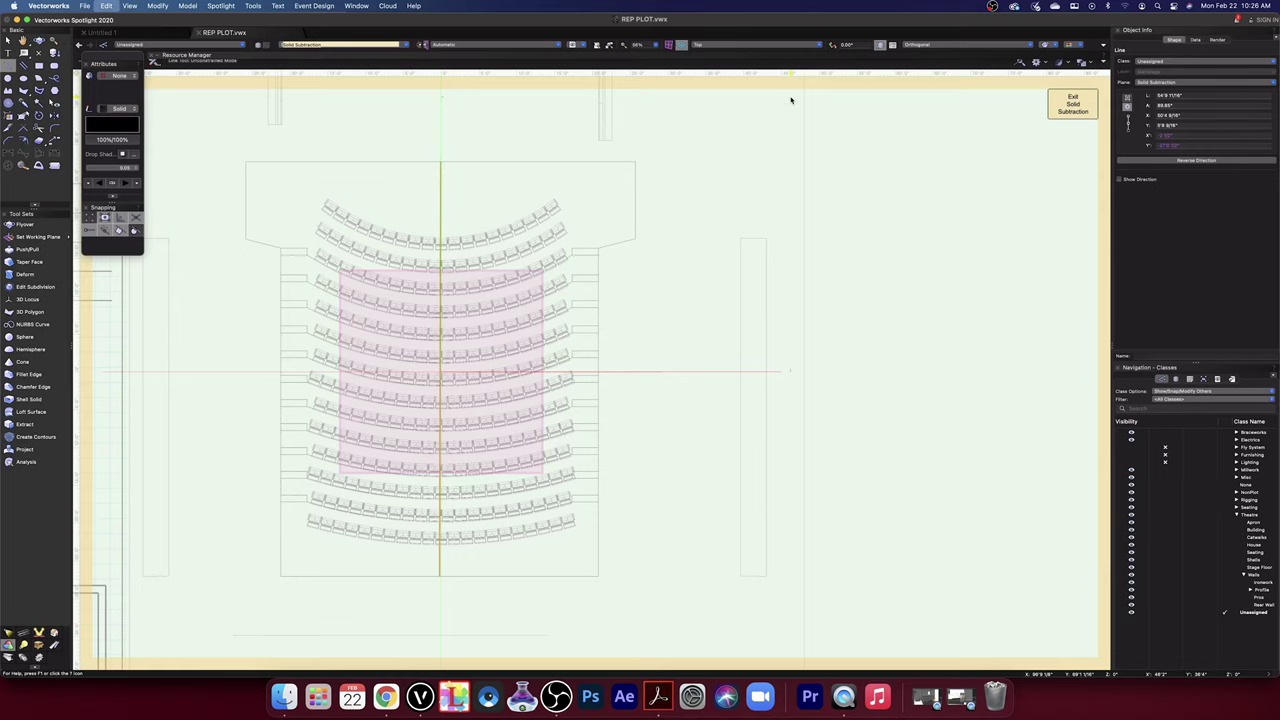
{"action": "key", "text": "super+z"}
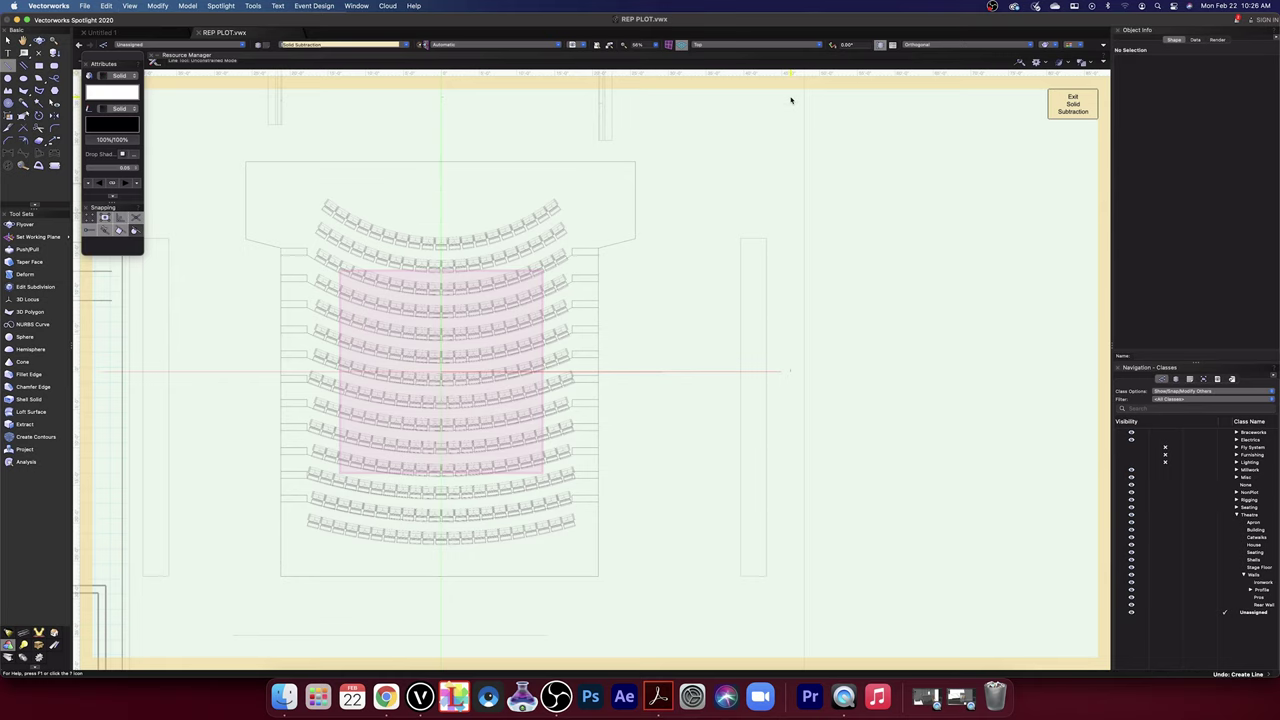
- Exit the Solid Subtraction editing to return to the seating symbol
{"action": "left_click", "coordinate": [1077, 110]}
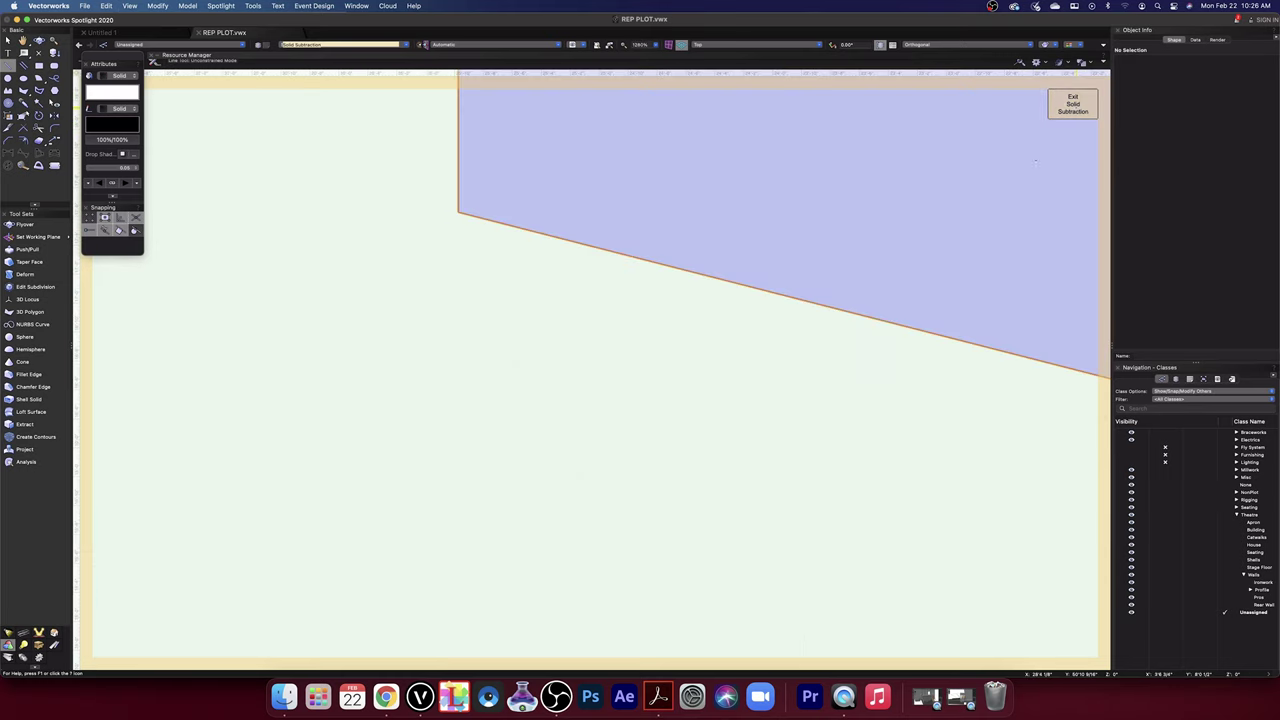
{"action": "scroll", "coordinate": [939, 242], "scroll_direction": "down", "scroll_amount": 4}
{"action": "scroll", "coordinate": [939, 242], "scroll_direction": "down", "scroll_amount": 8}
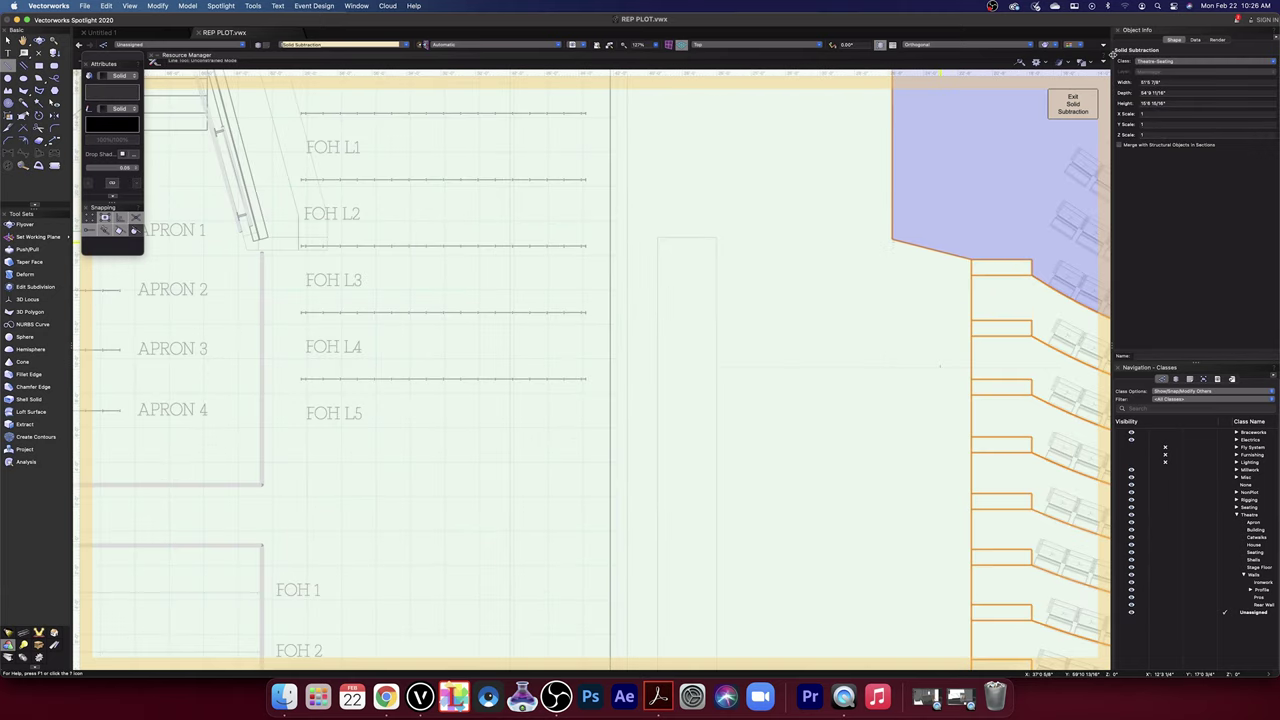
{"action": "scroll", "coordinate": [1080, 112], "scroll_direction": "up", "scroll_amount": 10}
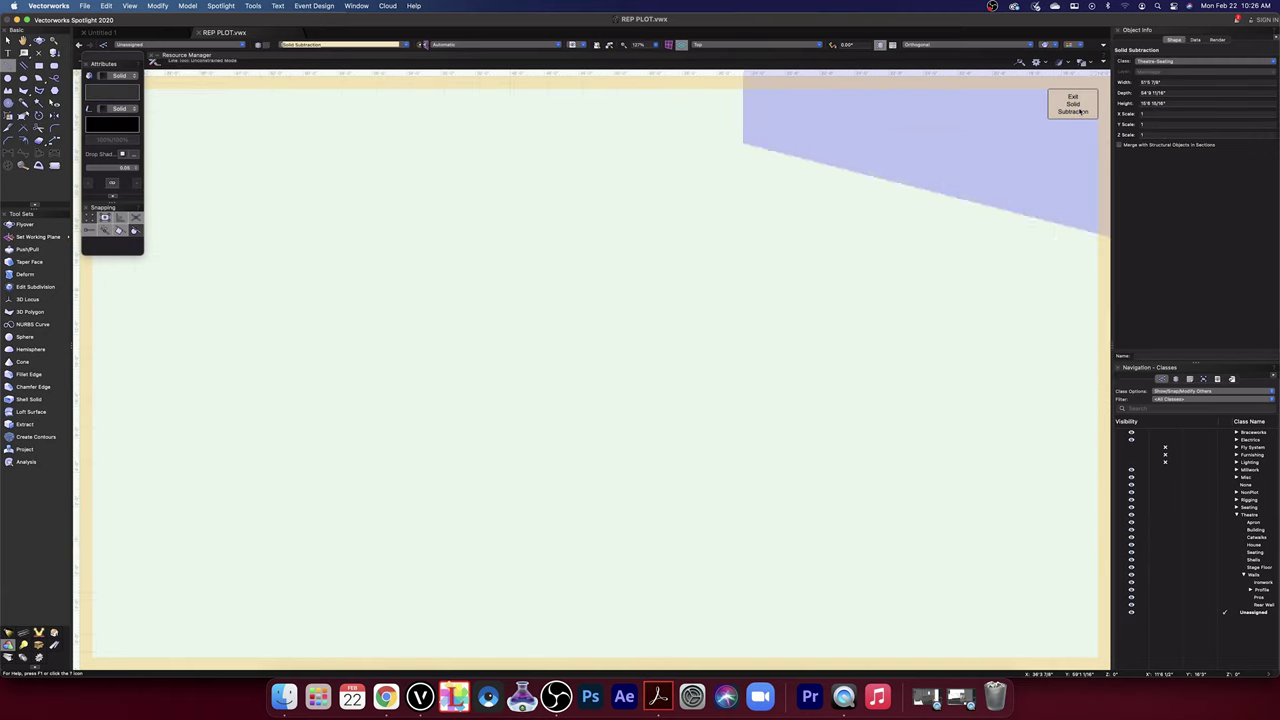
{"action": "left_click", "coordinate": [1080, 112]}
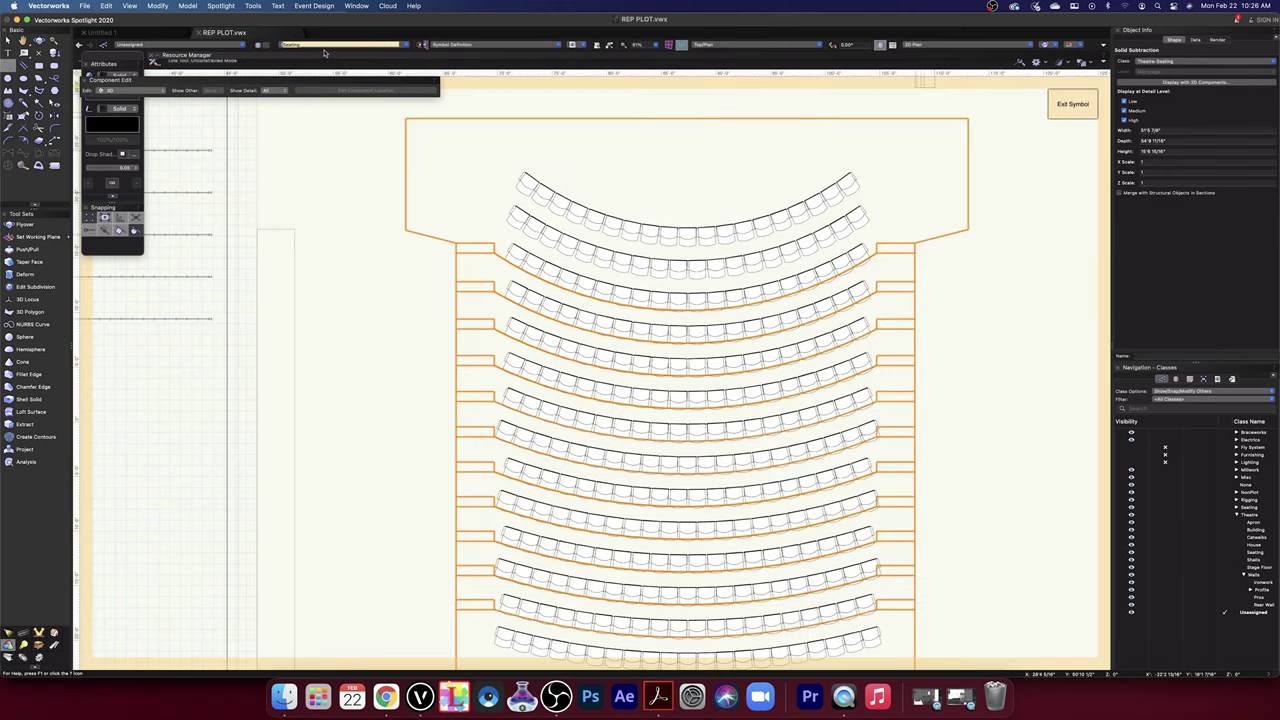
- Delete the tall rectangle to the right of the seating block
{"action": "left_click", "coordinate": [18, 42]}
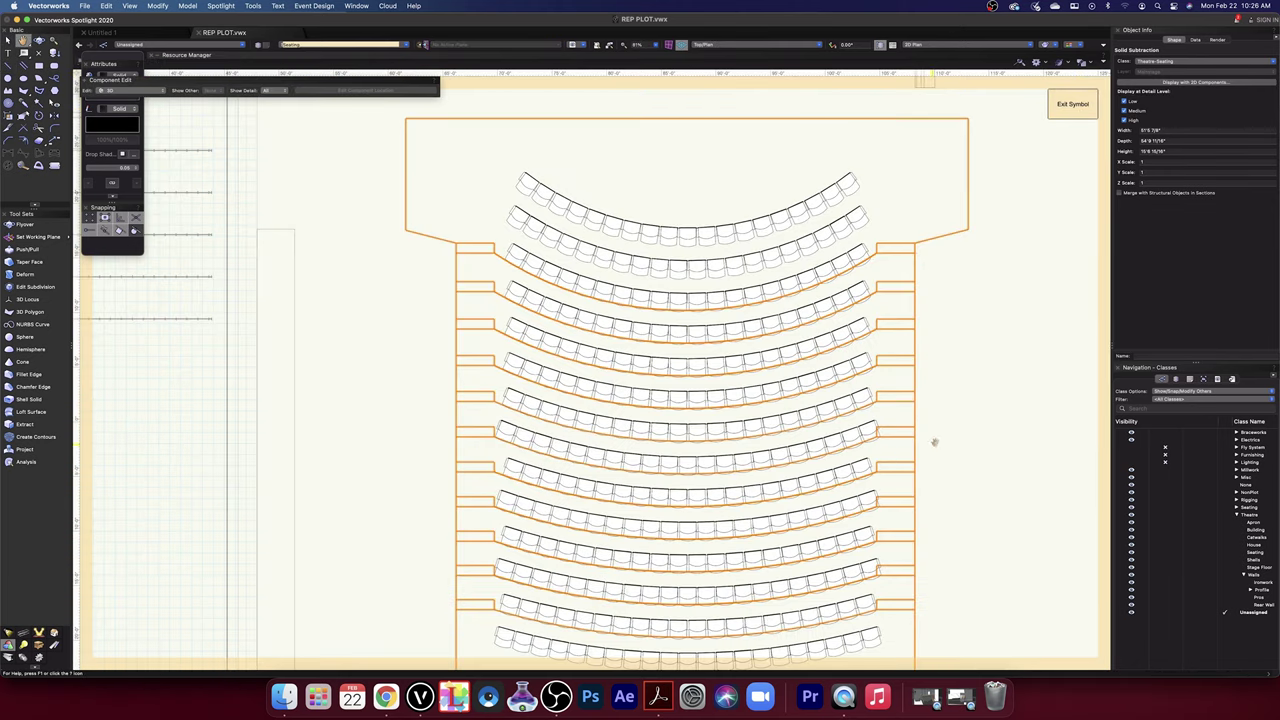
{"action": "middle_click_drag", "start_coordinate": [952, 416], "coordinate": [903, 449]}
{"action": "scroll", "coordinate": [891, 295], "scroll_direction": "up", "scroll_amount": 1}
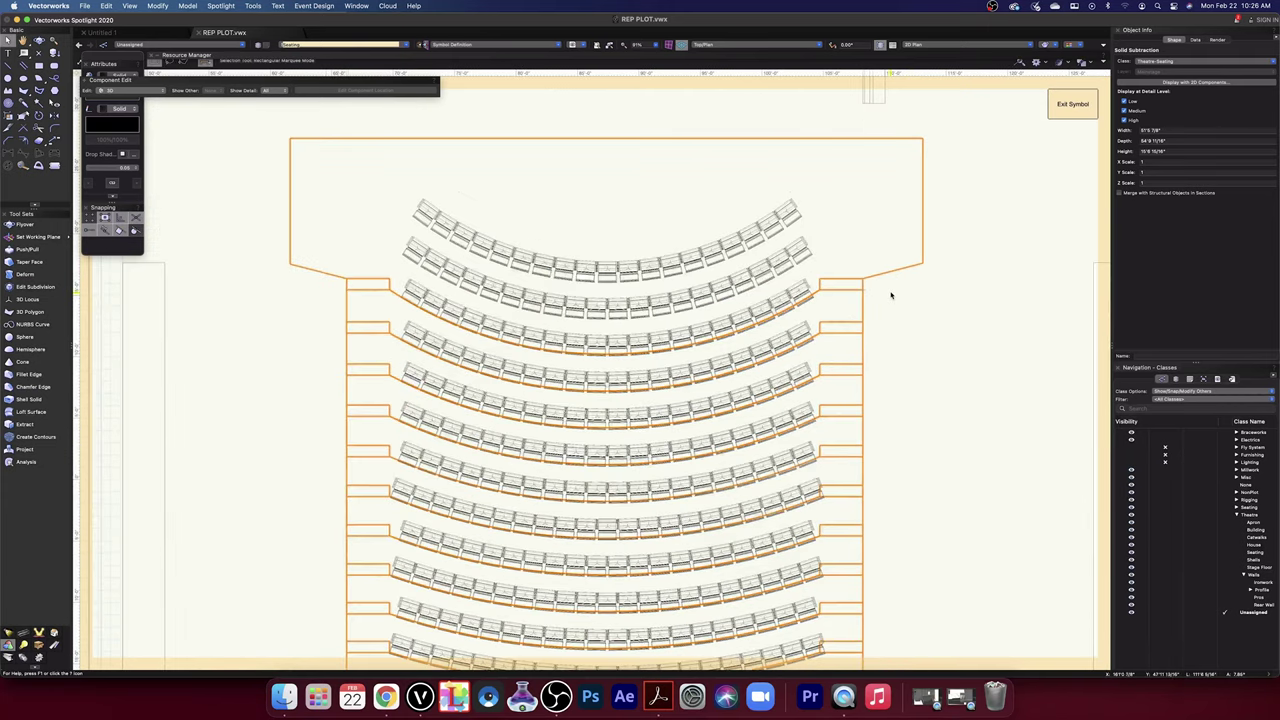
{"action": "scroll", "coordinate": [888, 295], "scroll_direction": "up", "scroll_amount": 4}
{"action": "left_click", "coordinate": [786, 281]}
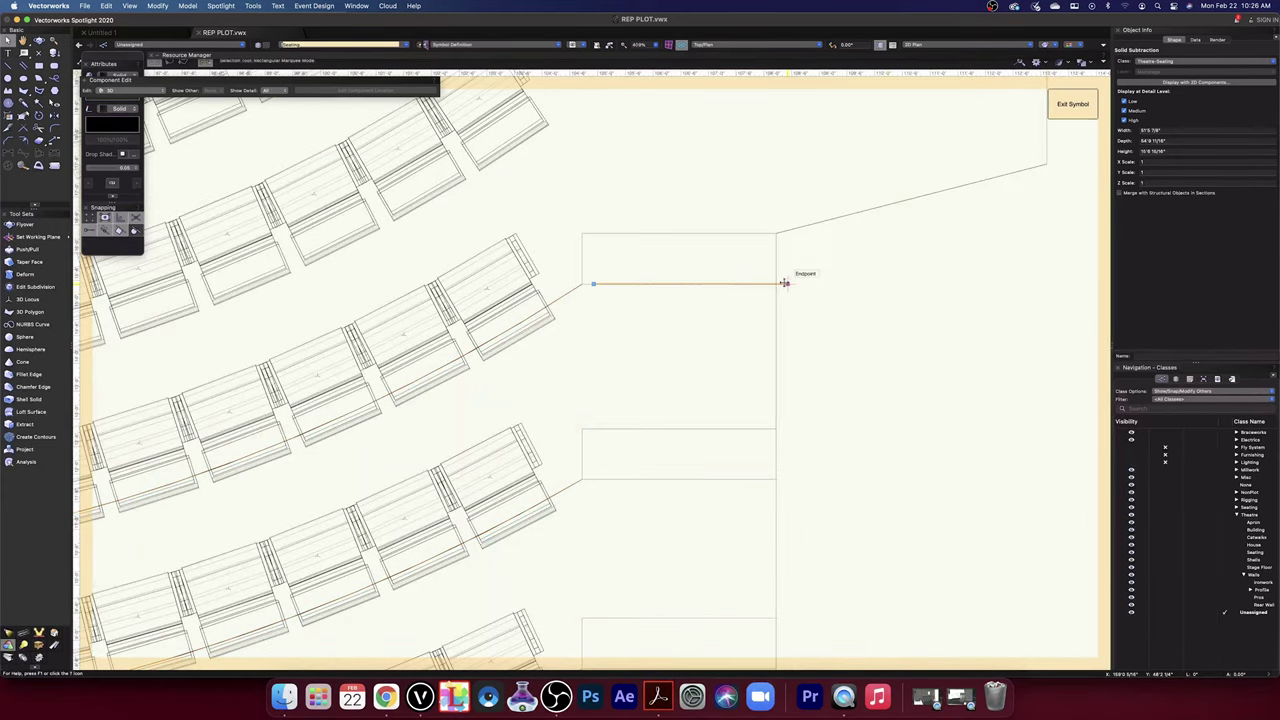
{"action": "left_click", "coordinate": [930, 369]}
{"action": "scroll", "coordinate": [923, 371], "scroll_direction": "down", "scroll_amount": 5}
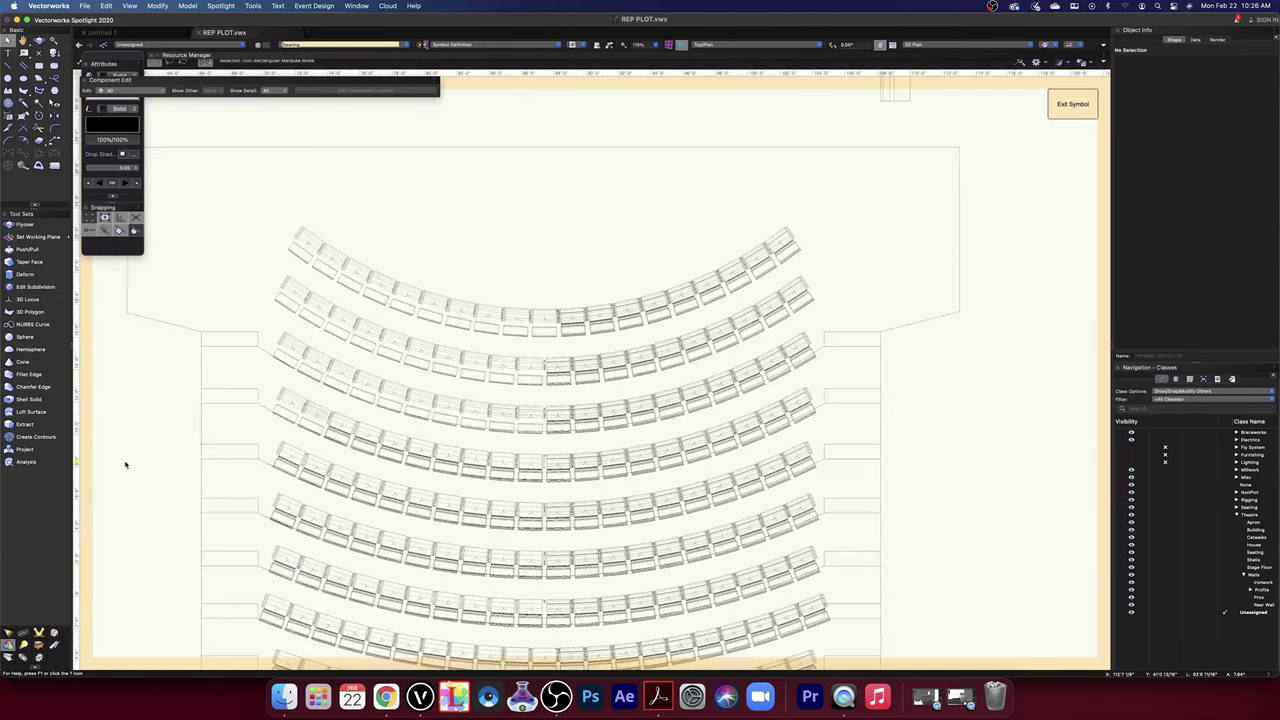
{"action": "scroll", "coordinate": [330, 380], "scroll_direction": "down", "scroll_amount": 5}
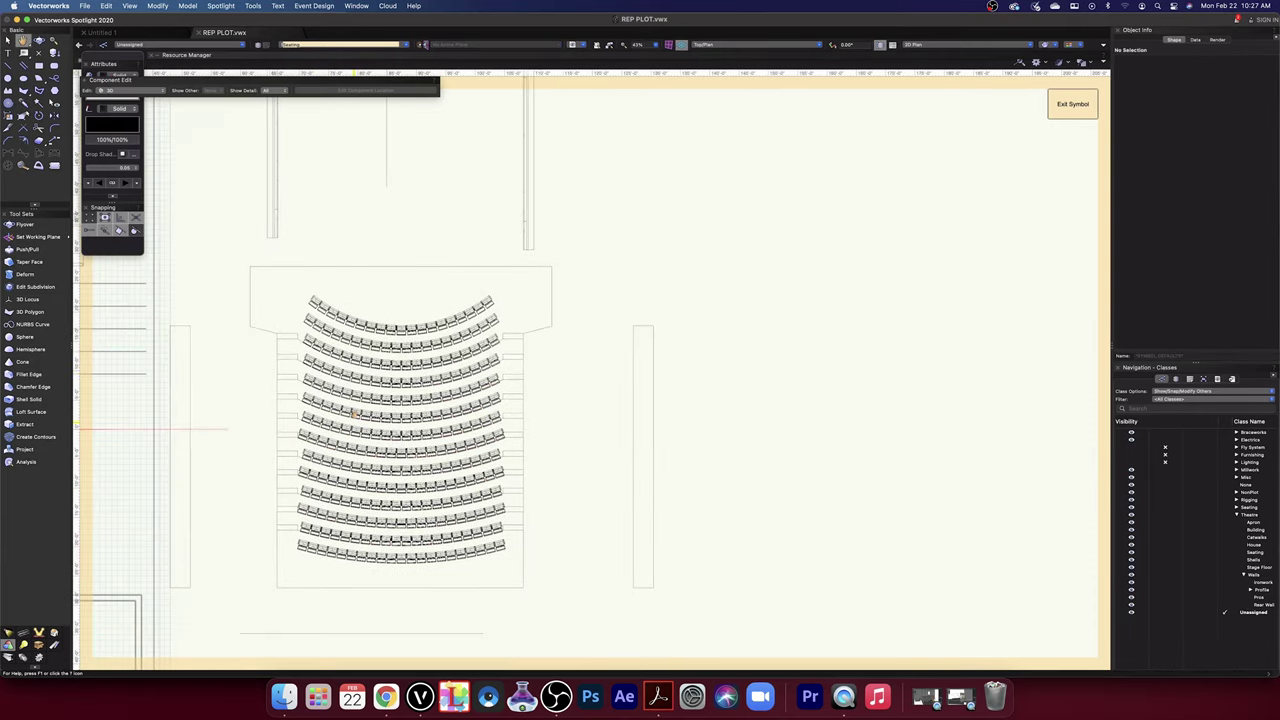
{"action": "middle_click_drag", "start_coordinate": [353, 413], "coordinate": [539, 400]}
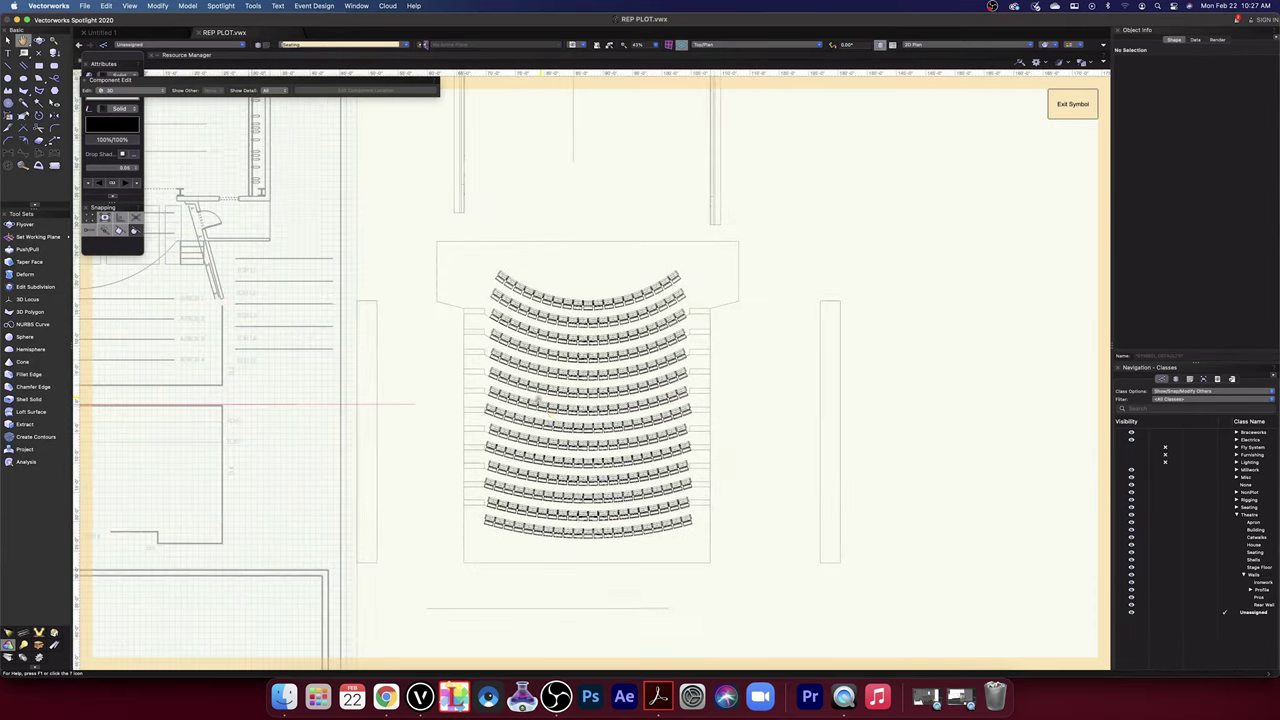
{"action": "left_click", "coordinate": [840, 400]}
{"action": "key", "text": "Delete"}
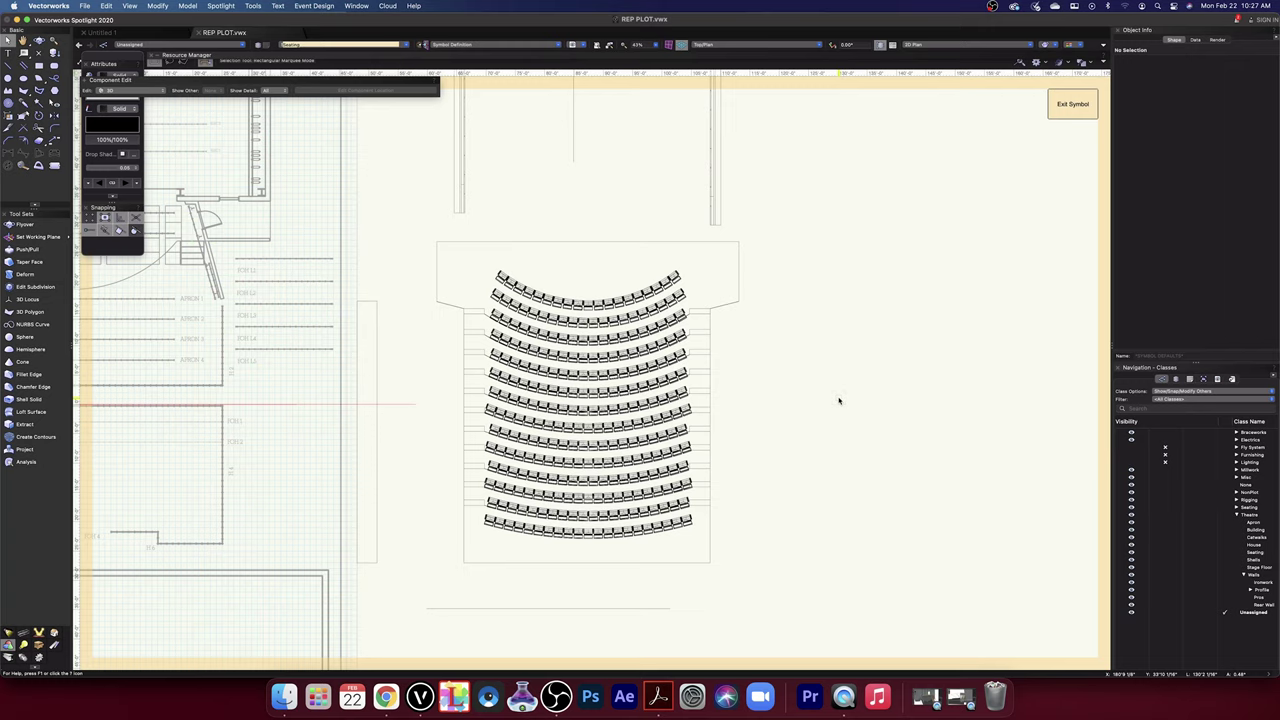
- Abandon a line started at the wall corner and select the wall outline solid
{"action": "left_click", "coordinate": [8, 65]}
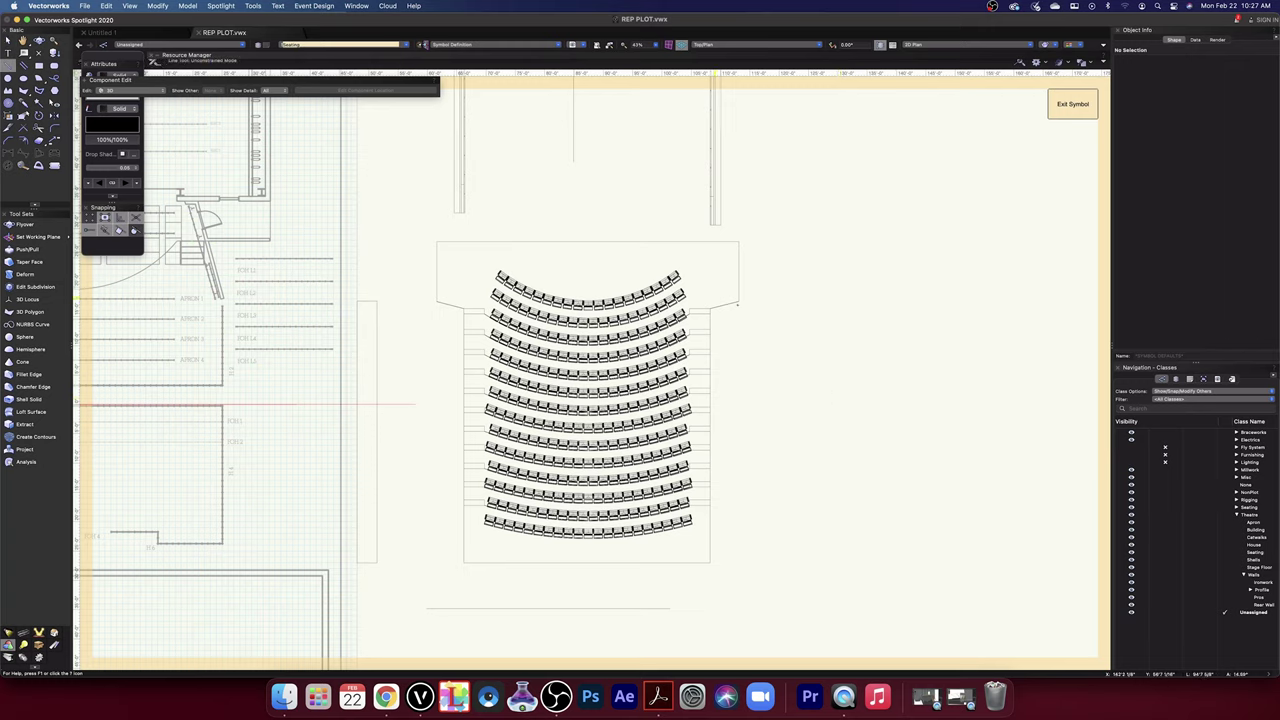
{"action": "scroll", "coordinate": [755, 297], "scroll_direction": "up", "scroll_amount": 6}
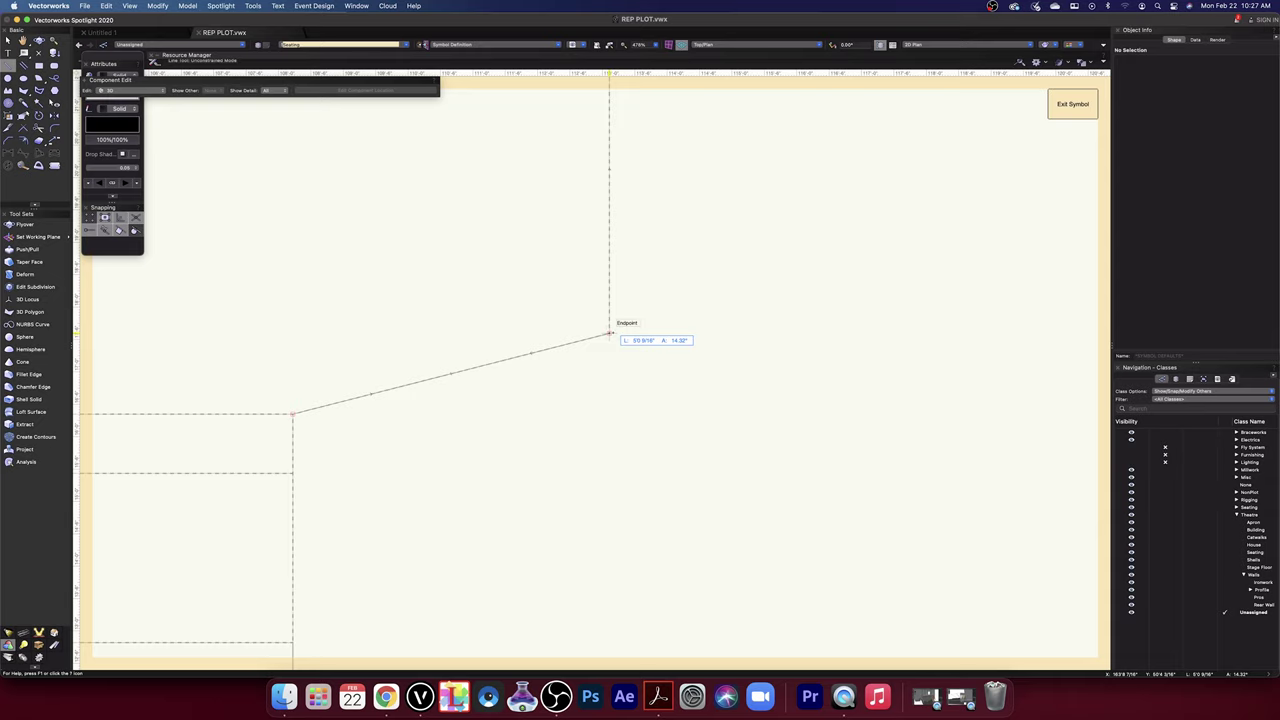
{"action": "left_click", "coordinate": [609, 333]}
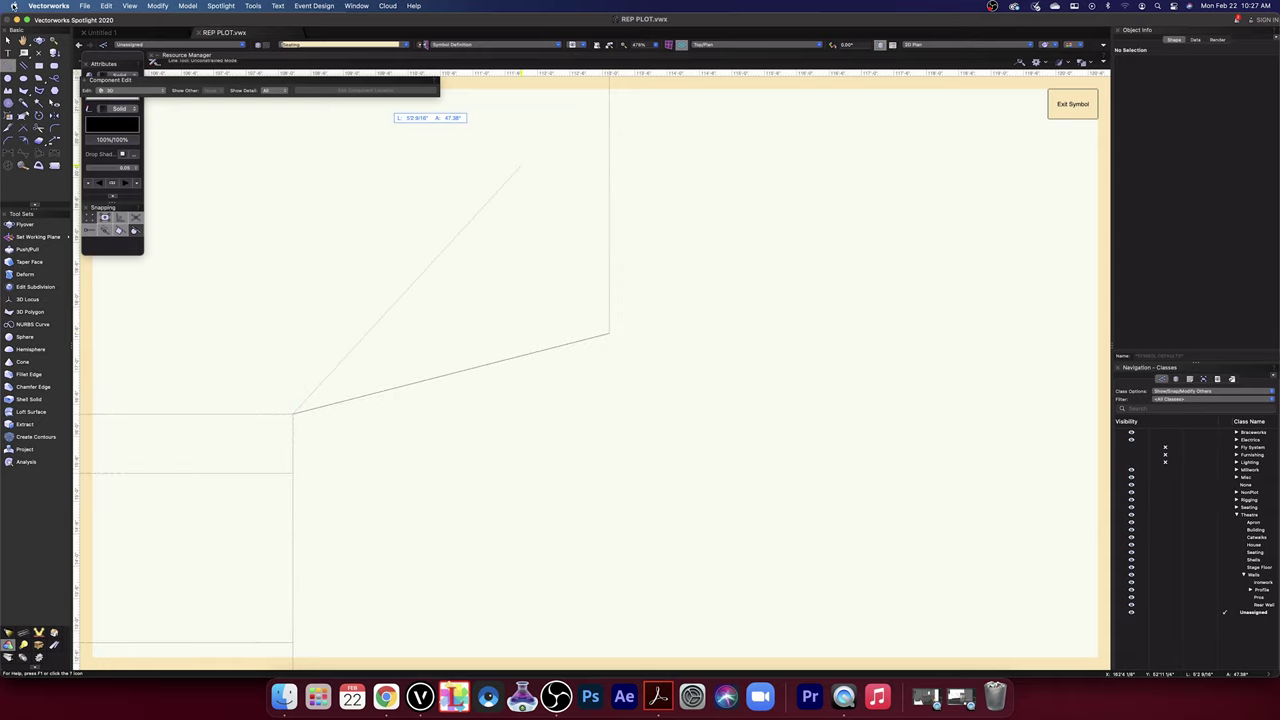
{"action": "left_click", "coordinate": [8, 40]}
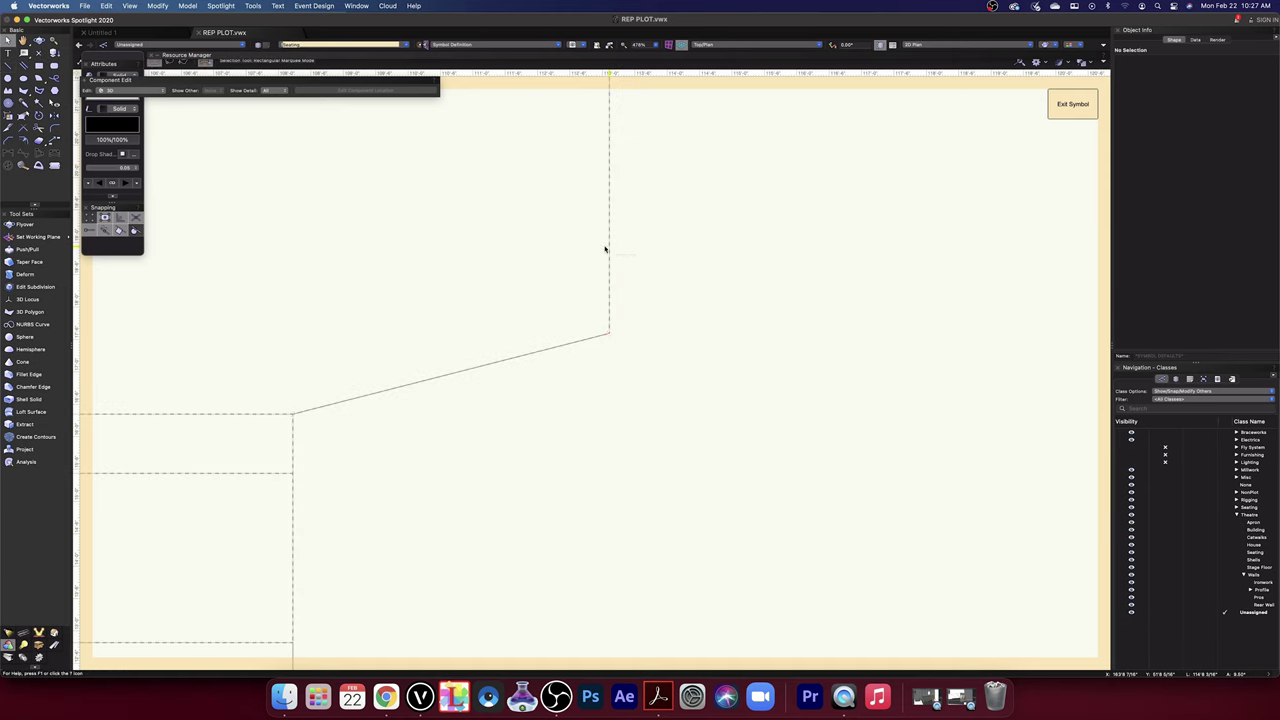
{"action": "left_click", "coordinate": [609, 248]}
{"action": "scroll", "coordinate": [737, 279], "scroll_direction": "down", "scroll_amount": 6}
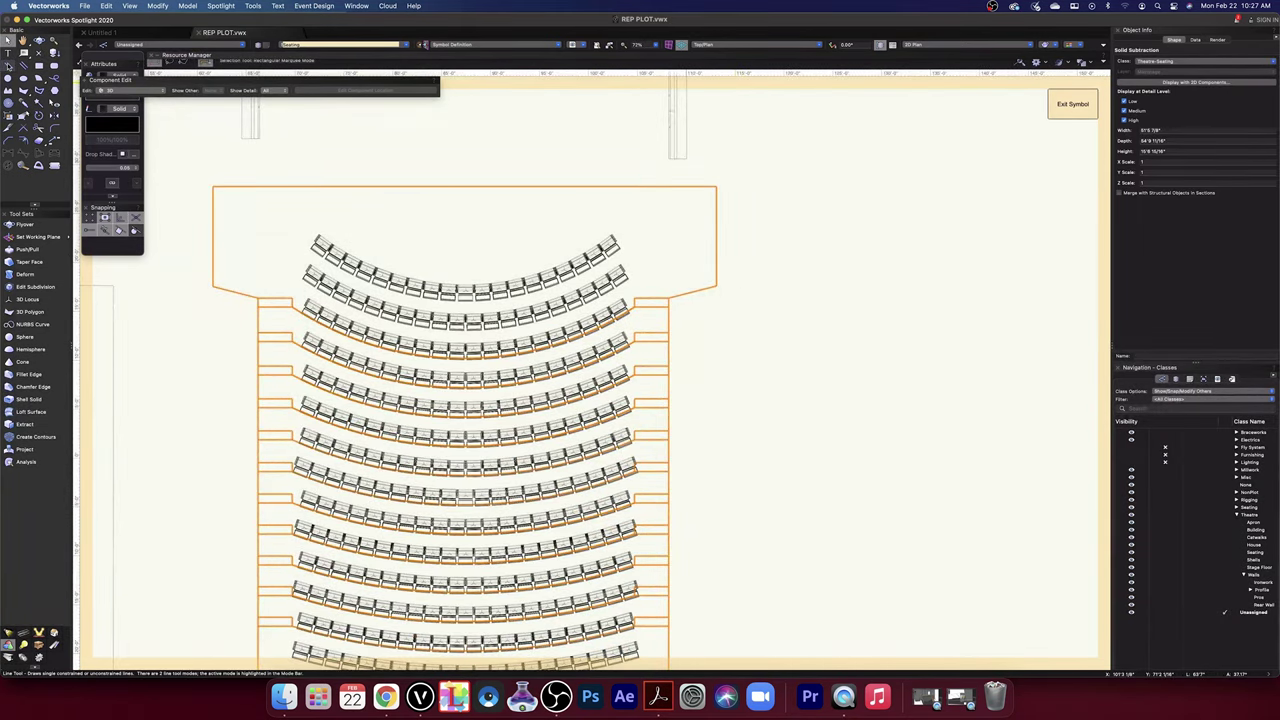
{"action": "scroll", "coordinate": [780, 277], "scroll_direction": "up", "scroll_amount": 4}
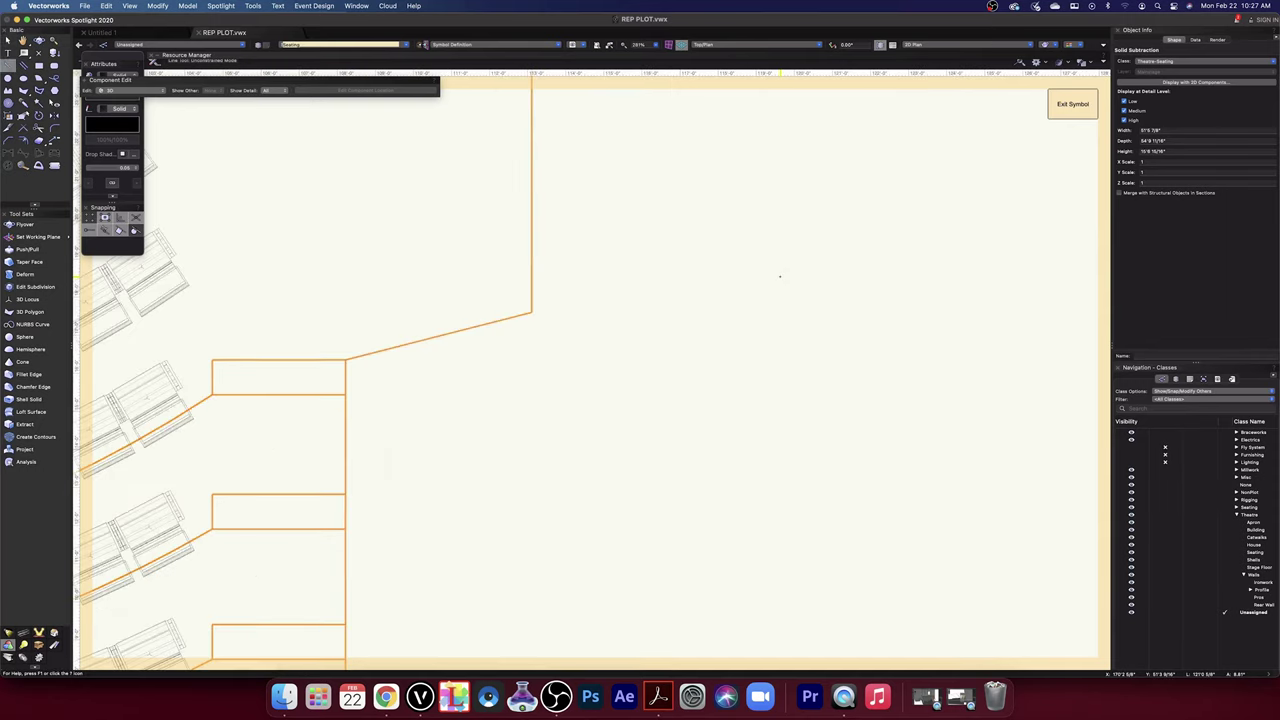
- Draw a guide line from the wall corner and set its angle to 15°
{"action": "left_click", "coordinate": [347, 358]}
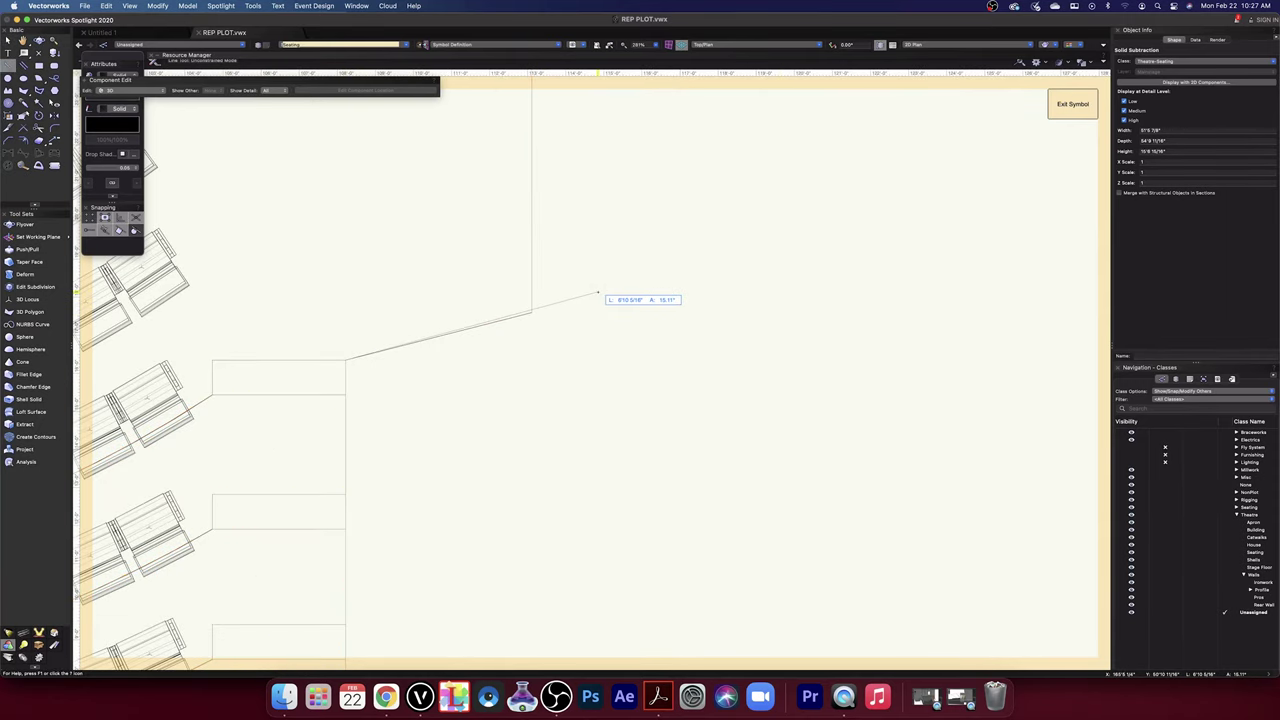
{"action": "left_click", "coordinate": [598, 294]}
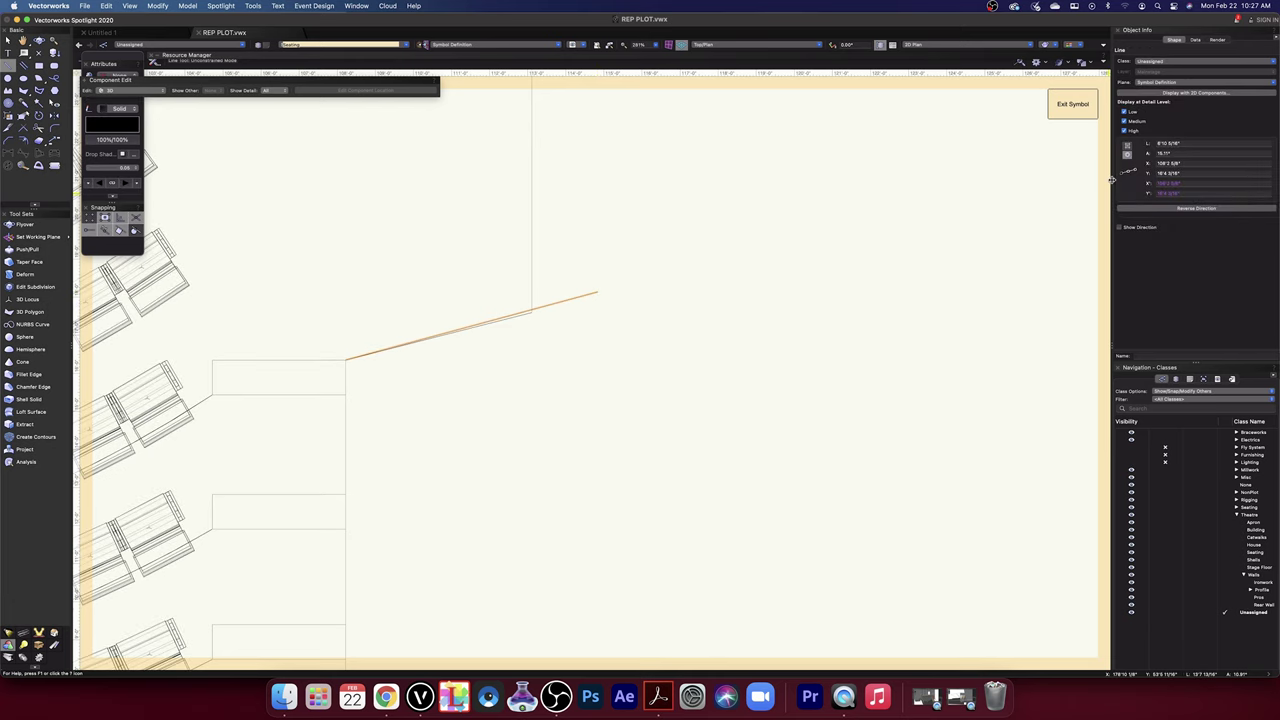
{"action": "left_click", "coordinate": [1181, 153]}
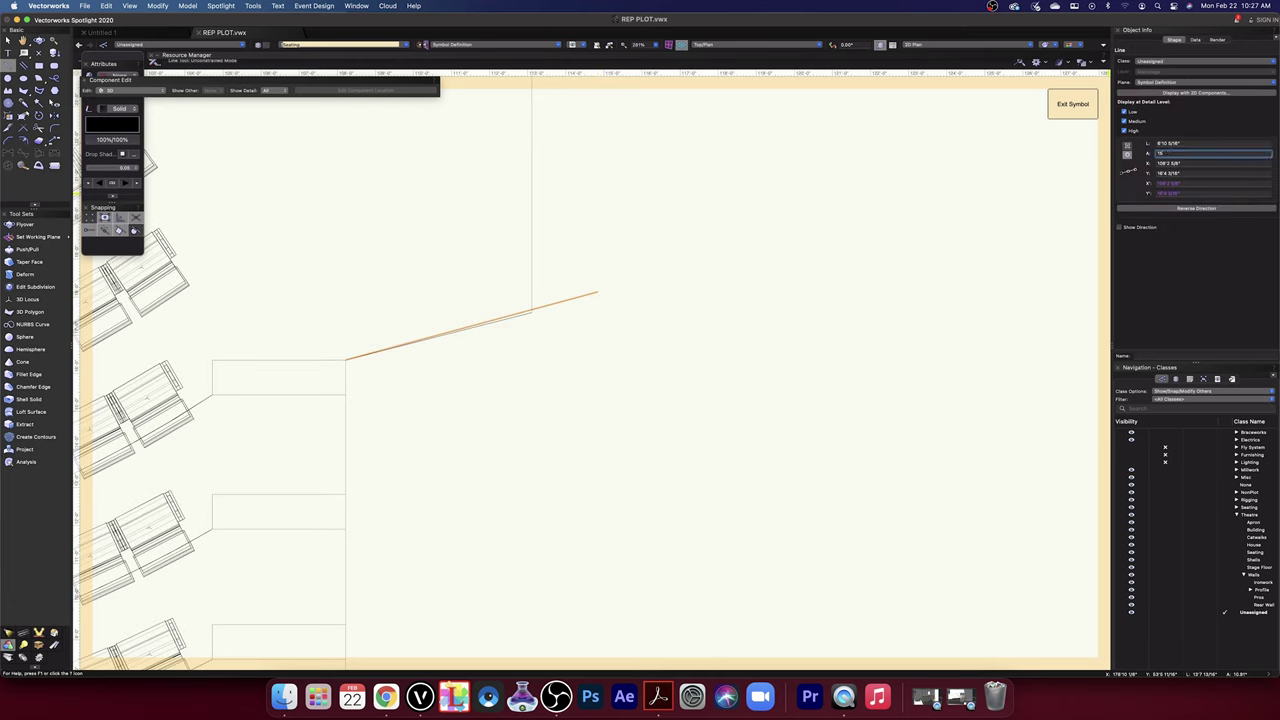
{"action": "type", "text": "15"}
{"action": "key", "text": "Return"}
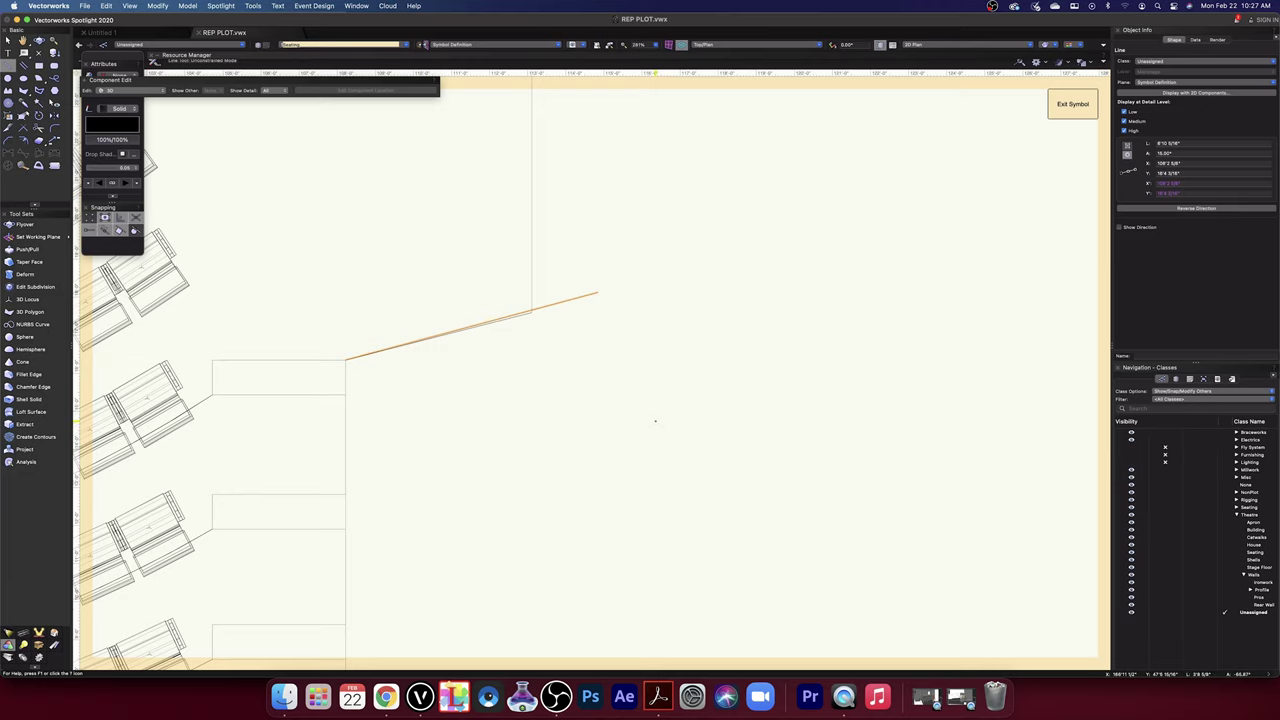
{"action": "scroll", "coordinate": [558, 369], "scroll_direction": "up", "scroll_amount": 5}
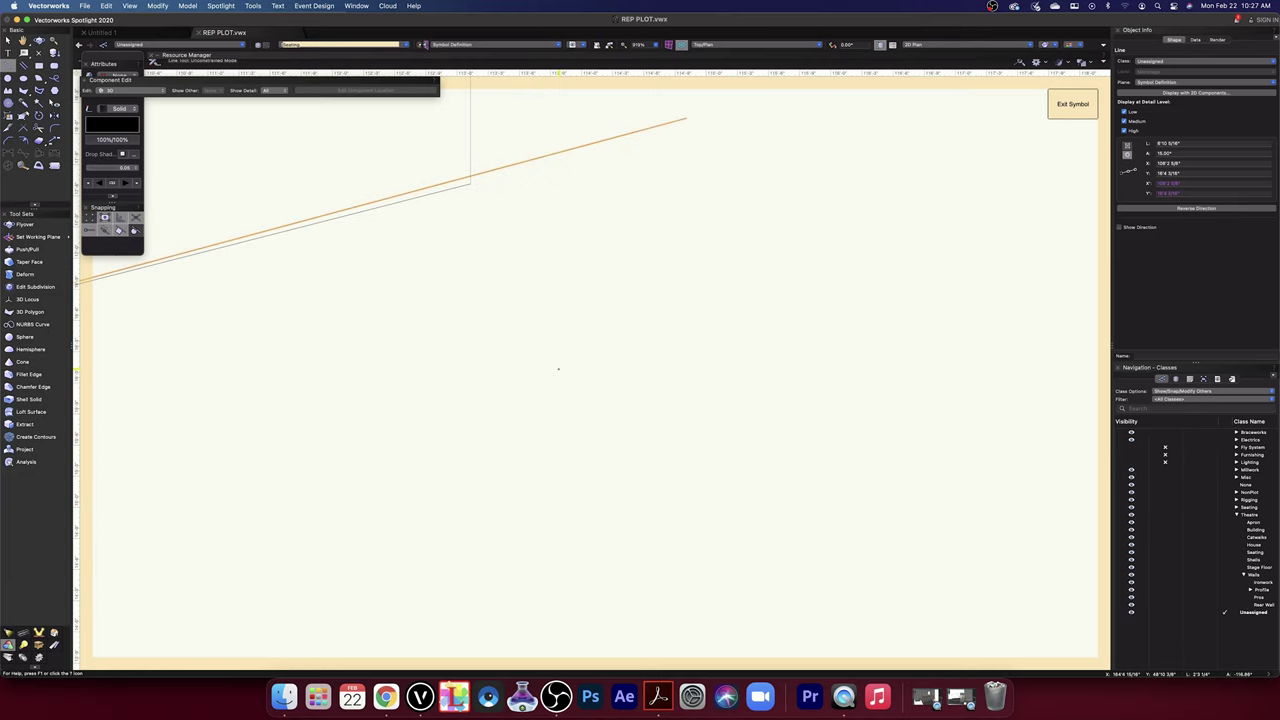
{"action": "scroll", "coordinate": [558, 369], "scroll_direction": "down", "scroll_amount": 15}
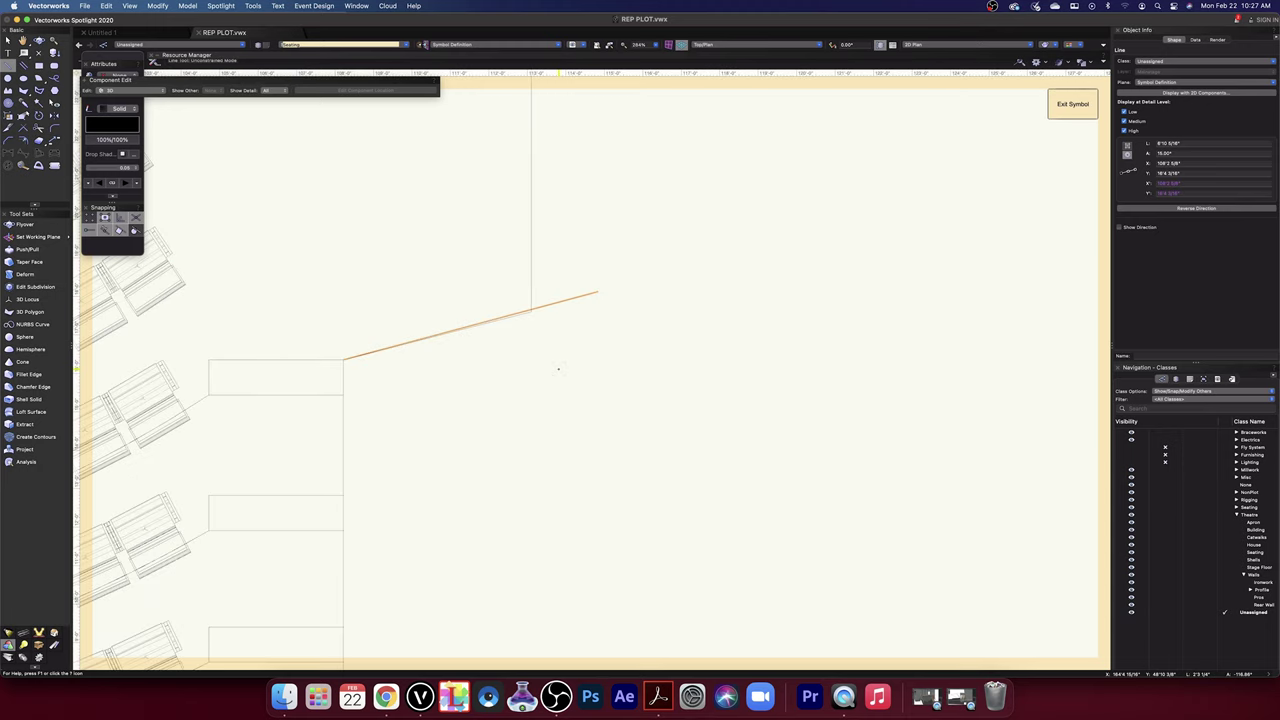
{"action": "scroll", "coordinate": [558, 369], "scroll_direction": "up", "scroll_amount": 5}
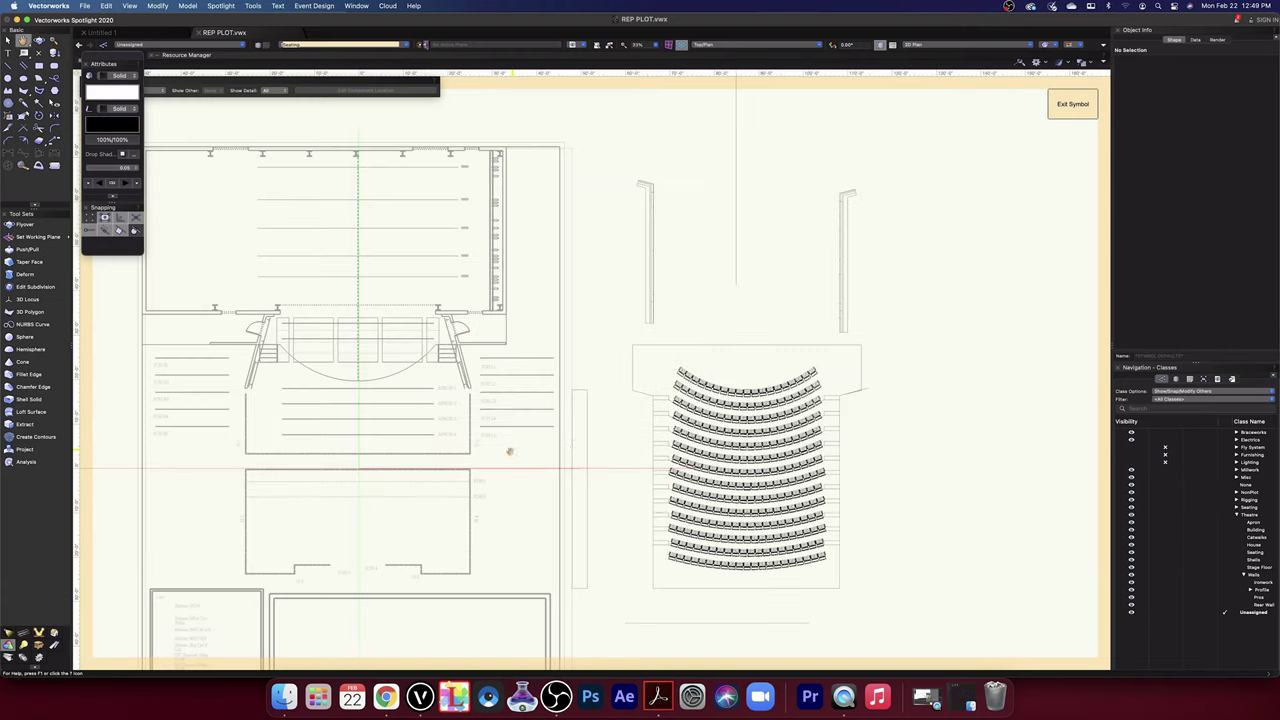
{"action": "middle_click_drag", "start_coordinate": [508, 449], "coordinate": [434, 437]}
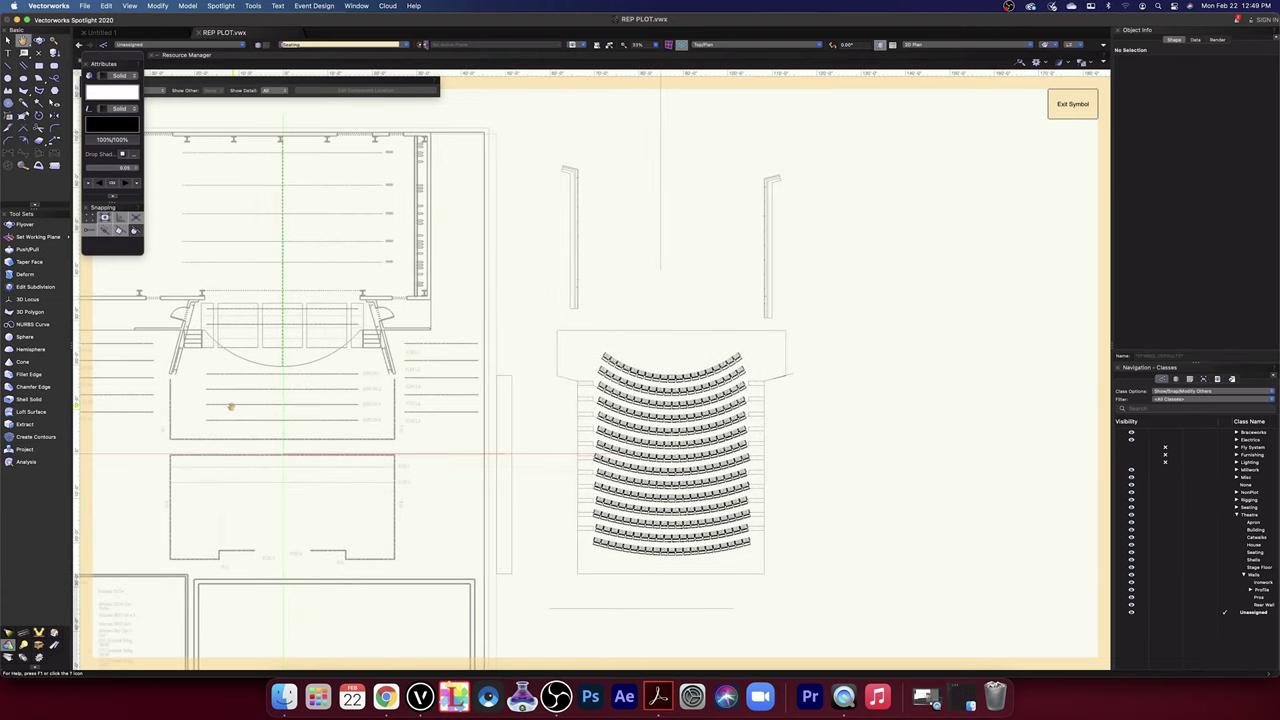
- Leave symbol editing and return to the theatre plan
{"action": "middle_click_drag", "start_coordinate": [230, 406], "coordinate": [471, 451]}
{"action": "scroll", "coordinate": [409, 438], "scroll_direction": "up", "scroll_amount": 4}
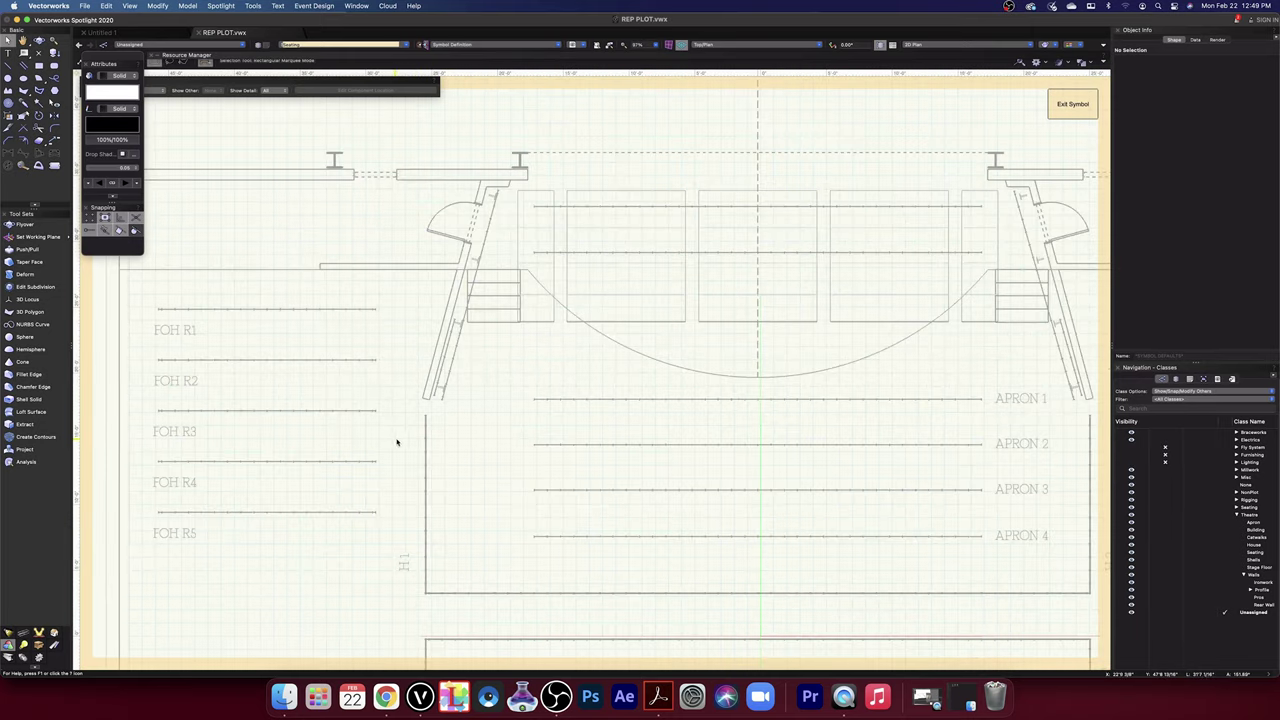
{"action": "middle_click_drag", "start_coordinate": [869, 389], "coordinate": [211, 369]}
{"action": "middle_click_drag", "start_coordinate": [786, 380], "coordinate": [356, 365]}
{"action": "key", "text": "x"}
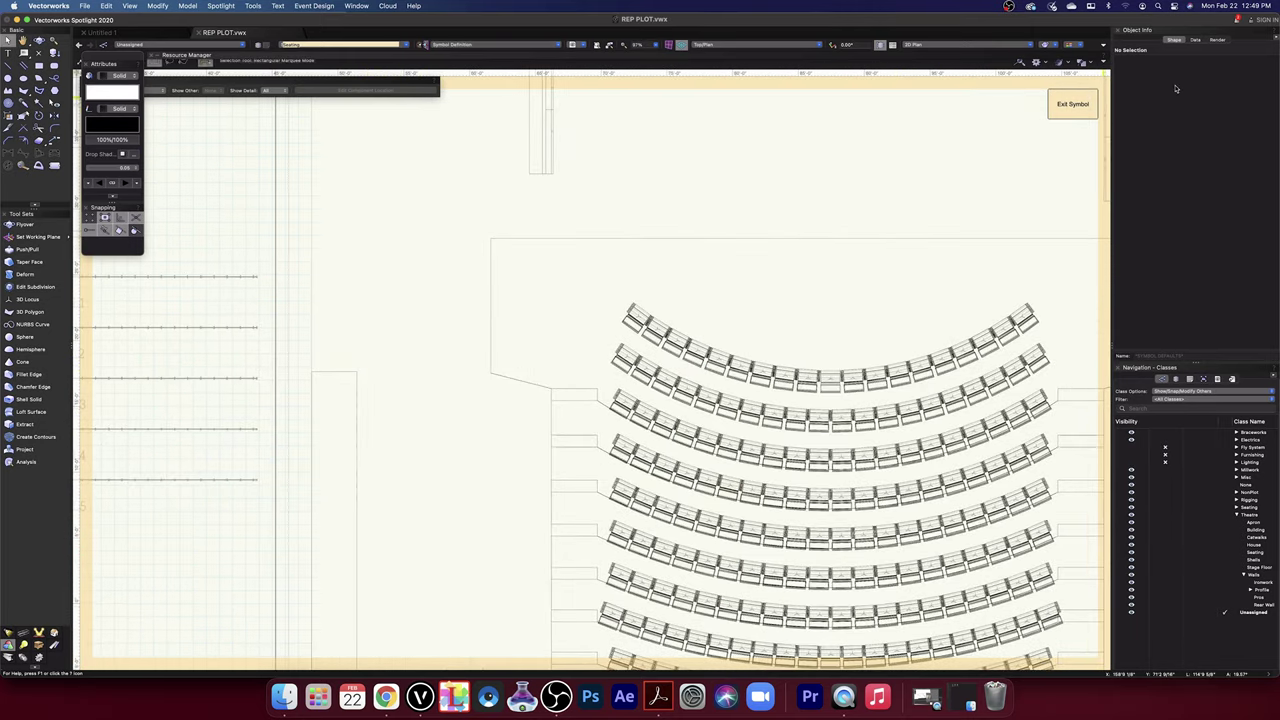
{"action": "left_click", "coordinate": [1077, 112]}
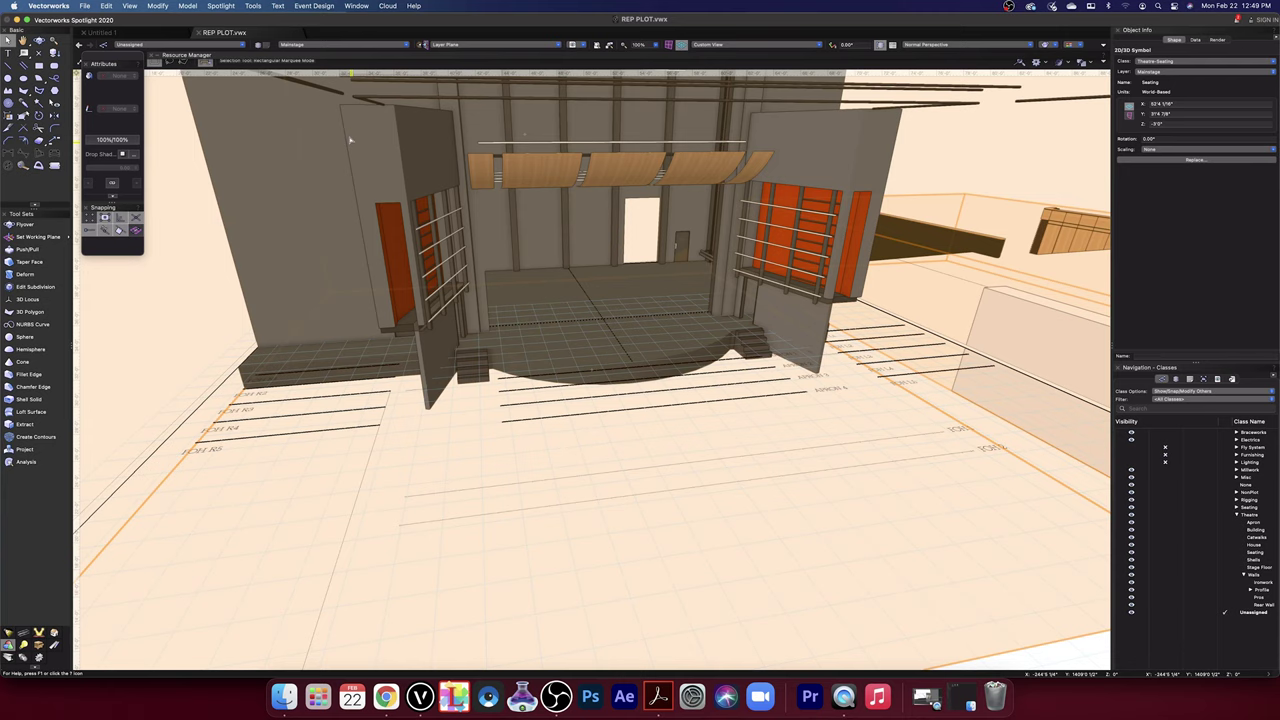
- Open the seating symbol's 3D component for editing in Top/Plan view
{"action": "double_click", "coordinate": [349, 139]}
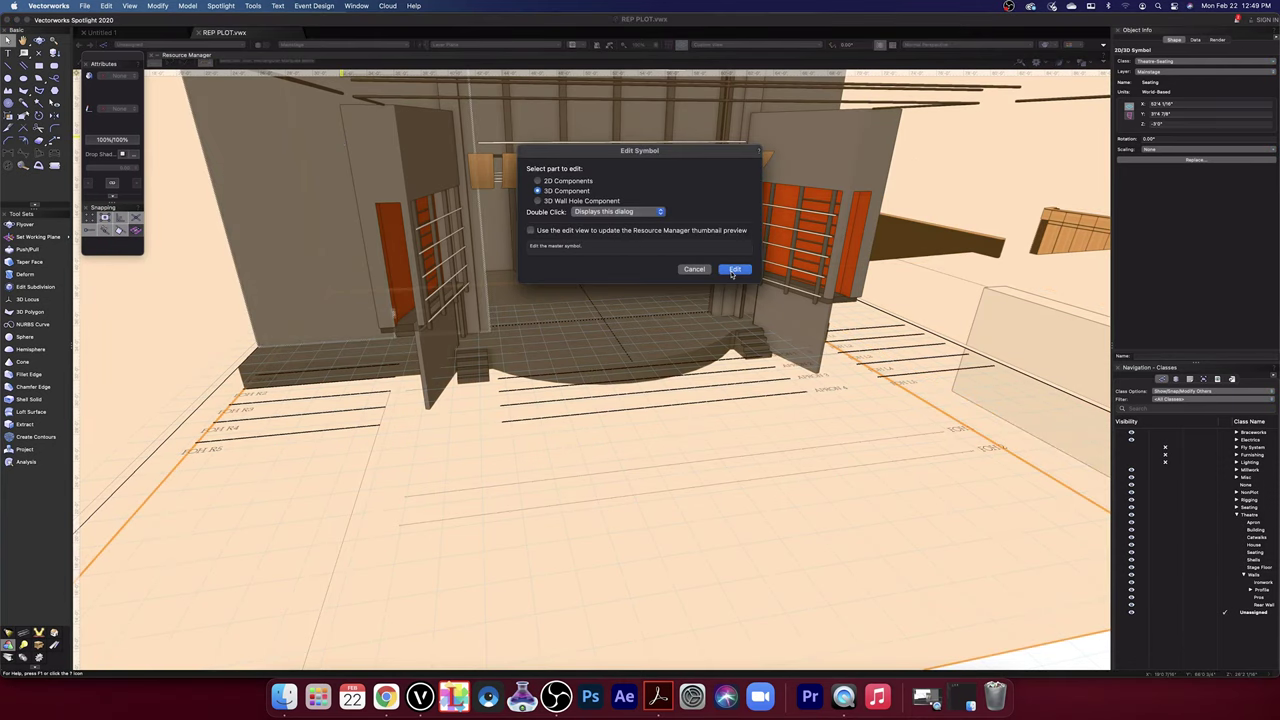
{"action": "left_click", "coordinate": [735, 270]}
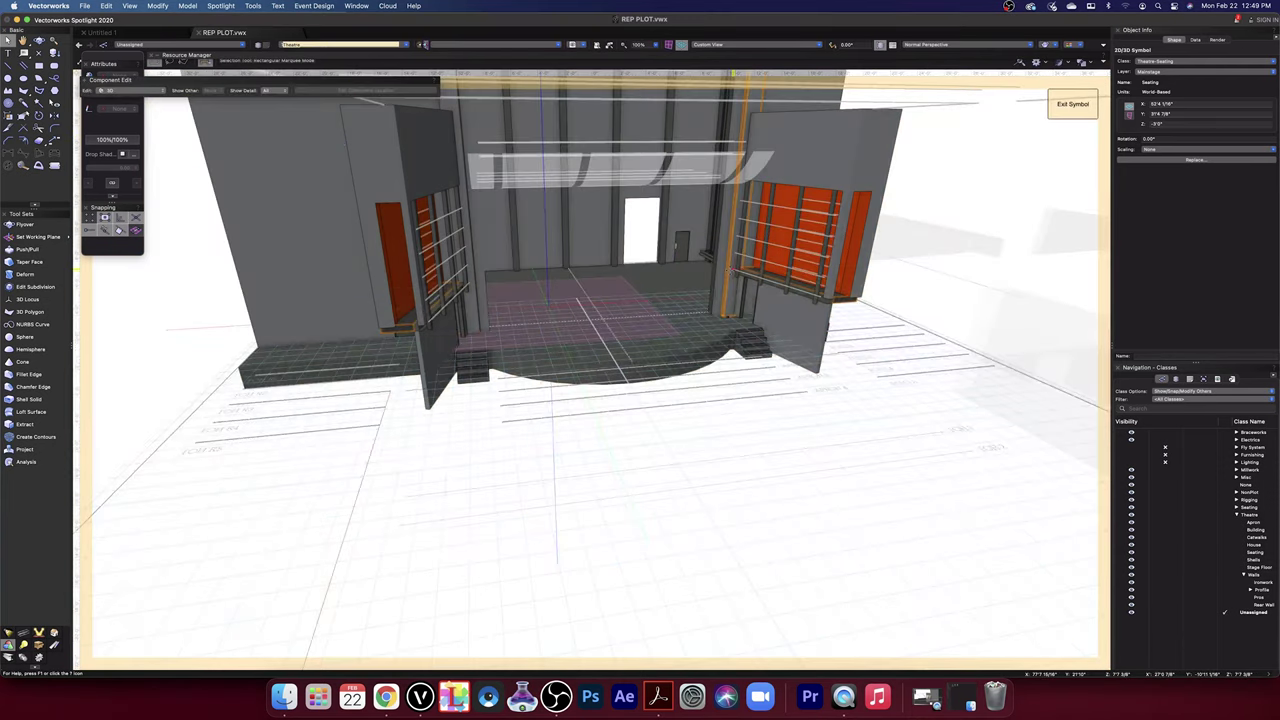
{"action": "left_click", "coordinate": [760, 48]}
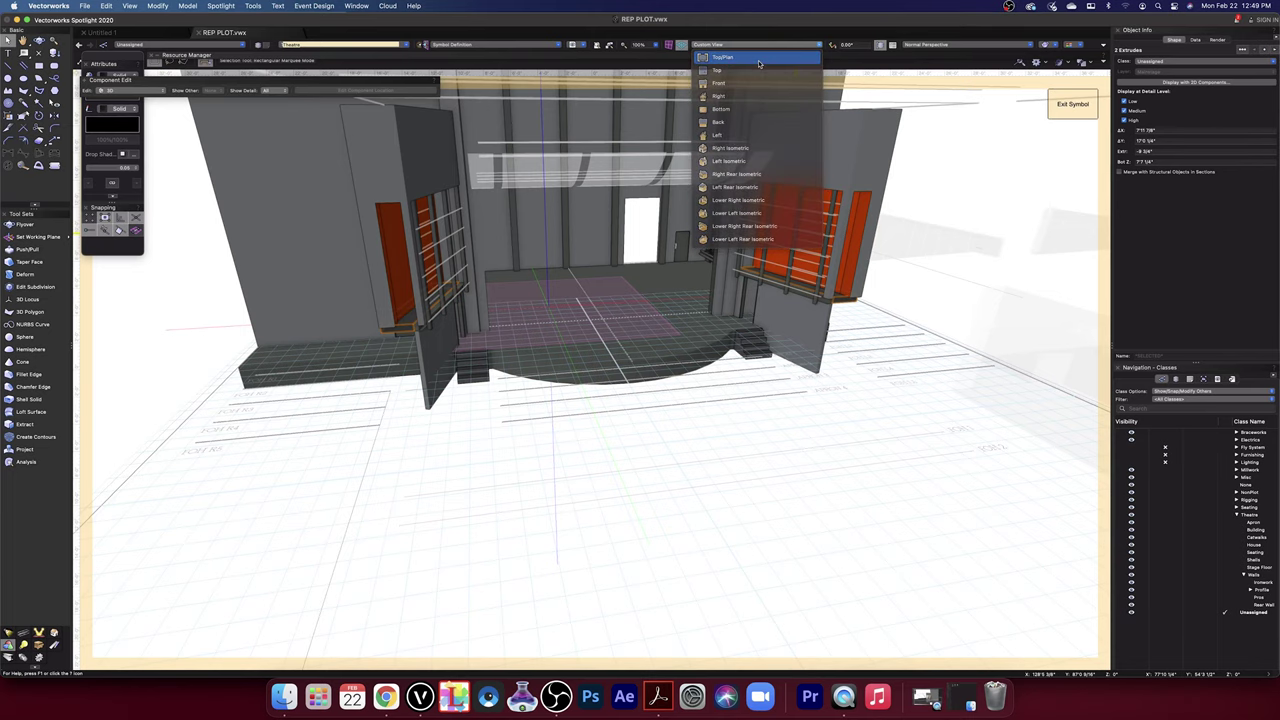
{"action": "left_click", "coordinate": [760, 60]}
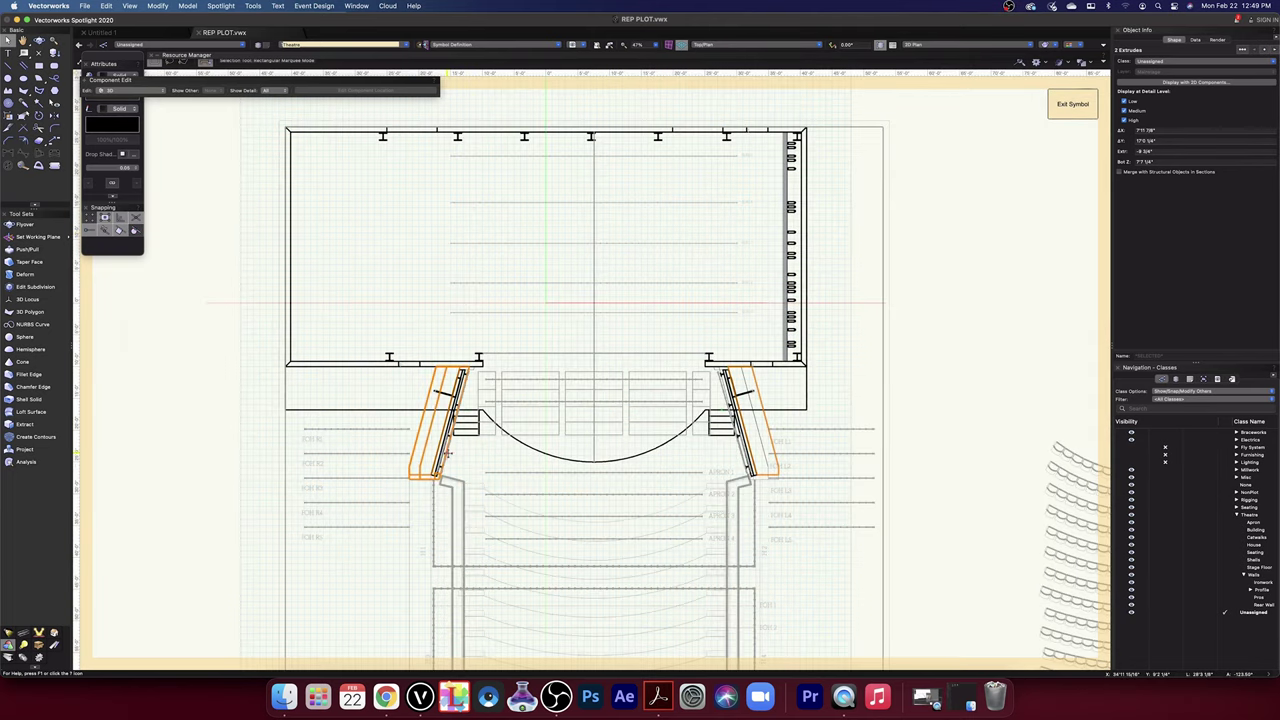
{"action": "scroll", "coordinate": [447, 455], "scroll_direction": "up", "scroll_amount": 4}
{"action": "key", "text": "space"}
{"action": "middle_click_drag", "start_coordinate": [511, 501], "coordinate": [613, 493]}
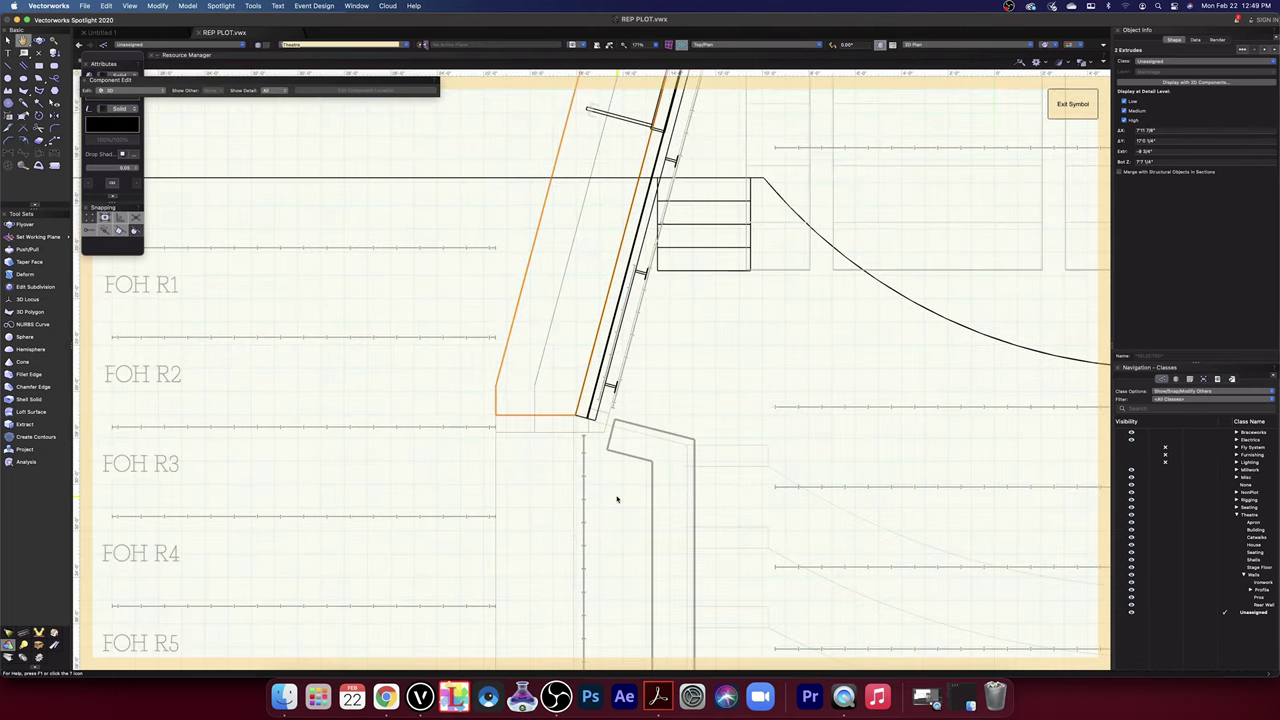
{"action": "scroll", "coordinate": [617, 499], "scroll_direction": "up", "scroll_amount": 5}
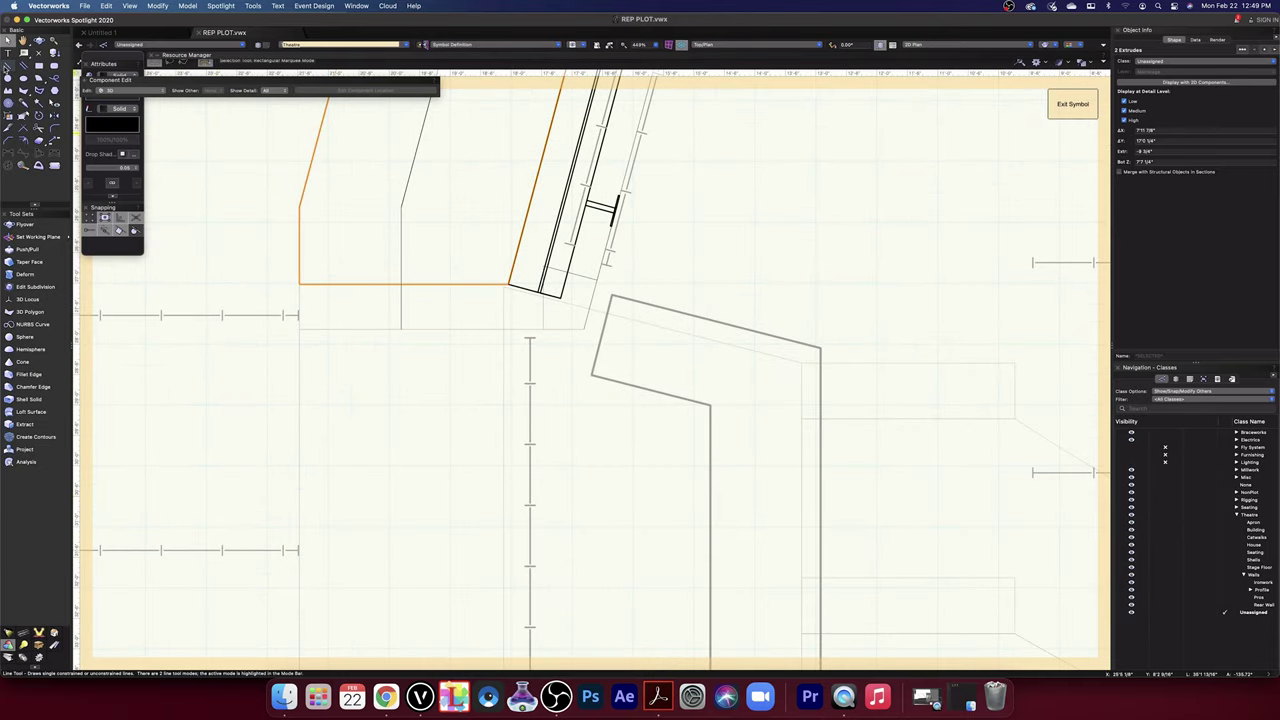
- Draw two lines from the proscenium wall corner: 3'5 1/8" horizontal and 10 5/8" at -15°
{"action": "left_click", "coordinate": [45, 92]}
{"action": "left_click_drag", "start_coordinate": [437, 323], "coordinate": [557, 509]}
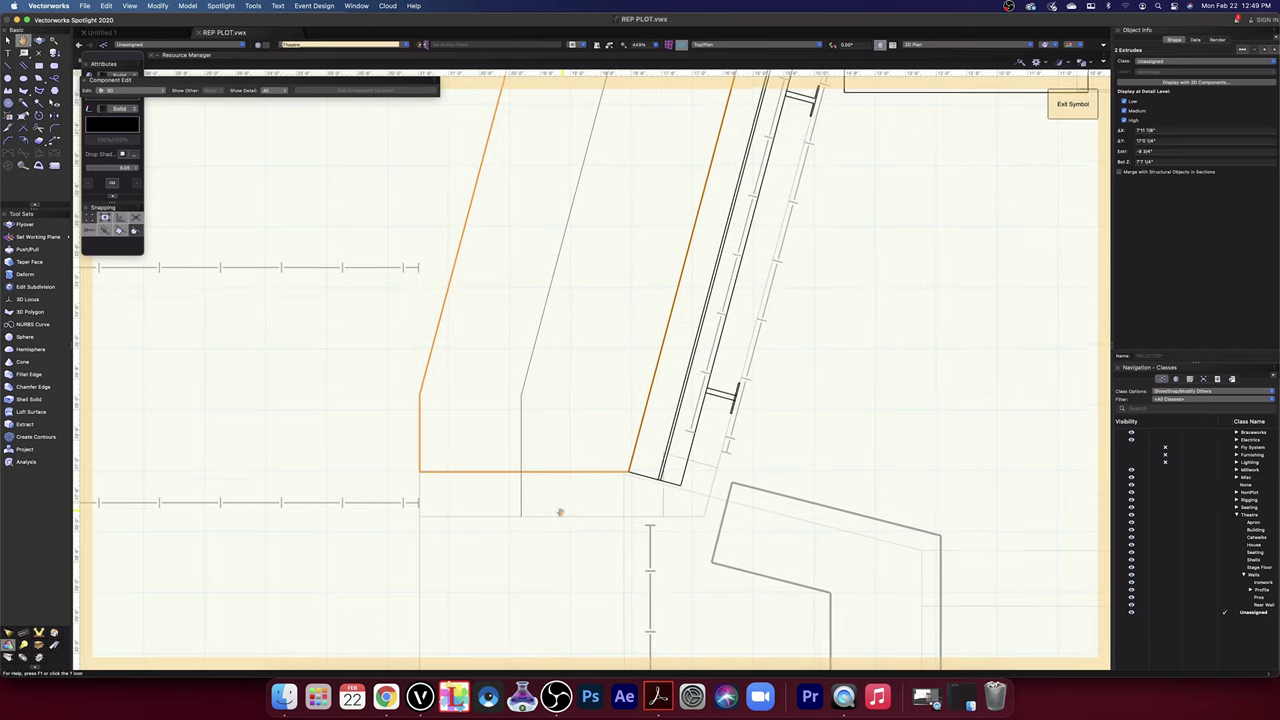
{"action": "scroll", "coordinate": [598, 486], "scroll_direction": "up", "scroll_amount": 4}
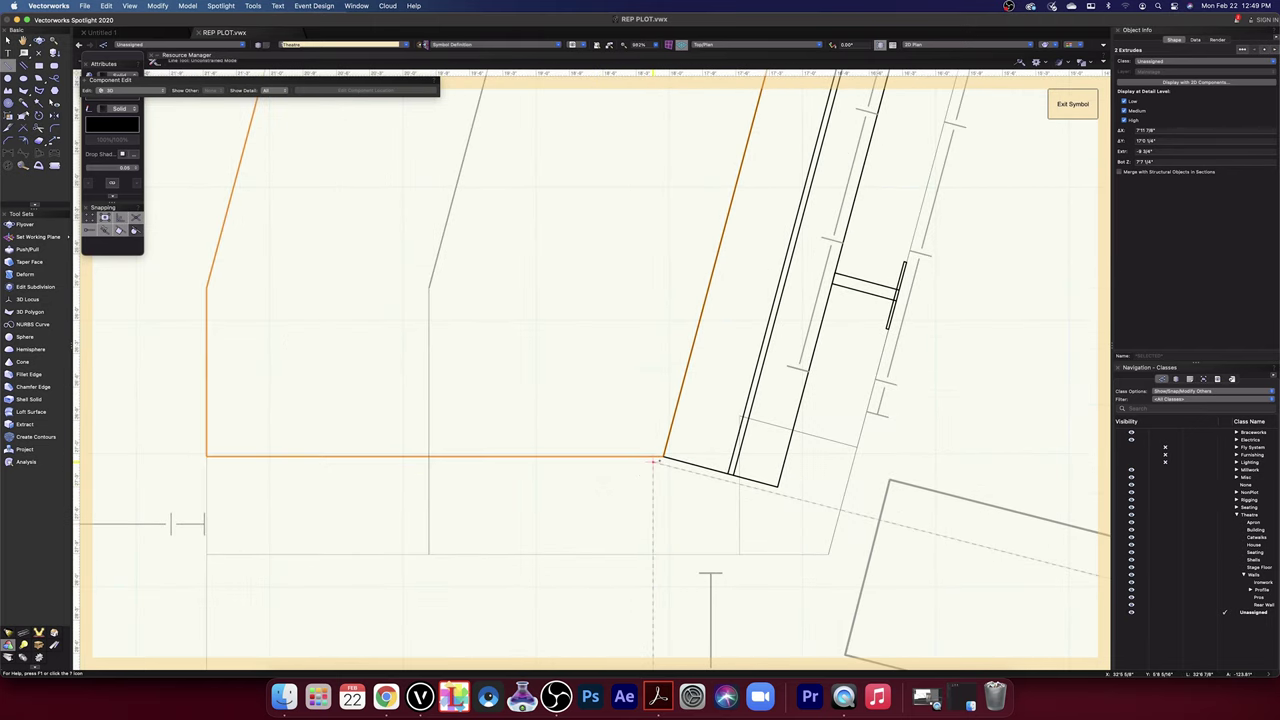
{"action": "left_click", "coordinate": [662, 456]}
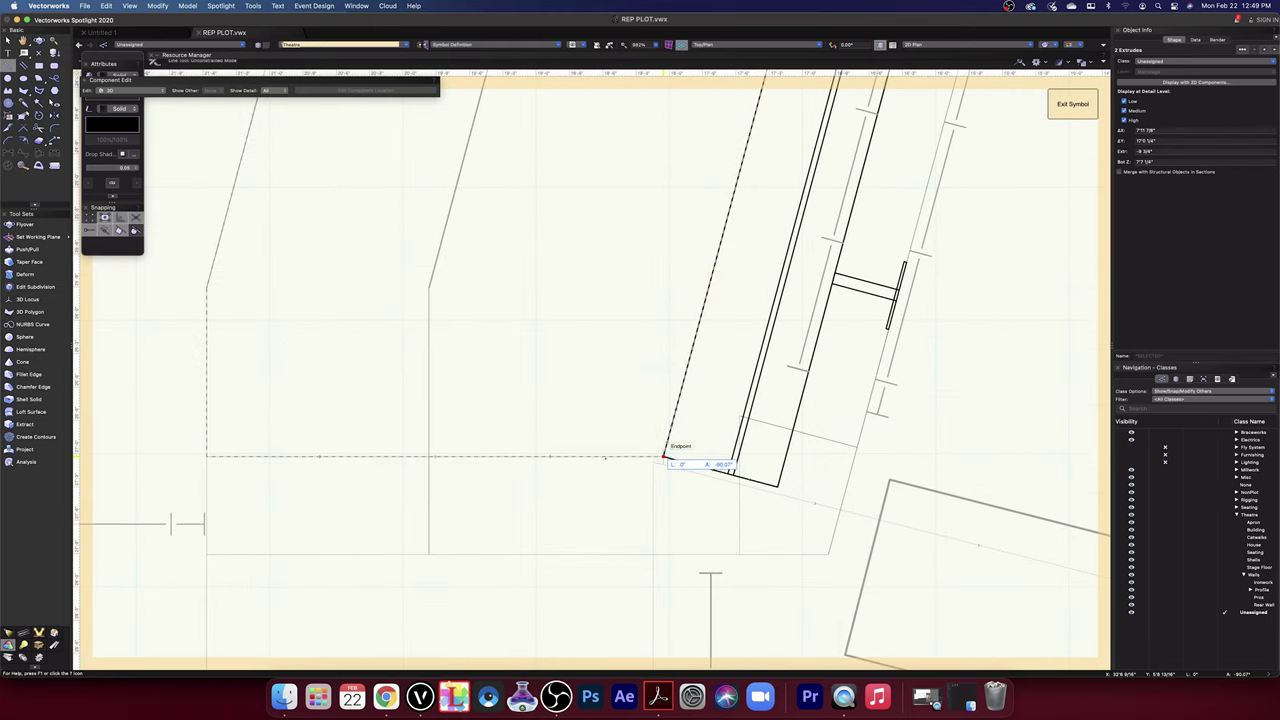
{"action": "left_click", "coordinate": [206, 456]}
{"action": "left_click", "coordinate": [662, 456]}
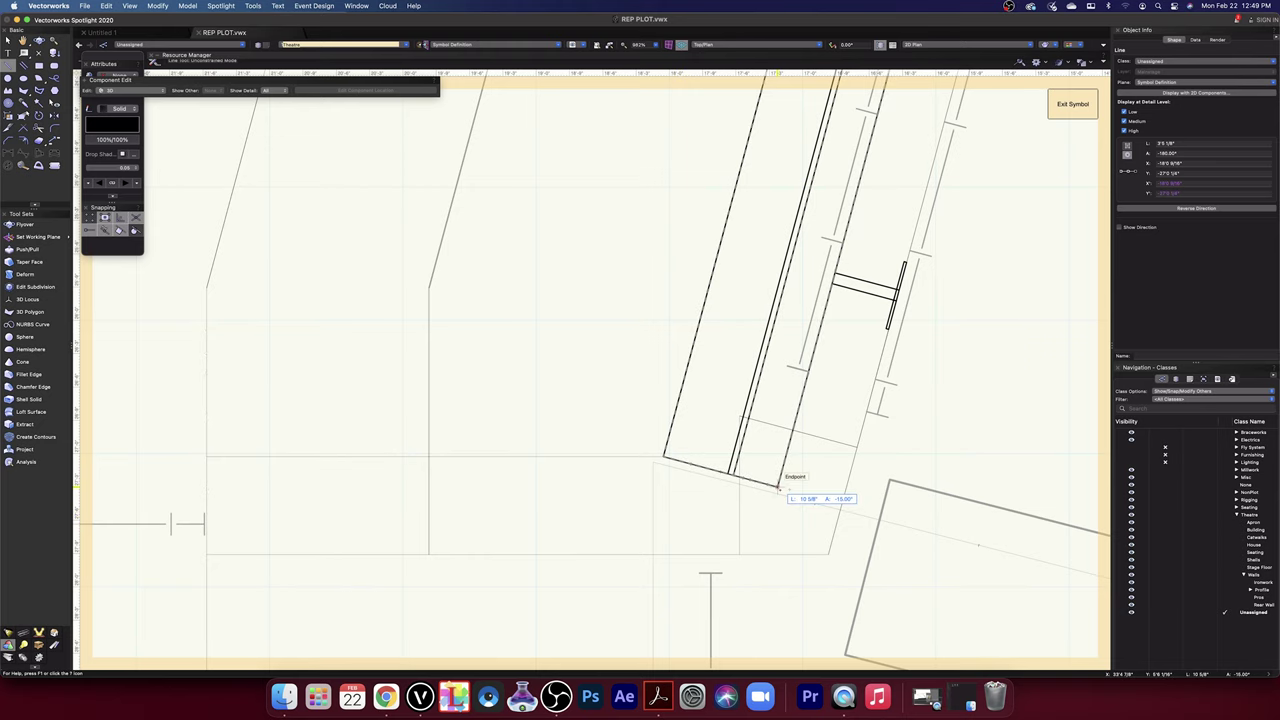
{"action": "left_click", "coordinate": [779, 487]}
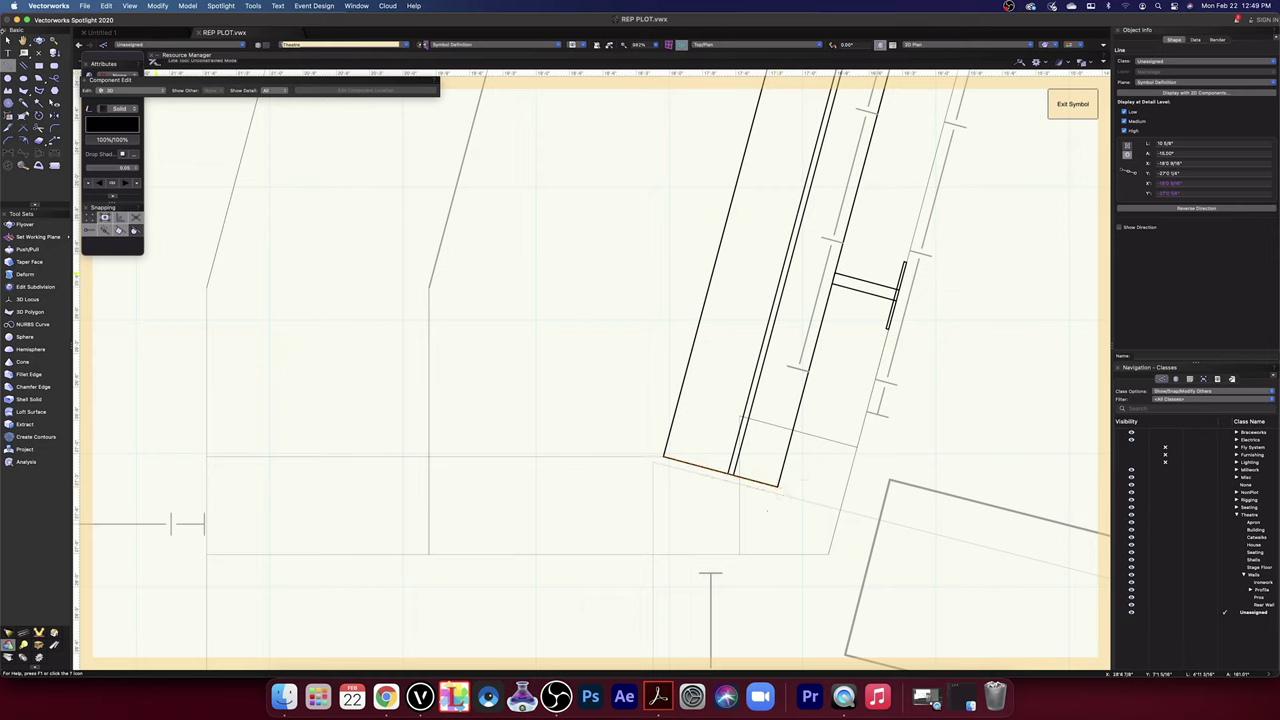
- Marquee-select the two new lines and delete them
{"action": "key", "text": "x"}
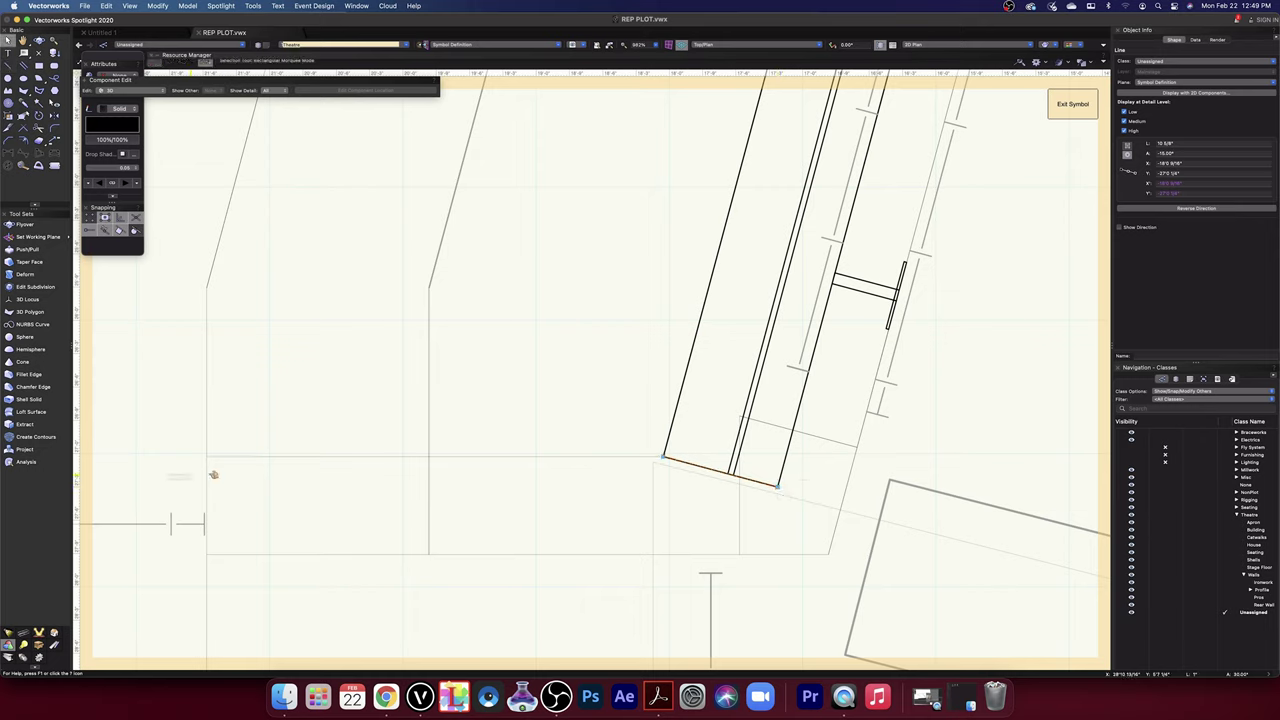
{"action": "left_click_drag", "start_coordinate": [213, 475], "coordinate": [509, 516]}
{"action": "left_click_drag", "start_coordinate": [135, 569], "coordinate": [265, 548]}
{"action": "left_click_drag", "start_coordinate": [161, 503], "coordinate": [845, 444]}
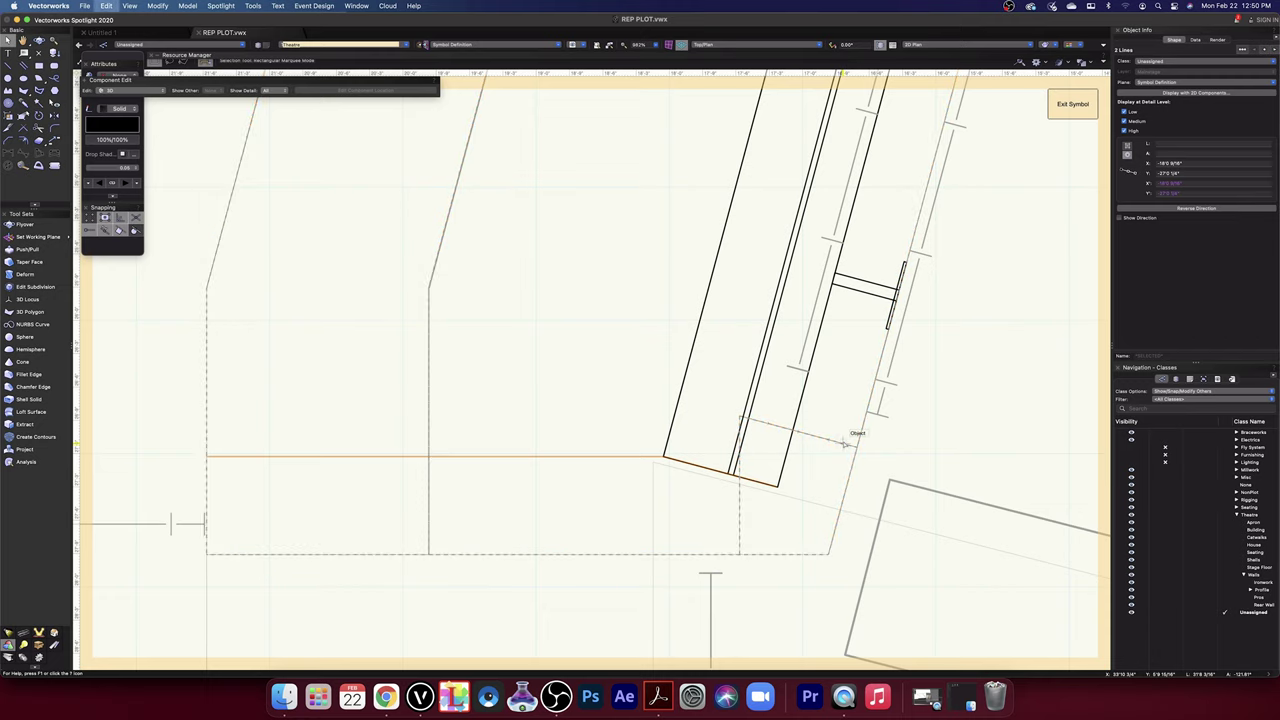
{"action": "key", "text": "Delete"}
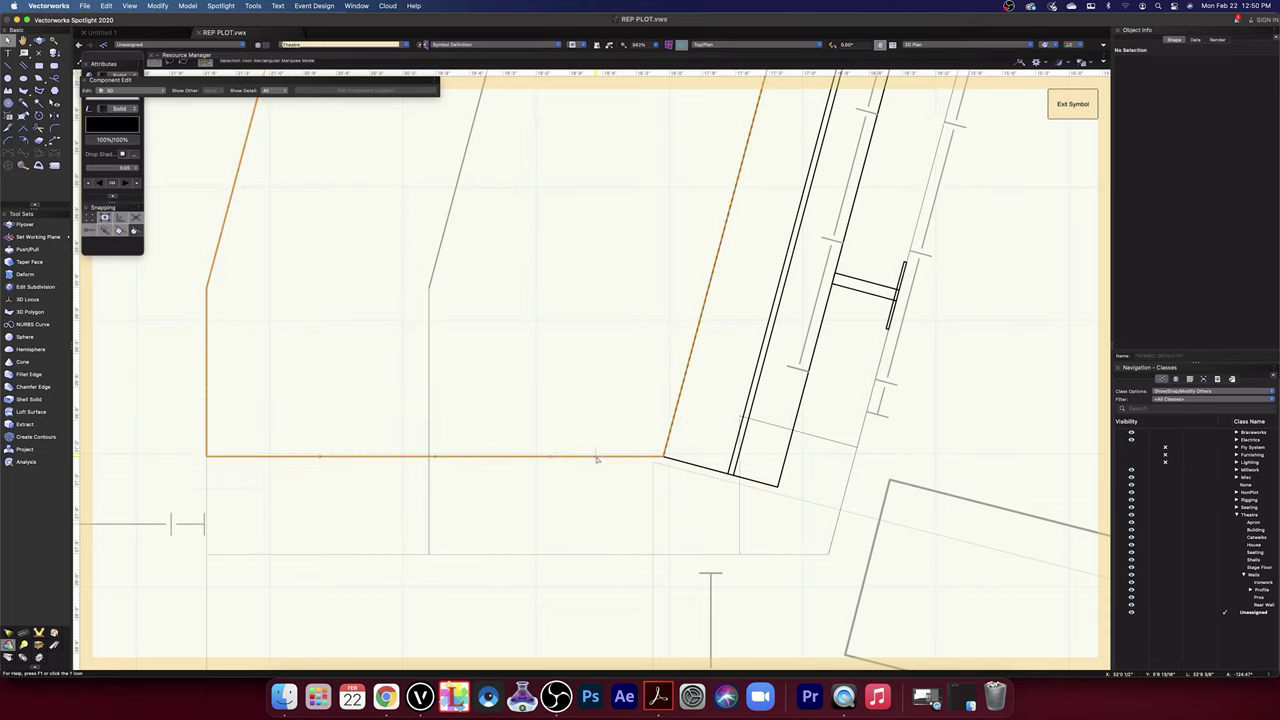
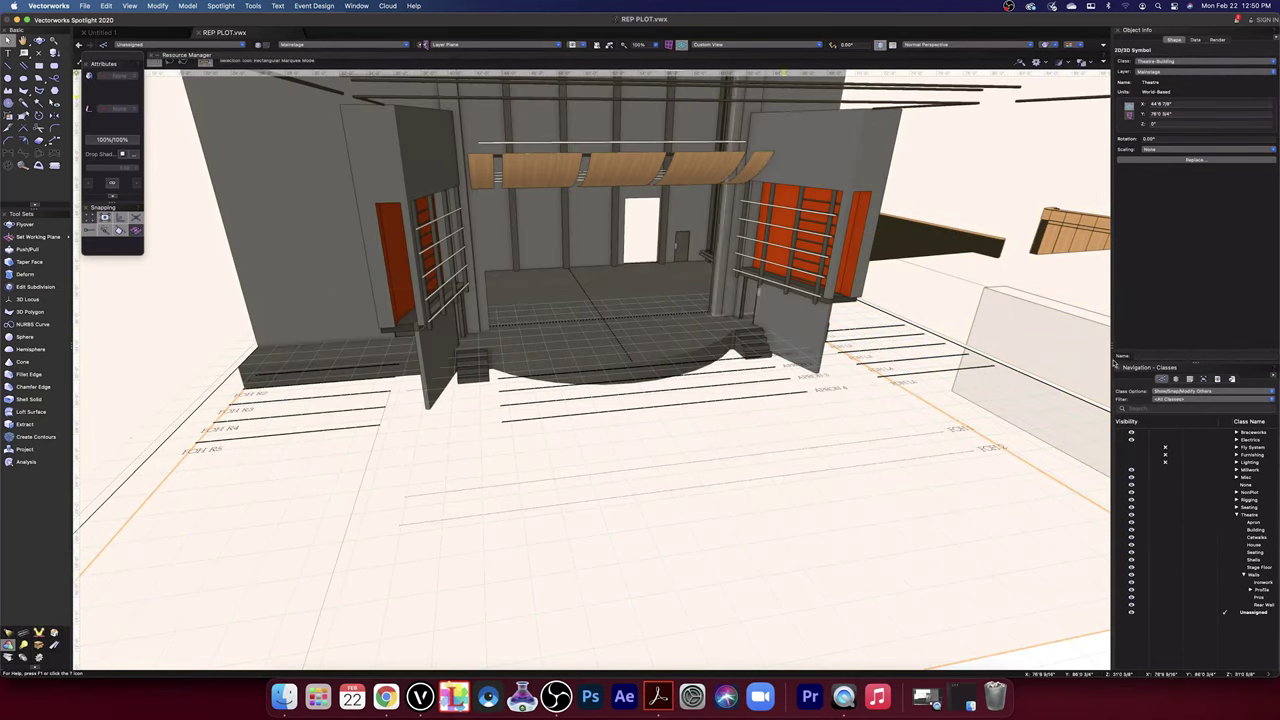
- Edit the Theatre symbol's 3D component in Top/Plan view, centred on the seating
{"action": "double_click", "coordinate": [511, 158]}
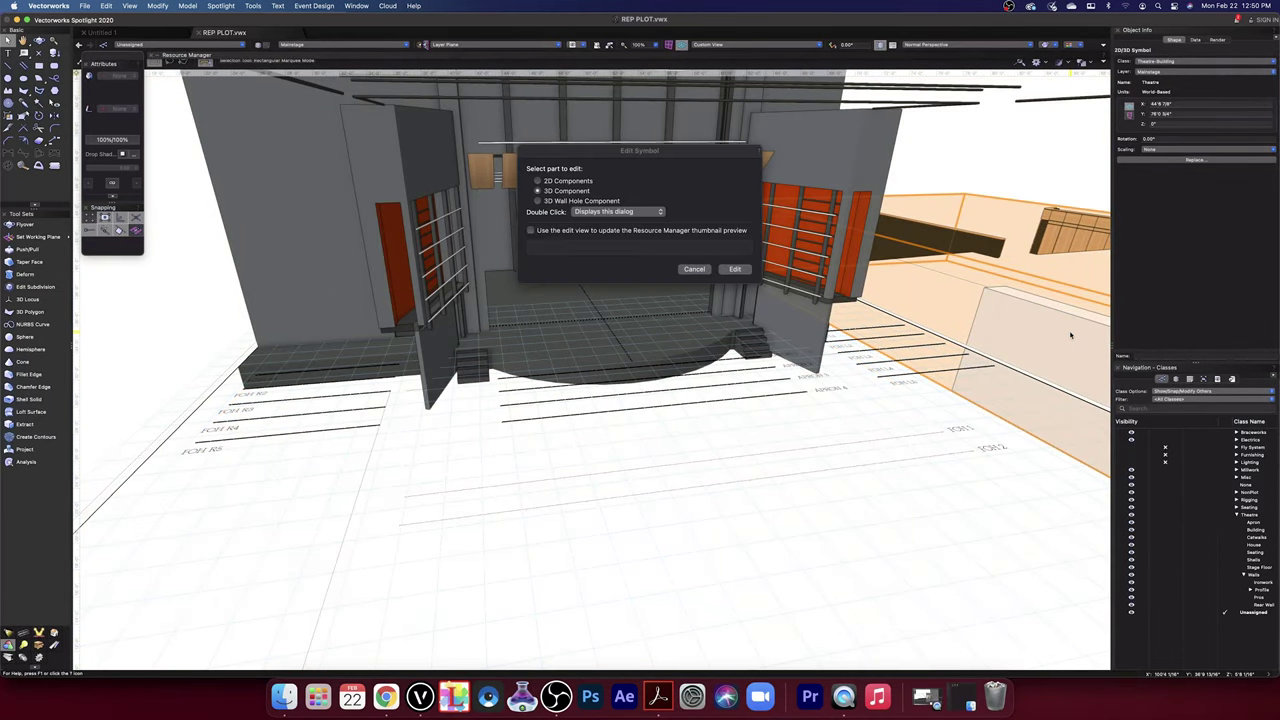
{"action": "left_click", "coordinate": [737, 270]}
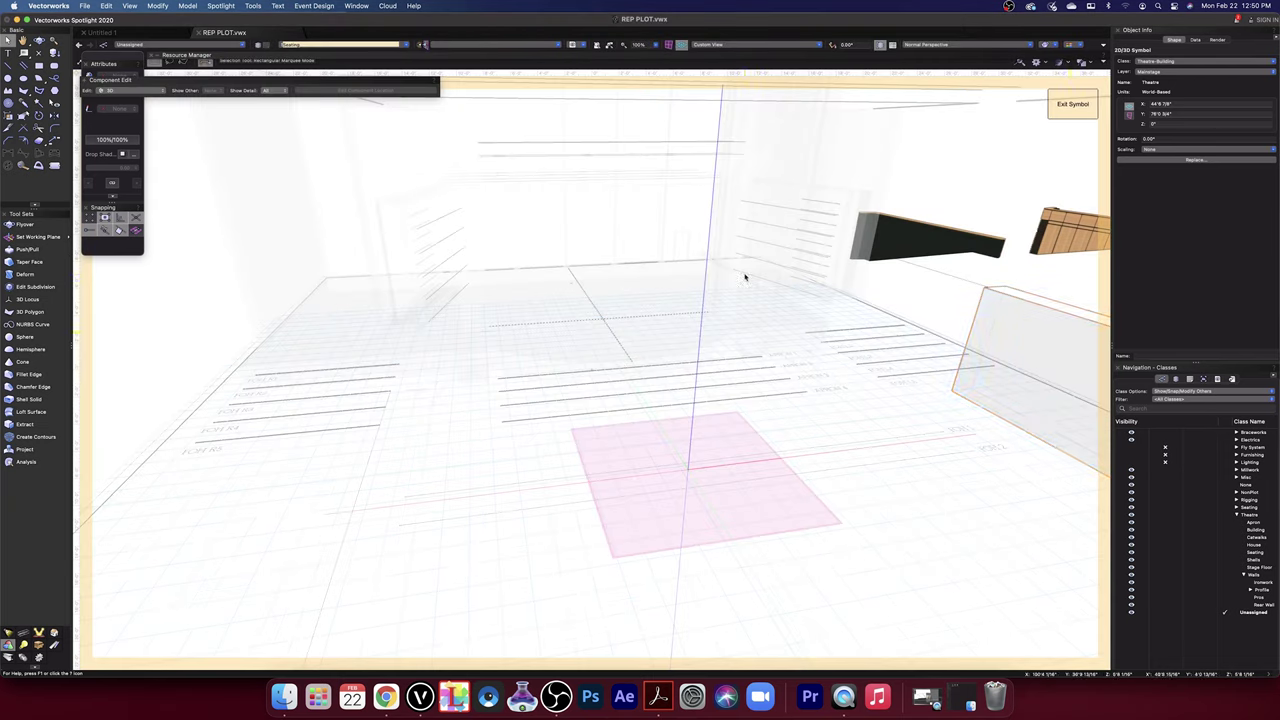
{"action": "left_click", "coordinate": [749, 45]}
{"action": "left_click", "coordinate": [725, 52]}
{"action": "scroll", "coordinate": [783, 316], "scroll_direction": "down", "scroll_amount": 3}
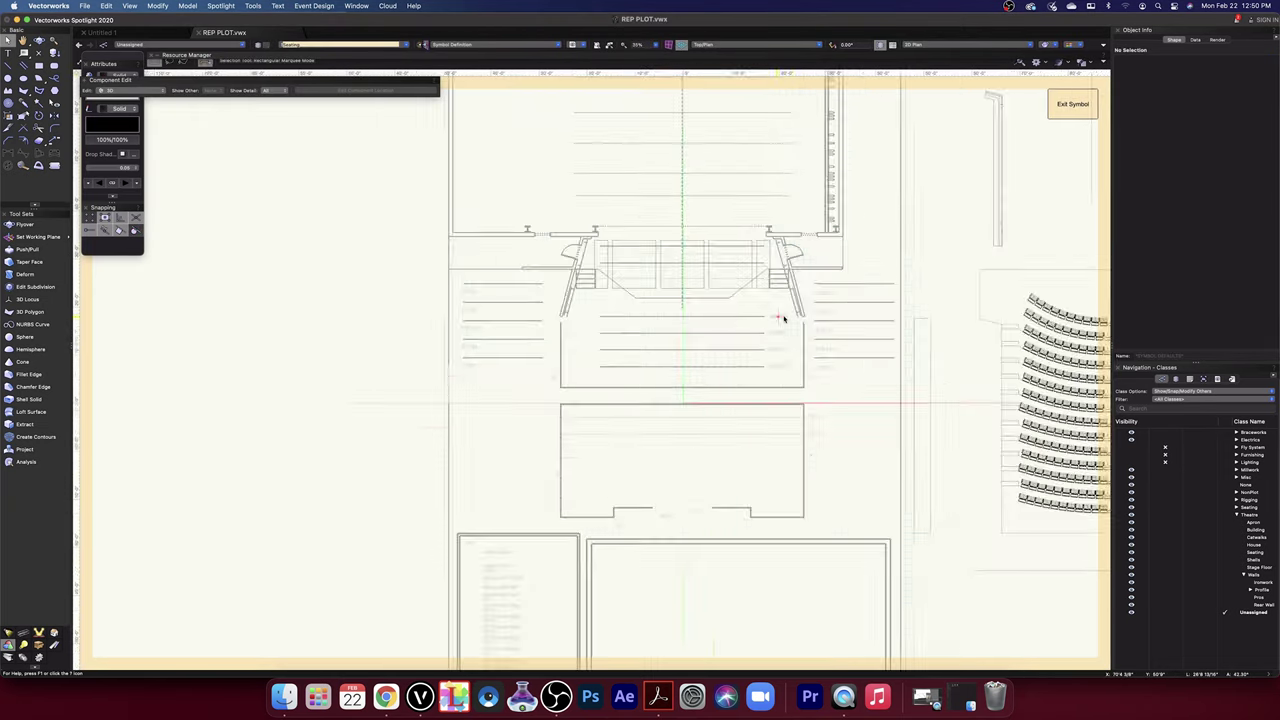
{"action": "middle_click_drag", "start_coordinate": [897, 357], "coordinate": [550, 345]}
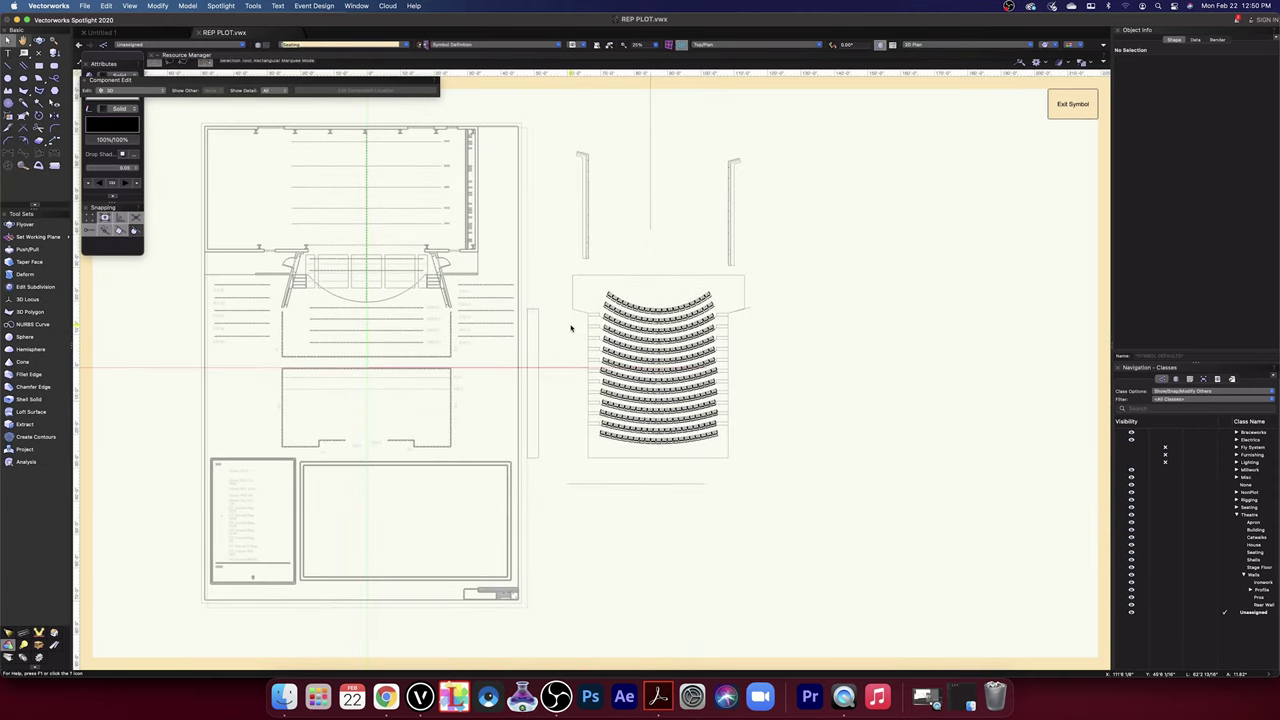
{"action": "scroll", "coordinate": [576, 324], "scroll_direction": "up", "scroll_amount": 6}
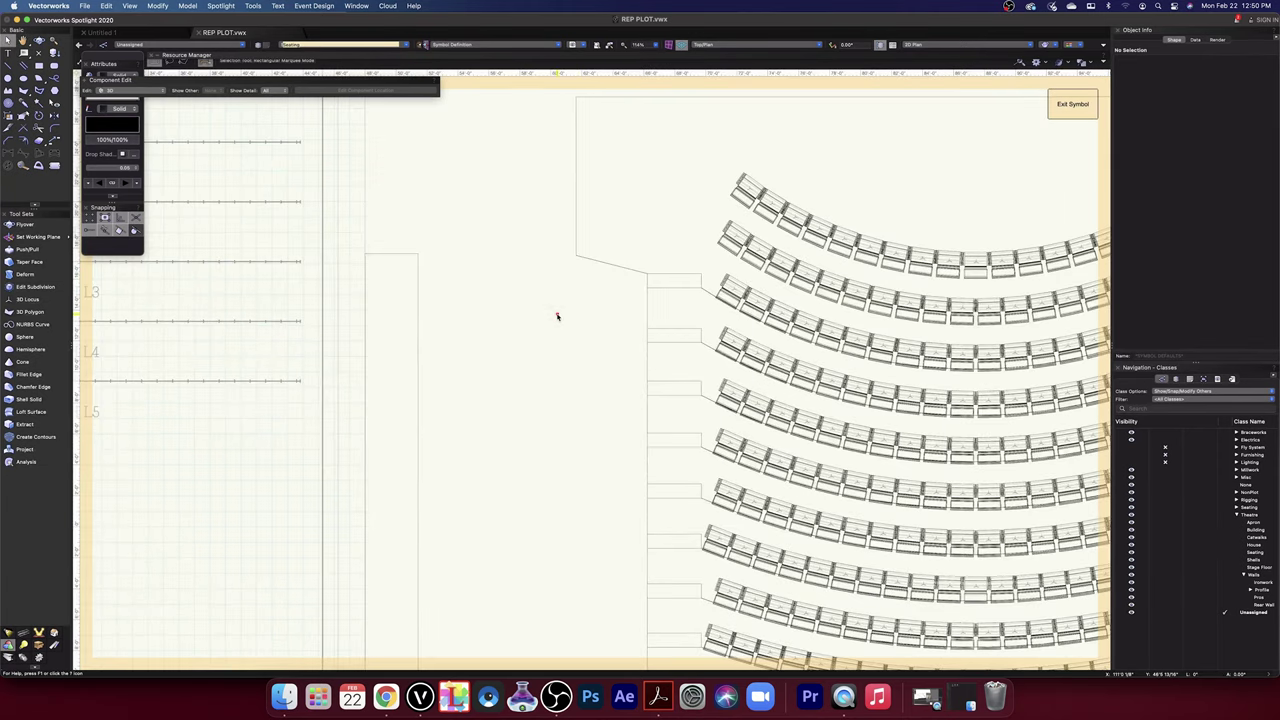
- Paste the copied lines into the symbol, accepting both the screen-plane and working-plane prompts
{"action": "key", "text": "super+v"}
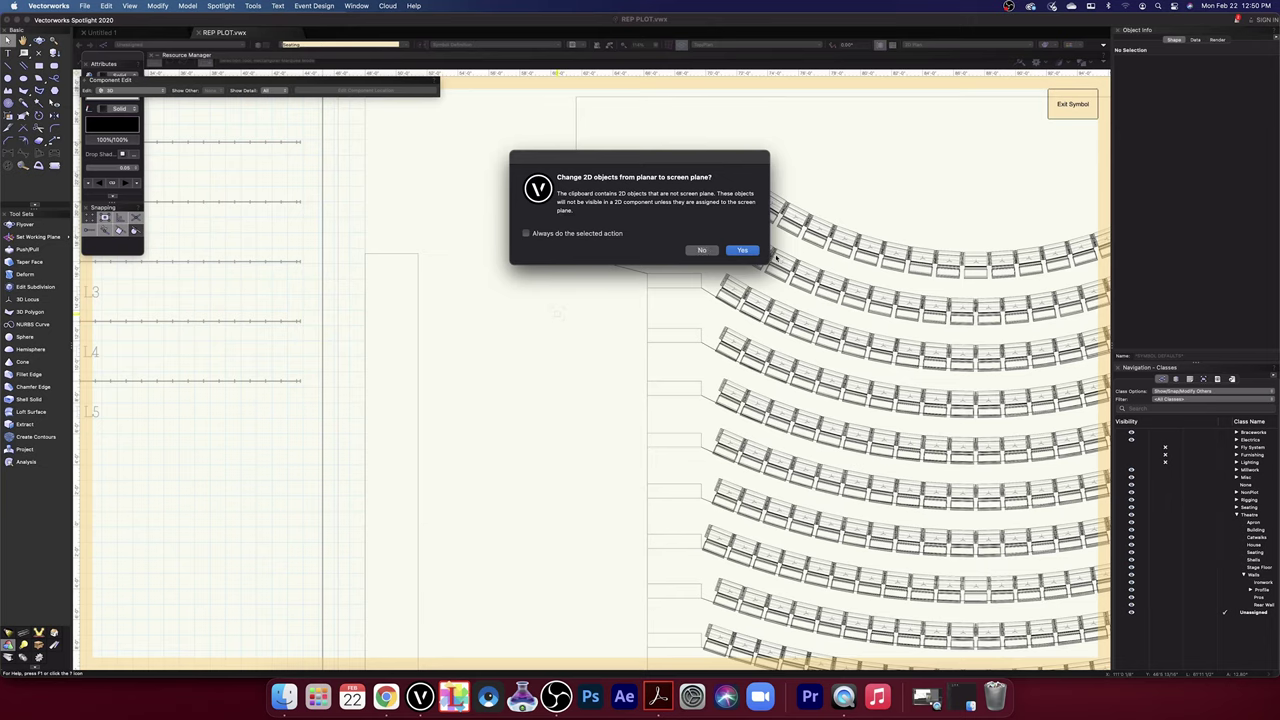
{"action": "left_click", "coordinate": [745, 251]}
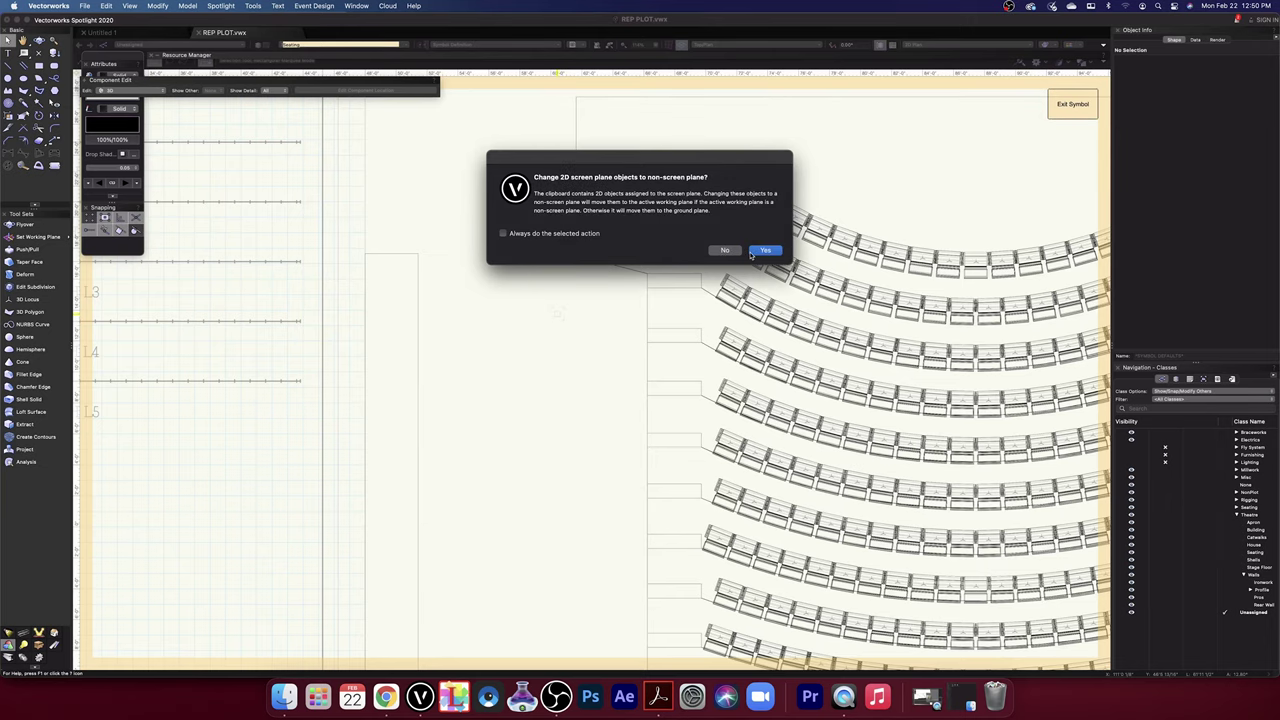
{"action": "left_click", "coordinate": [753, 252]}
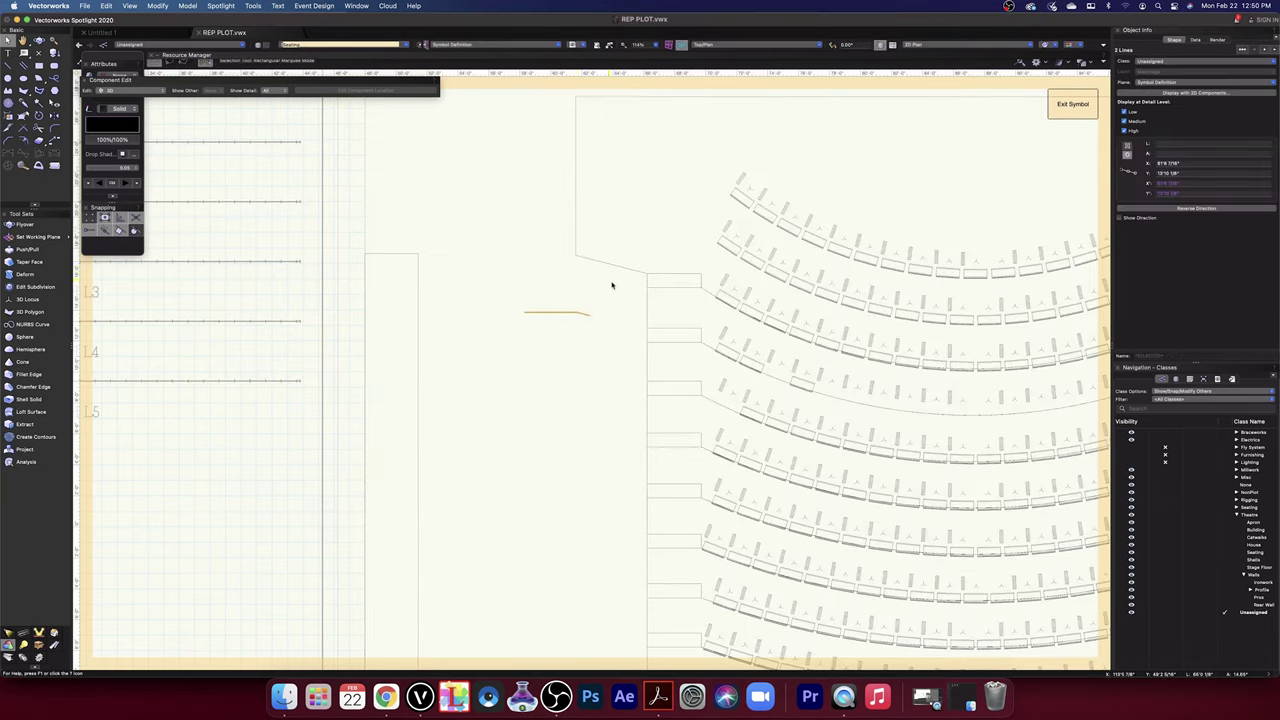
- Move the pasted lines onto the seating bank's corner
{"action": "scroll", "coordinate": [622, 289], "scroll_direction": "up", "scroll_amount": 5}
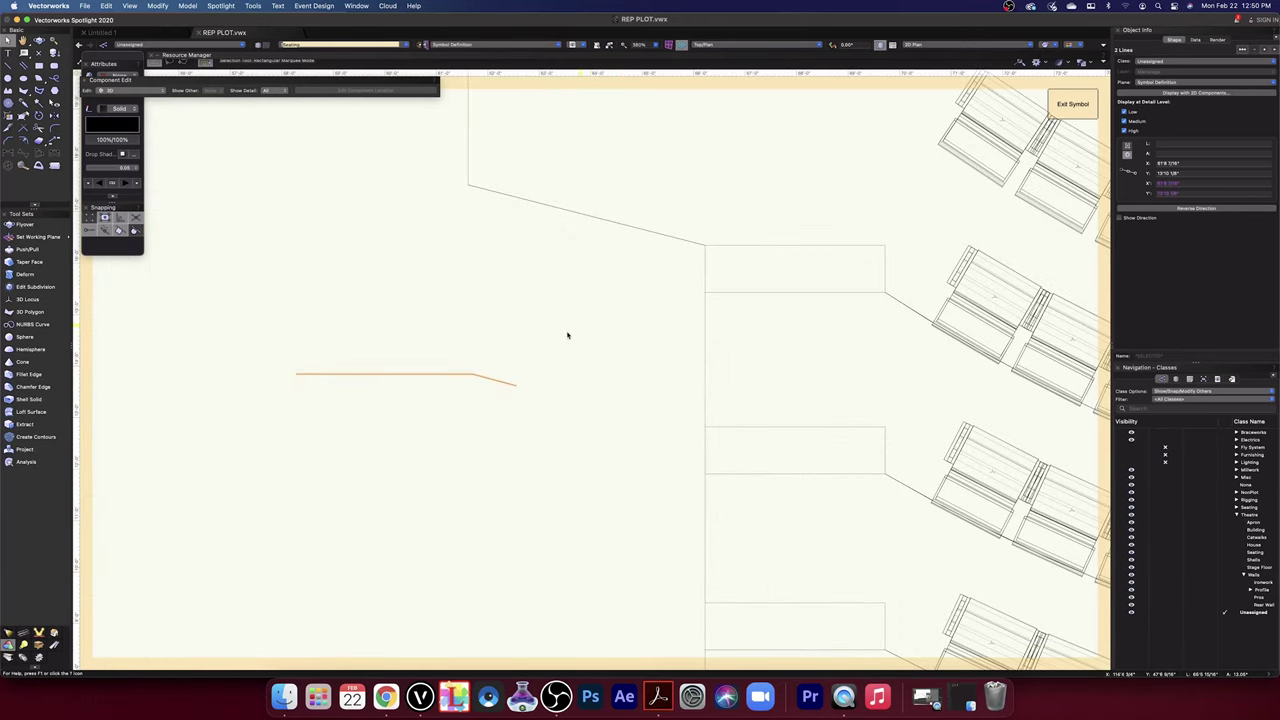
{"action": "left_click_drag", "start_coordinate": [476, 372], "coordinate": [469, 186]}
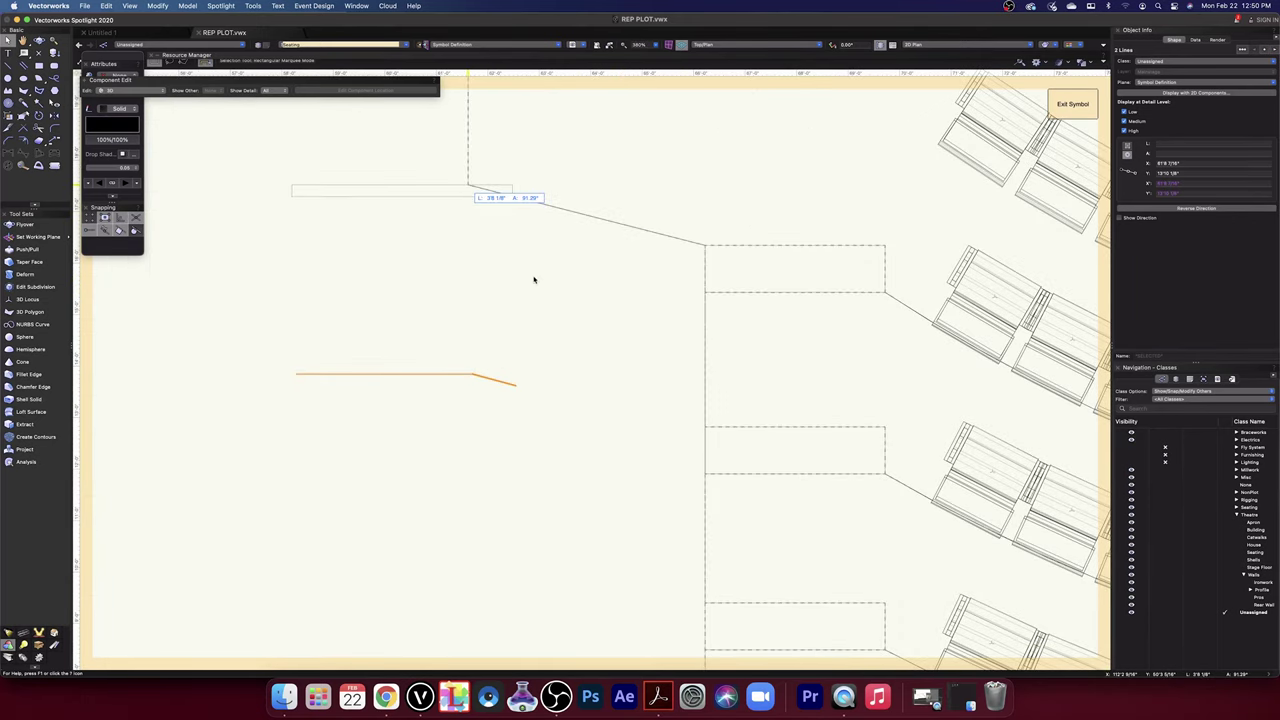
{"action": "middle_click_drag", "start_coordinate": [565, 278], "coordinate": [554, 481]}
{"action": "scroll", "coordinate": [513, 416], "scroll_direction": "up", "scroll_amount": 5}
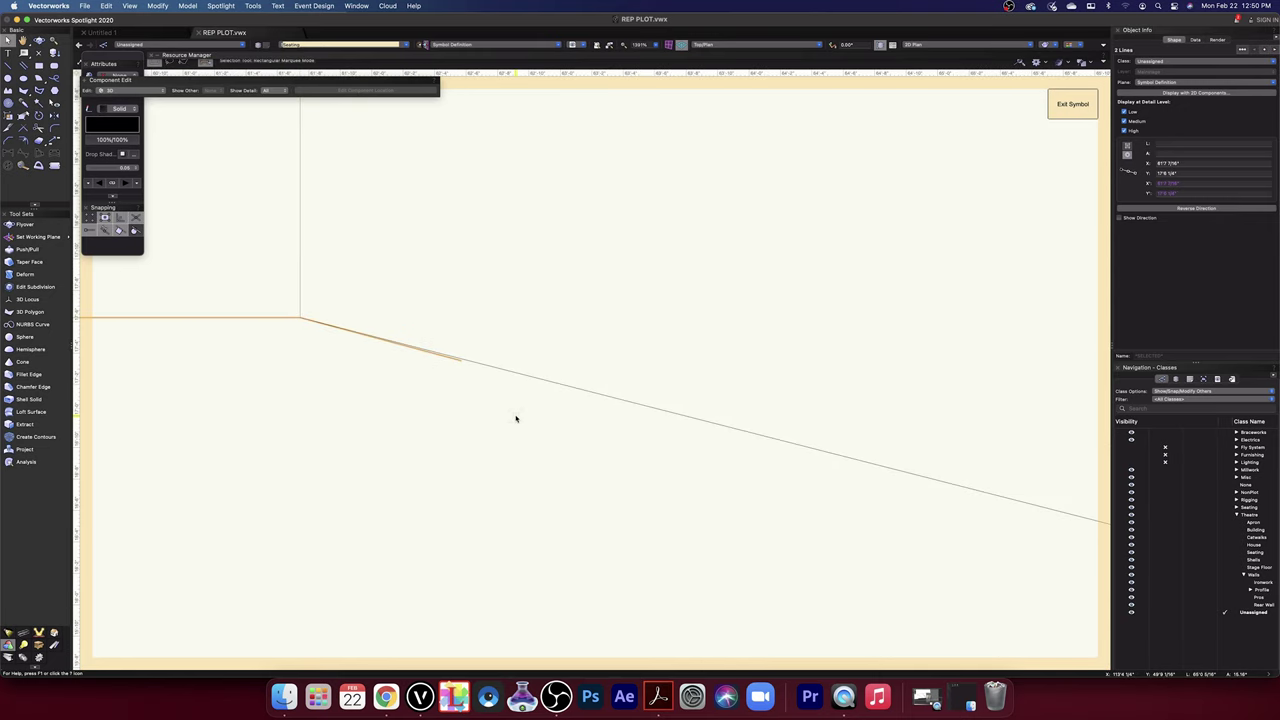
{"action": "scroll", "coordinate": [514, 419], "scroll_direction": "down", "scroll_amount": 4}
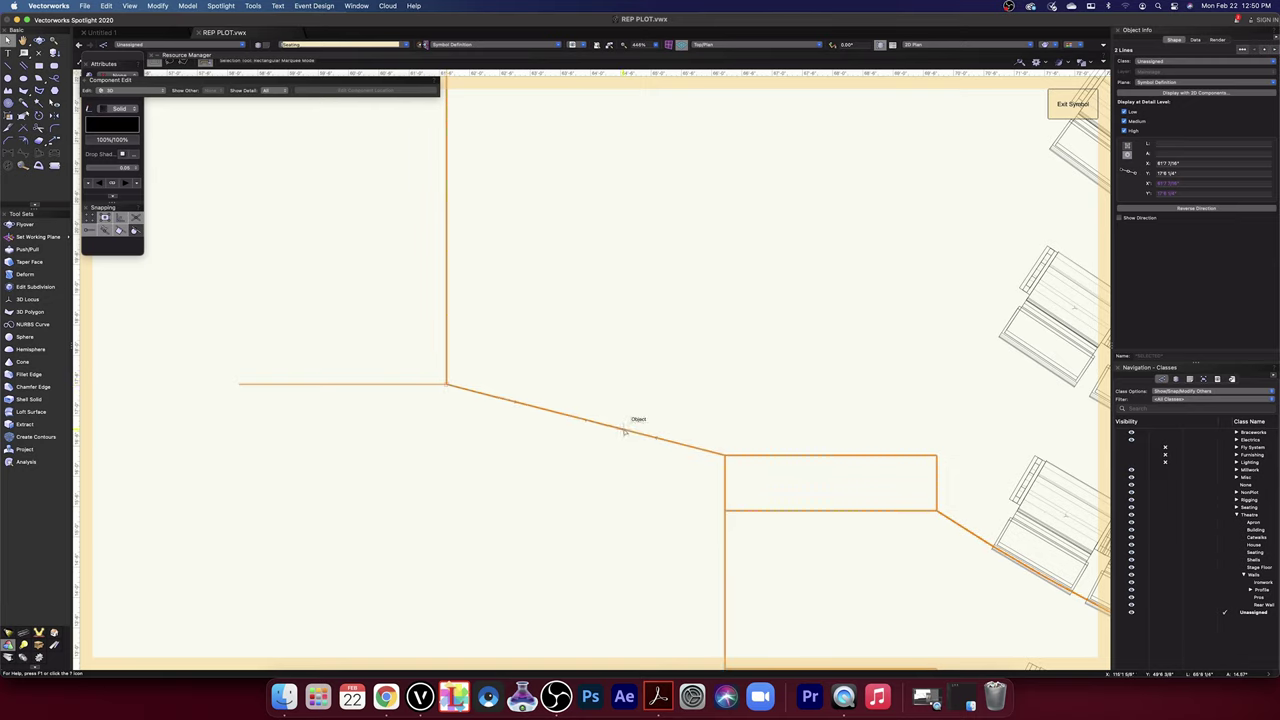
{"action": "left_click_drag", "start_coordinate": [447, 384], "coordinate": [579, 491]}
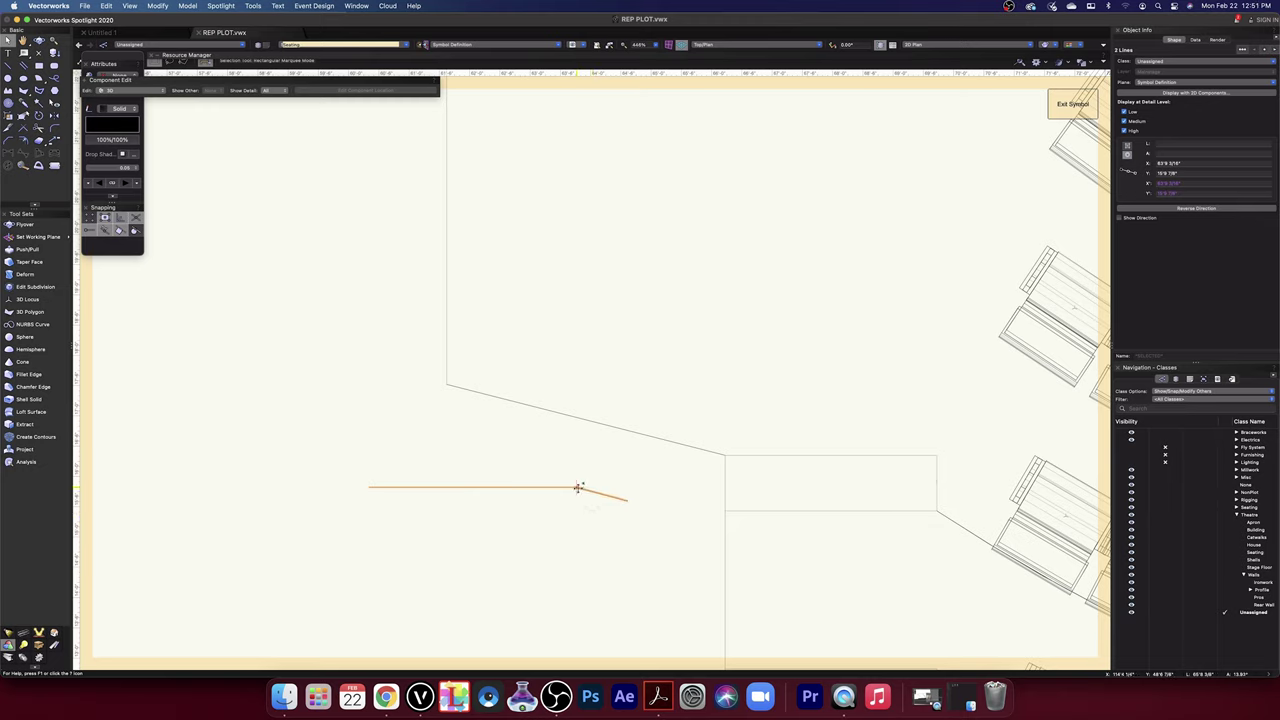
{"action": "left_click_drag", "start_coordinate": [447, 388], "coordinate": [446, 383]}
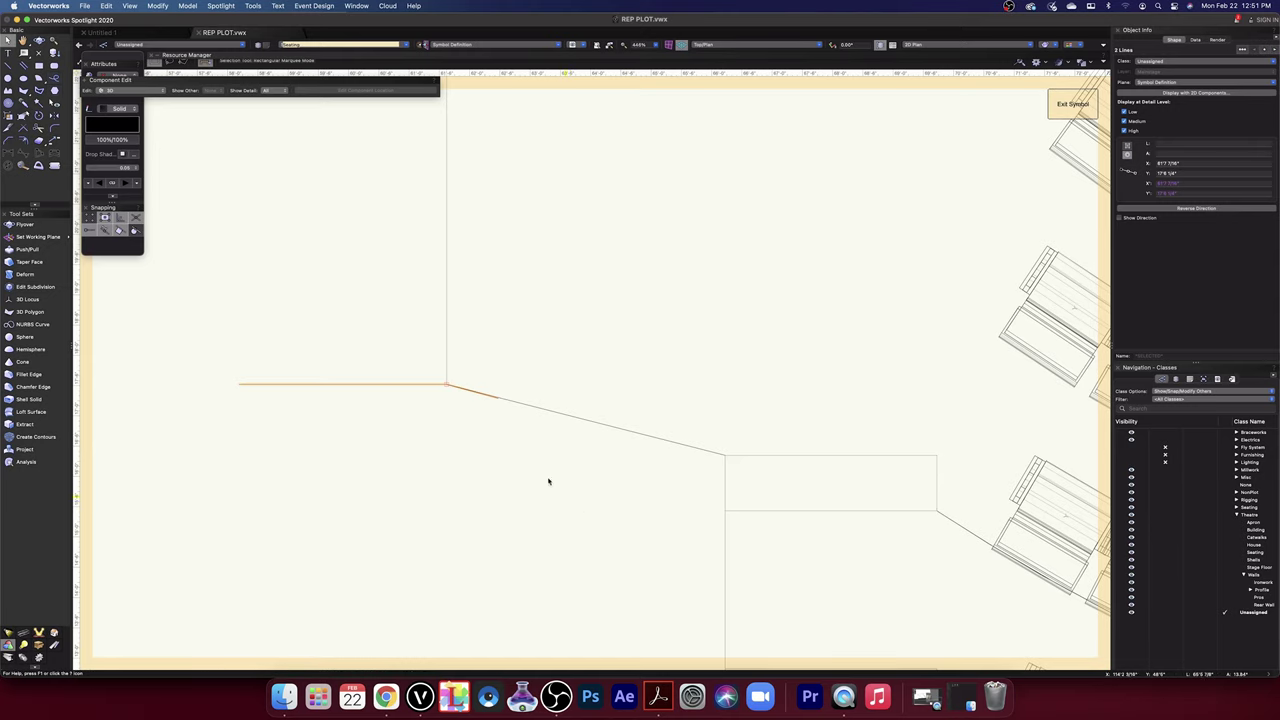
{"action": "left_click", "coordinate": [506, 420]}
- Snap the slanted line's end to the rectangle corner and set its angle to -15°
{"action": "scroll", "coordinate": [506, 420], "scroll_direction": "up", "scroll_amount": 3}
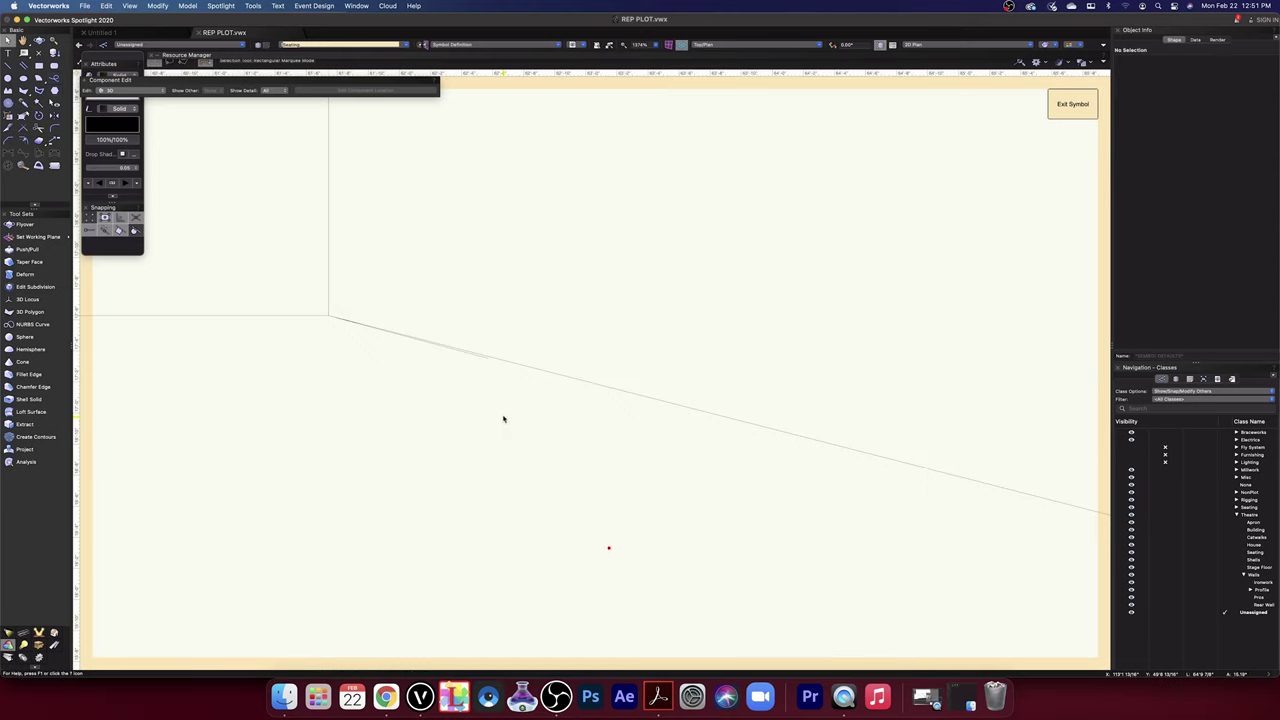
{"action": "left_click", "coordinate": [486, 356]}
{"action": "left_click_drag", "start_coordinate": [637, 429], "coordinate": [94, 349]}
{"action": "mouse_move", "coordinate": [574, 450]}
{"action": "left_mouse_down"}
{"action": "mouse_move", "coordinate": [519, 441]}
{"action": "mouse_move", "coordinate": [565, 435]}
{"action": "mouse_move", "coordinate": [548, 432]}
{"action": "left_mouse_up"}
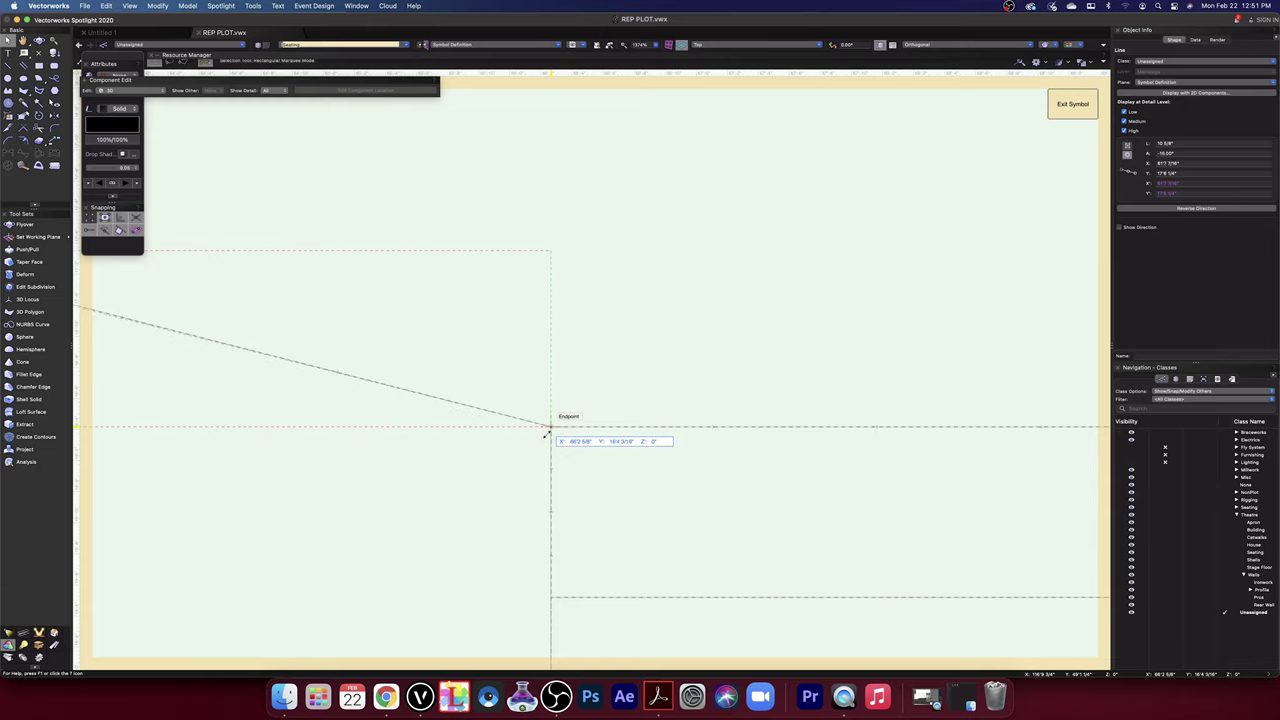
{"action": "left_click_drag", "start_coordinate": [547, 432], "coordinate": [549, 428]}
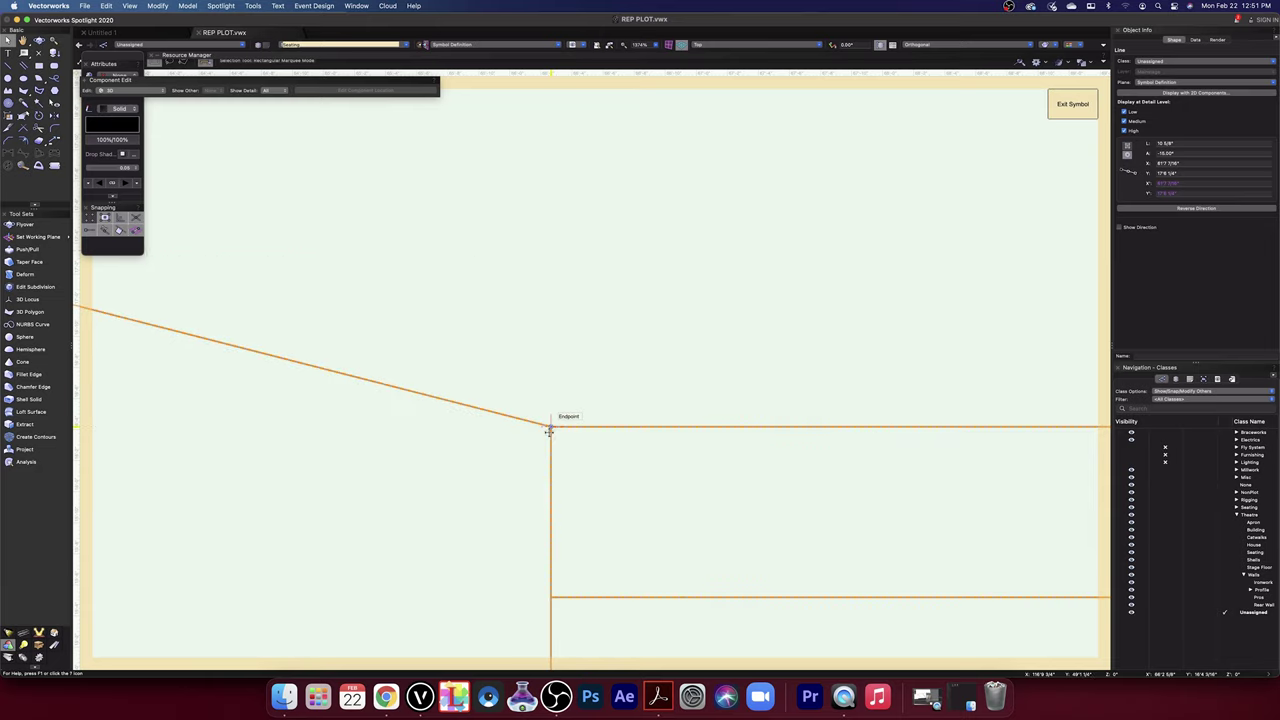
{"action": "left_click", "coordinate": [1179, 153]}
{"action": "type", "text": "-15"}
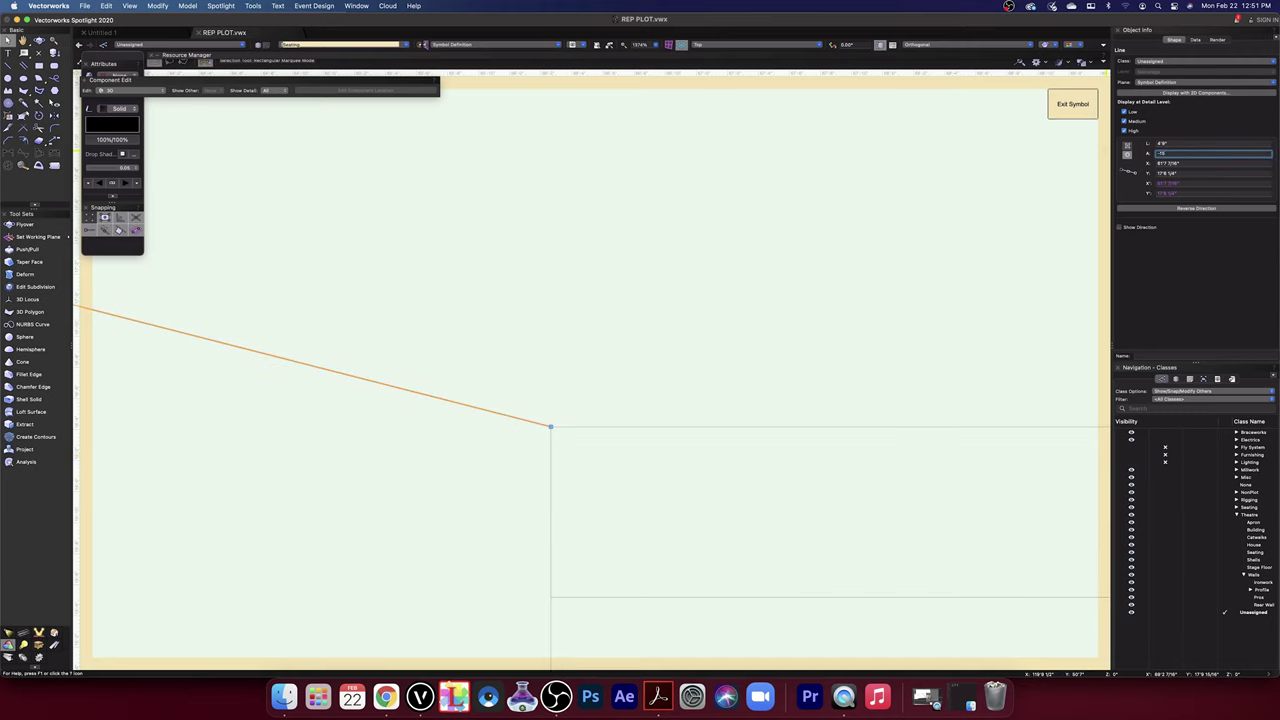
{"action": "key", "text": "Return"}
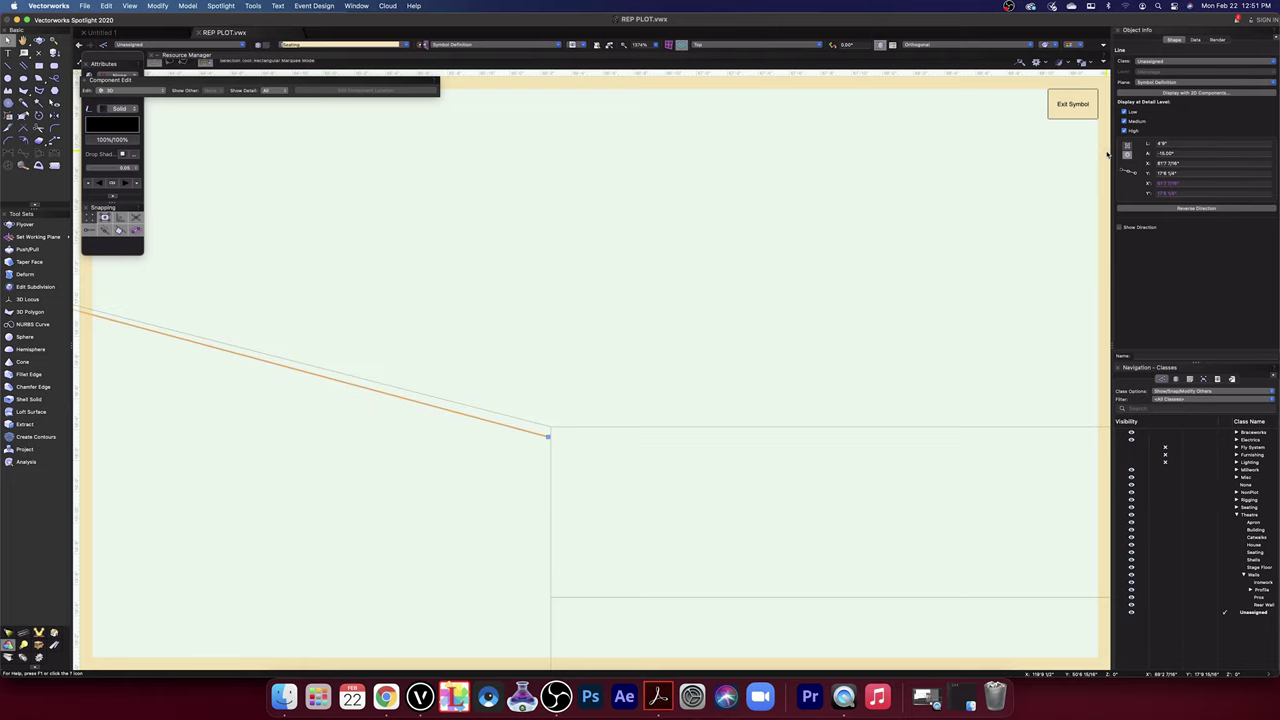
- Extend the slanted line onto the rectangle's vertical edge, making it 4'9 5/16" long
{"action": "scroll", "coordinate": [543, 434], "scroll_direction": "up", "scroll_amount": 5}
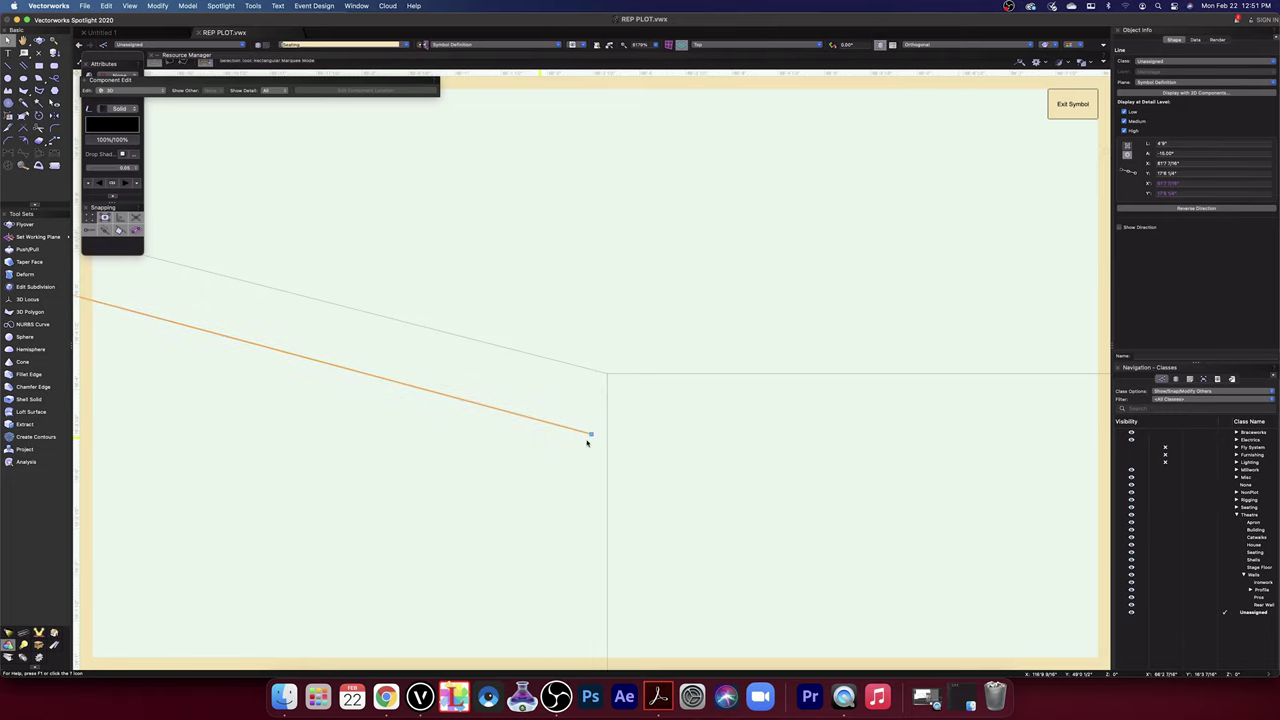
{"action": "left_click_drag", "start_coordinate": [591, 434], "coordinate": [606, 437]}
{"action": "left_click", "coordinate": [729, 44]}
{"action": "left_click", "coordinate": [712, 55]}
{"action": "scroll", "coordinate": [621, 351], "scroll_direction": "down", "scroll_amount": 8}
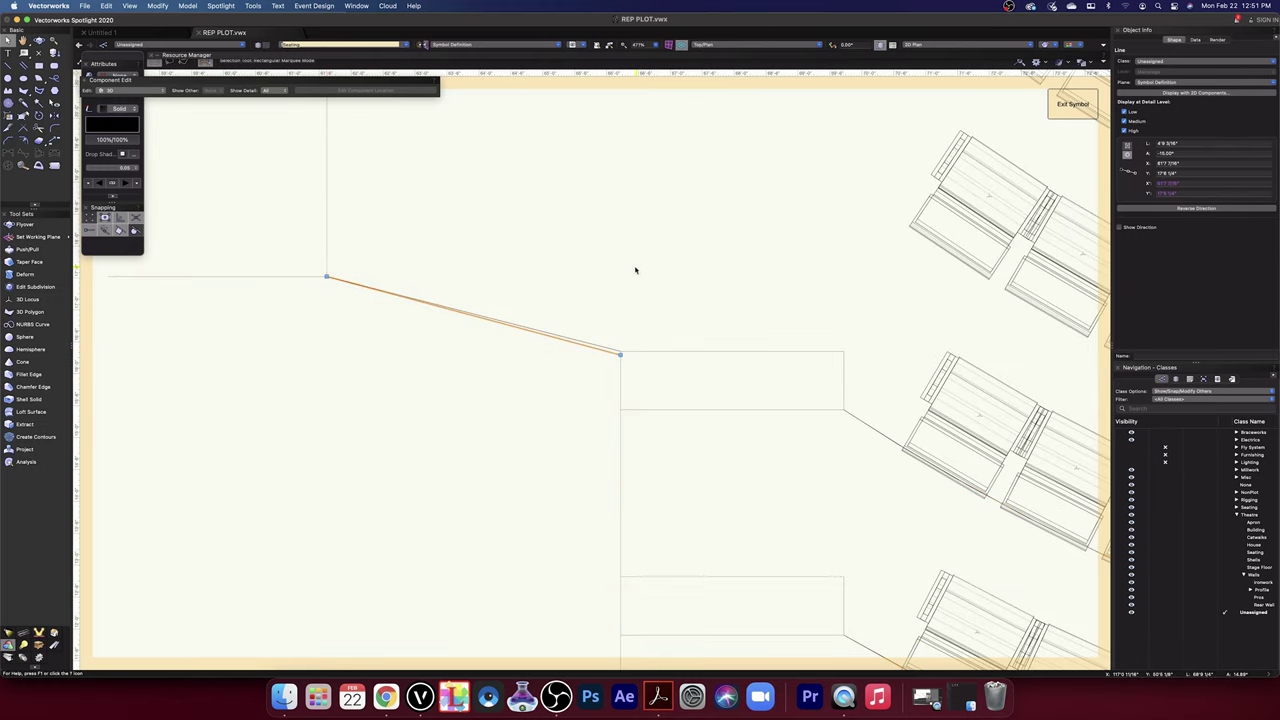
{"action": "left_click", "coordinate": [358, 346]}
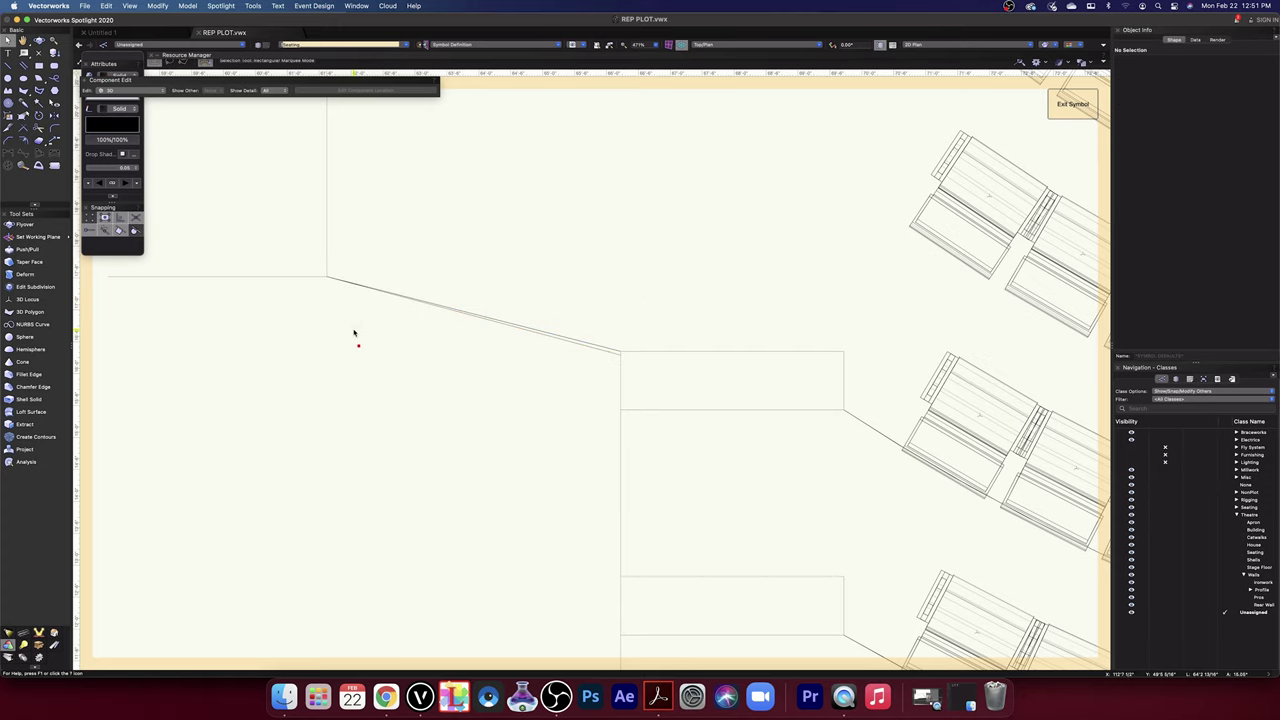
{"action": "double_click", "coordinate": [616, 349]}
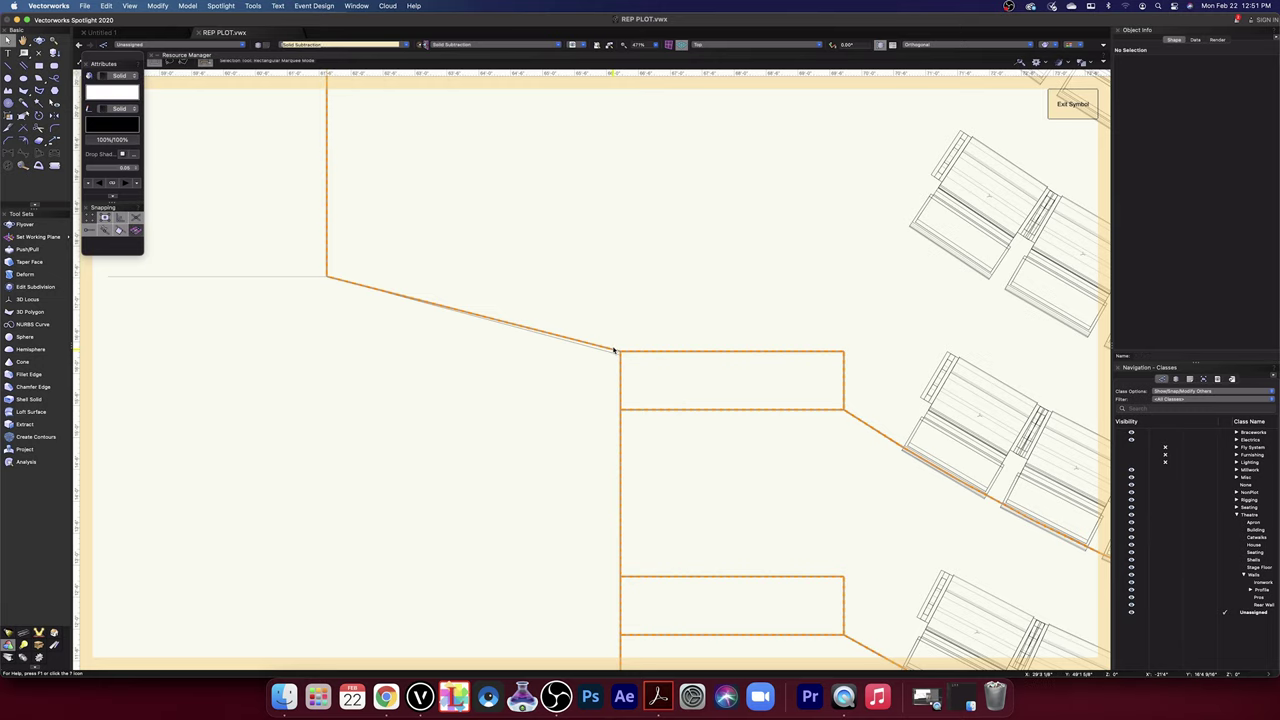
{"action": "scroll", "coordinate": [618, 347], "scroll_direction": "up", "scroll_amount": 5}
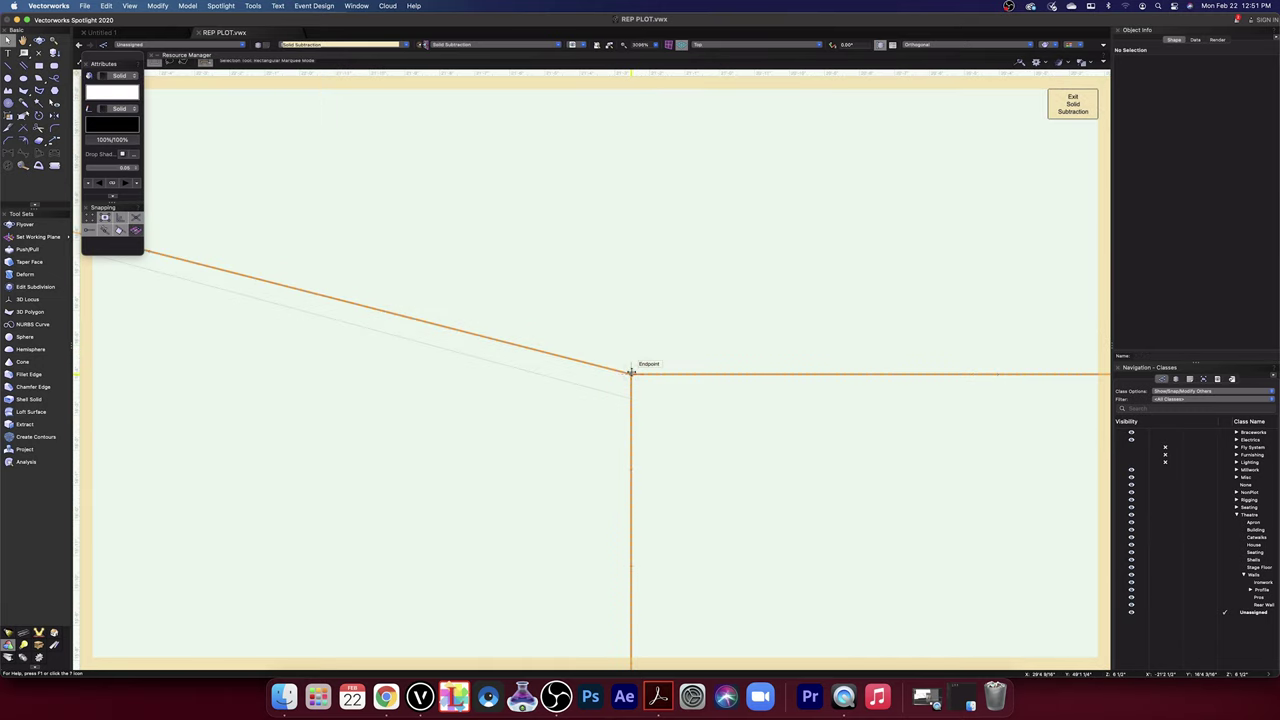
{"action": "left_click", "coordinate": [629, 372]}
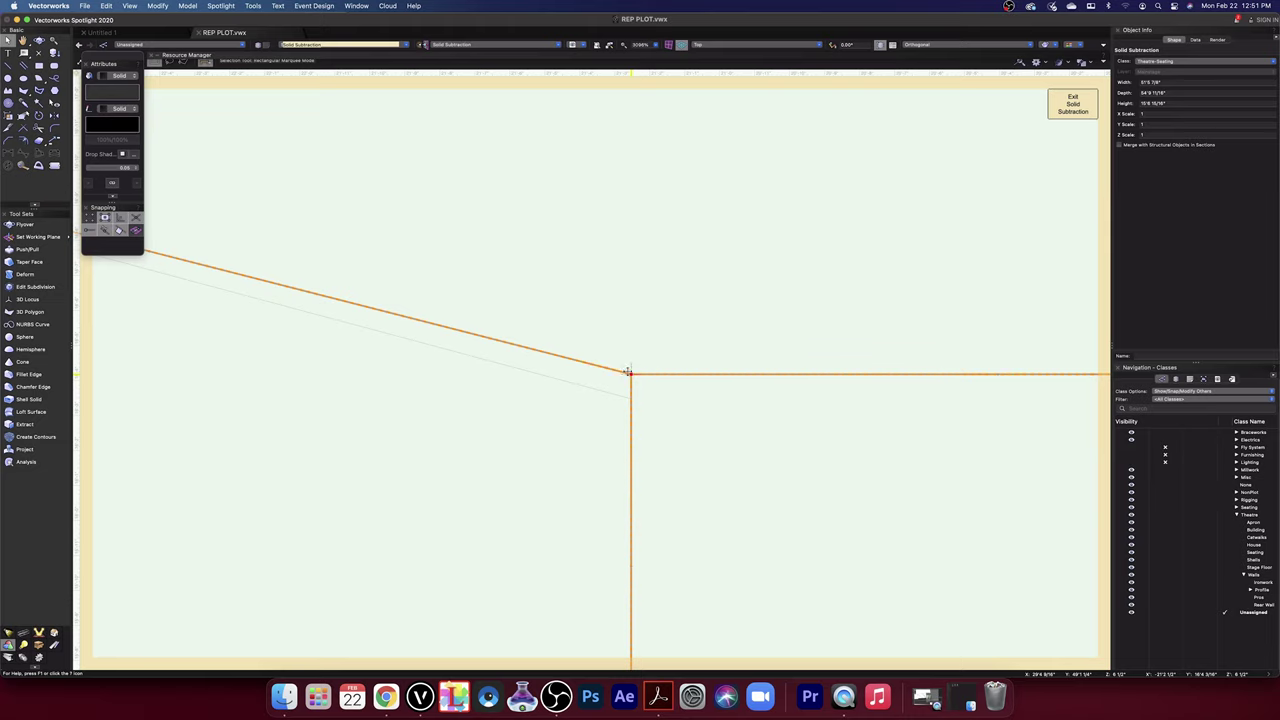
{"action": "left_click", "coordinate": [618, 378]}
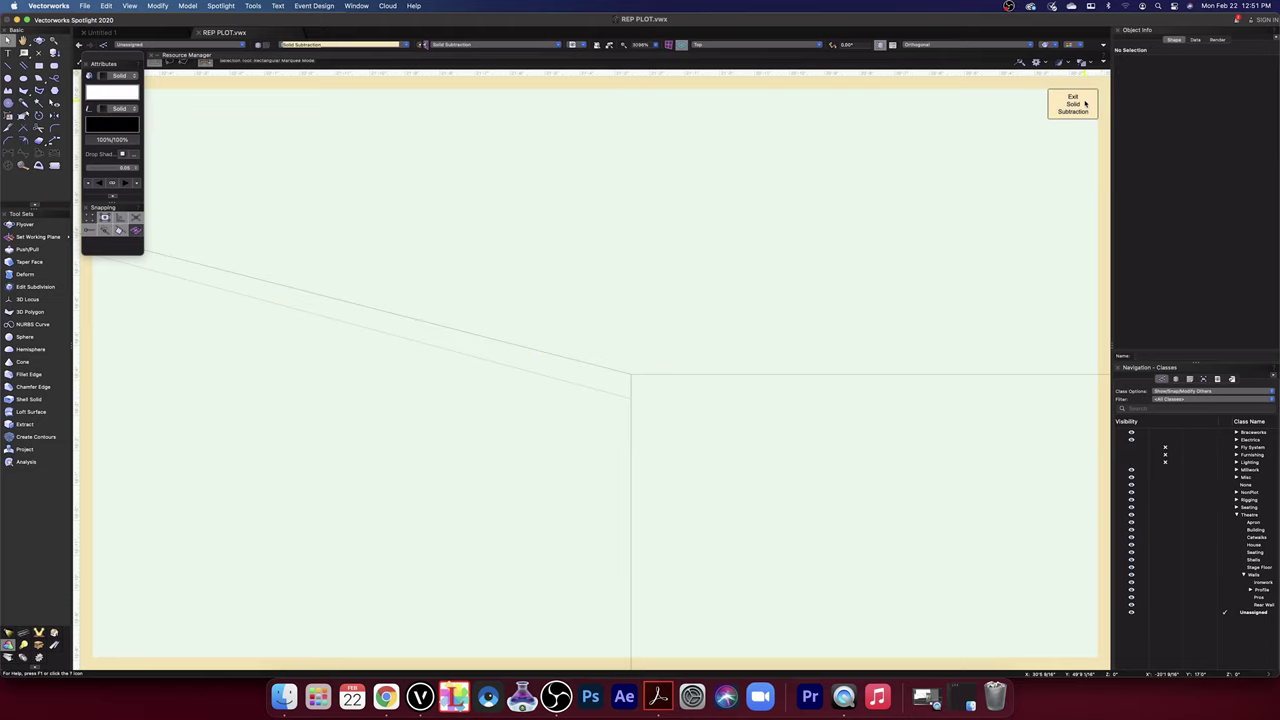
{"action": "left_click", "coordinate": [1085, 103]}
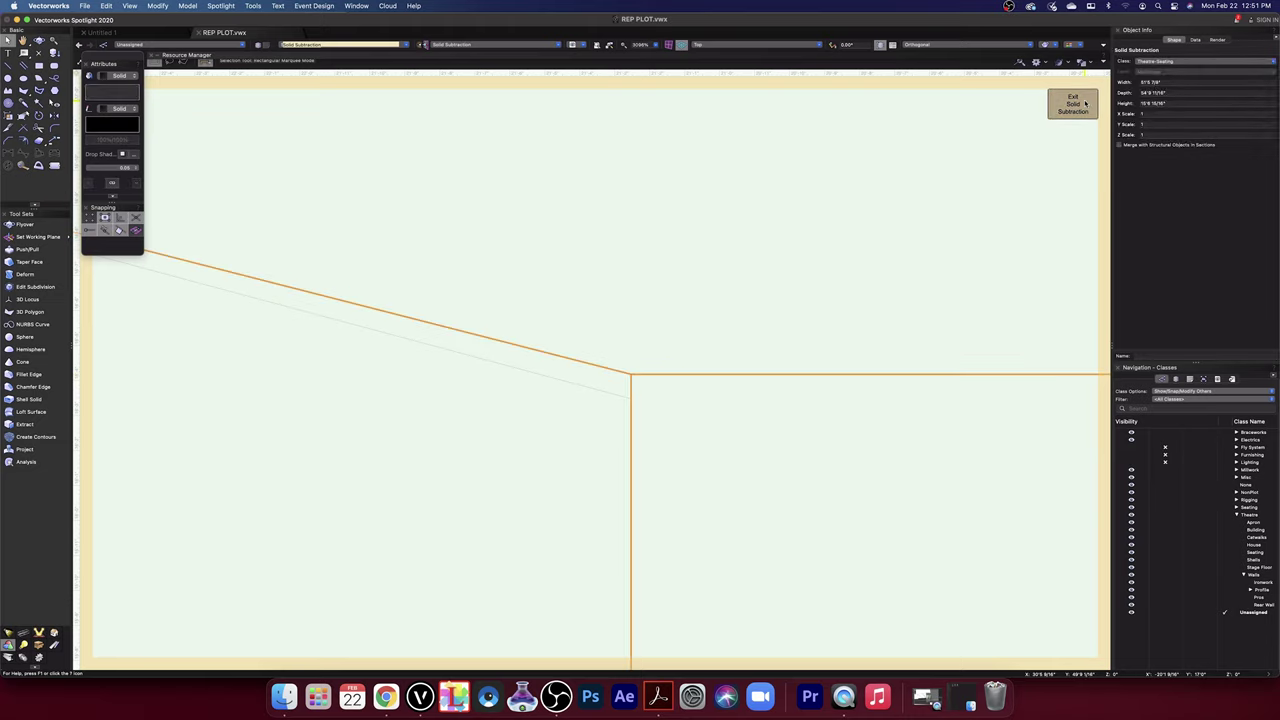
{"action": "left_click", "coordinate": [1085, 103]}
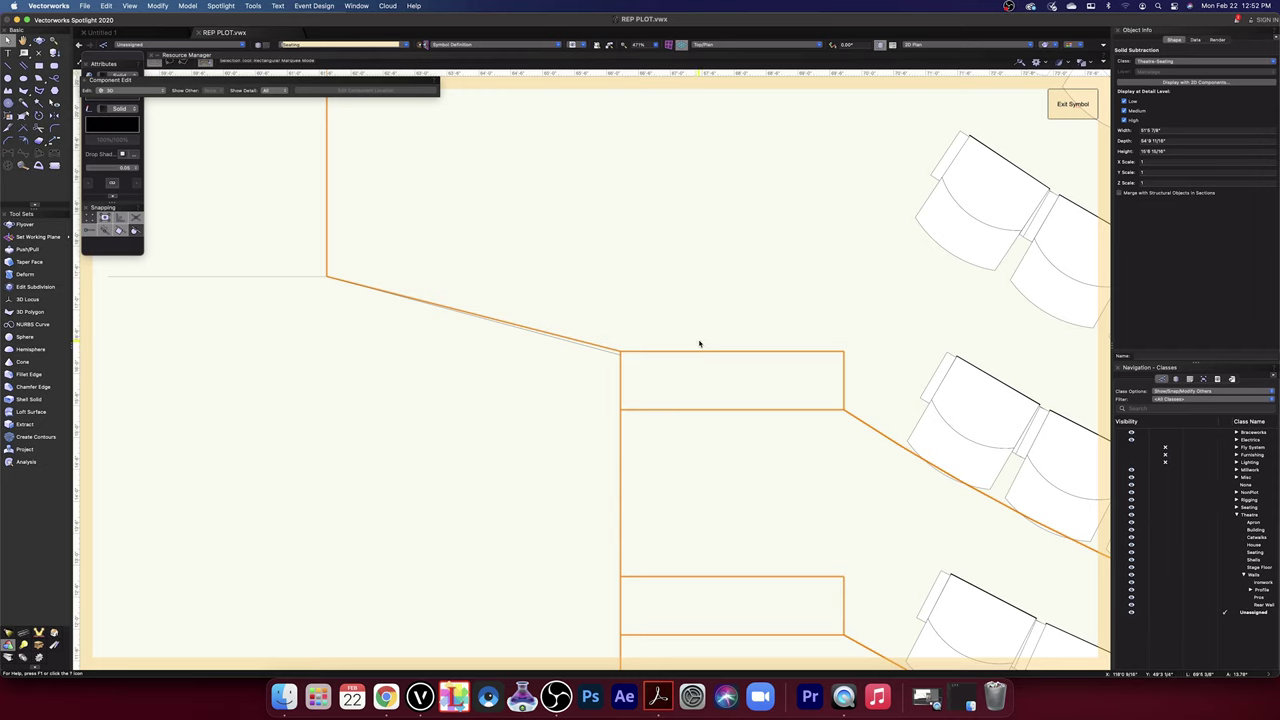
- Nudge the seating bank outline slightly down and pan to the stage-edge corner
{"action": "key", "text": "2"}
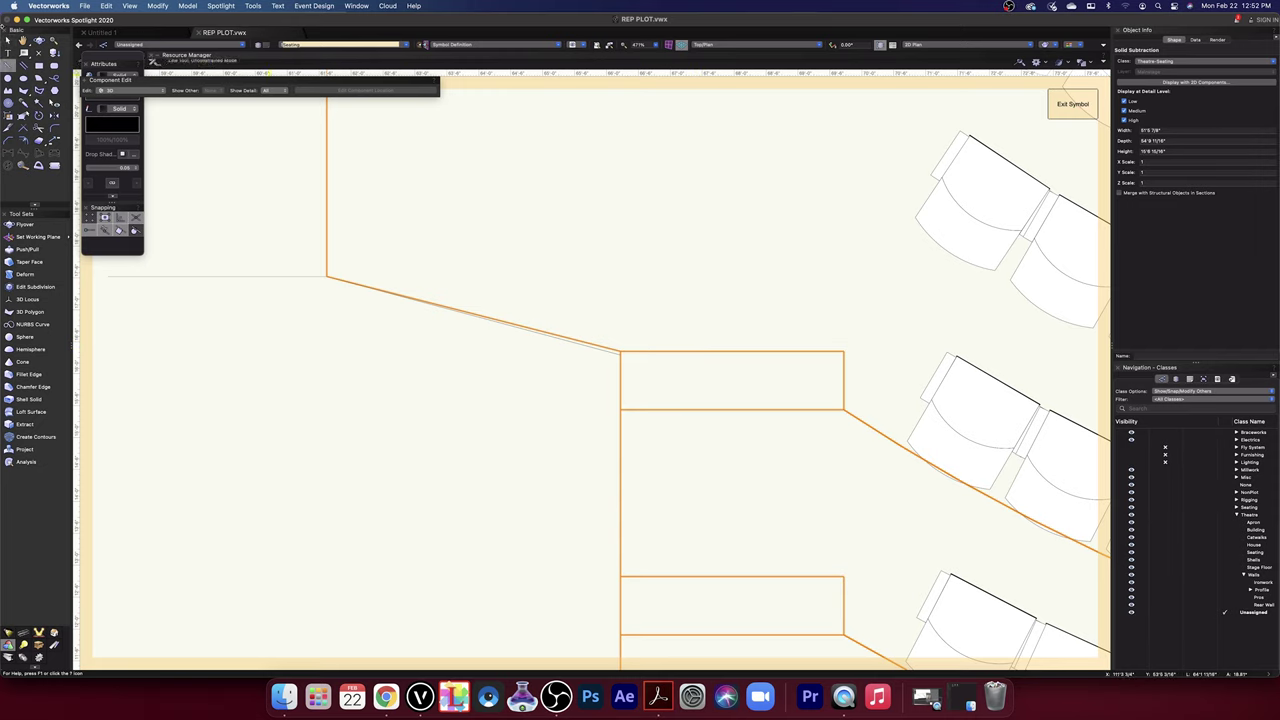
{"action": "key", "text": "x"}
{"action": "scroll", "coordinate": [622, 349], "scroll_direction": "up", "scroll_amount": 5}
{"action": "left_click_drag", "start_coordinate": [626, 348], "coordinate": [627, 362]}
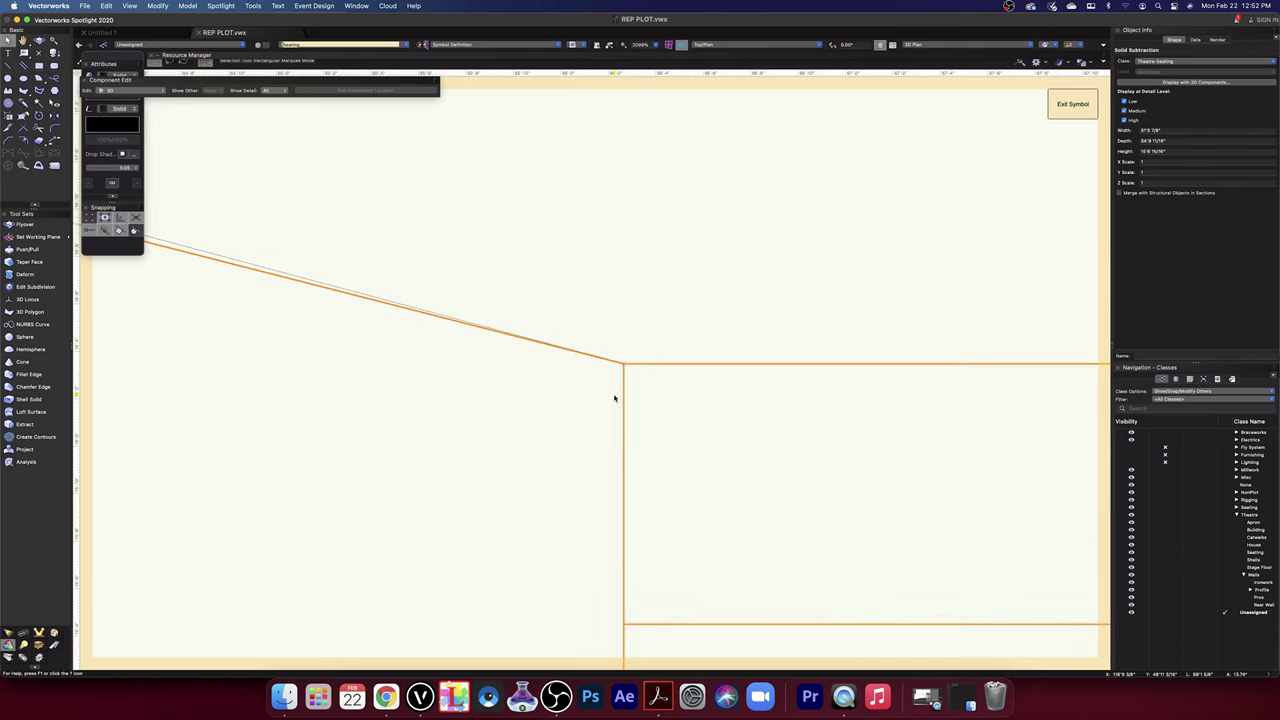
{"action": "scroll", "coordinate": [614, 397], "scroll_direction": "down", "scroll_amount": 4}
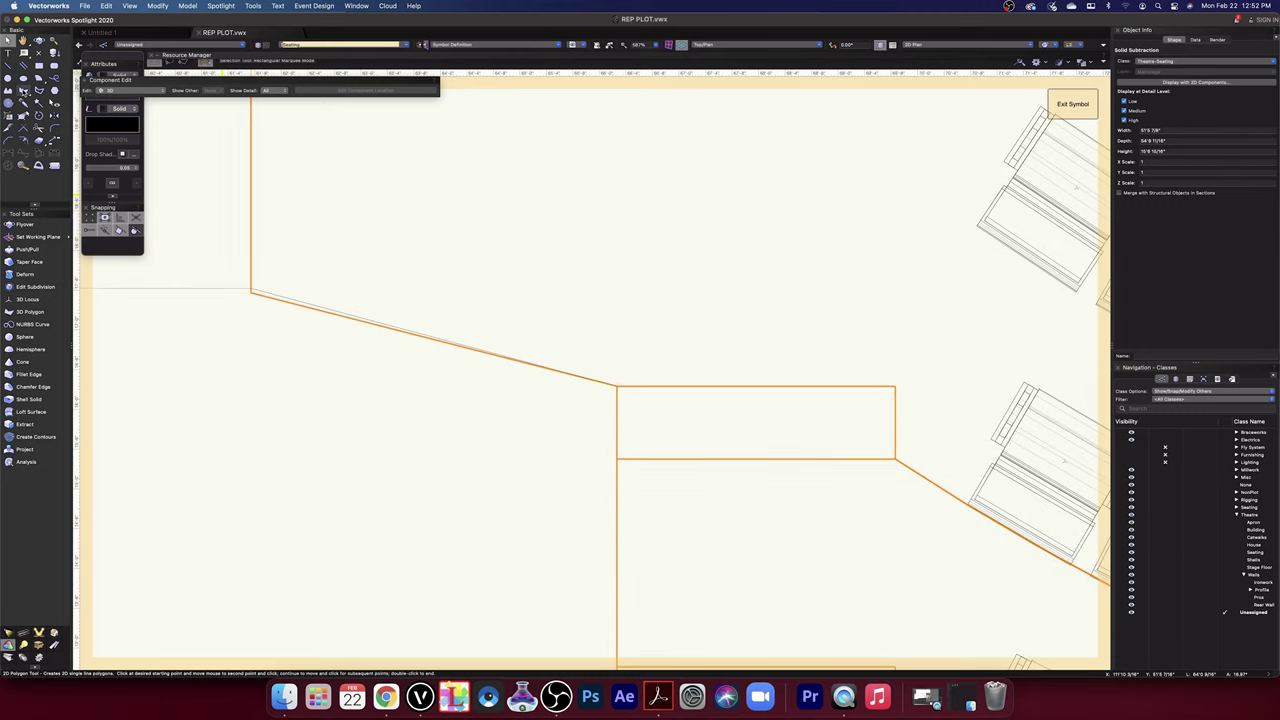
{"action": "mouse_move", "coordinate": [265, 362]}
{"action": "middle_mouse_down"}
{"action": "mouse_move", "coordinate": [583, 463]}
{"action": "mouse_move", "coordinate": [525, 453]}
{"action": "middle_mouse_up"}
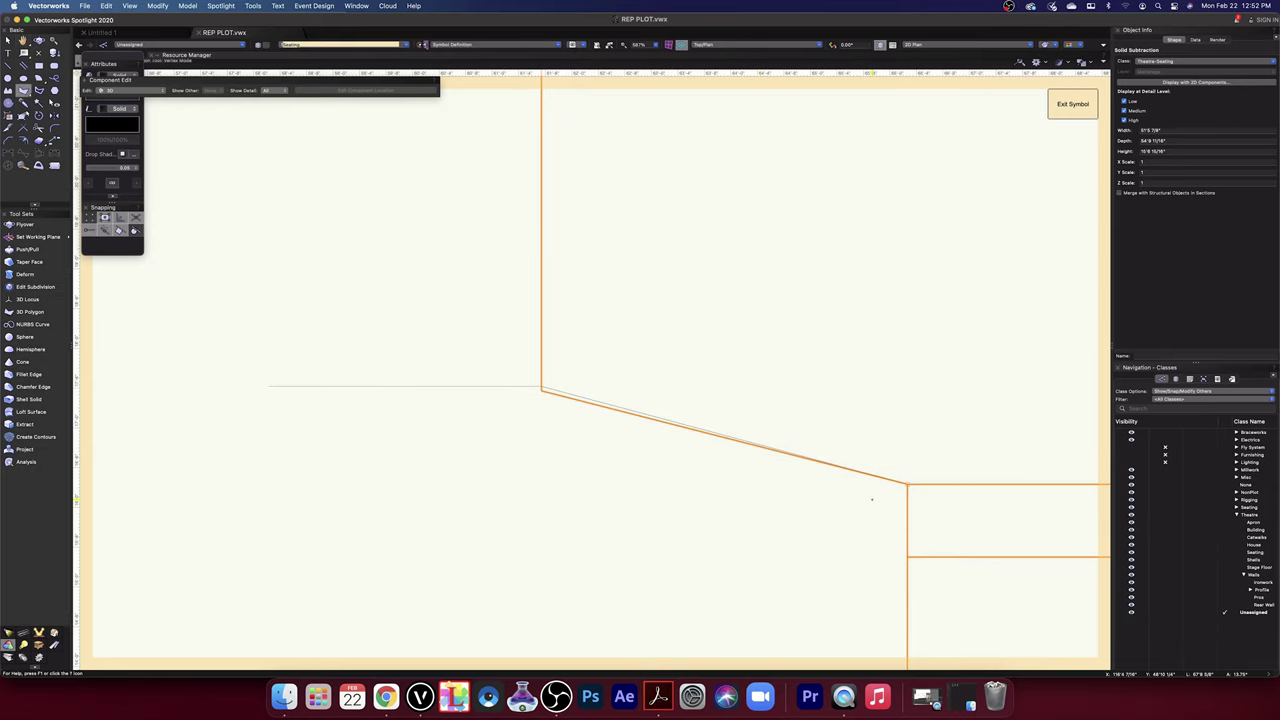
{"action": "scroll", "coordinate": [872, 500], "scroll_direction": "up", "scroll_amount": 6}
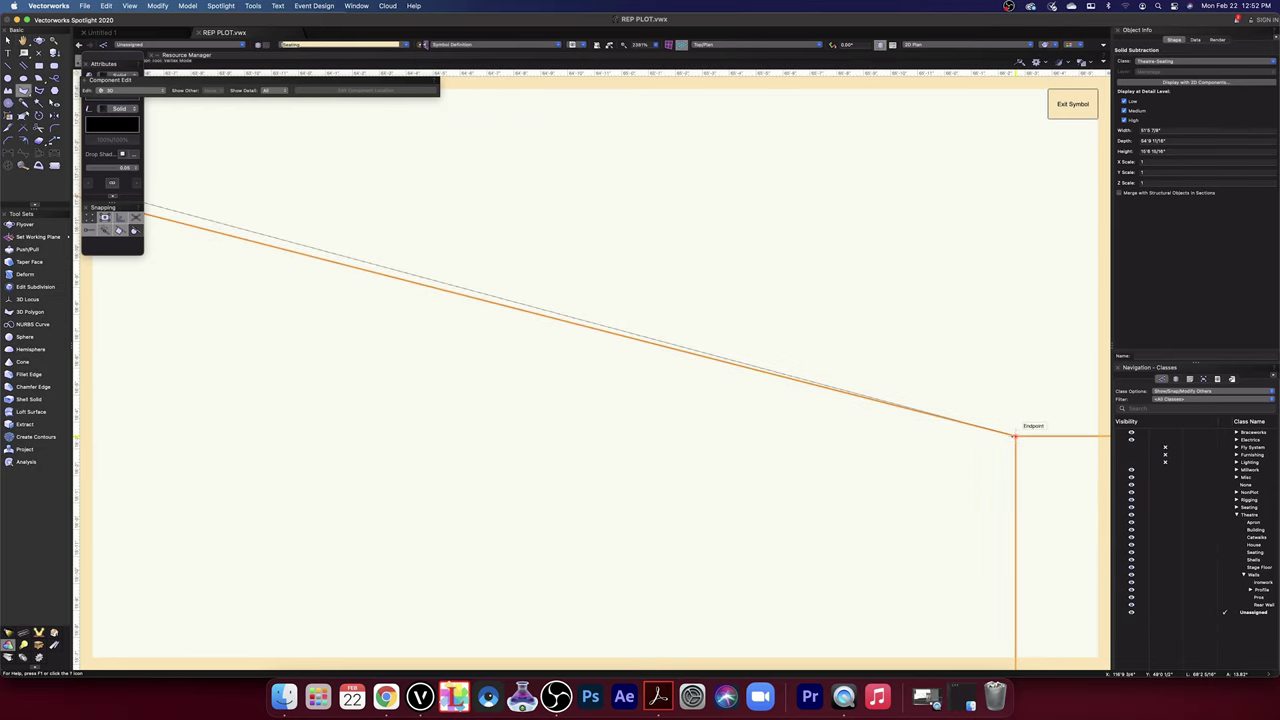
- Draw a closed three-vertex polygon filling the sliver at the left front corner
{"action": "left_click", "coordinate": [1015, 436]}
{"action": "scroll", "coordinate": [1014, 435], "scroll_direction": "down", "scroll_amount": 6}
{"action": "scroll", "coordinate": [771, 376], "scroll_direction": "up", "scroll_amount": 6}
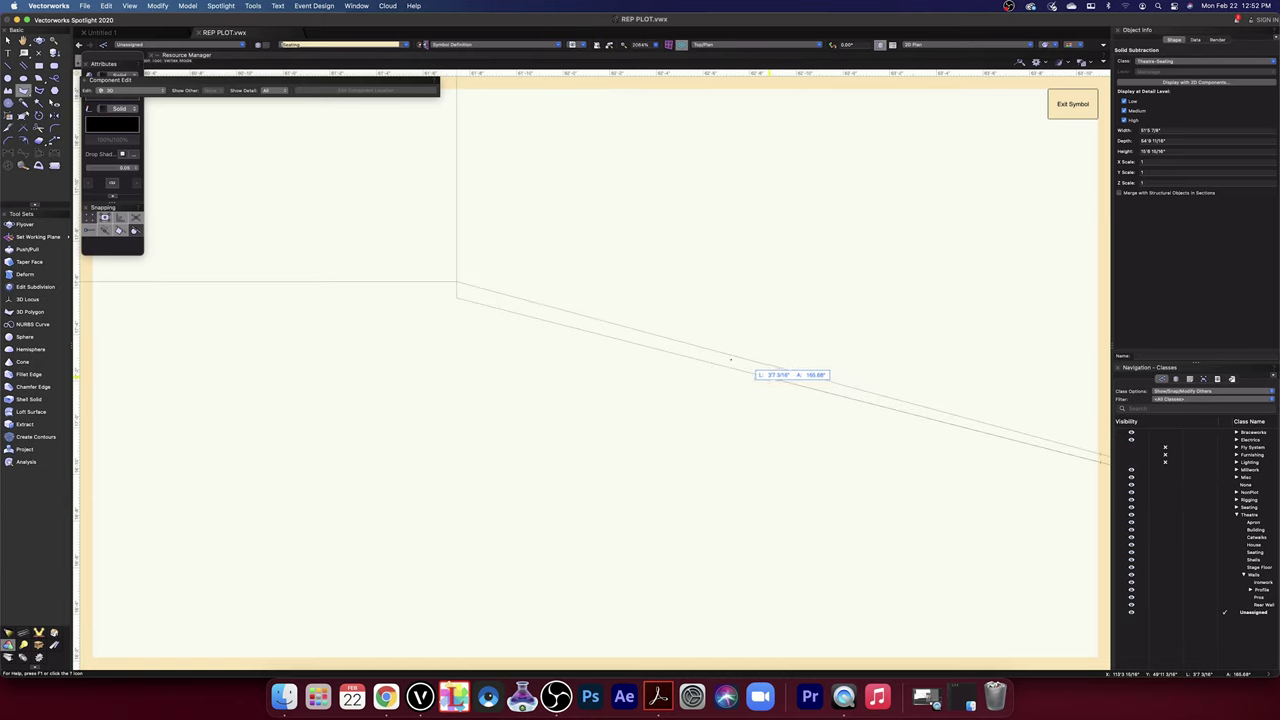
{"action": "left_click", "coordinate": [460, 281]}
{"action": "left_click", "coordinate": [460, 282]}
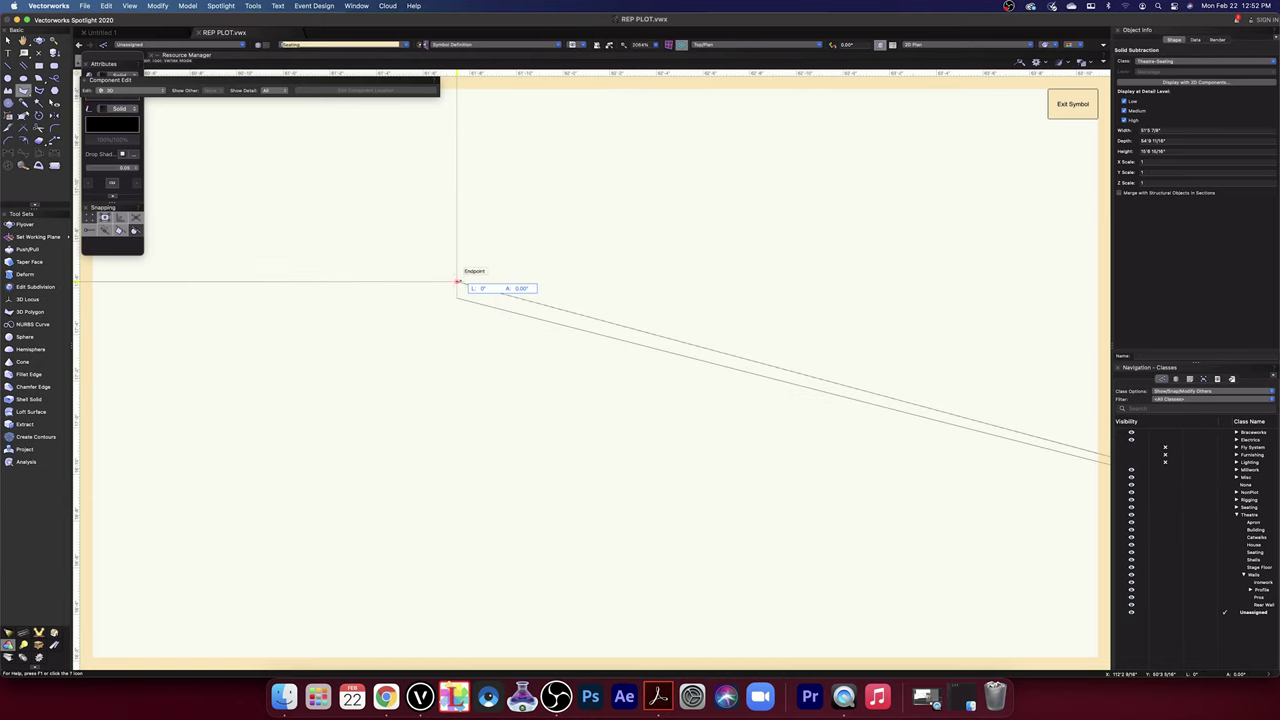
{"action": "left_click", "coordinate": [456, 380]}
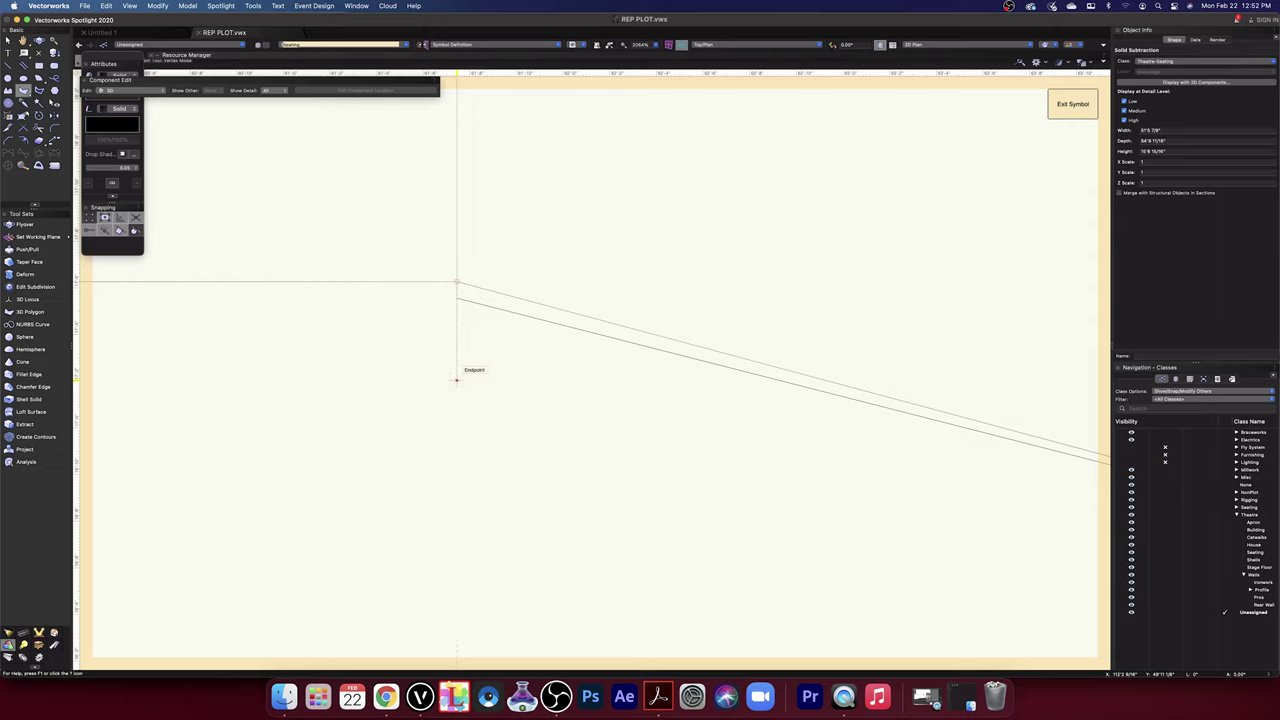
{"action": "middle_click_drag", "start_coordinate": [911, 499], "coordinate": [43, 217]}
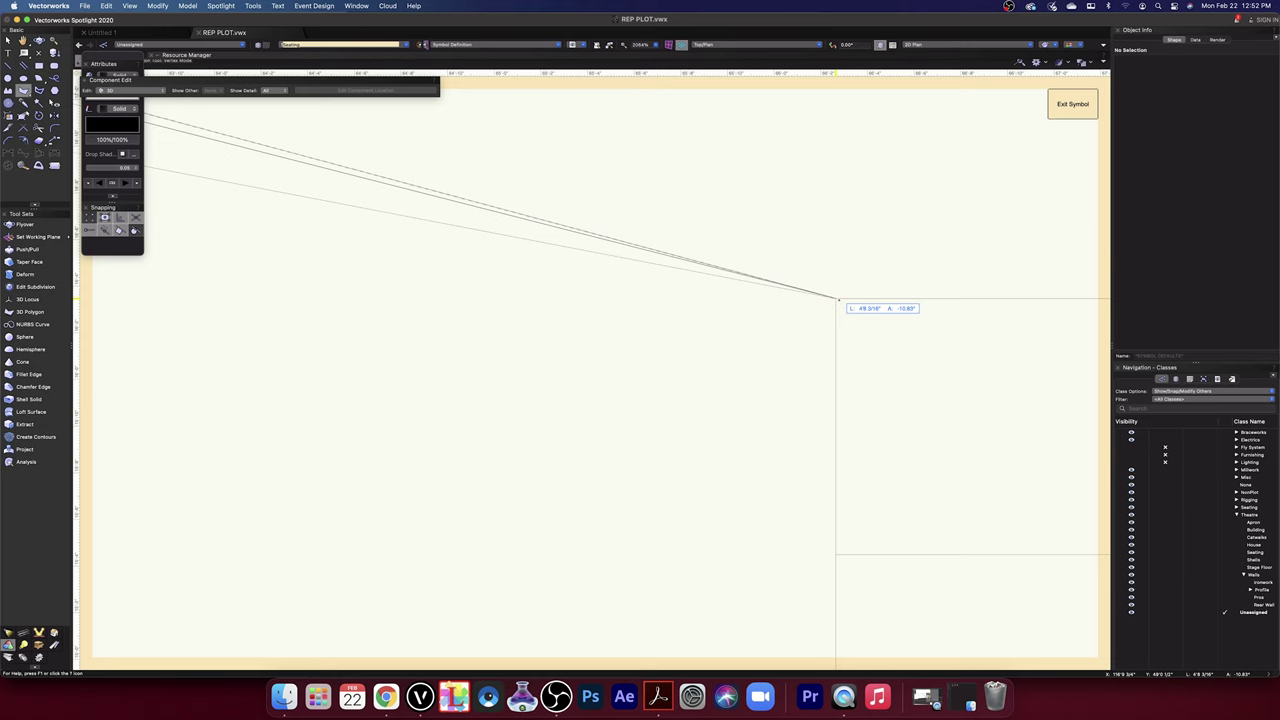
{"action": "left_click", "coordinate": [838, 298]}
{"action": "scroll", "coordinate": [430, 318], "scroll_direction": "down", "scroll_amount": 4}
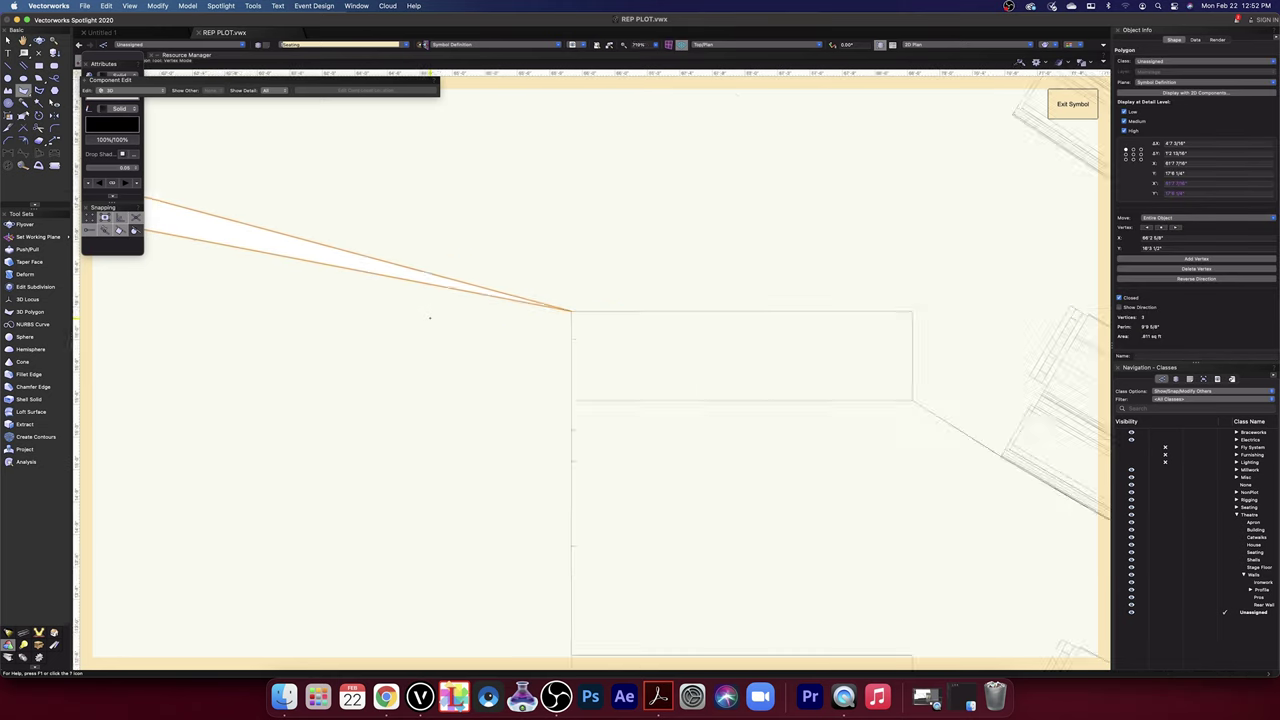
{"action": "scroll", "coordinate": [430, 318], "scroll_direction": "down", "scroll_amount": 5}
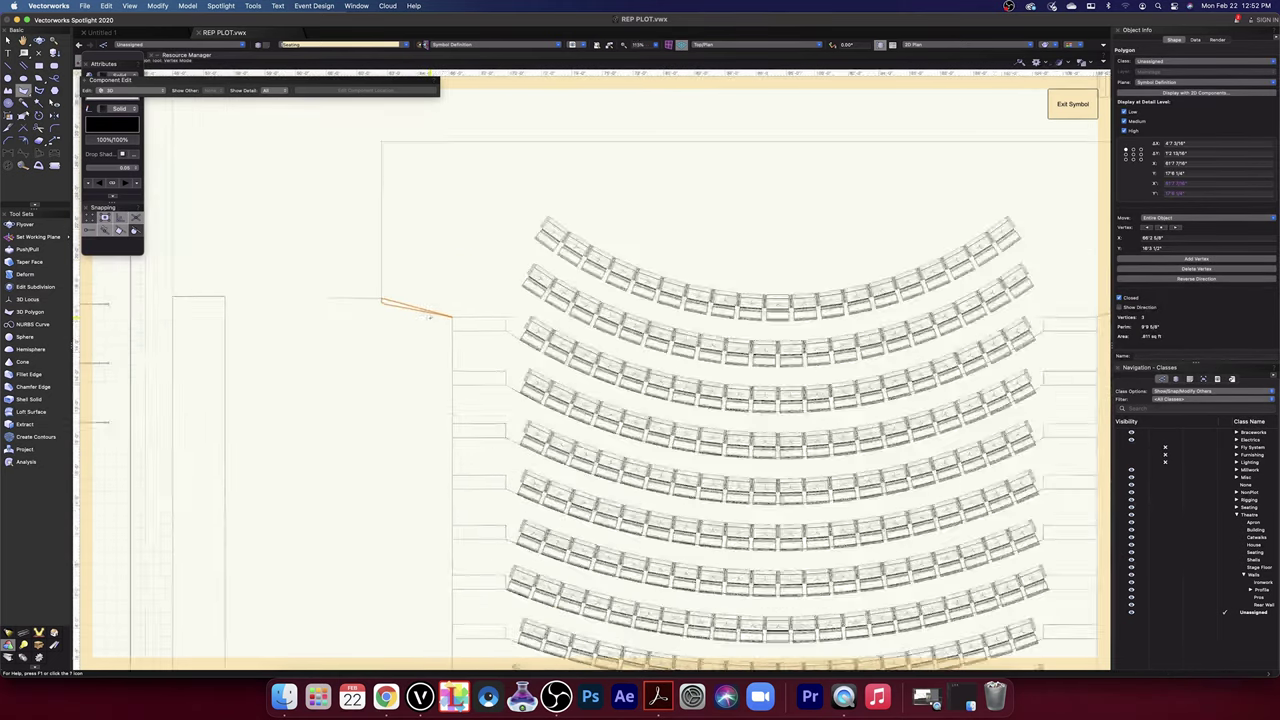
{"action": "scroll", "coordinate": [430, 318], "scroll_direction": "up", "scroll_amount": 8}
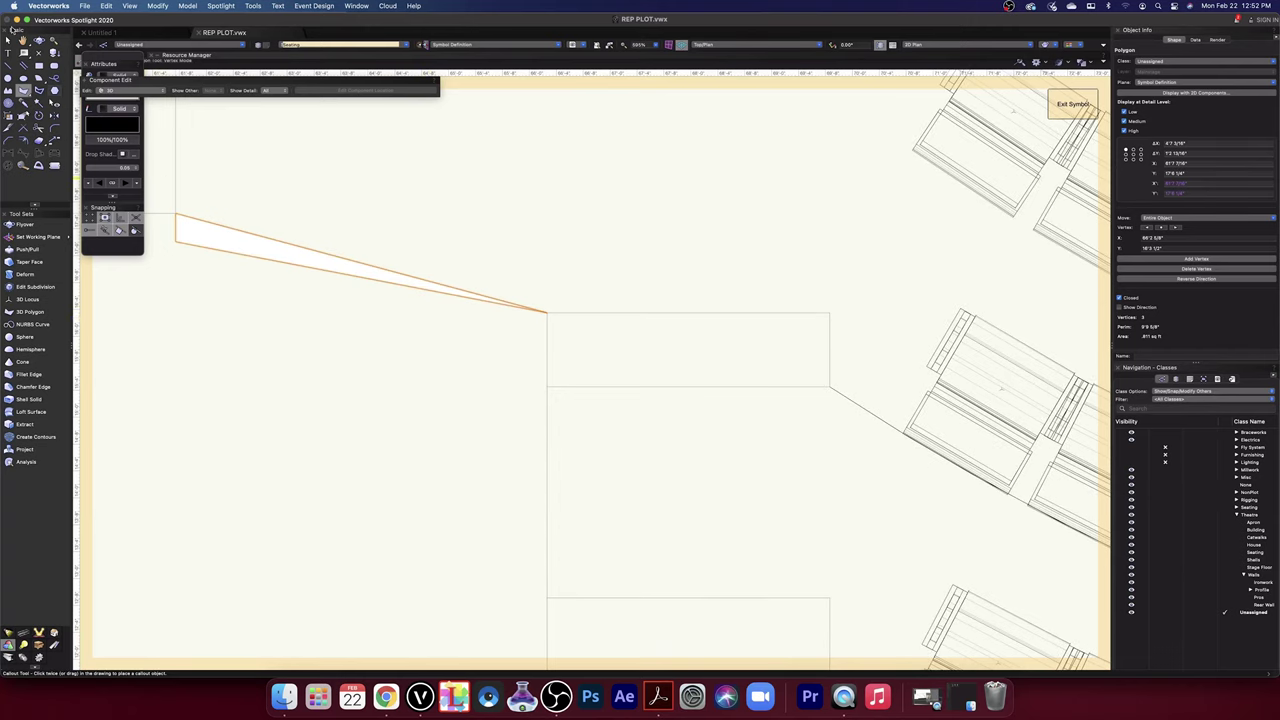
- Orbit into a 3D perspective of the seating with Flyover
{"action": "left_click", "coordinate": [57, 96]}
{"action": "left_click_drag", "start_coordinate": [249, 454], "coordinate": [331, 380]}
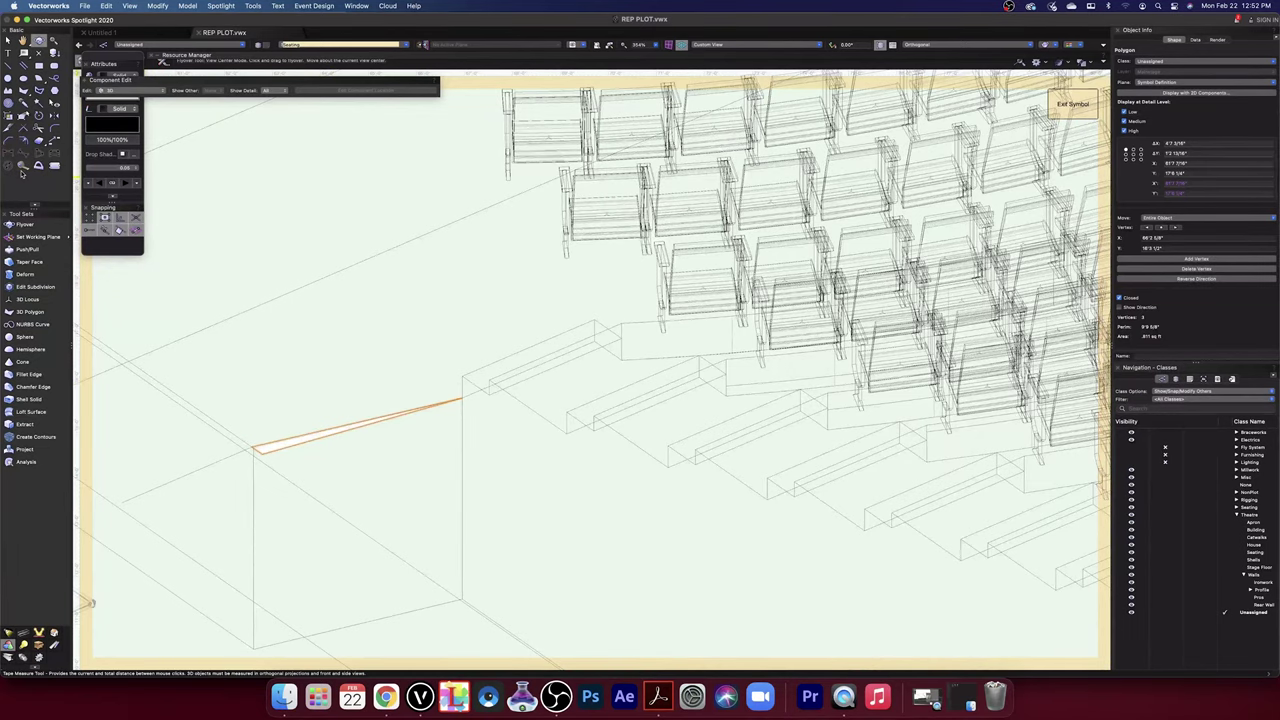
{"action": "left_click", "coordinate": [27, 249]}
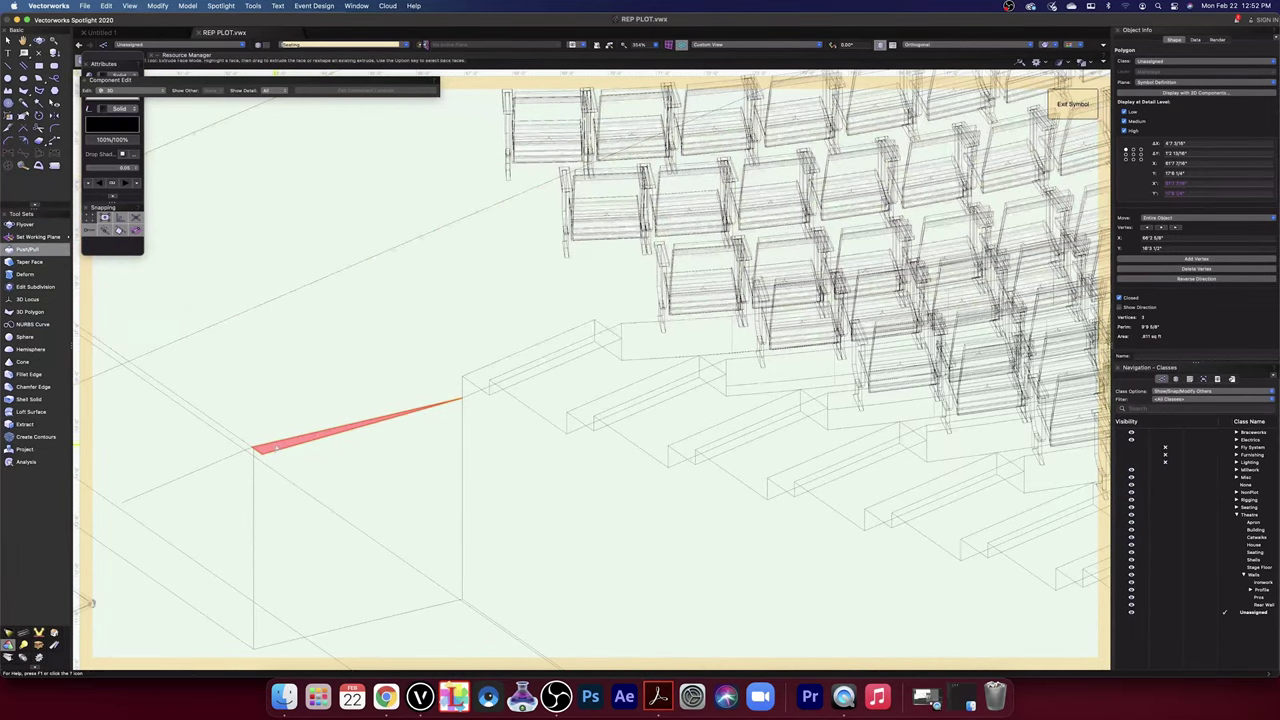
- Push/Pull the triangle into a tall wedge solid, then return to Top/Plan view
{"action": "left_click", "coordinate": [272, 447]}
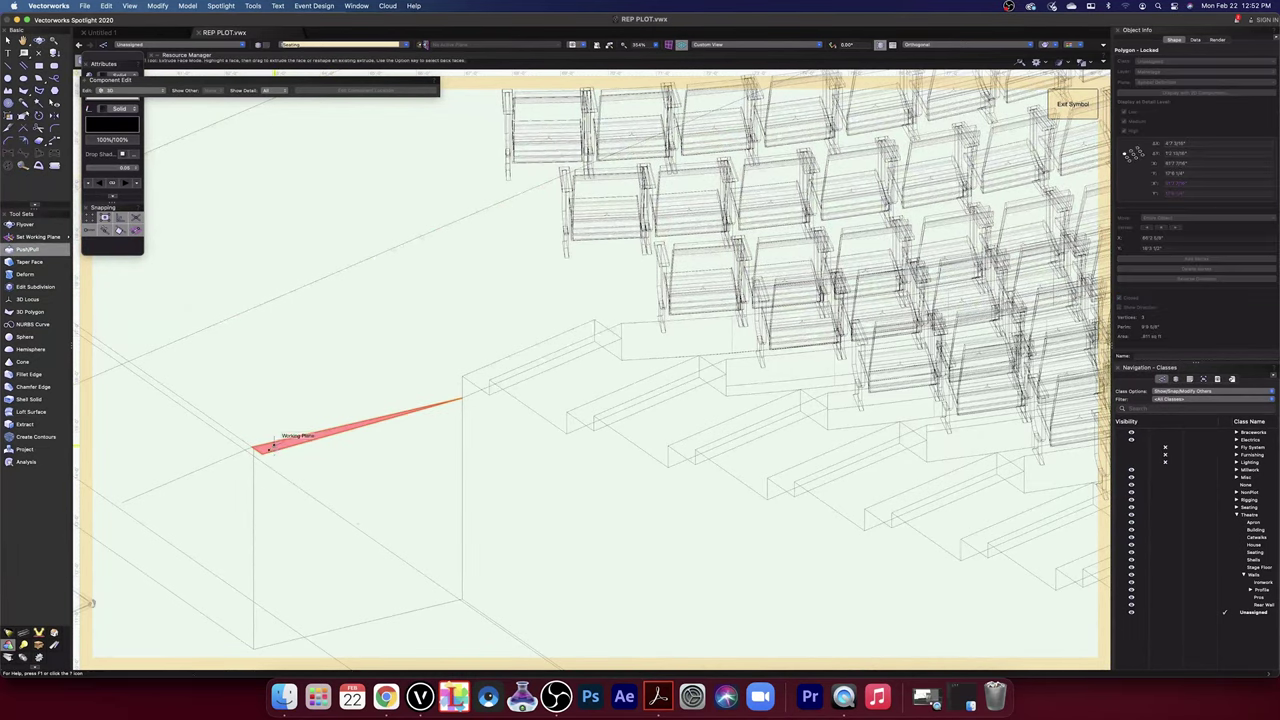
{"action": "left_click", "coordinate": [248, 652]}
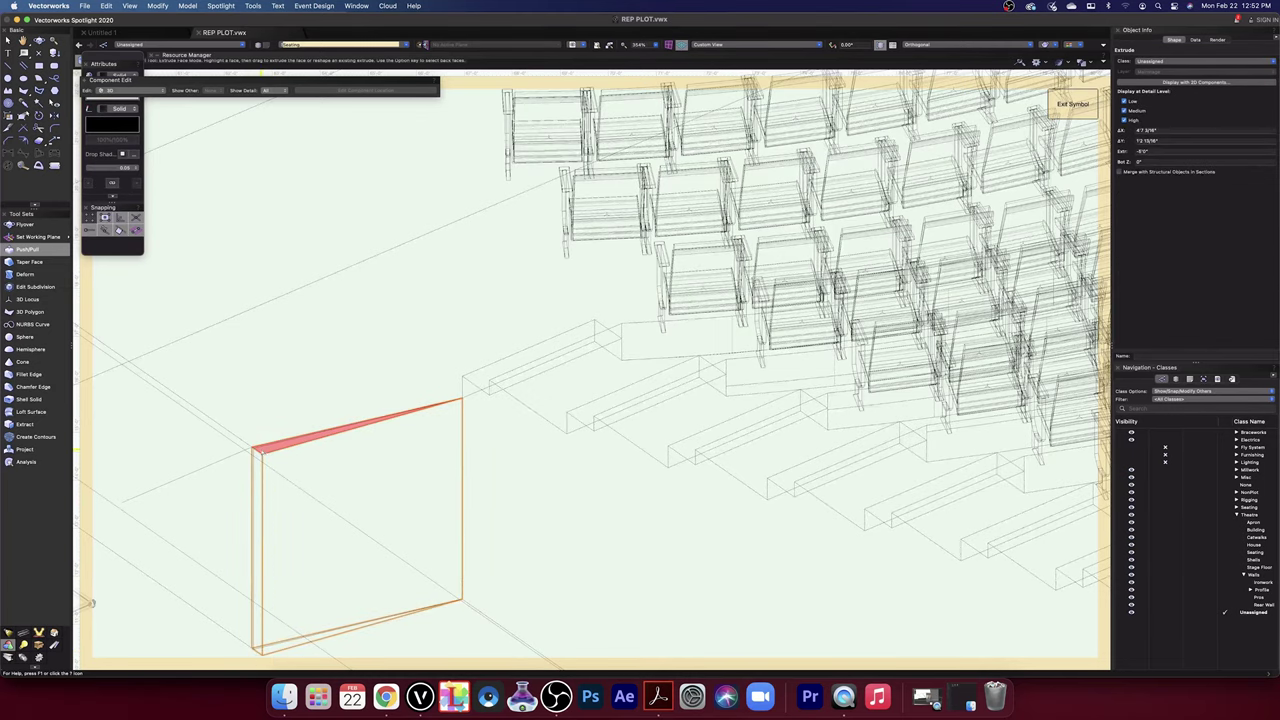
{"action": "left_click", "coordinate": [262, 452]}
{"action": "left_click", "coordinate": [267, 400]}
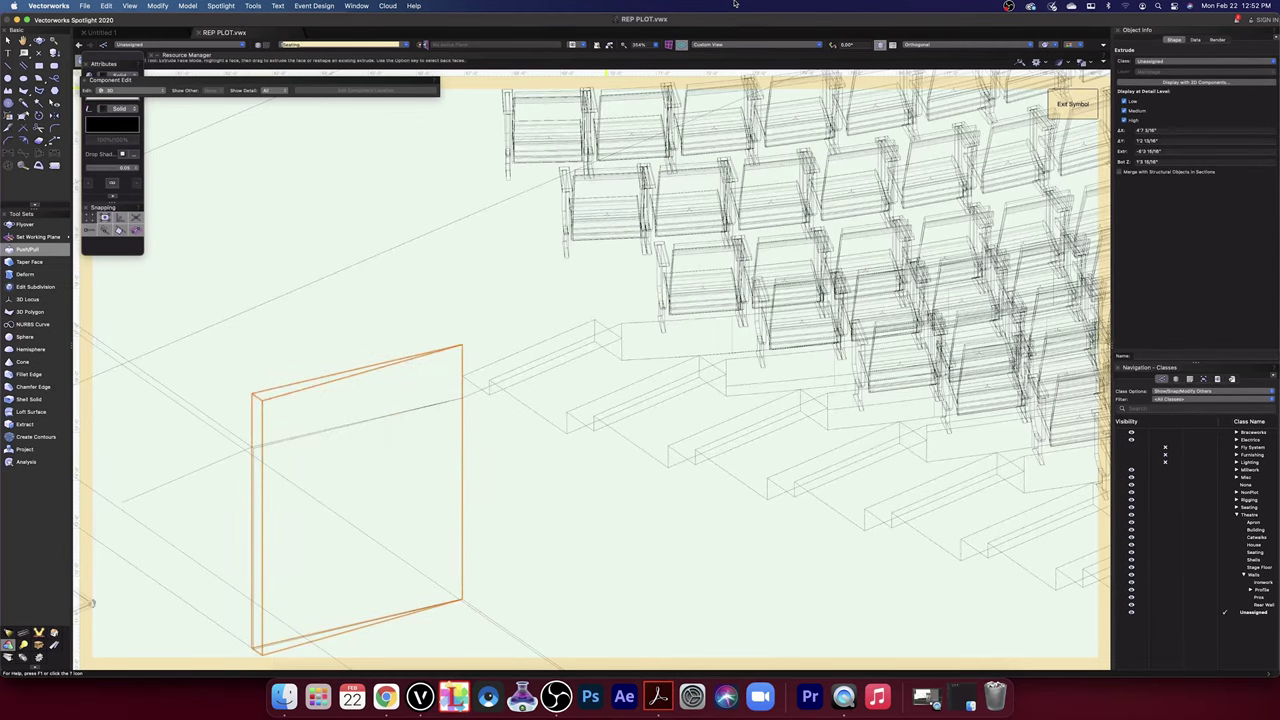
{"action": "left_click", "coordinate": [787, 47]}
{"action": "left_click", "coordinate": [730, 57]}
{"action": "scroll", "coordinate": [672, 215], "scroll_direction": "down", "scroll_amount": 6}
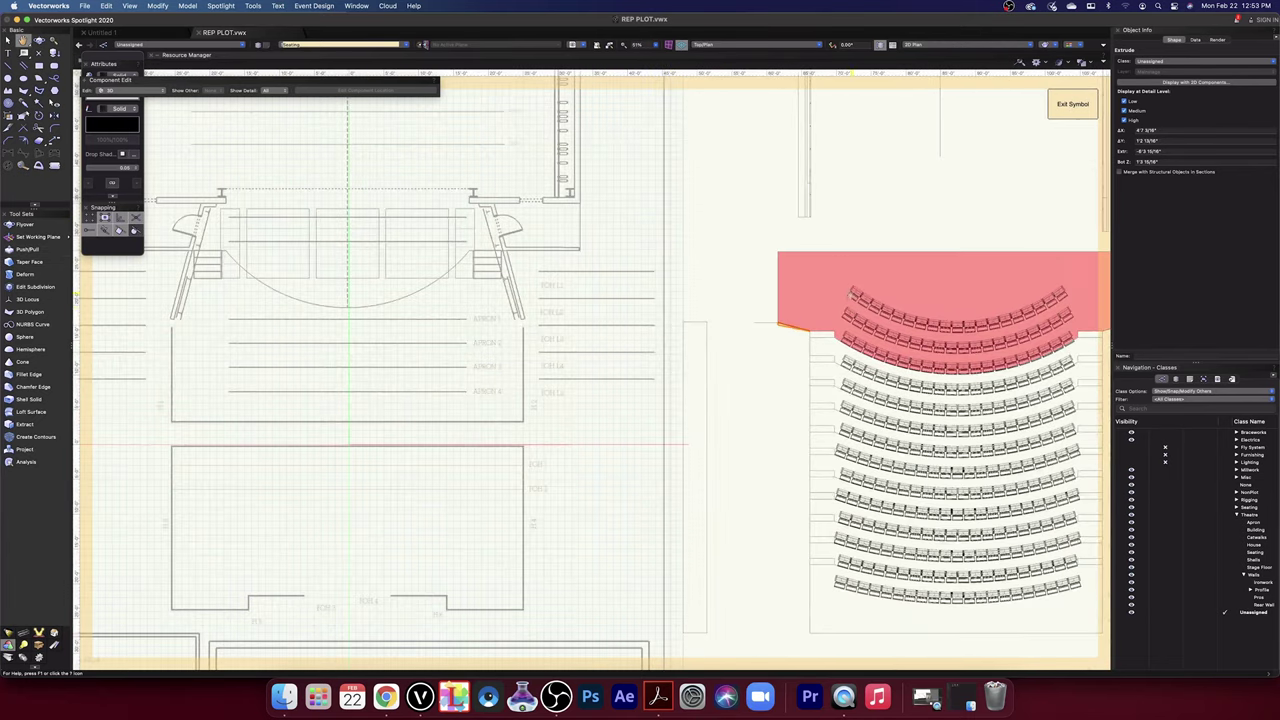
- Mirror a copy of the wedge across the seating bank's vertical centreline to the right front corner
{"action": "middle_click_drag", "start_coordinate": [702, 250], "coordinate": [664, 254]}
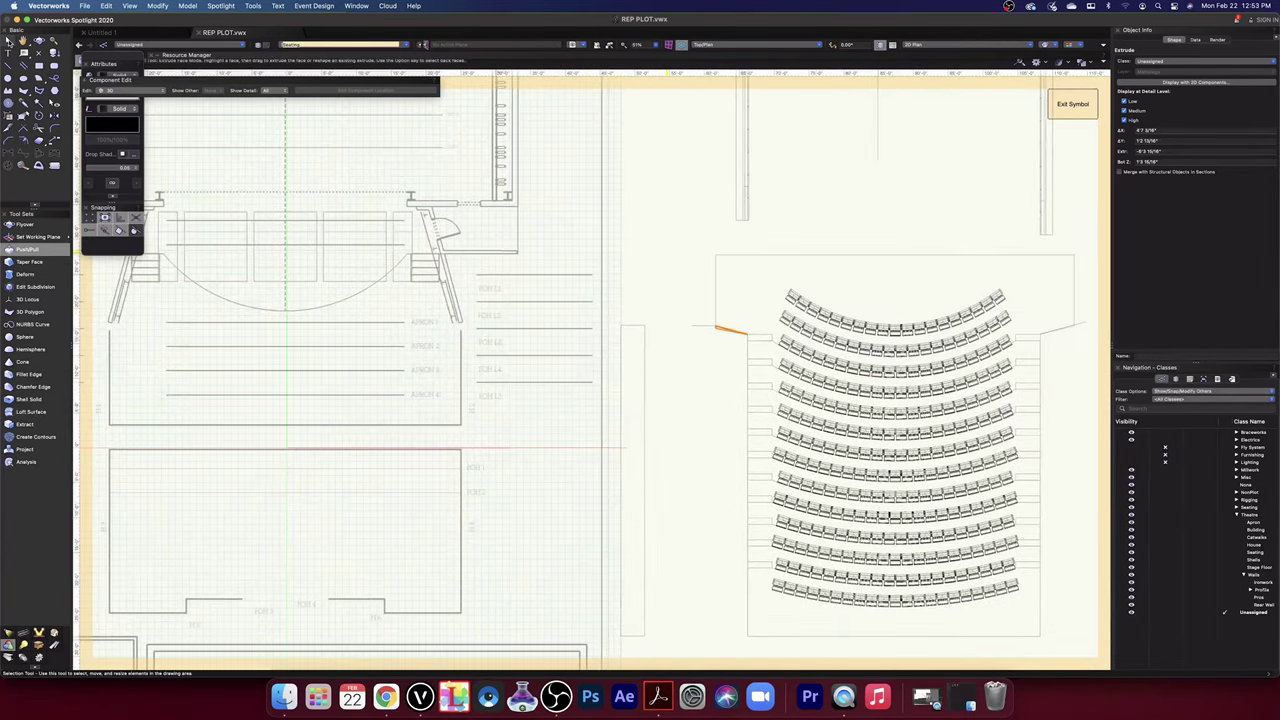
{"action": "scroll", "coordinate": [729, 318], "scroll_direction": "up", "scroll_amount": 5}
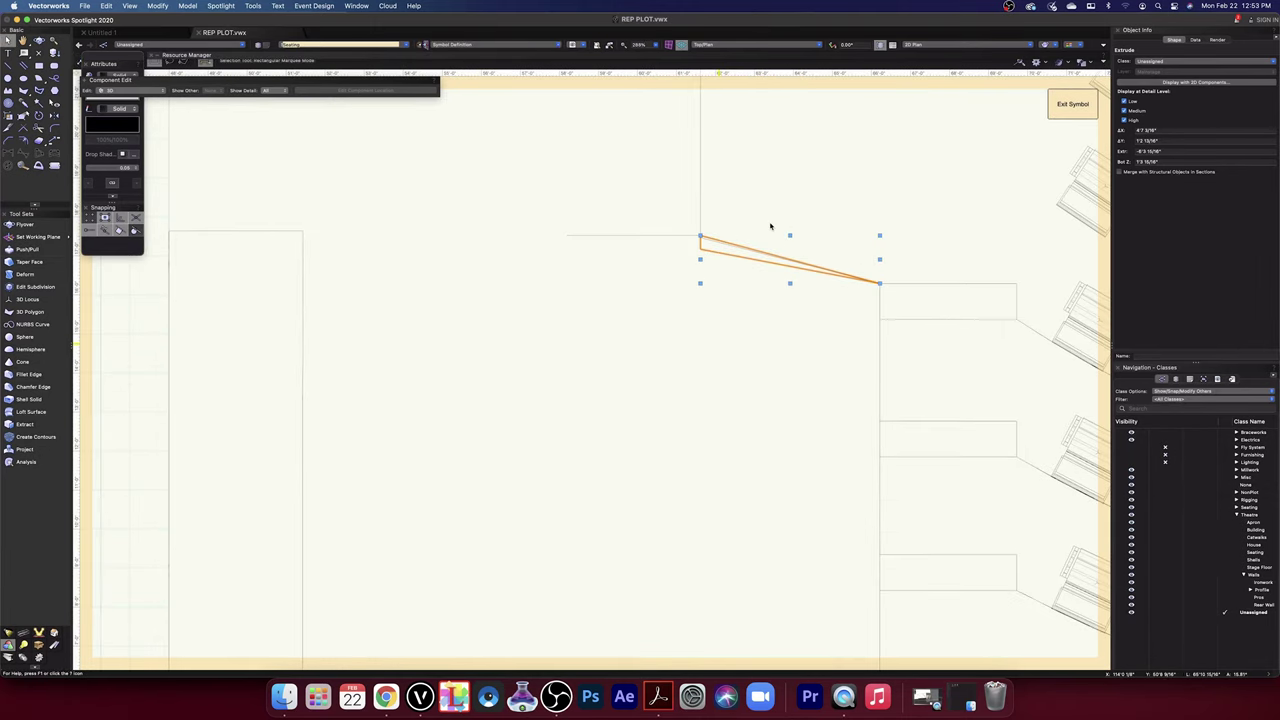
{"action": "scroll", "coordinate": [777, 292], "scroll_direction": "up", "scroll_amount": 4}
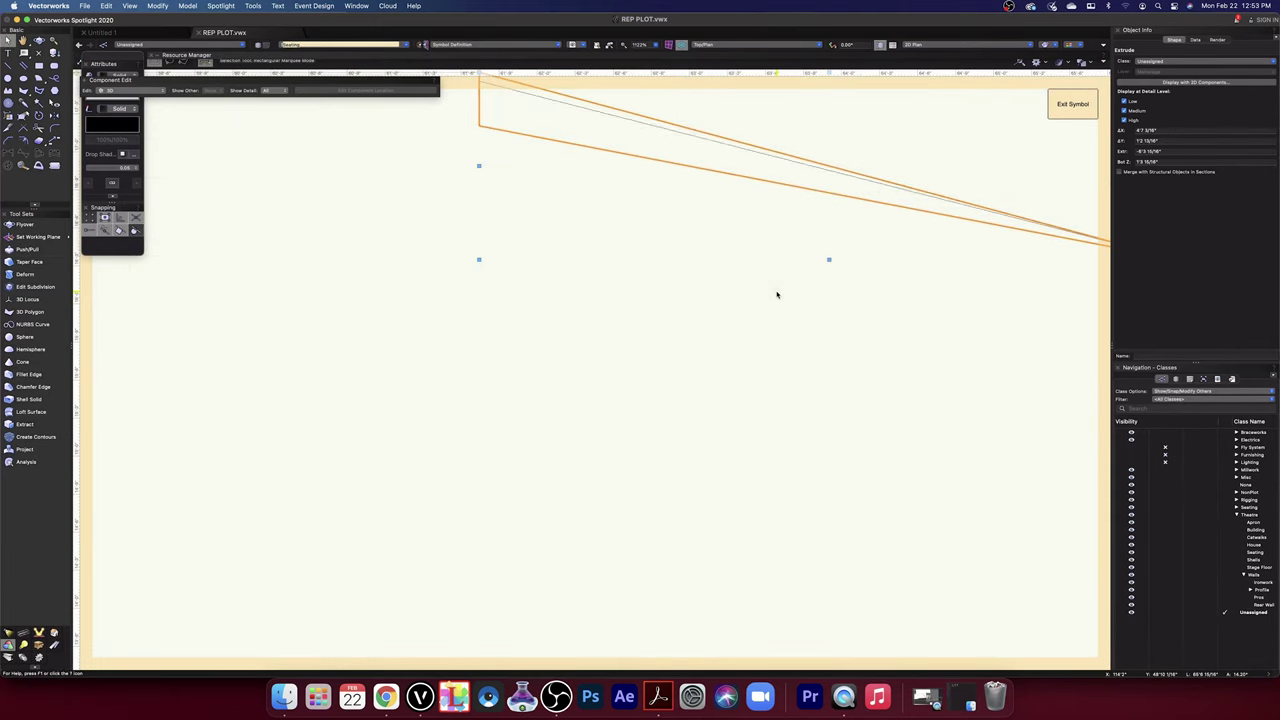
{"action": "scroll", "coordinate": [777, 292], "scroll_direction": "down", "scroll_amount": 3}
{"action": "scroll", "coordinate": [778, 297], "scroll_direction": "down", "scroll_amount": 6}
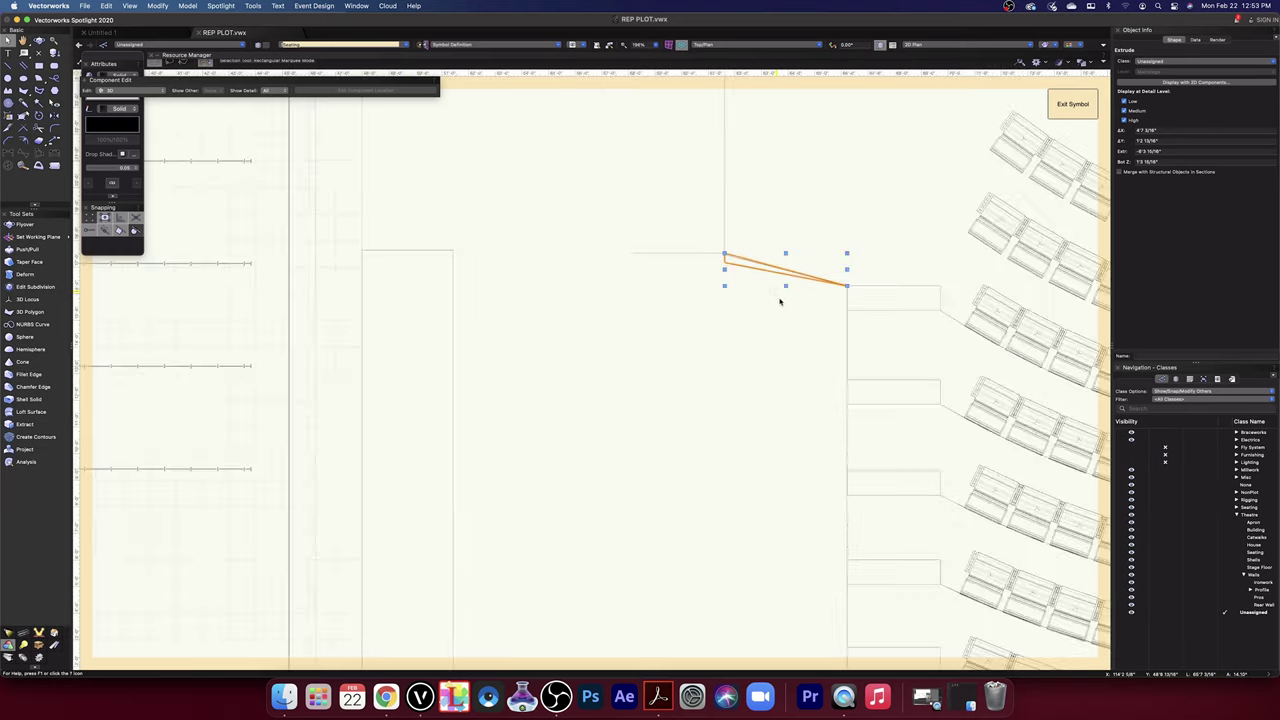
{"action": "scroll", "coordinate": [780, 320], "scroll_direction": "down", "scroll_amount": 3}
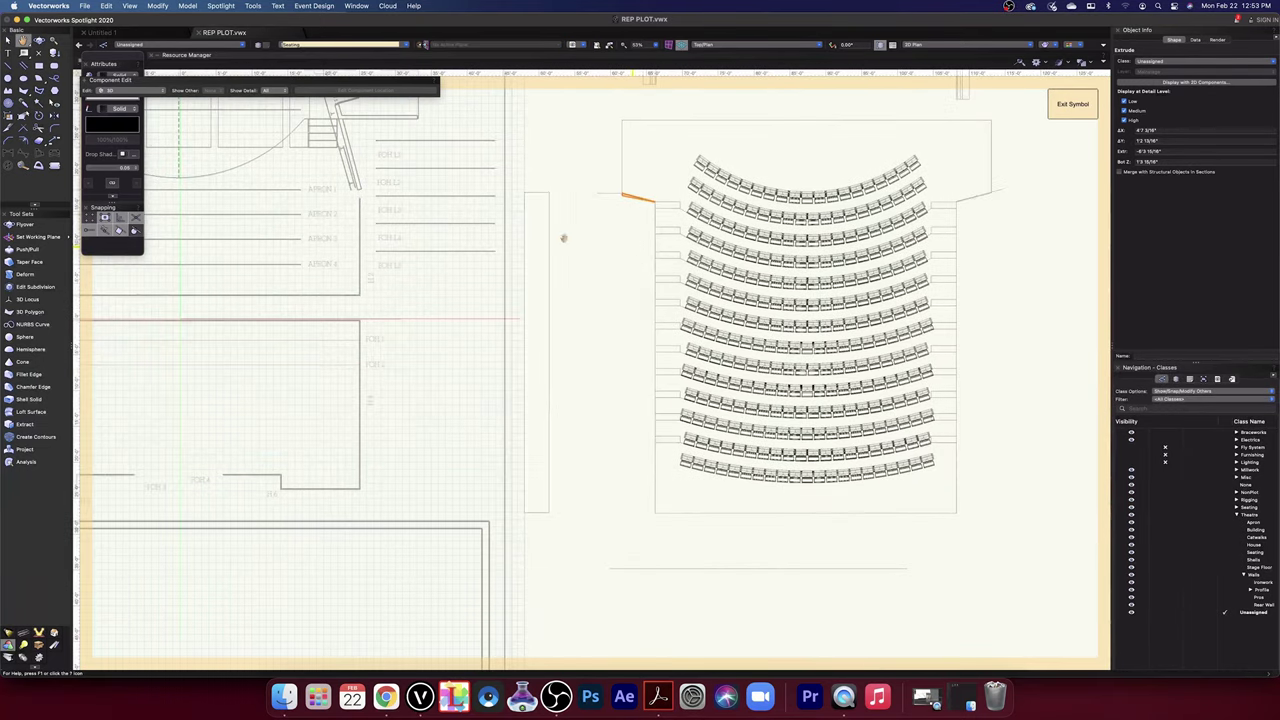
{"action": "left_click", "coordinate": [54, 115]}
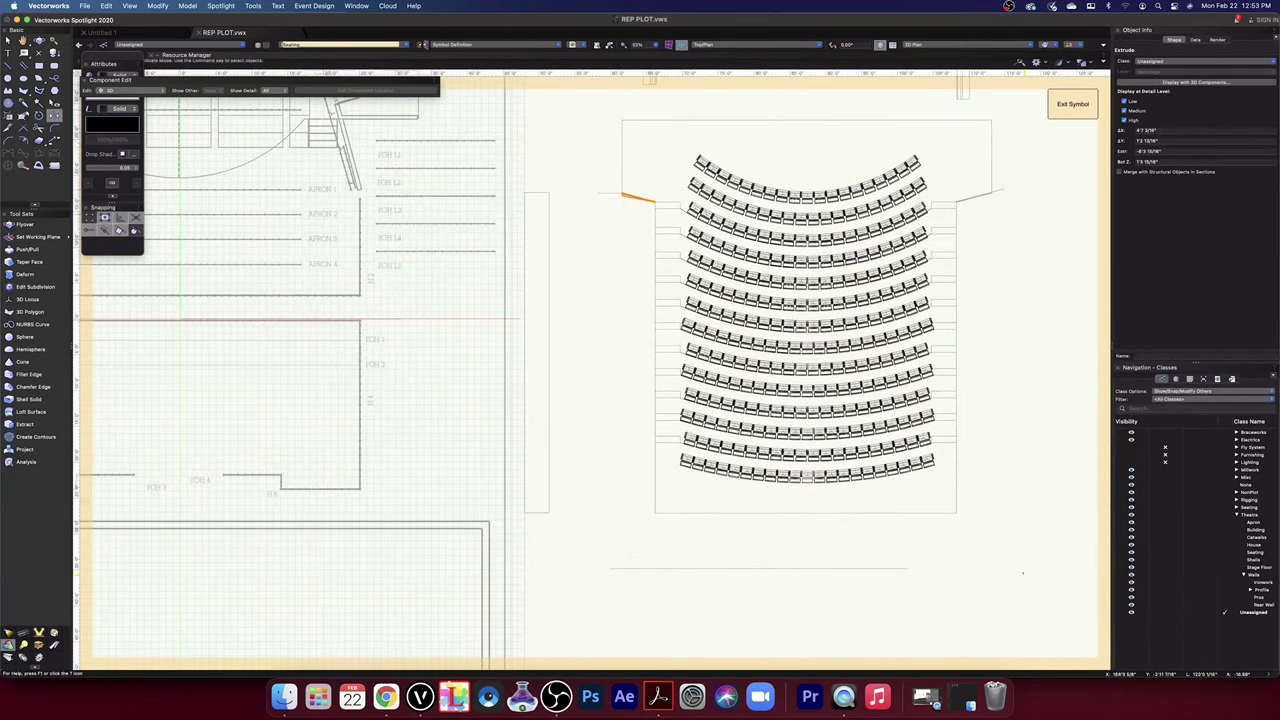
{"action": "key", "text": "2"}
{"action": "left_click", "coordinate": [806, 513]}
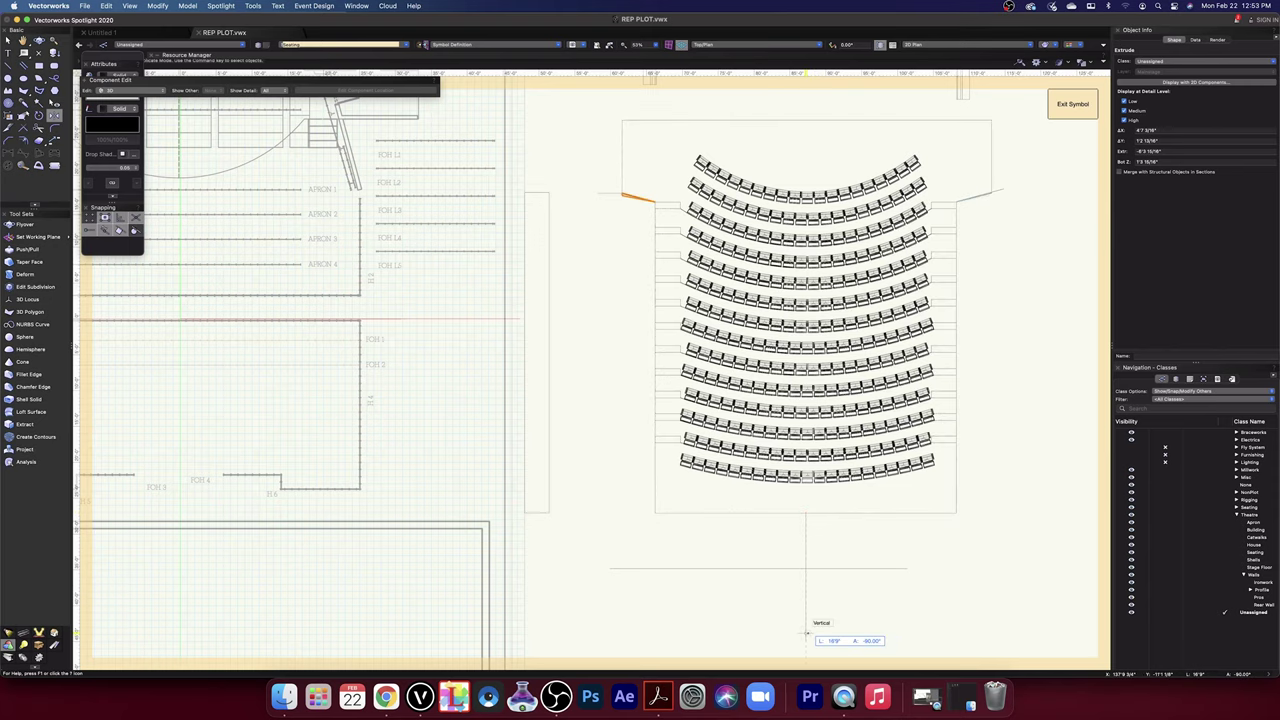
{"action": "left_click", "coordinate": [806, 632]}
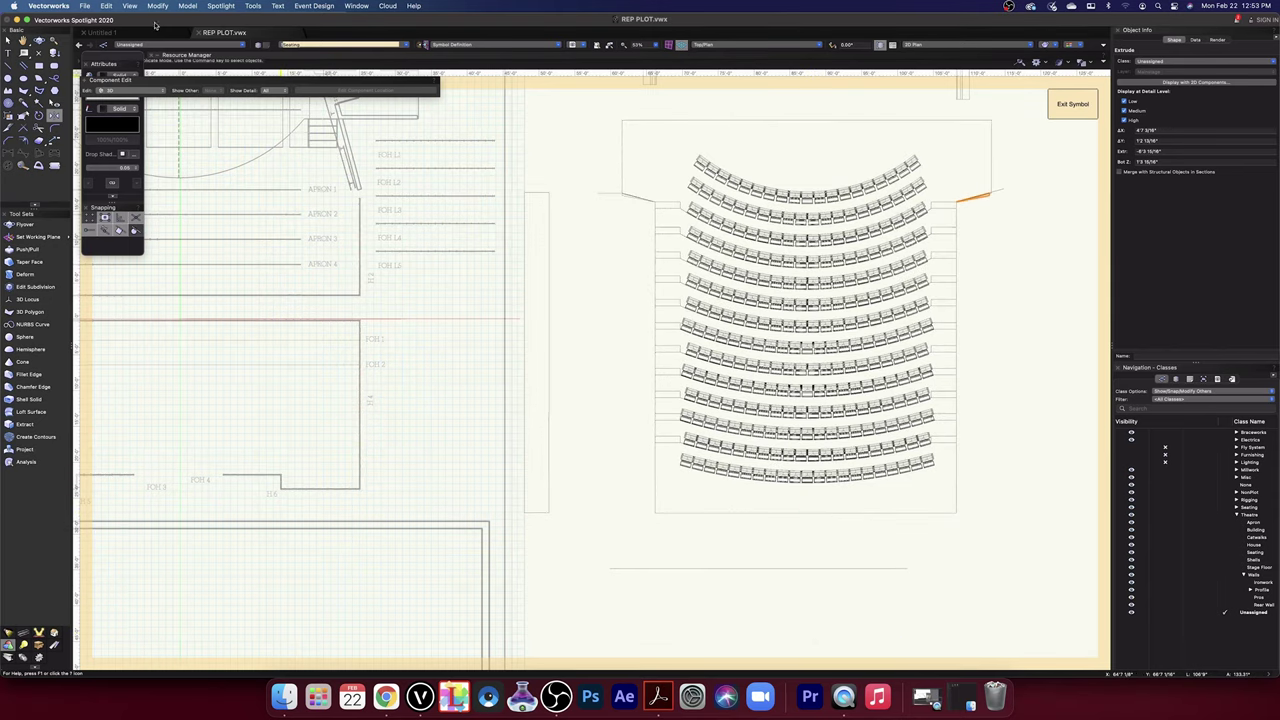
{"action": "key", "text": "x"}
{"action": "middle_click_drag", "start_coordinate": [1009, 263], "coordinate": [891, 343]}
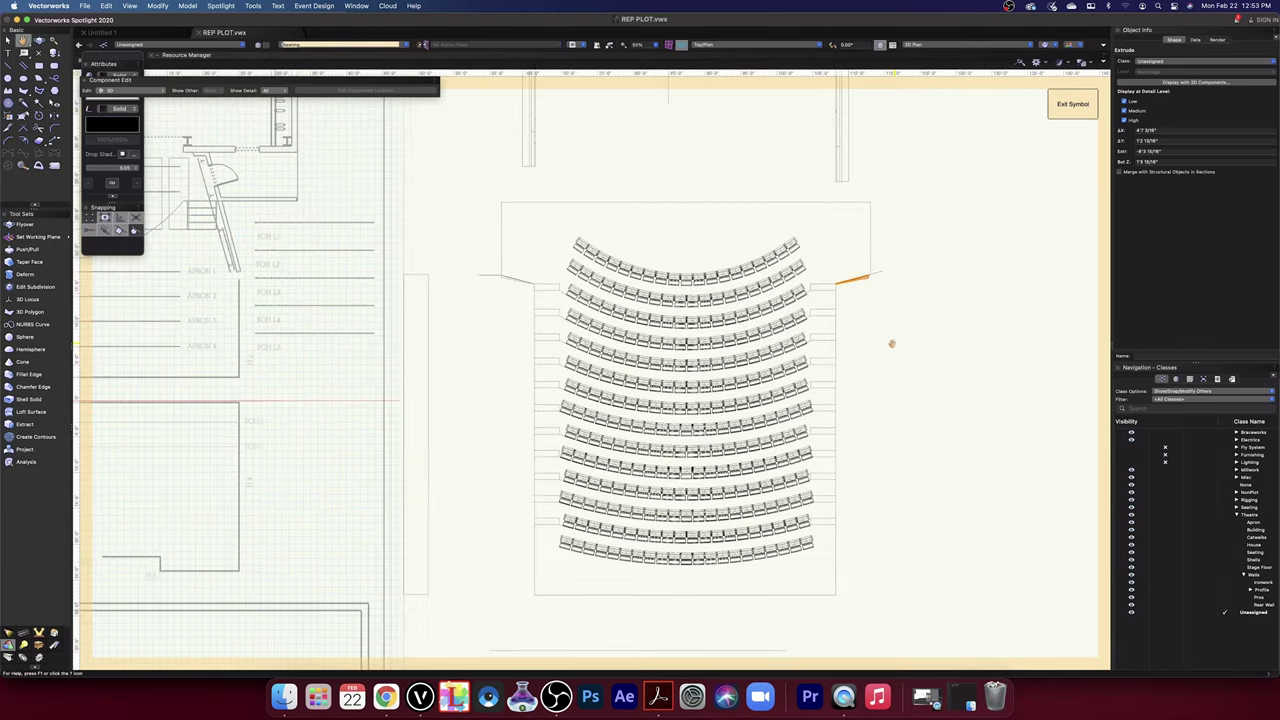
{"action": "scroll", "coordinate": [875, 271], "scroll_direction": "up", "scroll_amount": 3}
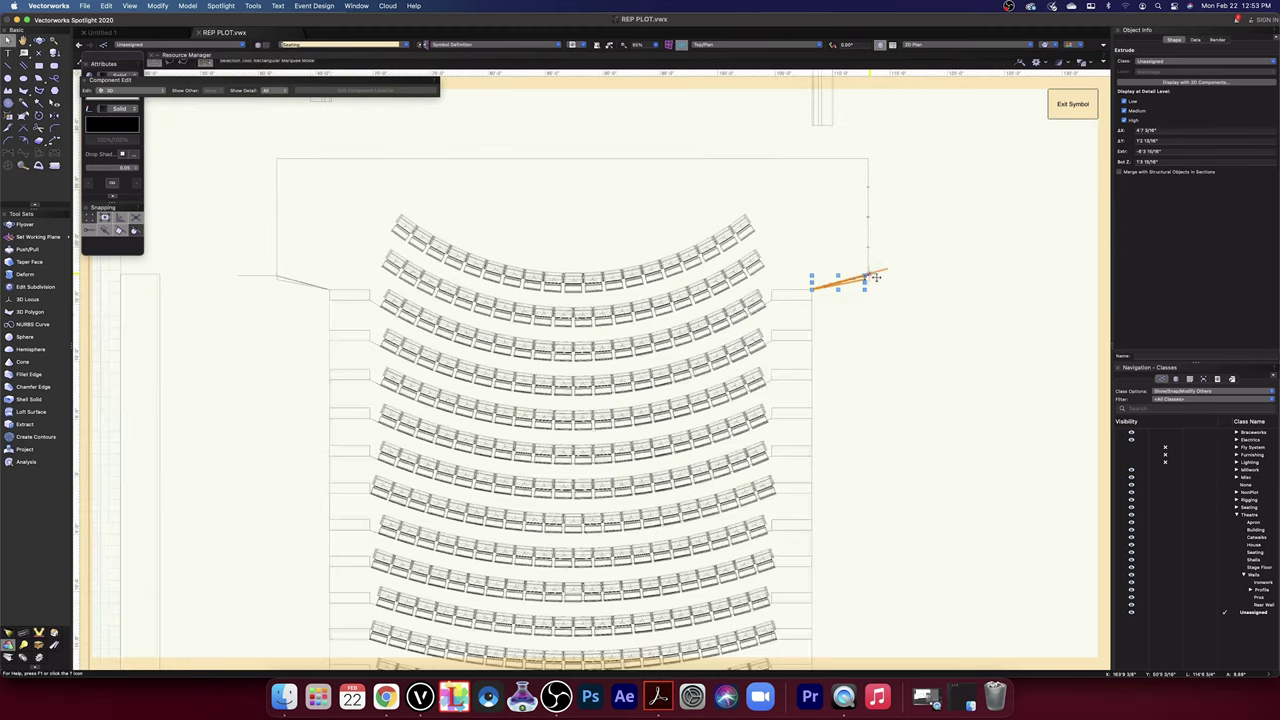
{"action": "left_click", "coordinate": [882, 270]}
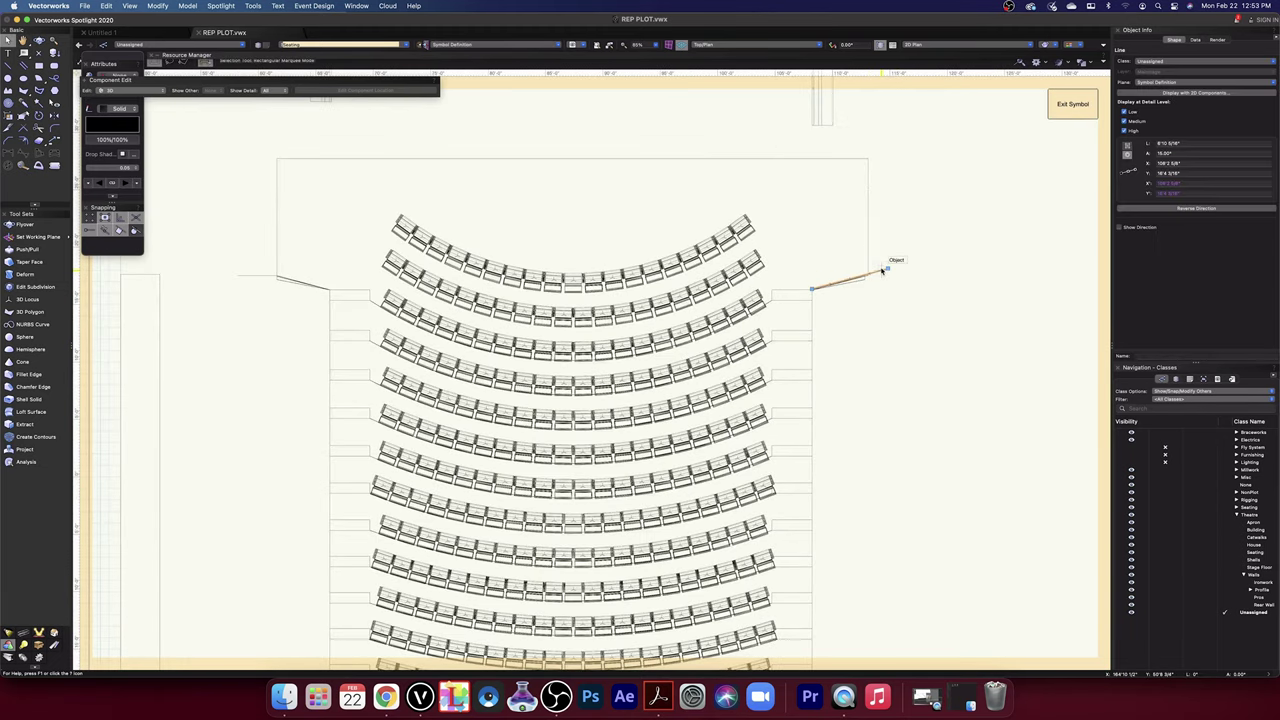
{"action": "key", "text": "Delete"}
{"action": "scroll", "coordinate": [850, 277], "scroll_direction": "up", "scroll_amount": 15}
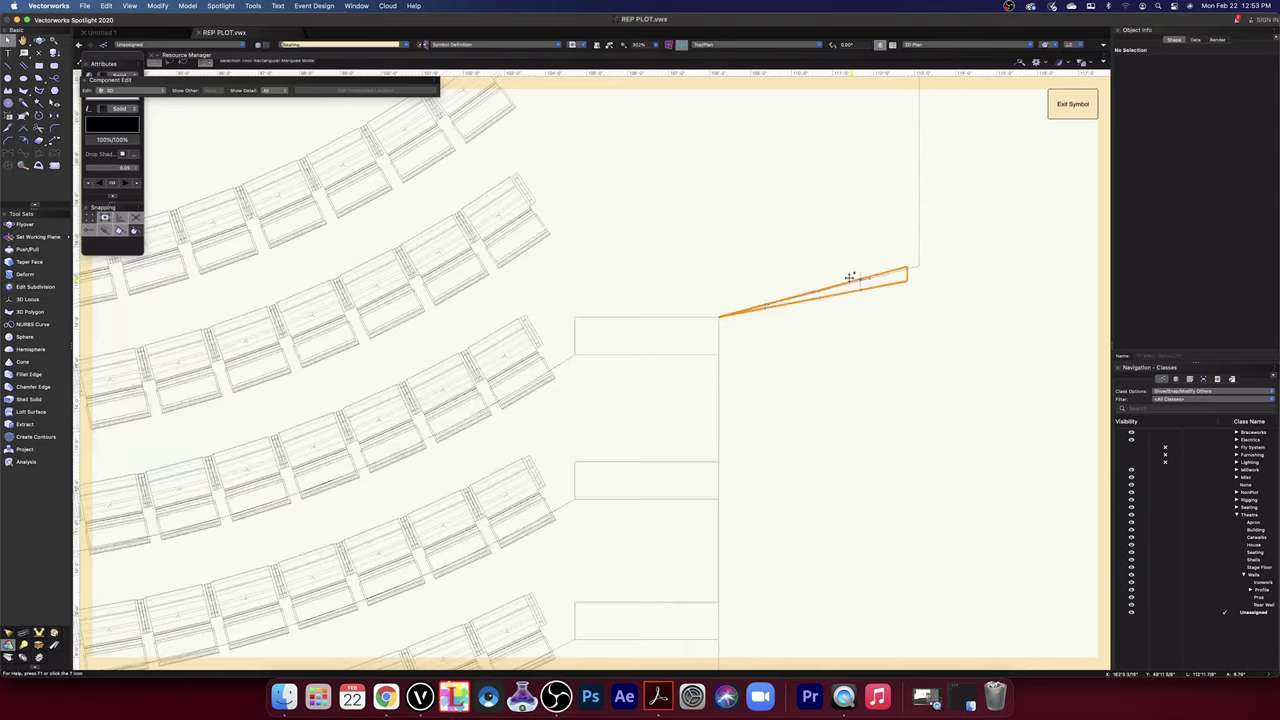
{"action": "scroll", "coordinate": [849, 277], "scroll_direction": "down", "scroll_amount": 8}
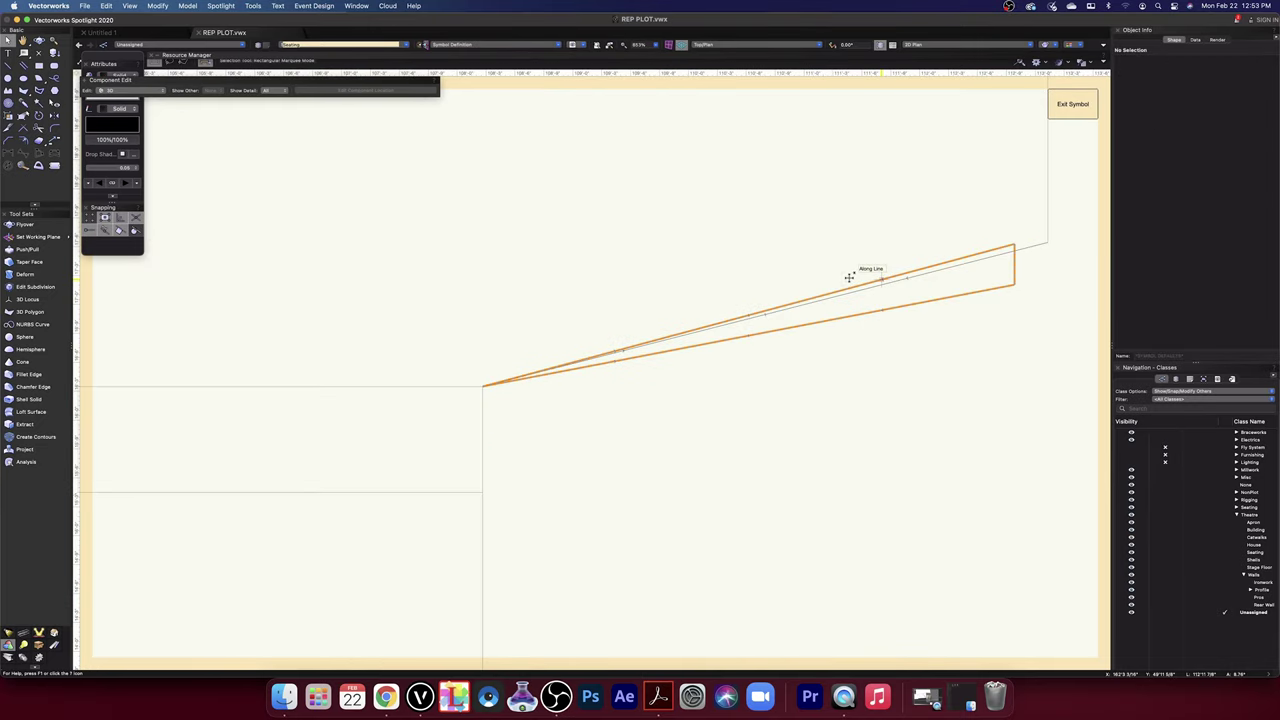
{"action": "scroll", "coordinate": [849, 277], "scroll_direction": "down", "scroll_amount": 10}
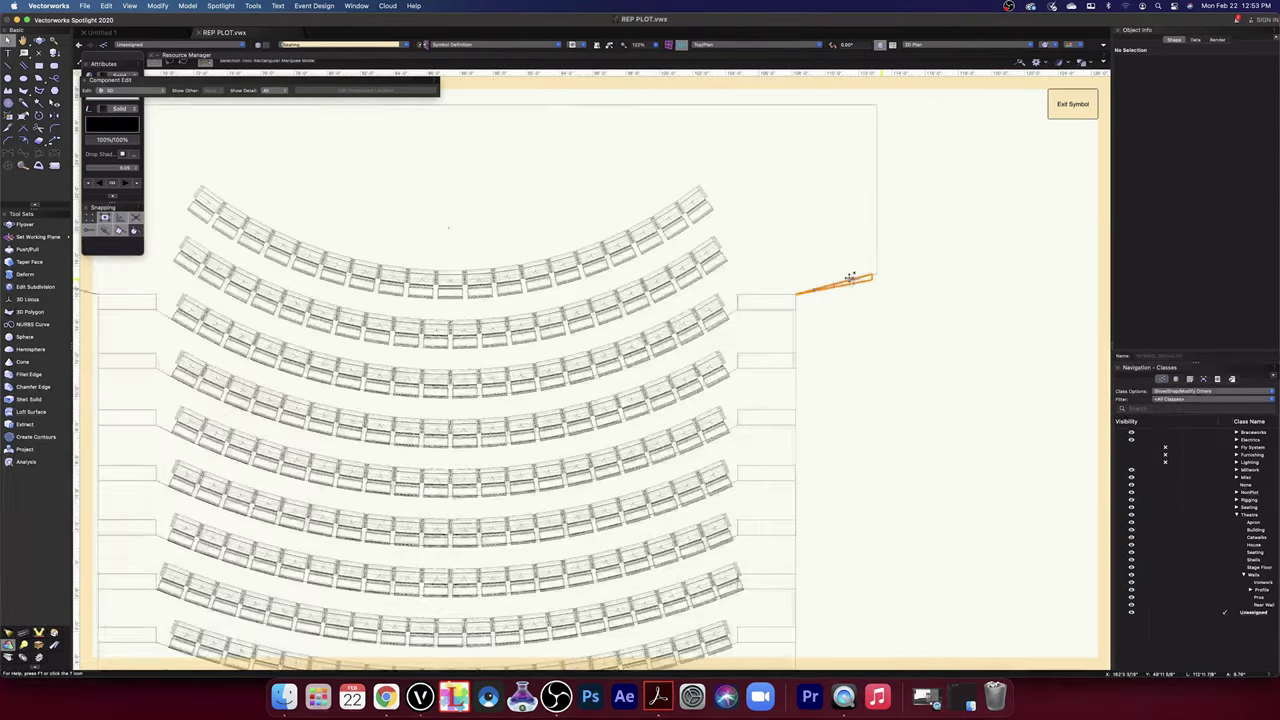
{"action": "scroll", "coordinate": [849, 277], "scroll_direction": "down", "scroll_amount": 2}
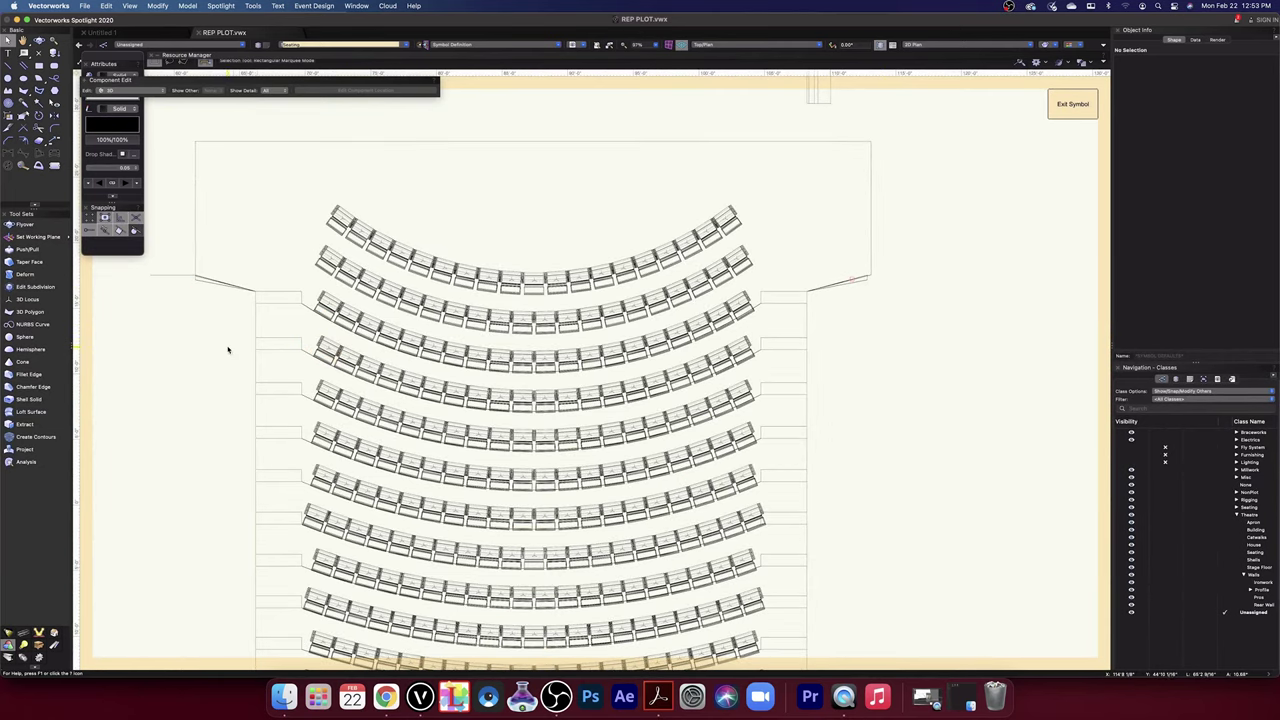
{"action": "scroll", "coordinate": [228, 350], "scroll_direction": "up", "scroll_amount": 5}
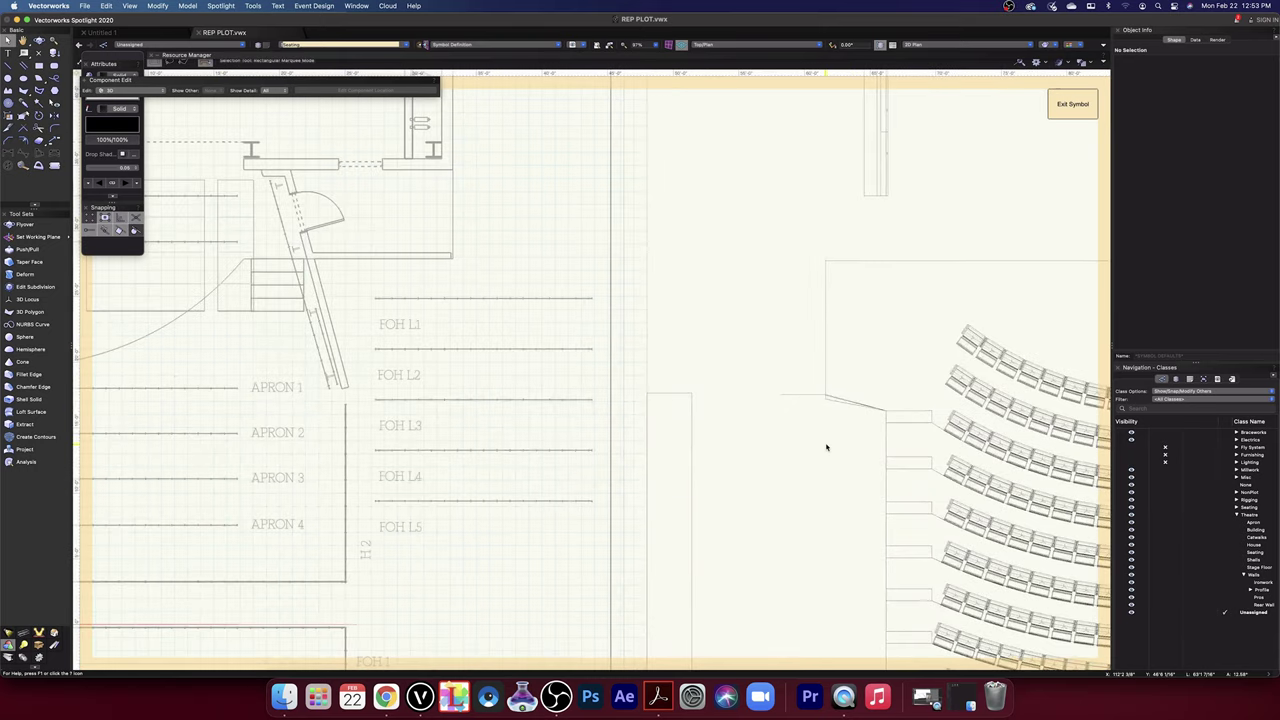
{"action": "scroll", "coordinate": [862, 423], "scroll_direction": "up", "scroll_amount": 8}
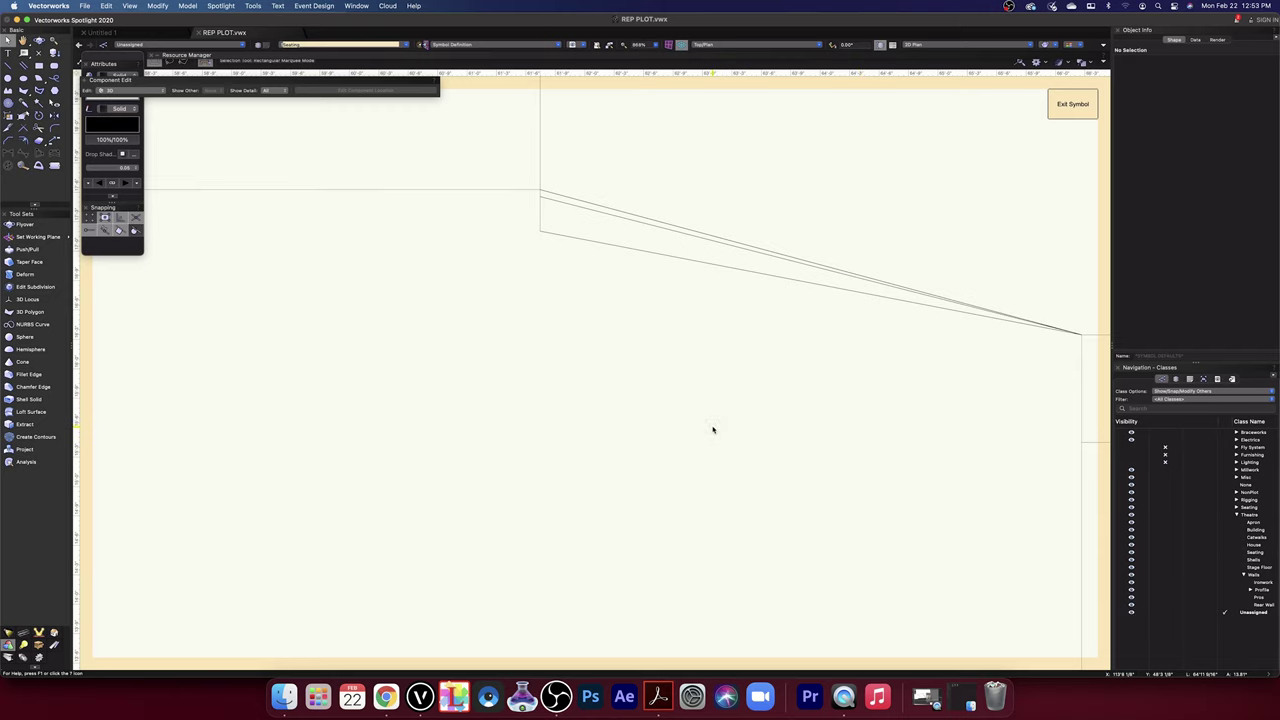
{"action": "scroll", "coordinate": [713, 430], "scroll_direction": "down", "scroll_amount": 6}
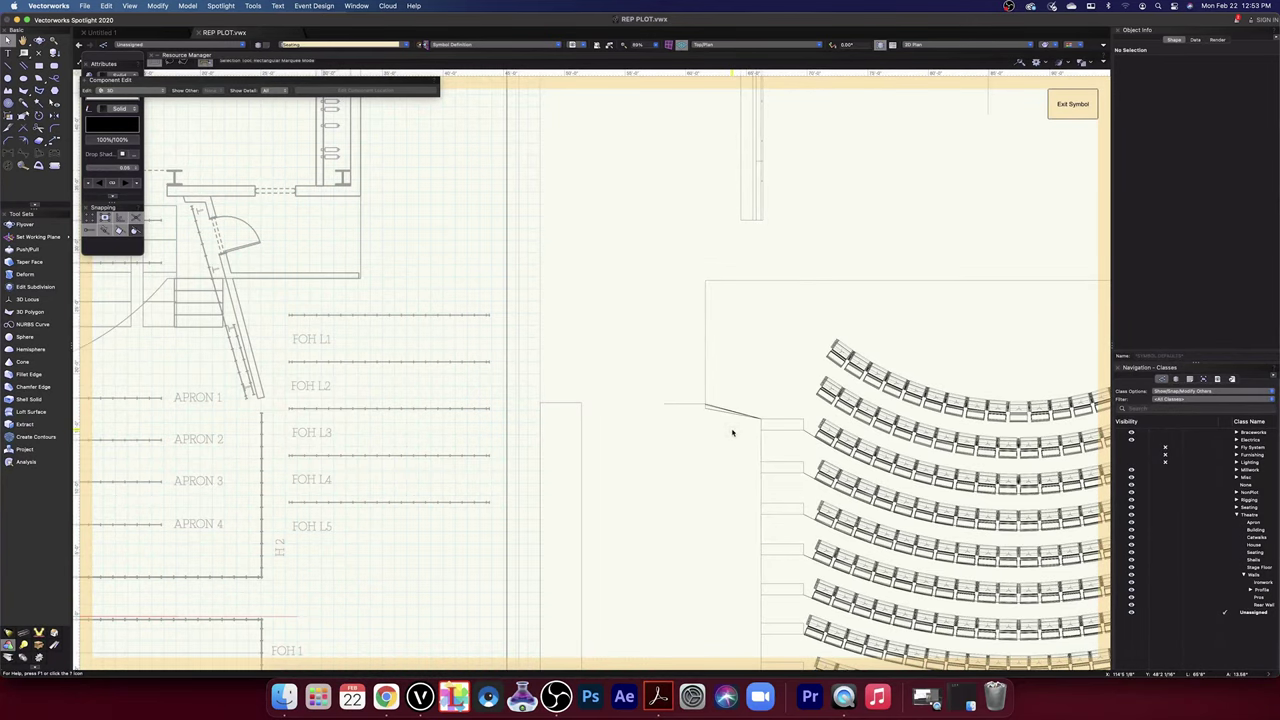
{"action": "middle_click_drag", "start_coordinate": [732, 432], "coordinate": [481, 428]}
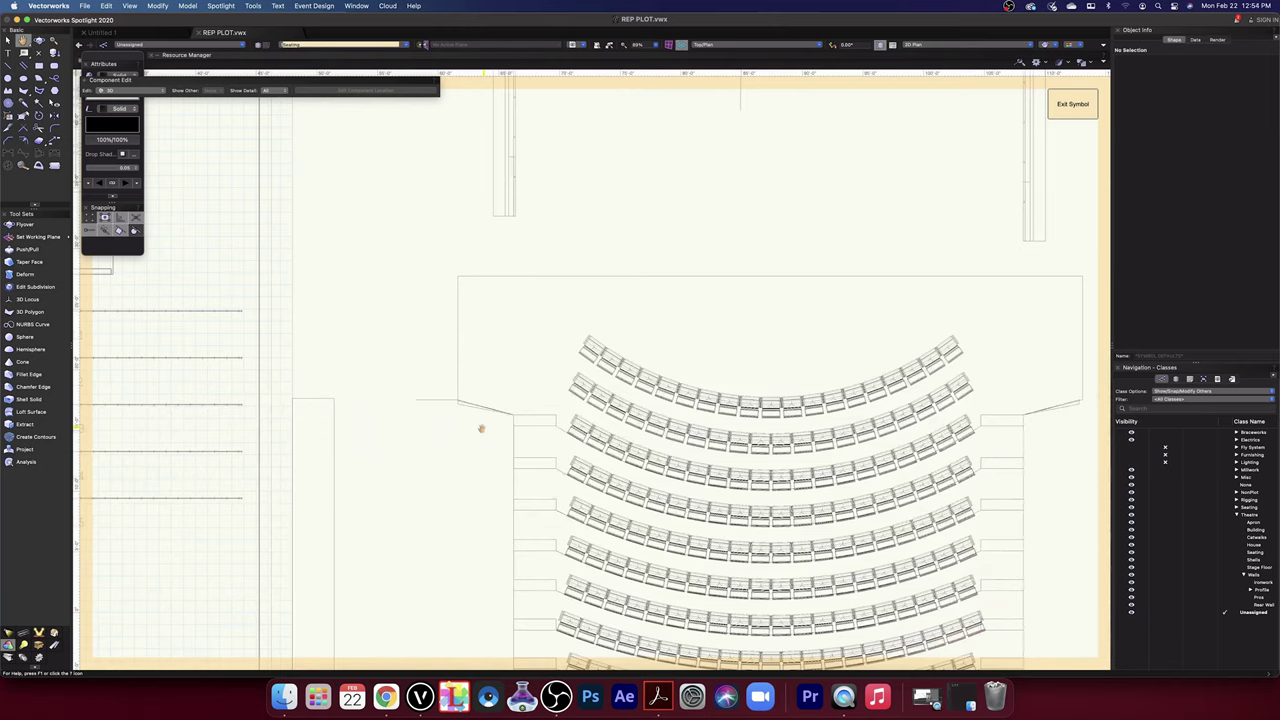
- Draw a line on the outline's top edge, running from its midpoint to the right corner
{"action": "key", "text": "2"}
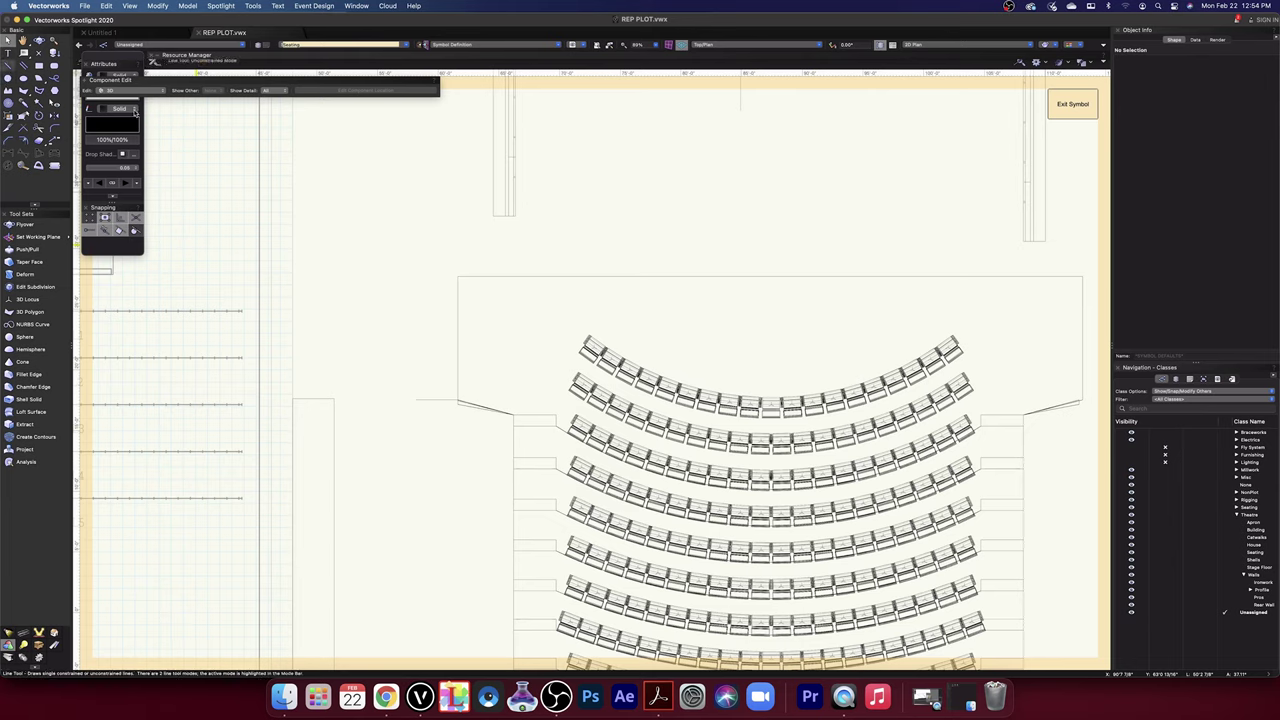
{"action": "left_click", "coordinate": [762, 278]}
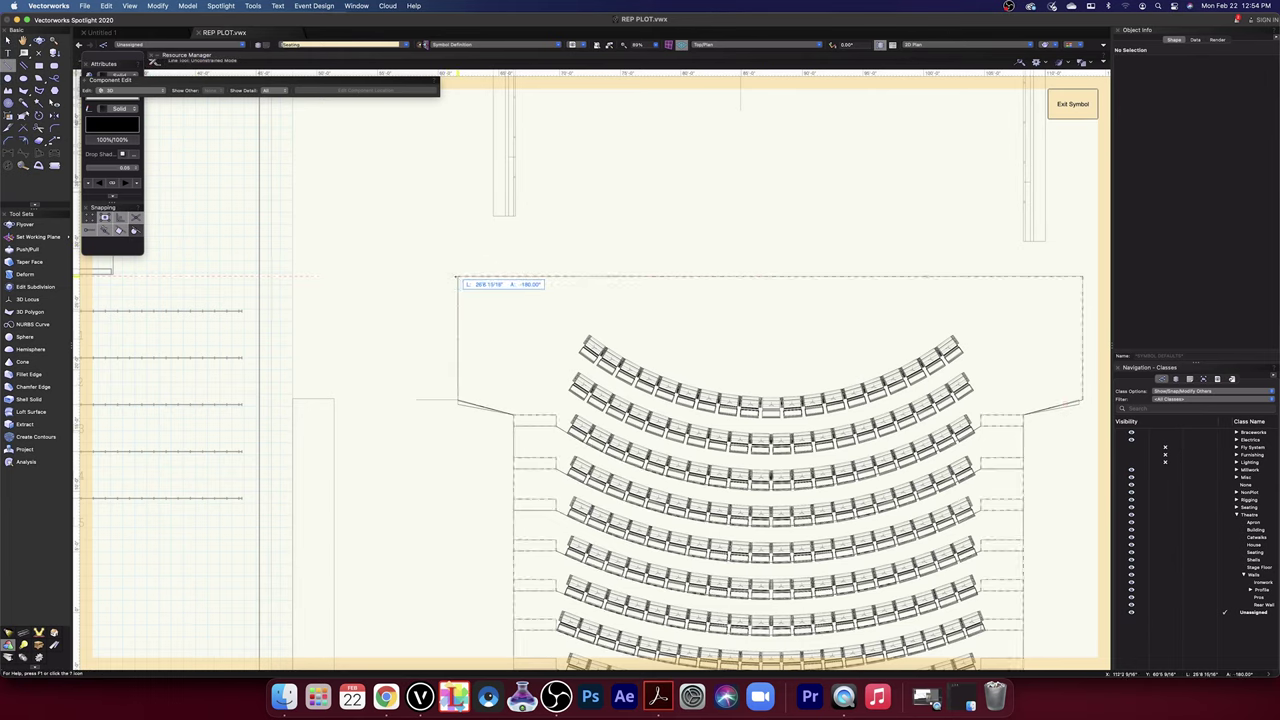
{"action": "left_click", "coordinate": [458, 278]}
{"action": "key", "text": "x"}
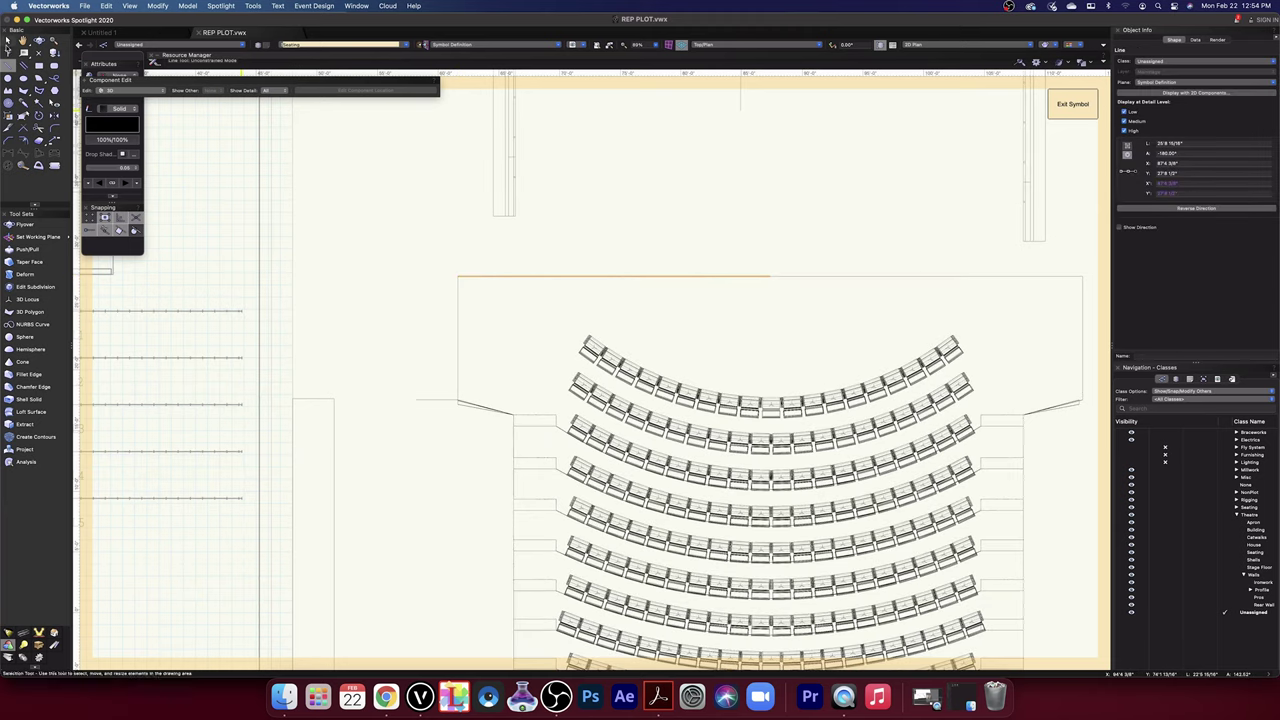
{"action": "left_click", "coordinate": [8, 40]}
{"action": "left_click_drag", "start_coordinate": [461, 278], "coordinate": [771, 276]}
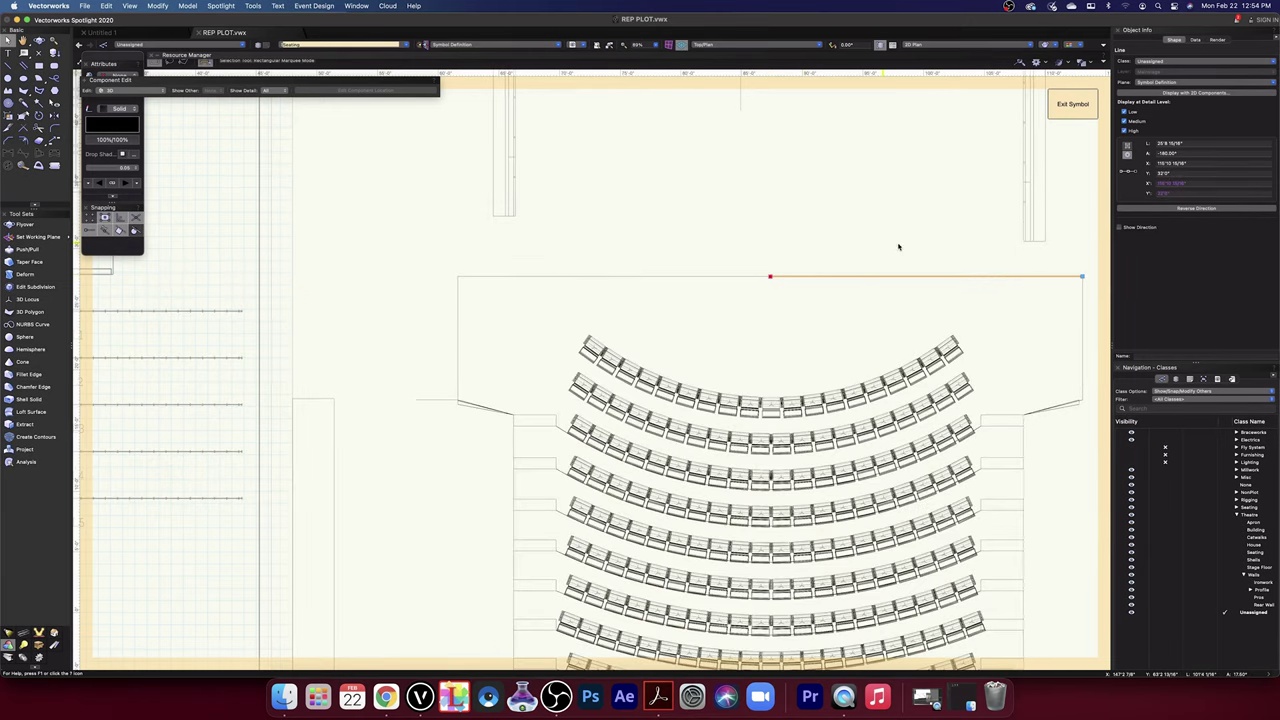
{"action": "middle_click_drag", "start_coordinate": [897, 246], "coordinate": [678, 230]}
{"action": "scroll", "coordinate": [863, 262], "scroll_direction": "up", "scroll_amount": 5}
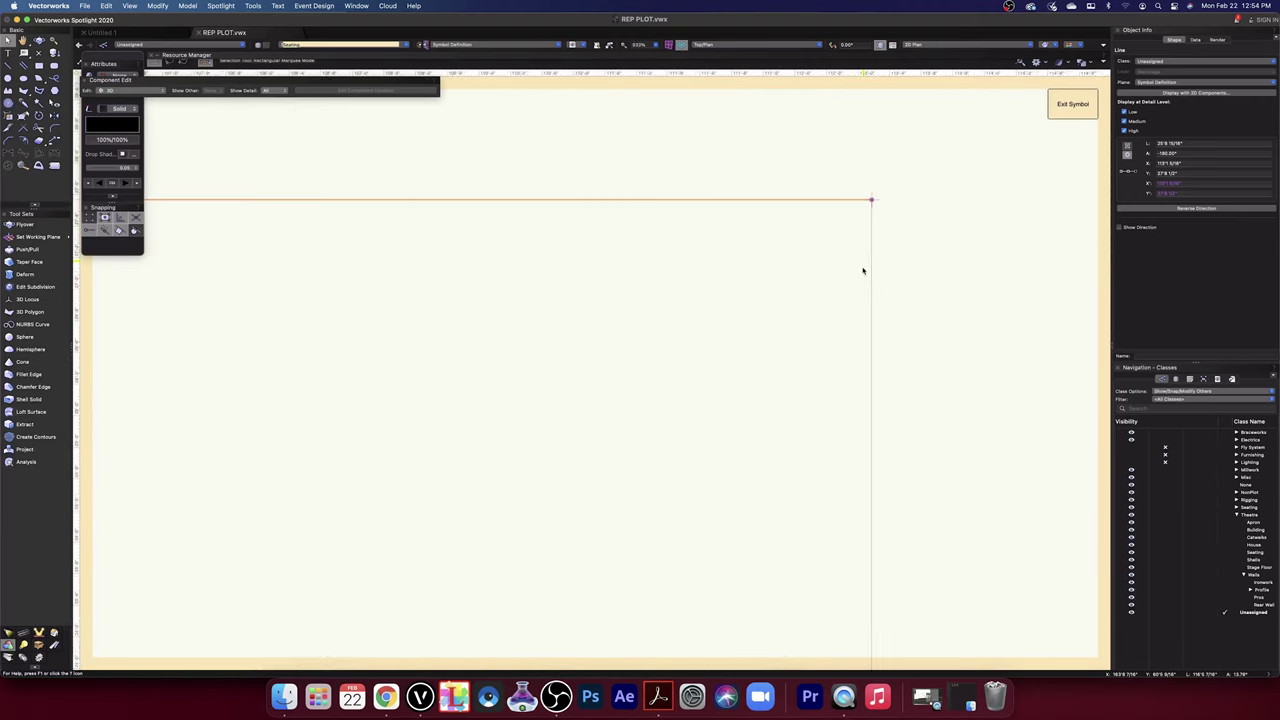
{"action": "scroll", "coordinate": [863, 272], "scroll_direction": "down", "scroll_amount": 3}
{"action": "scroll", "coordinate": [863, 270], "scroll_direction": "down", "scroll_amount": 4}
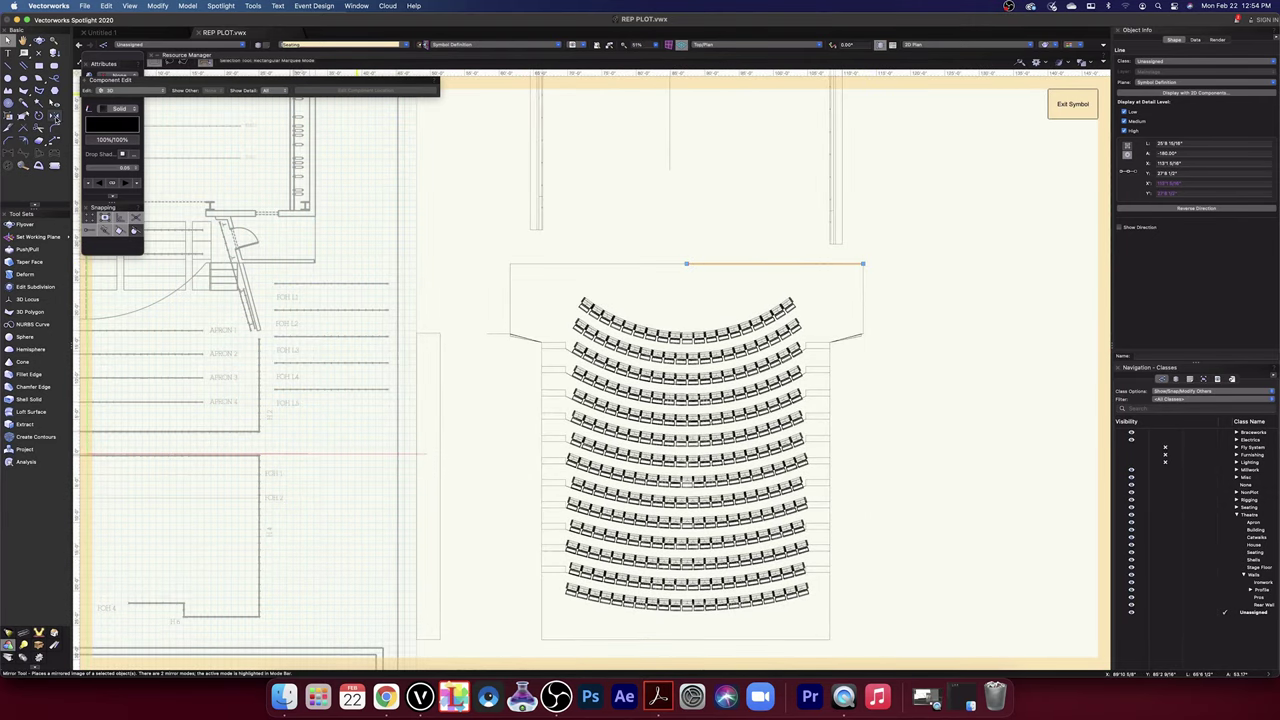
- Mirror the top-edge line about a vertical axis at the edge's midpoint
{"action": "left_click", "coordinate": [55, 116]}
{"action": "left_click", "coordinate": [686, 264]}
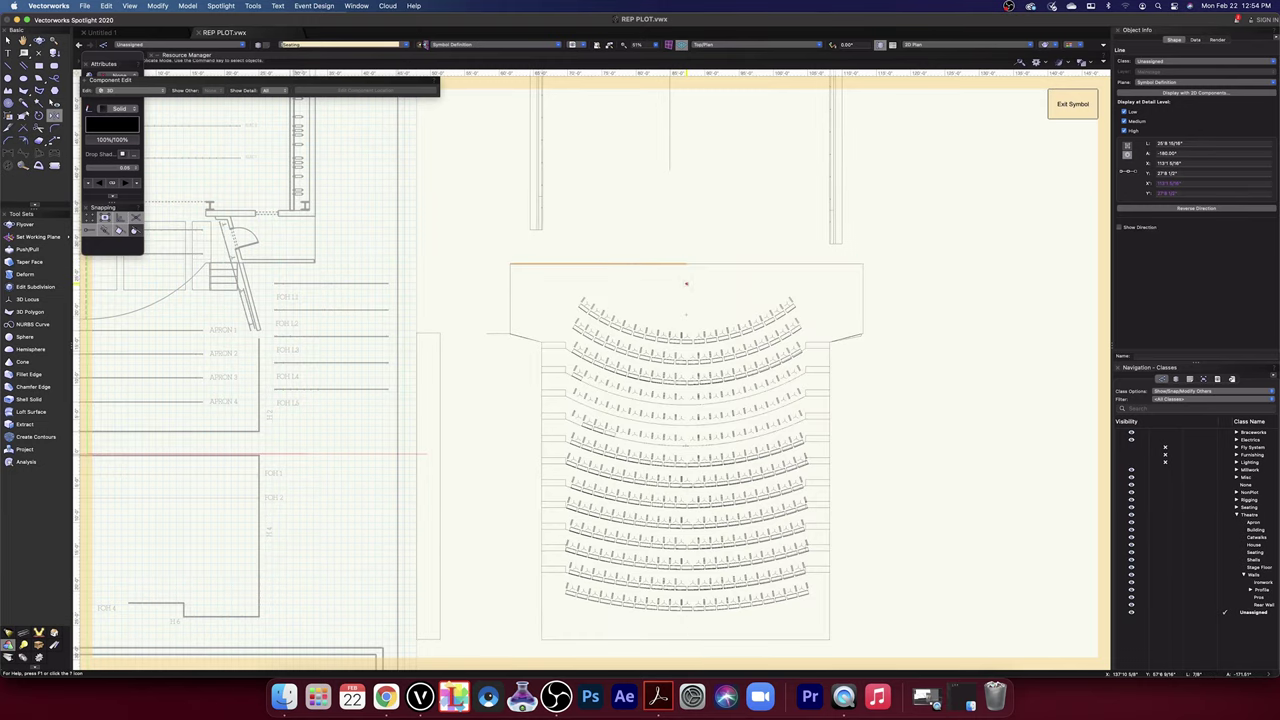
{"action": "scroll", "coordinate": [541, 260], "scroll_direction": "up", "scroll_amount": 5}
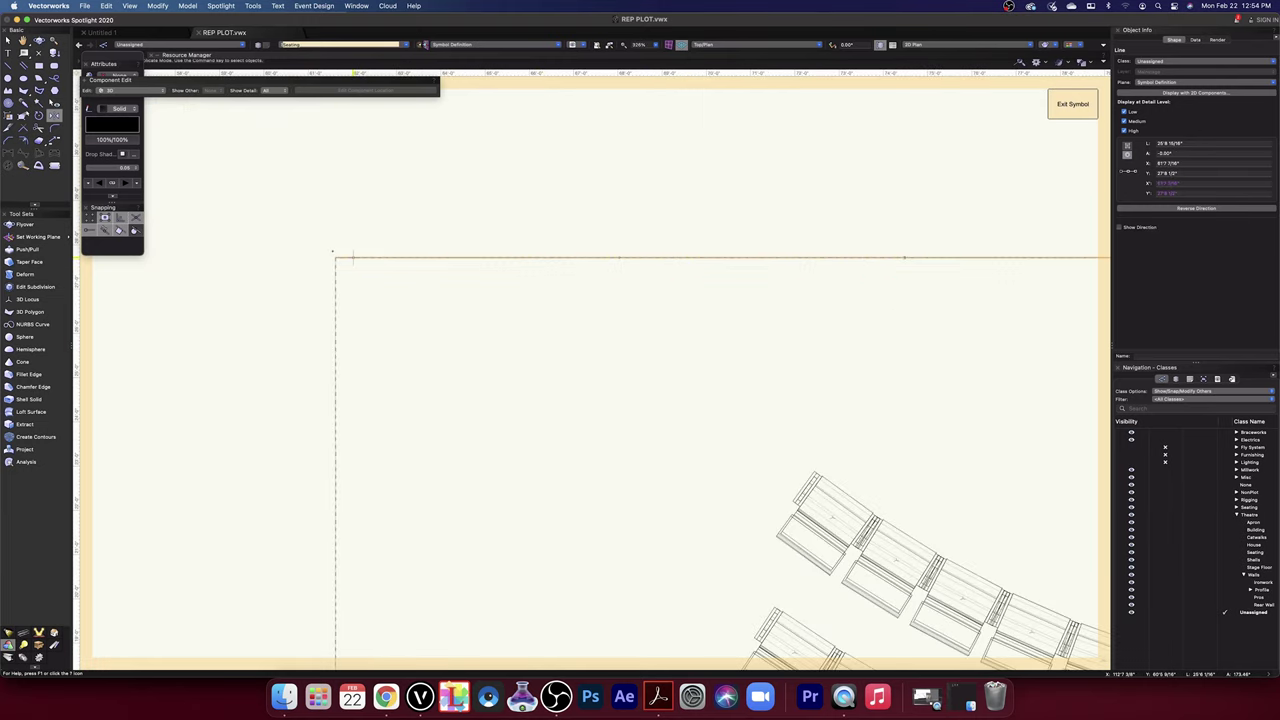
{"action": "scroll", "coordinate": [334, 256], "scroll_direction": "down", "scroll_amount": 5}
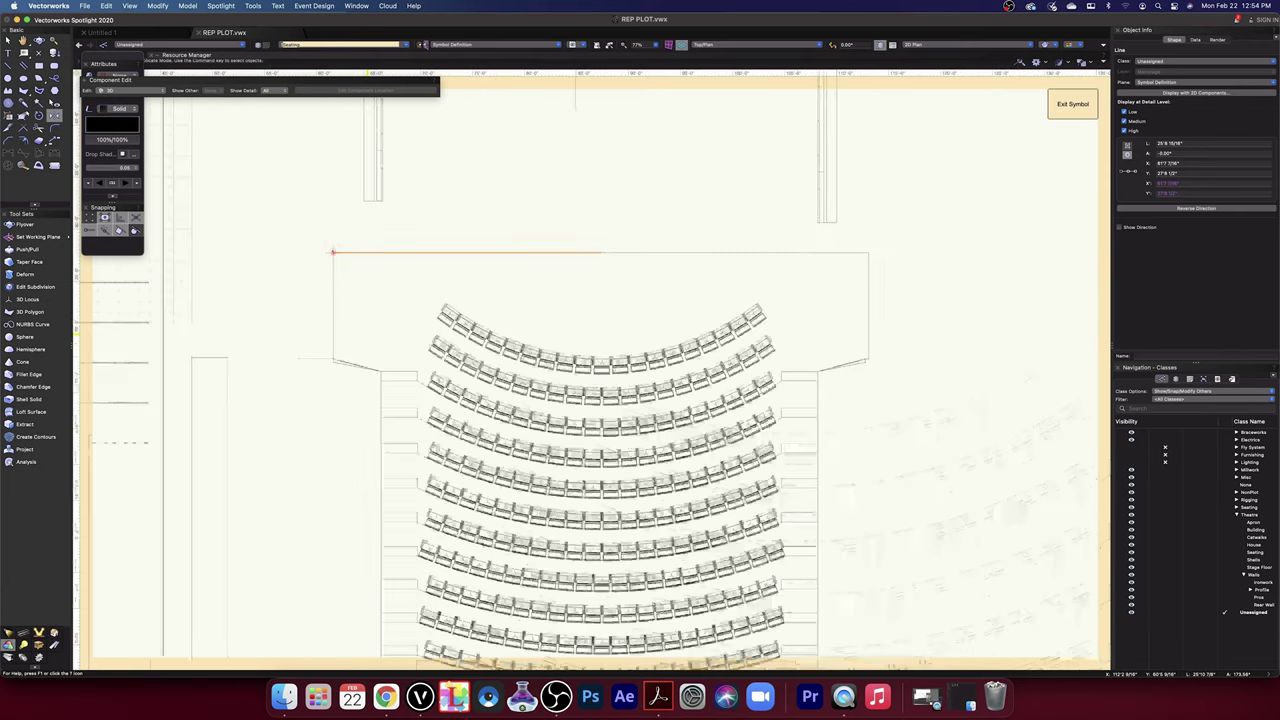
{"action": "key", "text": "x"}
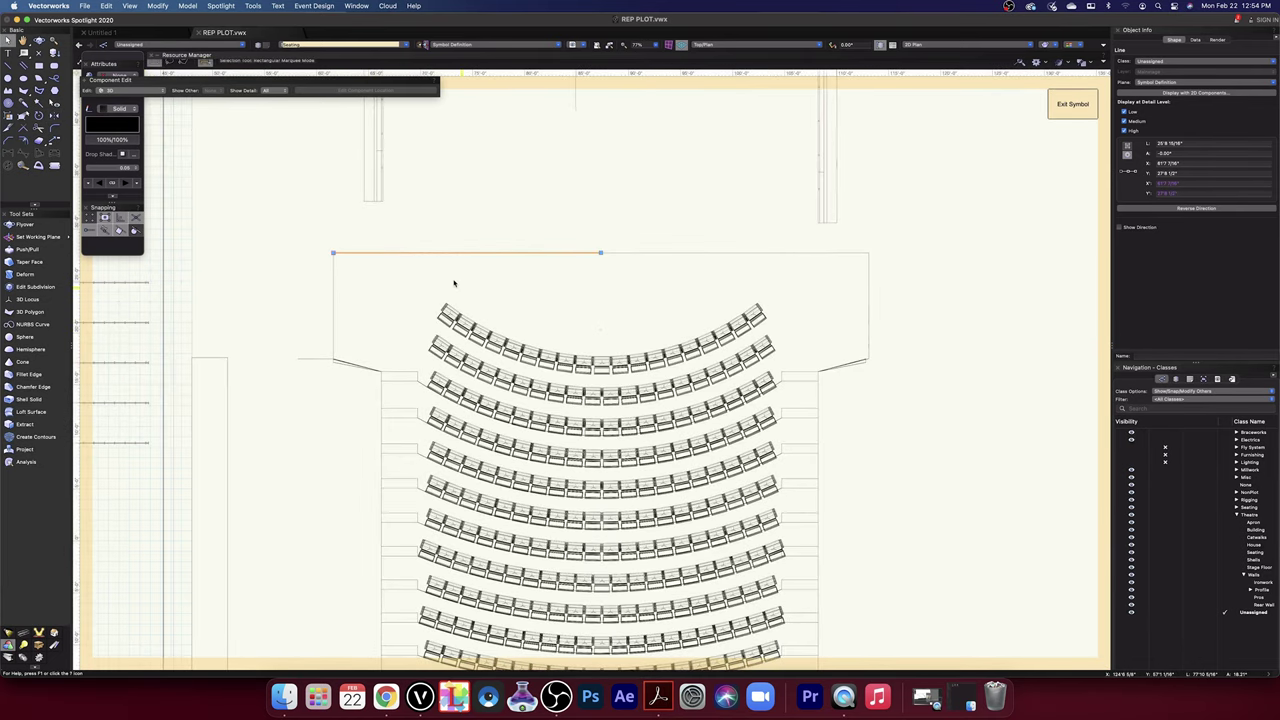
{"action": "left_click_drag", "start_coordinate": [312, 230], "coordinate": [918, 284]}
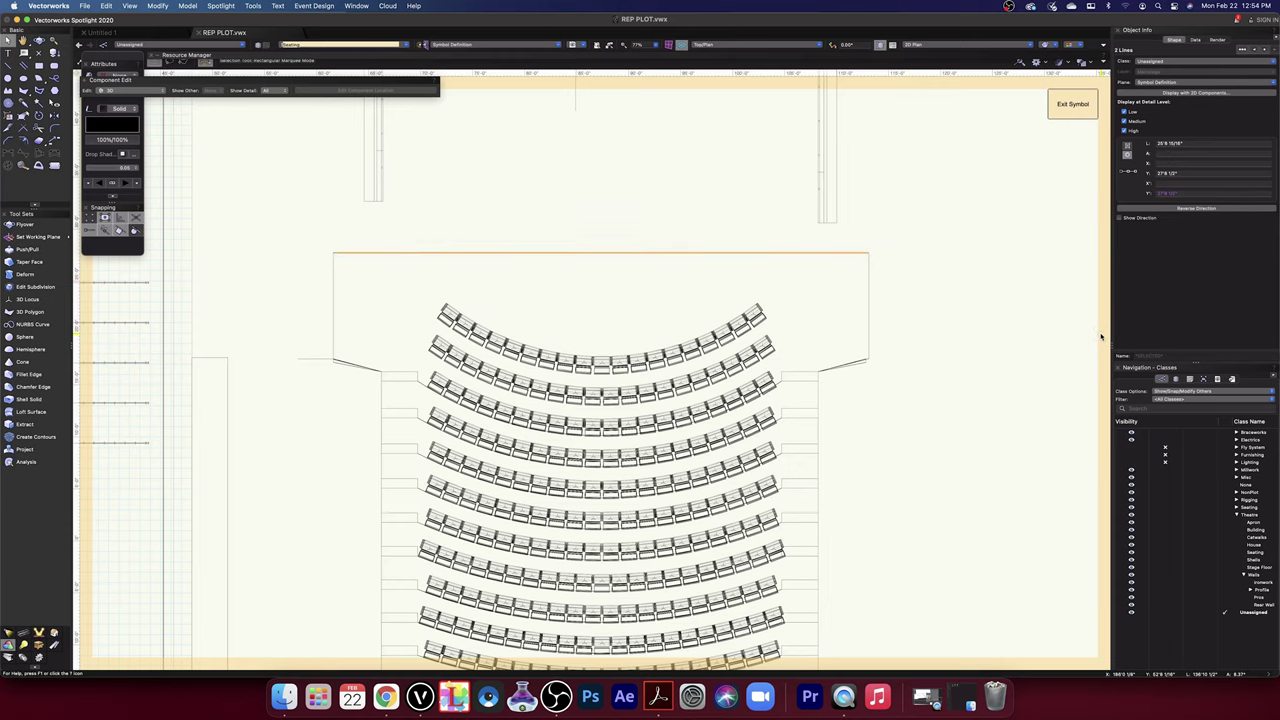
{"action": "left_click", "coordinate": [990, 438]}
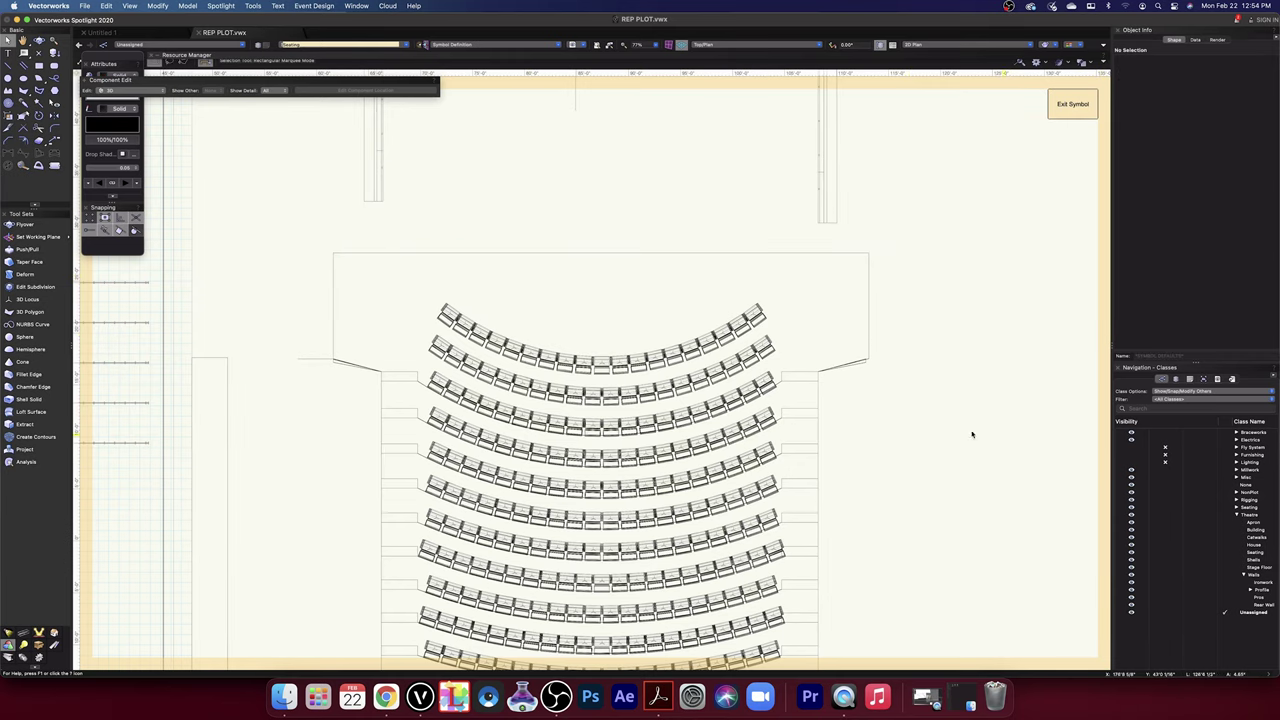
{"action": "key", "text": "2"}
{"action": "left_click", "coordinate": [10, 68]}
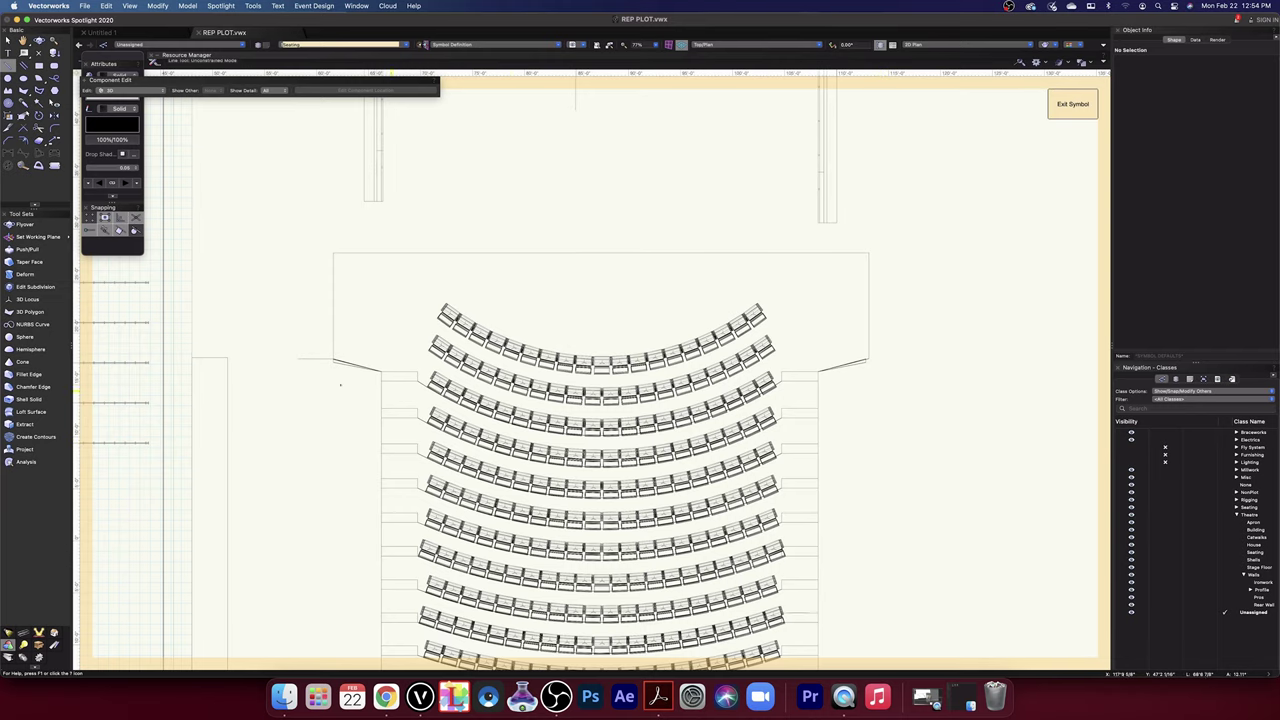
- Draw a 3'6" horizontal line across the left side box from its edge midpoint
{"action": "scroll", "coordinate": [579, 386], "scroll_direction": "up", "scroll_amount": 5}
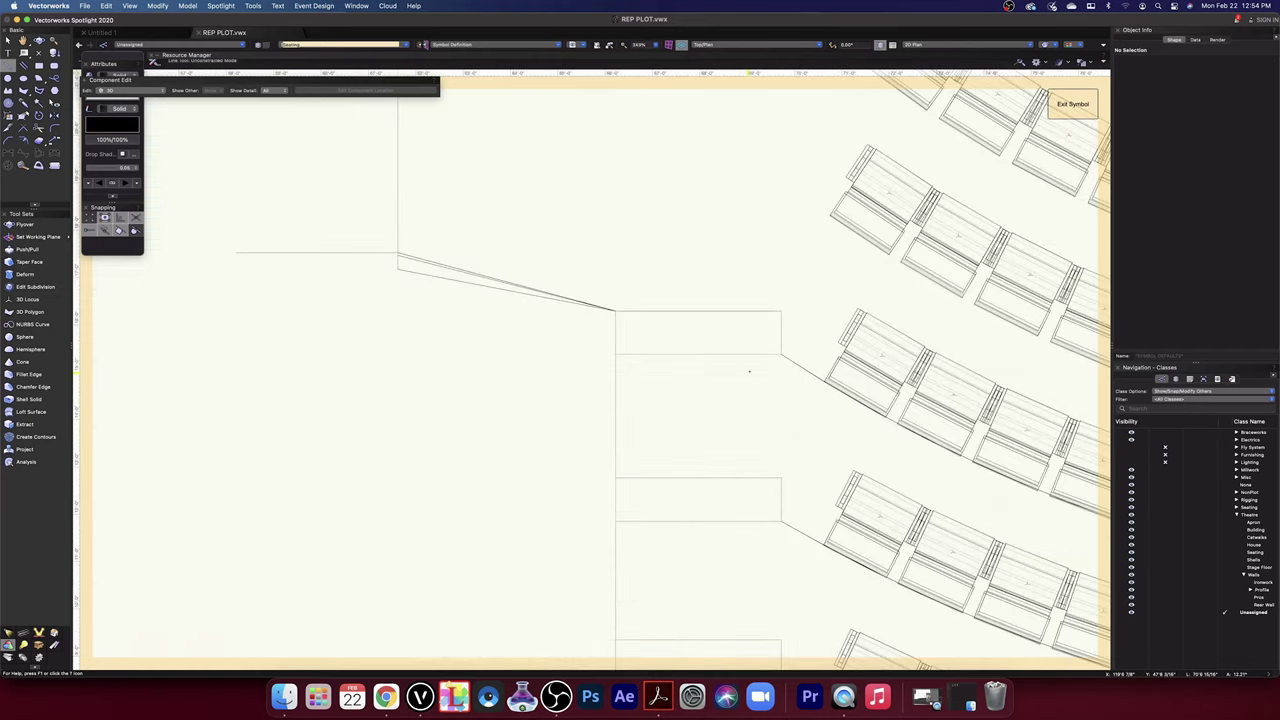
{"action": "left_click", "coordinate": [780, 356]}
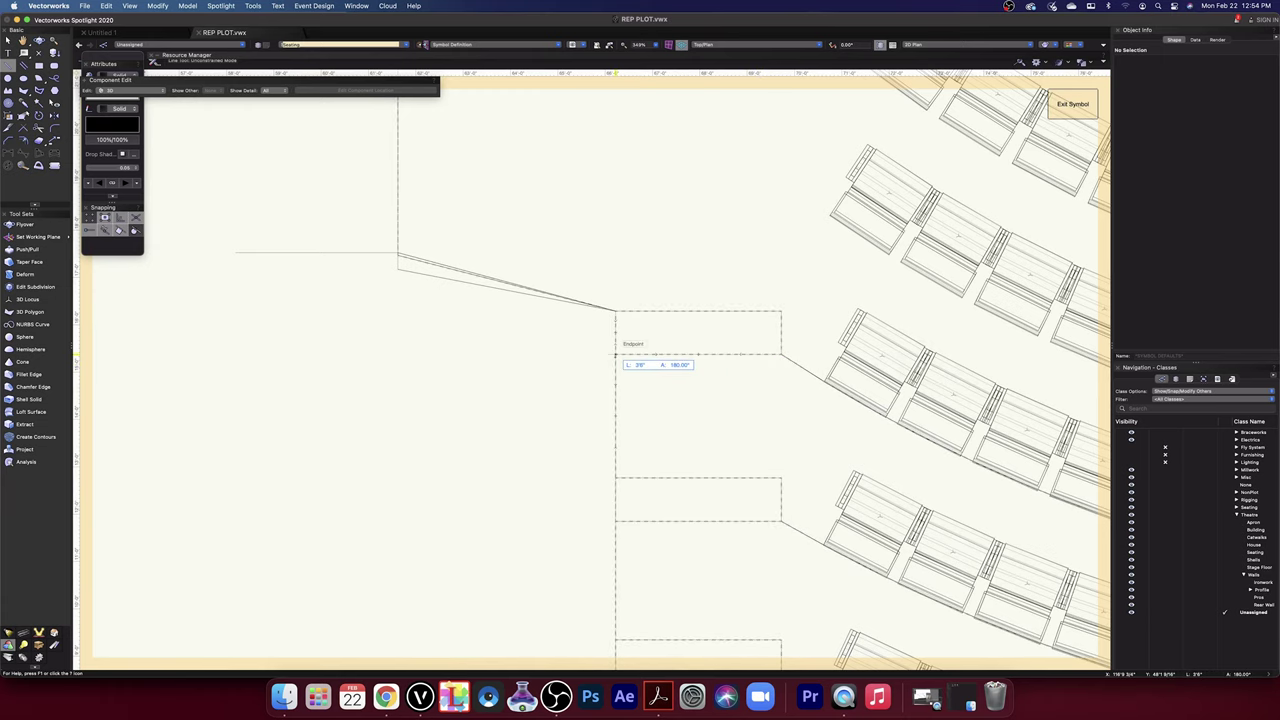
{"action": "left_click", "coordinate": [615, 356]}
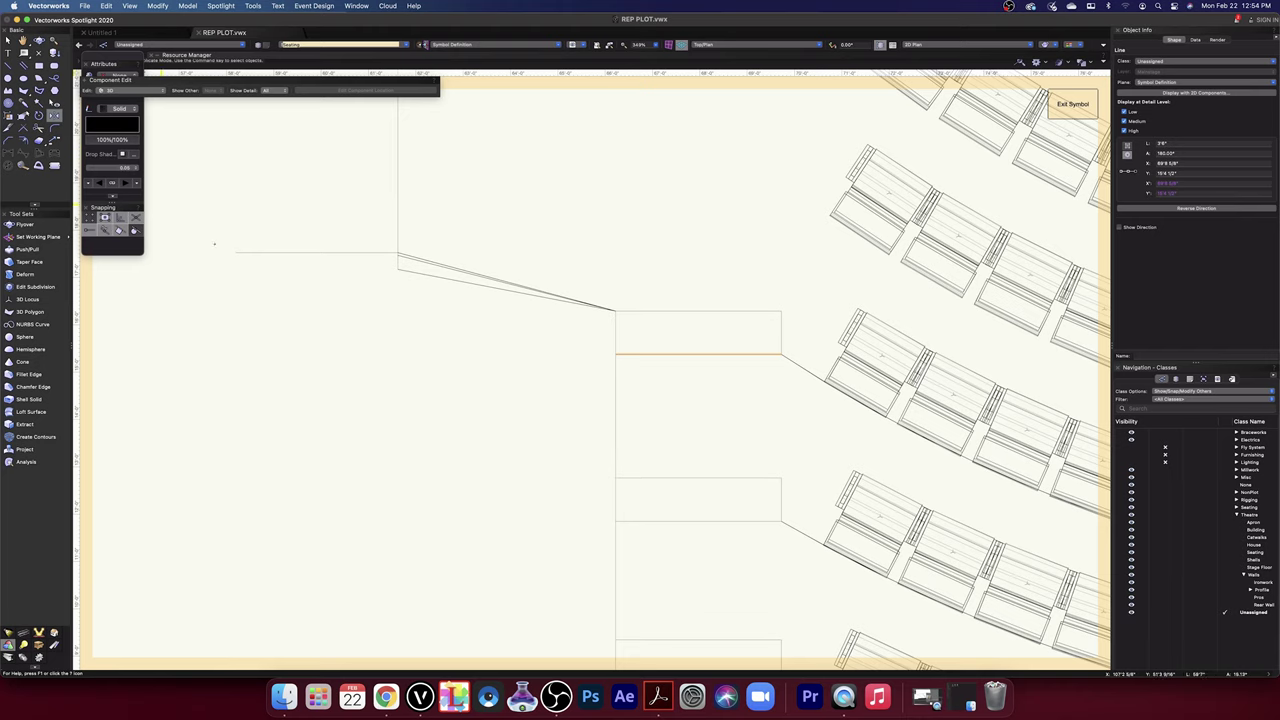
{"action": "scroll", "coordinate": [303, 303], "scroll_direction": "down", "scroll_amount": 6}
{"action": "scroll", "coordinate": [318, 292], "scroll_direction": "up", "scroll_amount": 3}
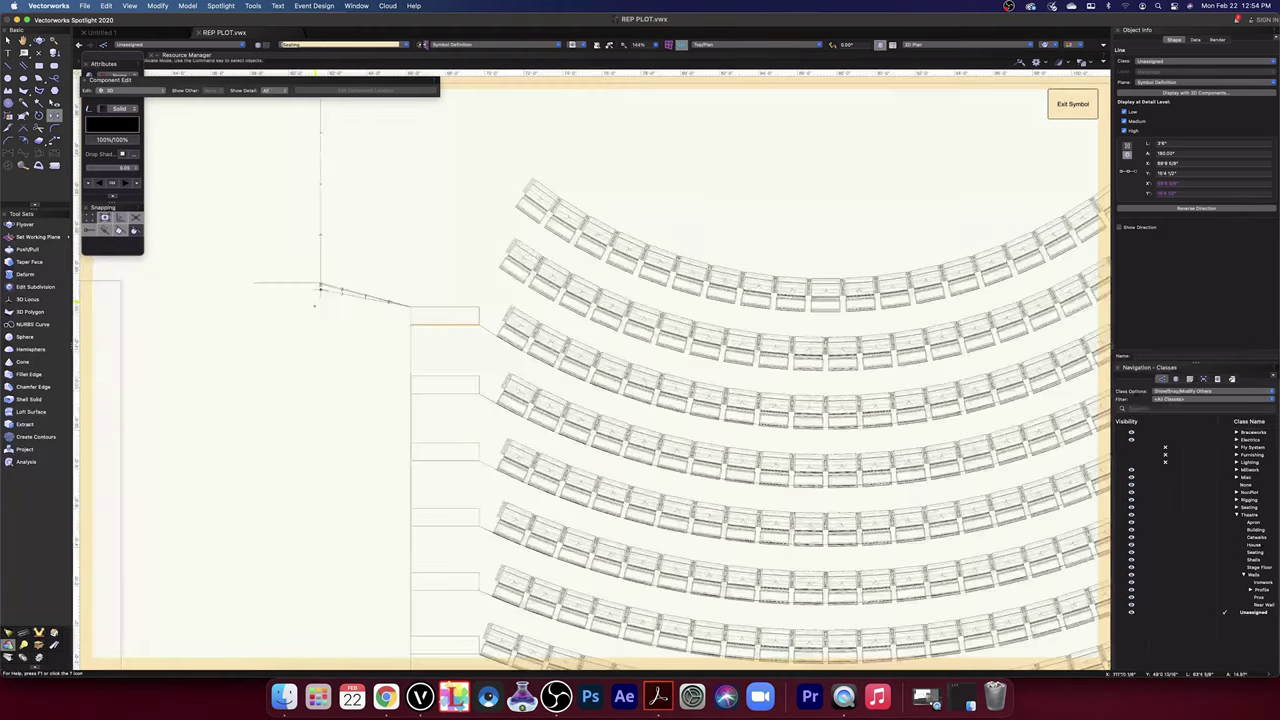
{"action": "mouse_move", "coordinate": [804, 227]}
{"action": "middle_mouse_down"}
{"action": "mouse_move", "coordinate": [694, 234]}
{"action": "mouse_move", "coordinate": [583, 263]}
{"action": "mouse_move", "coordinate": [600, 275]}
{"action": "middle_mouse_up"}
- Mirror the 3'6" line across the vertical centreline into the right side box
{"action": "key", "text": "2"}
{"action": "left_click", "coordinate": [621, 132]}
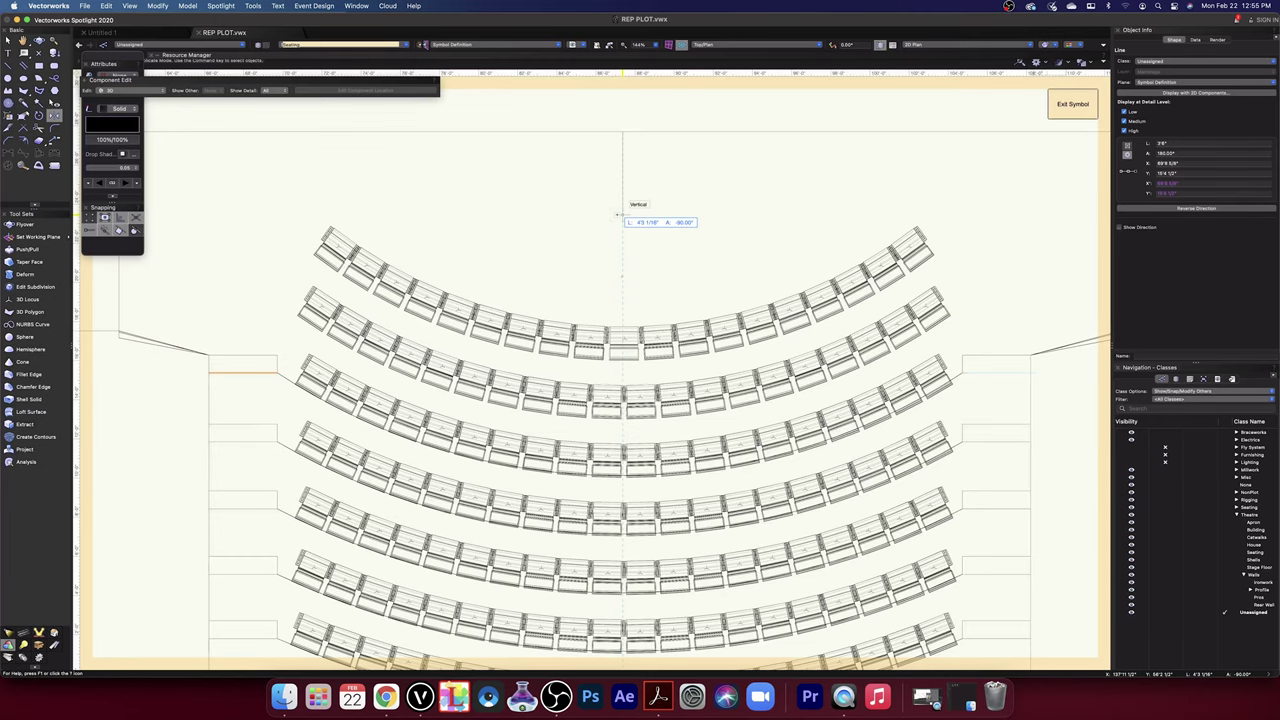
{"action": "left_click", "coordinate": [617, 214]}
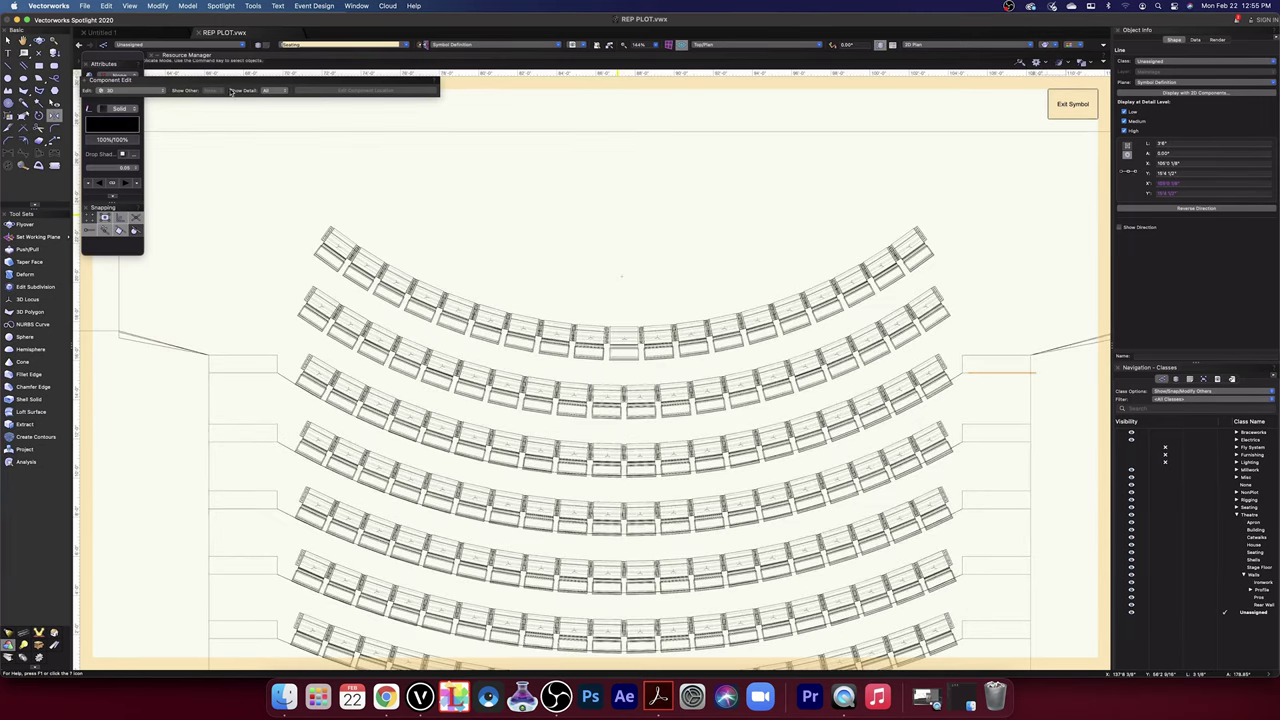
{"action": "left_click", "coordinate": [9, 40]}
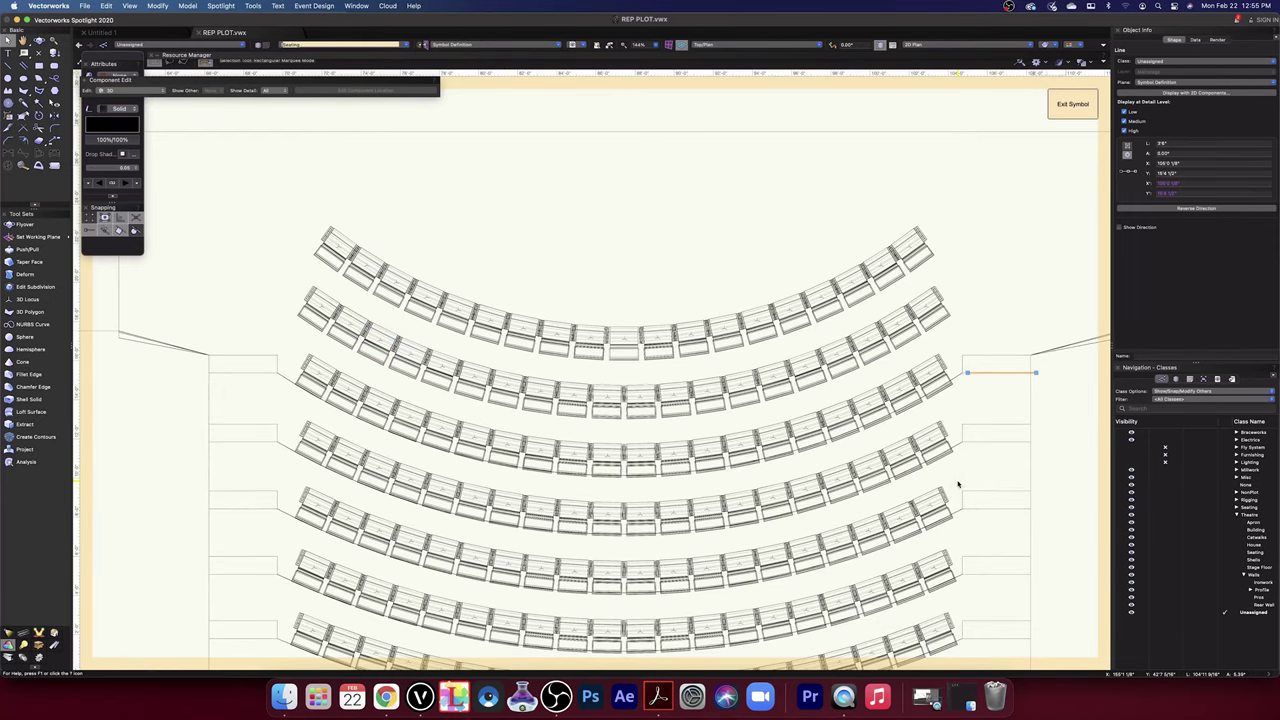
{"action": "scroll", "coordinate": [958, 485], "scroll_direction": "down", "scroll_amount": 2}
{"action": "scroll", "coordinate": [958, 485], "scroll_direction": "down", "scroll_amount": 2}
{"action": "scroll", "coordinate": [958, 485], "scroll_direction": "up", "scroll_amount": 6}
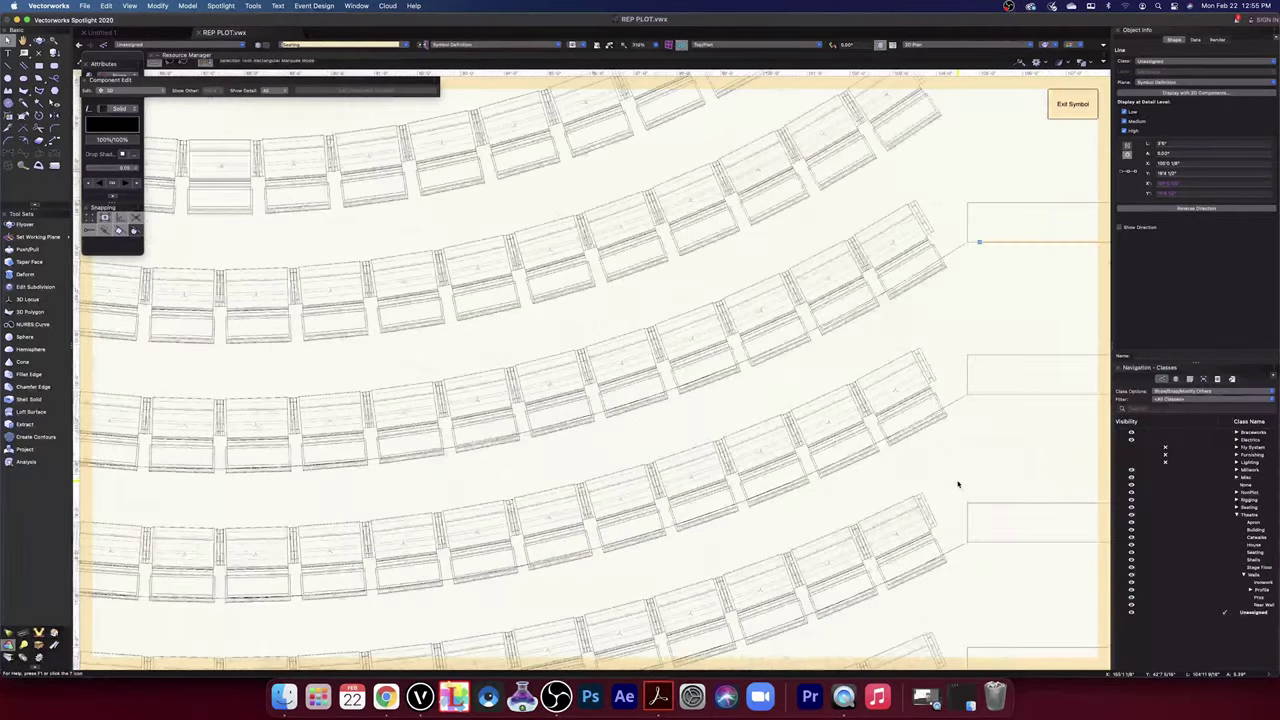
{"action": "scroll", "coordinate": [958, 485], "scroll_direction": "down", "scroll_amount": 4}
{"action": "scroll", "coordinate": [958, 485], "scroll_direction": "down", "scroll_amount": 3}
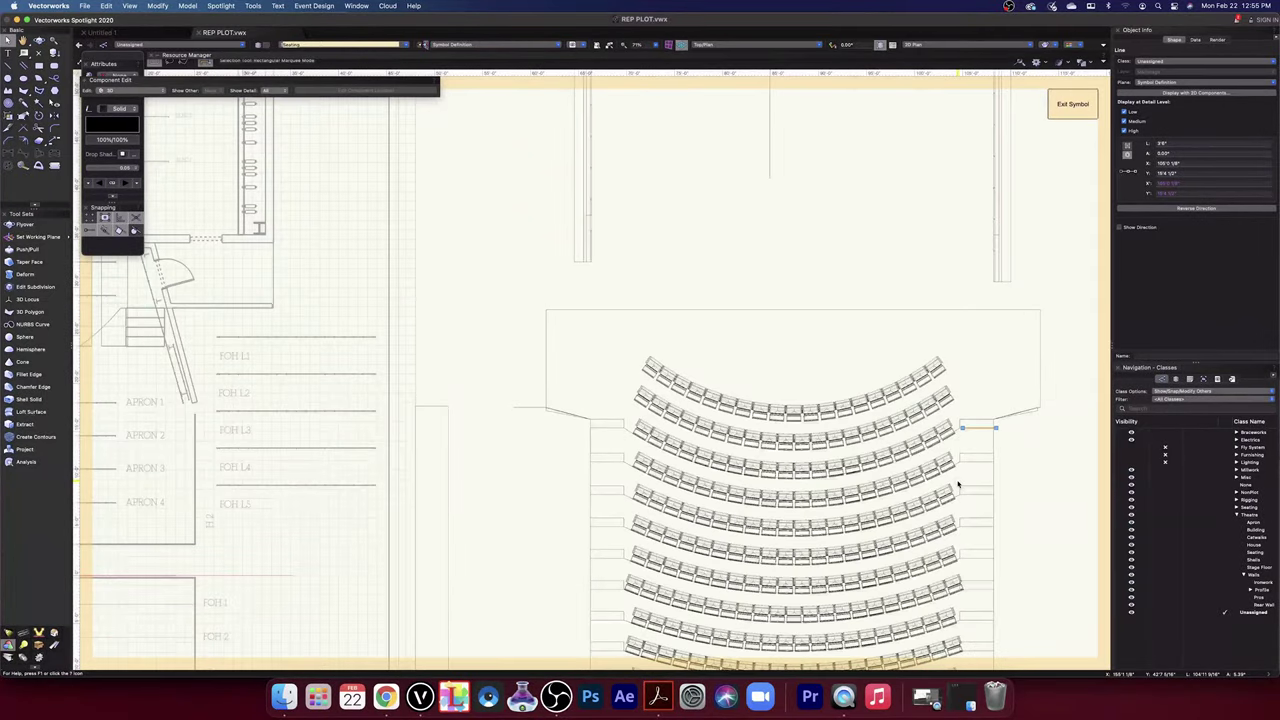
{"action": "left_click", "coordinate": [1047, 485]}
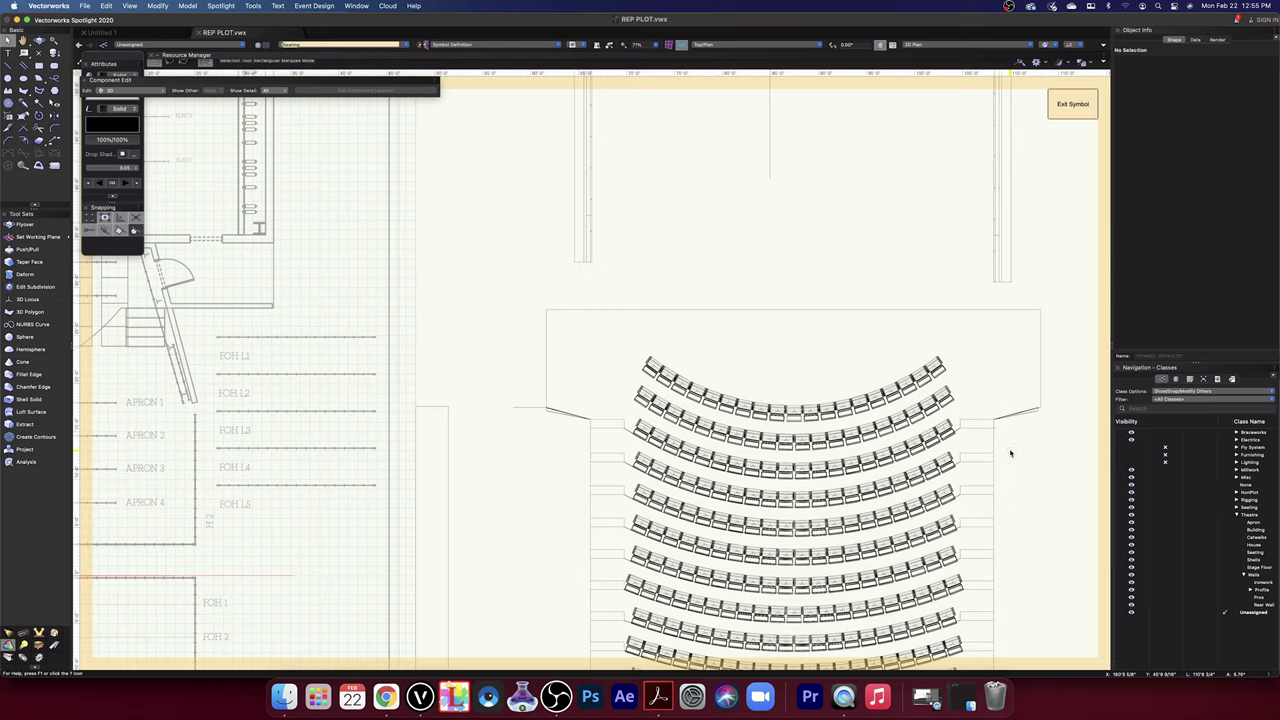
- Check both 3'6" side-box lines and the seat-row block by selecting, then deselecting them
{"action": "scroll", "coordinate": [993, 430], "scroll_direction": "up", "scroll_amount": 6}
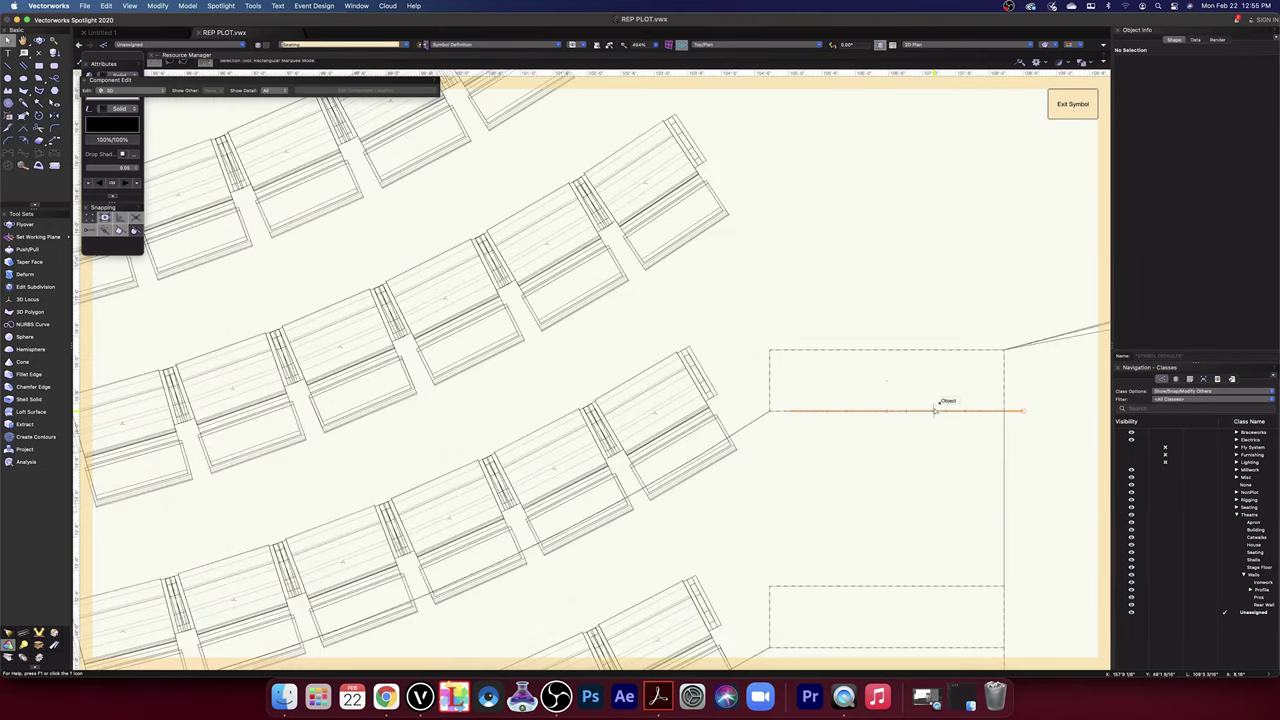
{"action": "scroll", "coordinate": [935, 410], "scroll_direction": "down", "scroll_amount": 4}
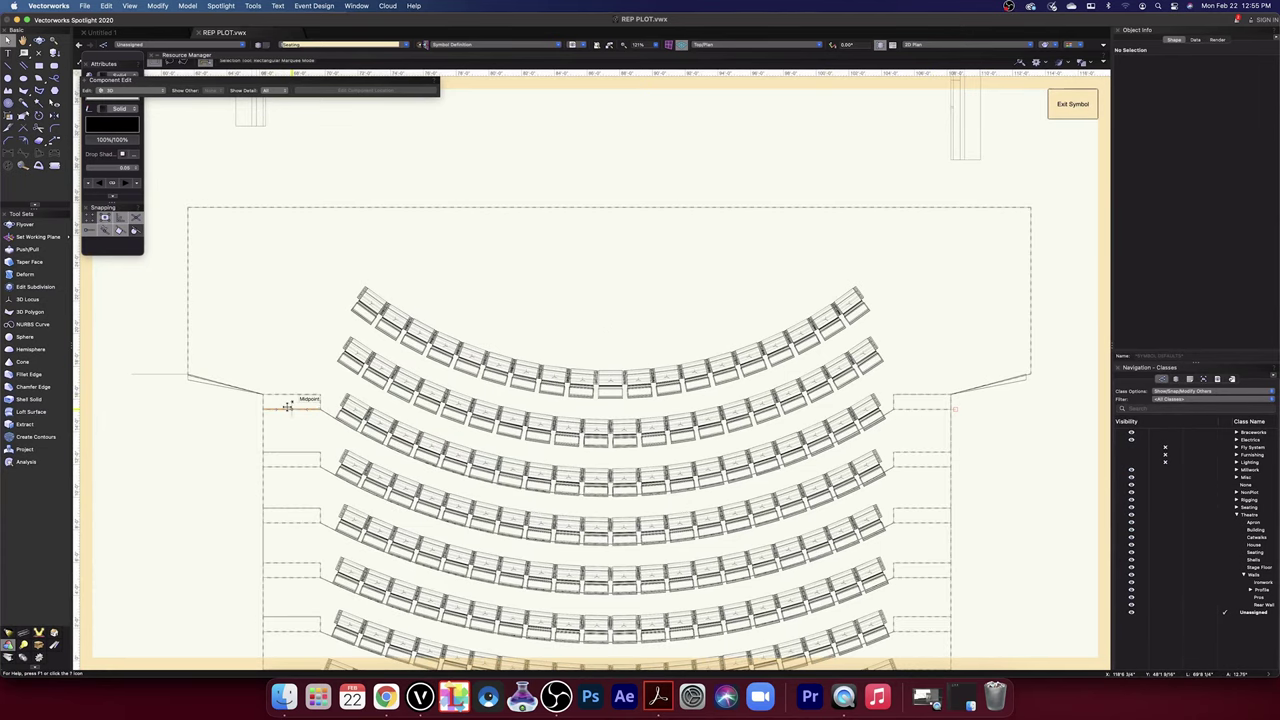
{"action": "left_click", "coordinate": [287, 409]}
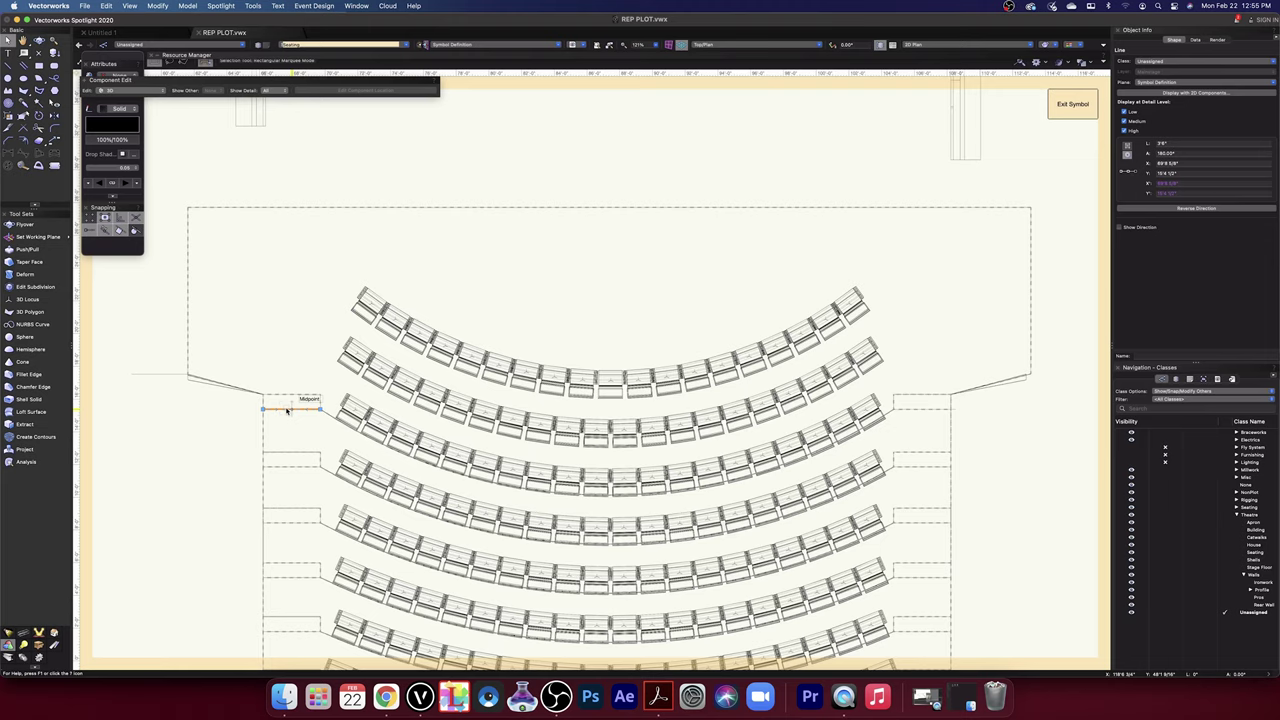
{"action": "left_click", "coordinate": [922, 410]}
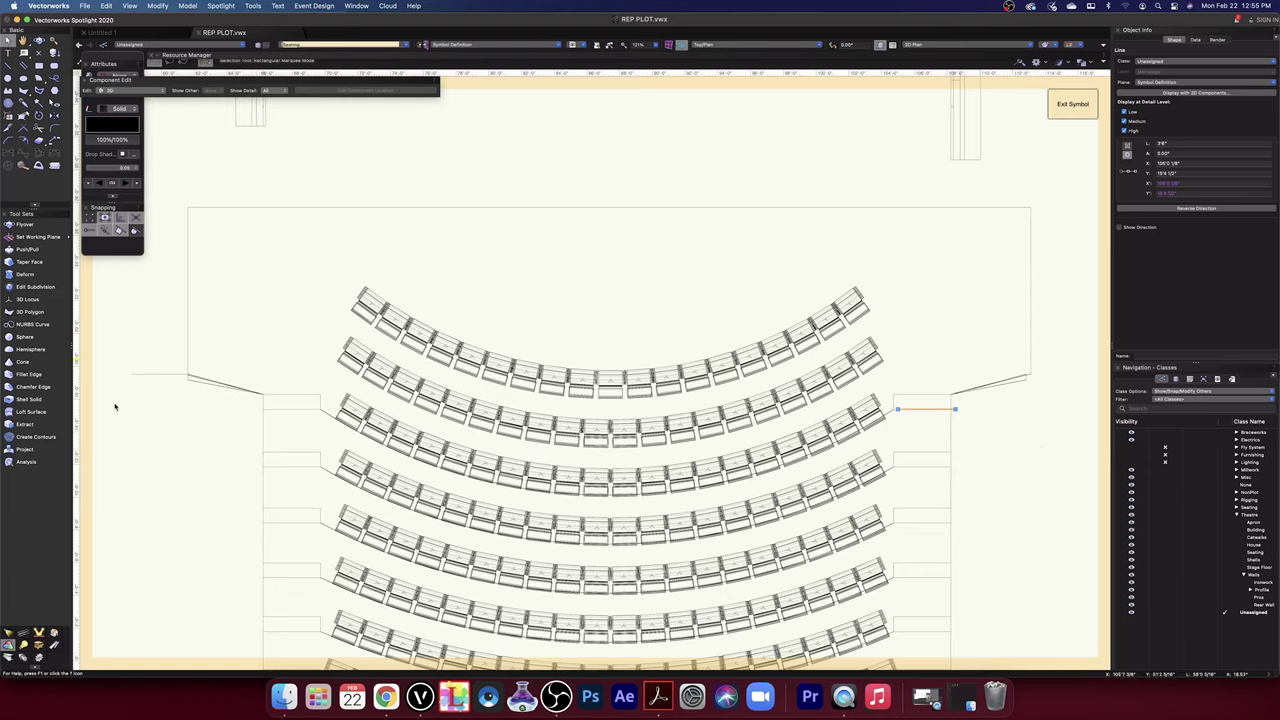
{"action": "scroll", "coordinate": [275, 380], "scroll_direction": "up", "scroll_amount": 6}
{"action": "left_click", "coordinate": [251, 328]}
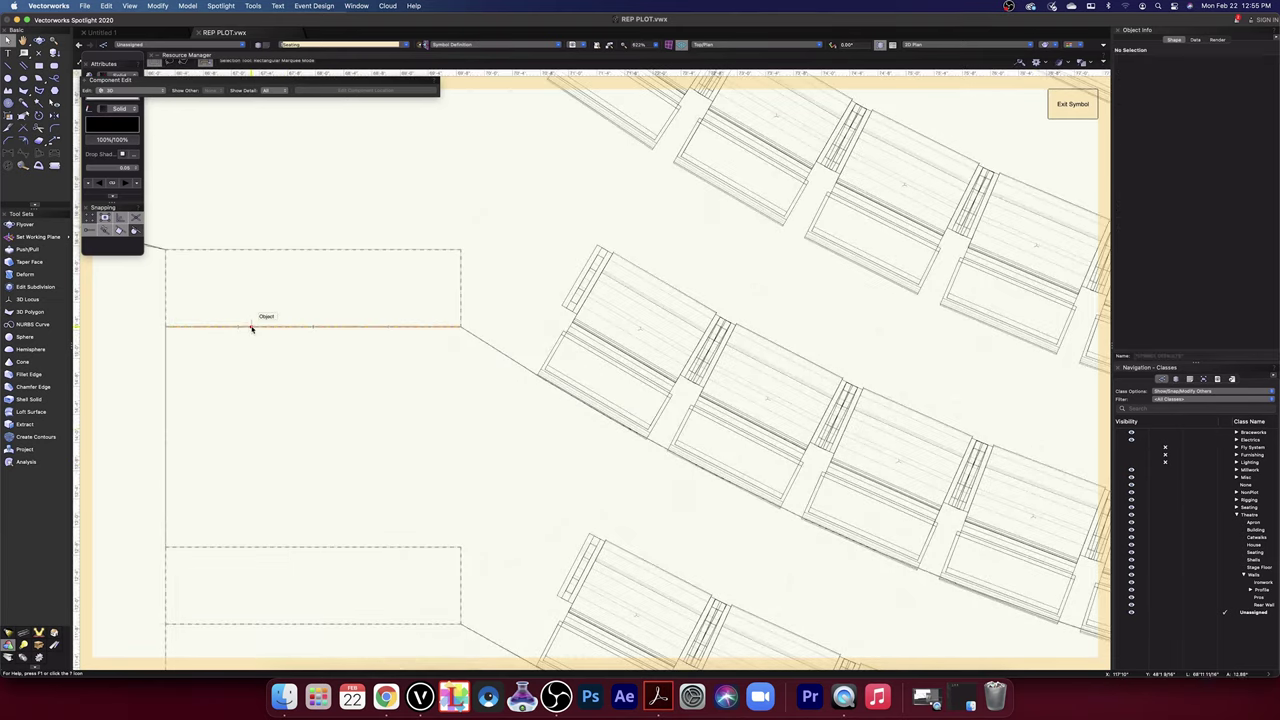
{"action": "scroll", "coordinate": [251, 328], "scroll_direction": "down", "scroll_amount": 8}
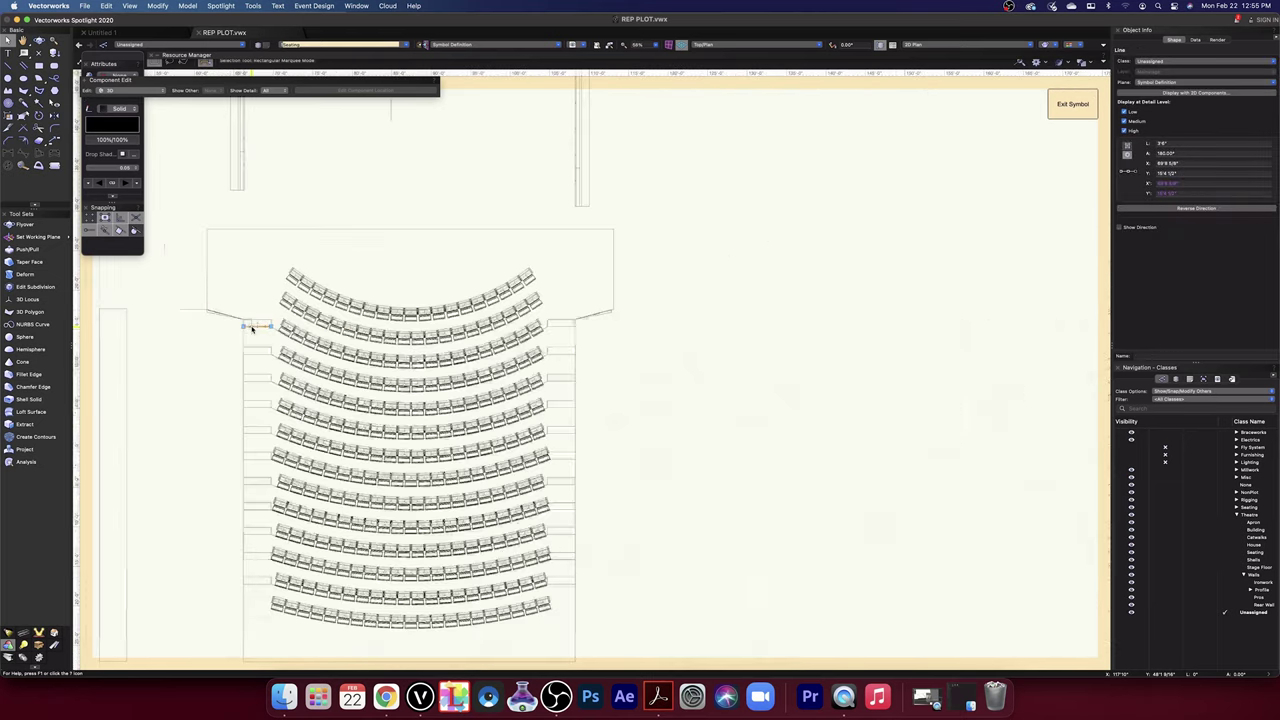
{"action": "scroll", "coordinate": [251, 328], "scroll_direction": "up", "scroll_amount": 4}
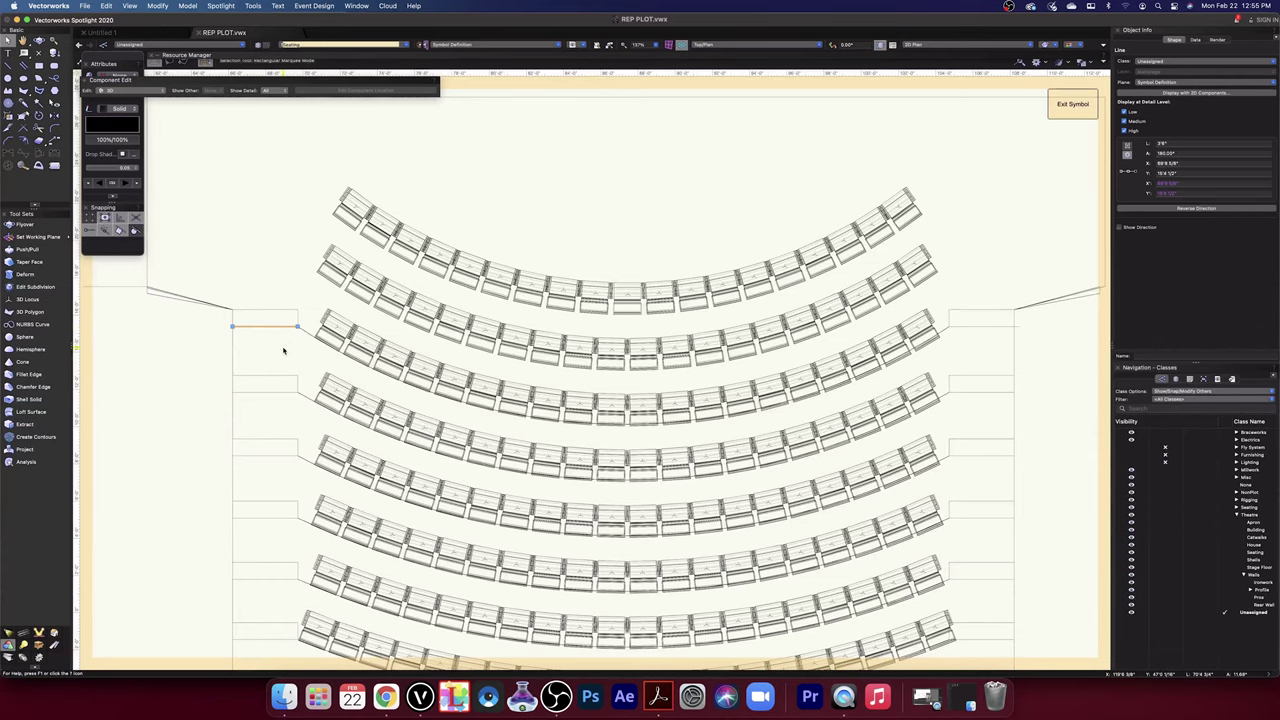
{"action": "scroll", "coordinate": [289, 350], "scroll_direction": "down", "scroll_amount": 4}
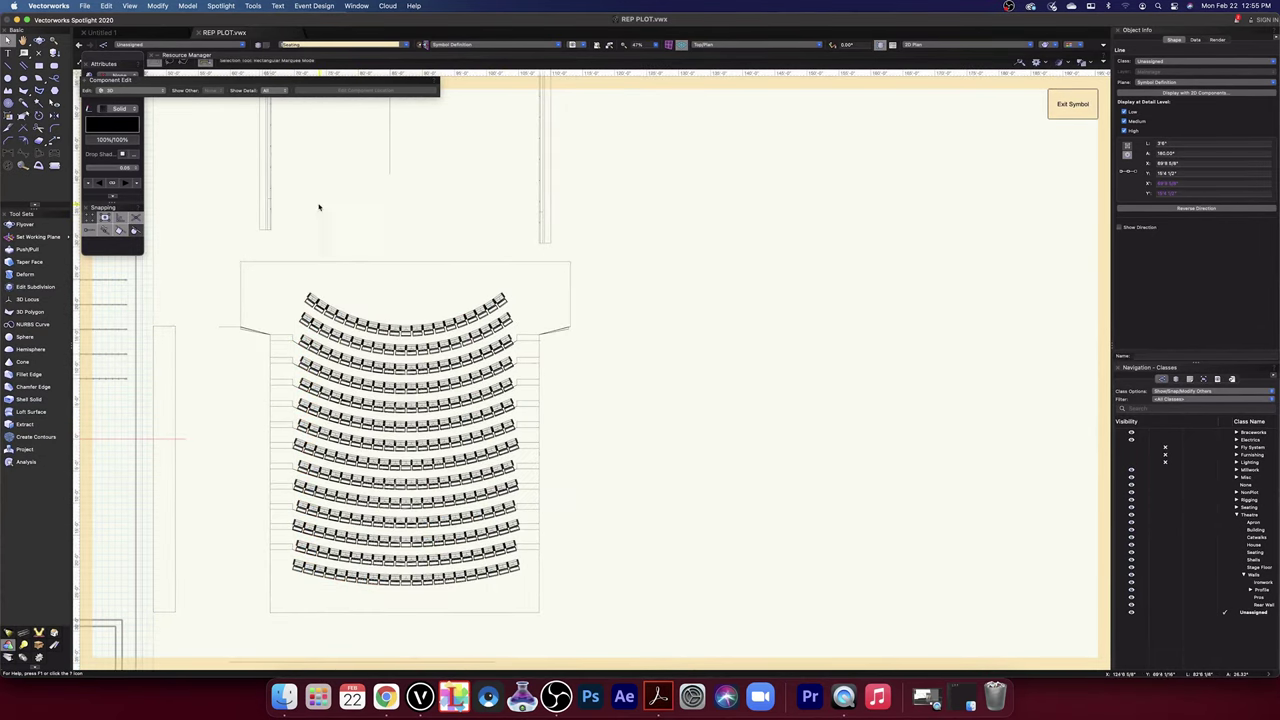
{"action": "left_click", "coordinate": [286, 223]}
{"action": "left_click_drag", "start_coordinate": [286, 223], "coordinate": [528, 606]}
{"action": "left_click", "coordinate": [419, 230]}
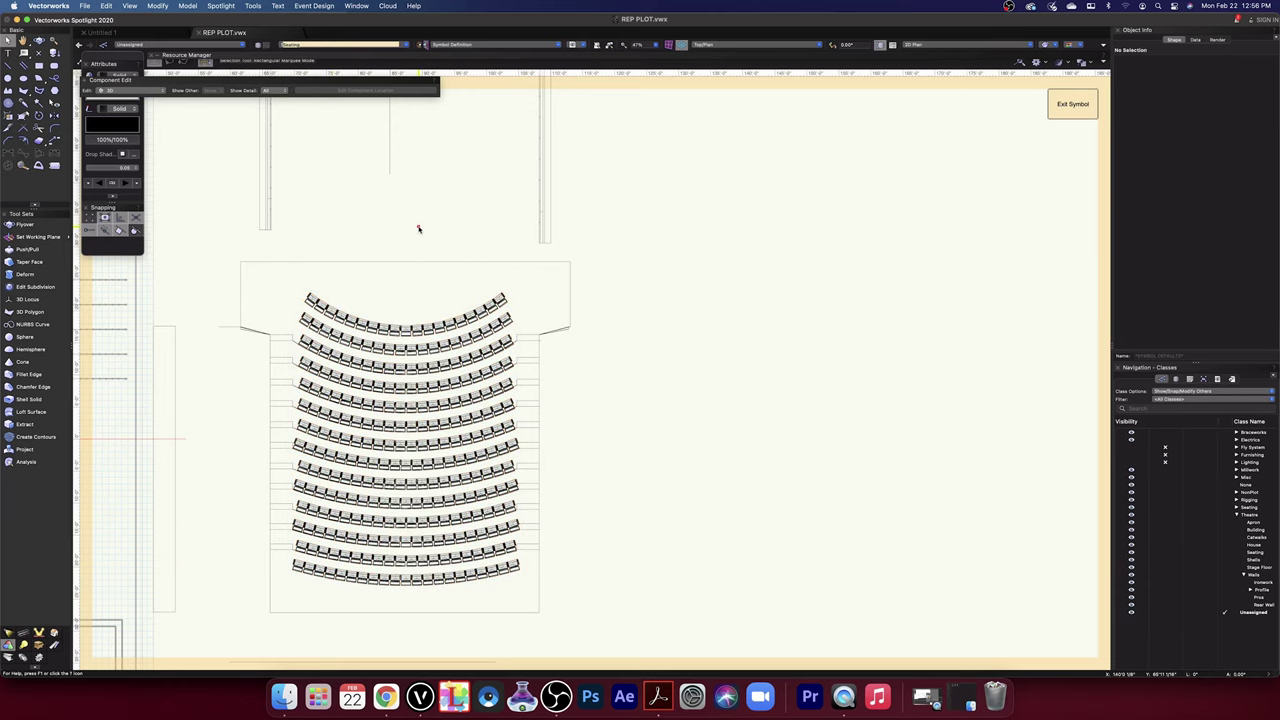
- Draw a 9'11 11/16" vertical line from the front row's midpoint to the top-edge midpoint
{"action": "key", "text": "2"}
{"action": "scroll", "coordinate": [432, 322], "scroll_direction": "up", "scroll_amount": 10}
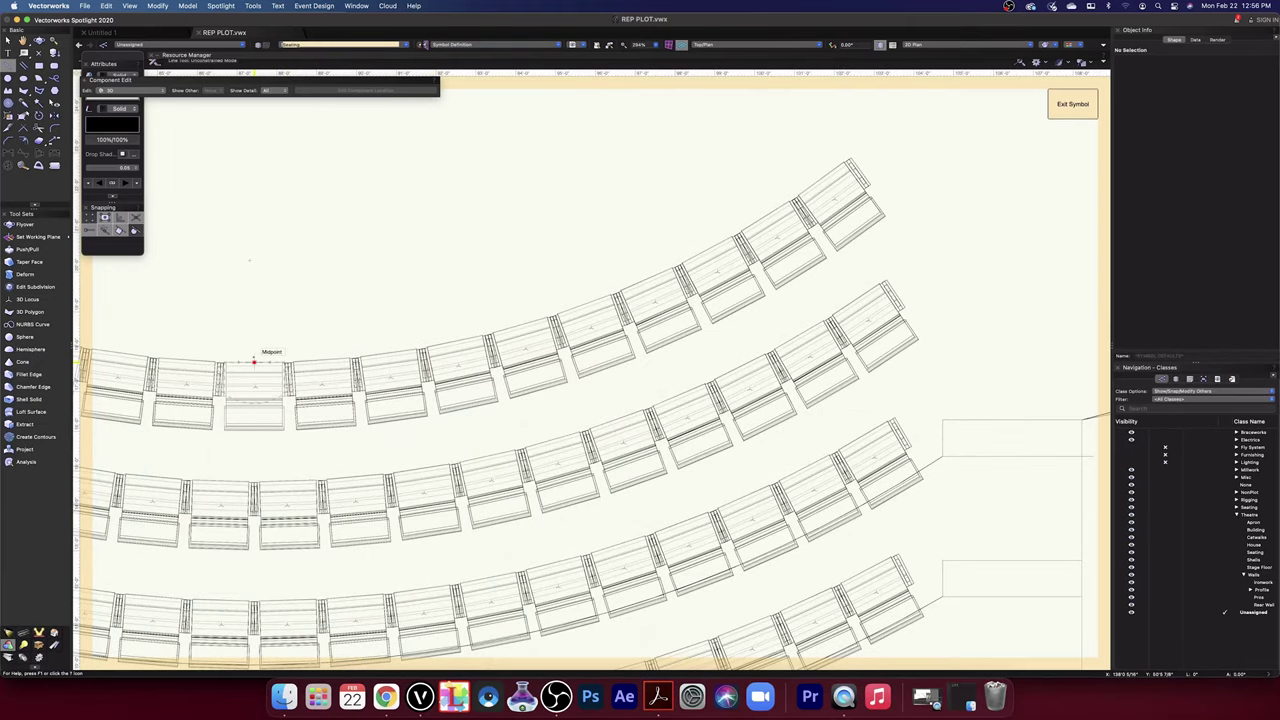
{"action": "scroll", "coordinate": [253, 360], "scroll_direction": "down", "scroll_amount": 5}
{"action": "left_click", "coordinate": [253, 360]}
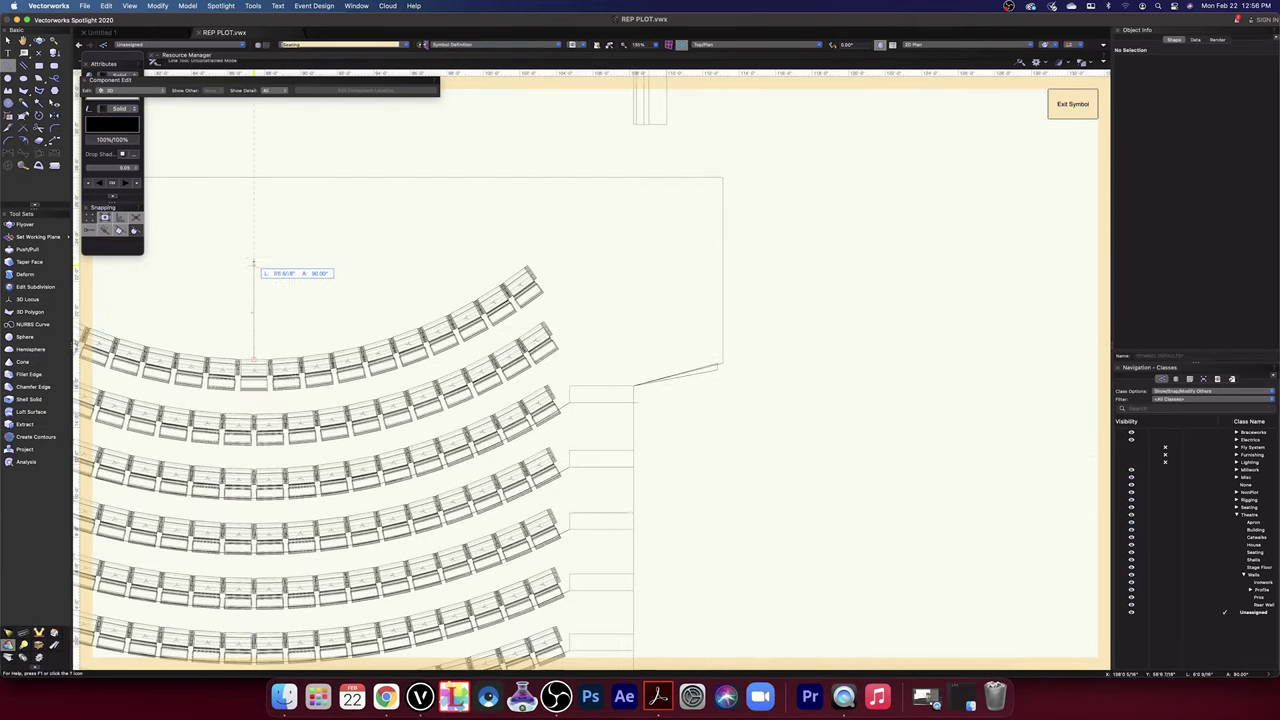
{"action": "left_click", "coordinate": [253, 177]}
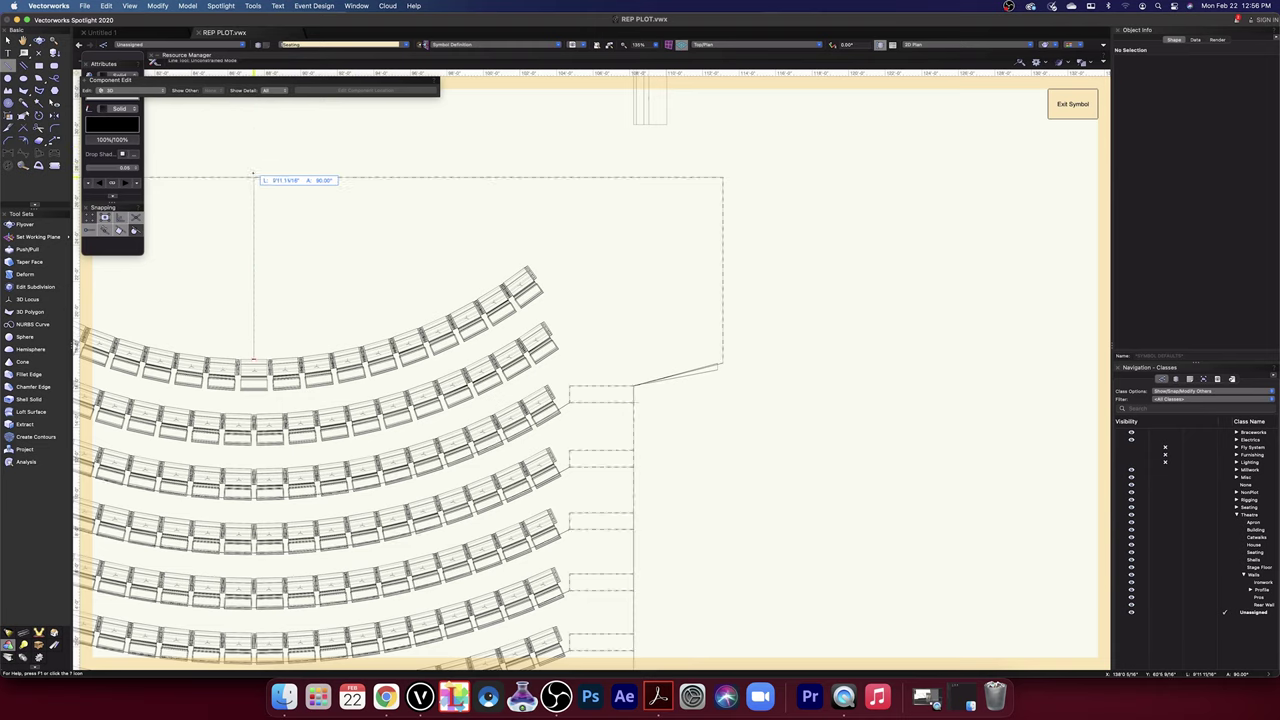
{"action": "scroll", "coordinate": [320, 249], "scroll_direction": "down", "scroll_amount": 5}
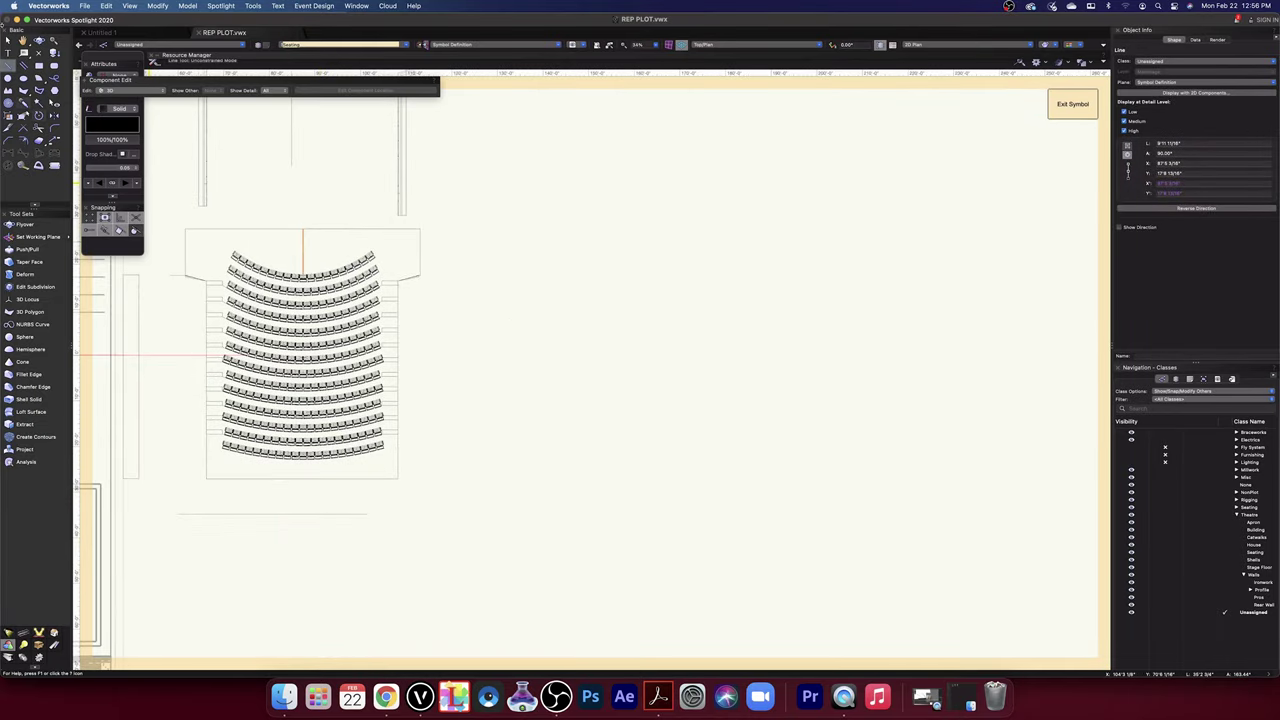
- Marquee-select the seating block and centre line and move them off to the right
{"action": "key", "text": "x"}
{"action": "left_click_drag", "start_coordinate": [220, 209], "coordinate": [393, 466]}
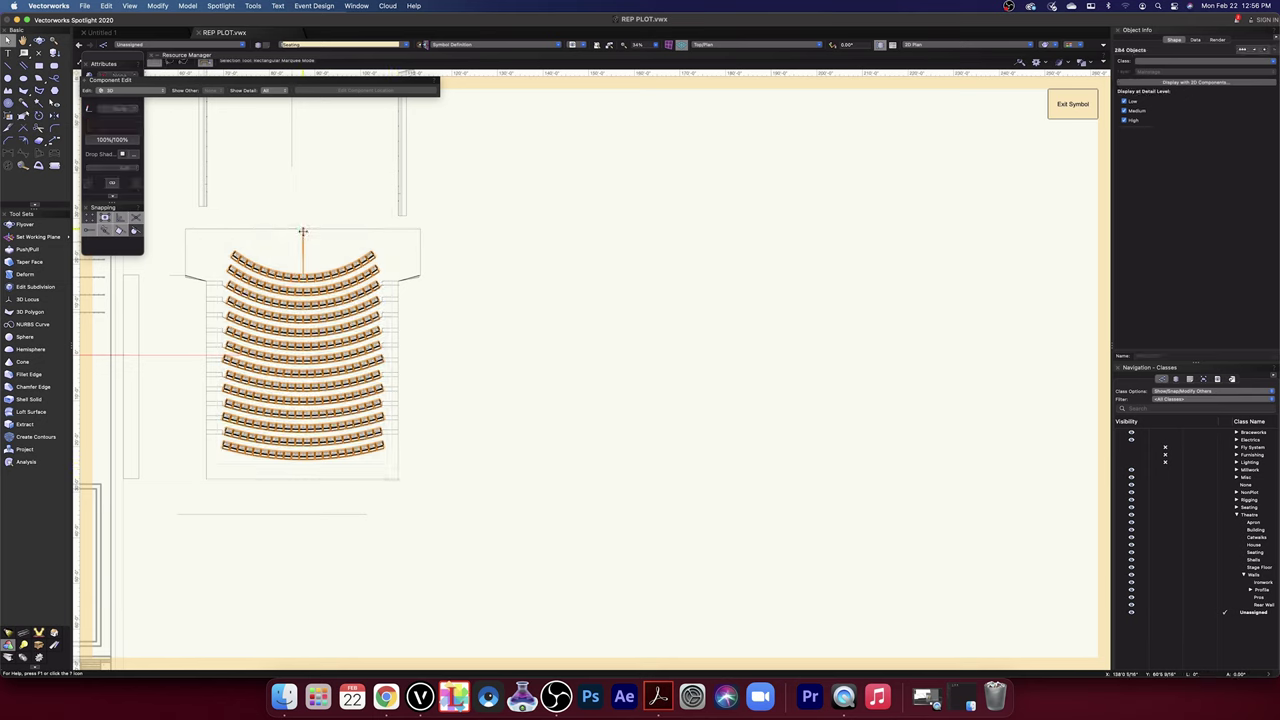
{"action": "left_click_drag", "start_coordinate": [303, 232], "coordinate": [538, 234]}
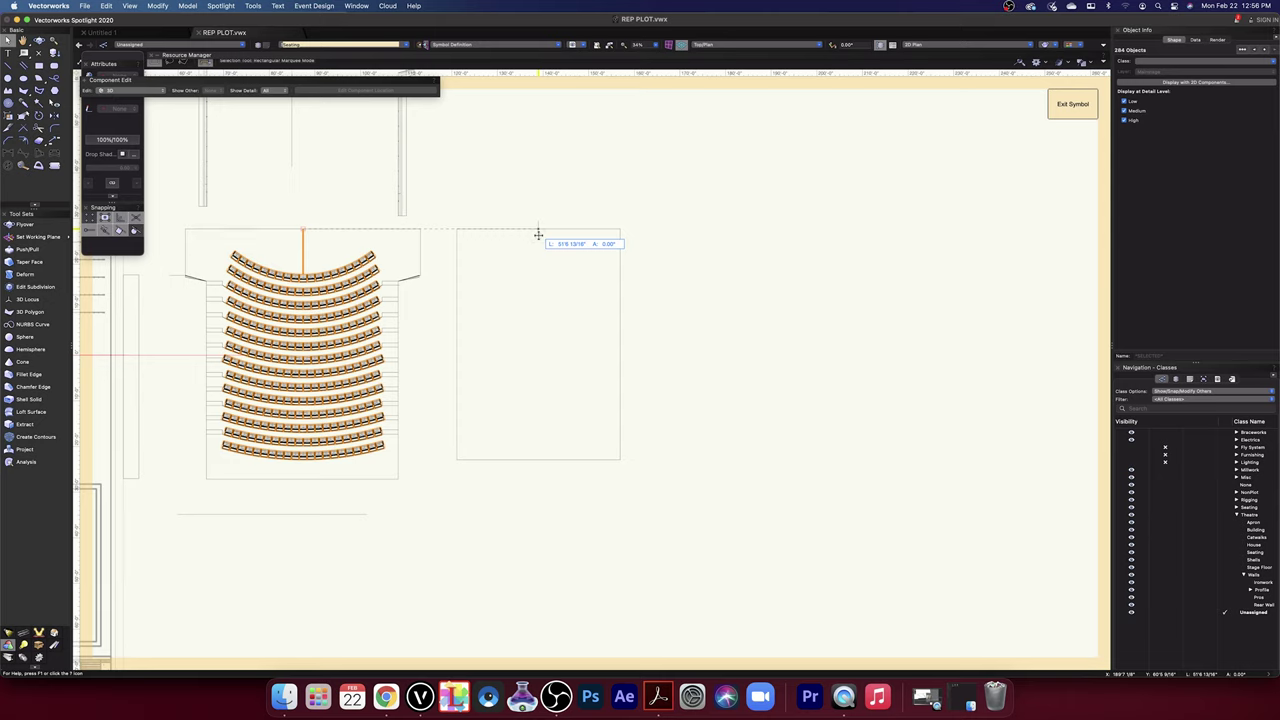
{"action": "mouse_move", "coordinate": [538, 234]}
{"action": "left_mouse_down"}
{"action": "mouse_move", "coordinate": [304, 232]}
{"action": "mouse_move", "coordinate": [553, 232]}
{"action": "left_mouse_up"}
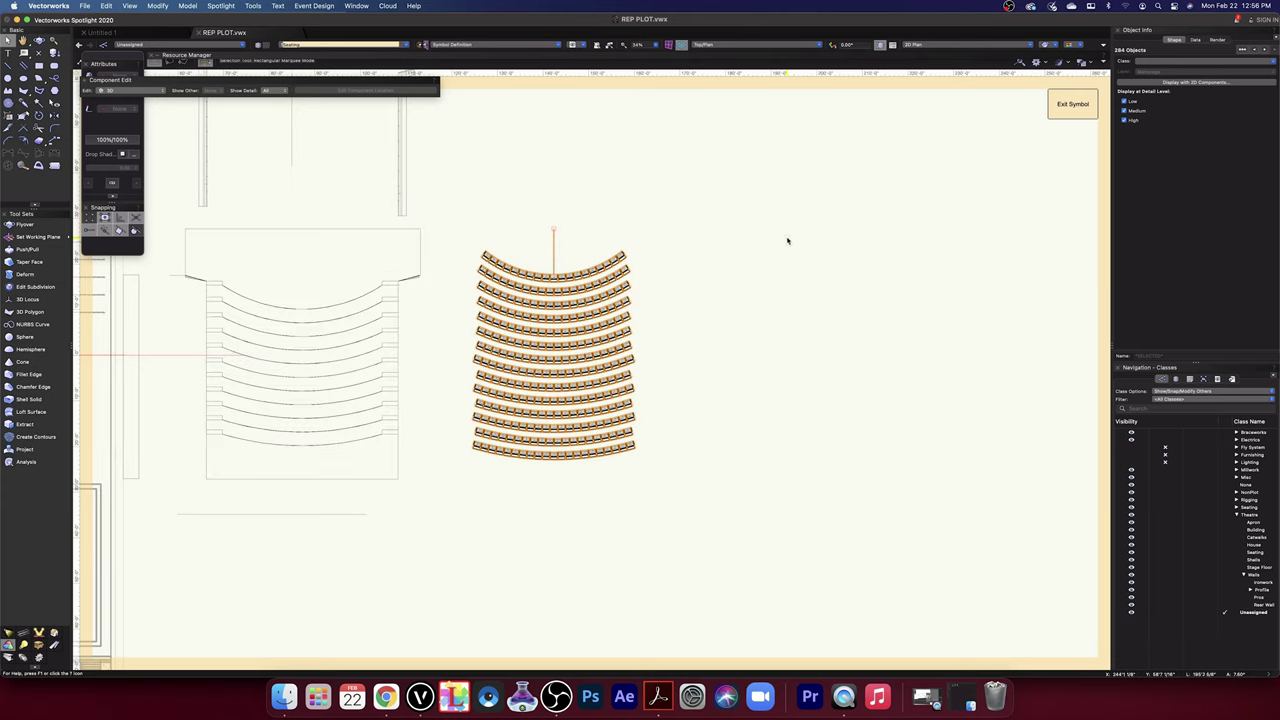
{"action": "left_click", "coordinate": [771, 287]}
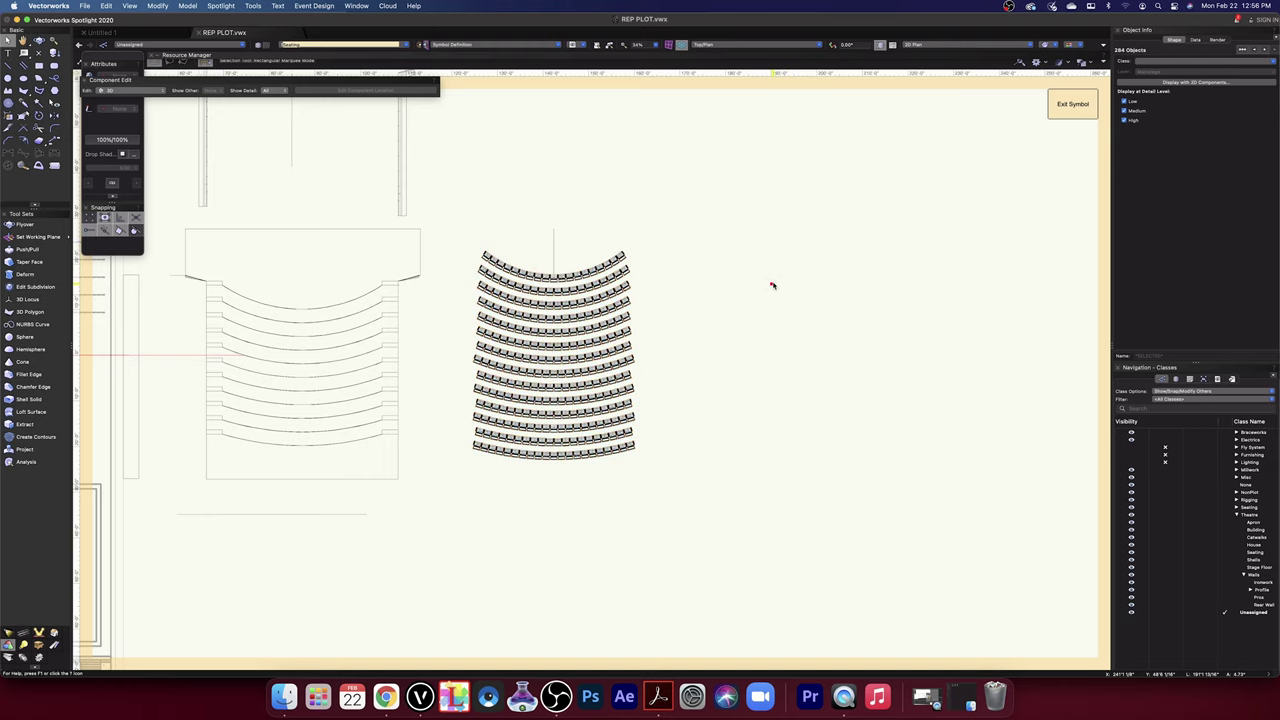
{"action": "middle_click_drag", "start_coordinate": [746, 317], "coordinate": [900, 317]}
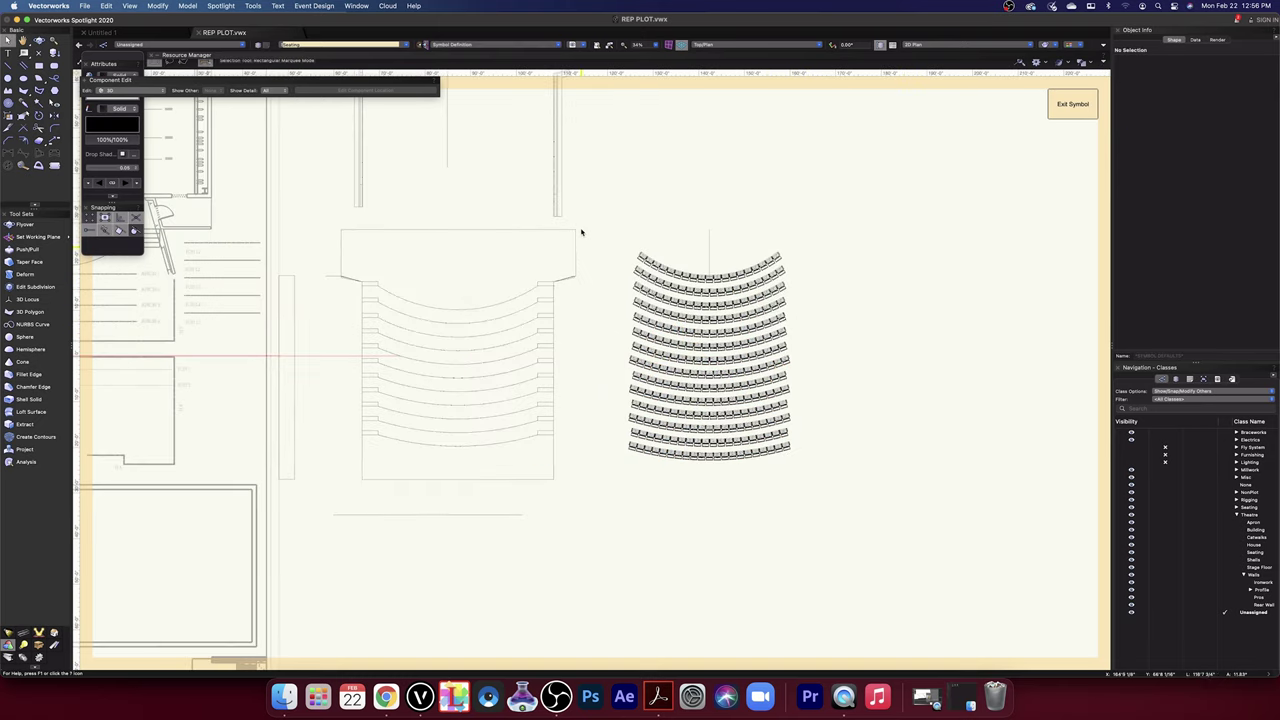
{"action": "scroll", "coordinate": [489, 360], "scroll_direction": "up", "scroll_amount": 5}
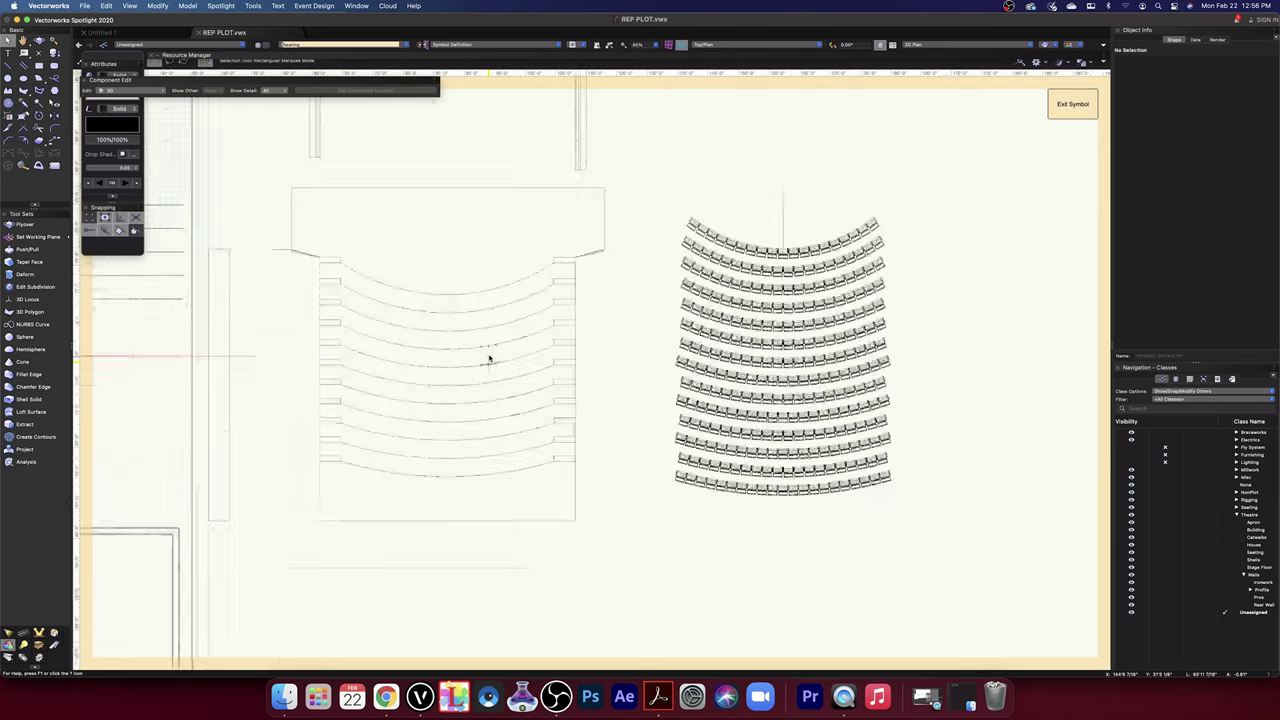
- Draw a horizontal line from the first guide arc's left end to its right end
{"action": "left_click", "coordinate": [8, 64]}
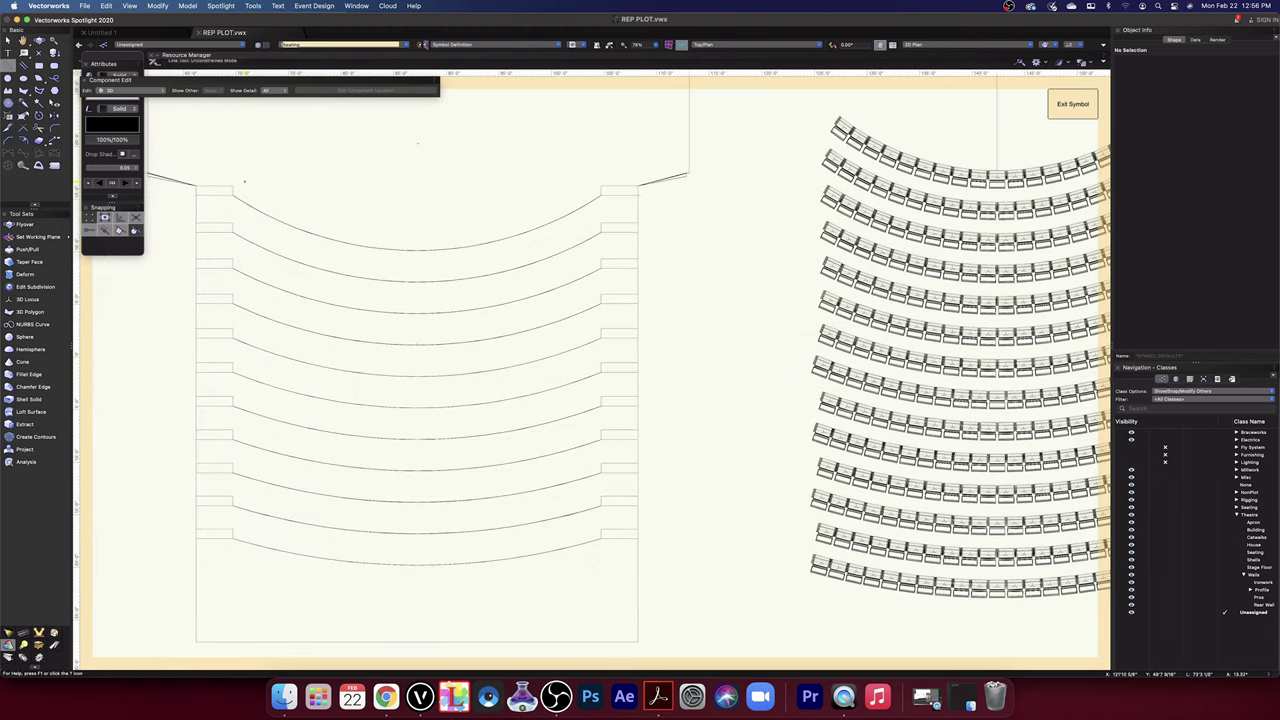
{"action": "left_click", "coordinate": [232, 186]}
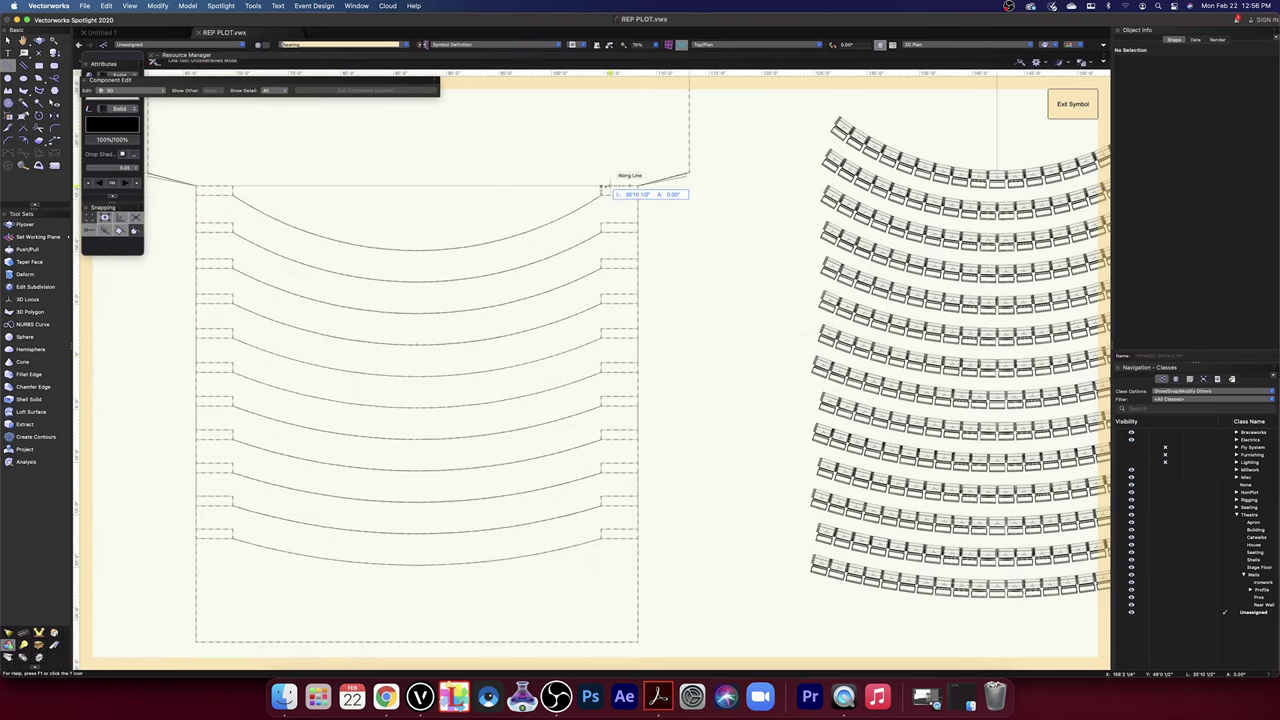
{"action": "scroll", "coordinate": [601, 186], "scroll_direction": "up", "scroll_amount": 3}
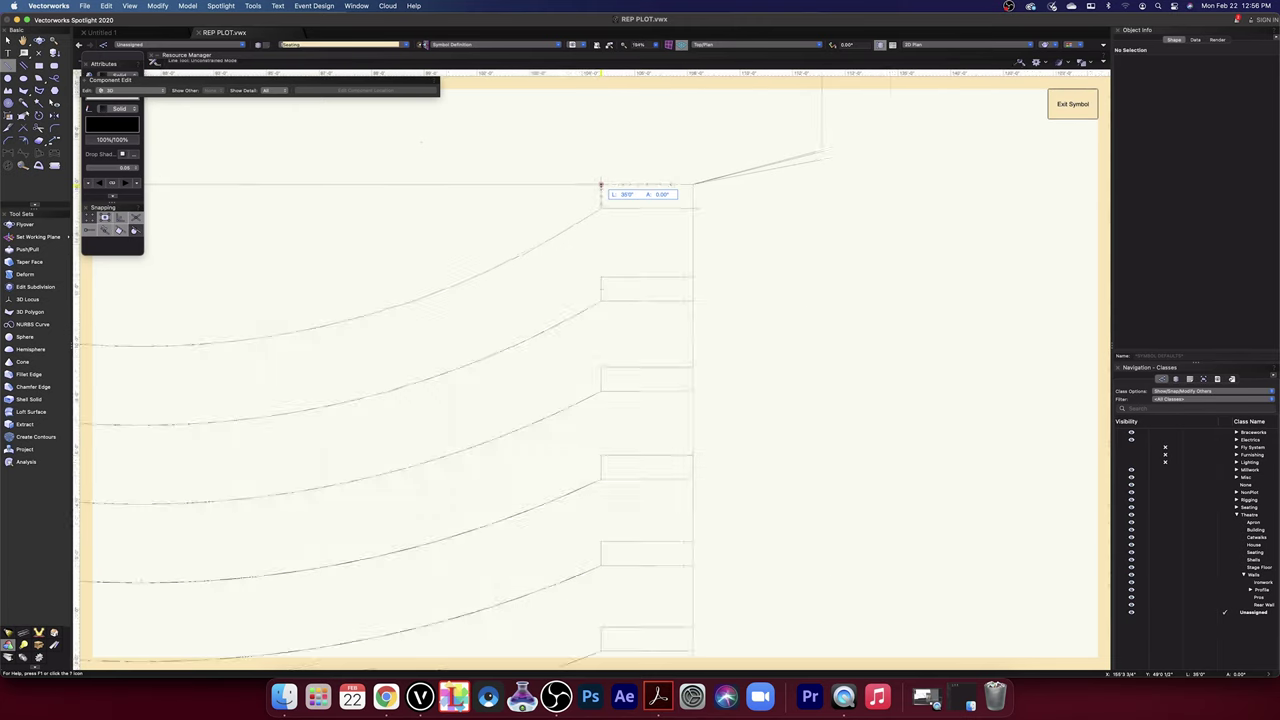
{"action": "scroll", "coordinate": [601, 186], "scroll_direction": "down", "scroll_amount": 5}
{"action": "left_click", "coordinate": [601, 186]}
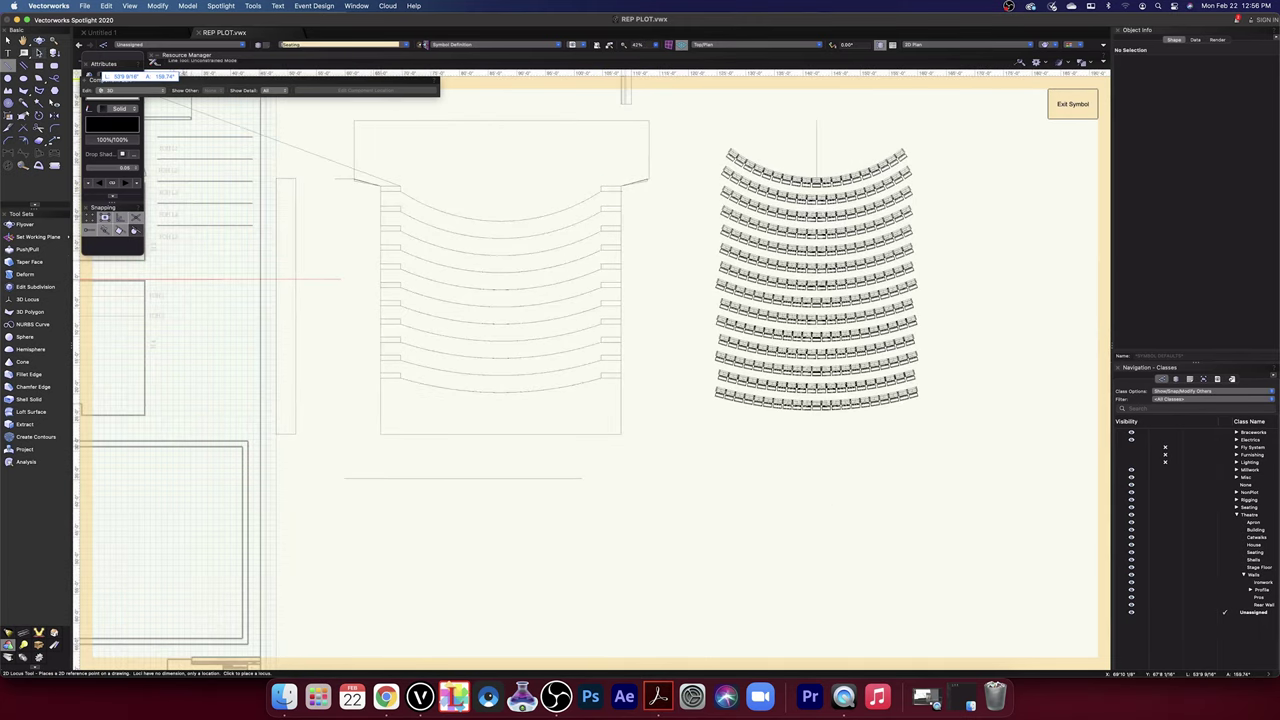
- Return to selection and undo the last three view changes
{"action": "key", "text": "x"}
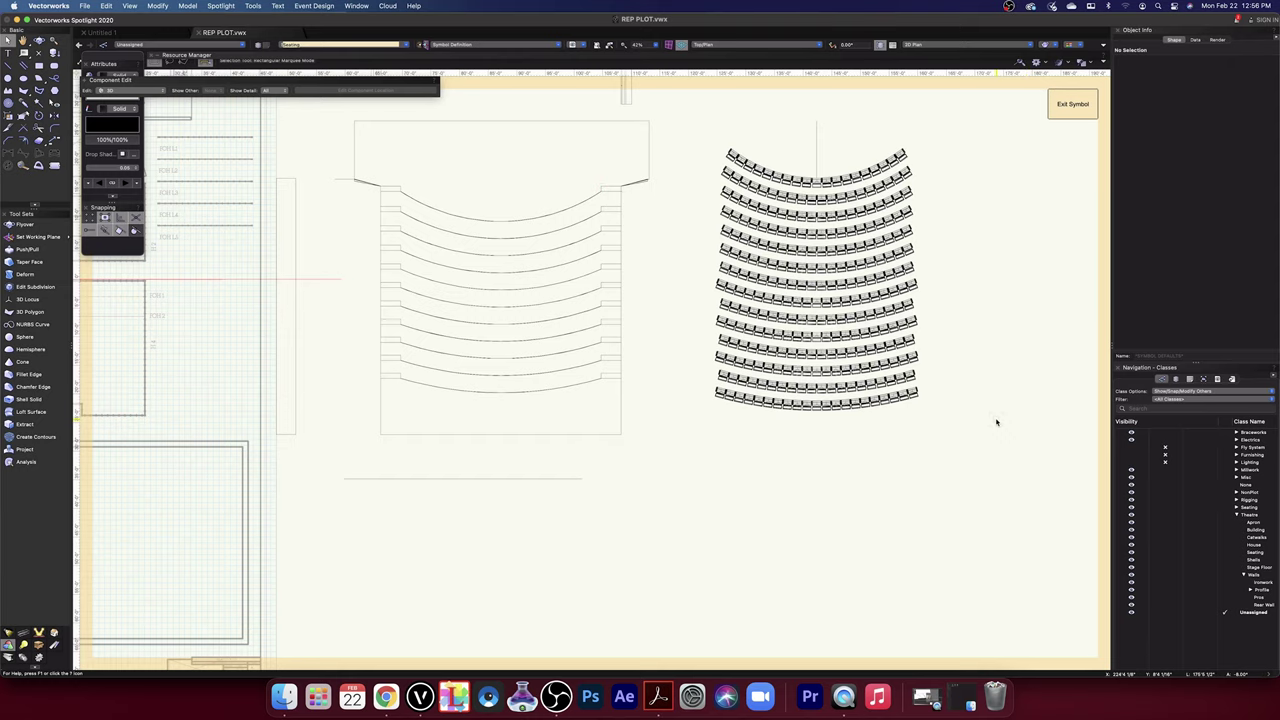
{"action": "key", "text": "super+z"}
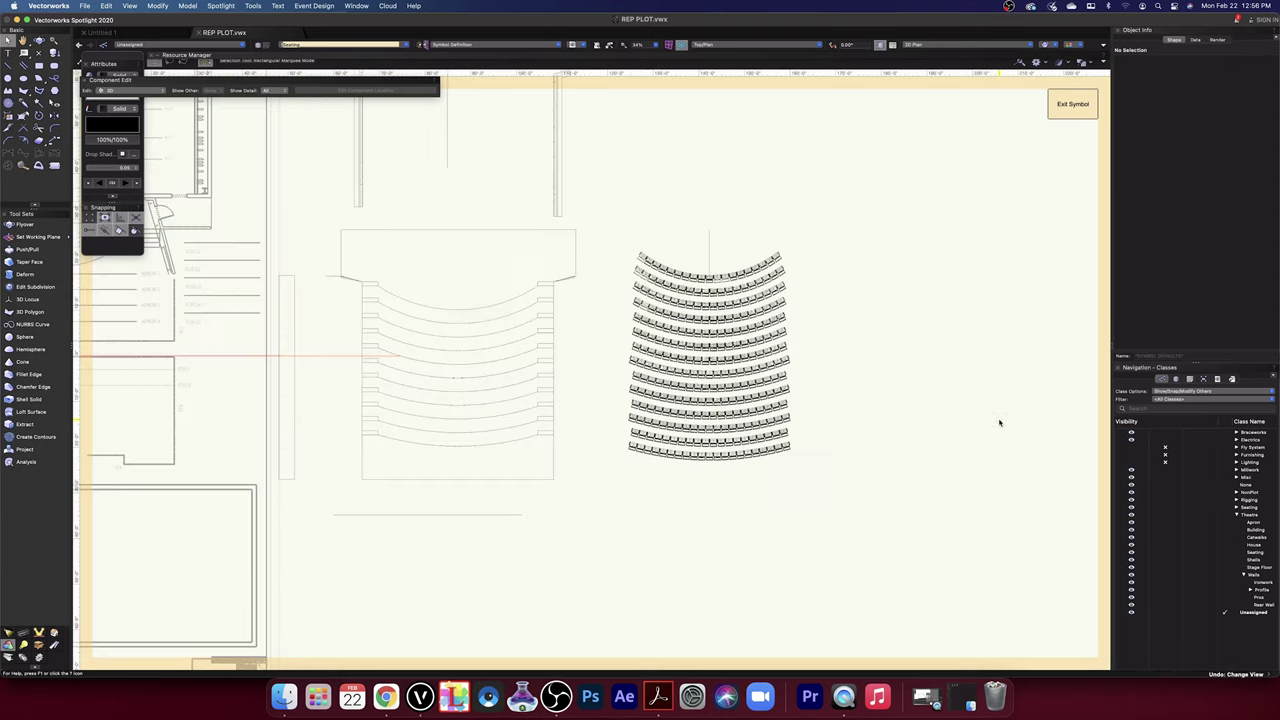
{"action": "key", "text": "super+z"}
{"action": "key", "text": "super+z"}
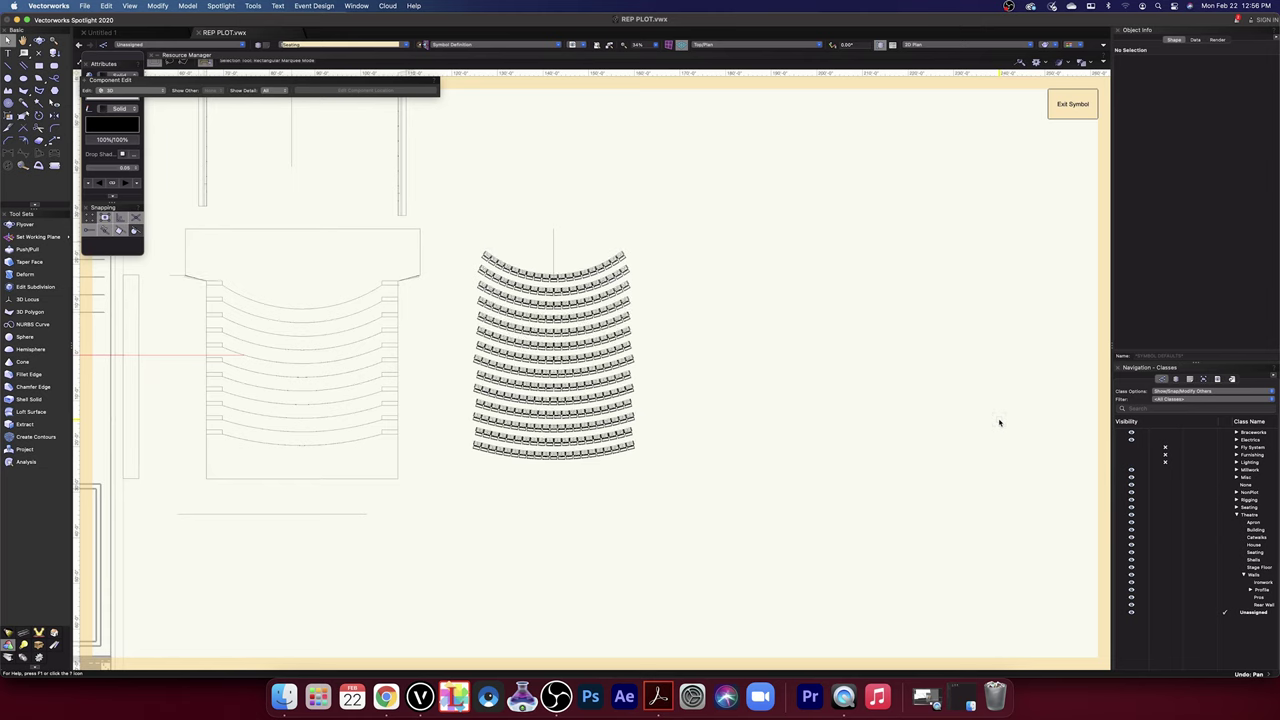
{"action": "key", "text": "super+z"}
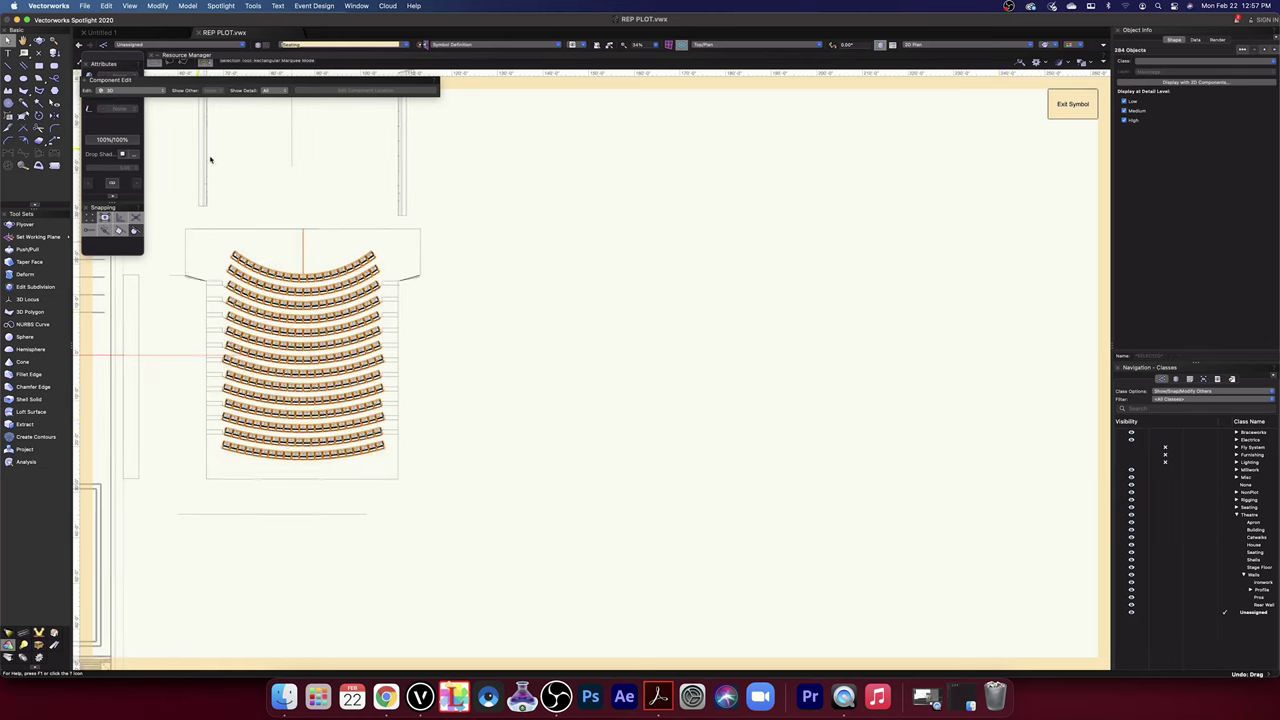
- Bring the outline's top edge into view and nudge its vertical edge slightly left
{"action": "scroll", "coordinate": [293, 218], "scroll_direction": "up", "scroll_amount": 5}
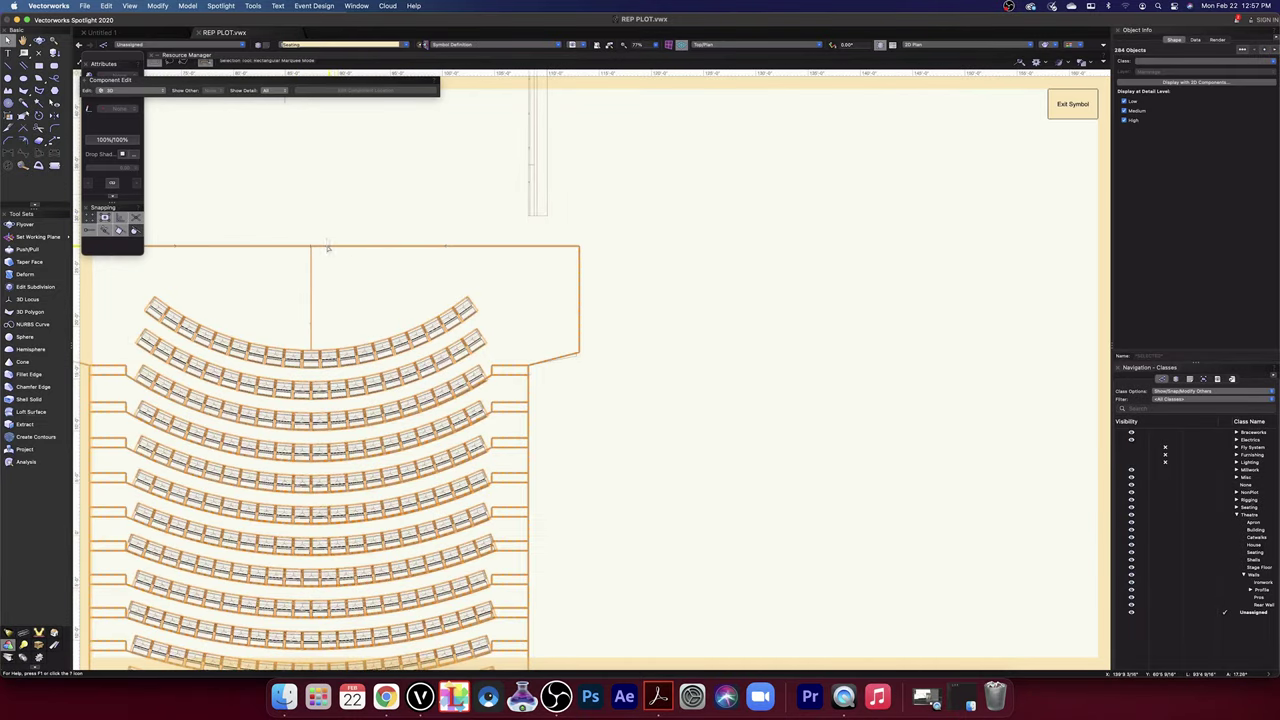
{"action": "scroll", "coordinate": [324, 248], "scroll_direction": "up", "scroll_amount": 6}
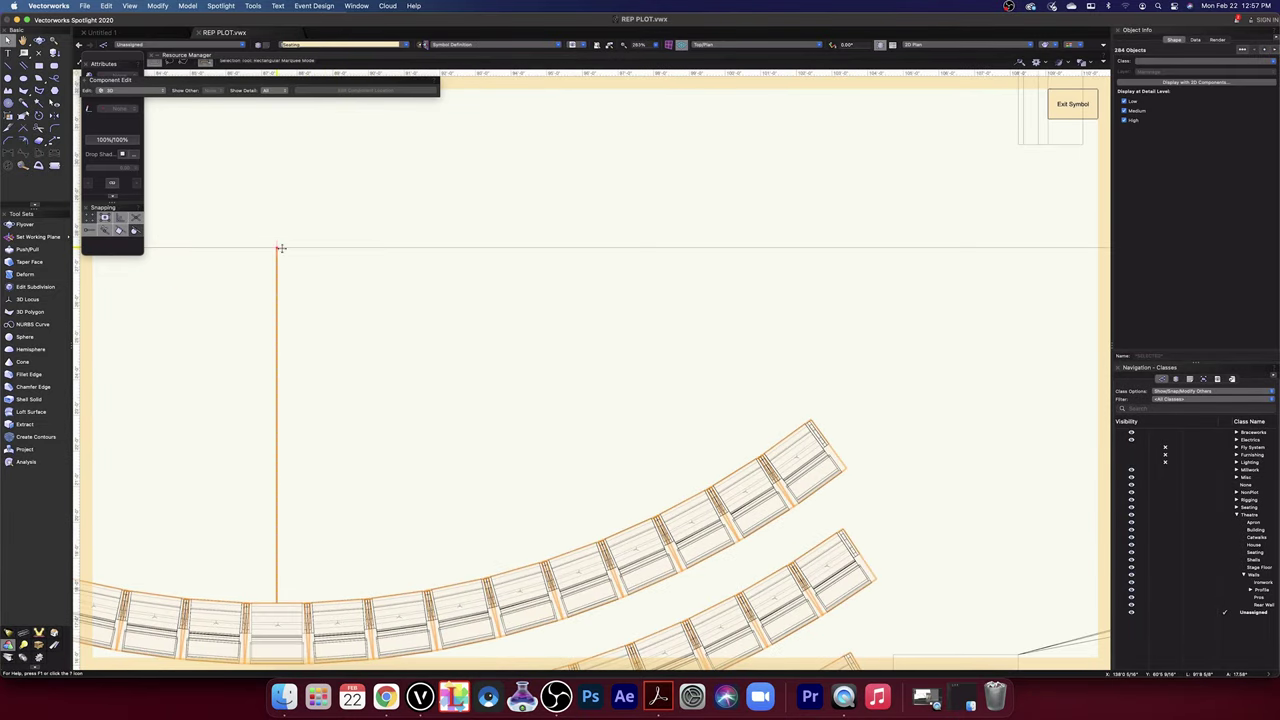
{"action": "scroll", "coordinate": [293, 212], "scroll_direction": "up", "scroll_amount": 1}
{"action": "middle_click_drag", "start_coordinate": [340, 191], "coordinate": [854, 169]}
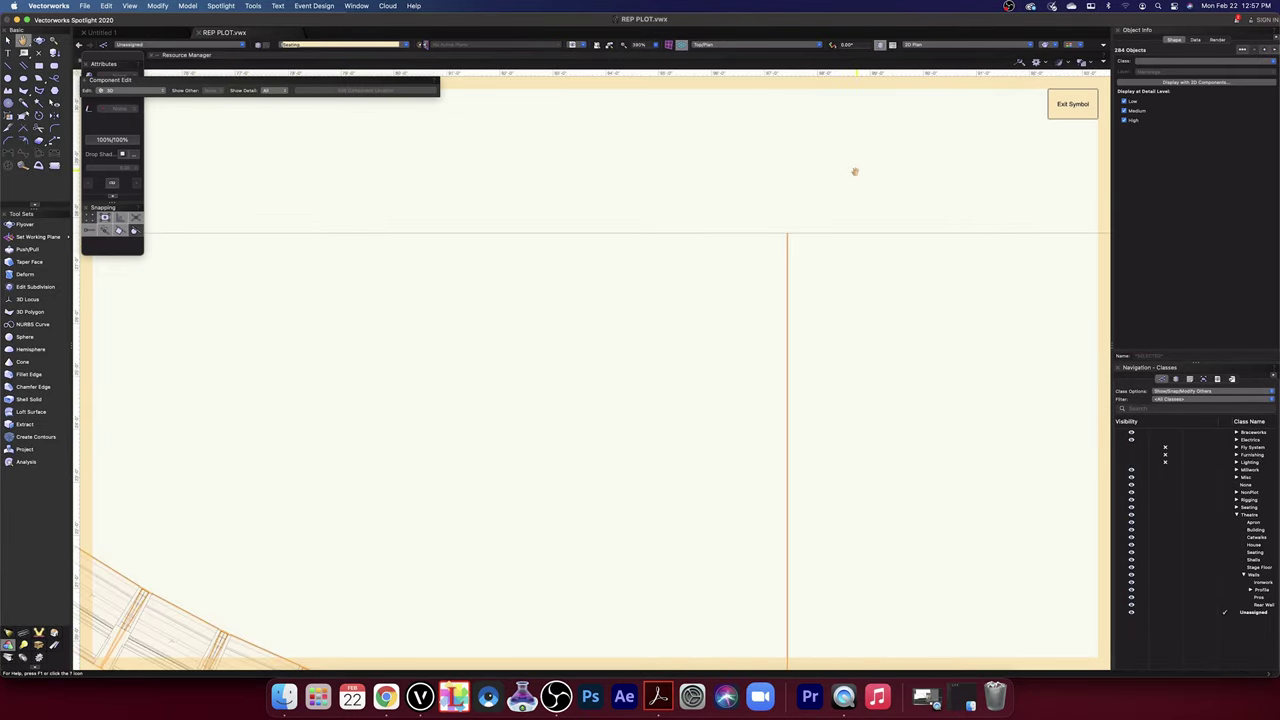
{"action": "scroll", "coordinate": [777, 234], "scroll_direction": "up", "scroll_amount": 9}
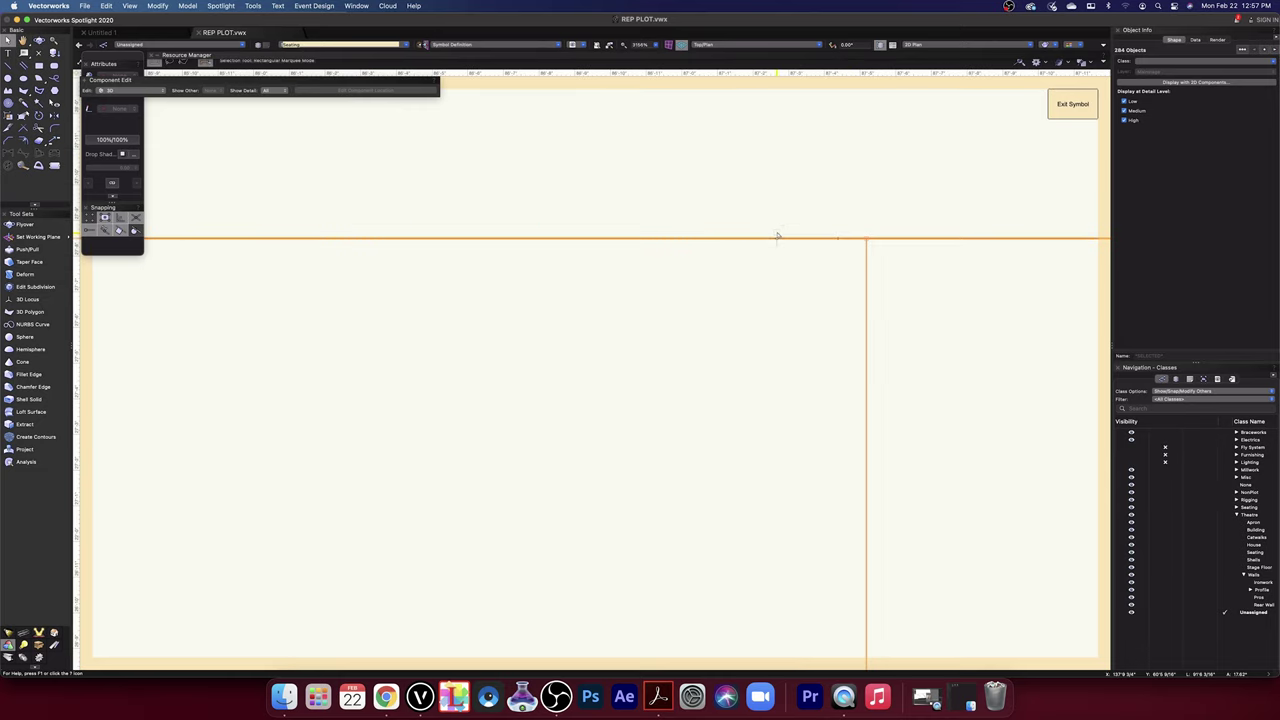
{"action": "left_click_drag", "start_coordinate": [867, 239], "coordinate": [840, 237]}
{"action": "scroll", "coordinate": [840, 237], "scroll_direction": "down", "scroll_amount": 15}
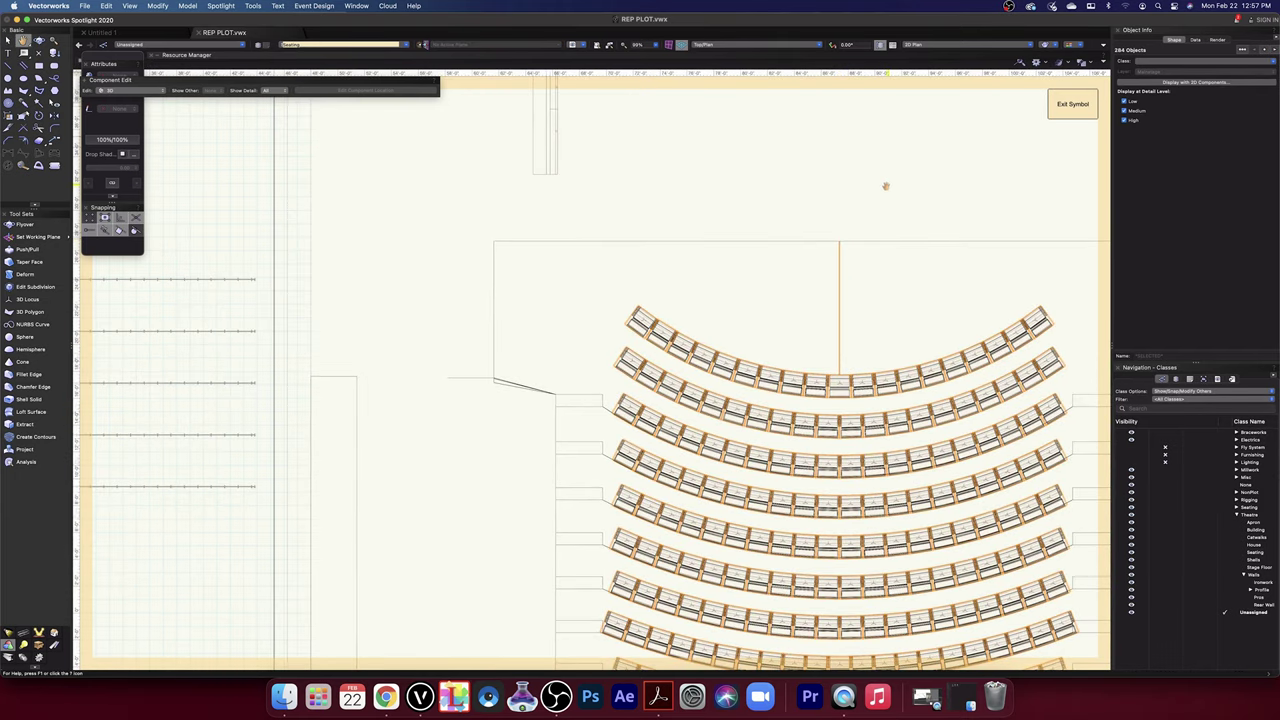
- Pan over the seat rows and stage edge, then start sliding the seating block right
{"action": "middle_click_drag", "start_coordinate": [885, 186], "coordinate": [688, 164]}
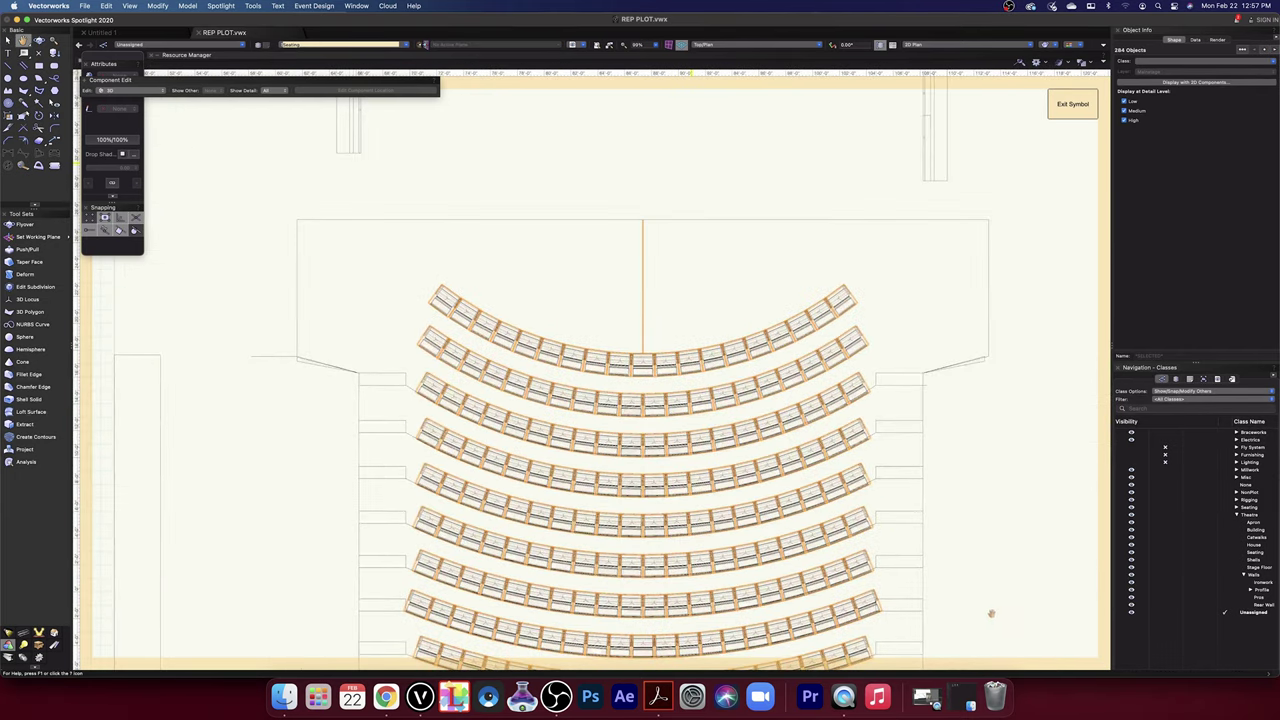
{"action": "middle_click_drag", "start_coordinate": [991, 613], "coordinate": [975, 313]}
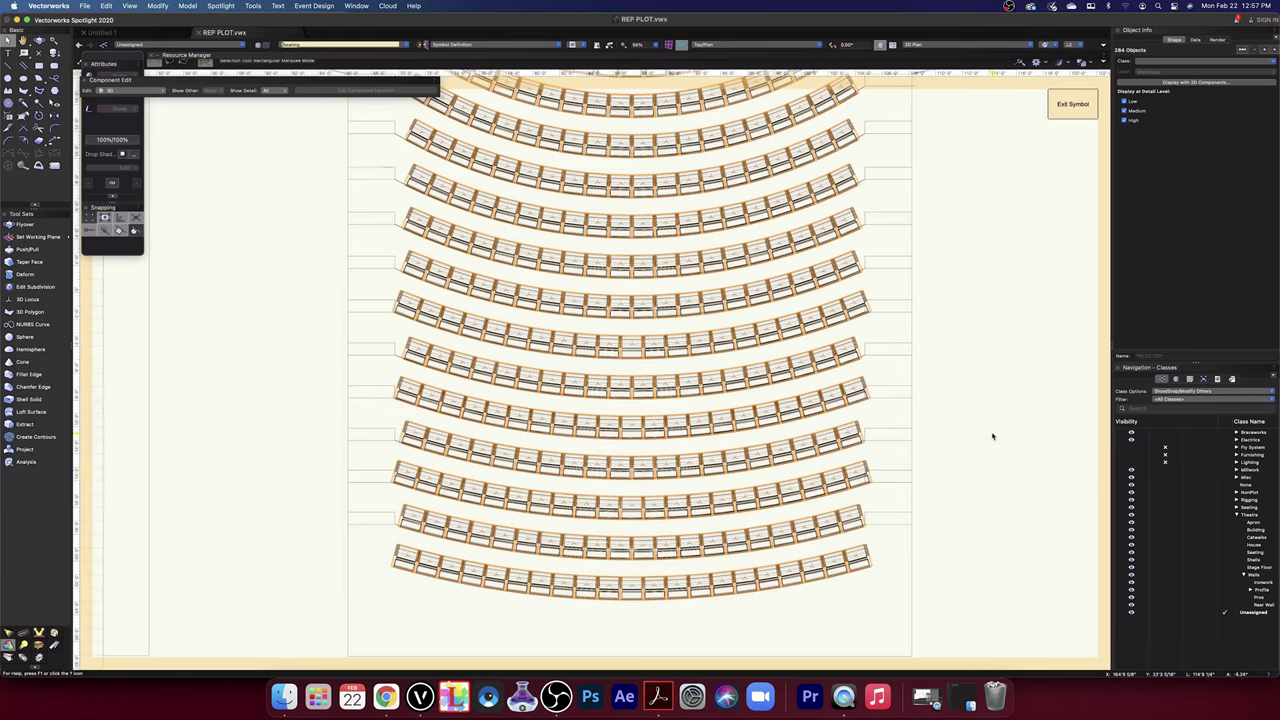
{"action": "scroll", "coordinate": [992, 436], "scroll_direction": "up", "scroll_amount": 3}
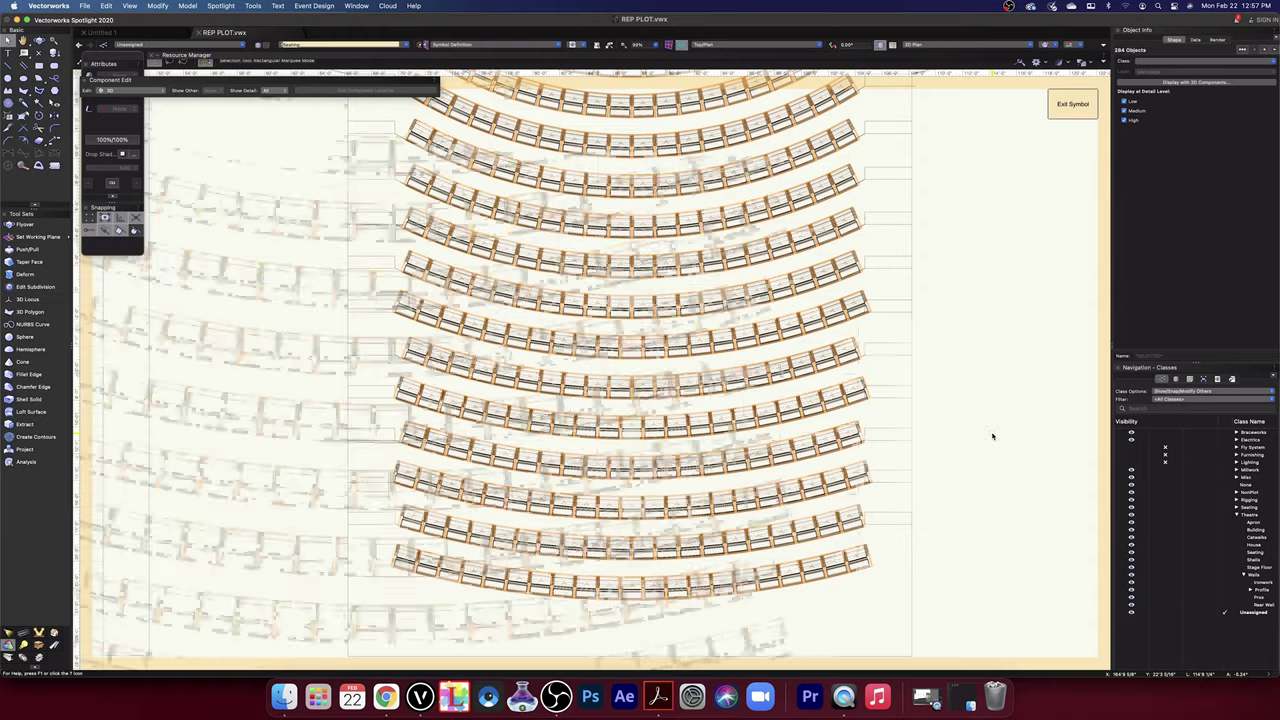
{"action": "scroll", "coordinate": [992, 436], "scroll_direction": "down", "scroll_amount": 5}
{"action": "scroll", "coordinate": [992, 436], "scroll_direction": "up", "scroll_amount": 3}
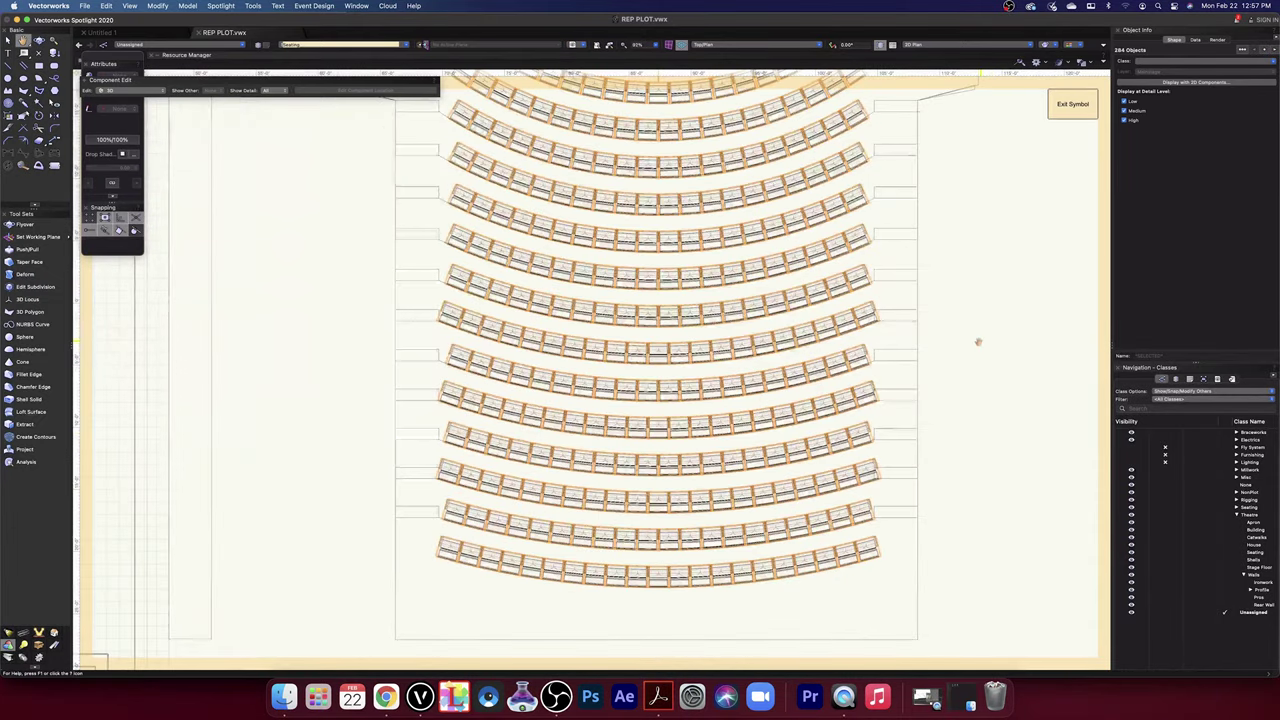
{"action": "middle_click_drag", "start_coordinate": [977, 340], "coordinate": [980, 542]}
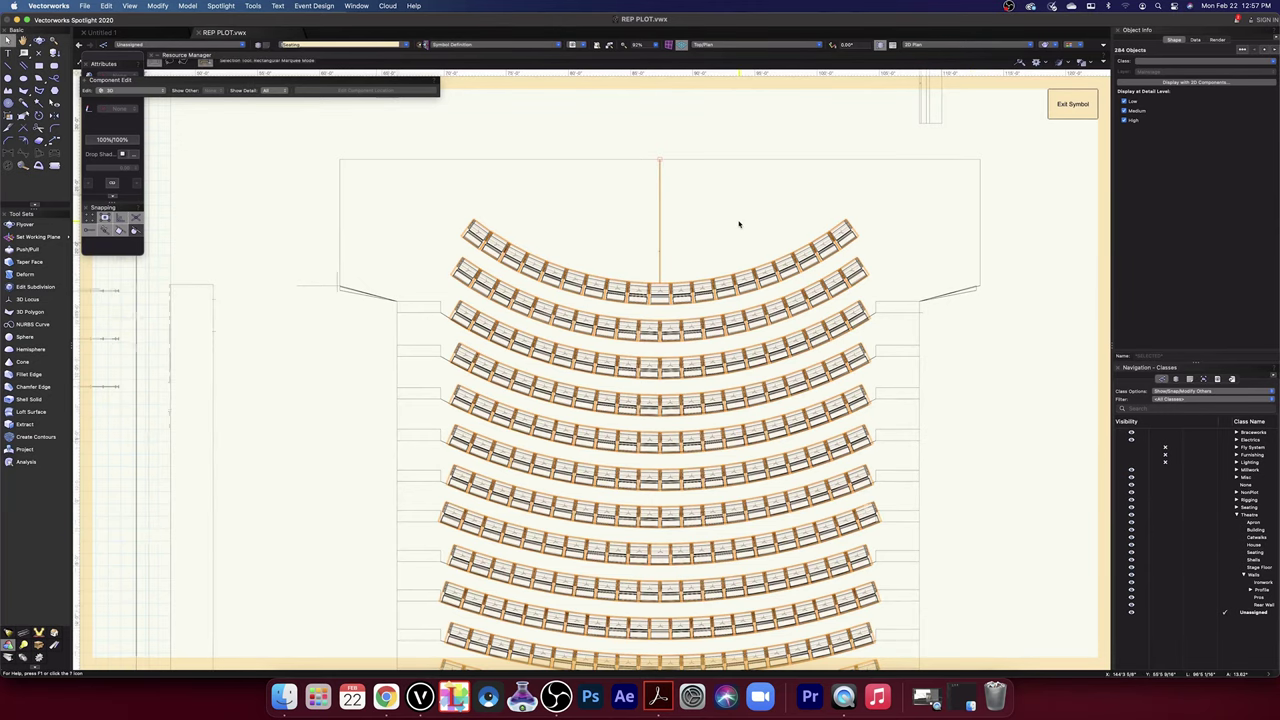
{"action": "scroll", "coordinate": [739, 223], "scroll_direction": "down", "scroll_amount": 3}
{"action": "left_click_drag", "start_coordinate": [707, 196], "coordinate": [974, 196]}
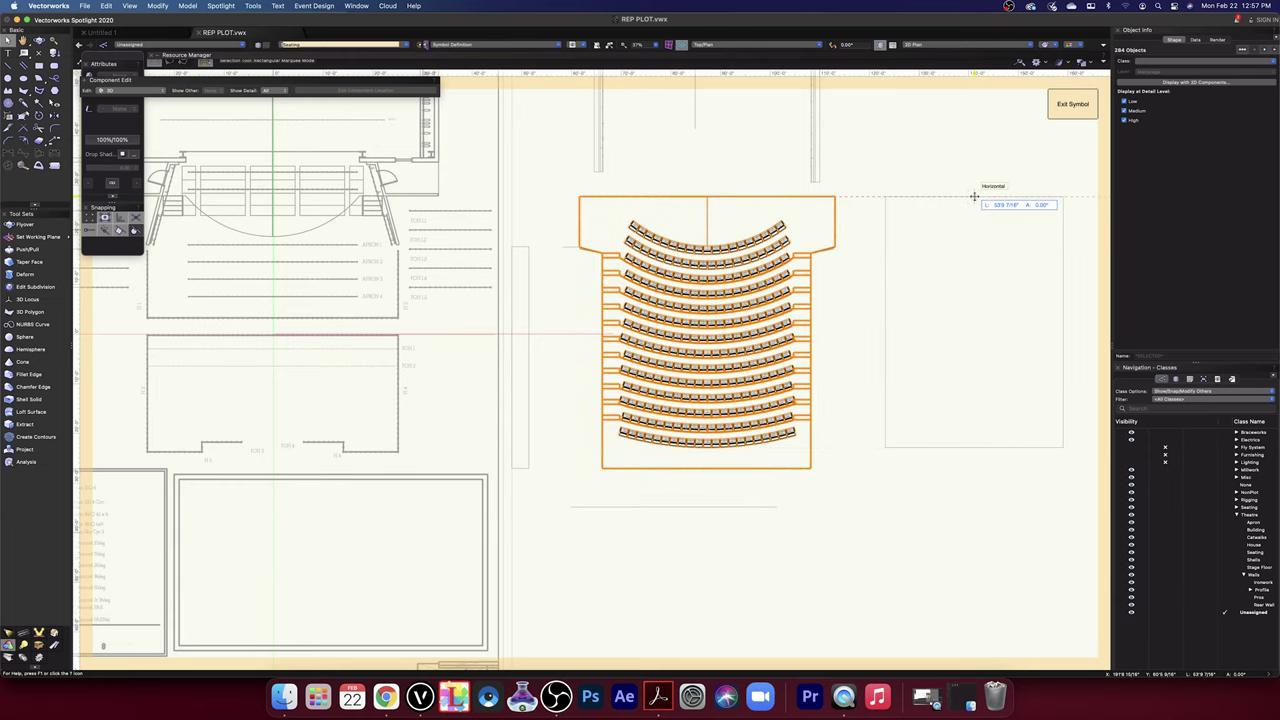
- Move the seat rows right and draw a vertical centre line down from the outline's top midpoint
{"action": "left_click_drag", "start_coordinate": [974, 196], "coordinate": [974, 198]}
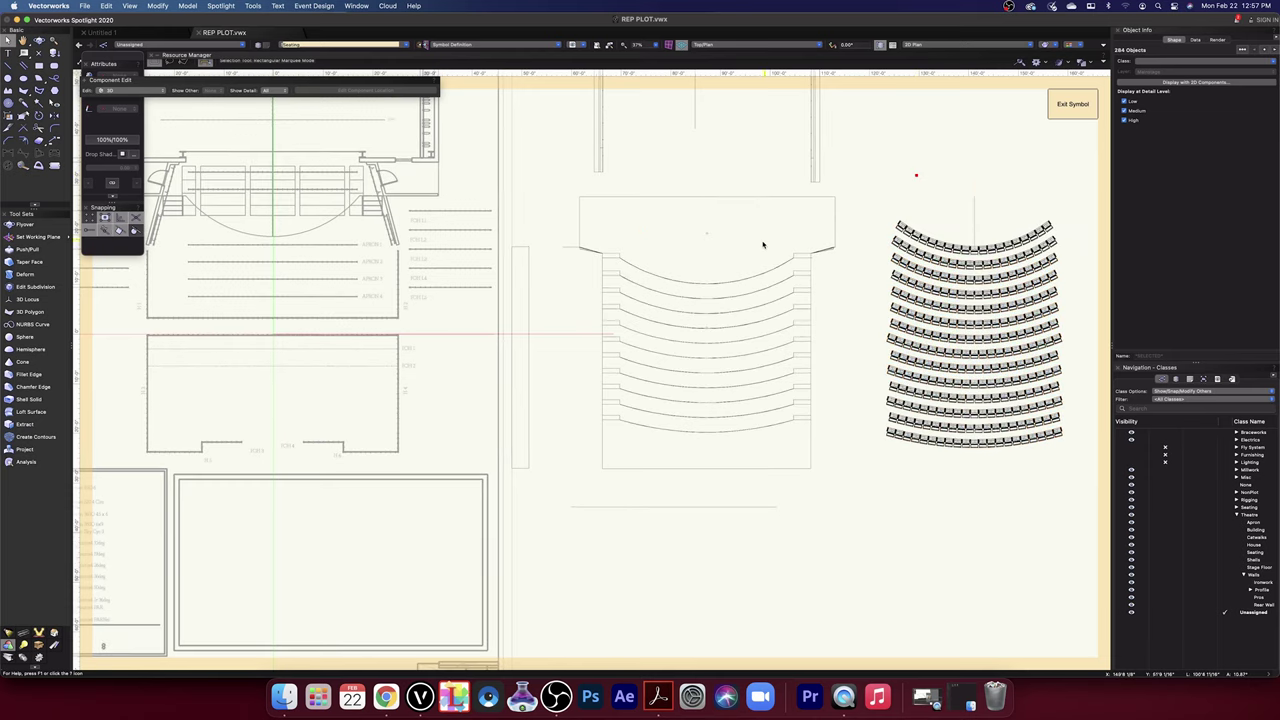
{"action": "left_click", "coordinate": [711, 205]}
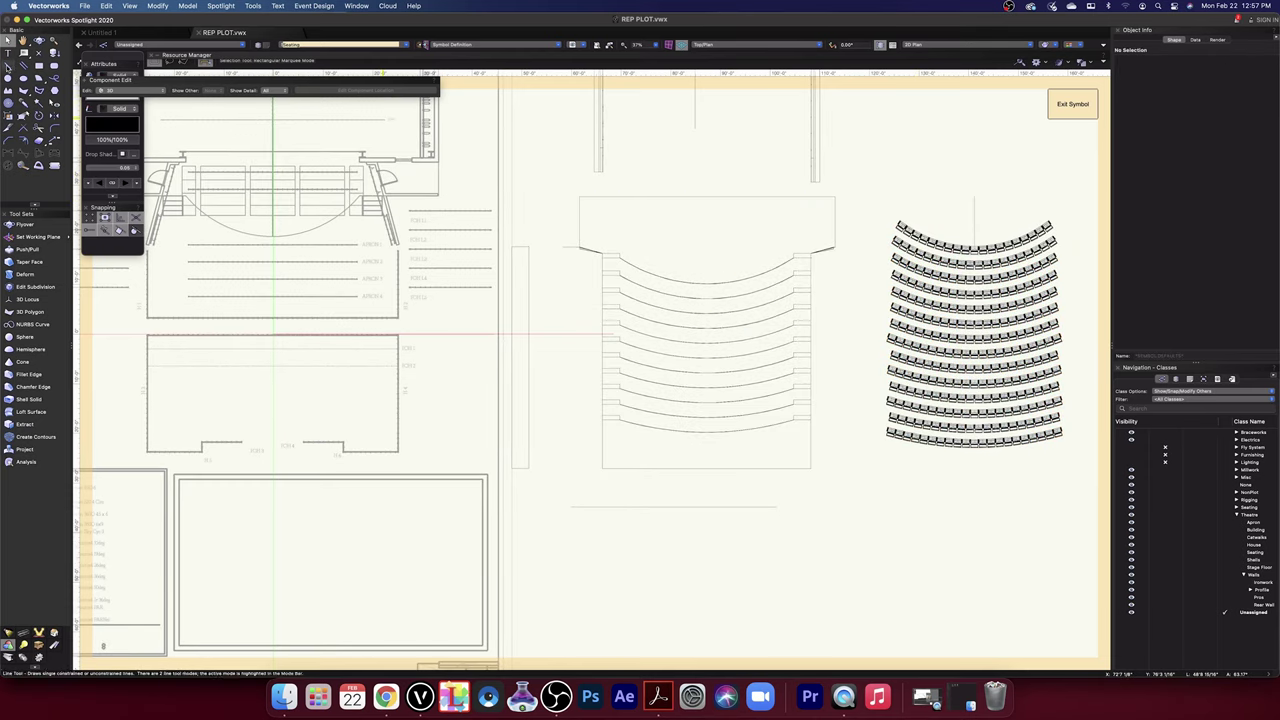
{"action": "left_click", "coordinate": [8, 65]}
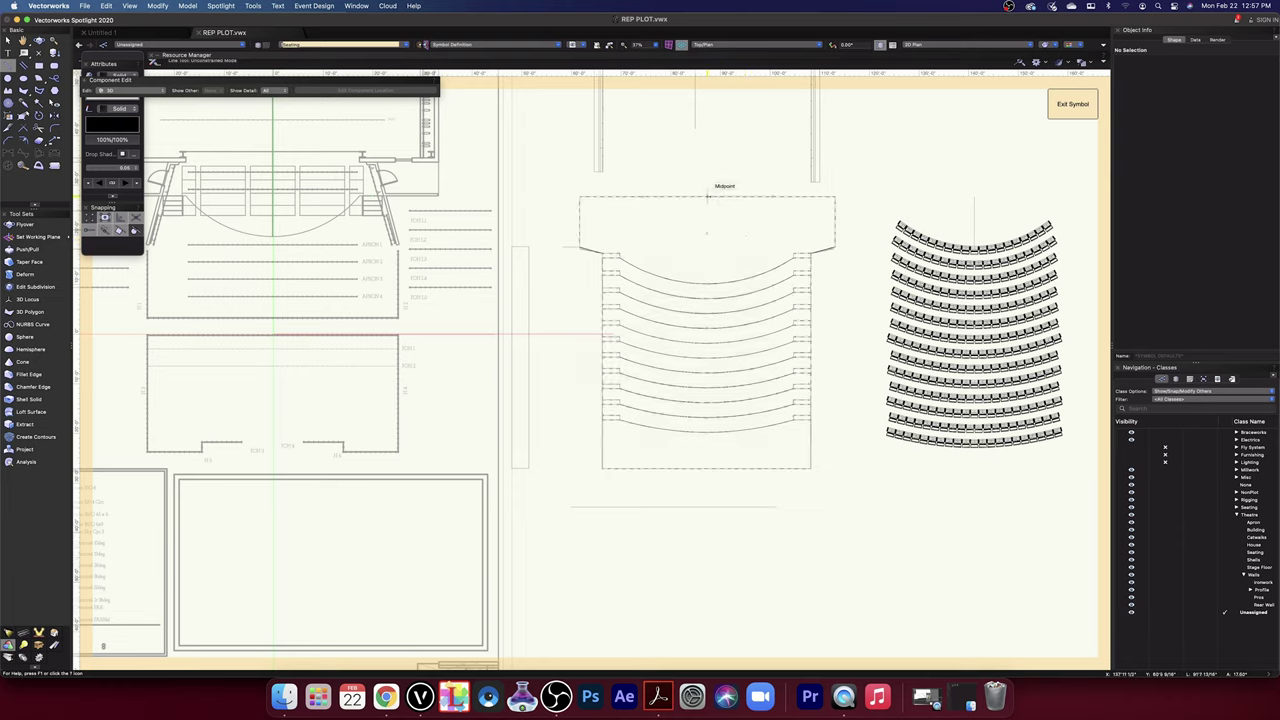
{"action": "left_click", "coordinate": [707, 197]}
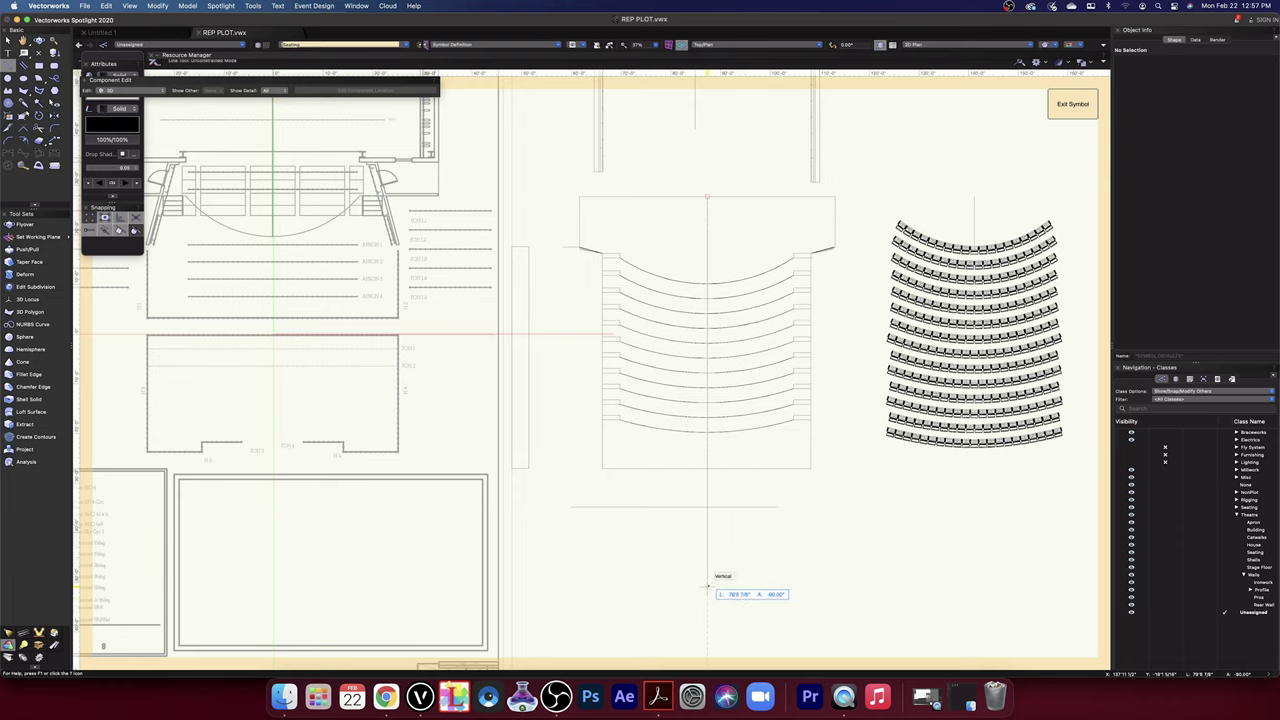
{"action": "left_click", "coordinate": [707, 583]}
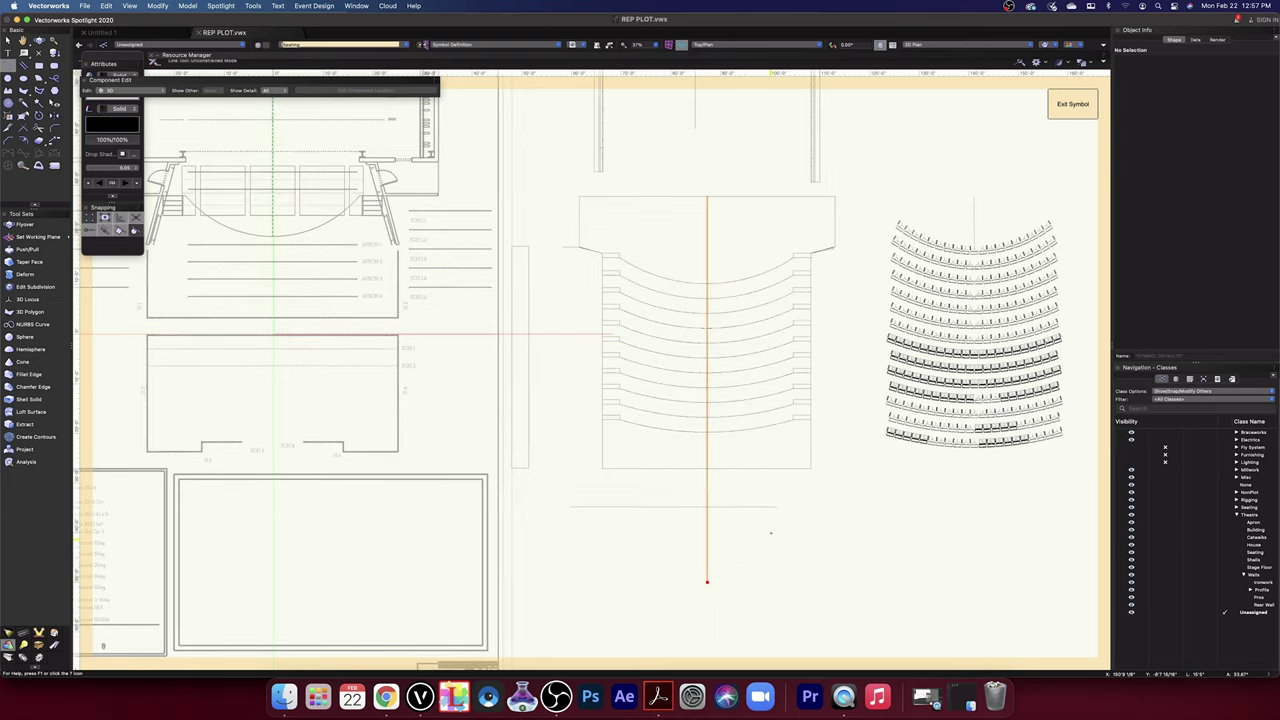
{"action": "scroll", "coordinate": [767, 497], "scroll_direction": "up", "scroll_amount": 3}
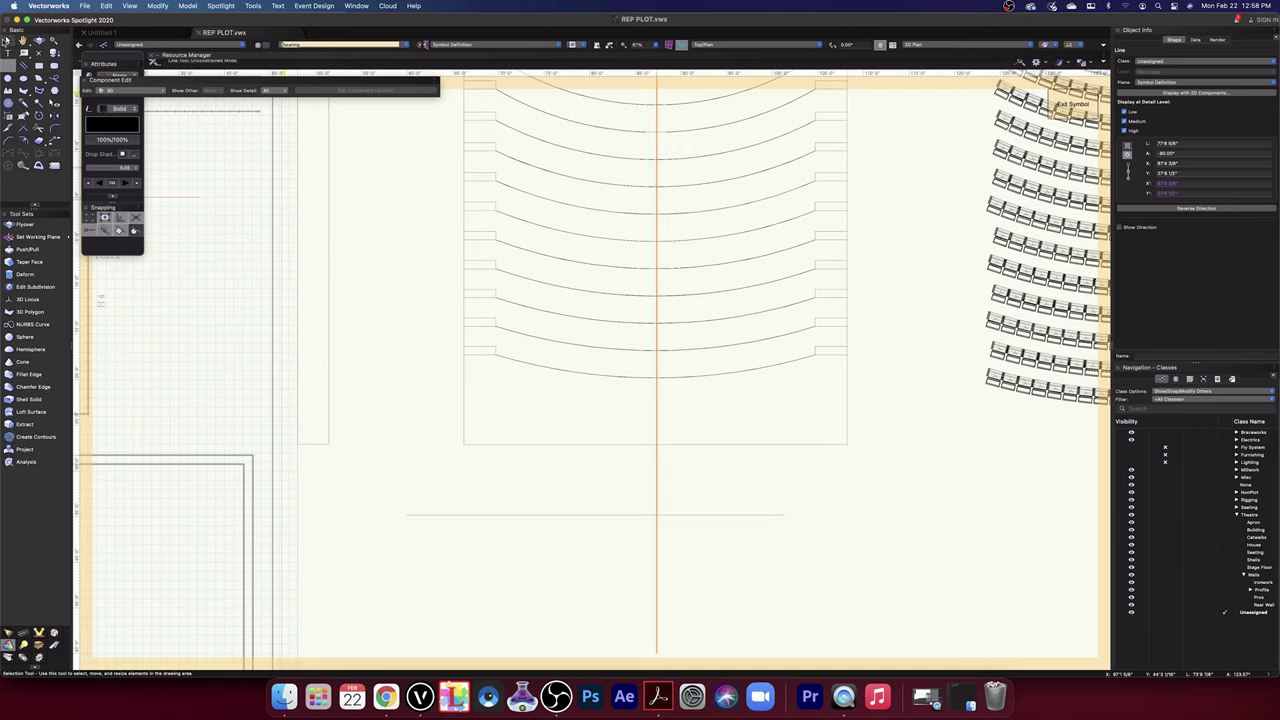
{"action": "left_click", "coordinate": [6, 40]}
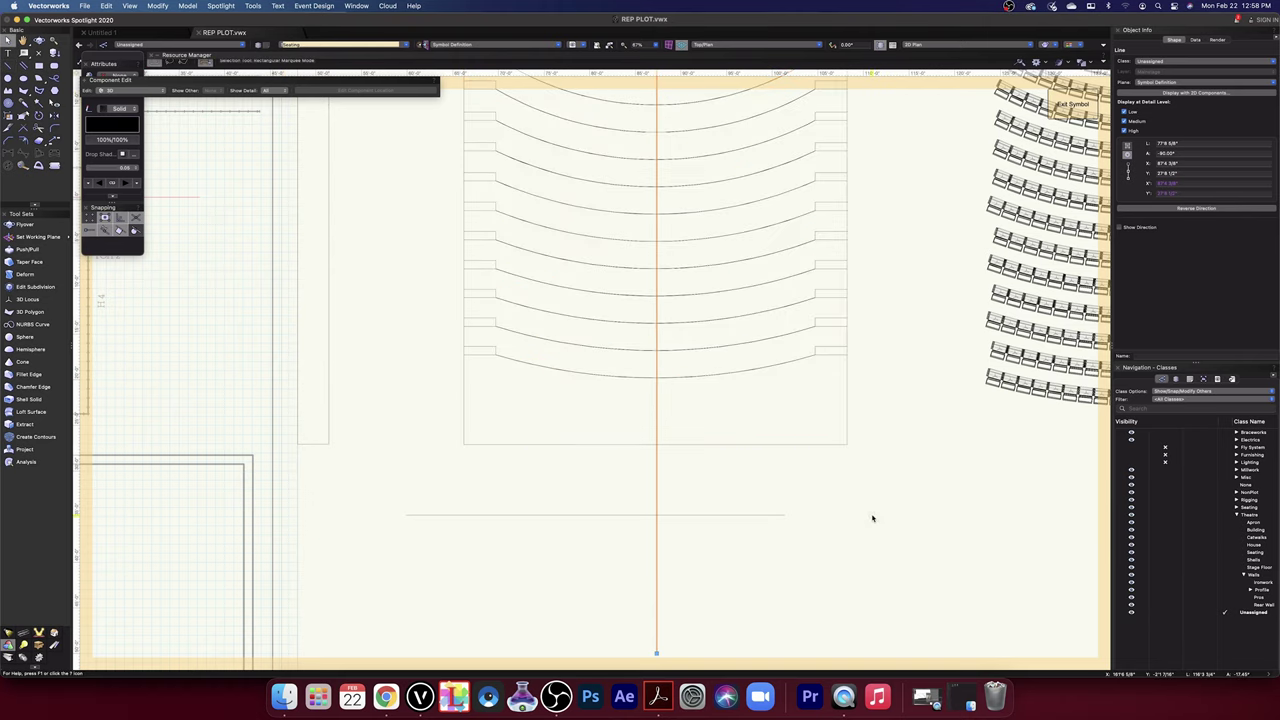
{"action": "scroll", "coordinate": [872, 518], "scroll_direction": "down", "scroll_amount": 2}
{"action": "scroll", "coordinate": [878, 518], "scroll_direction": "up", "scroll_amount": 3}
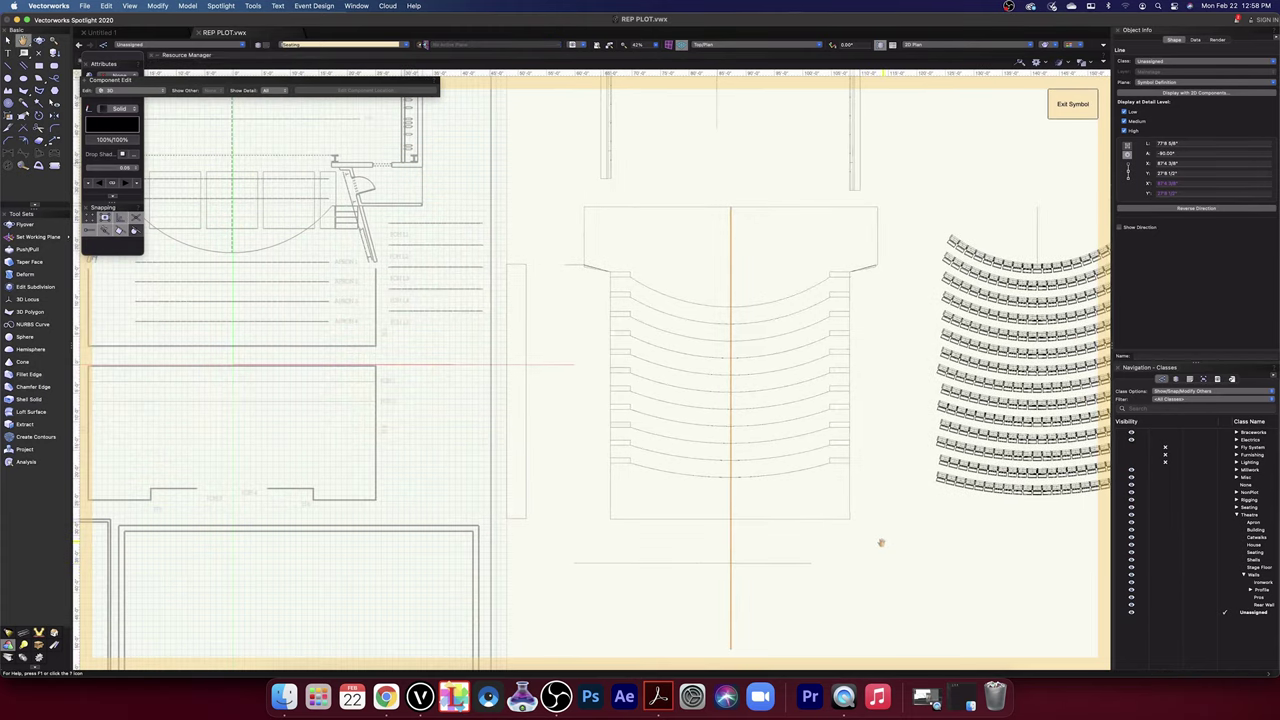
- Draw a rectangle from the outline's top centre to its lower-right corner, then tilt to isometric
{"action": "key", "text": "4"}
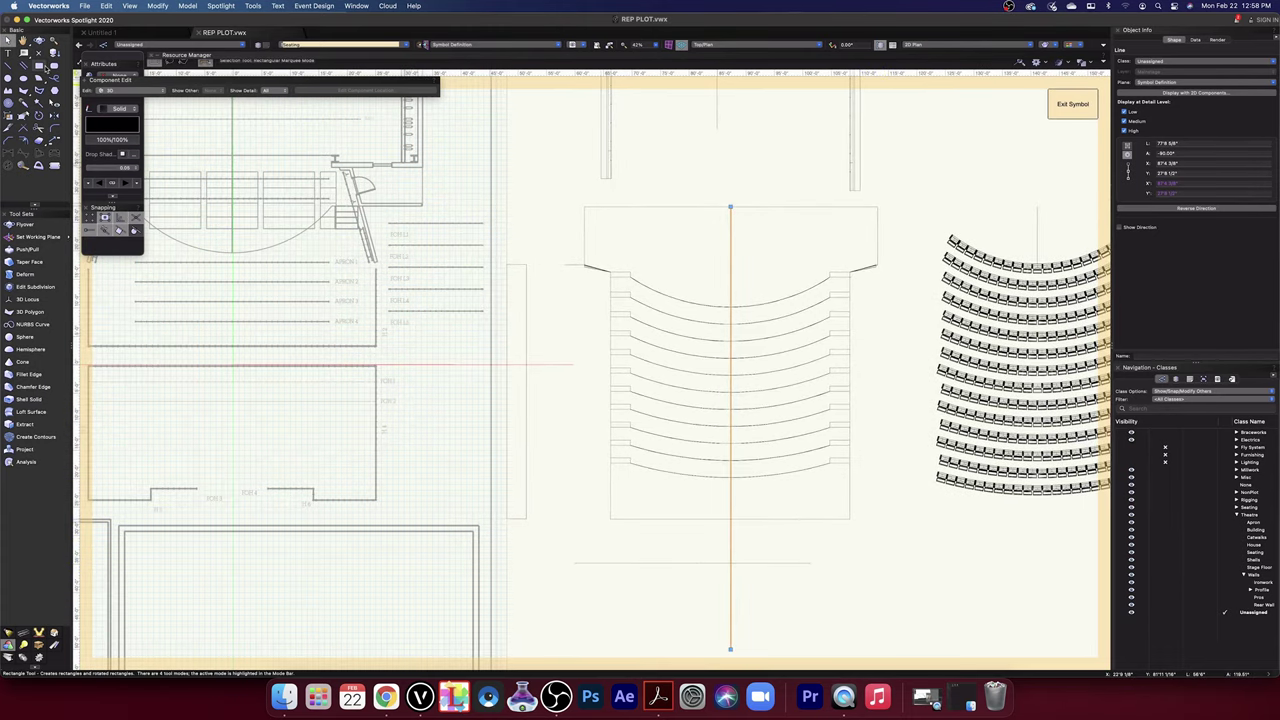
{"action": "left_click", "coordinate": [730, 208]}
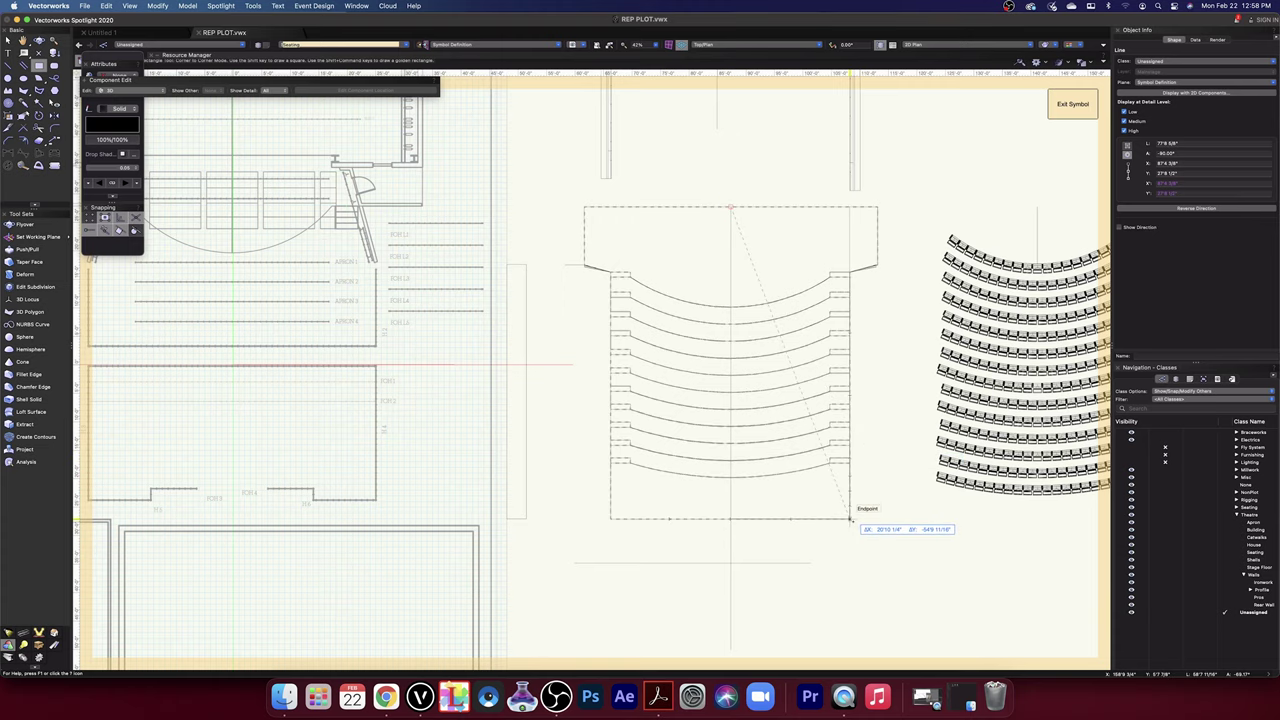
{"action": "left_click", "coordinate": [903, 519]}
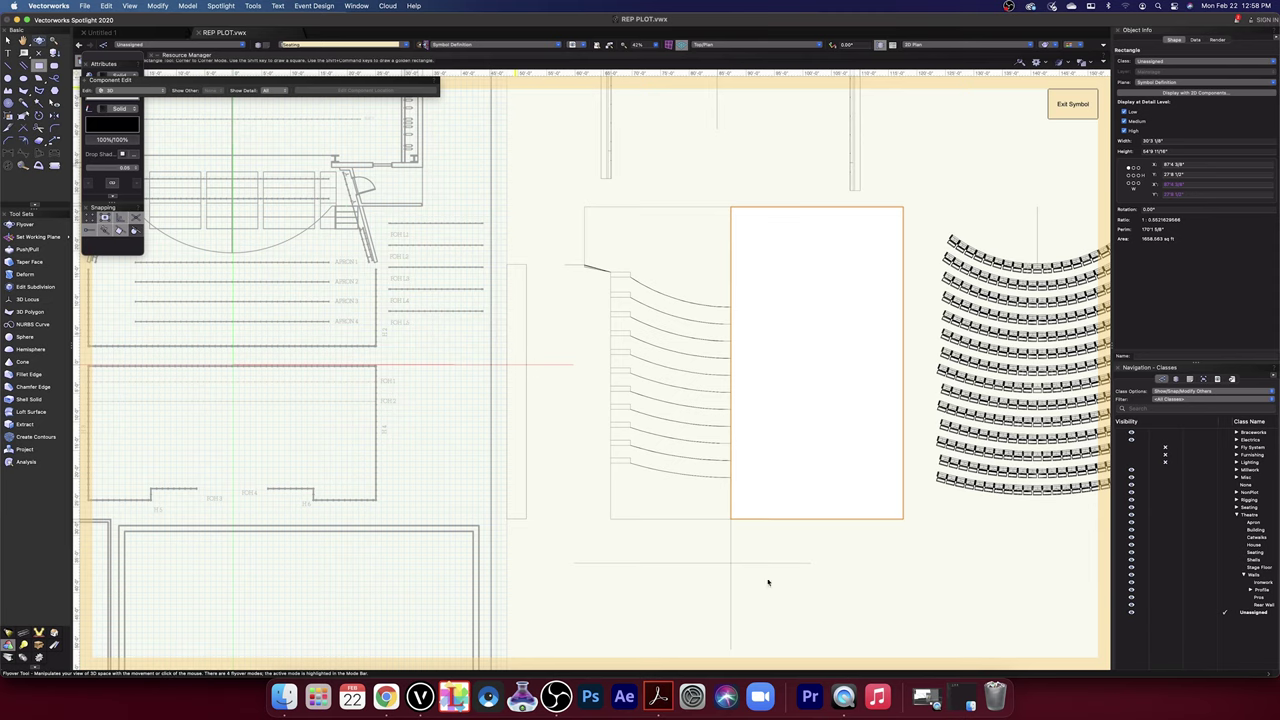
{"action": "key", "text": "shift+c"}
{"action": "left_click_drag", "start_coordinate": [920, 600], "coordinate": [832, 514]}
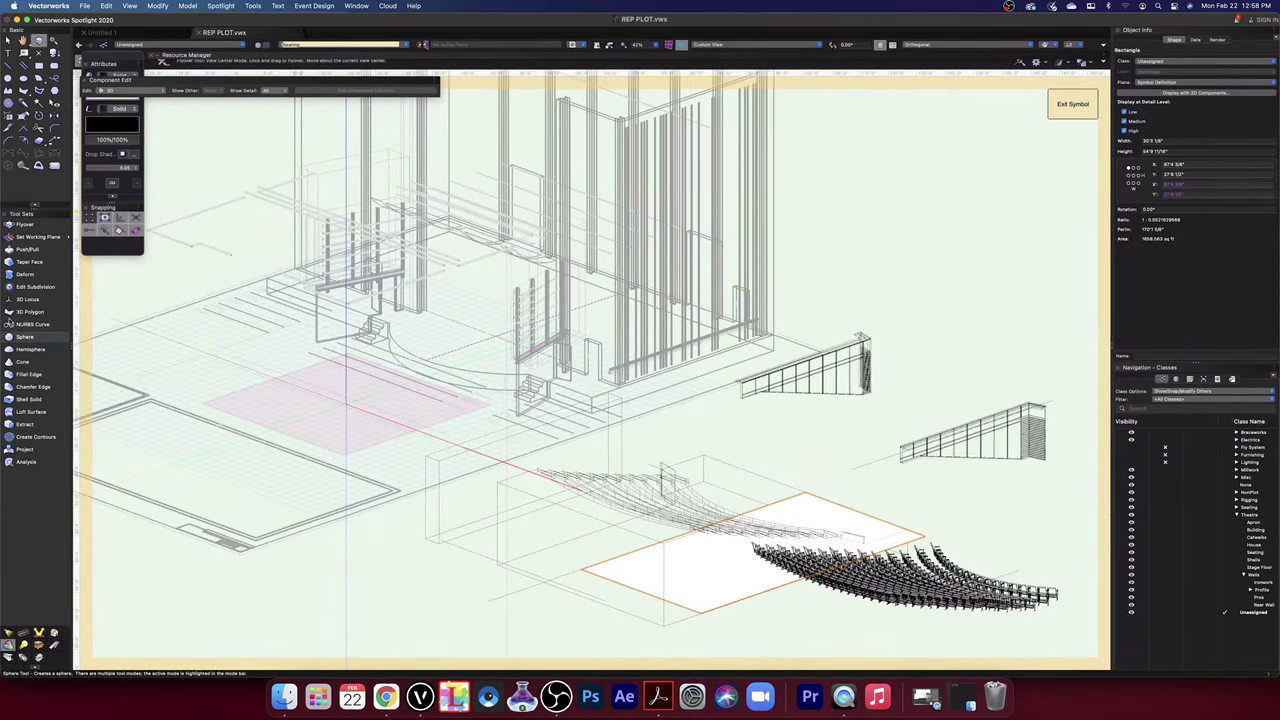
- Extrude the rectangle into a box with Push/Pull and orbit to inspect it
{"action": "left_click", "coordinate": [28, 249]}
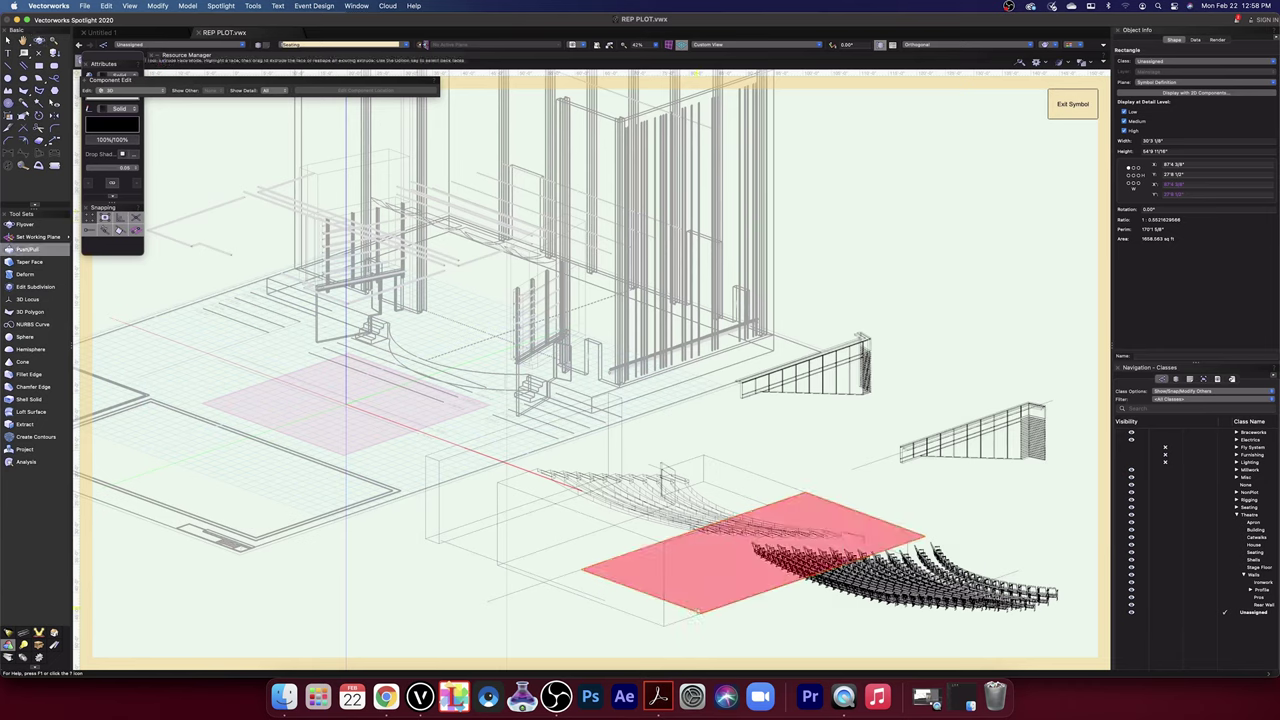
{"action": "left_click", "coordinate": [697, 604]}
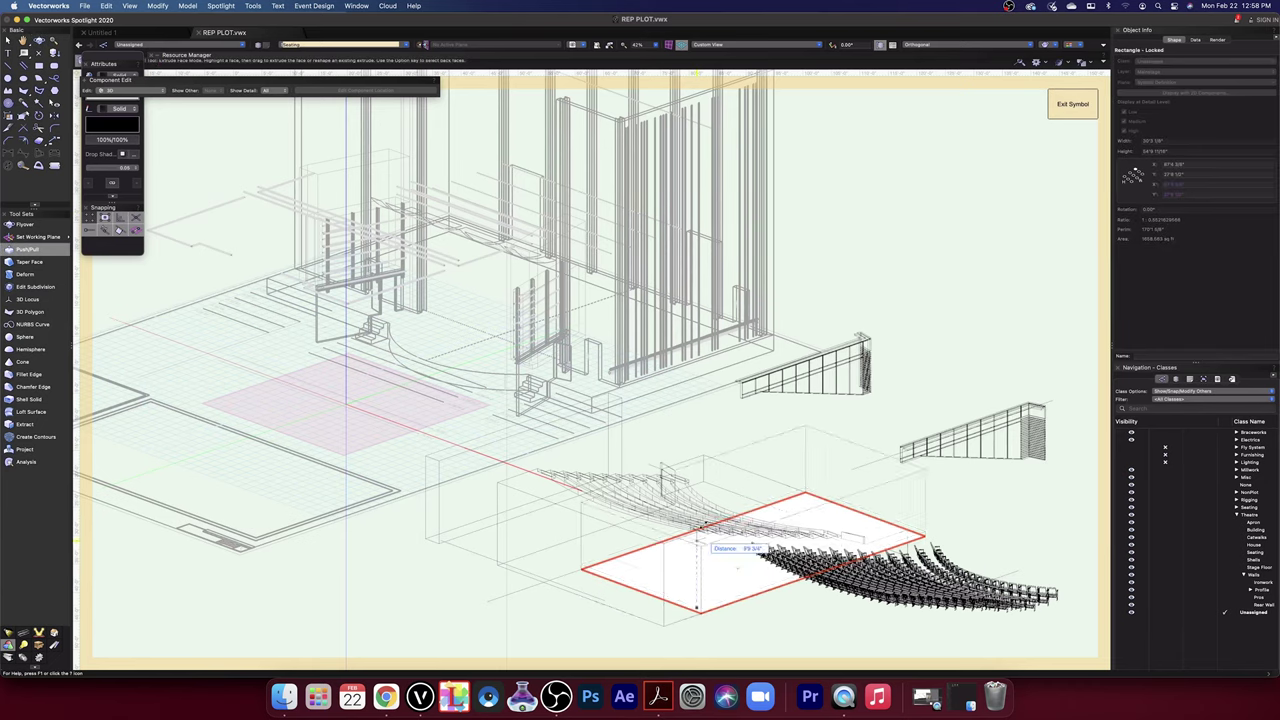
{"action": "left_click", "coordinate": [709, 442]}
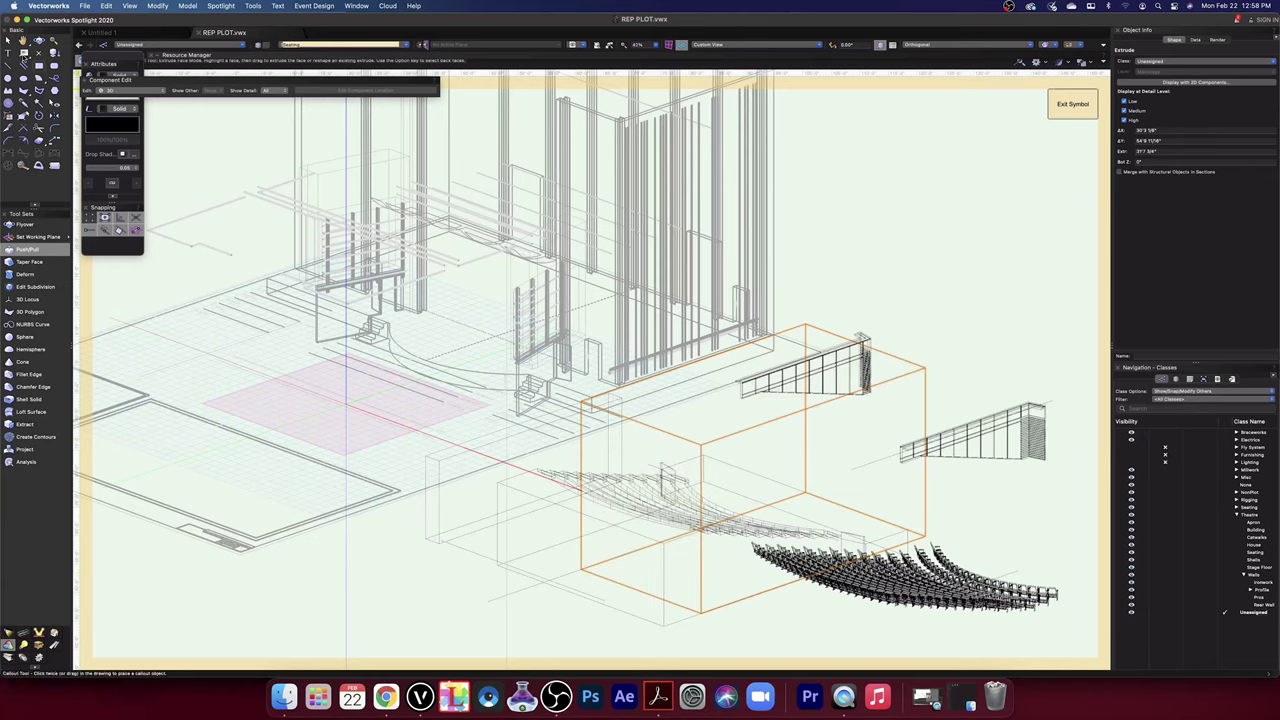
{"action": "left_click", "coordinate": [38, 41]}
{"action": "left_click_drag", "start_coordinate": [801, 632], "coordinate": [800, 552]}
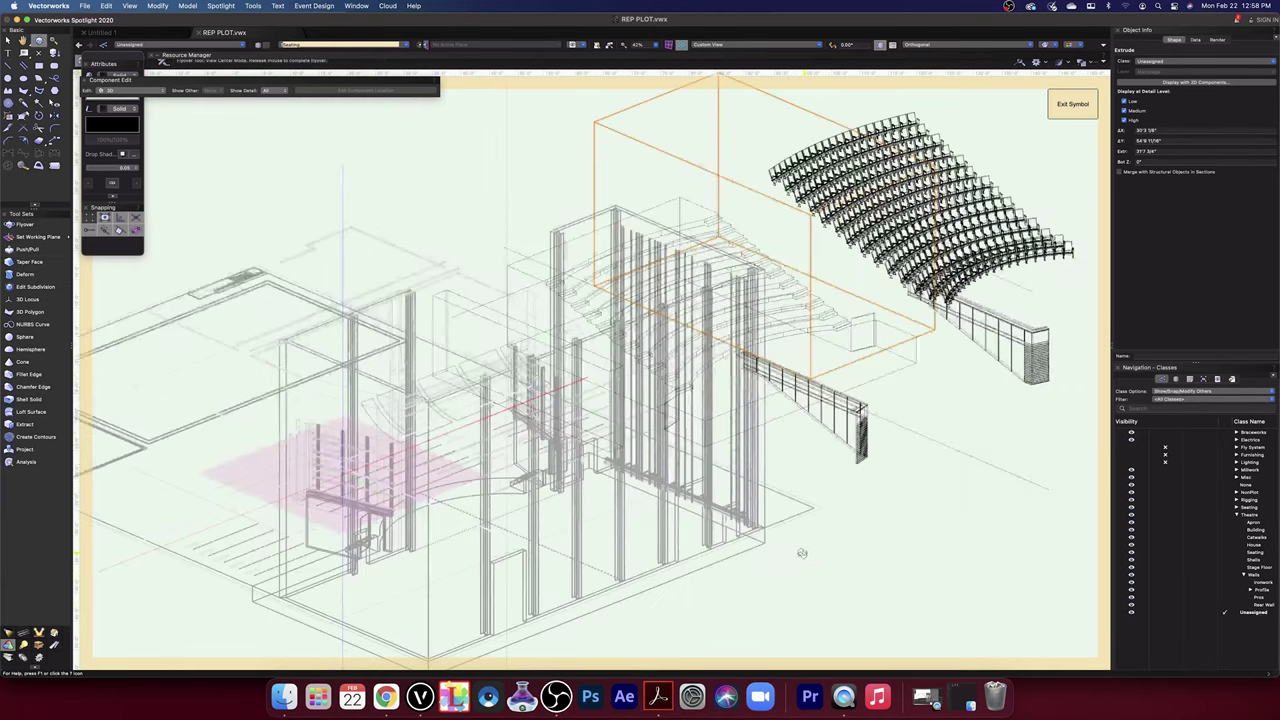
- Switch to shaded render mode and push the box's top face out 5'0"
{"action": "left_click", "coordinate": [1062, 44]}
{"action": "left_click", "coordinate": [1072, 122]}
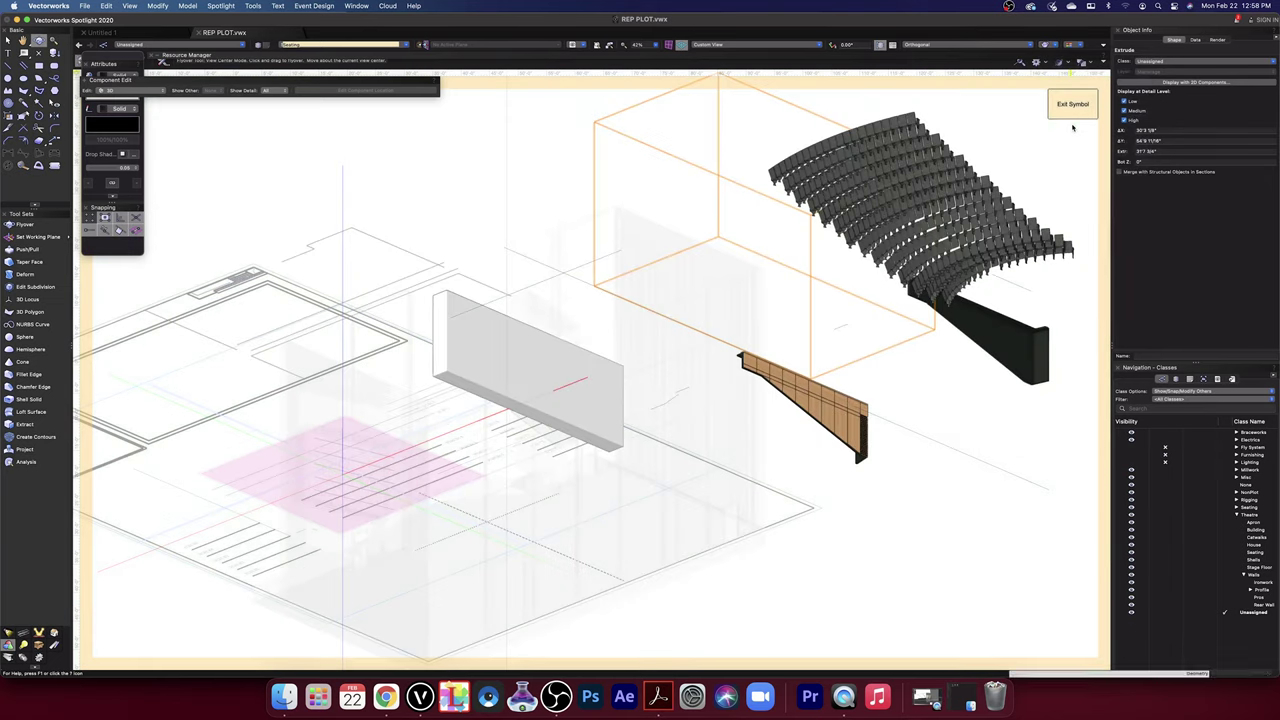
{"action": "scroll", "coordinate": [910, 363], "scroll_direction": "up", "scroll_amount": 5}
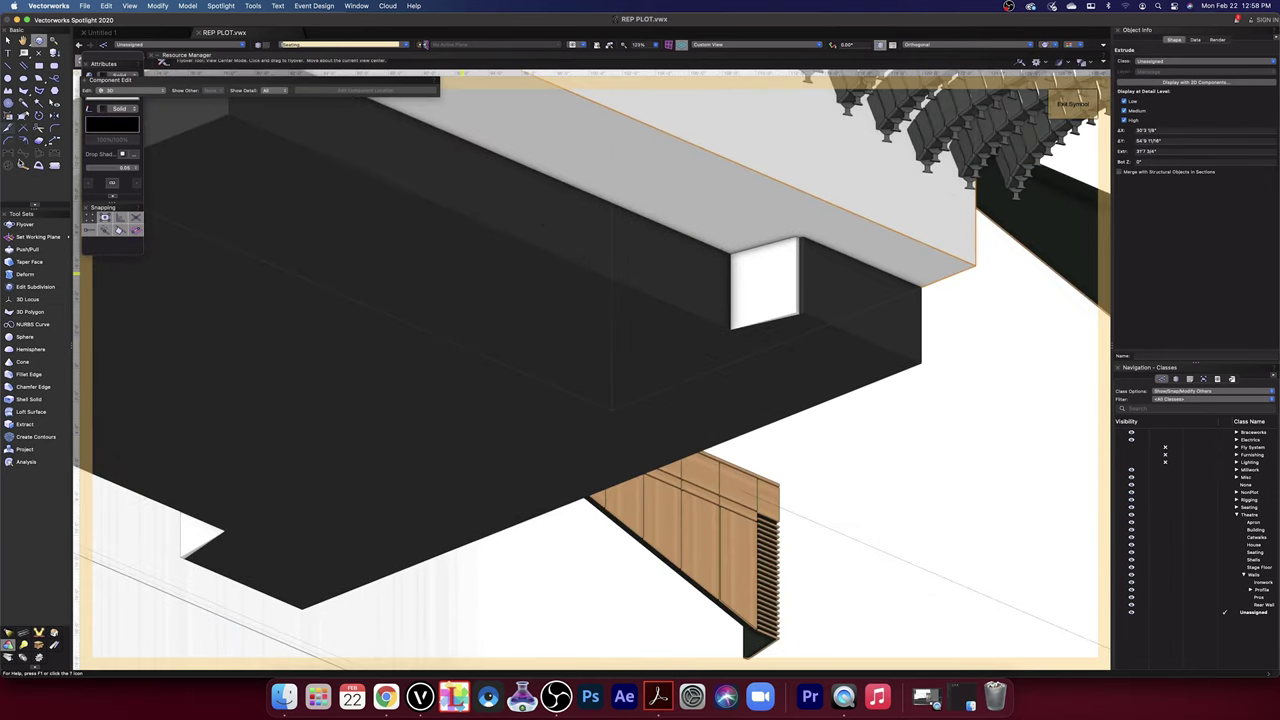
{"action": "left_click", "coordinate": [20, 248]}
{"action": "left_click", "coordinate": [547, 150]}
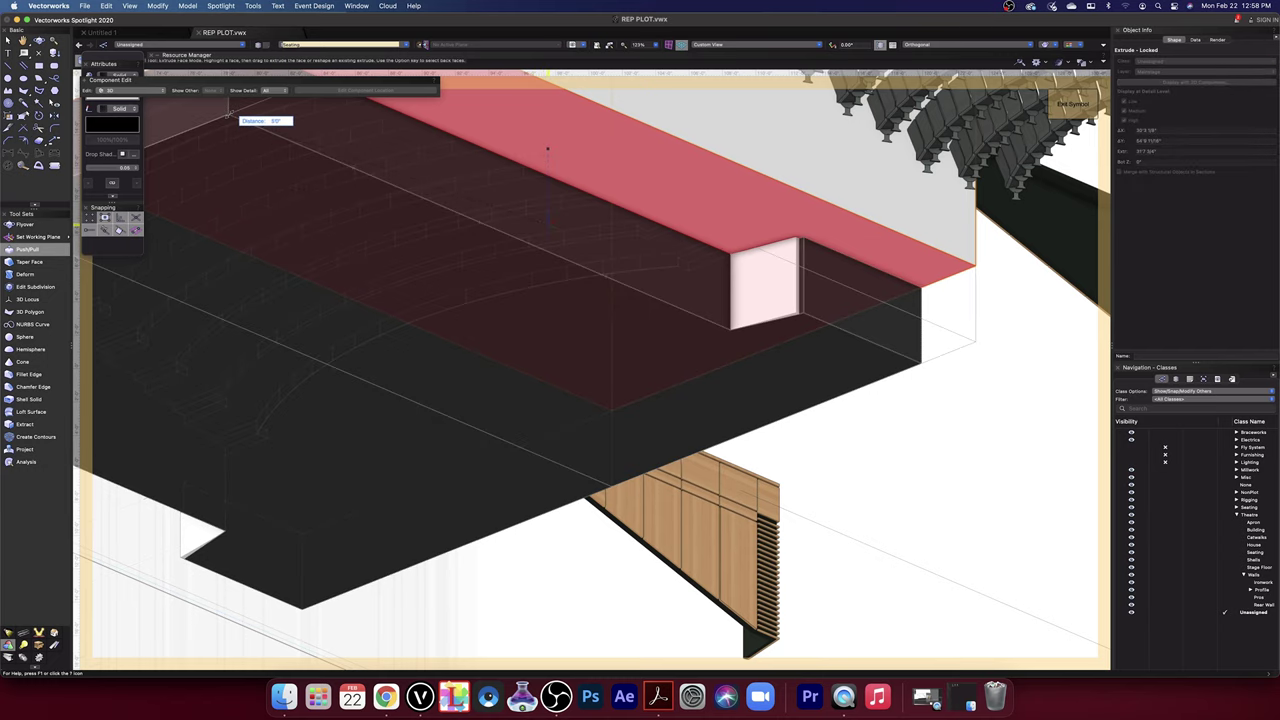
{"action": "left_click", "coordinate": [230, 116]}
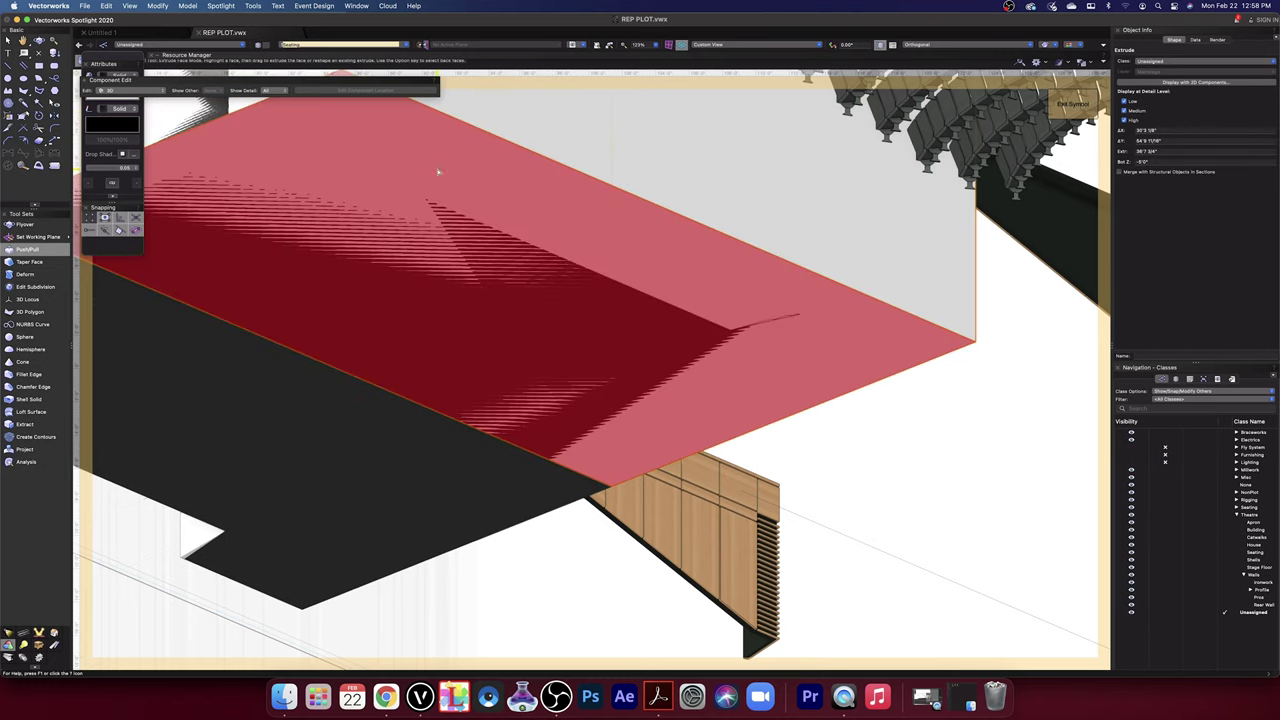
{"action": "scroll", "coordinate": [437, 172], "scroll_direction": "down", "scroll_amount": 3}
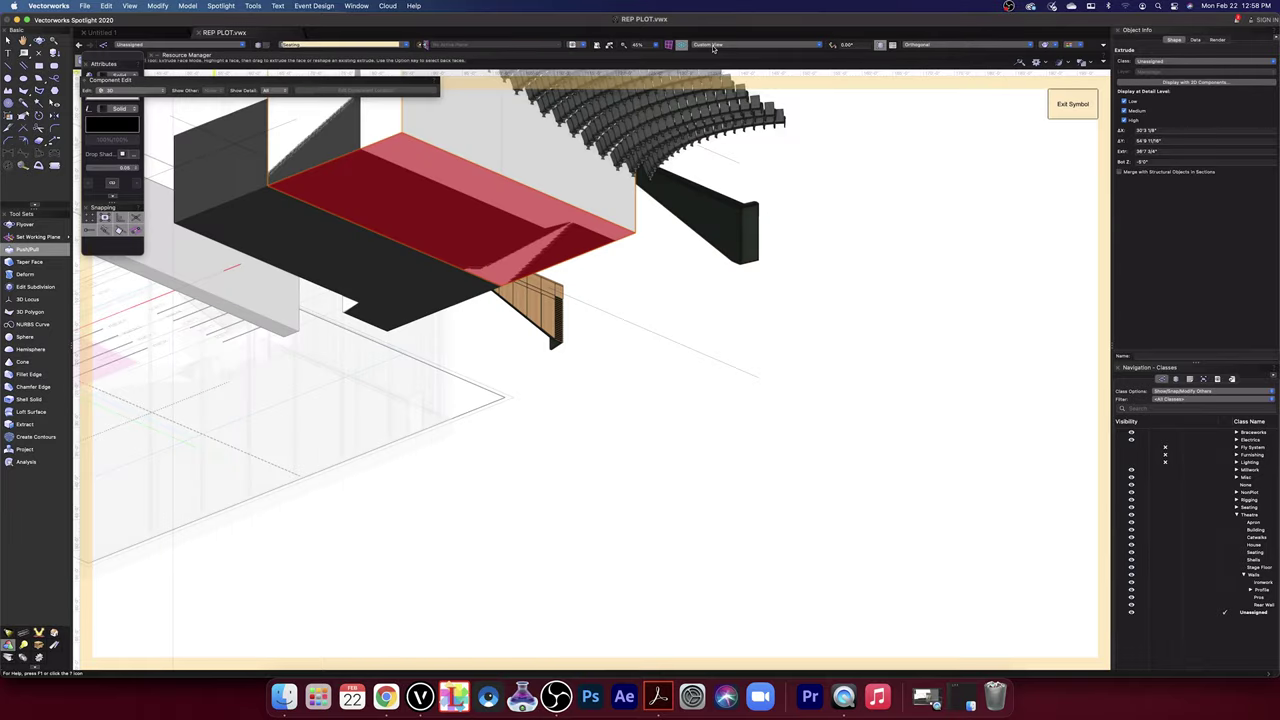
- Switch to Top view and pan to bring the seating bank into view
{"action": "left_click", "coordinate": [708, 45]}
{"action": "left_click", "coordinate": [716, 71]}
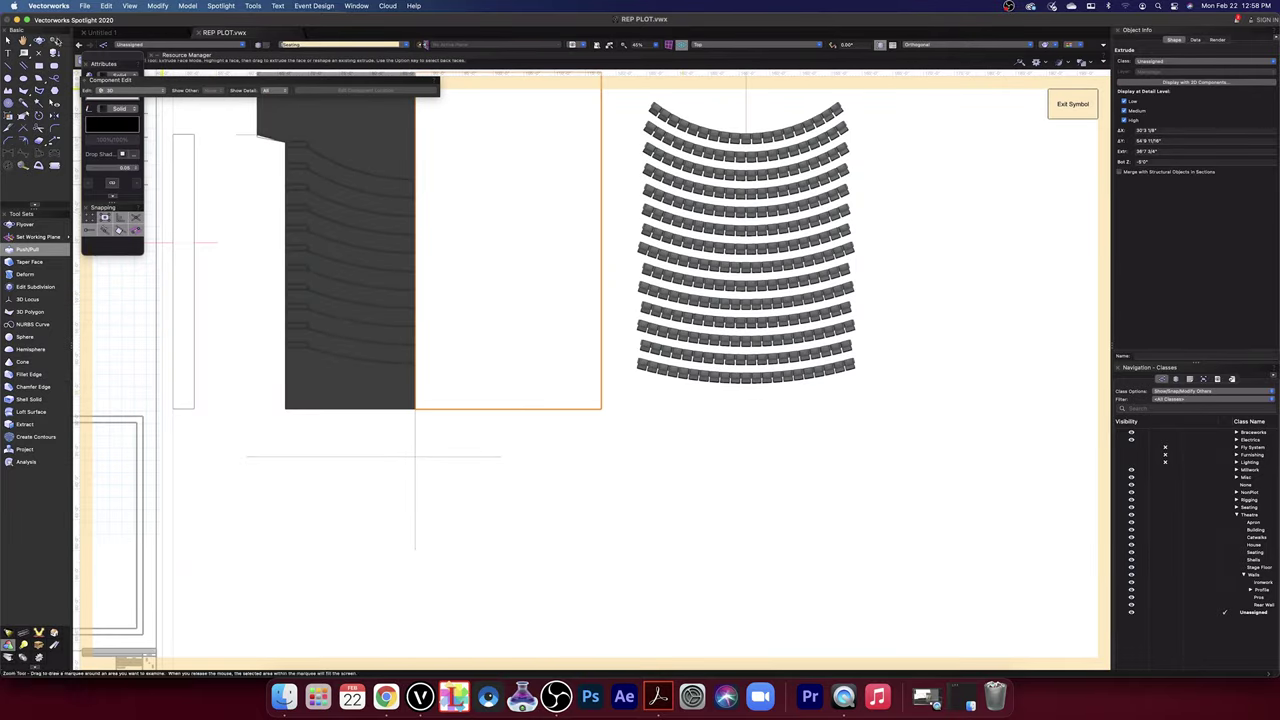
{"action": "key", "text": "x"}
{"action": "key", "text": "space"}
{"action": "left_click_drag", "start_coordinate": [667, 574], "coordinate": [871, 700]}
{"action": "scroll", "coordinate": [790, 562], "scroll_direction": "down", "scroll_amount": 2}
{"action": "scroll", "coordinate": [790, 562], "scroll_direction": "right", "scroll_amount": 2}
{"action": "key", "text": "x"}
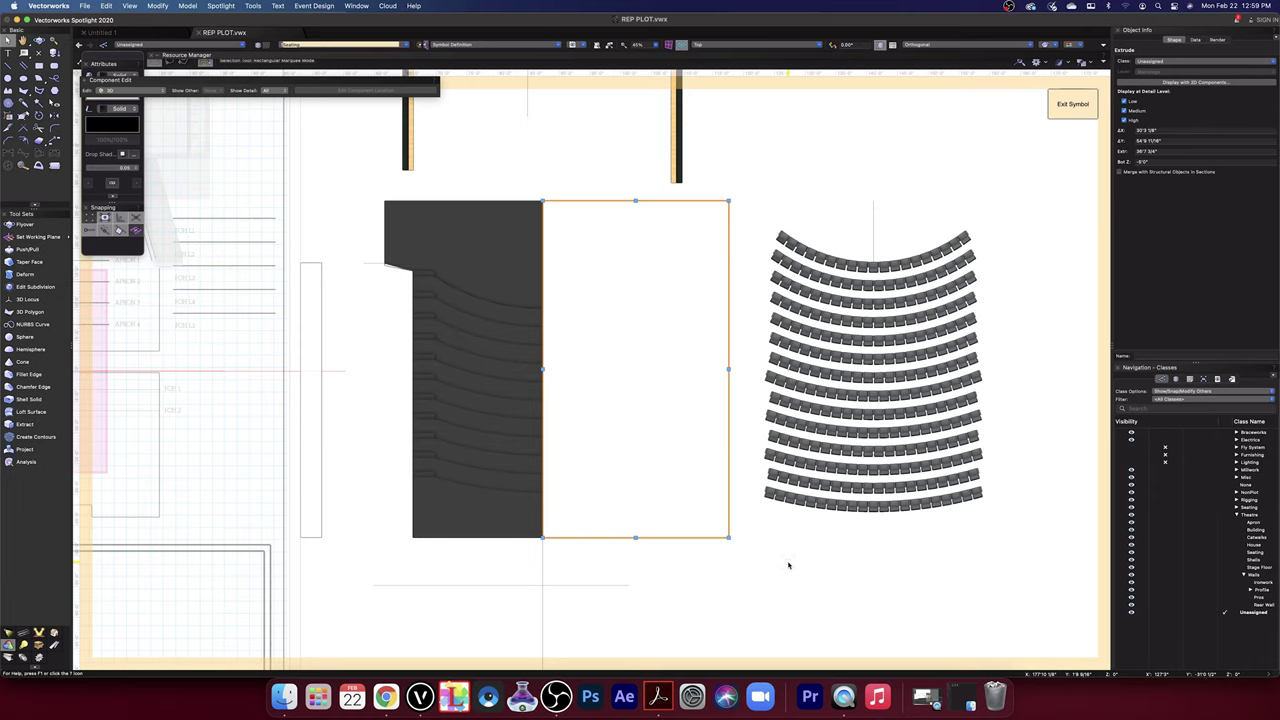
- Select the dark seating-bank solid and move it to a new position
{"action": "left_click", "coordinate": [443, 212]}
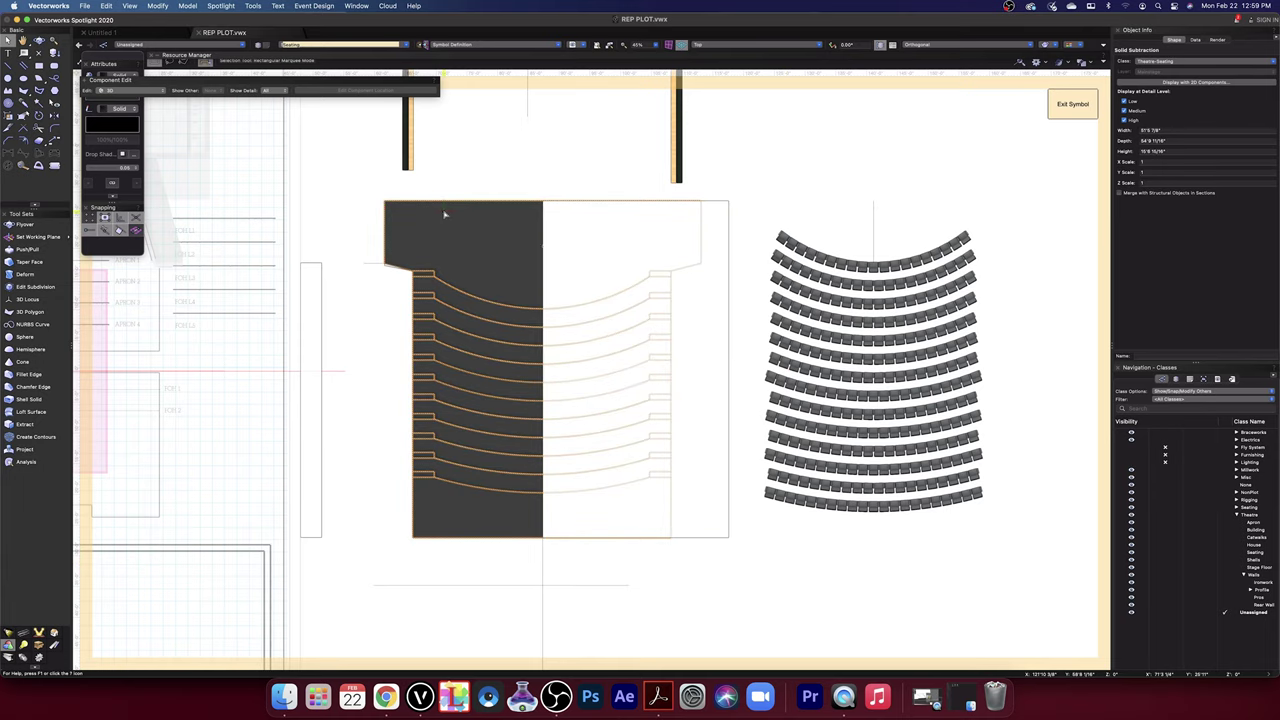
{"action": "key", "text": "super+c"}
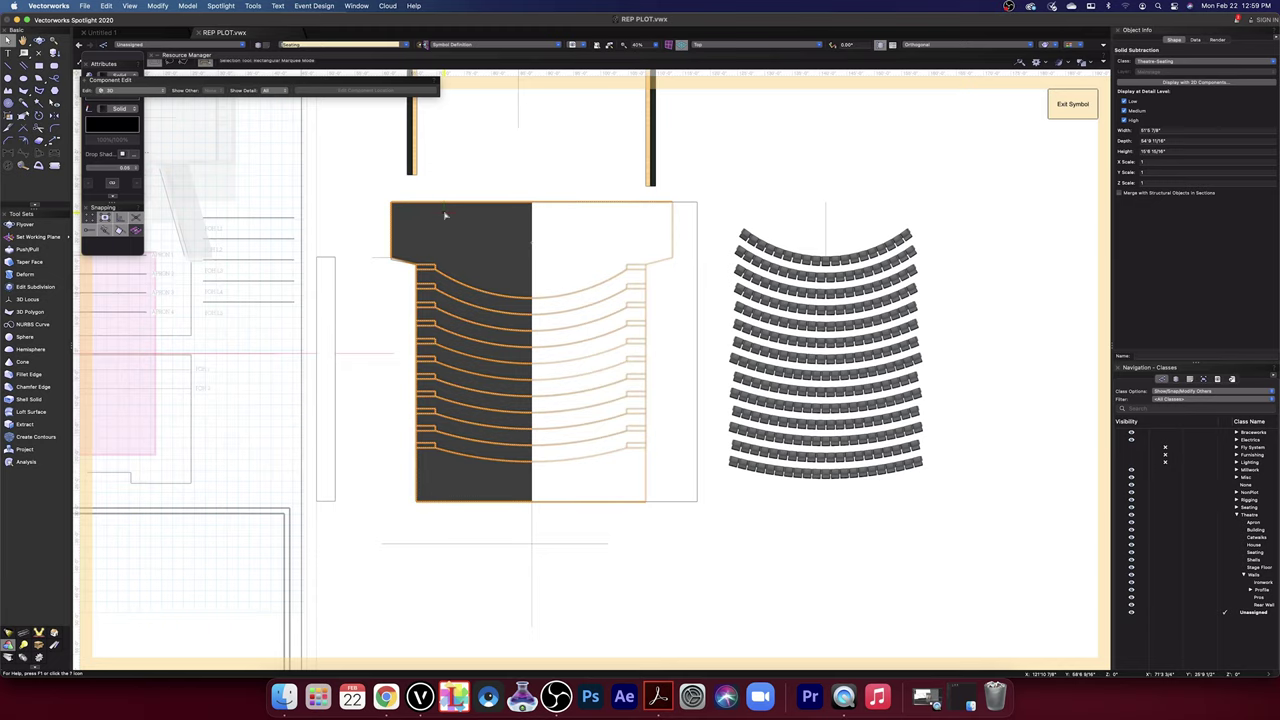
{"action": "scroll", "coordinate": [445, 215], "scroll_direction": "down", "scroll_amount": 3}
{"action": "key", "text": "super+z"}
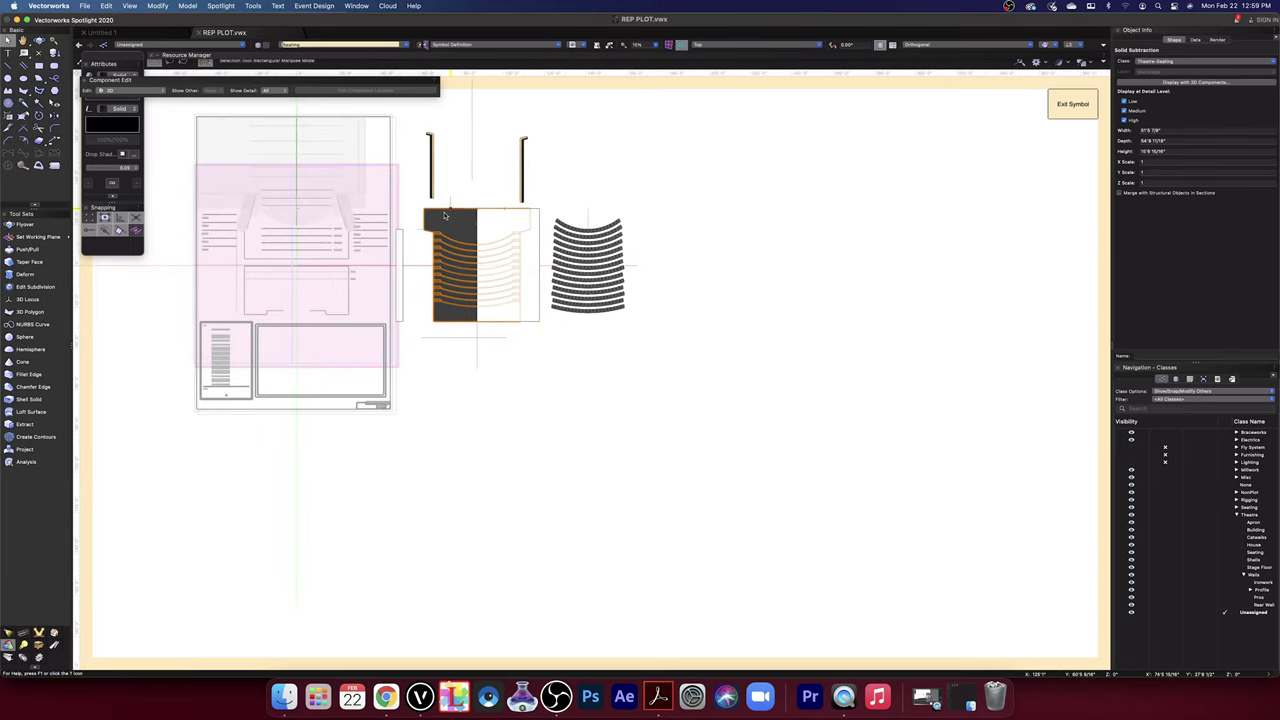
{"action": "left_click_drag", "start_coordinate": [445, 215], "coordinate": [758, 210]}
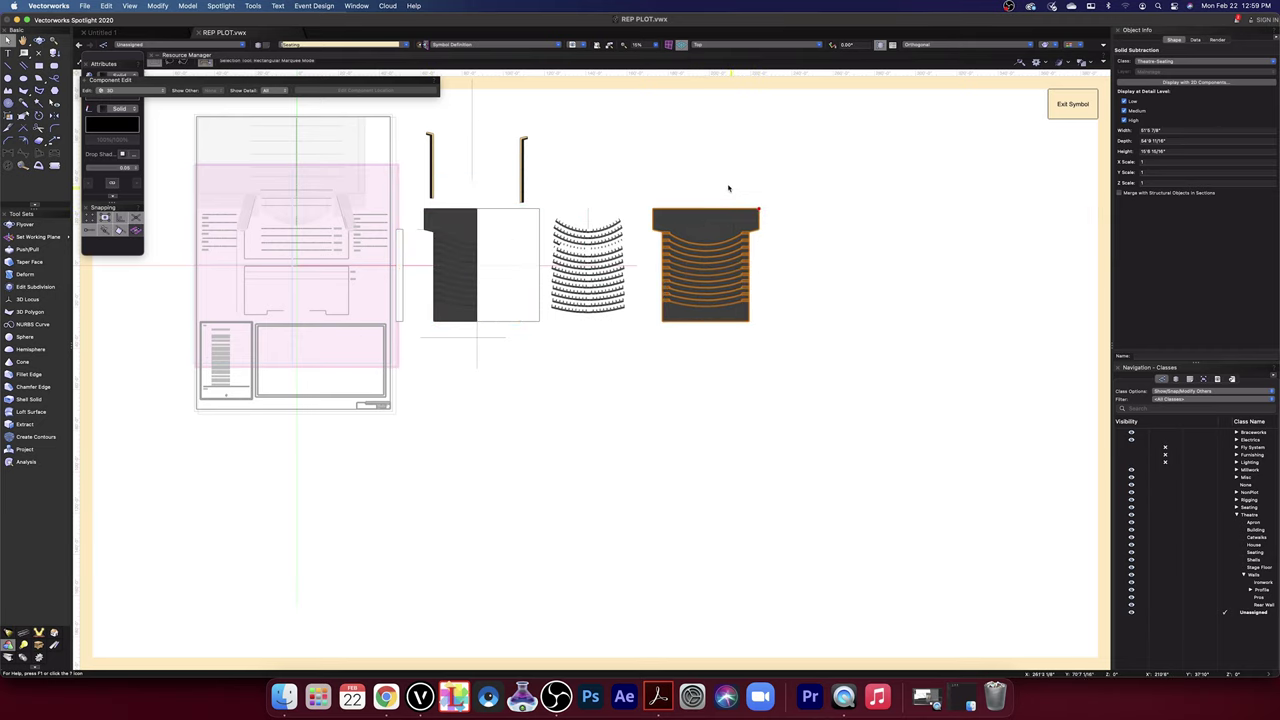
- Check the white cutting box, then select the grey seating-bank solid
{"action": "left_click", "coordinate": [671, 162]}
{"action": "left_click", "coordinate": [491, 283]}
{"action": "scroll", "coordinate": [493, 285], "scroll_direction": "up", "scroll_amount": 4}
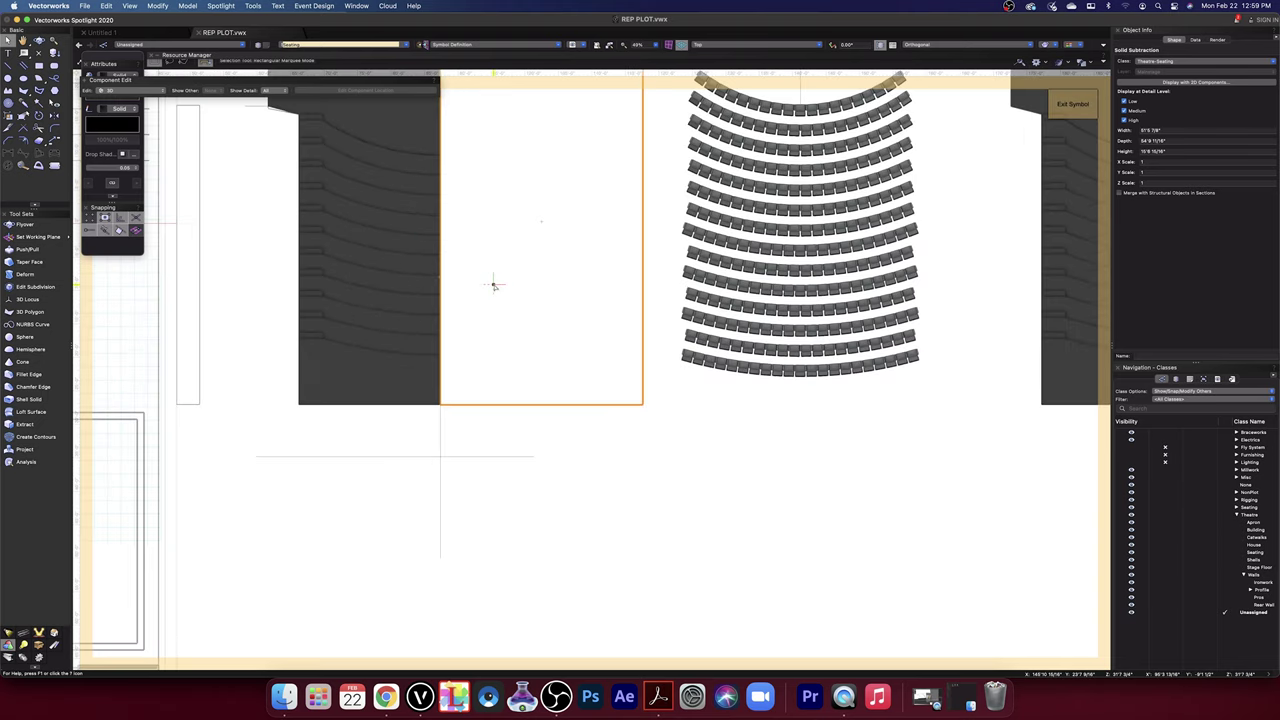
{"action": "left_click", "coordinate": [489, 415]}
{"action": "middle_click_drag", "start_coordinate": [594, 460], "coordinate": [738, 578]}
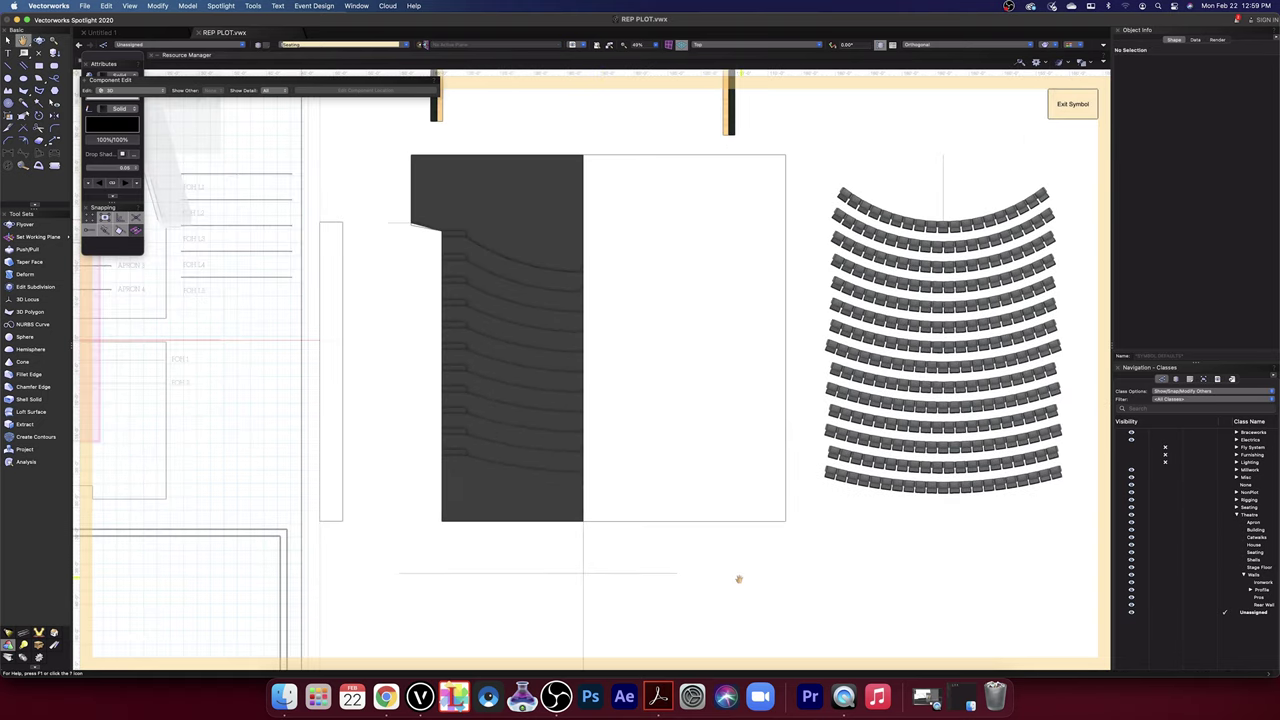
{"action": "left_click", "coordinate": [494, 157]}
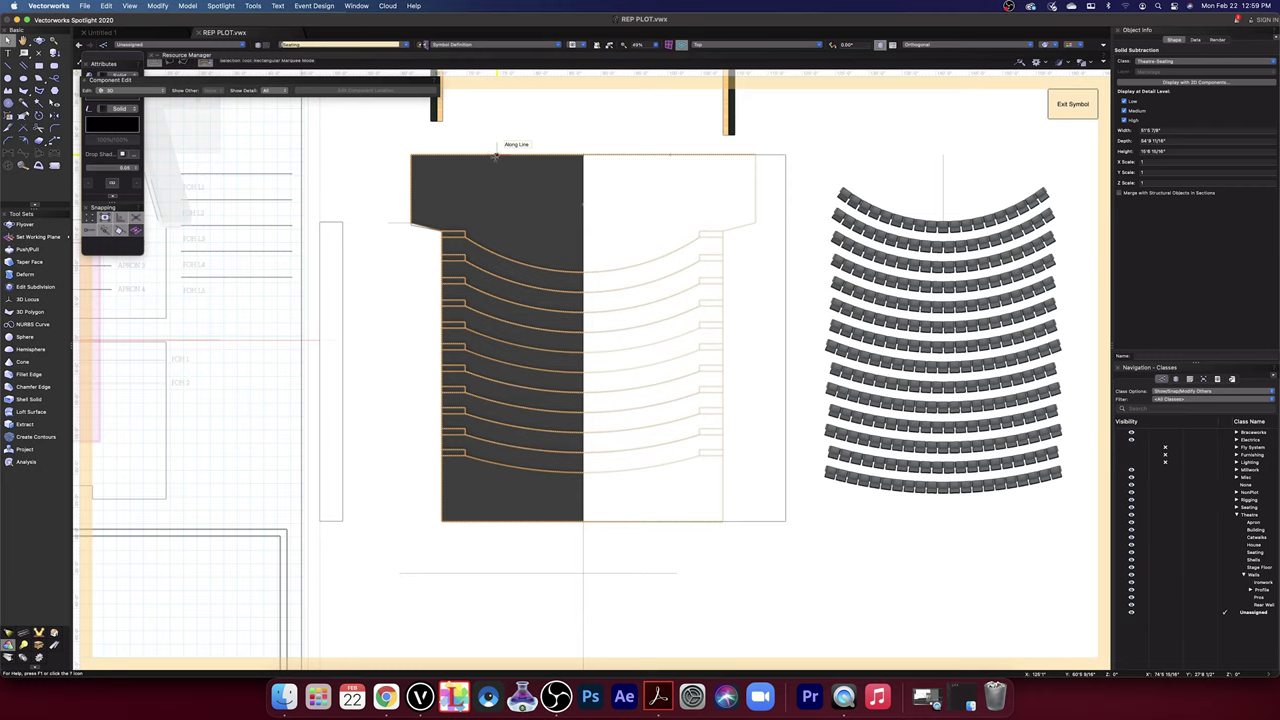
{"action": "scroll", "coordinate": [627, 156], "scroll_direction": "up", "scroll_amount": 4}
{"action": "scroll", "coordinate": [627, 156], "scroll_direction": "down", "scroll_amount": 5}
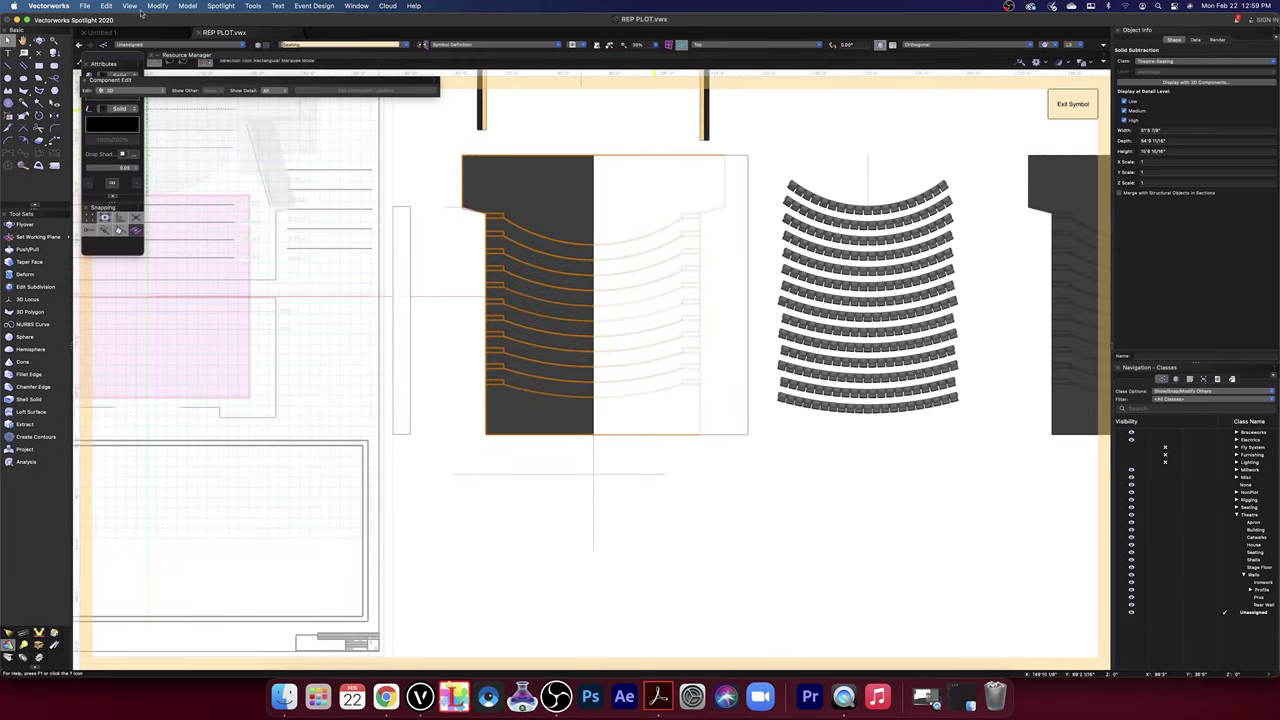
- Subtract the white rectangle from the seating solid with Subtract Solids, retaining the rectangle
{"action": "left_click", "coordinate": [187, 6]}
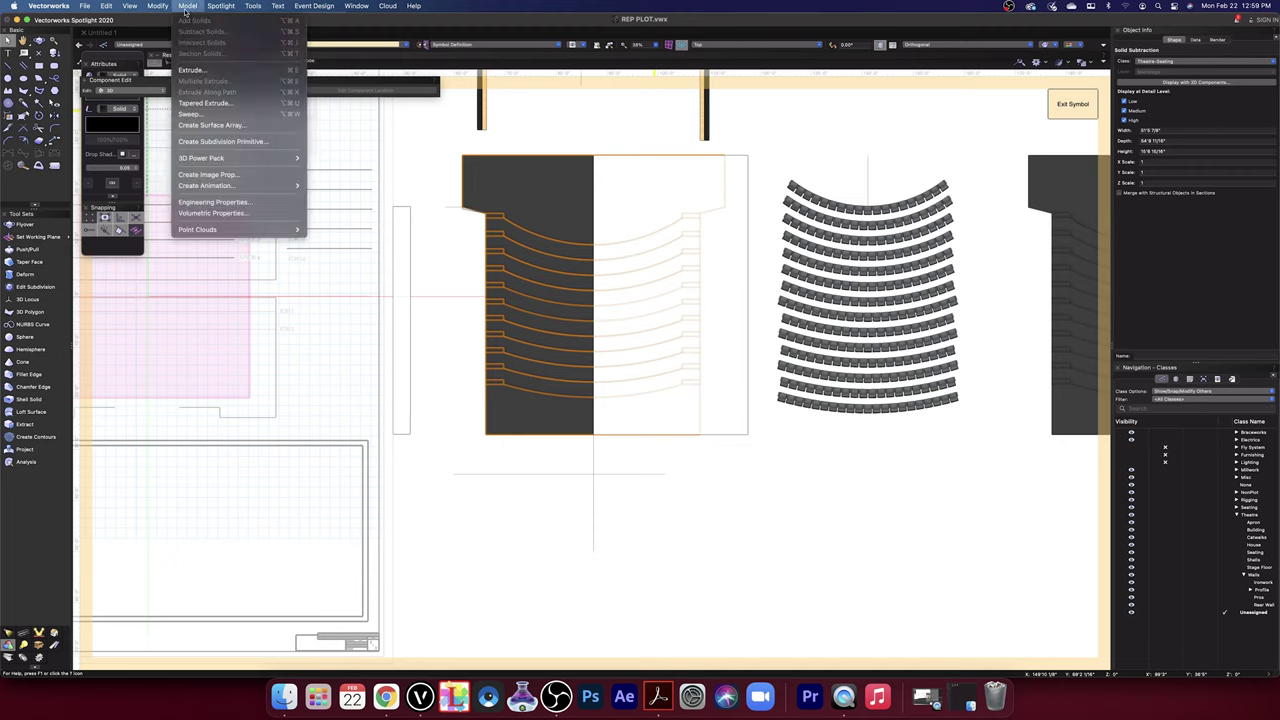
{"action": "left_click", "coordinate": [757, 534]}
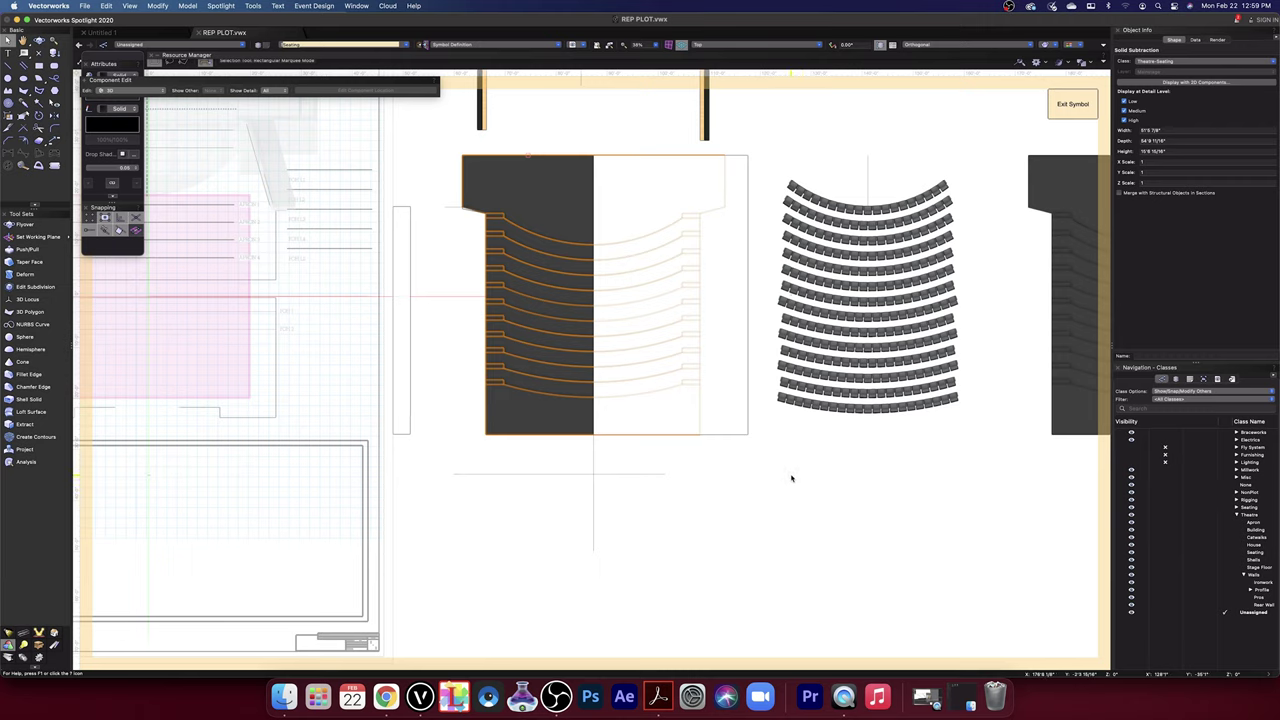
{"action": "left_click", "coordinate": [750, 432], "text": "shift"}
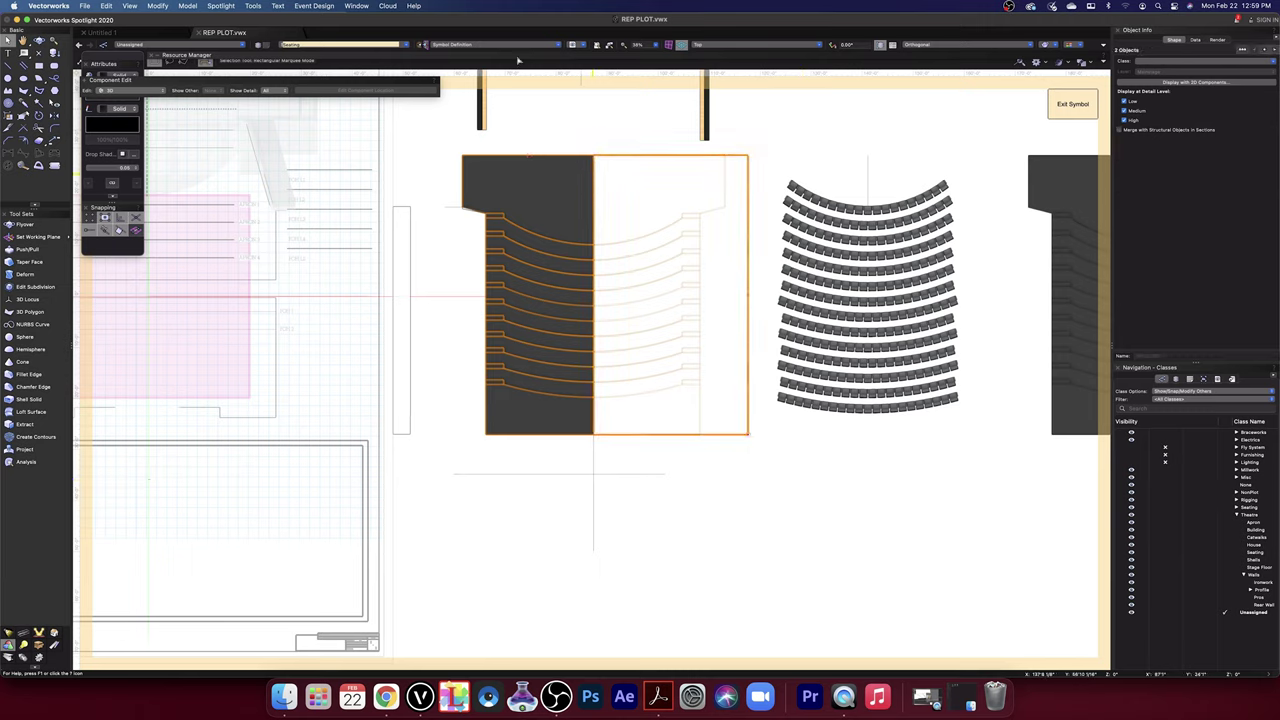
{"action": "left_click", "coordinate": [158, 6]}
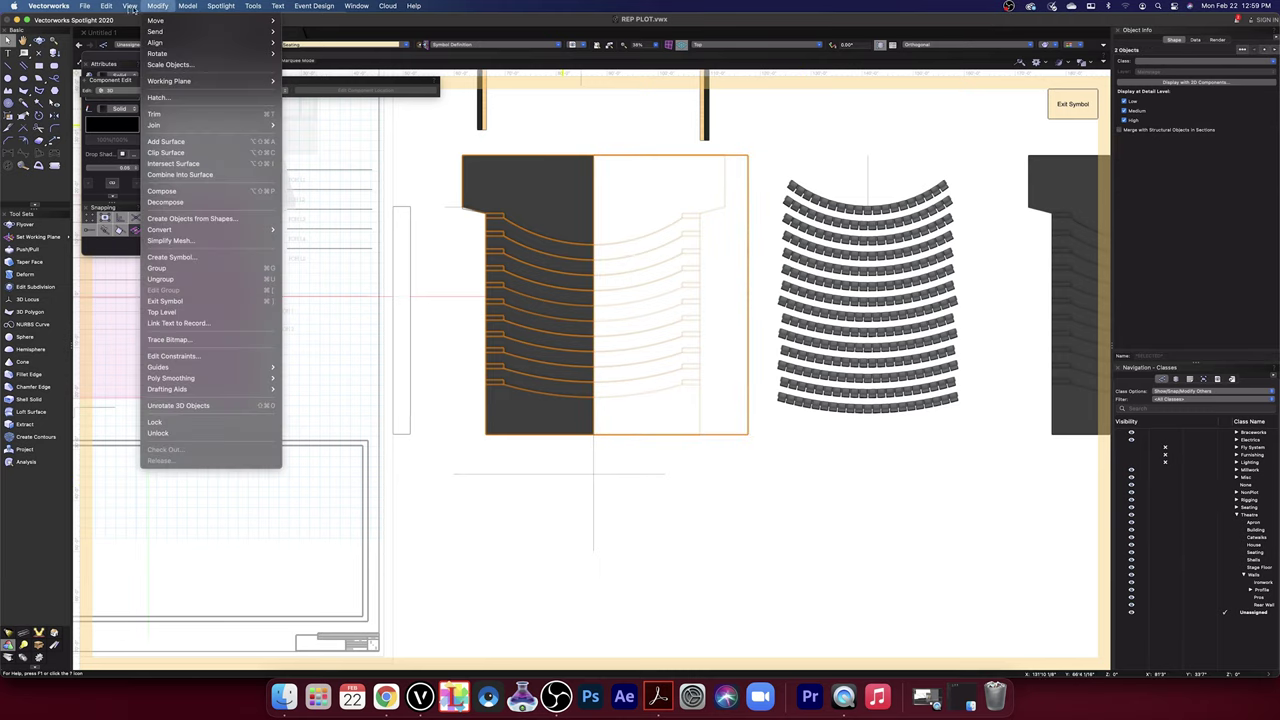
{"action": "mouse_move", "coordinate": [129, 8]}
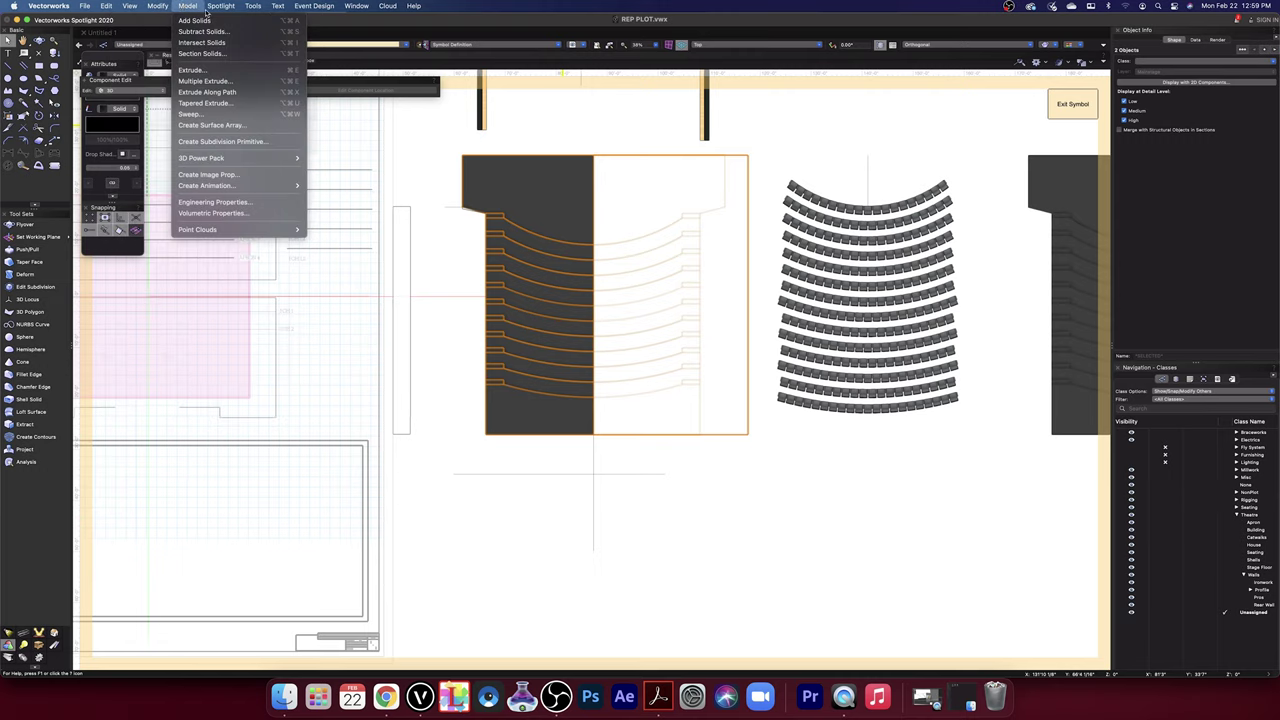
{"action": "left_click", "coordinate": [190, 32]}
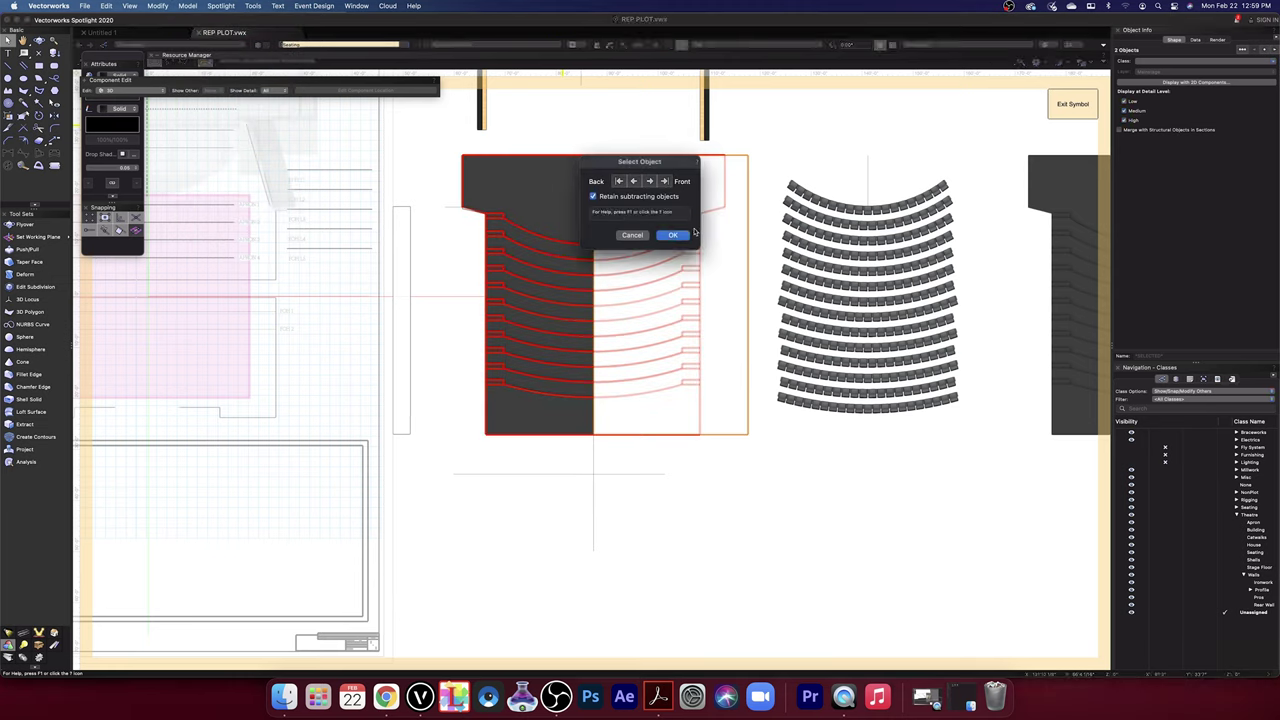
{"action": "left_click", "coordinate": [681, 236]}
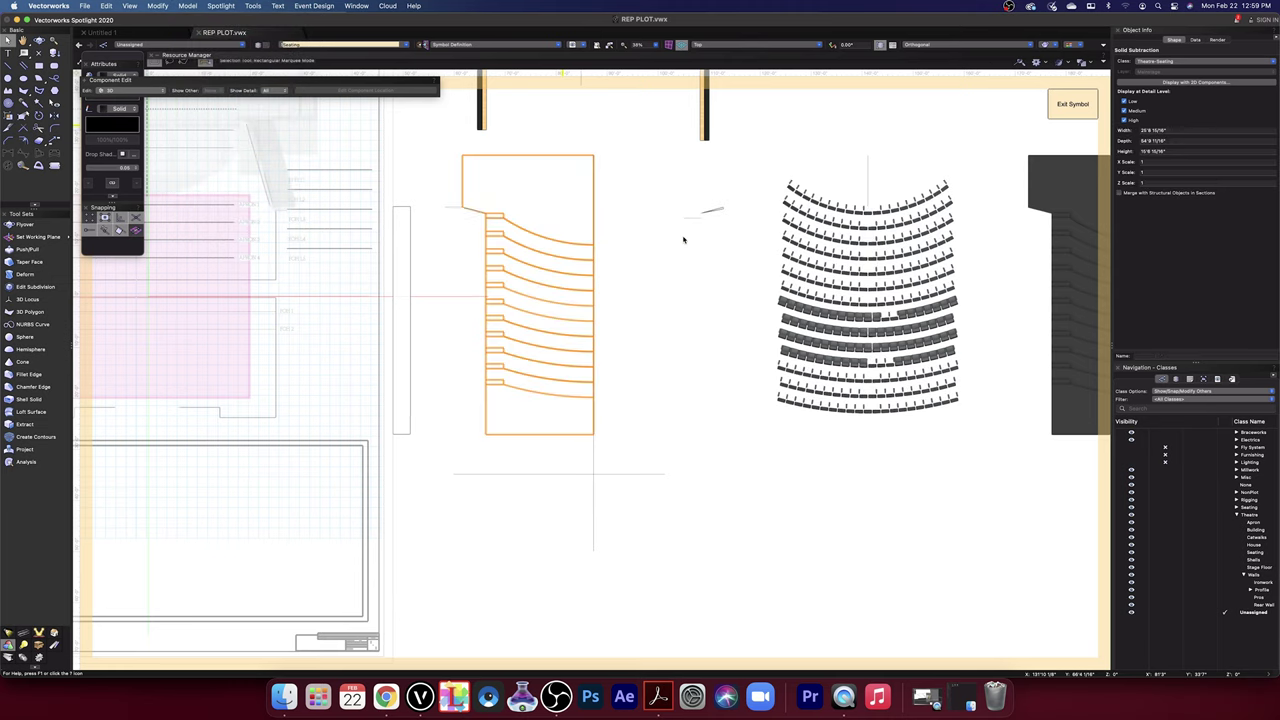
{"action": "left_click", "coordinate": [789, 141]}
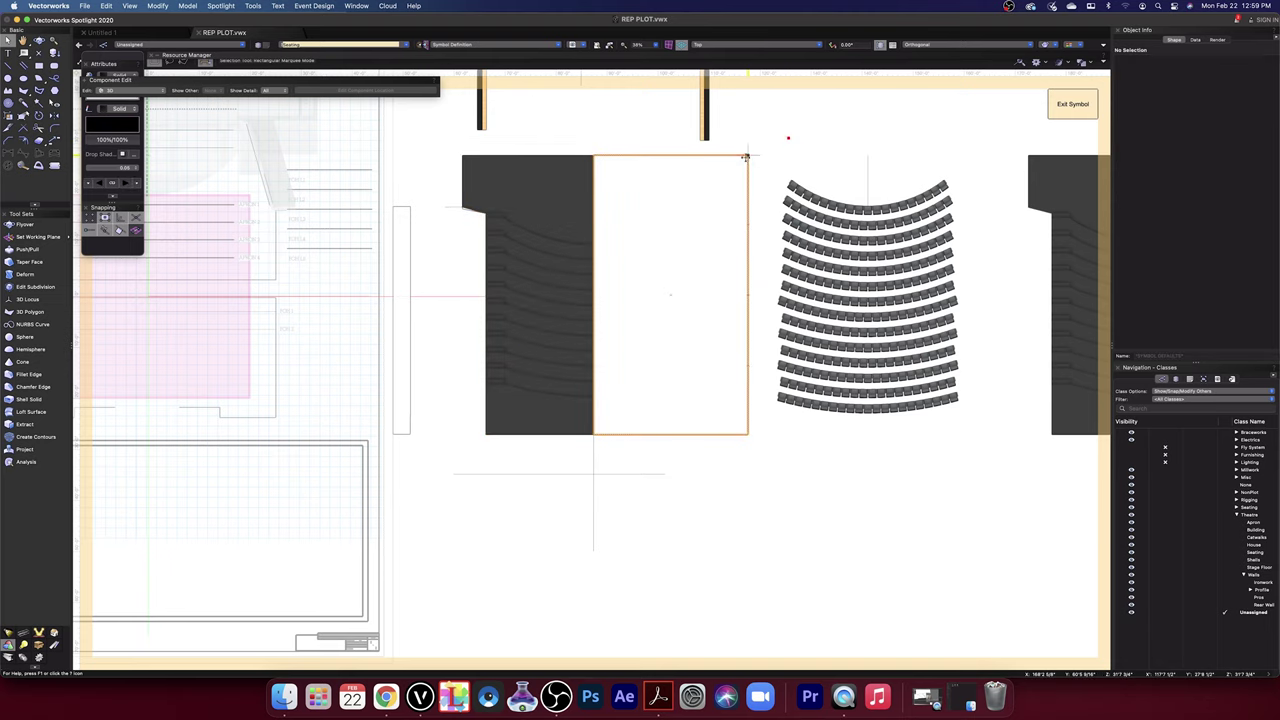
{"action": "left_click", "coordinate": [746, 156]}
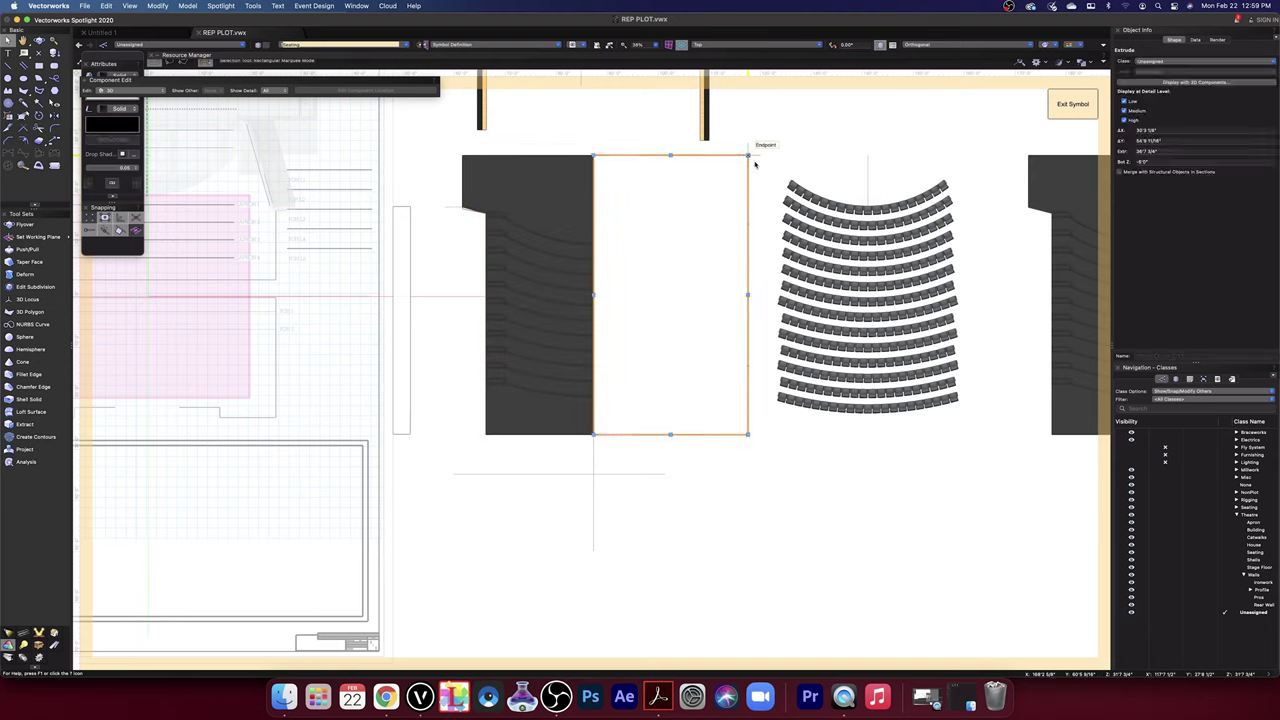
- Delete the cutting rectangle and place a Flip Horizontal copy of the half solid against its right edge
{"action": "key", "text": "Delete"}
{"action": "left_click", "coordinate": [541, 160]}
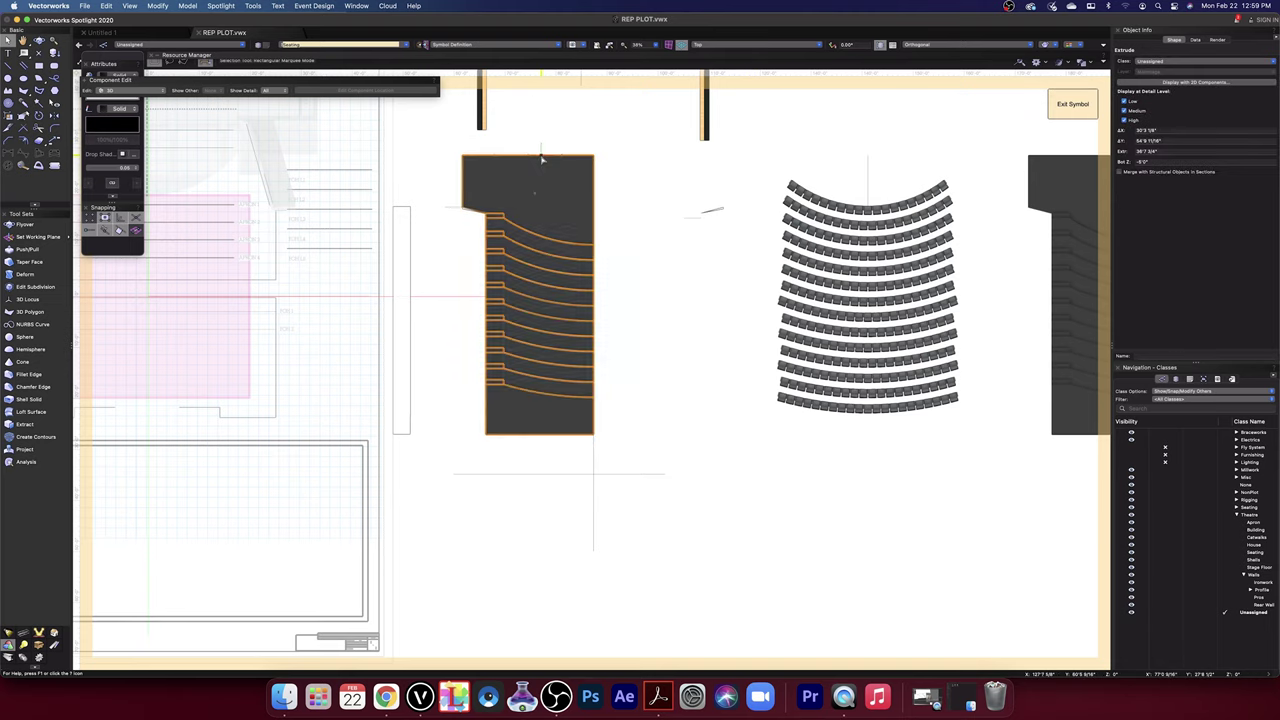
{"action": "key", "text": "super+c"}
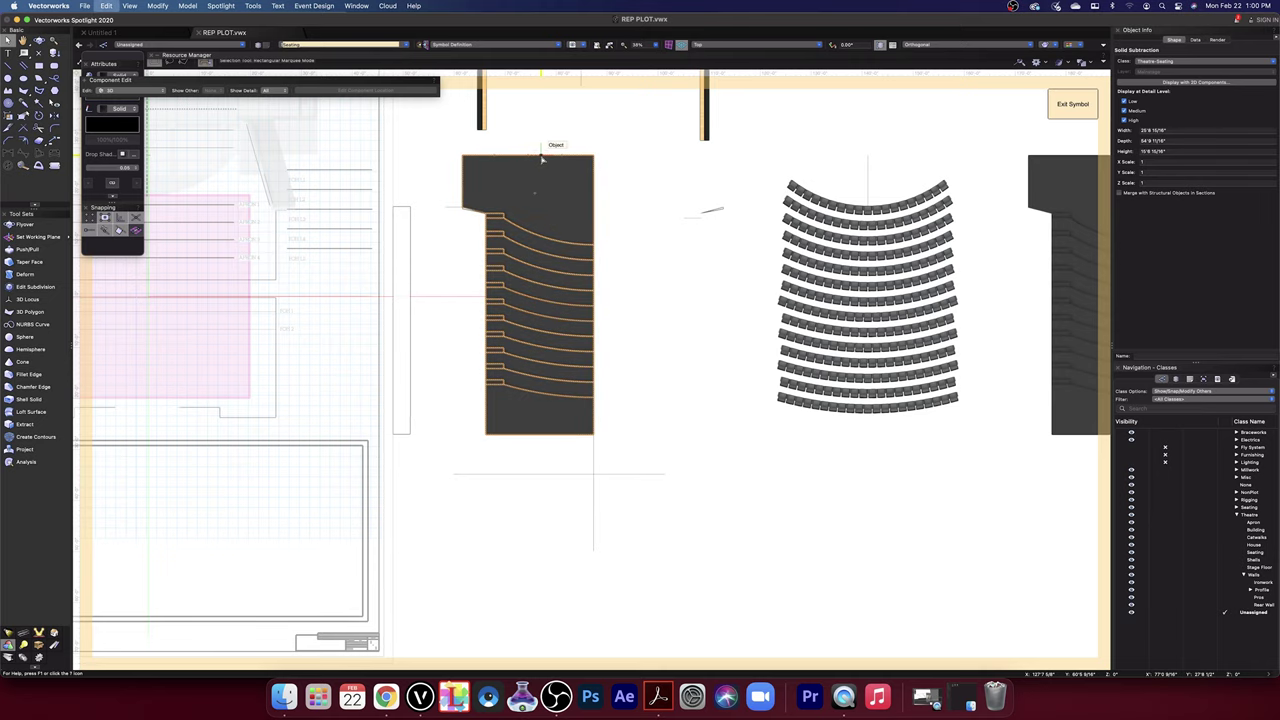
{"action": "key", "text": "super+v"}
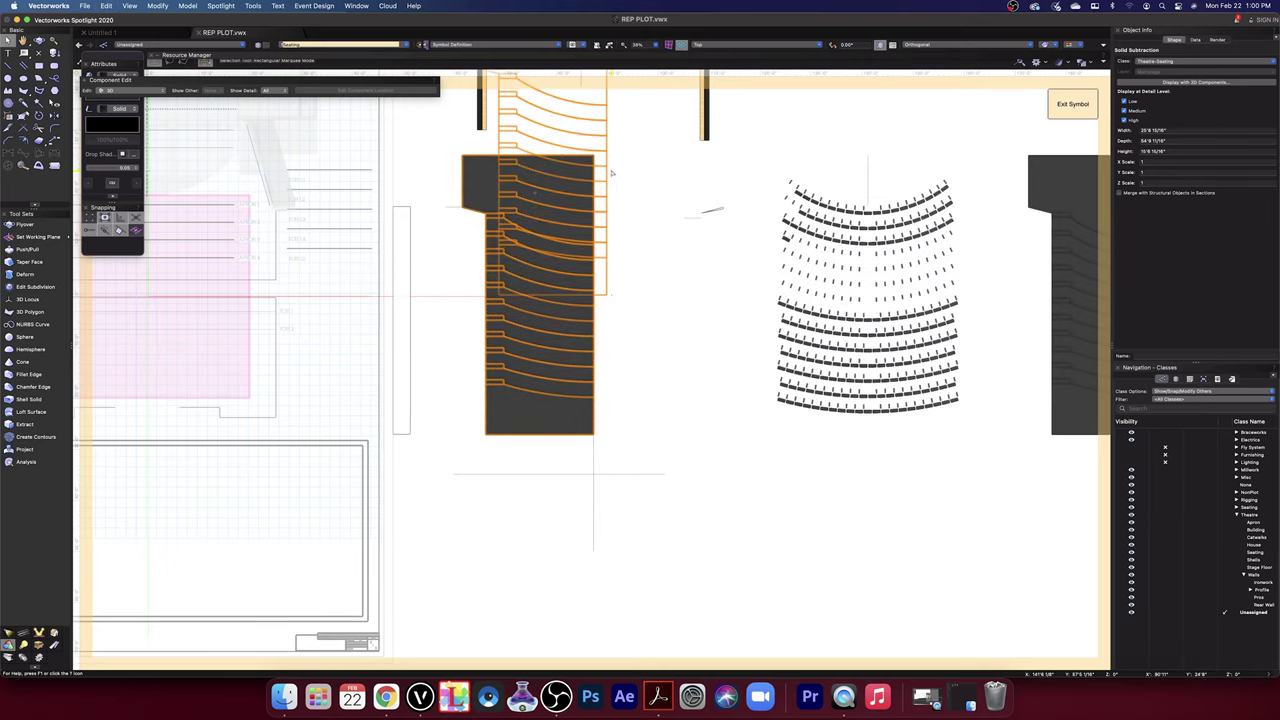
{"action": "scroll", "coordinate": [612, 173], "scroll_direction": "down", "scroll_amount": 1}
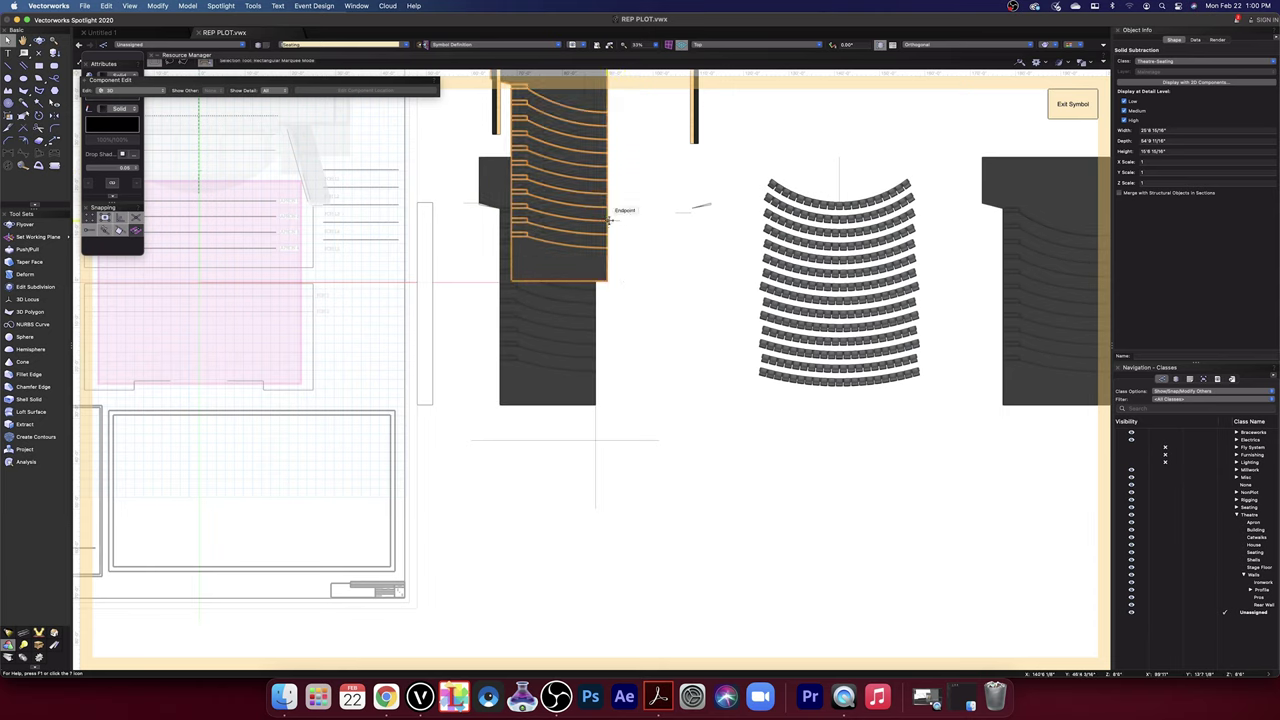
{"action": "right_click", "coordinate": [606, 220]}
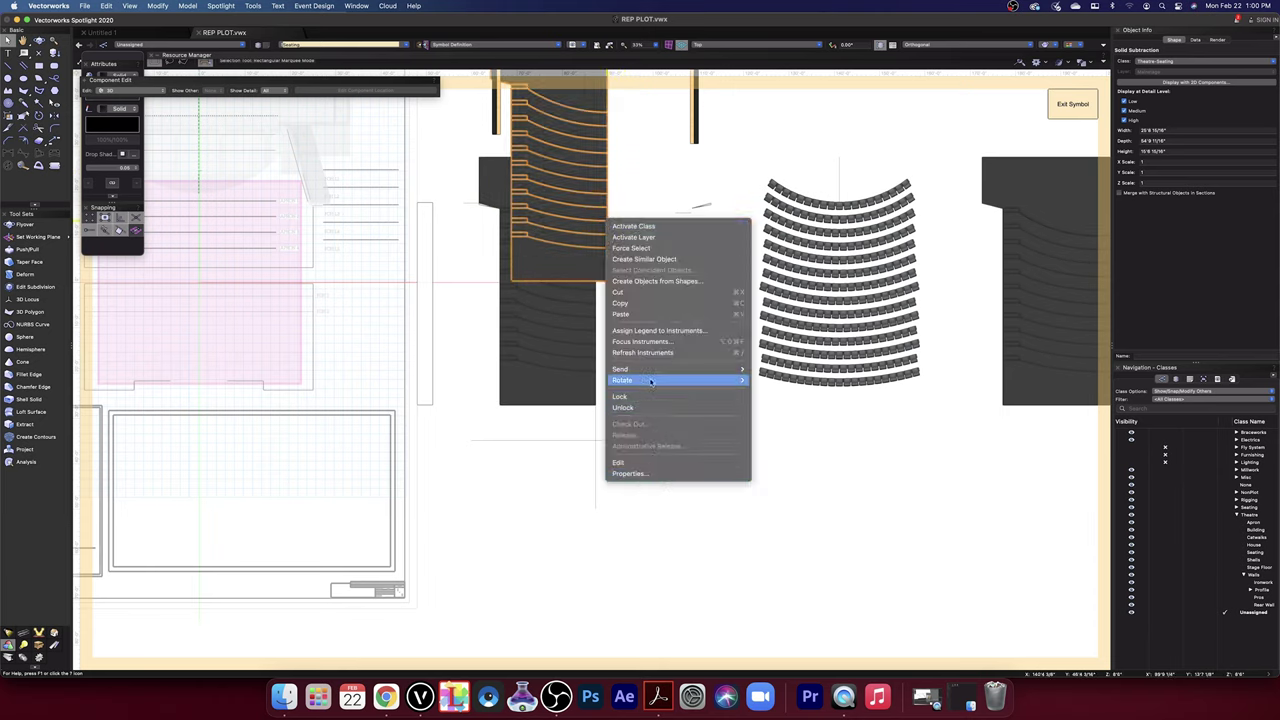
{"action": "mouse_move", "coordinate": [690, 381]}
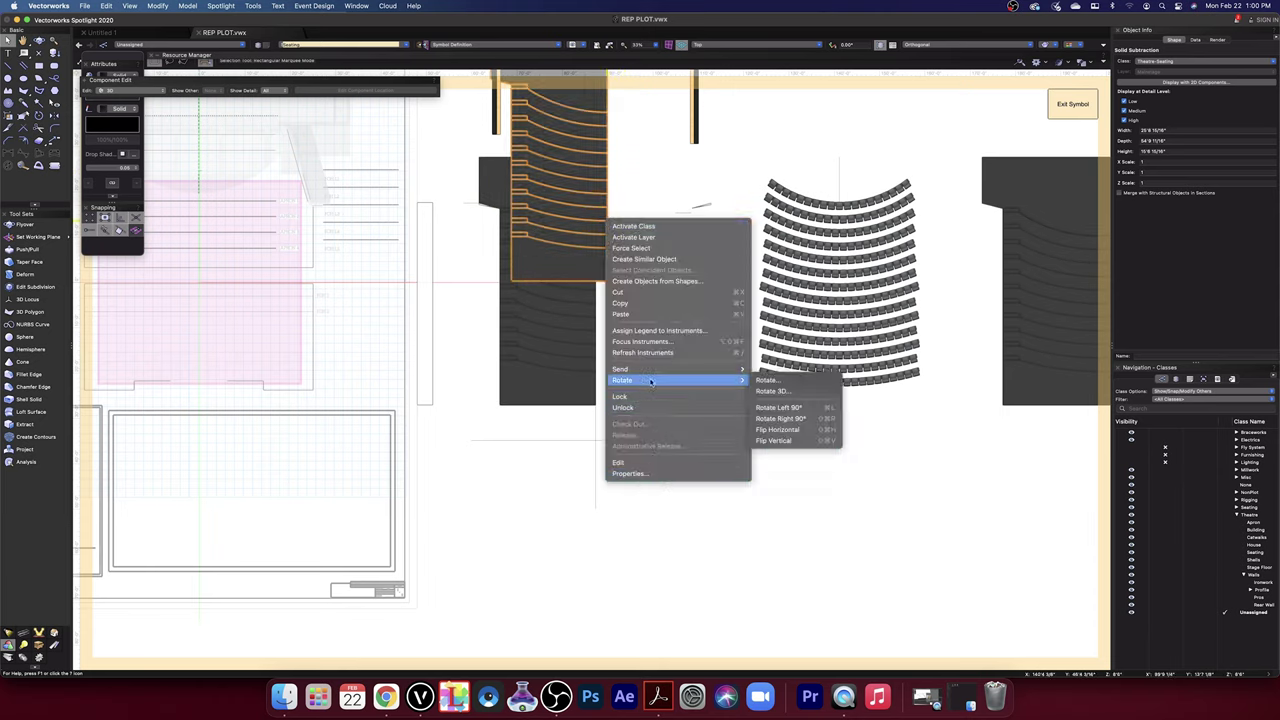
{"action": "left_click", "coordinate": [790, 432]}
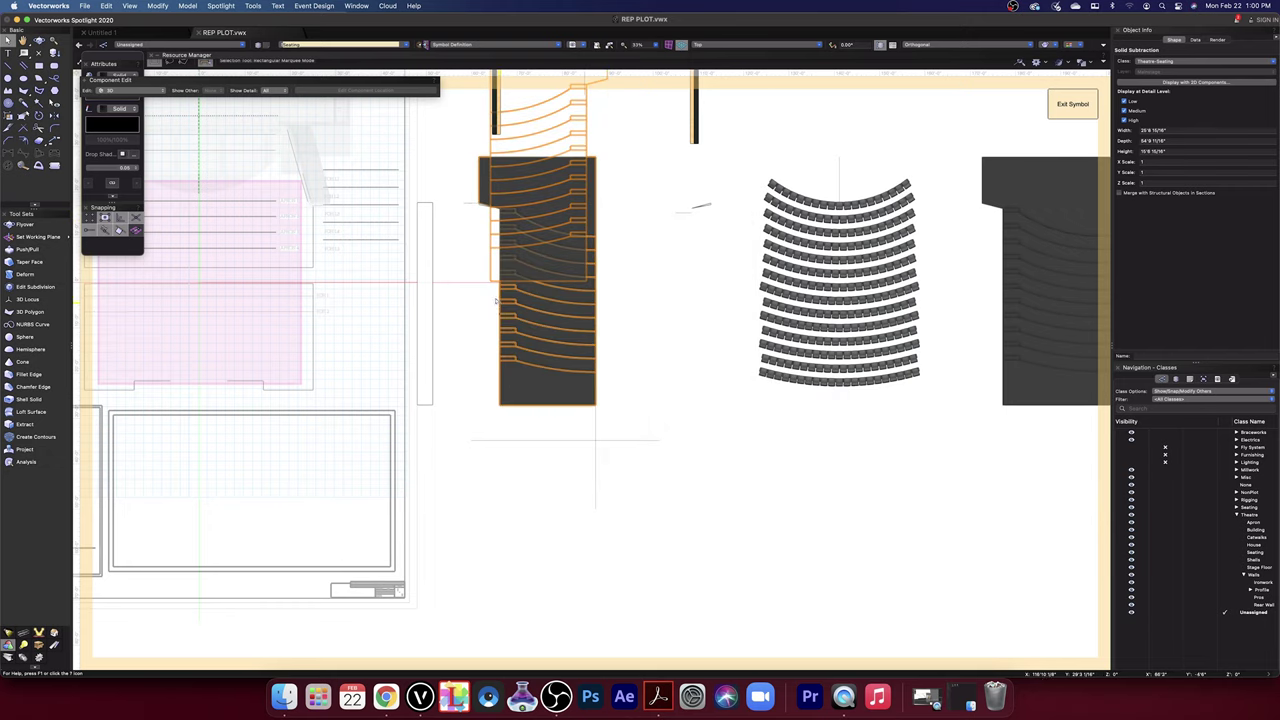
{"action": "left_click_drag", "start_coordinate": [490, 280], "coordinate": [600, 408]}
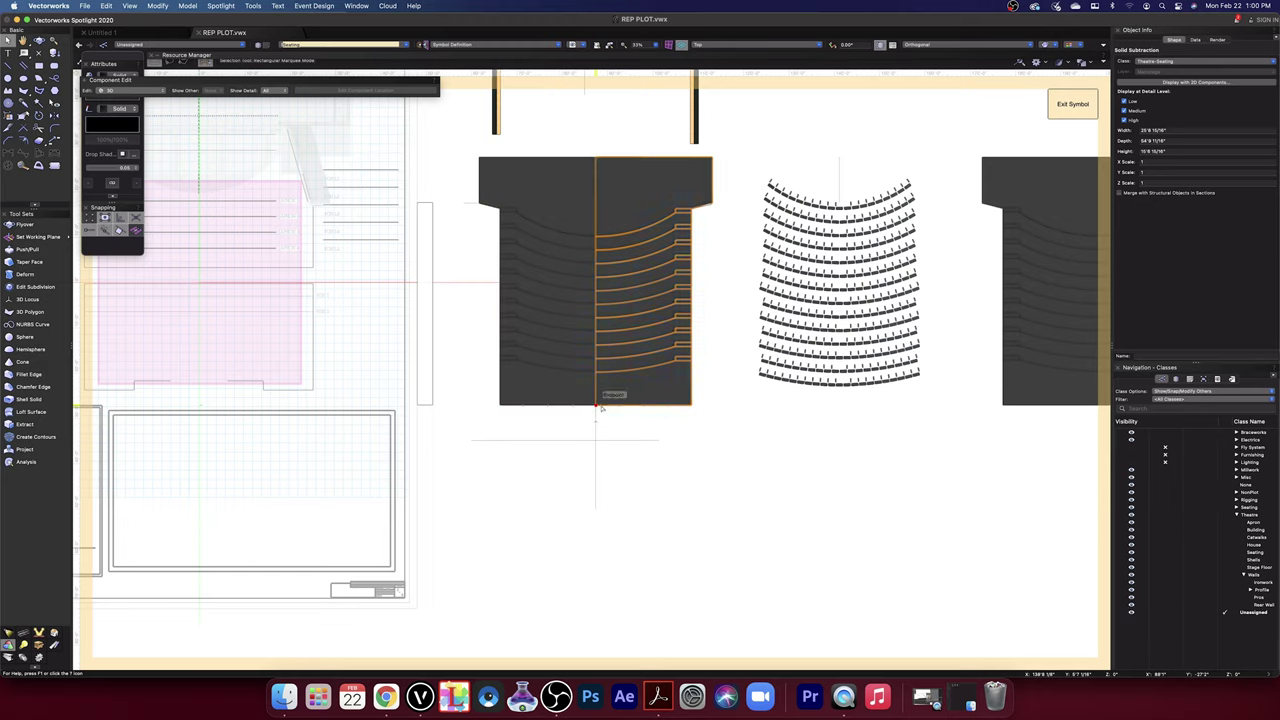
- Zoom to the bank's left notch and select the small sloped sliver
{"action": "left_click", "coordinate": [766, 171]}
{"action": "scroll", "coordinate": [745, 172], "scroll_direction": "up", "scroll_amount": 2}
{"action": "scroll", "coordinate": [743, 176], "scroll_direction": "up", "scroll_amount": 5}
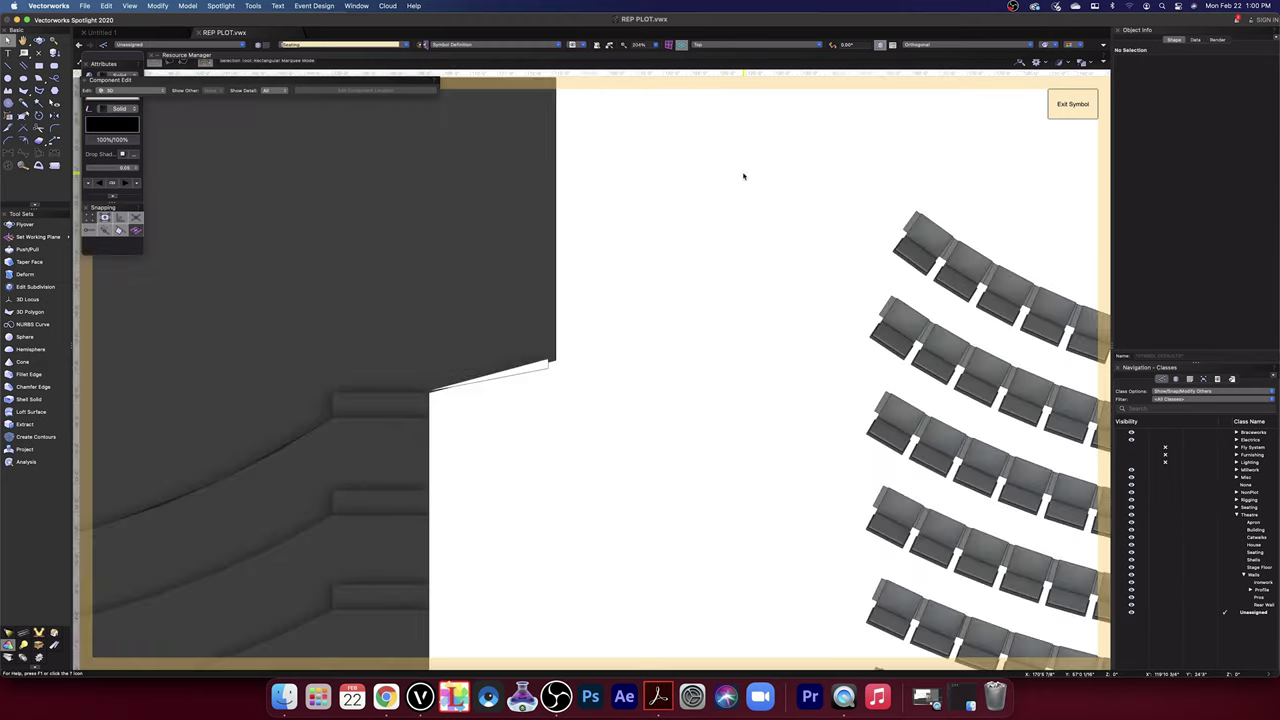
{"action": "scroll", "coordinate": [541, 432], "scroll_direction": "down", "scroll_amount": 3}
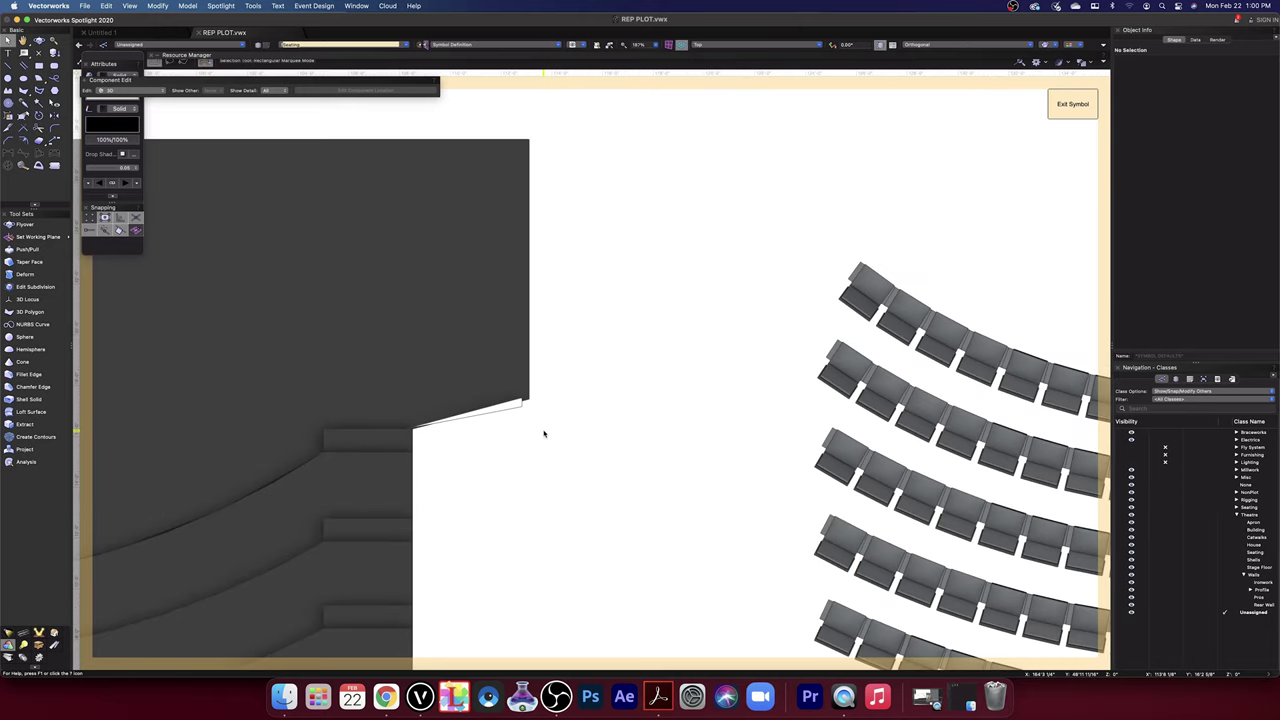
{"action": "left_click", "coordinate": [518, 406]}
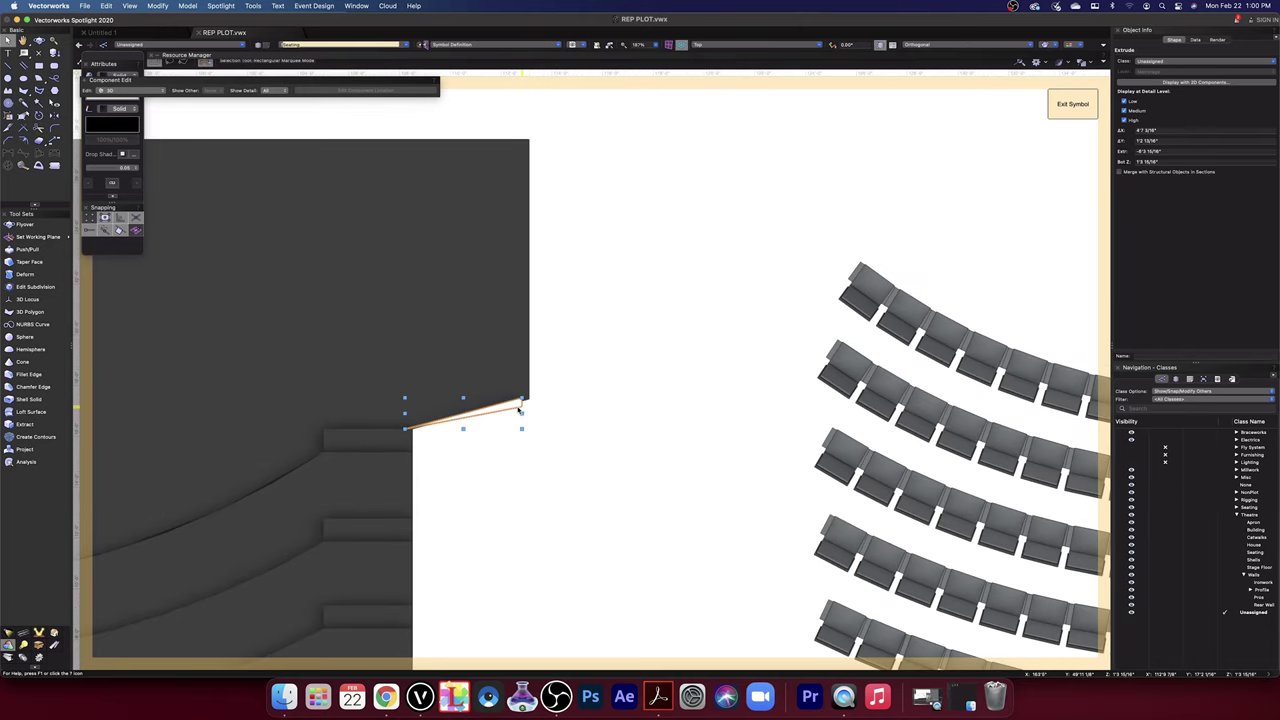
{"action": "scroll", "coordinate": [521, 443], "scroll_direction": "down", "scroll_amount": 6}
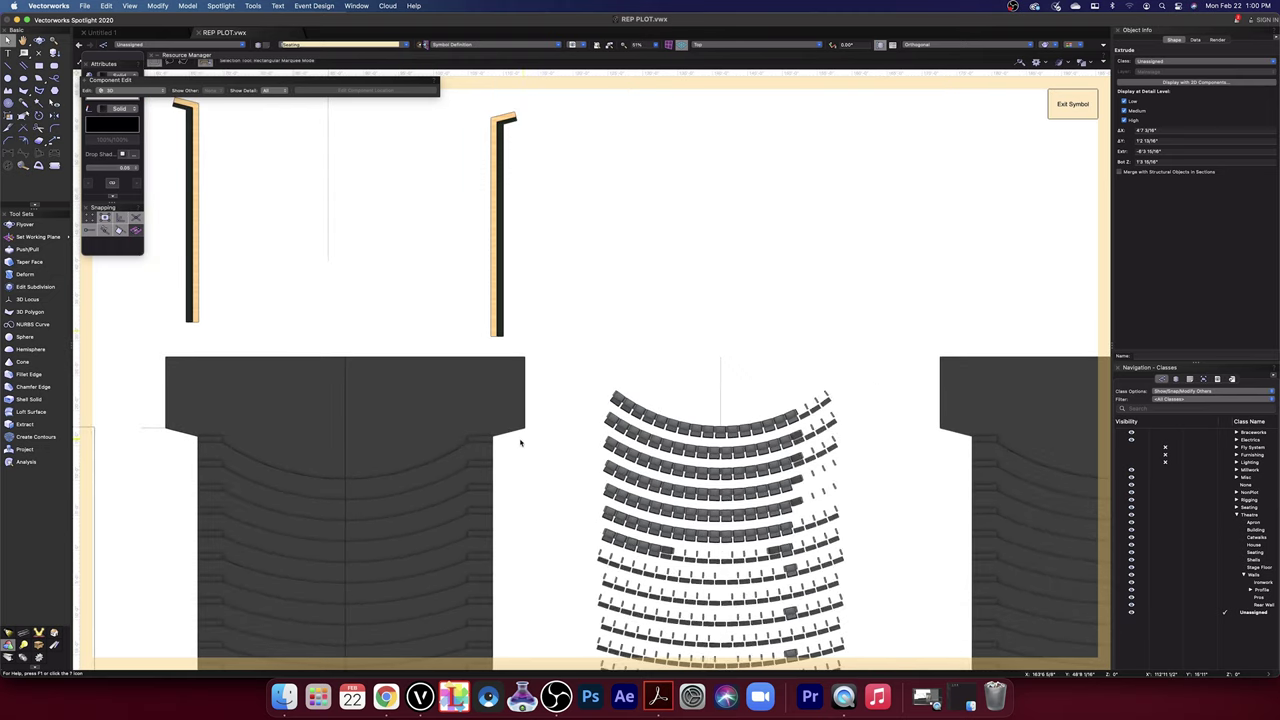
{"action": "mouse_move", "coordinate": [306, 333]}
{"action": "middle_mouse_down"}
{"action": "mouse_move", "coordinate": [430, 238]}
{"action": "mouse_move", "coordinate": [513, 209]}
{"action": "middle_mouse_up"}
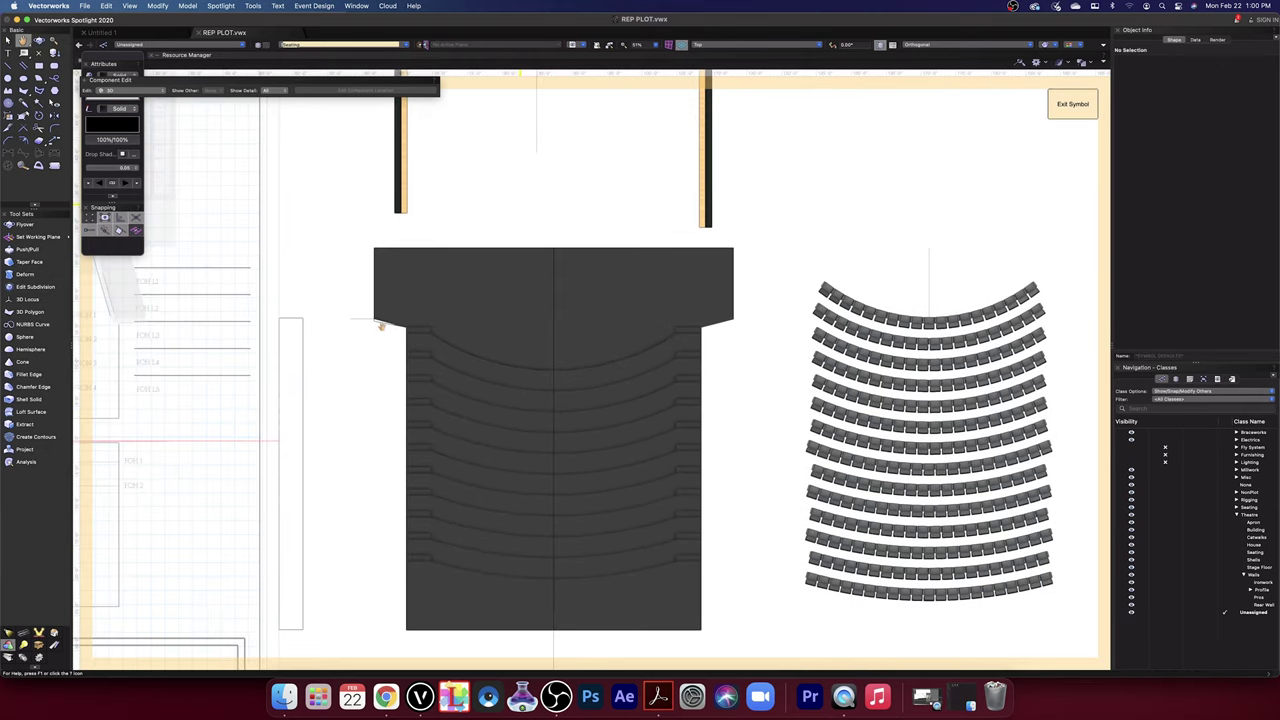
{"action": "scroll", "coordinate": [380, 325], "scroll_direction": "up", "scroll_amount": 10}
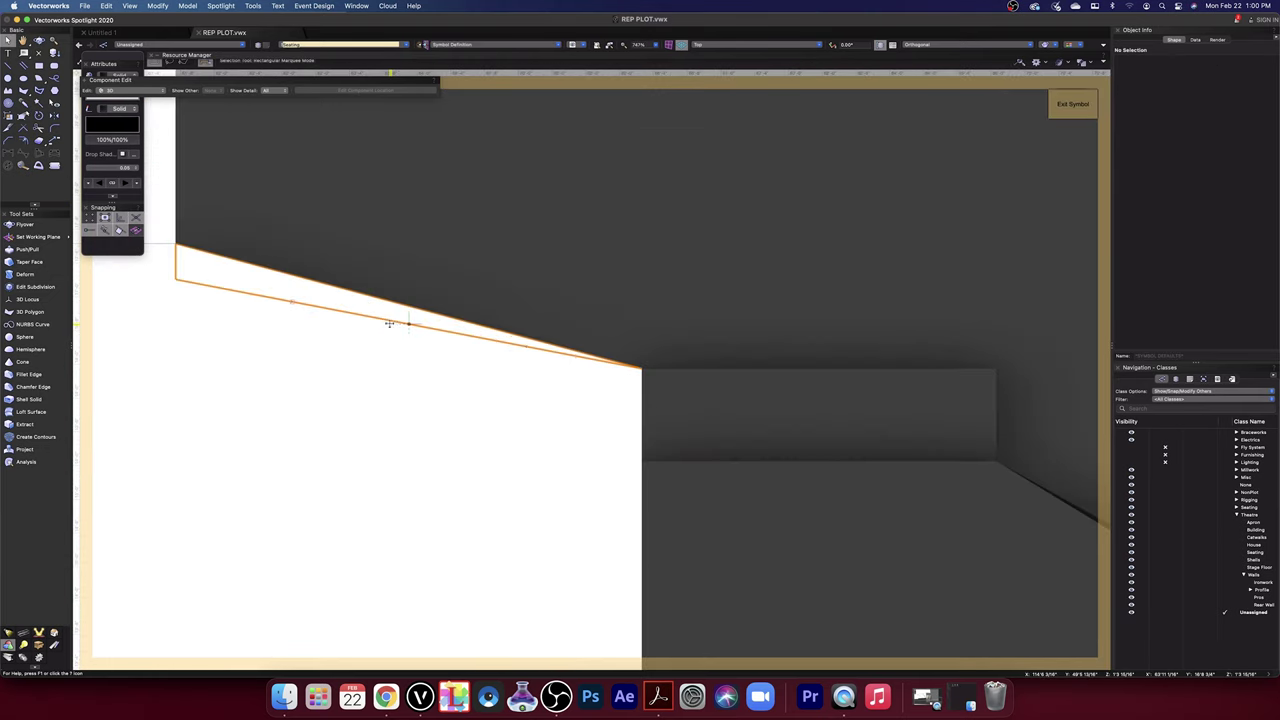
{"action": "left_click", "coordinate": [364, 313]}
{"action": "scroll", "coordinate": [366, 316], "scroll_direction": "up", "scroll_amount": 5}
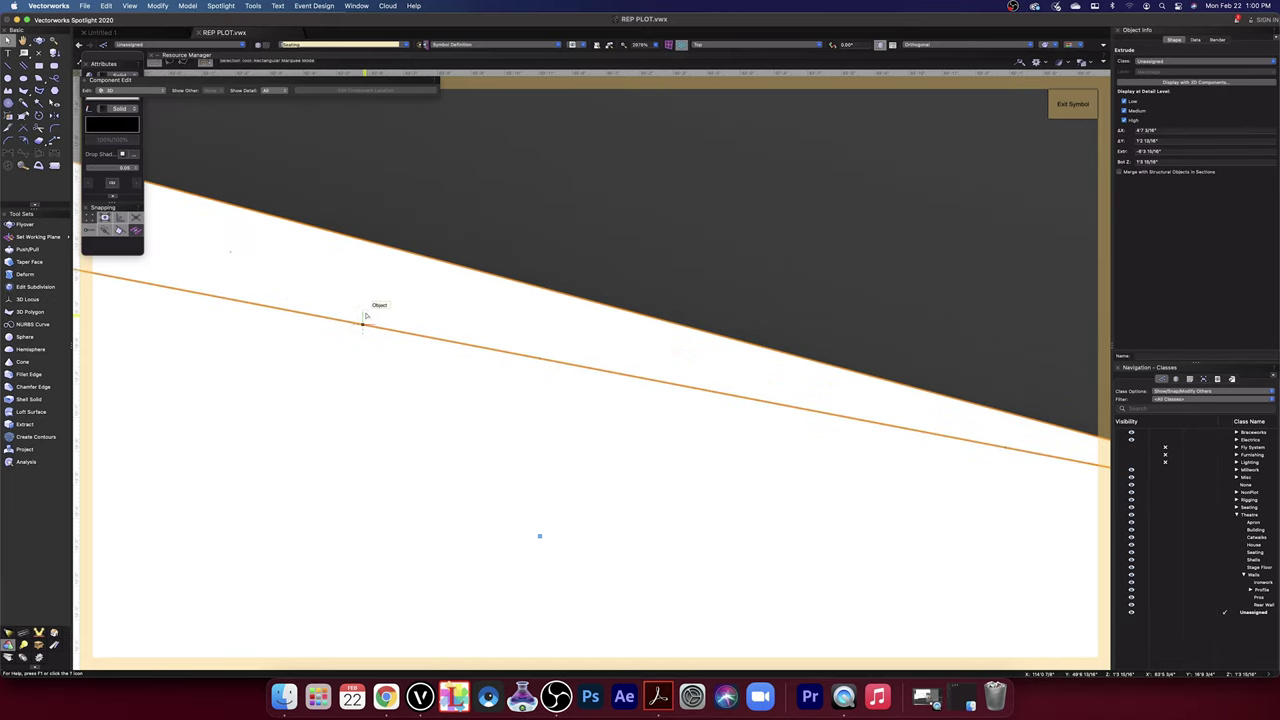
{"action": "scroll", "coordinate": [366, 316], "scroll_direction": "down", "scroll_amount": 10}
{"action": "scroll", "coordinate": [366, 313], "scroll_direction": "down", "scroll_amount": 4}
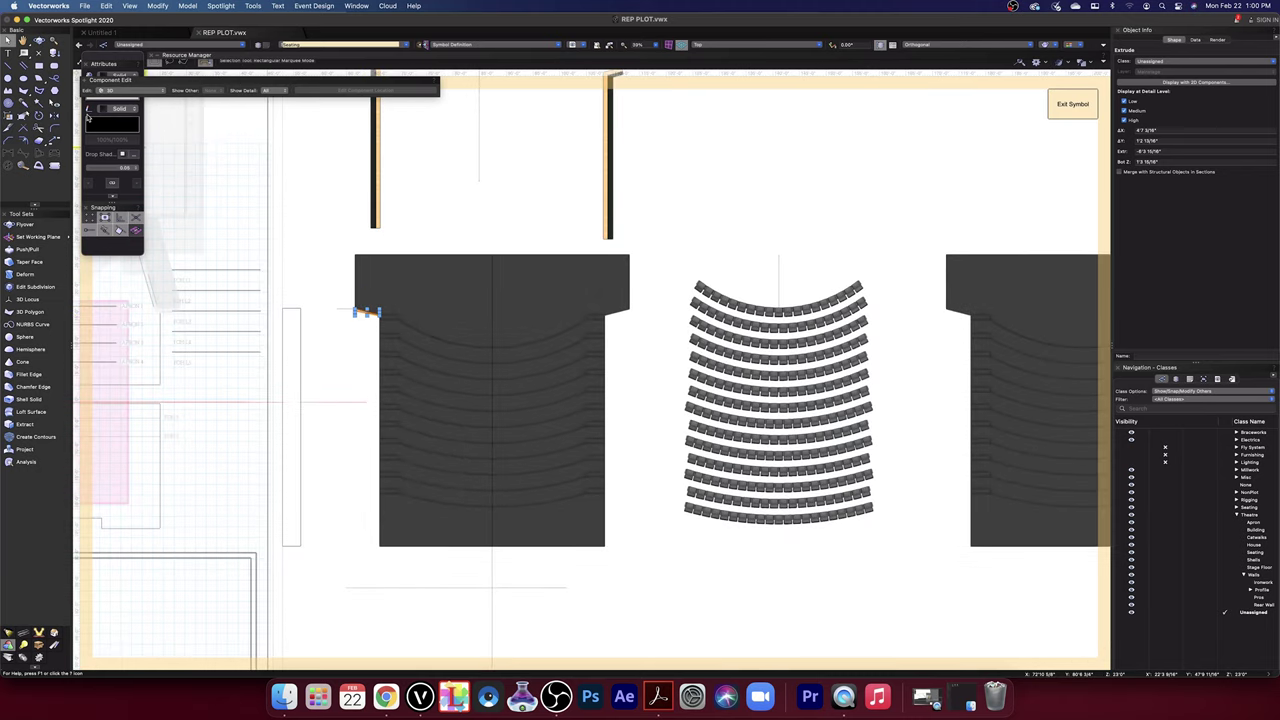
- Mirror-duplicate the sliver across the bank's centre line onto the right notch
{"action": "left_click", "coordinate": [54, 115]}
{"action": "left_click", "coordinate": [492, 547]}
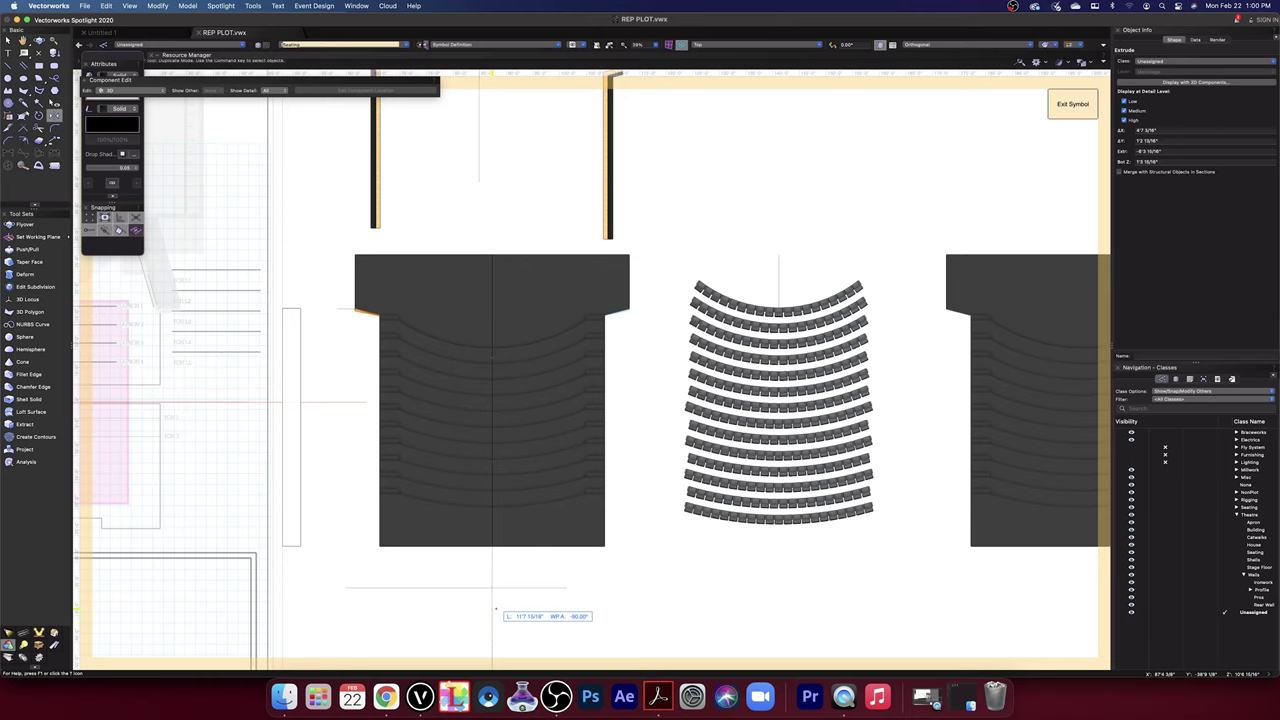
{"action": "left_click", "coordinate": [493, 608]}
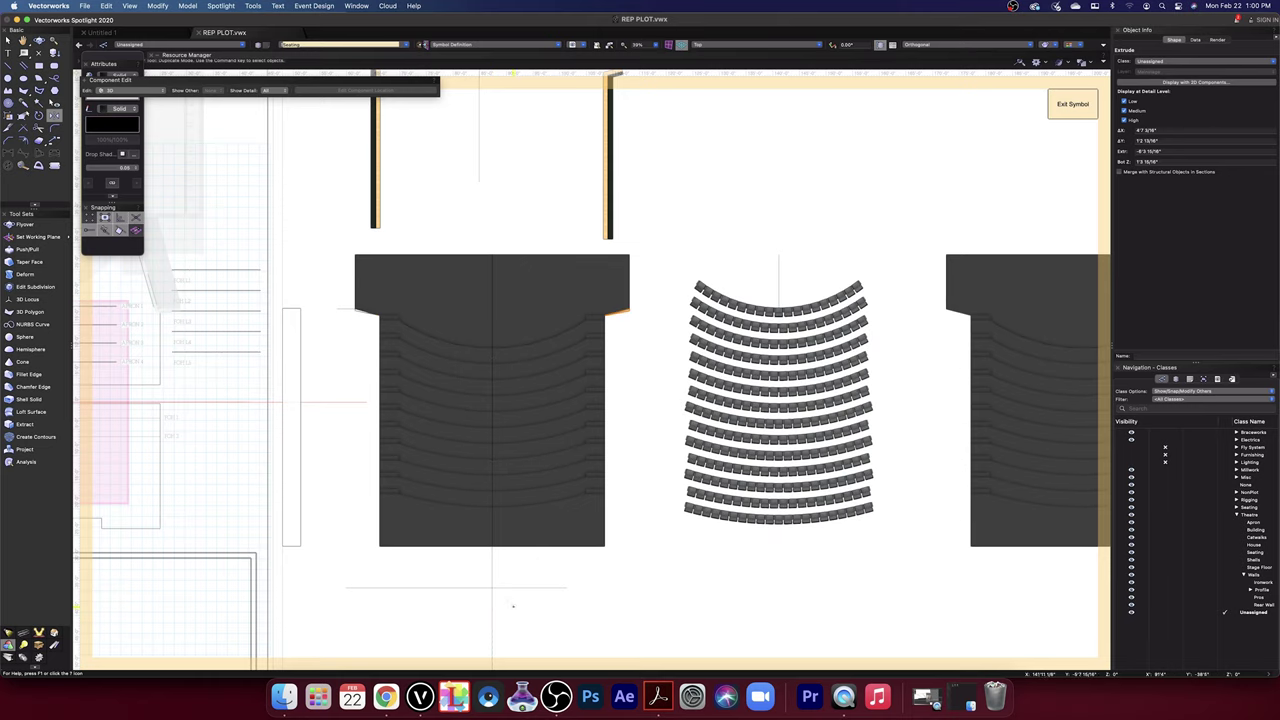
{"action": "left_click", "coordinate": [754, 46]}
- Switch to Top/Plan view and close the Resource Manager
{"action": "left_click", "coordinate": [754, 58]}
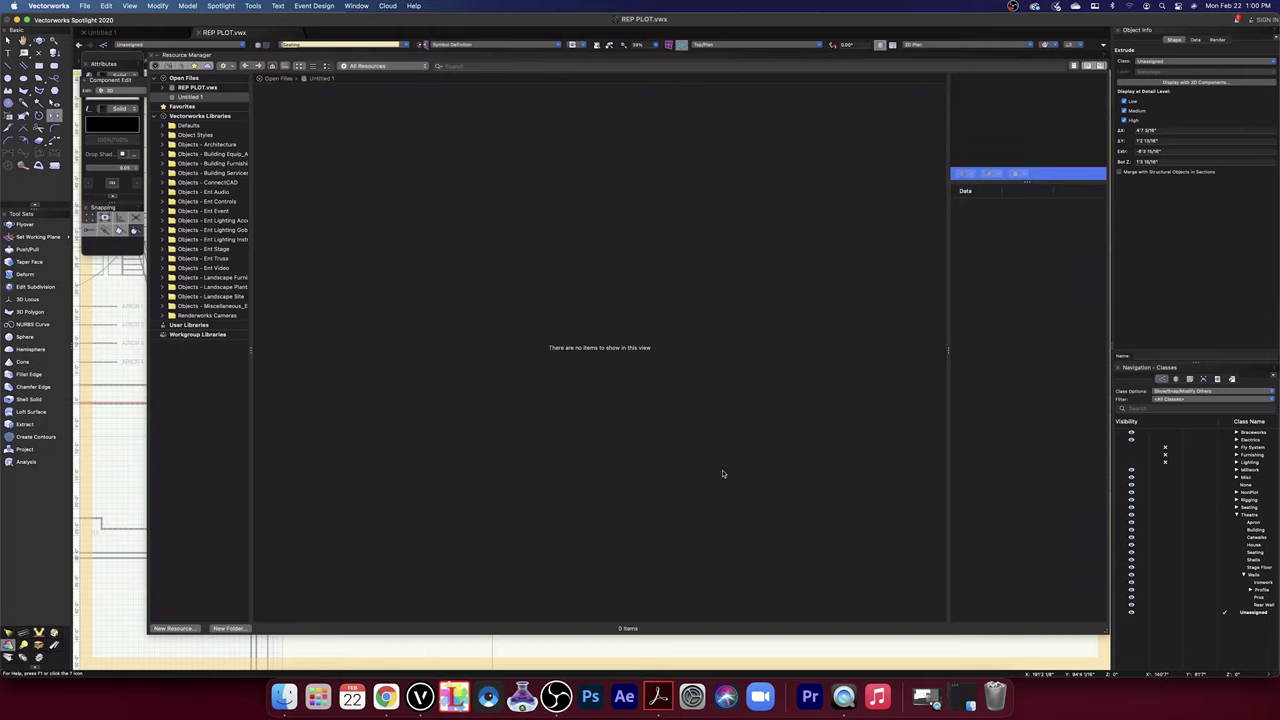
{"action": "key", "text": "super+r"}
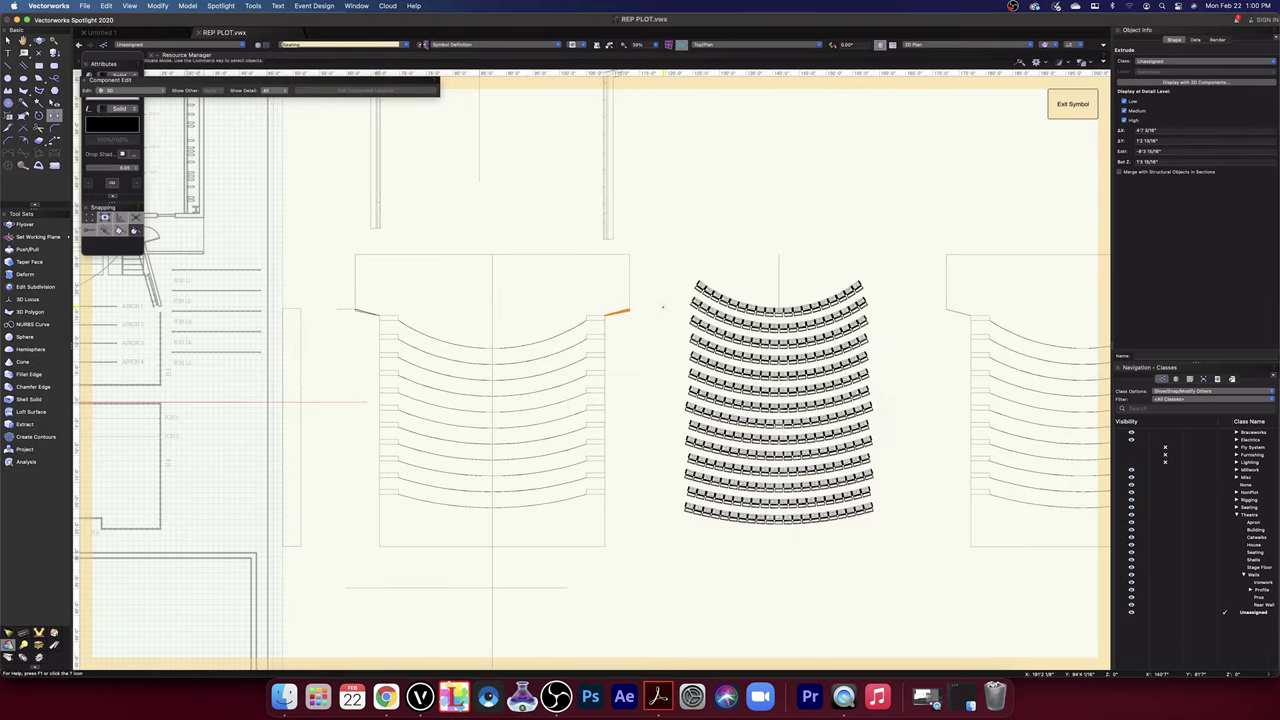
{"action": "scroll", "coordinate": [662, 307], "scroll_direction": "up", "scroll_amount": 5}
{"action": "scroll", "coordinate": [661, 307], "scroll_direction": "down", "scroll_amount": 4}
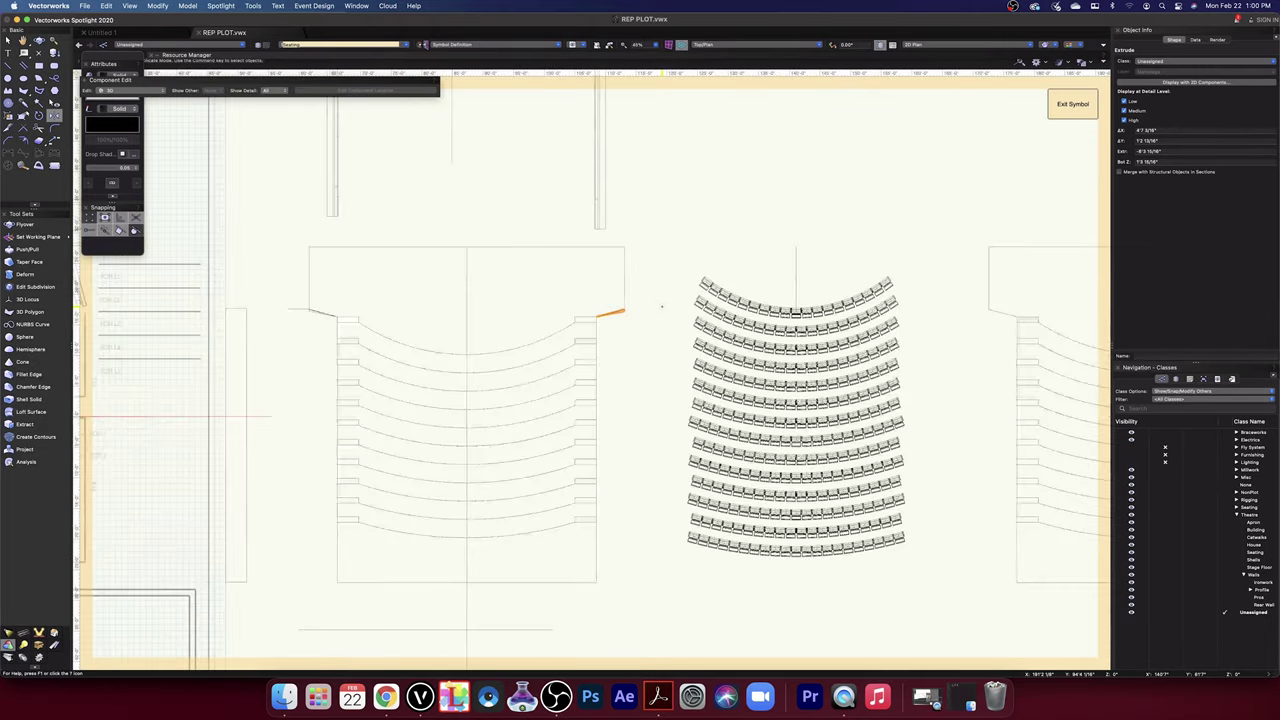
- Move the curved seat rows into the left seating bank and delete the leftover rows on the right
{"action": "left_click", "coordinate": [8, 40]}
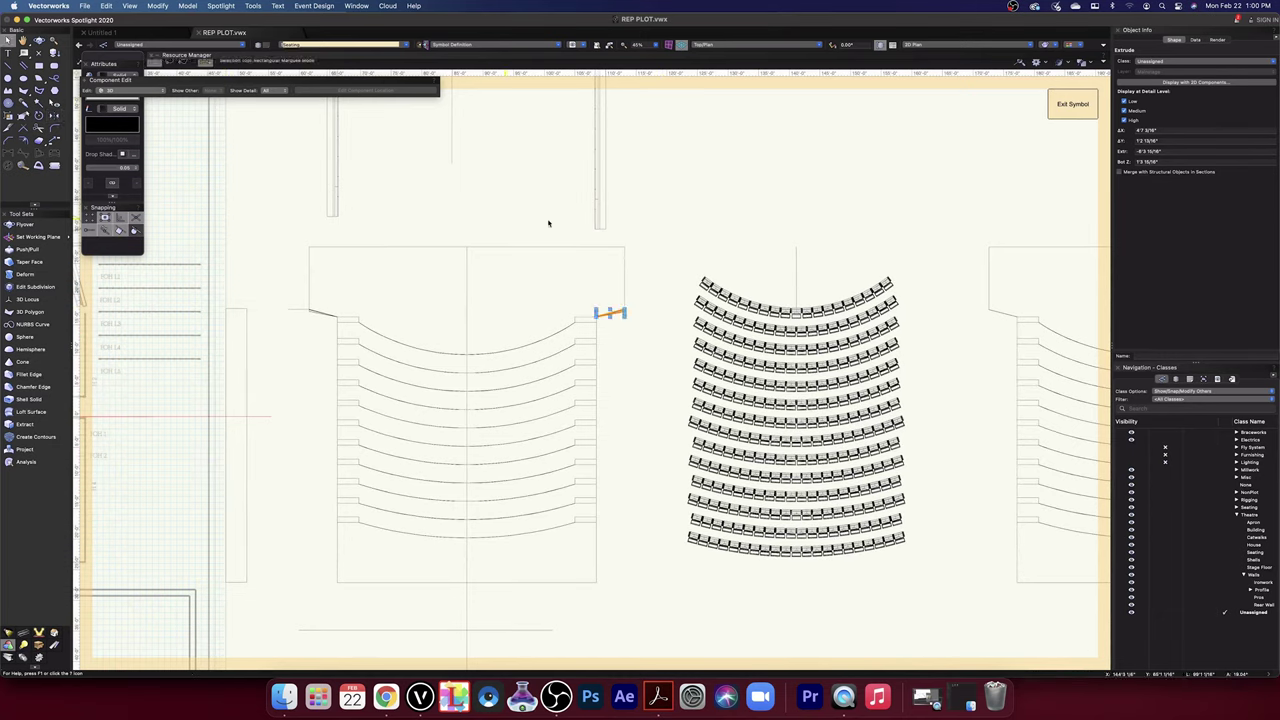
{"action": "left_click_drag", "start_coordinate": [668, 209], "coordinate": [931, 584]}
{"action": "left_click_drag", "start_coordinate": [790, 245], "coordinate": [466, 248]}
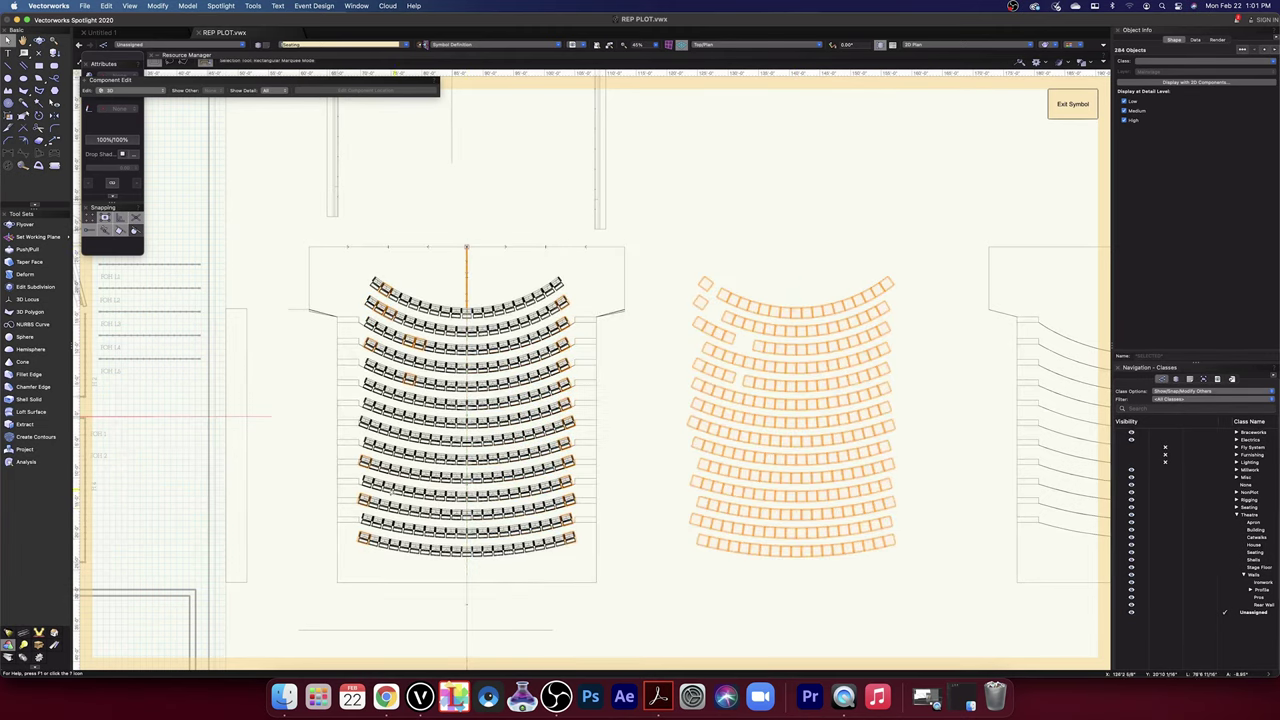
{"action": "scroll", "coordinate": [419, 487], "scroll_direction": "up", "scroll_amount": 4}
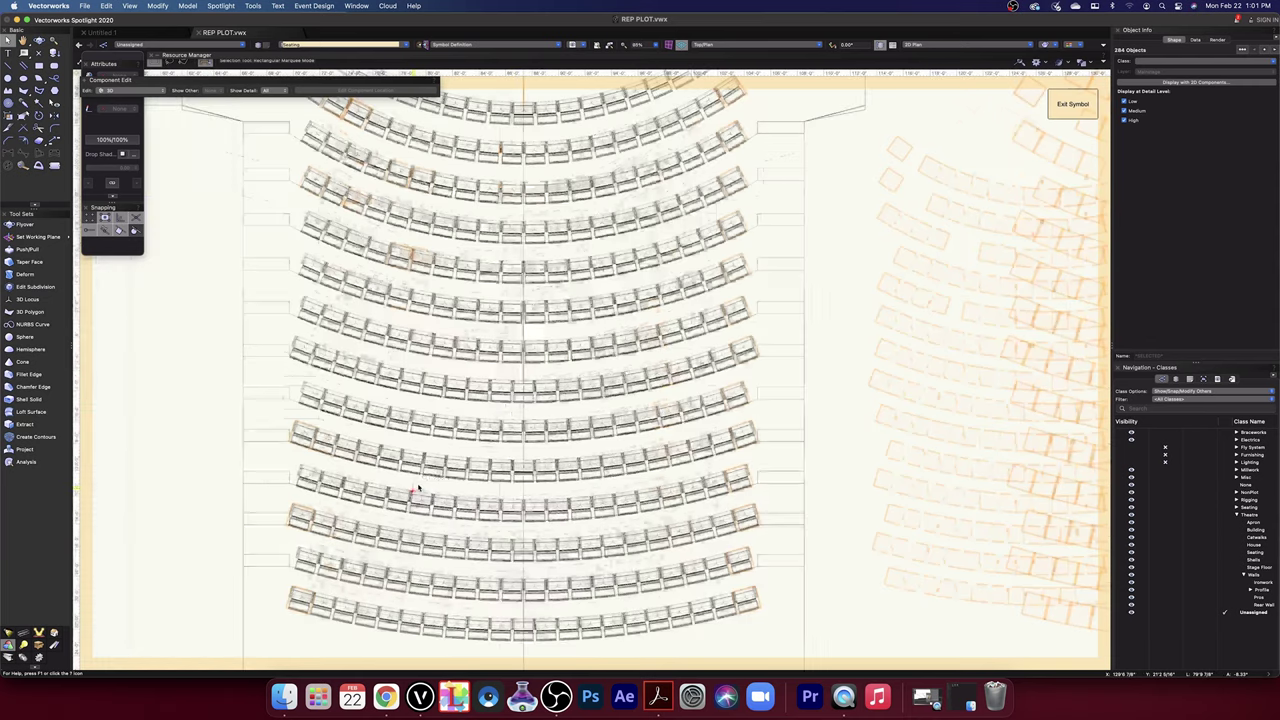
{"action": "scroll", "coordinate": [441, 487], "scroll_direction": "down", "scroll_amount": 3}
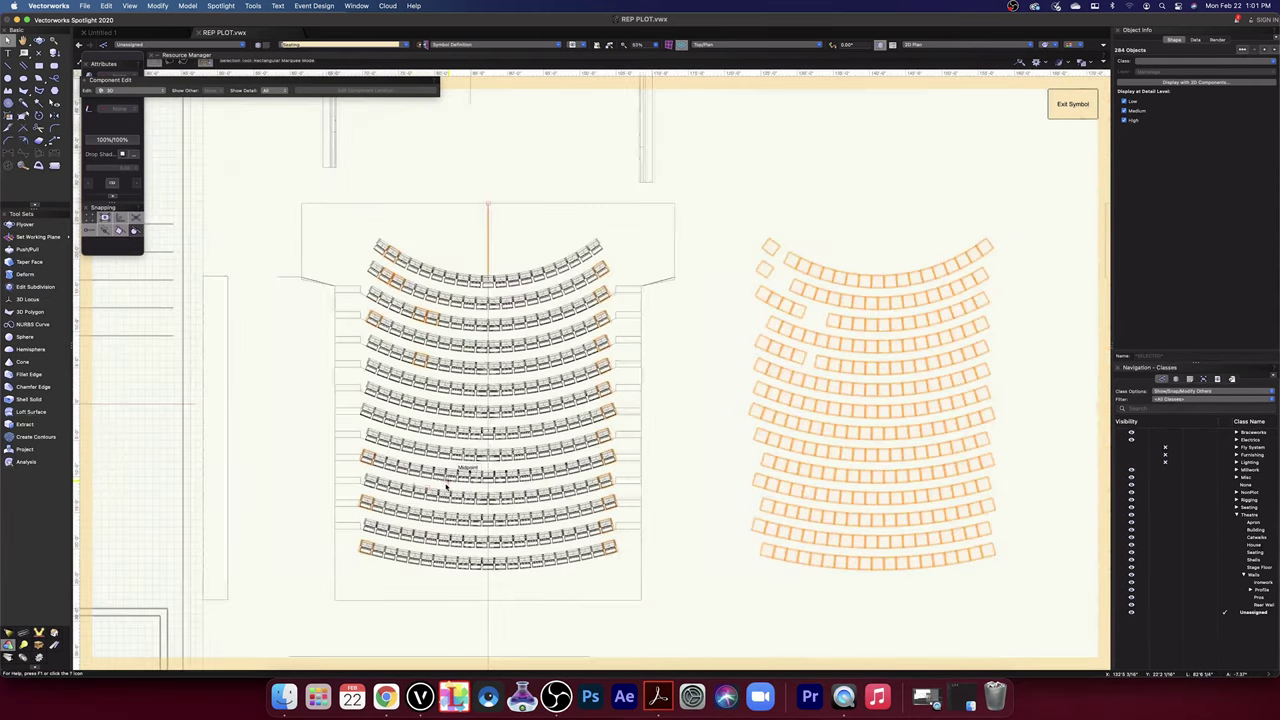
{"action": "scroll", "coordinate": [447, 488], "scroll_direction": "up", "scroll_amount": 3}
{"action": "scroll", "coordinate": [447, 488], "scroll_direction": "down", "scroll_amount": 3}
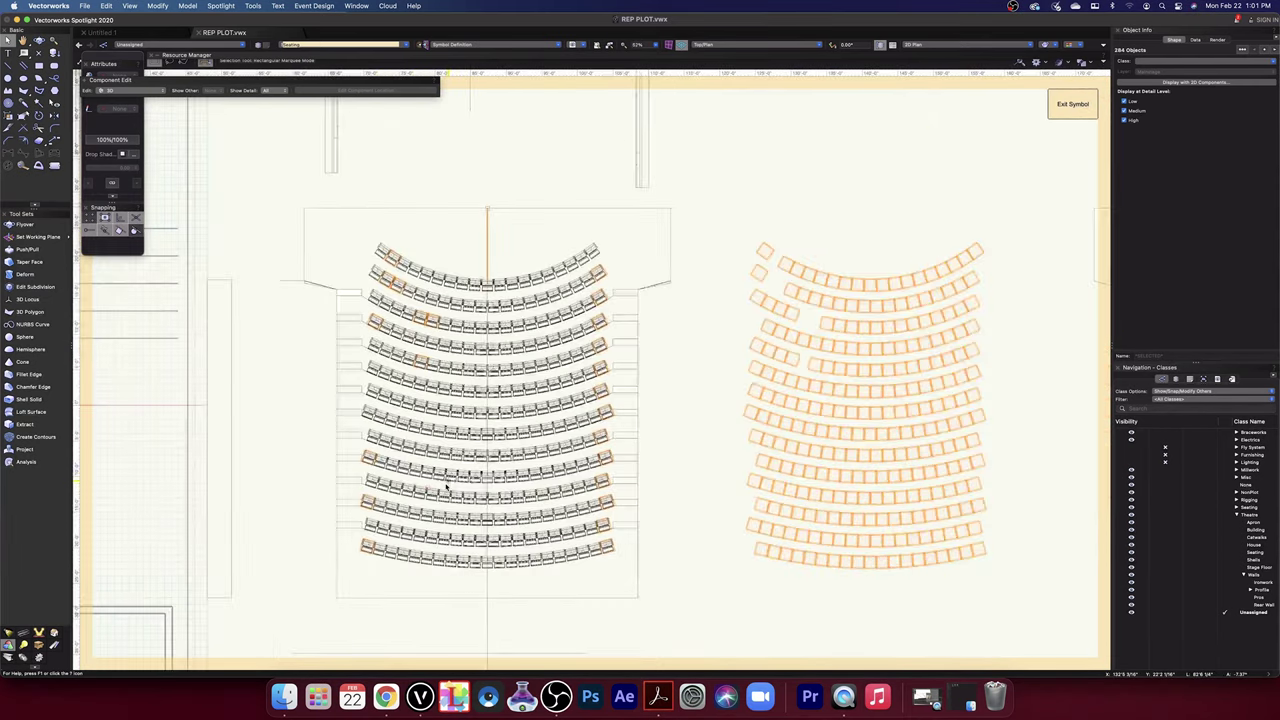
{"action": "key", "text": "Delete"}
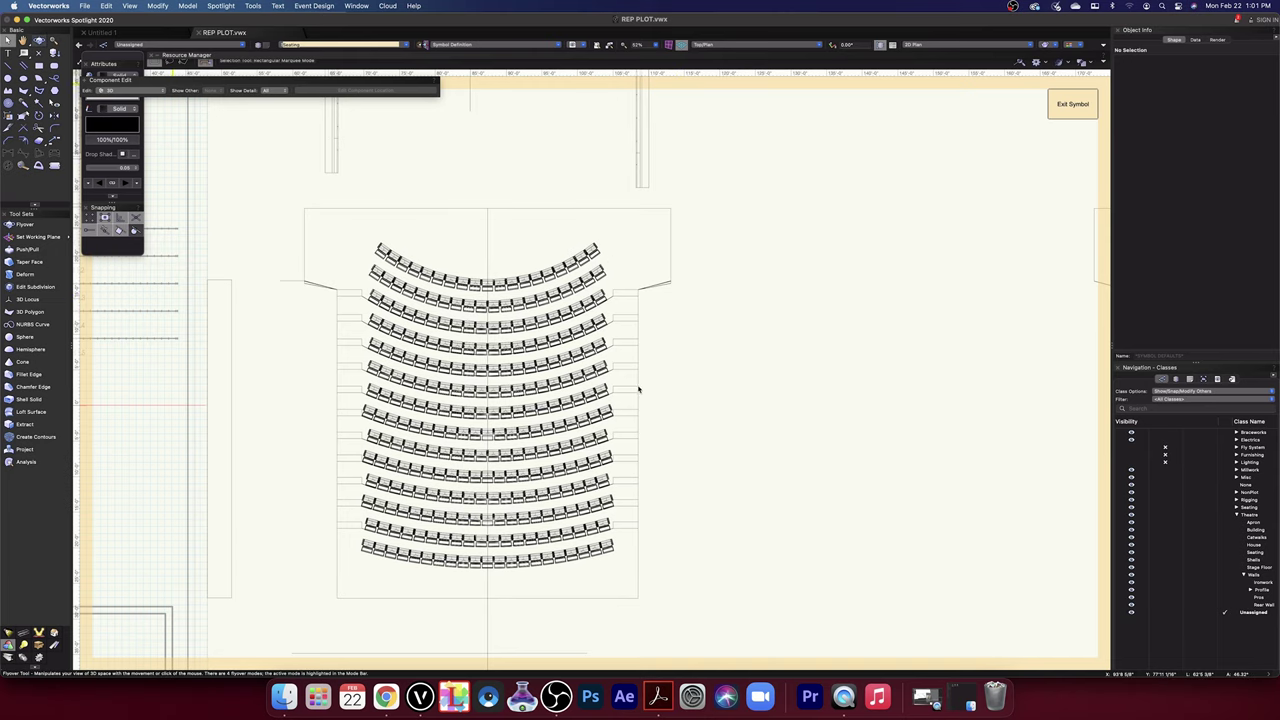
{"action": "key", "text": "shift+c"}
{"action": "left_click", "coordinate": [1061, 50]}
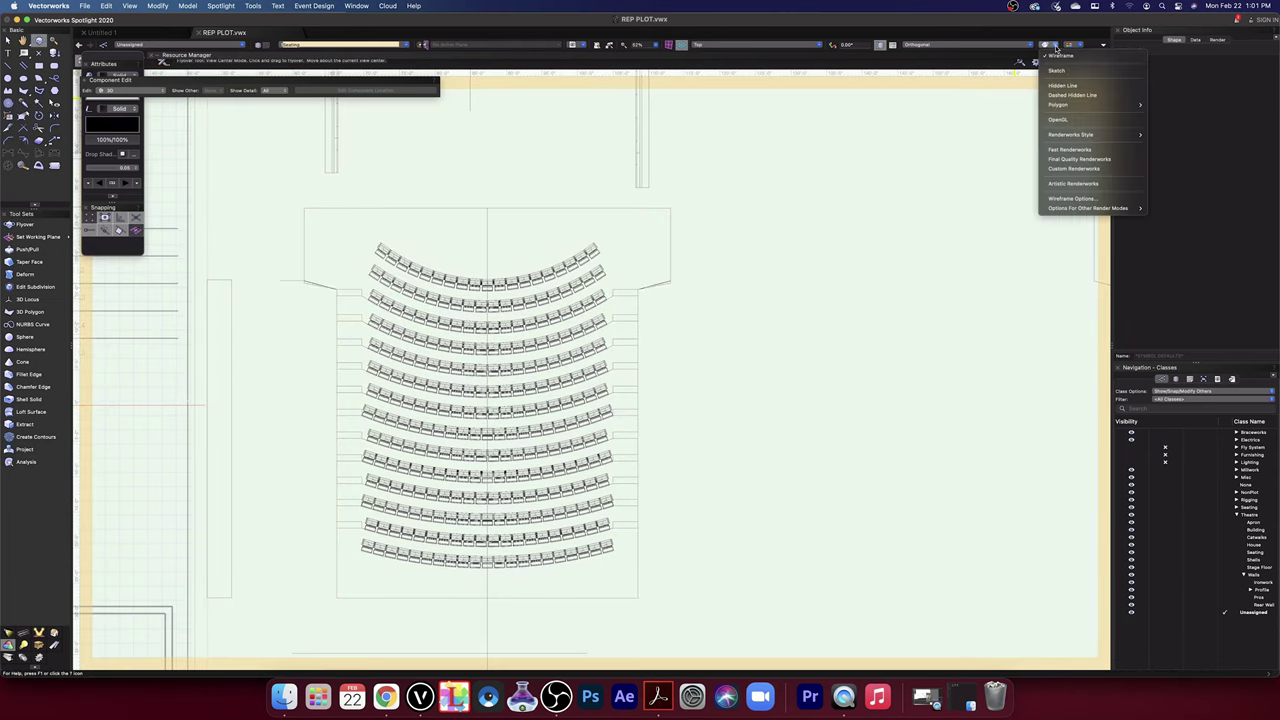
{"action": "left_click", "coordinate": [1074, 124]}
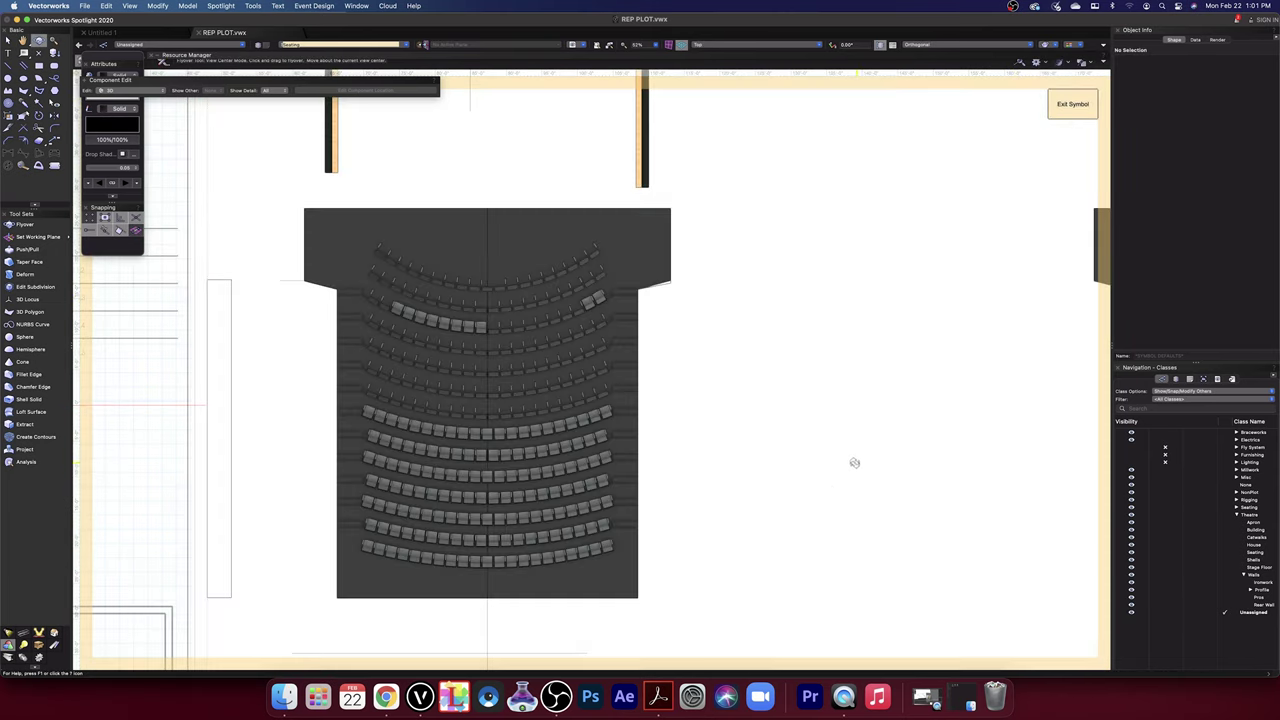
{"action": "left_click_drag", "start_coordinate": [797, 474], "coordinate": [776, 113]}
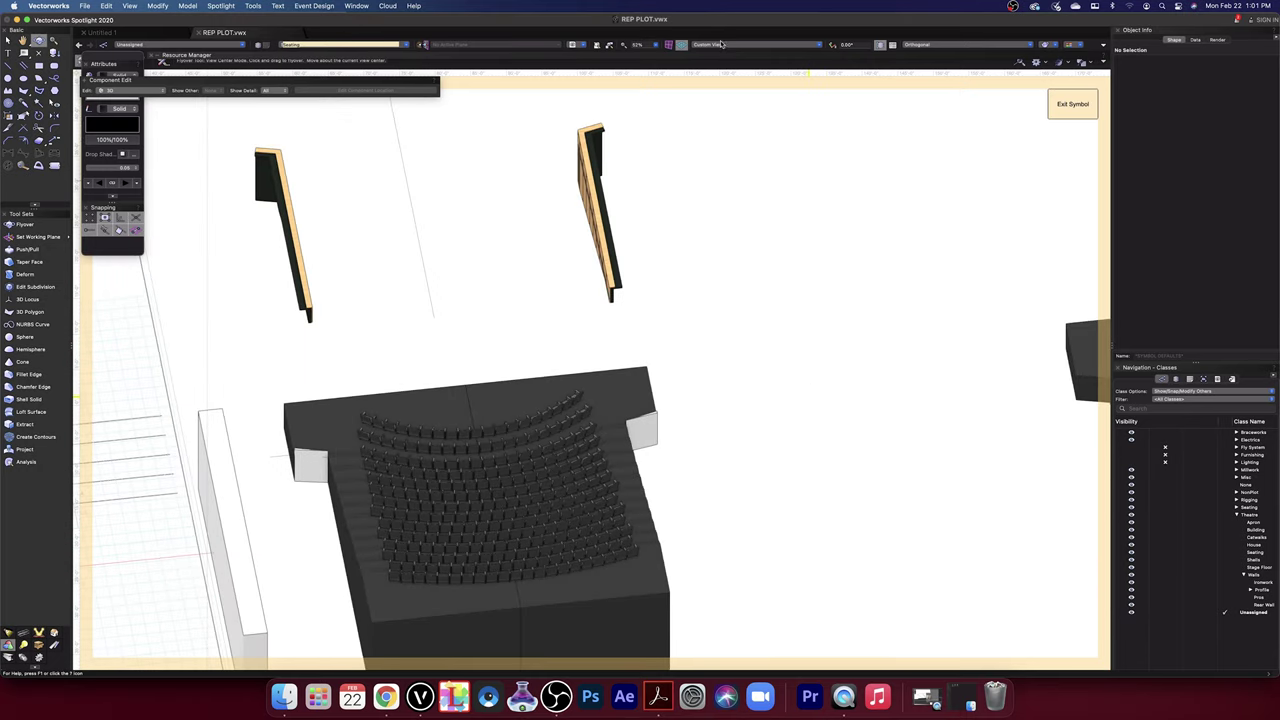
{"action": "left_click", "coordinate": [721, 44]}
{"action": "left_click", "coordinate": [647, 202]}
{"action": "key", "text": "super+5"}
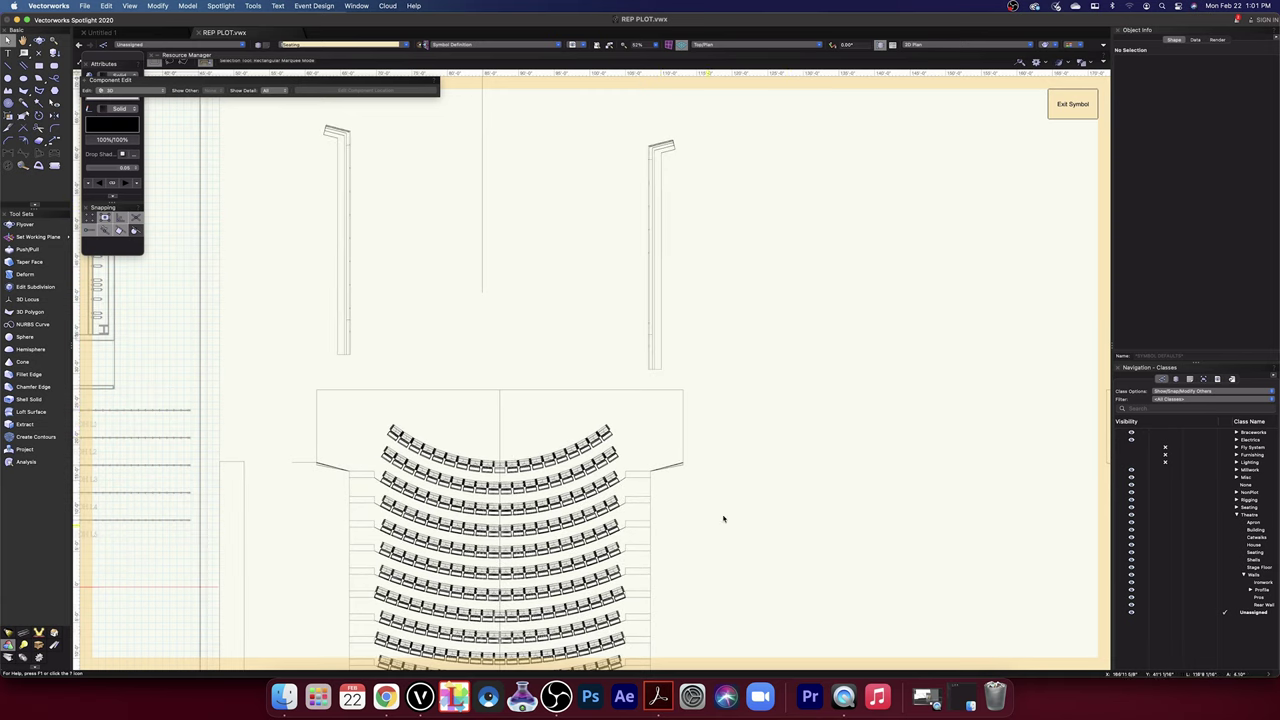
- Delete the stray lines to the right of the seating bank
{"action": "left_click", "coordinate": [683, 393]}
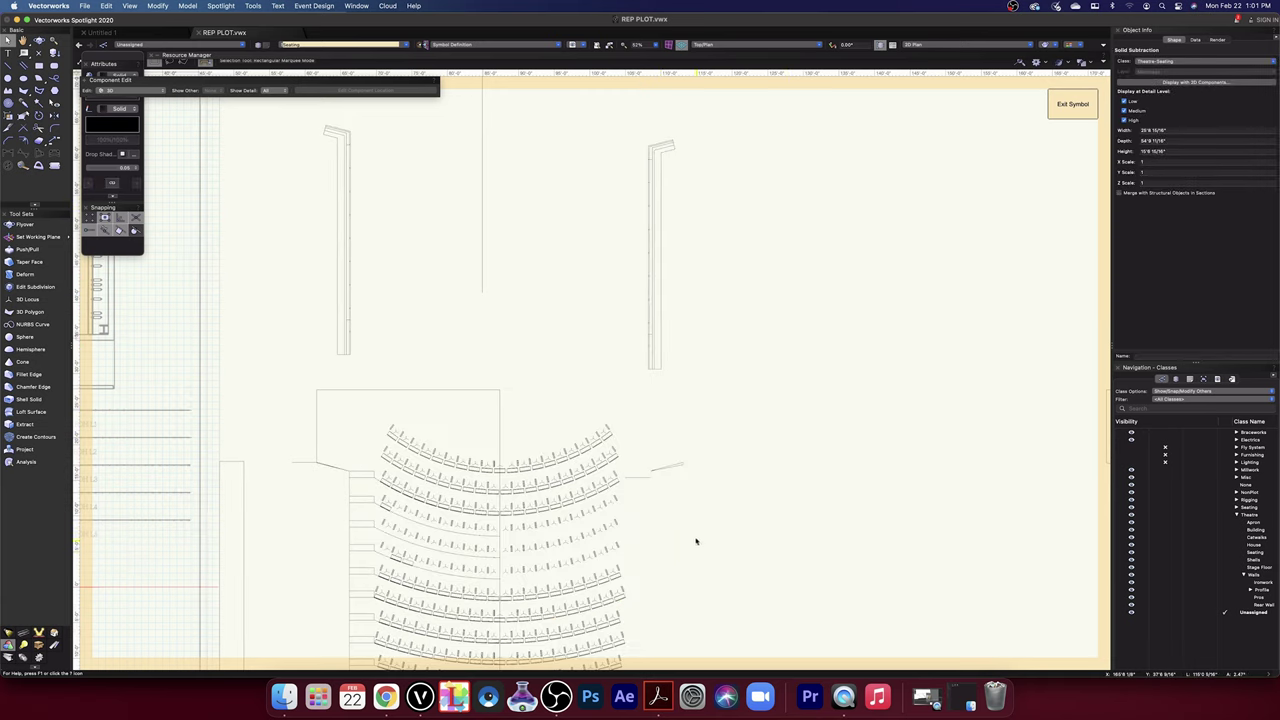
{"action": "left_click_drag", "start_coordinate": [722, 497], "coordinate": [620, 442]}
{"action": "key", "text": "Delete"}
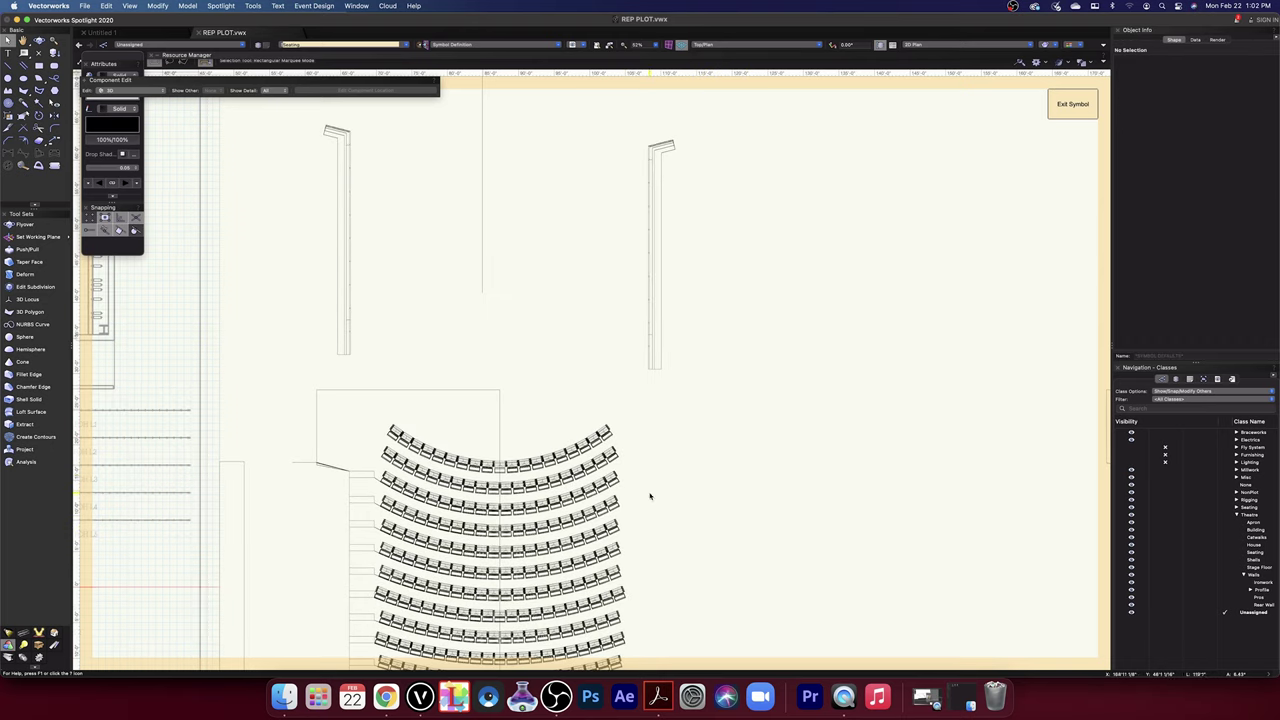
{"action": "scroll", "coordinate": [322, 475], "scroll_direction": "up", "scroll_amount": 4}
{"action": "scroll", "coordinate": [321, 474], "scroll_direction": "up", "scroll_amount": 3}
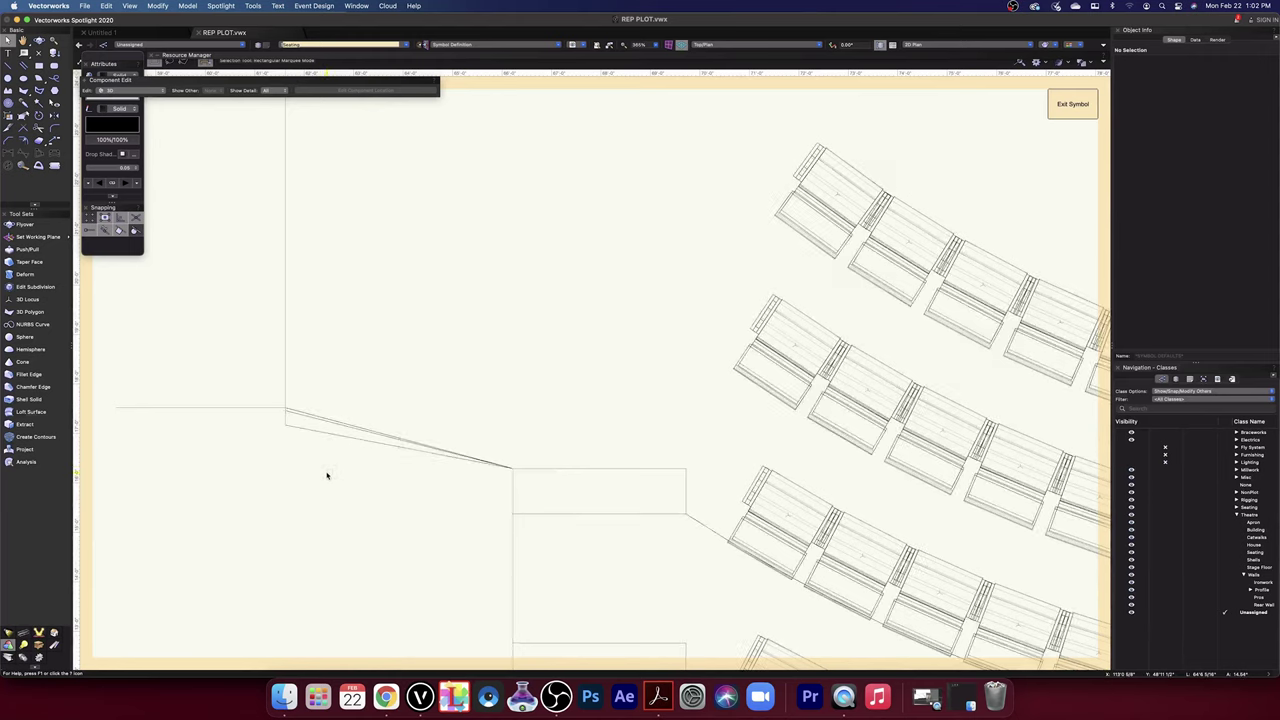
- Subtract the wedge from the seating-bank solid, then undo the wrong result
{"action": "left_click", "coordinate": [285, 297]}
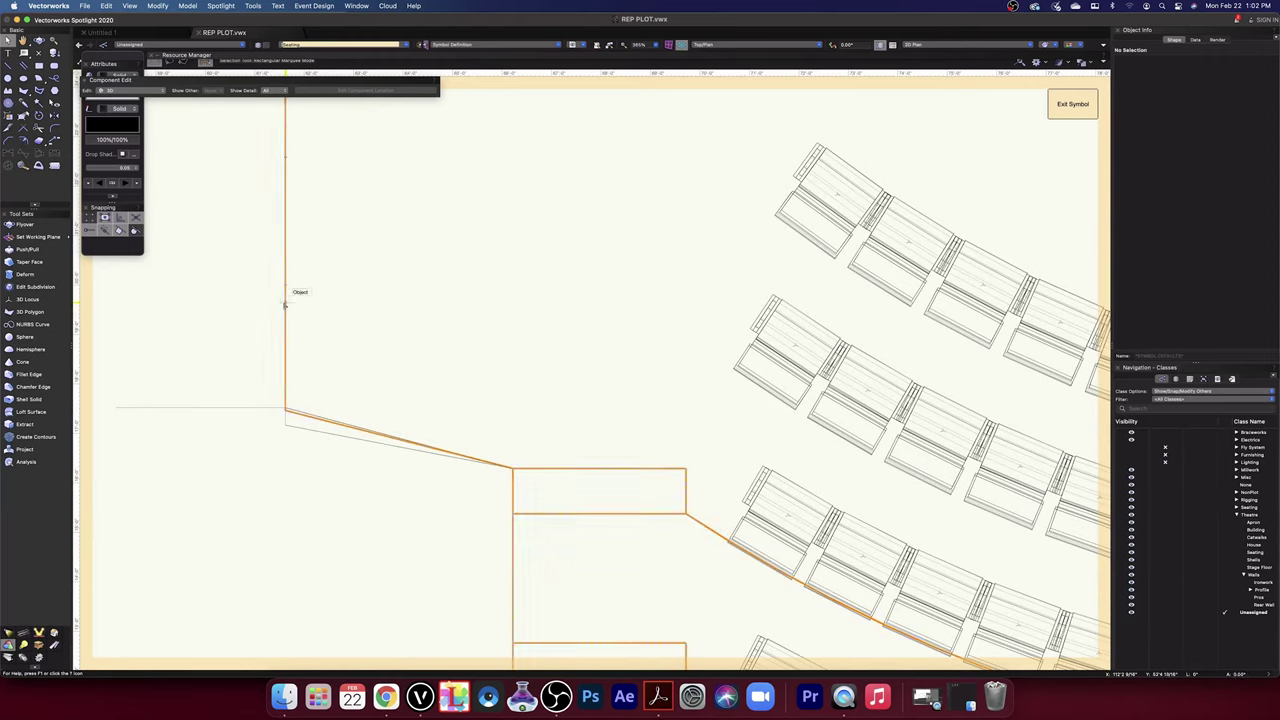
{"action": "left_click", "coordinate": [288, 428], "text": "shift"}
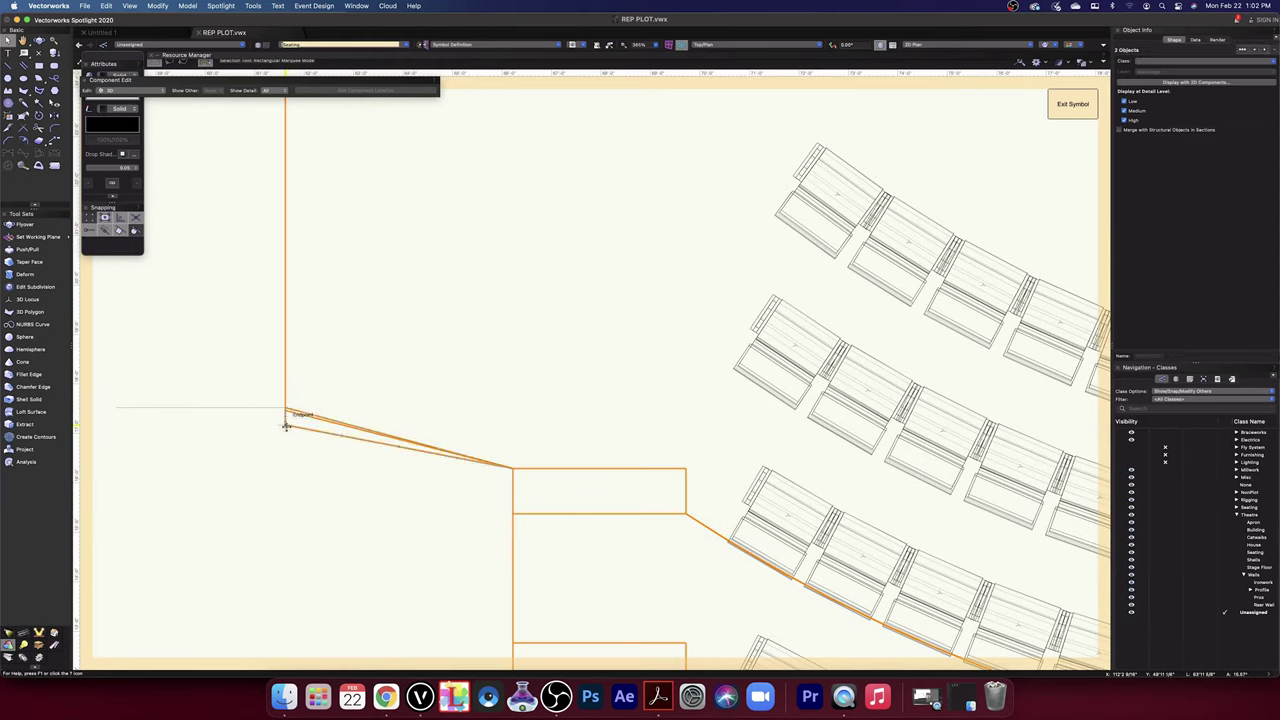
{"action": "left_click", "coordinate": [186, 6]}
{"action": "left_click", "coordinate": [201, 32]}
{"action": "left_click", "coordinate": [673, 236]}
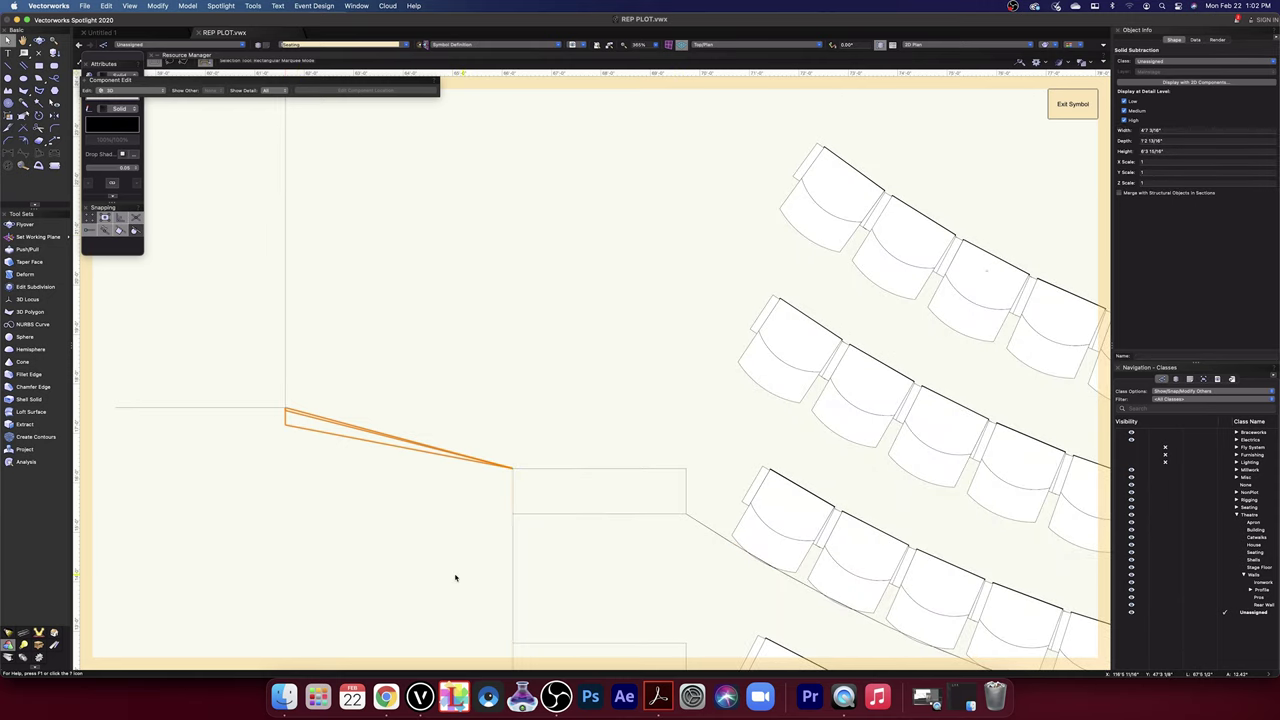
{"action": "scroll", "coordinate": [320, 452], "scroll_direction": "up", "scroll_amount": 5}
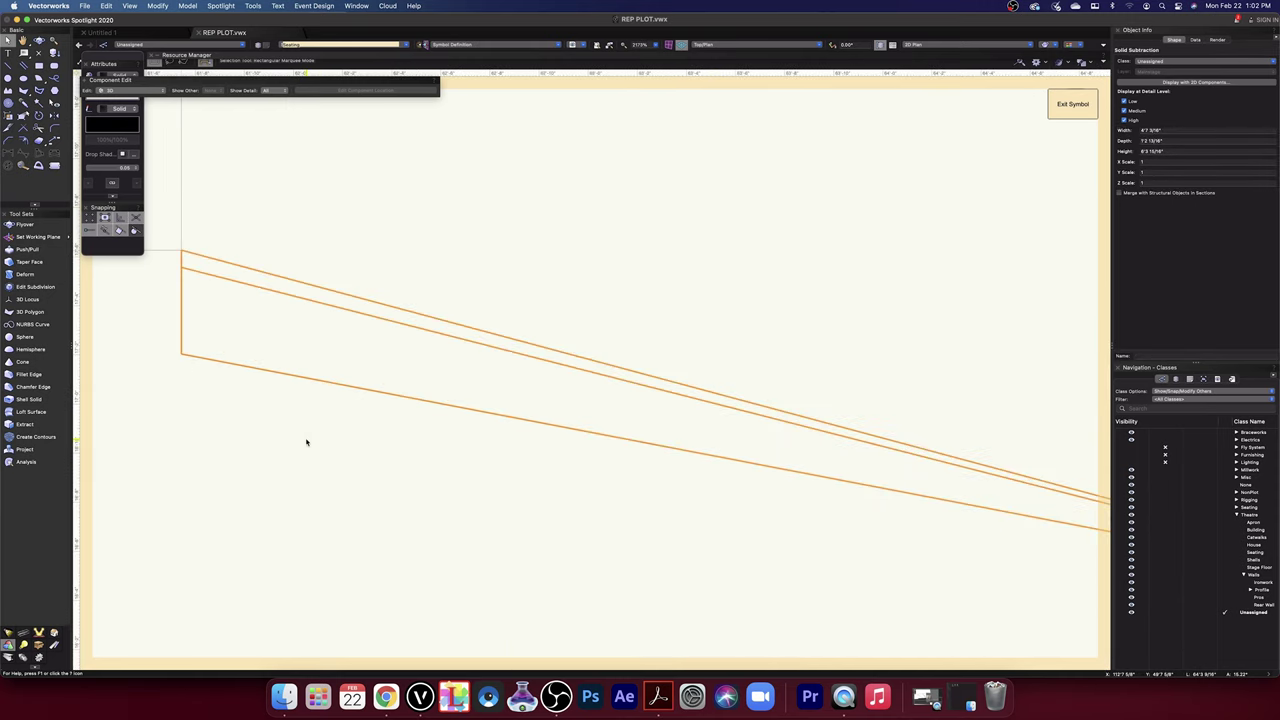
{"action": "scroll", "coordinate": [255, 366], "scroll_direction": "down", "scroll_amount": 4}
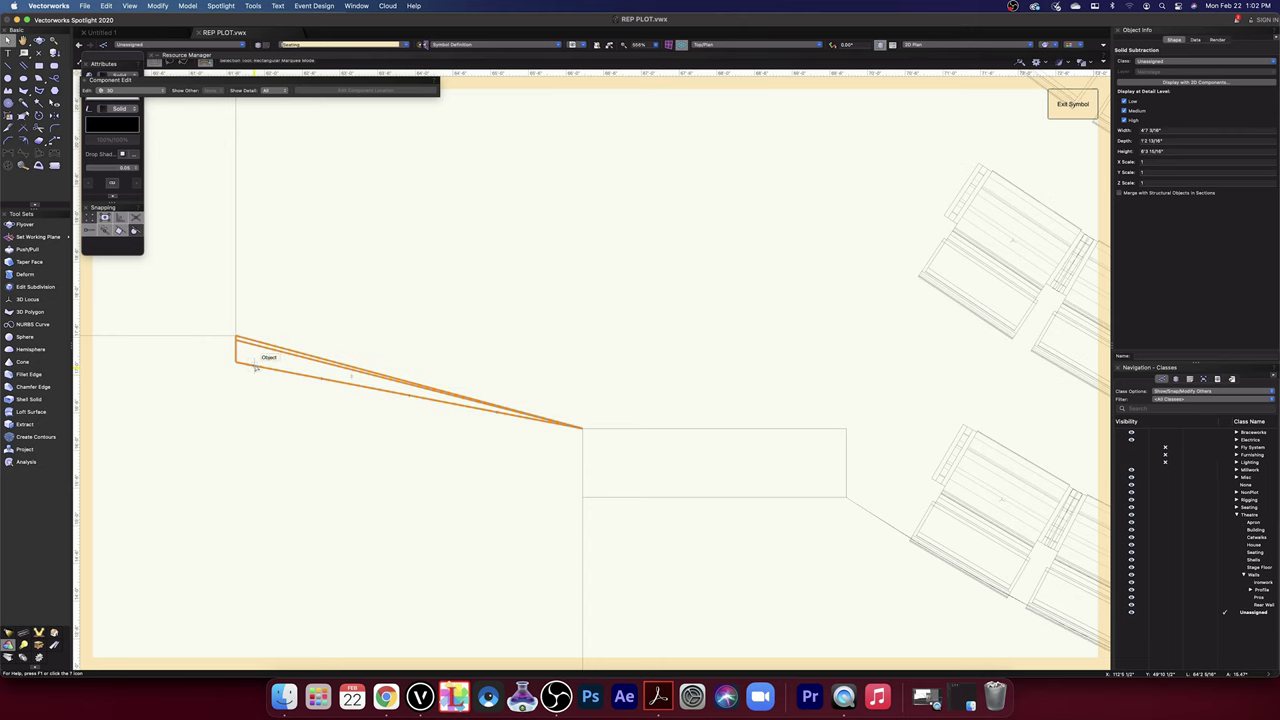
{"action": "scroll", "coordinate": [255, 368], "scroll_direction": "down", "scroll_amount": 2}
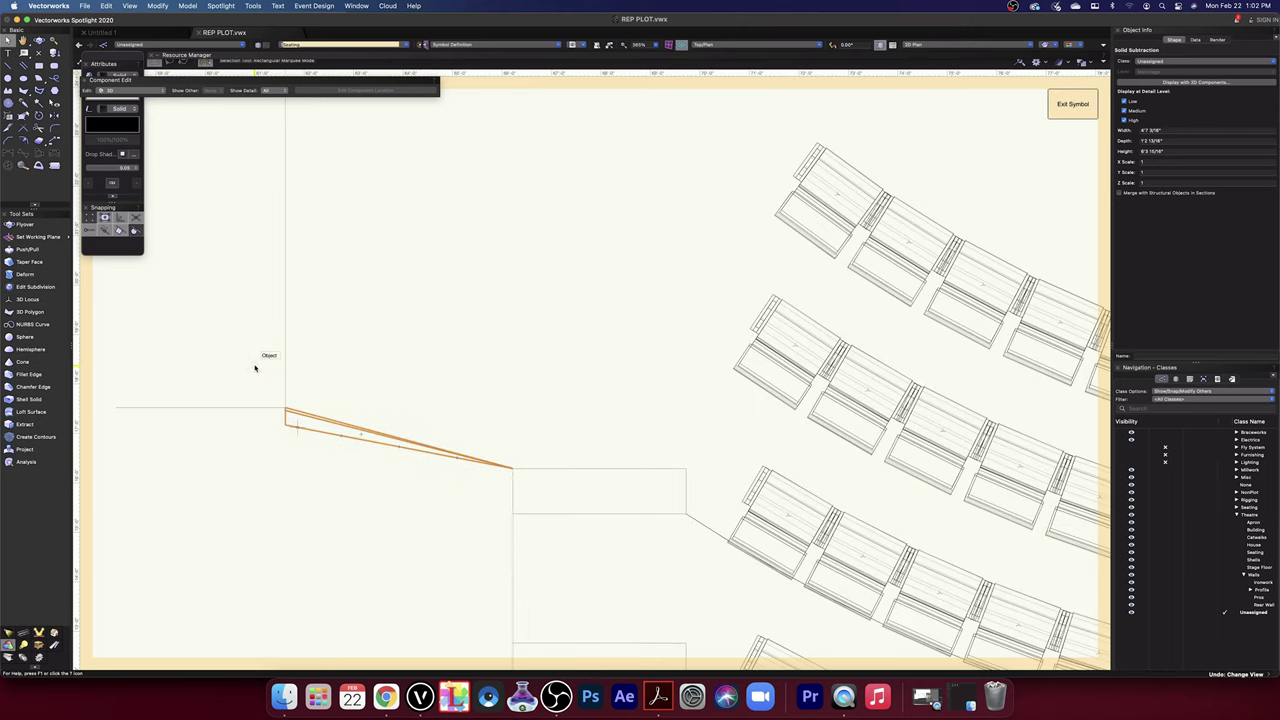
{"action": "key", "text": "super+z"}
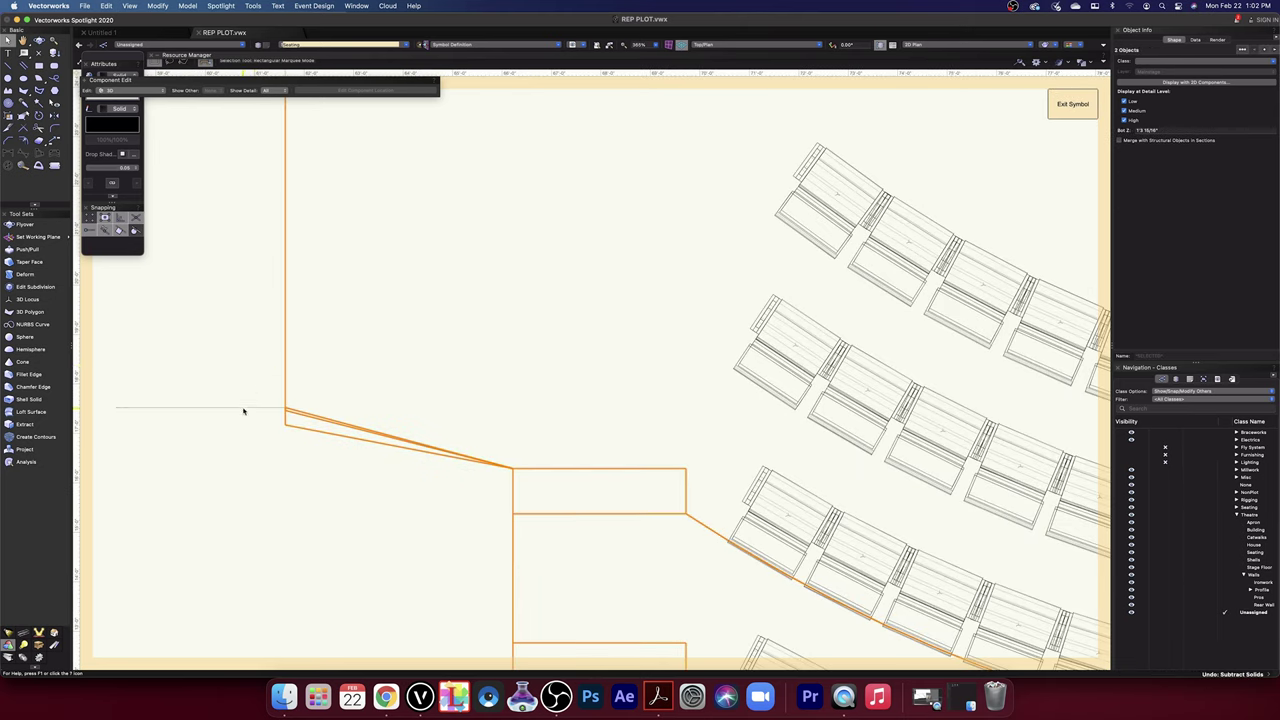
- Redo Subtract Solids with the outer bank as the base object, keeping the wedge extrude
{"action": "left_click", "coordinate": [196, 6]}
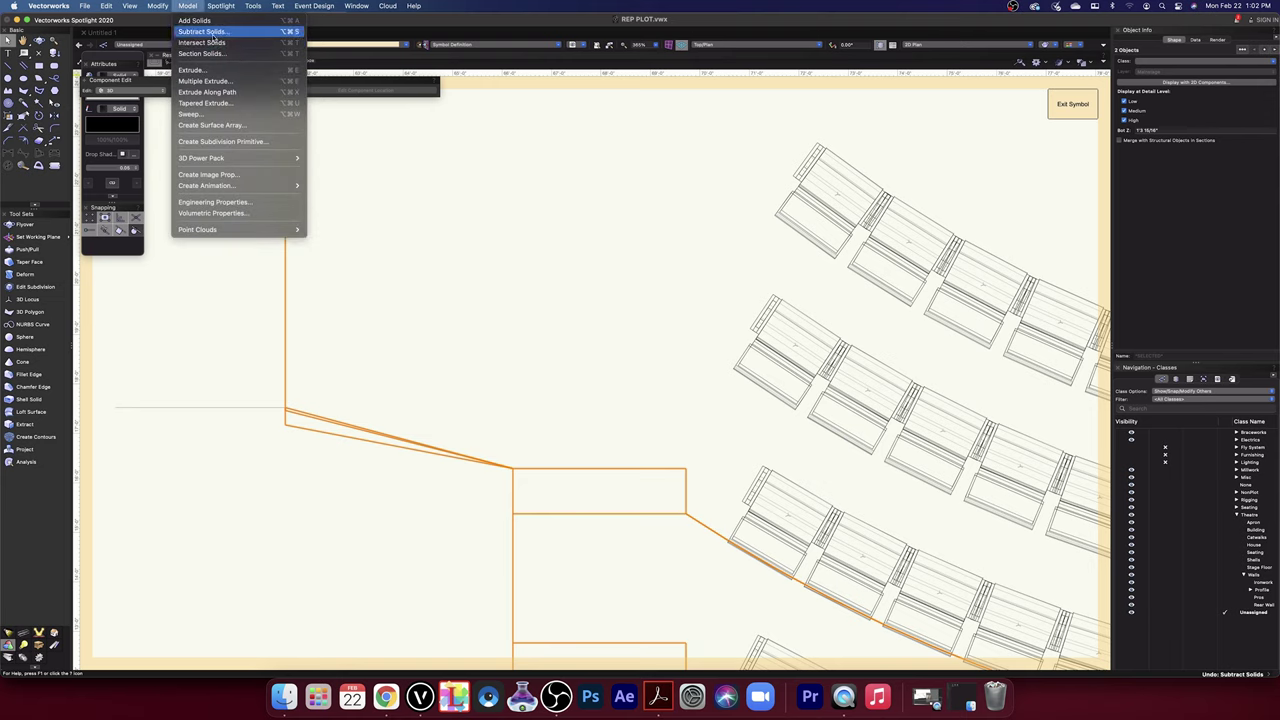
{"action": "left_click", "coordinate": [230, 32]}
{"action": "left_click", "coordinate": [650, 181]}
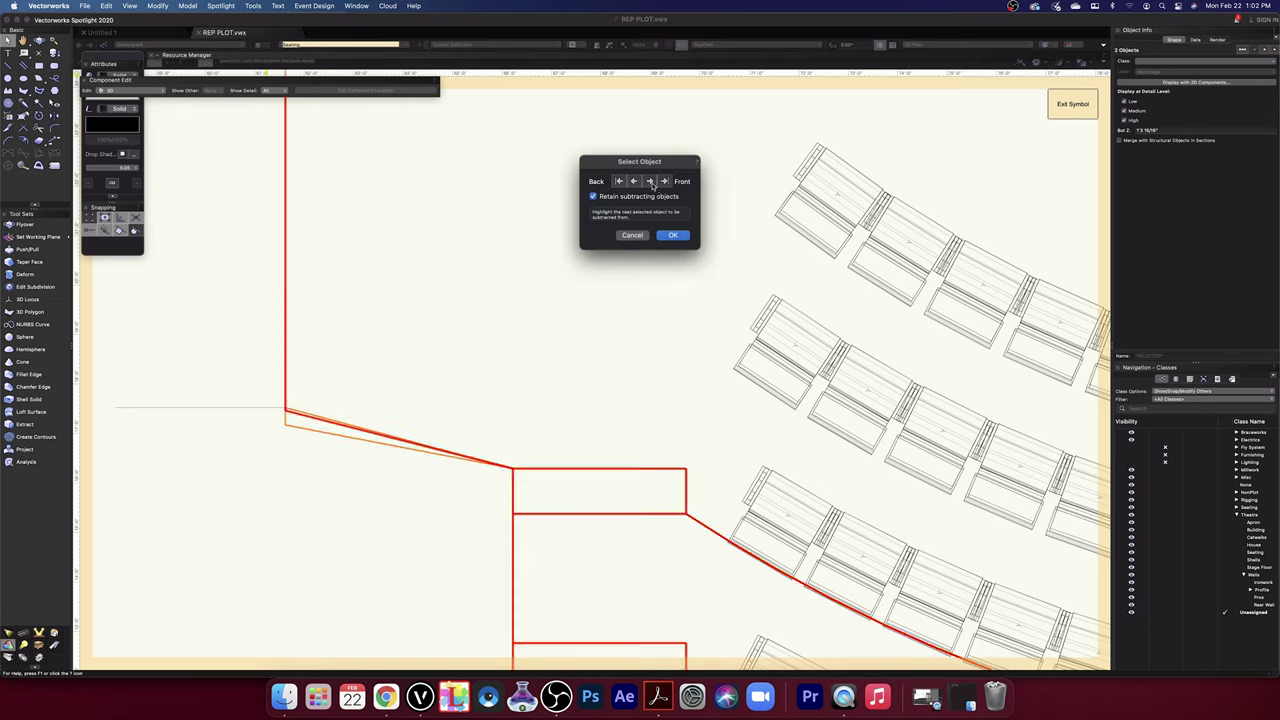
{"action": "left_click", "coordinate": [674, 236]}
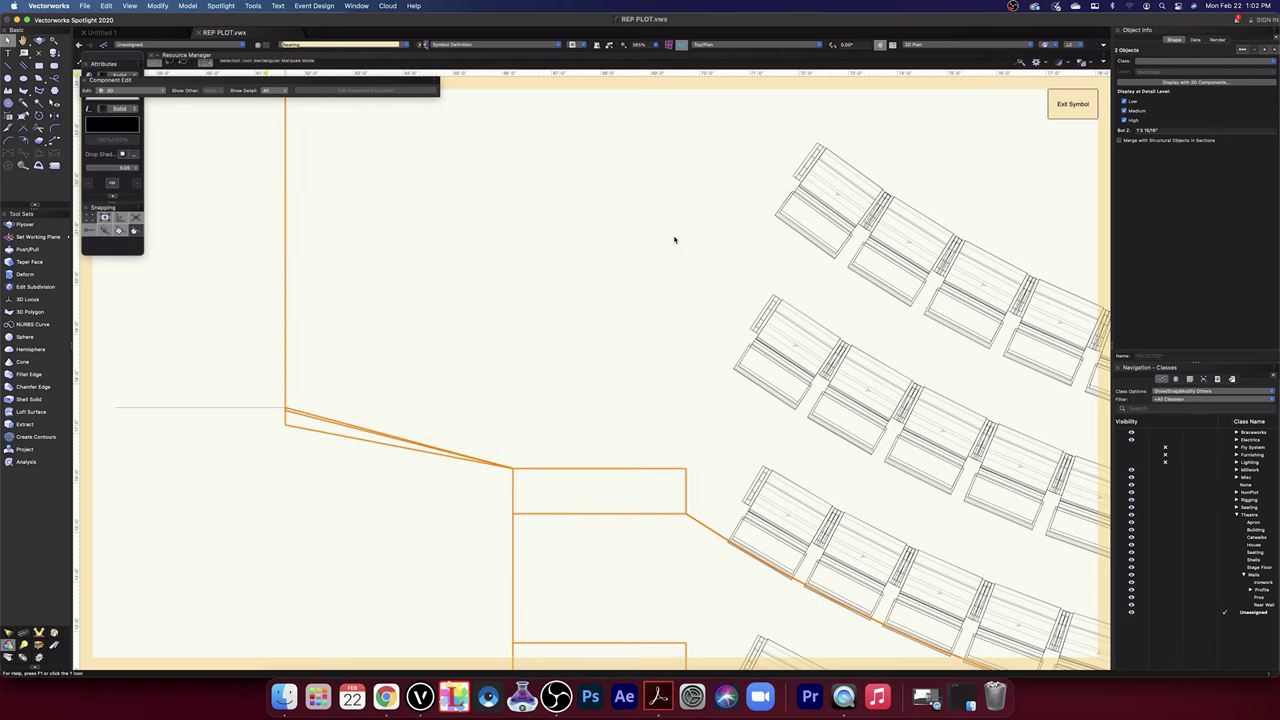
{"action": "left_click", "coordinate": [421, 441]}
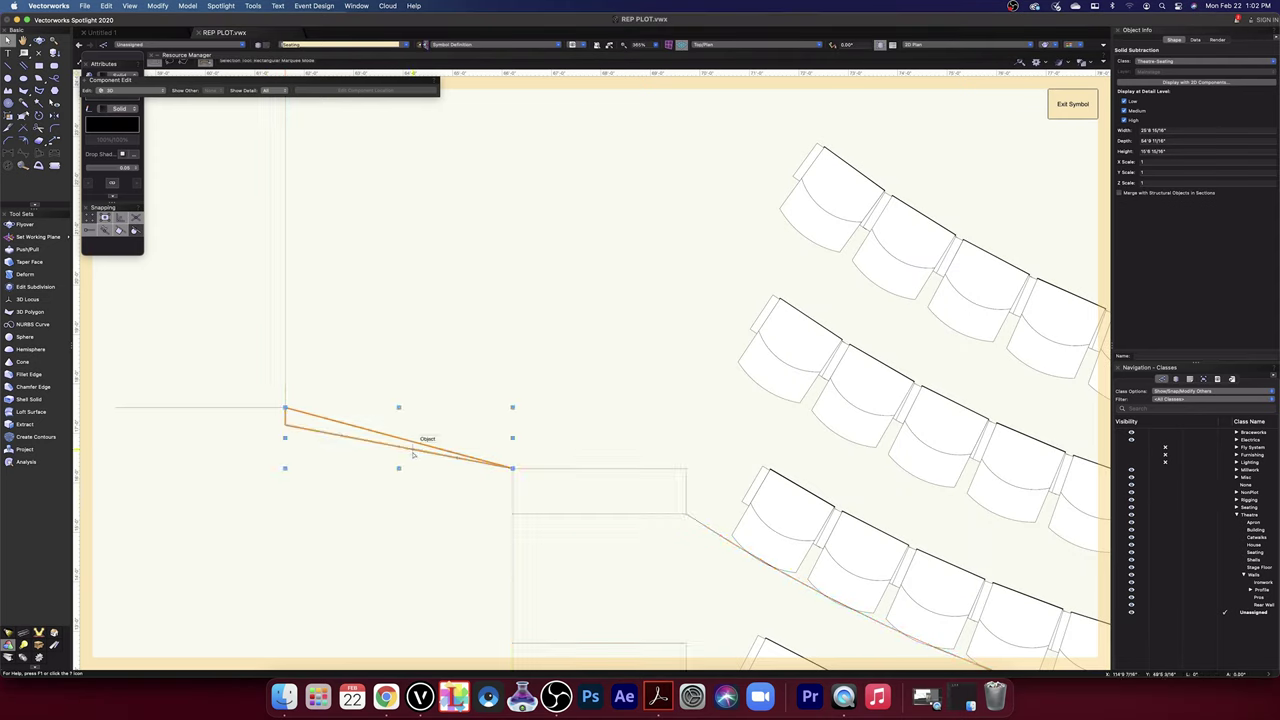
{"action": "left_click", "coordinate": [384, 517]}
{"action": "scroll", "coordinate": [385, 515], "scroll_direction": "down", "scroll_amount": 7}
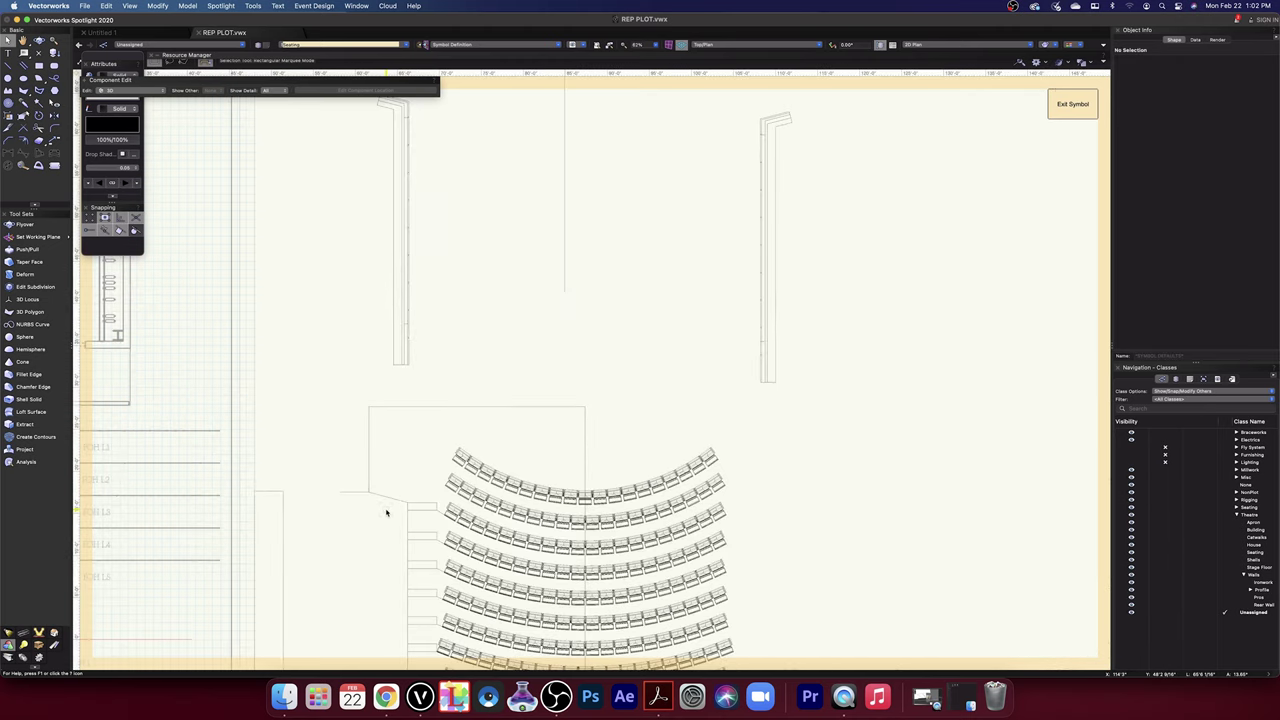
- Mirror the half seating-bank solid about a vertical axis through its top endpoint
{"action": "left_click", "coordinate": [585, 408]}
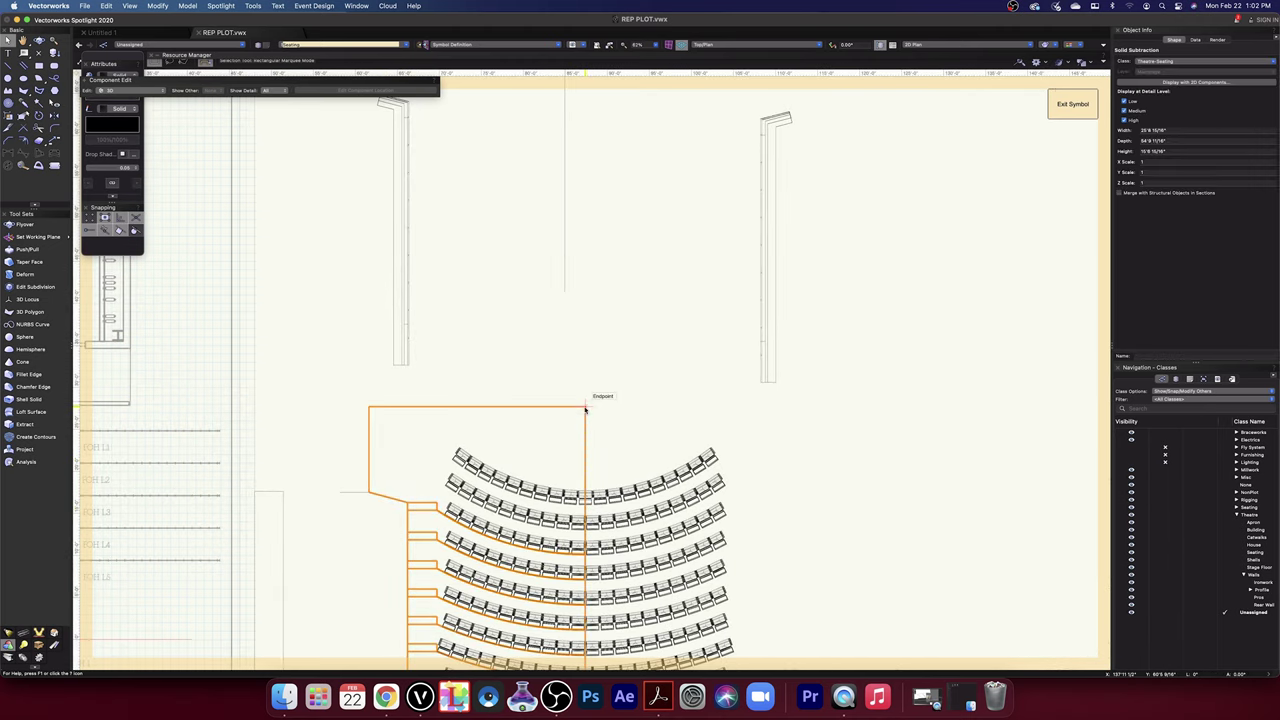
{"action": "left_click", "coordinate": [54, 115]}
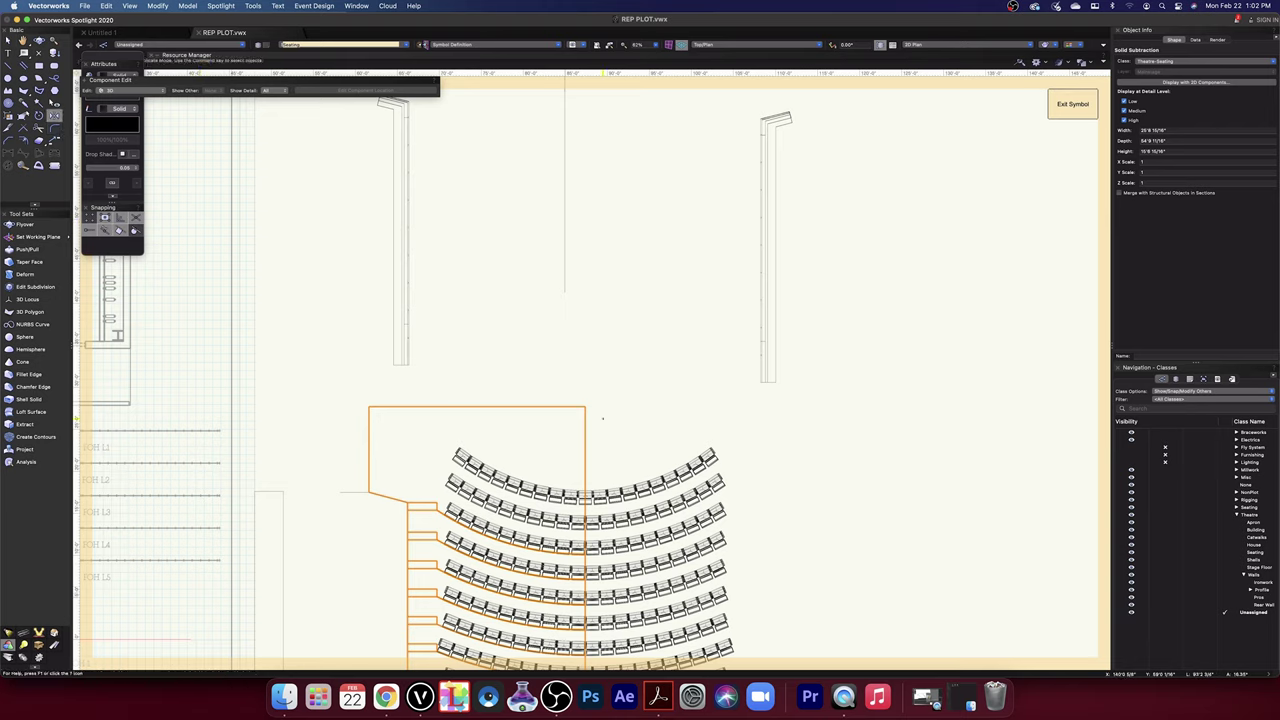
{"action": "left_click", "coordinate": [586, 406]}
{"action": "left_click", "coordinate": [589, 460]}
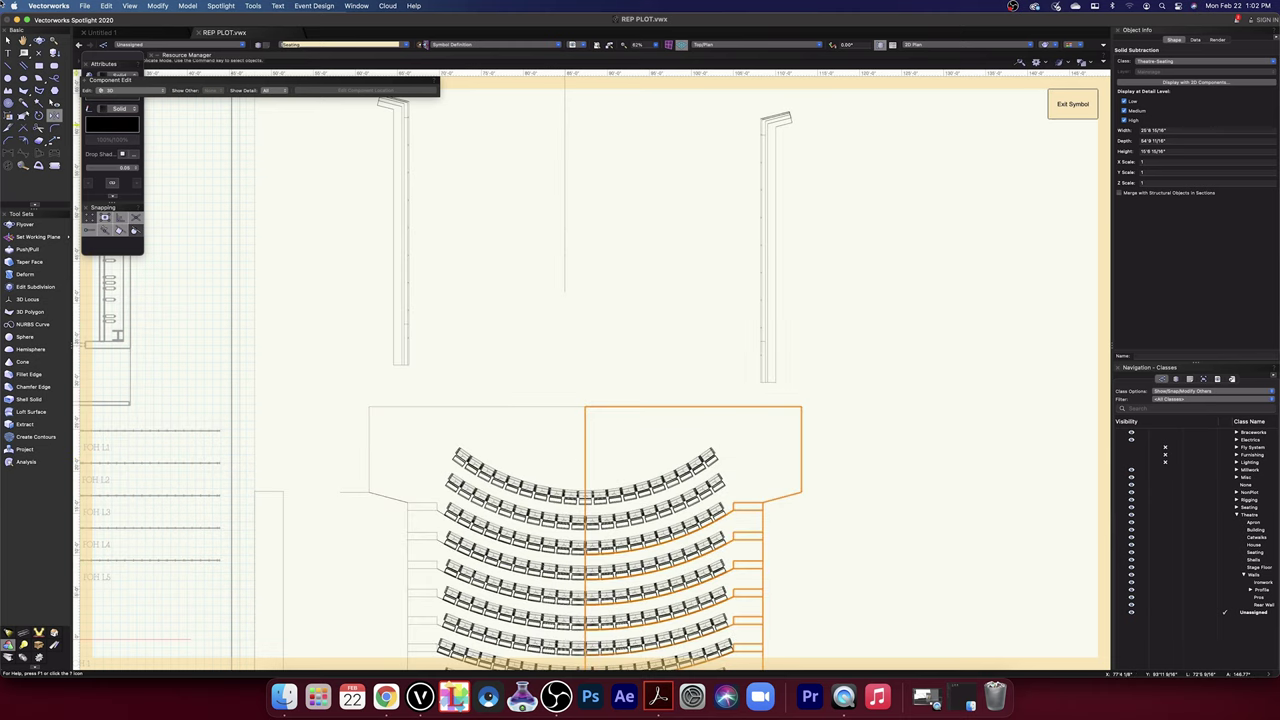
{"action": "left_click", "coordinate": [22, 38]}
{"action": "left_click", "coordinate": [903, 437]}
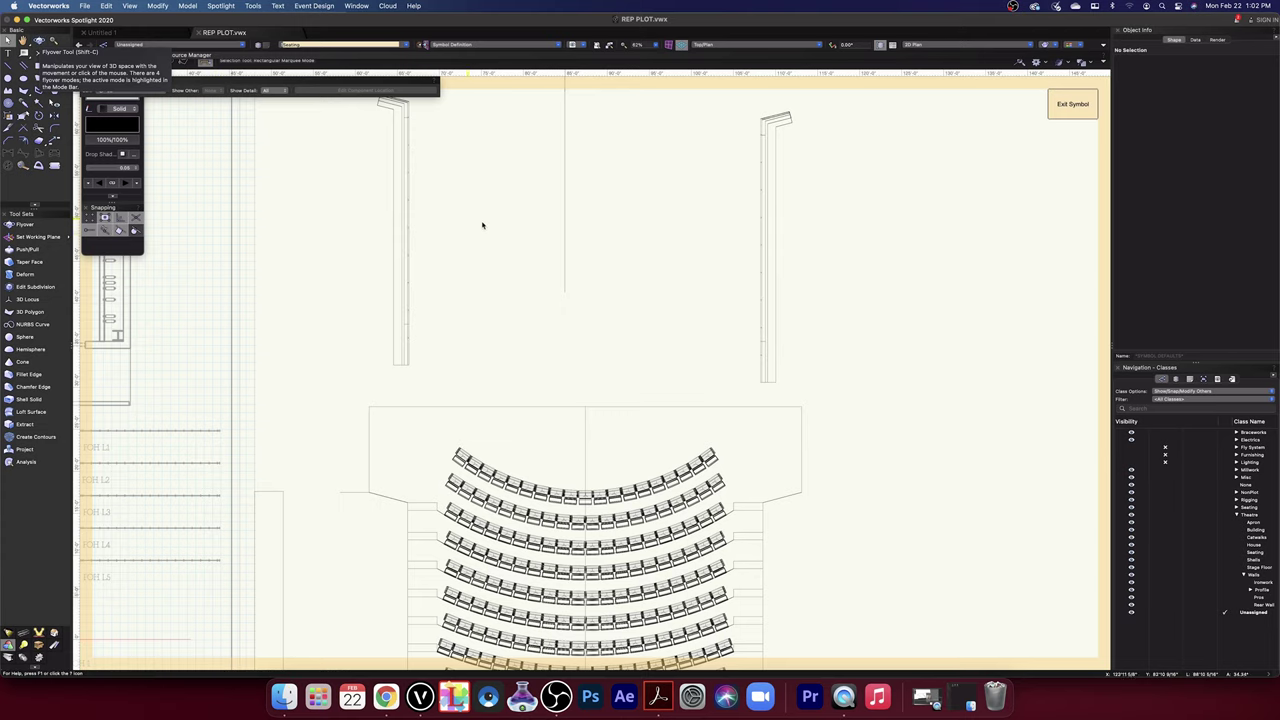
- Delete the stray line below the seating
{"action": "scroll", "coordinate": [532, 232], "scroll_direction": "down", "scroll_amount": 3}
{"action": "middle_click_drag", "start_coordinate": [571, 266], "coordinate": [571, 137]}
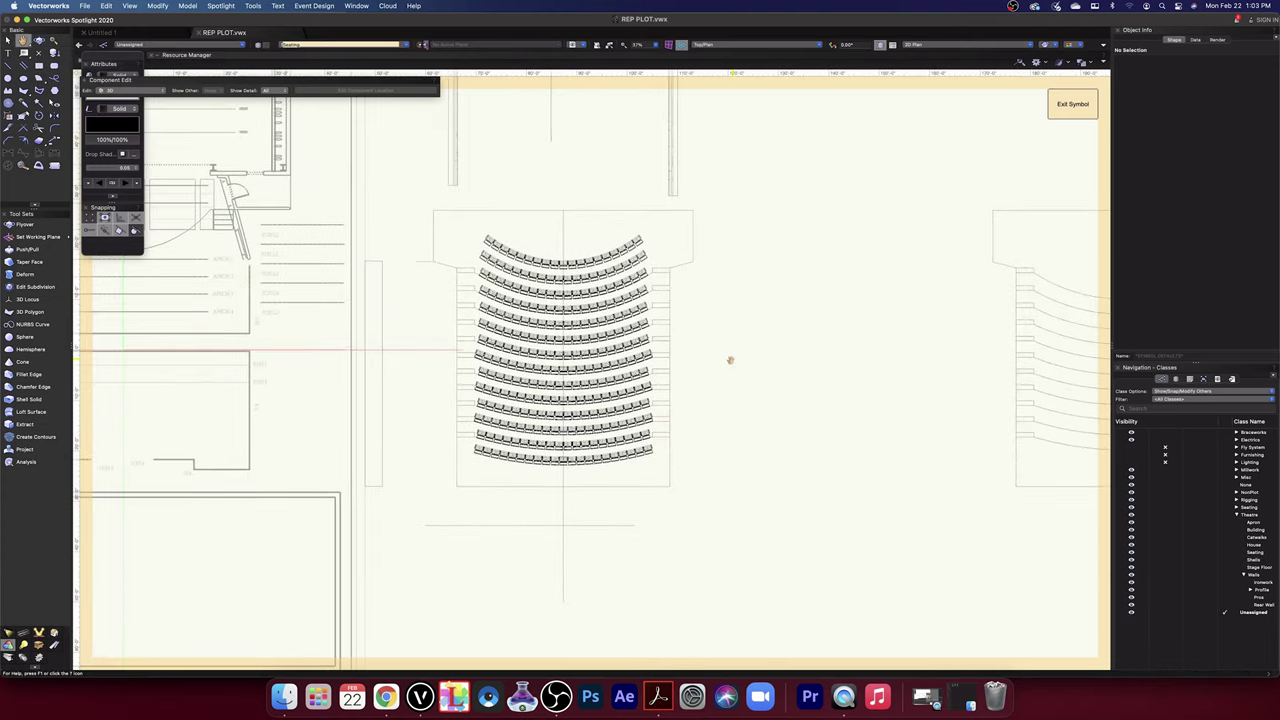
{"action": "scroll", "coordinate": [730, 440], "scroll_direction": "up", "scroll_amount": 3}
{"action": "key", "text": "x"}
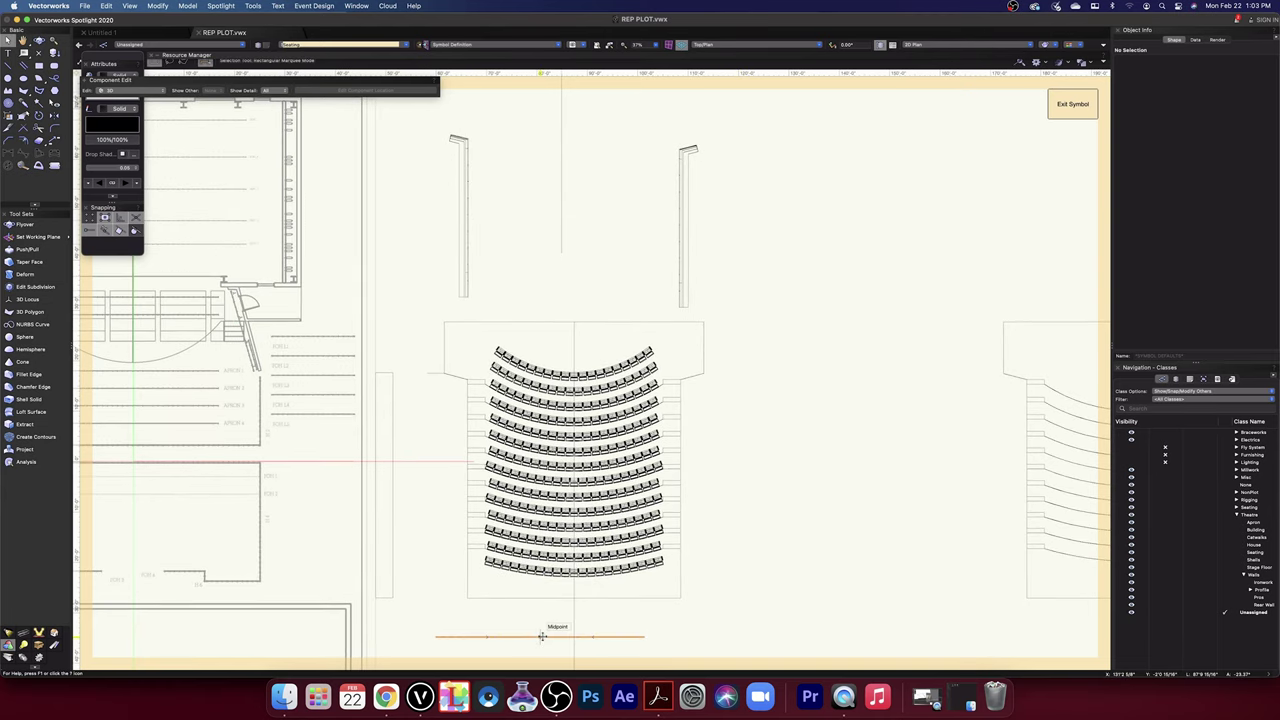
{"action": "left_click", "coordinate": [543, 636]}
{"action": "key", "text": "Delete"}
- Combine the left and right seating halves into one solid with Add Solids
{"action": "middle_click_drag", "start_coordinate": [617, 277], "coordinate": [783, 274]}
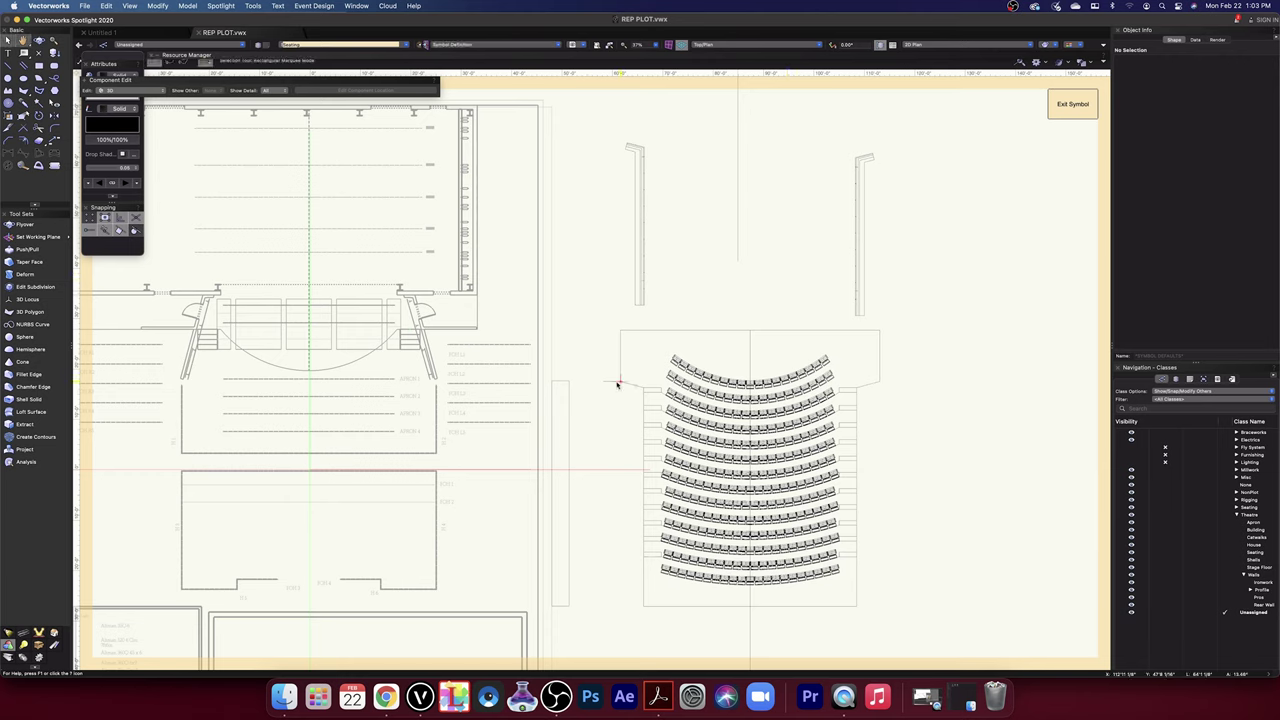
{"action": "key", "text": "x"}
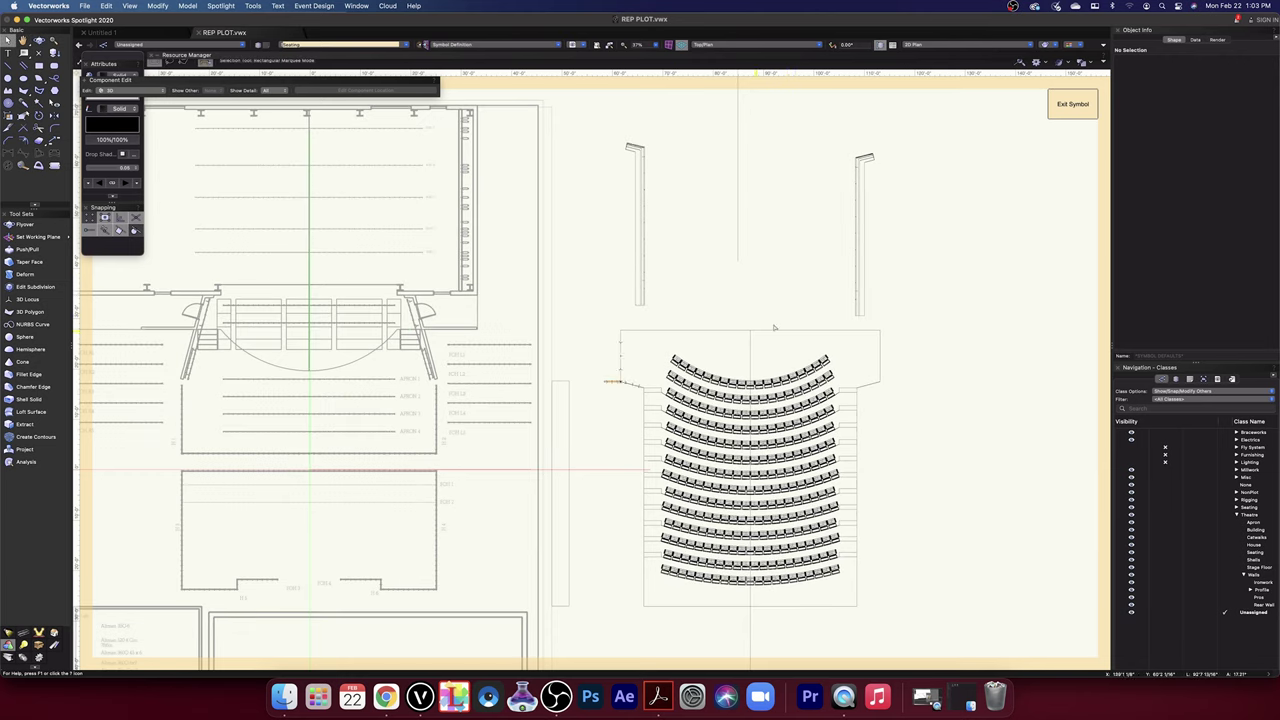
{"action": "left_click", "coordinate": [858, 604]}
{"action": "left_click", "coordinate": [698, 605], "text": "shift"}
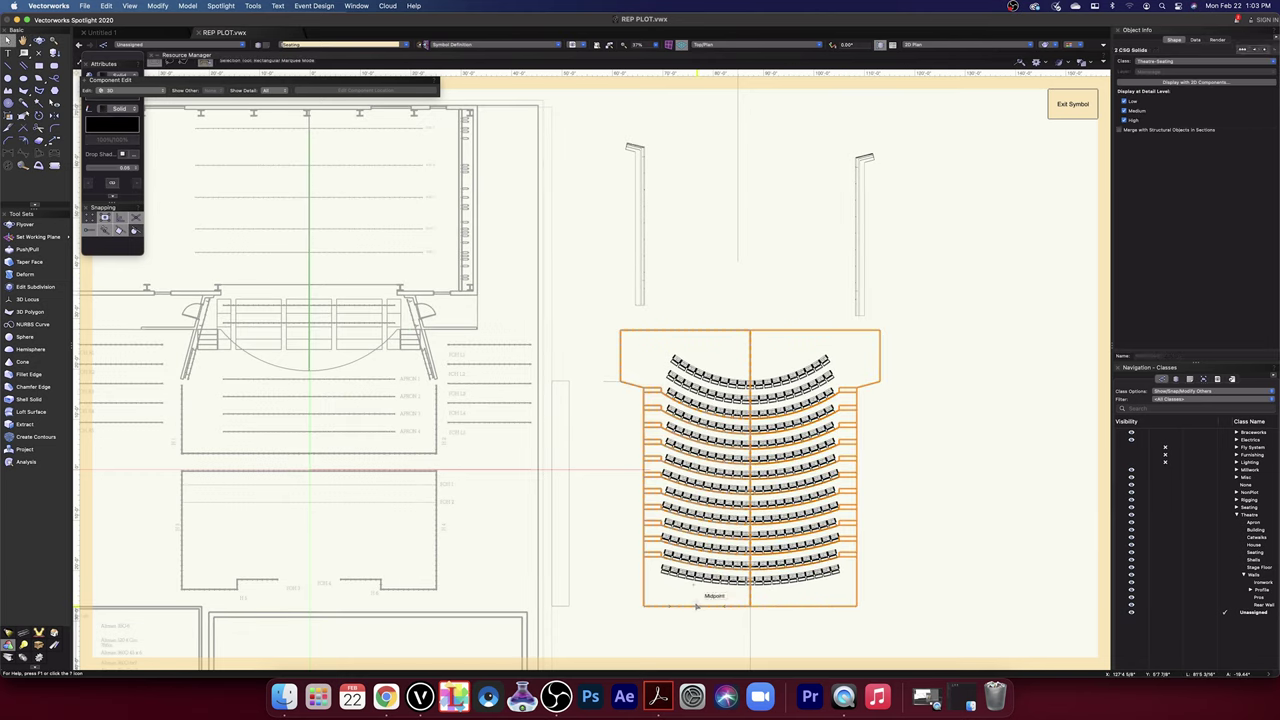
{"action": "left_click", "coordinate": [188, 6]}
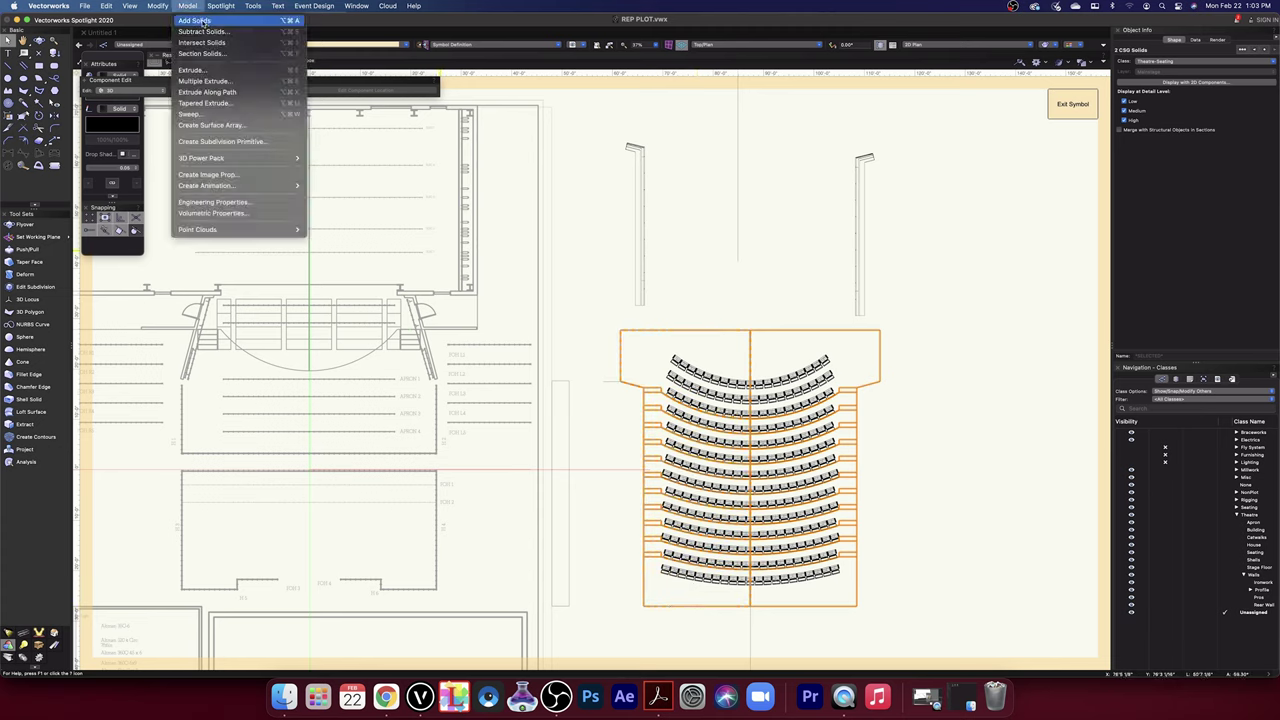
{"action": "left_click", "coordinate": [204, 21]}
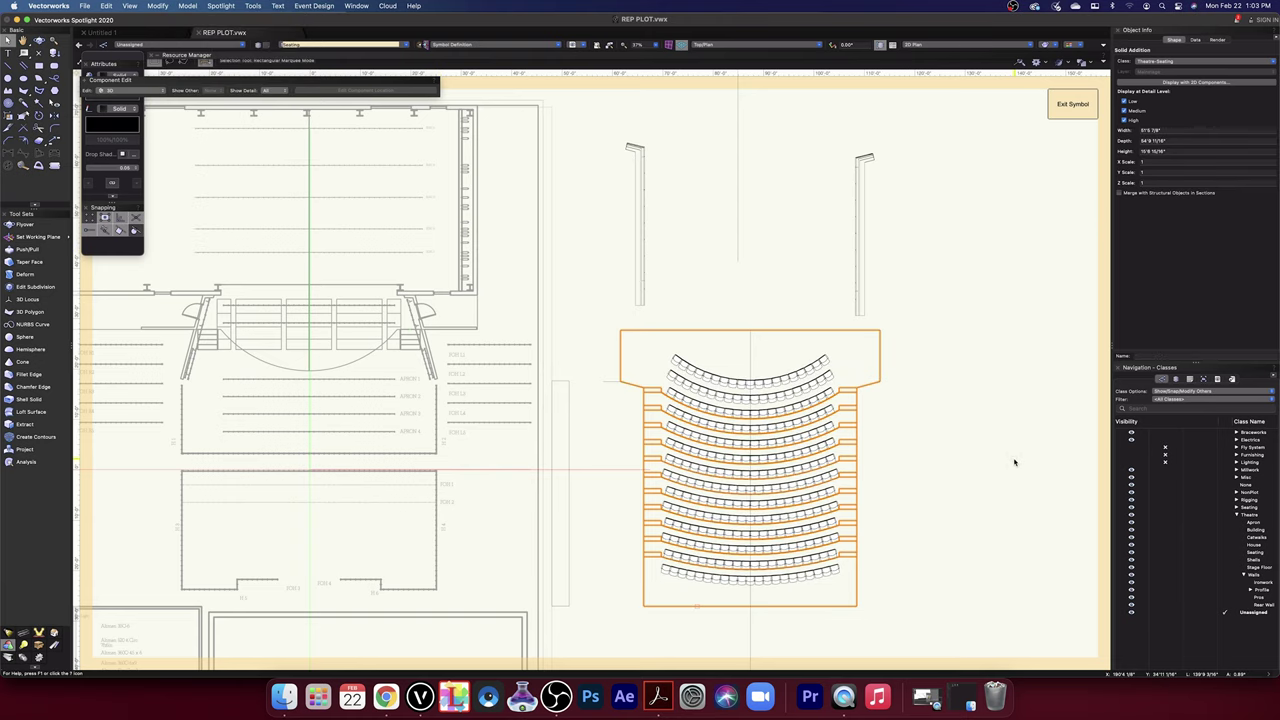
- Delete the vertical centre line and marquee-select the whole seating block
{"action": "left_click", "coordinate": [751, 343]}
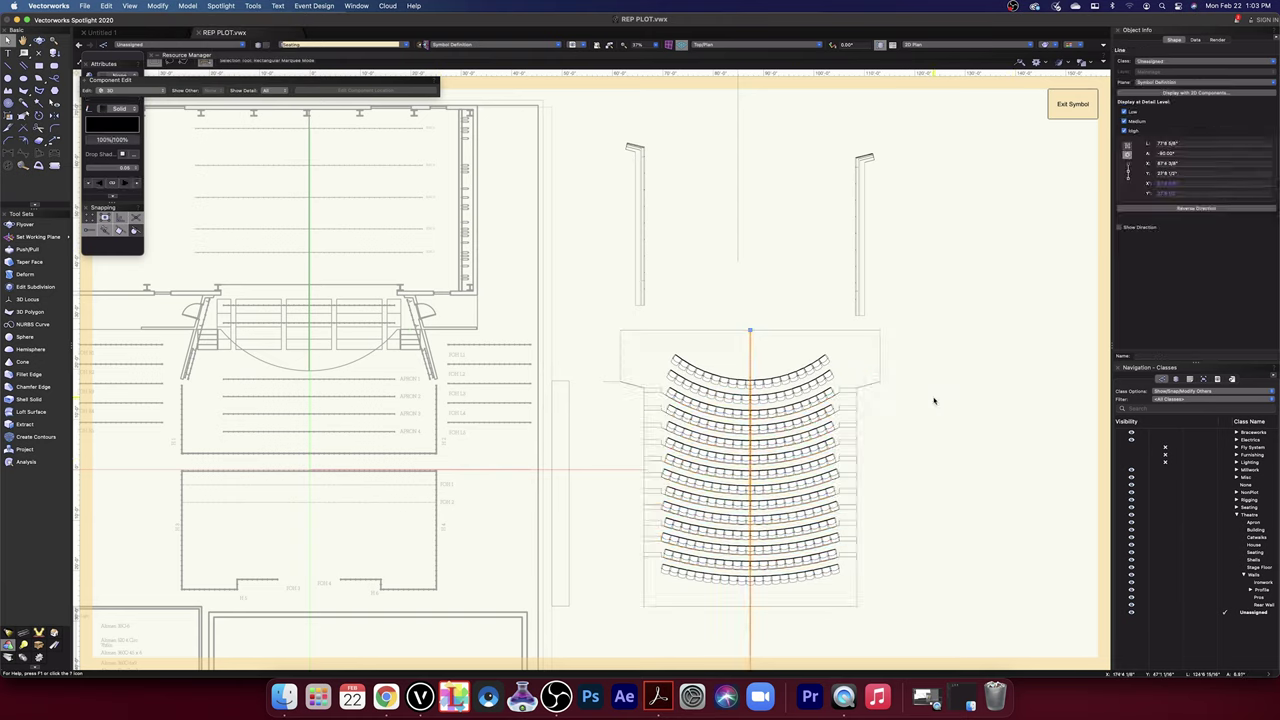
{"action": "key", "text": "Delete"}
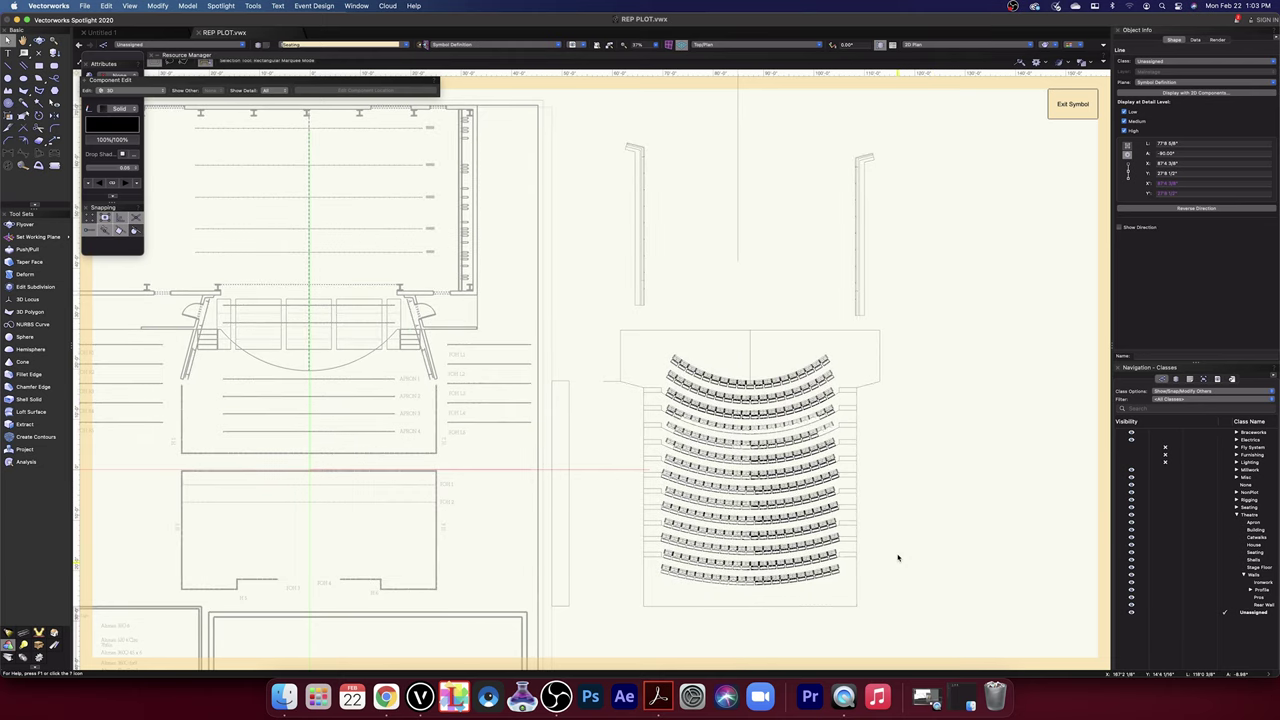
{"action": "left_click", "coordinate": [751, 343]}
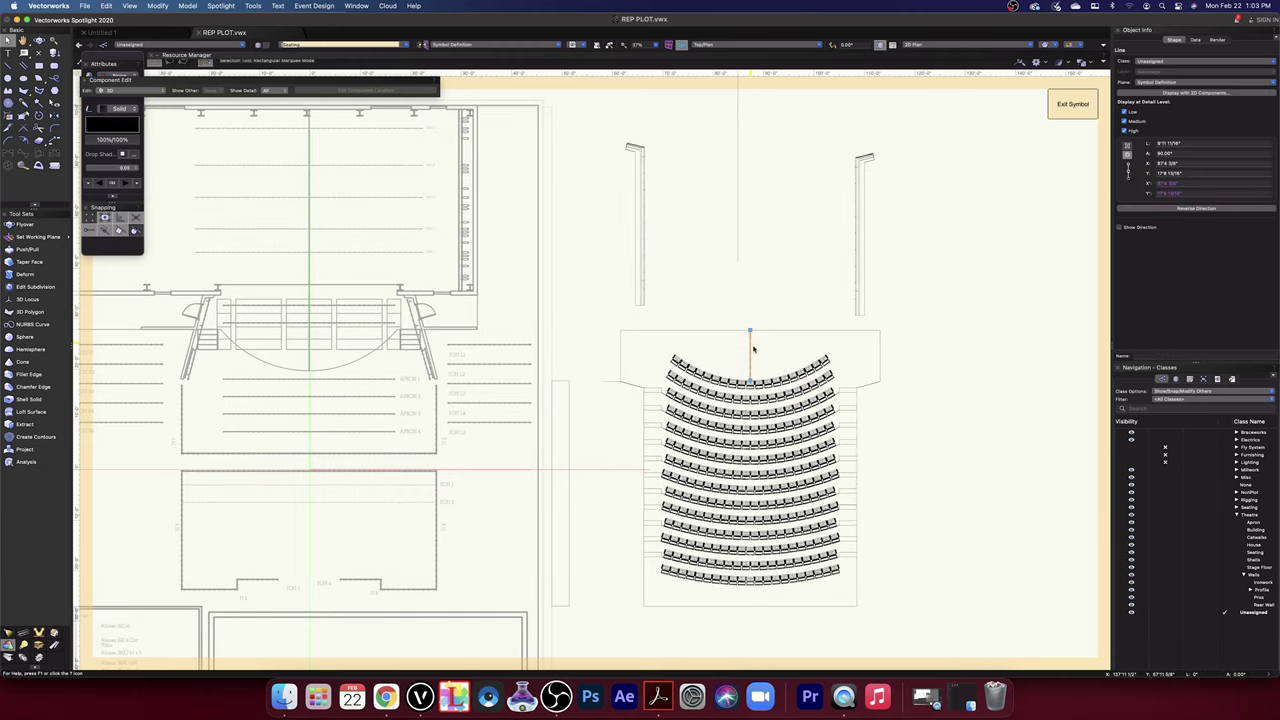
{"action": "middle_click_drag", "start_coordinate": [926, 582], "coordinate": [940, 550]}
{"action": "left_click_drag", "start_coordinate": [936, 624], "coordinate": [589, 297]}
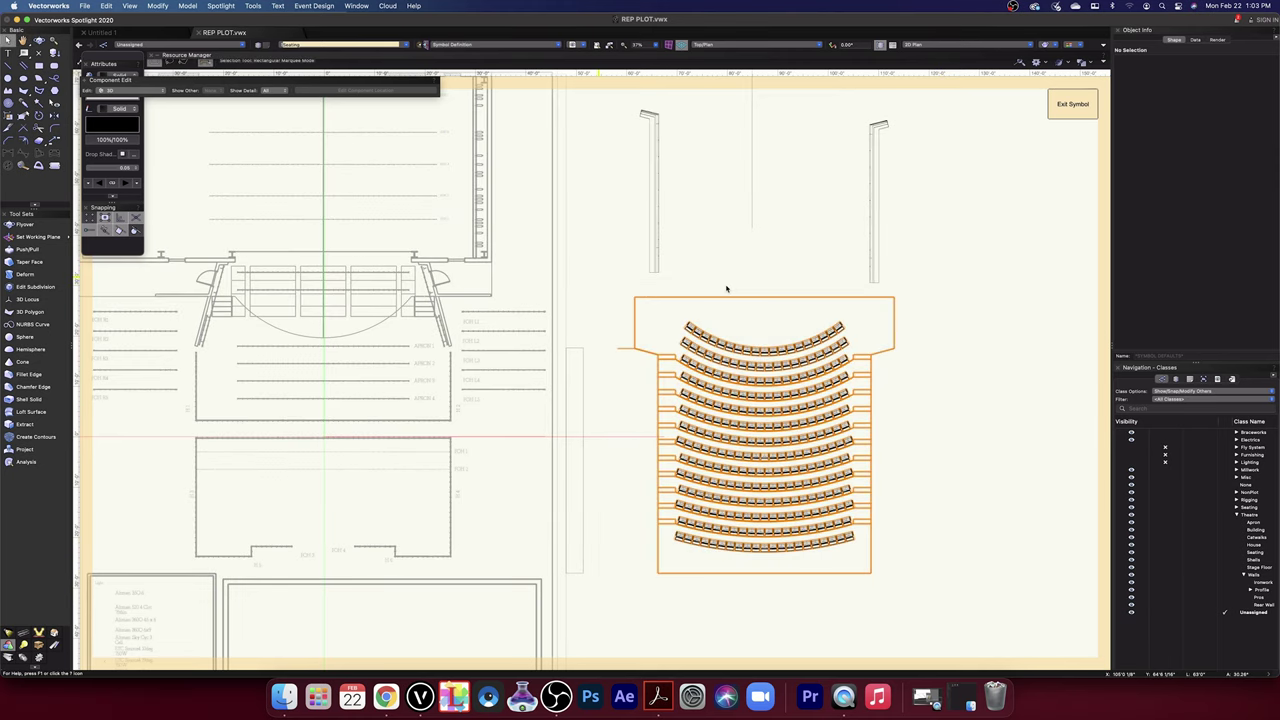
{"action": "left_click", "coordinate": [768, 296]}
- Drag the seating block onto the auditorium in front of the stage and check its fit
{"action": "left_click_drag", "start_coordinate": [766, 296], "coordinate": [325, 300]}
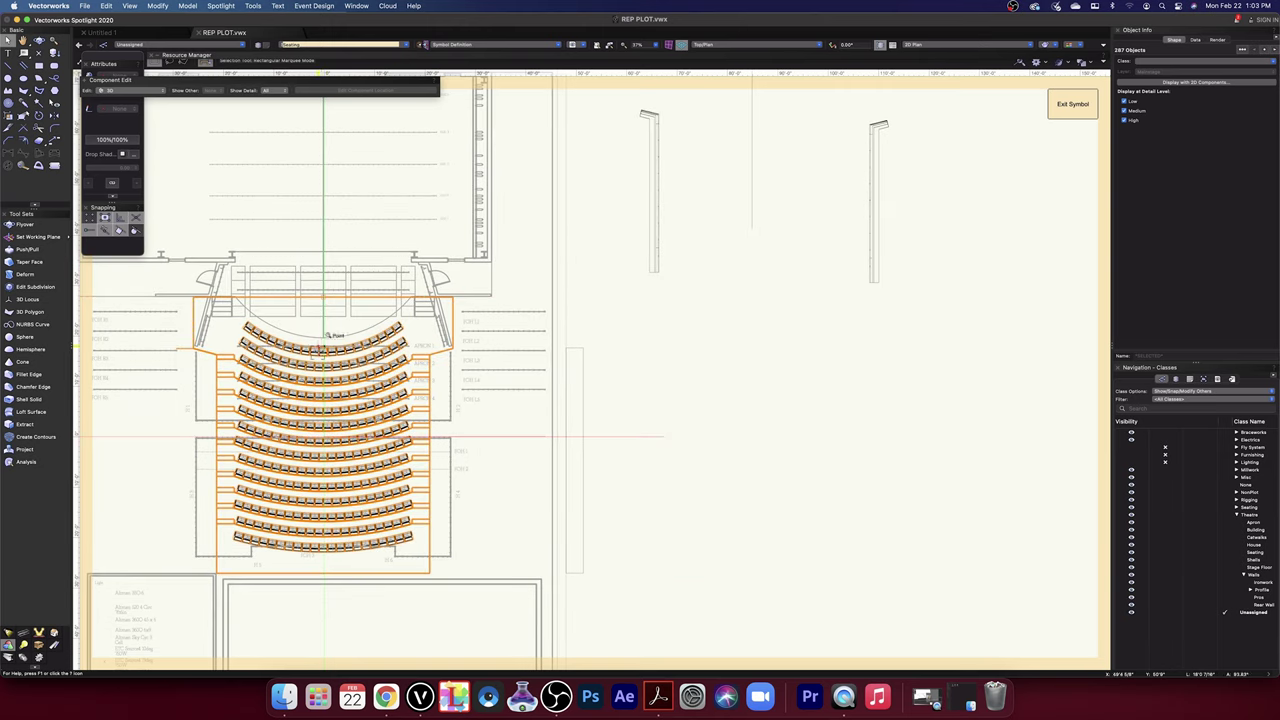
{"action": "key", "text": "space"}
{"action": "left_click_drag", "start_coordinate": [338, 336], "coordinate": [533, 346]}
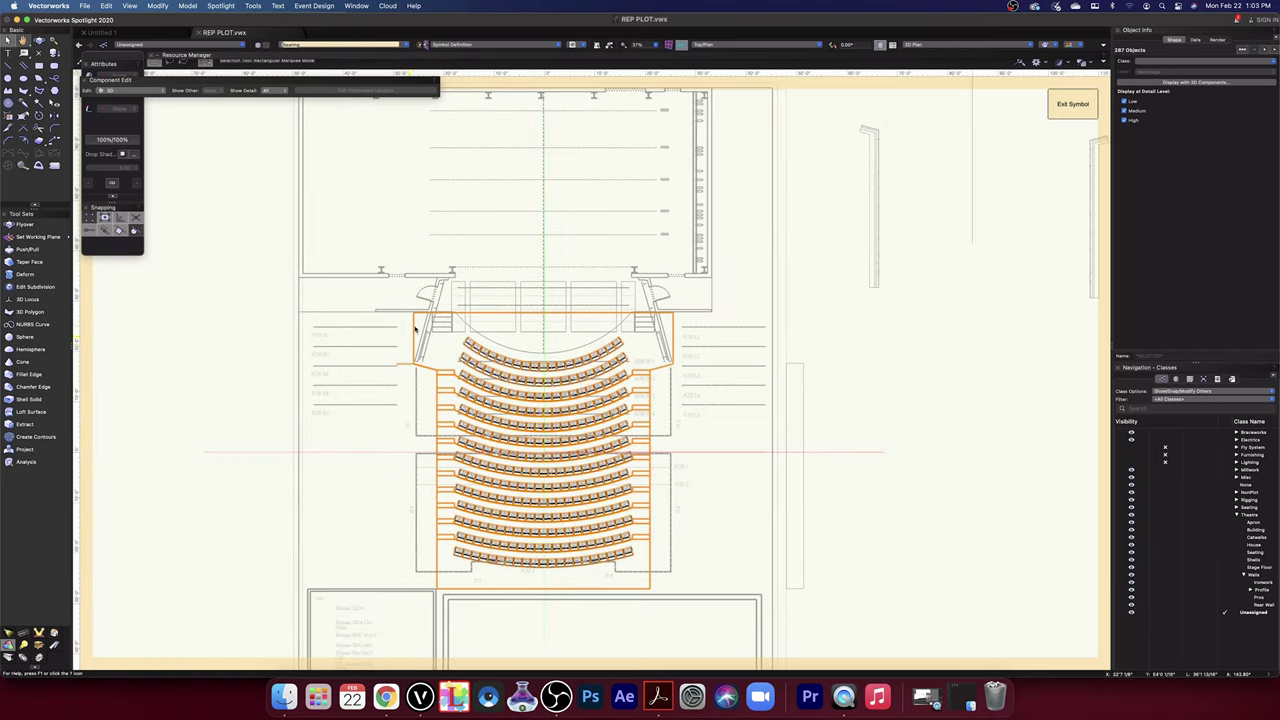
{"action": "scroll", "coordinate": [412, 330], "scroll_direction": "up", "scroll_amount": 4}
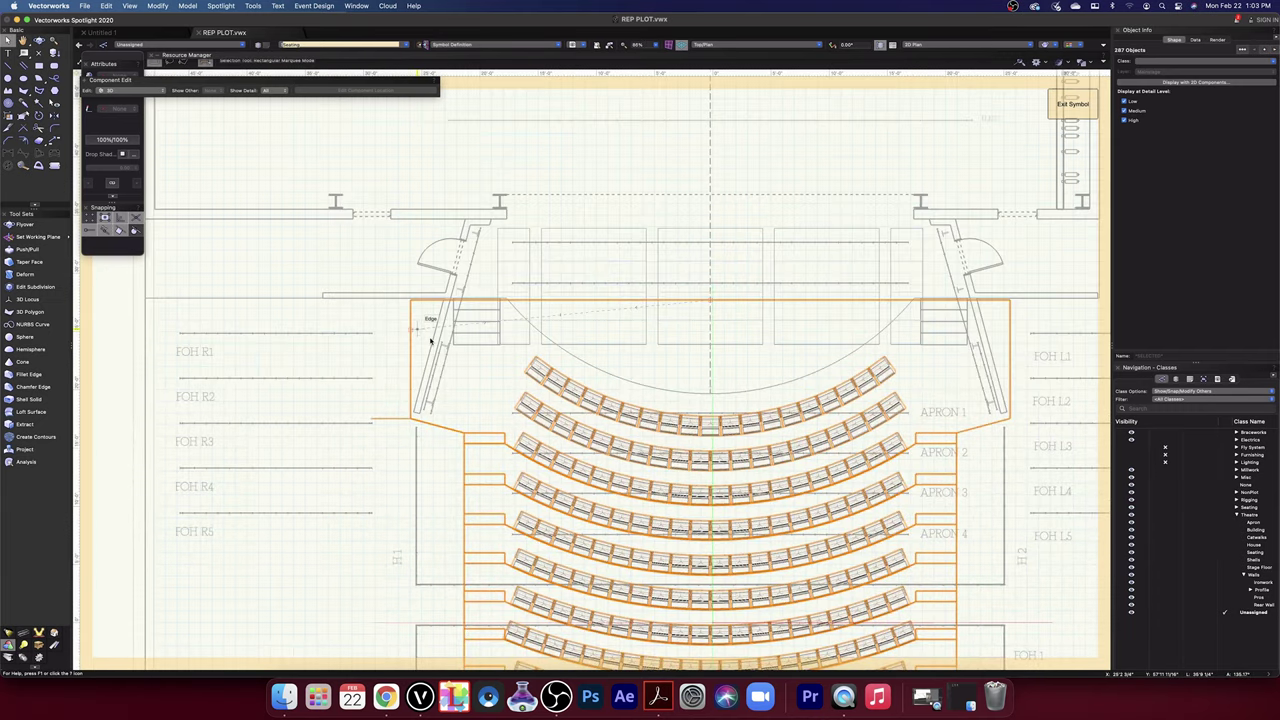
{"action": "scroll", "coordinate": [422, 349], "scroll_direction": "up", "scroll_amount": 4}
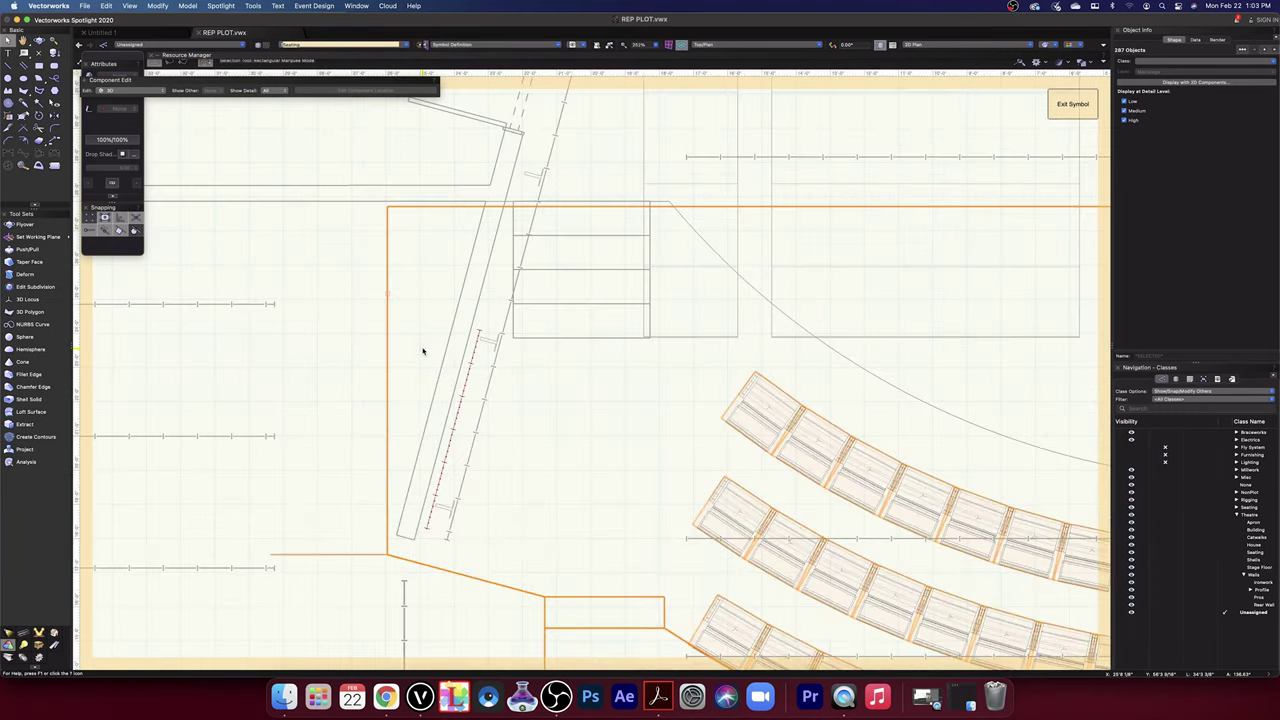
{"action": "scroll", "coordinate": [422, 351], "scroll_direction": "down", "scroll_amount": 4}
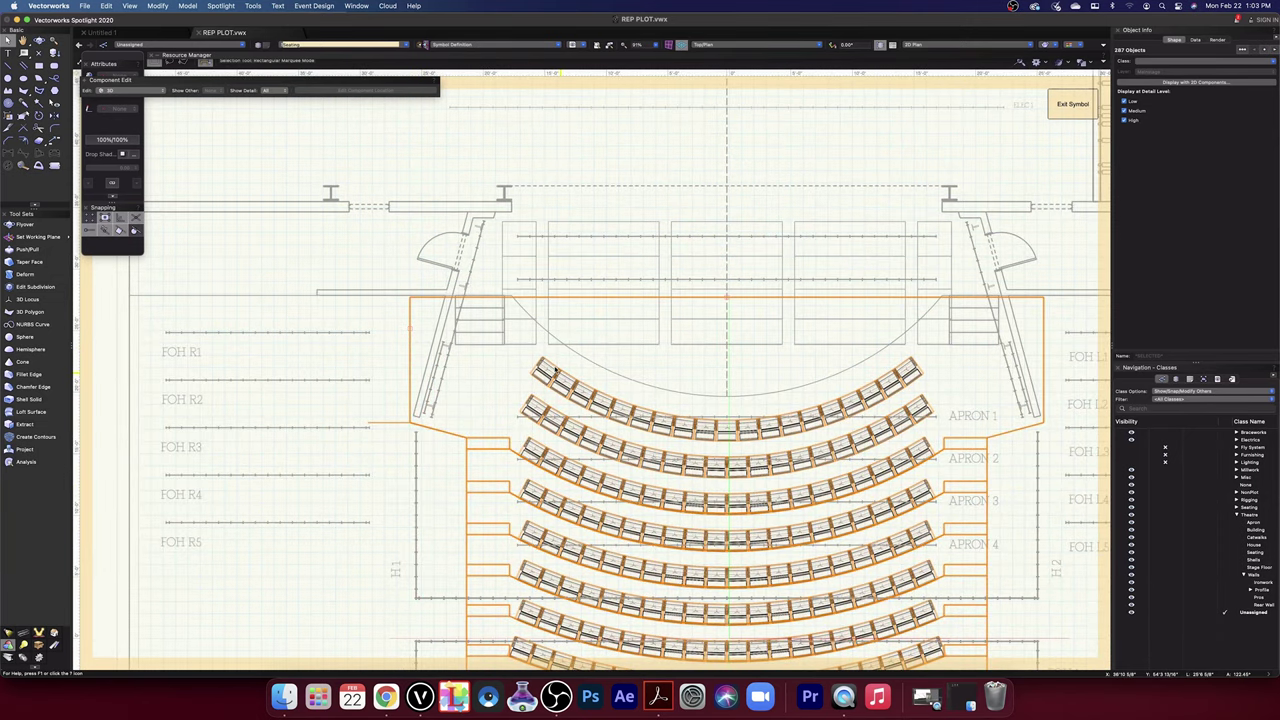
{"action": "key", "text": "super+r"}
{"action": "left_click", "coordinate": [752, 46]}
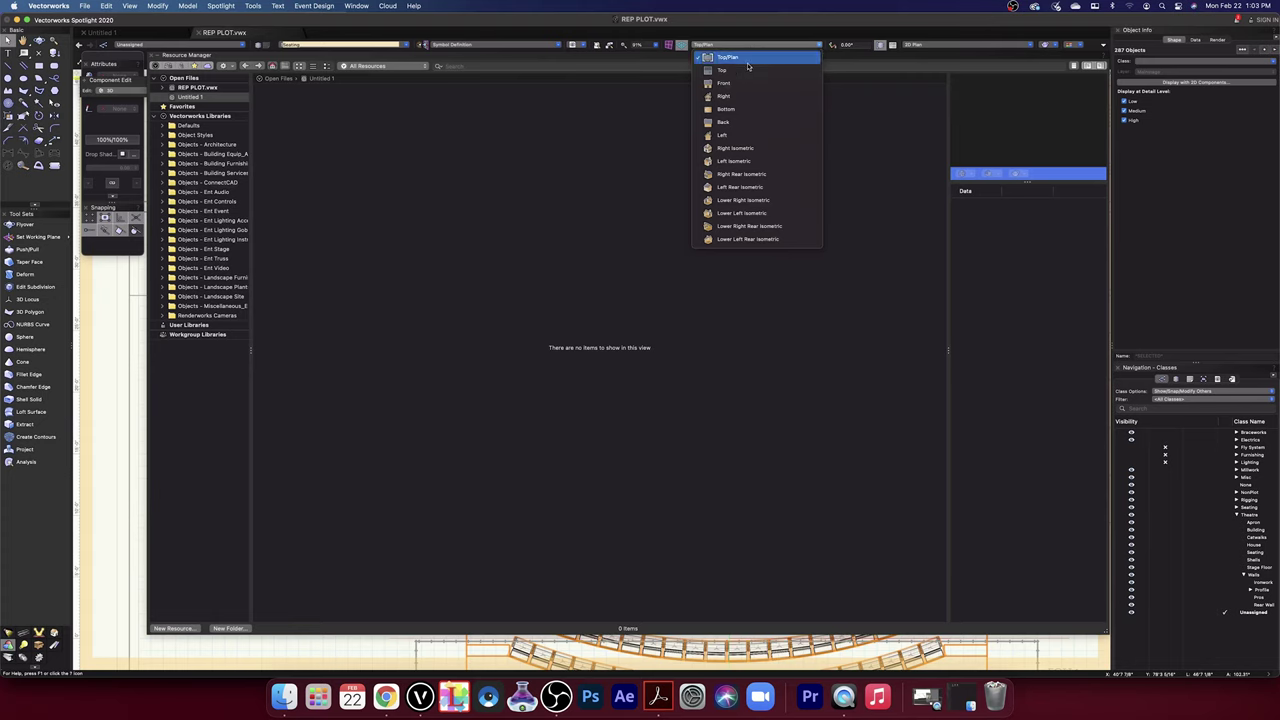
- Switch the view from Top/Plan to Top and hide the Resource Manager
{"action": "left_click", "coordinate": [745, 70]}
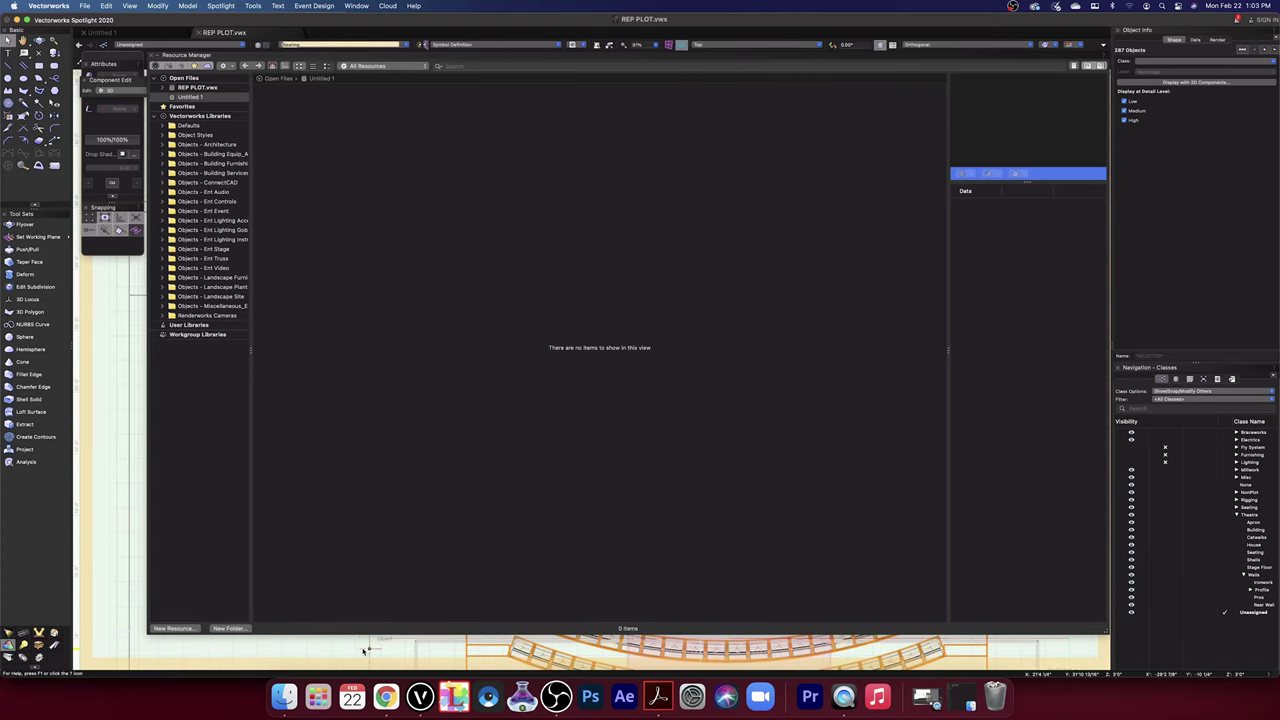
{"action": "key", "text": "super+r"}
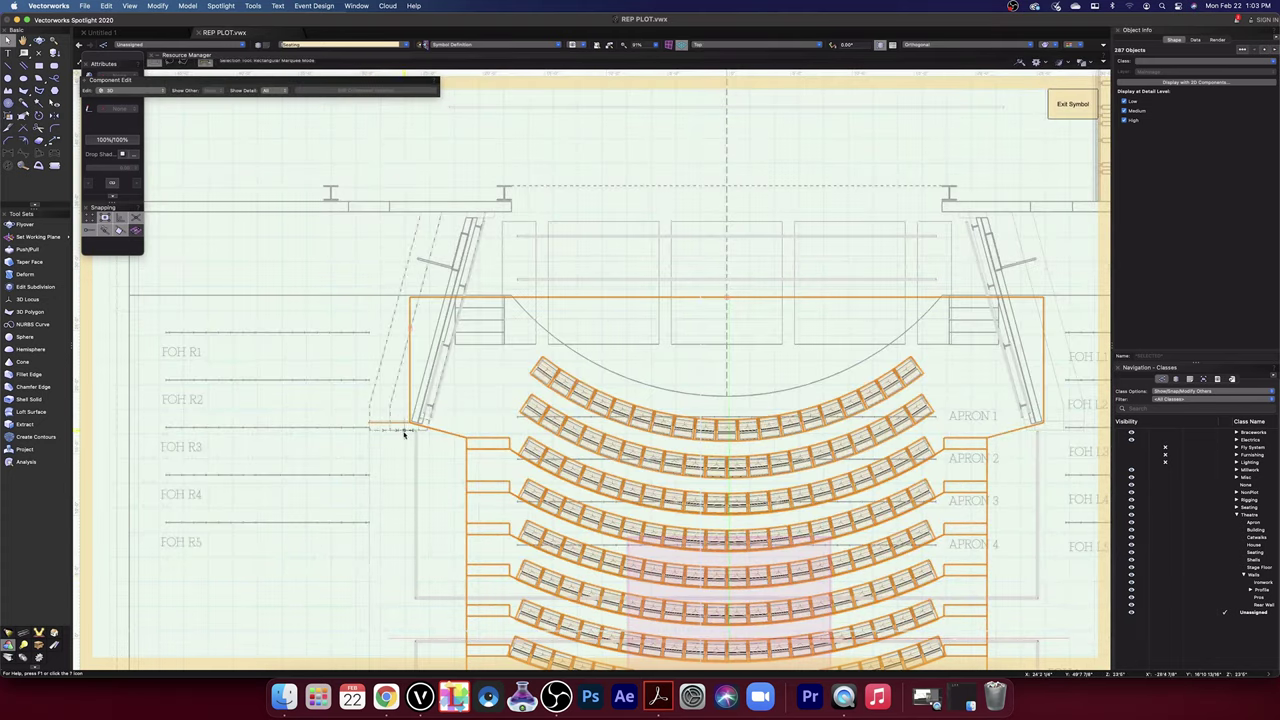
{"action": "scroll", "coordinate": [404, 435], "scroll_direction": "up", "scroll_amount": 5}
{"action": "scroll", "coordinate": [404, 435], "scroll_direction": "up", "scroll_amount": 6}
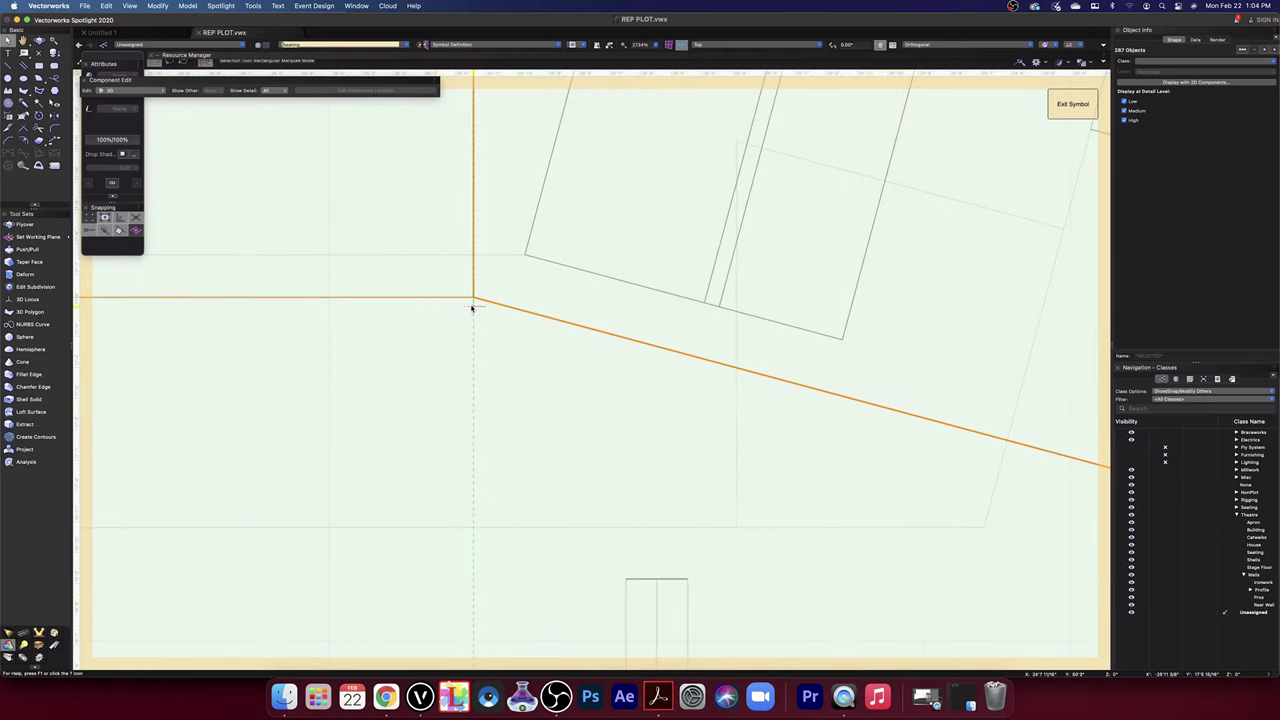
- Snap the seating block's corner onto the side wall corner
{"action": "left_click", "coordinate": [475, 297]}
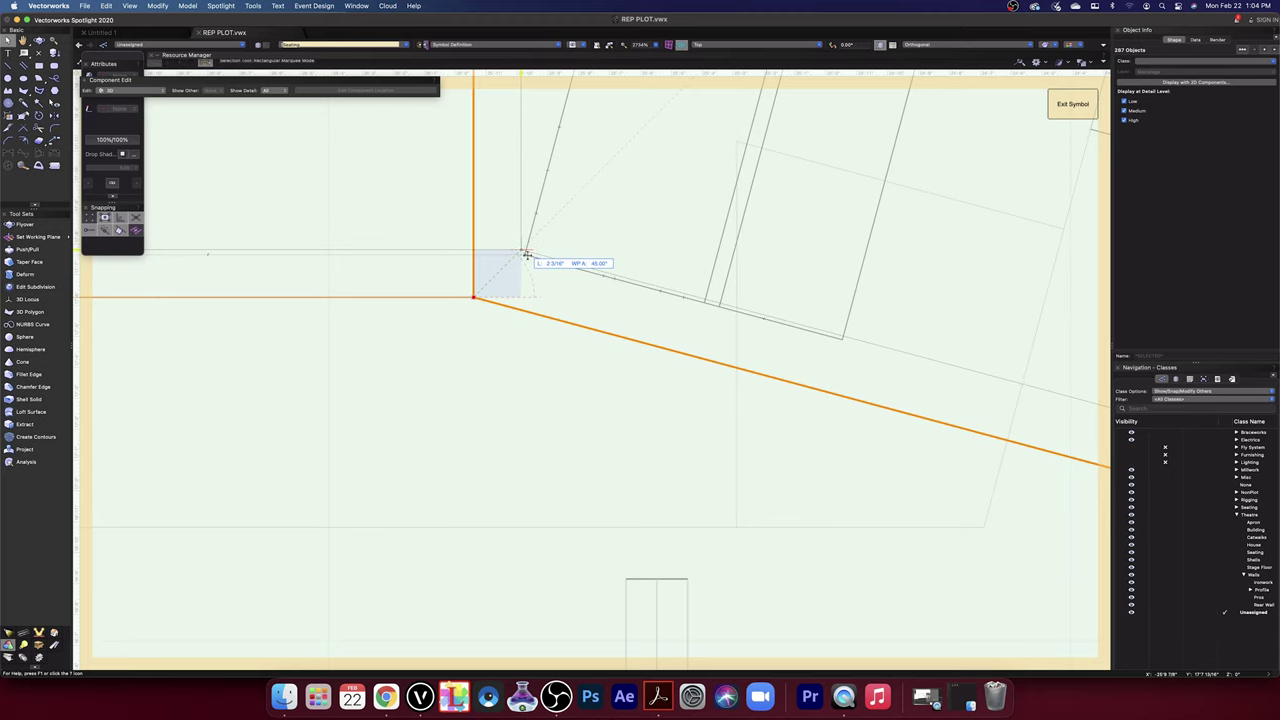
{"action": "scroll", "coordinate": [526, 255], "scroll_direction": "down", "scroll_amount": 1}
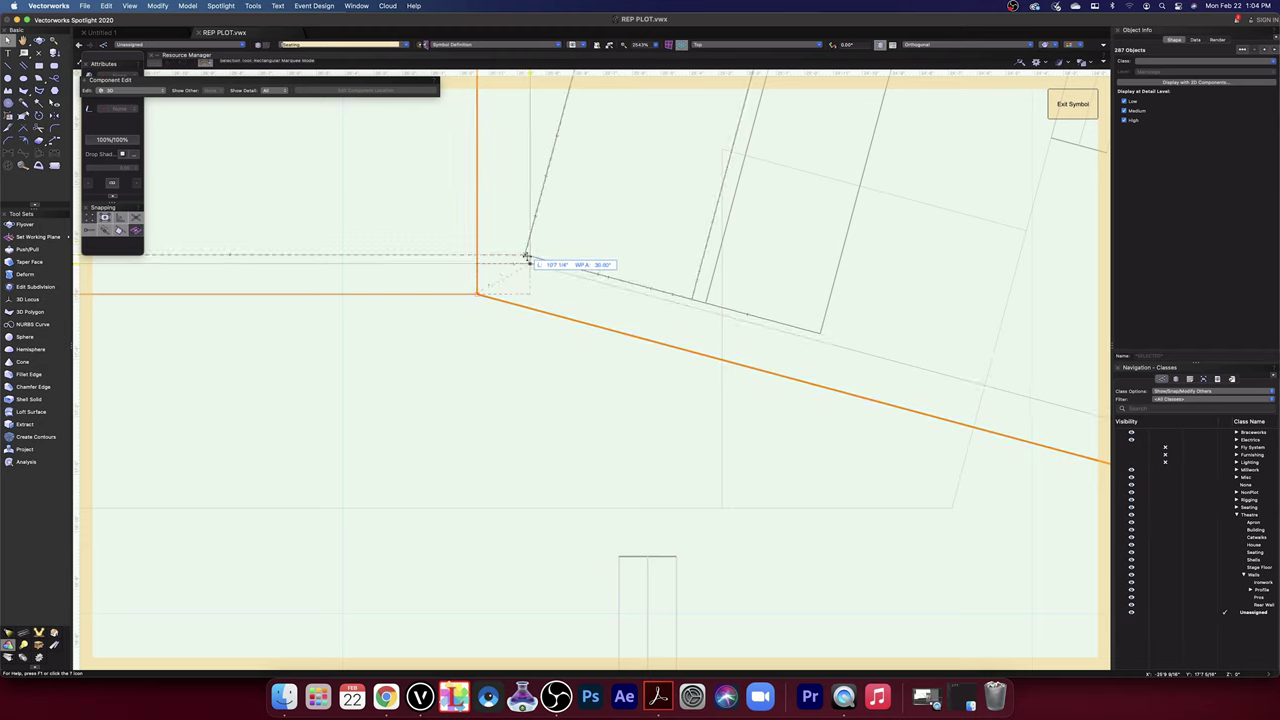
{"action": "left_click_drag", "start_coordinate": [527, 259], "coordinate": [527, 260]}
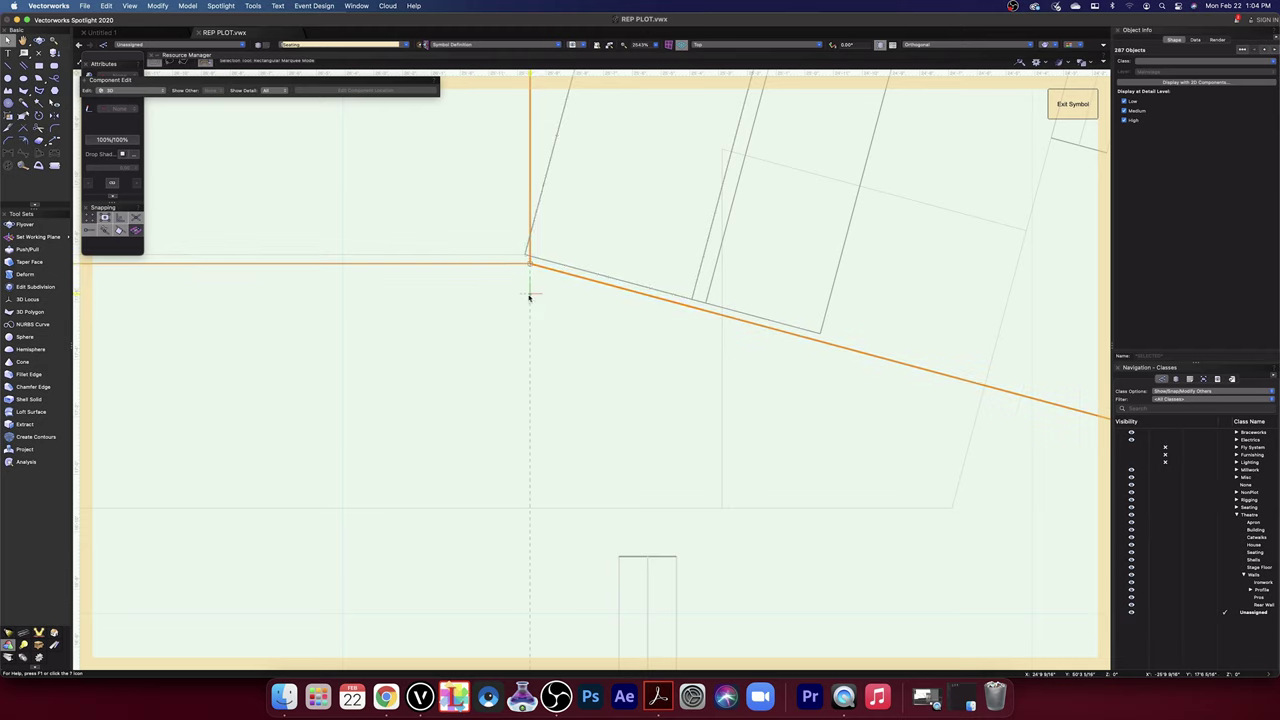
{"action": "scroll", "coordinate": [553, 305], "scroll_direction": "down", "scroll_amount": 15}
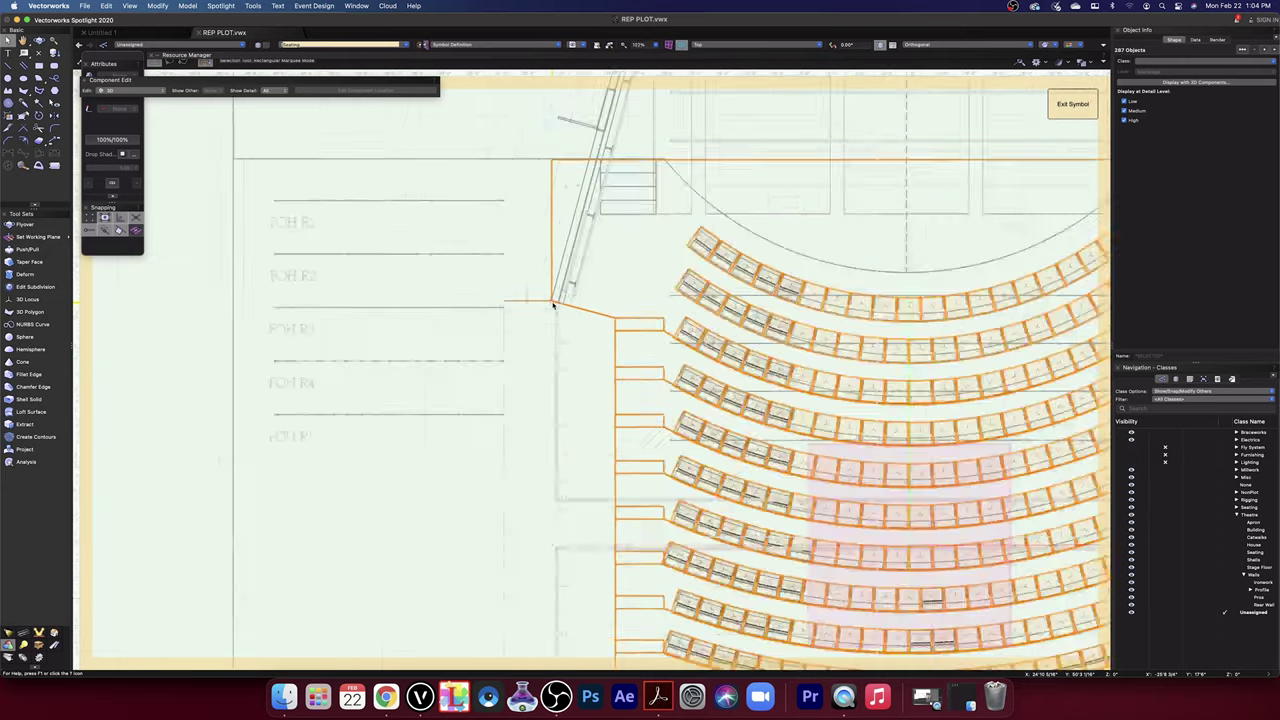
{"action": "scroll", "coordinate": [706, 286], "scroll_direction": "up", "scroll_amount": 10}
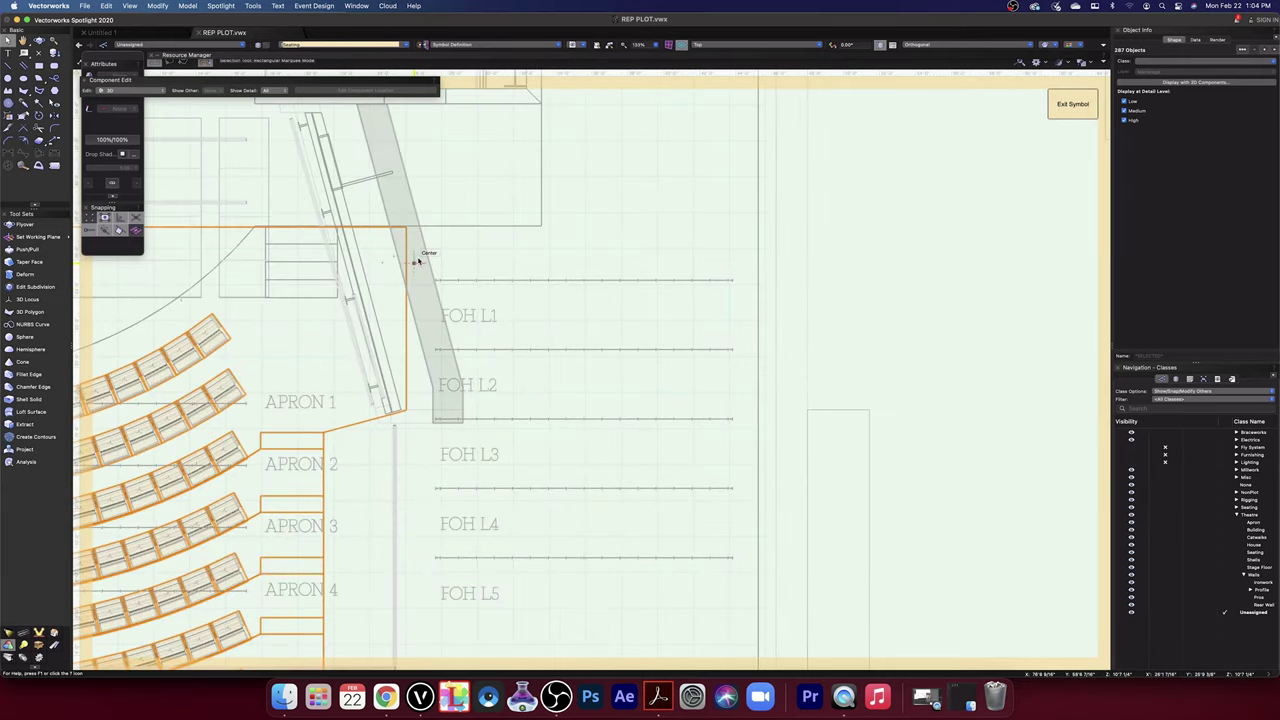
{"action": "scroll", "coordinate": [418, 260], "scroll_direction": "down", "scroll_amount": 4}
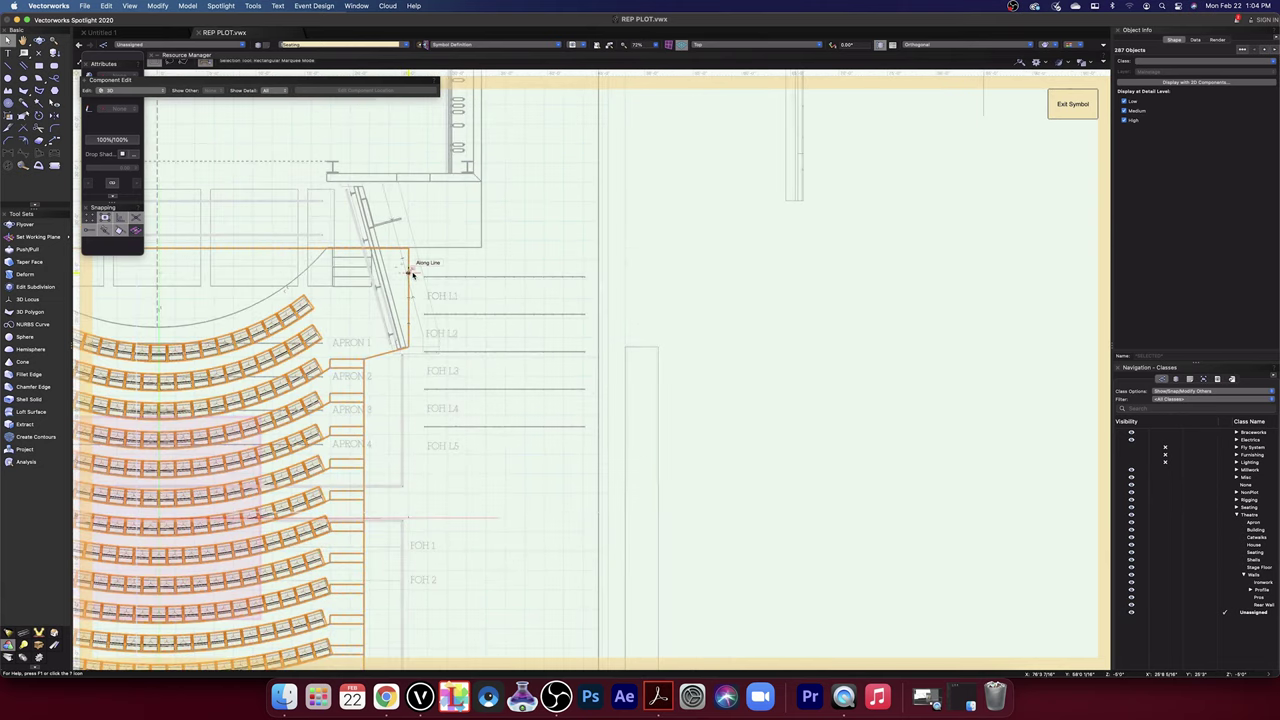
- Decline the automatic backup prompt and start moving the block from its left front corner
{"action": "left_click", "coordinate": [682, 237]}
{"action": "scroll", "coordinate": [465, 307], "scroll_direction": "up", "scroll_amount": 2}
{"action": "scroll", "coordinate": [465, 307], "scroll_direction": "down", "scroll_amount": 3}
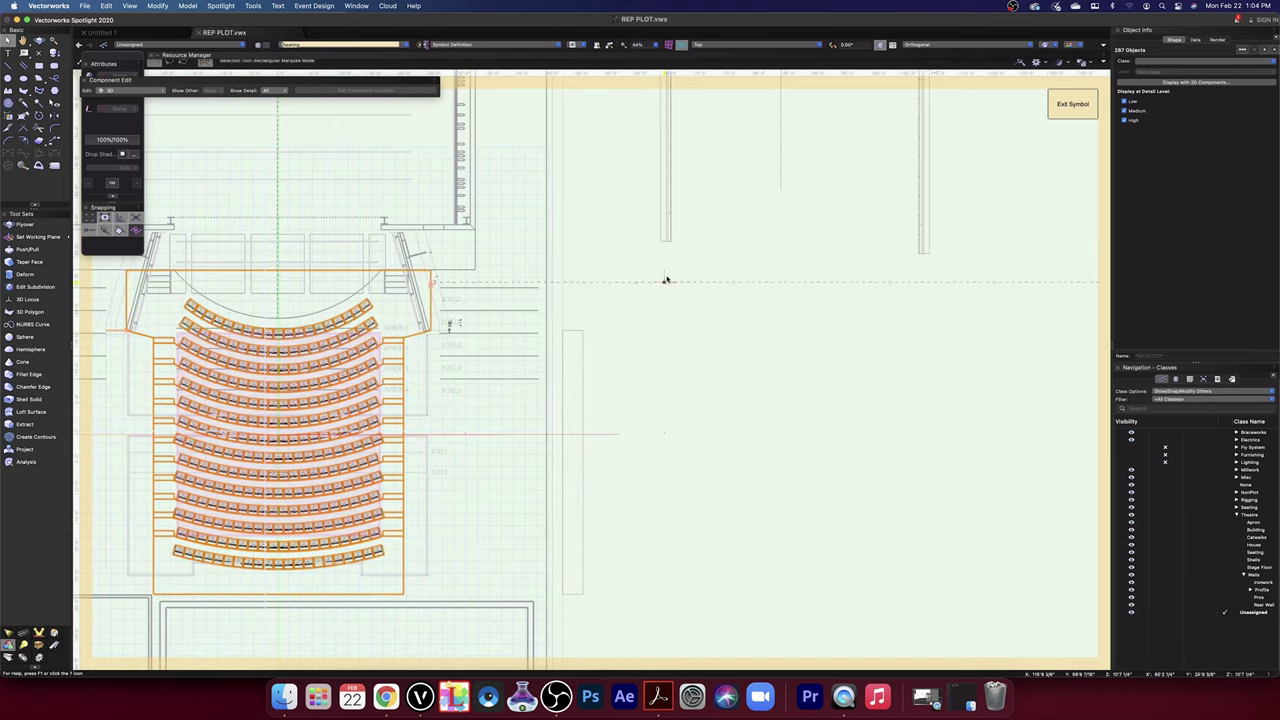
{"action": "scroll", "coordinate": [125, 362], "scroll_direction": "up", "scroll_amount": 8}
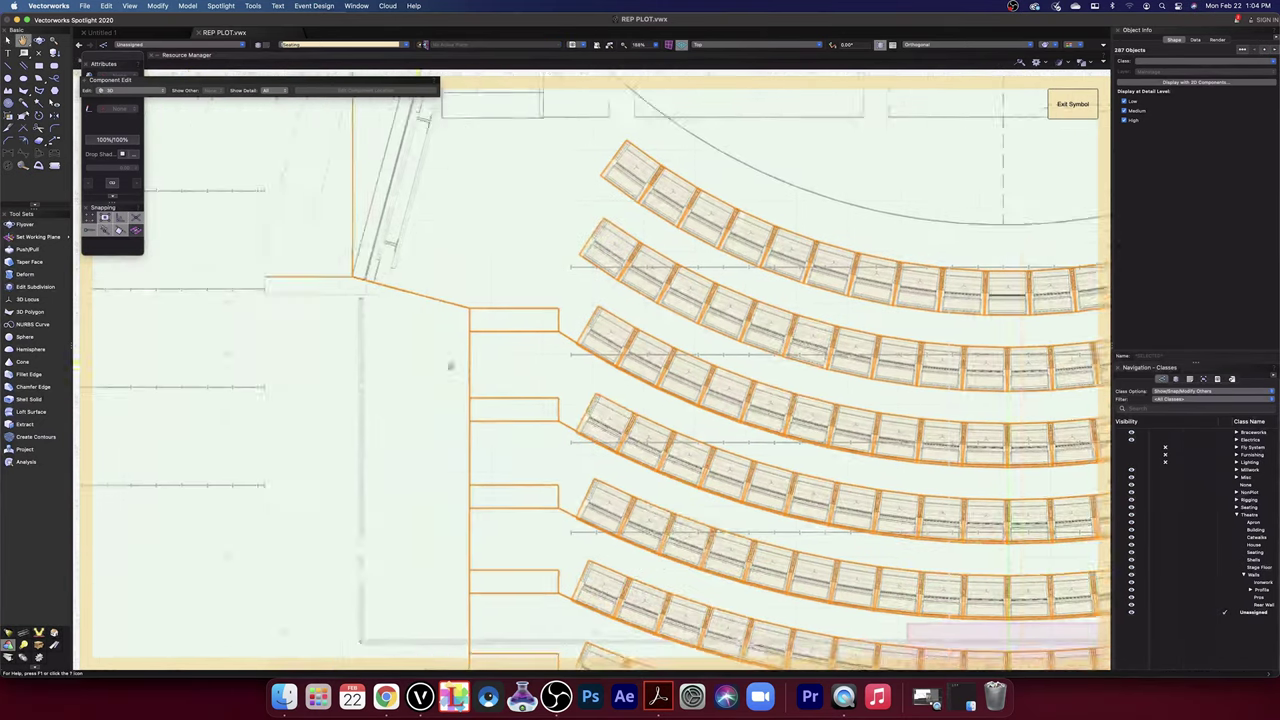
{"action": "middle_click_drag", "start_coordinate": [450, 366], "coordinate": [565, 377]}
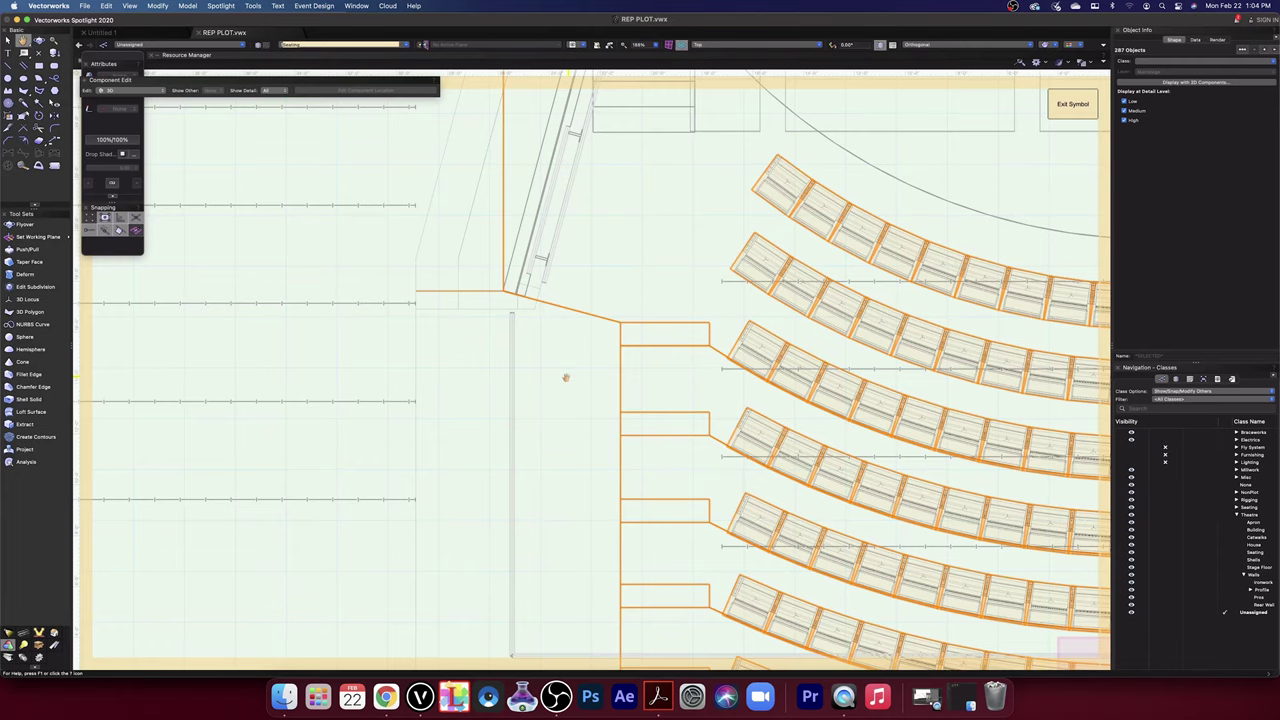
{"action": "scroll", "coordinate": [531, 335], "scroll_direction": "up", "scroll_amount": 5}
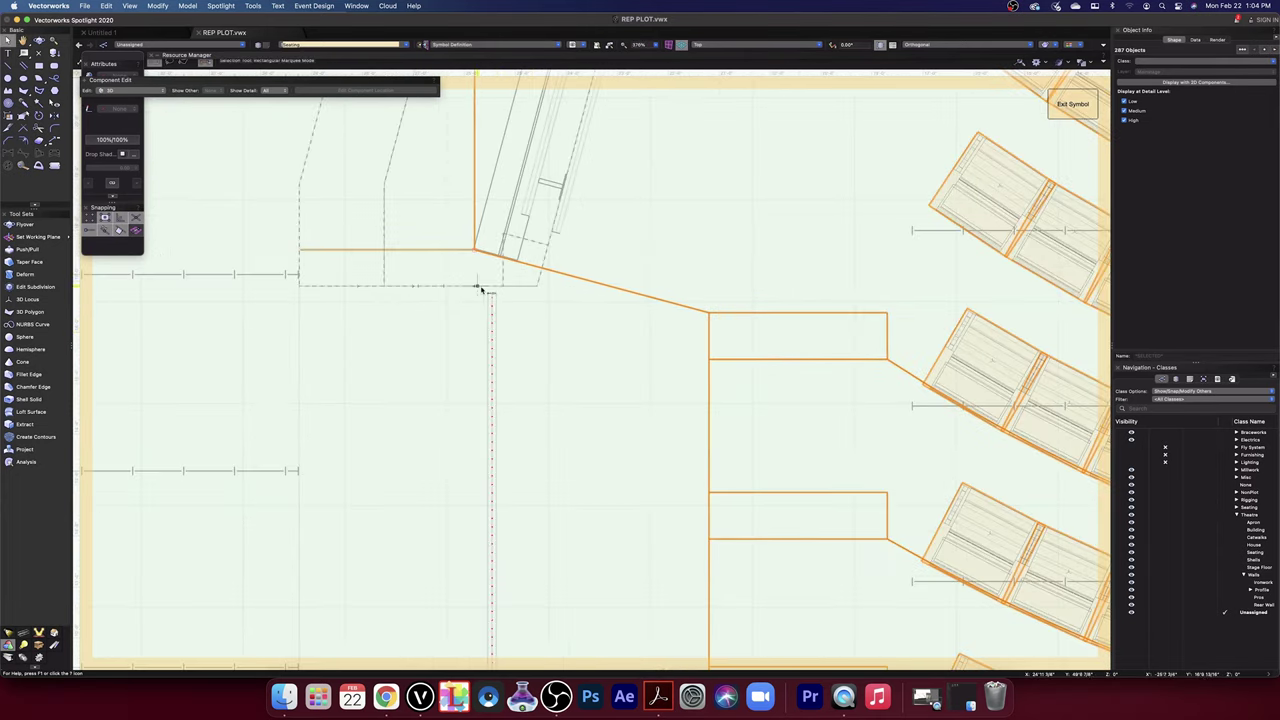
{"action": "left_click_drag", "start_coordinate": [475, 250], "coordinate": [491, 282]}
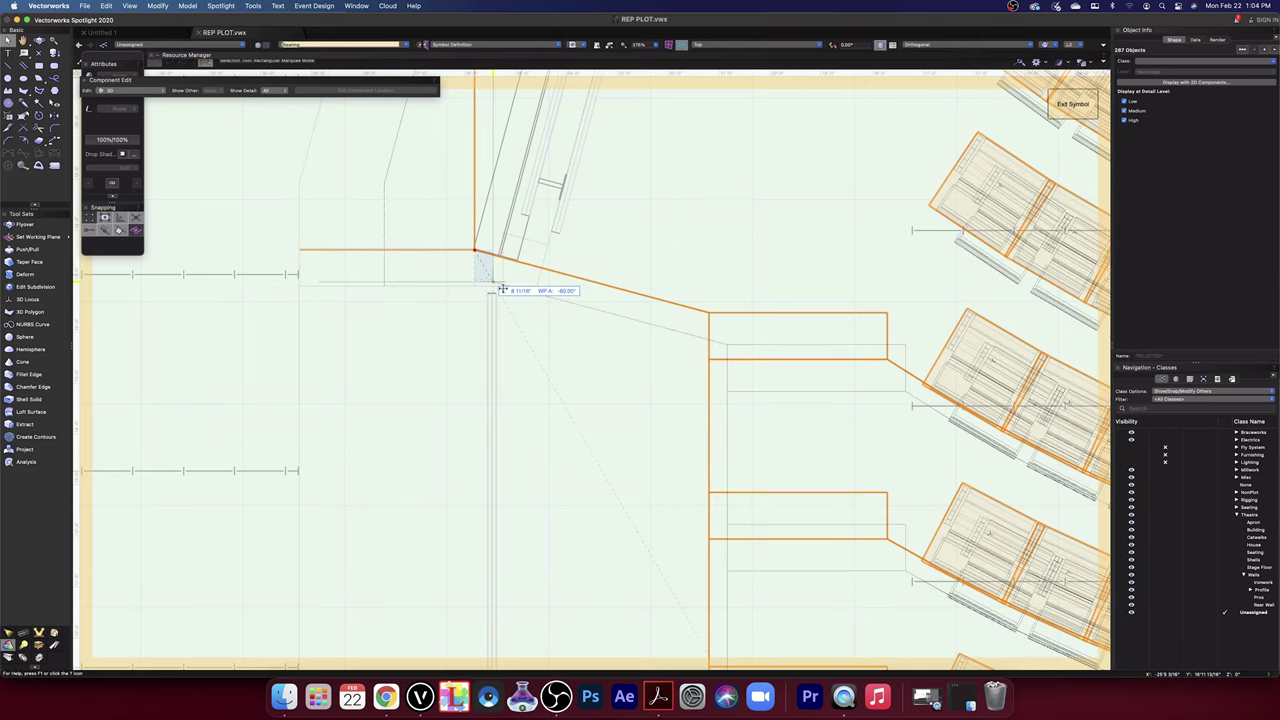
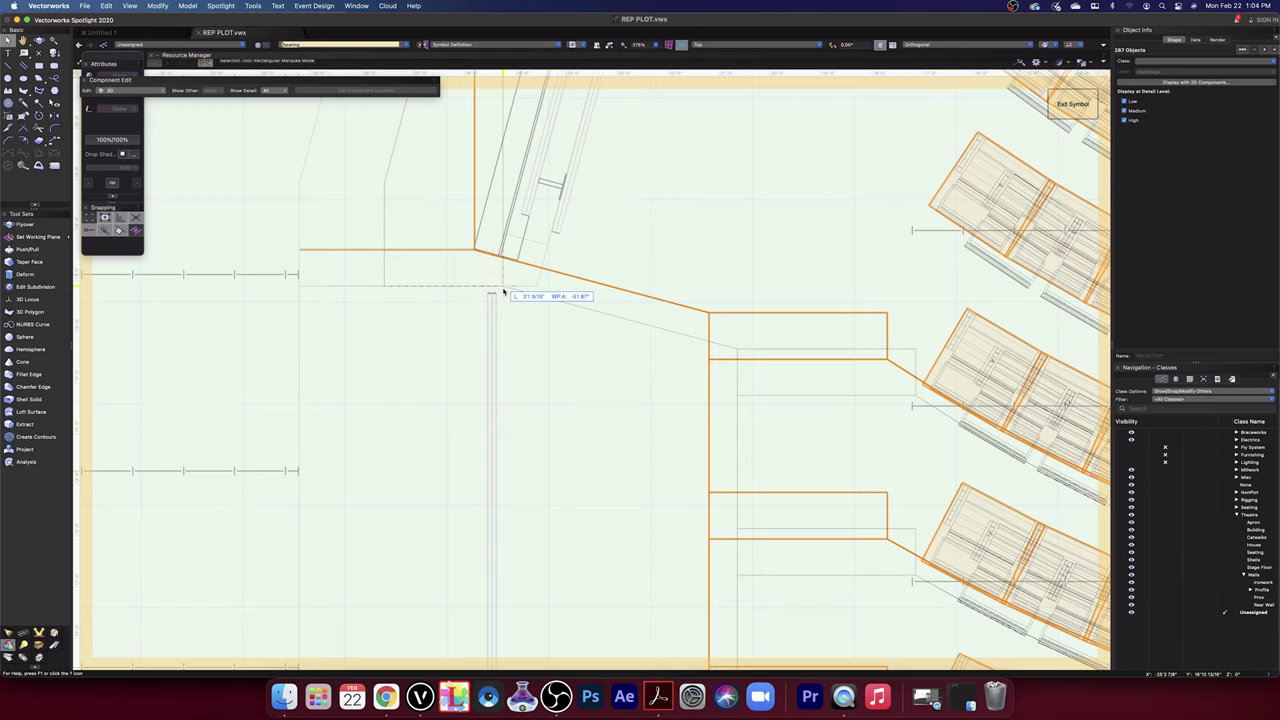
- Snap the seating outline's corner onto the railing endpoint, then undo and redo that move
{"action": "left_click_drag", "start_coordinate": [503, 292], "coordinate": [503, 290]}
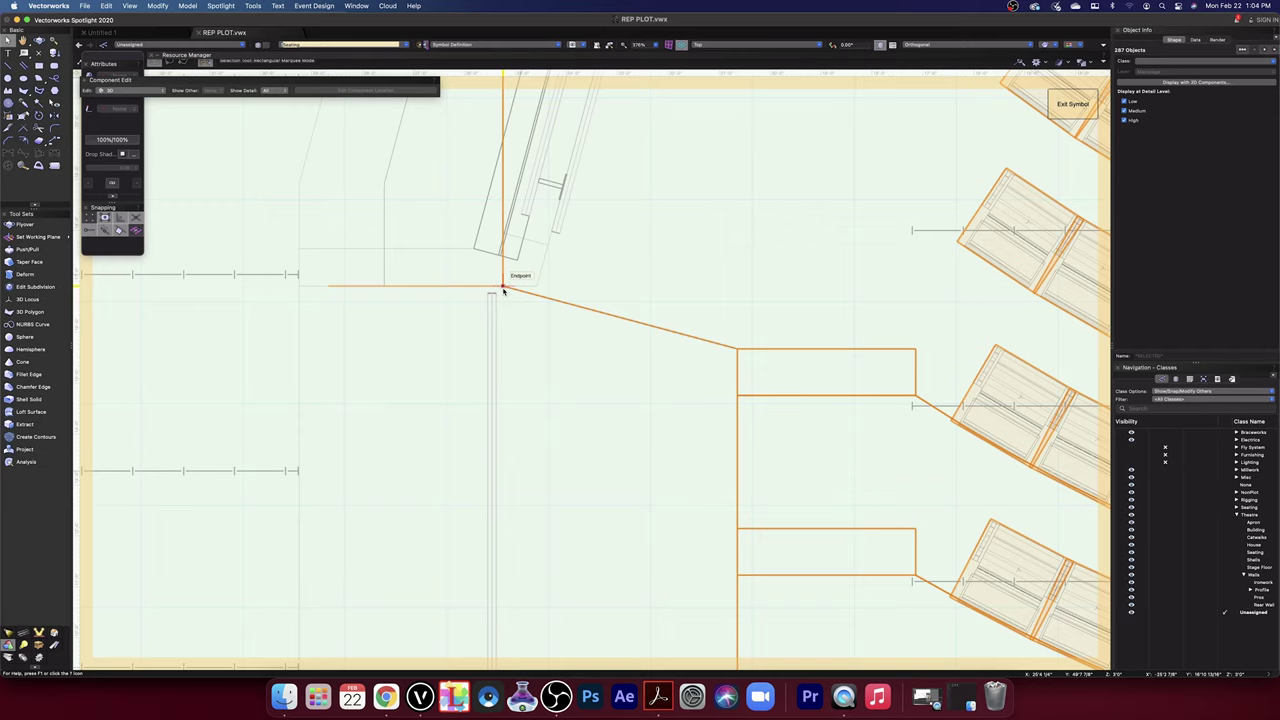
{"action": "key", "text": "super+z"}
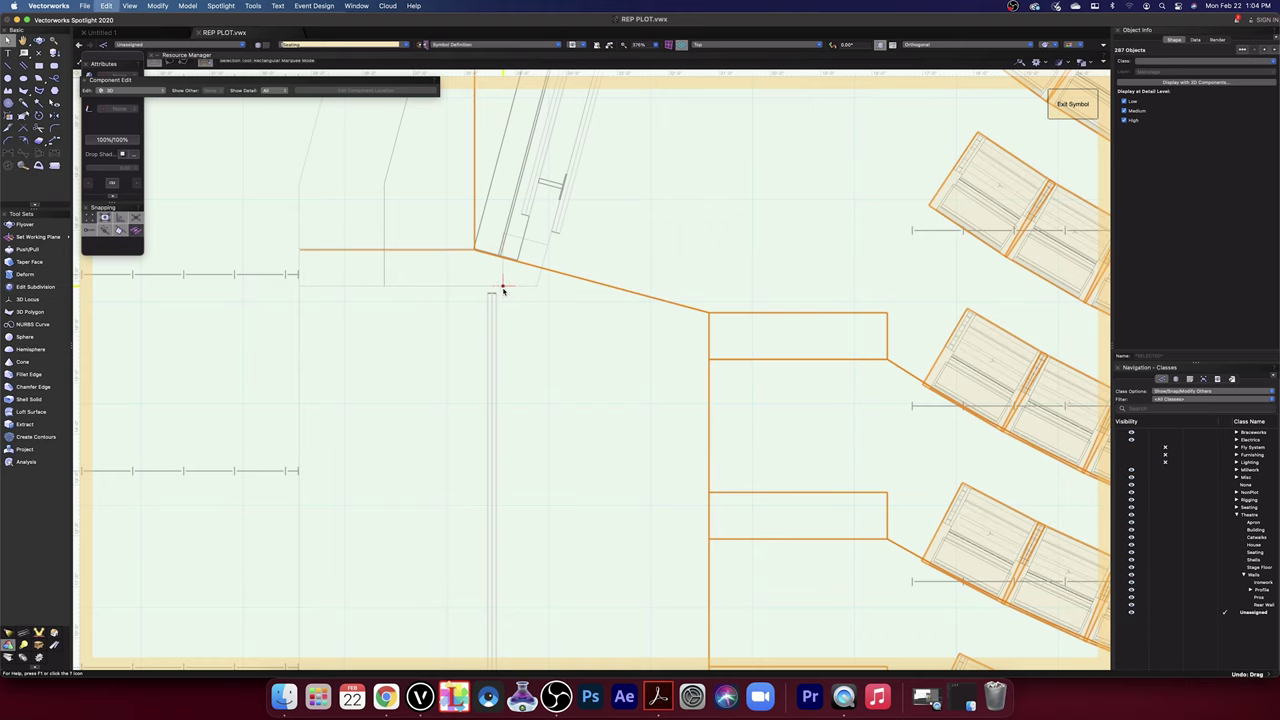
{"action": "scroll", "coordinate": [503, 290], "scroll_direction": "down", "scroll_amount": 2}
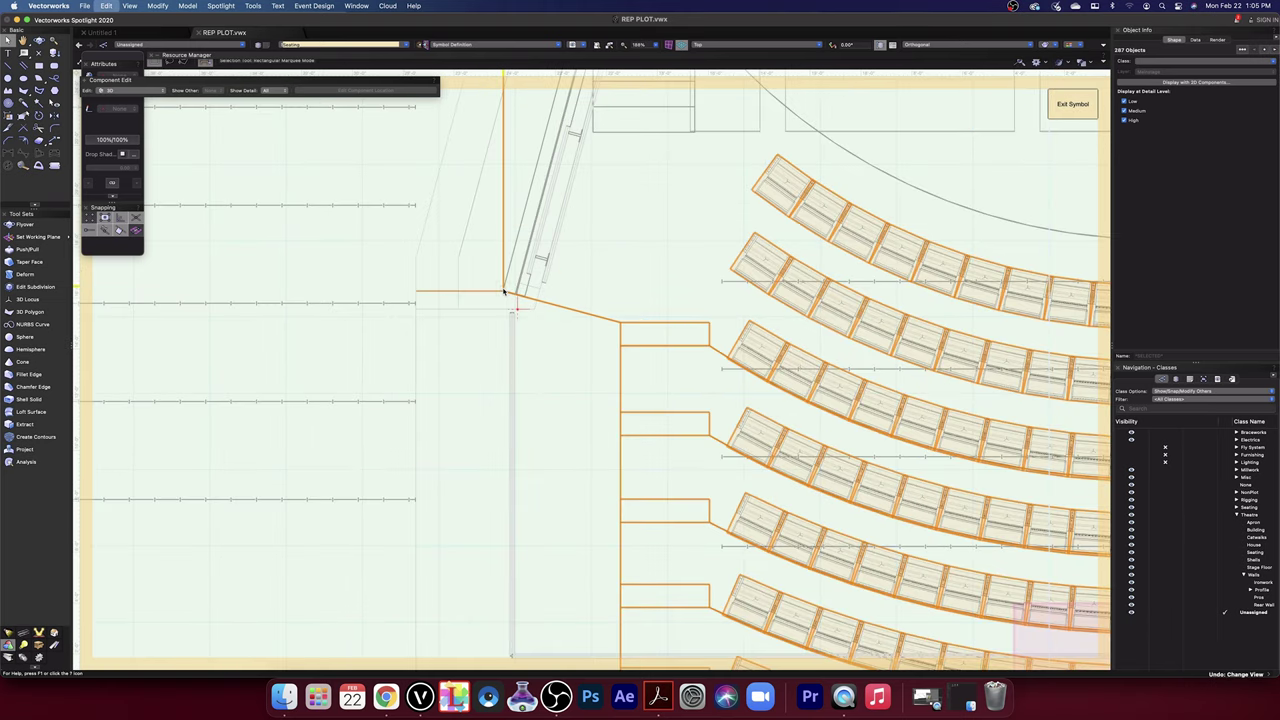
{"action": "scroll", "coordinate": [503, 290], "scroll_direction": "down", "scroll_amount": 2}
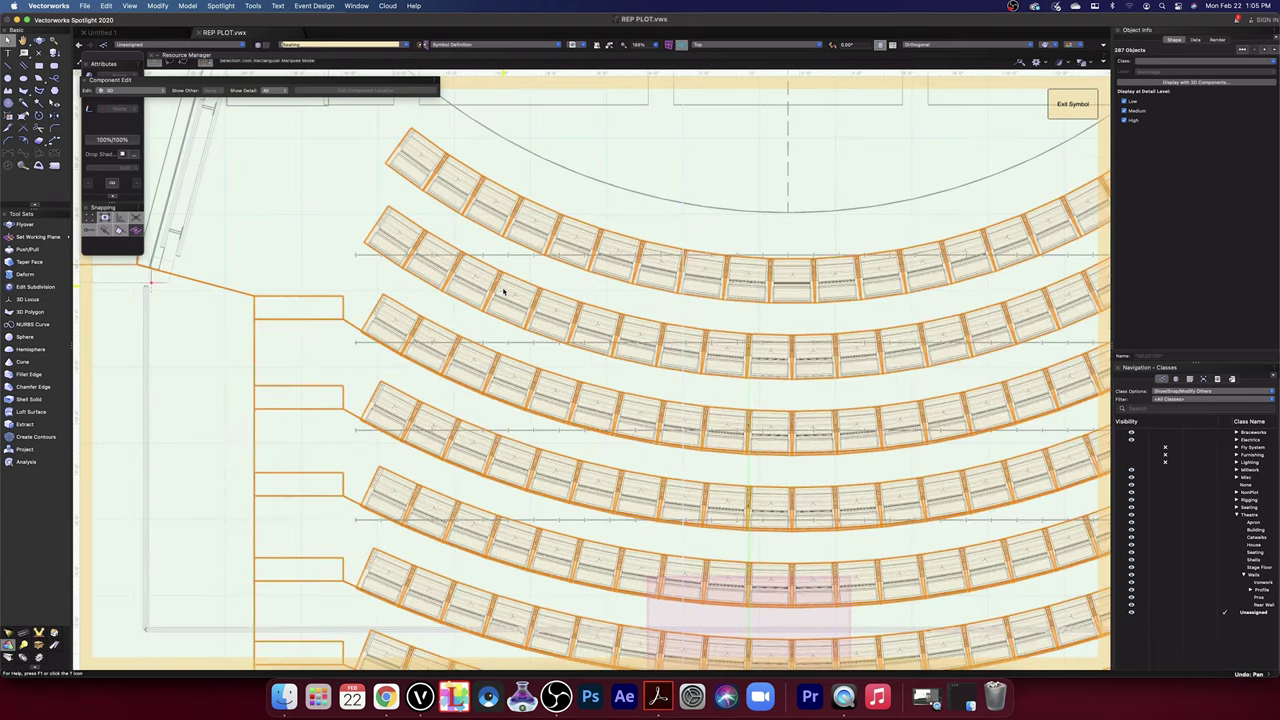
{"action": "scroll", "coordinate": [503, 290], "scroll_direction": "up", "scroll_amount": 8}
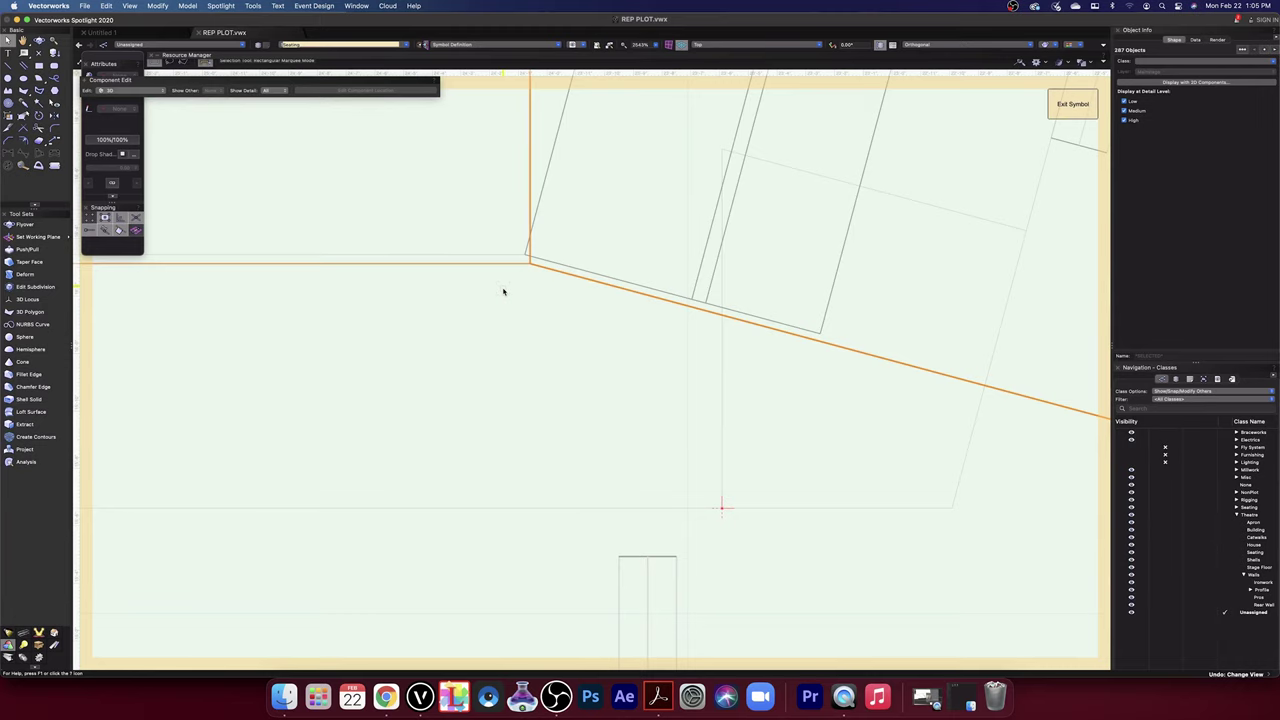
{"action": "key", "text": "super+y"}
{"action": "key", "text": "super+z"}
{"action": "key", "text": "super+z"}
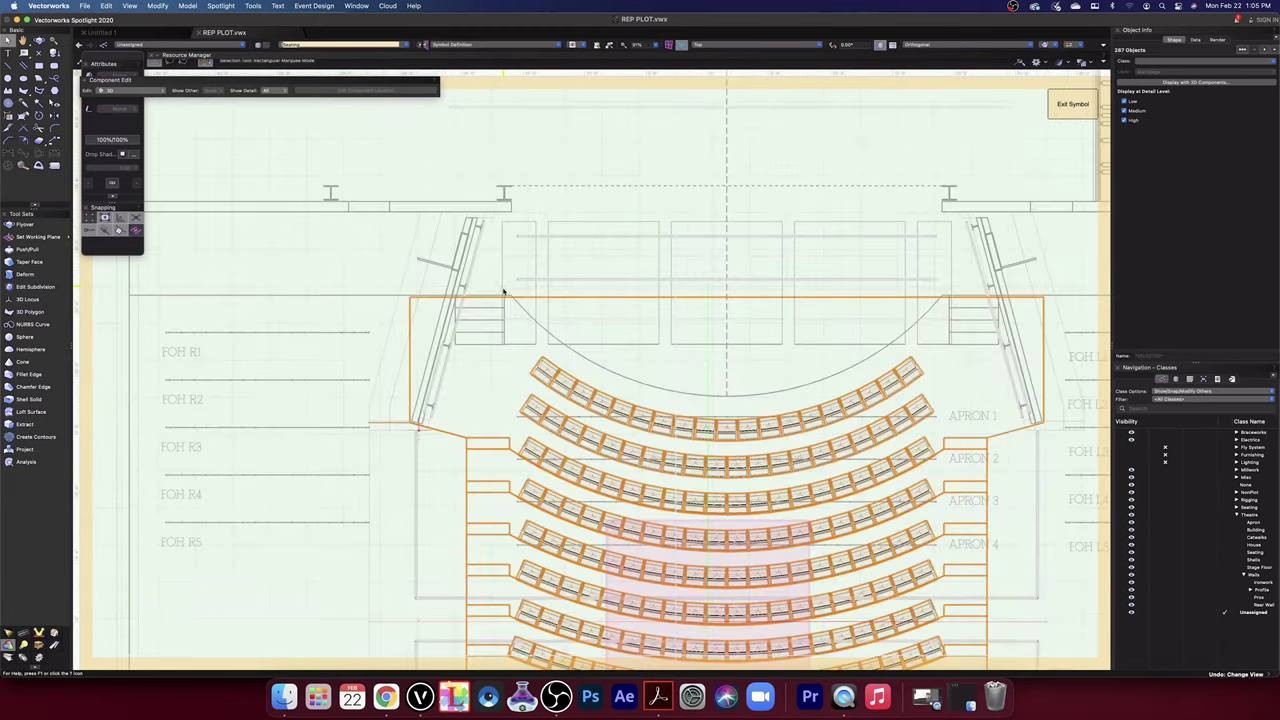
{"action": "key", "text": "super+z"}
{"action": "key", "text": "super+z"}
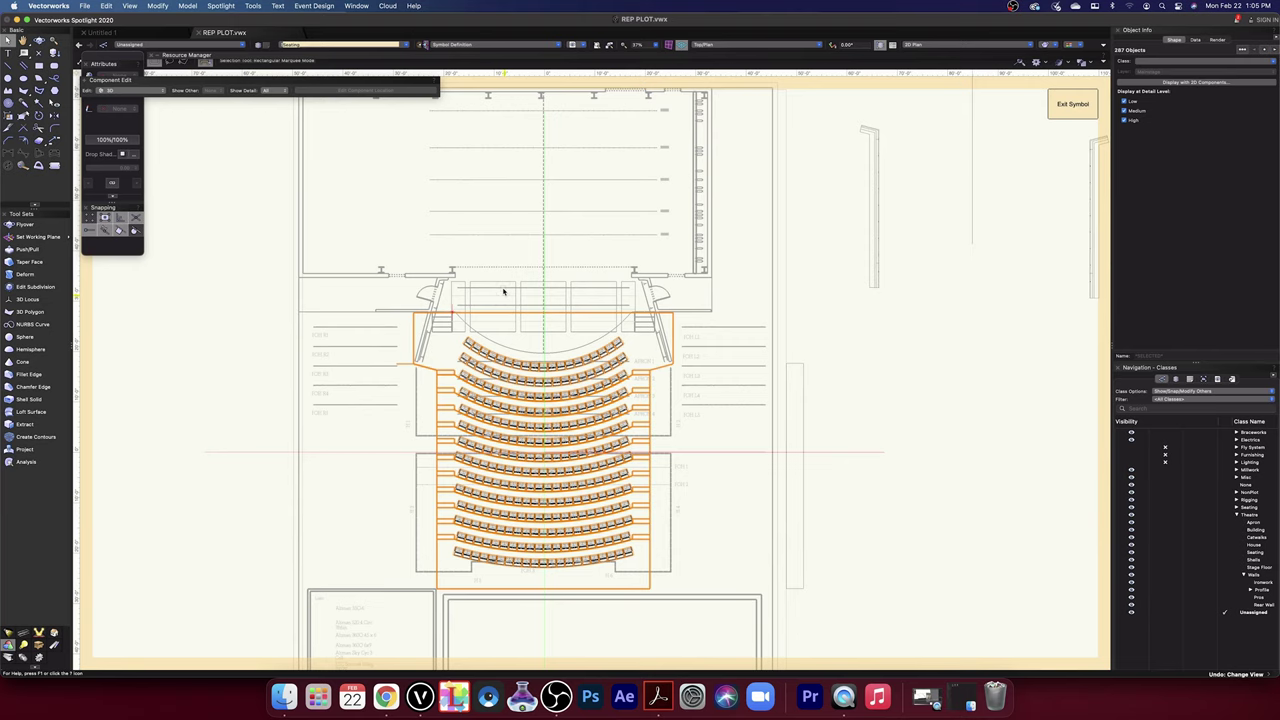
- Undo recent edits until the seating centre line is restored
{"action": "key", "text": "super+z"}
{"action": "key", "text": "super+z"}
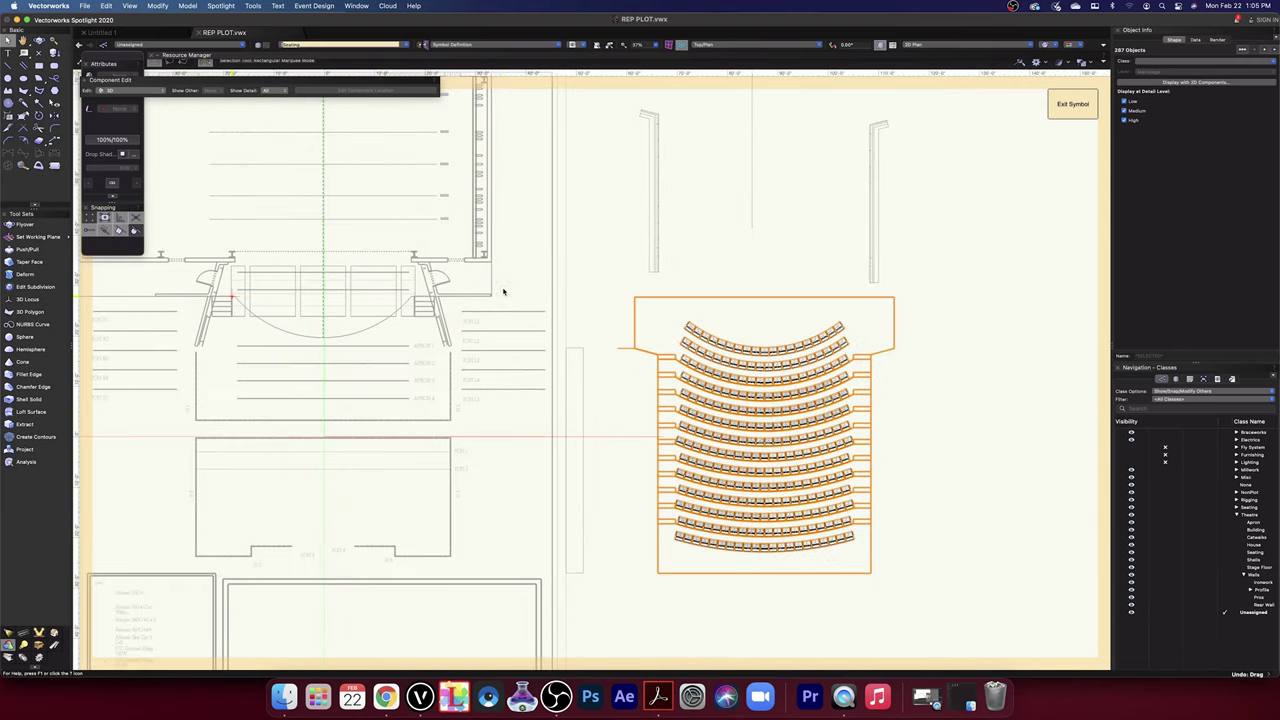
{"action": "key", "text": "super+z"}
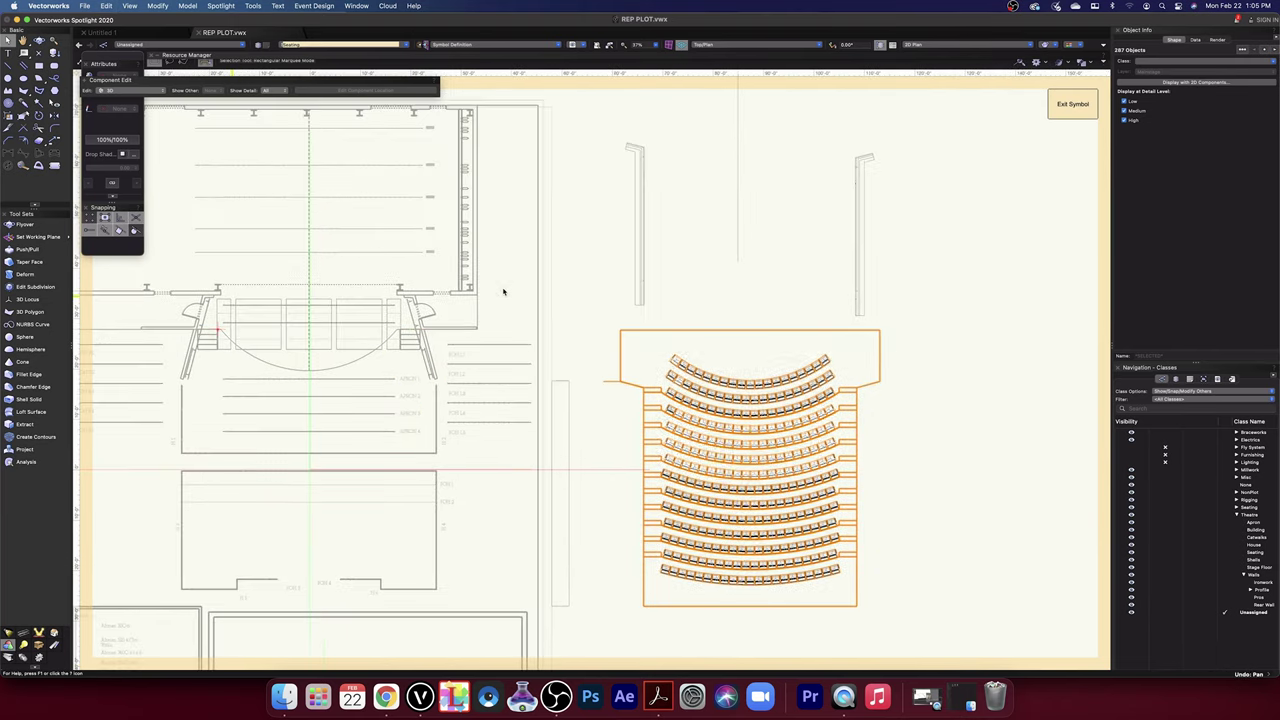
{"action": "key", "text": "super+z"}
{"action": "key", "text": "super+z"}
{"action": "key", "text": "super+z"}
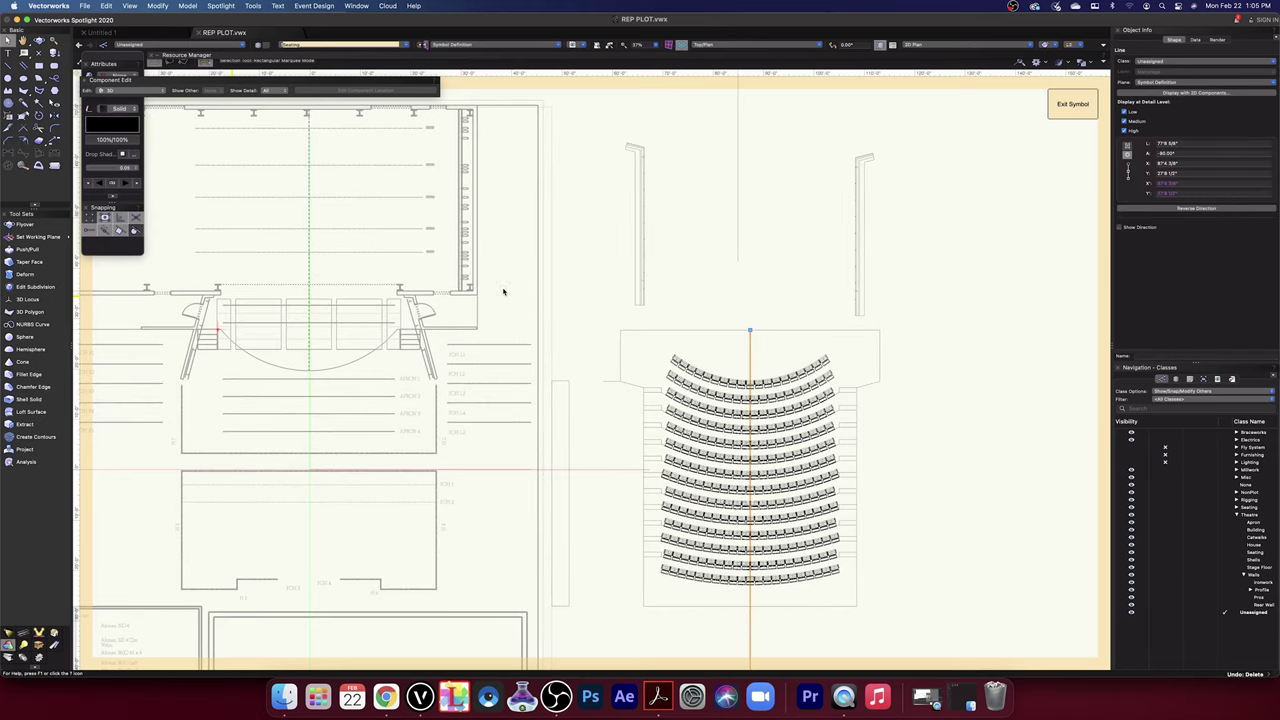
{"action": "key", "text": "super+z"}
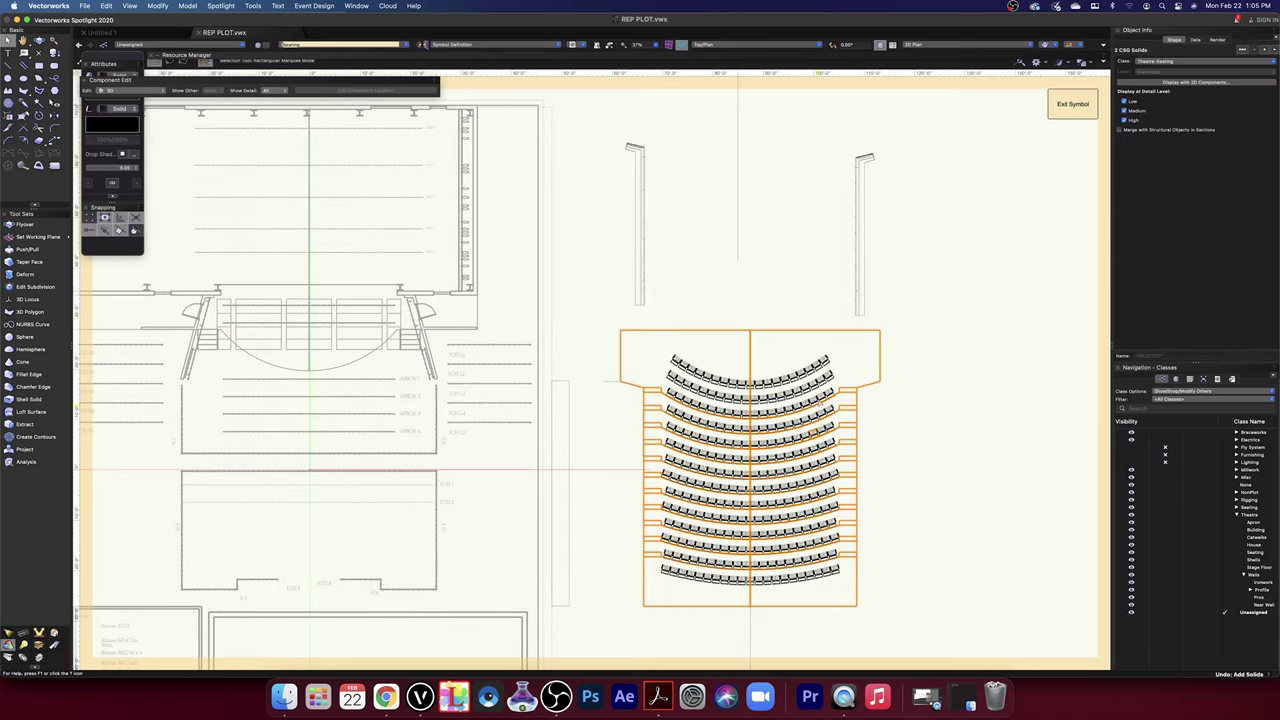
- Move the curved chair rows and the right-hand seating block off to the far right
{"action": "left_click", "coordinate": [925, 526]}
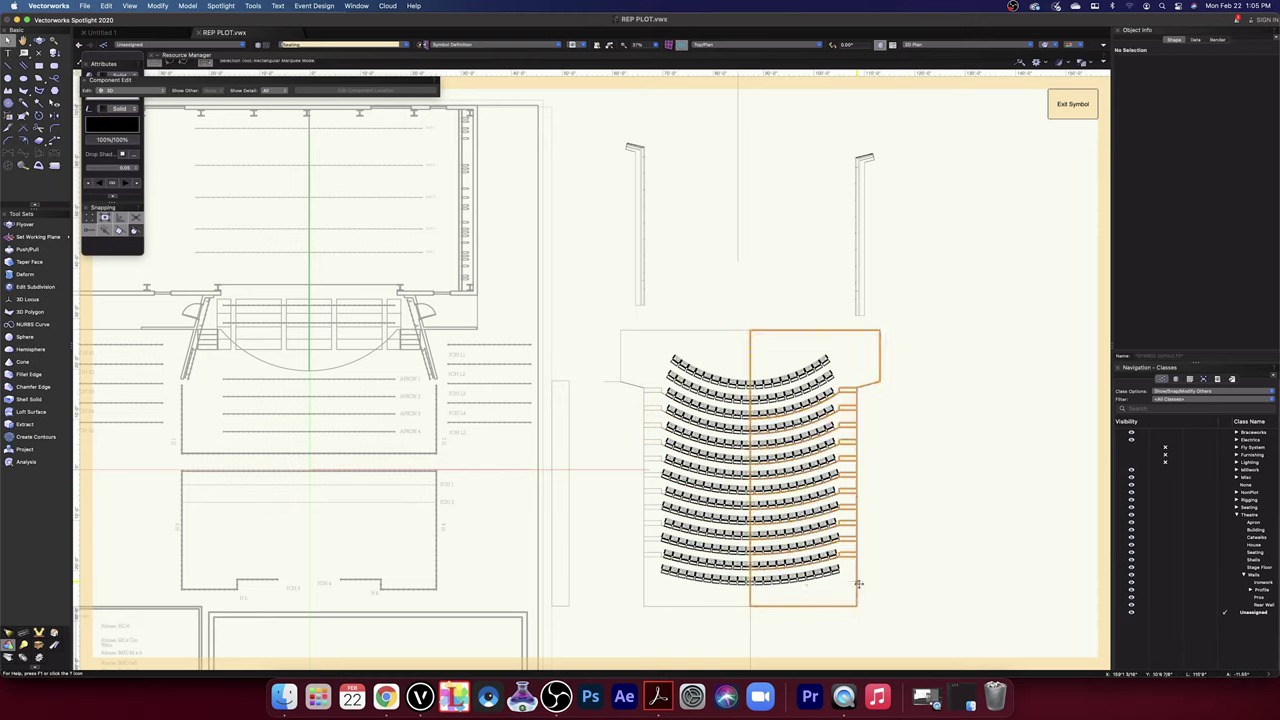
{"action": "left_click_drag", "start_coordinate": [852, 628], "coordinate": [660, 316]}
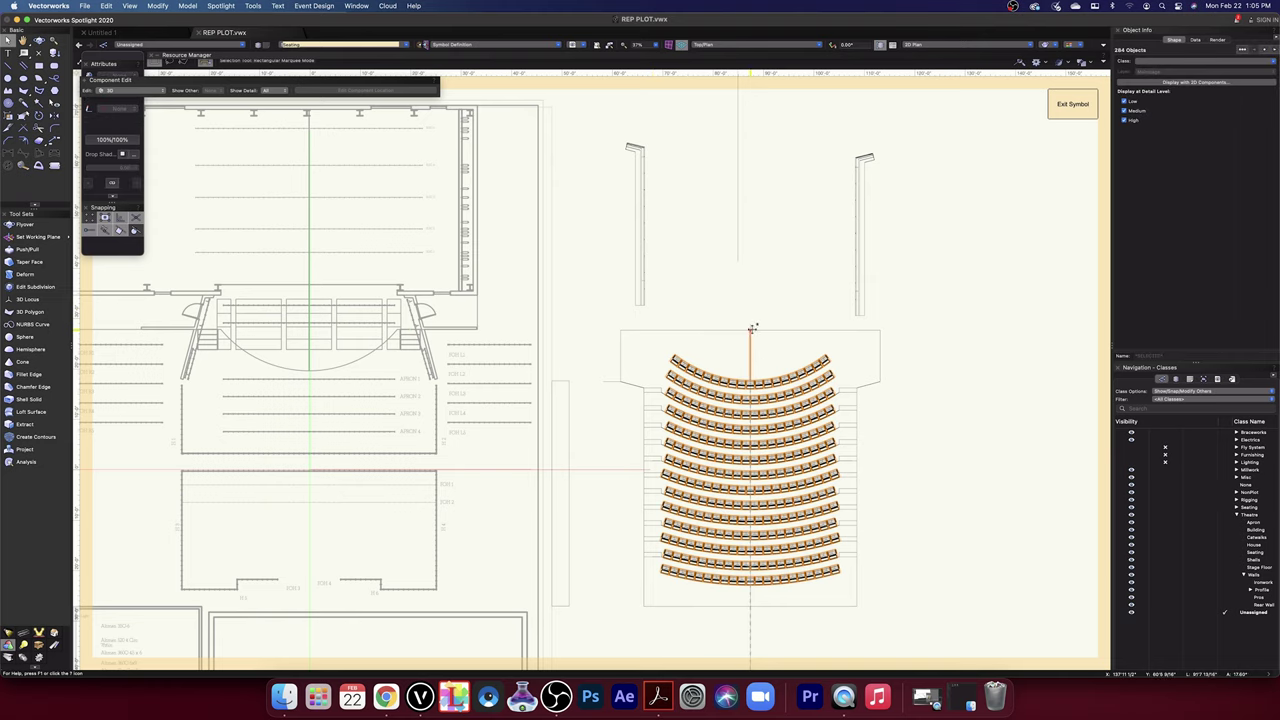
{"action": "left_click_drag", "start_coordinate": [752, 328], "coordinate": [989, 340]}
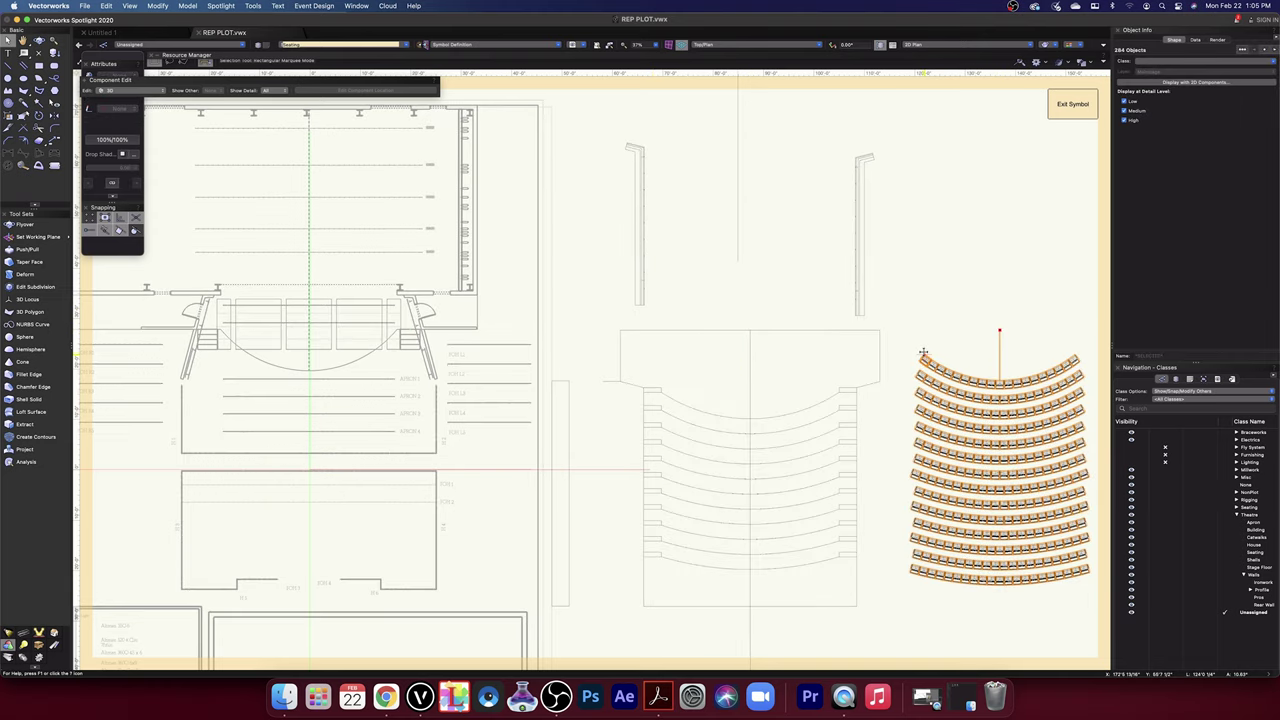
{"action": "scroll", "coordinate": [920, 354], "scroll_direction": "down", "scroll_amount": 4}
{"action": "middle_click_drag", "start_coordinate": [1009, 471], "coordinate": [616, 484]}
{"action": "left_click_drag", "start_coordinate": [837, 516], "coordinate": [518, 316]}
{"action": "left_click_drag", "start_coordinate": [562, 360], "coordinate": [860, 365]}
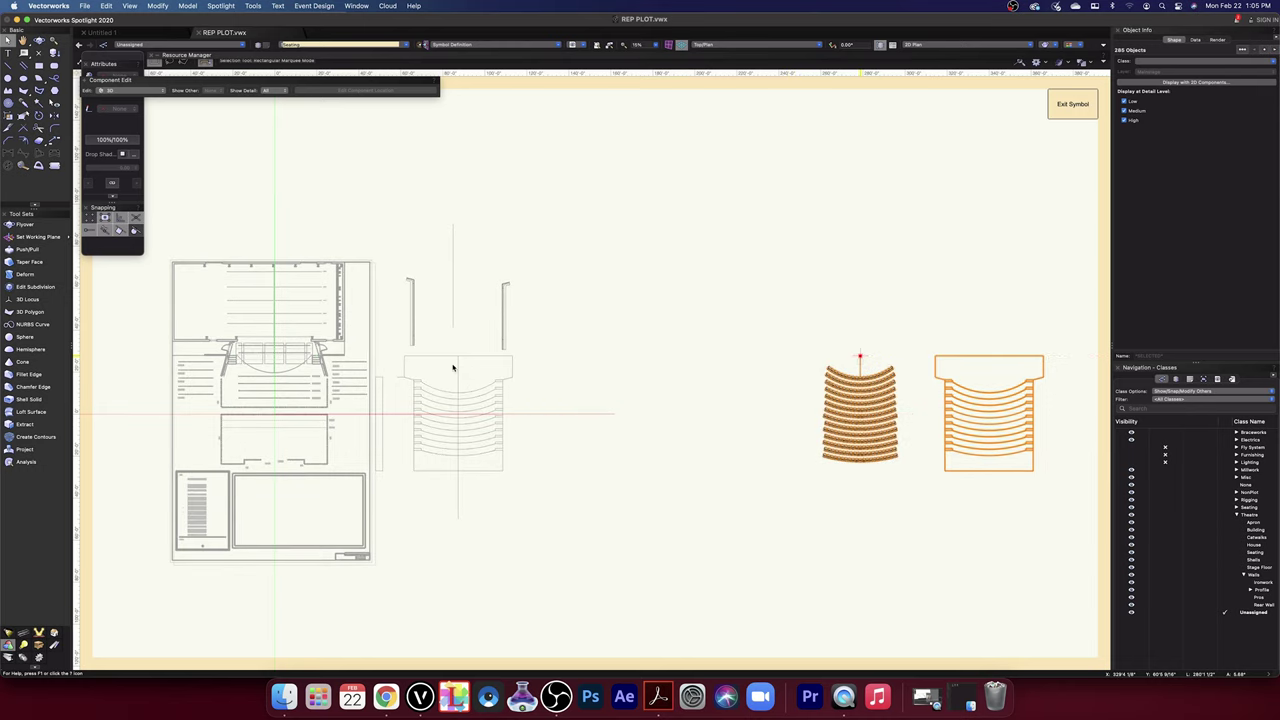
- Move the orange seating outline left, beside the theatre plan near the stage
{"action": "left_click_drag", "start_coordinate": [524, 556], "coordinate": [405, 363]}
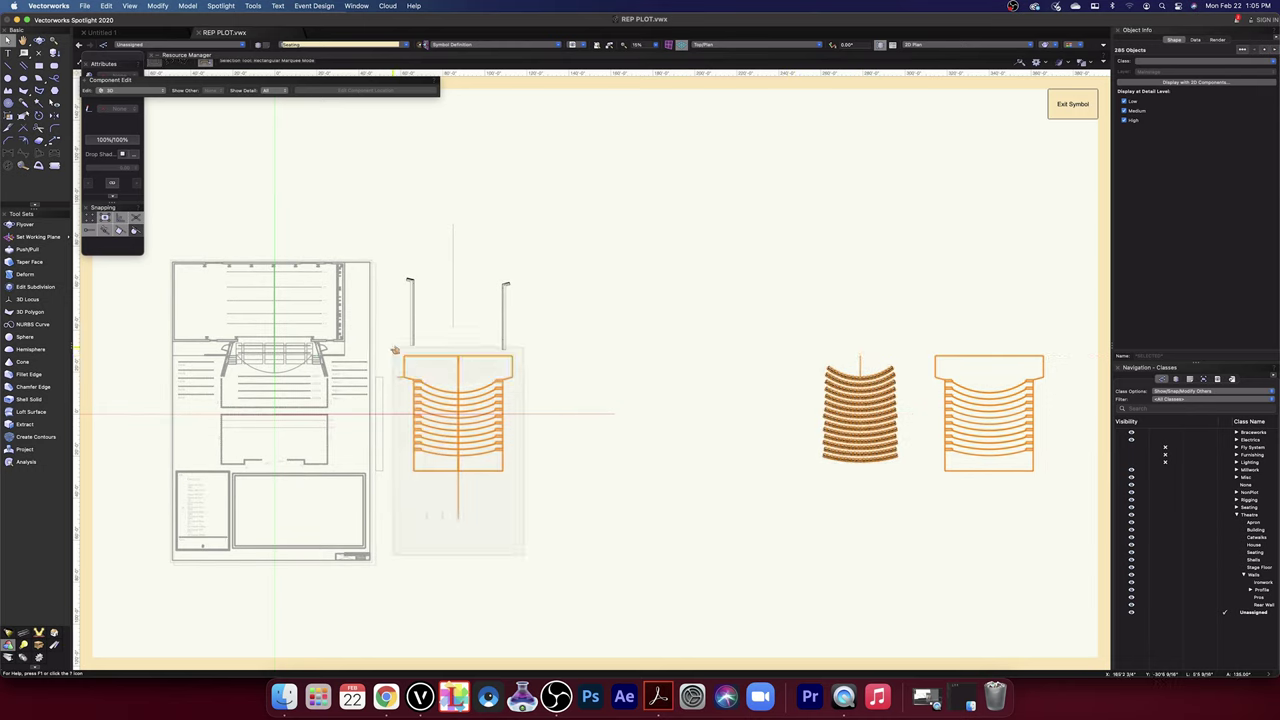
{"action": "scroll", "coordinate": [455, 355], "scroll_direction": "up", "scroll_amount": 5}
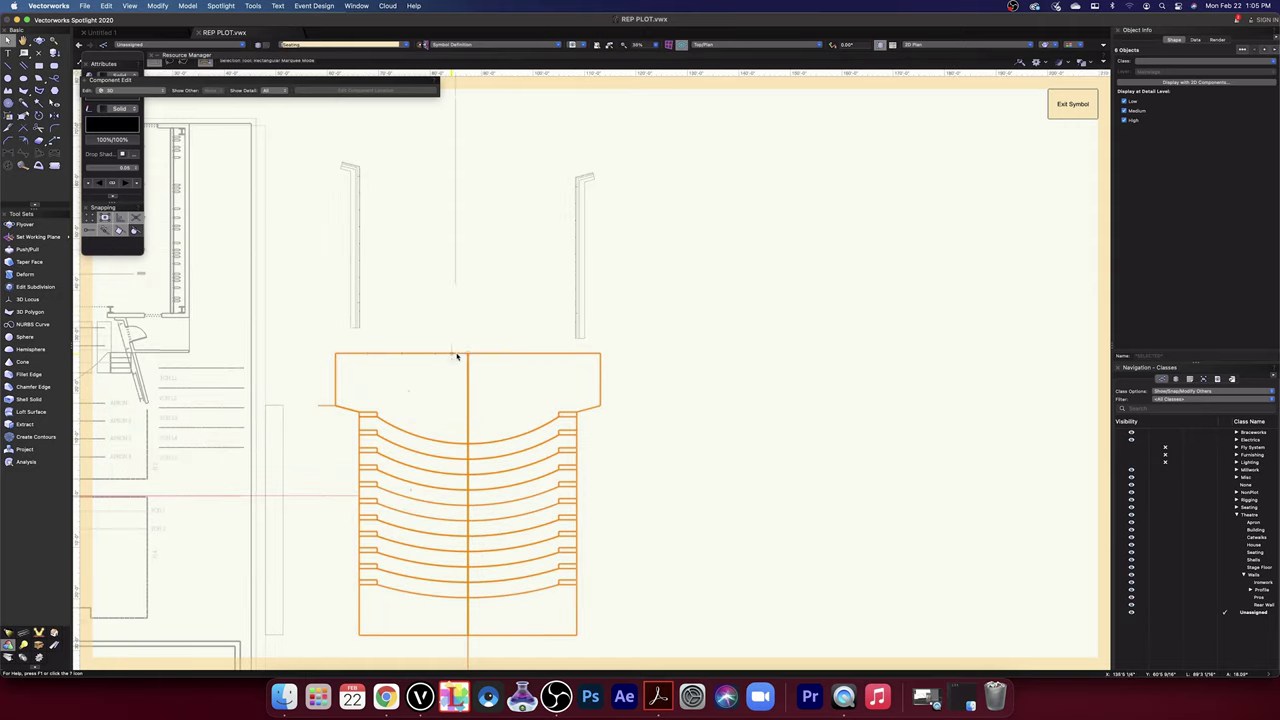
{"action": "middle_click_drag", "start_coordinate": [457, 357], "coordinate": [948, 280]}
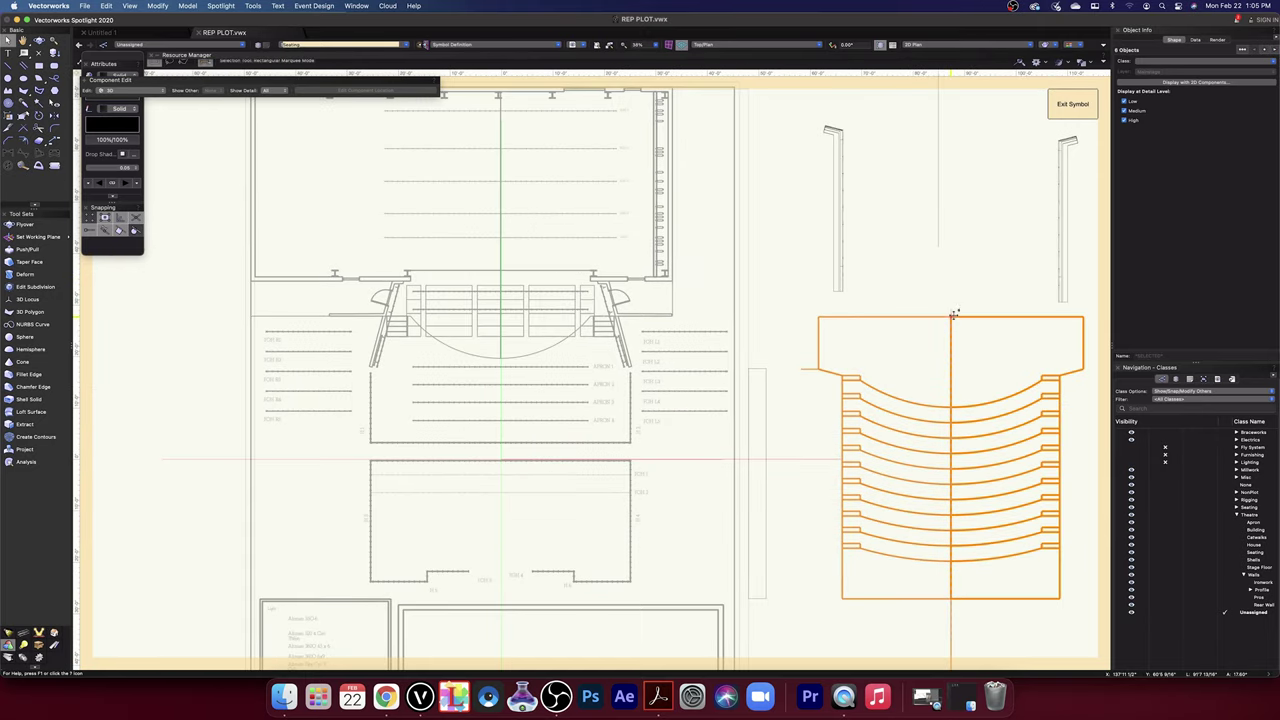
{"action": "left_click_drag", "start_coordinate": [954, 314], "coordinate": [502, 312]}
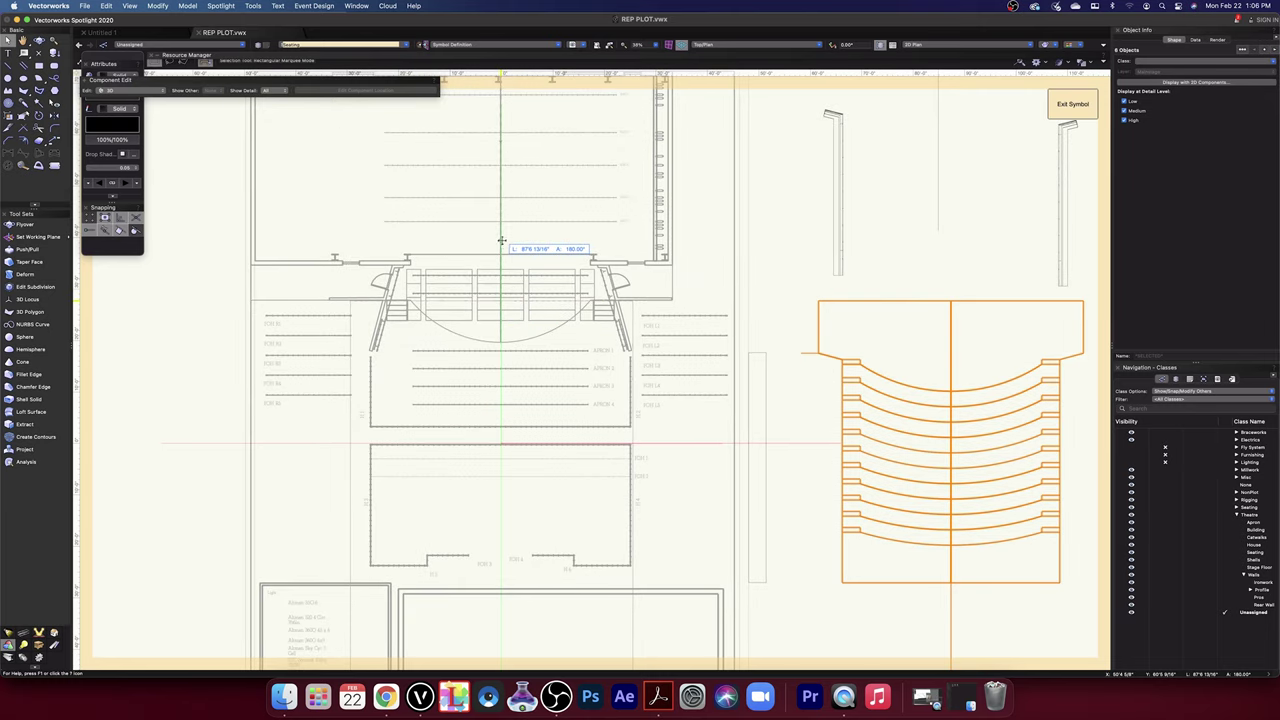
- Centre the seating outline on the stage centre line below the apron, check it, and deselect
{"action": "left_click_drag", "start_coordinate": [502, 243], "coordinate": [502, 243]}
{"action": "scroll", "coordinate": [492, 360], "scroll_direction": "up", "scroll_amount": 5}
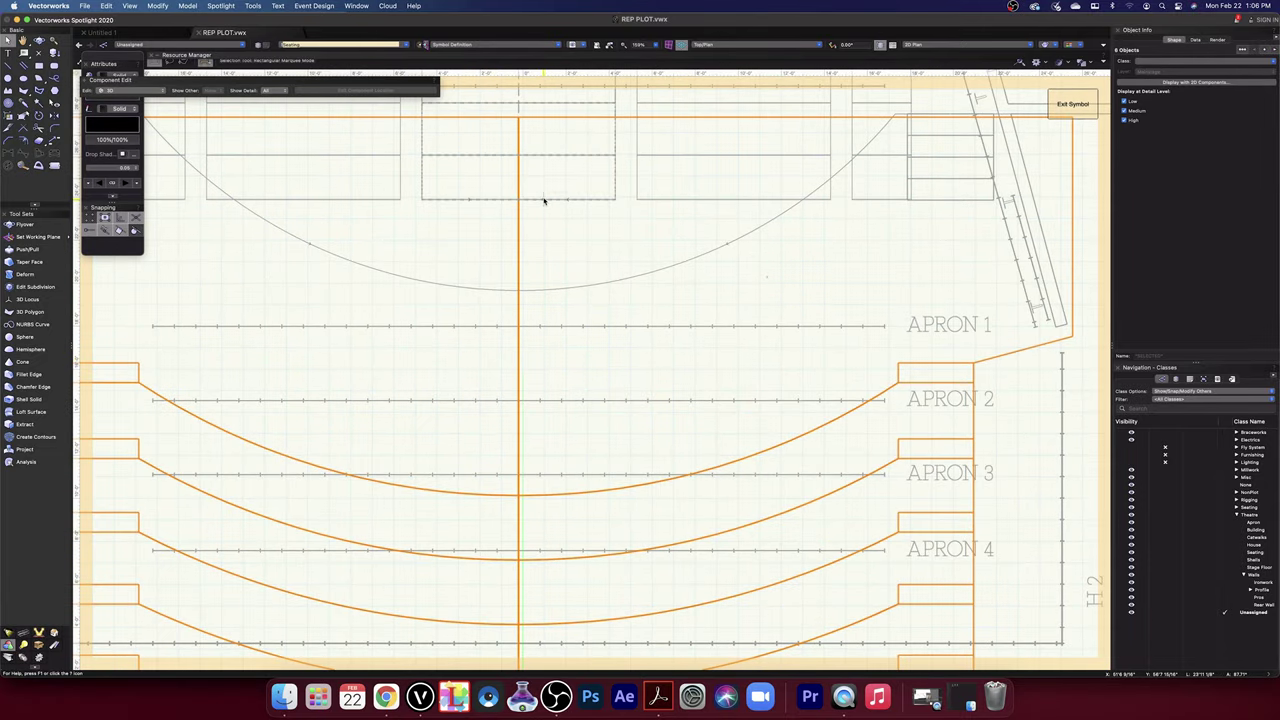
{"action": "scroll", "coordinate": [543, 190], "scroll_direction": "up", "scroll_amount": 3}
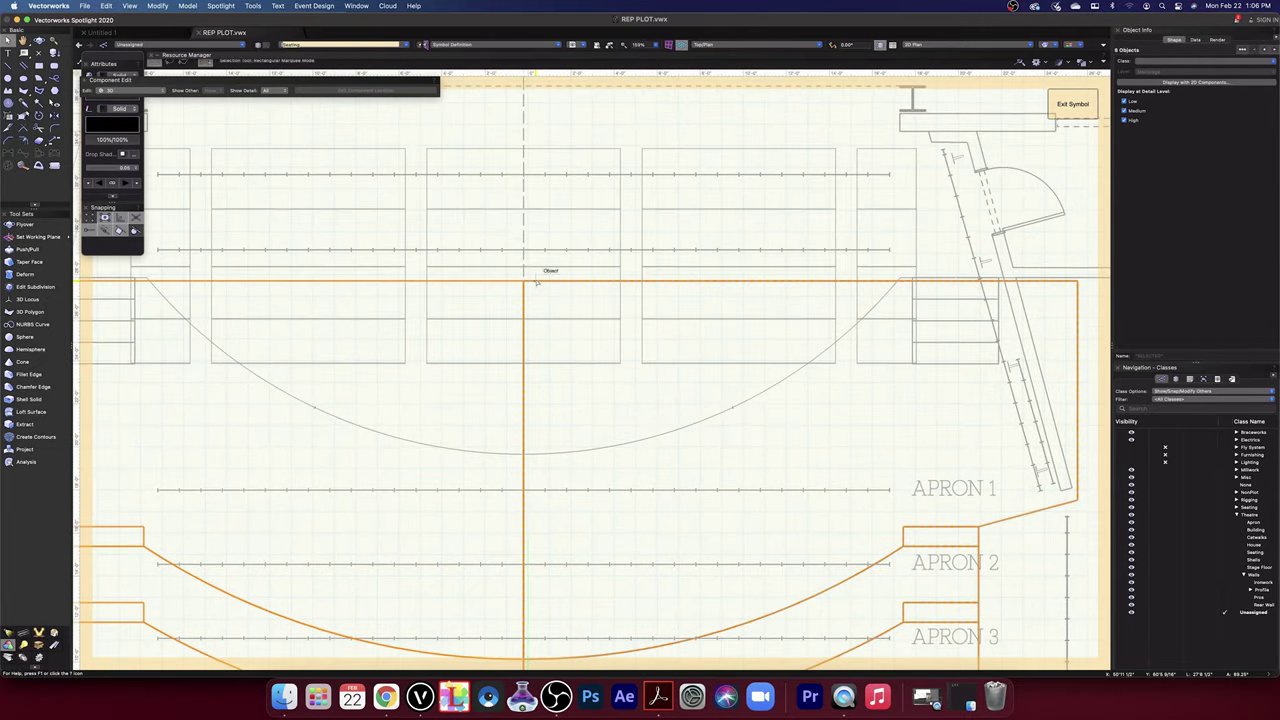
{"action": "scroll", "coordinate": [537, 283], "scroll_direction": "up", "scroll_amount": 3}
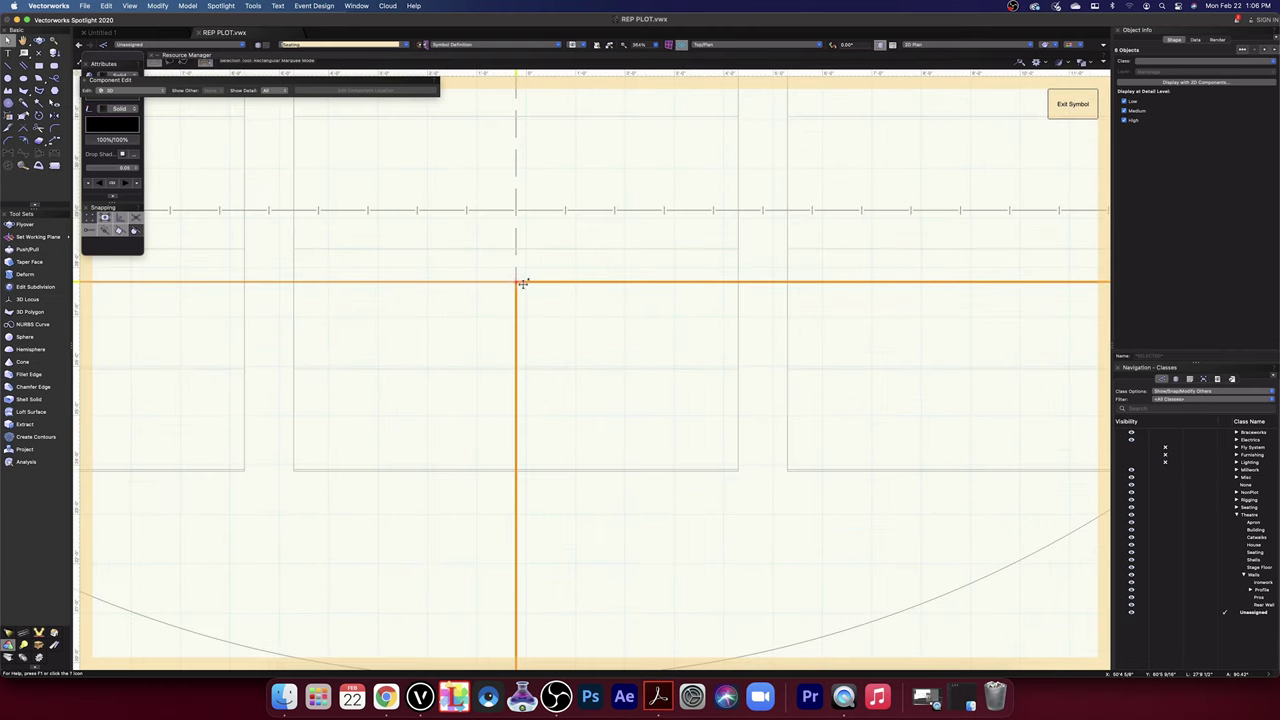
{"action": "scroll", "coordinate": [637, 326], "scroll_direction": "down", "scroll_amount": 5}
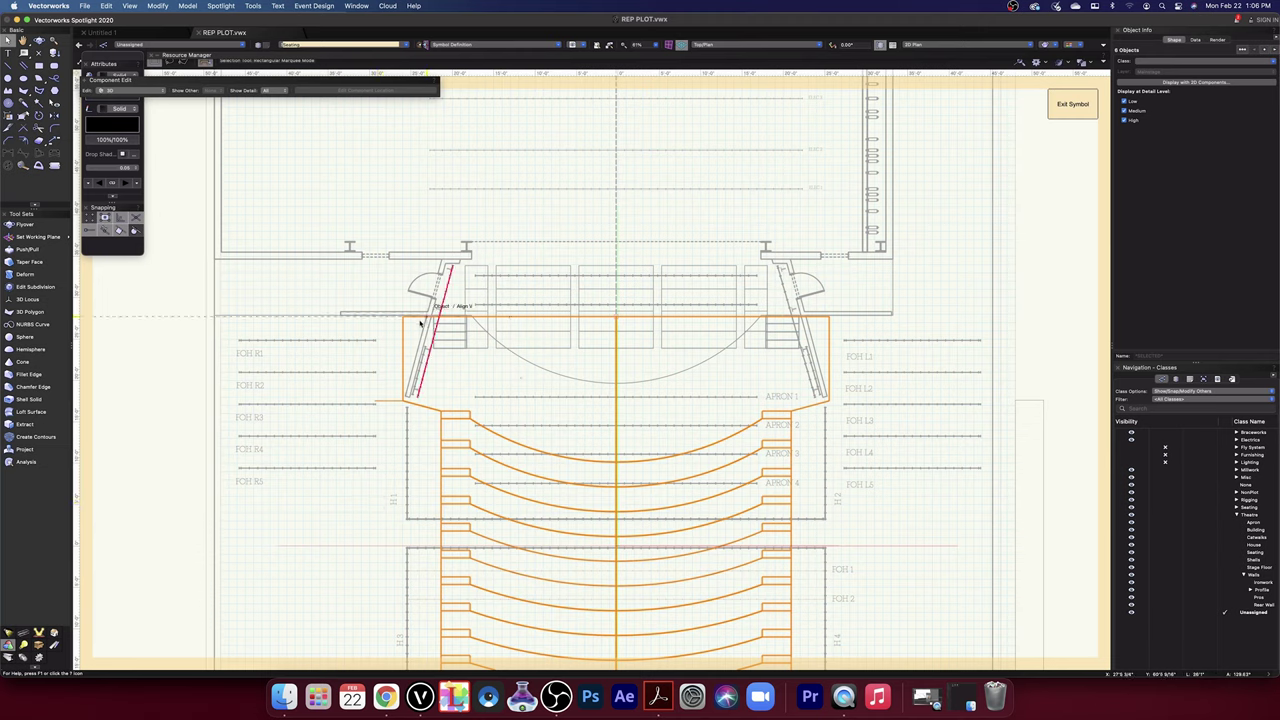
{"action": "left_click", "coordinate": [969, 209]}
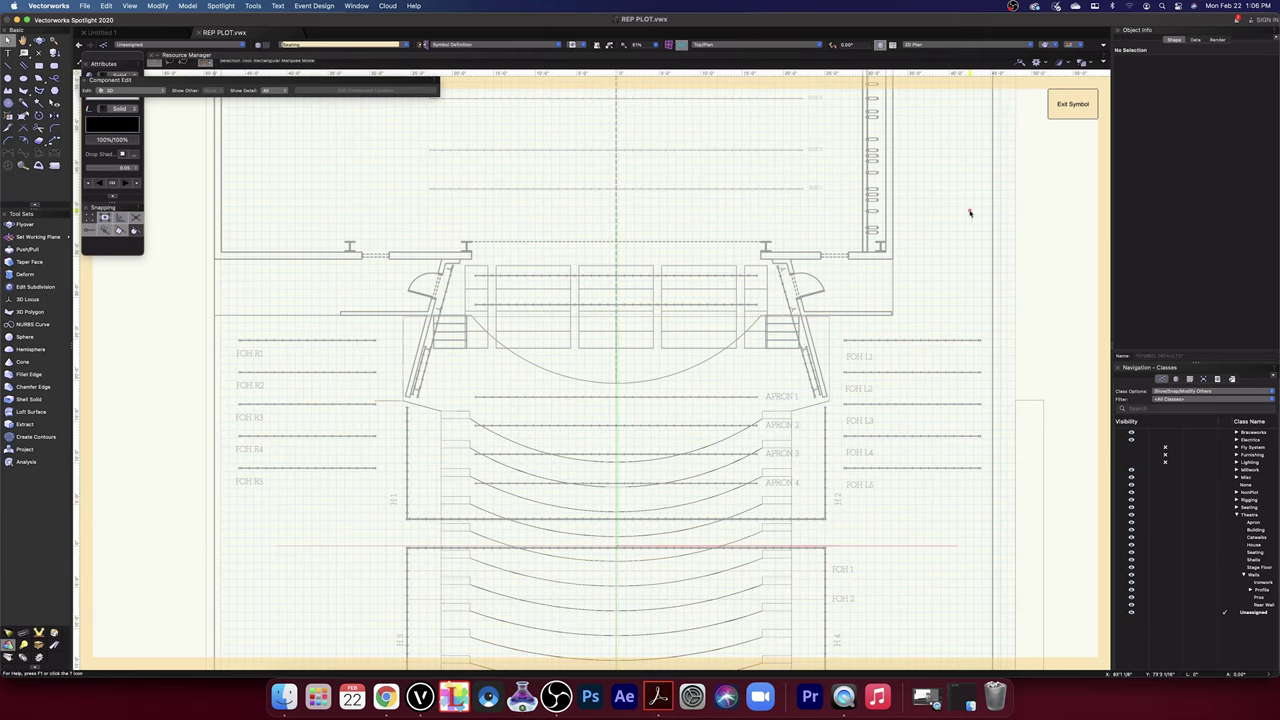
- Switch to the 3D Top view with shaded solid rendering
{"action": "left_click", "coordinate": [726, 47]}
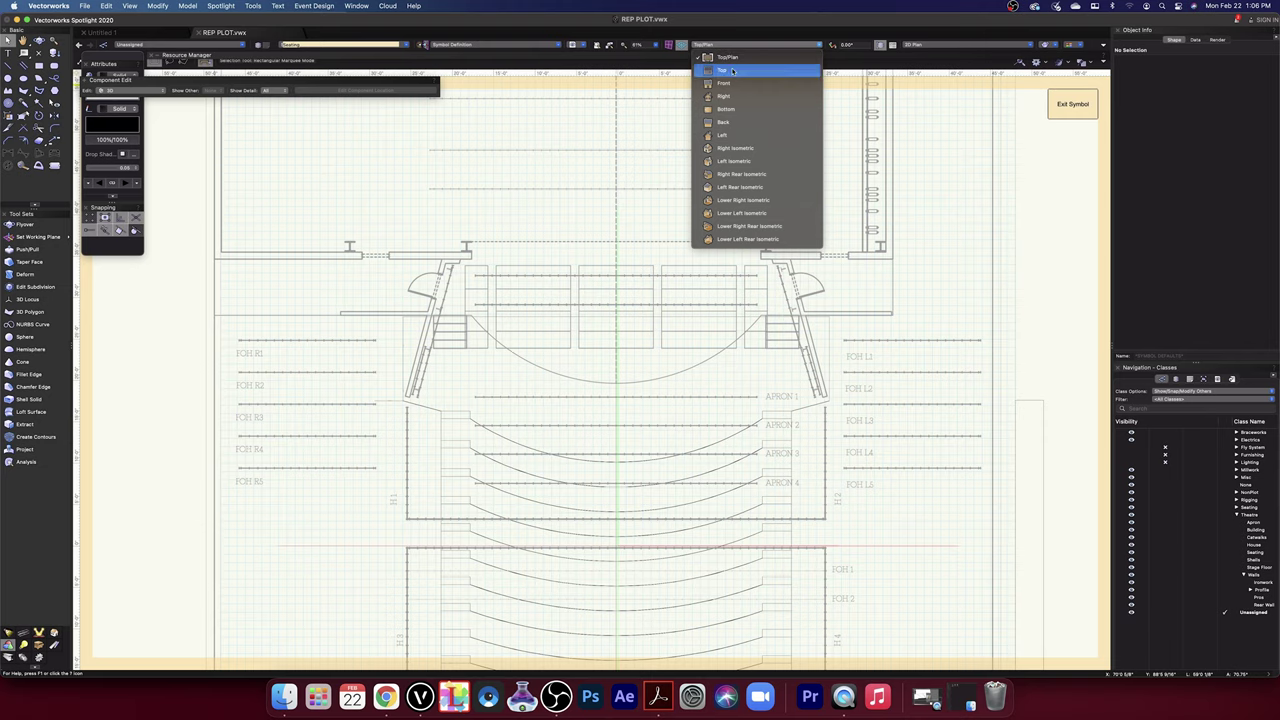
{"action": "left_click", "coordinate": [732, 70]}
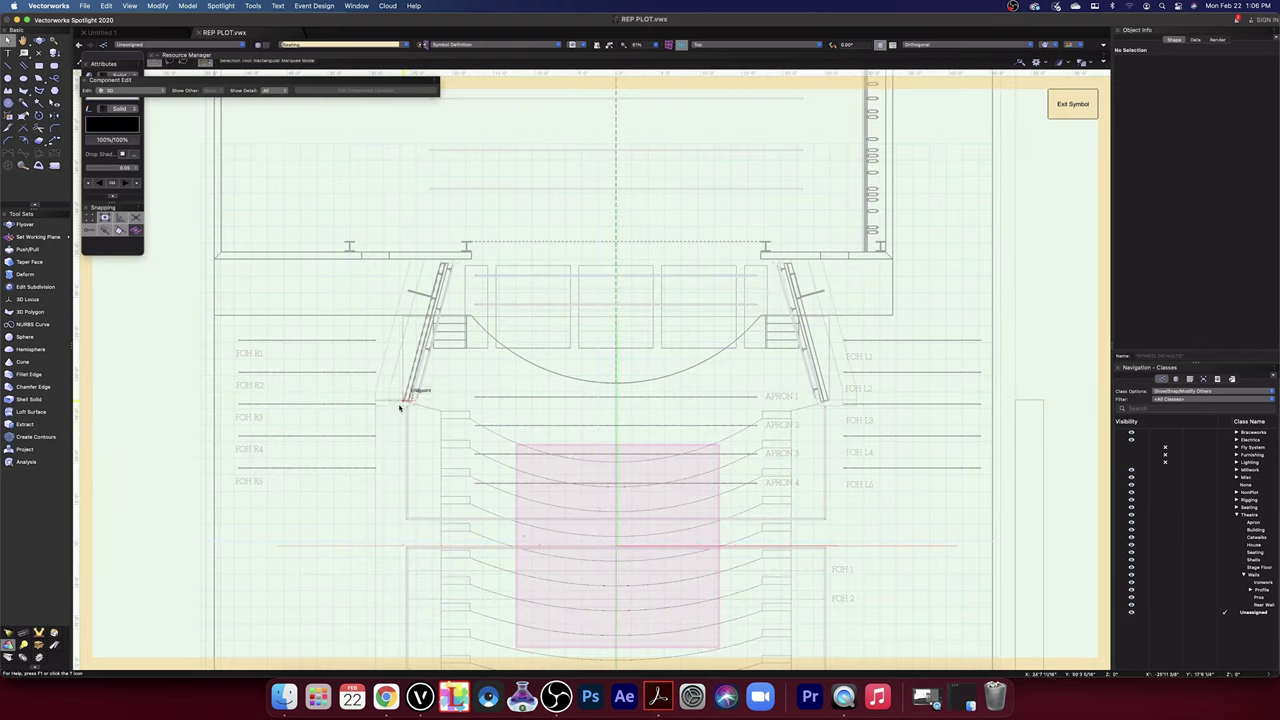
{"action": "scroll", "coordinate": [400, 405], "scroll_direction": "up", "scroll_amount": 5}
{"action": "scroll", "coordinate": [400, 405], "scroll_direction": "up", "scroll_amount": 1}
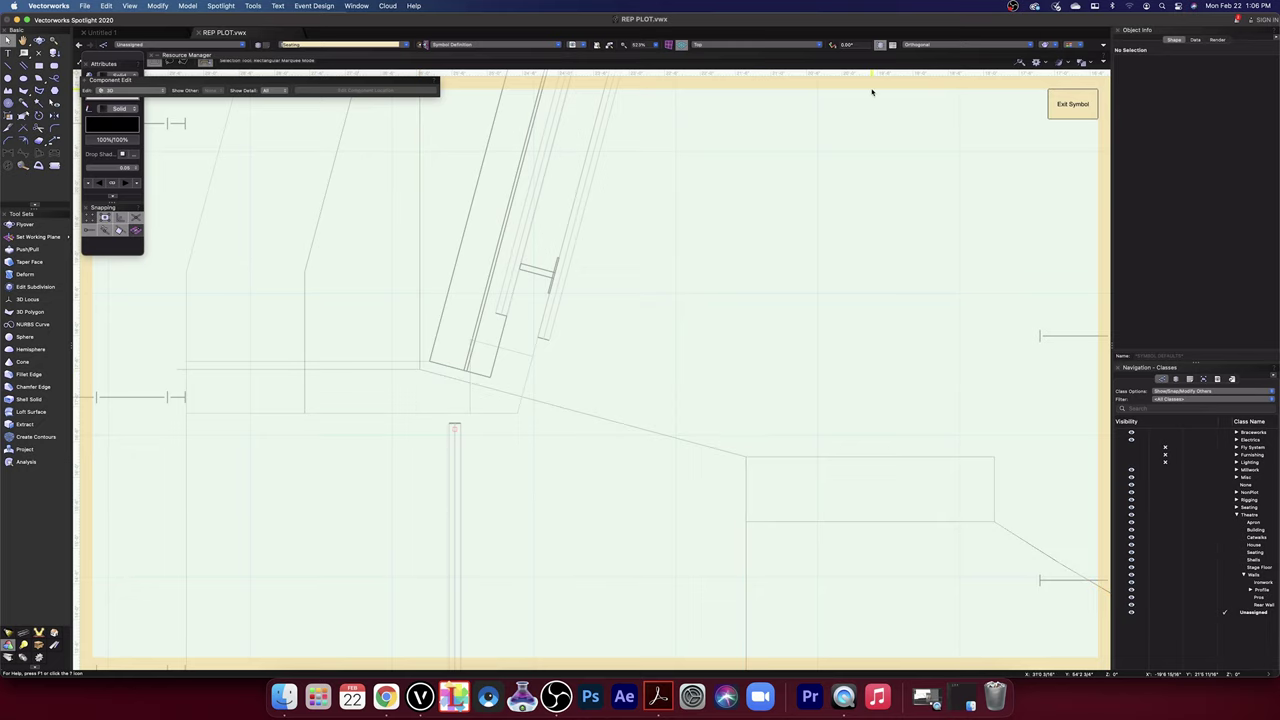
{"action": "left_click", "coordinate": [1058, 47]}
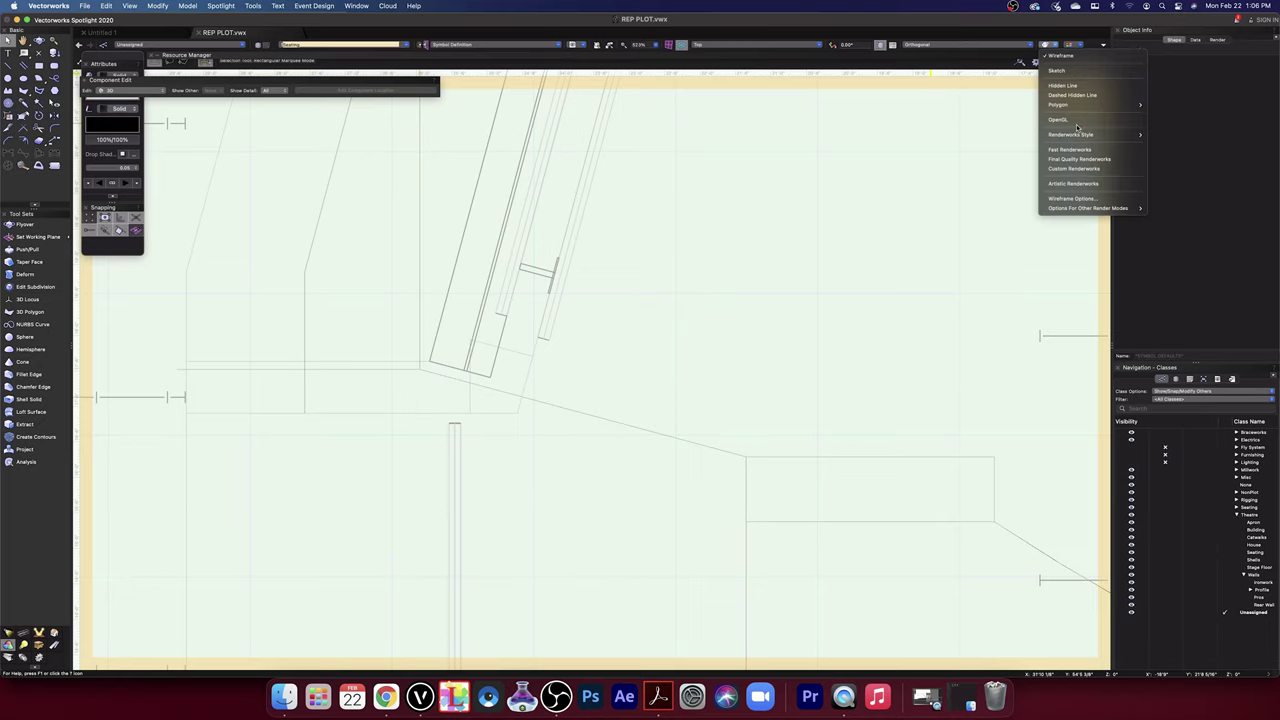
{"action": "left_click", "coordinate": [1077, 127]}
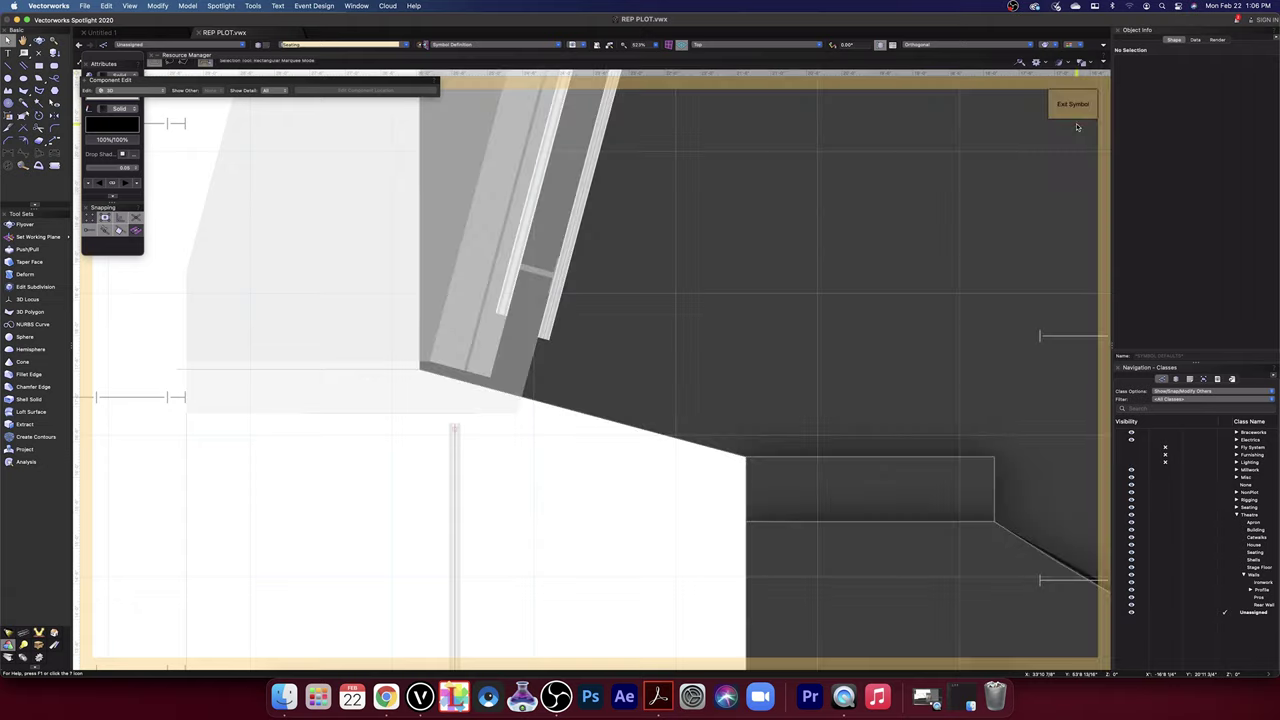
{"action": "scroll", "coordinate": [422, 368], "scroll_direction": "up", "scroll_amount": 5}
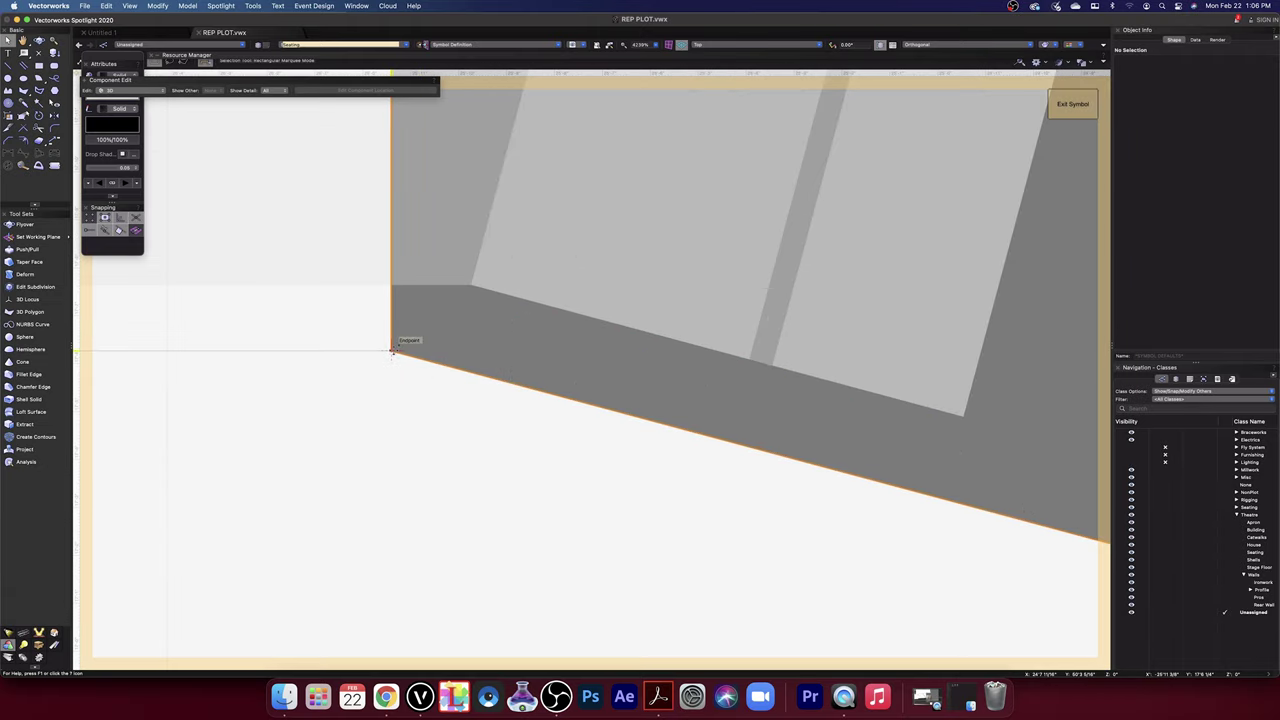
- Snap the seating solid's angled corner onto the stage-edge endpoint
{"action": "left_click_drag", "start_coordinate": [392, 350], "coordinate": [472, 288]}
{"action": "scroll", "coordinate": [497, 383], "scroll_direction": "down", "scroll_amount": 2}
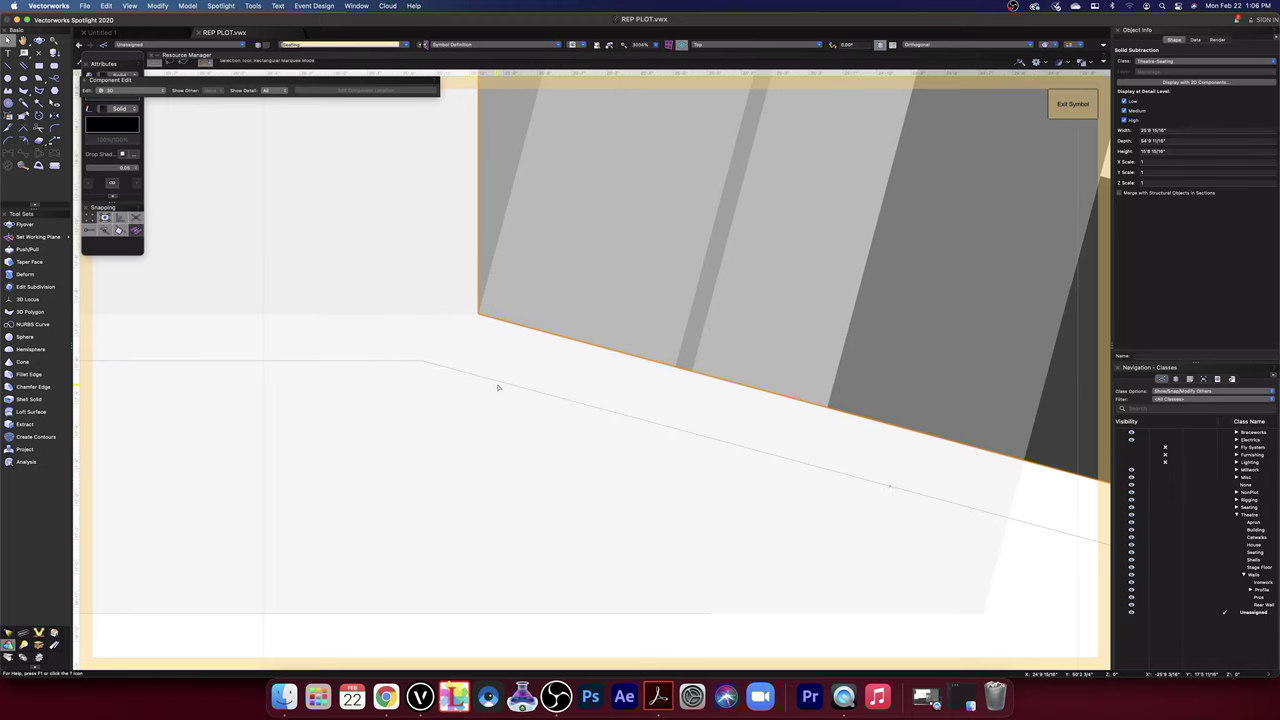
{"action": "scroll", "coordinate": [498, 388], "scroll_direction": "down", "scroll_amount": 3}
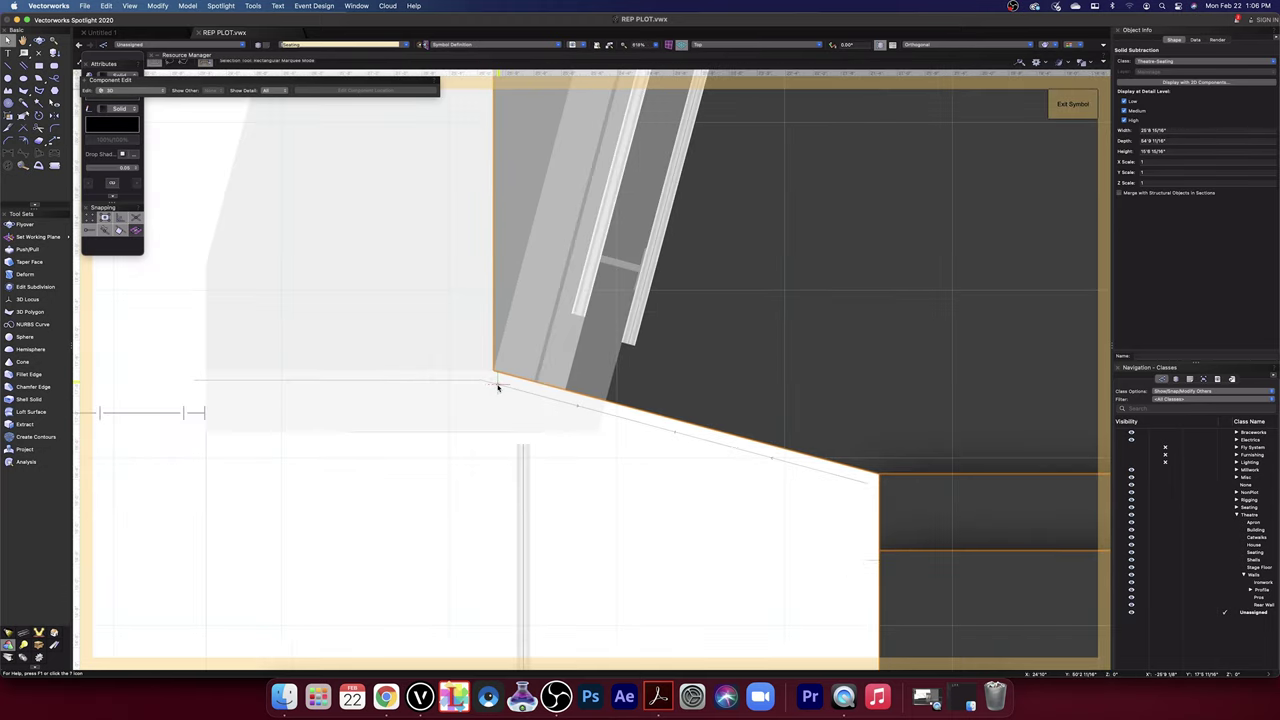
{"action": "scroll", "coordinate": [498, 388], "scroll_direction": "down", "scroll_amount": 5}
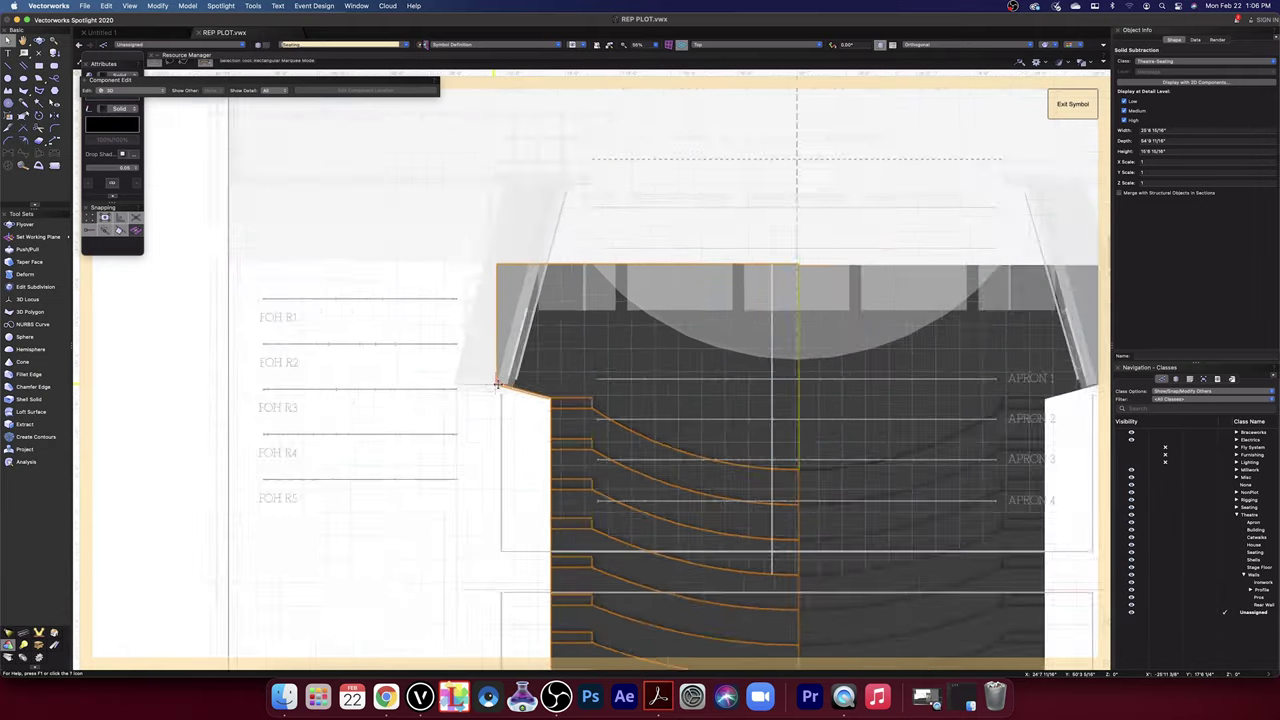
{"action": "scroll", "coordinate": [875, 400], "scroll_direction": "up", "scroll_amount": 6}
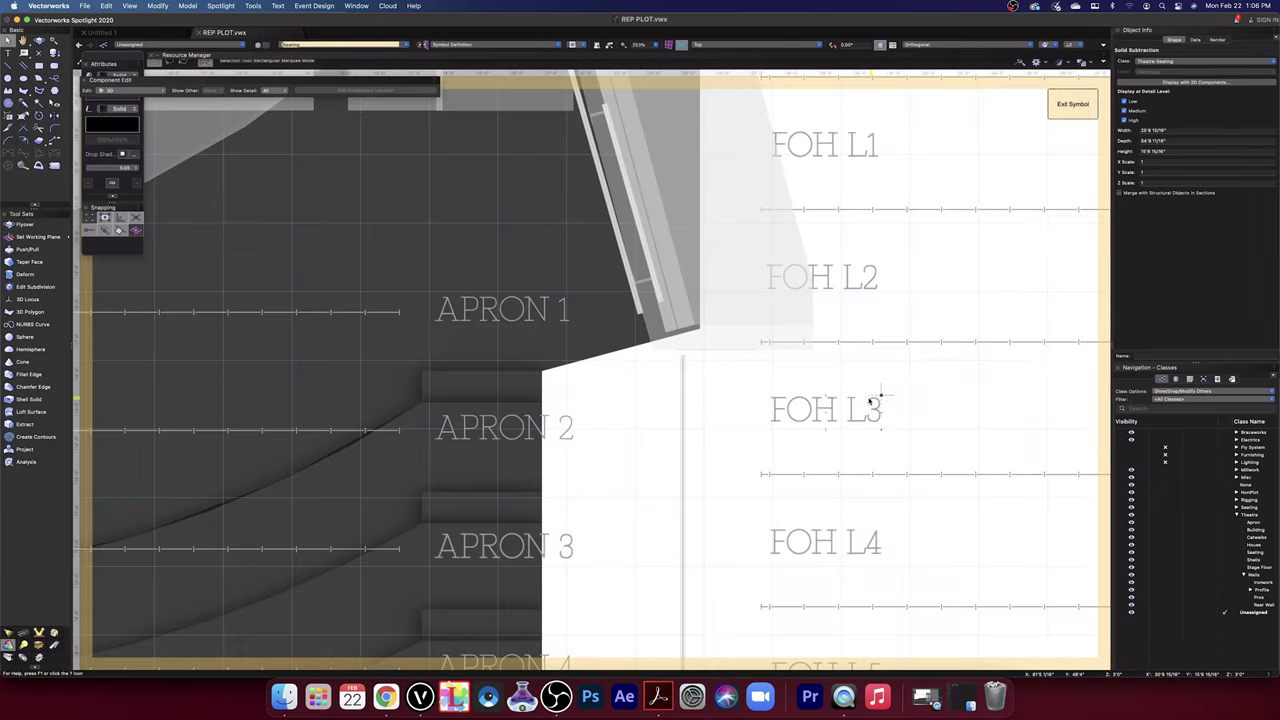
{"action": "scroll", "coordinate": [630, 312], "scroll_direction": "up", "scroll_amount": 5}
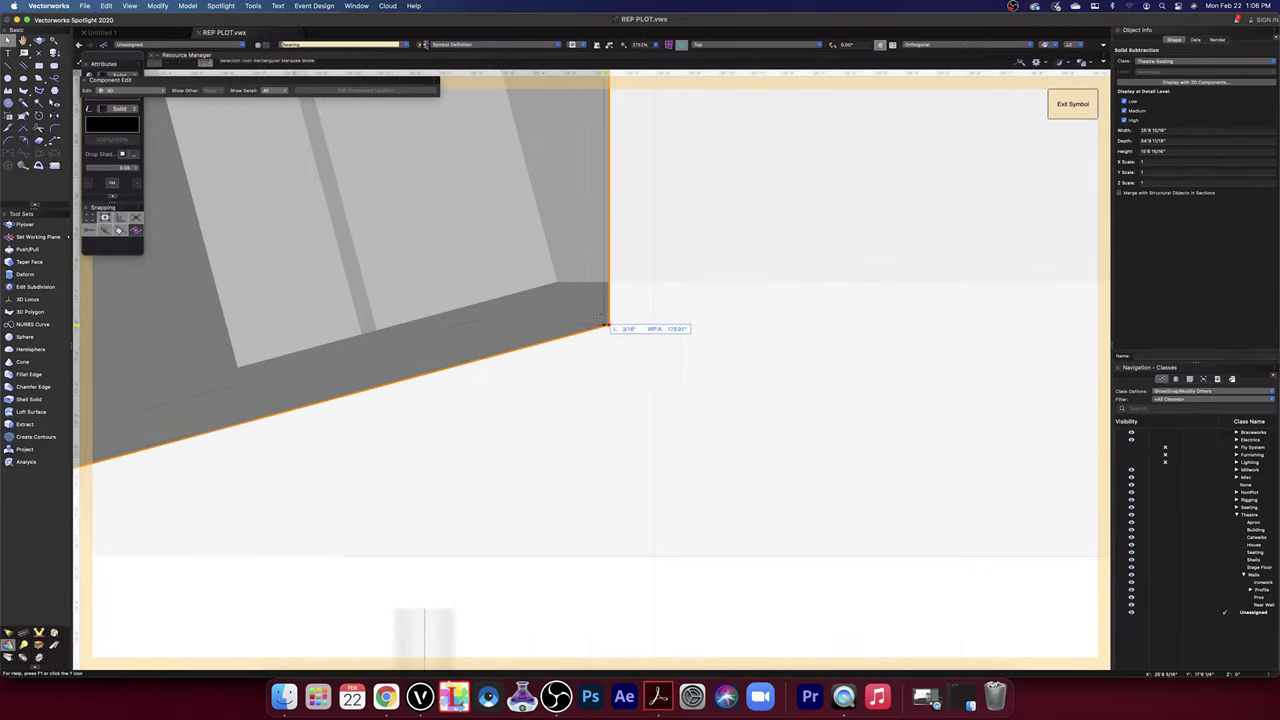
{"action": "left_click", "coordinate": [607, 326]}
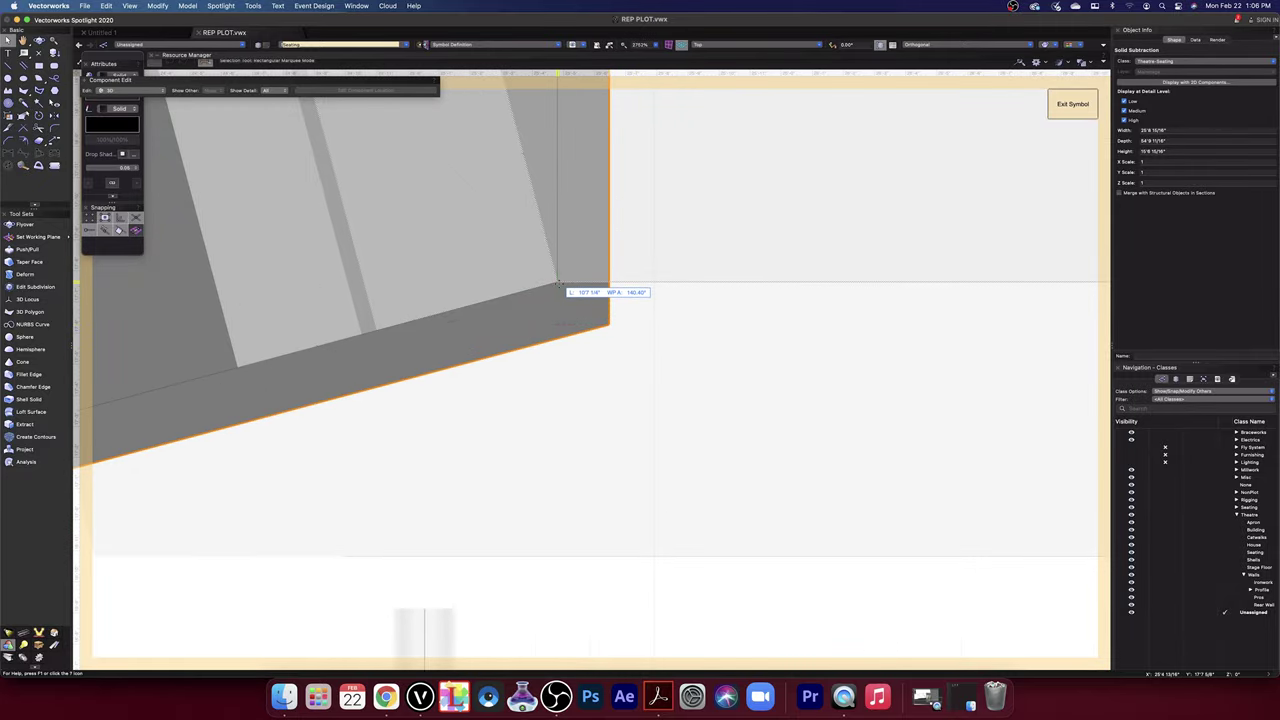
{"action": "left_click", "coordinate": [558, 284]}
- Check the repositioned corner and exit symbol editing
{"action": "scroll", "coordinate": [568, 332], "scroll_direction": "down", "scroll_amount": 10}
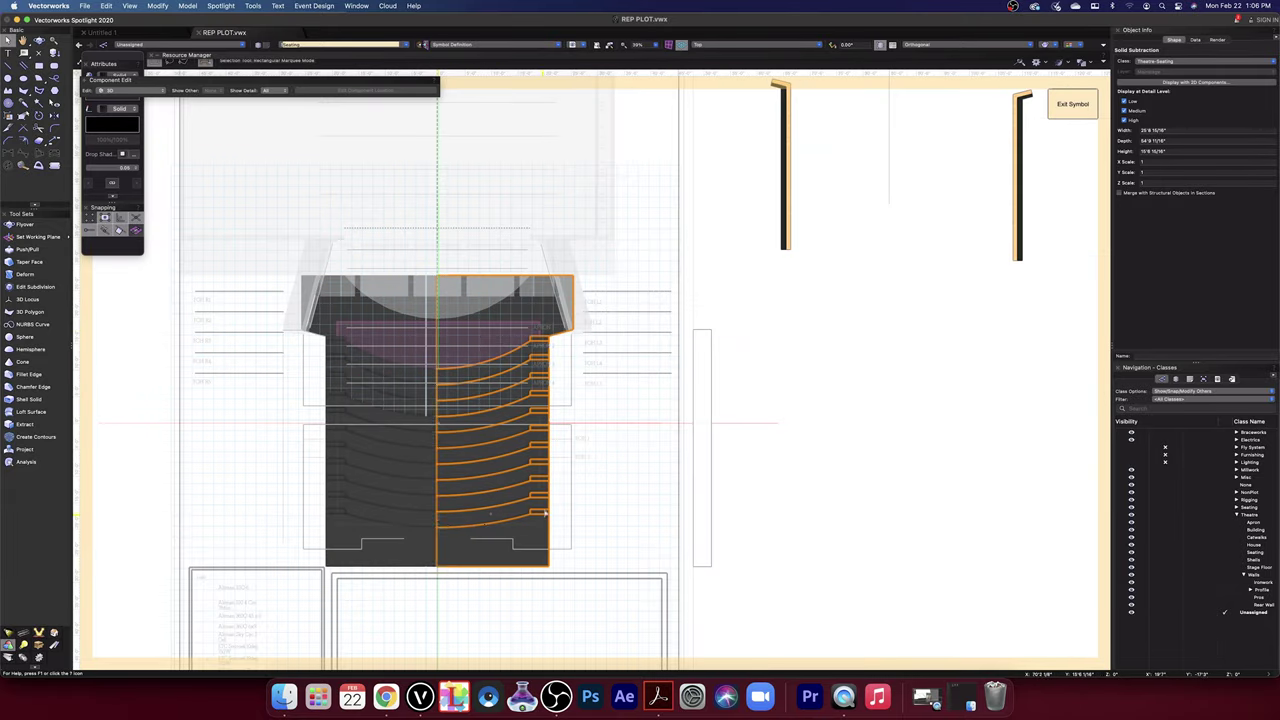
{"action": "scroll", "coordinate": [438, 388], "scroll_direction": "up", "scroll_amount": 8}
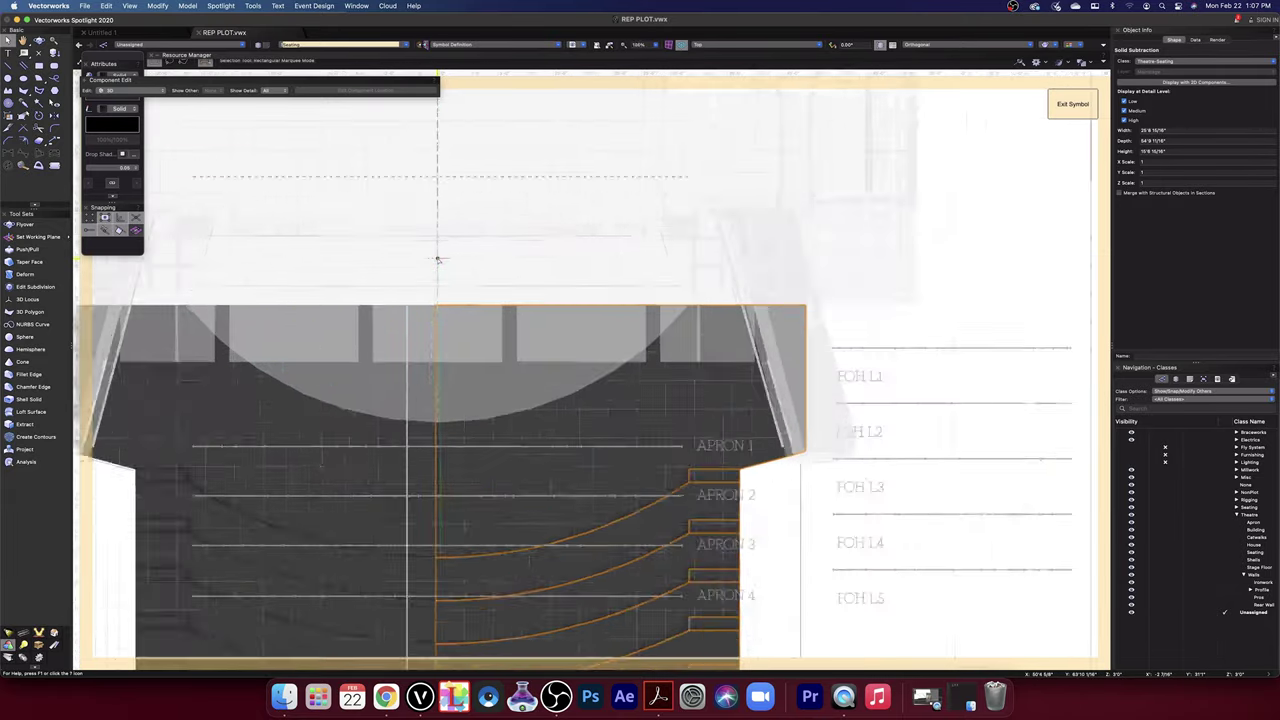
{"action": "scroll", "coordinate": [438, 411], "scroll_direction": "up", "scroll_amount": 1}
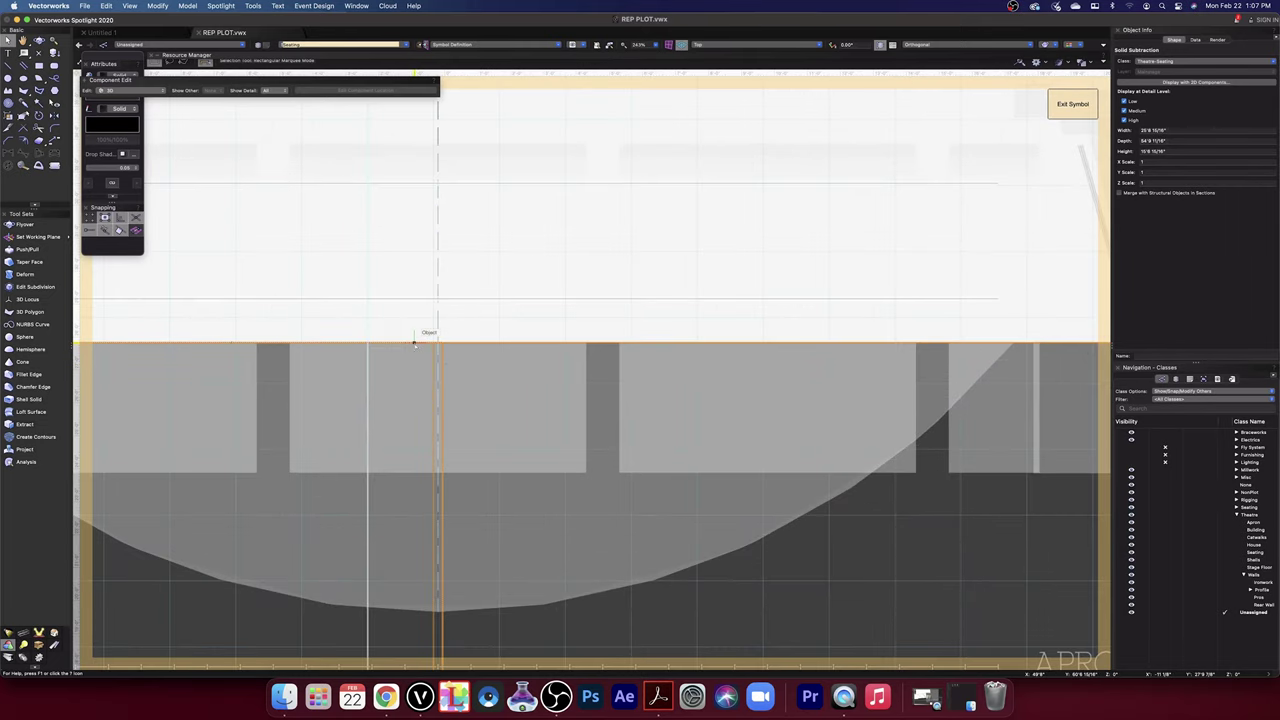
{"action": "scroll", "coordinate": [444, 368], "scroll_direction": "up", "scroll_amount": 3}
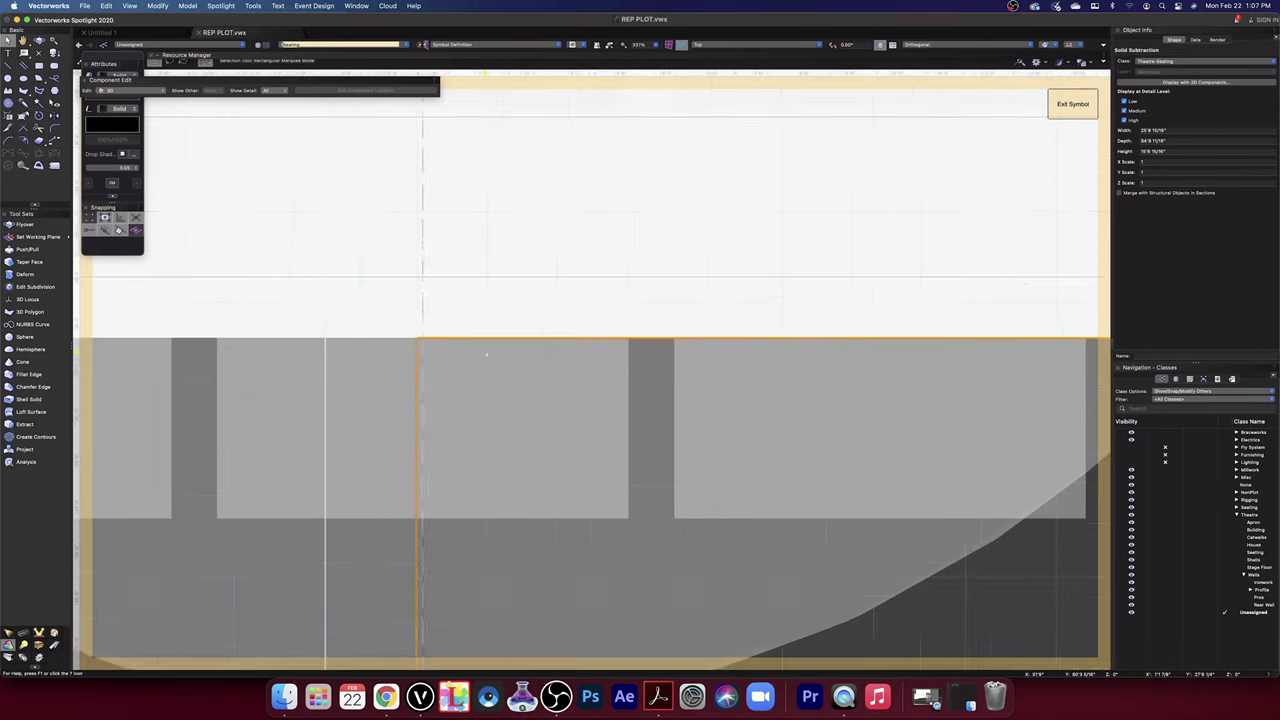
{"action": "scroll", "coordinate": [486, 353], "scroll_direction": "down", "scroll_amount": 6}
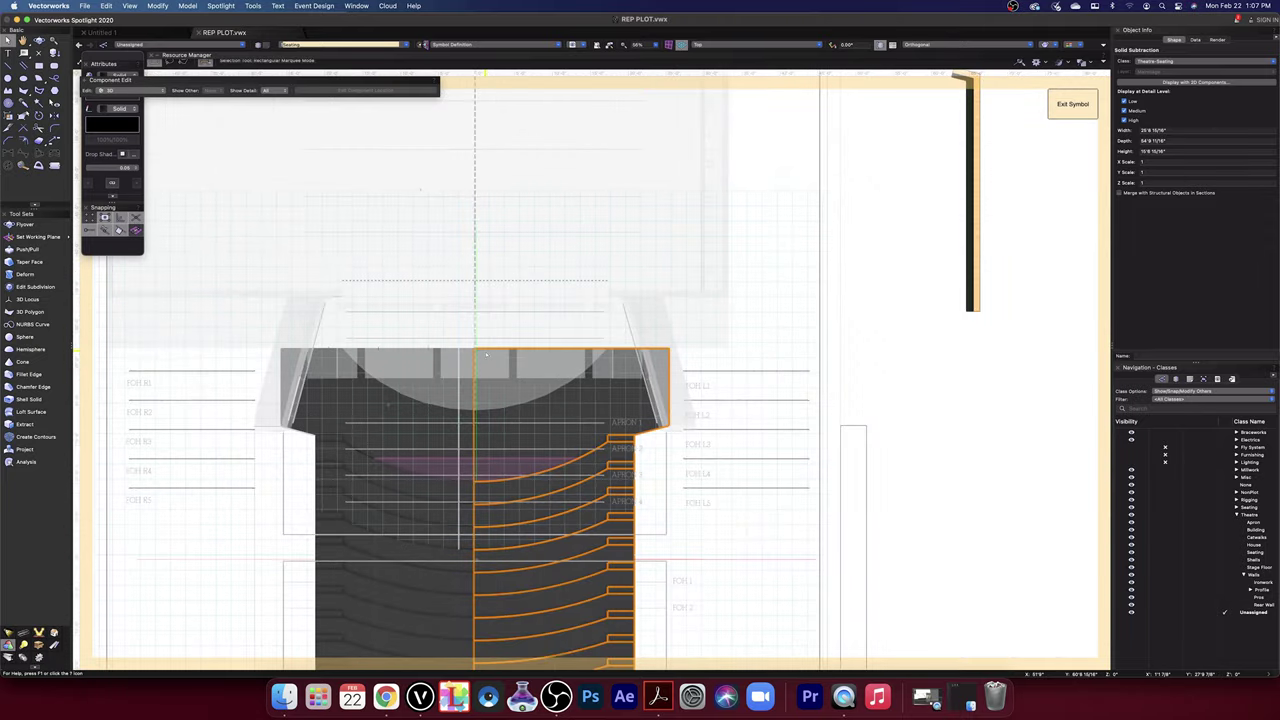
{"action": "scroll", "coordinate": [486, 353], "scroll_direction": "down", "scroll_amount": 3}
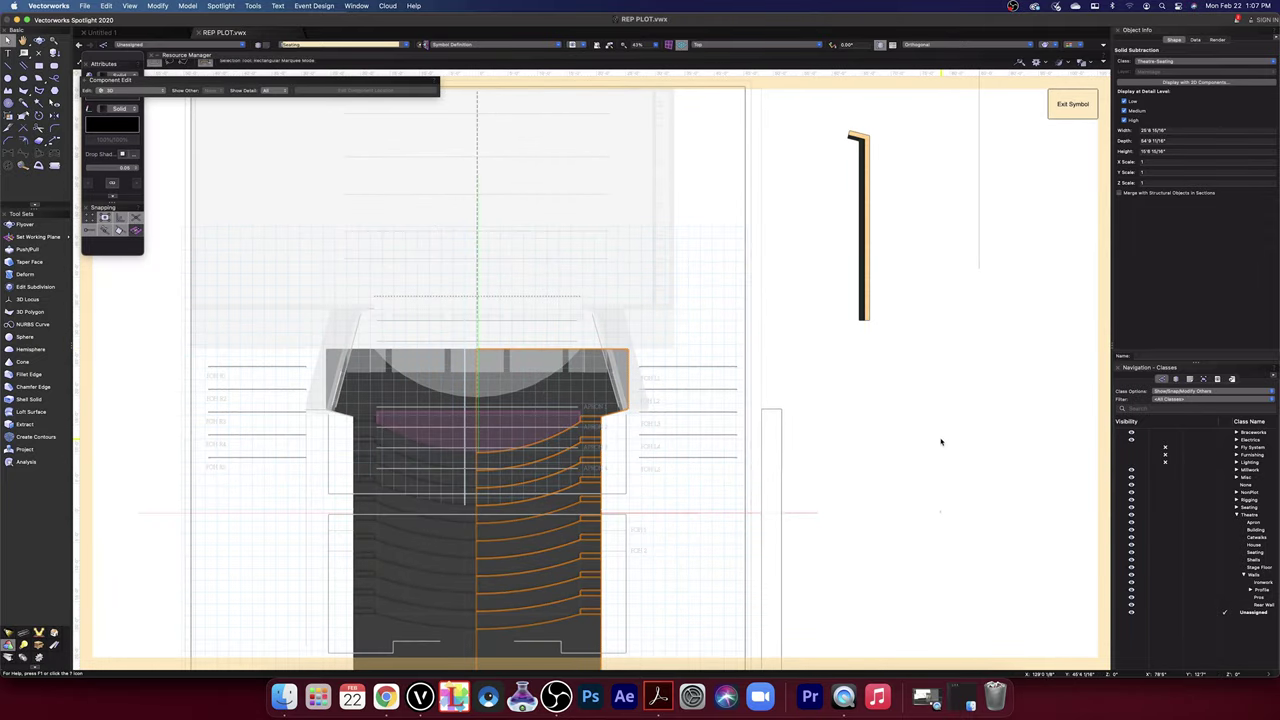
{"action": "middle_click_drag", "start_coordinate": [923, 509], "coordinate": [966, 324]}
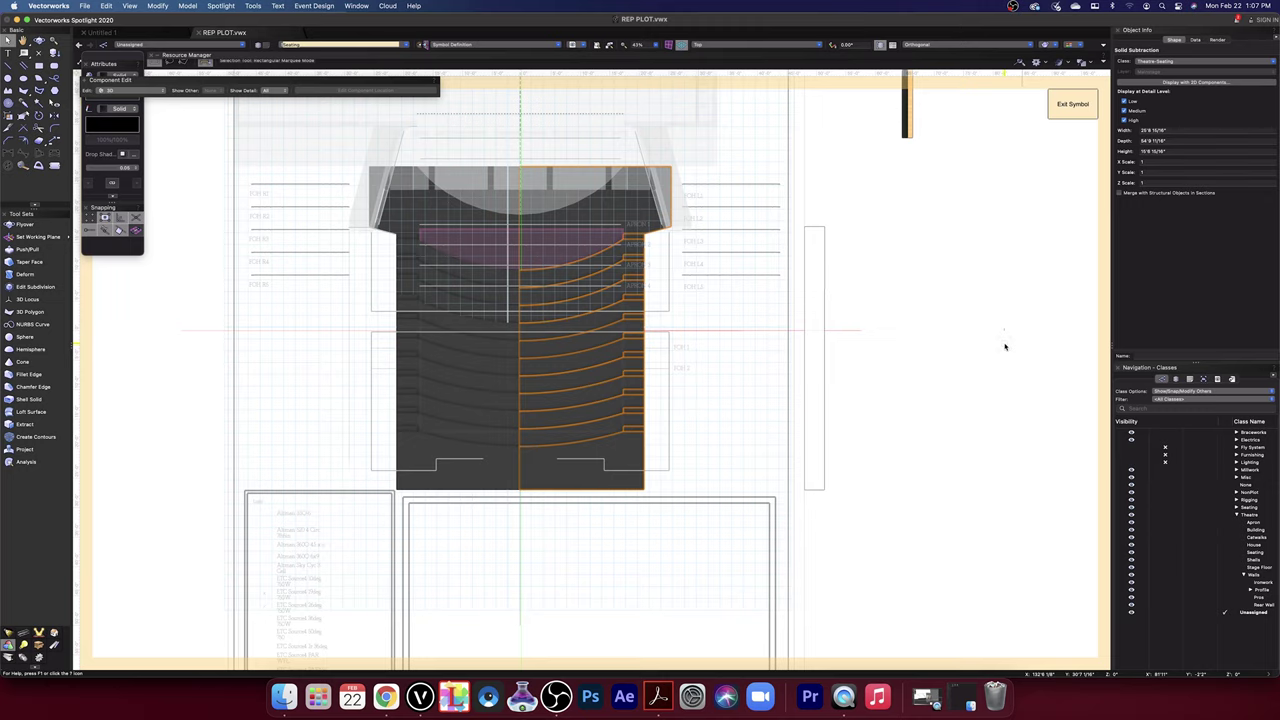
{"action": "scroll", "coordinate": [343, 232], "scroll_direction": "up", "scroll_amount": 10}
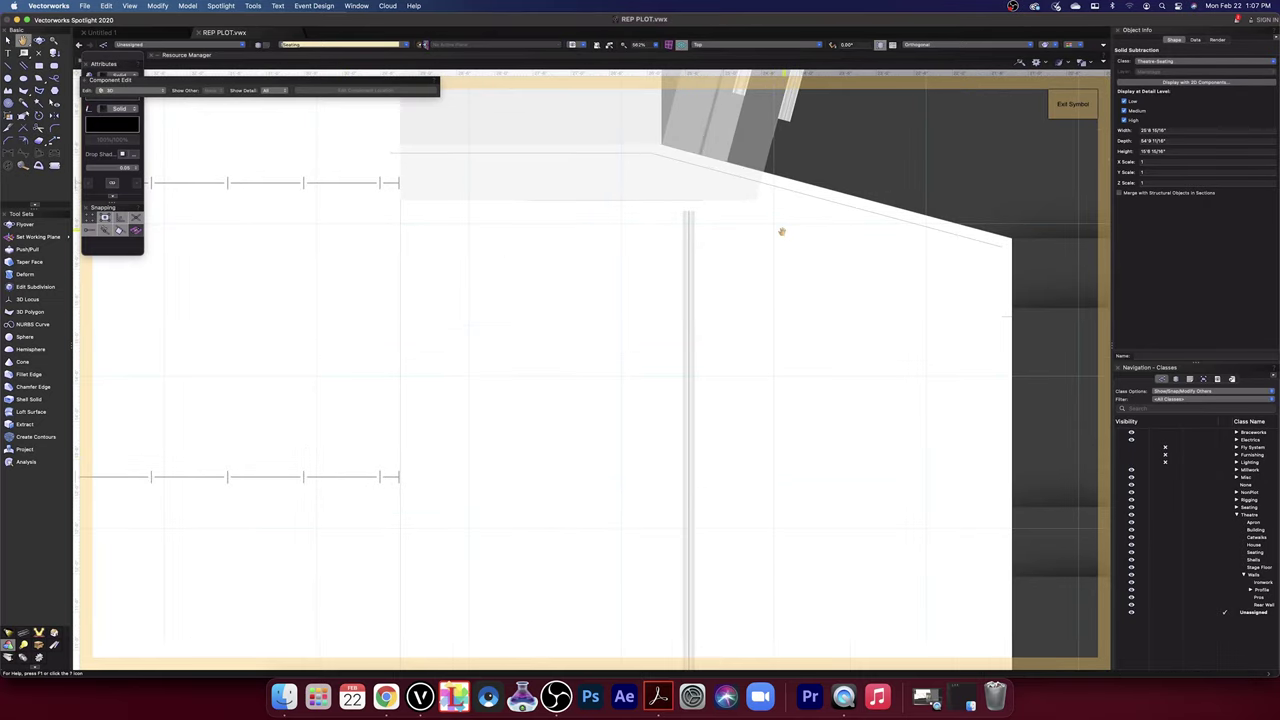
{"action": "middle_click_drag", "start_coordinate": [780, 229], "coordinate": [759, 396]}
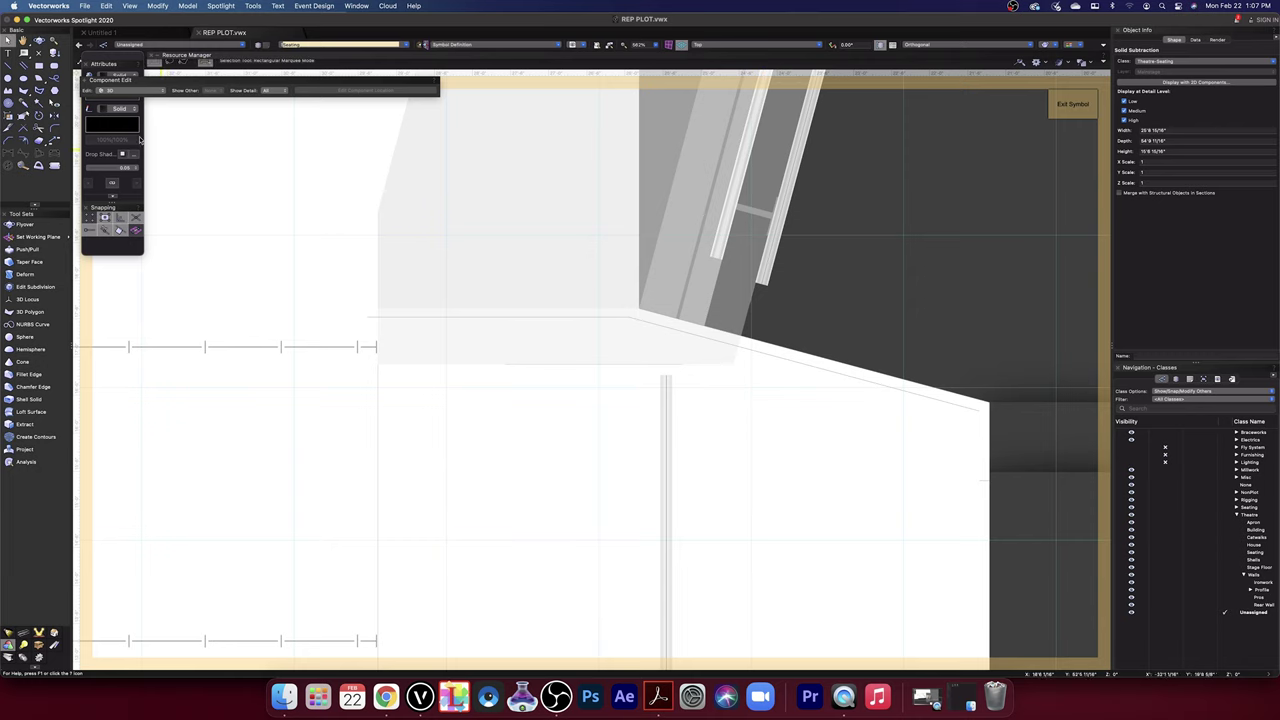
{"action": "left_click", "coordinate": [1088, 112]}
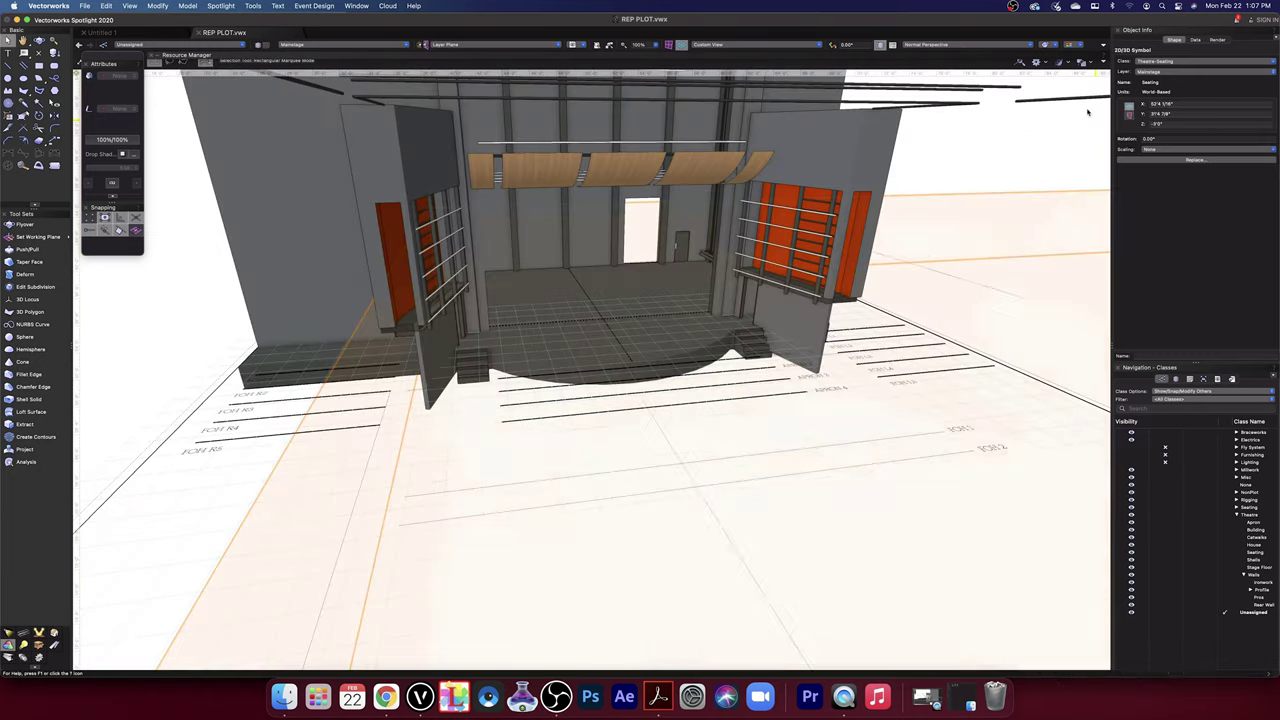
- Switch to the 2D Top/Plan view and bring the theatre plan back into view
{"action": "scroll", "coordinate": [590, 95], "scroll_direction": "up", "scroll_amount": 3}
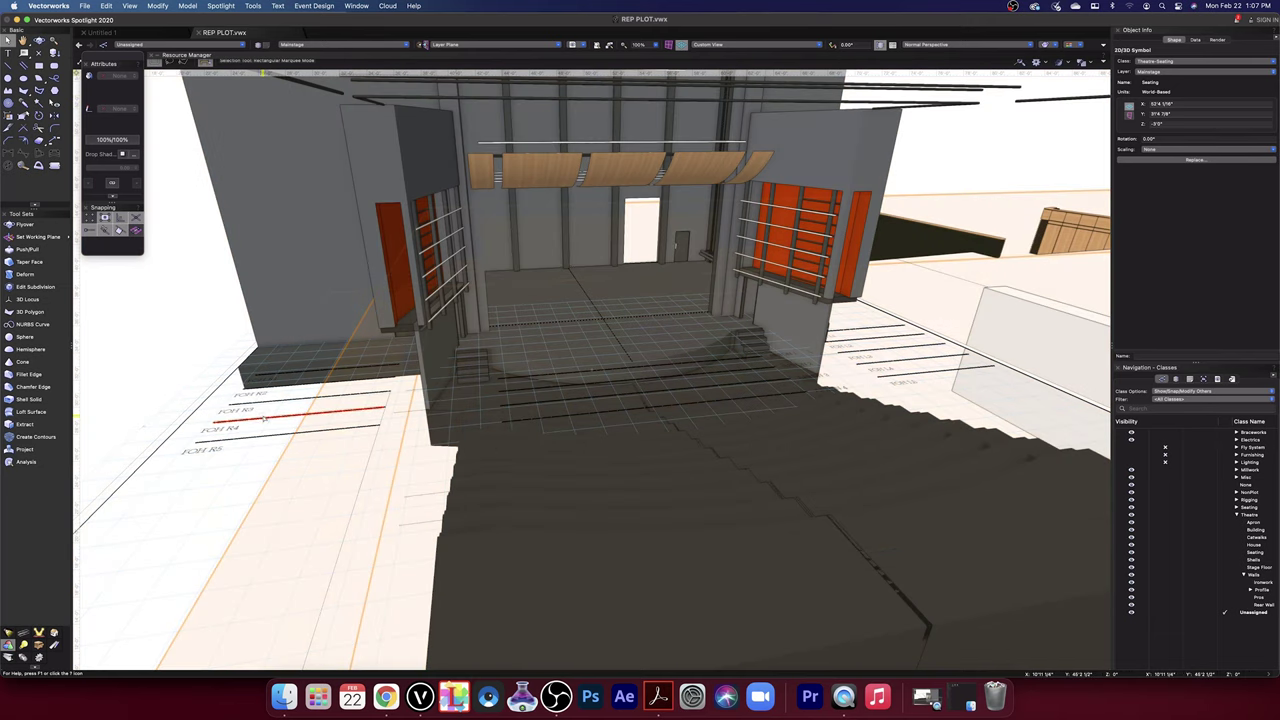
{"action": "scroll", "coordinate": [393, 350], "scroll_direction": "up", "scroll_amount": 6}
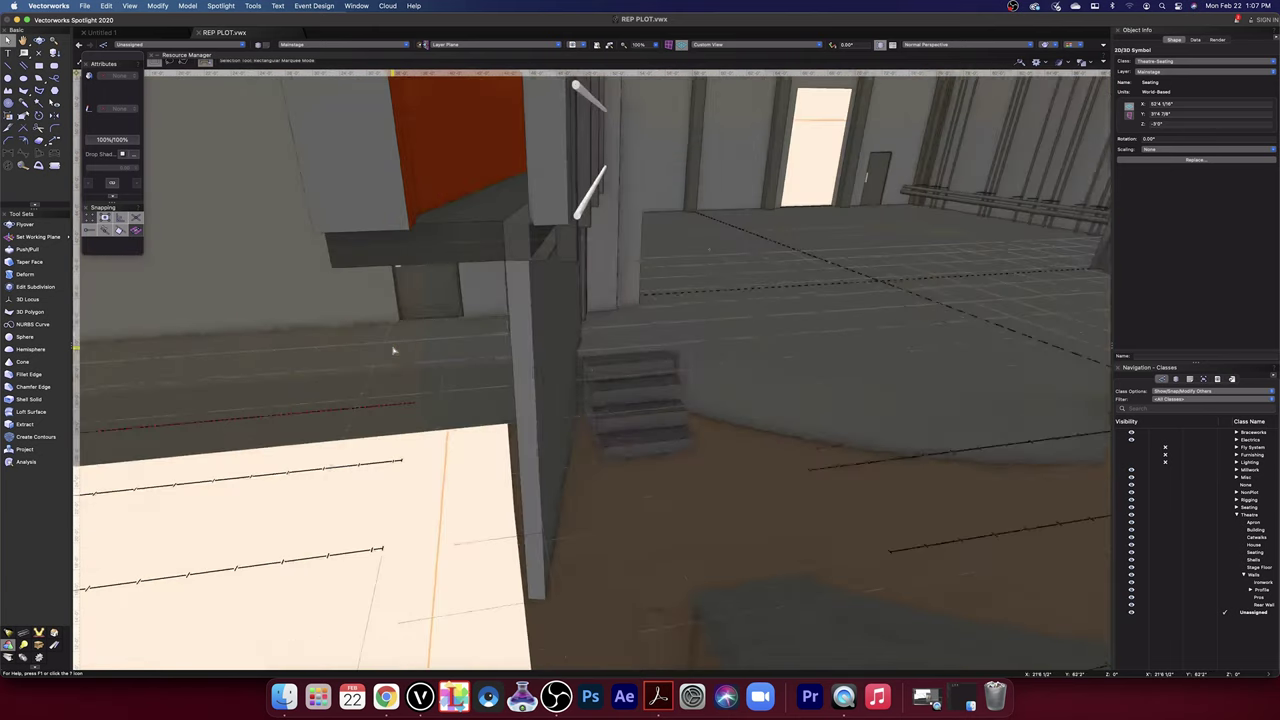
{"action": "scroll", "coordinate": [393, 350], "scroll_direction": "down", "scroll_amount": 1}
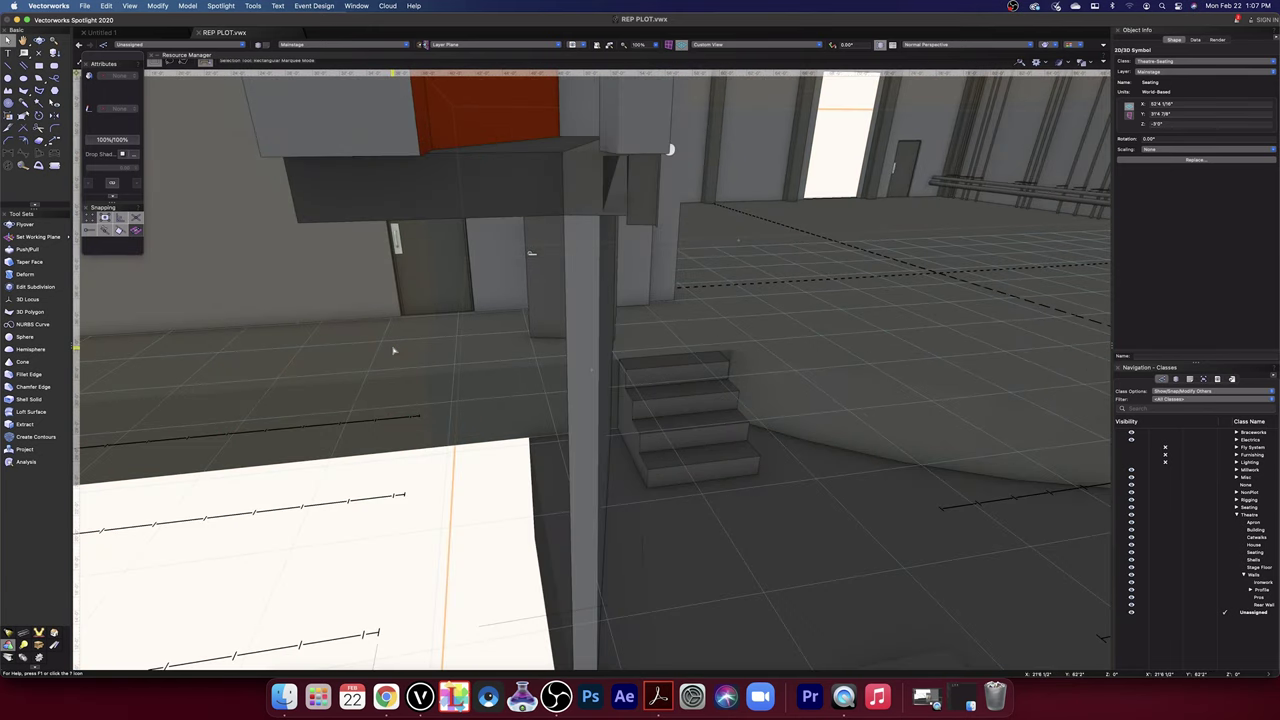
{"action": "scroll", "coordinate": [393, 350], "scroll_direction": "down", "scroll_amount": 3}
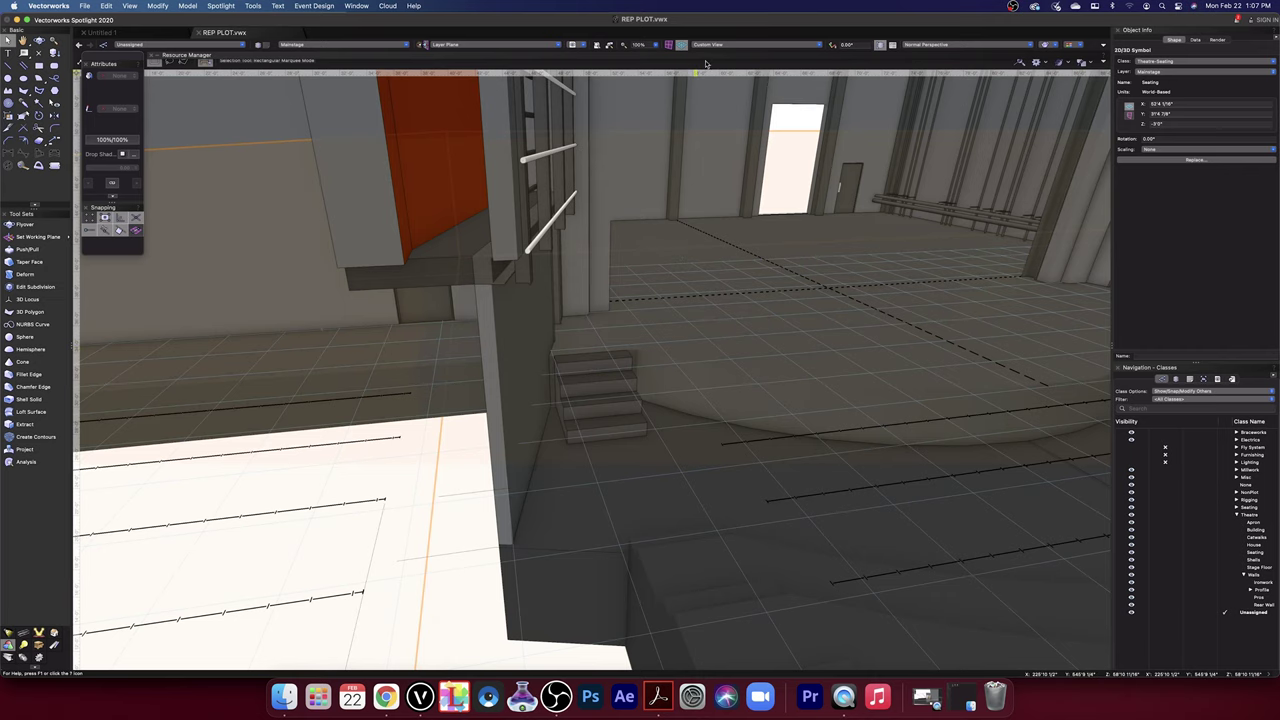
{"action": "left_click", "coordinate": [729, 48]}
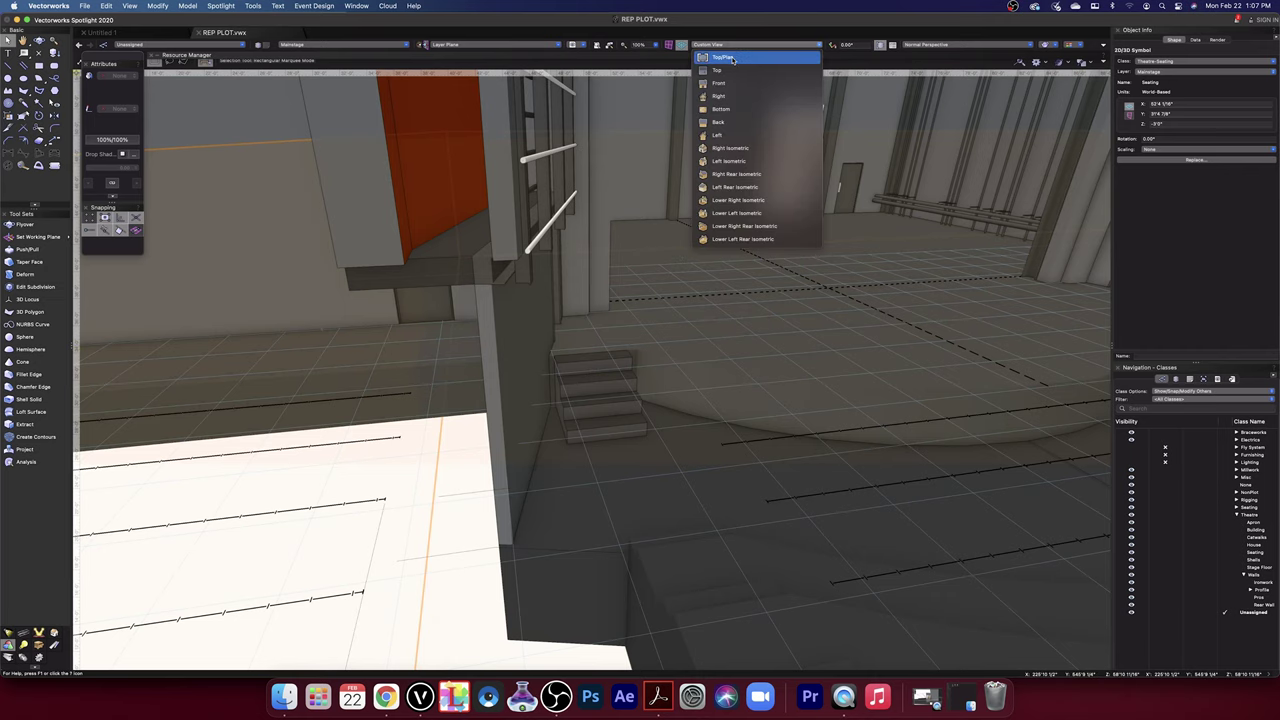
{"action": "left_click", "coordinate": [732, 60]}
{"action": "key", "text": "super+r"}
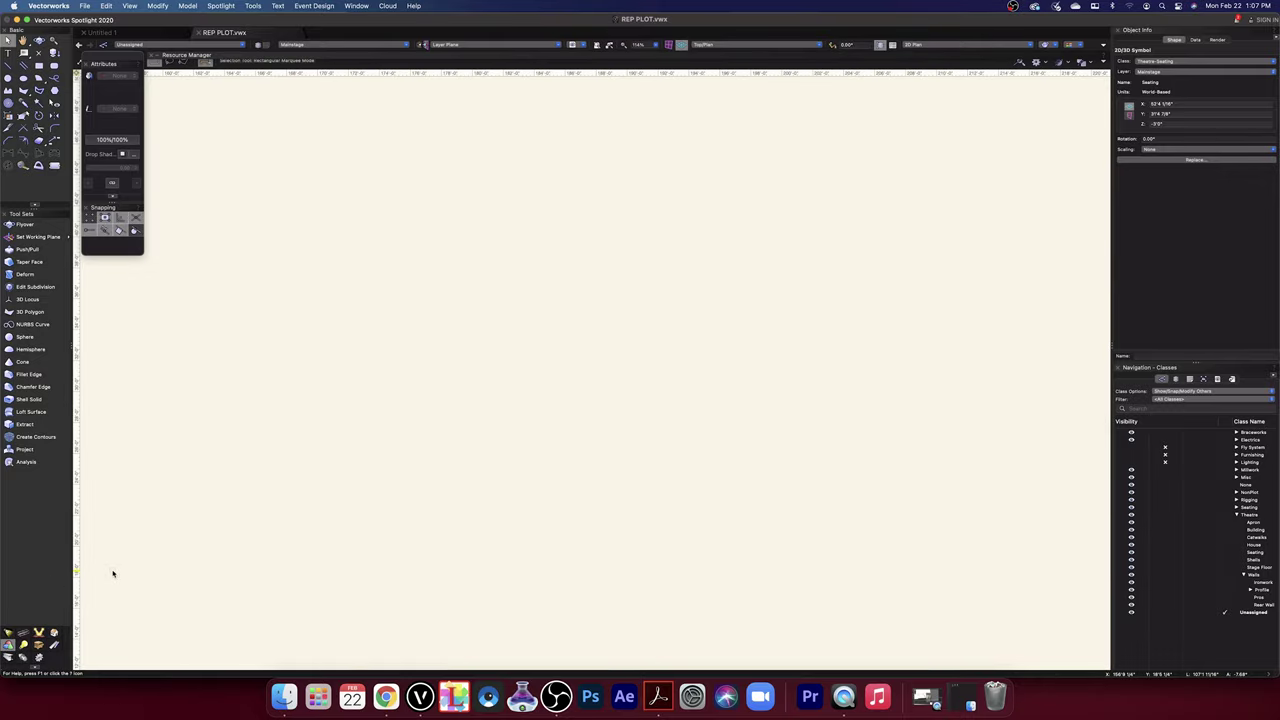
{"action": "scroll", "coordinate": [113, 572], "scroll_direction": "down", "scroll_amount": 4}
{"action": "scroll", "coordinate": [130, 568], "scroll_direction": "down", "scroll_amount": 3}
{"action": "middle_click_drag", "start_coordinate": [172, 467], "coordinate": [774, 450]}
{"action": "scroll", "coordinate": [559, 547], "scroll_direction": "up", "scroll_amount": 1}
{"action": "scroll", "coordinate": [558, 547], "scroll_direction": "up", "scroll_amount": 5}
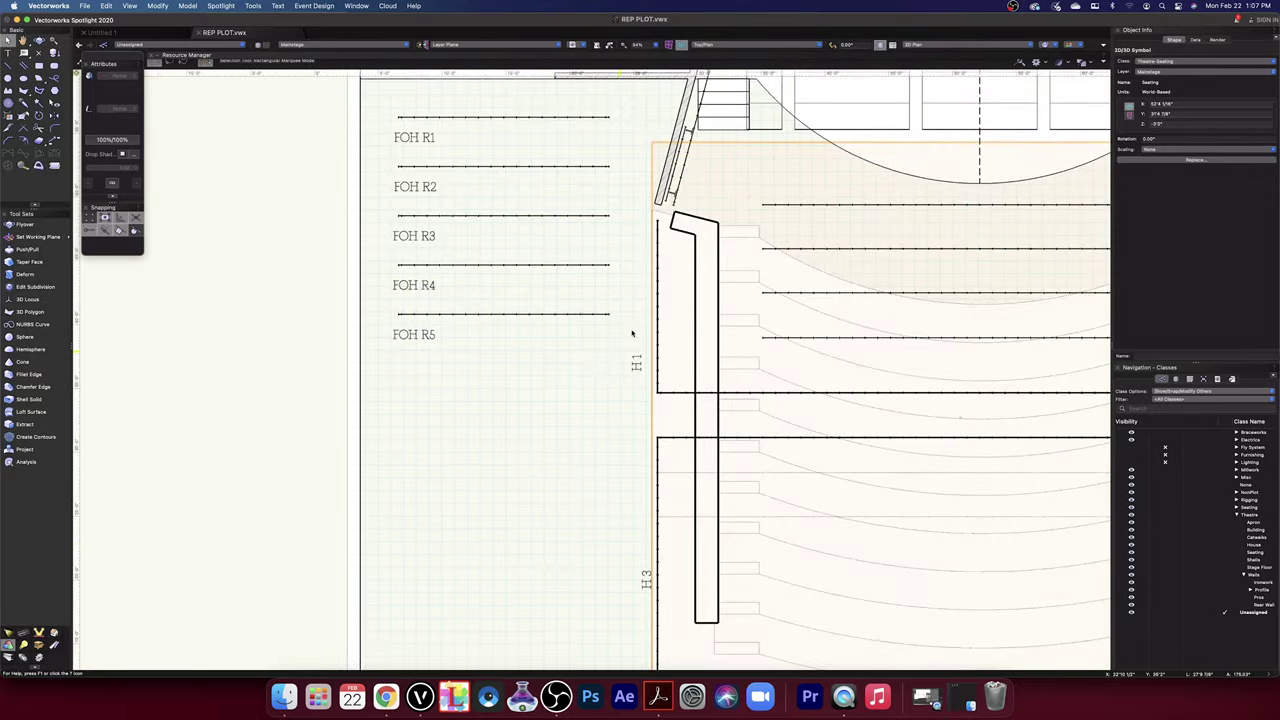
- Switch to the 3D Top view with orthogonal projection
{"action": "left_click", "coordinate": [752, 46]}
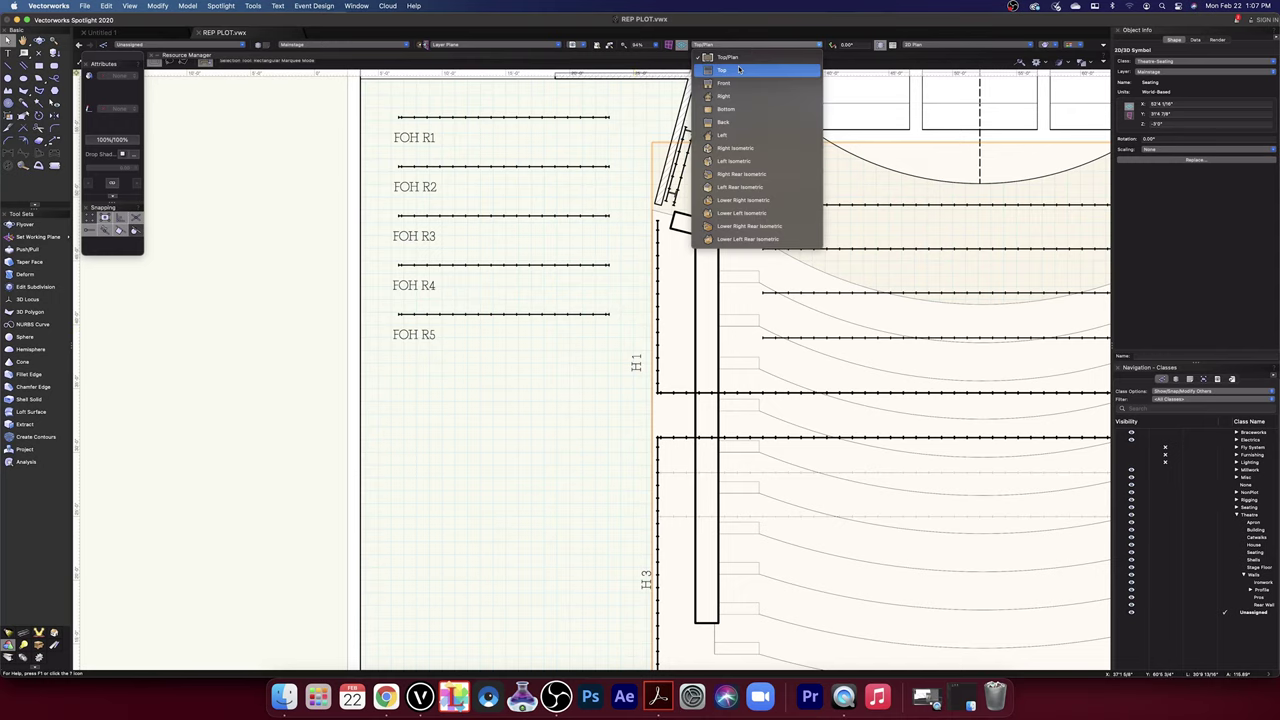
{"action": "left_click", "coordinate": [760, 68]}
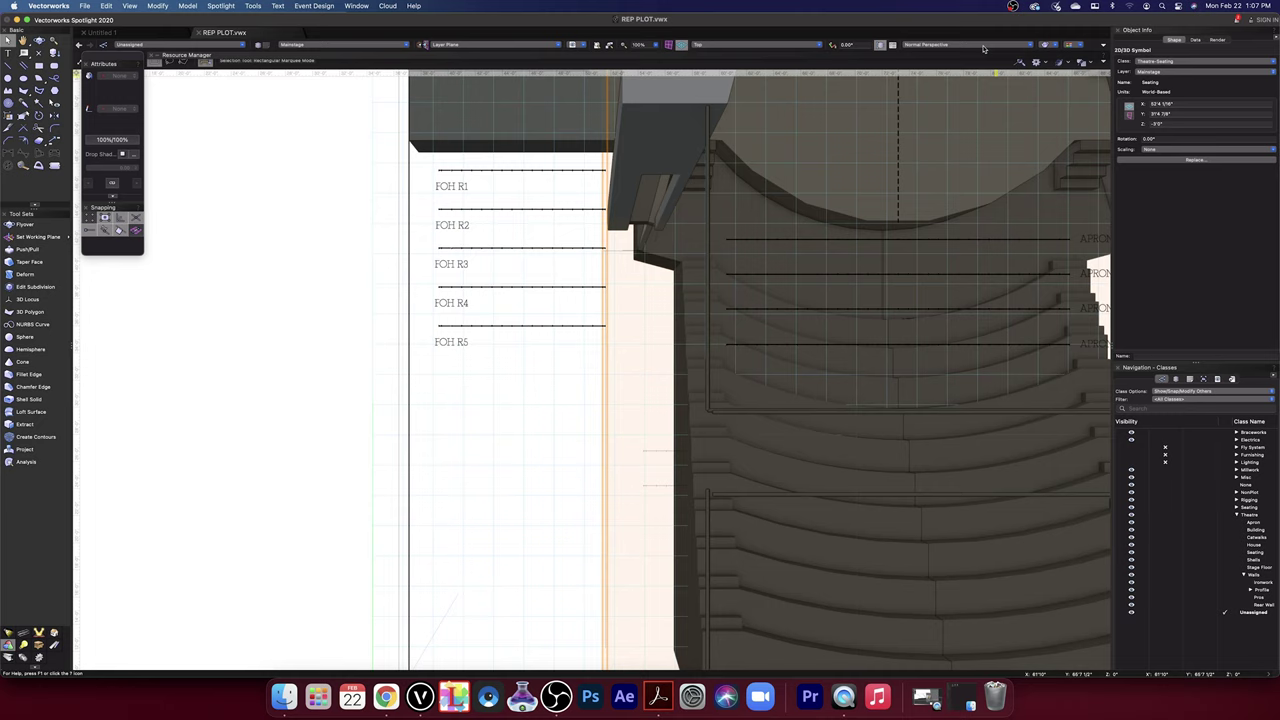
{"action": "left_click", "coordinate": [984, 46]}
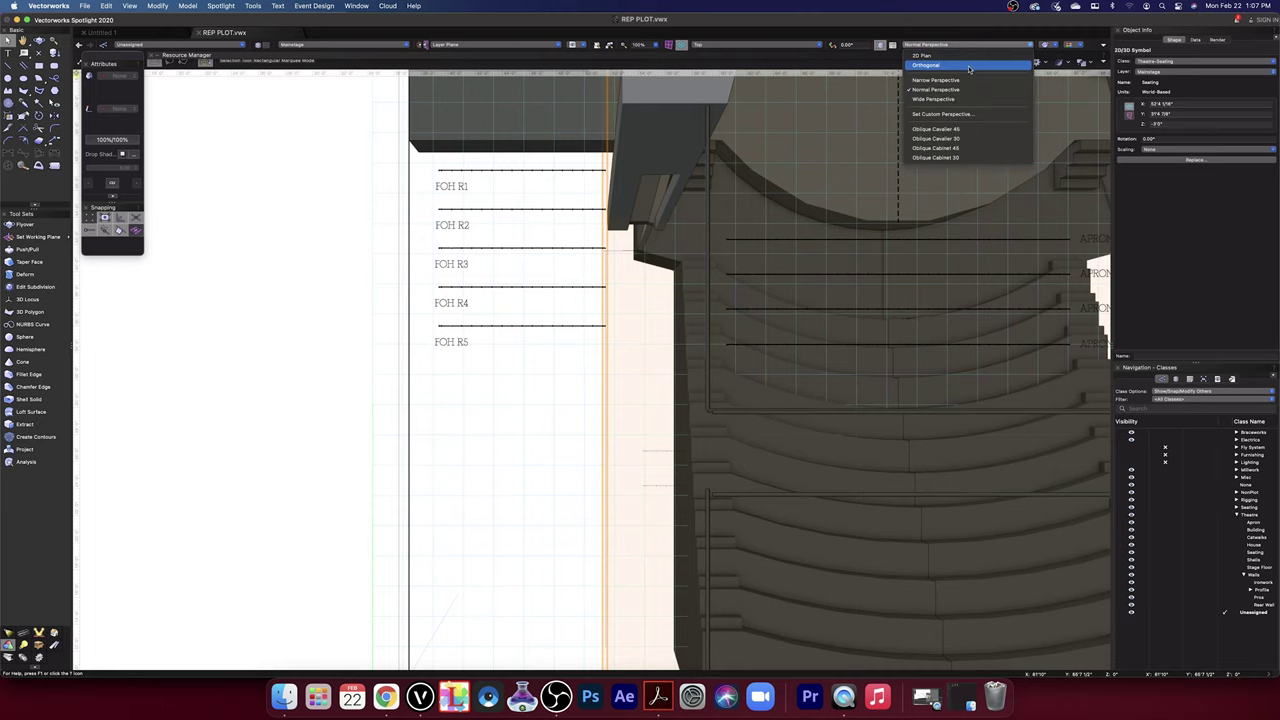
{"action": "left_click", "coordinate": [968, 68]}
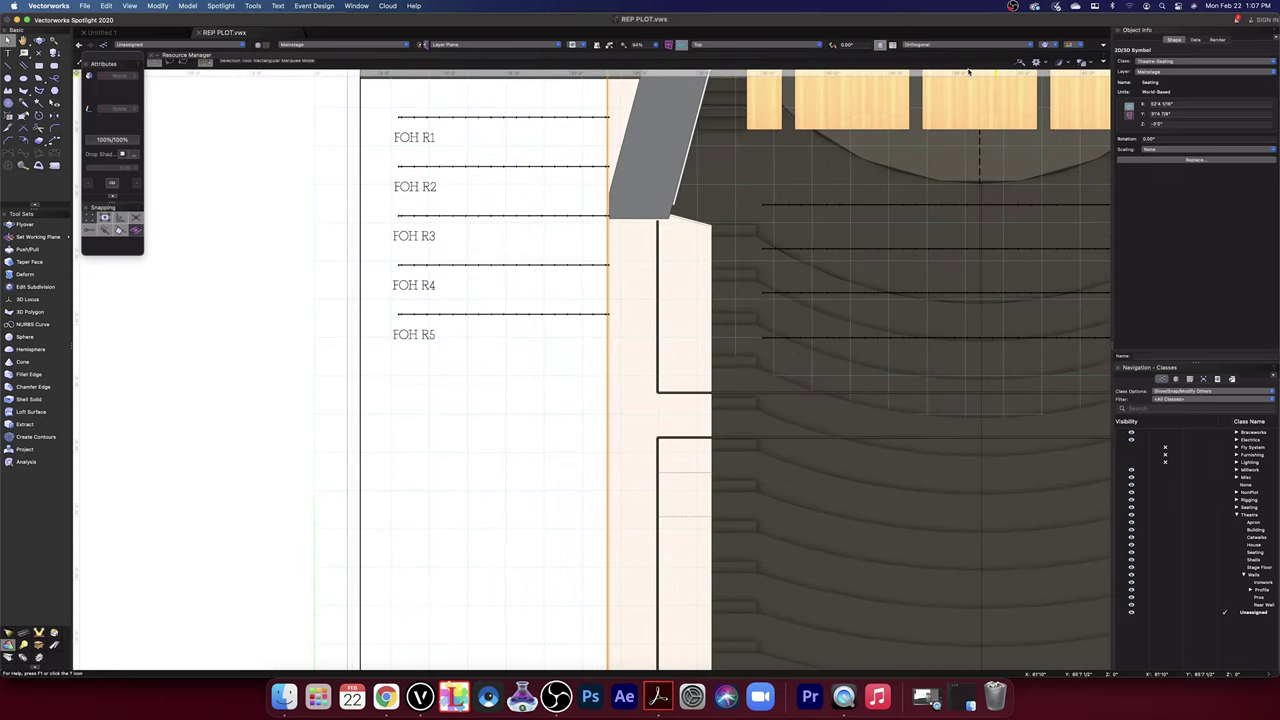
{"action": "middle_click_drag", "start_coordinate": [488, 434], "coordinate": [358, 510]}
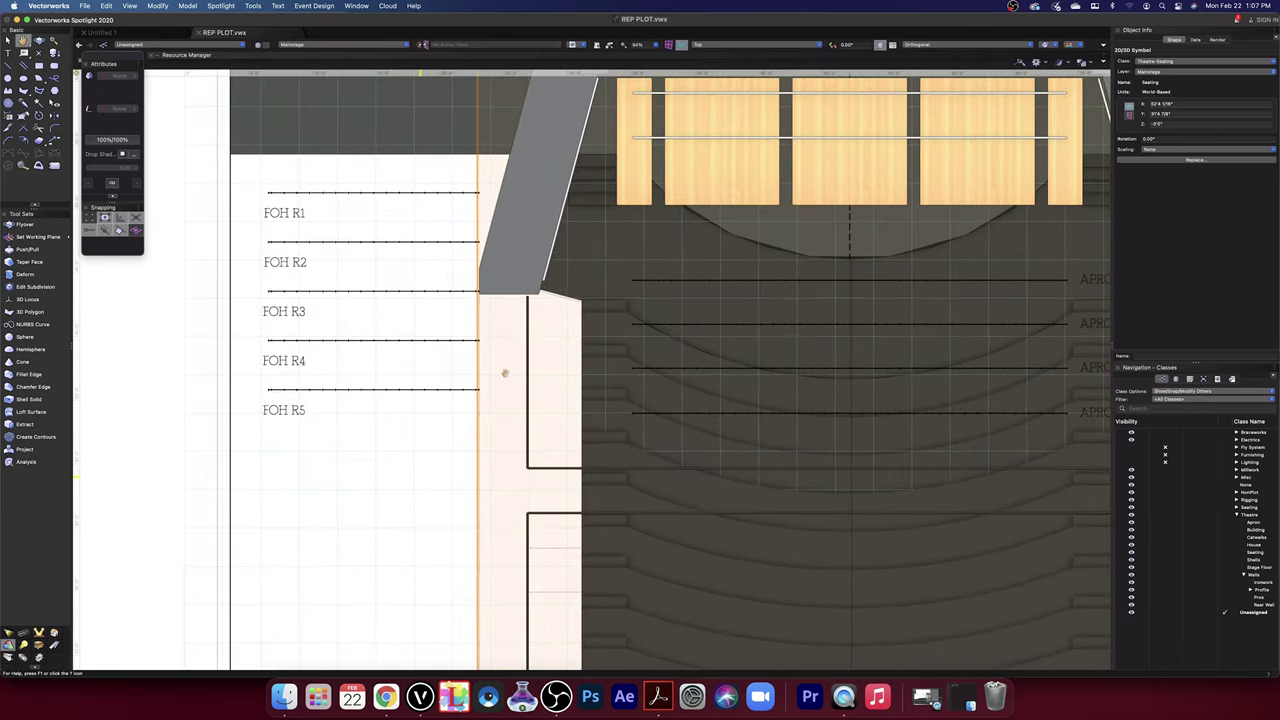
{"action": "scroll", "coordinate": [557, 291], "scroll_direction": "up", "scroll_amount": 5}
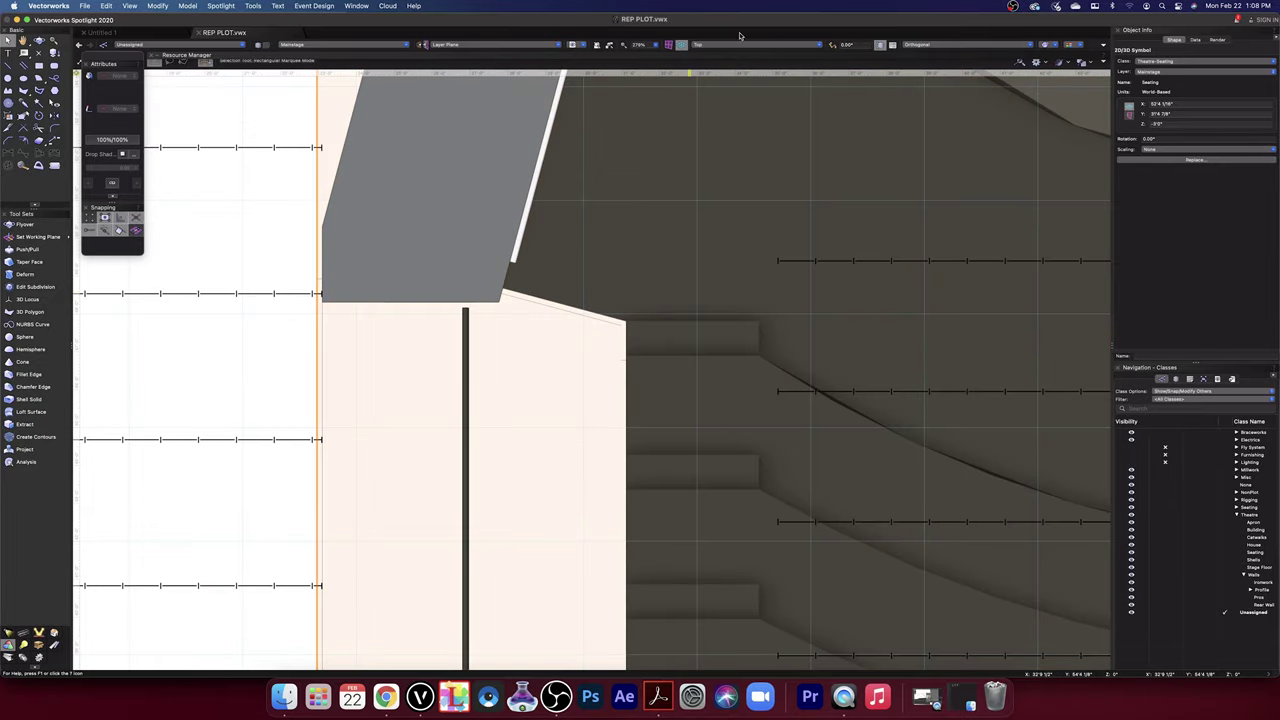
- Show the 3D Top view in Wireframe render mode with orthogonal projection
{"action": "left_click", "coordinate": [715, 50]}
{"action": "left_click", "coordinate": [720, 58]}
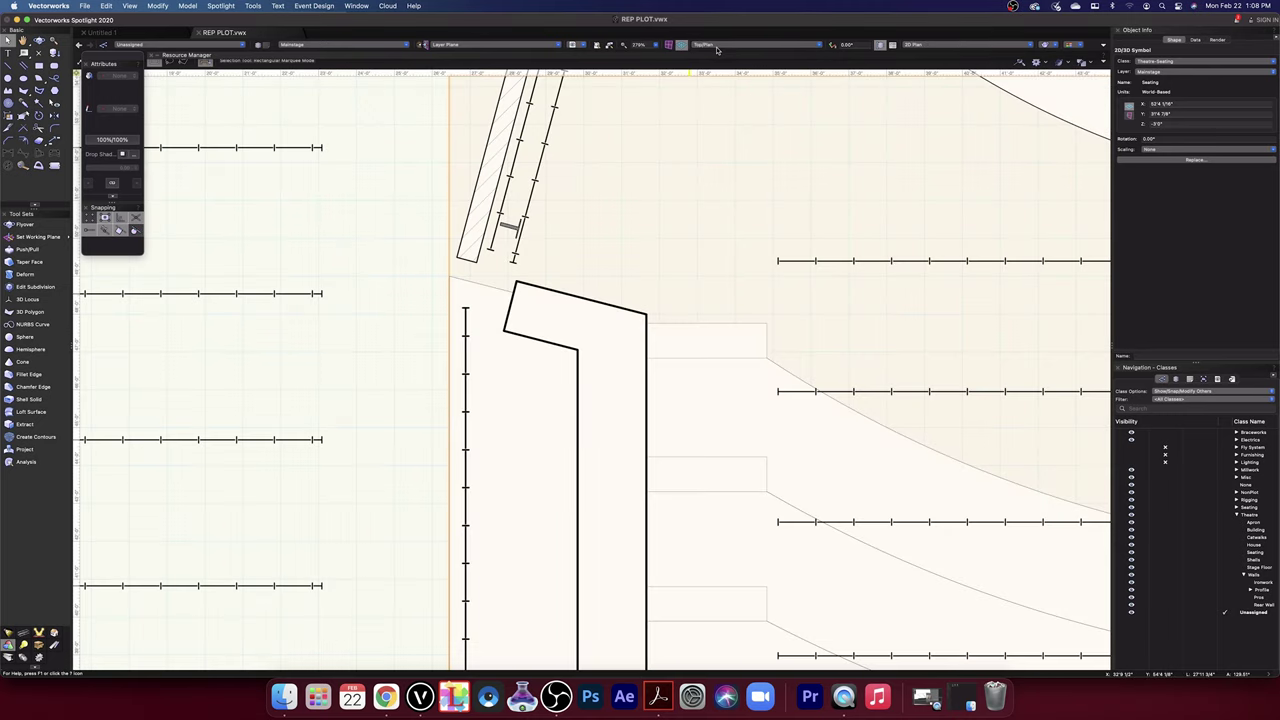
{"action": "left_click", "coordinate": [716, 50]}
{"action": "left_click", "coordinate": [722, 71]}
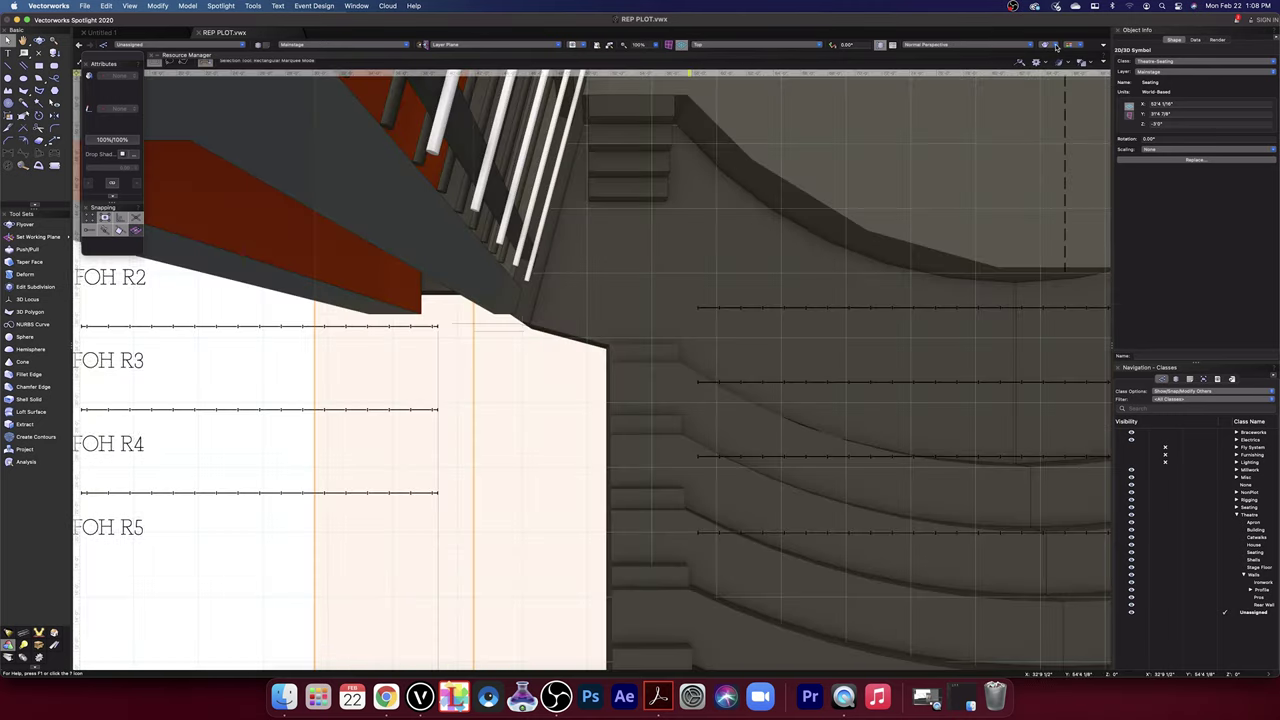
{"action": "left_click", "coordinate": [1048, 46]}
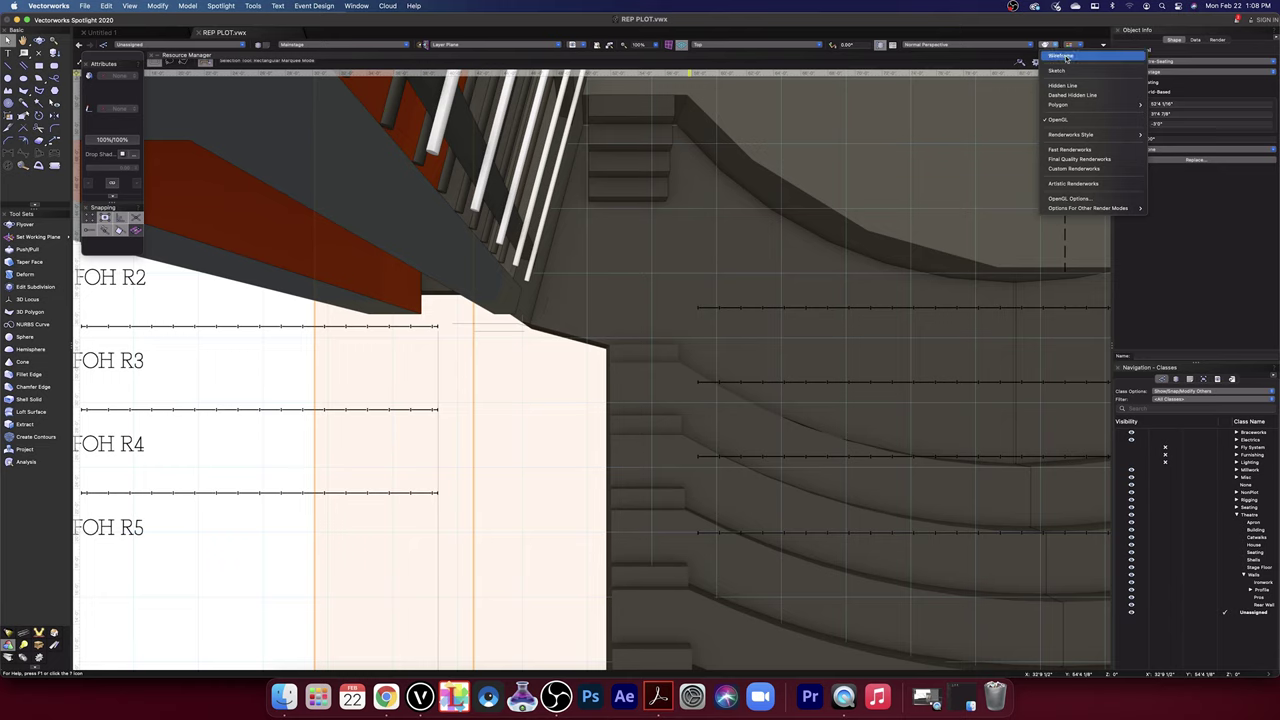
{"action": "left_click", "coordinate": [1080, 60]}
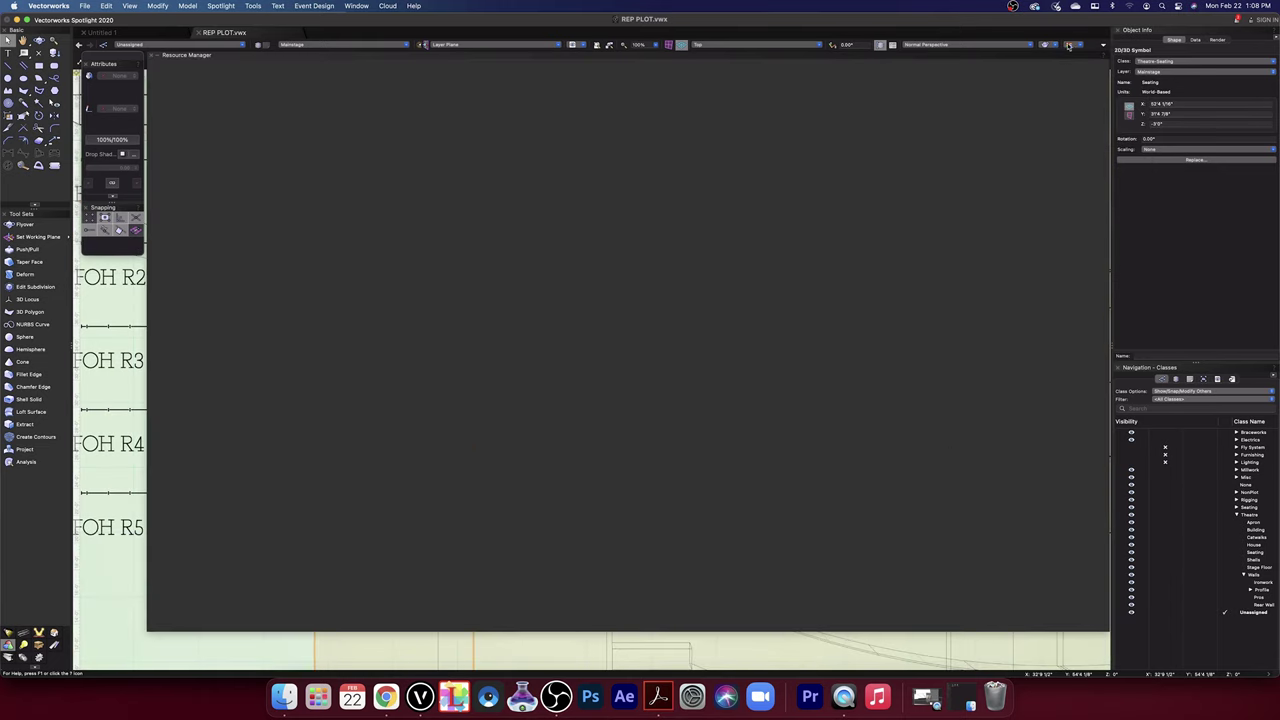
{"action": "key", "text": "super+r"}
{"action": "left_click", "coordinate": [998, 46]}
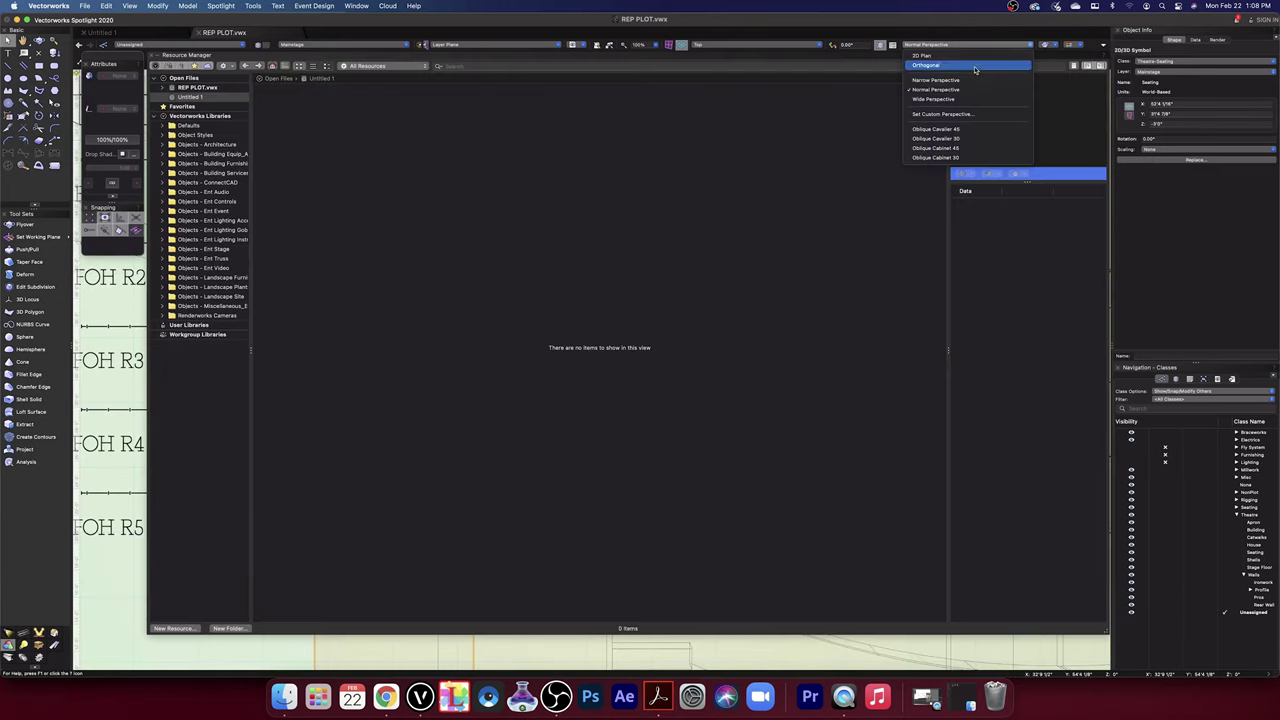
{"action": "left_click", "coordinate": [975, 66]}
- Close the resource browser and clear the selection
{"action": "left_click", "coordinate": [453, 693]}
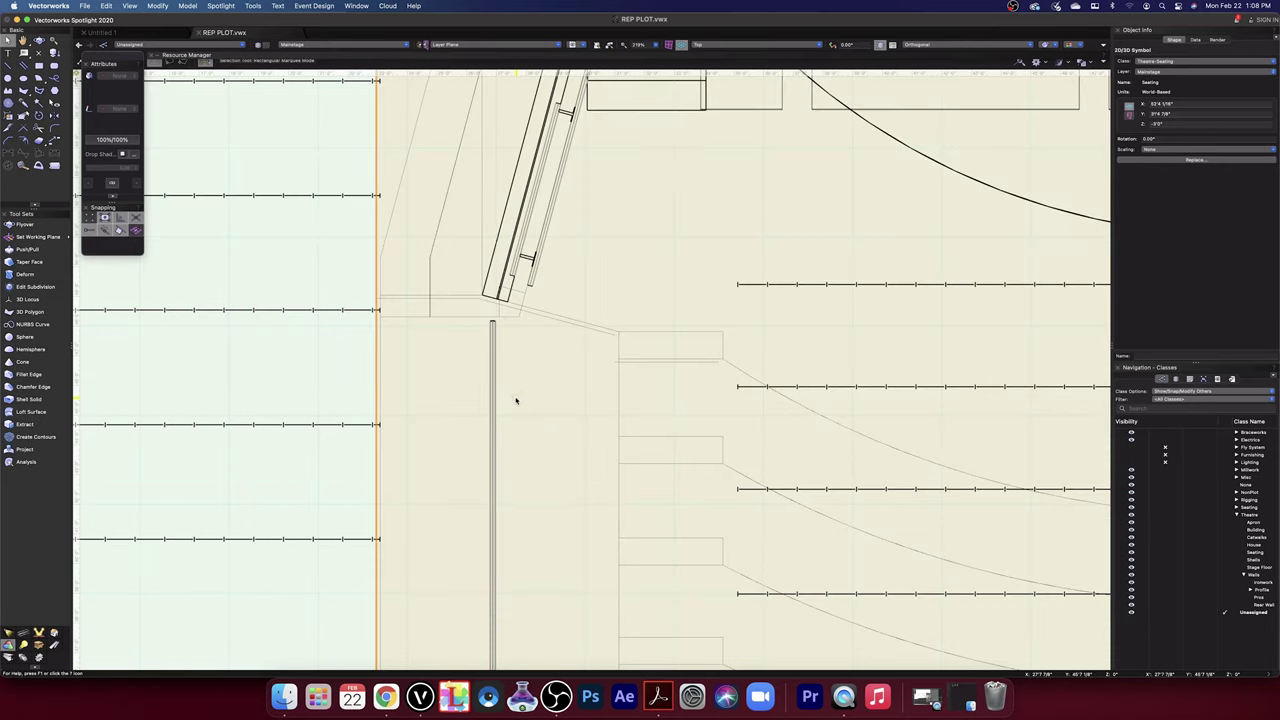
{"action": "left_click", "coordinate": [492, 330]}
{"action": "scroll", "coordinate": [492, 328], "scroll_direction": "up", "scroll_amount": 3}
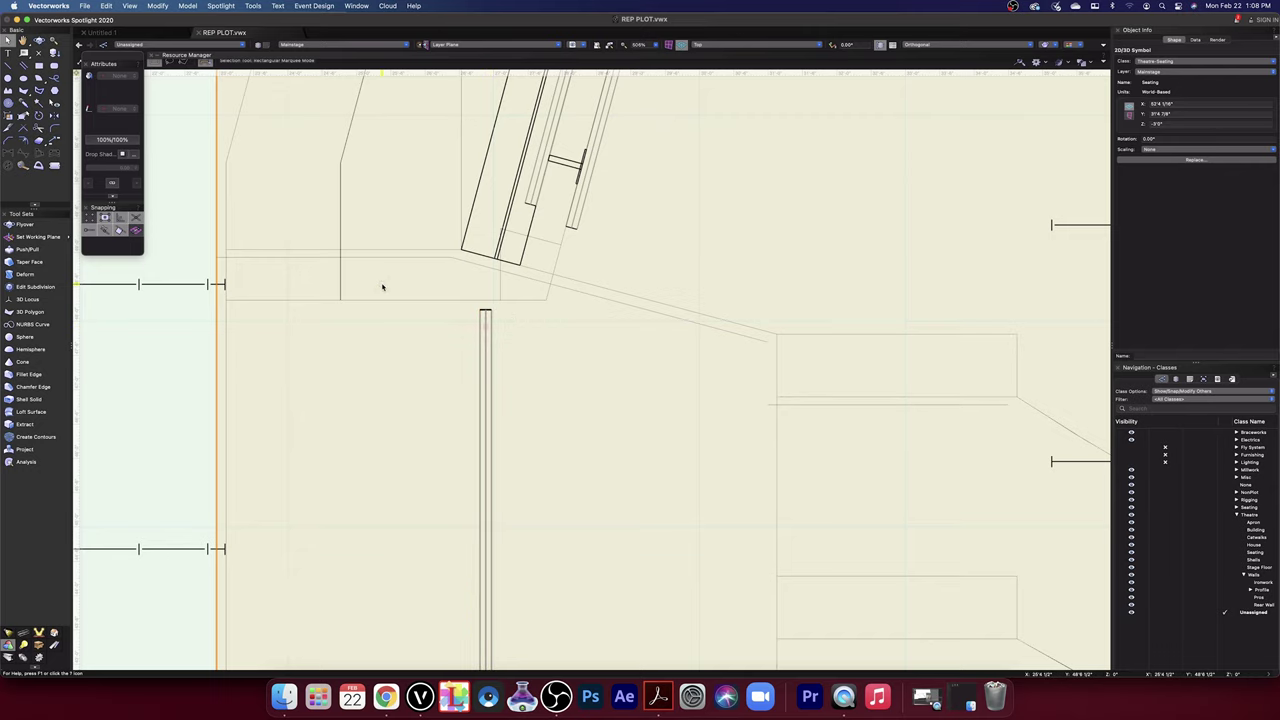
{"action": "left_click", "coordinate": [786, 327]}
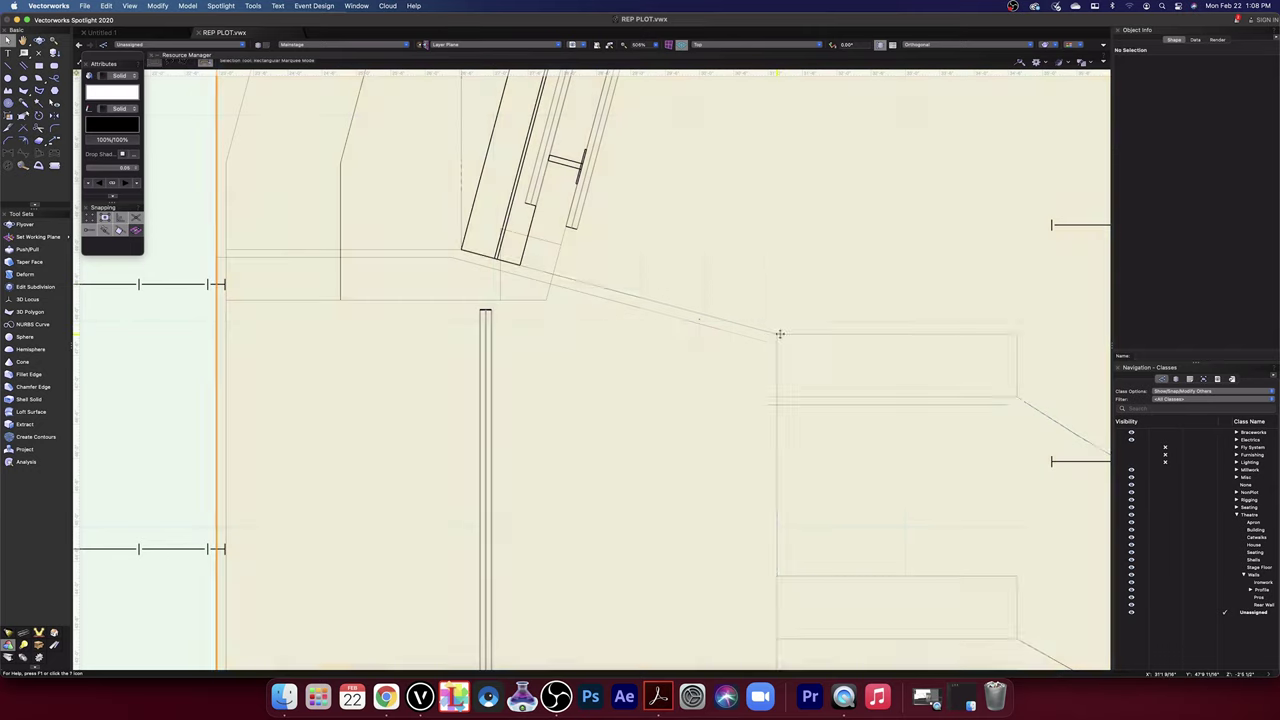
- Open the seating symbol's 3D component for editing and zoom around it
{"action": "double_click", "coordinate": [780, 333]}
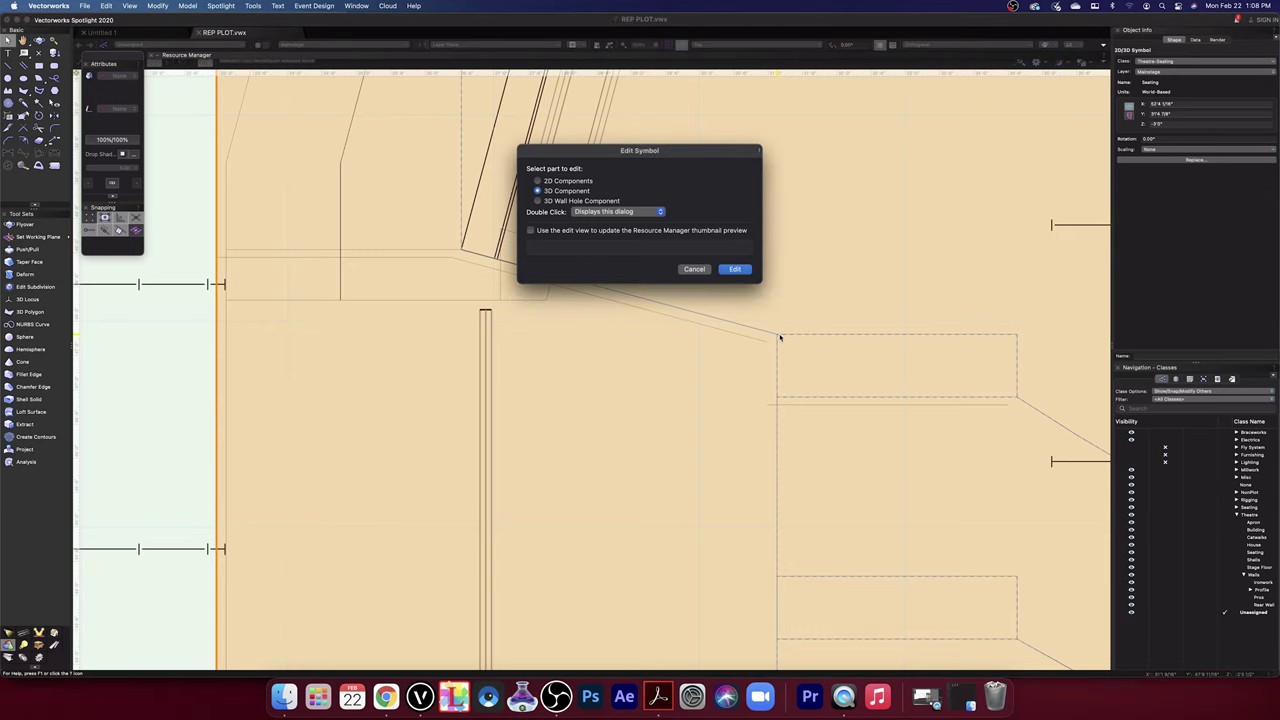
{"action": "left_click", "coordinate": [735, 269]}
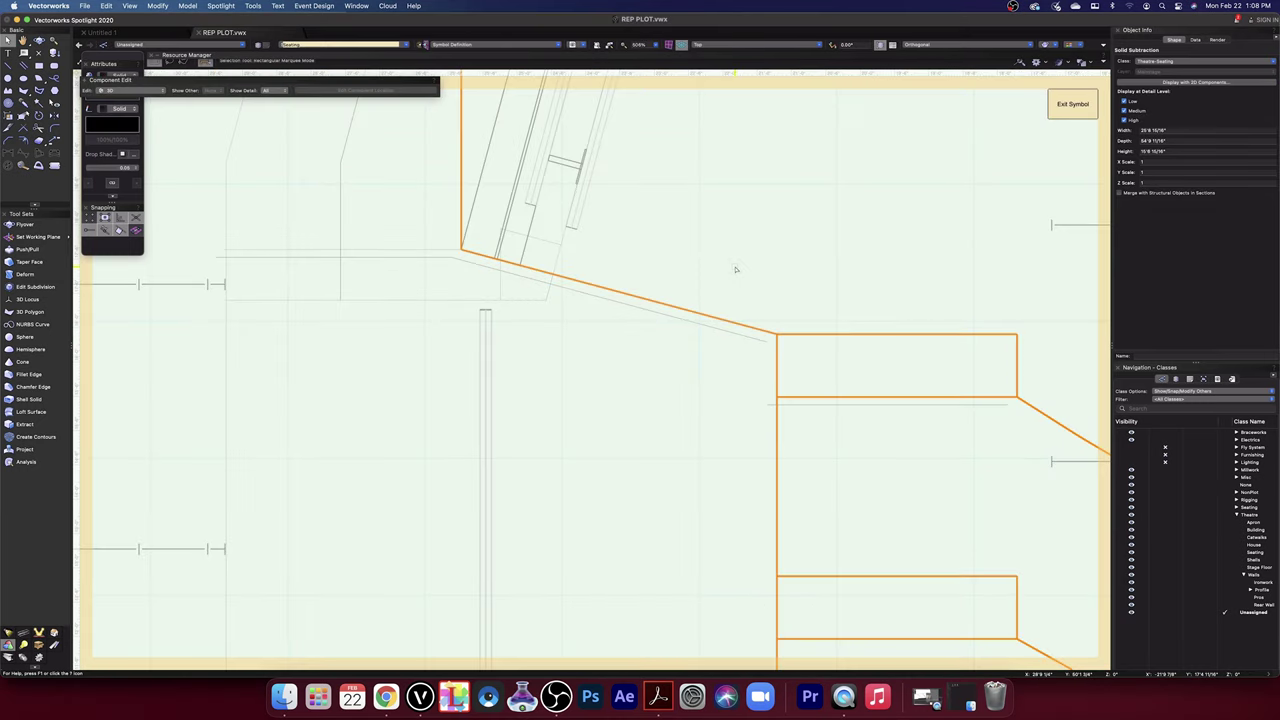
{"action": "scroll", "coordinate": [468, 250], "scroll_direction": "up", "scroll_amount": 6}
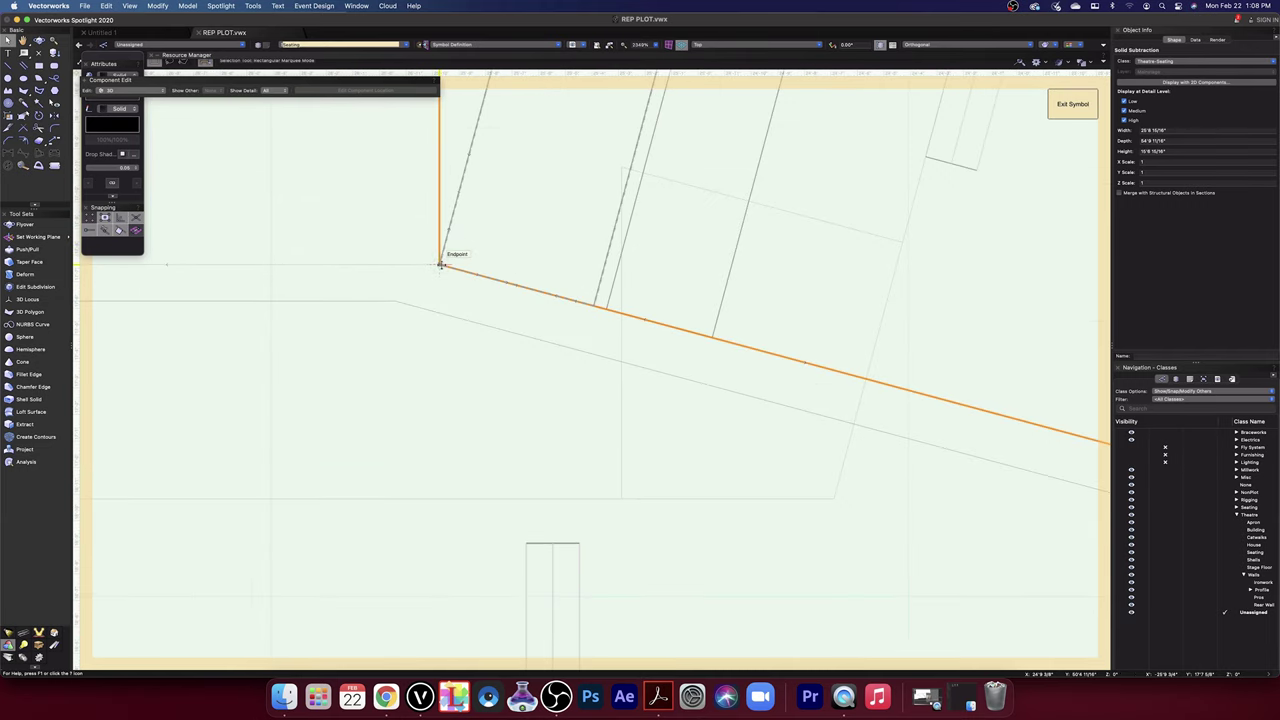
{"action": "scroll", "coordinate": [441, 265], "scroll_direction": "down", "scroll_amount": 6}
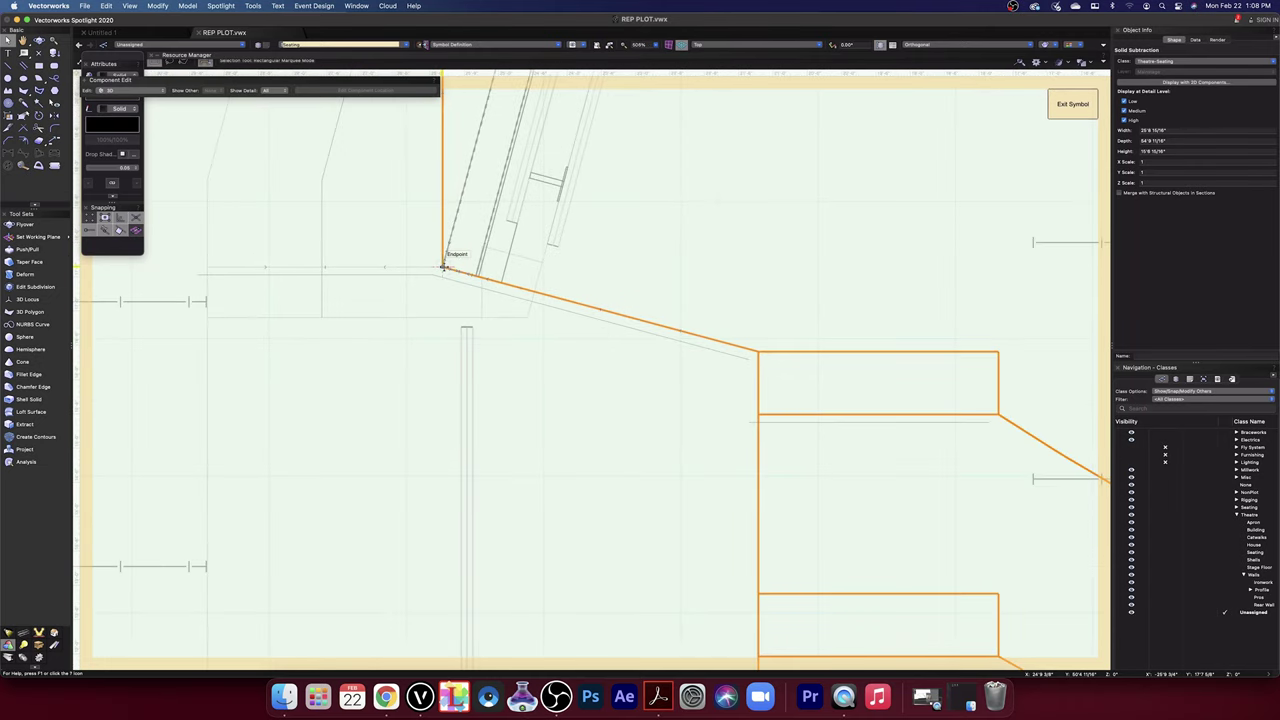
{"action": "scroll", "coordinate": [442, 266], "scroll_direction": "up", "scroll_amount": 3}
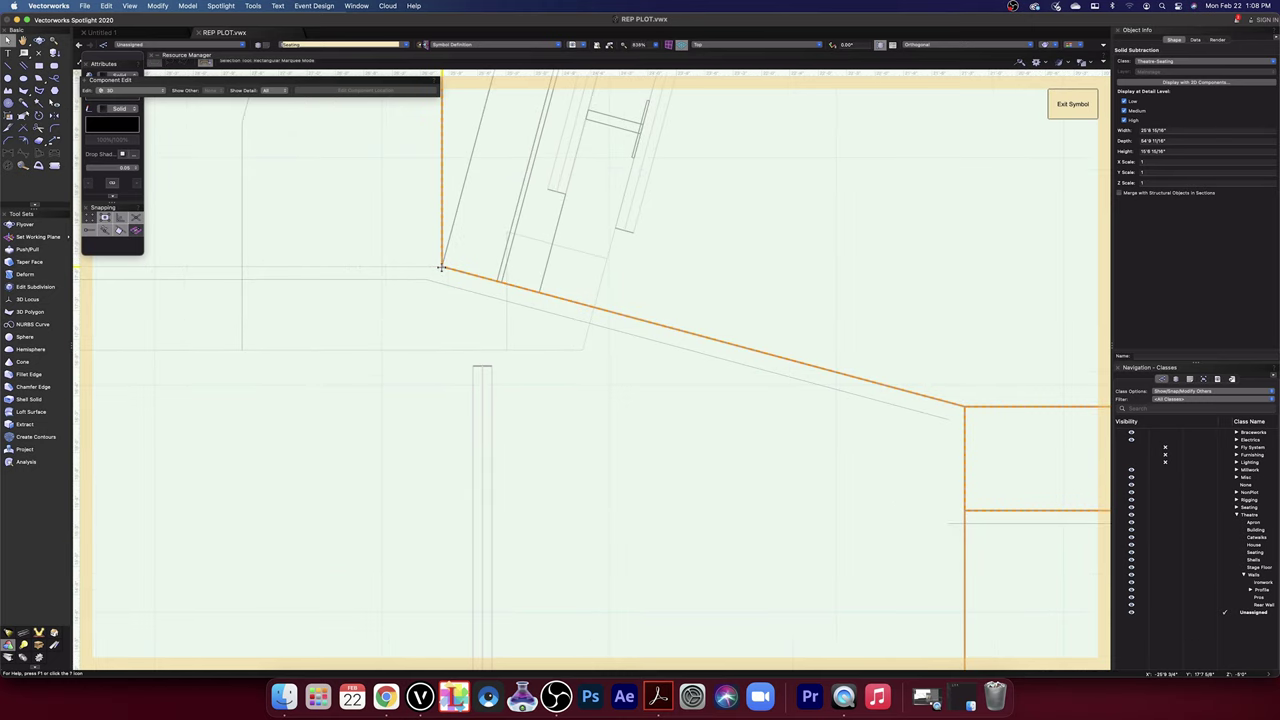
{"action": "scroll", "coordinate": [441, 267], "scroll_direction": "down", "scroll_amount": 10}
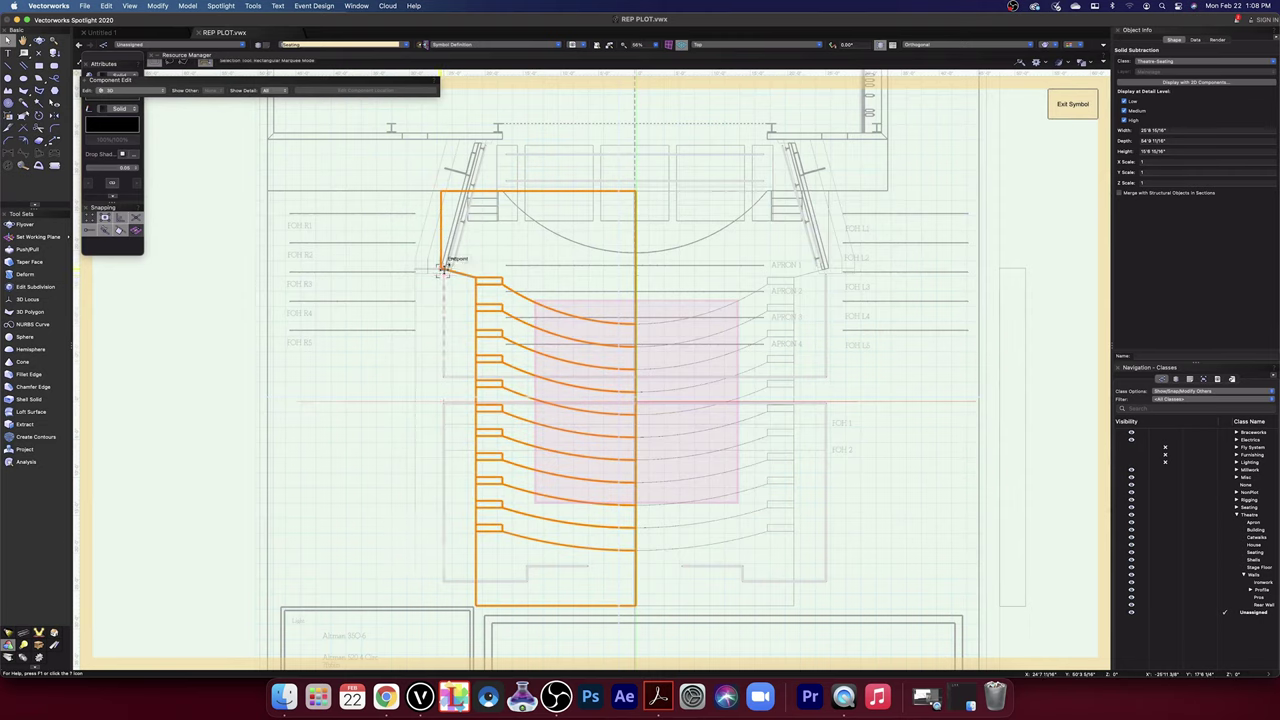
{"action": "scroll", "coordinate": [441, 268], "scroll_direction": "down", "scroll_amount": 4}
{"action": "scroll", "coordinate": [442, 268], "scroll_direction": "up", "scroll_amount": 6}
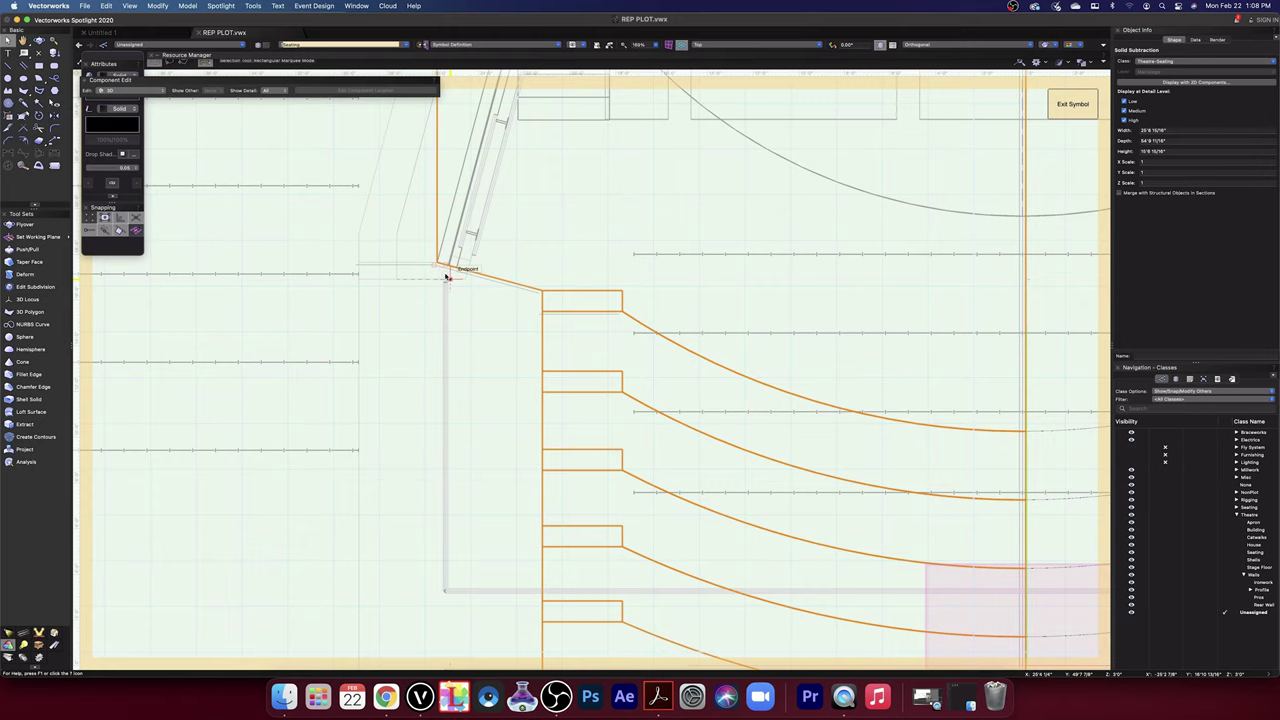
{"action": "scroll", "coordinate": [446, 276], "scroll_direction": "up", "scroll_amount": 5}
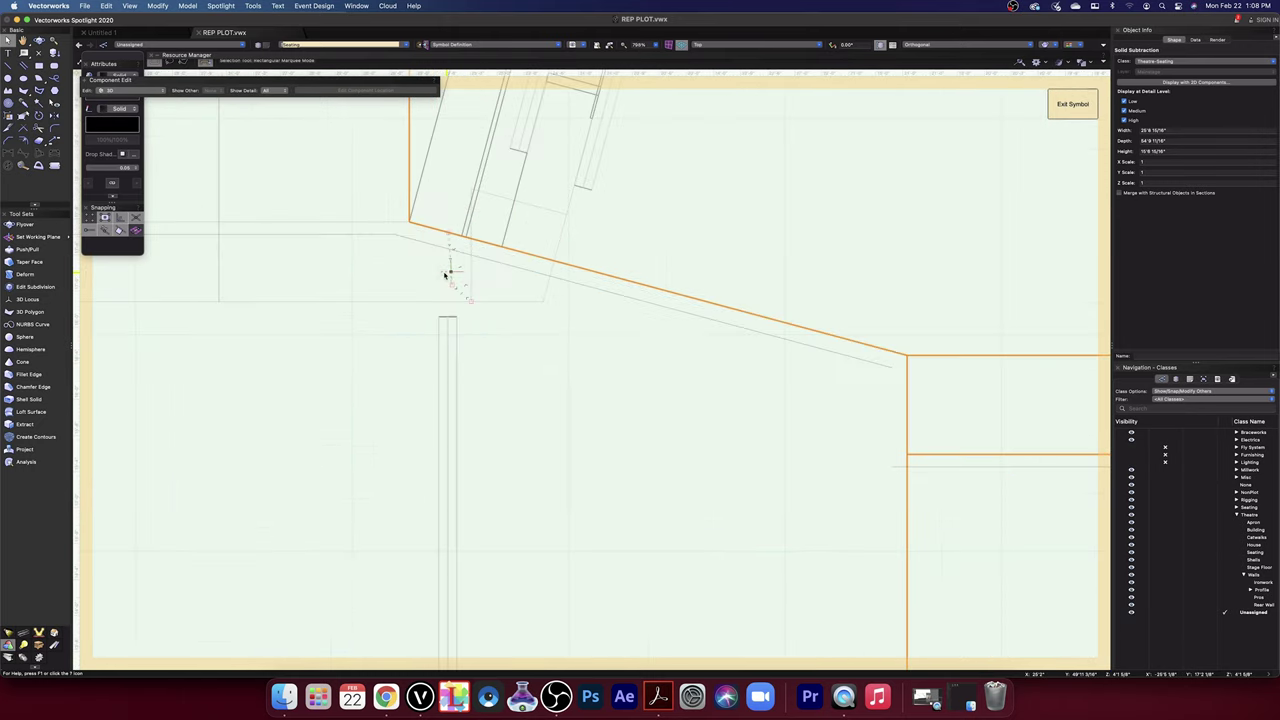
{"action": "scroll", "coordinate": [419, 240], "scroll_direction": "up", "scroll_amount": 3}
{"action": "scroll", "coordinate": [419, 240], "scroll_direction": "down", "scroll_amount": 3}
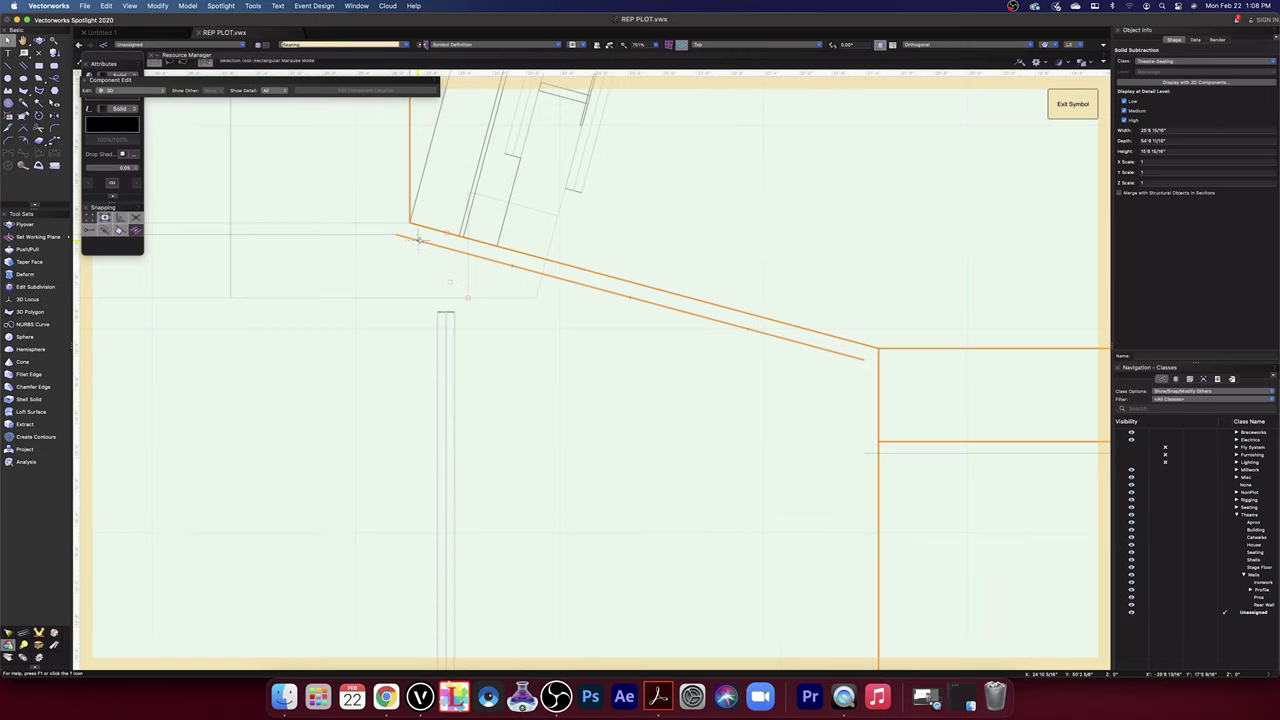
{"action": "scroll", "coordinate": [392, 236], "scroll_direction": "up", "scroll_amount": 1}
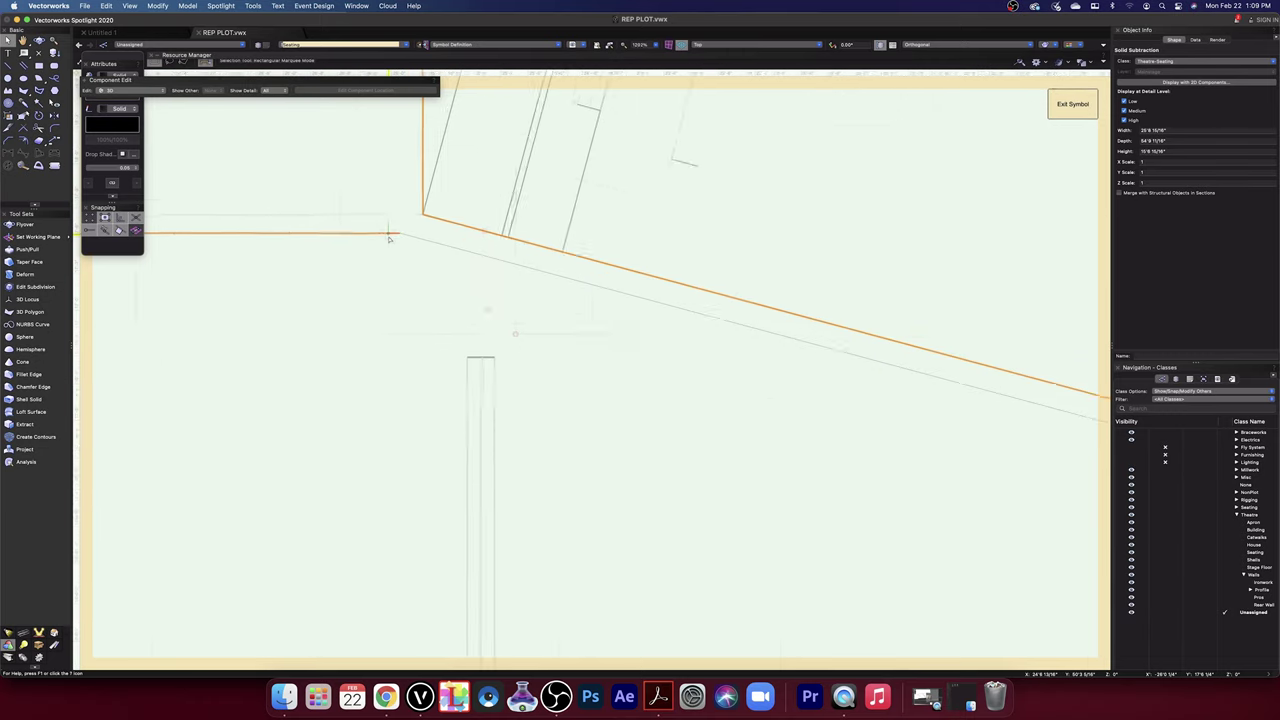
{"action": "scroll", "coordinate": [390, 236], "scroll_direction": "down", "scroll_amount": 4}
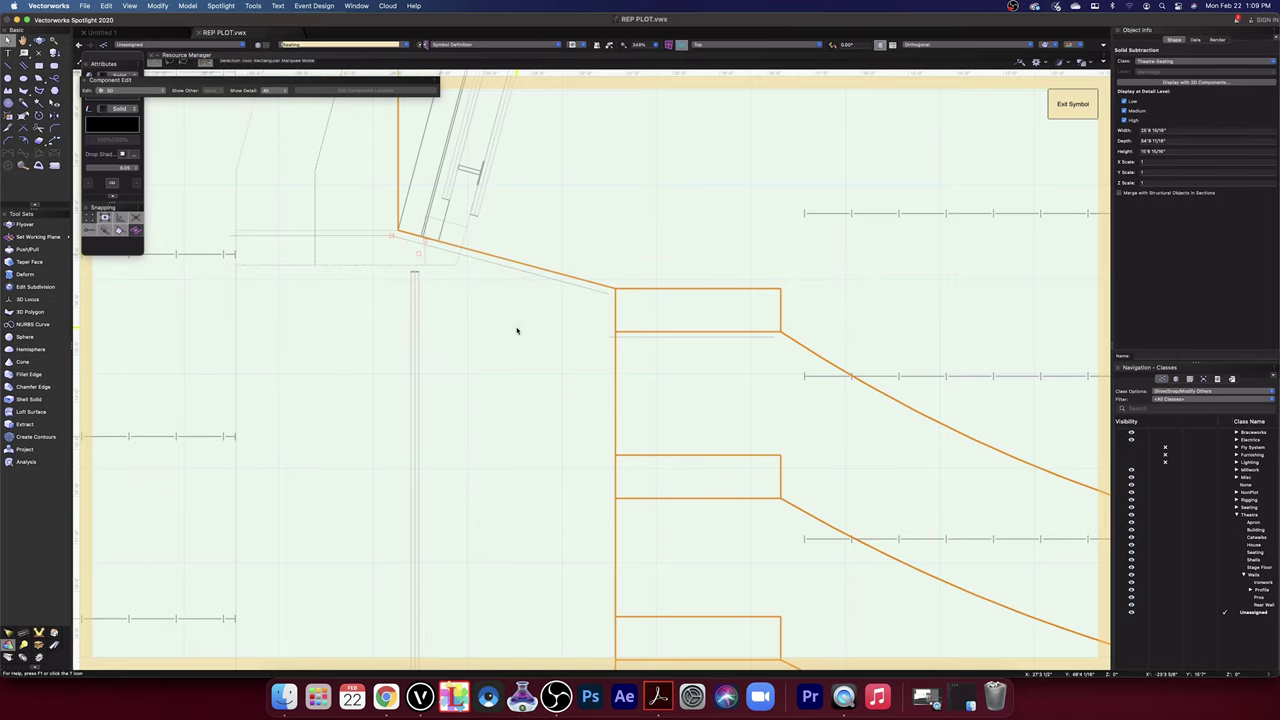
{"action": "scroll", "coordinate": [516, 330], "scroll_direction": "down", "scroll_amount": 3}
{"action": "scroll", "coordinate": [516, 330], "scroll_direction": "up", "scroll_amount": 5}
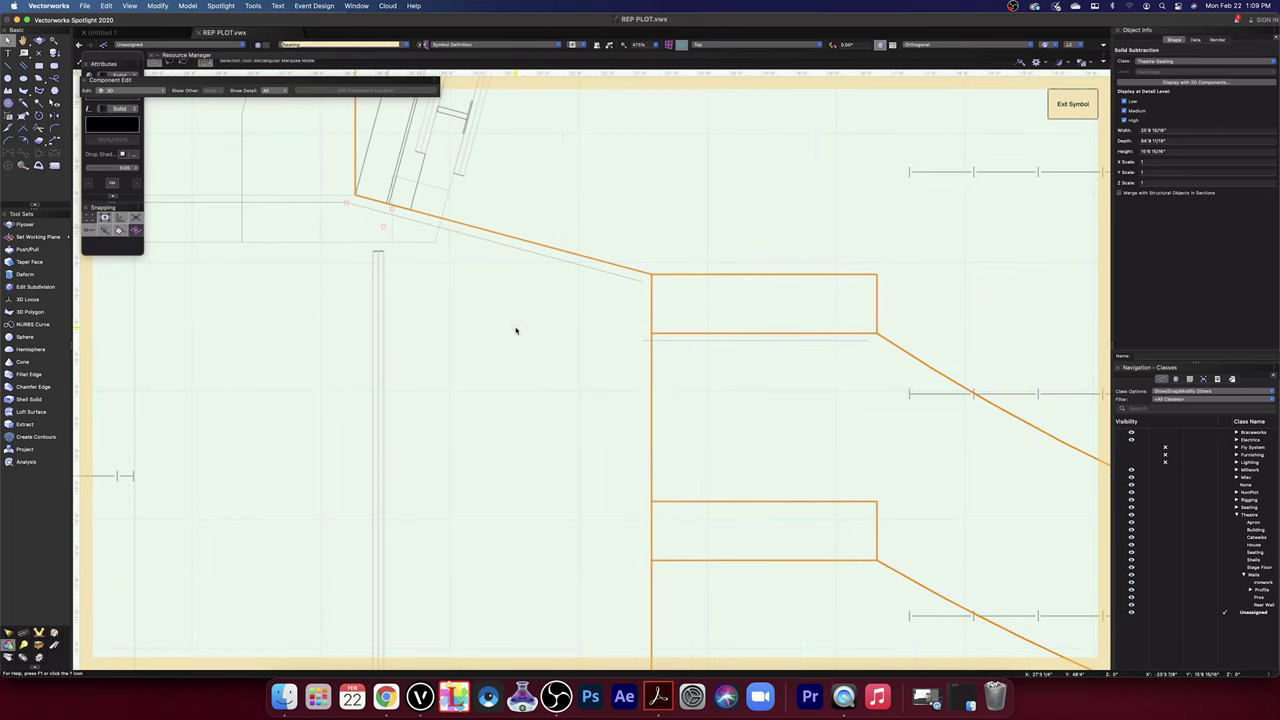
{"action": "scroll", "coordinate": [516, 330], "scroll_direction": "down", "scroll_amount": 10}
- Render the symbol's seating solid in OpenGL and tilt it into 3D with Flyover
{"action": "left_click", "coordinate": [39, 40]}
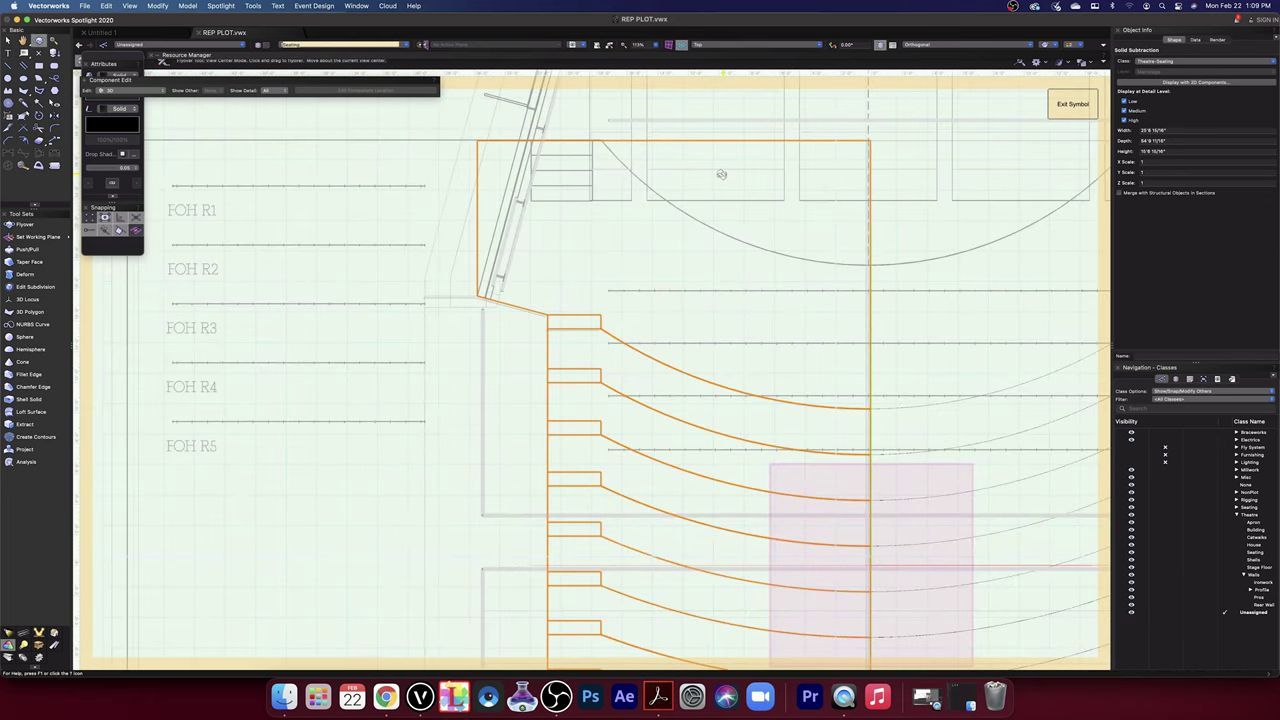
{"action": "left_click", "coordinate": [1051, 45]}
{"action": "left_click", "coordinate": [1071, 120]}
{"action": "mouse_move", "coordinate": [437, 520]}
{"action": "left_mouse_down"}
{"action": "mouse_move", "coordinate": [423, 509]}
{"action": "mouse_move", "coordinate": [479, 401]}
{"action": "mouse_move", "coordinate": [491, 423]}
{"action": "mouse_move", "coordinate": [349, 421]}
{"action": "mouse_move", "coordinate": [349, 438]}
{"action": "left_mouse_up"}
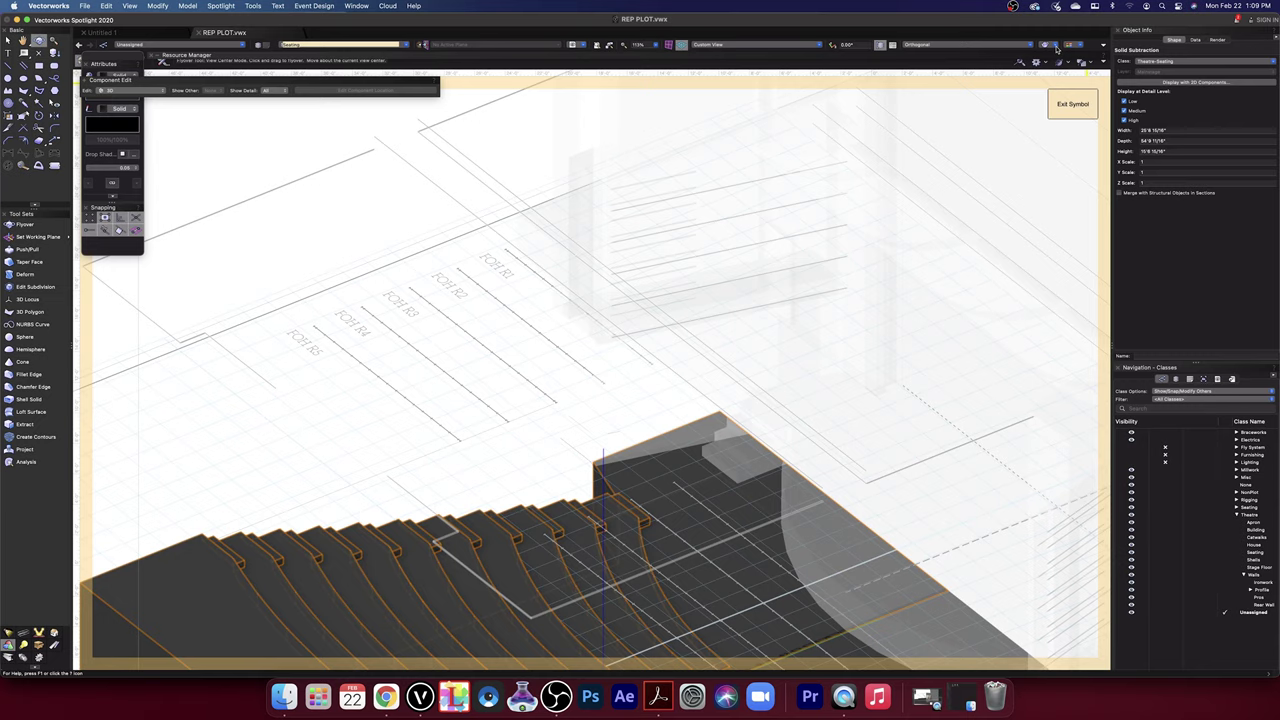
- Exit the symbol and render the whole theatre plan in OpenGL, tilted into 3D
{"action": "left_click", "coordinate": [1079, 111]}
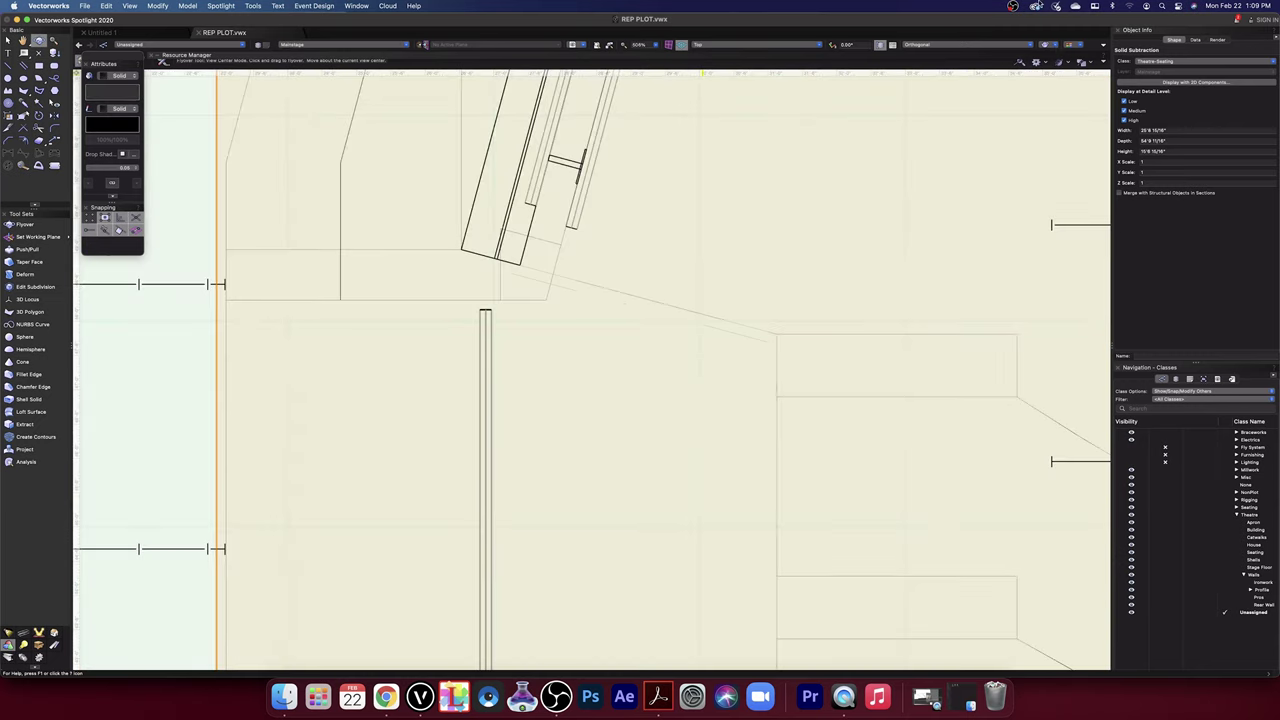
{"action": "left_click", "coordinate": [1048, 44]}
{"action": "left_click", "coordinate": [1062, 119]}
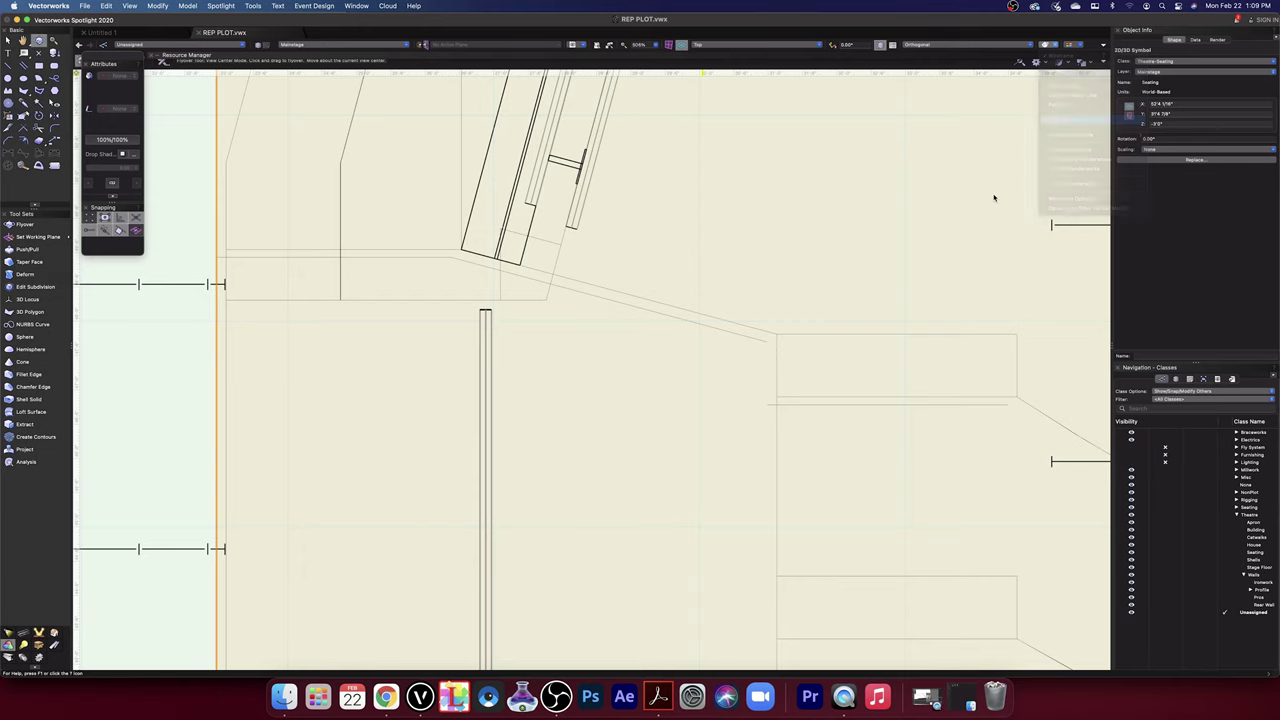
{"action": "scroll", "coordinate": [606, 302], "scroll_direction": "down", "scroll_amount": 2}
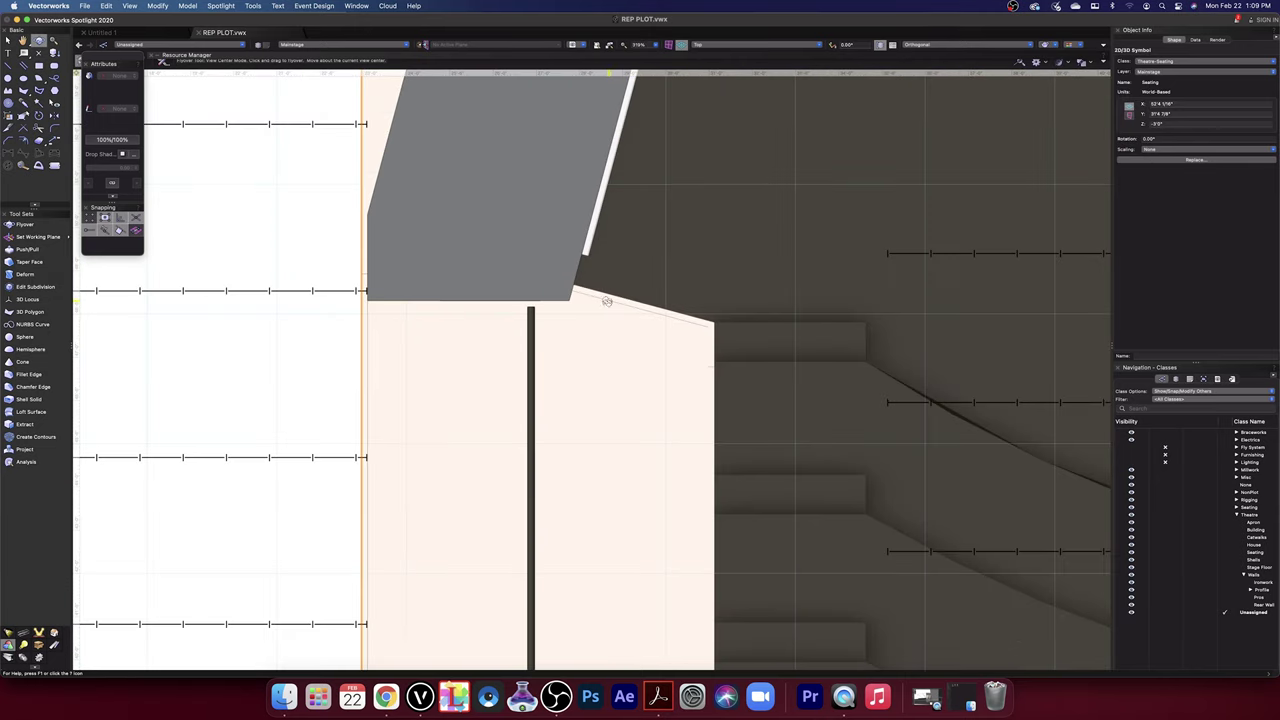
{"action": "left_click_drag", "start_coordinate": [314, 506], "coordinate": [448, 492]}
- Orbit the model to see the dark raked seating meeting the APRON and FOH rows
{"action": "scroll", "coordinate": [536, 454], "scroll_direction": "up", "scroll_amount": 10}
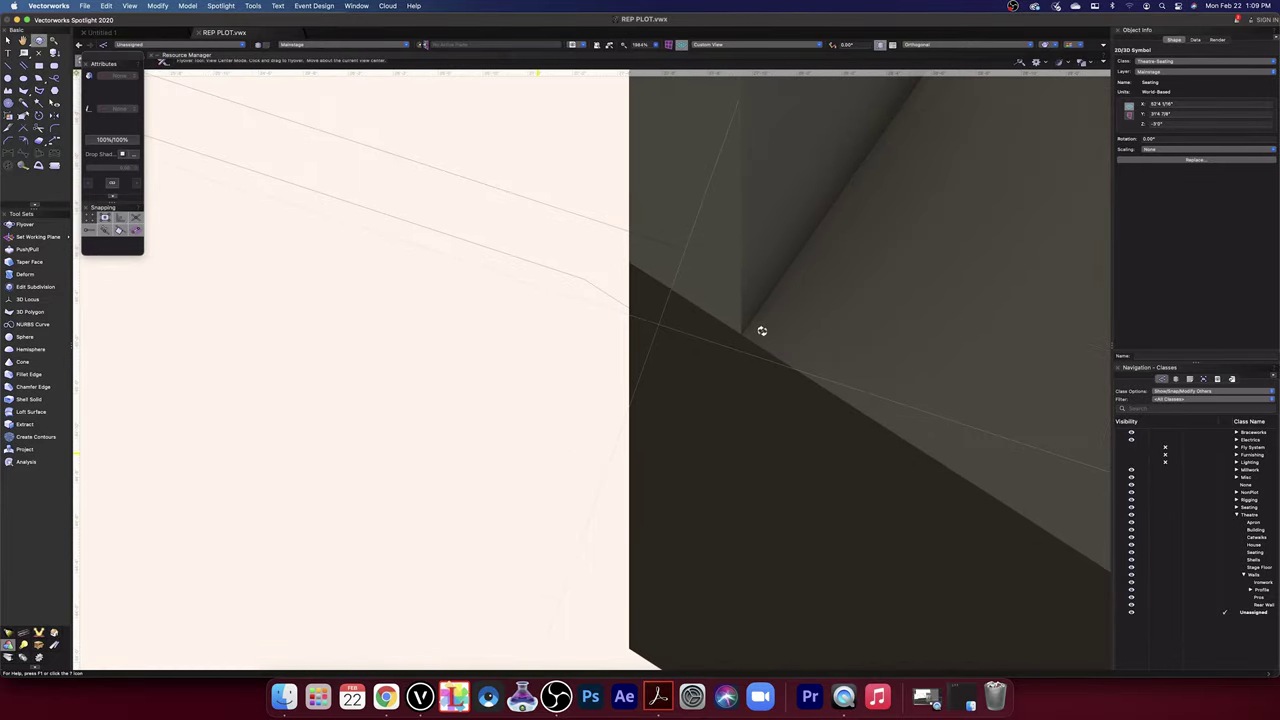
{"action": "scroll", "coordinate": [729, 386], "scroll_direction": "down", "scroll_amount": 10}
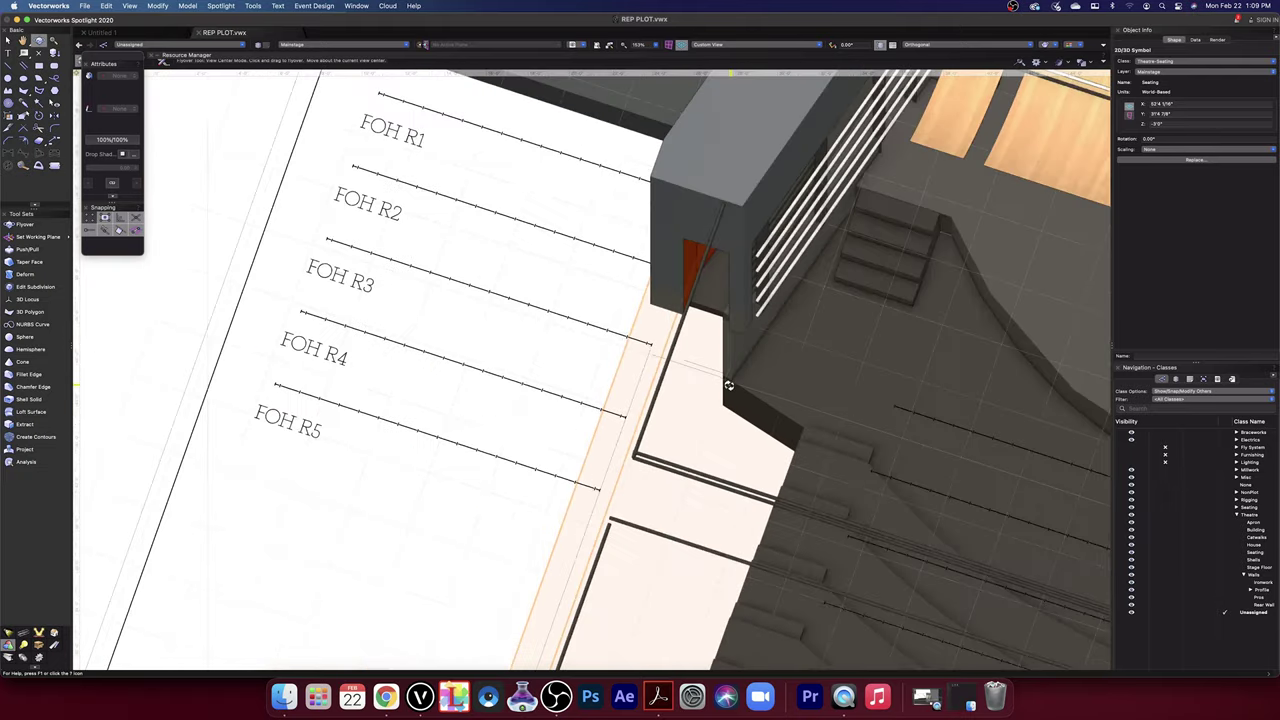
{"action": "middle_click_drag", "start_coordinate": [969, 430], "coordinate": [818, 469]}
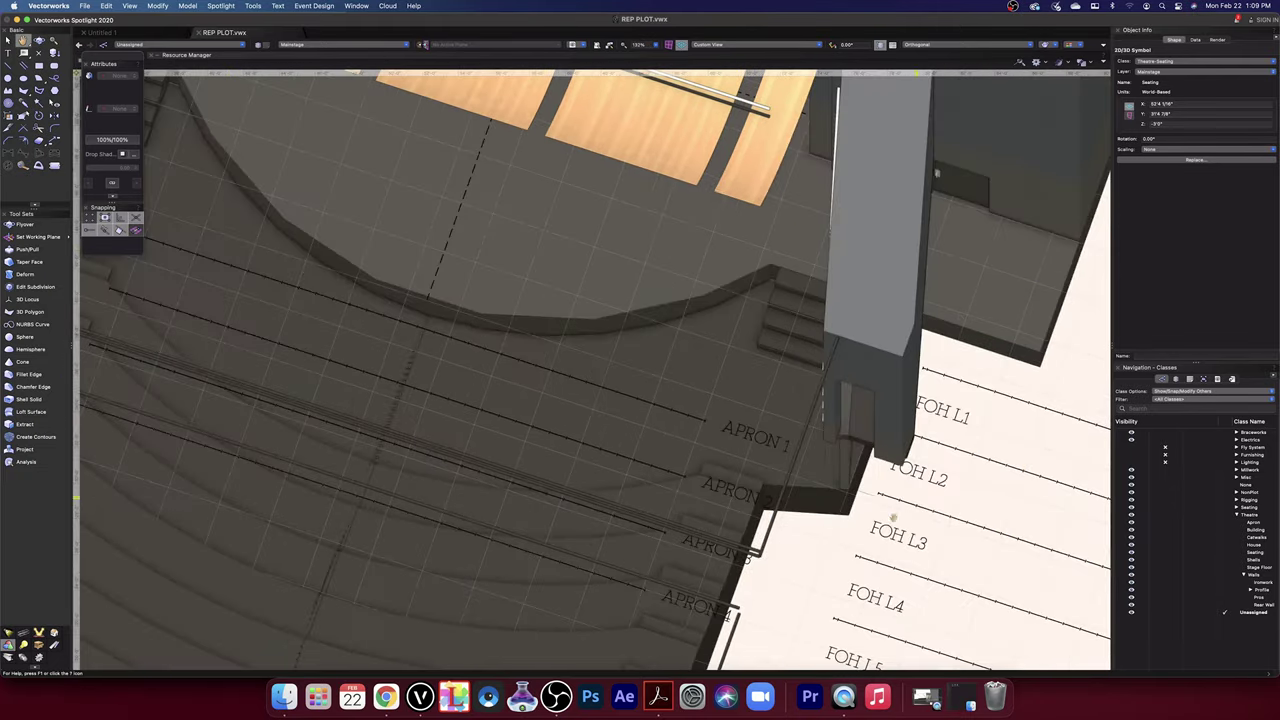
{"action": "scroll", "coordinate": [840, 520], "scroll_direction": "up", "scroll_amount": 8}
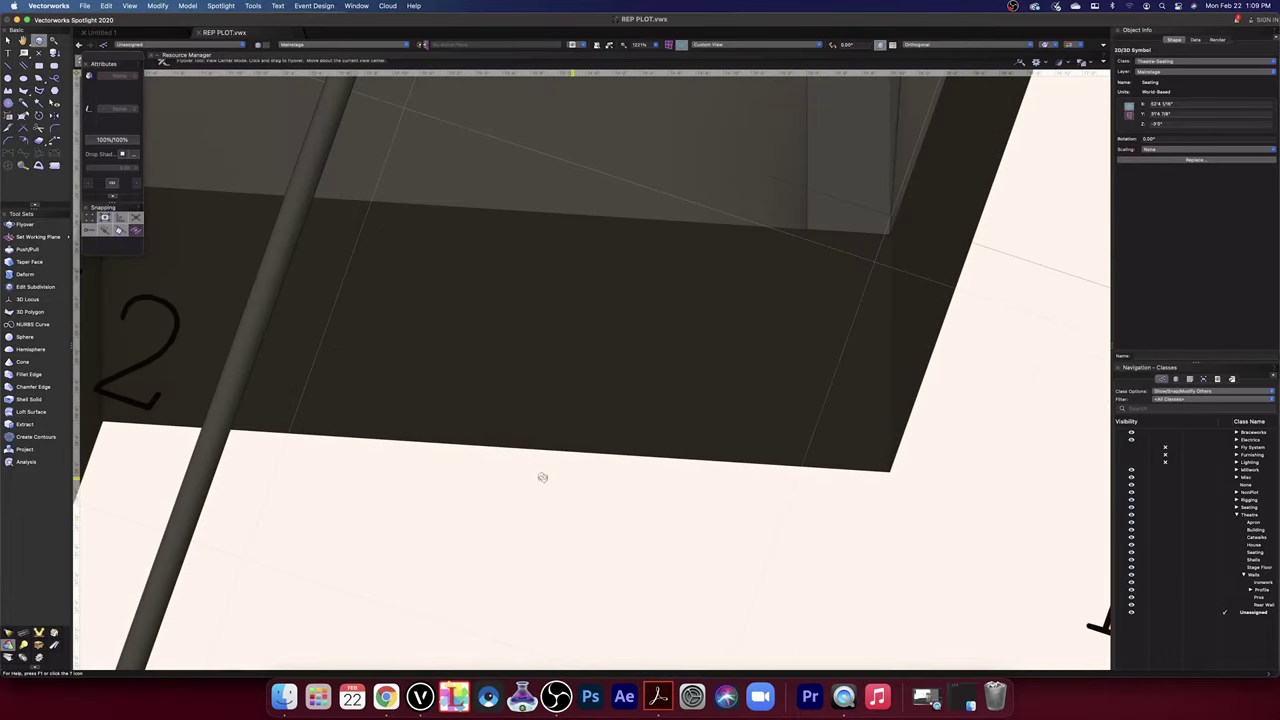
{"action": "scroll", "coordinate": [542, 477], "scroll_direction": "down", "scroll_amount": 4}
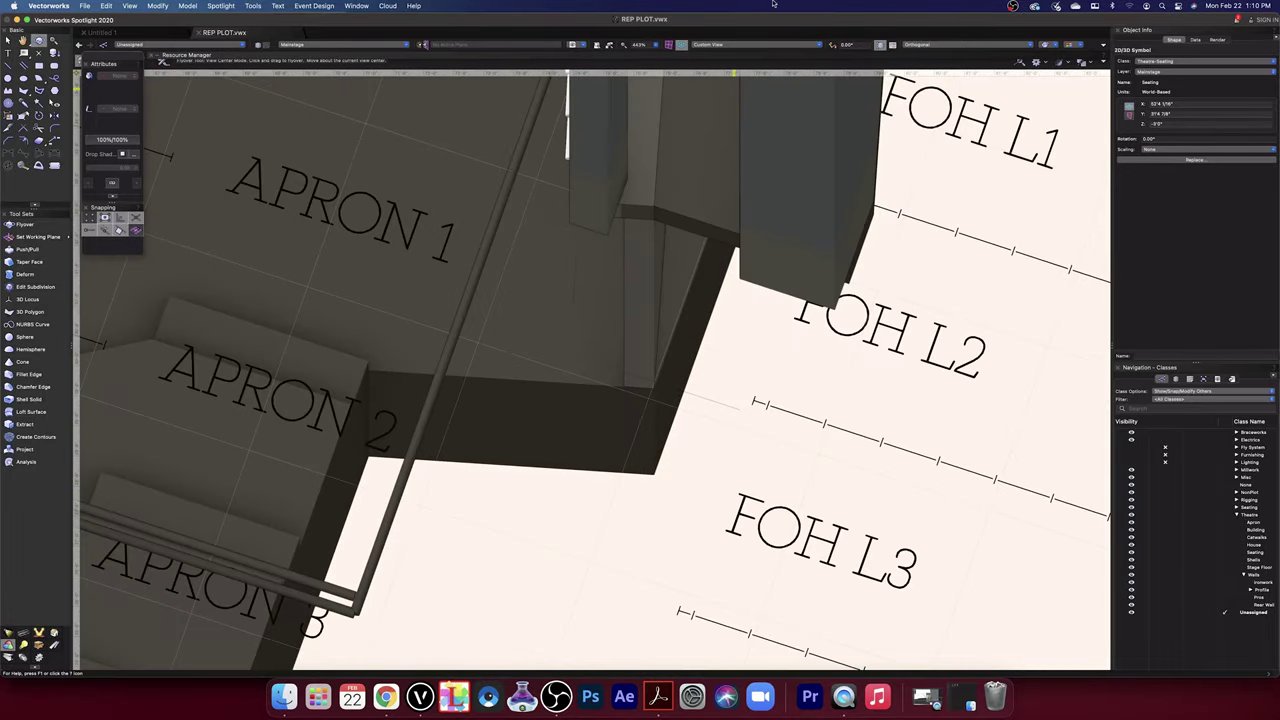
{"action": "left_click", "coordinate": [760, 47]}
- Return to Top/Plan and briefly open the seating symbol's 2D component
{"action": "left_click", "coordinate": [741, 62]}
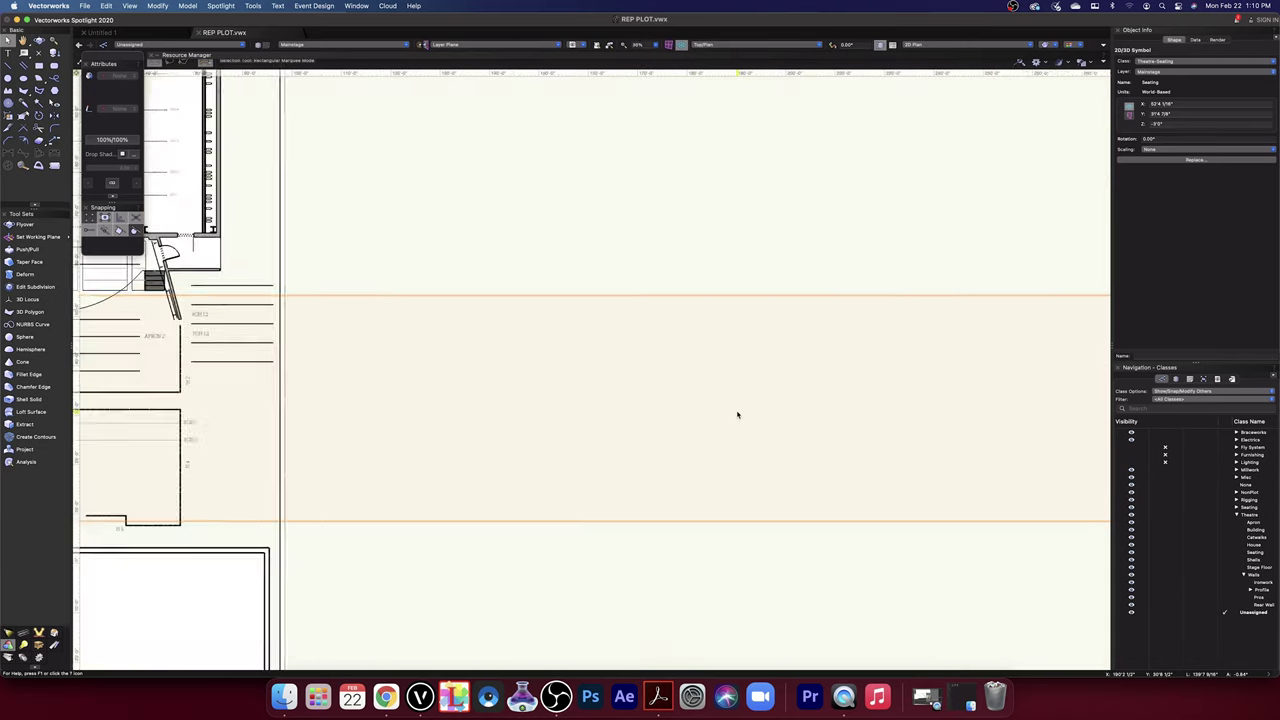
{"action": "scroll", "coordinate": [560, 430], "scroll_direction": "up", "scroll_amount": 5}
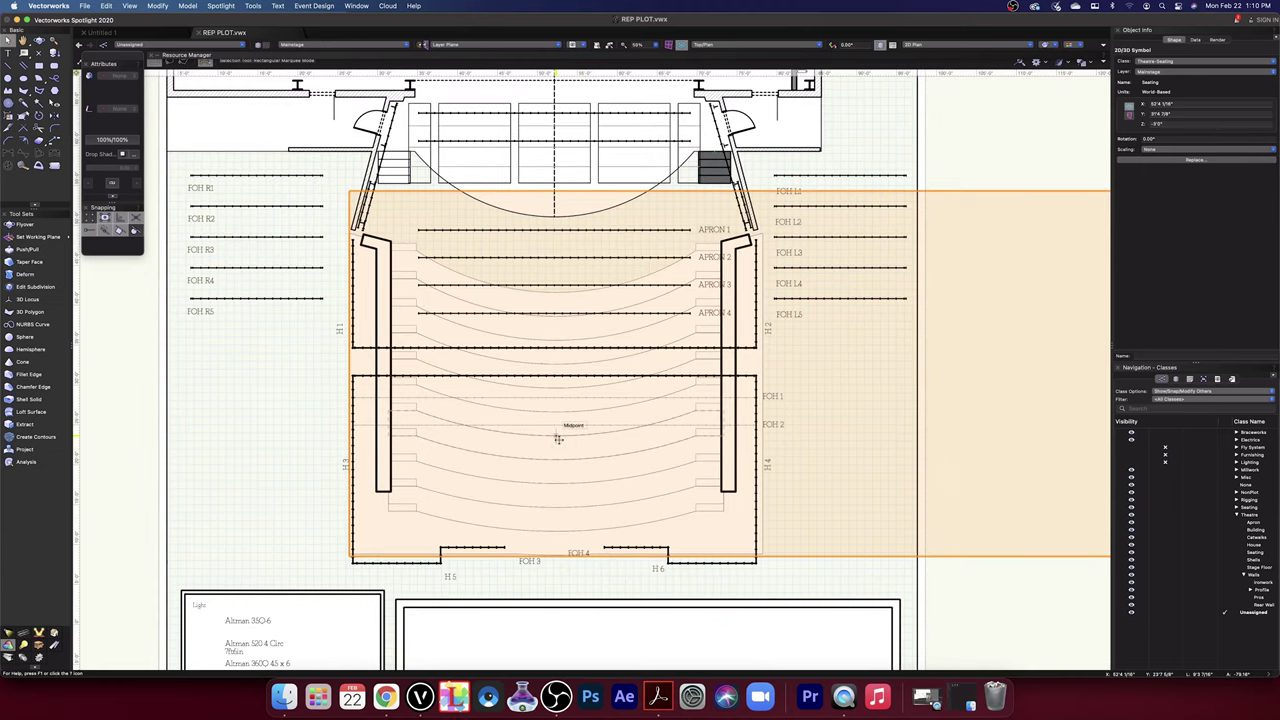
{"action": "double_click", "coordinate": [558, 438]}
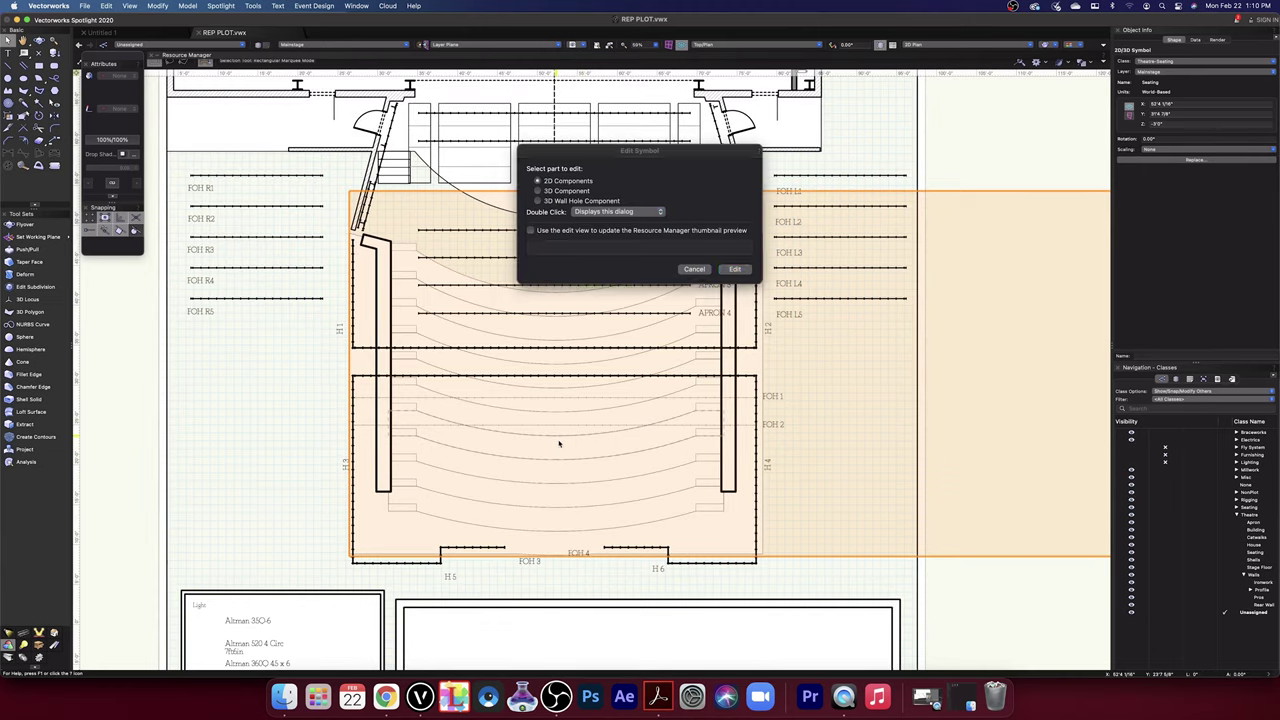
{"action": "left_click", "coordinate": [736, 270]}
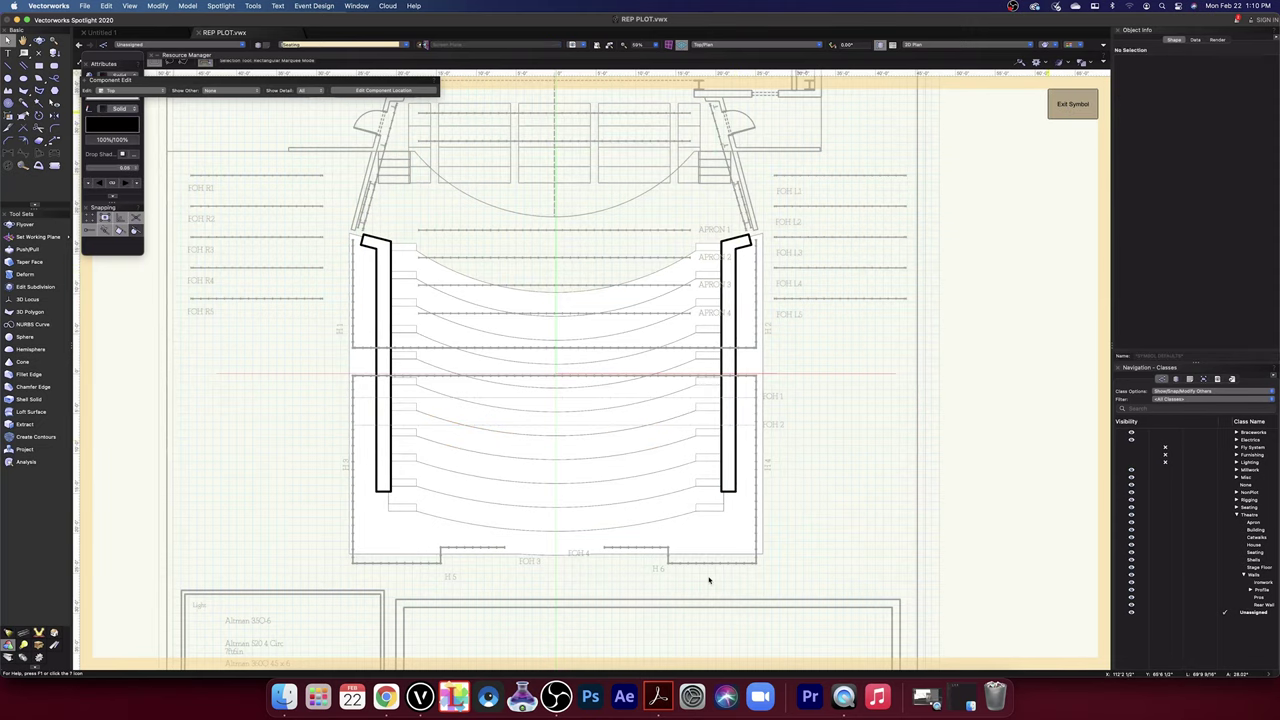
{"action": "key", "text": "super+bracketright"}
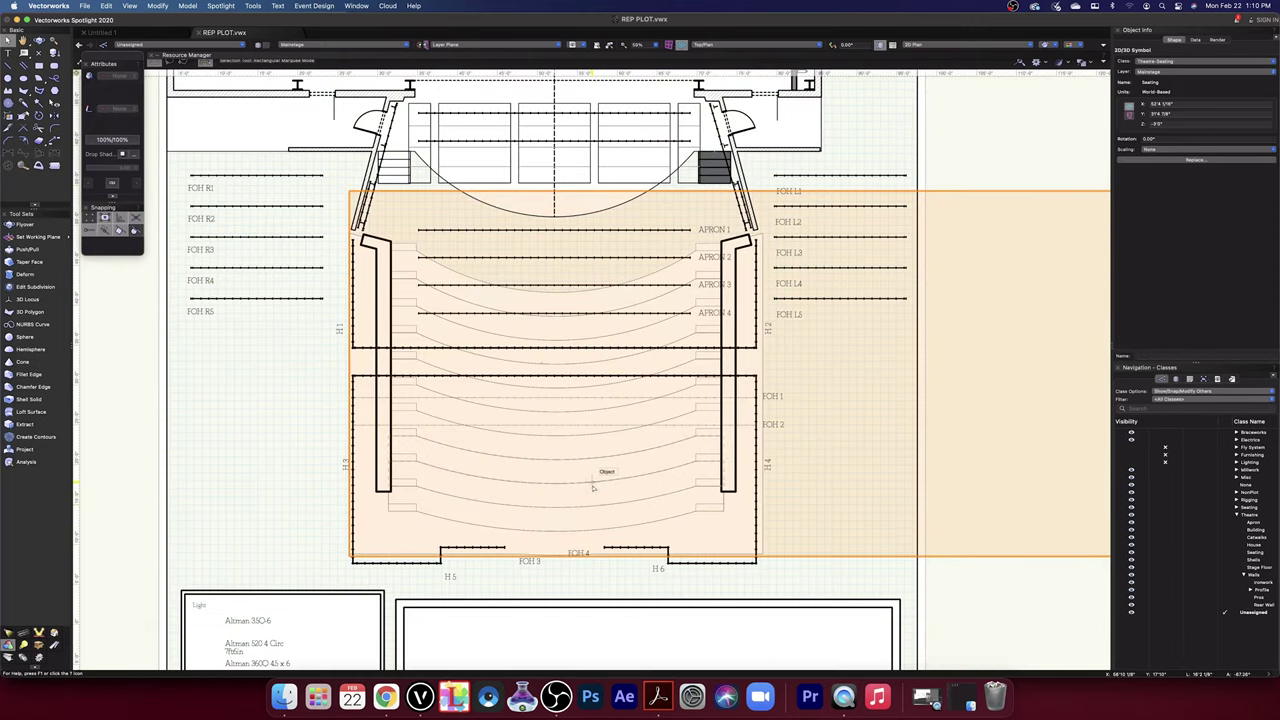
- Open the seating symbol's 3D component for editing
{"action": "double_click", "coordinate": [593, 487]}
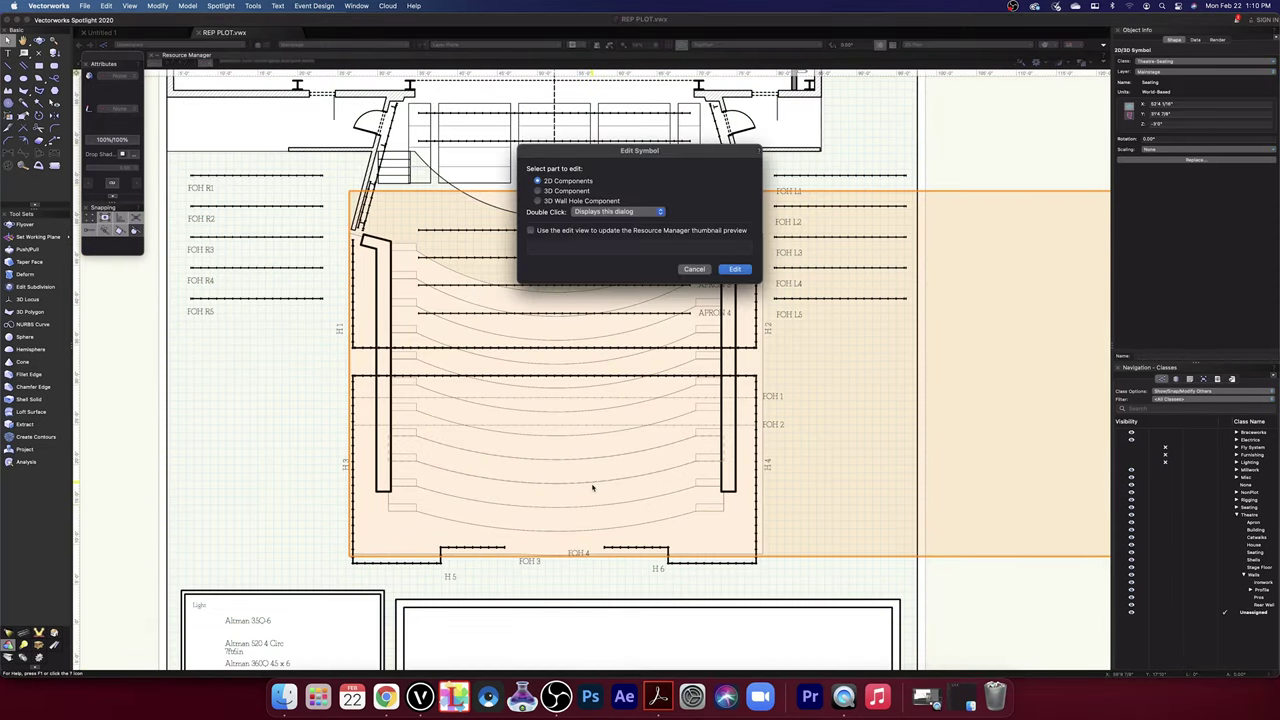
{"action": "left_click", "coordinate": [538, 191]}
{"action": "left_click", "coordinate": [736, 269]}
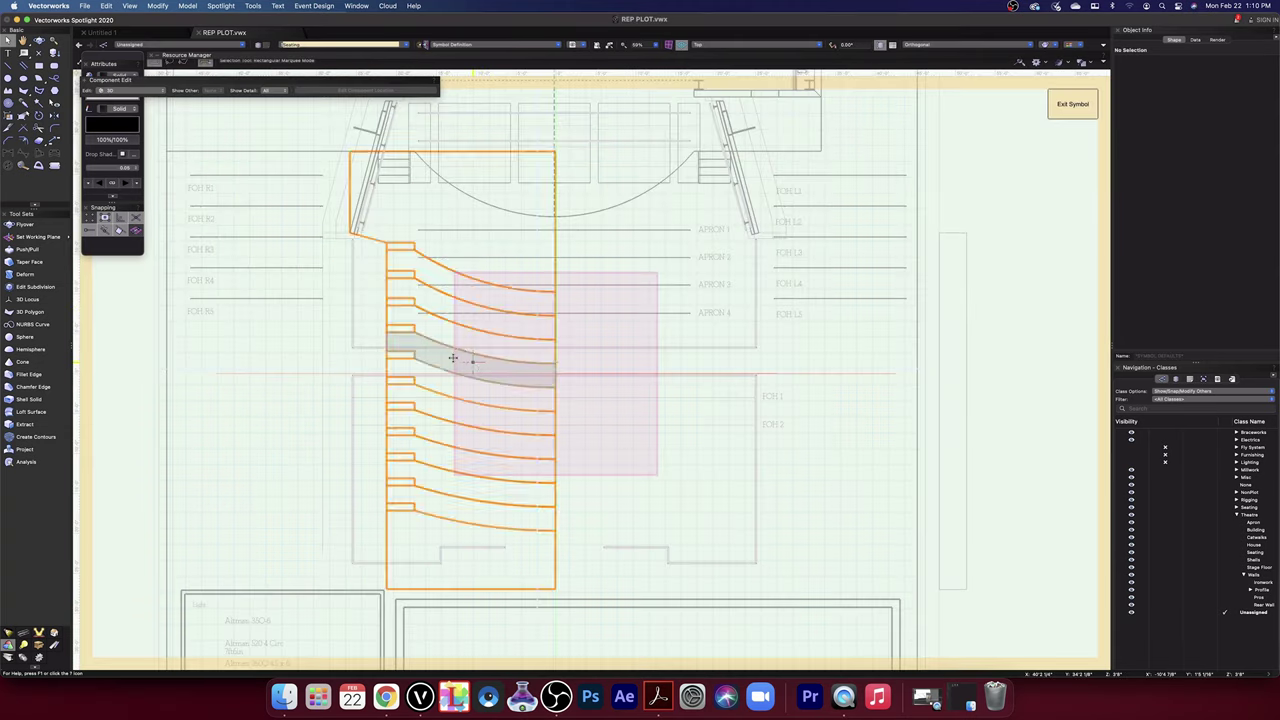
- Delete the stray diagonal and horizontal lines at the seating's left front corner
{"action": "key", "text": "h"}
{"action": "left_click_drag", "start_coordinate": [364, 277], "coordinate": [451, 451]}
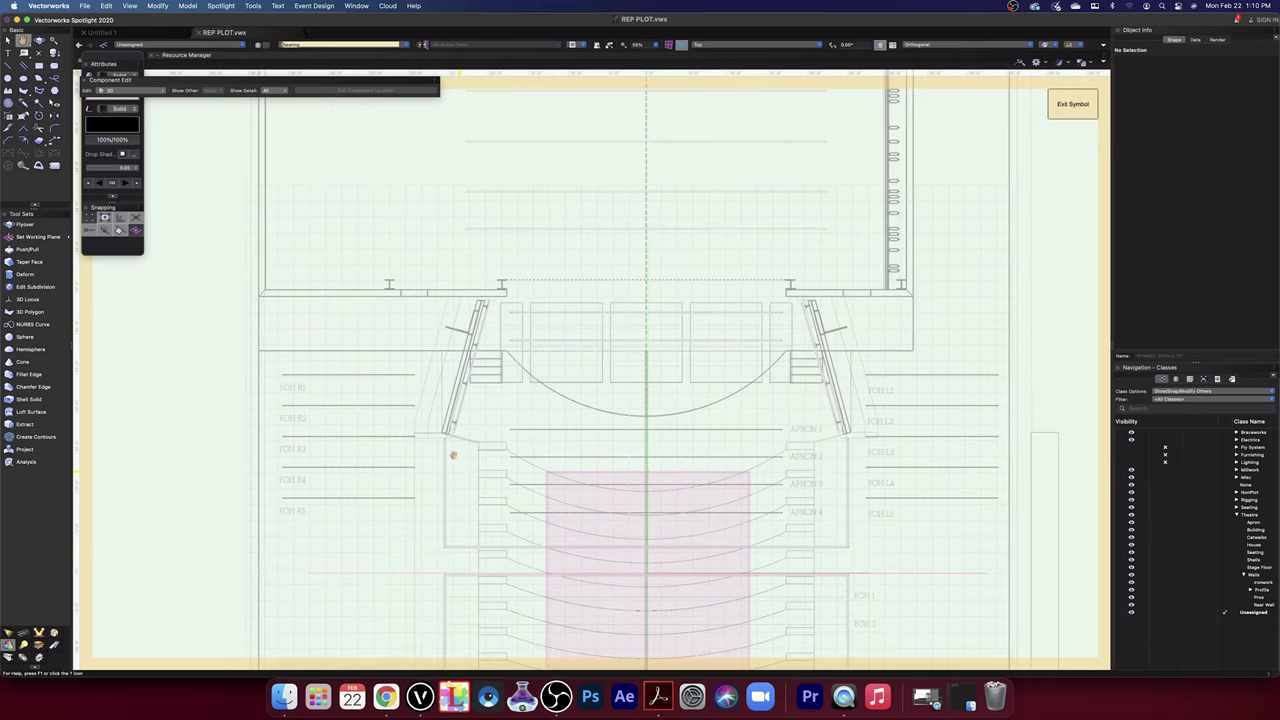
{"action": "scroll", "coordinate": [472, 477], "scroll_direction": "up", "scroll_amount": 5}
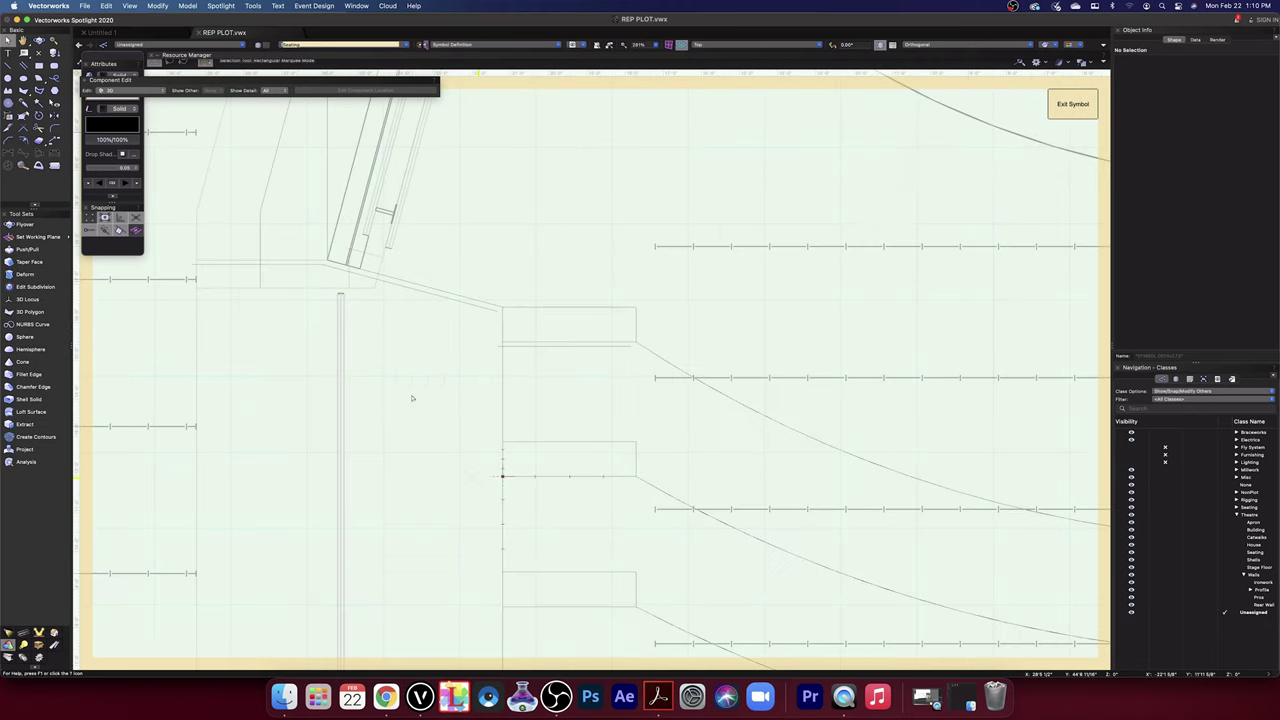
{"action": "left_click_drag", "start_coordinate": [407, 339], "coordinate": [478, 386]}
{"action": "key", "text": "x"}
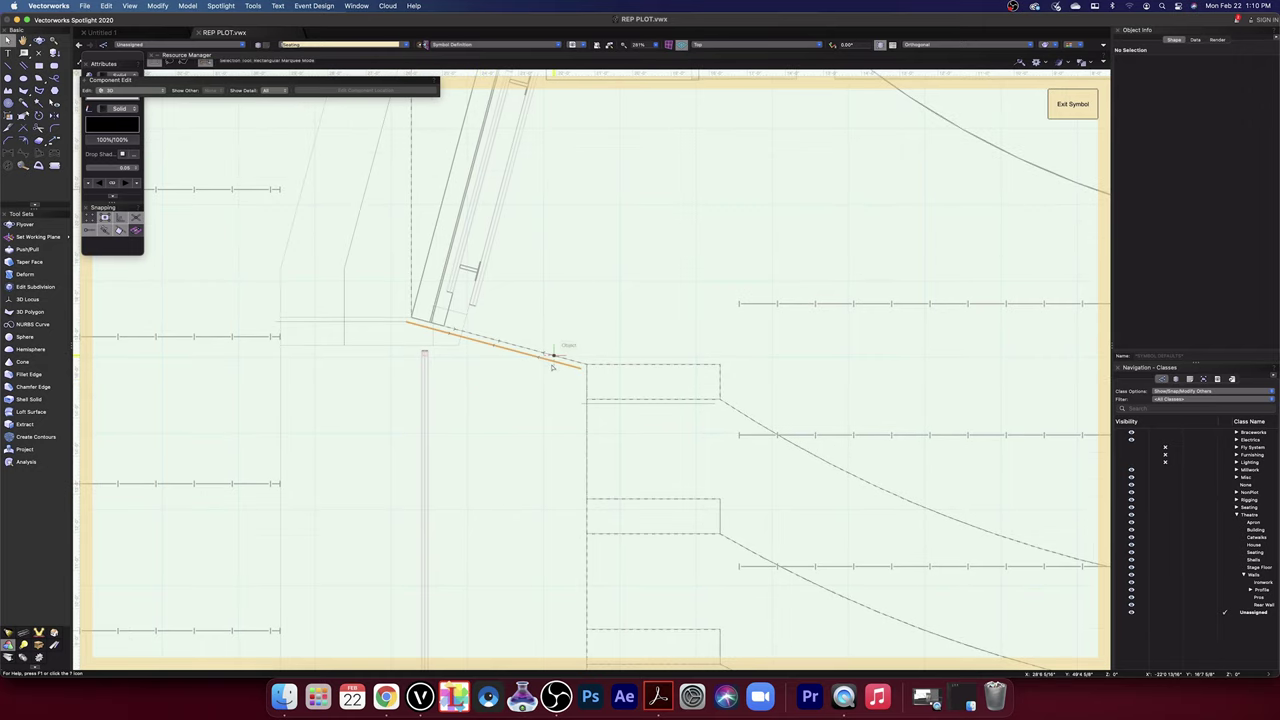
{"action": "left_click", "coordinate": [551, 367]}
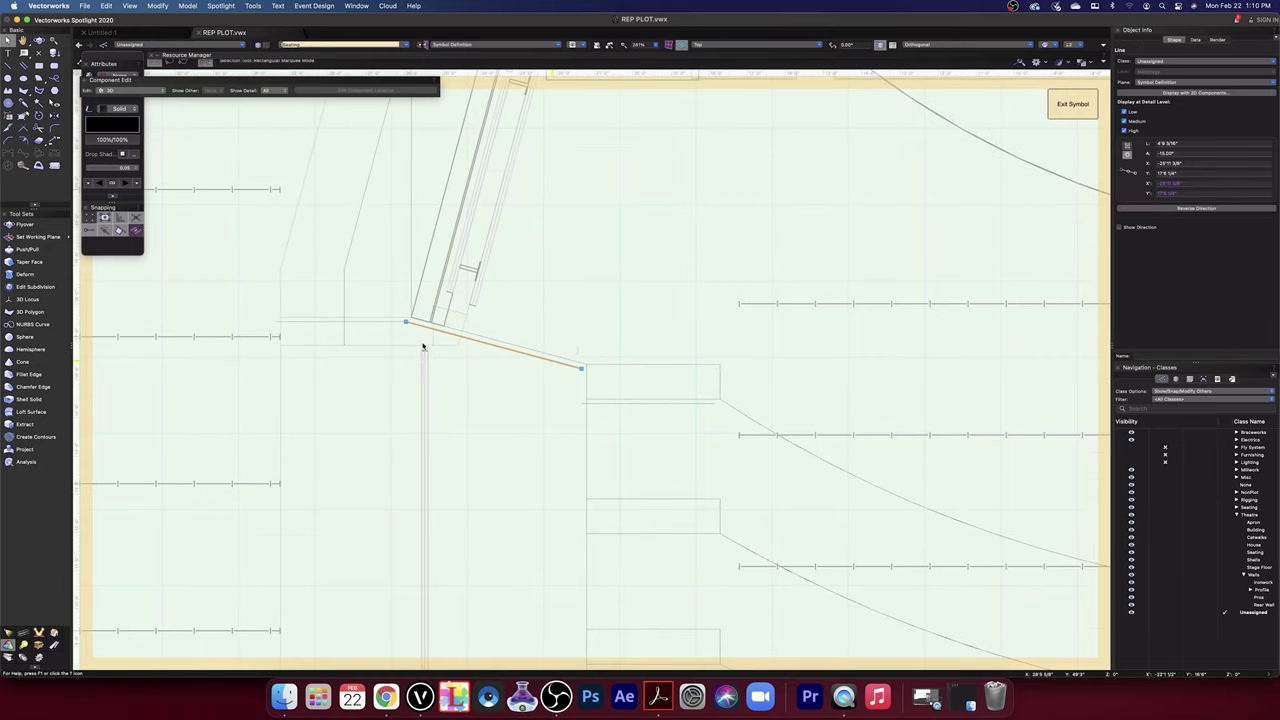
{"action": "key", "text": "Delete"}
{"action": "left_click", "coordinate": [391, 321]}
{"action": "key", "text": "Delete"}
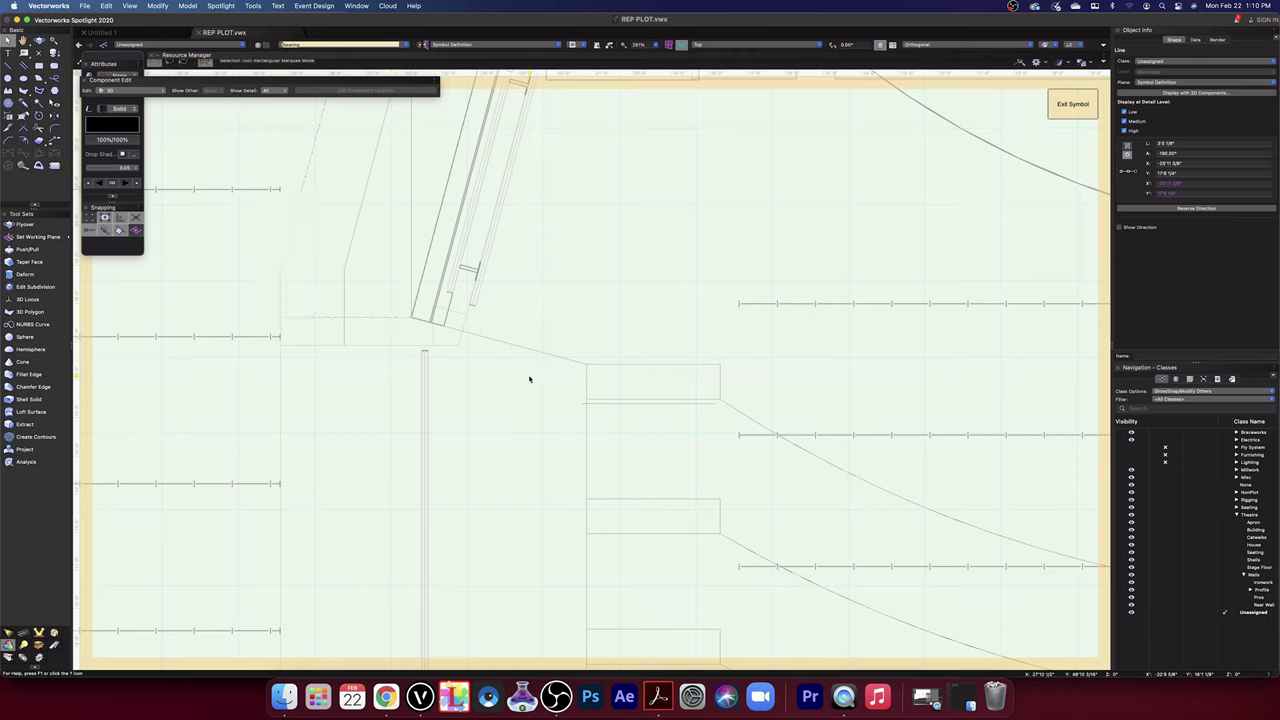
{"action": "left_click", "coordinate": [530, 379]}
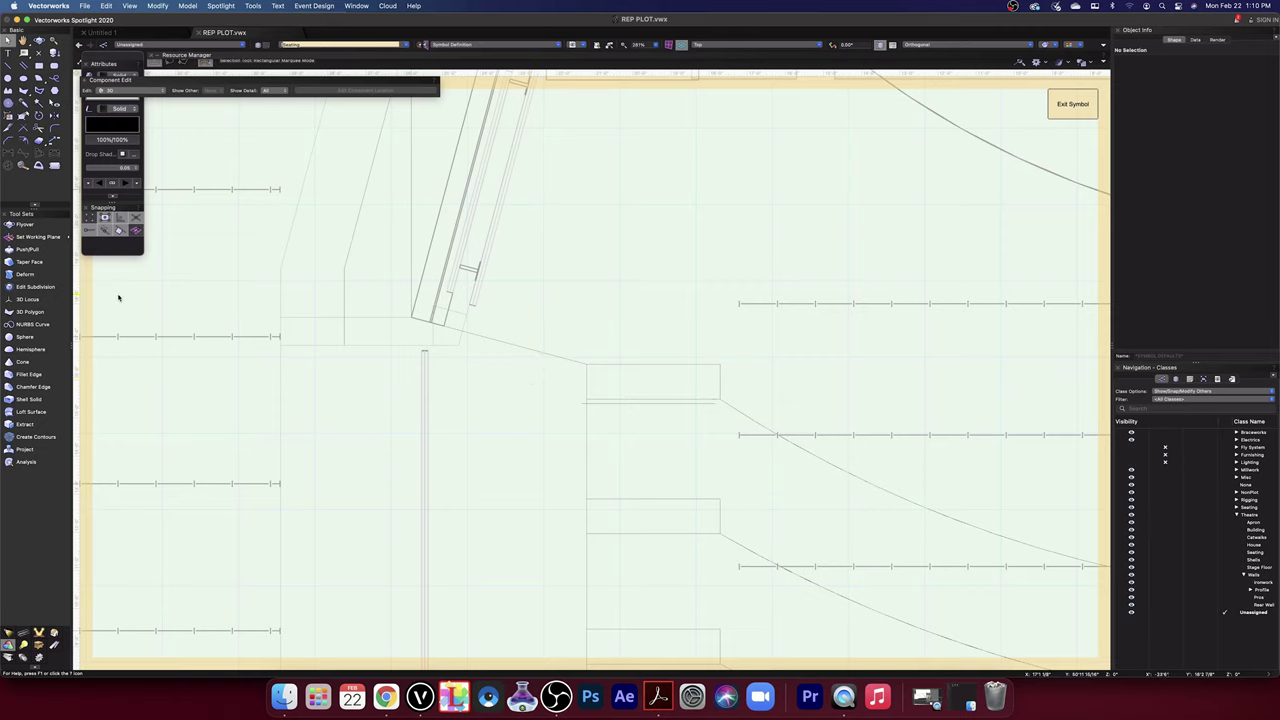
{"action": "left_click", "coordinate": [23, 90]}
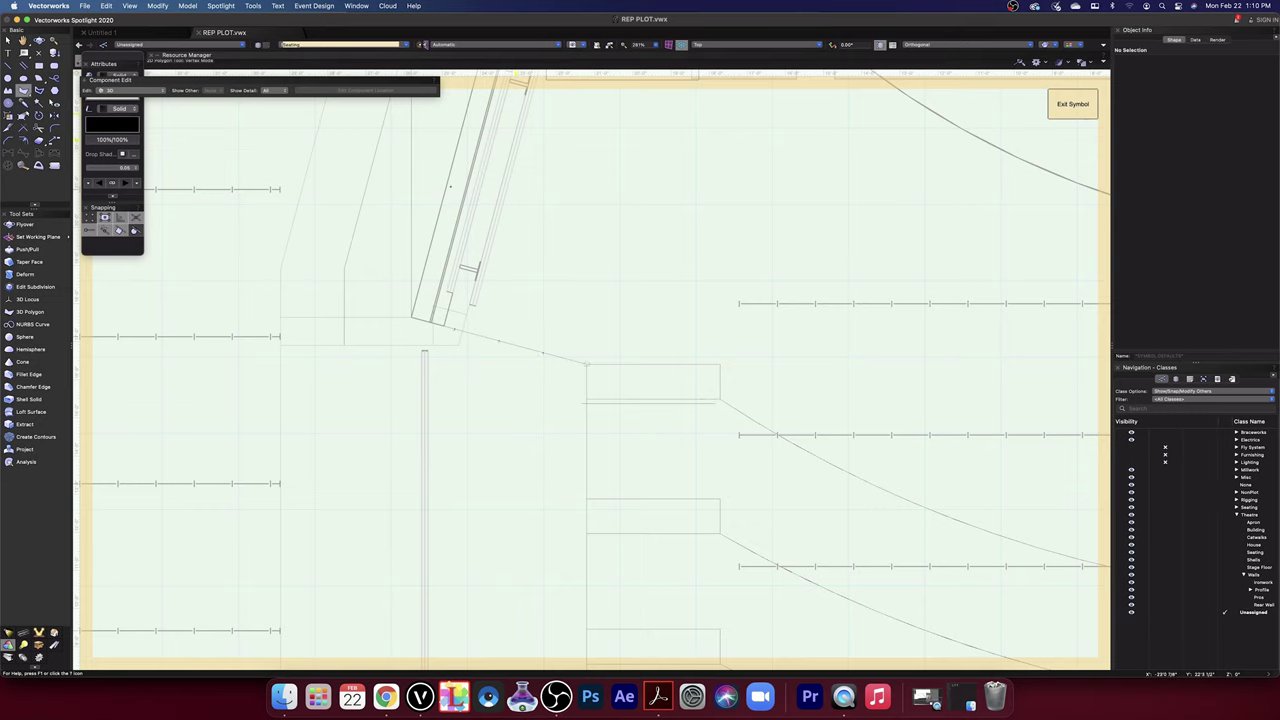
- Draw a short vertical line down from the left seating wall corner, then switch to Top/Plan view
{"action": "key", "text": "2"}
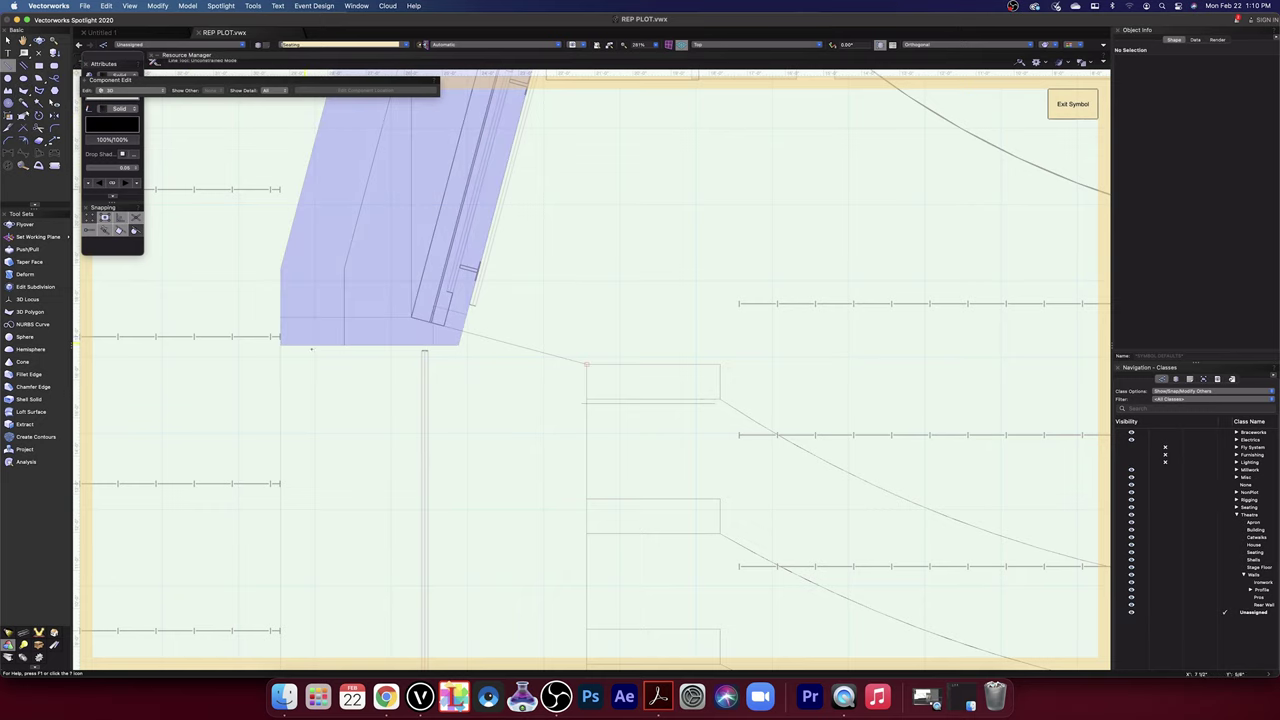
{"action": "left_click", "coordinate": [280, 318]}
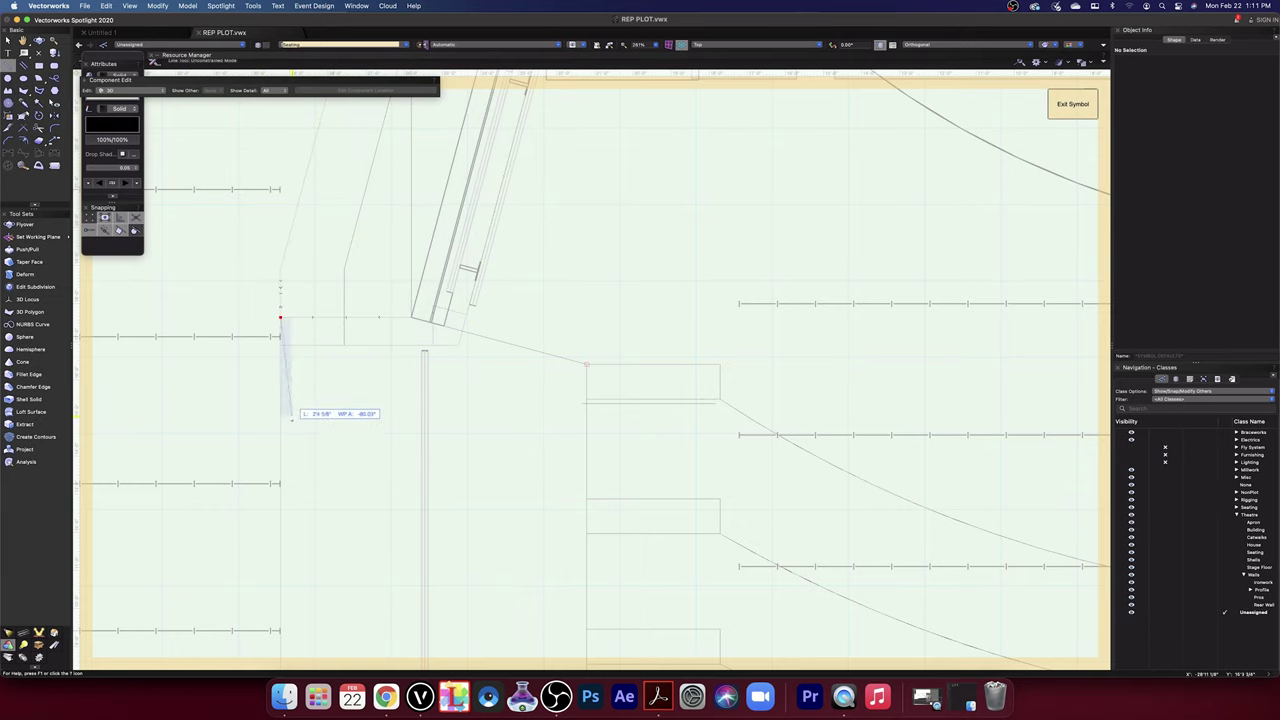
{"action": "left_click", "coordinate": [281, 428]}
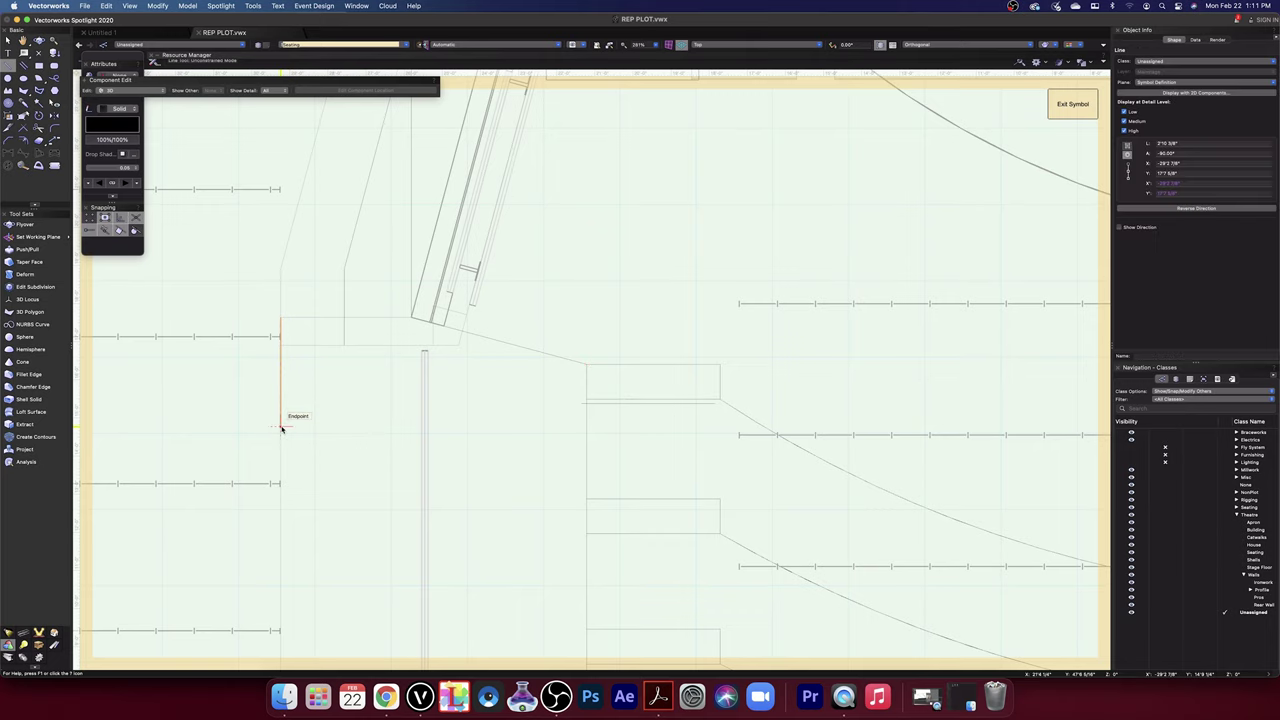
{"action": "left_click", "coordinate": [734, 45]}
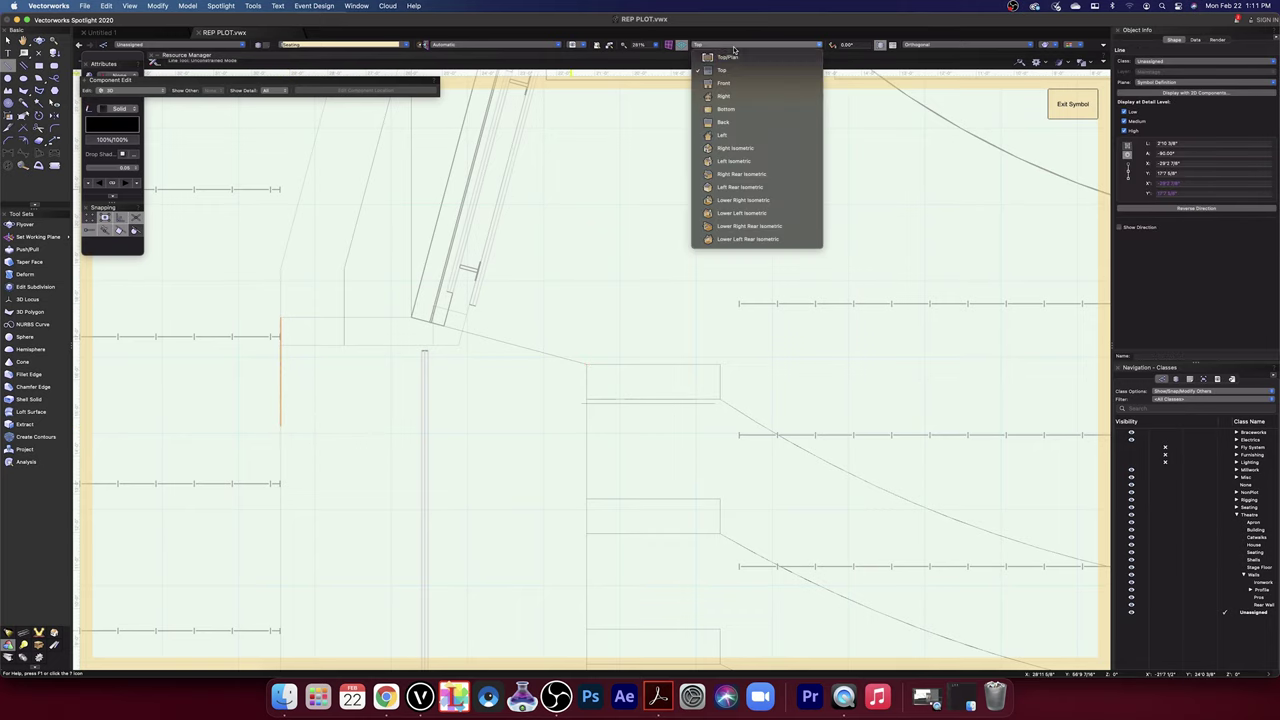
{"action": "left_click", "coordinate": [733, 57]}
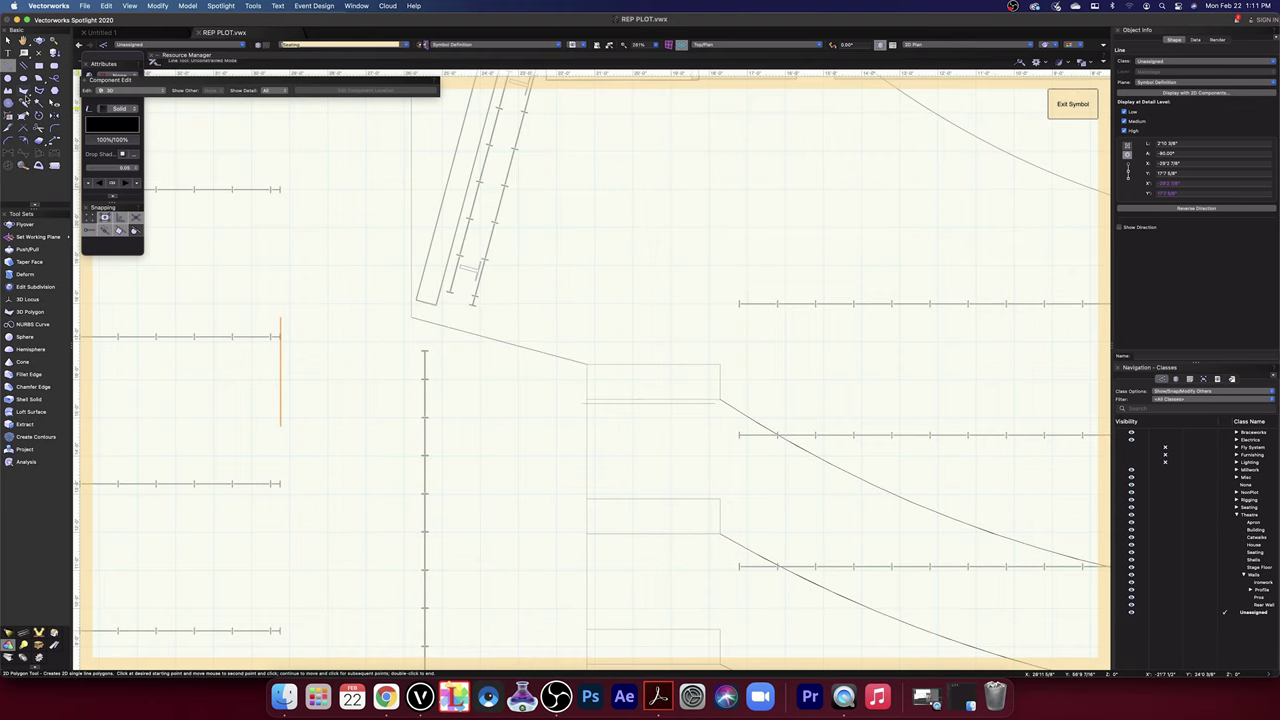
- Delete the stray horizontal line inside the seating block
{"action": "left_click", "coordinate": [24, 91]}
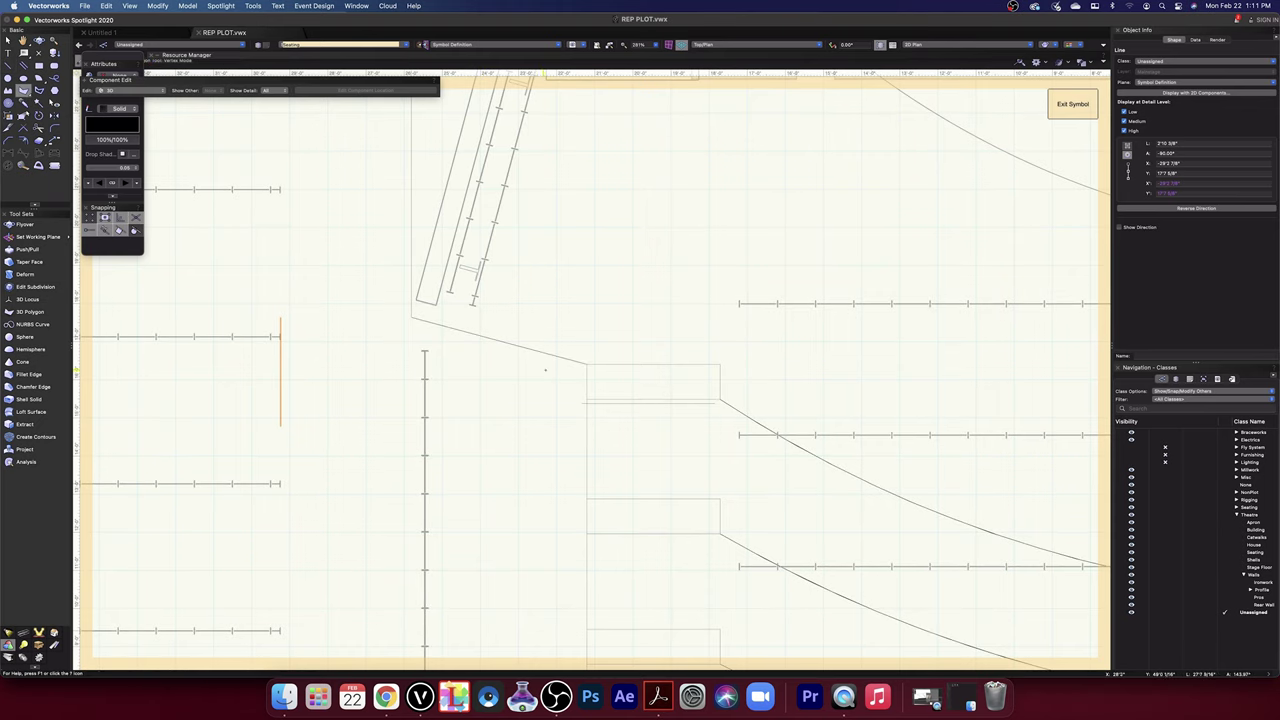
{"action": "key", "text": "x"}
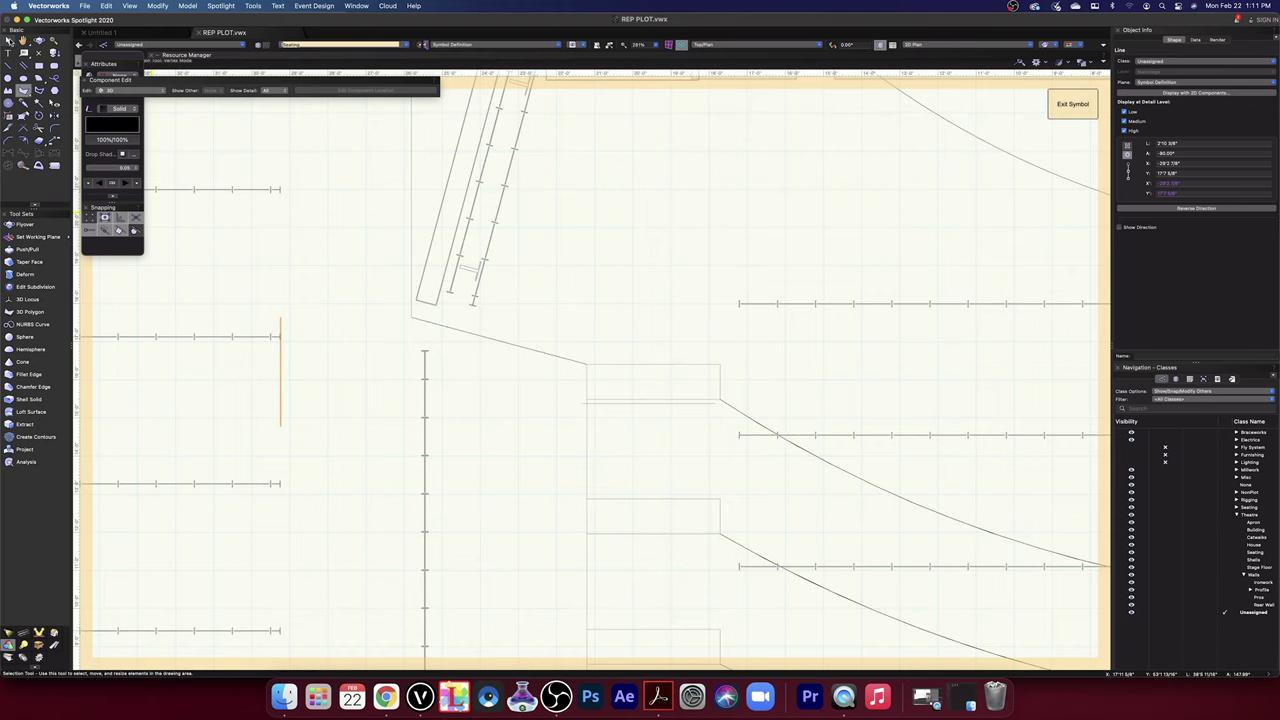
{"action": "left_click", "coordinate": [637, 403]}
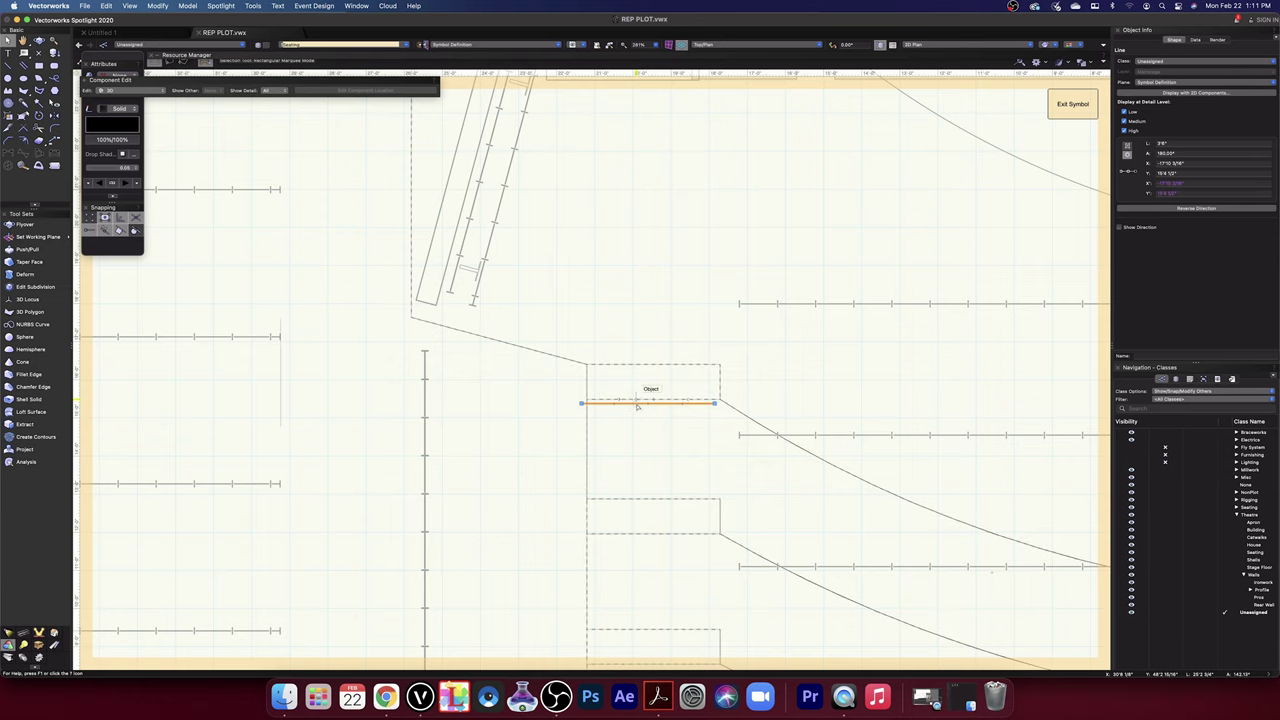
{"action": "key", "text": "Delete"}
{"action": "scroll", "coordinate": [636, 404], "scroll_direction": "down", "scroll_amount": 3}
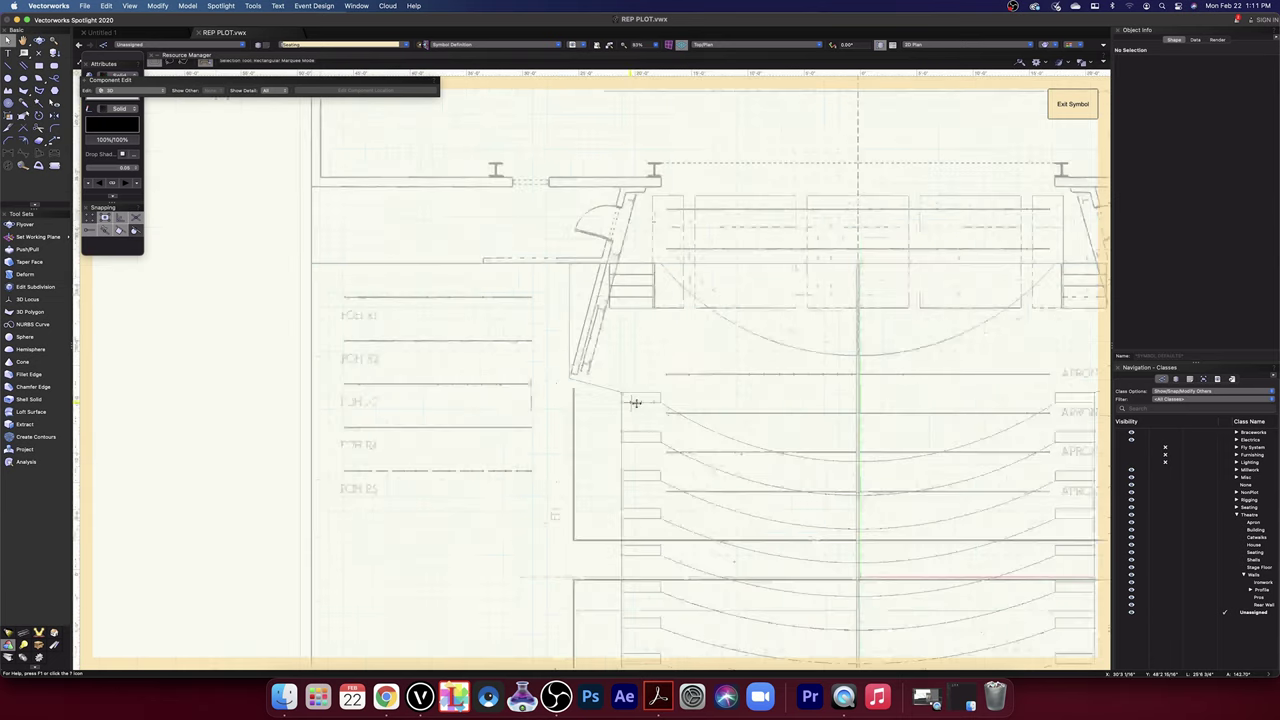
{"action": "scroll", "coordinate": [635, 403], "scroll_direction": "up", "scroll_amount": 5}
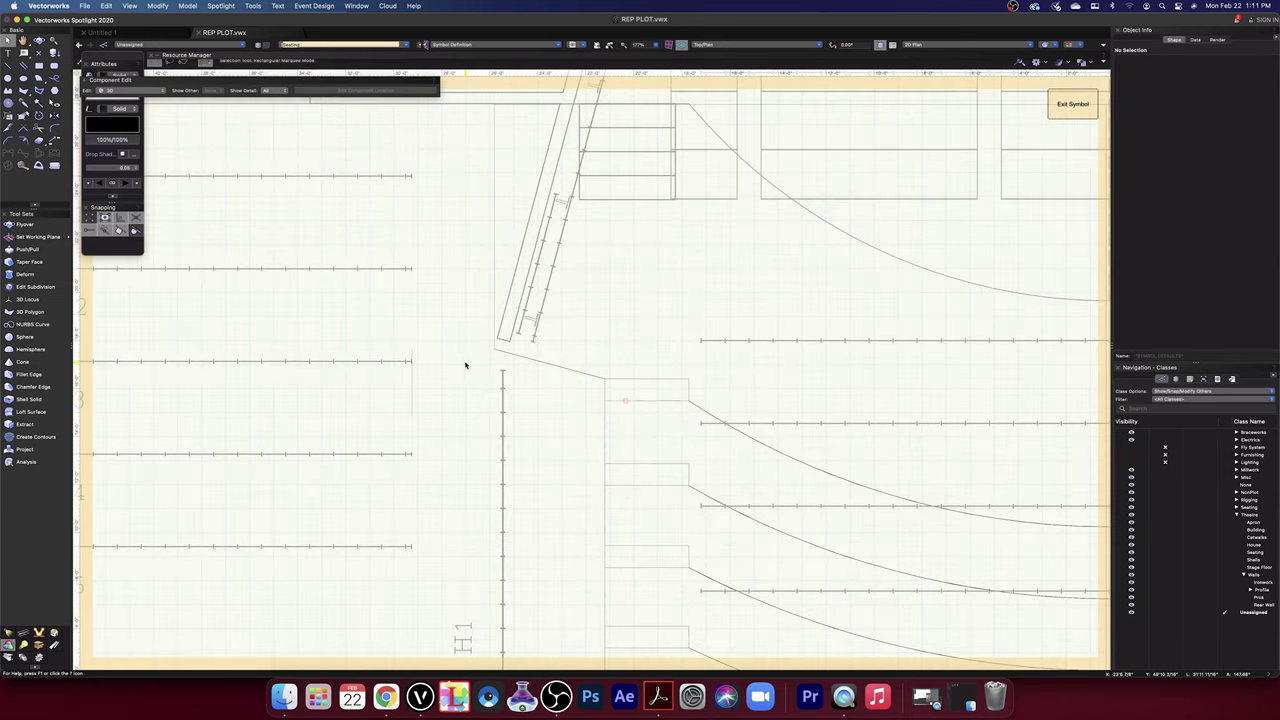
{"action": "scroll", "coordinate": [466, 366], "scroll_direction": "down", "scroll_amount": 5}
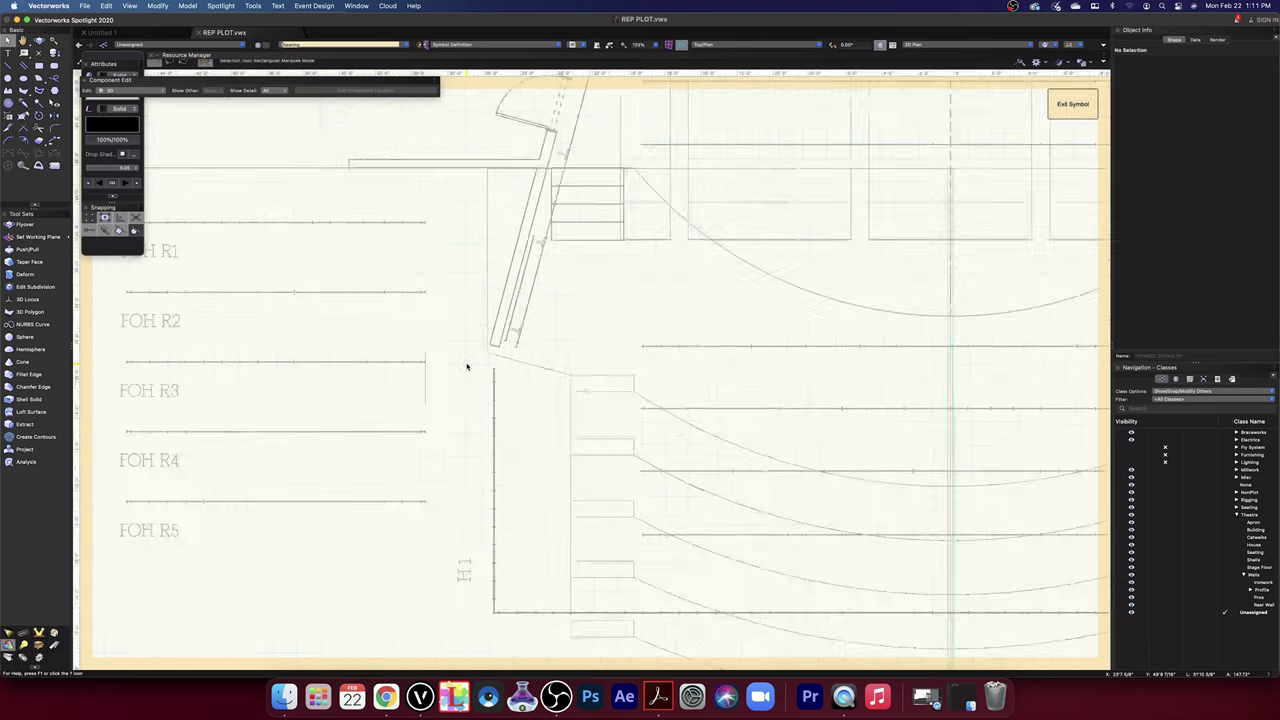
{"action": "scroll", "coordinate": [457, 408], "scroll_direction": "up", "scroll_amount": 5}
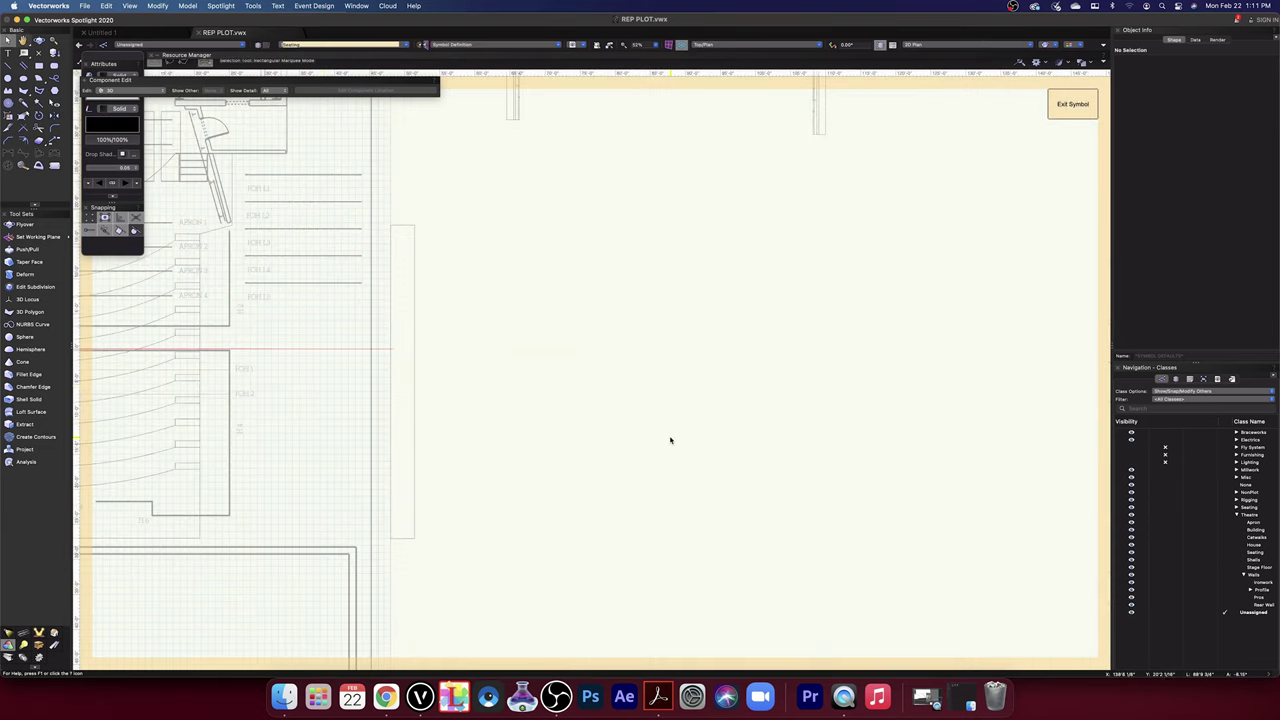
{"action": "scroll", "coordinate": [680, 434], "scroll_direction": "down", "scroll_amount": 5}
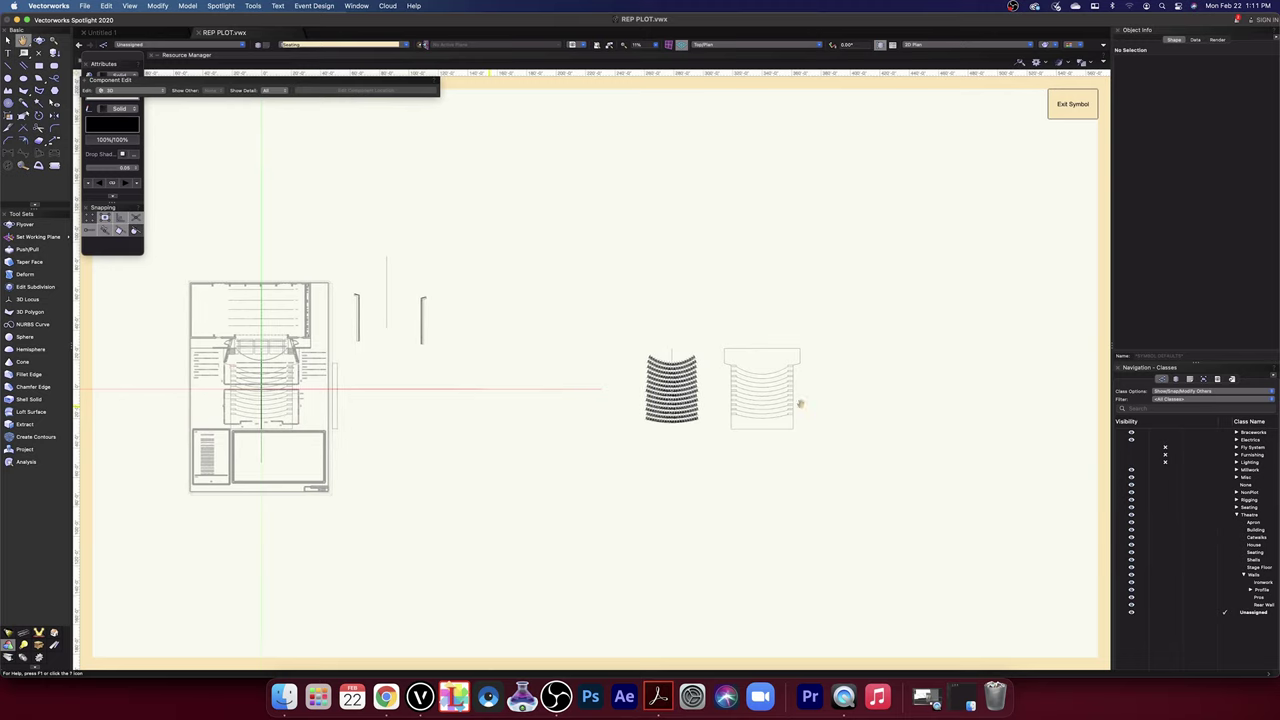
{"action": "key", "text": "x"}
{"action": "mouse_move", "coordinate": [718, 436]}
{"action": "left_mouse_down"}
{"action": "mouse_move", "coordinate": [663, 340]}
{"action": "mouse_move", "coordinate": [634, 329]}
{"action": "mouse_move", "coordinate": [367, 352]}
{"action": "left_mouse_up"}
{"action": "scroll", "coordinate": [286, 363], "scroll_direction": "up", "scroll_amount": 10}
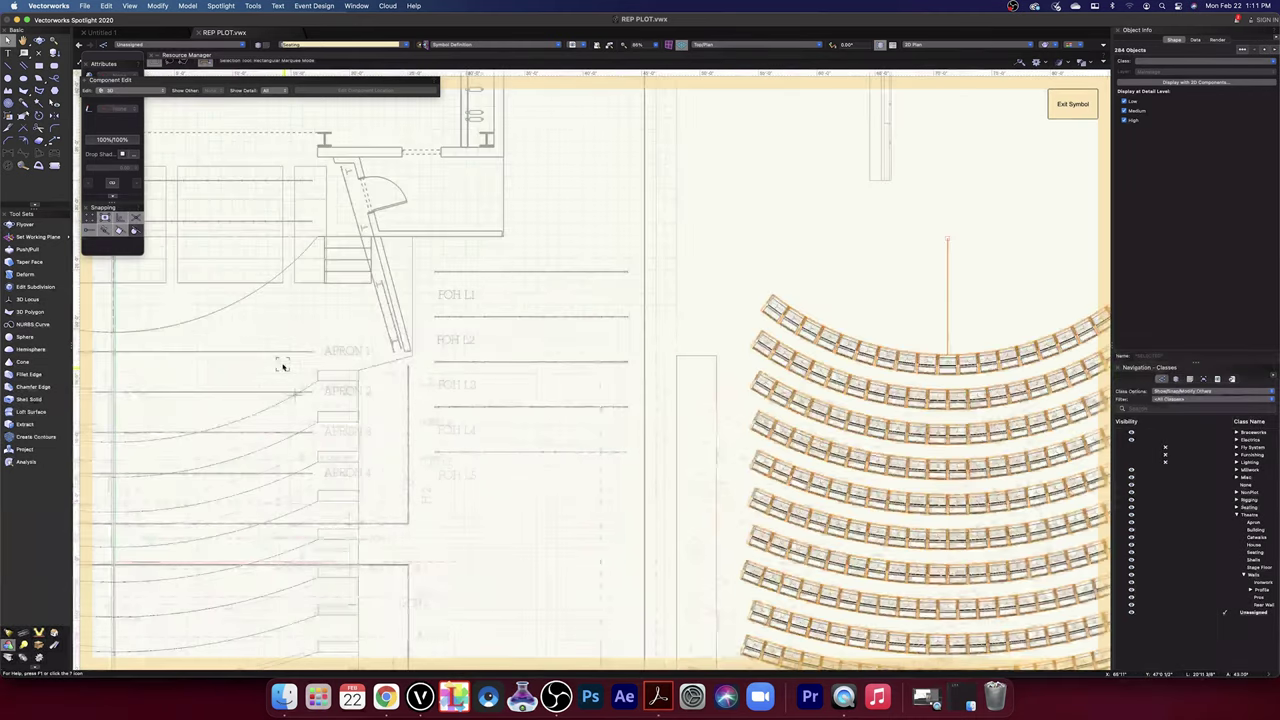
{"action": "scroll", "coordinate": [477, 384], "scroll_direction": "down", "scroll_amount": 2}
{"action": "mouse_move", "coordinate": [366, 348]}
{"action": "middle_mouse_down"}
{"action": "mouse_move", "coordinate": [718, 381]}
{"action": "mouse_move", "coordinate": [699, 356]}
{"action": "mouse_move", "coordinate": [625, 349]}
{"action": "middle_mouse_up"}
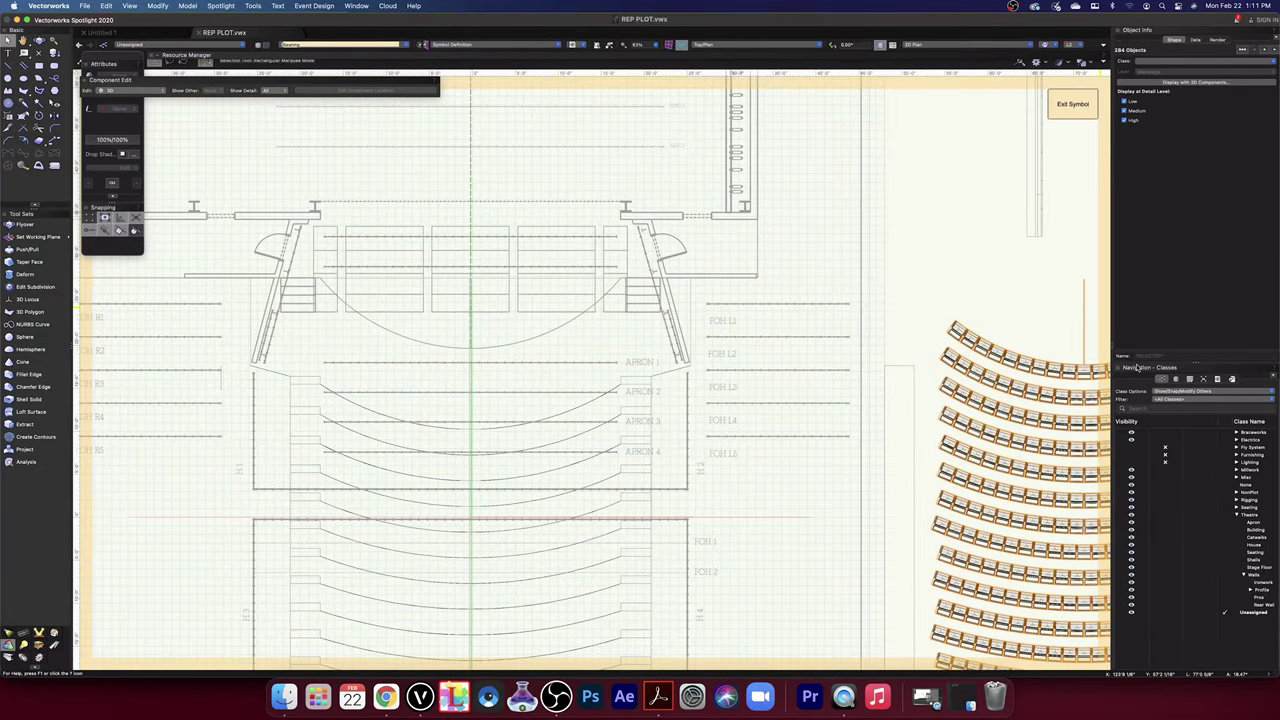
{"action": "left_click_drag", "start_coordinate": [1085, 279], "coordinate": [471, 214]}
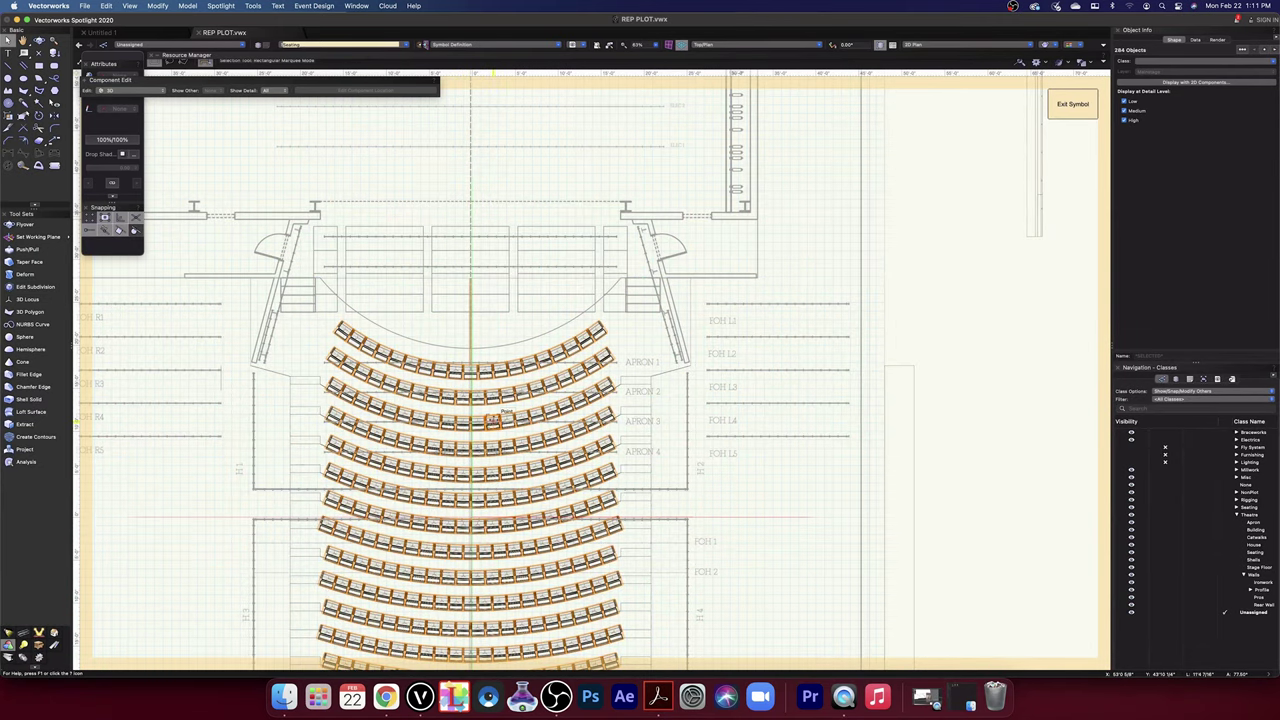
{"action": "scroll", "coordinate": [470, 310], "scroll_direction": "up", "scroll_amount": 1}
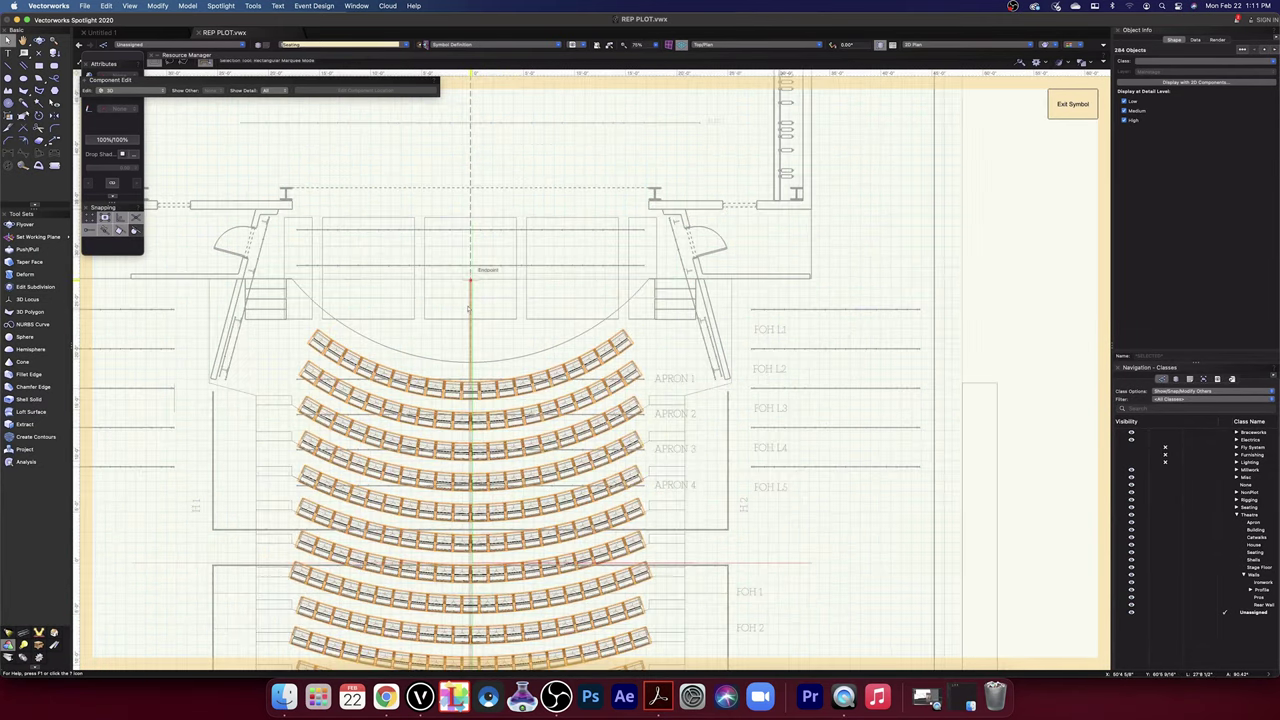
{"action": "scroll", "coordinate": [469, 305], "scroll_direction": "up", "scroll_amount": 2}
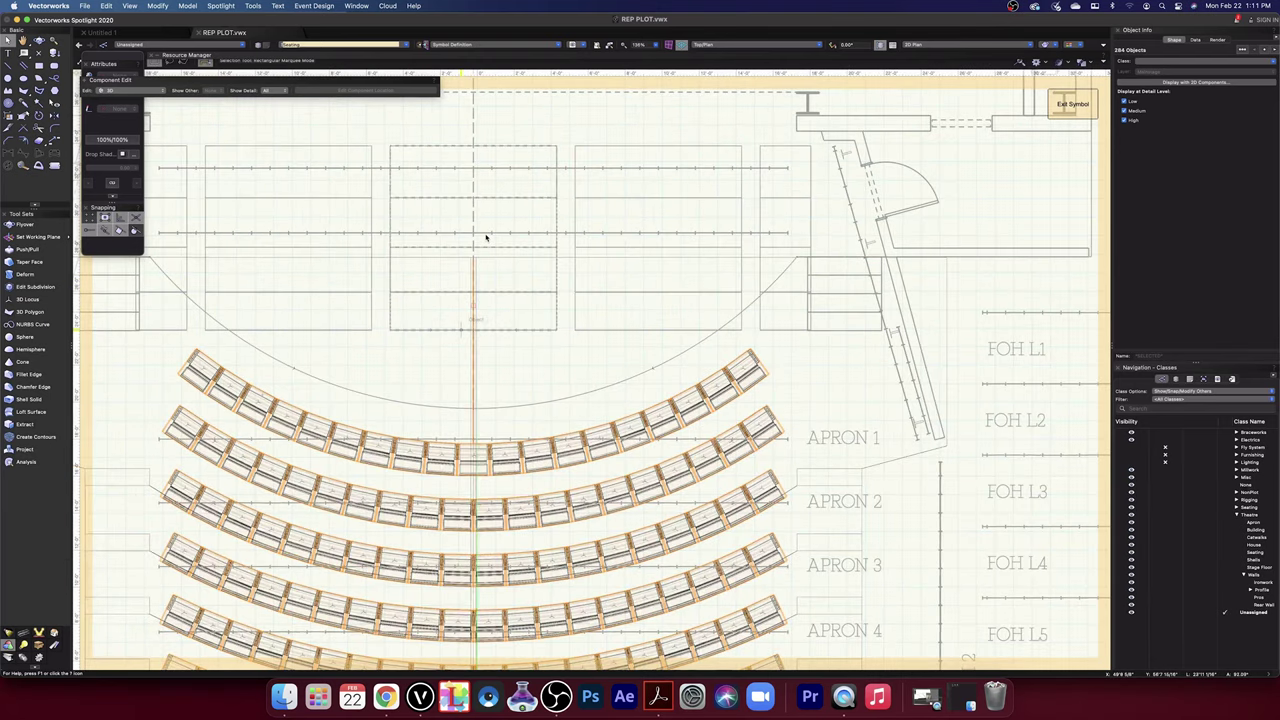
{"action": "scroll", "coordinate": [478, 251], "scroll_direction": "down", "scroll_amount": 1}
{"action": "scroll", "coordinate": [479, 254], "scroll_direction": "up", "scroll_amount": 11}
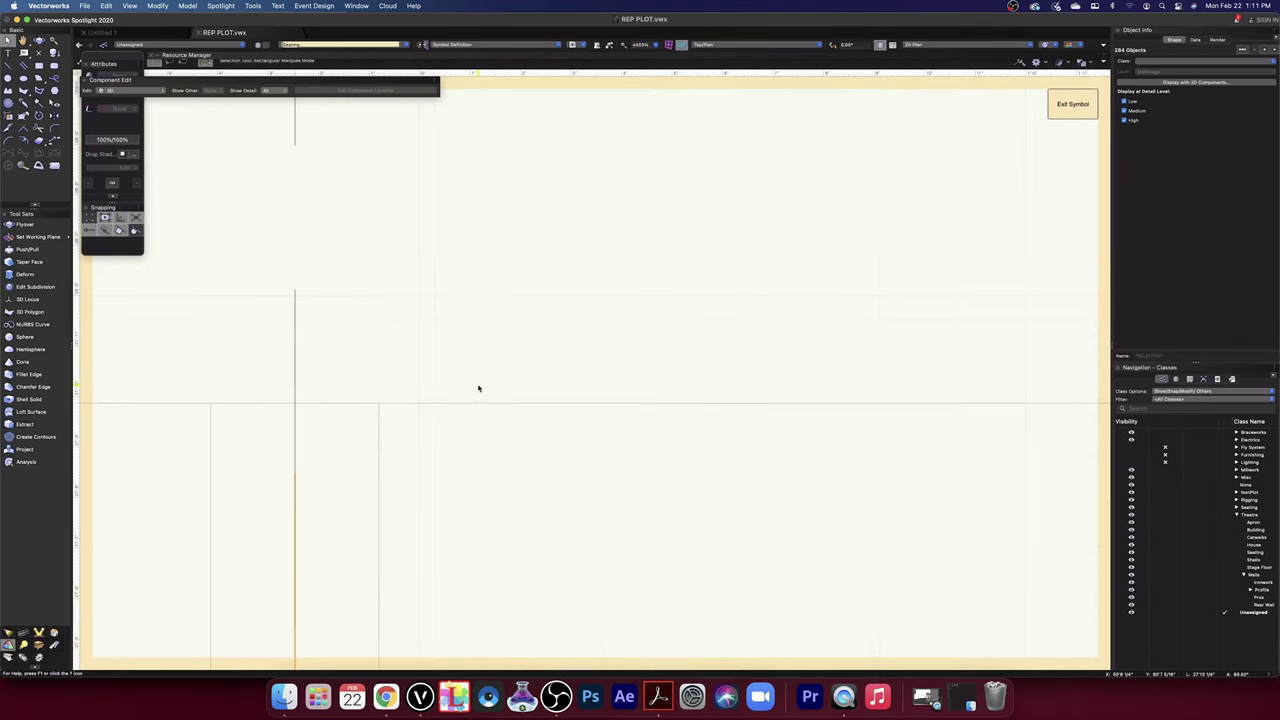
{"action": "scroll", "coordinate": [368, 374], "scroll_direction": "down", "scroll_amount": 10}
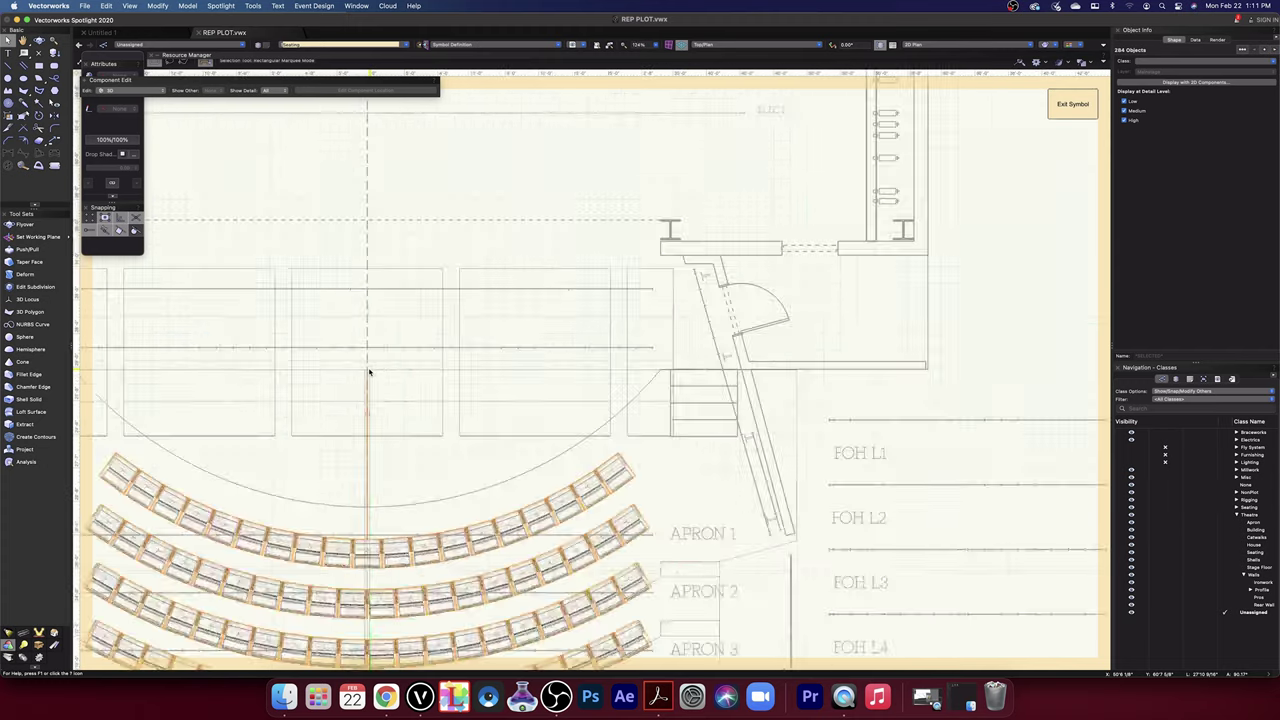
{"action": "middle_click_drag", "start_coordinate": [754, 343], "coordinate": [880, 178]}
{"action": "left_click_drag", "start_coordinate": [827, 563], "coordinate": [843, 516]}
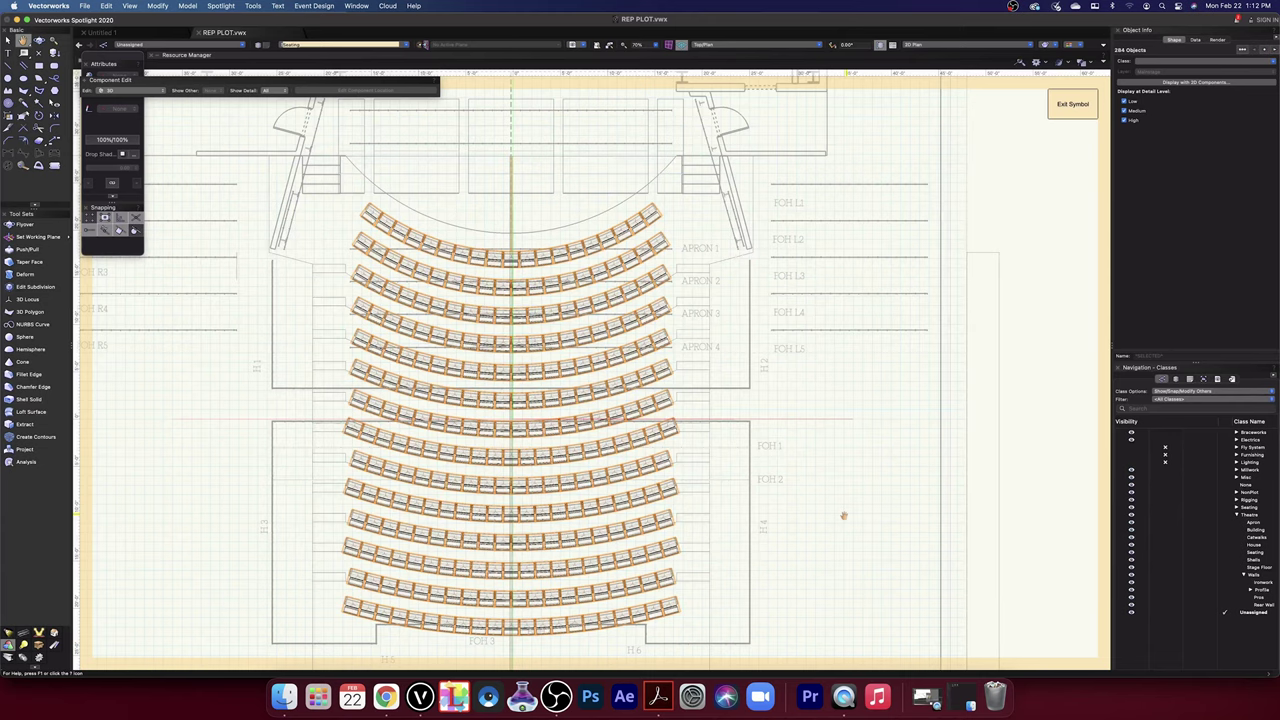
{"action": "key", "text": "x"}
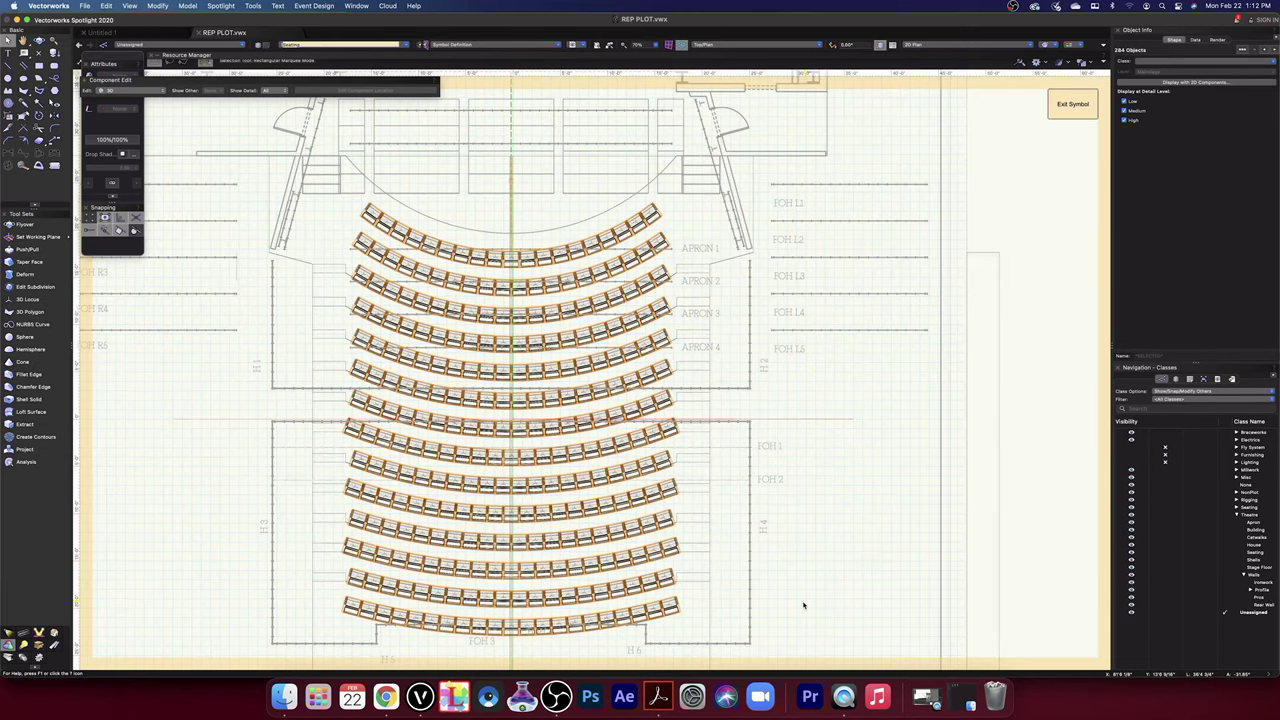
{"action": "scroll", "coordinate": [671, 563], "scroll_direction": "up", "scroll_amount": 5}
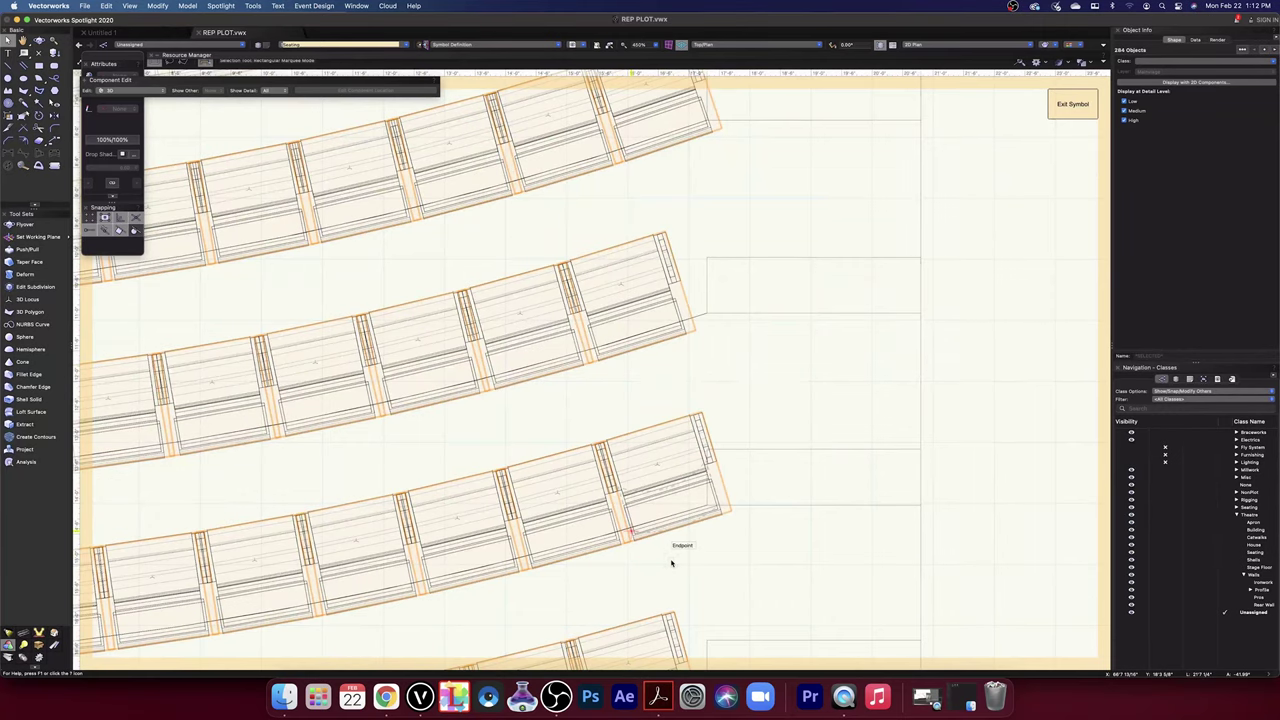
{"action": "scroll", "coordinate": [671, 563], "scroll_direction": "down", "scroll_amount": 5}
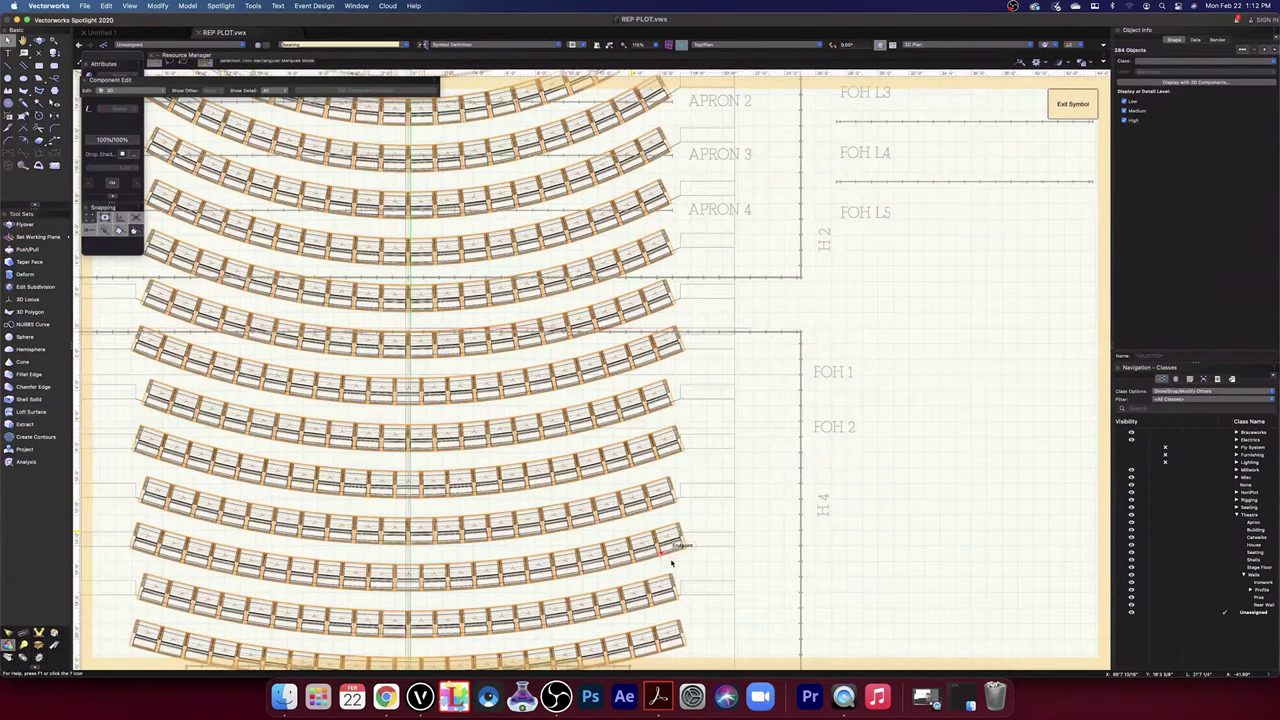
{"action": "scroll", "coordinate": [671, 563], "scroll_direction": "down", "scroll_amount": 2}
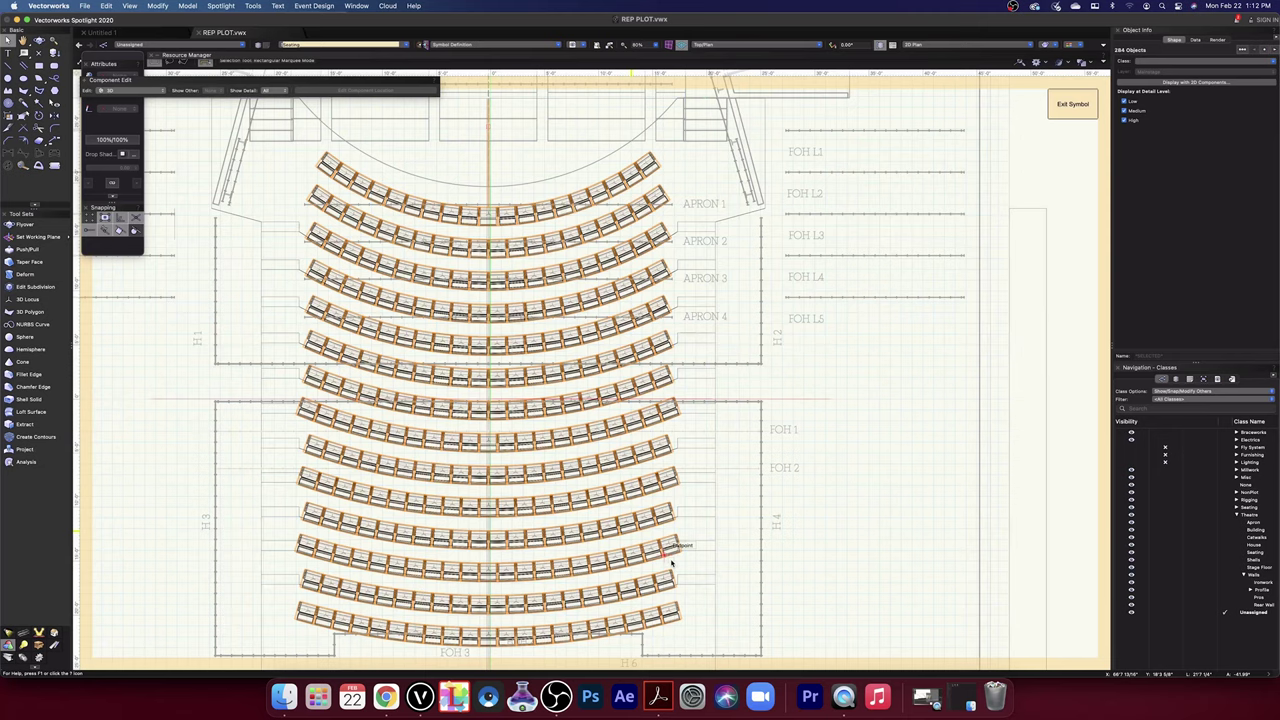
- Deselect the seat rows and start a floor polygon from the stair corner to the left edge
{"action": "left_click", "coordinate": [940, 494]}
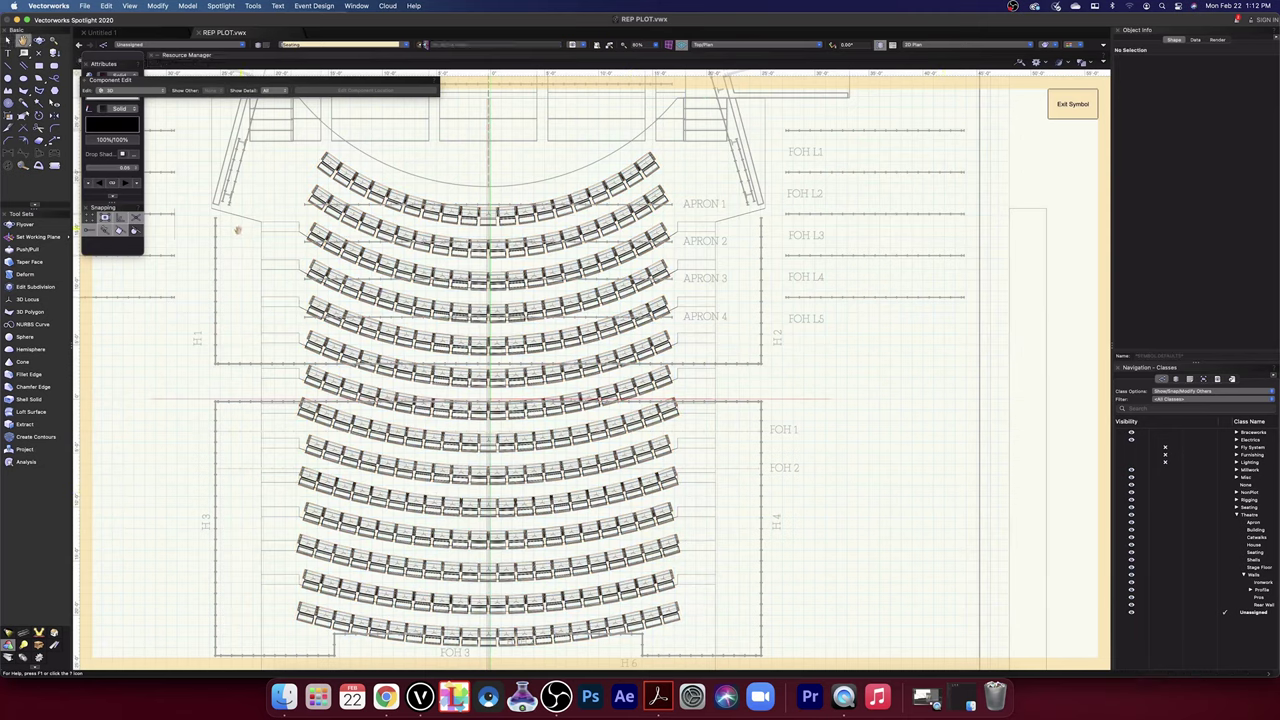
{"action": "middle_click_drag", "start_coordinate": [240, 232], "coordinate": [450, 326]}
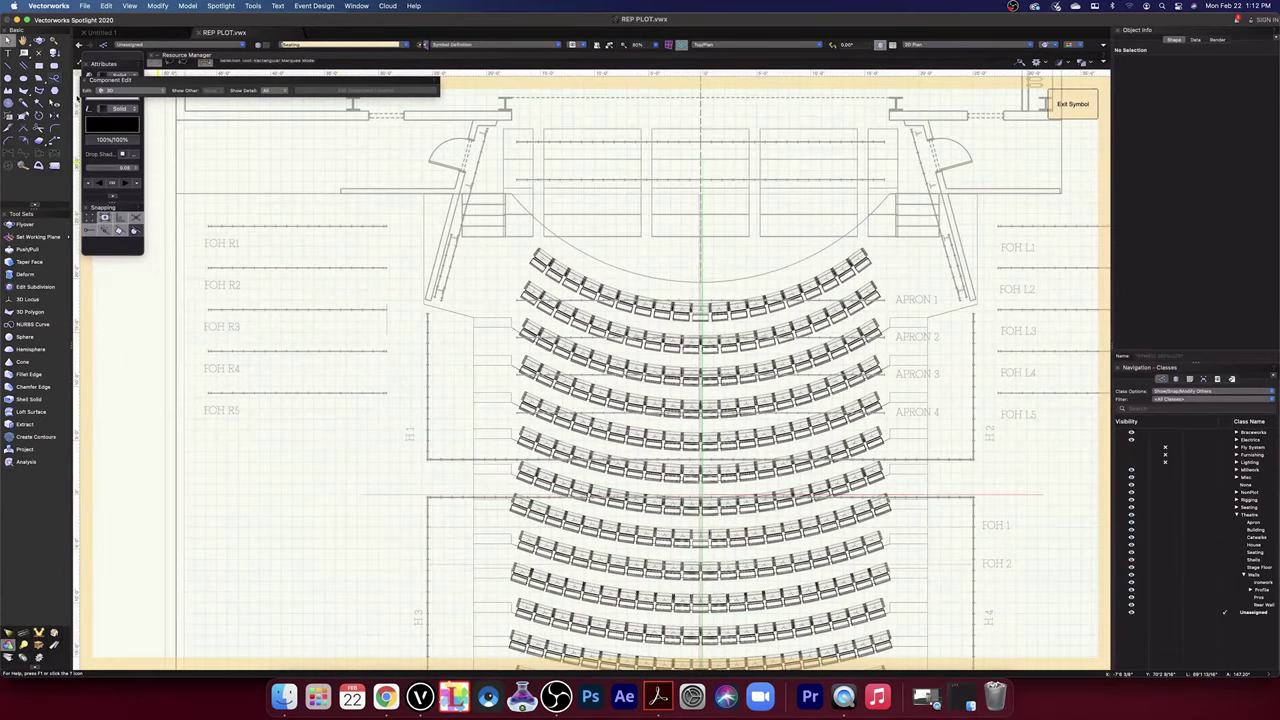
{"action": "left_click", "coordinate": [24, 90]}
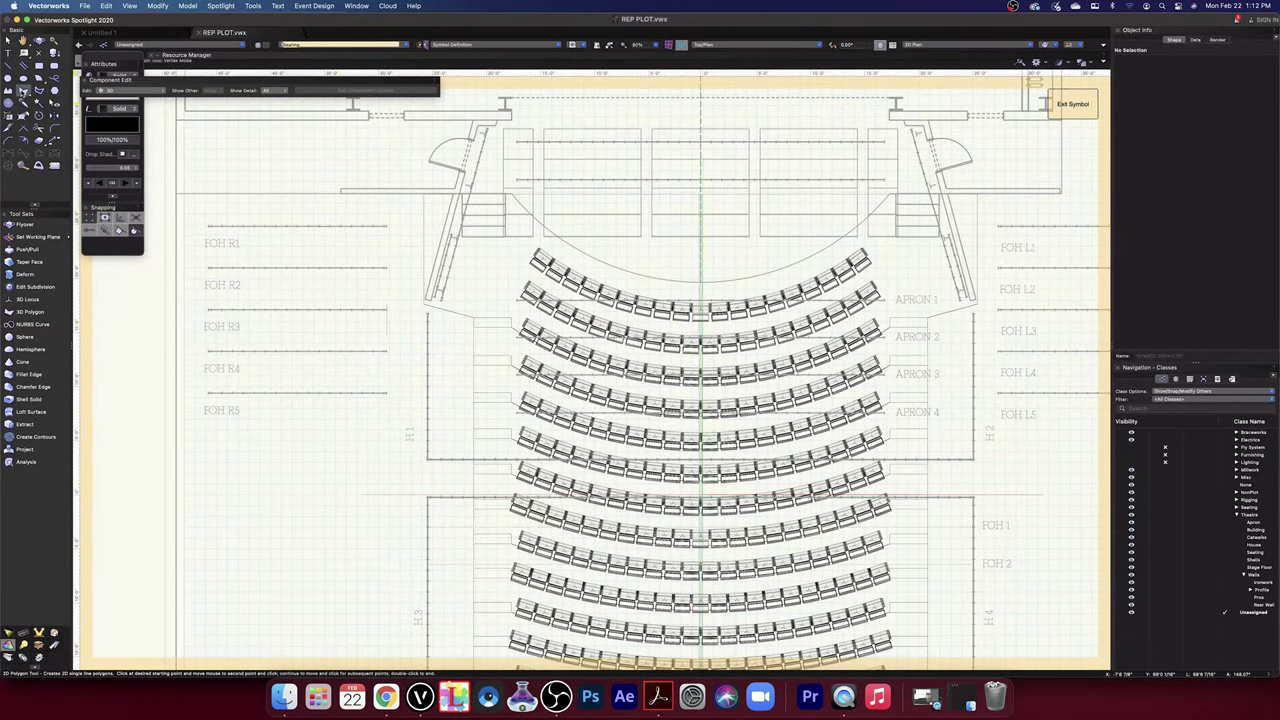
{"action": "scroll", "coordinate": [507, 299], "scroll_direction": "up", "scroll_amount": 5}
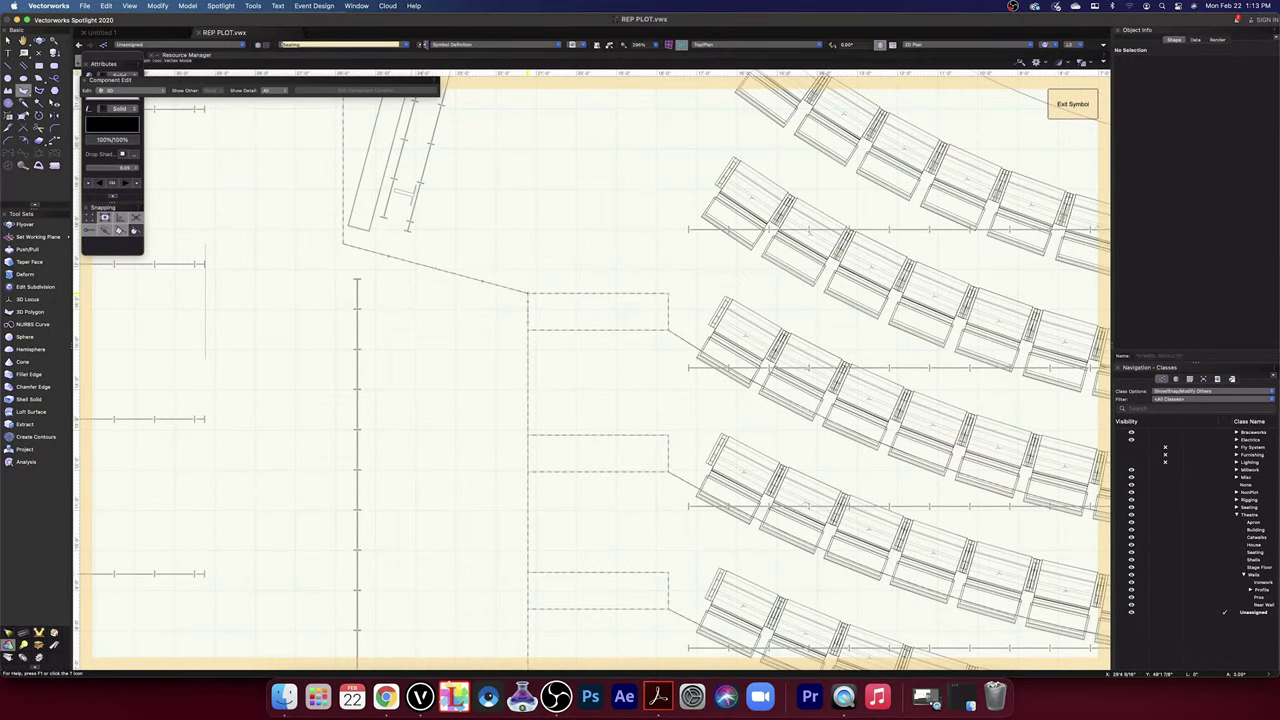
{"action": "left_click", "coordinate": [528, 293]}
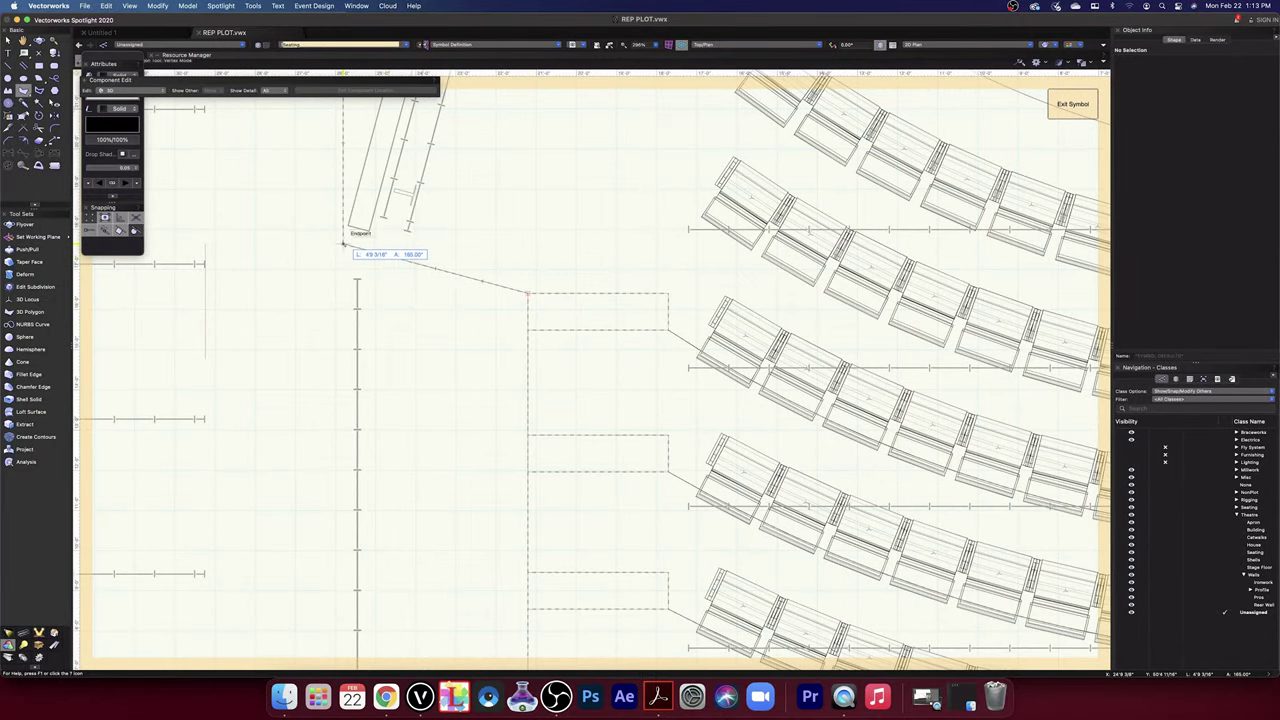
{"action": "left_click", "coordinate": [343, 243]}
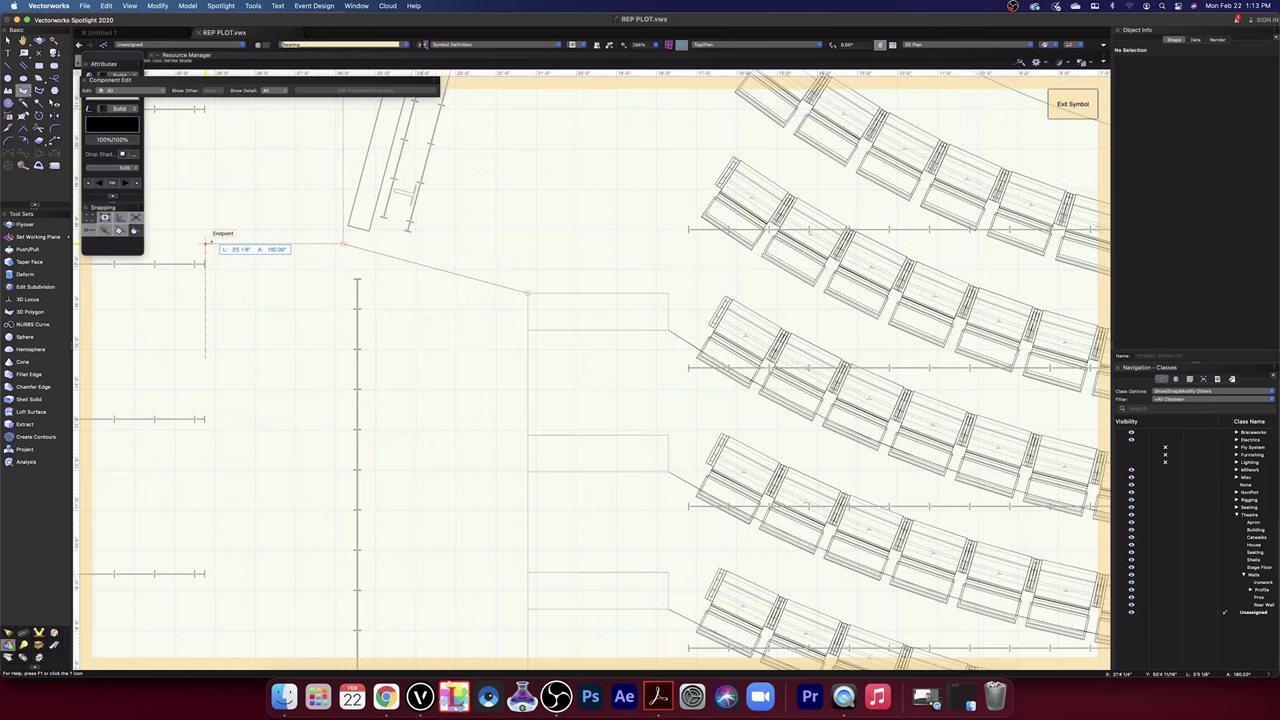
{"action": "left_click", "coordinate": [206, 243]}
{"action": "scroll", "coordinate": [229, 493], "scroll_direction": "down", "scroll_amount": 2}
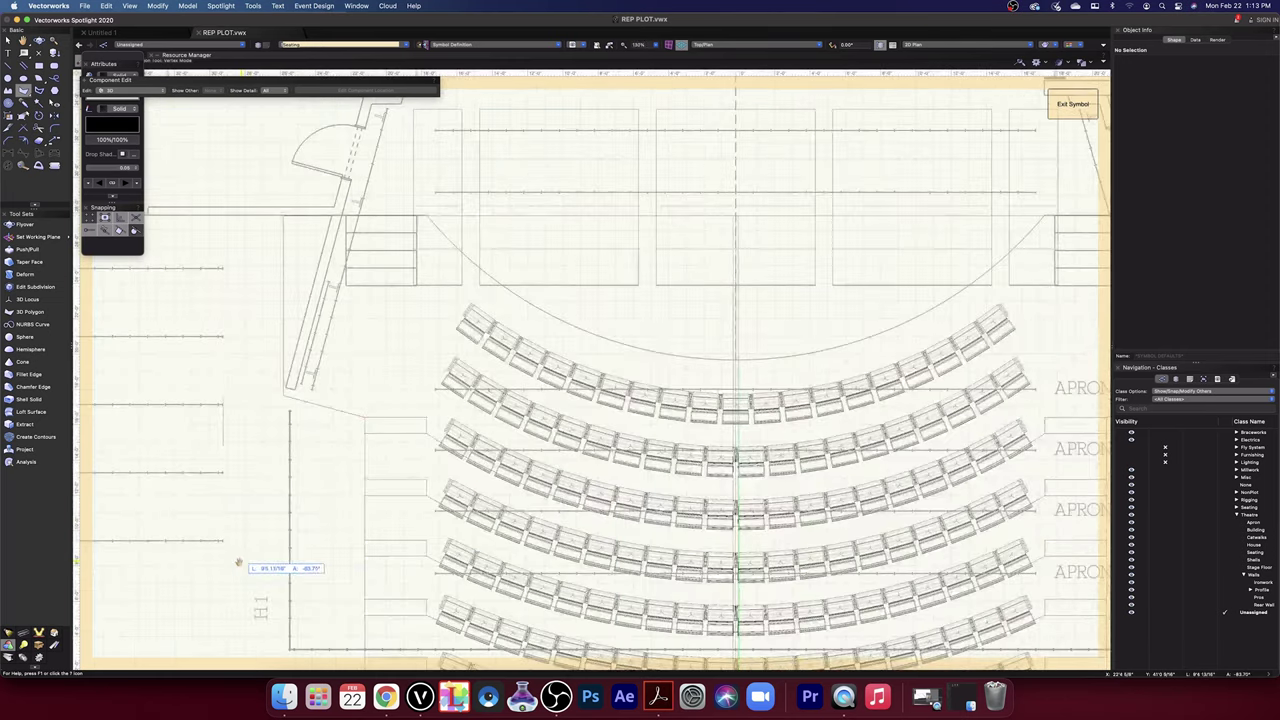
{"action": "middle_click_drag", "start_coordinate": [240, 563], "coordinate": [324, 205]}
{"action": "middle_click_drag", "start_coordinate": [294, 545], "coordinate": [305, 219]}
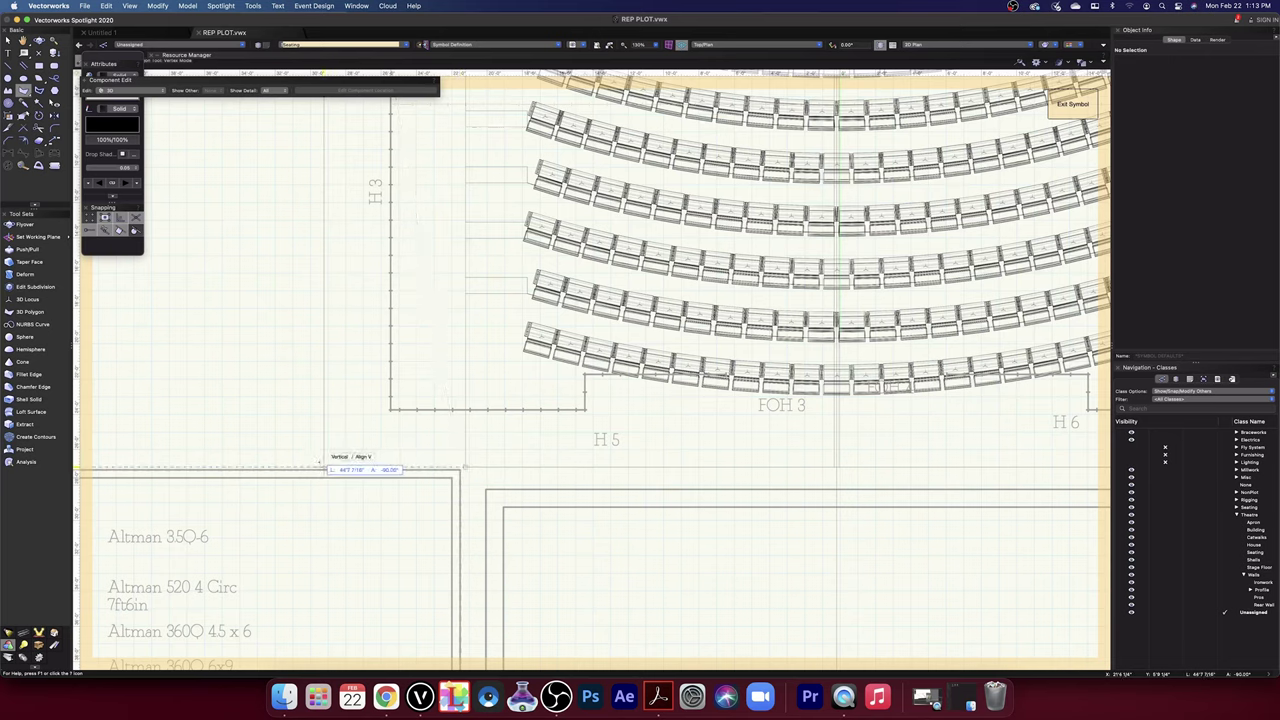
- Add the back corner and close the five-vertex white floor polygon, then recentre the plan
{"action": "left_click", "coordinate": [461, 465]}
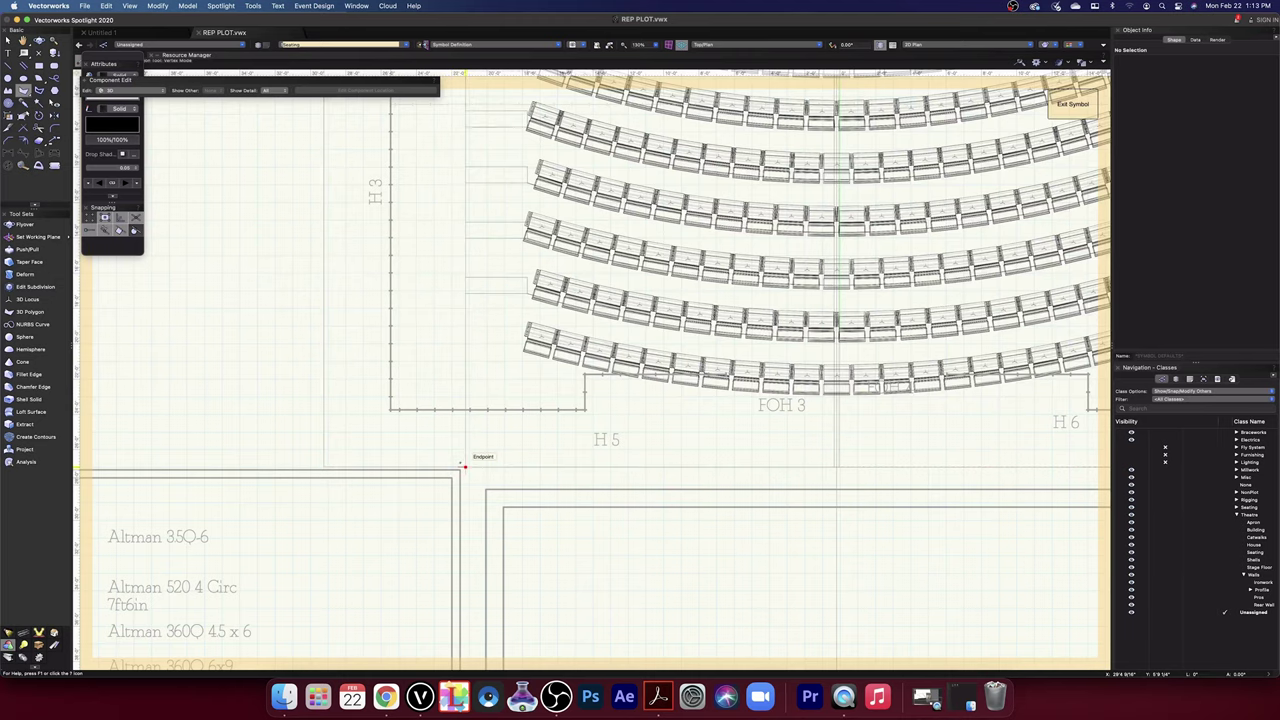
{"action": "scroll", "coordinate": [461, 465], "scroll_direction": "down", "scroll_amount": 5}
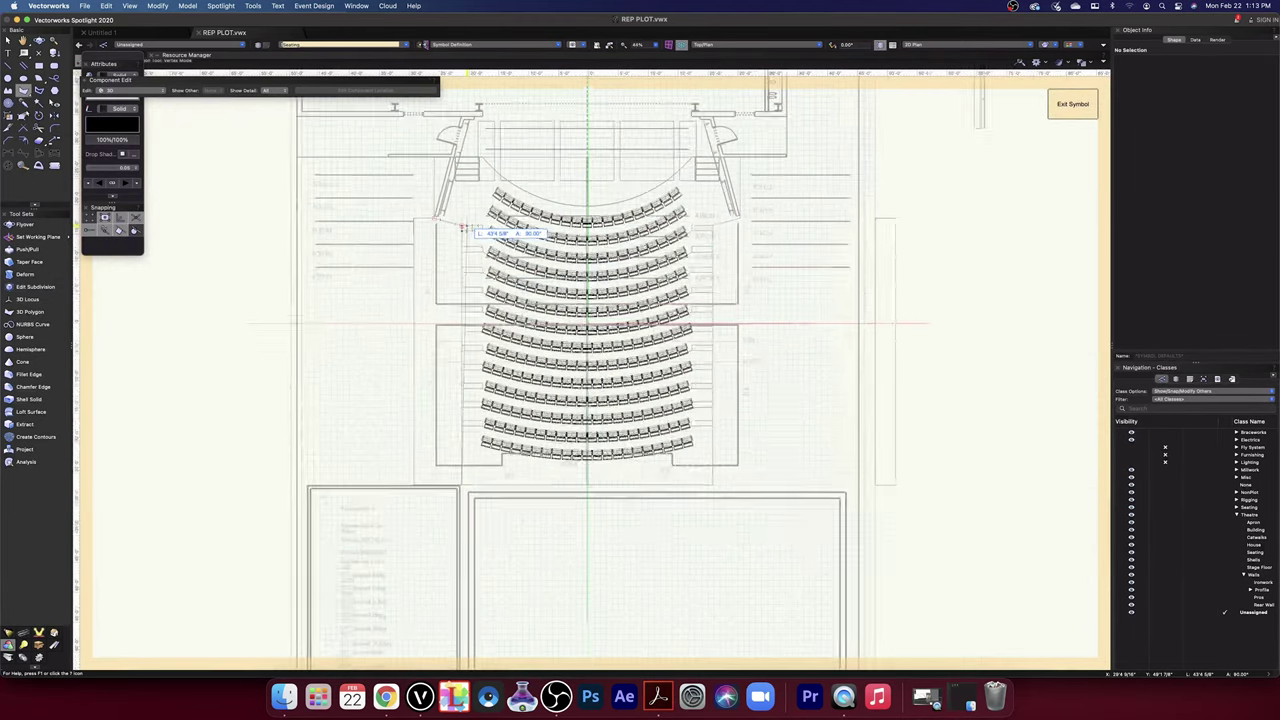
{"action": "scroll", "coordinate": [465, 229], "scroll_direction": "up", "scroll_amount": 10}
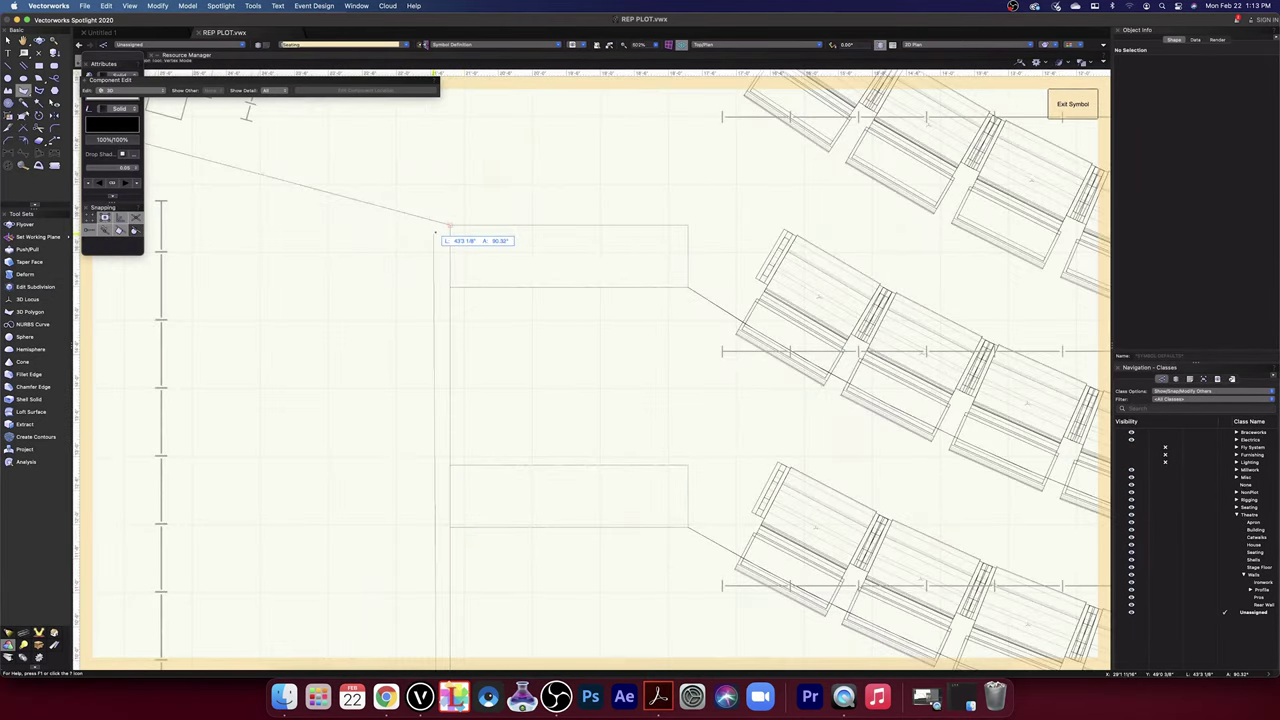
{"action": "double_click", "coordinate": [447, 228]}
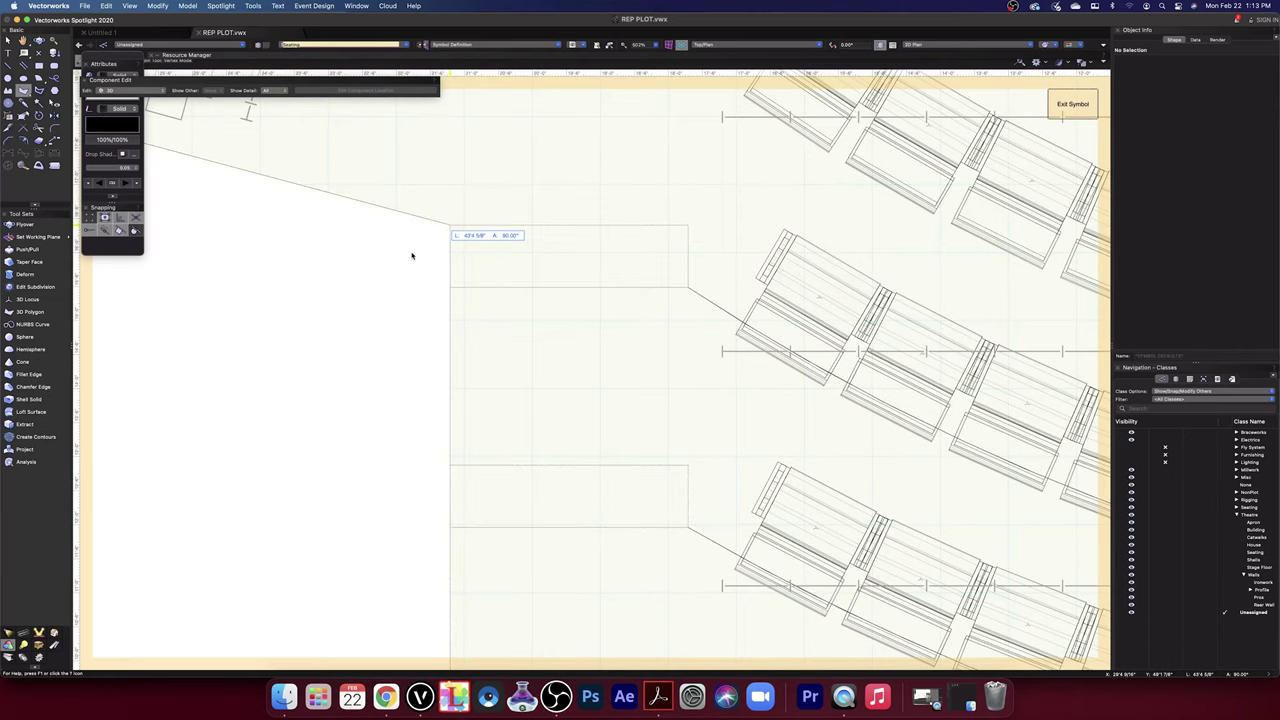
{"action": "scroll", "coordinate": [325, 345], "scroll_direction": "down", "scroll_amount": 2}
{"action": "scroll", "coordinate": [325, 345], "scroll_direction": "down", "scroll_amount": 4}
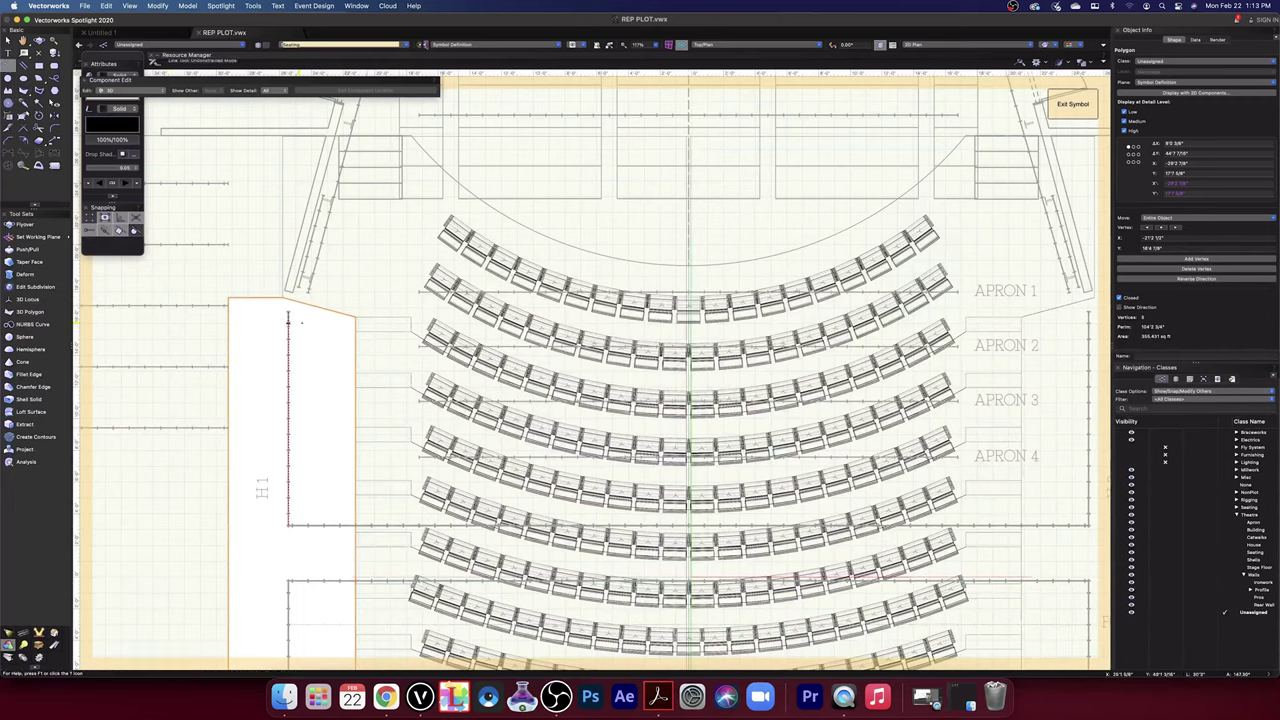
{"action": "left_click", "coordinate": [355, 316]}
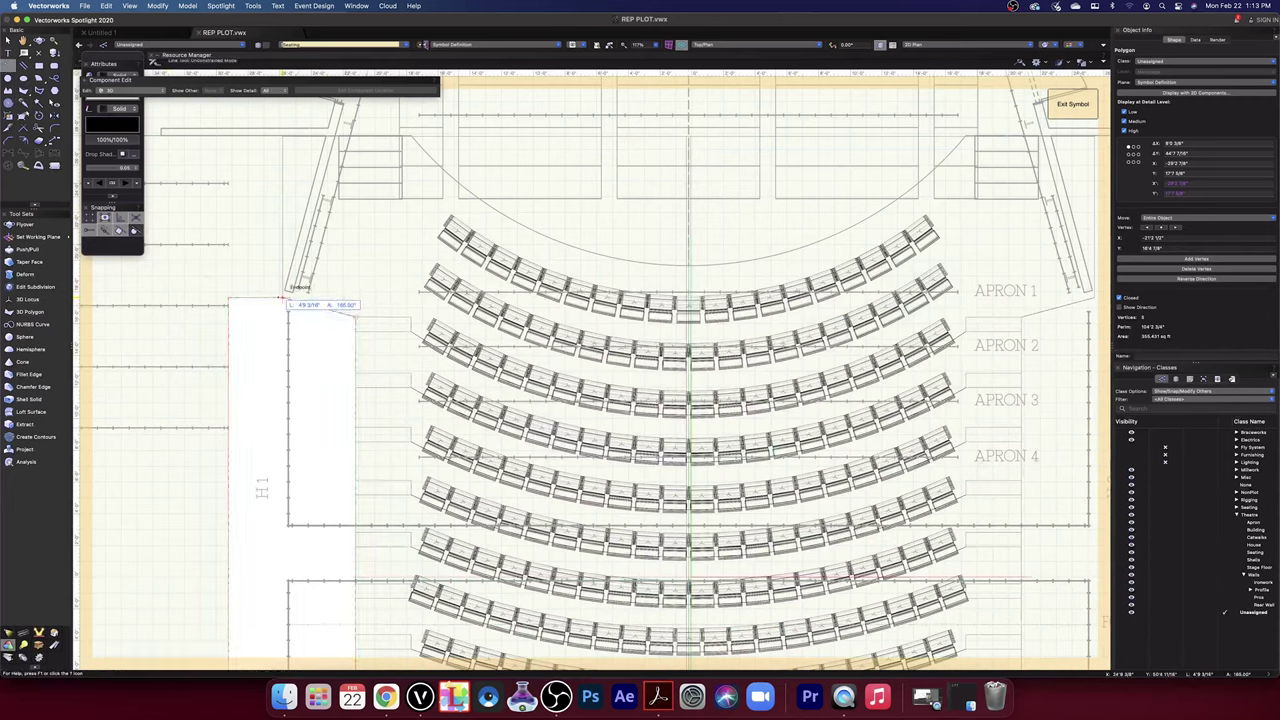
{"action": "key", "text": "x"}
{"action": "key", "text": "x"}
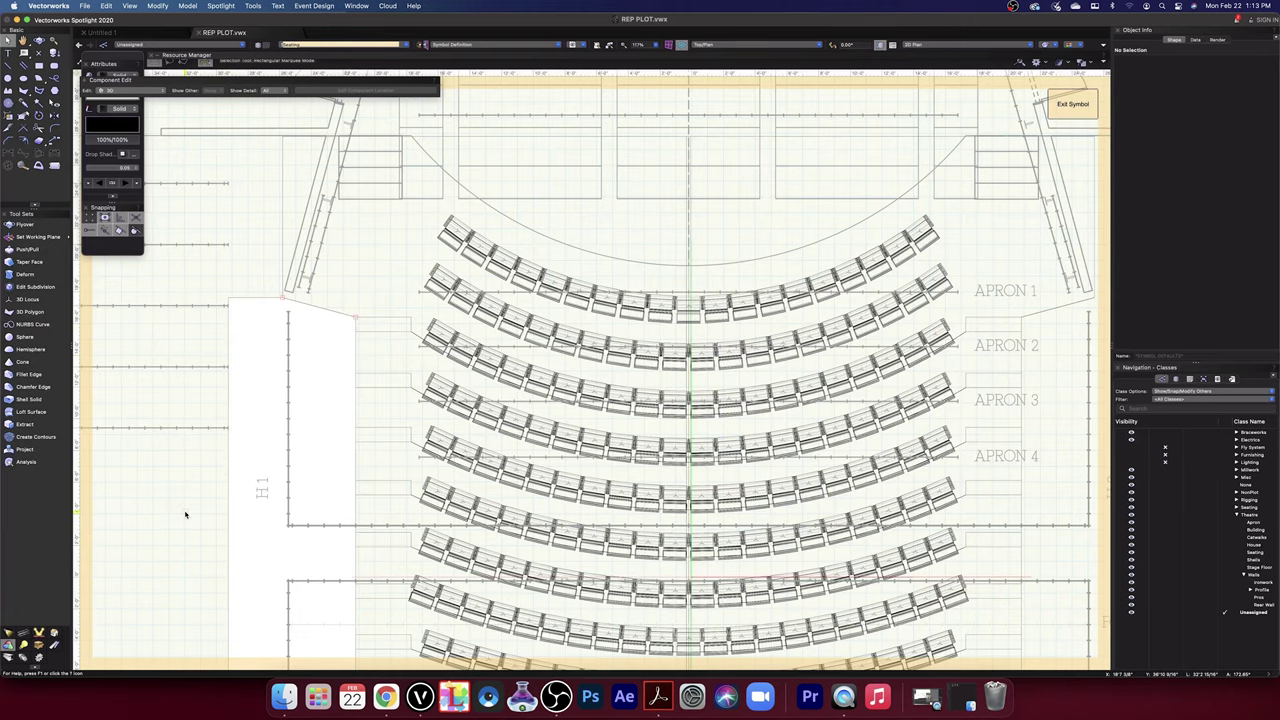
{"action": "scroll", "coordinate": [185, 514], "scroll_direction": "down", "scroll_amount": 3}
{"action": "key", "text": "space"}
{"action": "mouse_move", "coordinate": [592, 463]}
{"action": "left_mouse_down"}
{"action": "mouse_move", "coordinate": [662, 429]}
{"action": "mouse_move", "coordinate": [714, 340]}
{"action": "mouse_move", "coordinate": [777, 290]}
{"action": "left_mouse_up"}
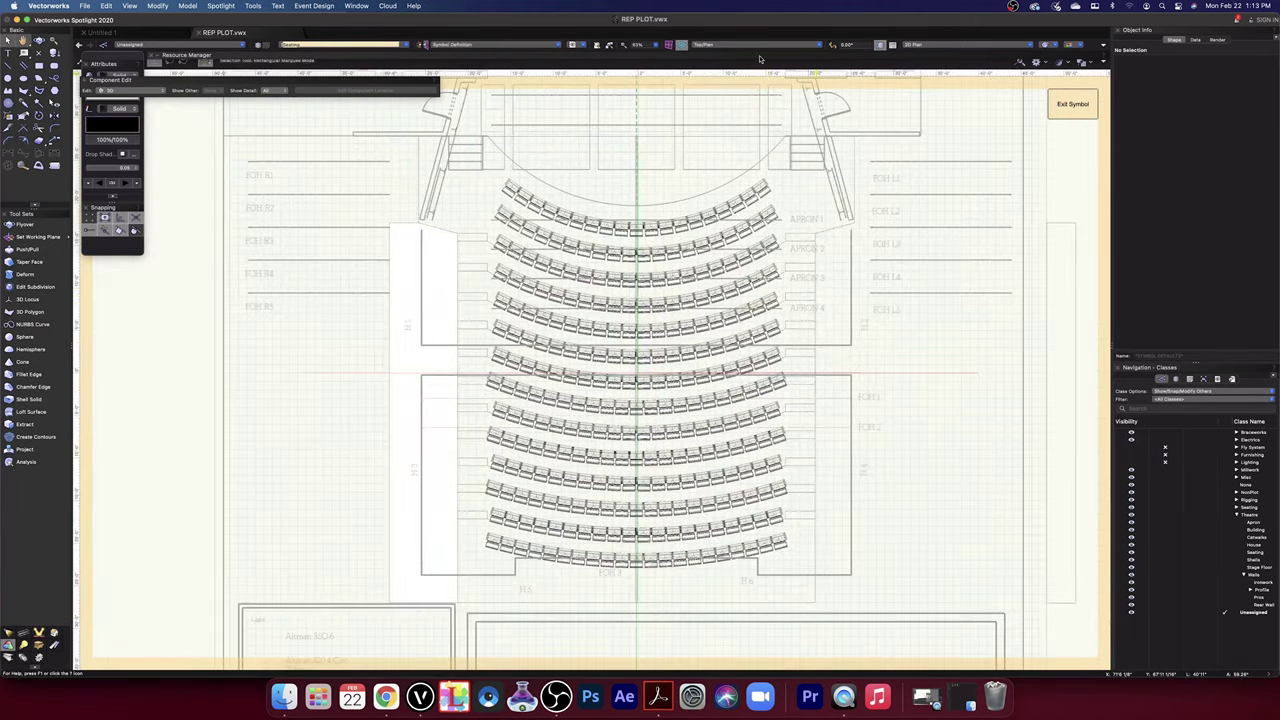
- Push/Pull the floor polygon up to the stair's midpoint height, then exit the symbol
{"action": "key", "text": "shift+c"}
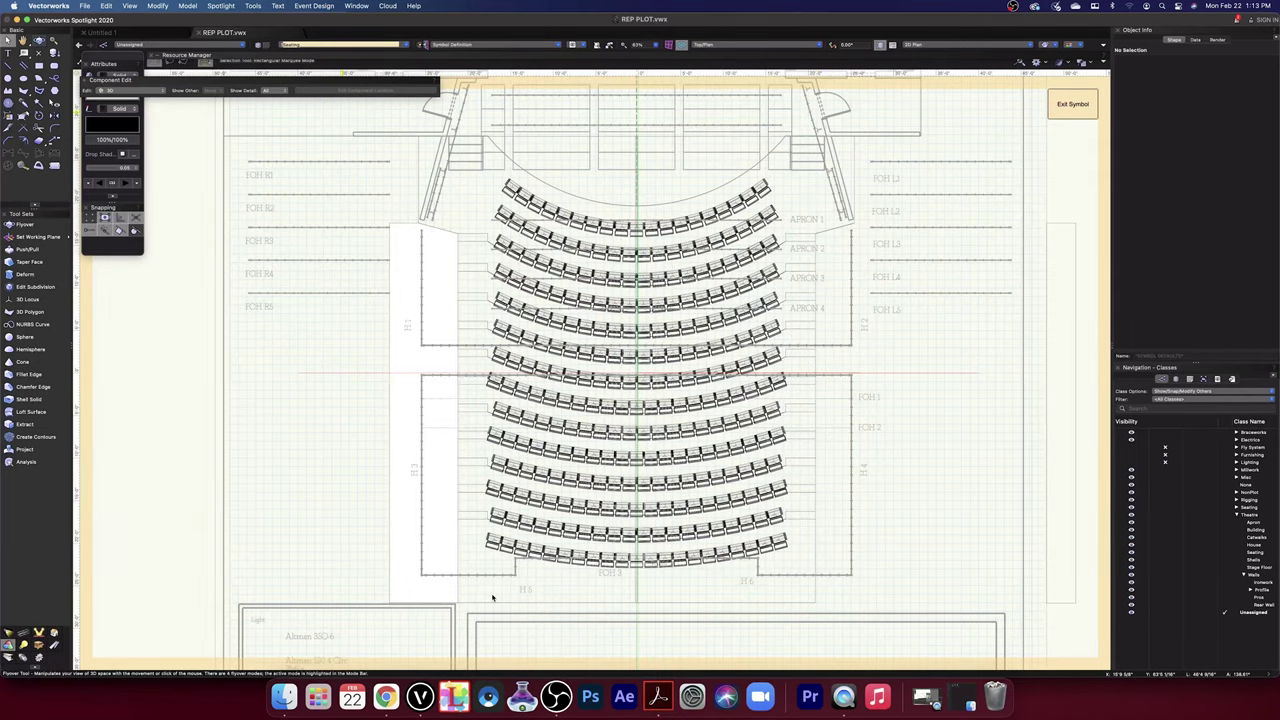
{"action": "left_click_drag", "start_coordinate": [363, 569], "coordinate": [500, 617]}
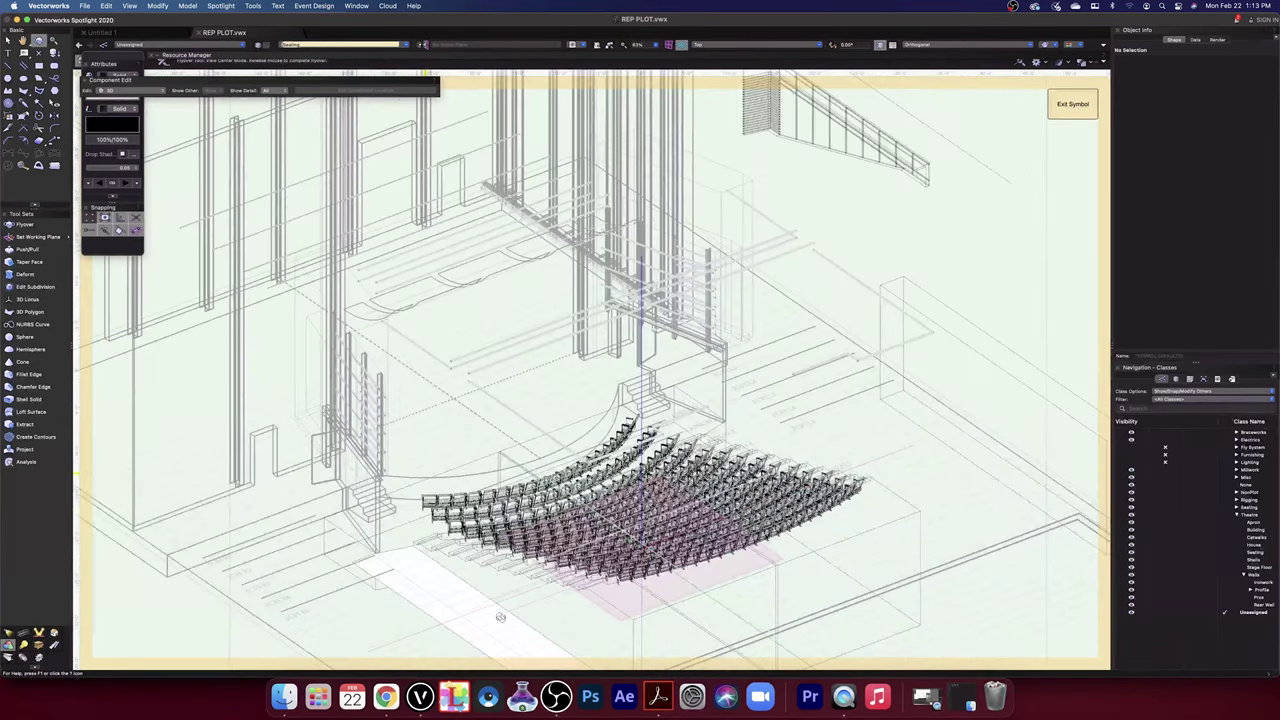
{"action": "middle_click_drag", "start_coordinate": [401, 619], "coordinate": [406, 573]}
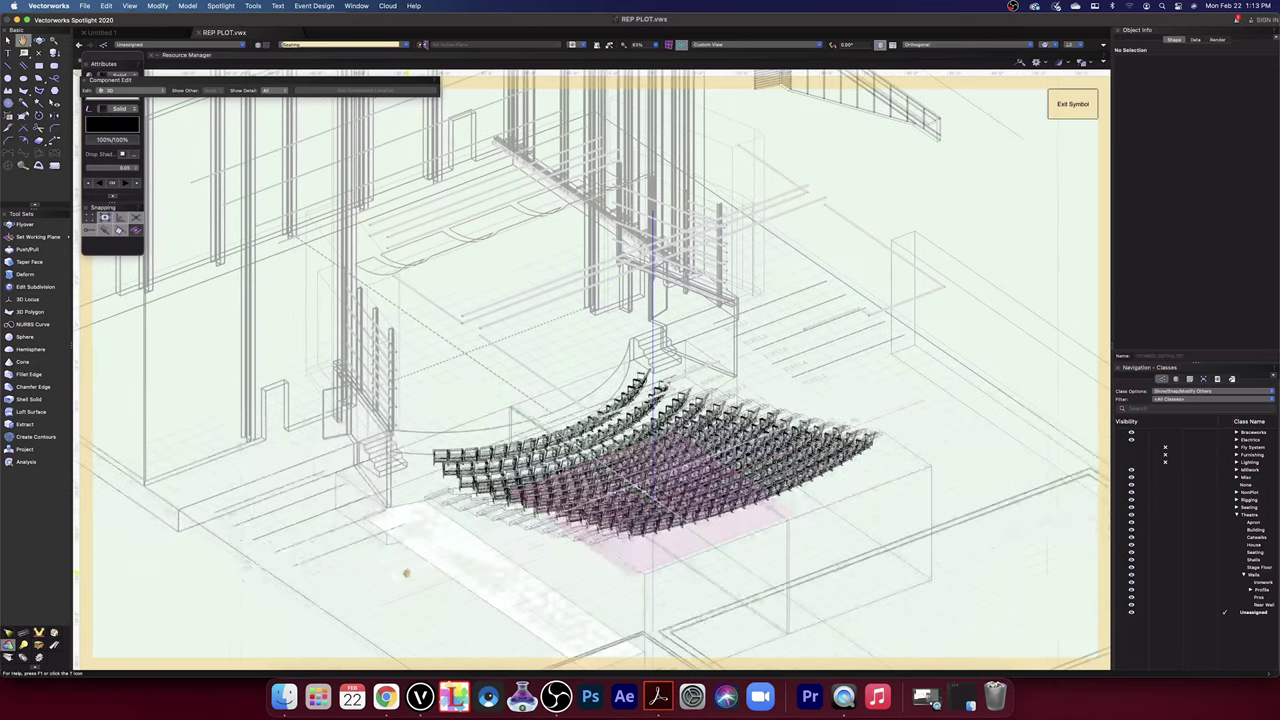
{"action": "scroll", "coordinate": [368, 510], "scroll_direction": "up", "scroll_amount": 3}
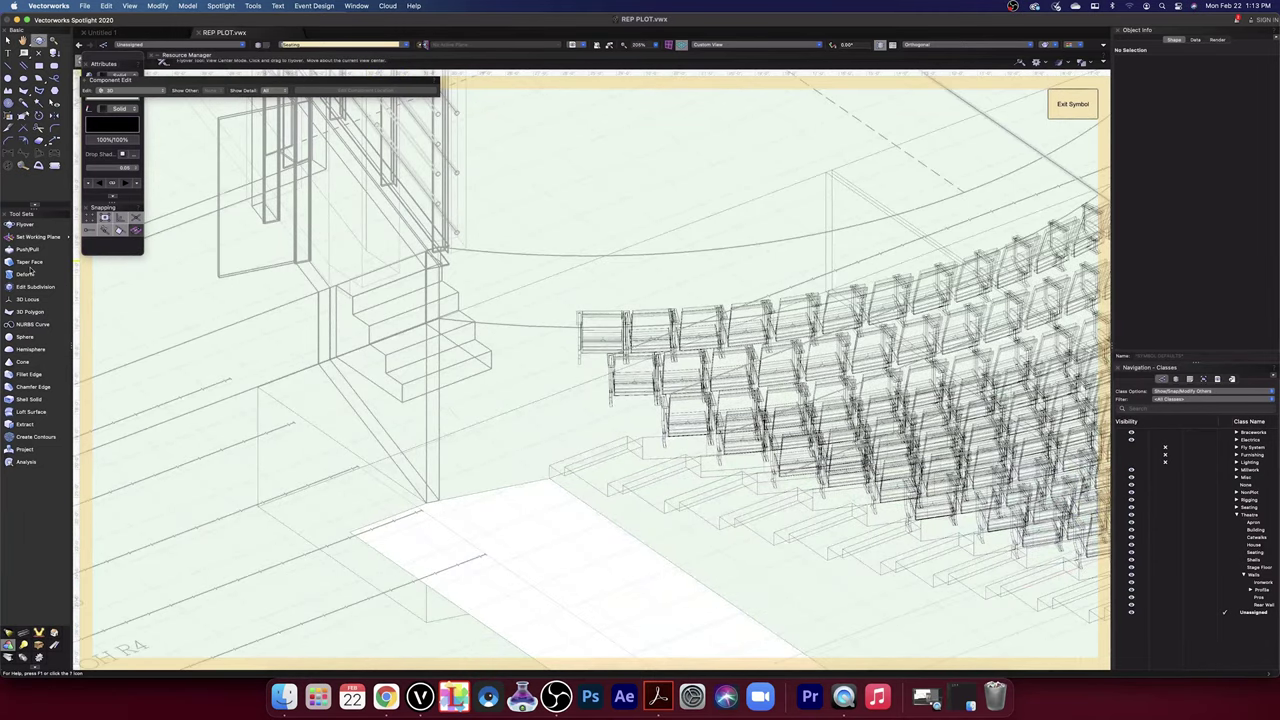
{"action": "left_click", "coordinate": [40, 250]}
{"action": "left_click", "coordinate": [588, 562]}
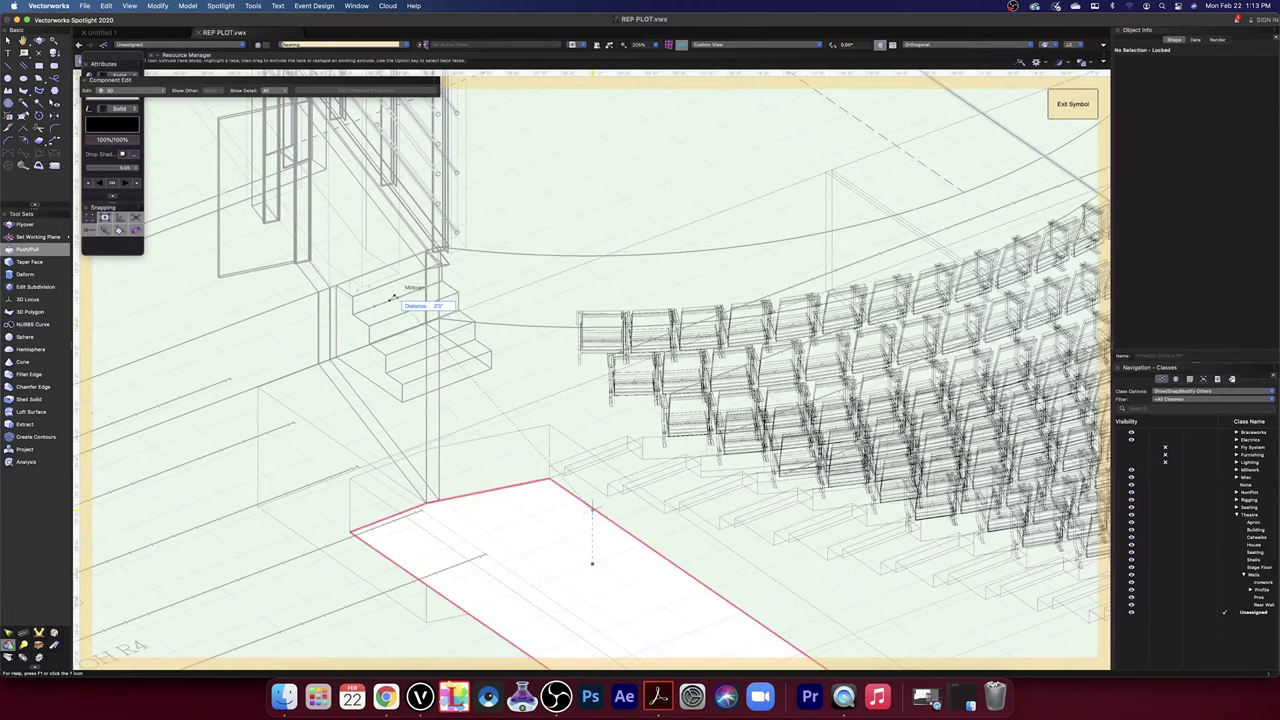
{"action": "scroll", "coordinate": [389, 284], "scroll_direction": "up", "scroll_amount": 5}
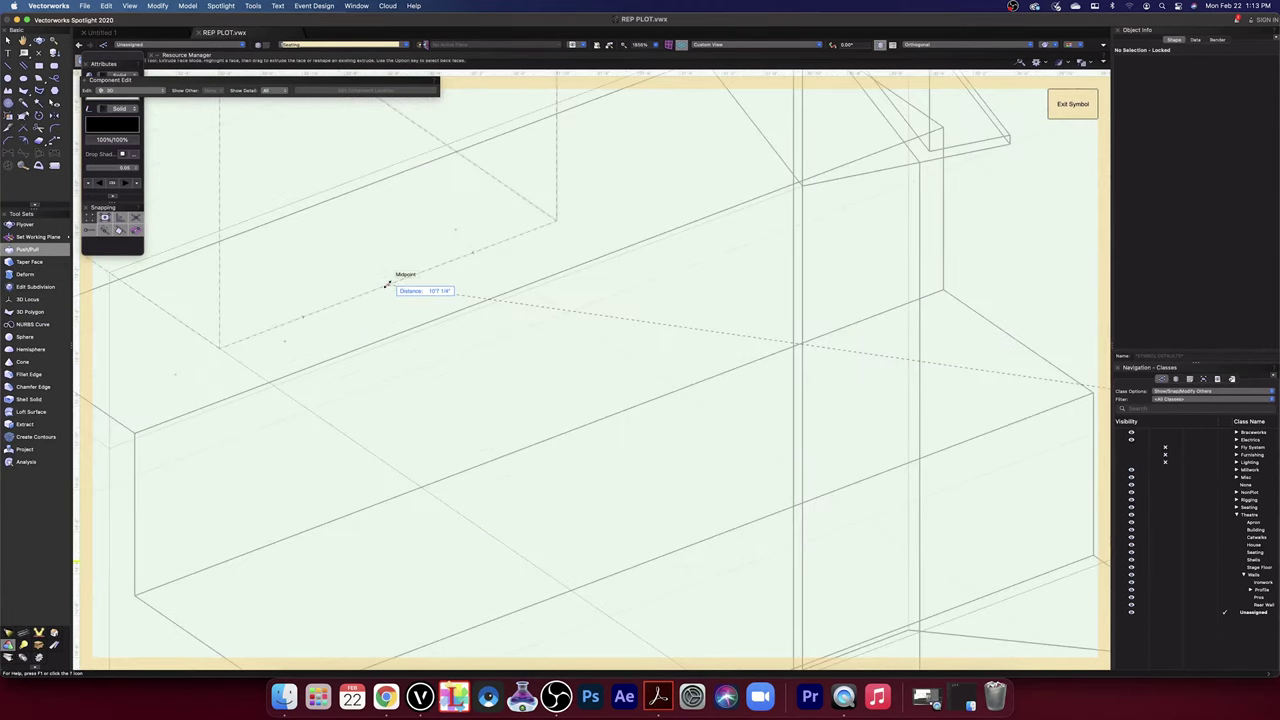
{"action": "left_click", "coordinate": [389, 284]}
{"action": "scroll", "coordinate": [538, 524], "scroll_direction": "down", "scroll_amount": 5}
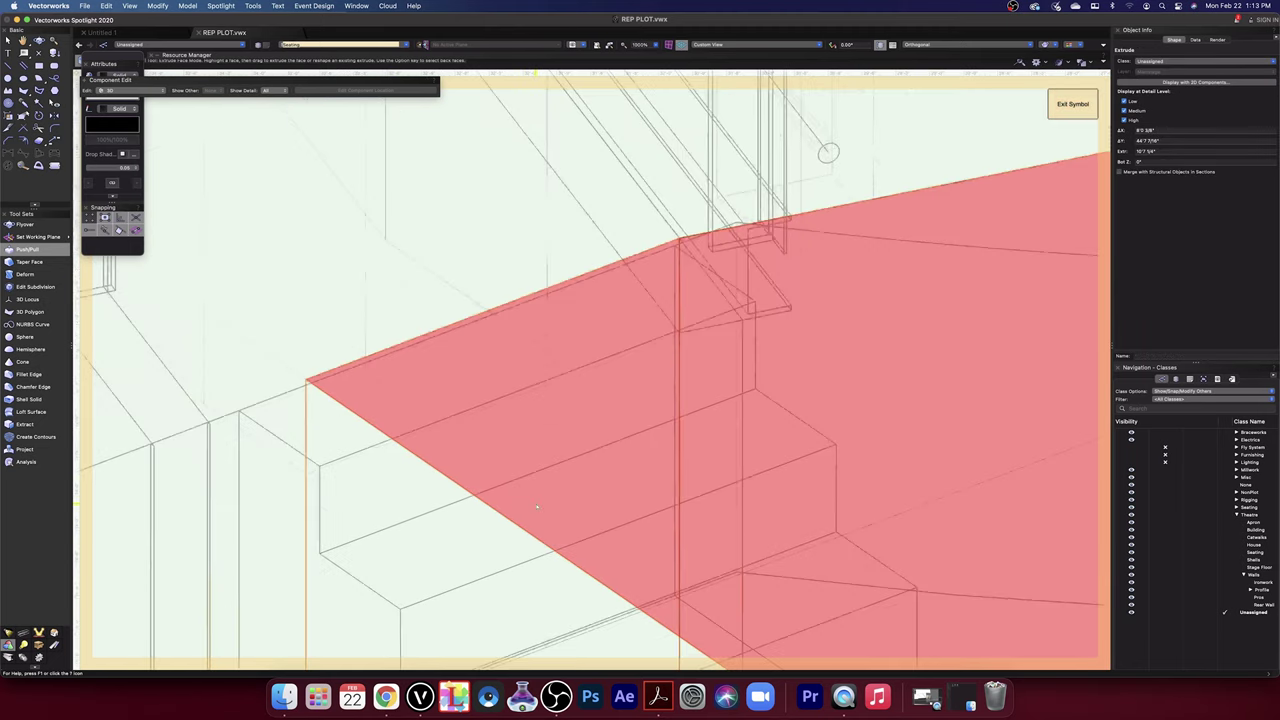
{"action": "key", "text": "x"}
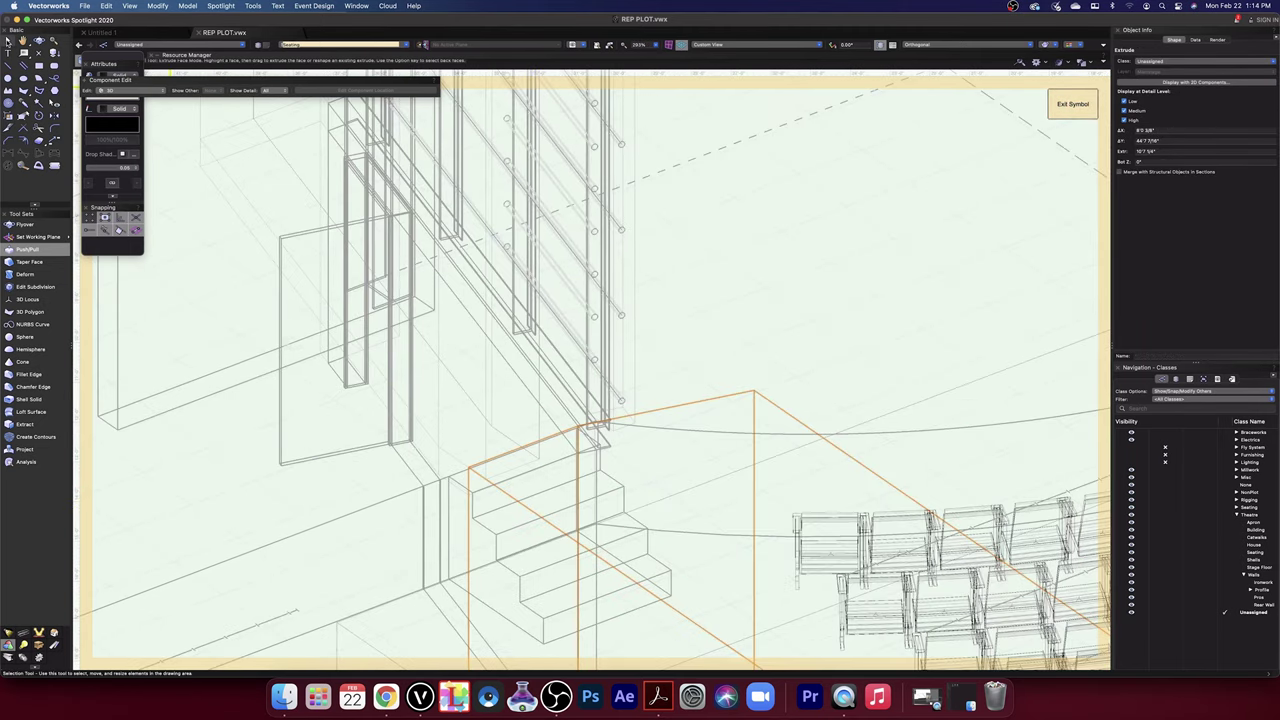
{"action": "left_click", "coordinate": [1068, 105]}
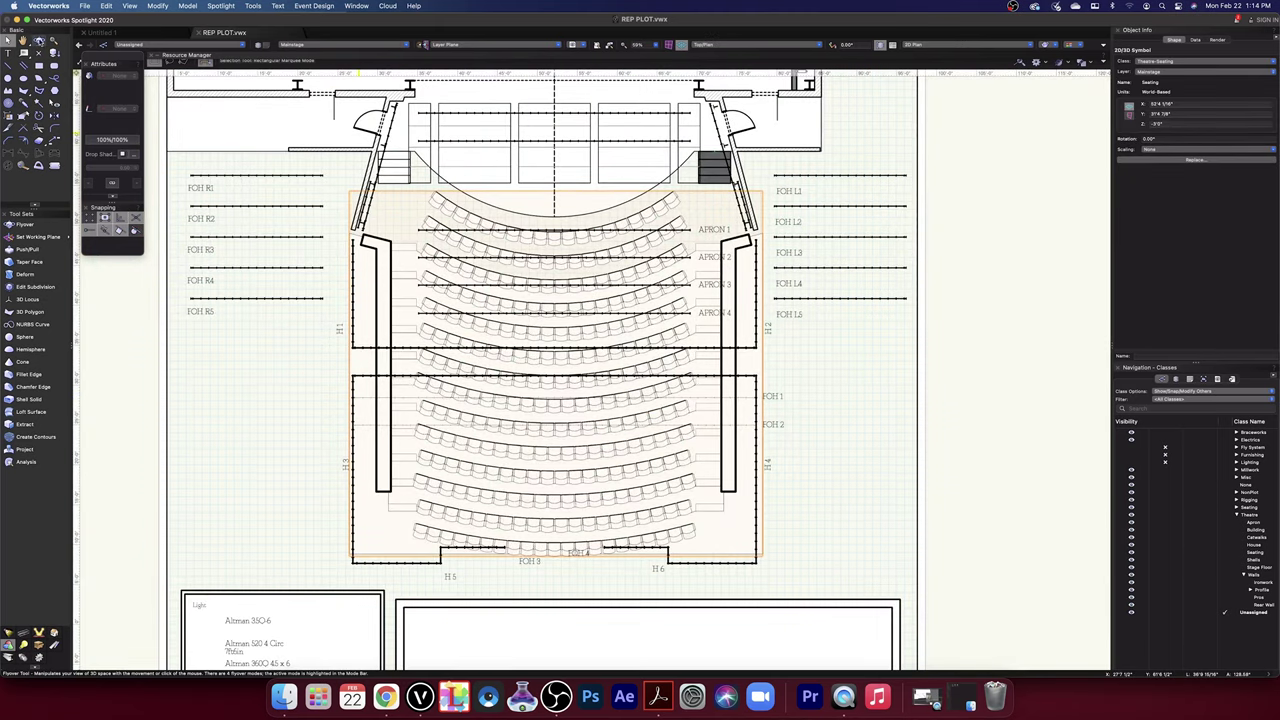
- Orbit, pan and fly the theatre model into a 3D perspective toward the stage
{"action": "left_click_drag", "start_coordinate": [290, 510], "coordinate": [279, 444]}
{"action": "left_click_drag", "start_coordinate": [258, 445], "coordinate": [482, 433]}
{"action": "key", "text": "h"}
{"action": "key", "text": "shift+c"}
{"action": "scroll", "coordinate": [463, 429], "scroll_direction": "up", "scroll_amount": 2}
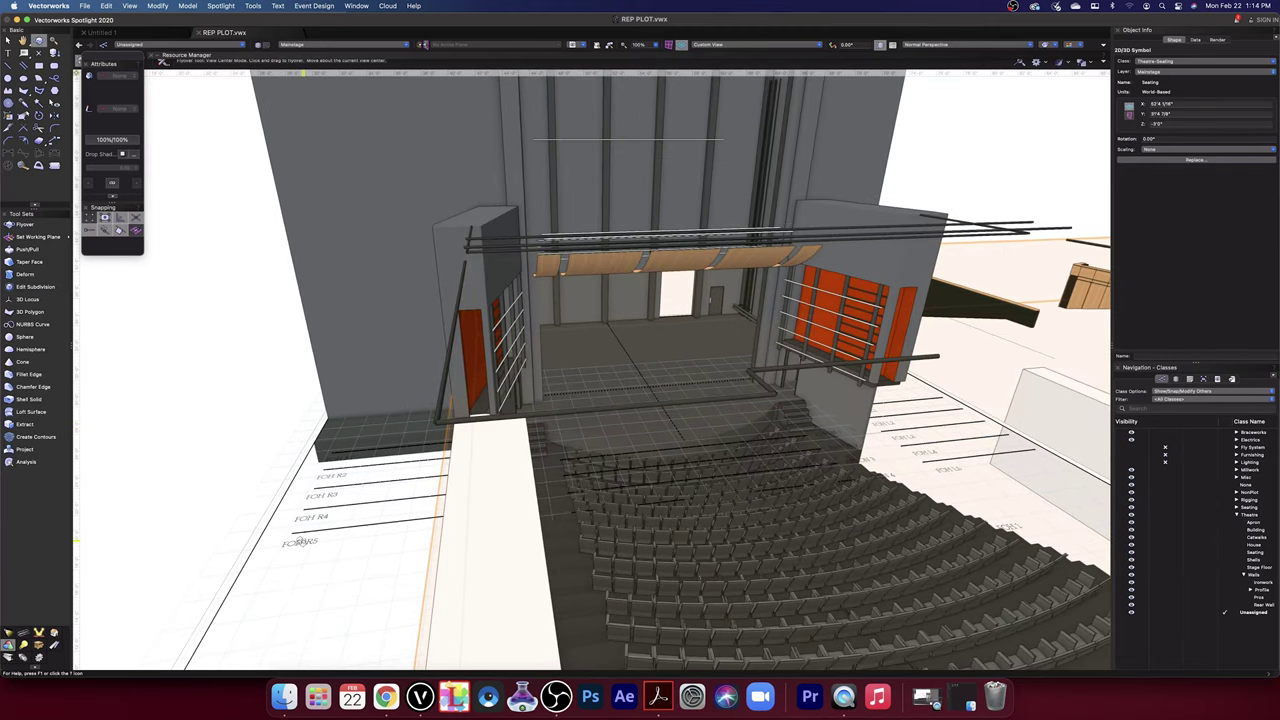
{"action": "left_click_drag", "start_coordinate": [512, 430], "coordinate": [387, 330]}
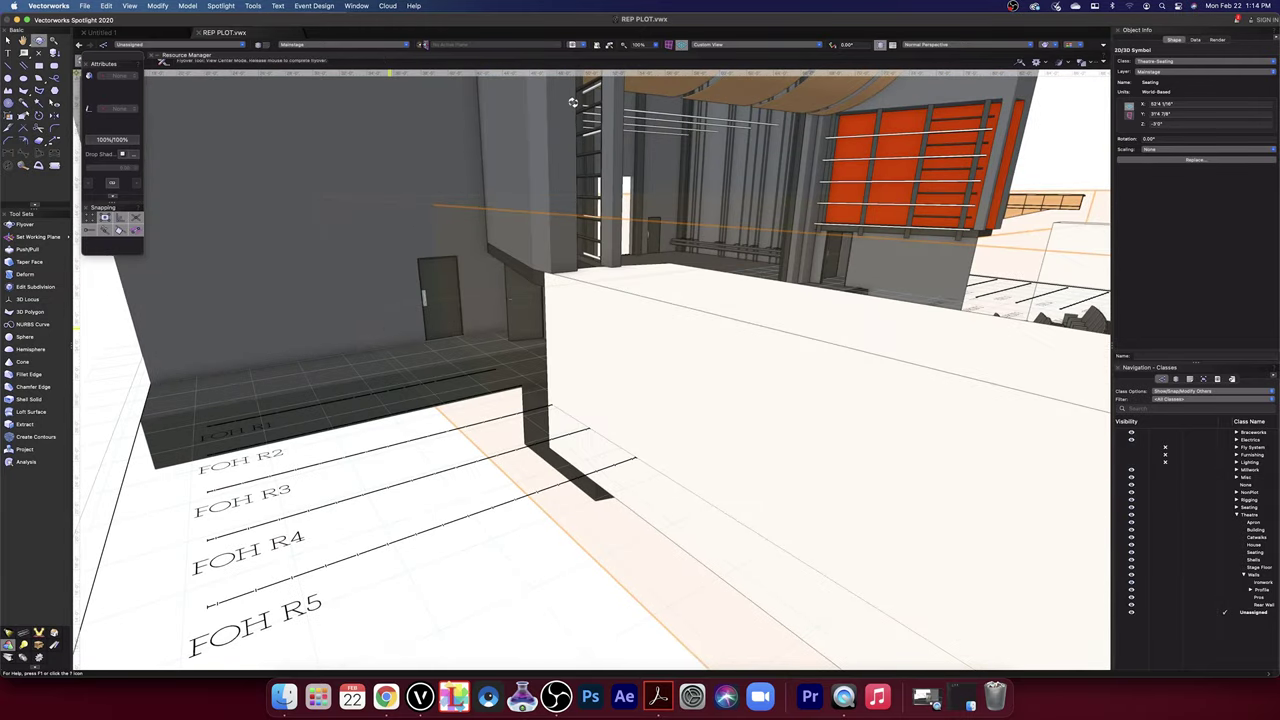
- View the model from the Right in Orthogonal projection and fly around the seating and stairs
{"action": "left_click", "coordinate": [750, 44]}
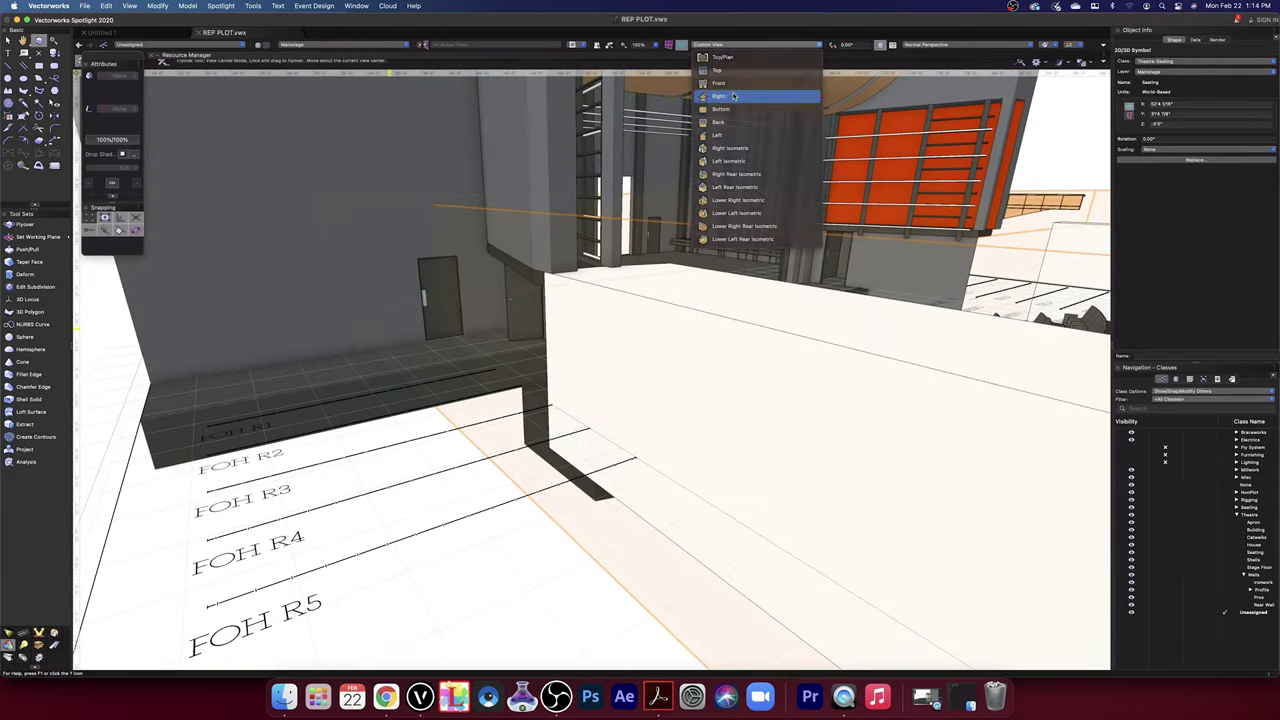
{"action": "left_click", "coordinate": [733, 96]}
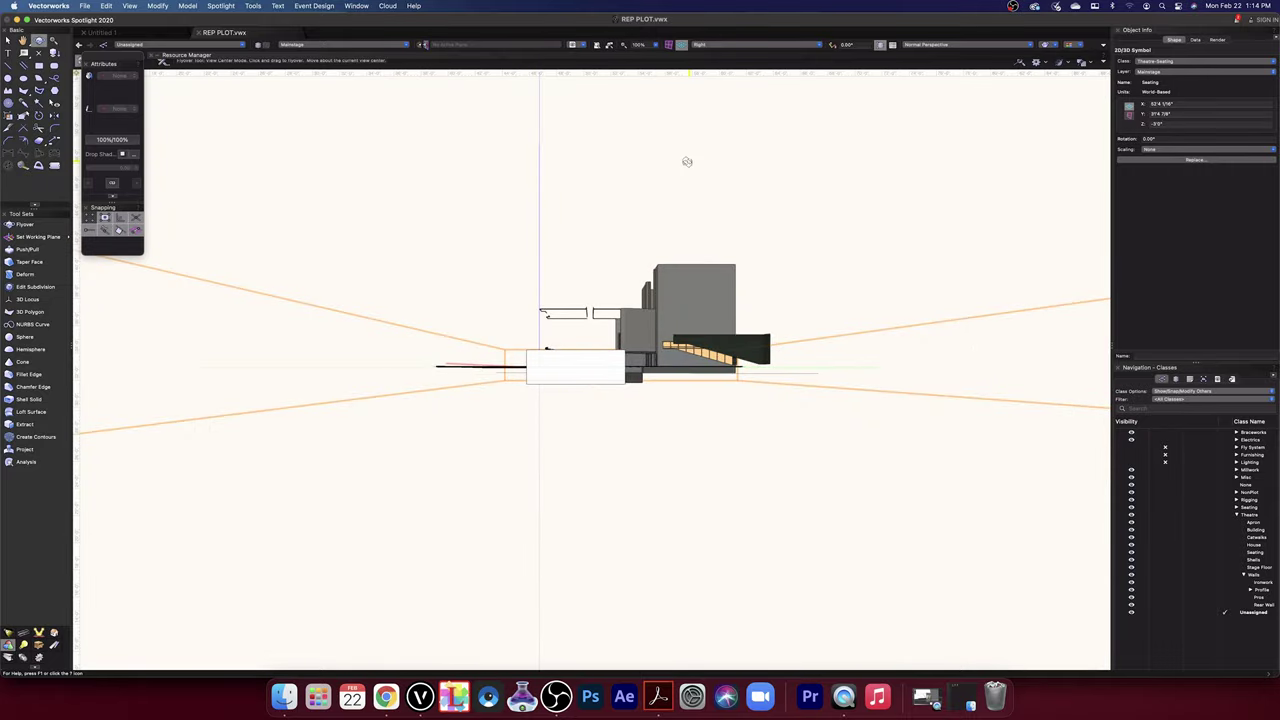
{"action": "left_click", "coordinate": [904, 44]}
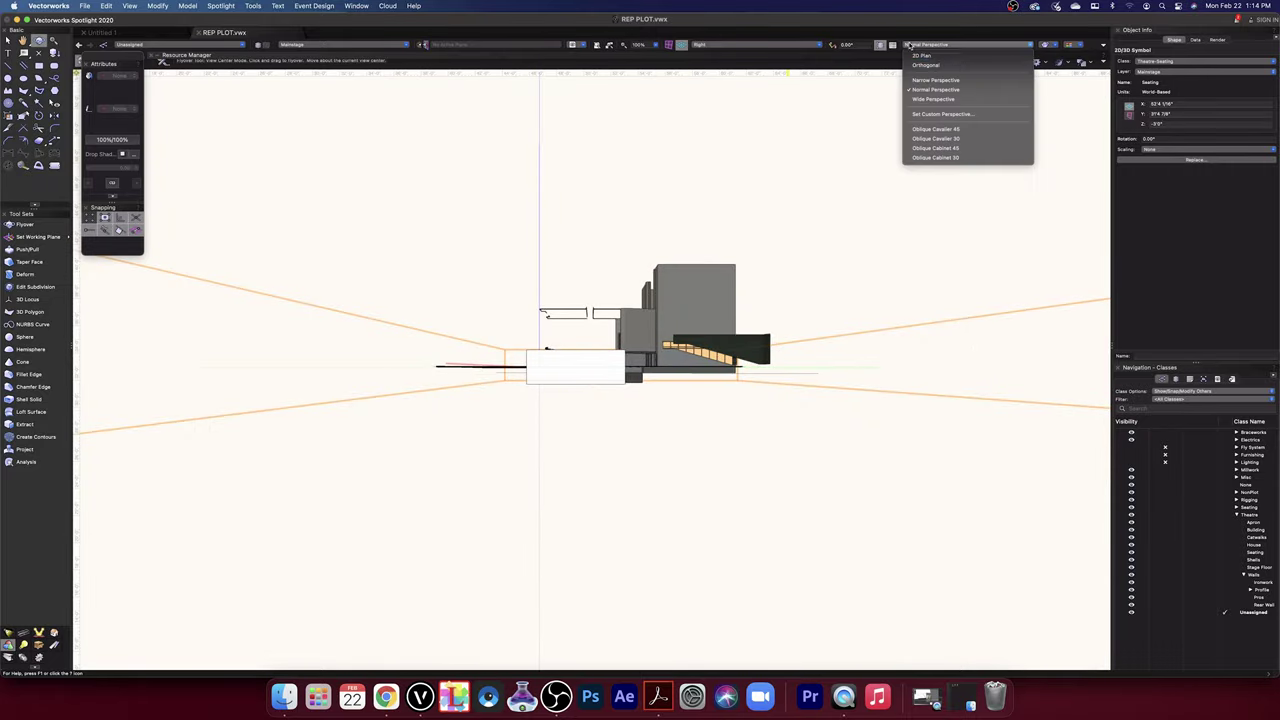
{"action": "left_click", "coordinate": [945, 71]}
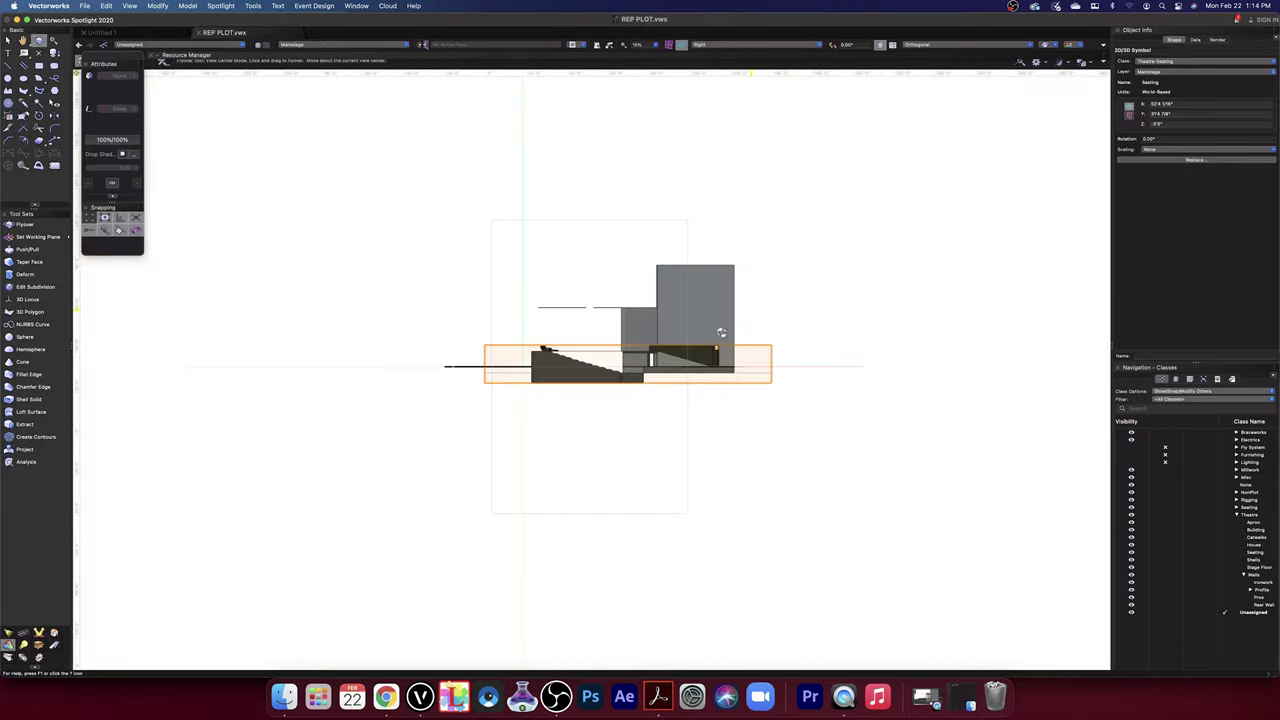
{"action": "scroll", "coordinate": [627, 372], "scroll_direction": "up", "scroll_amount": 10}
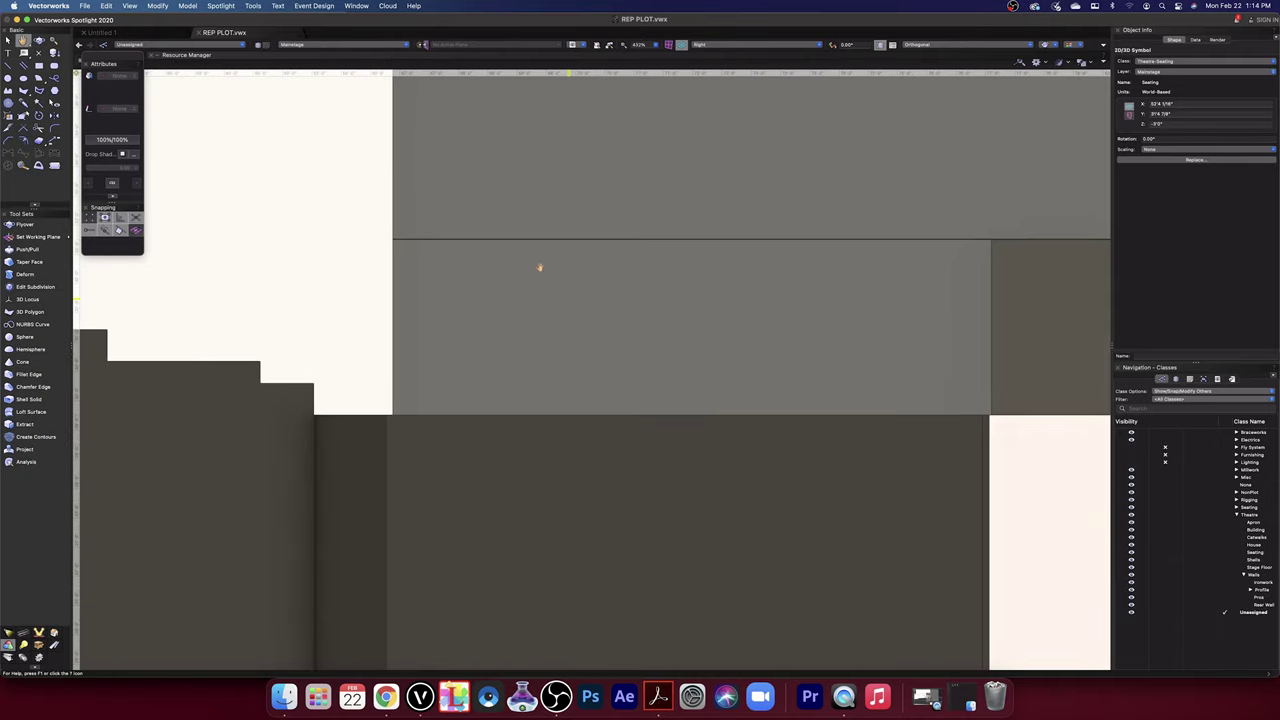
{"action": "middle_click_drag", "start_coordinate": [540, 266], "coordinate": [560, 502]}
{"action": "middle_click_drag", "start_coordinate": [535, 198], "coordinate": [533, 544]}
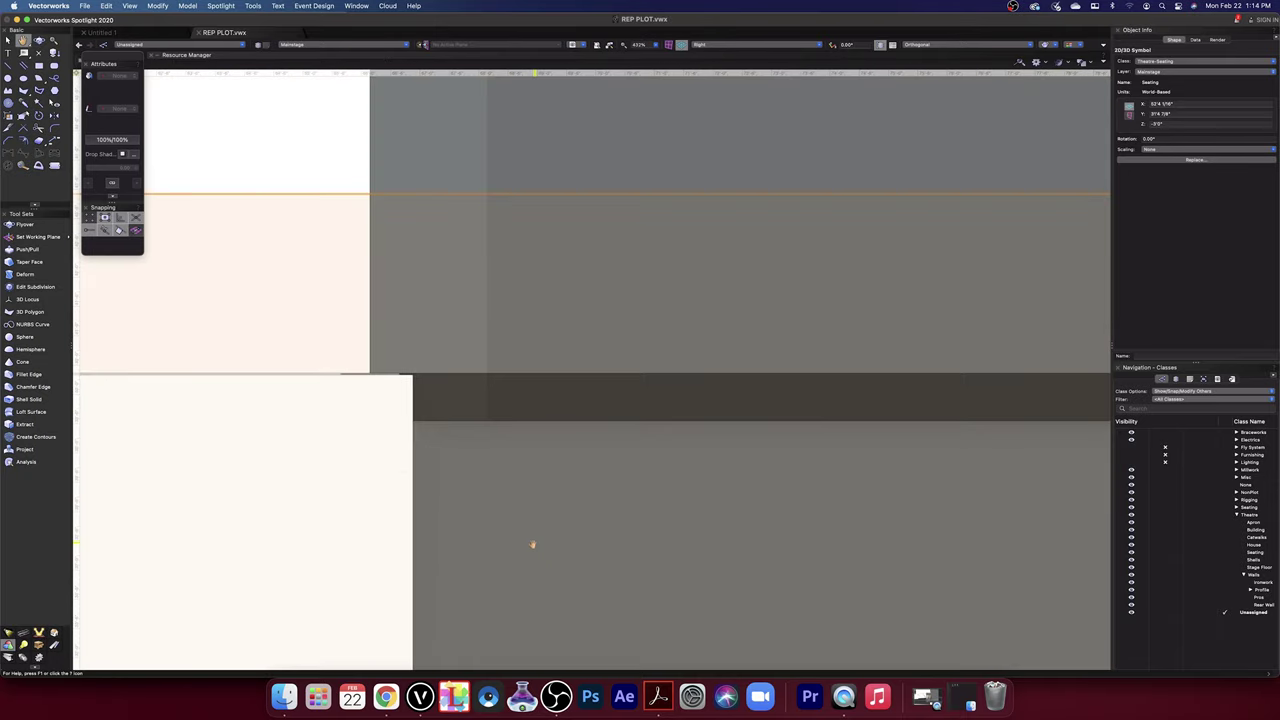
{"action": "key", "text": "shift+c"}
{"action": "scroll", "coordinate": [384, 372], "scroll_direction": "up", "scroll_amount": 5}
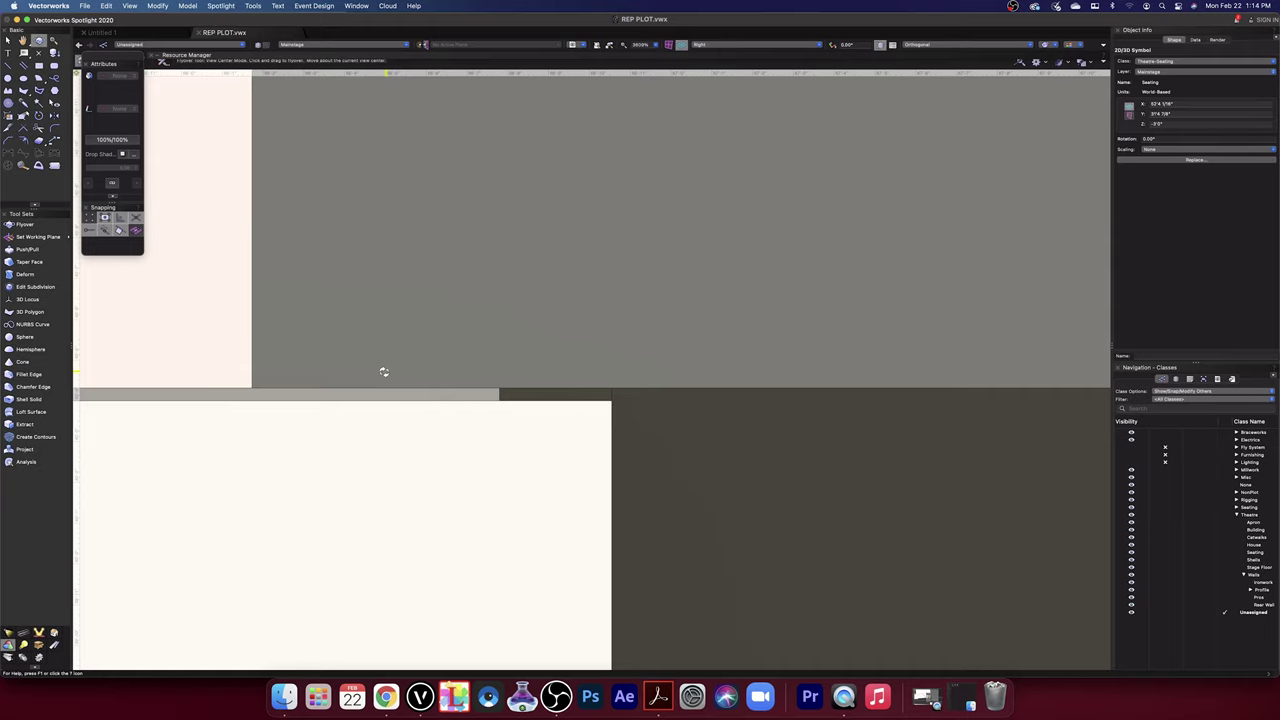
{"action": "scroll", "coordinate": [400, 378], "scroll_direction": "down", "scroll_amount": 4}
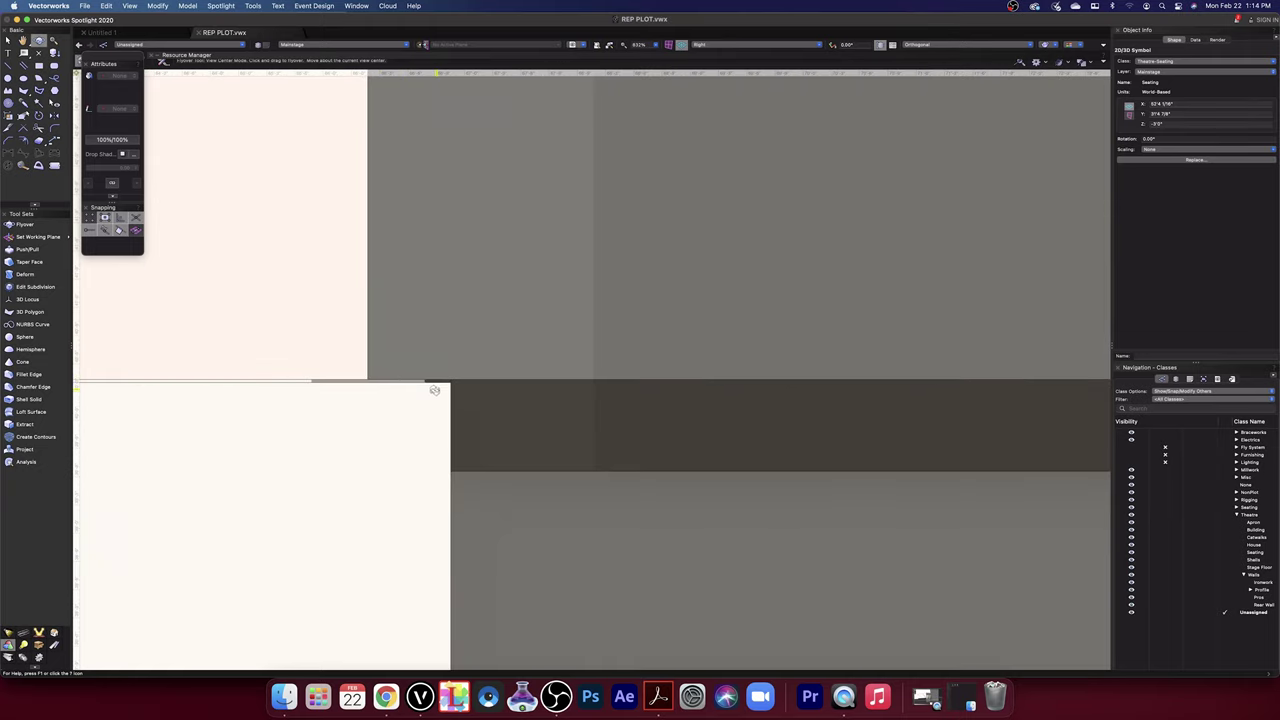
{"action": "left_click_drag", "start_coordinate": [434, 390], "coordinate": [431, 380]}
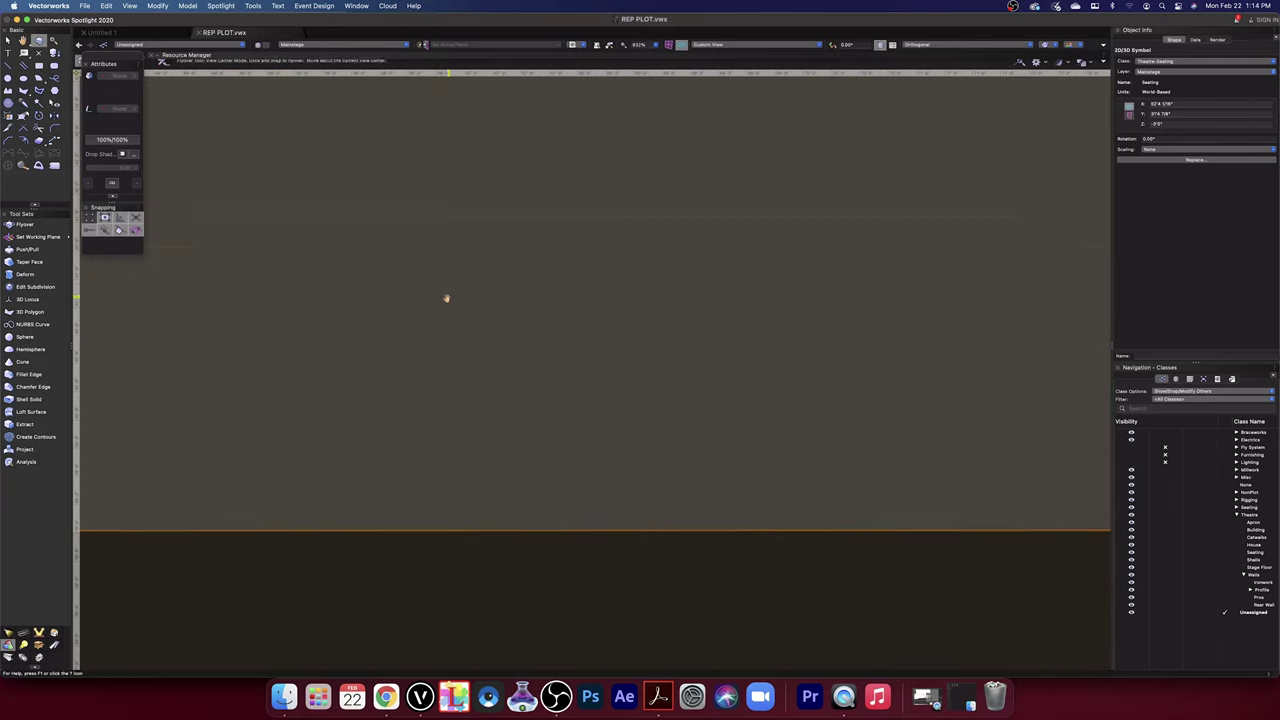
{"action": "left_click_drag", "start_coordinate": [446, 297], "coordinate": [434, 347]}
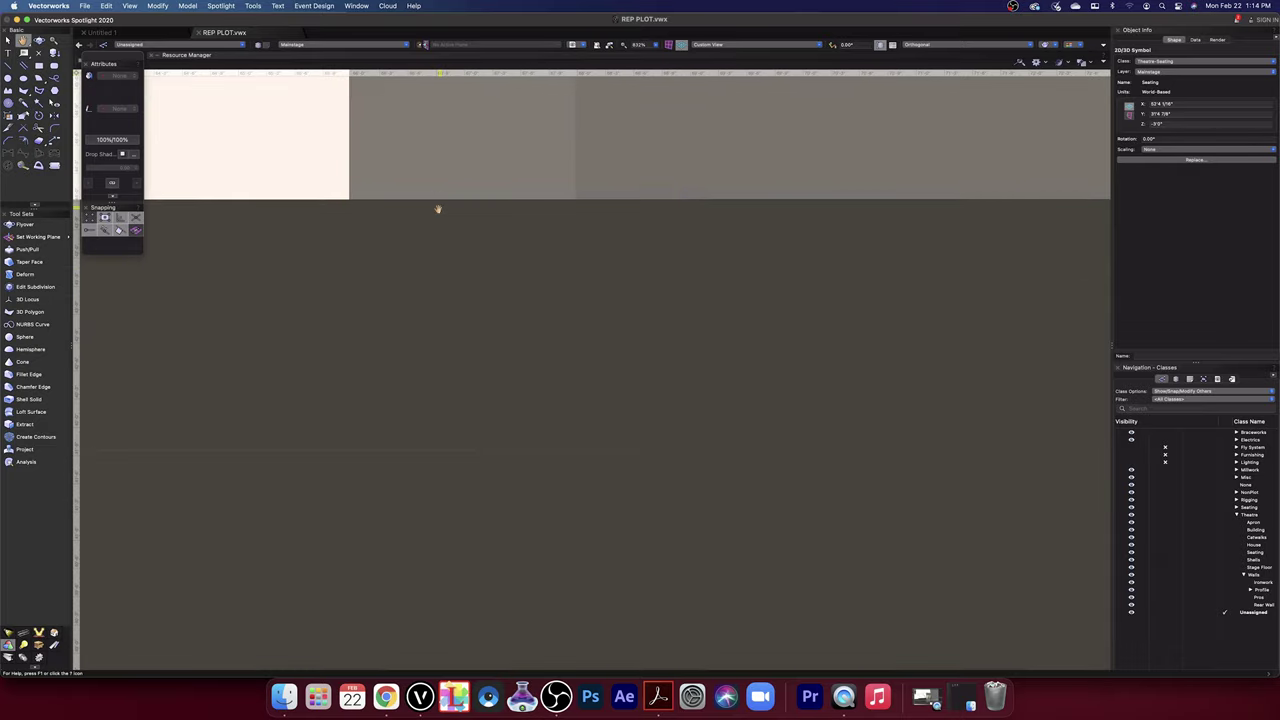
{"action": "left_click_drag", "start_coordinate": [437, 207], "coordinate": [581, 205]}
{"action": "left_click_drag", "start_coordinate": [492, 186], "coordinate": [782, 182]}
{"action": "left_click_drag", "start_coordinate": [796, 80], "coordinate": [797, 79]}
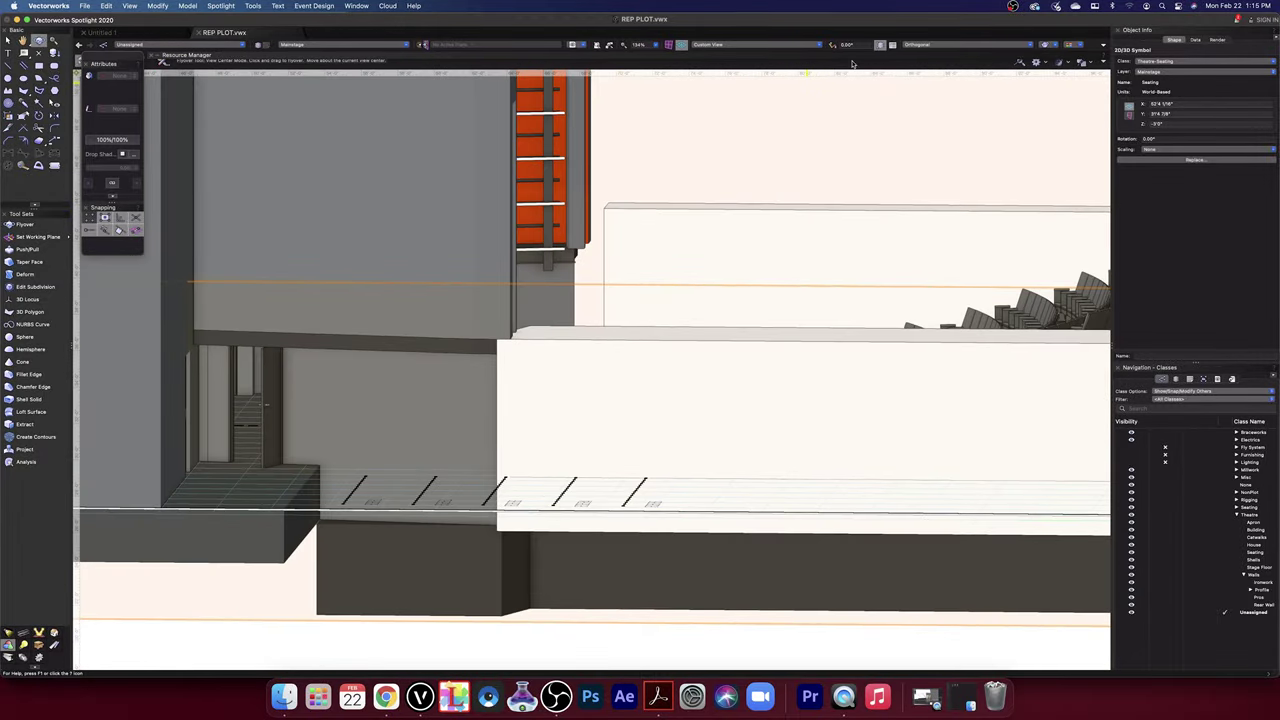
- Check the Left elevation, then return to the Top/Plan view
{"action": "left_click", "coordinate": [790, 47]}
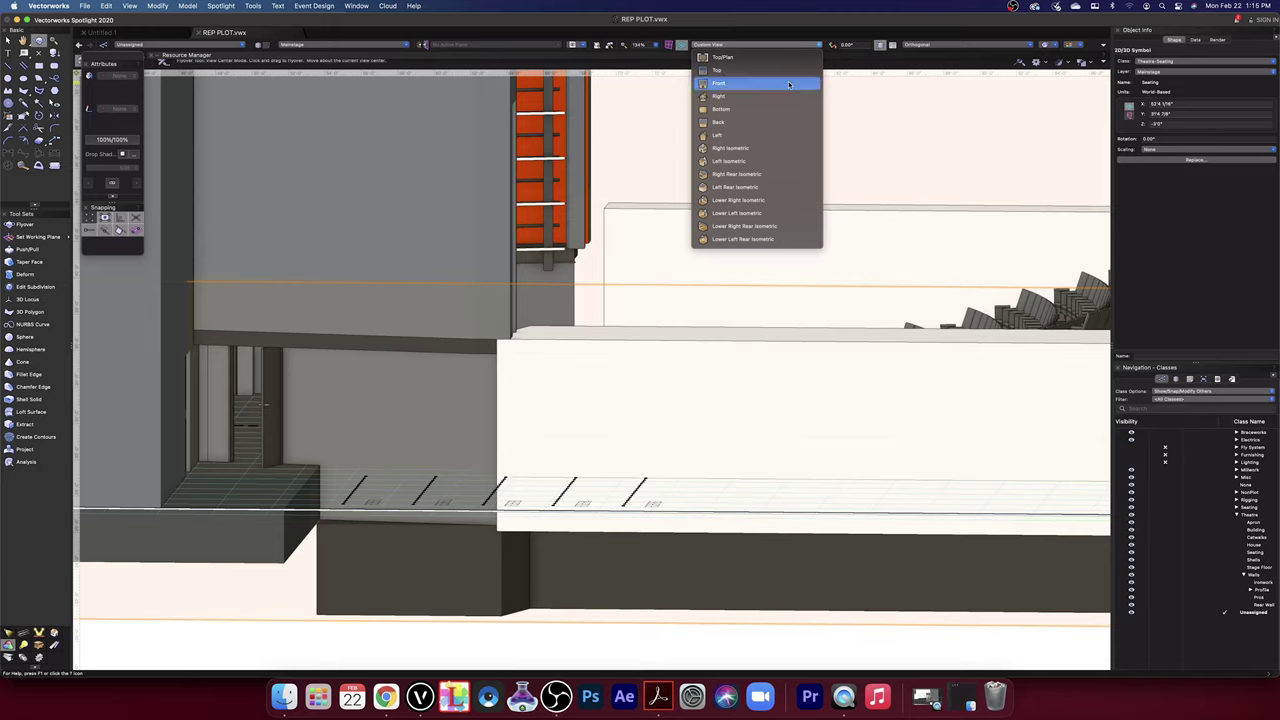
{"action": "left_click", "coordinate": [730, 135]}
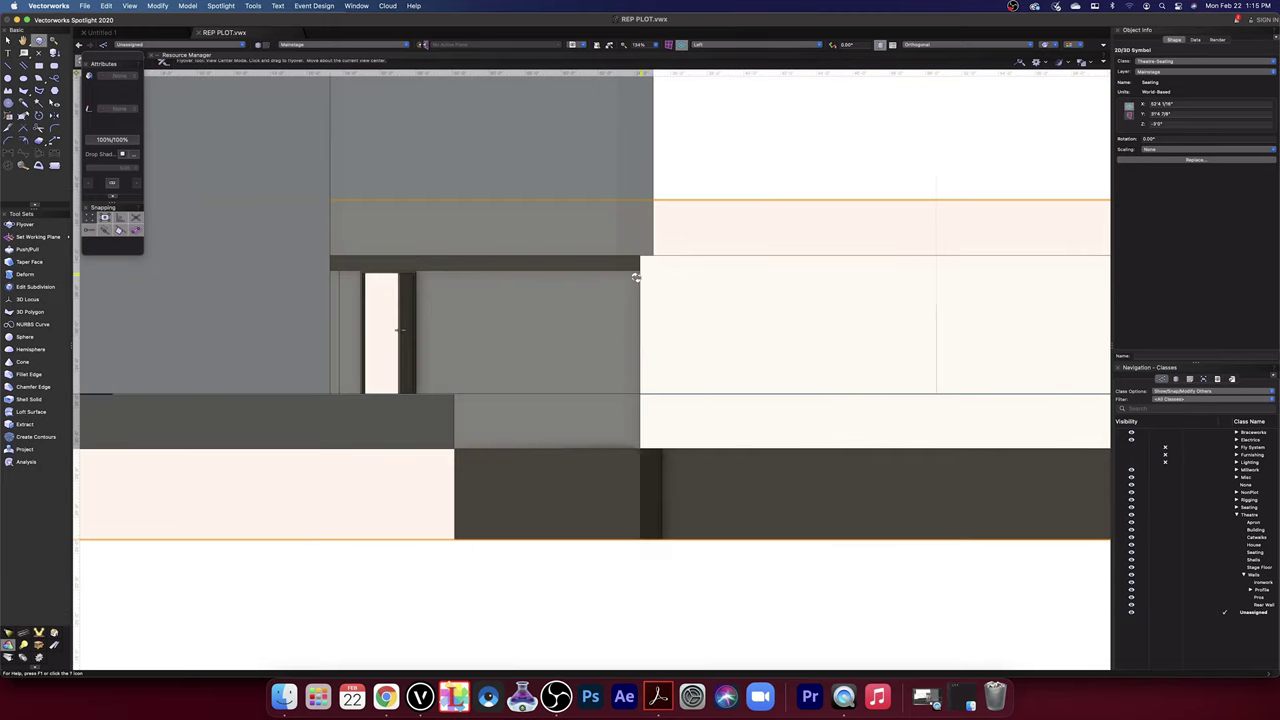
{"action": "scroll", "coordinate": [636, 277], "scroll_direction": "up", "scroll_amount": 5}
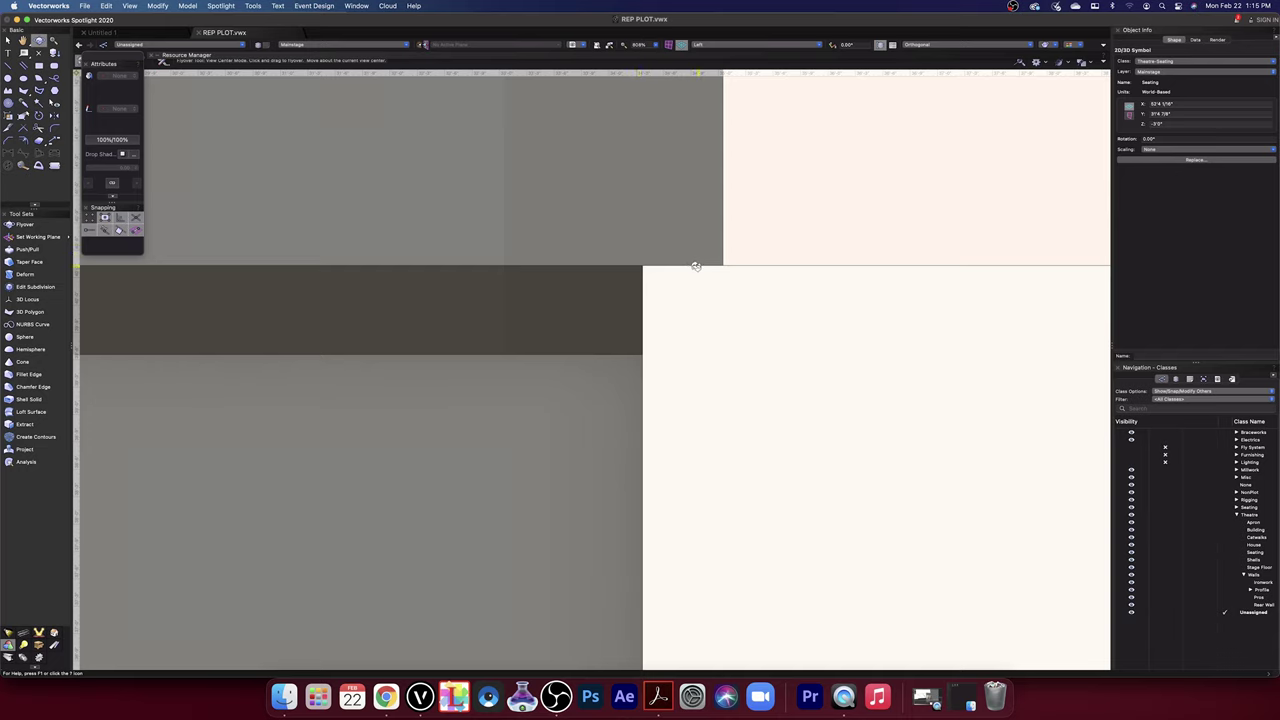
{"action": "scroll", "coordinate": [696, 266], "scroll_direction": "down", "scroll_amount": 3}
{"action": "left_click_drag", "start_coordinate": [789, 160], "coordinate": [754, 166]}
{"action": "left_click", "coordinate": [760, 46]}
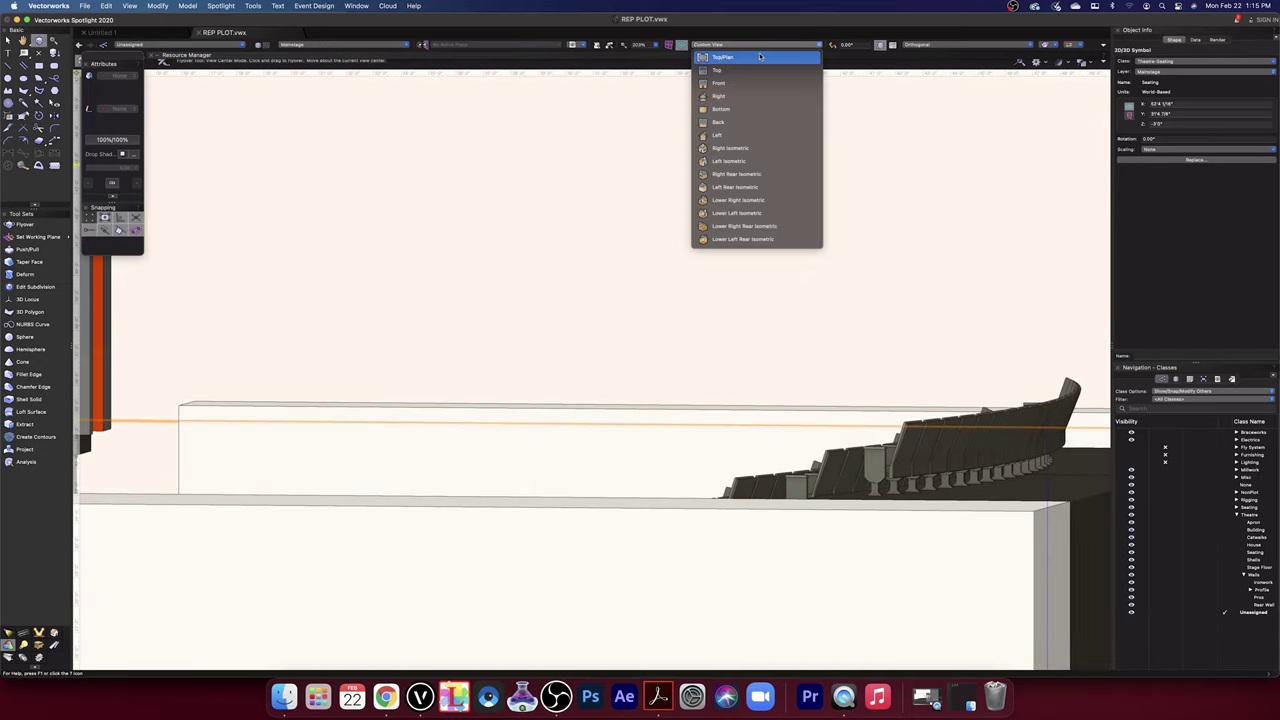
{"action": "left_click", "coordinate": [760, 57]}
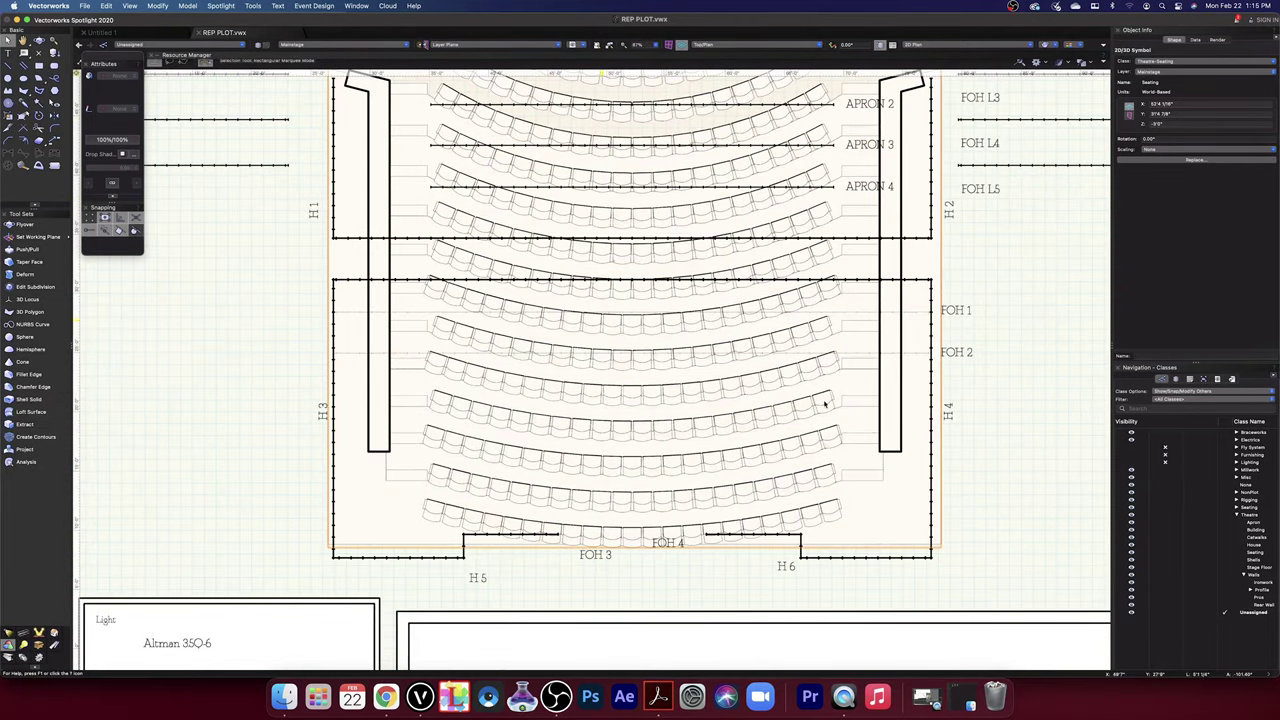
{"action": "scroll", "coordinate": [992, 403], "scroll_direction": "down", "scroll_amount": 2}
{"action": "key", "text": "space"}
{"action": "left_click_drag", "start_coordinate": [994, 352], "coordinate": [649, 378]}
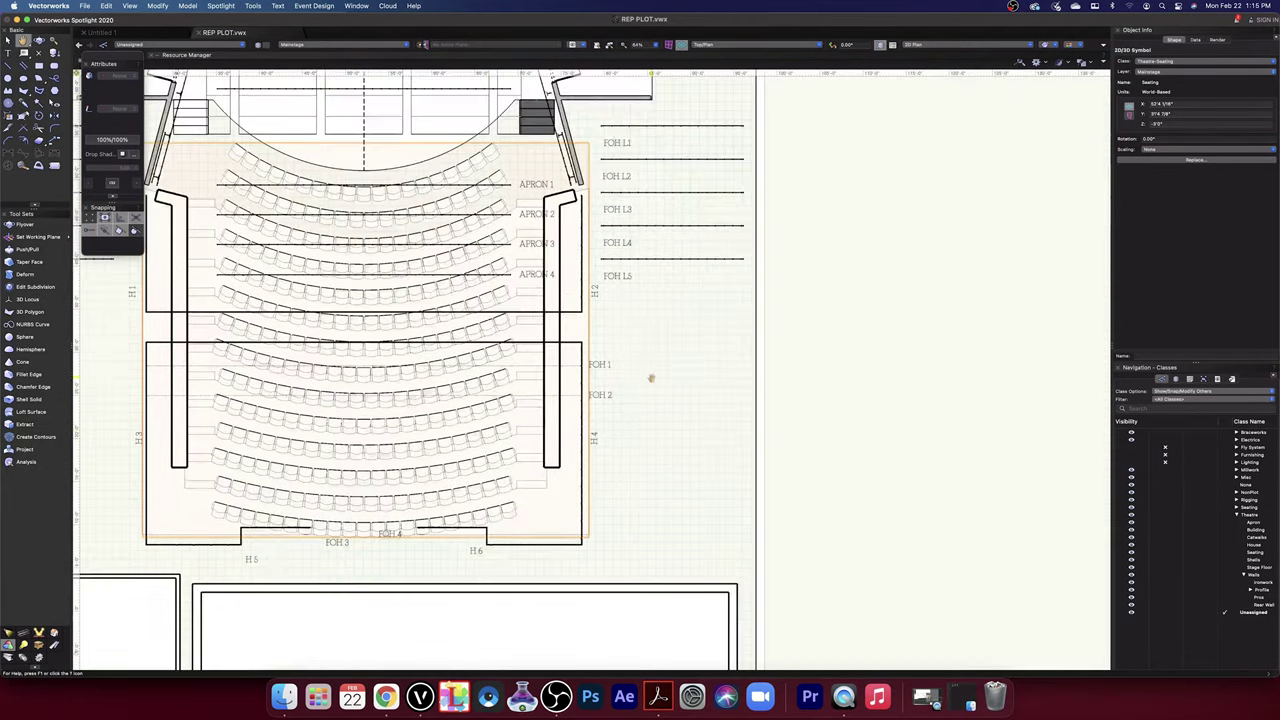
{"action": "scroll", "coordinate": [718, 373], "scroll_direction": "down", "scroll_amount": 4}
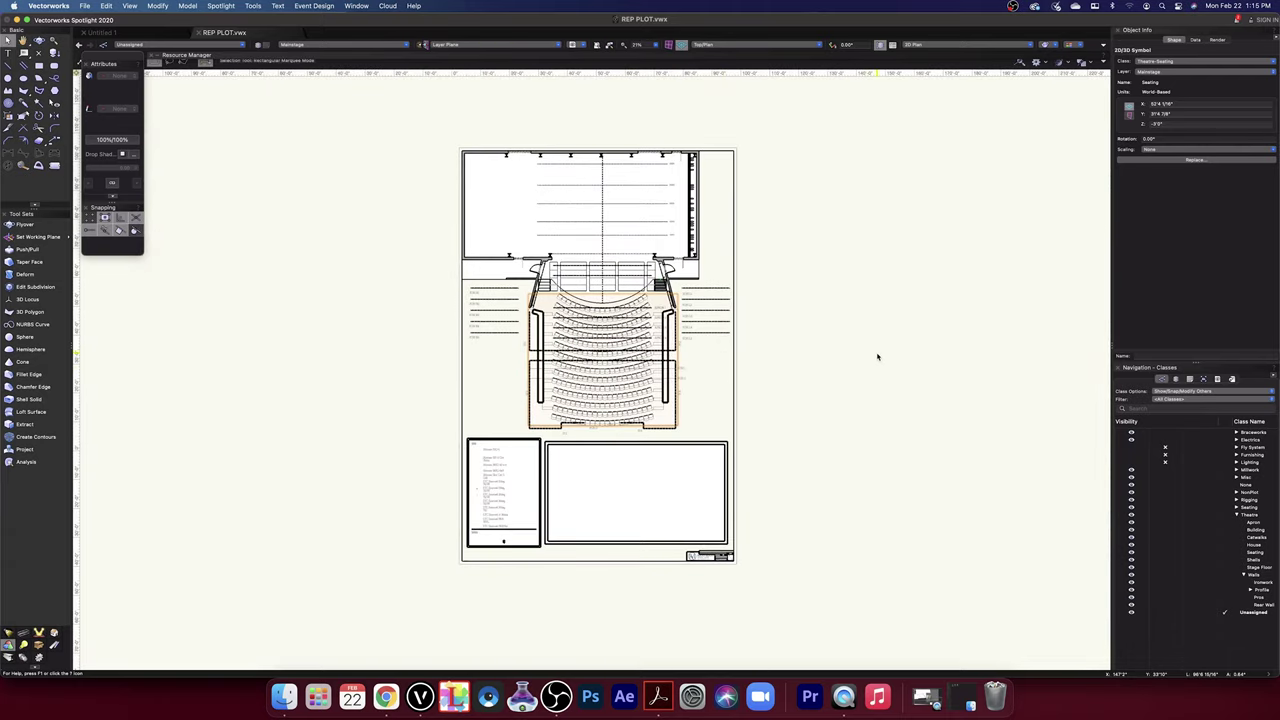
{"action": "scroll", "coordinate": [876, 355], "scroll_direction": "down", "scroll_amount": 2}
{"action": "scroll", "coordinate": [877, 357], "scroll_direction": "up", "scroll_amount": 4}
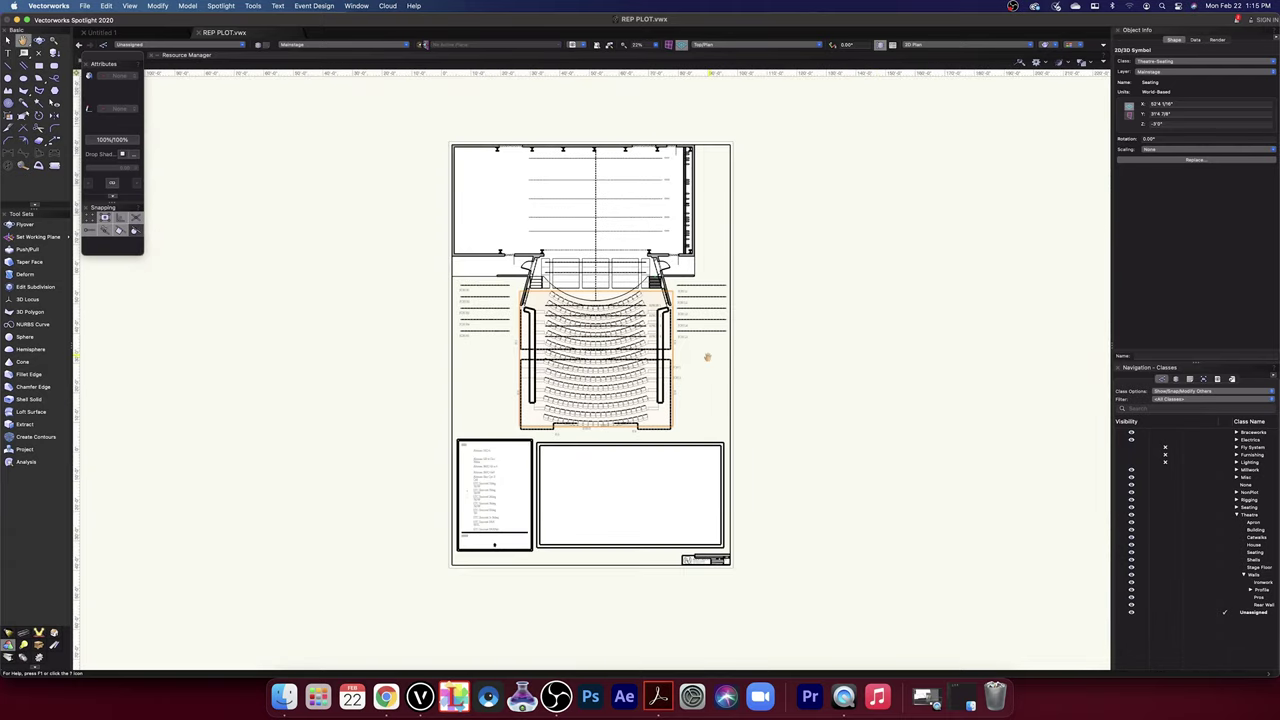
{"action": "middle_click_drag", "start_coordinate": [706, 357], "coordinate": [788, 358]}
{"action": "scroll", "coordinate": [747, 366], "scroll_direction": "up", "scroll_amount": 4}
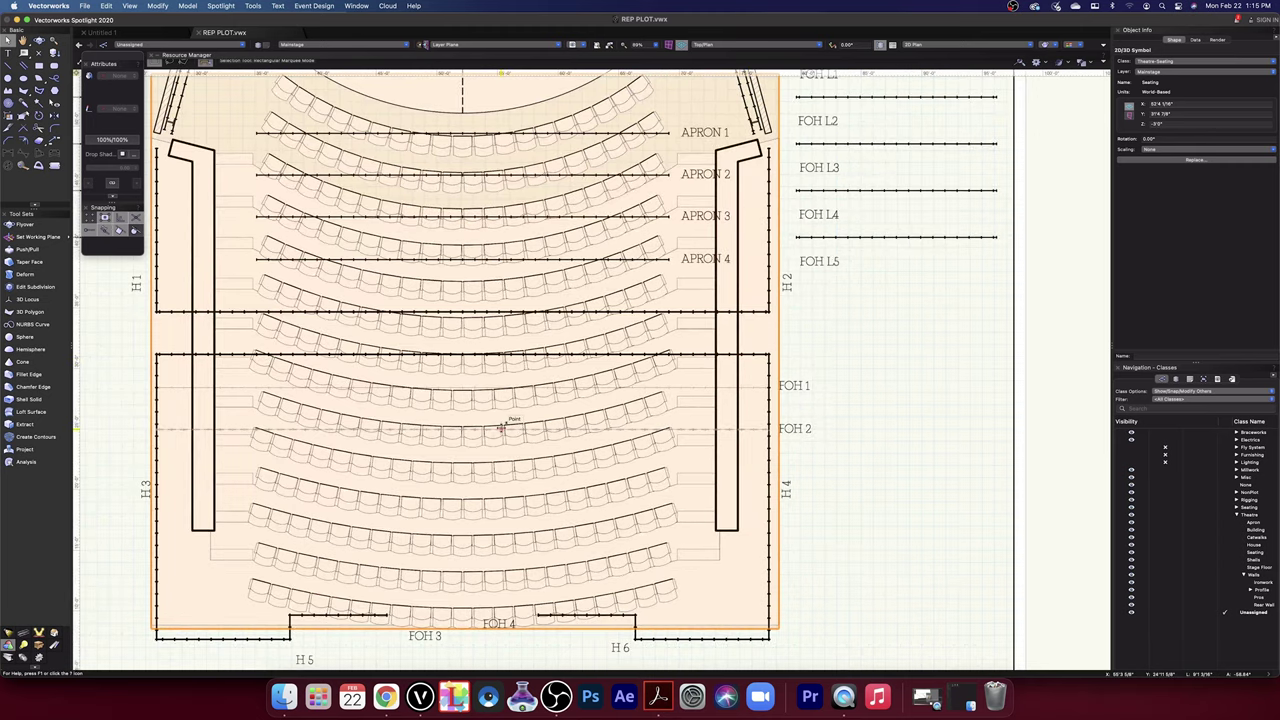
- Open the seating symbol's 3D Component for editing and delete the thin stray rectangle
{"action": "double_click", "coordinate": [484, 494]}
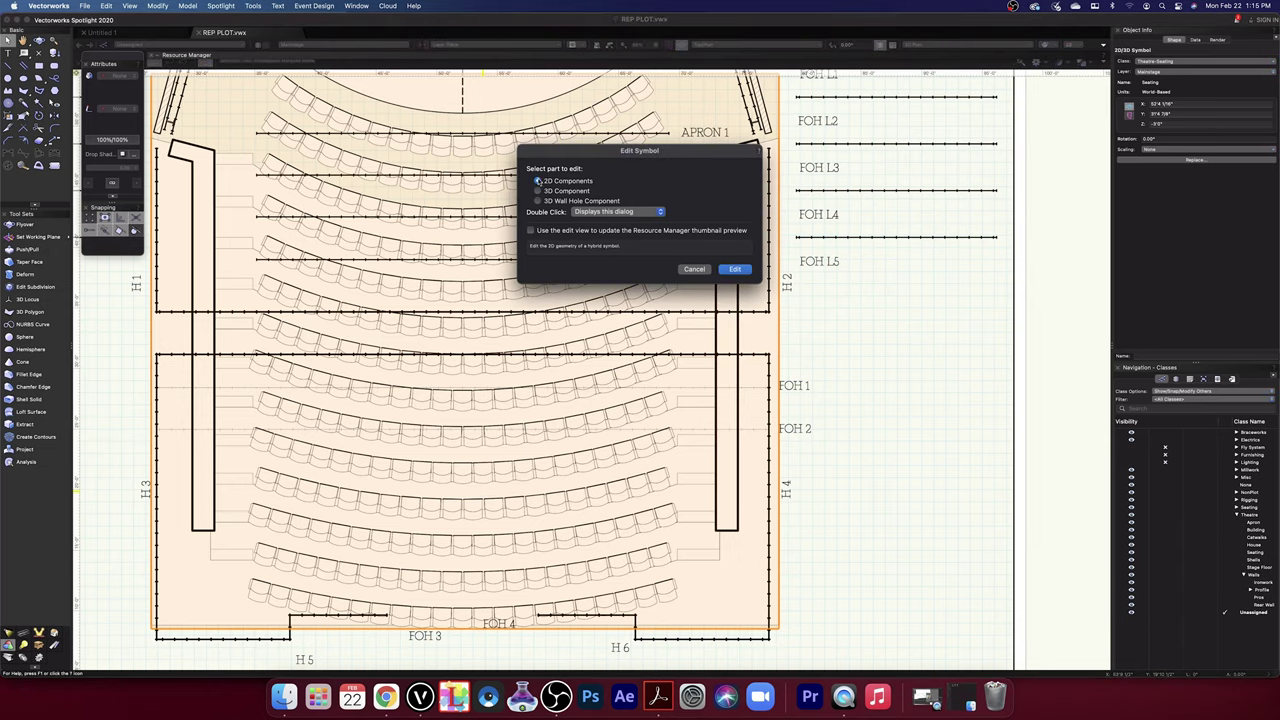
{"action": "left_click", "coordinate": [538, 191]}
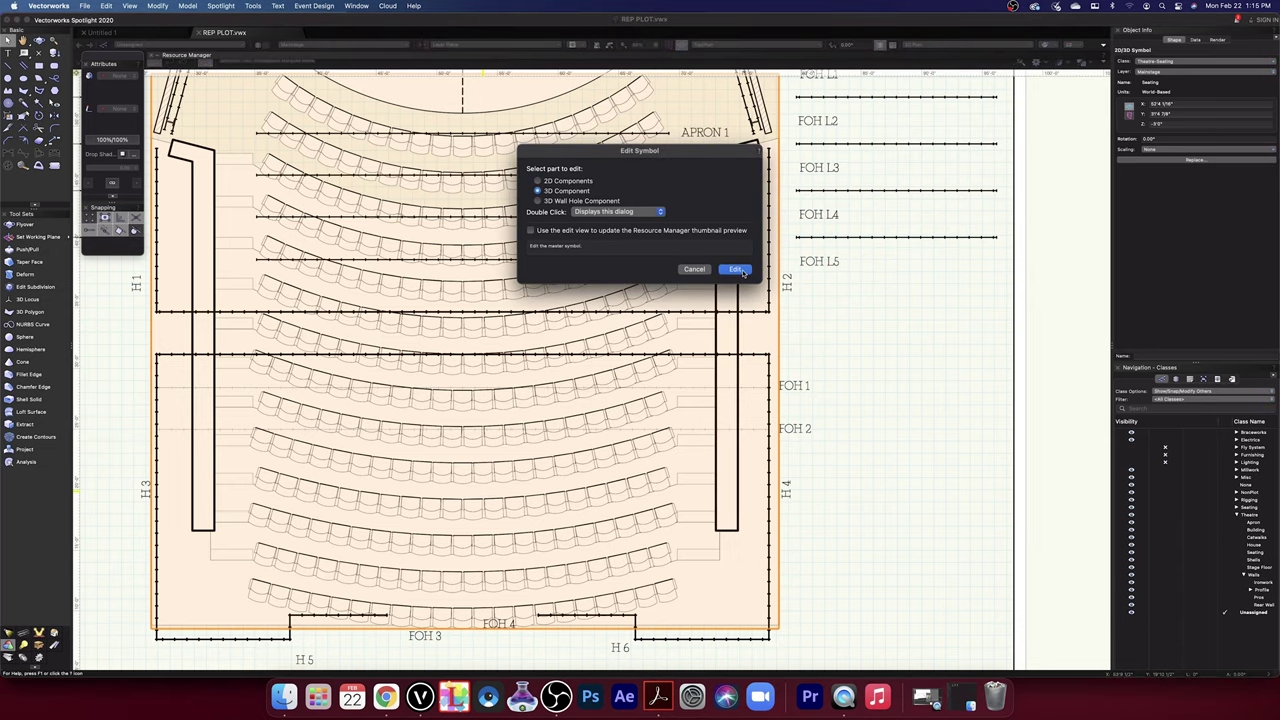
{"action": "left_click", "coordinate": [740, 271]}
{"action": "scroll", "coordinate": [883, 353], "scroll_direction": "down", "scroll_amount": 5}
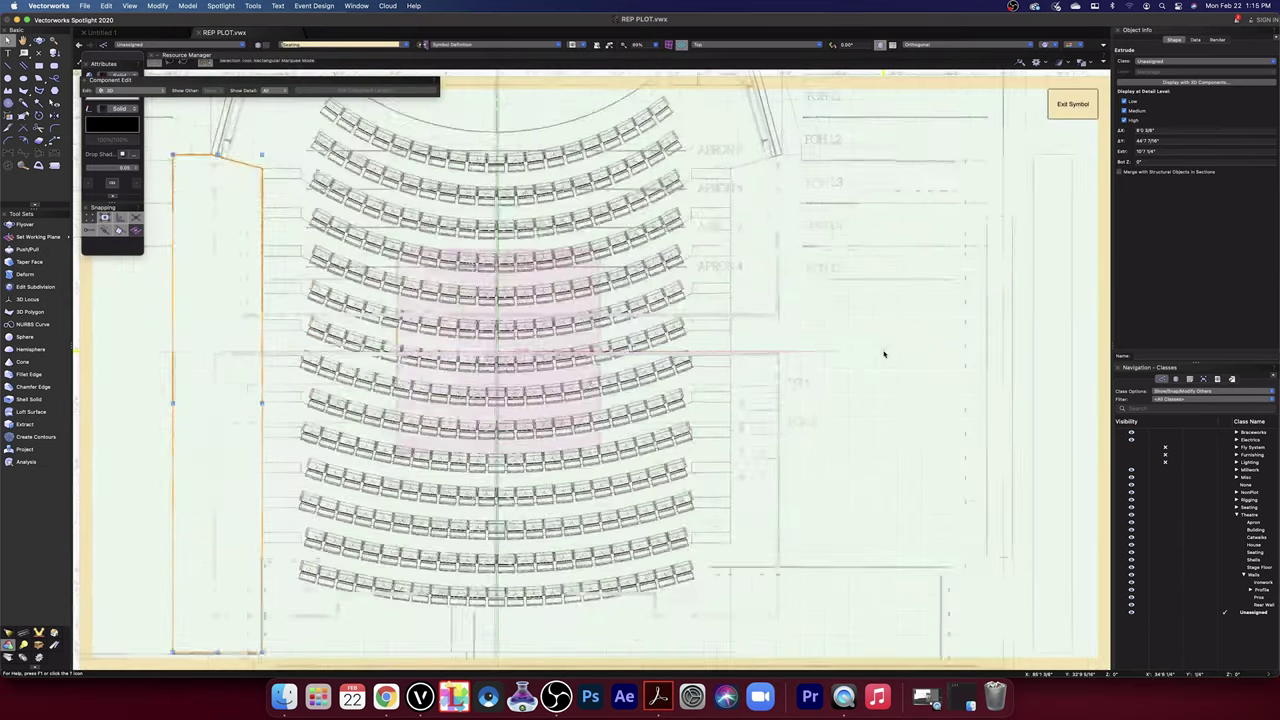
{"action": "left_click", "coordinate": [952, 289]}
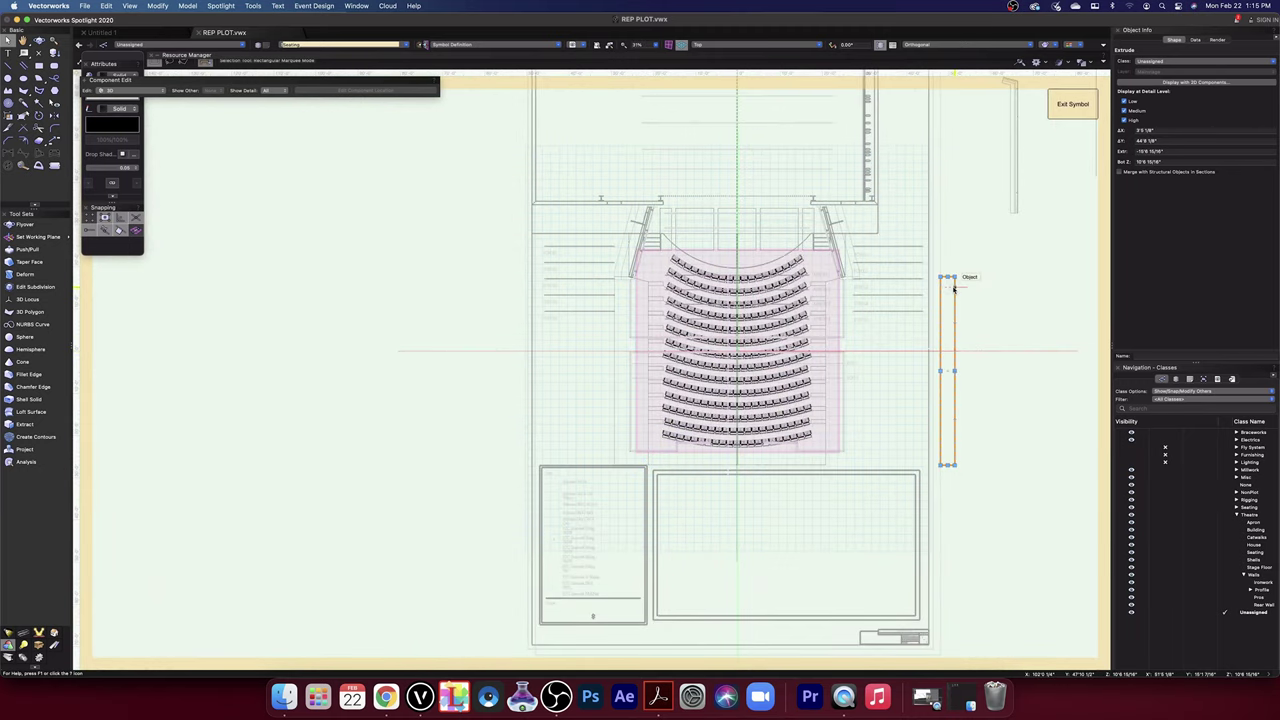
{"action": "key", "text": "Delete"}
- Delete the right-hand Solid Subtraction copy of the seating
{"action": "scroll", "coordinate": [957, 300], "scroll_direction": "down", "scroll_amount": 4}
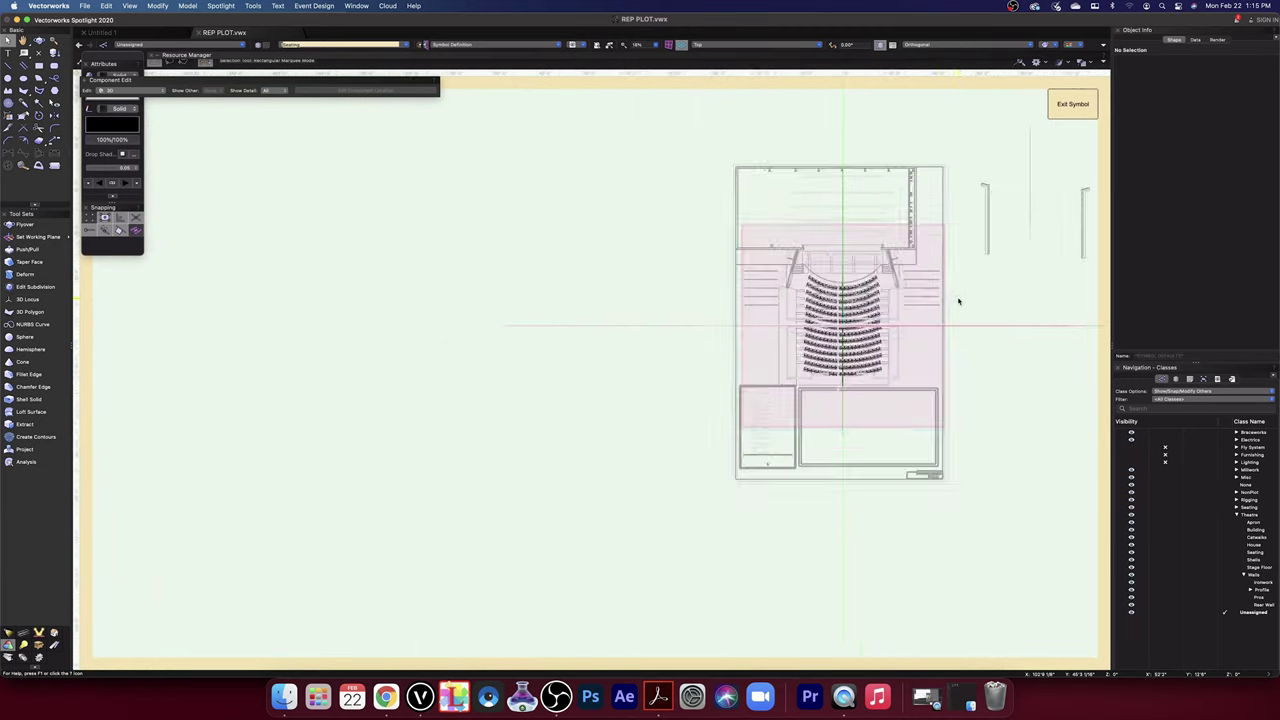
{"action": "middle_click_drag", "start_coordinate": [982, 300], "coordinate": [603, 300]}
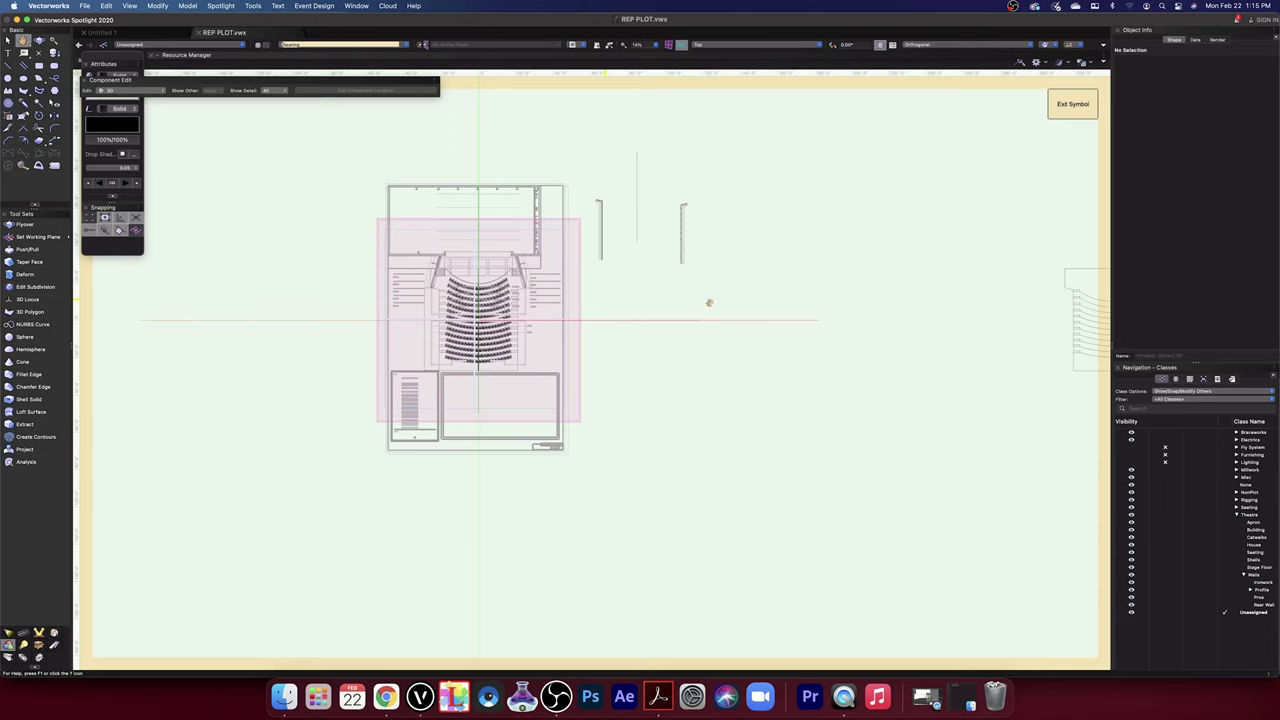
{"action": "middle_click_drag", "start_coordinate": [901, 299], "coordinate": [647, 297]}
{"action": "key", "text": "x"}
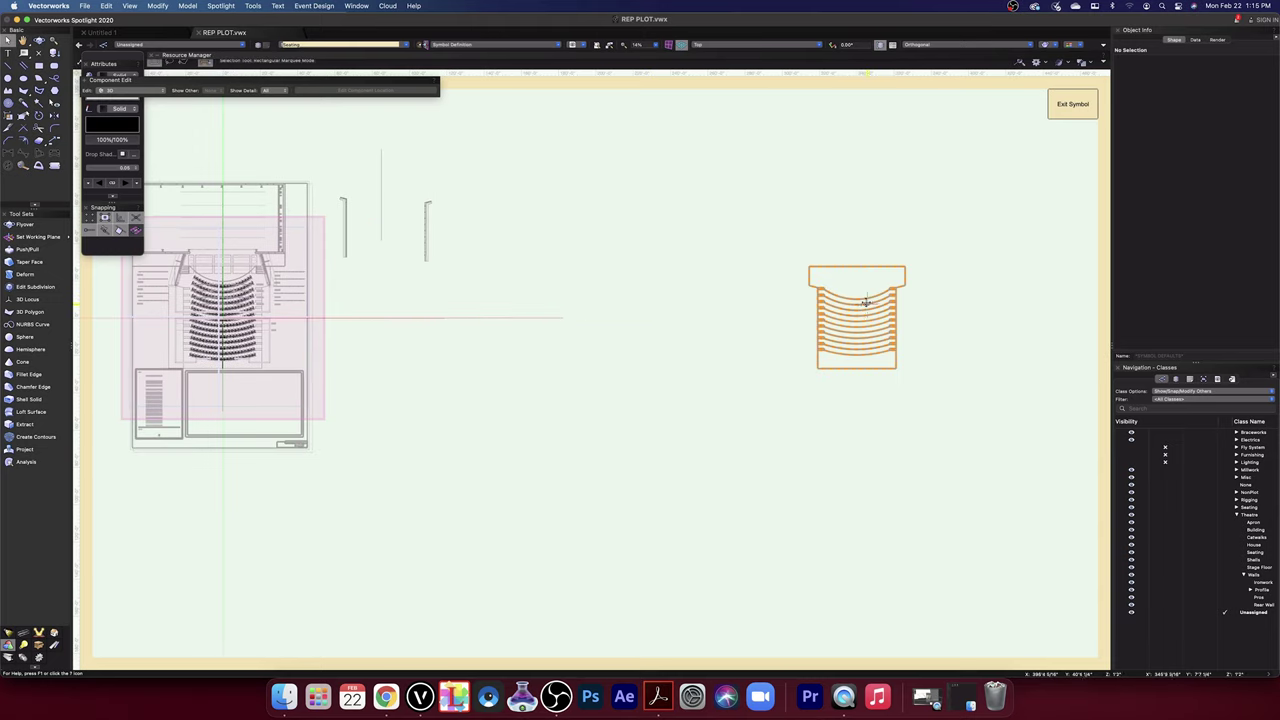
{"action": "left_click", "coordinate": [866, 302]}
{"action": "key", "text": "Delete"}
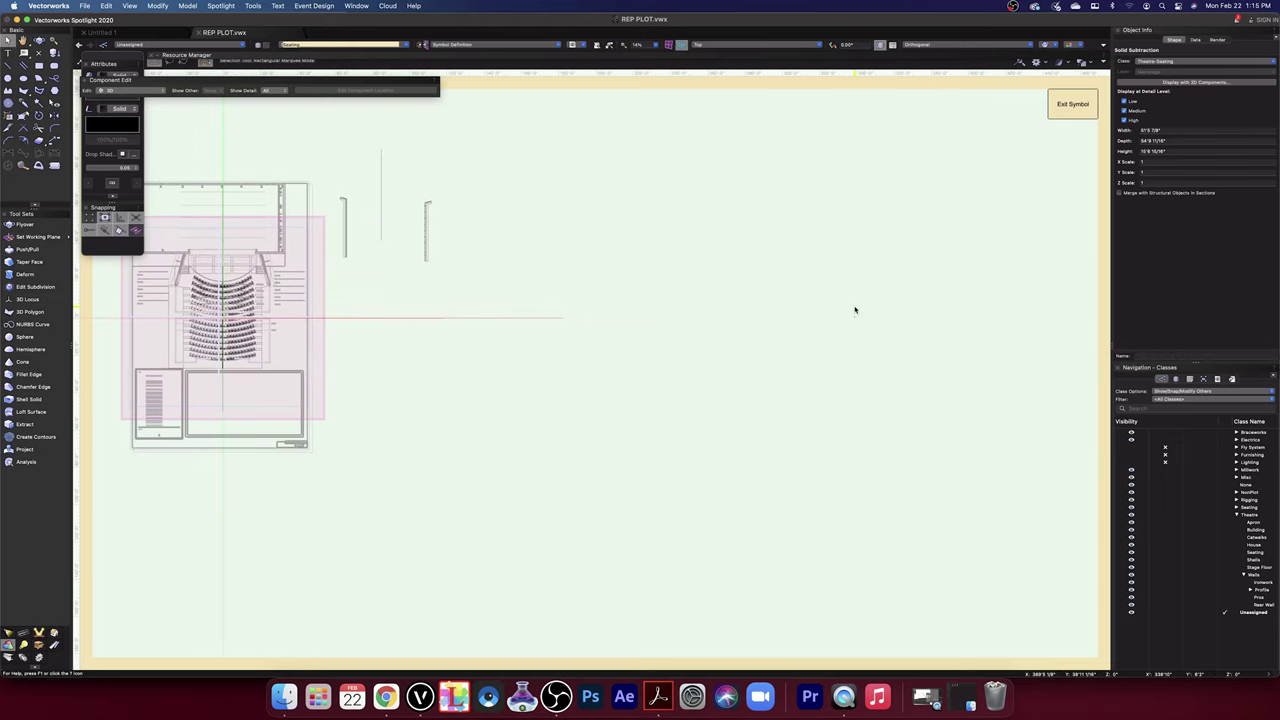
{"action": "middle_click_drag", "start_coordinate": [439, 279], "coordinate": [954, 284]}
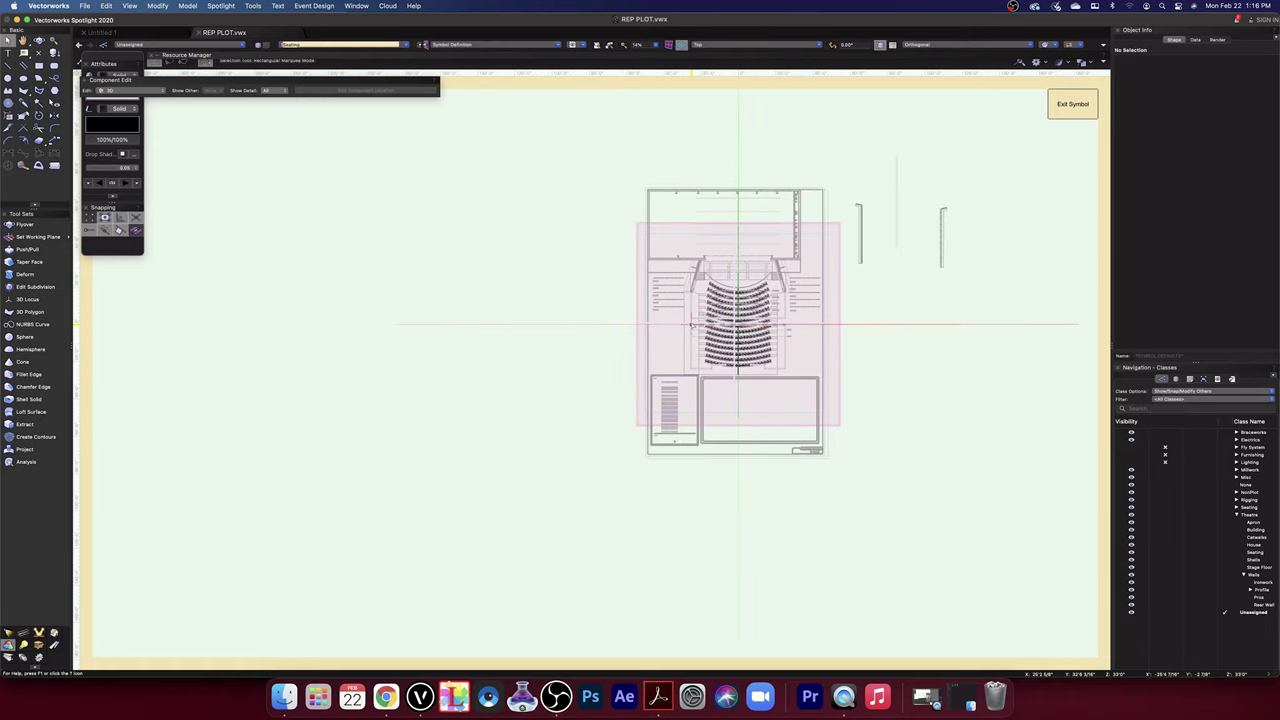
- Mirror the side extrusion across a vertical axis from the seating block's bottom
{"action": "scroll", "coordinate": [691, 323], "scroll_direction": "up", "scroll_amount": 6}
{"action": "left_click", "coordinate": [637, 287]}
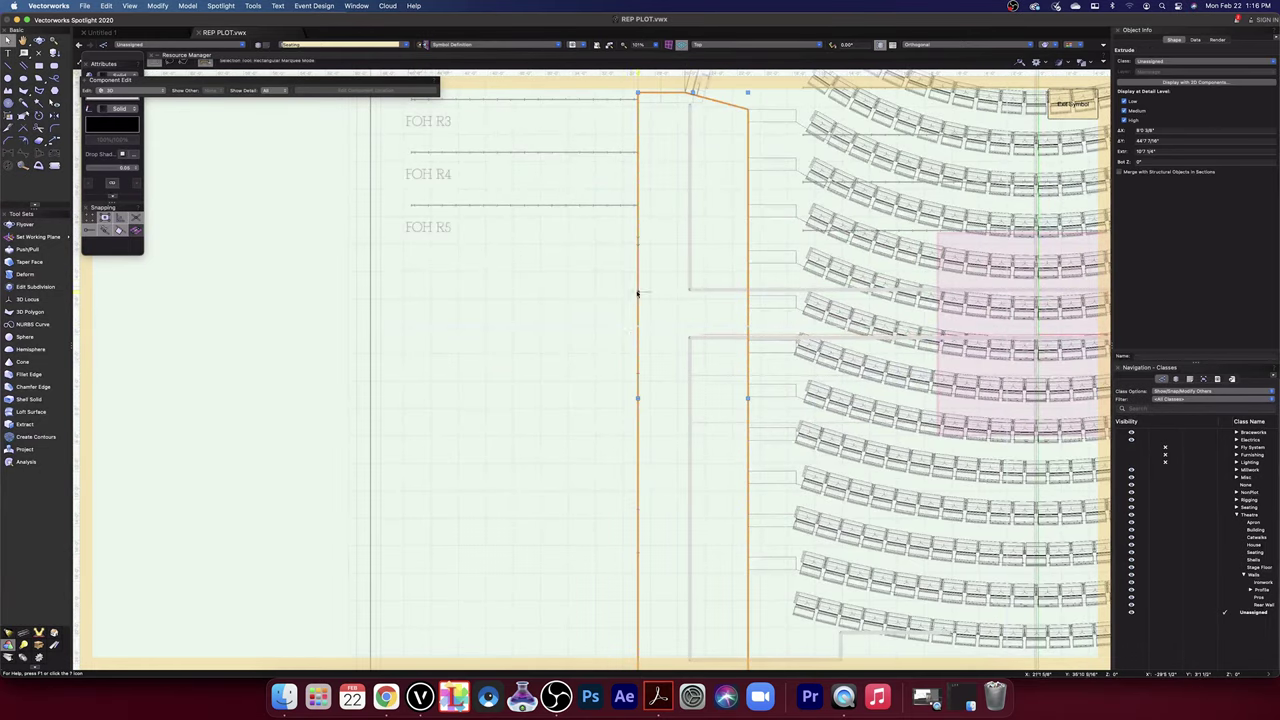
{"action": "scroll", "coordinate": [358, 315], "scroll_direction": "down", "scroll_amount": 5}
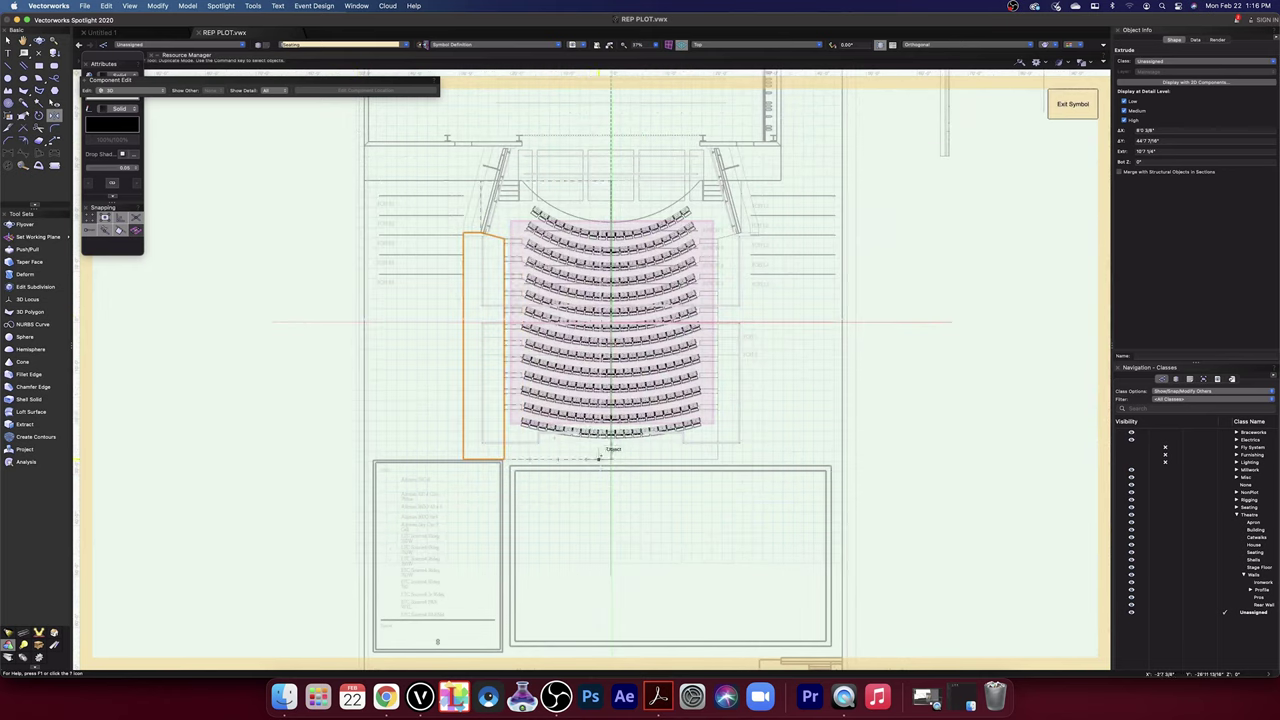
{"action": "left_click", "coordinate": [610, 459]}
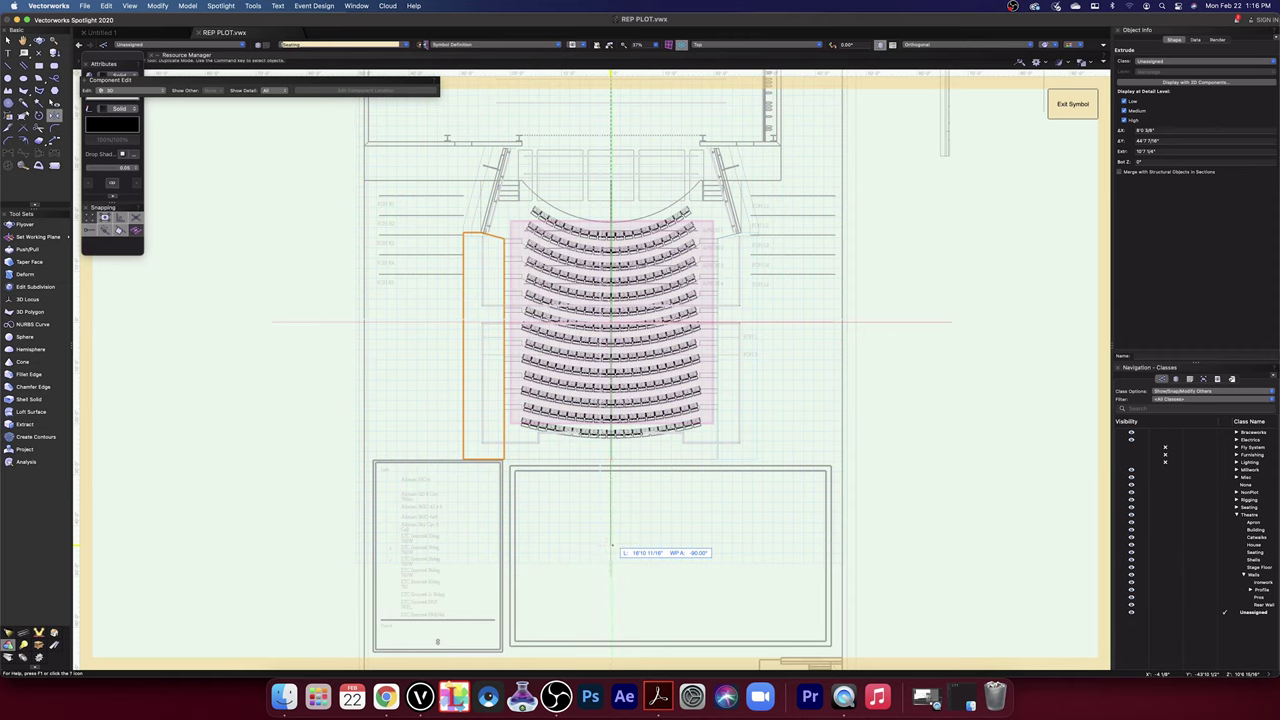
{"action": "left_click", "coordinate": [612, 545]}
{"action": "scroll", "coordinate": [740, 245], "scroll_direction": "up", "scroll_amount": 10}
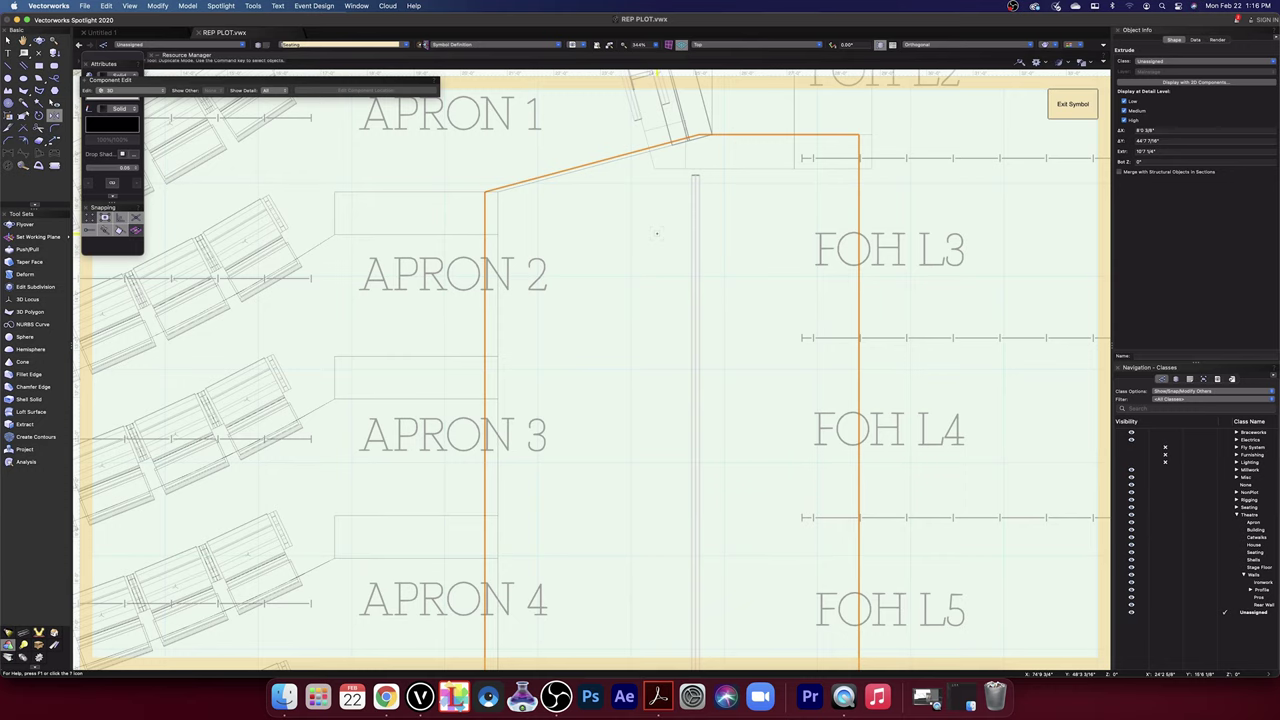
- Snap the mirrored block's corner onto the wall endpoint and deselect it
{"action": "key", "text": "x"}
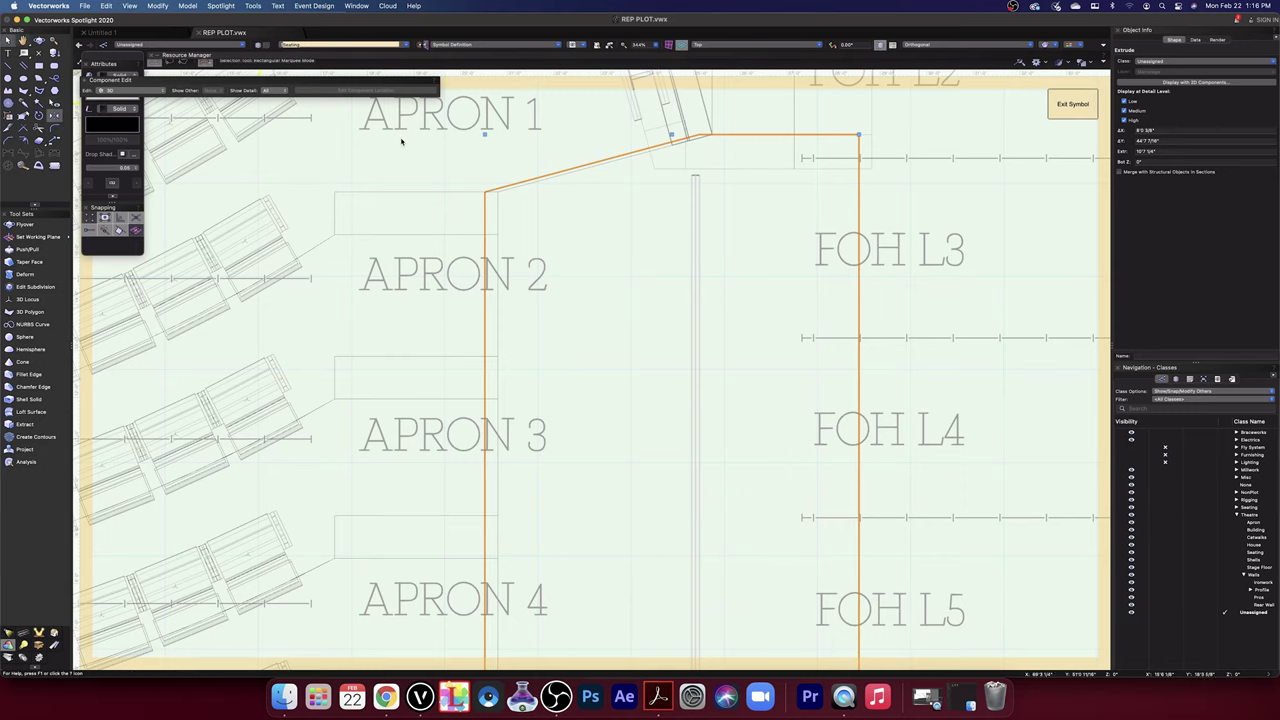
{"action": "scroll", "coordinate": [488, 219], "scroll_direction": "up", "scroll_amount": 3}
{"action": "left_click_drag", "start_coordinate": [483, 200], "coordinate": [498, 201]}
{"action": "scroll", "coordinate": [500, 202], "scroll_direction": "down", "scroll_amount": 10}
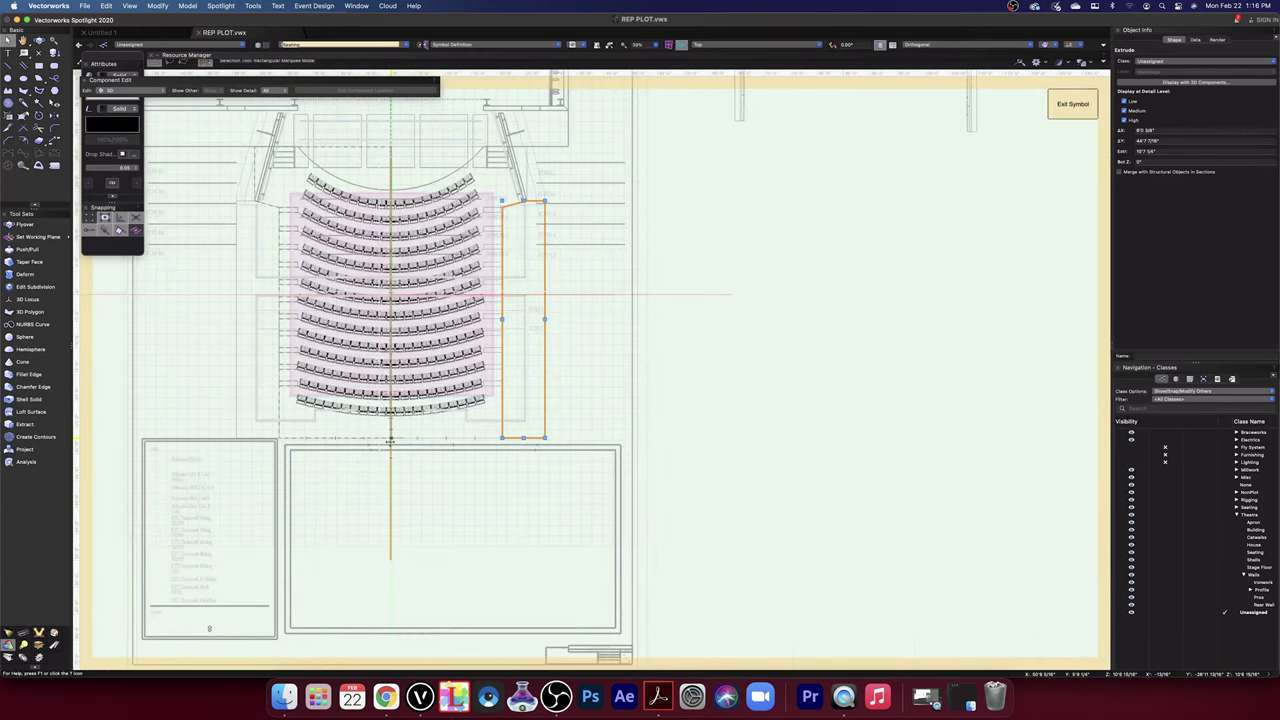
{"action": "scroll", "coordinate": [390, 440], "scroll_direction": "up", "scroll_amount": 10}
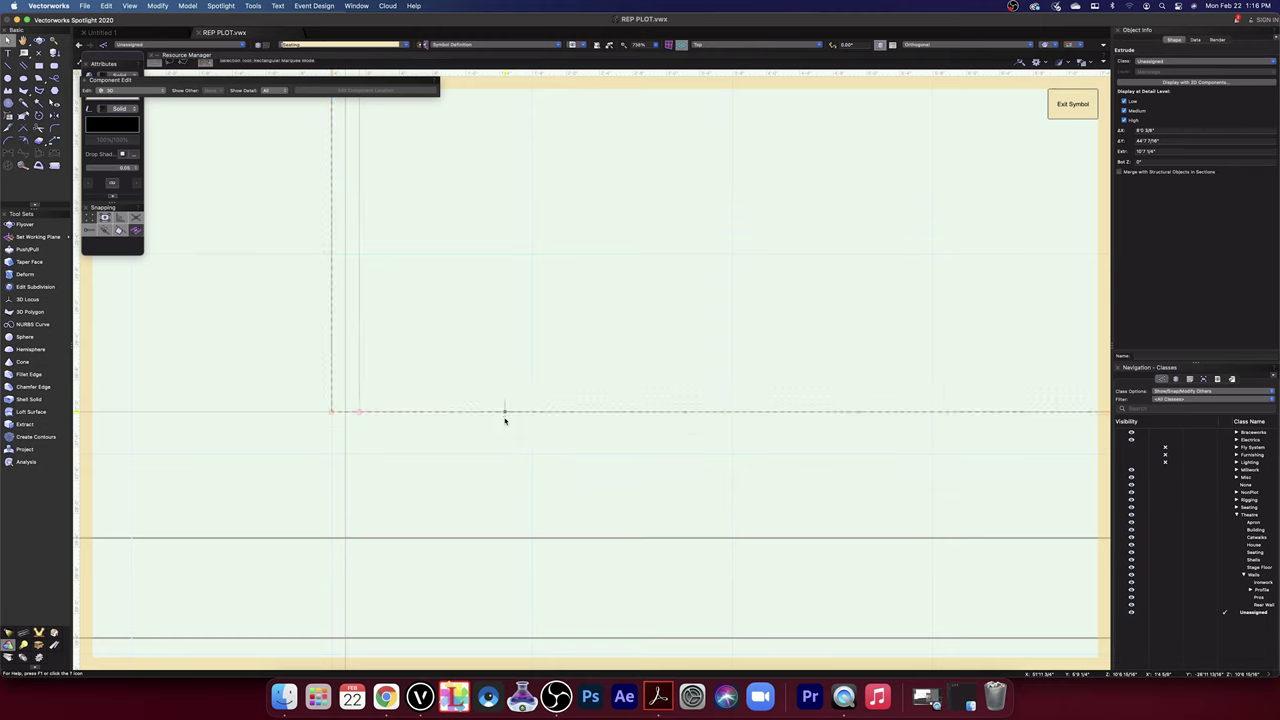
{"action": "scroll", "coordinate": [506, 420], "scroll_direction": "down", "scroll_amount": 10}
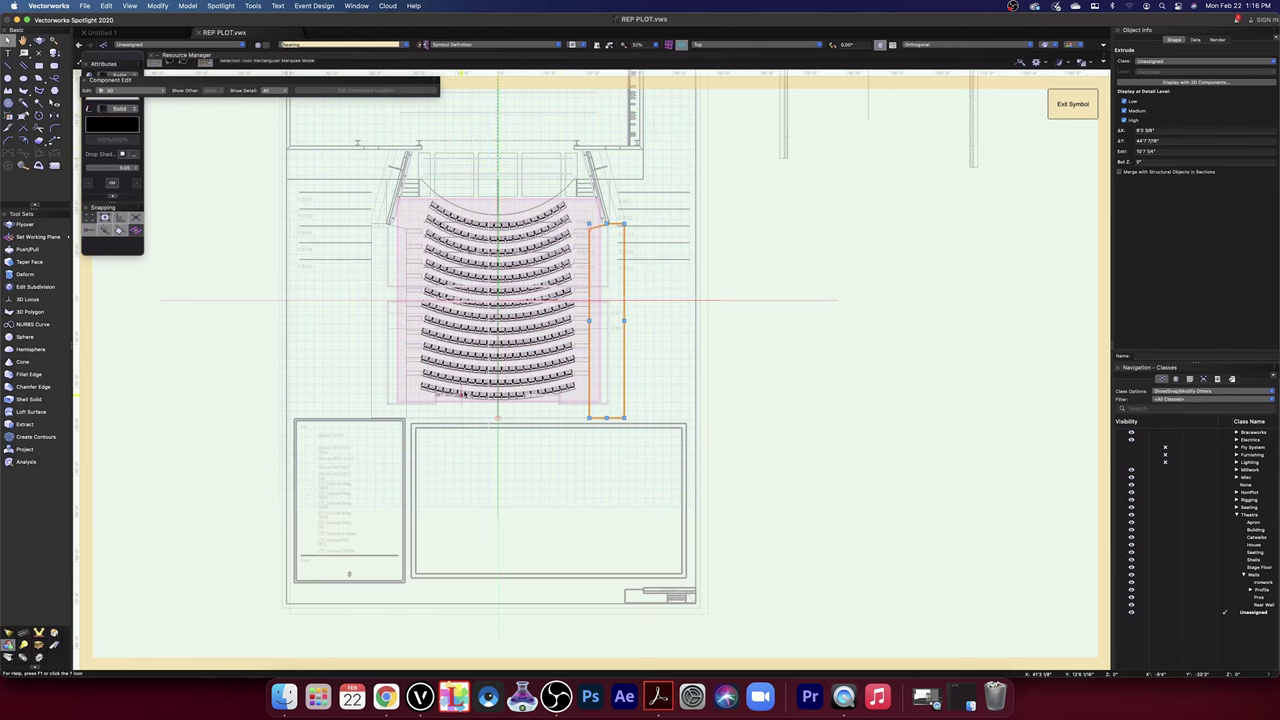
{"action": "scroll", "coordinate": [539, 416], "scroll_direction": "up", "scroll_amount": 3}
{"action": "left_click", "coordinate": [718, 388]}
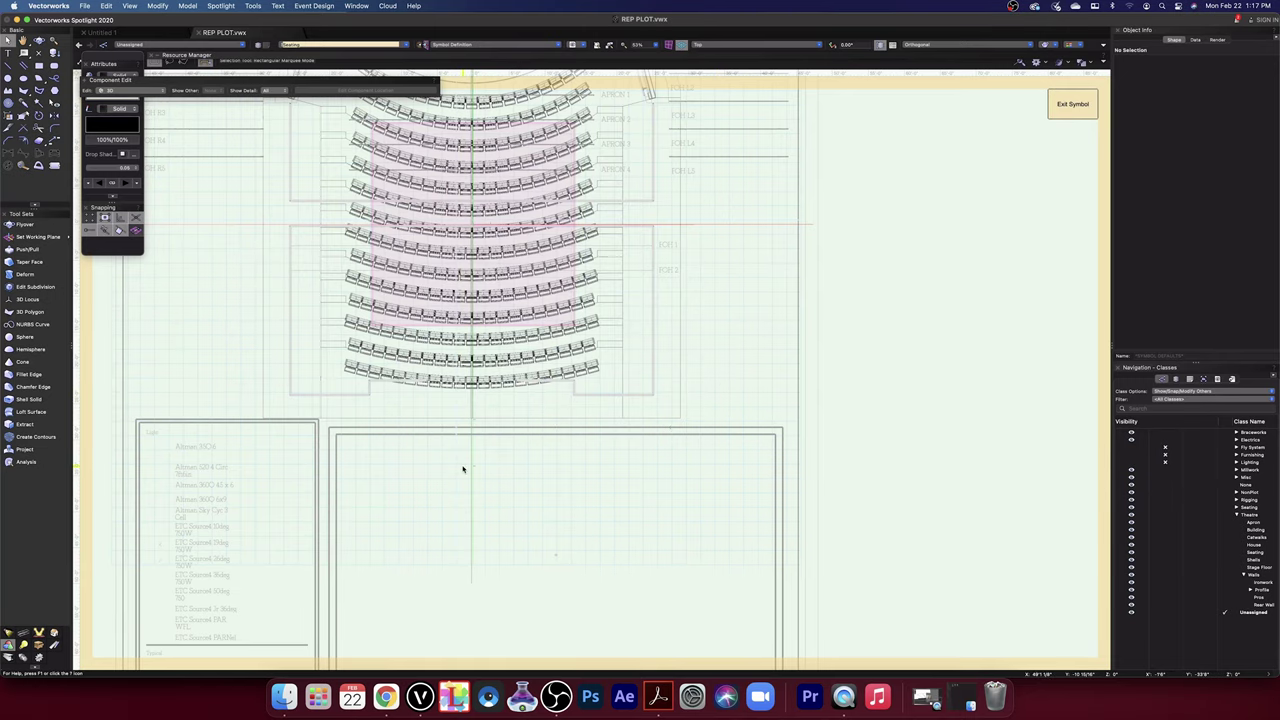
{"action": "scroll", "coordinate": [463, 469], "scroll_direction": "down", "scroll_amount": 3}
{"action": "scroll", "coordinate": [343, 303], "scroll_direction": "up", "scroll_amount": 4}
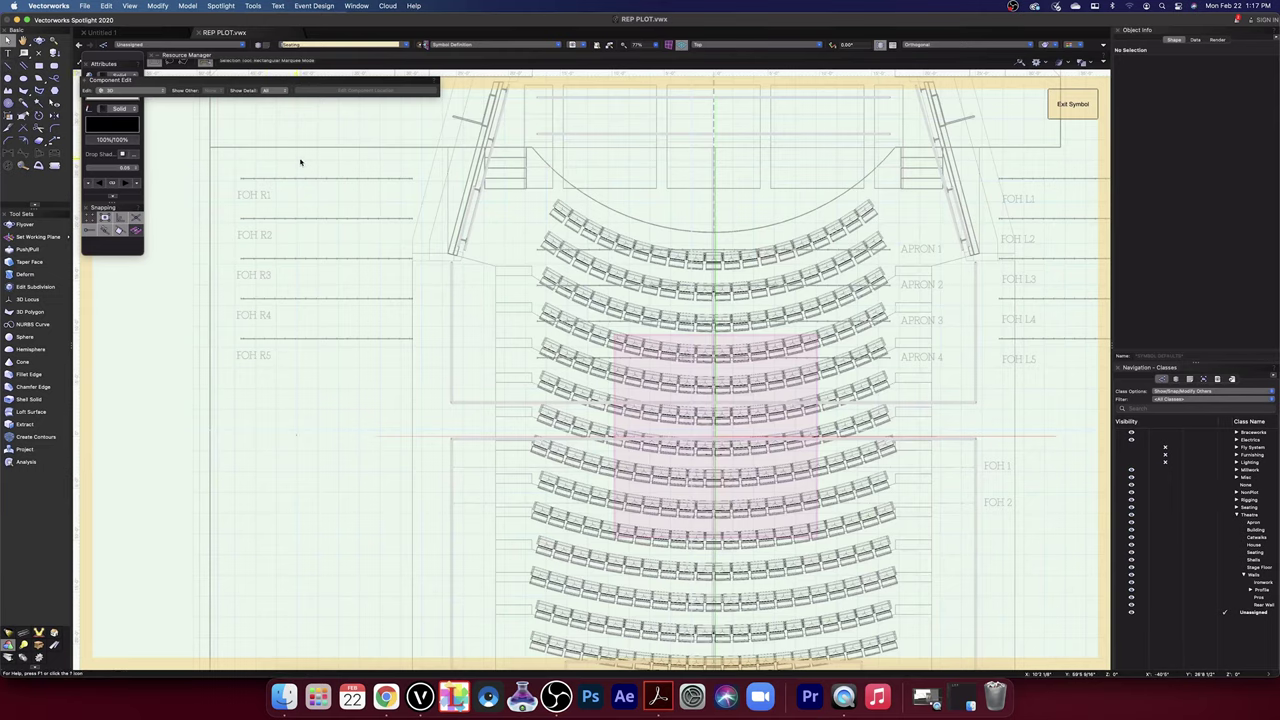
{"action": "scroll", "coordinate": [300, 162], "scroll_direction": "down", "scroll_amount": 4}
{"action": "scroll", "coordinate": [443, 366], "scroll_direction": "up", "scroll_amount": 5}
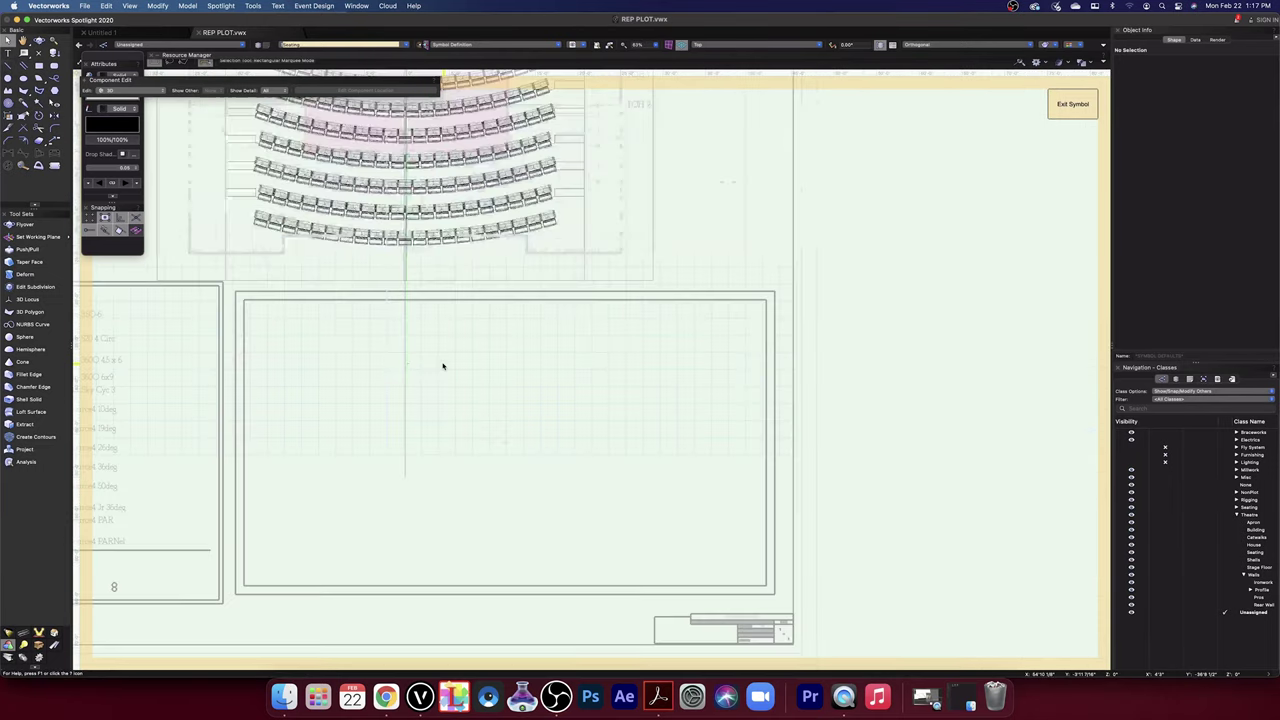
{"action": "middle_click_drag", "start_coordinate": [305, 315], "coordinate": [426, 523]}
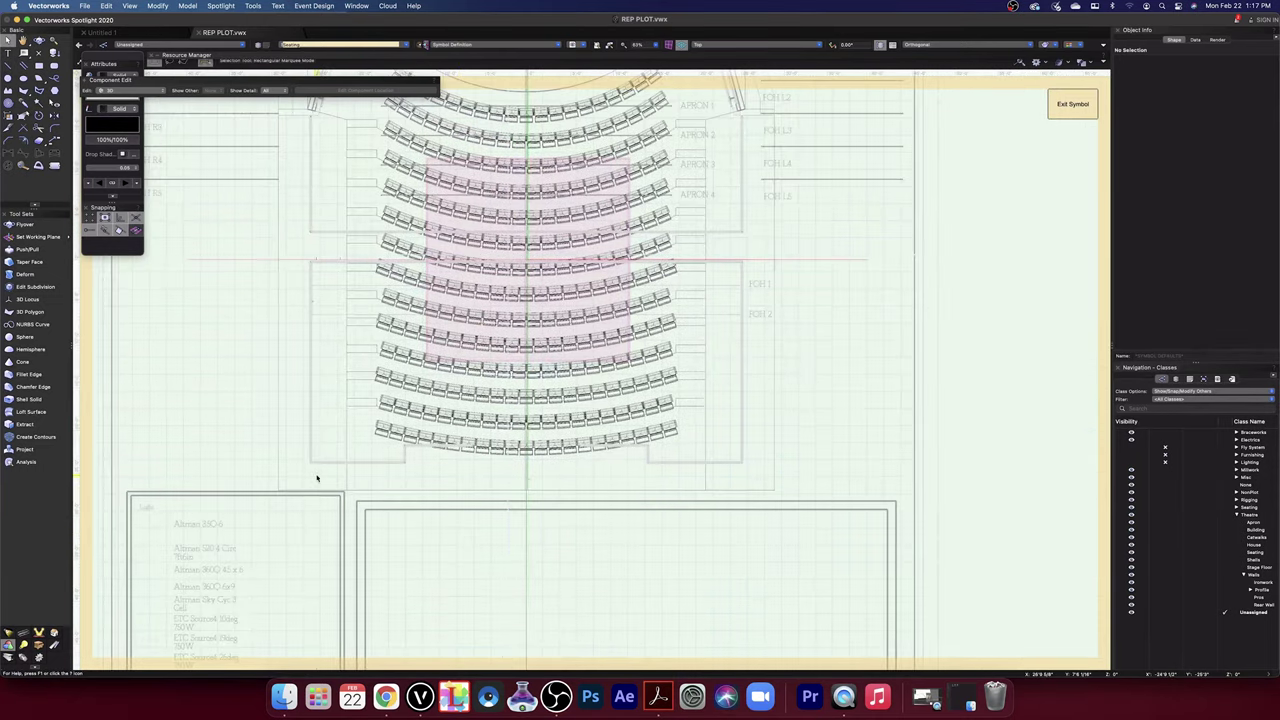
{"action": "left_click_drag", "start_coordinate": [321, 476], "coordinate": [729, 148]}
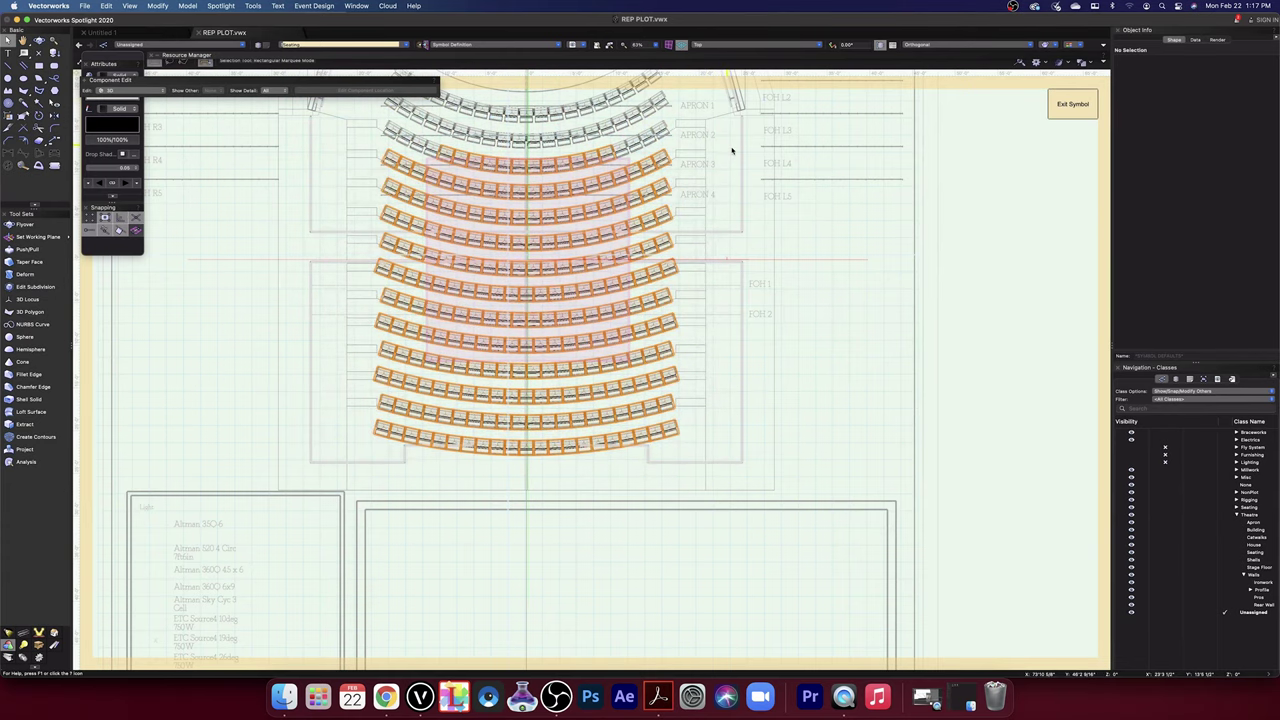
{"action": "scroll", "coordinate": [731, 150], "scroll_direction": "down", "scroll_amount": 1}
{"action": "middle_click_drag", "start_coordinate": [729, 150], "coordinate": [735, 207]}
{"action": "left_click", "coordinate": [999, 350]}
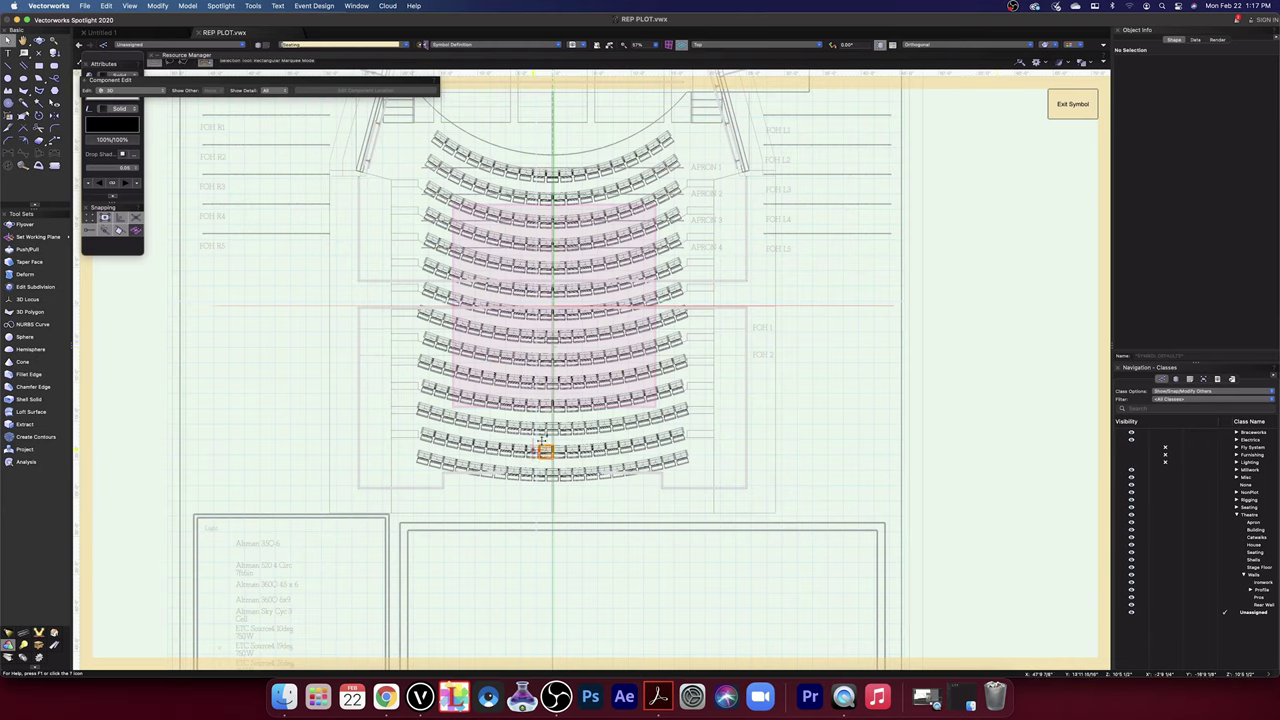
{"action": "left_click_drag", "start_coordinate": [374, 503], "coordinate": [700, 97]}
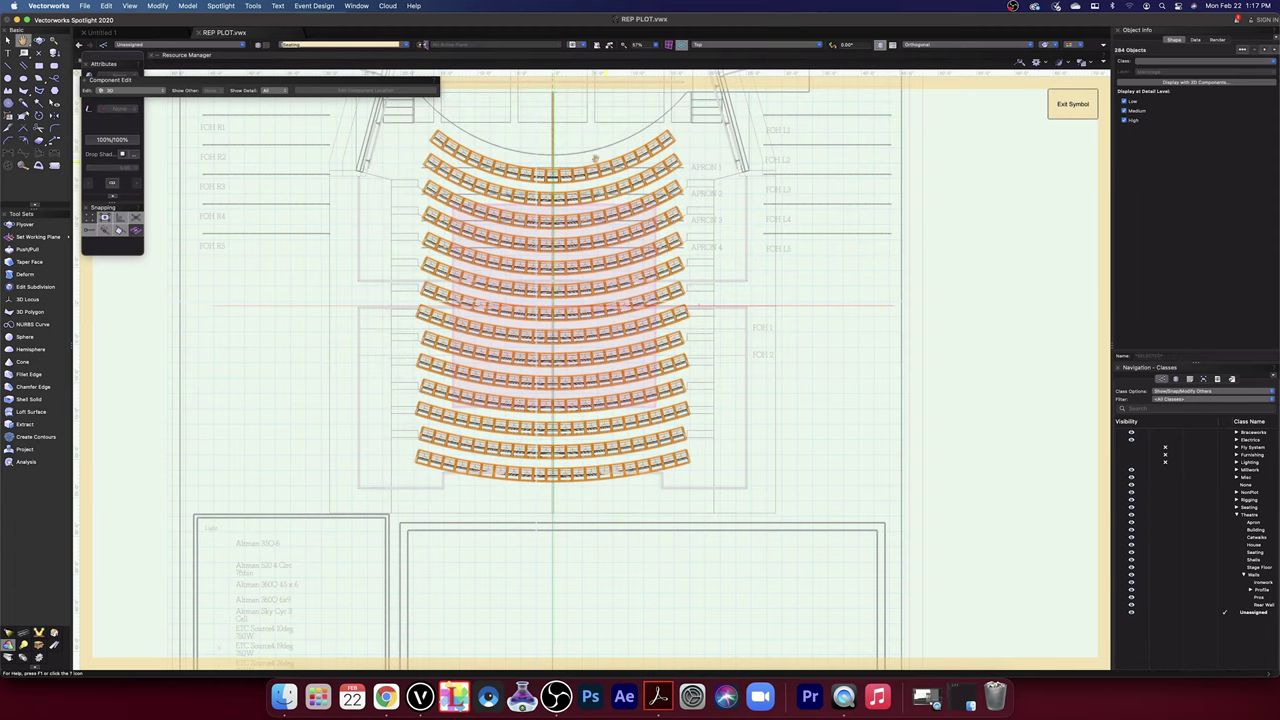
{"action": "middle_click_drag", "start_coordinate": [586, 156], "coordinate": [580, 374]}
{"action": "scroll", "coordinate": [548, 330], "scroll_direction": "up", "scroll_amount": 3}
{"action": "scroll", "coordinate": [548, 332], "scroll_direction": "up", "scroll_amount": 3}
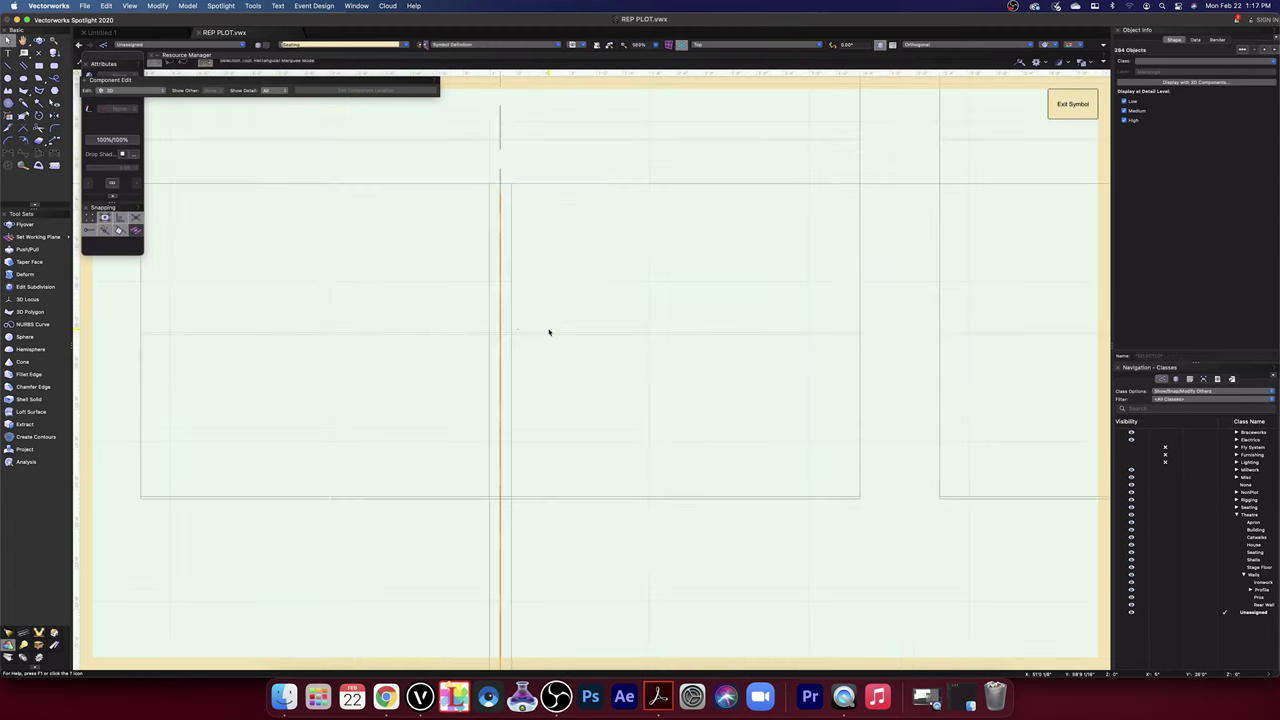
{"action": "scroll", "coordinate": [548, 331], "scroll_direction": "down", "scroll_amount": 3}
{"action": "scroll", "coordinate": [548, 331], "scroll_direction": "down", "scroll_amount": 5}
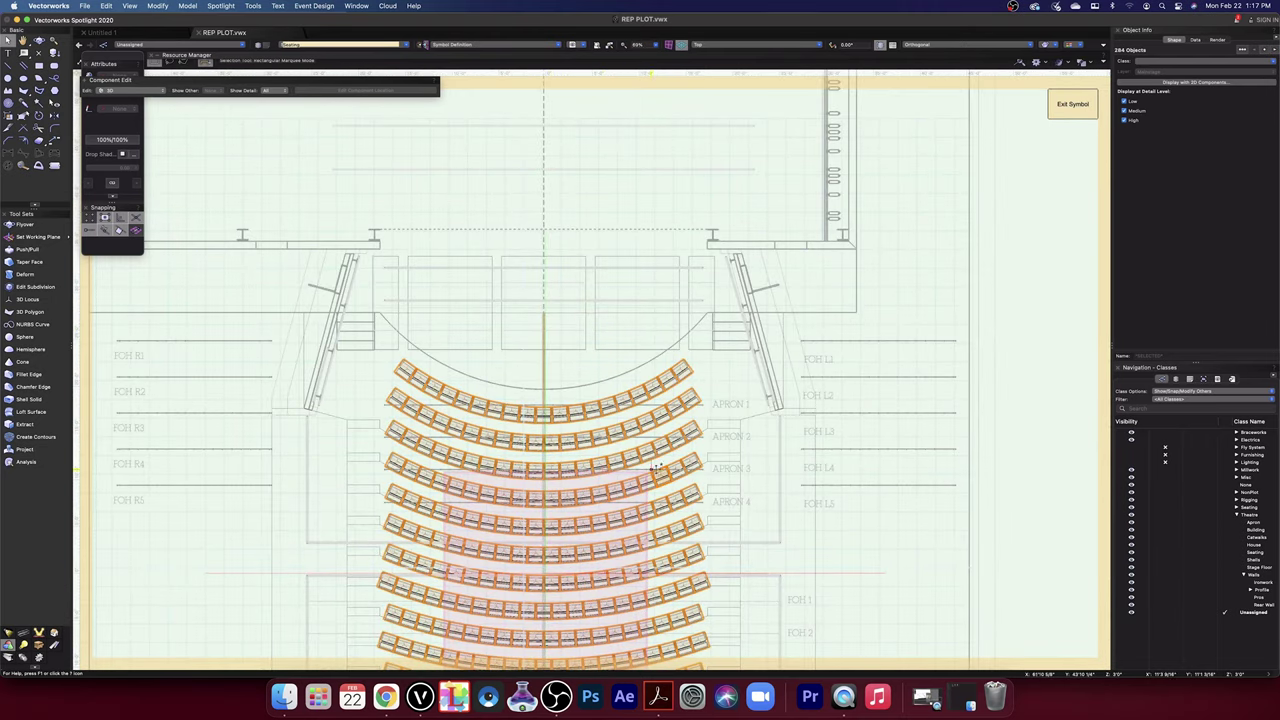
{"action": "scroll", "coordinate": [347, 416], "scroll_direction": "up", "scroll_amount": 4}
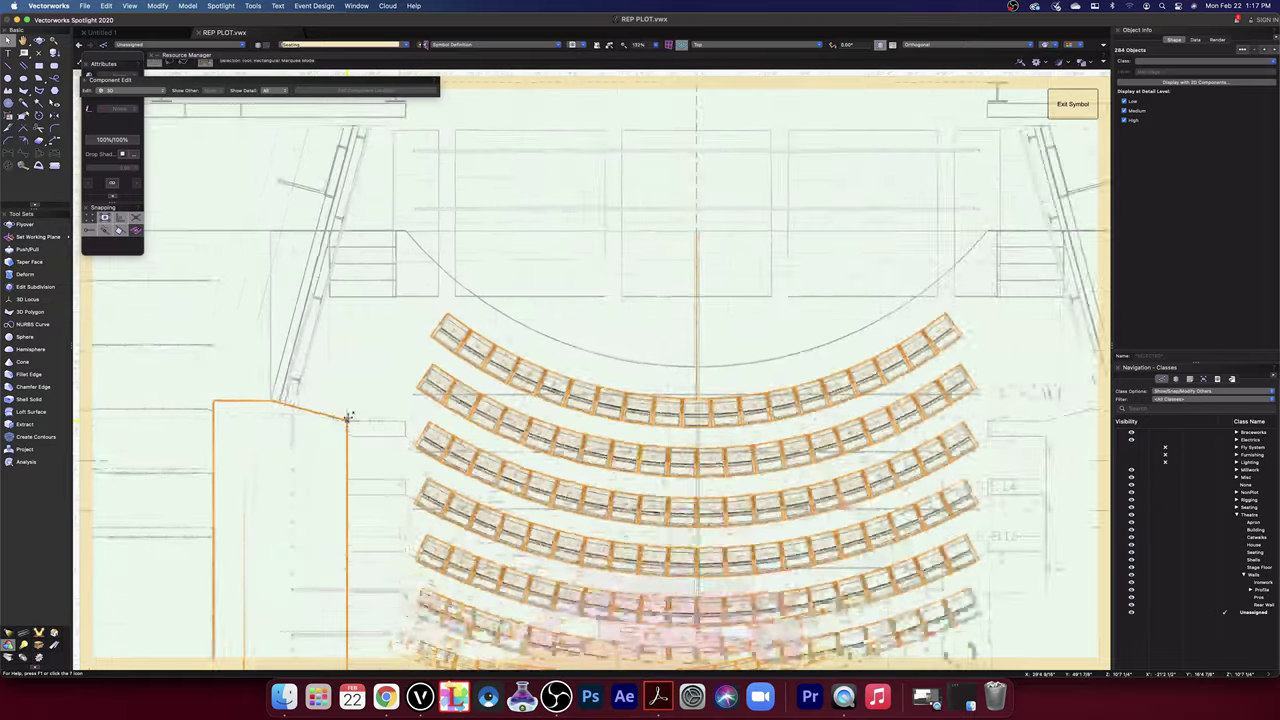
{"action": "scroll", "coordinate": [349, 420], "scroll_direction": "up", "scroll_amount": 5}
{"action": "scroll", "coordinate": [348, 422], "scroll_direction": "down", "scroll_amount": 5}
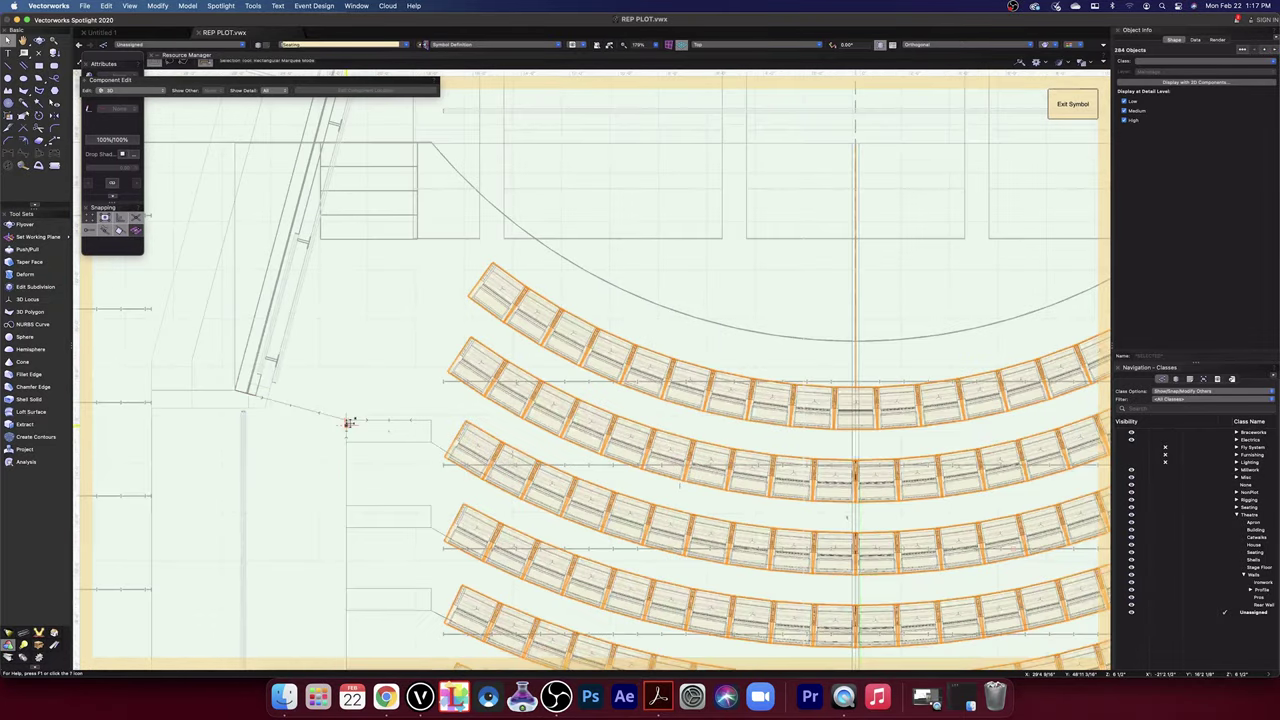
{"action": "scroll", "coordinate": [348, 422], "scroll_direction": "down", "scroll_amount": 3}
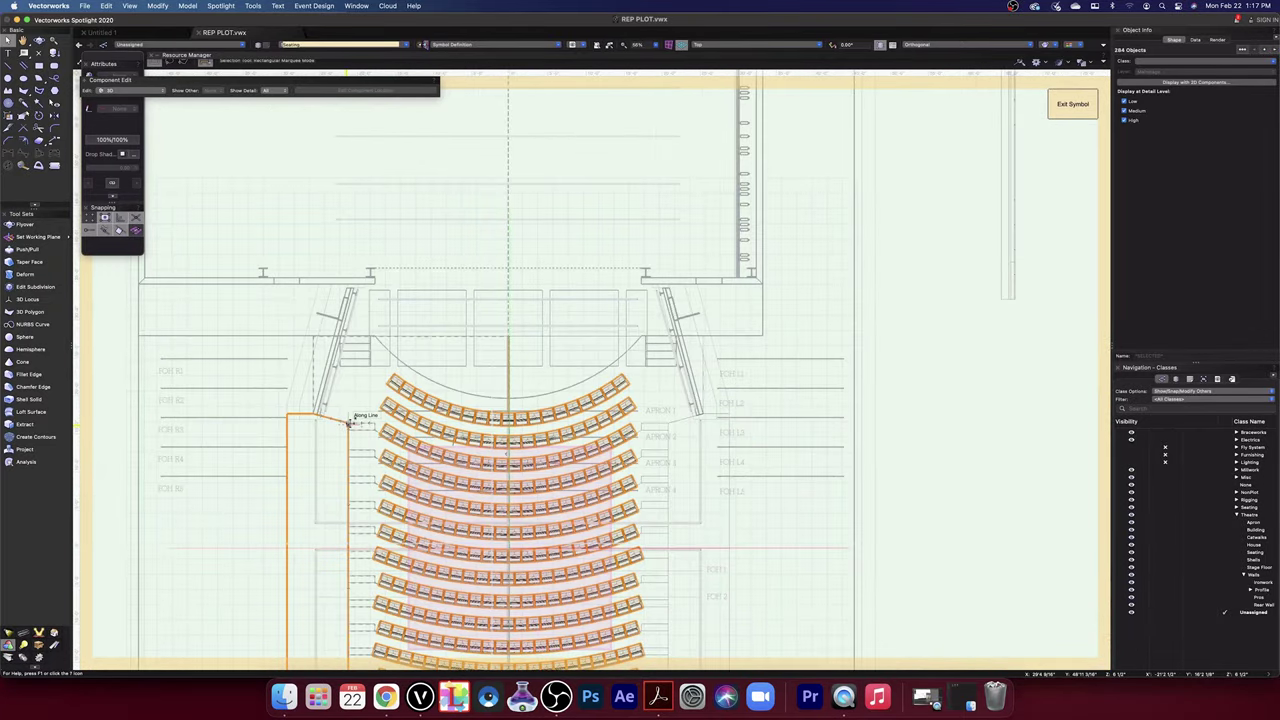
{"action": "left_click", "coordinate": [923, 466]}
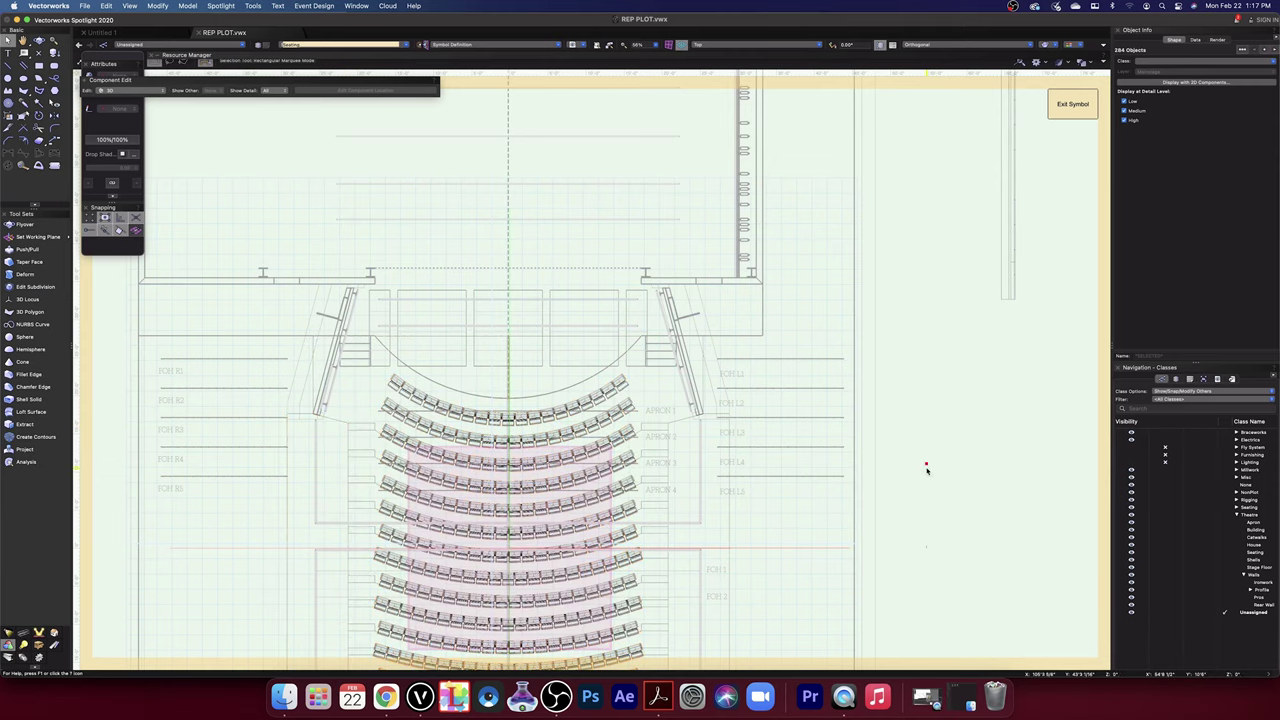
{"action": "left_click", "coordinate": [8, 66]}
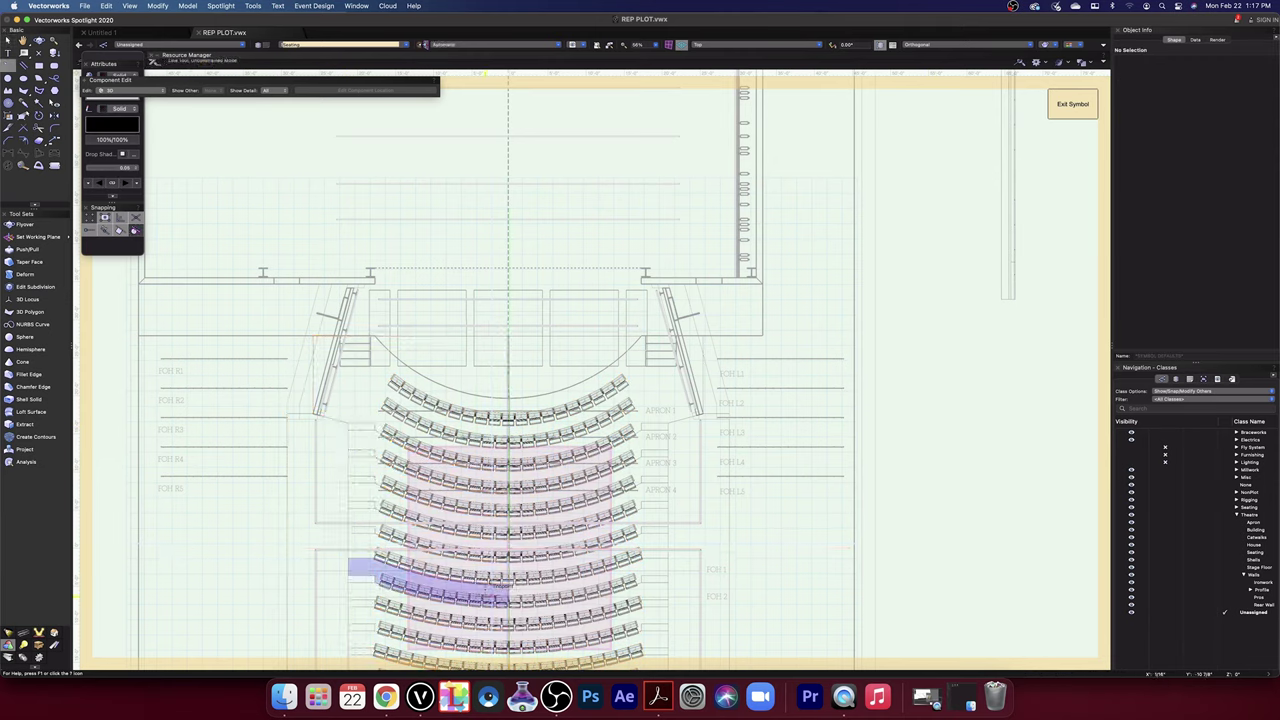
{"action": "scroll", "coordinate": [484, 590], "scroll_direction": "up", "scroll_amount": 5}
{"action": "scroll", "coordinate": [484, 590], "scroll_direction": "down", "scroll_amount": 2}
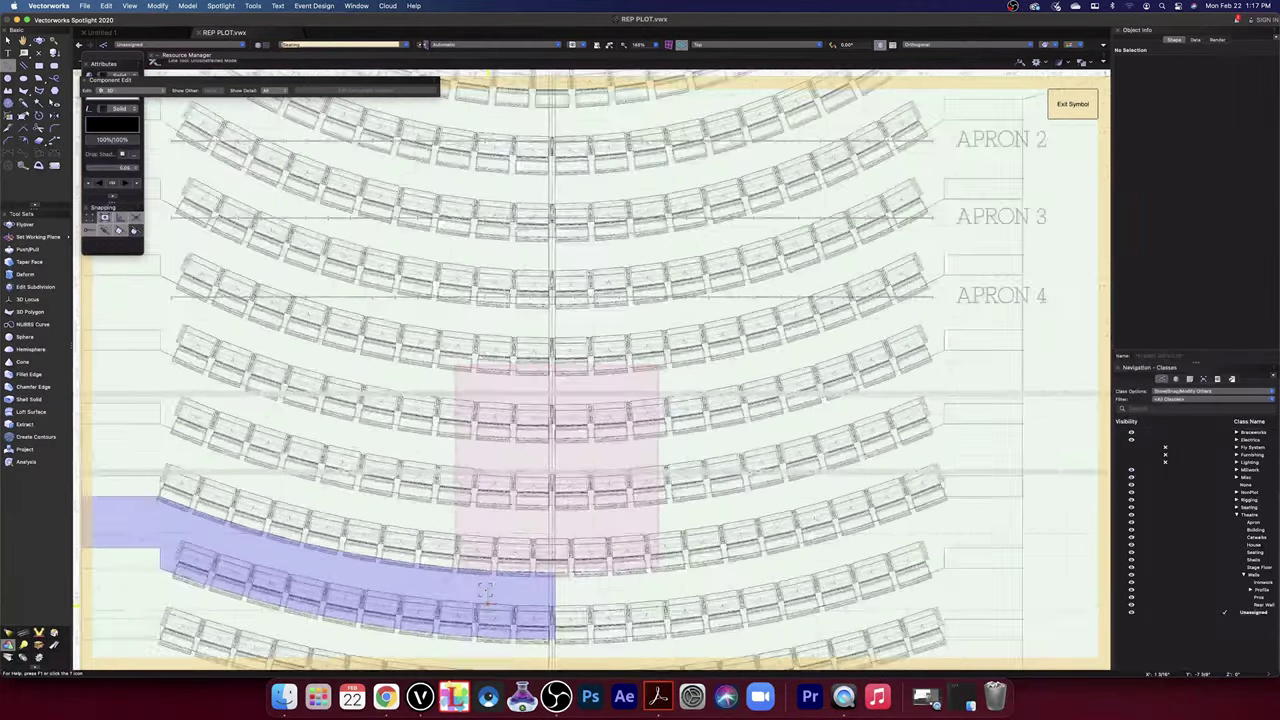
{"action": "scroll", "coordinate": [484, 590], "scroll_direction": "down", "scroll_amount": 5}
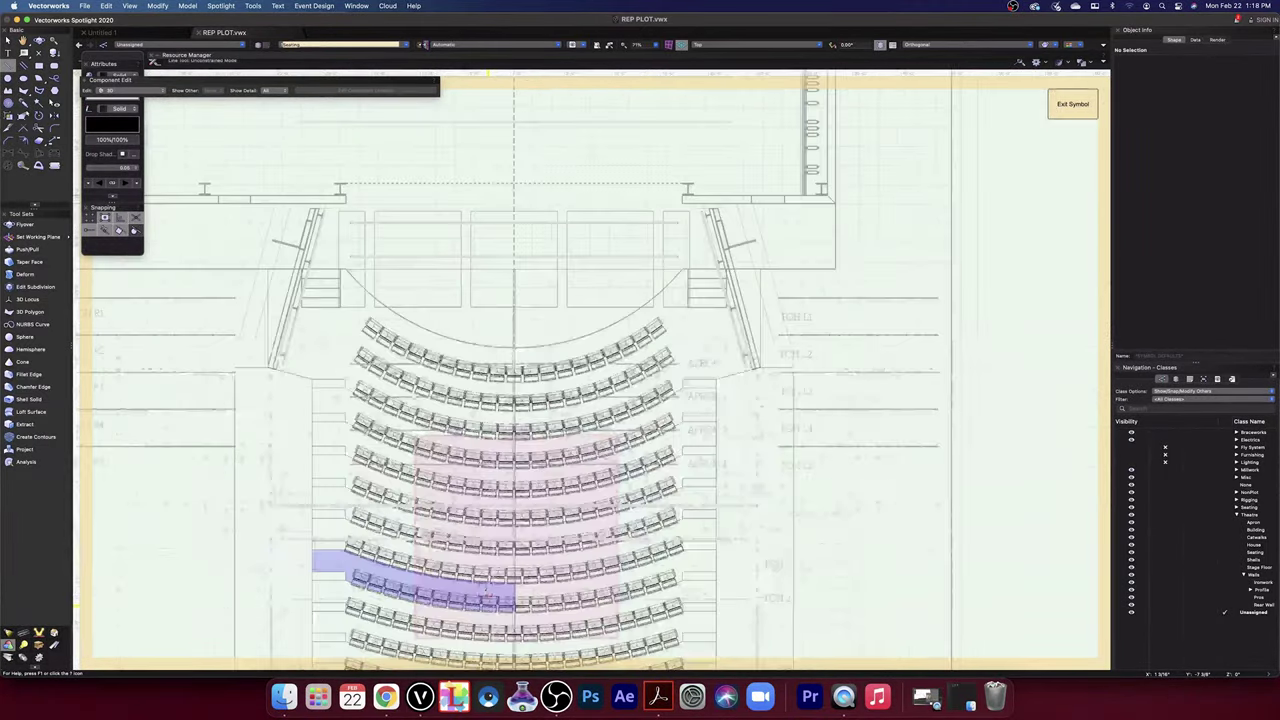
{"action": "left_click", "coordinate": [8, 41]}
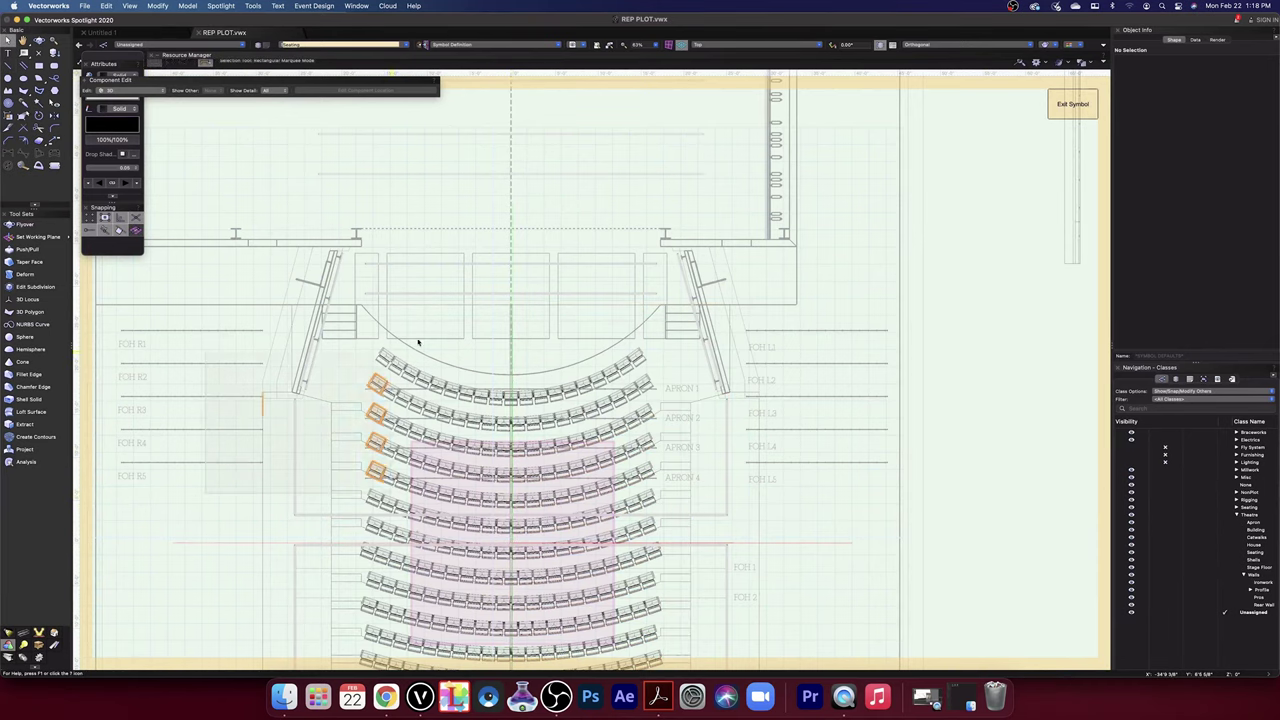
{"action": "left_click_drag", "start_coordinate": [443, 189], "coordinate": [553, 393]}
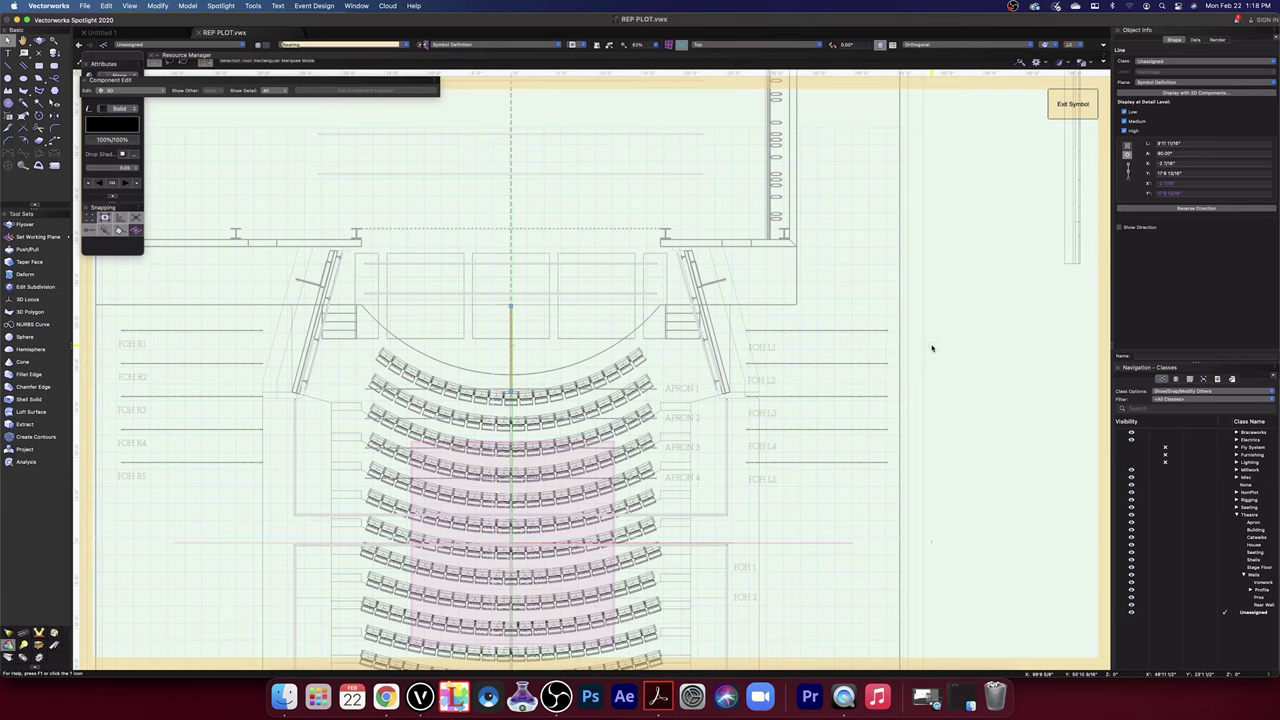
{"action": "left_click", "coordinate": [926, 352]}
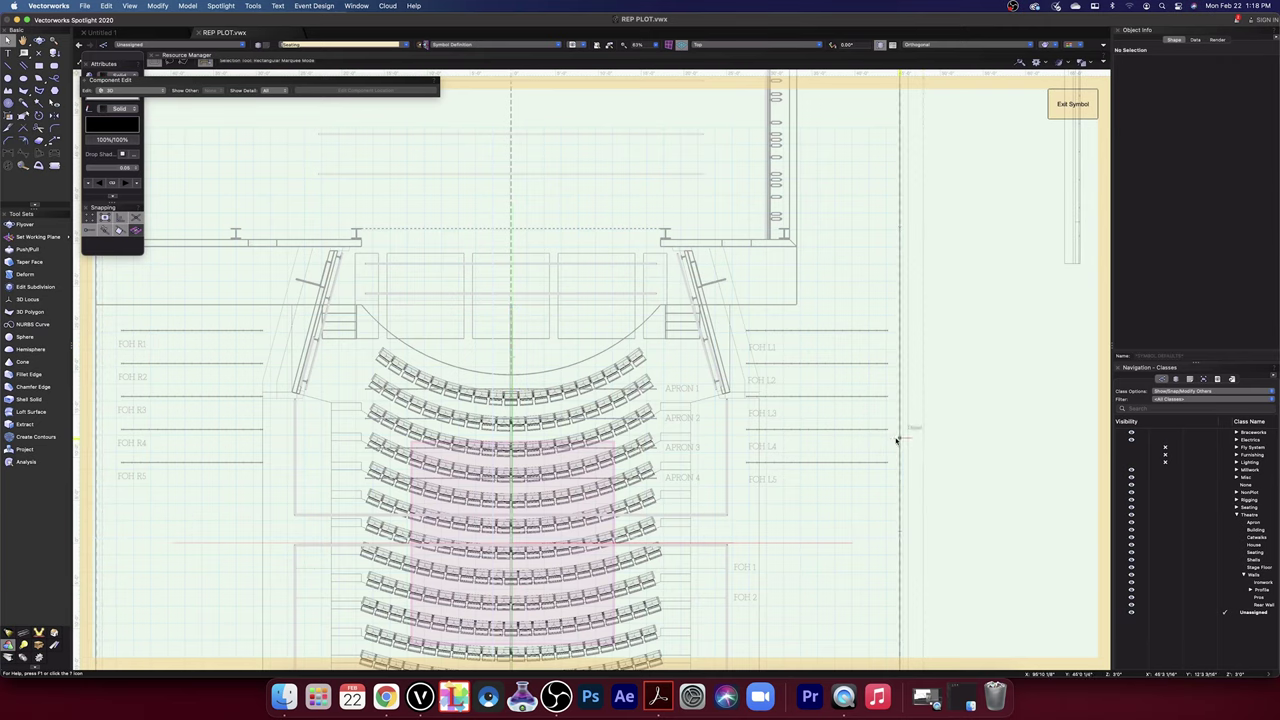
{"action": "middle_click_drag", "start_coordinate": [837, 489], "coordinate": [894, 371]}
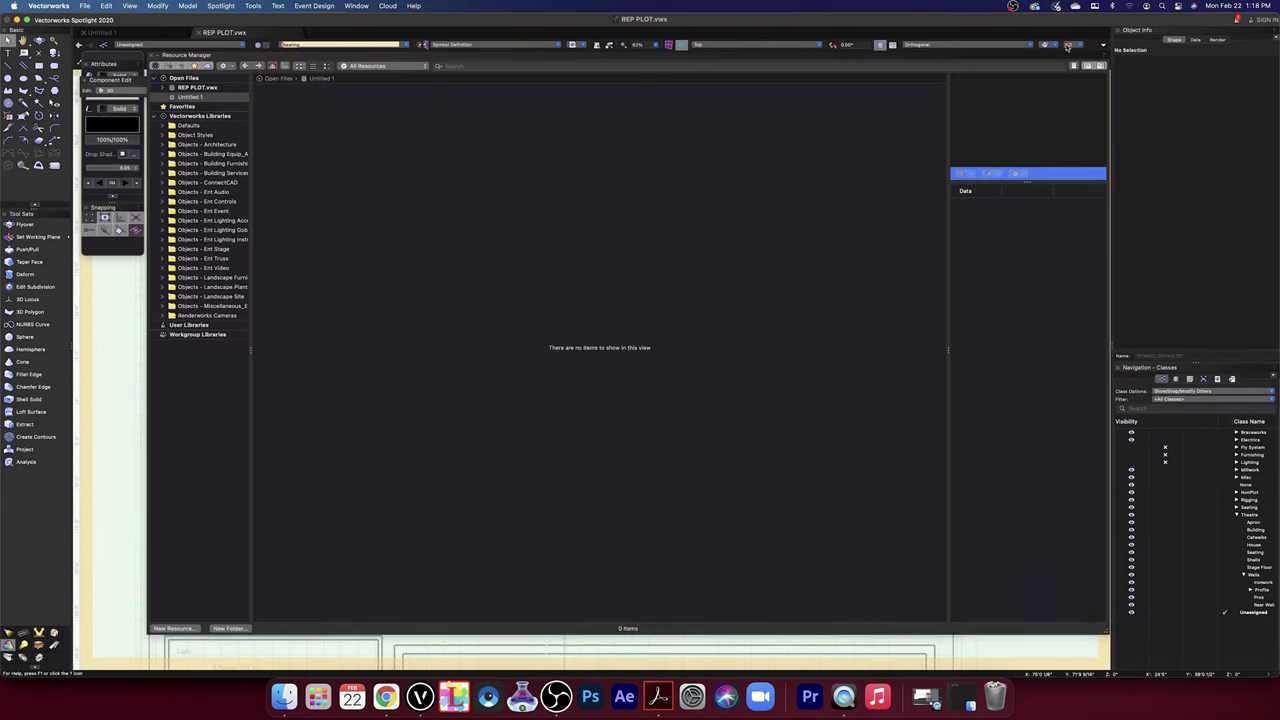
{"action": "left_click", "coordinate": [1048, 45]}
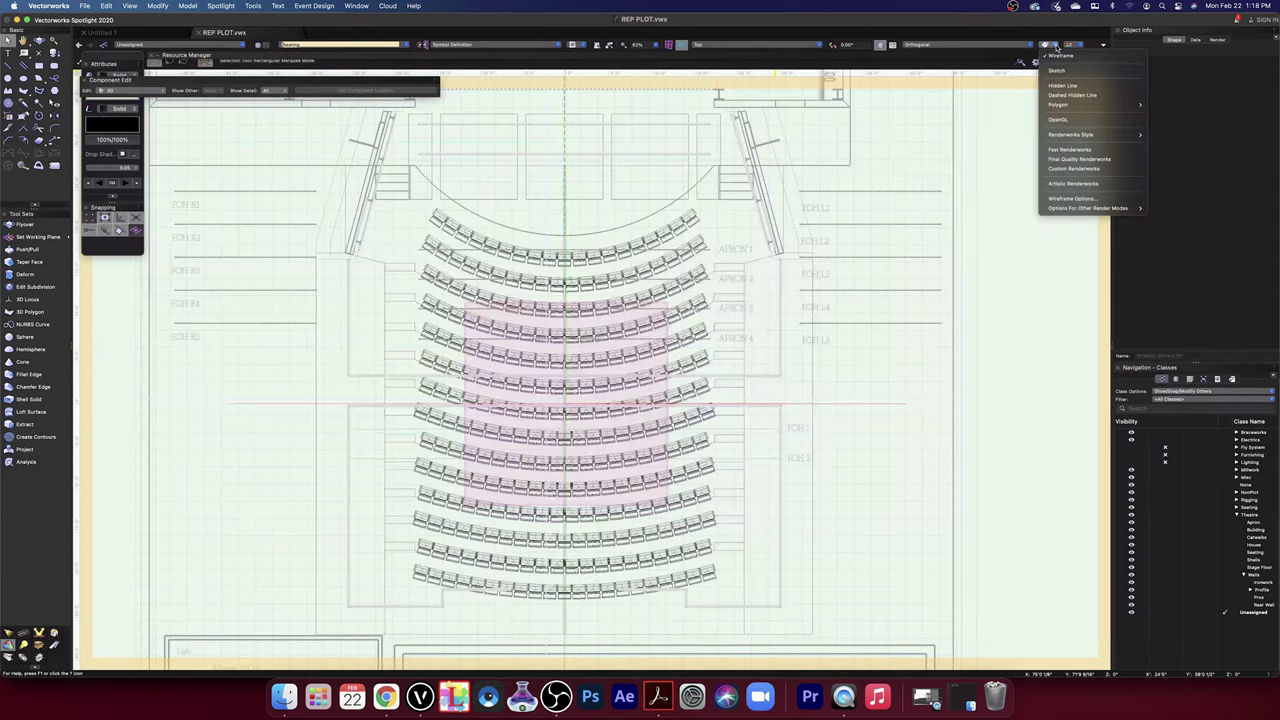
- Render the view in OpenGL and tilt it into a perspective of the seating
{"action": "left_click", "coordinate": [1075, 119]}
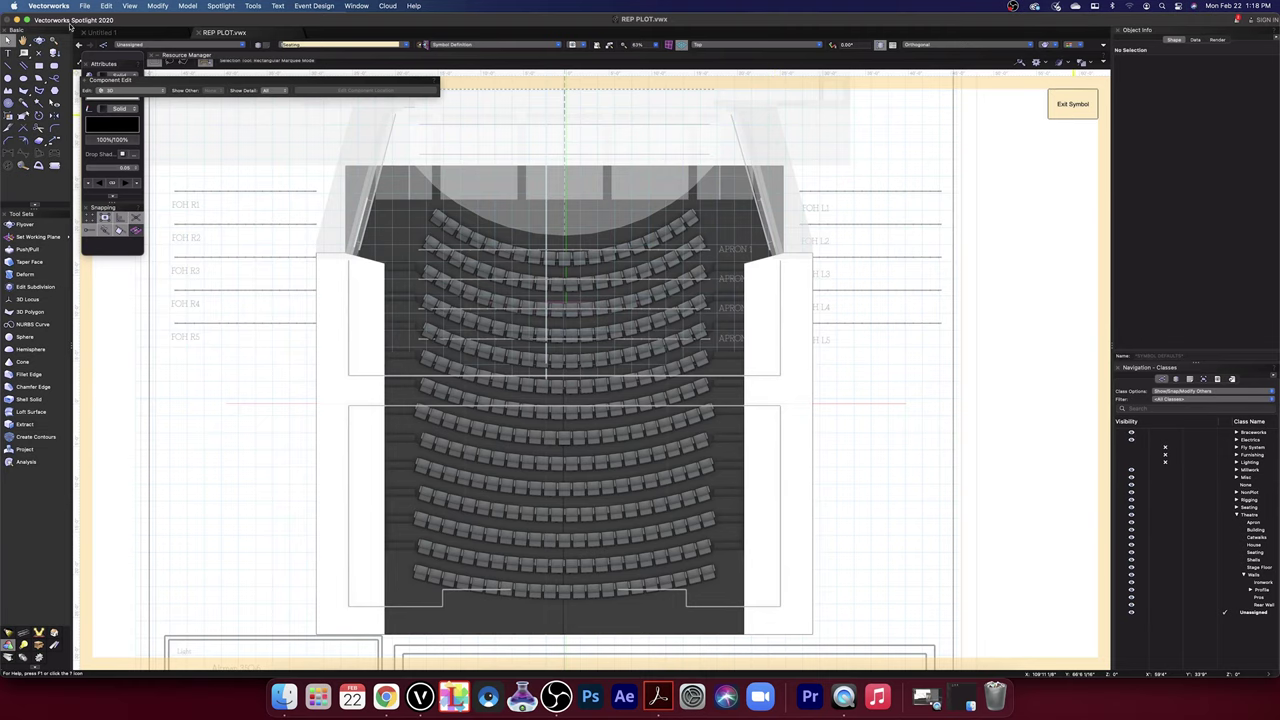
{"action": "left_click", "coordinate": [39, 41]}
{"action": "left_click_drag", "start_coordinate": [834, 497], "coordinate": [789, 394]}
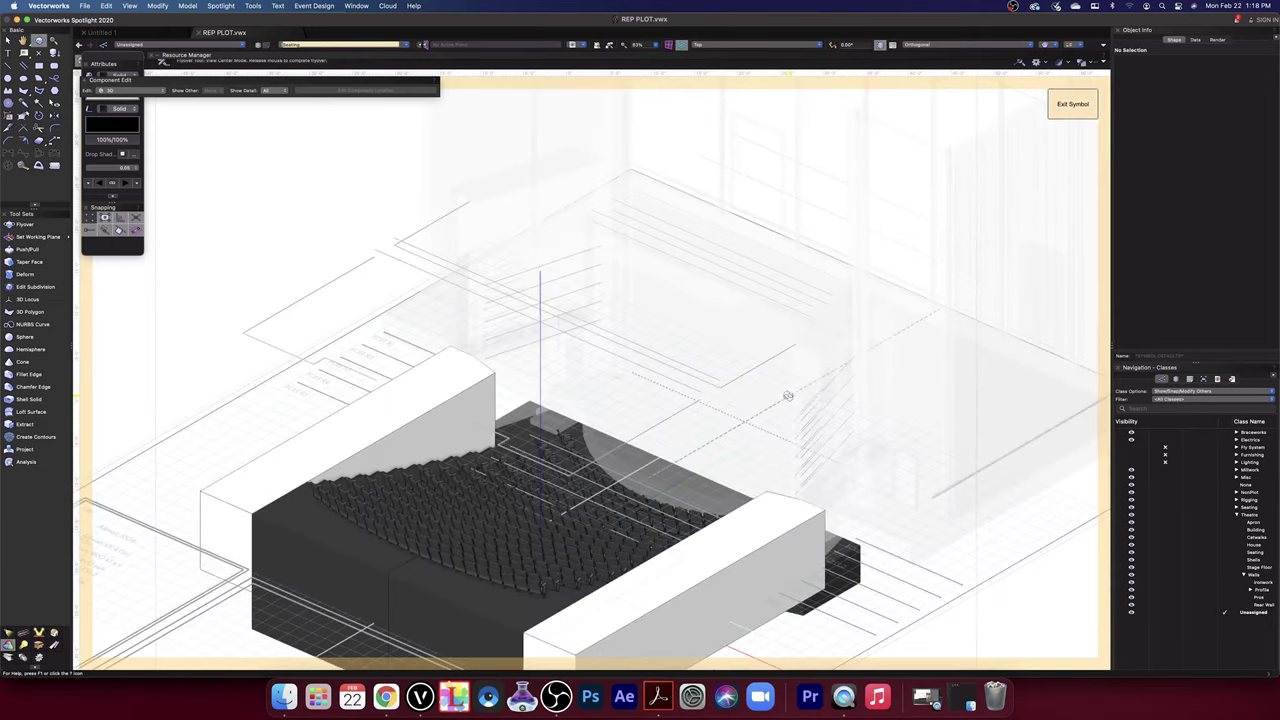
- Select the seating solid with the left white block and combine them using Model > Add Solids
{"action": "key", "text": "x"}
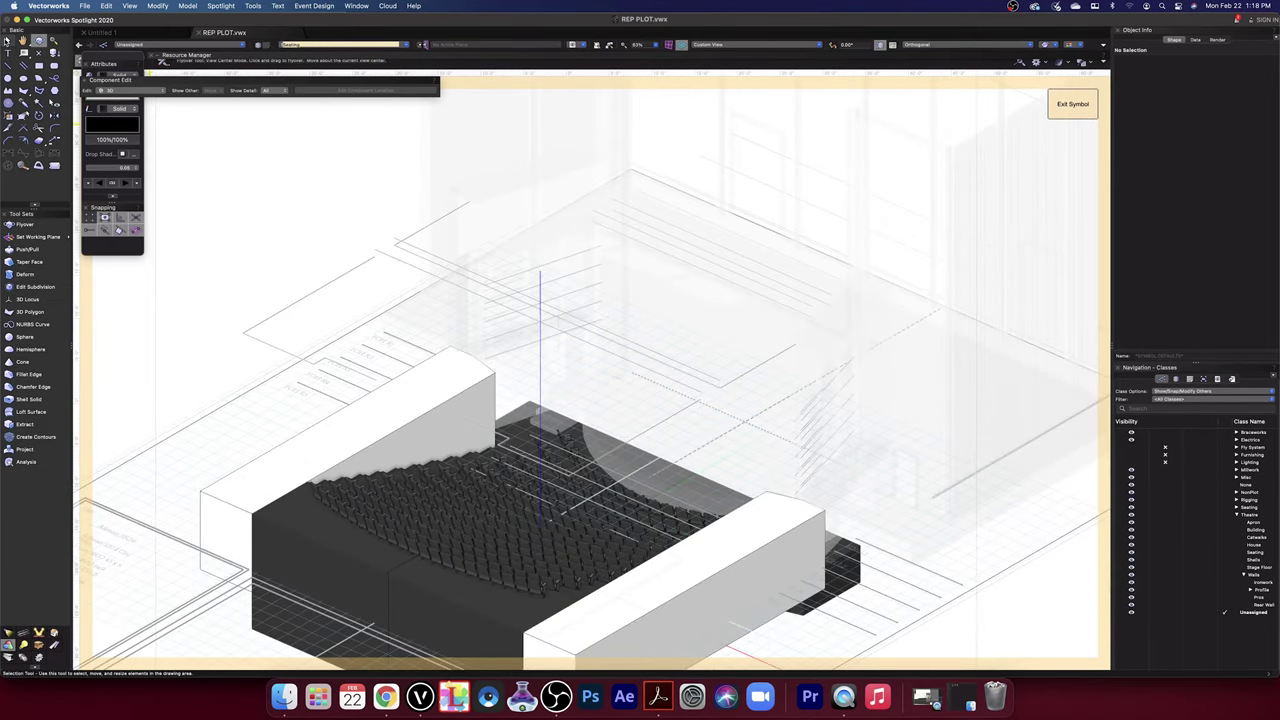
{"action": "left_click", "coordinate": [410, 581]}
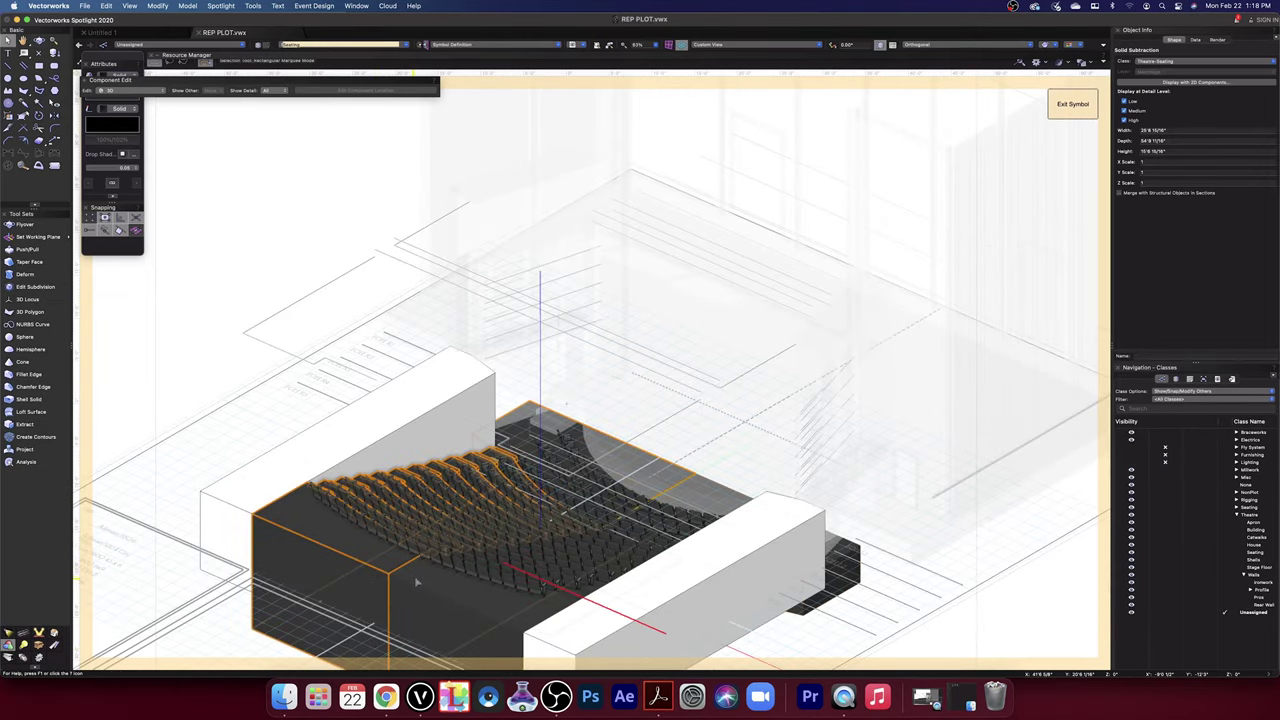
{"action": "left_click", "coordinate": [418, 586], "text": "shift"}
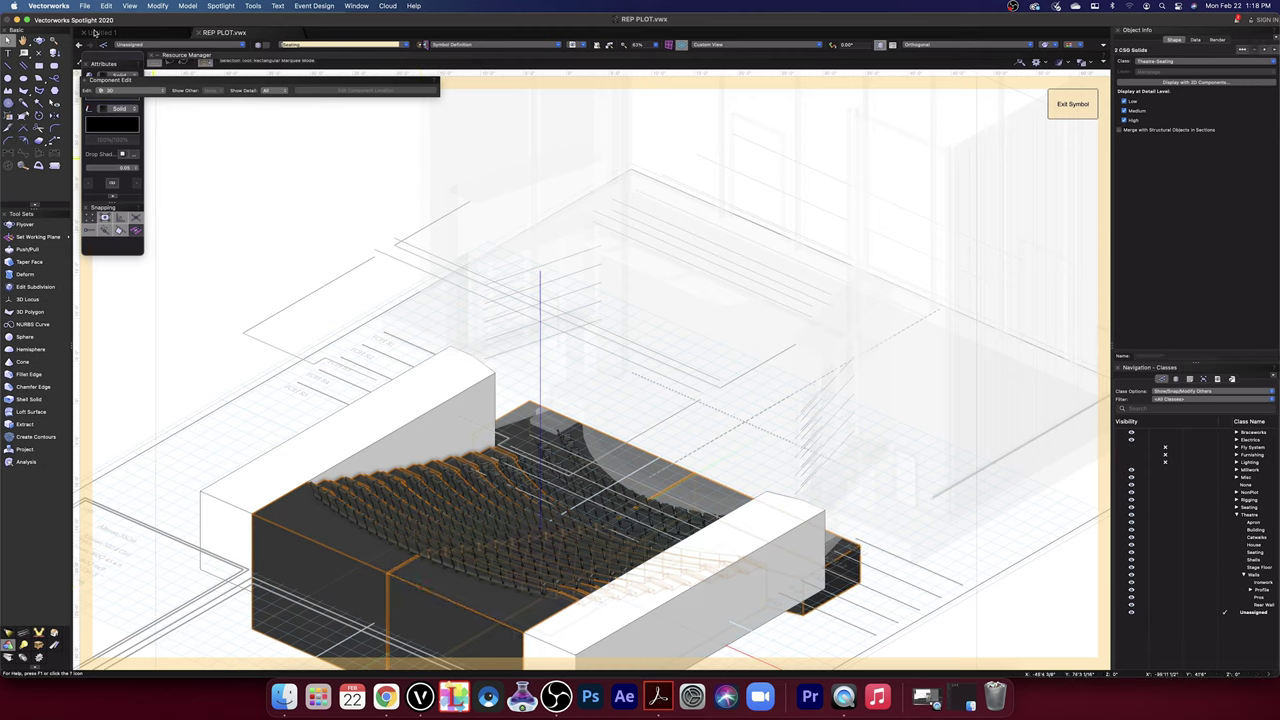
{"action": "left_click", "coordinate": [184, 6]}
{"action": "left_click", "coordinate": [197, 22]}
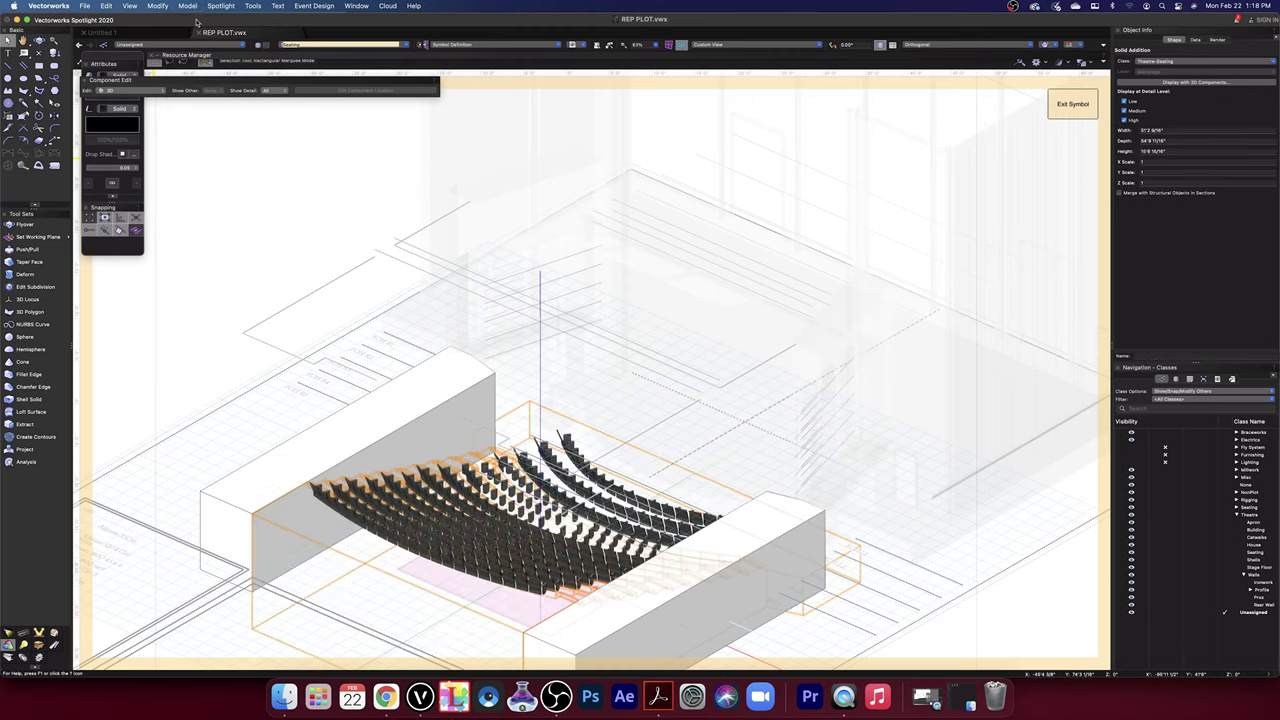
{"action": "left_click", "coordinate": [234, 484], "text": "shift"}
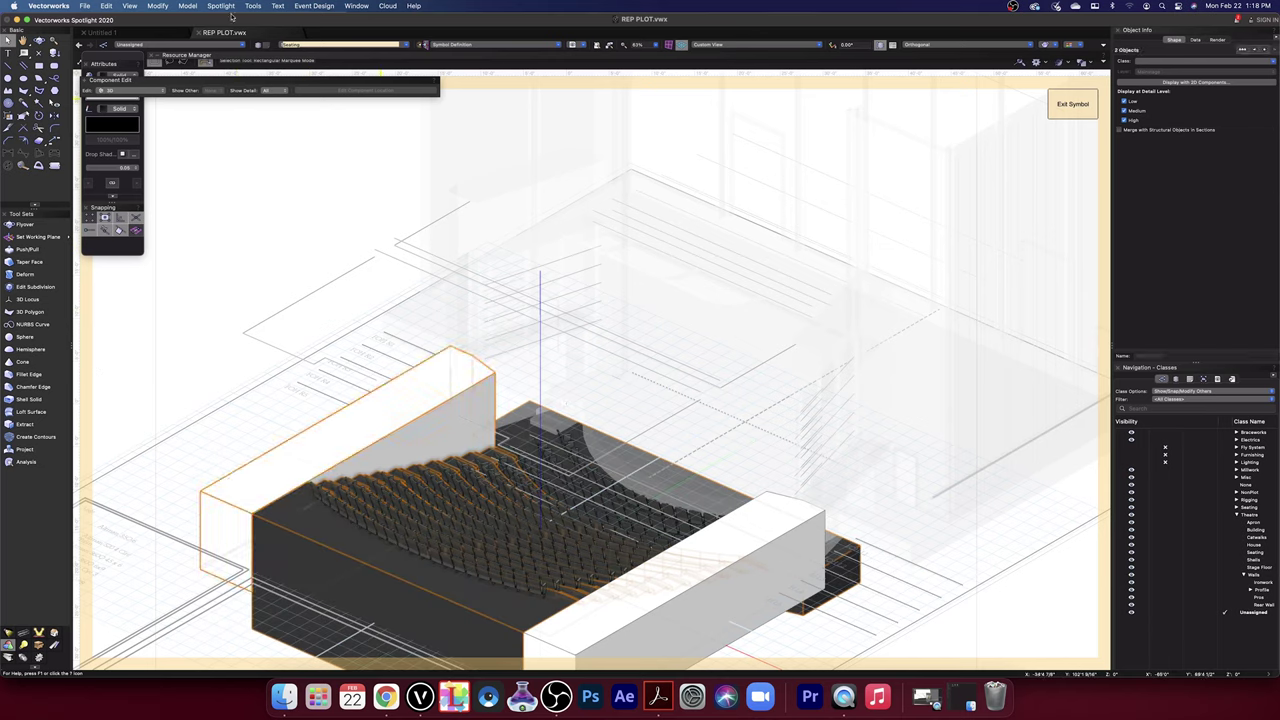
{"action": "left_click", "coordinate": [186, 7]}
{"action": "left_click", "coordinate": [193, 25]}
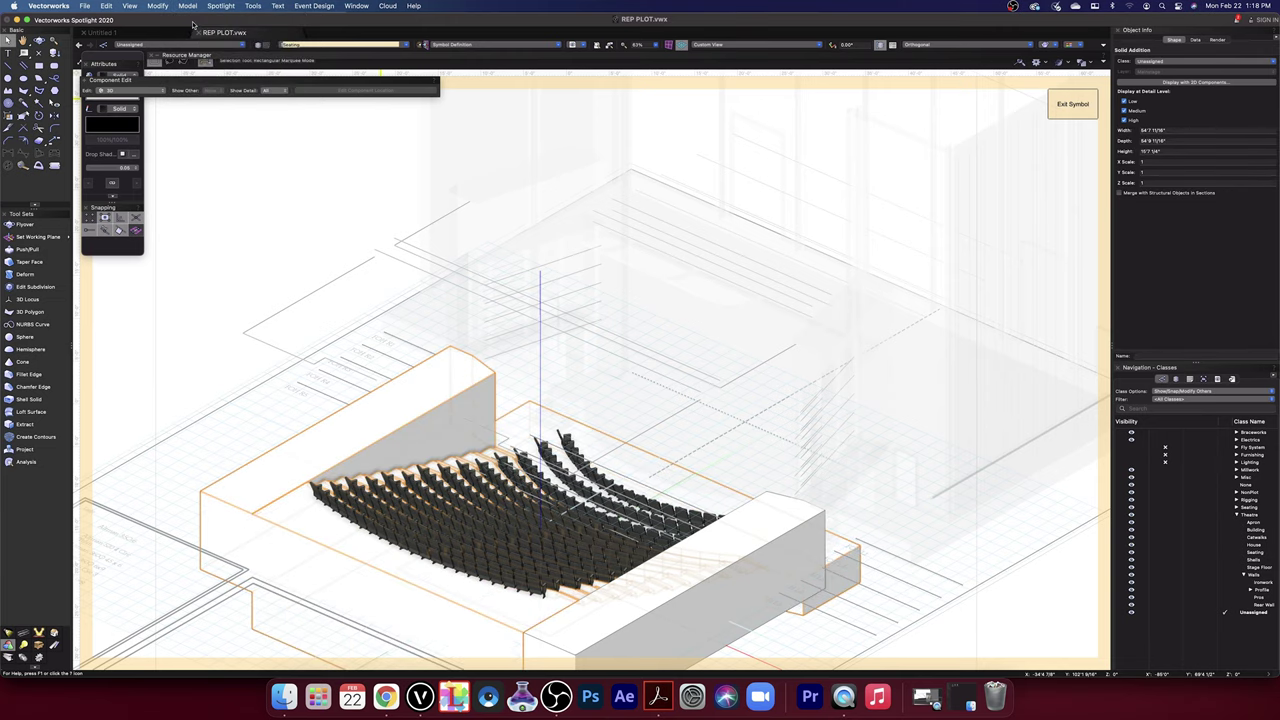
{"action": "scroll", "coordinate": [256, 517], "scroll_direction": "up", "scroll_amount": 10}
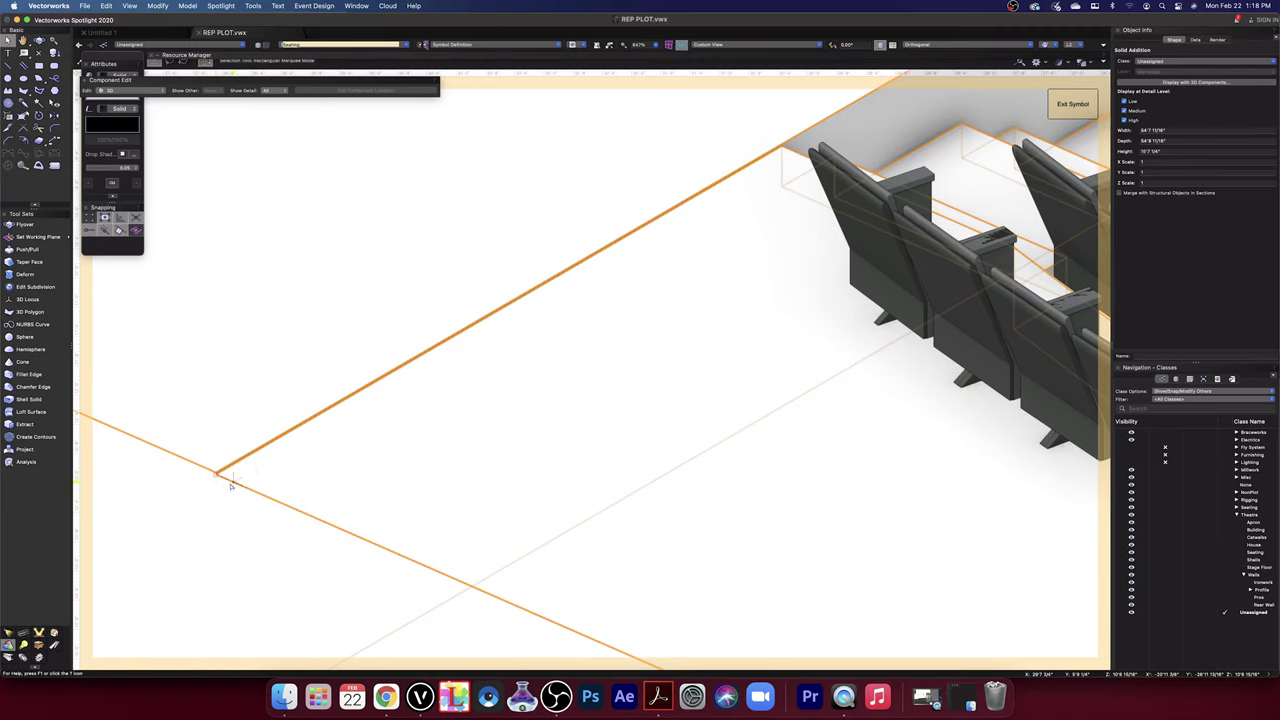
- Push/Pull the small corner face to close the gap
{"action": "scroll", "coordinate": [229, 483], "scroll_direction": "down", "scroll_amount": 2}
{"action": "scroll", "coordinate": [229, 483], "scroll_direction": "up", "scroll_amount": 5}
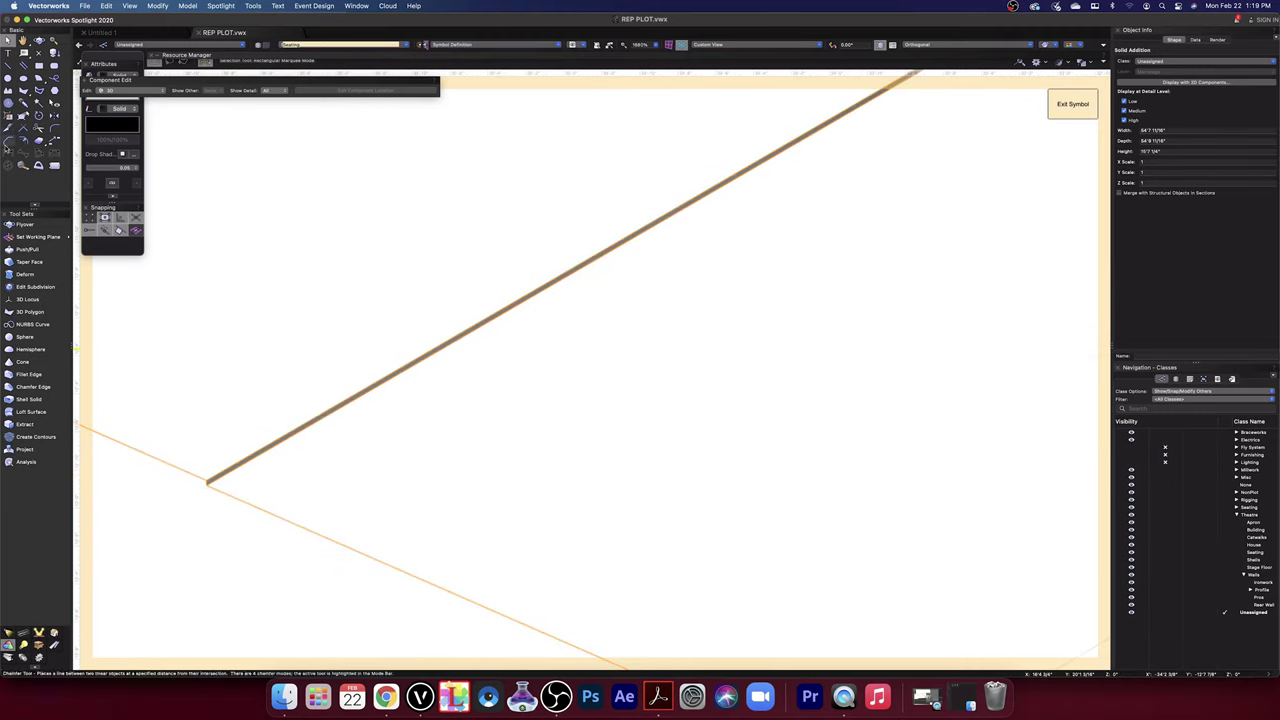
{"action": "left_click", "coordinate": [28, 249]}
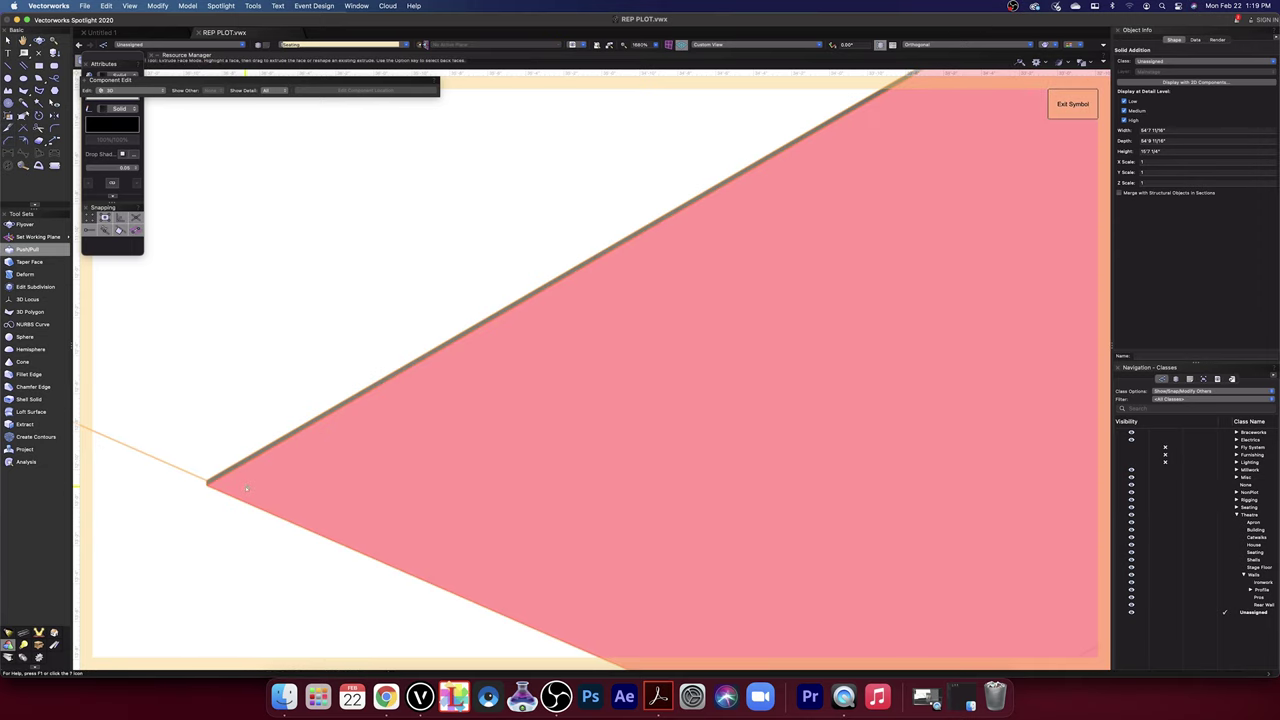
{"action": "left_click", "coordinate": [228, 466]}
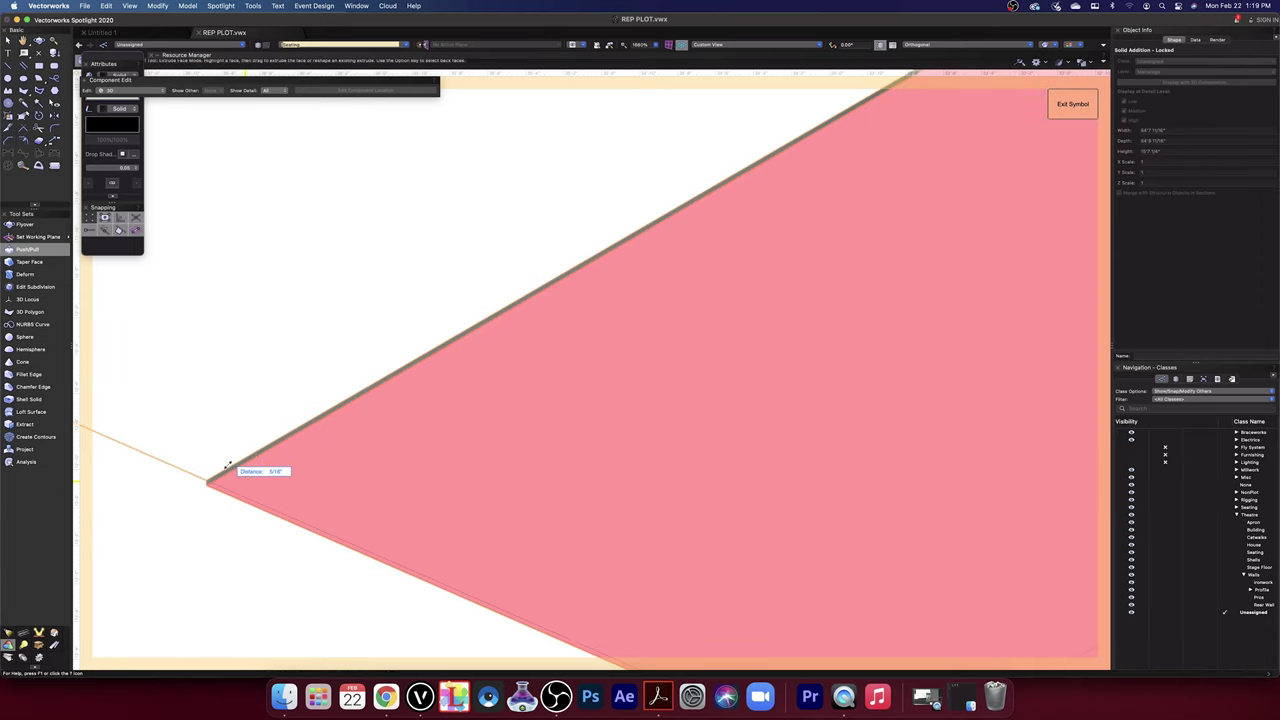
{"action": "left_click", "coordinate": [230, 467]}
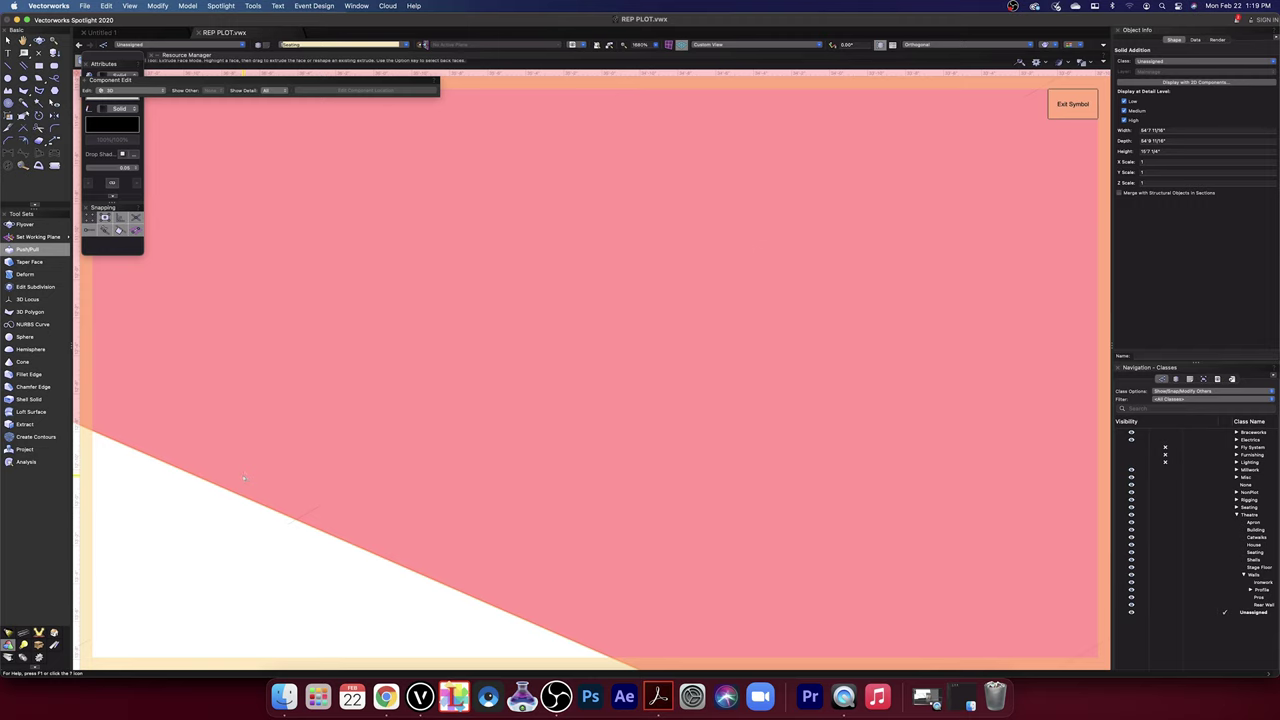
{"action": "scroll", "coordinate": [244, 478], "scroll_direction": "down", "scroll_amount": 10}
{"action": "scroll", "coordinate": [366, 566], "scroll_direction": "up", "scroll_amount": 2}
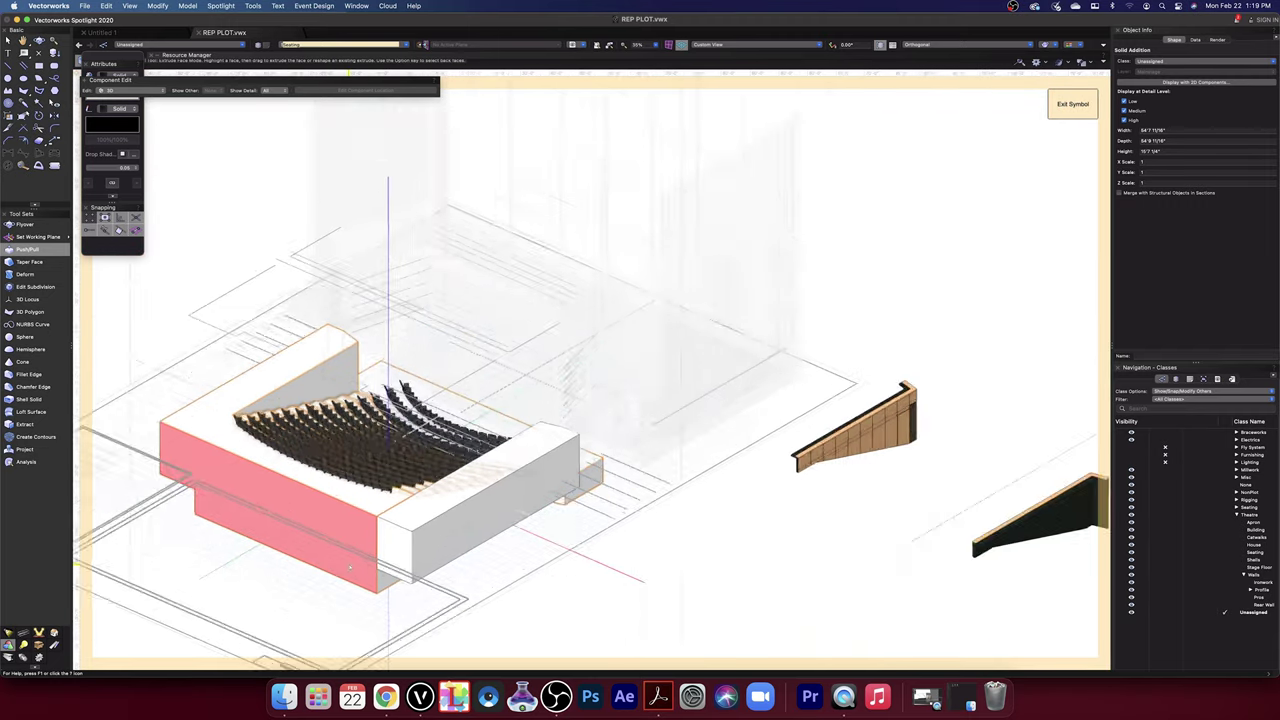
{"action": "scroll", "coordinate": [350, 568], "scroll_direction": "up", "scroll_amount": 1}
- Merge the front white block into the seating solid with Add Solids
{"action": "left_click", "coordinate": [7, 41]}
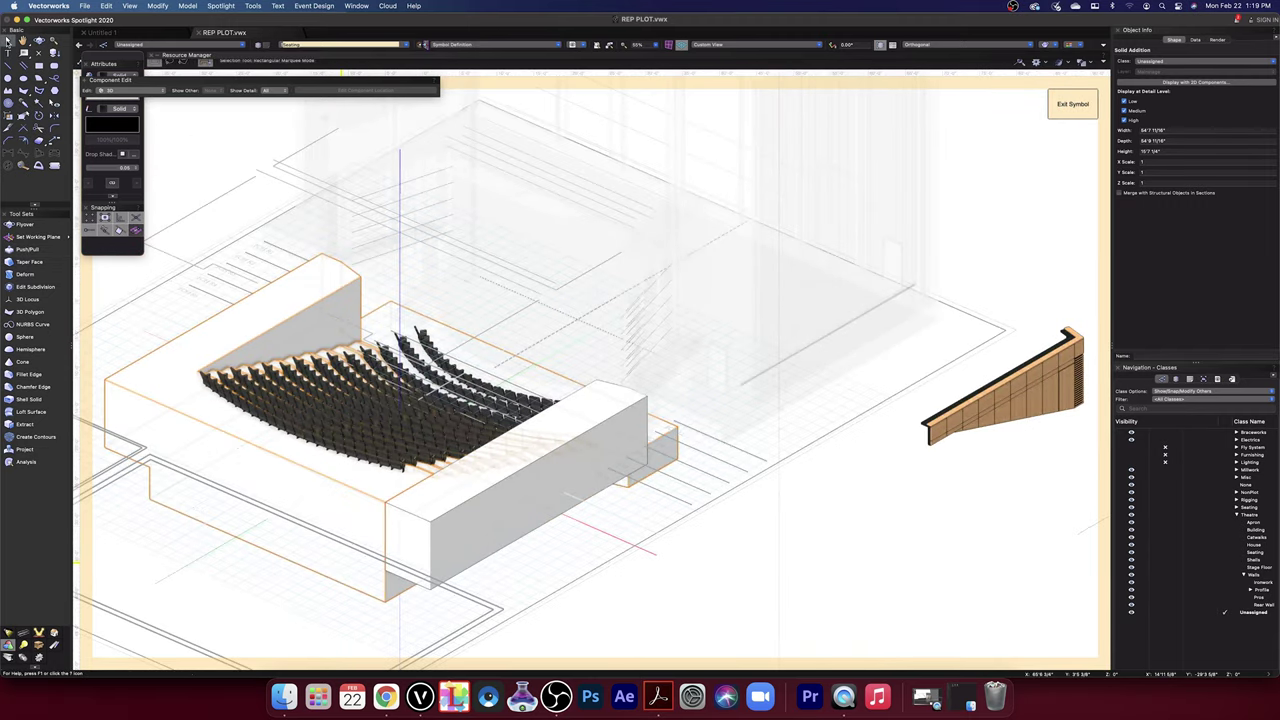
{"action": "left_click", "coordinate": [440, 510], "text": "shift"}
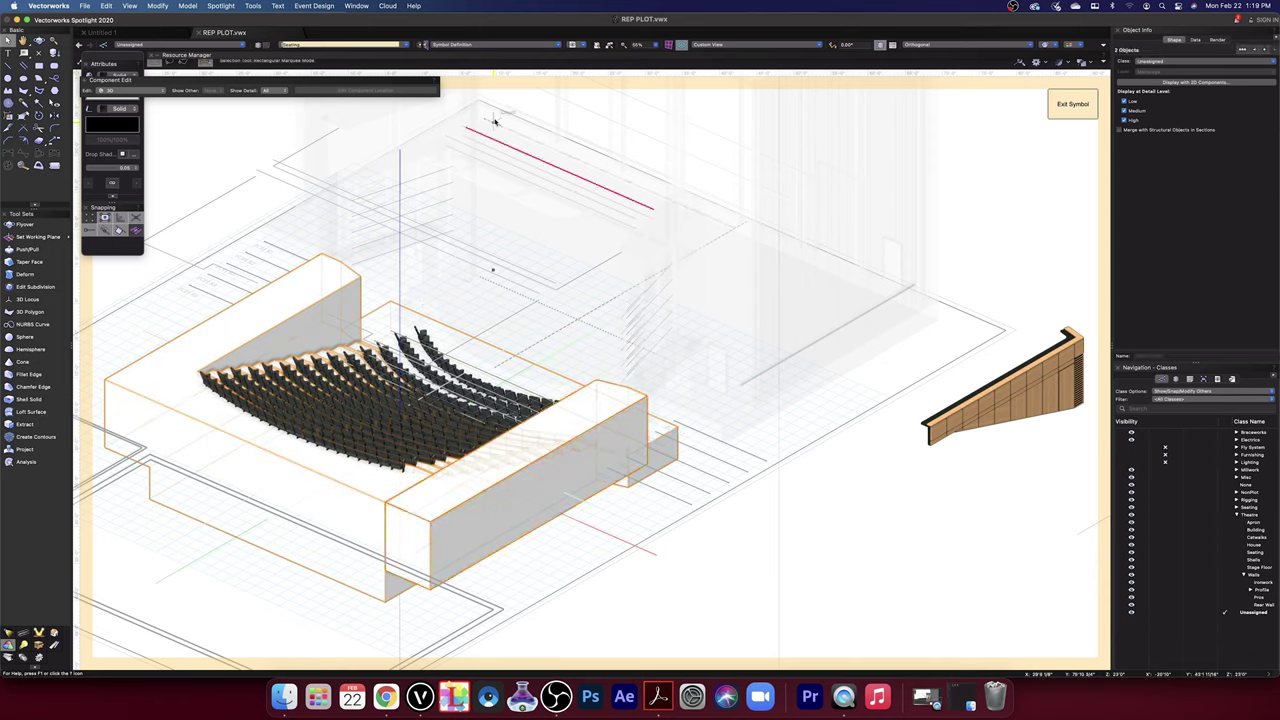
{"action": "left_click", "coordinate": [161, 7]}
{"action": "left_click", "coordinate": [189, 21]}
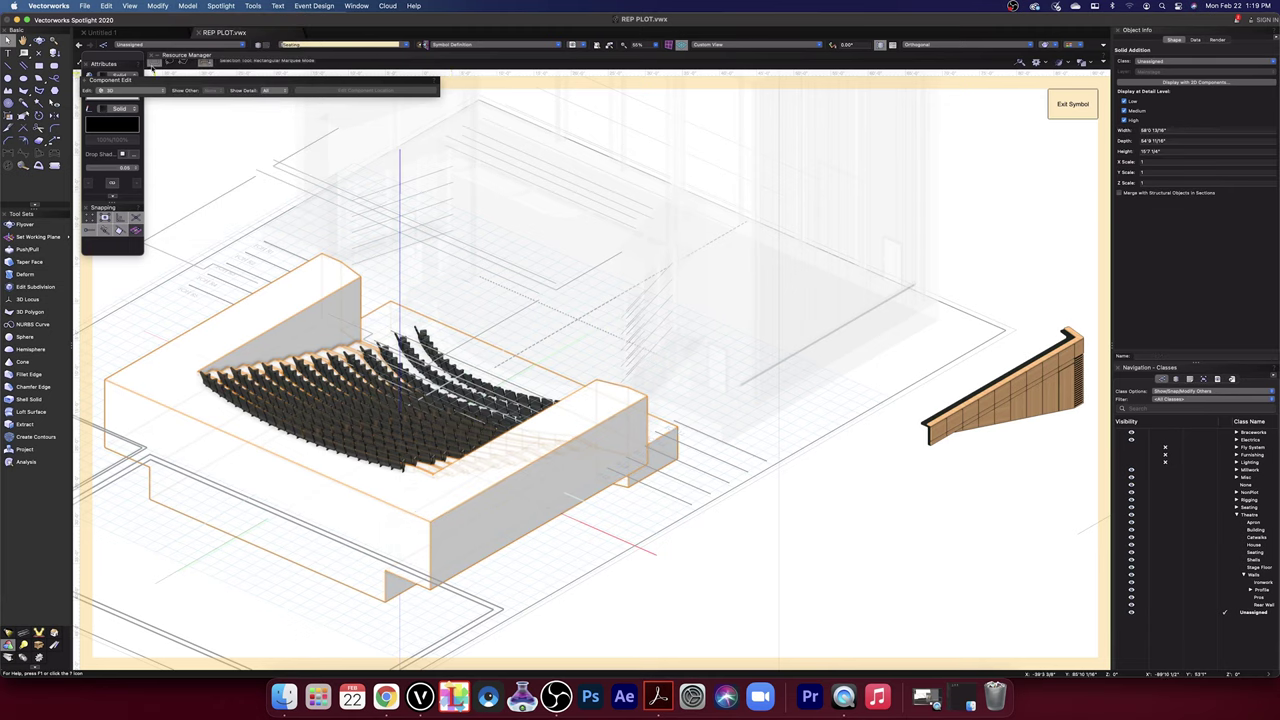
- Set the seating solid's fill colour to Gray 80%
{"action": "left_click_drag", "start_coordinate": [158, 83], "coordinate": [222, 84]}
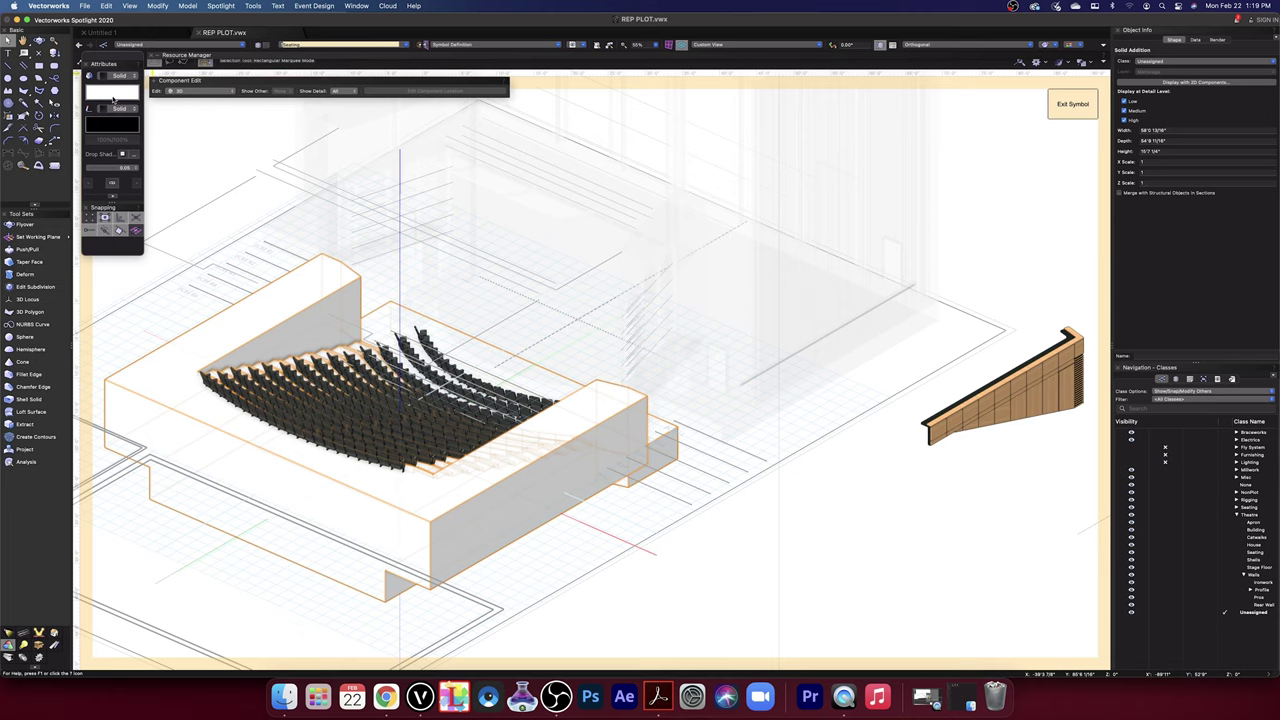
{"action": "left_click", "coordinate": [102, 96]}
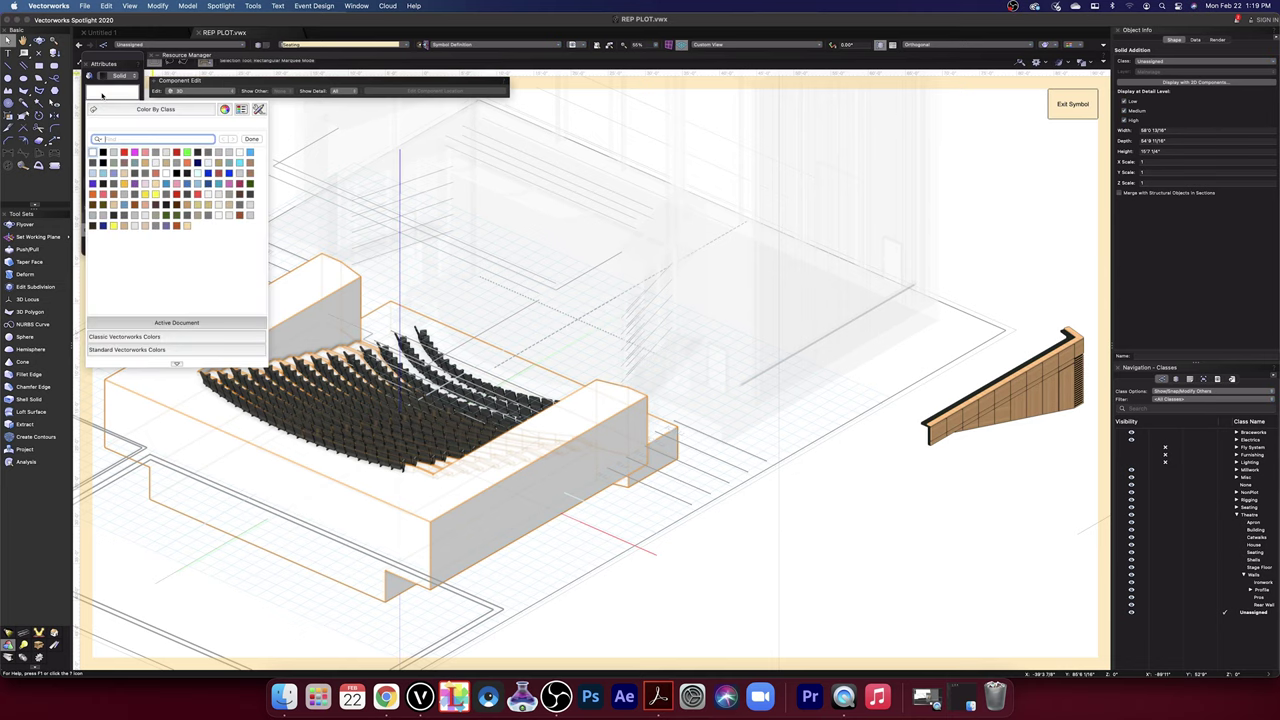
{"action": "type", "text": "80"}
{"action": "key", "text": "Return"}
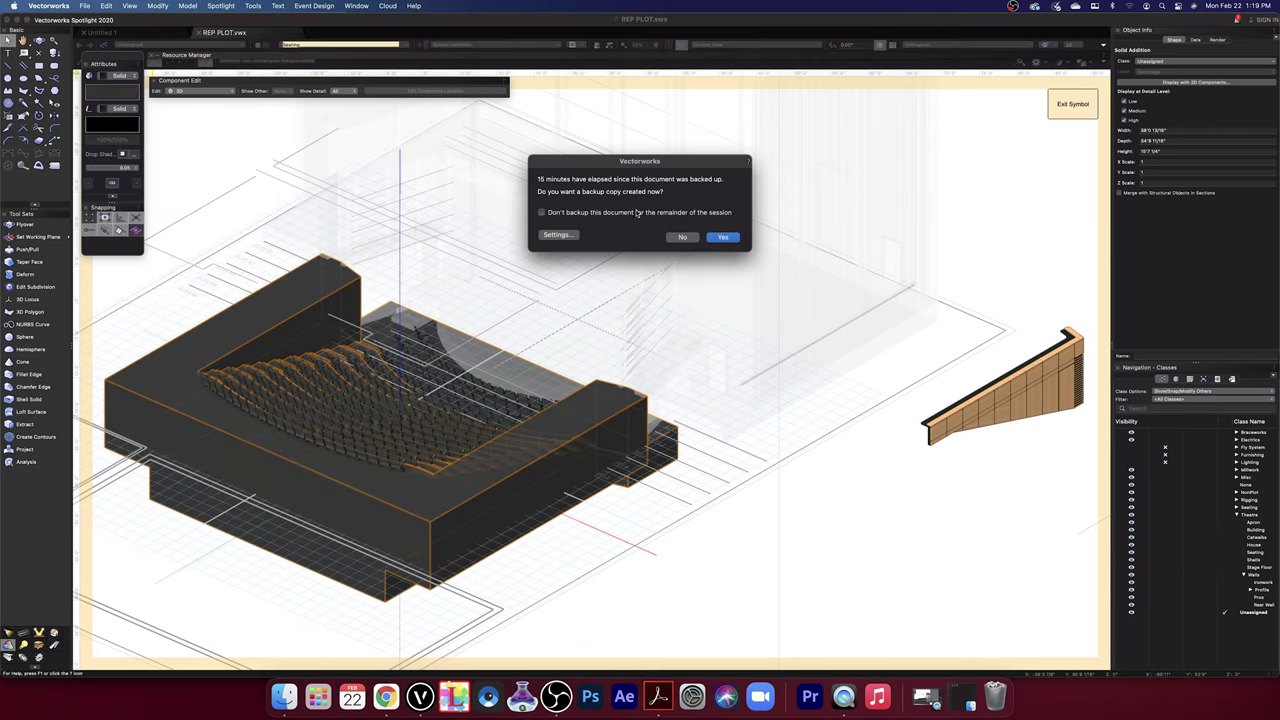
- Accept the prompt to save a backup copy of REP PLOT.vwx
{"action": "left_click", "coordinate": [722, 237]}
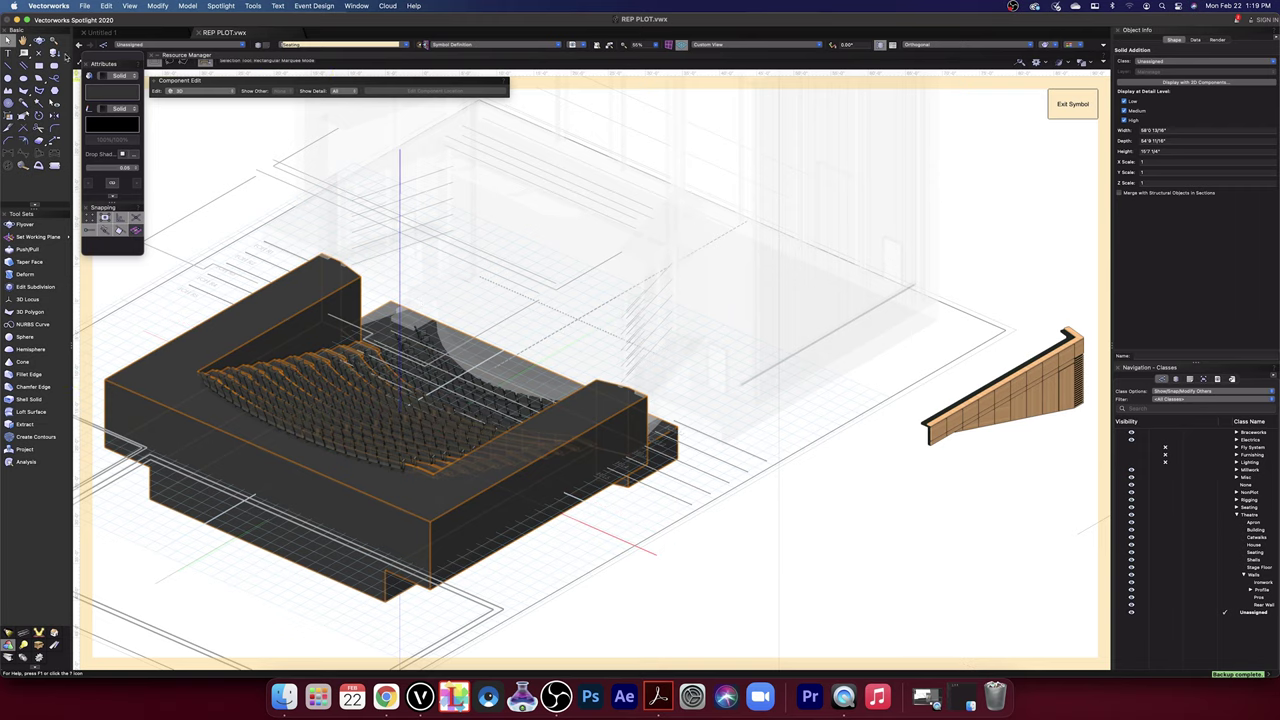
{"action": "left_click", "coordinate": [39, 40]}
{"action": "left_click_drag", "start_coordinate": [300, 534], "coordinate": [406, 416]}
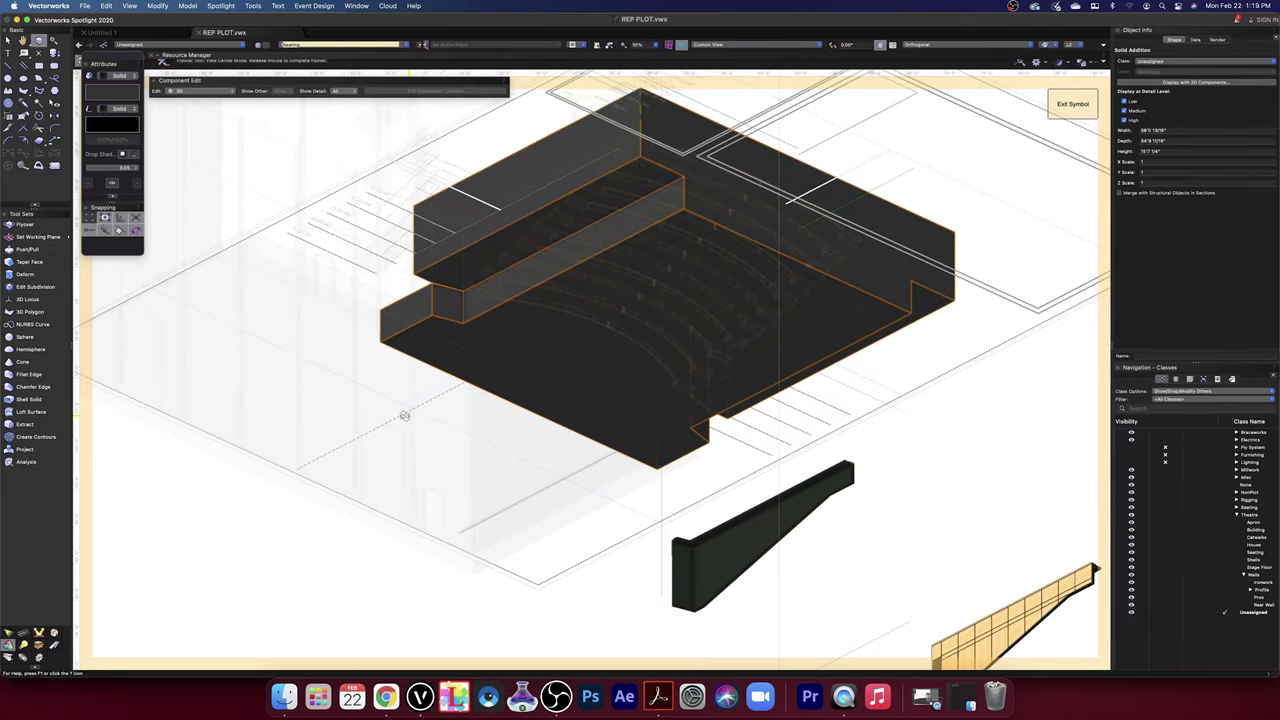
- Push/Pull the raised step's top face and the solid's front face so both sit flush
{"action": "left_click", "coordinate": [30, 249]}
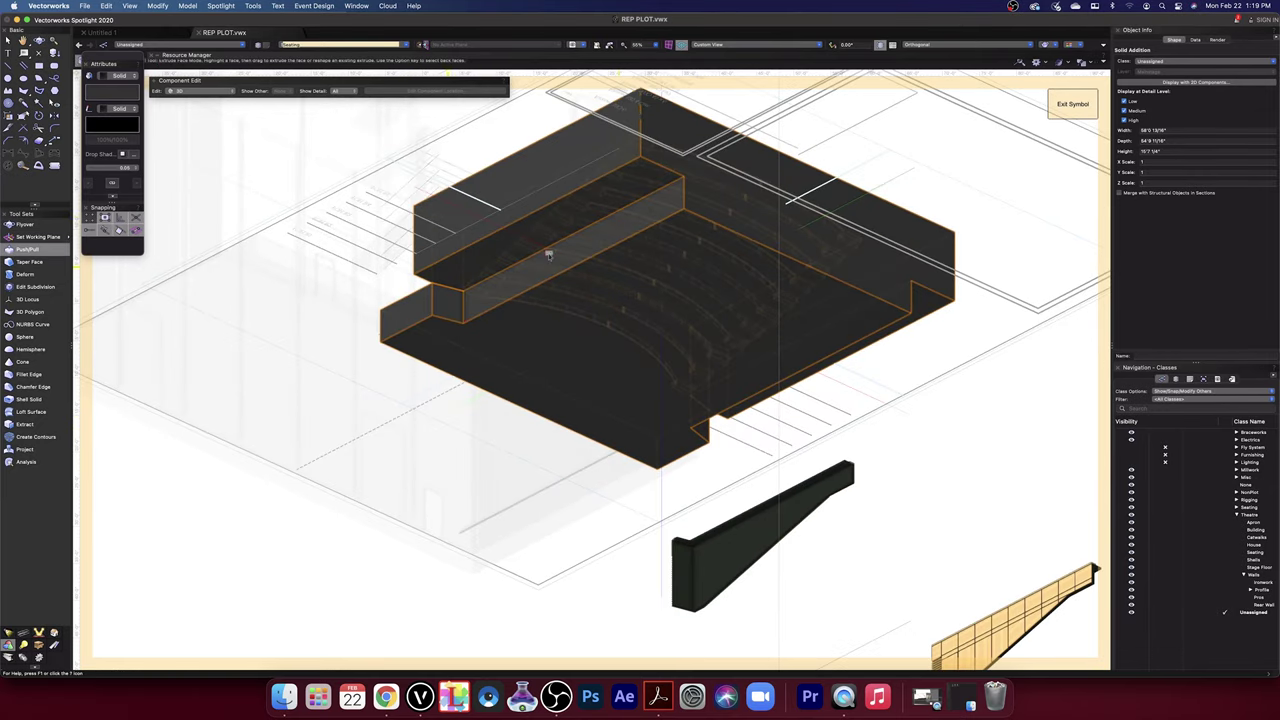
{"action": "left_click", "coordinate": [625, 212]}
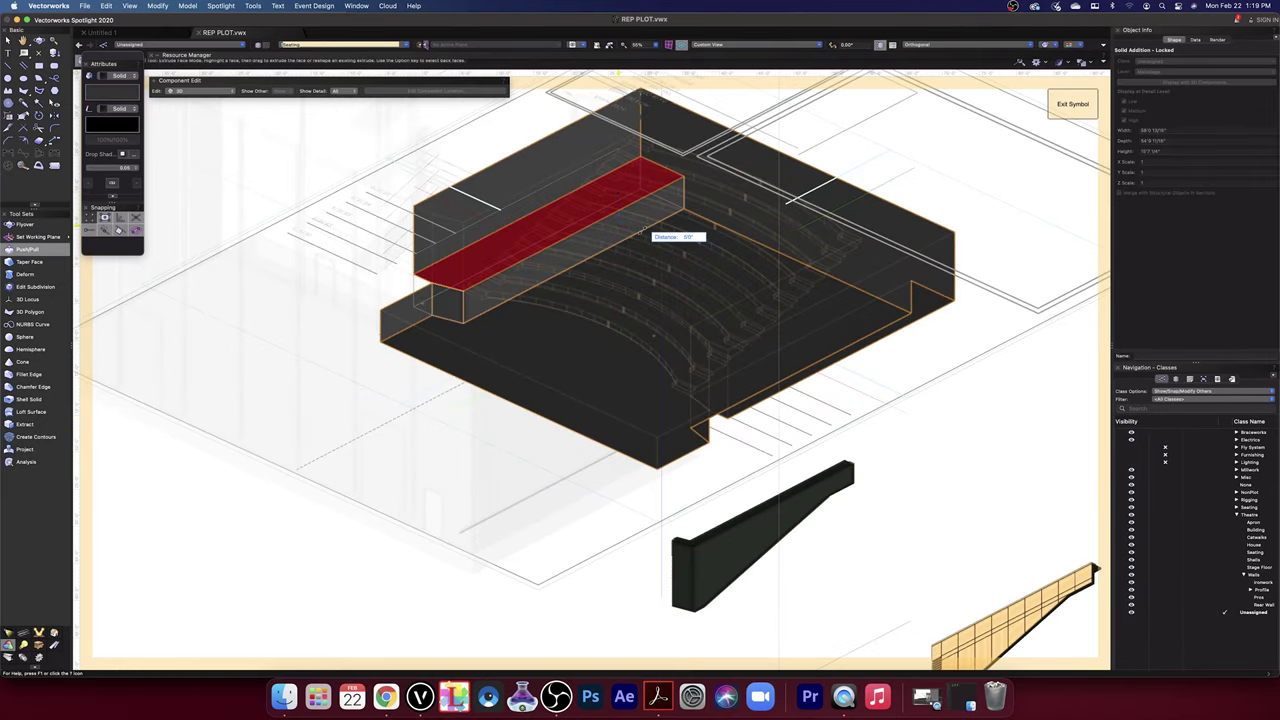
{"action": "left_click", "coordinate": [645, 232]}
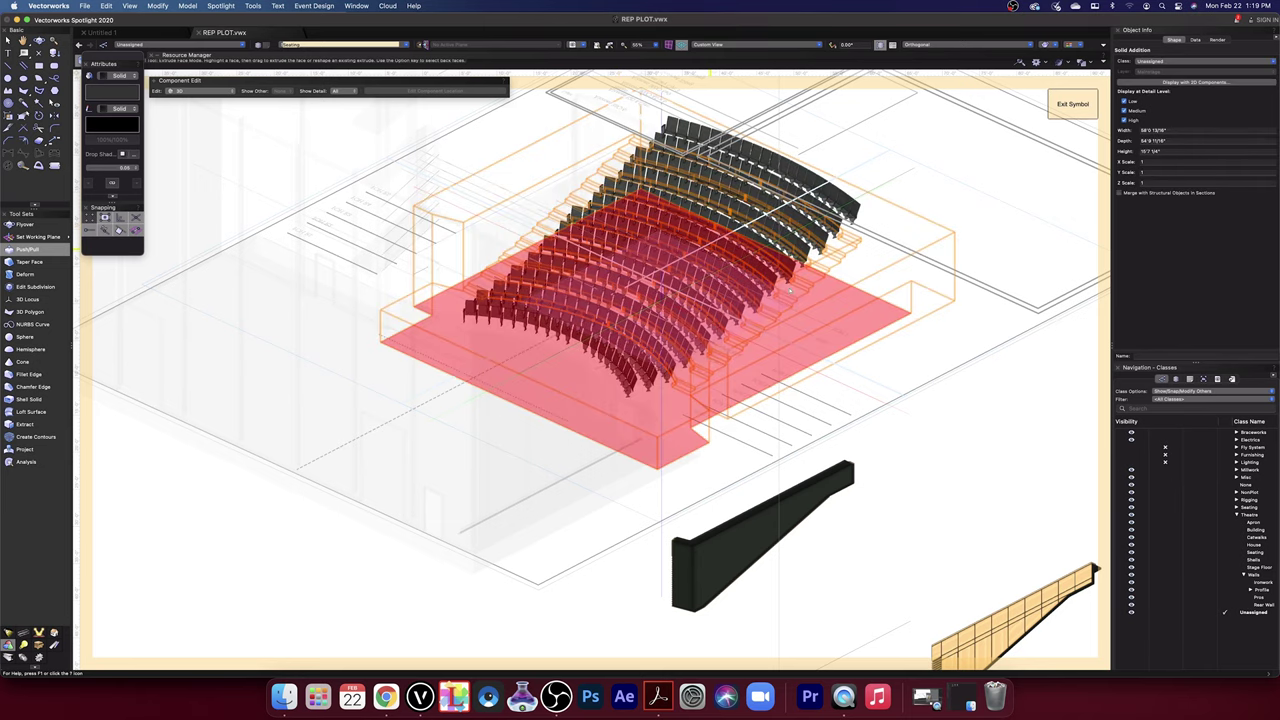
{"action": "left_click", "coordinate": [913, 315]}
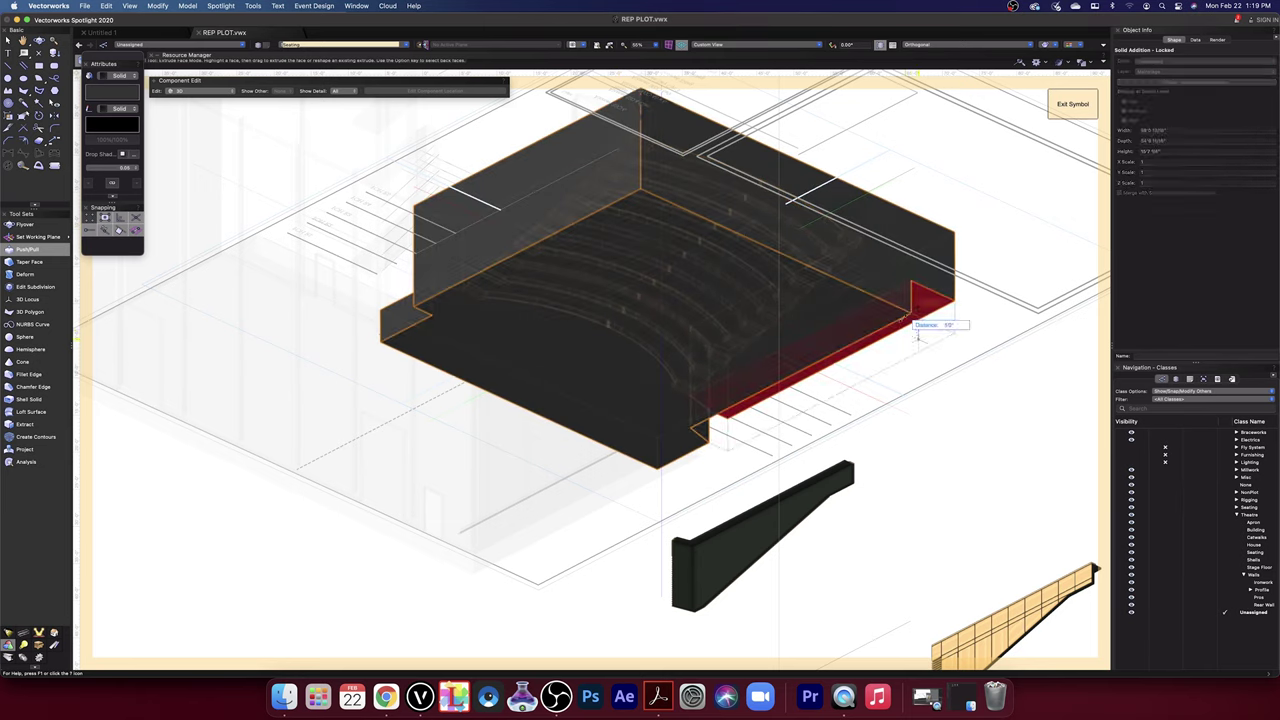
{"action": "left_click", "coordinate": [910, 316]}
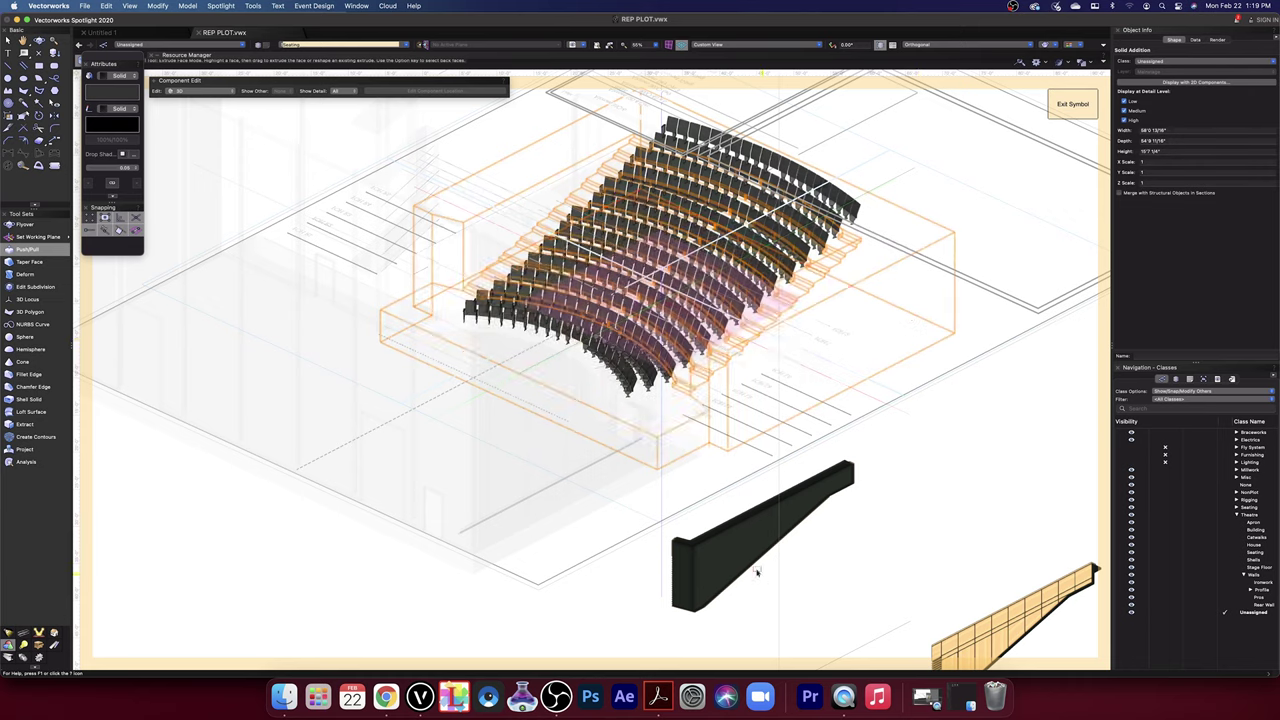
- Orbit around the seating solid with Flyover, then switch to the Top standard view
{"action": "left_click", "coordinate": [39, 40]}
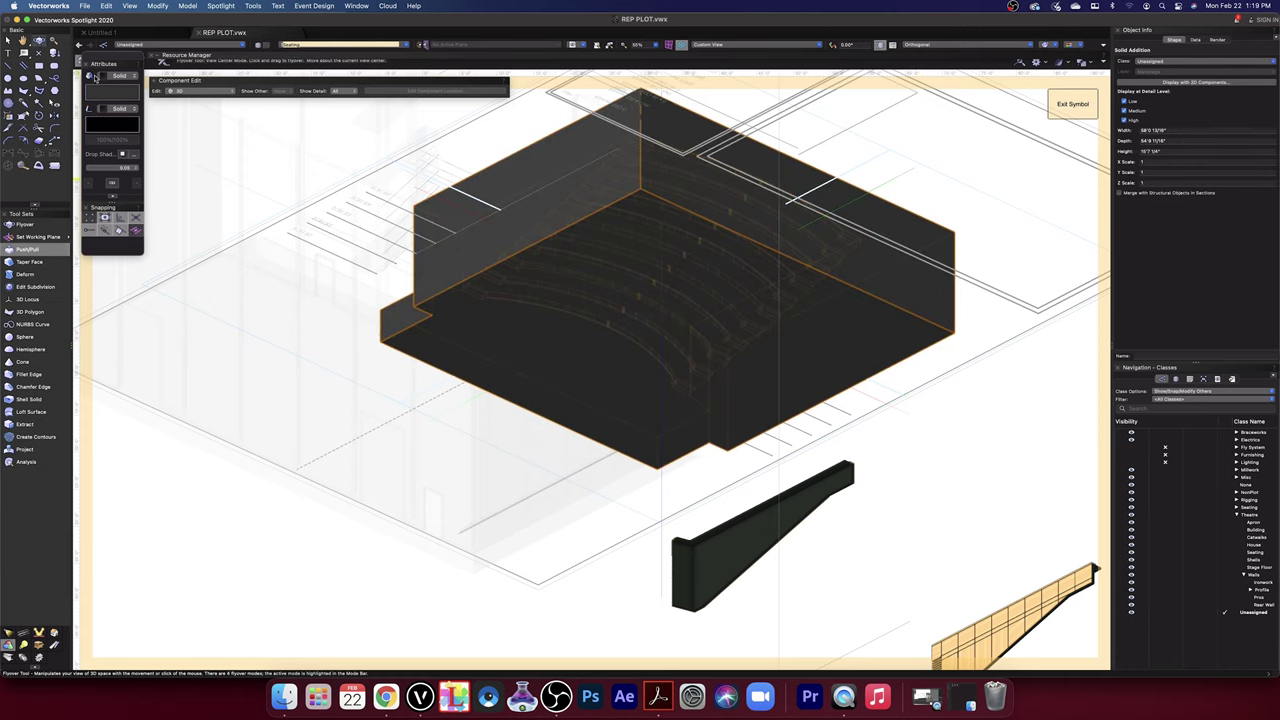
{"action": "left_click_drag", "start_coordinate": [530, 292], "coordinate": [512, 325]}
{"action": "middle_click_drag", "start_coordinate": [511, 325], "coordinate": [519, 411]}
{"action": "left_click_drag", "start_coordinate": [519, 412], "coordinate": [465, 420]}
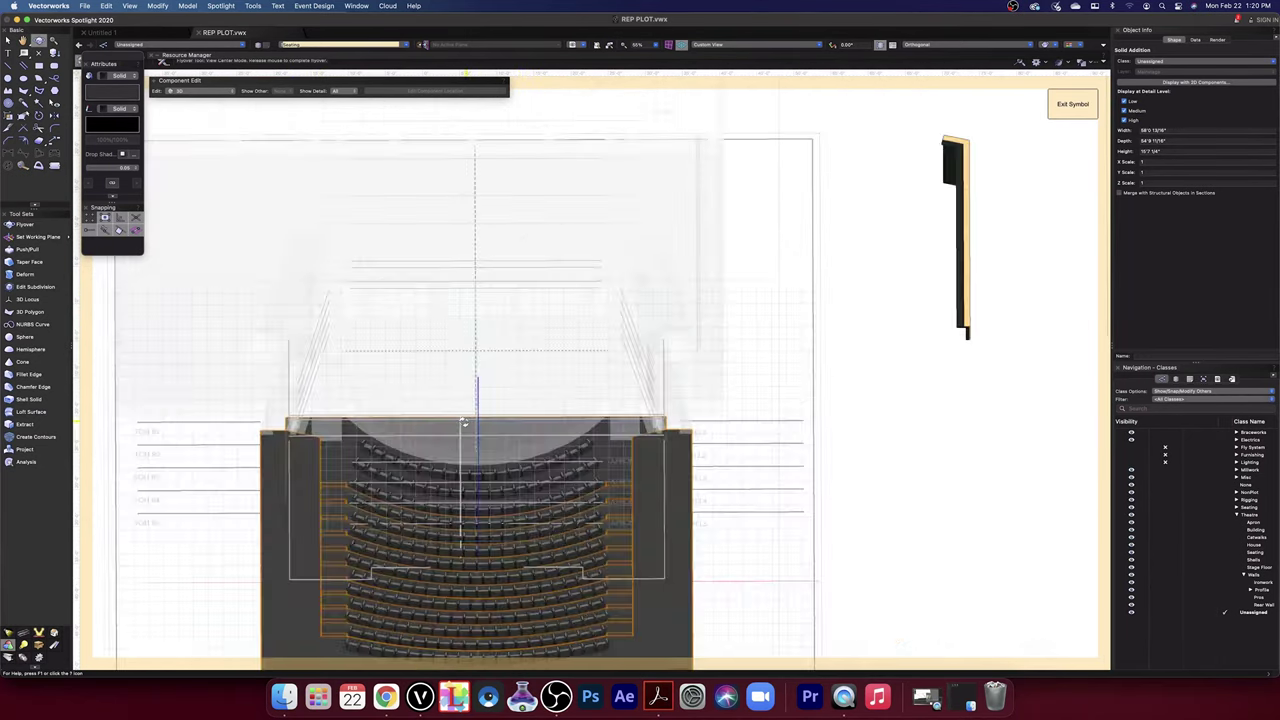
{"action": "left_click", "coordinate": [750, 47]}
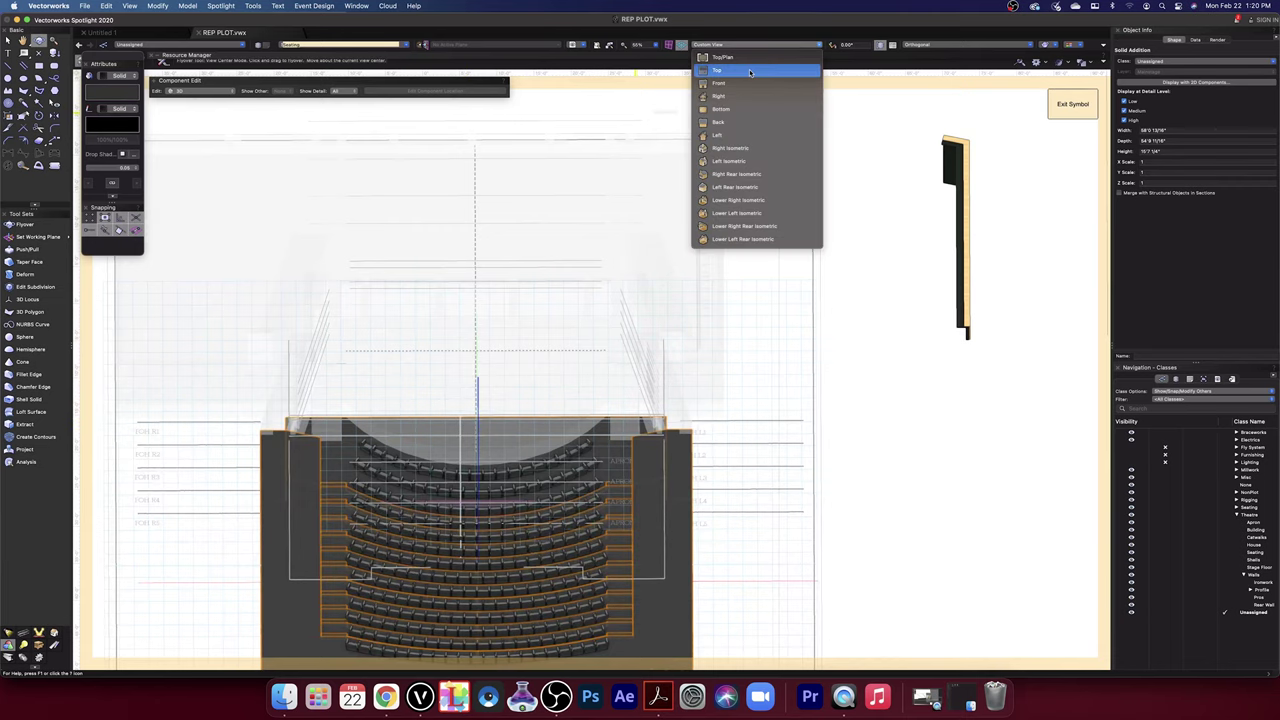
{"action": "left_click", "coordinate": [750, 72]}
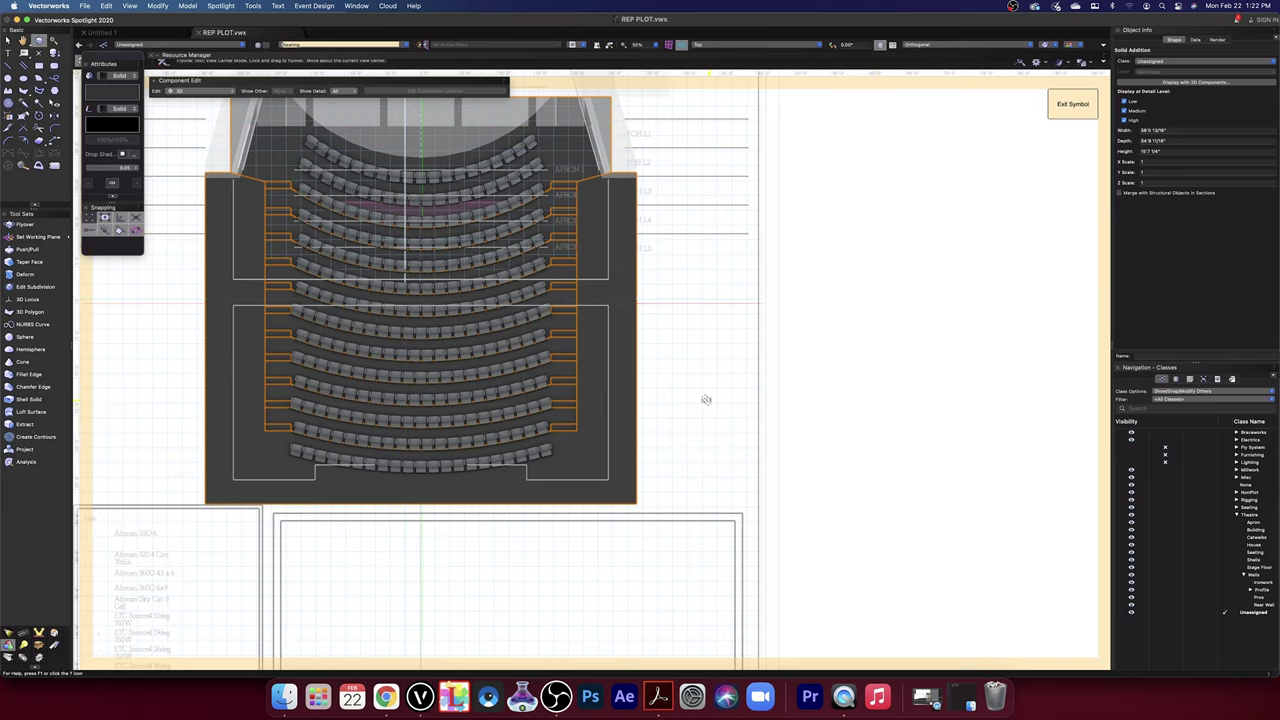
- Pan and orbit around the raked seating solid, then return to the Top/Plan view
{"action": "mouse_move", "coordinate": [703, 397]}
{"action": "left_mouse_down"}
{"action": "mouse_move", "coordinate": [857, 491]}
{"action": "mouse_move", "coordinate": [871, 526]}
{"action": "left_mouse_up"}
{"action": "key", "text": "shift+c"}
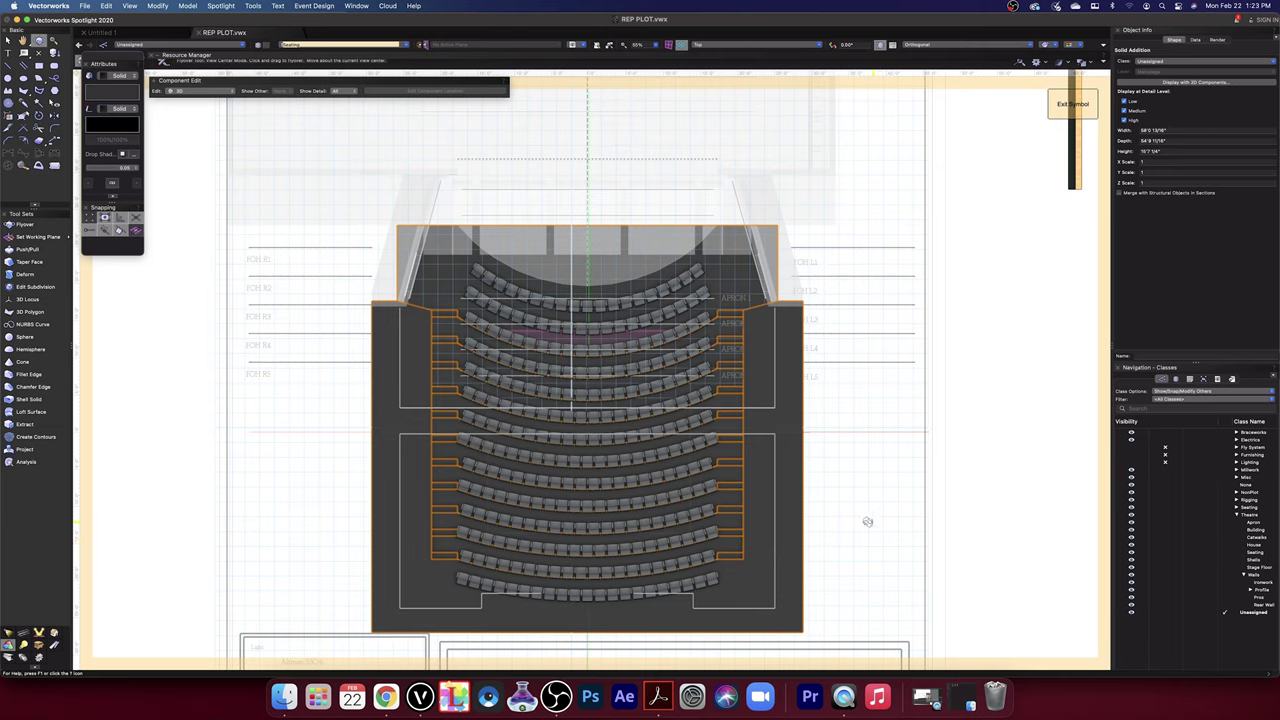
{"action": "key", "text": "x"}
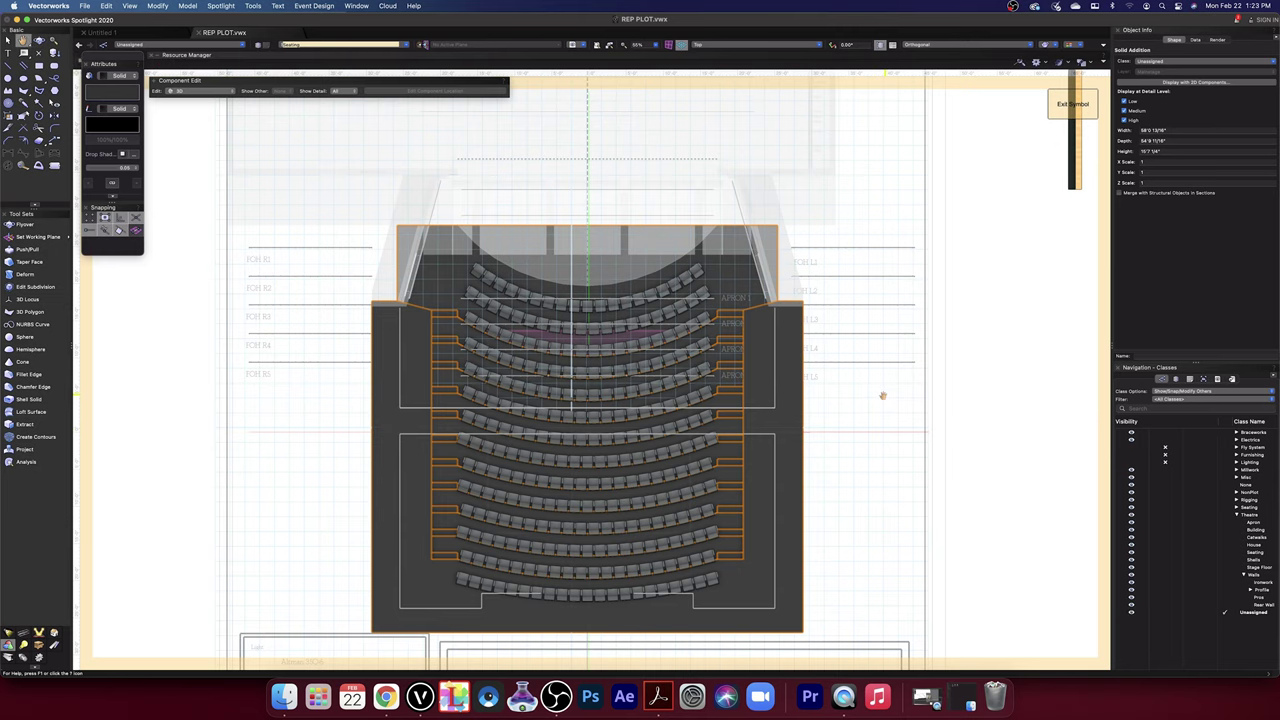
{"action": "mouse_move", "coordinate": [882, 395]}
{"action": "middle_mouse_down"}
{"action": "mouse_move", "coordinate": [880, 449]}
{"action": "mouse_move", "coordinate": [900, 374]}
{"action": "mouse_move", "coordinate": [836, 386]}
{"action": "mouse_move", "coordinate": [843, 406]}
{"action": "mouse_move", "coordinate": [795, 440]}
{"action": "mouse_move", "coordinate": [810, 395]}
{"action": "mouse_move", "coordinate": [812, 410]}
{"action": "middle_mouse_up"}
{"action": "left_click_drag", "start_coordinate": [272, 378], "coordinate": [363, 355]}
{"action": "middle_click_drag", "start_coordinate": [363, 355], "coordinate": [578, 191], "text": "shift"}
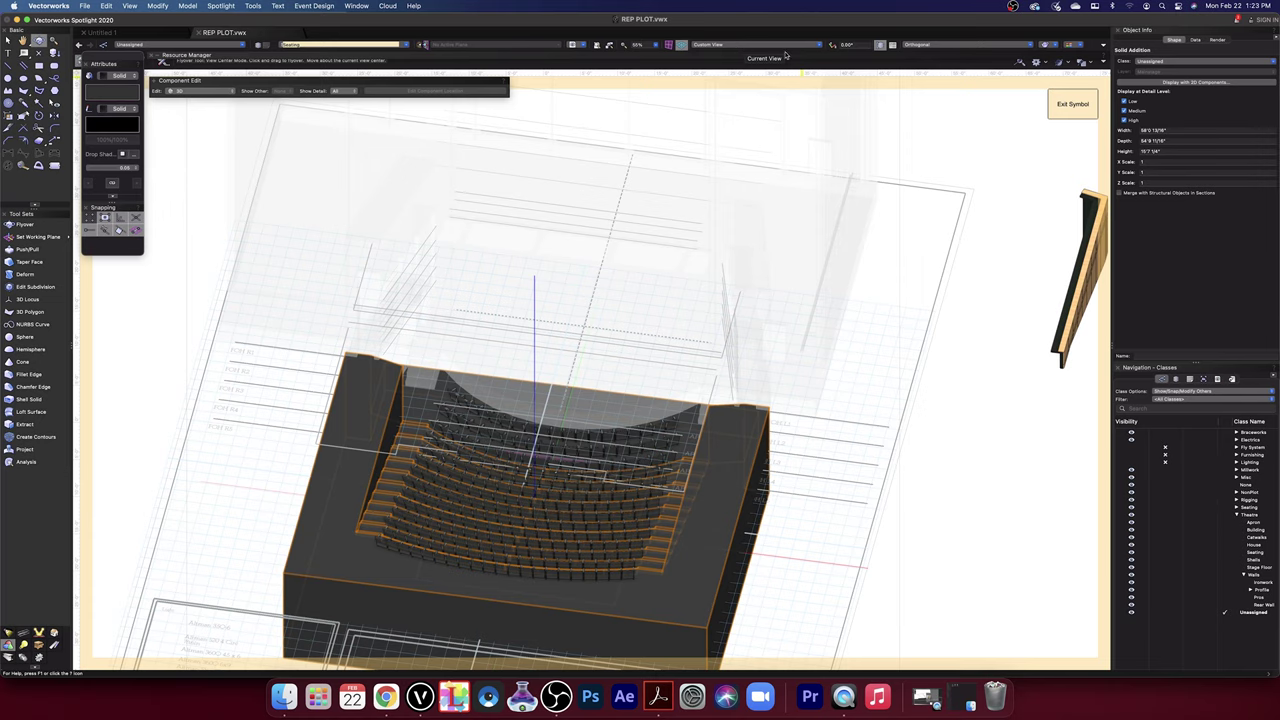
{"action": "left_click", "coordinate": [724, 45]}
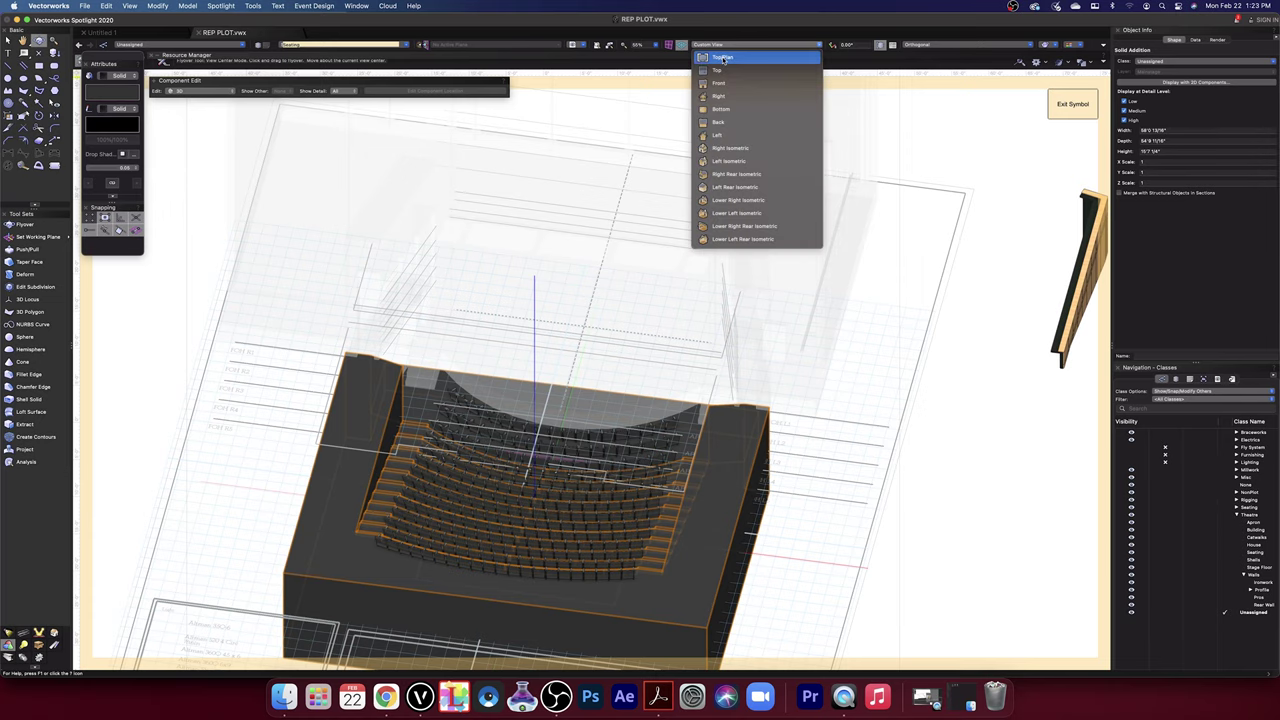
{"action": "left_click", "coordinate": [724, 58]}
- Drag the Theatre-Seating group left to the stage edge beside the side wall, zooming in to place it
{"action": "key", "text": "super+r"}
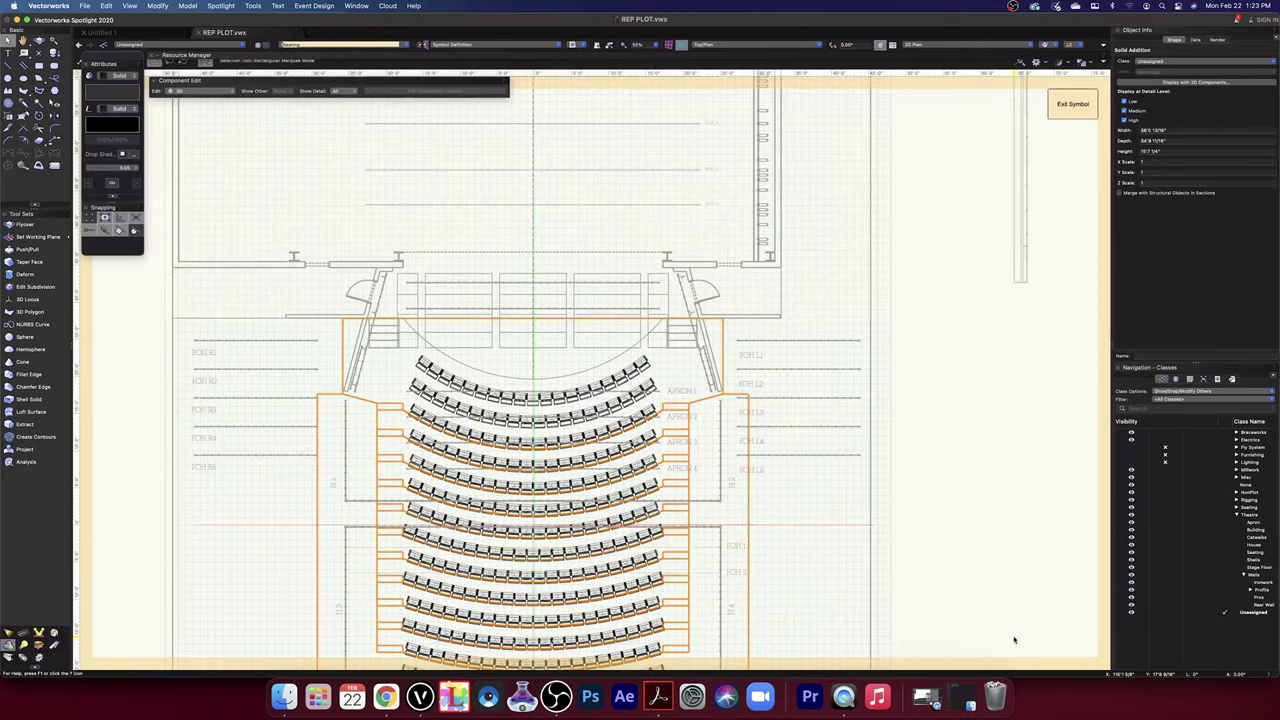
{"action": "left_click", "coordinate": [1014, 637]}
{"action": "mouse_move", "coordinate": [1012, 444]}
{"action": "middle_mouse_down"}
{"action": "mouse_move", "coordinate": [823, 620]}
{"action": "mouse_move", "coordinate": [810, 650]}
{"action": "middle_mouse_up"}
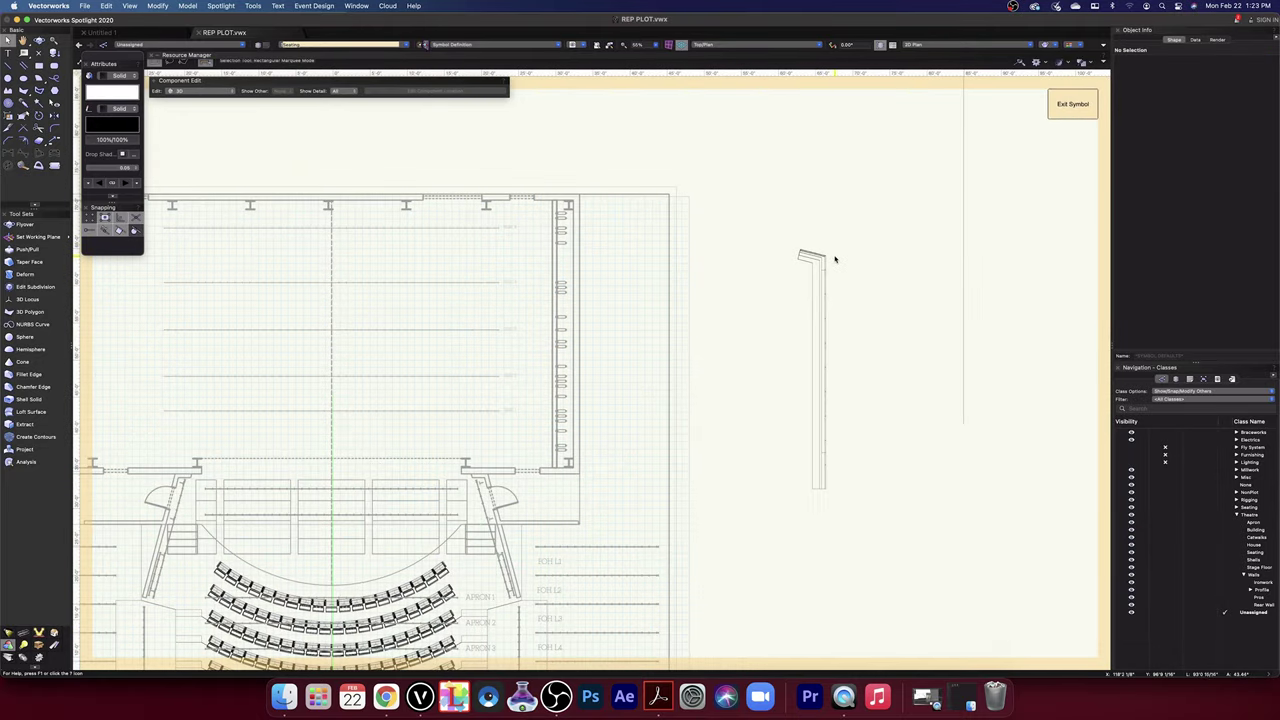
{"action": "scroll", "coordinate": [835, 260], "scroll_direction": "up", "scroll_amount": 8}
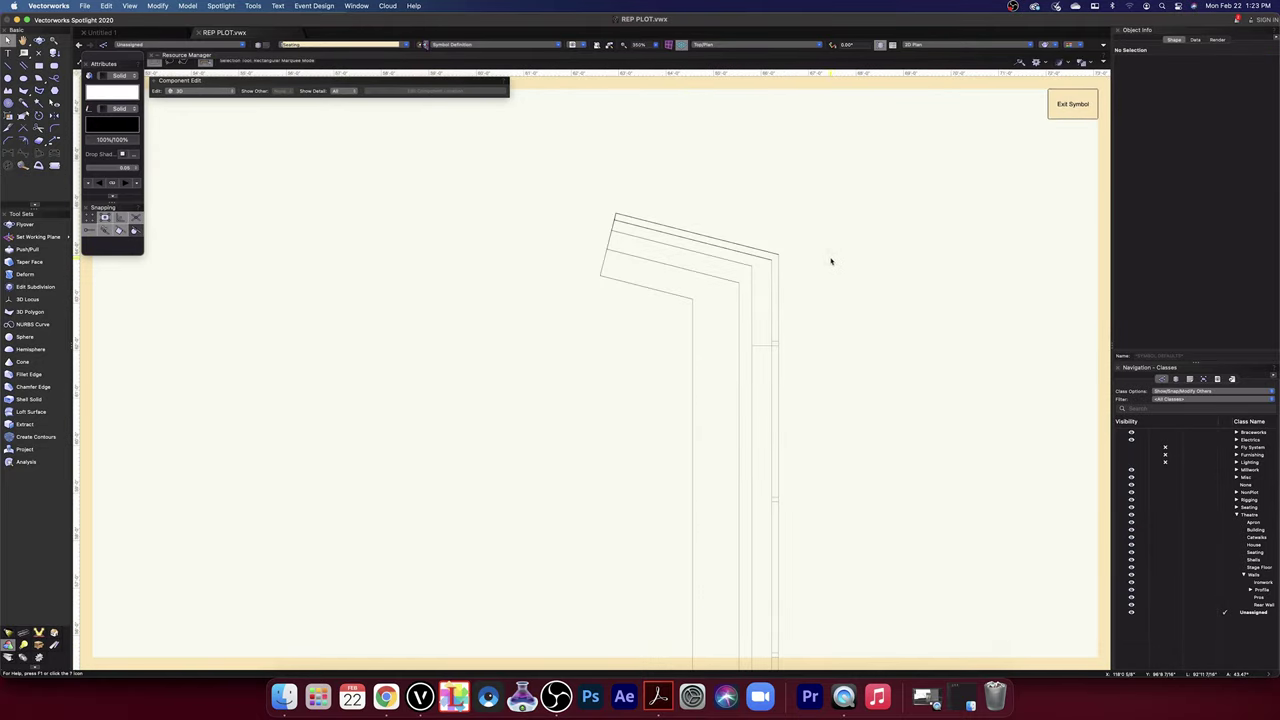
{"action": "left_click_drag", "start_coordinate": [784, 250], "coordinate": [430, 448]}
{"action": "scroll", "coordinate": [746, 273], "scroll_direction": "down", "scroll_amount": 10}
{"action": "scroll", "coordinate": [432, 440], "scroll_direction": "up", "scroll_amount": 2}
{"action": "scroll", "coordinate": [440, 440], "scroll_direction": "up", "scroll_amount": 12}
{"action": "scroll", "coordinate": [423, 423], "scroll_direction": "up", "scroll_amount": 2}
{"action": "scroll", "coordinate": [434, 443], "scroll_direction": "up", "scroll_amount": 2}
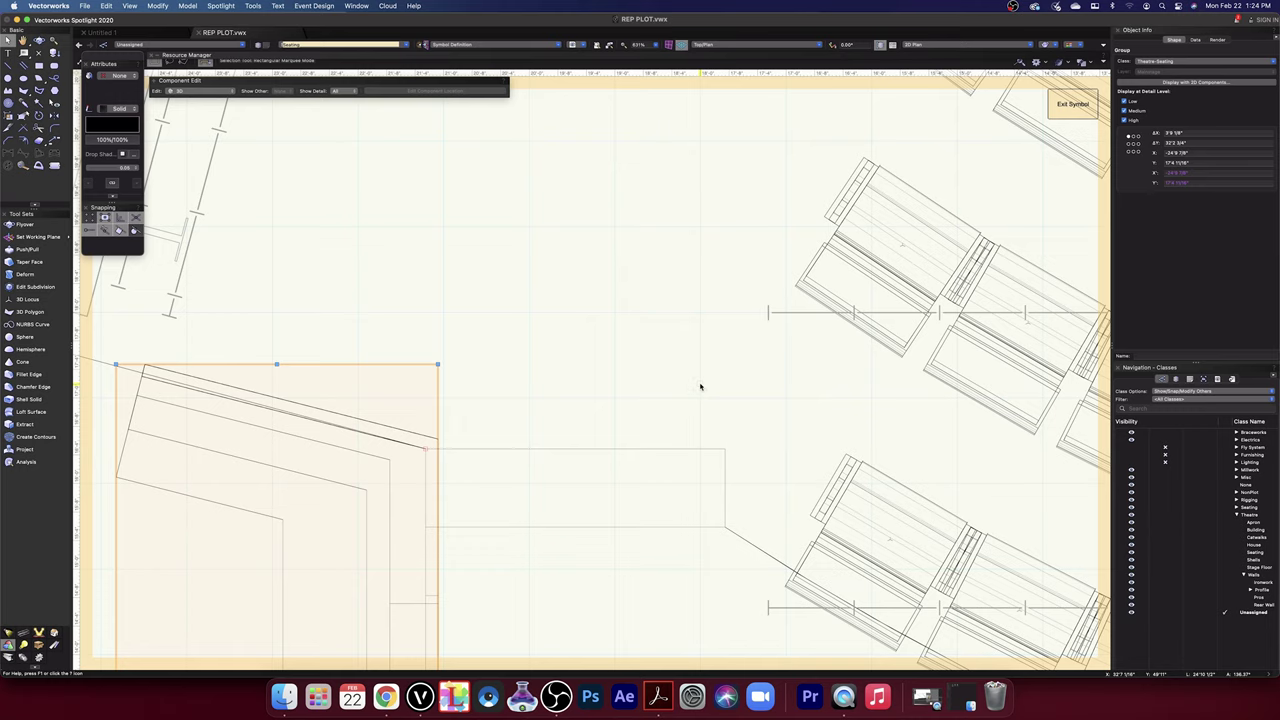
{"action": "left_click", "coordinate": [39, 40]}
{"action": "left_click_drag", "start_coordinate": [455, 298], "coordinate": [464, 296]}
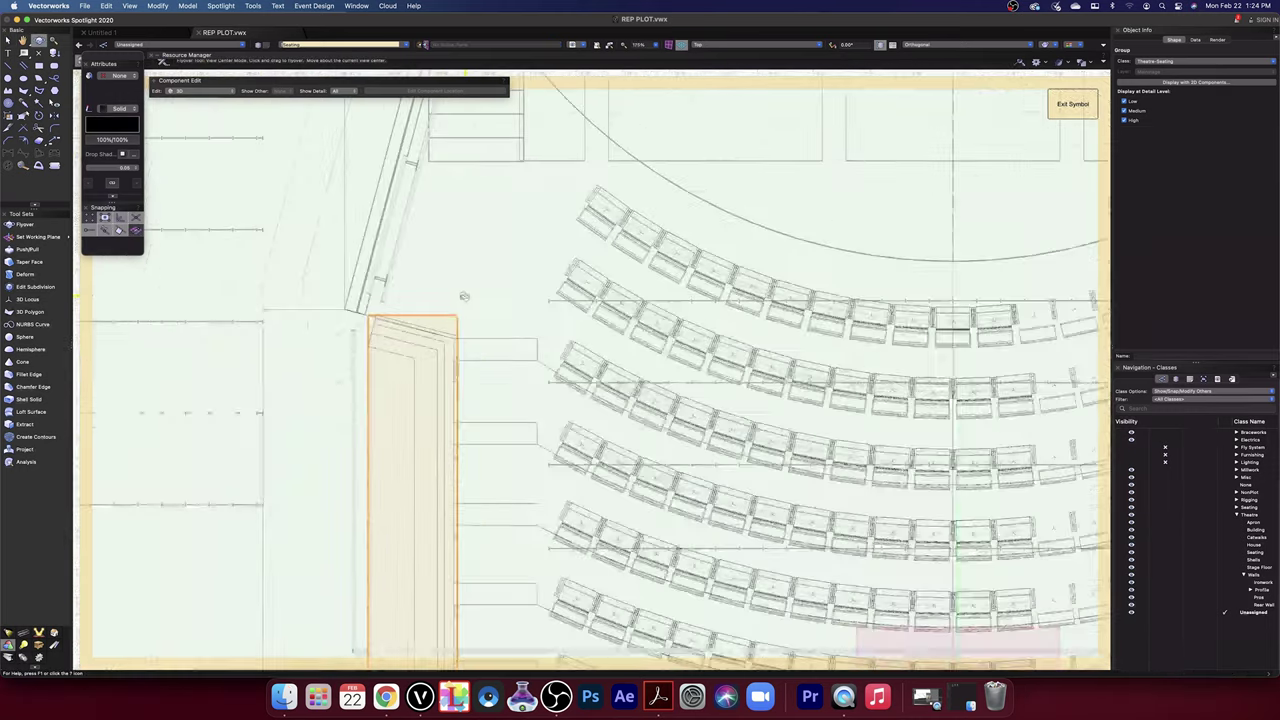
{"action": "left_click", "coordinate": [1046, 44]}
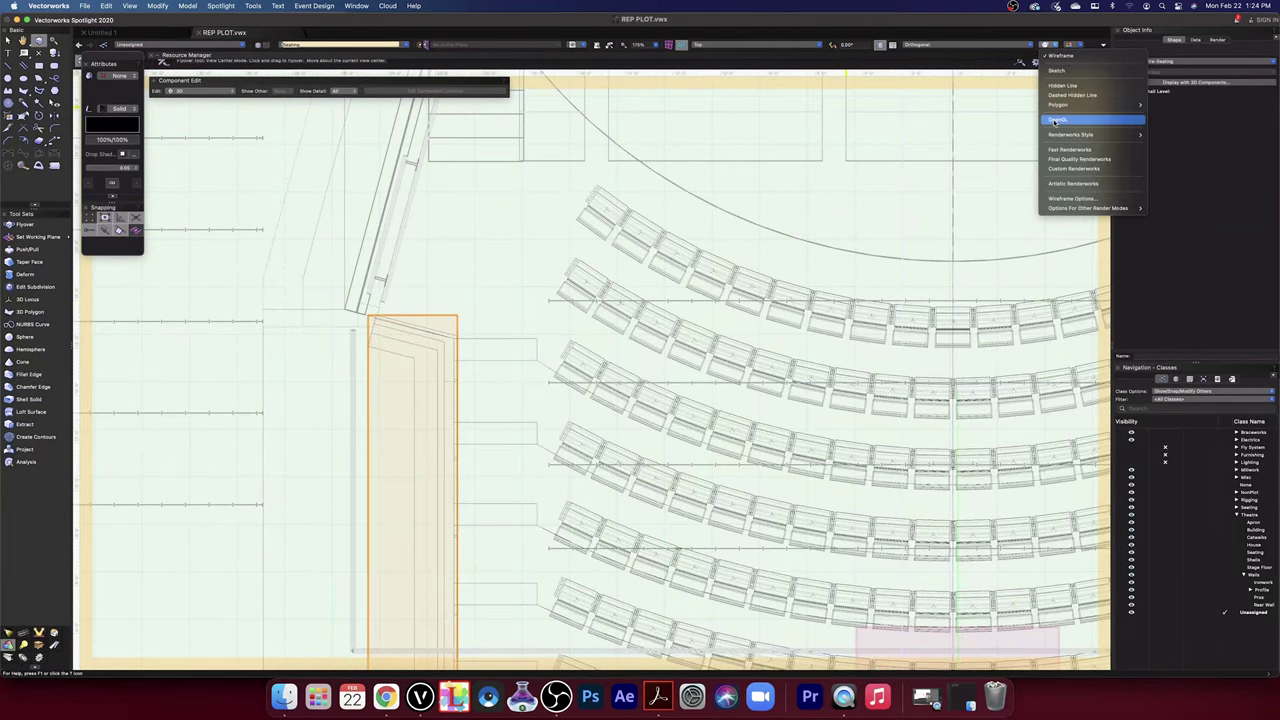
{"action": "left_click", "coordinate": [1055, 121]}
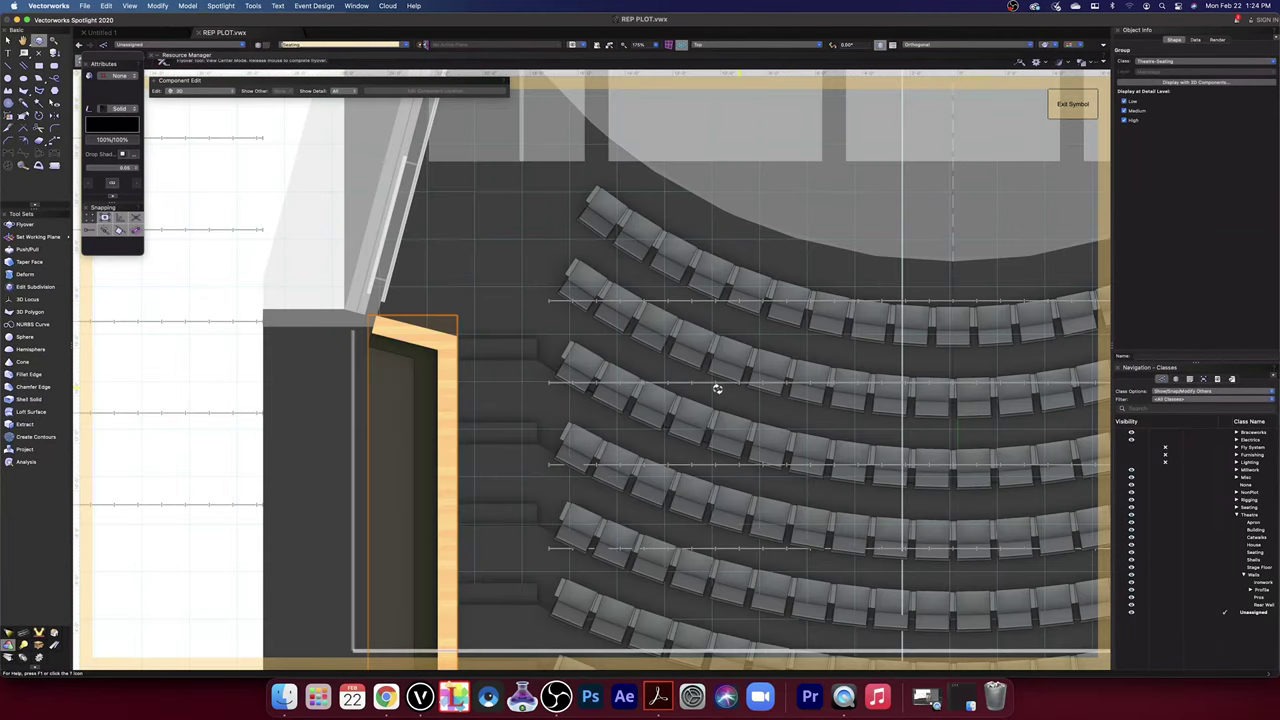
{"action": "left_click_drag", "start_coordinate": [717, 389], "coordinate": [672, 333]}
{"action": "left_click_drag", "start_coordinate": [633, 293], "coordinate": [726, 246]}
{"action": "left_click_drag", "start_coordinate": [533, 471], "coordinate": [533, 471]}
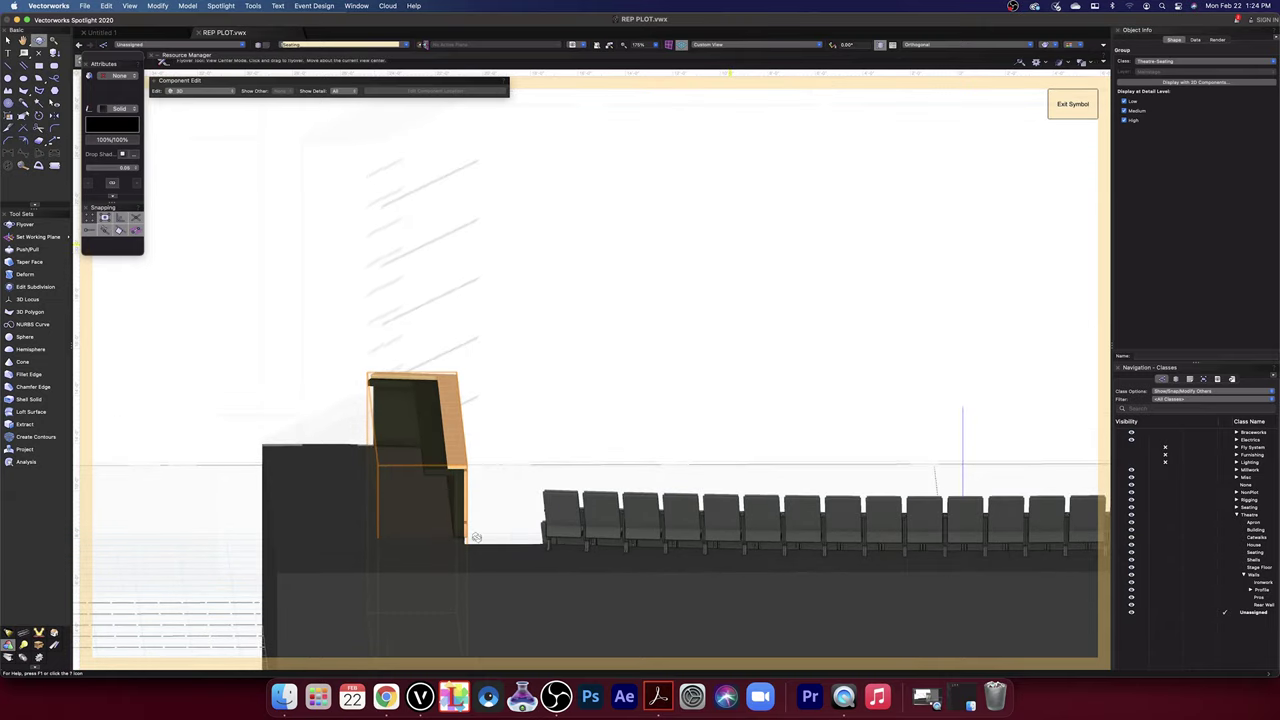
{"action": "scroll", "coordinate": [459, 551], "scroll_direction": "up", "scroll_amount": 6}
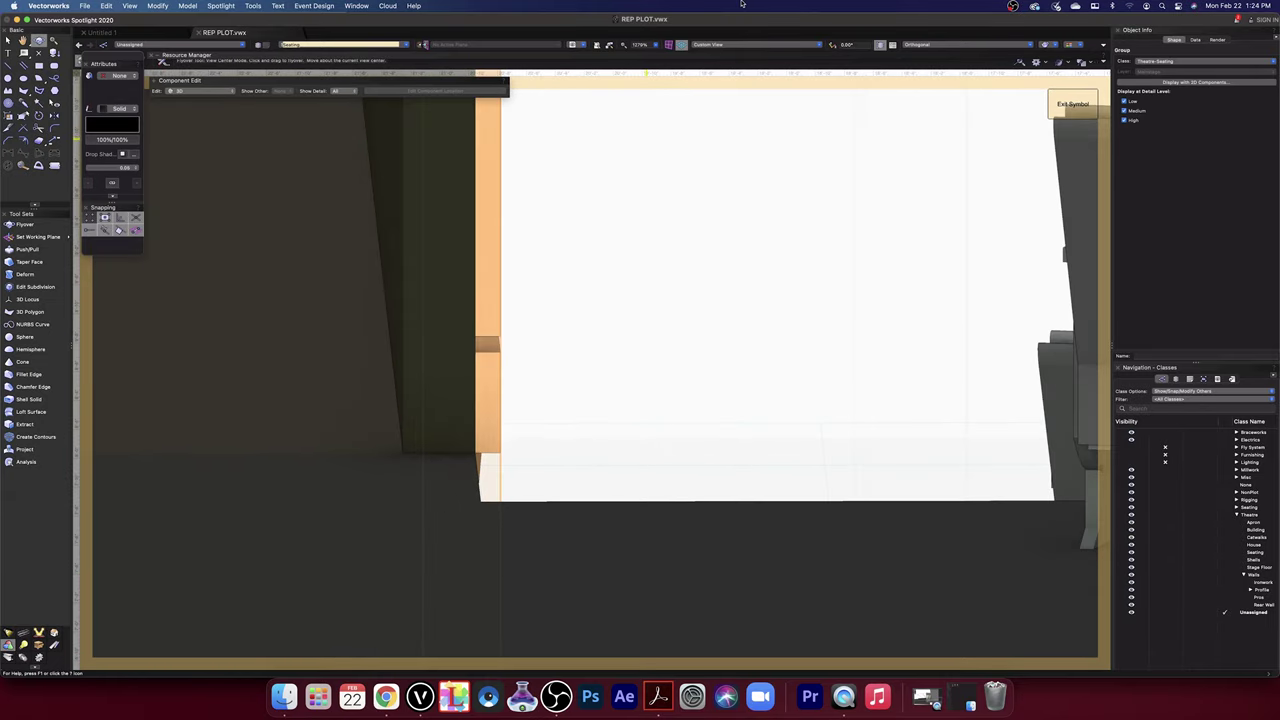
{"action": "left_click", "coordinate": [751, 45]}
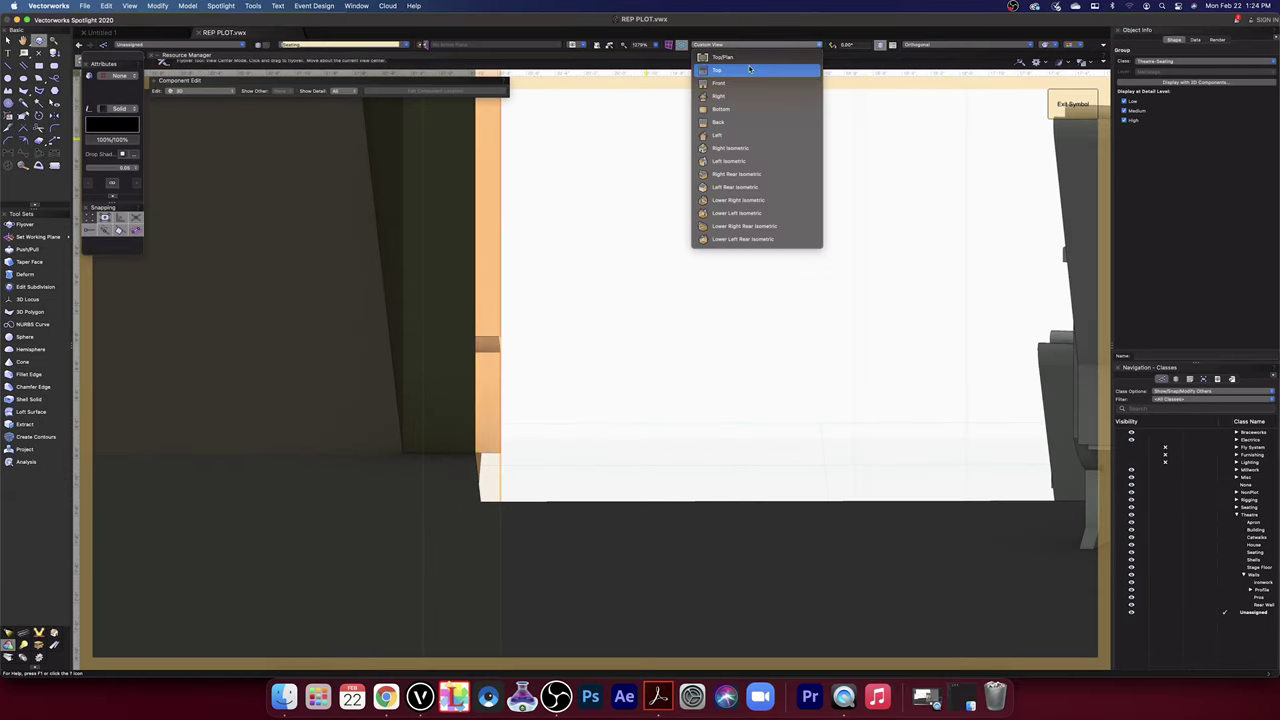
{"action": "left_click", "coordinate": [730, 58]}
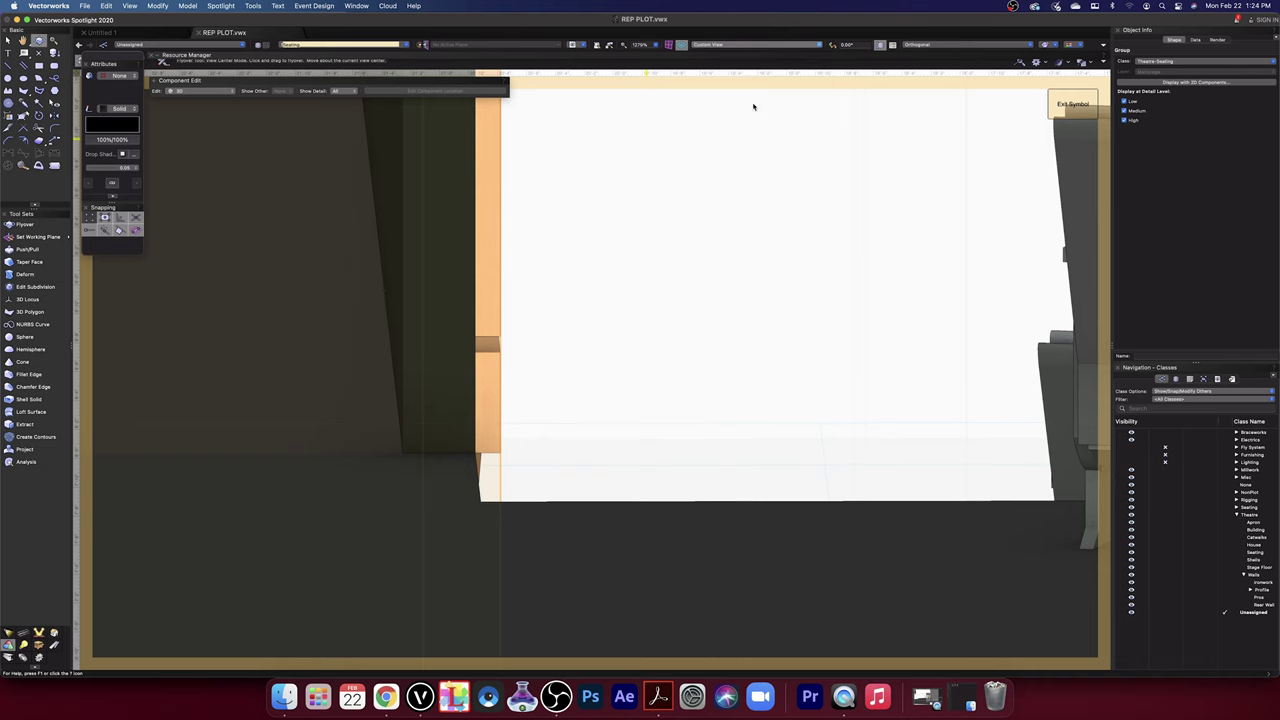
{"action": "key", "text": "space"}
{"action": "left_click_drag", "start_coordinate": [709, 192], "coordinate": [707, 582]}
{"action": "left_click_drag", "start_coordinate": [641, 283], "coordinate": [639, 319]}
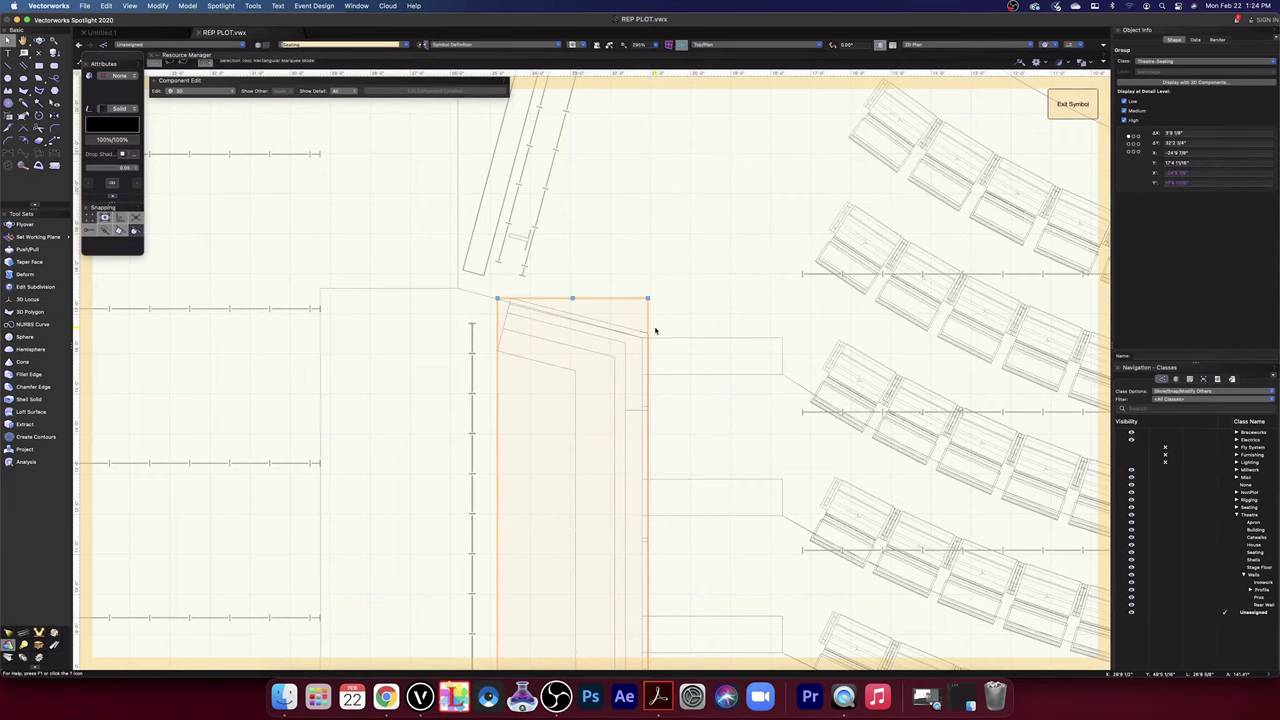
{"action": "scroll", "coordinate": [653, 329], "scroll_direction": "up", "scroll_amount": 3}
{"action": "scroll", "coordinate": [645, 328], "scroll_direction": "up", "scroll_amount": 6}
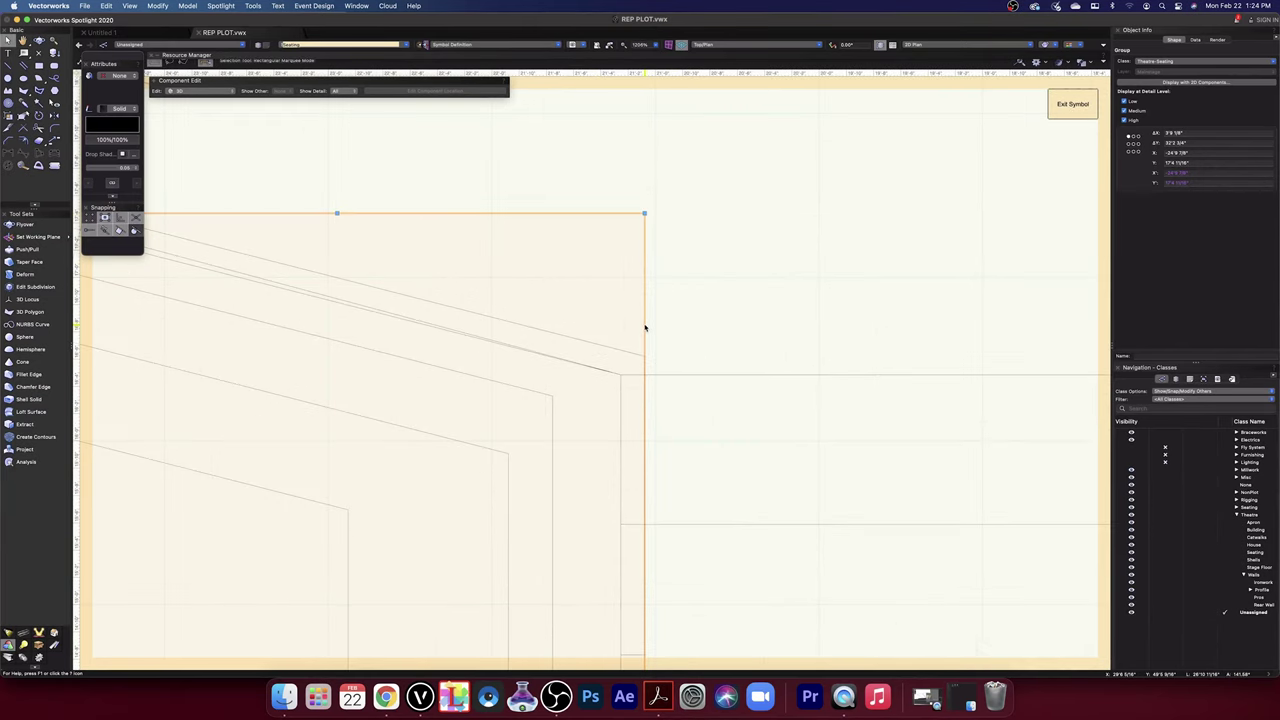
{"action": "scroll", "coordinate": [645, 328], "scroll_direction": "down", "scroll_amount": 2}
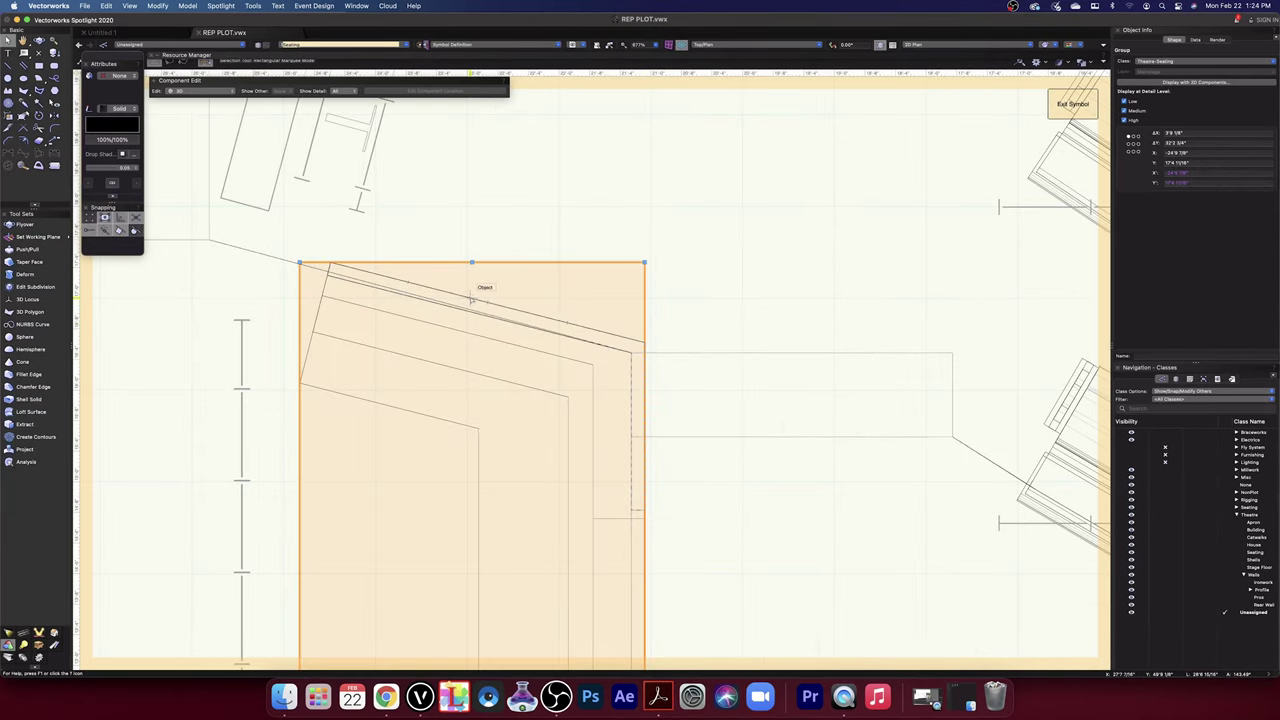
- Enter the seating group, then the angled side-wall solid's Solid Addition
{"action": "double_click", "coordinate": [470, 298]}
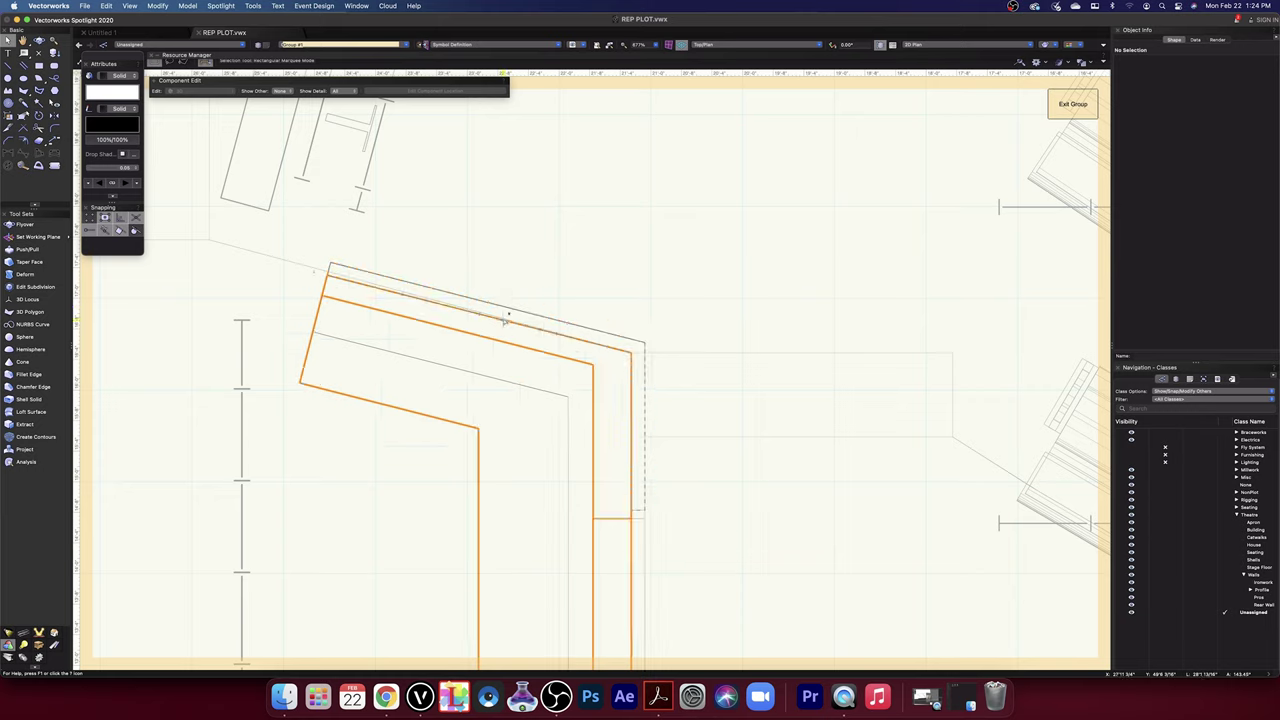
{"action": "double_click", "coordinate": [505, 310]}
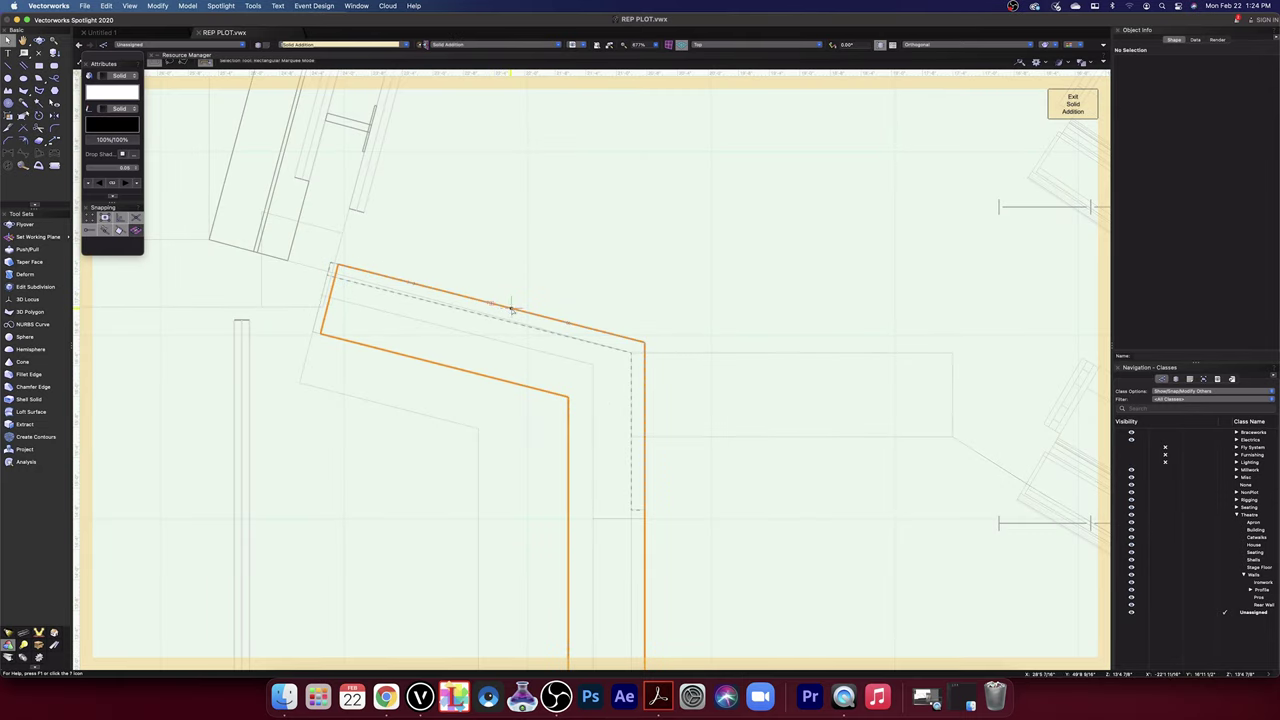
- Delete the side wall's vertical leg, then try a rotation about the wall corner and abandon it
{"action": "left_click", "coordinate": [509, 311]}
{"action": "key", "text": "Delete"}
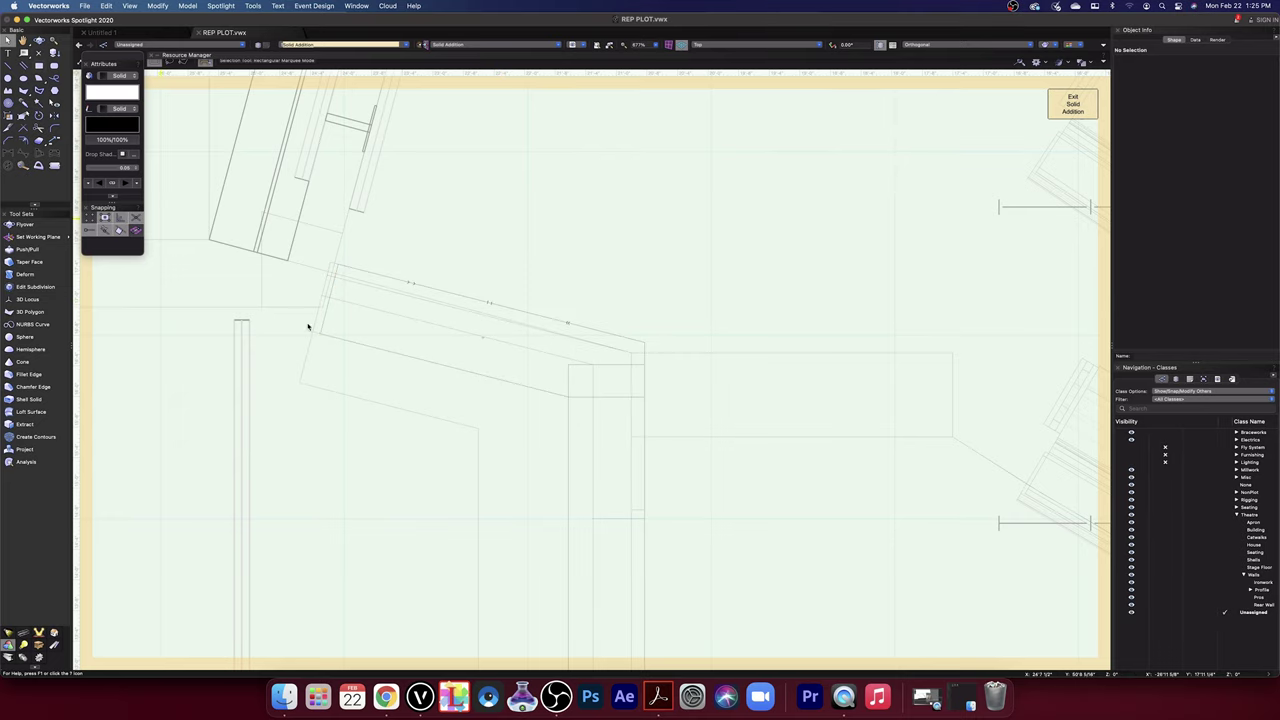
{"action": "left_click", "coordinate": [514, 310]}
{"action": "left_click", "coordinate": [38, 124]}
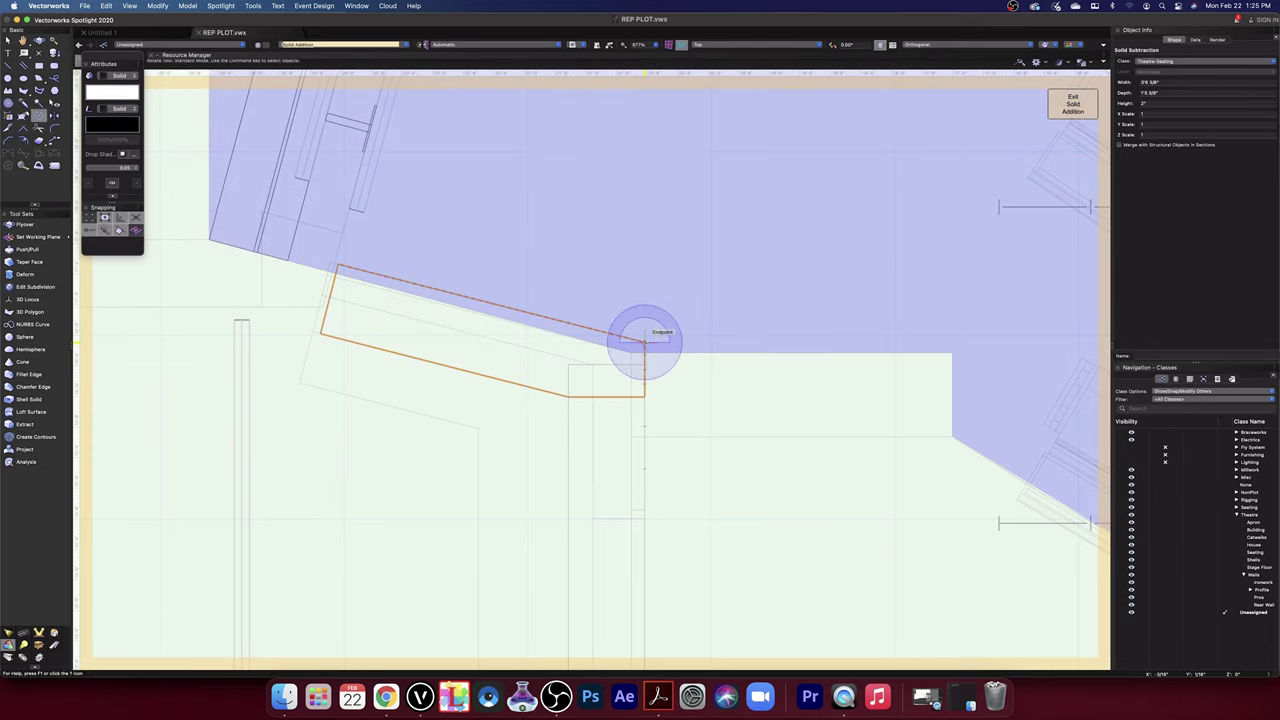
{"action": "left_click", "coordinate": [644, 342]}
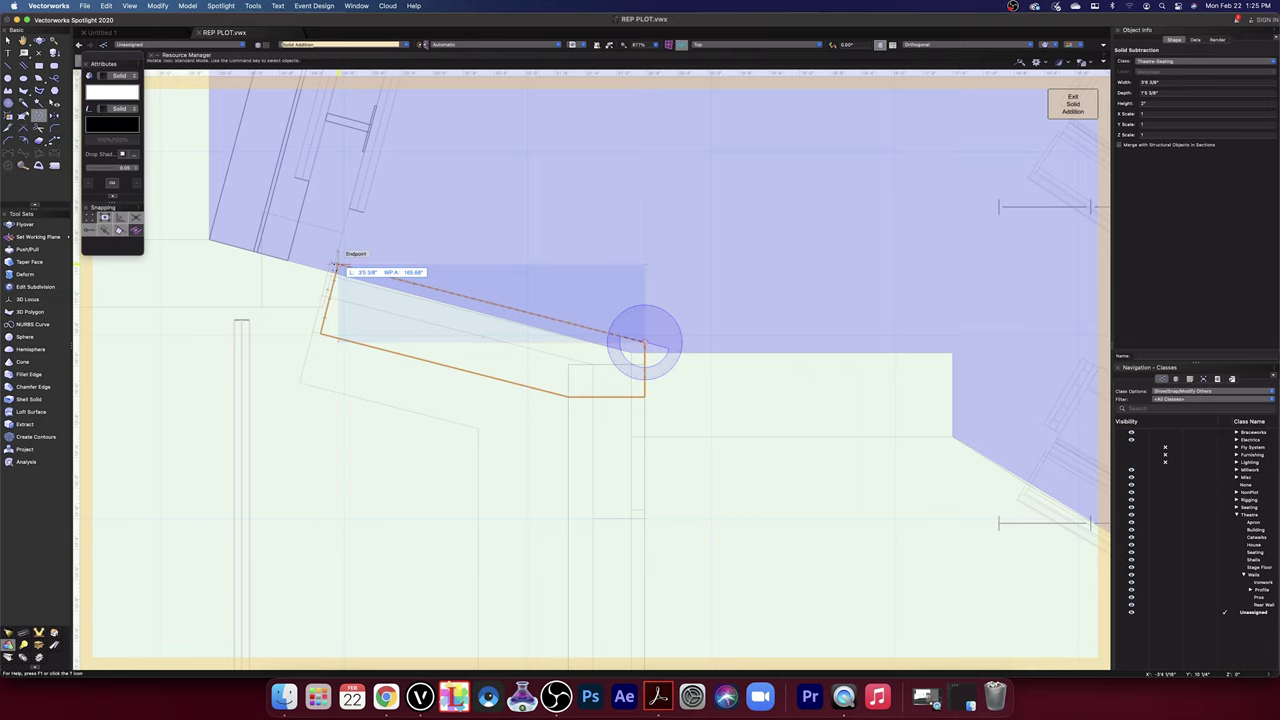
{"action": "scroll", "coordinate": [333, 265], "scroll_direction": "up", "scroll_amount": 5}
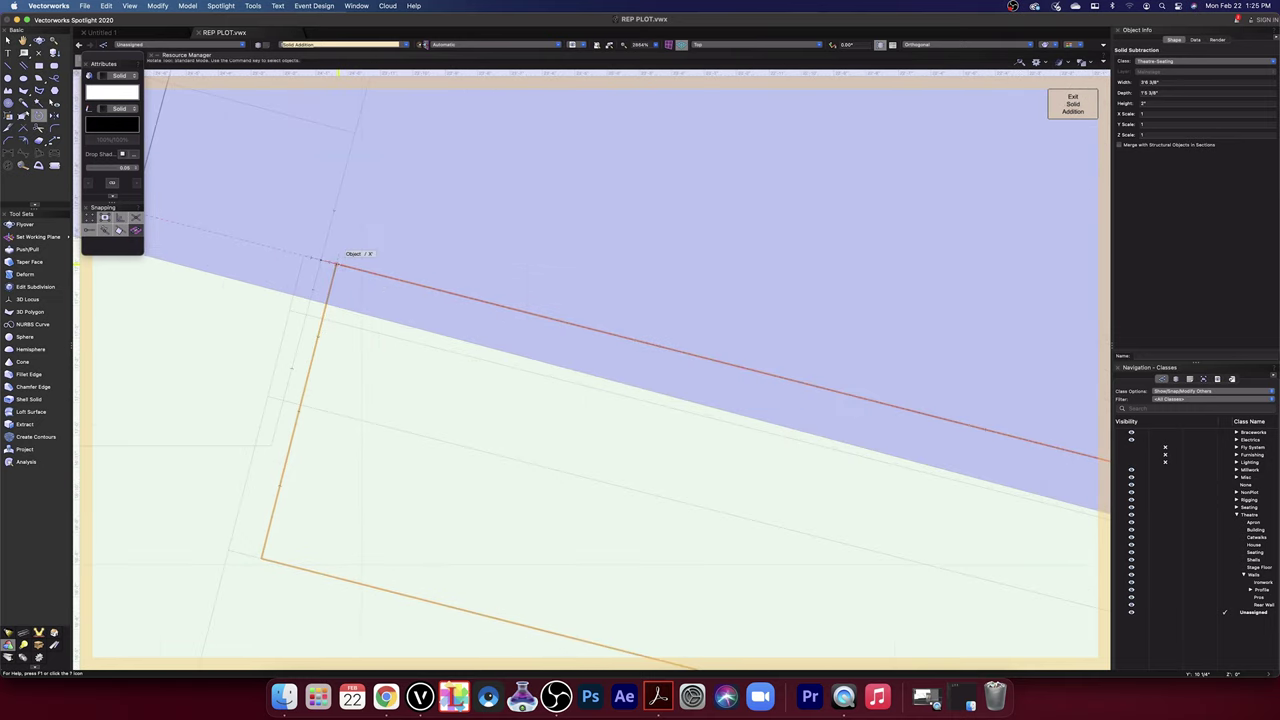
{"action": "scroll", "coordinate": [334, 261], "scroll_direction": "down", "scroll_amount": 4}
{"action": "left_click", "coordinate": [835, 391]}
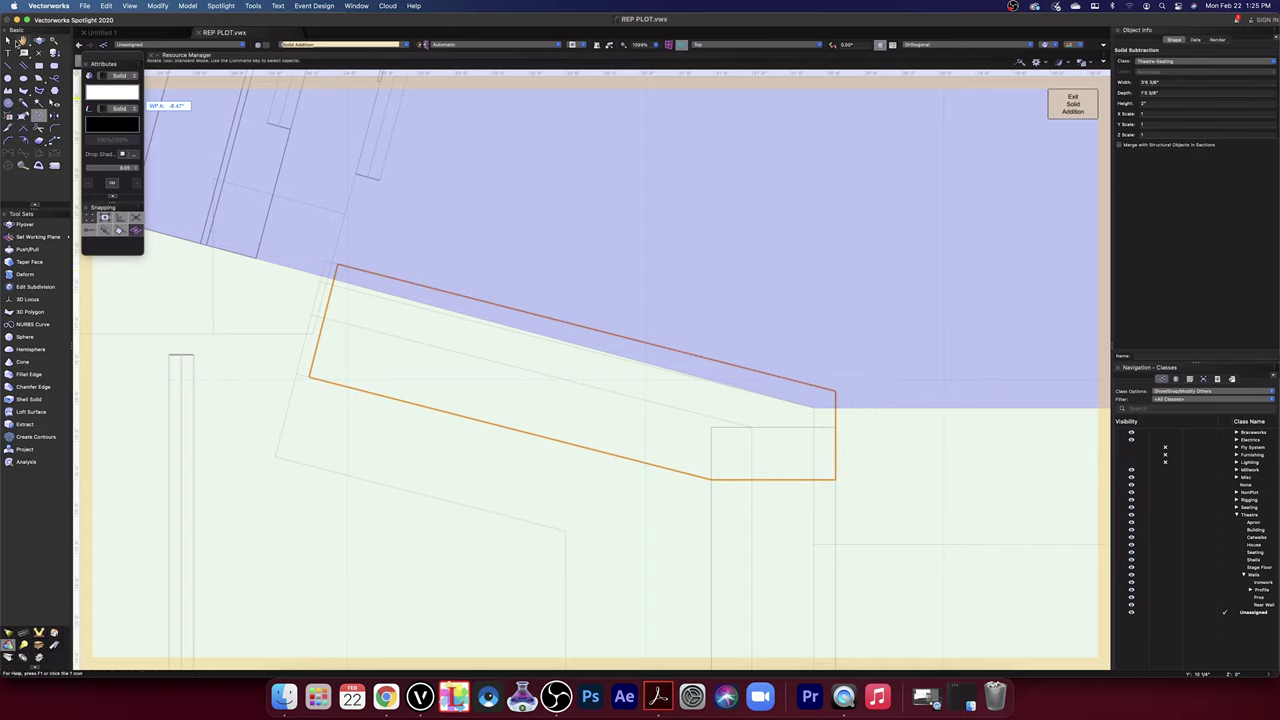
{"action": "left_click", "coordinate": [8, 40]}
- Draw a guide line from the solid's right corner and set its angle to 165°
{"action": "left_click", "coordinate": [8, 67]}
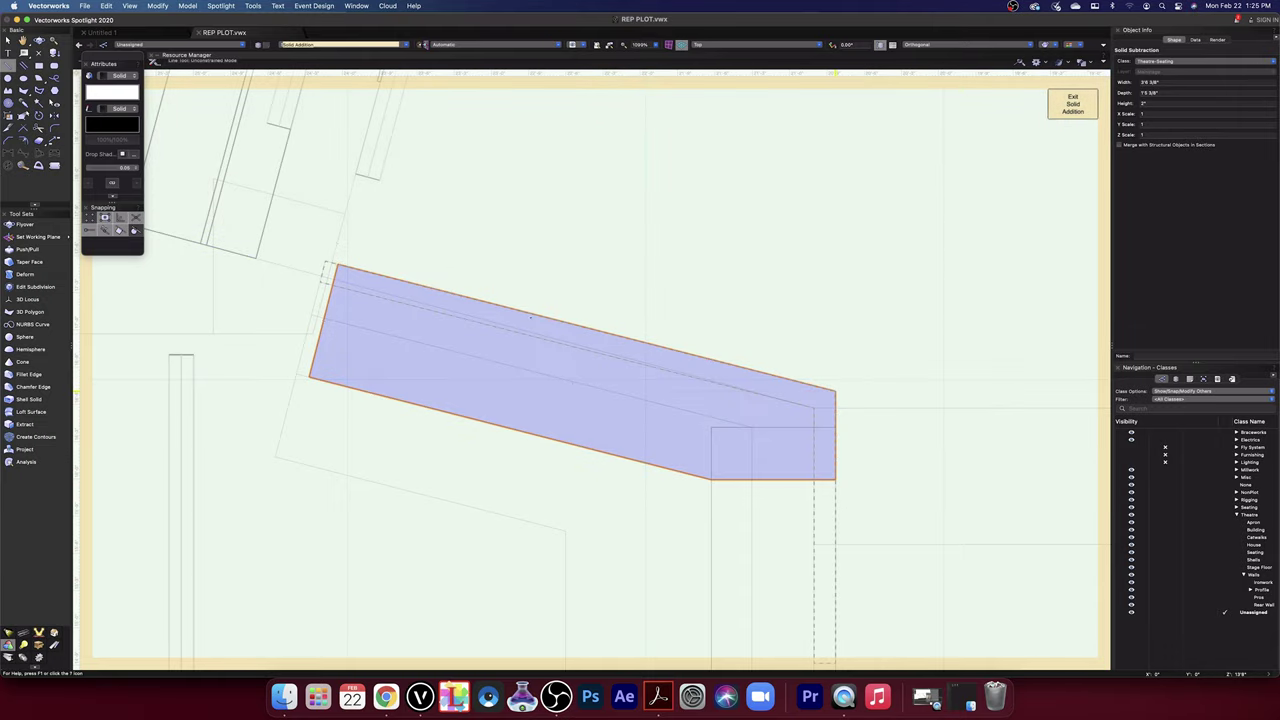
{"action": "left_click", "coordinate": [835, 392]}
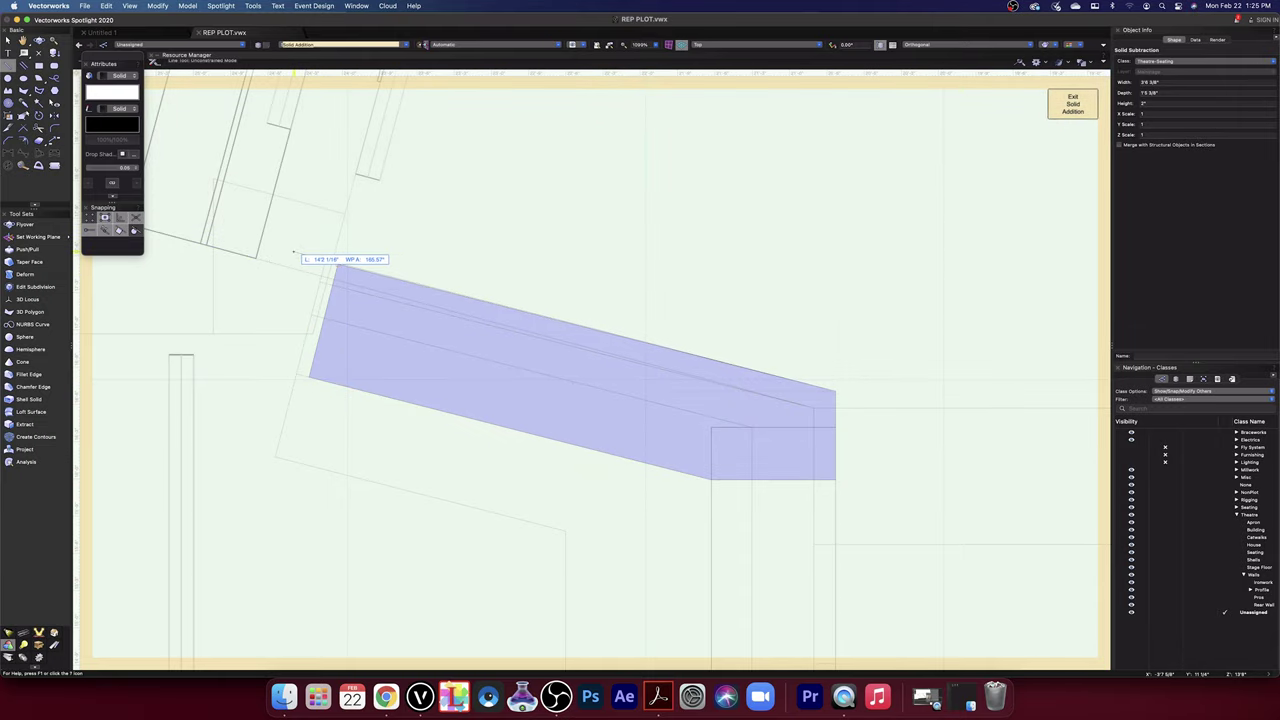
{"action": "left_click", "coordinate": [295, 254]}
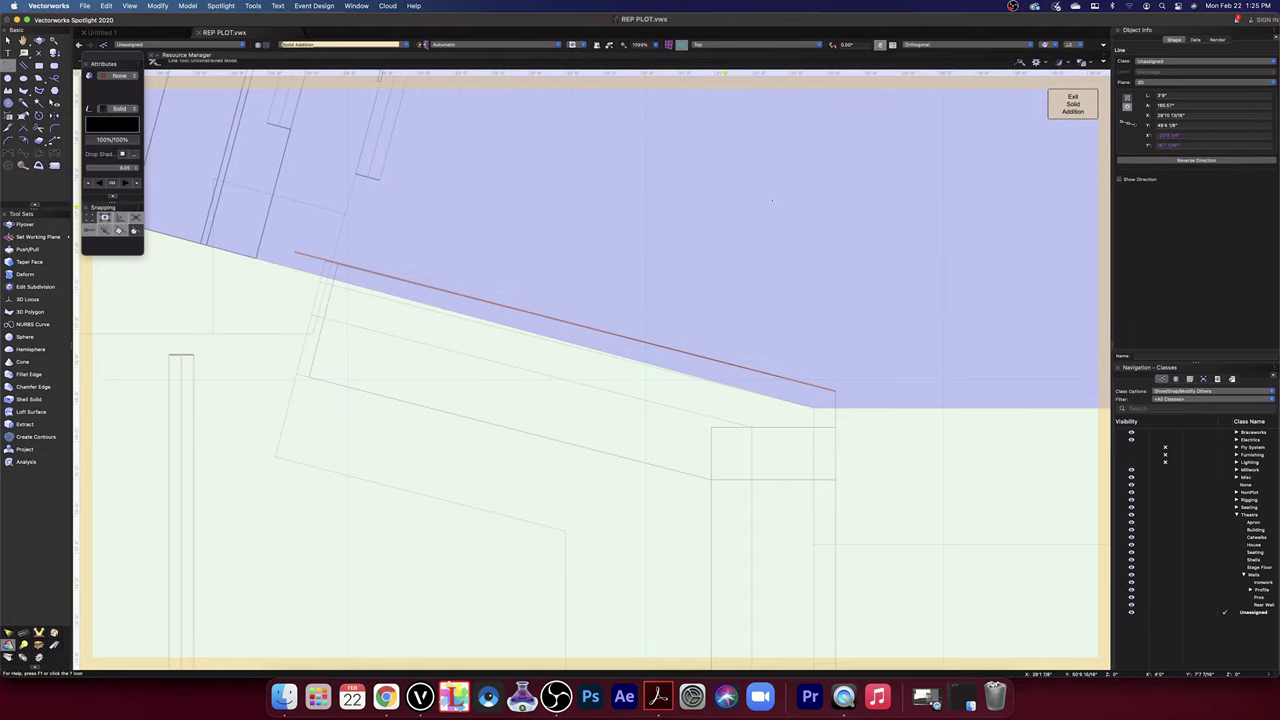
{"action": "left_click", "coordinate": [1185, 105]}
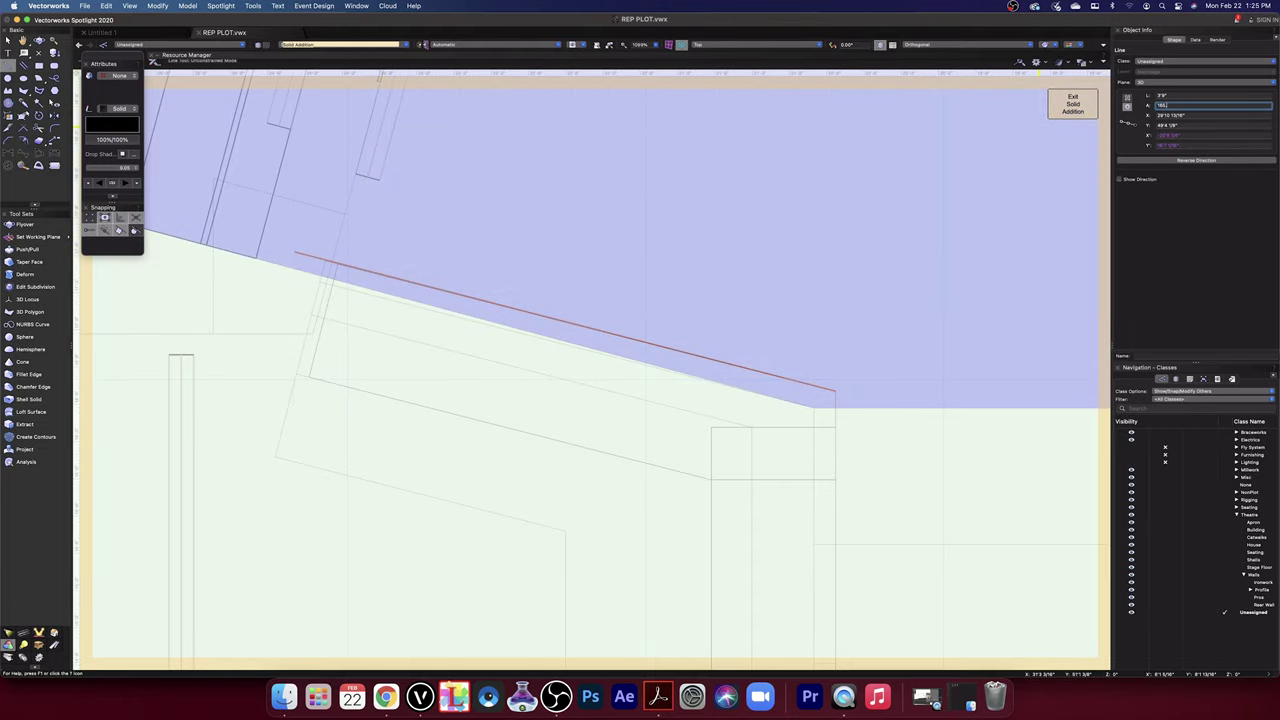
{"action": "type", "text": "165"}
{"action": "key", "text": "Return"}
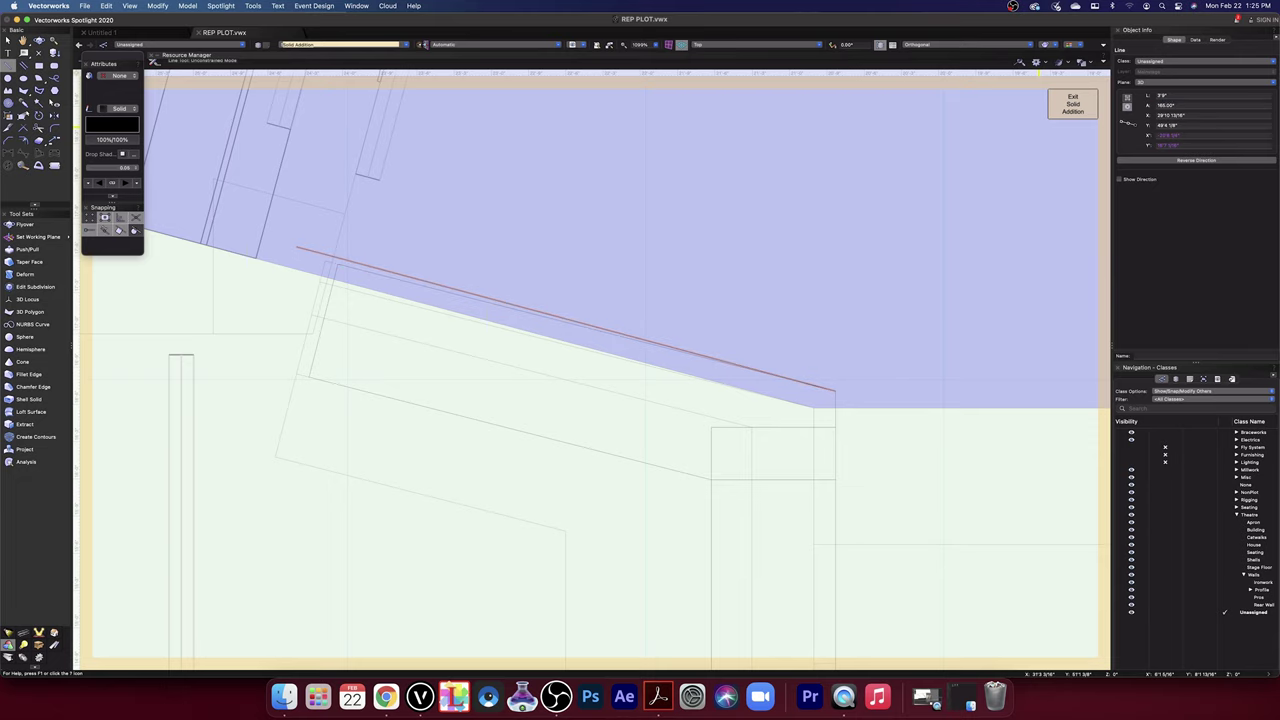
{"action": "key", "text": "x"}
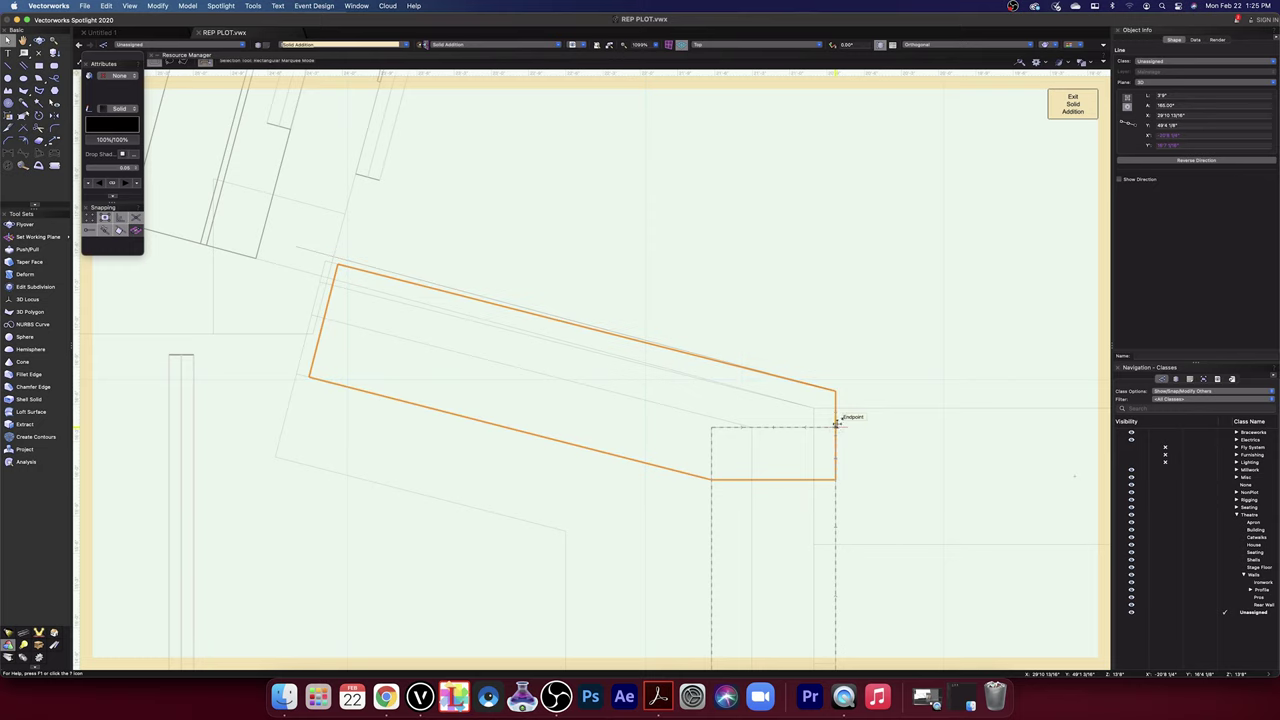
- Rotate the Solid Subtraction about its right corner onto the 165° guide line, then exit the Solid Addition
{"action": "left_click", "coordinate": [837, 416]}
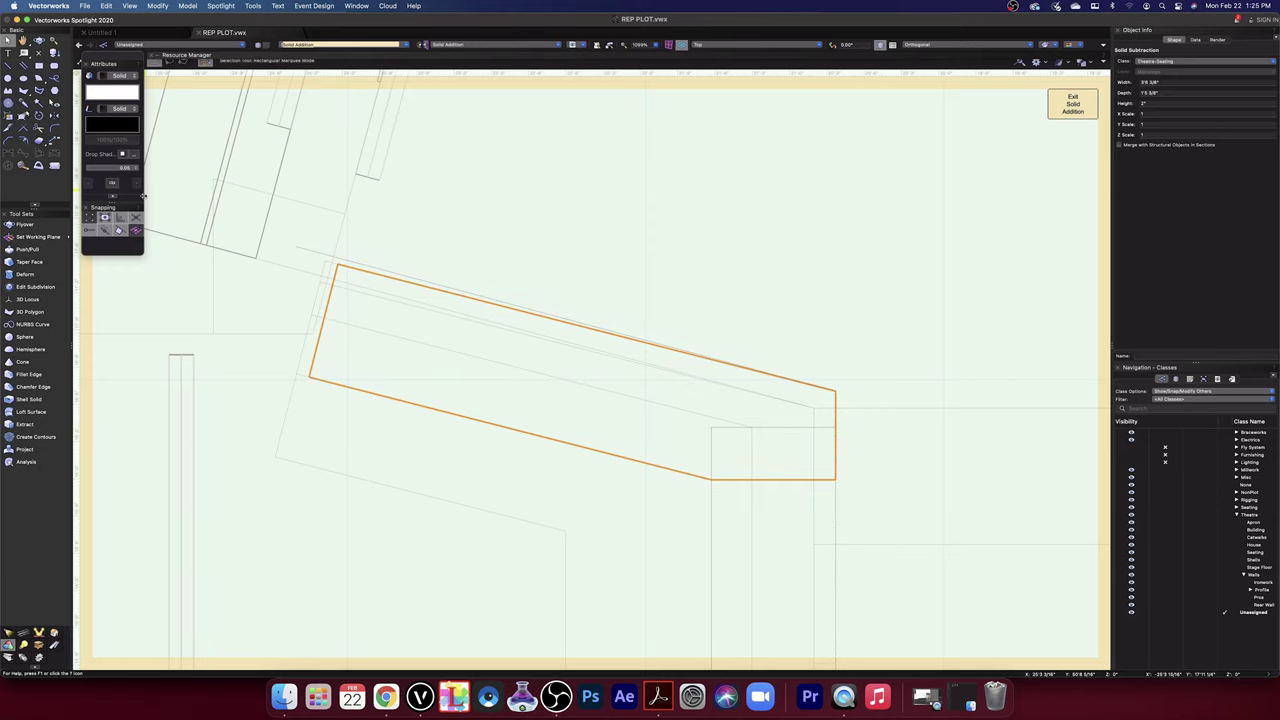
{"action": "left_click", "coordinate": [39, 115]}
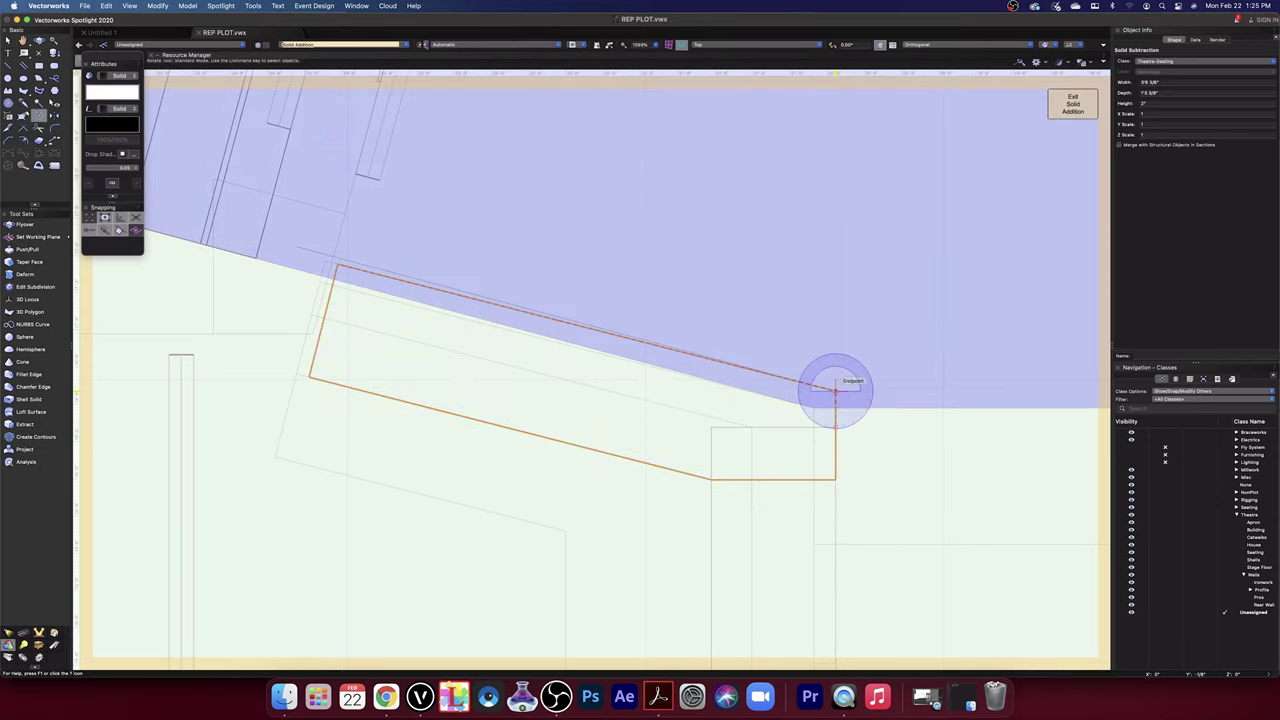
{"action": "left_click", "coordinate": [835, 390]}
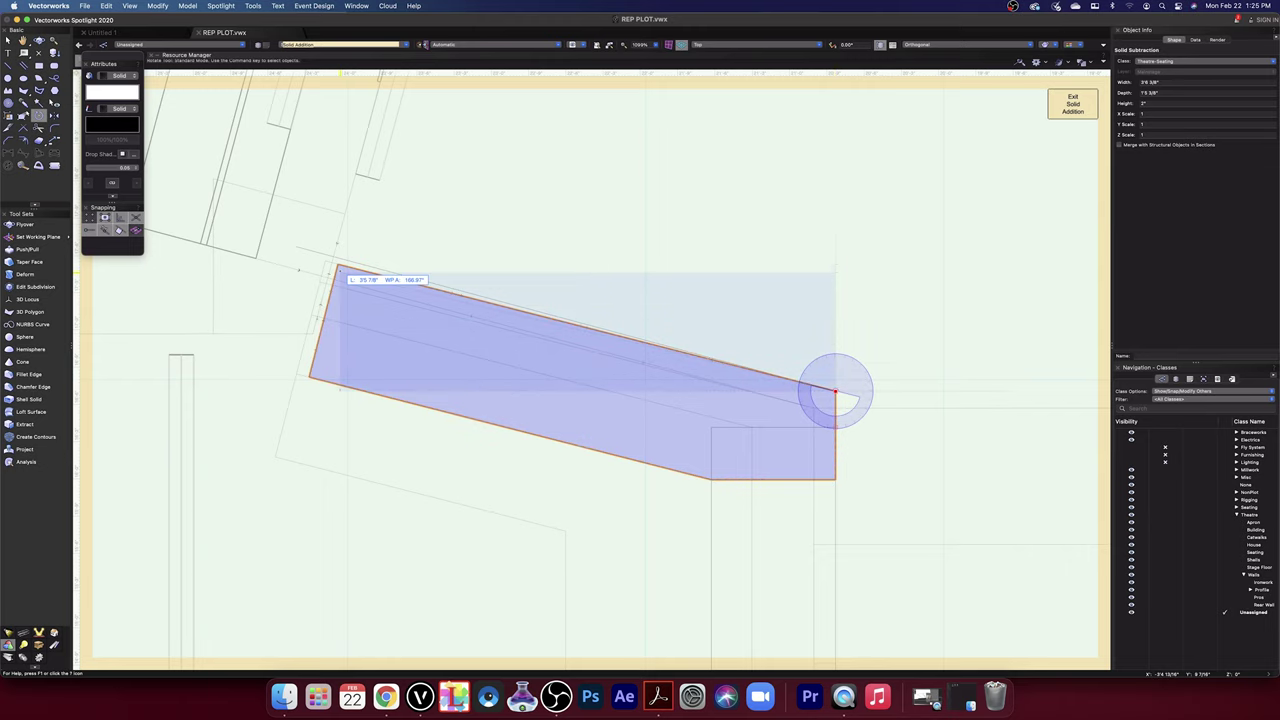
{"action": "left_click", "coordinate": [335, 264]}
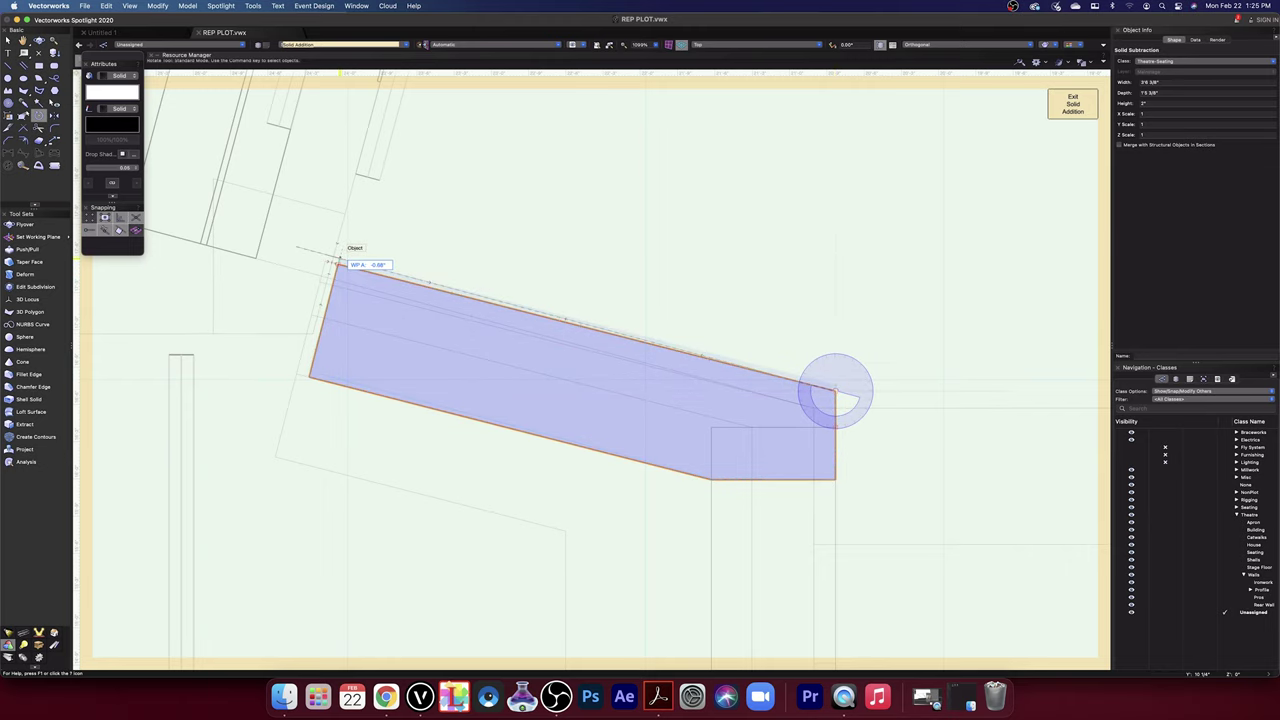
{"action": "scroll", "coordinate": [337, 263], "scroll_direction": "up", "scroll_amount": 3}
{"action": "left_click", "coordinate": [335, 264]}
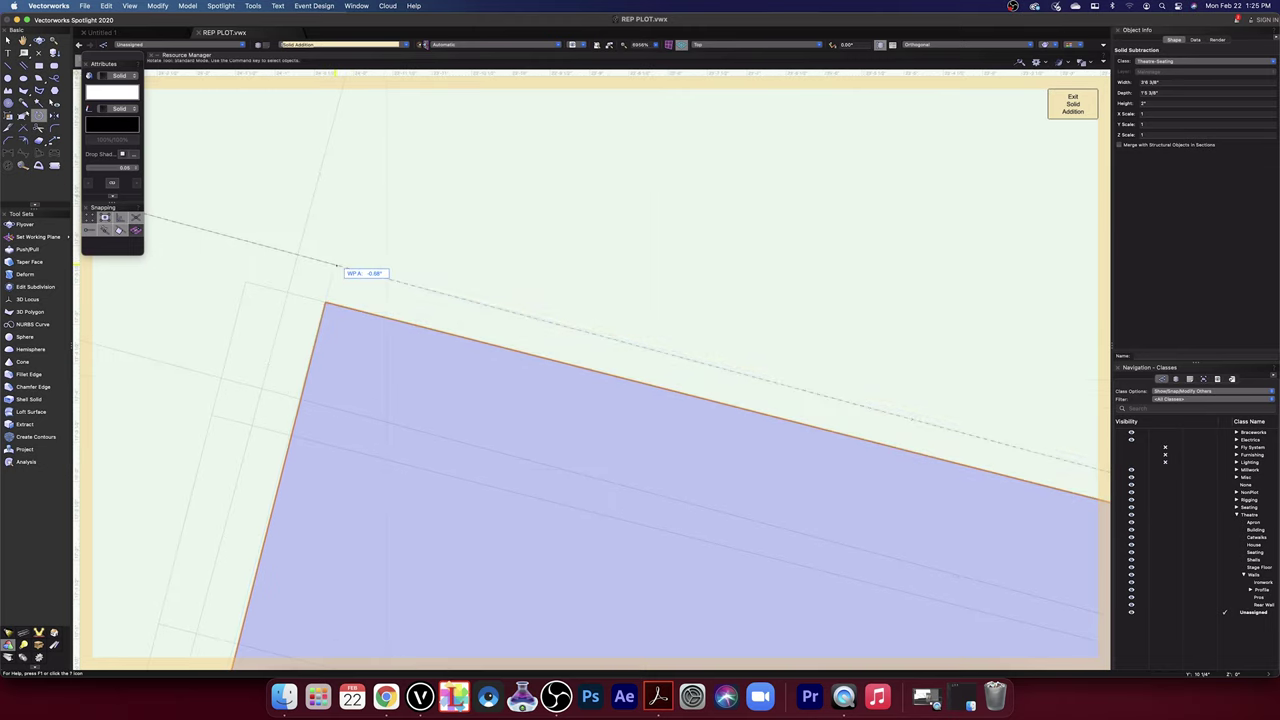
{"action": "scroll", "coordinate": [346, 292], "scroll_direction": "down", "scroll_amount": 4}
{"action": "scroll", "coordinate": [343, 294], "scroll_direction": "down", "scroll_amount": 2}
{"action": "left_click_drag", "start_coordinate": [345, 292], "coordinate": [787, 517]}
{"action": "scroll", "coordinate": [787, 517], "scroll_direction": "up", "scroll_amount": 4}
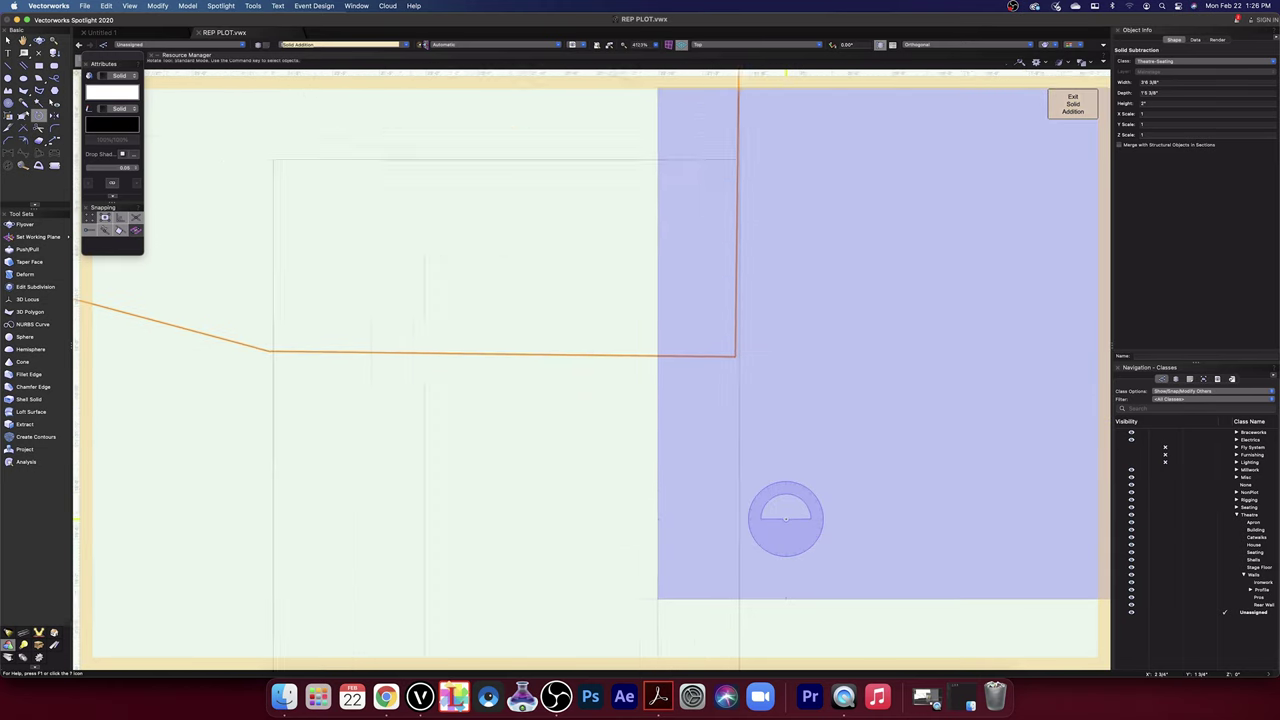
{"action": "scroll", "coordinate": [783, 517], "scroll_direction": "down", "scroll_amount": 2}
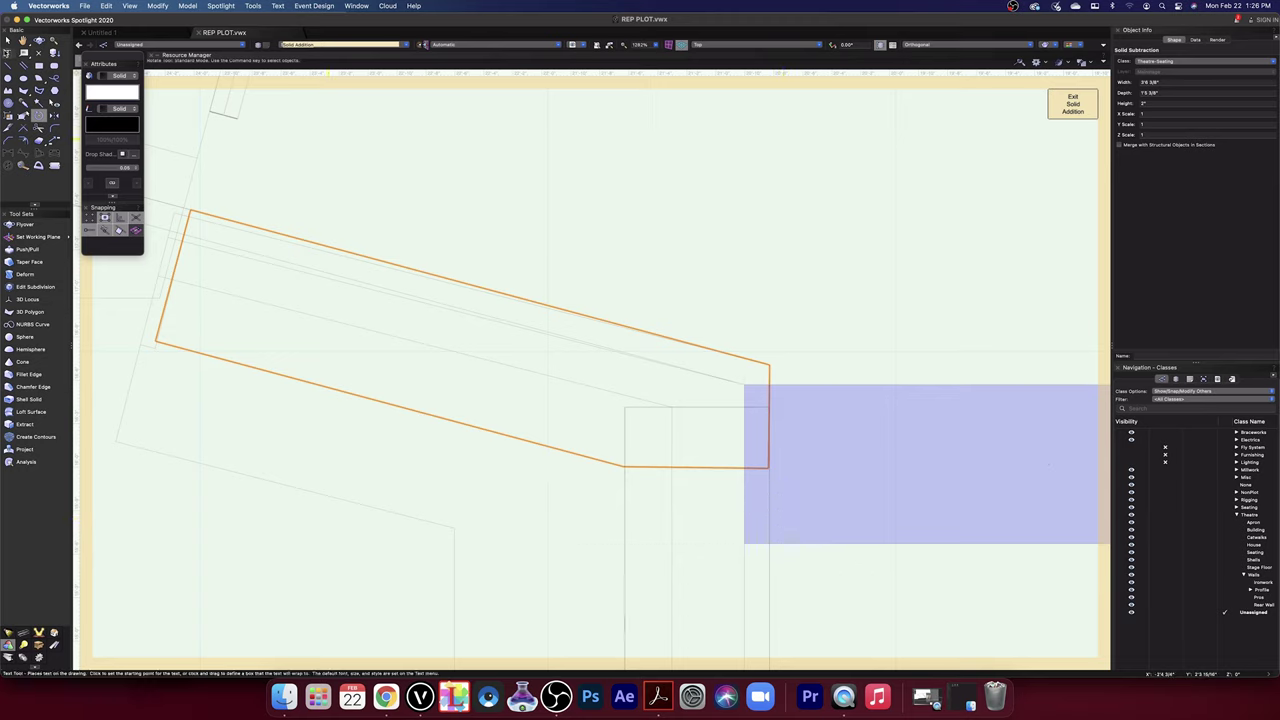
{"action": "left_click", "coordinate": [8, 41]}
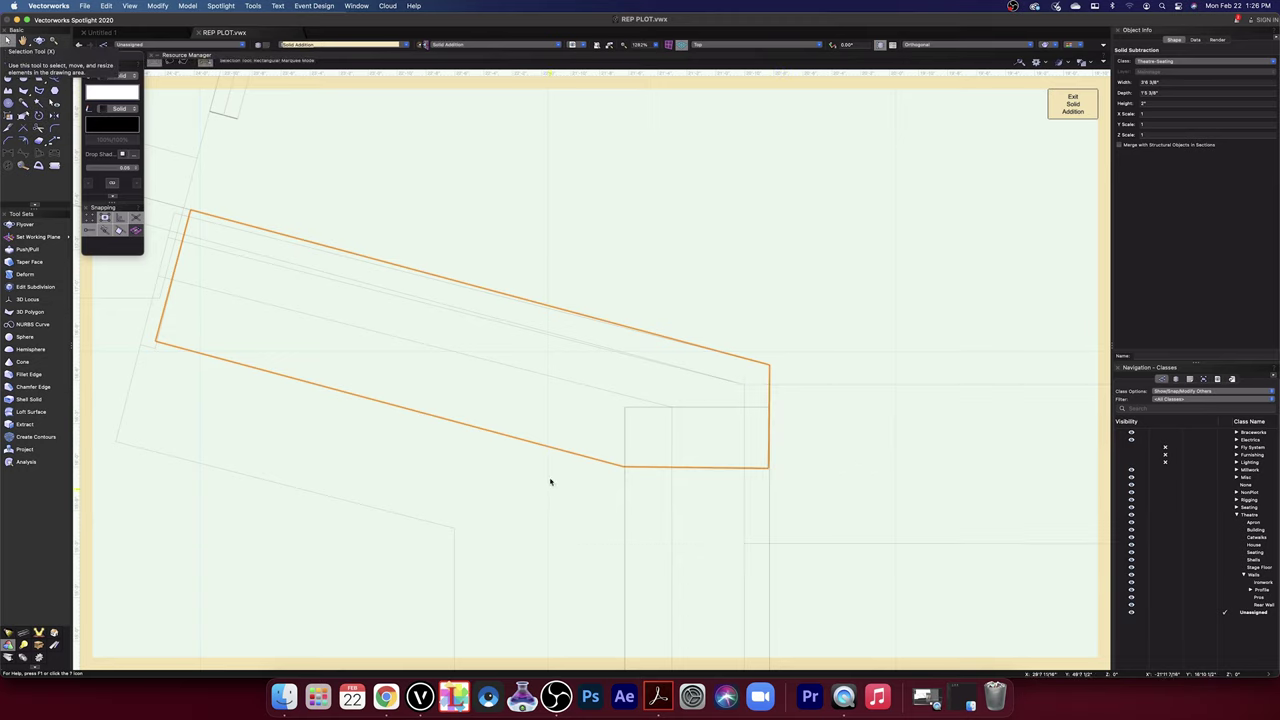
{"action": "left_click", "coordinate": [452, 530]}
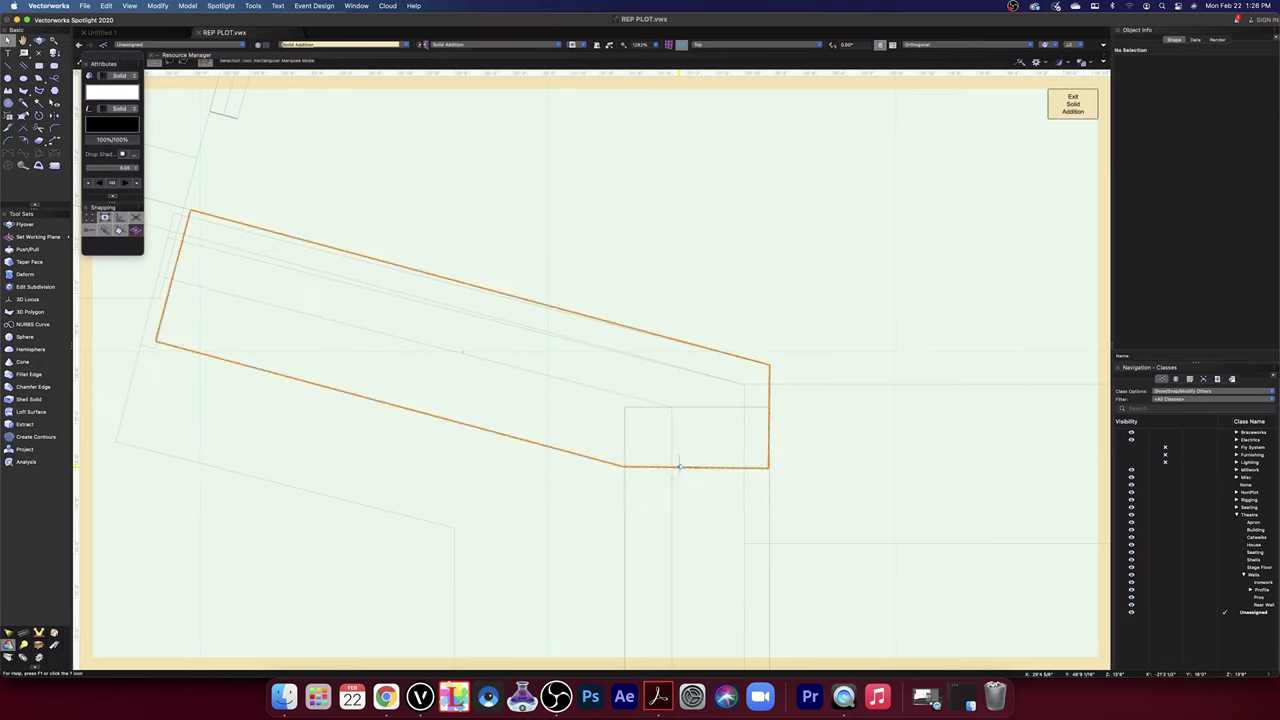
{"action": "left_click", "coordinate": [1071, 108]}
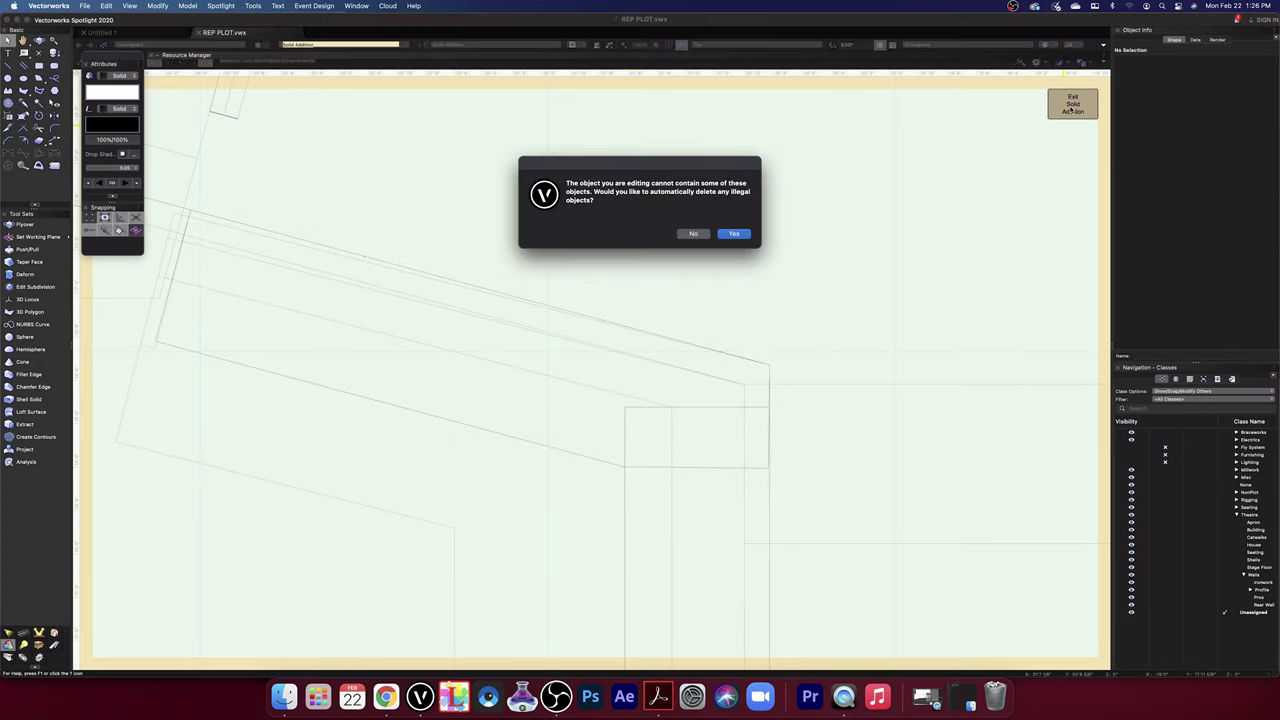
- Delete the illegal objects, then move and rotate the narrow solid to match the angled edge
{"action": "left_click", "coordinate": [735, 234]}
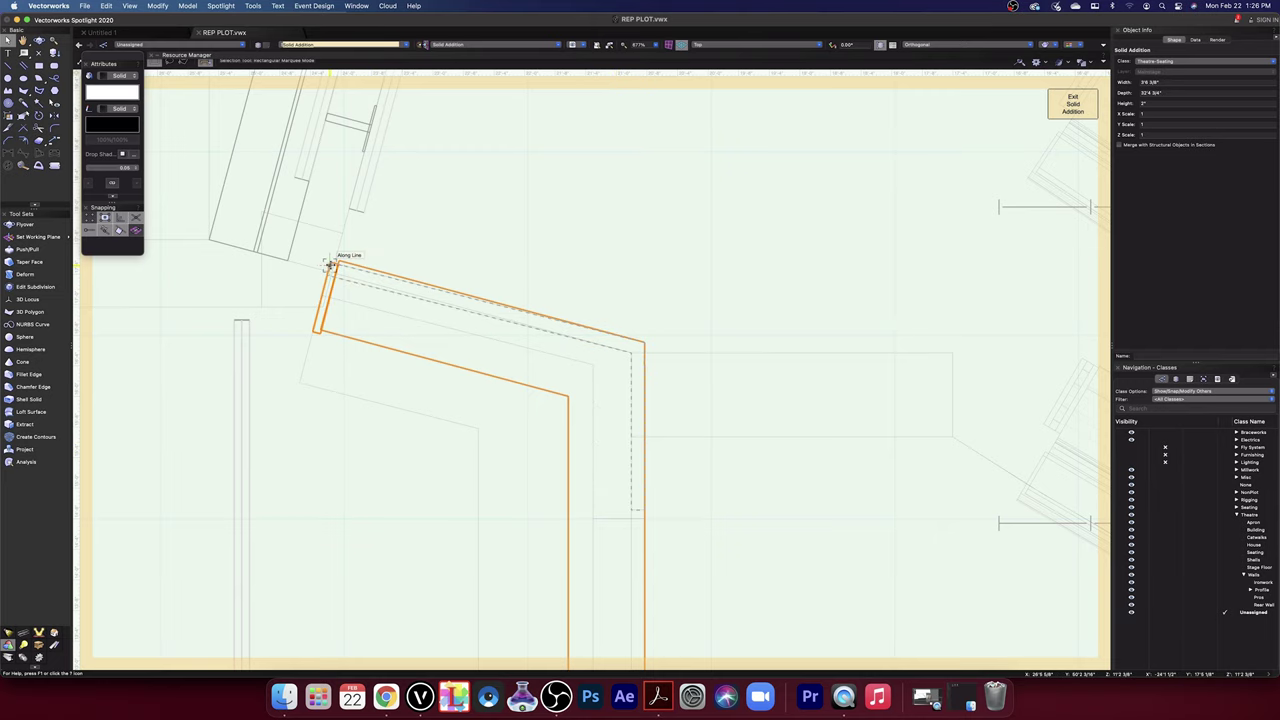
{"action": "scroll", "coordinate": [329, 265], "scroll_direction": "up", "scroll_amount": 5}
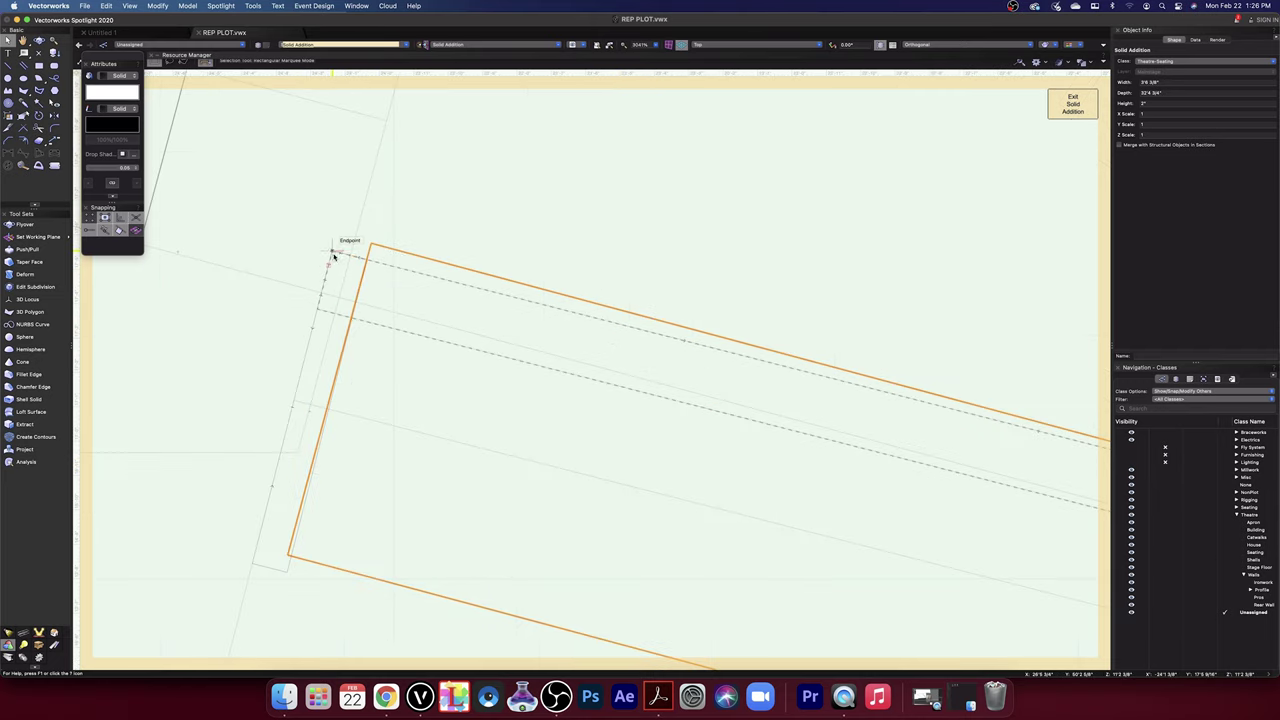
{"action": "left_click_drag", "start_coordinate": [332, 251], "coordinate": [384, 261]}
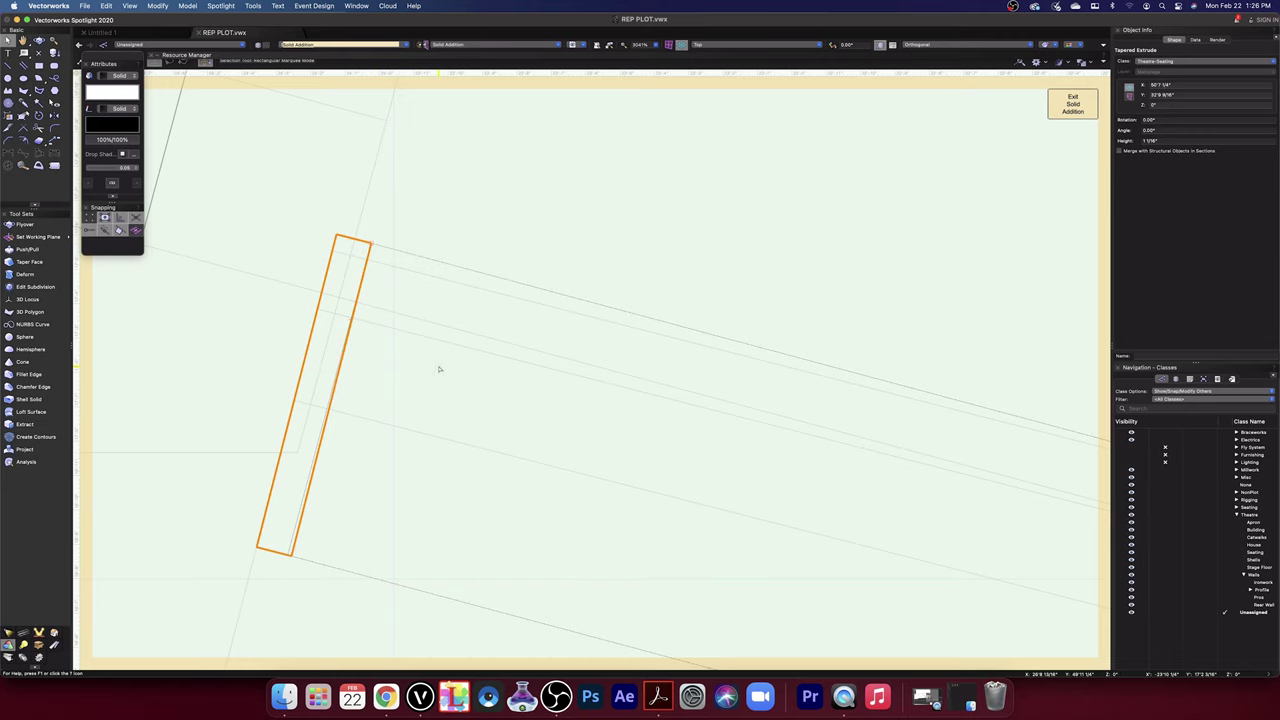
{"action": "left_click", "coordinate": [39, 117]}
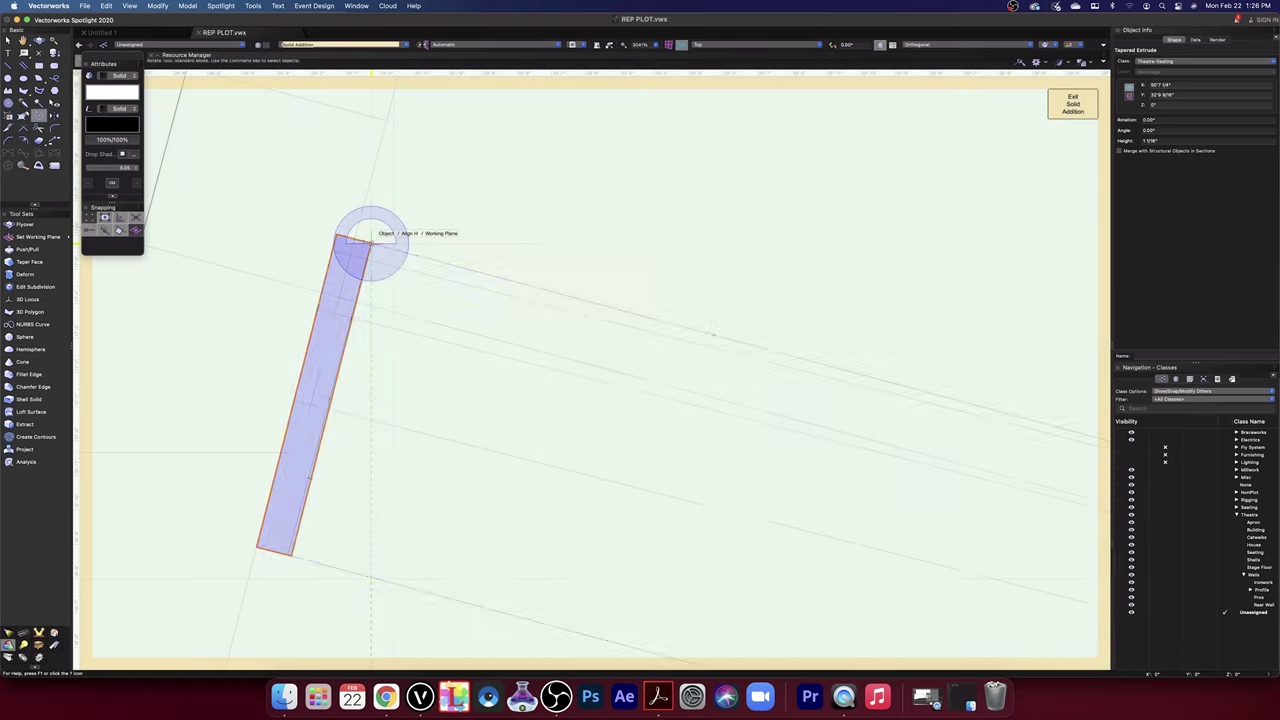
{"action": "left_click", "coordinate": [370, 240]}
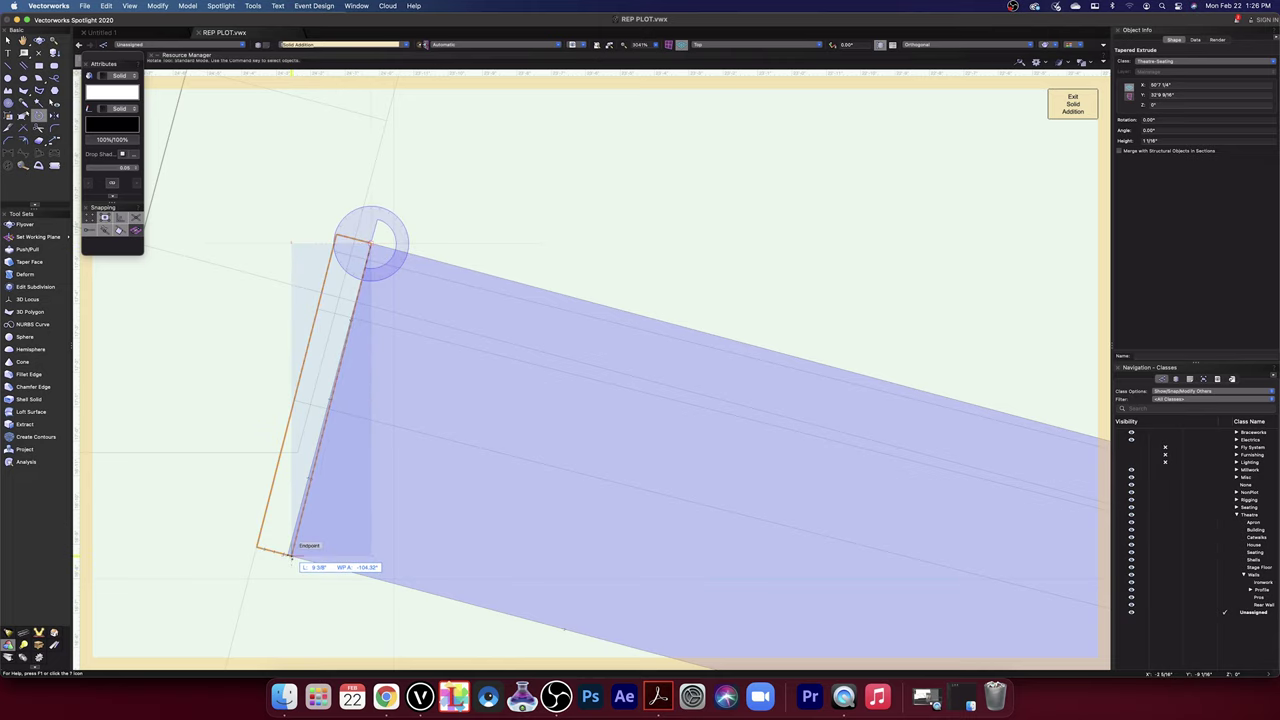
{"action": "left_click", "coordinate": [289, 556]}
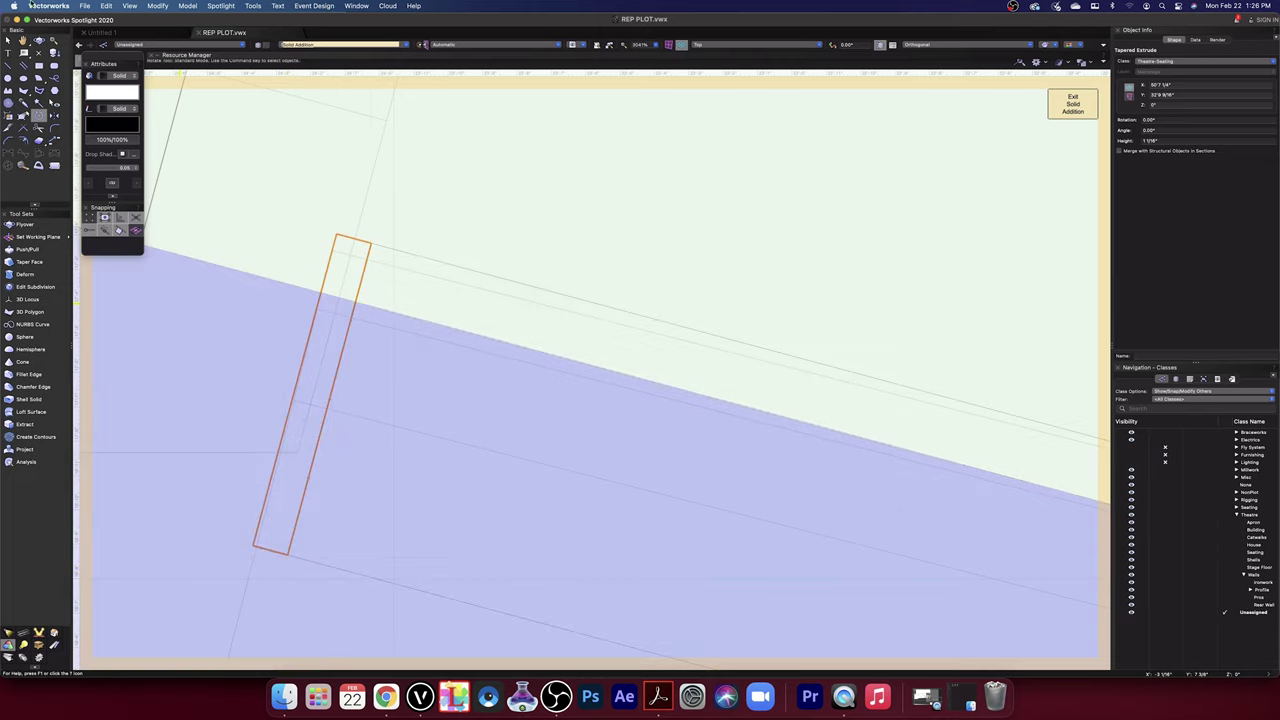
- Deselect the tapered extrude and exit both the Solid Addition and Solid Subtraction
{"action": "key", "text": "x"}
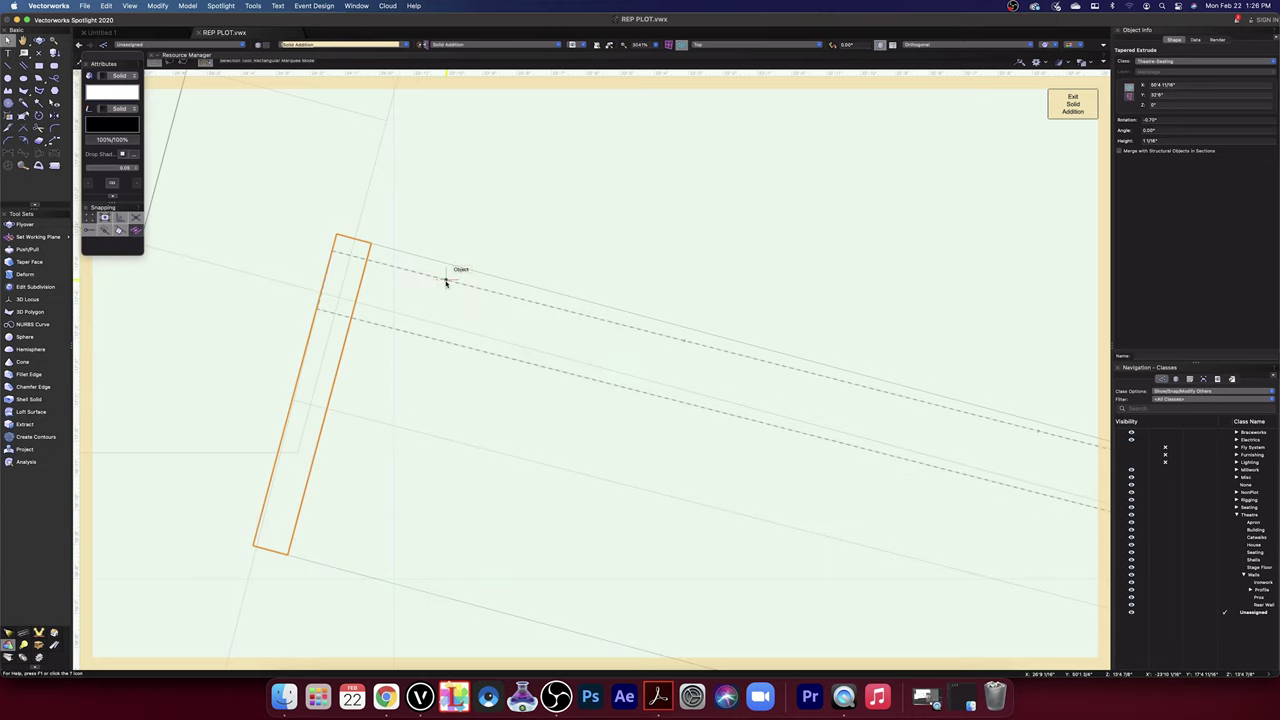
{"action": "left_click", "coordinate": [446, 283]}
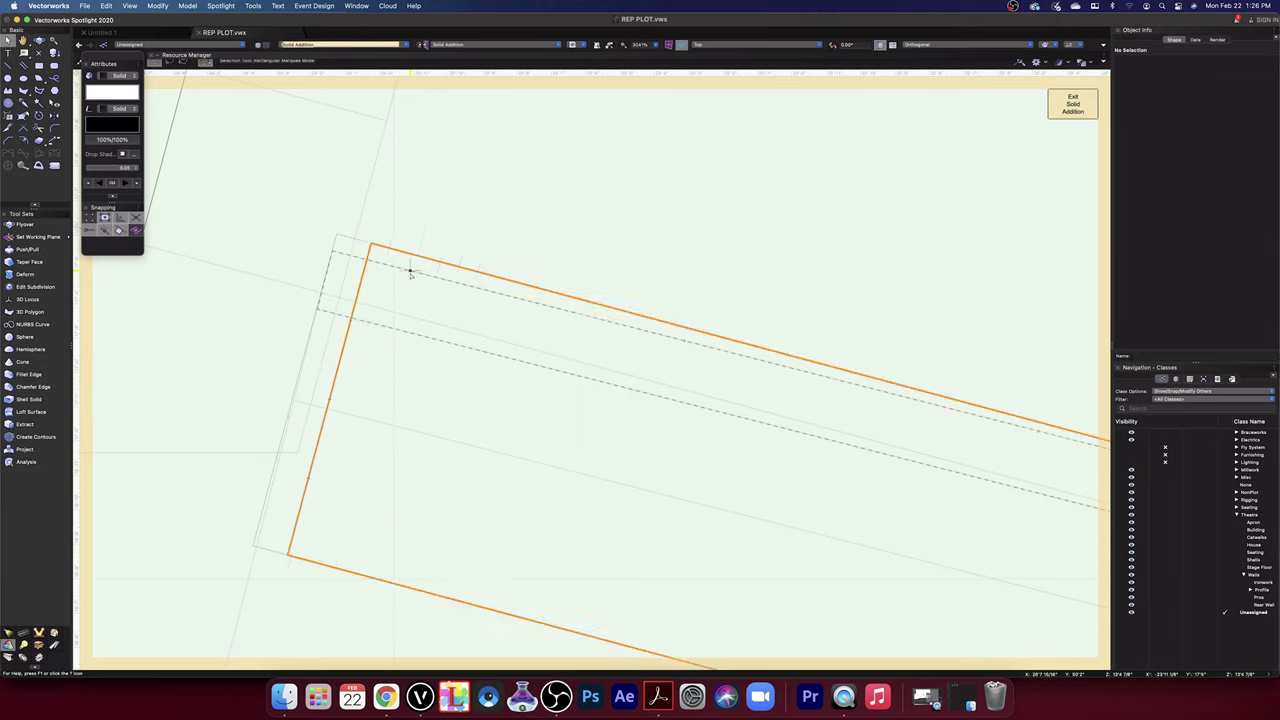
{"action": "left_click", "coordinate": [1076, 110]}
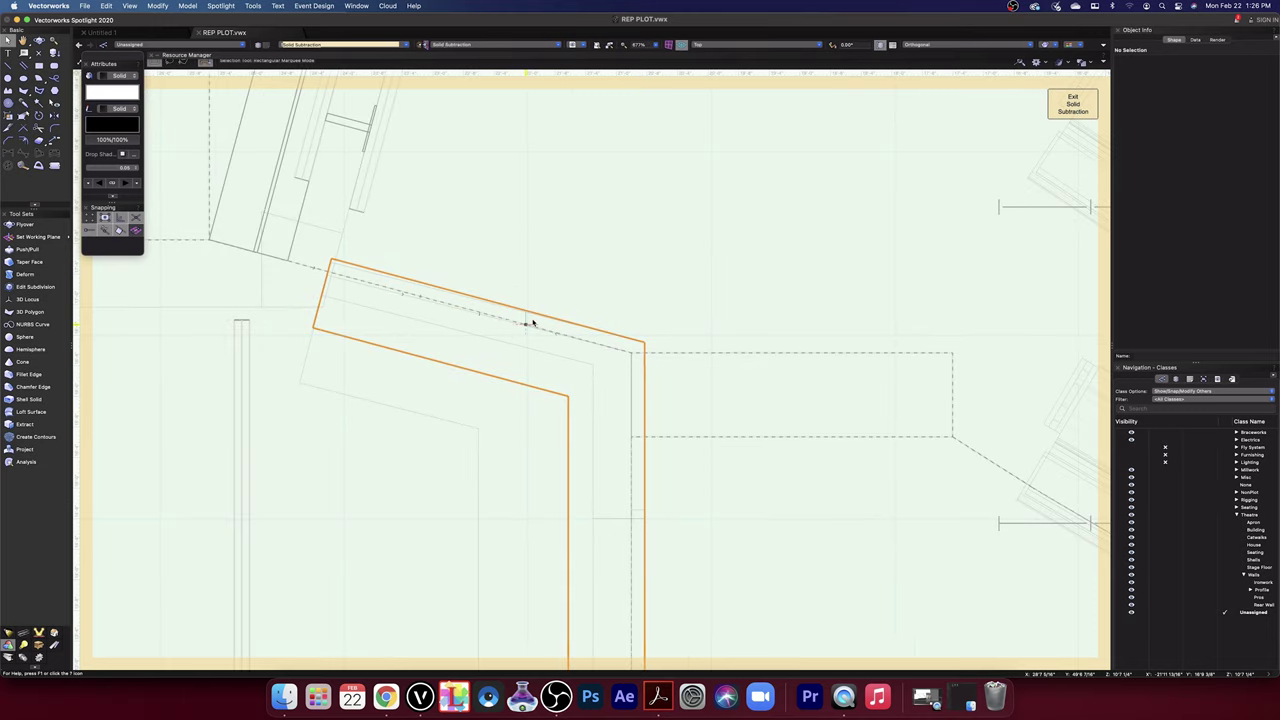
{"action": "left_click", "coordinate": [307, 373]}
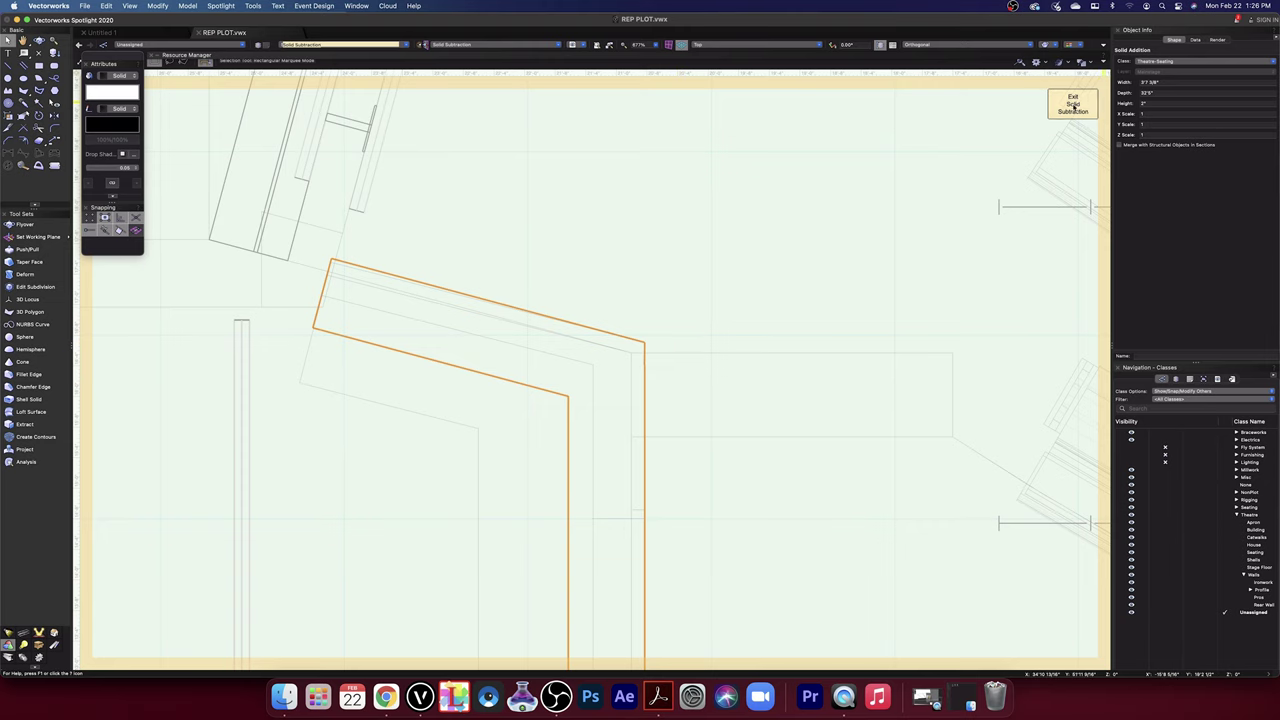
{"action": "left_click", "coordinate": [1073, 107]}
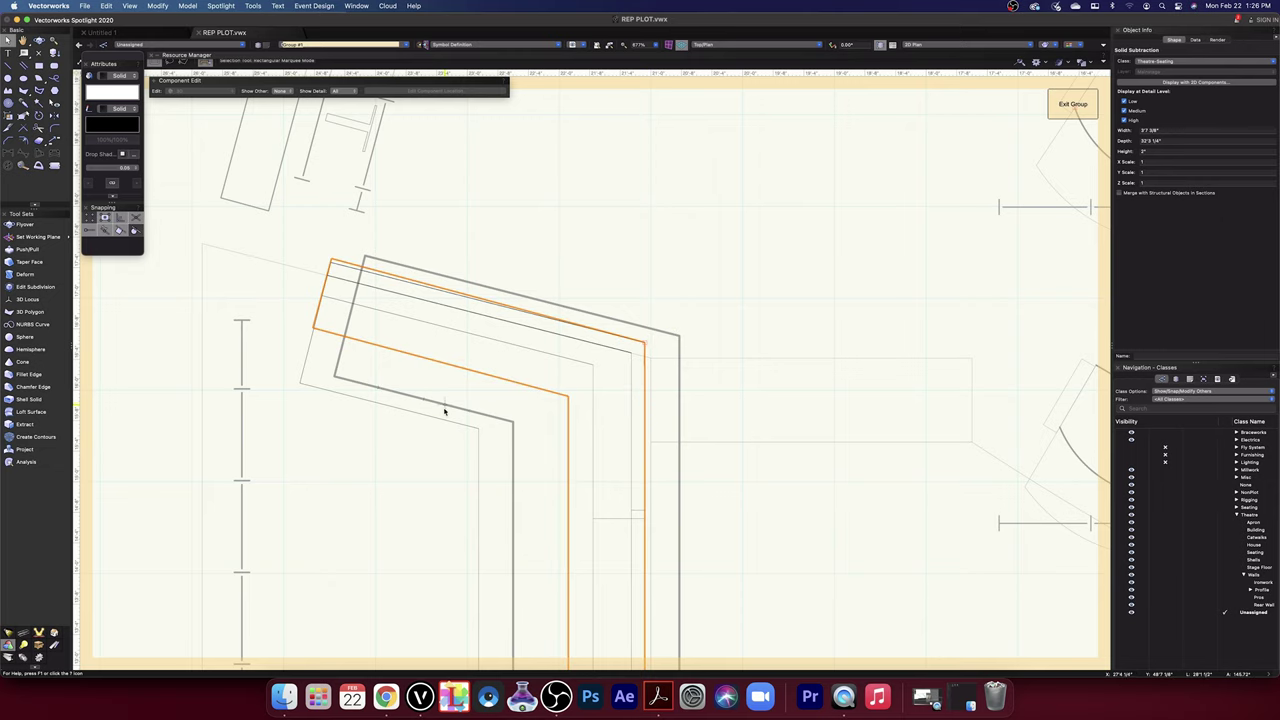
- Open the narrow top beam's solid addition for editing and pan to its outline
{"action": "scroll", "coordinate": [408, 341], "scroll_direction": "up", "scroll_amount": 3}
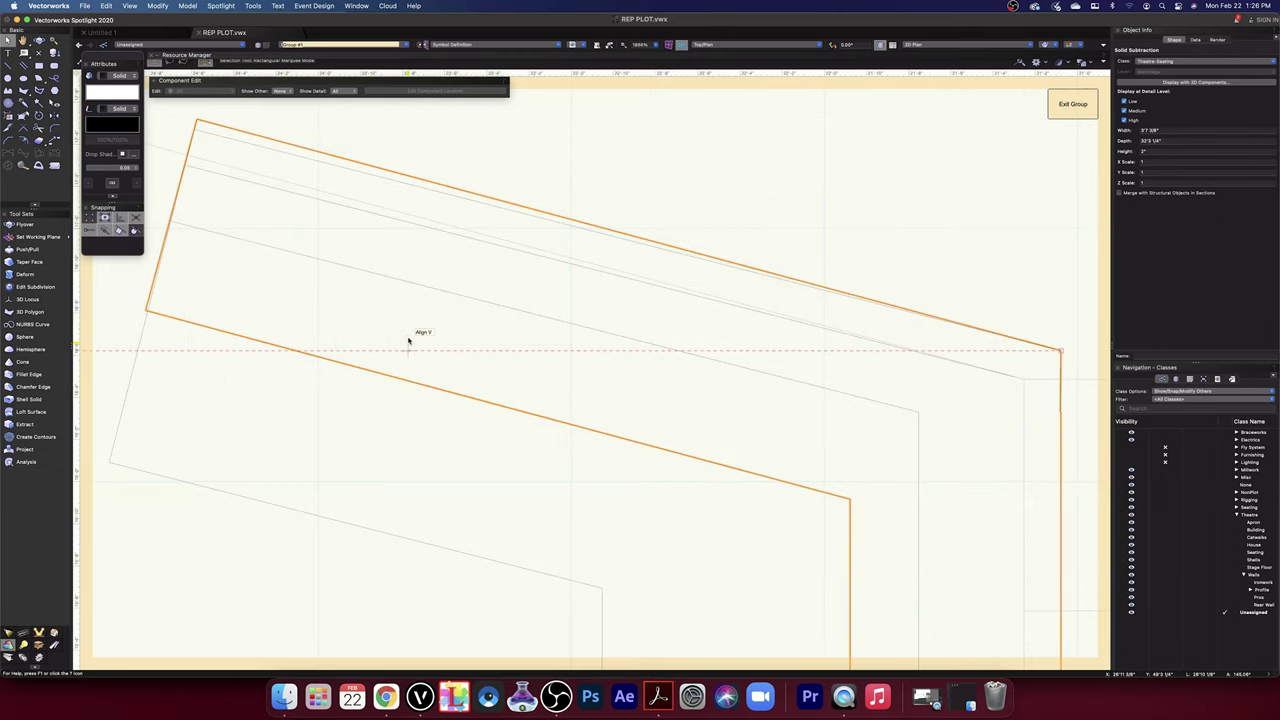
{"action": "left_click", "coordinate": [266, 151]}
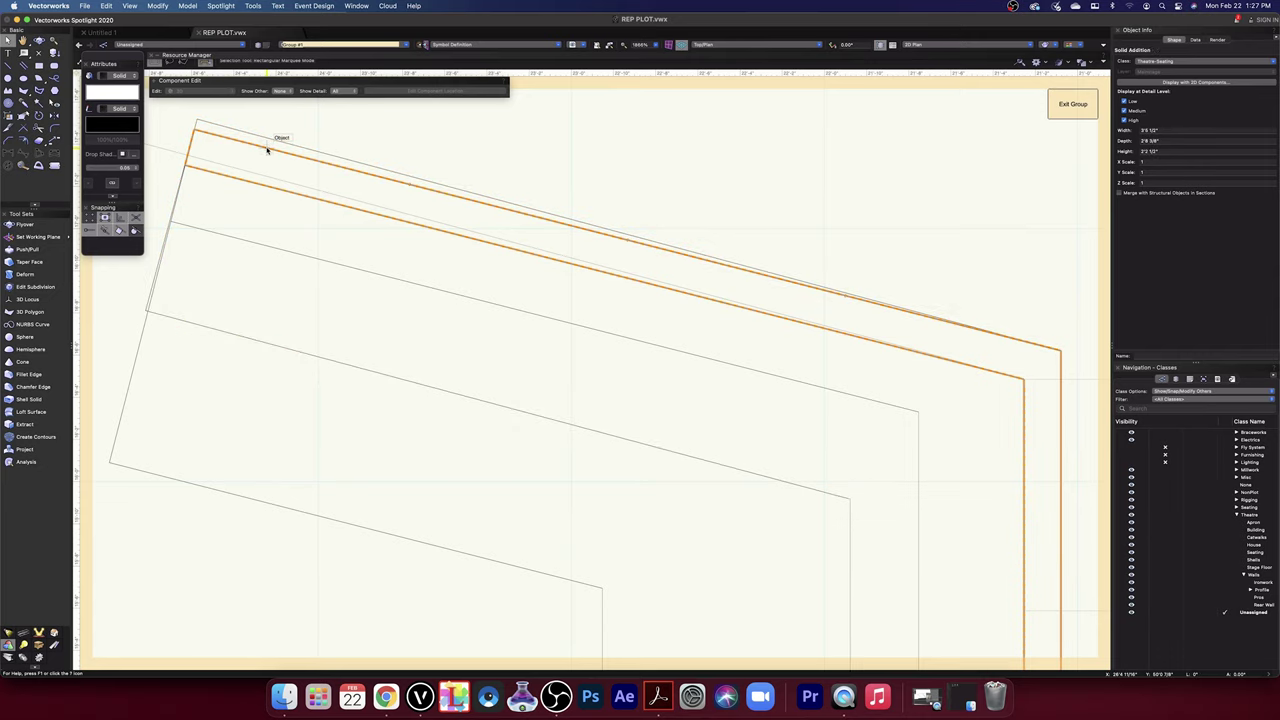
{"action": "double_click", "coordinate": [266, 151]}
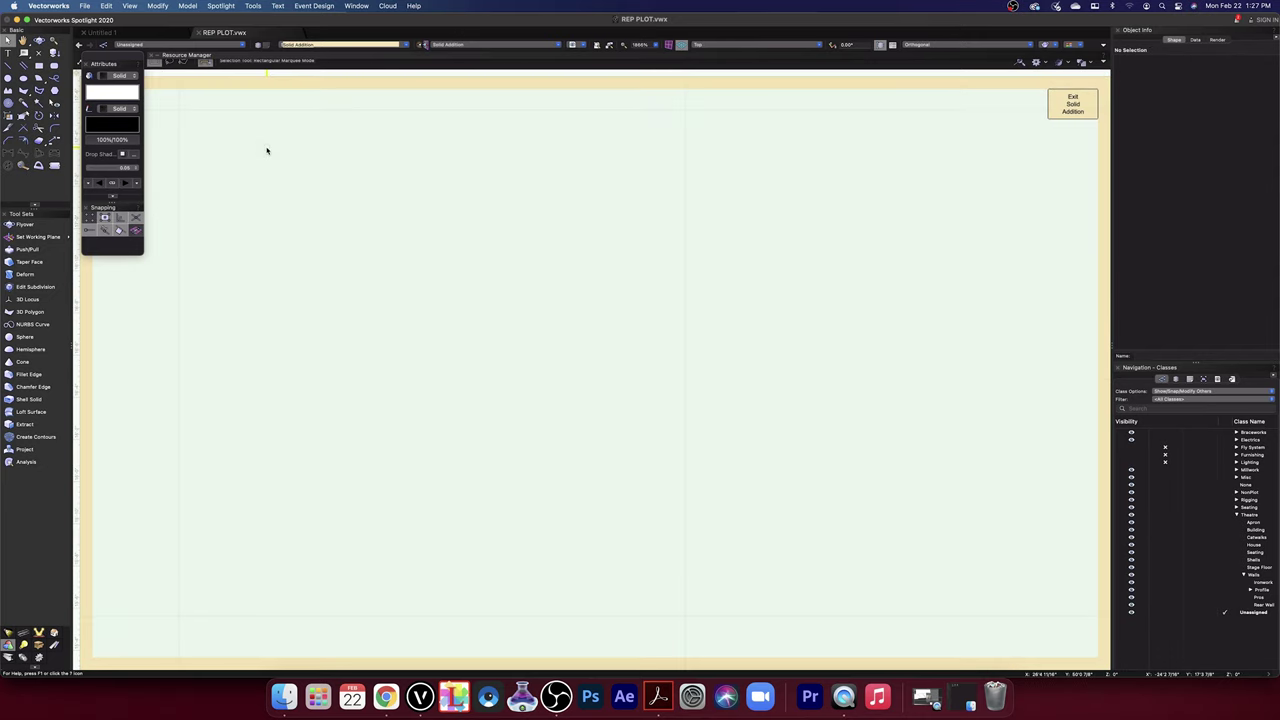
{"action": "scroll", "coordinate": [649, 397], "scroll_direction": "down", "scroll_amount": 10}
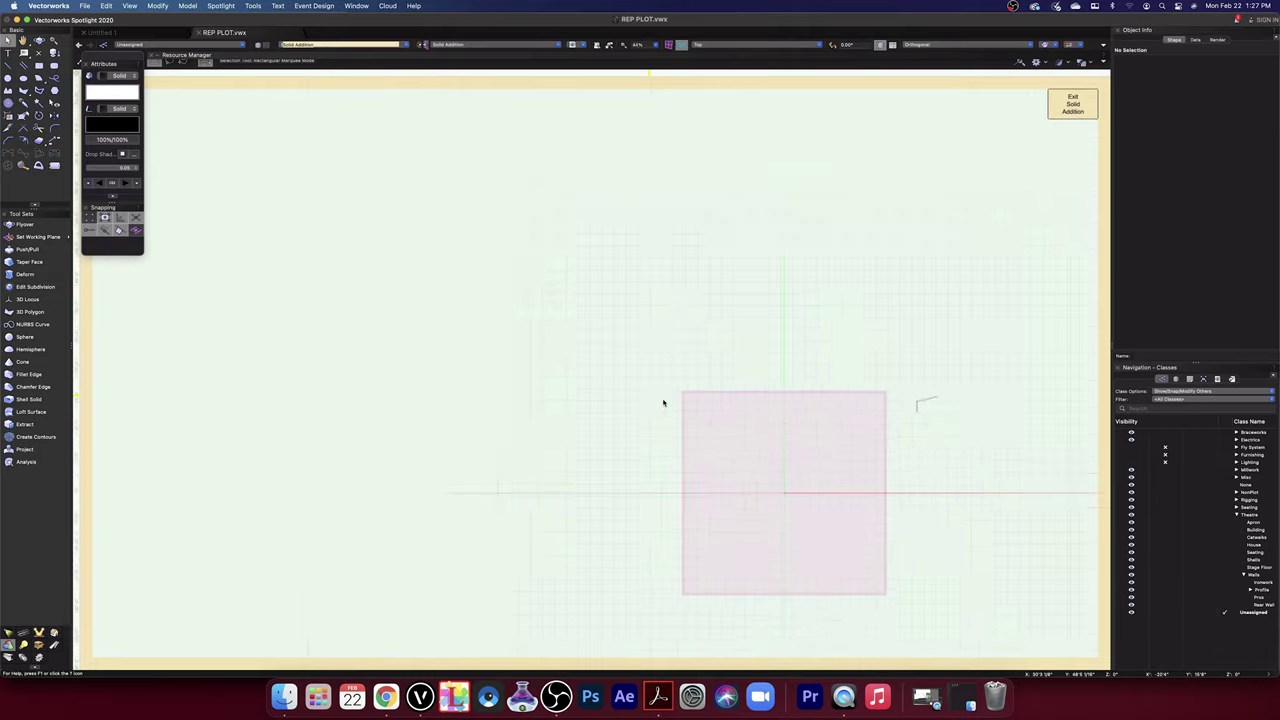
{"action": "scroll", "coordinate": [878, 443], "scroll_direction": "up", "scroll_amount": 10}
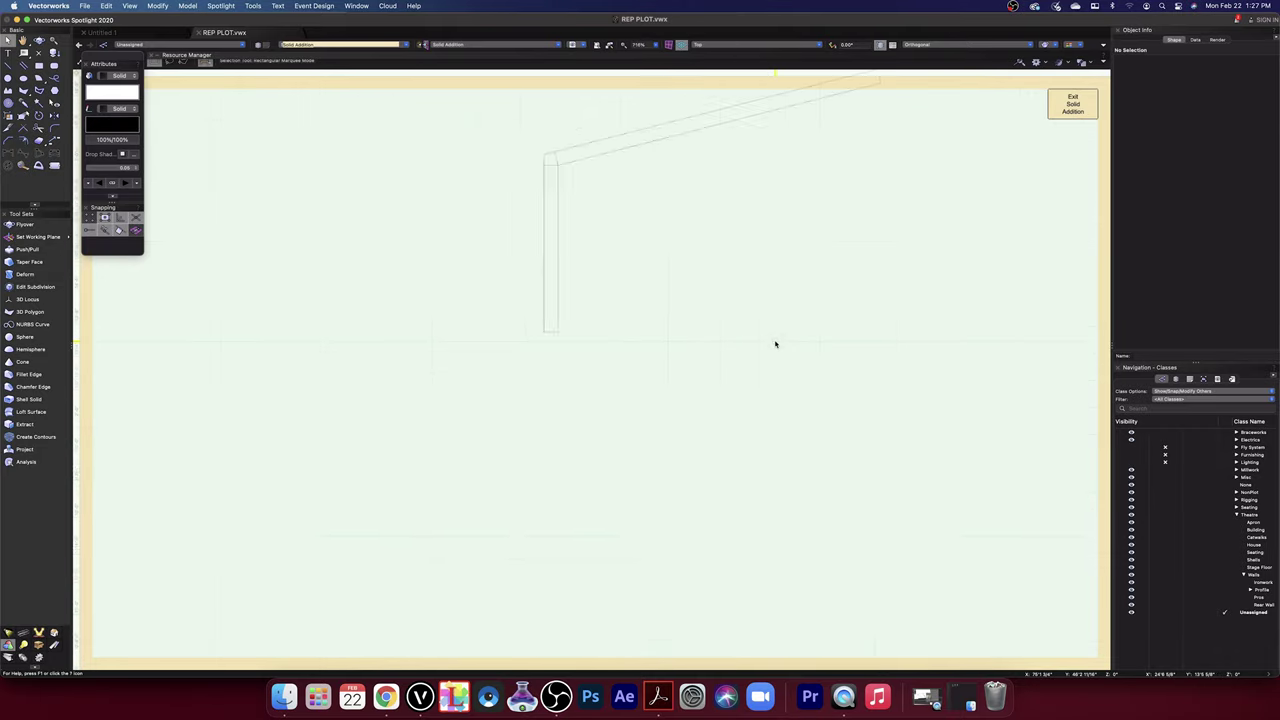
{"action": "middle_click_drag", "start_coordinate": [714, 311], "coordinate": [523, 534]}
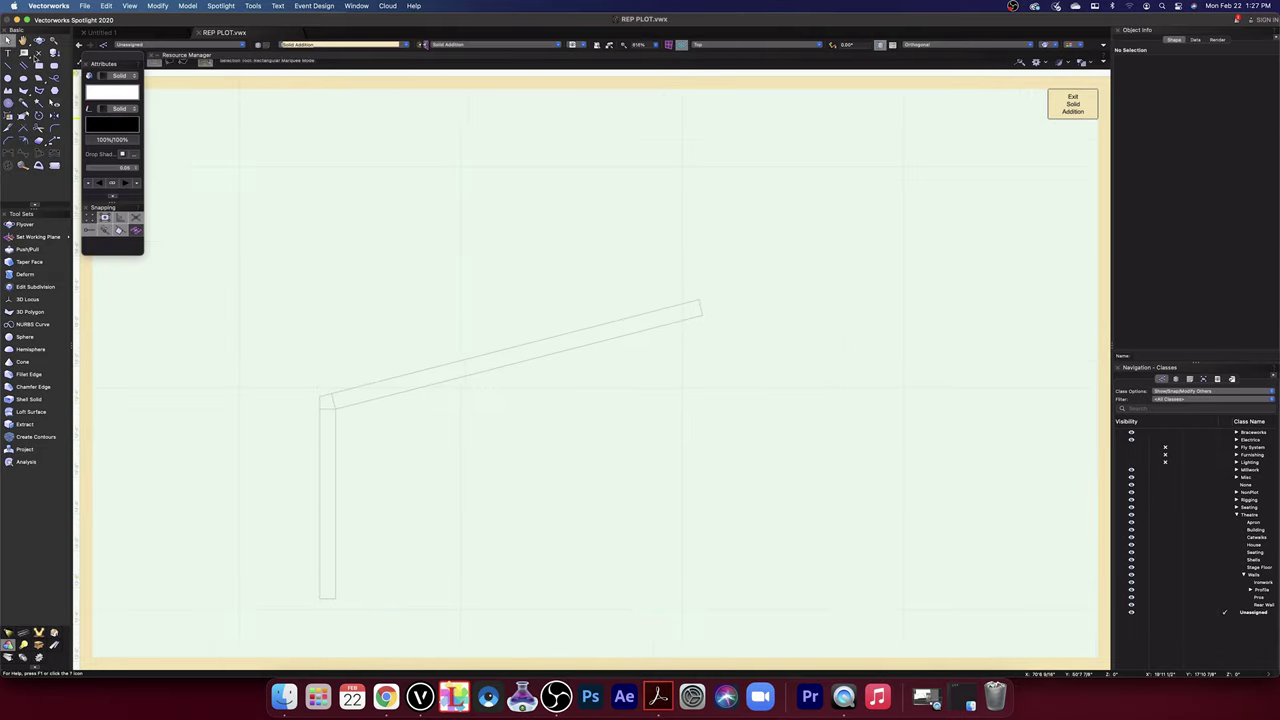
- Draw a reference line from the beam's corner and set its angle to 15°
{"action": "left_click", "coordinate": [8, 66]}
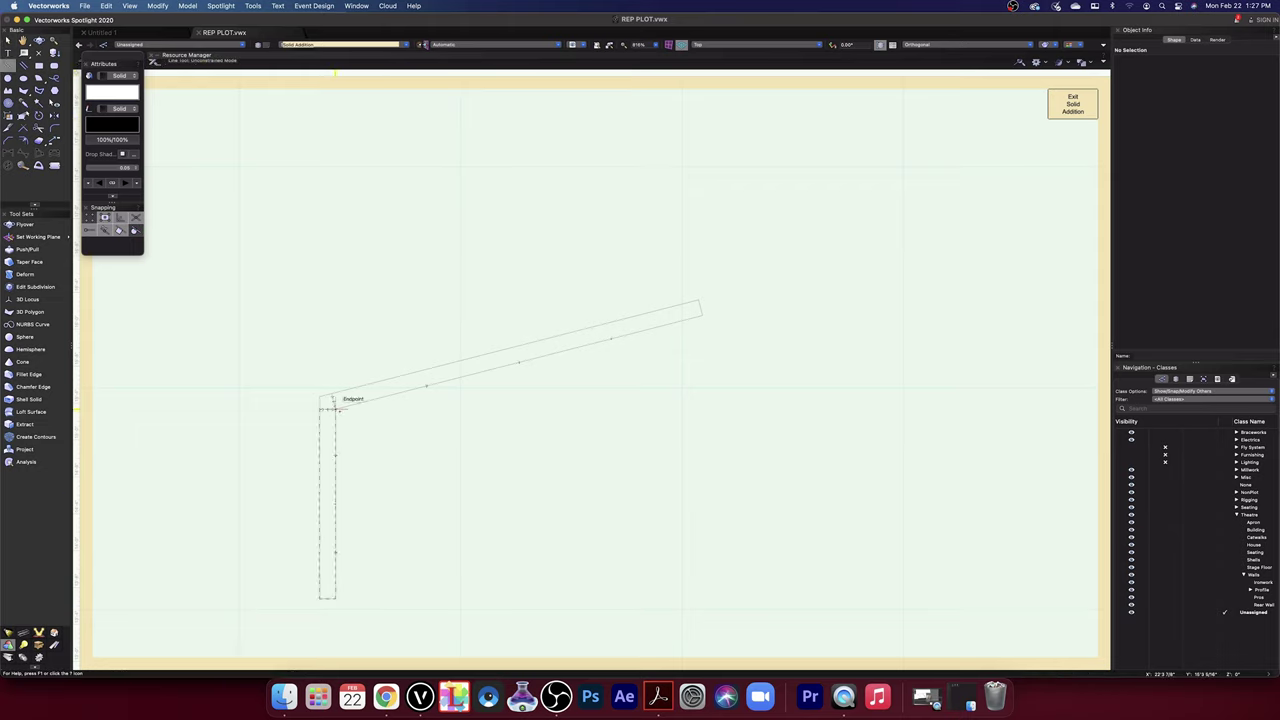
{"action": "left_click", "coordinate": [335, 408]}
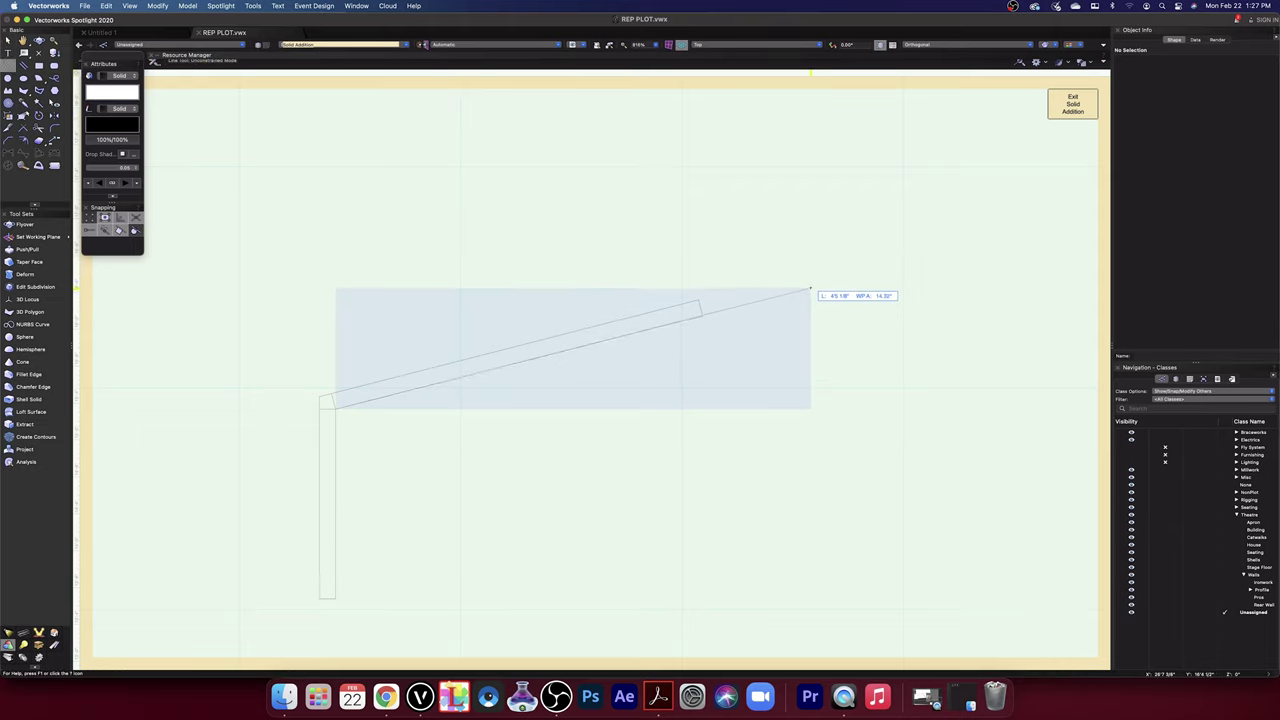
{"action": "left_click", "coordinate": [810, 289]}
{"action": "left_click", "coordinate": [1181, 106]}
{"action": "type", "text": "15"}
{"action": "key", "text": "Return"}
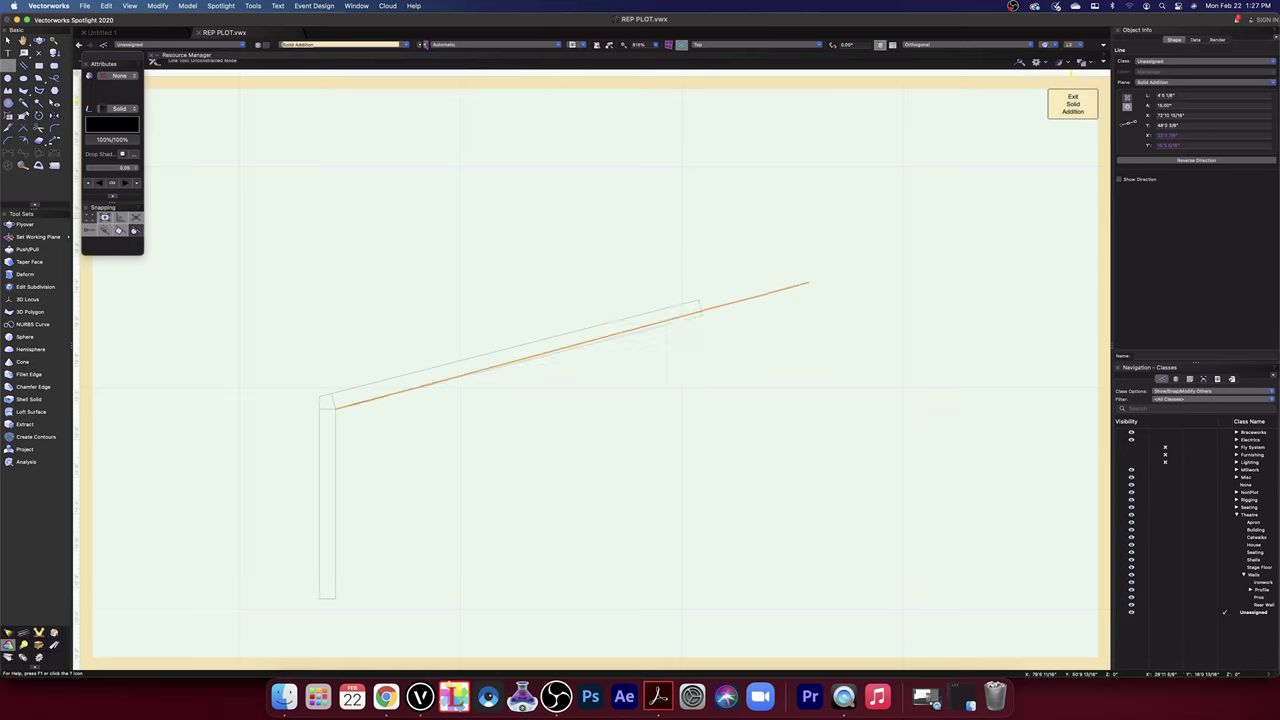
{"action": "key", "text": "x"}
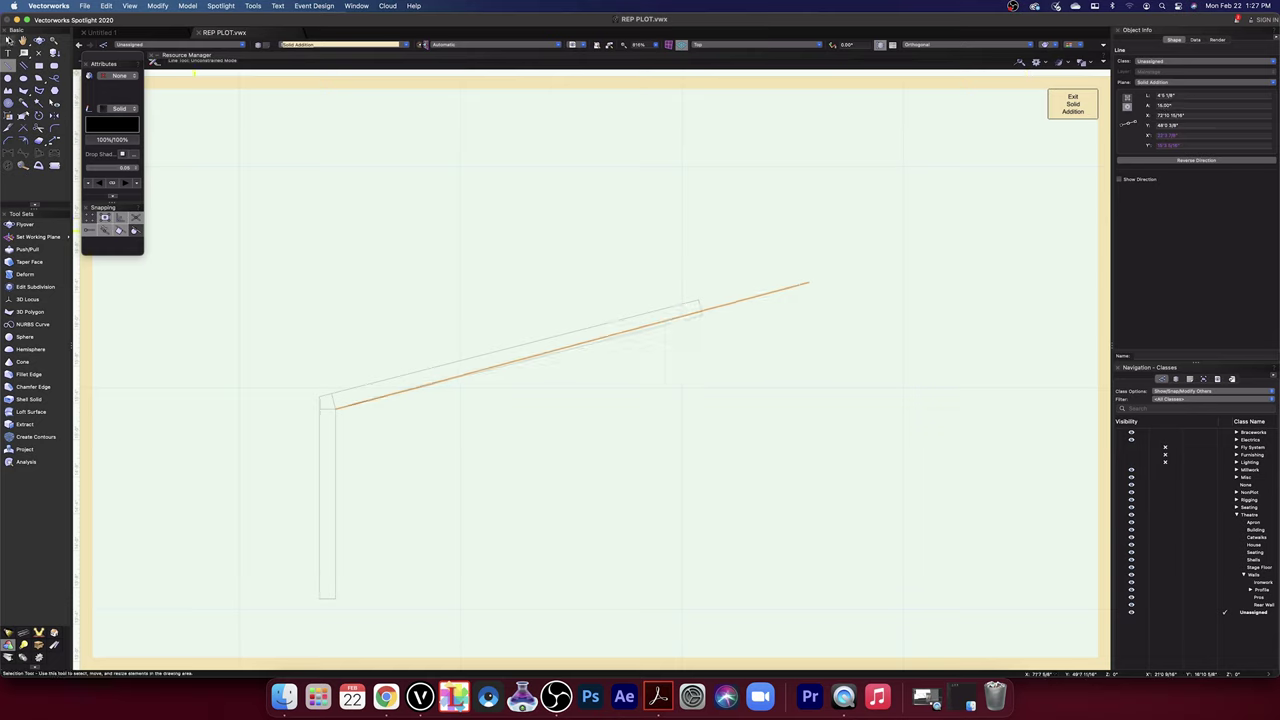
{"action": "left_click", "coordinate": [589, 447]}
- Rotate the rectangular bar so it lies along the 15° reference line
{"action": "left_click", "coordinate": [663, 305]}
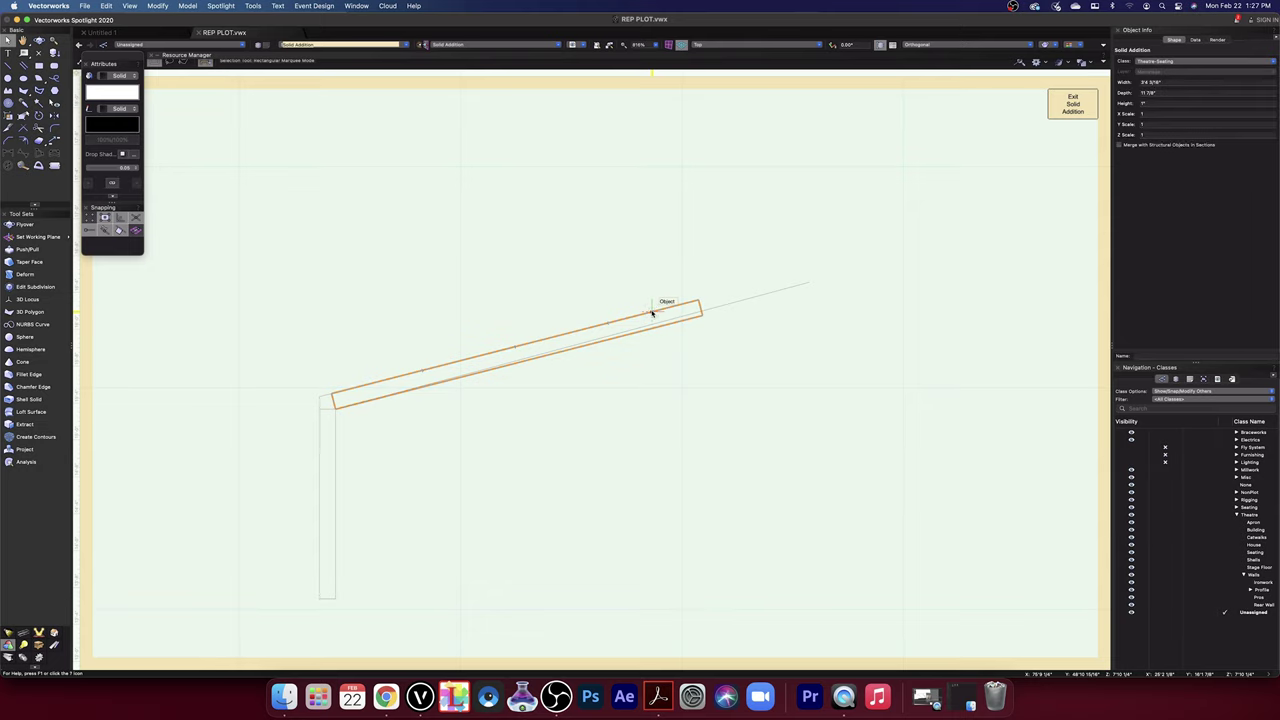
{"action": "scroll", "coordinate": [317, 420], "scroll_direction": "up", "scroll_amount": 5}
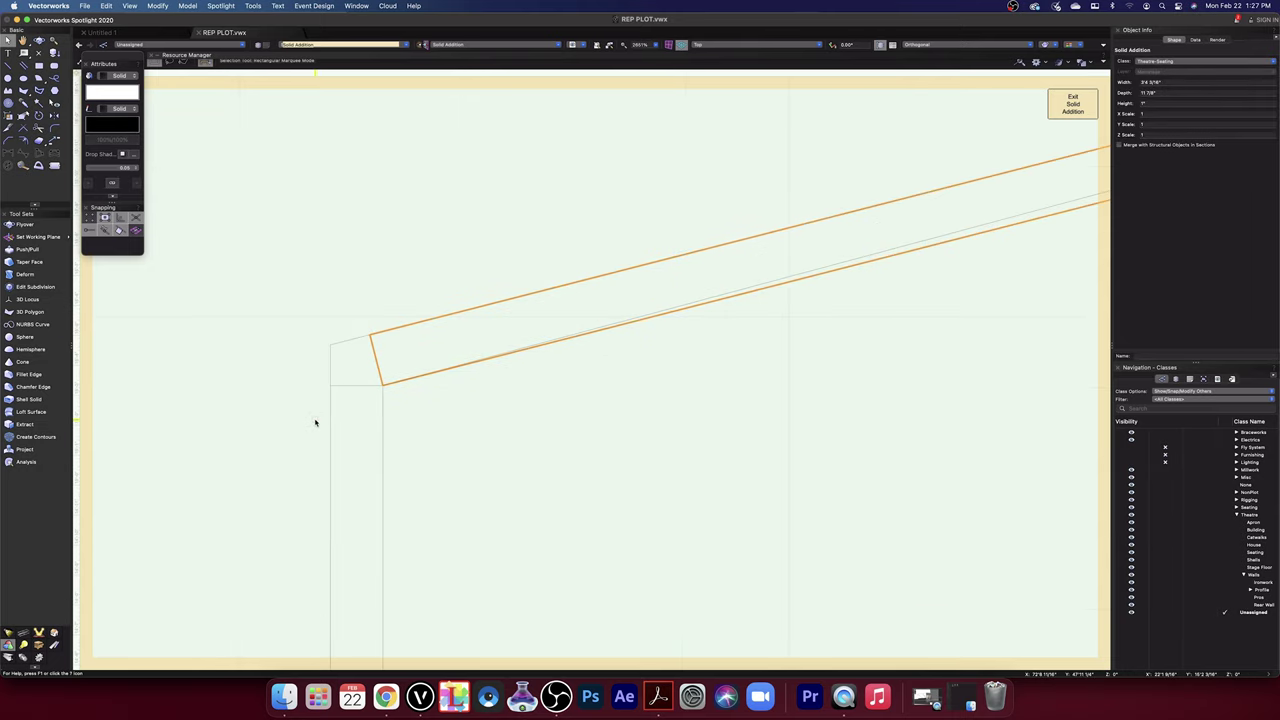
{"action": "scroll", "coordinate": [314, 421], "scroll_direction": "down", "scroll_amount": 3}
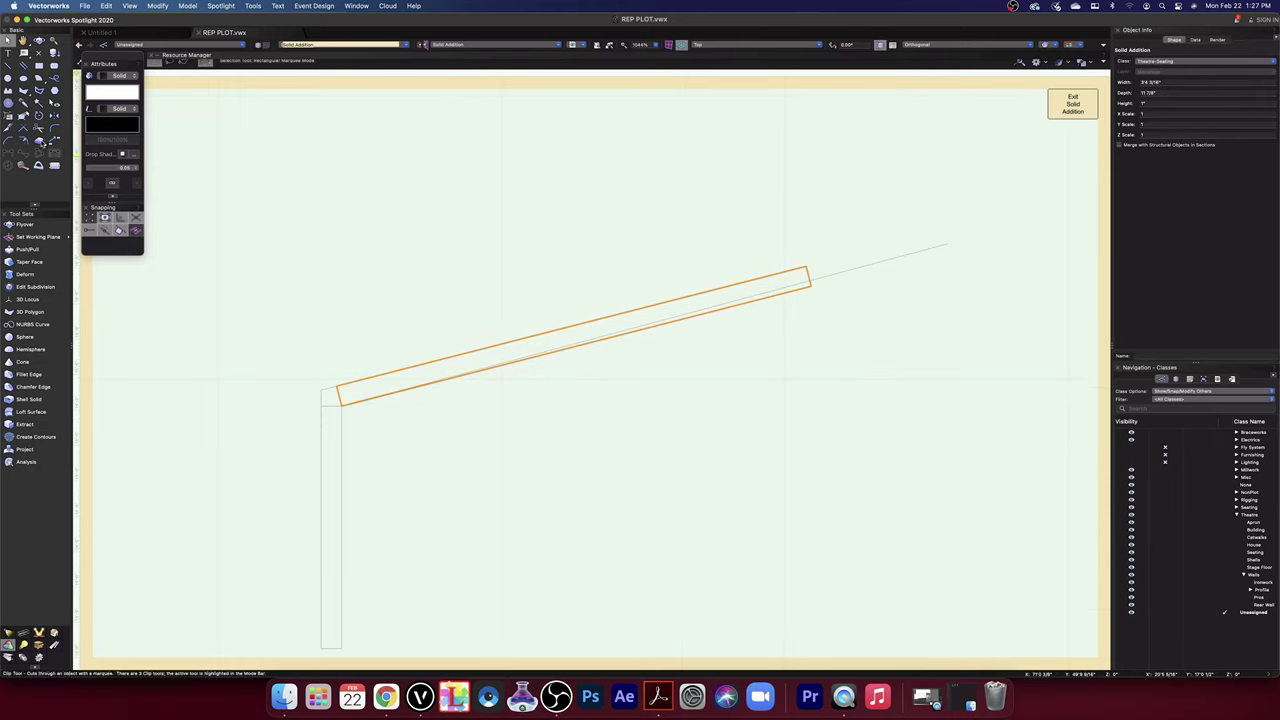
{"action": "left_click", "coordinate": [39, 116]}
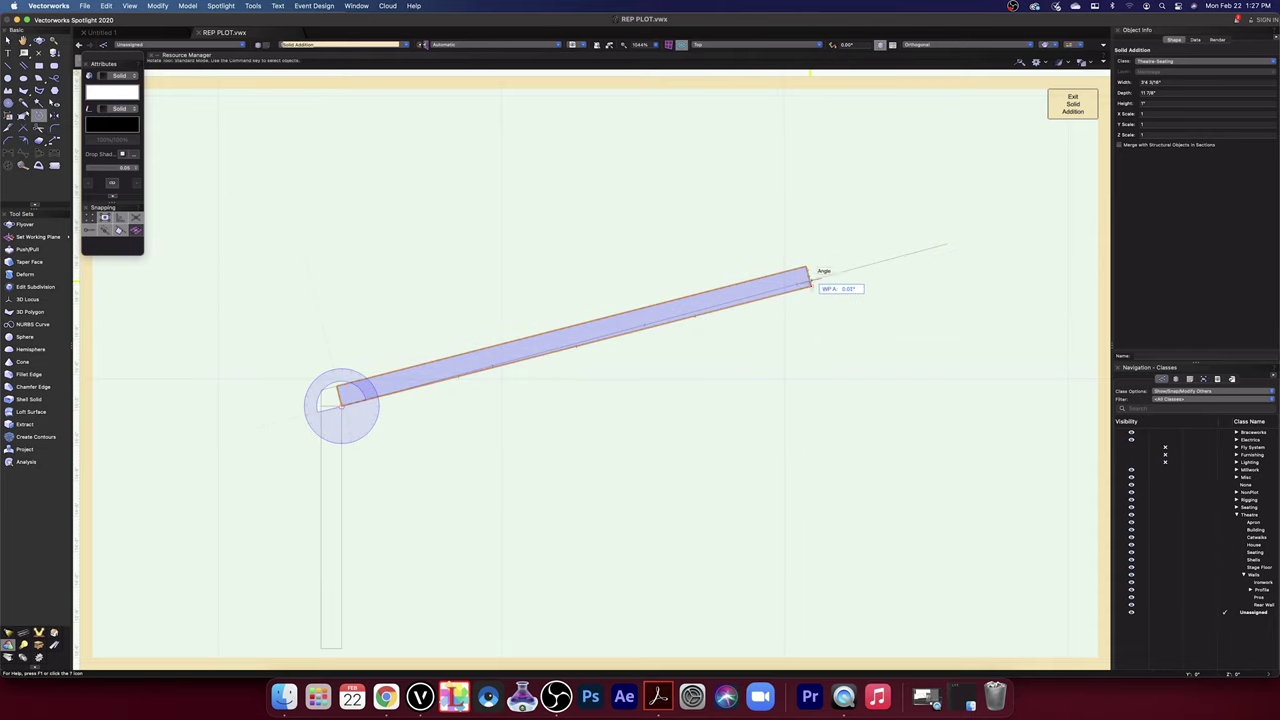
{"action": "left_click", "coordinate": [810, 283]}
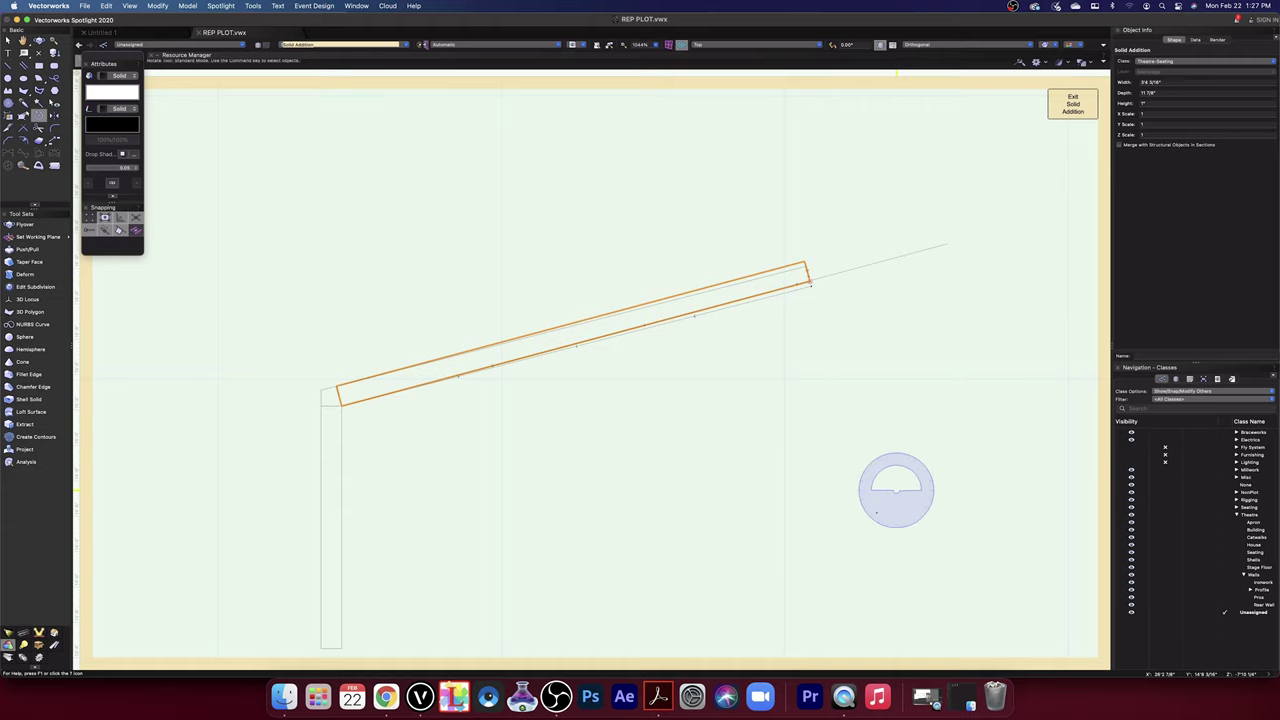
{"action": "left_click", "coordinate": [8, 40]}
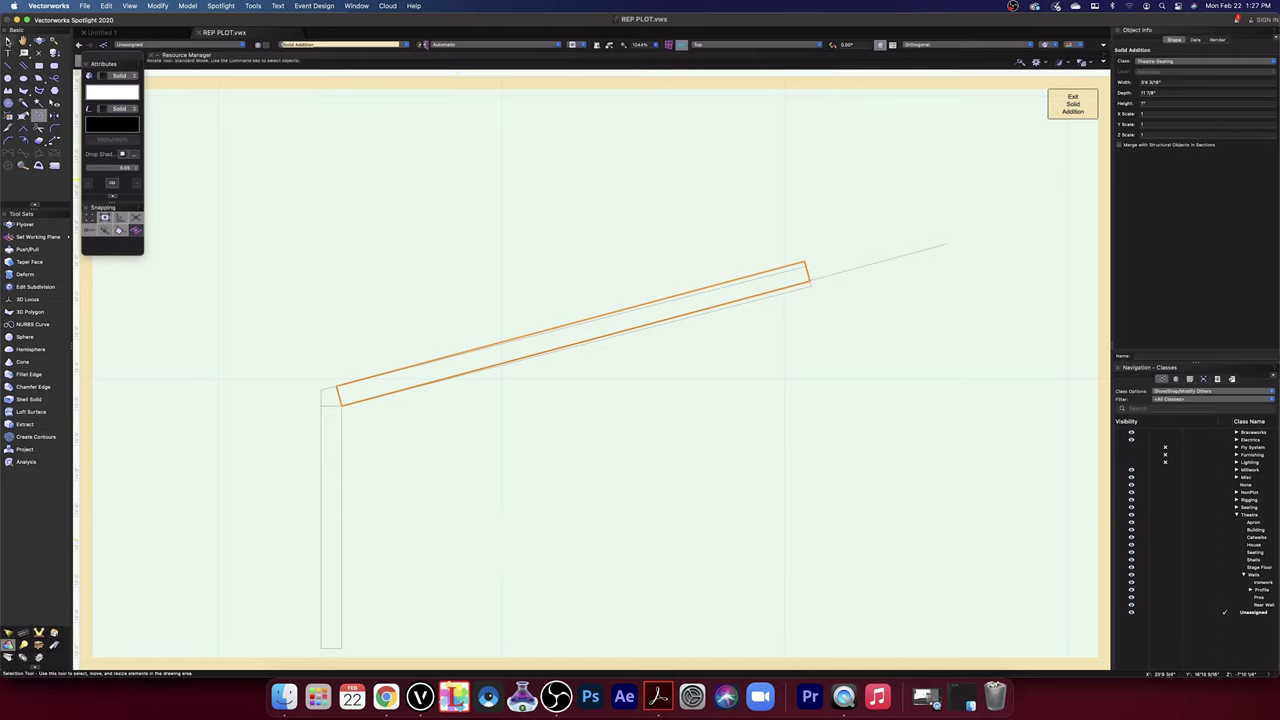
{"action": "left_click", "coordinate": [804, 290]}
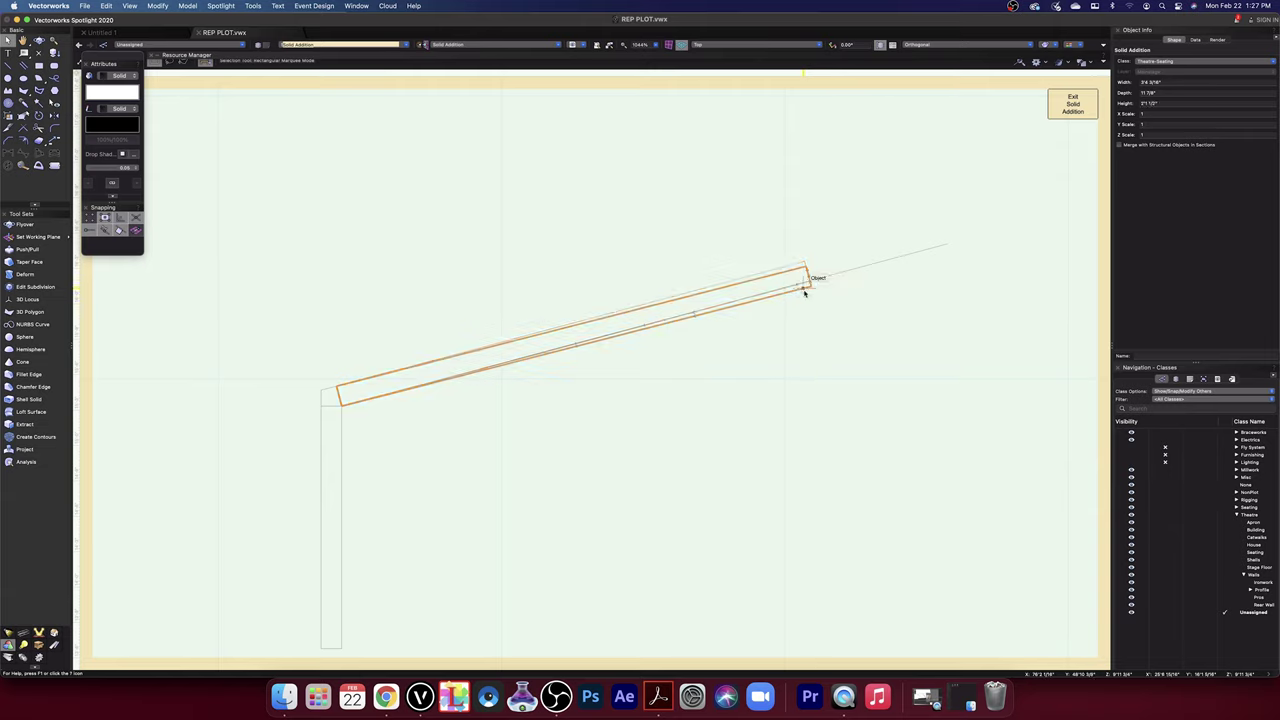
{"action": "left_click", "coordinate": [715, 500]}
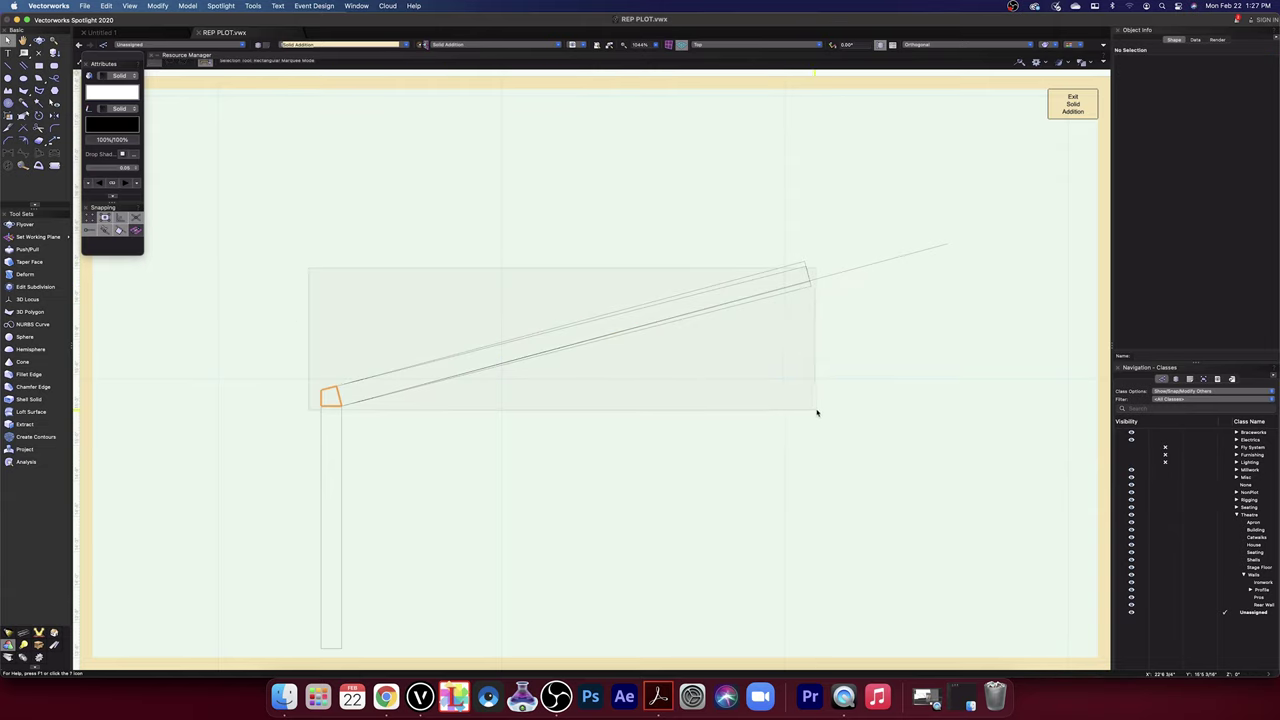
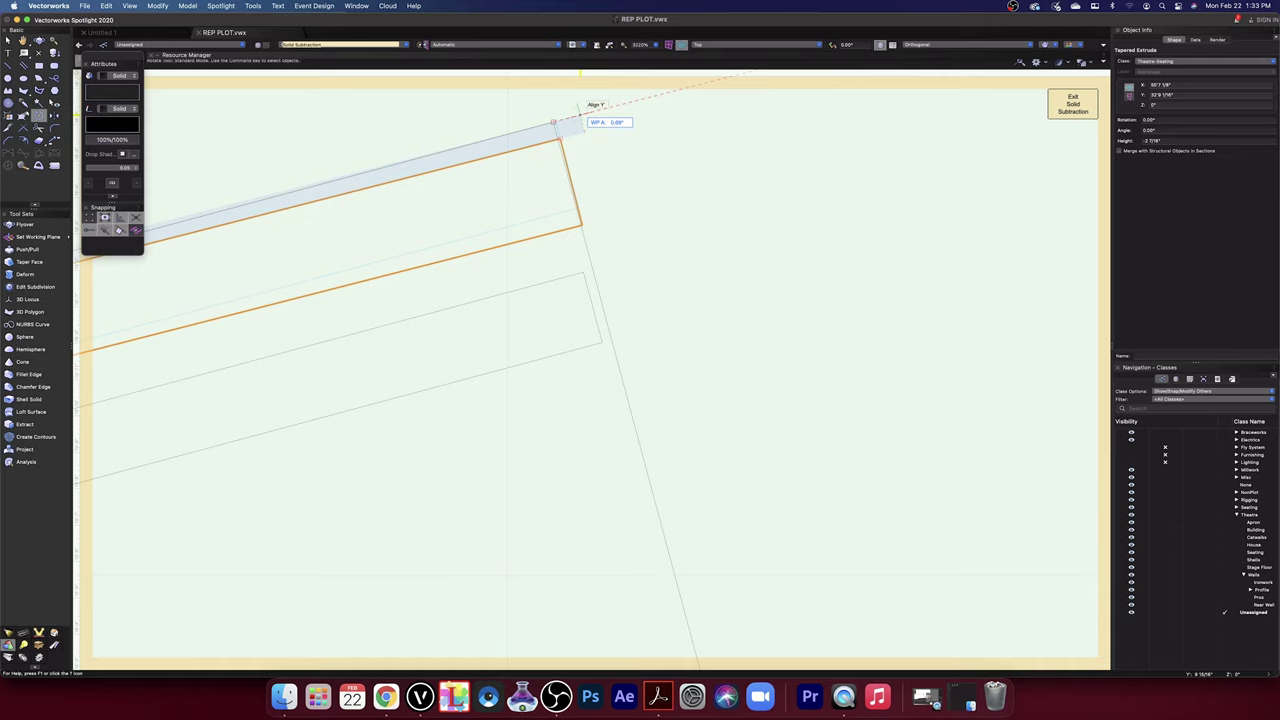
- Commit the 0.69° rotation of the tapered extrude
{"action": "left_click", "coordinate": [578, 112]}
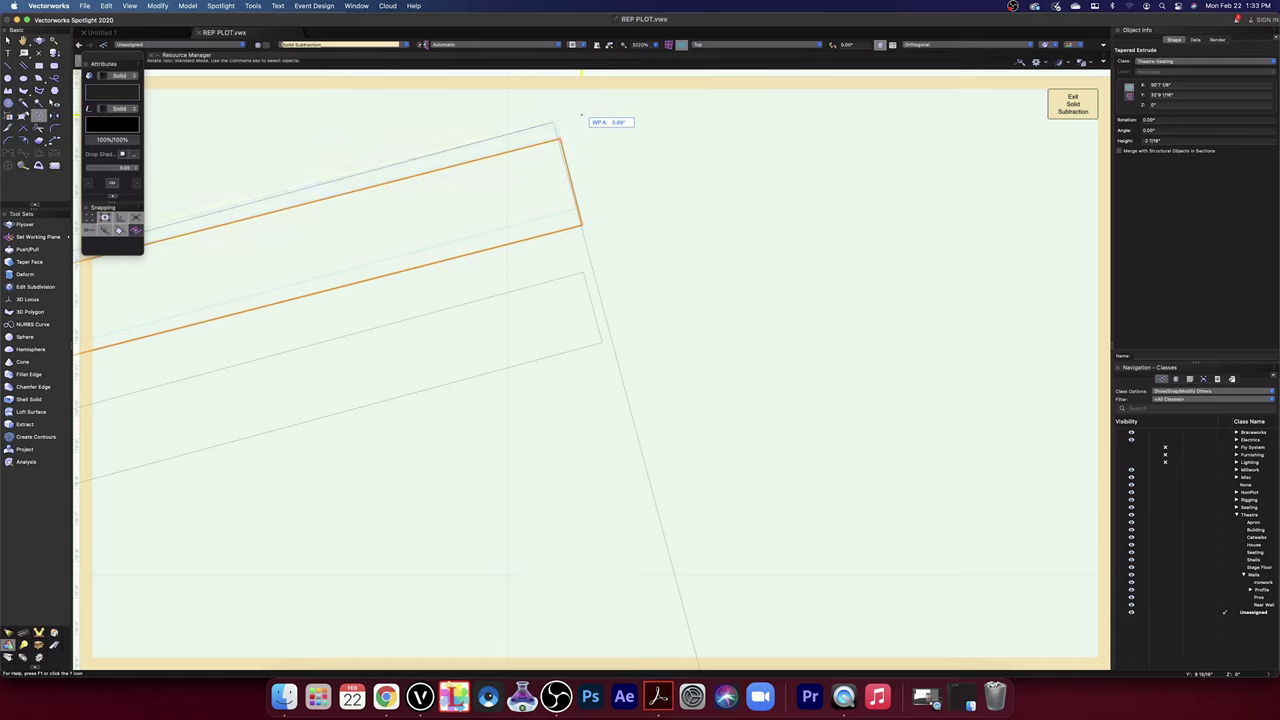
{"action": "scroll", "coordinate": [677, 331], "scroll_direction": "down", "scroll_amount": 5}
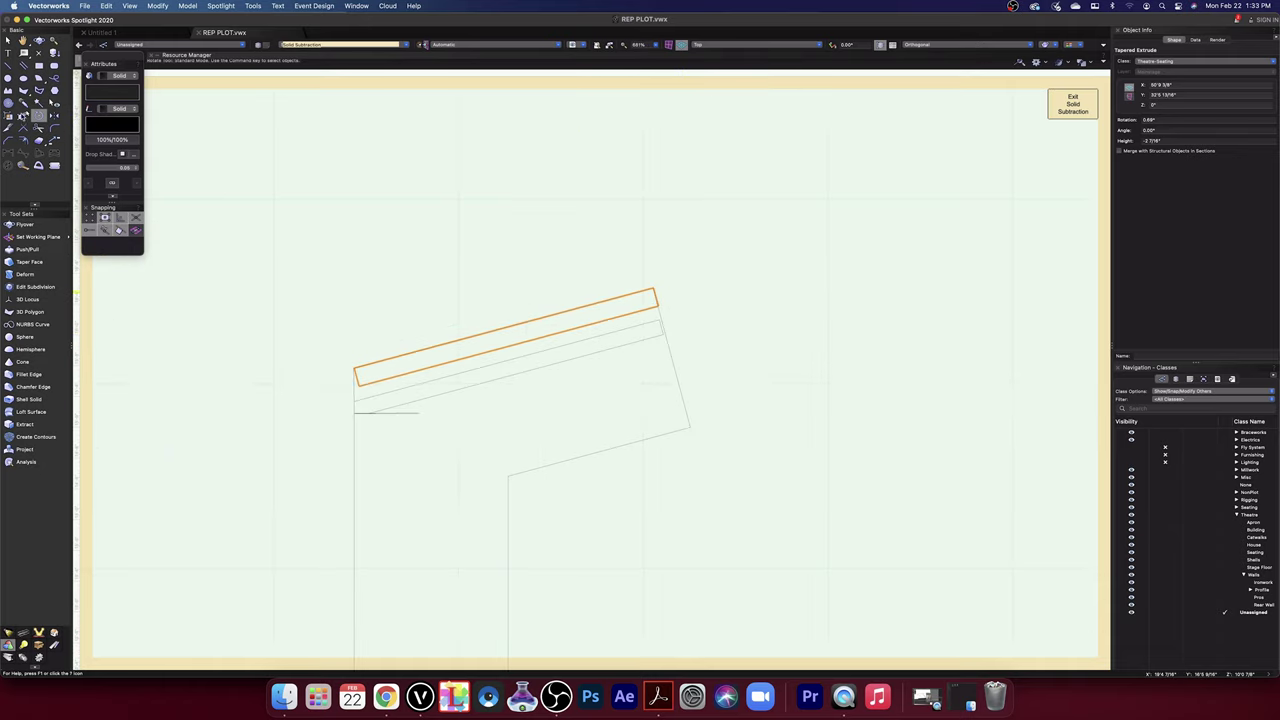
{"action": "left_click", "coordinate": [8, 40]}
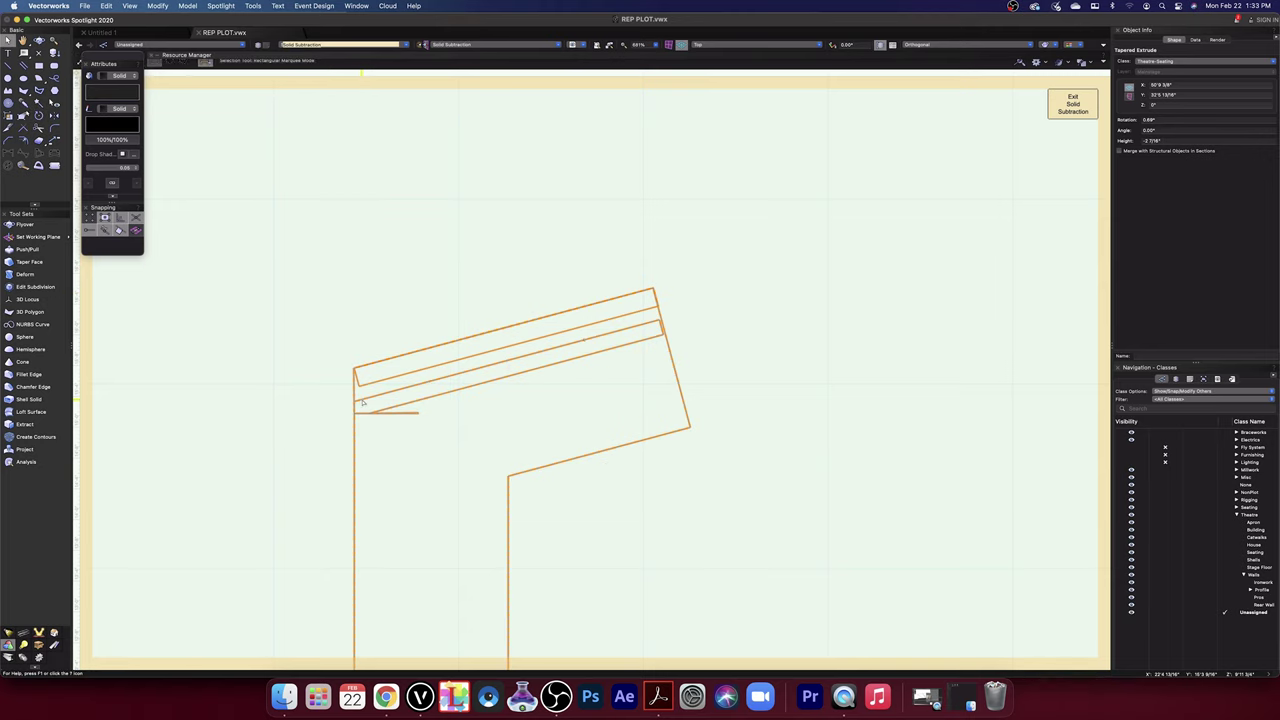
- Start a line at the solid's corner, cancel it, and exit the Solid Addition
{"action": "left_click", "coordinate": [362, 402]}
{"action": "key", "text": "2"}
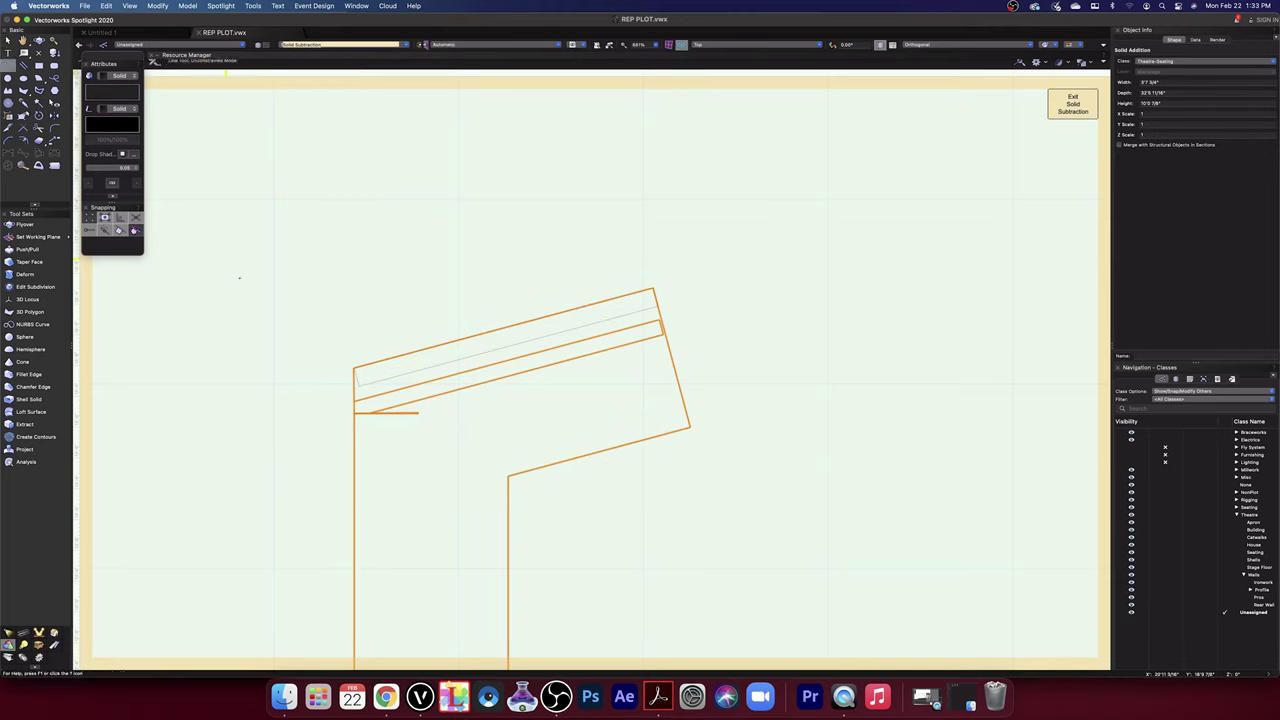
{"action": "left_click", "coordinate": [354, 400]}
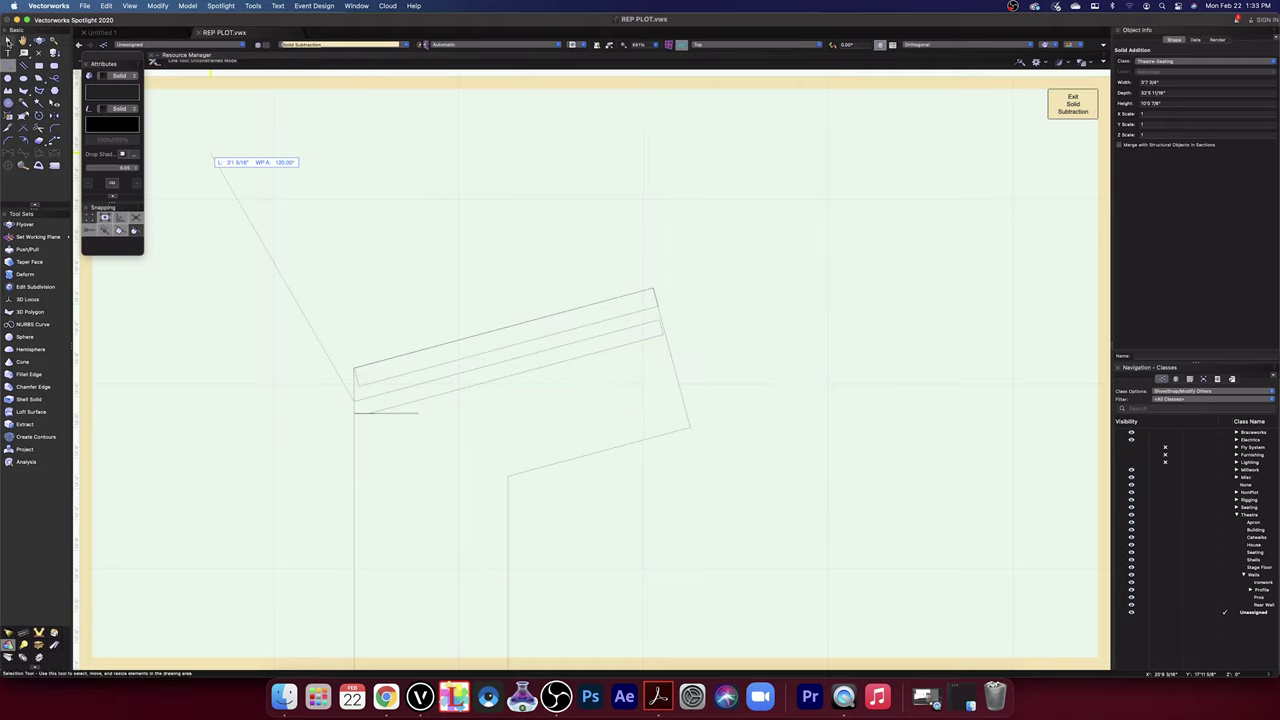
{"action": "key", "text": "x"}
{"action": "key", "text": "x"}
{"action": "left_click", "coordinate": [1060, 111]}
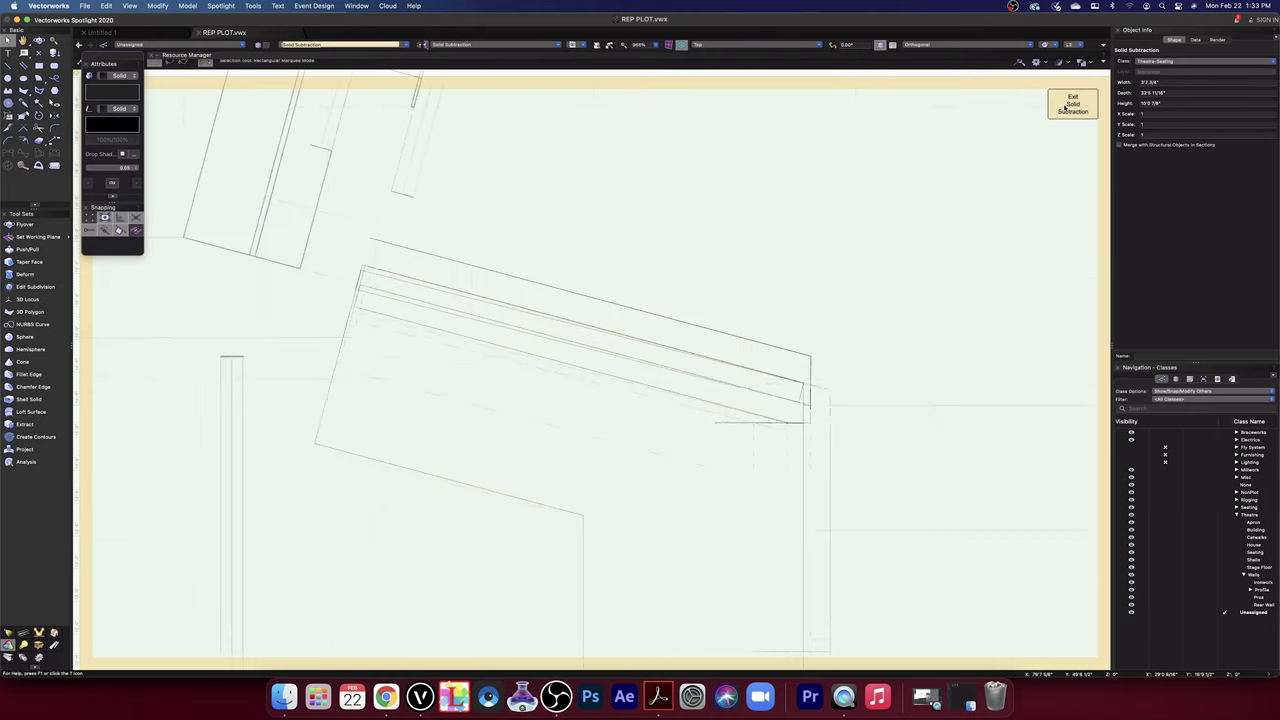
- Exit each nested Solid Subtraction and Solid Addition edit in turn until Exit Group appears
{"action": "left_click", "coordinate": [1064, 107]}
{"action": "left_click", "coordinate": [1064, 107]}
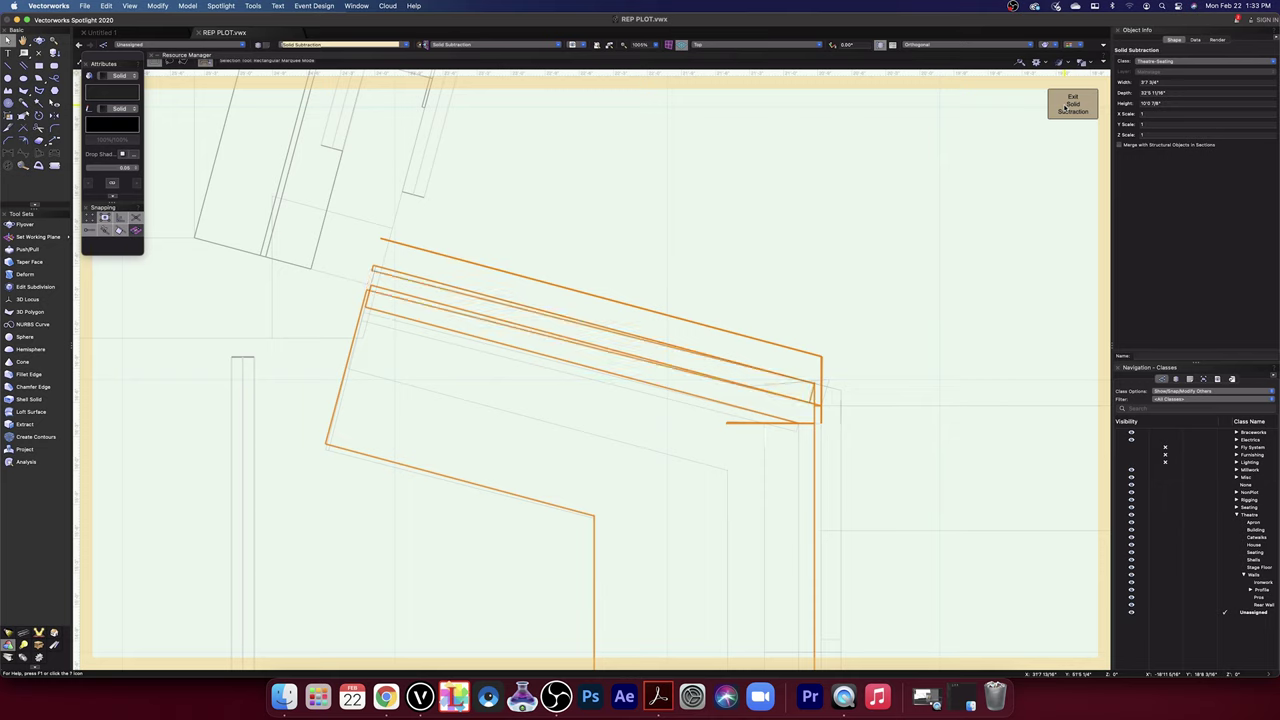
{"action": "left_click", "coordinate": [1064, 107]}
{"action": "left_click", "coordinate": [1064, 107]}
{"action": "left_click", "coordinate": [1064, 107]}
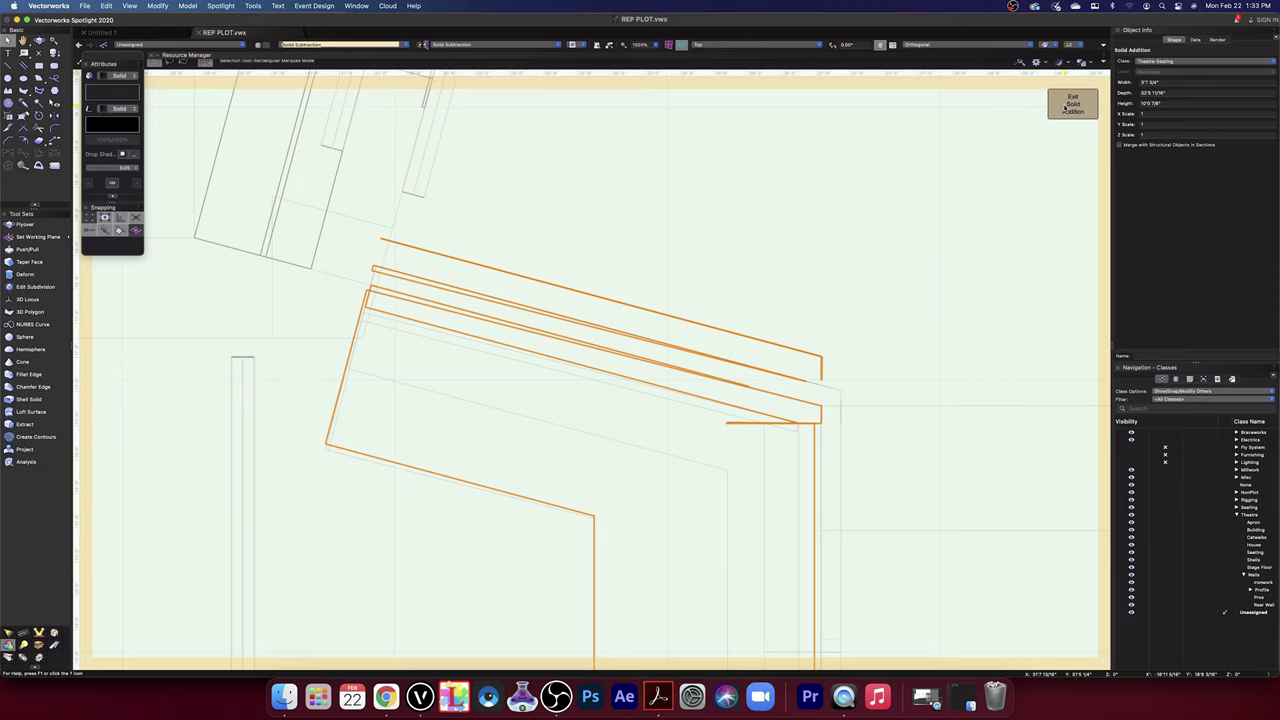
{"action": "left_click", "coordinate": [1065, 107]}
{"action": "left_click", "coordinate": [1065, 107]}
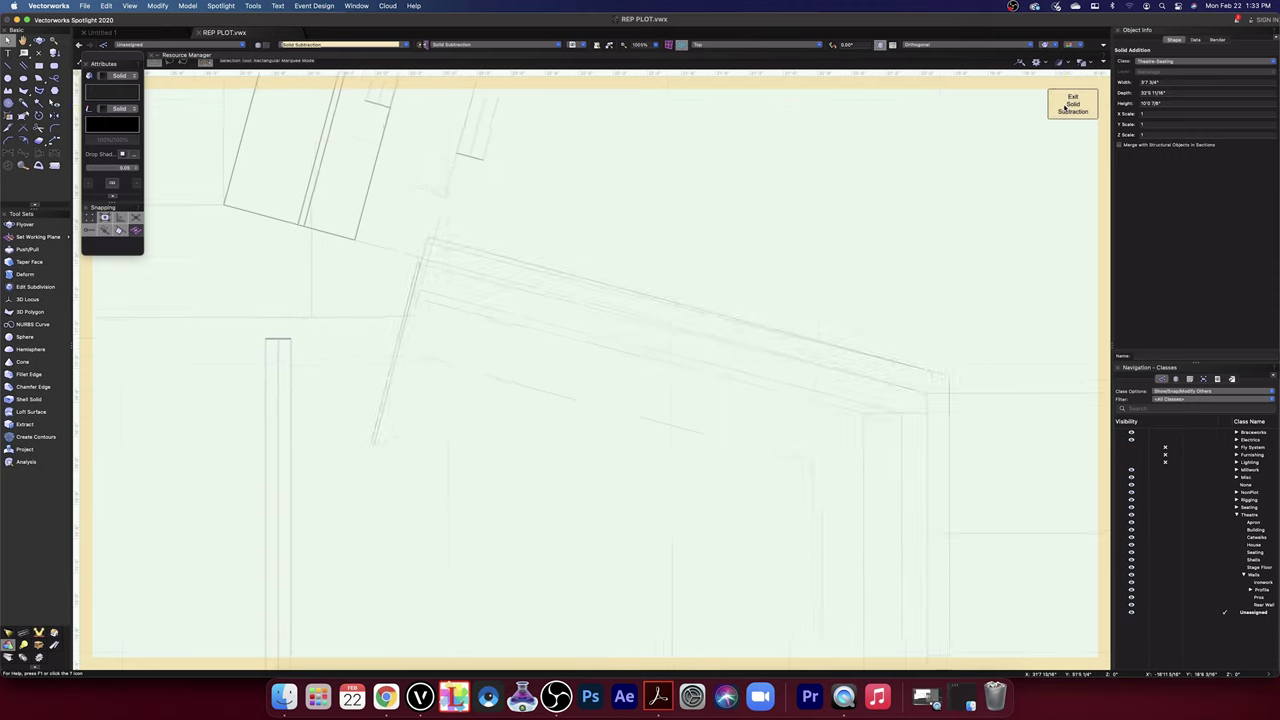
{"action": "left_click", "coordinate": [1065, 107]}
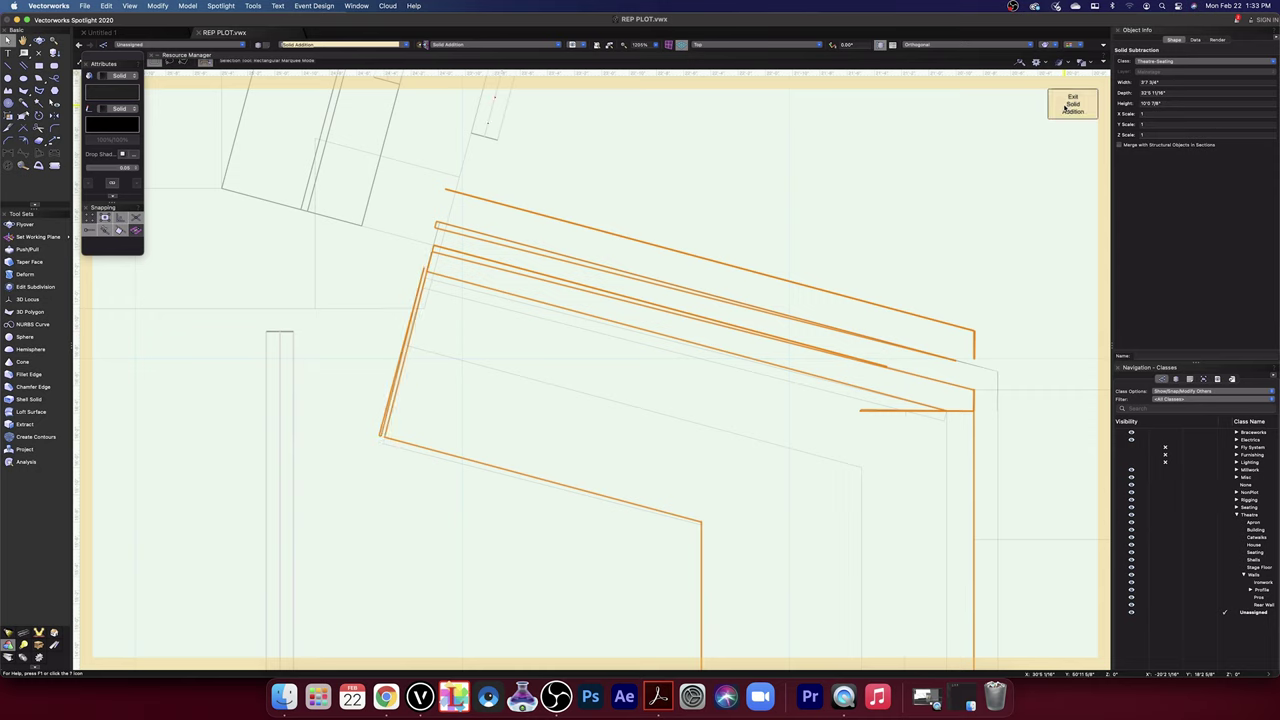
{"action": "left_click", "coordinate": [1065, 107]}
{"action": "left_click", "coordinate": [1065, 107]}
{"action": "left_click", "coordinate": [1065, 107]}
{"action": "left_click", "coordinate": [1065, 107]}
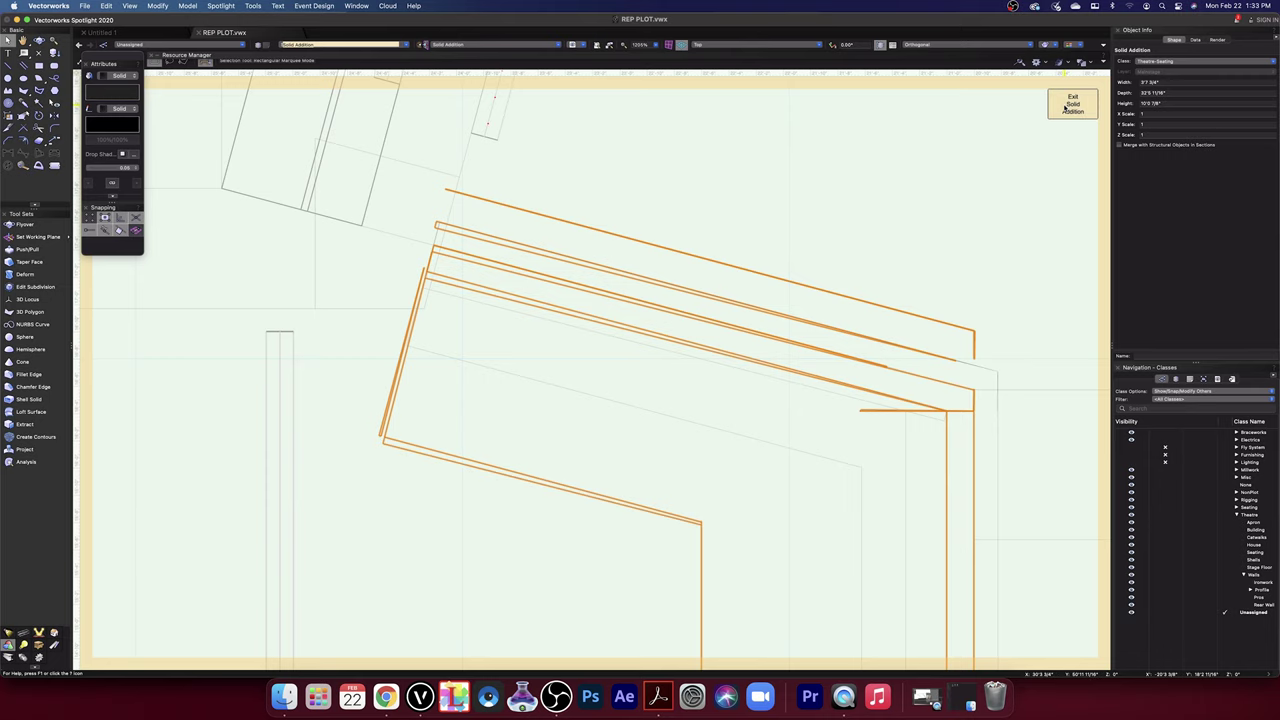
{"action": "left_click", "coordinate": [1065, 107]}
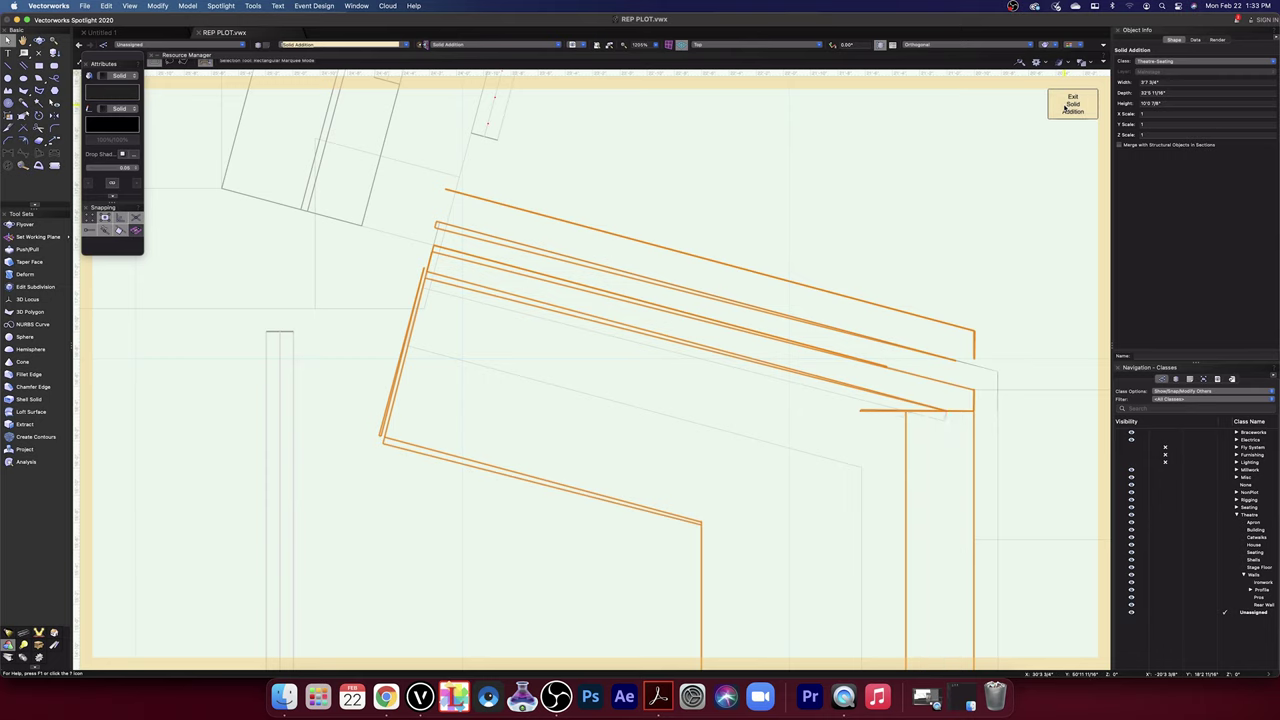
{"action": "left_click", "coordinate": [1065, 107]}
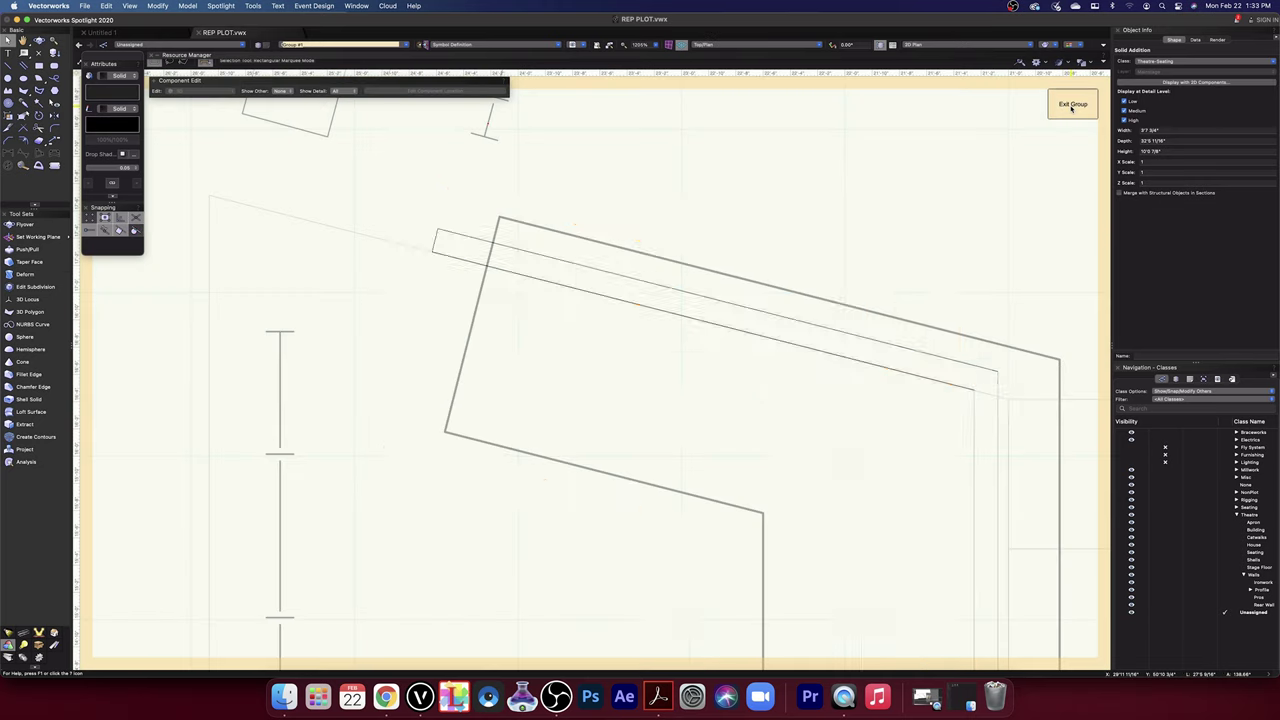
- Exit the group edit and orbit the symbol into an oblique 3D view
{"action": "left_click", "coordinate": [1072, 104]}
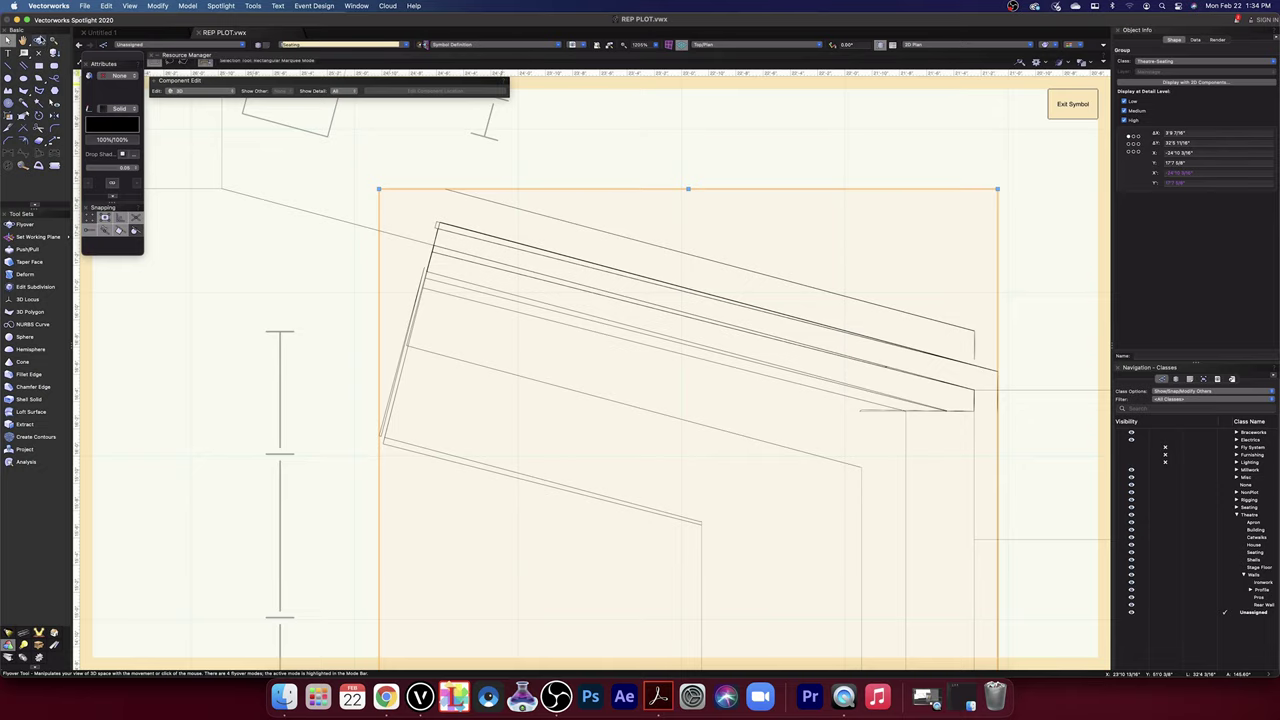
{"action": "left_click", "coordinate": [39, 40]}
{"action": "scroll", "coordinate": [583, 420], "scroll_direction": "down", "scroll_amount": 3}
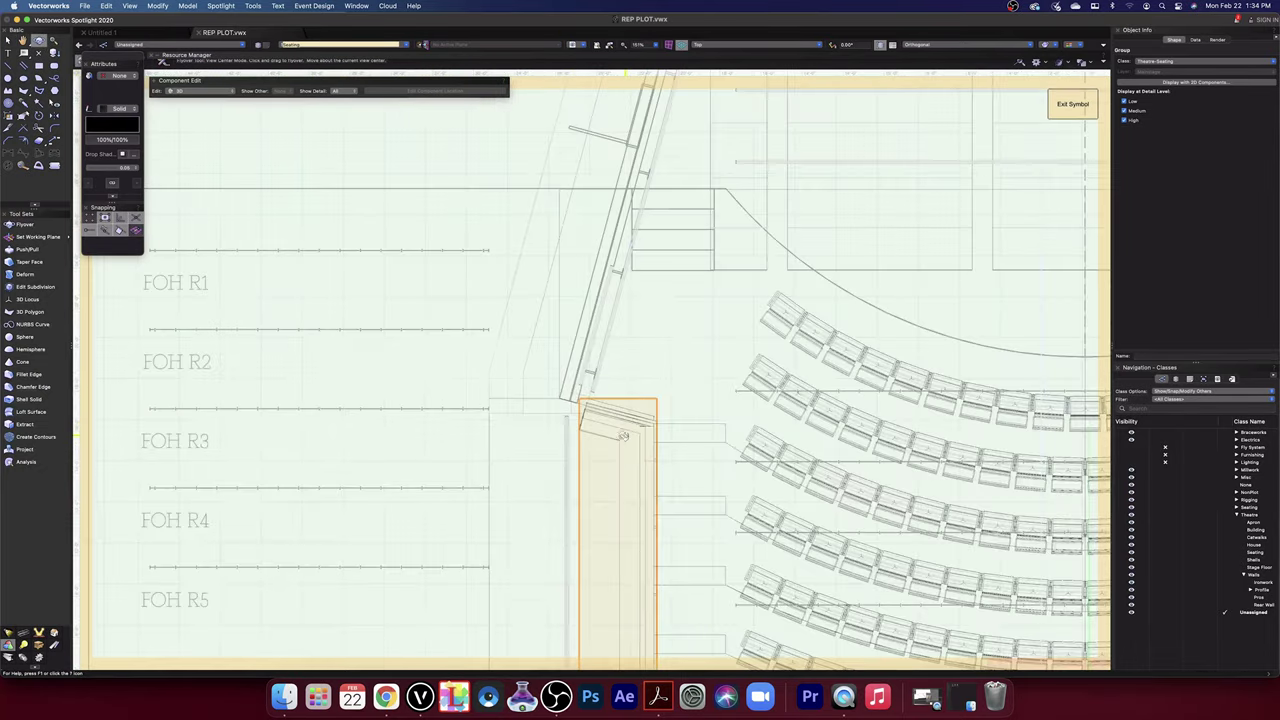
{"action": "left_click_drag", "start_coordinate": [622, 436], "coordinate": [529, 347]}
- Deselect everything, return to Top/Plan view and zoom out
{"action": "key", "text": "Delete"}
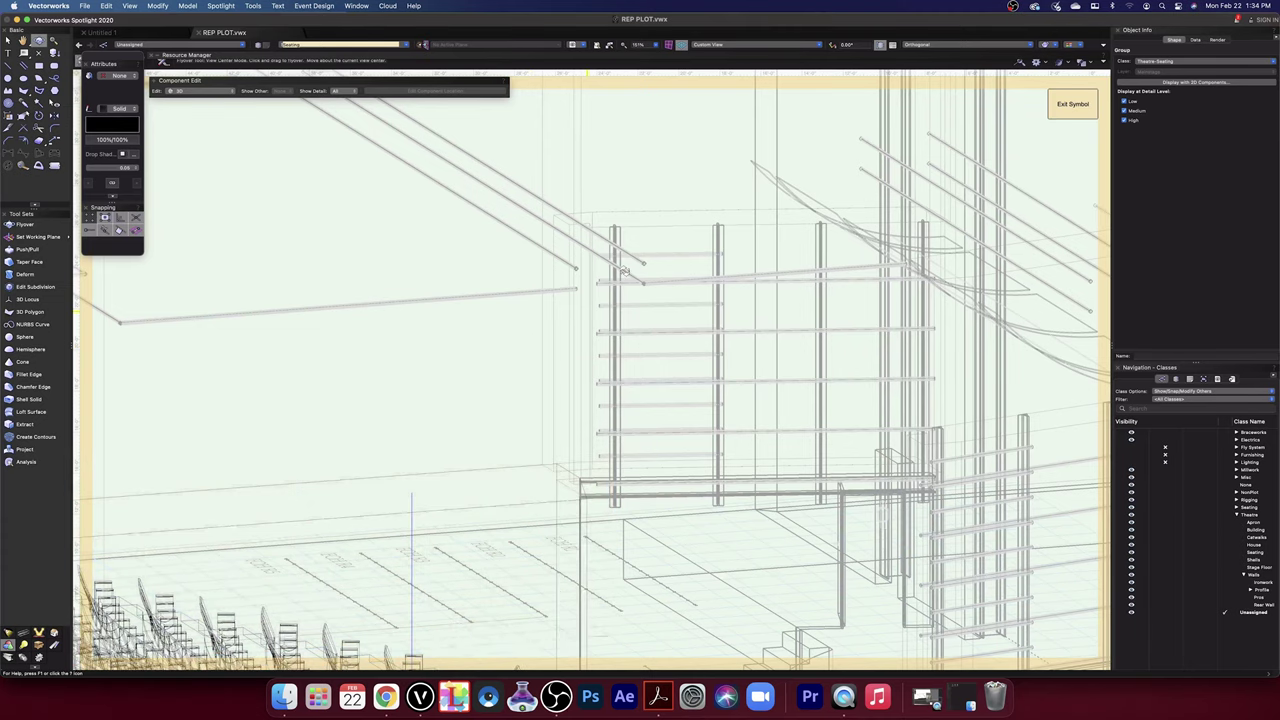
{"action": "left_click", "coordinate": [732, 113]}
{"action": "left_click", "coordinate": [735, 47]}
{"action": "left_click", "coordinate": [740, 57]}
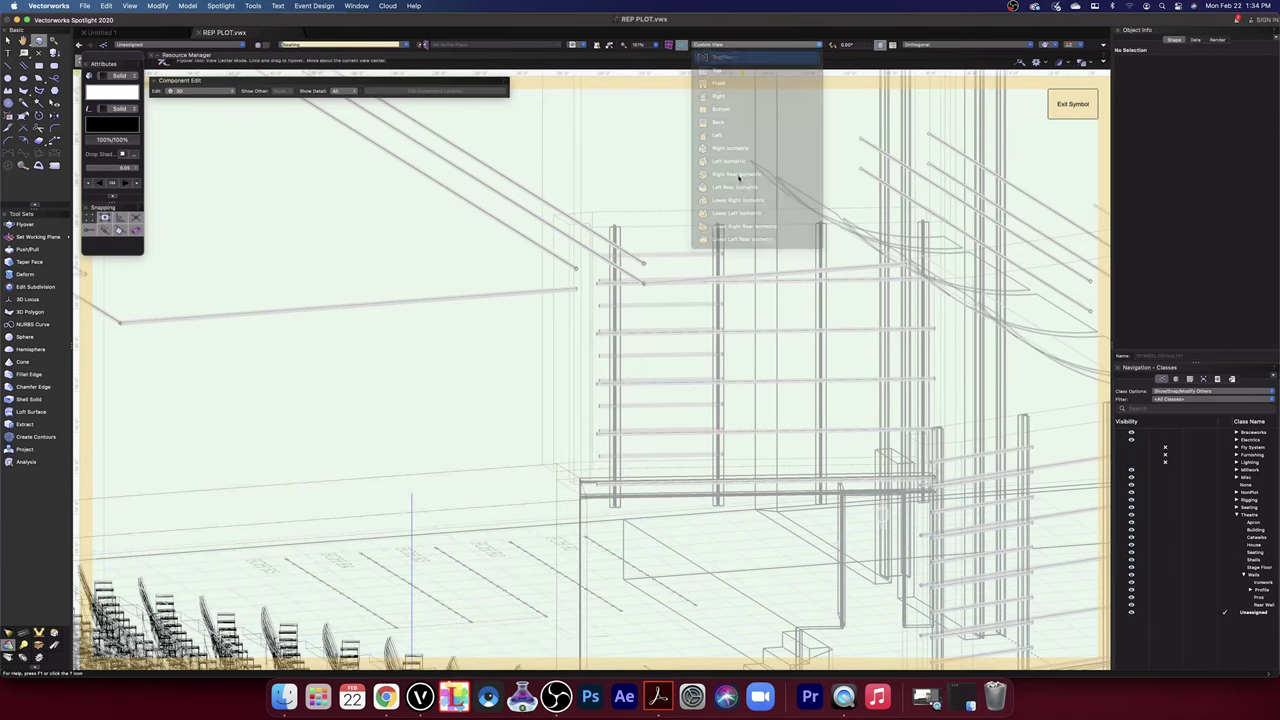
{"action": "scroll", "coordinate": [742, 367], "scroll_direction": "down", "scroll_amount": 6}
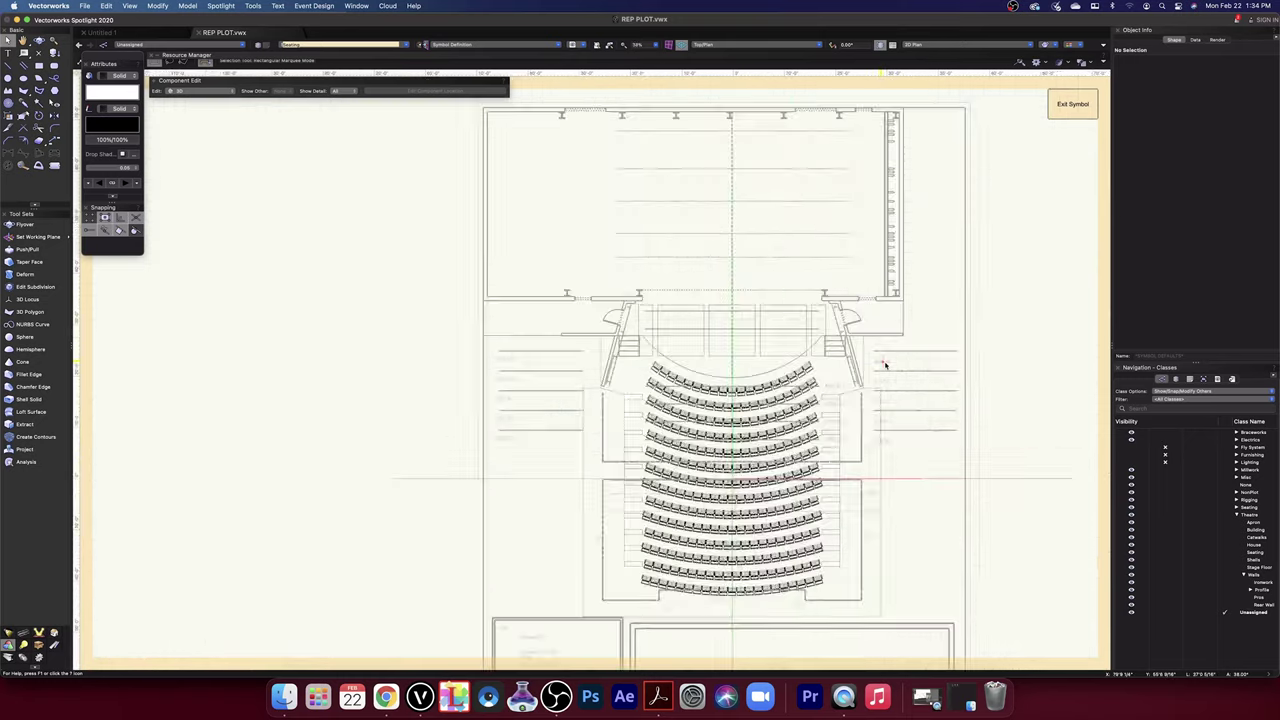
- Move the tall wall piece into the seating area, snapping its top to an endpoint
{"action": "middle_click_drag", "start_coordinate": [1022, 354], "coordinate": [460, 349]}
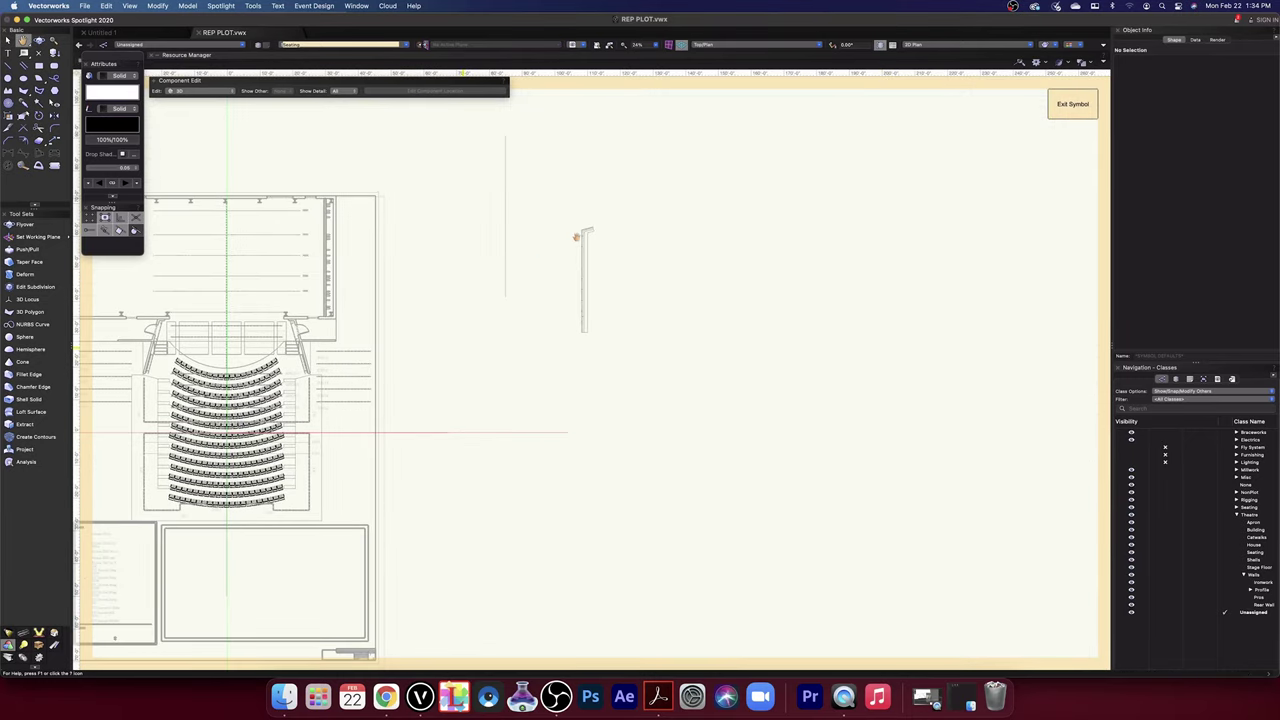
{"action": "left_click_drag", "start_coordinate": [571, 243], "coordinate": [452, 241]}
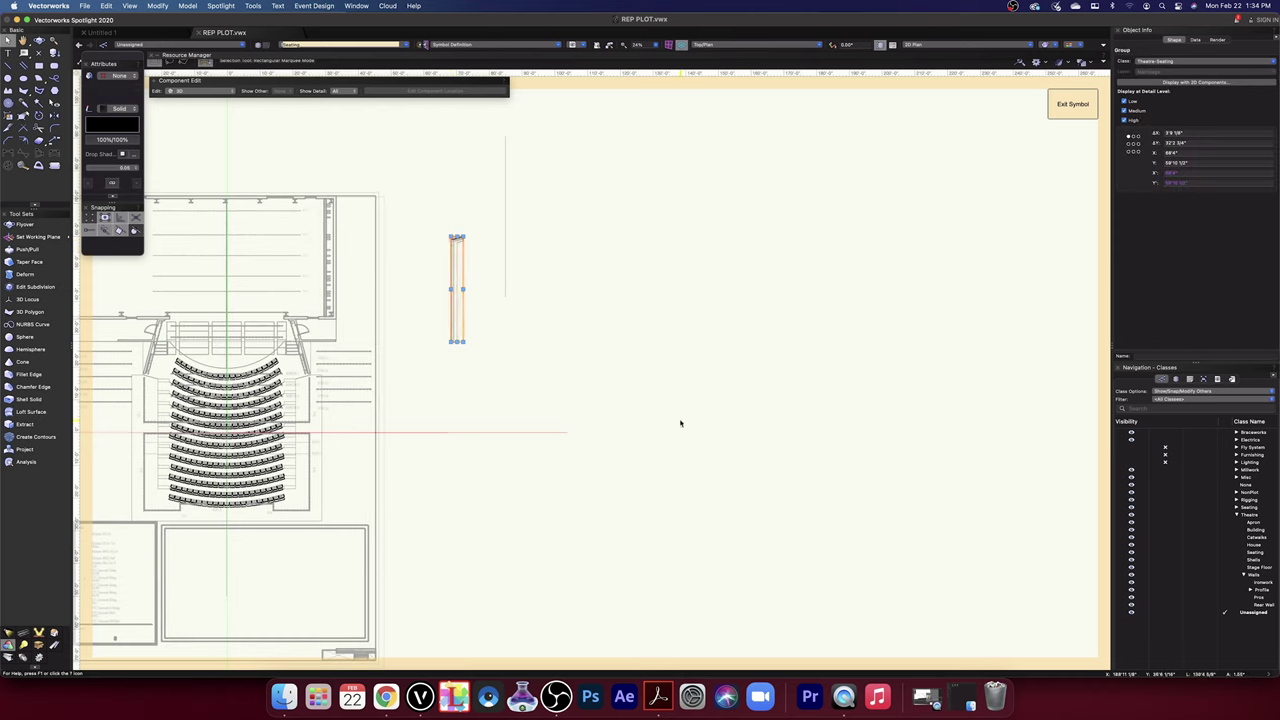
{"action": "left_click_drag", "start_coordinate": [456, 237], "coordinate": [616, 372]}
{"action": "scroll", "coordinate": [628, 412], "scroll_direction": "down", "scroll_amount": 2}
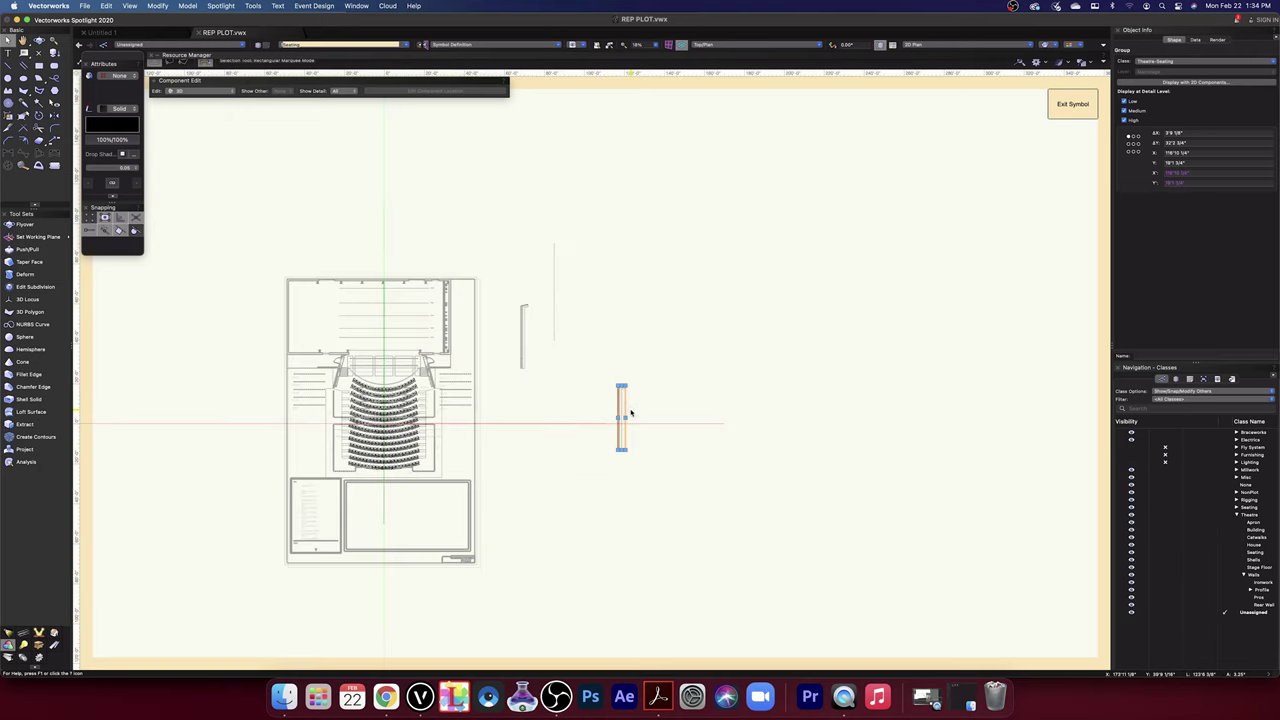
{"action": "scroll", "coordinate": [626, 412], "scroll_direction": "up", "scroll_amount": 5}
{"action": "scroll", "coordinate": [619, 408], "scroll_direction": "up", "scroll_amount": 8}
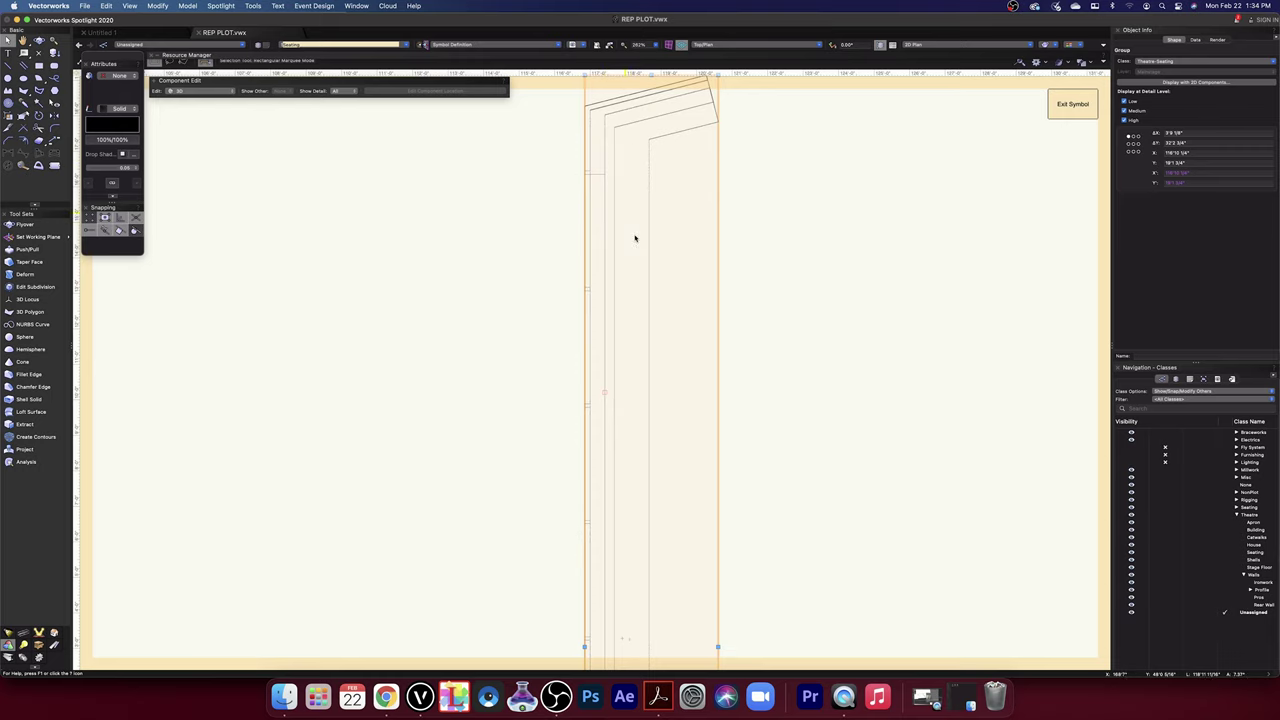
{"action": "left_click_drag", "start_coordinate": [589, 110], "coordinate": [118, 310]}
{"action": "scroll", "coordinate": [346, 314], "scroll_direction": "down", "scroll_amount": 8}
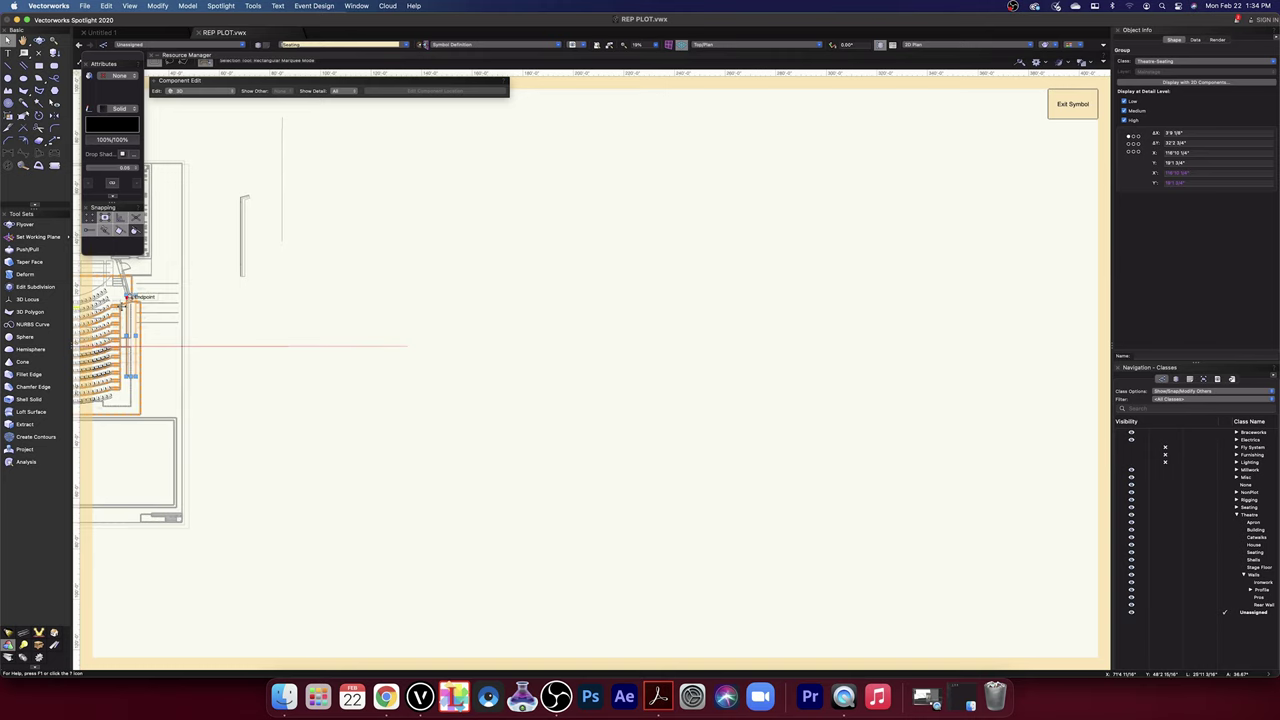
{"action": "scroll", "coordinate": [118, 312], "scroll_direction": "up", "scroll_amount": 1}
{"action": "scroll", "coordinate": [131, 317], "scroll_direction": "up", "scroll_amount": 4}
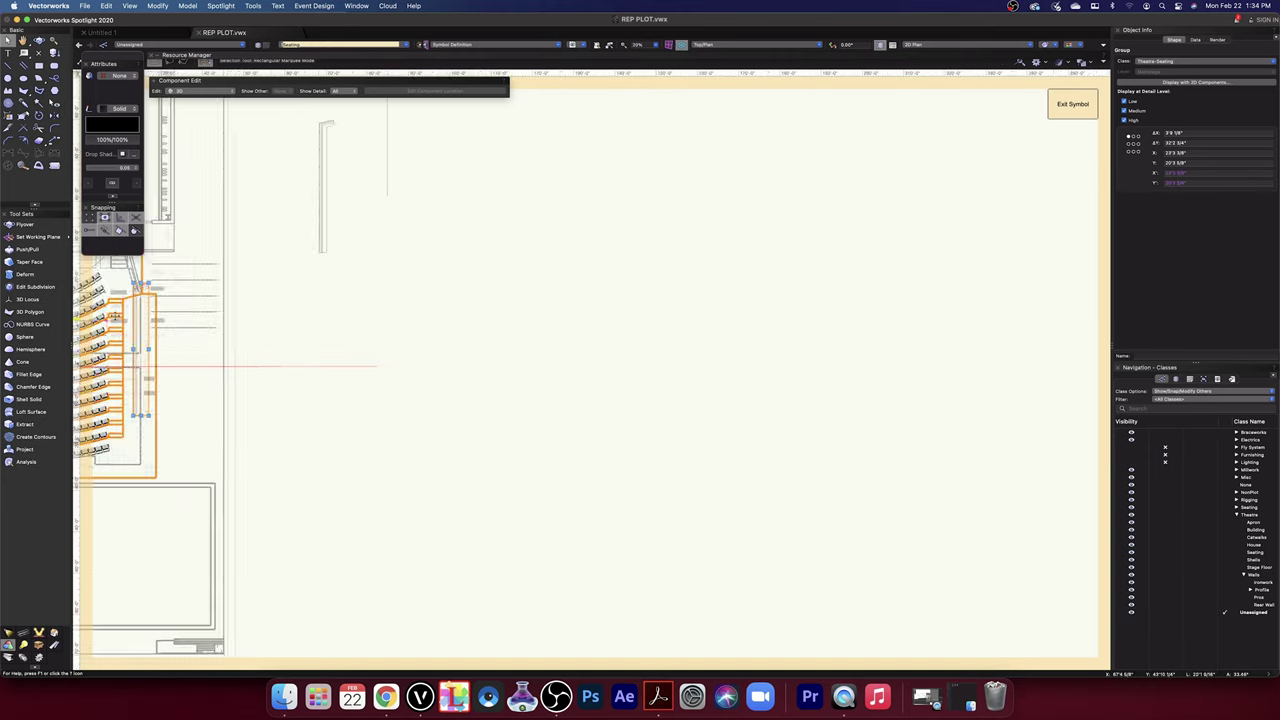
- Shift the rectangle group and its seating lines left and pull its top-left corner down
{"action": "key", "text": "space"}
{"action": "left_click_drag", "start_coordinate": [215, 375], "coordinate": [713, 353]}
{"action": "scroll", "coordinate": [690, 340], "scroll_direction": "up", "scroll_amount": 10}
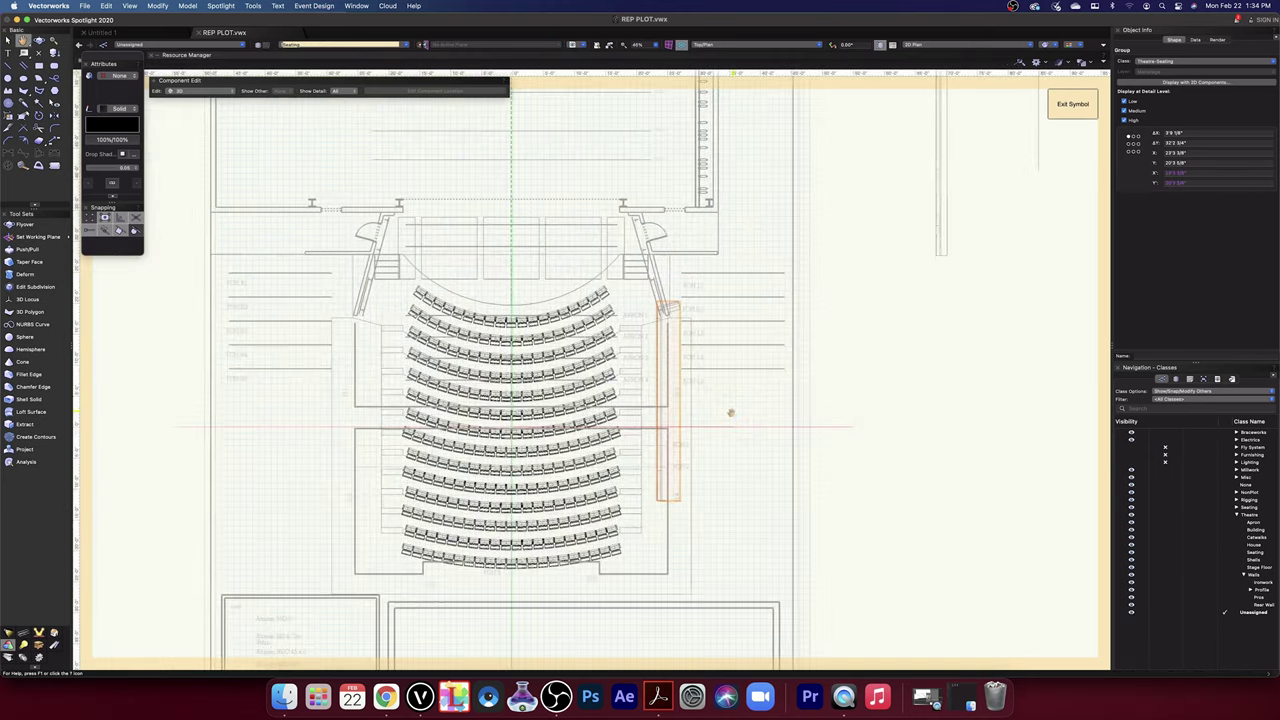
{"action": "scroll", "coordinate": [677, 323], "scroll_direction": "up", "scroll_amount": 2}
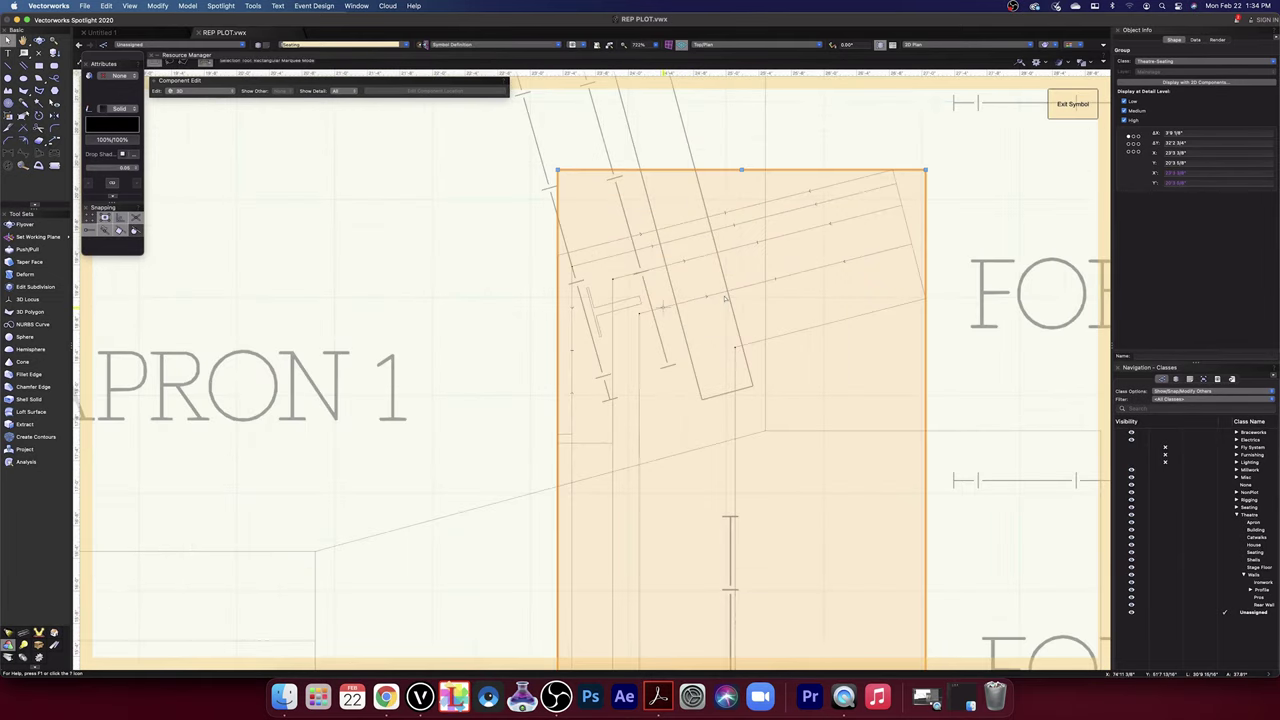
{"action": "left_click_drag", "start_coordinate": [893, 180], "coordinate": [517, 210]}
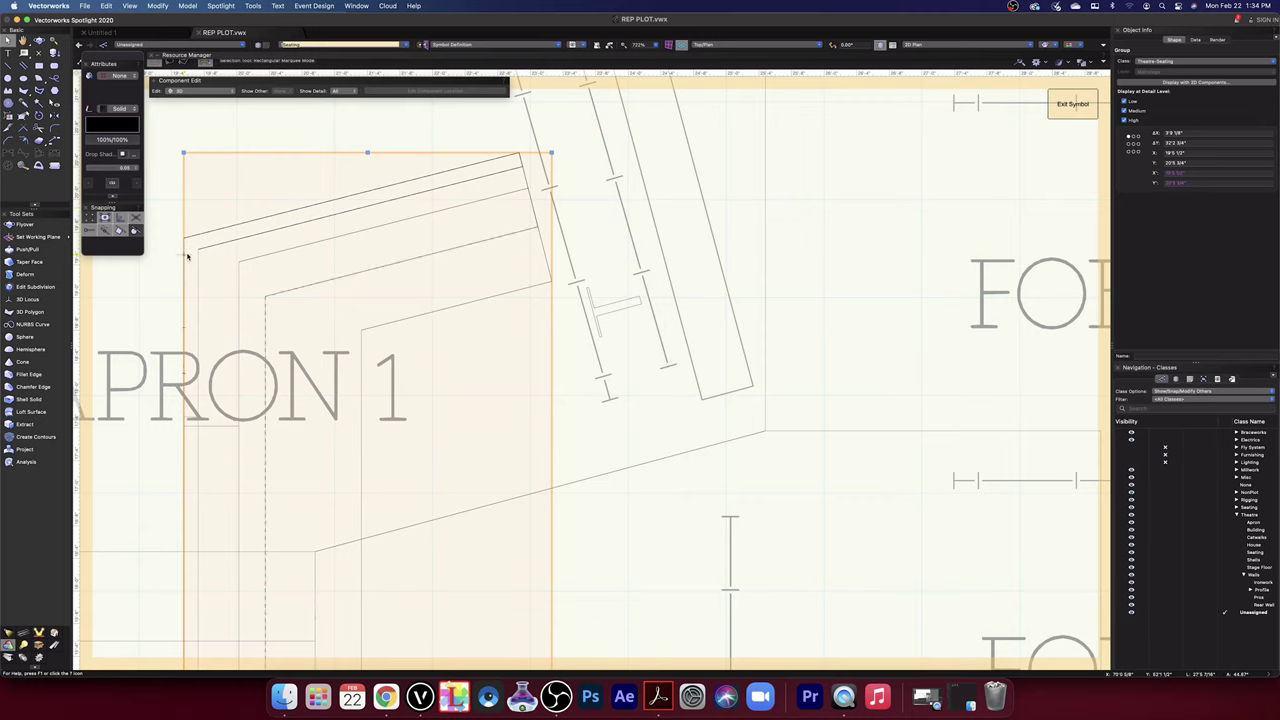
{"action": "mouse_move", "coordinate": [197, 248]}
{"action": "left_mouse_down"}
{"action": "mouse_move", "coordinate": [280, 425]}
{"action": "mouse_move", "coordinate": [314, 548]}
{"action": "left_mouse_up"}
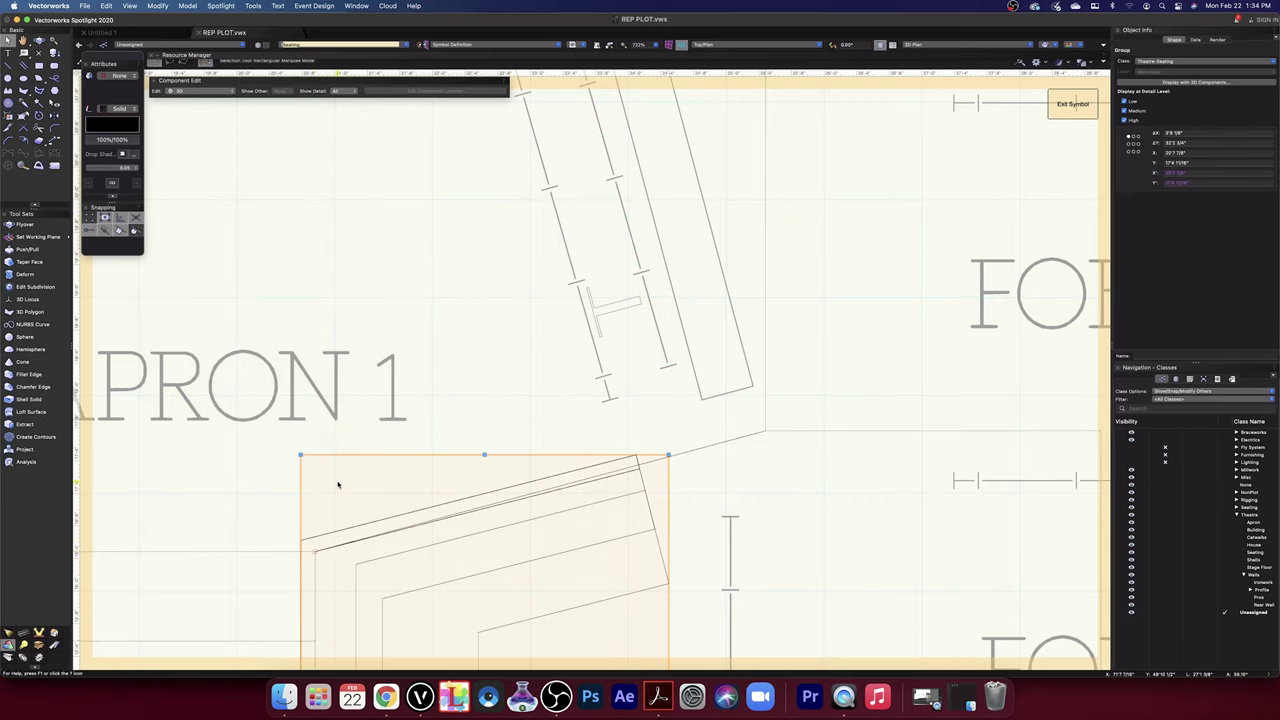
{"action": "scroll", "coordinate": [337, 483], "scroll_direction": "down", "scroll_amount": 6}
{"action": "scroll", "coordinate": [341, 484], "scroll_direction": "down", "scroll_amount": 3}
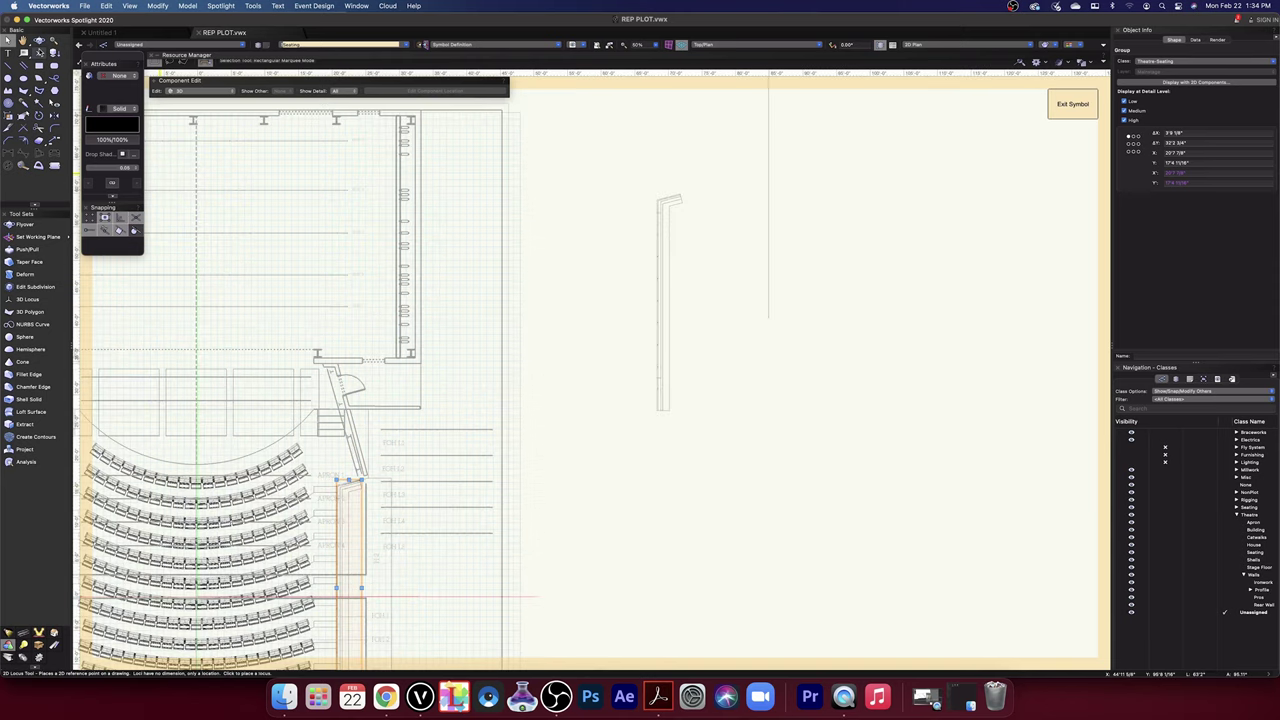
{"action": "key", "text": "shift+c"}
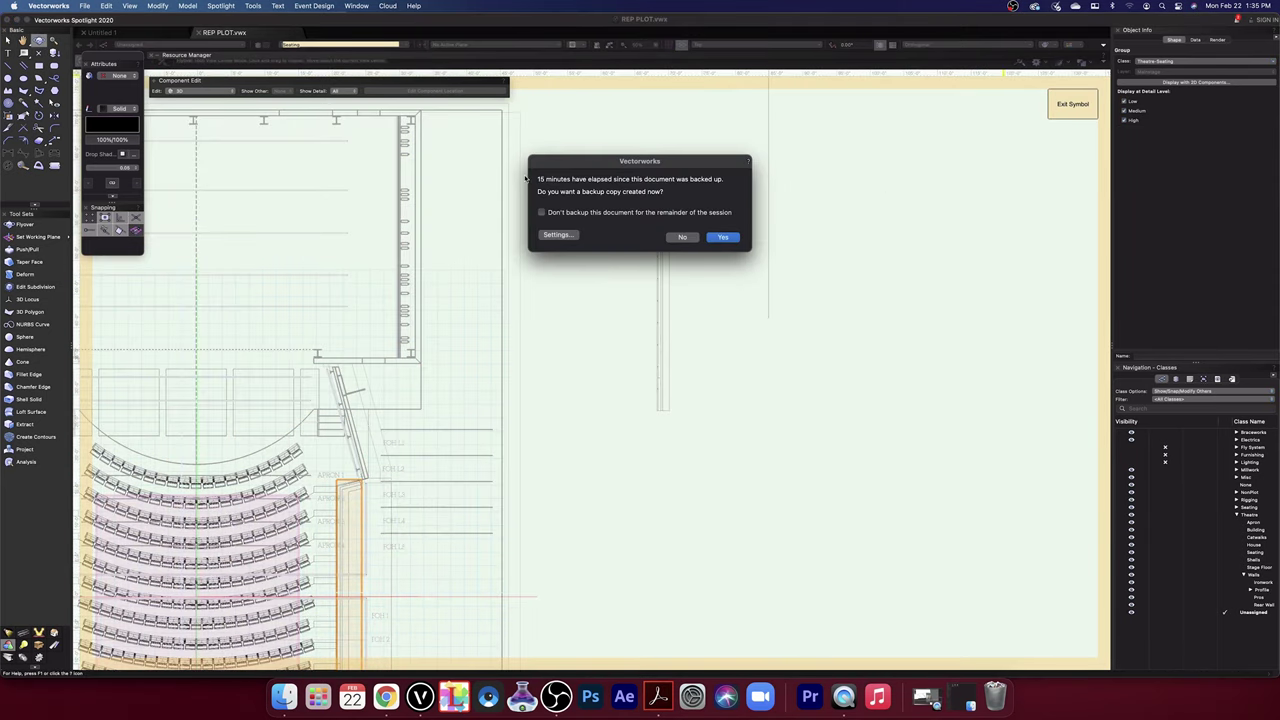
- Accept the backup, inspect the raked wall in OpenGL rendering, then return to Top/Plan
{"action": "left_click", "coordinate": [722, 238]}
{"action": "left_click", "coordinate": [1048, 46]}
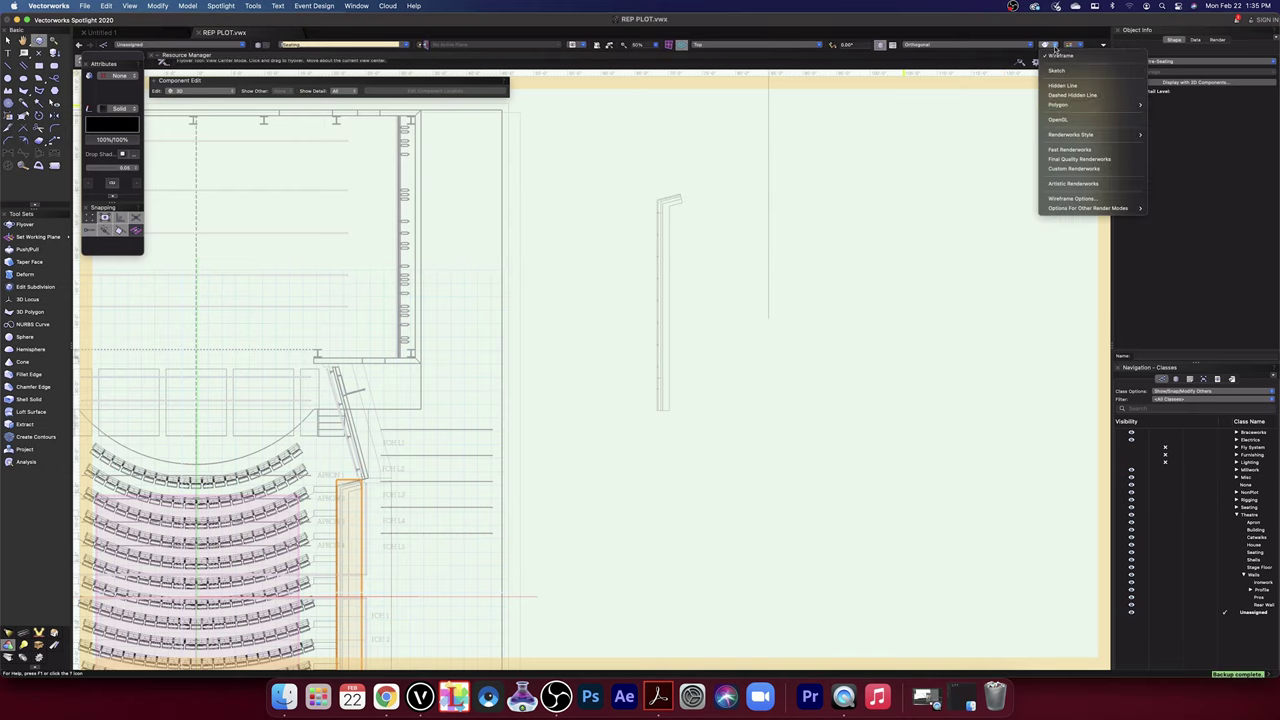
{"action": "left_click", "coordinate": [1058, 121]}
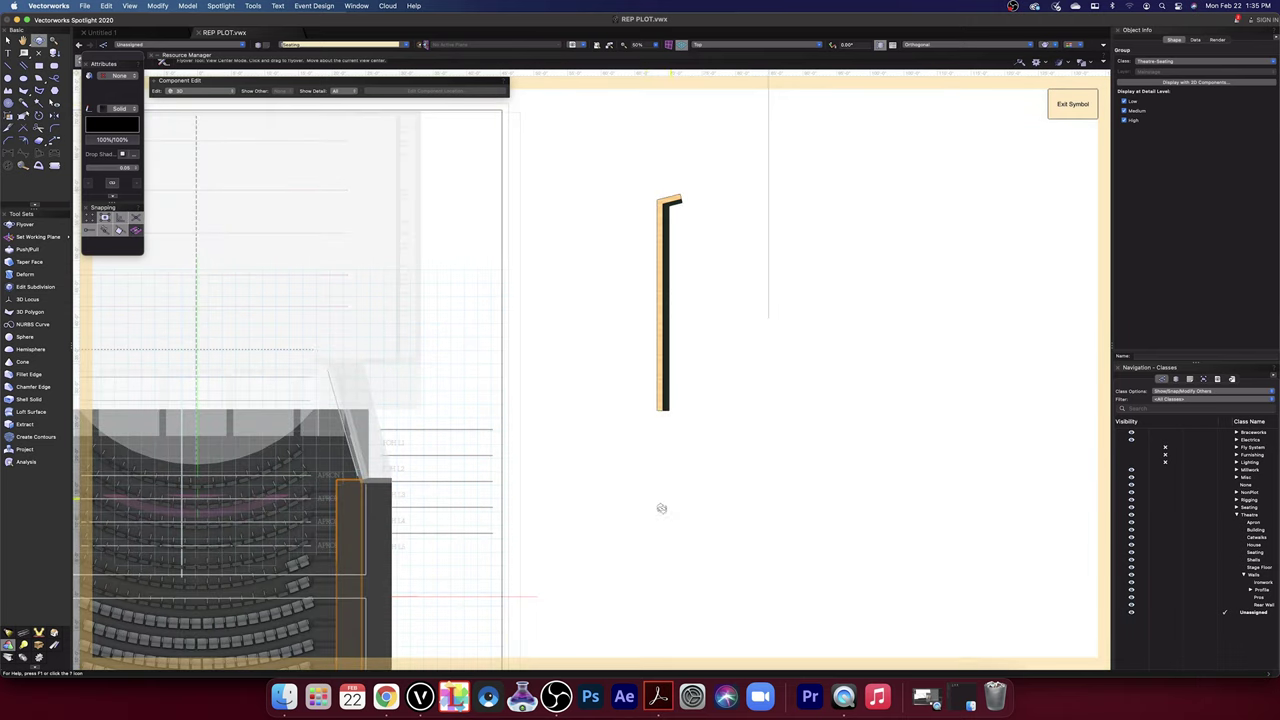
{"action": "mouse_move", "coordinate": [660, 497]}
{"action": "left_mouse_down"}
{"action": "mouse_move", "coordinate": [671, 369]}
{"action": "mouse_move", "coordinate": [646, 386]}
{"action": "mouse_move", "coordinate": [741, 397]}
{"action": "mouse_move", "coordinate": [817, 425]}
{"action": "mouse_move", "coordinate": [788, 443]}
{"action": "mouse_move", "coordinate": [811, 412]}
{"action": "mouse_move", "coordinate": [769, 437]}
{"action": "mouse_move", "coordinate": [690, 444]}
{"action": "left_mouse_up"}
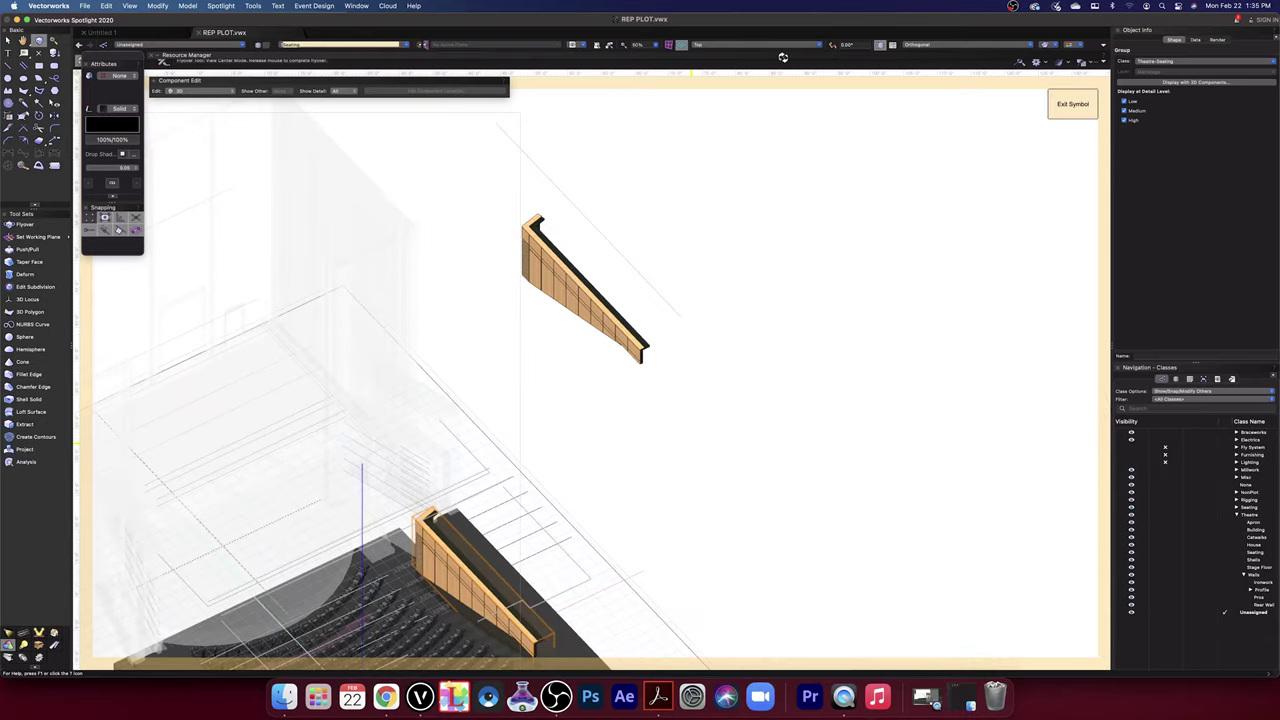
{"action": "left_click", "coordinate": [757, 46]}
{"action": "left_click", "coordinate": [756, 57]}
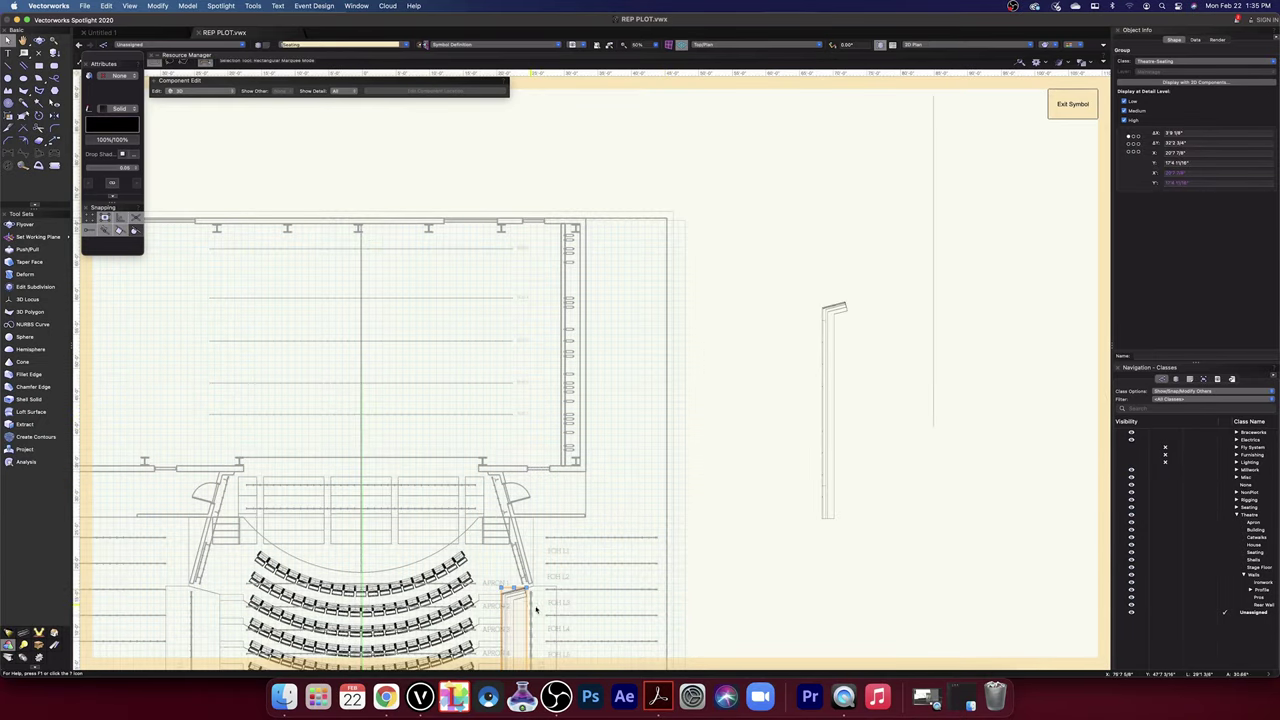
- Move the wall outline so it sits to the right of the seating
{"action": "key", "text": "h"}
{"action": "scroll", "coordinate": [523, 607], "scroll_direction": "up", "scroll_amount": 6}
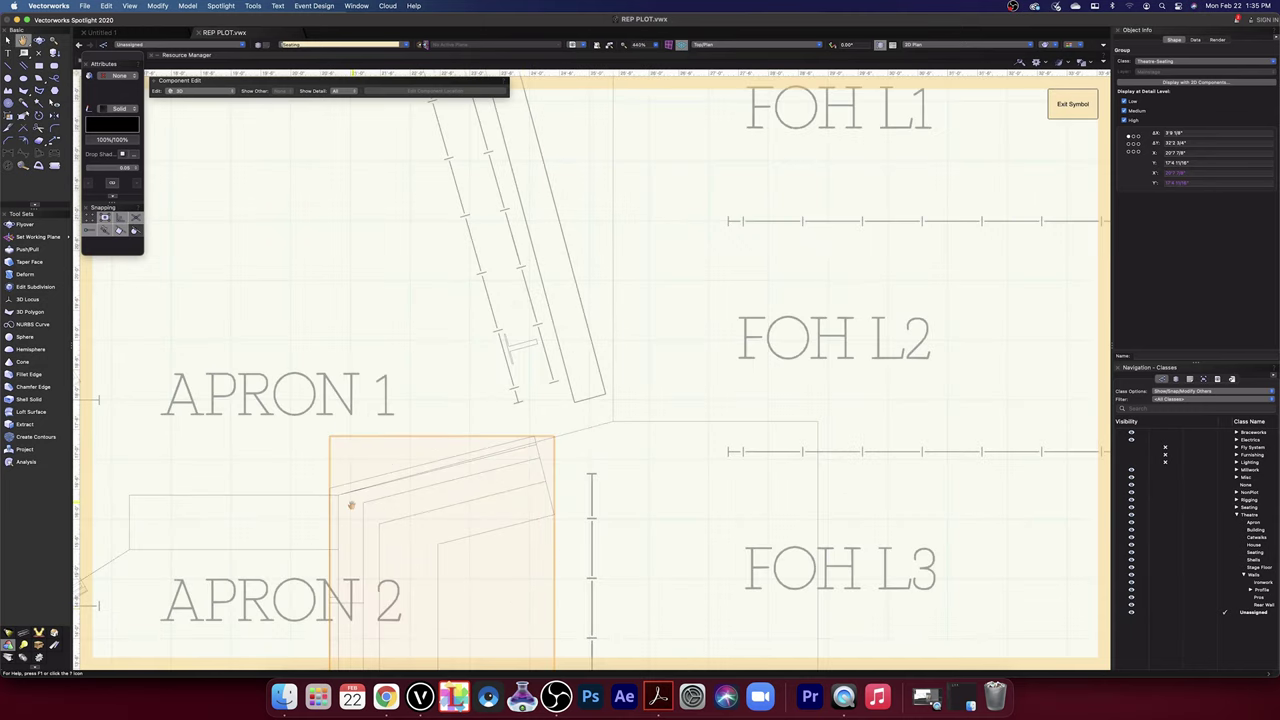
{"action": "key", "text": "x"}
{"action": "left_click_drag", "start_coordinate": [338, 494], "coordinate": [967, 476]}
{"action": "scroll", "coordinate": [830, 470], "scroll_direction": "down", "scroll_amount": 10}
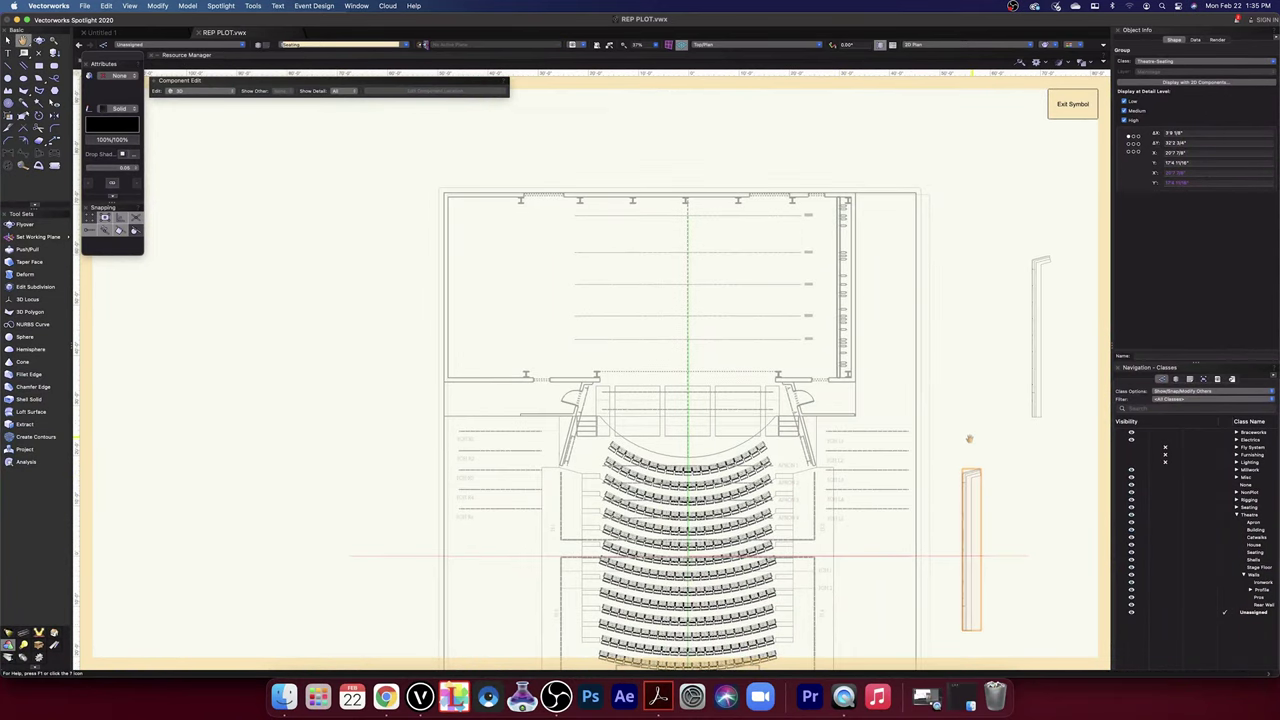
{"action": "middle_click_drag", "start_coordinate": [969, 437], "coordinate": [754, 357]}
{"action": "scroll", "coordinate": [775, 386], "scroll_direction": "up", "scroll_amount": 10}
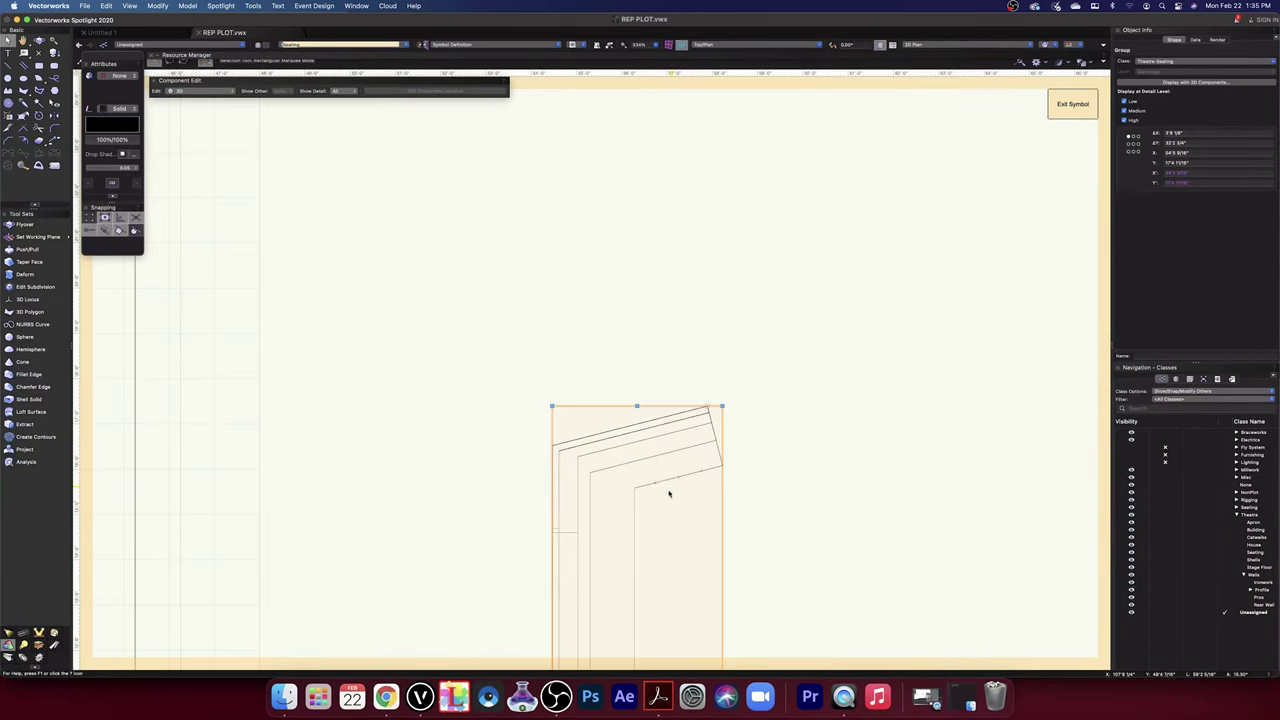
- Draw a line from the wall's inner corner and set its angle to 15°
{"action": "key", "text": "2"}
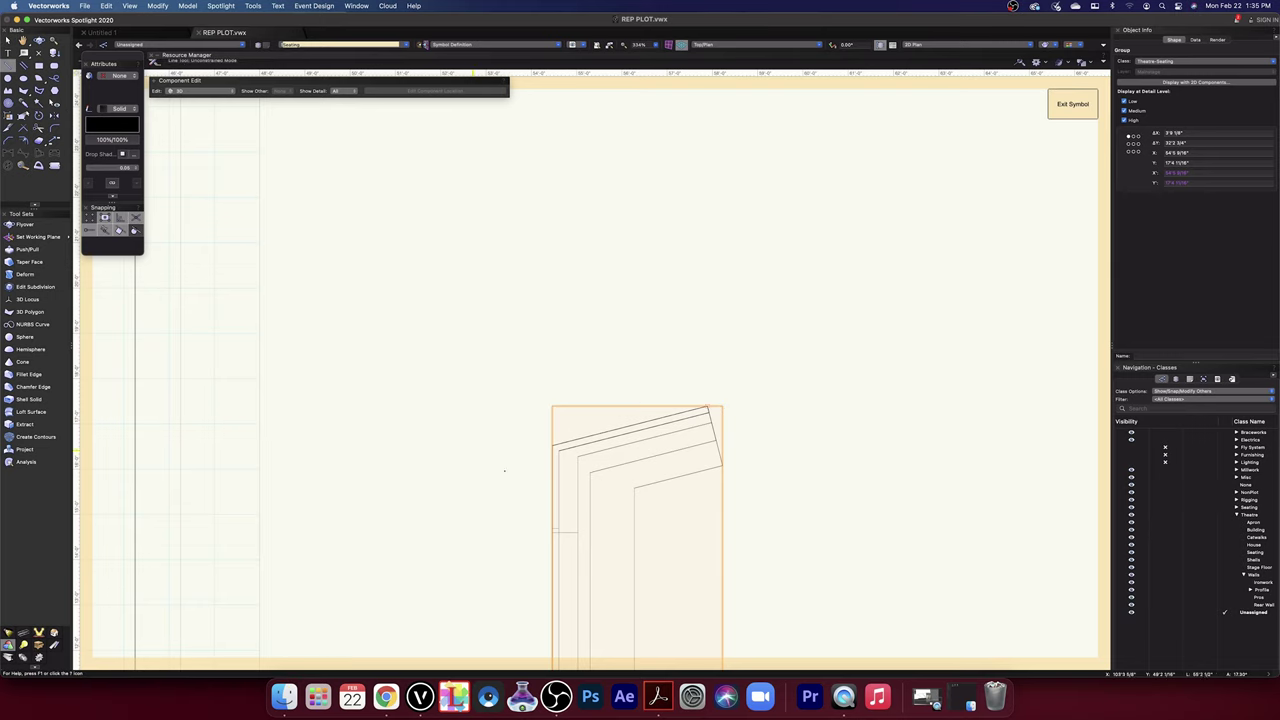
{"action": "scroll", "coordinate": [515, 473], "scroll_direction": "up", "scroll_amount": 5}
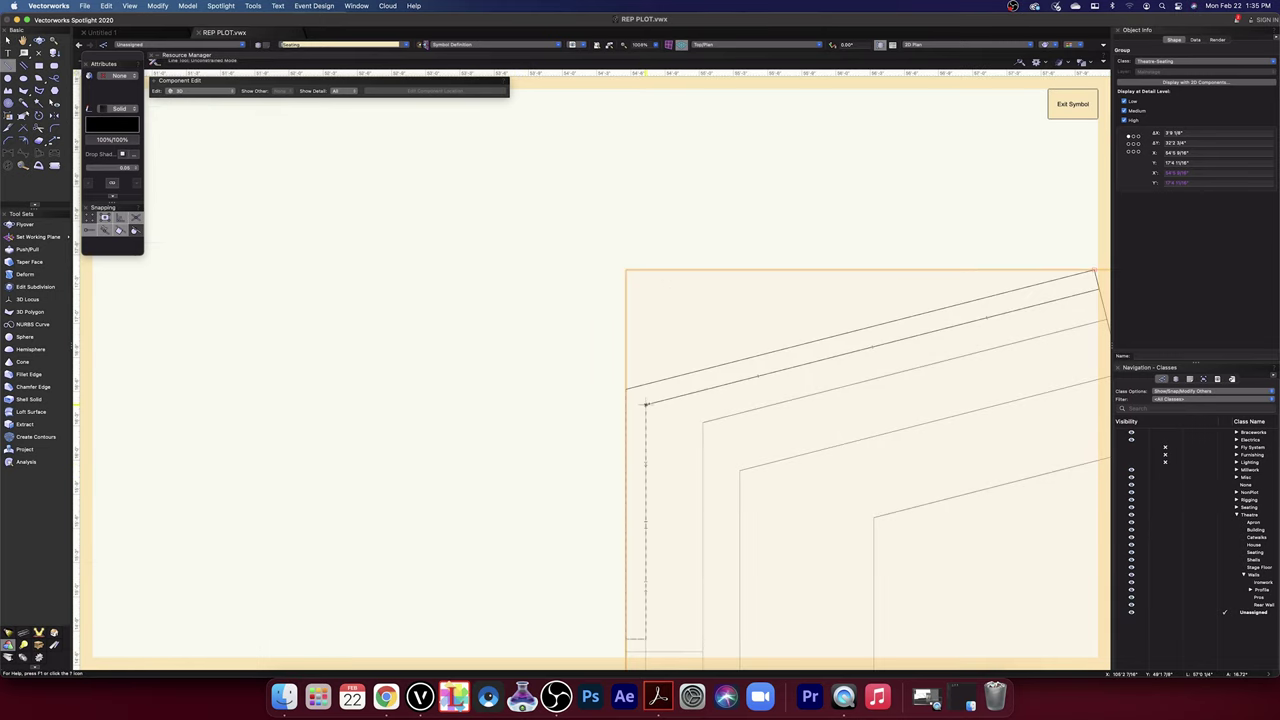
{"action": "left_click", "coordinate": [646, 404]}
{"action": "scroll", "coordinate": [720, 400], "scroll_direction": "down", "scroll_amount": 5}
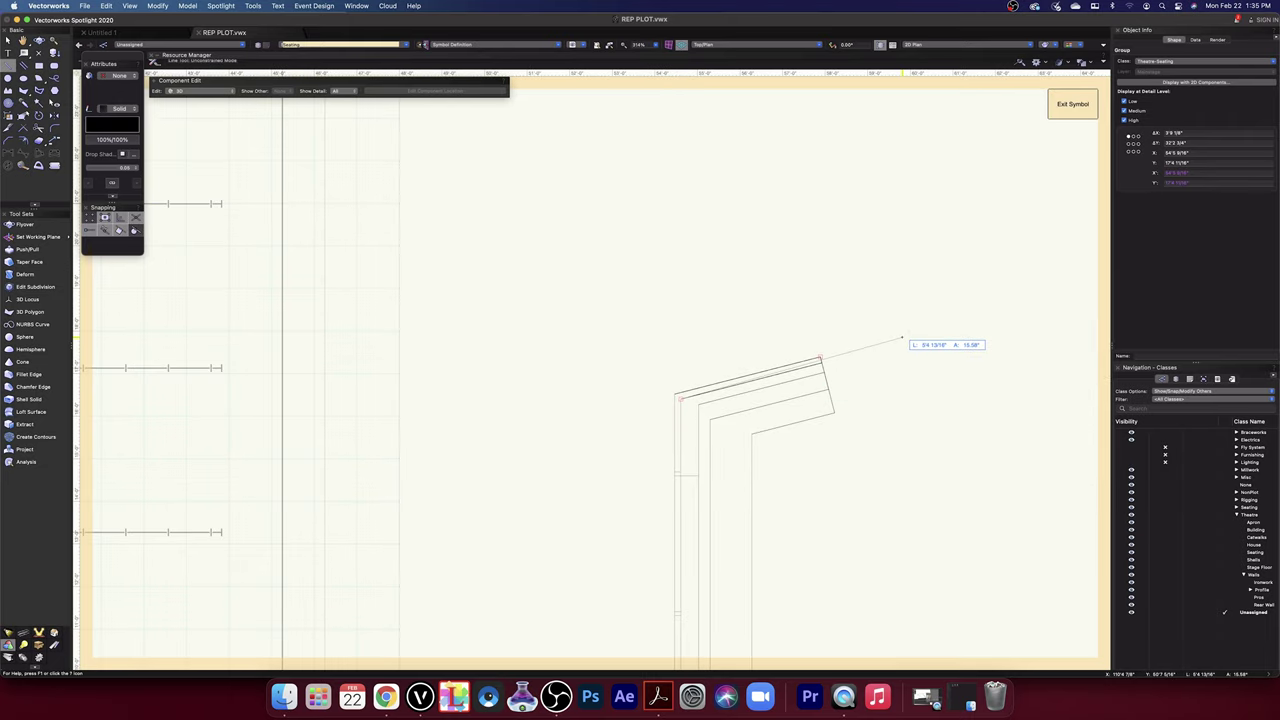
{"action": "left_click", "coordinate": [902, 339]}
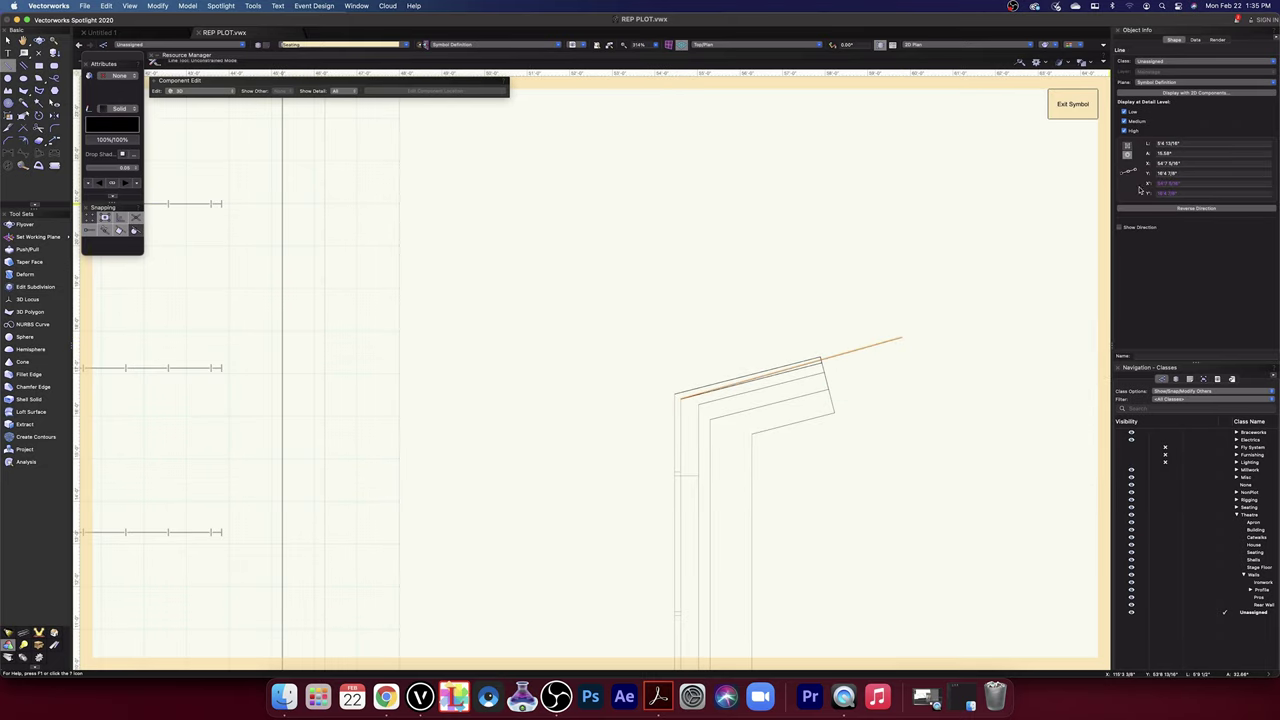
{"action": "left_click", "coordinate": [1187, 155]}
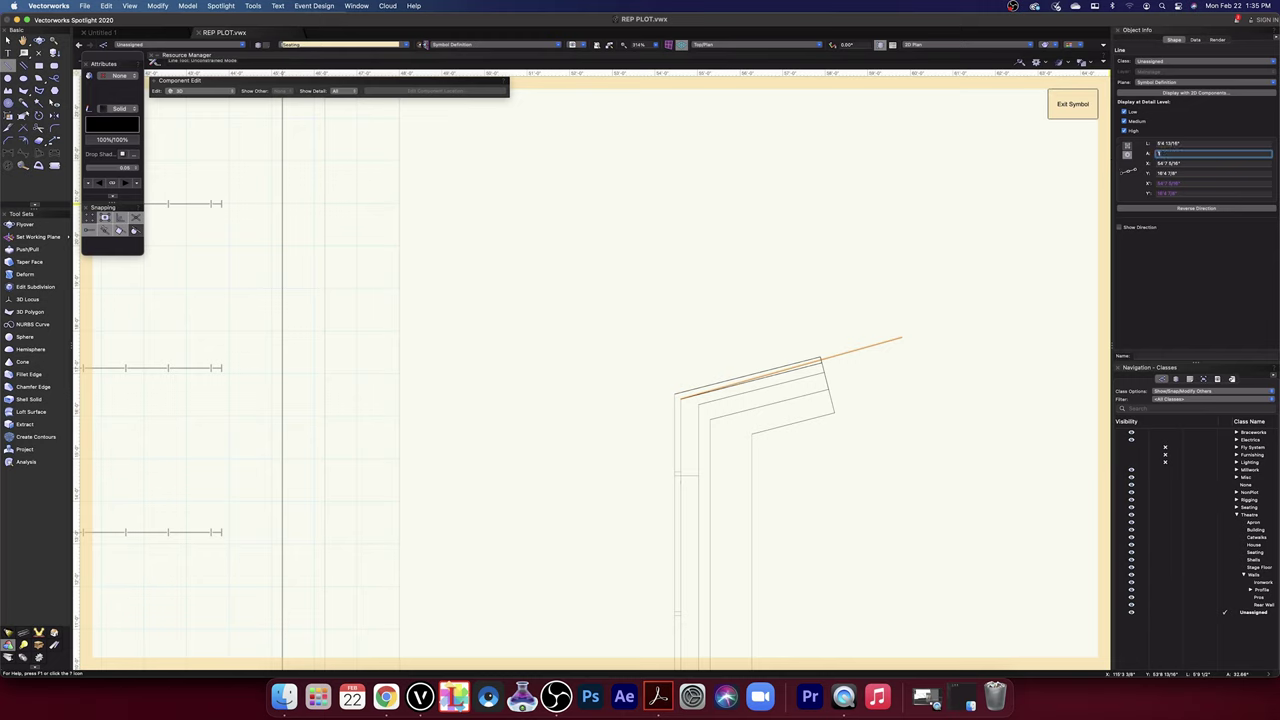
{"action": "key", "text": "Return"}
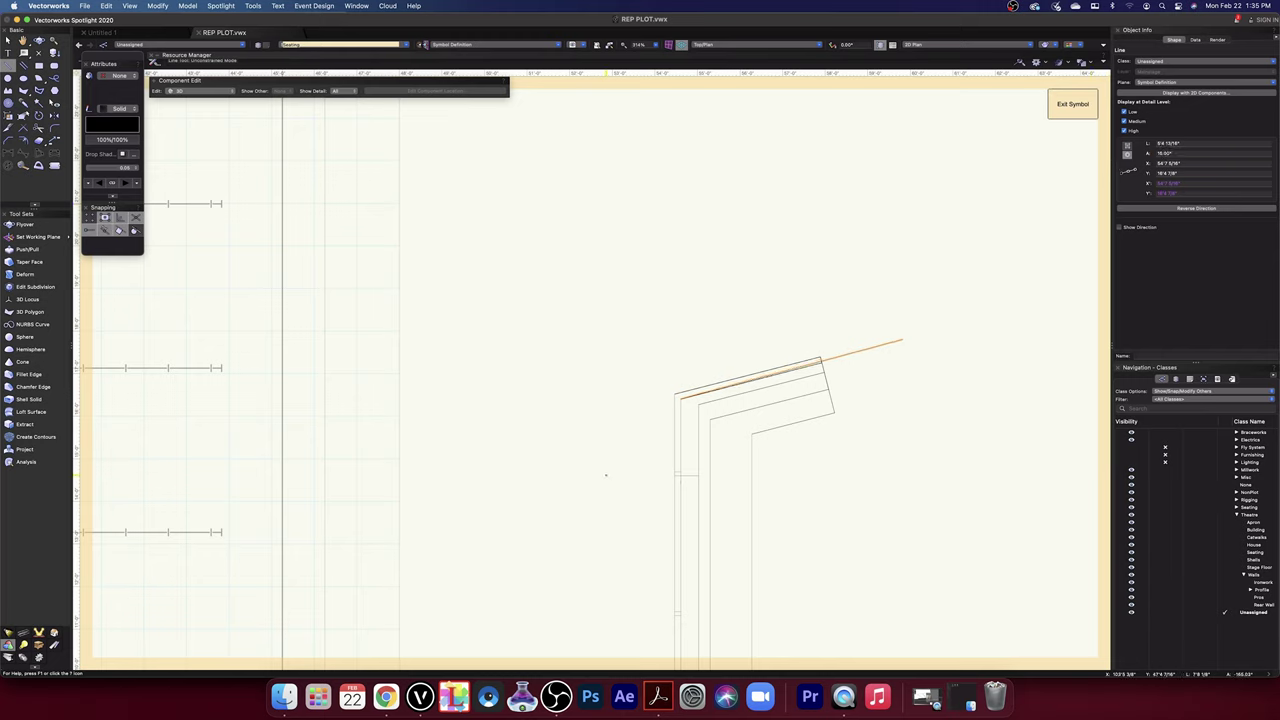
- Draw a 10 13/16" vertical line down from the wall outline's corner
{"action": "scroll", "coordinate": [814, 476], "scroll_direction": "up", "scroll_amount": 5}
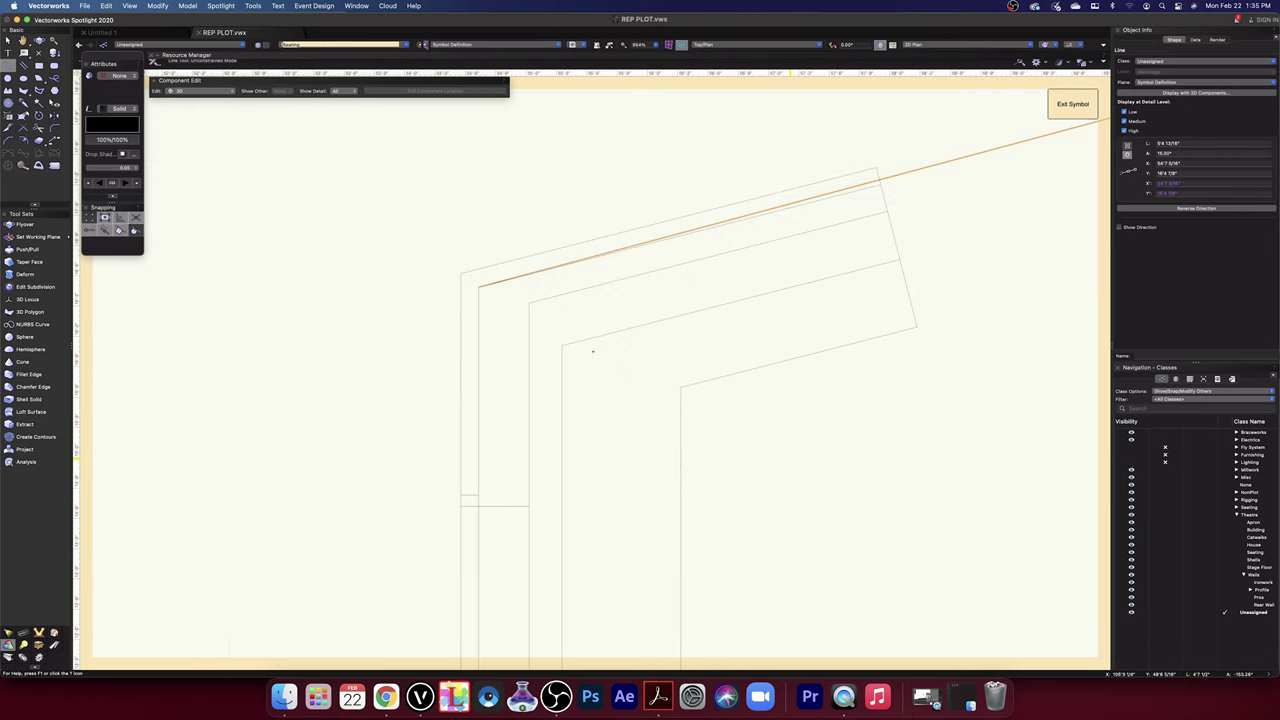
{"action": "left_click", "coordinate": [479, 287]}
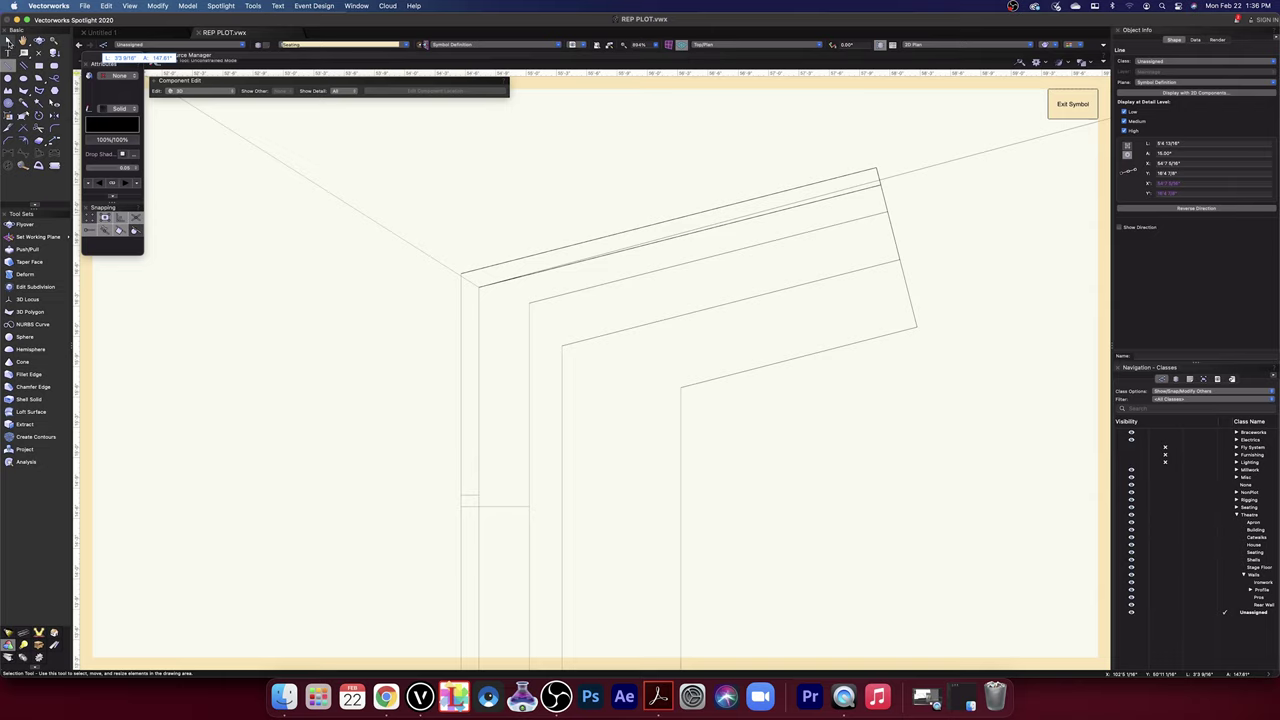
{"action": "left_click", "coordinate": [8, 40]}
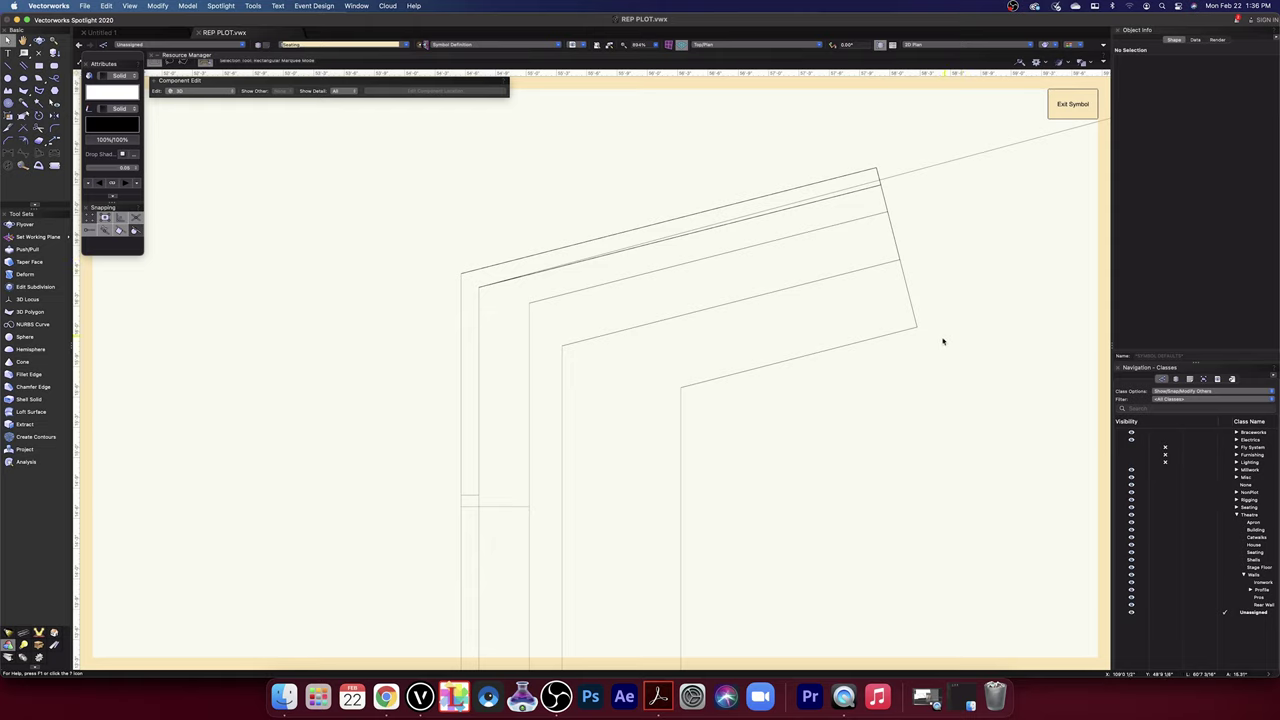
{"action": "left_click", "coordinate": [8, 66]}
{"action": "left_click", "coordinate": [478, 286]}
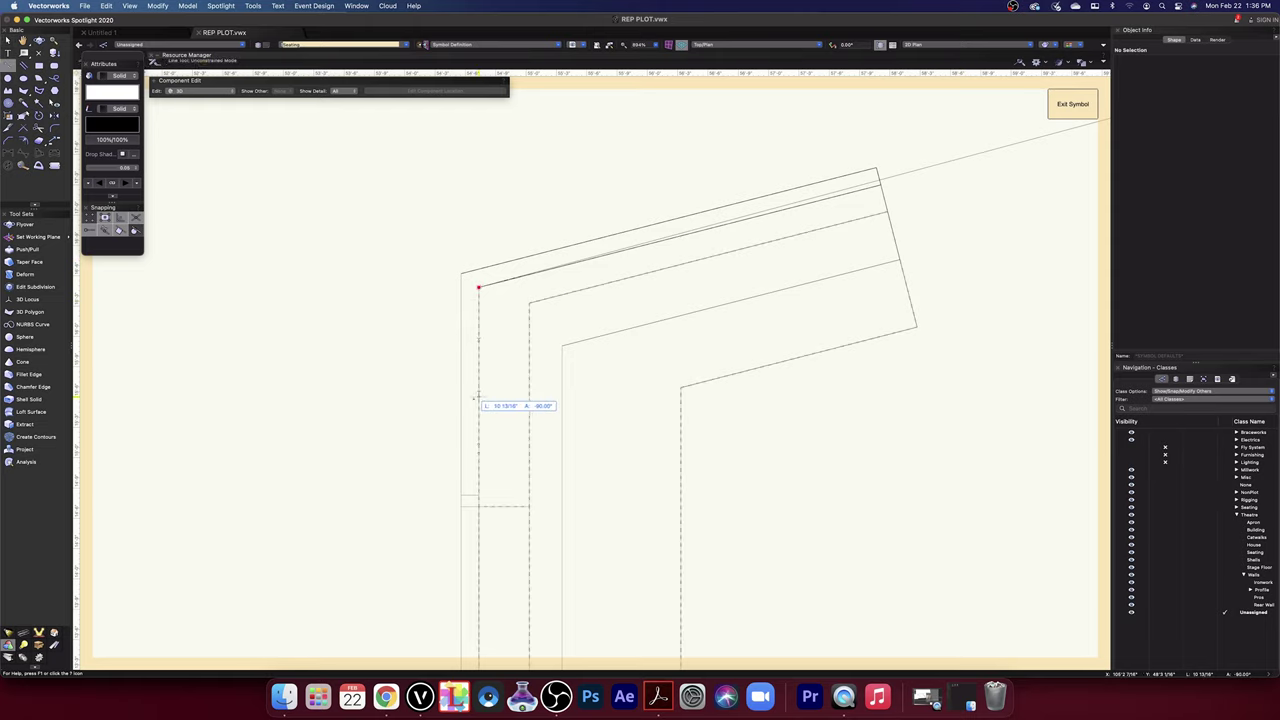
{"action": "left_click", "coordinate": [478, 397]}
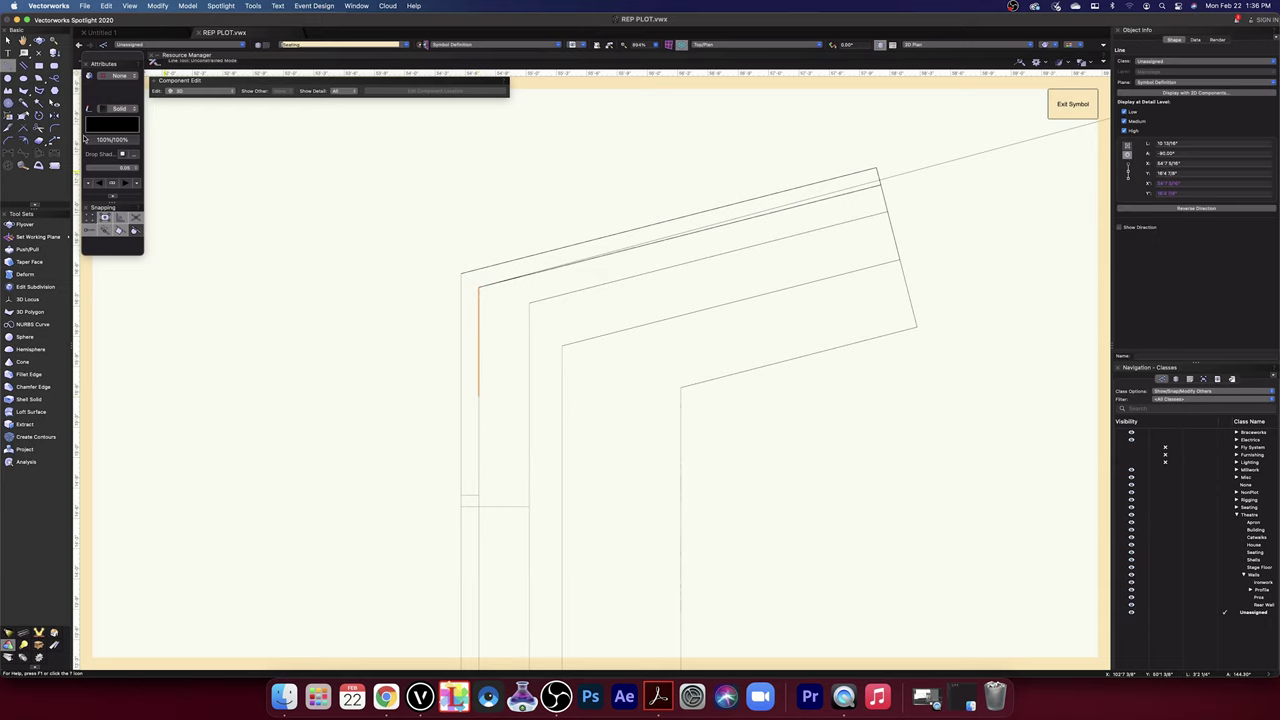
- Enter the wall group and move its solid beside the original outline
{"action": "key", "text": "x"}
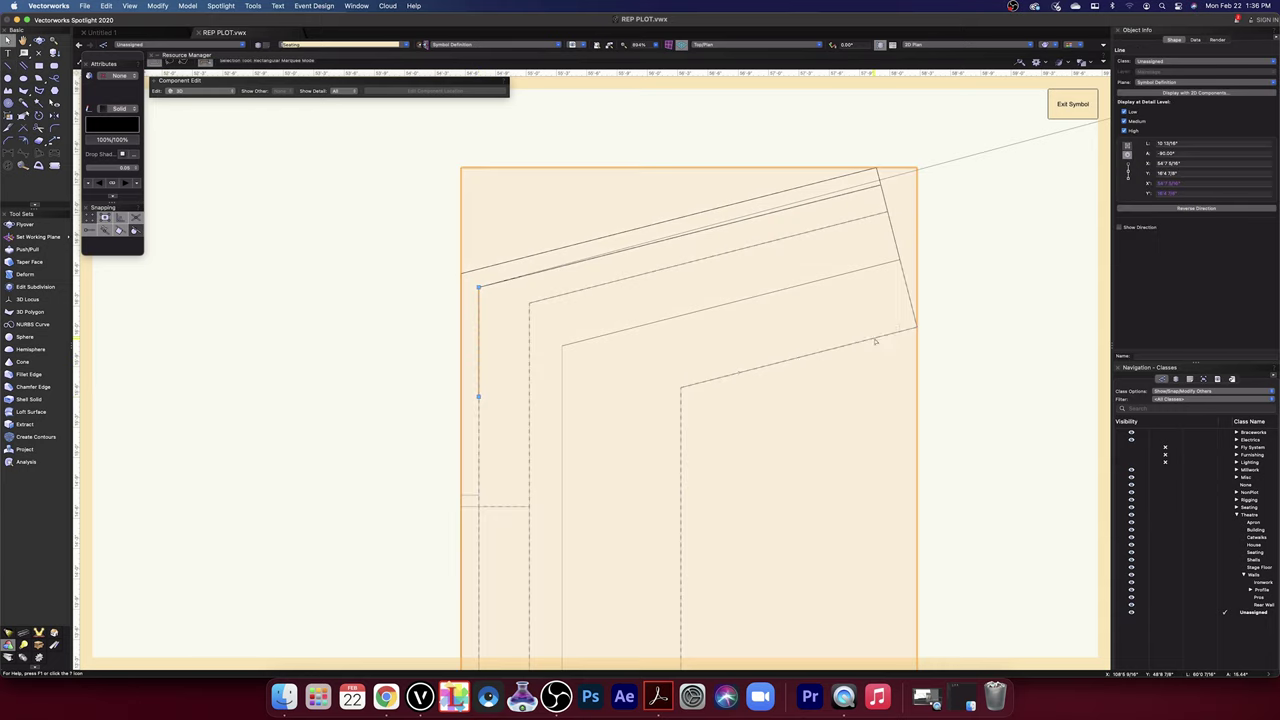
{"action": "double_click", "coordinate": [874, 342]}
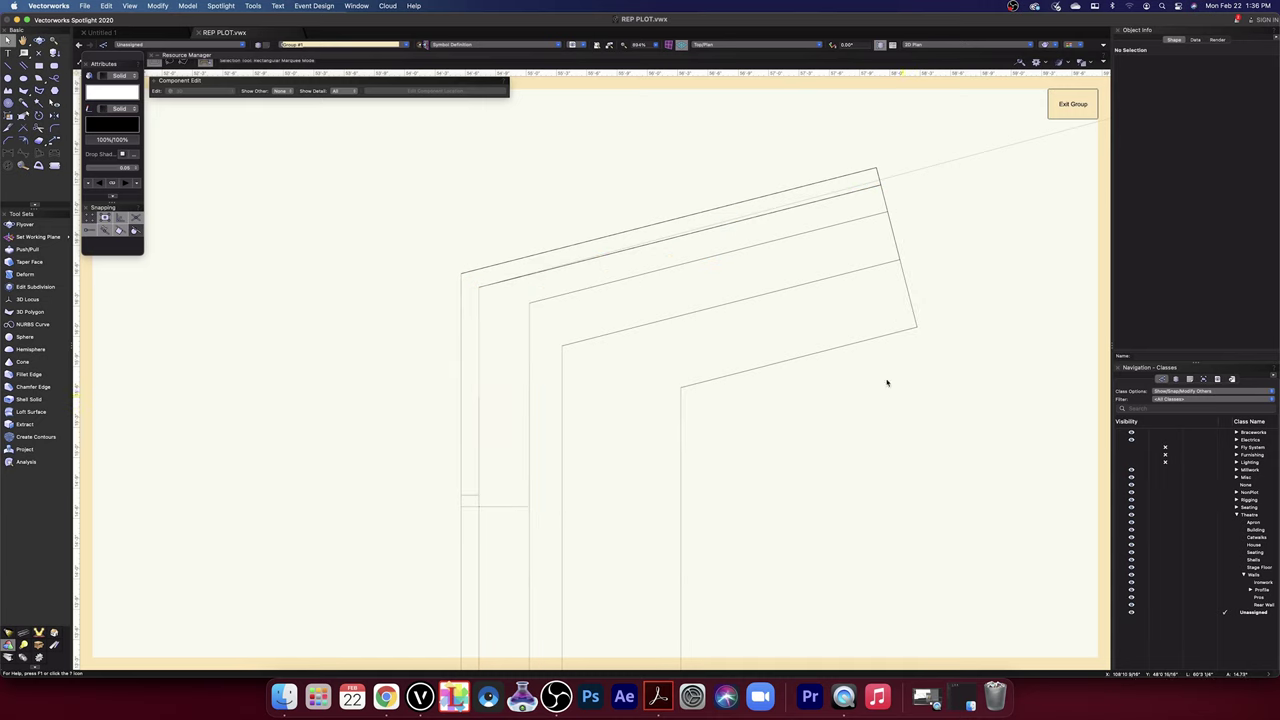
{"action": "left_click", "coordinate": [797, 354]}
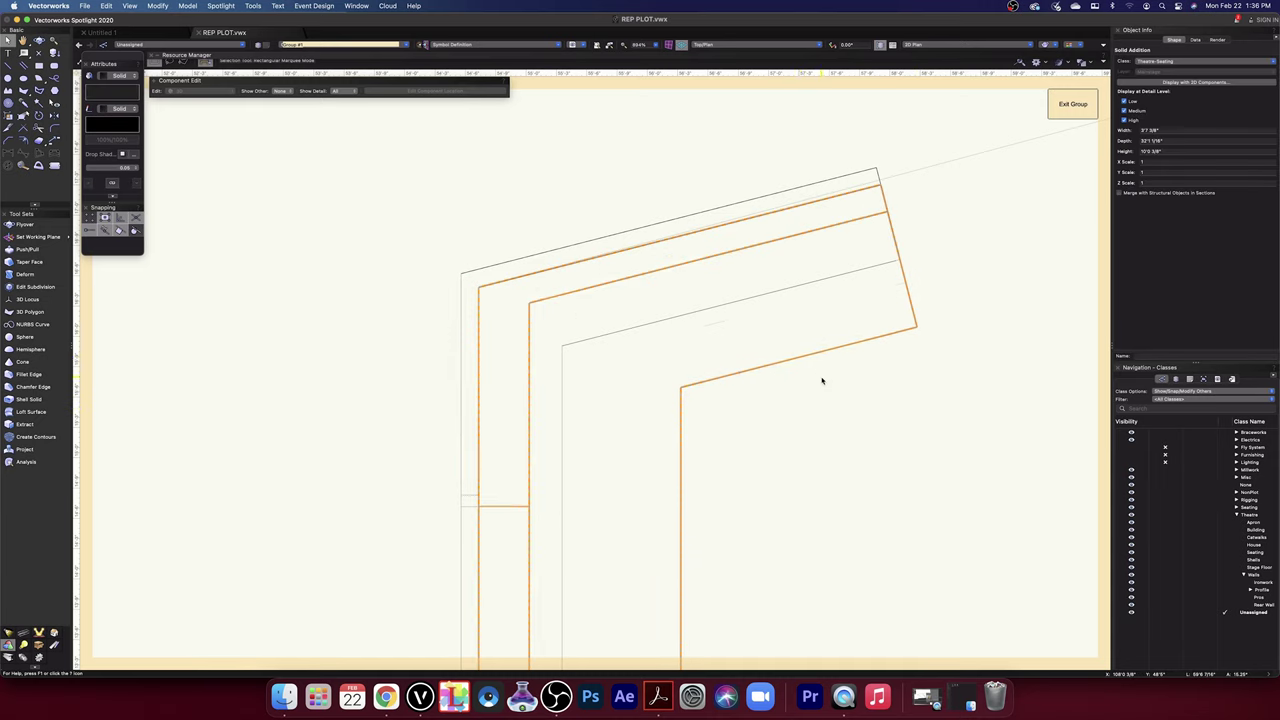
{"action": "scroll", "coordinate": [822, 379], "scroll_direction": "down", "scroll_amount": 5}
{"action": "scroll", "coordinate": [822, 379], "scroll_direction": "down", "scroll_amount": 5}
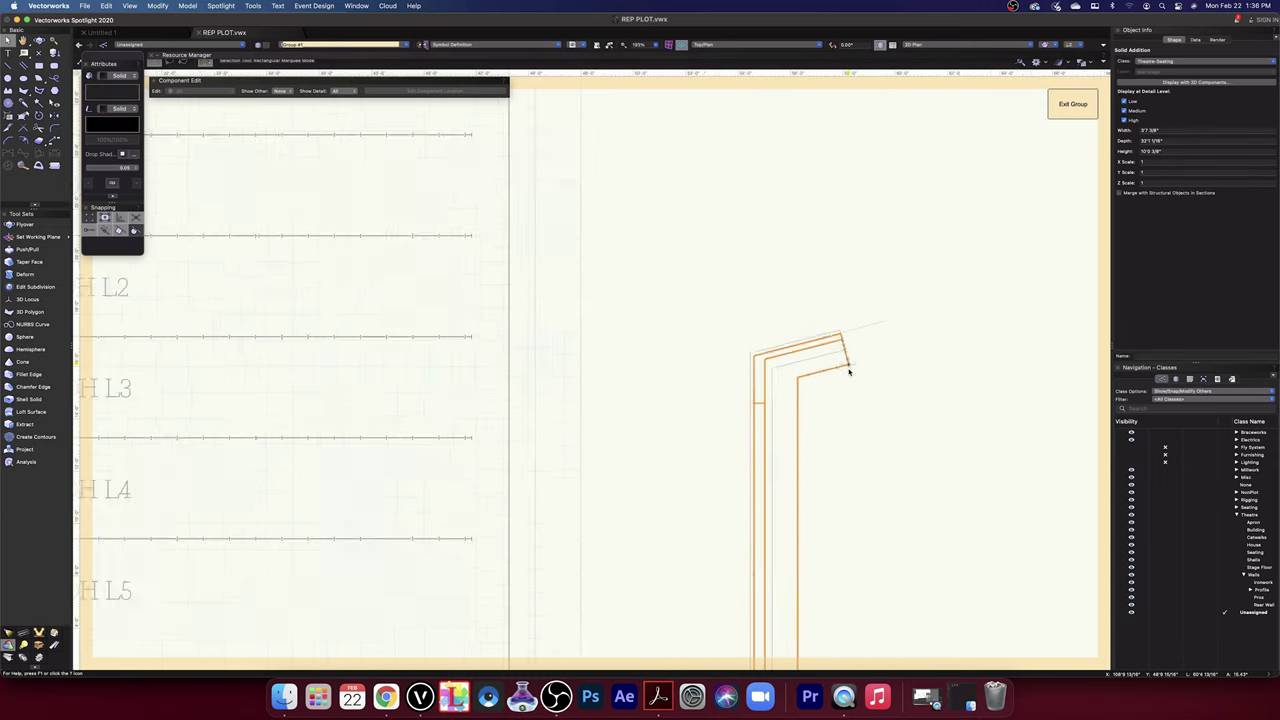
{"action": "left_click_drag", "start_coordinate": [849, 370], "coordinate": [968, 374]}
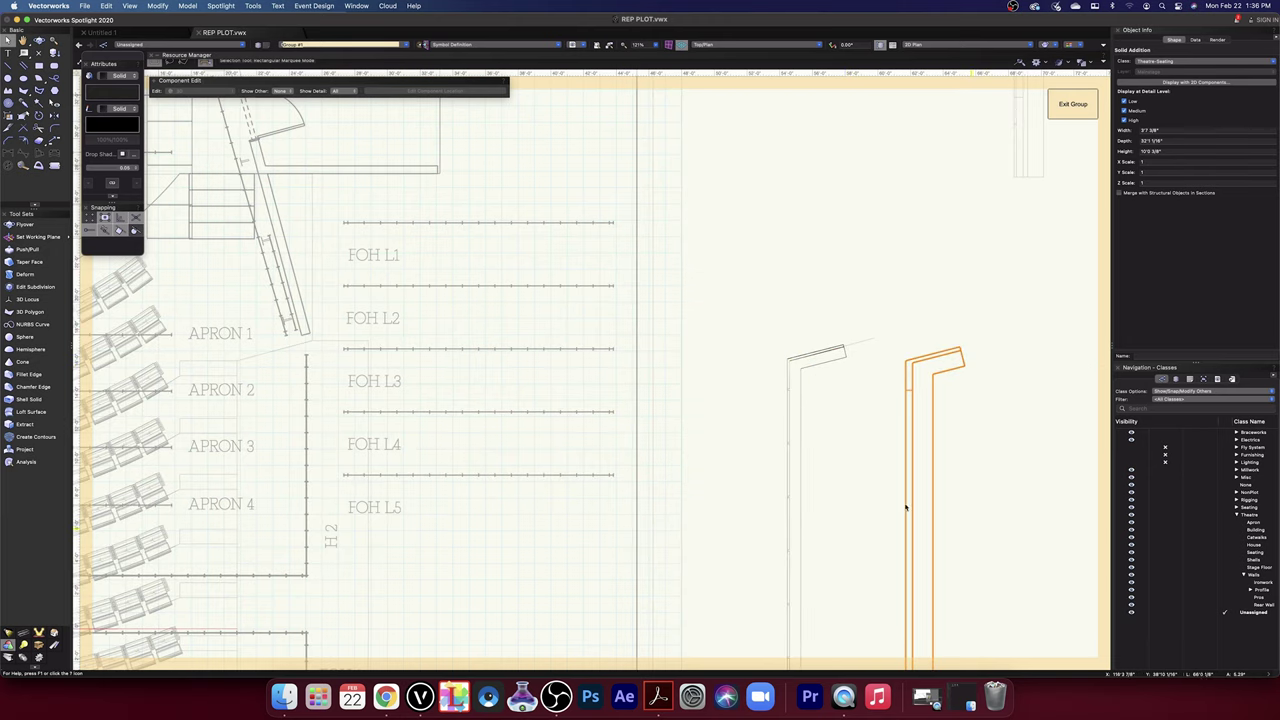
- Inspect the wall in 3D, return to Top/Plan, and place a copy of the left wall solid to the right
{"action": "left_click_drag", "start_coordinate": [881, 477], "coordinate": [897, 382]}
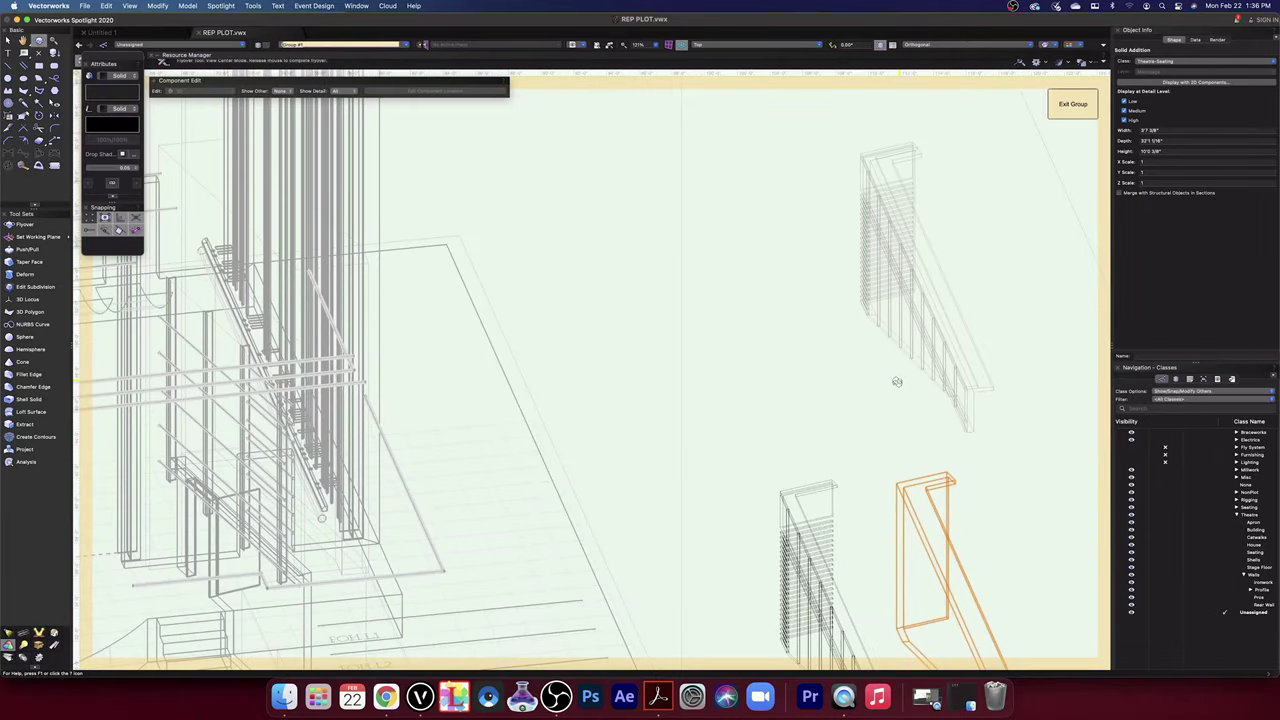
{"action": "middle_click_drag", "start_coordinate": [897, 381], "coordinate": [851, 429], "text": "shift"}
{"action": "left_click", "coordinate": [744, 46]}
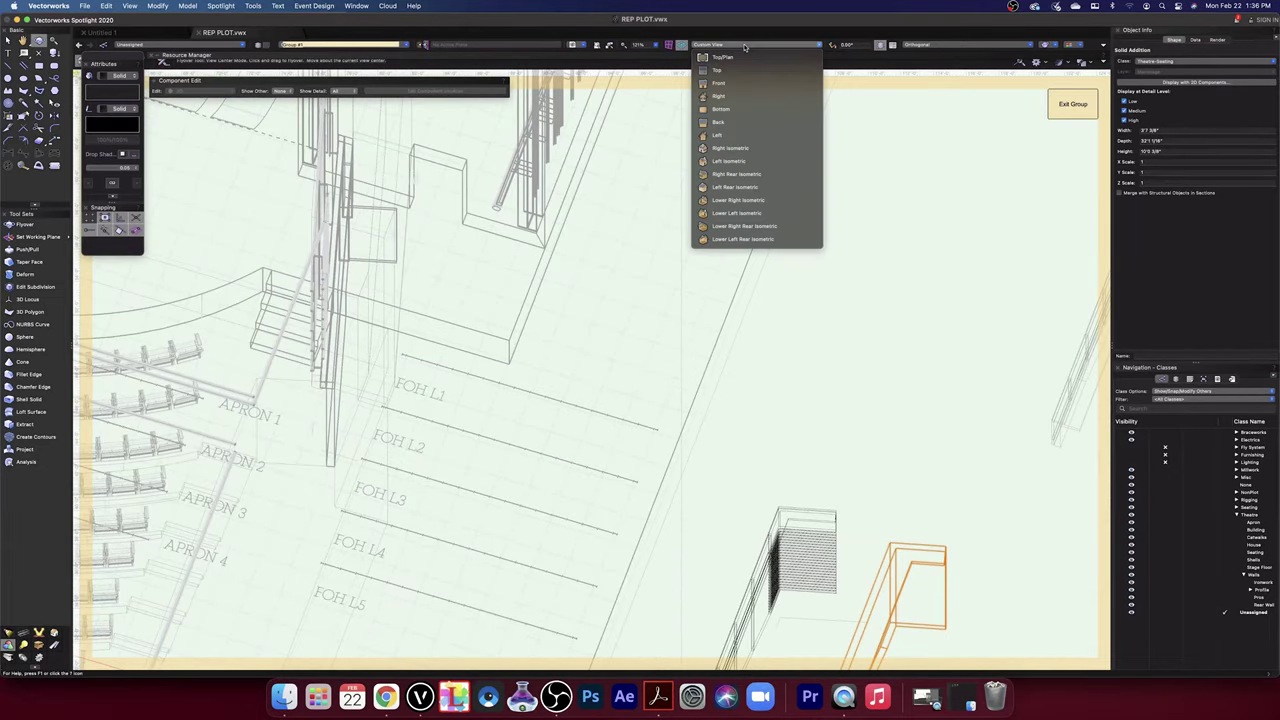
{"action": "left_click", "coordinate": [745, 59]}
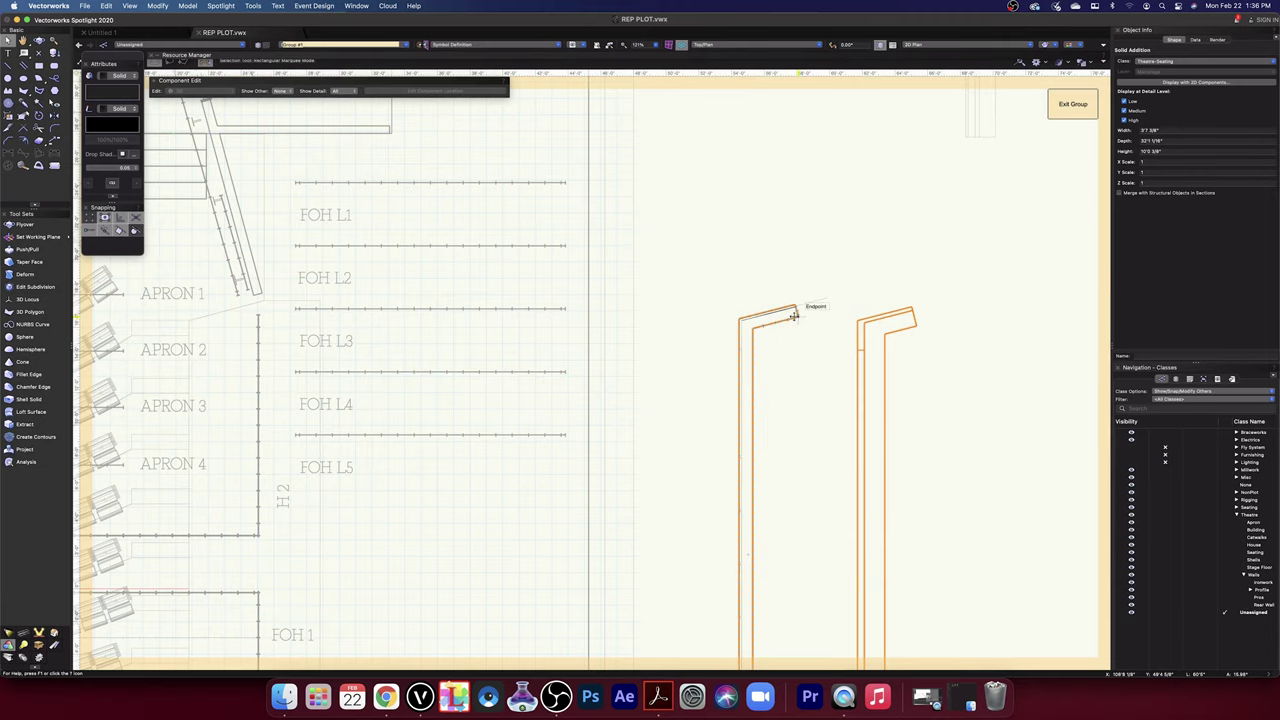
{"action": "left_click", "coordinate": [795, 316]}
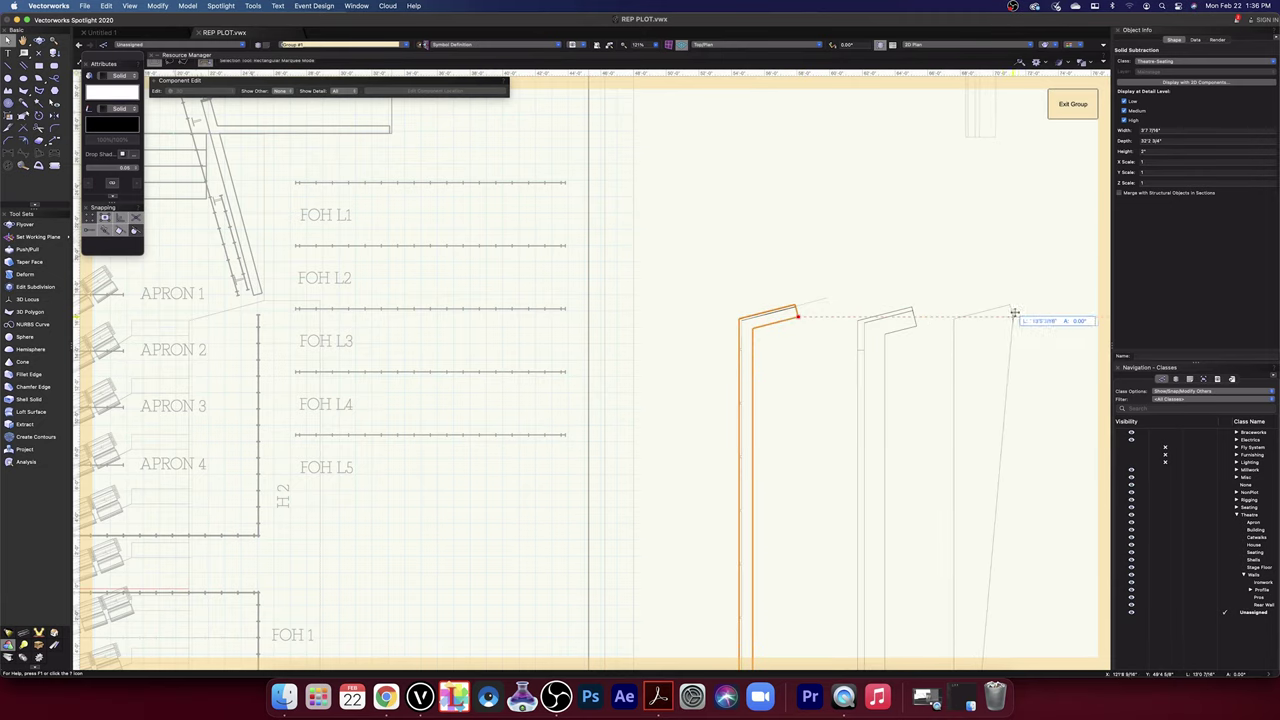
{"action": "left_click", "coordinate": [1018, 315]}
{"action": "scroll", "coordinate": [779, 342], "scroll_direction": "up", "scroll_amount": 5}
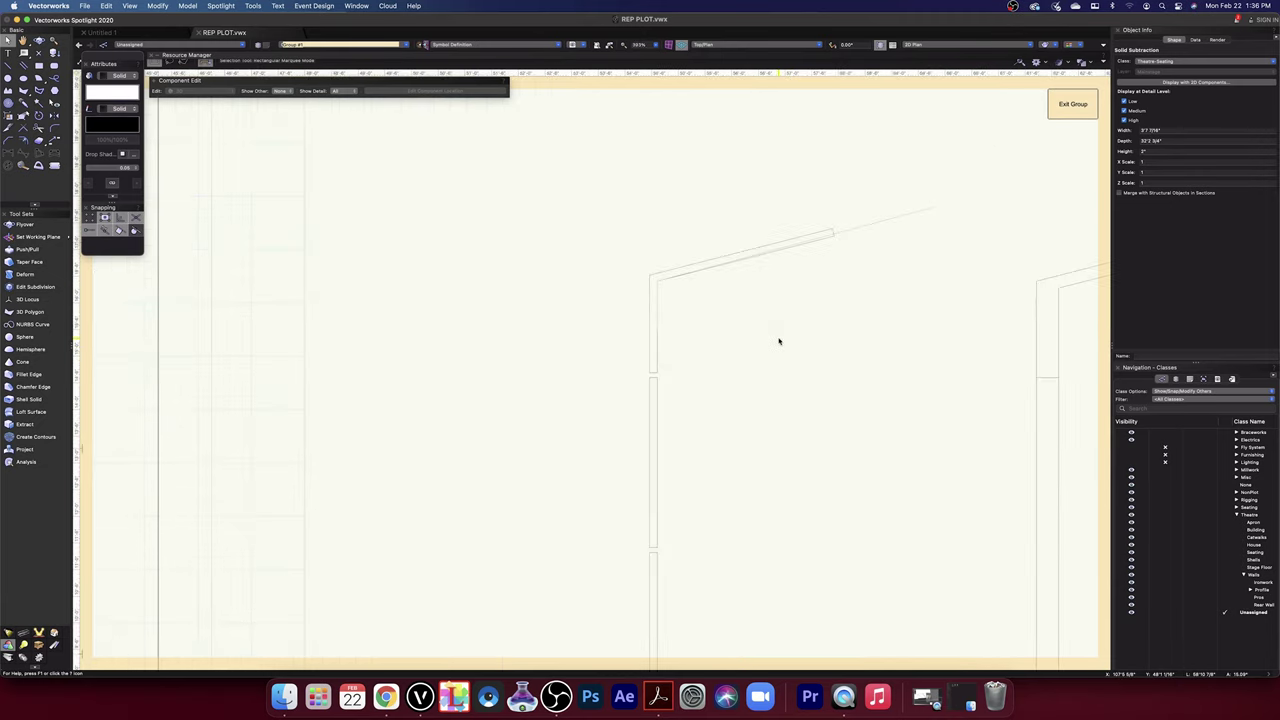
- Duplicate the angled side-wall piece about 4 inches left, then snap its corner onto the original's
{"action": "left_click", "coordinate": [628, 211]}
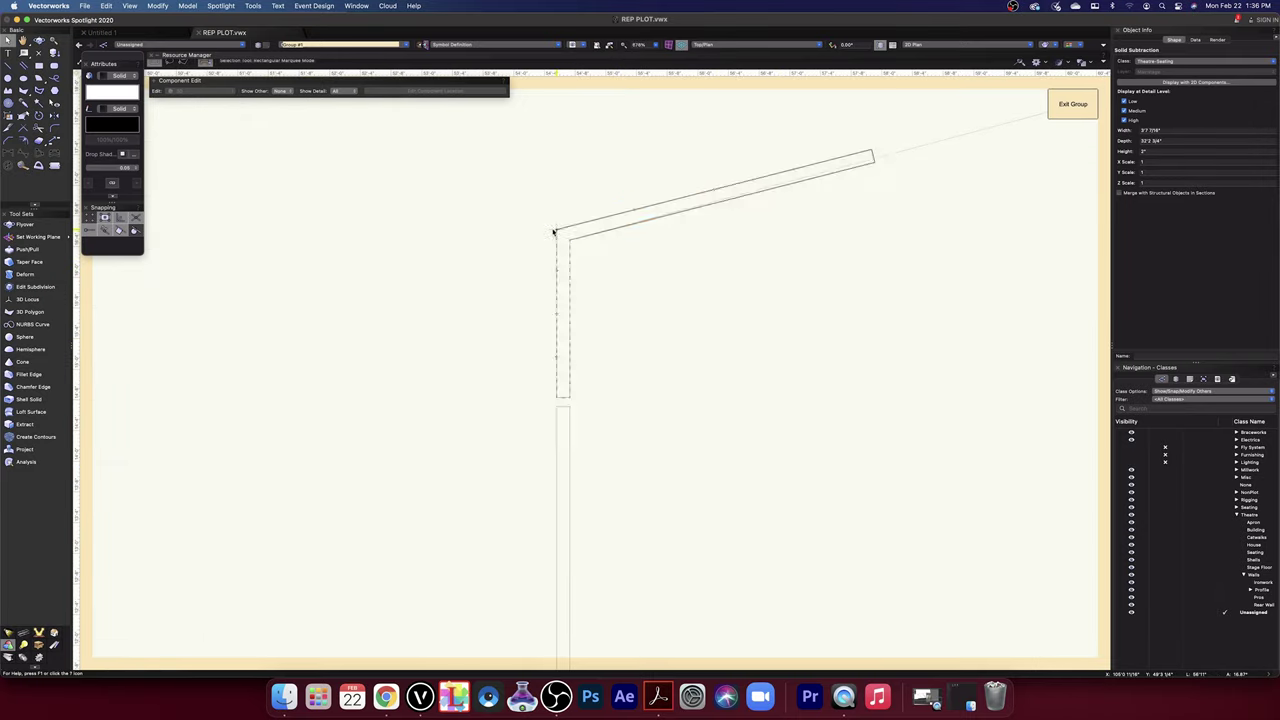
{"action": "left_click_drag", "start_coordinate": [569, 240], "coordinate": [342, 241]}
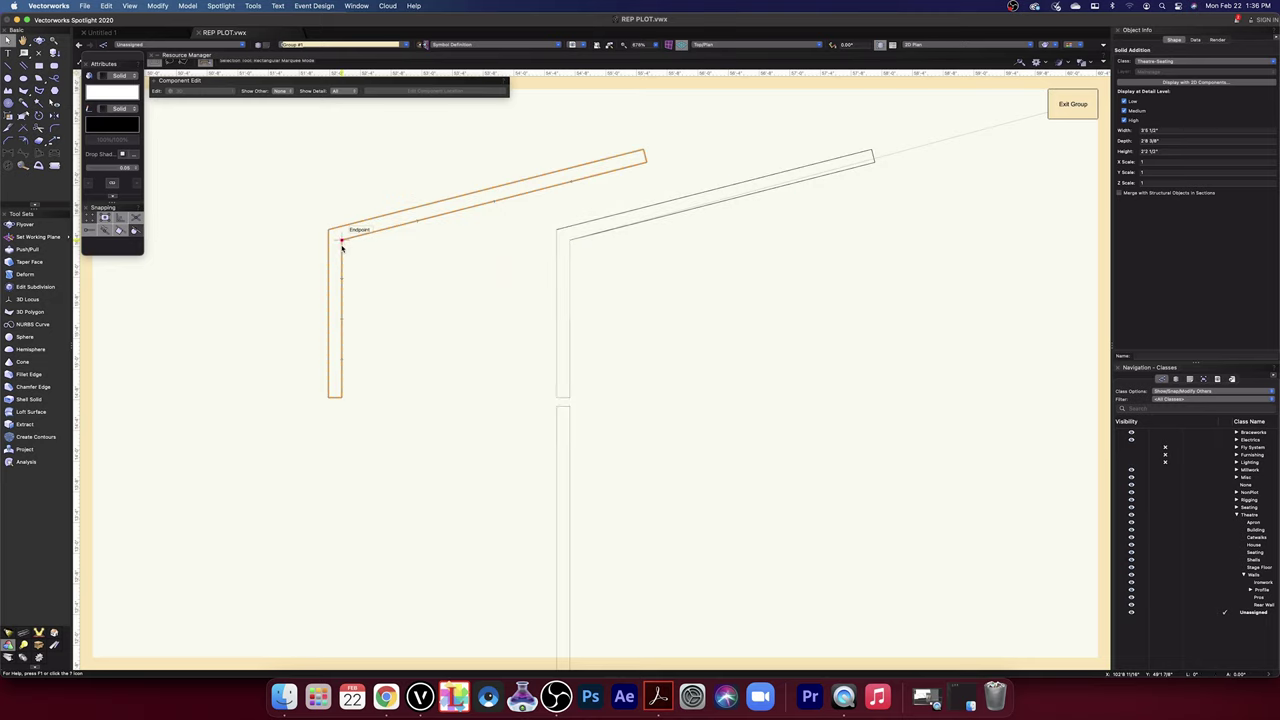
{"action": "left_click", "coordinate": [571, 238], "text": "shift"}
{"action": "left_click", "coordinate": [571, 238]}
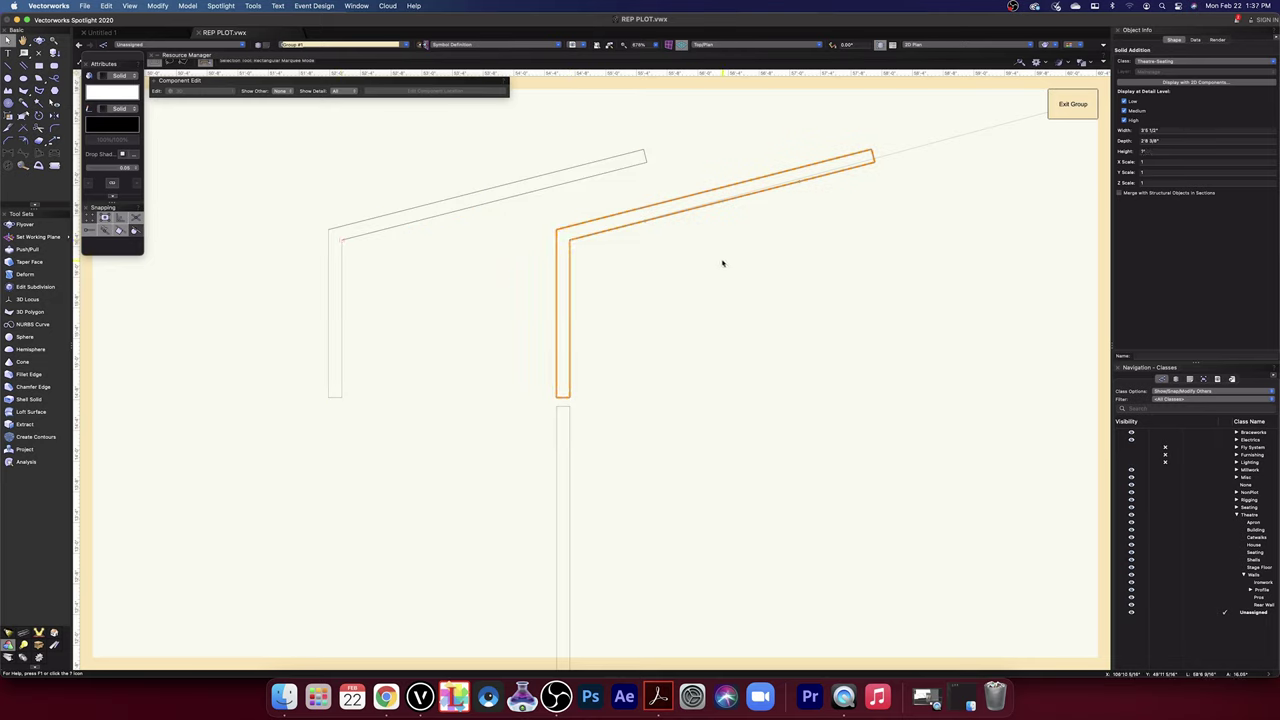
{"action": "left_click", "coordinate": [342, 238], "text": "shift"}
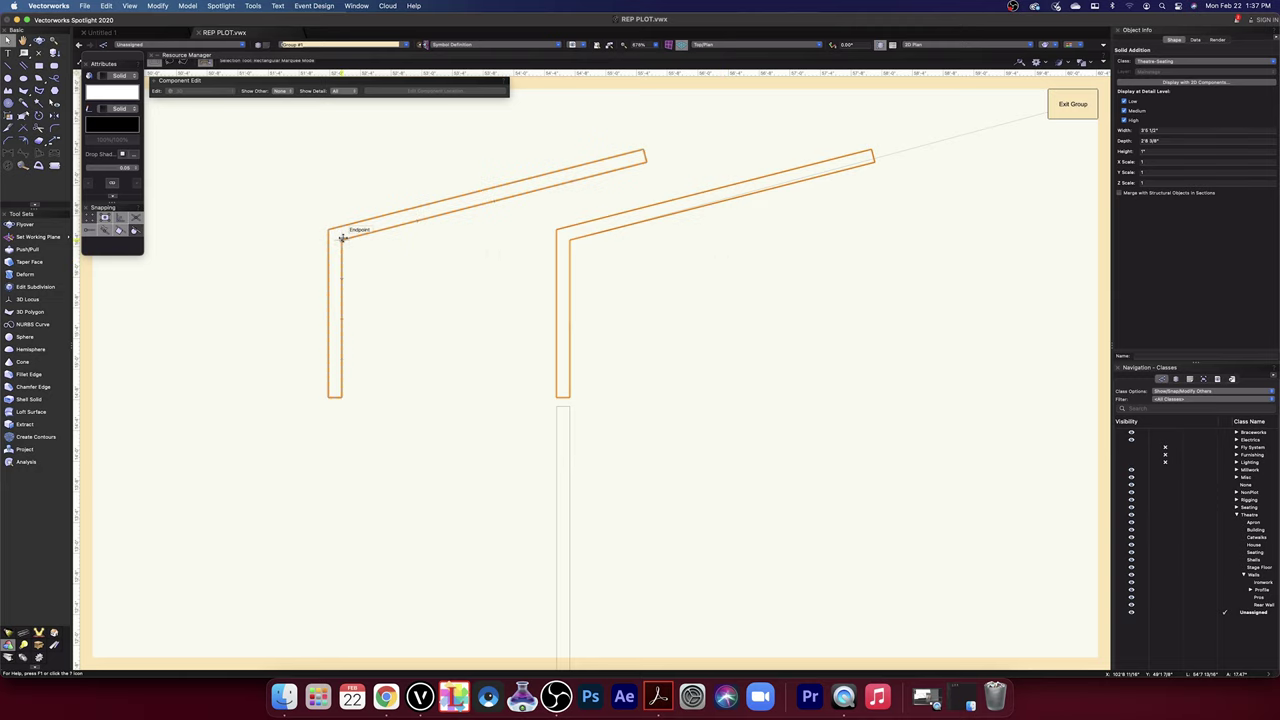
{"action": "left_click", "coordinate": [342, 238]}
{"action": "left_click_drag", "start_coordinate": [342, 238], "coordinate": [571, 240]}
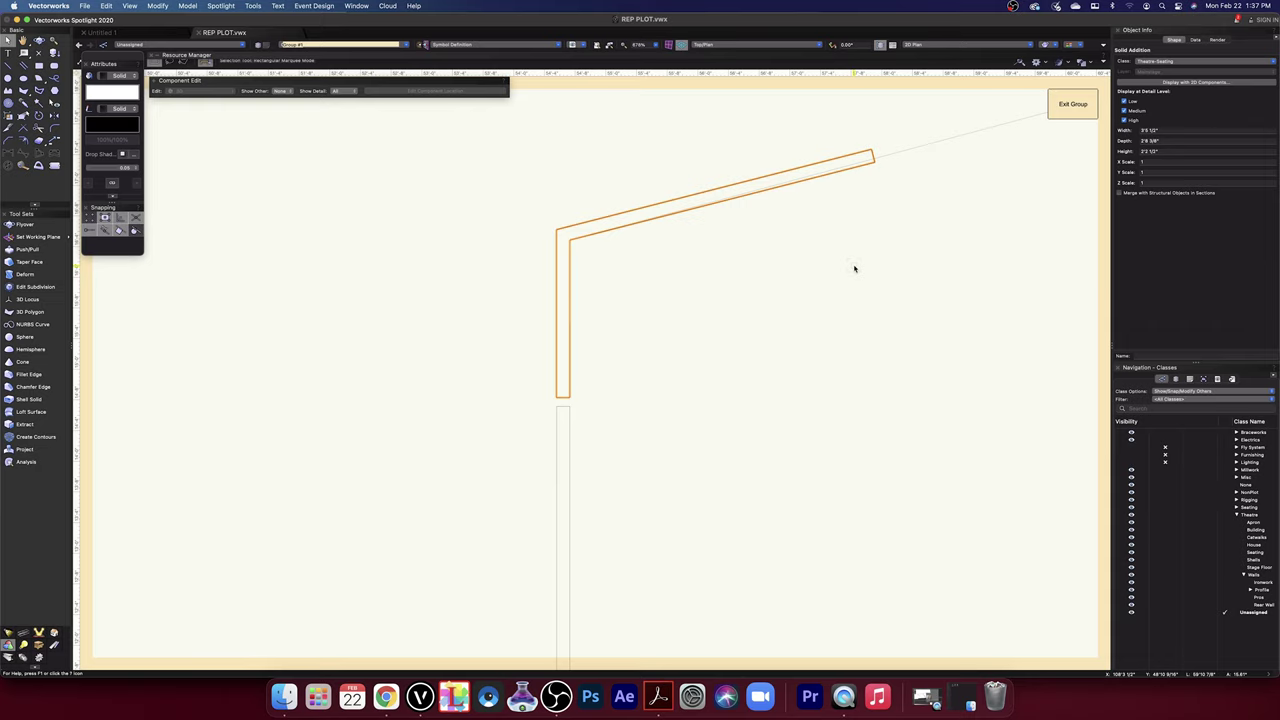
{"action": "double_click", "coordinate": [872, 160]}
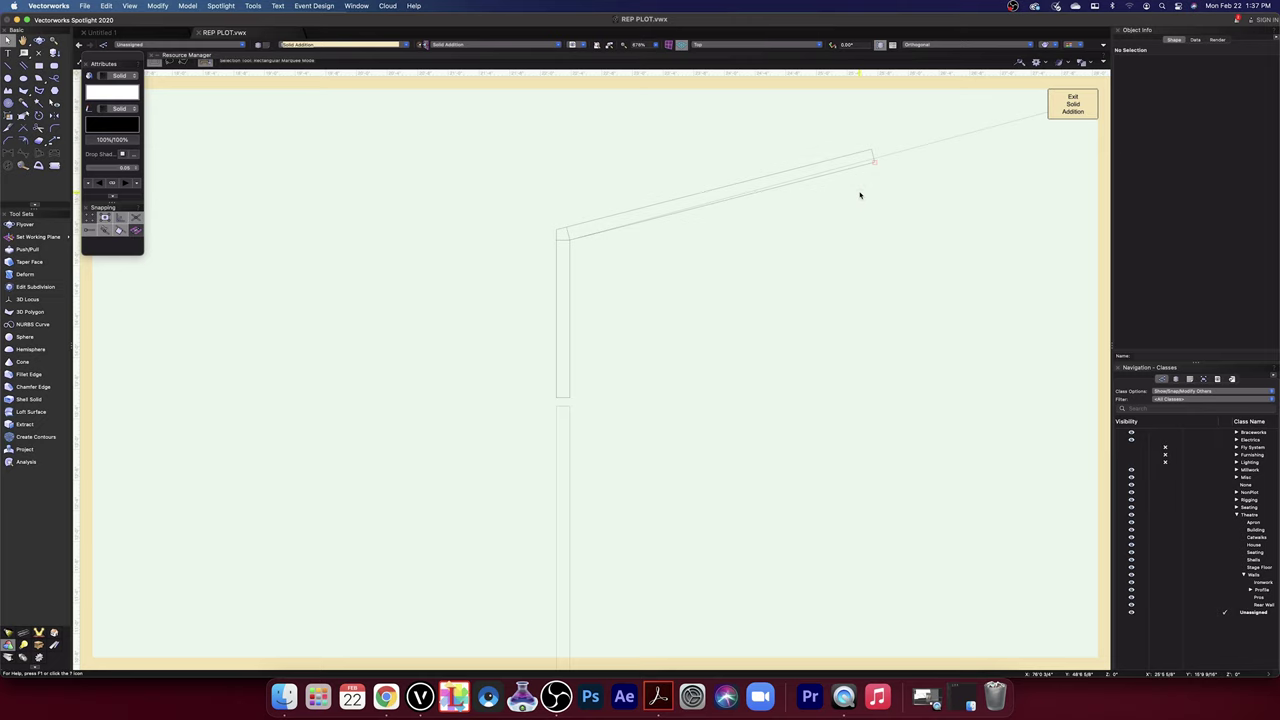
{"action": "left_click", "coordinate": [39, 41]}
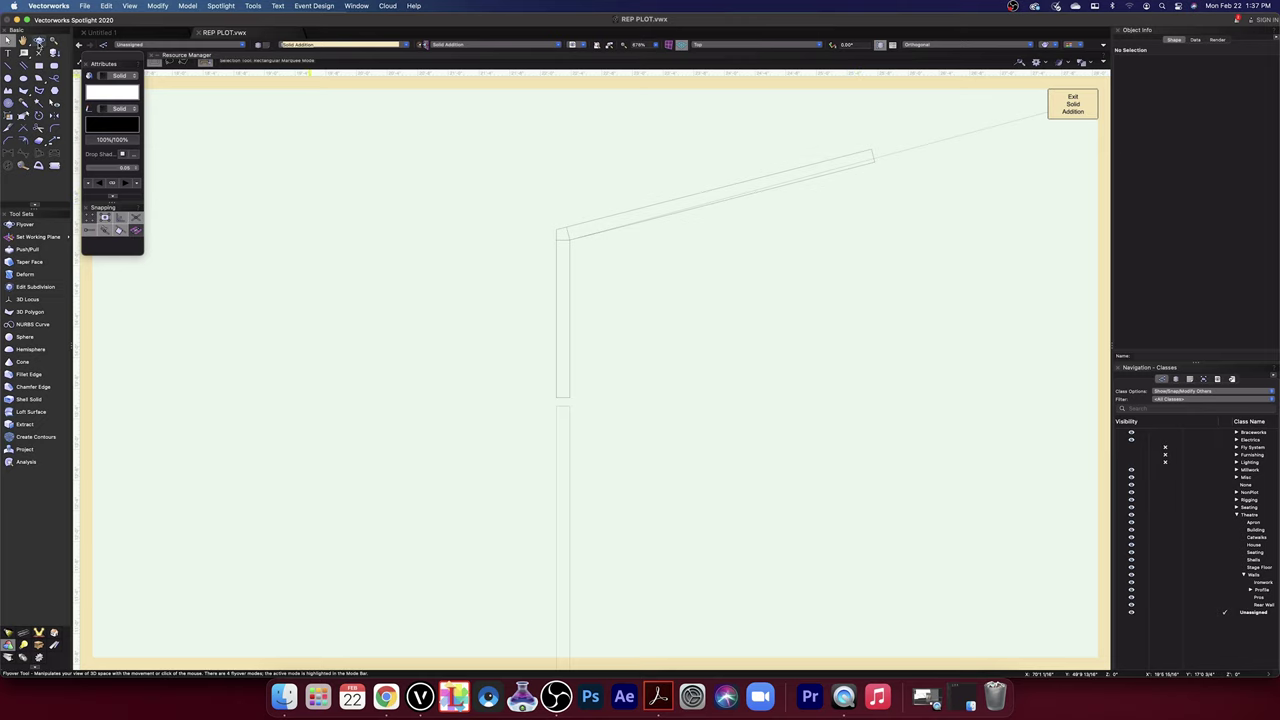
{"action": "left_click_drag", "start_coordinate": [629, 380], "coordinate": [724, 332]}
{"action": "key", "text": "x"}
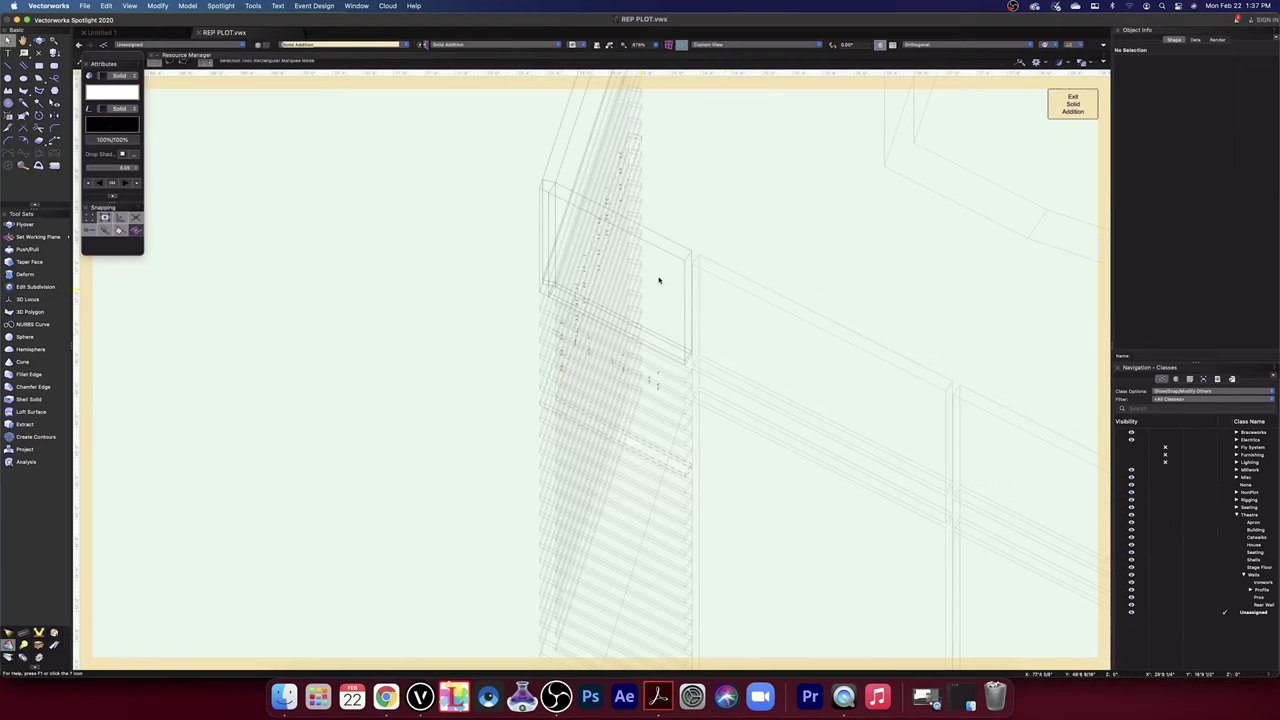
{"action": "key", "text": "super+r"}
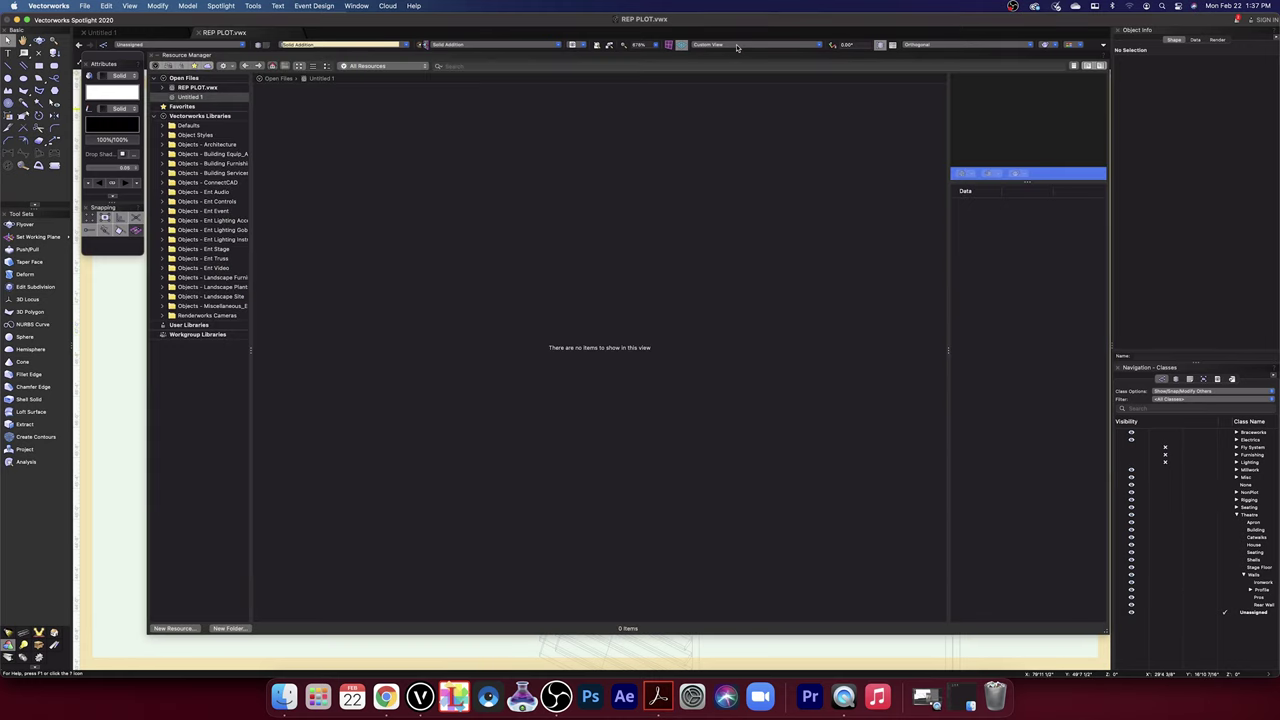
{"action": "left_click", "coordinate": [743, 45]}
{"action": "left_click", "coordinate": [741, 58]}
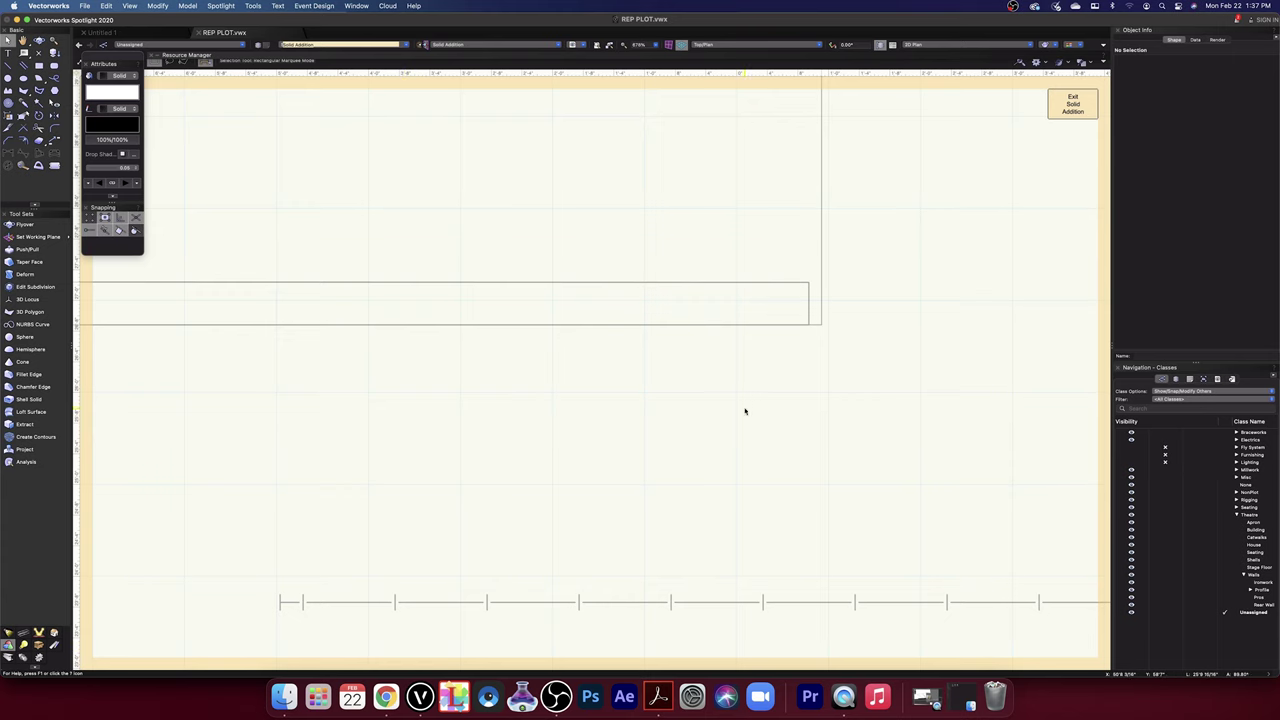
{"action": "scroll", "coordinate": [741, 421], "scroll_direction": "down", "scroll_amount": 3}
{"action": "scroll", "coordinate": [741, 421], "scroll_direction": "down", "scroll_amount": 10}
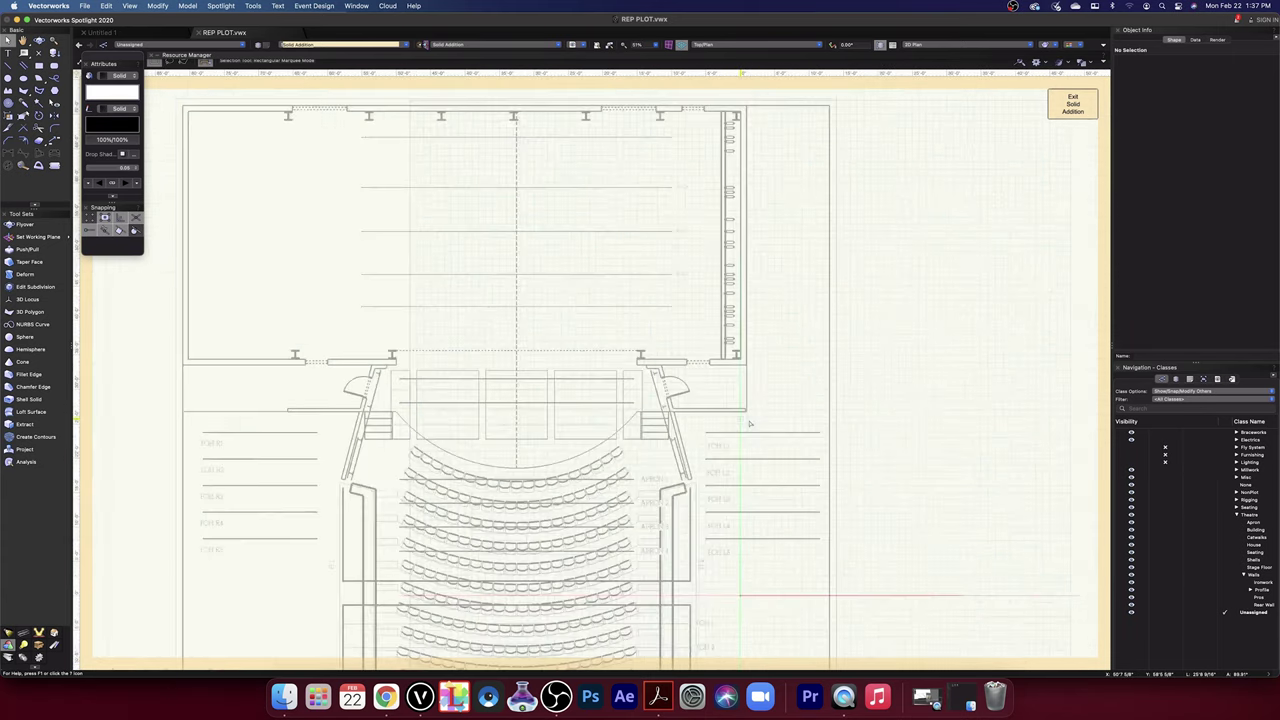
{"action": "scroll", "coordinate": [904, 445], "scroll_direction": "down", "scroll_amount": 8}
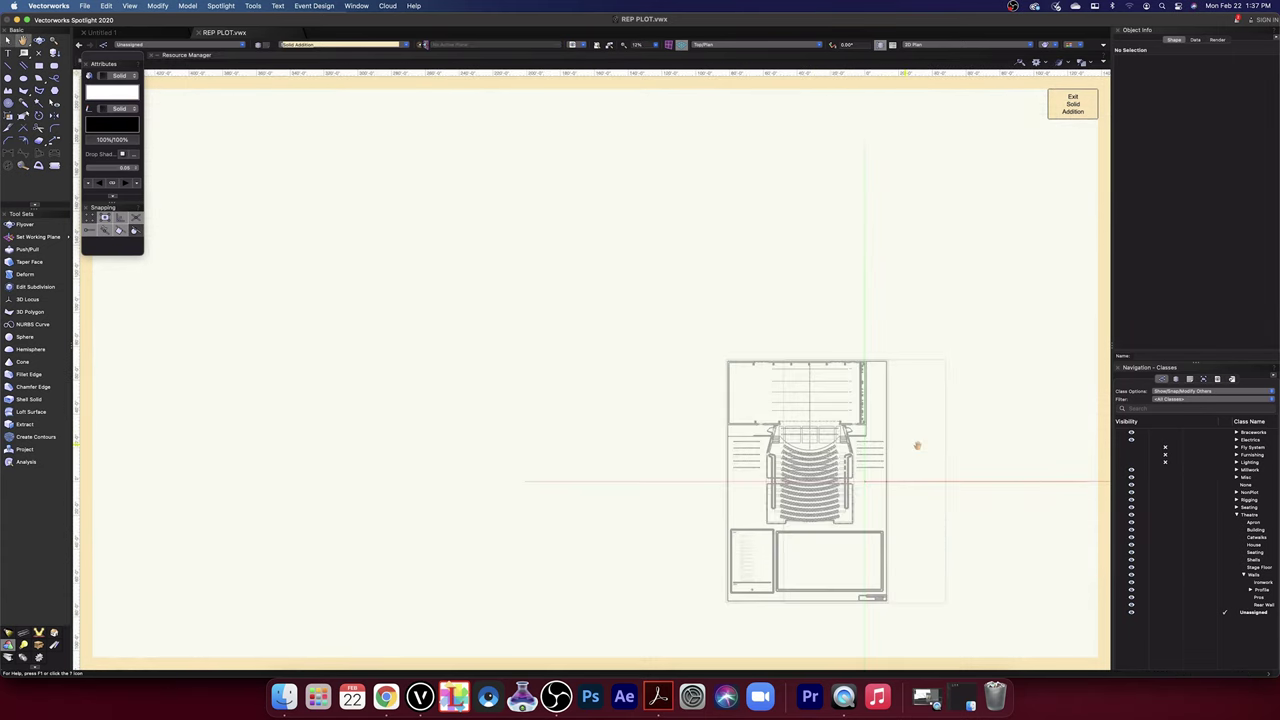
{"action": "middle_click_drag", "start_coordinate": [917, 443], "coordinate": [592, 373]}
{"action": "scroll", "coordinate": [550, 382], "scroll_direction": "up", "scroll_amount": 2}
{"action": "scroll", "coordinate": [500, 385], "scroll_direction": "up", "scroll_amount": 15}
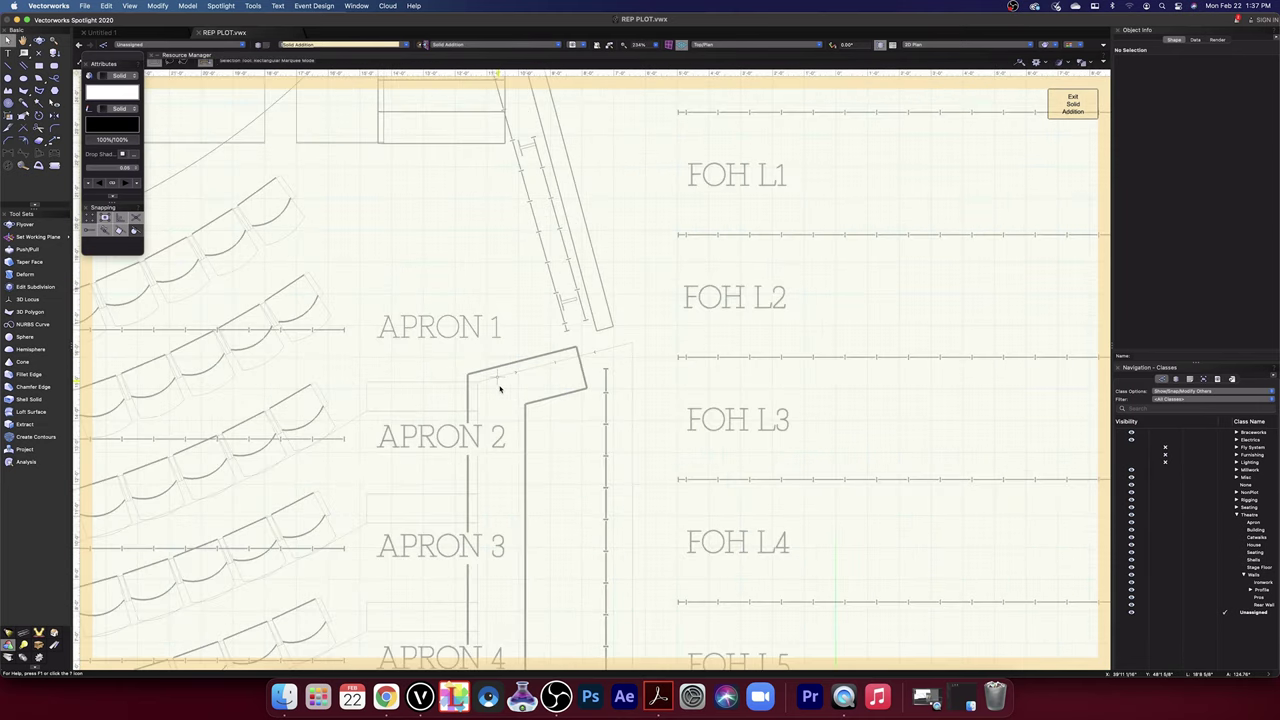
{"action": "scroll", "coordinate": [500, 388], "scroll_direction": "down", "scroll_amount": 18}
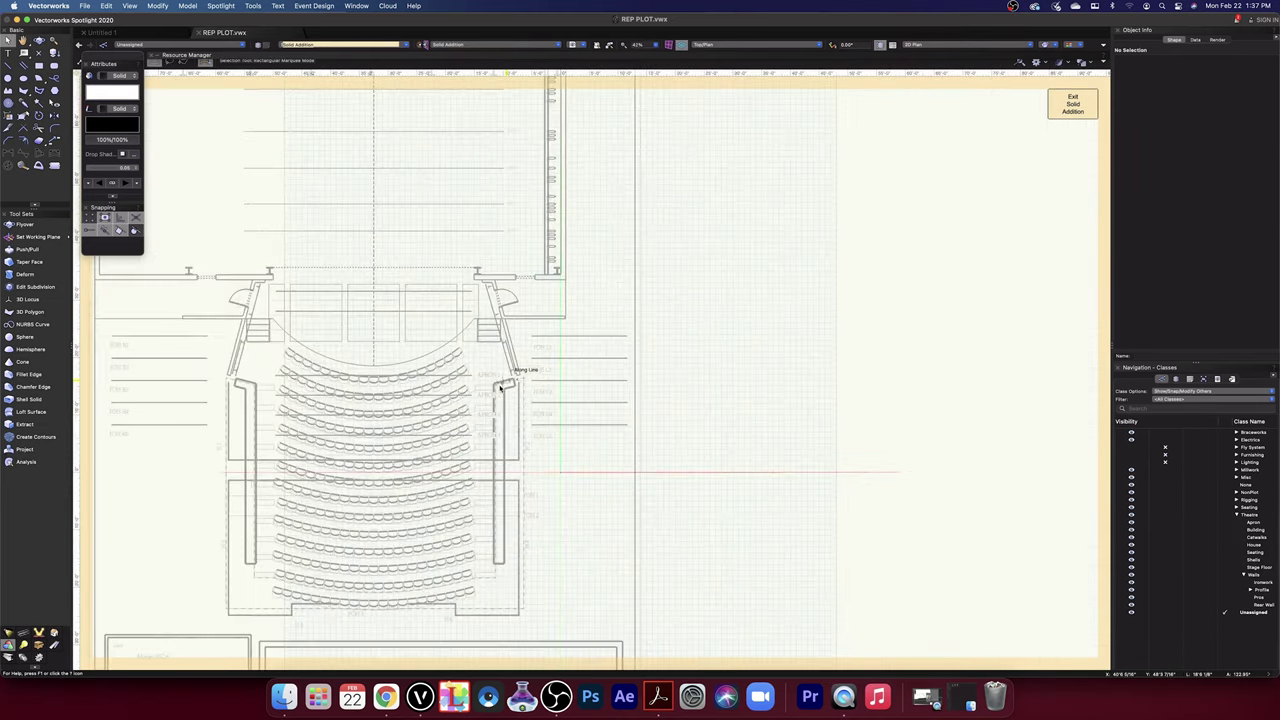
{"action": "scroll", "coordinate": [500, 388], "scroll_direction": "down", "scroll_amount": 1}
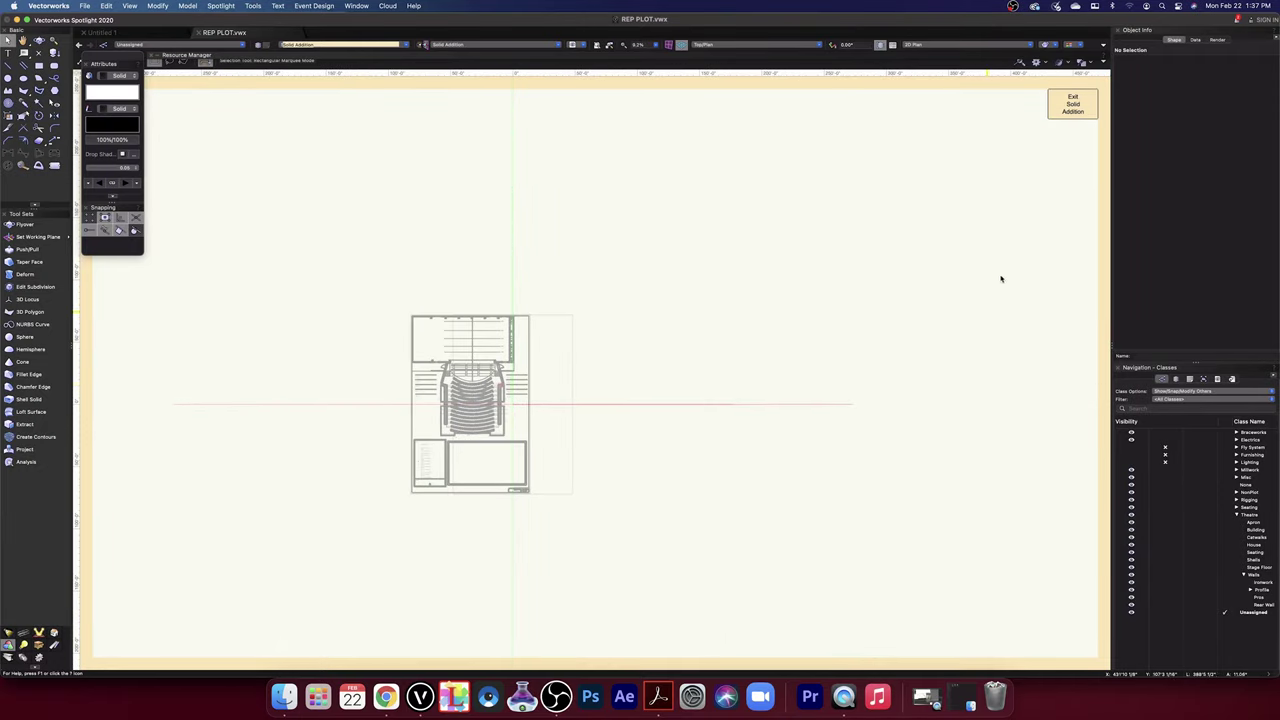
{"action": "left_click", "coordinate": [1077, 112]}
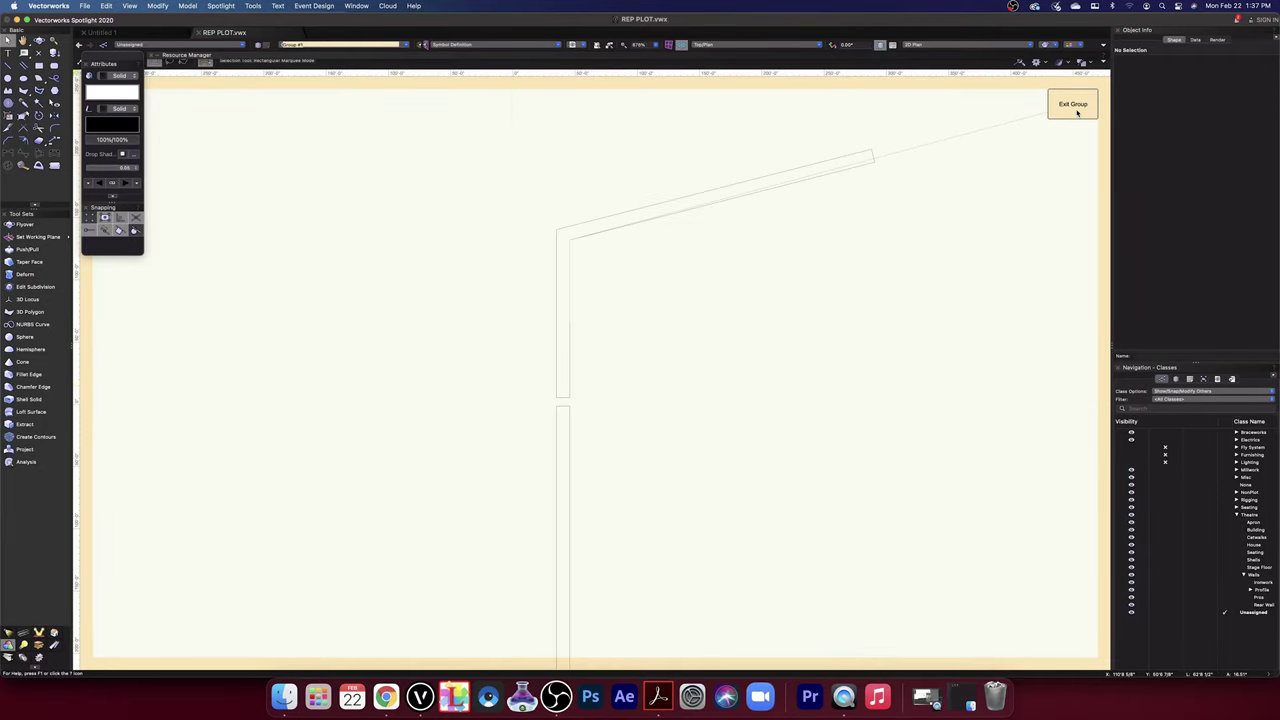
- In the copy's solid addition, start rotating the sloped leg about its corner toward its far end
{"action": "scroll", "coordinate": [800, 205], "scroll_direction": "down", "scroll_amount": 5}
{"action": "scroll", "coordinate": [799, 206], "scroll_direction": "down", "scroll_amount": 5}
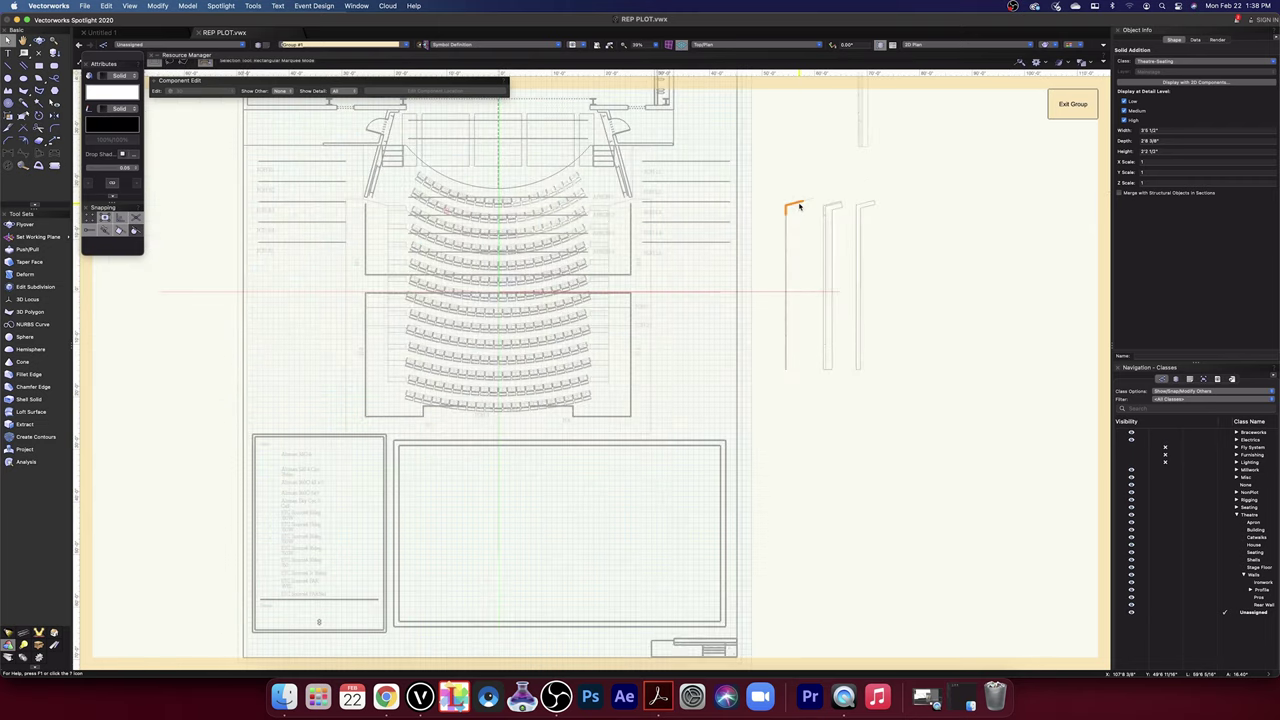
{"action": "scroll", "coordinate": [779, 208], "scroll_direction": "up", "scroll_amount": 5}
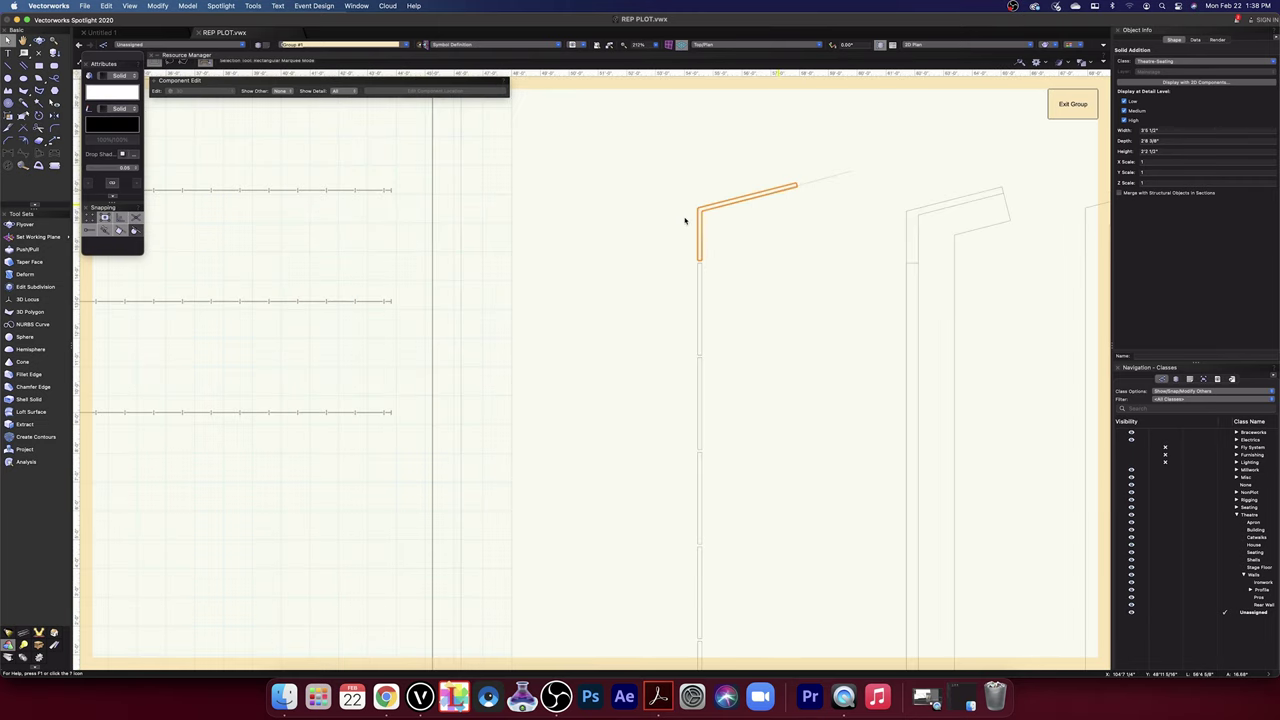
{"action": "scroll", "coordinate": [713, 219], "scroll_direction": "up", "scroll_amount": 3}
{"action": "scroll", "coordinate": [574, 254], "scroll_direction": "down", "scroll_amount": 3}
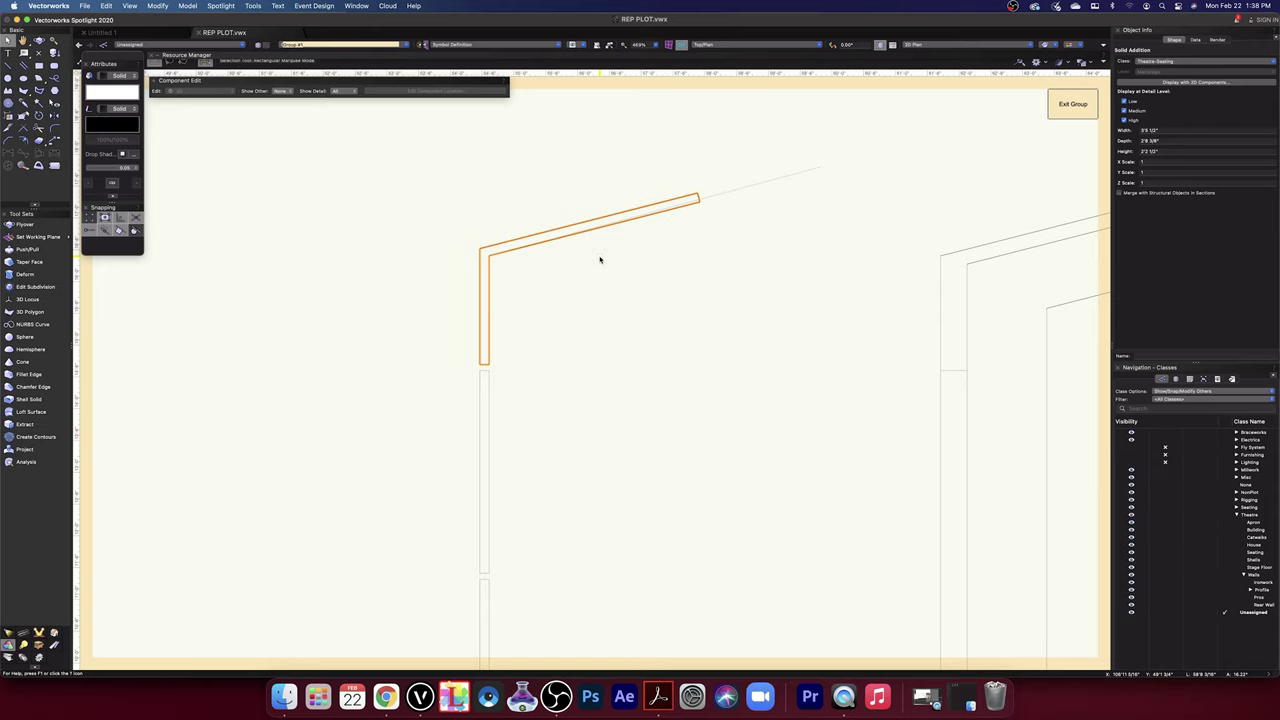
{"action": "scroll", "coordinate": [607, 261], "scroll_direction": "down", "scroll_amount": 3}
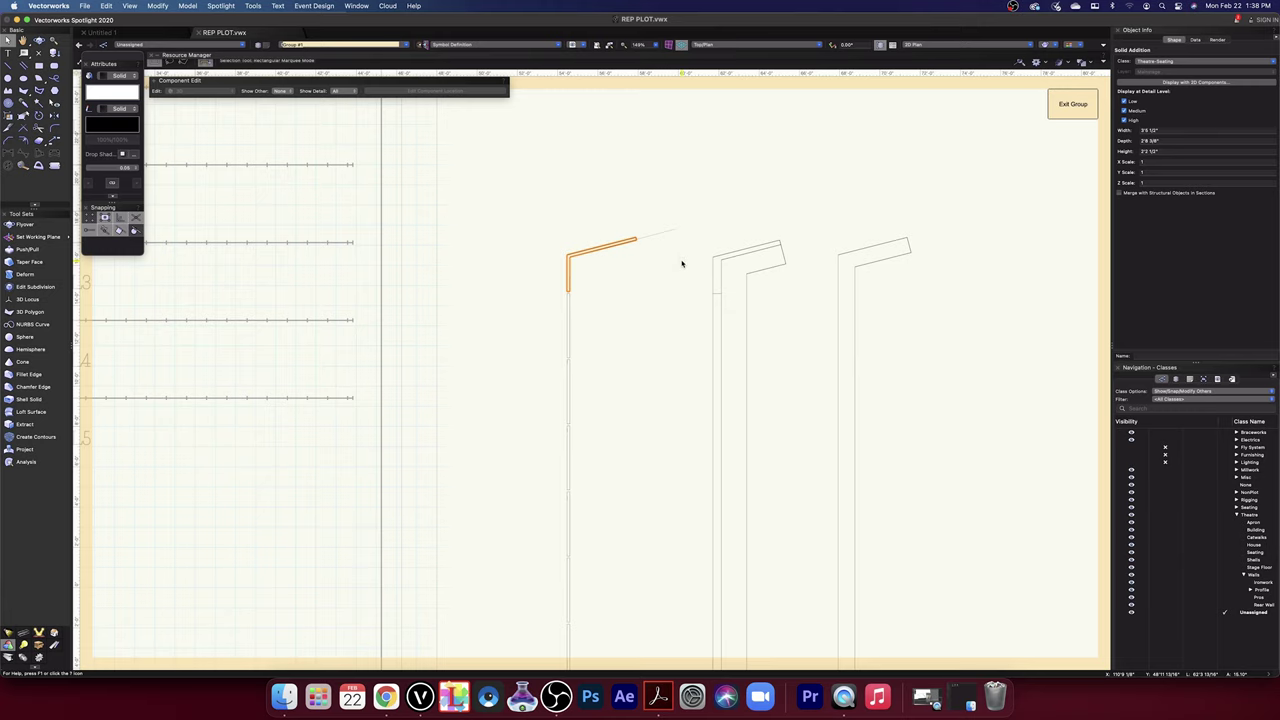
{"action": "scroll", "coordinate": [591, 257], "scroll_direction": "up", "scroll_amount": 5}
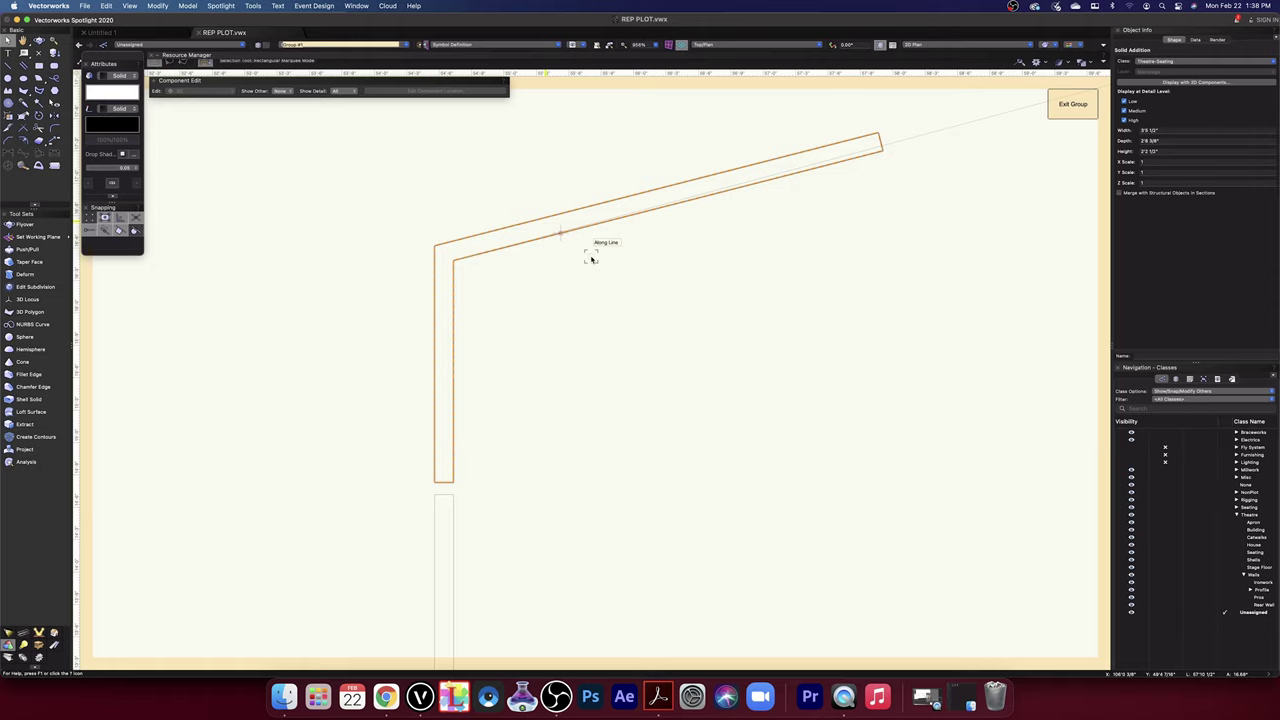
{"action": "double_click", "coordinate": [651, 188]}
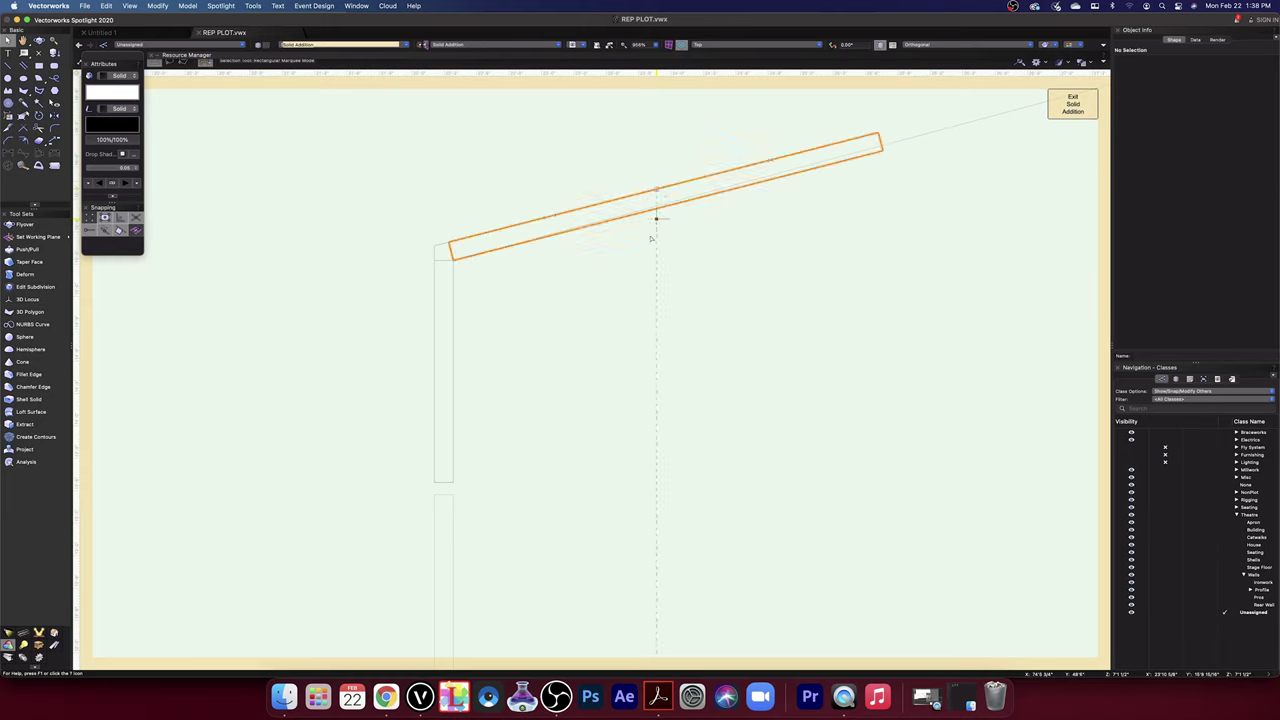
{"action": "left_click", "coordinate": [623, 198]}
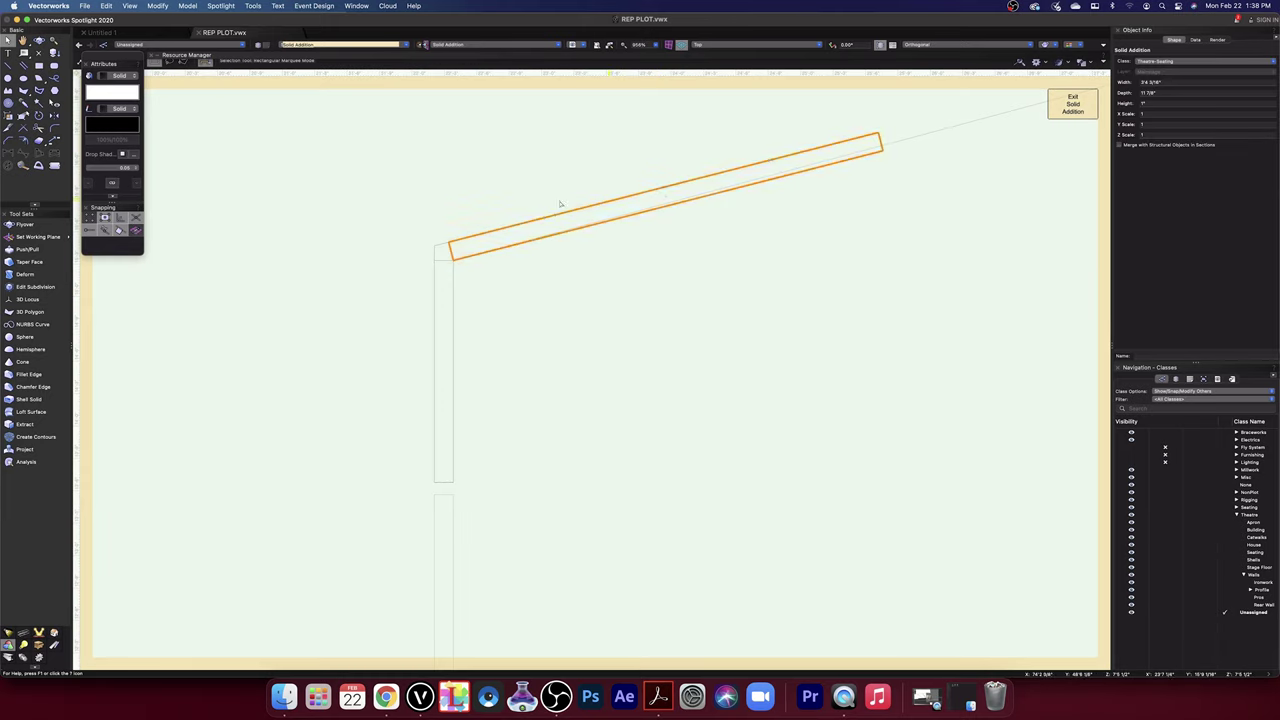
{"action": "left_click", "coordinate": [38, 115]}
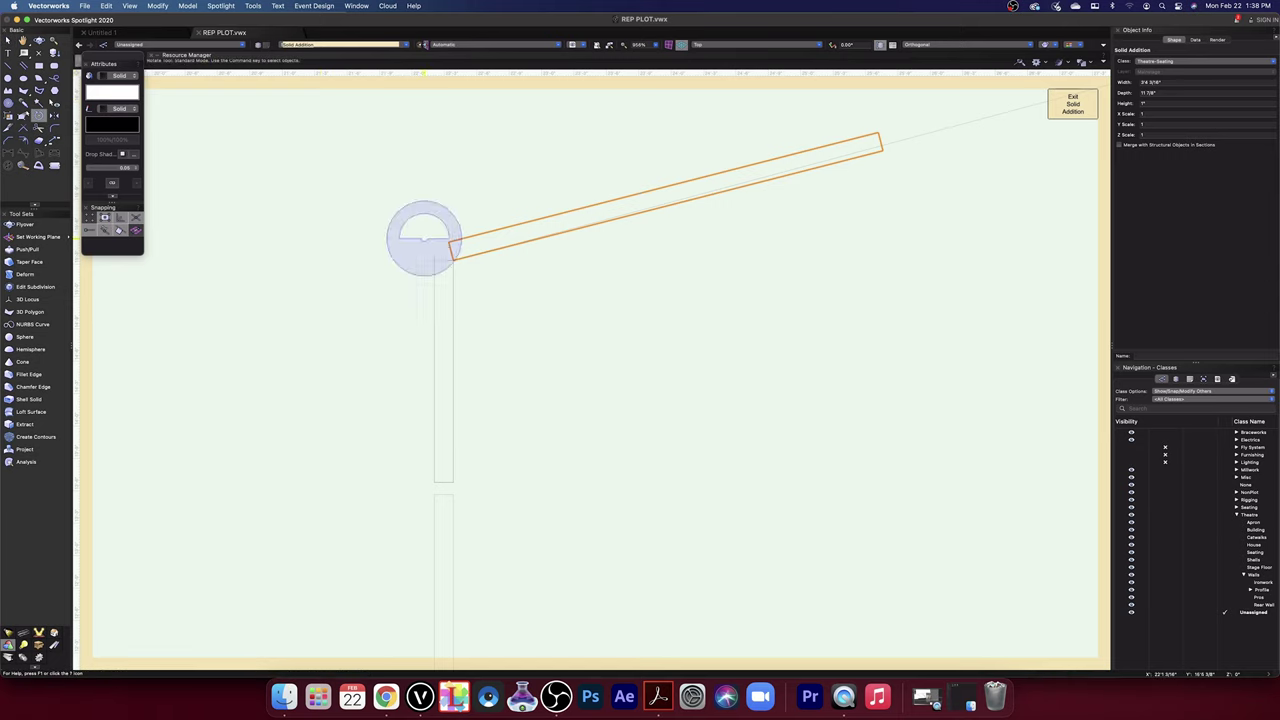
{"action": "left_click", "coordinate": [453, 257]}
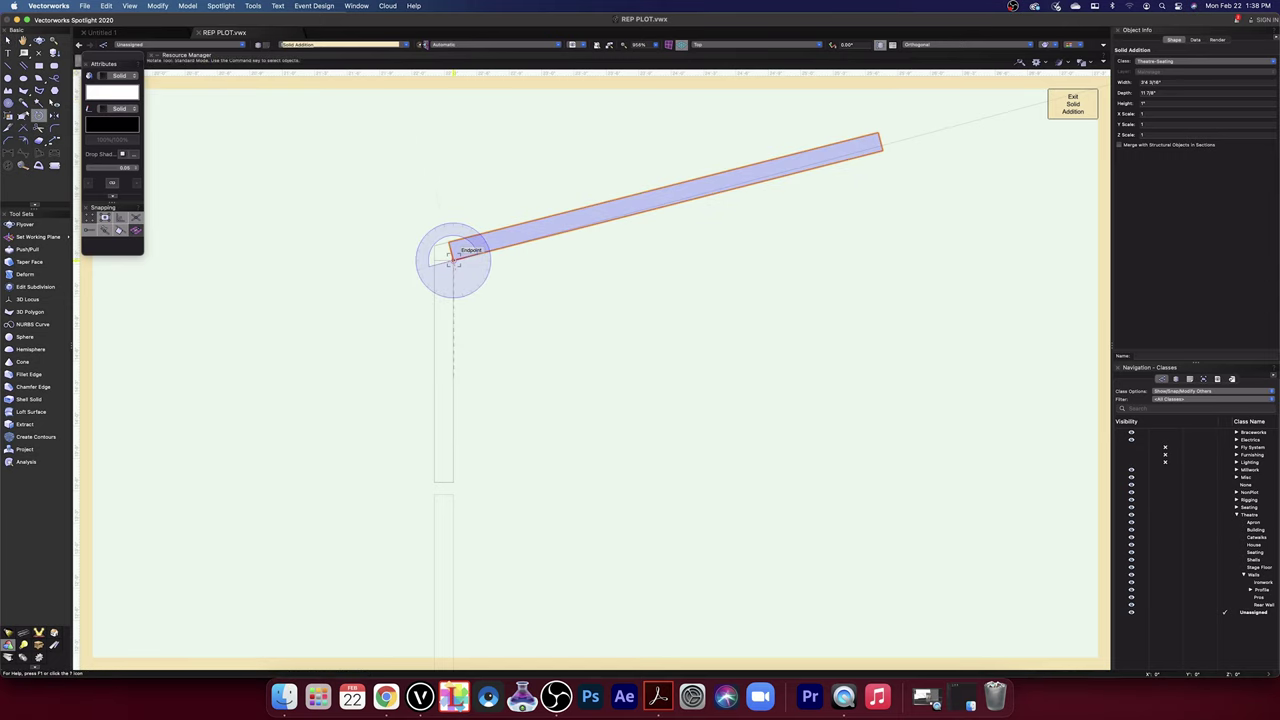
{"action": "left_click", "coordinate": [943, 129]}
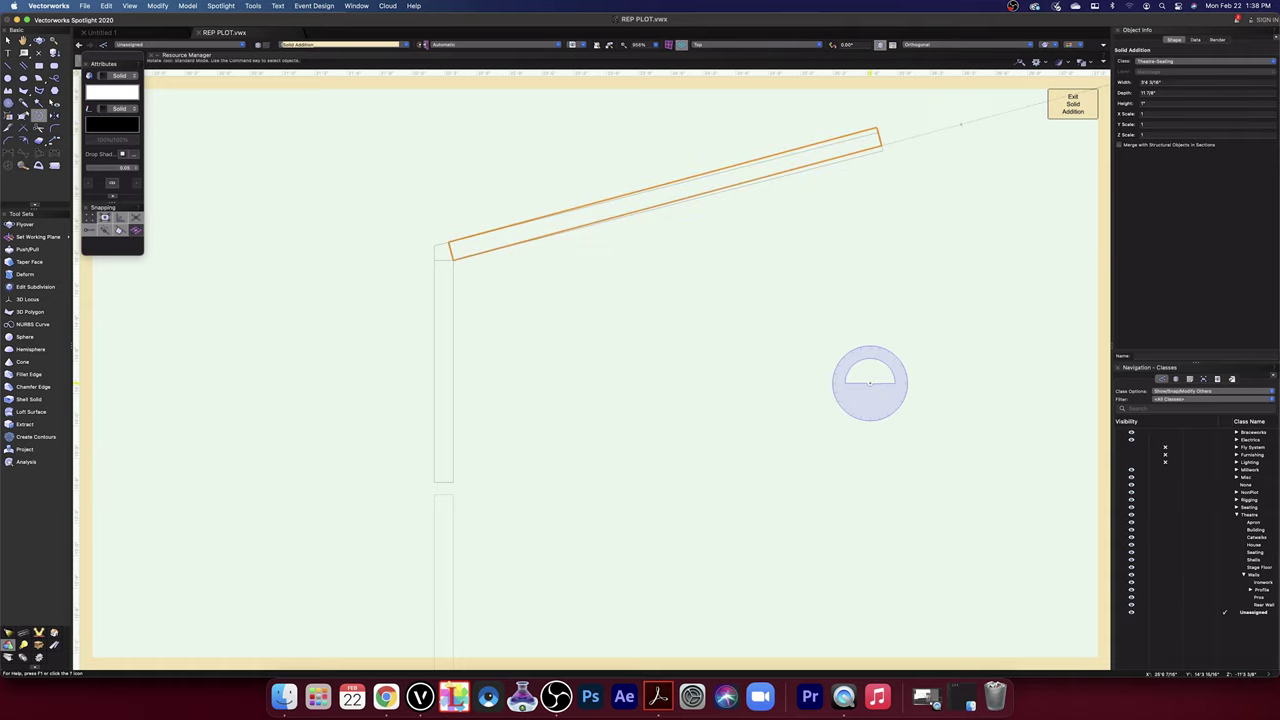
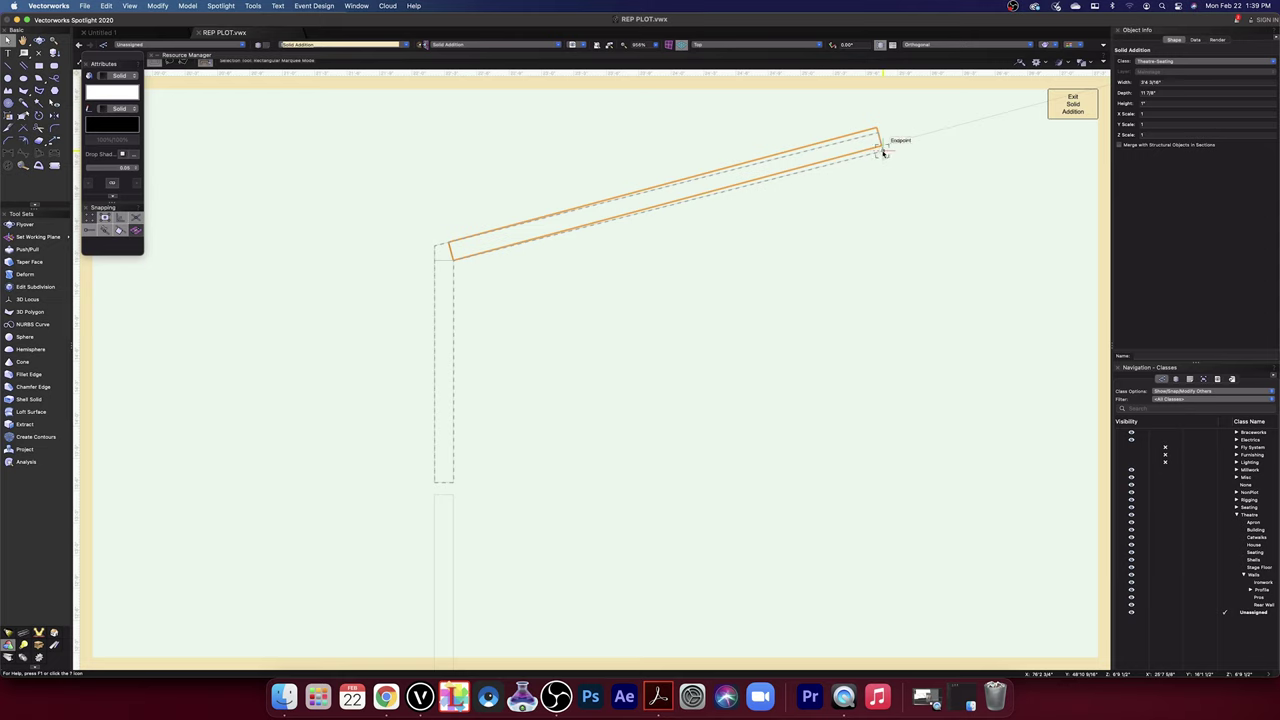
- Exit the beam's solid addition and return to editing its enclosing group
{"action": "left_click", "coordinate": [1064, 112]}
{"action": "left_click", "coordinate": [1064, 112]}
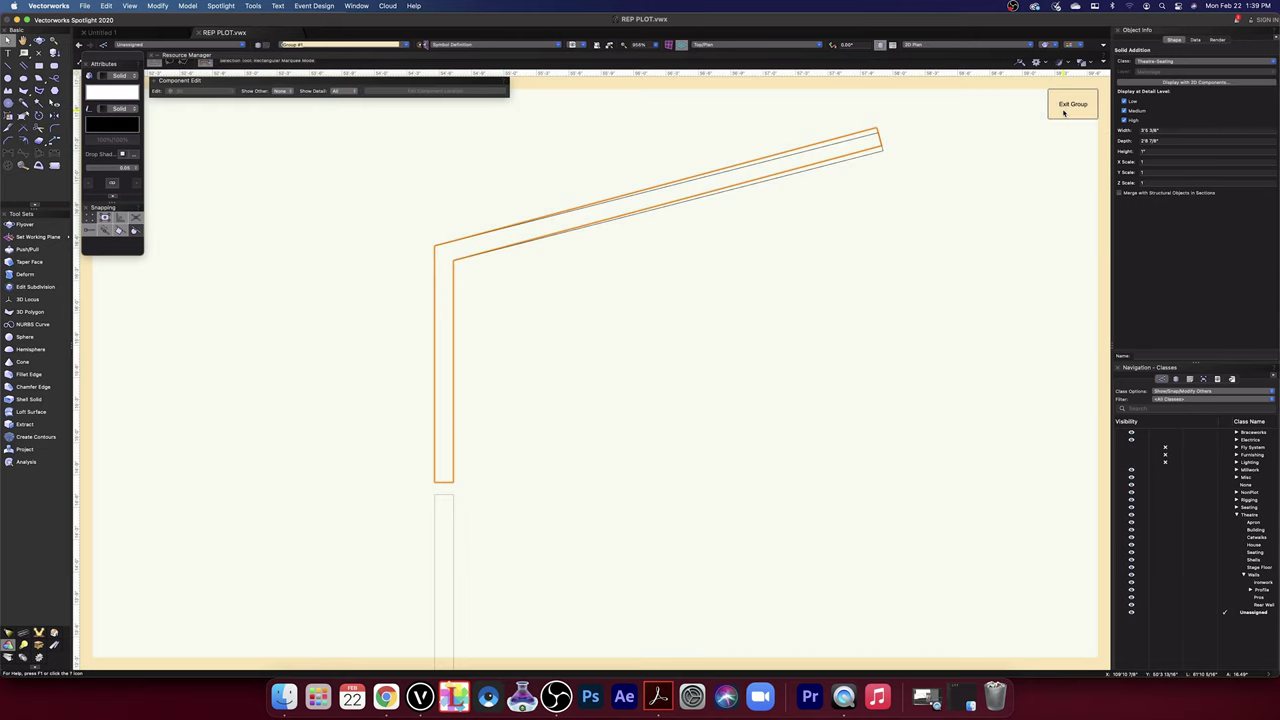
- Render the group in OpenGL, orbit to inspect it from below, then return to Top view
{"action": "left_click", "coordinate": [1054, 46]}
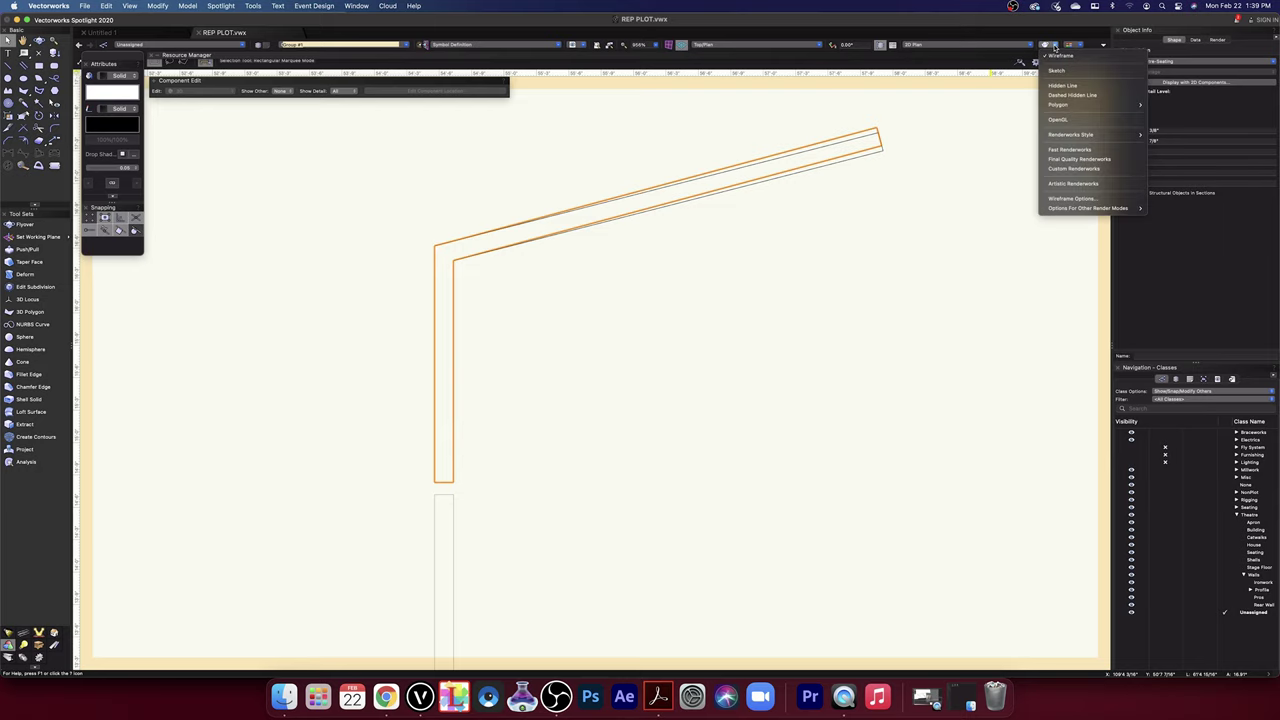
{"action": "left_click", "coordinate": [1058, 121]}
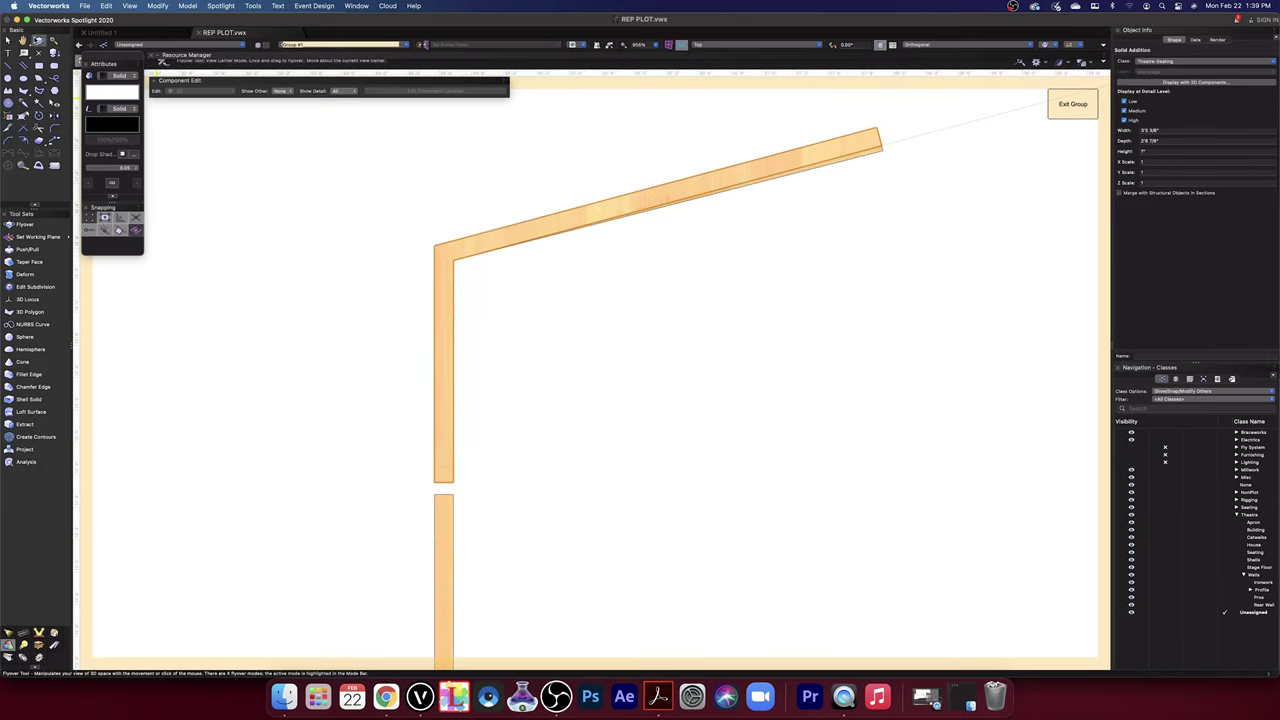
{"action": "left_click_drag", "start_coordinate": [500, 366], "coordinate": [777, 83]}
{"action": "left_click", "coordinate": [778, 51]}
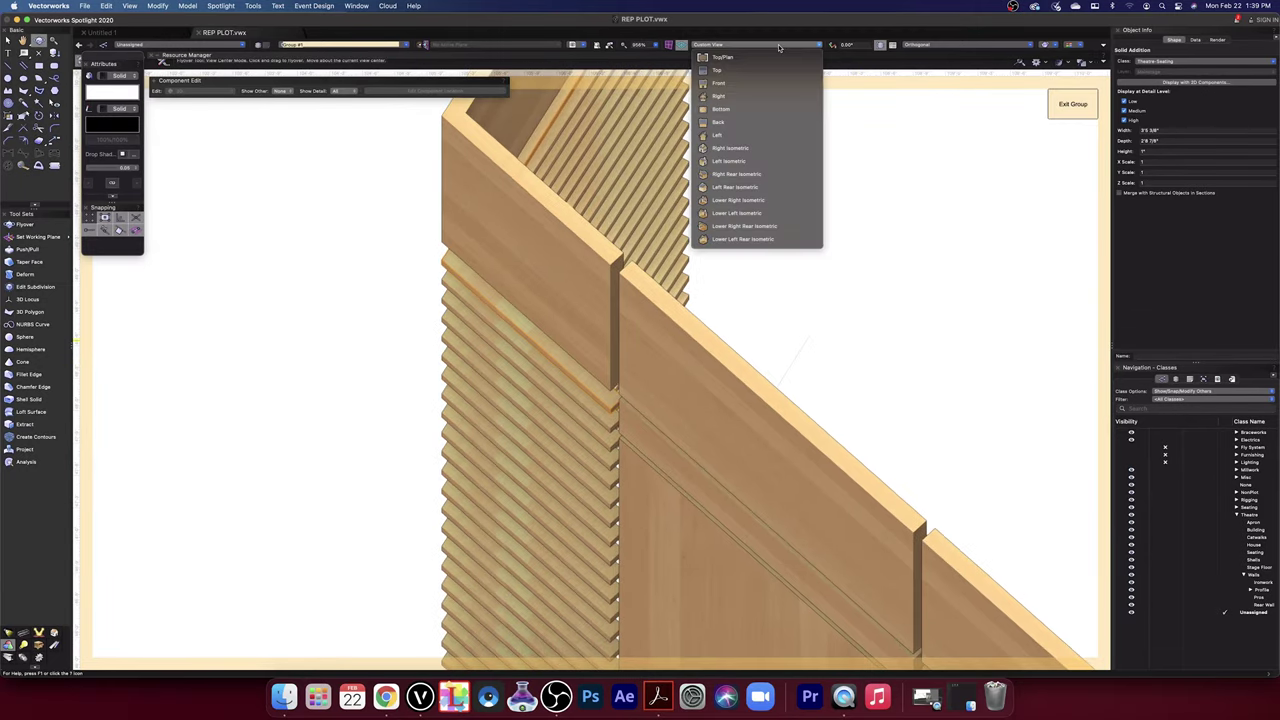
{"action": "left_click", "coordinate": [758, 74]}
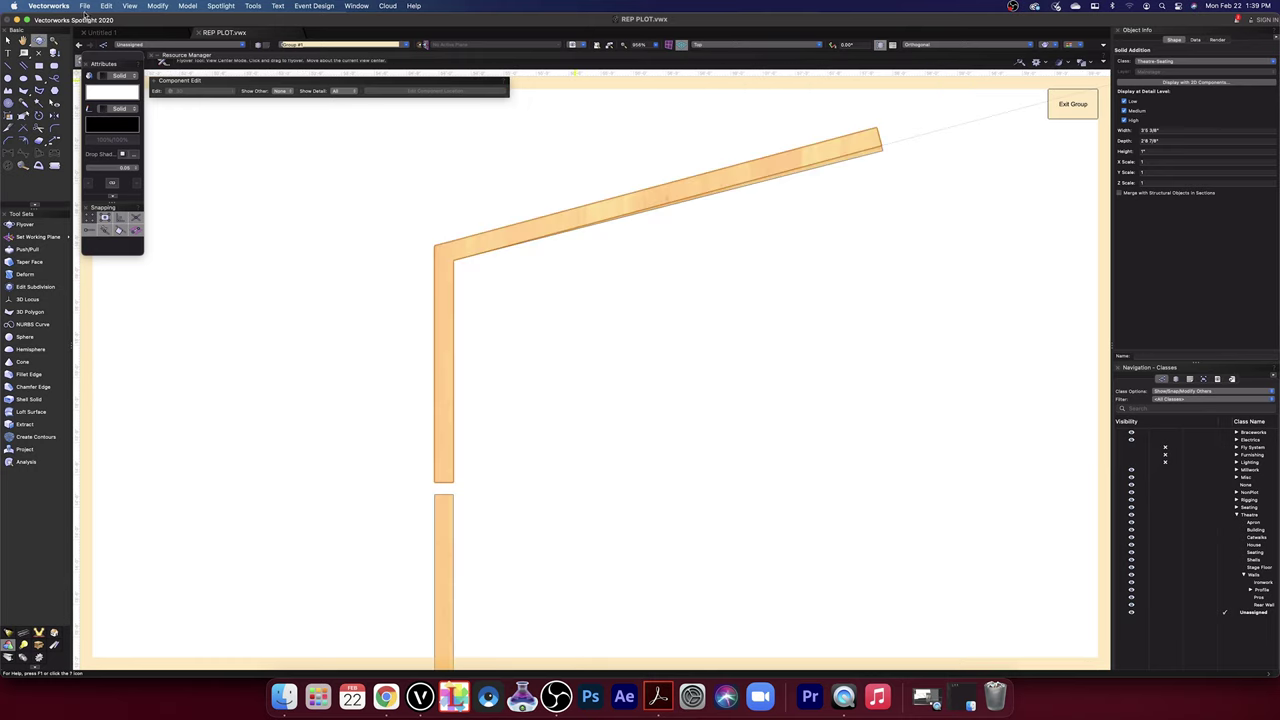
{"action": "key", "text": "x"}
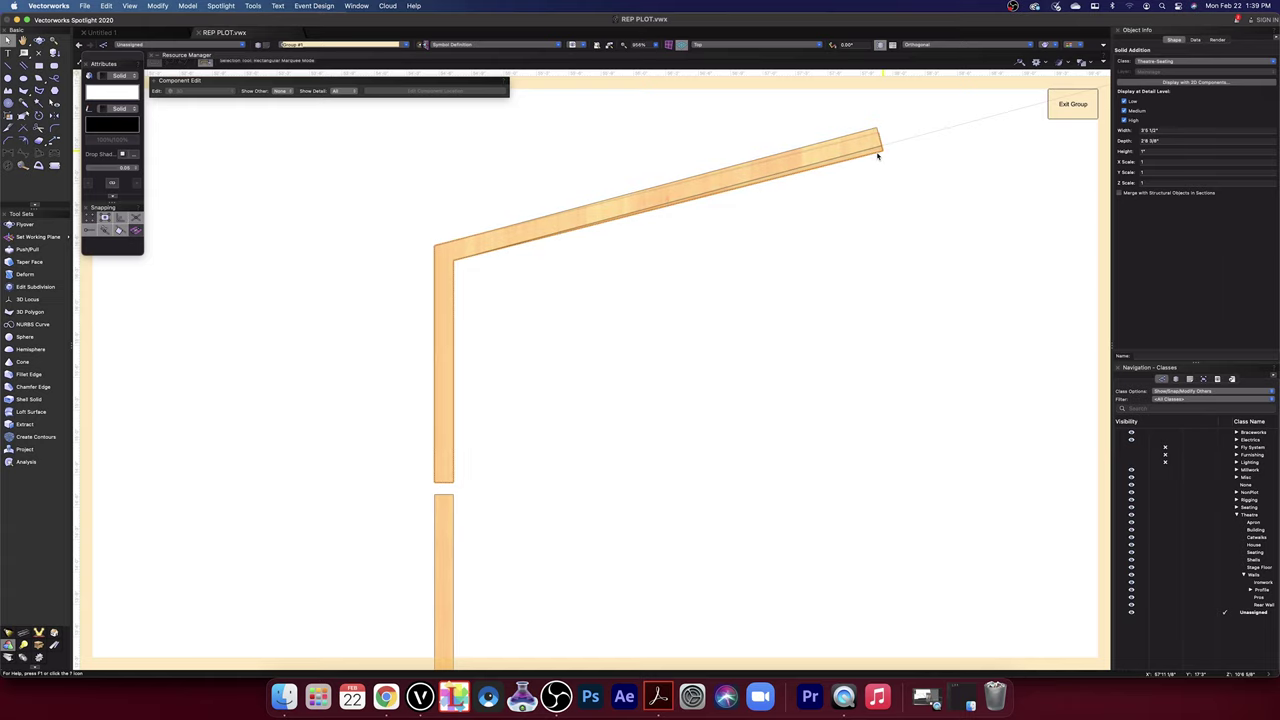
- Inside the solid addition, rotate the slanted beam slightly upward about its post corner, then exit
{"action": "double_click", "coordinate": [878, 150]}
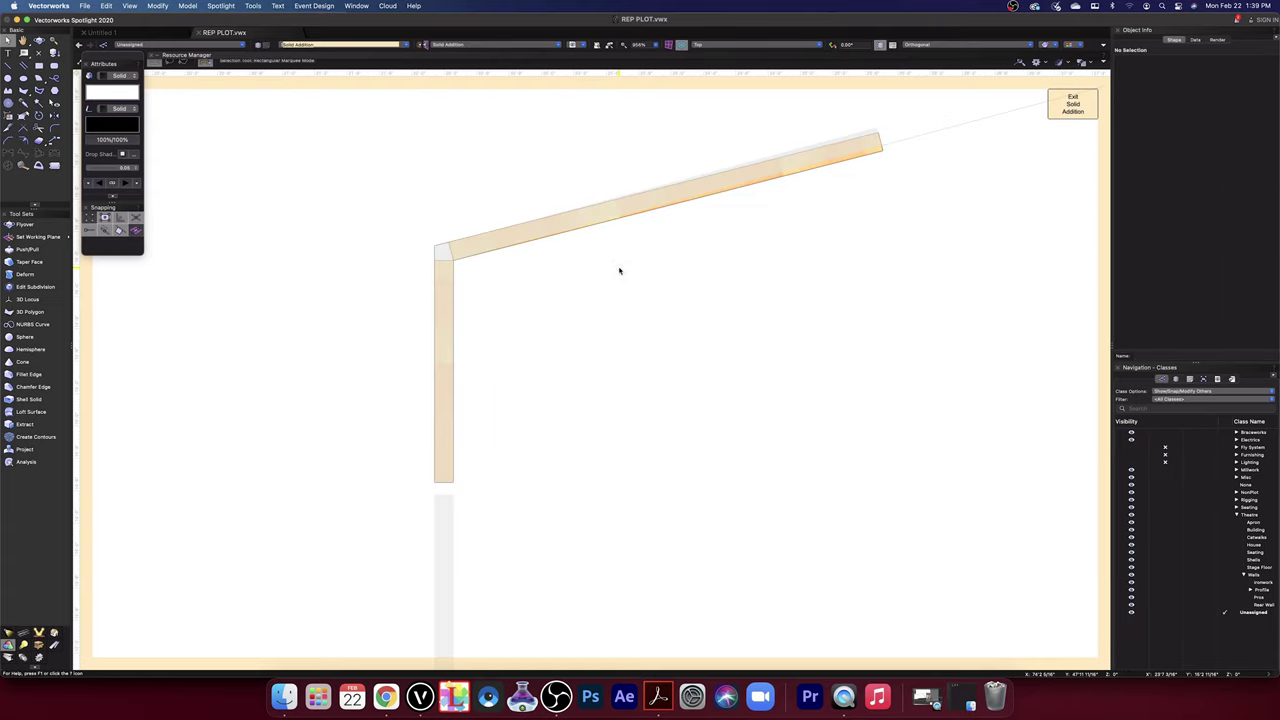
{"action": "left_click", "coordinate": [506, 246]}
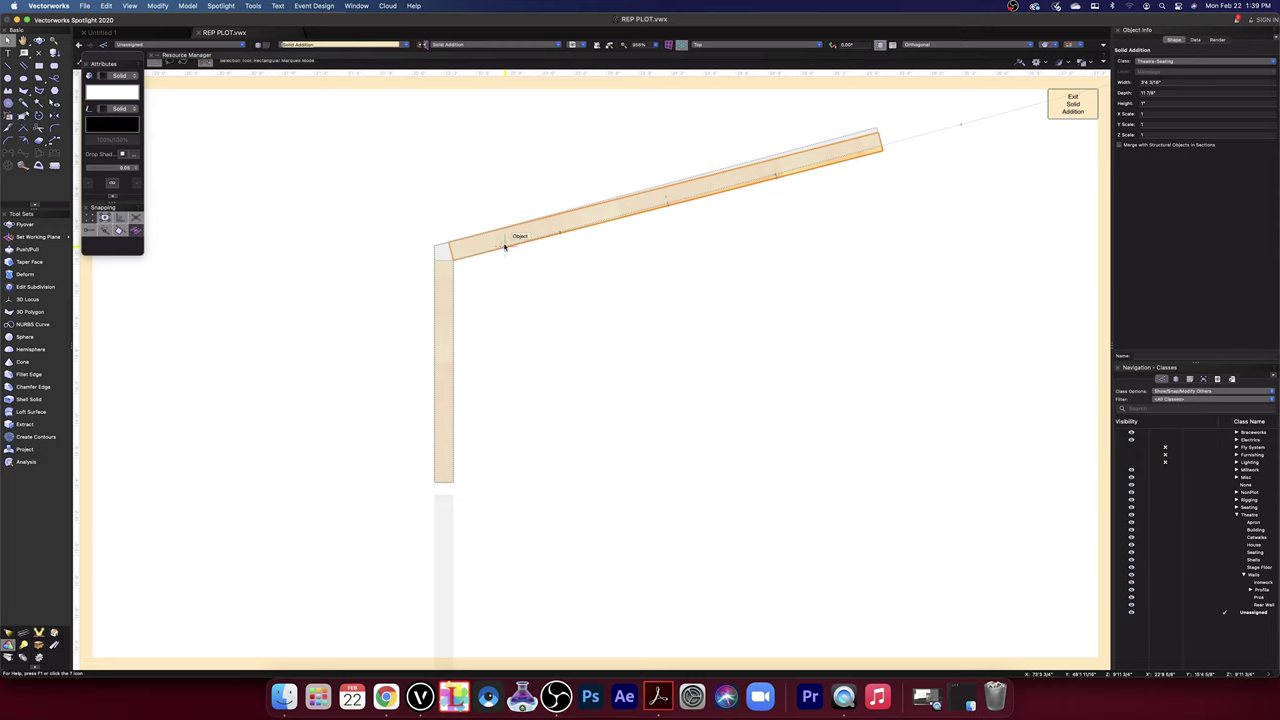
{"action": "left_click", "coordinate": [24, 92]}
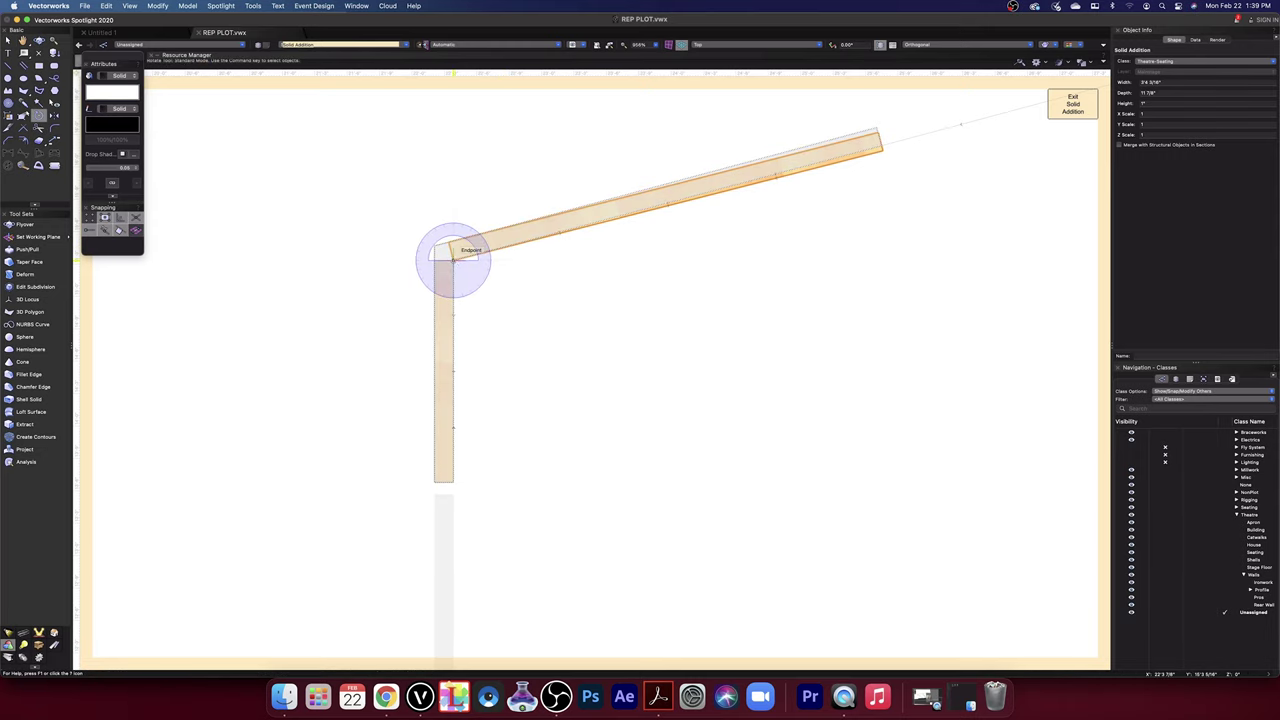
{"action": "left_click", "coordinate": [453, 258]}
{"action": "left_click", "coordinate": [890, 158]}
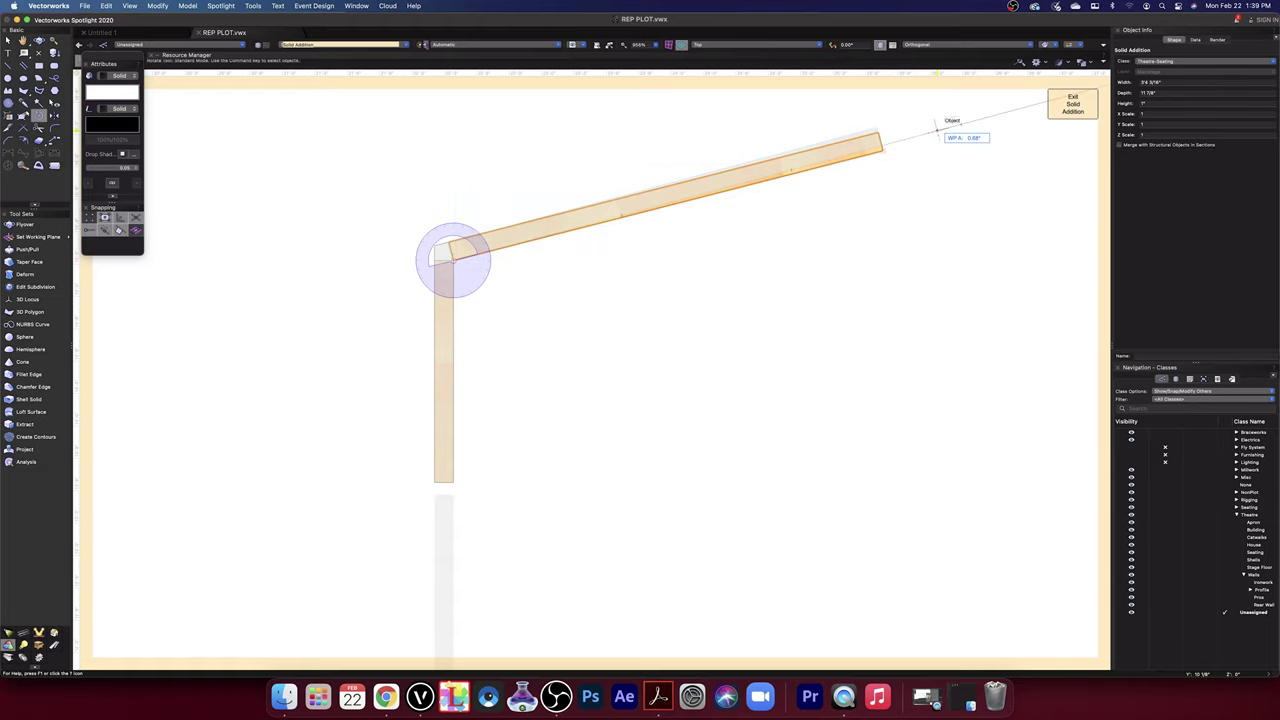
{"action": "left_click", "coordinate": [937, 129]}
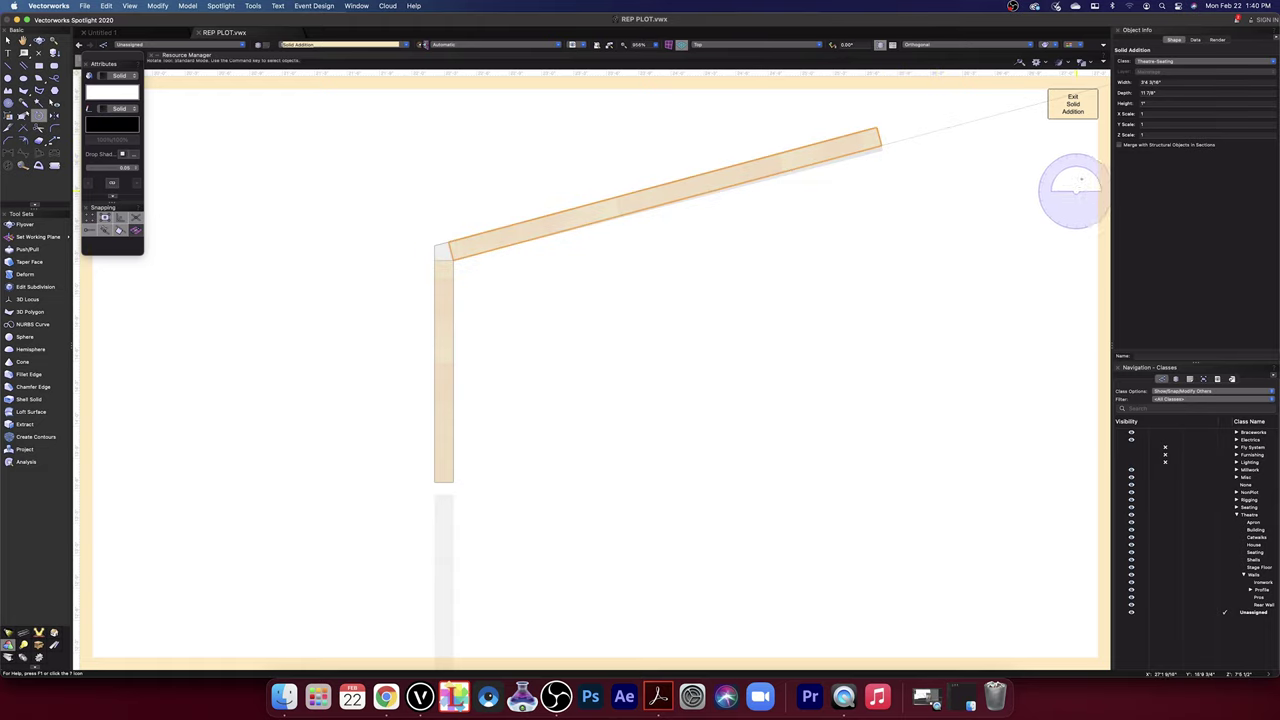
{"action": "left_click", "coordinate": [1072, 107]}
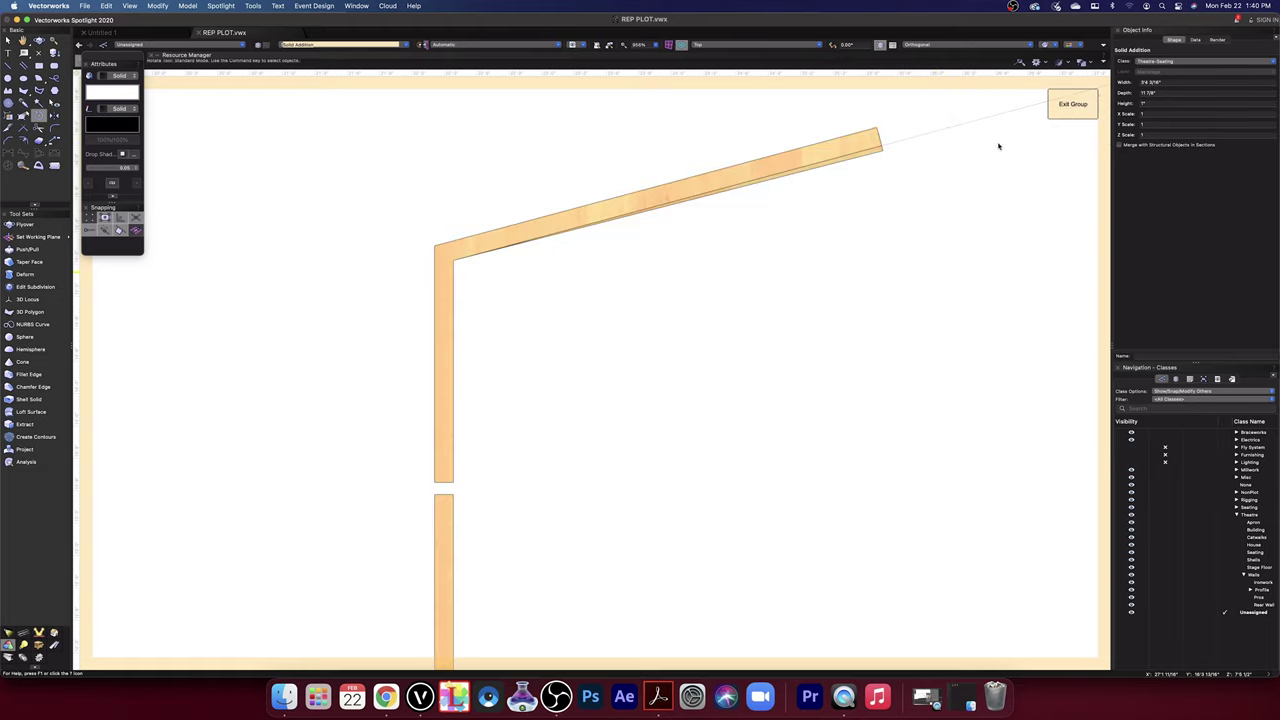
{"action": "left_click", "coordinate": [871, 157]}
{"action": "left_click", "coordinate": [906, 165]}
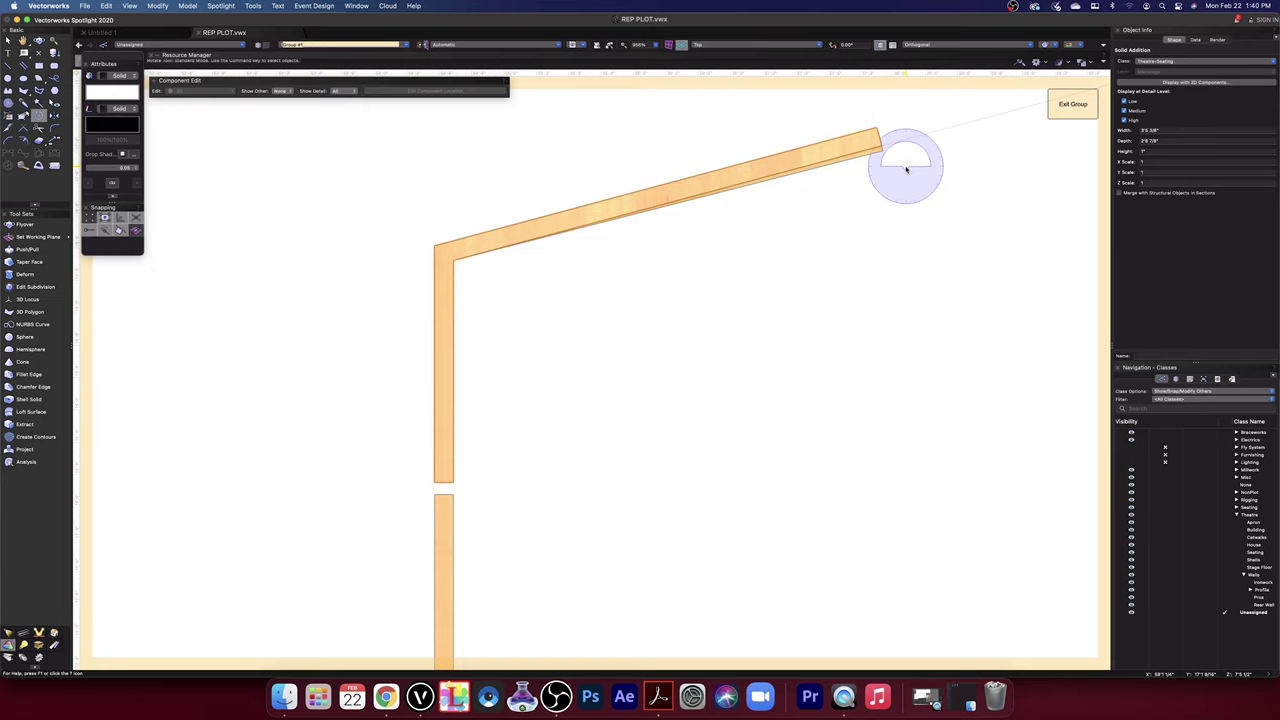
{"action": "key", "text": "x"}
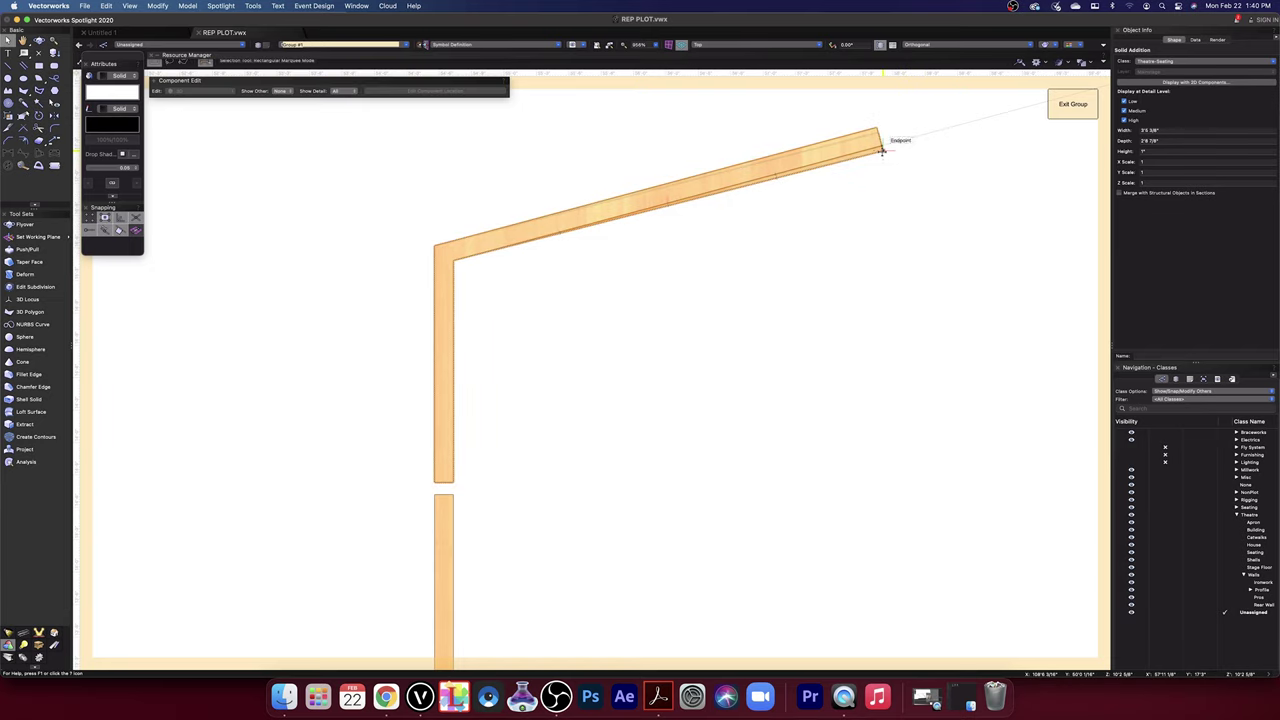
- Reopen the solid, tilt the slanted member further upward about the post corner, and step out to the group
{"action": "double_click", "coordinate": [882, 151]}
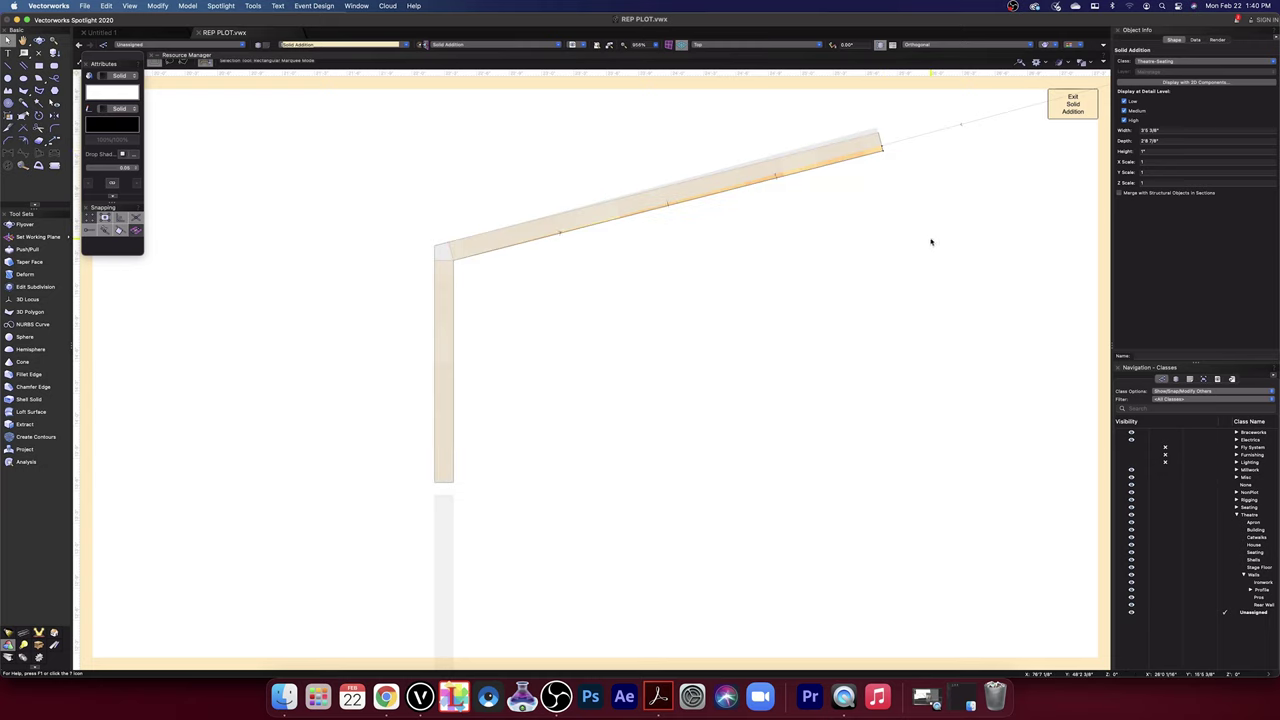
{"action": "left_click", "coordinate": [931, 241]}
{"action": "left_click", "coordinate": [38, 118]}
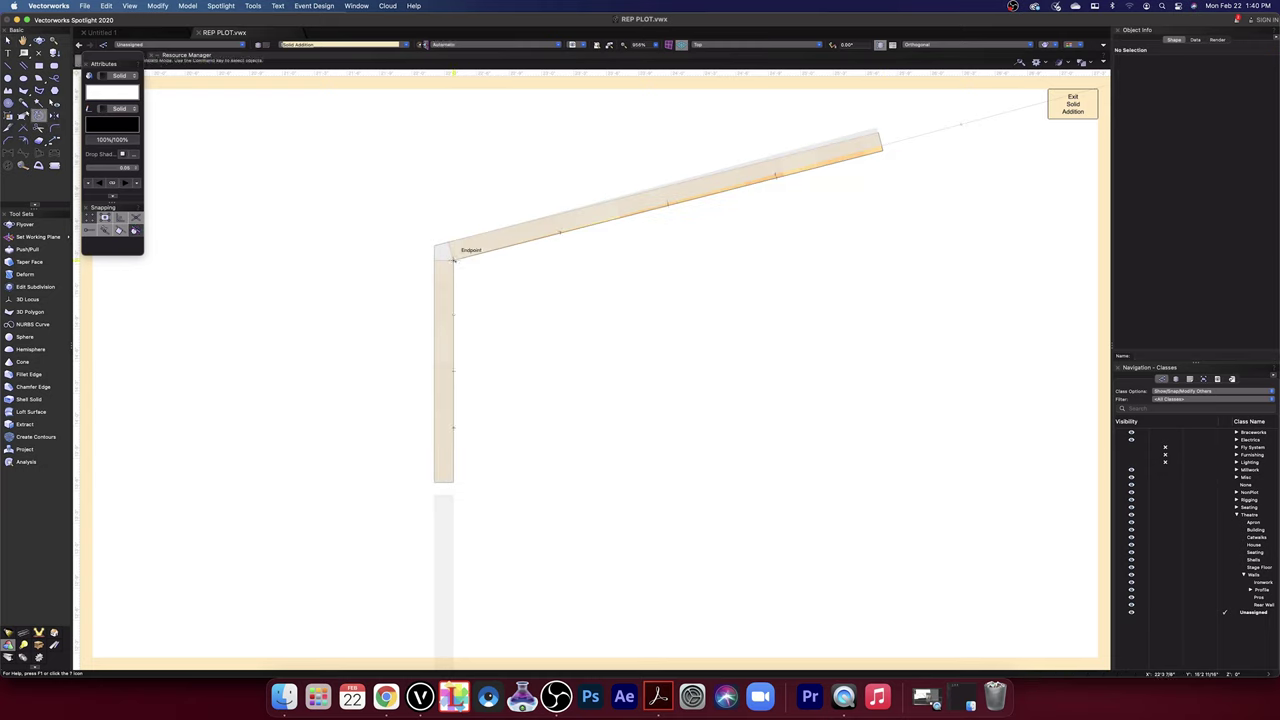
{"action": "key", "text": "x"}
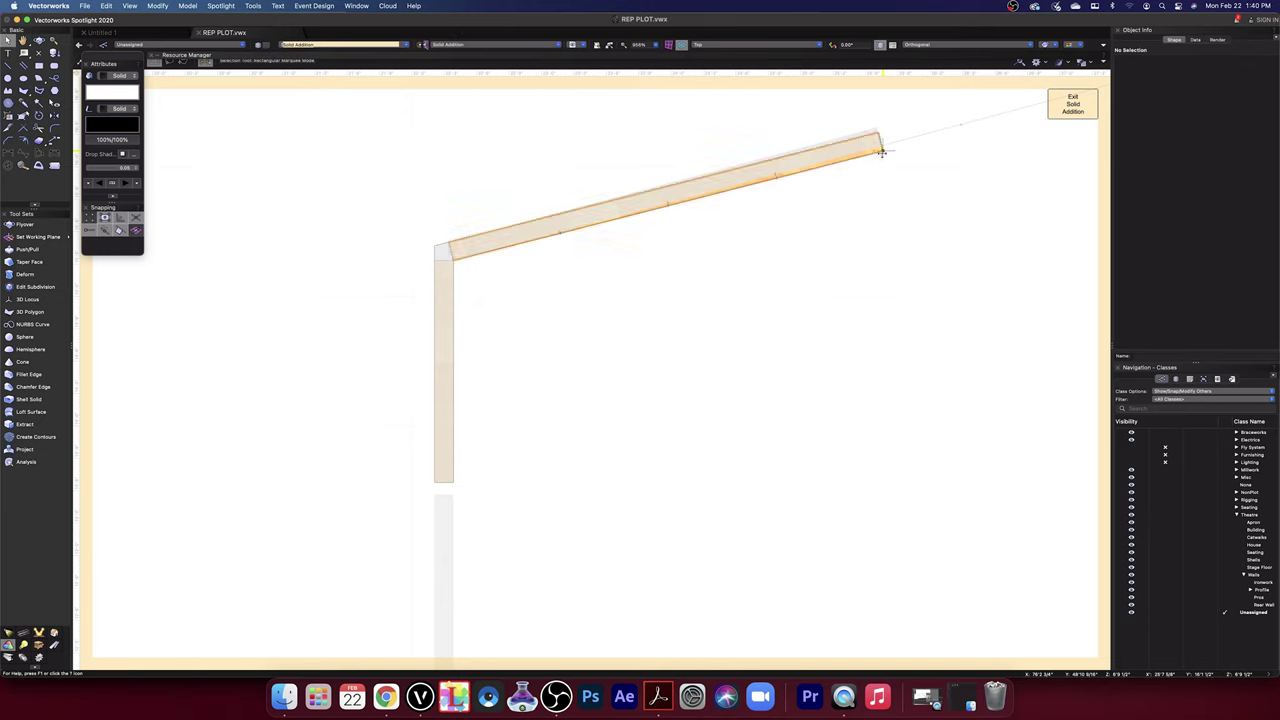
{"action": "left_click", "coordinate": [880, 150]}
{"action": "left_click", "coordinate": [38, 118]}
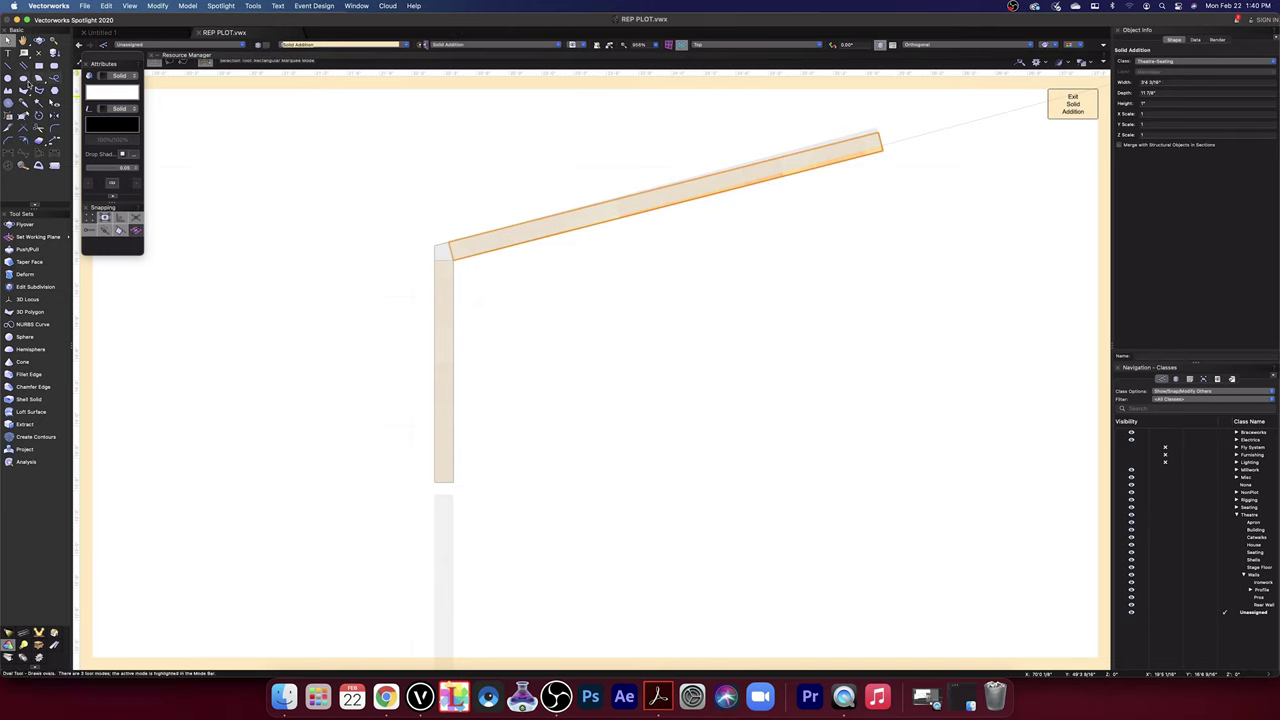
{"action": "left_click", "coordinate": [453, 260]}
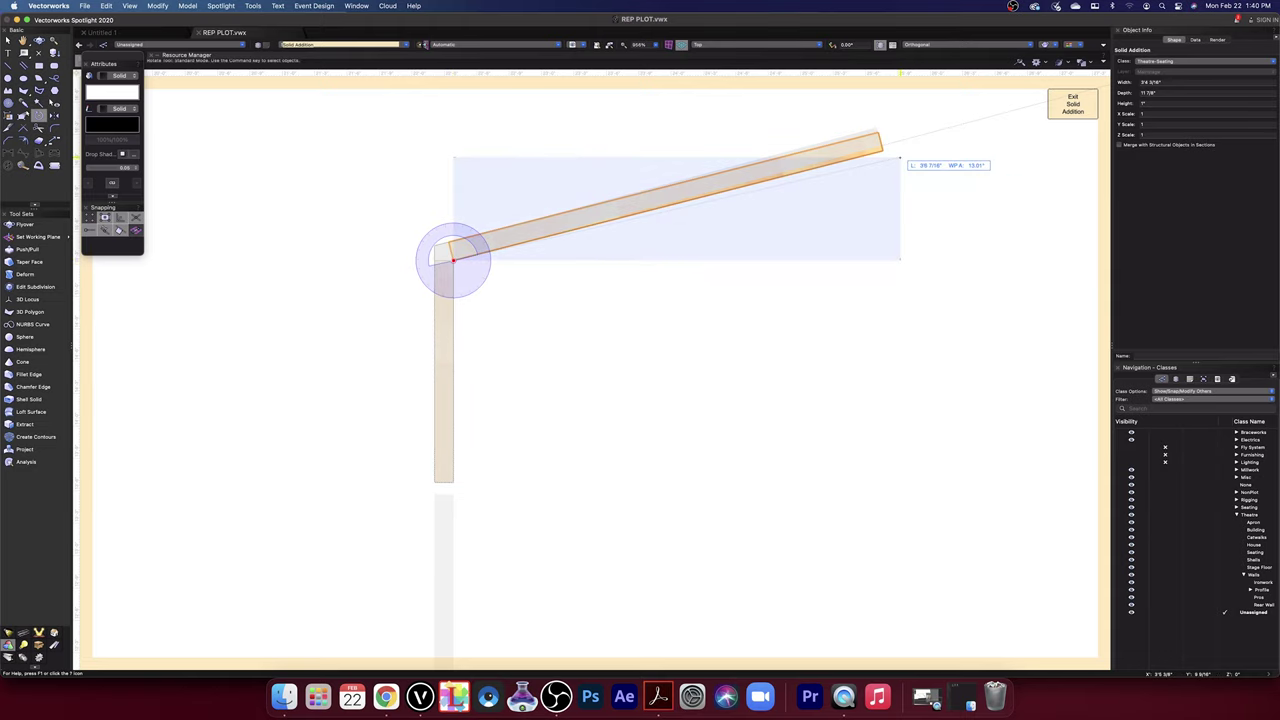
{"action": "left_click", "coordinate": [883, 151]}
{"action": "left_click", "coordinate": [918, 135]}
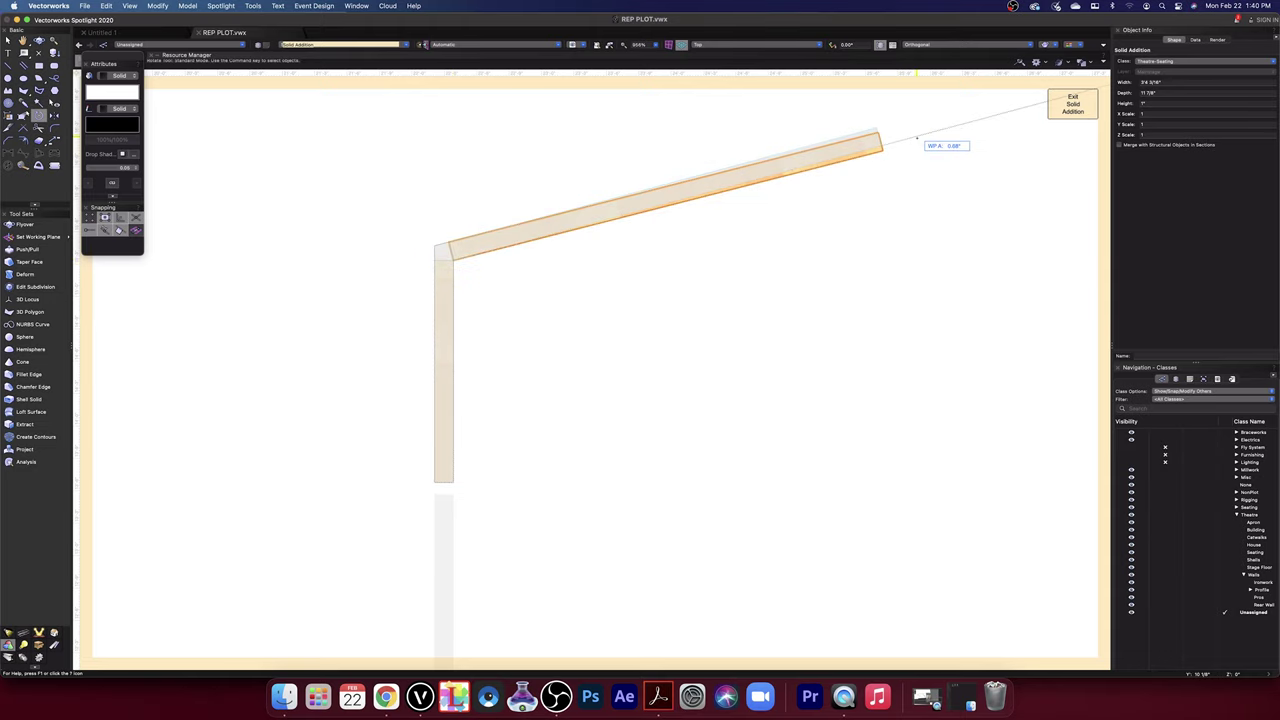
{"action": "left_click", "coordinate": [1075, 104]}
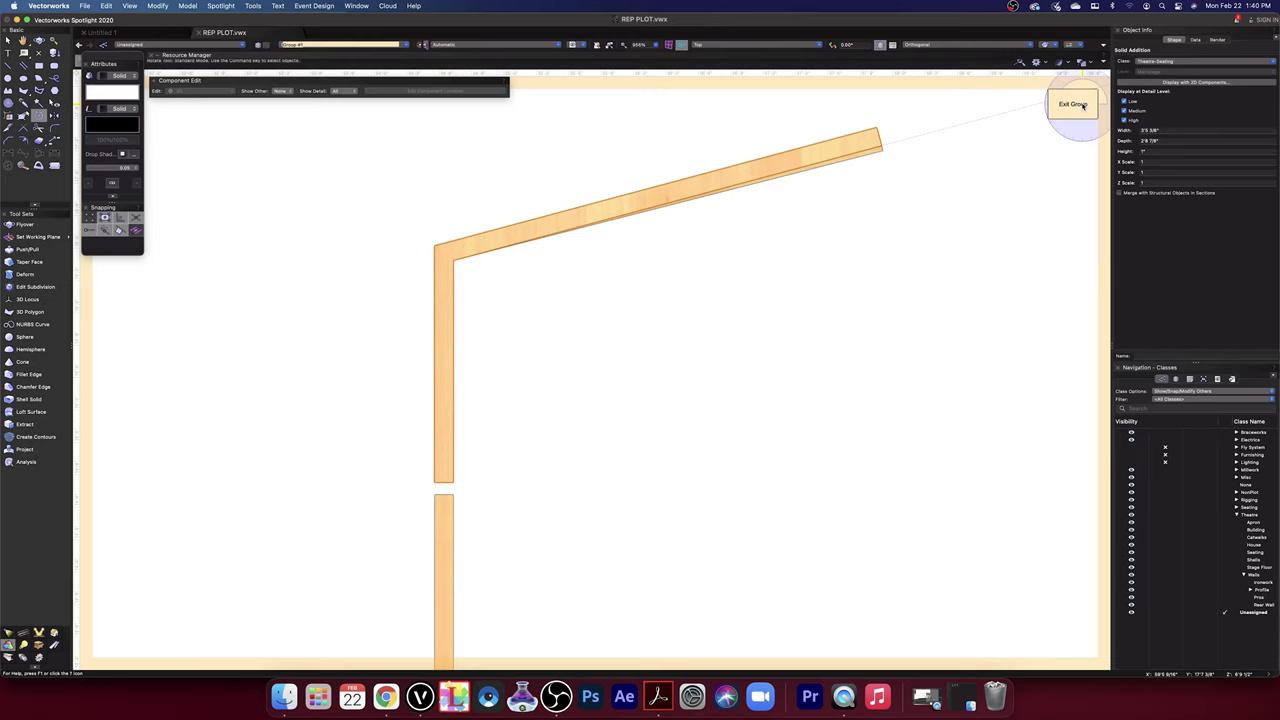
{"action": "left_click", "coordinate": [1075, 104]}
{"action": "left_click", "coordinate": [918, 160]}
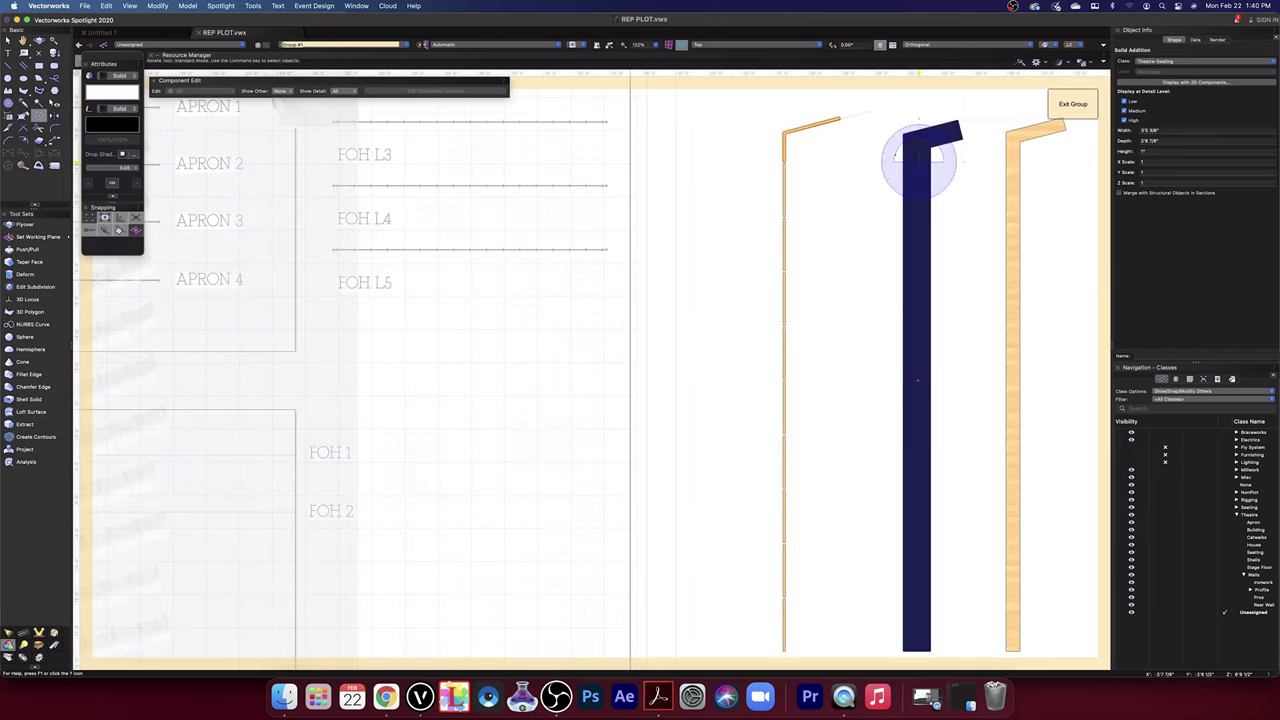
{"action": "scroll", "coordinate": [861, 143], "scroll_direction": "up", "scroll_amount": 6}
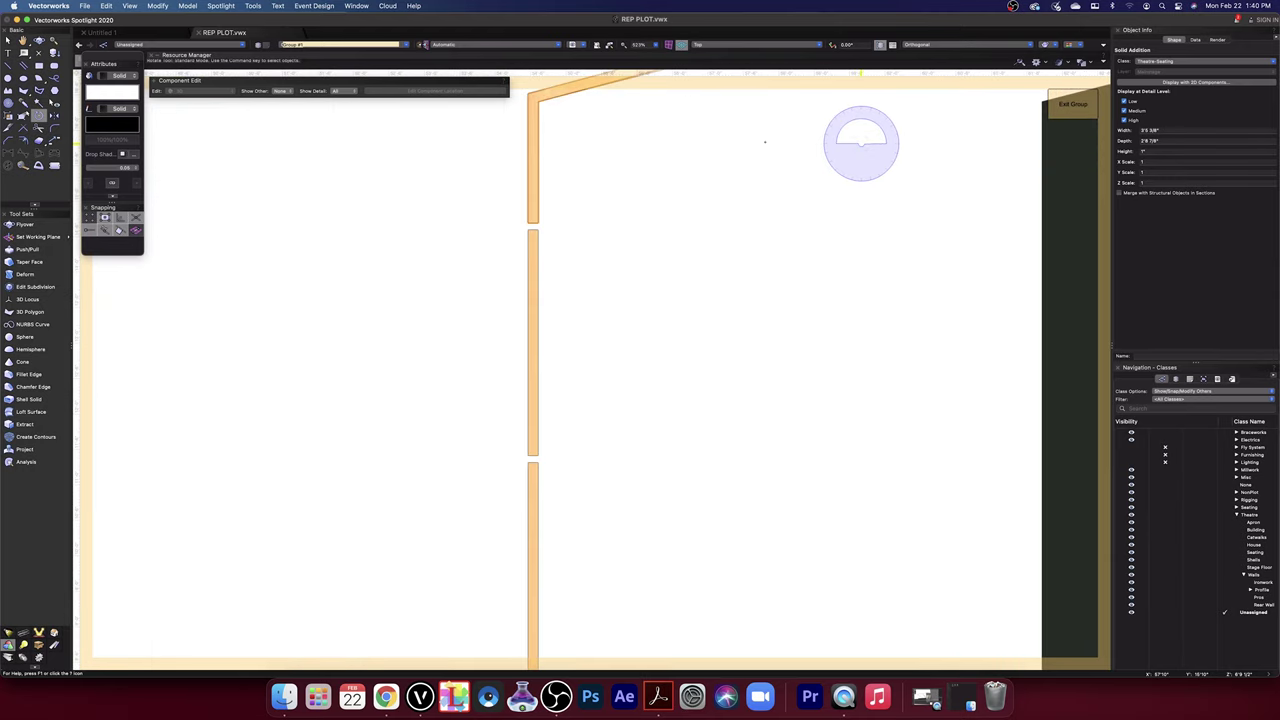
{"action": "scroll", "coordinate": [861, 143], "scroll_direction": "up", "scroll_amount": 5}
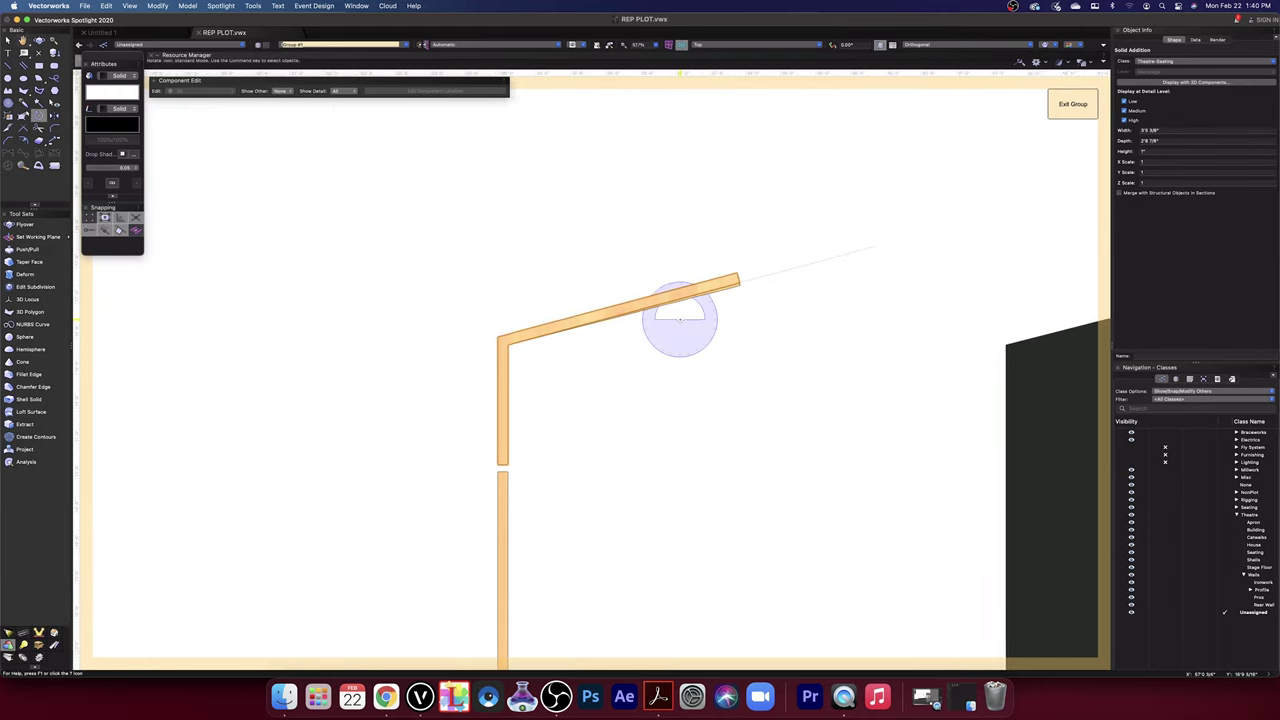
{"action": "scroll", "coordinate": [714, 312], "scroll_direction": "up", "scroll_amount": 6}
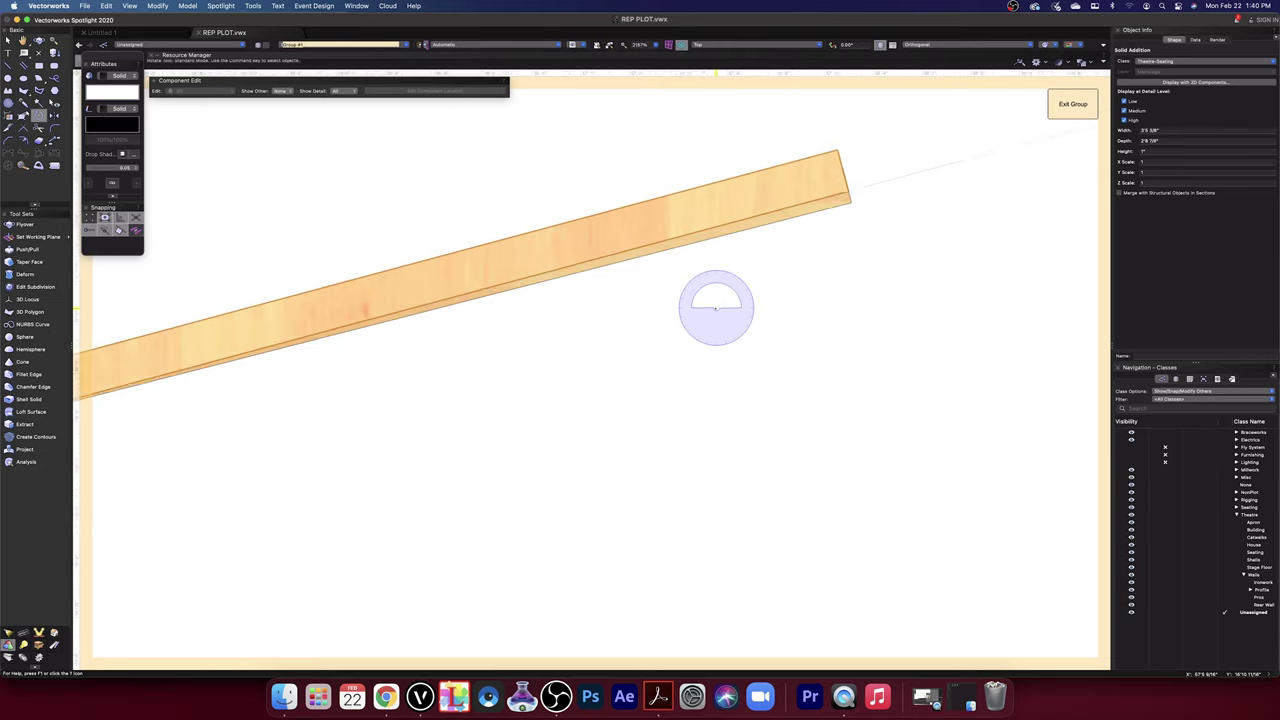
{"action": "scroll", "coordinate": [716, 307], "scroll_direction": "down", "scroll_amount": 2}
{"action": "key", "text": "1"}
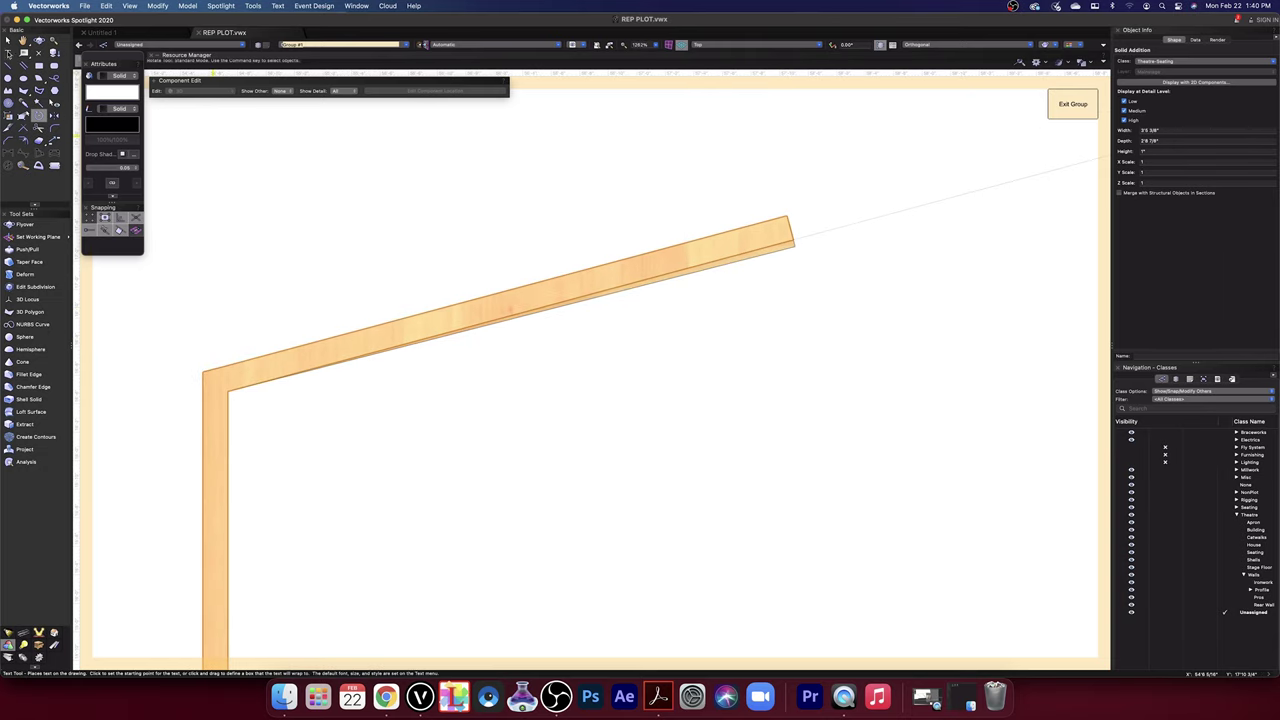
{"action": "key", "text": "x"}
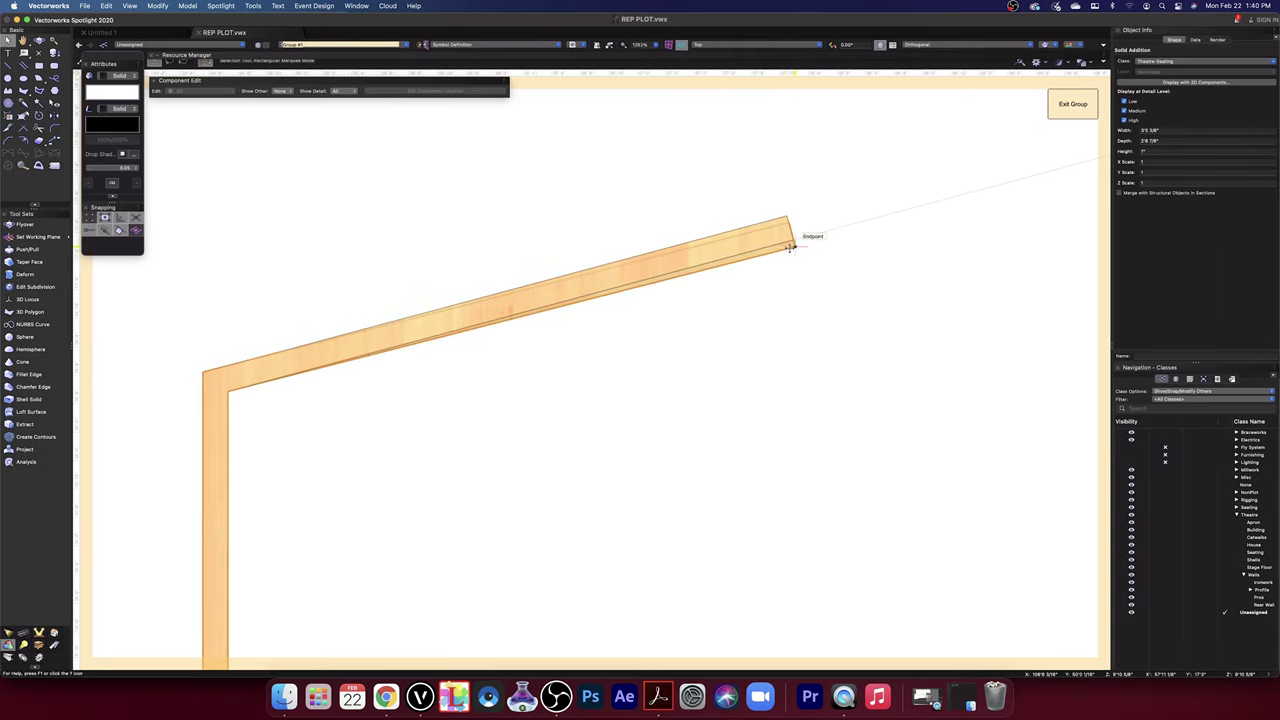
{"action": "left_click", "coordinate": [790, 248]}
{"action": "double_click", "coordinate": [789, 247]}
- Rotate the angled wall piece about its lower corner to line it up, then exit the solid
{"action": "left_click", "coordinate": [41, 116]}
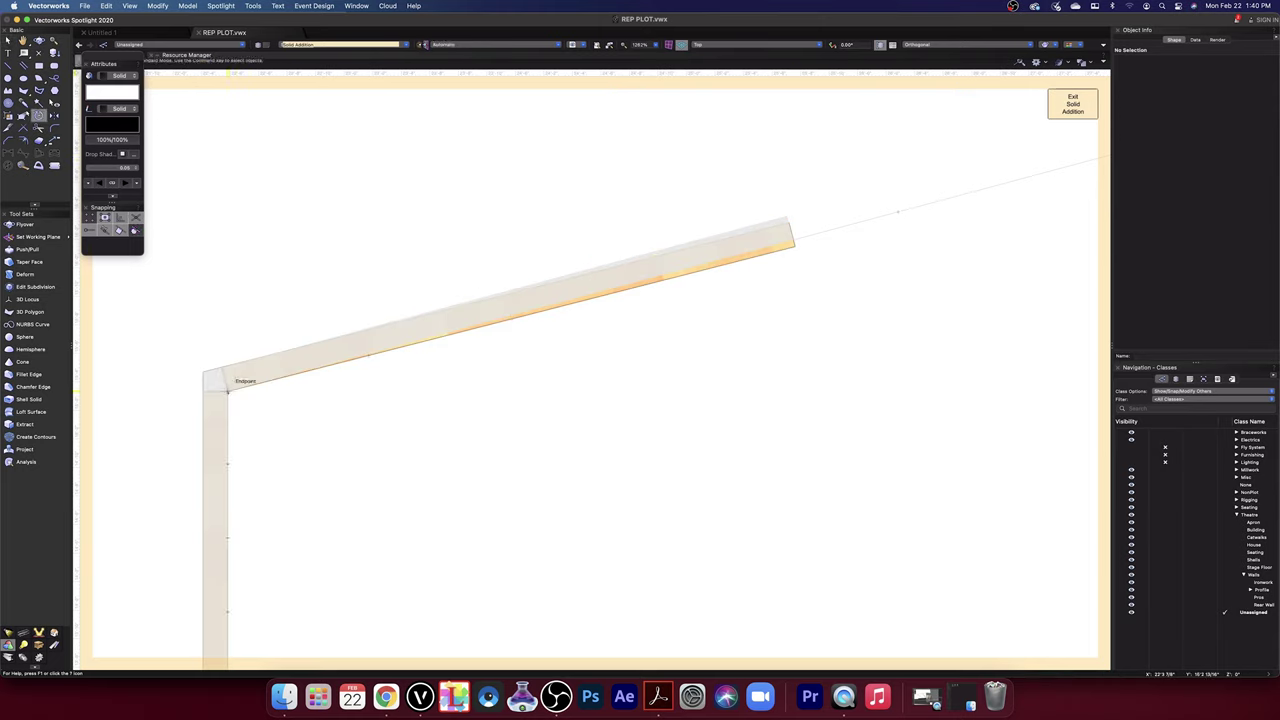
{"action": "left_click", "coordinate": [7, 40]}
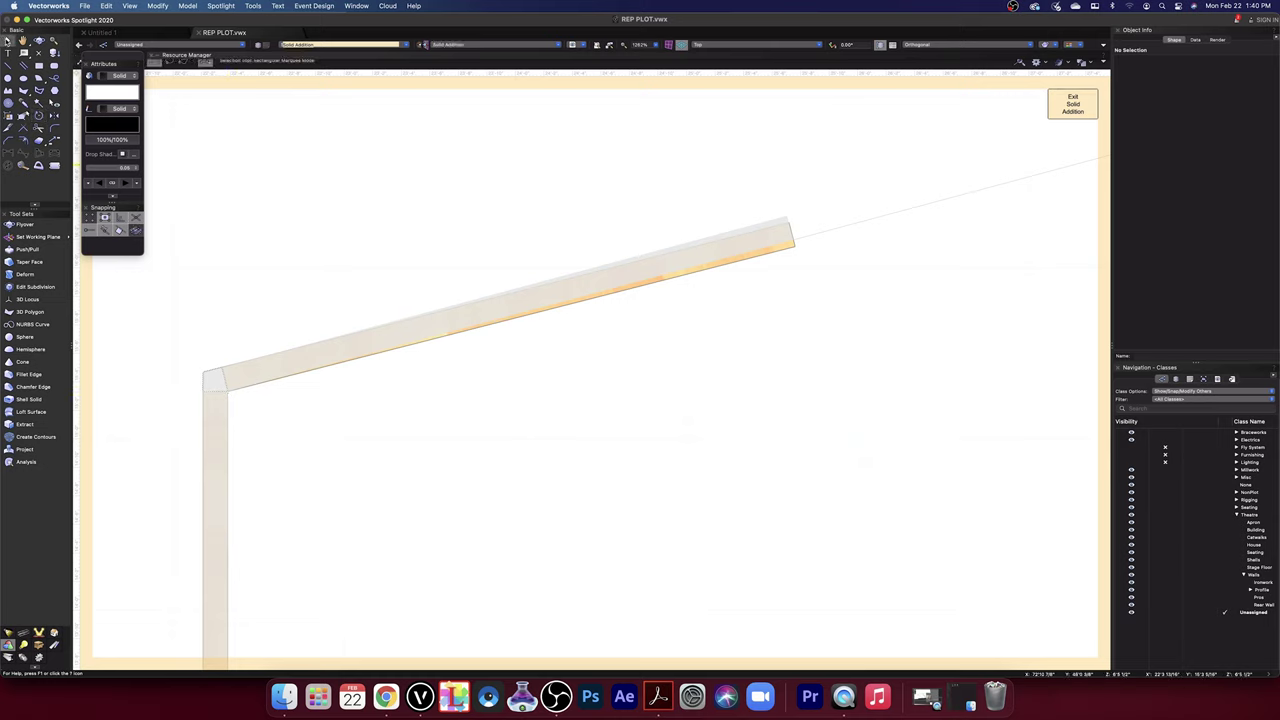
{"action": "left_click", "coordinate": [791, 246]}
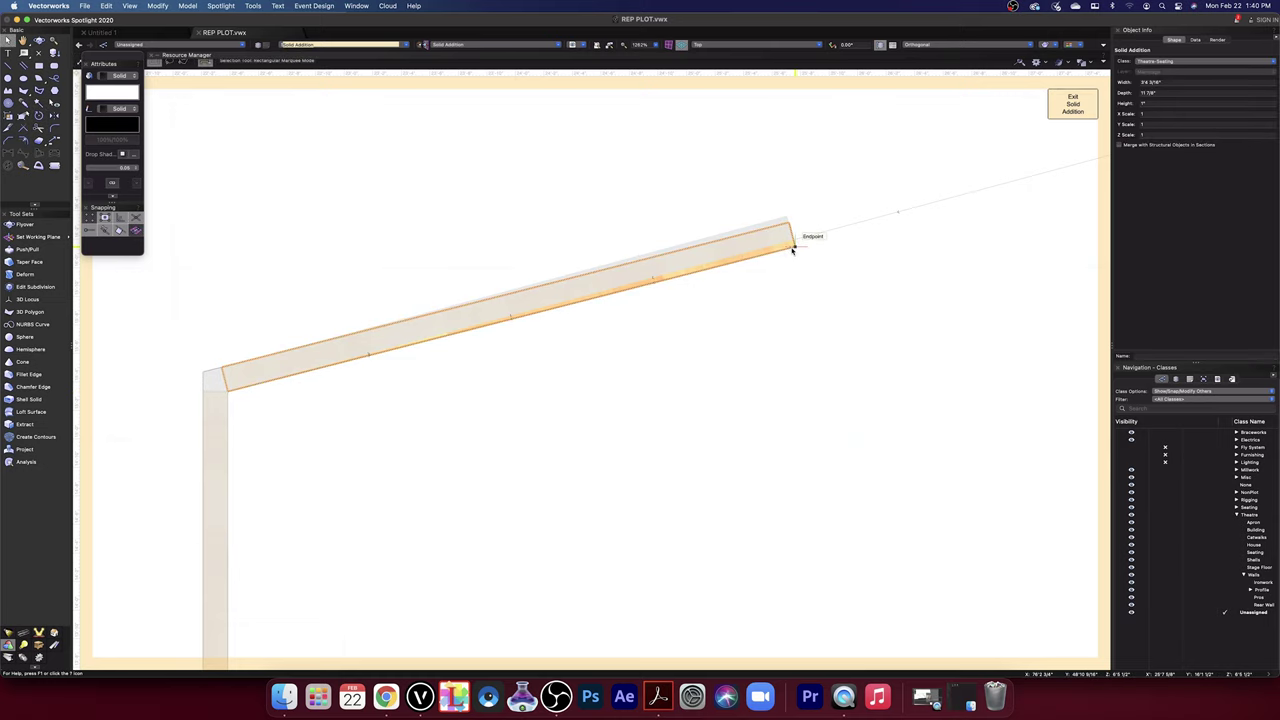
{"action": "left_click", "coordinate": [39, 116]}
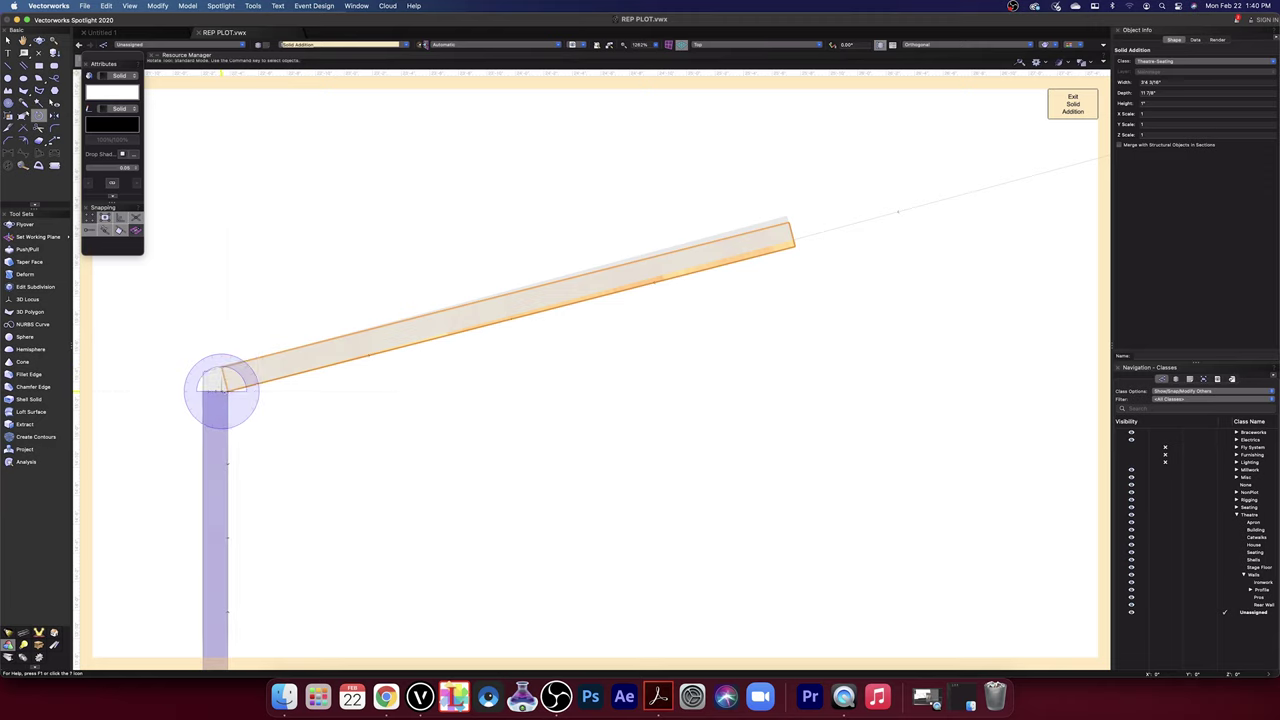
{"action": "left_click", "coordinate": [228, 390]}
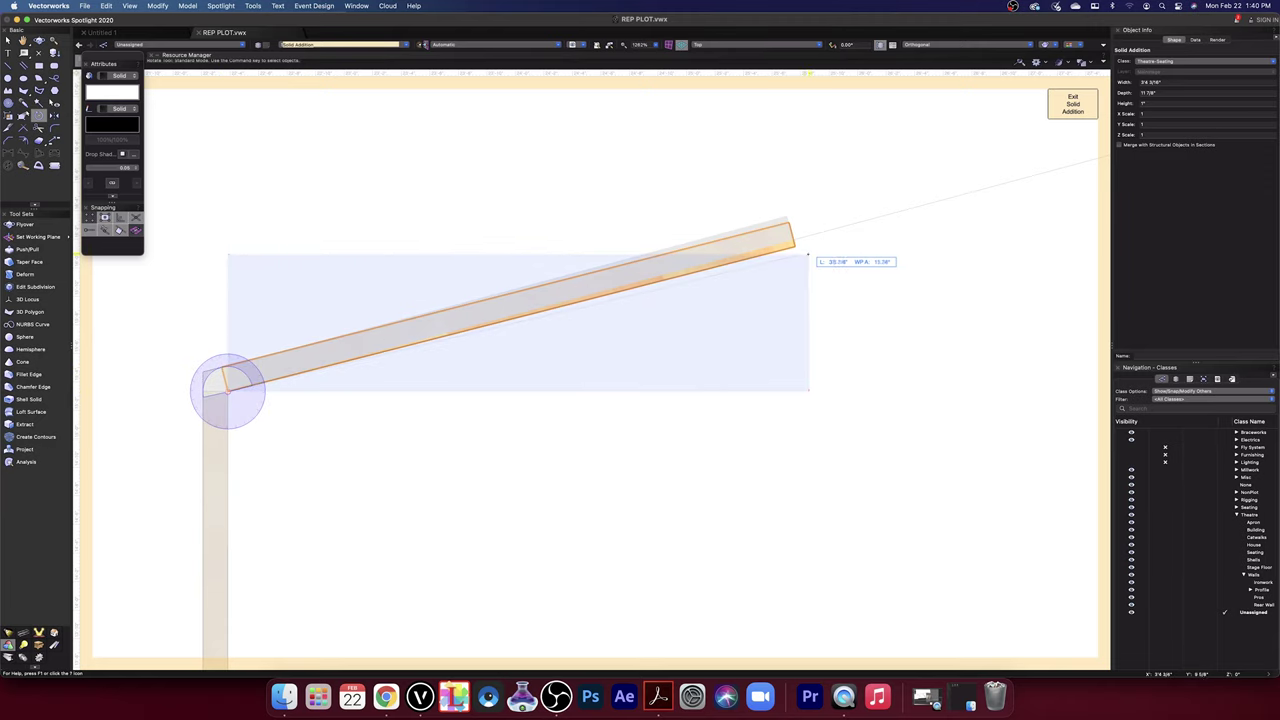
{"action": "left_click", "coordinate": [795, 246]}
{"action": "left_click", "coordinate": [843, 231]}
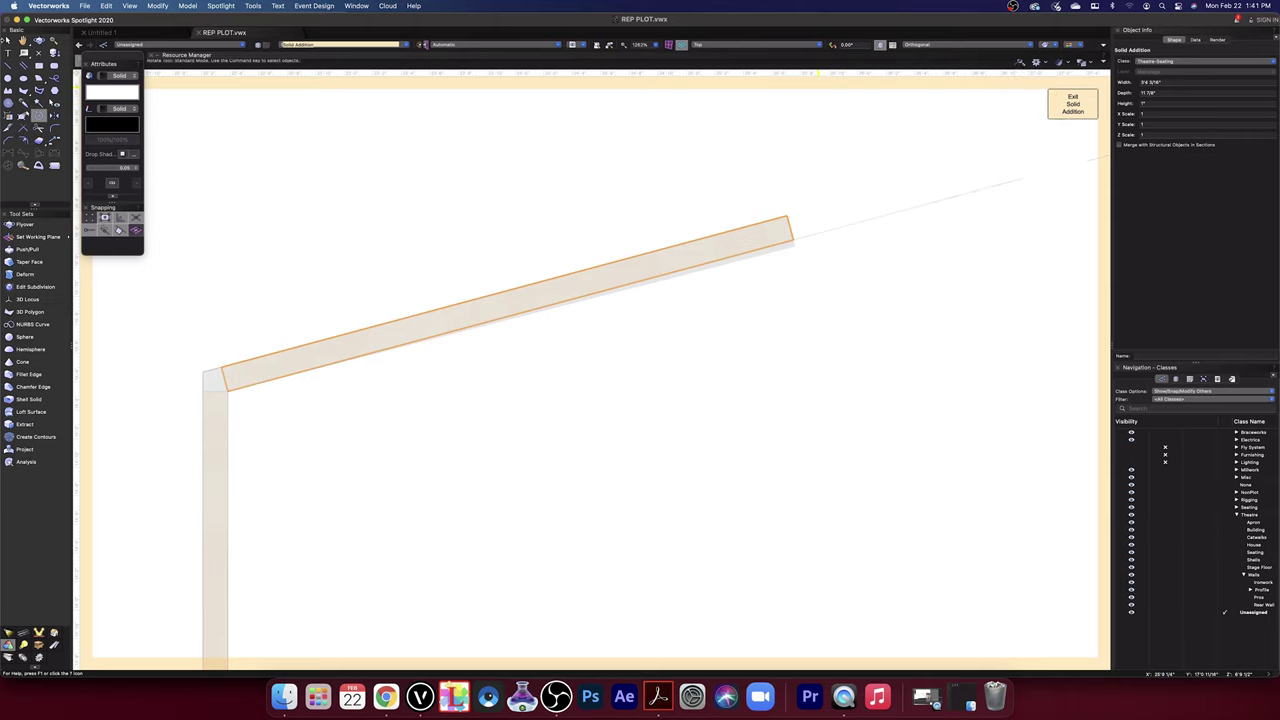
{"action": "key", "text": "x"}
{"action": "left_click", "coordinate": [1074, 103]}
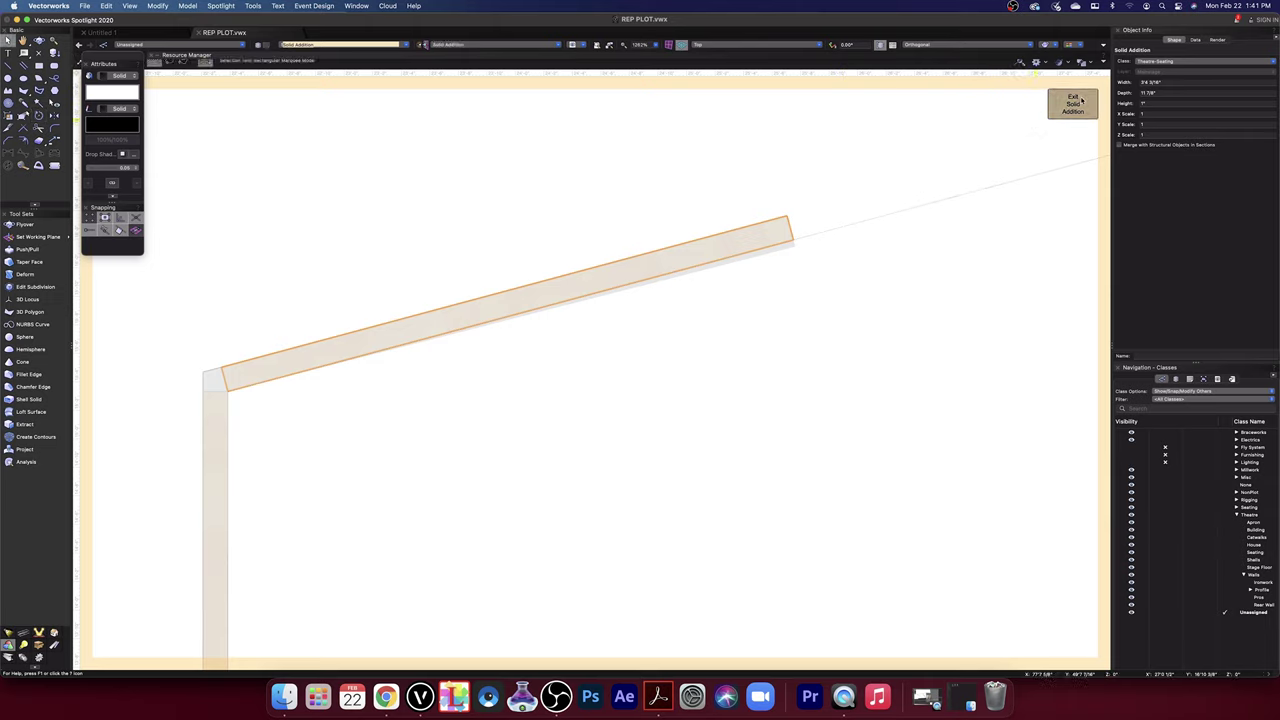
- Re-enter the combined solid, rotate the angled piece slightly more upward about its lower end, and exit
{"action": "left_click", "coordinate": [794, 250]}
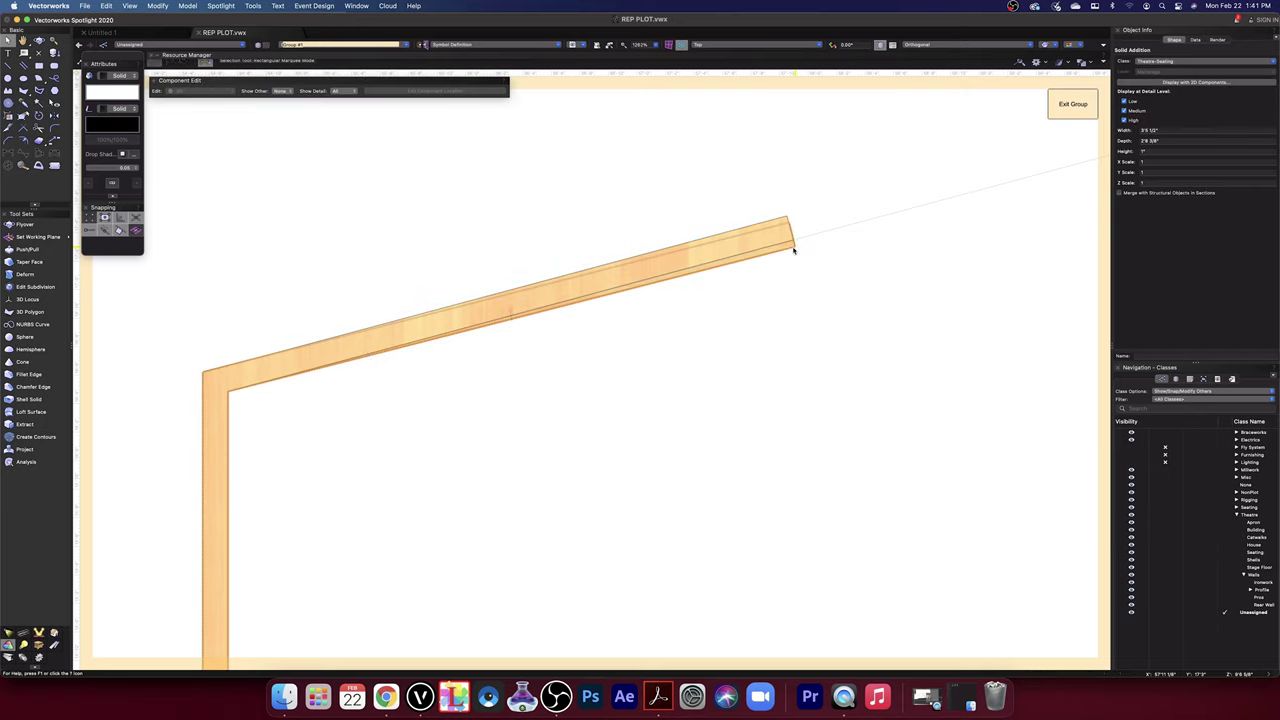
{"action": "double_click", "coordinate": [794, 246]}
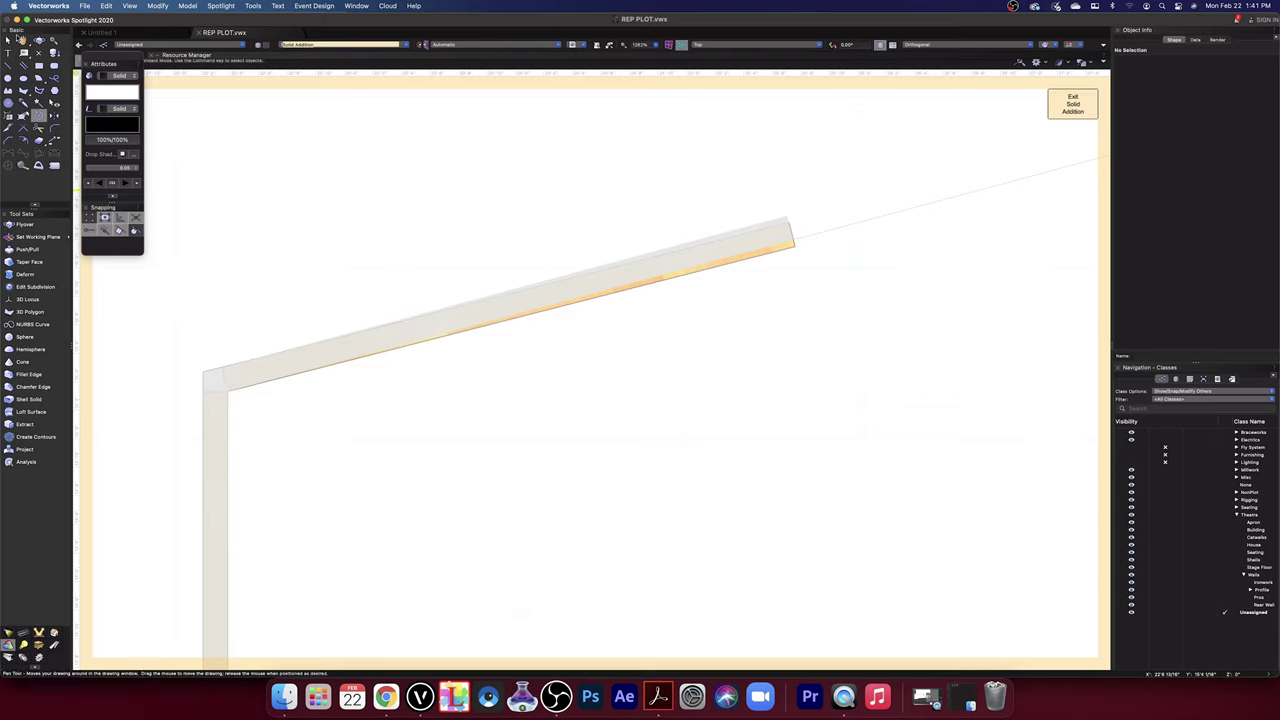
{"action": "key", "text": "x"}
{"action": "left_click", "coordinate": [788, 247]}
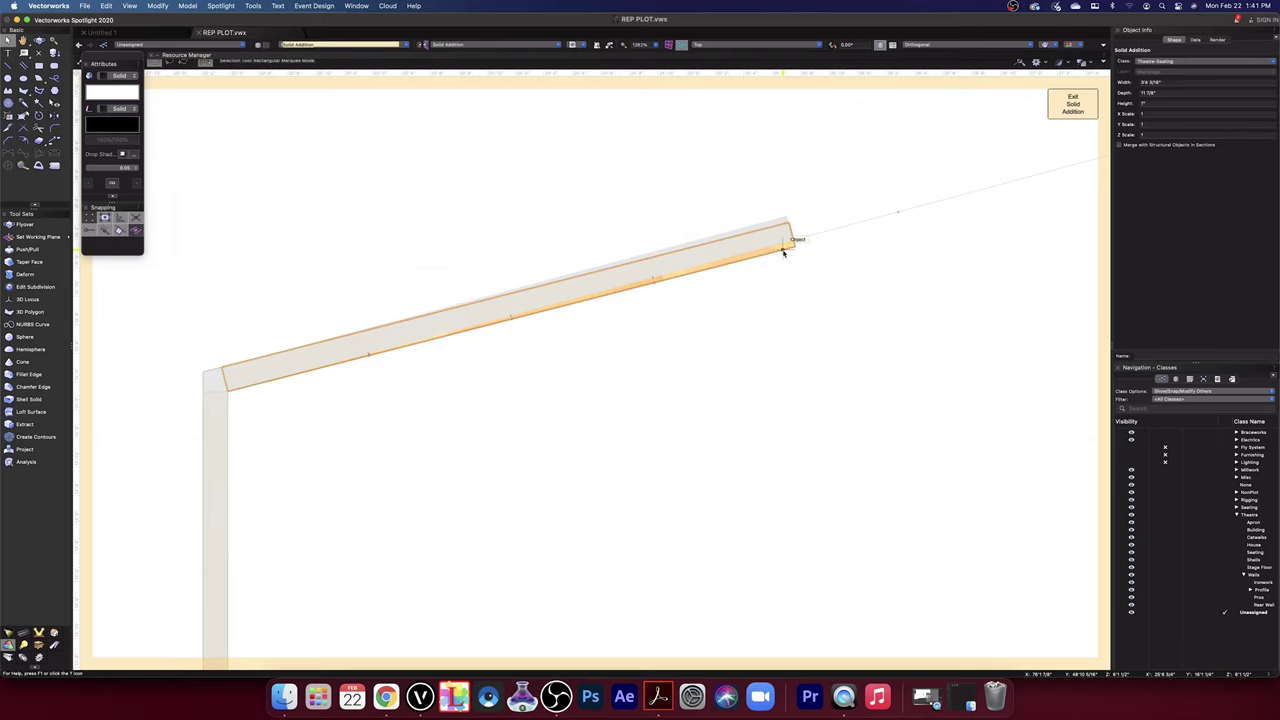
{"action": "key", "text": "r"}
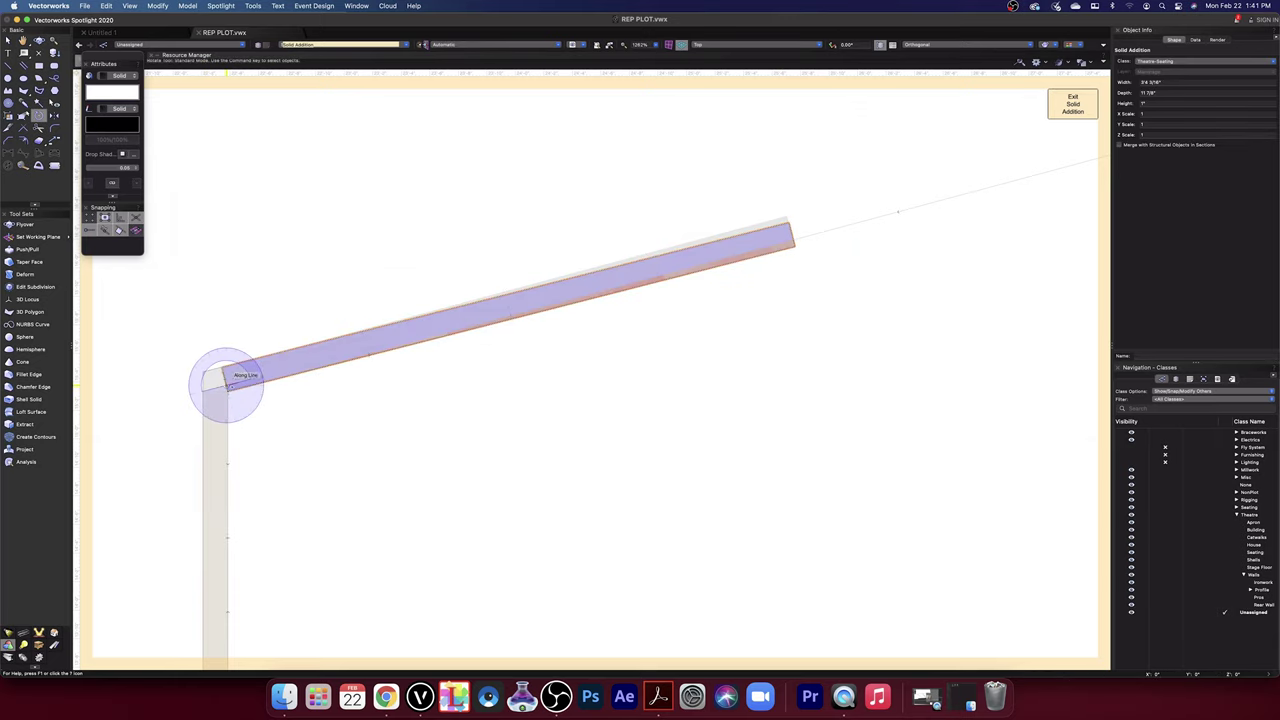
{"action": "left_click", "coordinate": [228, 390]}
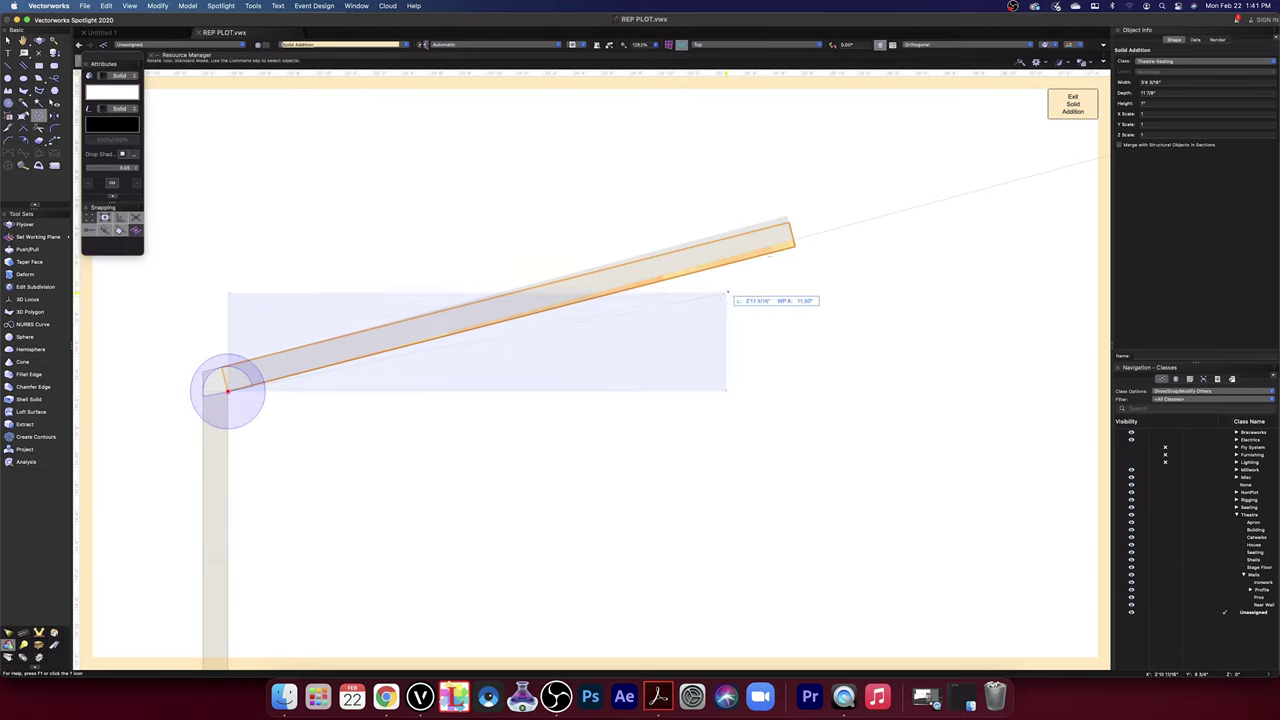
{"action": "left_click", "coordinate": [795, 245]}
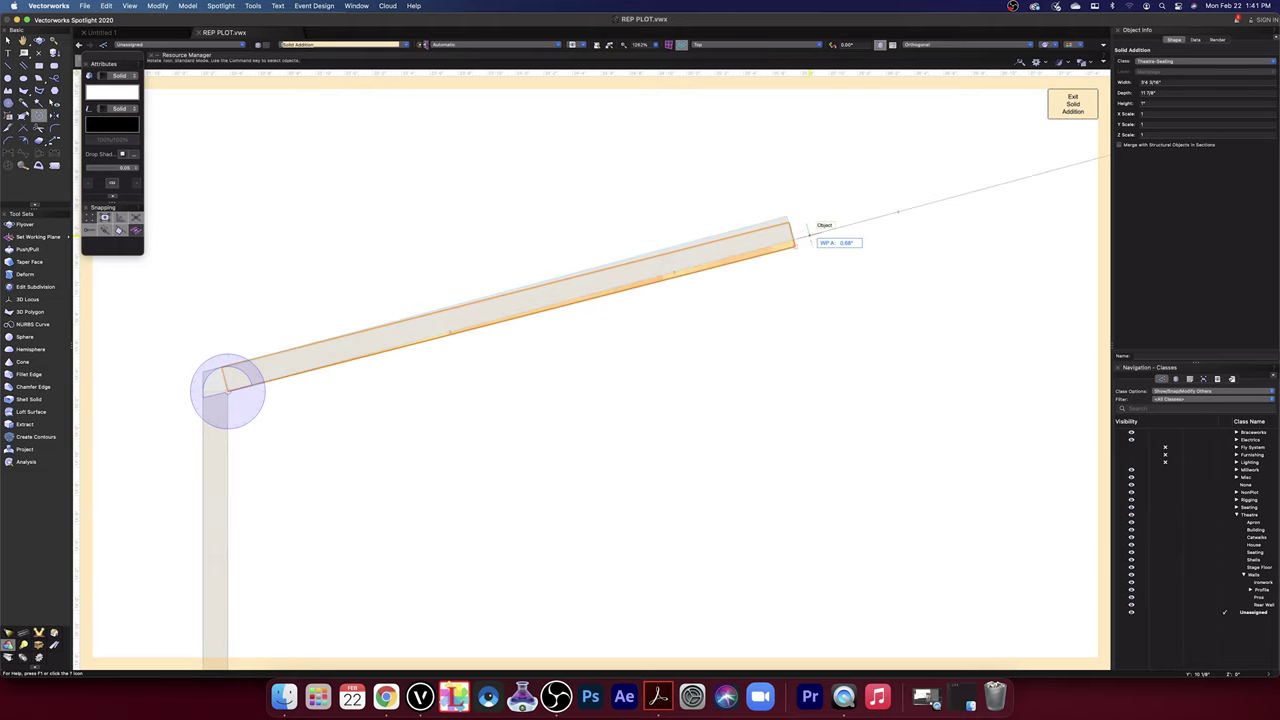
{"action": "left_click", "coordinate": [809, 235]}
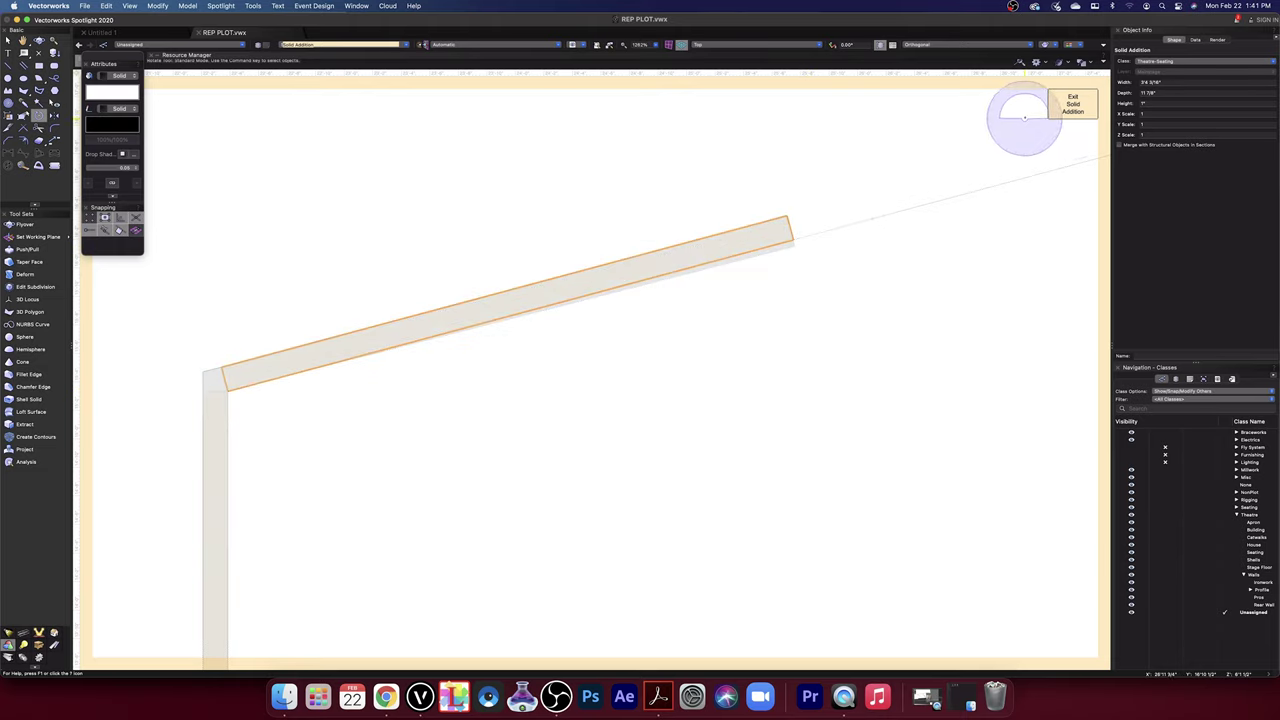
{"action": "left_click", "coordinate": [1068, 103]}
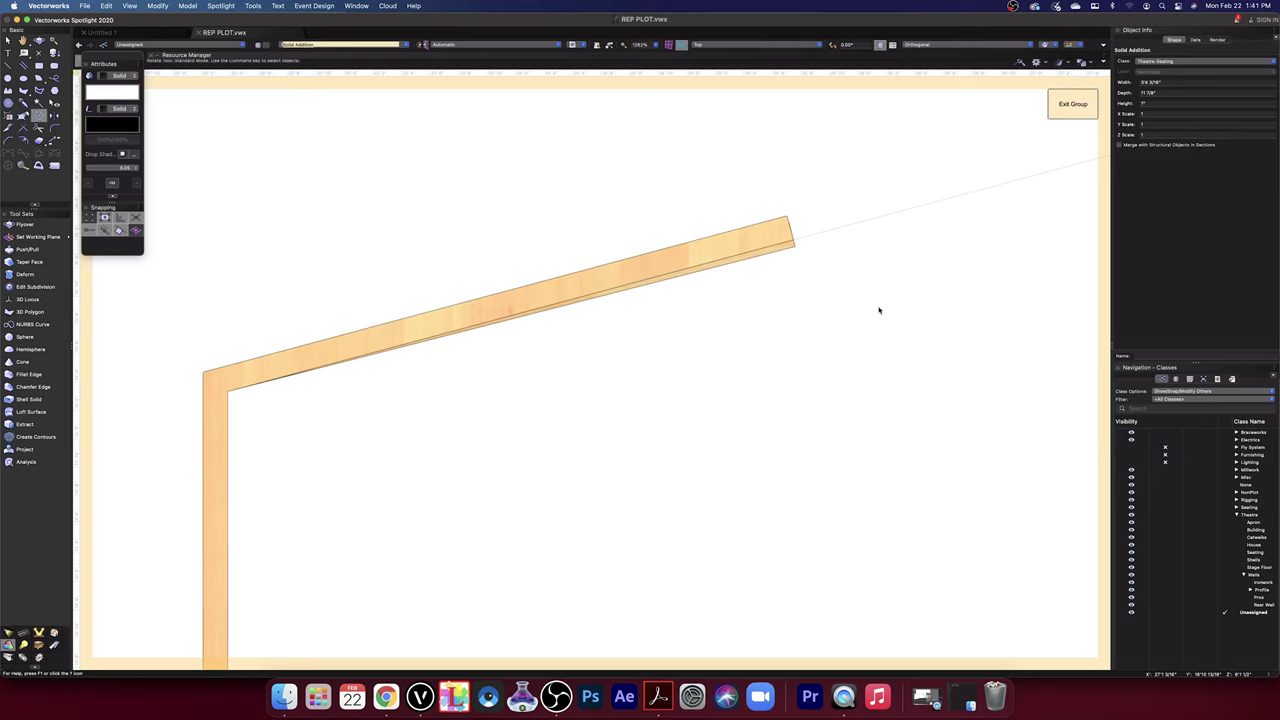
- Inside the combined solid, turn the angled wall piece a fraction about its lower corner, then exit
{"action": "double_click", "coordinate": [778, 242]}
{"action": "key", "text": "x"}
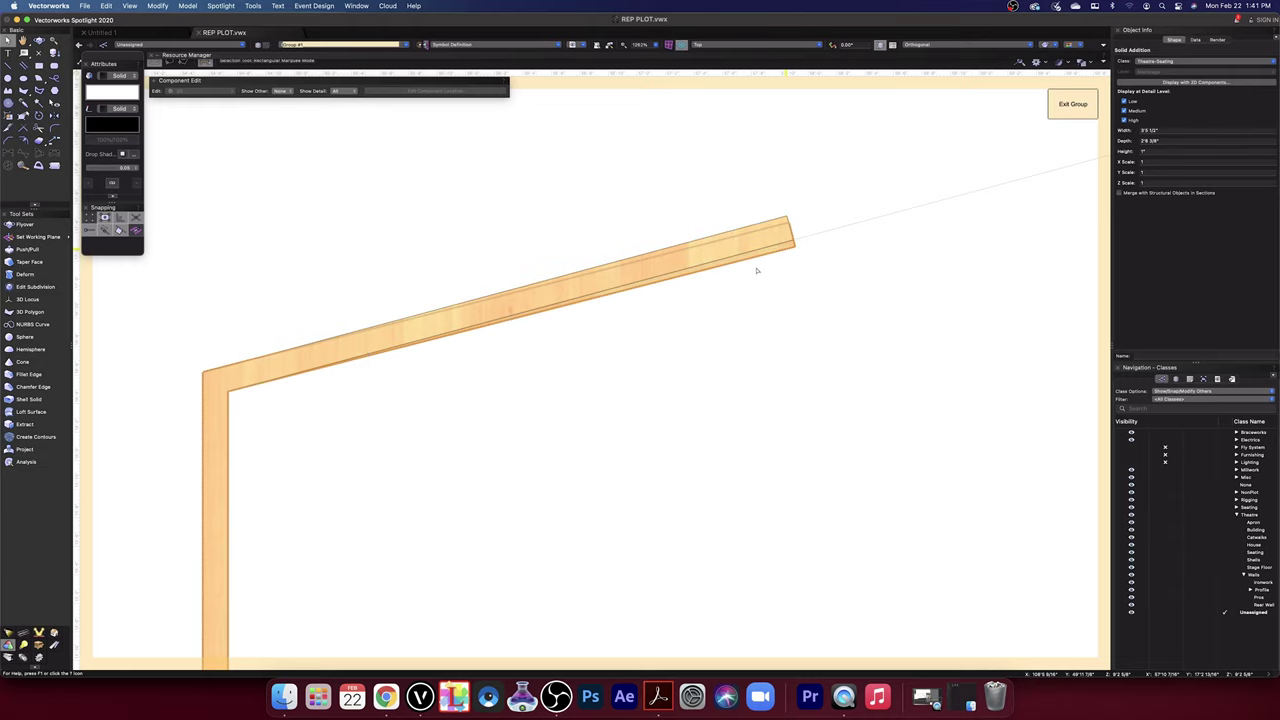
{"action": "key", "text": "super+bracketleft"}
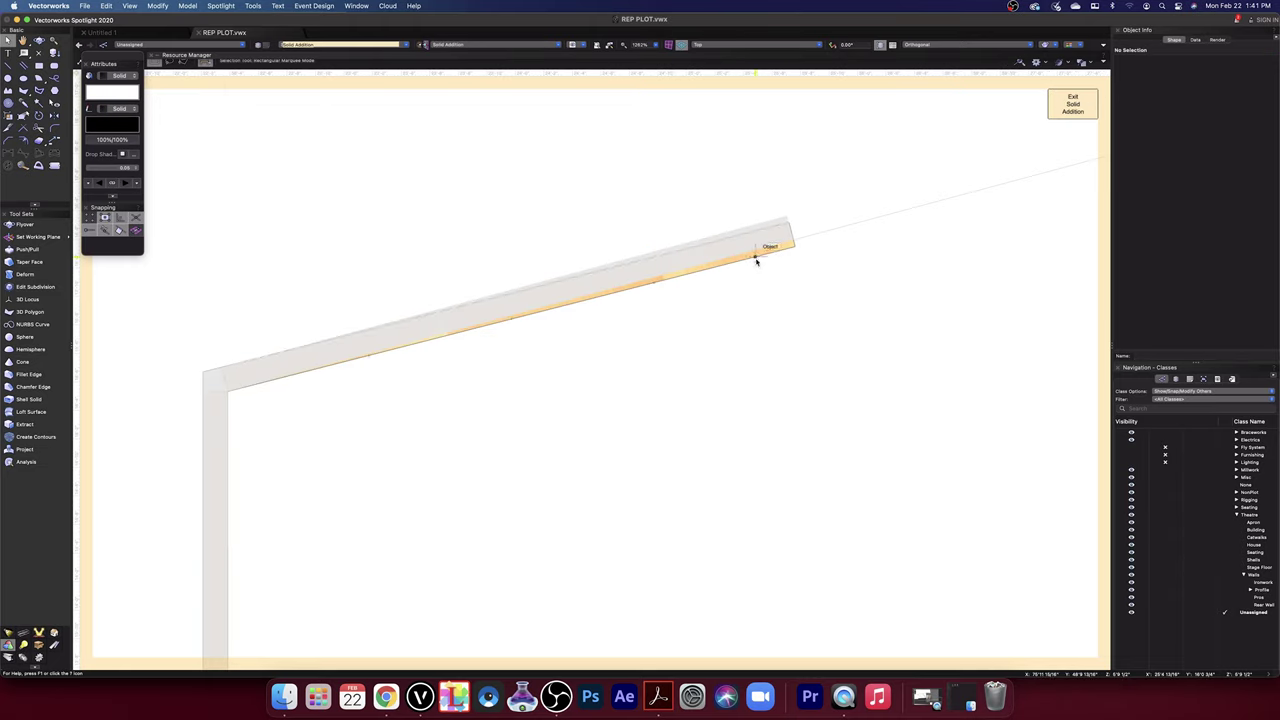
{"action": "left_click", "coordinate": [757, 259]}
{"action": "left_click", "coordinate": [39, 116]}
{"action": "left_click", "coordinate": [228, 390]}
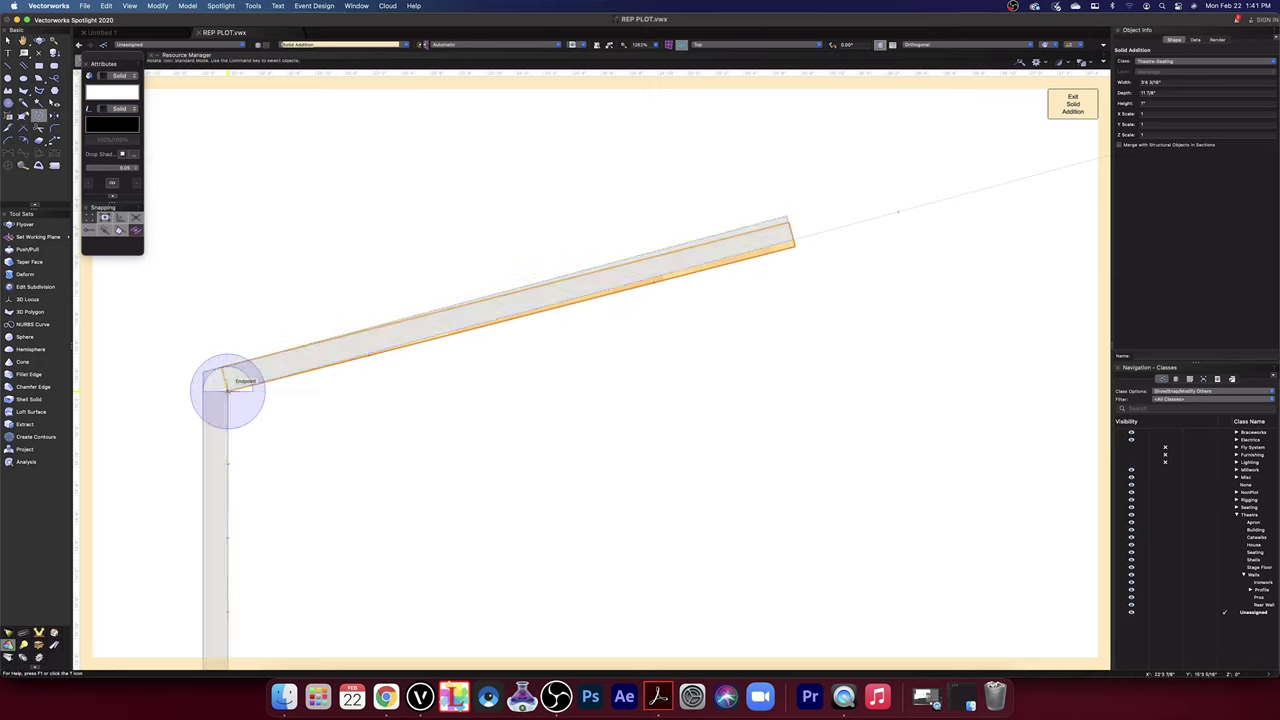
{"action": "left_click", "coordinate": [795, 246]}
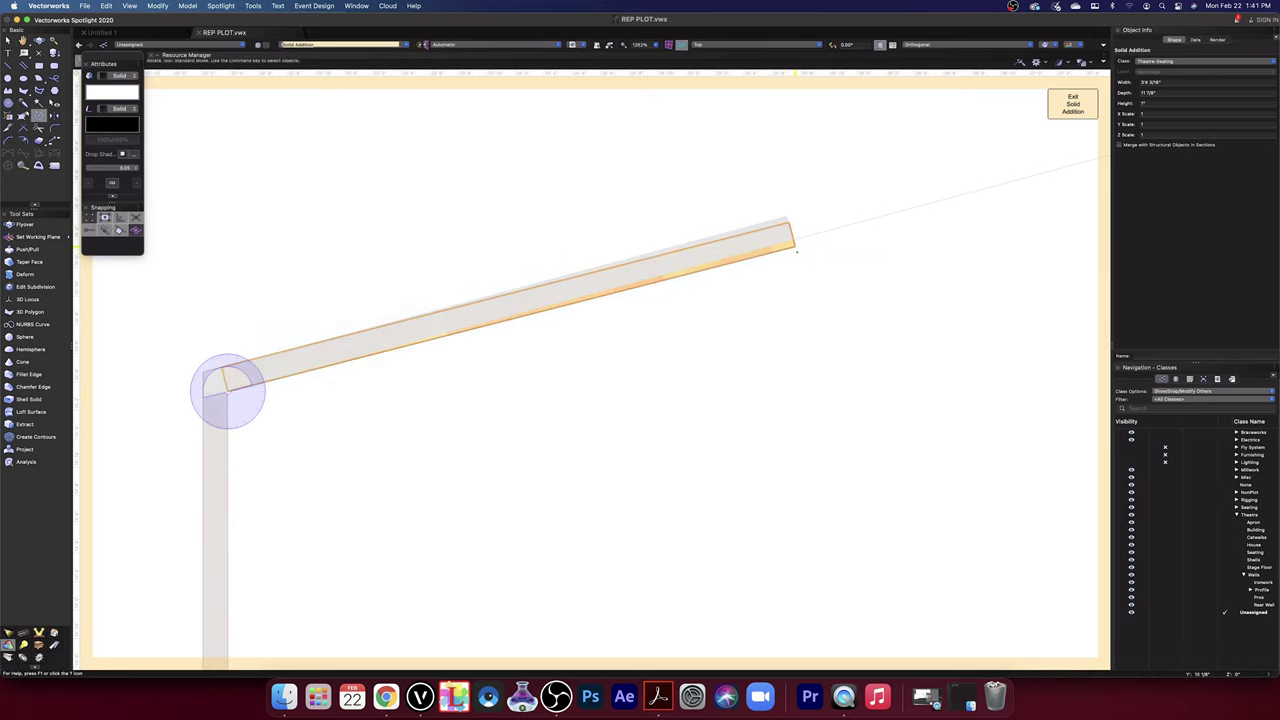
{"action": "left_click", "coordinate": [825, 230]}
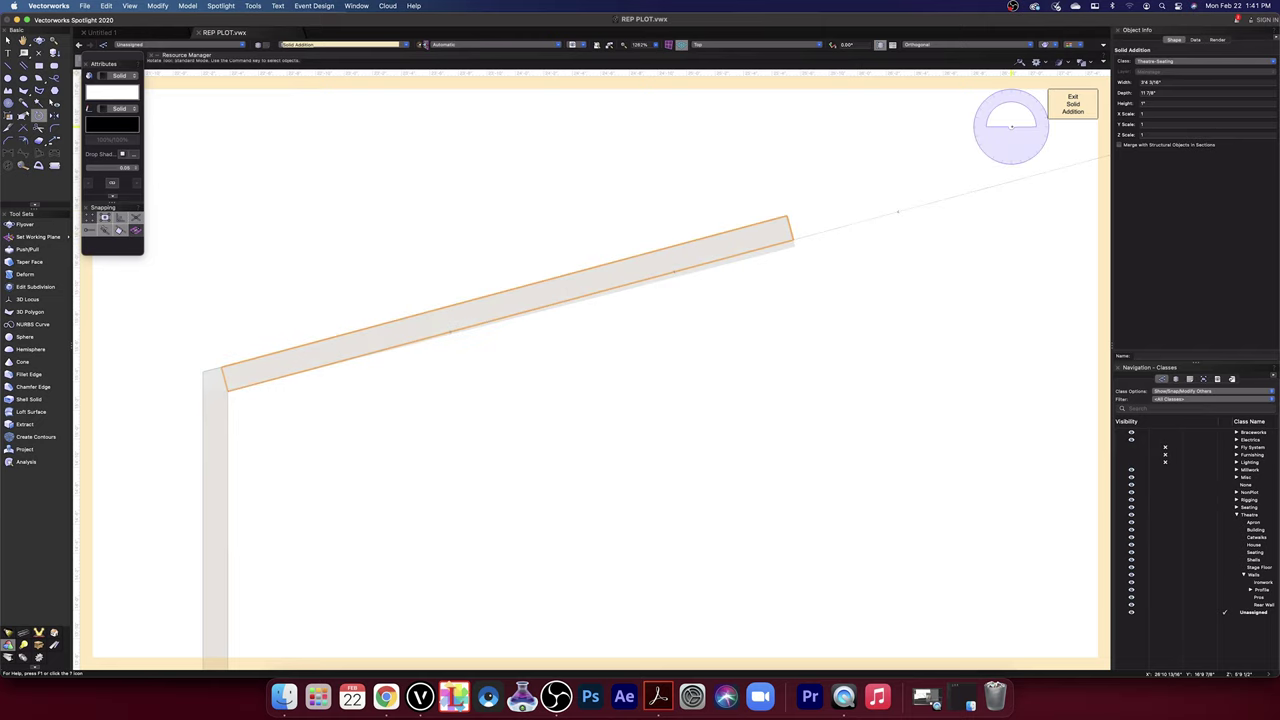
{"action": "left_click", "coordinate": [1072, 105]}
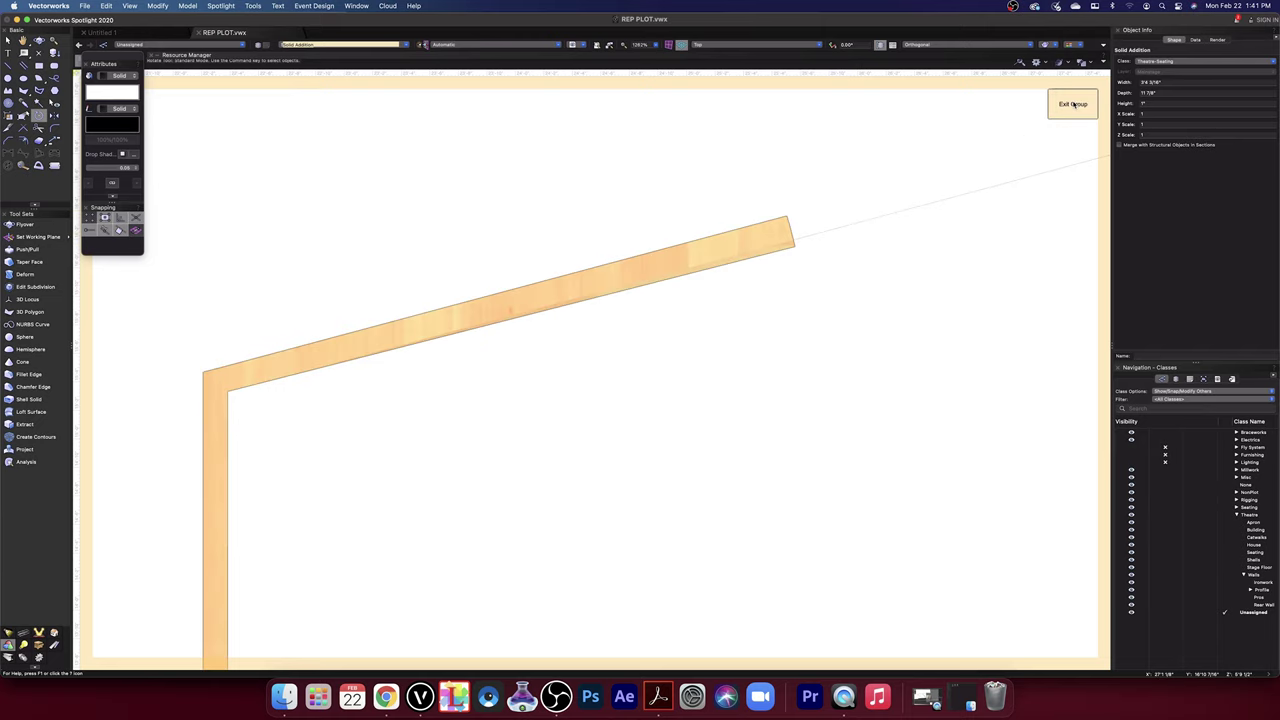
{"action": "left_click", "coordinate": [1072, 104]}
{"action": "left_click", "coordinate": [1072, 104]}
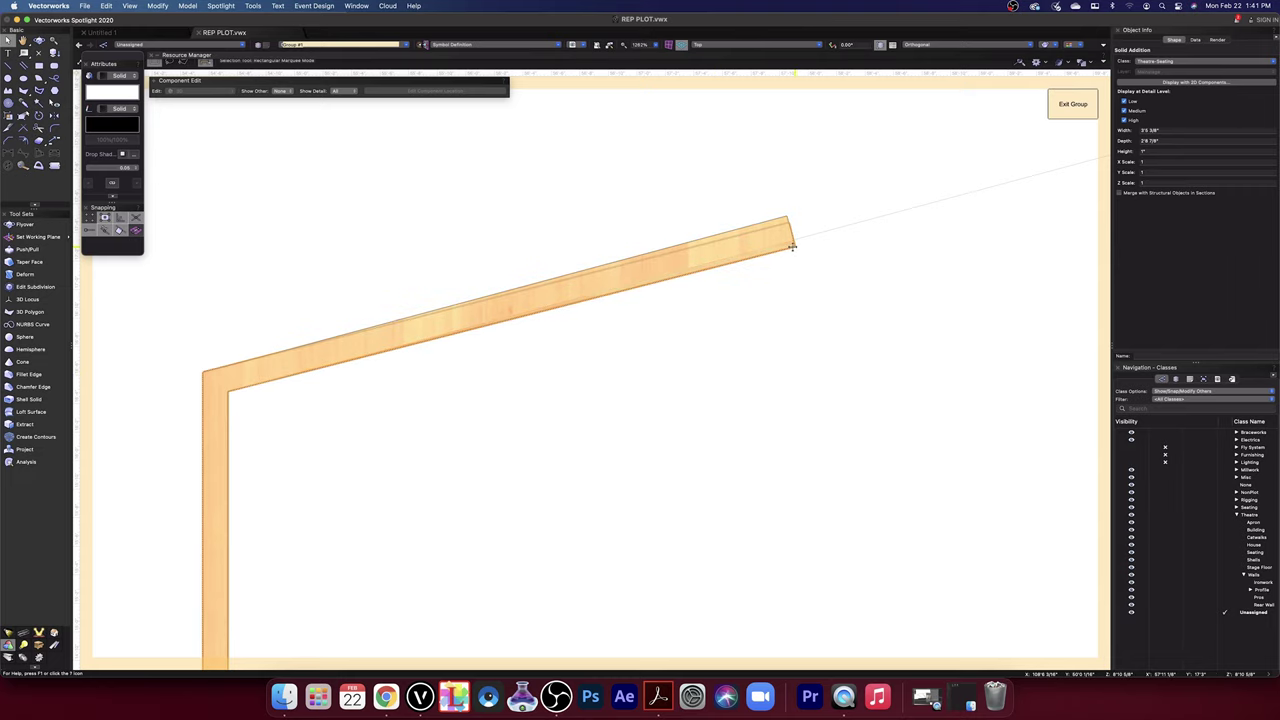
- Re-enter the solid and rotate the angled piece once more about its left end, then exit
{"action": "double_click", "coordinate": [791, 244]}
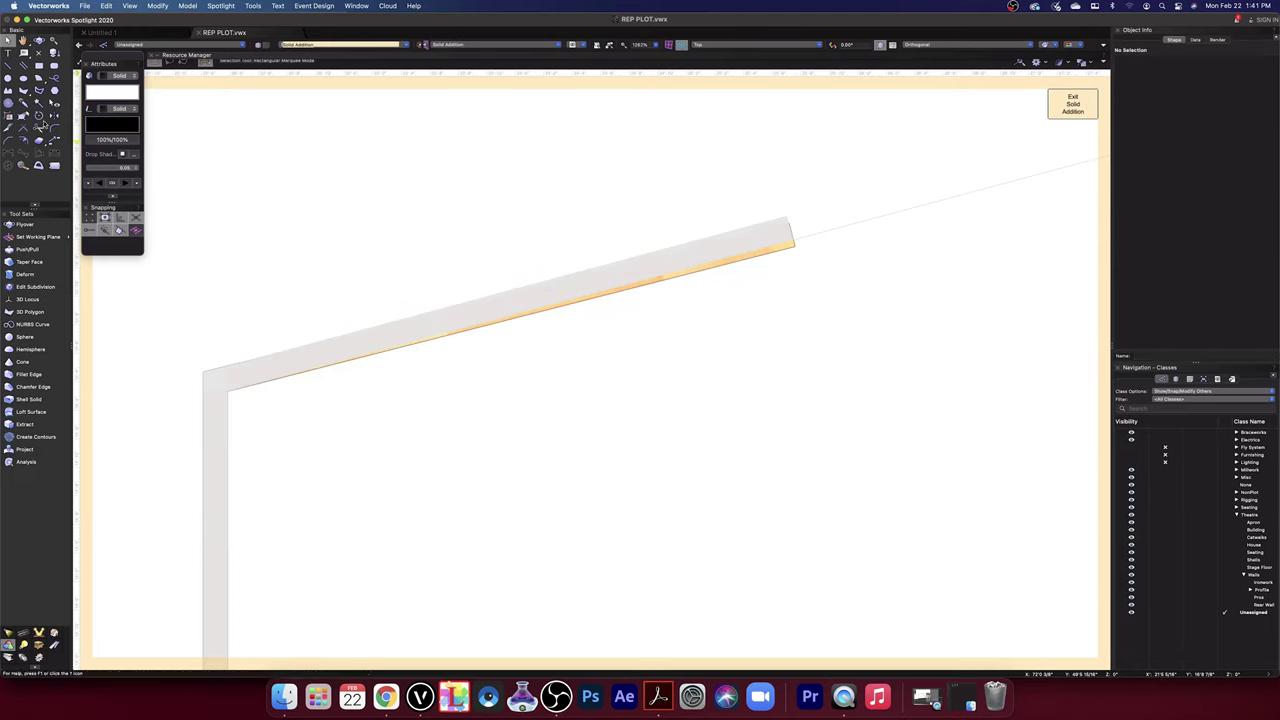
{"action": "left_click", "coordinate": [38, 116]}
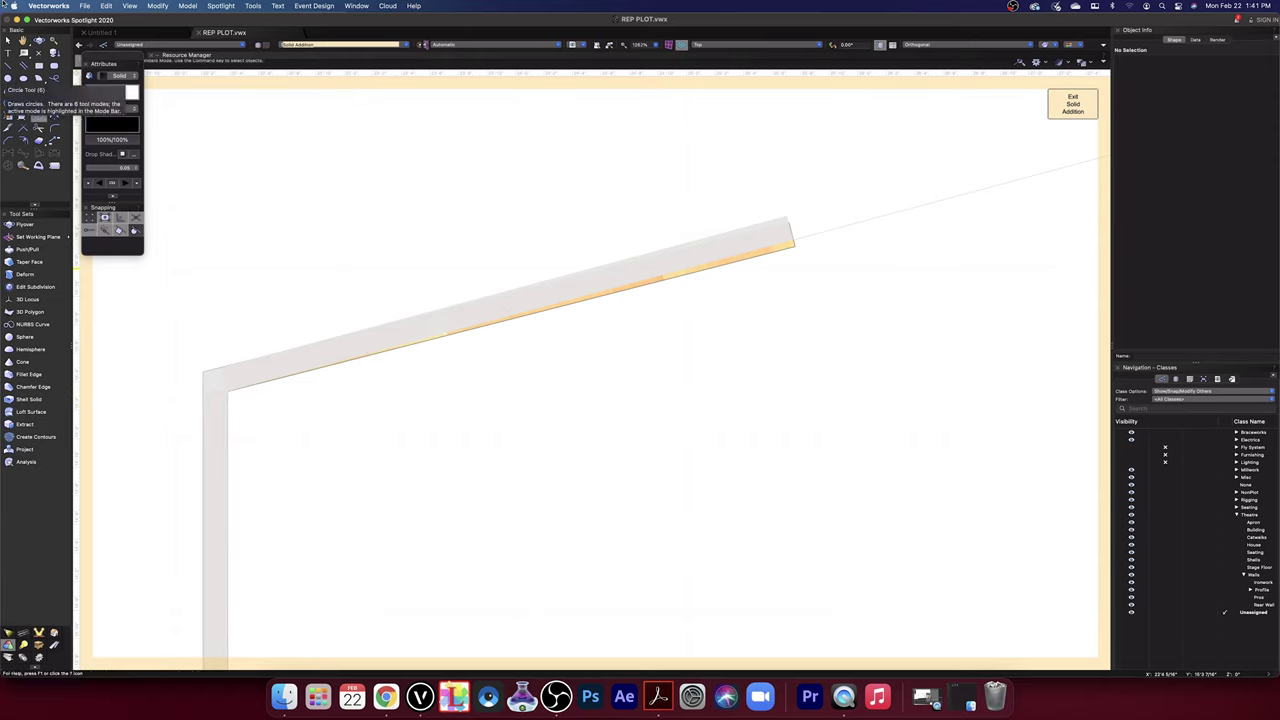
{"action": "left_click", "coordinate": [8, 40]}
{"action": "left_click", "coordinate": [797, 251]}
{"action": "left_click", "coordinate": [38, 126]}
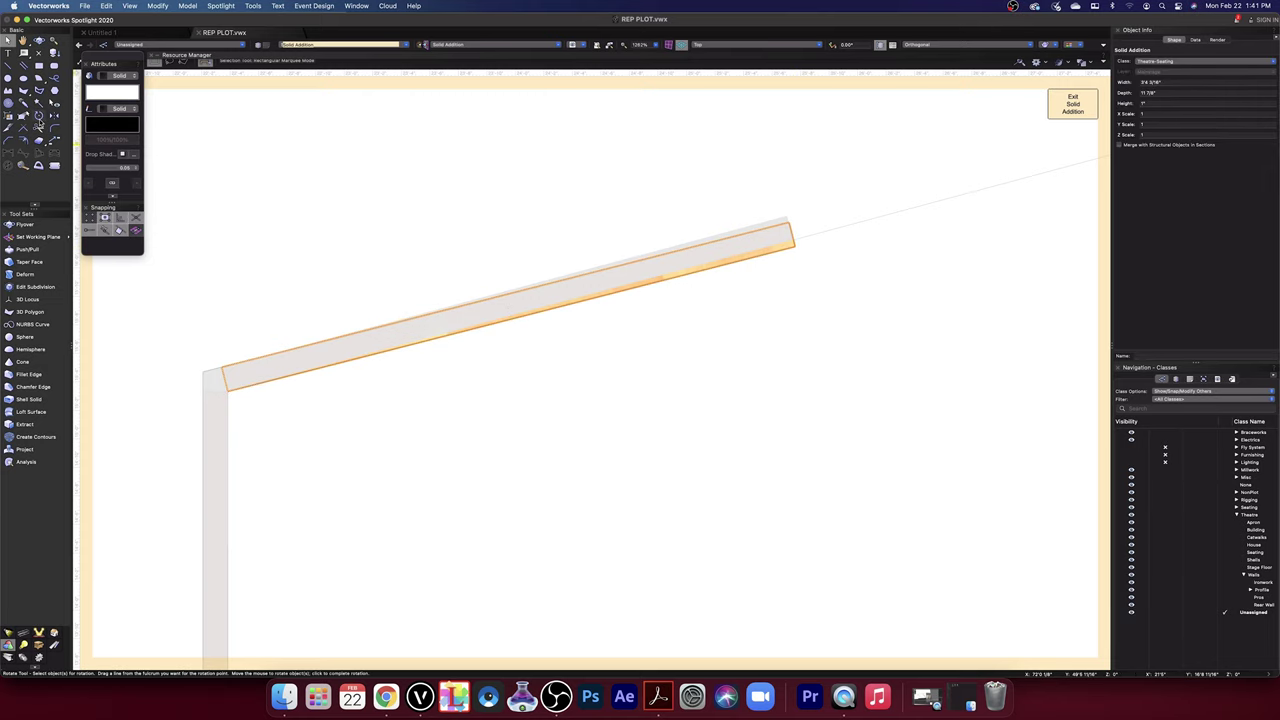
{"action": "left_click", "coordinate": [228, 388]}
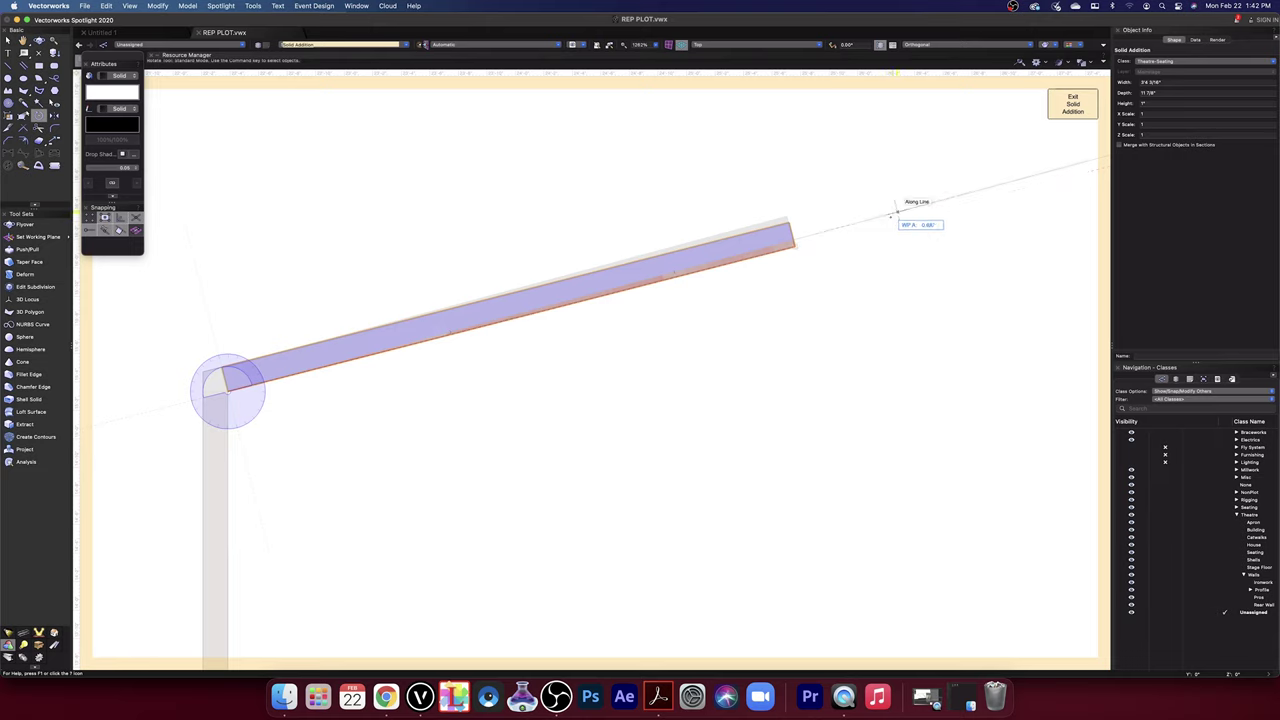
{"action": "left_click", "coordinate": [895, 214]}
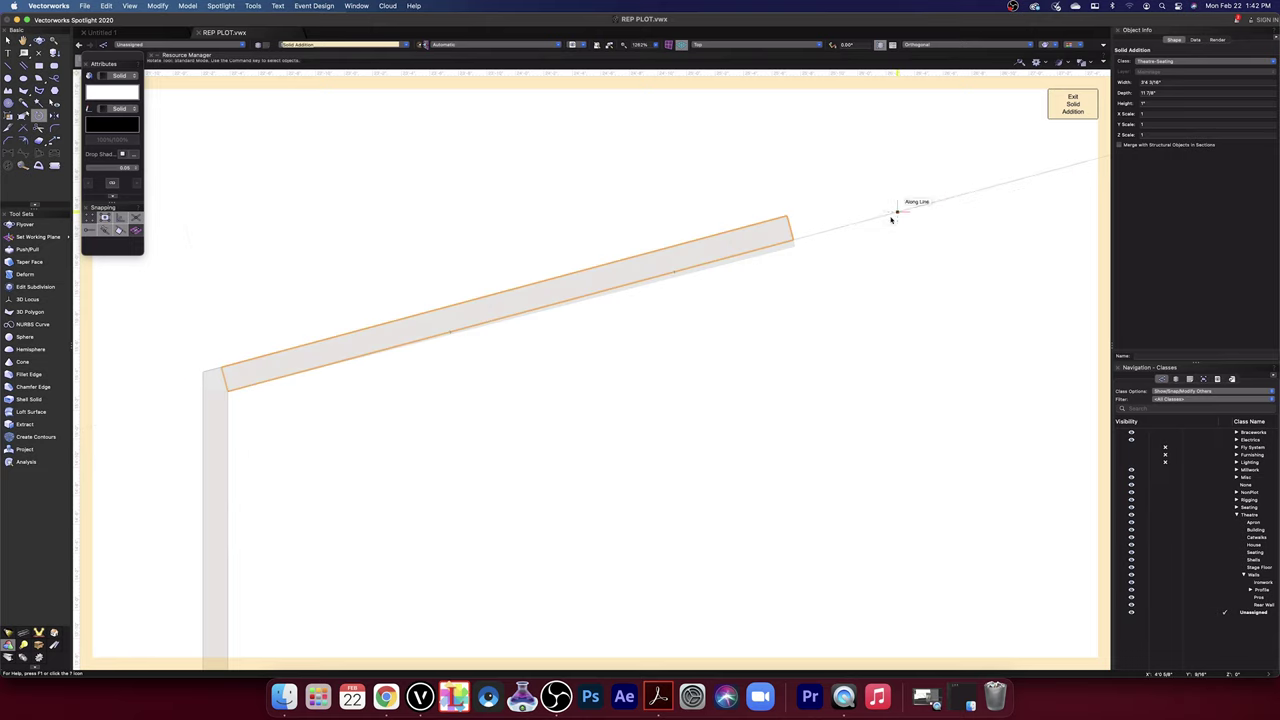
{"action": "left_click", "coordinate": [1073, 111]}
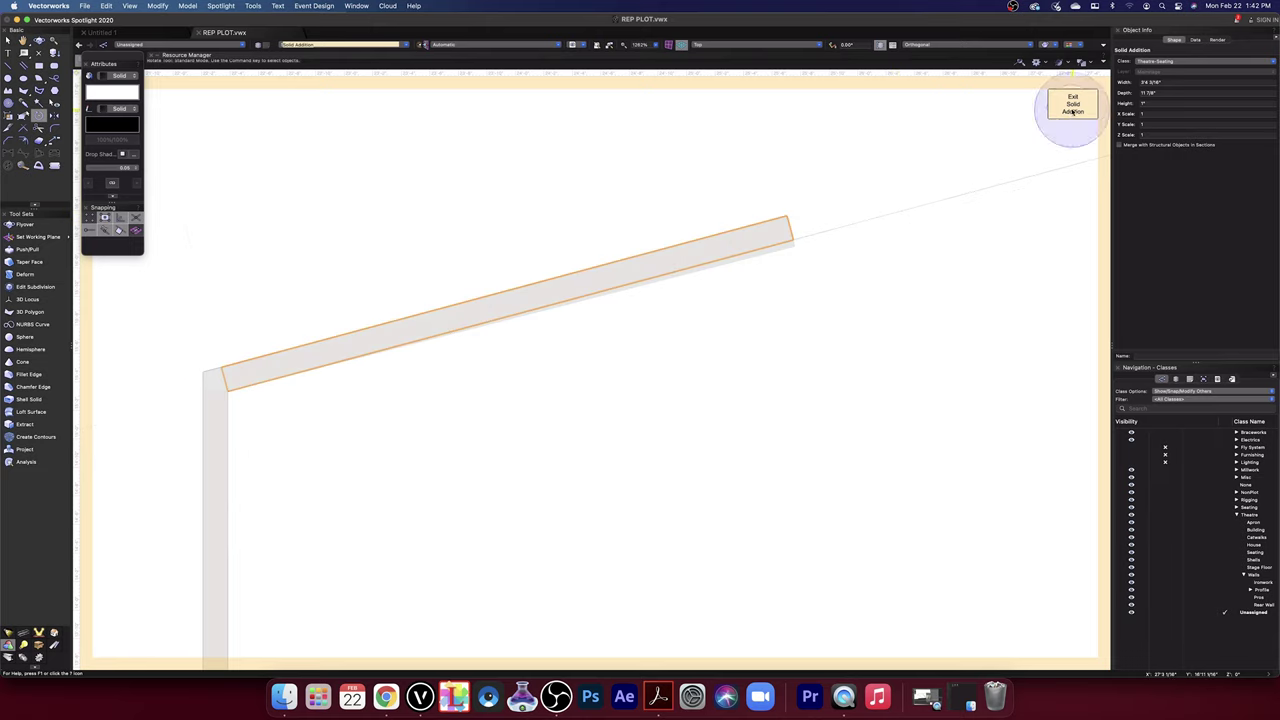
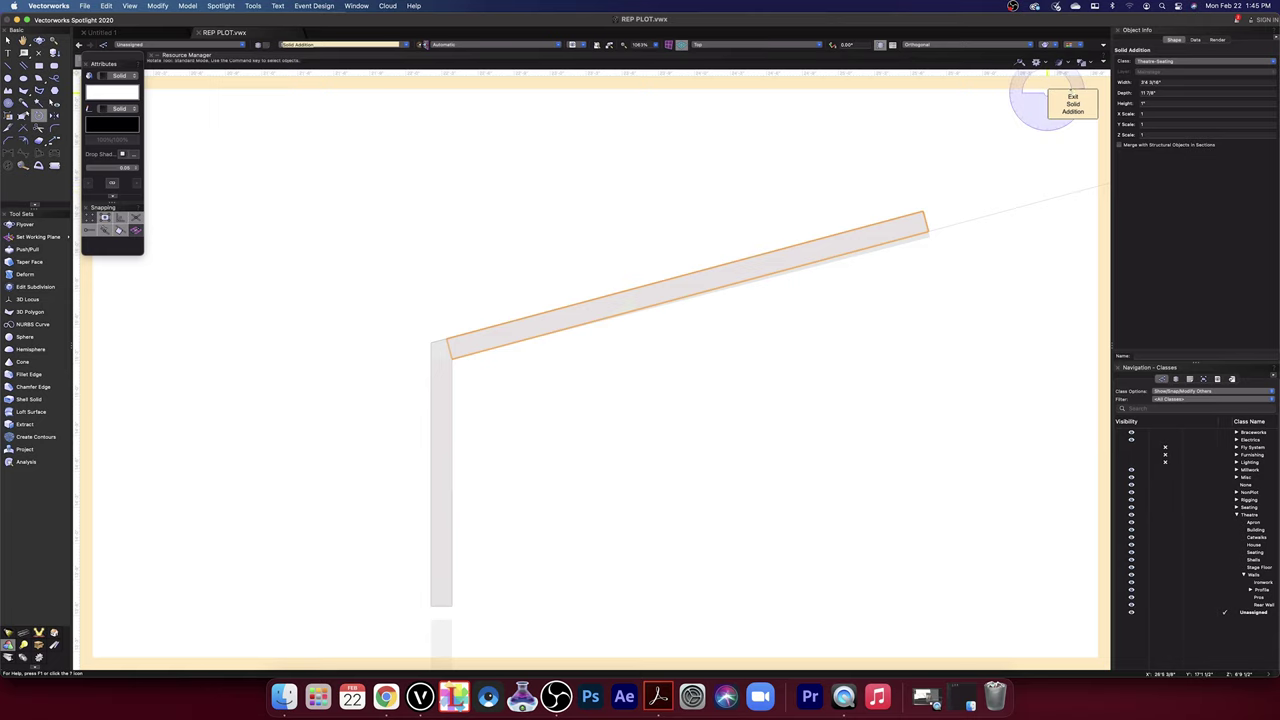
- Exit the solid addition, re-enter it, and rotate the sloped beam slightly about its joint
{"action": "left_click", "coordinate": [1074, 103]}
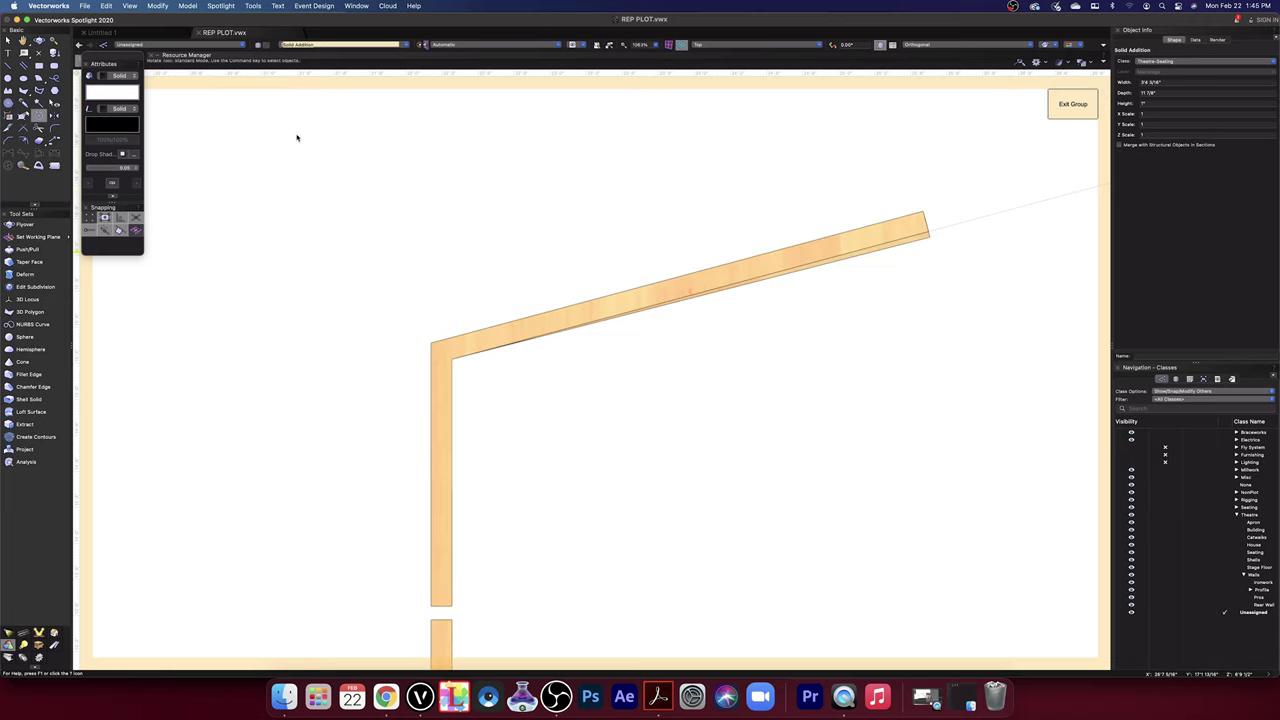
{"action": "left_click", "coordinate": [1071, 103]}
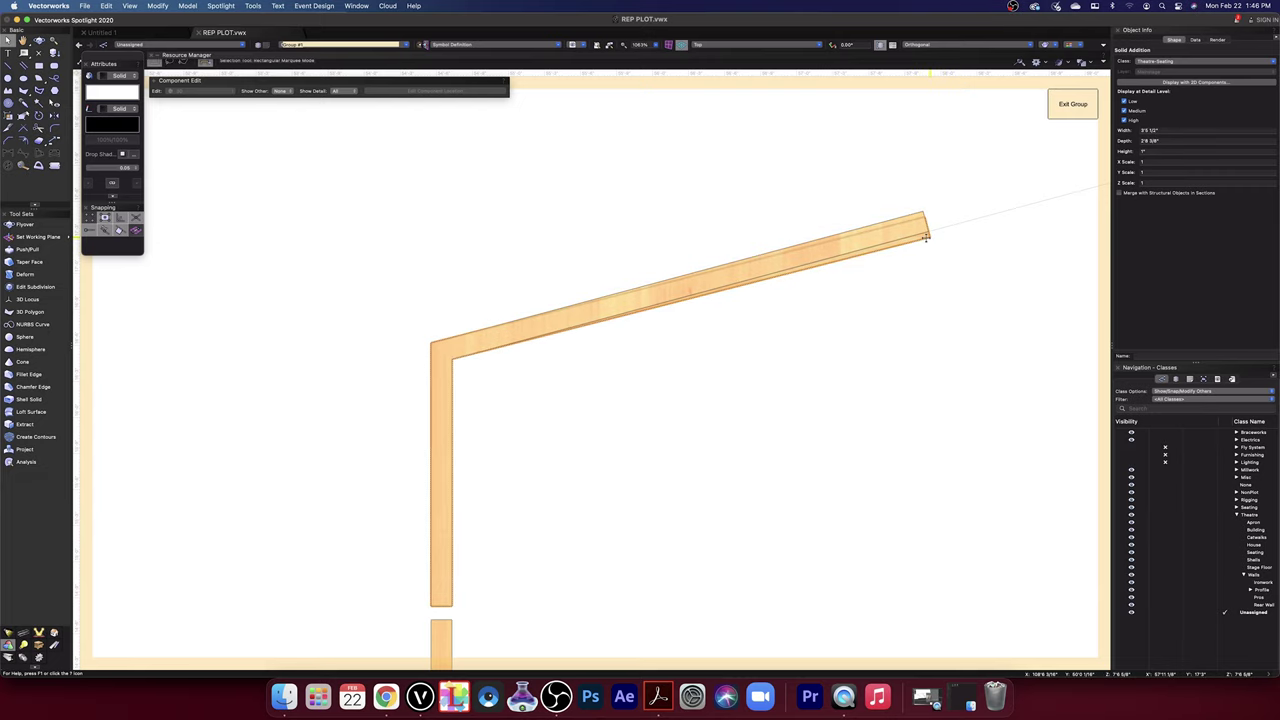
{"action": "double_click", "coordinate": [926, 237]}
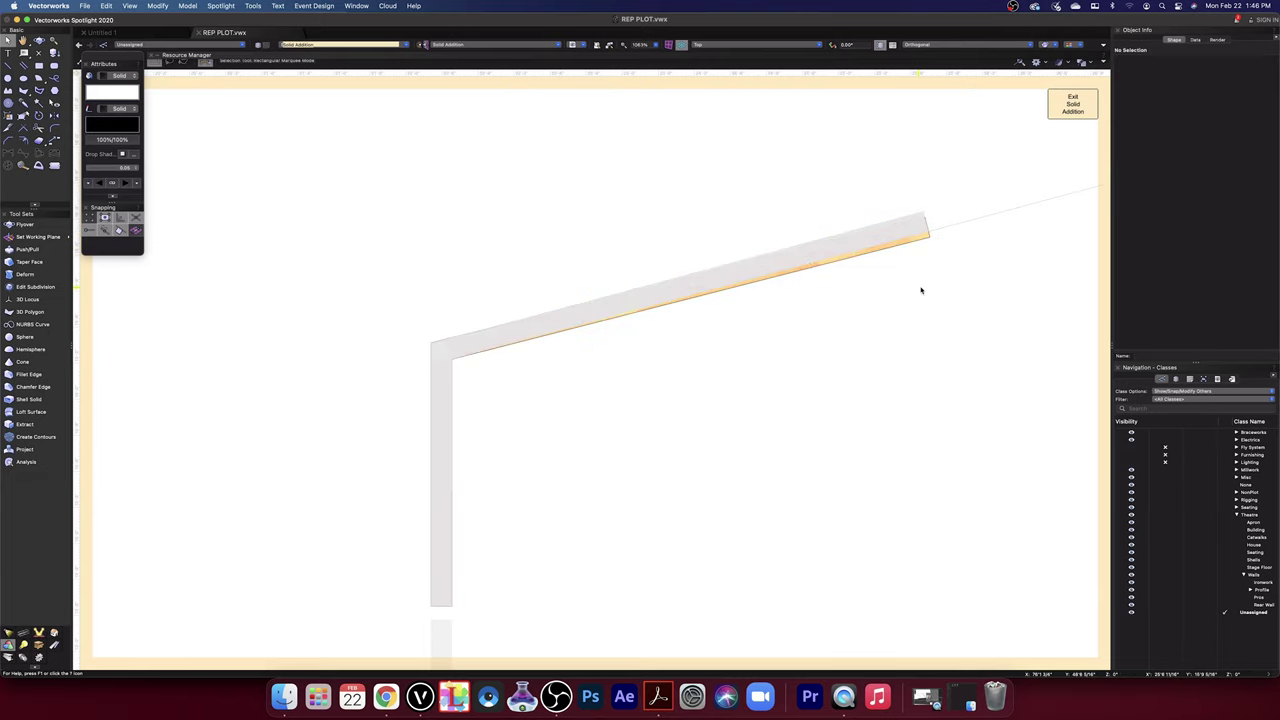
{"action": "left_click", "coordinate": [922, 241]}
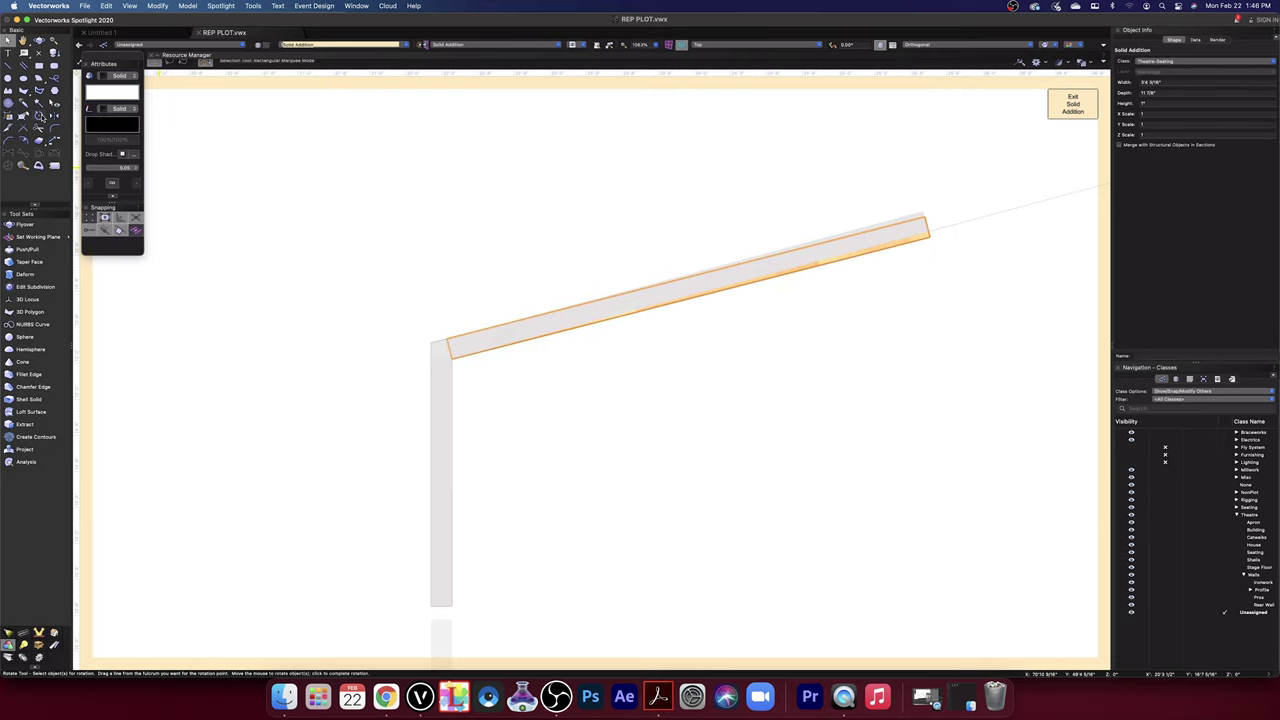
{"action": "left_click", "coordinate": [40, 116]}
{"action": "left_click", "coordinate": [451, 359]}
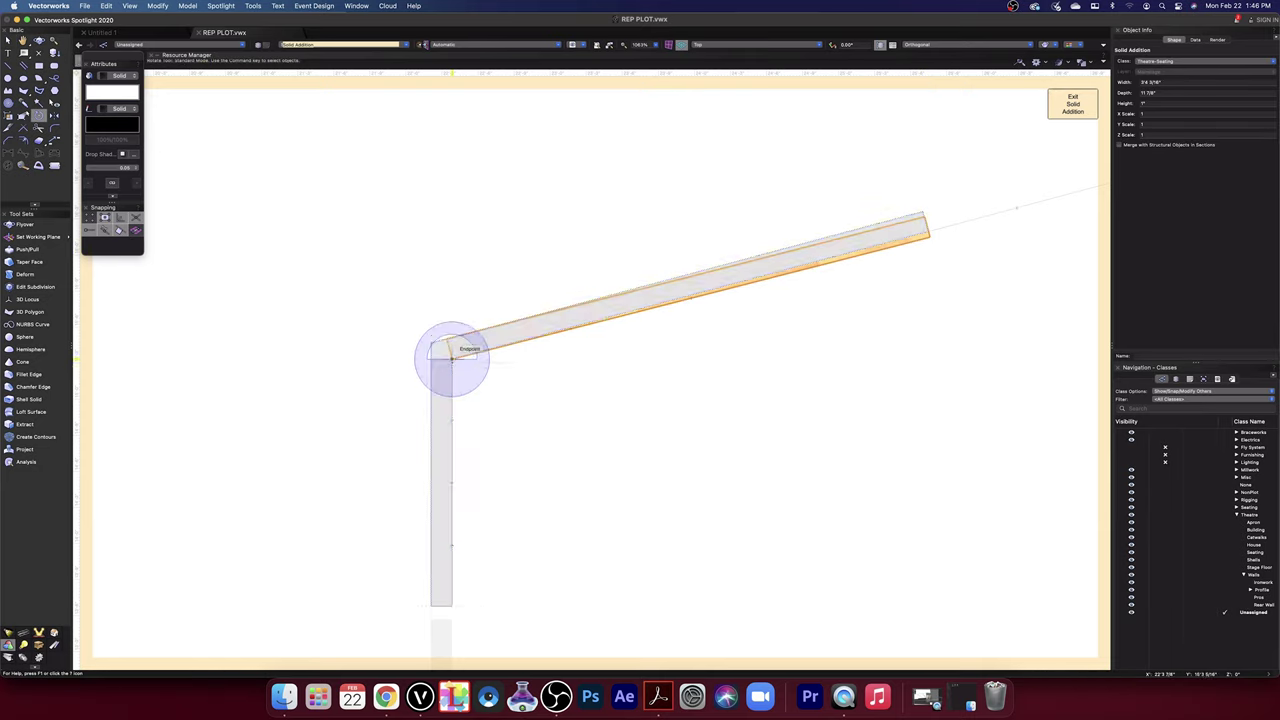
{"action": "left_click", "coordinate": [928, 240]}
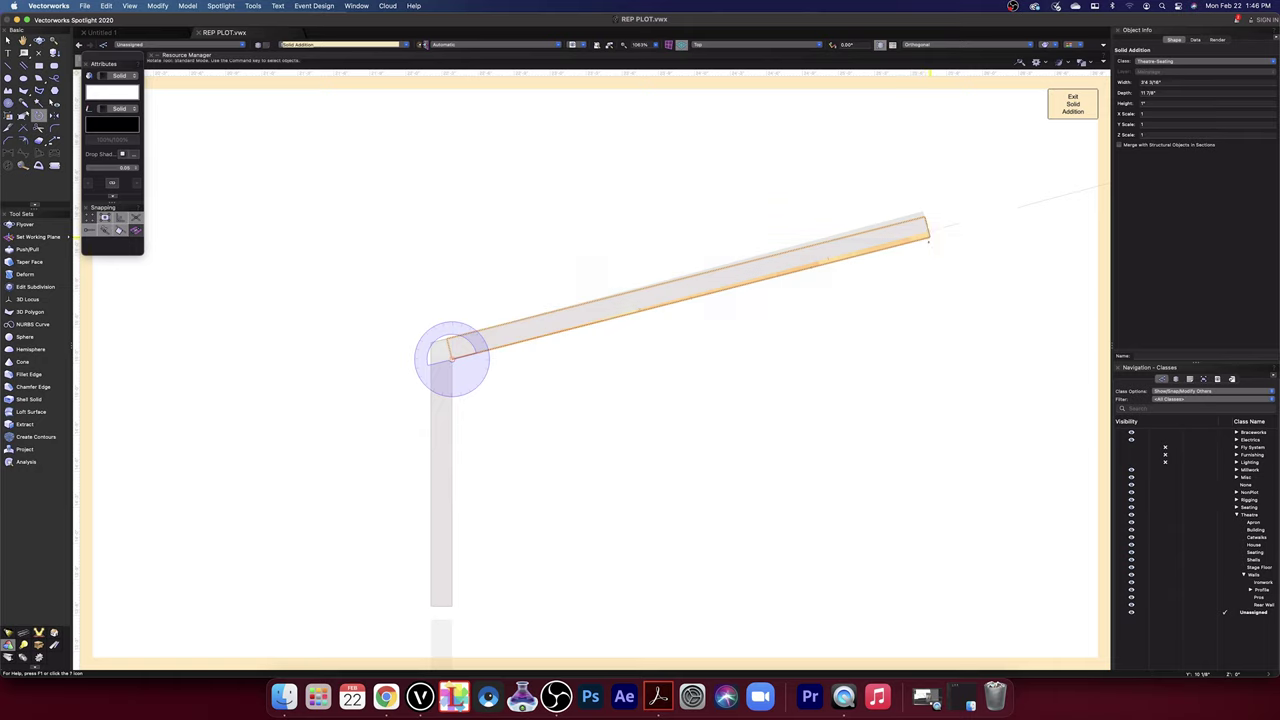
{"action": "left_click", "coordinate": [948, 226]}
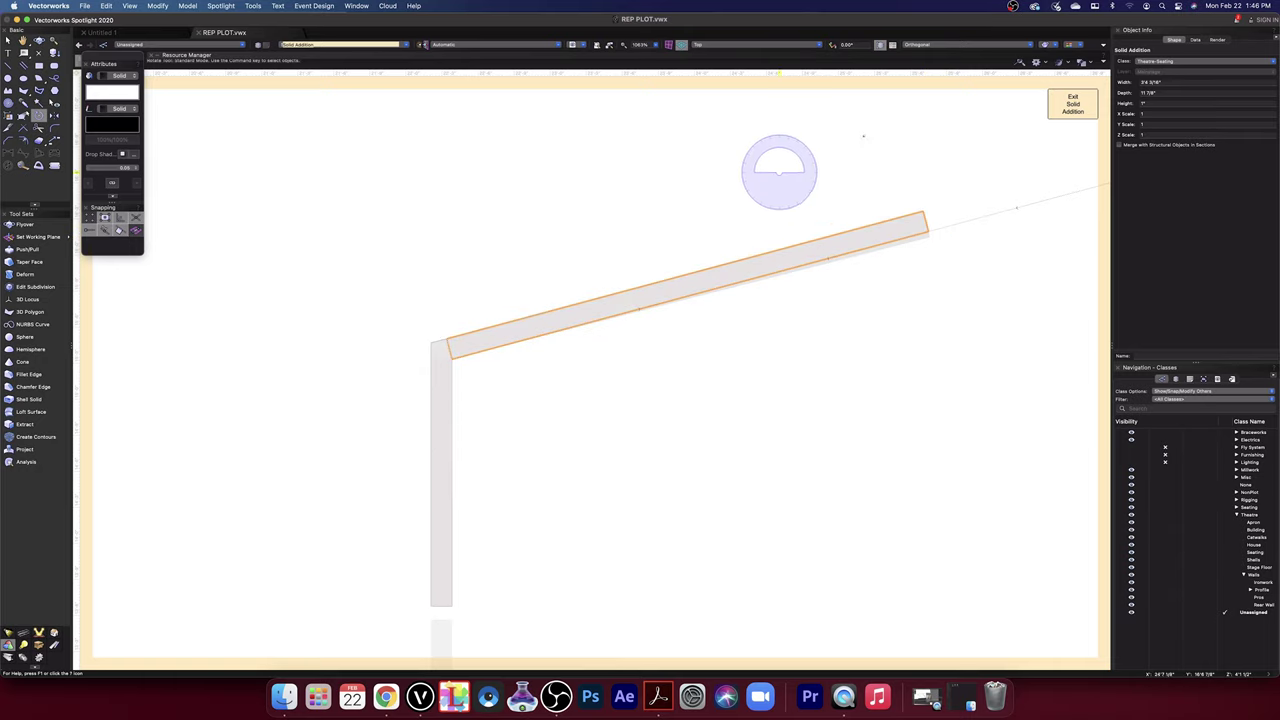
{"action": "left_click", "coordinate": [1072, 106]}
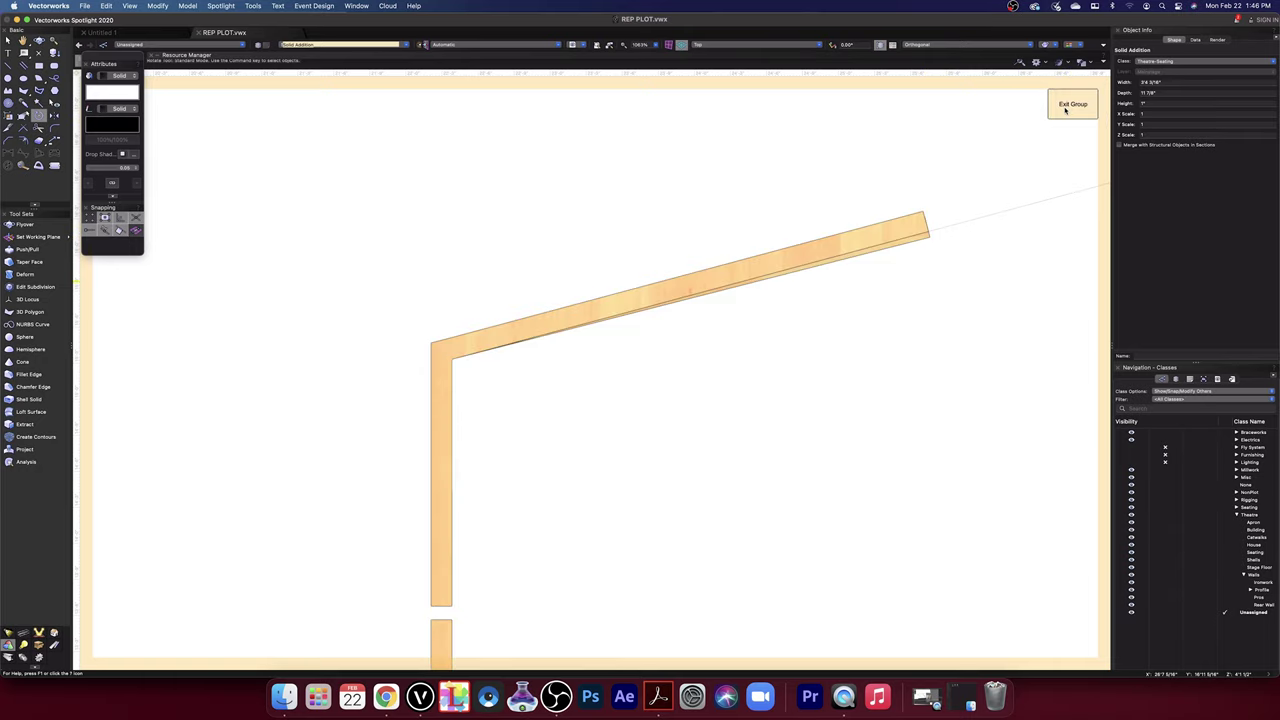
{"action": "left_click", "coordinate": [332, 126]}
{"action": "key", "text": "x"}
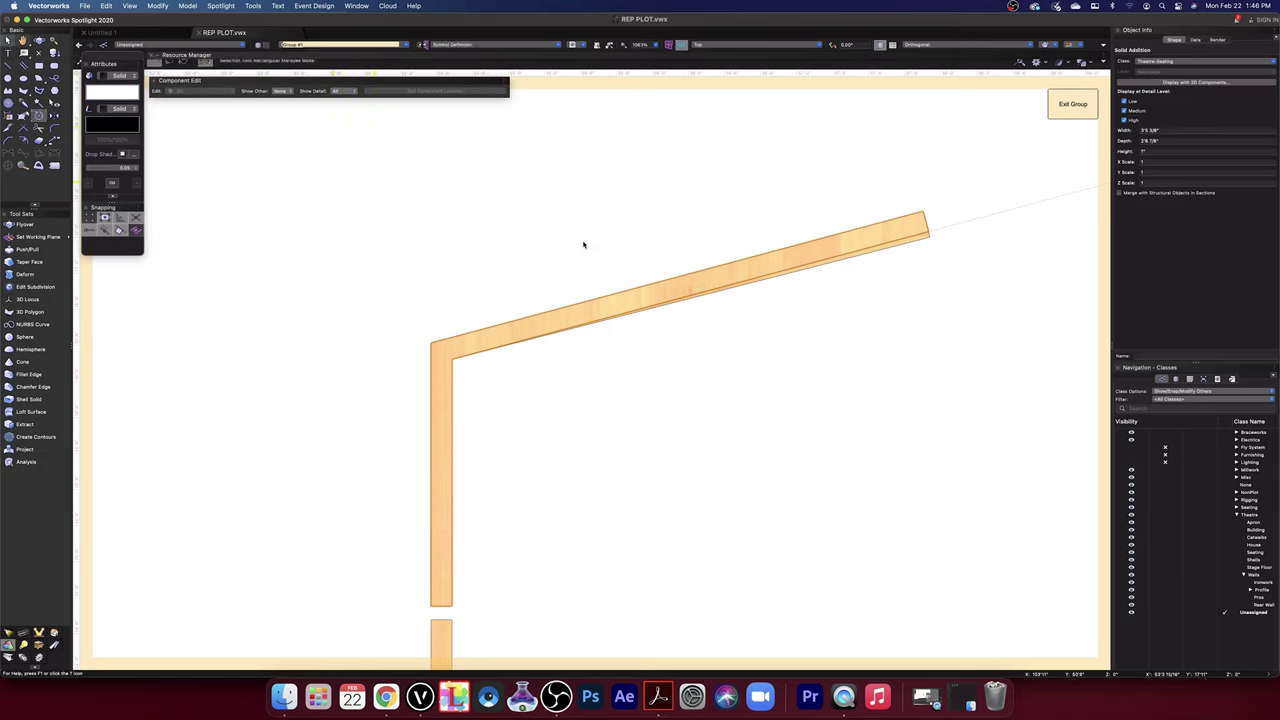
- Reopen the solid and turn the sloped beam a bit further about its corner, then exit
{"action": "double_click", "coordinate": [930, 237]}
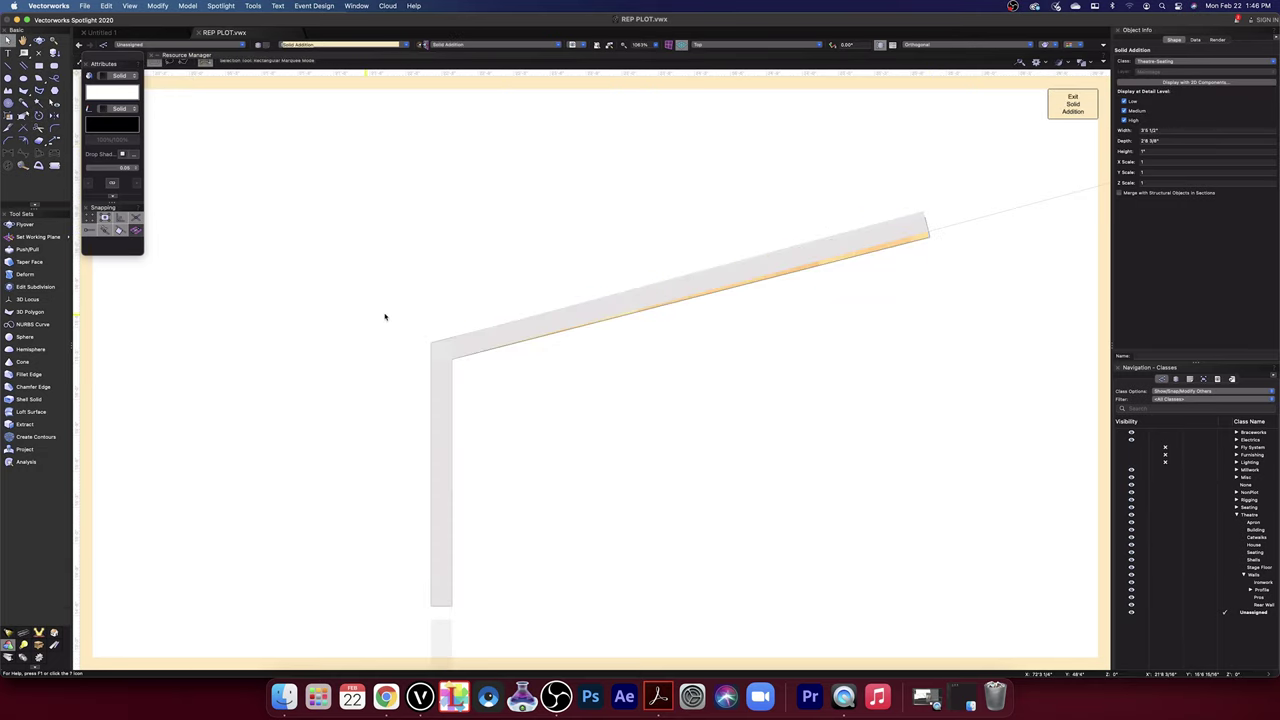
{"action": "left_click", "coordinate": [928, 238]}
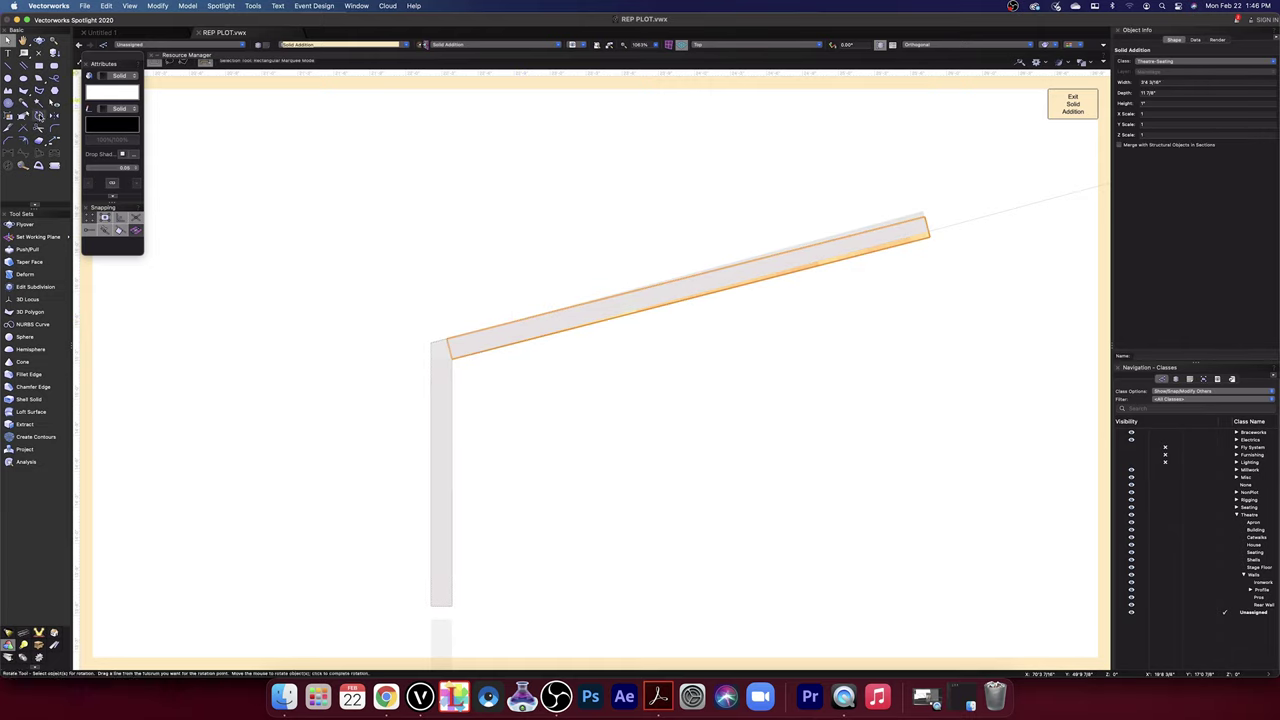
{"action": "left_click", "coordinate": [451, 358]}
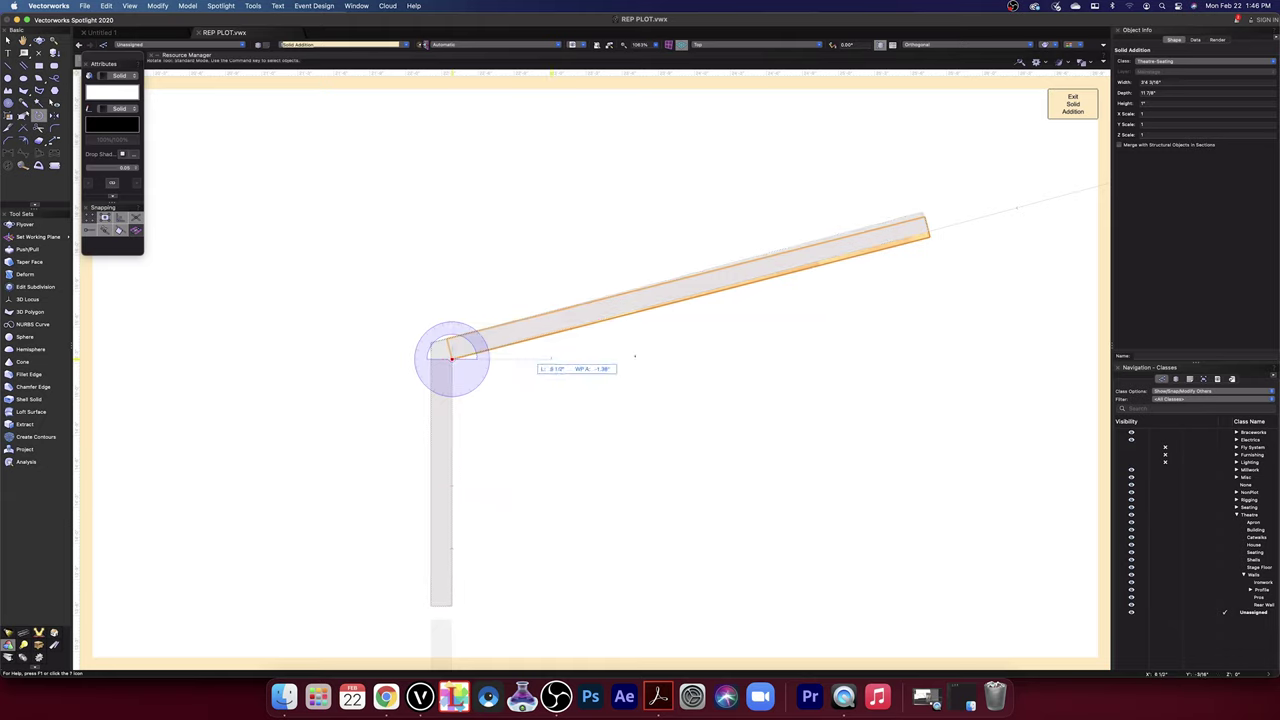
{"action": "left_click", "coordinate": [929, 237]}
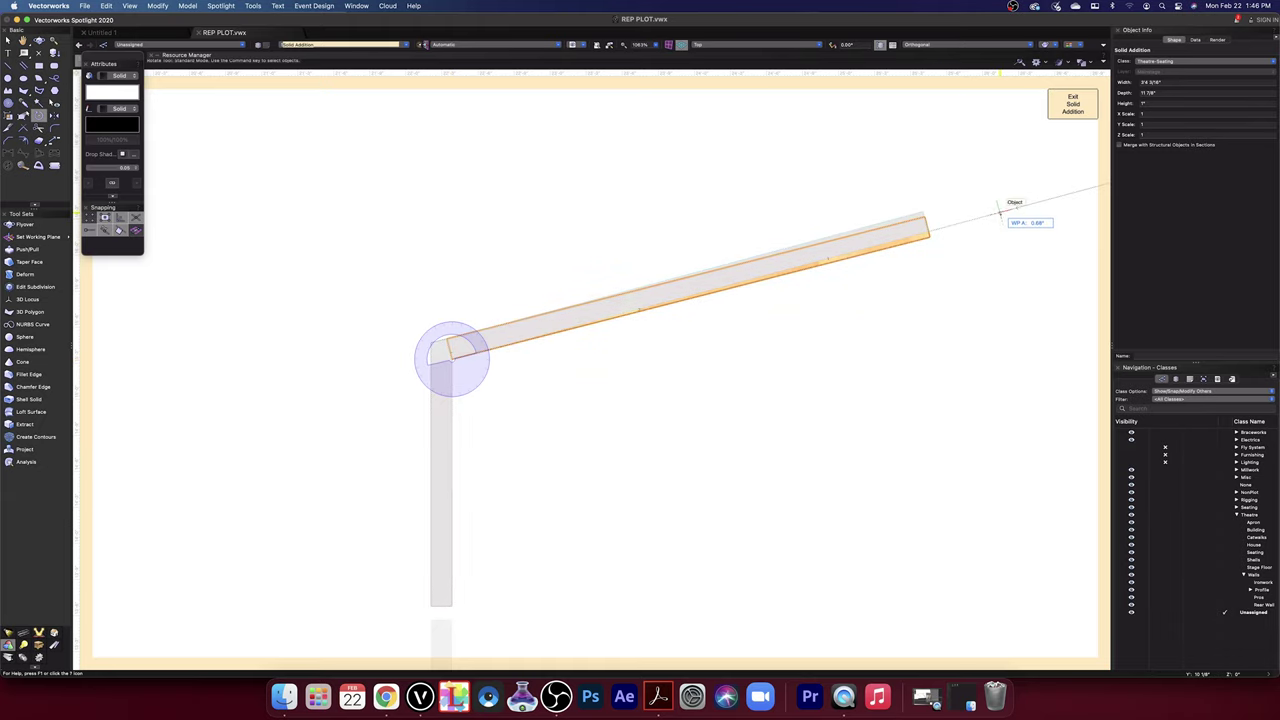
{"action": "left_click", "coordinate": [999, 207]}
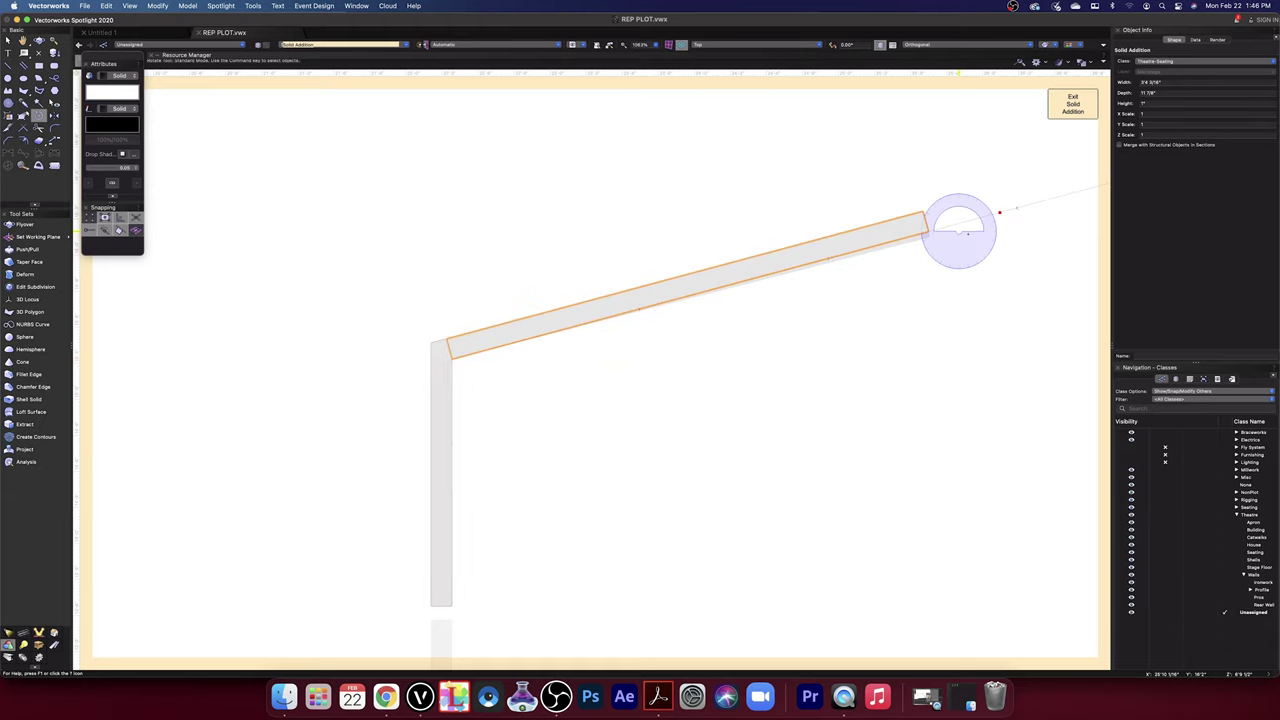
{"action": "left_click", "coordinate": [1075, 109]}
{"action": "left_click", "coordinate": [1073, 108]}
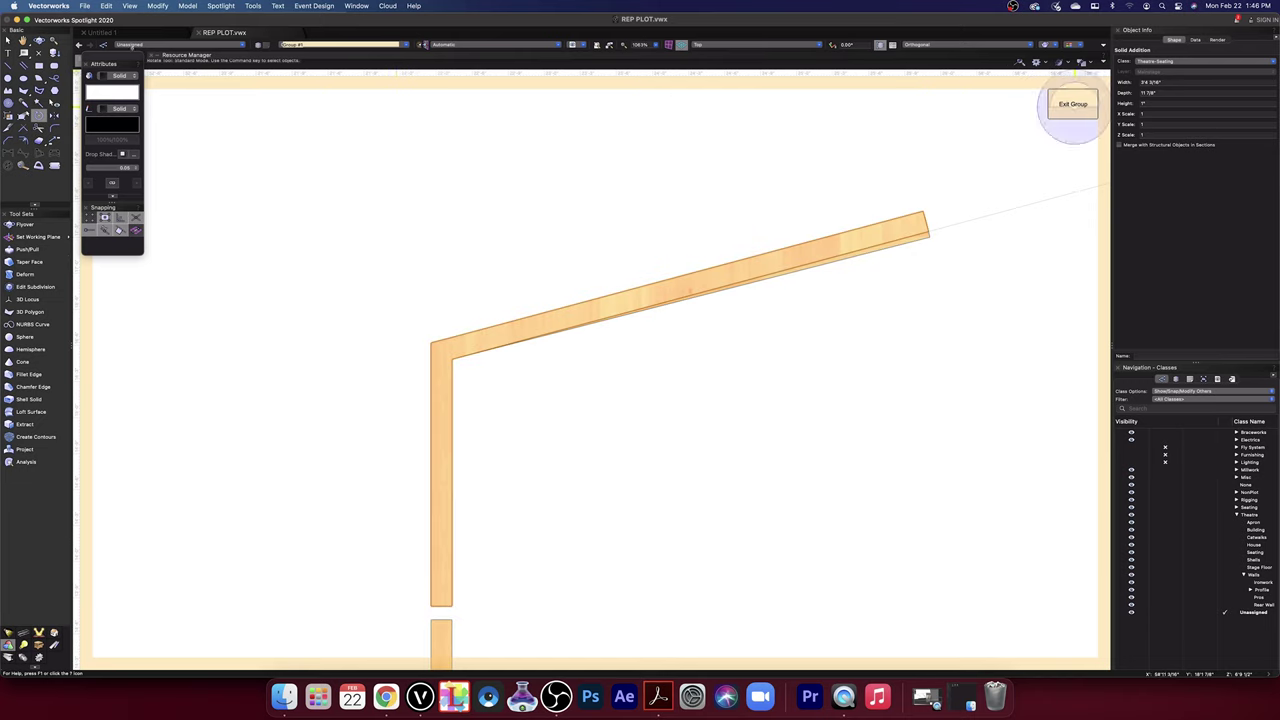
{"action": "key", "text": "x"}
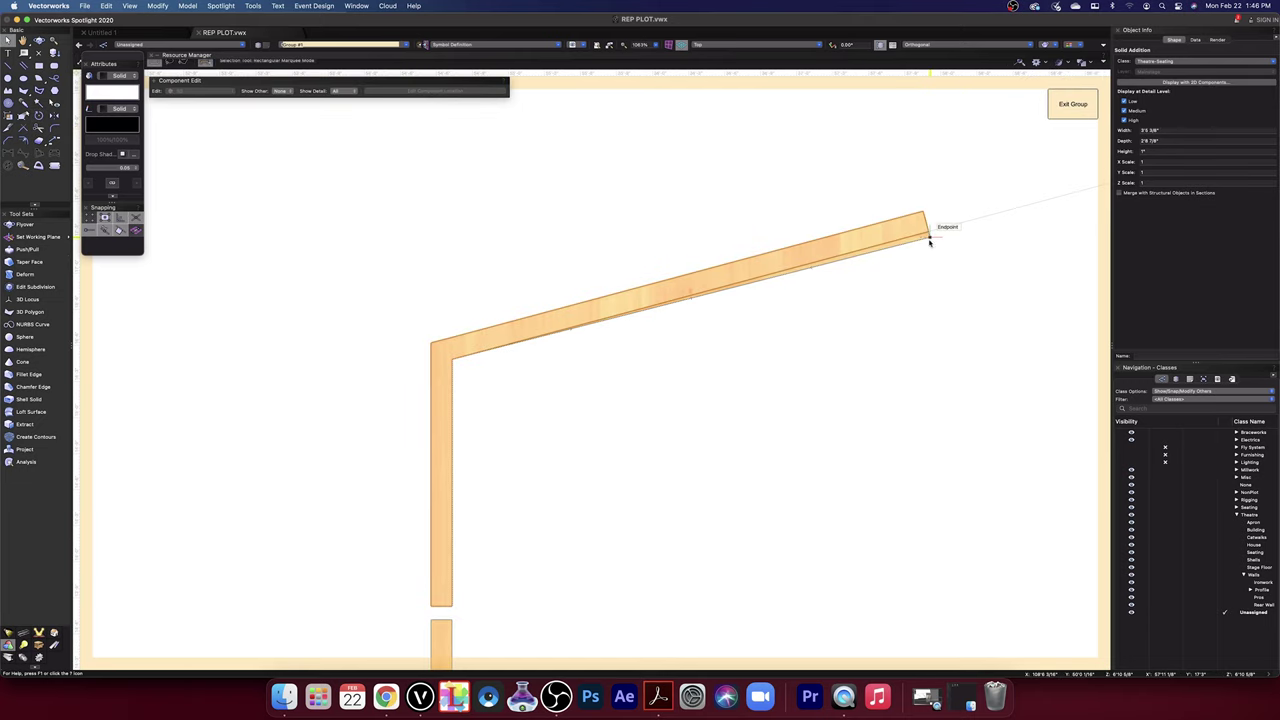
- Inside the solid addition, rotate the sloped beam about 0.68° about its lower end, then exit
{"action": "double_click", "coordinate": [929, 237]}
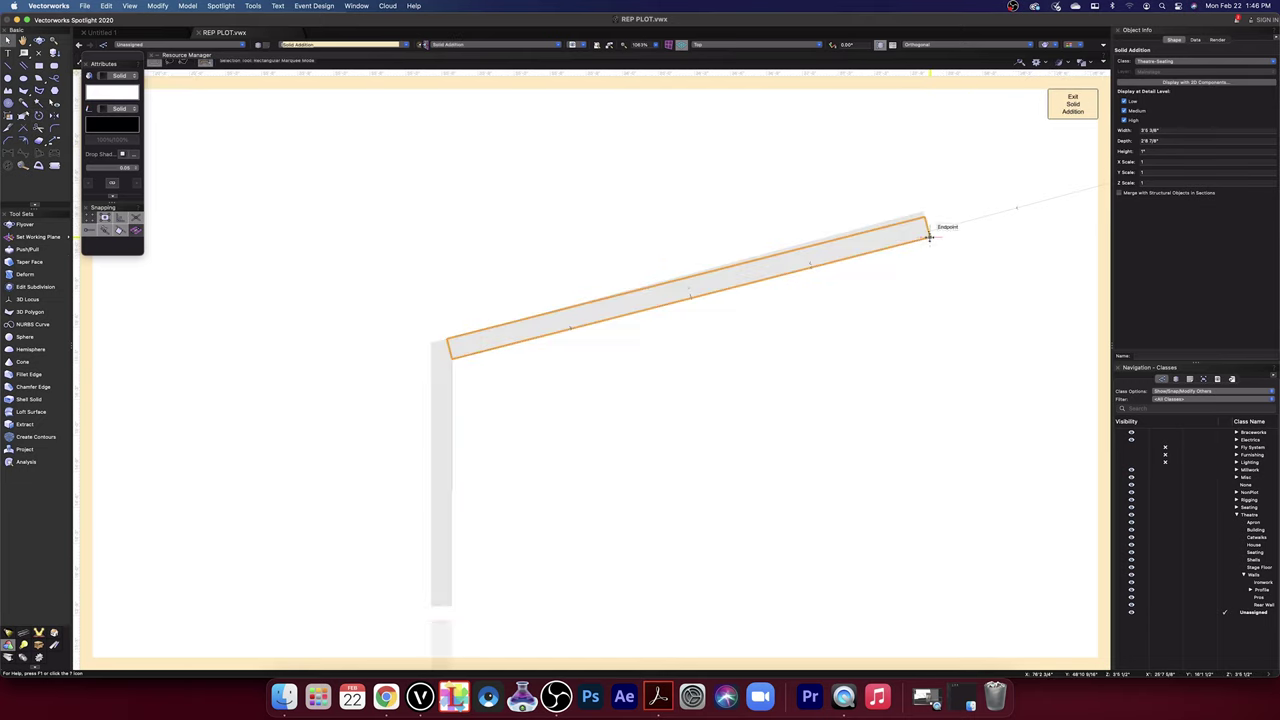
{"action": "left_click", "coordinate": [237, 126]}
{"action": "left_click", "coordinate": [40, 119]}
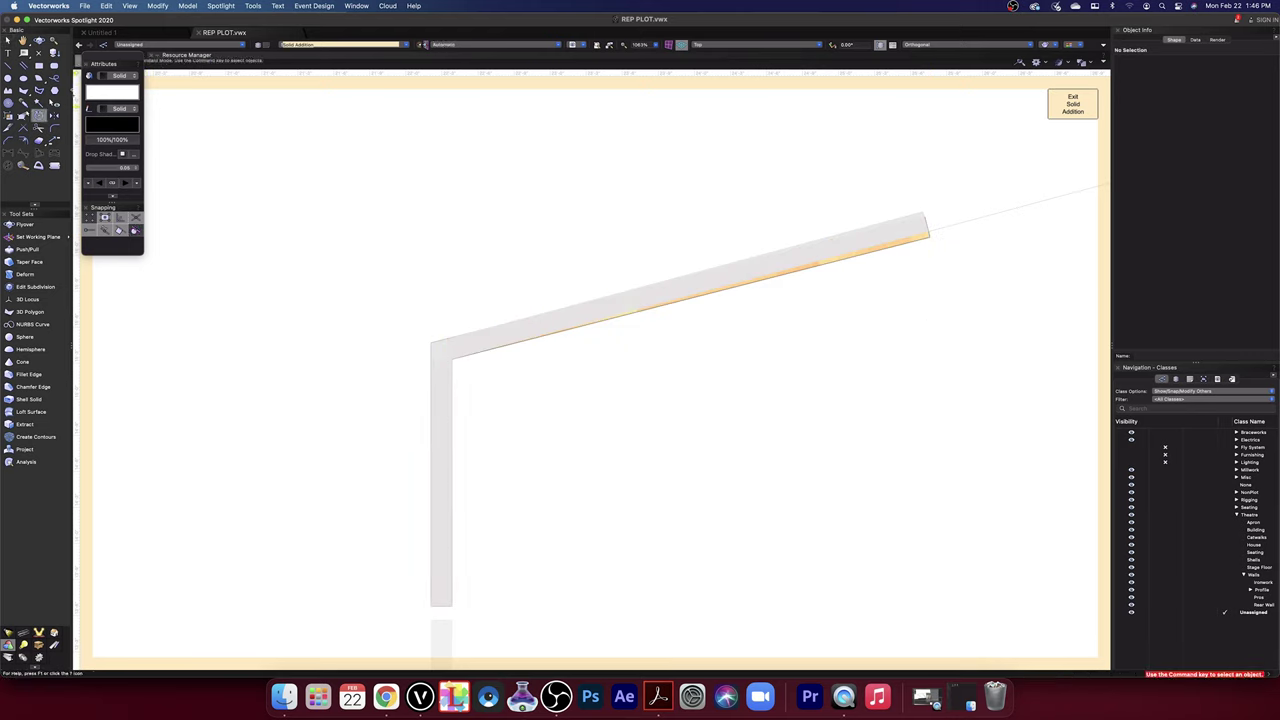
{"action": "key", "text": "x"}
{"action": "left_click", "coordinate": [914, 240]}
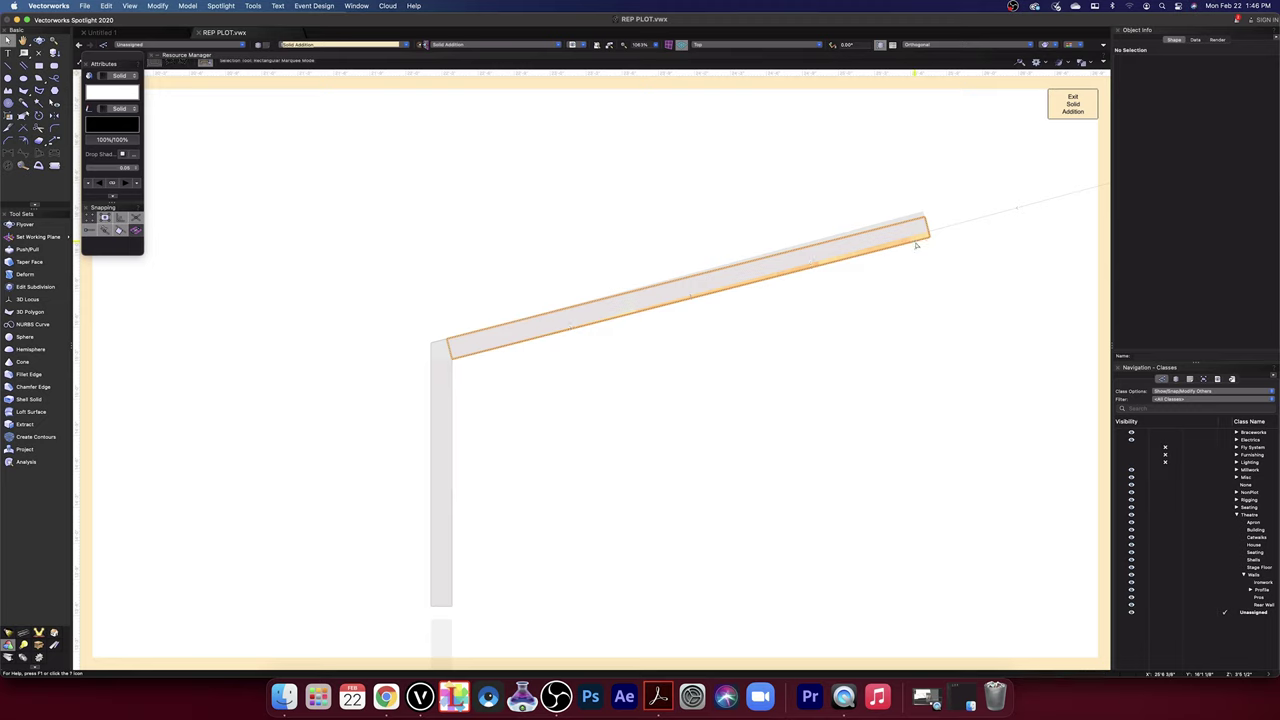
{"action": "left_click", "coordinate": [38, 115]}
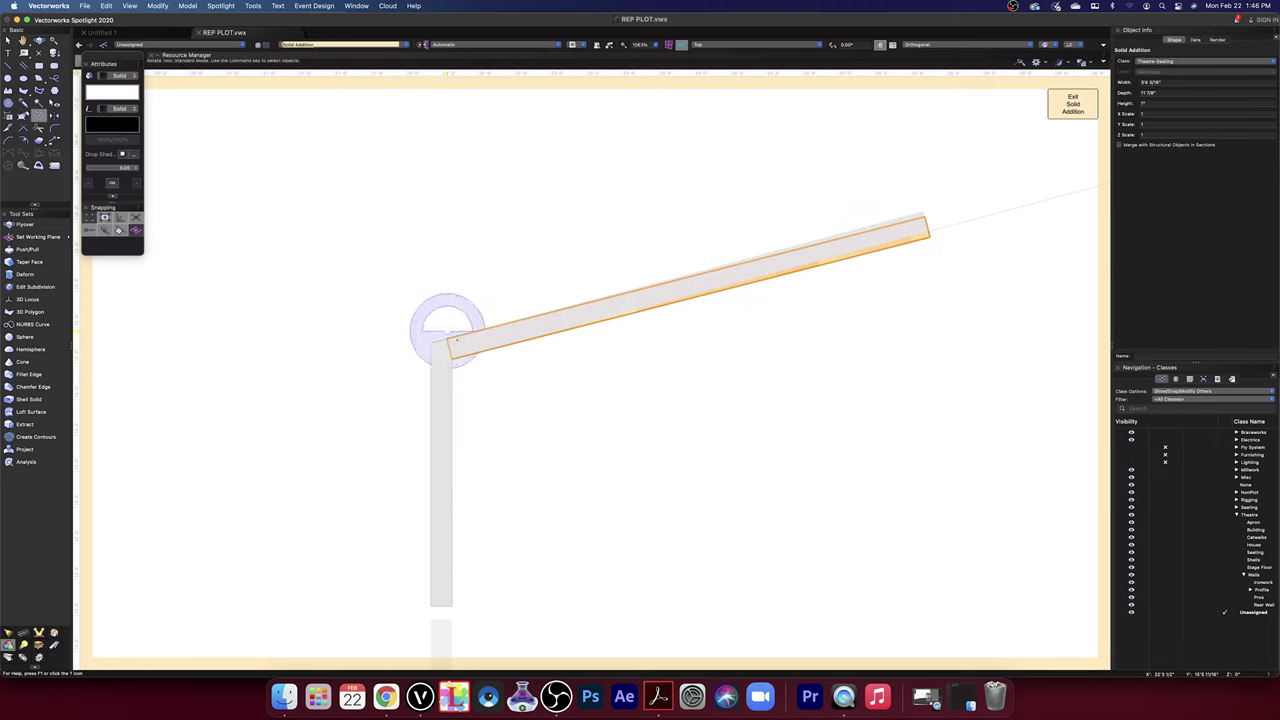
{"action": "left_click", "coordinate": [451, 357]}
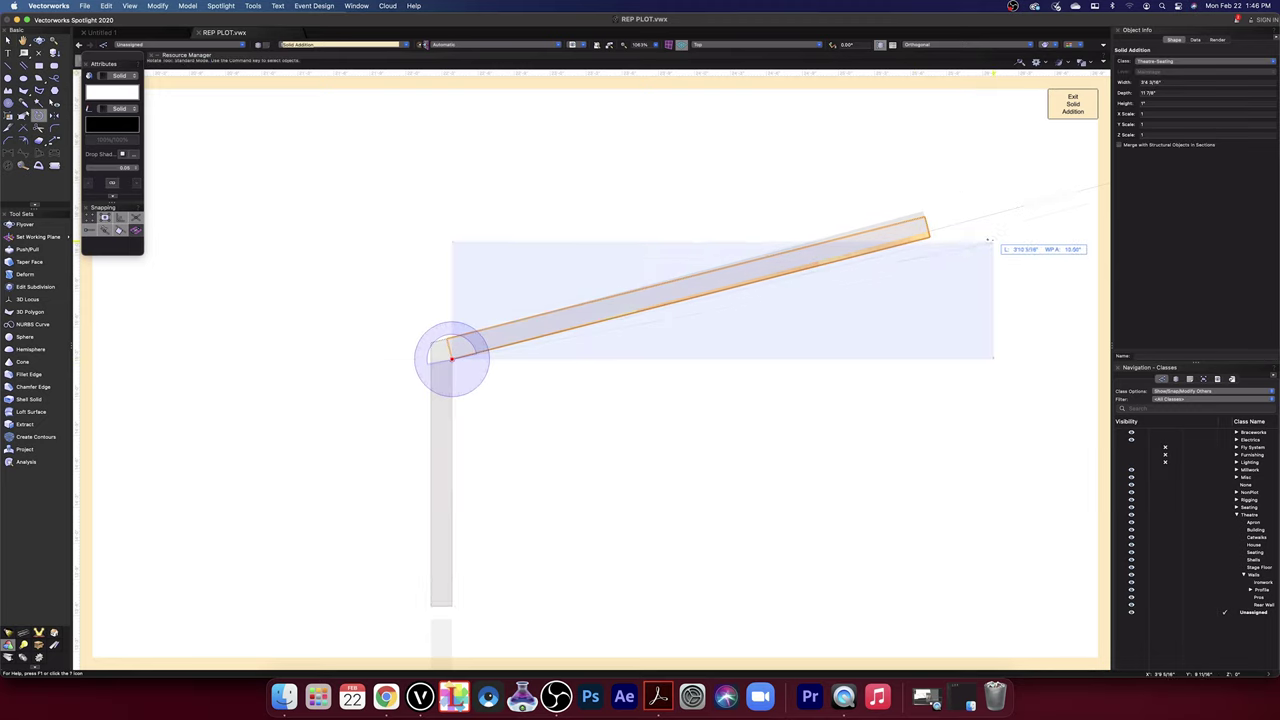
{"action": "left_click", "coordinate": [940, 230]}
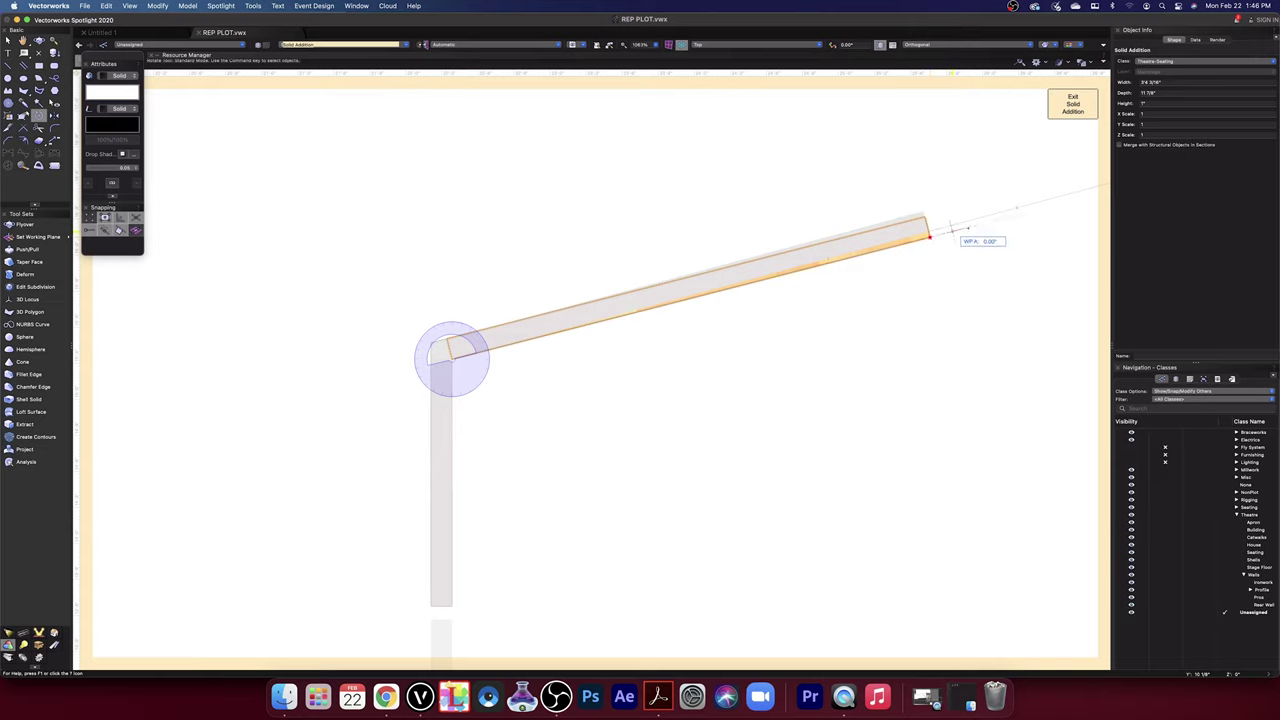
{"action": "left_click", "coordinate": [1005, 208]}
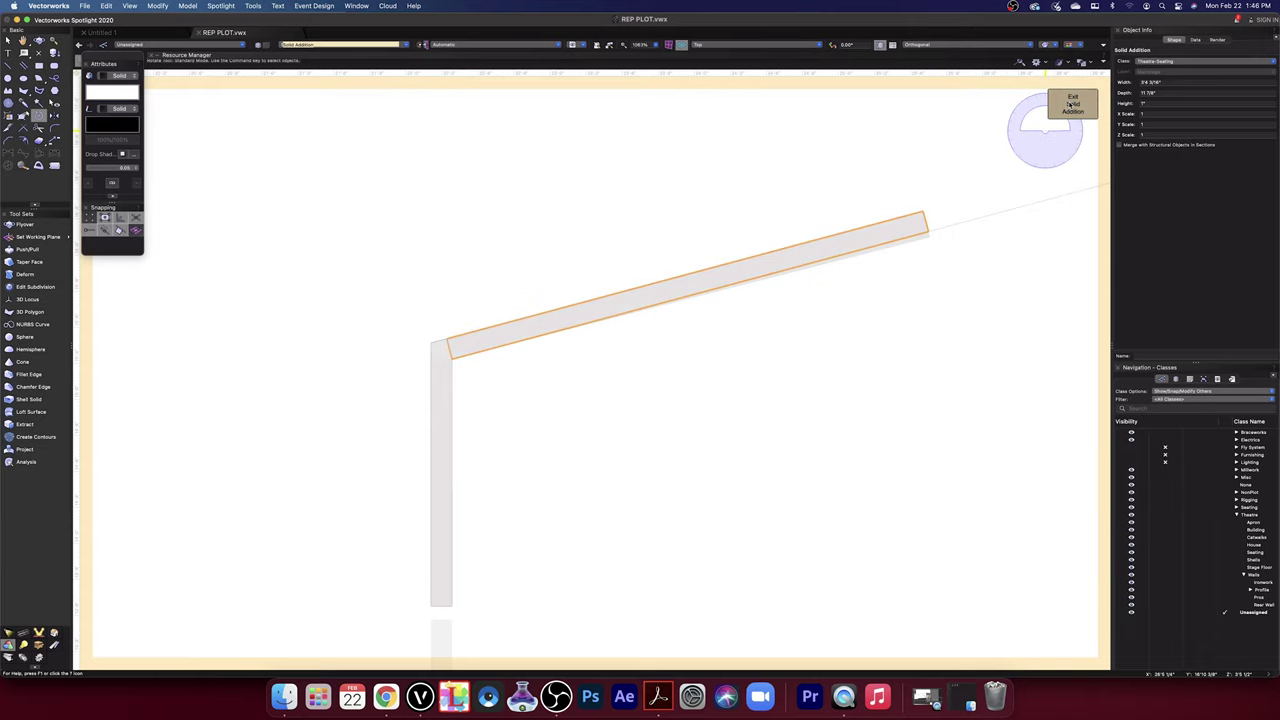
{"action": "left_click", "coordinate": [1072, 104]}
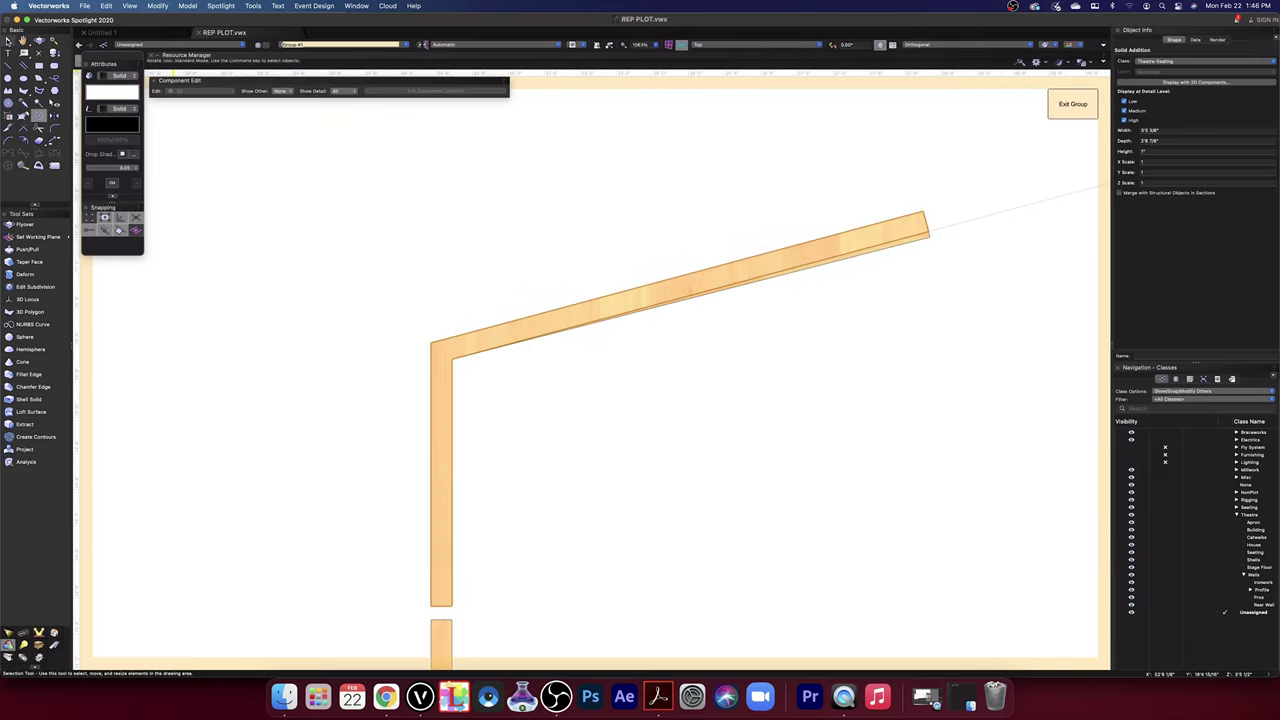
{"action": "key", "text": "x"}
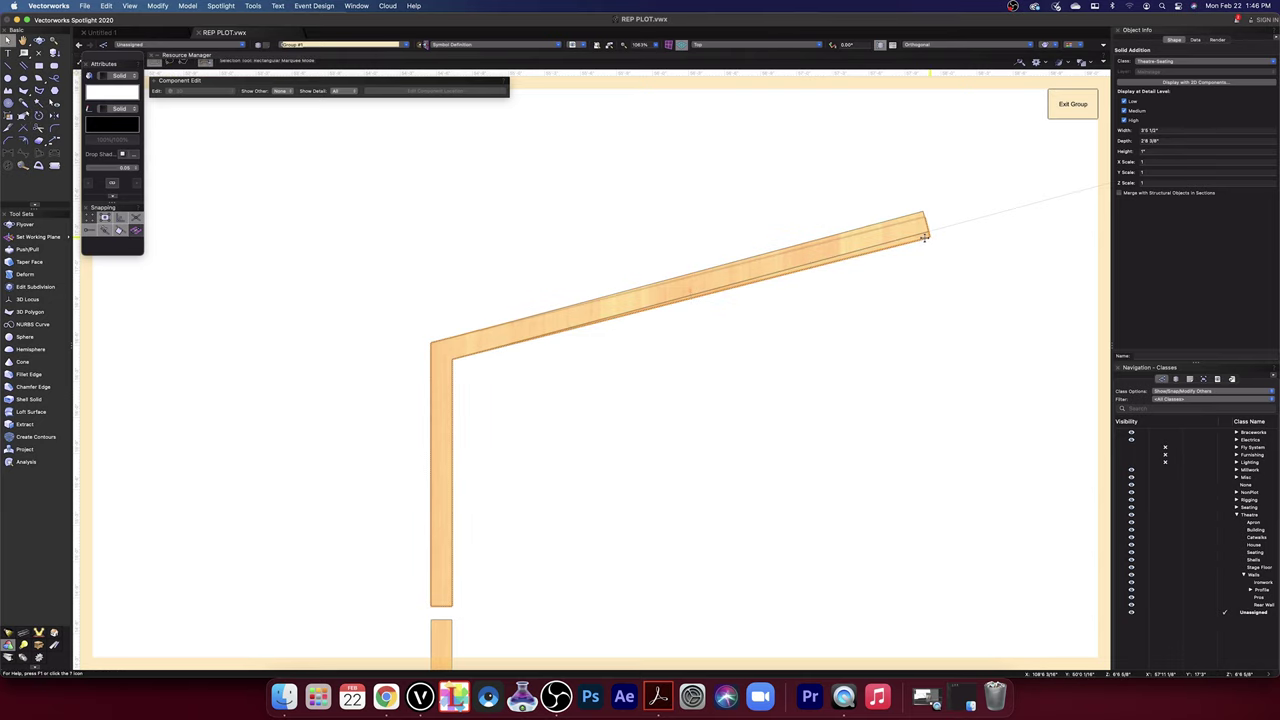
- Re-enter the solid and give the sloped beam another small rotation about its joint end
{"action": "double_click", "coordinate": [924, 237]}
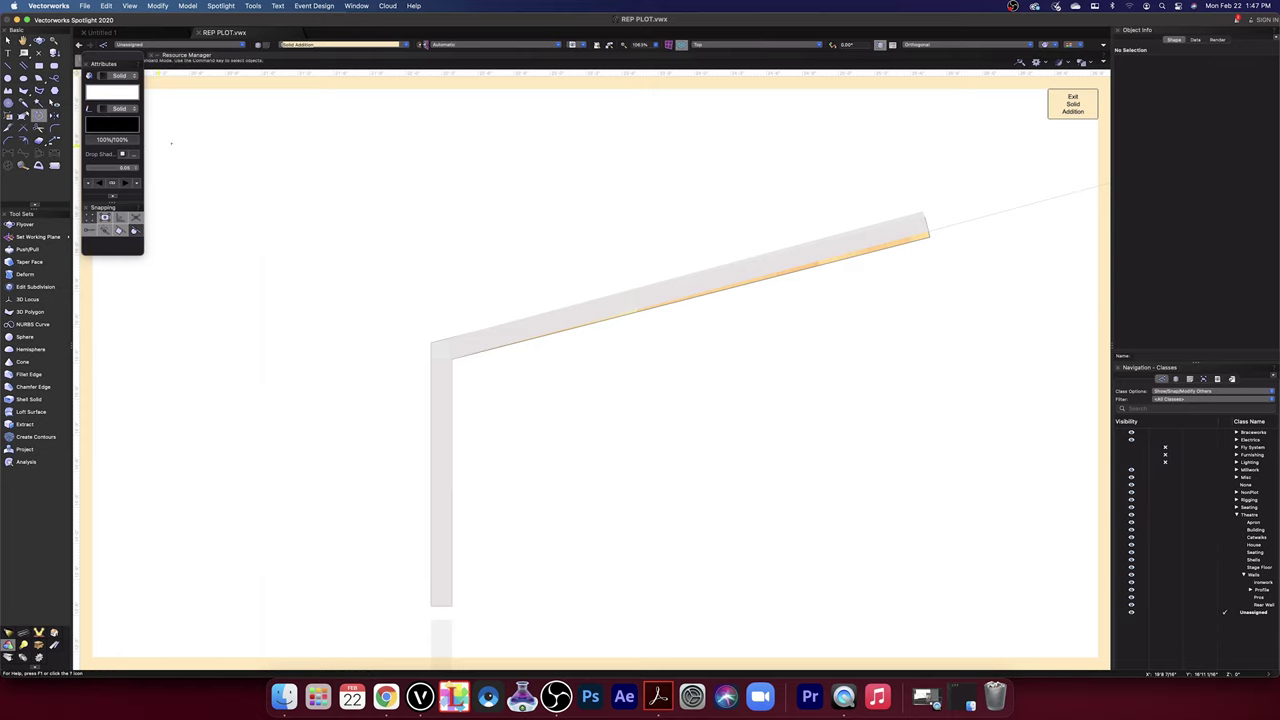
{"action": "key", "text": "x"}
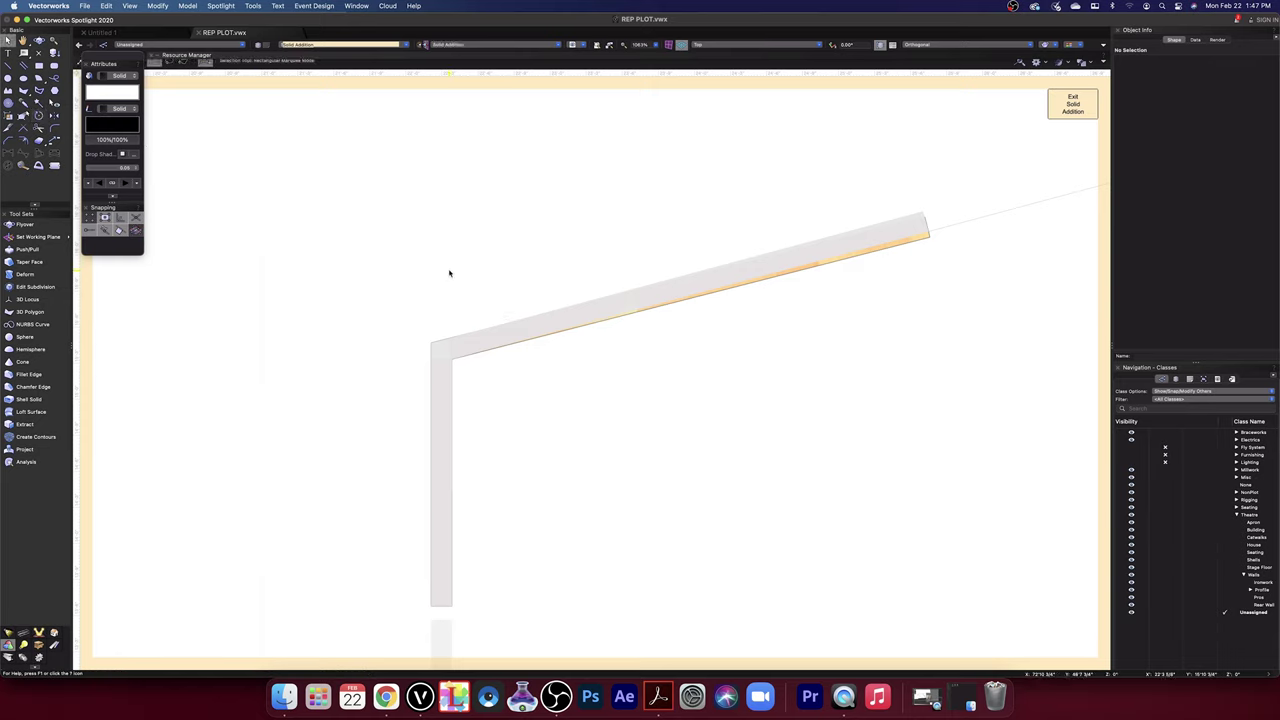
{"action": "left_click", "coordinate": [920, 236]}
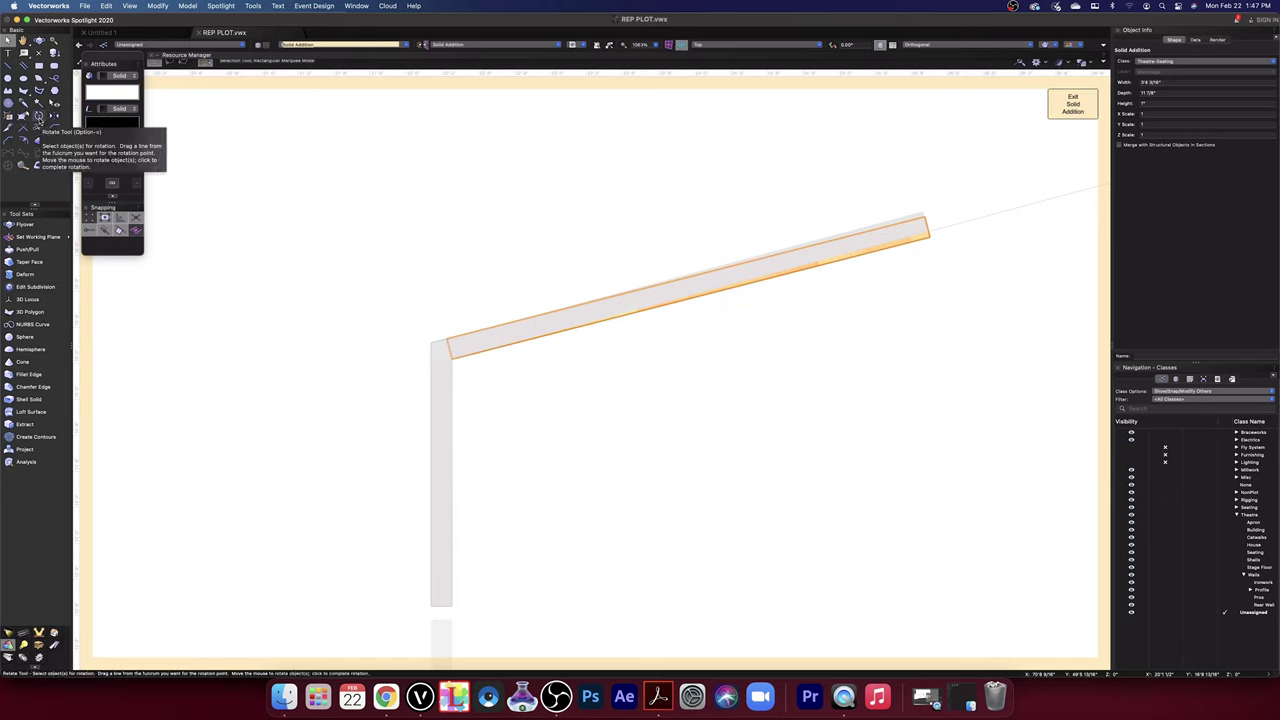
{"action": "left_click", "coordinate": [38, 116]}
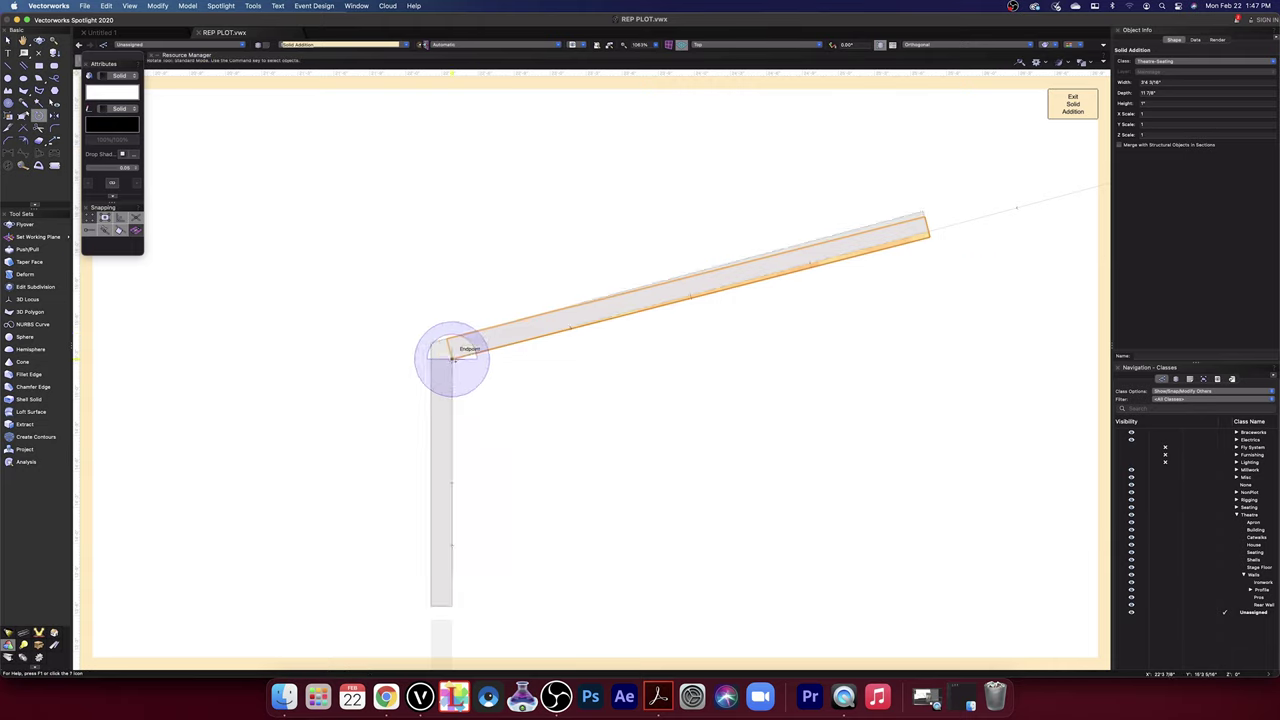
{"action": "left_click", "coordinate": [452, 359]}
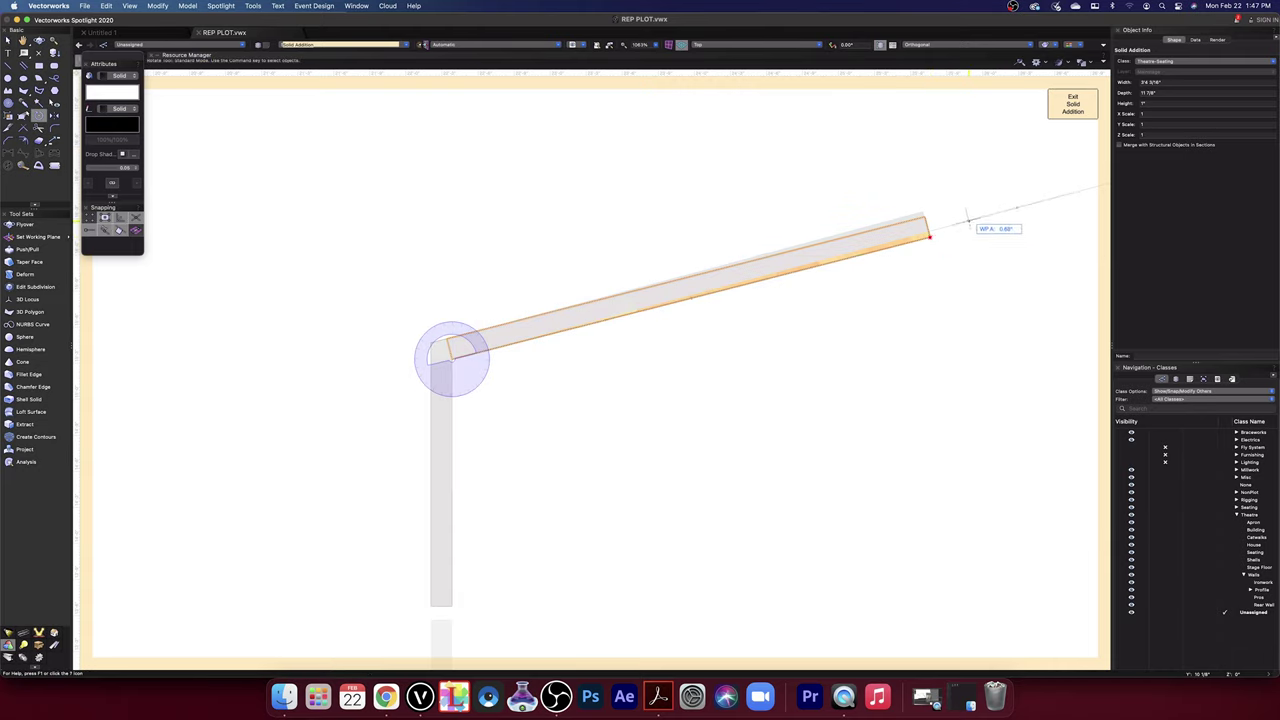
{"action": "left_click", "coordinate": [969, 220]}
{"action": "left_click", "coordinate": [1072, 104]}
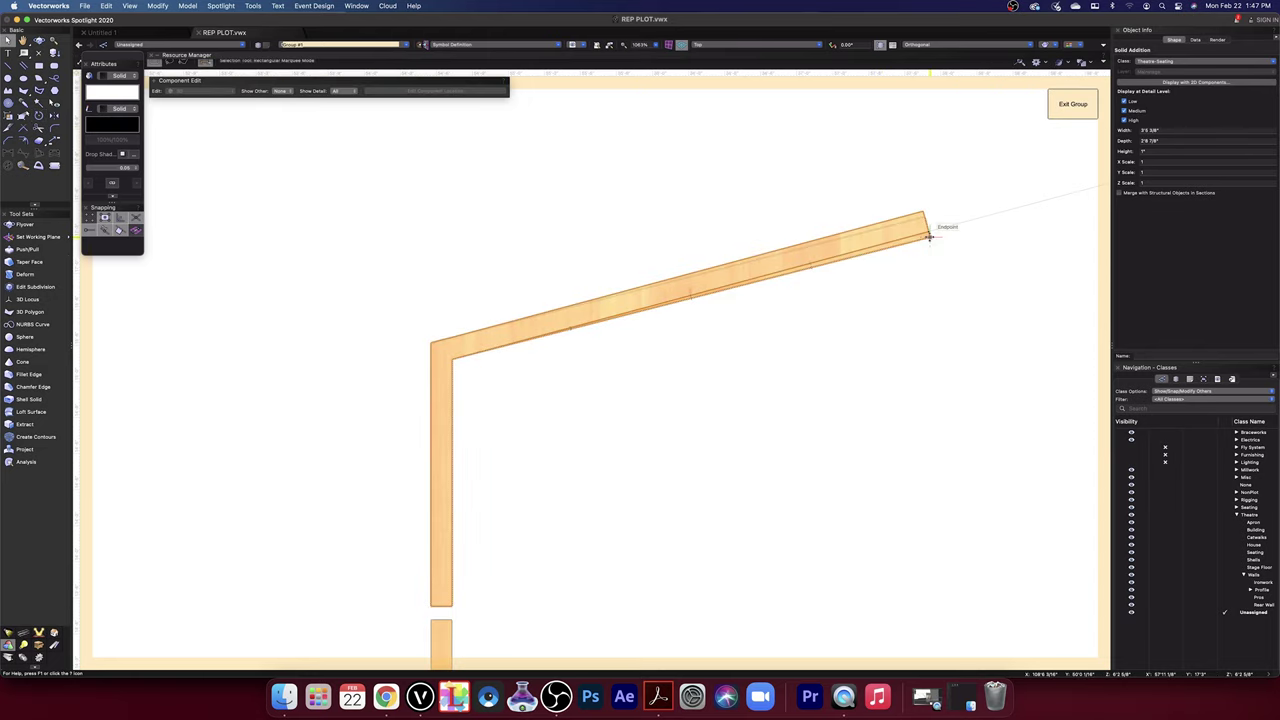
- Turn the sloped wall piece slightly upward about its corner onto the guide line, then exit
{"action": "double_click", "coordinate": [927, 236]}
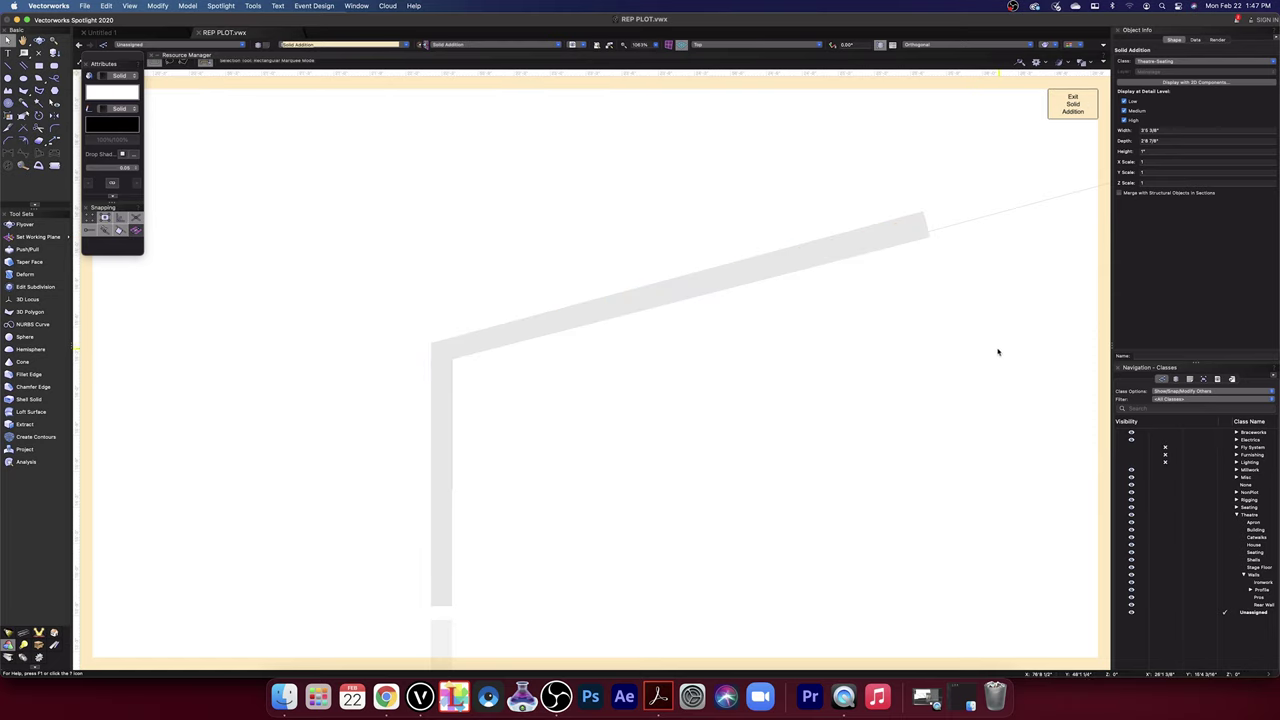
{"action": "left_click", "coordinate": [931, 237]}
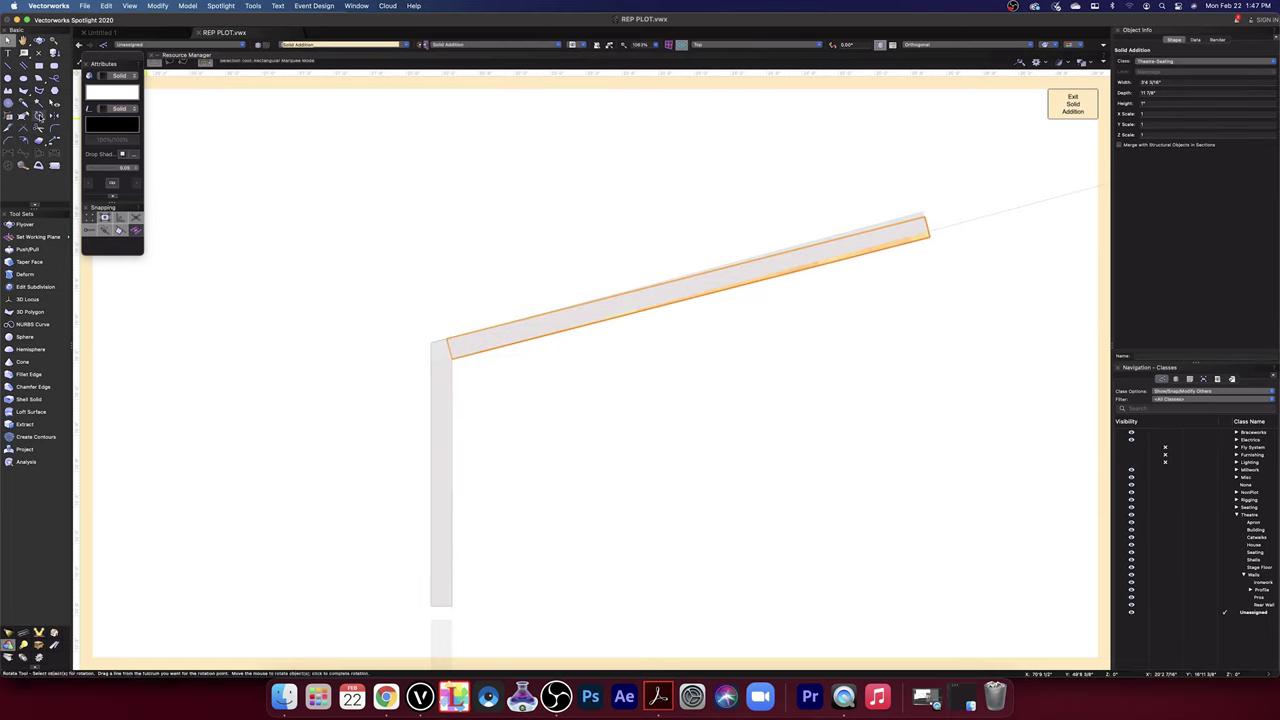
{"action": "left_click", "coordinate": [39, 114]}
{"action": "left_click", "coordinate": [451, 352]}
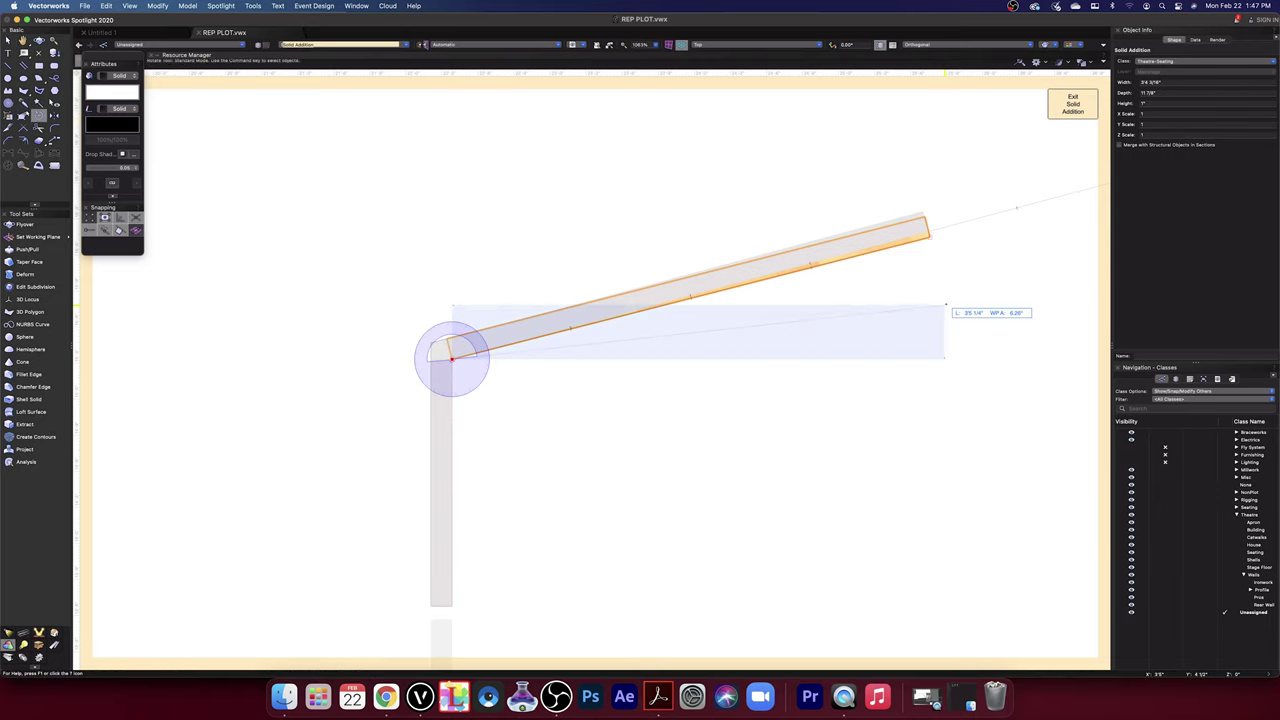
{"action": "left_click", "coordinate": [931, 237]}
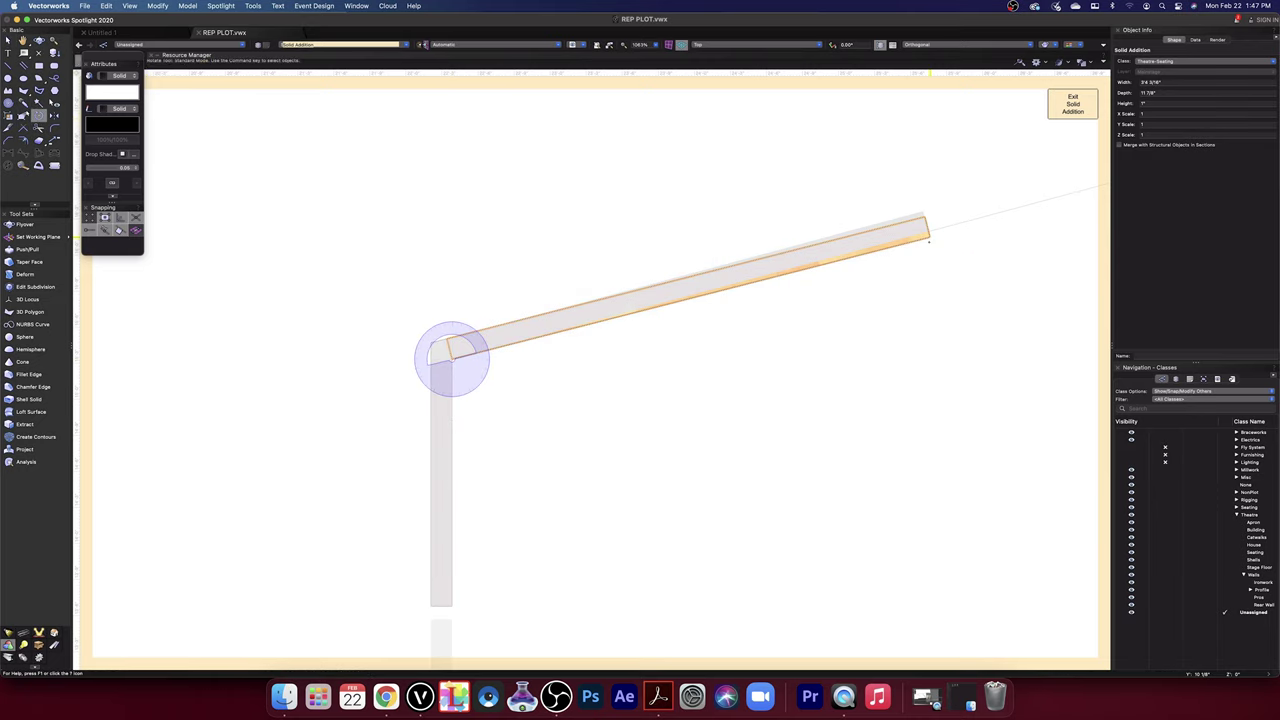
{"action": "left_click", "coordinate": [981, 207]}
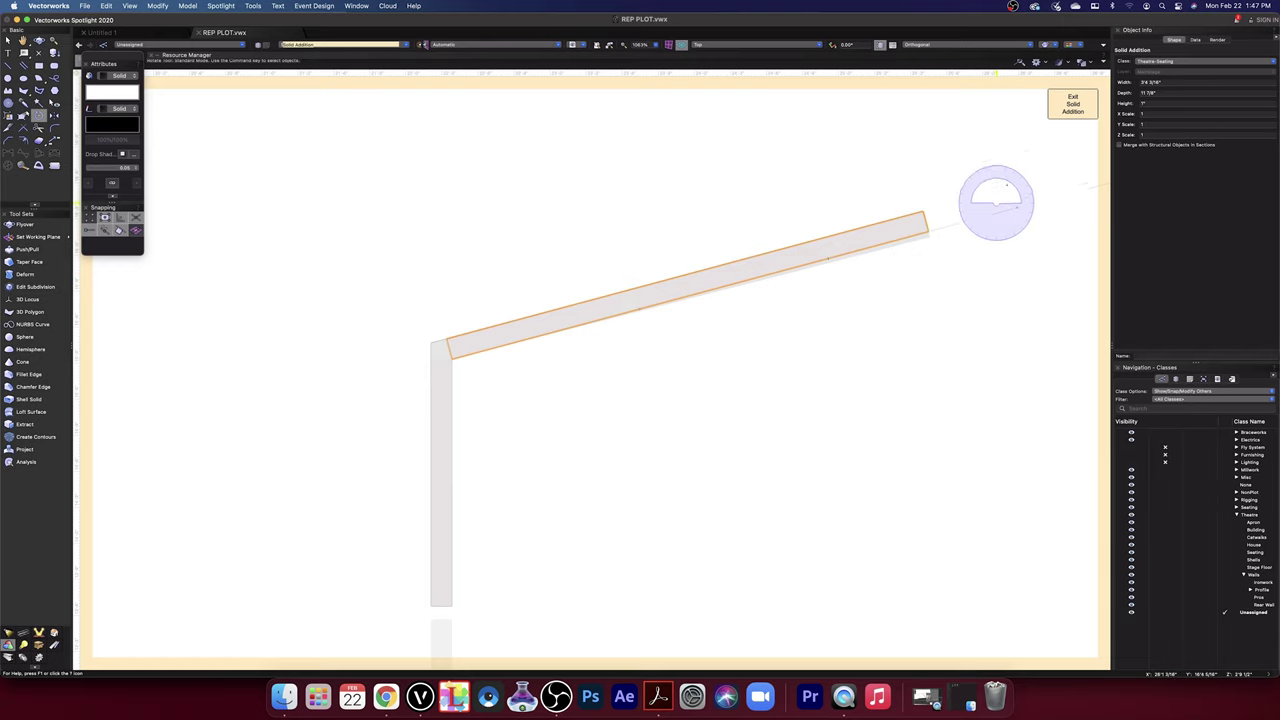
{"action": "left_click", "coordinate": [1064, 108]}
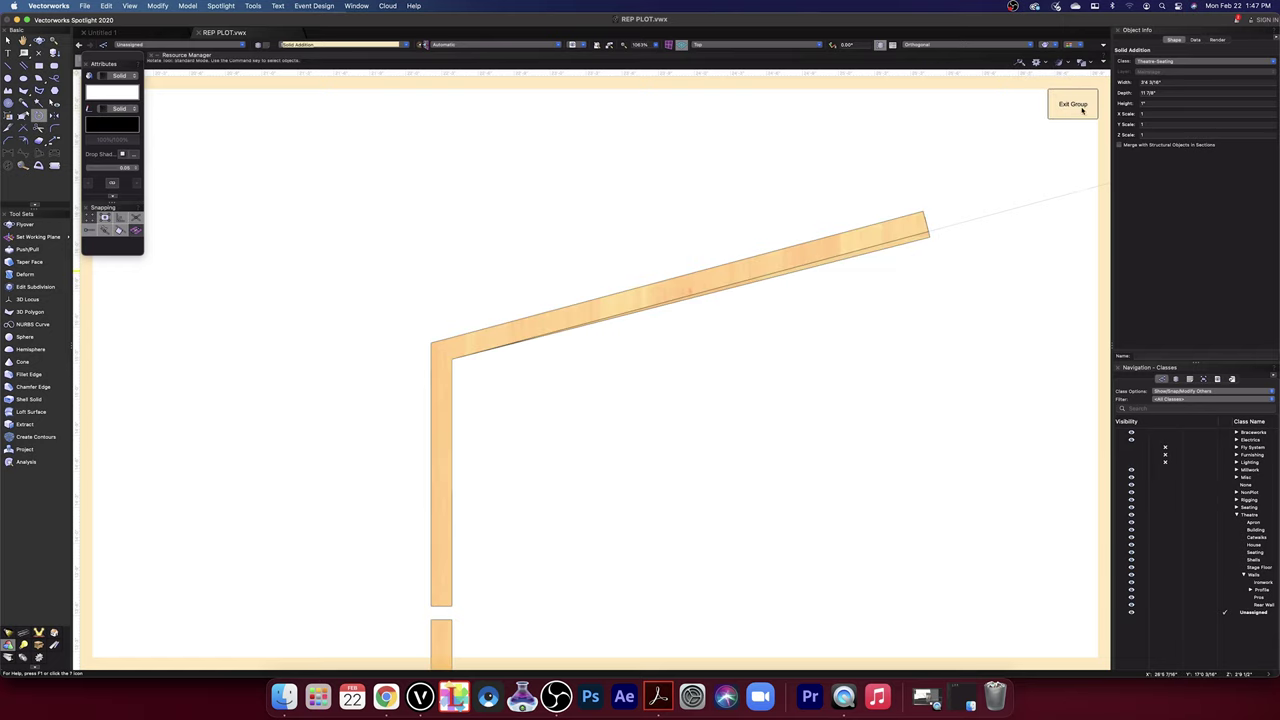
- Orbit the 3D view, then return to Top/Plan and zoom in on the angled side wall
{"action": "left_click", "coordinate": [38, 41]}
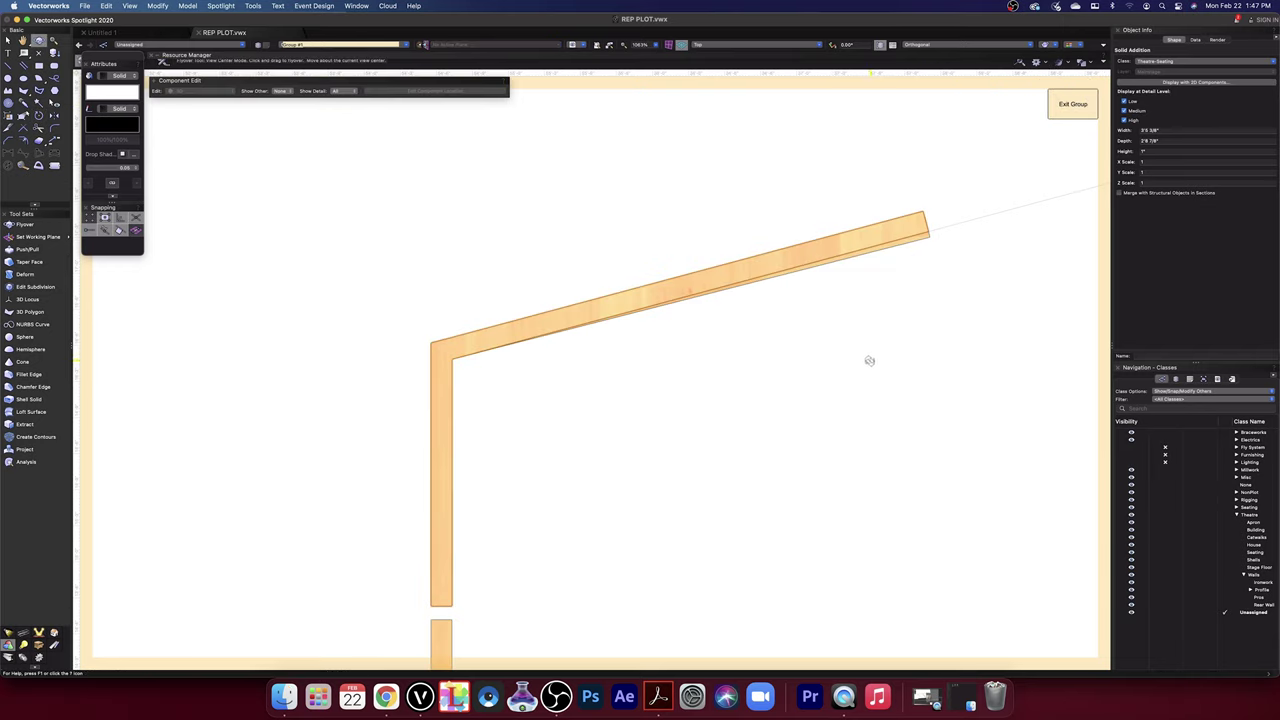
{"action": "left_click_drag", "start_coordinate": [869, 380], "coordinate": [836, 346]}
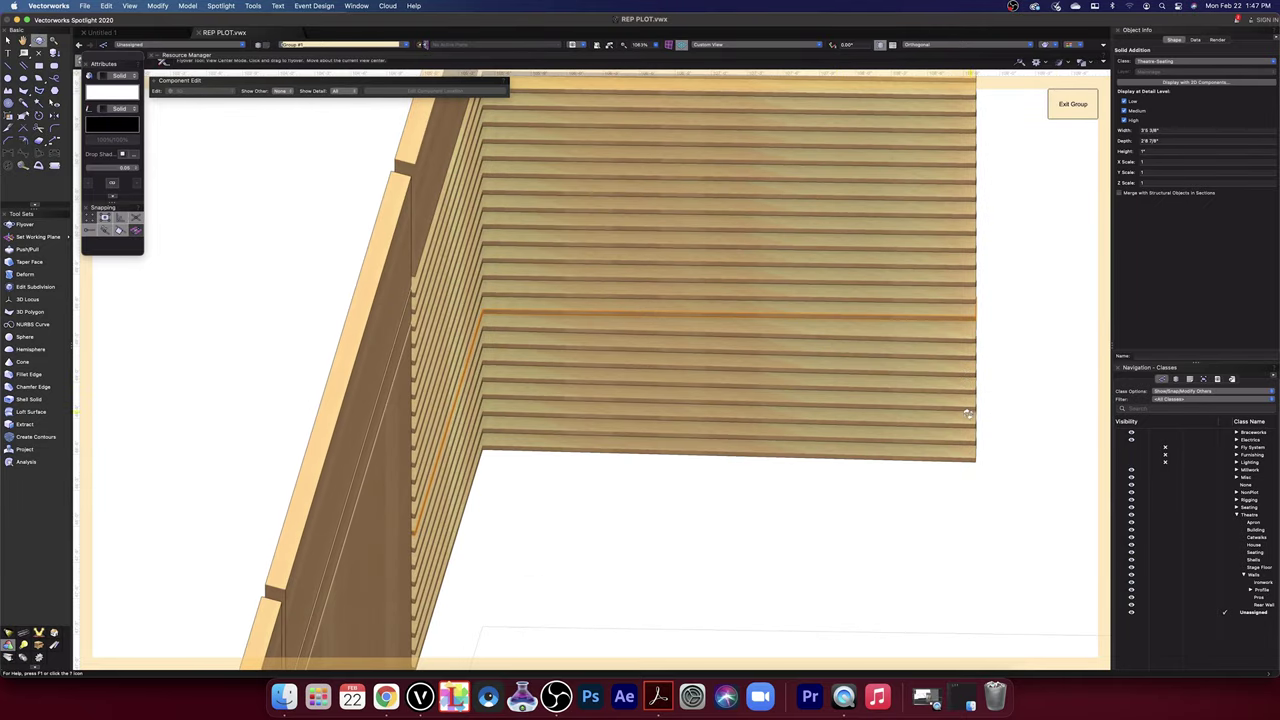
{"action": "left_click", "coordinate": [743, 48]}
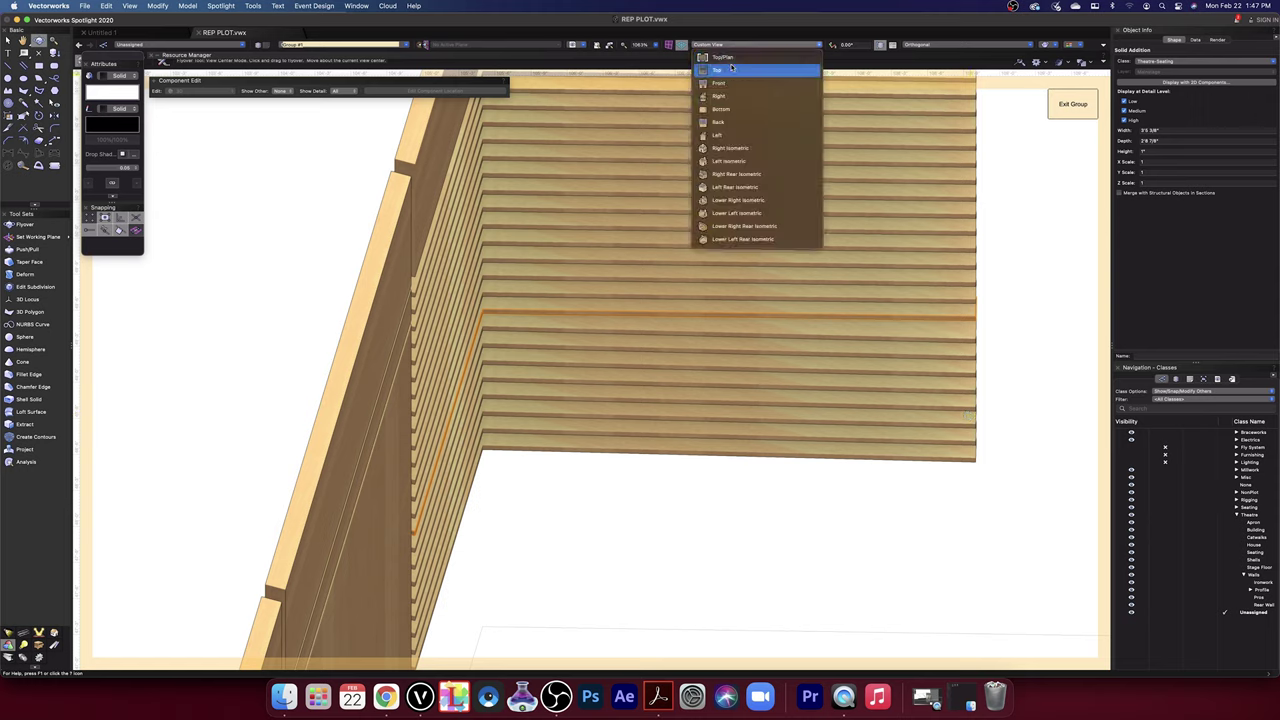
{"action": "left_click", "coordinate": [731, 70]}
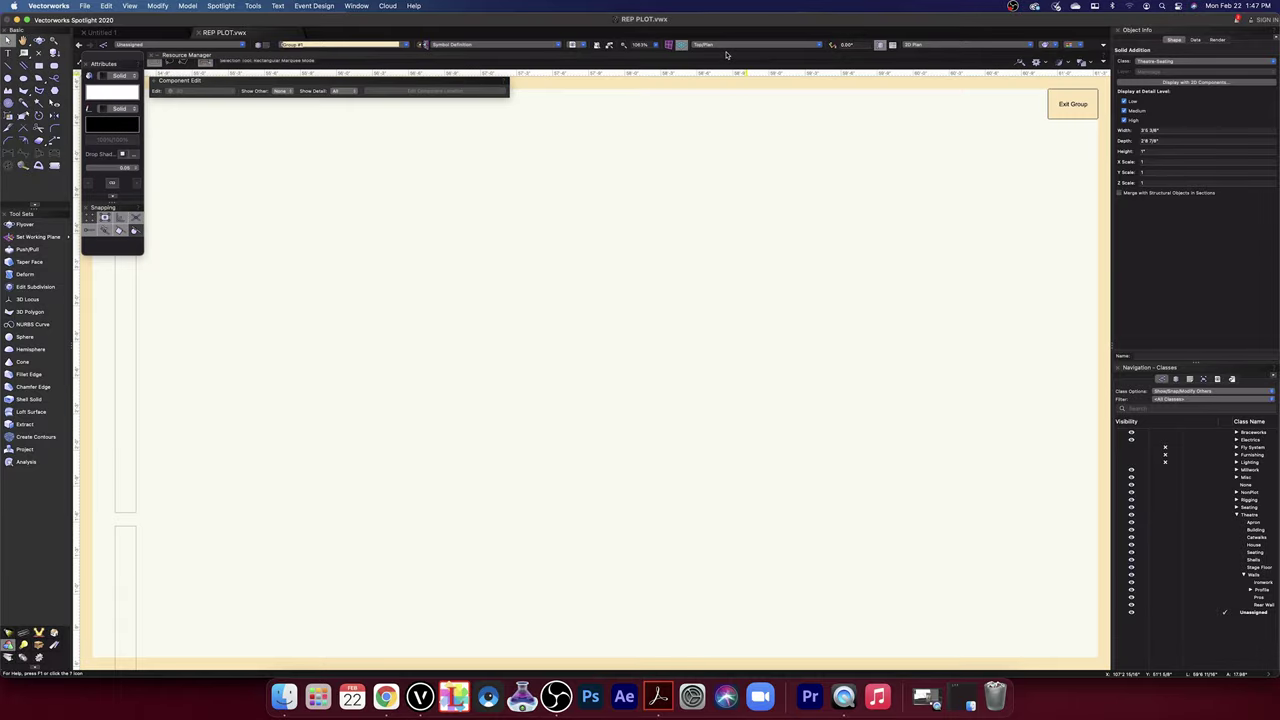
{"action": "key", "text": "super+r"}
{"action": "key", "text": "super+r"}
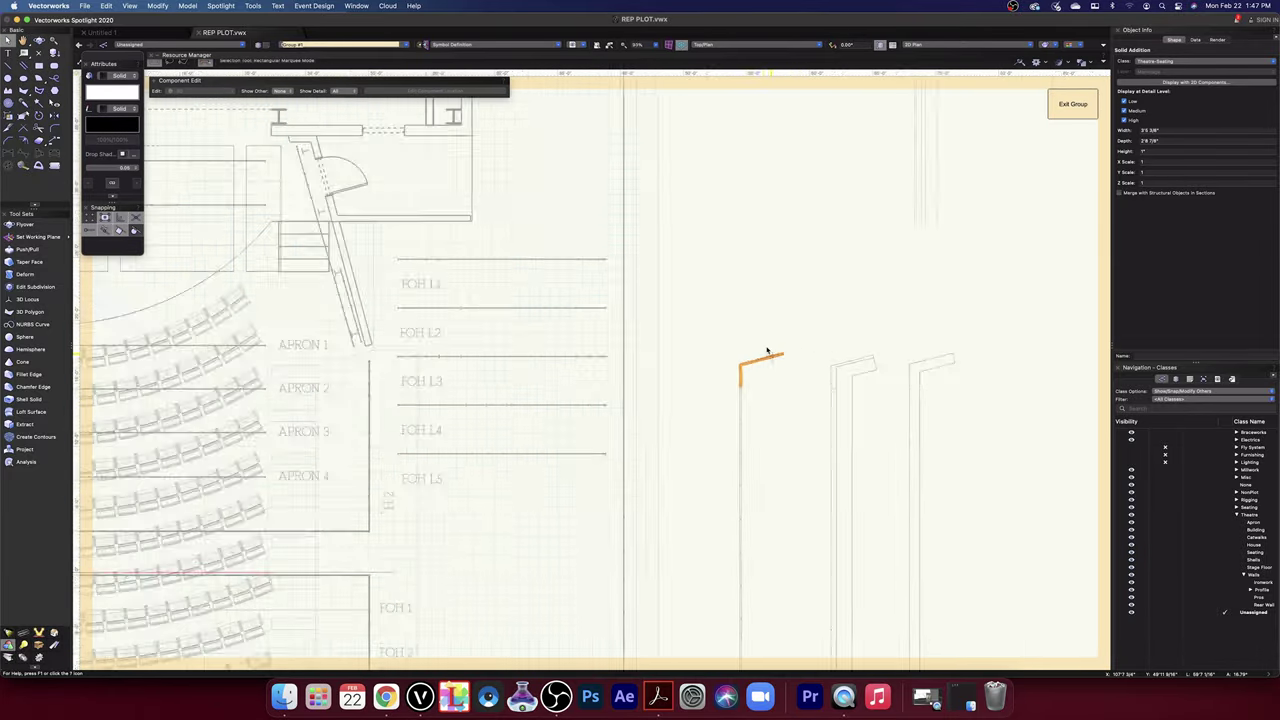
{"action": "scroll", "coordinate": [771, 355], "scroll_direction": "up", "scroll_amount": 10}
{"action": "middle_click_drag", "start_coordinate": [842, 477], "coordinate": [620, 271]}
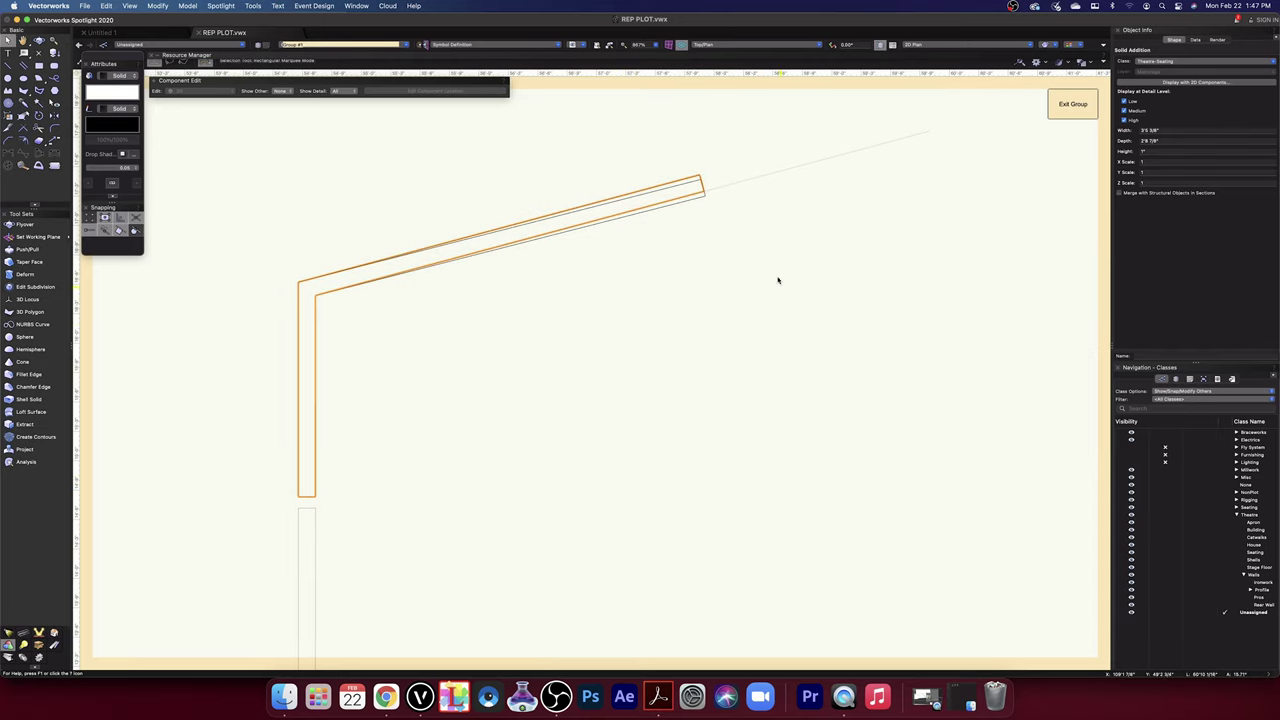
- Rotate the sloped wall piece upward about its corner toward the guide line, then return to the group
{"action": "double_click", "coordinate": [701, 194]}
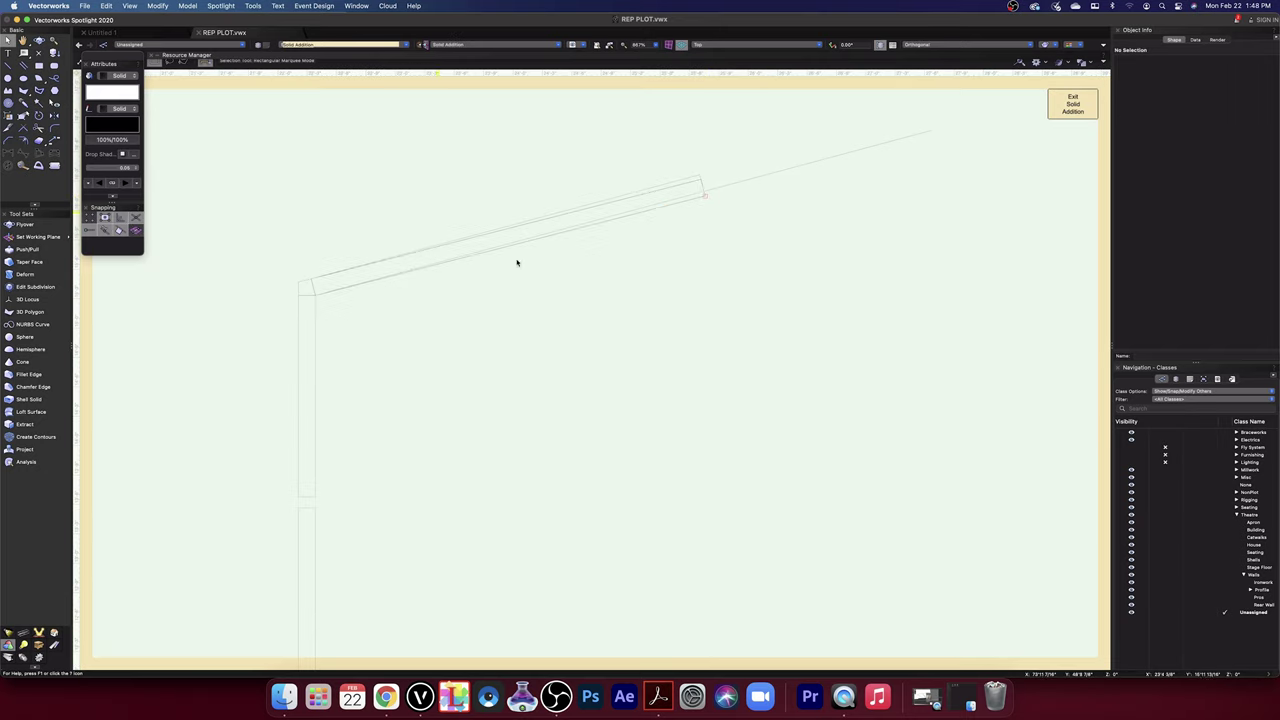
{"action": "left_click", "coordinate": [691, 194]}
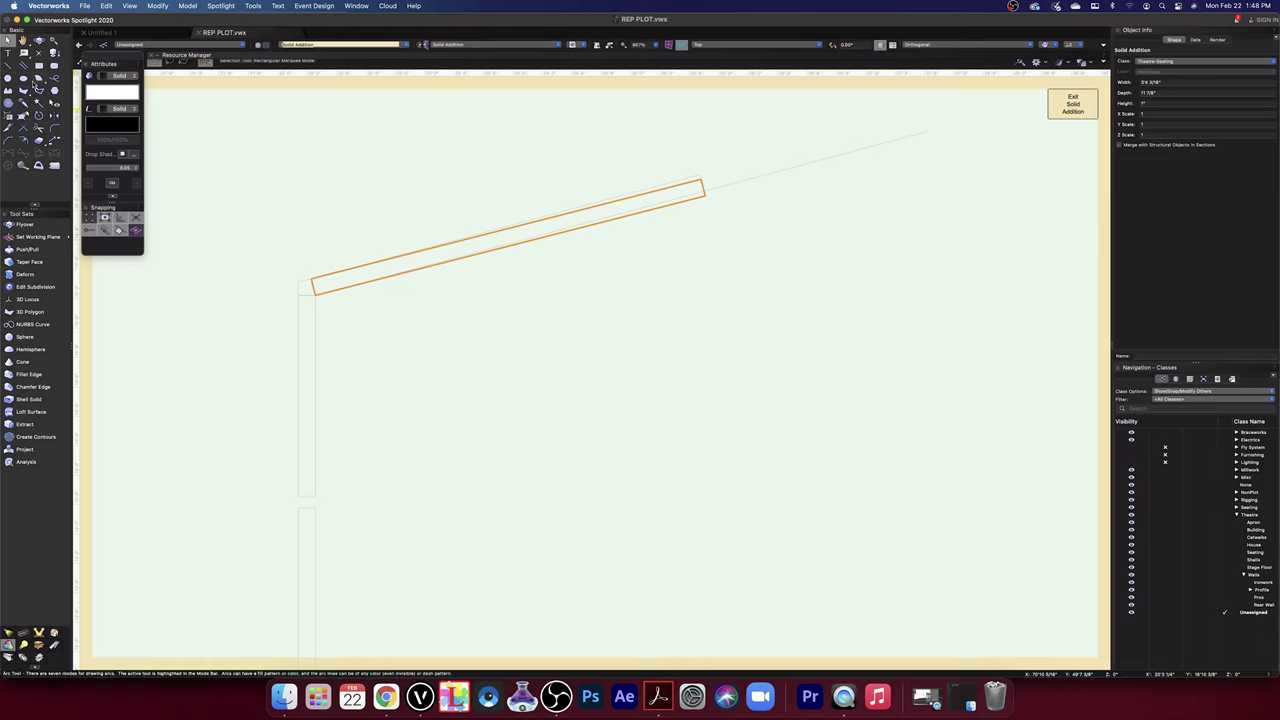
{"action": "left_click", "coordinate": [38, 115]}
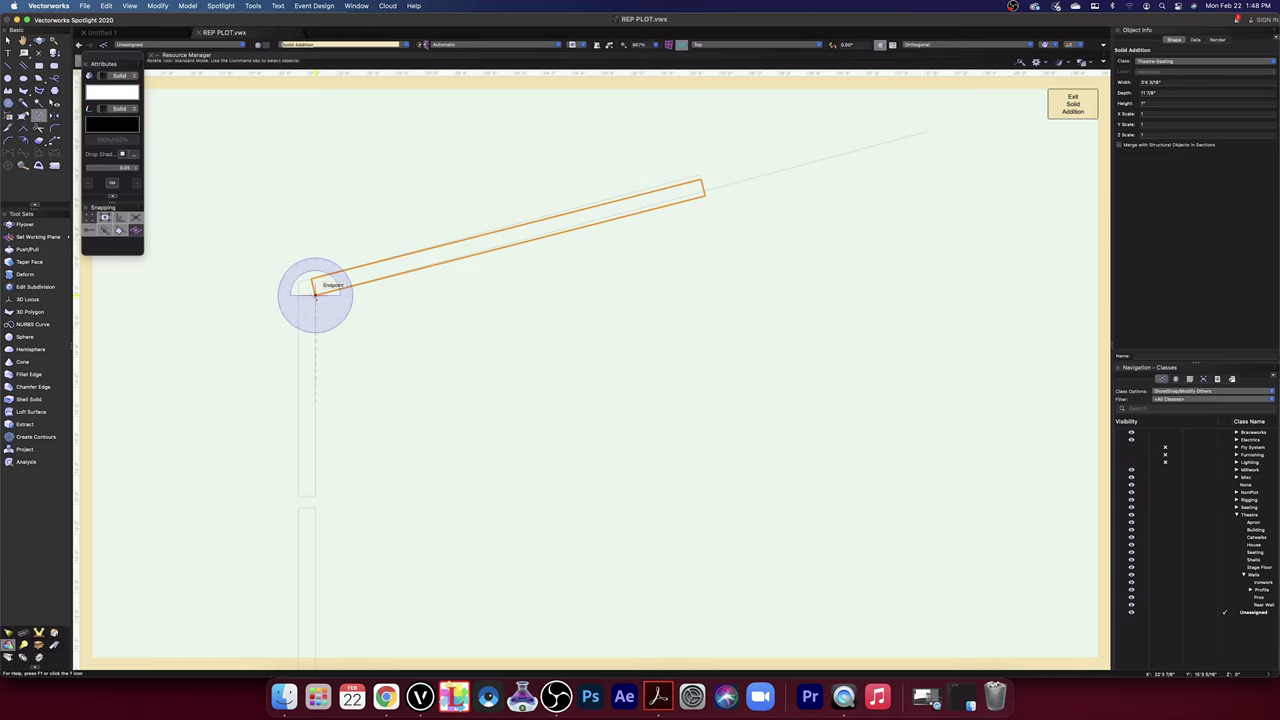
{"action": "left_click", "coordinate": [329, 297]}
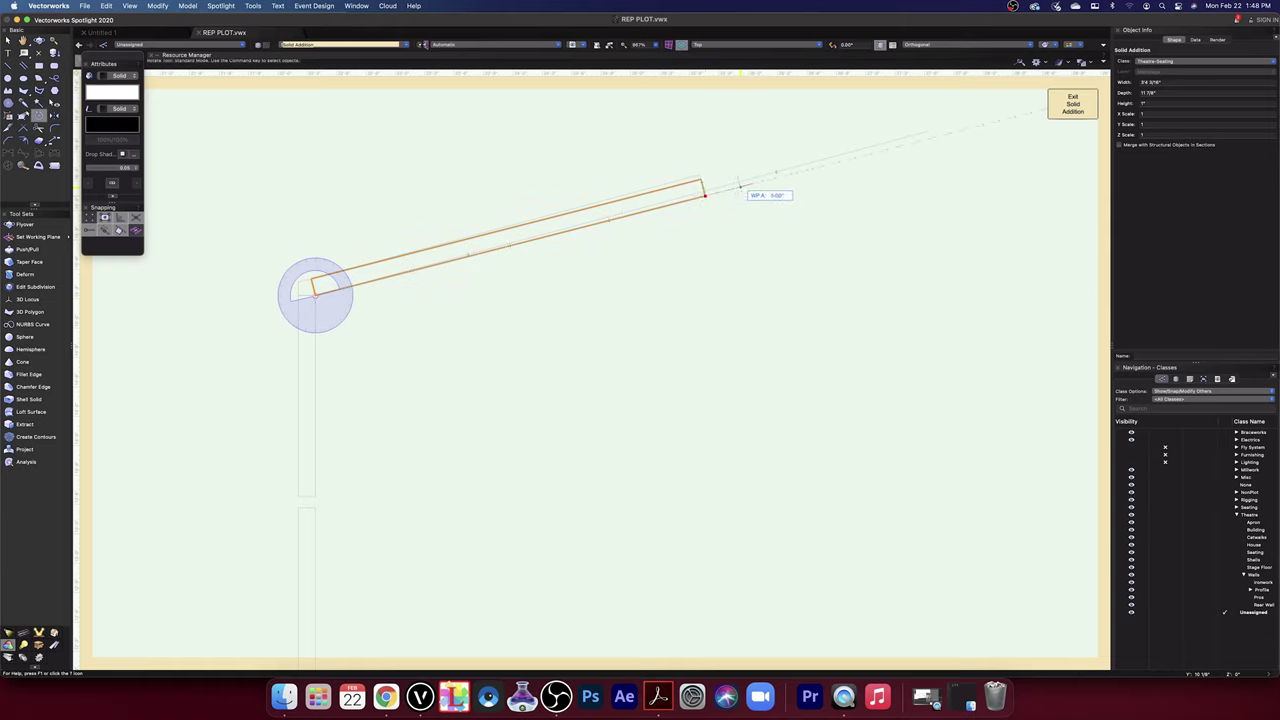
{"action": "left_click", "coordinate": [741, 181]}
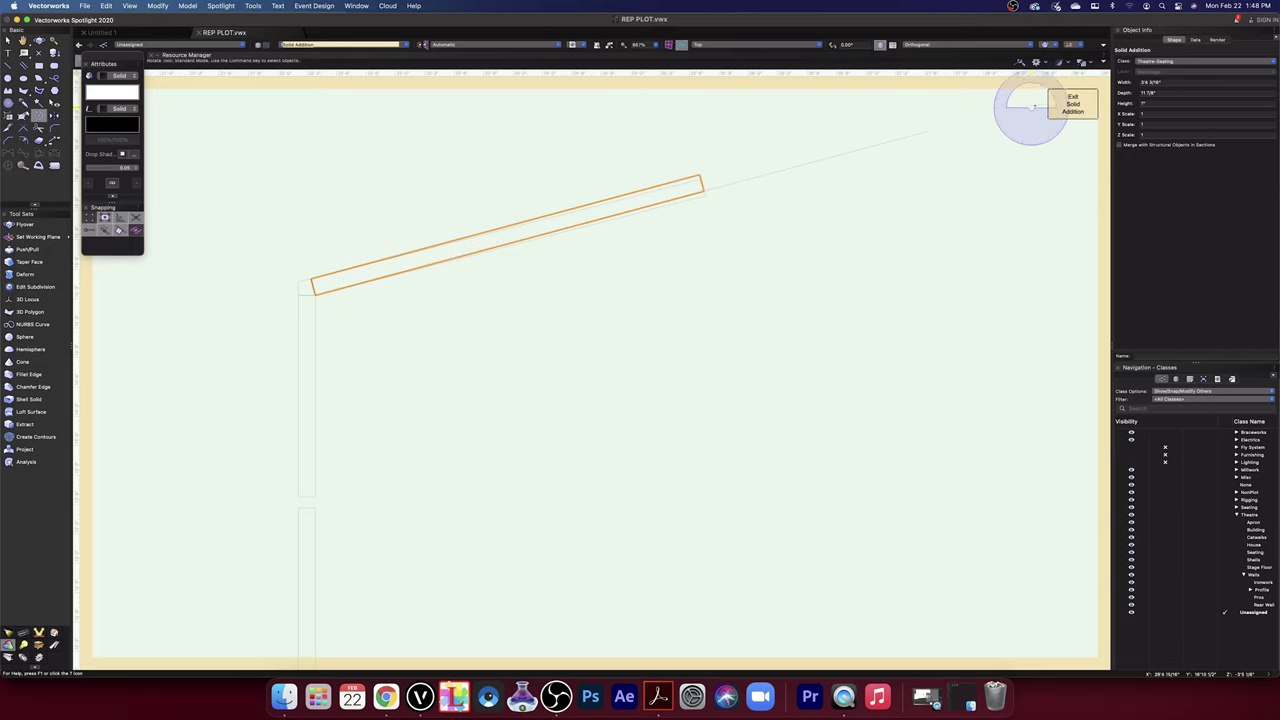
{"action": "left_click", "coordinate": [1072, 107]}
{"action": "left_click", "coordinate": [727, 208]}
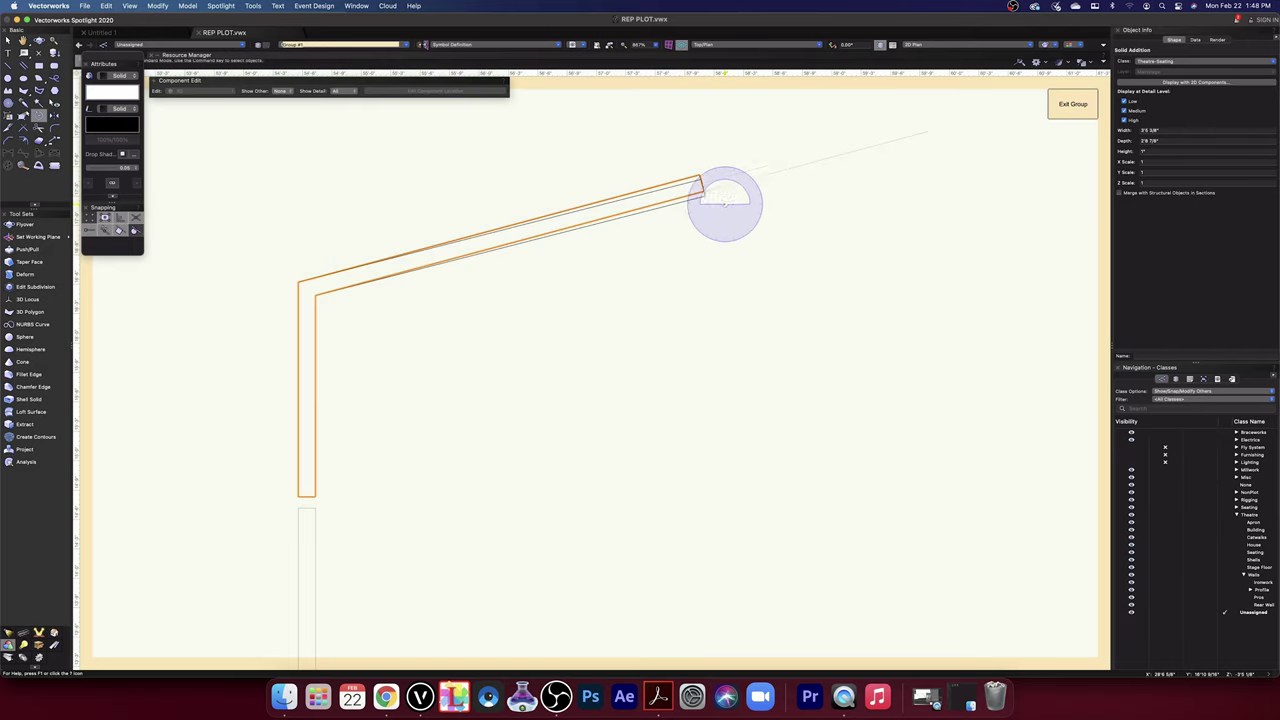
{"action": "key", "text": "x"}
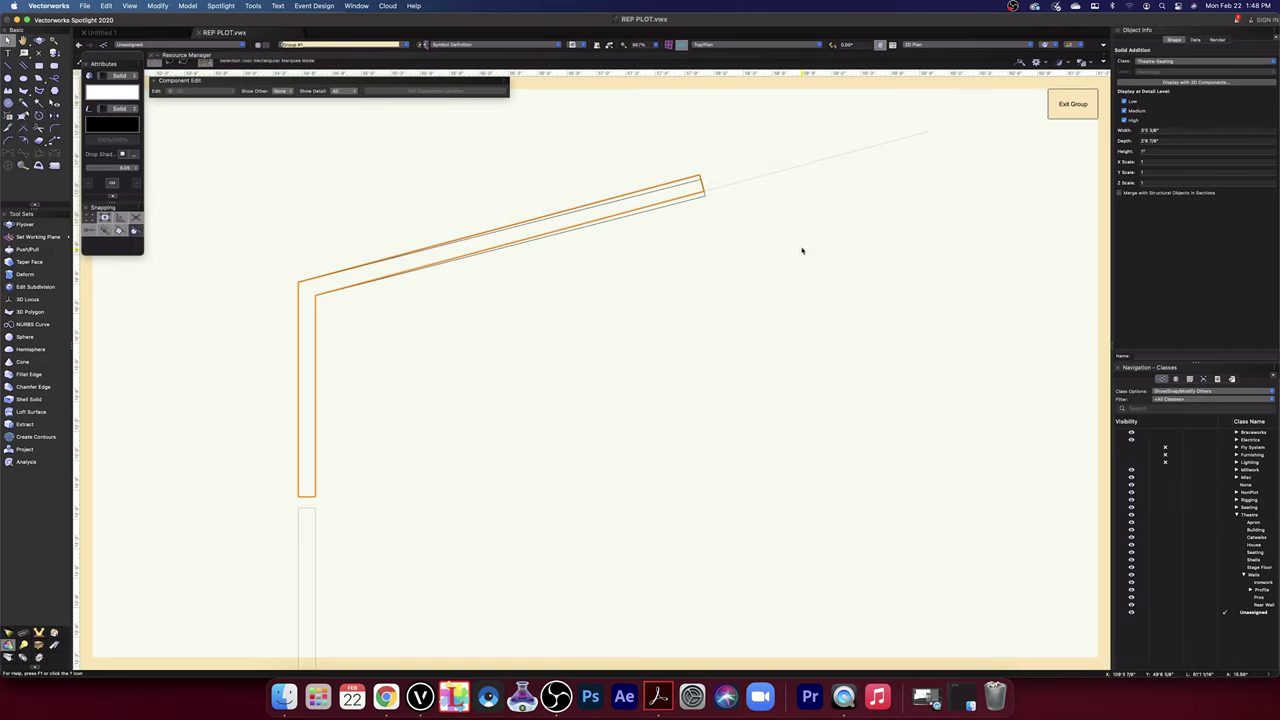
- Re-enter the solid addition and turn the sloped piece about its corner onto the guide line
{"action": "double_click", "coordinate": [704, 195]}
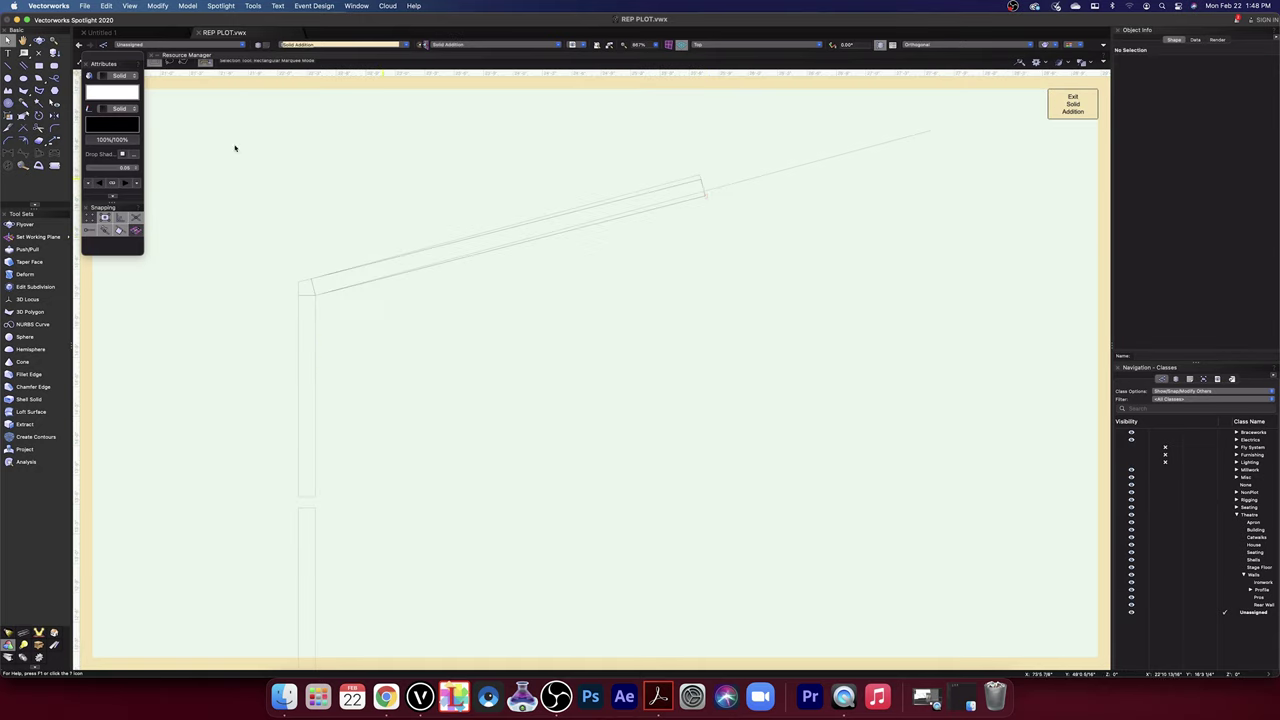
{"action": "left_click", "coordinate": [39, 116]}
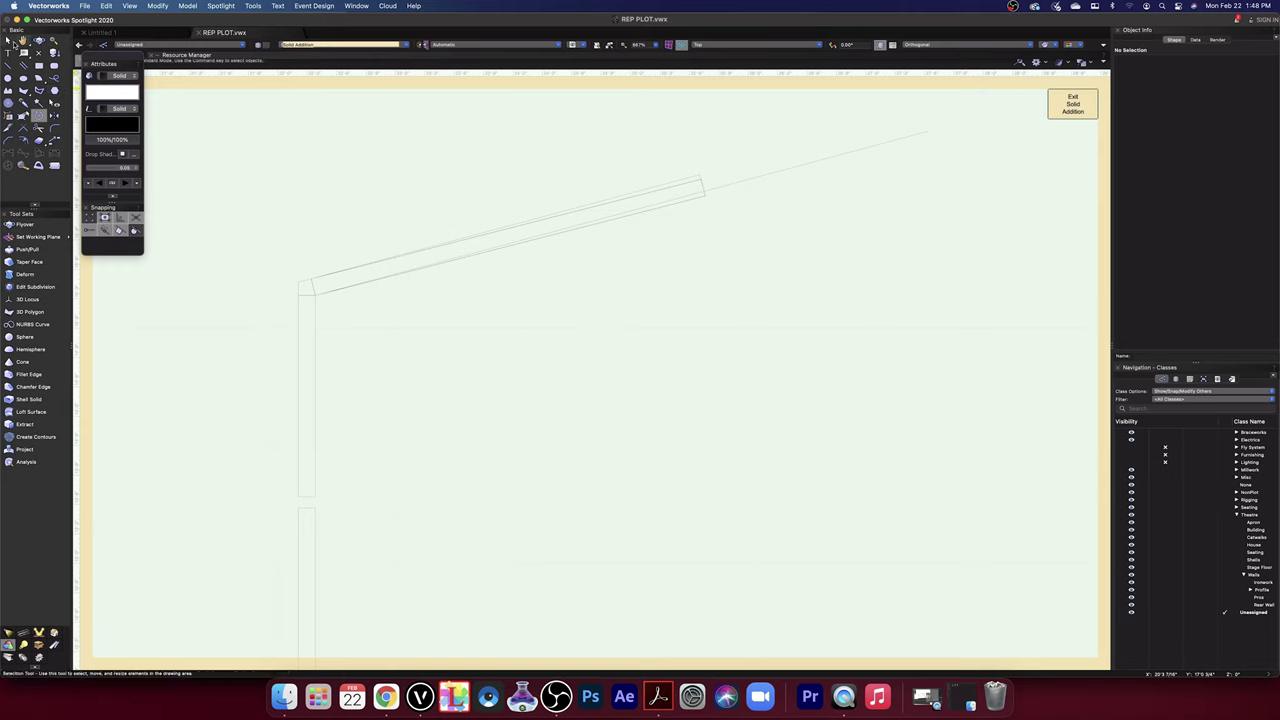
{"action": "key", "text": "x"}
{"action": "left_click", "coordinate": [683, 200]}
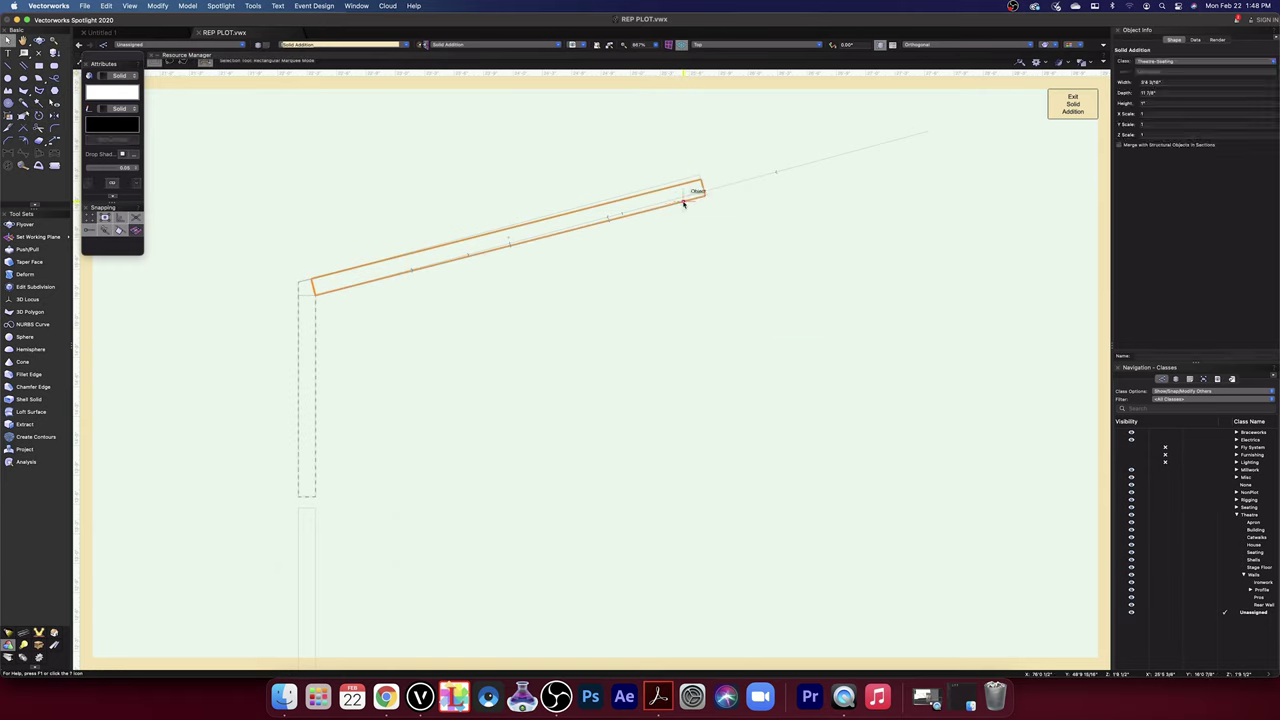
{"action": "left_click", "coordinate": [38, 116]}
{"action": "left_click", "coordinate": [315, 295]}
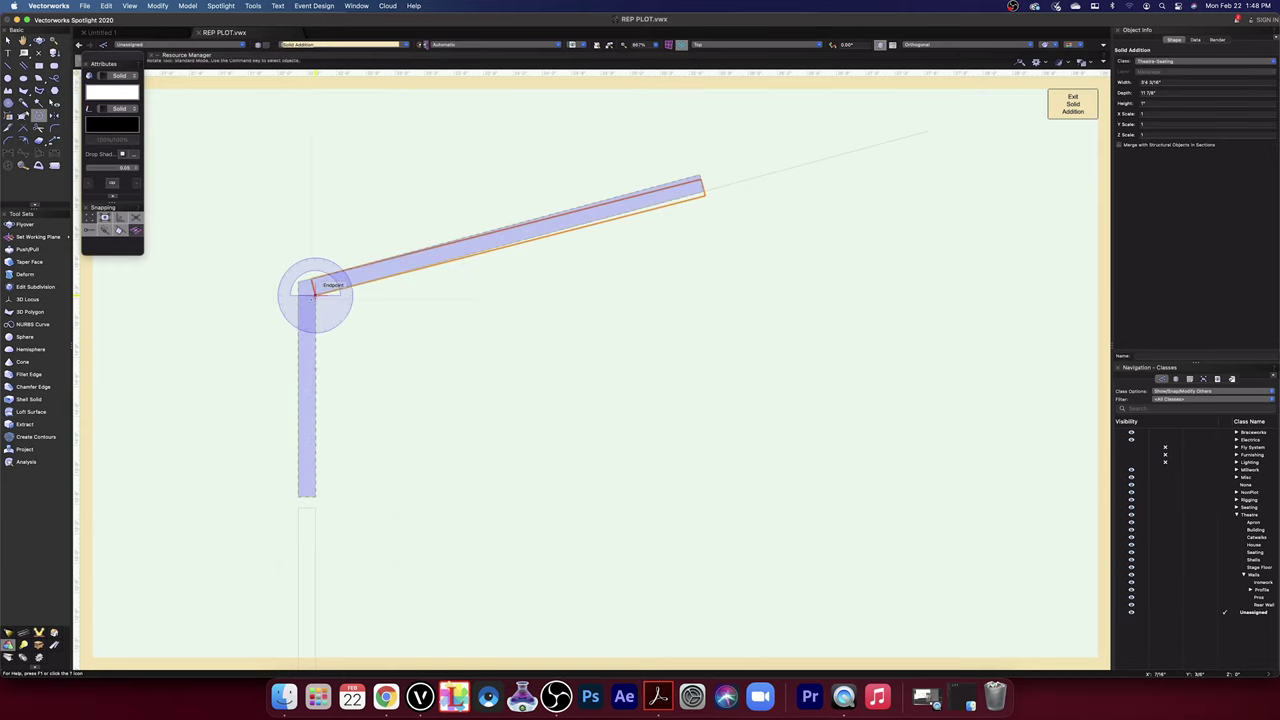
{"action": "left_click", "coordinate": [705, 193]}
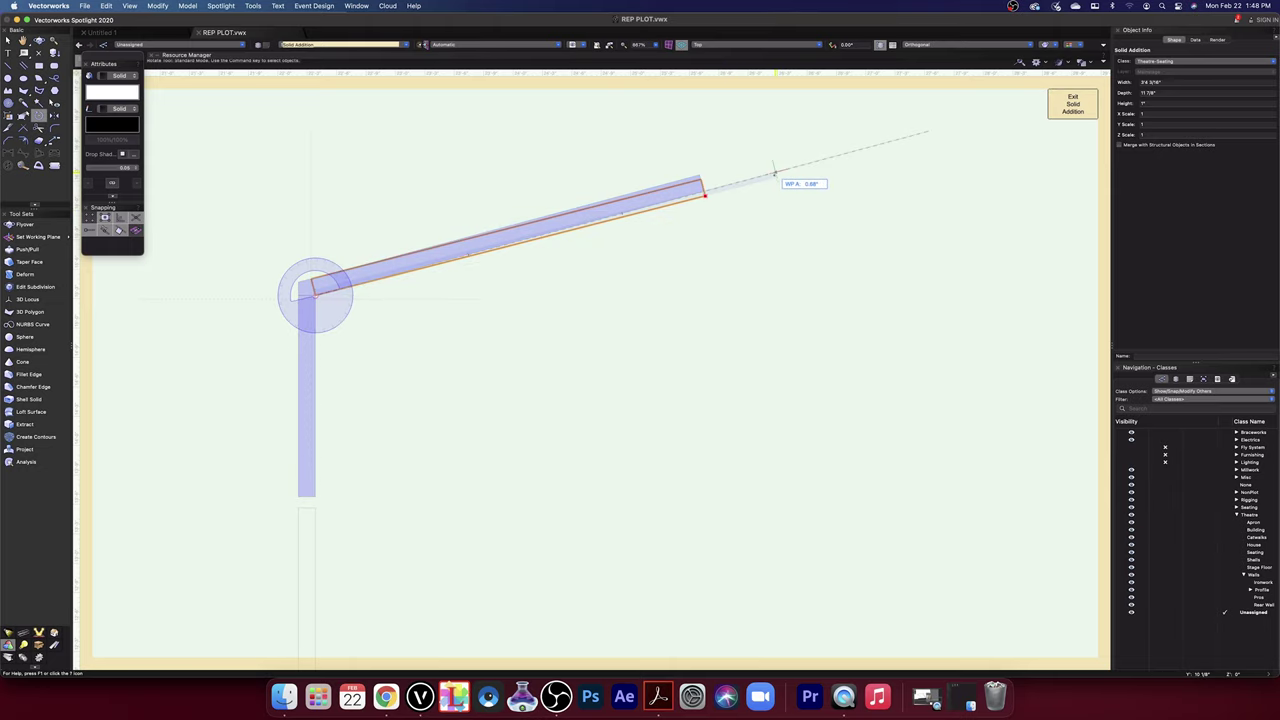
{"action": "left_click", "coordinate": [773, 172]}
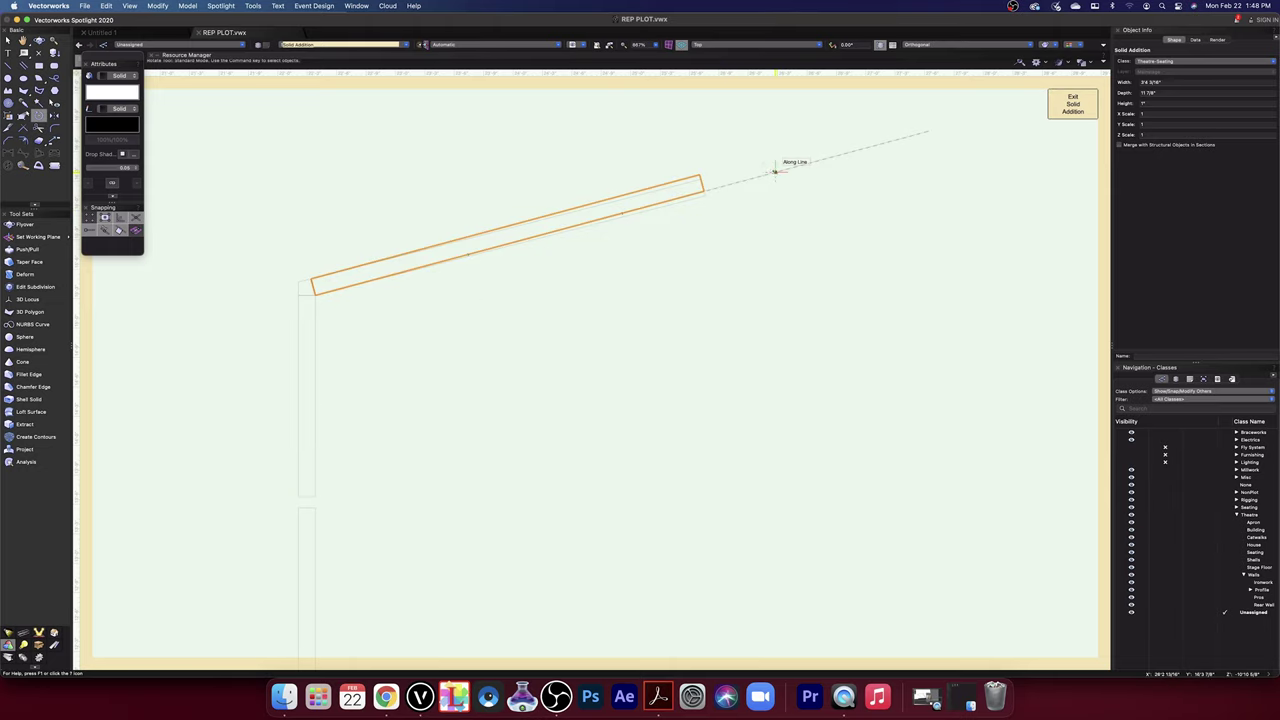
{"action": "left_click", "coordinate": [1062, 107]}
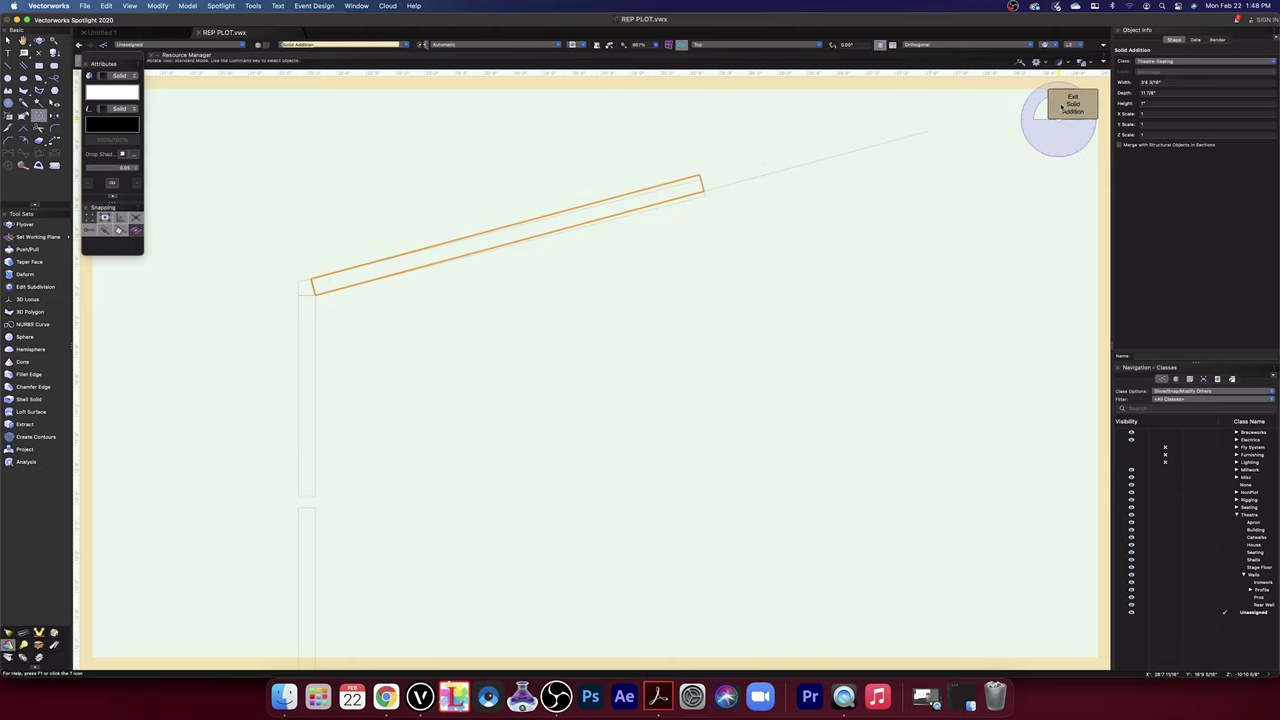
- Give the sloped piece a final slight upward rotation, then exit to the group with the Selection tool
{"action": "double_click", "coordinate": [702, 196]}
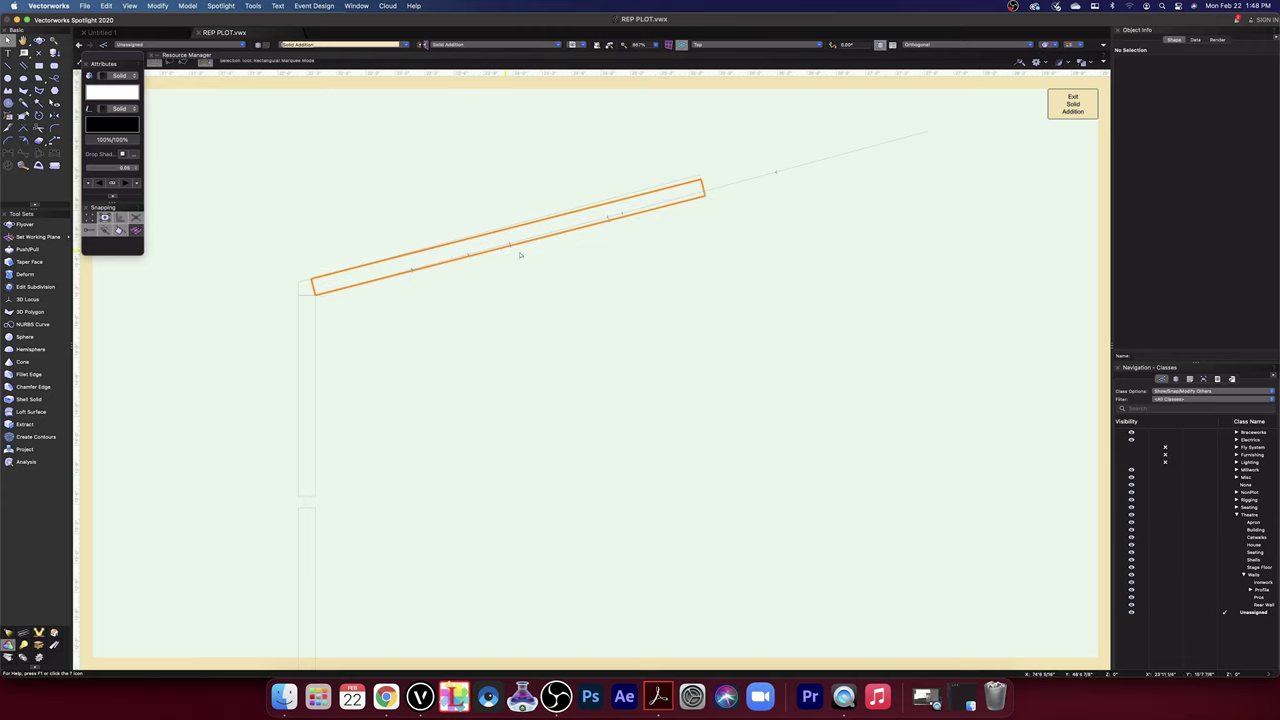
{"action": "left_click", "coordinate": [703, 192]}
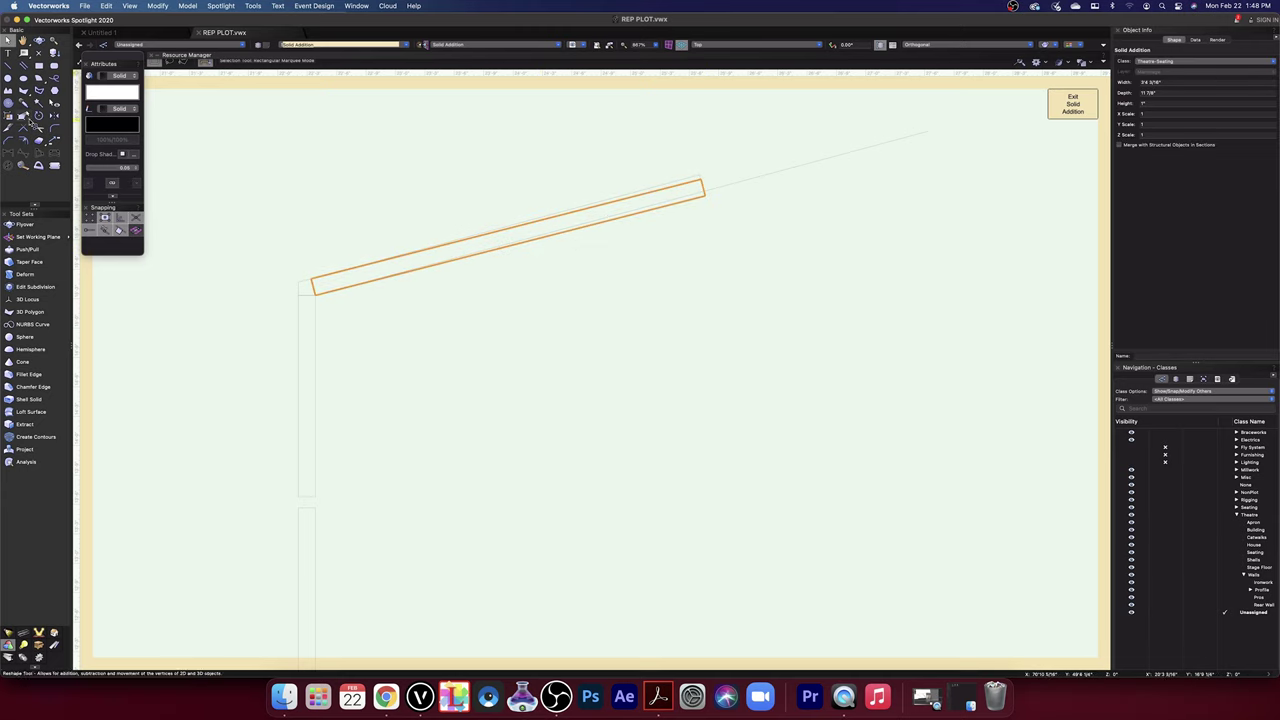
{"action": "left_click", "coordinate": [38, 116]}
{"action": "left_click", "coordinate": [314, 292]}
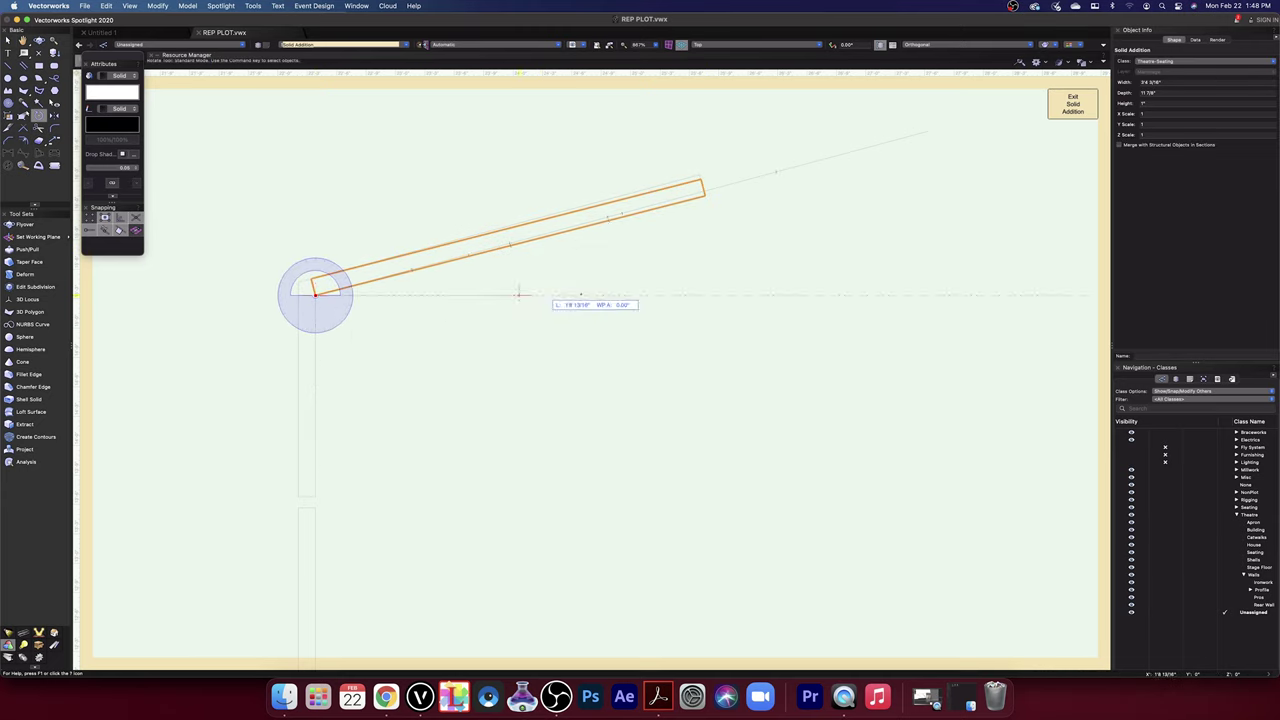
{"action": "left_click", "coordinate": [705, 196]}
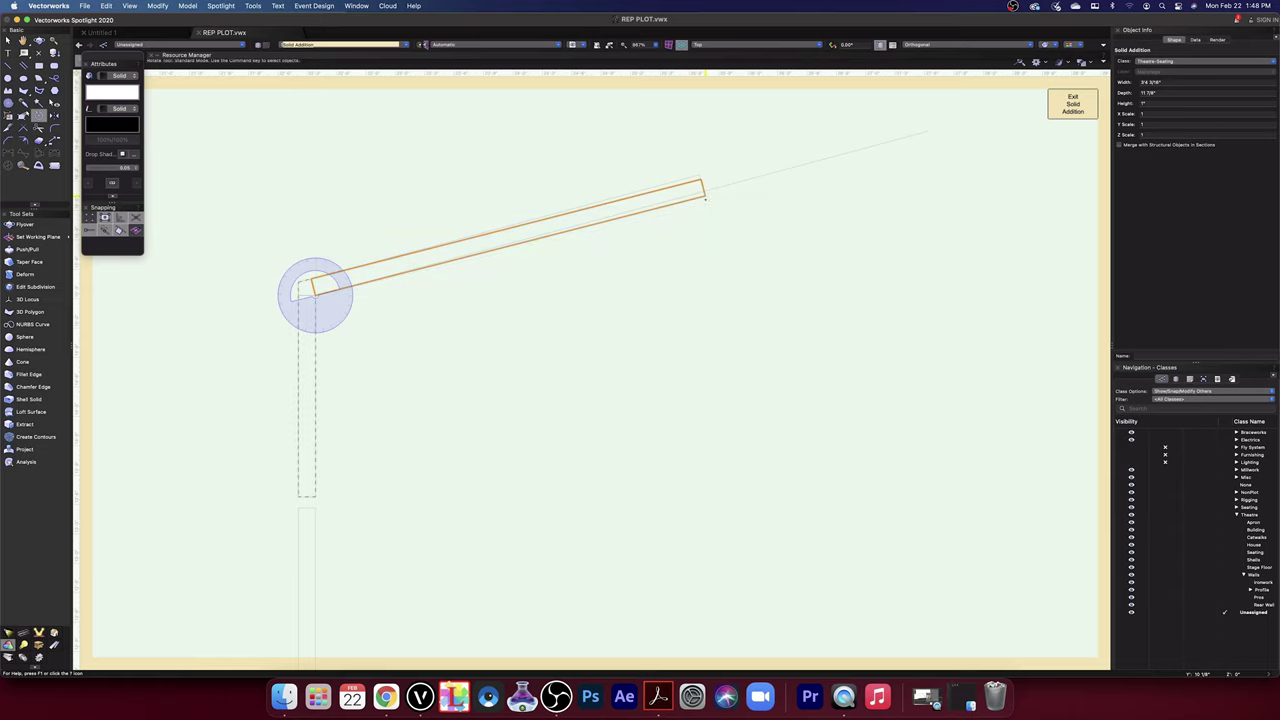
{"action": "left_click", "coordinate": [729, 182]}
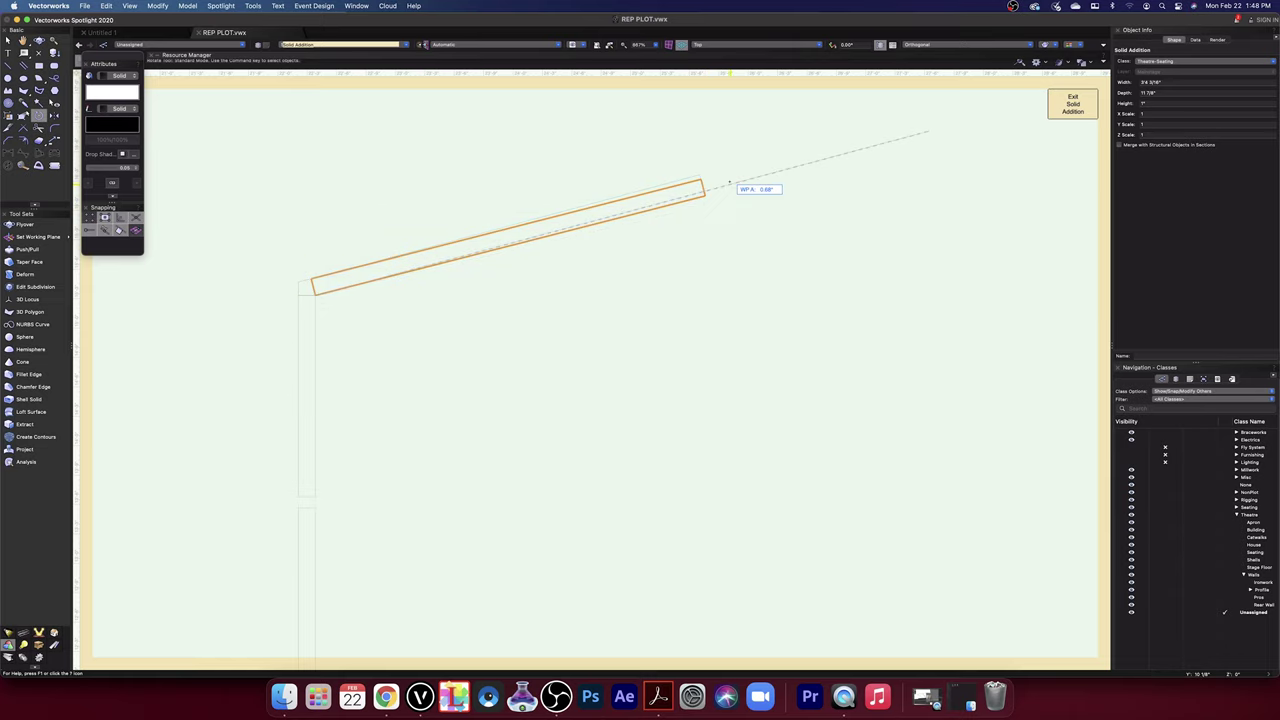
{"action": "left_click", "coordinate": [1080, 103]}
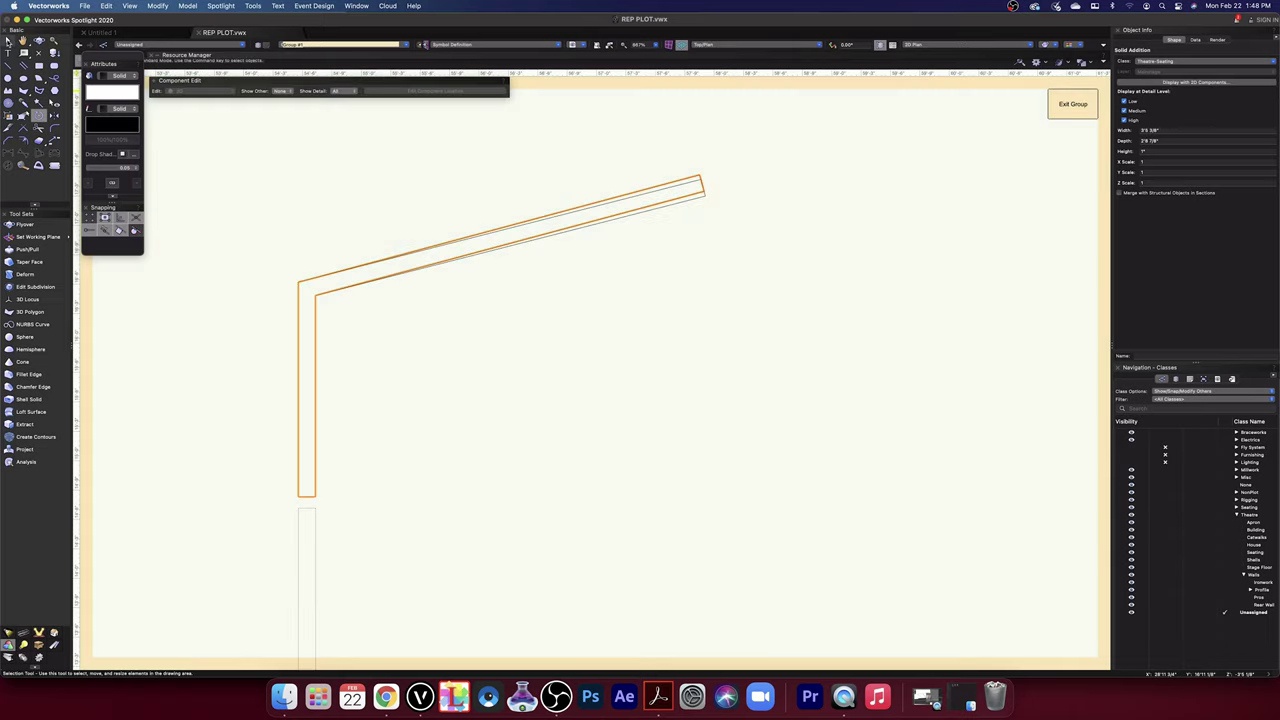
{"action": "left_click", "coordinate": [8, 40]}
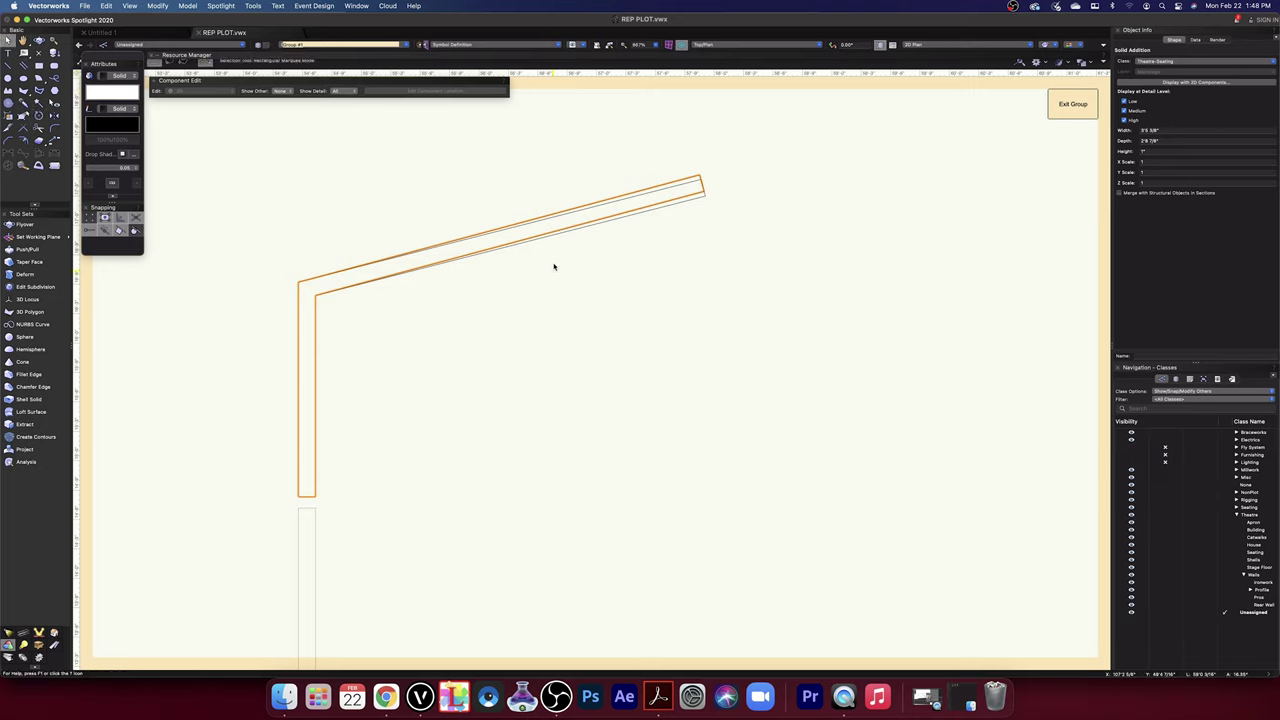
- Rotate the angled wall piece about its lower-left end using its far endpoint, then exit
{"action": "double_click", "coordinate": [703, 194]}
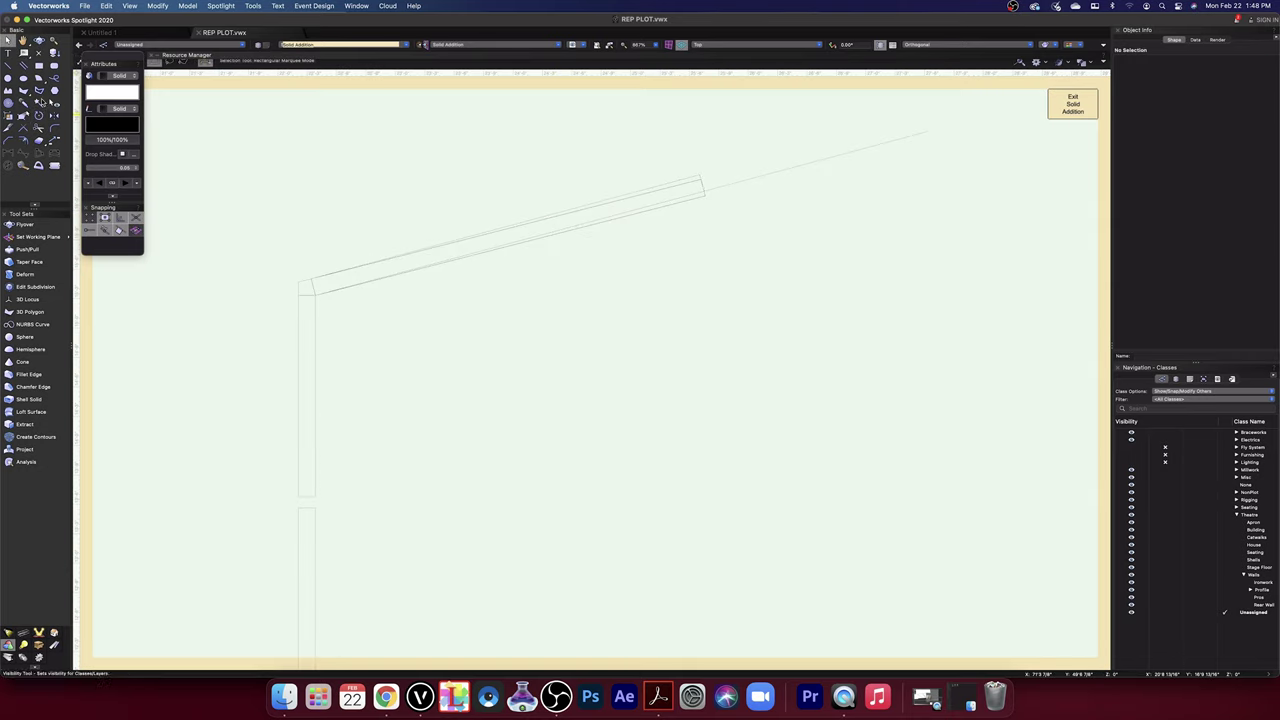
{"action": "left_click", "coordinate": [690, 203]}
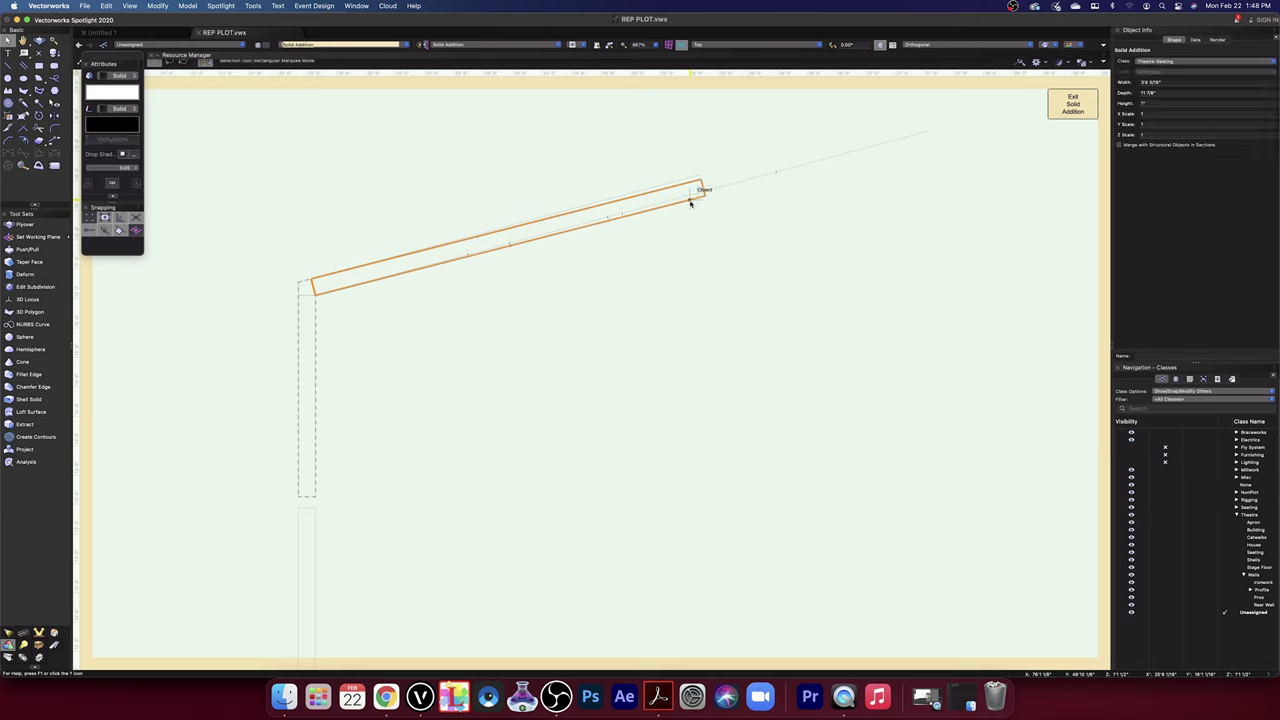
{"action": "left_click", "coordinate": [39, 117]}
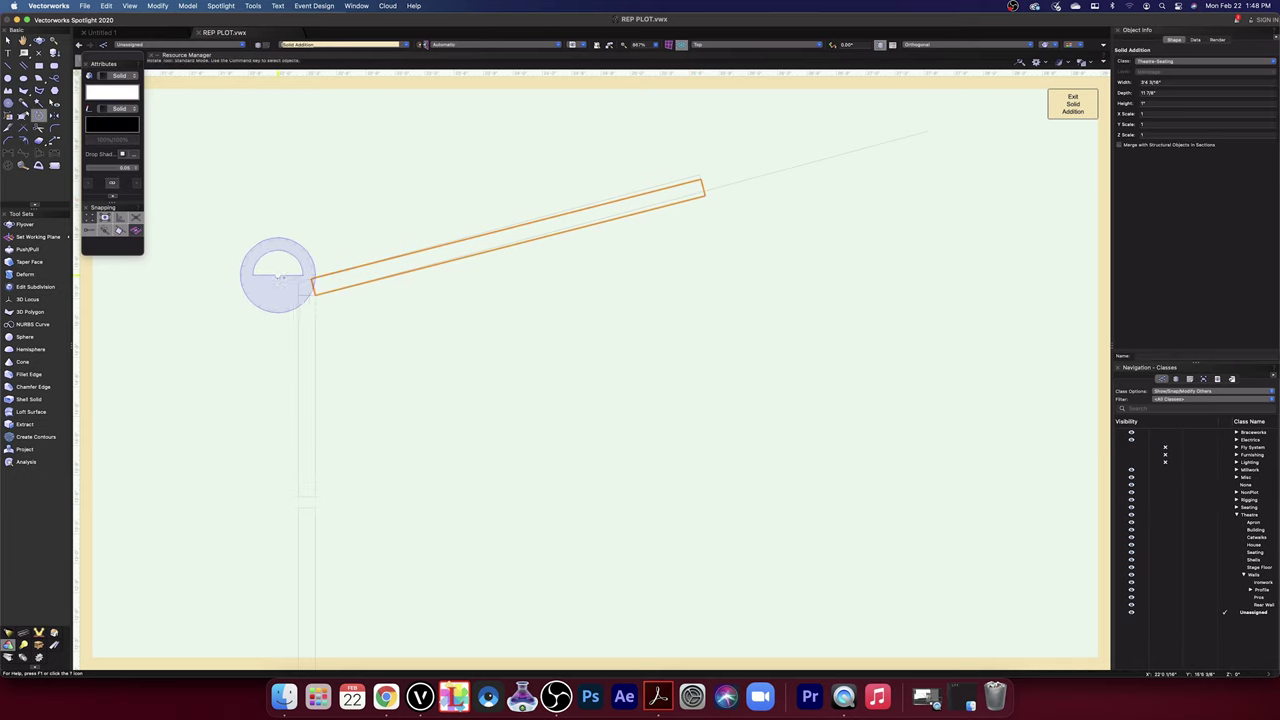
{"action": "left_click_drag", "start_coordinate": [315, 292], "coordinate": [684, 211]}
{"action": "left_click", "coordinate": [684, 211]}
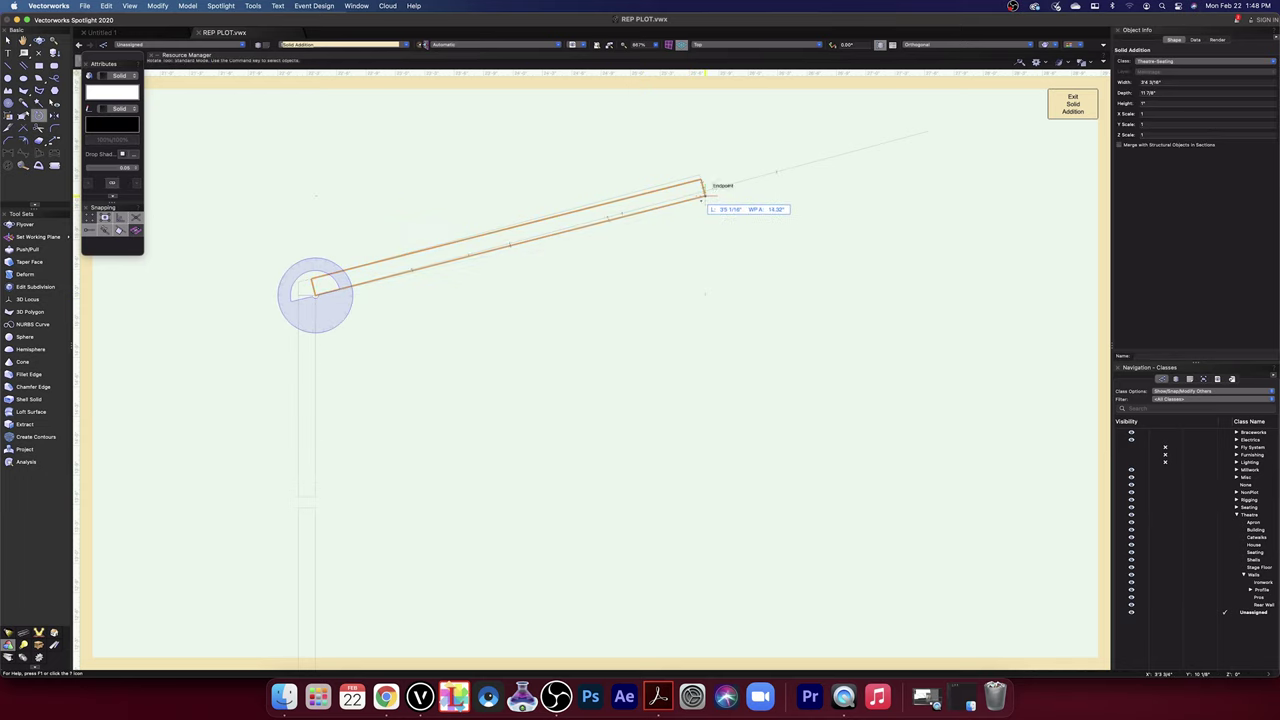
{"action": "left_click", "coordinate": [708, 194]}
{"action": "left_click", "coordinate": [1074, 108]}
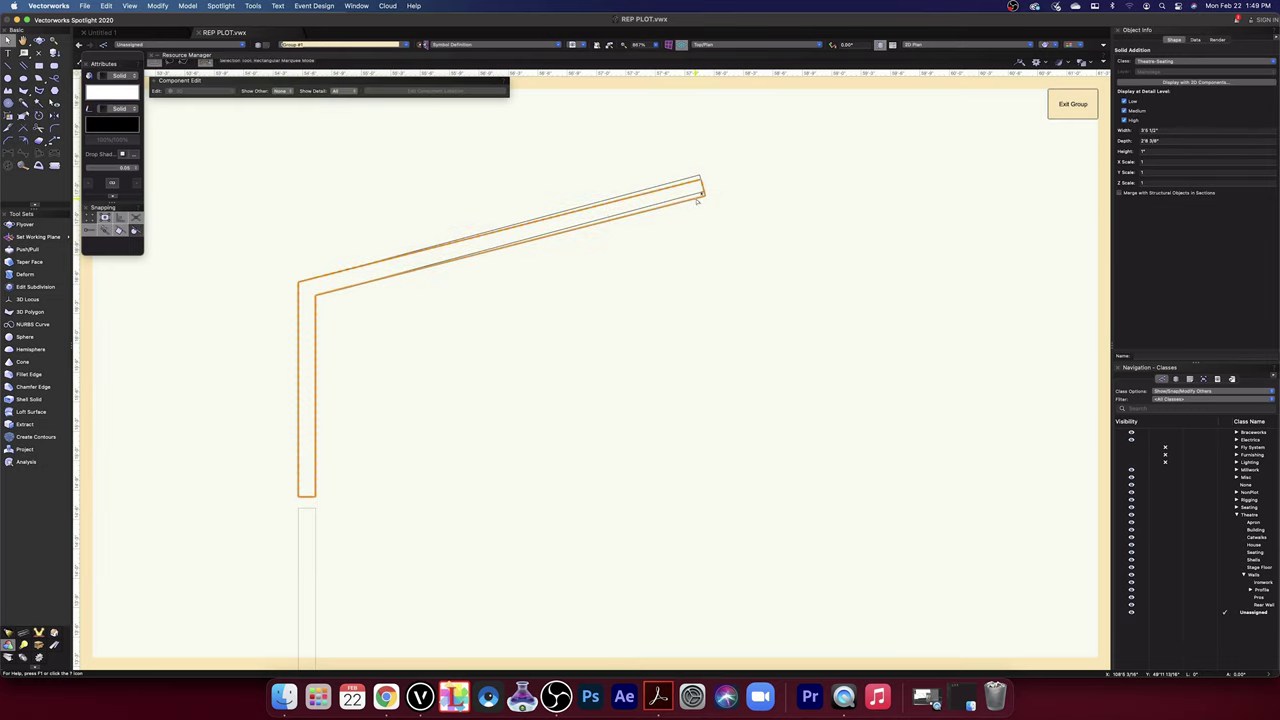
- Reopen the solid and rotate the angled piece up onto the guide line about its left end
{"action": "double_click", "coordinate": [698, 201]}
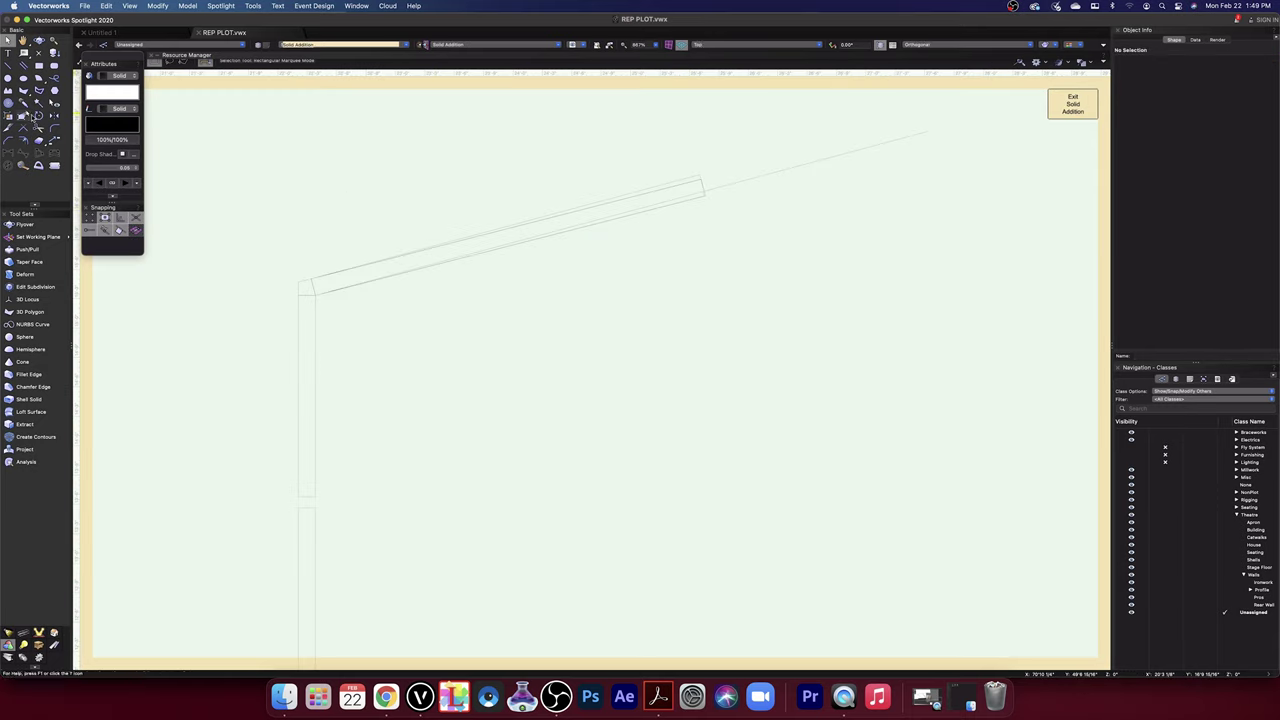
{"action": "key", "text": "x"}
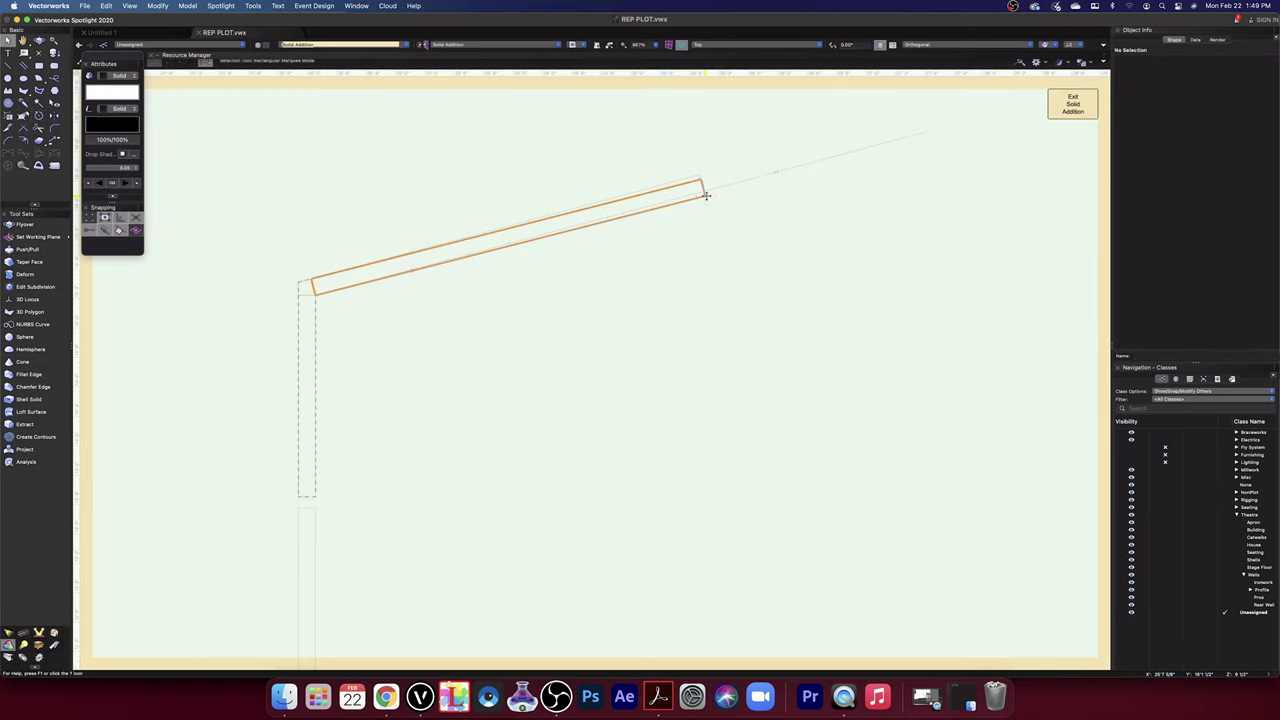
{"action": "left_click", "coordinate": [706, 196]}
{"action": "left_click", "coordinate": [39, 115]}
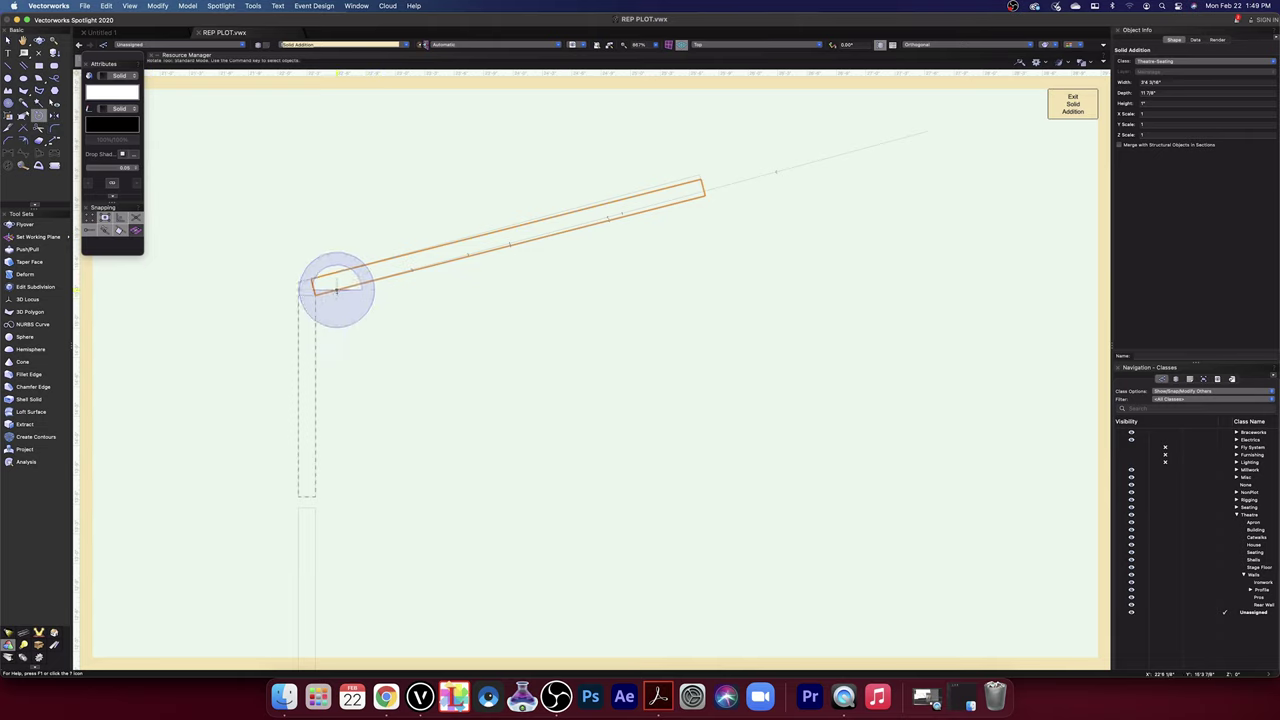
{"action": "left_click", "coordinate": [315, 292]}
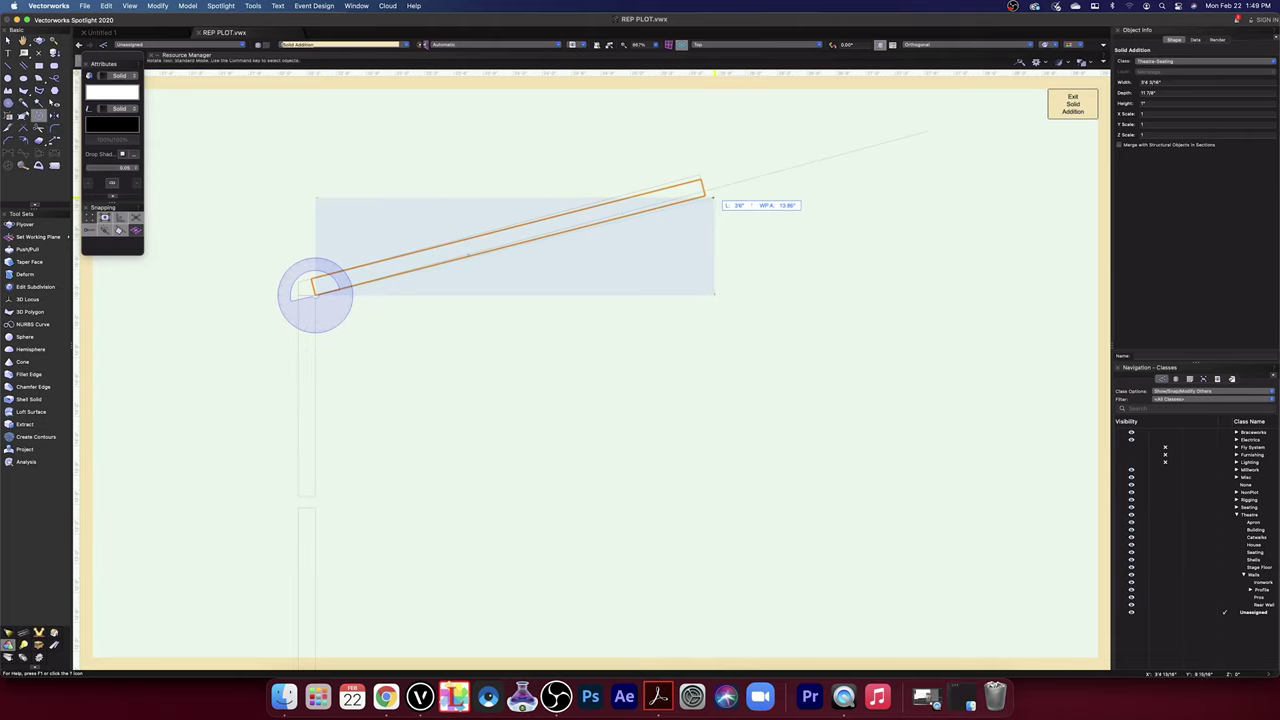
{"action": "left_click", "coordinate": [704, 195]}
{"action": "left_click", "coordinate": [775, 172]}
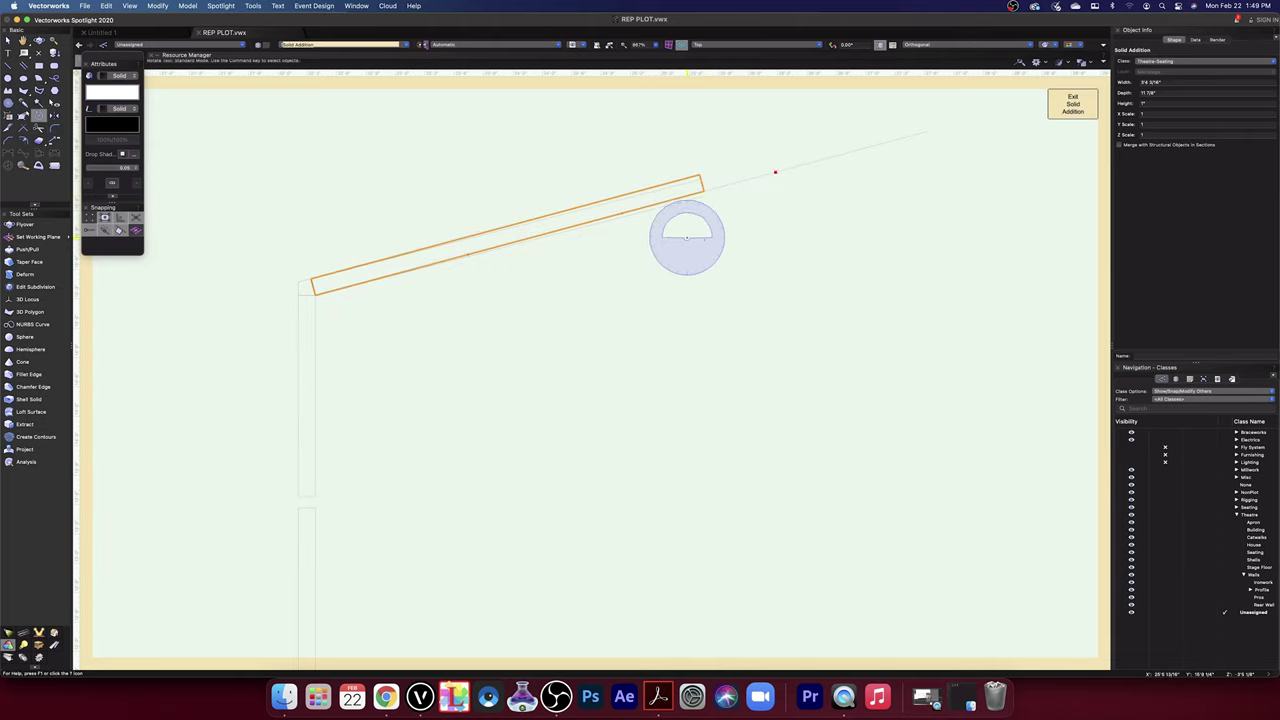
{"action": "left_click", "coordinate": [1072, 104]}
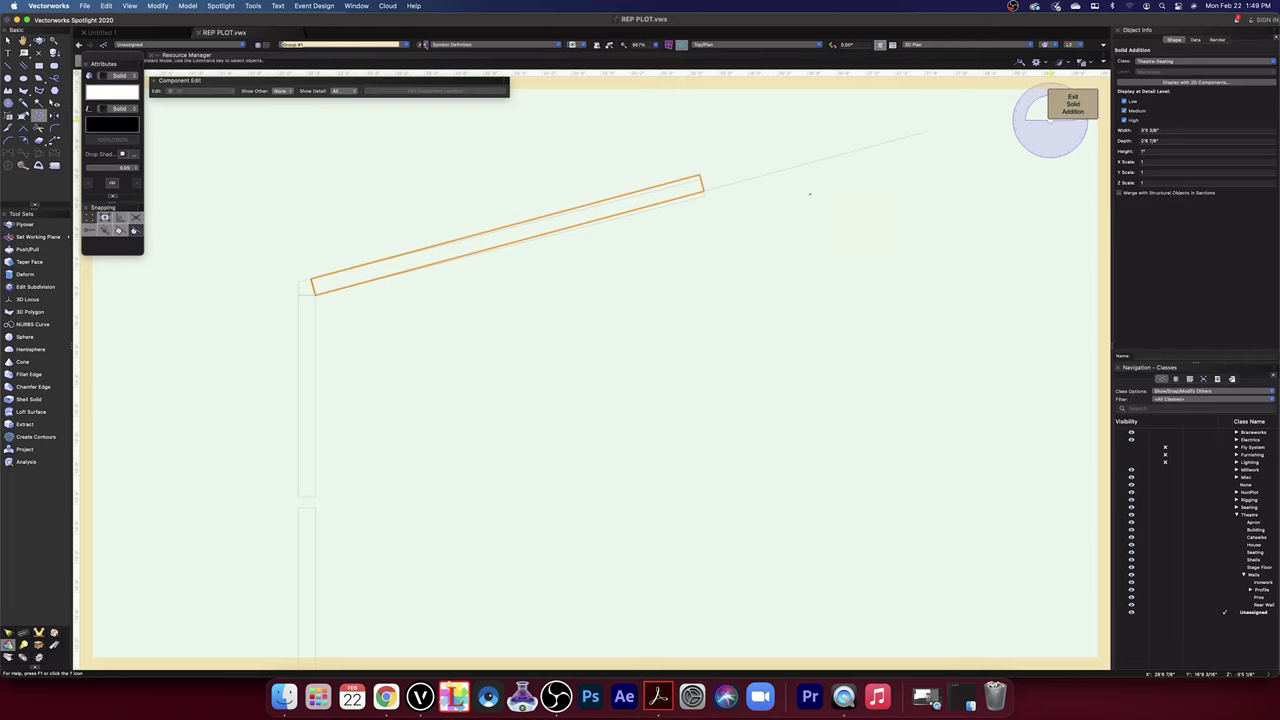
- Rotate the slanted piece 0.88° onto the guide line and return to the group
{"action": "double_click", "coordinate": [705, 192]}
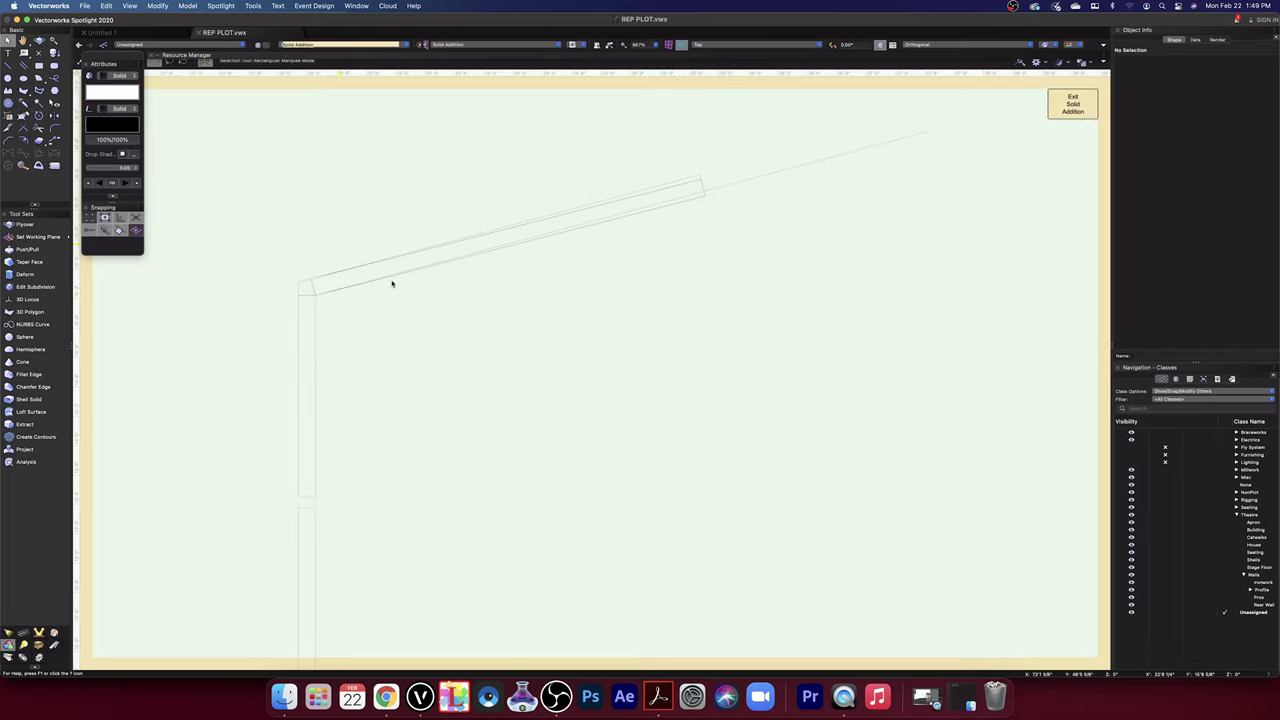
{"action": "left_click", "coordinate": [608, 224]}
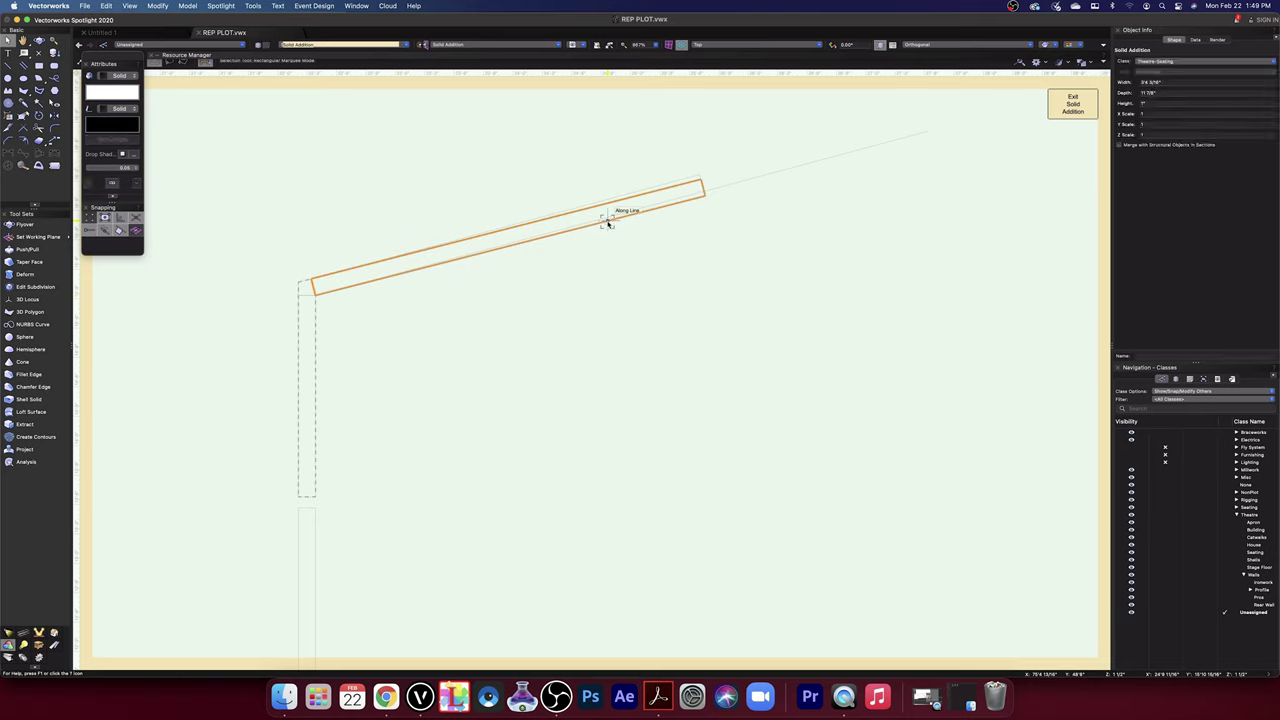
{"action": "left_click", "coordinate": [39, 115]}
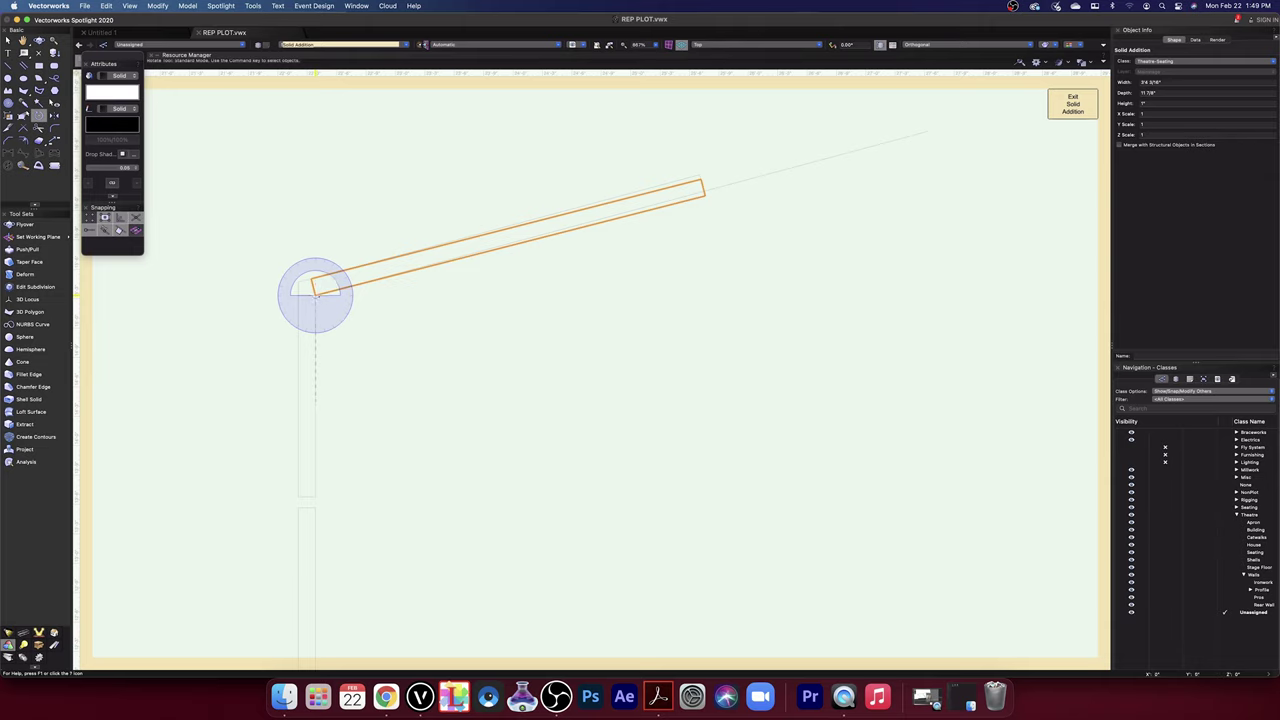
{"action": "left_click", "coordinate": [315, 292]}
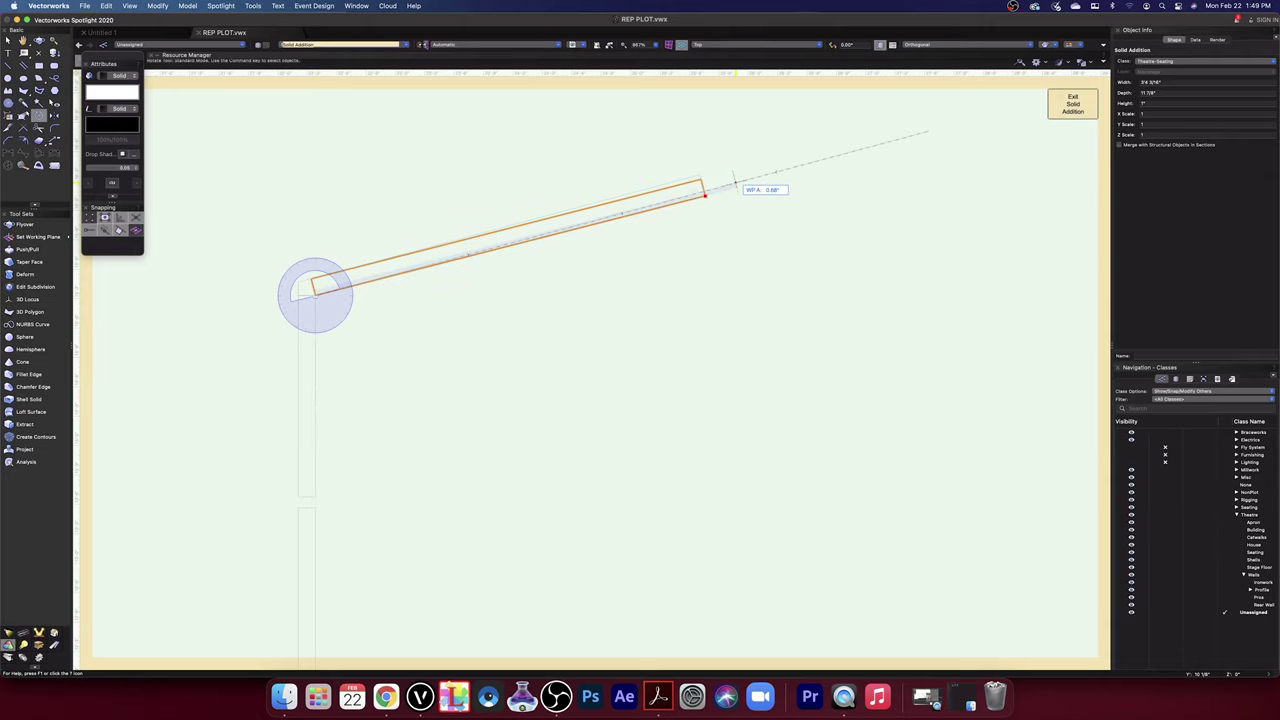
{"action": "left_click", "coordinate": [735, 181]}
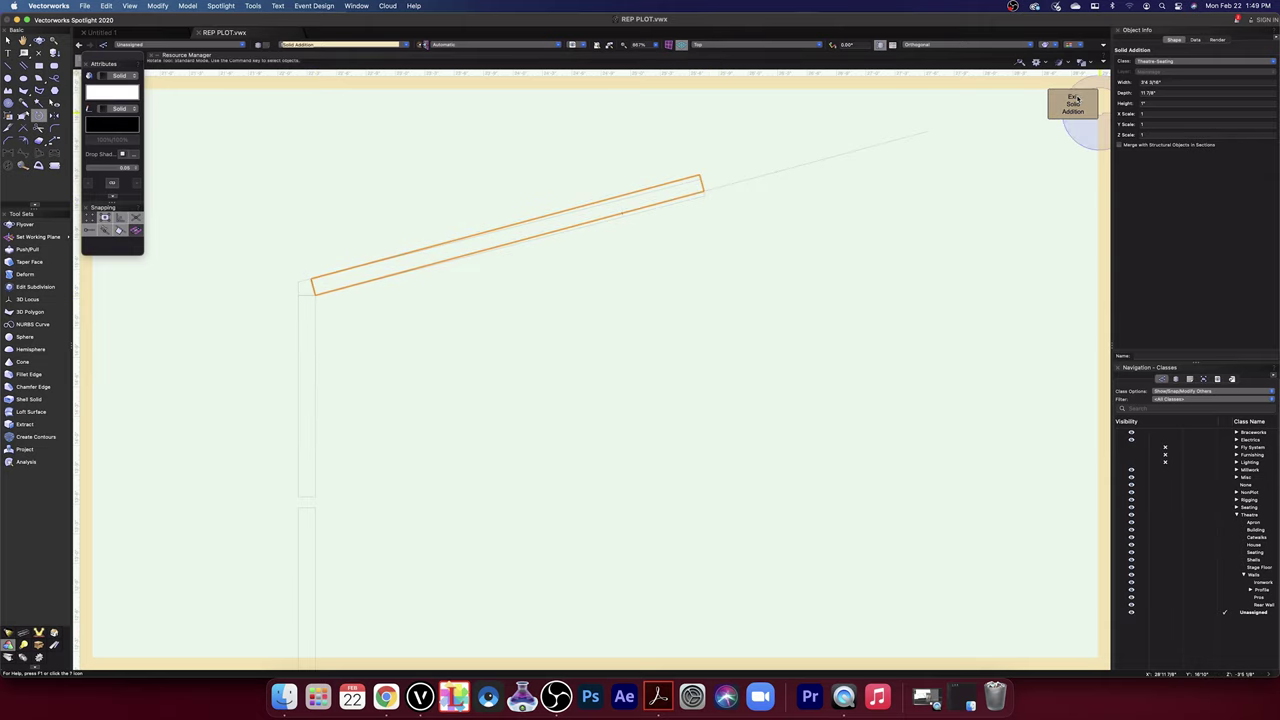
{"action": "left_click", "coordinate": [1073, 103]}
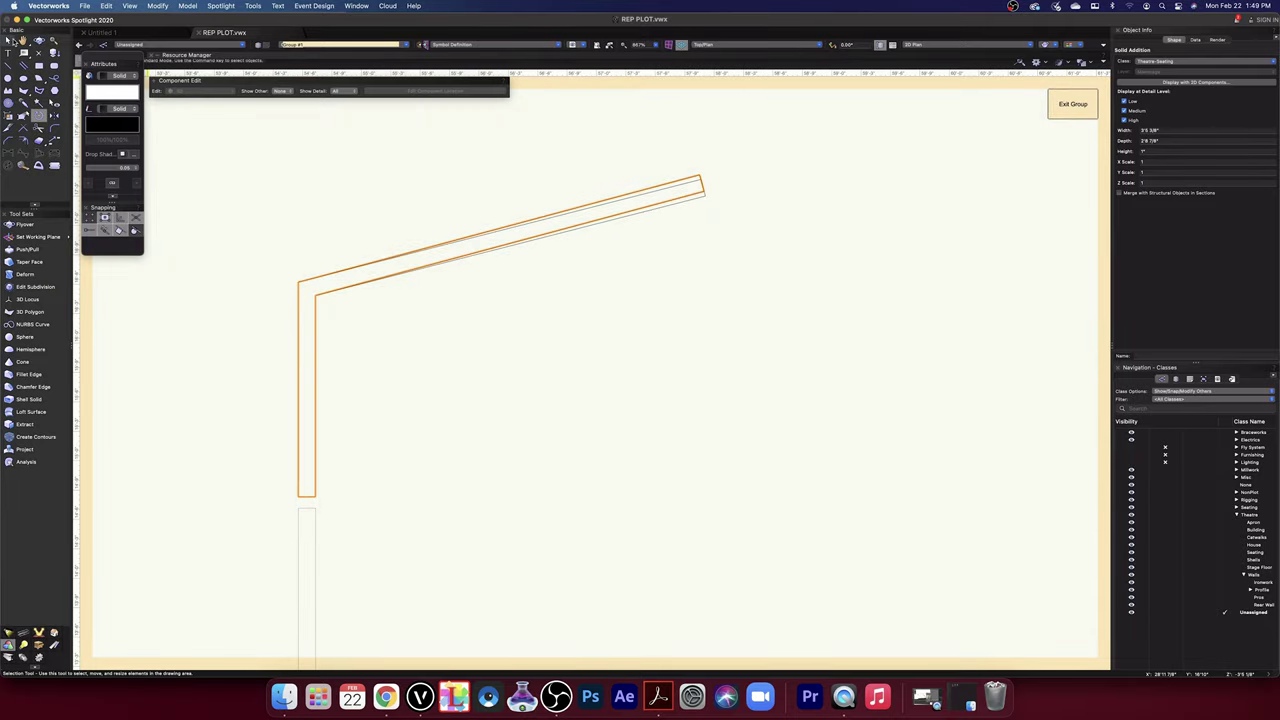
{"action": "left_click", "coordinate": [13, 42]}
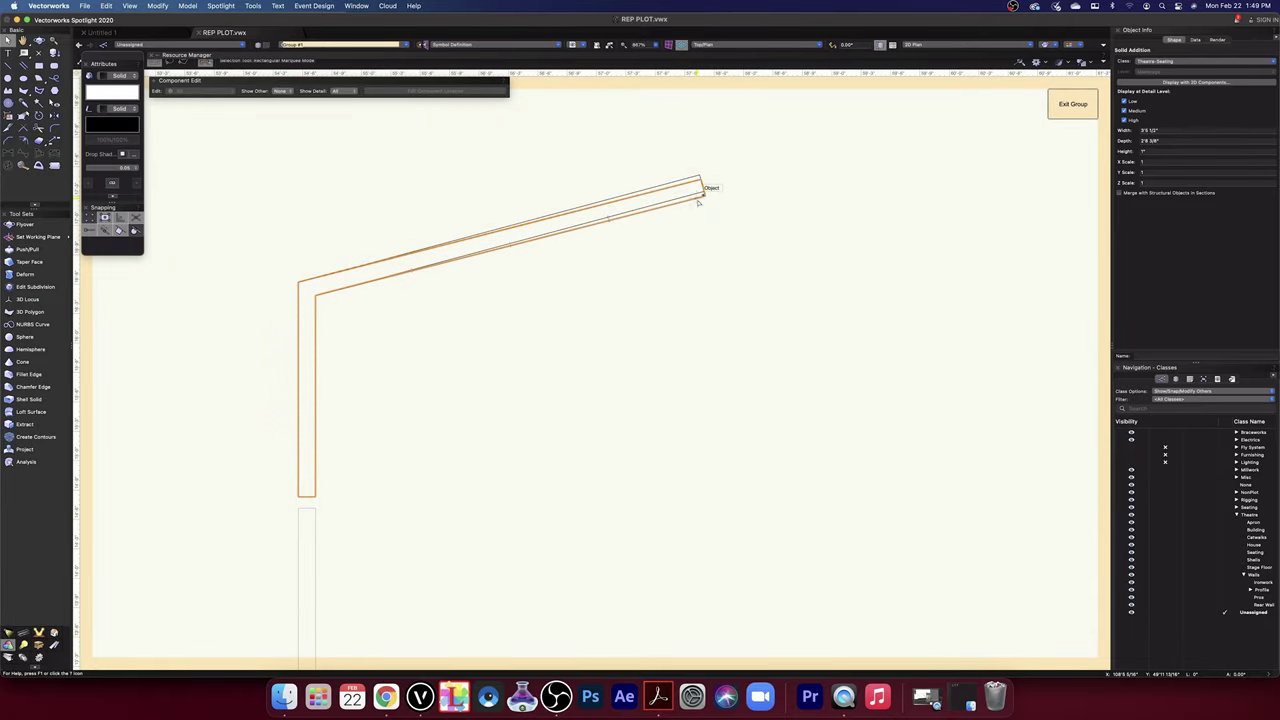
- Re-enter the solid and rotate the slanted piece again about its lower-left end, then exit
{"action": "double_click", "coordinate": [698, 202]}
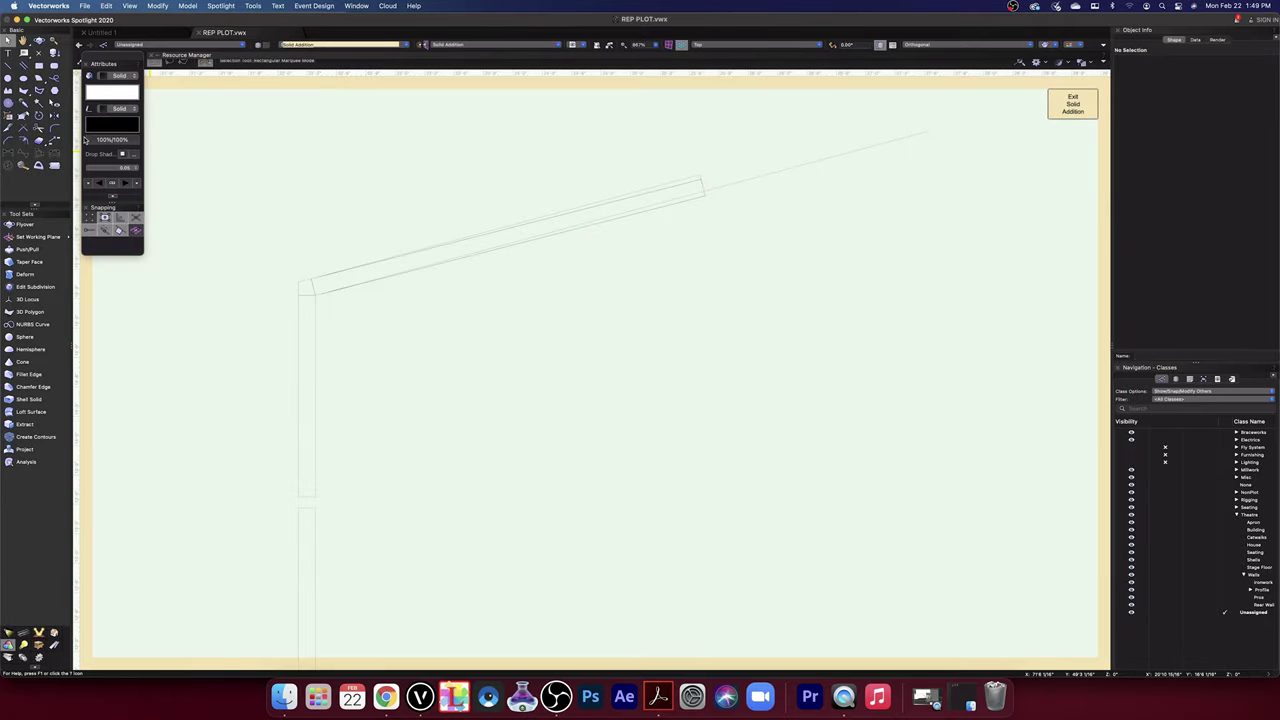
{"action": "left_click", "coordinate": [38, 116]}
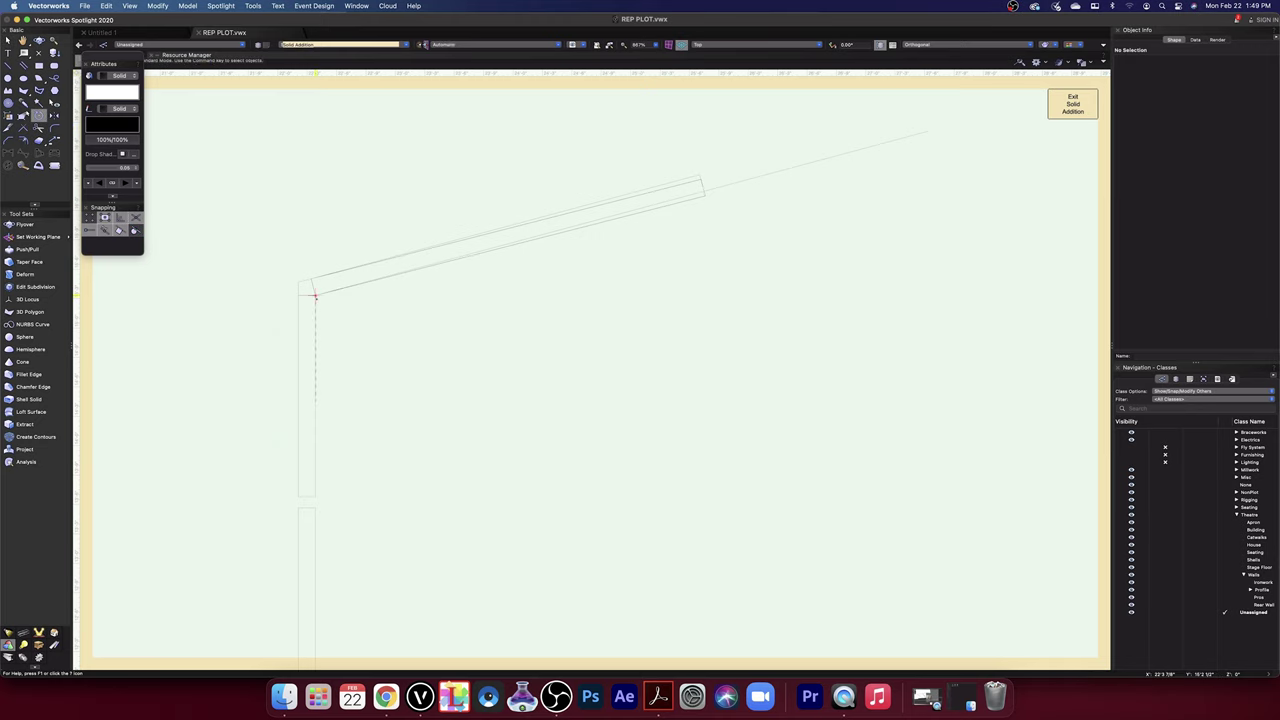
{"action": "key", "text": "x"}
{"action": "left_click", "coordinate": [706, 192]}
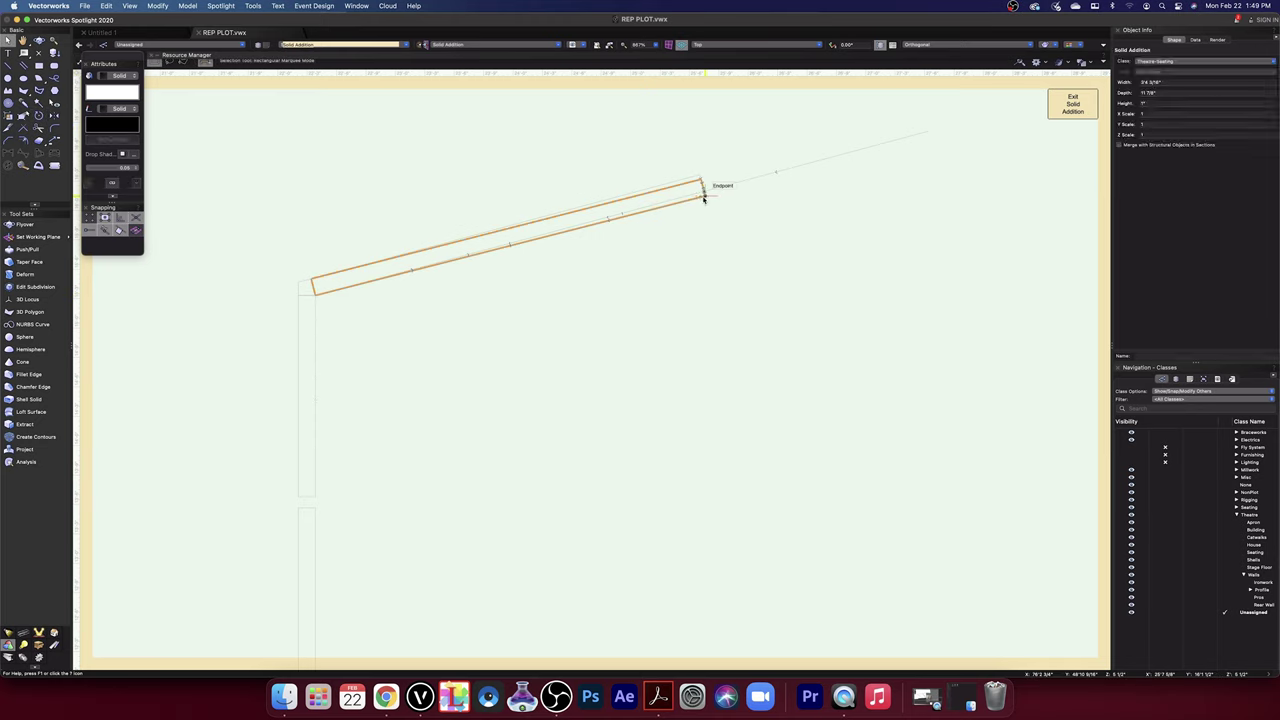
{"action": "left_click", "coordinate": [39, 115]}
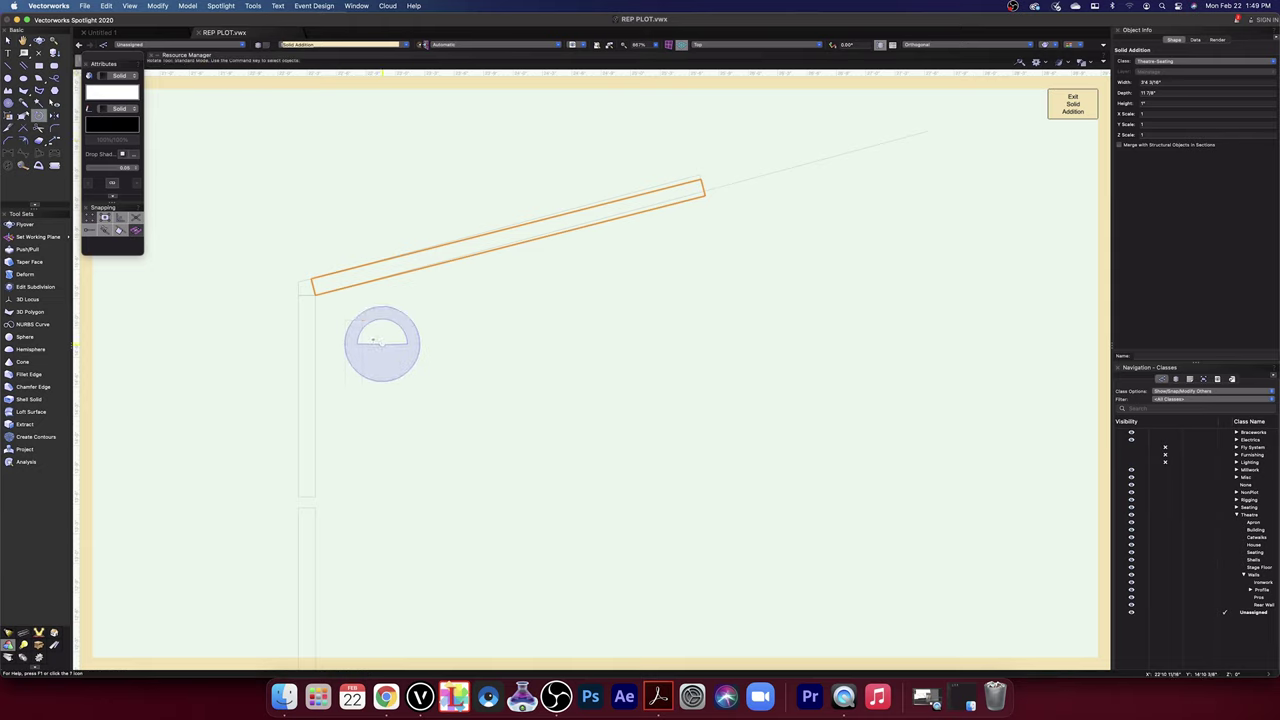
{"action": "left_click", "coordinate": [315, 294]}
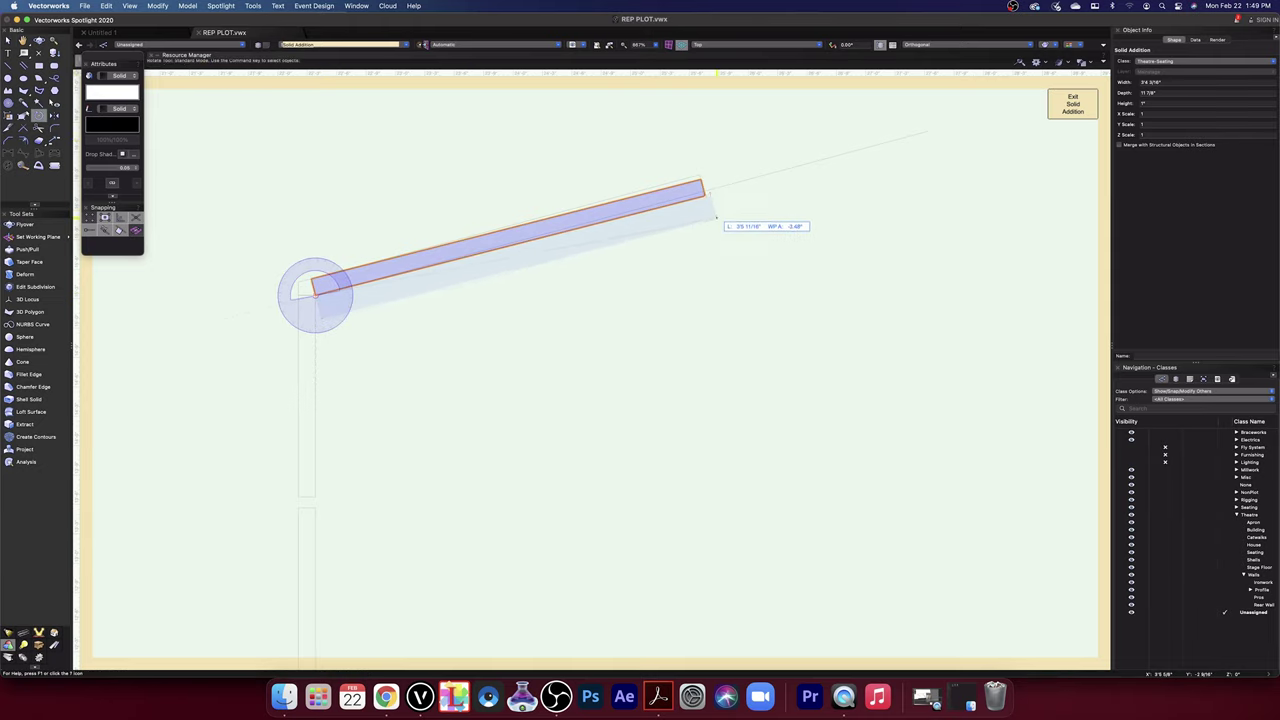
{"action": "left_click", "coordinate": [705, 195]}
{"action": "left_click", "coordinate": [748, 183]}
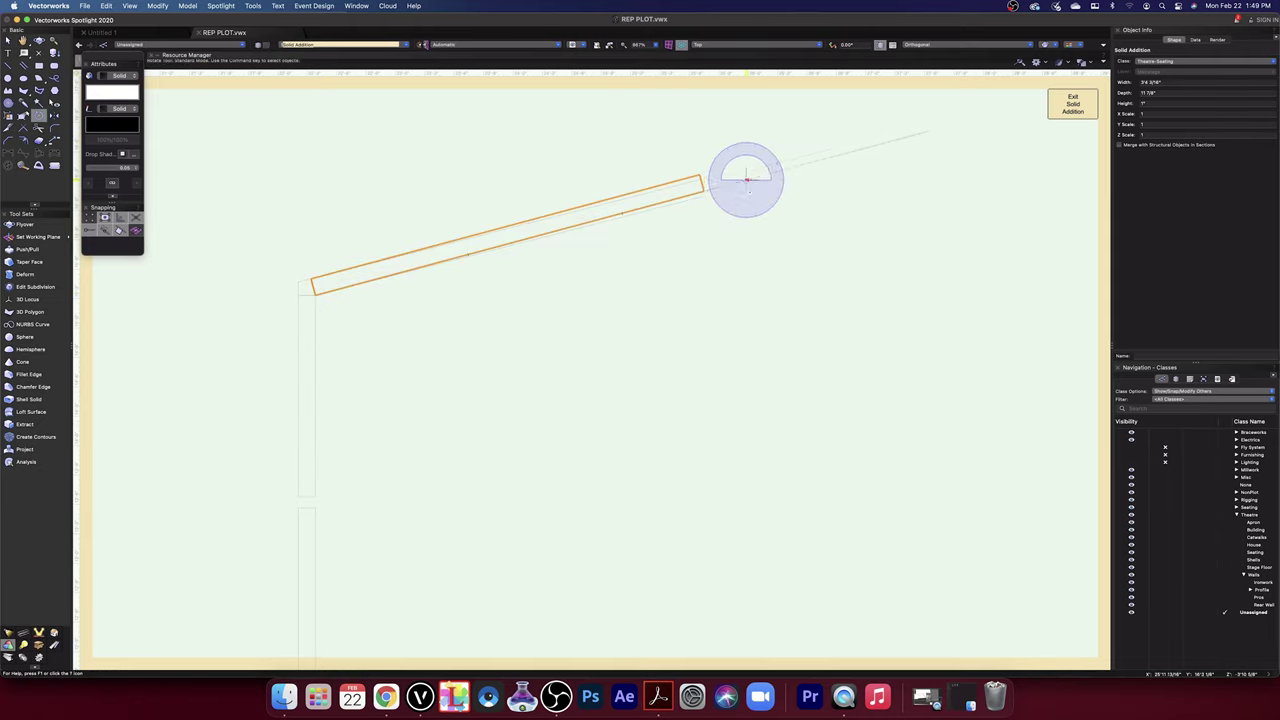
{"action": "left_click", "coordinate": [1064, 106]}
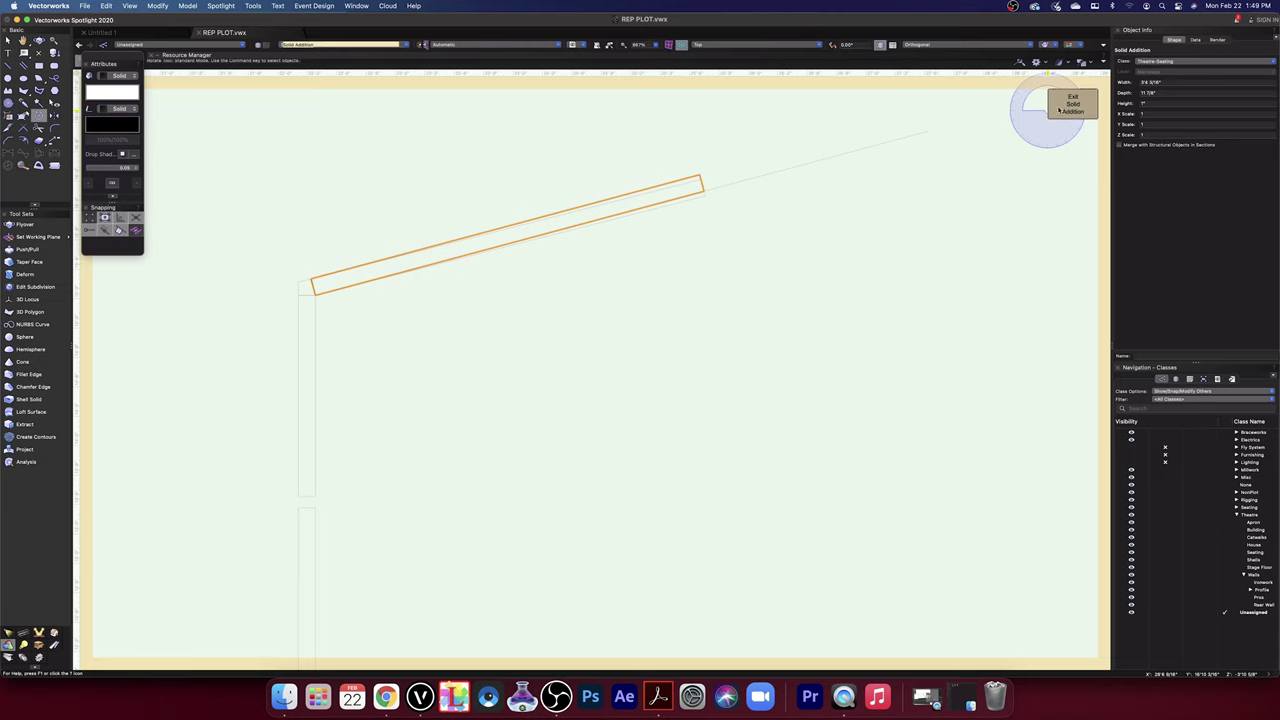
{"action": "key", "text": "x"}
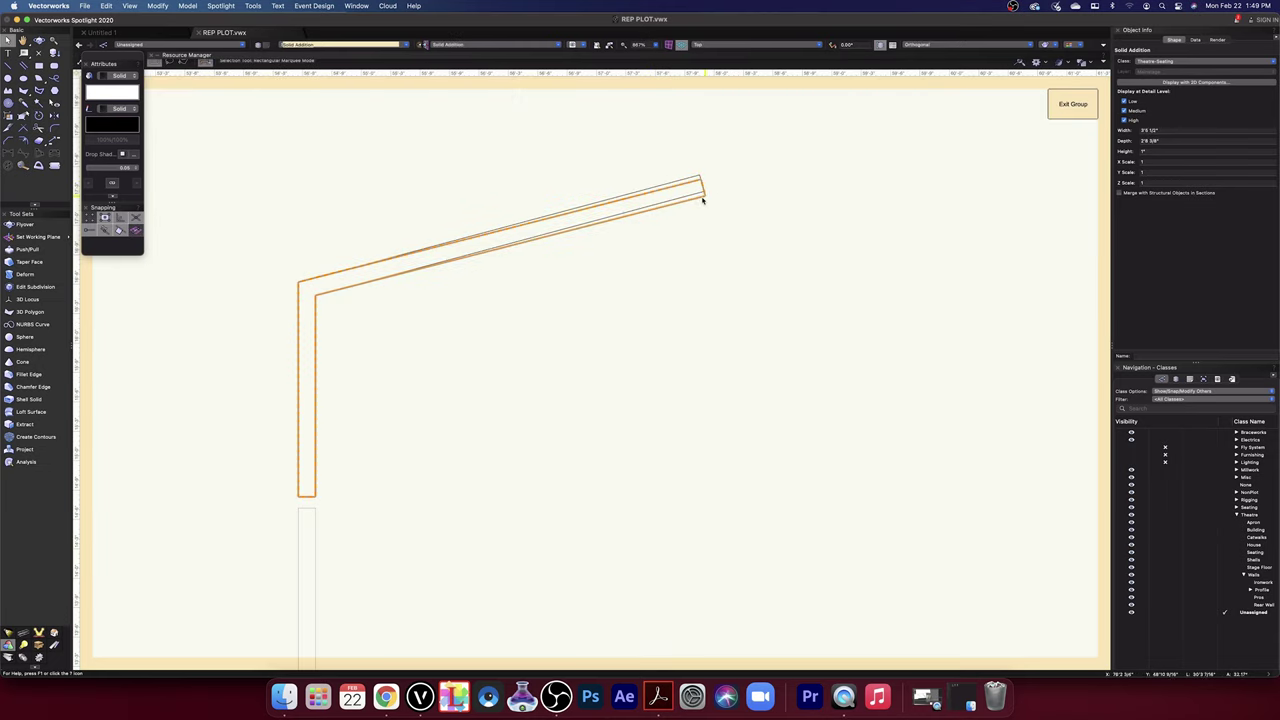
- Make a last rotation of the member onto the guide line and finish editing the solid addition
{"action": "double_click", "coordinate": [702, 201]}
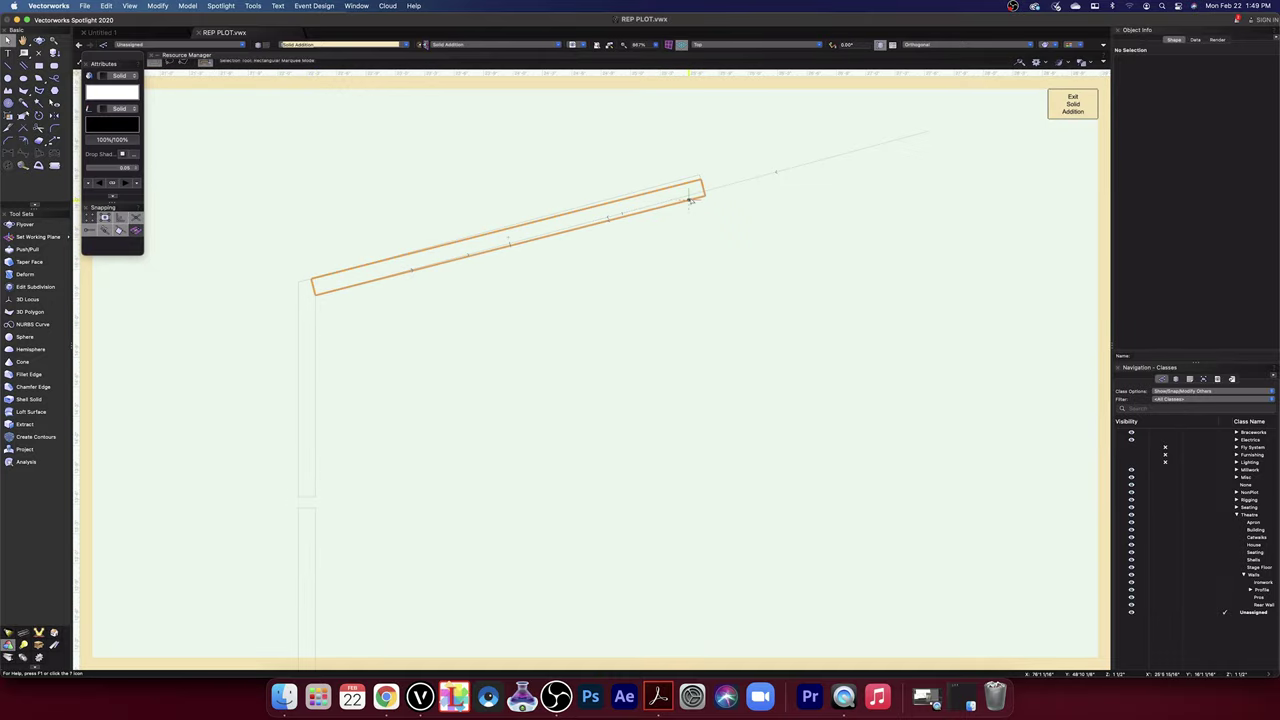
{"action": "left_click", "coordinate": [692, 201]}
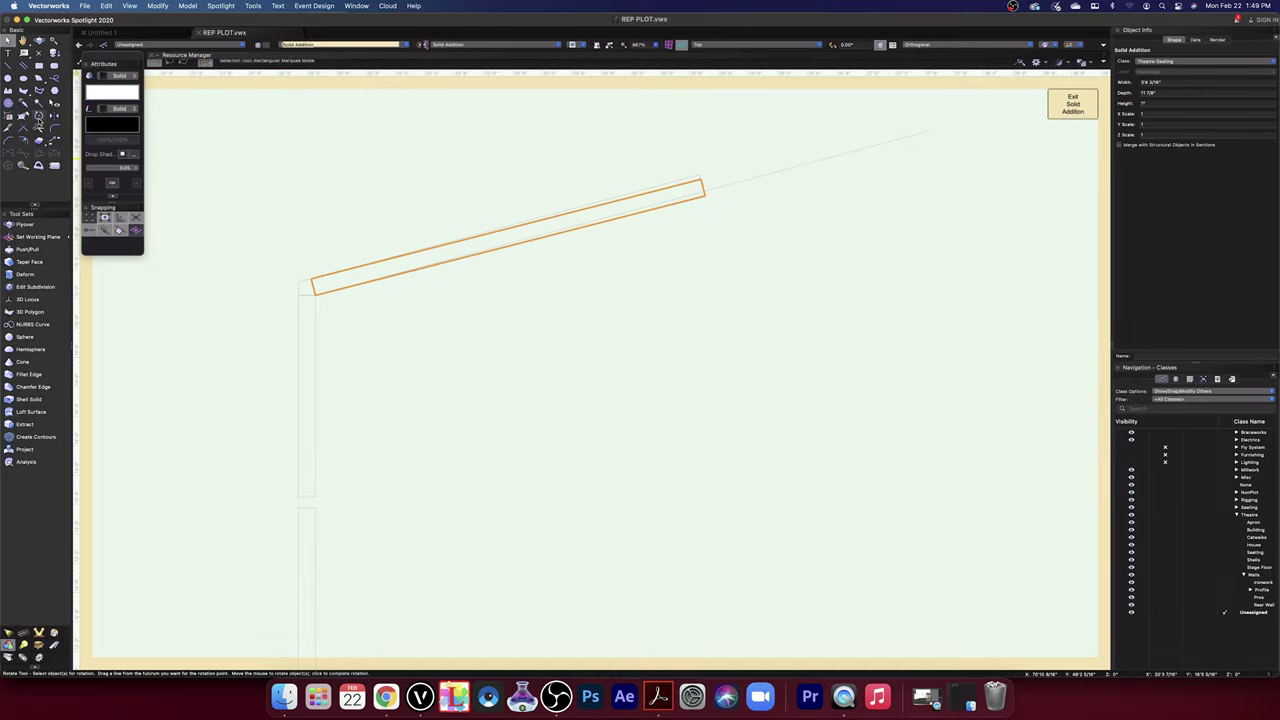
{"action": "left_click", "coordinate": [38, 116]}
{"action": "left_click", "coordinate": [314, 289]}
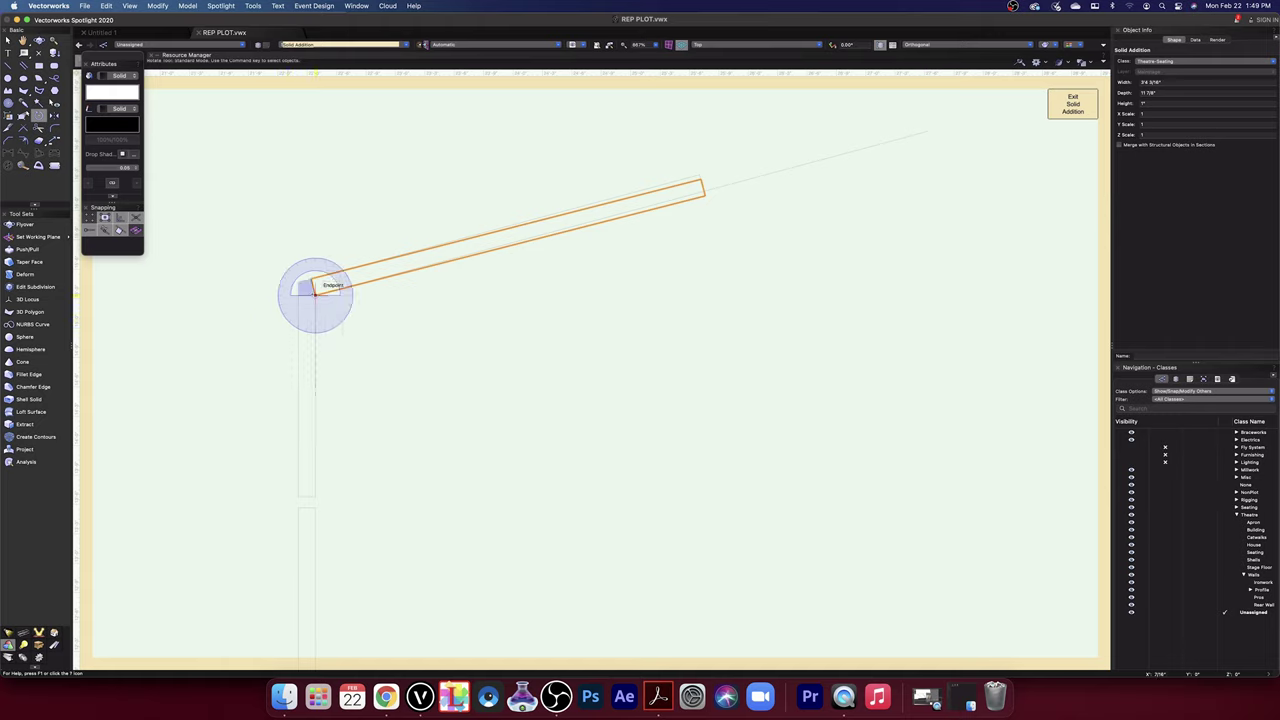
{"action": "left_click", "coordinate": [705, 195]}
{"action": "left_click", "coordinate": [762, 174]}
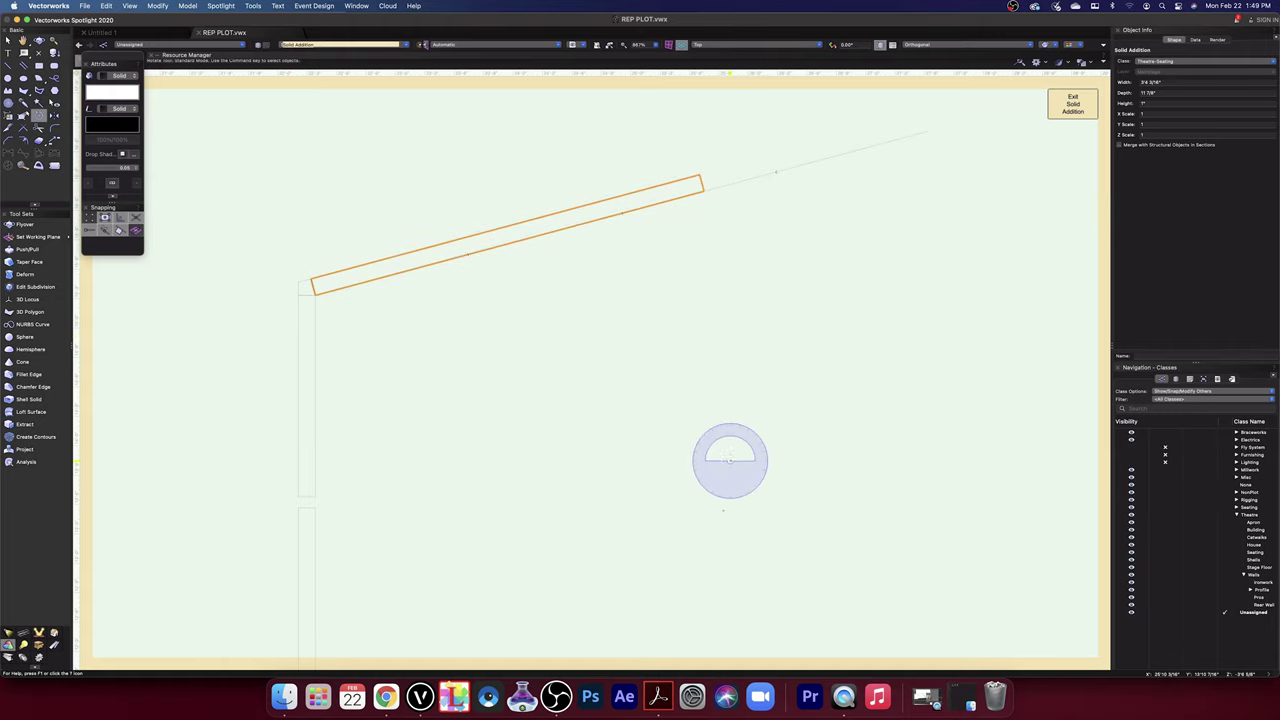
{"action": "left_click", "coordinate": [1078, 108]}
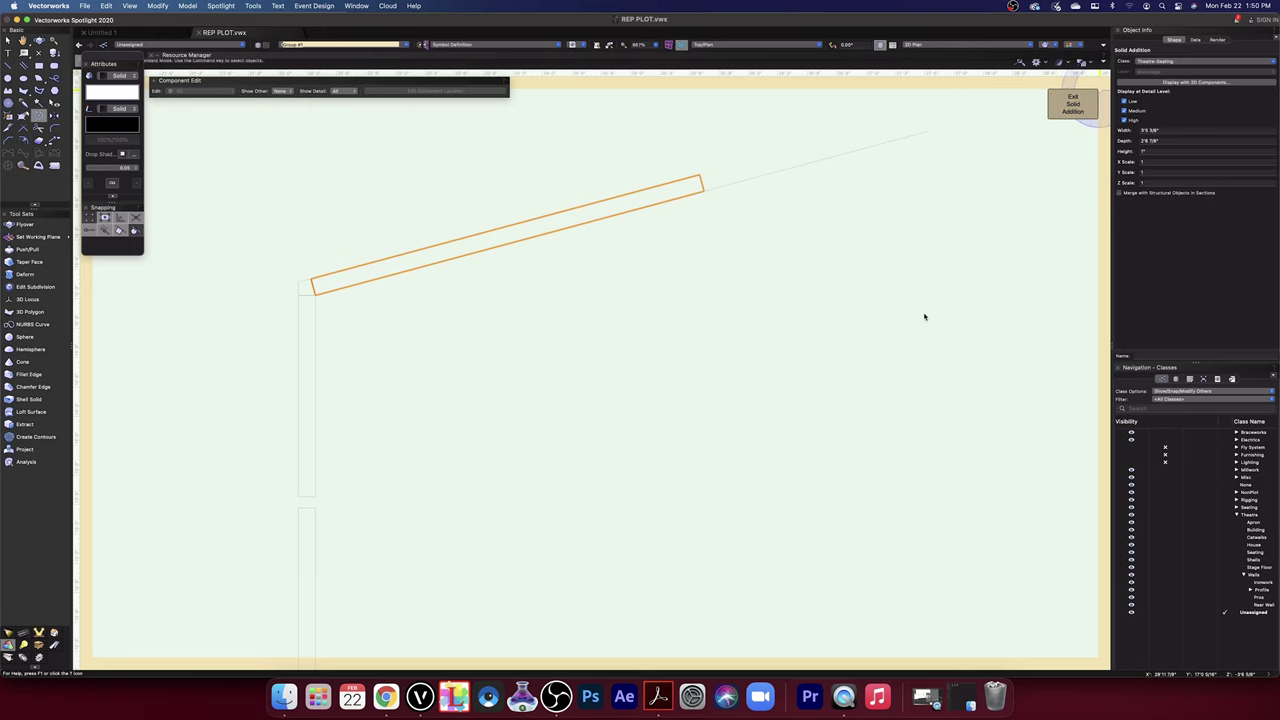
- Tilt the view into 3D to inspect, then return to Top/Plan and accept the backup copy
{"action": "scroll", "coordinate": [643, 329], "scroll_direction": "down", "scroll_amount": 5}
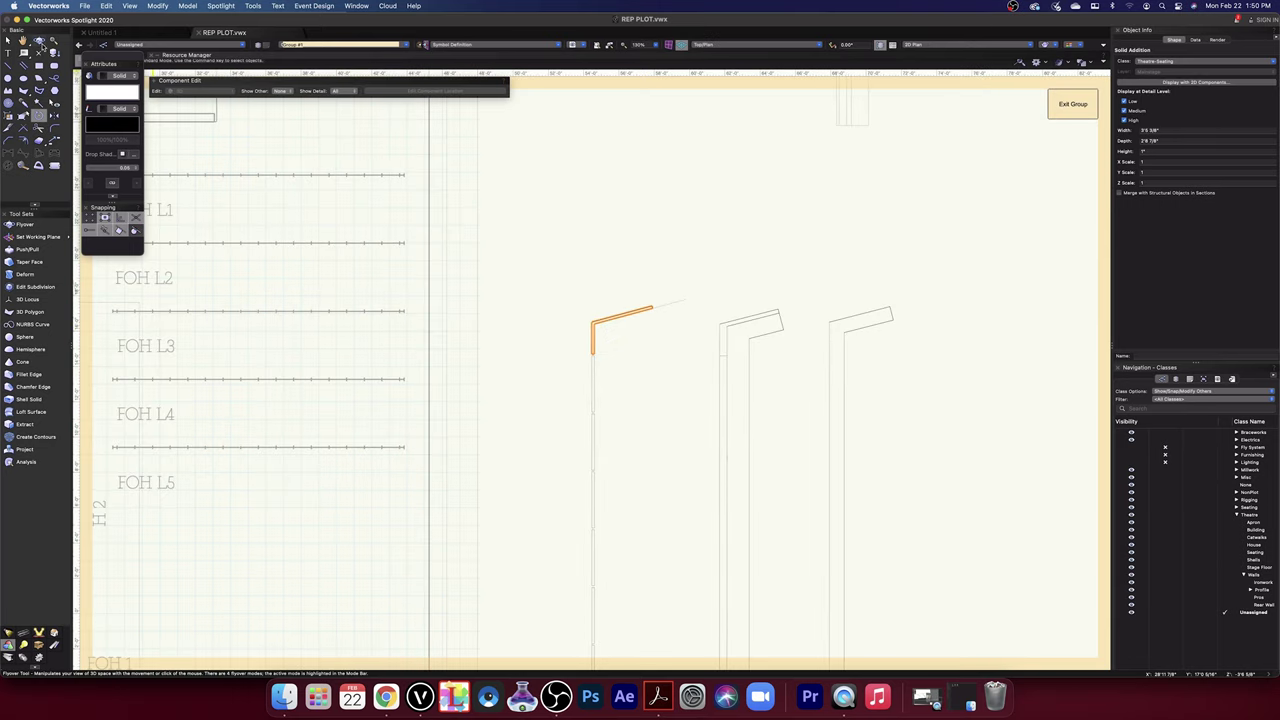
{"action": "left_click_drag", "start_coordinate": [557, 486], "coordinate": [672, 431]}
{"action": "left_click", "coordinate": [721, 46]}
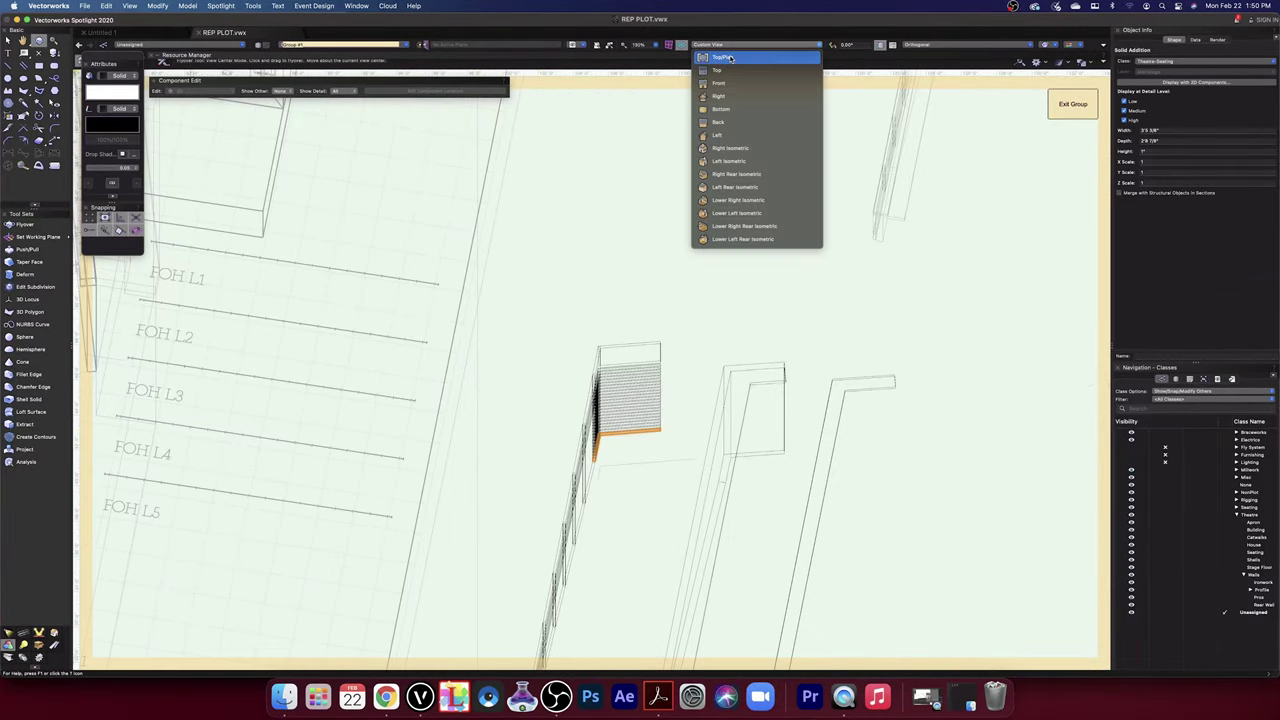
{"action": "left_click", "coordinate": [737, 63]}
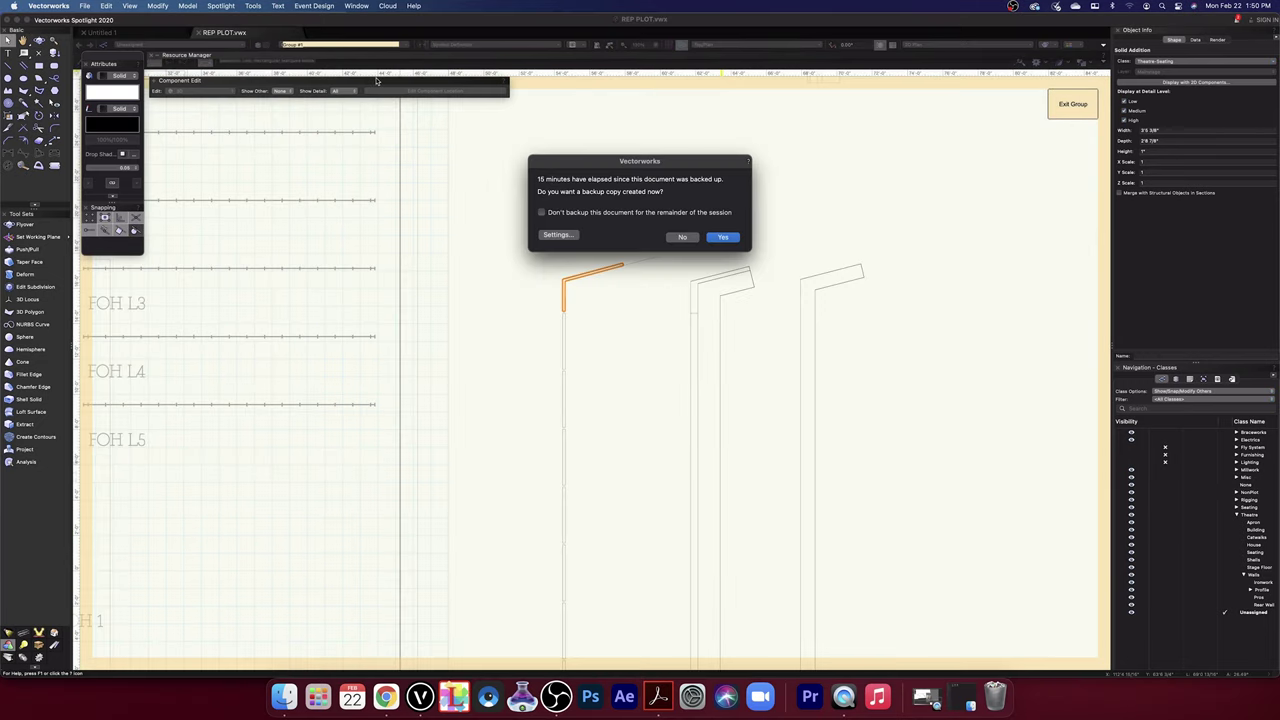
{"action": "left_click", "coordinate": [721, 237]}
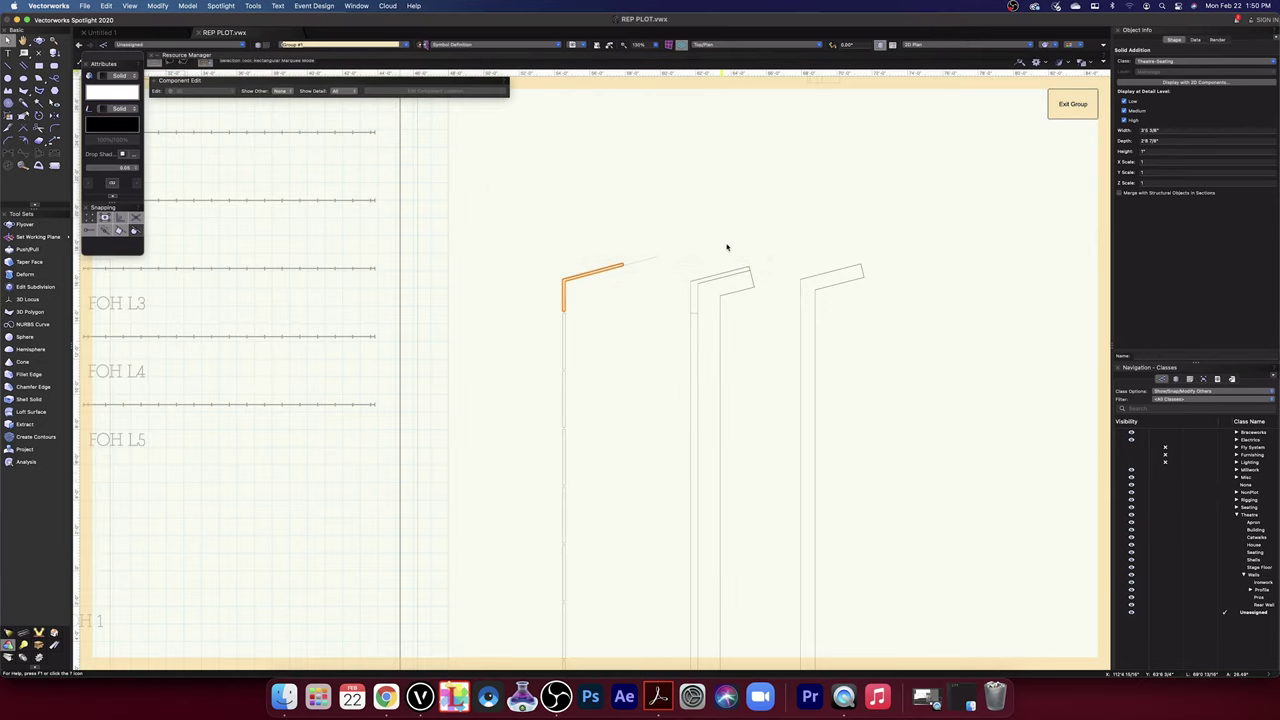
- Move the right-hand bent solid about 1'8" at 160.53° so its corner meets the first outline's corner
{"action": "left_click", "coordinate": [802, 280], "text": "shift"}
{"action": "left_click", "coordinate": [804, 279]}
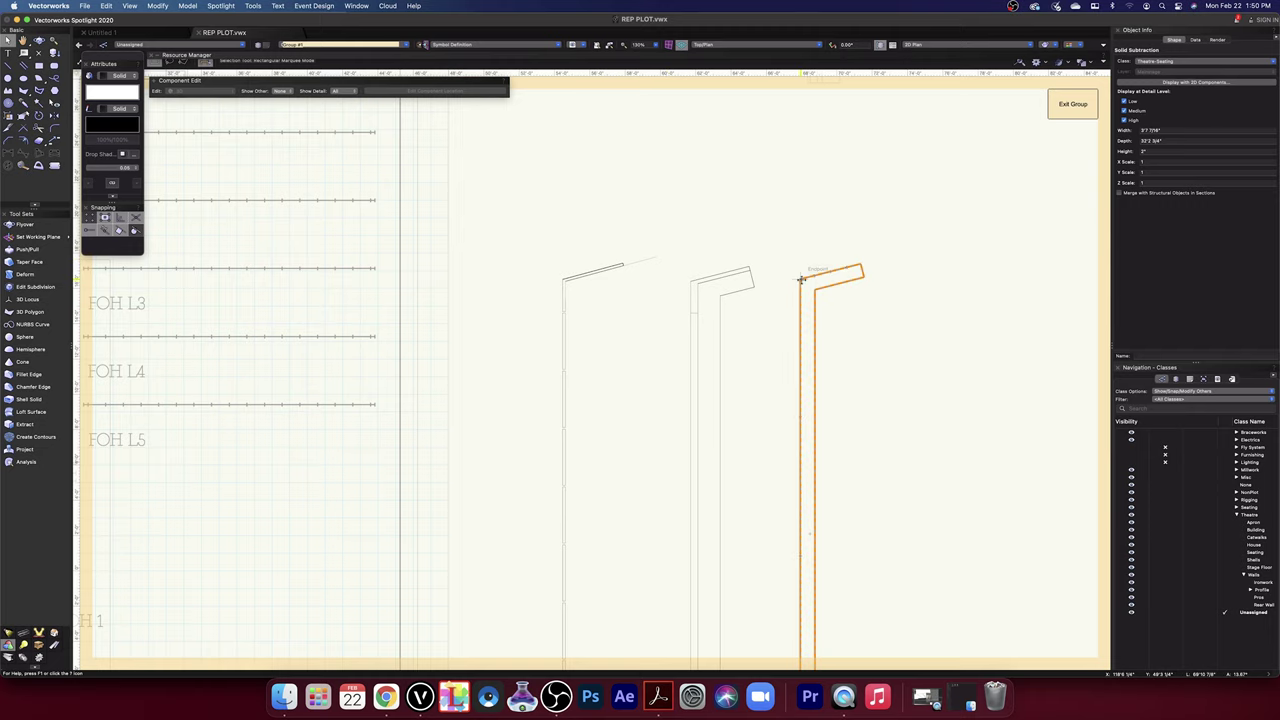
{"action": "left_click", "coordinate": [590, 297]}
{"action": "scroll", "coordinate": [591, 297], "scroll_direction": "up", "scroll_amount": 5}
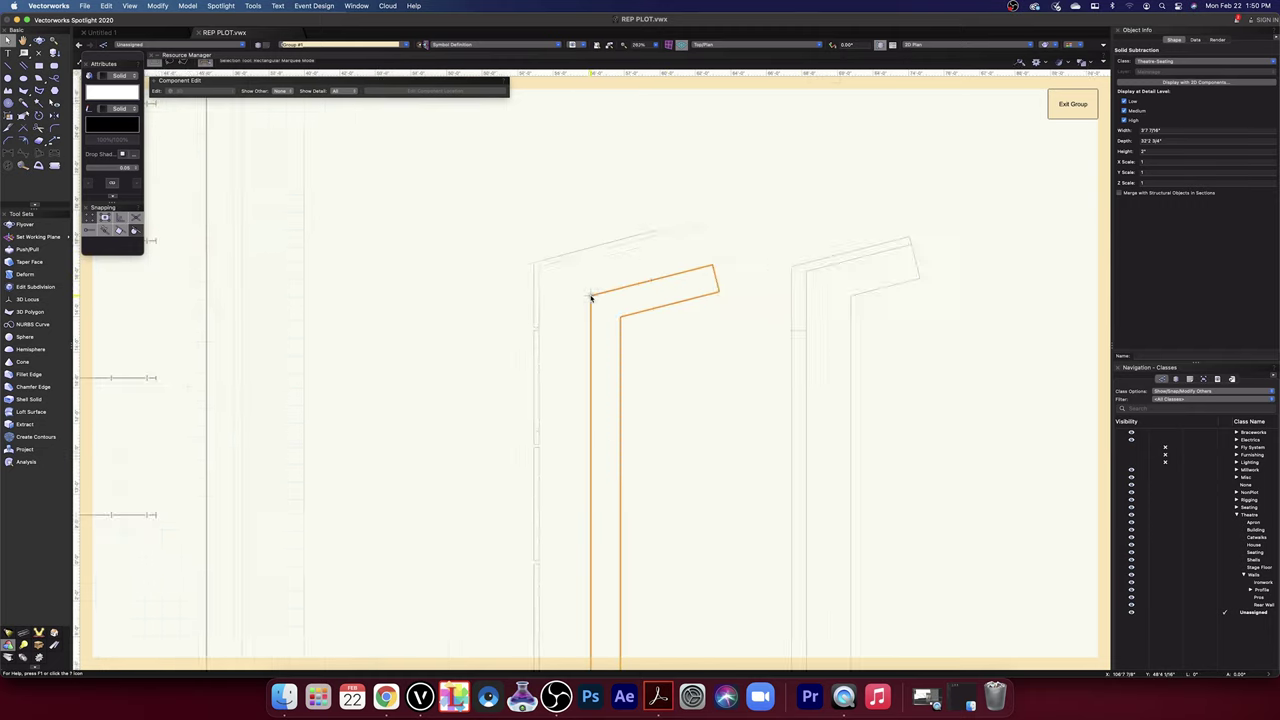
{"action": "left_click_drag", "start_coordinate": [591, 297], "coordinate": [440, 211]}
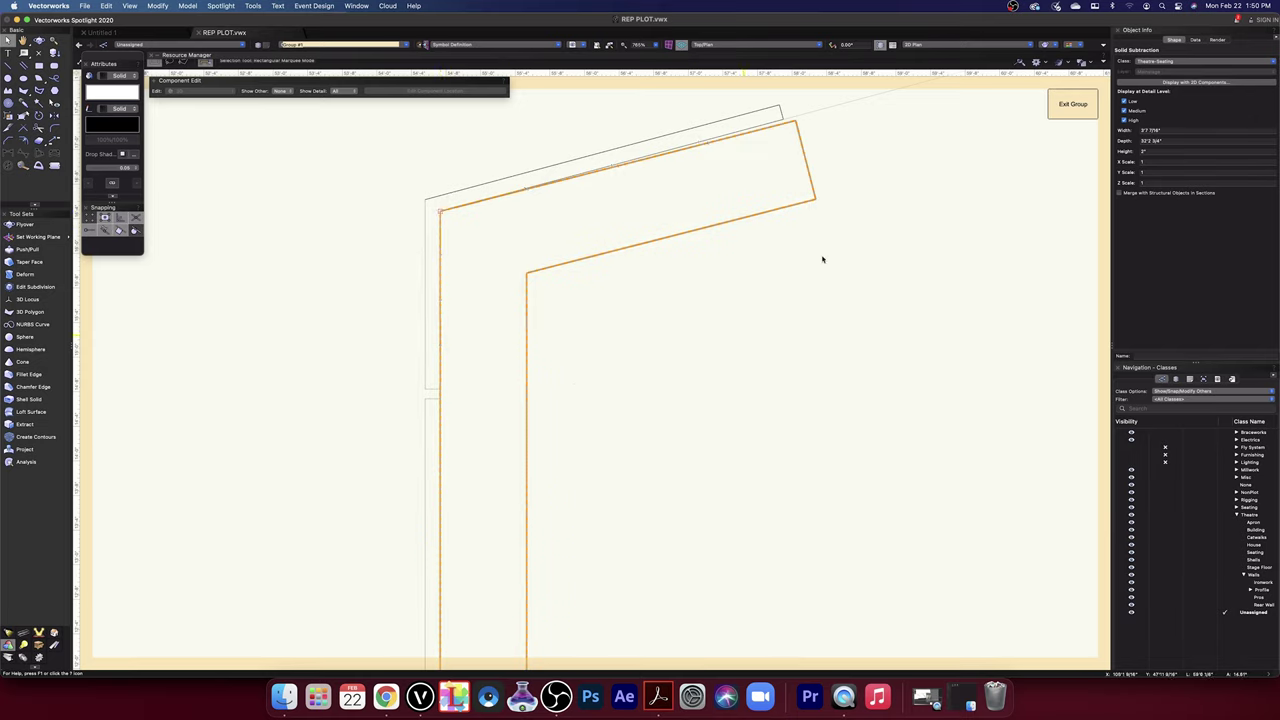
{"action": "left_click", "coordinate": [710, 469]}
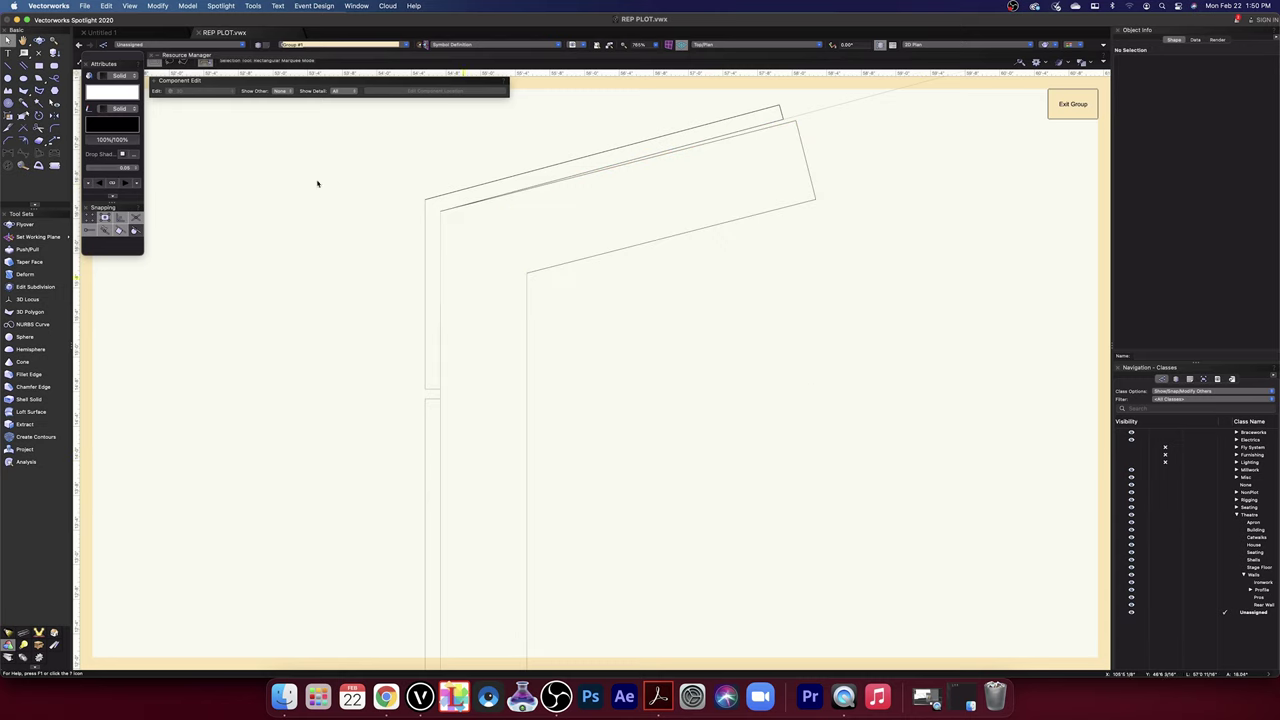
{"action": "left_click_drag", "start_coordinate": [725, 475], "coordinate": [660, 400]}
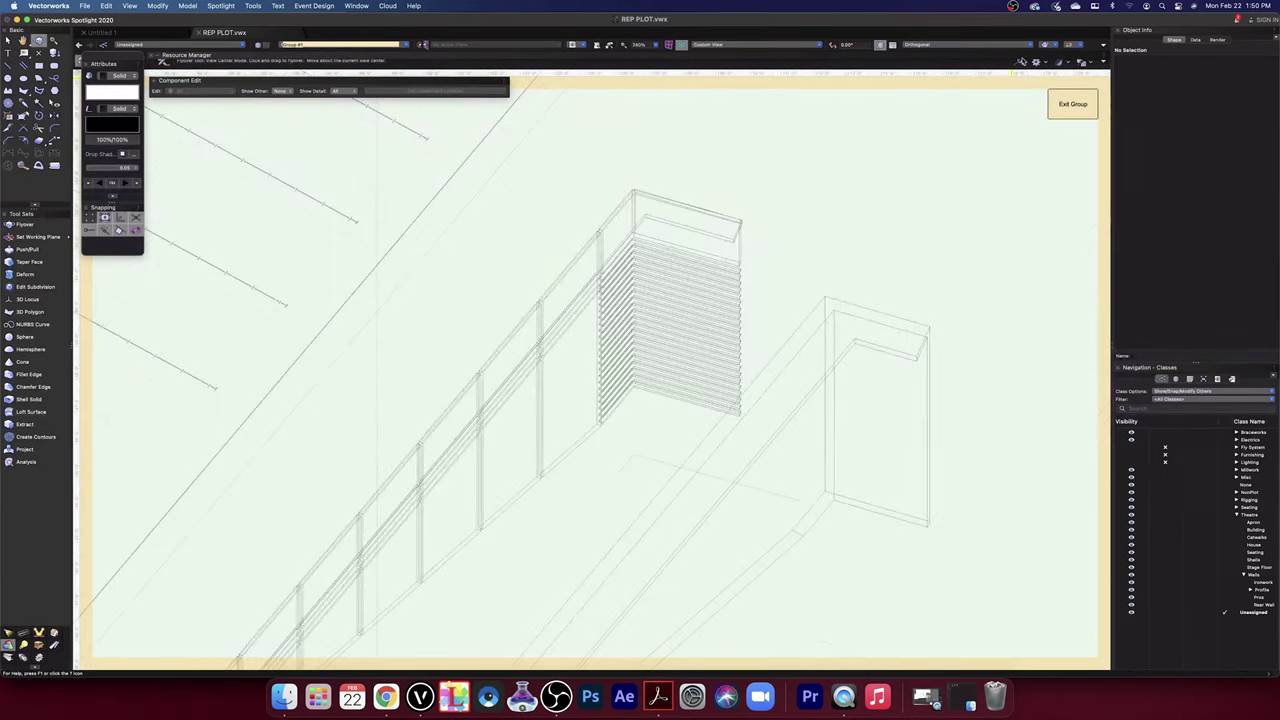
{"action": "left_click", "coordinate": [1058, 47]}
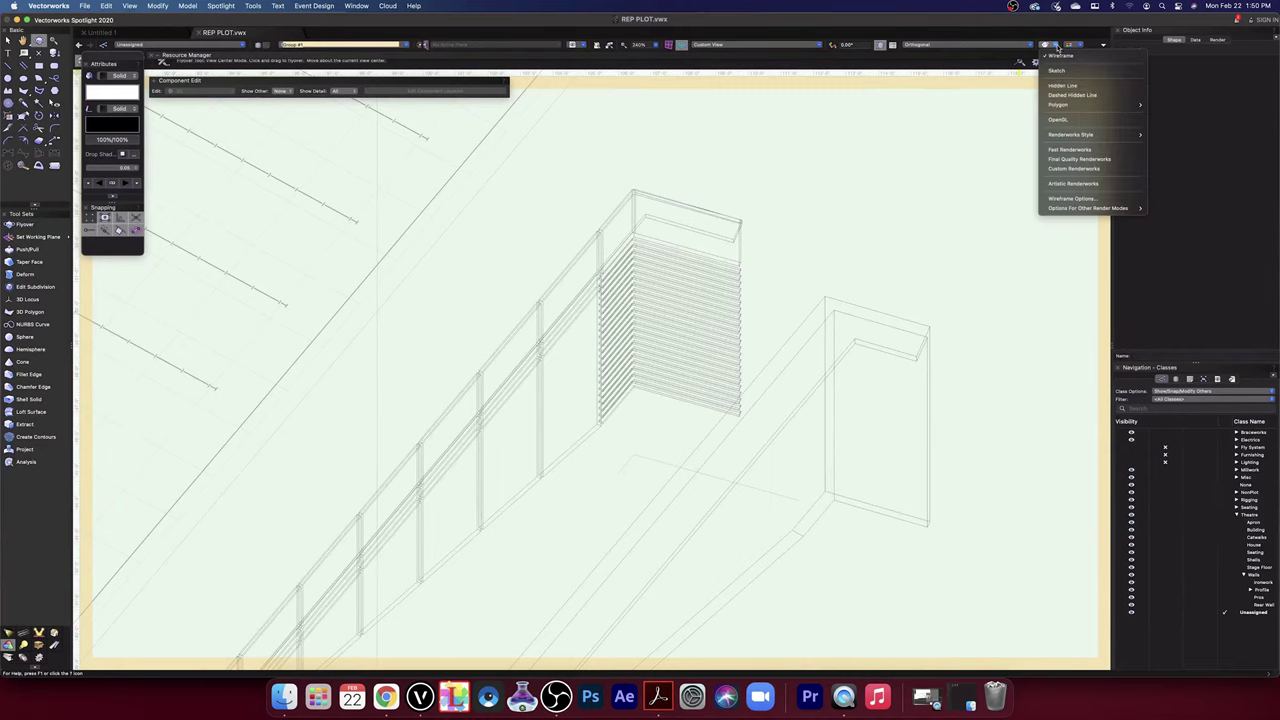
{"action": "left_click", "coordinate": [1082, 122]}
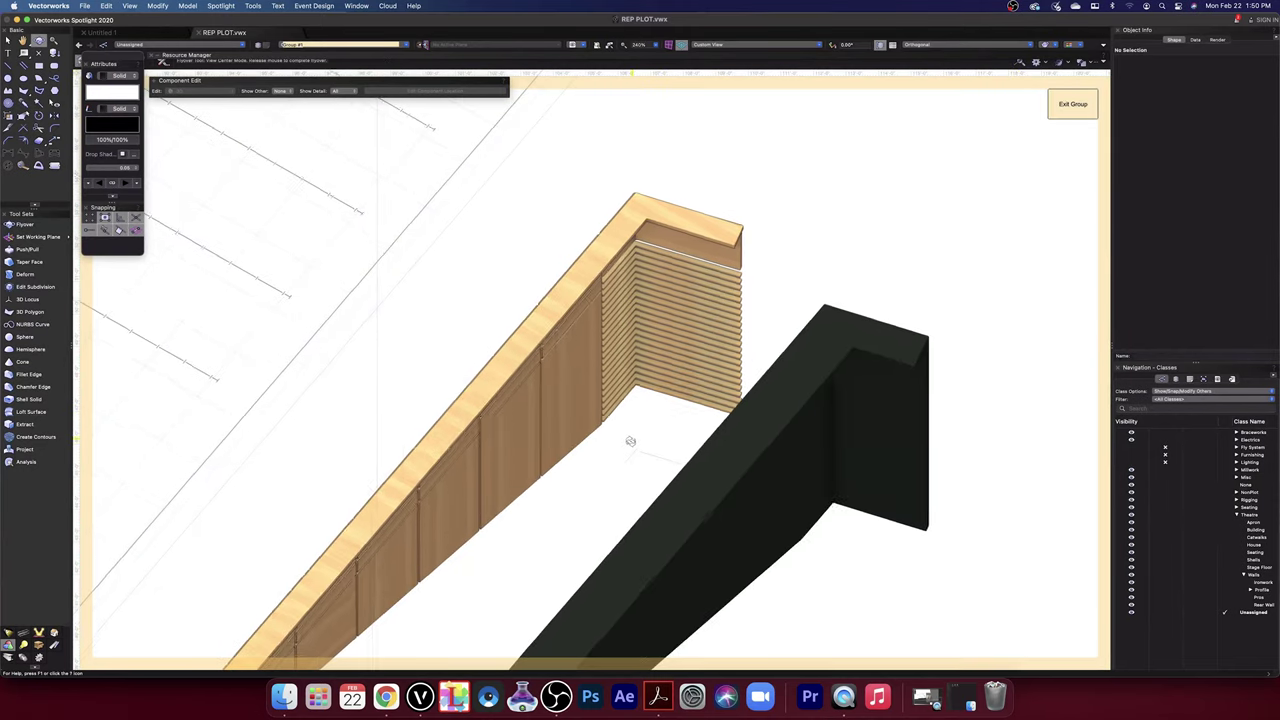
{"action": "mouse_move", "coordinate": [631, 441]}
{"action": "left_mouse_down"}
{"action": "mouse_move", "coordinate": [691, 340]}
{"action": "mouse_move", "coordinate": [694, 368]}
{"action": "mouse_move", "coordinate": [766, 363]}
{"action": "mouse_move", "coordinate": [691, 446]}
{"action": "mouse_move", "coordinate": [742, 360]}
{"action": "left_mouse_up"}
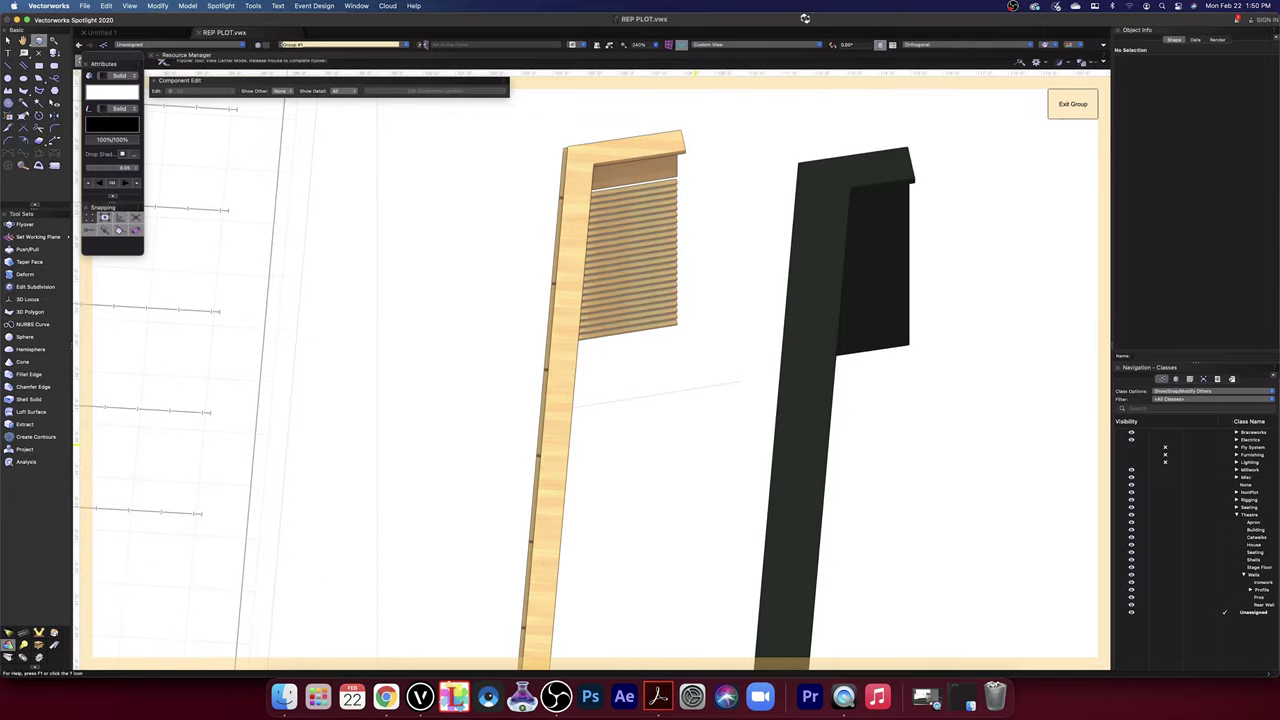
{"action": "left_click", "coordinate": [766, 45]}
{"action": "left_click", "coordinate": [763, 58]}
{"action": "scroll", "coordinate": [524, 196], "scroll_direction": "up", "scroll_amount": 5}
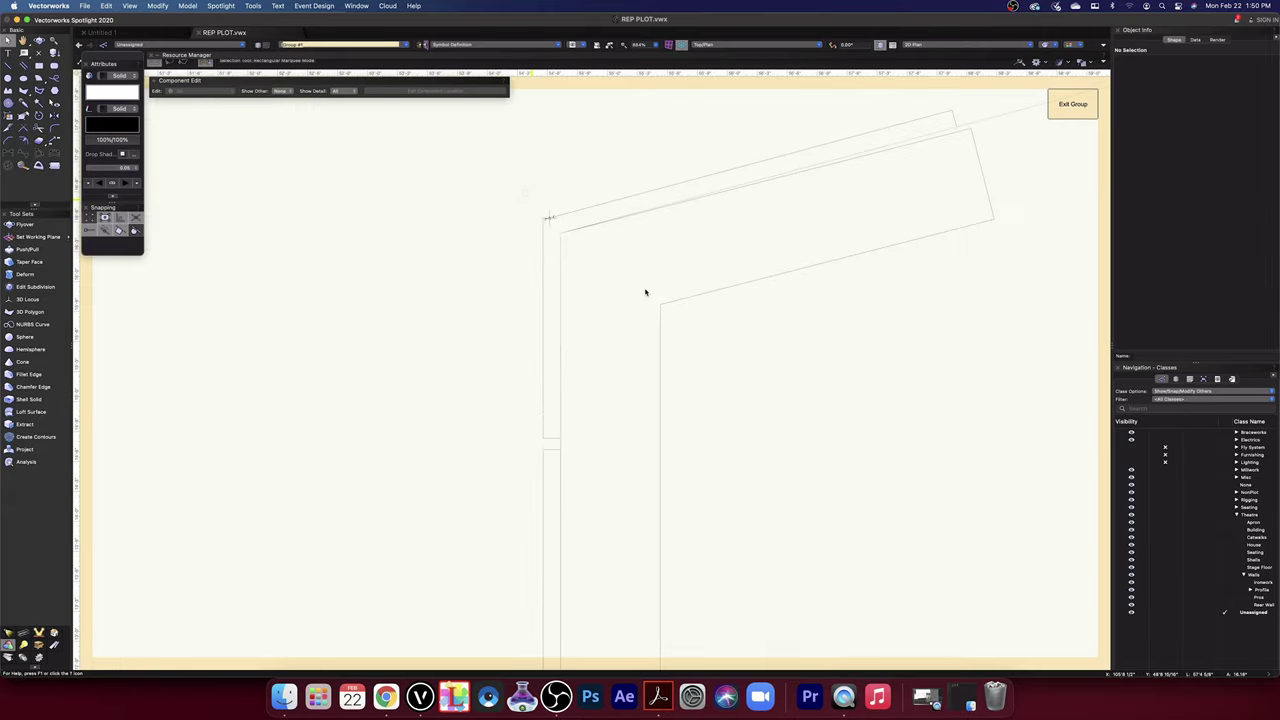
- Snap the bent solid's corner onto the wall corner, then open its solid addition and zoom to the slanted top piece
{"action": "left_click_drag", "start_coordinate": [663, 306], "coordinate": [801, 360]}
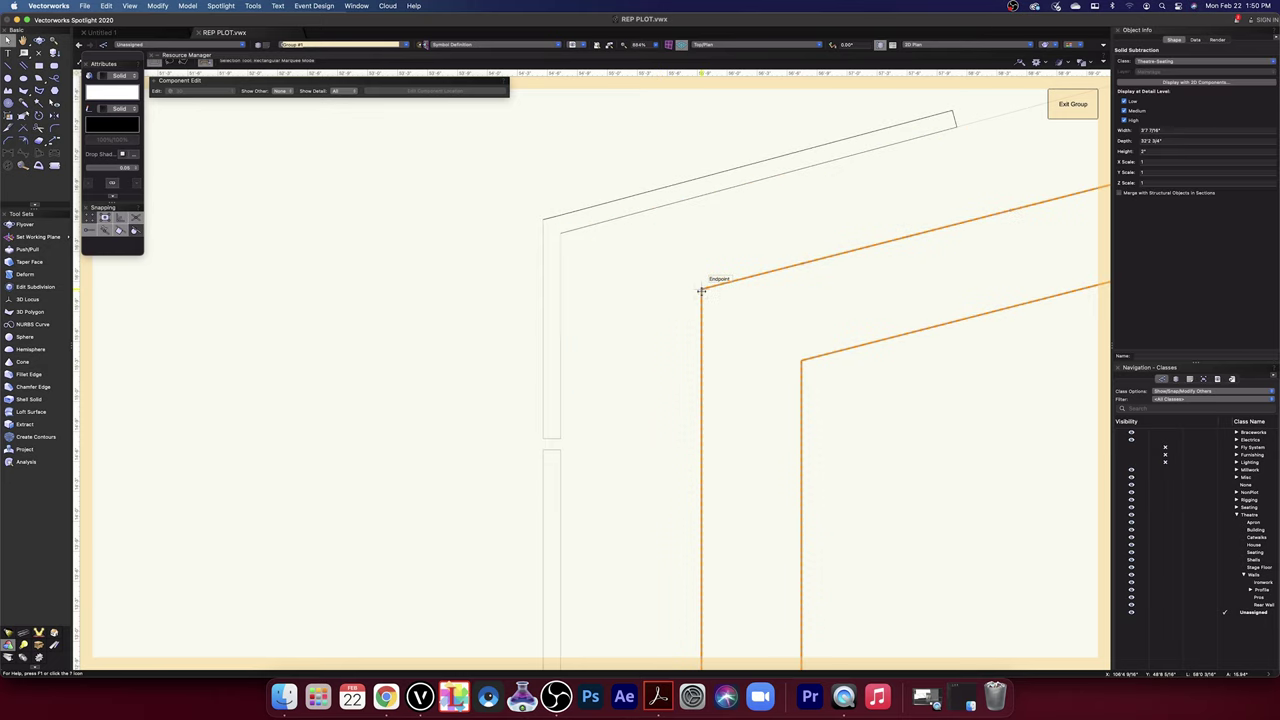
{"action": "left_click_drag", "start_coordinate": [701, 290], "coordinate": [544, 218]}
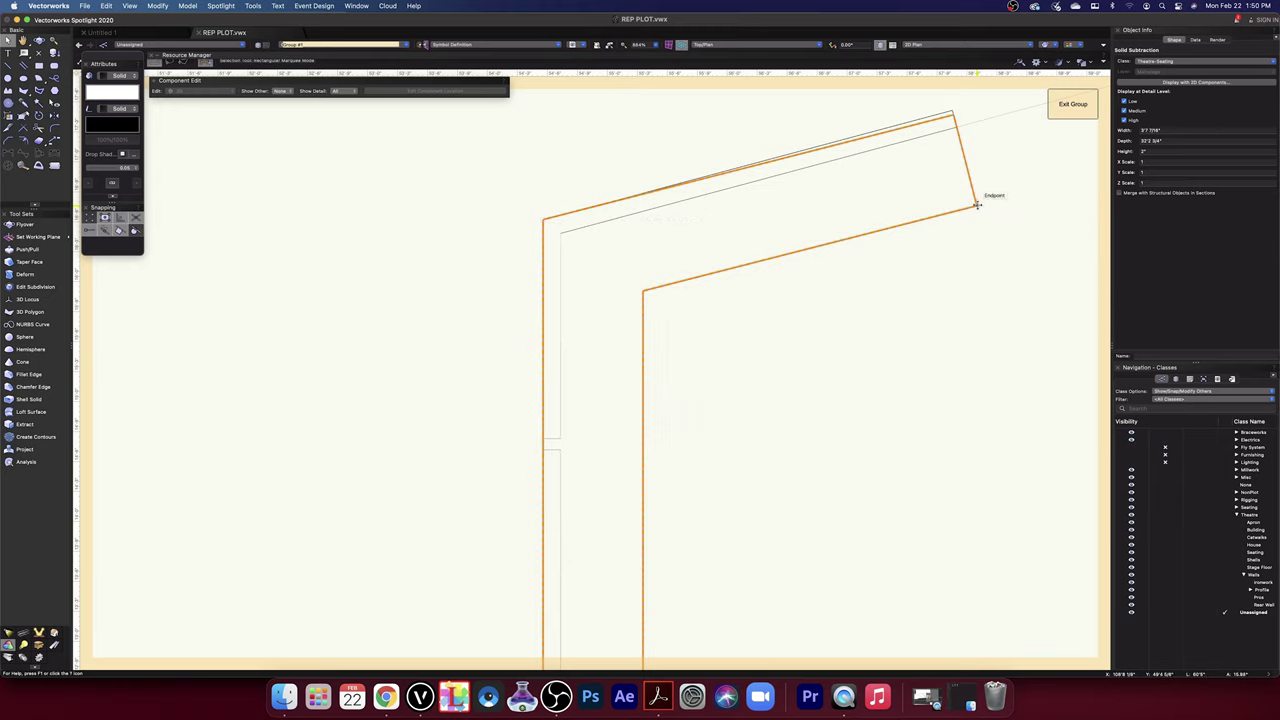
{"action": "double_click", "coordinate": [977, 205]}
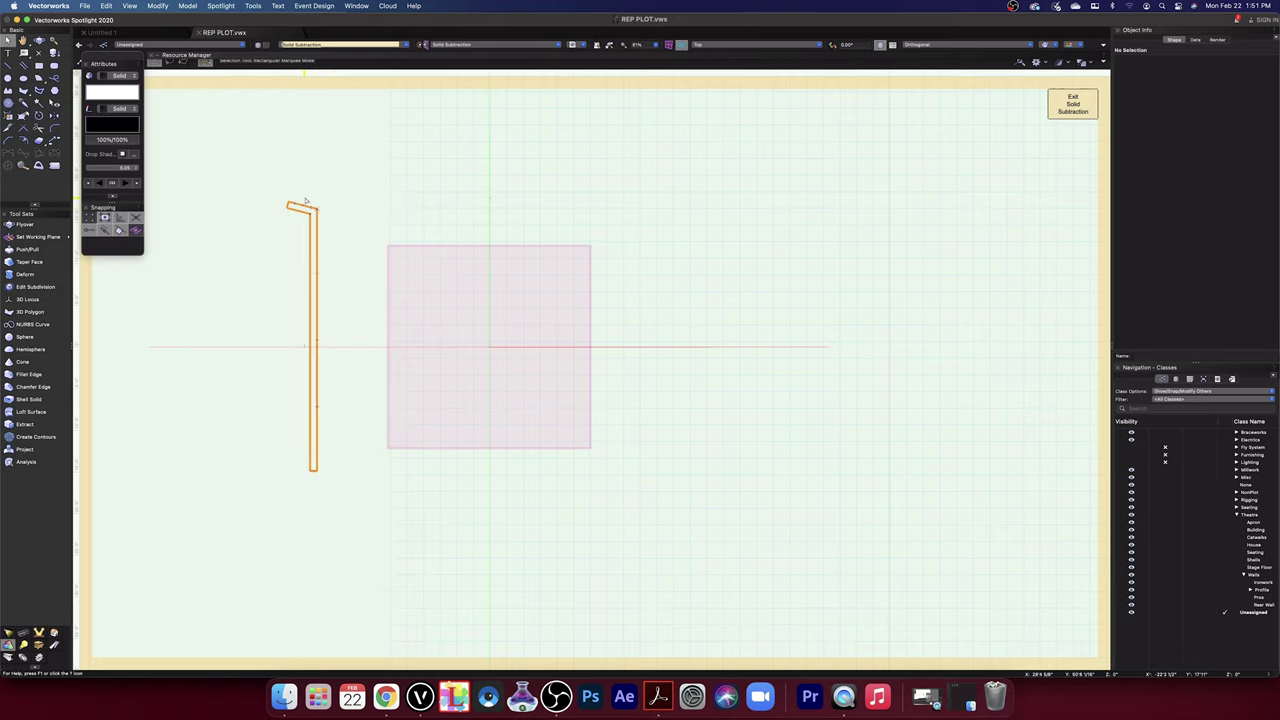
{"action": "scroll", "coordinate": [309, 205], "scroll_direction": "up", "scroll_amount": 5}
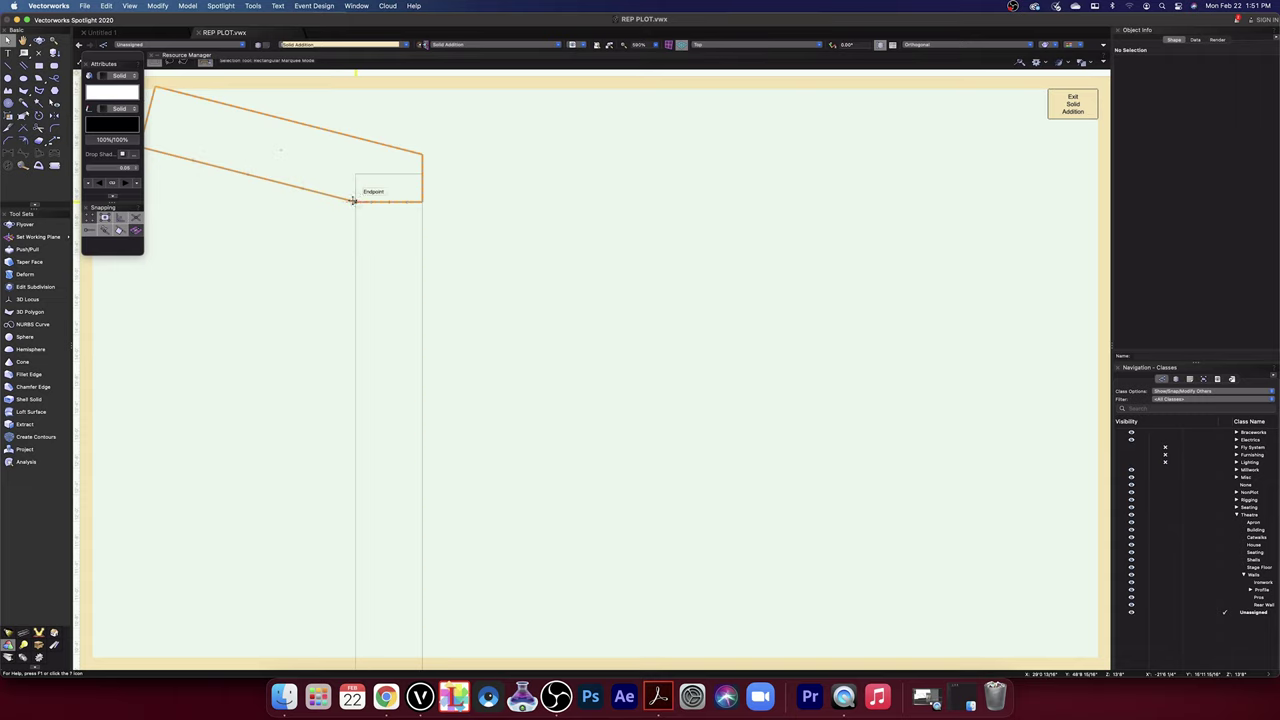
{"action": "middle_click_drag", "start_coordinate": [457, 214], "coordinate": [734, 323]}
- Draw a guide line from the wall corner toward the upper left at a 166° angle
{"action": "key", "text": "x"}
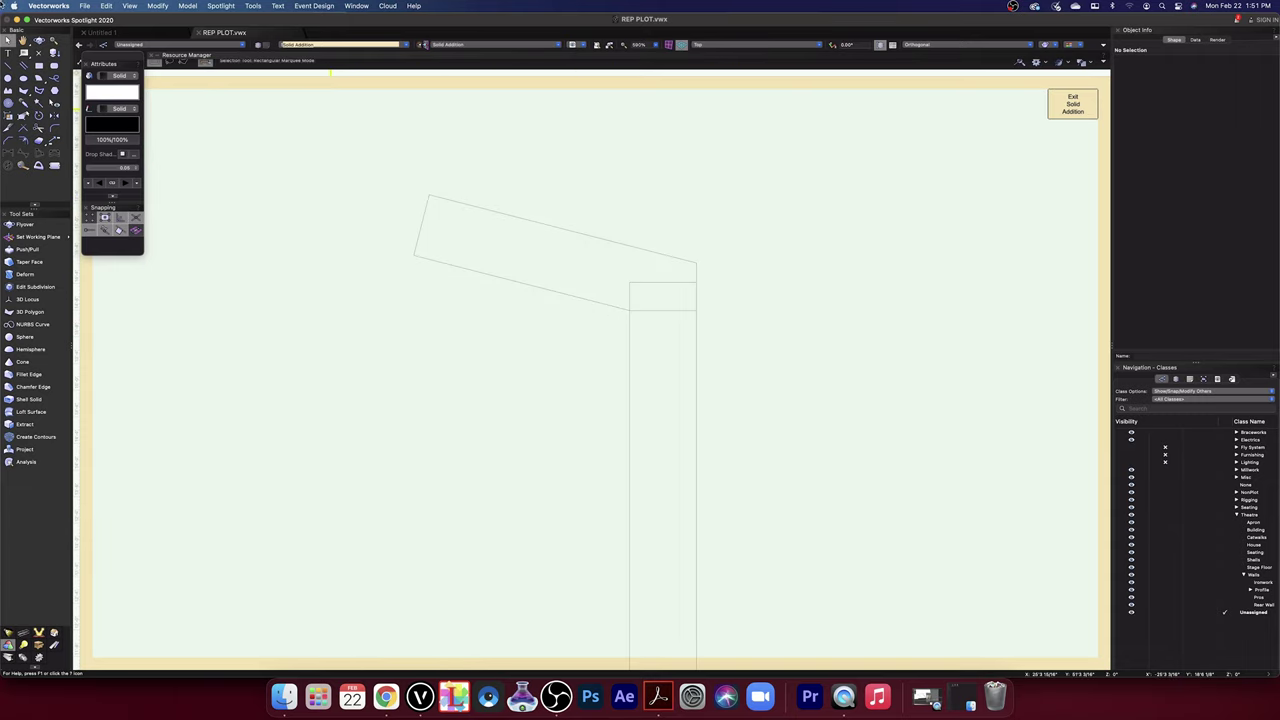
{"action": "left_click", "coordinate": [8, 64]}
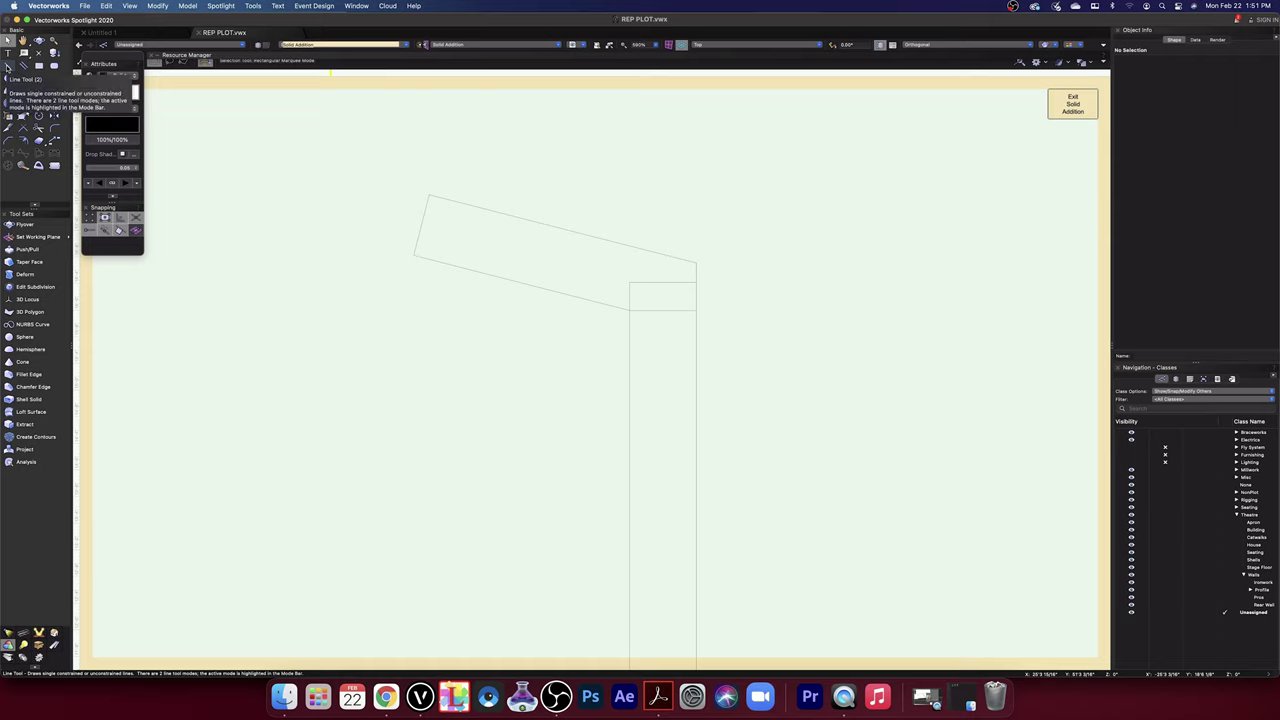
{"action": "left_click", "coordinate": [697, 263]}
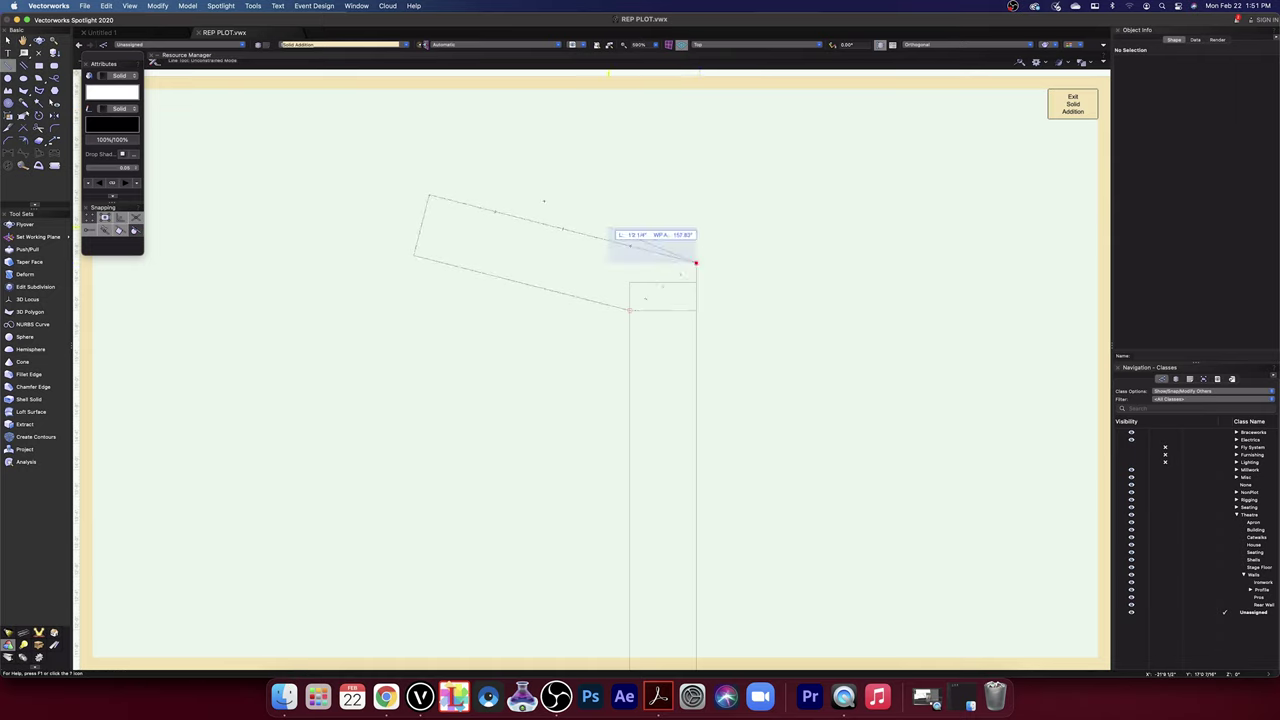
{"action": "left_click", "coordinate": [347, 161]}
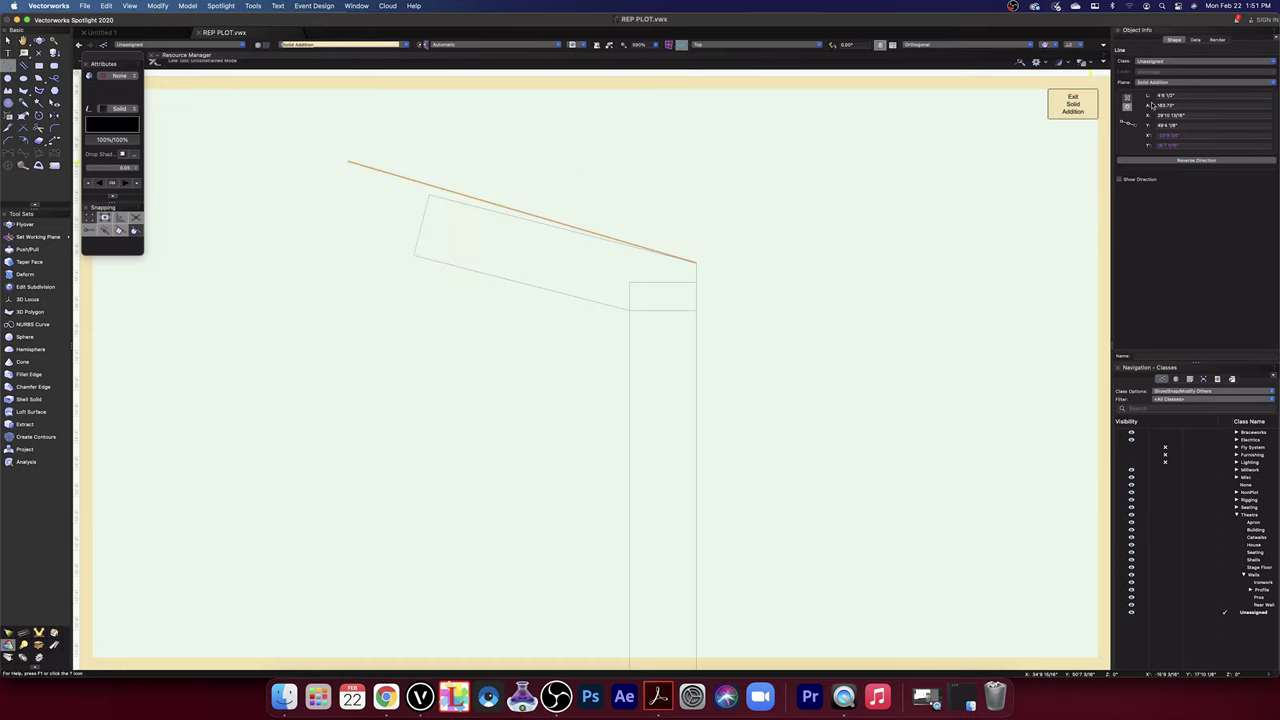
{"action": "left_click", "coordinate": [1182, 106]}
{"action": "type", "text": "16"}
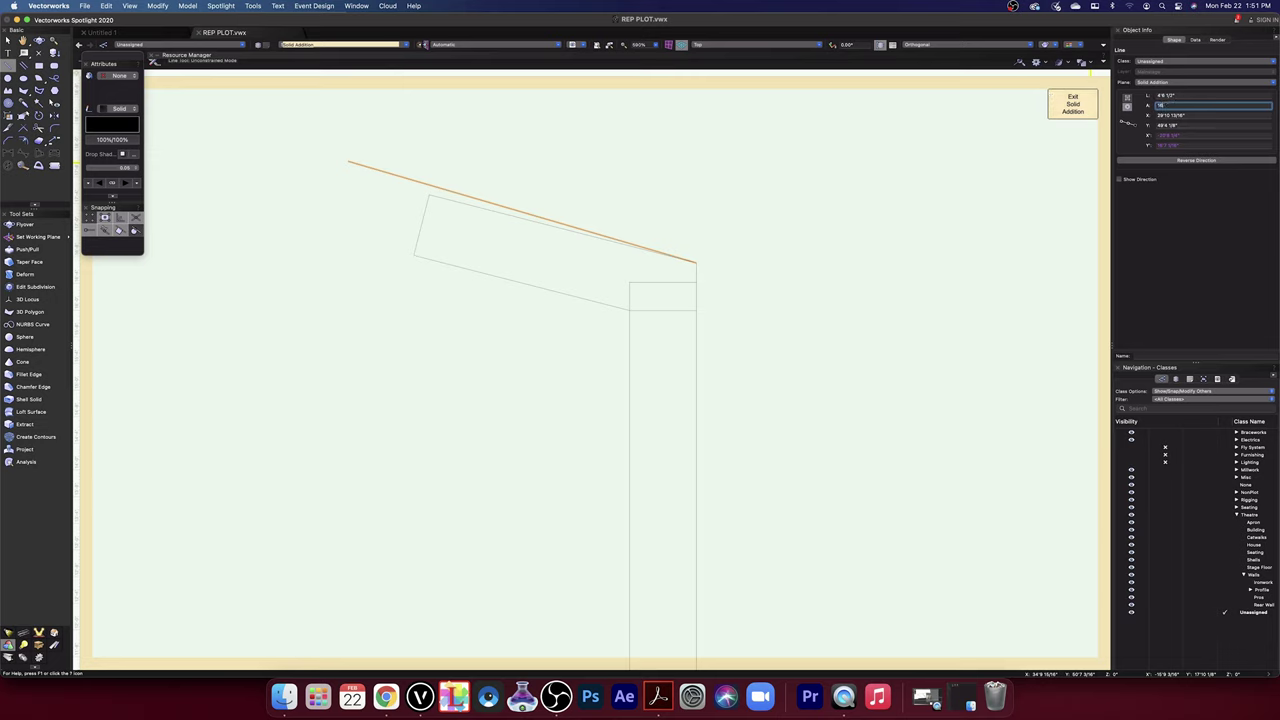
{"action": "type", "text": "6"}
{"action": "key", "text": "Return"}
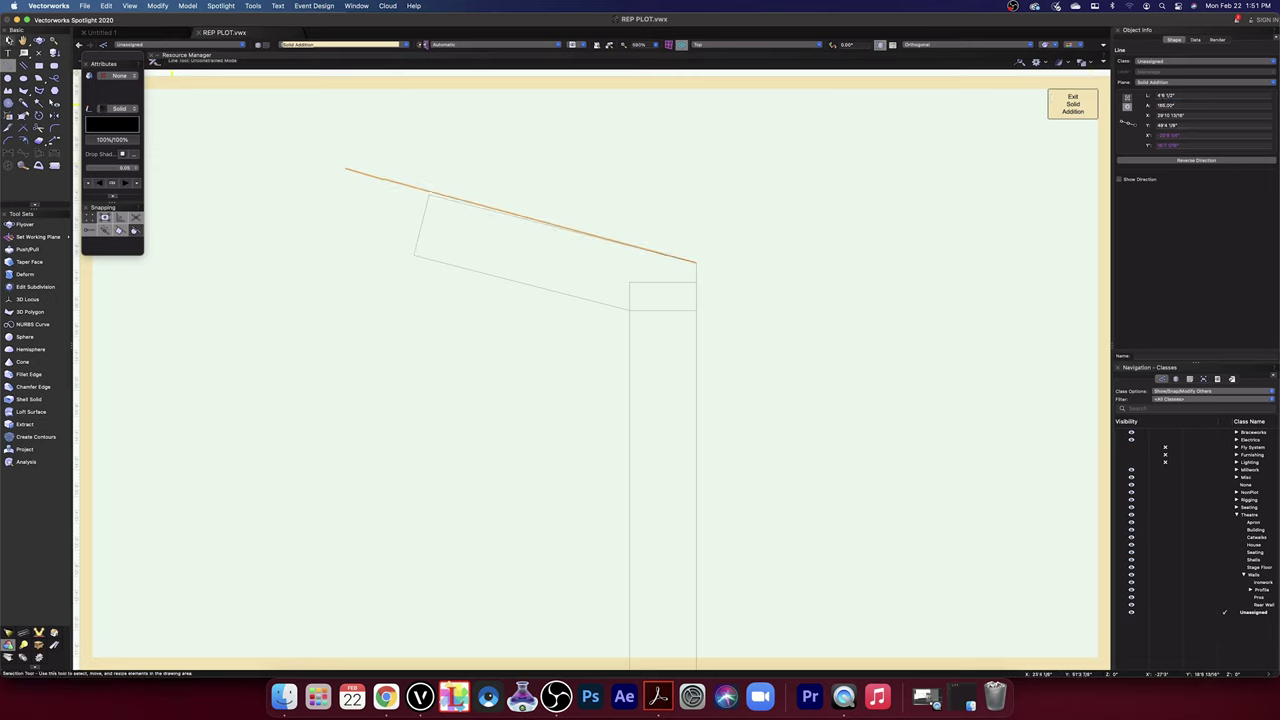
- Rotate the slanted top rectangle about its top-left corner onto the guide line, then deselect
{"action": "left_click", "coordinate": [9, 40]}
{"action": "left_click", "coordinate": [422, 220]}
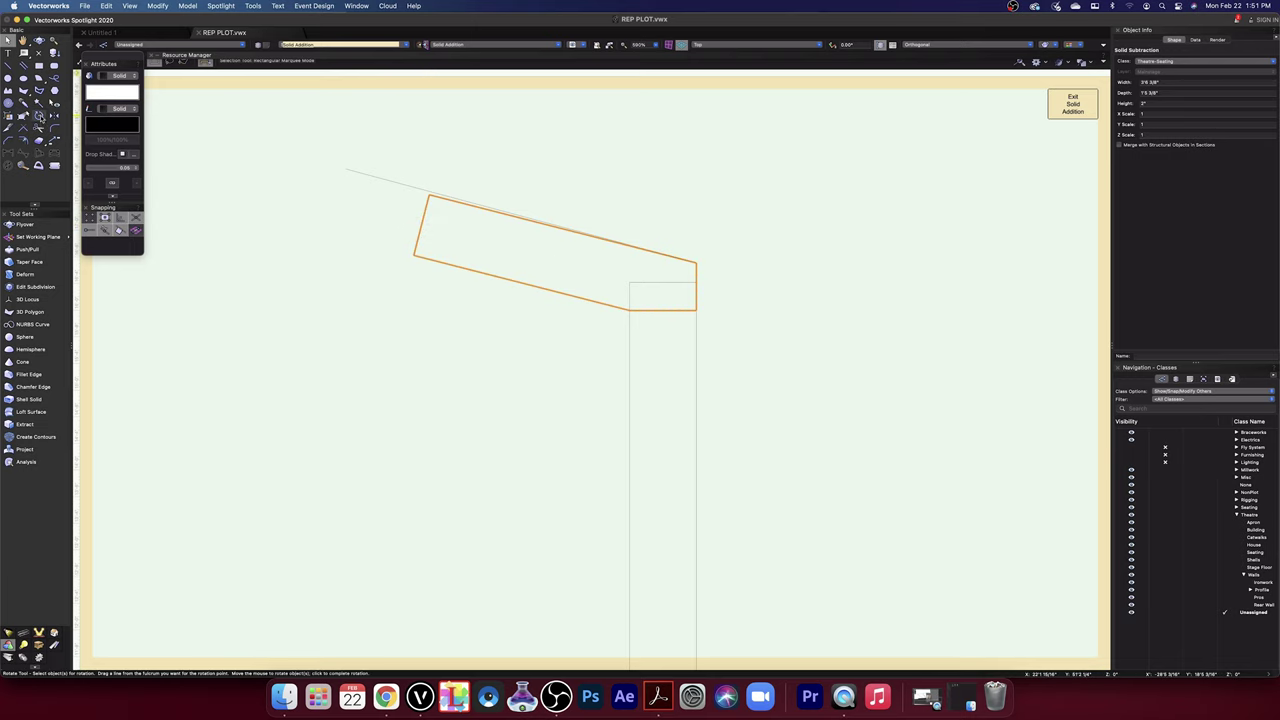
{"action": "left_click", "coordinate": [40, 118]}
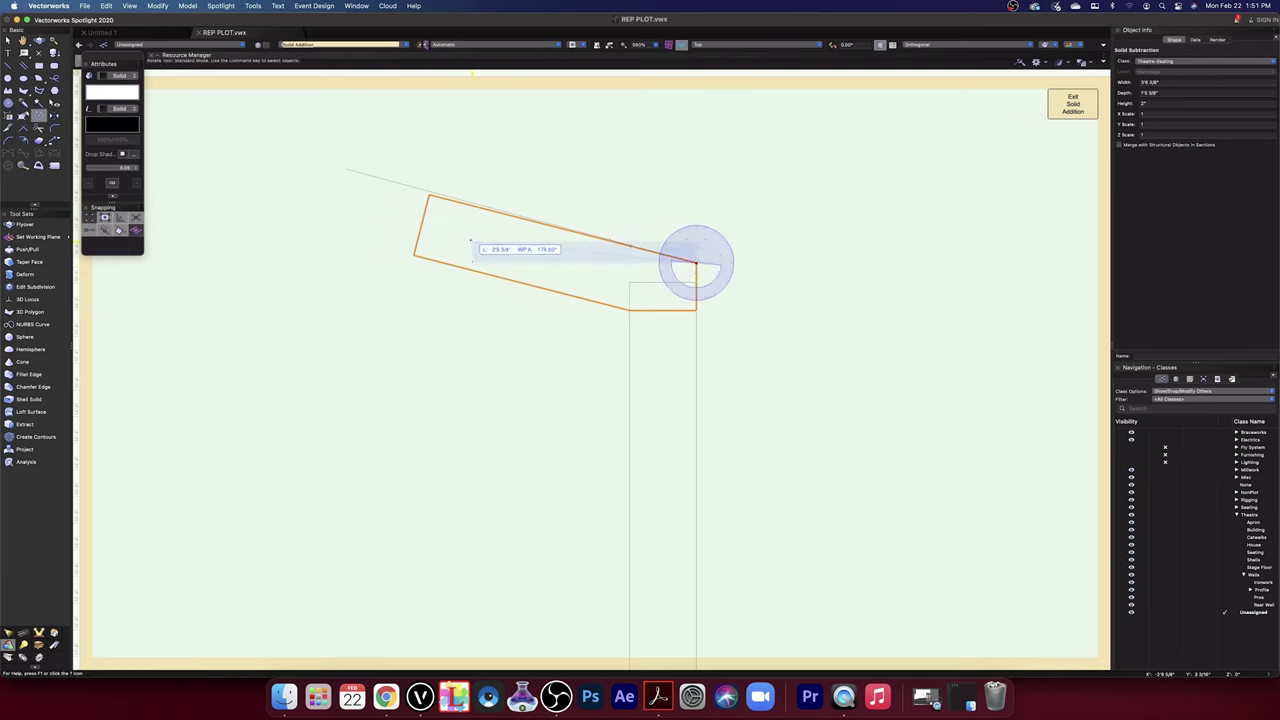
{"action": "left_click", "coordinate": [428, 195]}
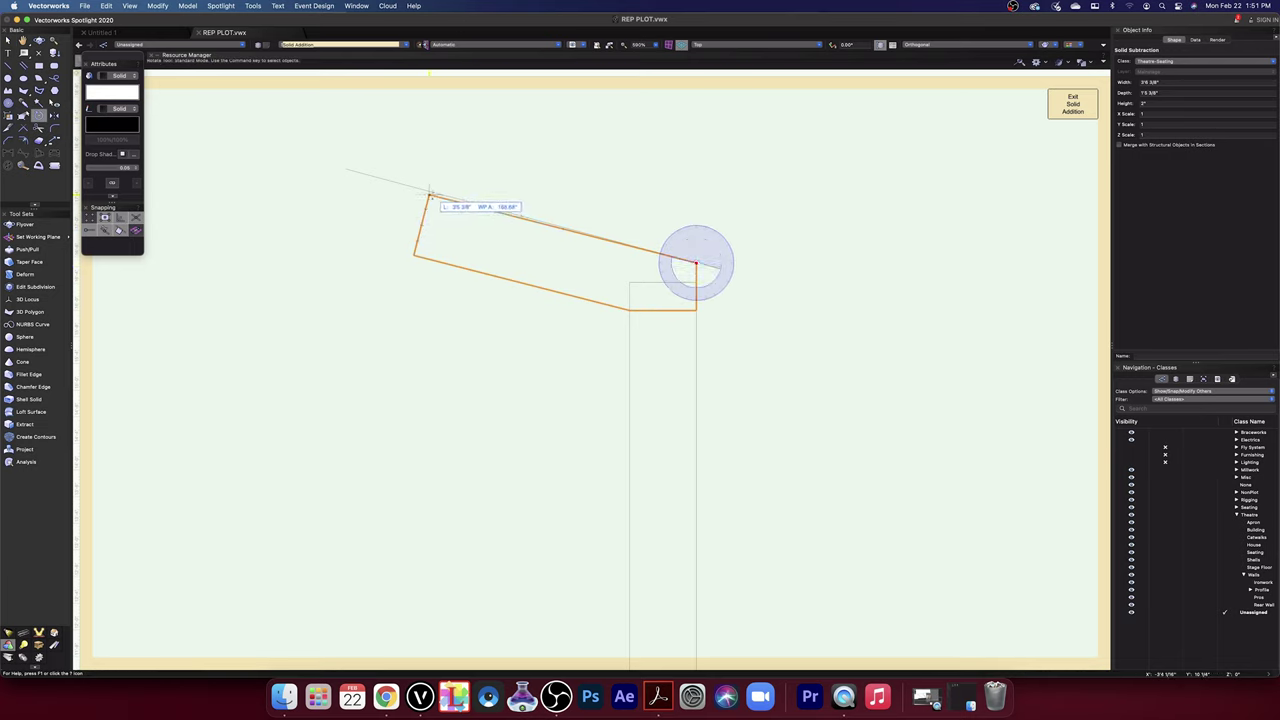
{"action": "left_click", "coordinate": [346, 170]}
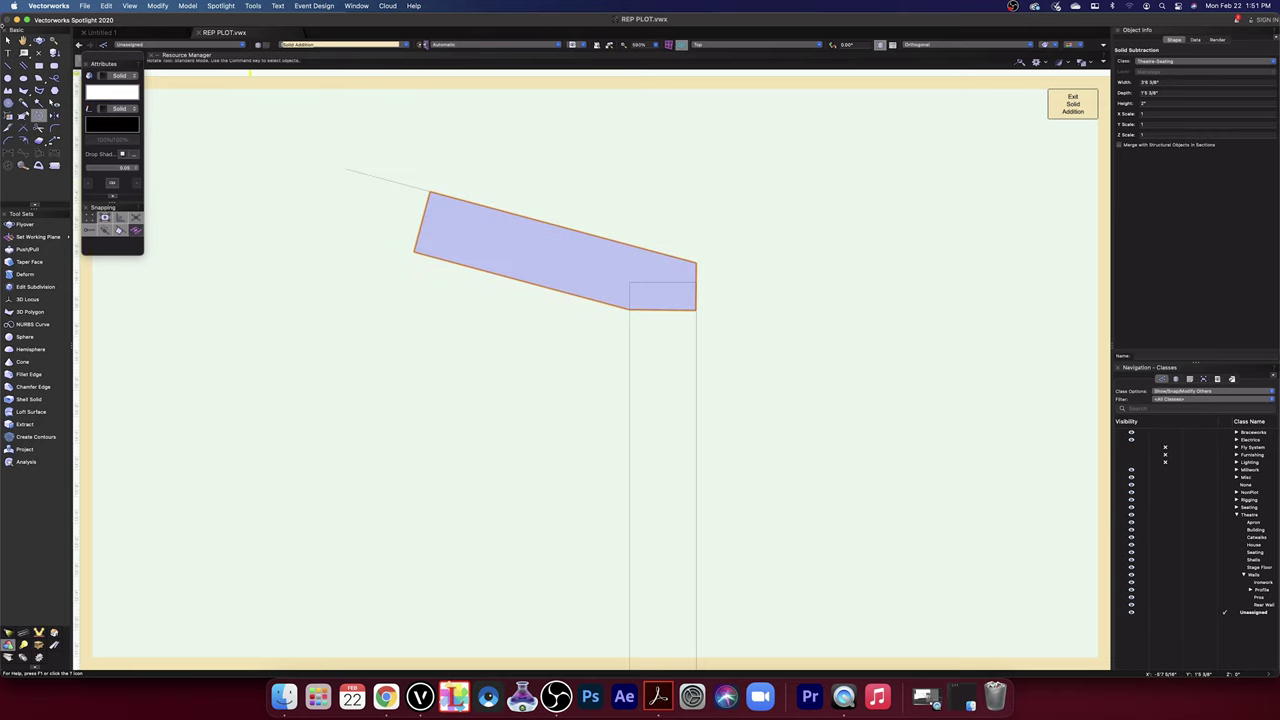
{"action": "left_click", "coordinate": [6, 40]}
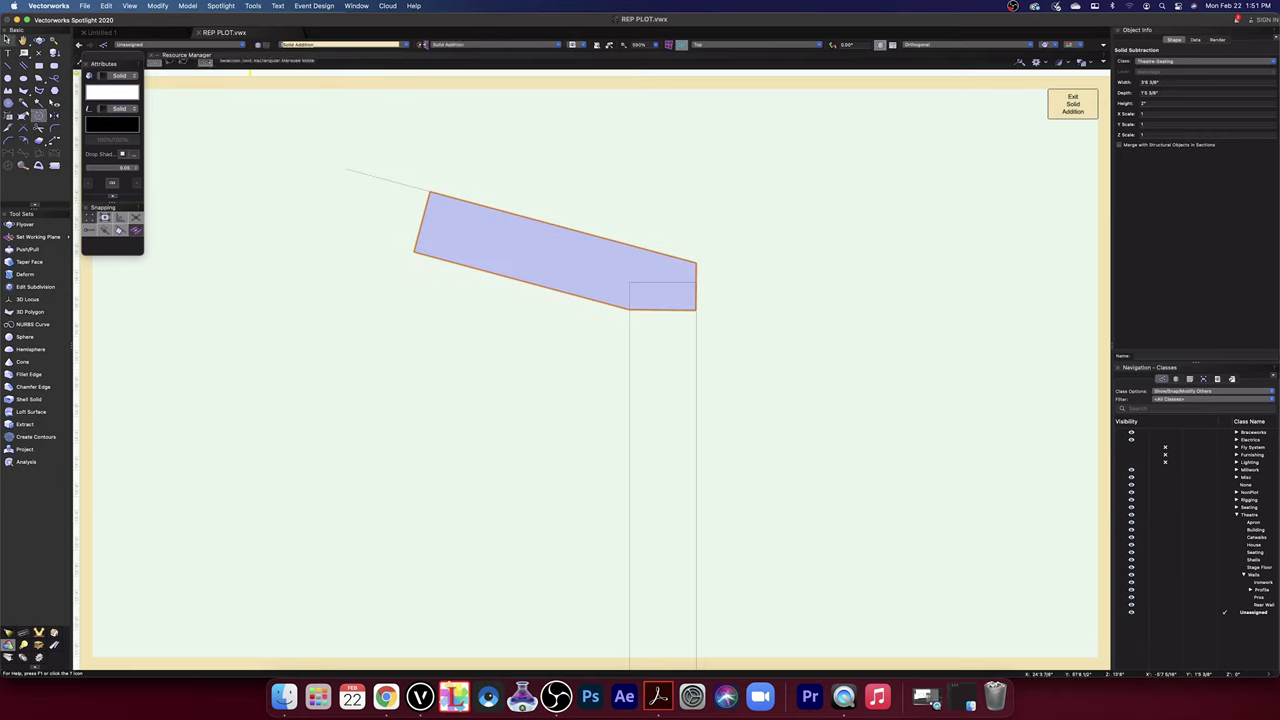
{"action": "left_click", "coordinate": [418, 184]}
{"action": "left_click", "coordinate": [937, 157]}
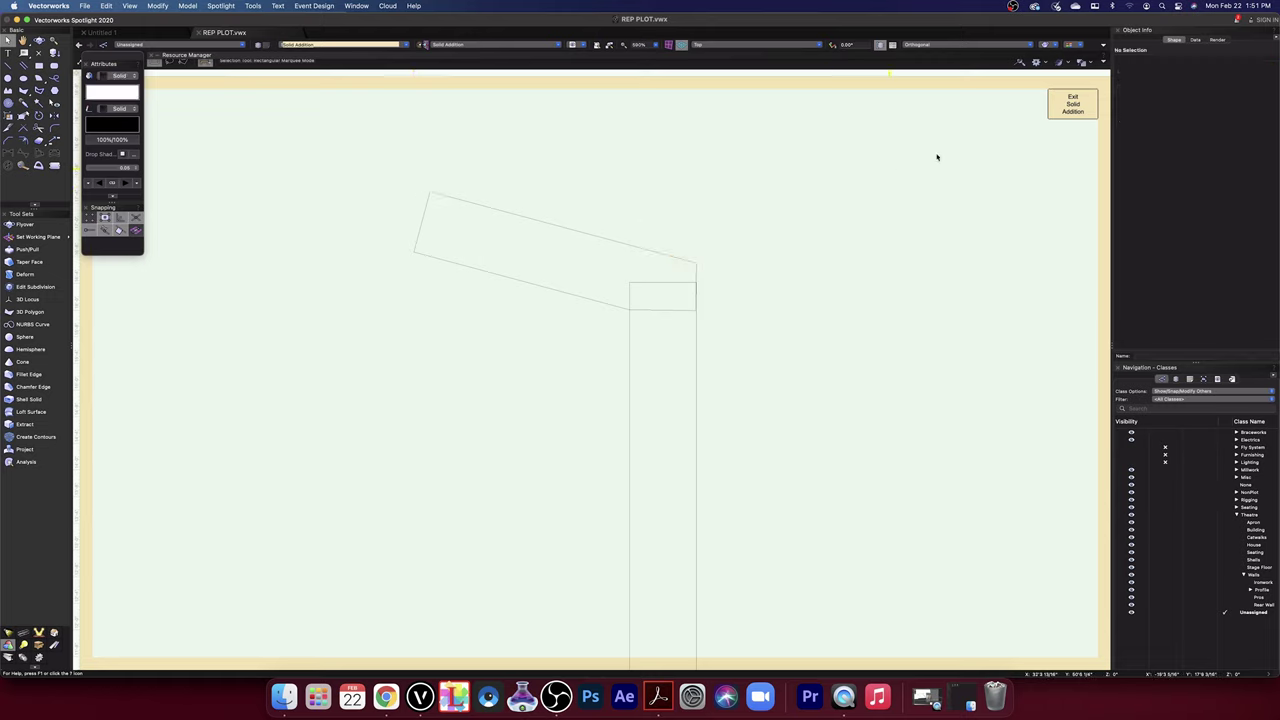
- Exit the two nested Solid Addition edits and then the Solid Subtraction edit
{"action": "left_click", "coordinate": [1081, 98]}
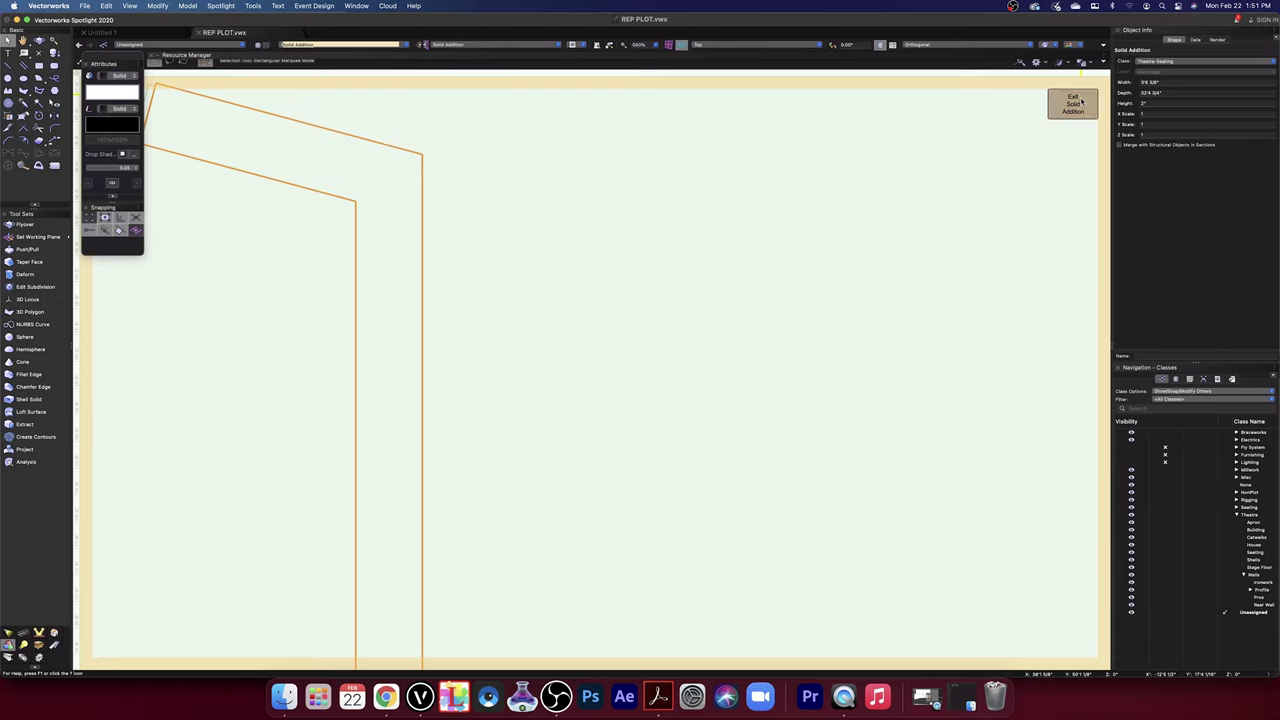
{"action": "left_click", "coordinate": [1081, 100]}
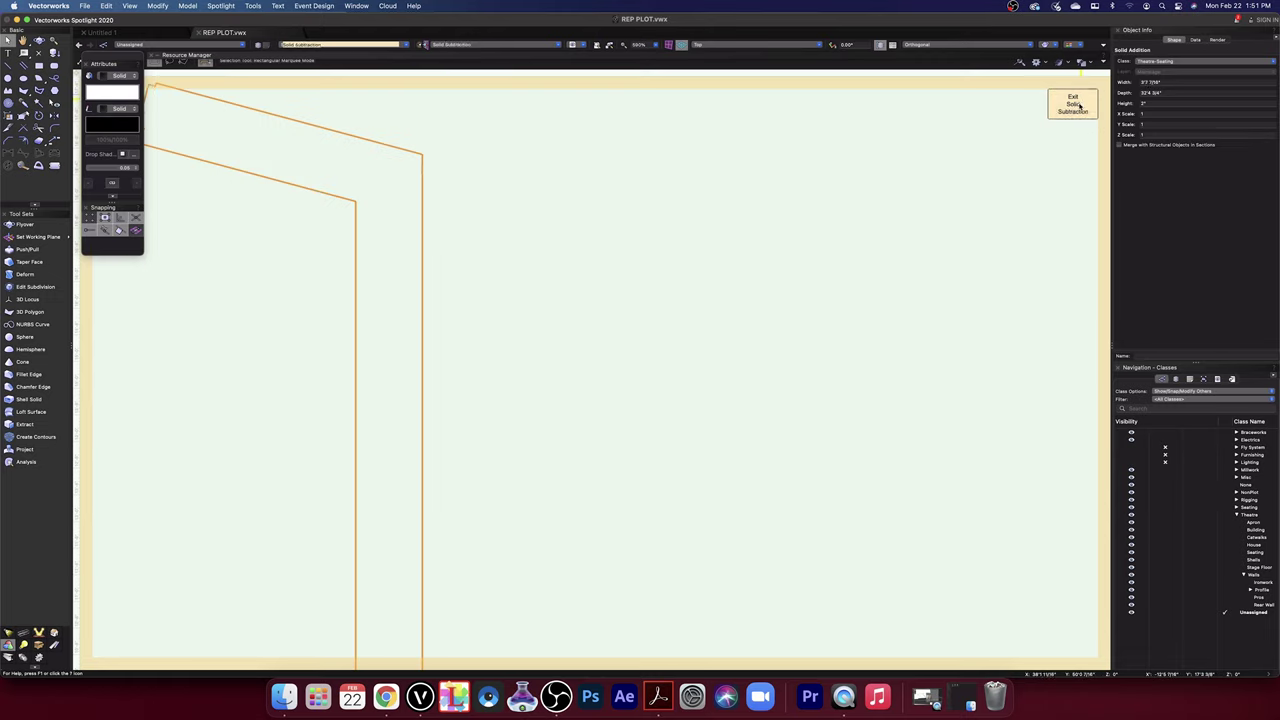
{"action": "left_click", "coordinate": [1076, 109]}
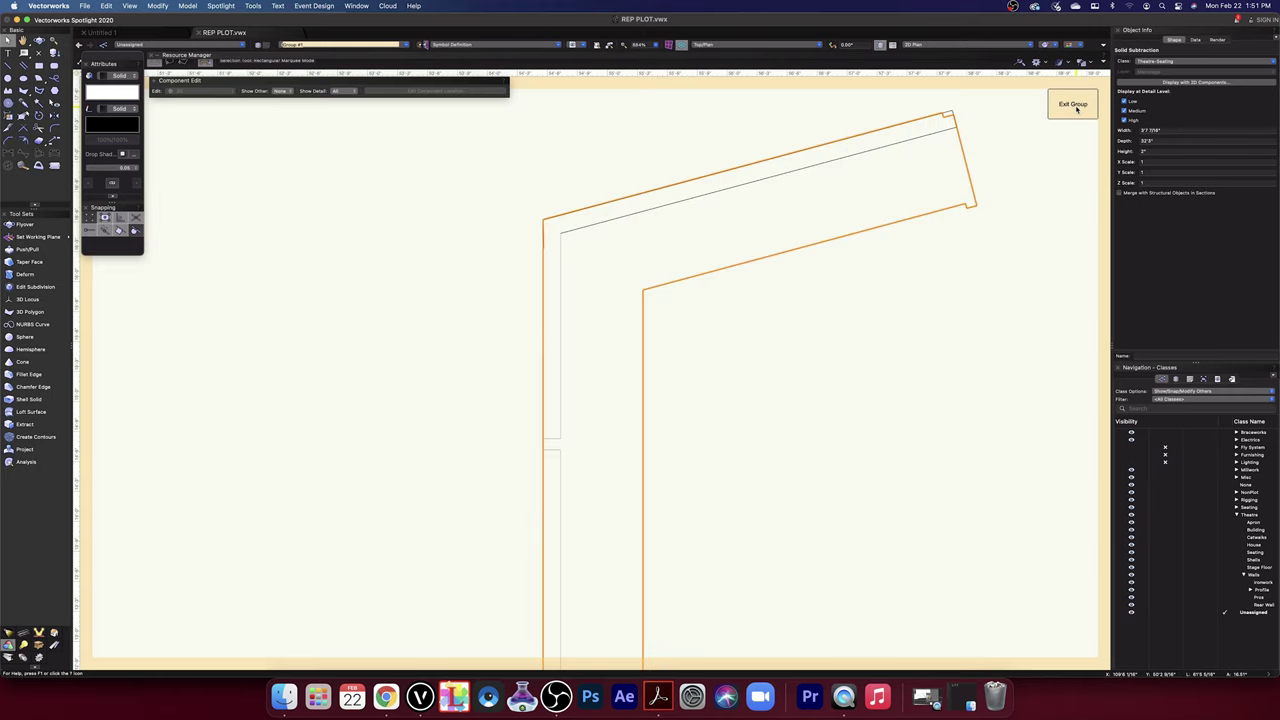
{"action": "scroll", "coordinate": [546, 272], "scroll_direction": "up", "scroll_amount": 10}
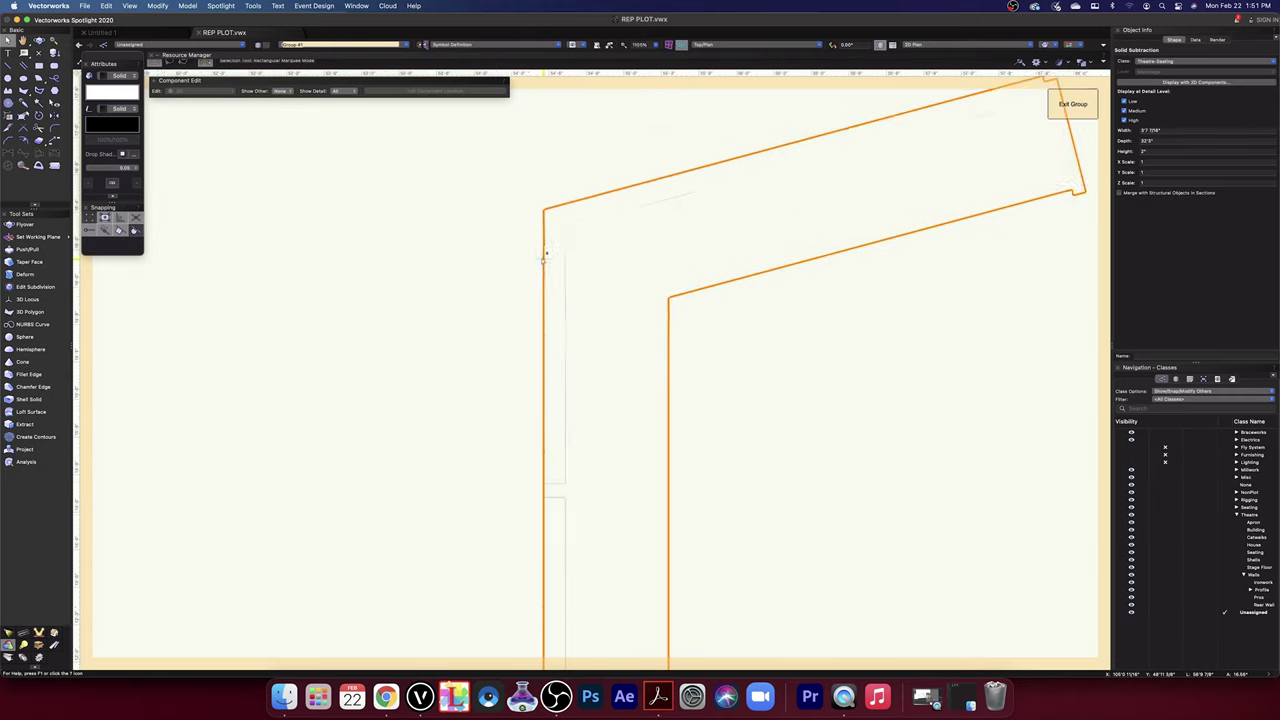
- Enter the Solid Subtraction and then the side wall's Solid Addition for editing
{"action": "scroll", "coordinate": [562, 200], "scroll_direction": "up", "scroll_amount": 3}
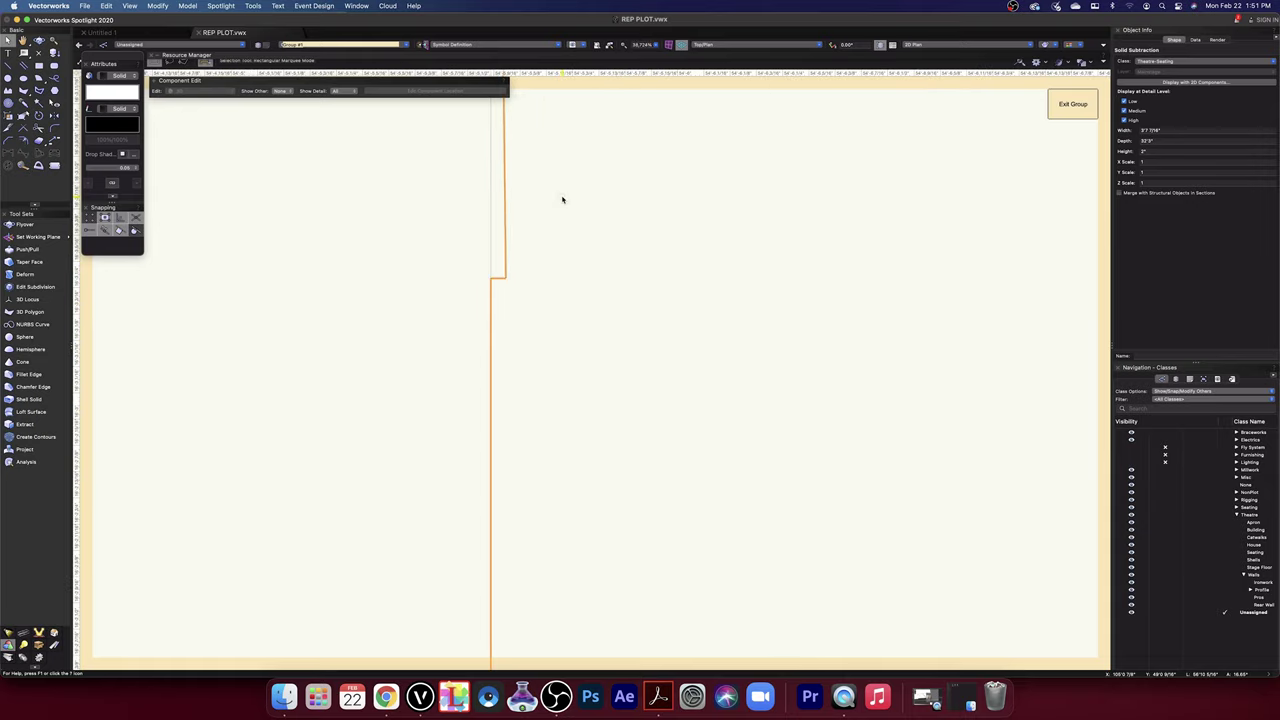
{"action": "scroll", "coordinate": [562, 200], "scroll_direction": "up", "scroll_amount": 5}
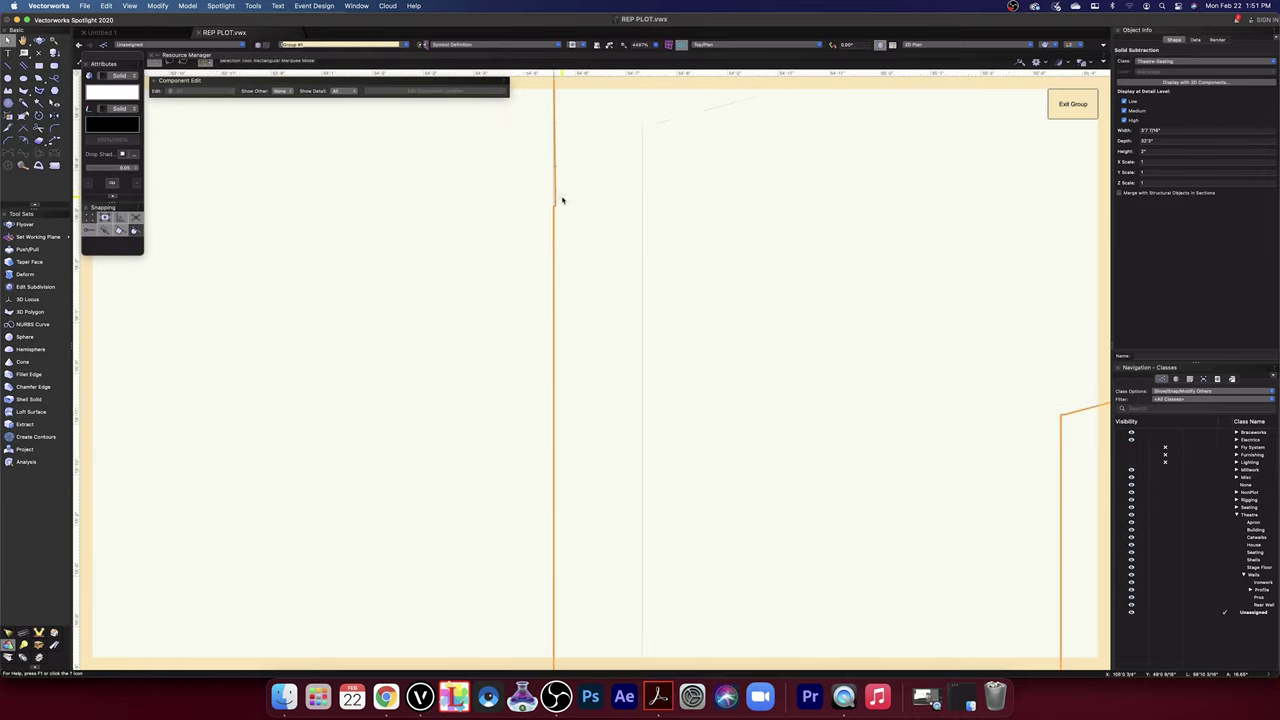
{"action": "scroll", "coordinate": [575, 204], "scroll_direction": "down", "scroll_amount": 5}
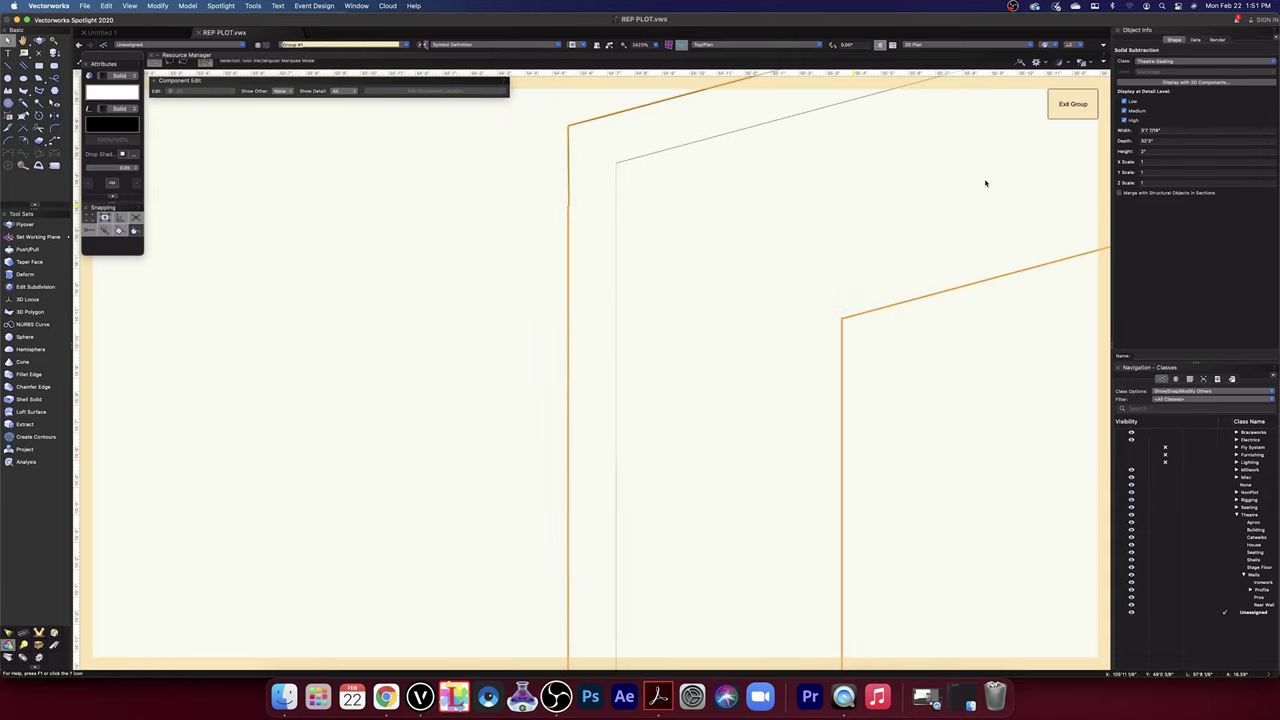
{"action": "double_click", "coordinate": [845, 320]}
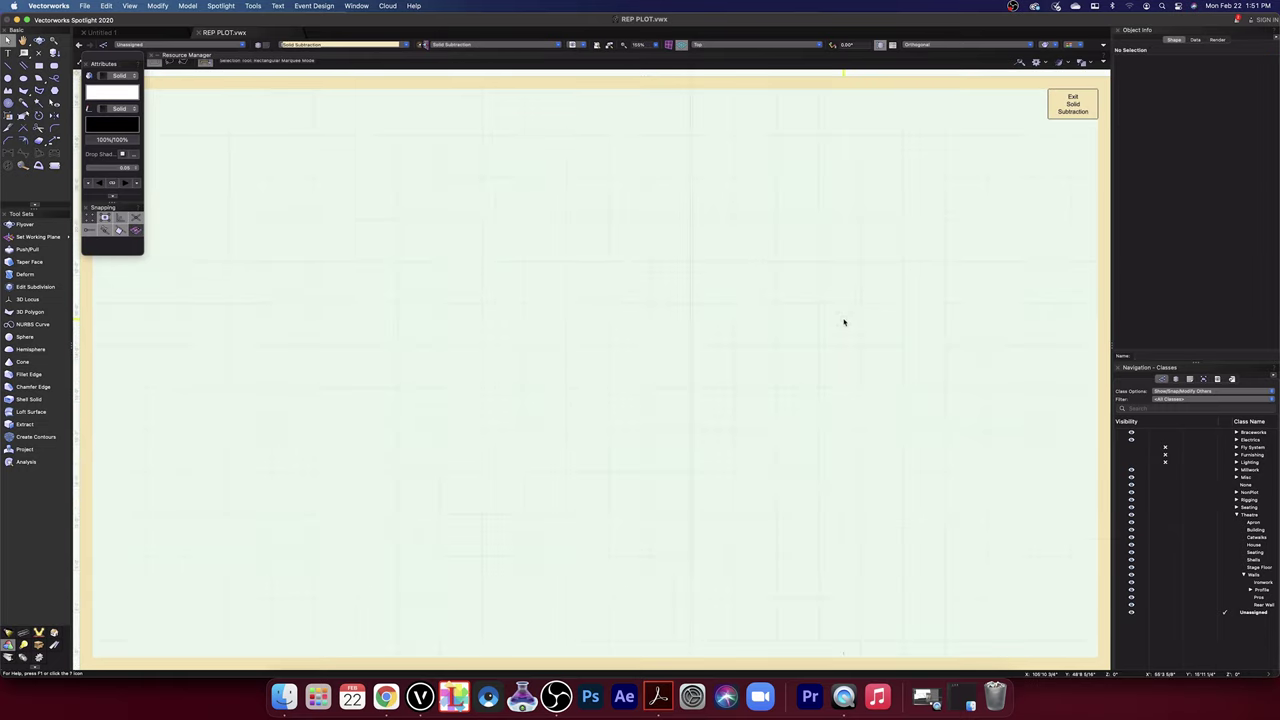
{"action": "scroll", "coordinate": [774, 331], "scroll_direction": "down", "scroll_amount": 5}
{"action": "scroll", "coordinate": [366, 317], "scroll_direction": "up", "scroll_amount": 10}
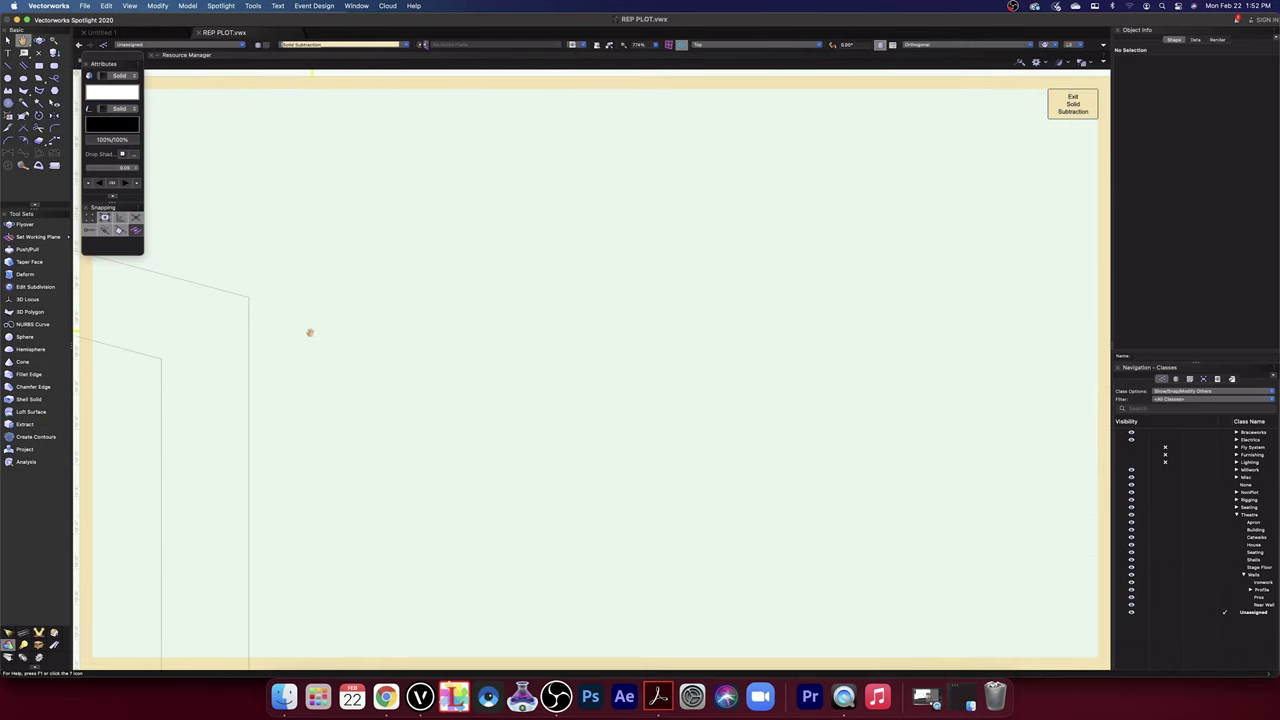
{"action": "middle_click_drag", "start_coordinate": [309, 331], "coordinate": [717, 357]}
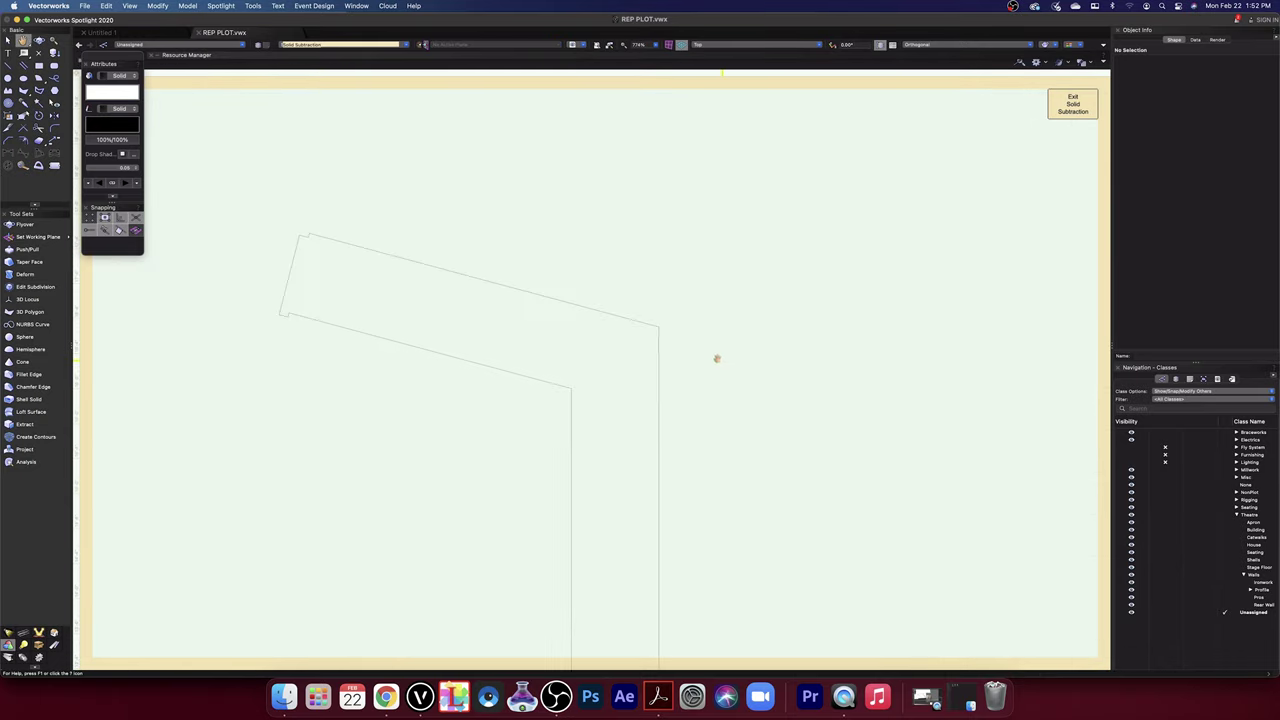
{"action": "double_click", "coordinate": [620, 318]}
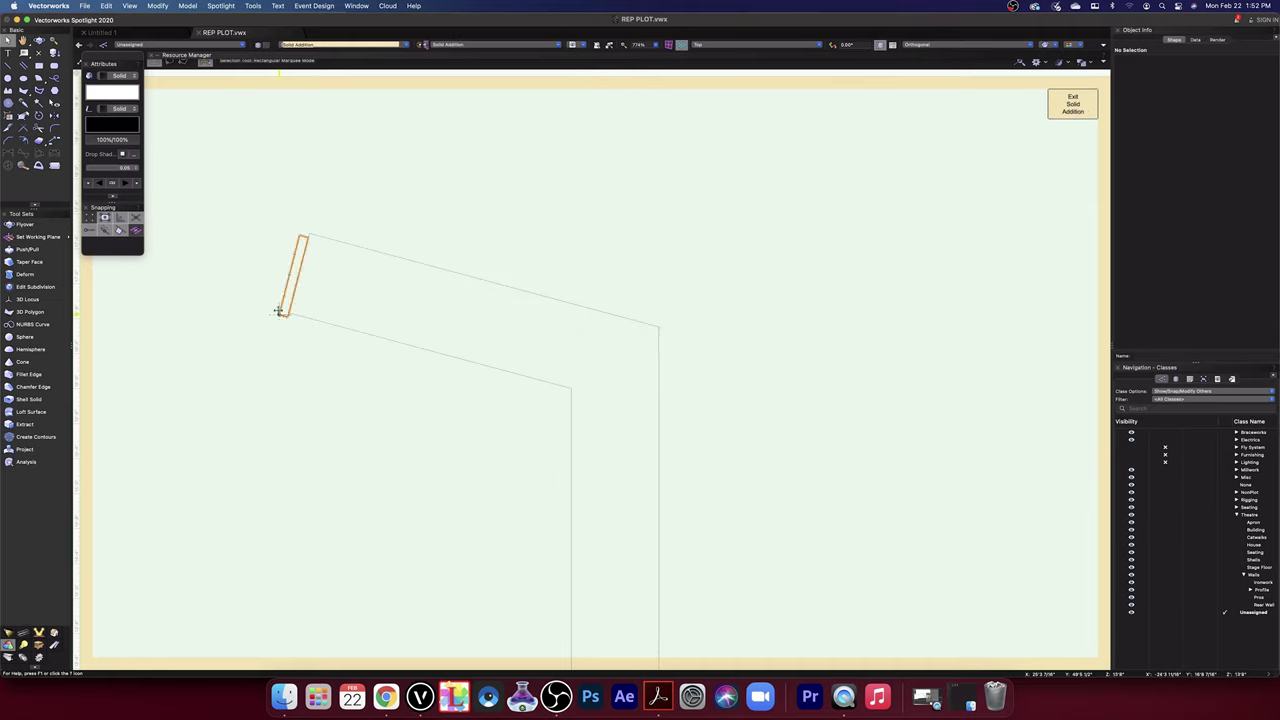
- Open the wall's inner Solid Addition and select the angled side wall extrusion
{"action": "scroll", "coordinate": [697, 334], "scroll_direction": "up", "scroll_amount": 6}
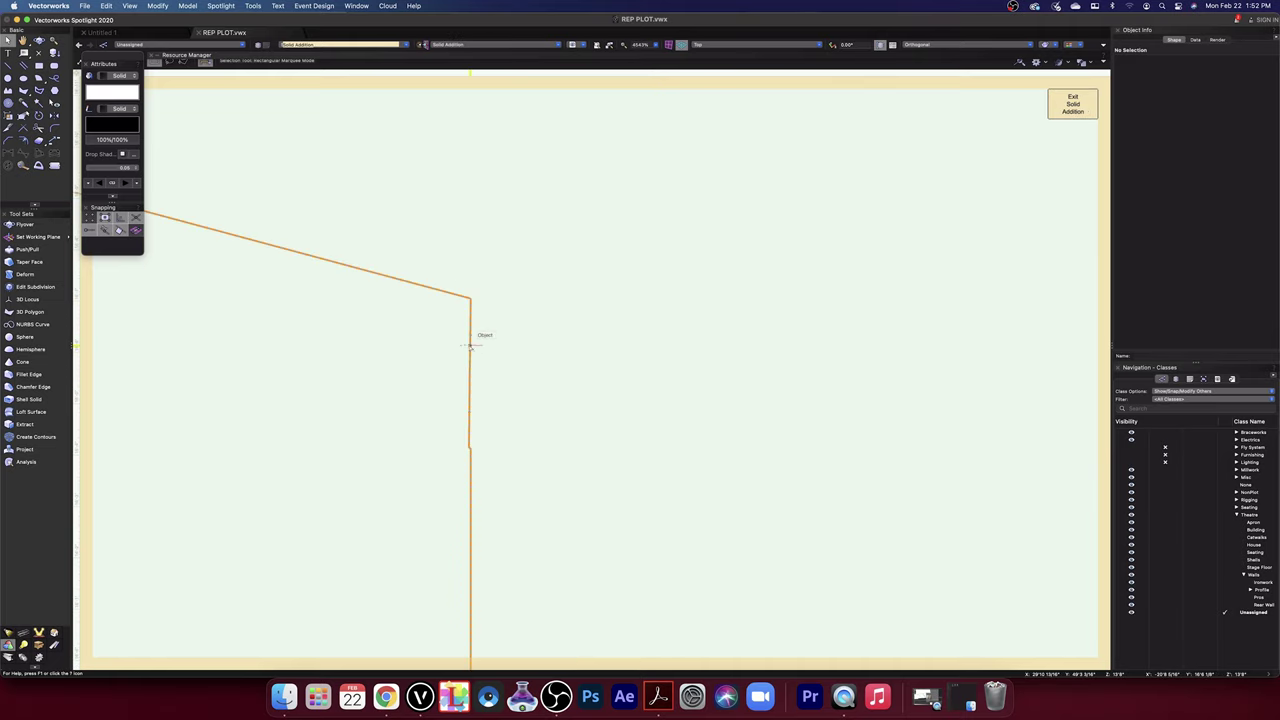
{"action": "left_click", "coordinate": [470, 345]}
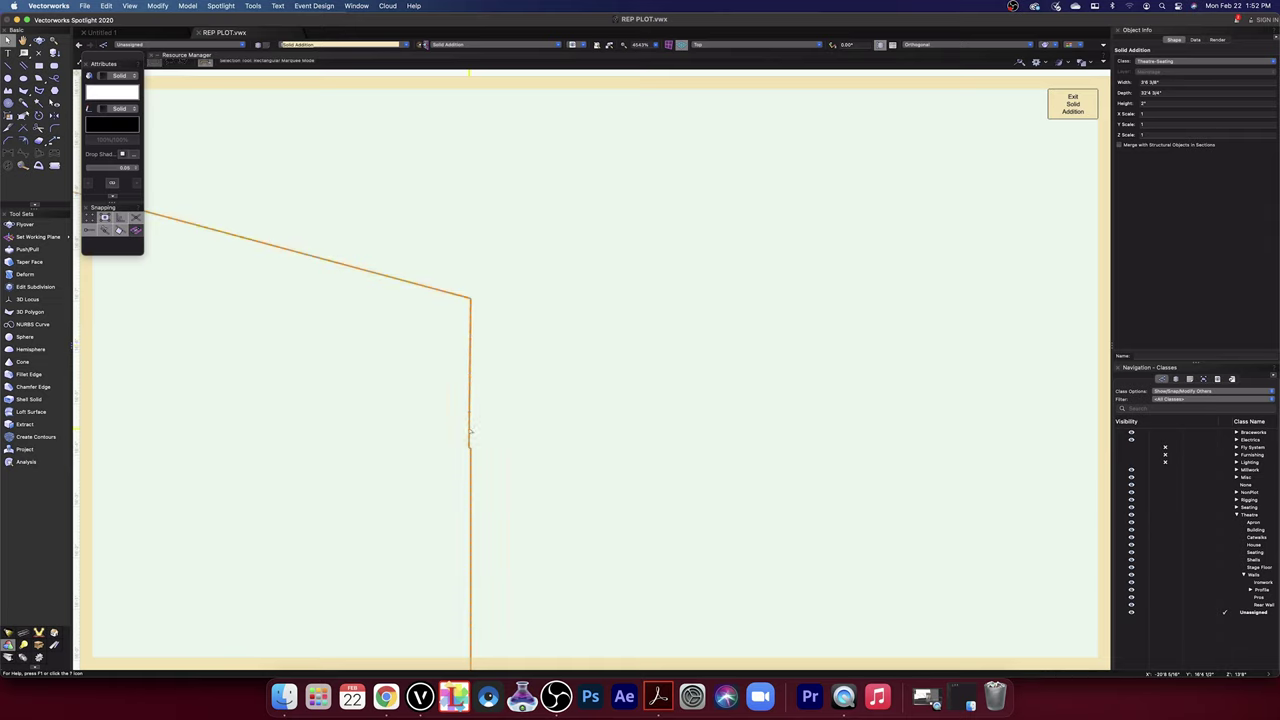
{"action": "left_click", "coordinate": [478, 442]}
{"action": "scroll", "coordinate": [480, 446], "scroll_direction": "down", "scroll_amount": 5}
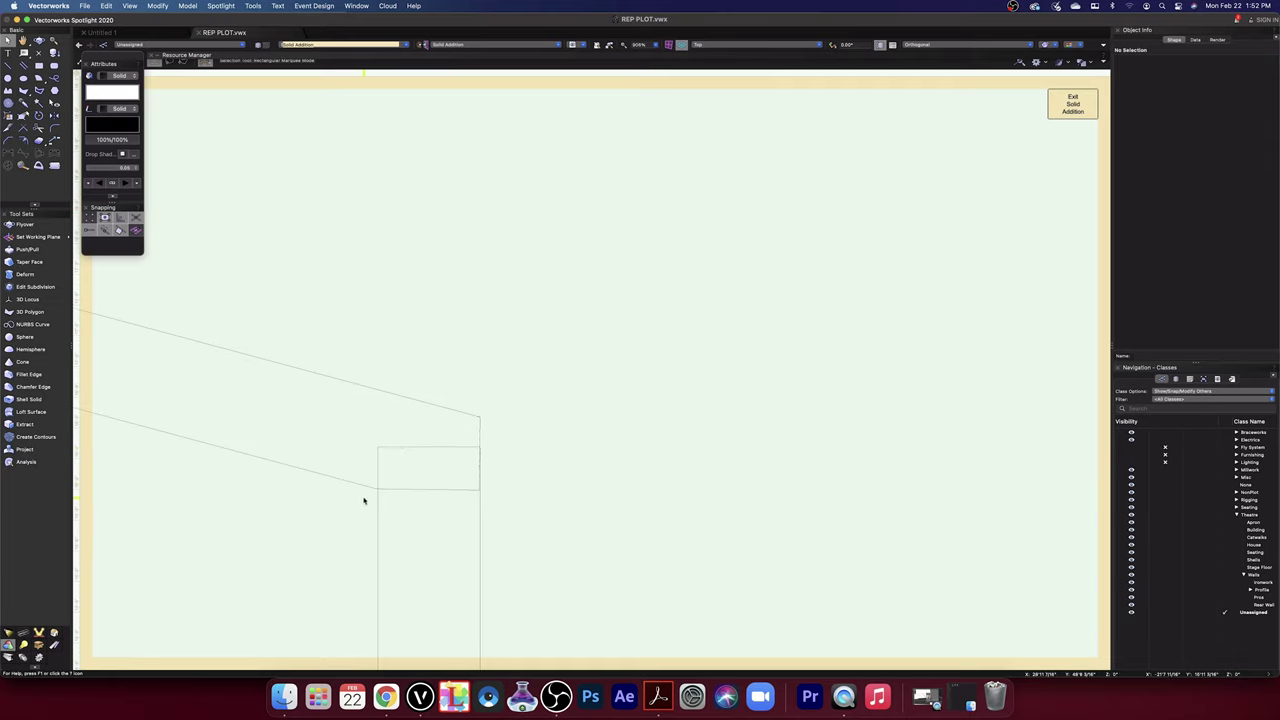
{"action": "left_click", "coordinate": [364, 488]}
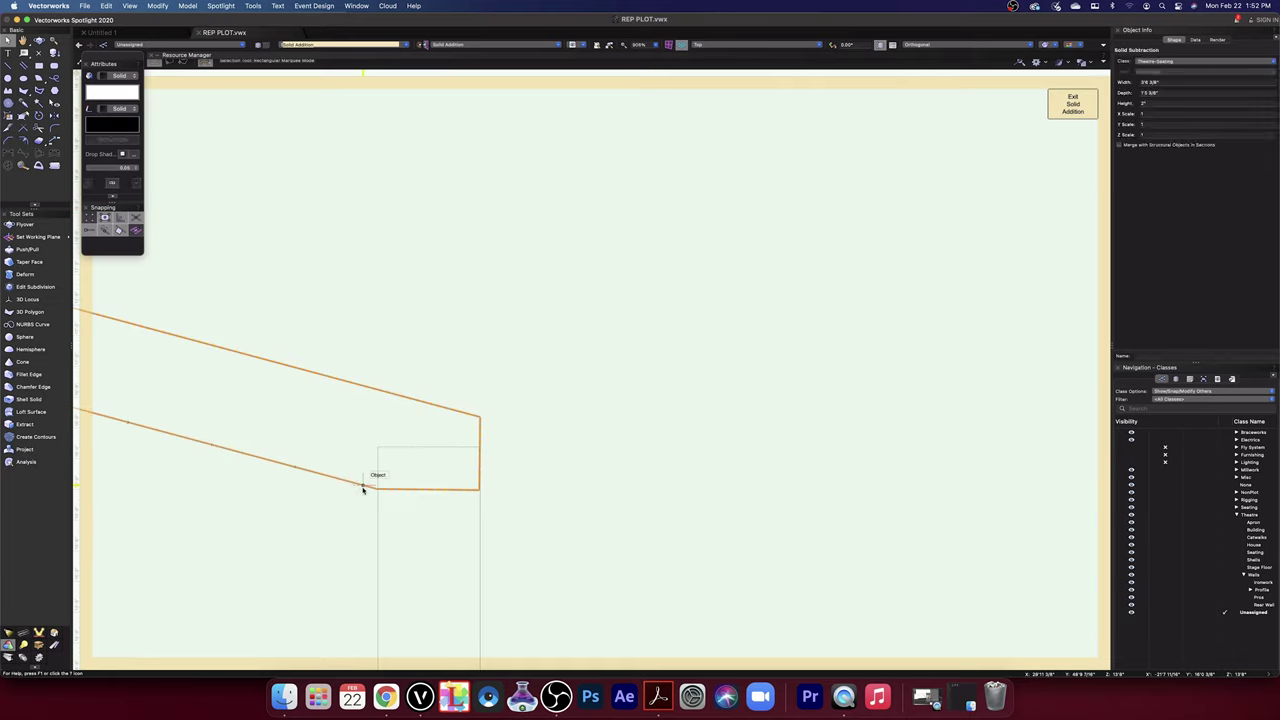
{"action": "left_click", "coordinate": [467, 492]}
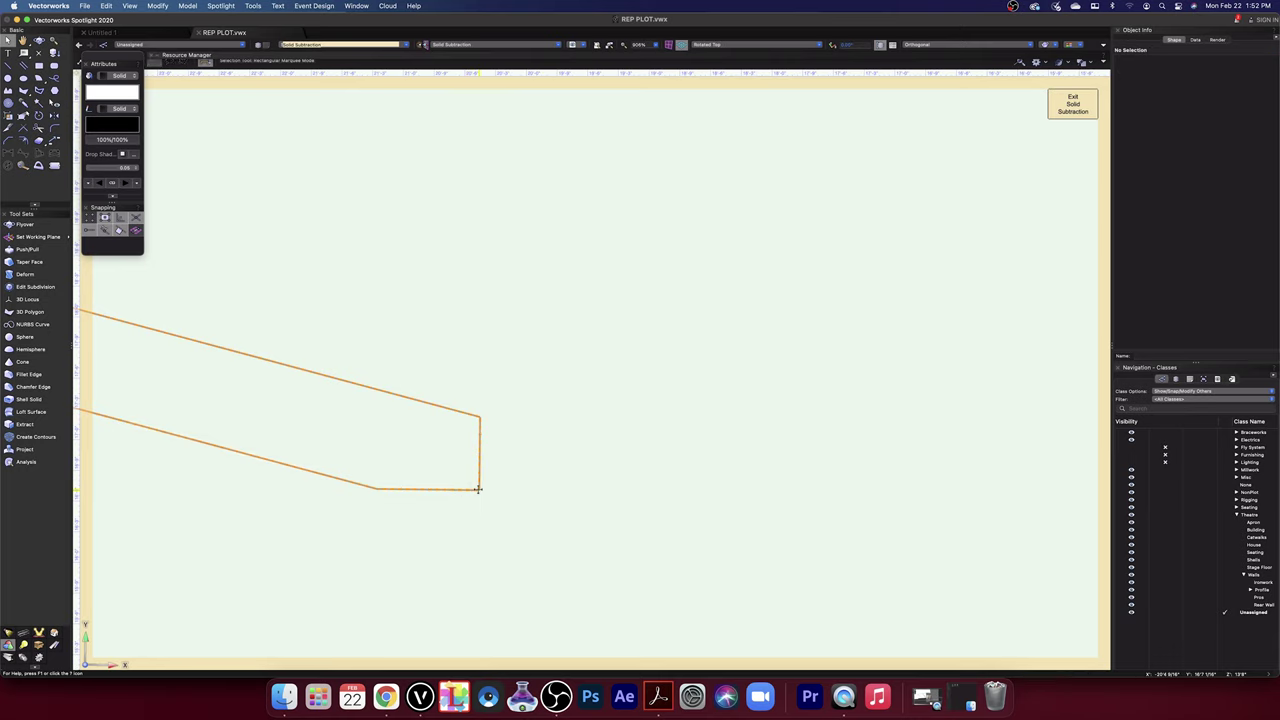
{"action": "double_click", "coordinate": [479, 490]}
{"action": "left_click", "coordinate": [514, 491]}
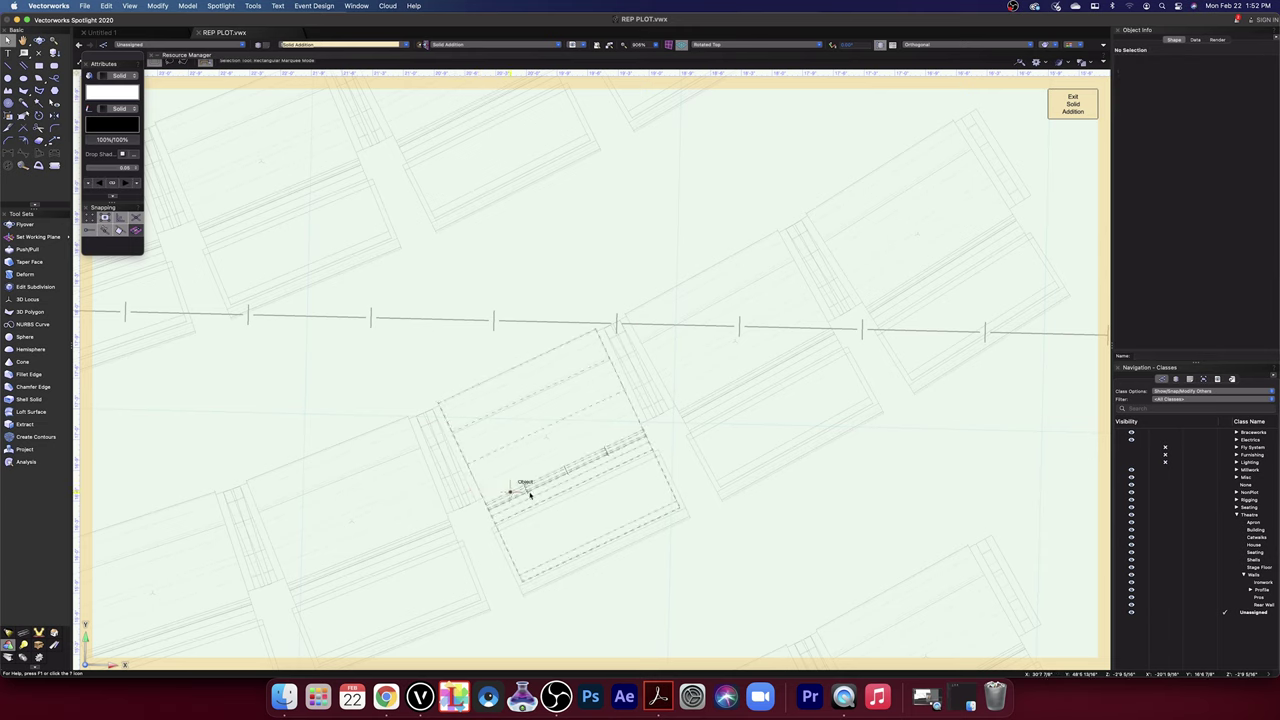
{"action": "scroll", "coordinate": [586, 471], "scroll_direction": "down", "scroll_amount": 5}
{"action": "scroll", "coordinate": [588, 473], "scroll_direction": "down", "scroll_amount": 6}
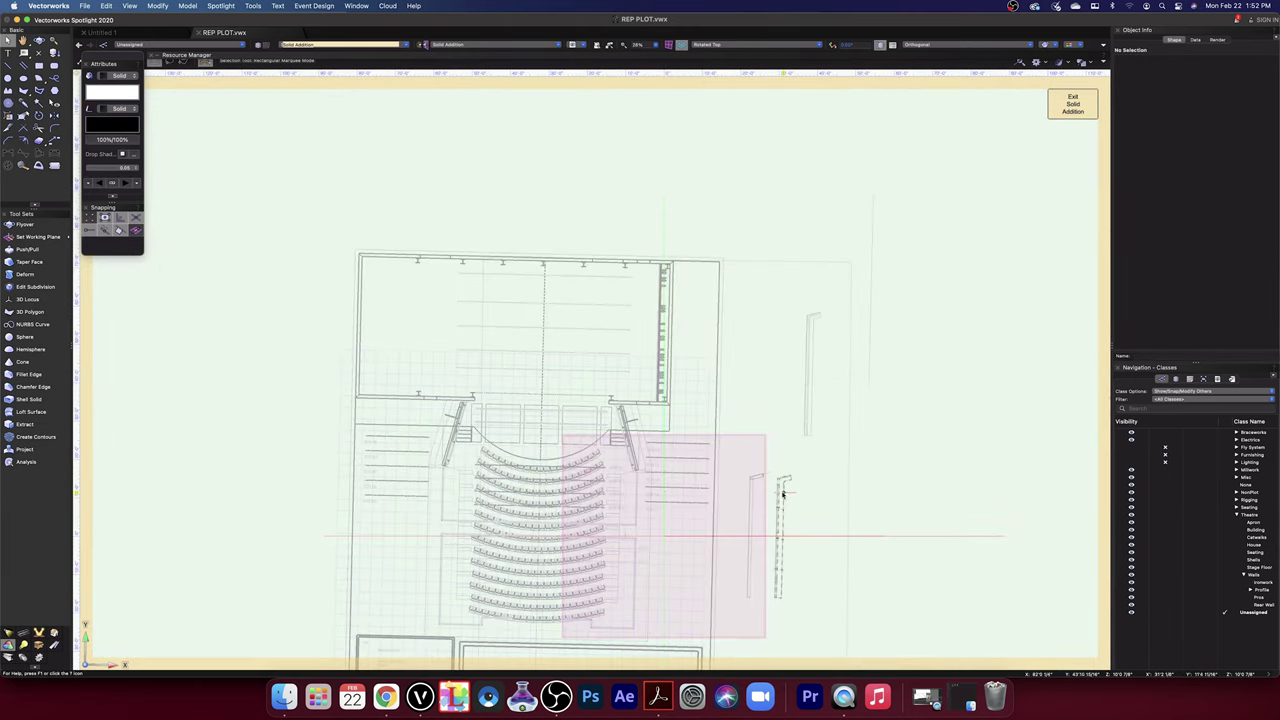
{"action": "scroll", "coordinate": [775, 490], "scroll_direction": "up", "scroll_amount": 5}
{"action": "scroll", "coordinate": [715, 440], "scroll_direction": "up", "scroll_amount": 5}
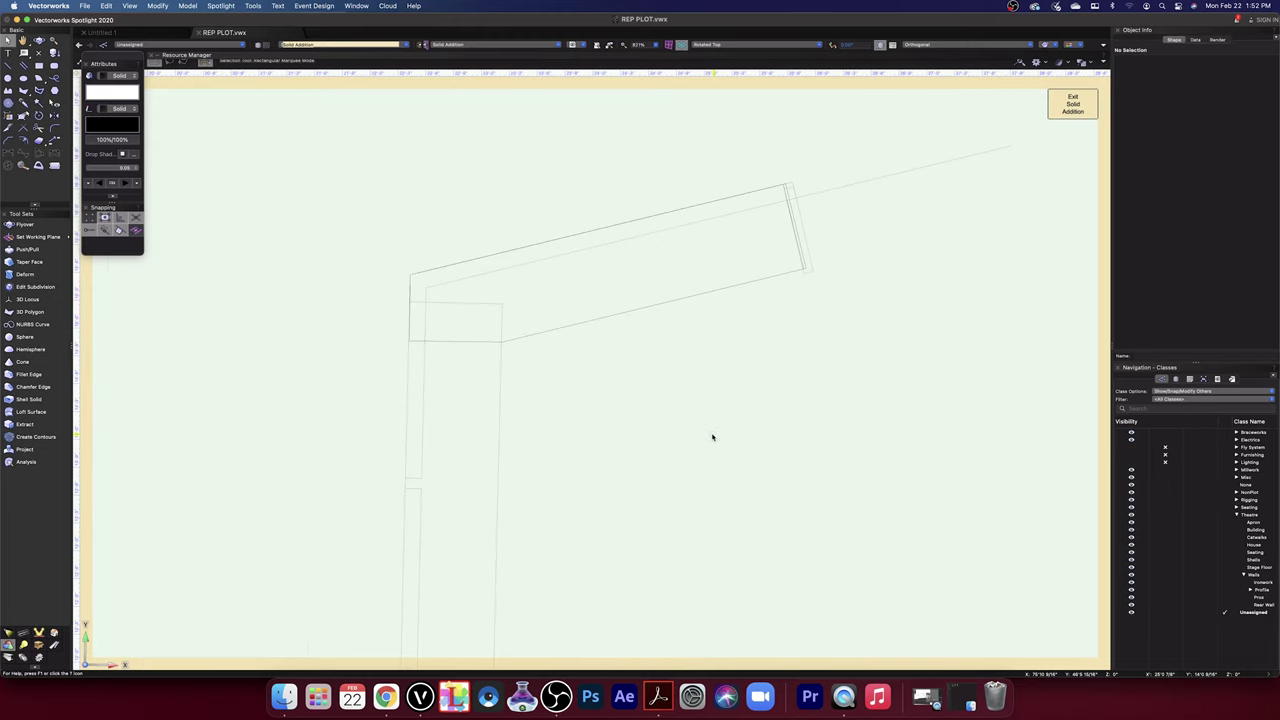
{"action": "left_click", "coordinate": [503, 341]}
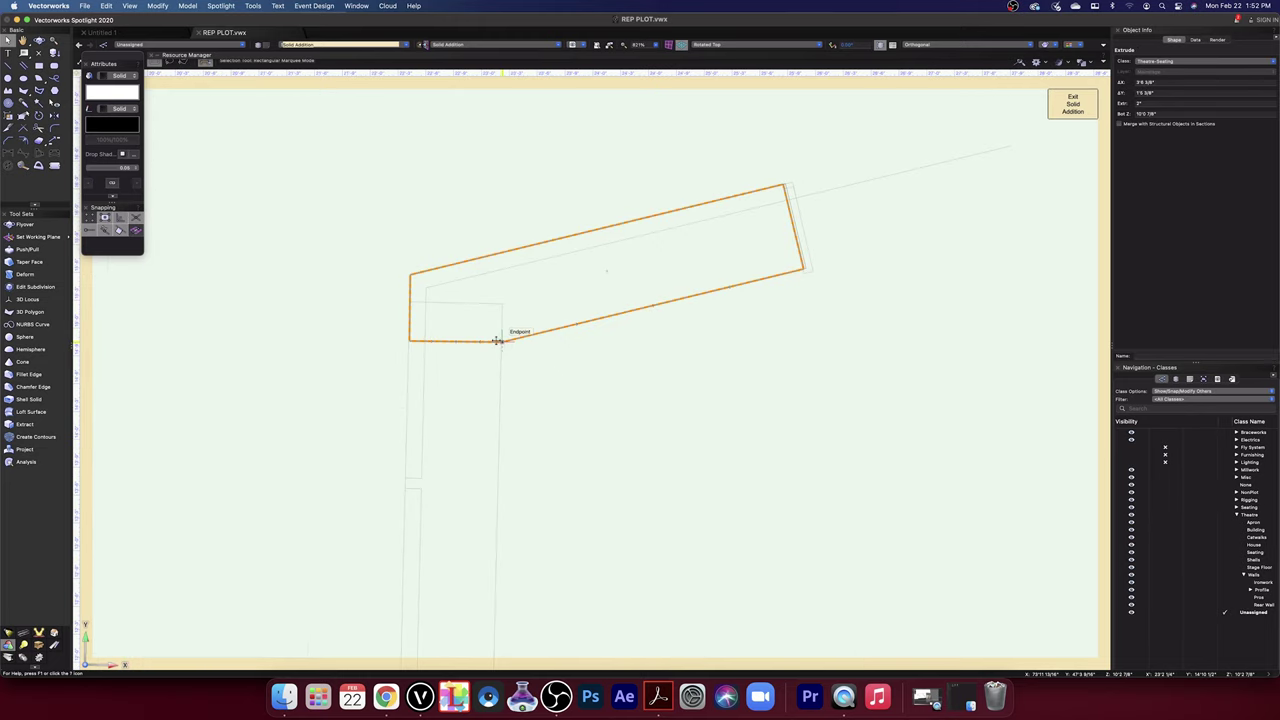
{"action": "scroll", "coordinate": [408, 340], "scroll_direction": "up", "scroll_amount": 6}
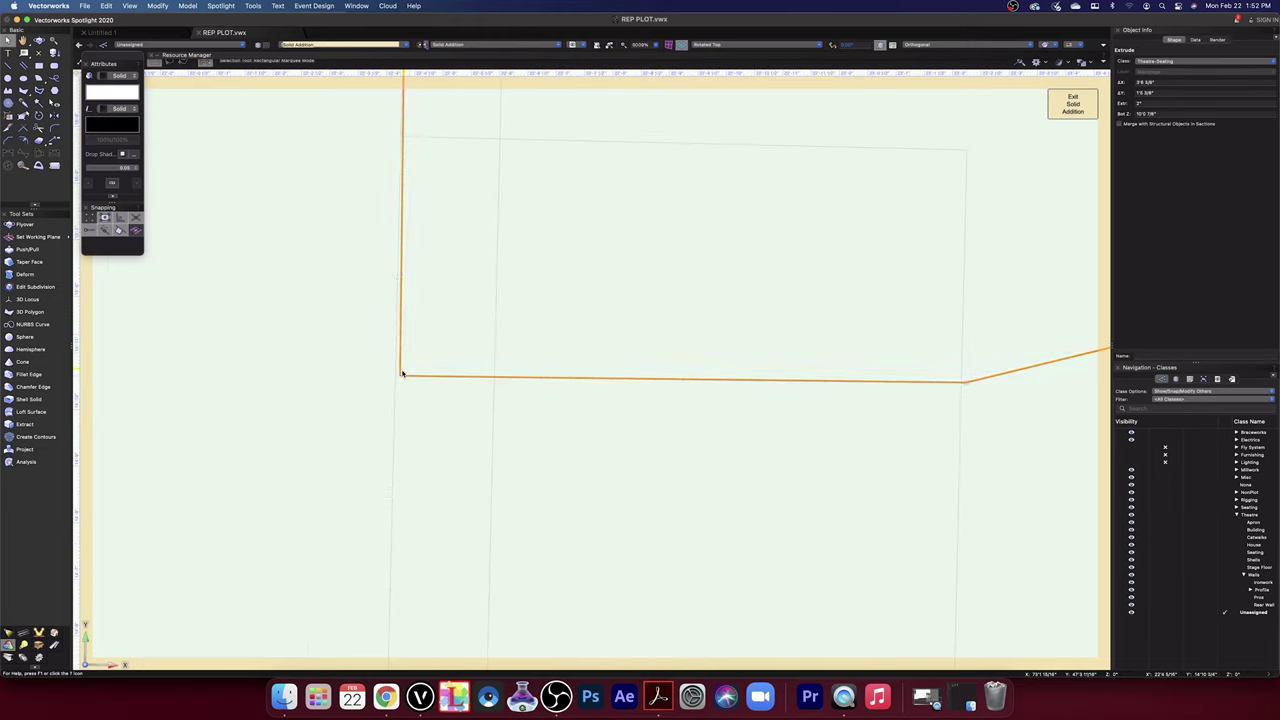
- Reshape the extrusion profile, nudging its lower-left vertex 1/16" left, then exit the extrude
{"action": "double_click", "coordinate": [401, 373]}
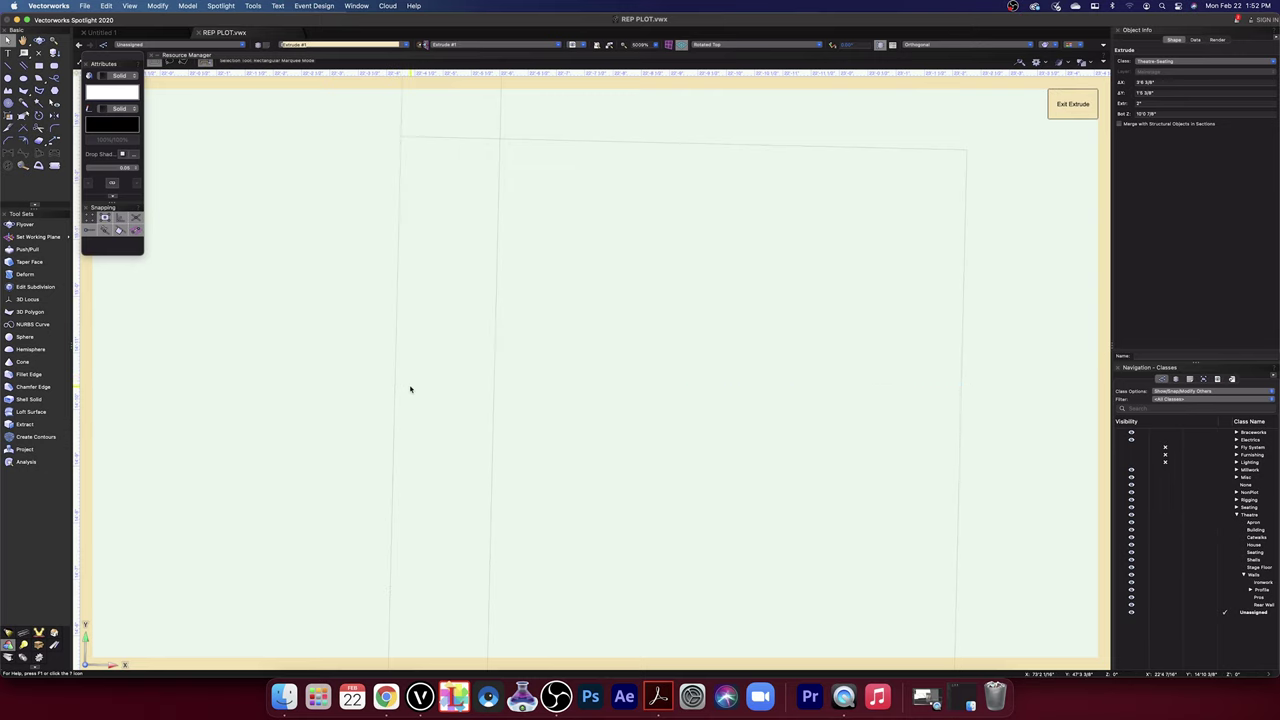
{"action": "scroll", "coordinate": [407, 377], "scroll_direction": "down", "scroll_amount": 3}
{"action": "scroll", "coordinate": [407, 377], "scroll_direction": "down", "scroll_amount": 1}
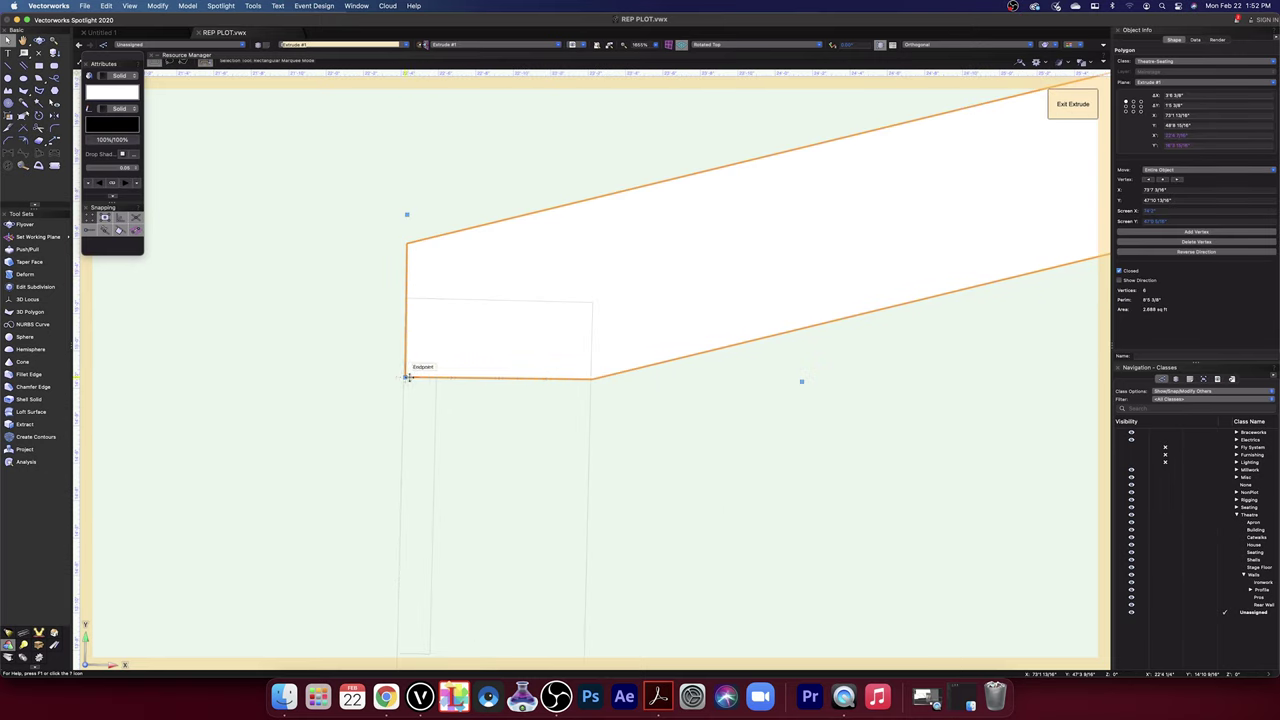
{"action": "scroll", "coordinate": [413, 386], "scroll_direction": "up", "scroll_amount": 3}
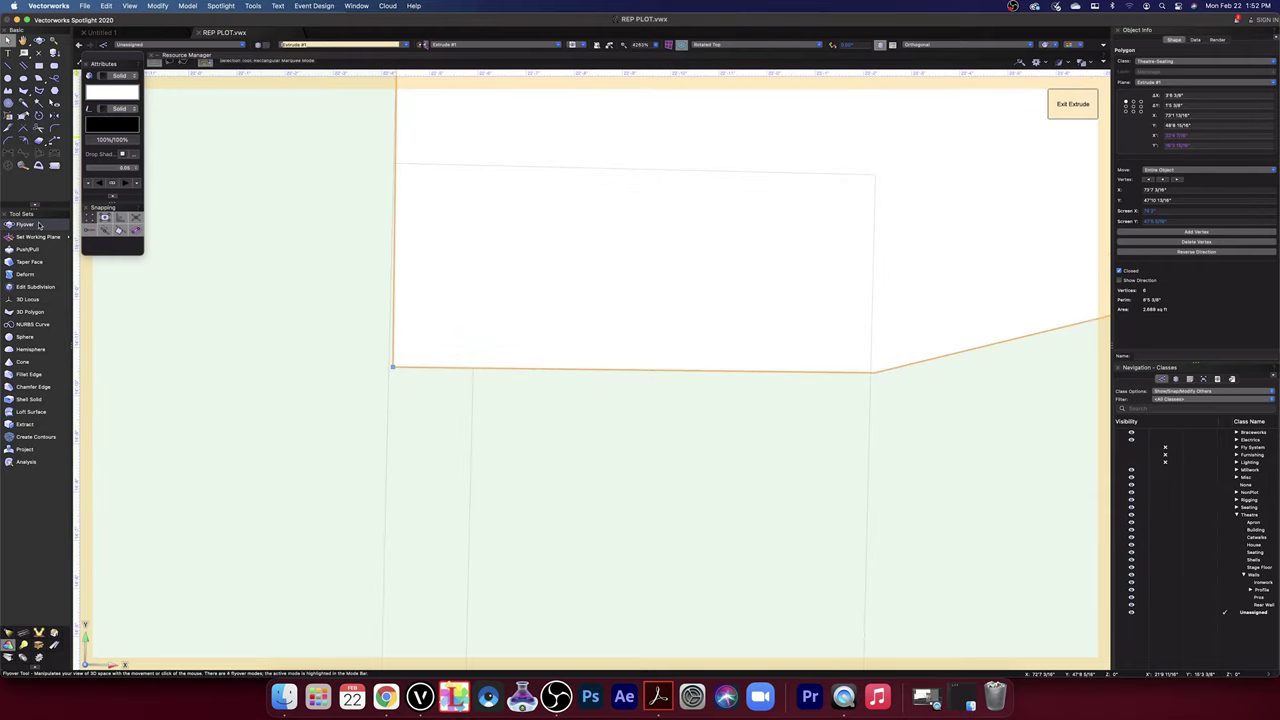
{"action": "left_click", "coordinate": [23, 115]}
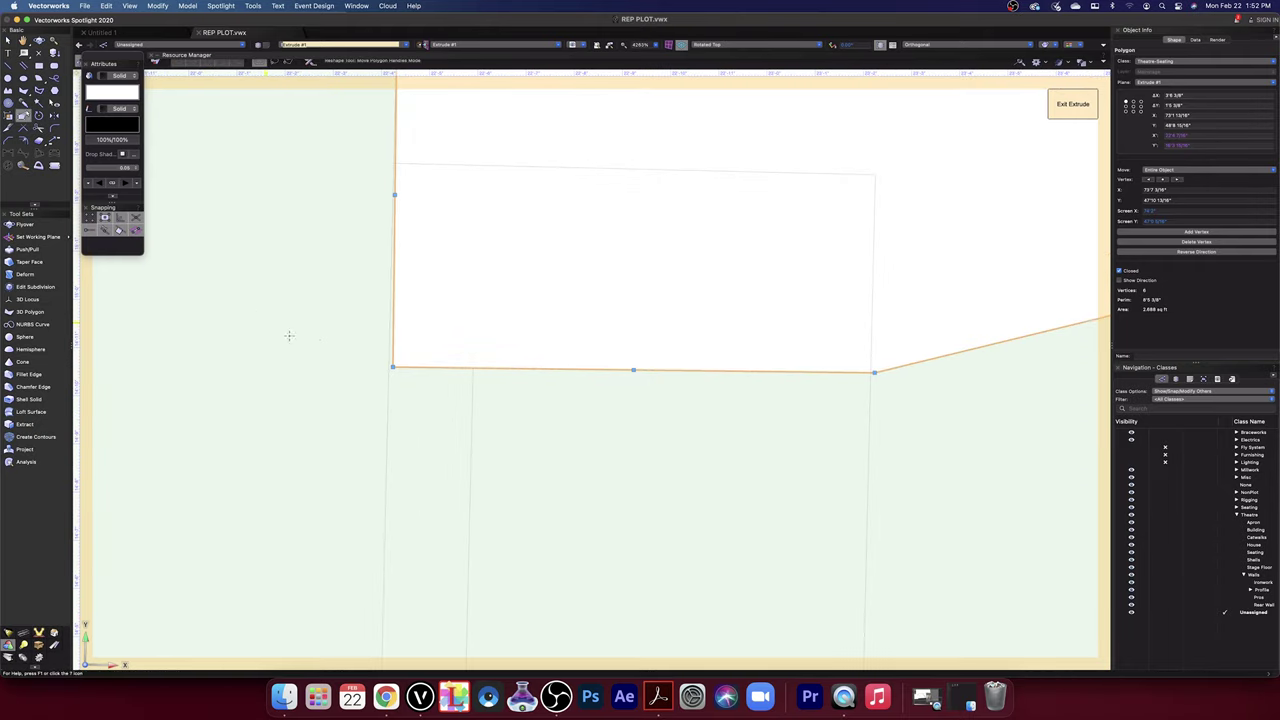
{"action": "left_click", "coordinate": [393, 367]}
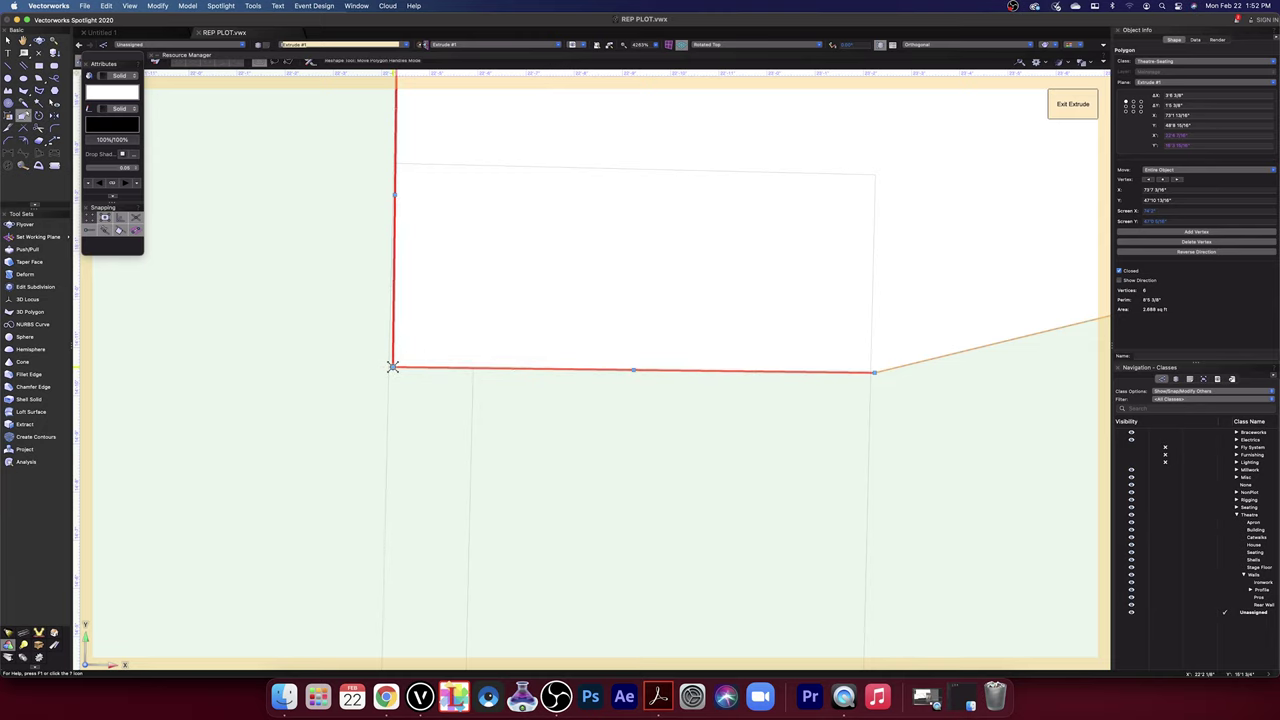
{"action": "scroll", "coordinate": [393, 367], "scroll_direction": "up", "scroll_amount": 5}
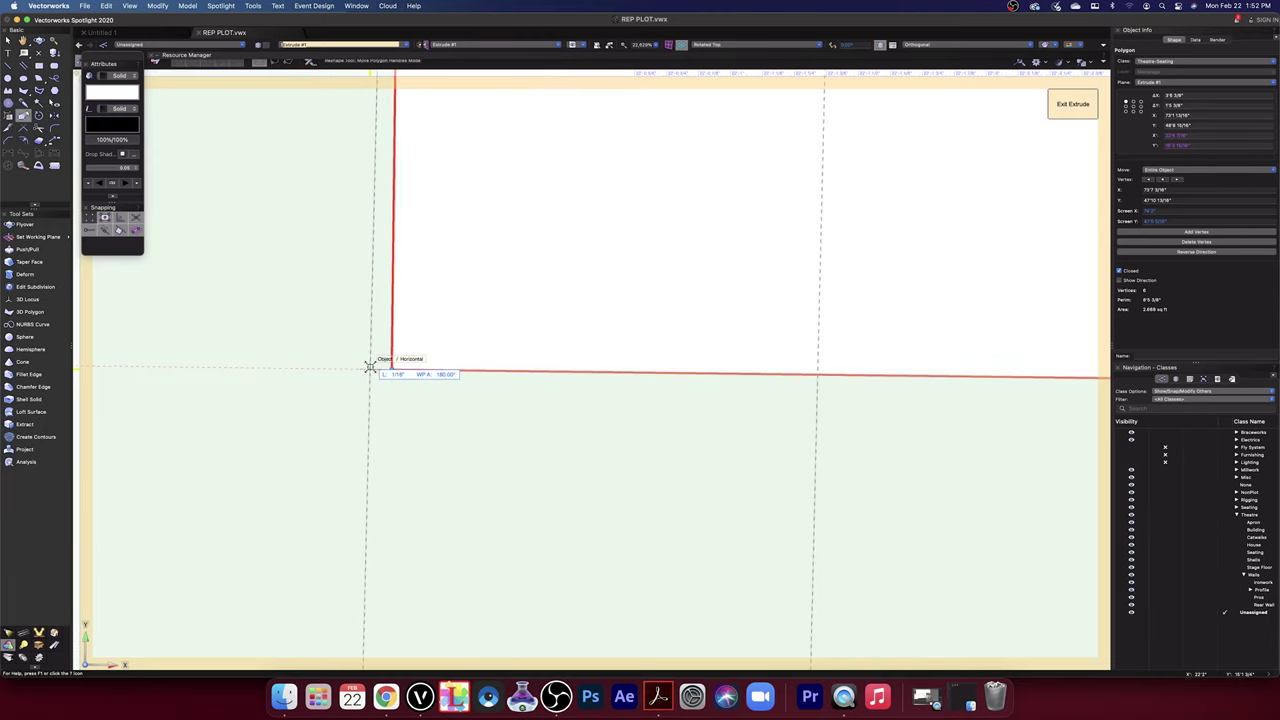
{"action": "left_click_drag", "start_coordinate": [370, 371], "coordinate": [370, 368]}
{"action": "scroll", "coordinate": [370, 368], "scroll_direction": "down", "scroll_amount": 8}
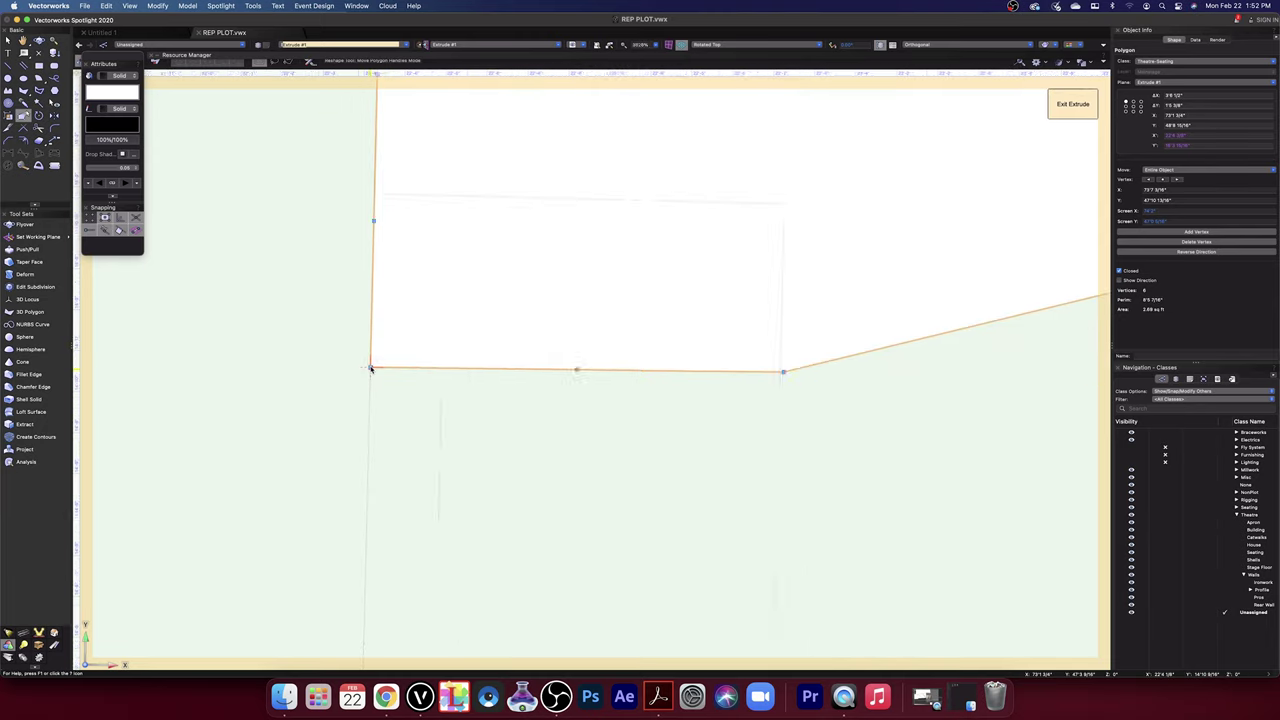
{"action": "left_click", "coordinate": [1076, 112]}
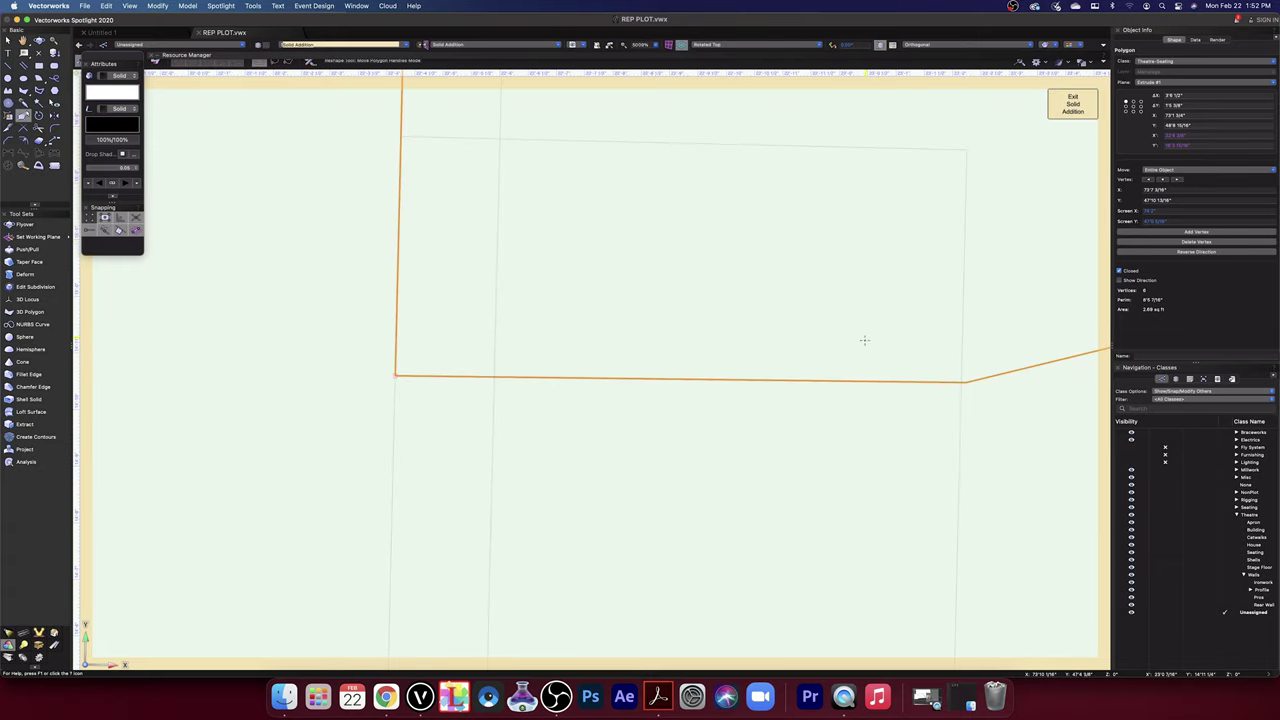
- Exit the Solid Addition and select the thin angled end piece and the raked solid in turn
{"action": "scroll", "coordinate": [865, 343], "scroll_direction": "down", "scroll_amount": 4}
{"action": "scroll", "coordinate": [957, 394], "scroll_direction": "down", "scroll_amount": 1}
{"action": "middle_click_drag", "start_coordinate": [957, 394], "coordinate": [868, 408]}
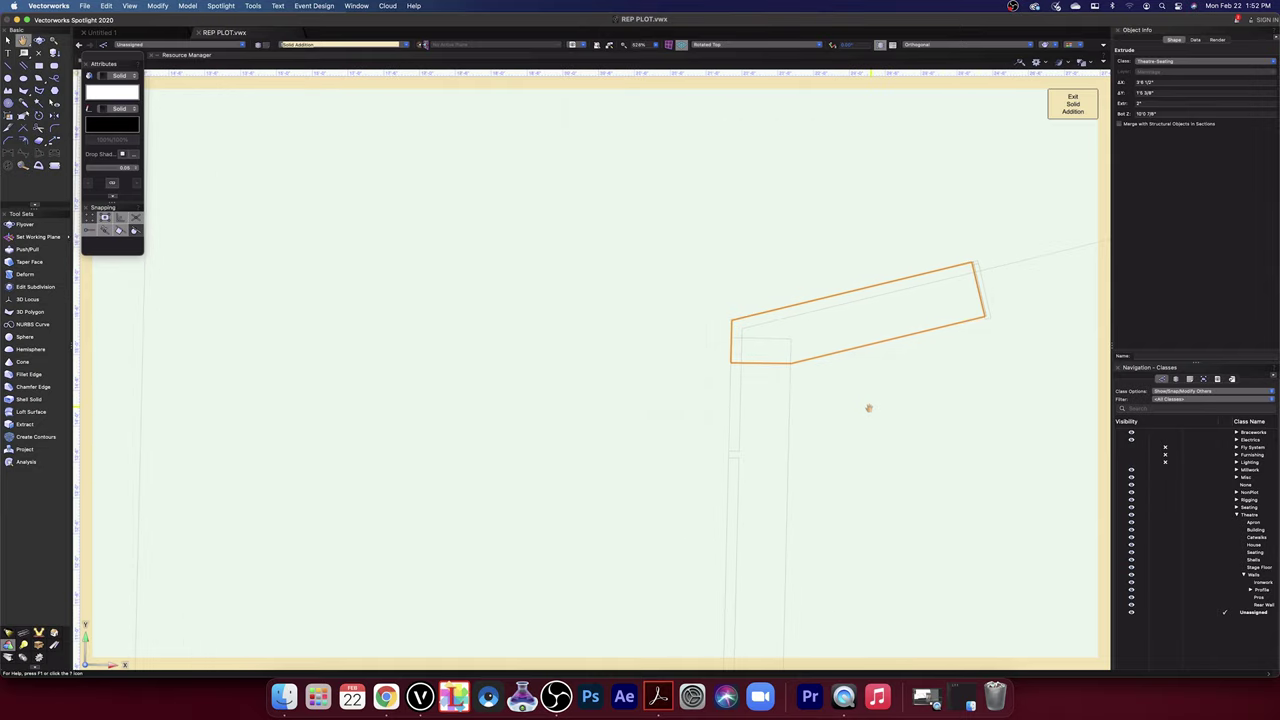
{"action": "left_click", "coordinate": [1071, 107]}
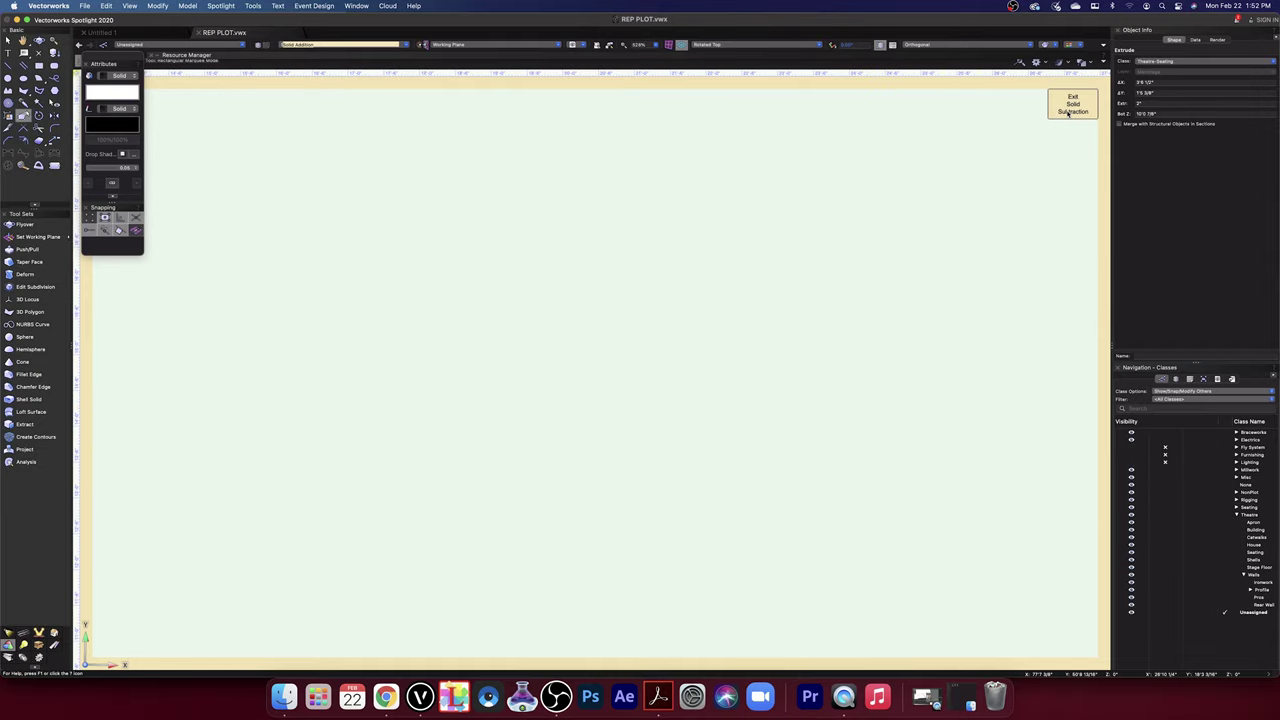
{"action": "scroll", "coordinate": [754, 350], "scroll_direction": "down", "scroll_amount": 3}
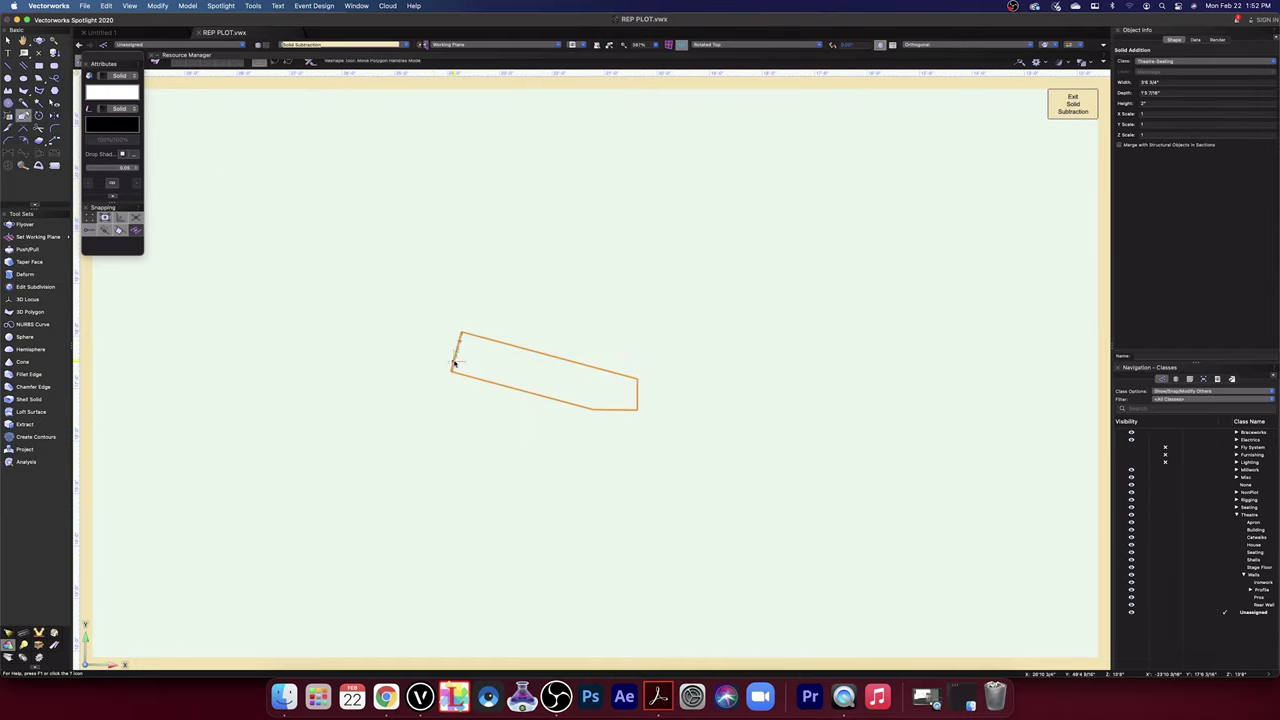
{"action": "scroll", "coordinate": [454, 363], "scroll_direction": "up", "scroll_amount": 5}
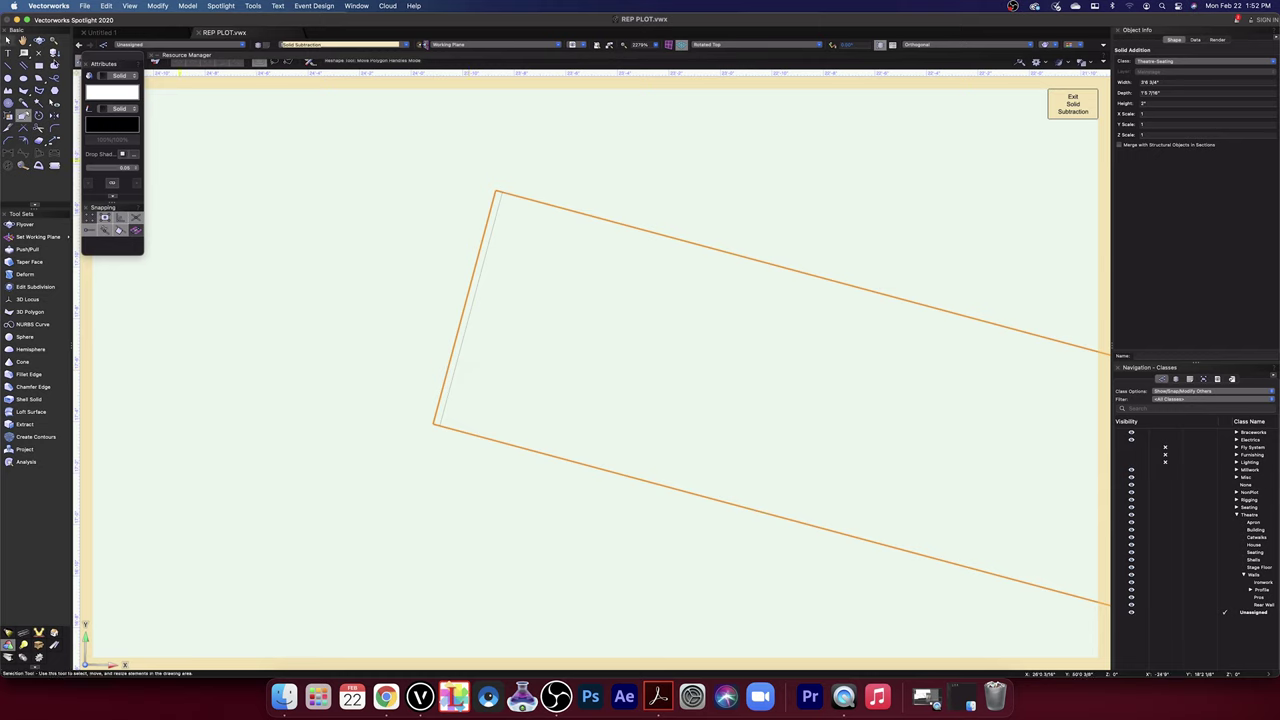
{"action": "key", "text": "x"}
{"action": "left_click", "coordinate": [494, 228]}
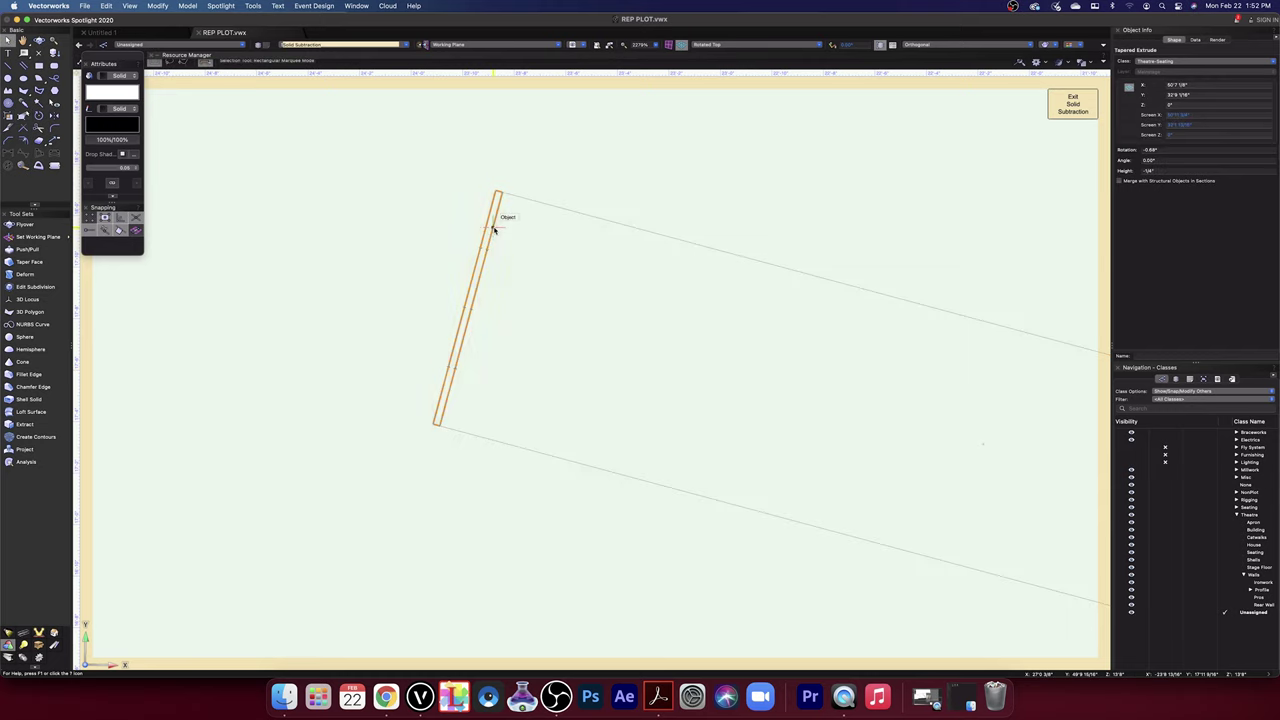
{"action": "left_click", "coordinate": [468, 436]}
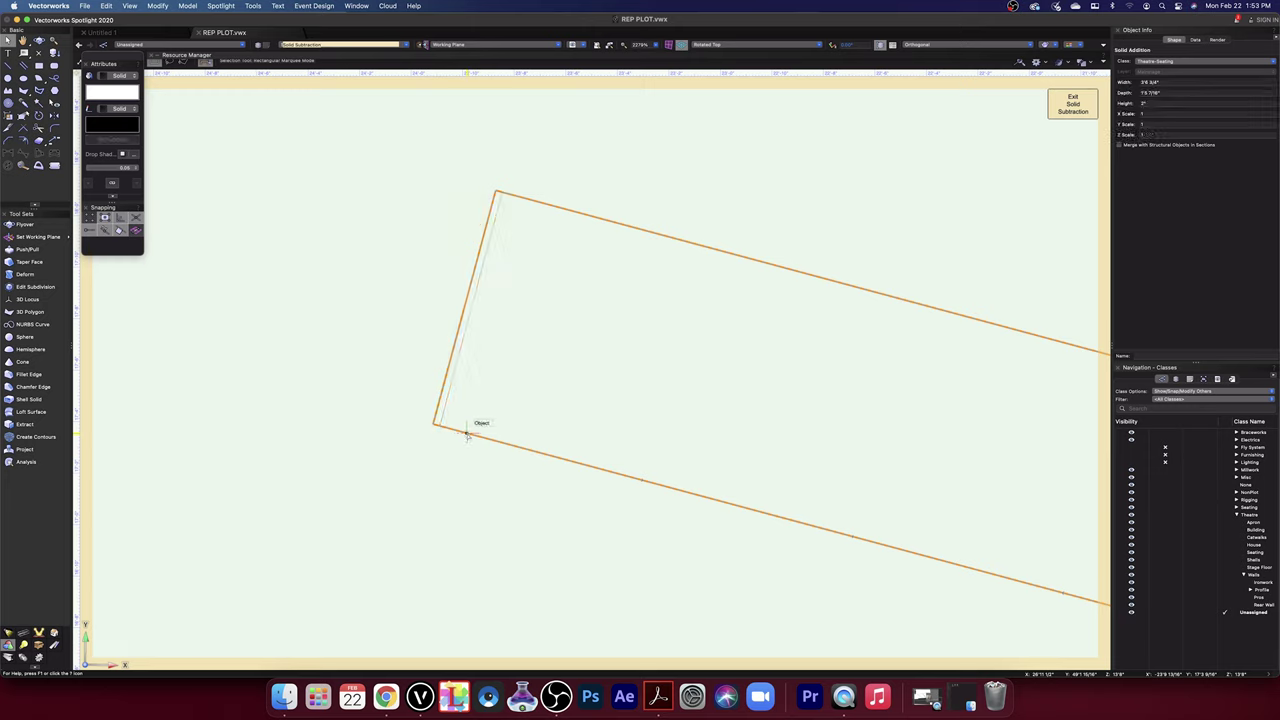
{"action": "left_click", "coordinate": [451, 369]}
- Orbit into 3D to check the end piece against the long raked solid, then clear the selection
{"action": "left_click", "coordinate": [39, 42]}
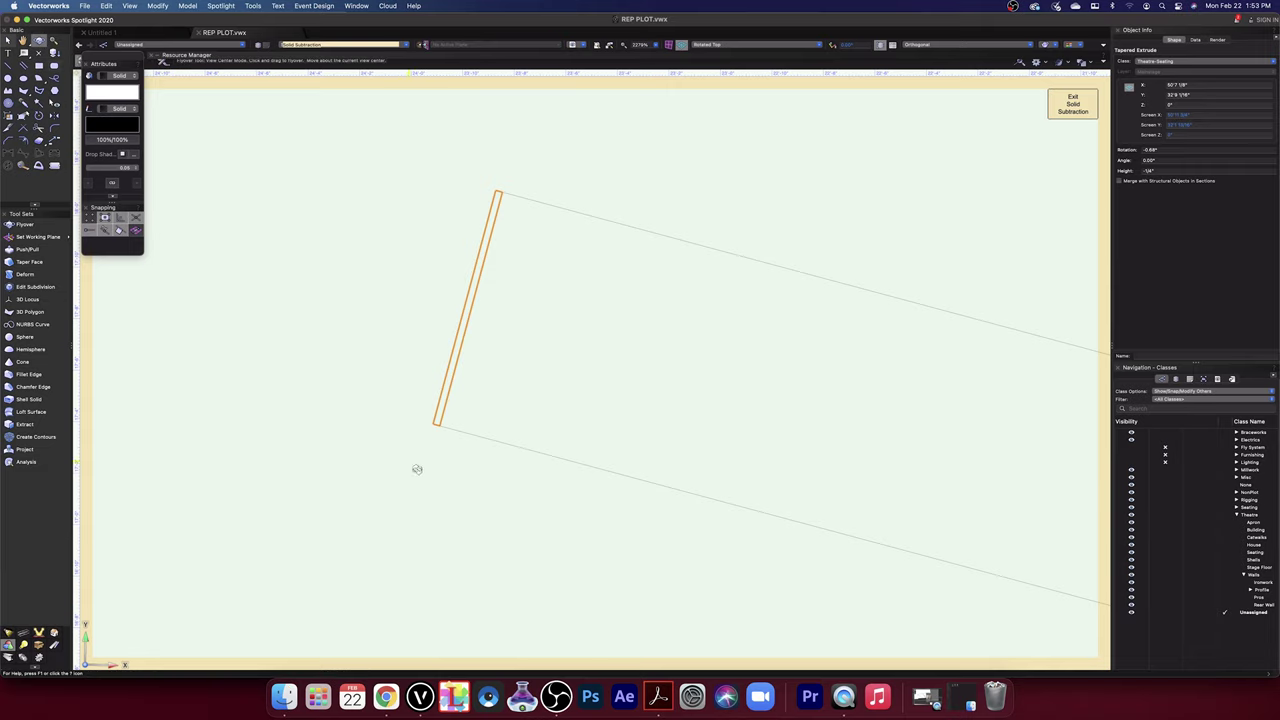
{"action": "left_click_drag", "start_coordinate": [446, 466], "coordinate": [559, 234]}
{"action": "scroll", "coordinate": [559, 234], "scroll_direction": "up", "scroll_amount": 5}
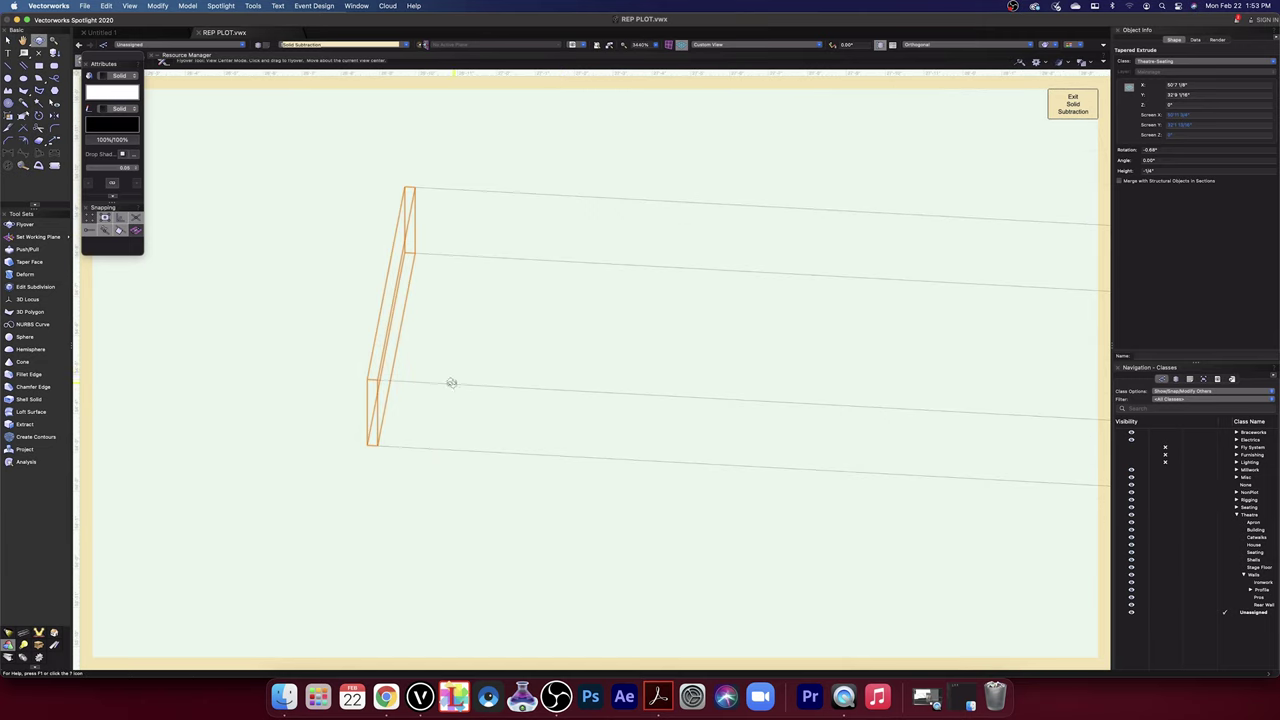
{"action": "left_click", "coordinate": [8, 40]}
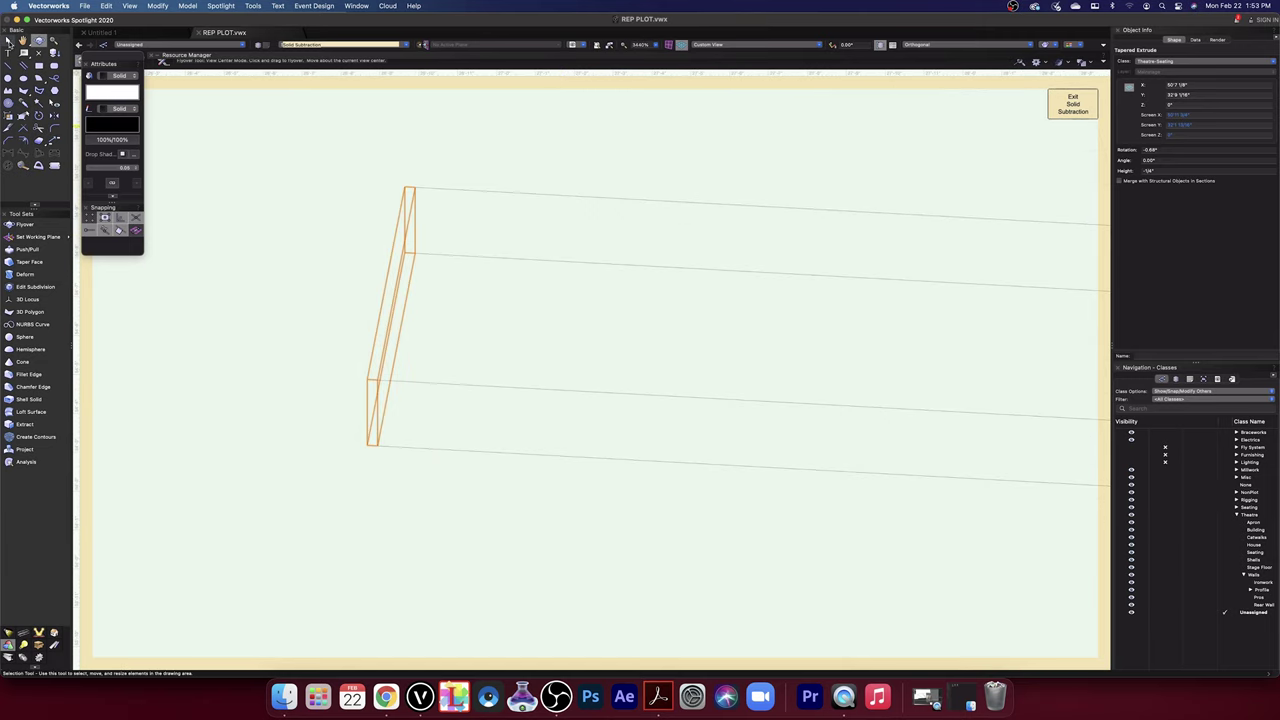
{"action": "left_click", "coordinate": [499, 390]}
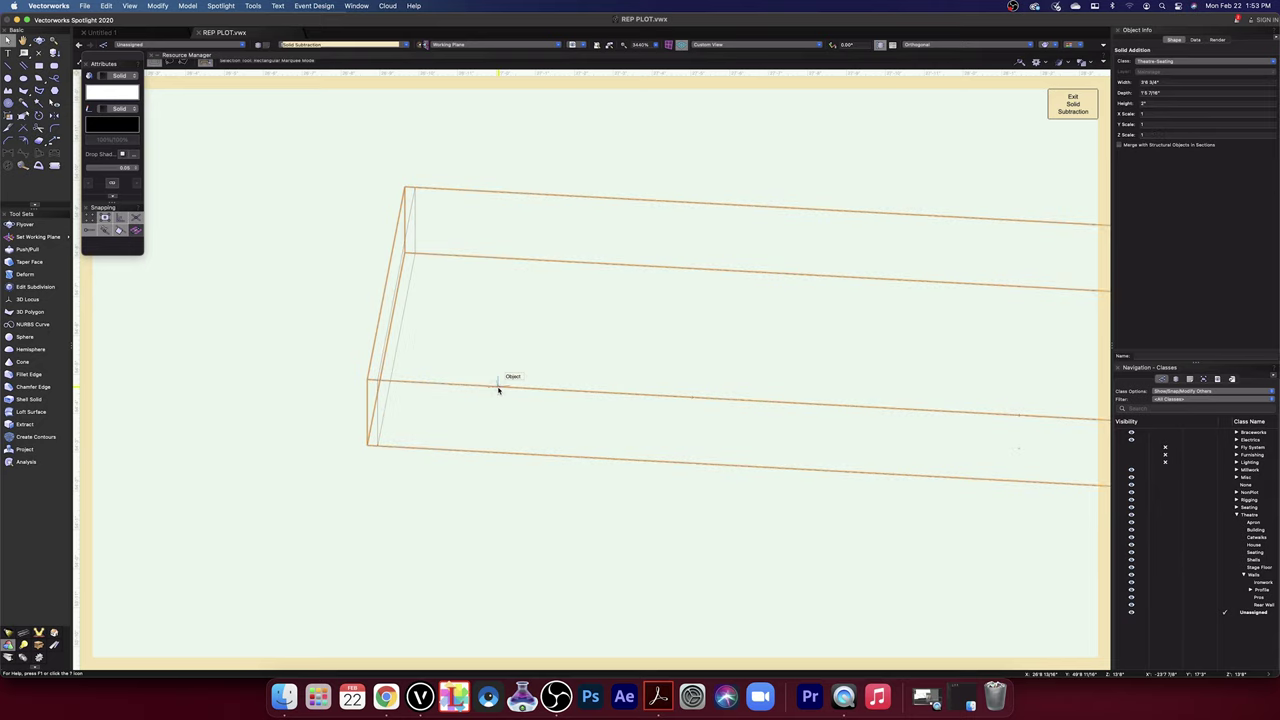
{"action": "left_click", "coordinate": [397, 341]}
{"action": "left_click", "coordinate": [412, 580]}
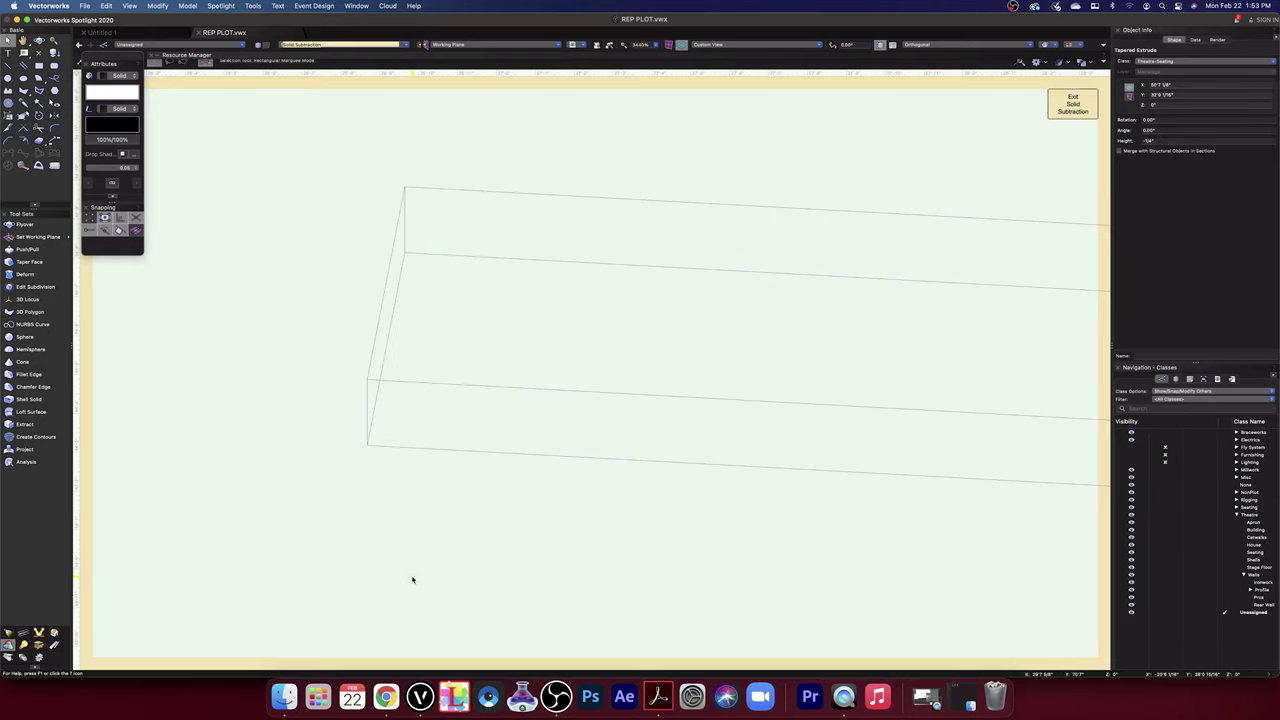
- Exit the Solid Subtraction and snap the thin end piece onto the solid's corner
{"action": "left_click", "coordinate": [1068, 102]}
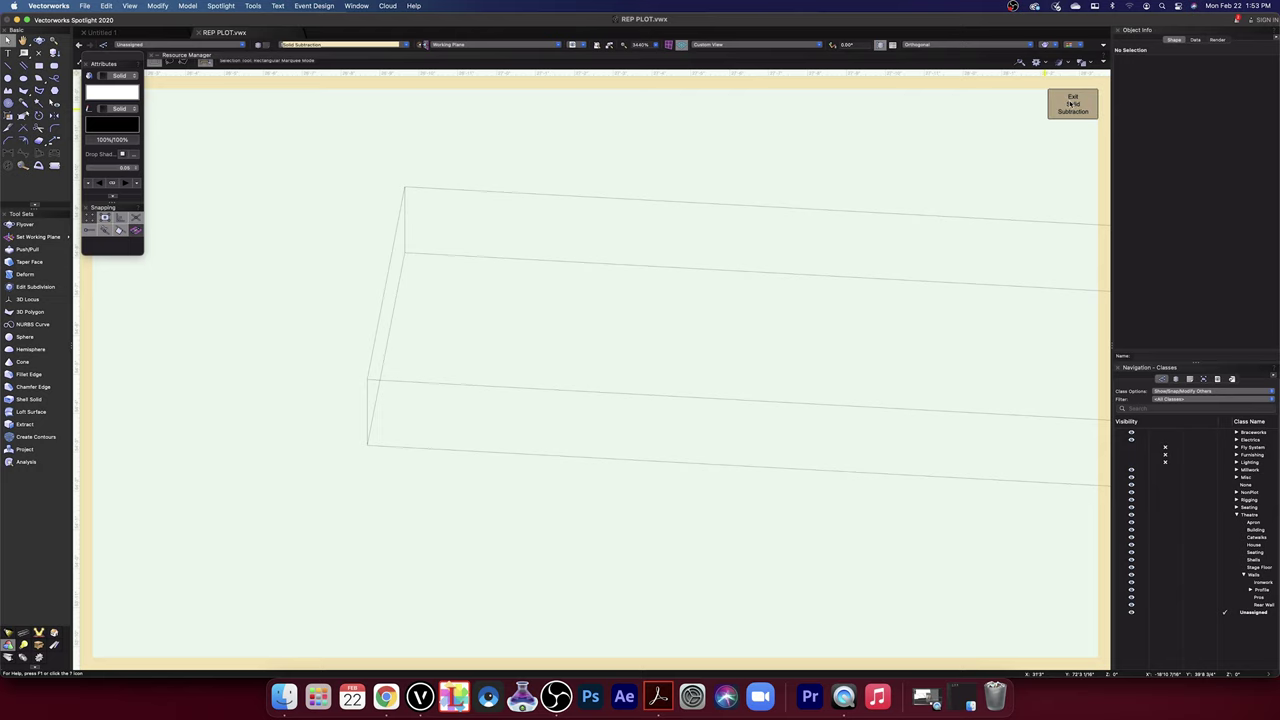
{"action": "scroll", "coordinate": [653, 419], "scroll_direction": "down", "scroll_amount": 2}
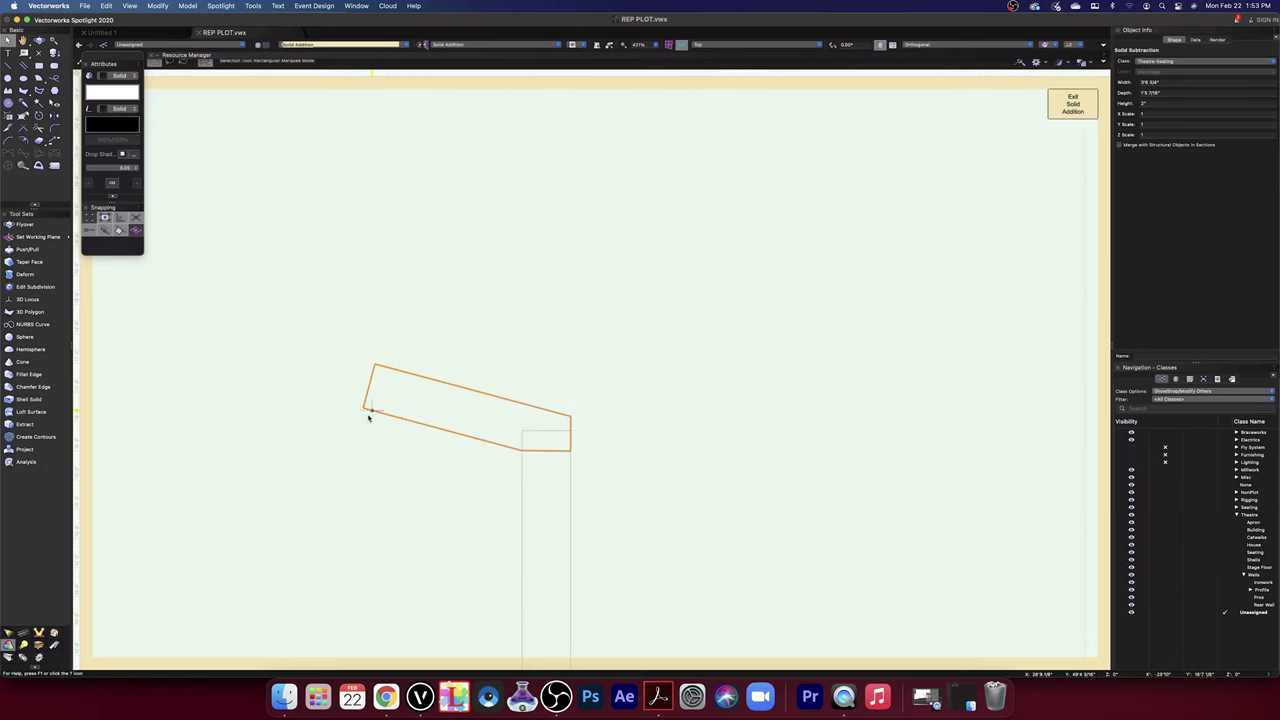
{"action": "scroll", "coordinate": [359, 406], "scroll_direction": "up", "scroll_amount": 4}
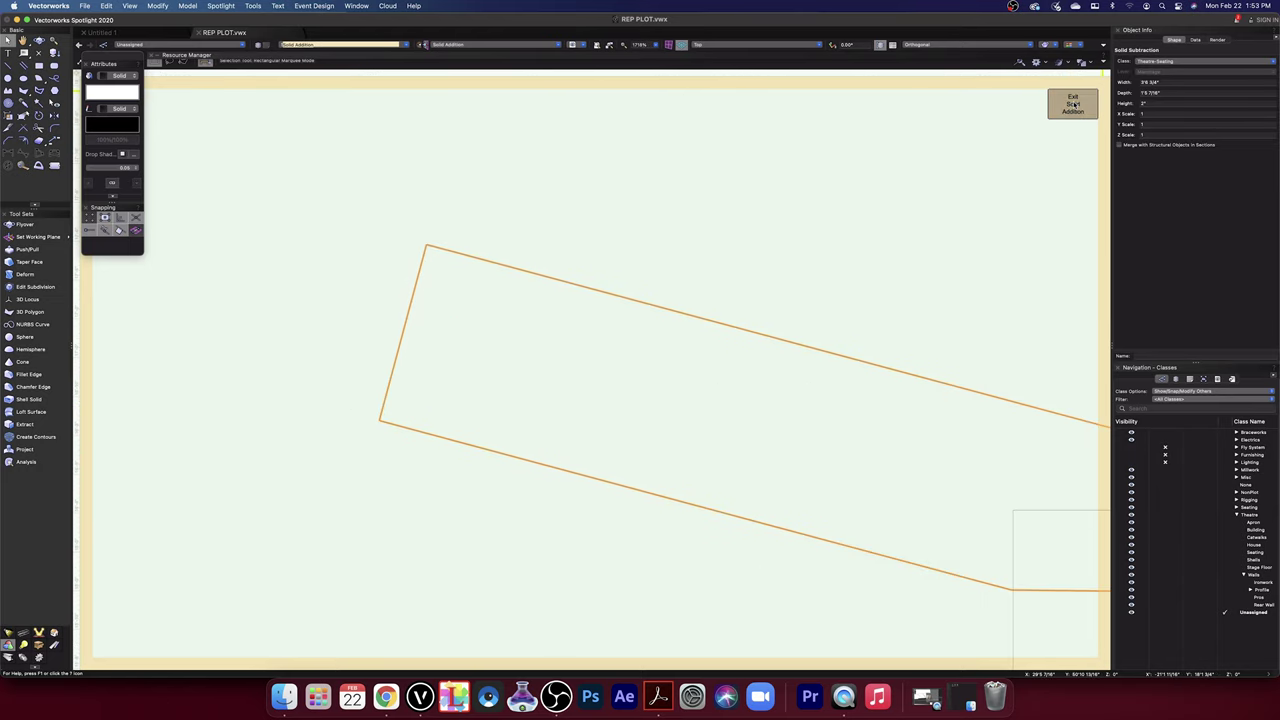
{"action": "scroll", "coordinate": [766, 339], "scroll_direction": "up", "scroll_amount": 10}
{"action": "scroll", "coordinate": [766, 339], "scroll_direction": "down", "scroll_amount": 8}
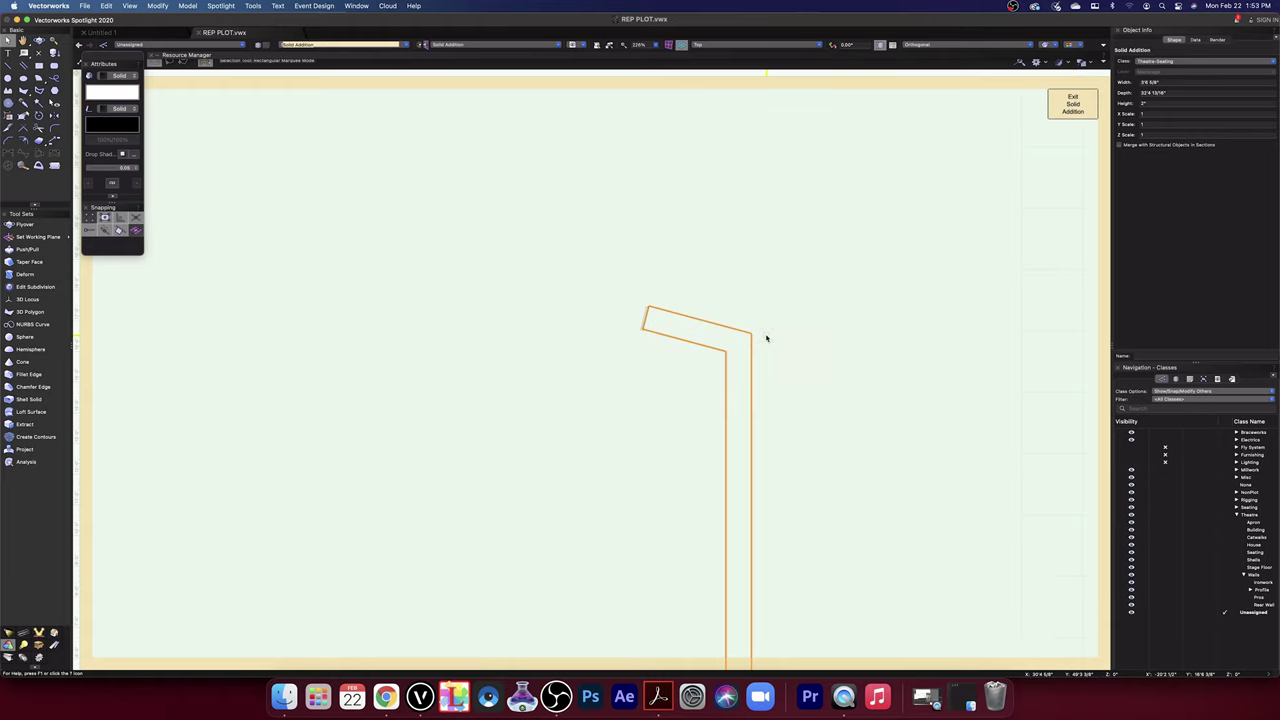
{"action": "scroll", "coordinate": [480, 325], "scroll_direction": "up", "scroll_amount": 5}
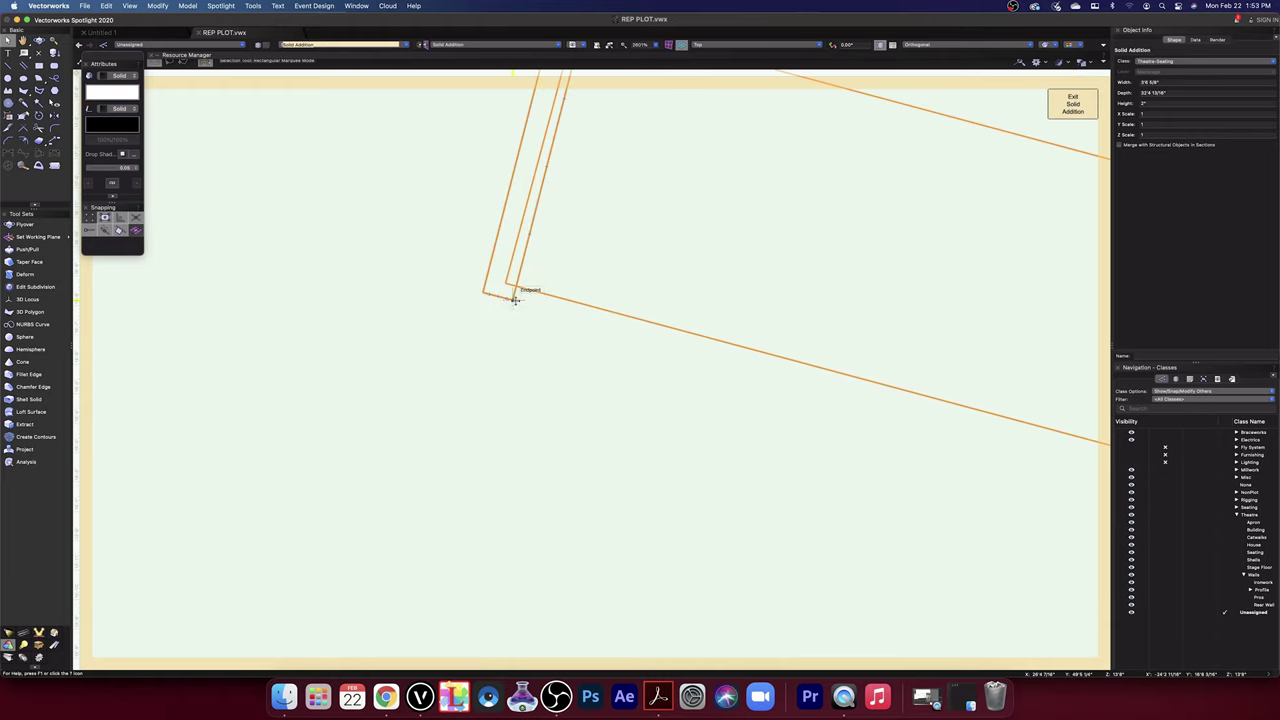
{"action": "left_click_drag", "start_coordinate": [501, 281], "coordinate": [505, 283]}
{"action": "left_click", "coordinate": [504, 283]}
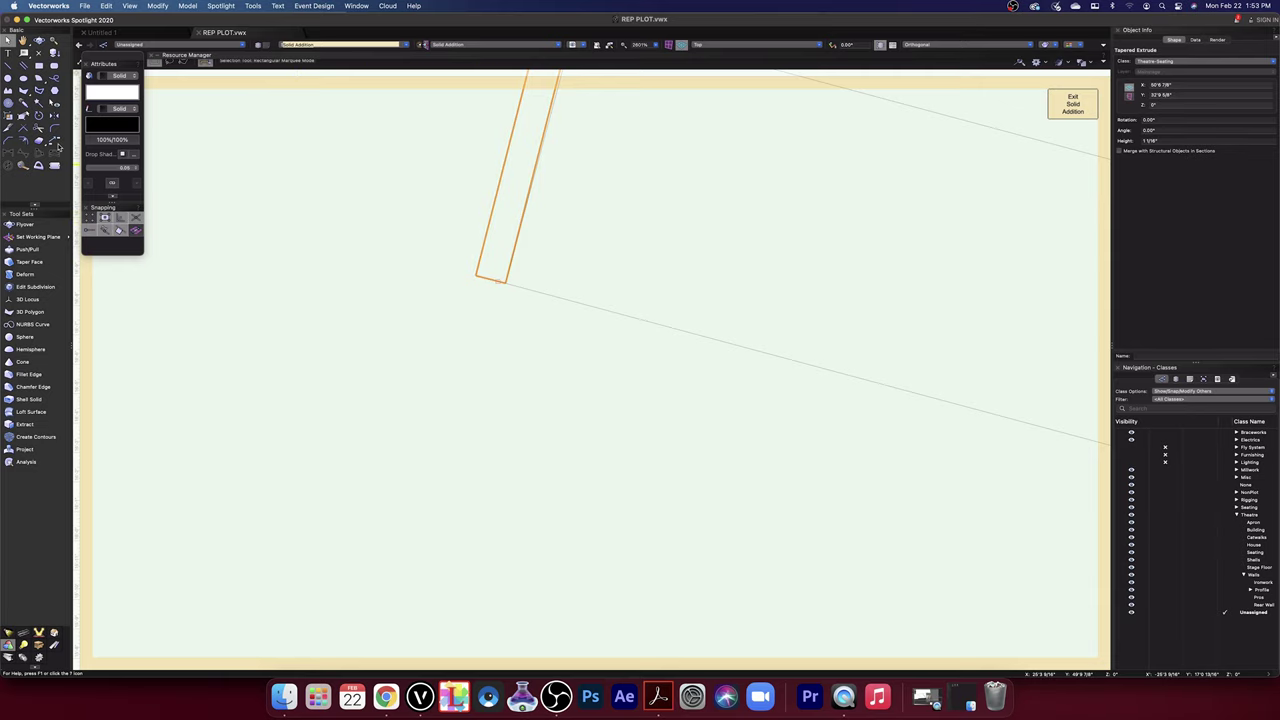
- Rotate the end piece -0.68° about that corner to follow the angled edge, then exit the Solid Addition
{"action": "left_click", "coordinate": [40, 114]}
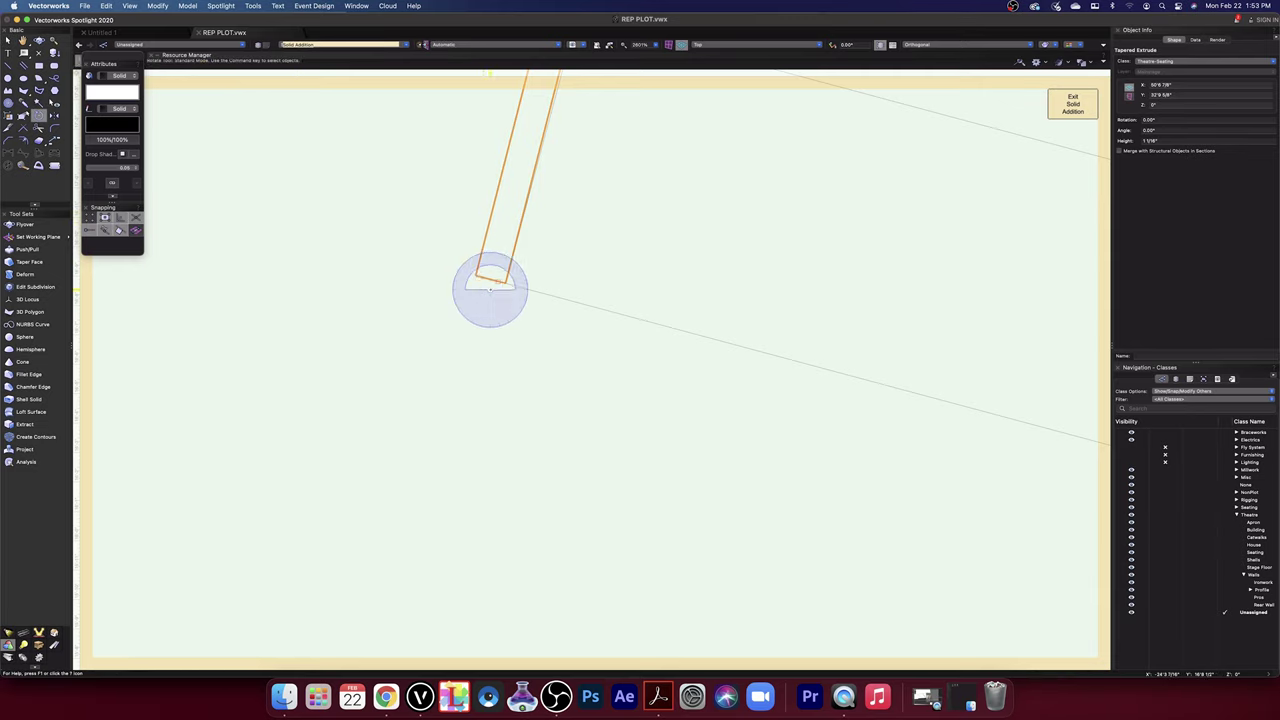
{"action": "left_click", "coordinate": [506, 283]}
{"action": "middle_click_drag", "start_coordinate": [583, 208], "coordinate": [550, 476]}
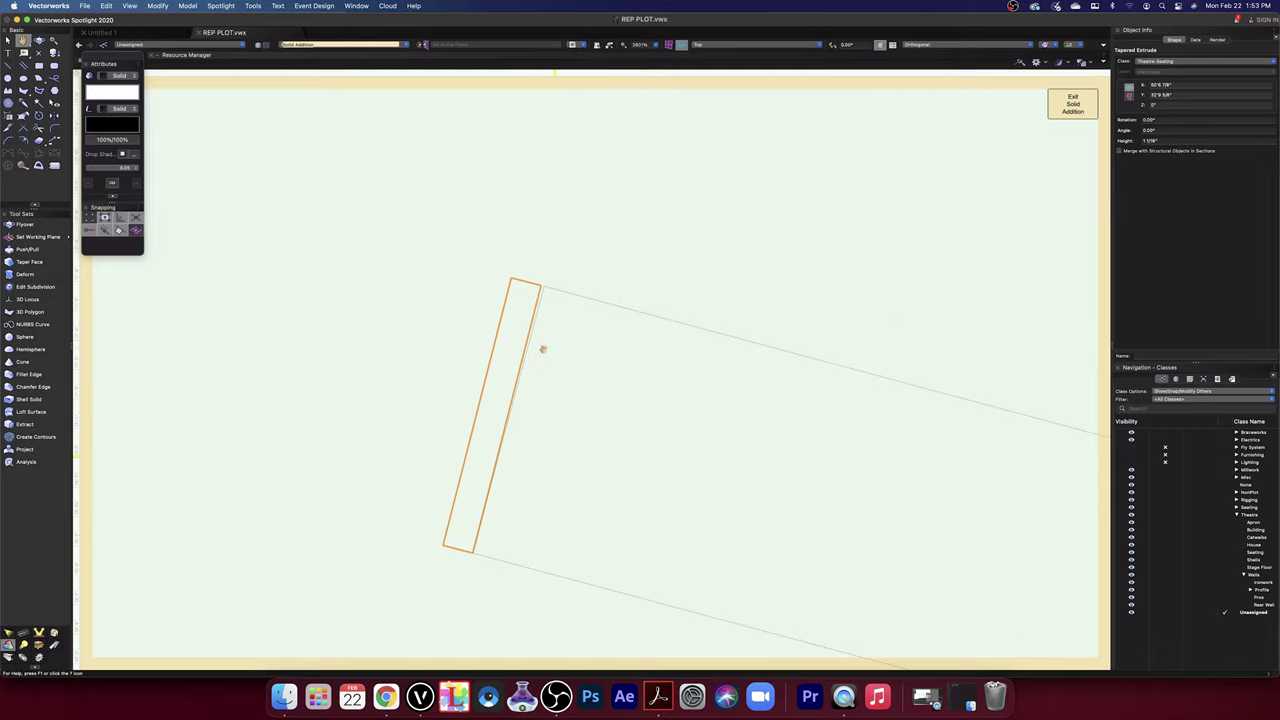
{"action": "scroll", "coordinate": [543, 349], "scroll_direction": "up", "scroll_amount": 1}
{"action": "left_click", "coordinate": [540, 277]}
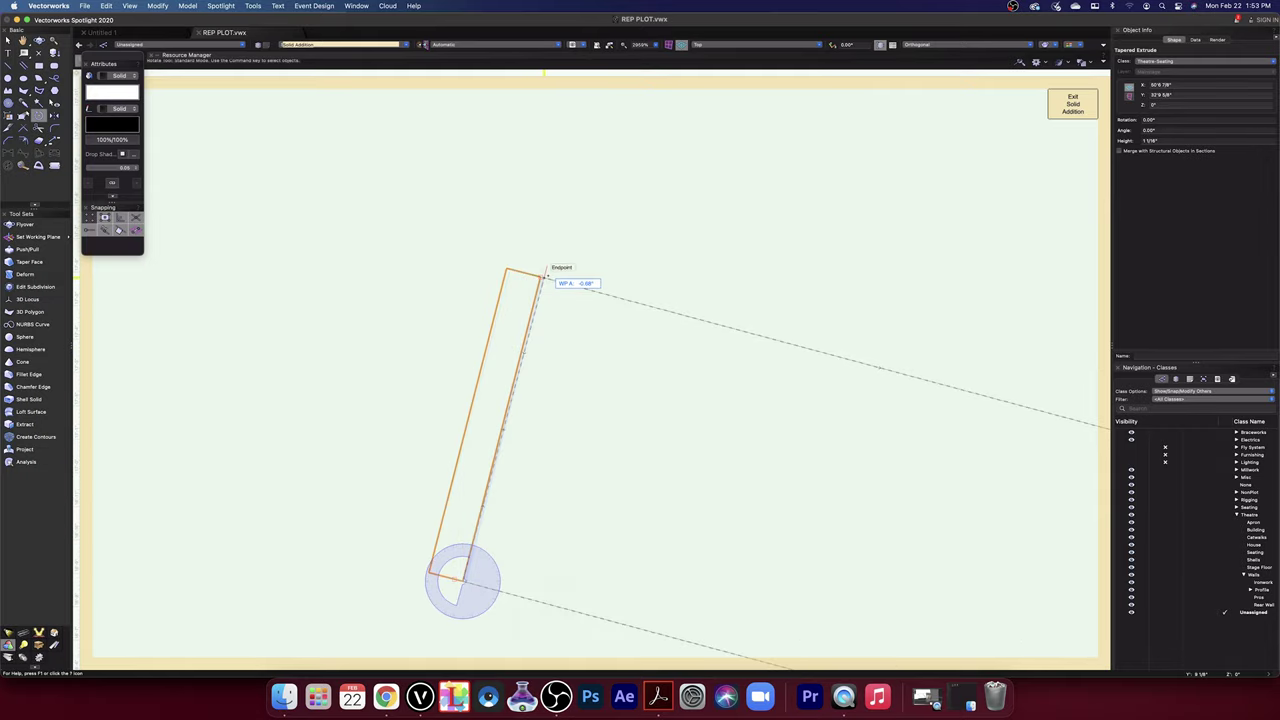
{"action": "left_click", "coordinate": [543, 276]}
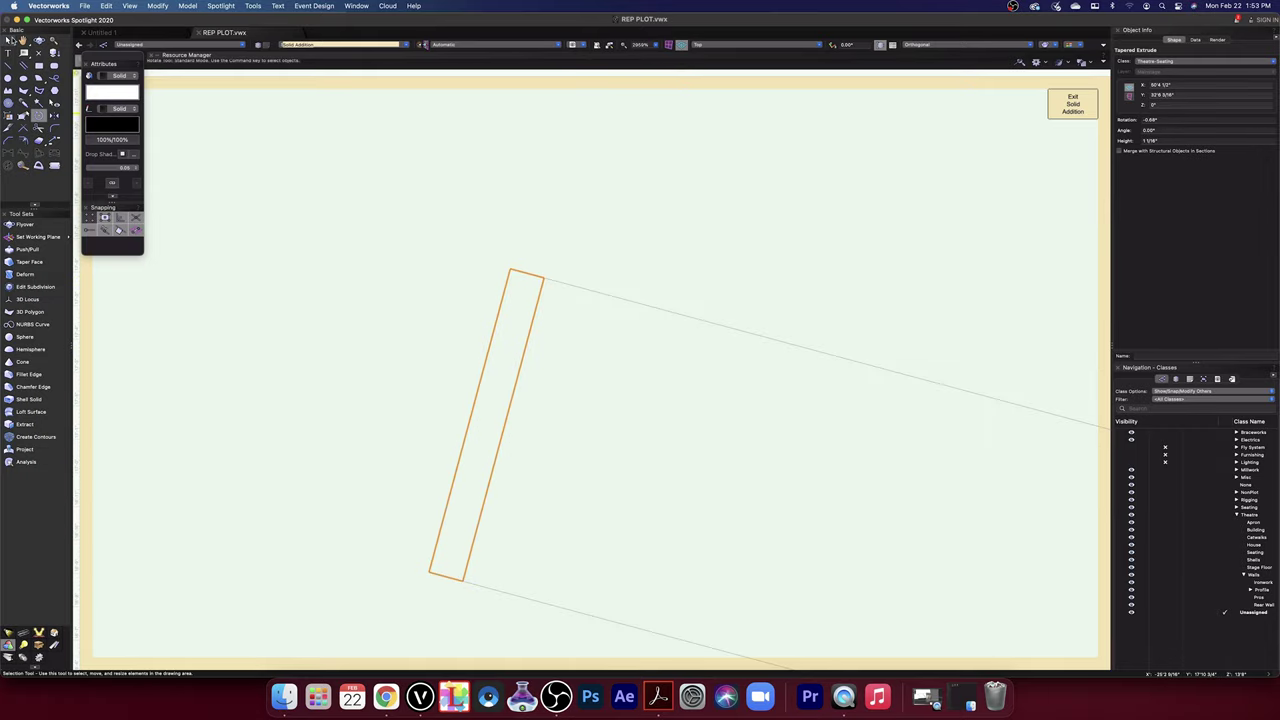
{"action": "left_click", "coordinate": [11, 38]}
{"action": "left_click", "coordinate": [1068, 110]}
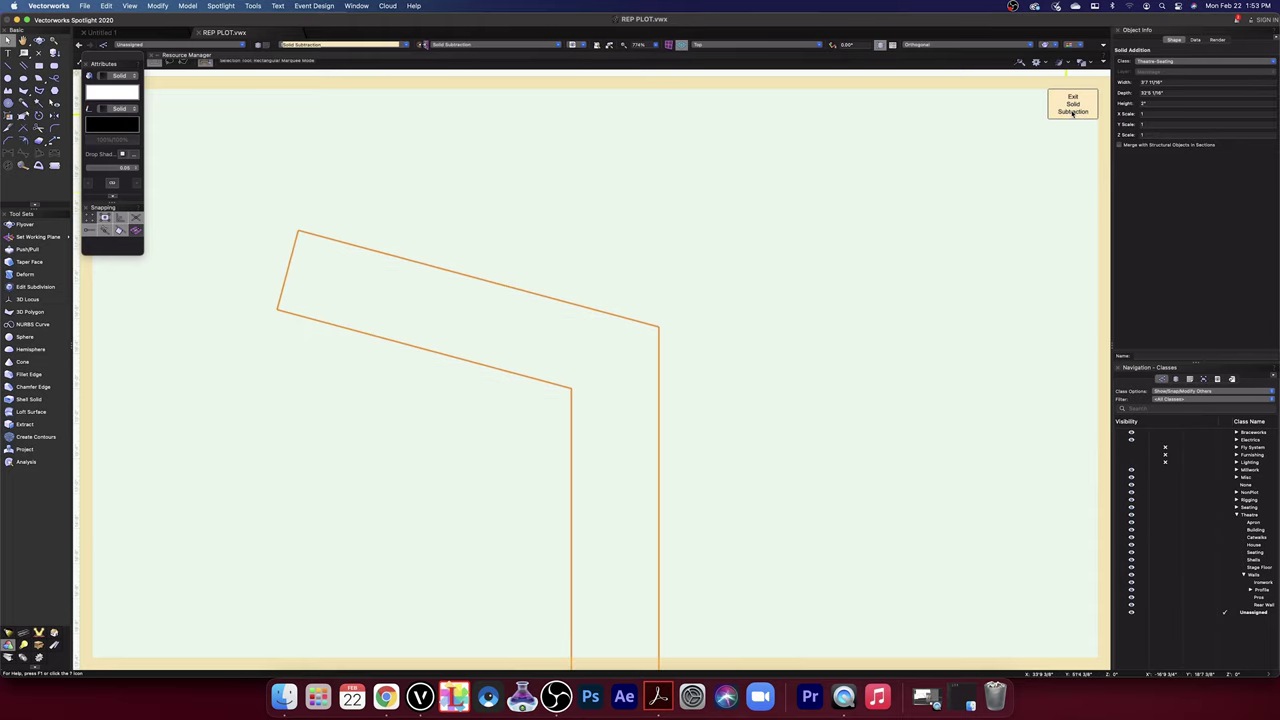
- Exit the Solid Subtraction to group level and orbit to view the angled wall in 3D
{"action": "left_click", "coordinate": [1072, 110]}
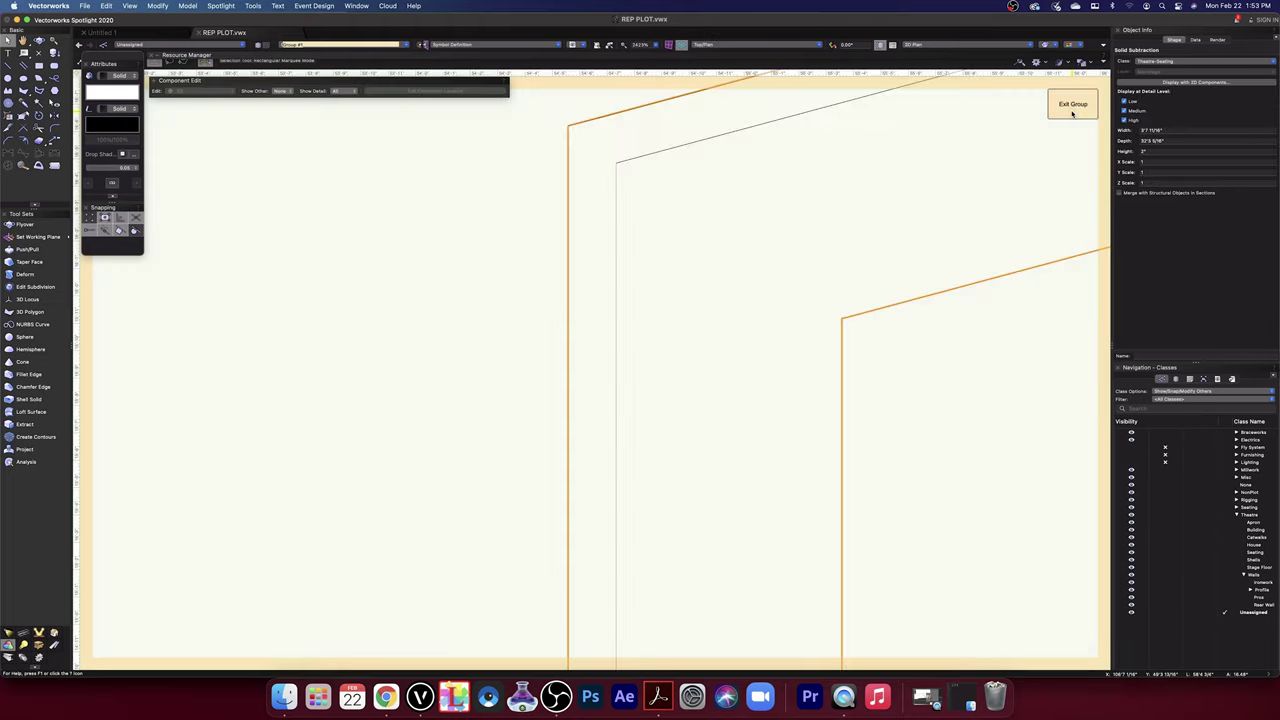
{"action": "scroll", "coordinate": [1007, 188], "scroll_direction": "down", "scroll_amount": 5}
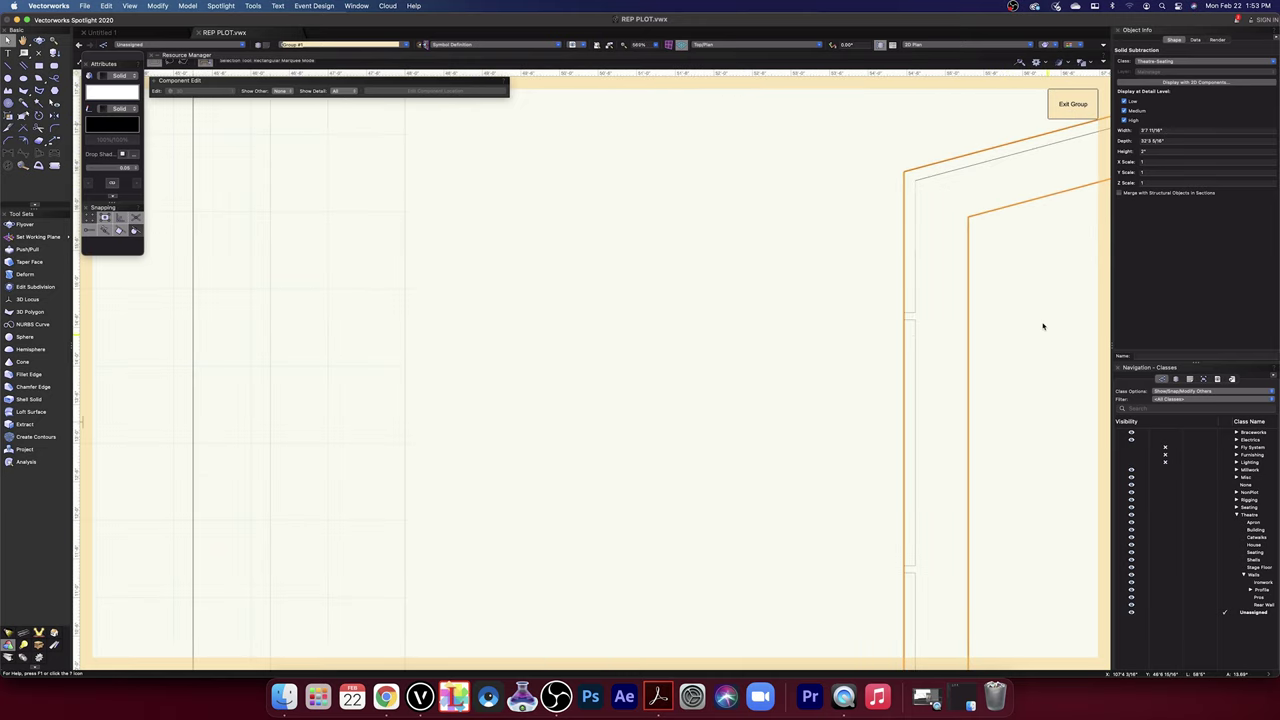
{"action": "left_click_drag", "start_coordinate": [1043, 323], "coordinate": [825, 373]}
{"action": "scroll", "coordinate": [988, 223], "scroll_direction": "up", "scroll_amount": 4}
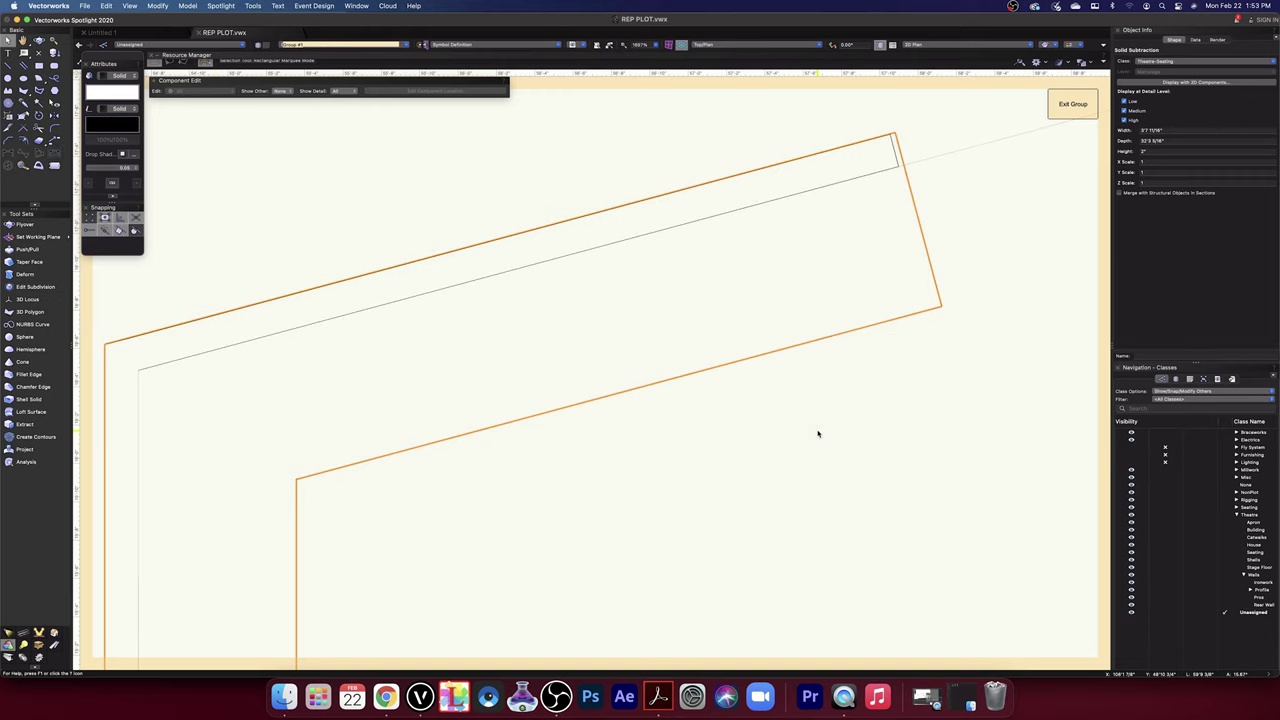
{"action": "scroll", "coordinate": [817, 433], "scroll_direction": "down", "scroll_amount": 3}
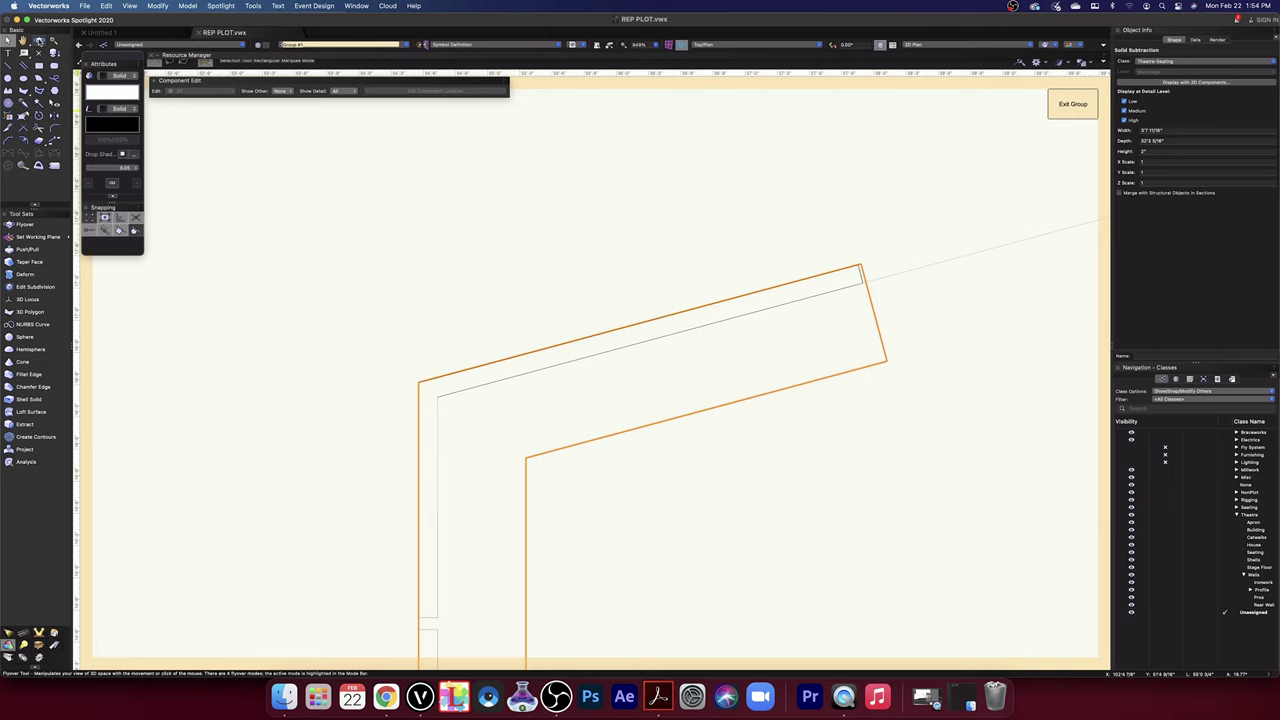
{"action": "left_click", "coordinate": [38, 40]}
{"action": "left_click_drag", "start_coordinate": [797, 509], "coordinate": [834, 197]}
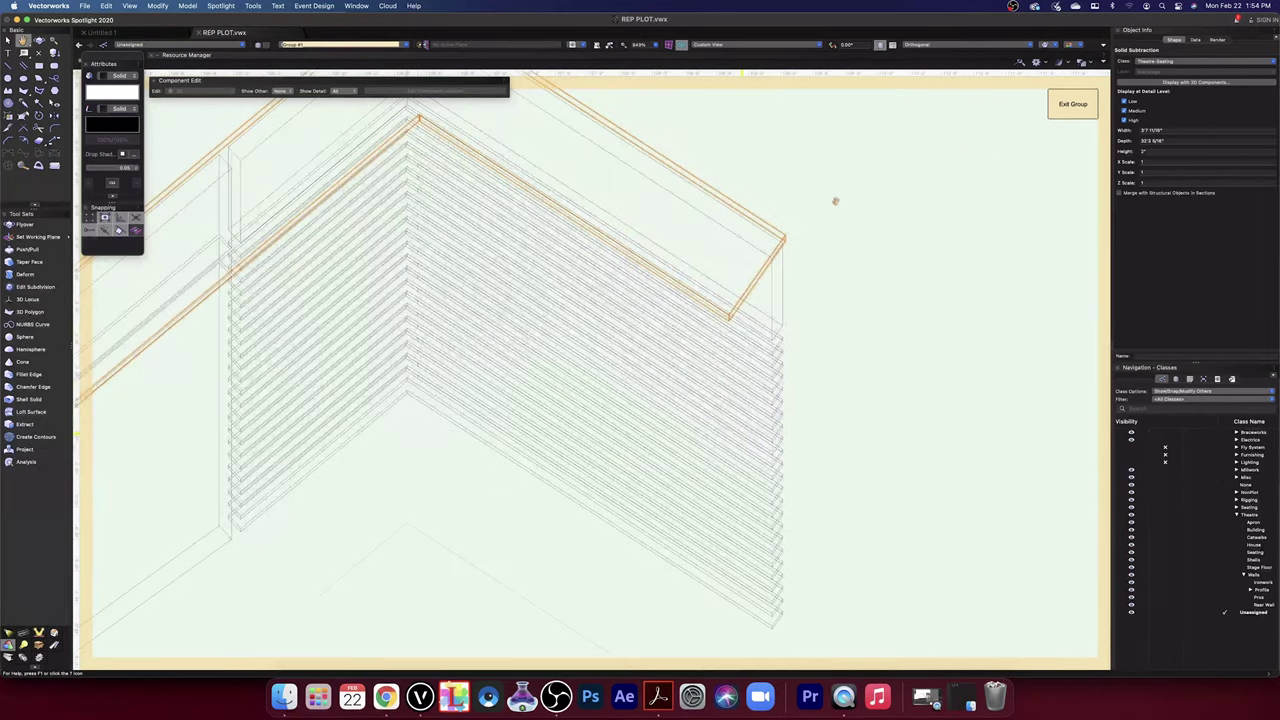
- Push the angled wall face in by 5/16" and return to the Top/Plan view
{"action": "left_click", "coordinate": [26, 249]}
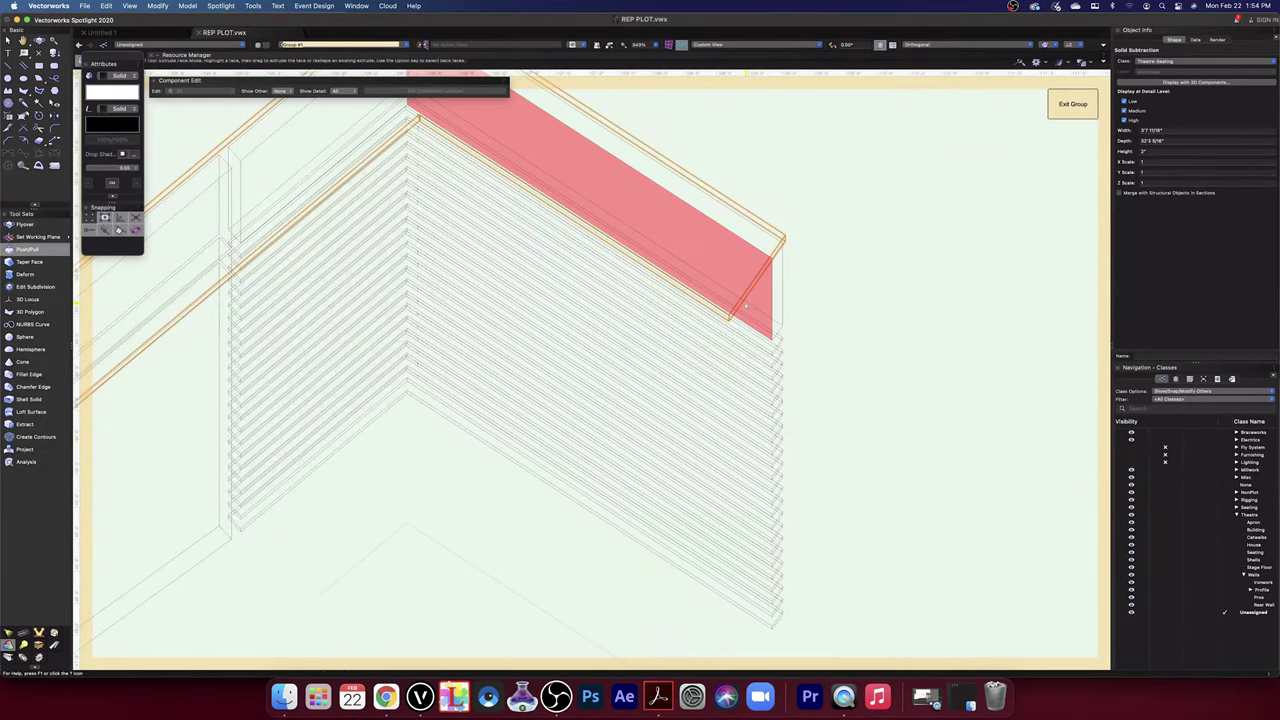
{"action": "left_click", "coordinate": [745, 305]}
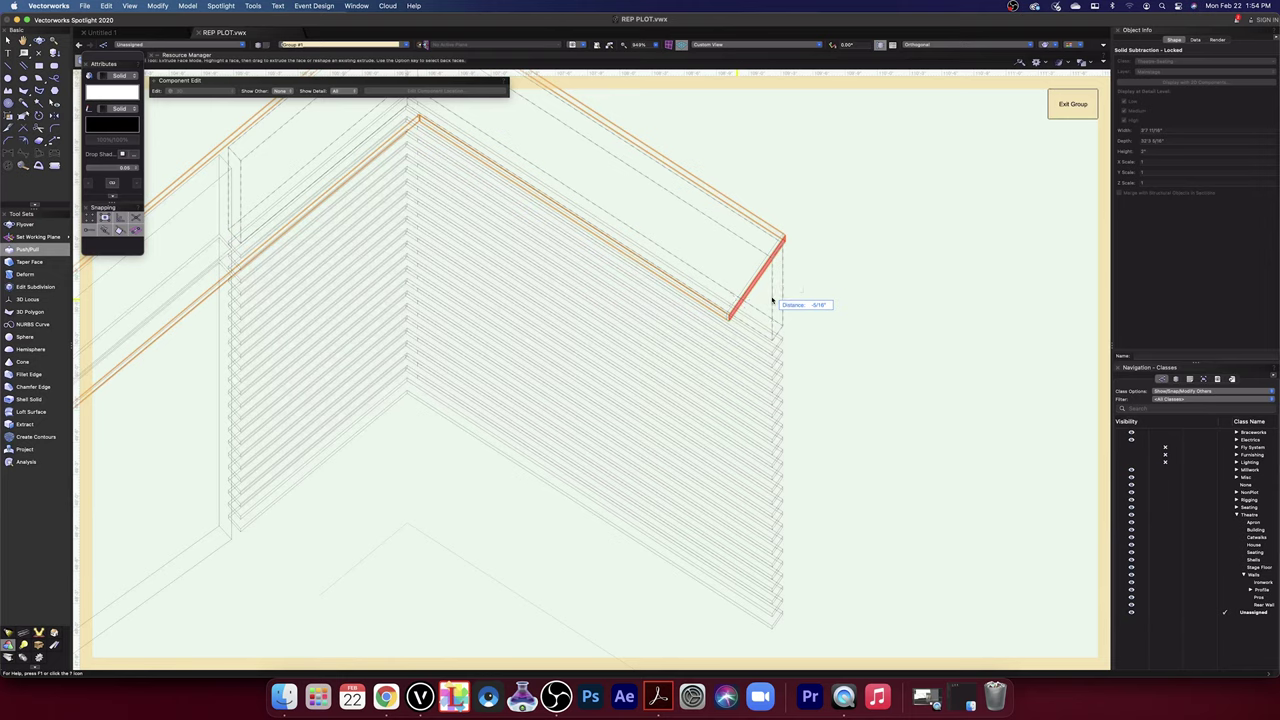
{"action": "left_click", "coordinate": [771, 300]}
{"action": "left_click", "coordinate": [762, 44]}
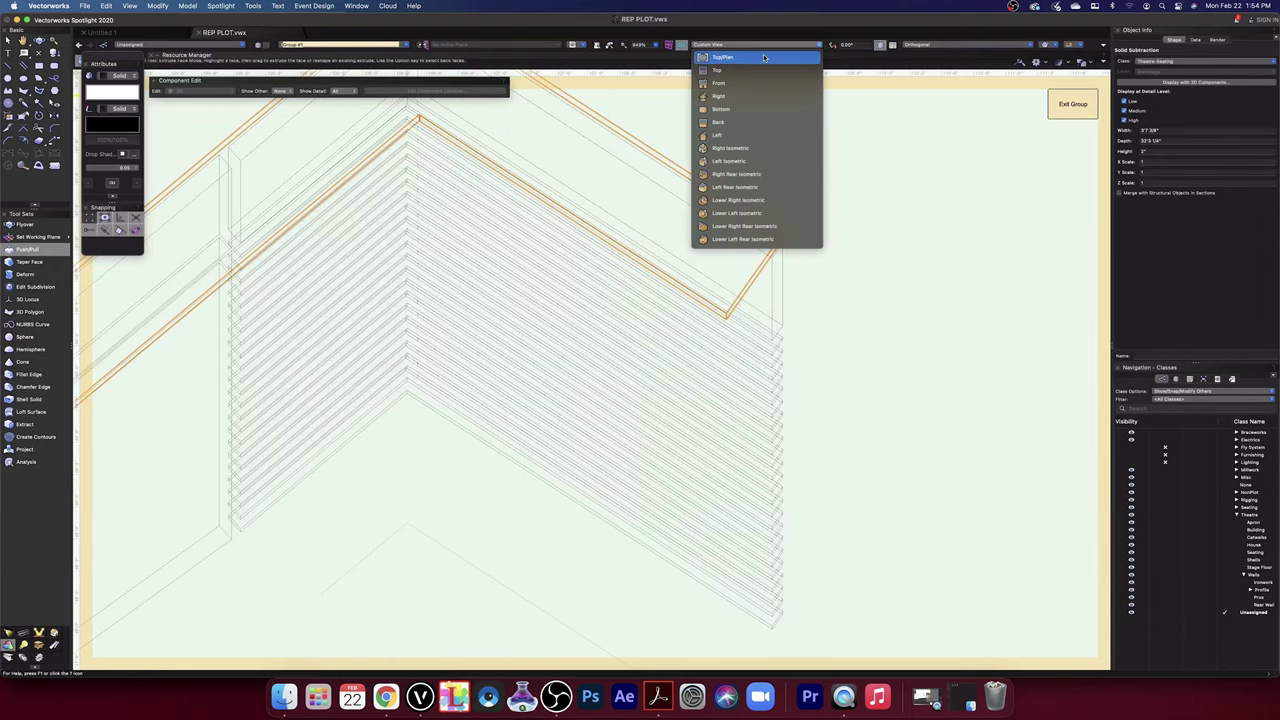
{"action": "left_click", "coordinate": [764, 57]}
{"action": "key", "text": "super+r"}
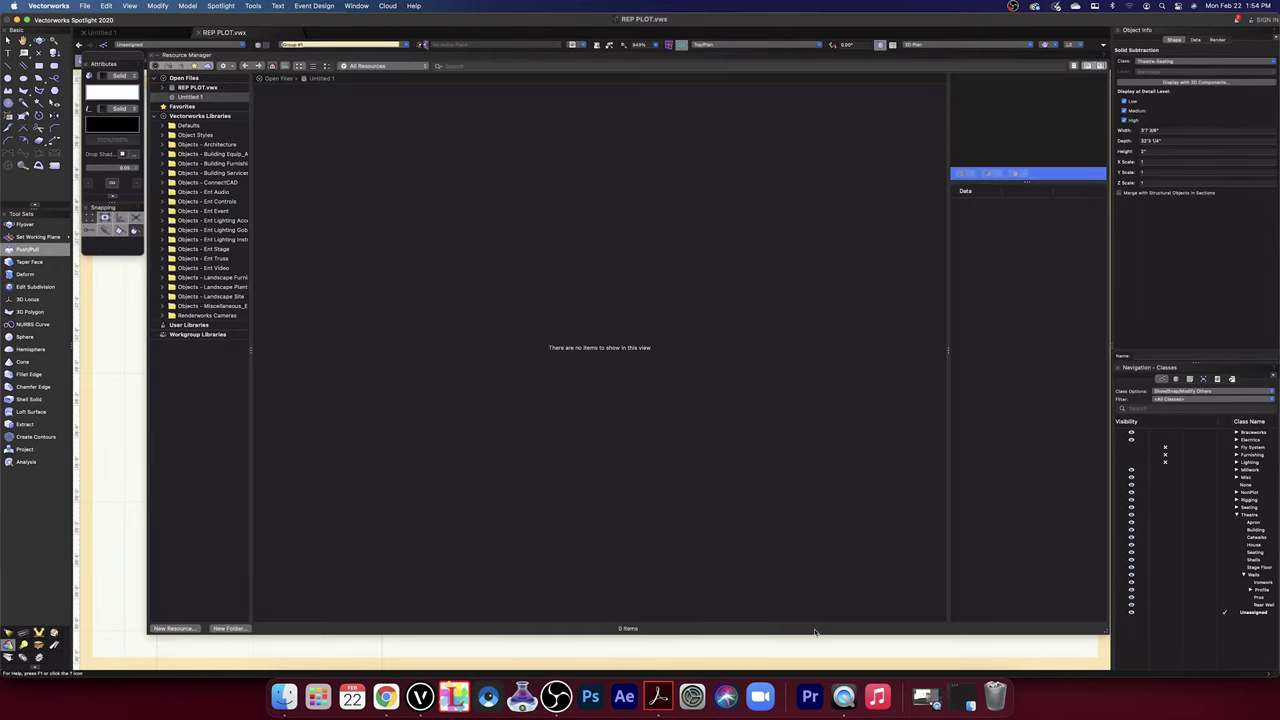
- Select the right-hand angled wall solid, render it in OpenGL, and orbit to inspect it in 3D
{"action": "key", "text": "super+r"}
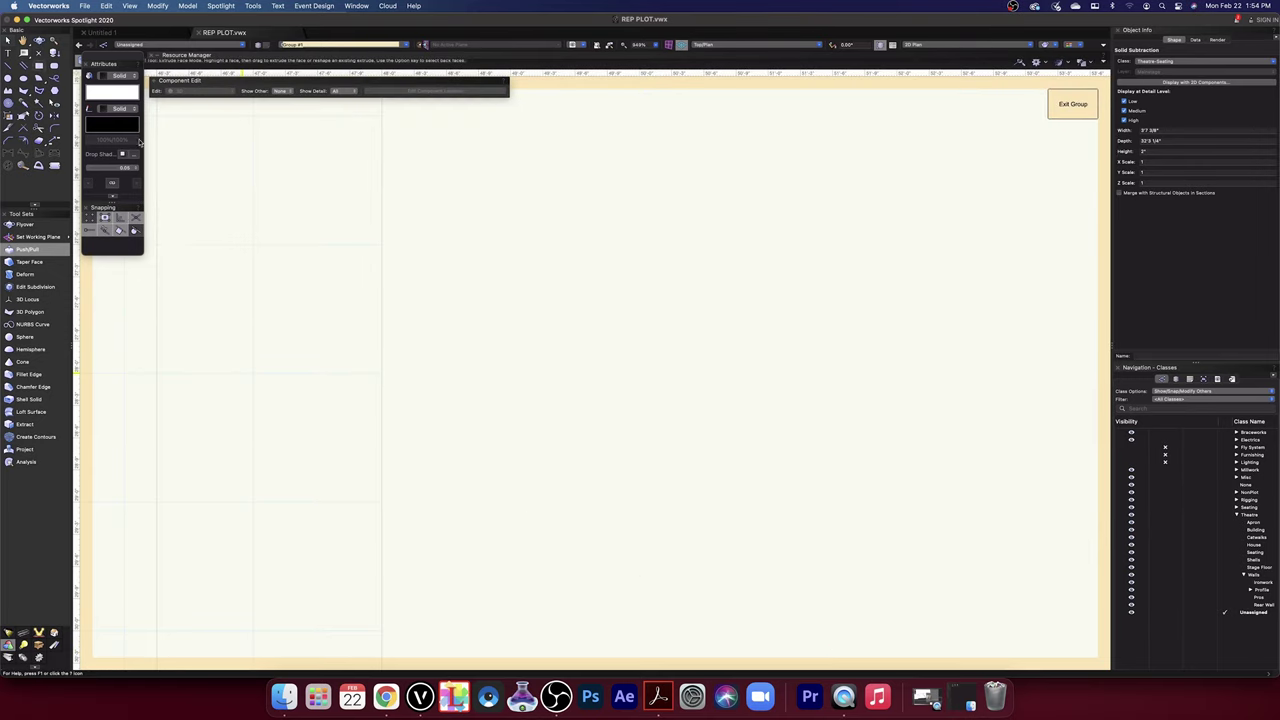
{"action": "left_click", "coordinate": [7, 39]}
{"action": "scroll", "coordinate": [633, 438], "scroll_direction": "down", "scroll_amount": 5}
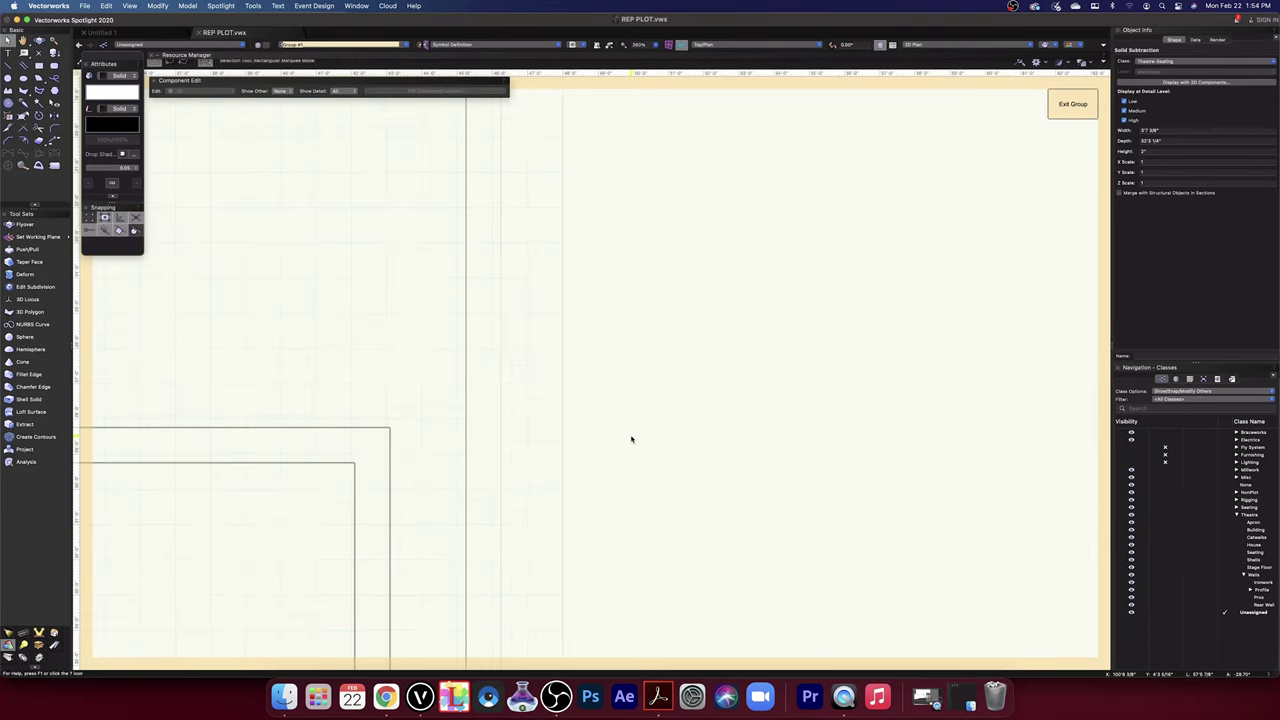
{"action": "middle_click_drag", "start_coordinate": [714, 225], "coordinate": [661, 507]}
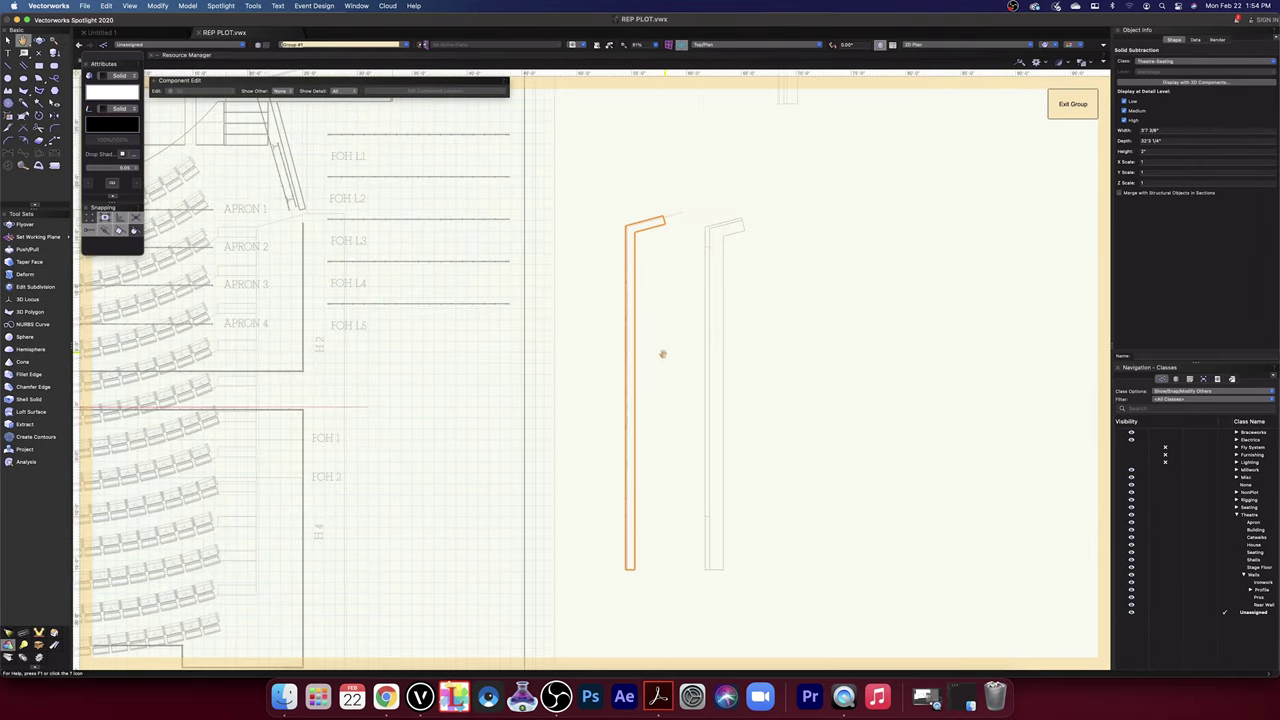
{"action": "scroll", "coordinate": [672, 293], "scroll_direction": "up", "scroll_amount": 5}
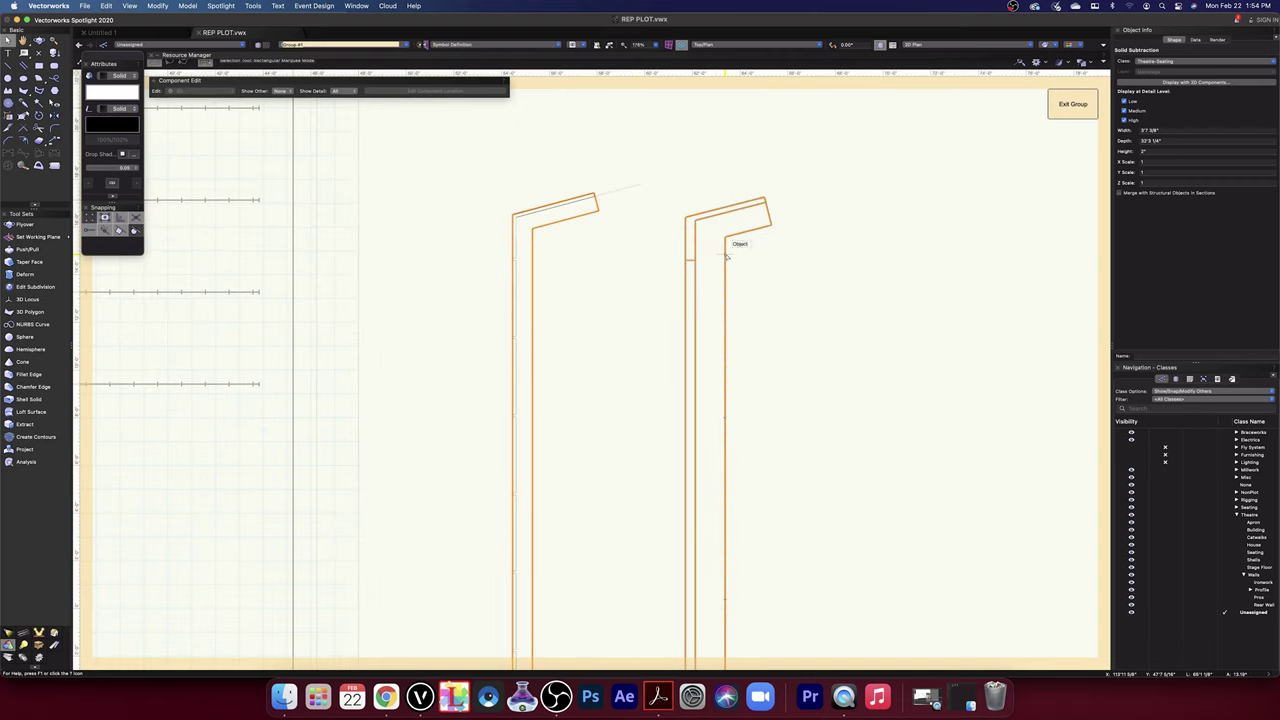
{"action": "left_click", "coordinate": [737, 243]}
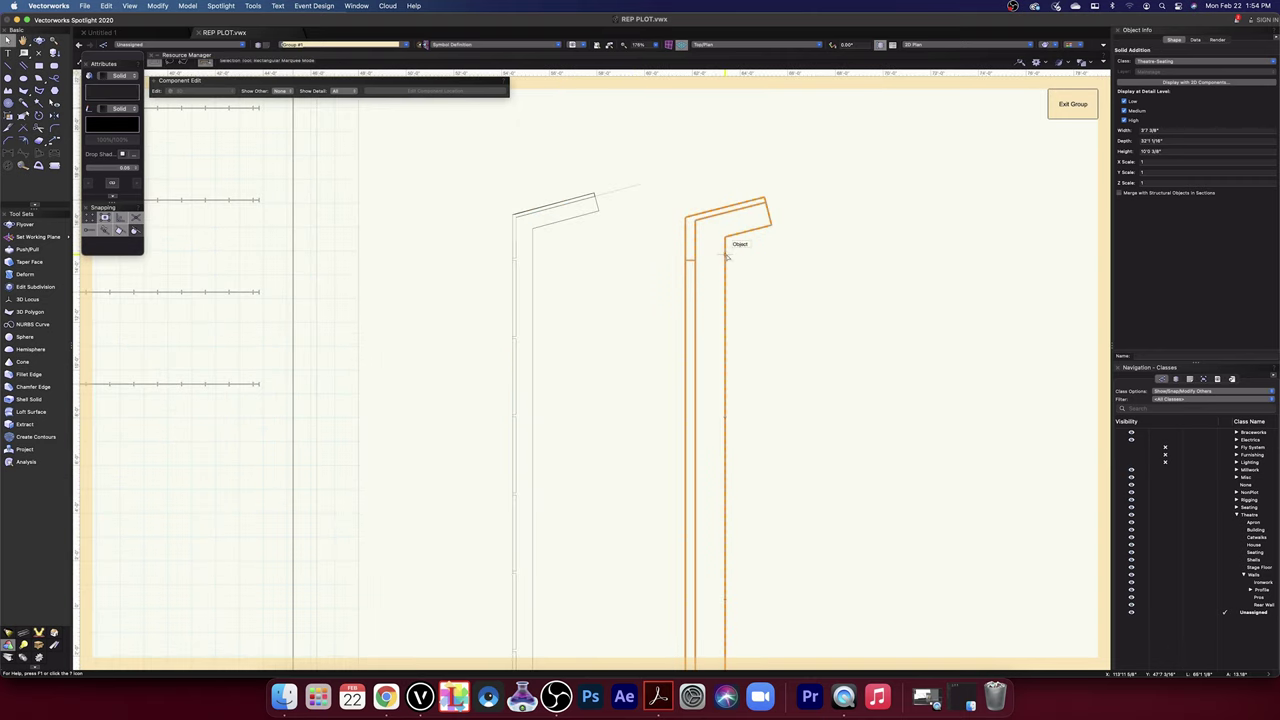
{"action": "left_click", "coordinate": [1056, 43]}
{"action": "left_click", "coordinate": [1068, 121]}
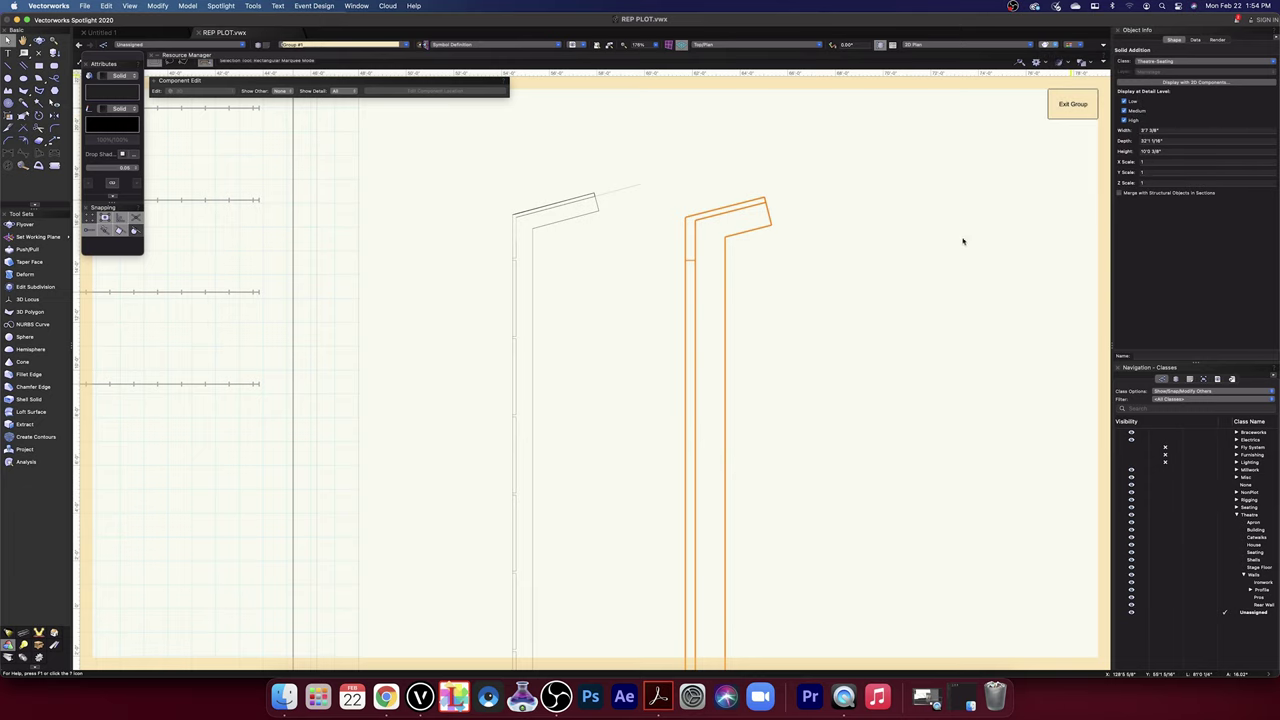
{"action": "left_click", "coordinate": [38, 40]}
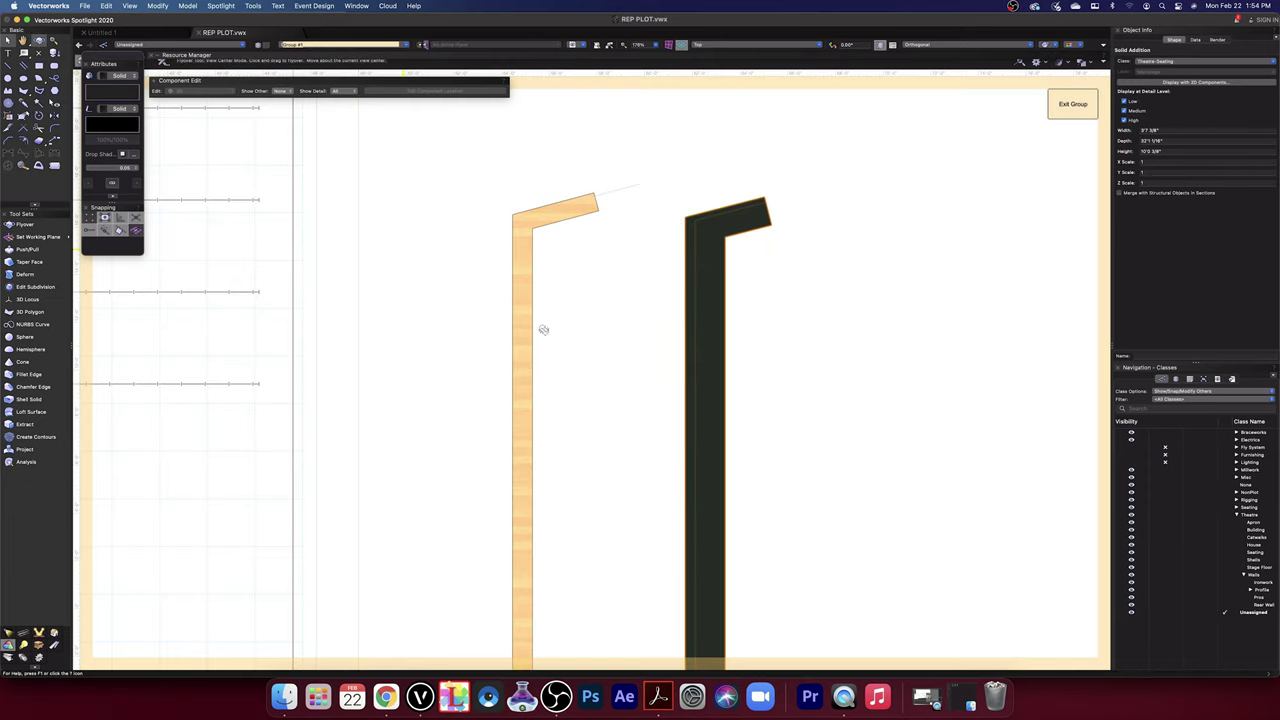
{"action": "left_click_drag", "start_coordinate": [780, 471], "coordinate": [756, 330]}
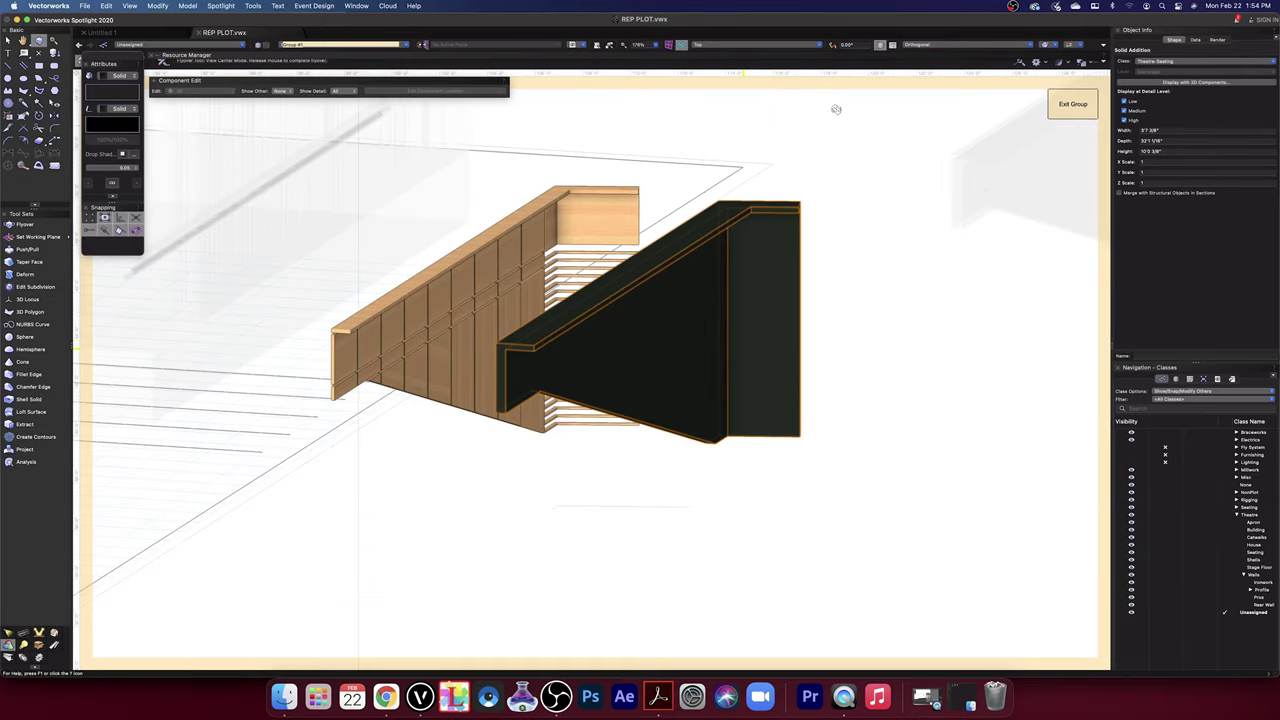
- Back in Top/Plan, move the wall about 4'0 5/16" left so its corner meets the other outline
{"action": "left_click", "coordinate": [760, 45]}
{"action": "left_click", "coordinate": [754, 58]}
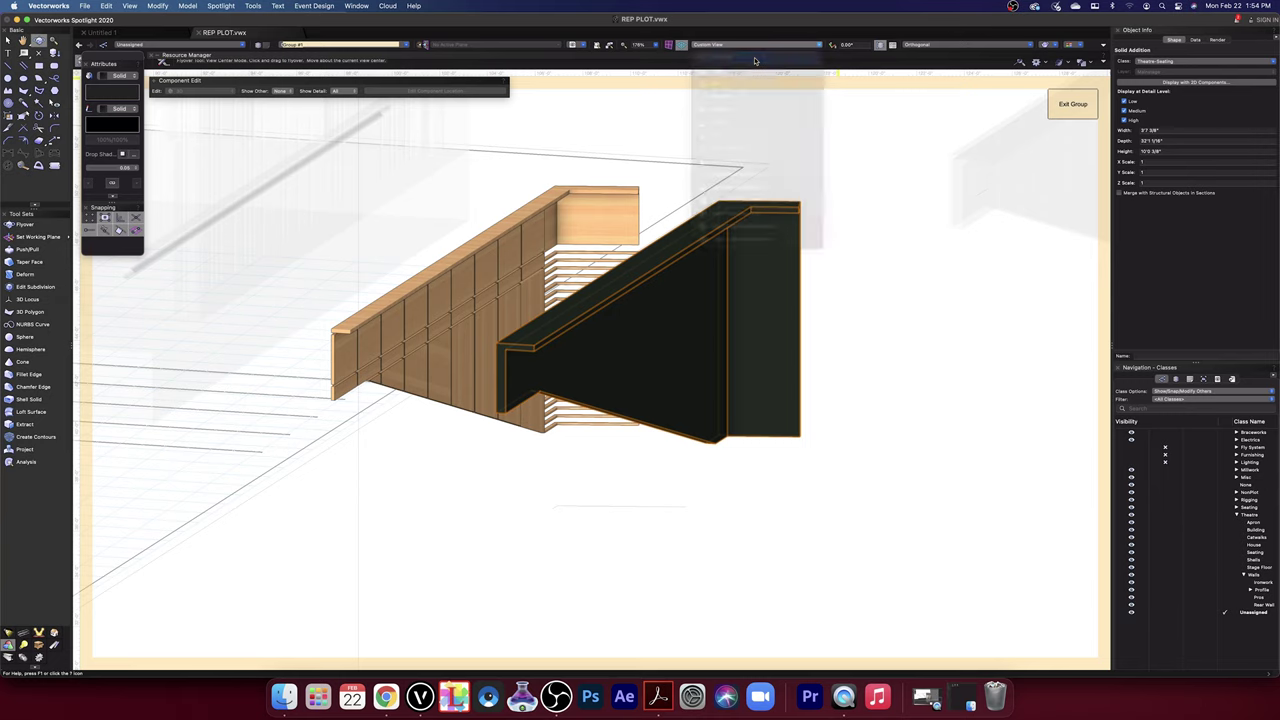
{"action": "key", "text": "super+r"}
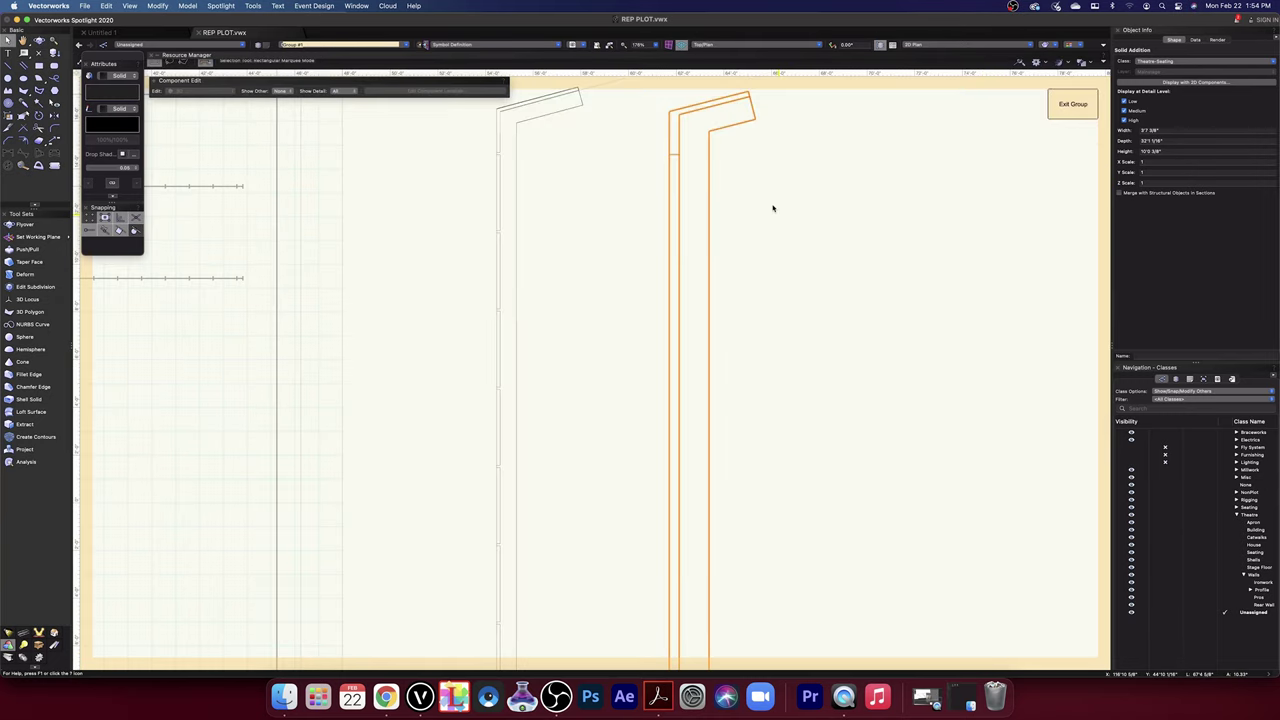
{"action": "middle_click_drag", "start_coordinate": [745, 176], "coordinate": [759, 357]}
{"action": "scroll", "coordinate": [659, 286], "scroll_direction": "up", "scroll_amount": 2}
{"action": "scroll", "coordinate": [659, 286], "scroll_direction": "up", "scroll_amount": 1}
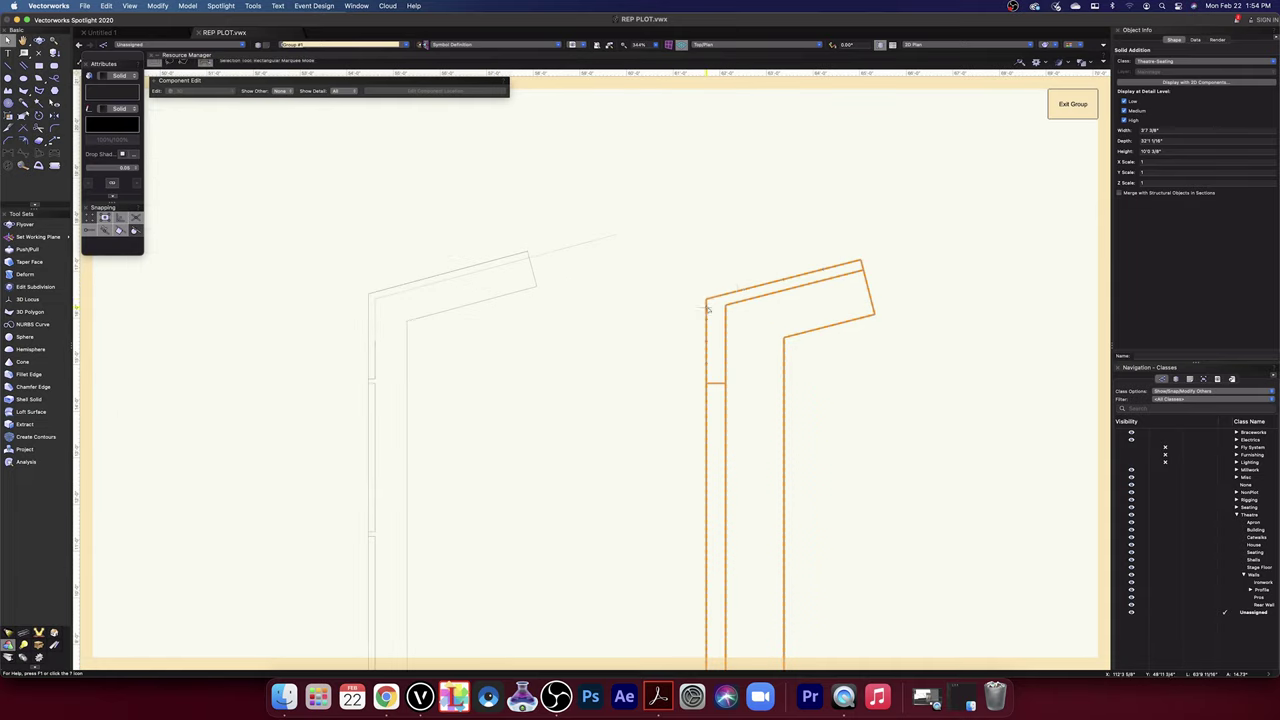
{"action": "left_click_drag", "start_coordinate": [706, 299], "coordinate": [372, 296]}
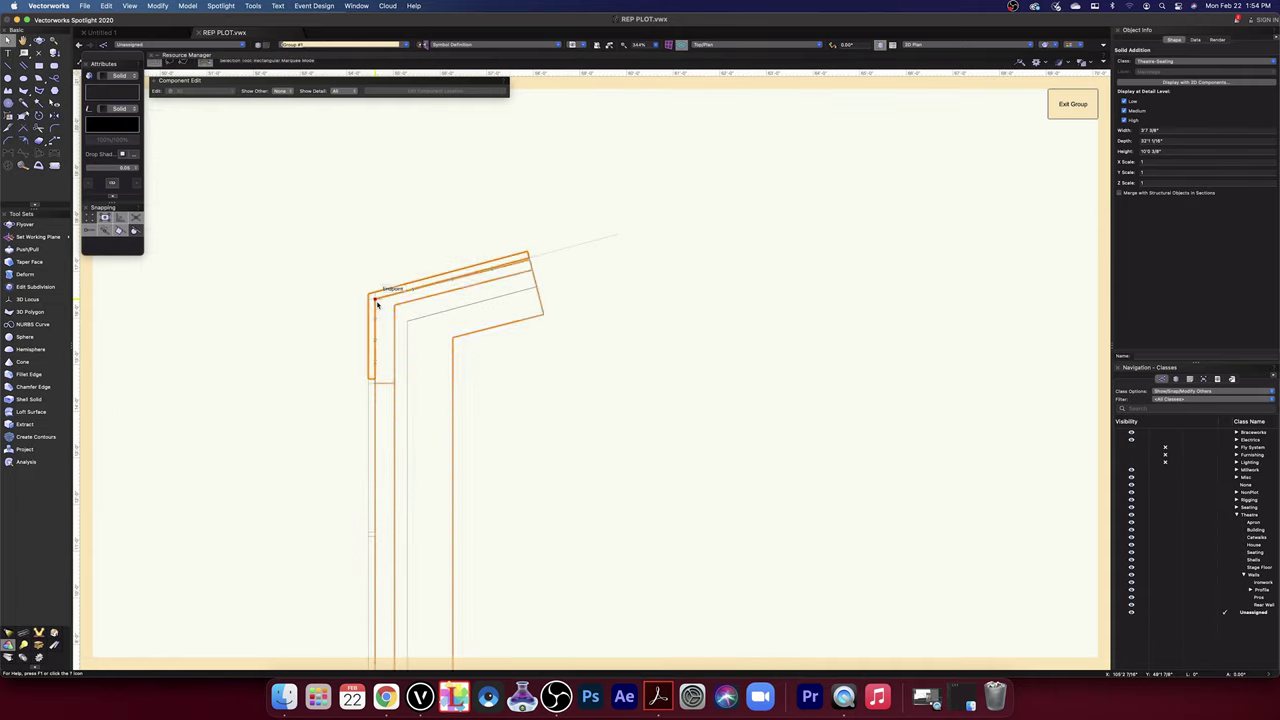
- Enter the wall's Solid Addition, orbit to inspect its slanted top strip, then return to Top/Plan
{"action": "double_click", "coordinate": [478, 332]}
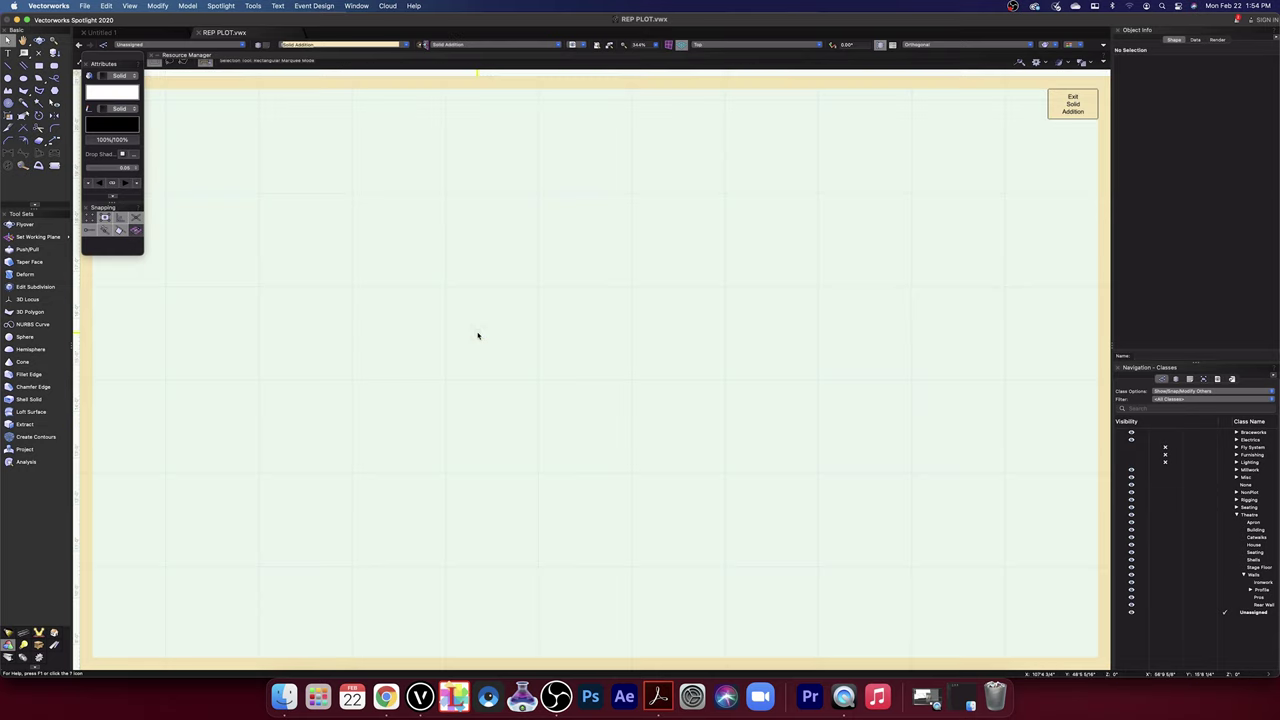
{"action": "scroll", "coordinate": [537, 346], "scroll_direction": "down", "scroll_amount": 8}
{"action": "scroll", "coordinate": [285, 362], "scroll_direction": "up", "scroll_amount": 5}
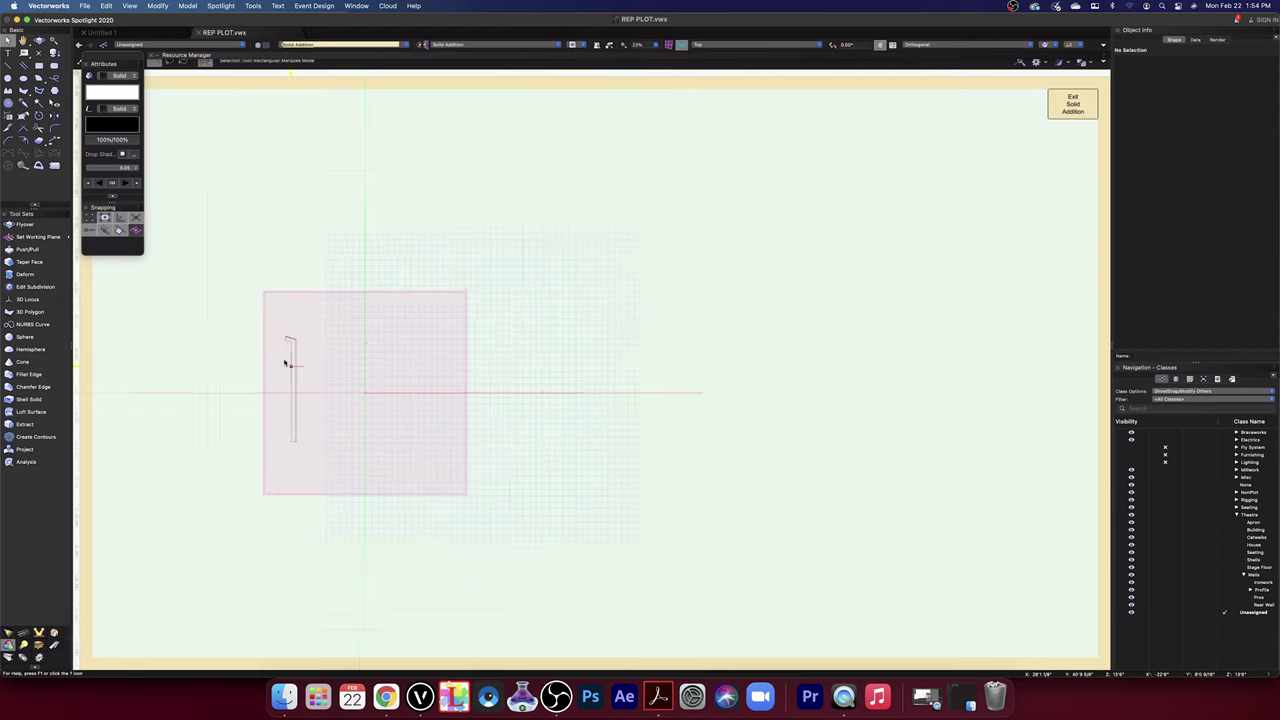
{"action": "scroll", "coordinate": [329, 257], "scroll_direction": "up", "scroll_amount": 1}
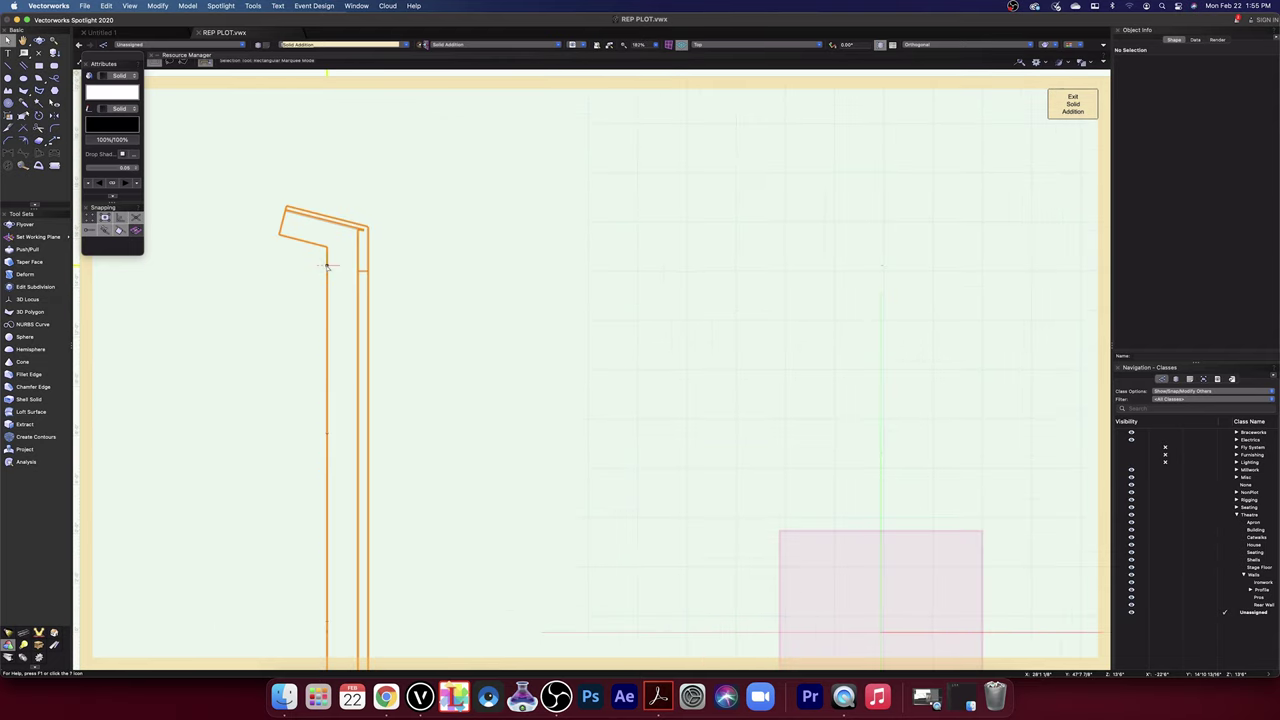
{"action": "scroll", "coordinate": [328, 262], "scroll_direction": "up", "scroll_amount": 3}
{"action": "middle_click_drag", "start_coordinate": [325, 246], "coordinate": [497, 469]}
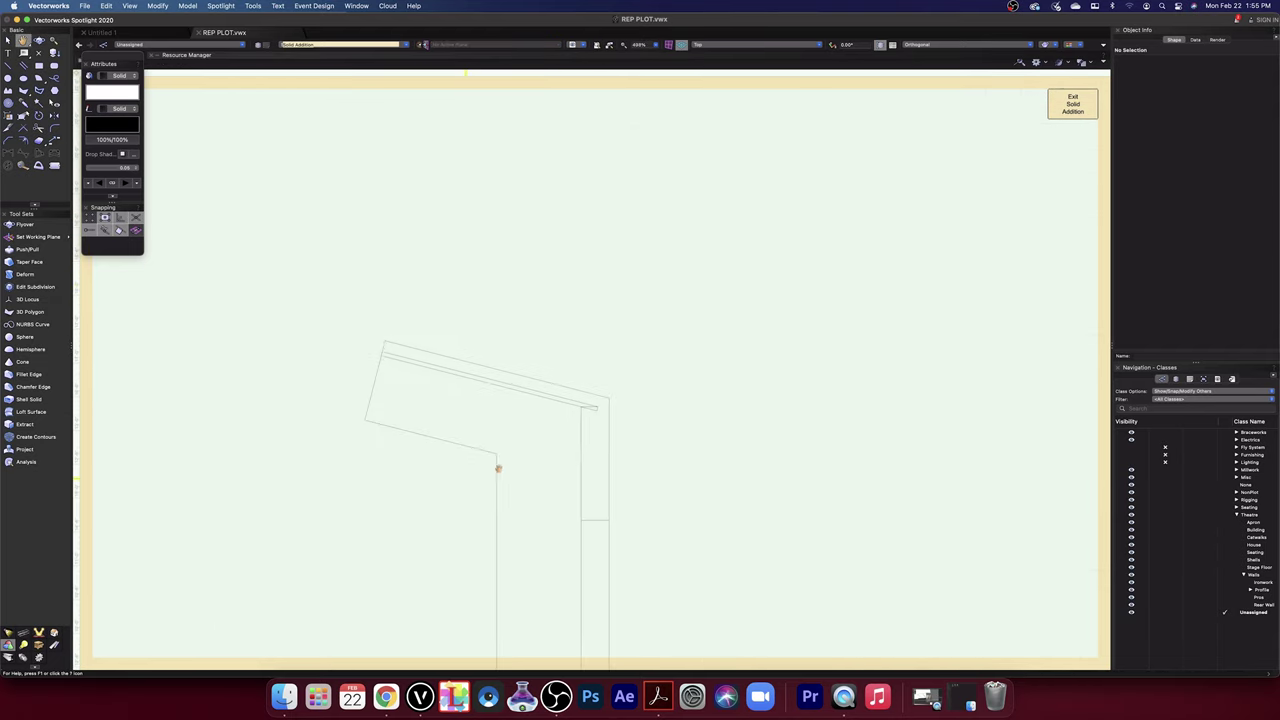
{"action": "left_click", "coordinate": [596, 404]}
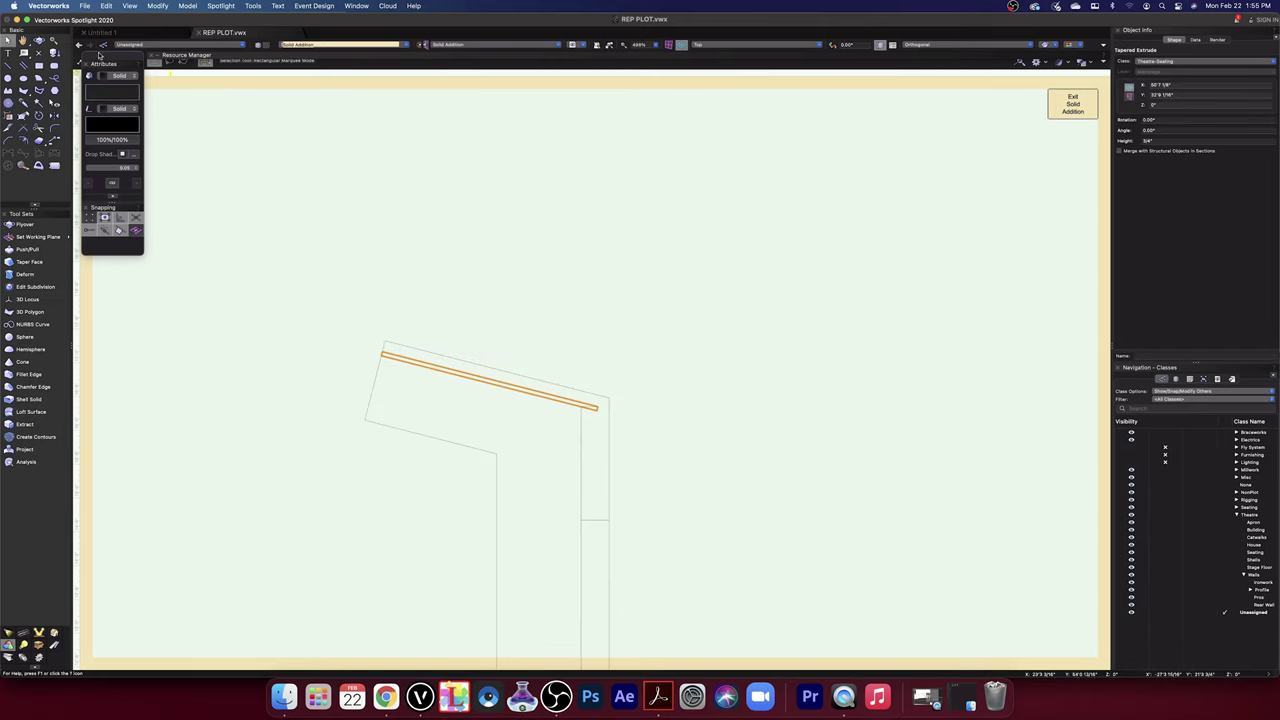
{"action": "left_click", "coordinate": [39, 40]}
{"action": "left_click_drag", "start_coordinate": [470, 493], "coordinate": [496, 484]}
{"action": "left_click", "coordinate": [708, 46]}
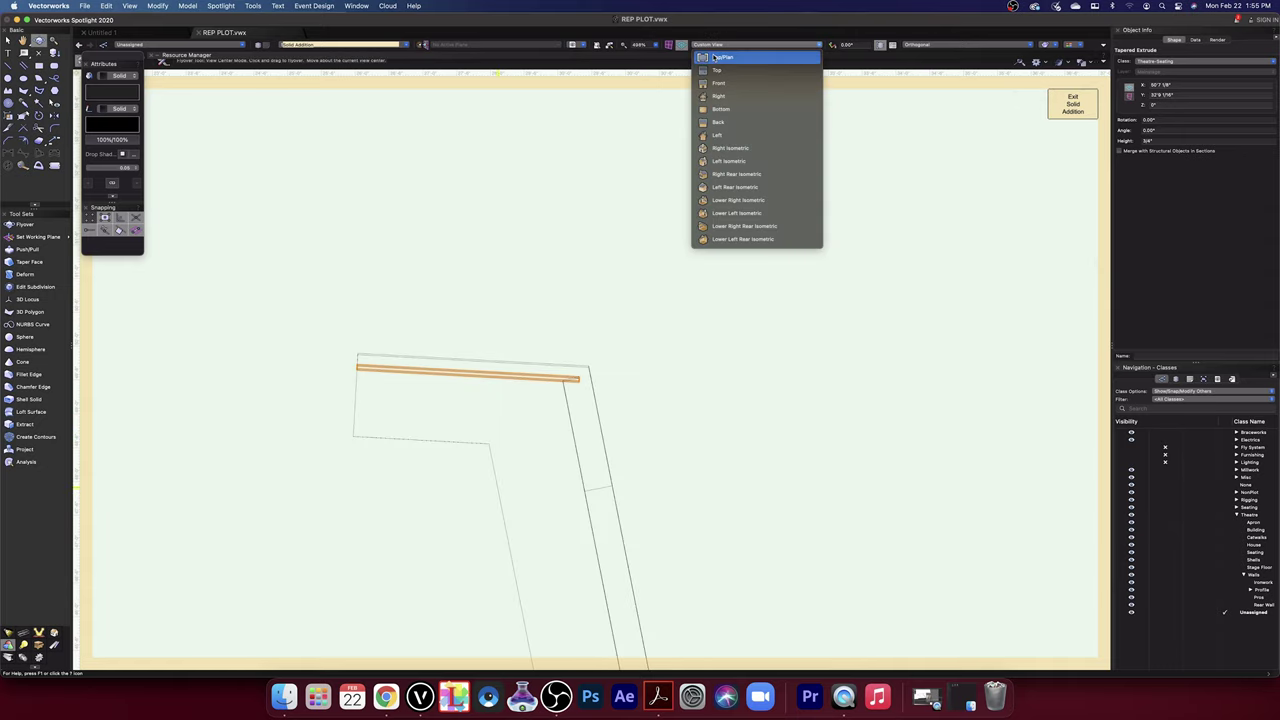
{"action": "left_click", "coordinate": [714, 58]}
{"action": "key", "text": "super+r"}
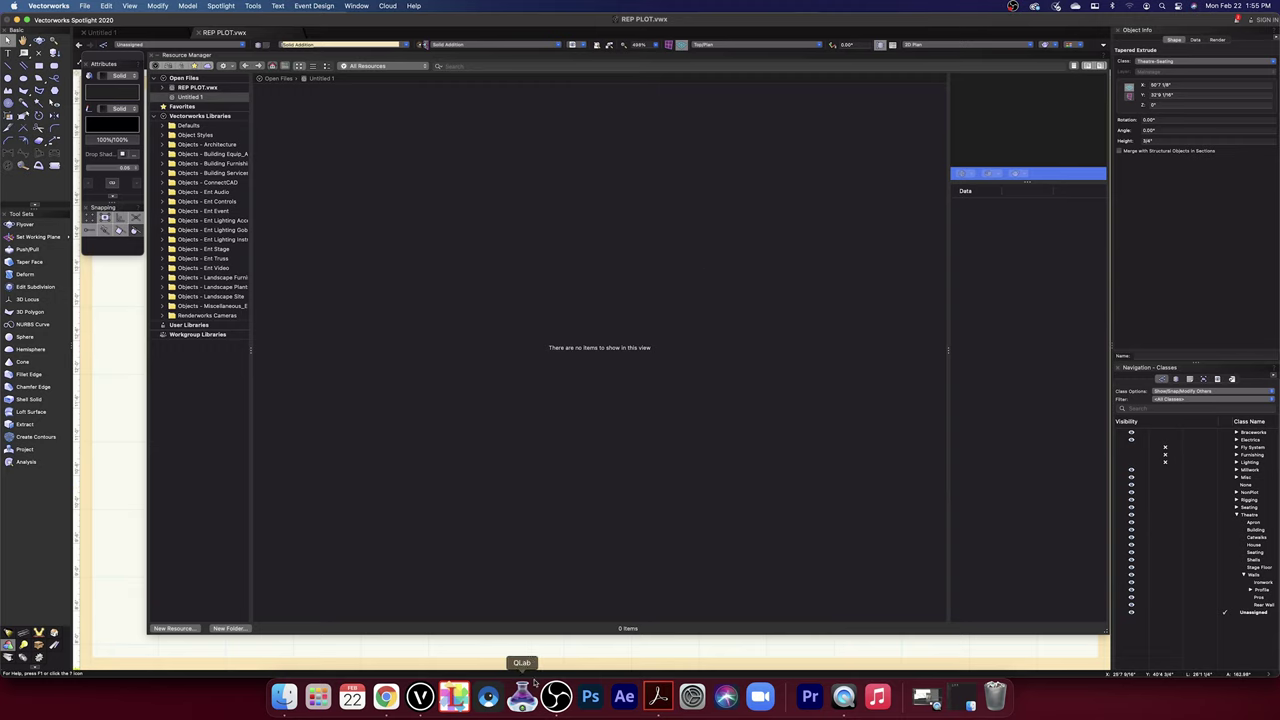
{"action": "key", "text": "super+r"}
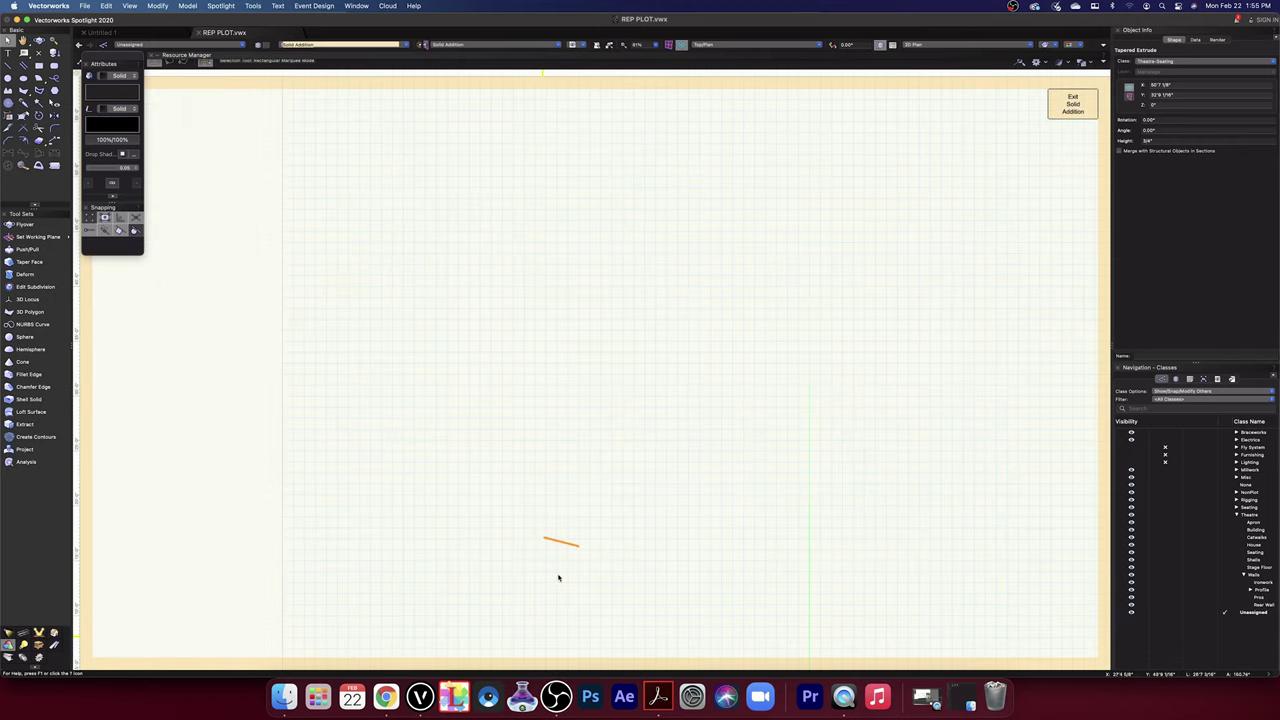
- Switch to plain Top view, undo the strip change, and open the nested tapered extrude's profile
{"action": "scroll", "coordinate": [566, 560], "scroll_direction": "up", "scroll_amount": 5}
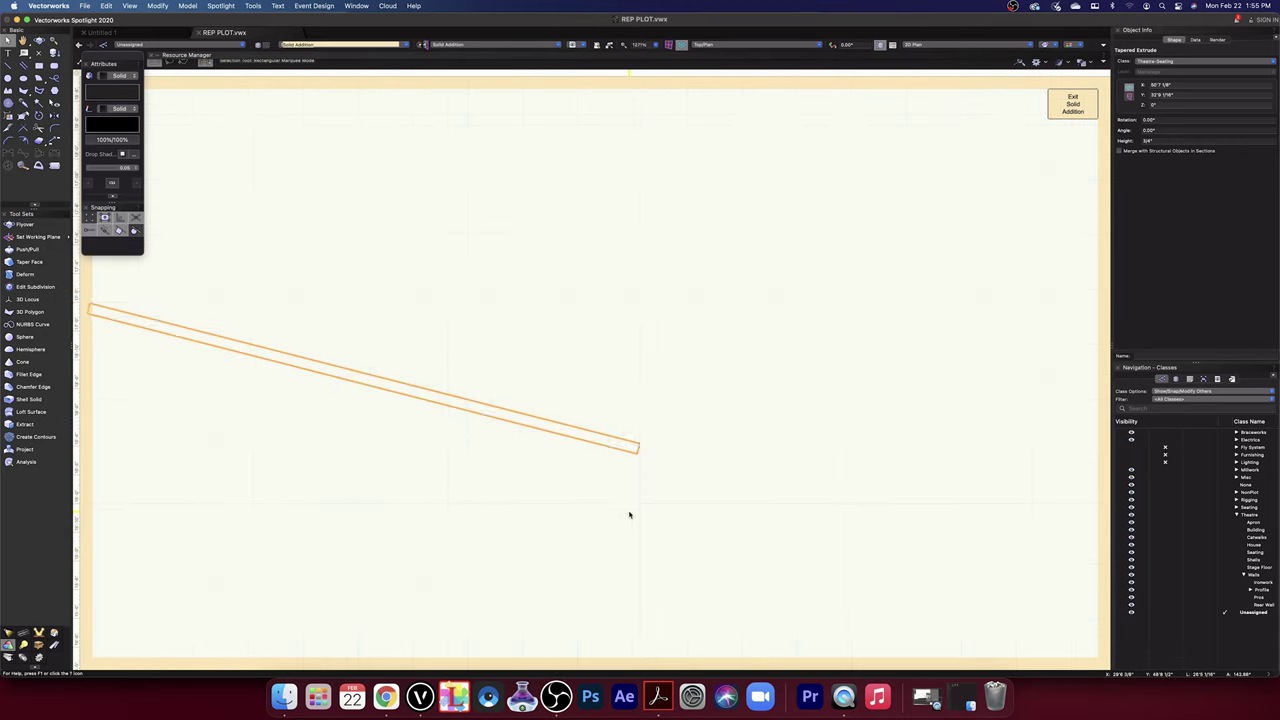
{"action": "scroll", "coordinate": [613, 454], "scroll_direction": "up", "scroll_amount": 2}
{"action": "left_click", "coordinate": [740, 44]}
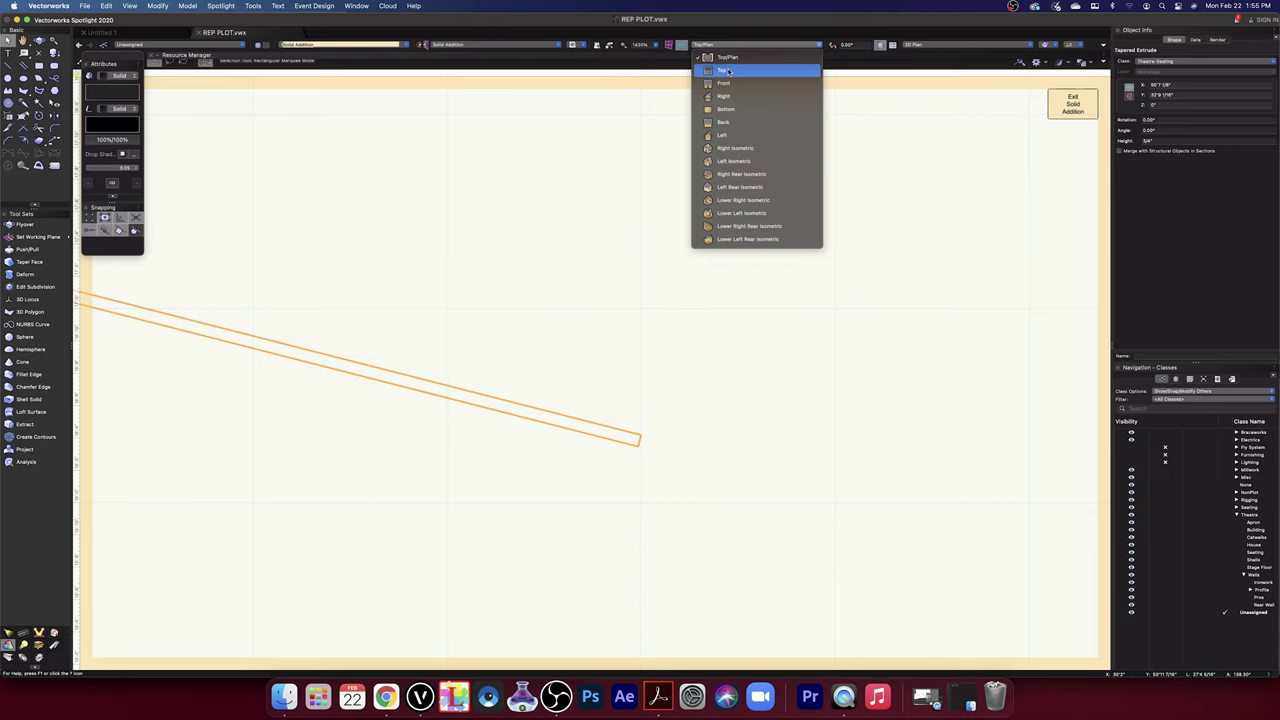
{"action": "left_click", "coordinate": [731, 71]}
{"action": "scroll", "coordinate": [680, 381], "scroll_direction": "down", "scroll_amount": 10}
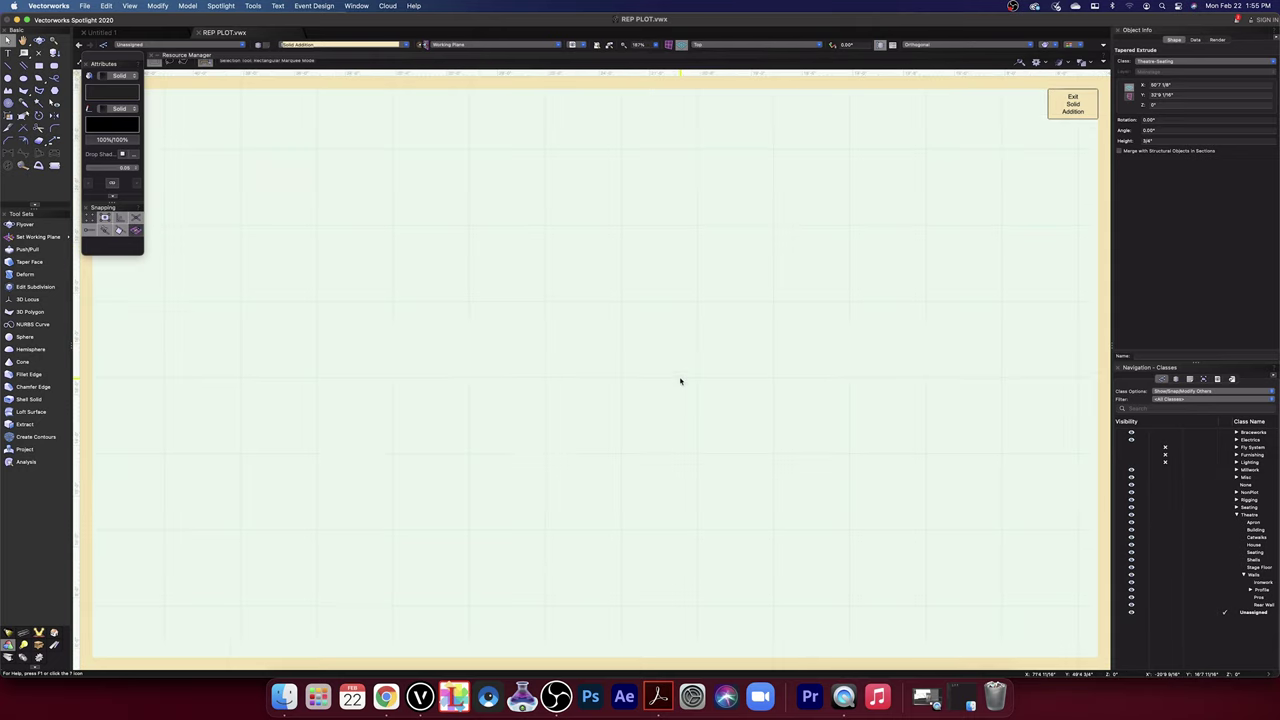
{"action": "scroll", "coordinate": [856, 388], "scroll_direction": "up", "scroll_amount": 10}
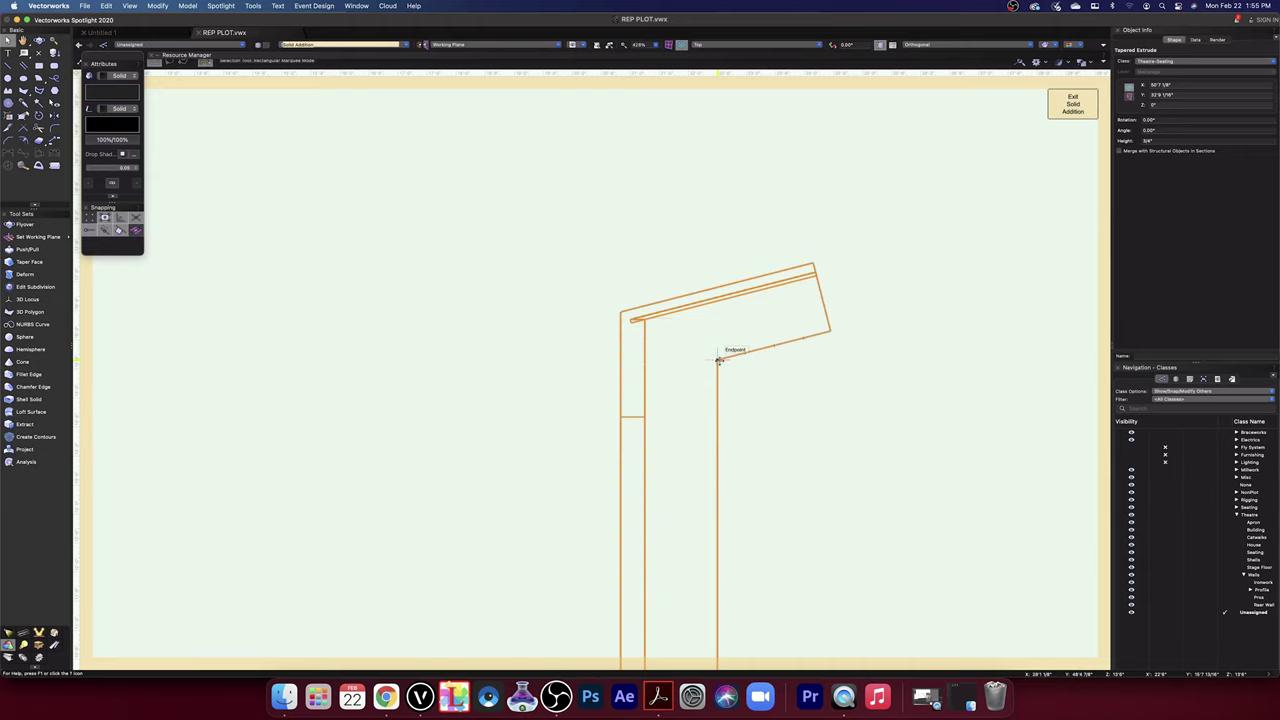
{"action": "key", "text": "super+z"}
{"action": "key", "text": "super+z"}
{"action": "key", "text": "super+z"}
{"action": "double_click", "coordinate": [772, 346]}
{"action": "left_click", "coordinate": [770, 345]}
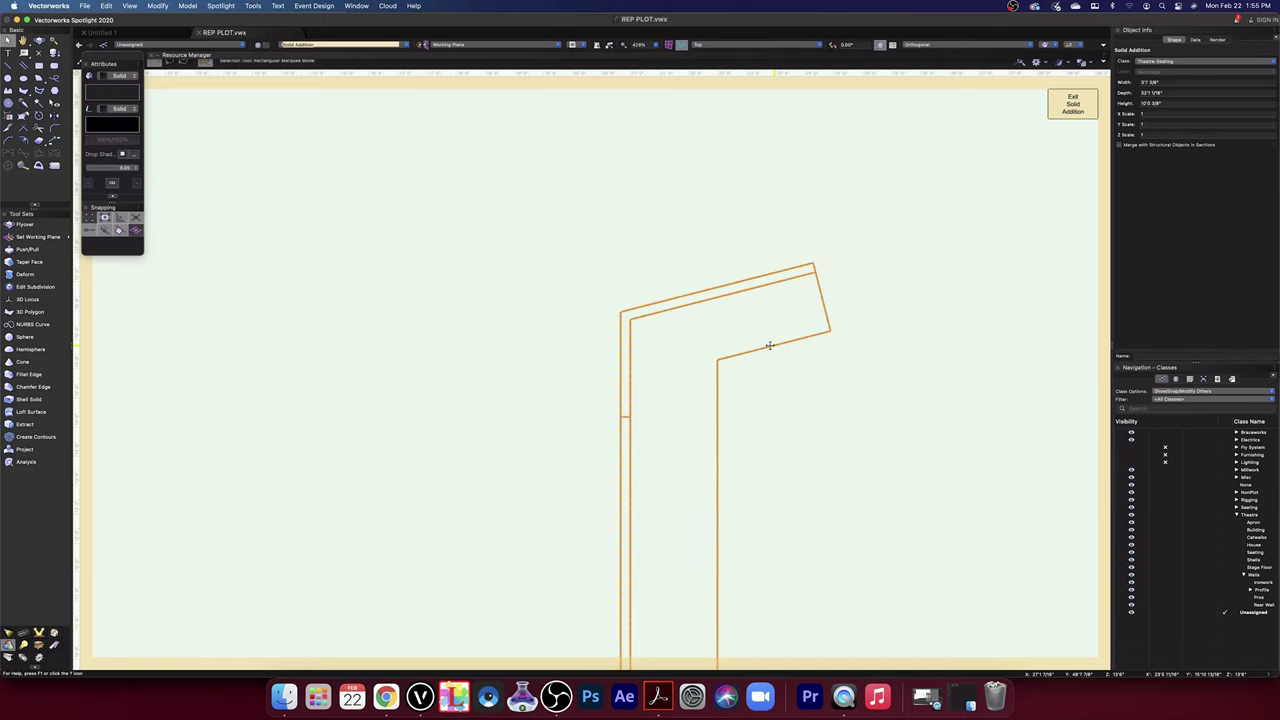
{"action": "double_click", "coordinate": [770, 345]}
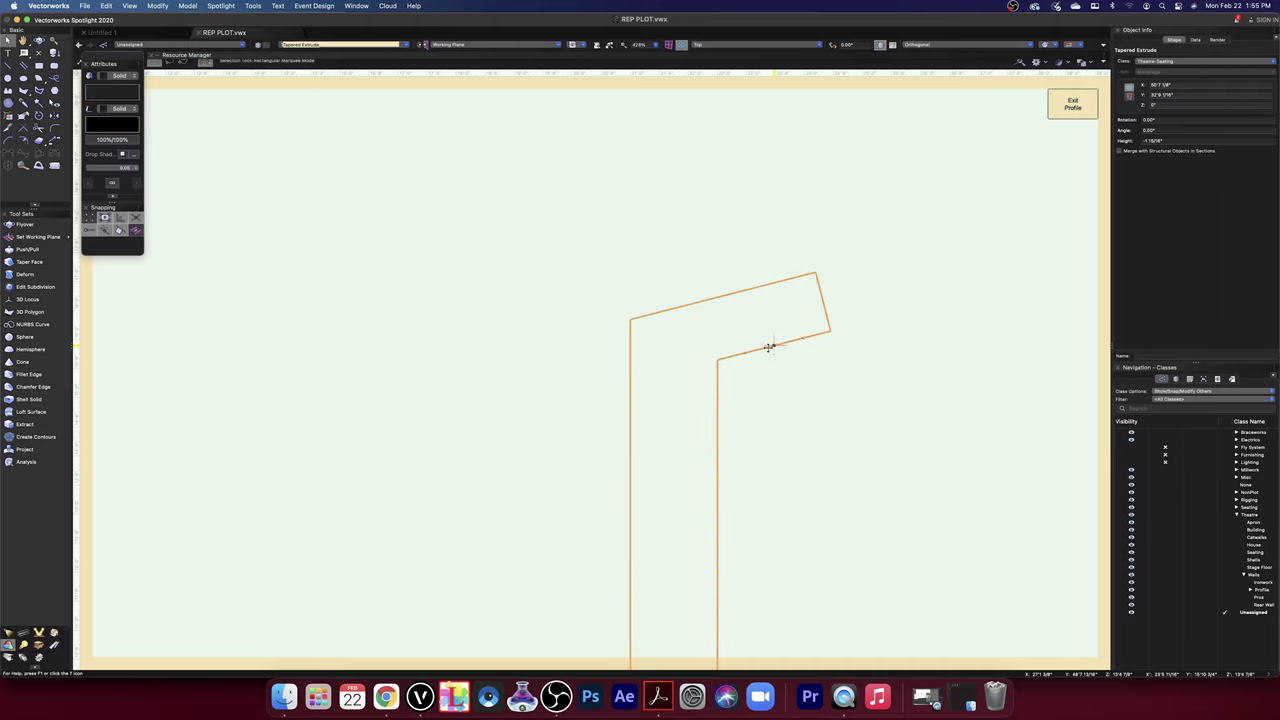
- Select the tapered extrude's bent seven-vertex NURBS profile curve and activate Reshape
{"action": "left_click", "coordinate": [747, 354]}
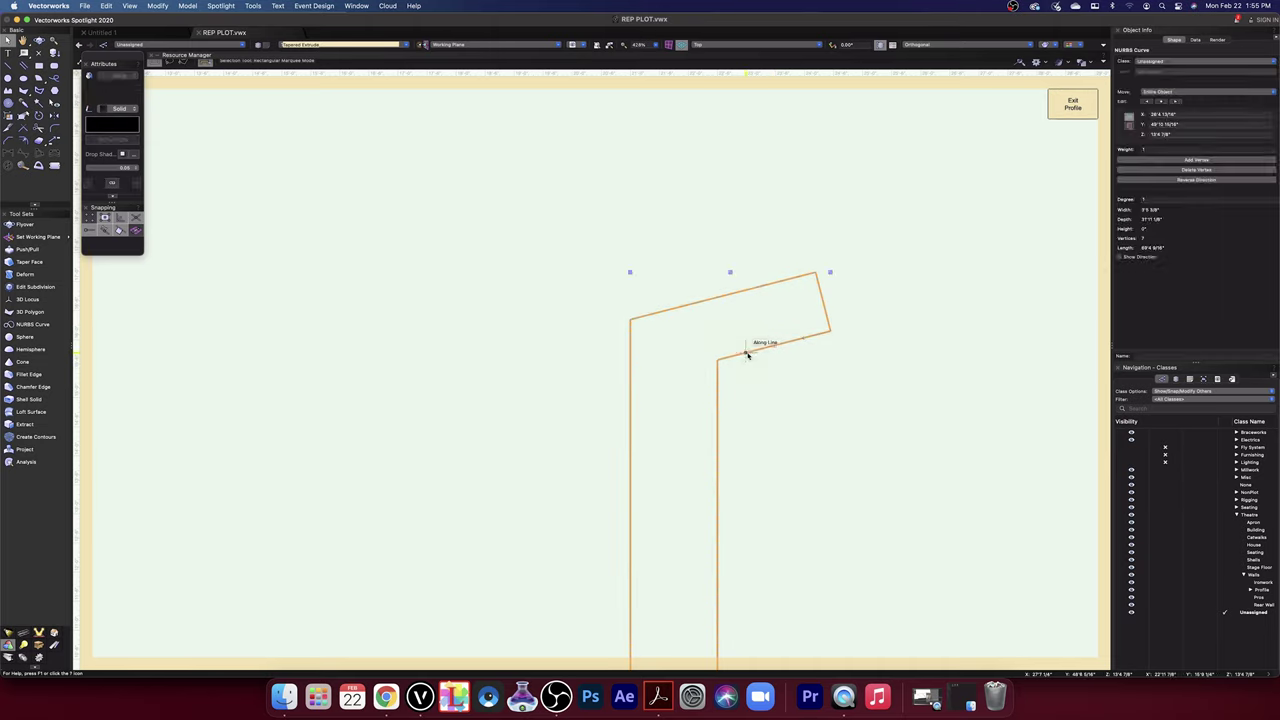
{"action": "key", "text": "shift+r"}
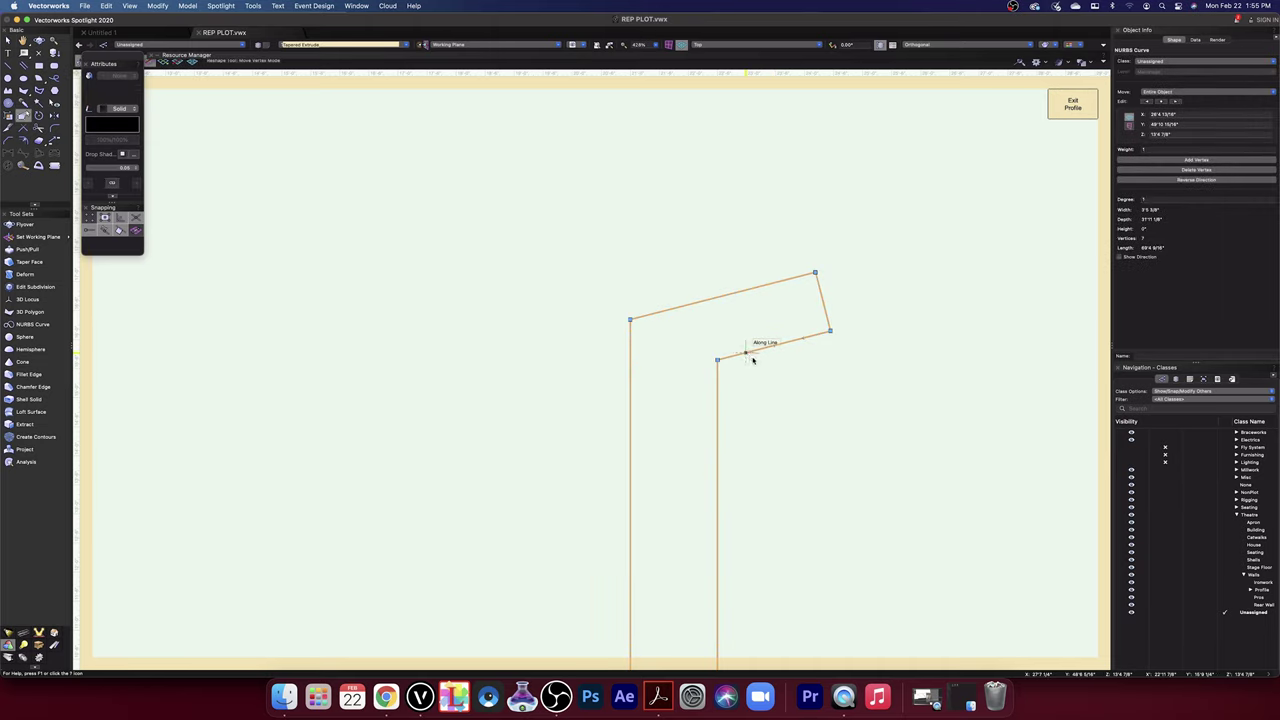
{"action": "left_click", "coordinate": [7, 66]}
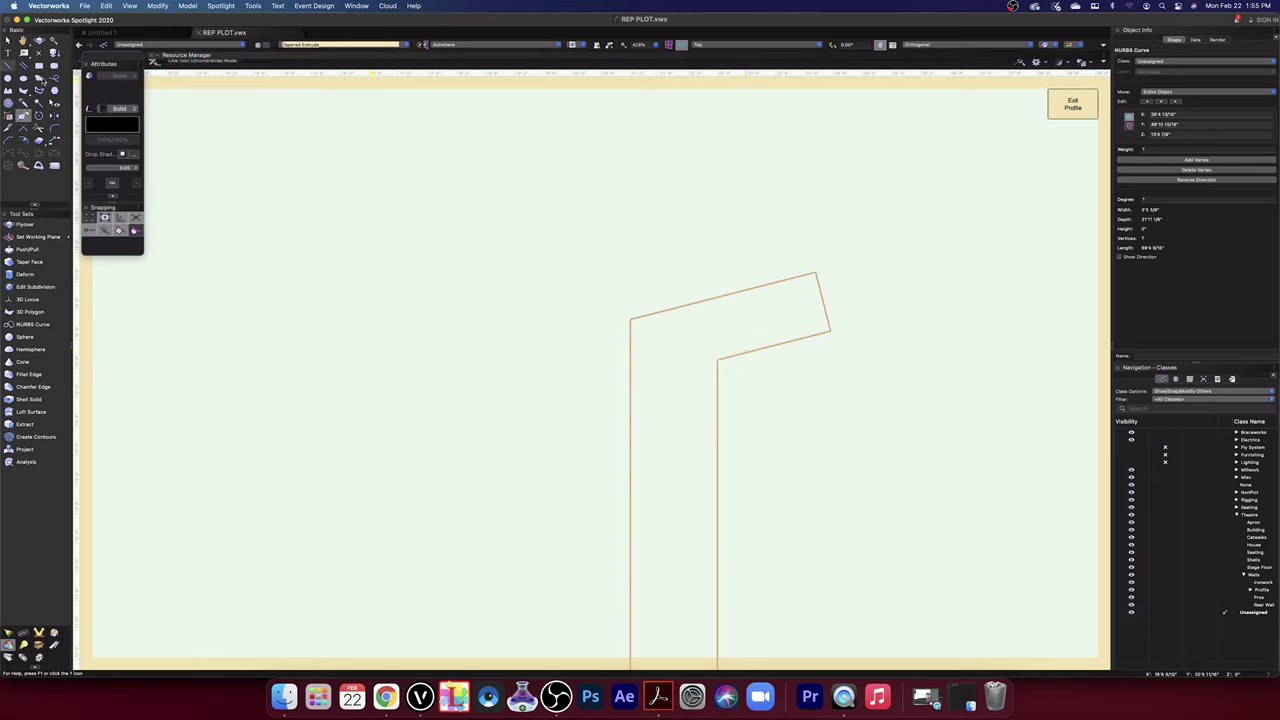
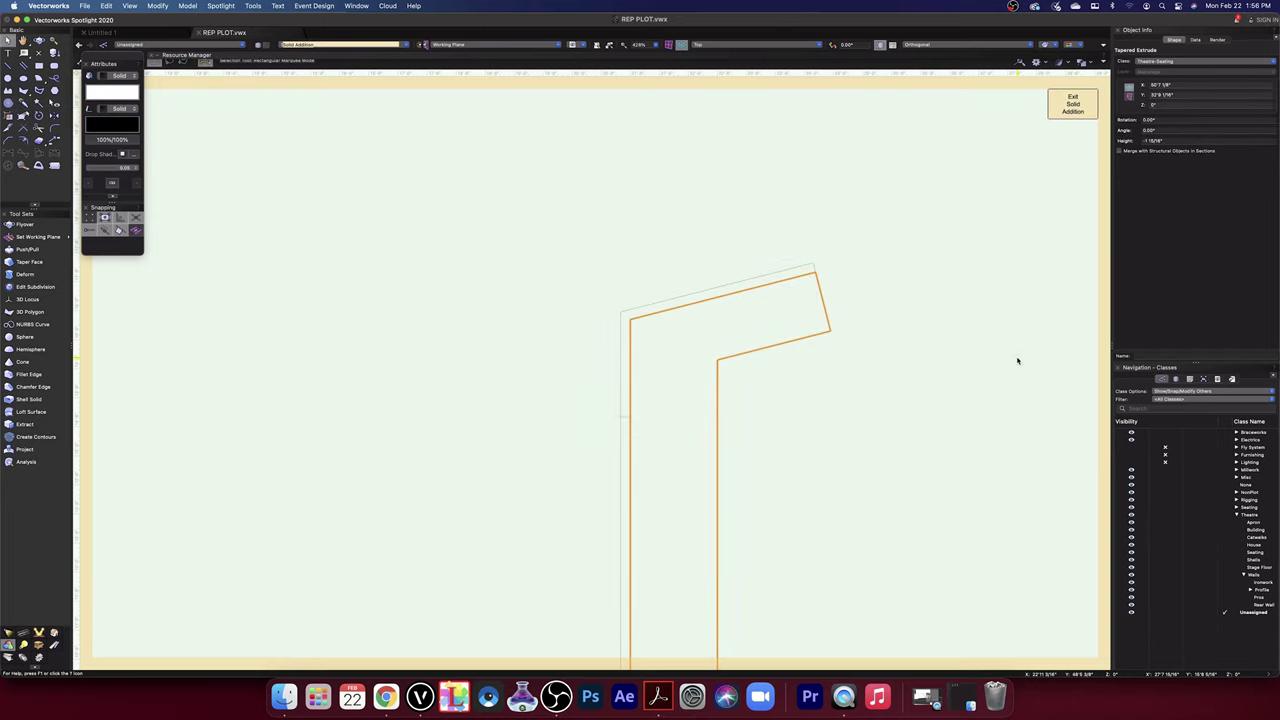
- Exit the tapered extrude edit, then leave the Solid Addition to return to the symbol's group
{"action": "scroll", "coordinate": [983, 413], "scroll_direction": "down", "scroll_amount": 3}
{"action": "scroll", "coordinate": [983, 412], "scroll_direction": "up", "scroll_amount": 4}
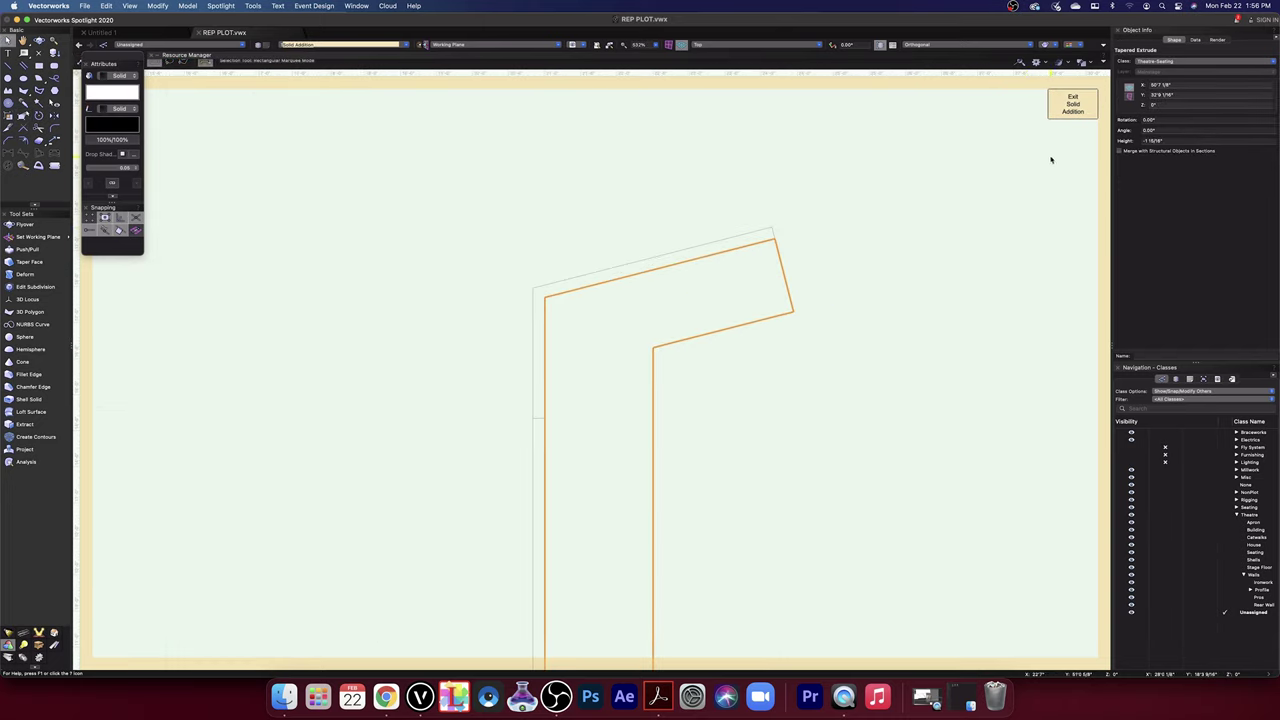
{"action": "left_click", "coordinate": [1070, 108]}
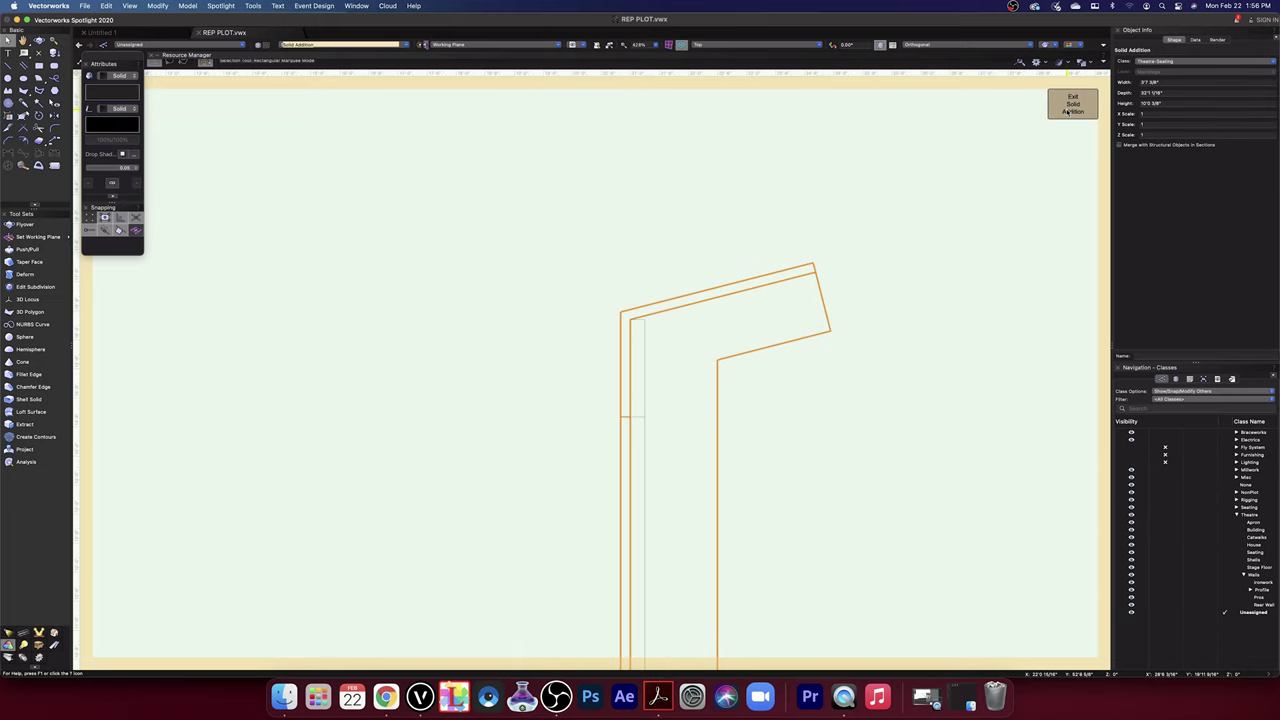
{"action": "left_click", "coordinate": [1068, 112]}
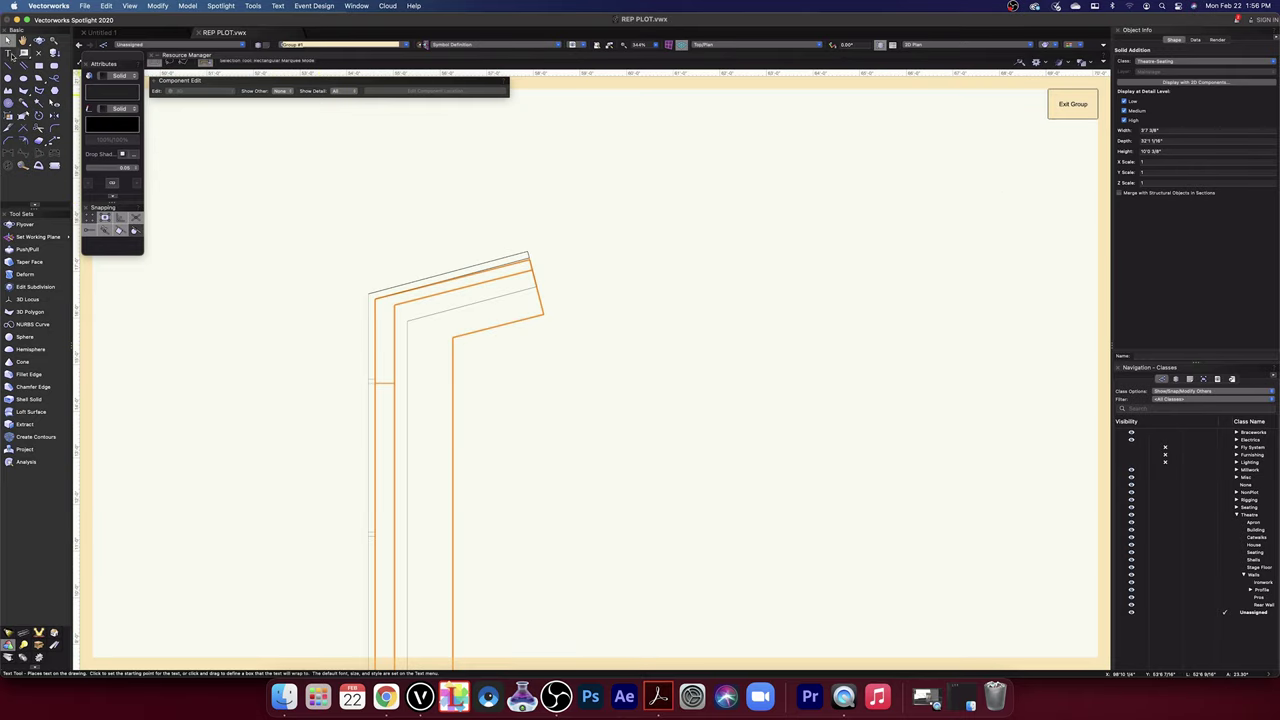
- Switch to the Line tool and pan along the wall to find its bottom end and top corner
{"action": "key", "text": "2"}
{"action": "scroll", "coordinate": [487, 426], "scroll_direction": "down", "scroll_amount": 5}
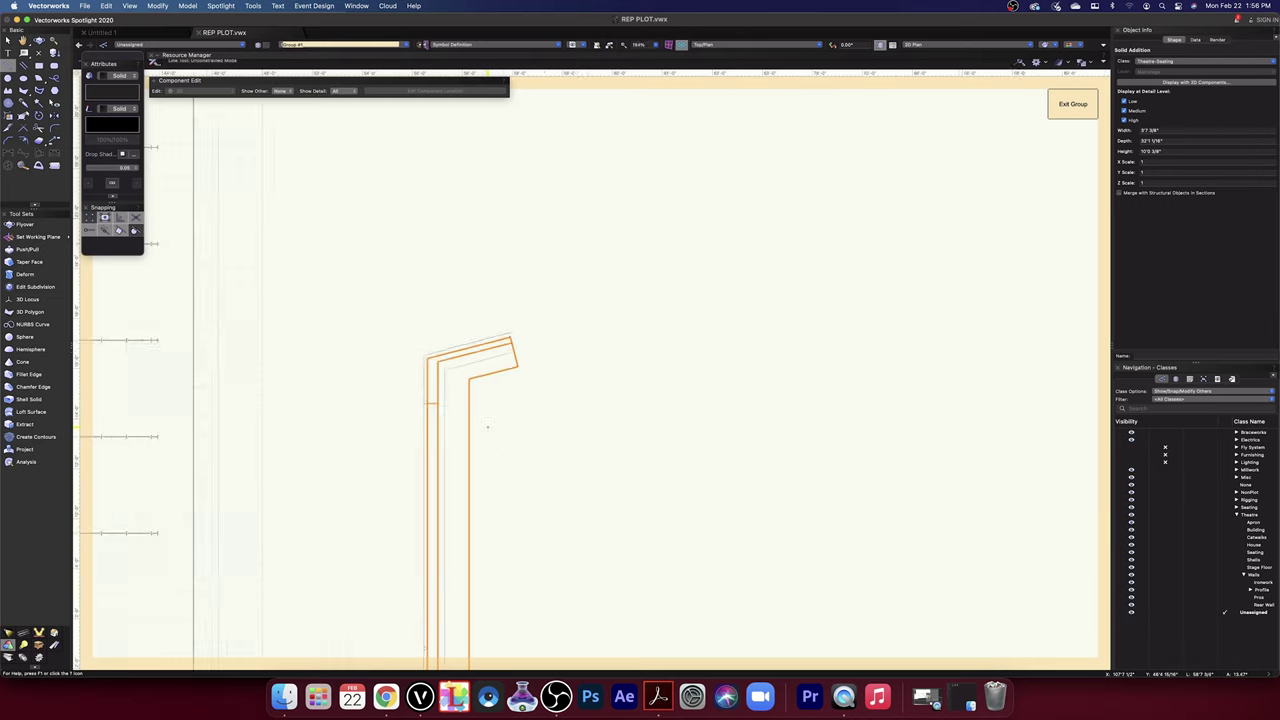
{"action": "key", "text": "h"}
{"action": "left_click_drag", "start_coordinate": [600, 640], "coordinate": [602, 249]}
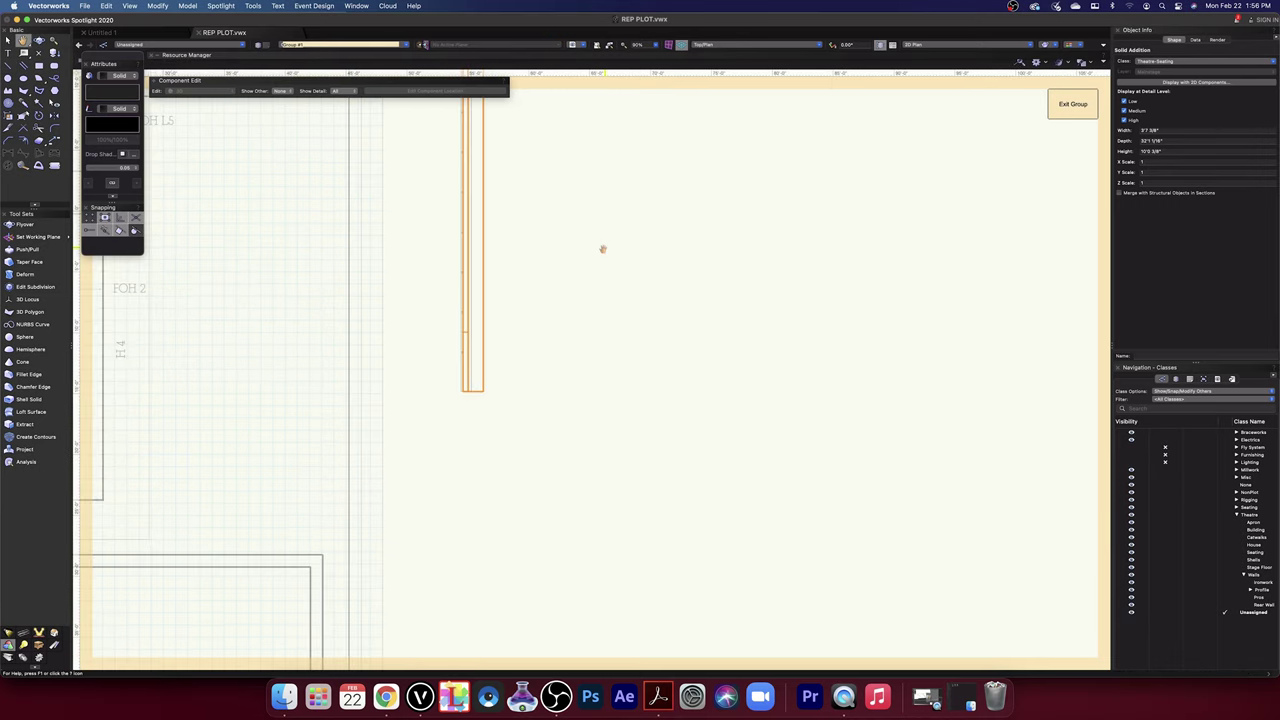
{"action": "key", "text": "2"}
{"action": "scroll", "coordinate": [443, 400], "scroll_direction": "up", "scroll_amount": 6}
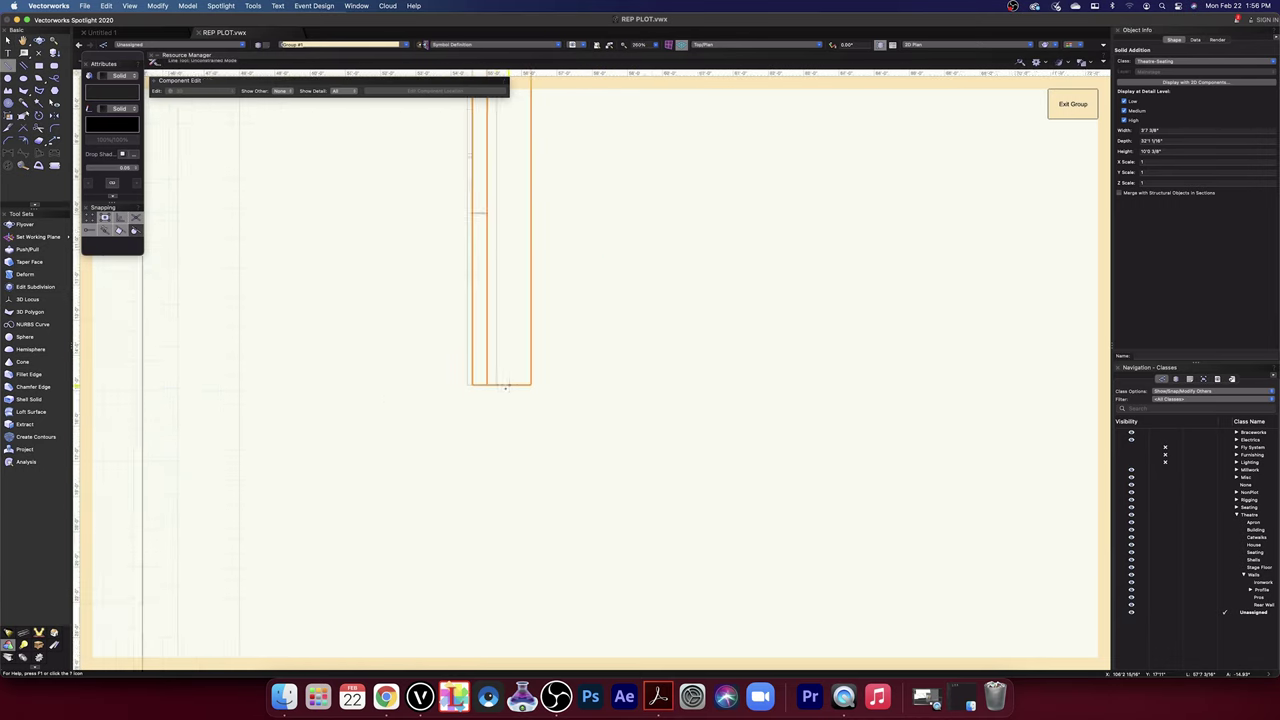
{"action": "scroll", "coordinate": [504, 388], "scroll_direction": "down", "scroll_amount": 7}
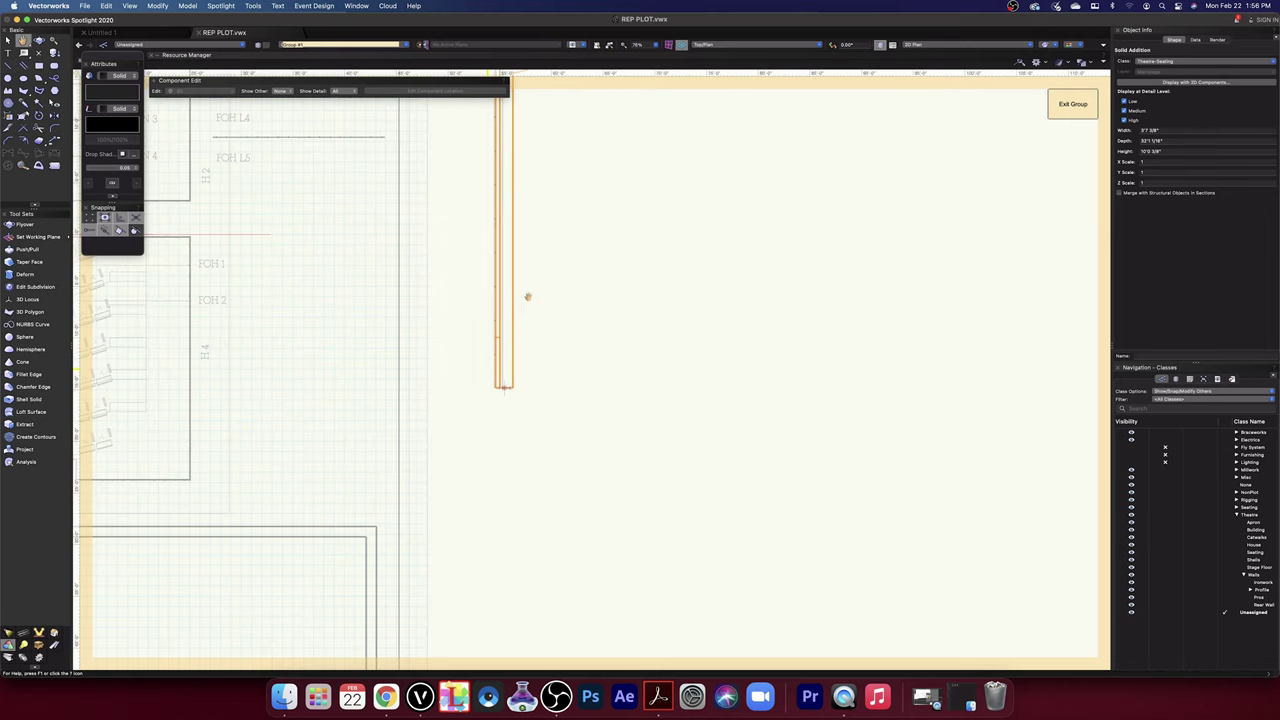
{"action": "scroll", "coordinate": [580, 346], "scroll_direction": "up", "scroll_amount": 10}
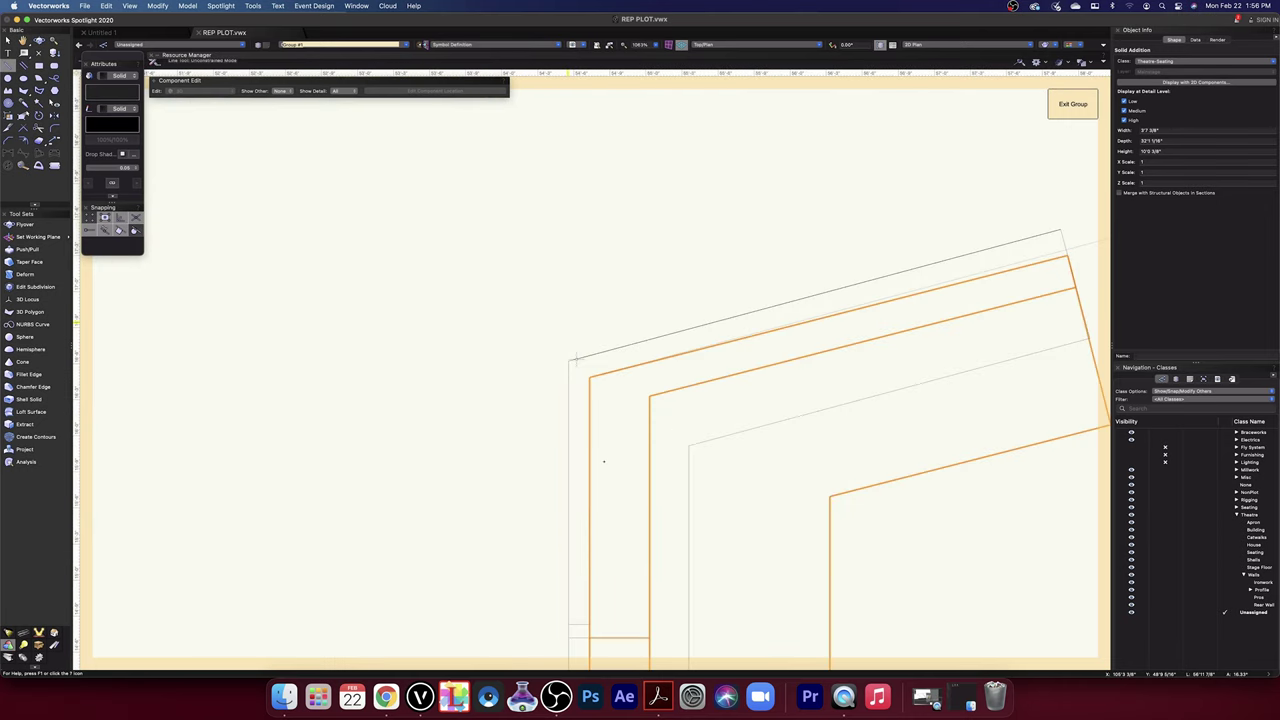
{"action": "scroll", "coordinate": [612, 476], "scroll_direction": "down", "scroll_amount": 3}
{"action": "scroll", "coordinate": [617, 509], "scroll_direction": "down", "scroll_amount": 1}
{"action": "middle_click_drag", "start_coordinate": [617, 509], "coordinate": [619, 318]}
{"action": "left_click_drag", "start_coordinate": [632, 651], "coordinate": [654, 429]}
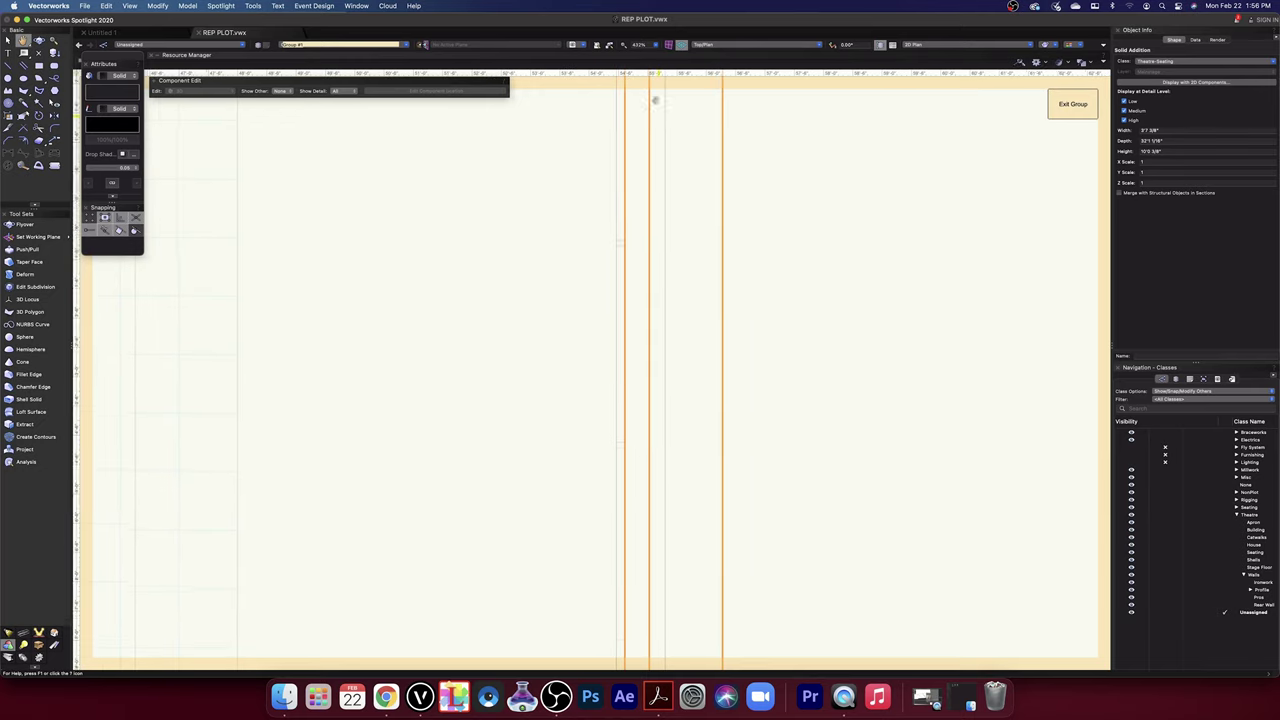
{"action": "left_click_drag", "start_coordinate": [669, 477], "coordinate": [657, 151]}
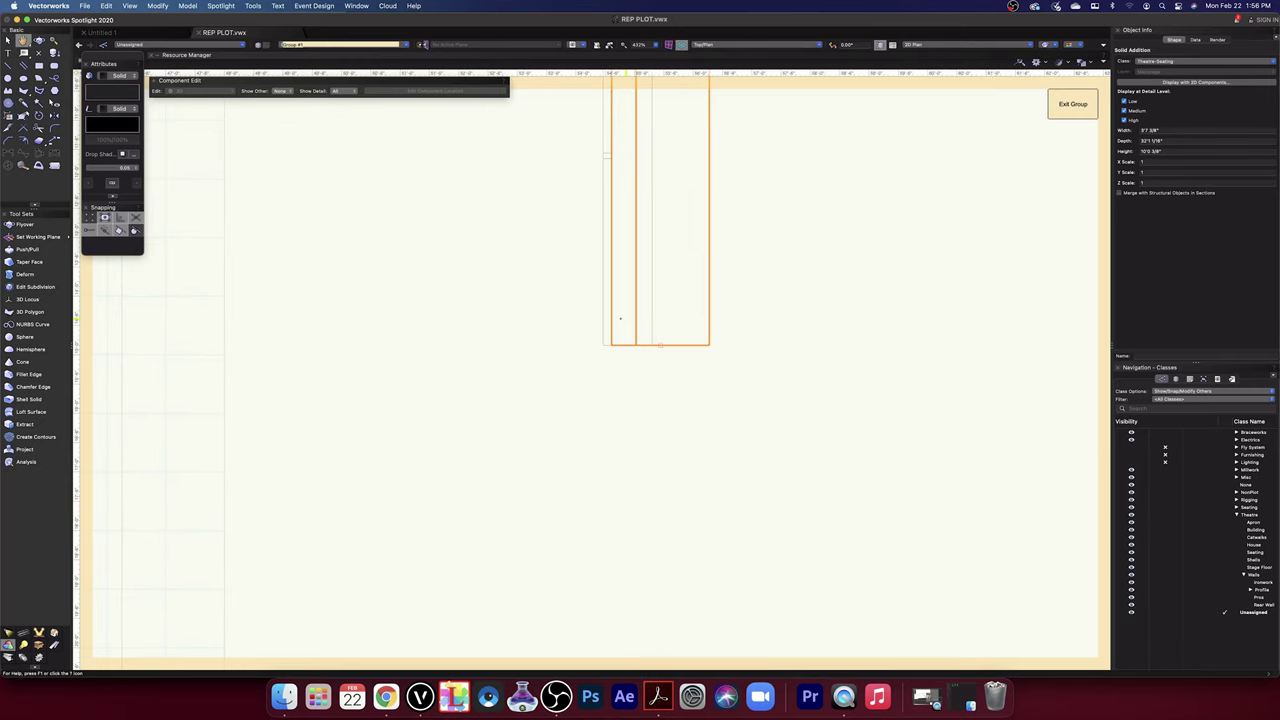
{"action": "scroll", "coordinate": [620, 320], "scroll_direction": "up", "scroll_amount": 5}
{"action": "scroll", "coordinate": [573, 420], "scroll_direction": "down", "scroll_amount": 10}
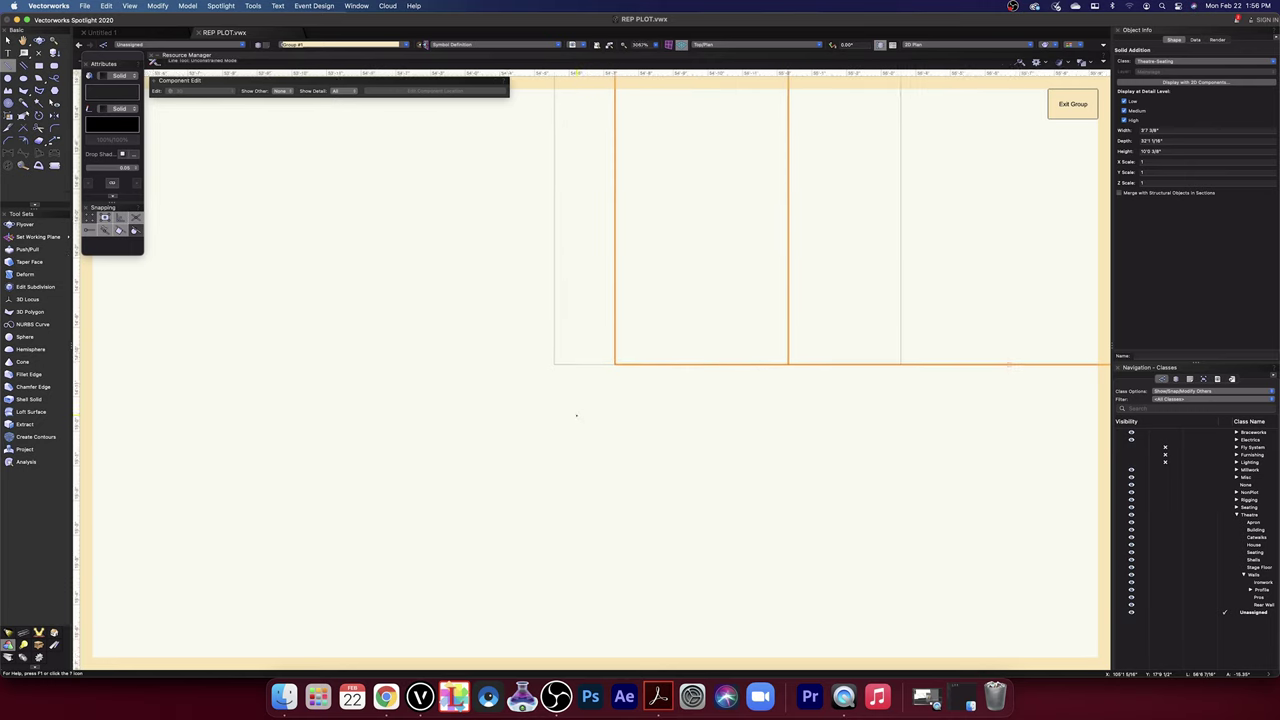
{"action": "left_click_drag", "start_coordinate": [710, 201], "coordinate": [700, 463]}
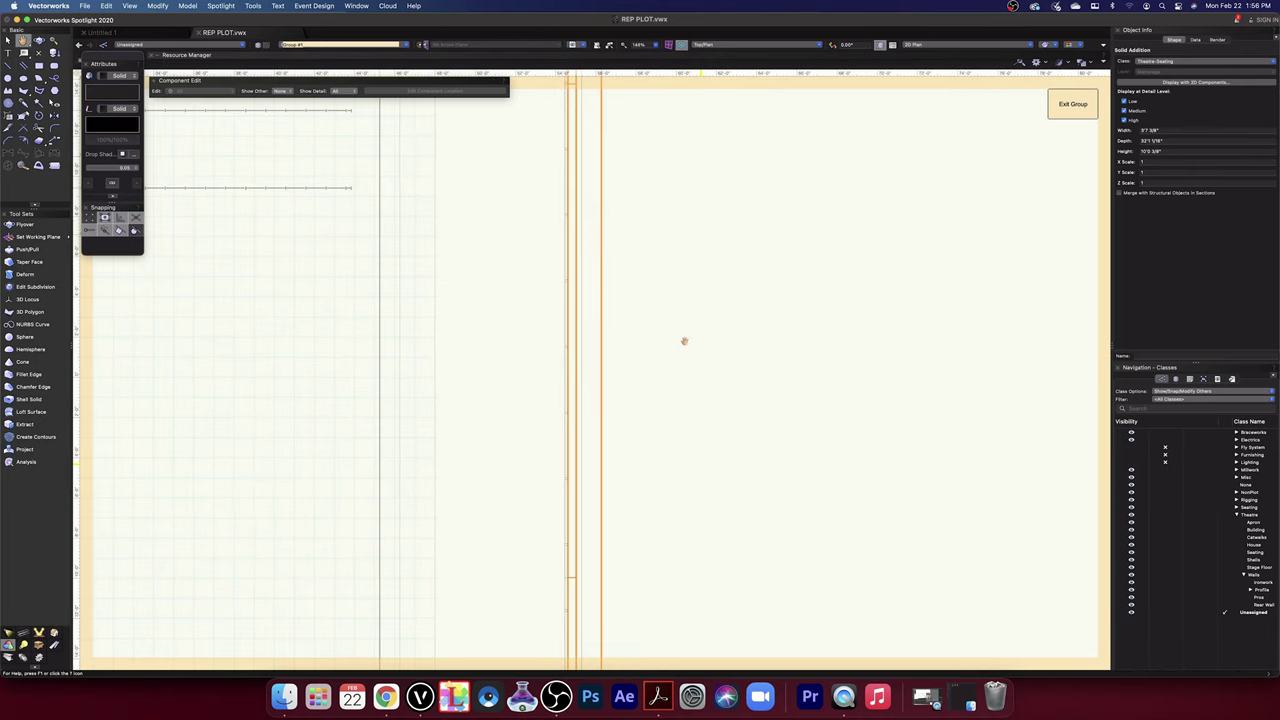
{"action": "left_click_drag", "start_coordinate": [613, 185], "coordinate": [632, 496]}
- Start a guide line at the wall's outer corner endpoint, heading toward the inner corner
{"action": "key", "text": "2"}
{"action": "scroll", "coordinate": [631, 391], "scroll_direction": "up", "scroll_amount": 6}
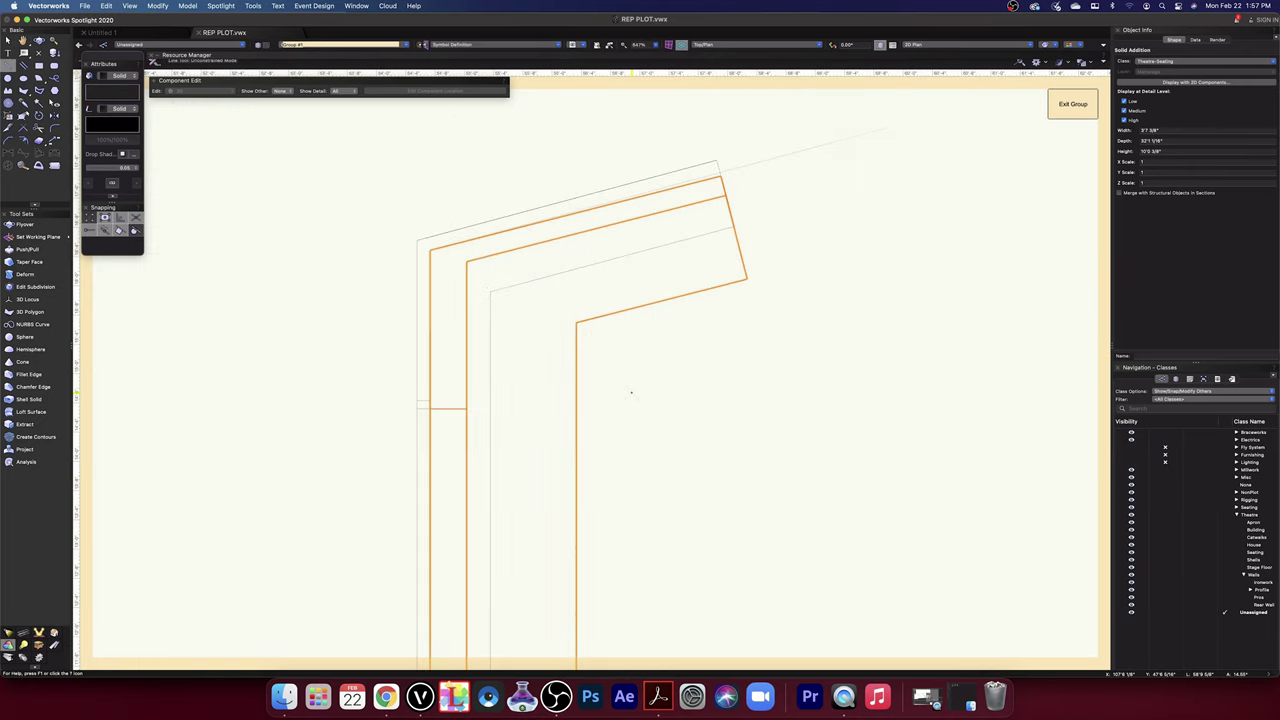
{"action": "scroll", "coordinate": [631, 392], "scroll_direction": "up", "scroll_amount": 1}
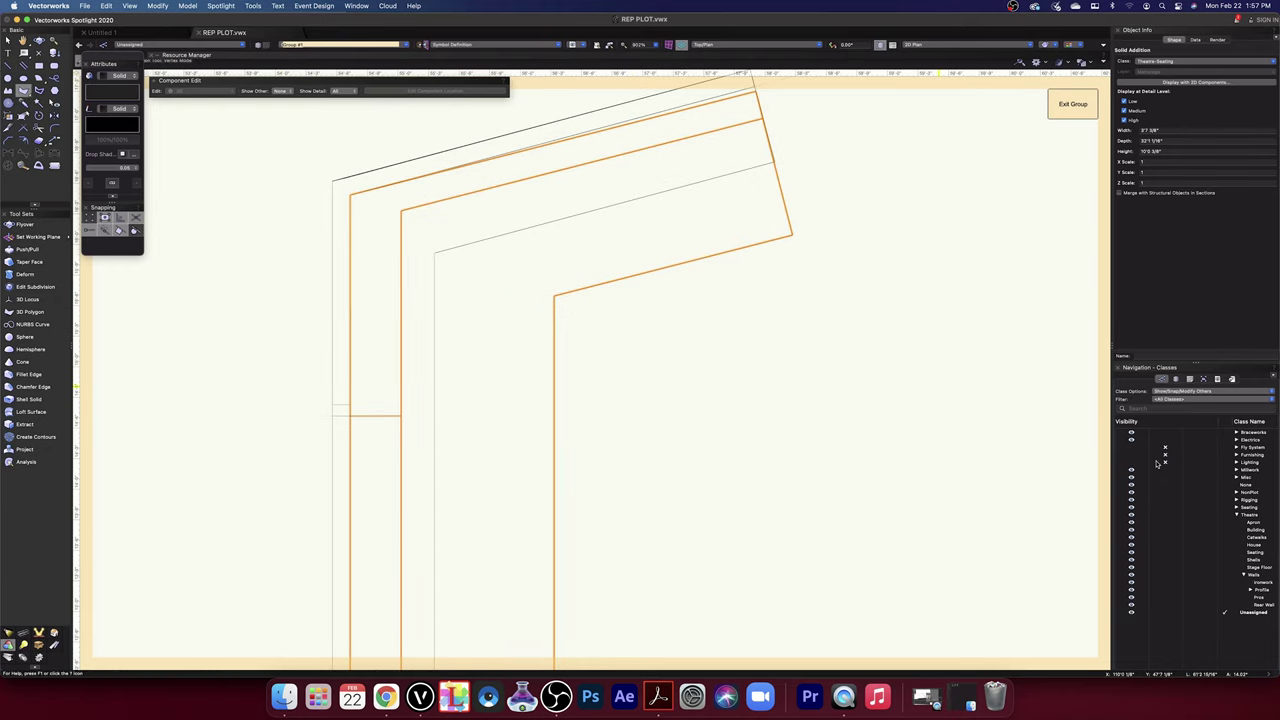
{"action": "scroll", "coordinate": [785, 500], "scroll_direction": "up", "scroll_amount": 5}
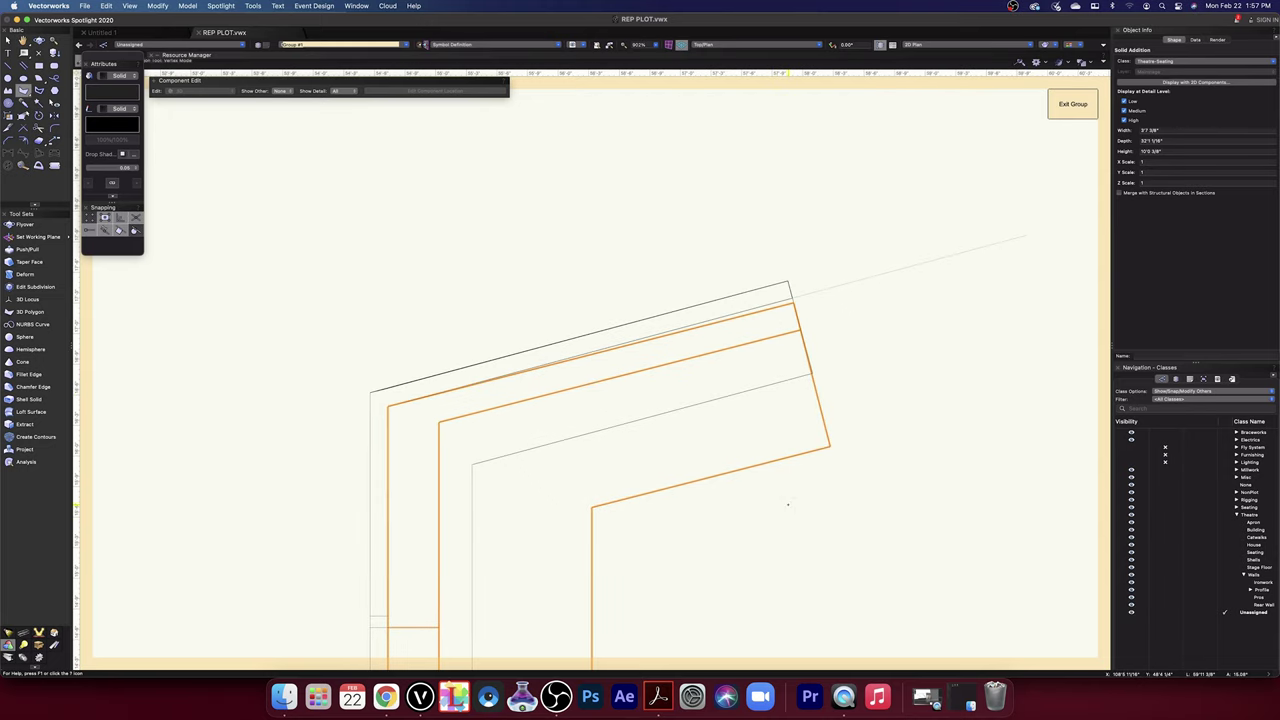
{"action": "left_click", "coordinate": [388, 404]}
{"action": "scroll", "coordinate": [795, 300], "scroll_direction": "up", "scroll_amount": 5}
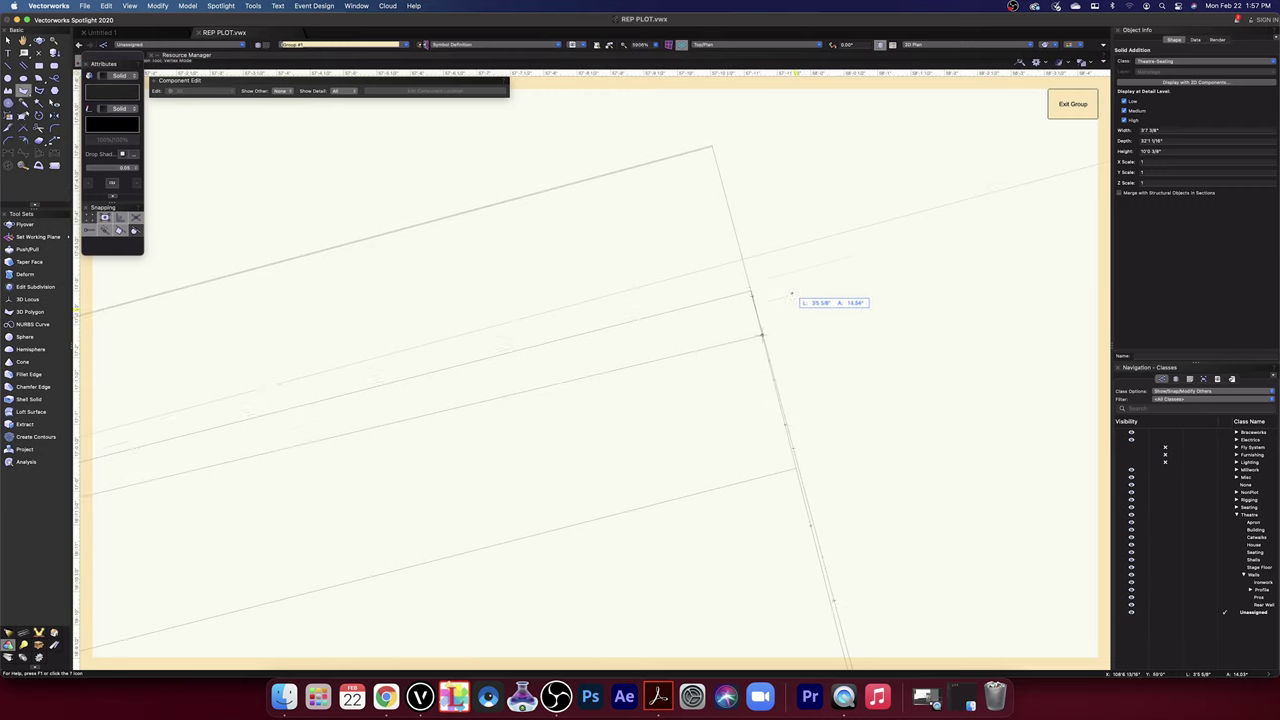
{"action": "scroll", "coordinate": [790, 296], "scroll_direction": "down", "scroll_amount": 3}
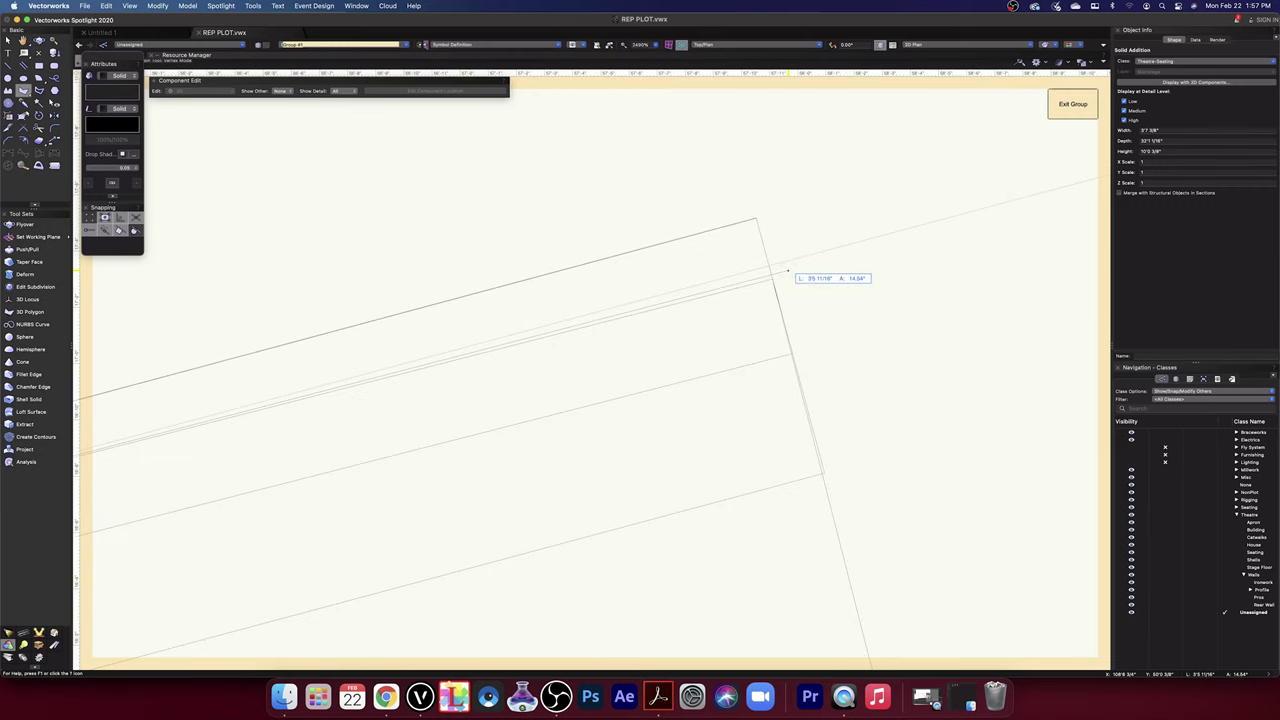
{"action": "scroll", "coordinate": [788, 270], "scroll_direction": "up", "scroll_amount": 3}
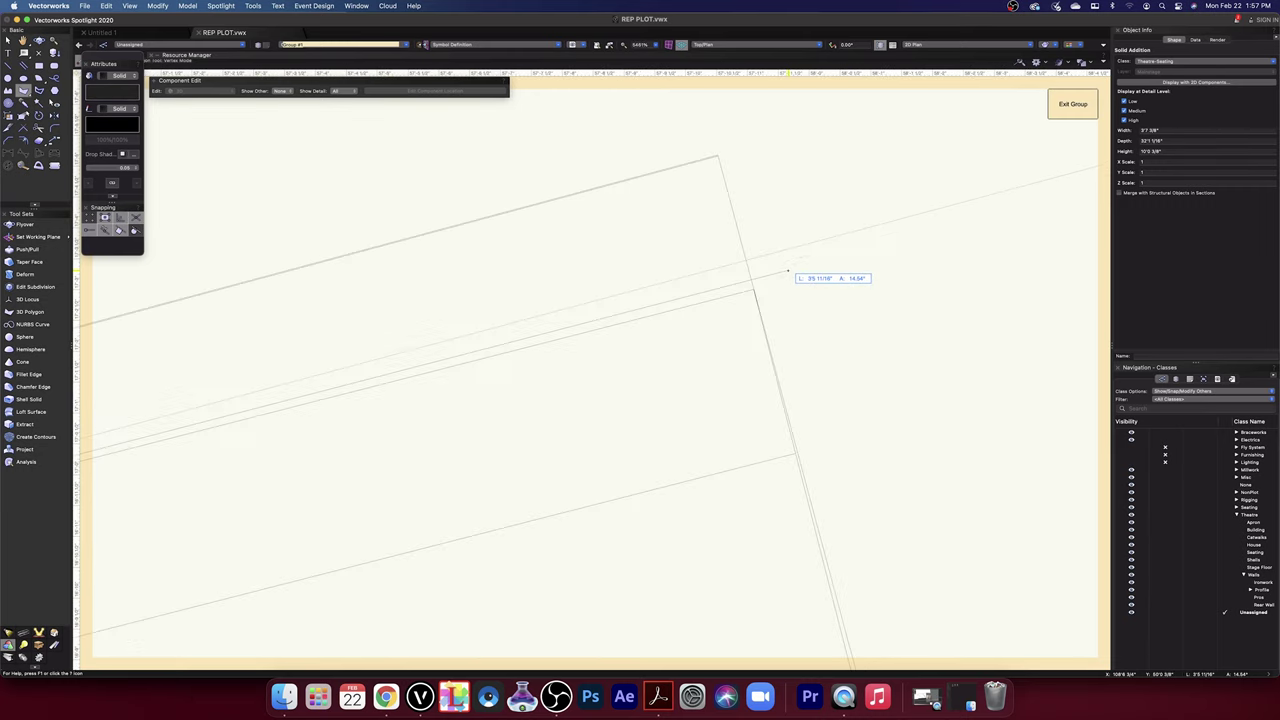
{"action": "scroll", "coordinate": [788, 270], "scroll_direction": "down", "scroll_amount": 6}
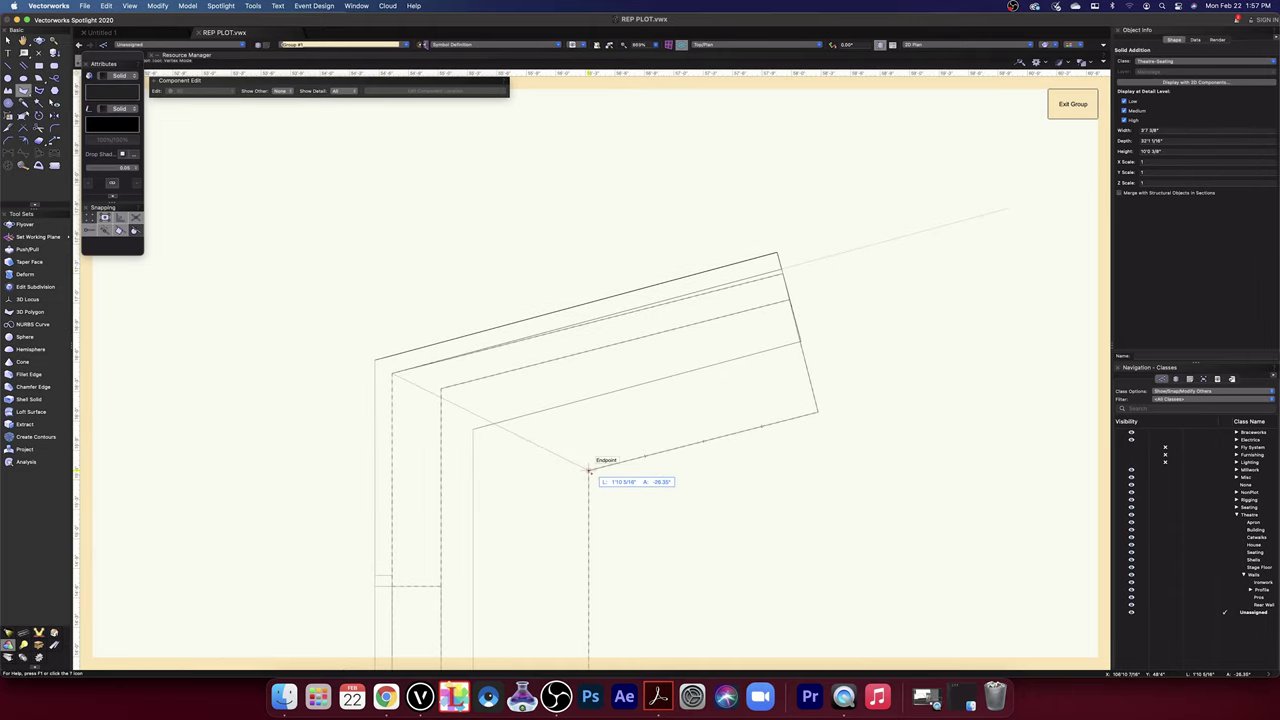
{"action": "left_click", "coordinate": [38, 41]}
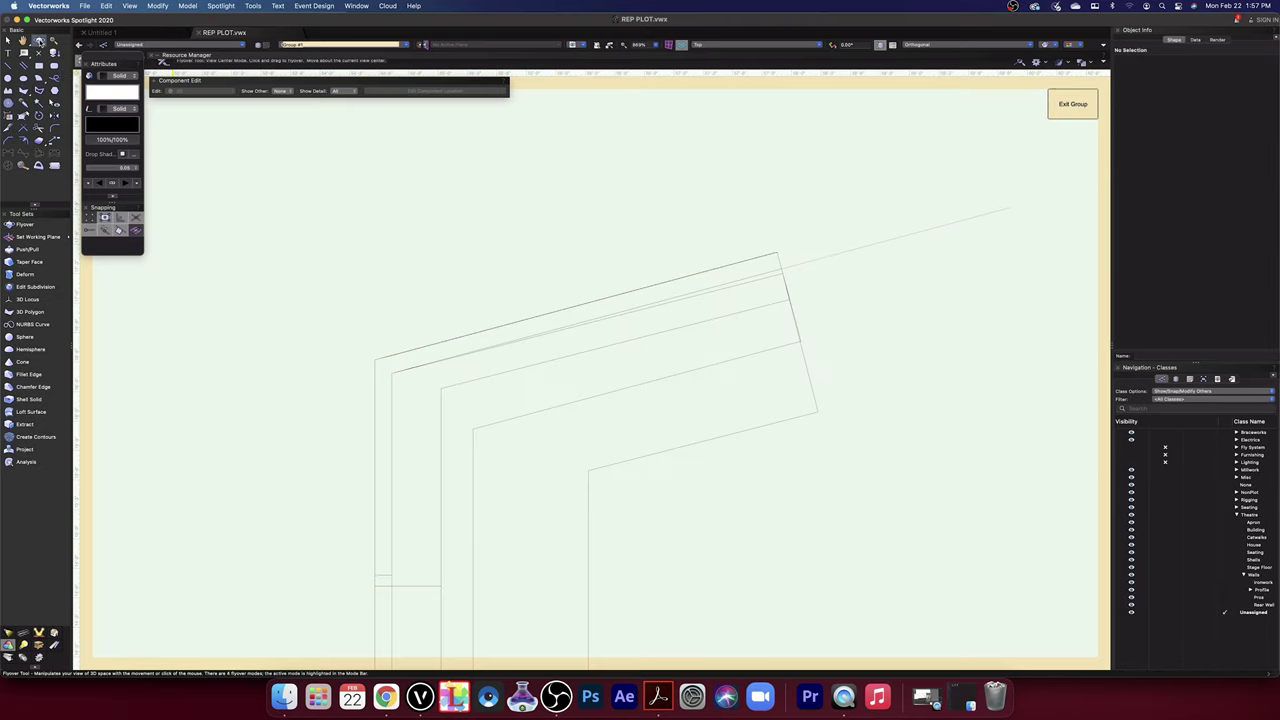
{"action": "left_click_drag", "start_coordinate": [709, 560], "coordinate": [849, 137]}
{"action": "left_click", "coordinate": [1059, 43]}
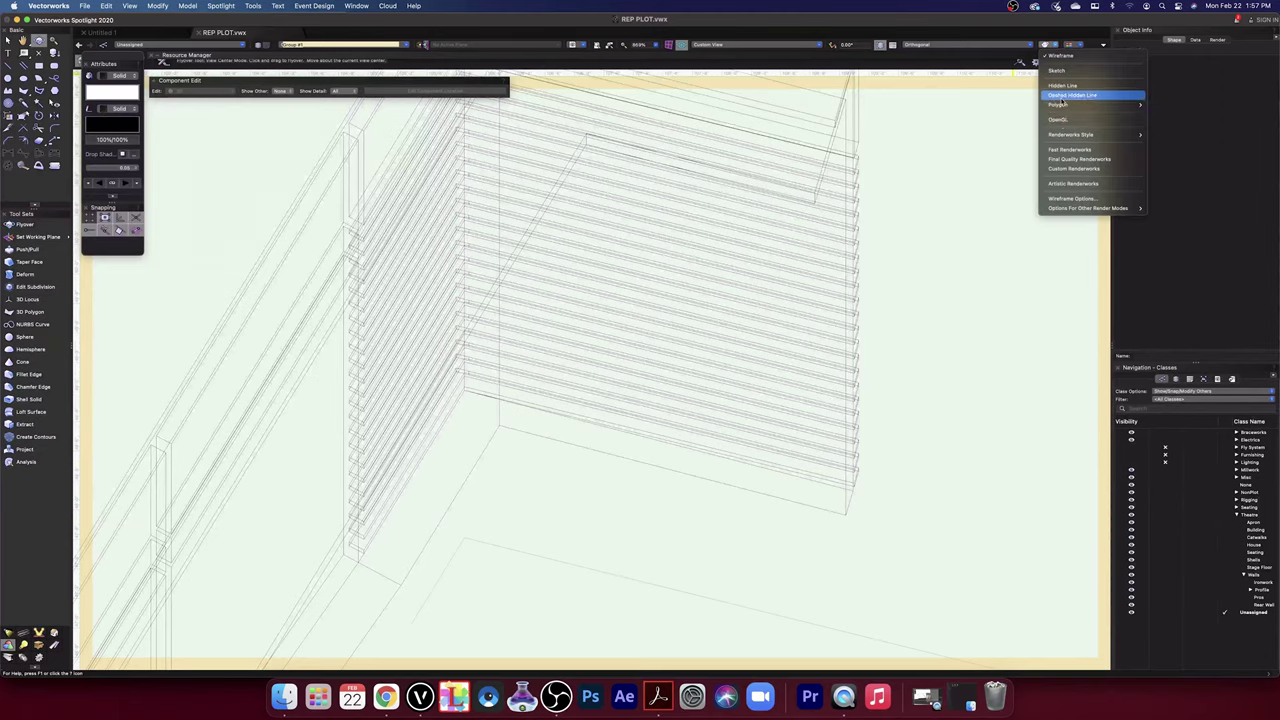
{"action": "left_click", "coordinate": [1059, 120]}
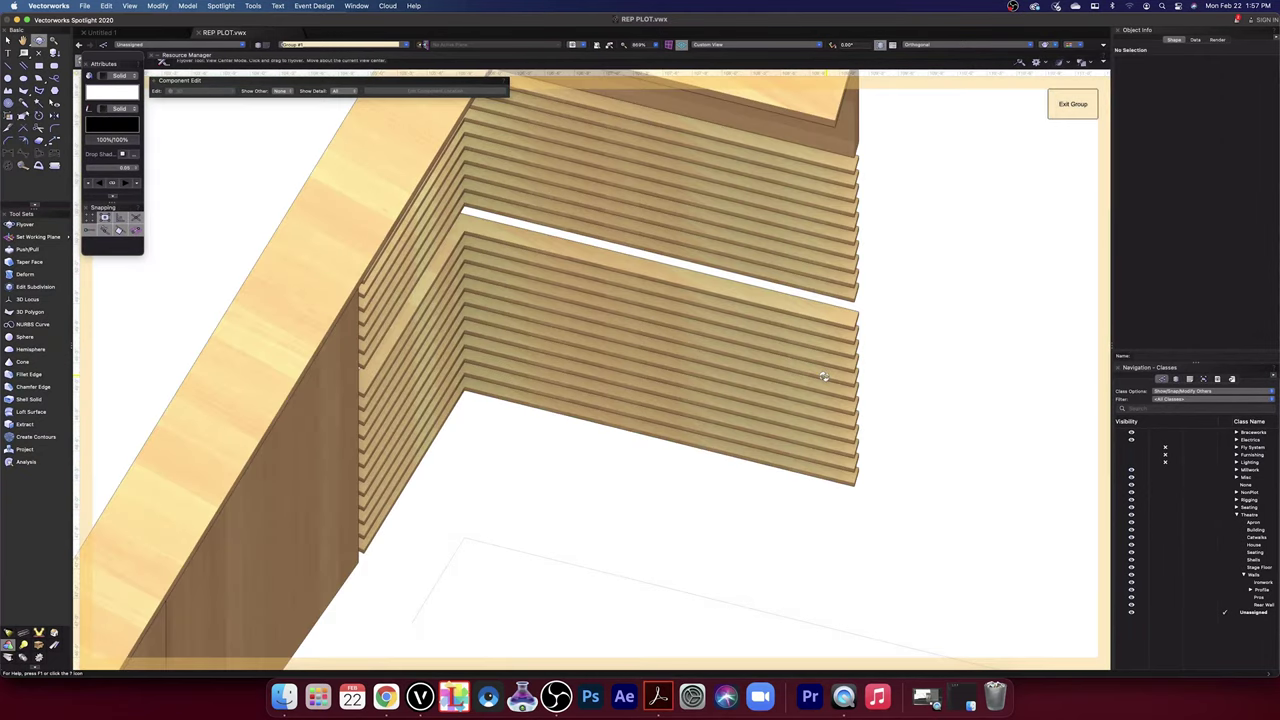
{"action": "scroll", "coordinate": [826, 374], "scroll_direction": "up", "scroll_amount": 5}
{"action": "left_click_drag", "start_coordinate": [883, 425], "coordinate": [934, 445]}
{"action": "left_click_drag", "start_coordinate": [868, 418], "coordinate": [555, 383]}
{"action": "left_click_drag", "start_coordinate": [675, 299], "coordinate": [705, 300]}
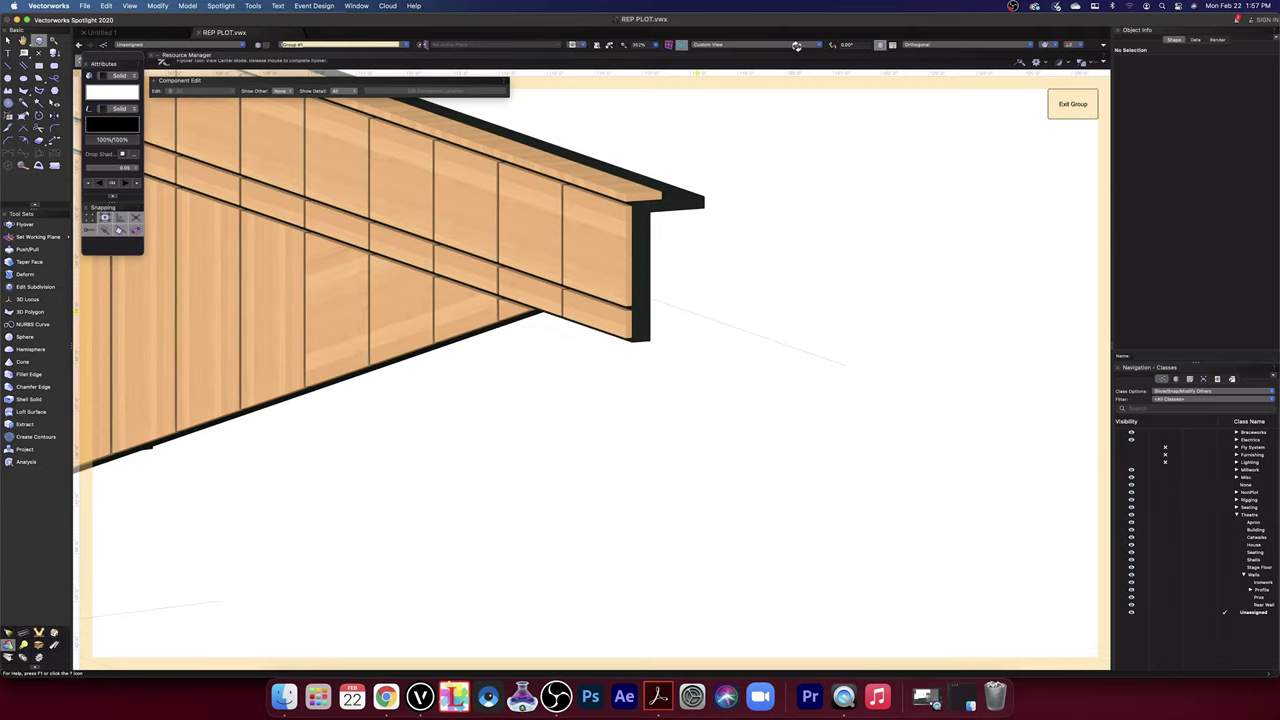
{"action": "left_click", "coordinate": [730, 45]}
{"action": "left_click", "coordinate": [740, 60]}
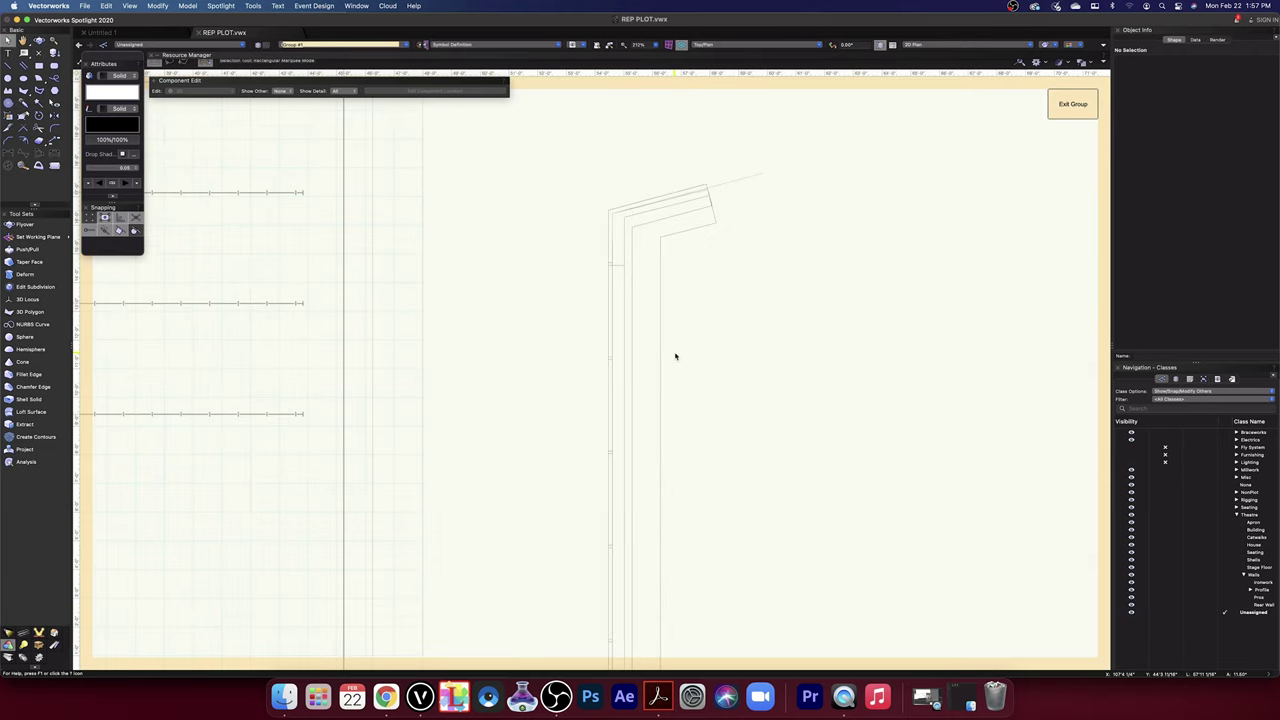
- Draw a short line from the wall's bottom-left endpoint to the adjacent snapped endpoint
{"action": "middle_click_drag", "start_coordinate": [700, 388], "coordinate": [697, 94]}
{"action": "middle_click_drag", "start_coordinate": [718, 485], "coordinate": [719, 209]}
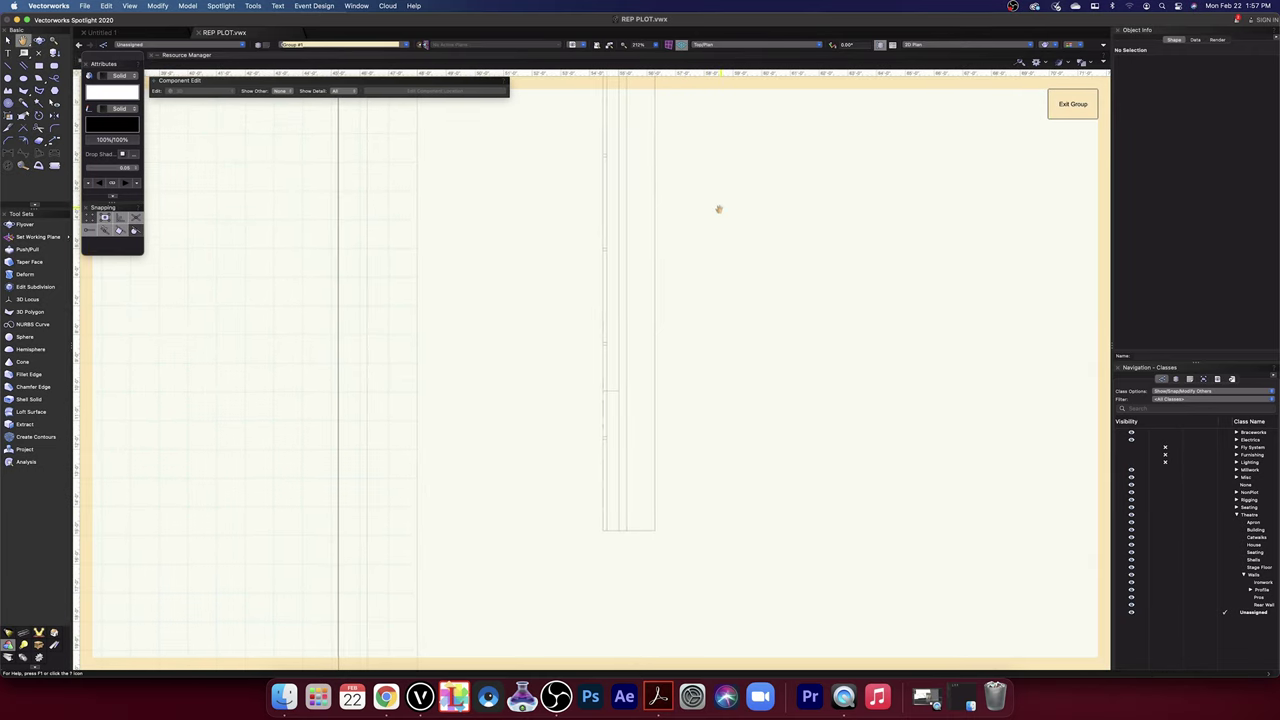
{"action": "key", "text": "x"}
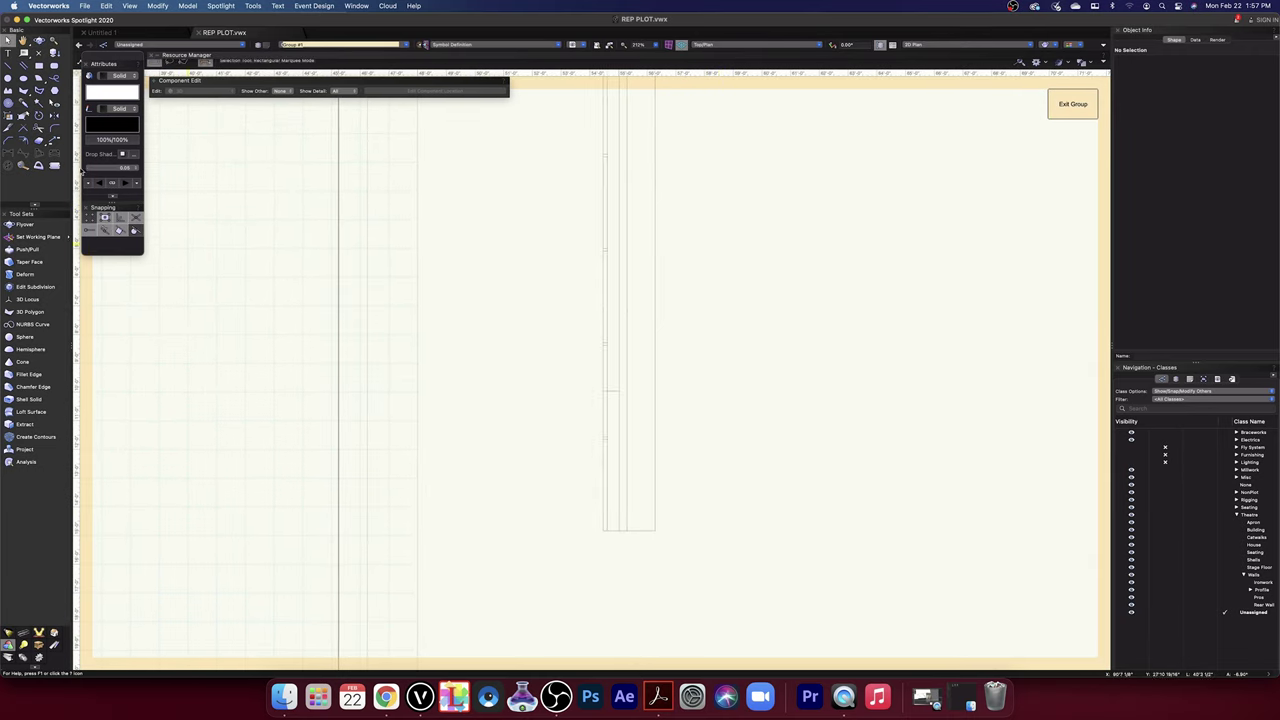
{"action": "left_click", "coordinate": [24, 90]}
{"action": "scroll", "coordinate": [663, 550], "scroll_direction": "up", "scroll_amount": 3}
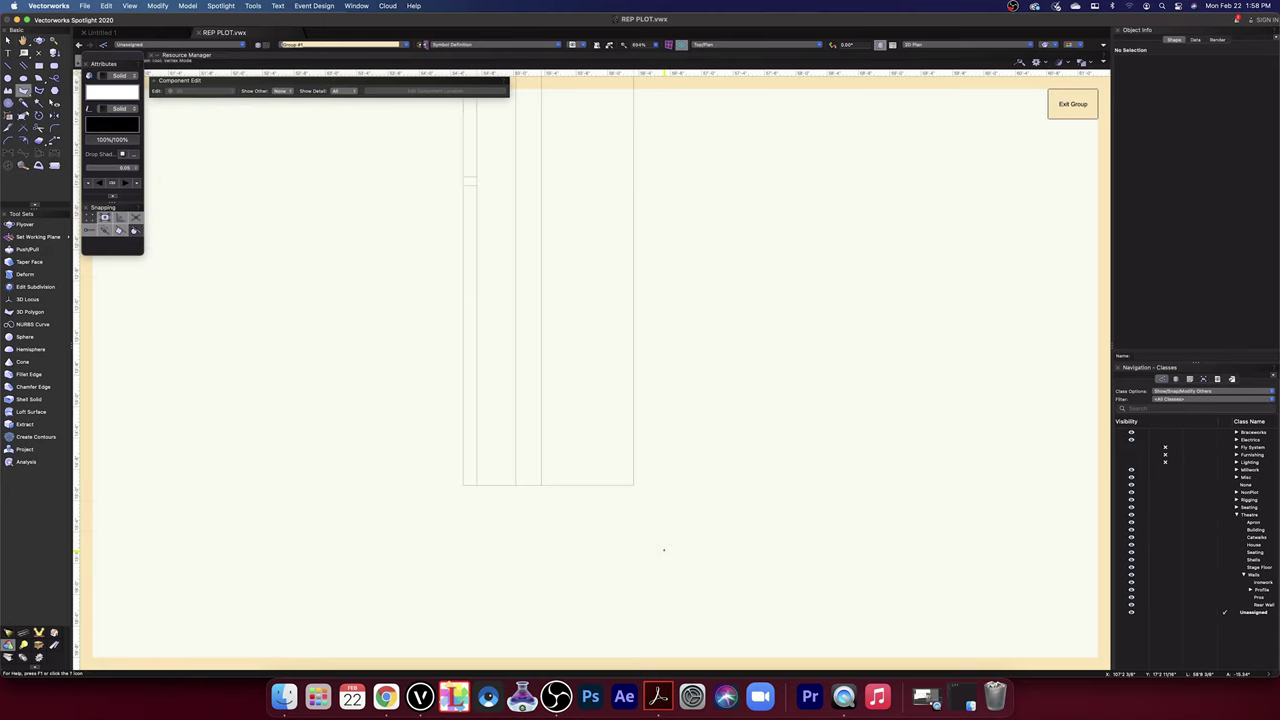
{"action": "left_click_drag", "start_coordinate": [506, 530], "coordinate": [543, 600]}
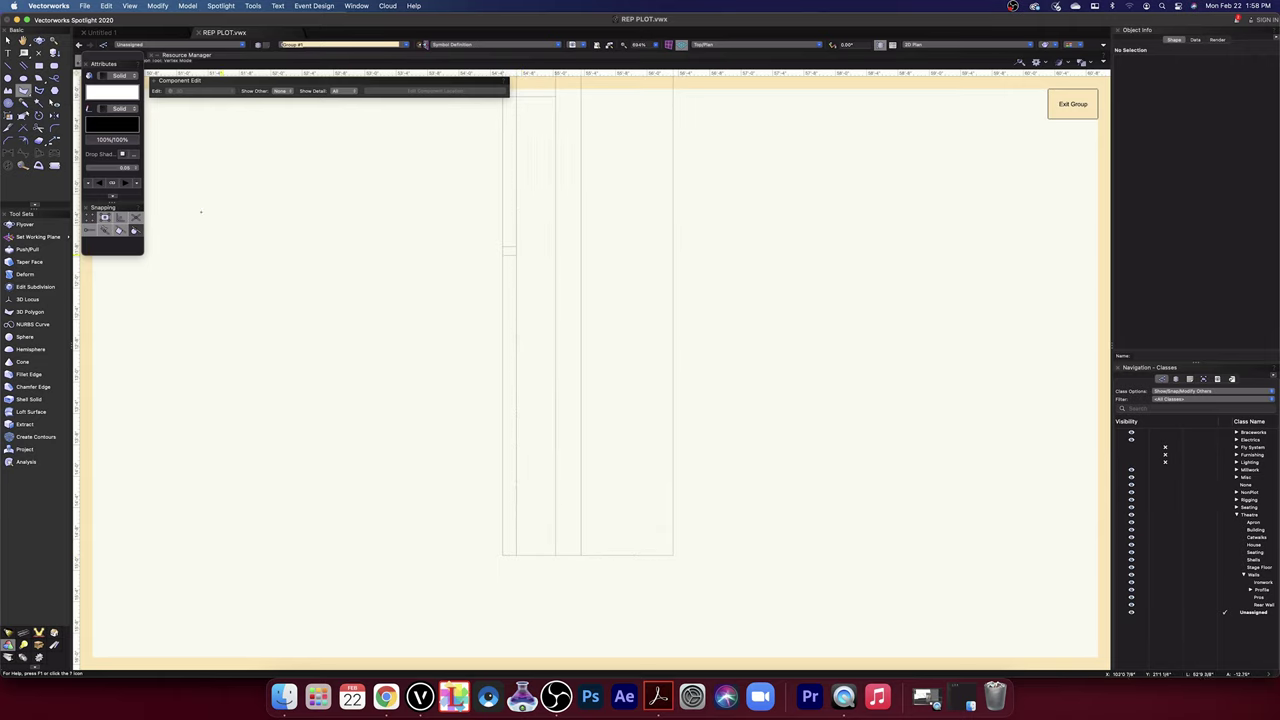
{"action": "left_click", "coordinate": [516, 553]}
{"action": "left_click", "coordinate": [673, 555]}
{"action": "scroll", "coordinate": [673, 555], "scroll_direction": "down", "scroll_amount": 6}
{"action": "key", "text": "space"}
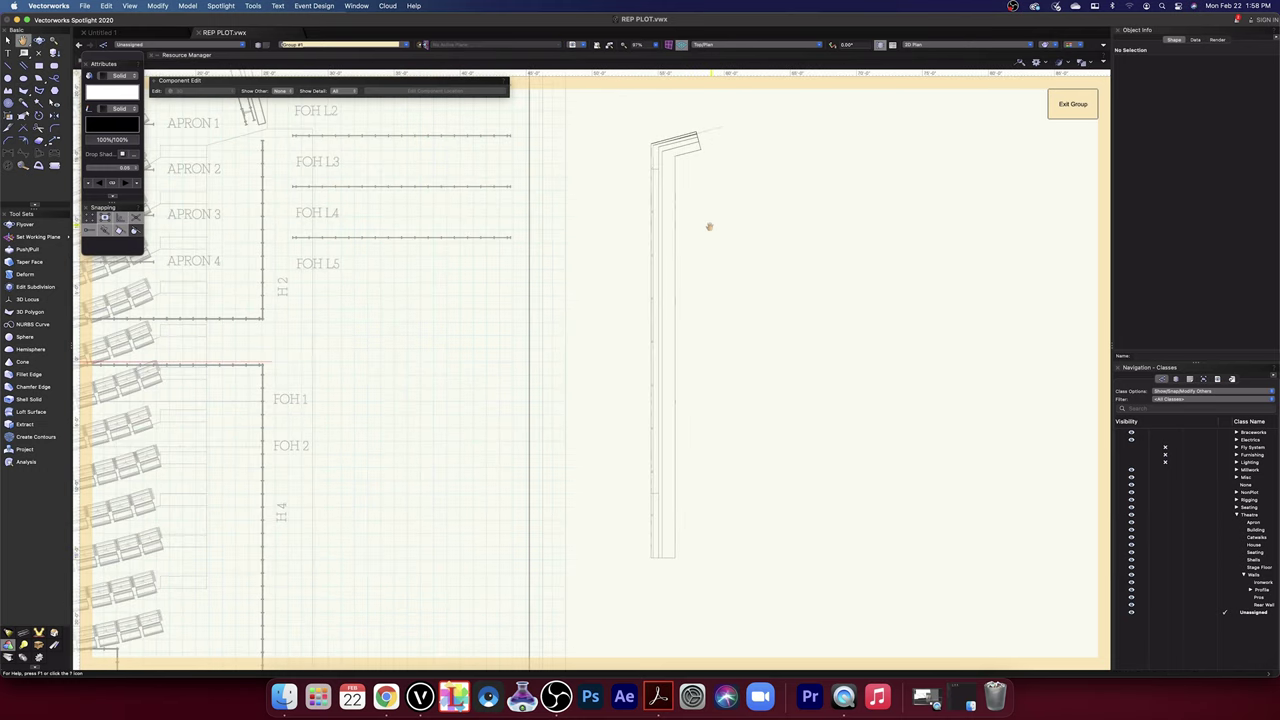
{"action": "left_click_drag", "start_coordinate": [709, 227], "coordinate": [697, 374]}
{"action": "scroll", "coordinate": [680, 318], "scroll_direction": "up", "scroll_amount": 4}
{"action": "scroll", "coordinate": [680, 322], "scroll_direction": "up", "scroll_amount": 3}
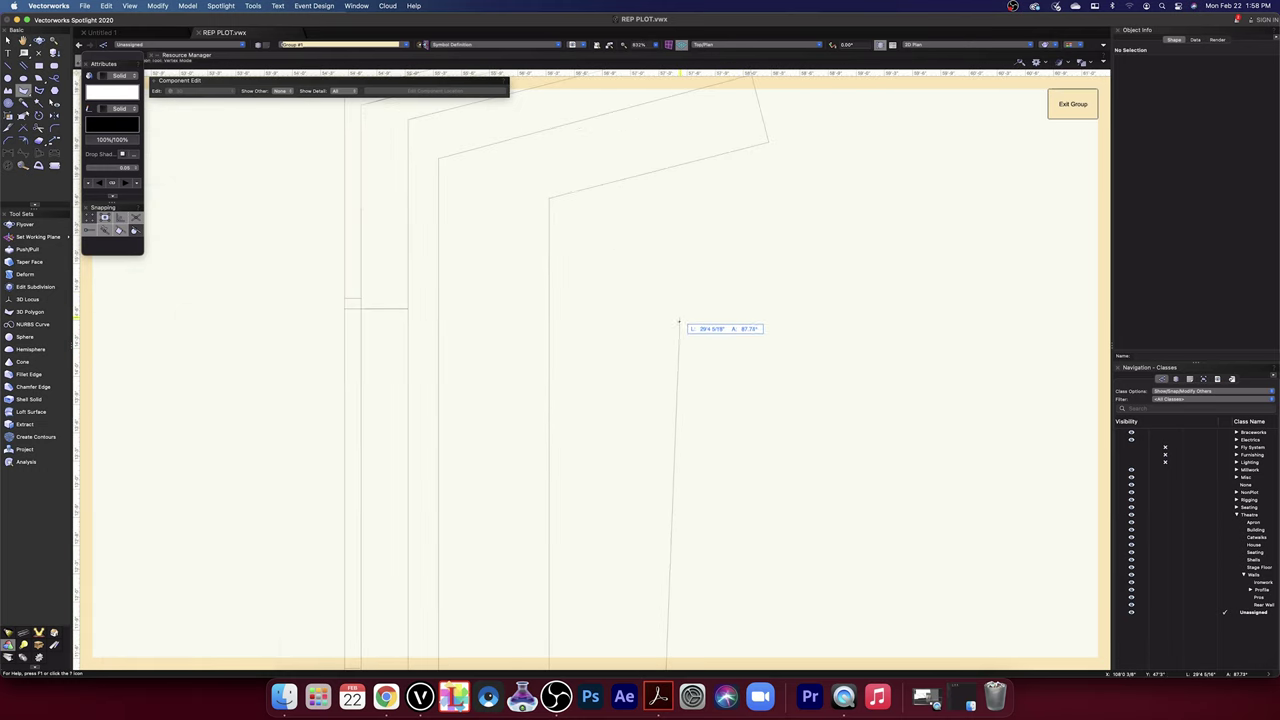
{"action": "left_click", "coordinate": [8, 42]}
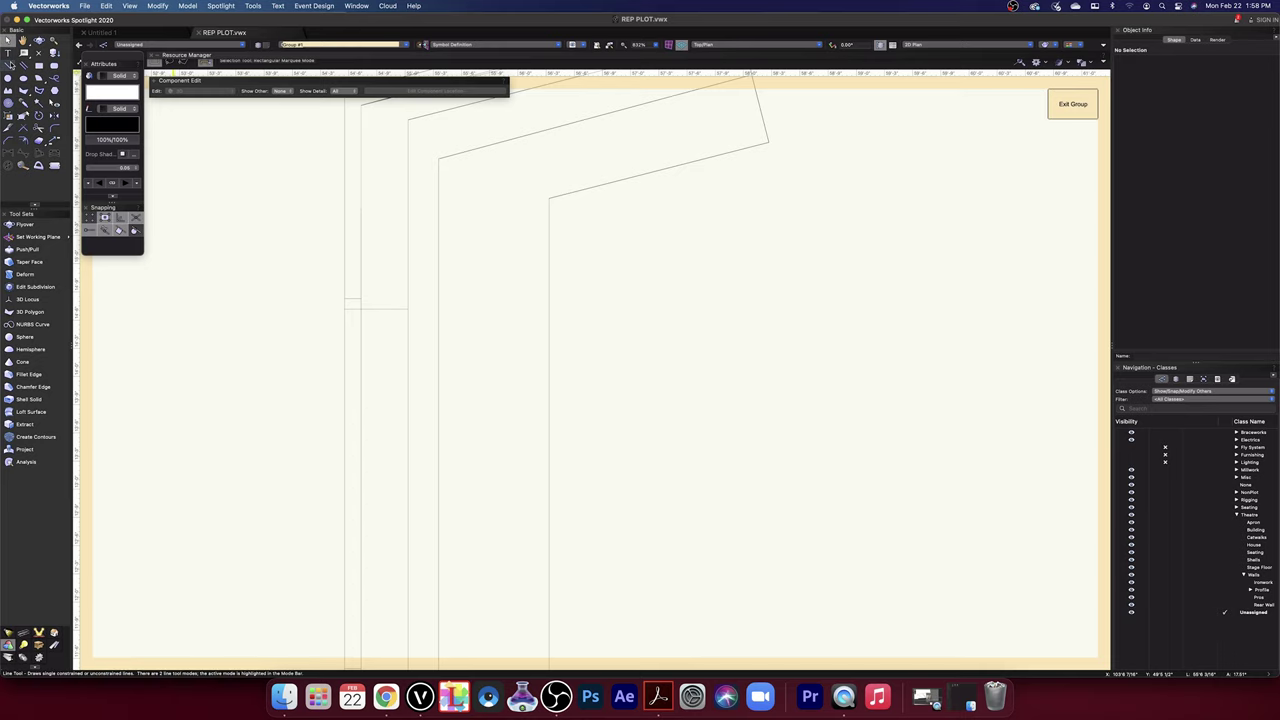
- Draw a guide line from the inner wall corner past the wall and set its angle to 15°
{"action": "left_click", "coordinate": [8, 65]}
{"action": "middle_click_drag", "start_coordinate": [666, 266], "coordinate": [651, 428]}
{"action": "left_click_drag", "start_coordinate": [651, 428], "coordinate": [650, 457]}
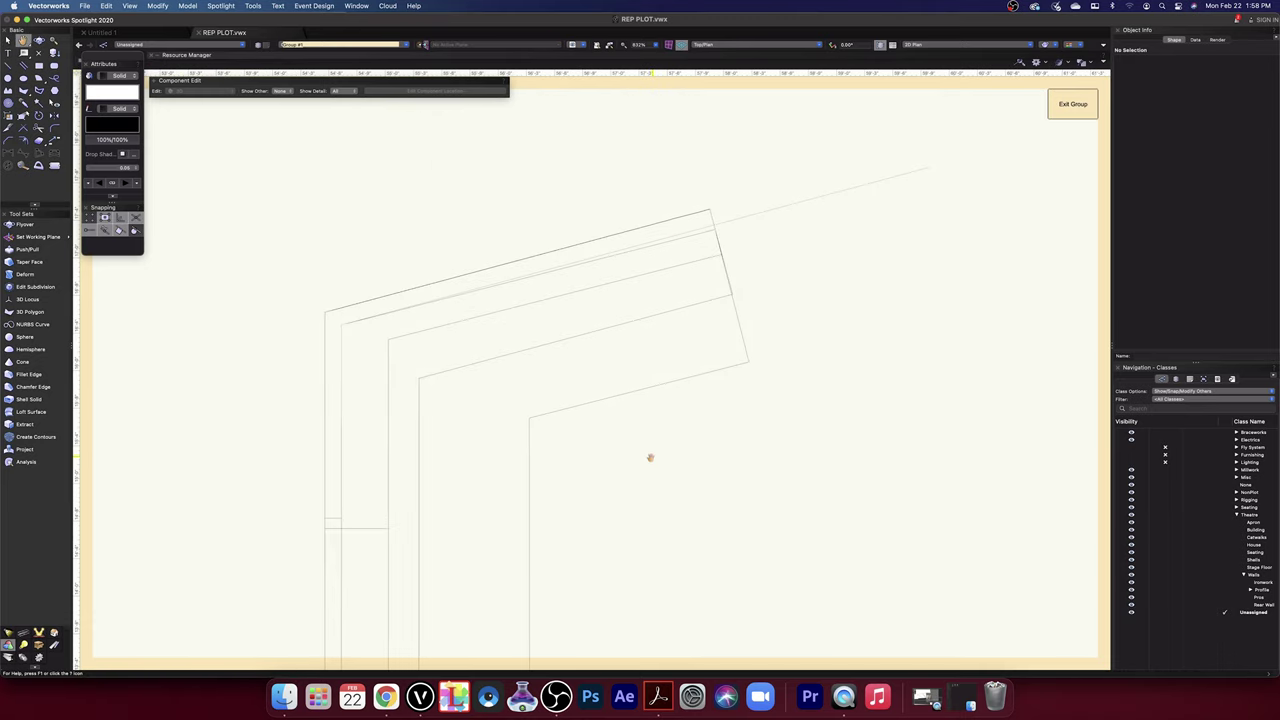
{"action": "key", "text": "2"}
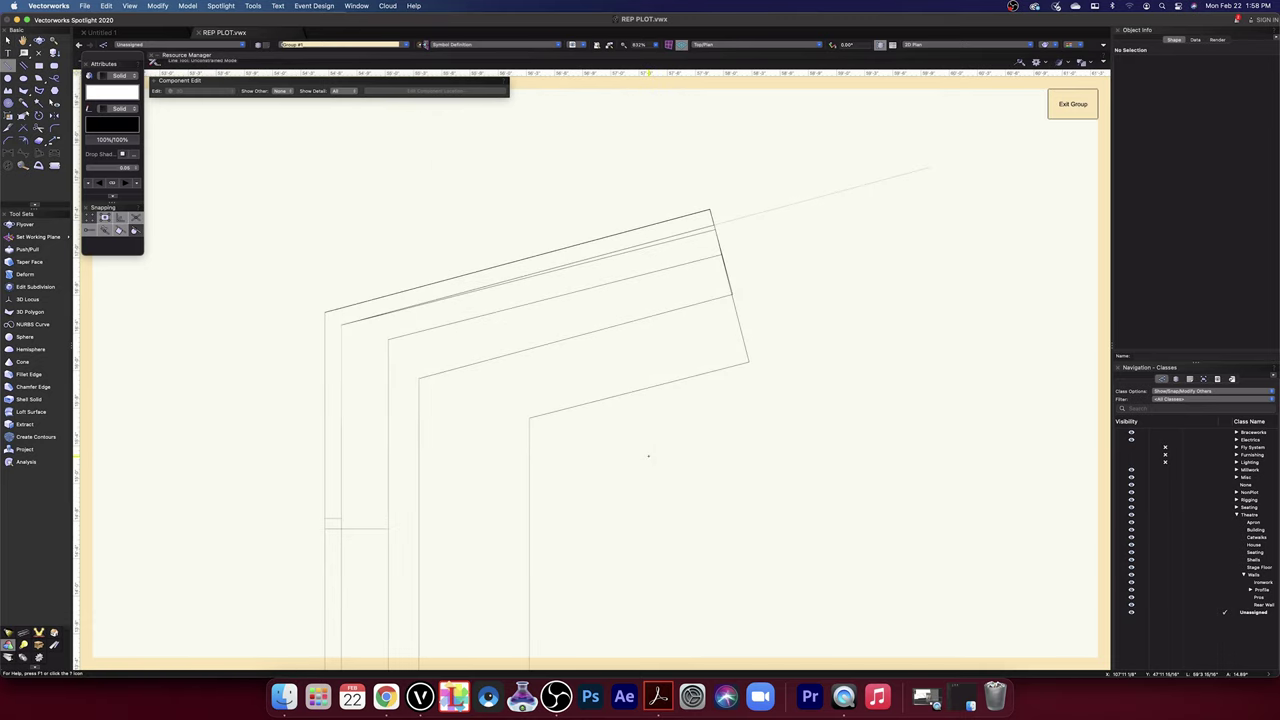
{"action": "left_click", "coordinate": [529, 418]}
{"action": "left_click", "coordinate": [839, 338]}
{"action": "left_click", "coordinate": [1180, 153]}
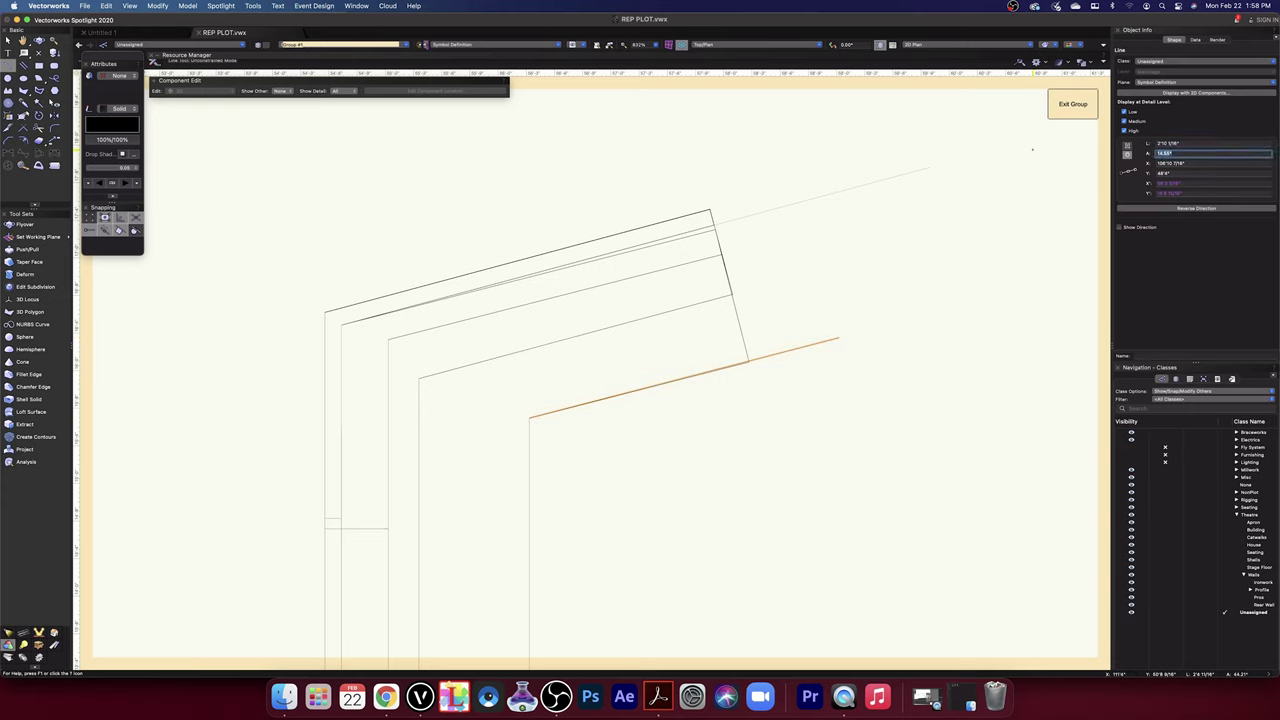
{"action": "type", "text": "15"}
{"action": "key", "text": "Return"}
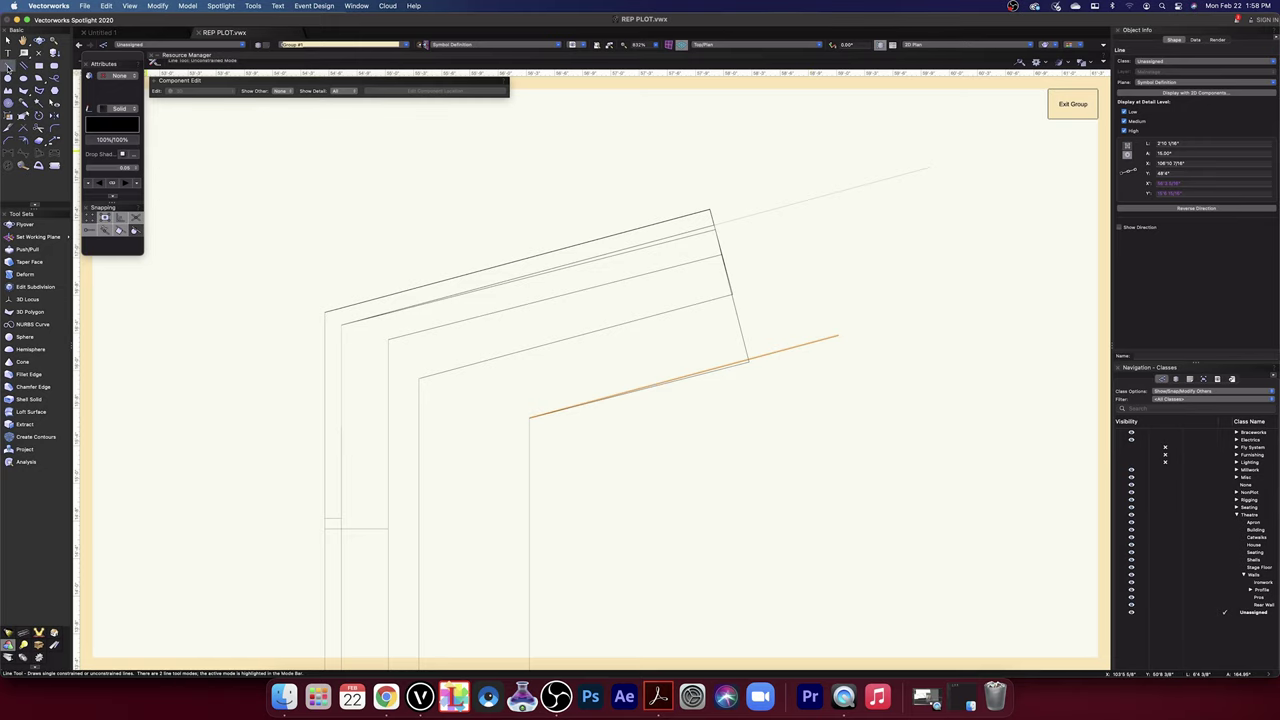
- Draw a second guide line from the riser's top corner and set its angle to -75°
{"action": "scroll", "coordinate": [755, 298], "scroll_direction": "up", "scroll_amount": 3}
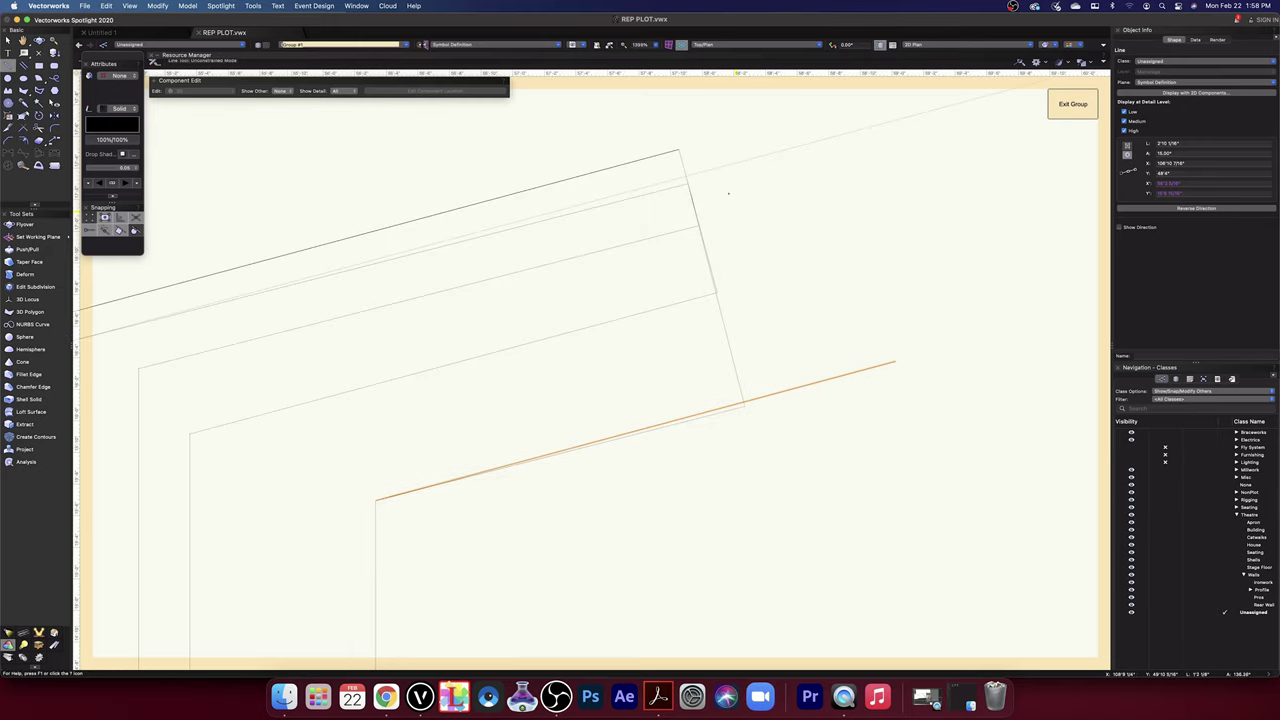
{"action": "left_click", "coordinate": [679, 150]}
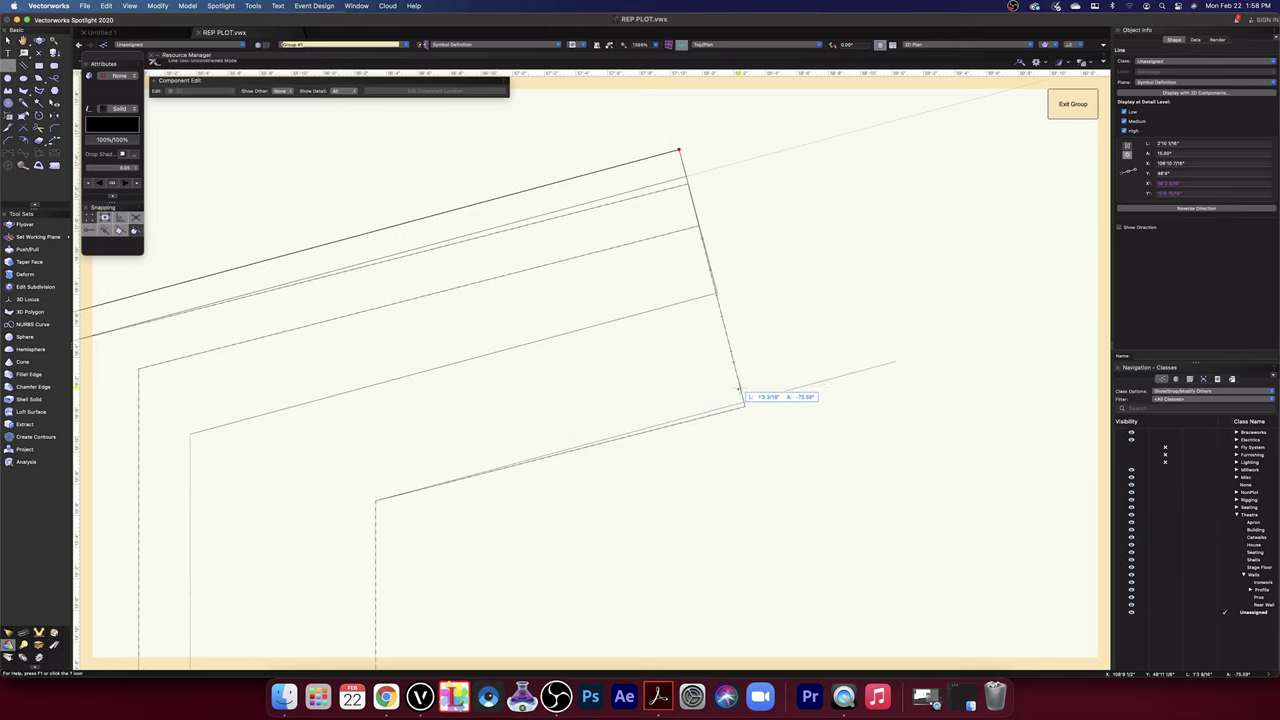
{"action": "scroll", "coordinate": [745, 407], "scroll_direction": "up", "scroll_amount": 10}
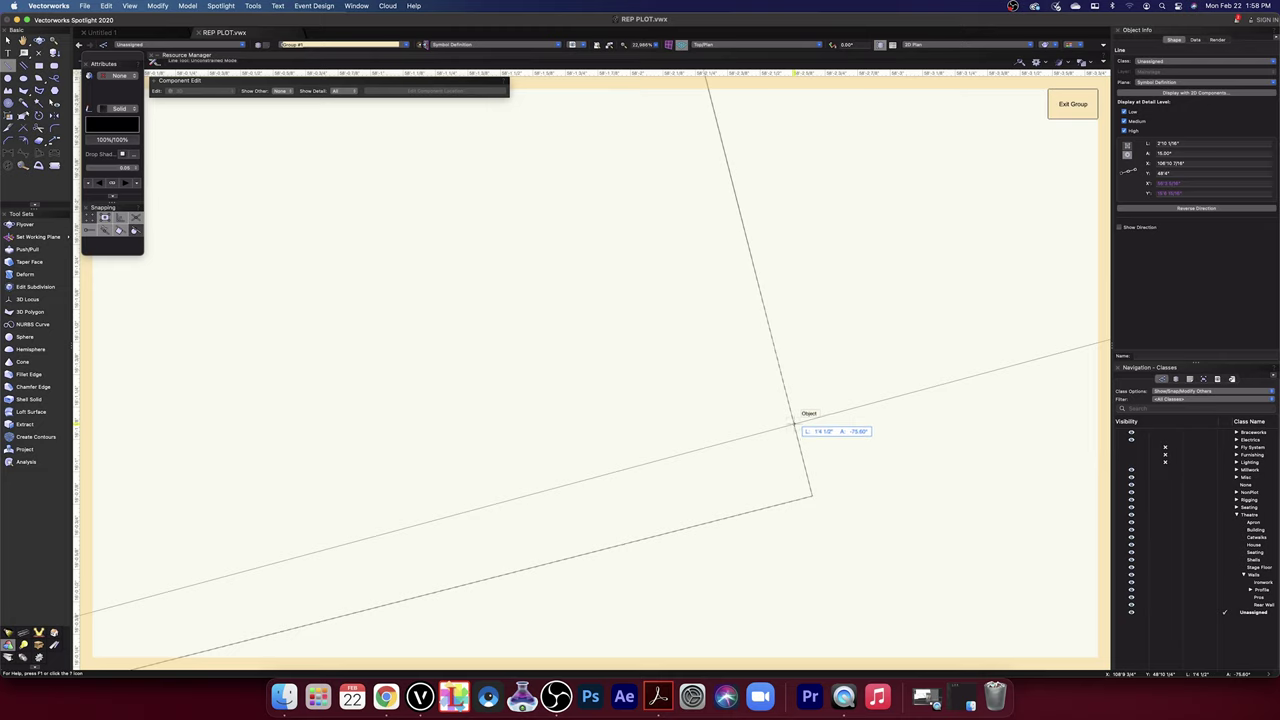
{"action": "left_click", "coordinate": [795, 424]}
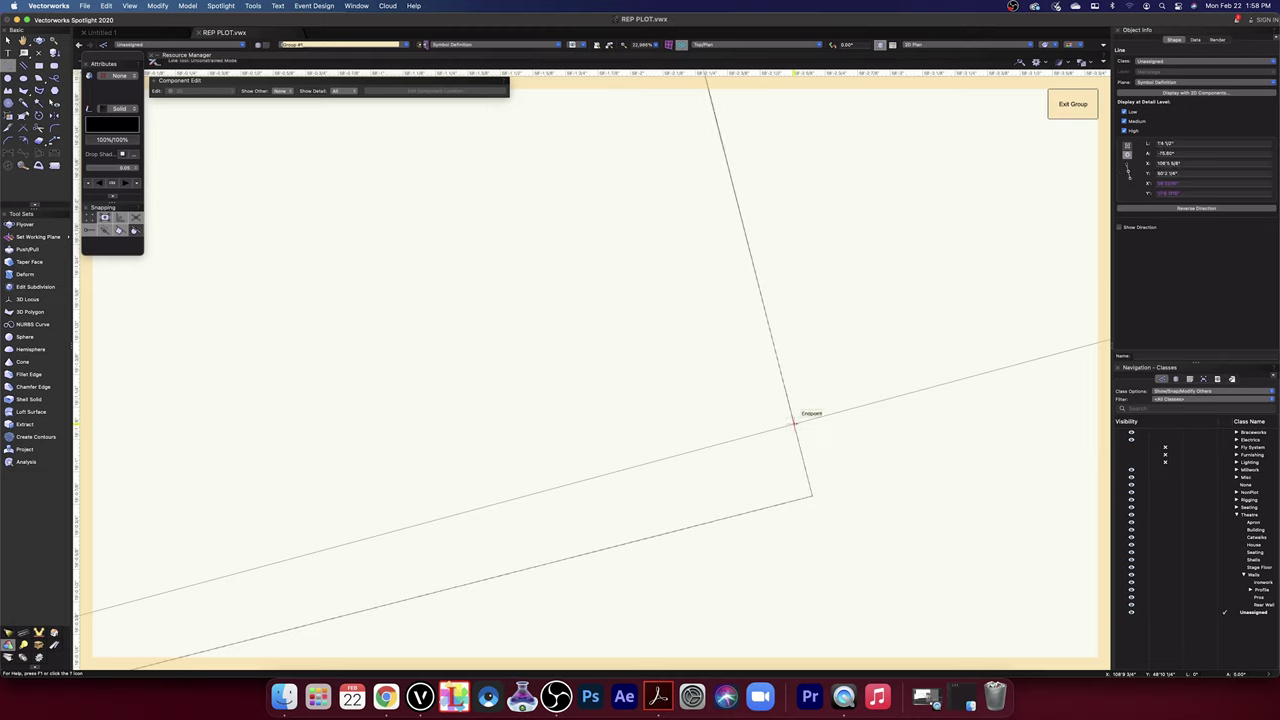
{"action": "left_click", "coordinate": [1187, 153]}
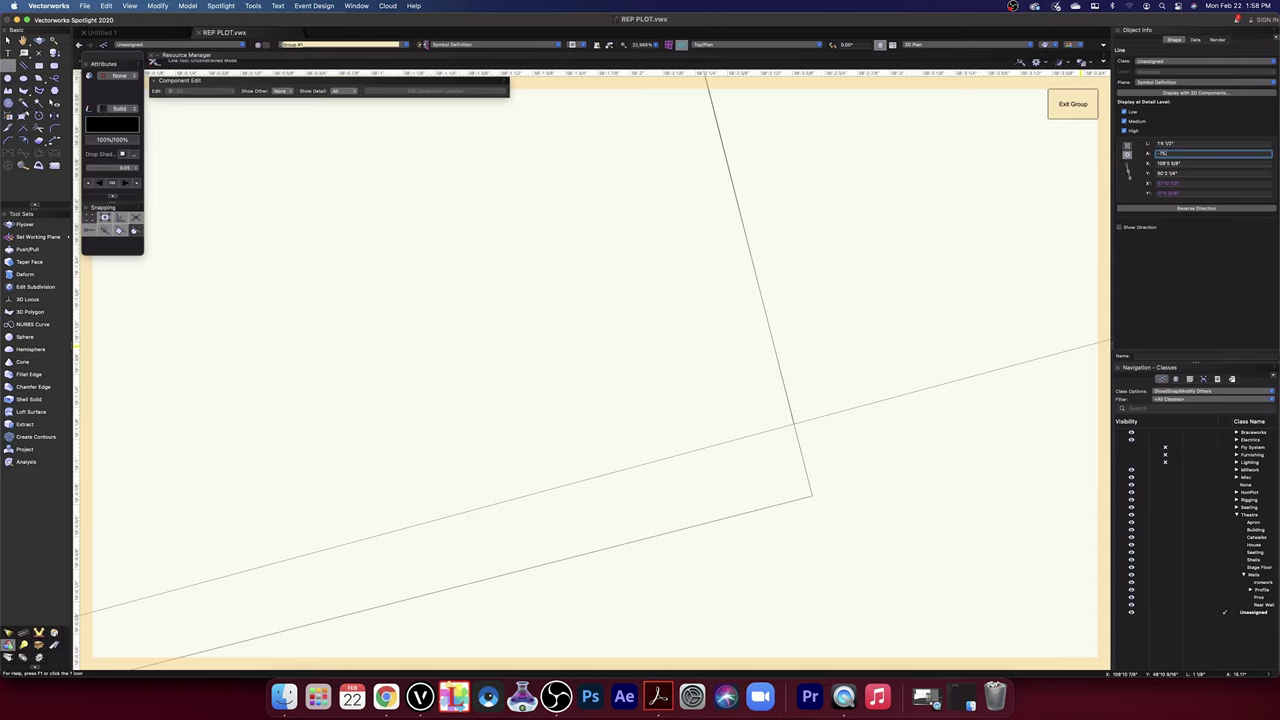
{"action": "type", "text": "-75"}
{"action": "key", "text": "Return"}
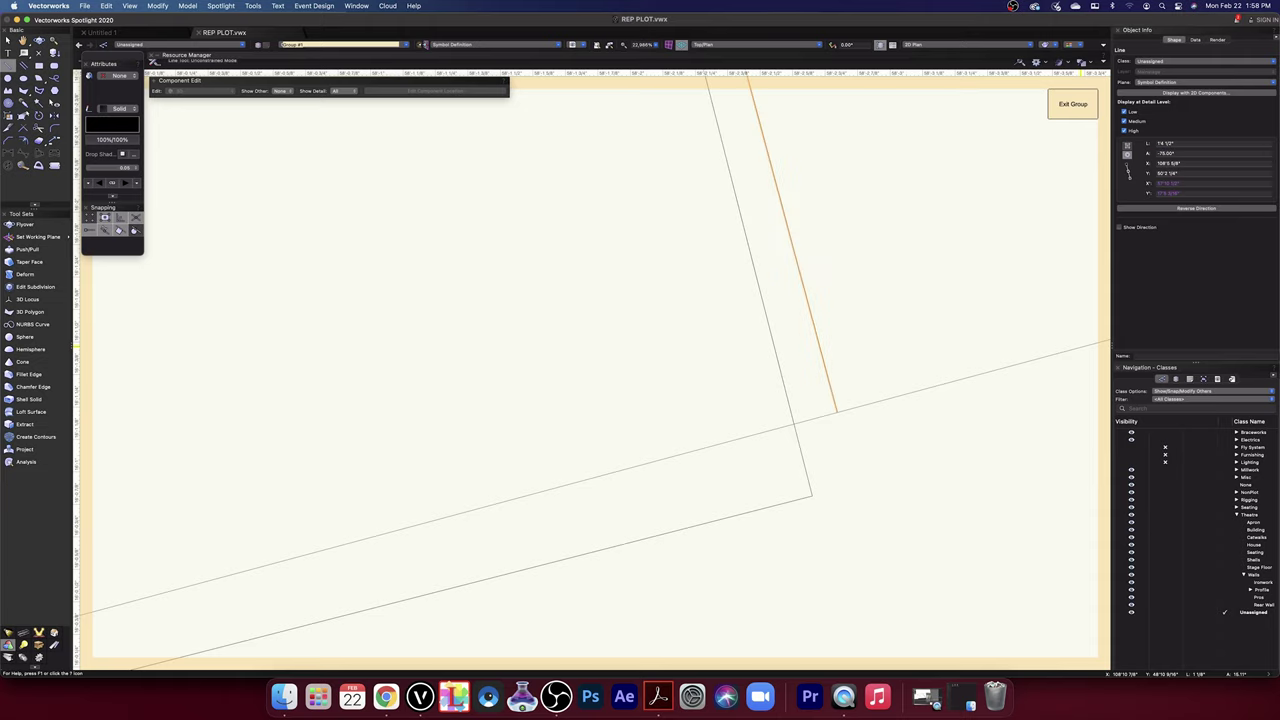
{"action": "scroll", "coordinate": [937, 267], "scroll_direction": "down", "scroll_amount": 10}
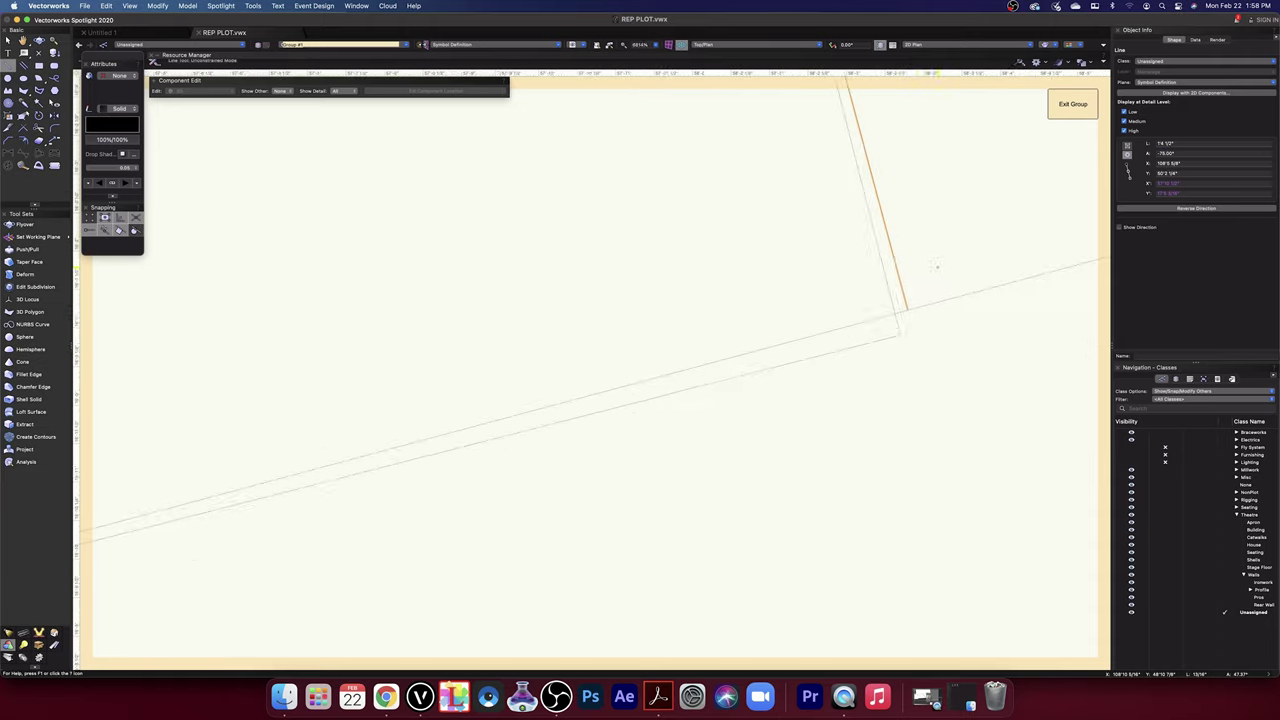
{"action": "middle_click_drag", "start_coordinate": [941, 262], "coordinate": [946, 273]}
{"action": "scroll", "coordinate": [945, 273], "scroll_direction": "up", "scroll_amount": 5}
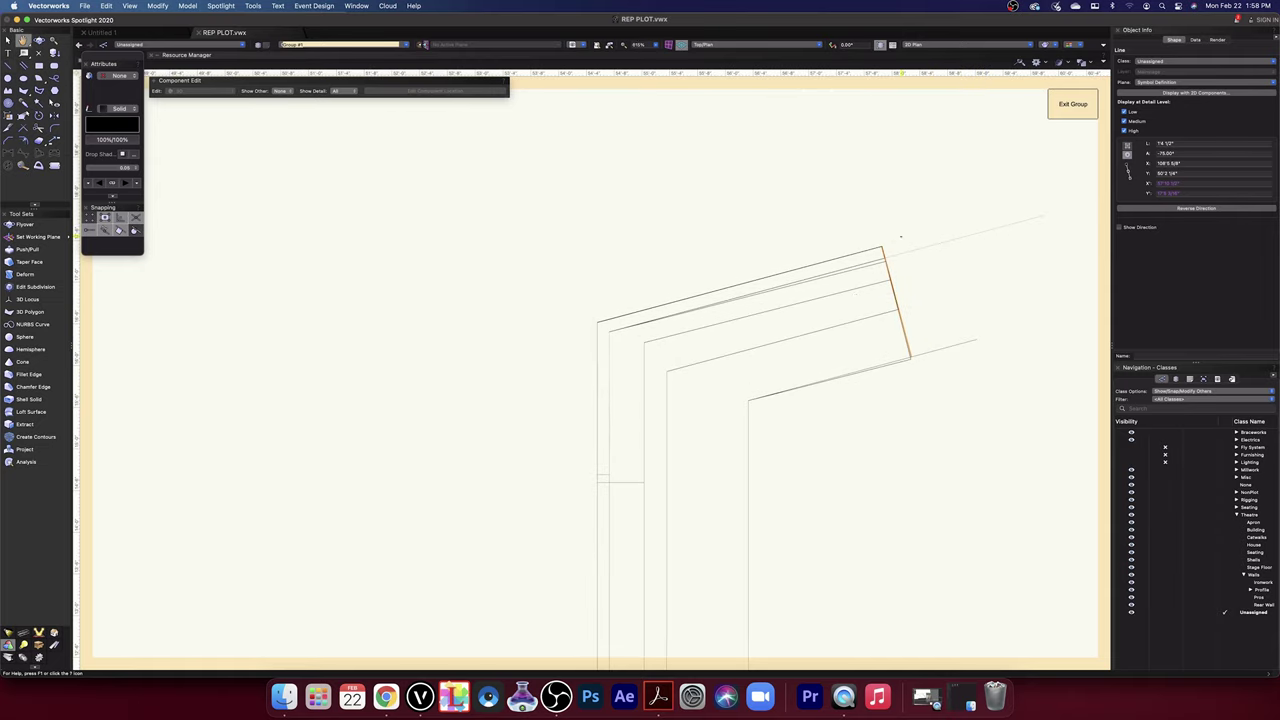
- Return to selection and pan to bring the vertical wall lines into view
{"action": "key", "text": "x"}
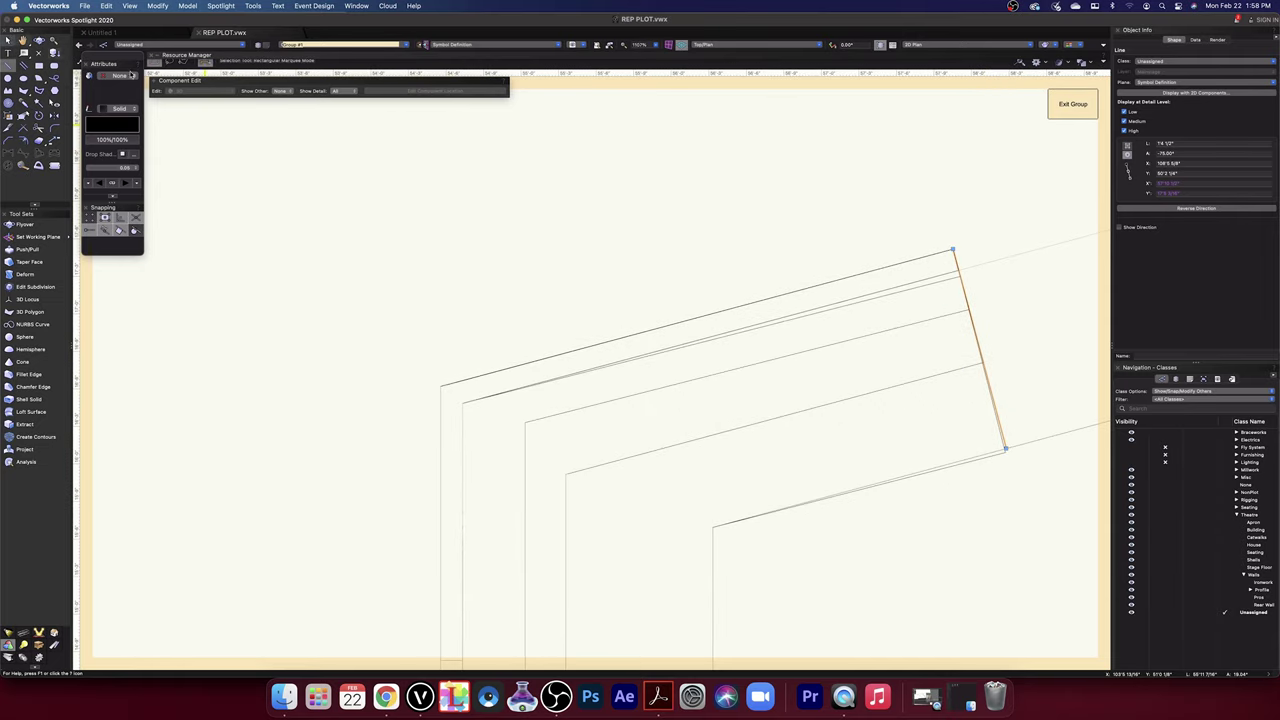
{"action": "scroll", "coordinate": [966, 251], "scroll_direction": "up", "scroll_amount": 3}
{"action": "scroll", "coordinate": [966, 251], "scroll_direction": "up", "scroll_amount": 4}
{"action": "scroll", "coordinate": [697, 254], "scroll_direction": "up", "scroll_amount": 4}
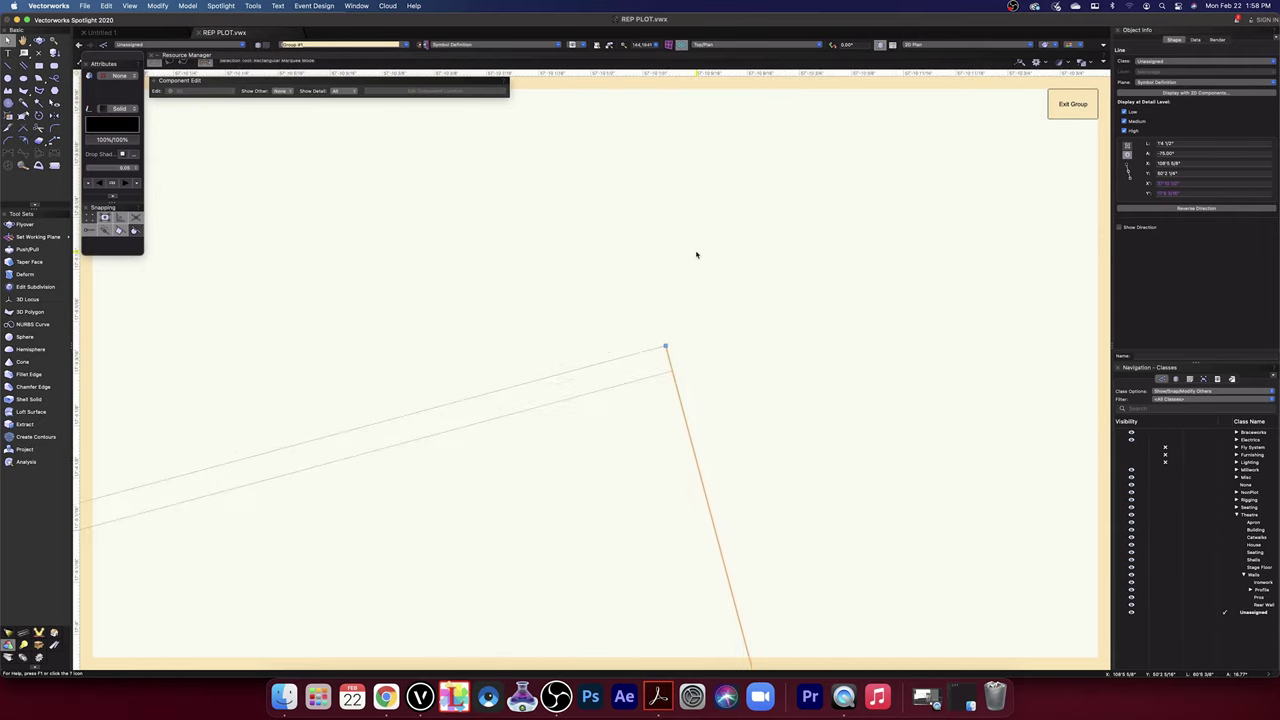
{"action": "scroll", "coordinate": [706, 324], "scroll_direction": "down", "scroll_amount": 5}
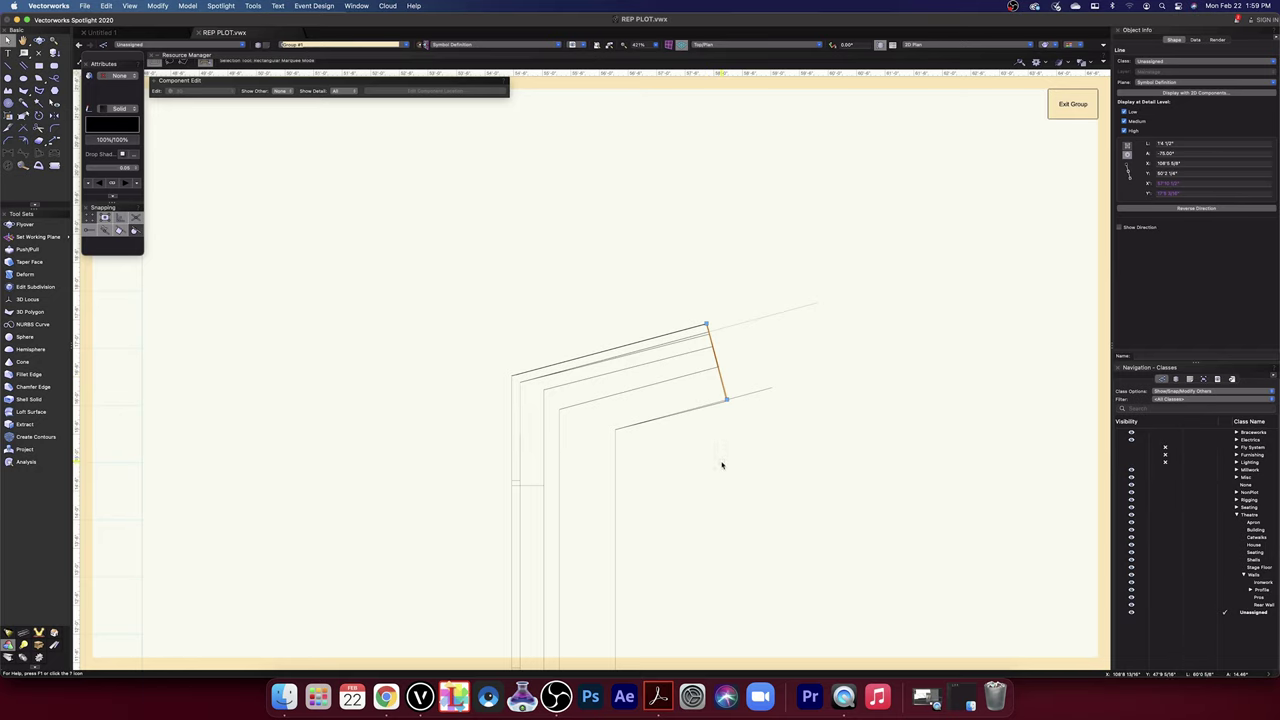
{"action": "scroll", "coordinate": [685, 475], "scroll_direction": "down", "scroll_amount": 1}
{"action": "middle_click_drag", "start_coordinate": [680, 474], "coordinate": [700, 264]}
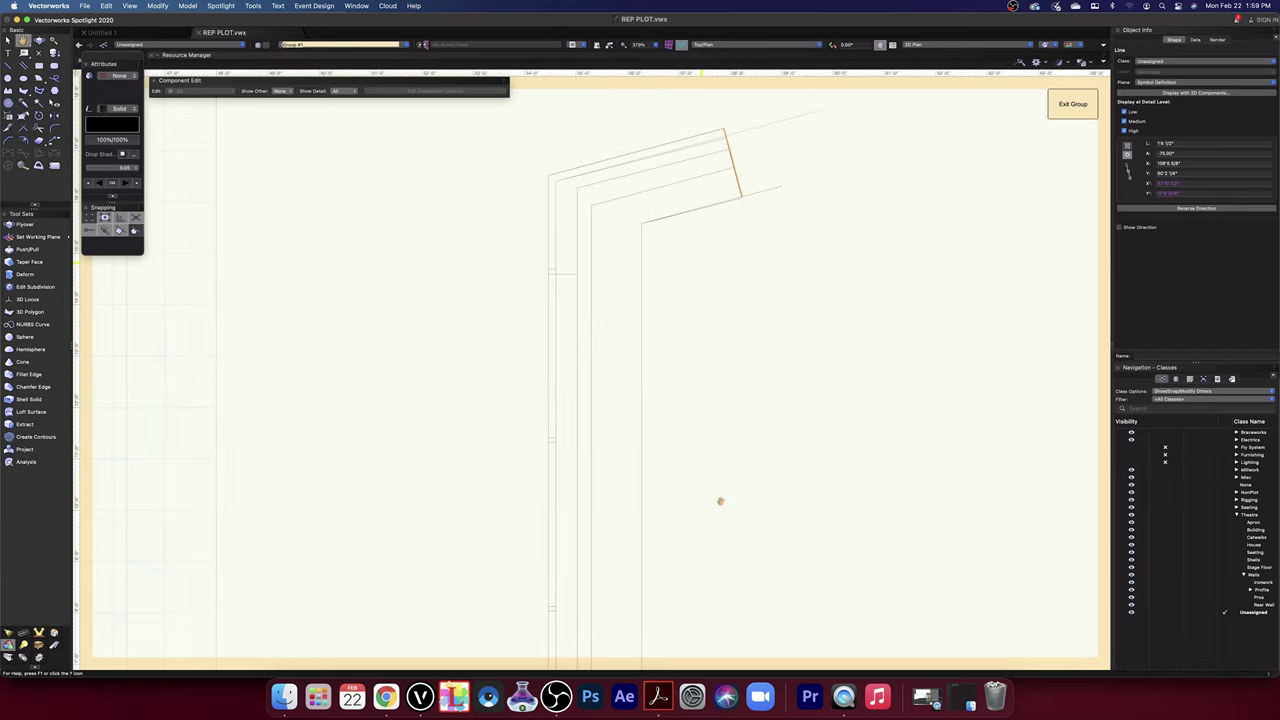
{"action": "middle_click_drag", "start_coordinate": [721, 501], "coordinate": [697, 97]}
{"action": "scroll", "coordinate": [711, 503], "scroll_direction": "down", "scroll_amount": 10}
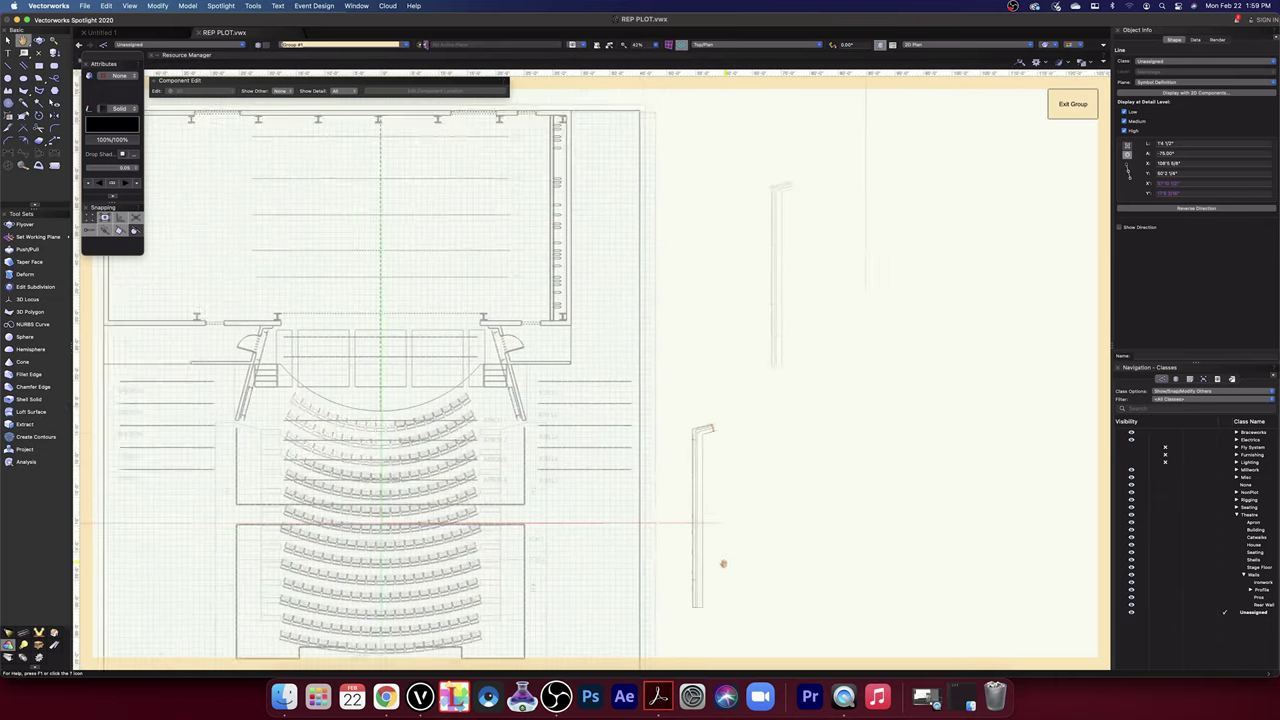
- Draw a short horizontal line across the wall's bottom edge
{"action": "scroll", "coordinate": [705, 483], "scroll_direction": "up", "scroll_amount": 10}
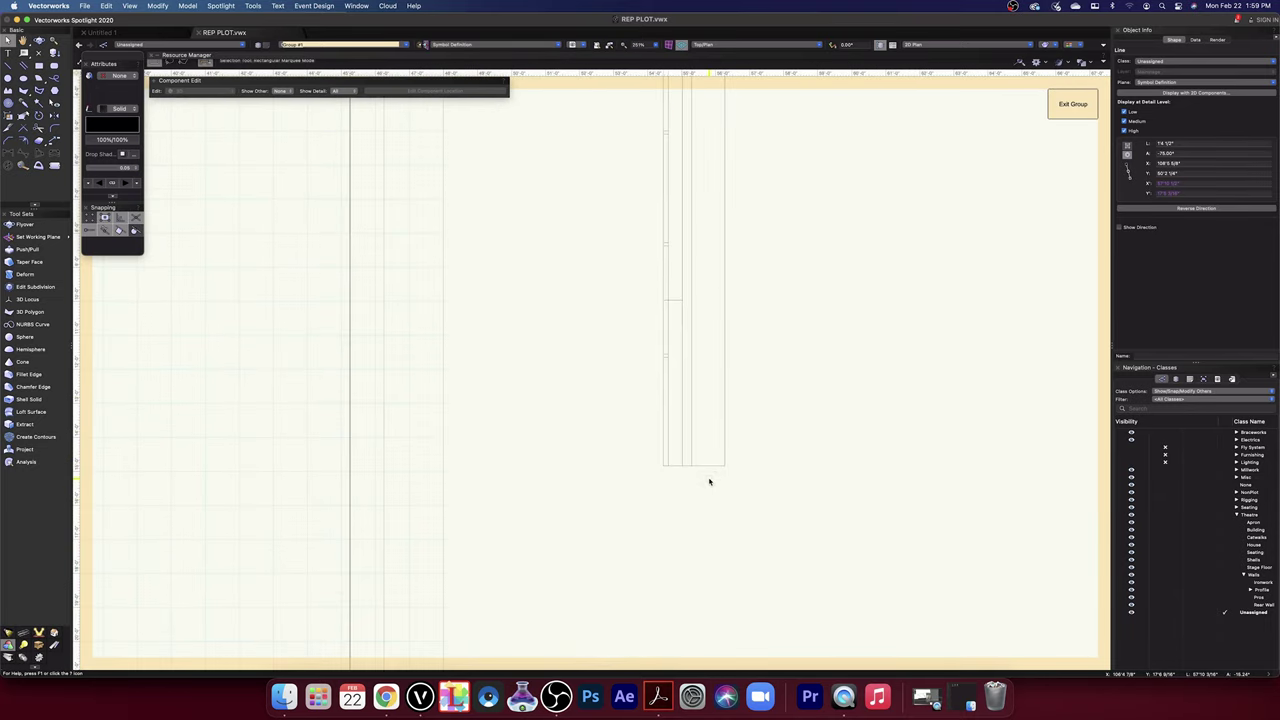
{"action": "left_click", "coordinate": [9, 65]}
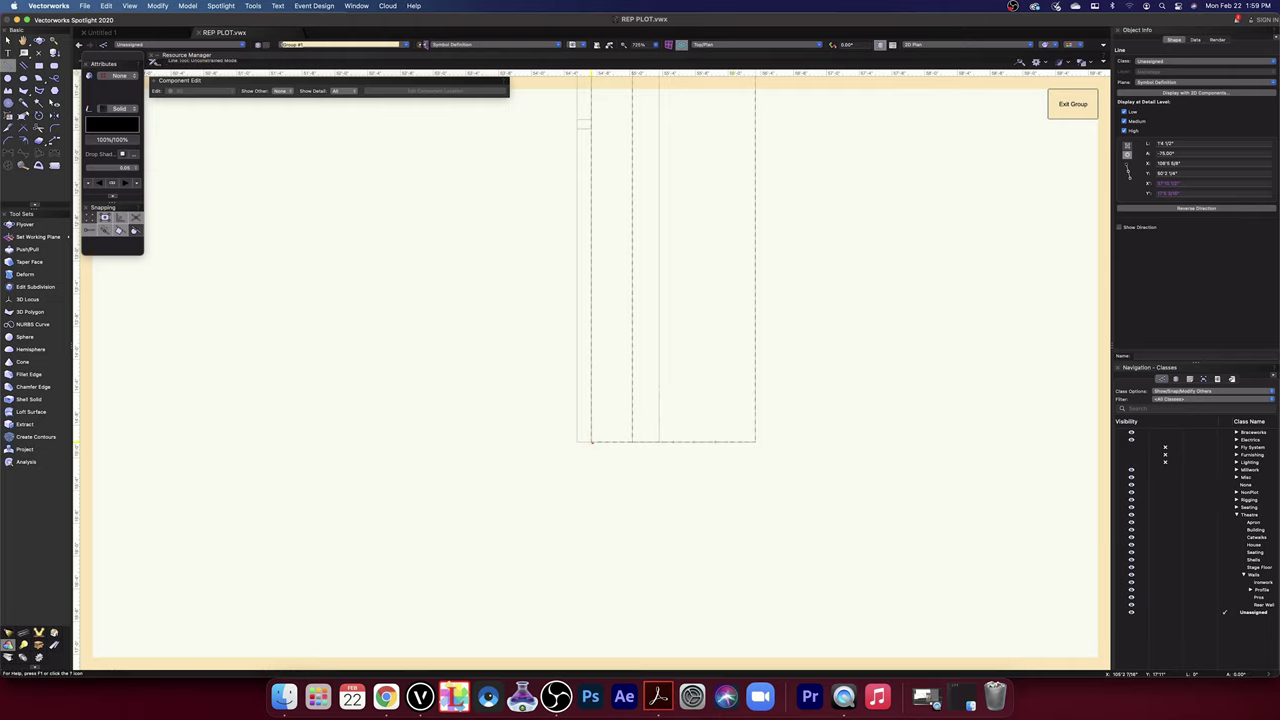
{"action": "left_click", "coordinate": [591, 442]}
{"action": "left_click", "coordinate": [756, 441]}
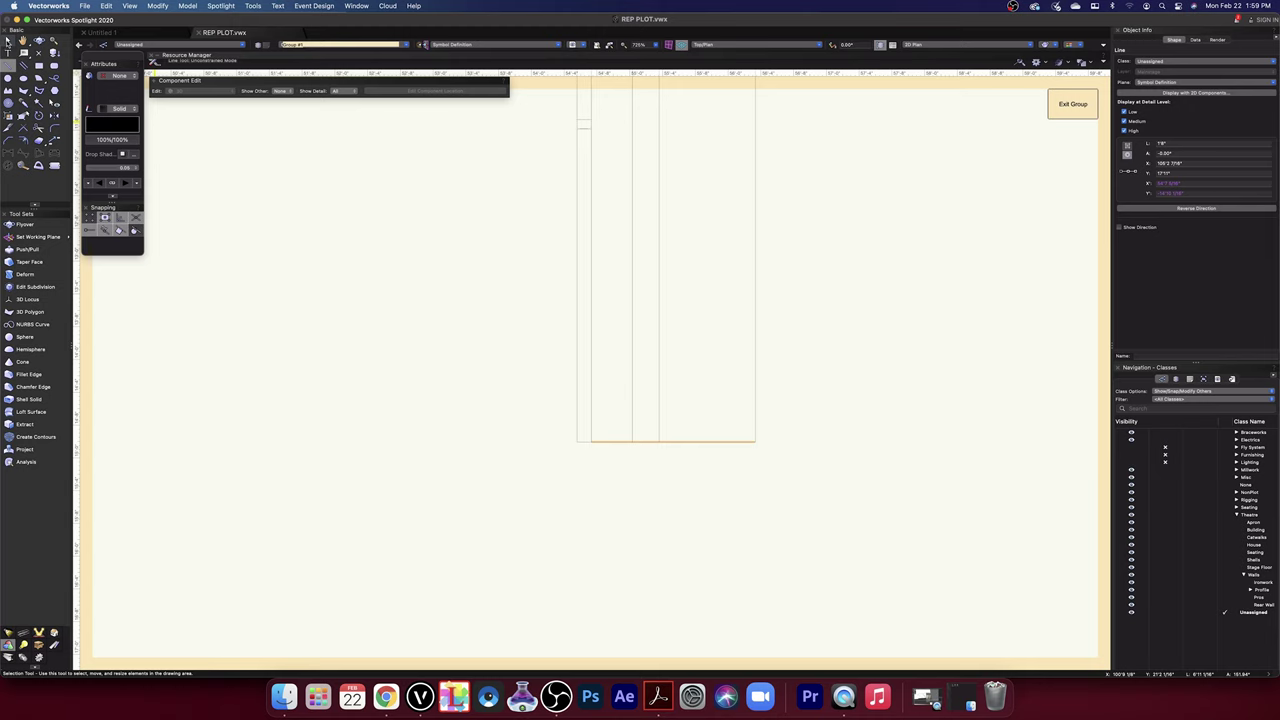
- Drag the tall side-wall solid to the right, then pan to check its top and bottom
{"action": "left_click", "coordinate": [7, 41]}
{"action": "scroll", "coordinate": [774, 345], "scroll_direction": "down", "scroll_amount": 5}
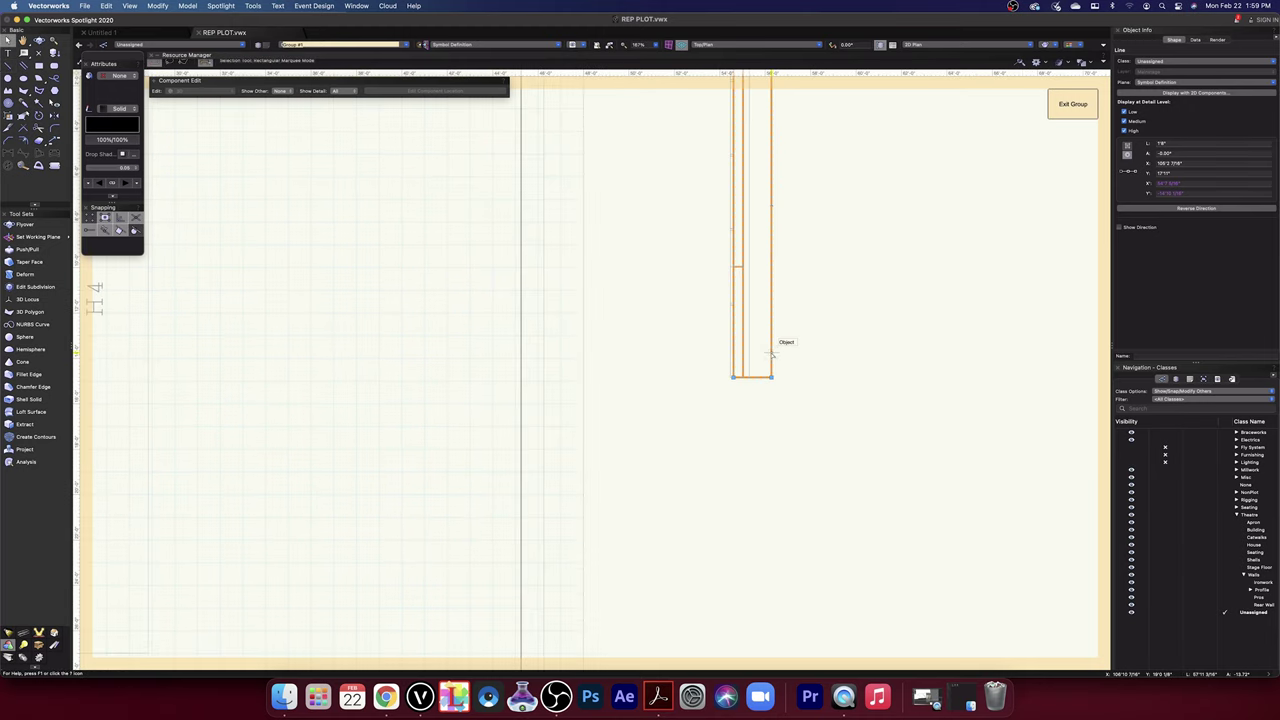
{"action": "left_click_drag", "start_coordinate": [771, 353], "coordinate": [995, 354]}
{"action": "middle_click_drag", "start_coordinate": [788, 299], "coordinate": [780, 589]}
{"action": "middle_click_drag", "start_coordinate": [803, 220], "coordinate": [786, 548]}
{"action": "key", "text": "x"}
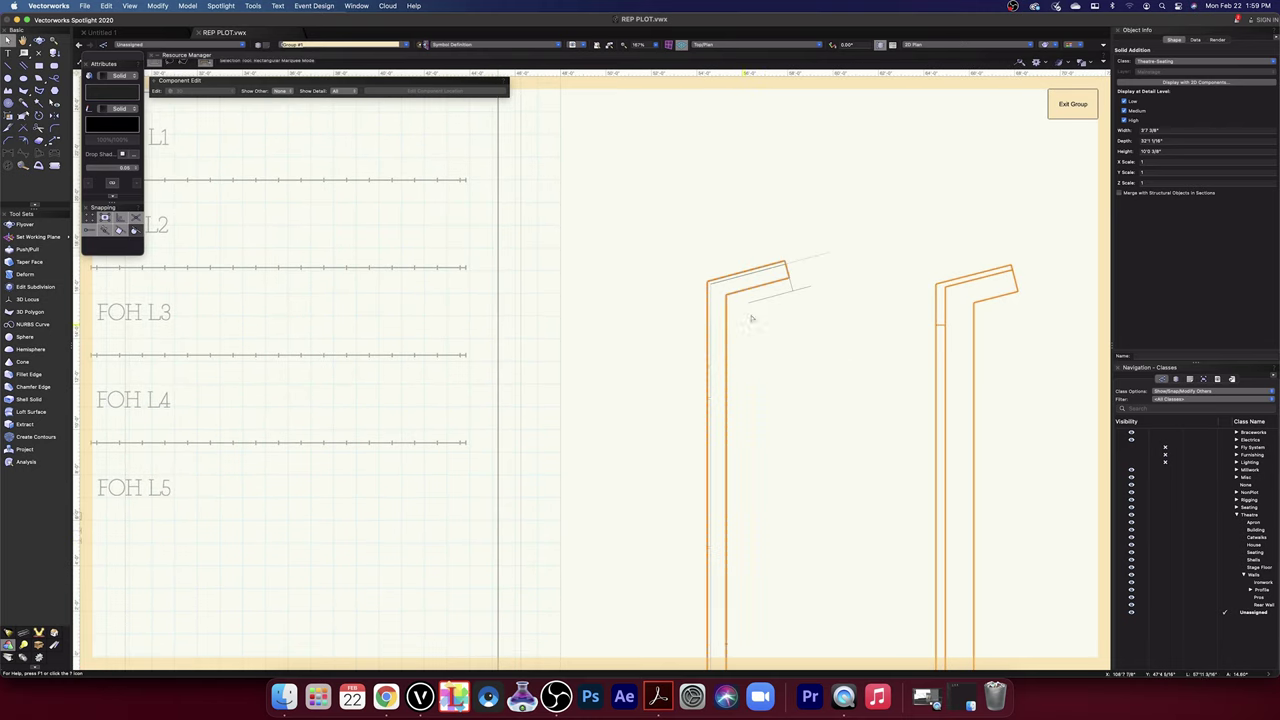
{"action": "scroll", "coordinate": [789, 261], "scroll_direction": "up", "scroll_amount": 5}
{"action": "scroll", "coordinate": [838, 346], "scroll_direction": "down", "scroll_amount": 3}
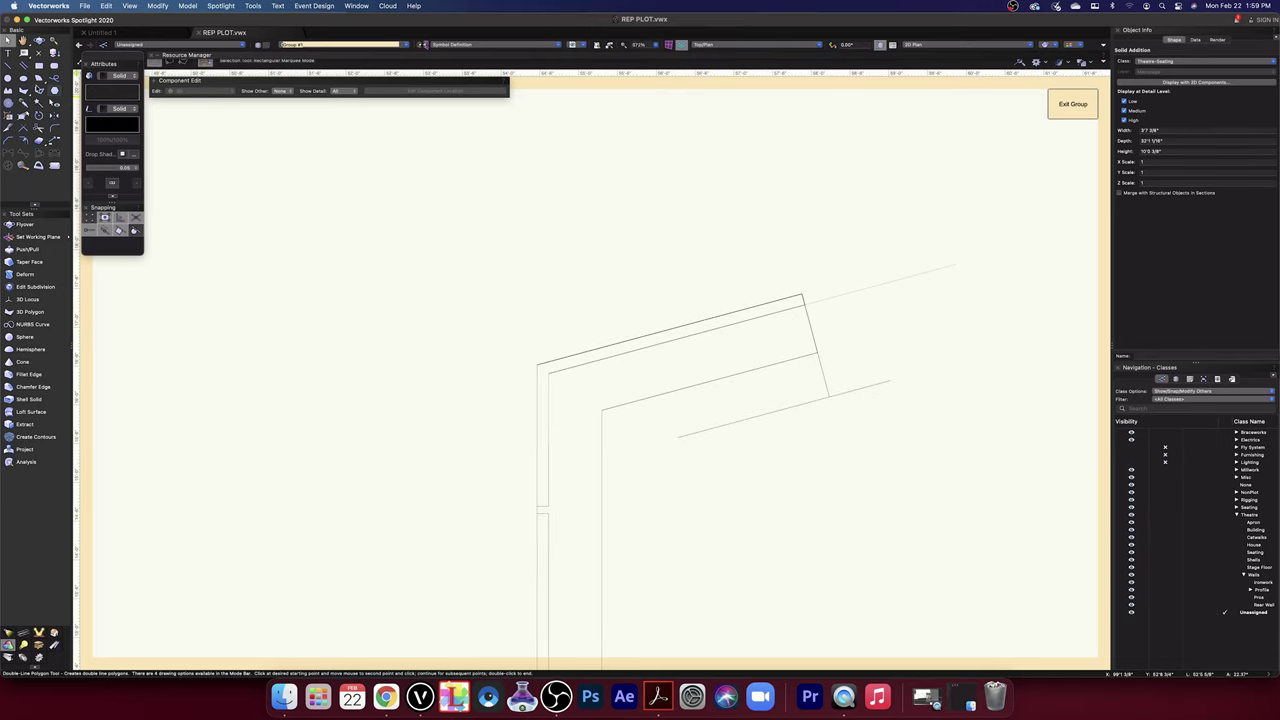
{"action": "left_click", "coordinate": [8, 54]}
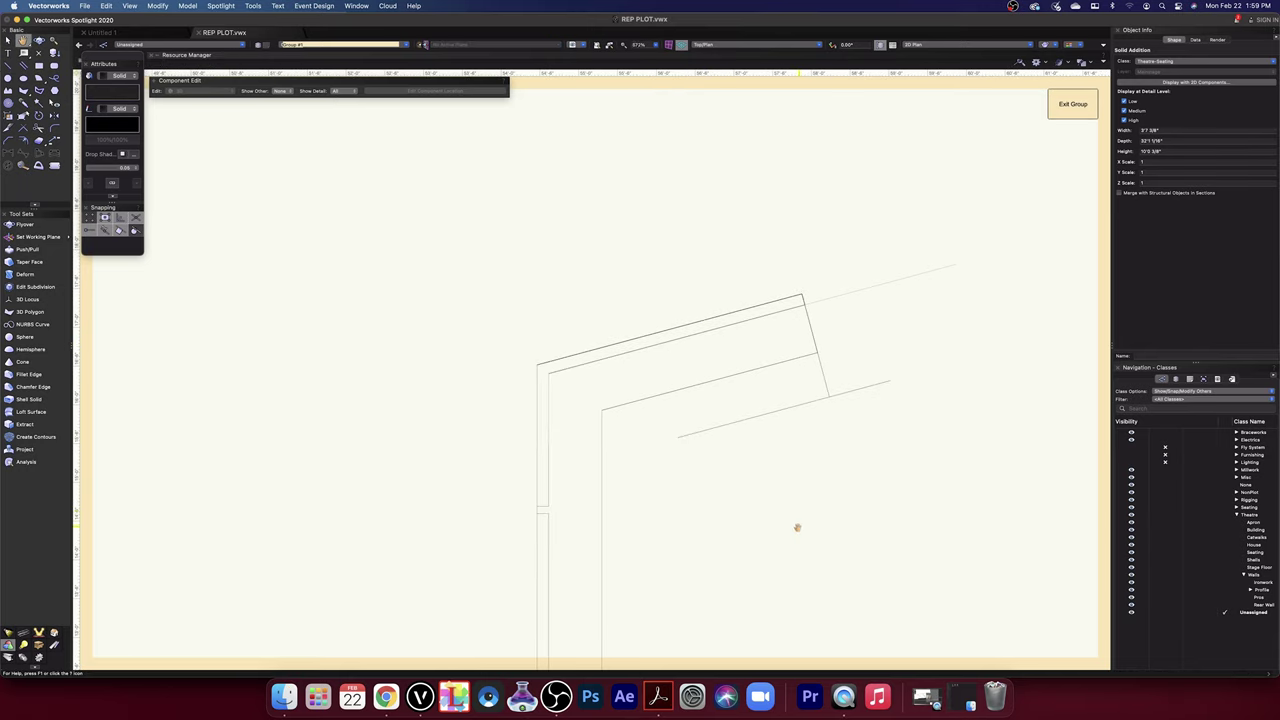
{"action": "scroll", "coordinate": [797, 520], "scroll_direction": "down", "scroll_amount": 6}
{"action": "middle_click_drag", "start_coordinate": [774, 428], "coordinate": [770, 197]}
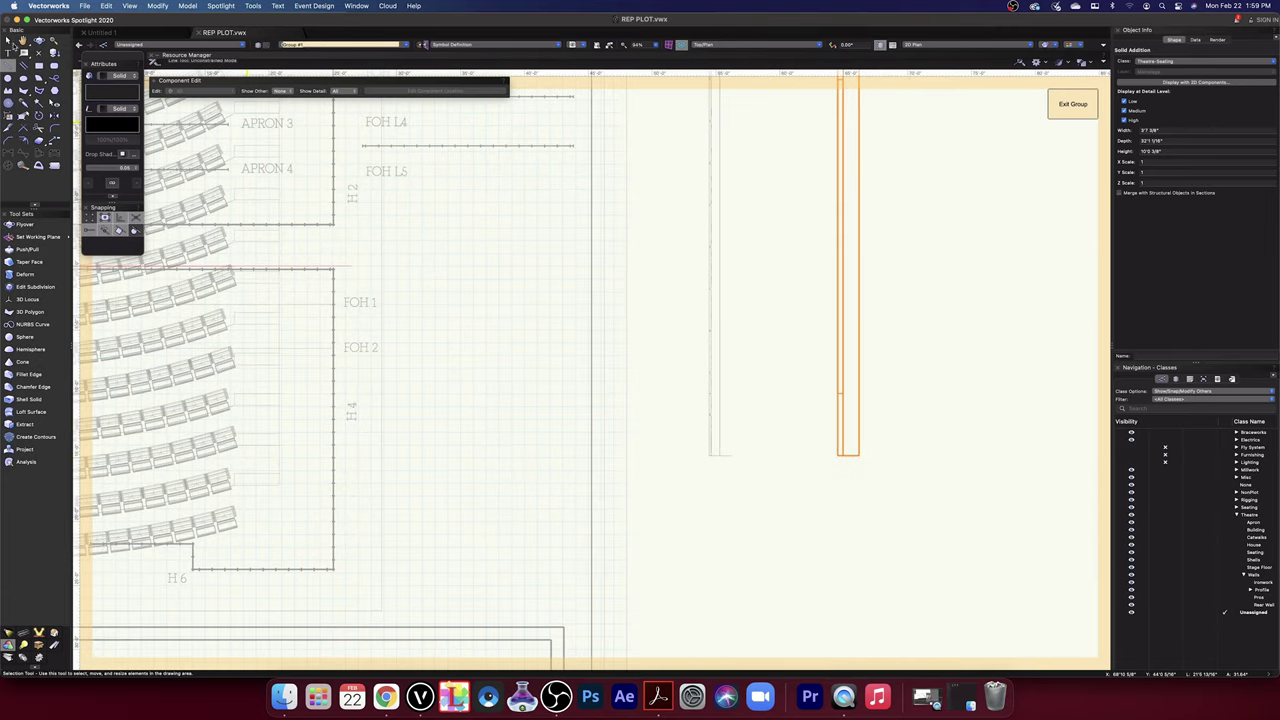
- Draw a 36'1 1/2" vertical line at 90° from the short line's endpoint past the angled corner
{"action": "left_click", "coordinate": [9, 41]}
{"action": "left_click", "coordinate": [729, 456]}
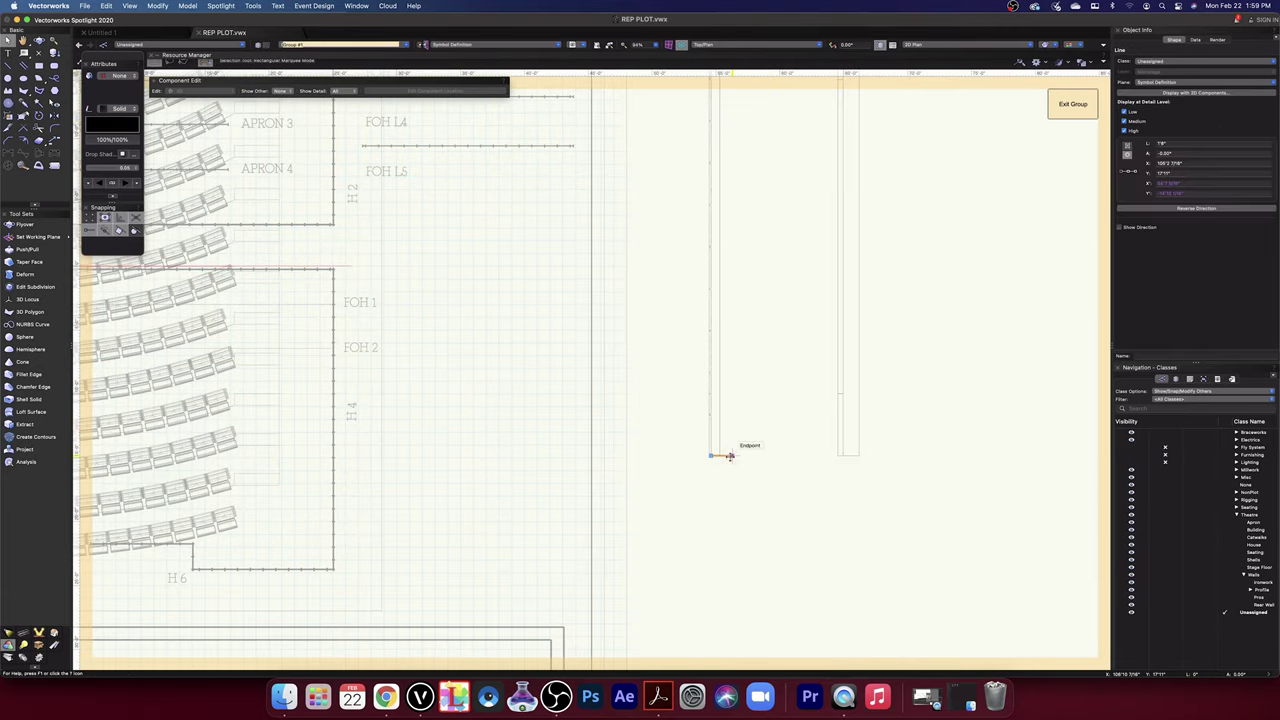
{"action": "left_click", "coordinate": [8, 65]}
{"action": "left_click", "coordinate": [732, 455]}
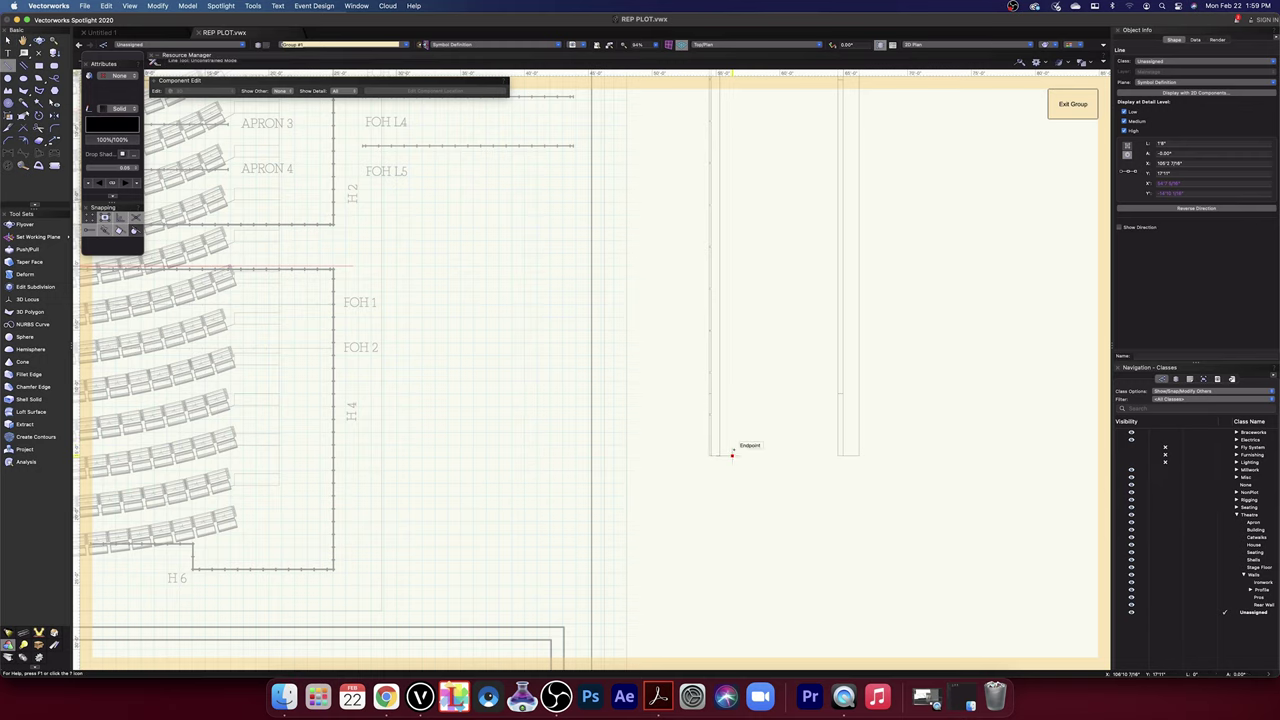
{"action": "middle_click_drag", "start_coordinate": [738, 208], "coordinate": [741, 566]}
{"action": "left_click", "coordinate": [748, 413]}
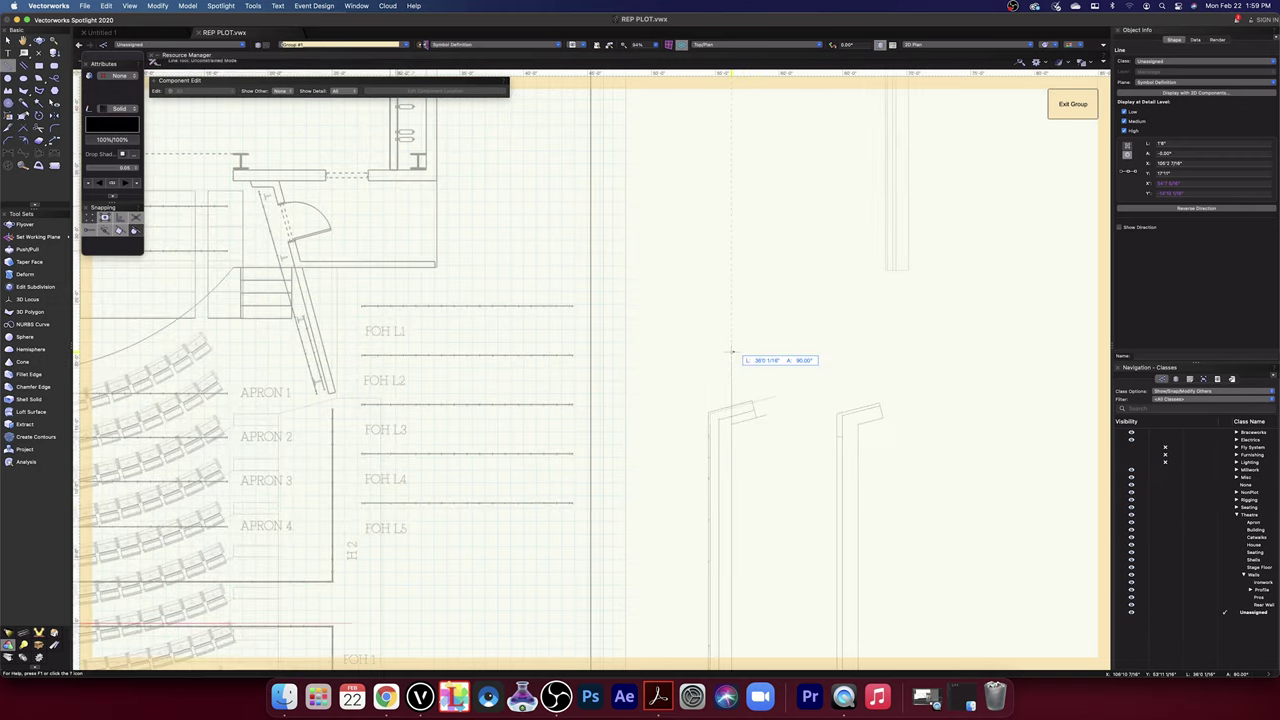
{"action": "scroll", "coordinate": [731, 352], "scroll_direction": "down", "scroll_amount": 1}
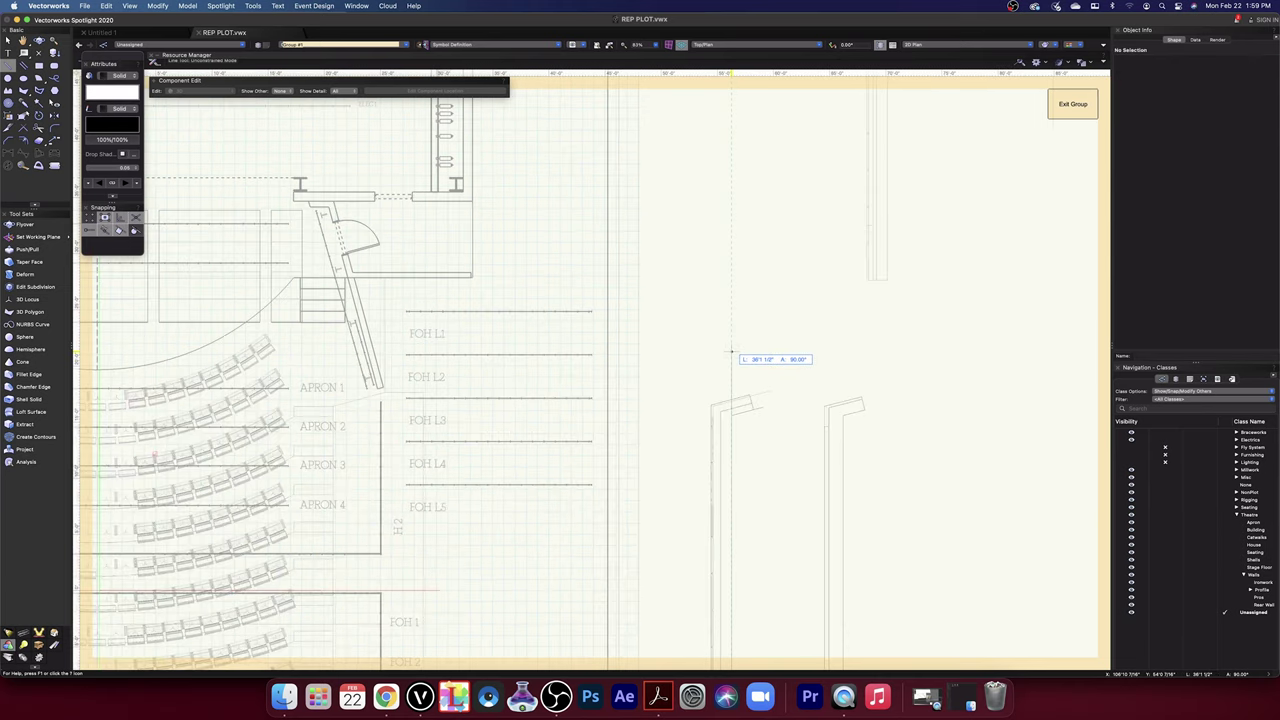
{"action": "left_click", "coordinate": [731, 352]}
{"action": "scroll", "coordinate": [712, 470], "scroll_direction": "up", "scroll_amount": 5}
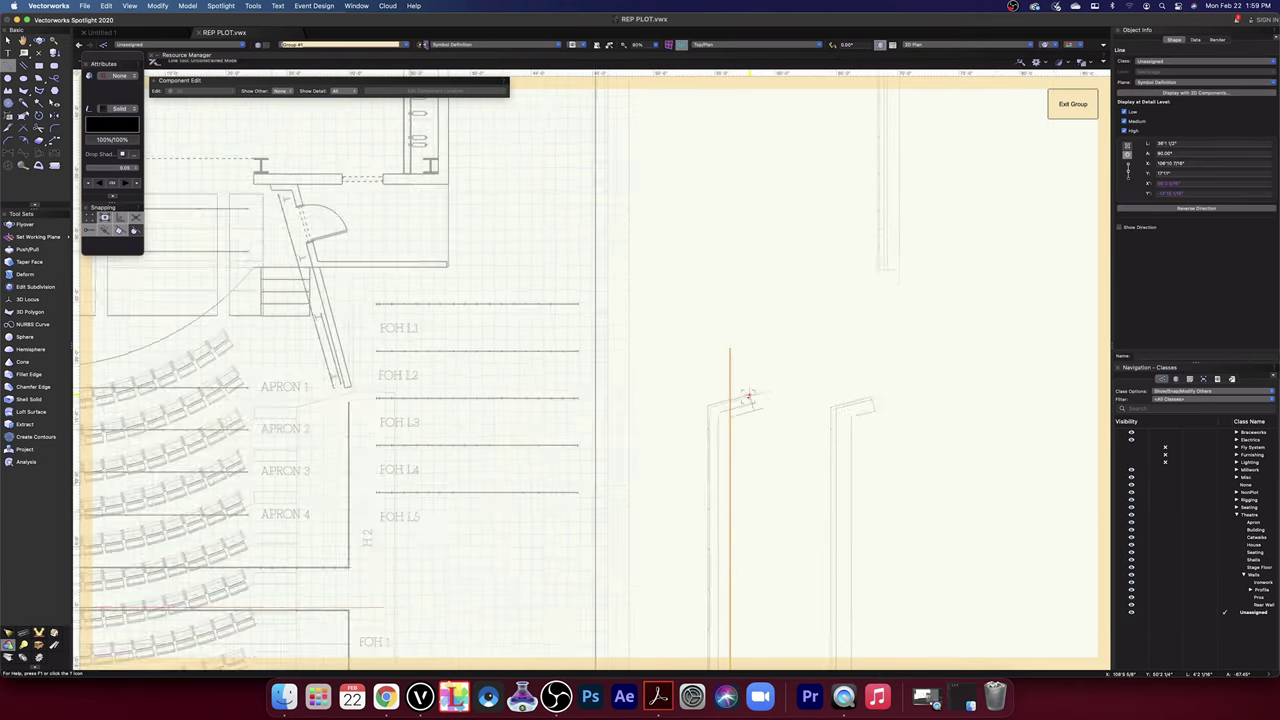
{"action": "scroll", "coordinate": [755, 393], "scroll_direction": "up", "scroll_amount": 5}
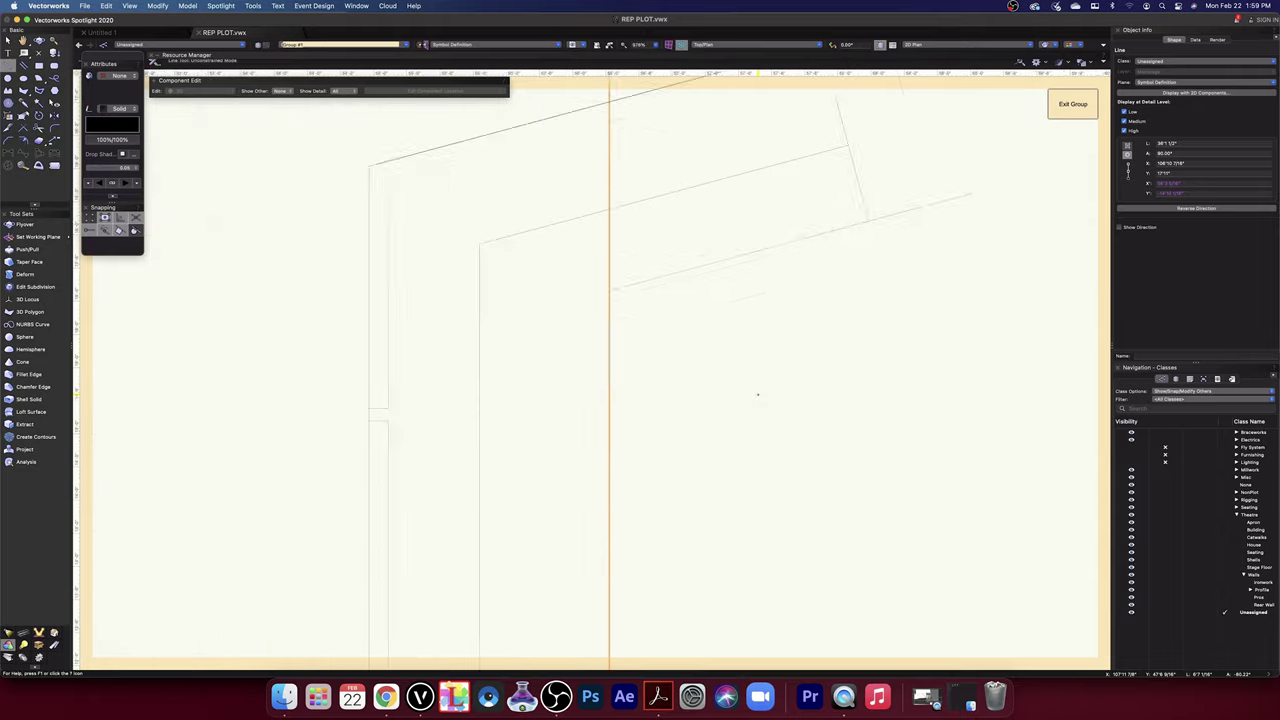
{"action": "scroll", "coordinate": [614, 278], "scroll_direction": "down", "scroll_amount": 3}
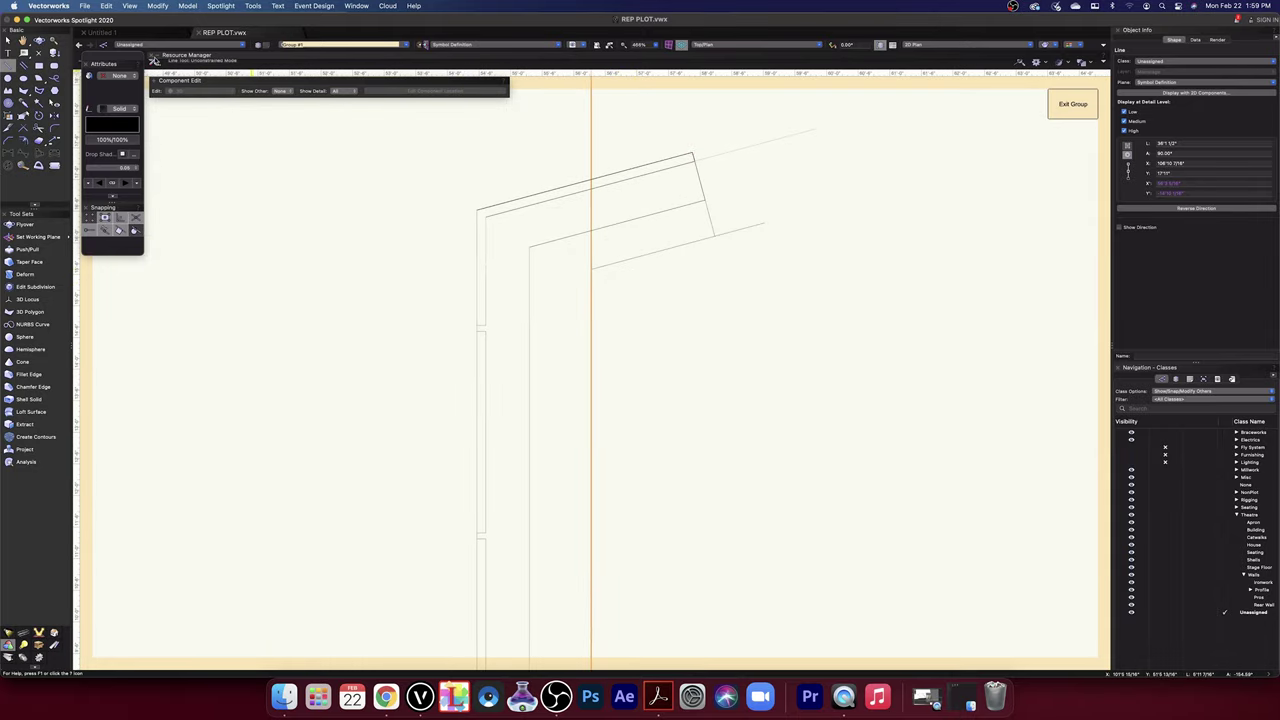
{"action": "left_click", "coordinate": [4, 40]}
{"action": "left_click", "coordinate": [505, 209]}
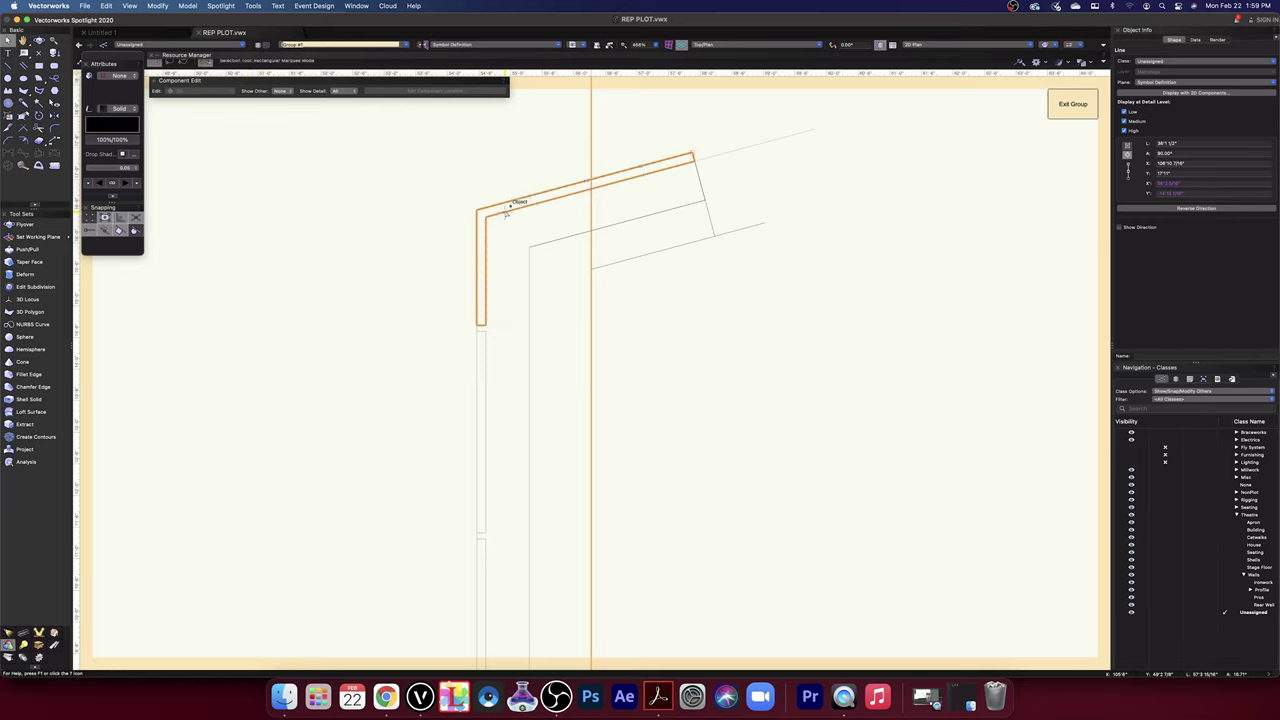
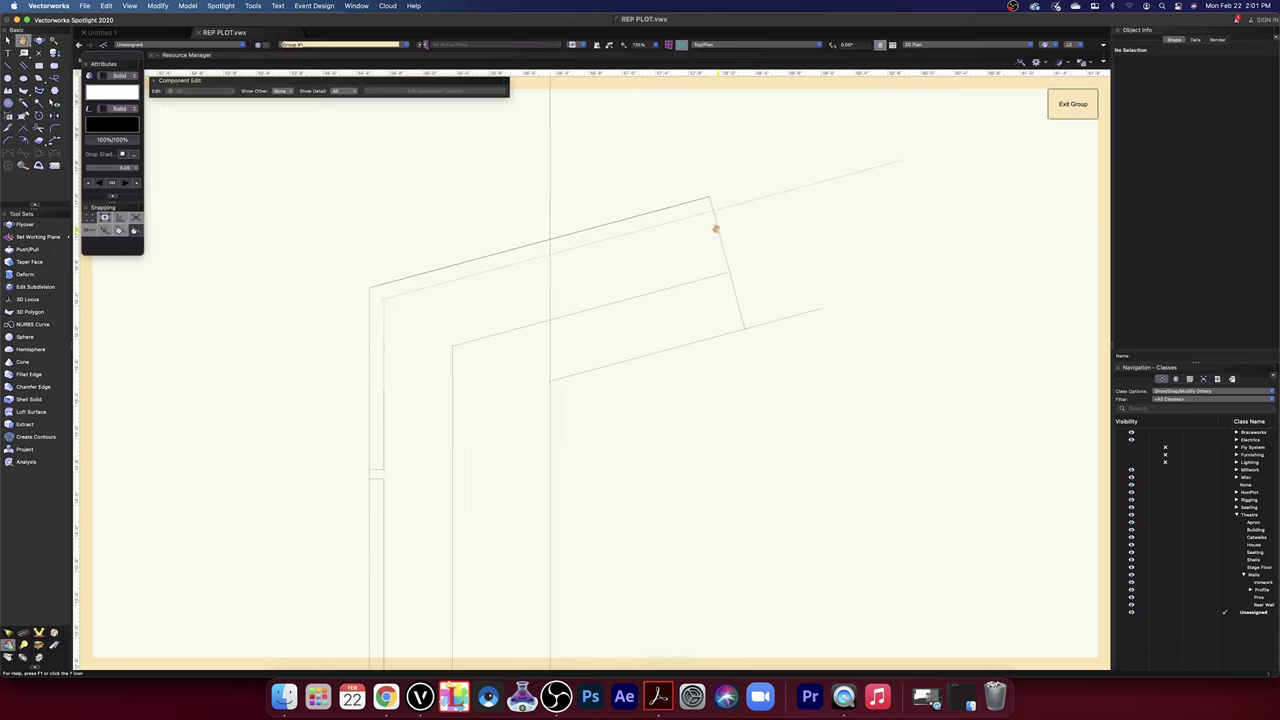
- Close the traced side-wall outline into a polygon and snap its corner onto the neighbouring outline
{"action": "key", "text": "2"}
{"action": "left_click", "coordinate": [712, 205]}
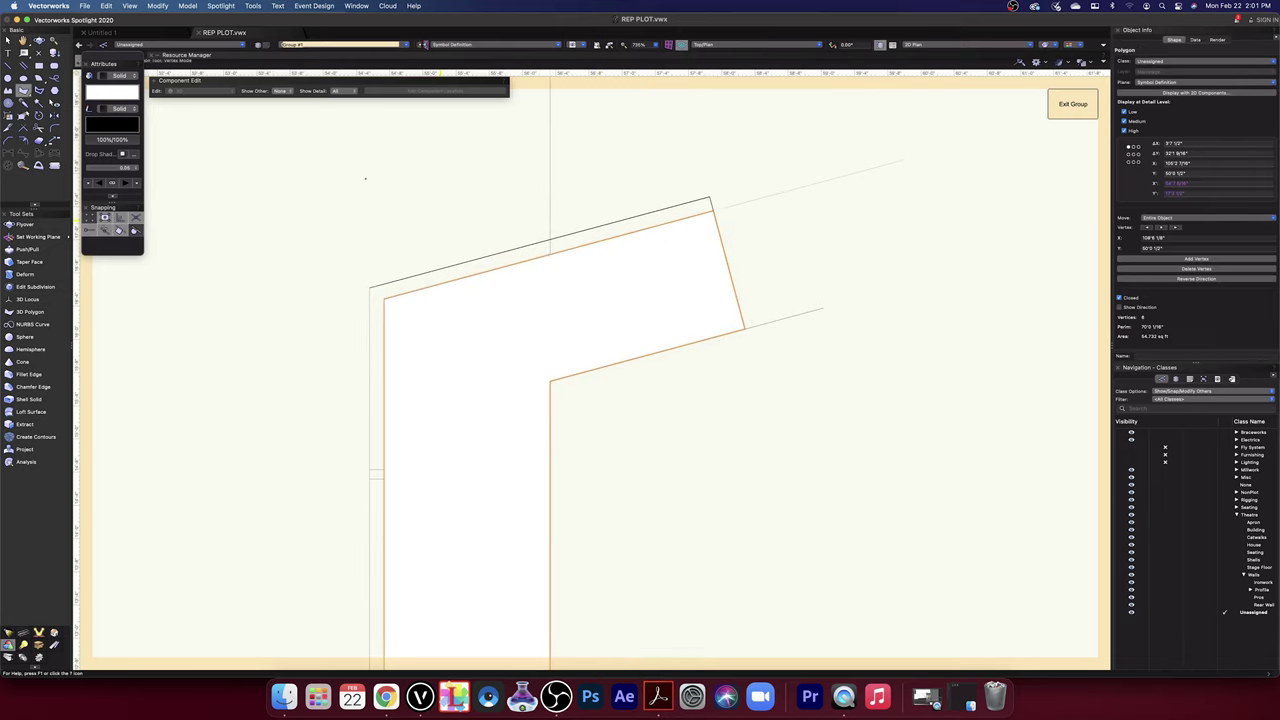
{"action": "left_click", "coordinate": [8, 39]}
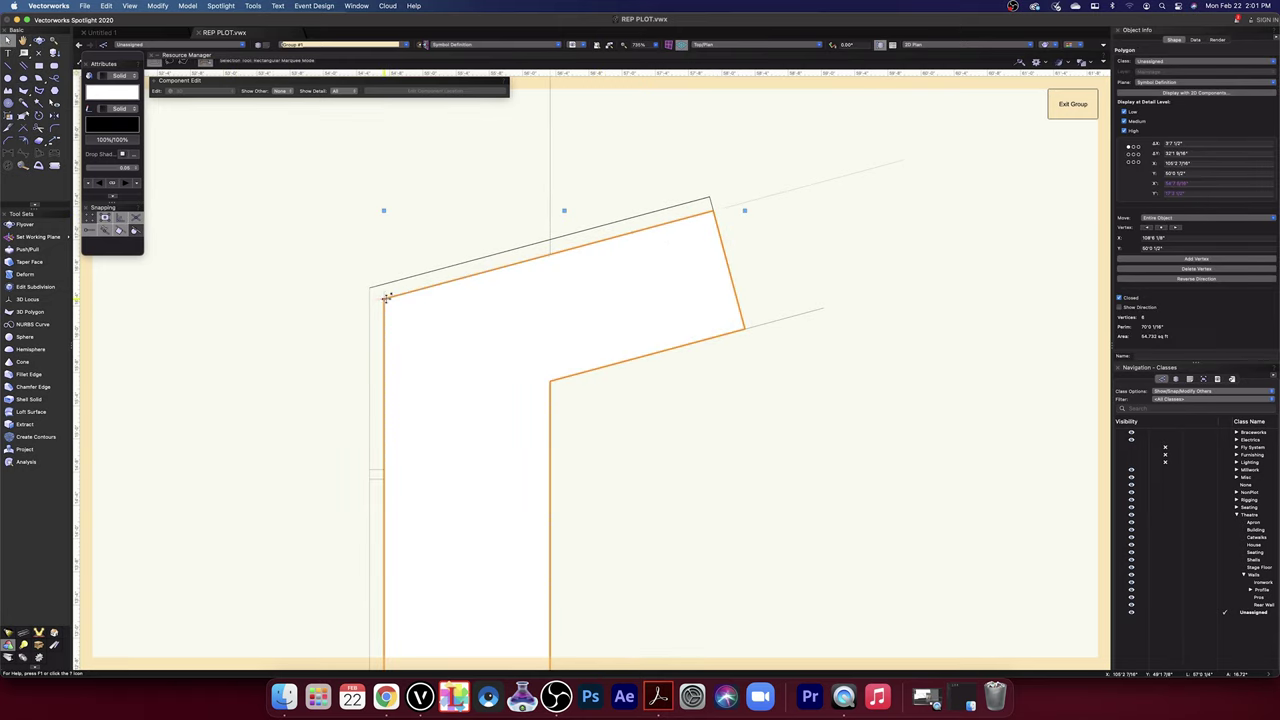
{"action": "left_click_drag", "start_coordinate": [388, 300], "coordinate": [856, 291]}
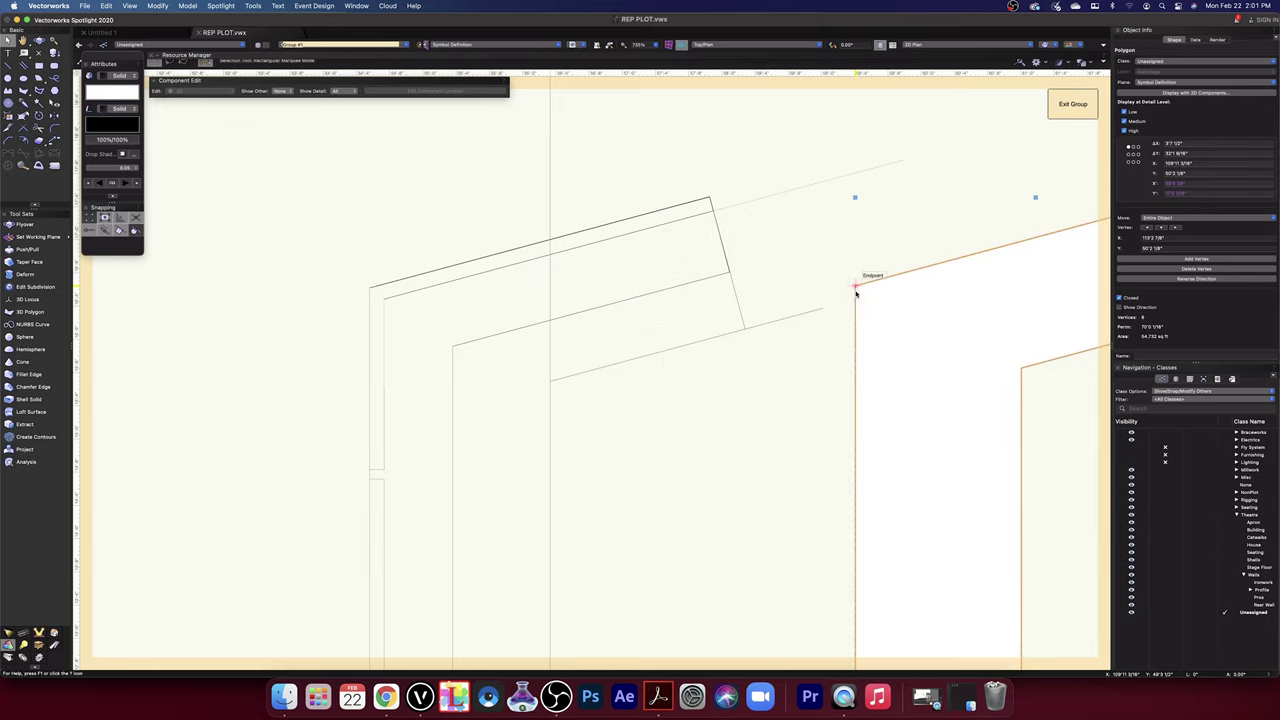
- Delete the leftover angled and vertical guide lines
{"action": "left_click", "coordinate": [796, 318]}
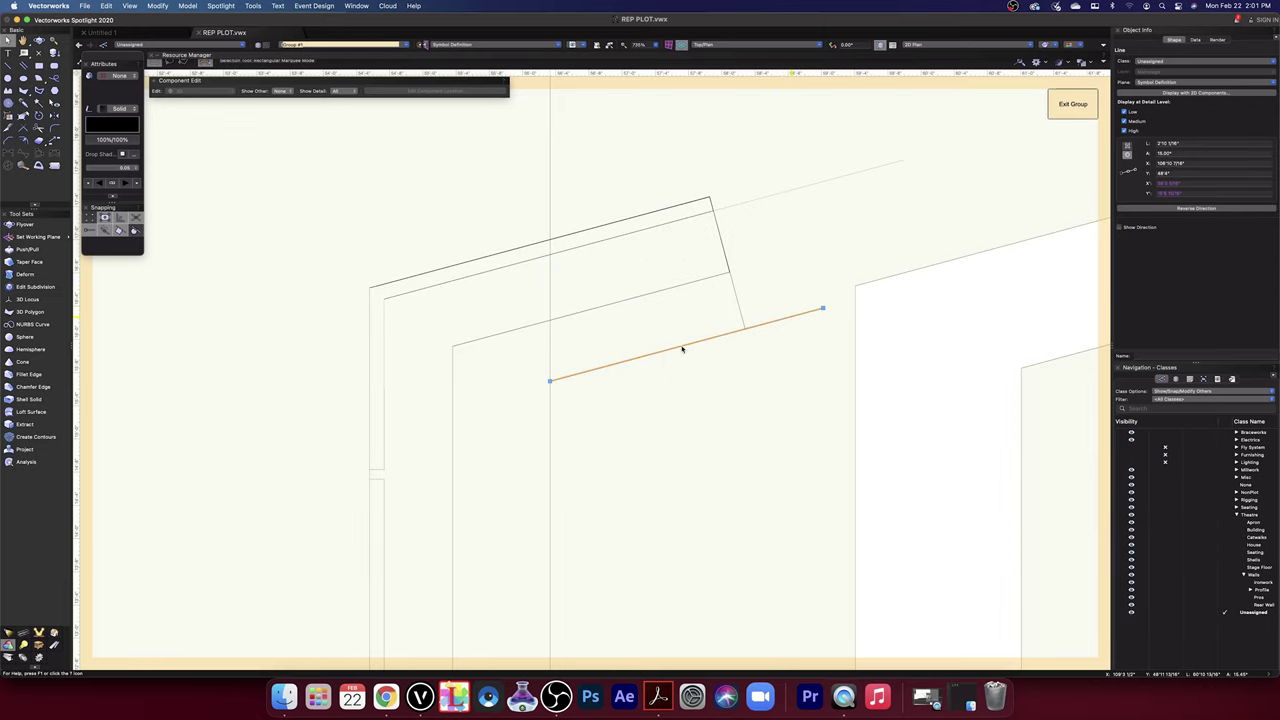
{"action": "key", "text": "Delete"}
{"action": "left_click", "coordinate": [550, 396]}
{"action": "key", "text": "Delete"}
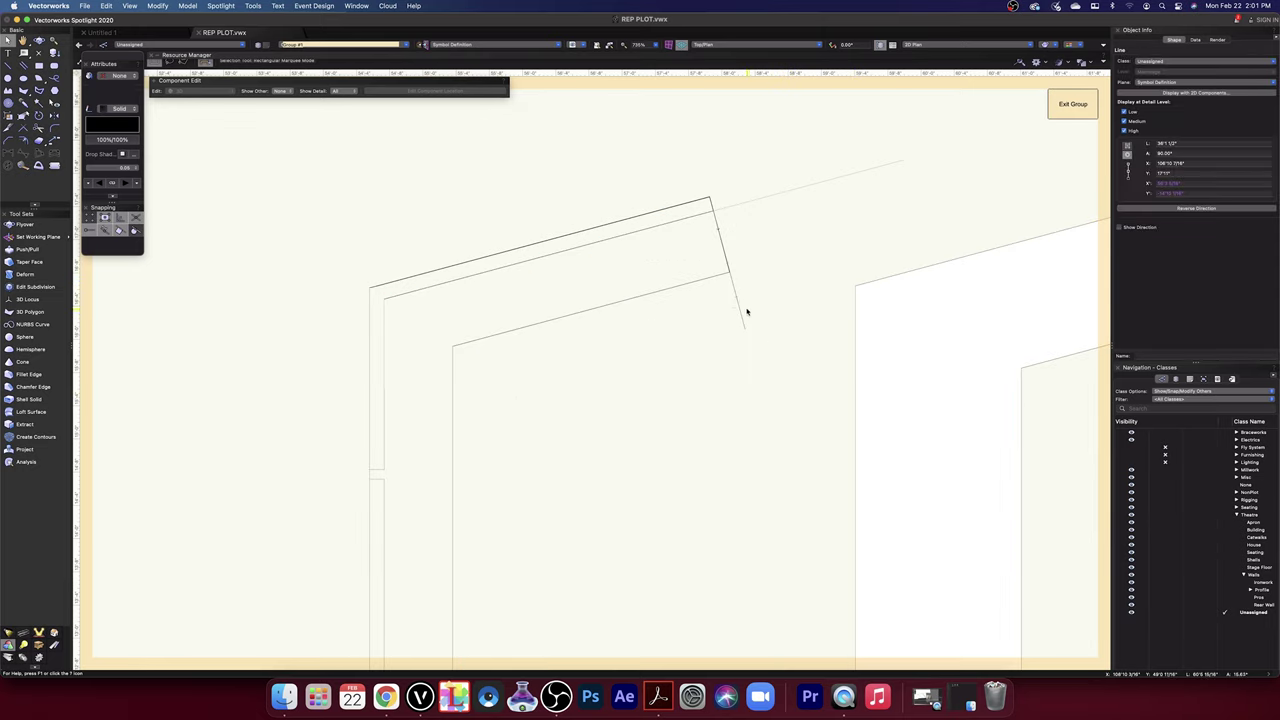
{"action": "left_click", "coordinate": [746, 312]}
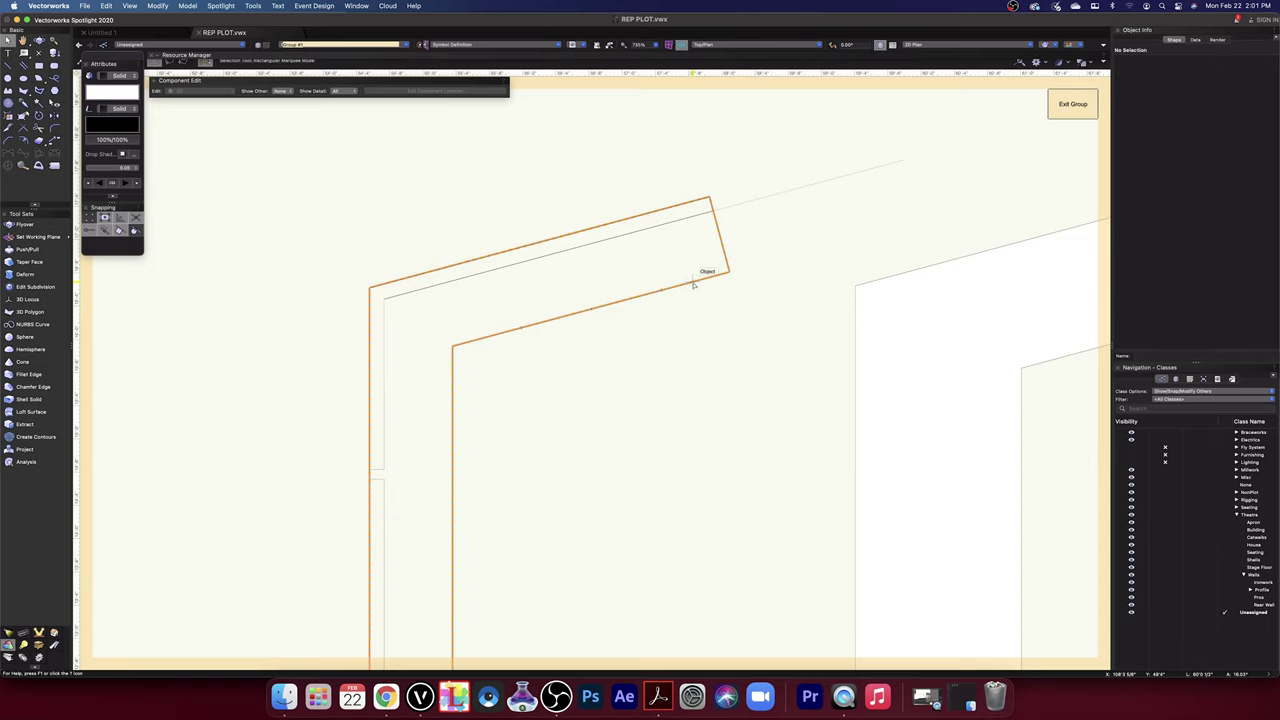
- Bring the neighbouring wall outlines into view and select the tall side-wall polygon
{"action": "scroll", "coordinate": [846, 354], "scroll_direction": "down", "scroll_amount": 4}
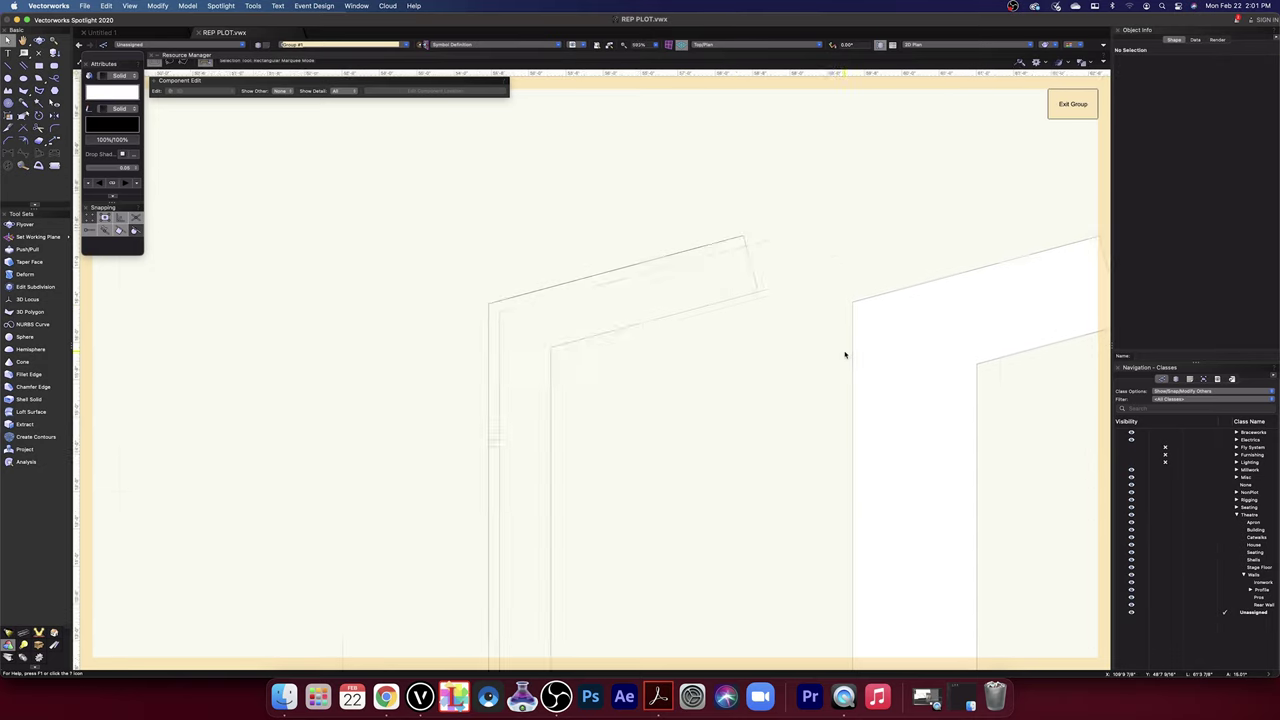
{"action": "middle_click_drag", "start_coordinate": [814, 383], "coordinate": [688, 352]}
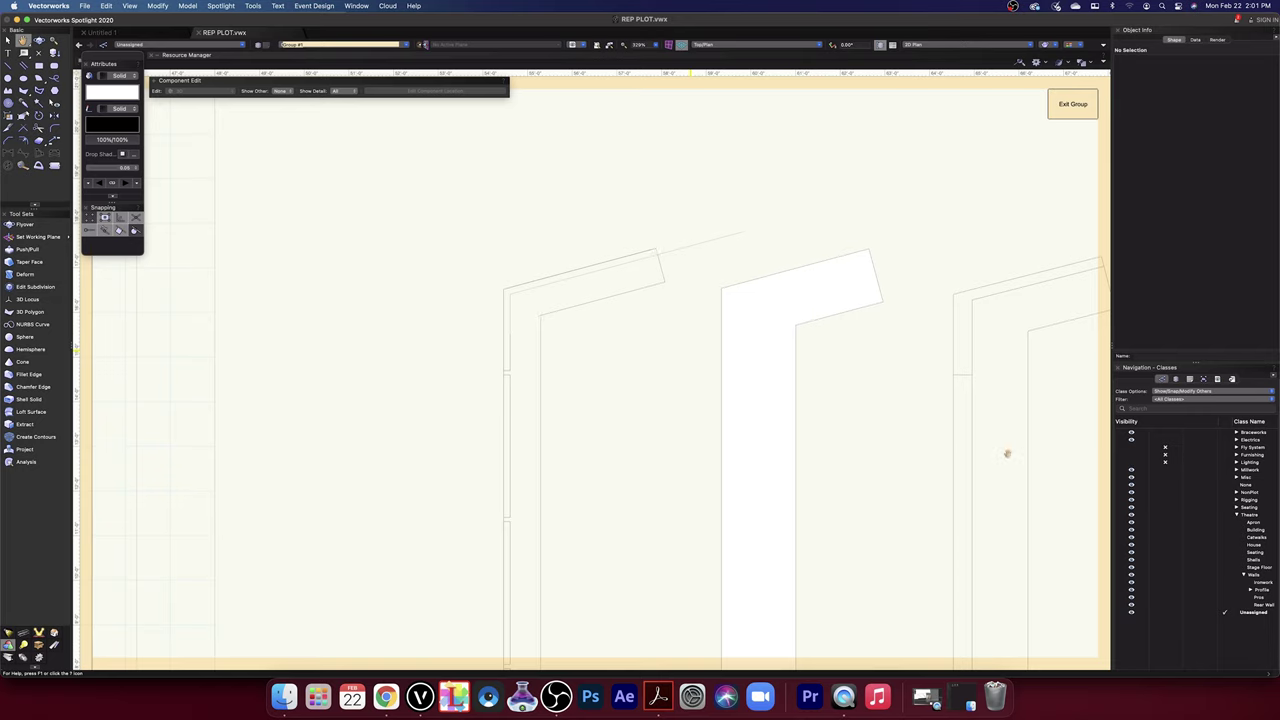
{"action": "left_click", "coordinate": [1026, 430]}
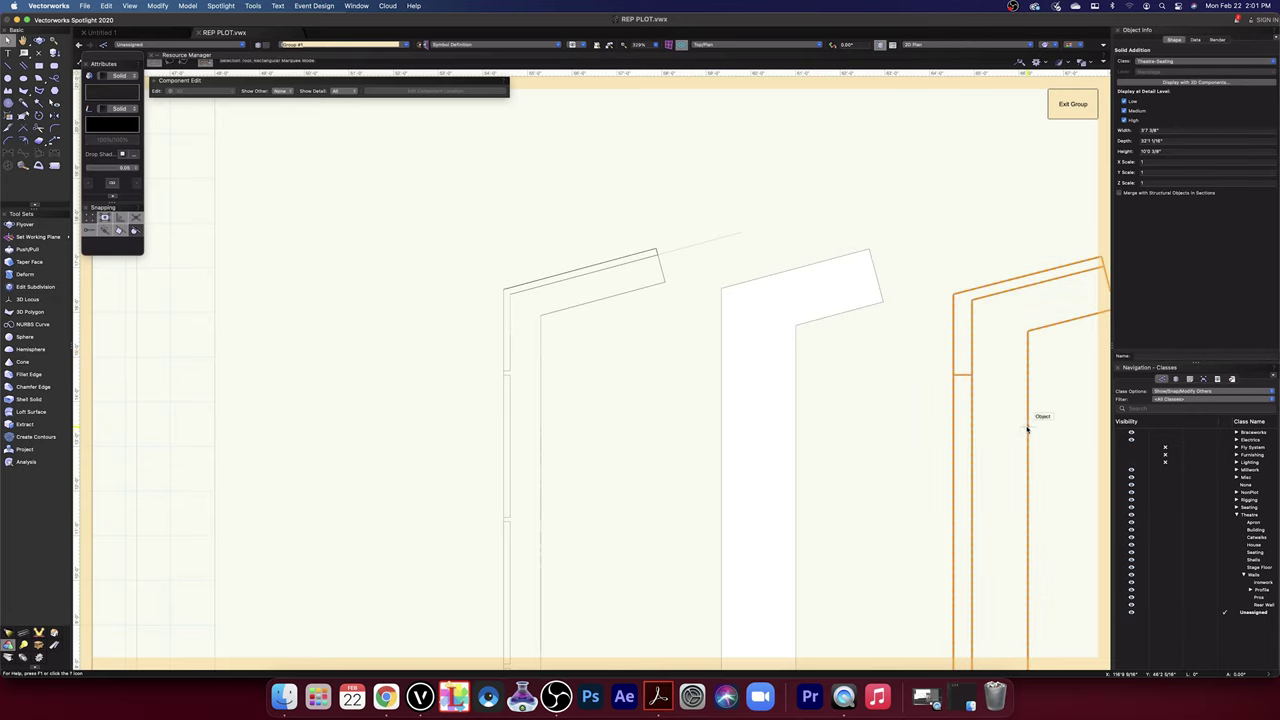
{"action": "left_click", "coordinate": [923, 469]}
{"action": "mouse_move", "coordinate": [906, 474]}
{"action": "middle_mouse_down"}
{"action": "mouse_move", "coordinate": [851, 278]}
{"action": "mouse_move", "coordinate": [811, 217]}
{"action": "mouse_move", "coordinate": [816, 227]}
{"action": "middle_mouse_up"}
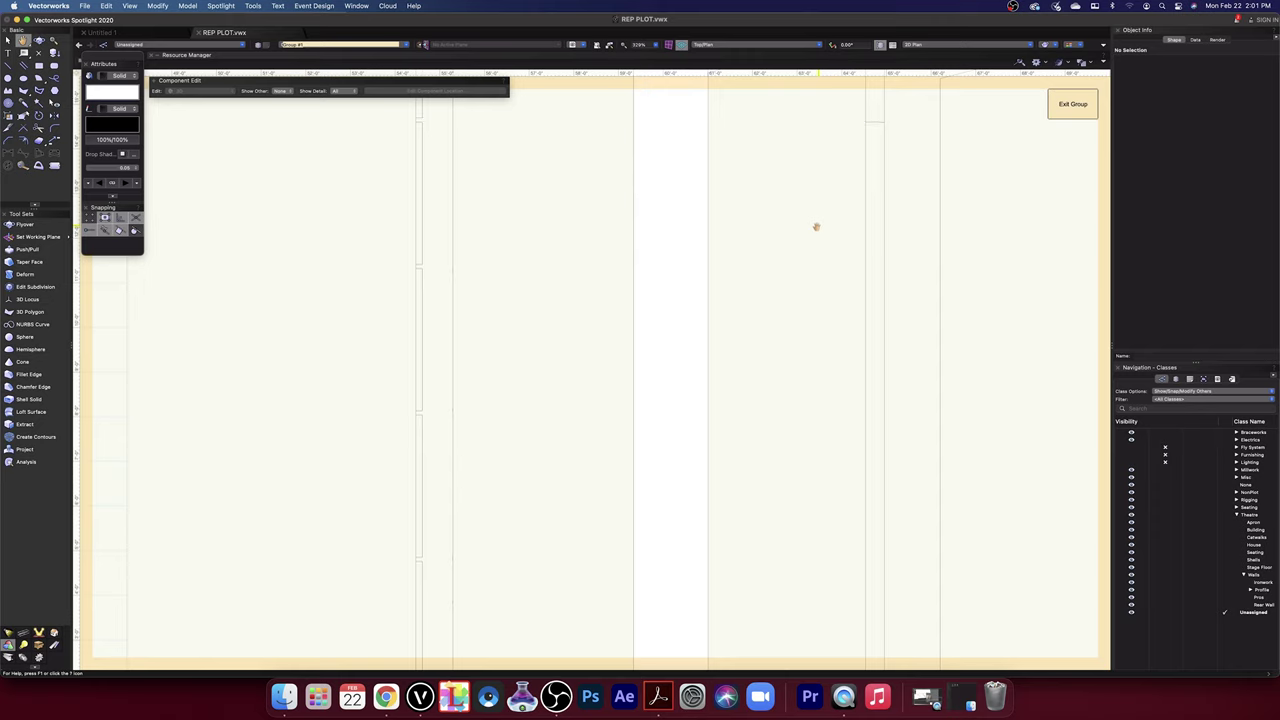
{"action": "left_click", "coordinate": [702, 235]}
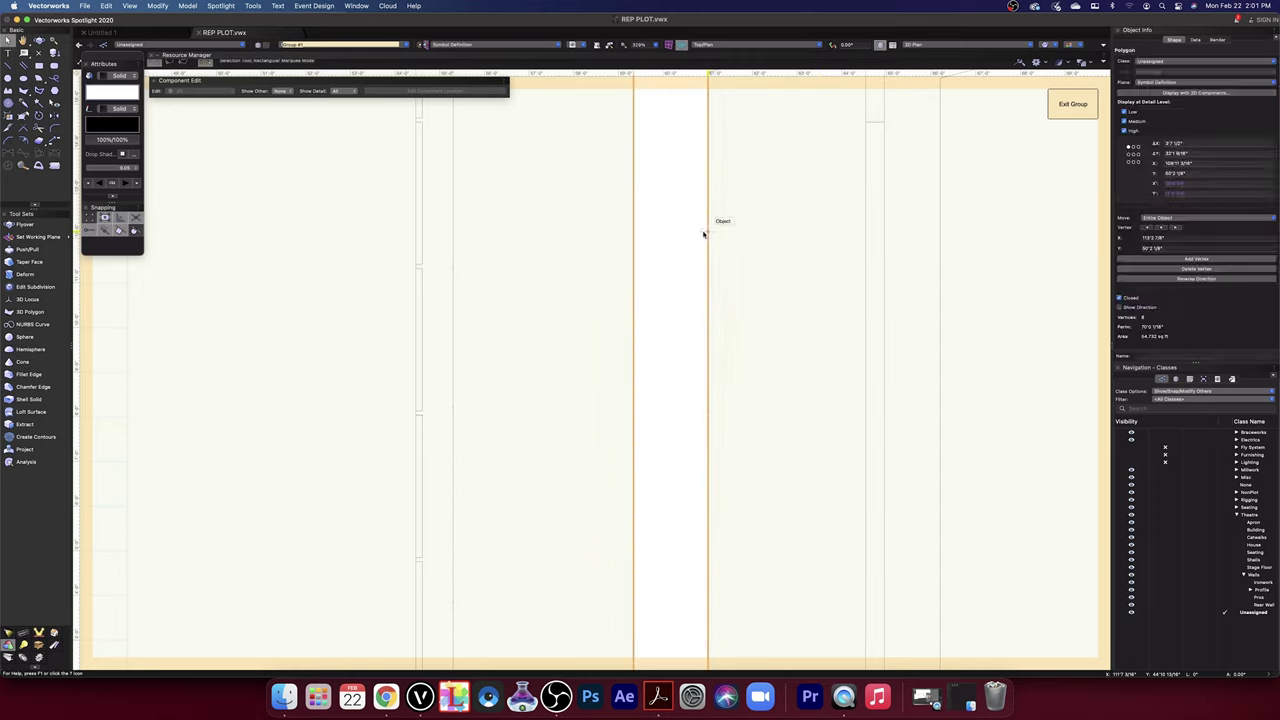
- Extrude the tall side-wall polygon with Cmd+E and delete the stray short line near its bottom
{"action": "key", "text": "super+e"}
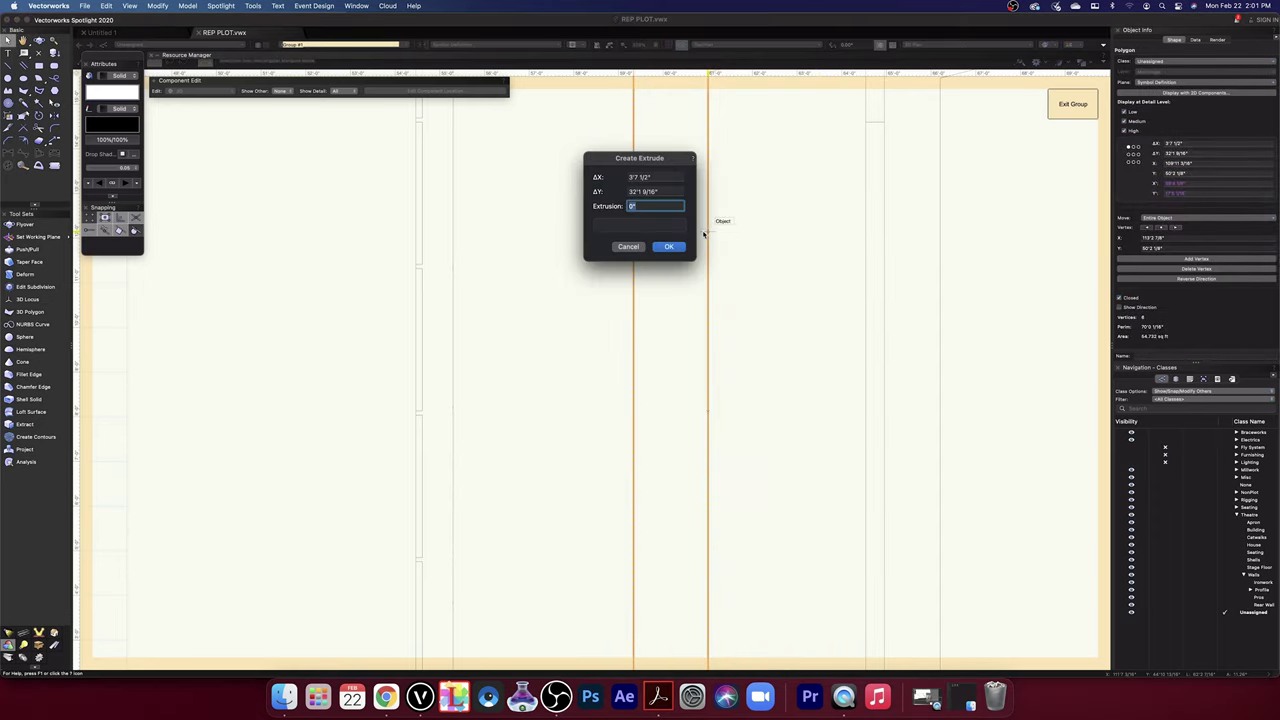
{"action": "key", "text": "Return"}
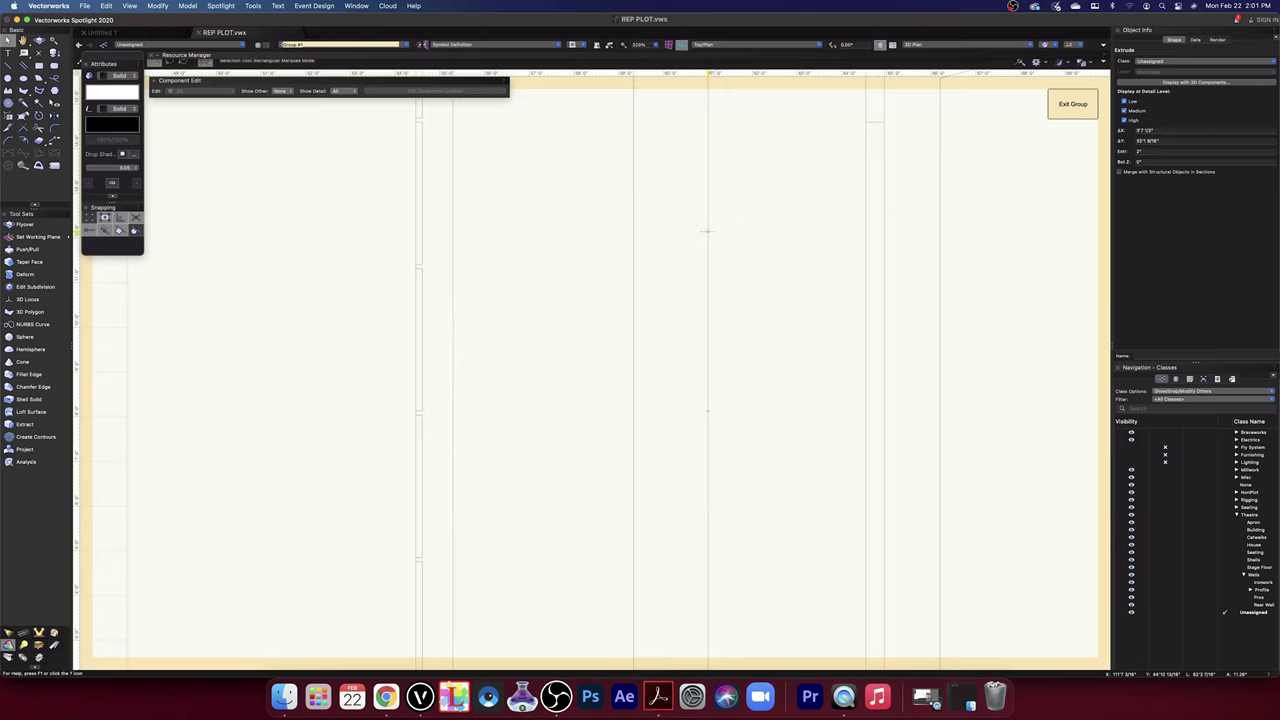
{"action": "scroll", "coordinate": [700, 301], "scroll_direction": "down", "scroll_amount": 3}
{"action": "left_click_drag", "start_coordinate": [665, 439], "coordinate": [686, 131]}
{"action": "left_click", "coordinate": [656, 393]}
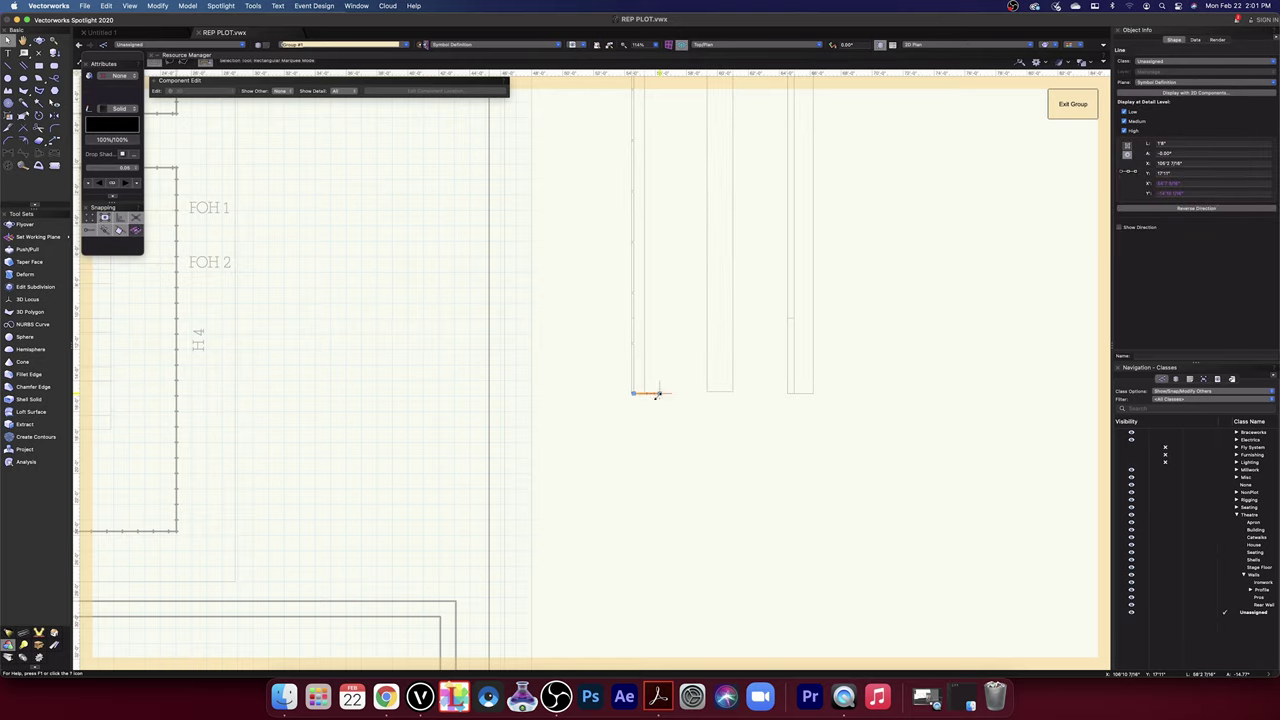
{"action": "key", "text": "Delete"}
- Drag the extrude by its bottom-left corner onto the neighbouring wall outline's corner
{"action": "scroll", "coordinate": [662, 398], "scroll_direction": "up", "scroll_amount": 5}
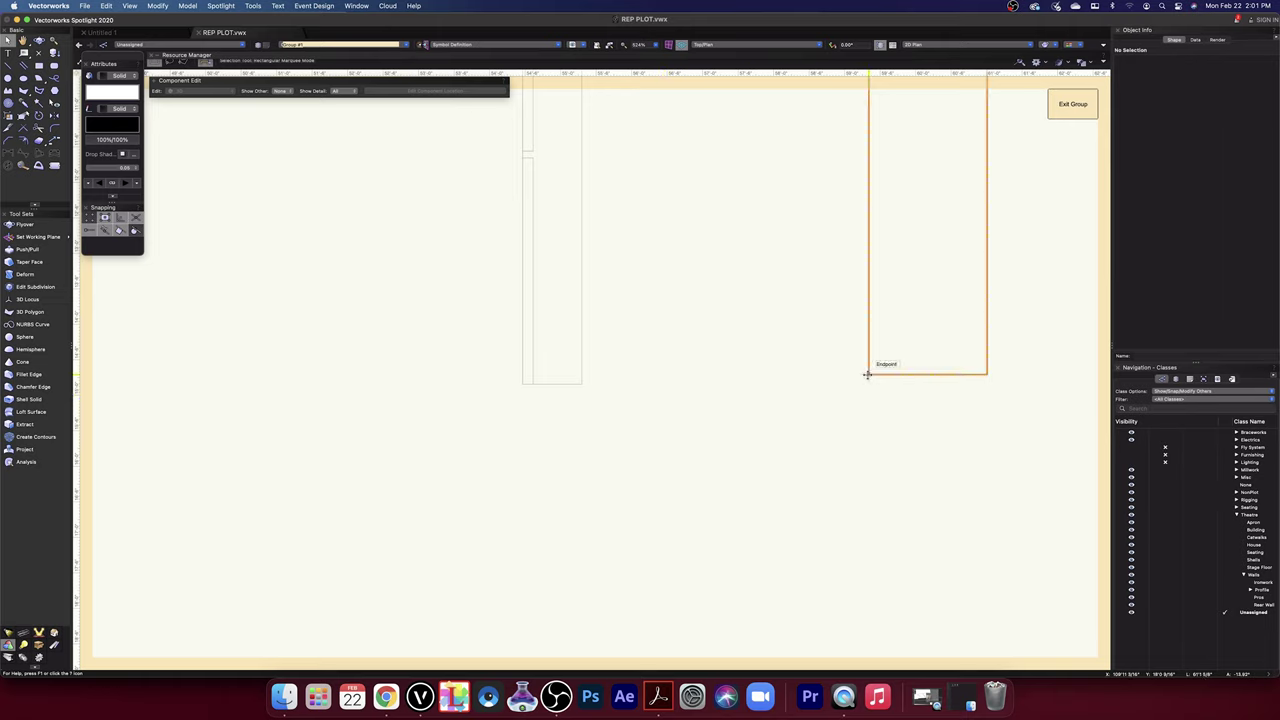
{"action": "left_click_drag", "start_coordinate": [865, 374], "coordinate": [509, 348]}
{"action": "scroll", "coordinate": [537, 397], "scroll_direction": "up", "scroll_amount": 5}
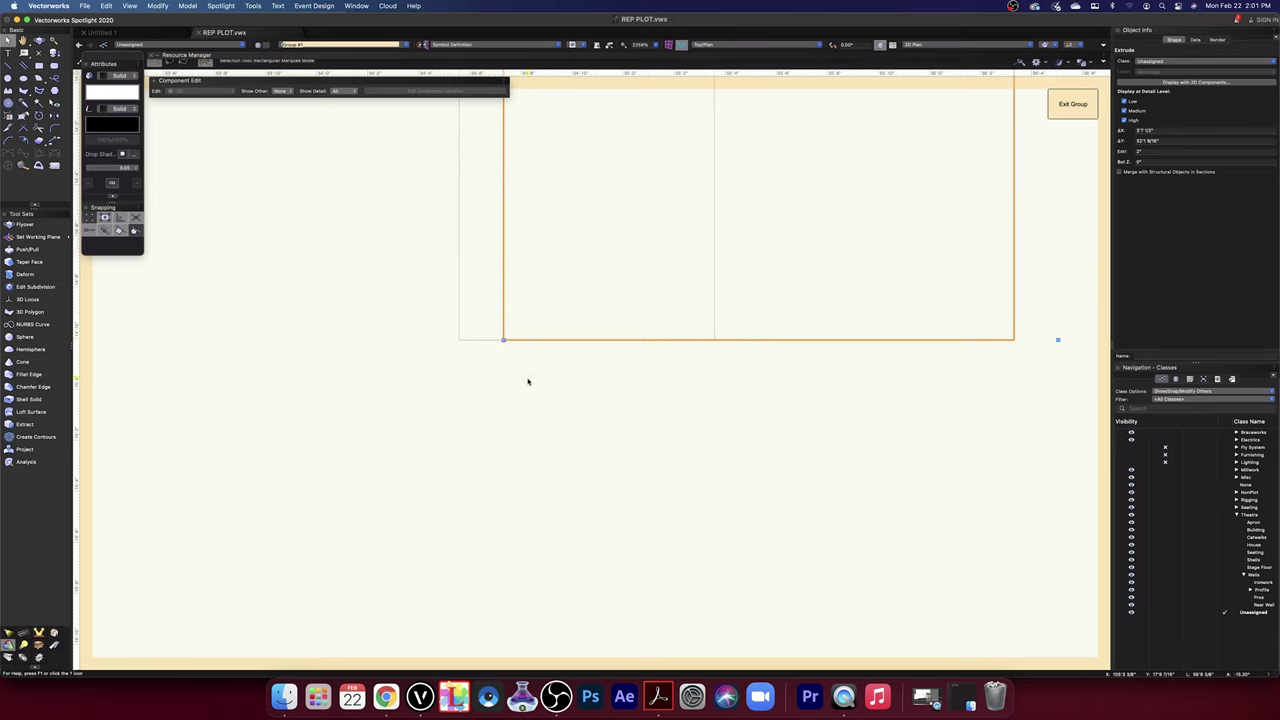
{"action": "scroll", "coordinate": [530, 378], "scroll_direction": "down", "scroll_amount": 4}
- From Back then Front view, lift the extruded wall 13'4 1/8" straight up
{"action": "left_click", "coordinate": [717, 50]}
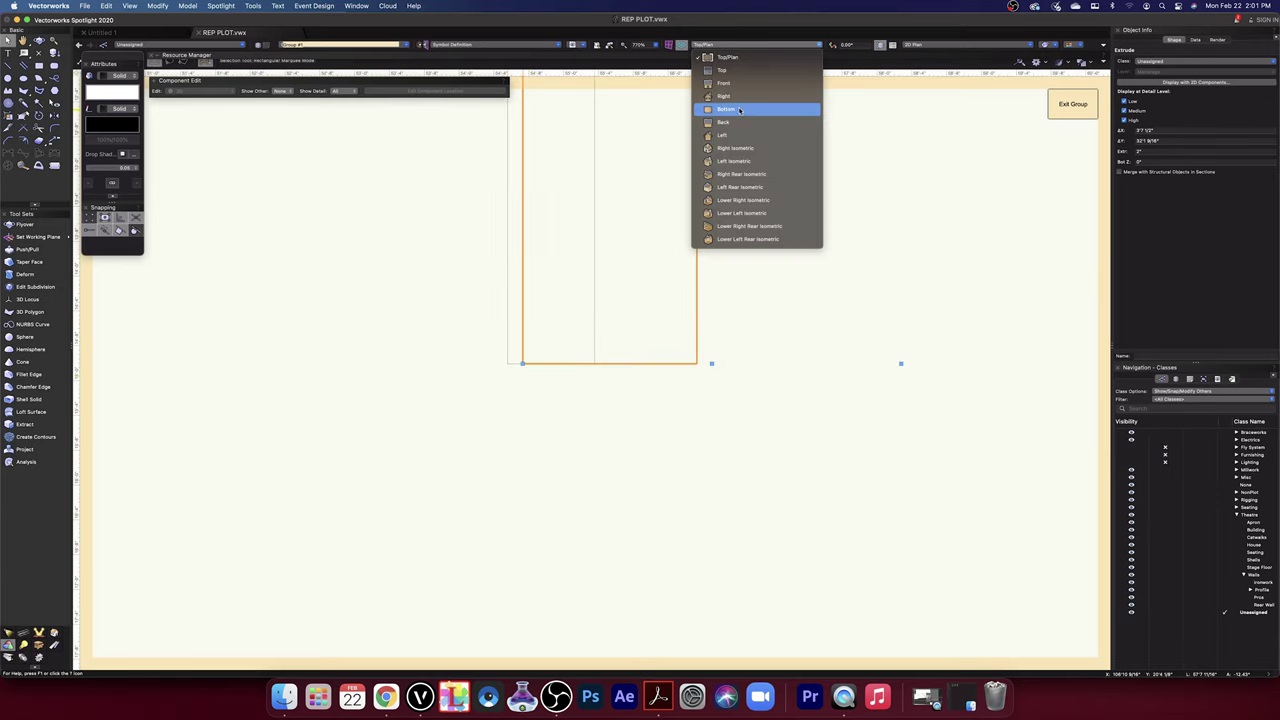
{"action": "left_click", "coordinate": [740, 123]}
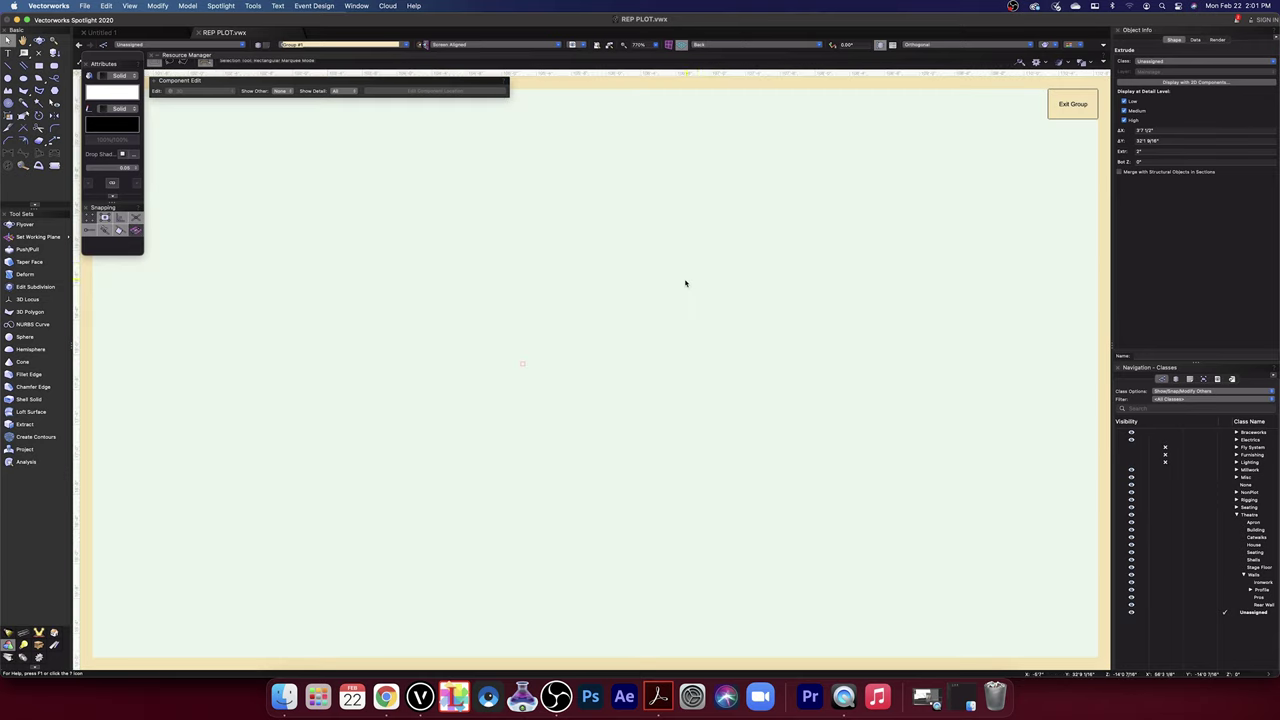
{"action": "scroll", "coordinate": [686, 283], "scroll_direction": "down", "scroll_amount": 12}
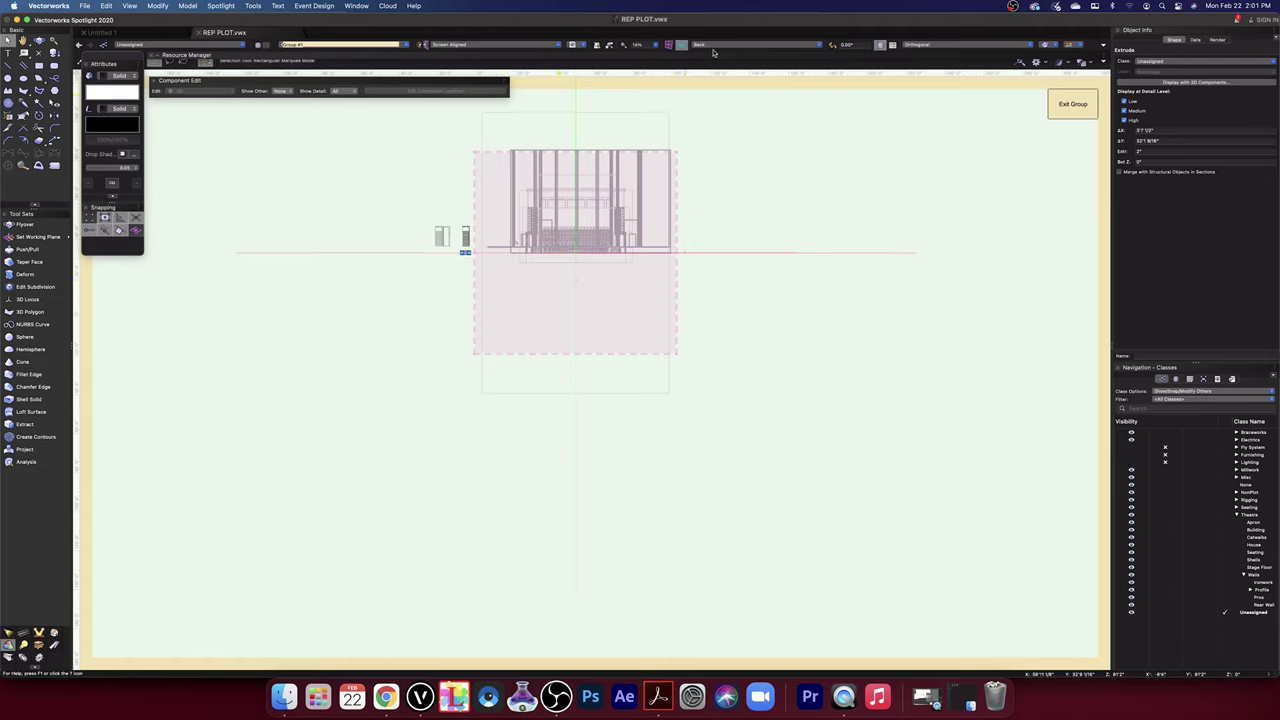
{"action": "left_click", "coordinate": [726, 48]}
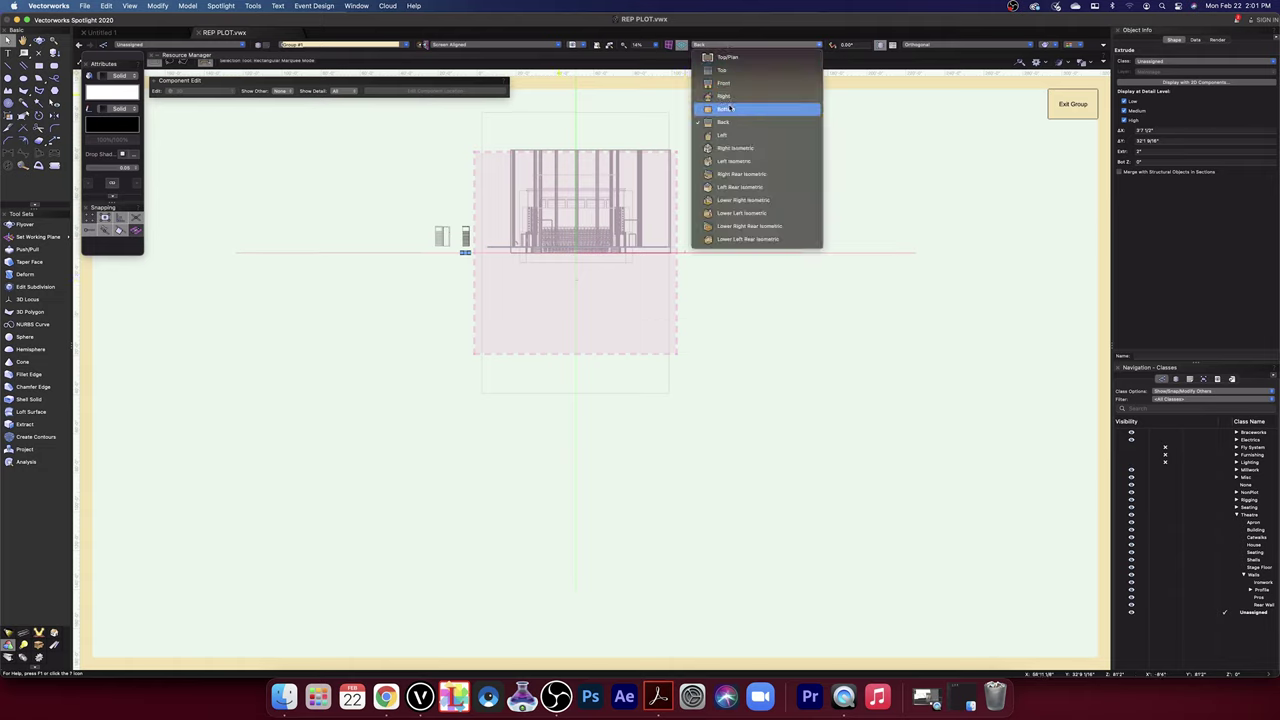
{"action": "left_click", "coordinate": [725, 83]}
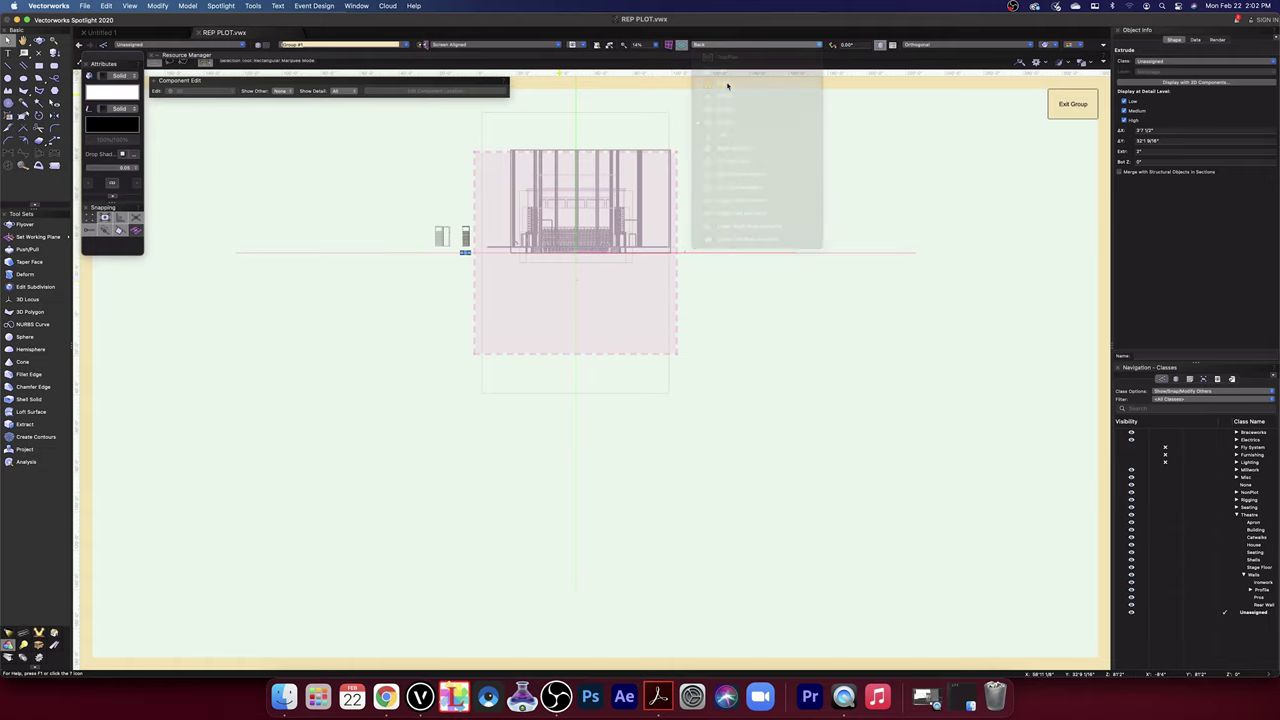
{"action": "scroll", "coordinate": [700, 233], "scroll_direction": "up", "scroll_amount": 8}
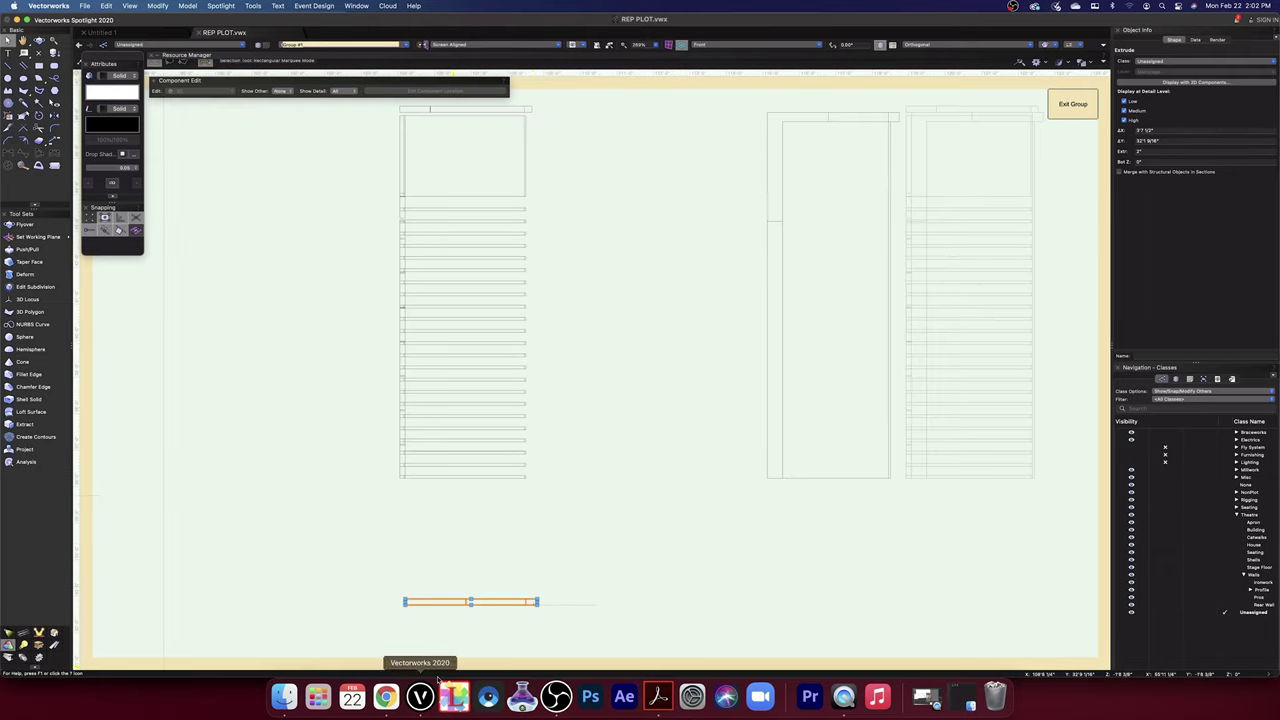
{"action": "scroll", "coordinate": [552, 550], "scroll_direction": "up", "scroll_amount": 1}
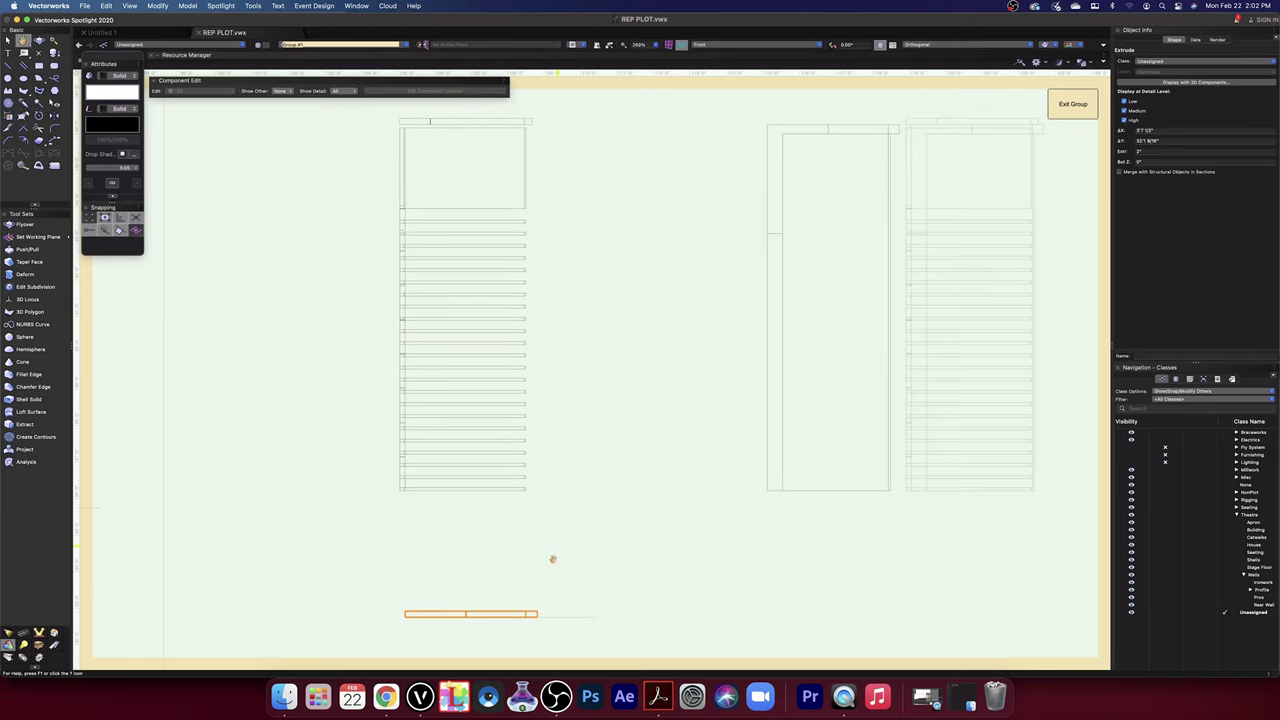
{"action": "mouse_move", "coordinate": [529, 611]}
{"action": "left_mouse_down"}
{"action": "mouse_move", "coordinate": [572, 243]}
{"action": "mouse_move", "coordinate": [555, 121]}
{"action": "mouse_move", "coordinate": [530, 122]}
{"action": "left_mouse_up"}
- Snap the raised wall's left end onto the riser corner
{"action": "scroll", "coordinate": [541, 112], "scroll_direction": "up", "scroll_amount": 2}
{"action": "scroll", "coordinate": [541, 112], "scroll_direction": "up", "scroll_amount": 3}
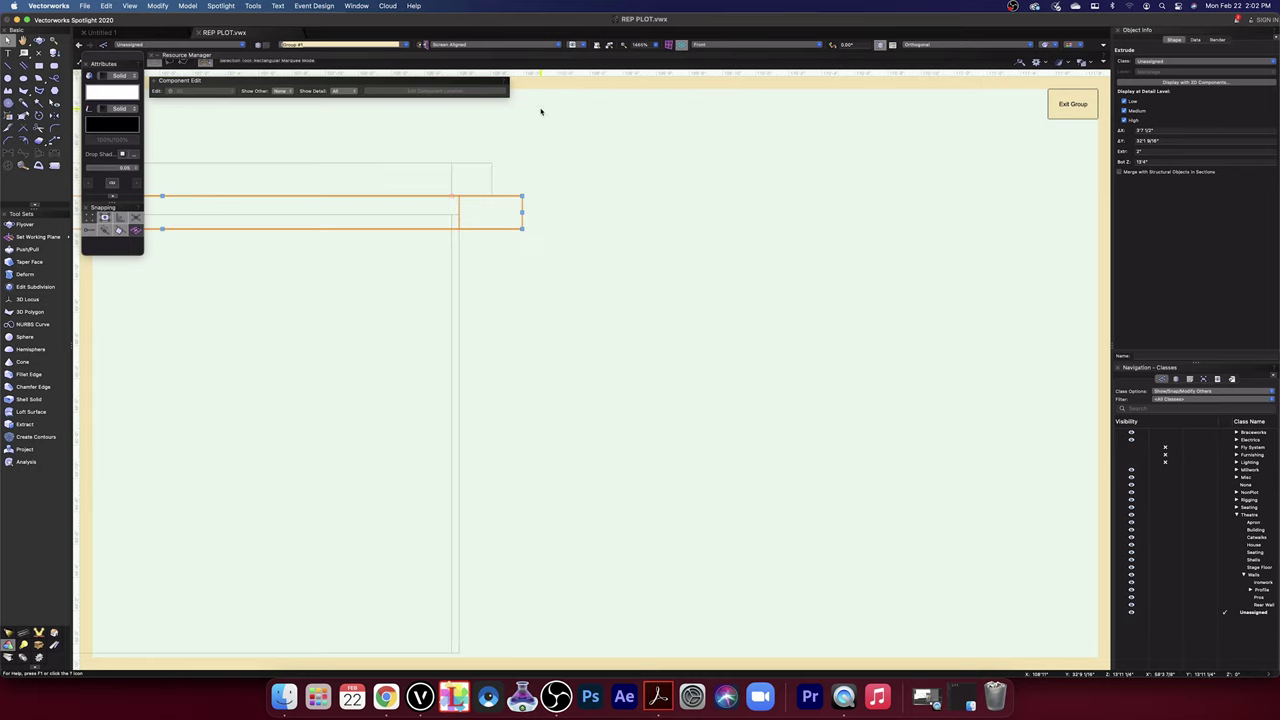
{"action": "middle_click_drag", "start_coordinate": [578, 238], "coordinate": [1025, 277]}
{"action": "key", "text": "x"}
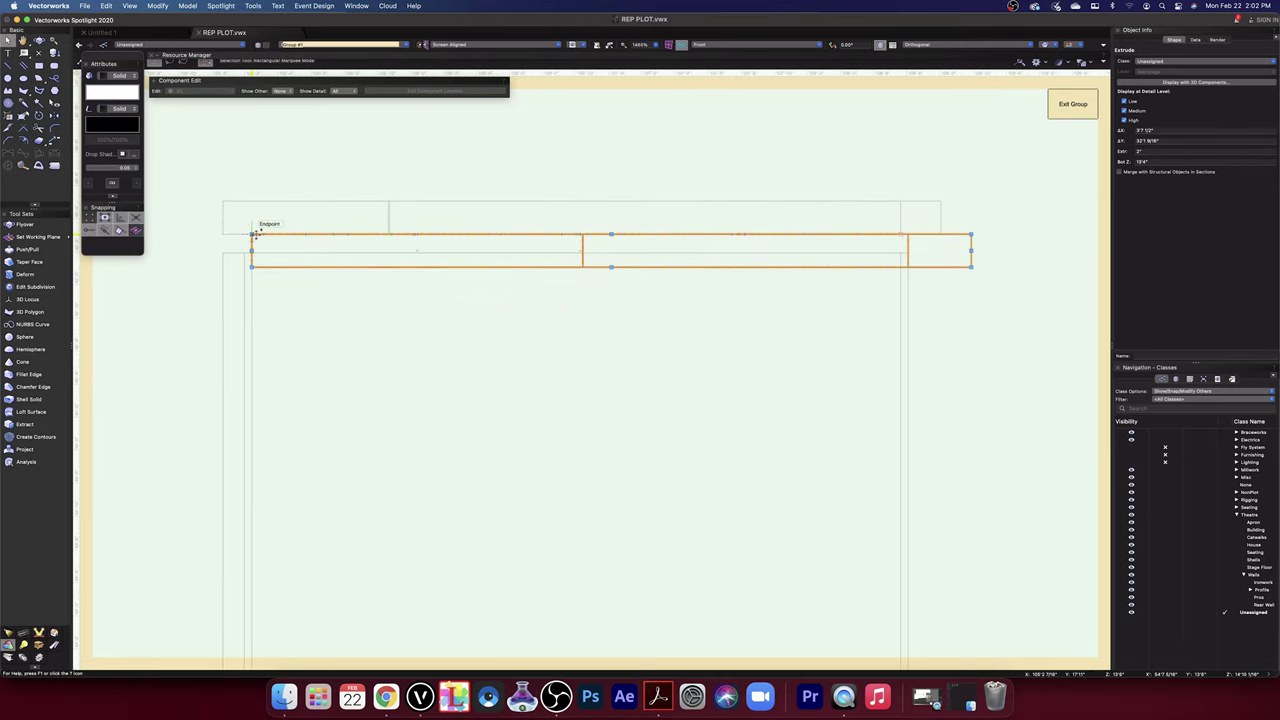
{"action": "left_click_drag", "start_coordinate": [256, 234], "coordinate": [226, 238]}
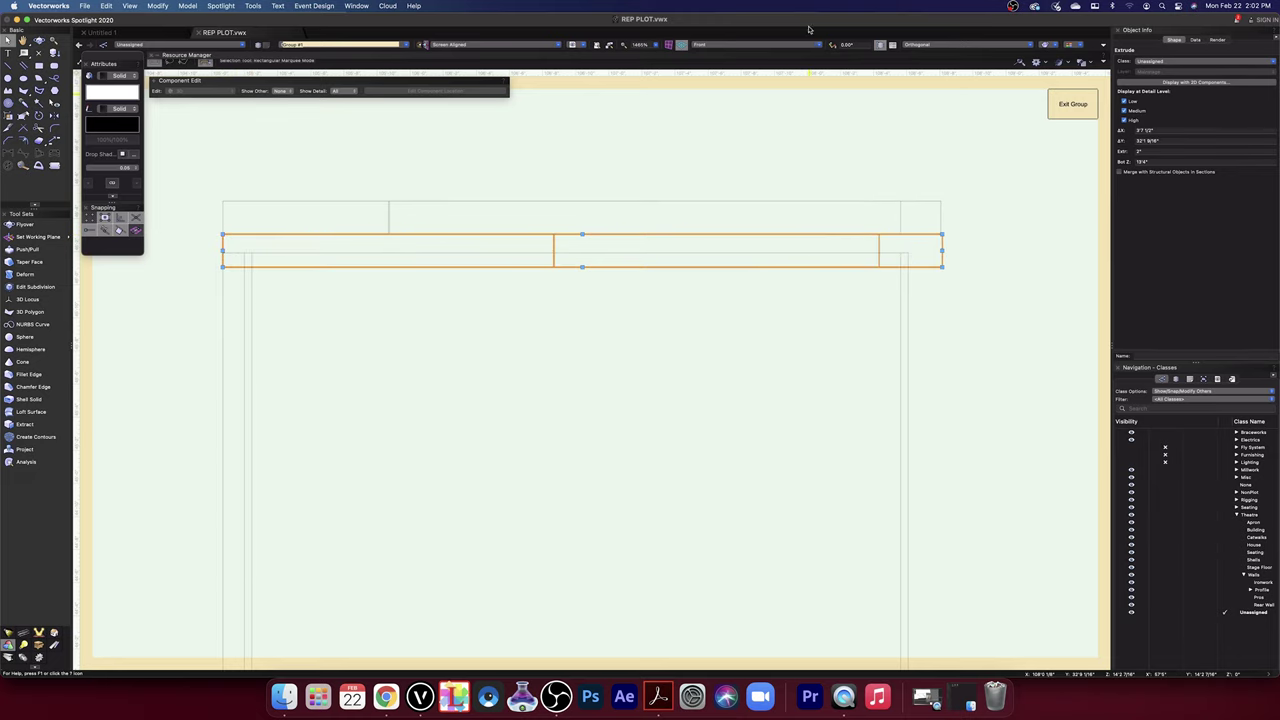
{"action": "left_click", "coordinate": [782, 45]}
{"action": "left_click", "coordinate": [772, 58]}
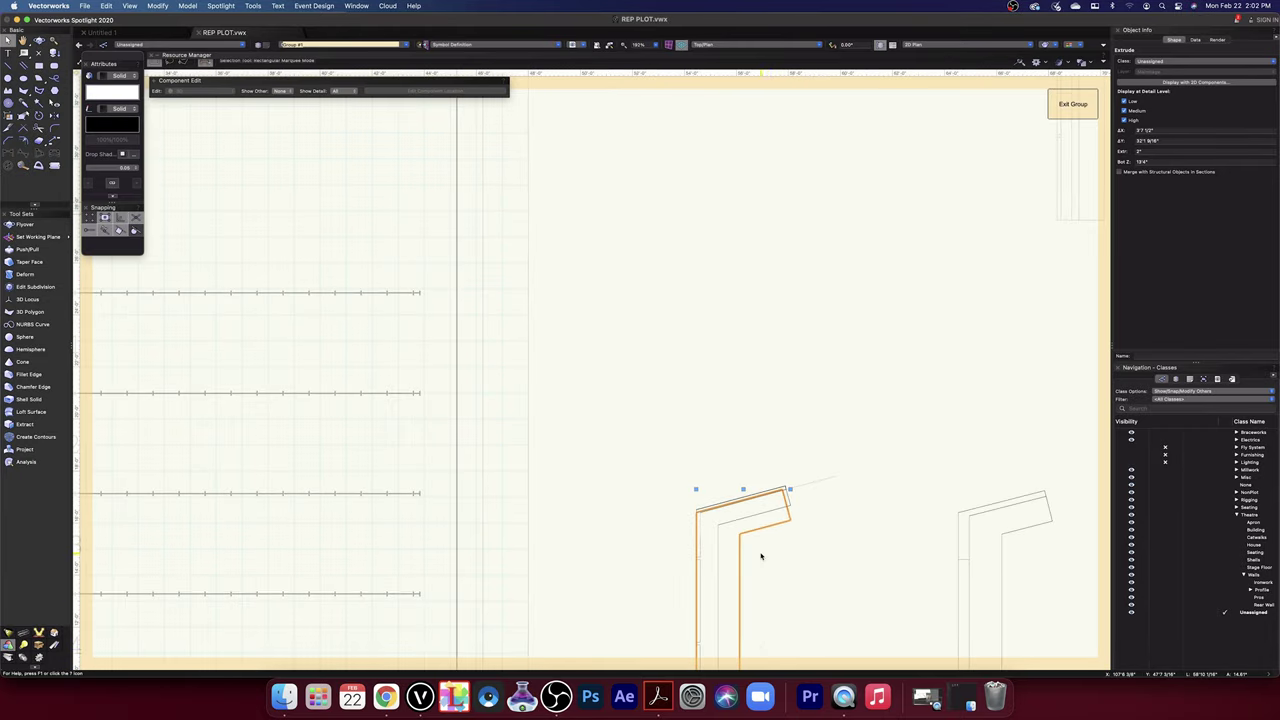
{"action": "scroll", "coordinate": [760, 556], "scroll_direction": "up", "scroll_amount": 5}
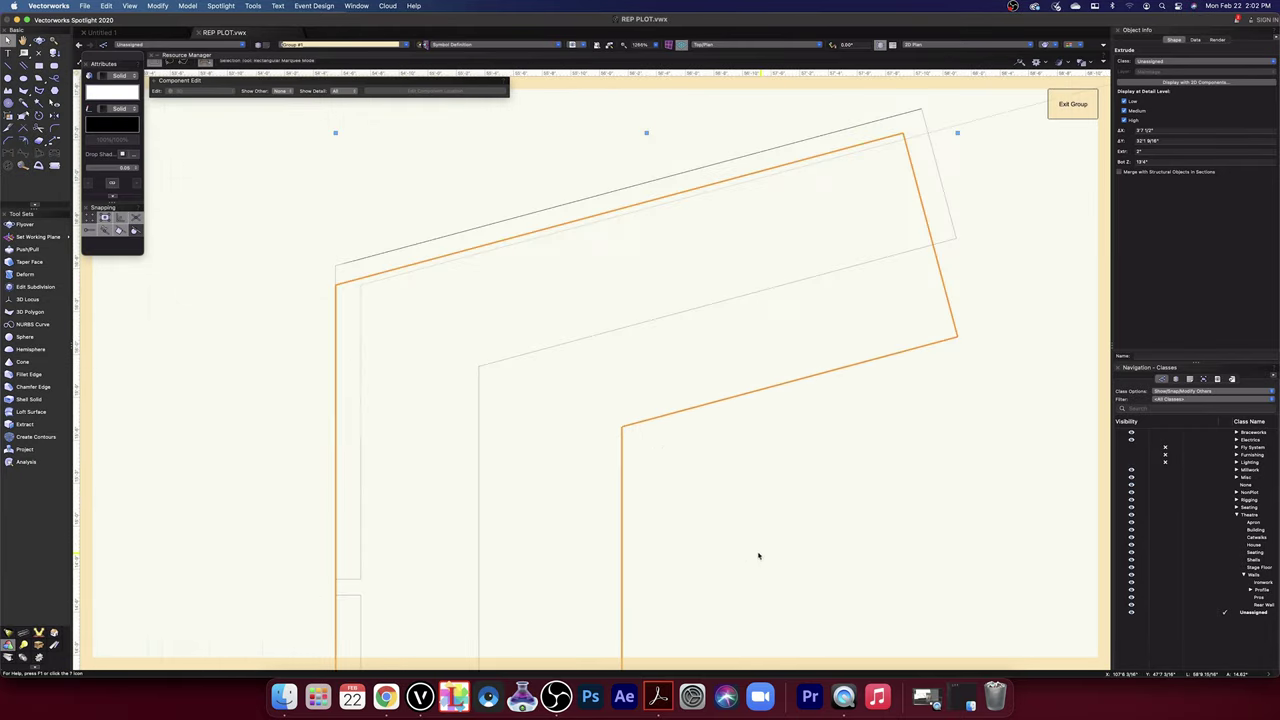
{"action": "left_click", "coordinate": [336, 285]}
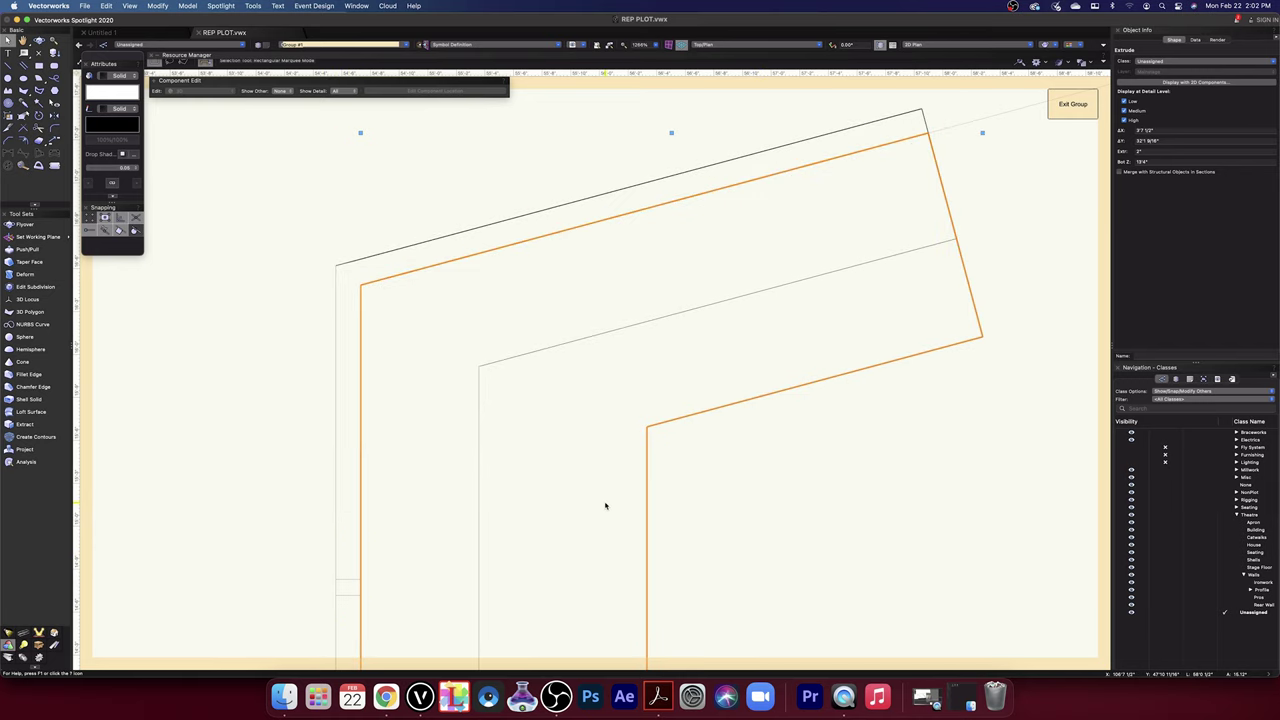
{"action": "scroll", "coordinate": [606, 506], "scroll_direction": "down", "scroll_amount": 4}
{"action": "key", "text": "shift+c"}
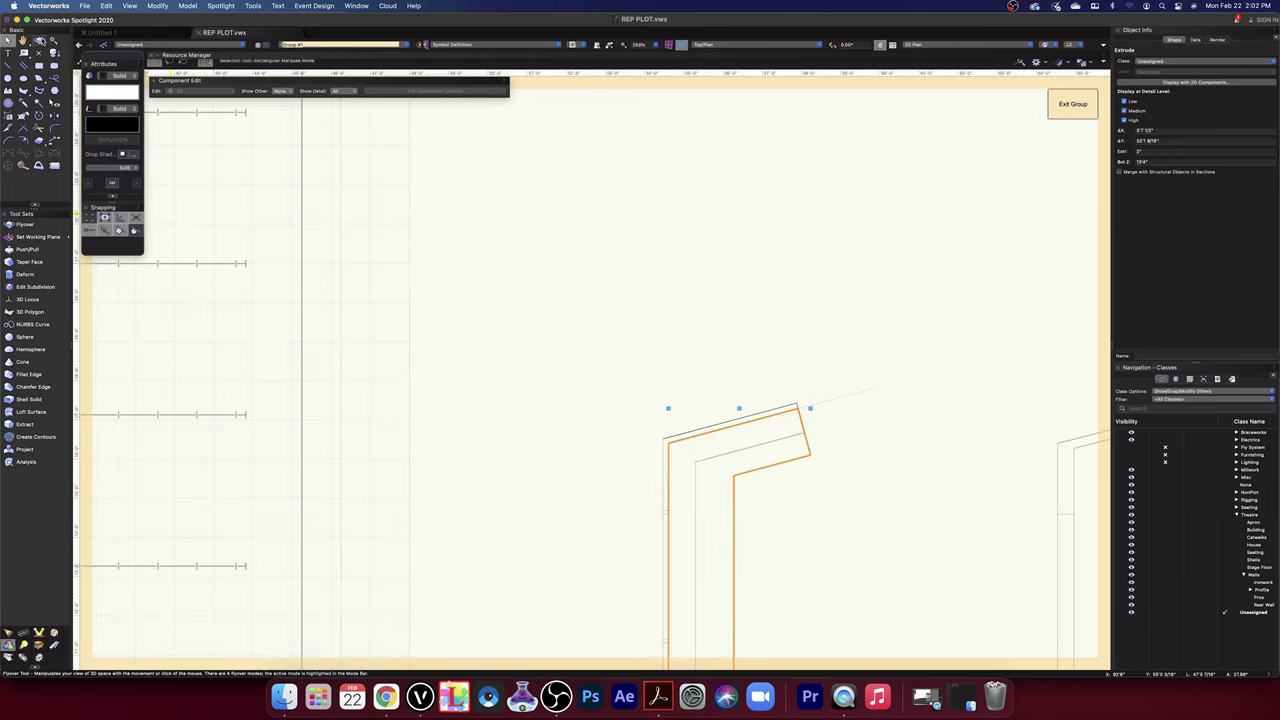
{"action": "left_click", "coordinate": [40, 40]}
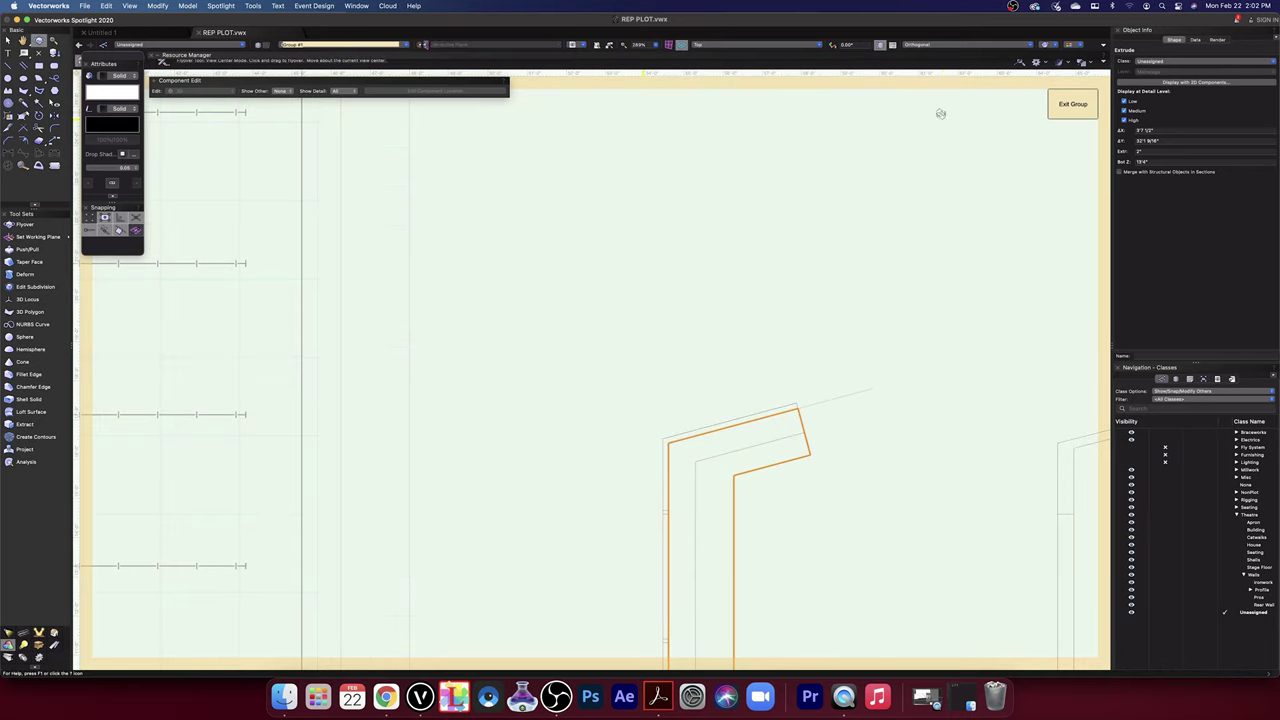
{"action": "left_click", "coordinate": [1057, 47]}
{"action": "left_click", "coordinate": [1066, 123]}
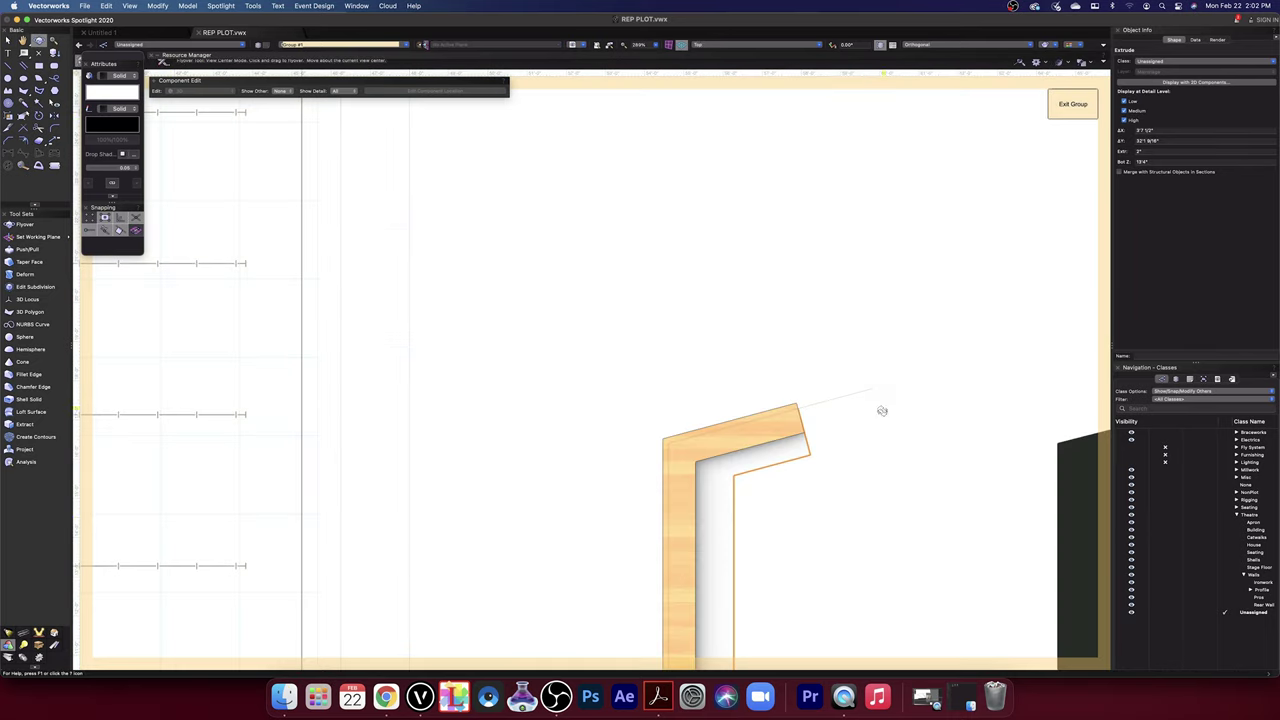
{"action": "left_click_drag", "start_coordinate": [832, 528], "coordinate": [811, 366]}
{"action": "left_click", "coordinate": [752, 45]}
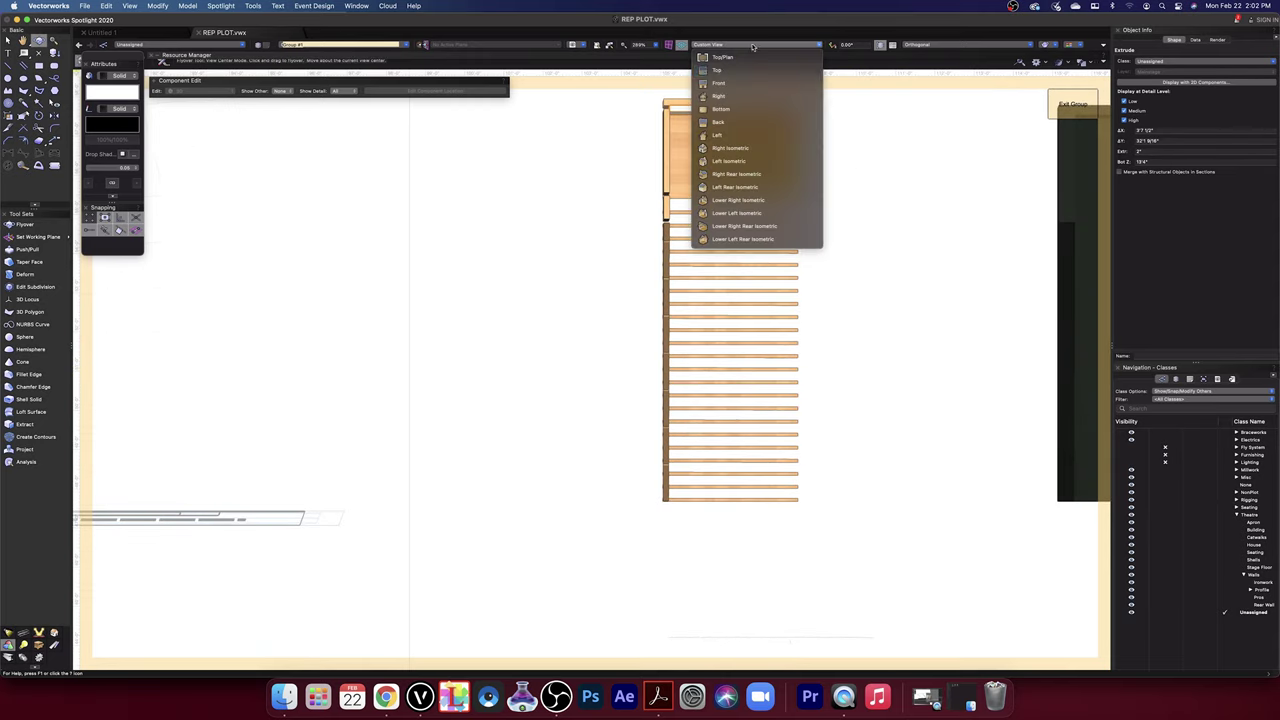
{"action": "left_click", "coordinate": [731, 121]}
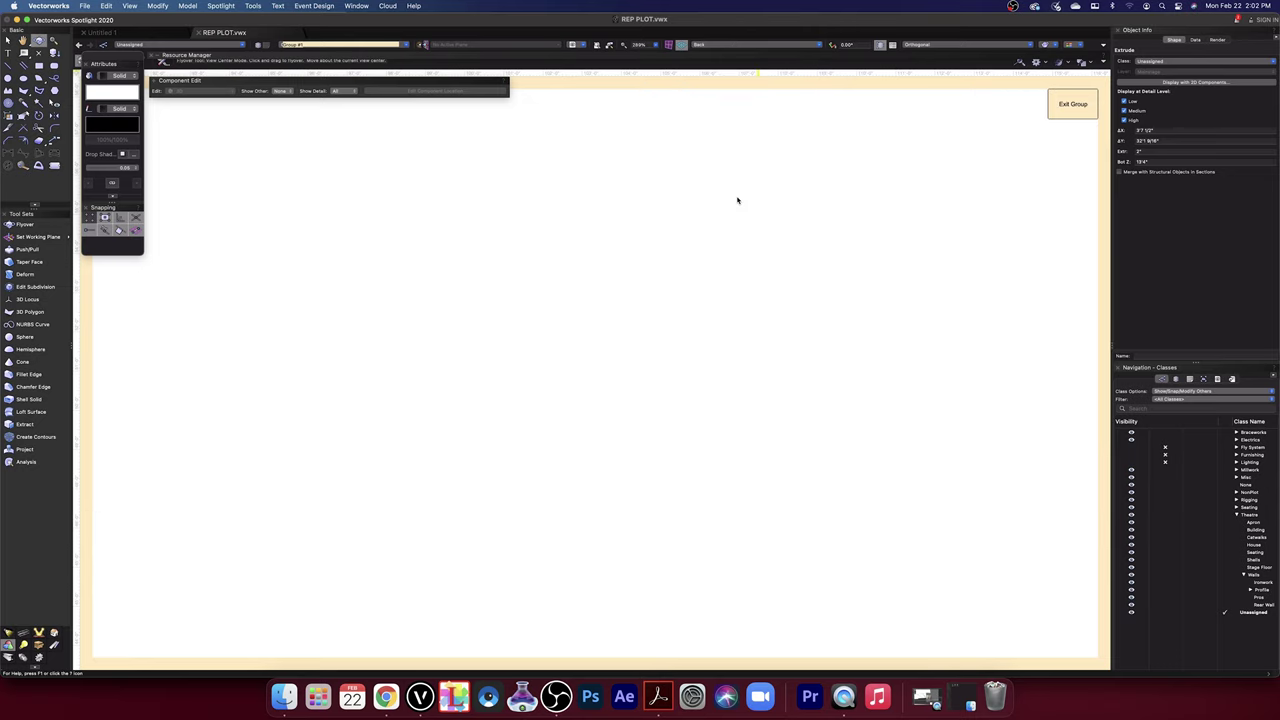
{"action": "scroll", "coordinate": [739, 200], "scroll_direction": "down", "scroll_amount": 7}
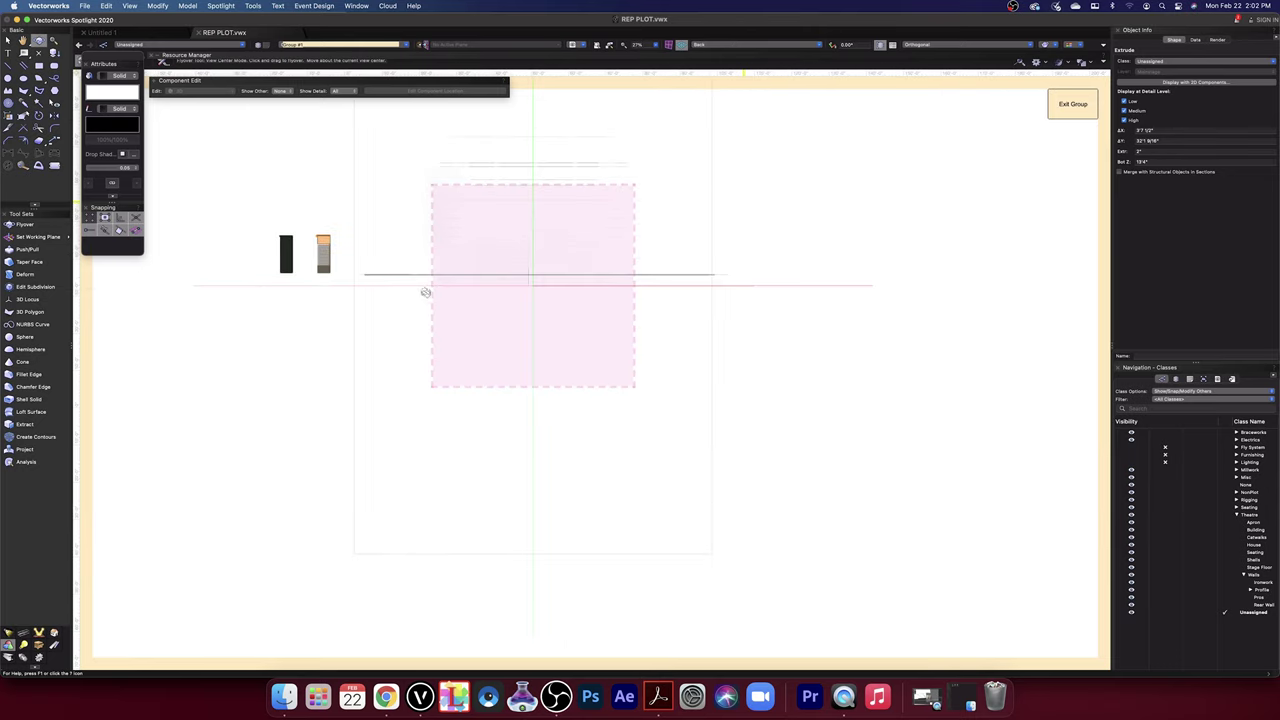
{"action": "scroll", "coordinate": [325, 240], "scroll_direction": "up", "scroll_amount": 10}
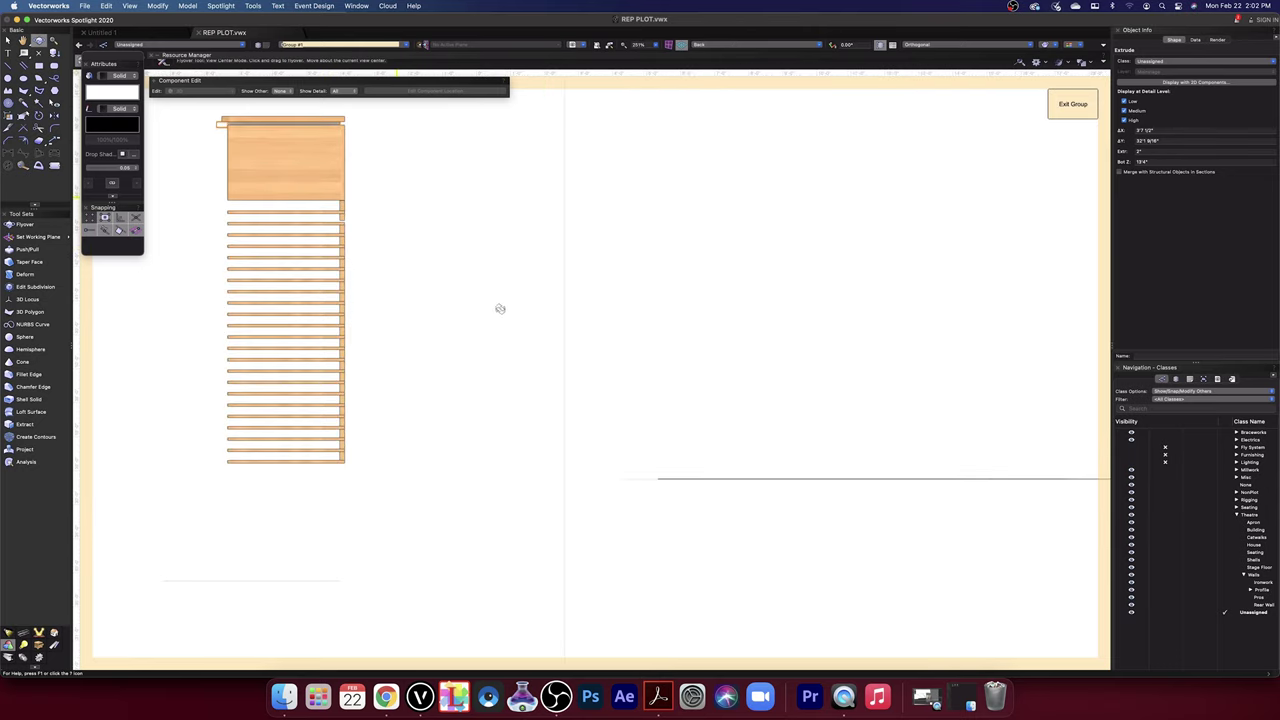
{"action": "middle_click_drag", "start_coordinate": [500, 309], "coordinate": [567, 344]}
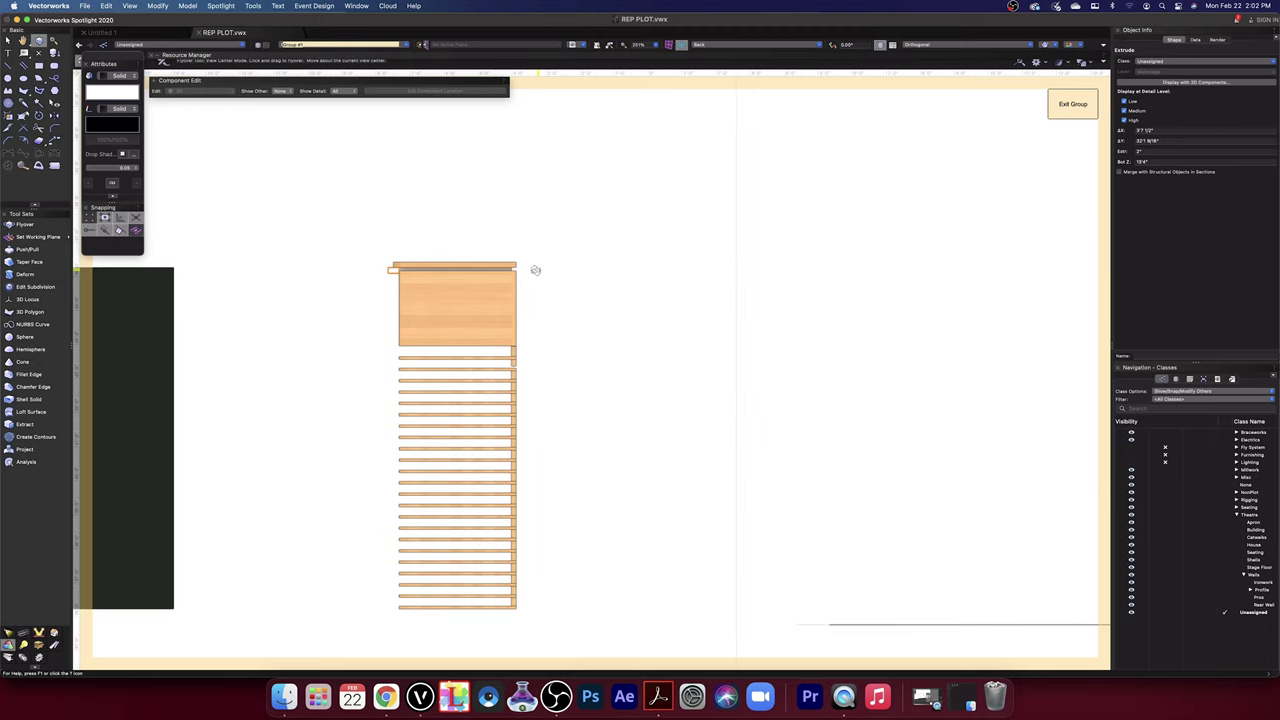
{"action": "scroll", "coordinate": [535, 270], "scroll_direction": "up", "scroll_amount": 8}
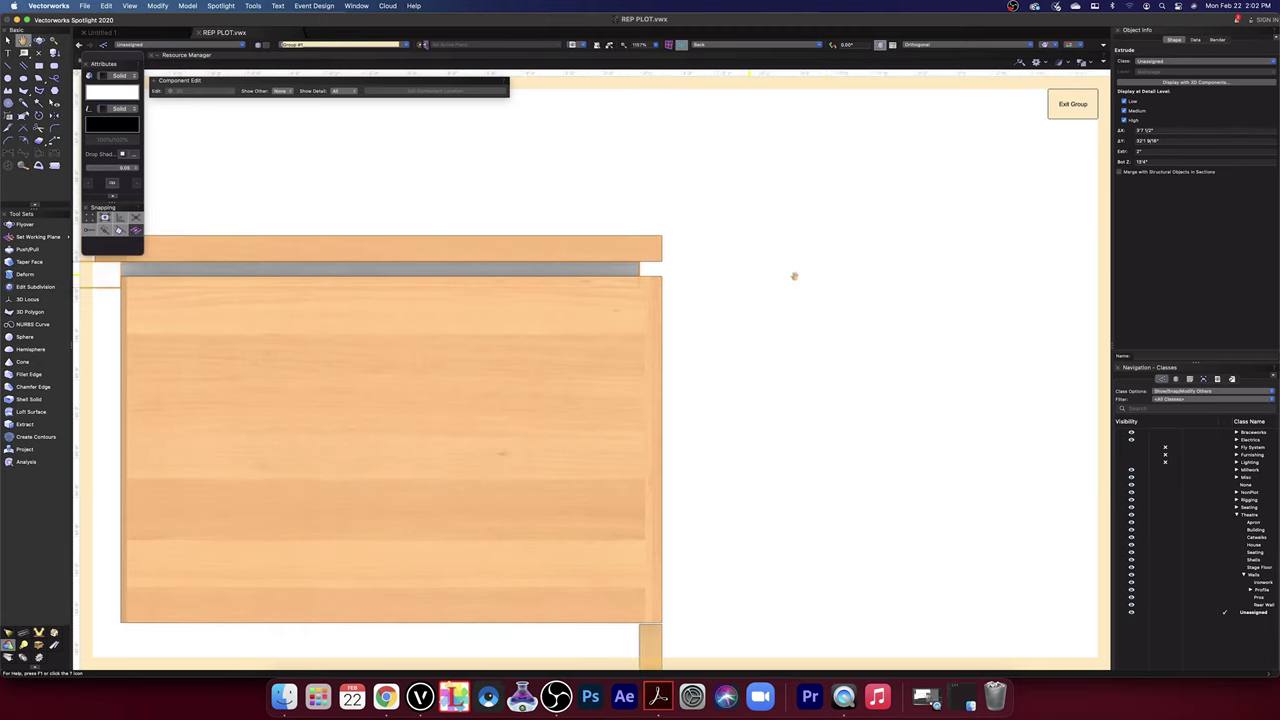
{"action": "left_click_drag", "start_coordinate": [794, 276], "coordinate": [943, 289]}
{"action": "key", "text": "shift+c"}
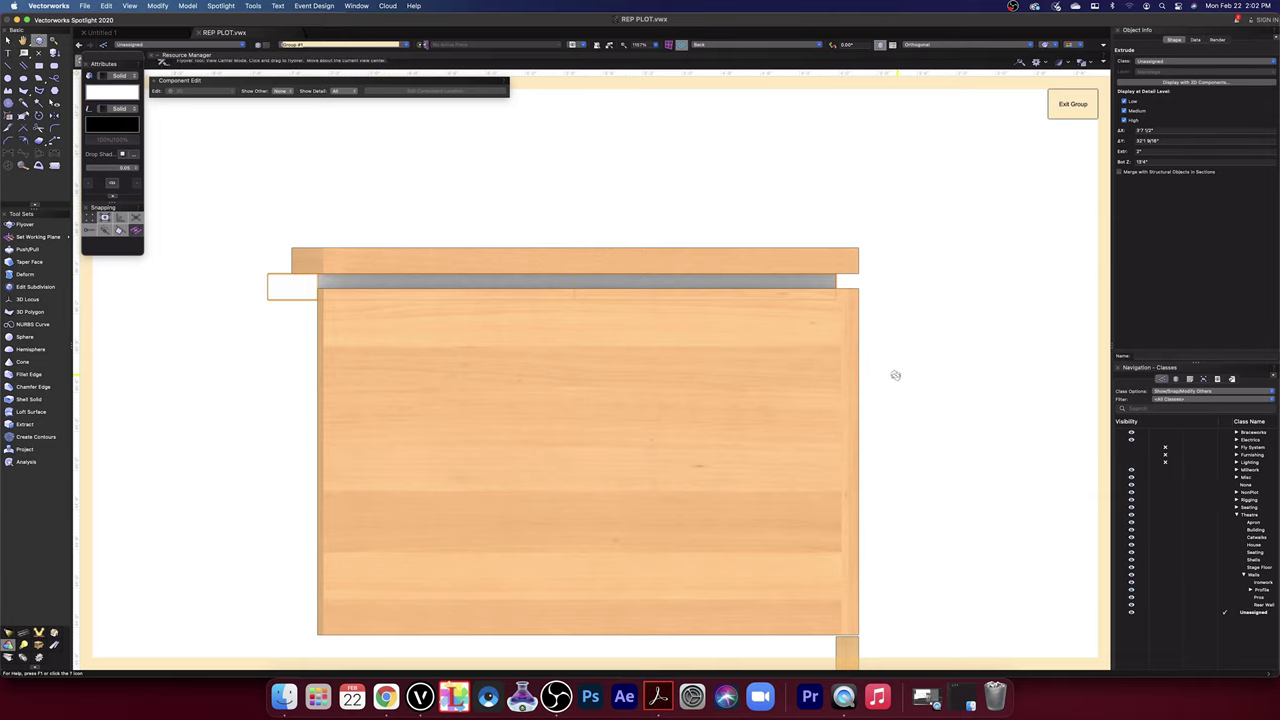
{"action": "scroll", "coordinate": [895, 375], "scroll_direction": "down", "scroll_amount": 5}
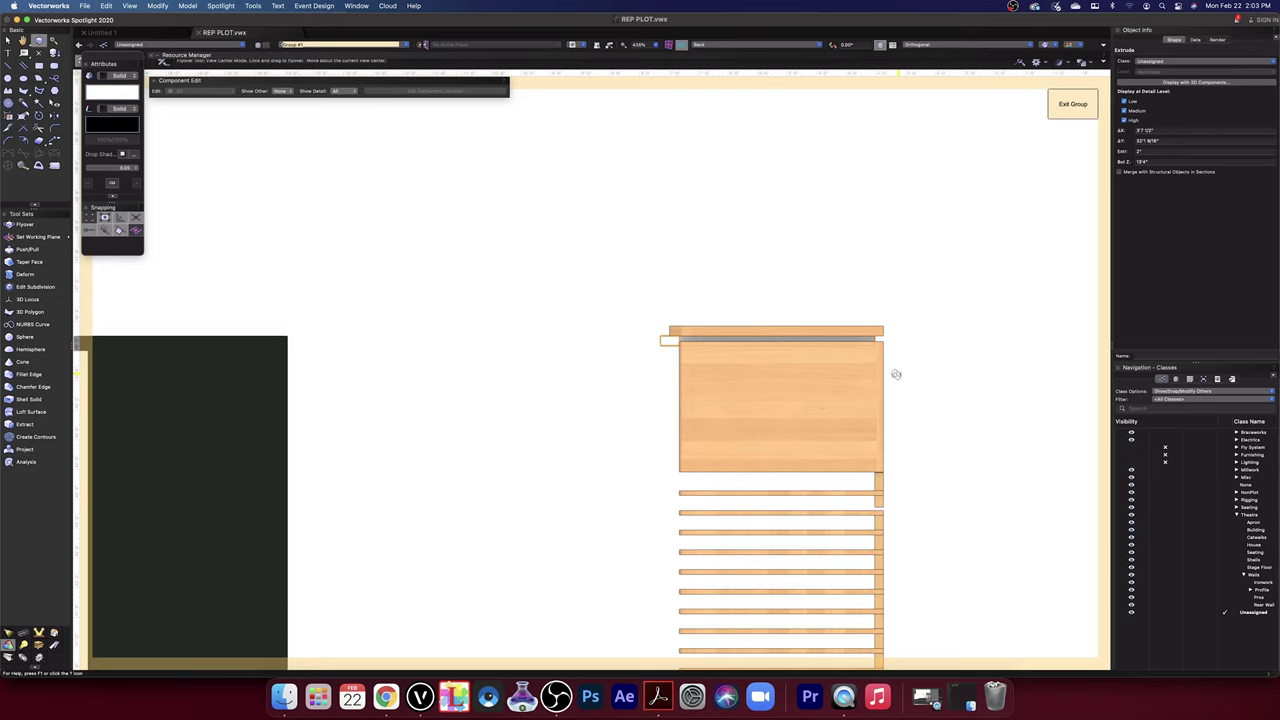
{"action": "left_click_drag", "start_coordinate": [685, 357], "coordinate": [411, 283]}
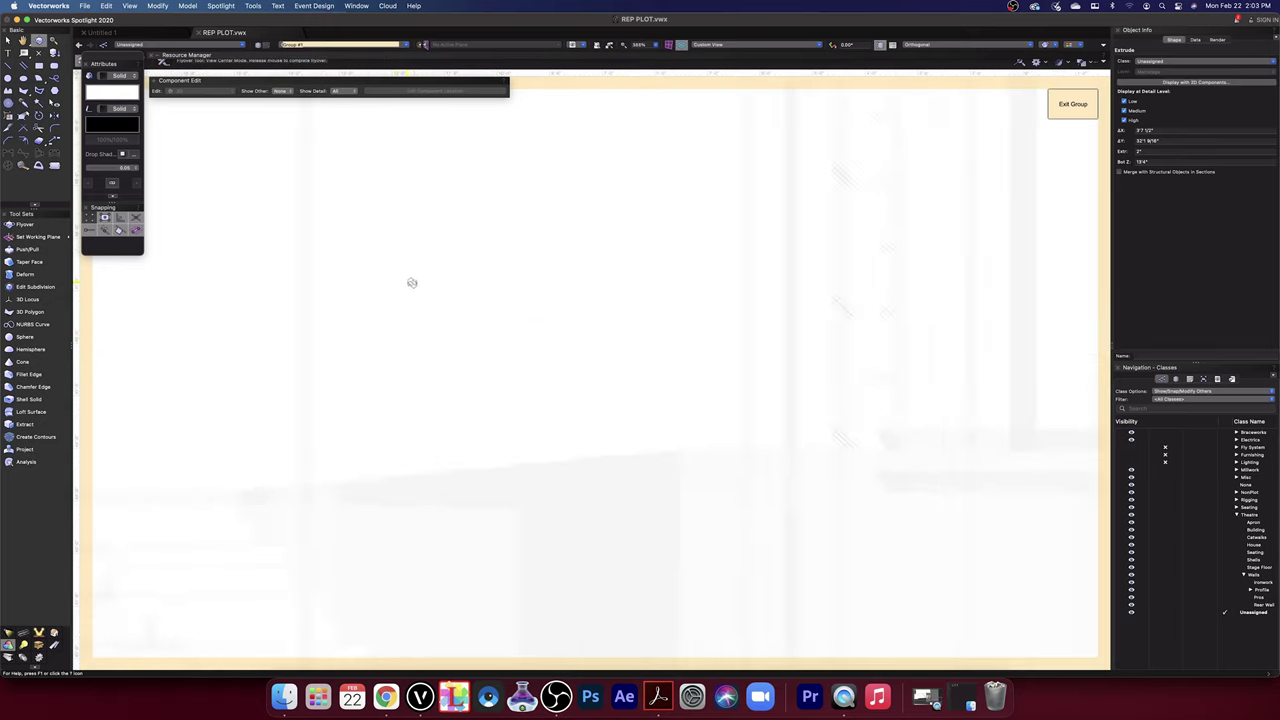
{"action": "left_click", "coordinate": [757, 45]}
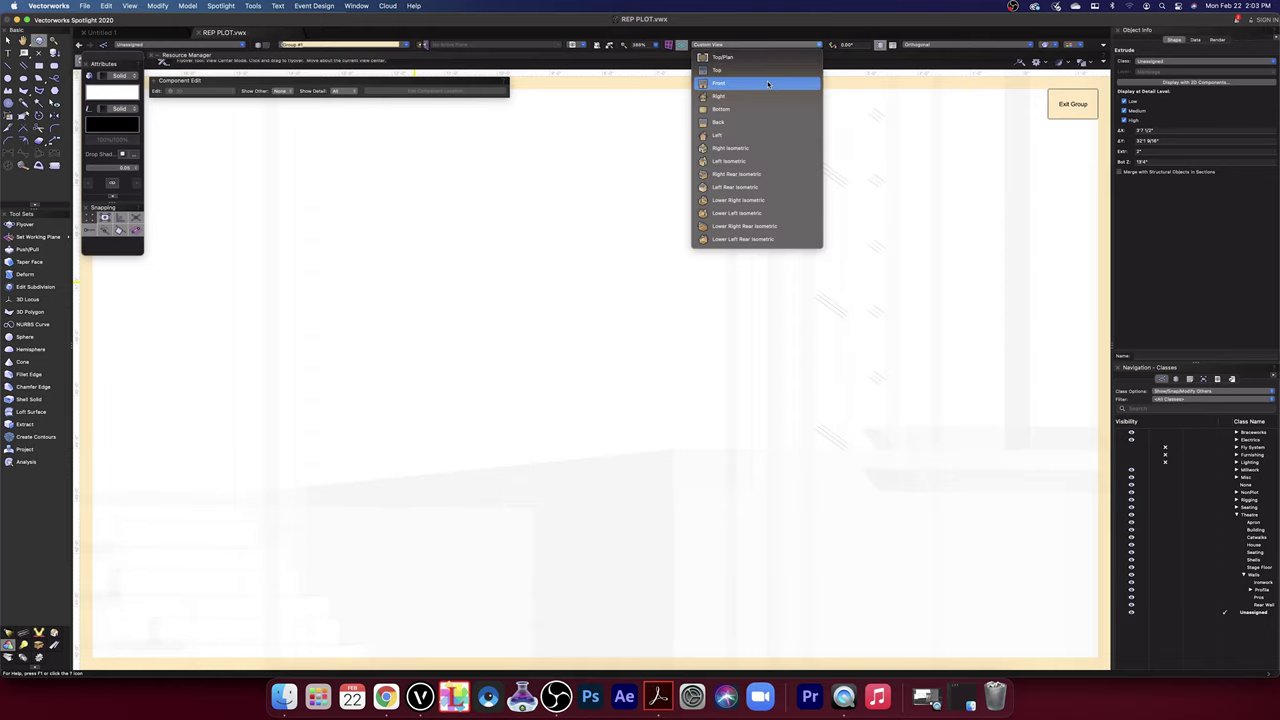
{"action": "left_click", "coordinate": [767, 85]}
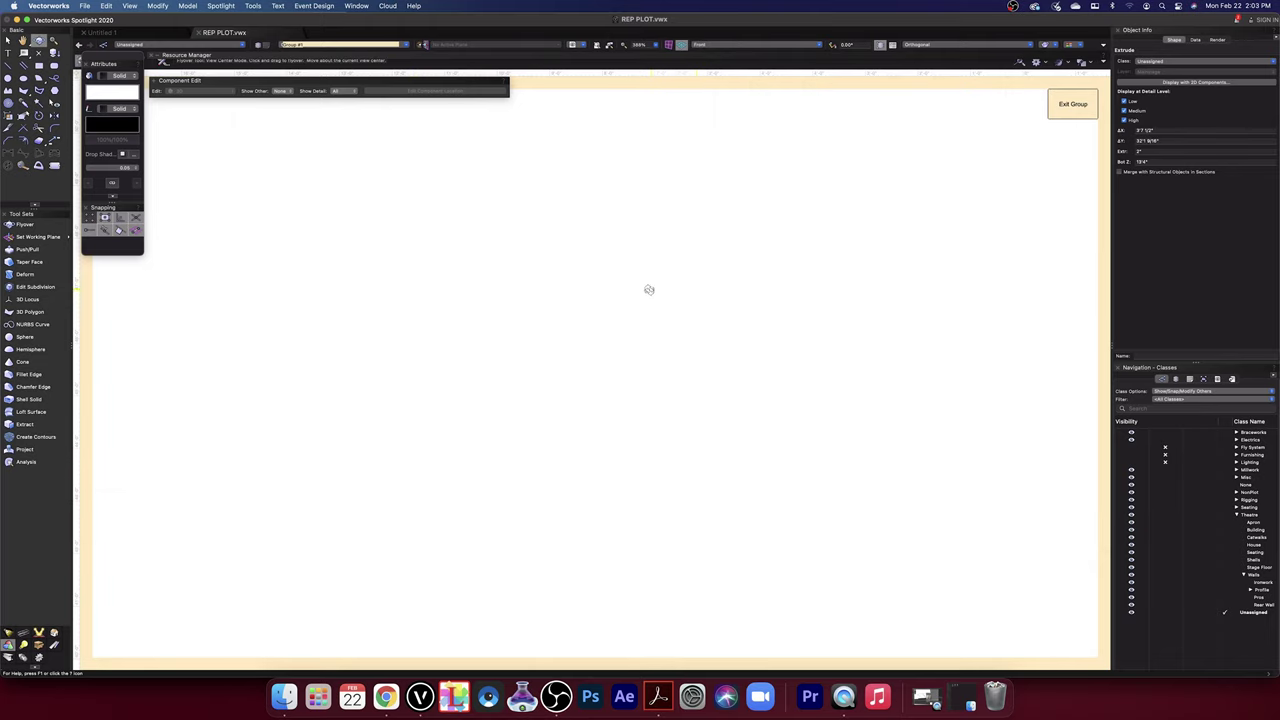
{"action": "scroll", "coordinate": [649, 289], "scroll_direction": "down", "scroll_amount": 5}
{"action": "scroll", "coordinate": [925, 296], "scroll_direction": "up", "scroll_amount": 10}
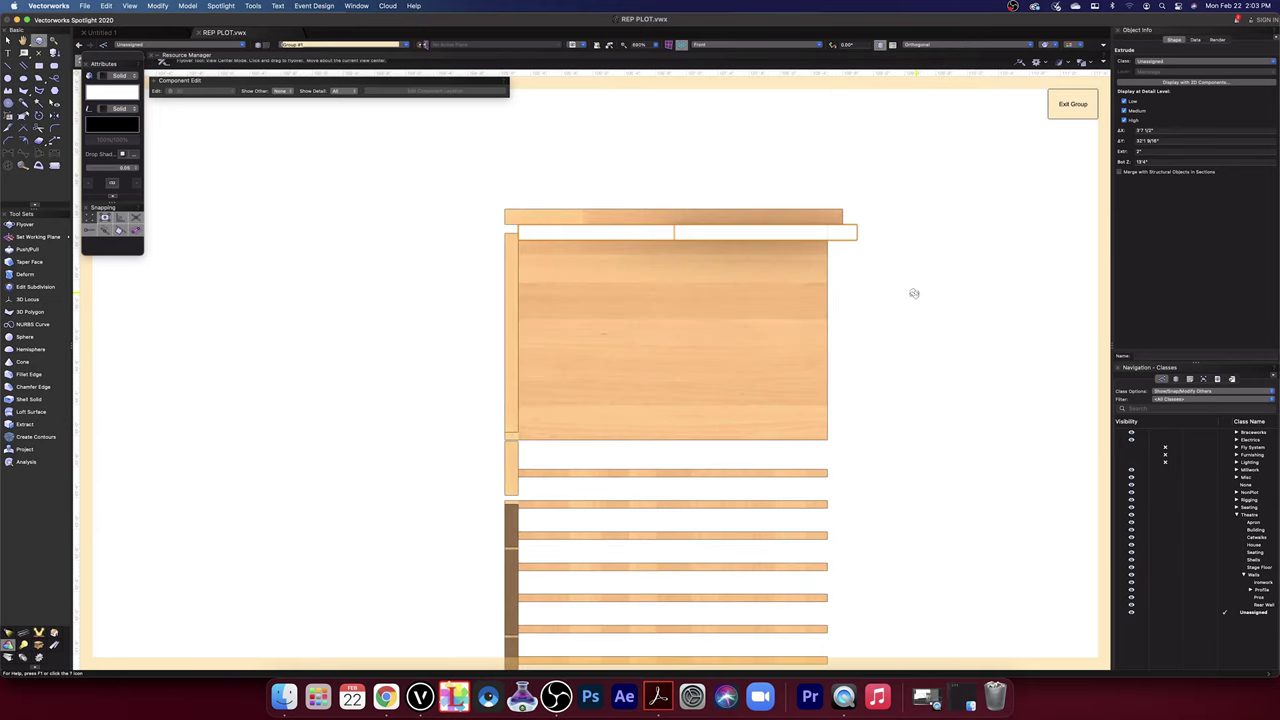
{"action": "key", "text": "x"}
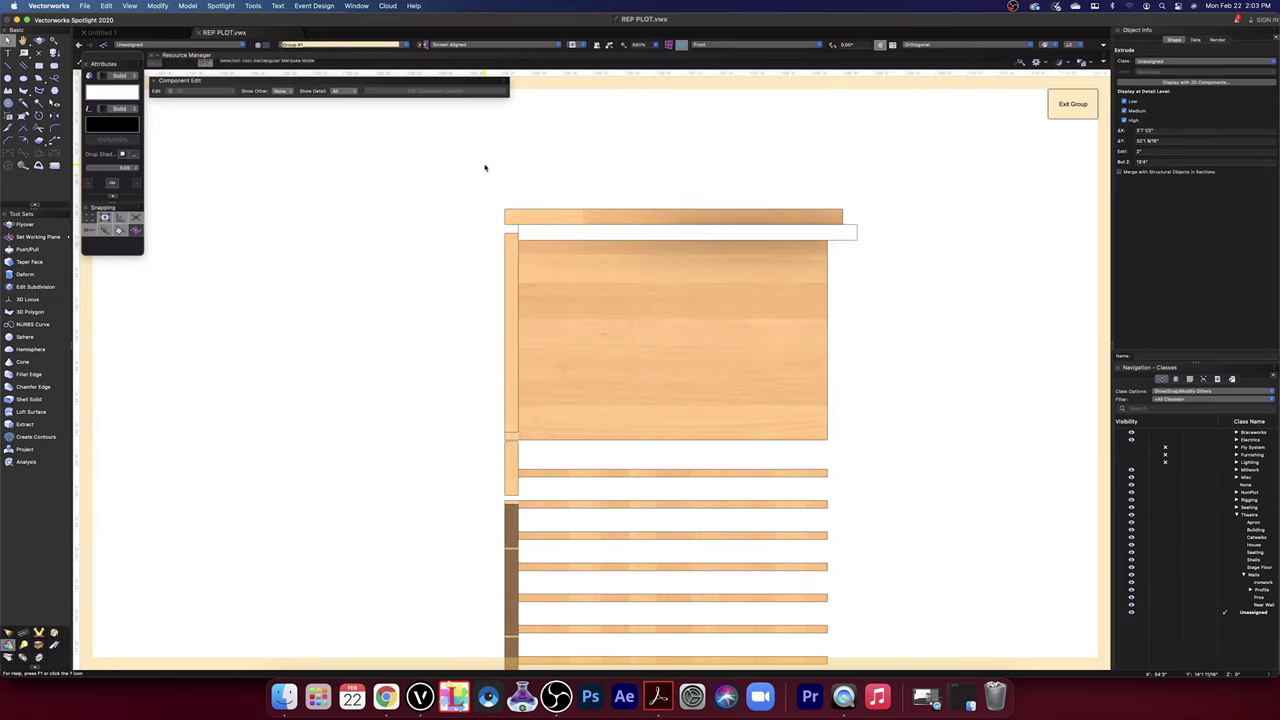
{"action": "left_click", "coordinate": [484, 164]}
{"action": "left_click", "coordinate": [533, 235]}
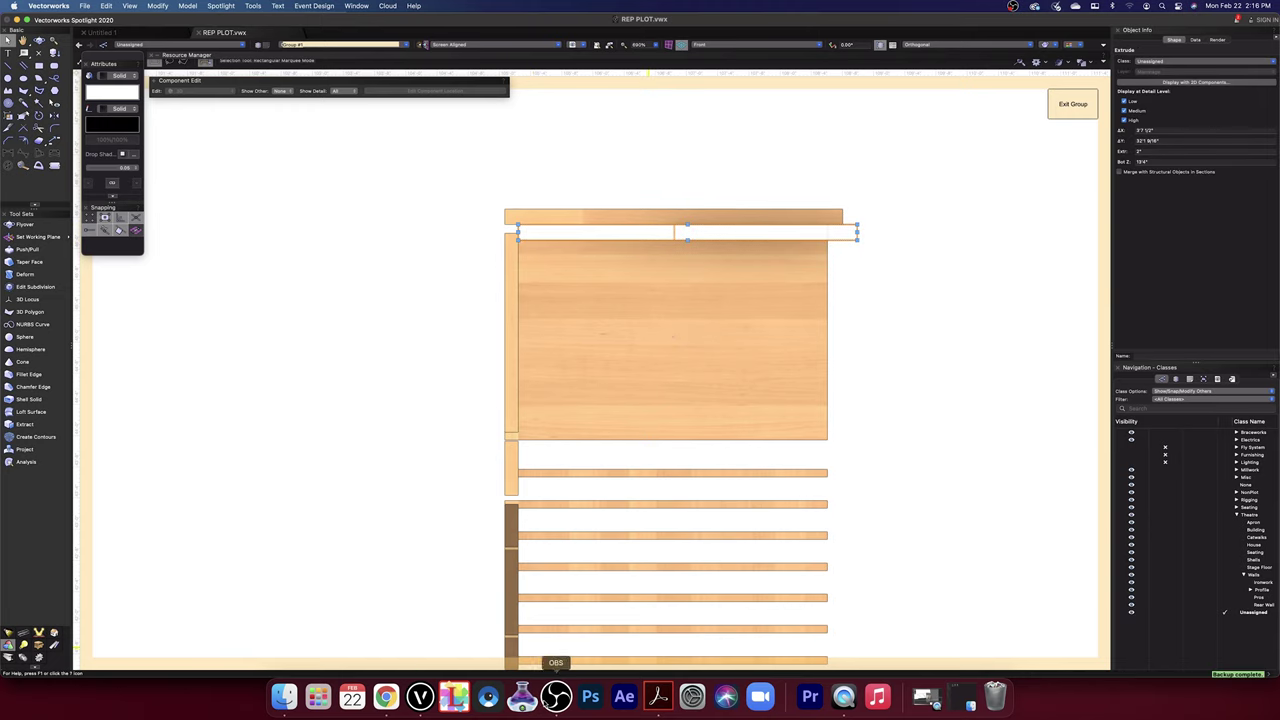
{"action": "left_click", "coordinate": [556, 697]}
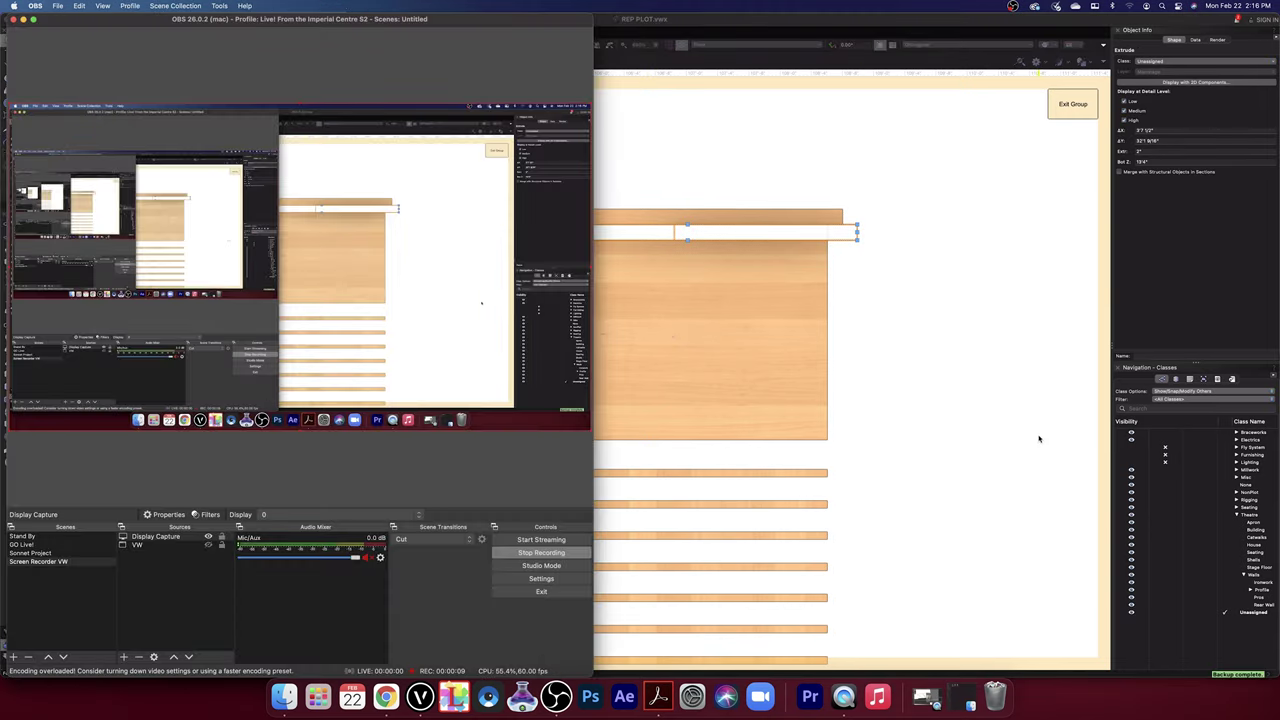
{"action": "left_click", "coordinate": [988, 419]}
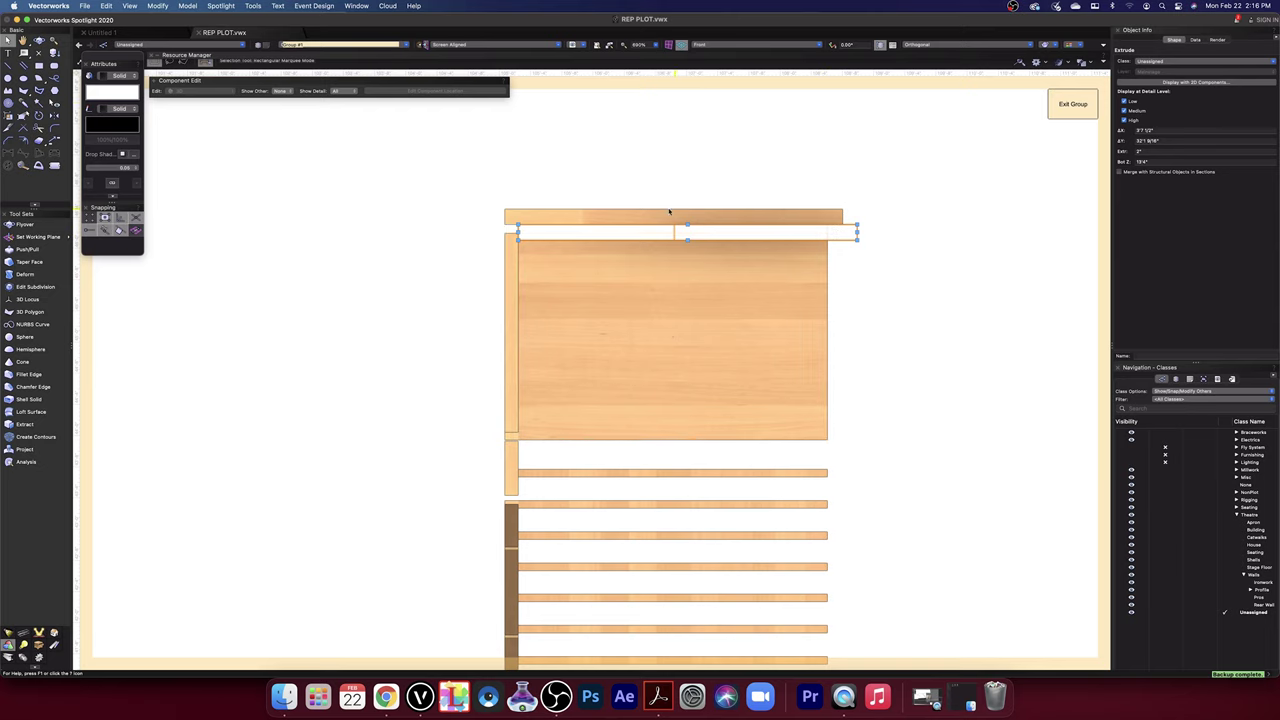
{"action": "left_click", "coordinate": [38, 40]}
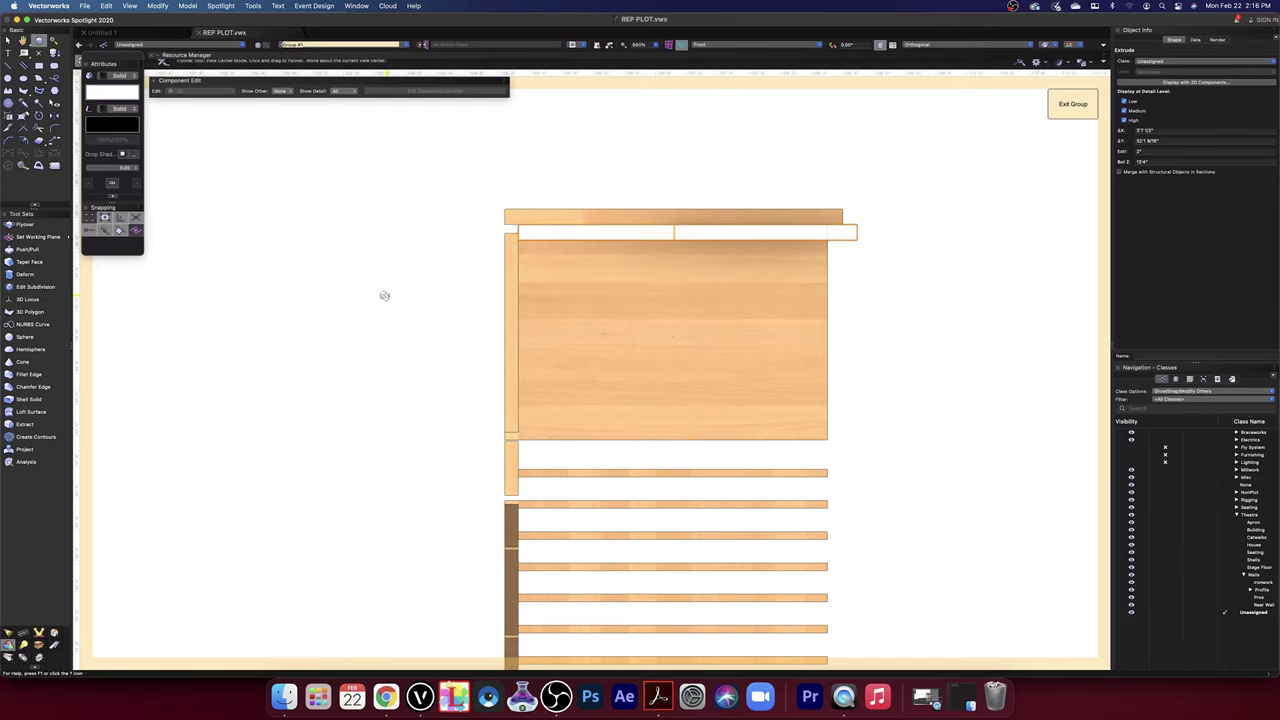
{"action": "left_click_drag", "start_coordinate": [383, 291], "coordinate": [567, 302]}
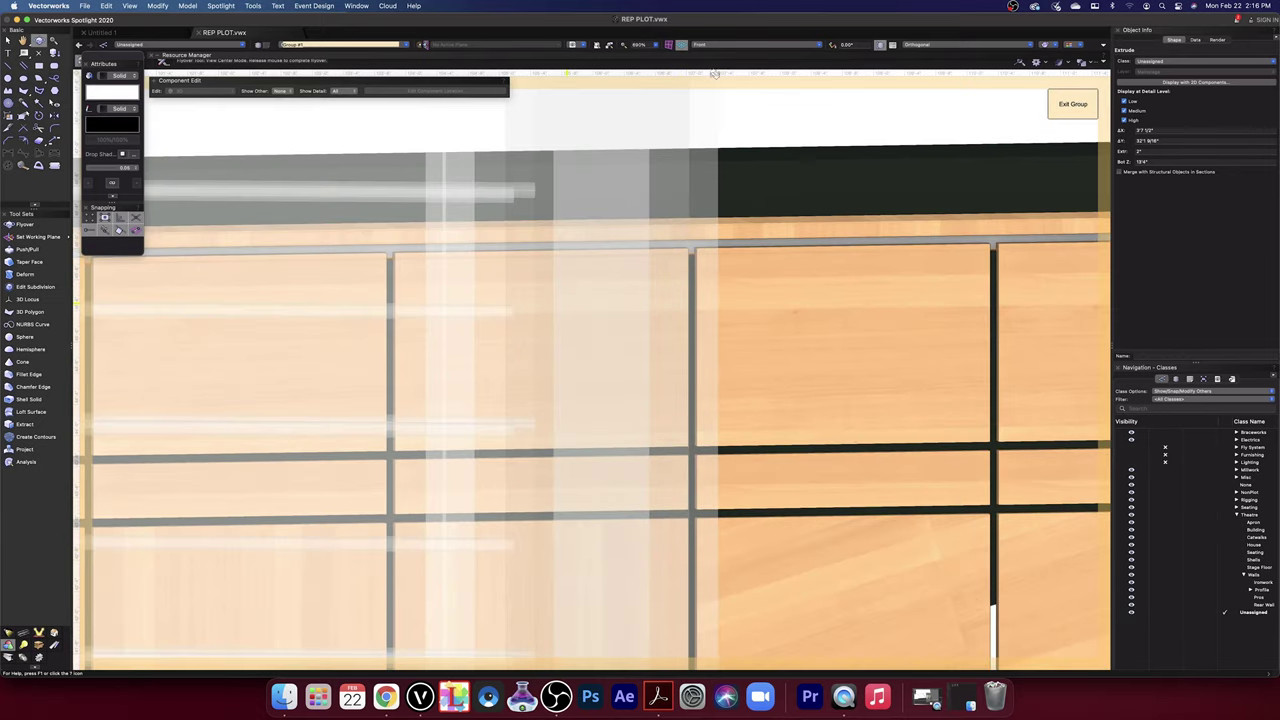
{"action": "left_click", "coordinate": [750, 45]}
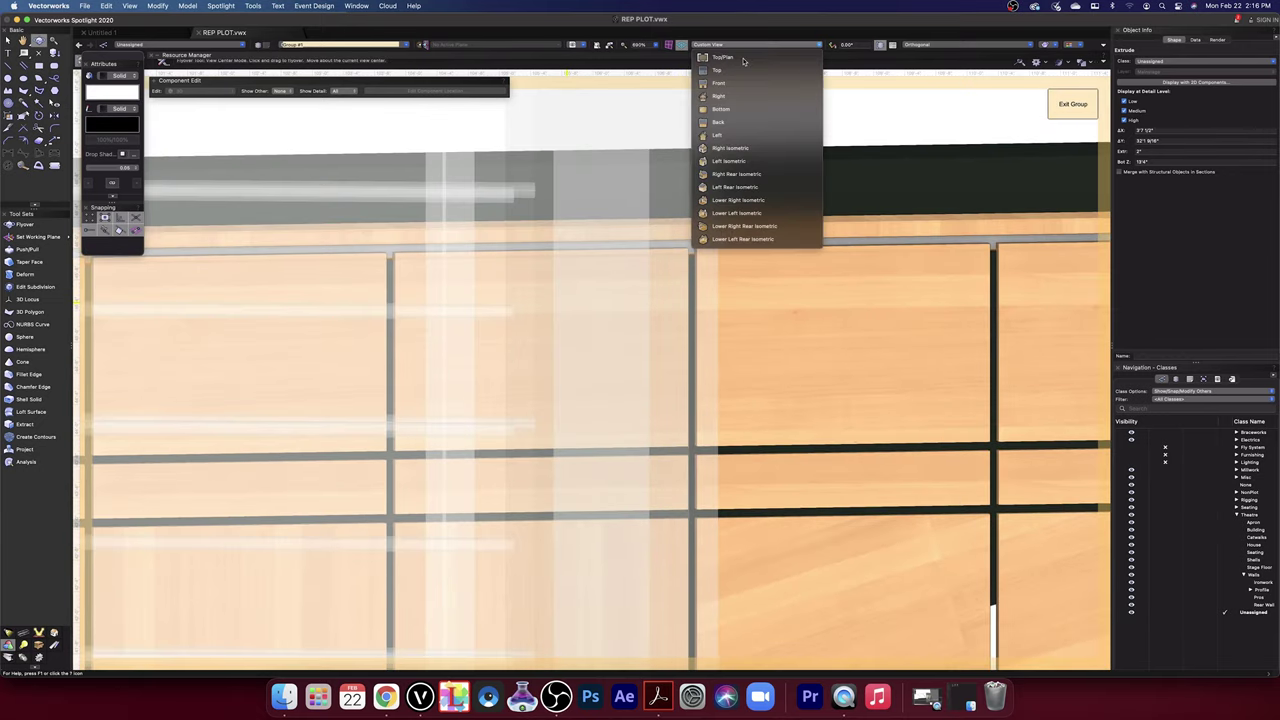
{"action": "left_click", "coordinate": [737, 96]}
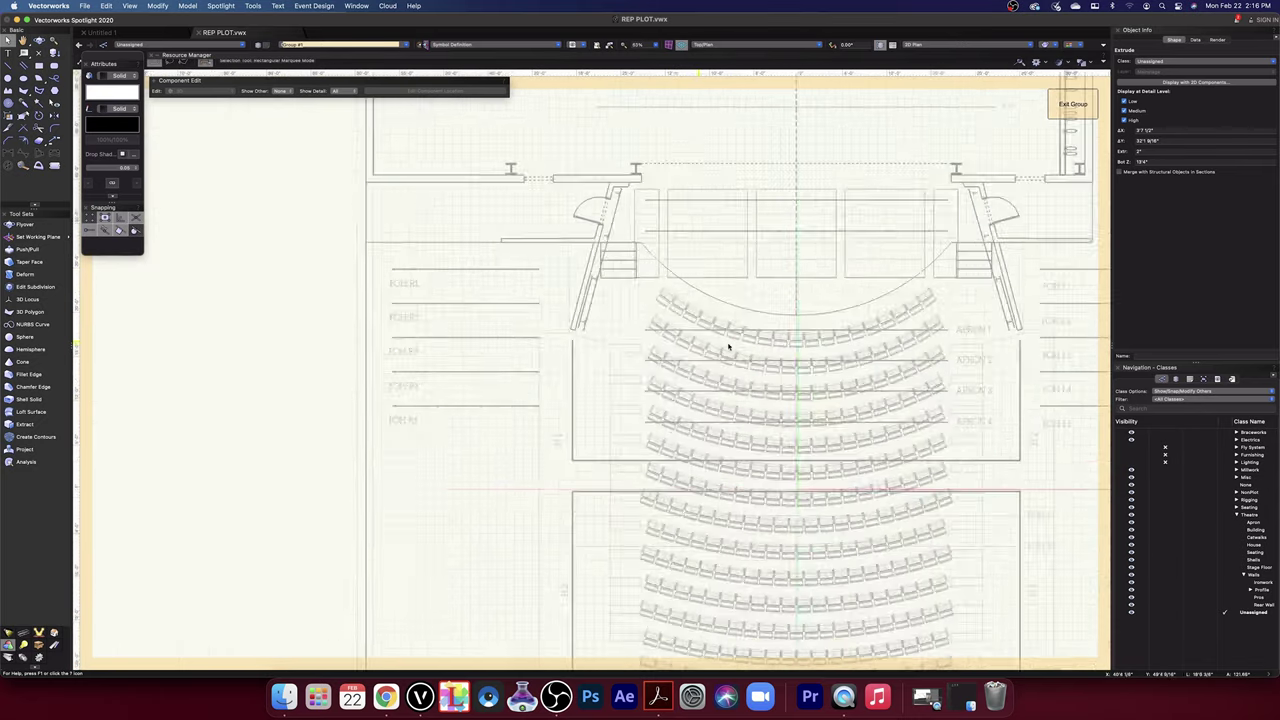
- Pan along the plan to inspect the wall extrude from its angled top end to its bottom
{"action": "middle_click_drag", "start_coordinate": [757, 346], "coordinate": [310, 314]}
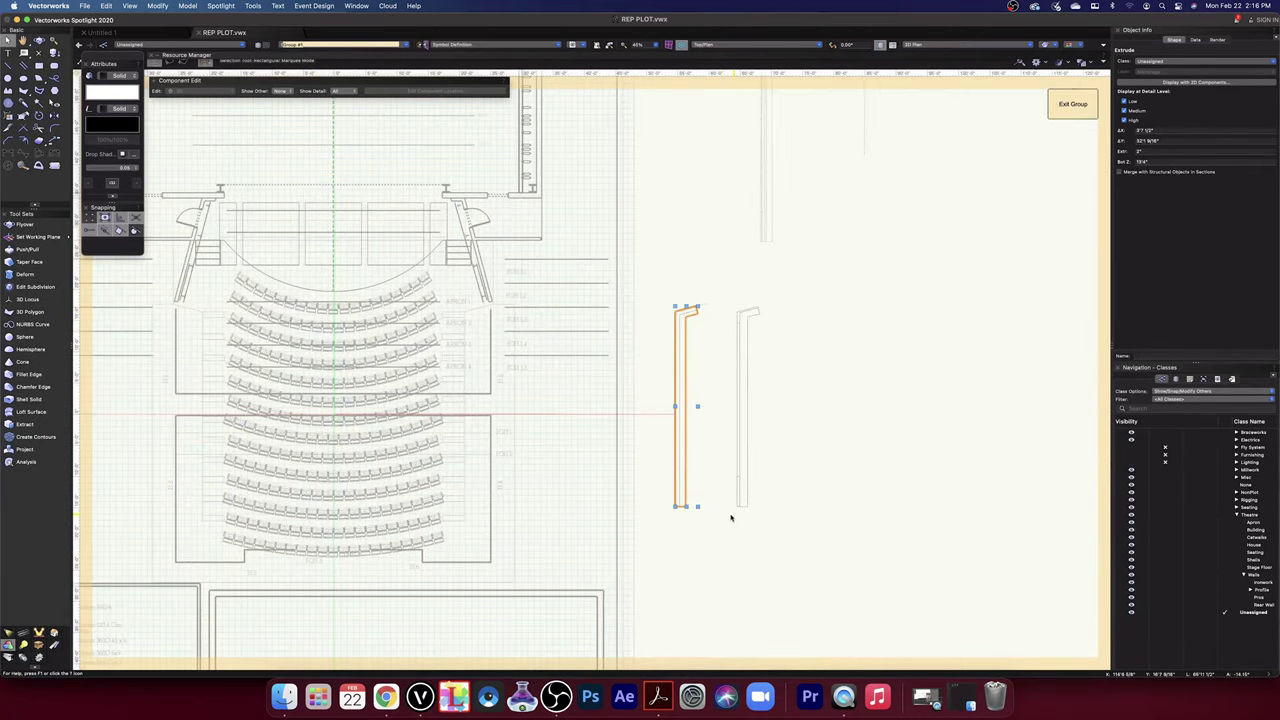
{"action": "middle_click_drag", "start_coordinate": [801, 234], "coordinate": [846, 137]}
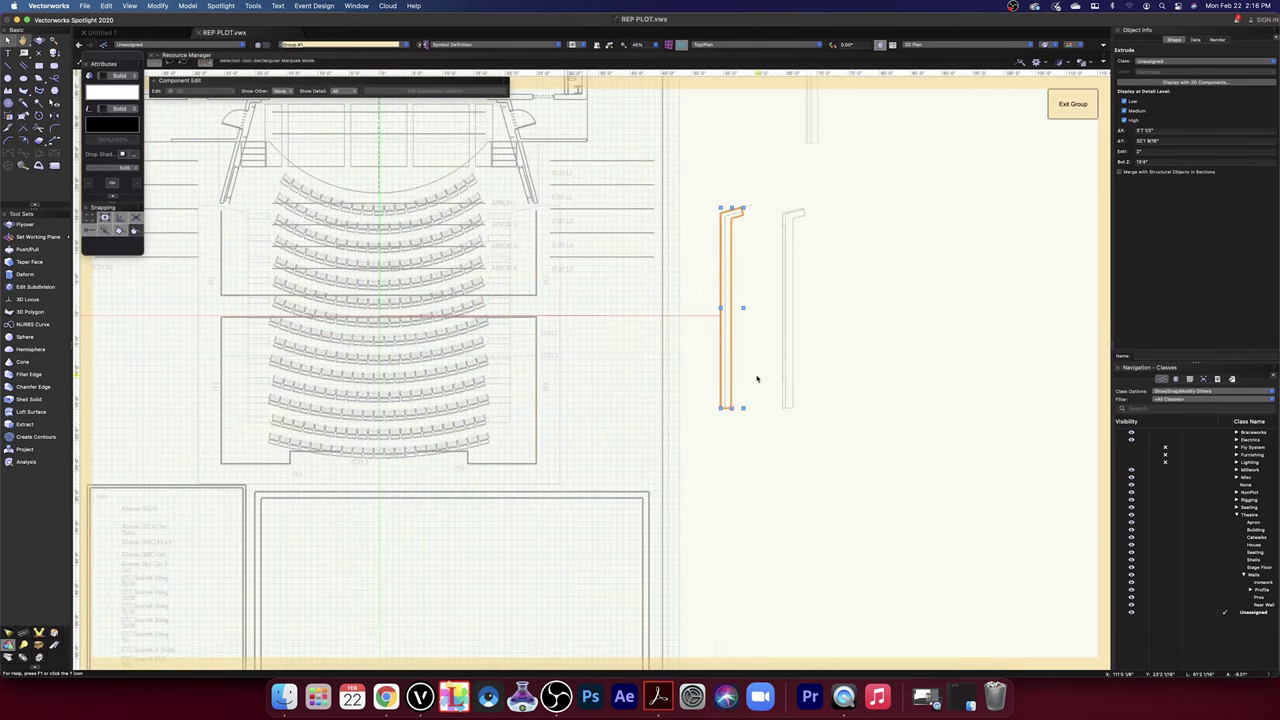
{"action": "scroll", "coordinate": [746, 383], "scroll_direction": "up", "scroll_amount": 6}
{"action": "middle_click_drag", "start_coordinate": [729, 407], "coordinate": [746, 611]}
{"action": "middle_click_drag", "start_coordinate": [740, 200], "coordinate": [722, 571]}
{"action": "middle_click_drag", "start_coordinate": [723, 173], "coordinate": [737, 580]}
{"action": "middle_click_drag", "start_coordinate": [752, 188], "coordinate": [718, 101]}
{"action": "key", "text": "x"}
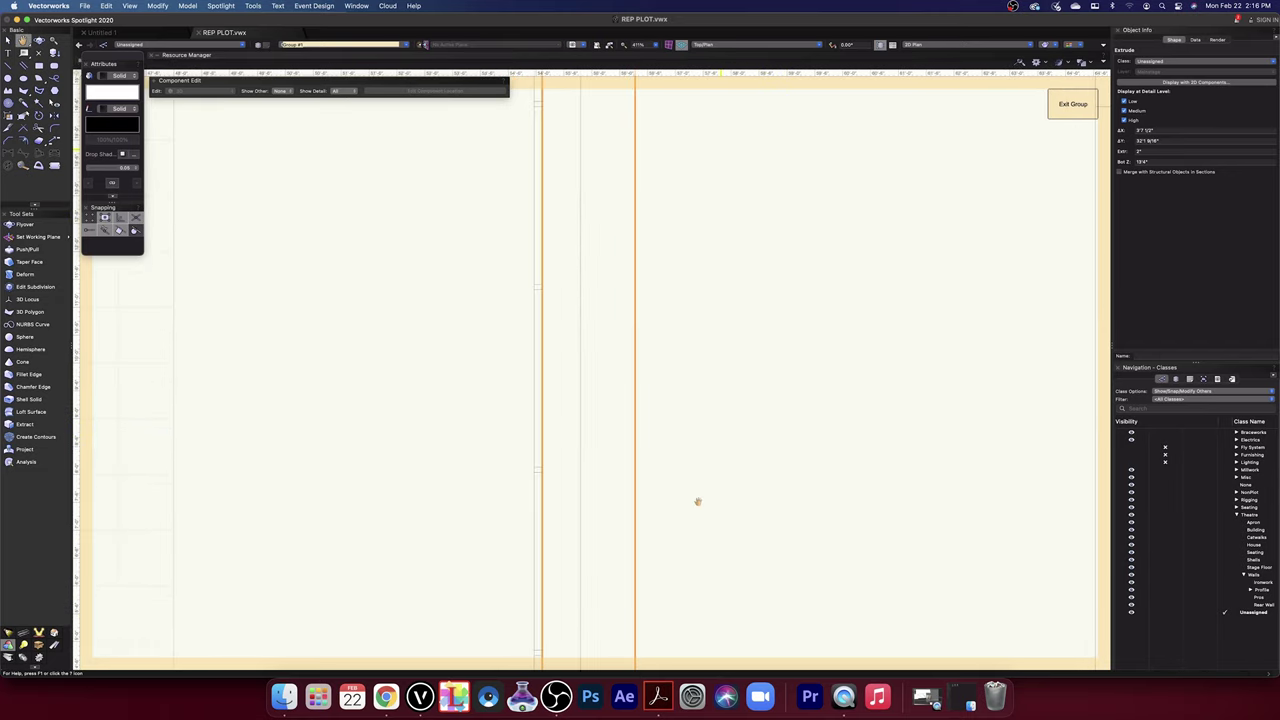
{"action": "middle_click_drag", "start_coordinate": [697, 501], "coordinate": [720, 223]}
{"action": "scroll", "coordinate": [716, 559], "scroll_direction": "down", "scroll_amount": 2}
{"action": "middle_click_drag", "start_coordinate": [731, 566], "coordinate": [745, 179]}
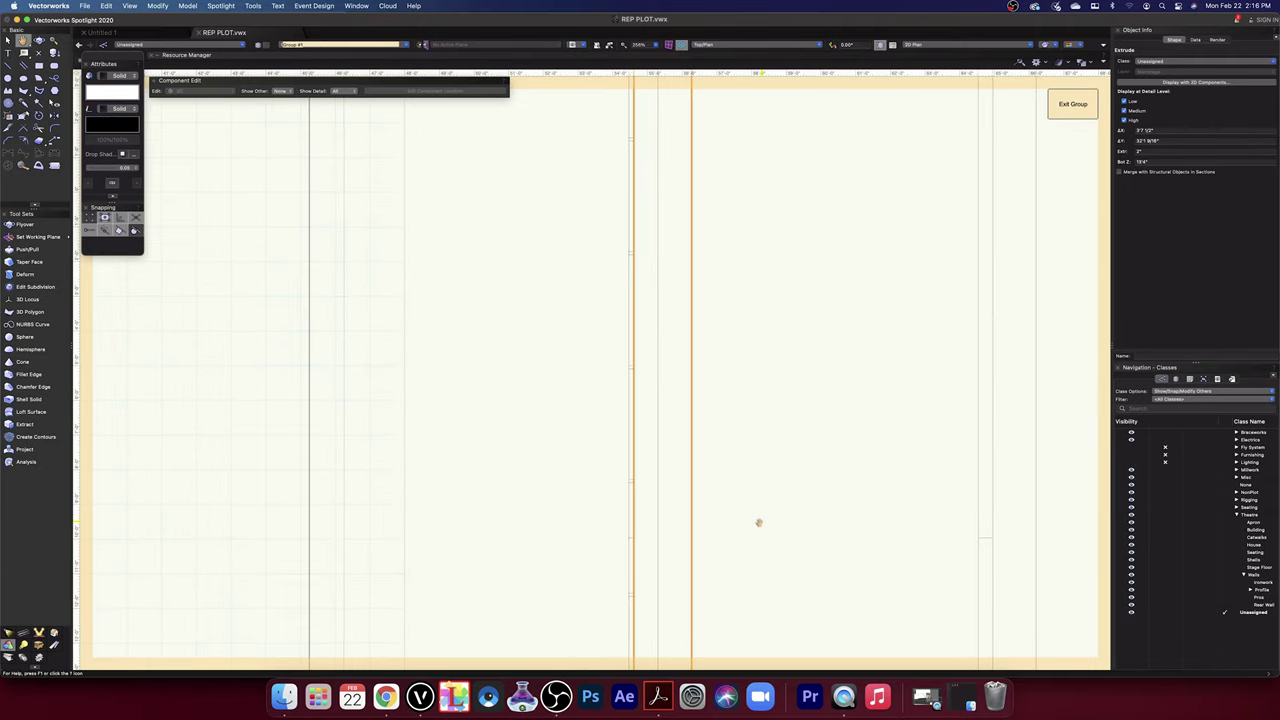
{"action": "left_click_drag", "start_coordinate": [758, 522], "coordinate": [763, 358]}
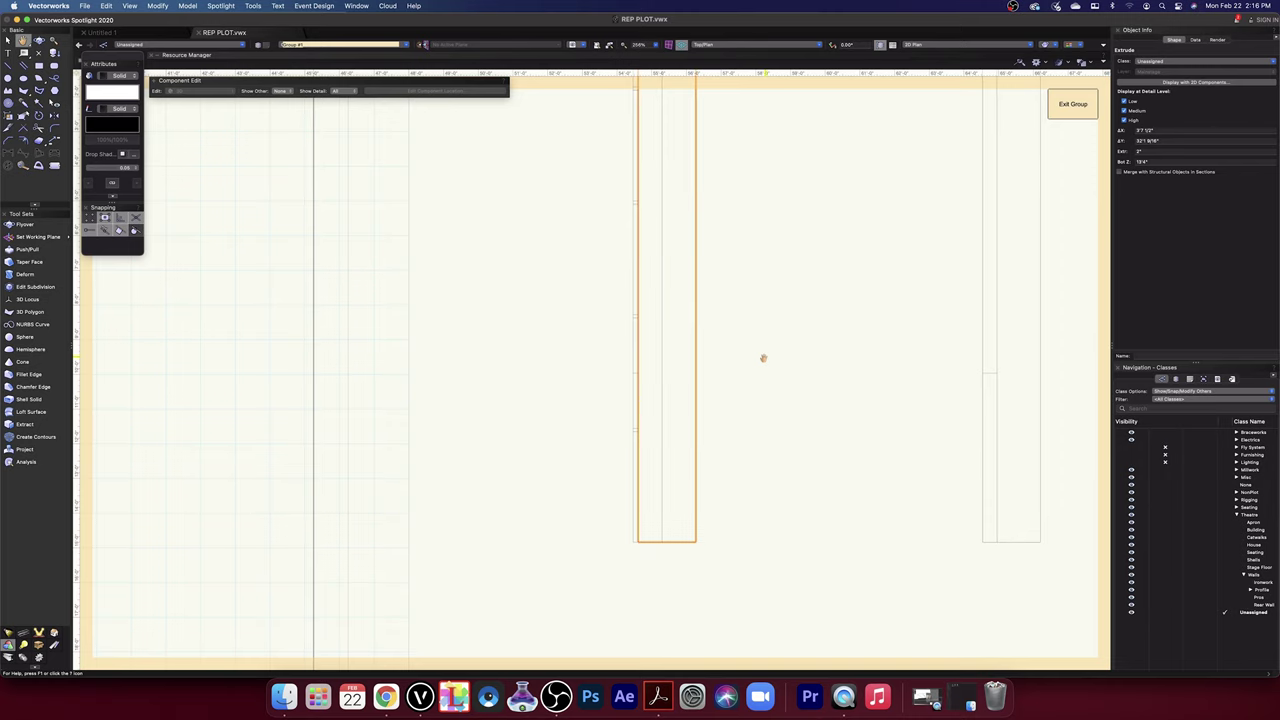
{"action": "key", "text": "x"}
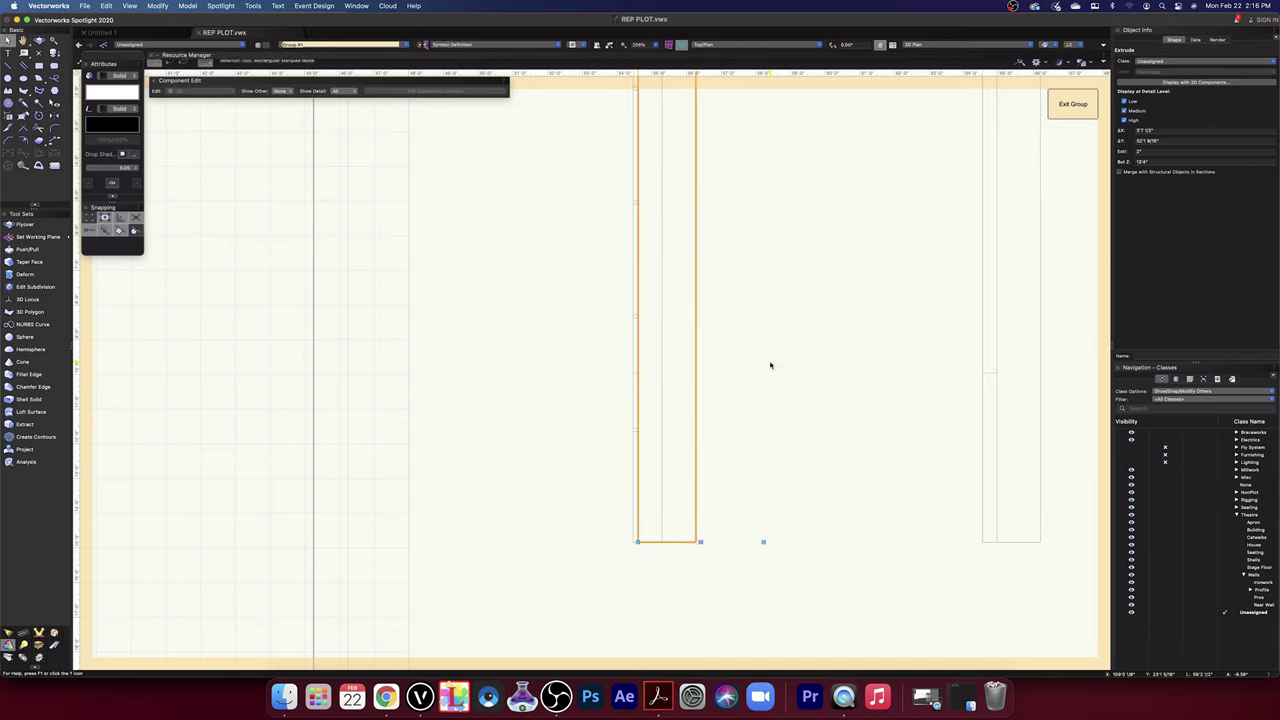
- Start a rectangle at the wall profile's corner, then abandon it
{"action": "left_click", "coordinate": [38, 65]}
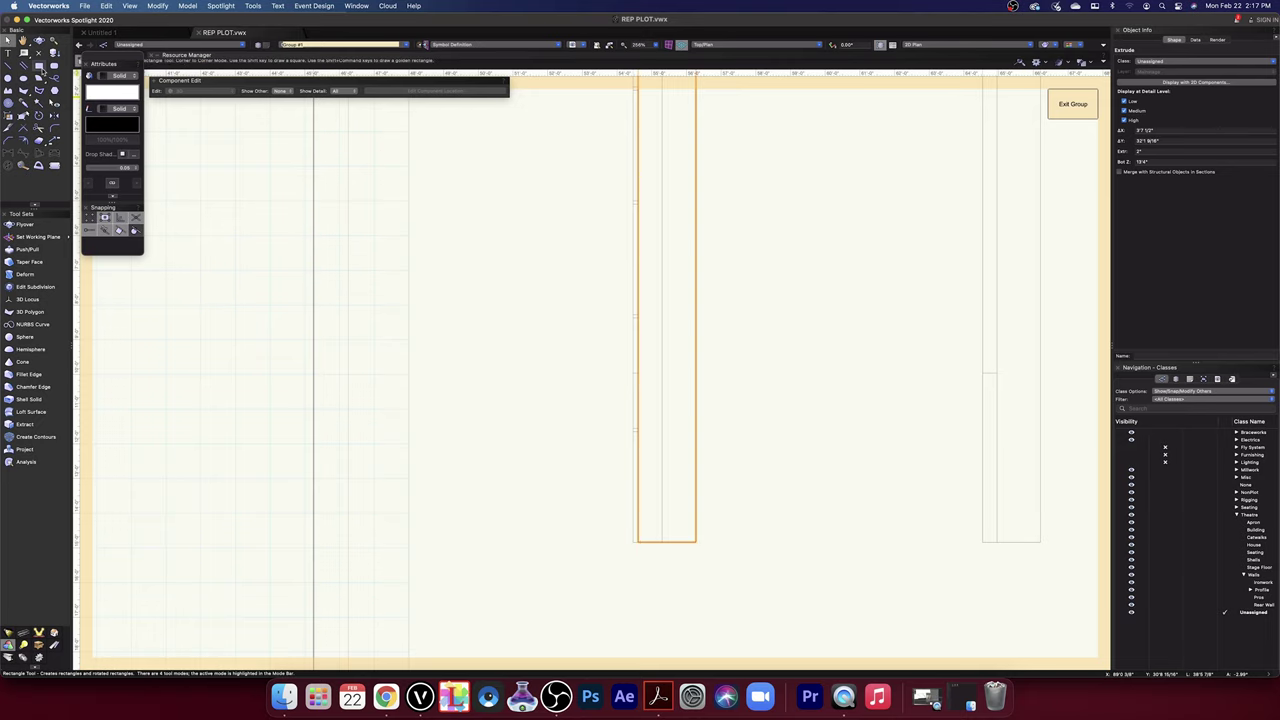
{"action": "scroll", "coordinate": [663, 557], "scroll_direction": "up", "scroll_amount": 2}
{"action": "scroll", "coordinate": [663, 557], "scroll_direction": "up", "scroll_amount": 3}
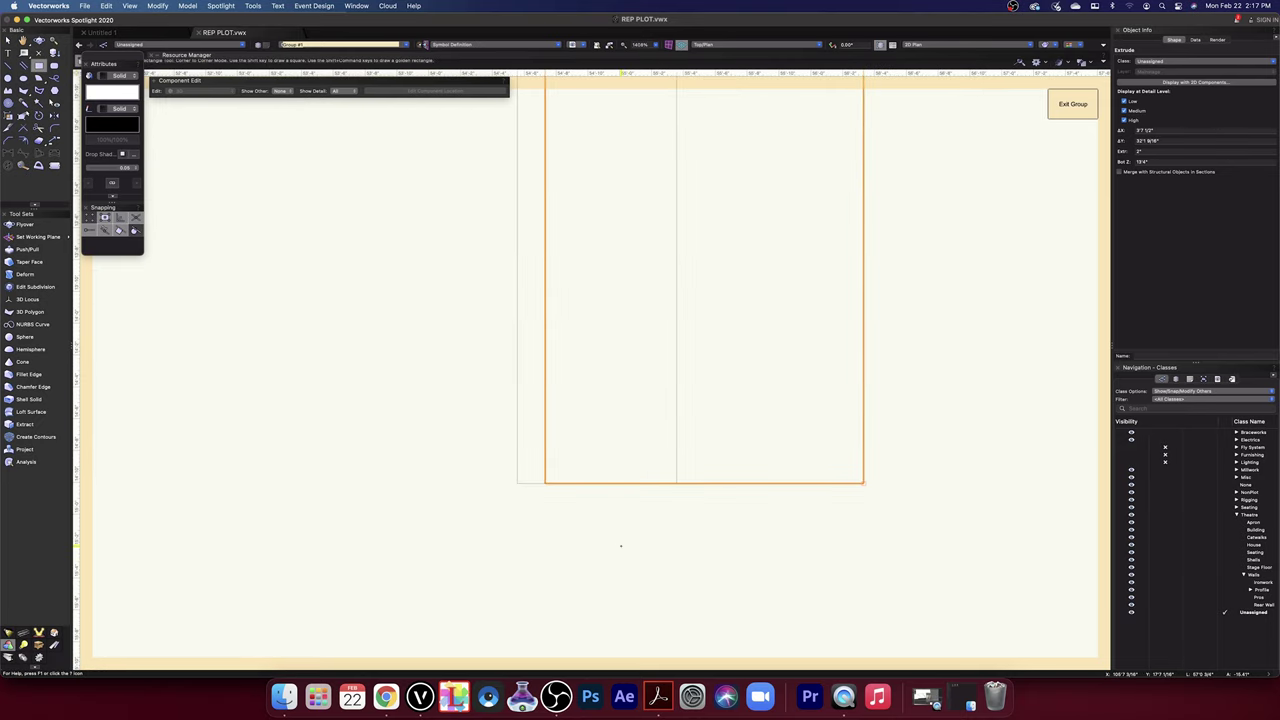
{"action": "left_click", "coordinate": [545, 483]}
{"action": "scroll", "coordinate": [545, 483], "scroll_direction": "down", "scroll_amount": 5}
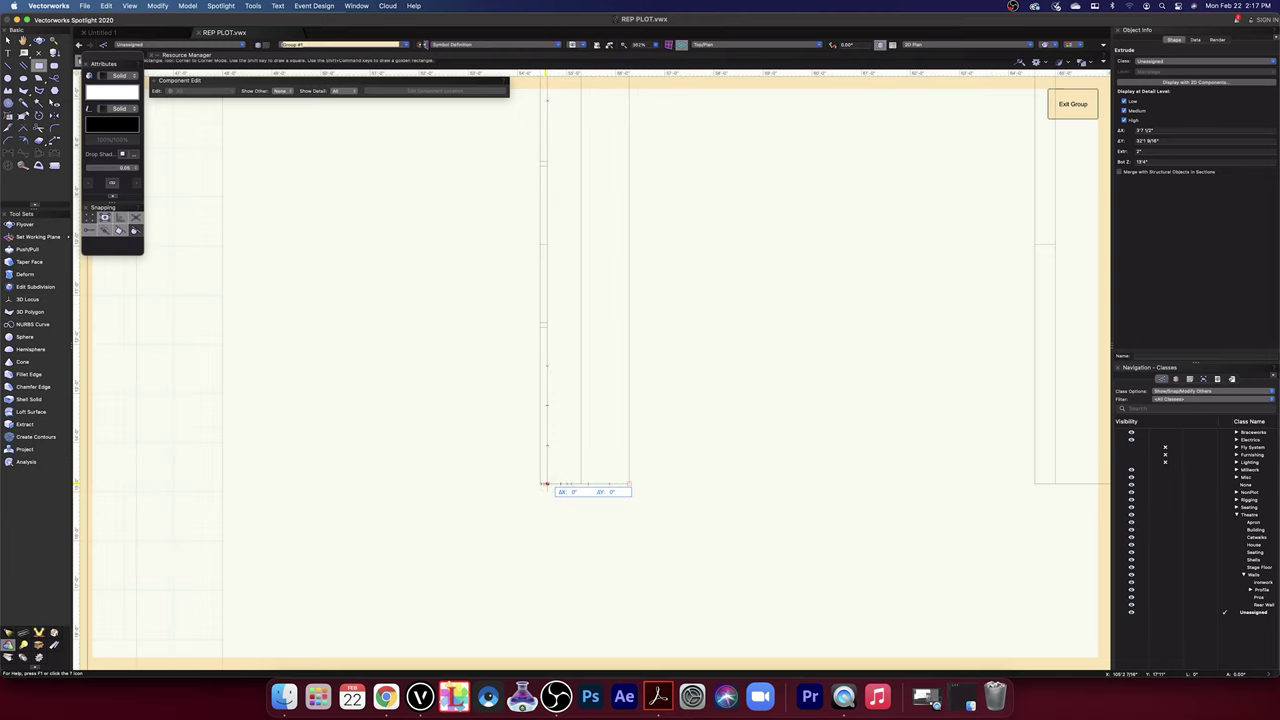
{"action": "middle_click_drag", "start_coordinate": [546, 483], "coordinate": [545, 420]}
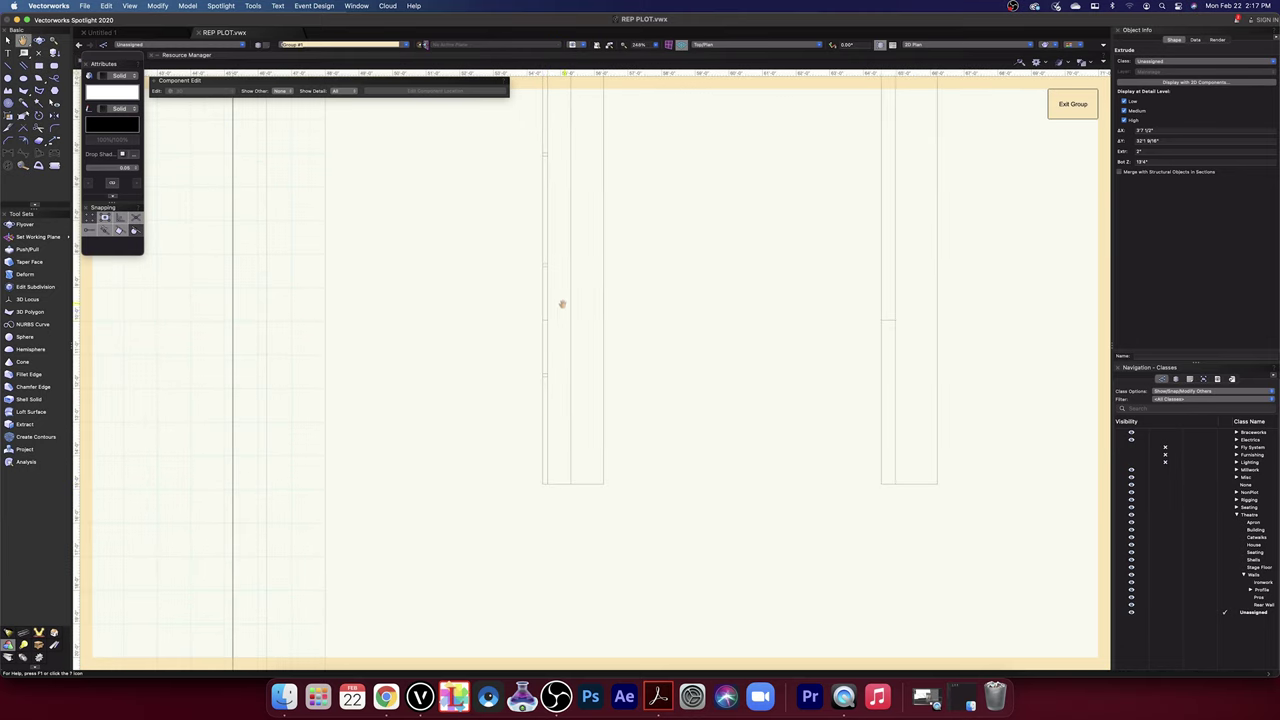
{"action": "middle_click_drag", "start_coordinate": [562, 300], "coordinate": [580, 511]}
{"action": "key", "text": "x"}
{"action": "key", "text": "x"}
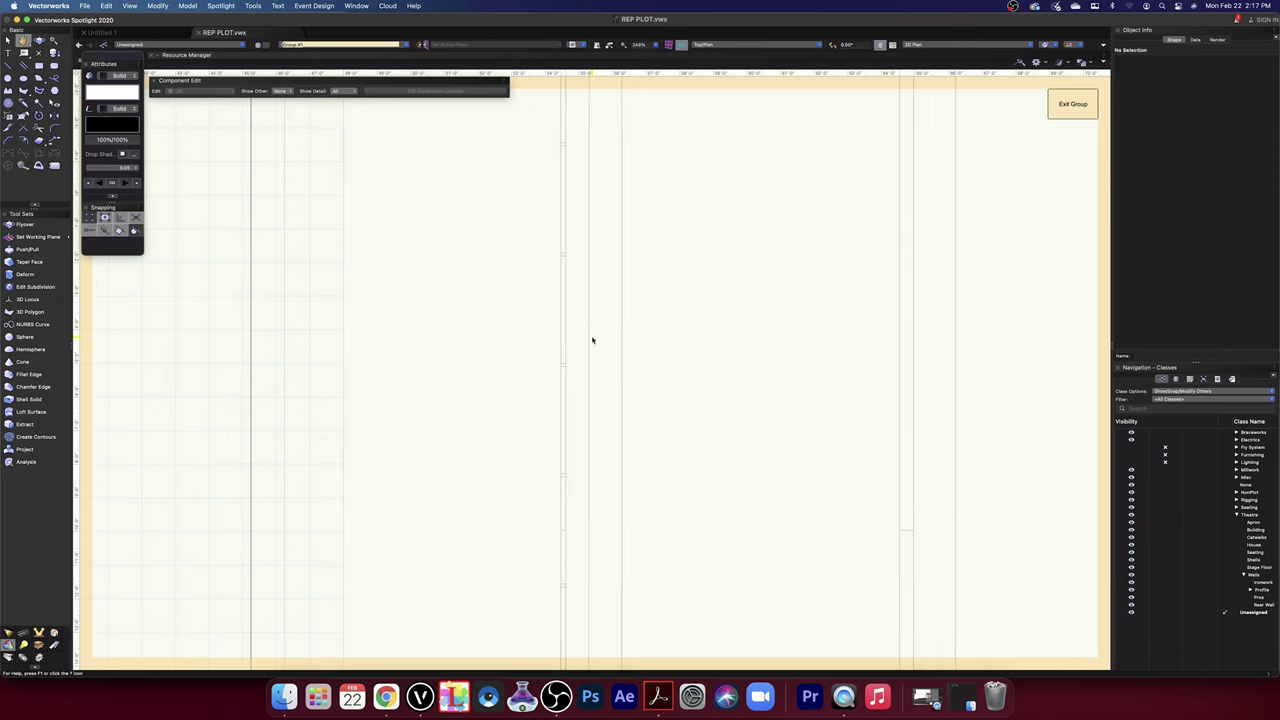
{"action": "scroll", "coordinate": [605, 370], "scroll_direction": "down", "scroll_amount": 15}
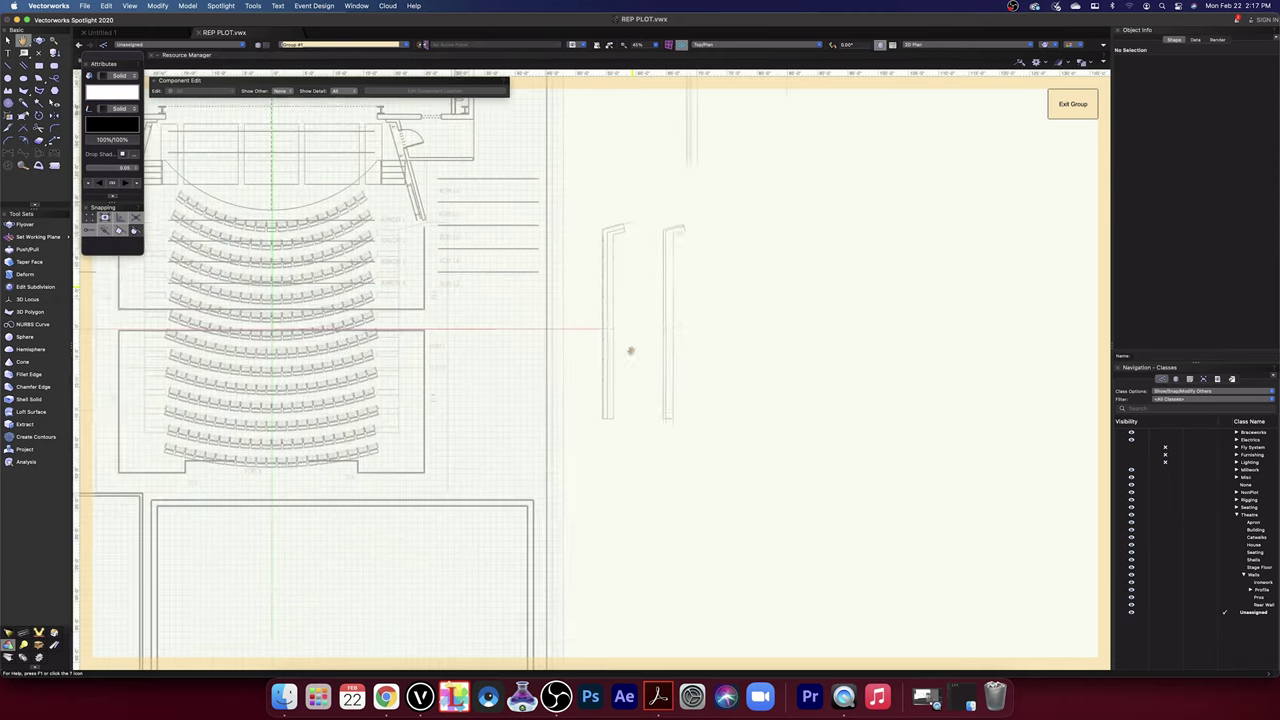
{"action": "scroll", "coordinate": [614, 382], "scroll_direction": "up", "scroll_amount": 10}
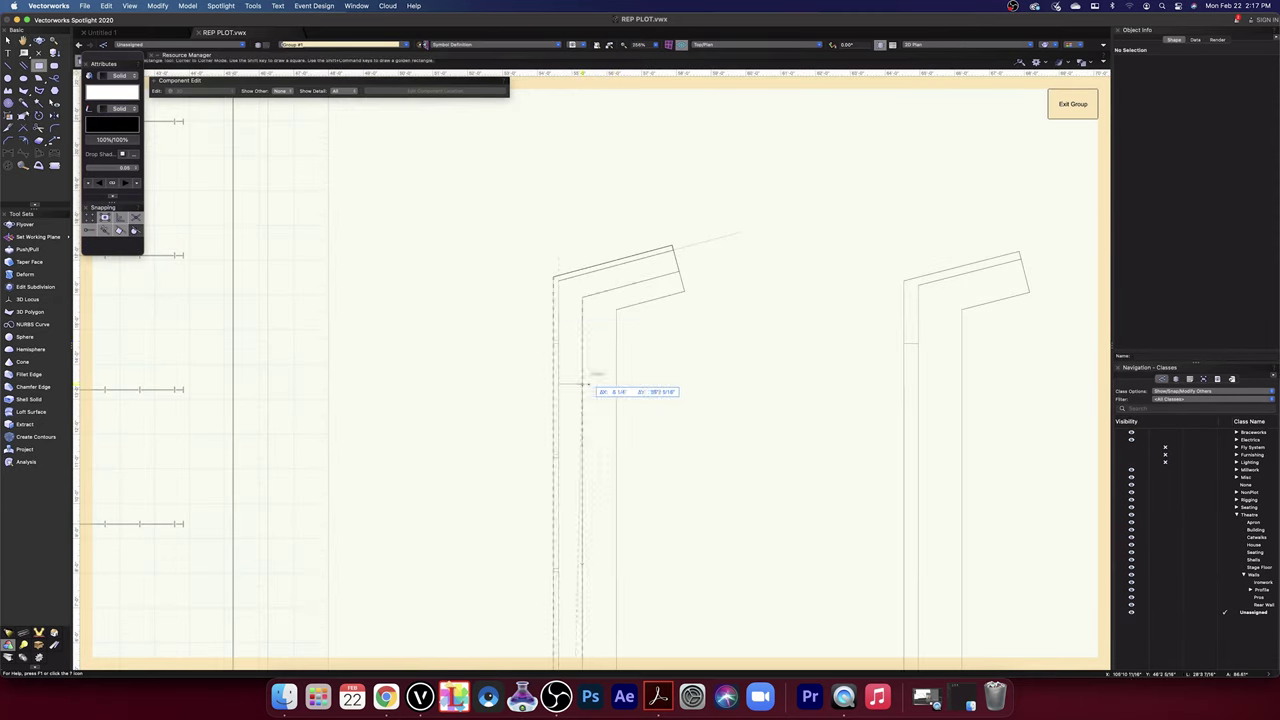
{"action": "scroll", "coordinate": [553, 312], "scroll_direction": "up", "scroll_amount": 5}
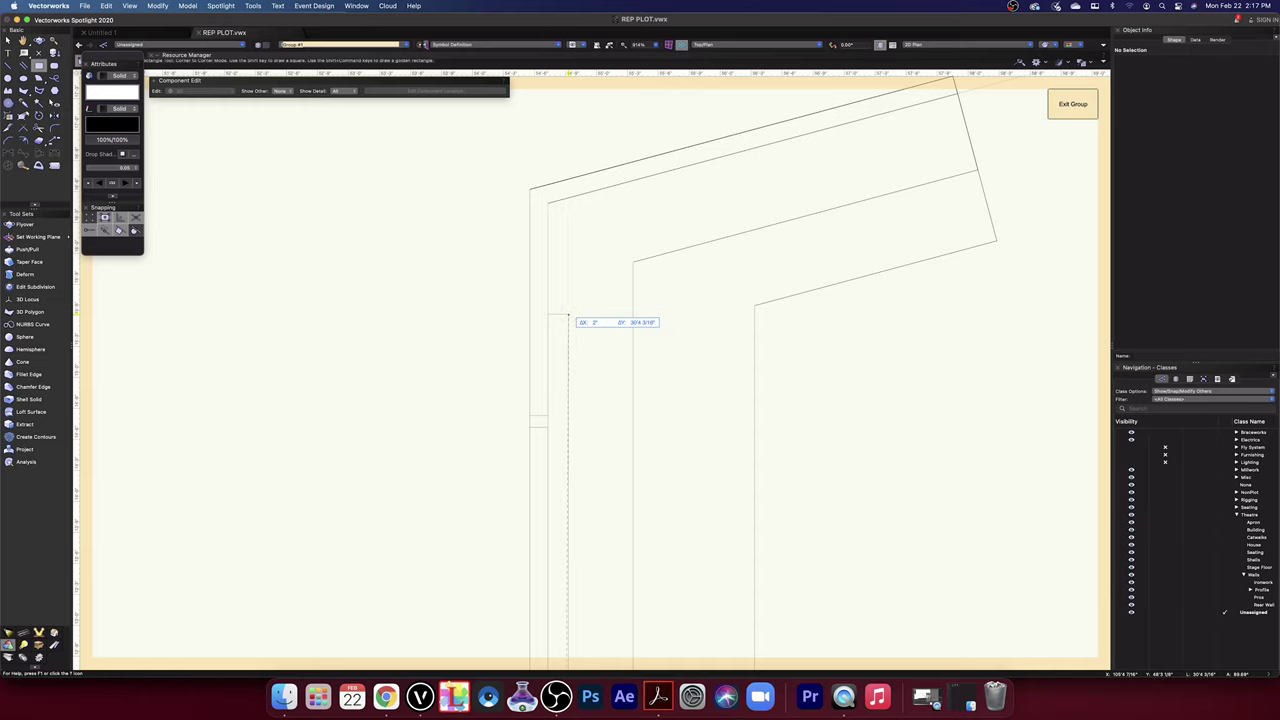
{"action": "key", "text": "Escape"}
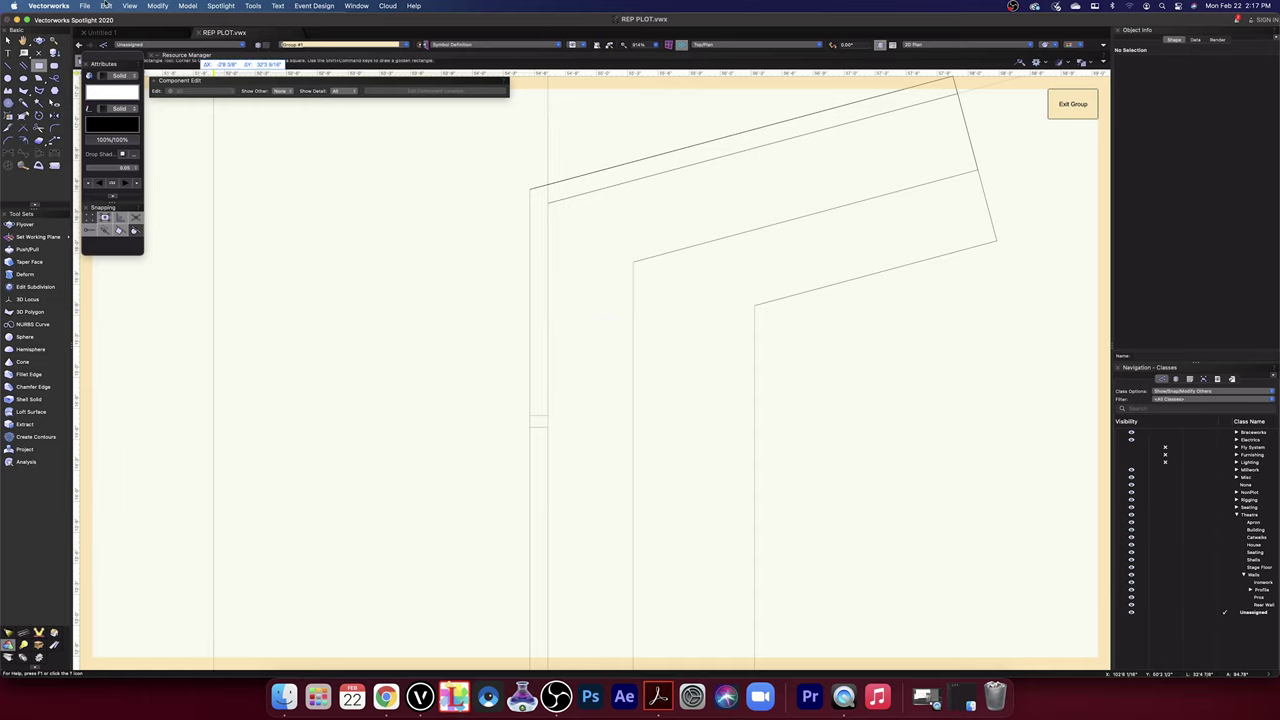
- Select the right-hand angled wall solid and bring up the standard views list
{"action": "key", "text": "2"}
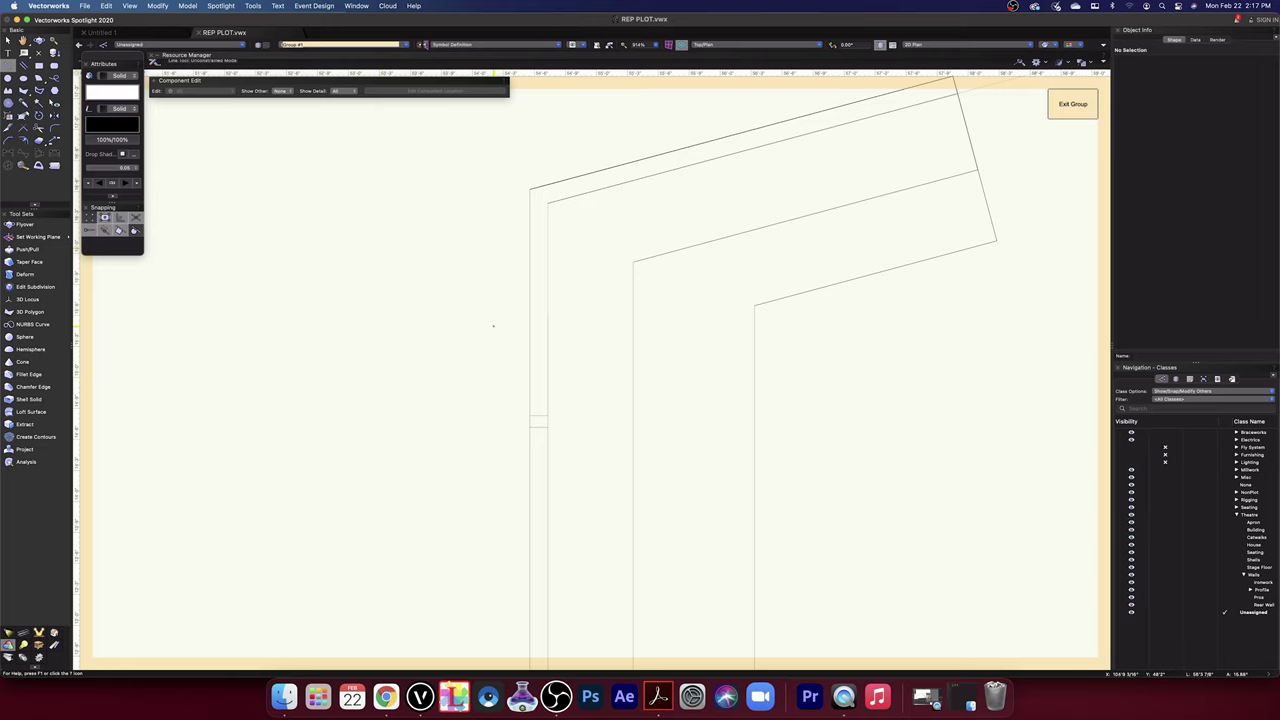
{"action": "scroll", "coordinate": [684, 196], "scroll_direction": "down", "scroll_amount": 10}
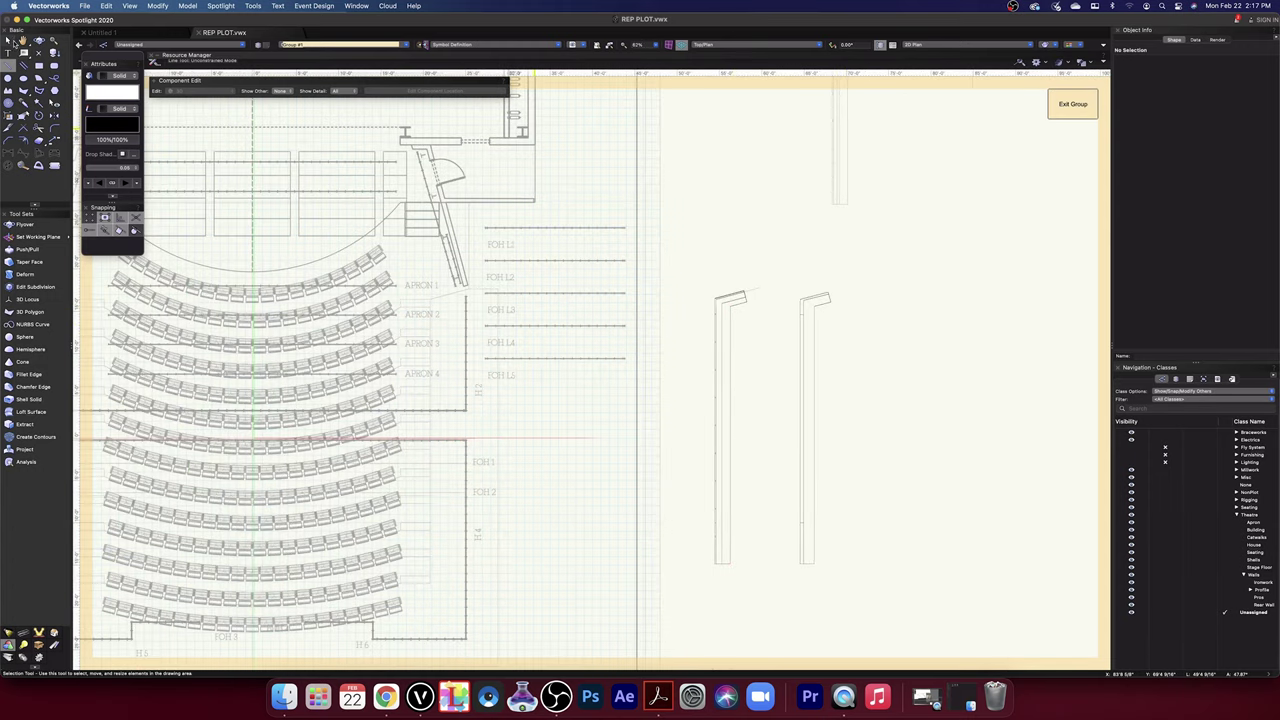
{"action": "left_click", "coordinate": [815, 366]}
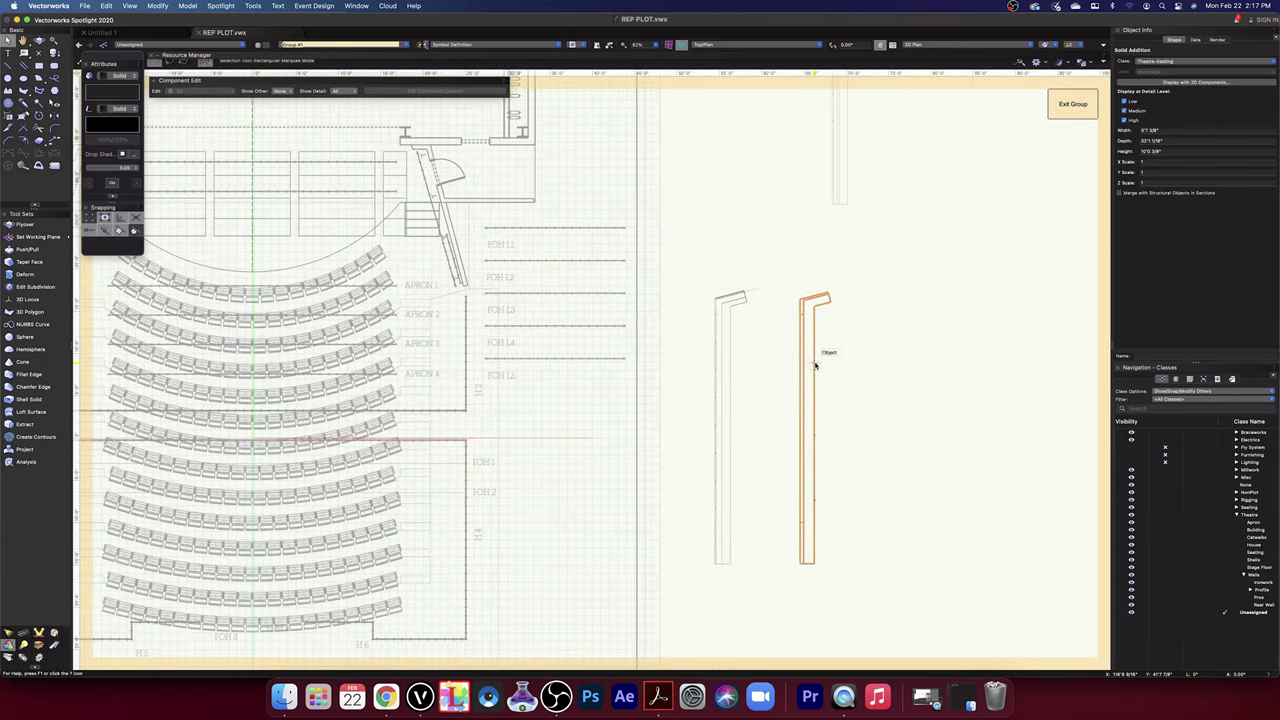
{"action": "left_click", "coordinate": [821, 46]}
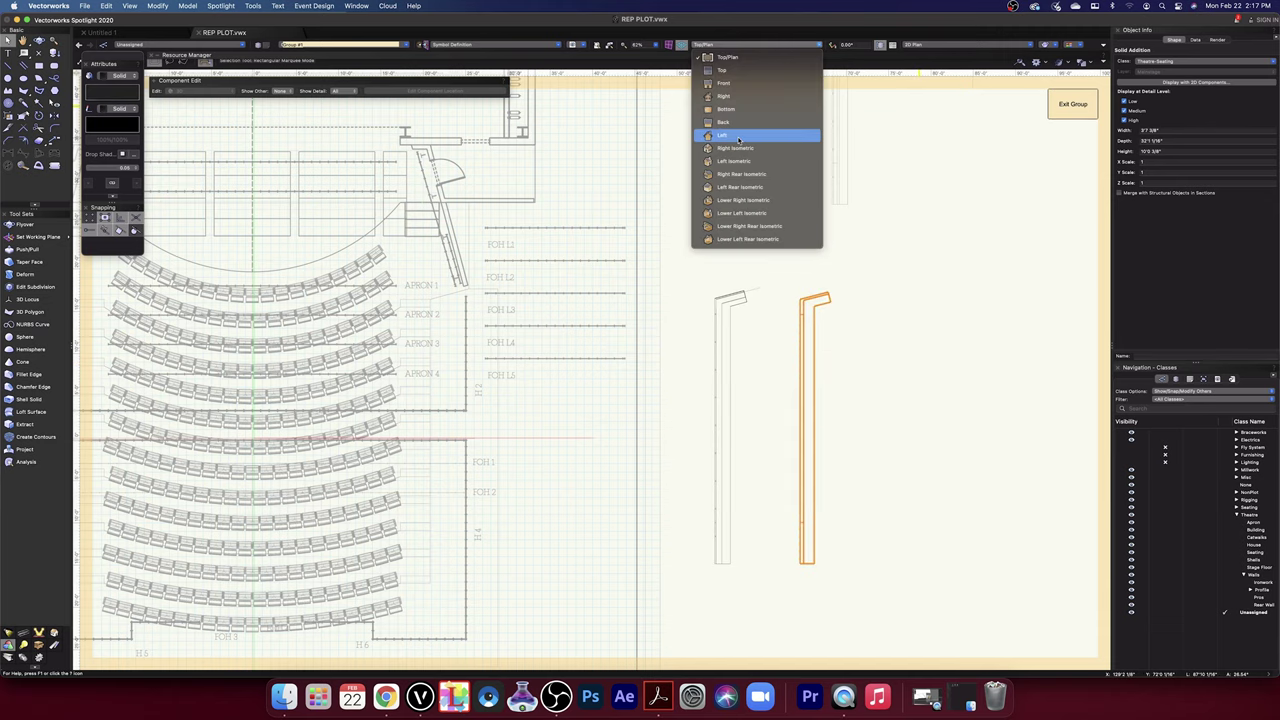
- In Front view, rotate the small L-shaped top piece -90° about its end, then return to Top/Plan
{"action": "left_click", "coordinate": [729, 86]}
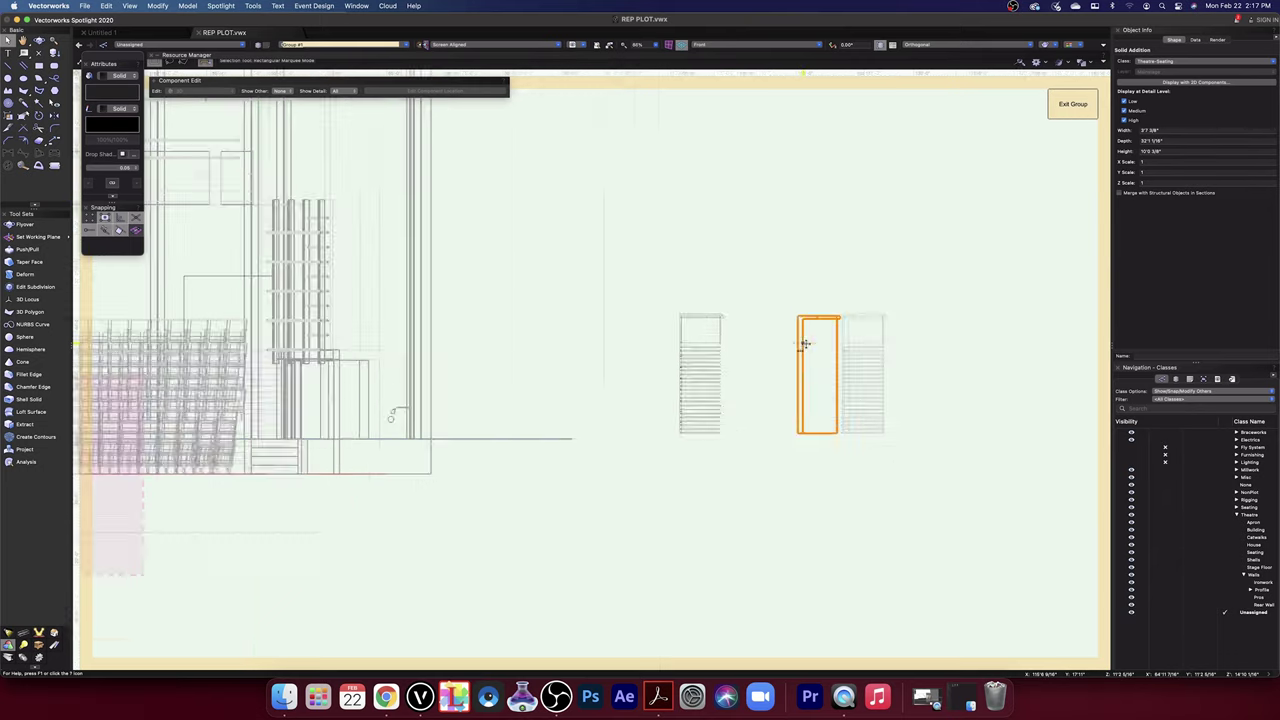
{"action": "scroll", "coordinate": [808, 340], "scroll_direction": "up", "scroll_amount": 5}
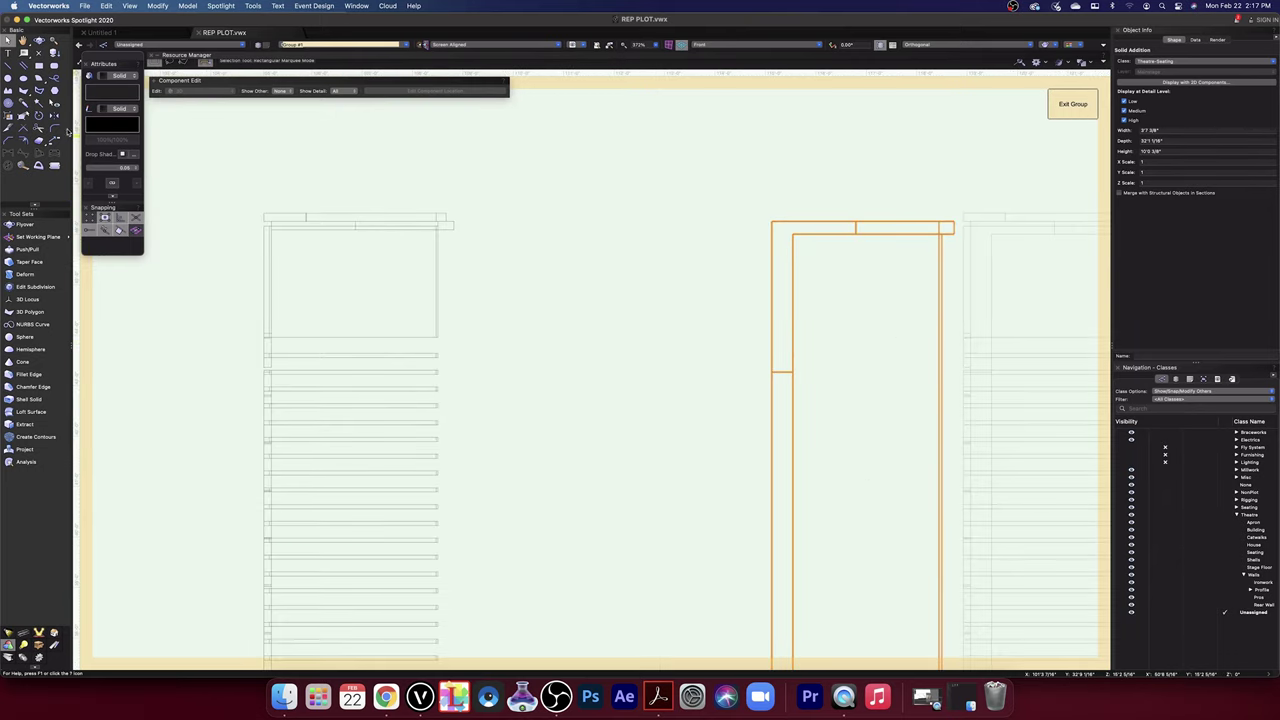
{"action": "left_click", "coordinate": [40, 116]}
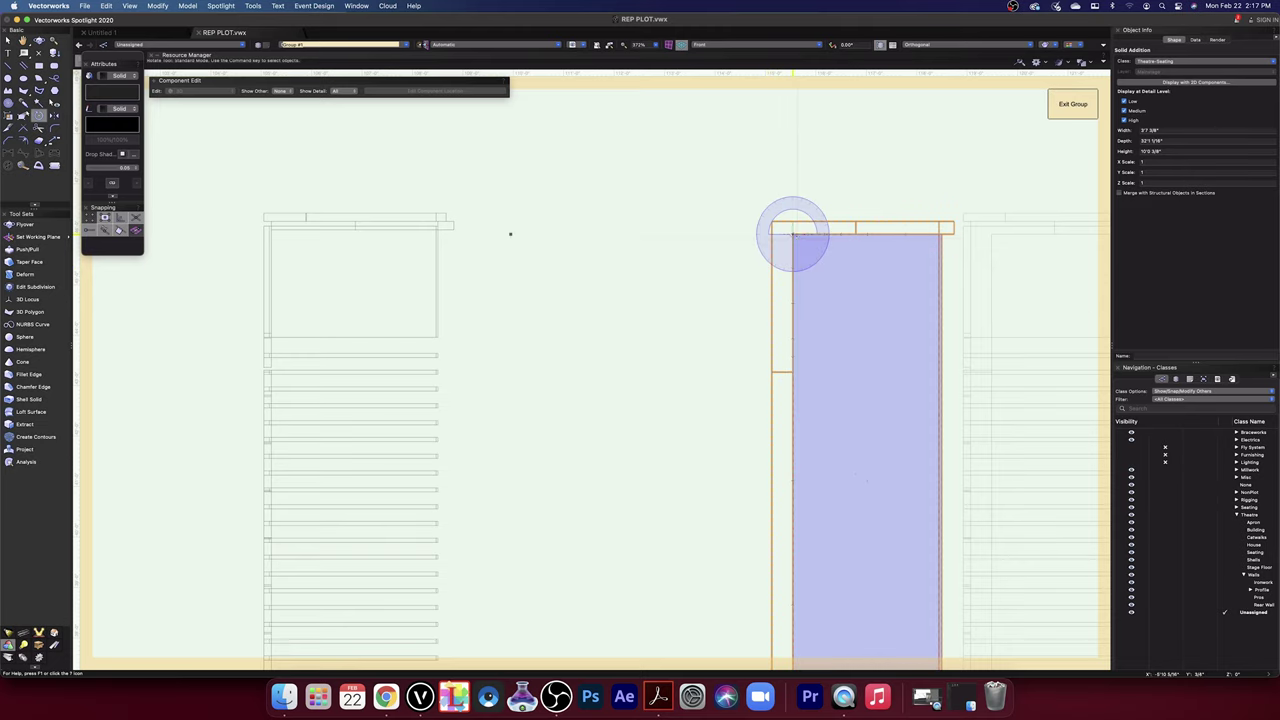
{"action": "left_click", "coordinate": [792, 232]}
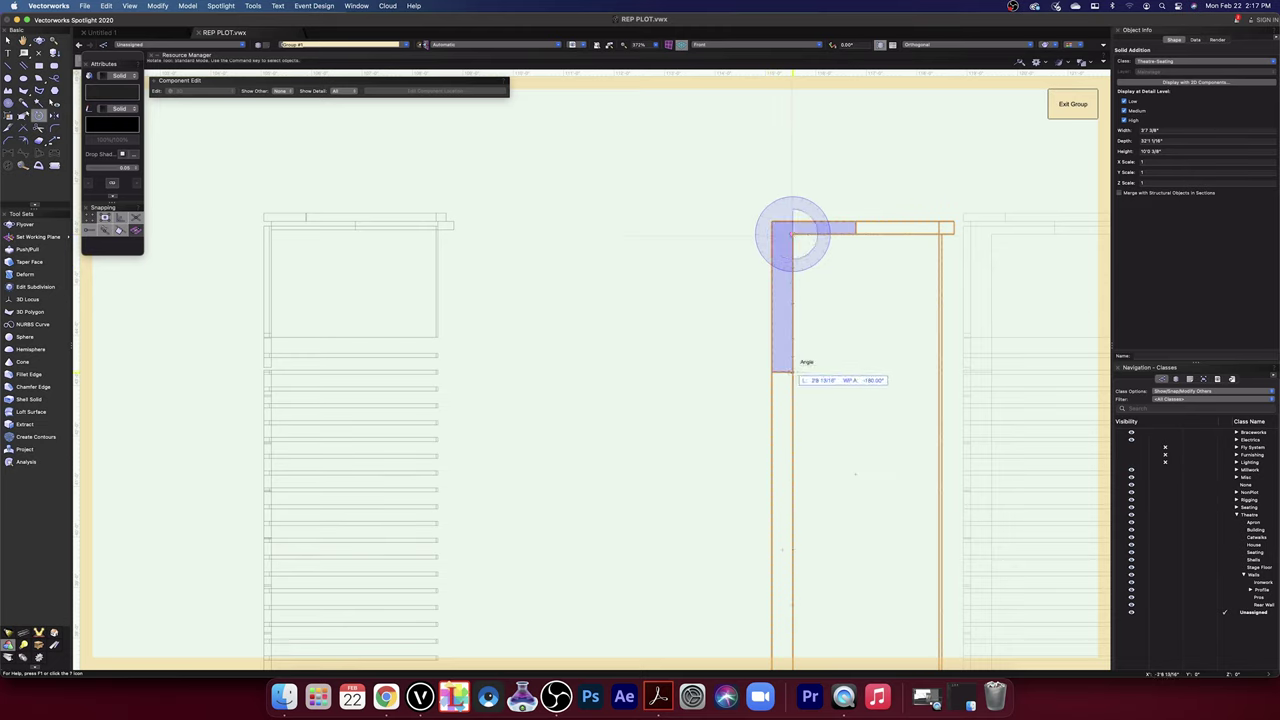
{"action": "left_click", "coordinate": [792, 372]}
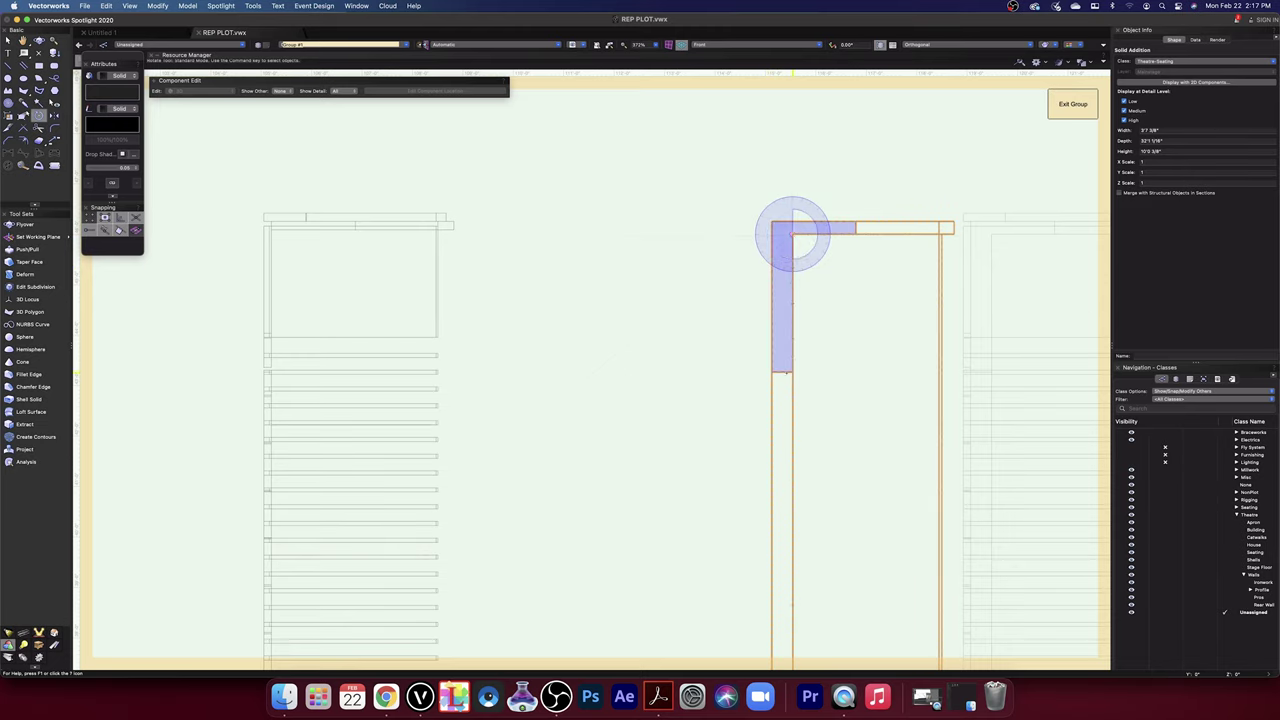
{"action": "left_click", "coordinate": [637, 234]}
{"action": "left_click", "coordinate": [631, 236]}
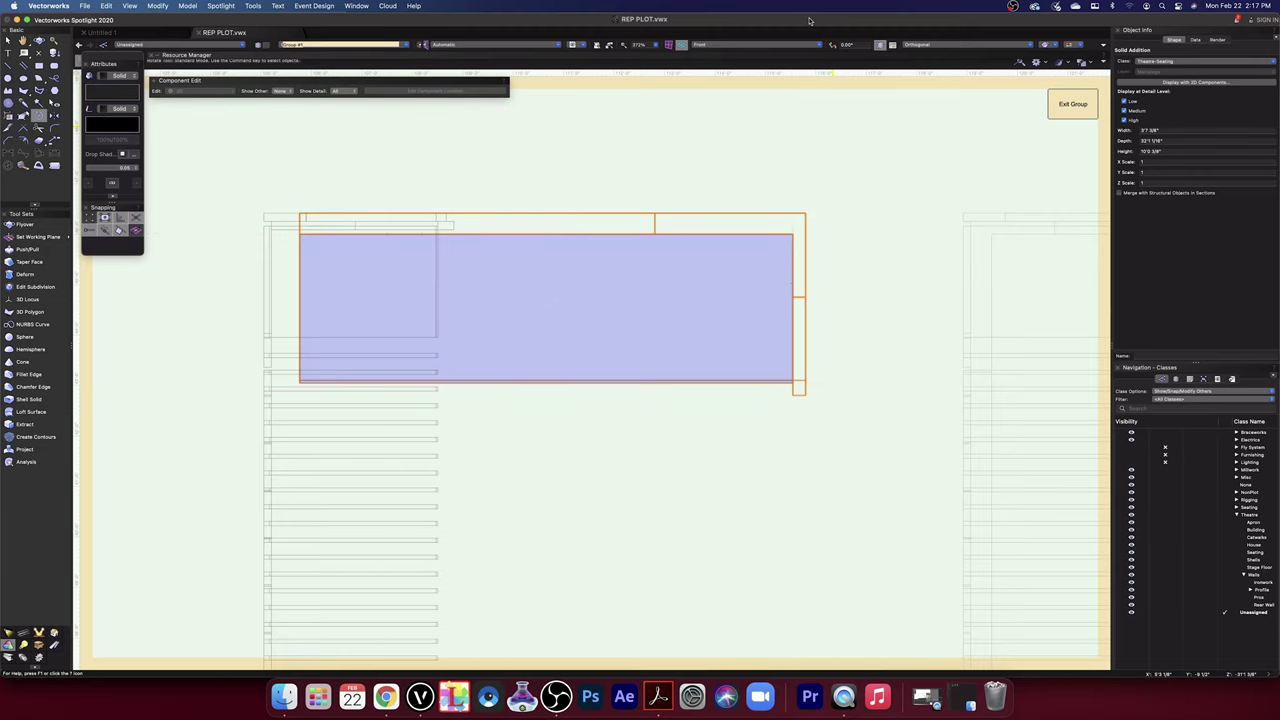
{"action": "left_click", "coordinate": [790, 45]}
{"action": "left_click", "coordinate": [790, 57]}
{"action": "scroll", "coordinate": [804, 170], "scroll_direction": "down", "scroll_amount": 2}
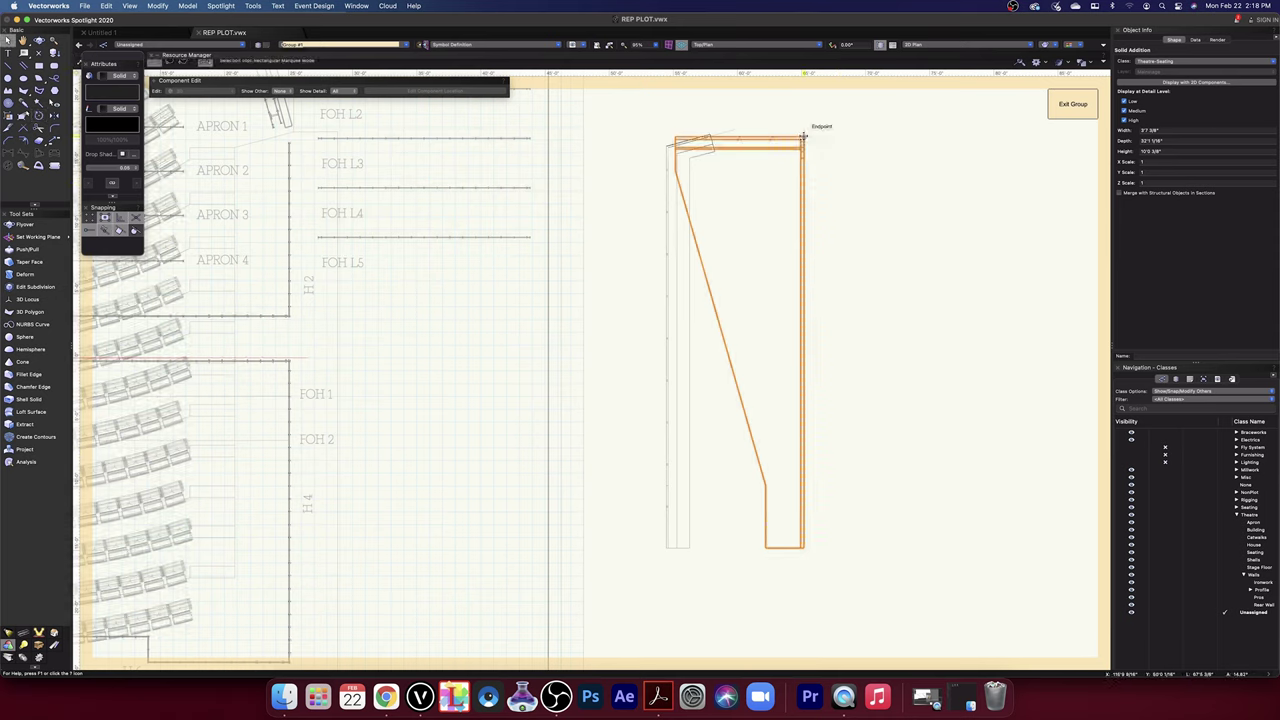
- Stretch the profile's top-right corner further right, then abandon a first polygon attempt
{"action": "left_click_drag", "start_coordinate": [803, 135], "coordinate": [957, 137]}
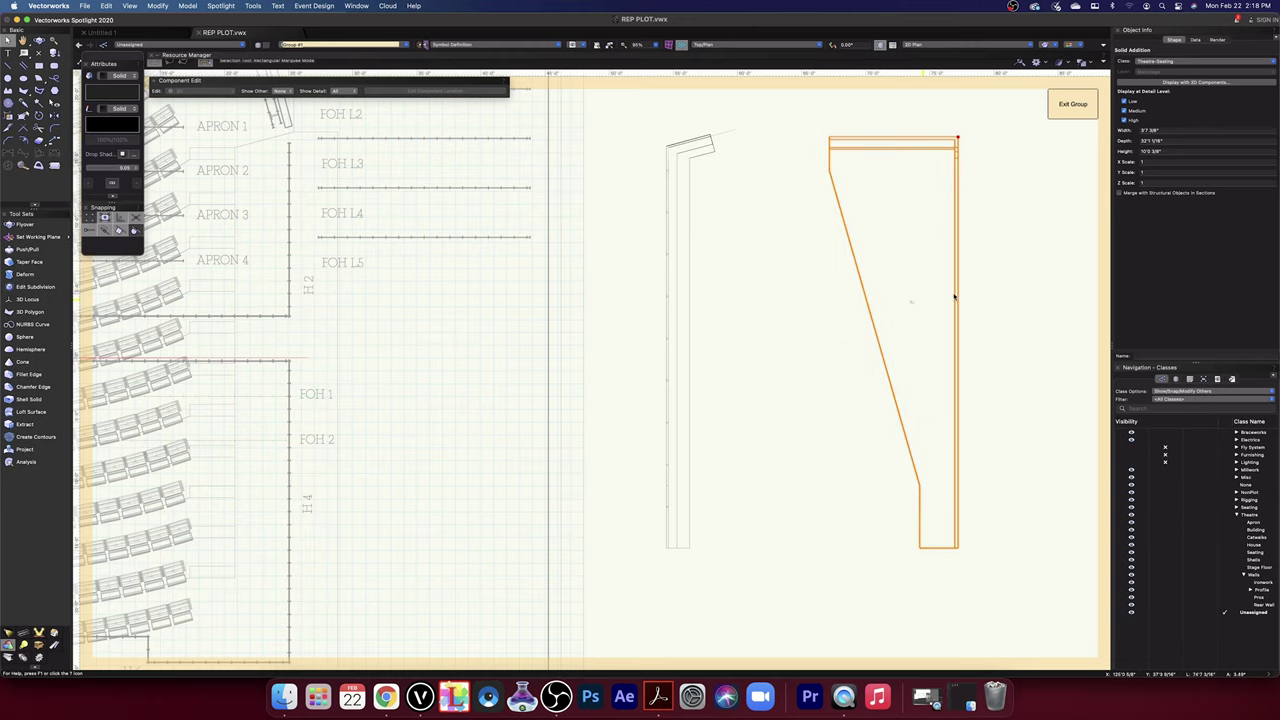
{"action": "mouse_move", "coordinate": [1006, 269]}
{"action": "middle_mouse_down"}
{"action": "mouse_move", "coordinate": [920, 234]}
{"action": "mouse_move", "coordinate": [814, 260]}
{"action": "middle_mouse_up"}
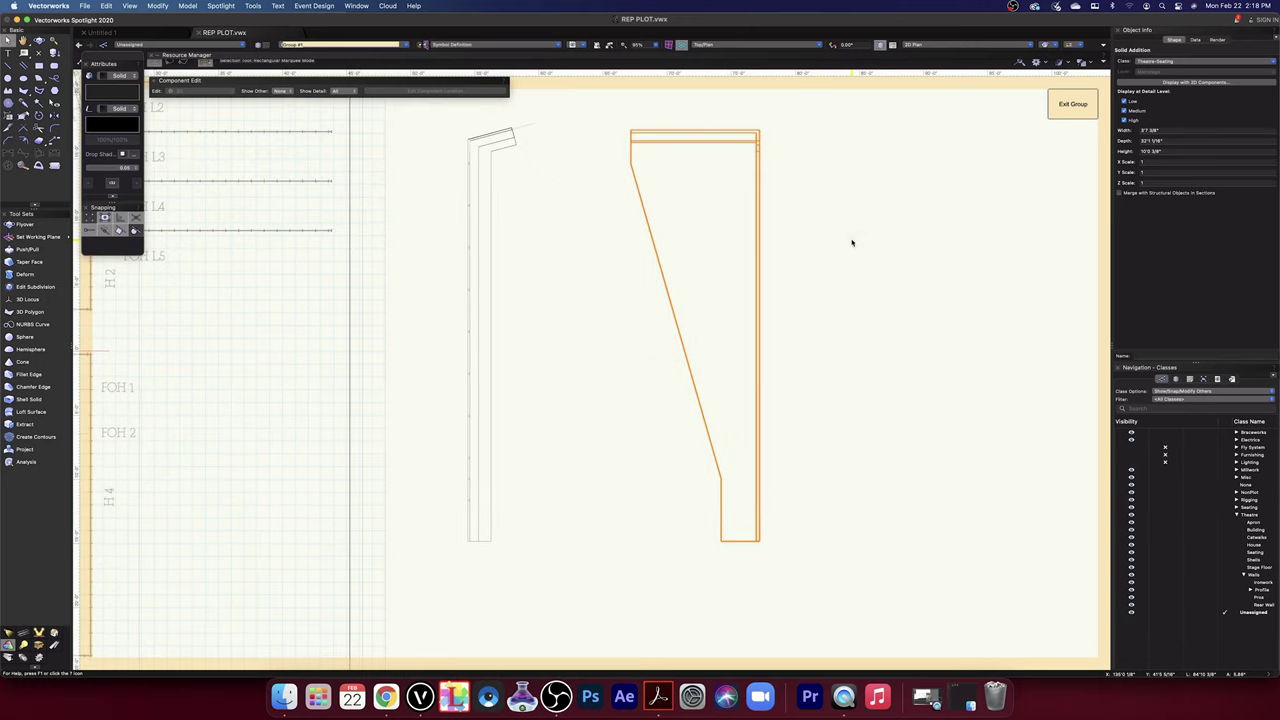
{"action": "left_click", "coordinate": [24, 90]}
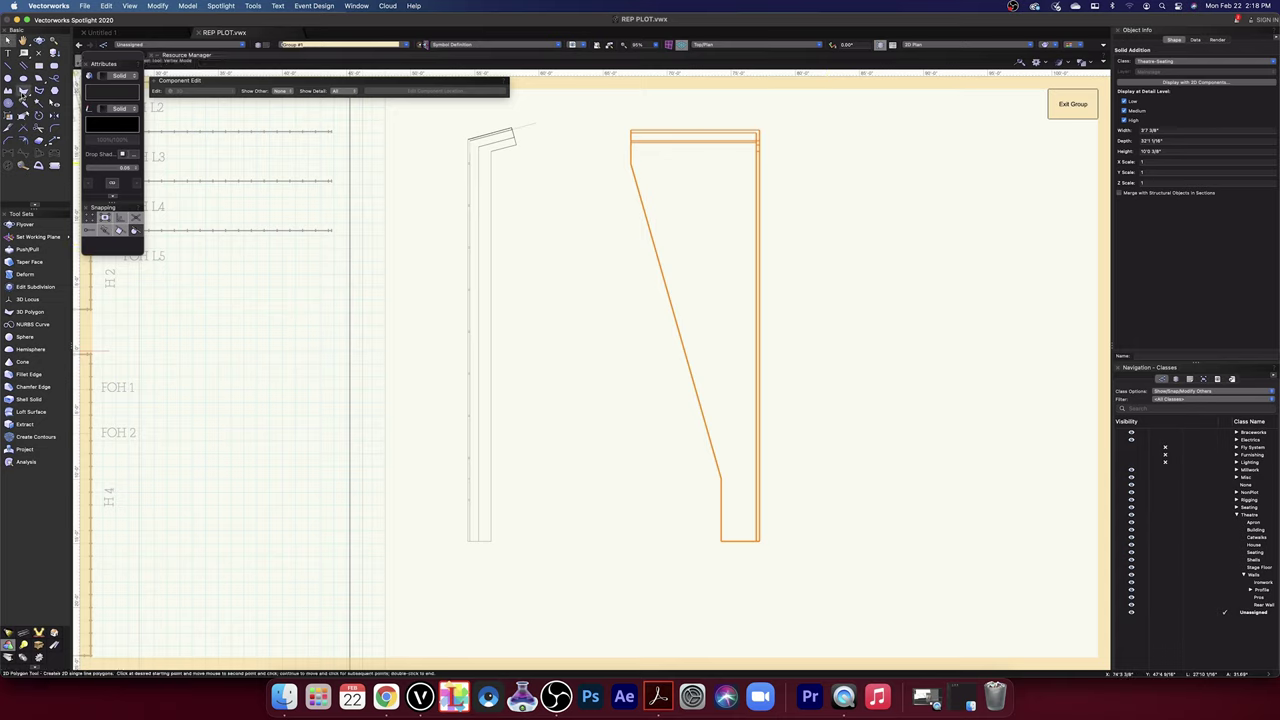
{"action": "left_click", "coordinate": [720, 542]}
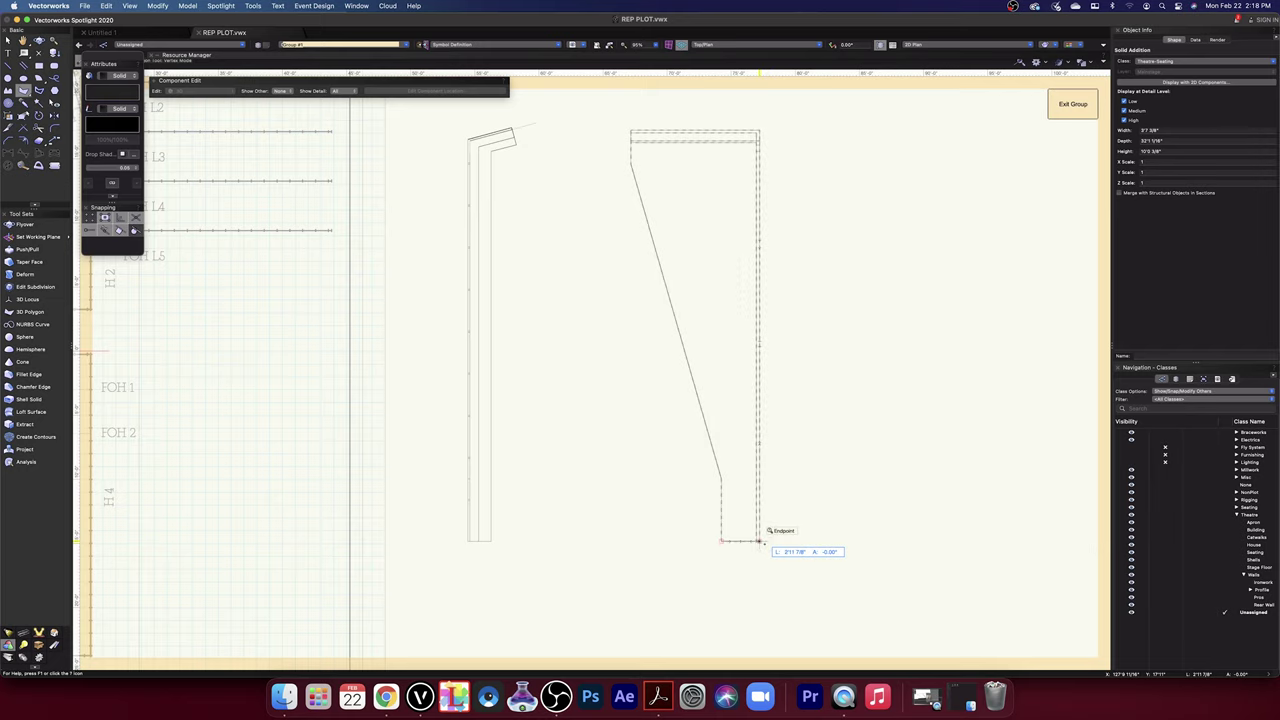
{"action": "left_click", "coordinate": [760, 541]}
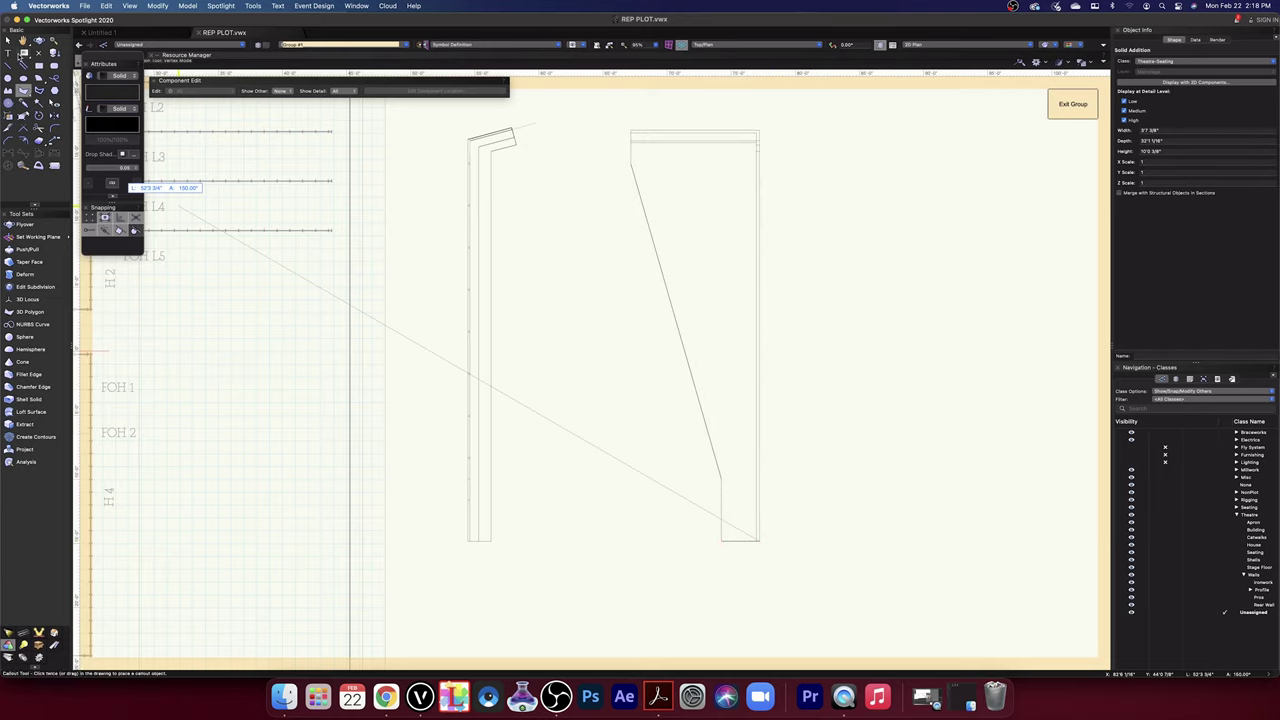
{"action": "left_click", "coordinate": [8, 40]}
{"action": "left_click", "coordinate": [24, 90]}
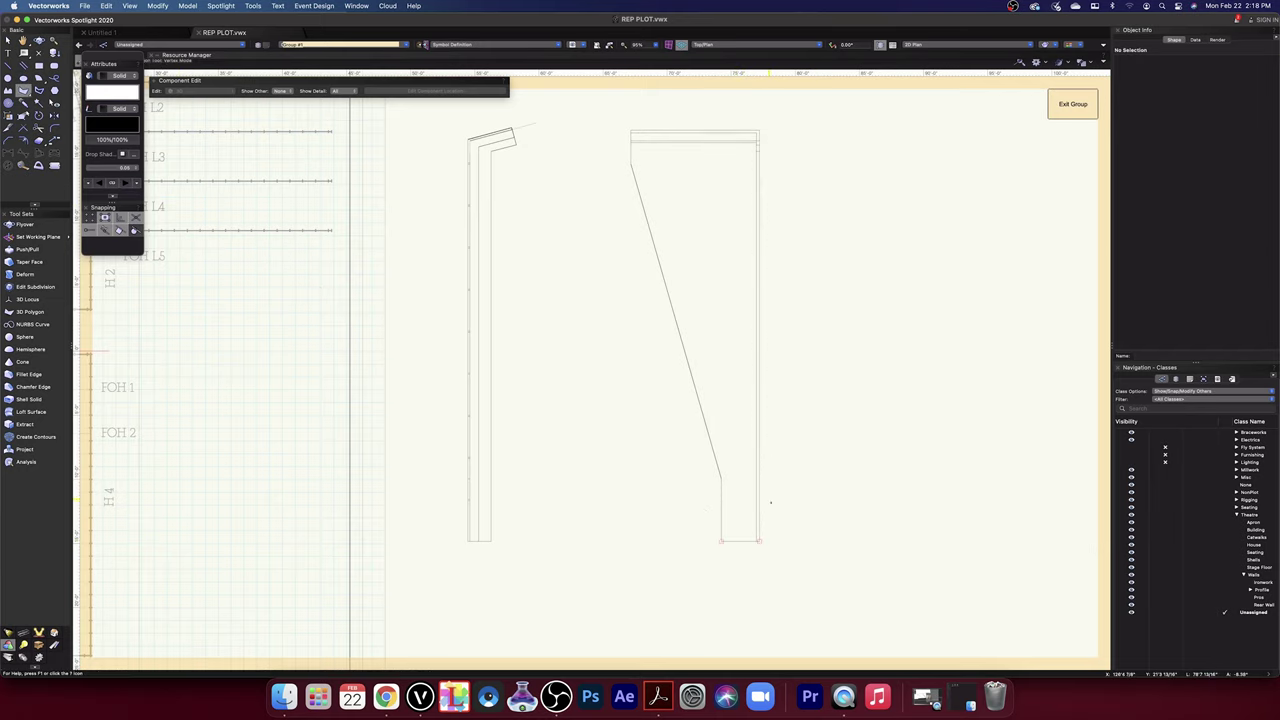
{"action": "scroll", "coordinate": [721, 562], "scroll_direction": "up", "scroll_amount": 3}
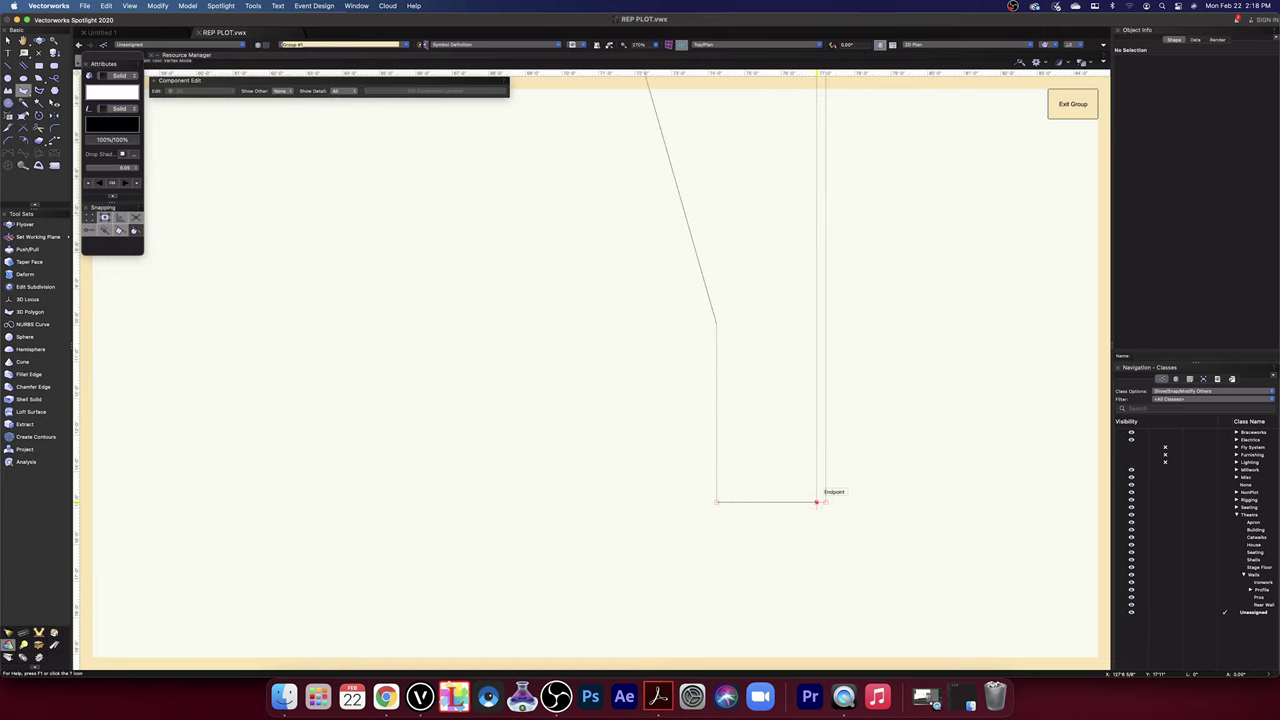
{"action": "scroll", "coordinate": [816, 501], "scroll_direction": "down", "scroll_amount": 4}
- Start the side-wall polygon at the profile's corner and place a corner at the rectangle's left end
{"action": "left_click", "coordinate": [816, 501]}
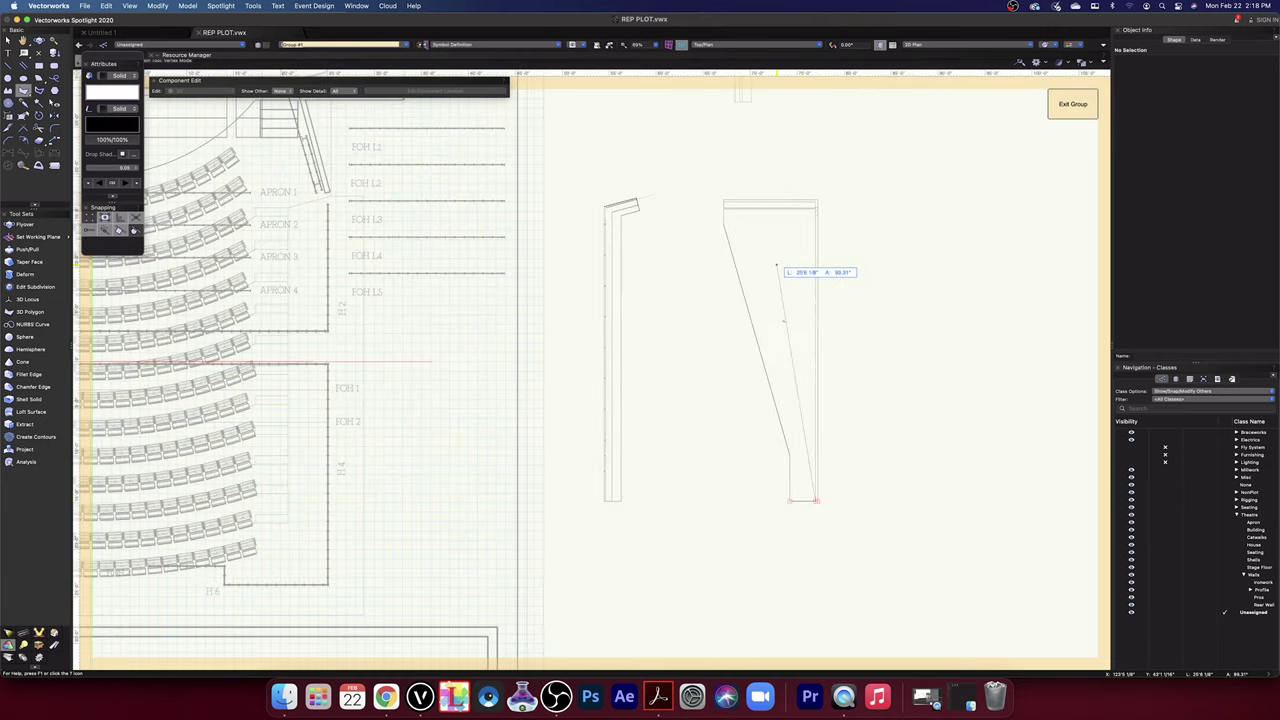
{"action": "scroll", "coordinate": [820, 190], "scroll_direction": "up", "scroll_amount": 5}
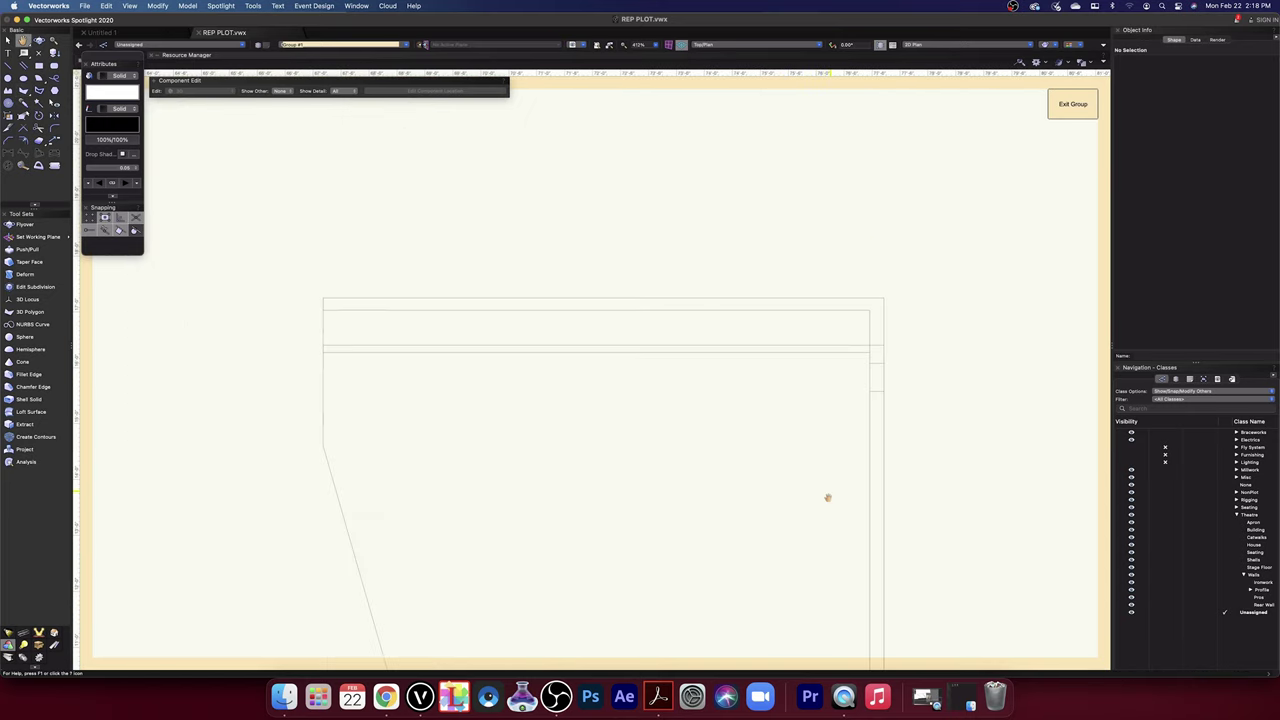
{"action": "left_click_drag", "start_coordinate": [828, 498], "coordinate": [827, 505]}
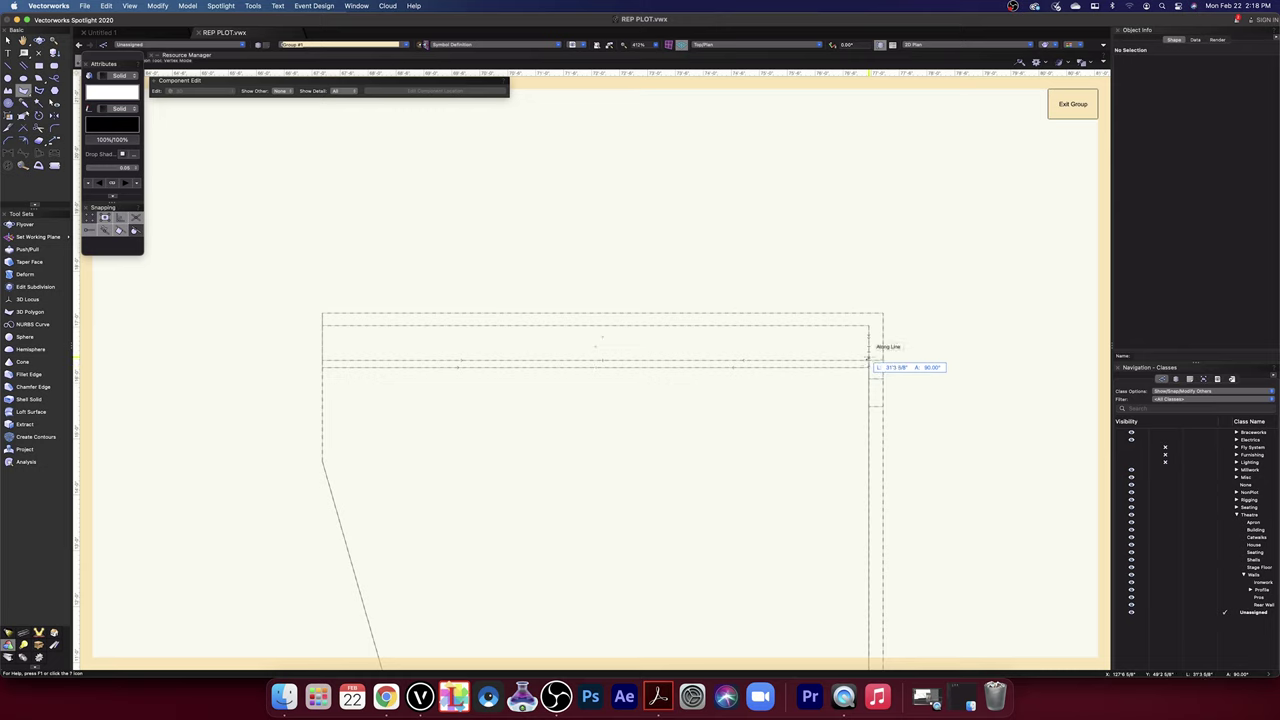
{"action": "scroll", "coordinate": [868, 365], "scroll_direction": "up", "scroll_amount": 5}
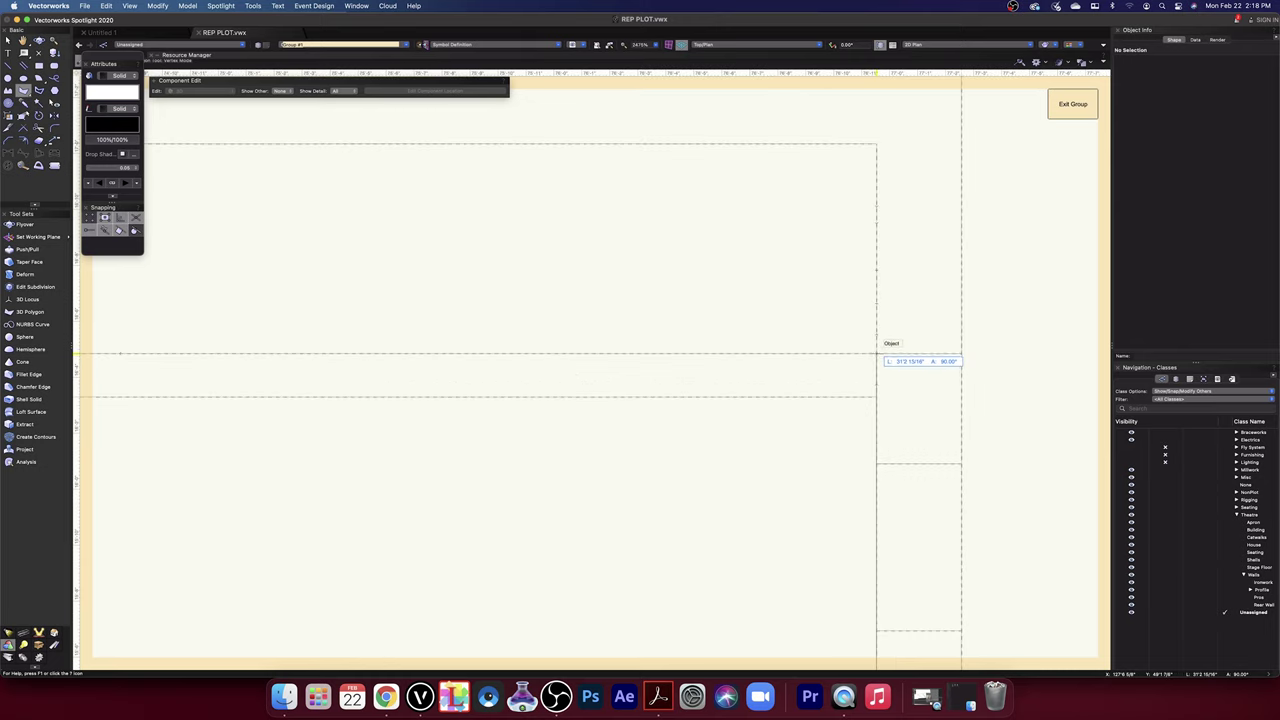
{"action": "scroll", "coordinate": [876, 354], "scroll_direction": "down", "scroll_amount": 4}
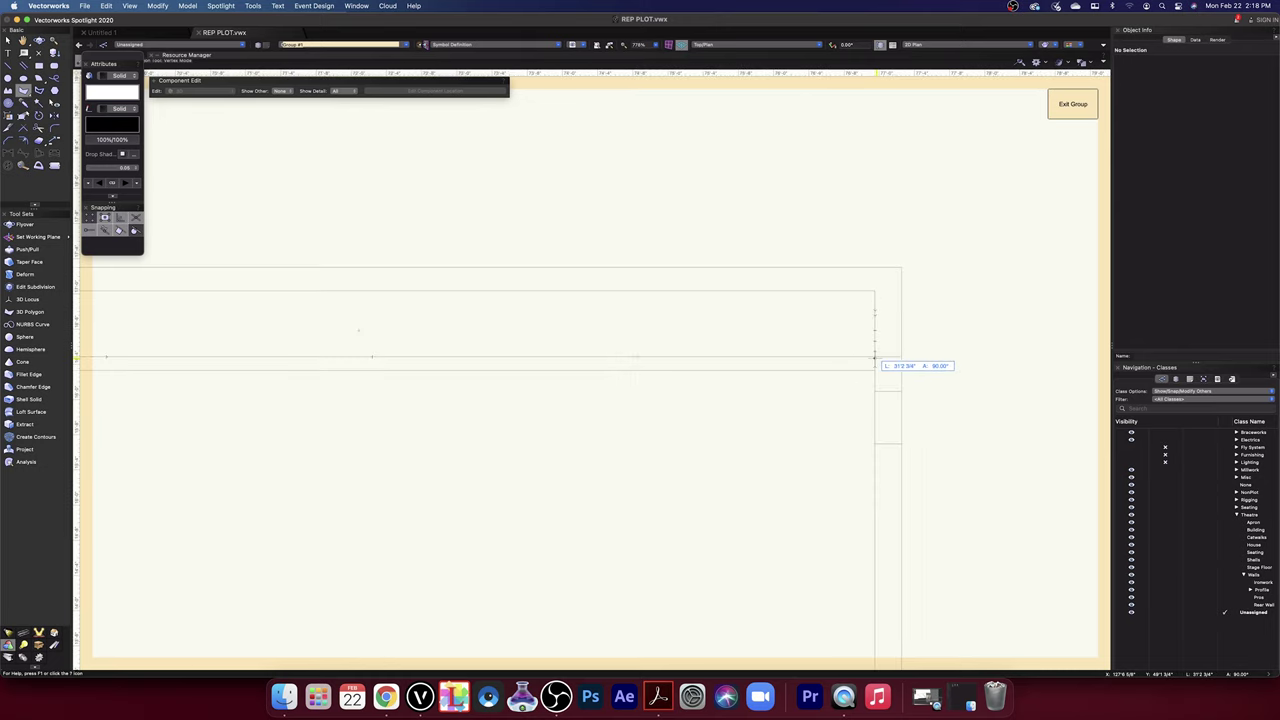
{"action": "scroll", "coordinate": [874, 357], "scroll_direction": "up", "scroll_amount": 2}
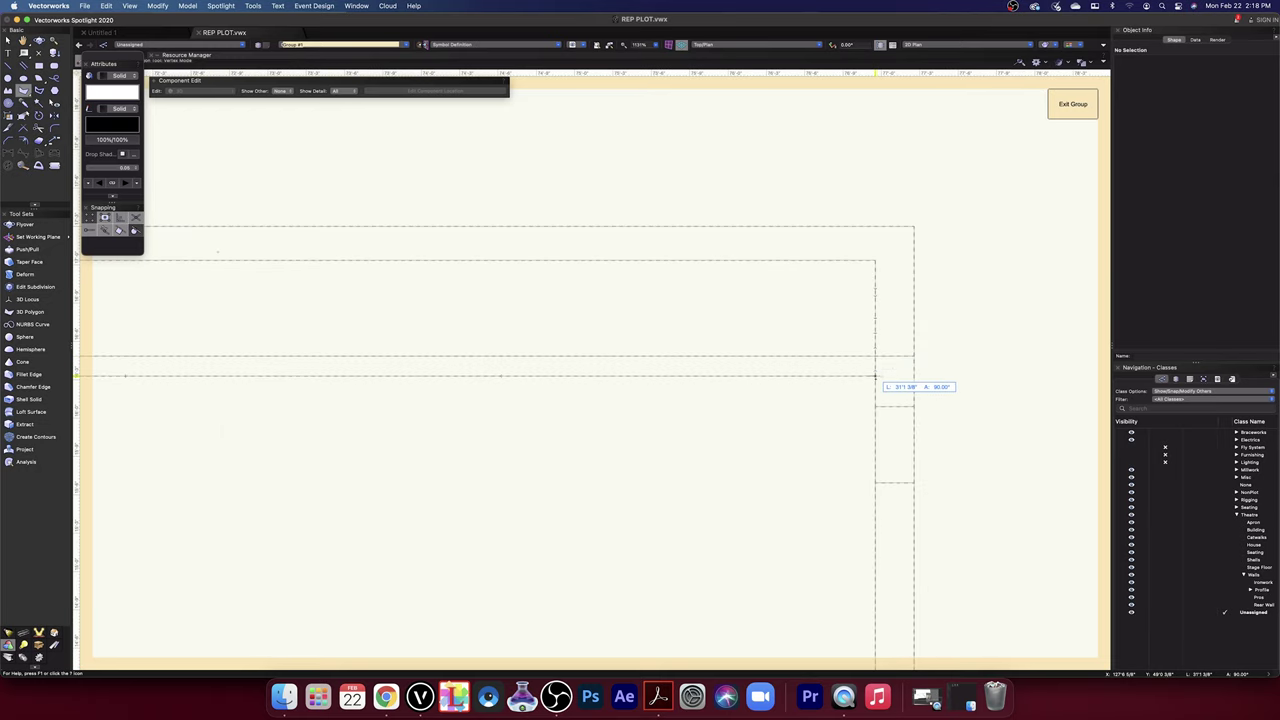
{"action": "left_click", "coordinate": [875, 376]}
{"action": "middle_click_drag", "start_coordinate": [437, 400], "coordinate": [814, 402]}
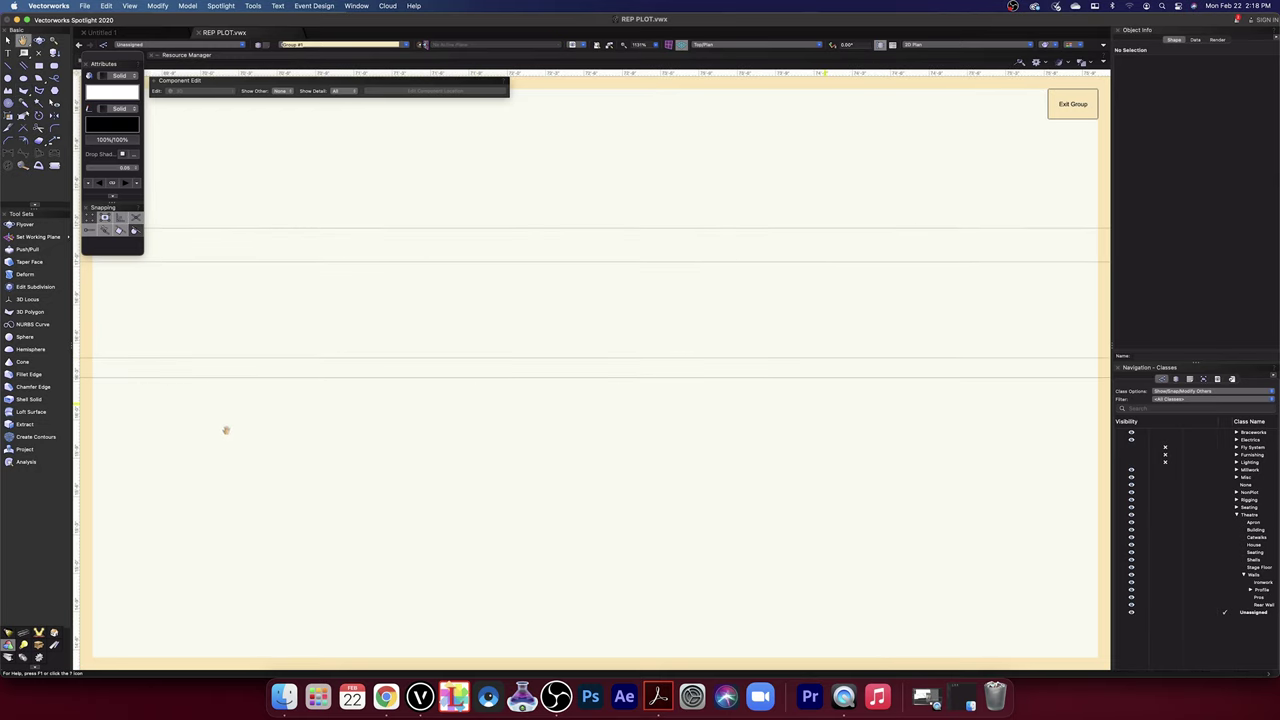
{"action": "middle_click_drag", "start_coordinate": [226, 429], "coordinate": [707, 435]}
{"action": "middle_click_drag", "start_coordinate": [538, 443], "coordinate": [714, 447]}
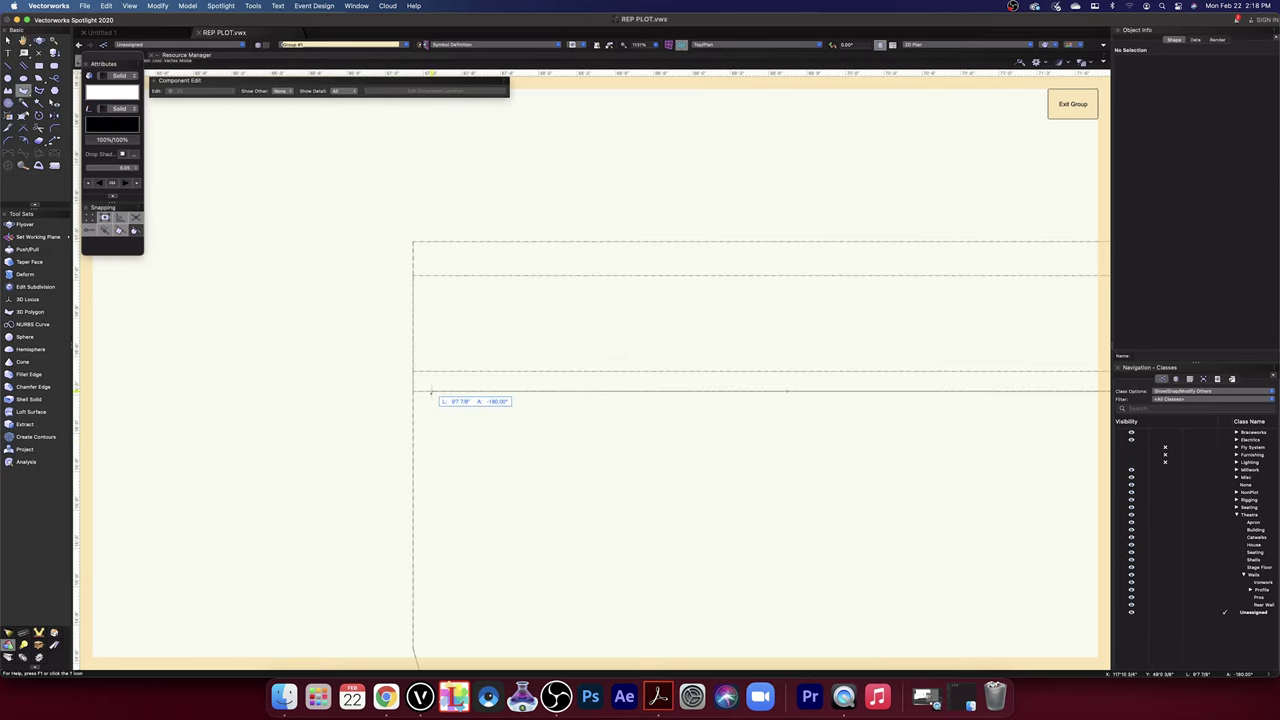
{"action": "left_click", "coordinate": [414, 391]}
- Add the remaining corners along the slanted edge and close the polygon at the bottom endpoint
{"action": "middle_click_drag", "start_coordinate": [456, 528], "coordinate": [469, 273]}
{"action": "left_click", "coordinate": [413, 372]}
{"action": "scroll", "coordinate": [413, 372], "scroll_direction": "down", "scroll_amount": 7}
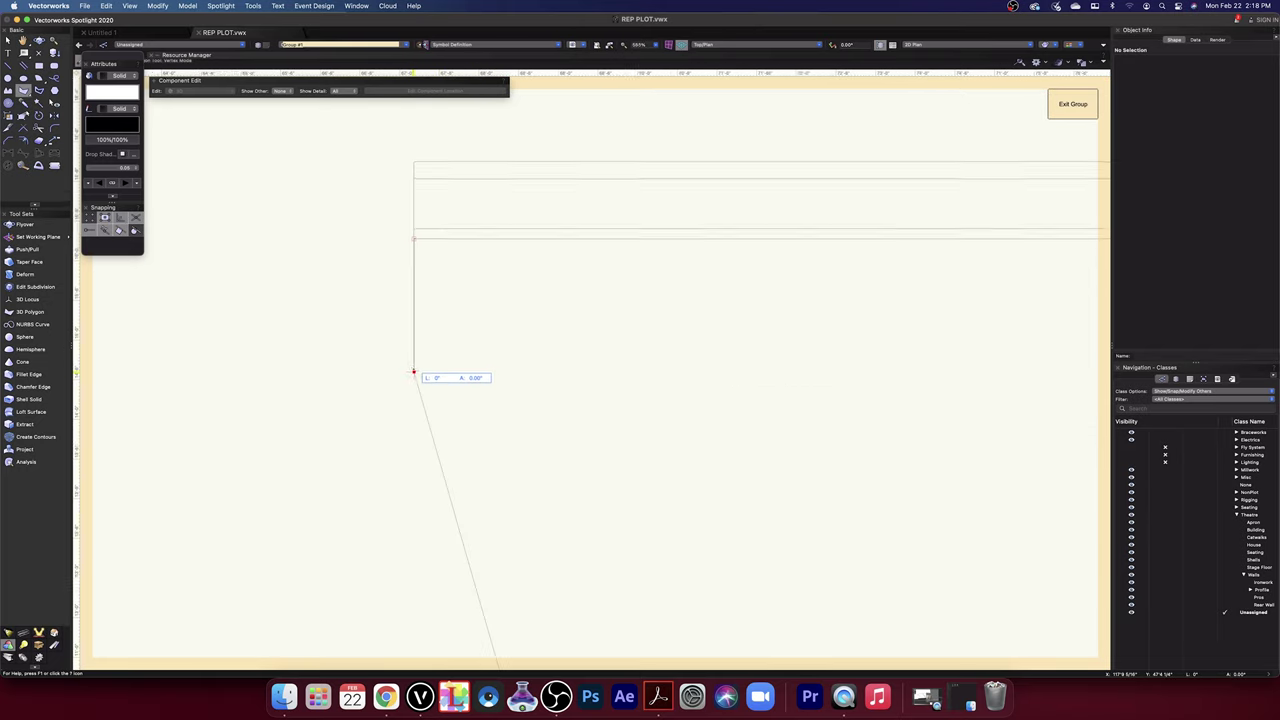
{"action": "middle_click_drag", "start_coordinate": [446, 448], "coordinate": [449, 207]}
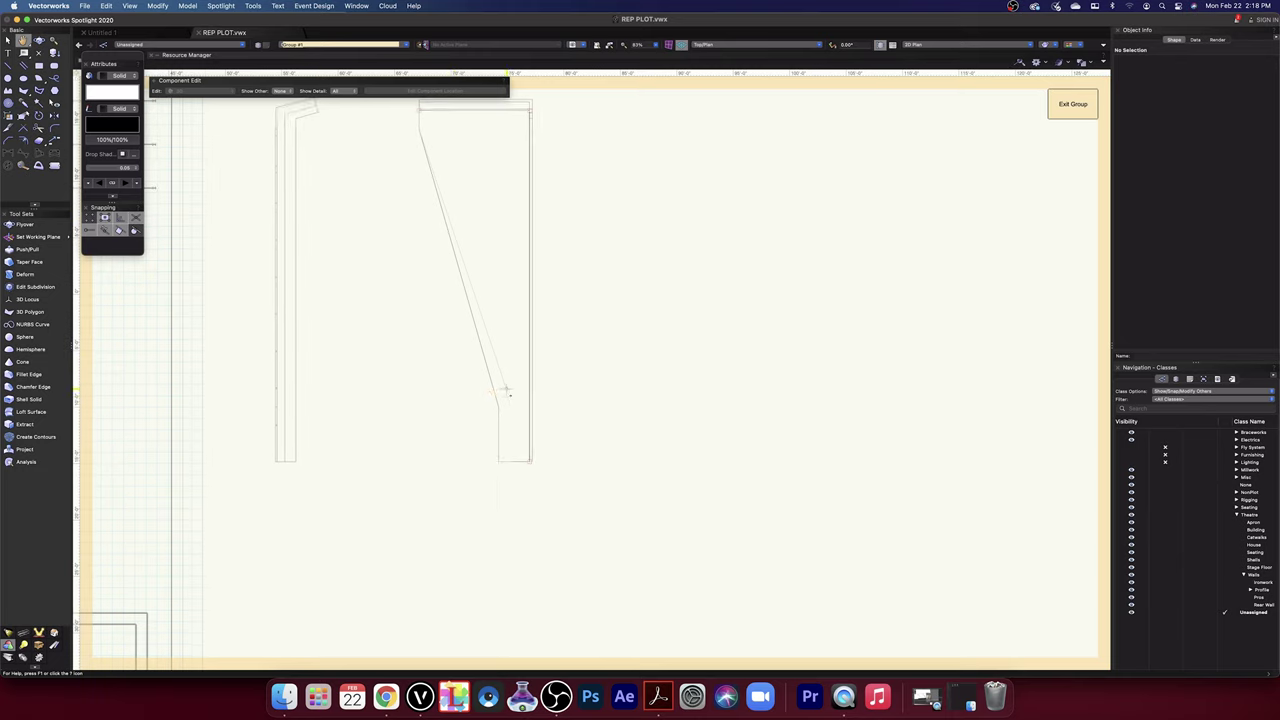
{"action": "scroll", "coordinate": [506, 391], "scroll_direction": "up", "scroll_amount": 1}
{"action": "scroll", "coordinate": [514, 468], "scroll_direction": "up", "scroll_amount": 10}
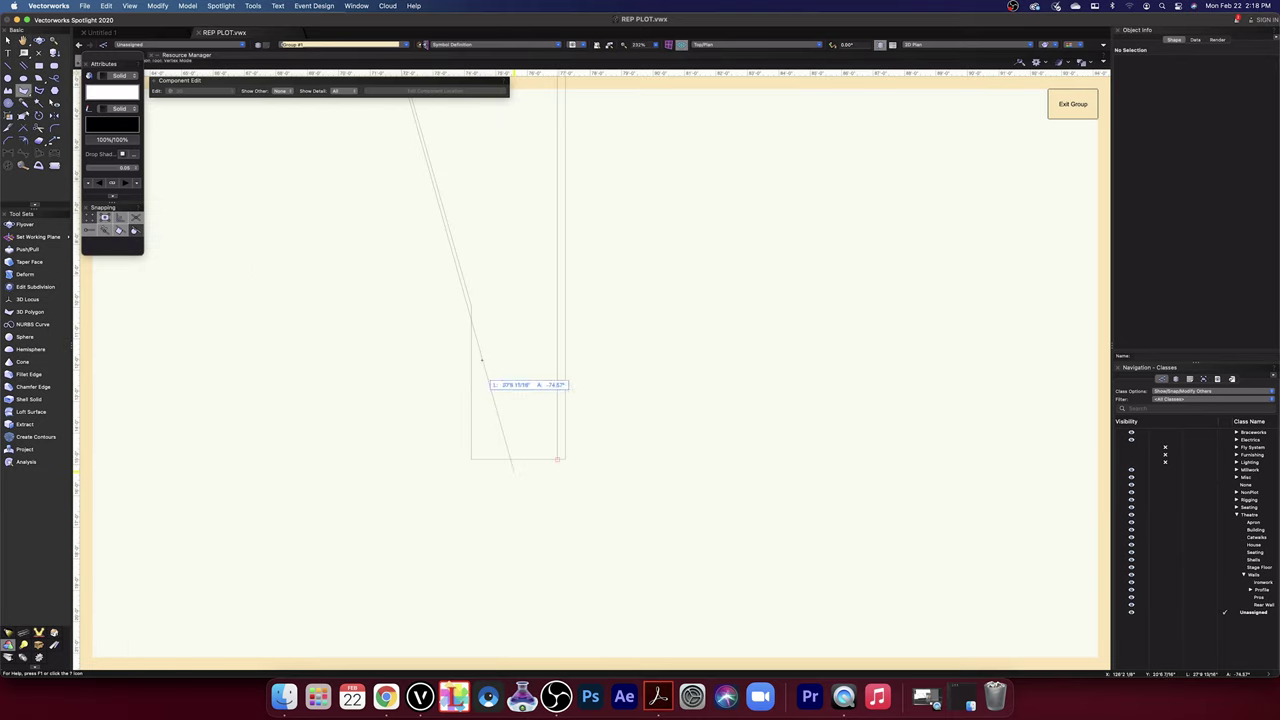
{"action": "left_click", "coordinate": [471, 306]}
{"action": "left_click", "coordinate": [471, 459]}
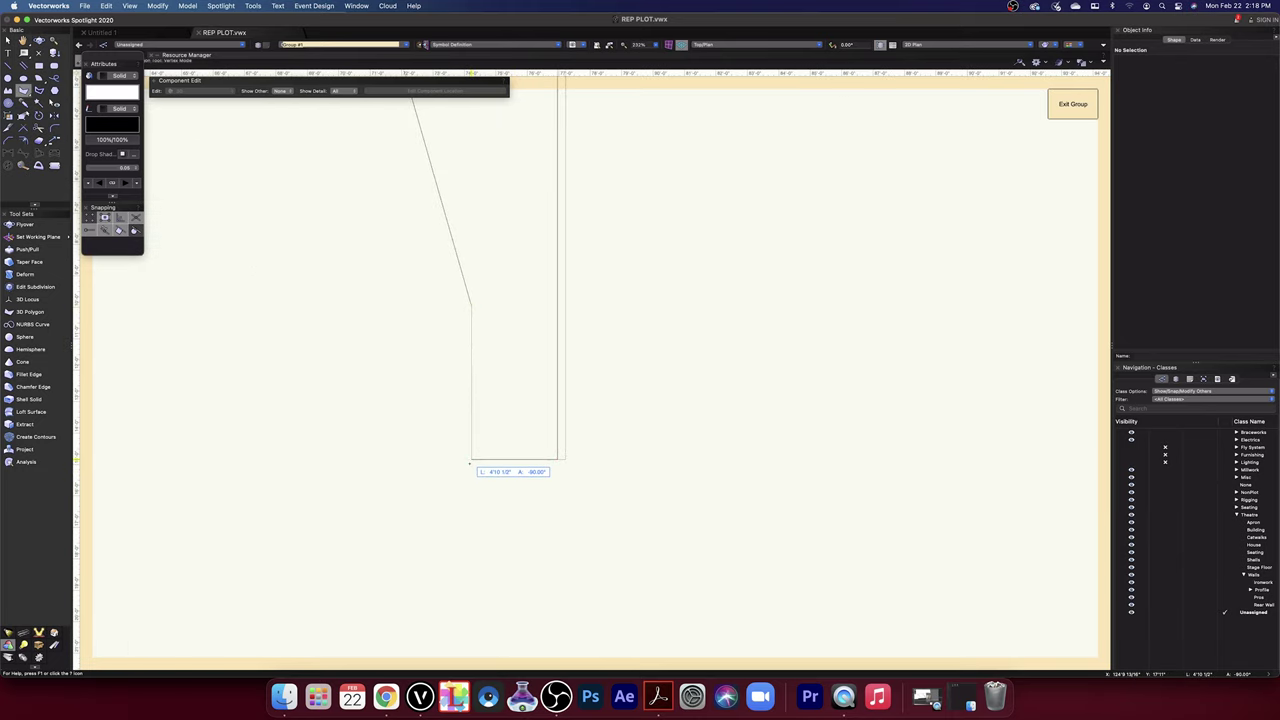
{"action": "double_click", "coordinate": [471, 459]}
{"action": "scroll", "coordinate": [403, 431], "scroll_direction": "down", "scroll_amount": 12}
{"action": "middle_click_drag", "start_coordinate": [389, 379], "coordinate": [547, 405]}
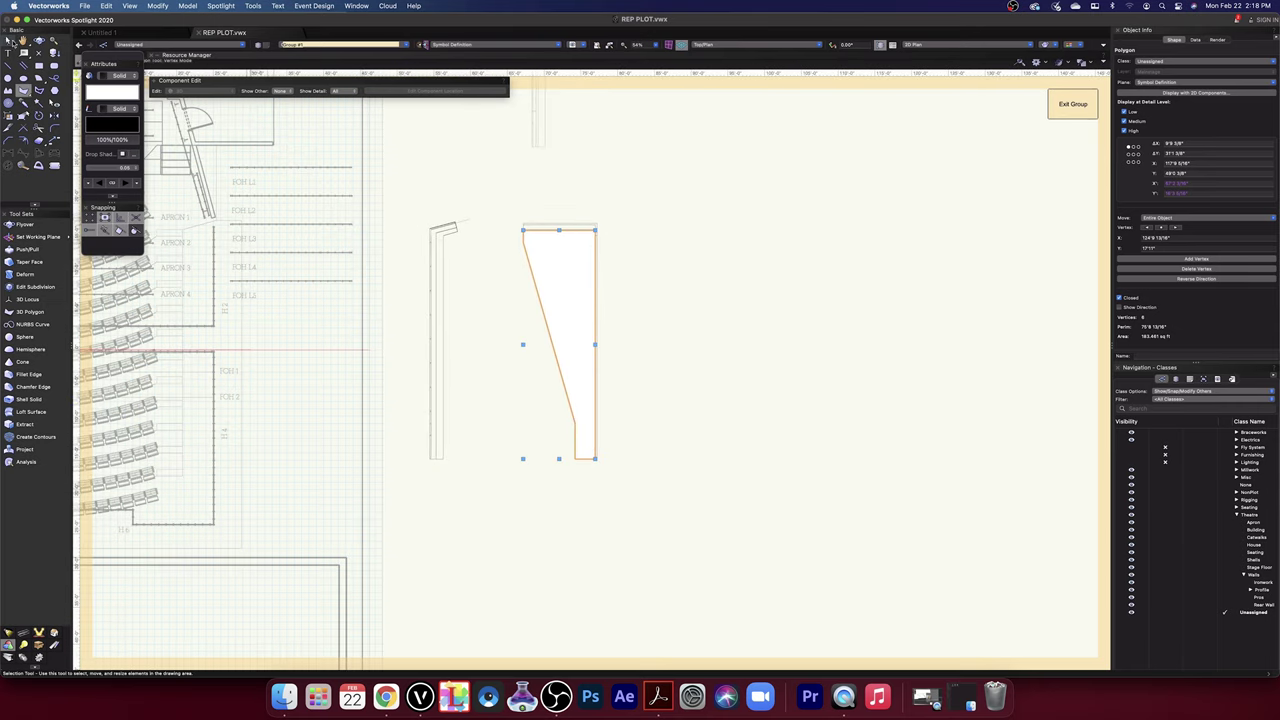
- Move the polygon's top-right vertex onto the wall endpoint
{"action": "middle_click_drag", "start_coordinate": [471, 260], "coordinate": [655, 308]}
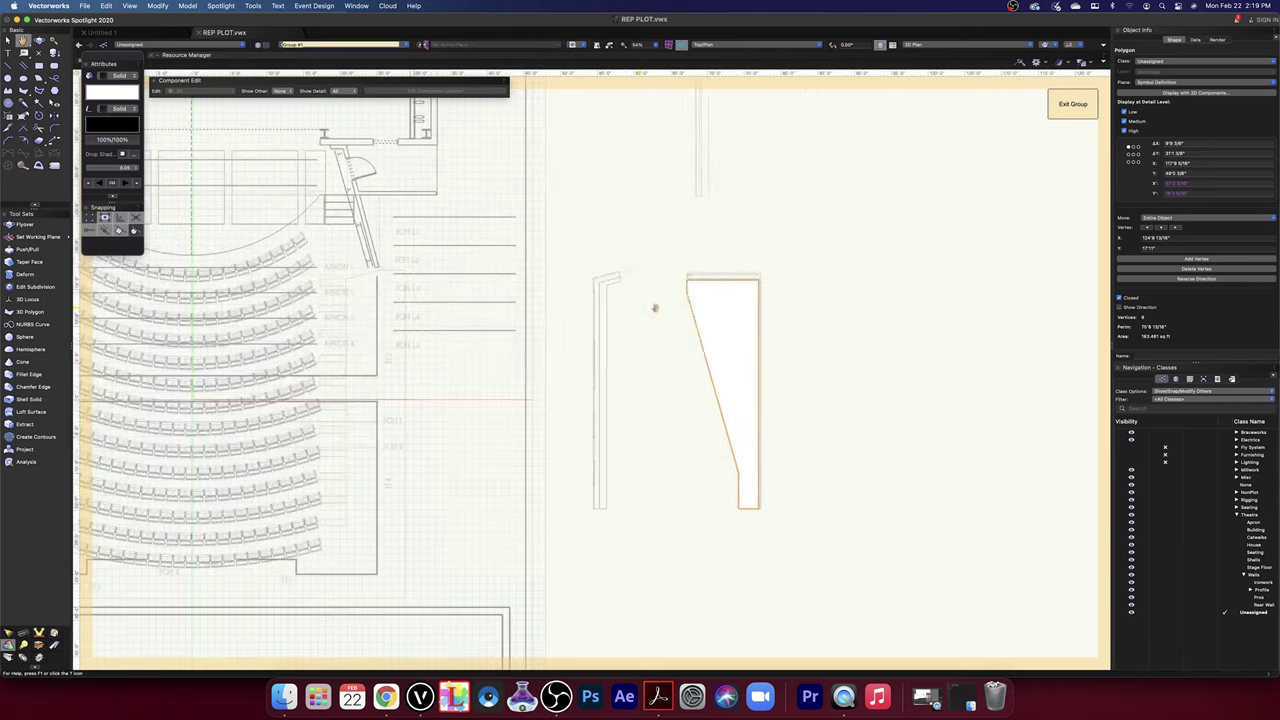
{"action": "left_click_drag", "start_coordinate": [758, 281], "coordinate": [466, 157]}
{"action": "scroll", "coordinate": [651, 301], "scroll_direction": "up", "scroll_amount": 3}
{"action": "scroll", "coordinate": [414, 220], "scroll_direction": "up", "scroll_amount": 3}
{"action": "scroll", "coordinate": [411, 217], "scroll_direction": "down", "scroll_amount": 2}
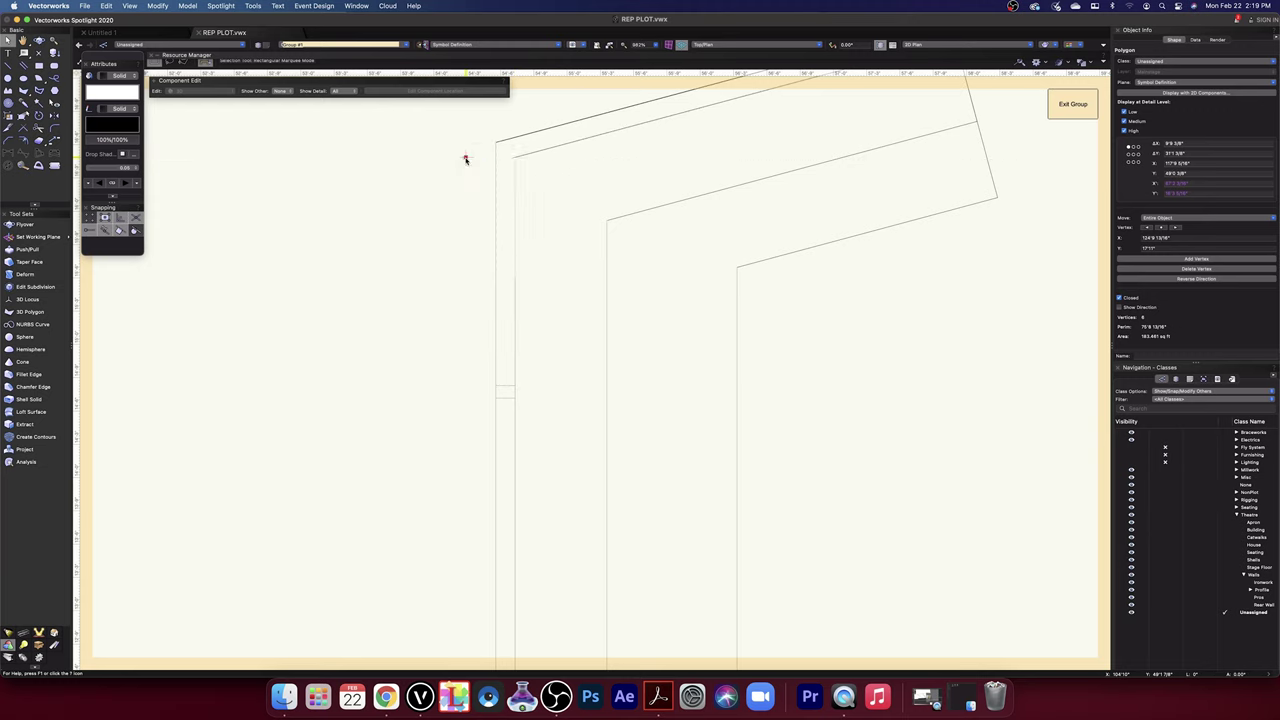
{"action": "scroll", "coordinate": [504, 325], "scroll_direction": "down", "scroll_amount": 6}
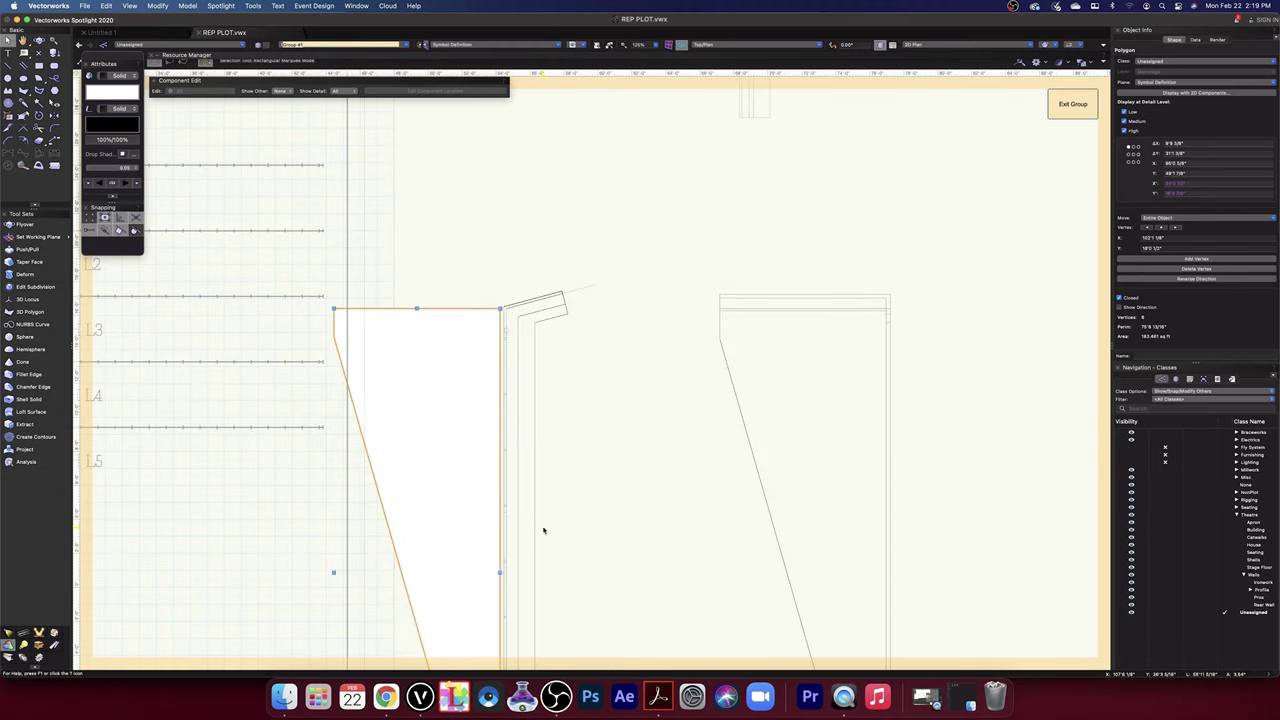
- Pull the polygon's bottom vertex down to meet the wall end
{"action": "middle_click_drag", "start_coordinate": [607, 559], "coordinate": [656, 232]}
{"action": "scroll", "coordinate": [660, 300], "scroll_direction": "down", "scroll_amount": 2}
{"action": "key", "text": "x"}
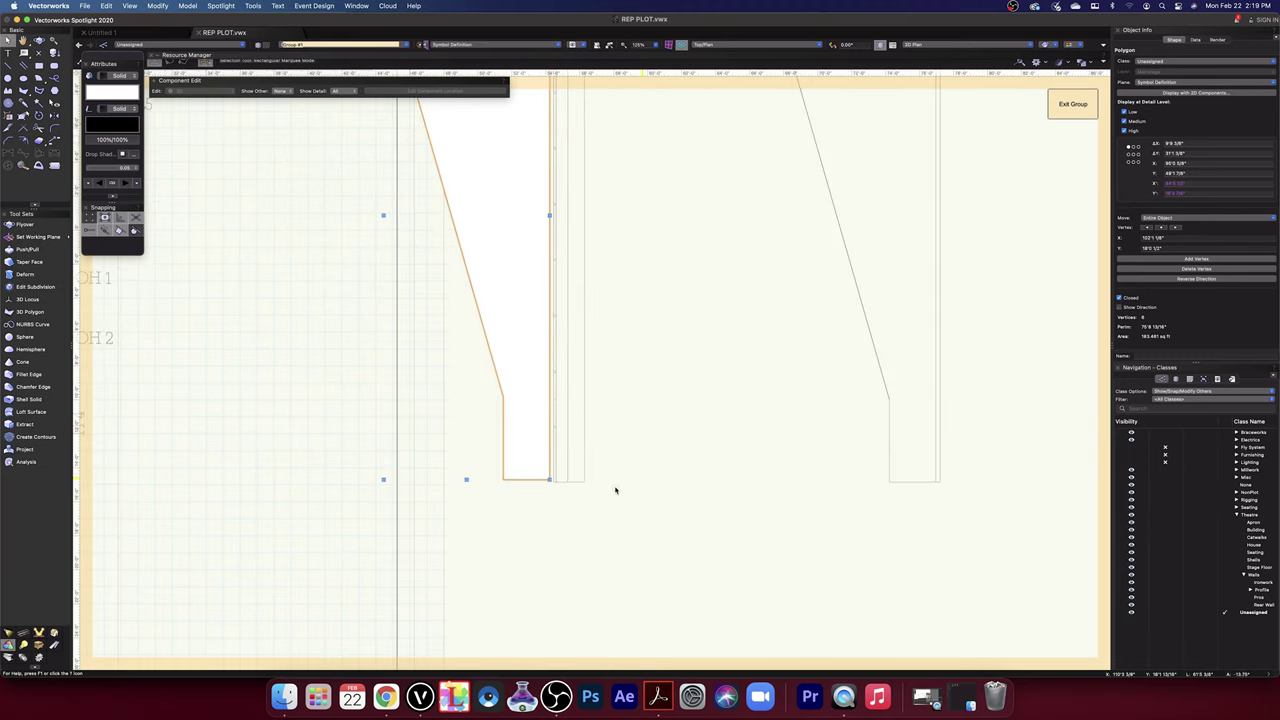
{"action": "scroll", "coordinate": [601, 501], "scroll_direction": "up", "scroll_amount": 5}
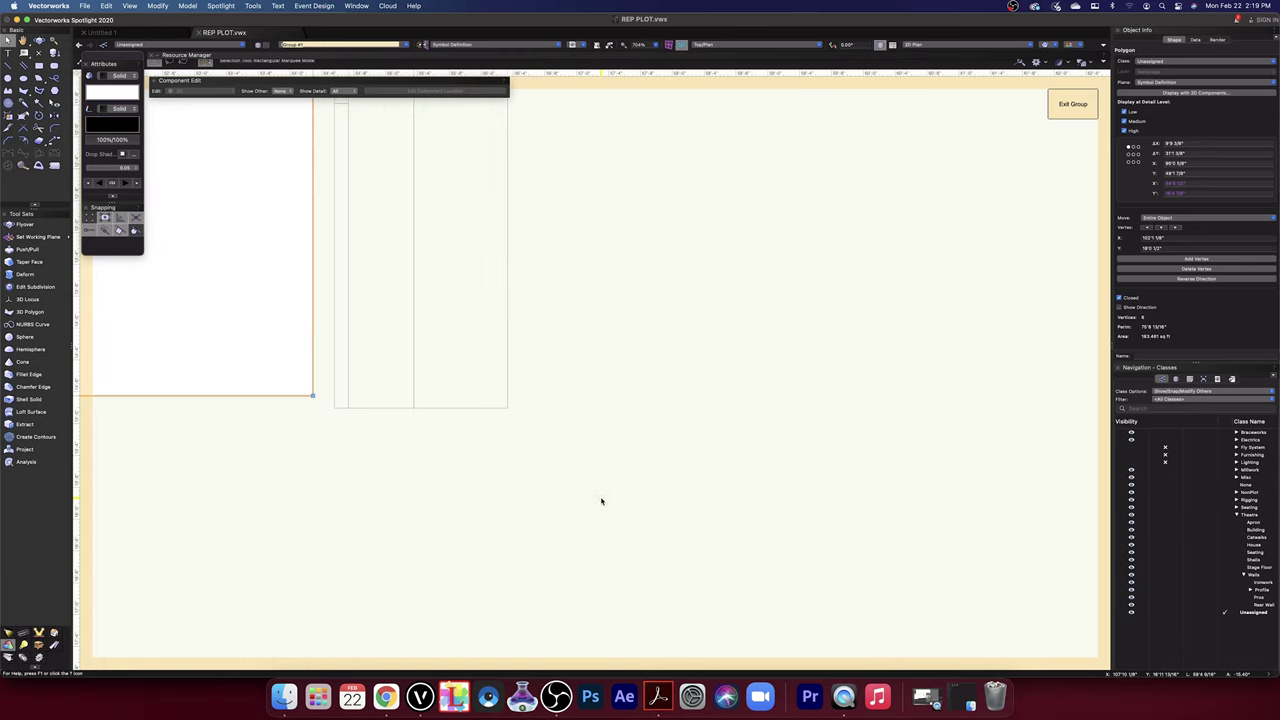
{"action": "scroll", "coordinate": [602, 501], "scroll_direction": "down", "scroll_amount": 6}
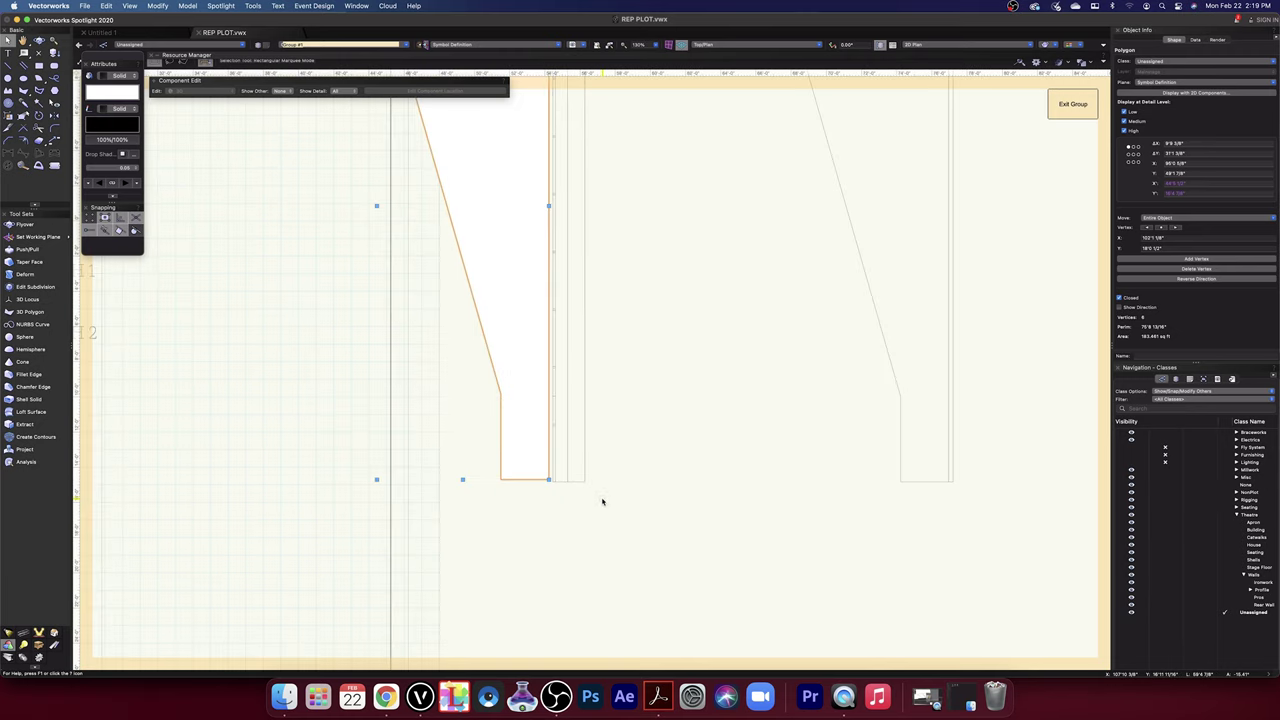
{"action": "scroll", "coordinate": [602, 501], "scroll_direction": "up", "scroll_amount": 4}
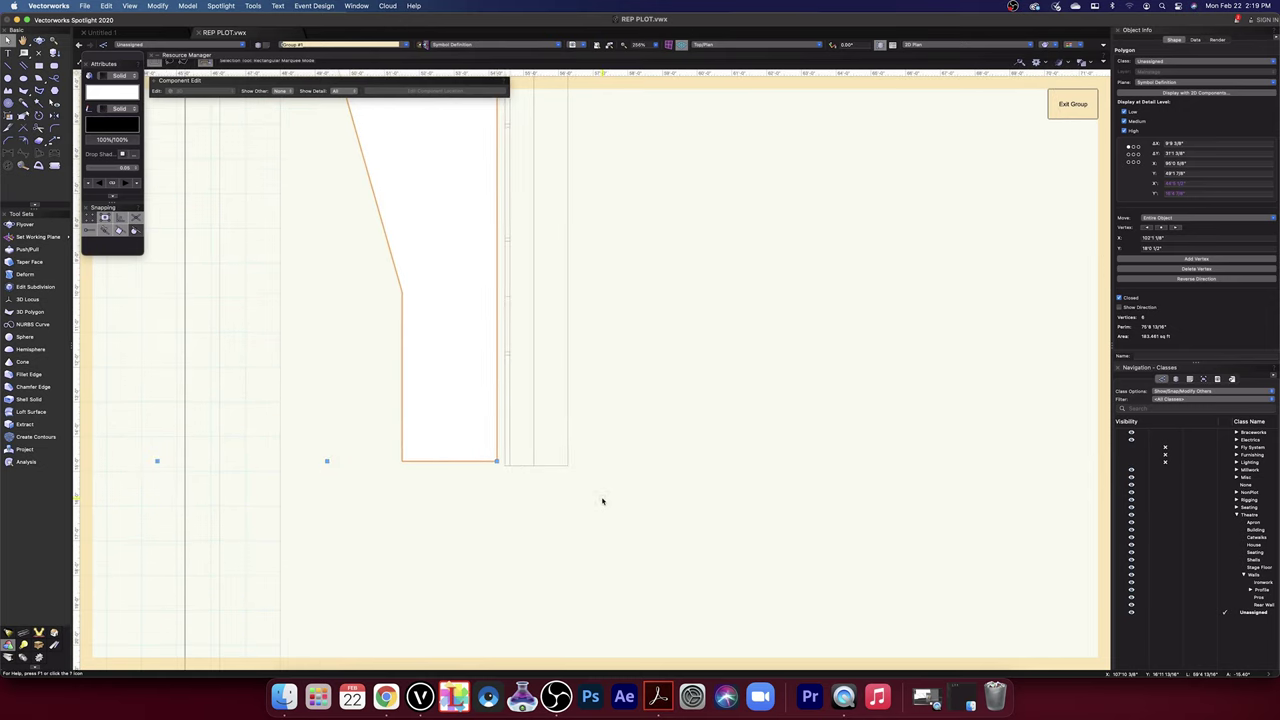
{"action": "scroll", "coordinate": [472, 292], "scroll_direction": "up", "scroll_amount": 3}
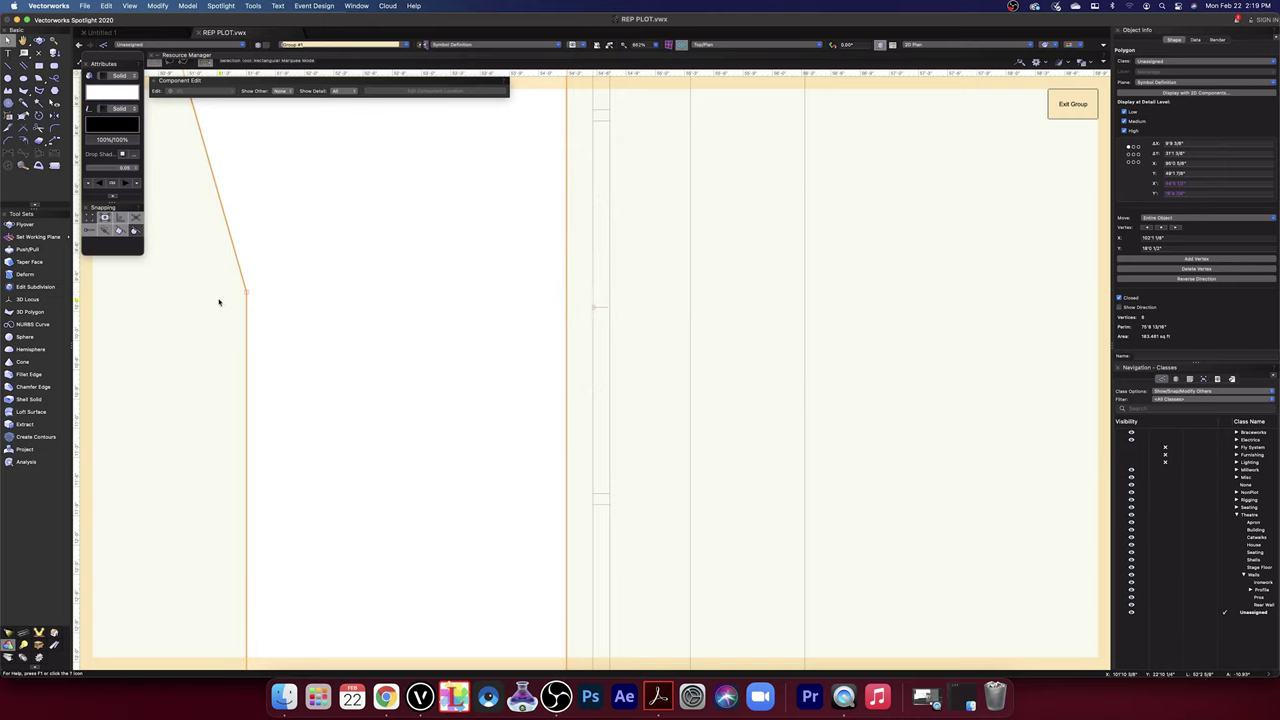
{"action": "left_click_drag", "start_coordinate": [245, 293], "coordinate": [247, 307]}
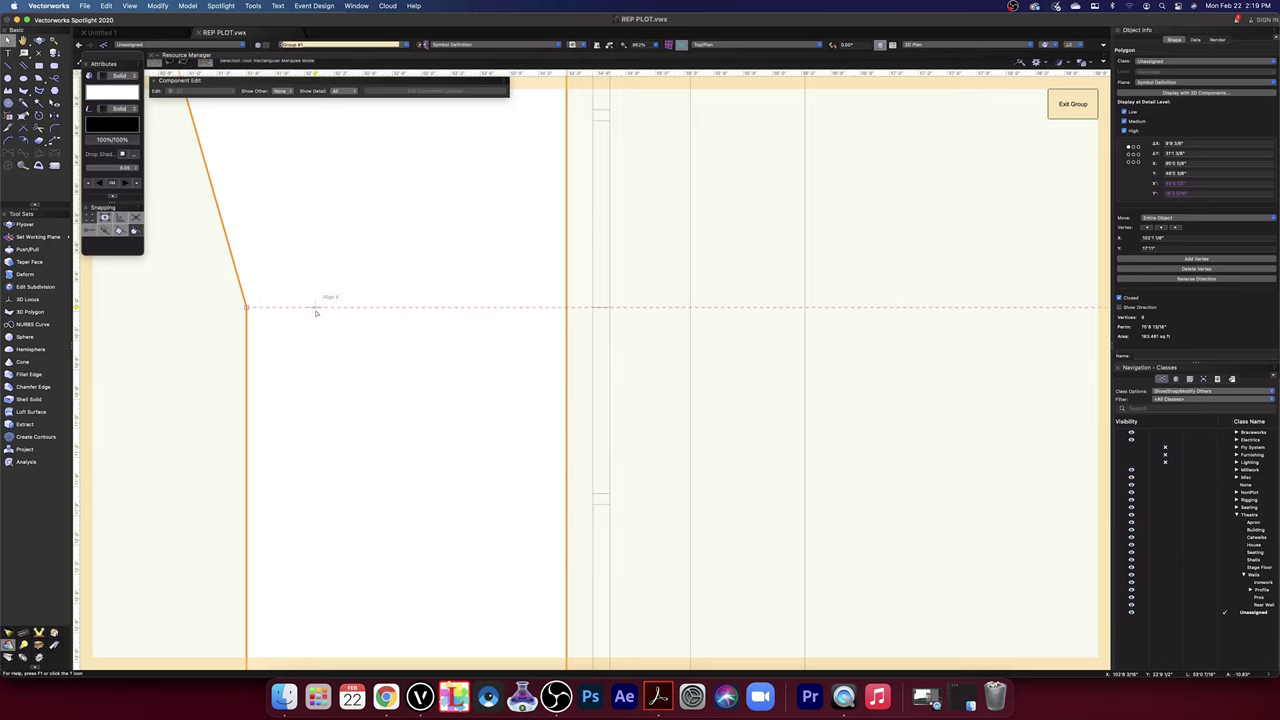
{"action": "scroll", "coordinate": [315, 313], "scroll_direction": "down", "scroll_amount": 5}
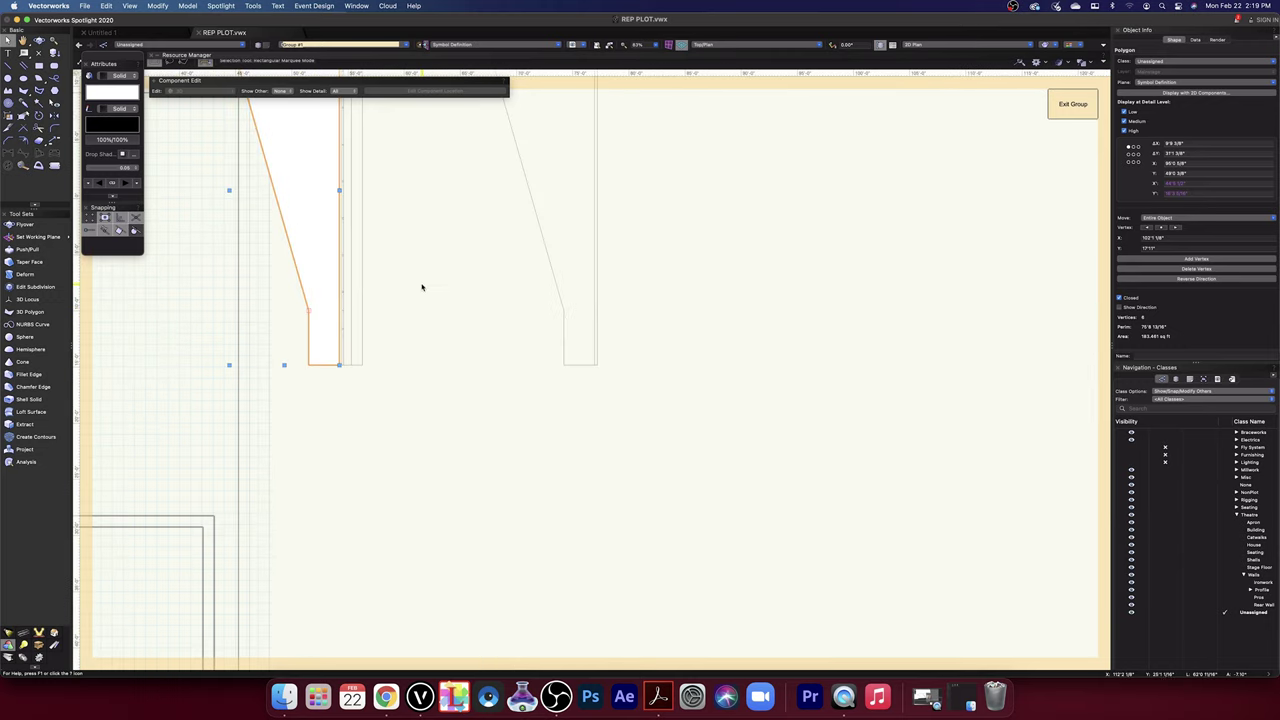
{"action": "scroll", "coordinate": [359, 362], "scroll_direction": "up", "scroll_amount": 5}
{"action": "scroll", "coordinate": [271, 413], "scroll_direction": "down", "scroll_amount": 5}
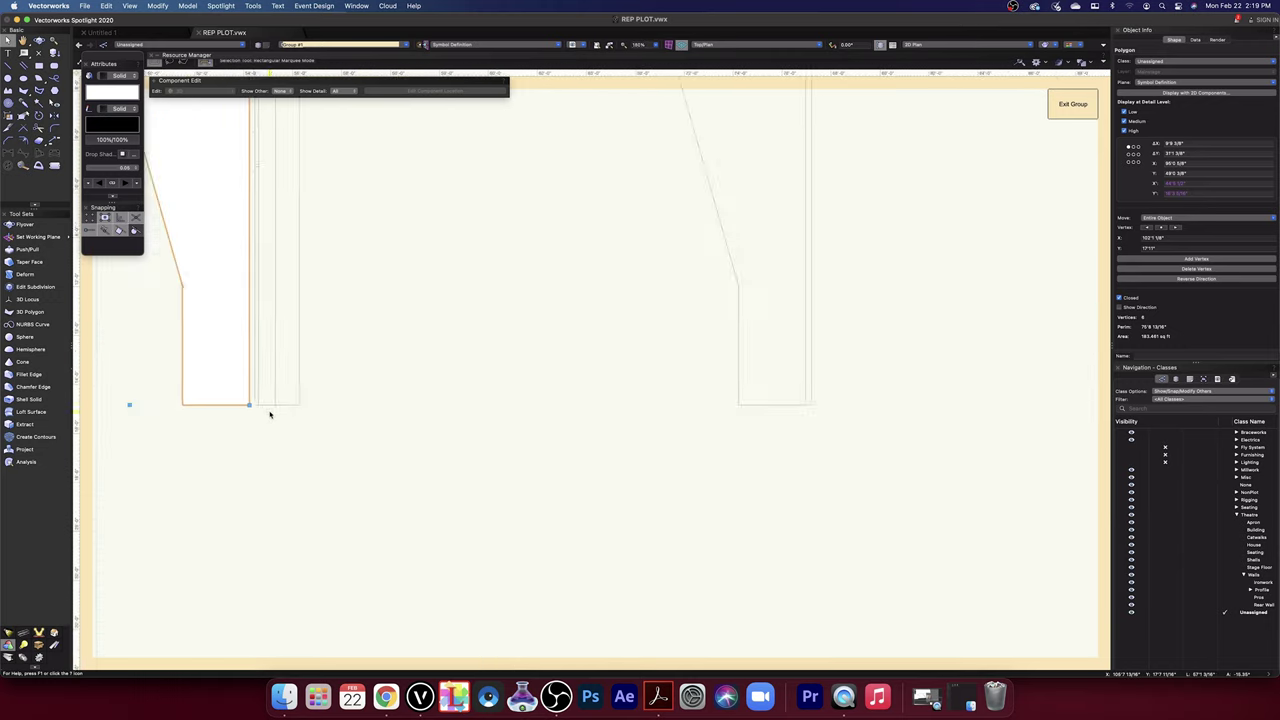
{"action": "middle_click_drag", "start_coordinate": [321, 279], "coordinate": [321, 279]}
{"action": "scroll", "coordinate": [457, 437], "scroll_direction": "up", "scroll_amount": 4}
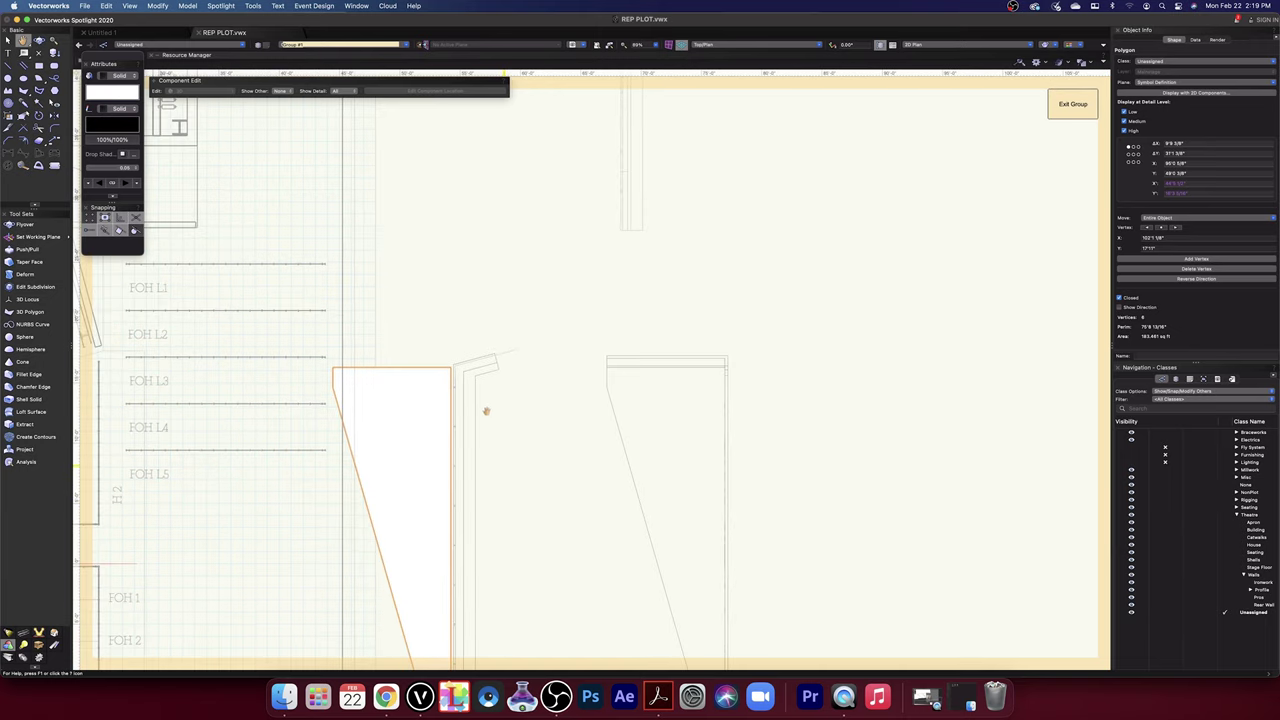
{"action": "scroll", "coordinate": [490, 405], "scroll_direction": "up", "scroll_amount": 5}
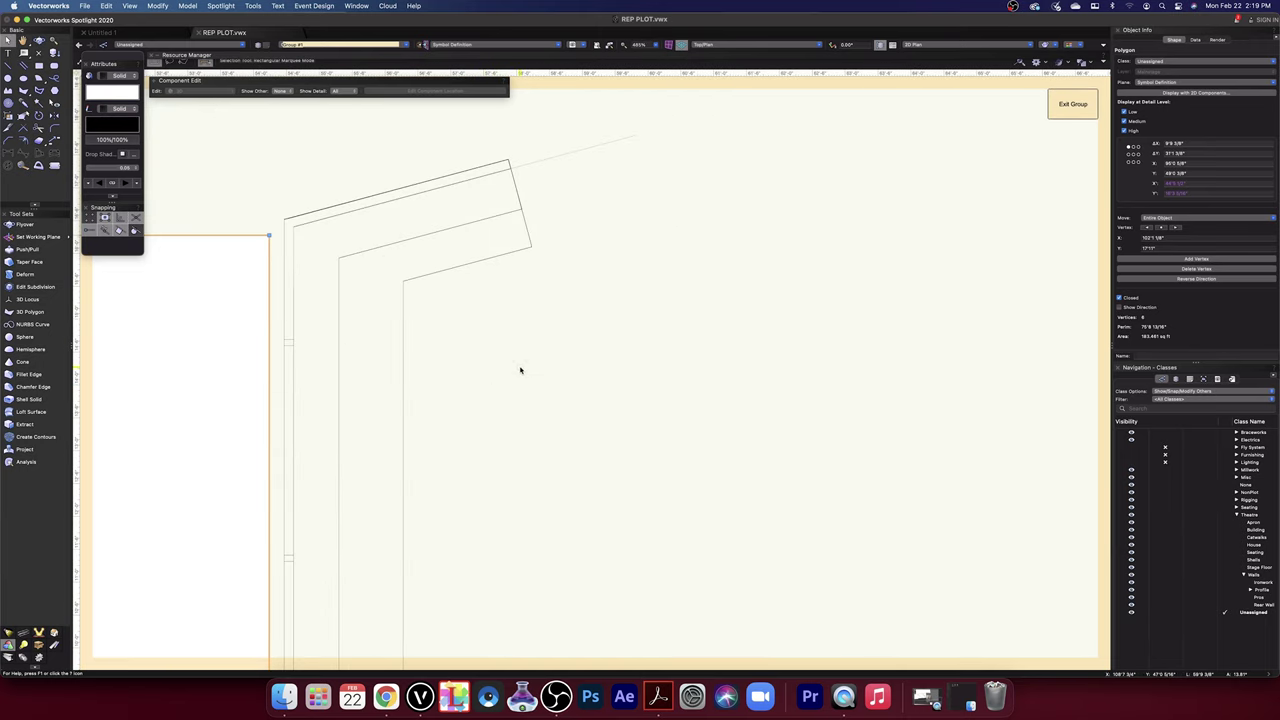
- Pan to frame the seating polygon's top edge and the nearby wall corner
{"action": "left_click_drag", "start_coordinate": [510, 364], "coordinate": [749, 506]}
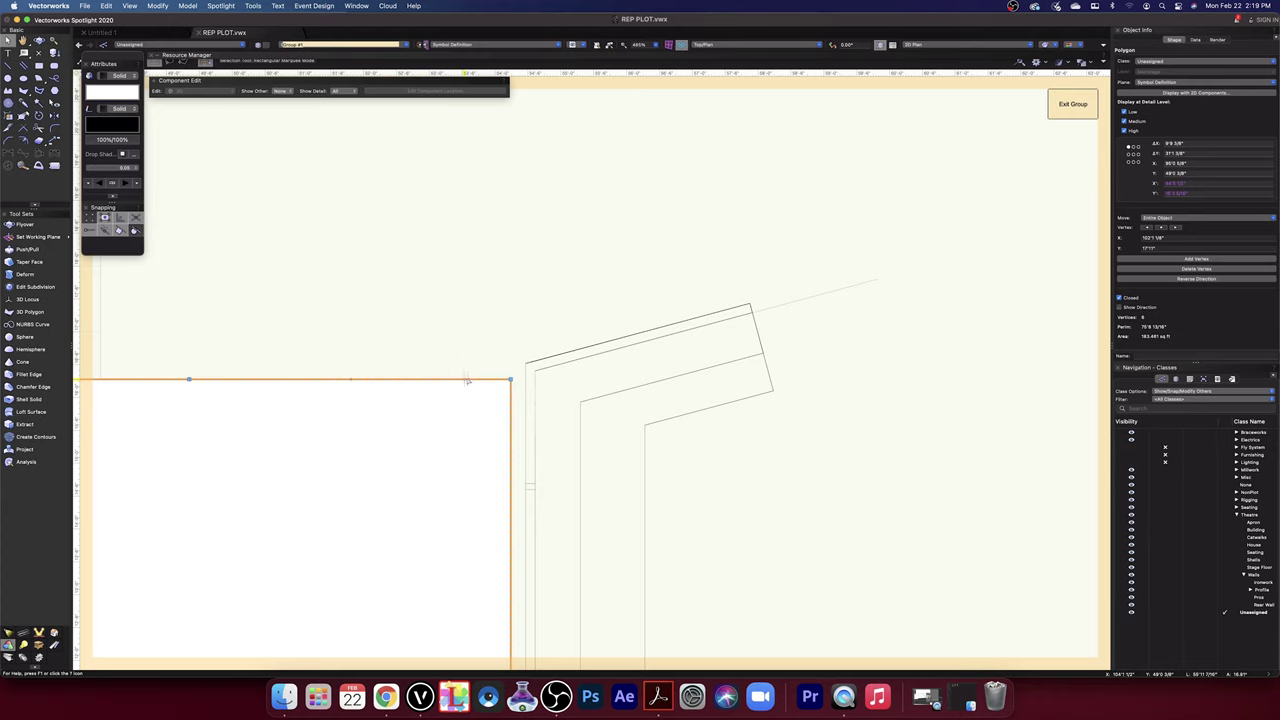
{"action": "scroll", "coordinate": [467, 381], "scroll_direction": "up", "scroll_amount": 2}
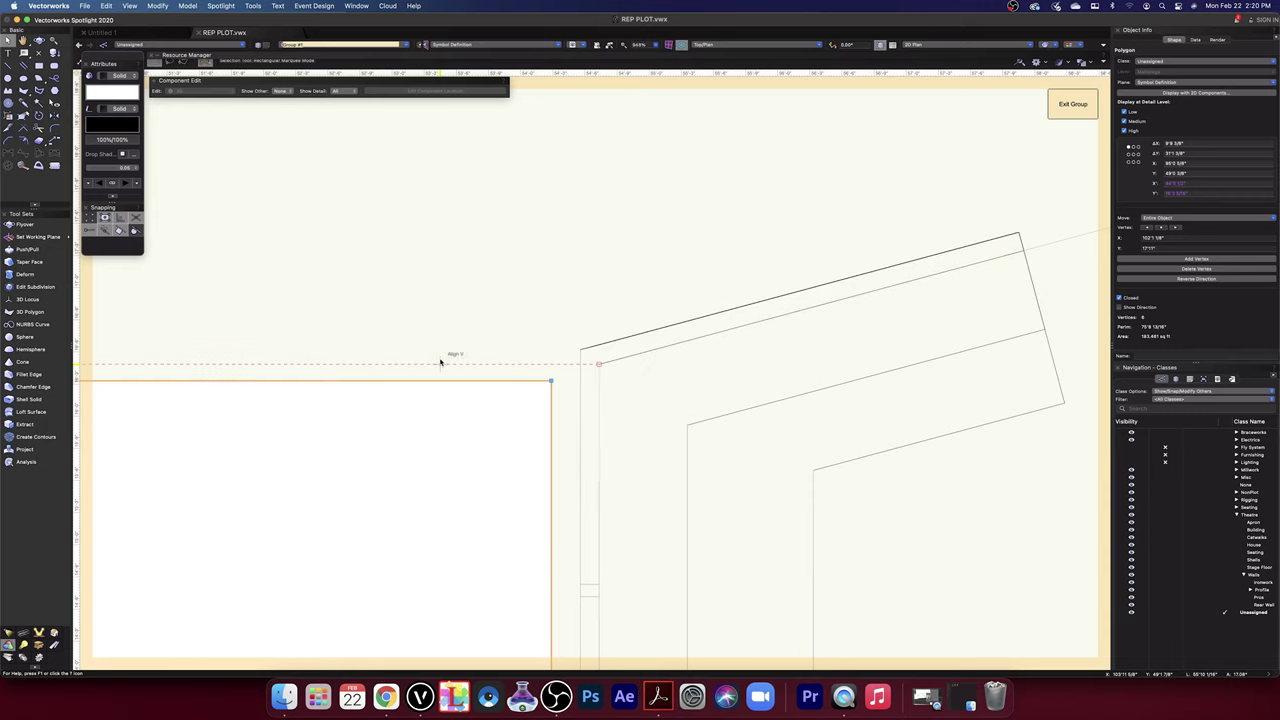
{"action": "scroll", "coordinate": [420, 356], "scroll_direction": "down", "scroll_amount": 3}
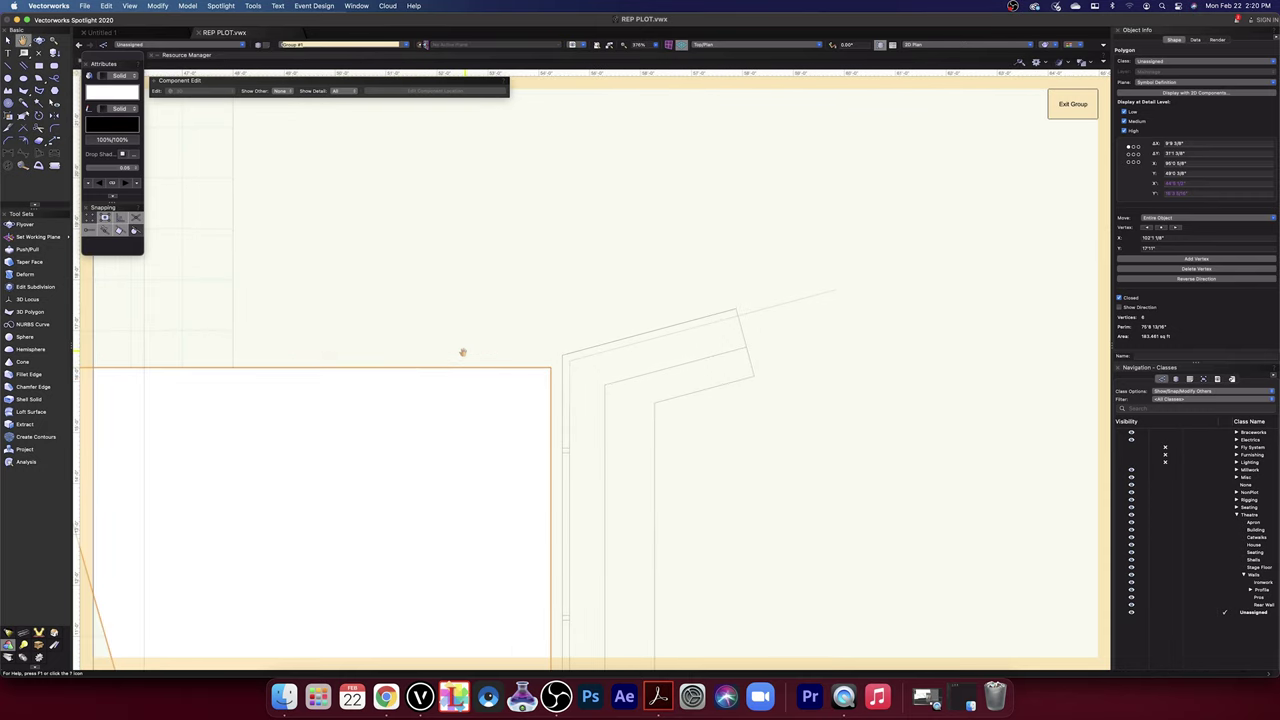
{"action": "middle_click_drag", "start_coordinate": [462, 352], "coordinate": [657, 366]}
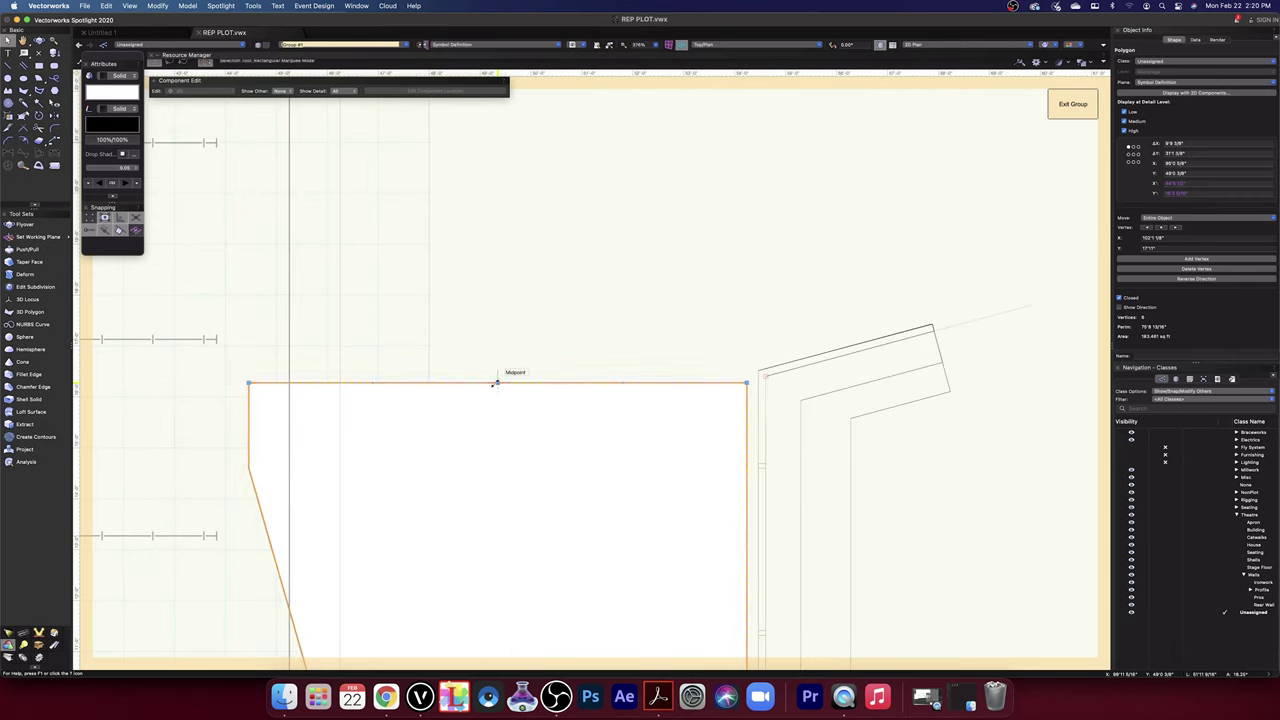
{"action": "left_click_drag", "start_coordinate": [495, 383], "coordinate": [497, 376]}
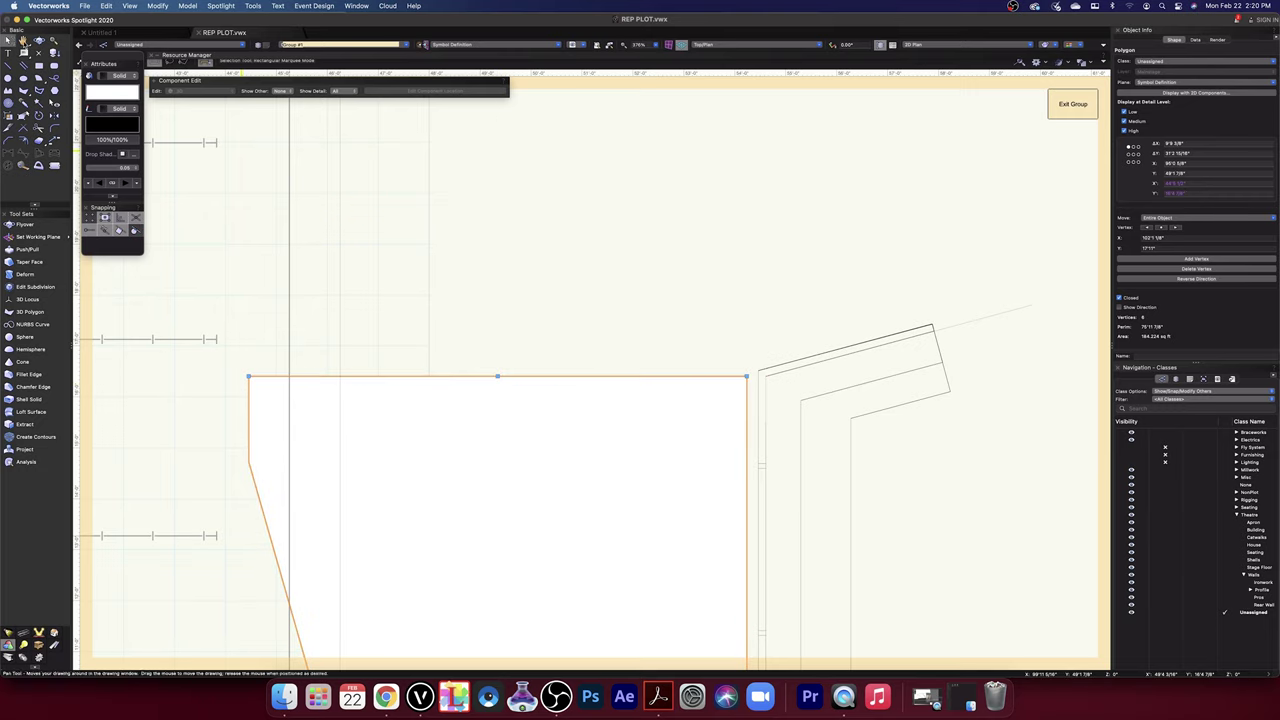
{"action": "left_click", "coordinate": [22, 40]}
{"action": "left_click_drag", "start_coordinate": [651, 243], "coordinate": [529, 211]}
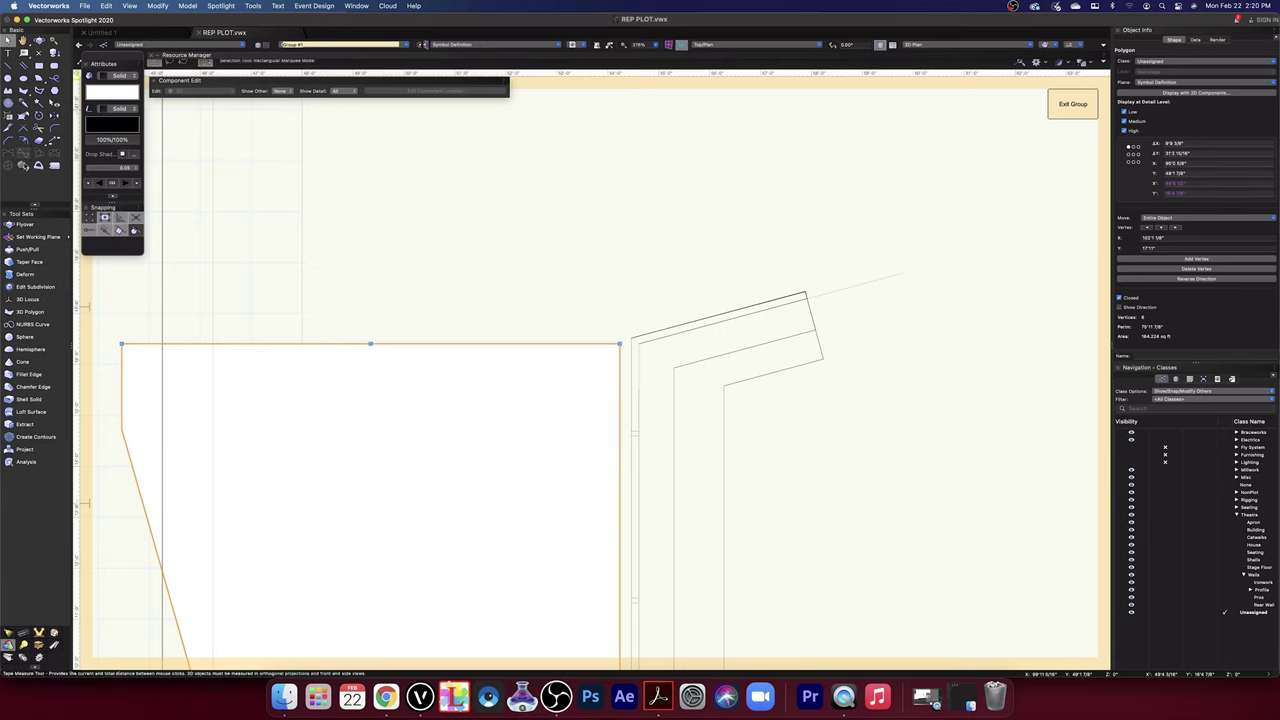
- Measure from the wall corner to the polygon edge, about 1 3/4 inches
{"action": "left_click", "coordinate": [24, 166]}
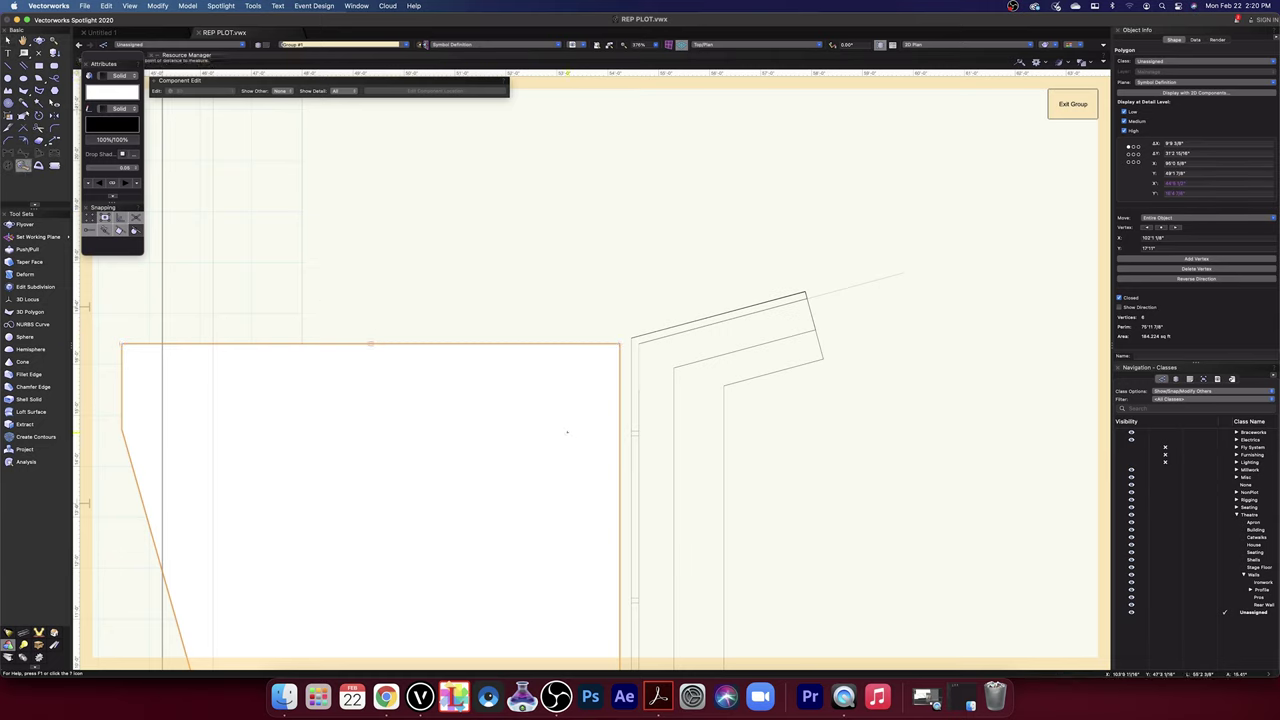
{"action": "scroll", "coordinate": [567, 432], "scroll_direction": "up", "scroll_amount": 3}
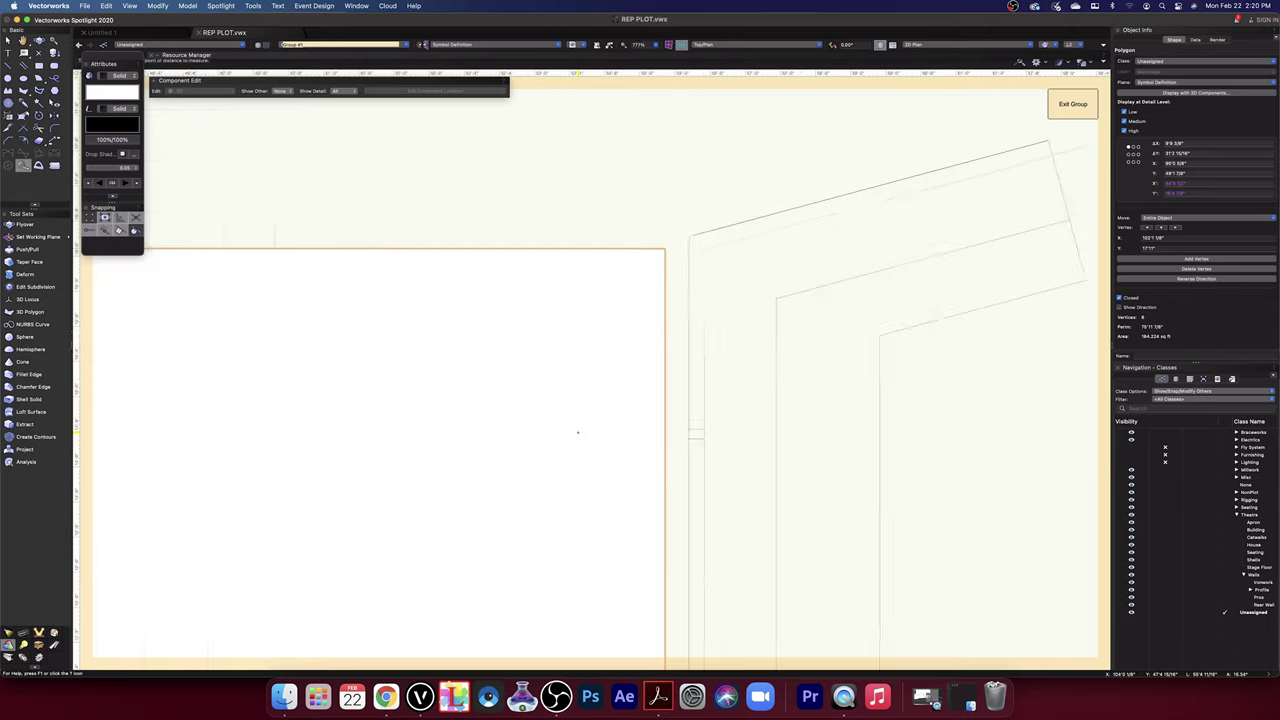
{"action": "left_click", "coordinate": [696, 428]}
{"action": "scroll", "coordinate": [708, 428], "scroll_direction": "up", "scroll_amount": 3}
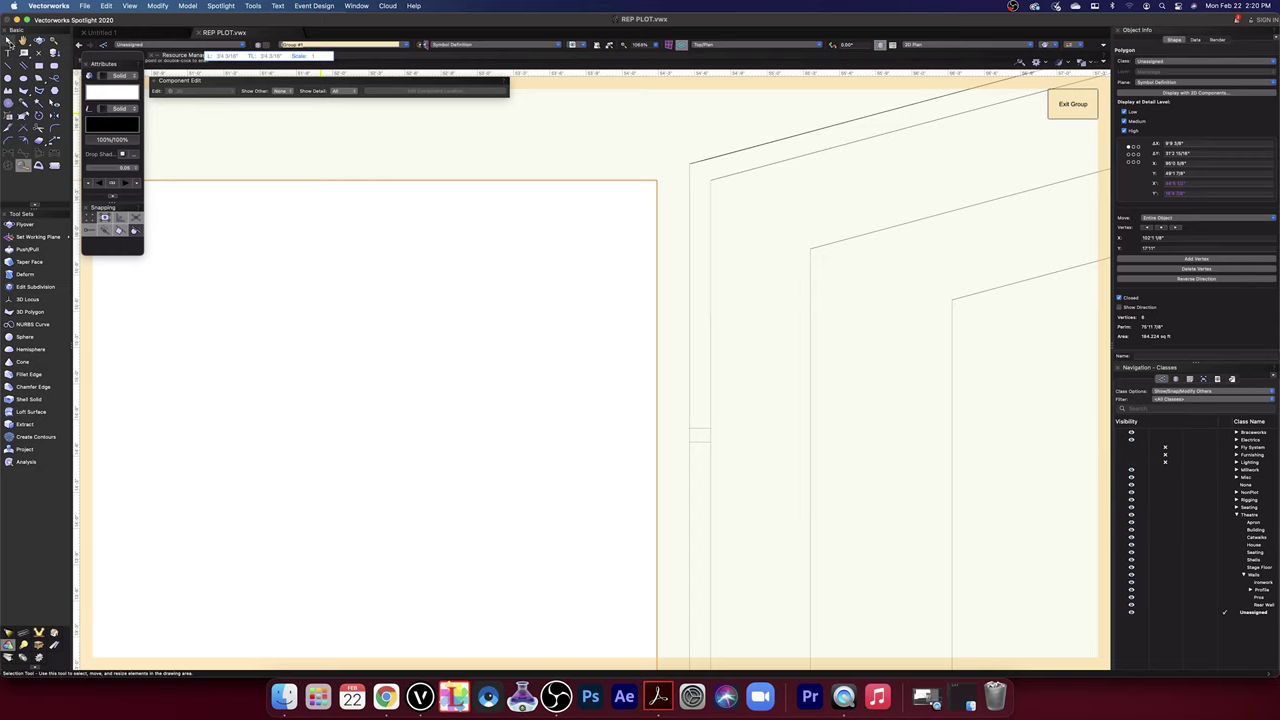
- Clear the selection and reselect the white seating polygon
{"action": "left_click", "coordinate": [8, 40]}
{"action": "left_click", "coordinate": [366, 160]}
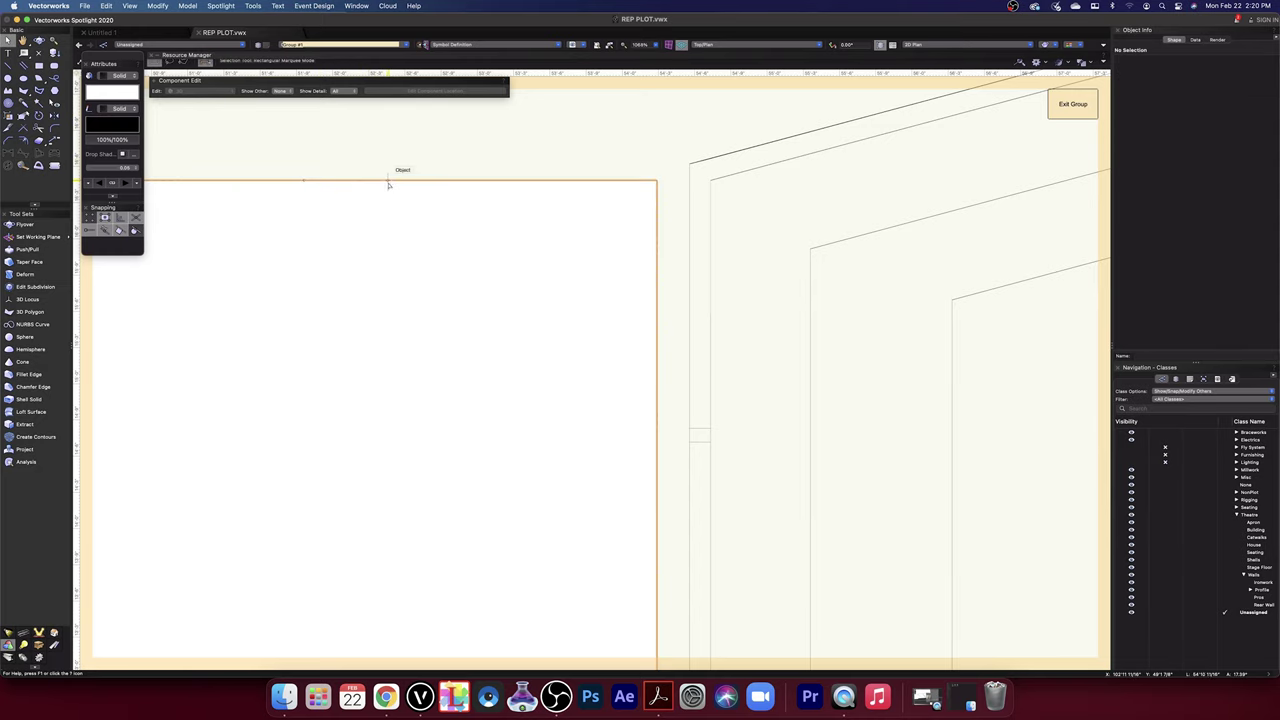
{"action": "left_click", "coordinate": [388, 181]}
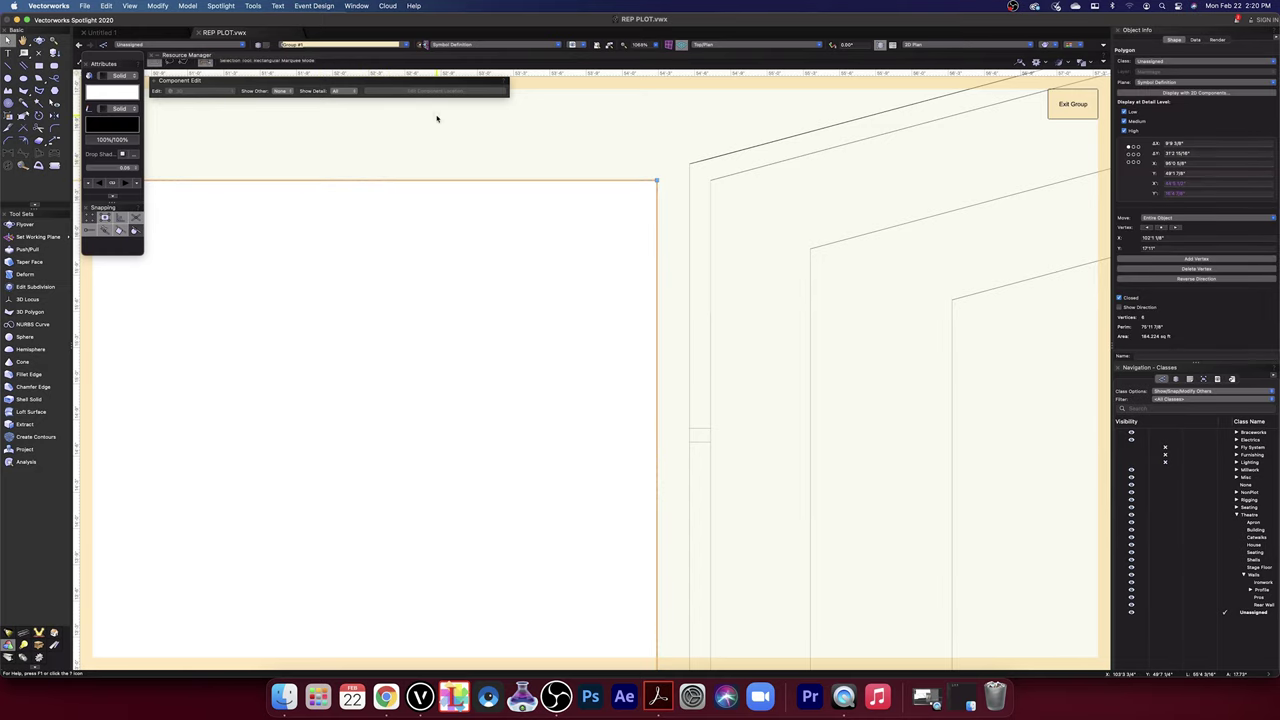
- Extrude the polygon 1.75" thick, zoom out to the seating plan, and show the standard views list
{"action": "key", "text": "super+e"}
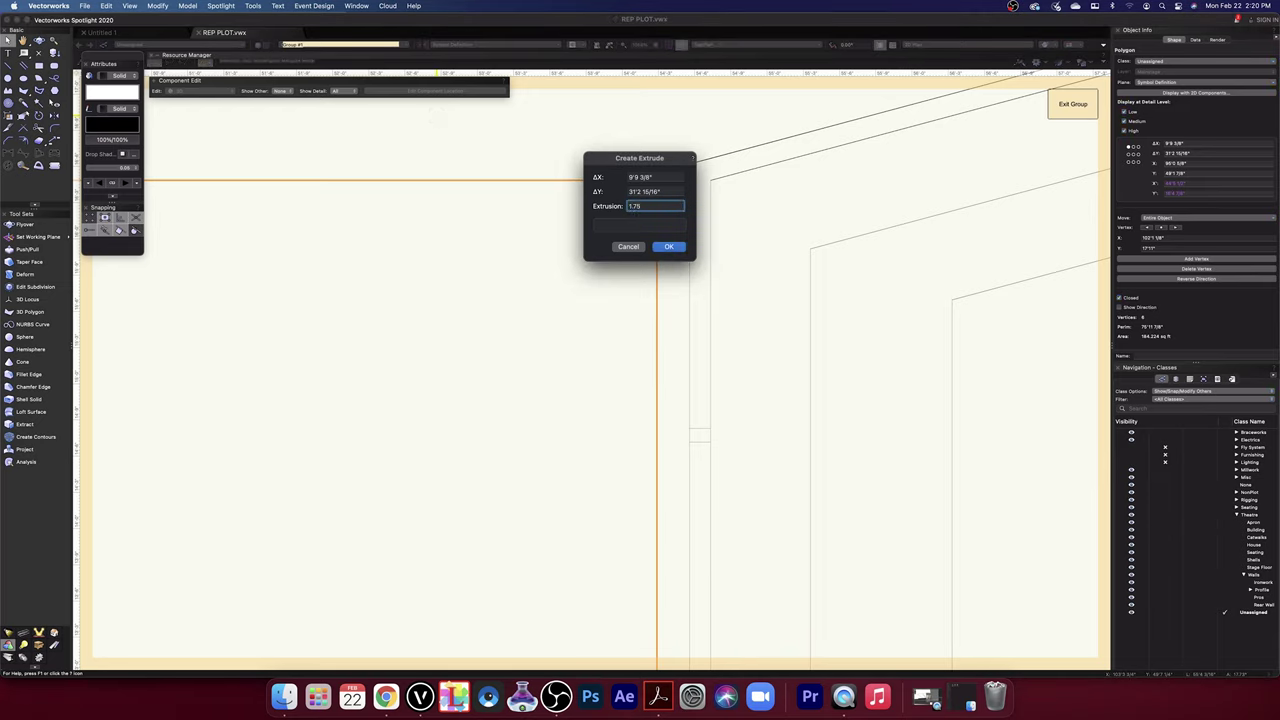
{"action": "key", "text": "Return"}
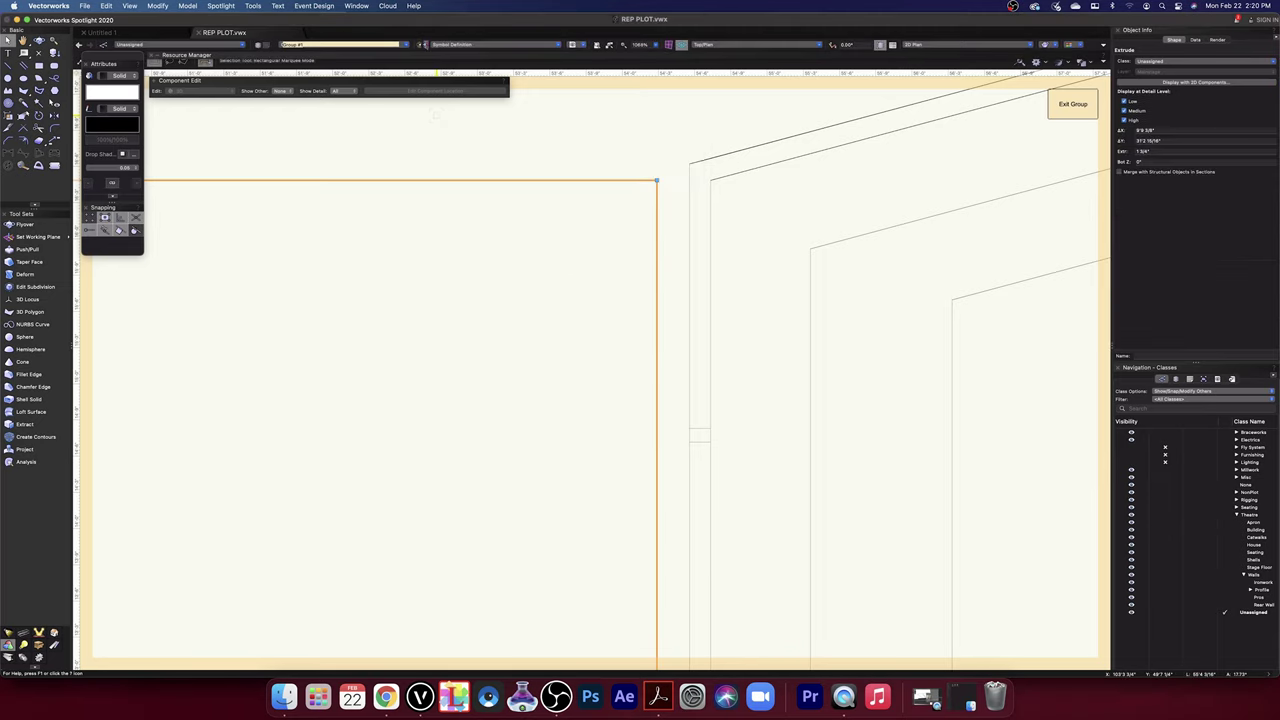
{"action": "scroll", "coordinate": [450, 237], "scroll_direction": "down", "scroll_amount": 6}
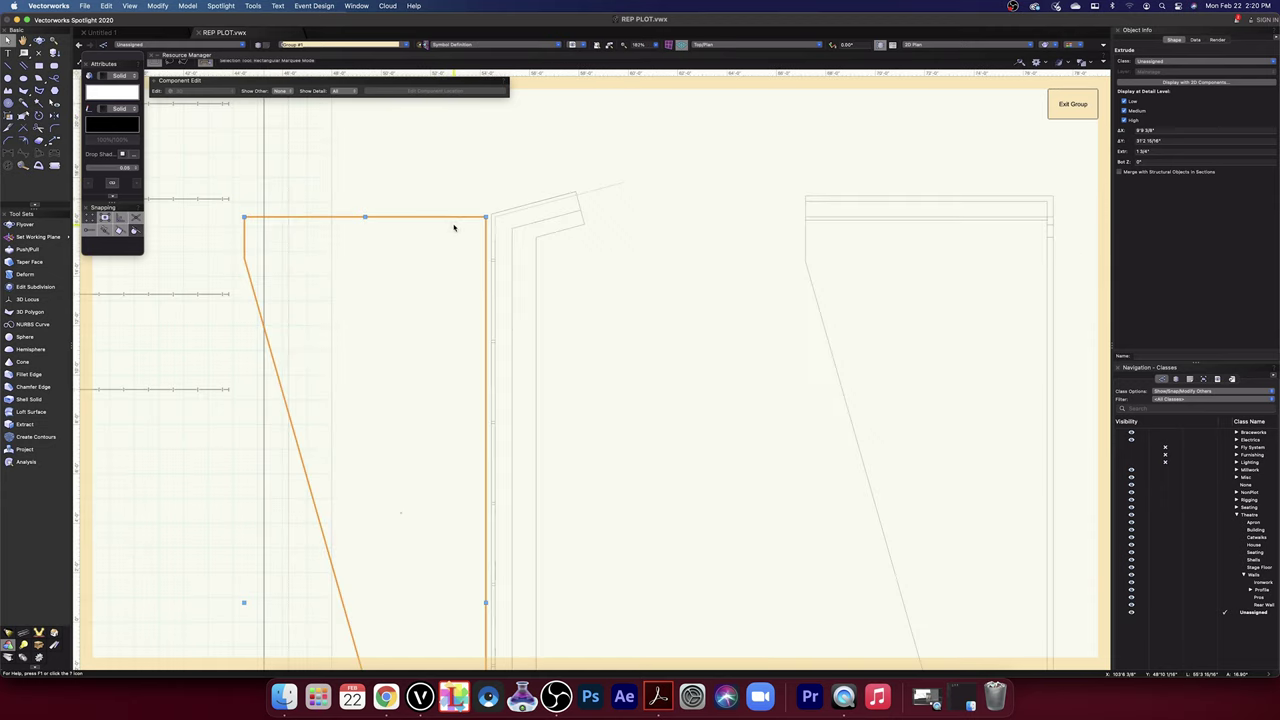
{"action": "scroll", "coordinate": [453, 228], "scroll_direction": "down", "scroll_amount": 4}
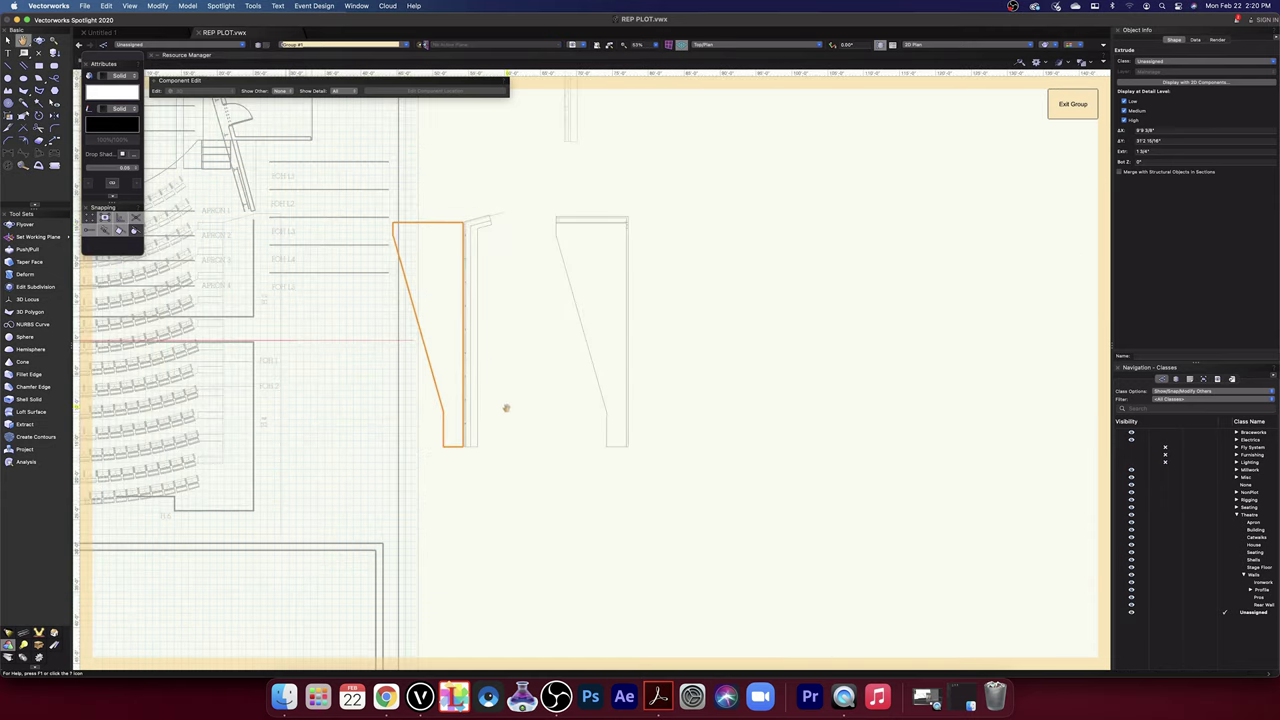
{"action": "middle_click_drag", "start_coordinate": [506, 406], "coordinate": [531, 297]}
{"action": "left_click", "coordinate": [779, 46]}
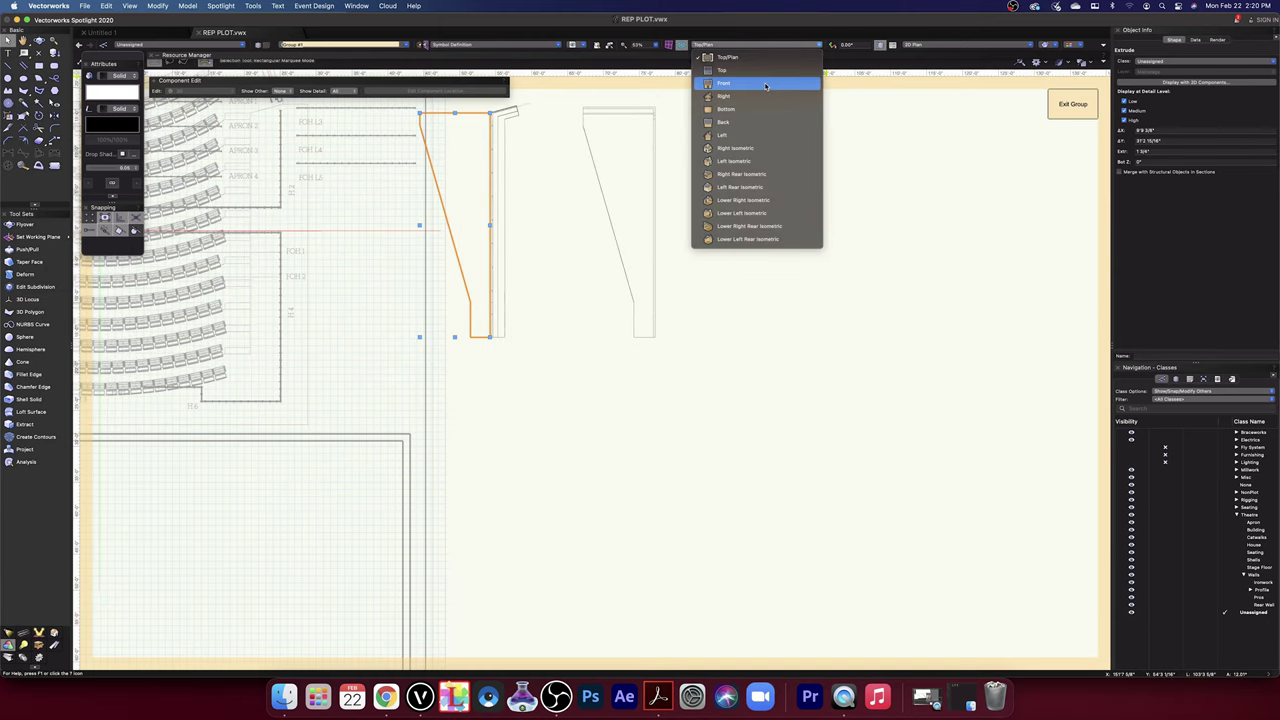
- In Front view, rotate the orange bar 90° about its right end to stand vertical
{"action": "left_click", "coordinate": [765, 84]}
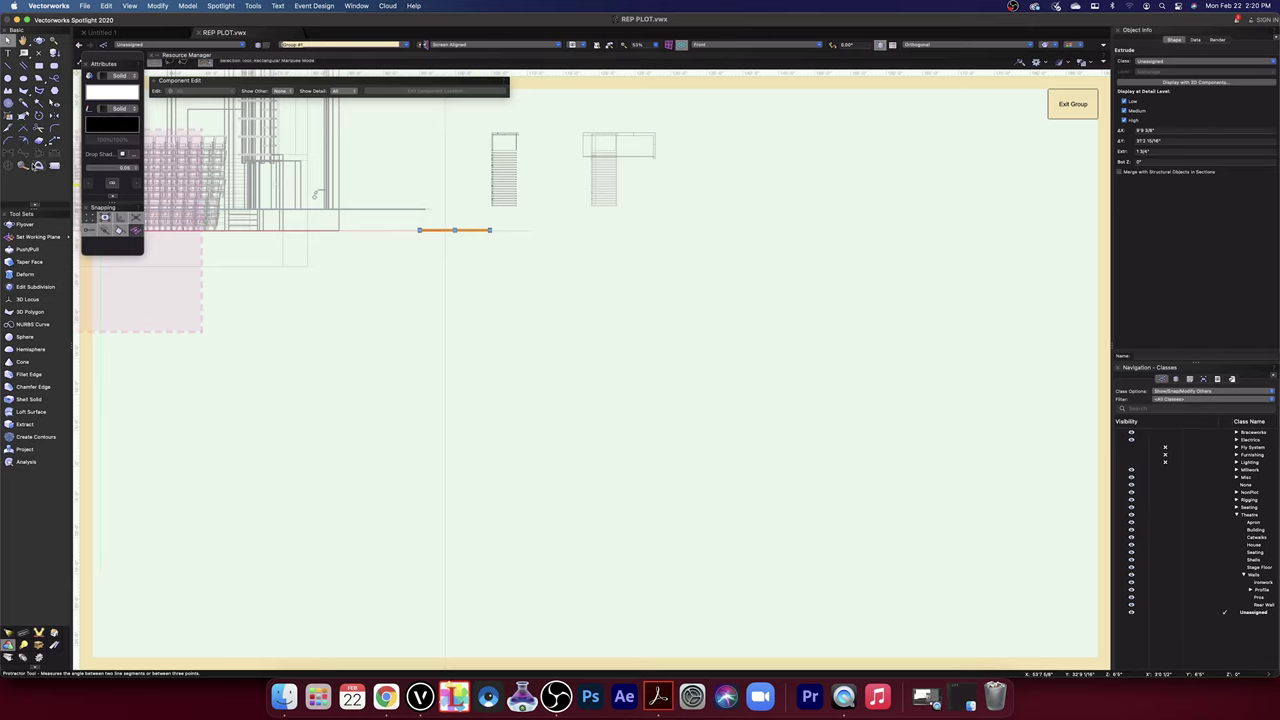
{"action": "left_click", "coordinate": [38, 115]}
{"action": "scroll", "coordinate": [443, 293], "scroll_direction": "up", "scroll_amount": 5}
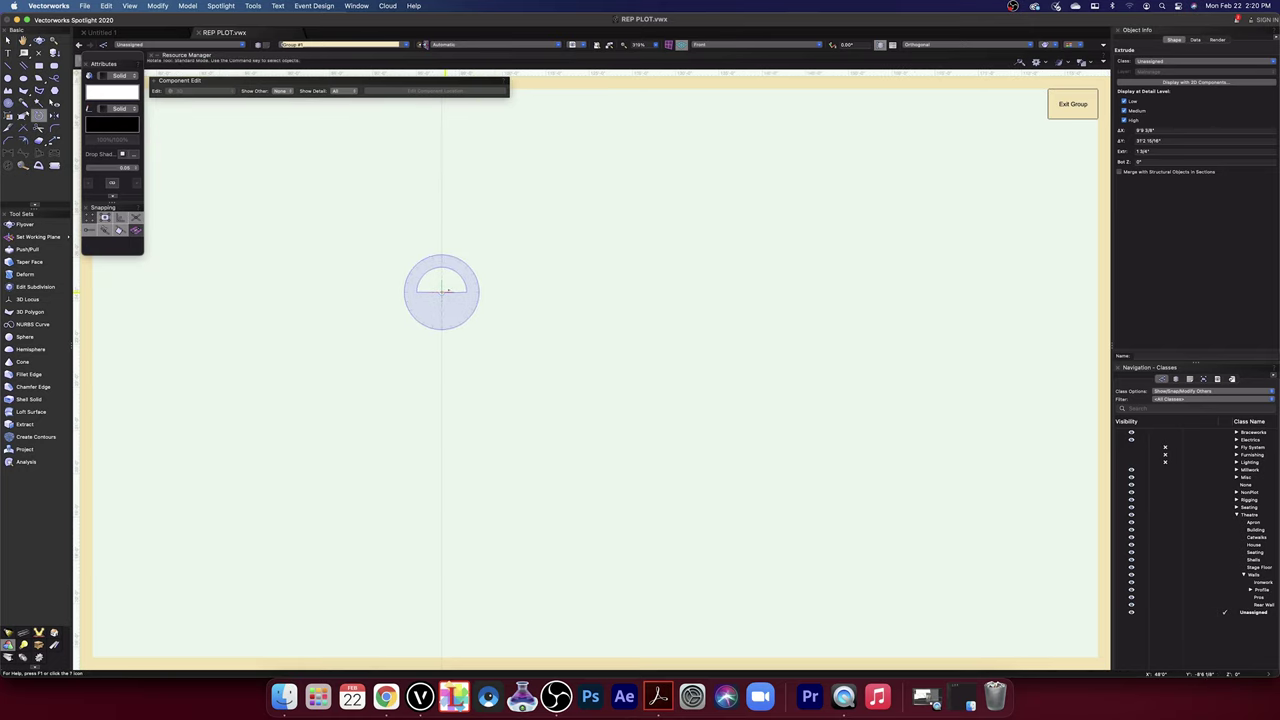
{"action": "middle_click_drag", "start_coordinate": [557, 206], "coordinate": [585, 365]}
{"action": "left_click_drag", "start_coordinate": [695, 341], "coordinate": [678, 426]}
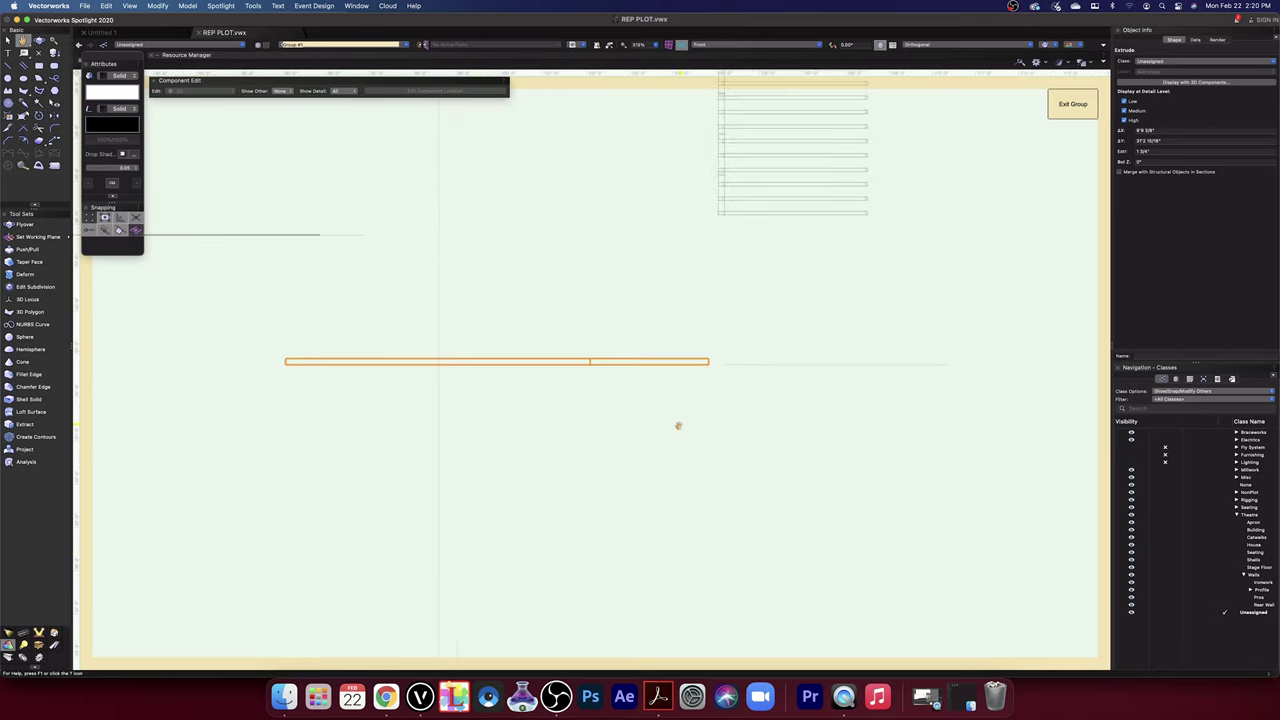
{"action": "scroll", "coordinate": [695, 417], "scroll_direction": "up", "scroll_amount": 4}
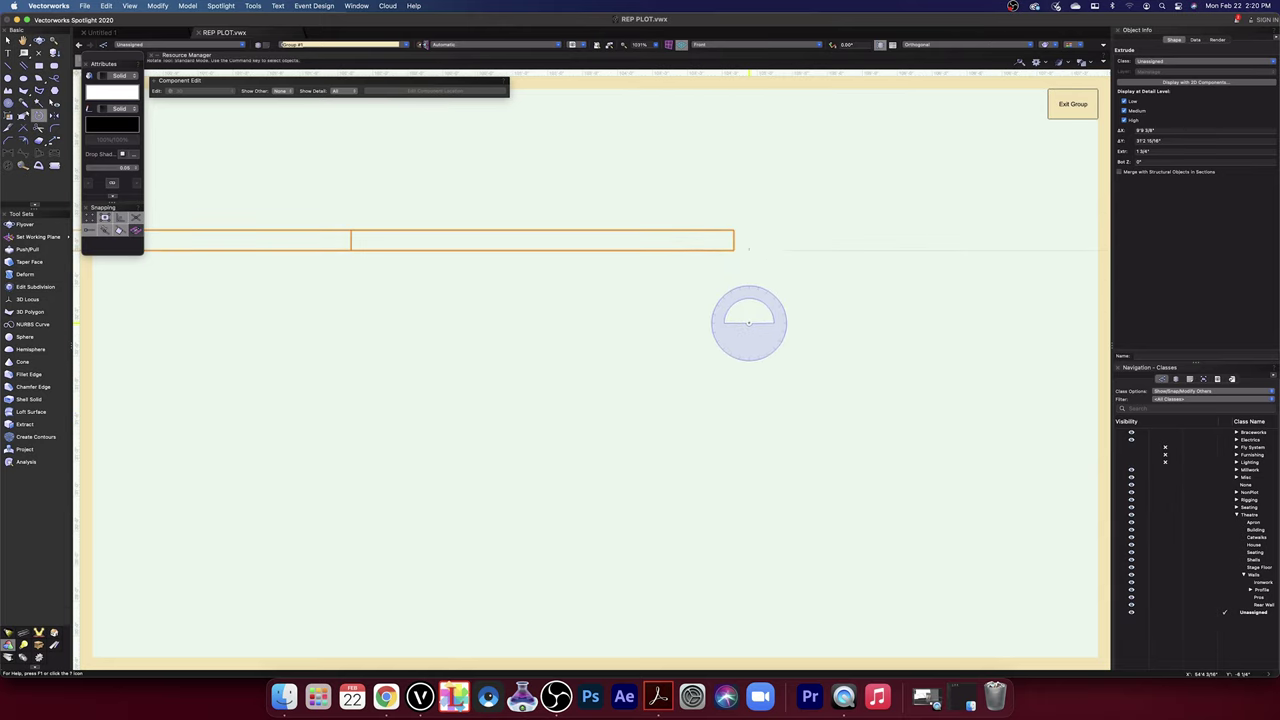
{"action": "left_click", "coordinate": [734, 248]}
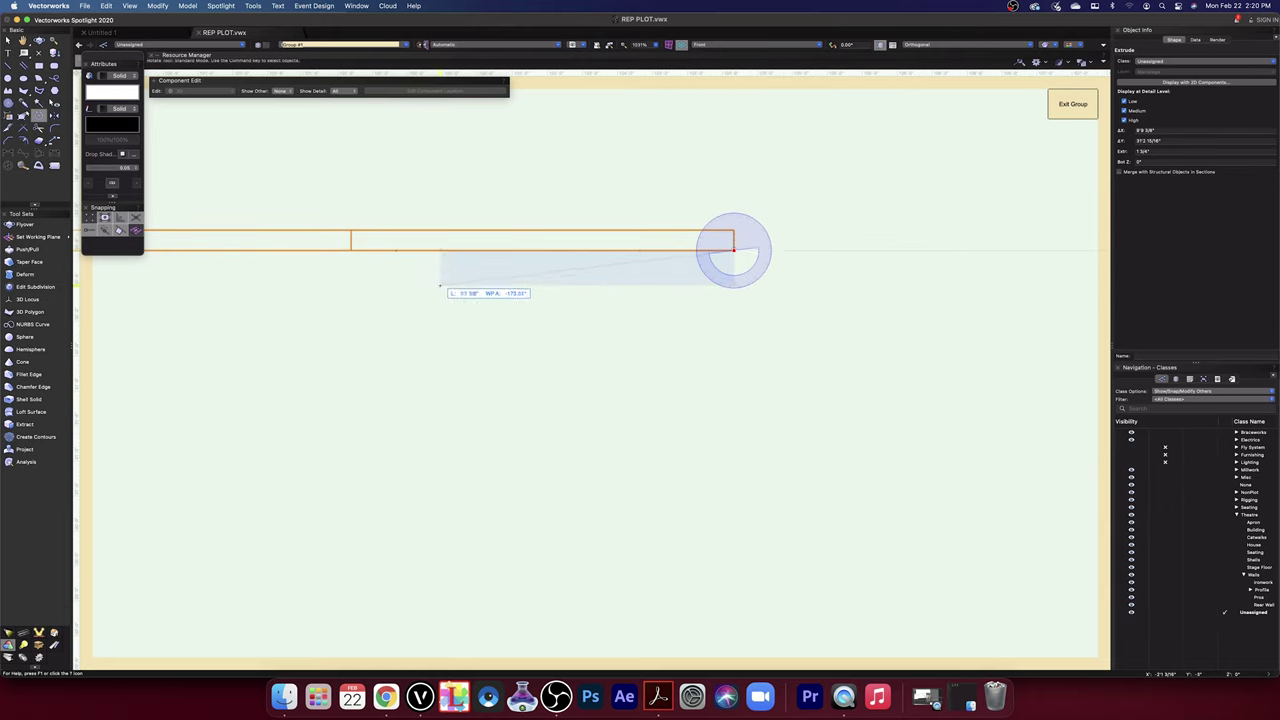
{"action": "left_click", "coordinate": [351, 241]}
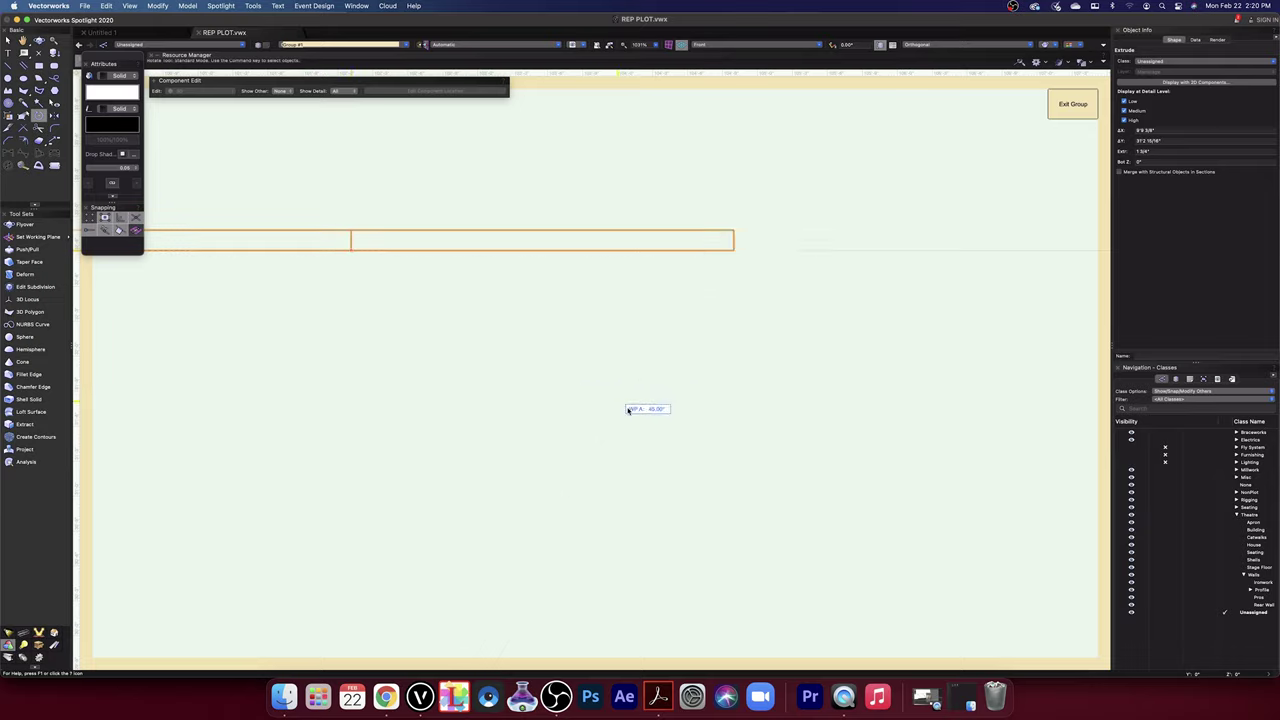
{"action": "left_click", "coordinate": [735, 478]}
{"action": "scroll", "coordinate": [689, 457], "scroll_direction": "down", "scroll_amount": 5}
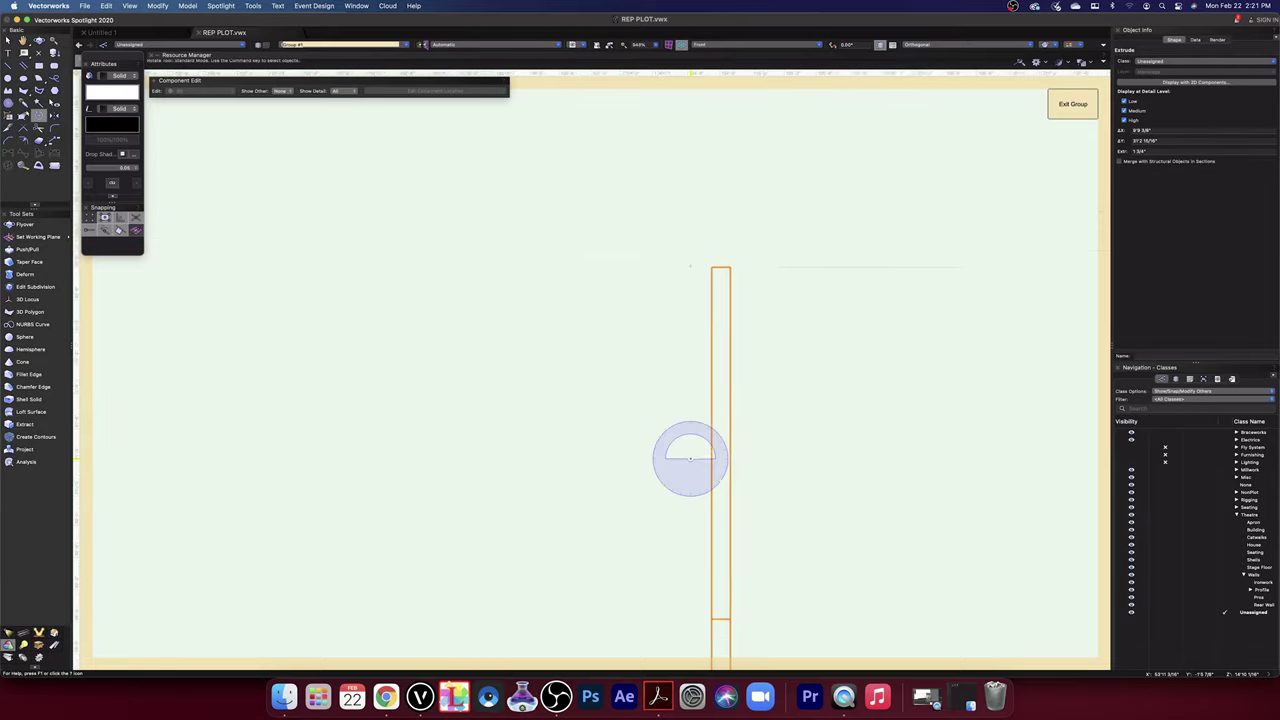
- Move the vertical piece by its top endpoint to beside the left staircase
{"action": "left_click", "coordinate": [8, 41]}
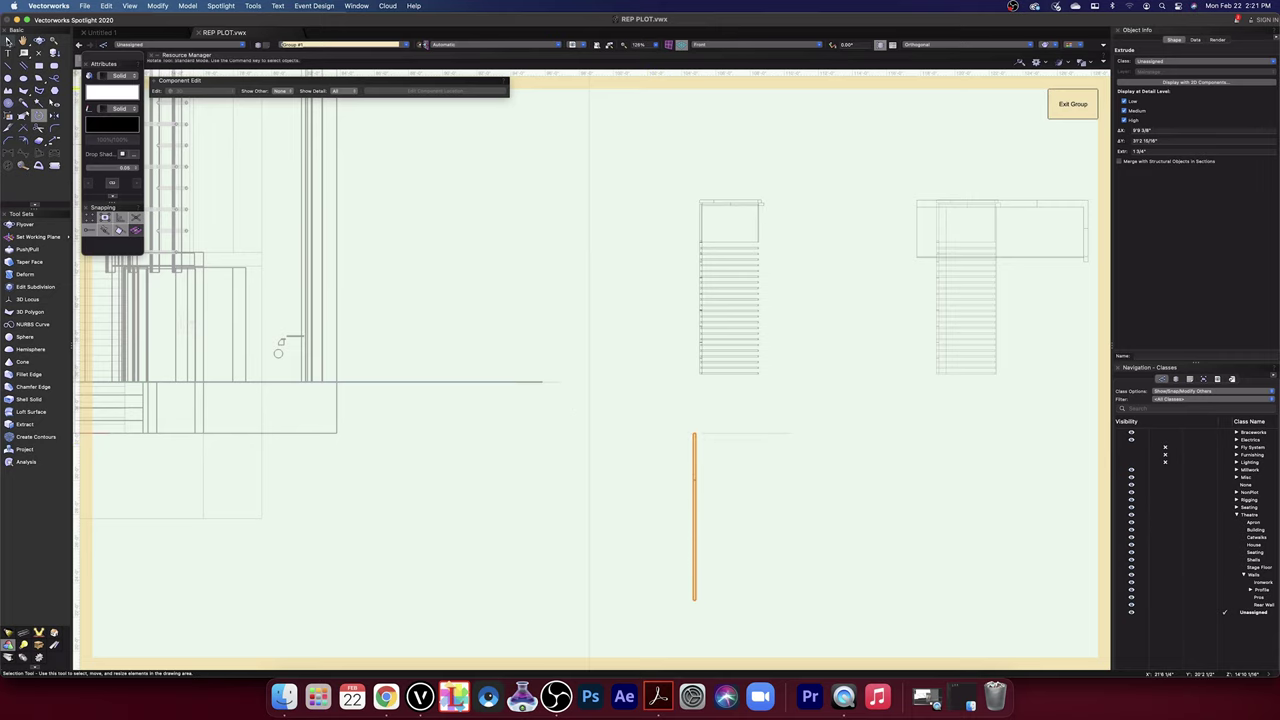
{"action": "scroll", "coordinate": [769, 425], "scroll_direction": "up", "scroll_amount": 5}
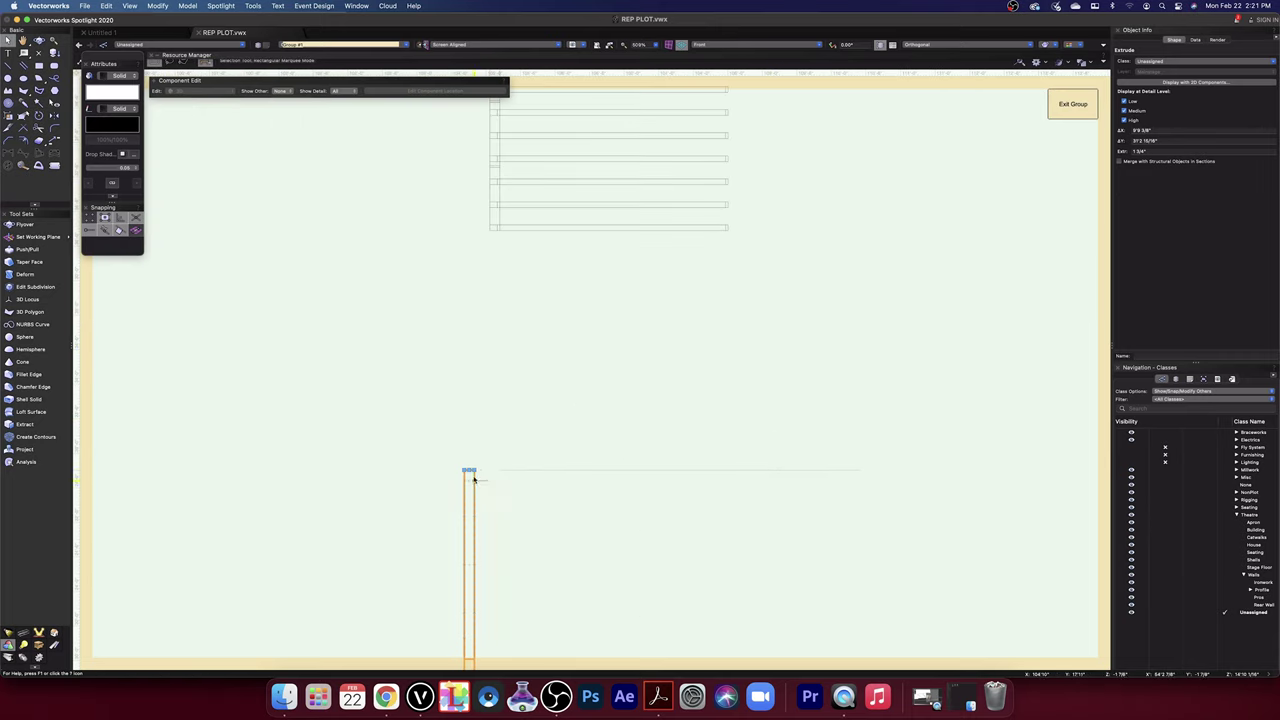
{"action": "left_click_drag", "start_coordinate": [464, 470], "coordinate": [580, 244]}
{"action": "scroll", "coordinate": [518, 397], "scroll_direction": "down", "scroll_amount": 5}
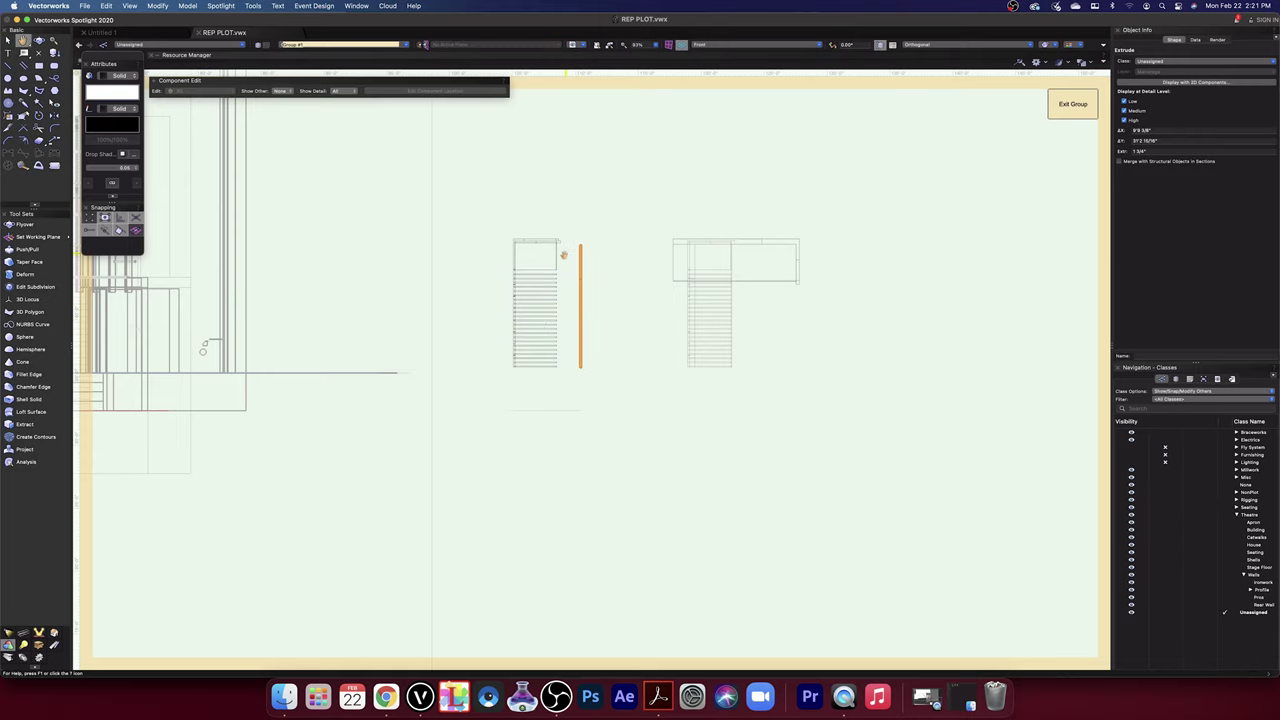
{"action": "middle_click_drag", "start_coordinate": [563, 254], "coordinate": [636, 331]}
{"action": "scroll", "coordinate": [638, 331], "scroll_direction": "up", "scroll_amount": 5}
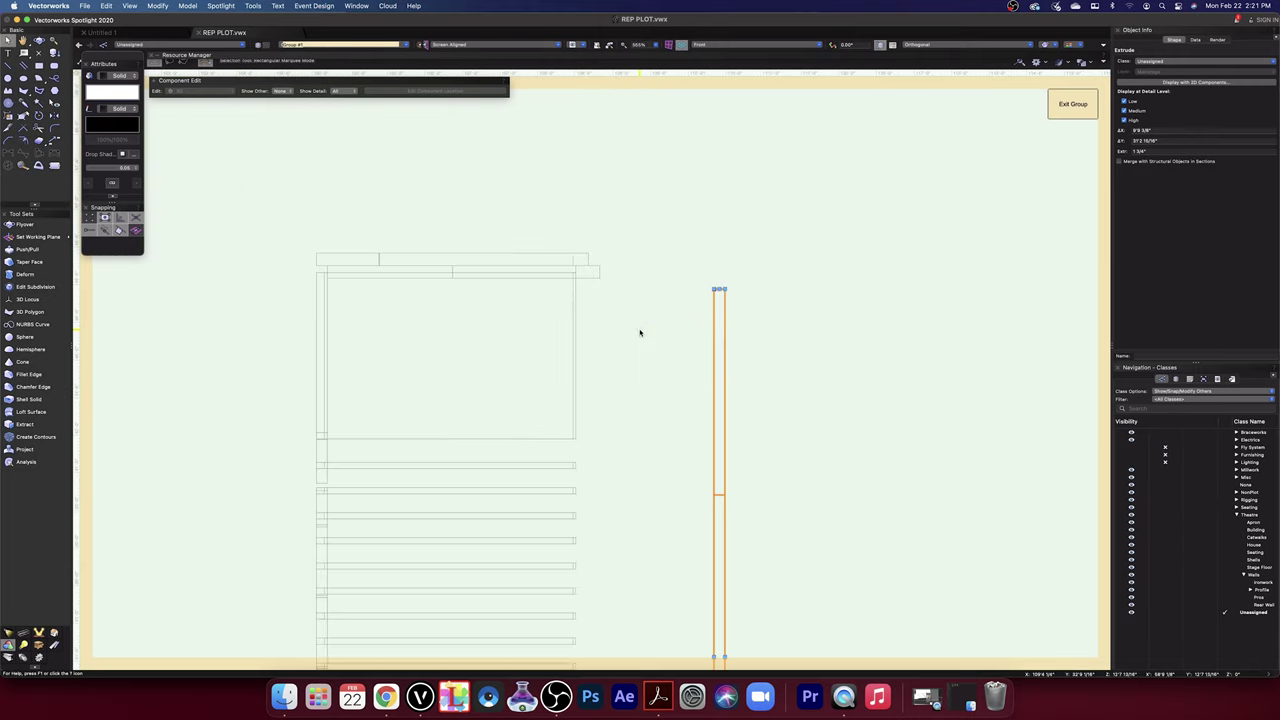
{"action": "key", "text": "space"}
{"action": "left_click_drag", "start_coordinate": [634, 263], "coordinate": [764, 274]}
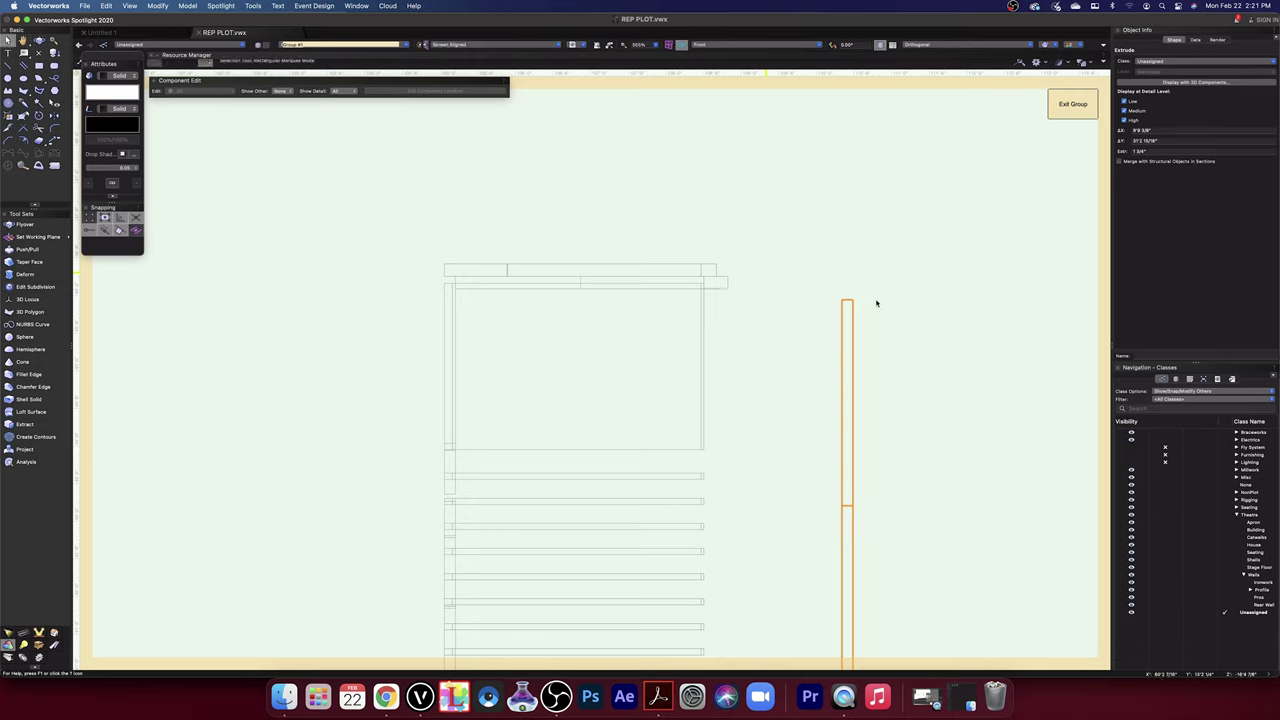
- Snap the extrude's top corner onto the neighbouring wall's corner, 4'10 9/16" further left
{"action": "left_click", "coordinate": [760, 310]}
{"action": "scroll", "coordinate": [757, 310], "scroll_direction": "down", "scroll_amount": 3}
{"action": "scroll", "coordinate": [757, 309], "scroll_direction": "up", "scroll_amount": 4}
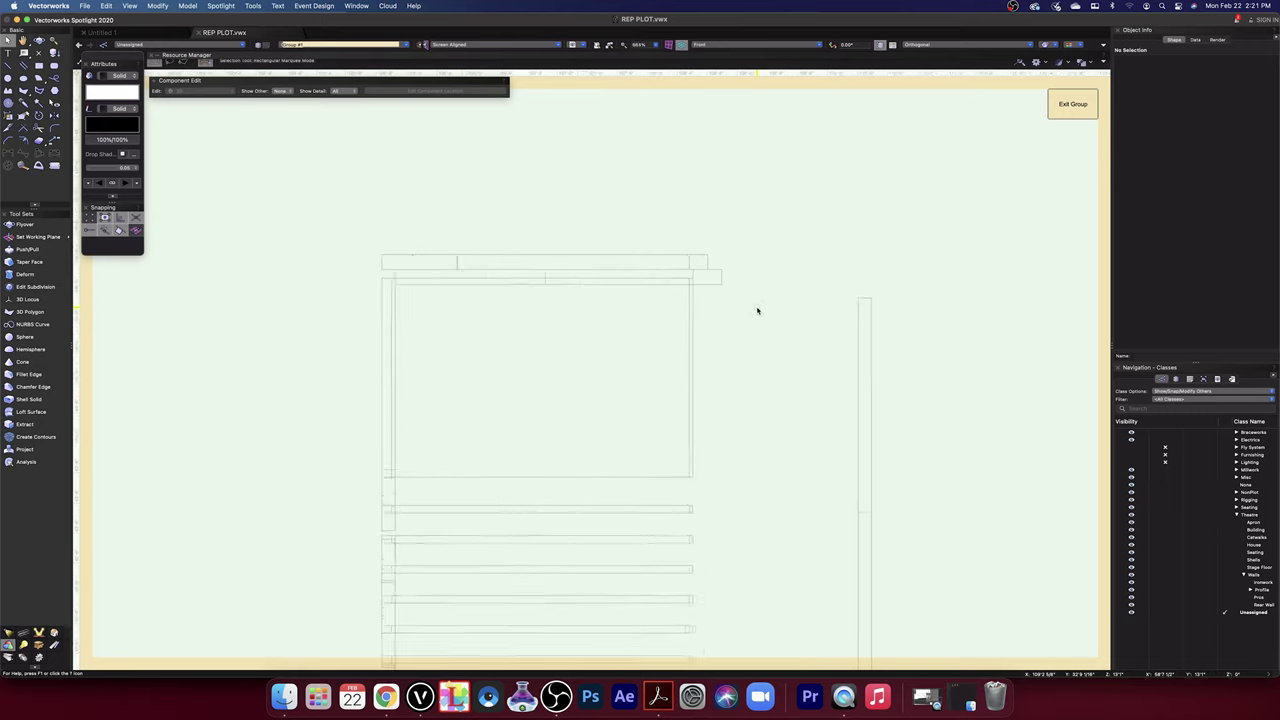
{"action": "middle_click_drag", "start_coordinate": [757, 309], "coordinate": [797, 313]}
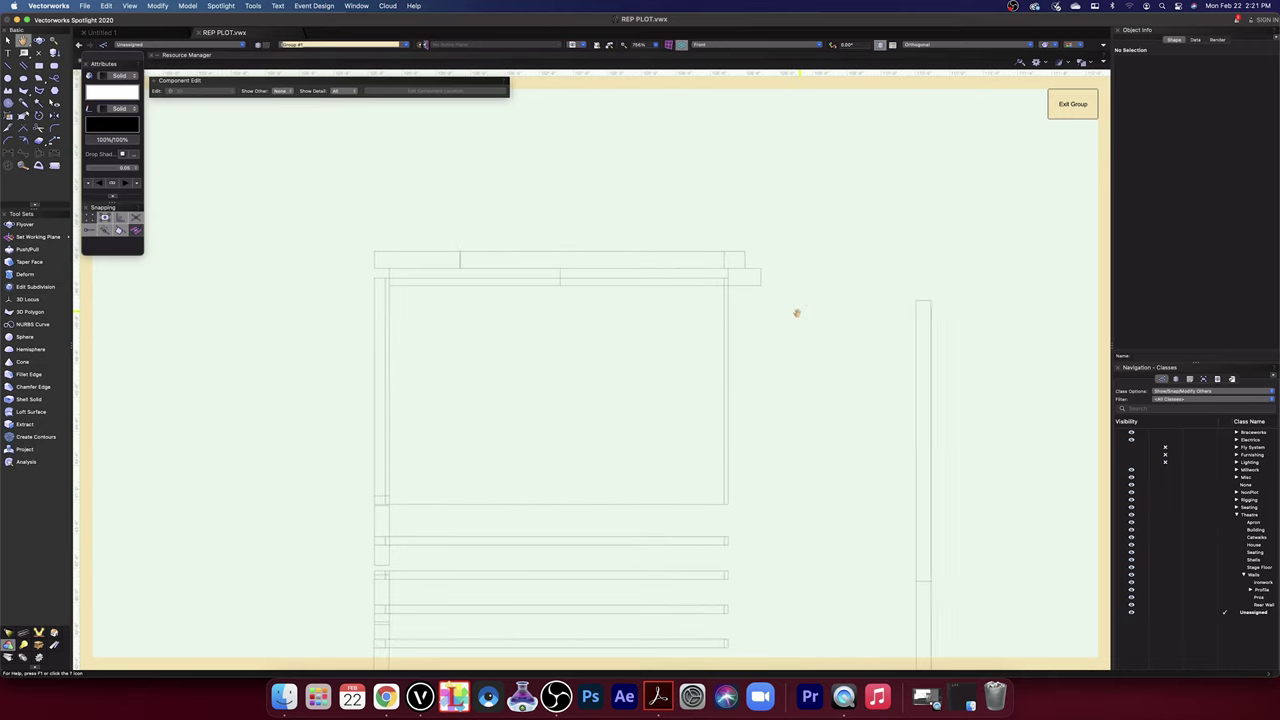
{"action": "left_click", "coordinate": [917, 307]}
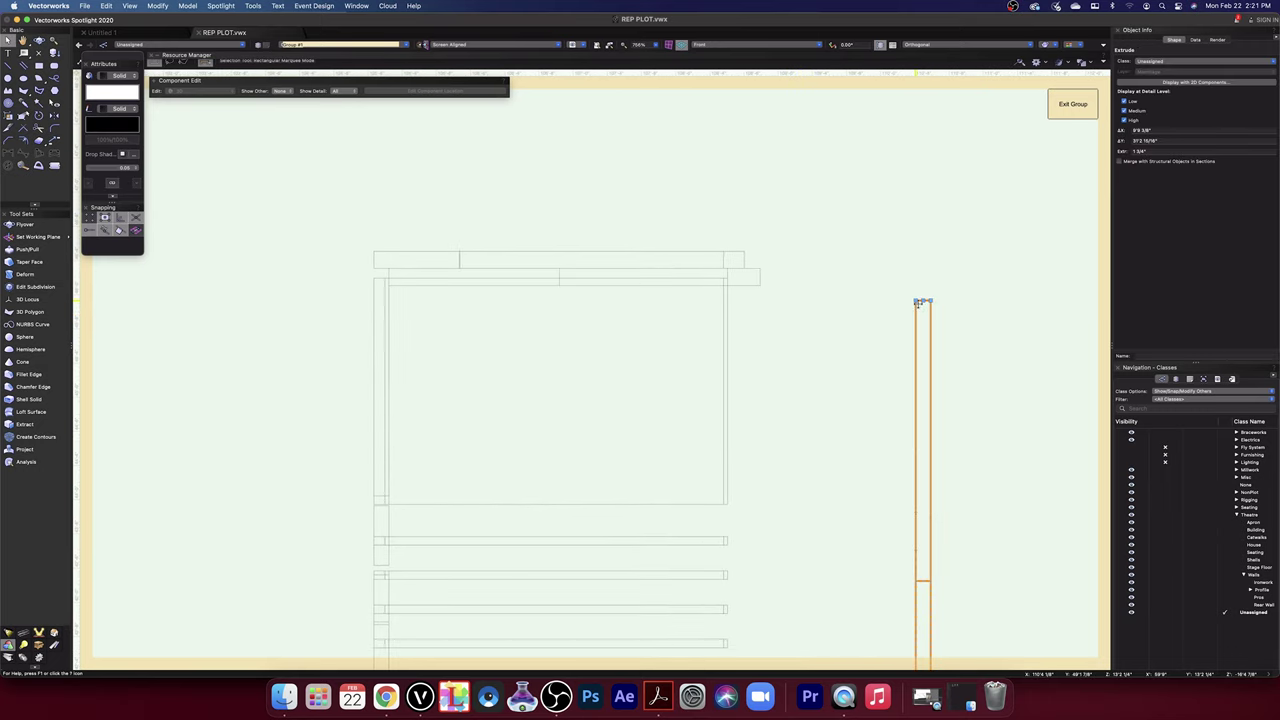
{"action": "left_click_drag", "start_coordinate": [917, 303], "coordinate": [615, 357]}
{"action": "scroll", "coordinate": [313, 269], "scroll_direction": "up", "scroll_amount": 3}
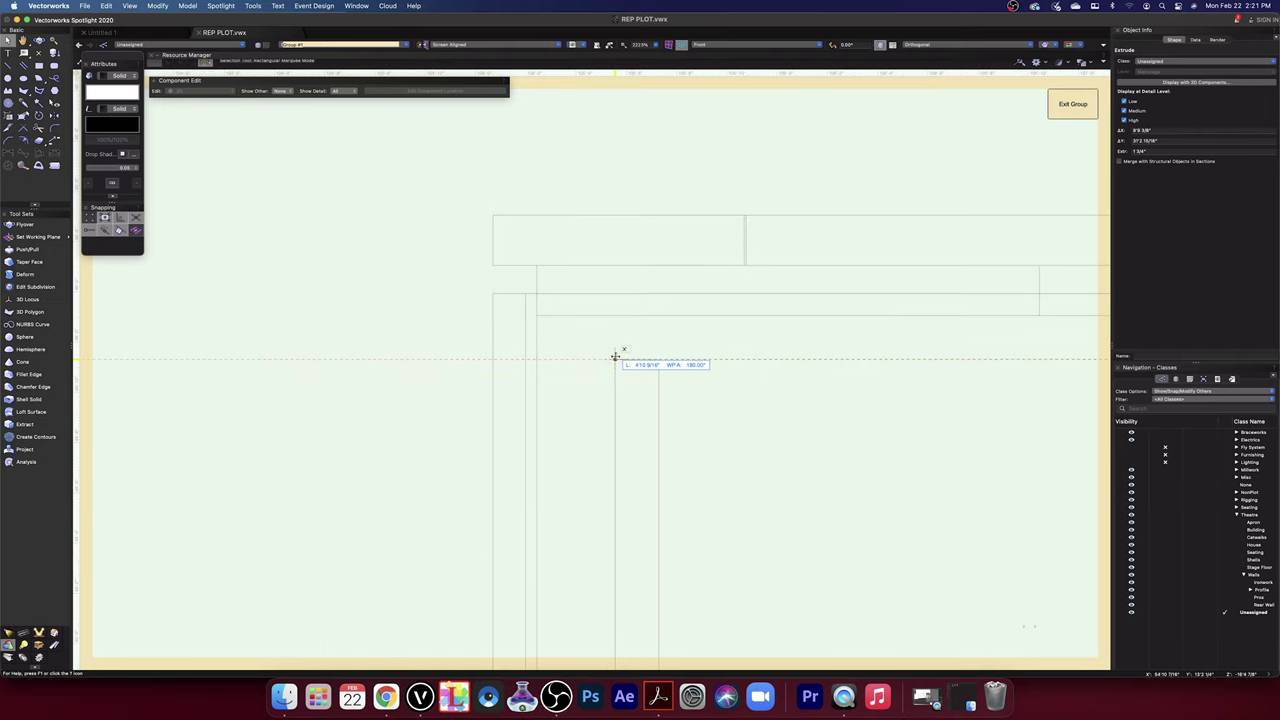
{"action": "scroll", "coordinate": [615, 357], "scroll_direction": "down", "scroll_amount": 3}
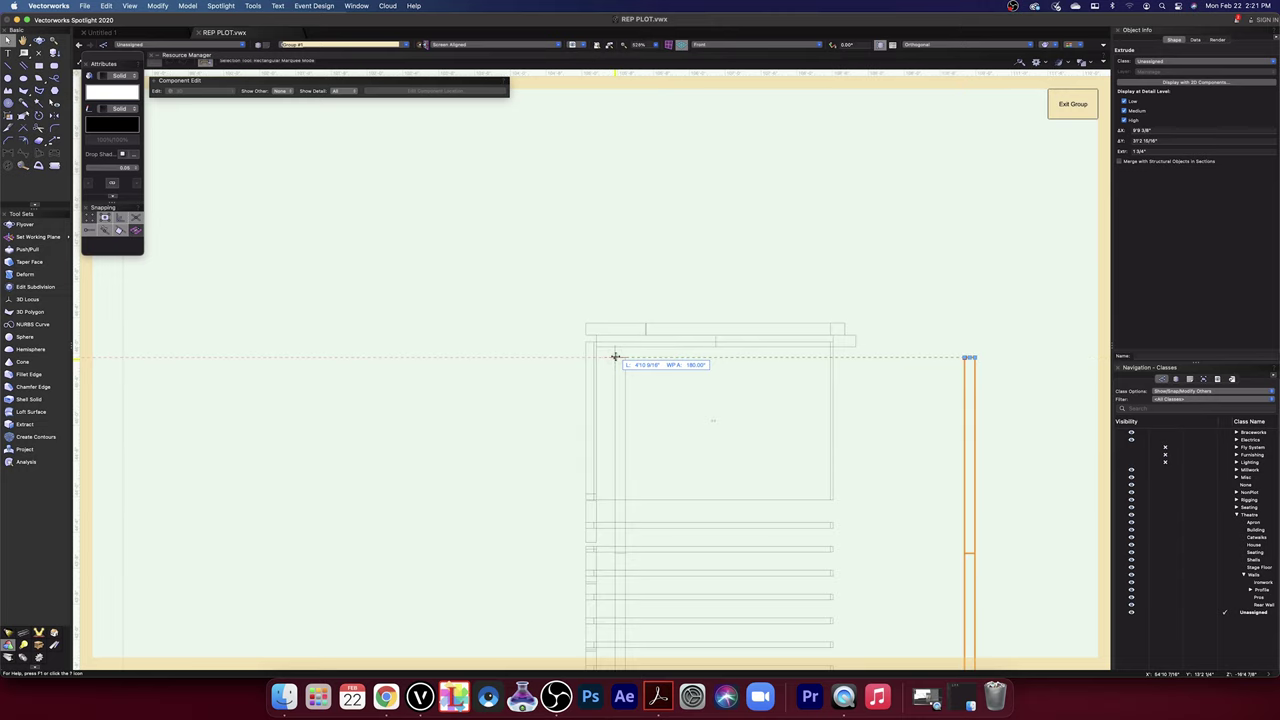
{"action": "scroll", "coordinate": [615, 357], "scroll_direction": "up", "scroll_amount": 5}
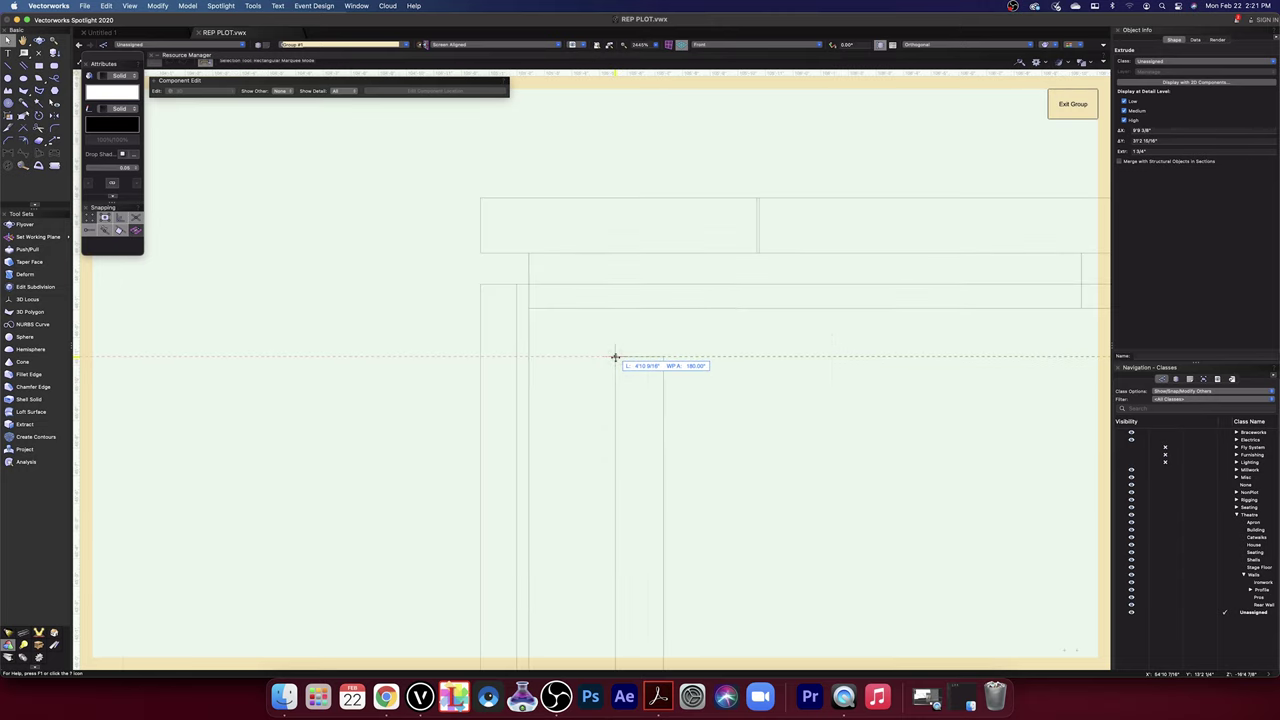
{"action": "left_click_drag", "start_coordinate": [615, 357], "coordinate": [529, 284]}
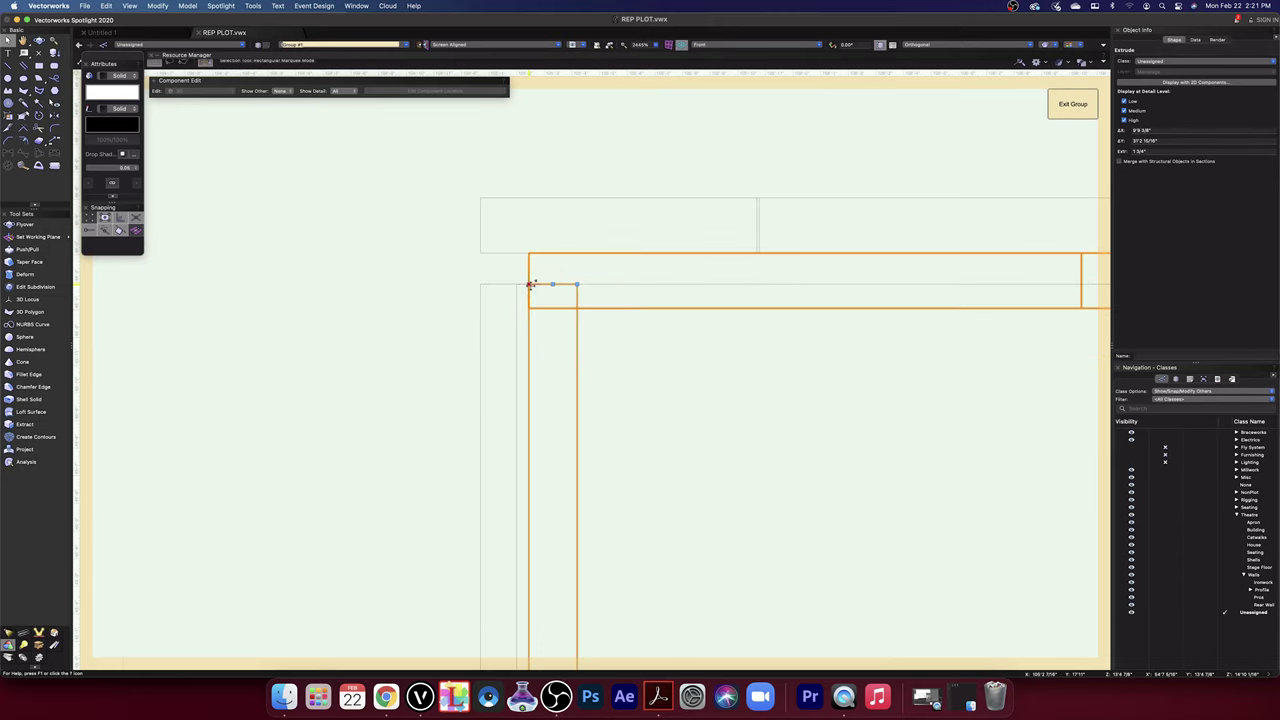
{"action": "left_click", "coordinate": [726, 49]}
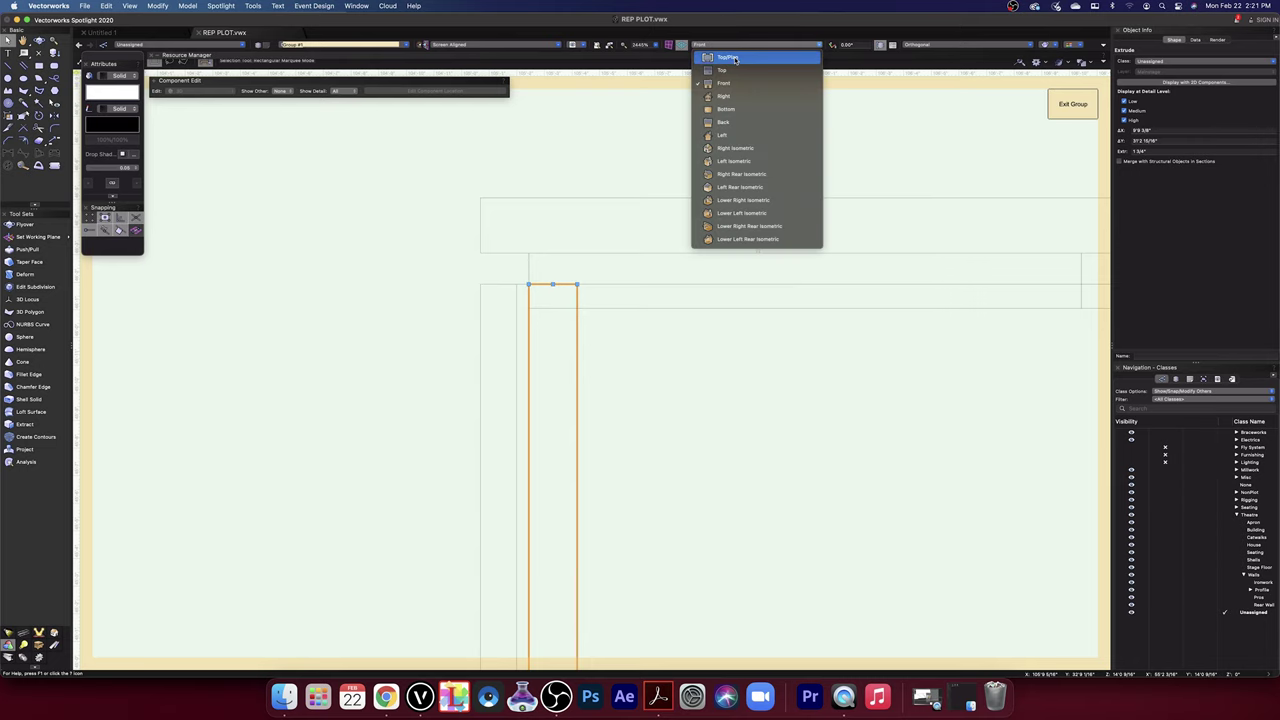
- In Top view, pan along the orange wall extrude to its angled top, then deselect it
{"action": "left_click", "coordinate": [712, 55]}
{"action": "scroll", "coordinate": [689, 262], "scroll_direction": "down", "scroll_amount": 10}
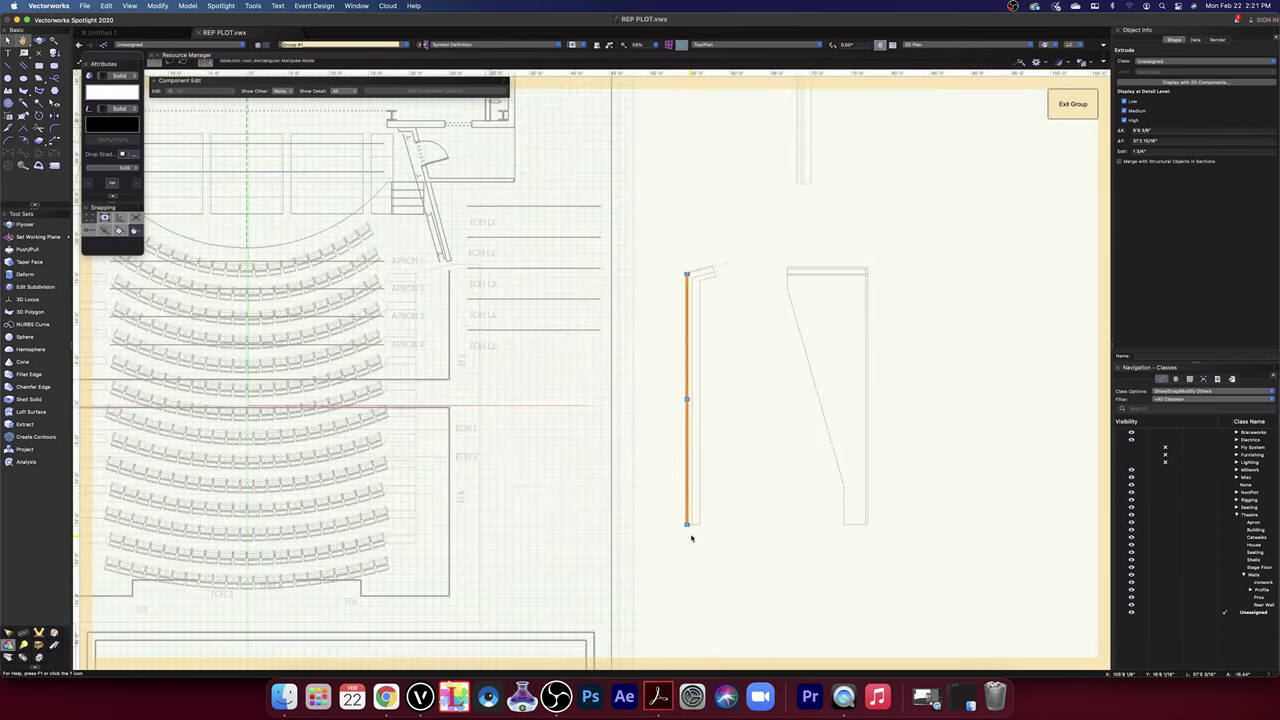
{"action": "scroll", "coordinate": [690, 533], "scroll_direction": "up", "scroll_amount": 10}
{"action": "scroll", "coordinate": [627, 432], "scroll_direction": "down", "scroll_amount": 8}
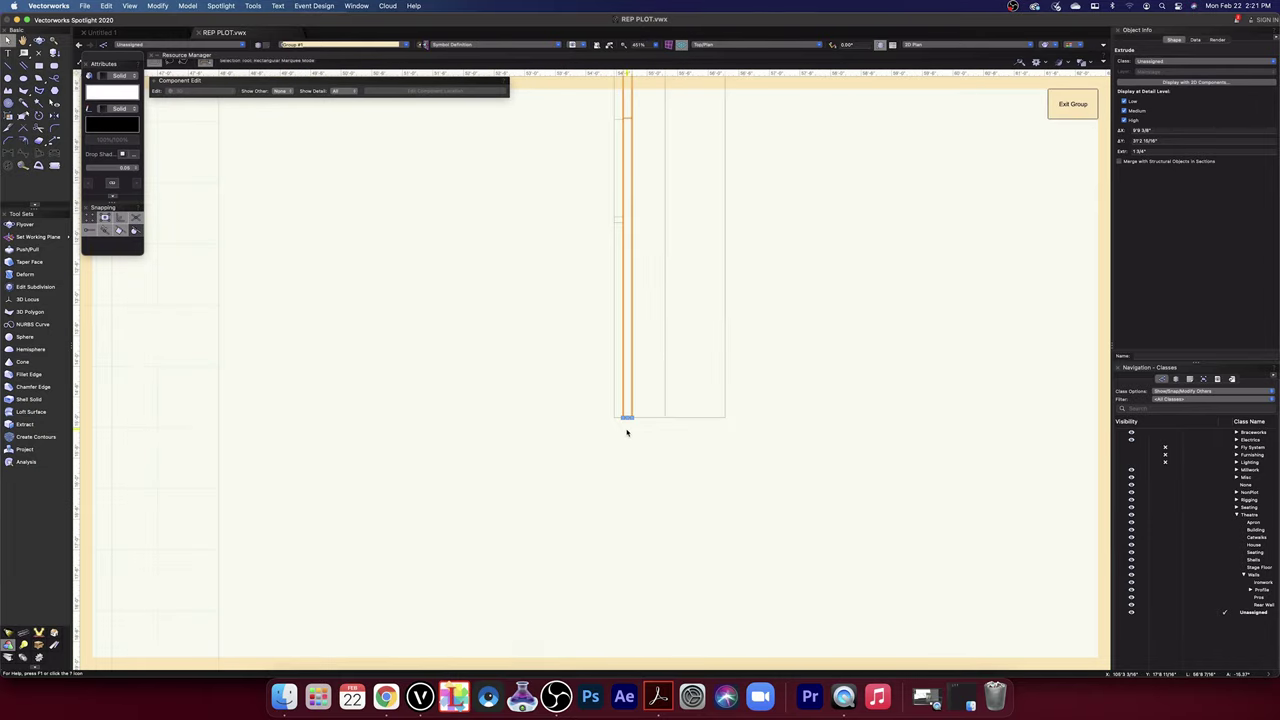
{"action": "middle_click_drag", "start_coordinate": [790, 205], "coordinate": [759, 570]}
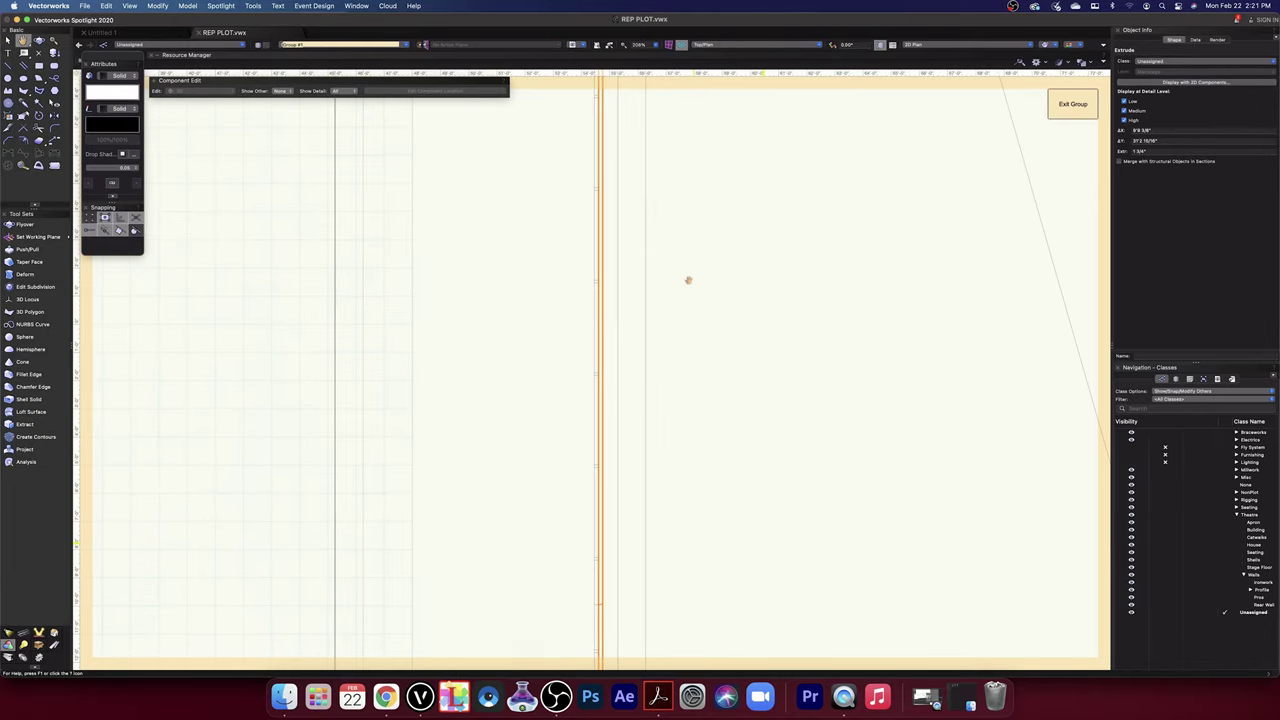
{"action": "middle_click_drag", "start_coordinate": [688, 280], "coordinate": [725, 485]}
{"action": "middle_click_drag", "start_coordinate": [719, 258], "coordinate": [728, 391]}
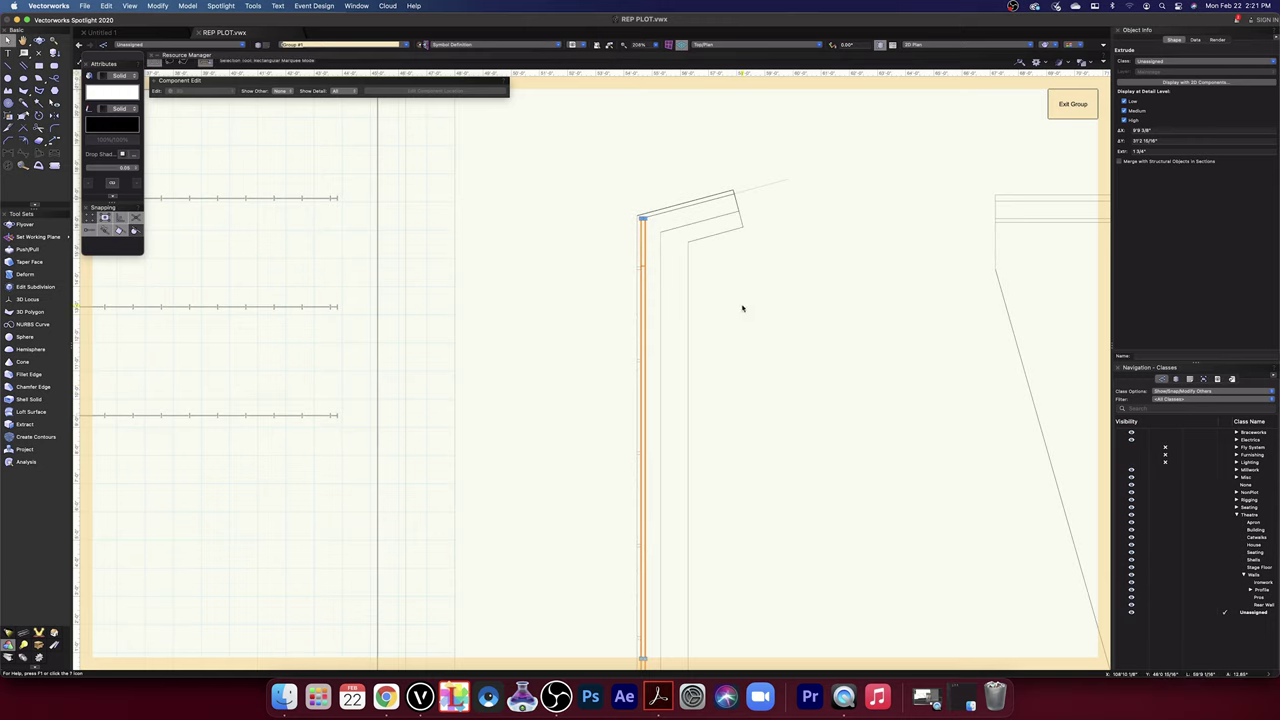
{"action": "scroll", "coordinate": [780, 245], "scroll_direction": "up", "scroll_amount": 5}
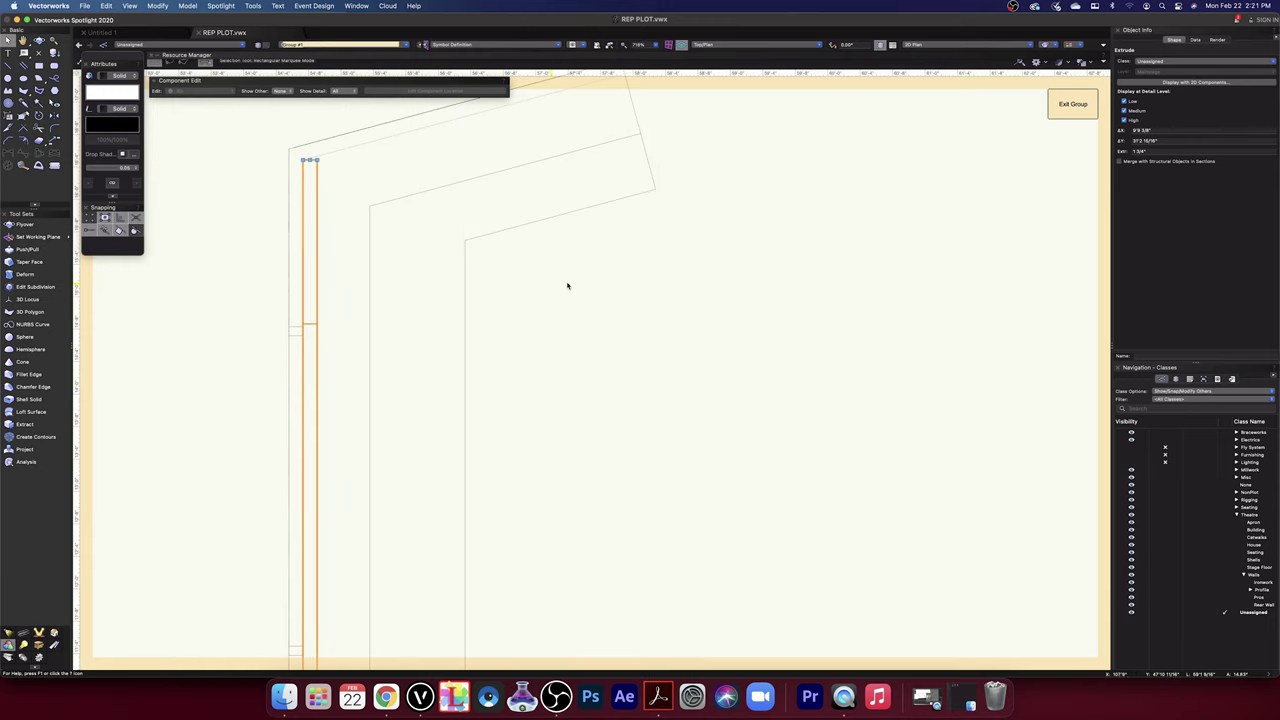
{"action": "left_click", "coordinate": [626, 291]}
{"action": "scroll", "coordinate": [628, 292], "scroll_direction": "down", "scroll_amount": 3}
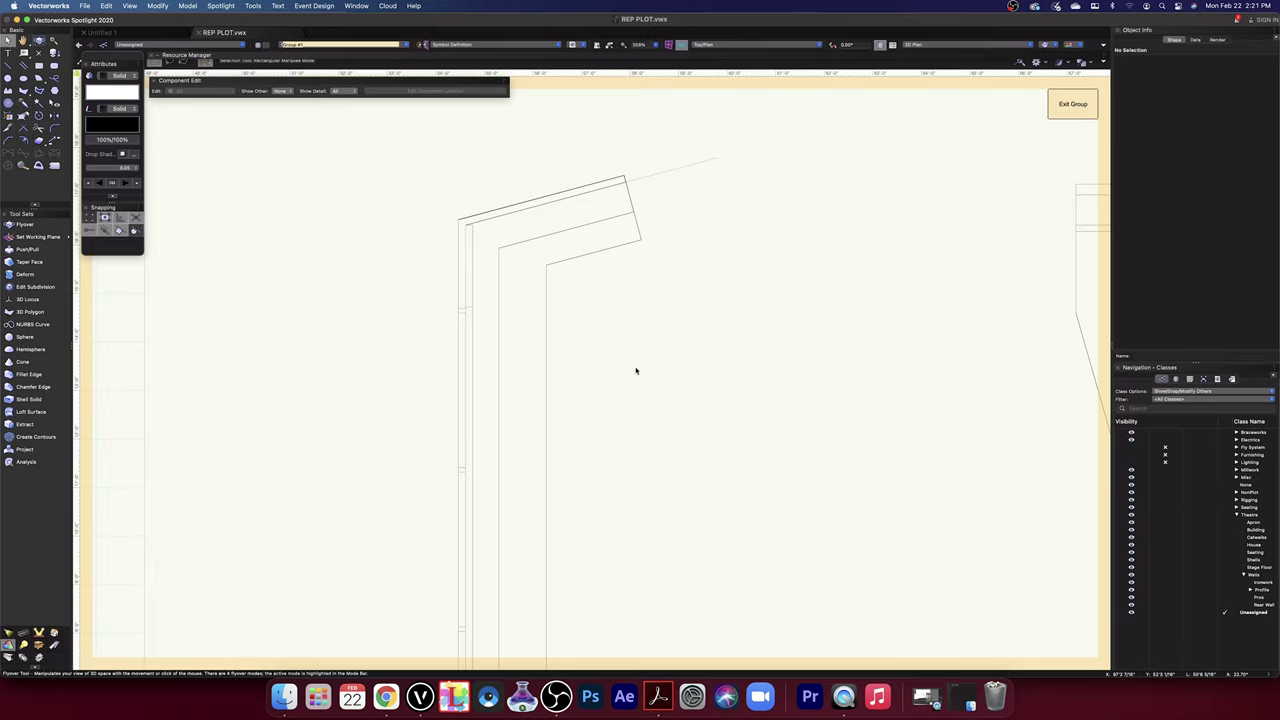
{"action": "left_click", "coordinate": [1055, 47]}
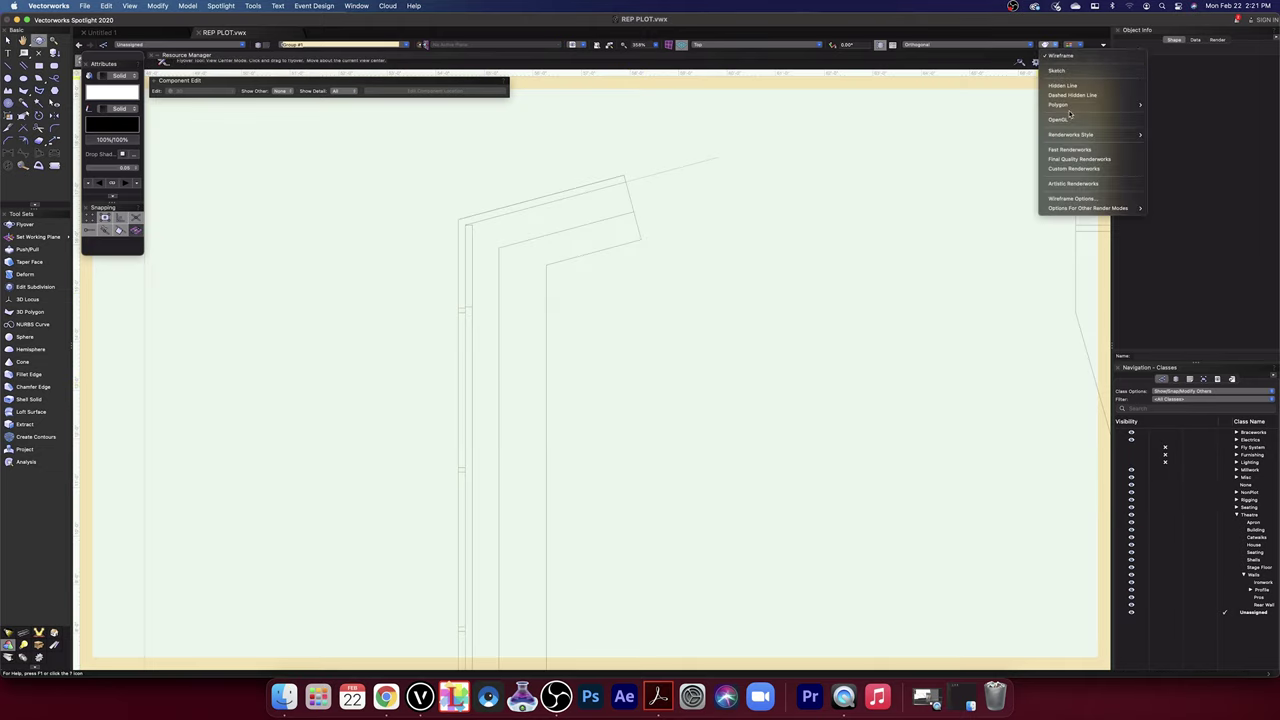
- Render with wood textures and orbit to see the grey angled side of the slatted wall
{"action": "left_click", "coordinate": [1070, 118]}
{"action": "left_click_drag", "start_coordinate": [735, 494], "coordinate": [729, 260]}
{"action": "left_click_drag", "start_coordinate": [735, 416], "coordinate": [737, 480]}
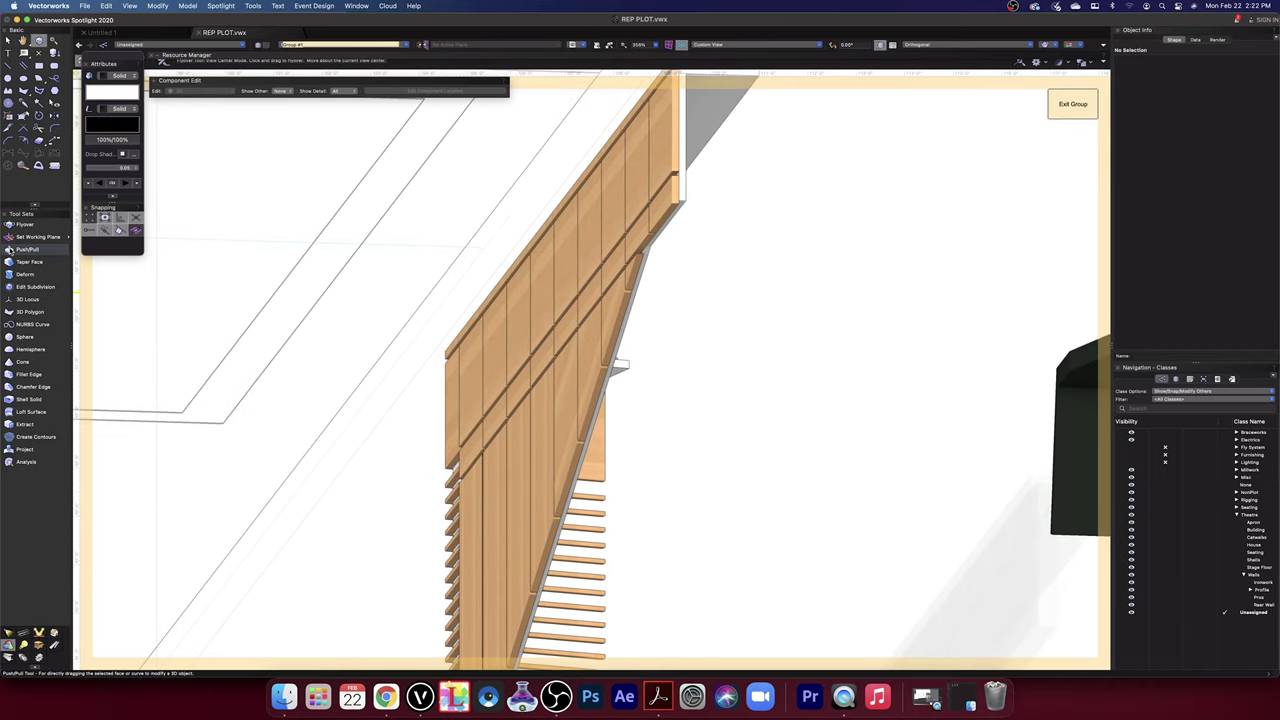
{"action": "left_click", "coordinate": [27, 249]}
{"action": "scroll", "coordinate": [690, 263], "scroll_direction": "up", "scroll_amount": 10}
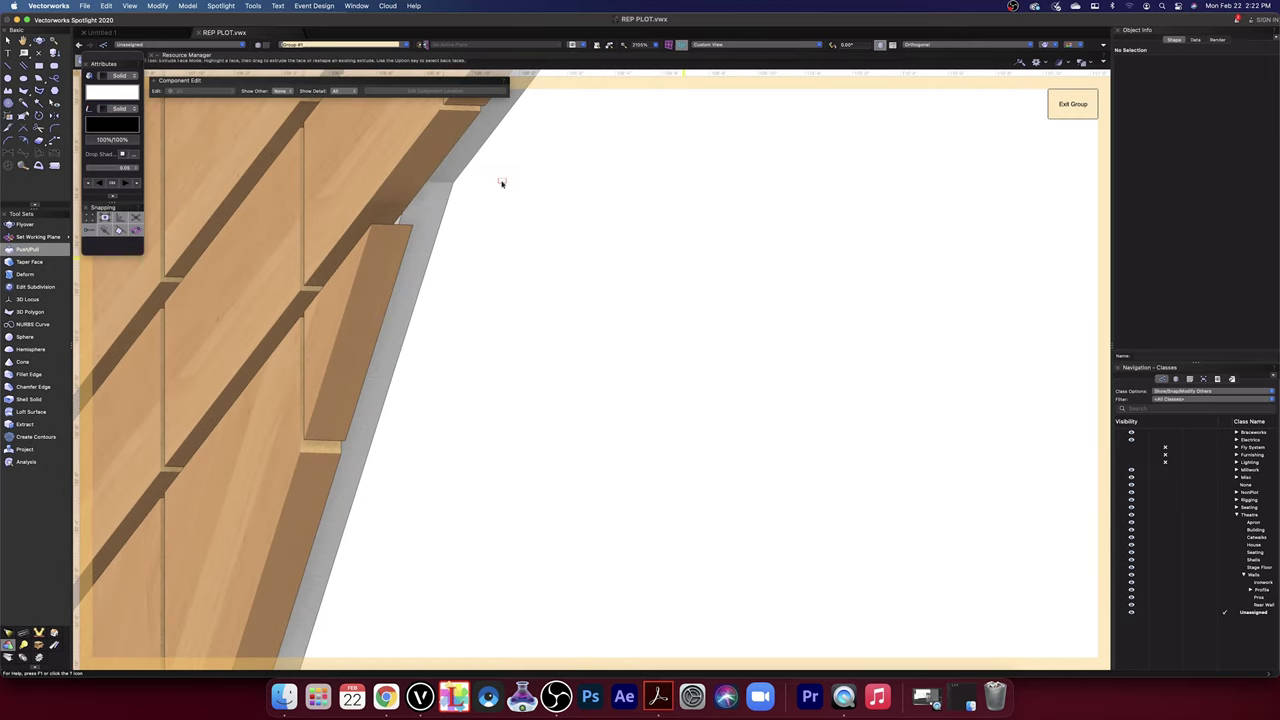
{"action": "scroll", "coordinate": [559, 261], "scroll_direction": "down", "scroll_amount": 5}
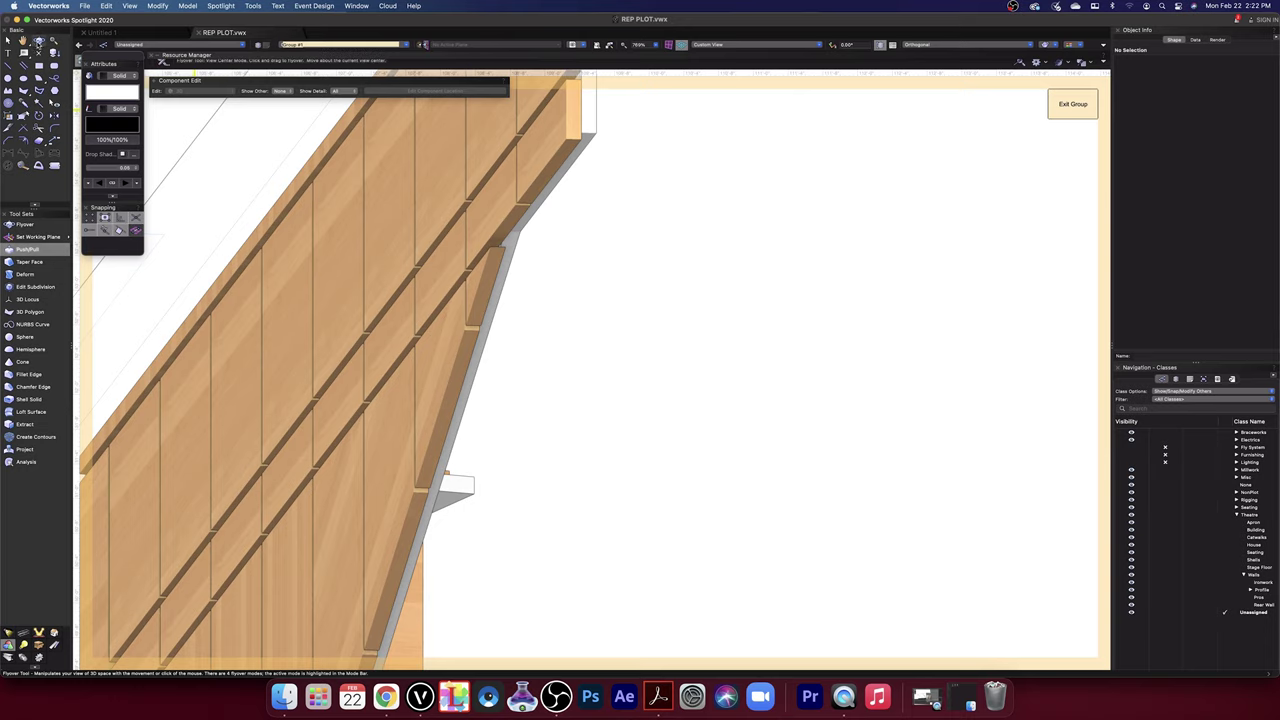
{"action": "middle_click_drag", "start_coordinate": [694, 389], "coordinate": [536, 197], "text": "shift"}
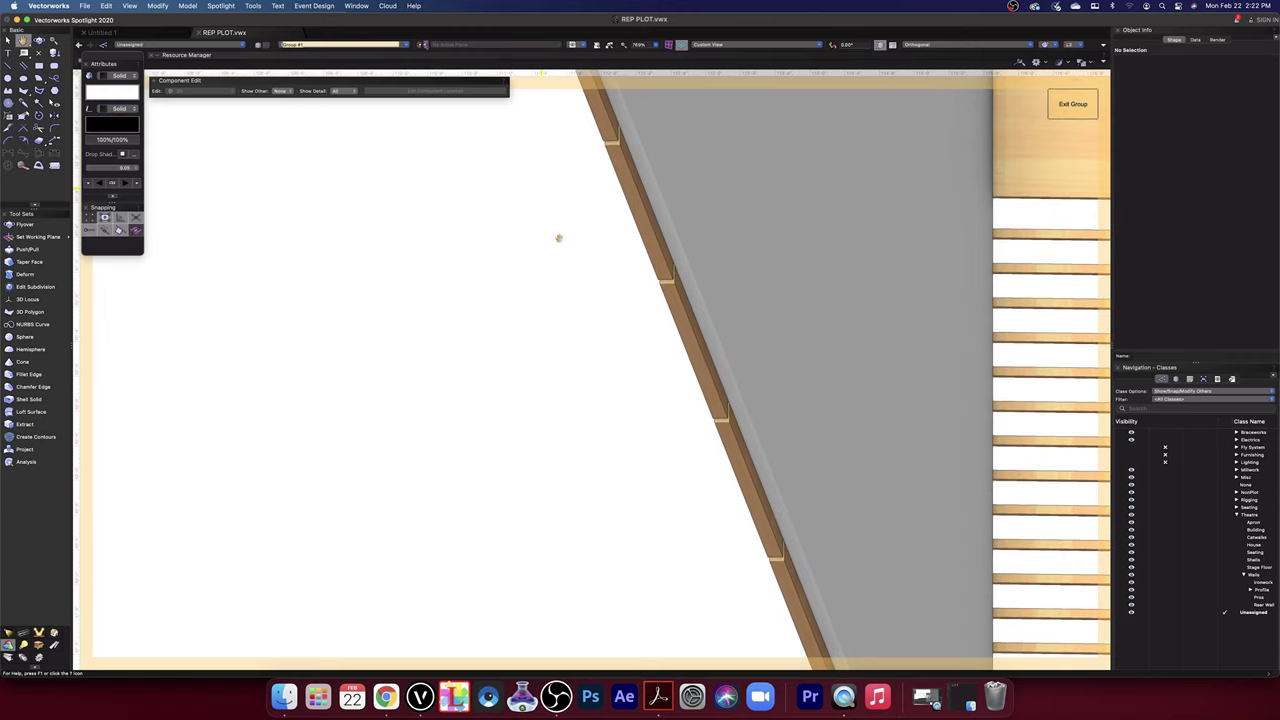
{"action": "key", "text": "shift+c"}
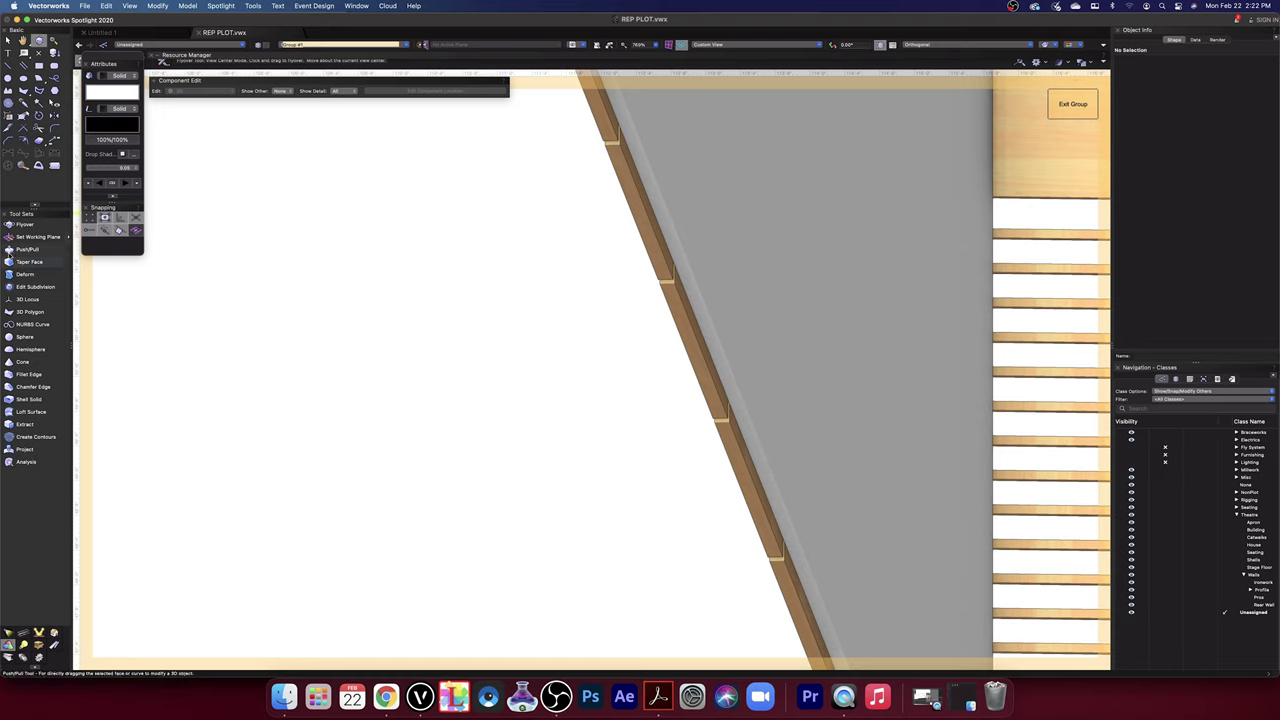
- Push/Pull the angled wall face outward toward the seating risers
{"action": "left_click", "coordinate": [27, 249]}
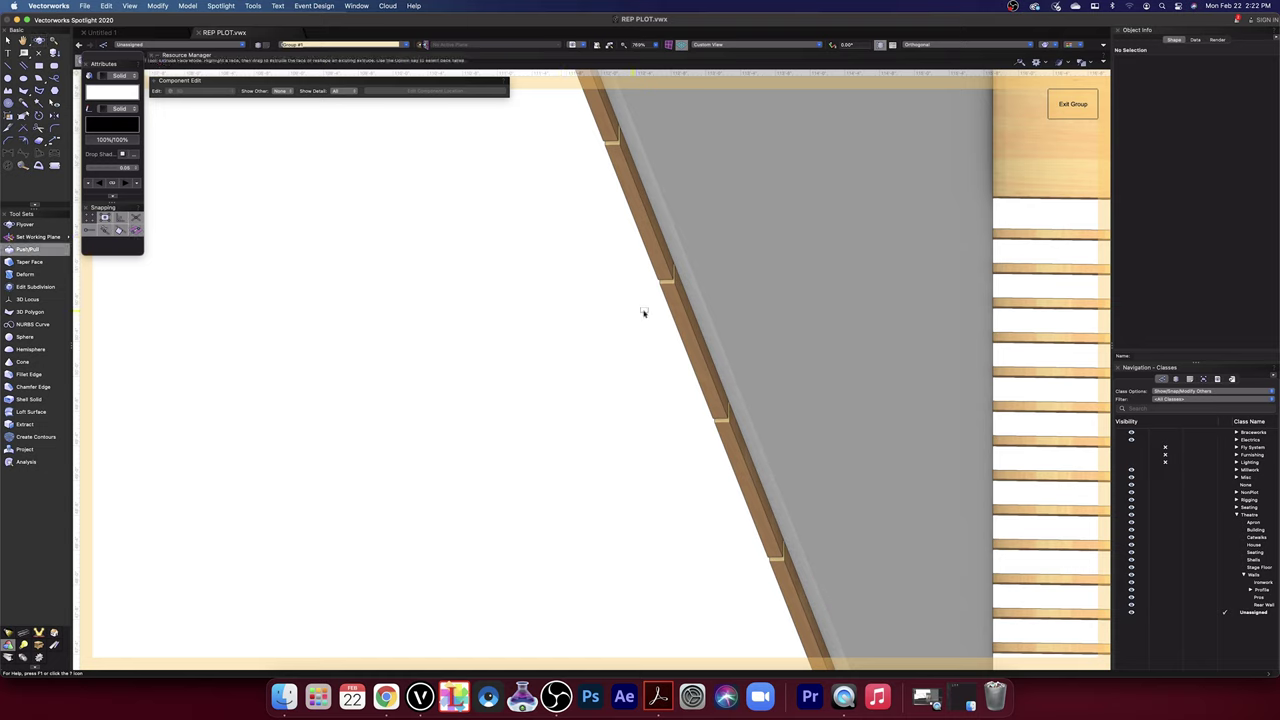
{"action": "left_click", "coordinate": [699, 313]}
{"action": "left_click", "coordinate": [691, 319]}
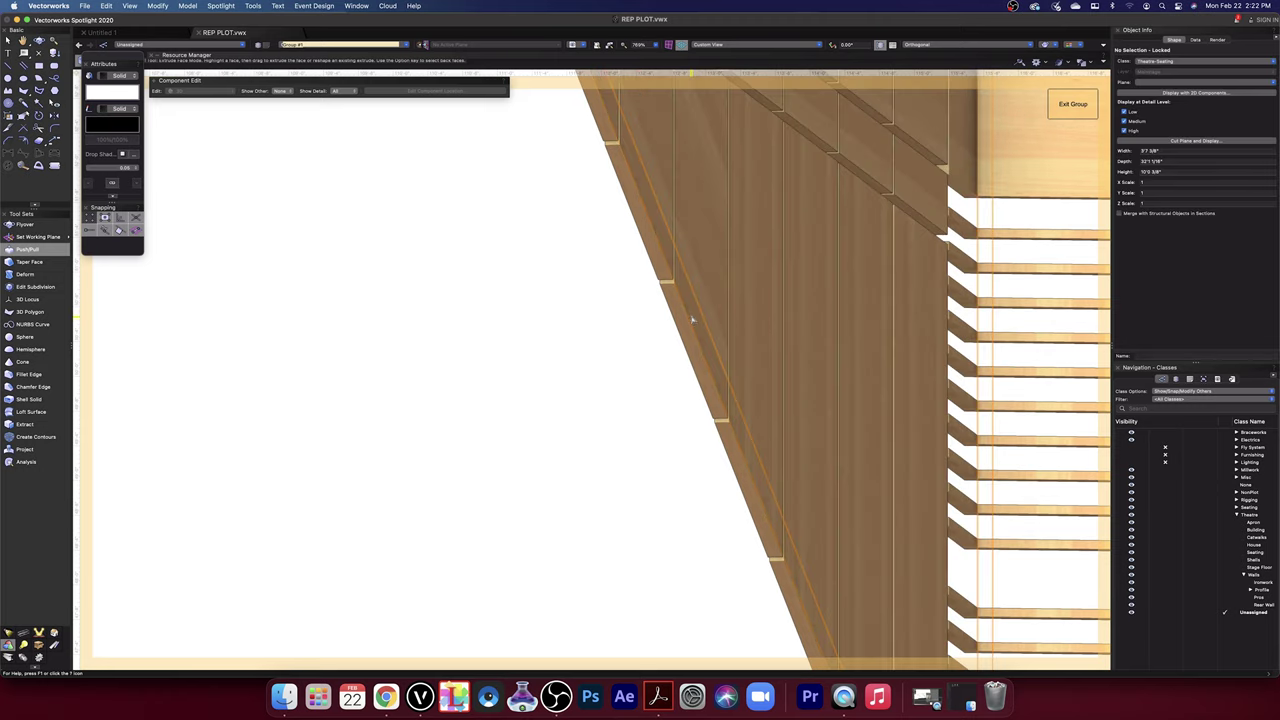
{"action": "scroll", "coordinate": [614, 349], "scroll_direction": "down", "scroll_amount": 8}
{"action": "scroll", "coordinate": [596, 285], "scroll_direction": "up", "scroll_amount": 8}
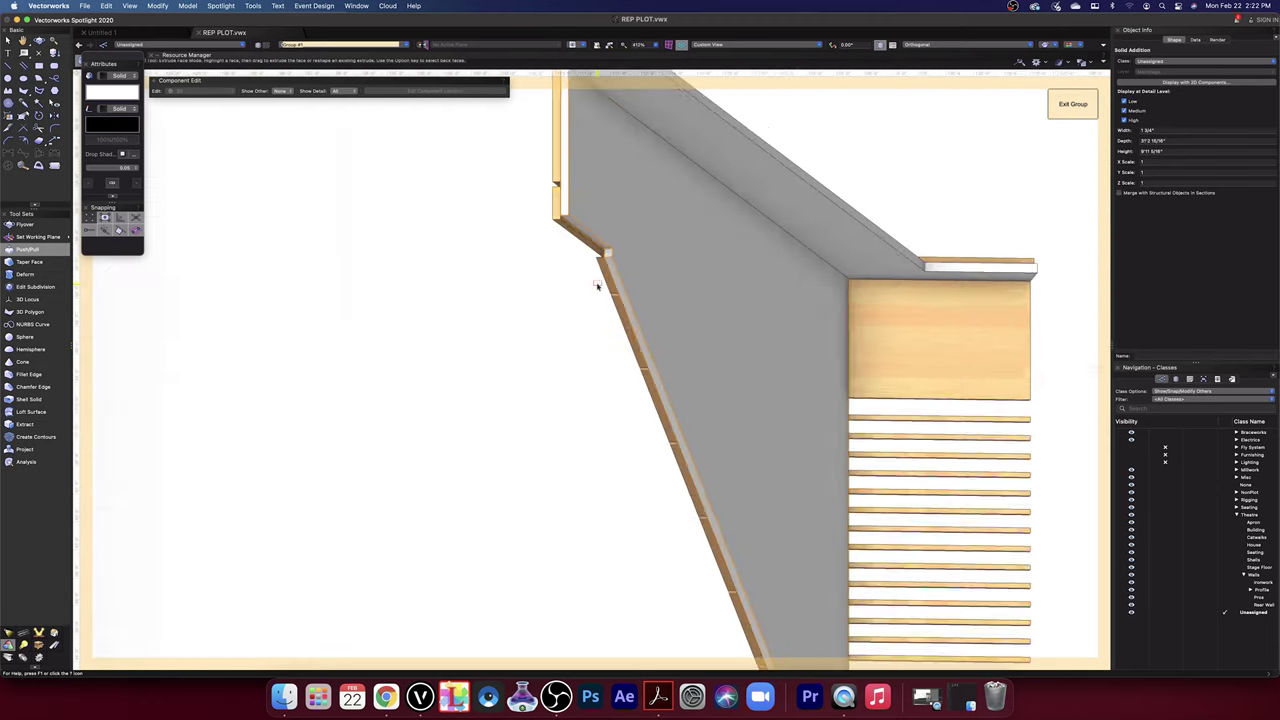
{"action": "scroll", "coordinate": [613, 221], "scroll_direction": "up", "scroll_amount": 4}
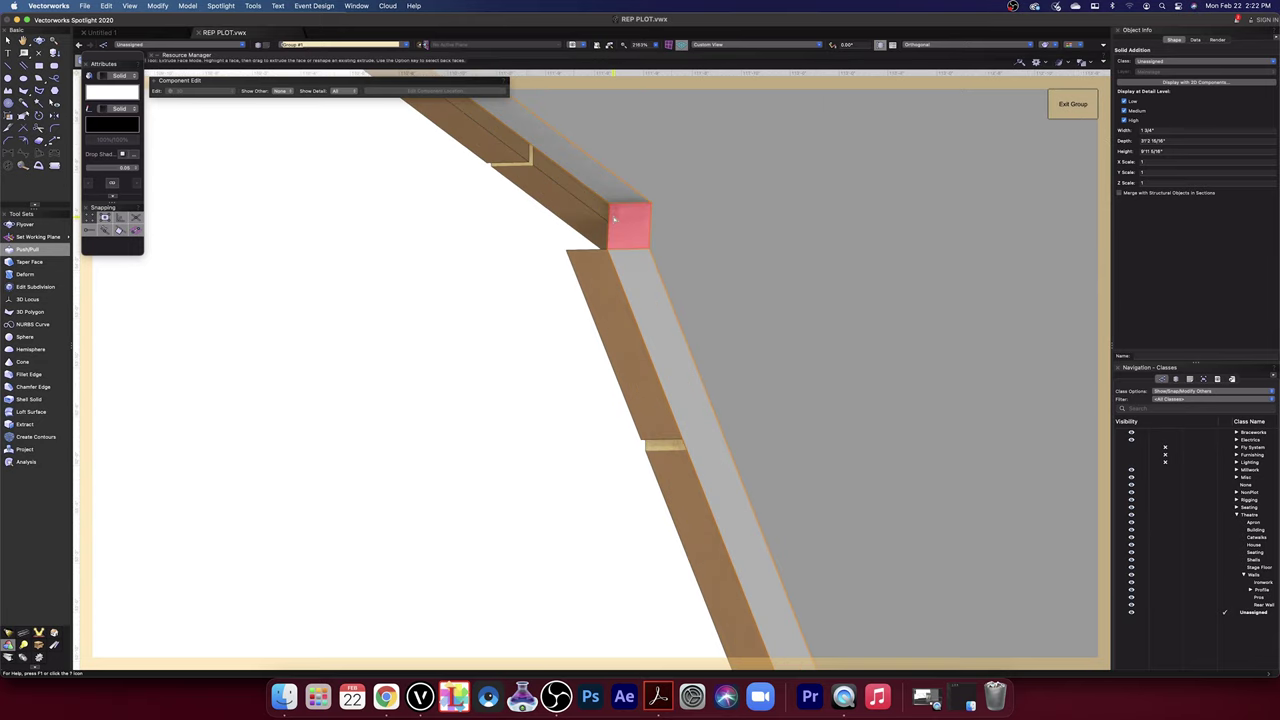
- Pull the top beam's end face out about 1 15/16" to meet the slanted strip
{"action": "left_click", "coordinate": [618, 238]}
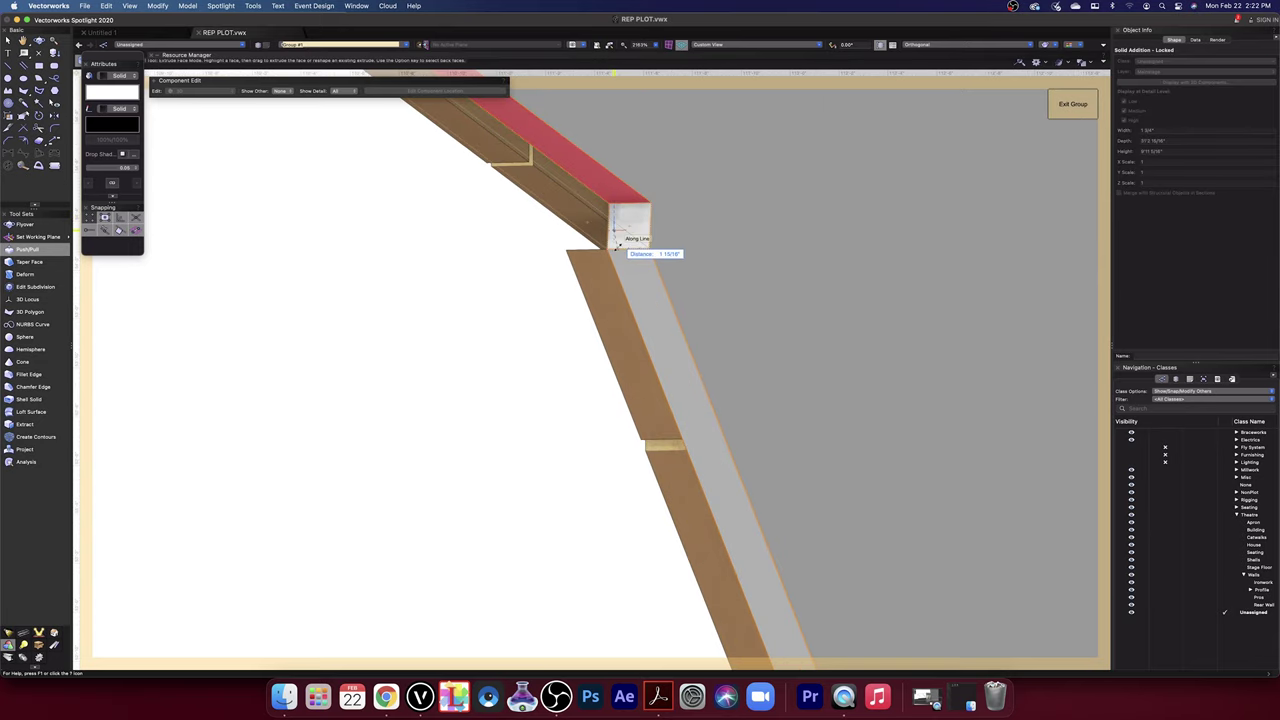
{"action": "left_click", "coordinate": [620, 248]}
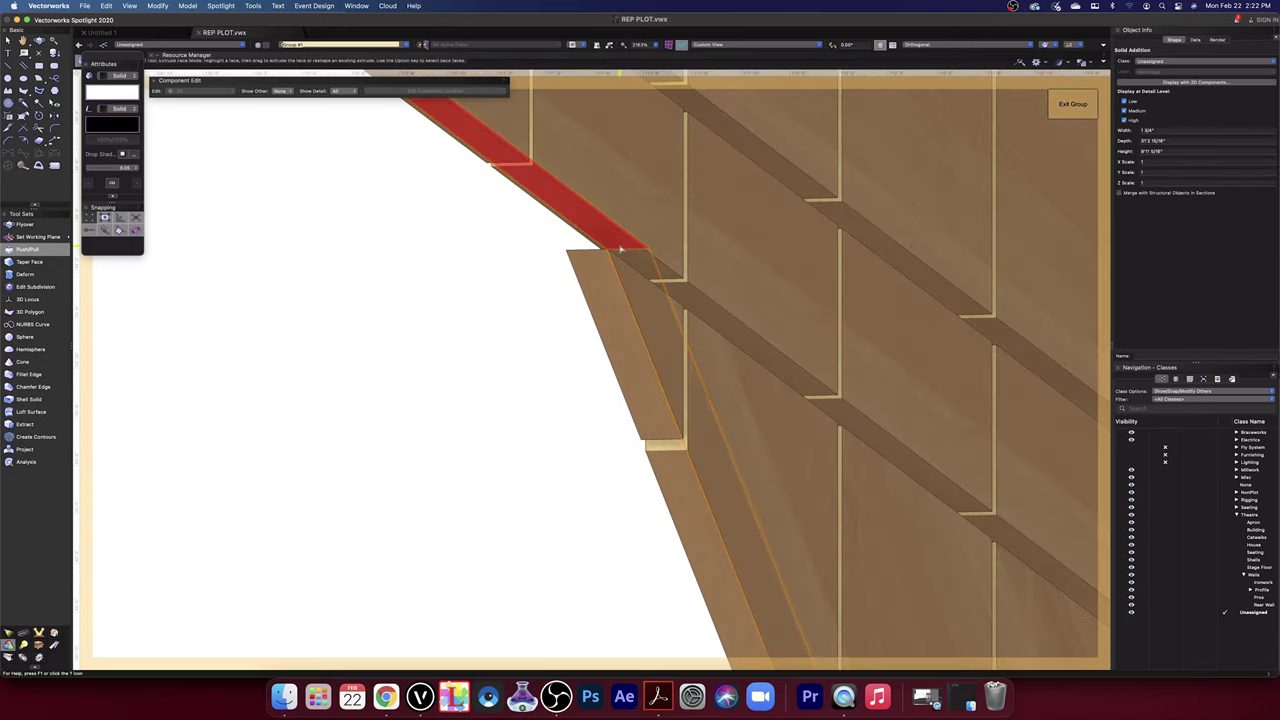
{"action": "scroll", "coordinate": [516, 348], "scroll_direction": "down", "scroll_amount": 3}
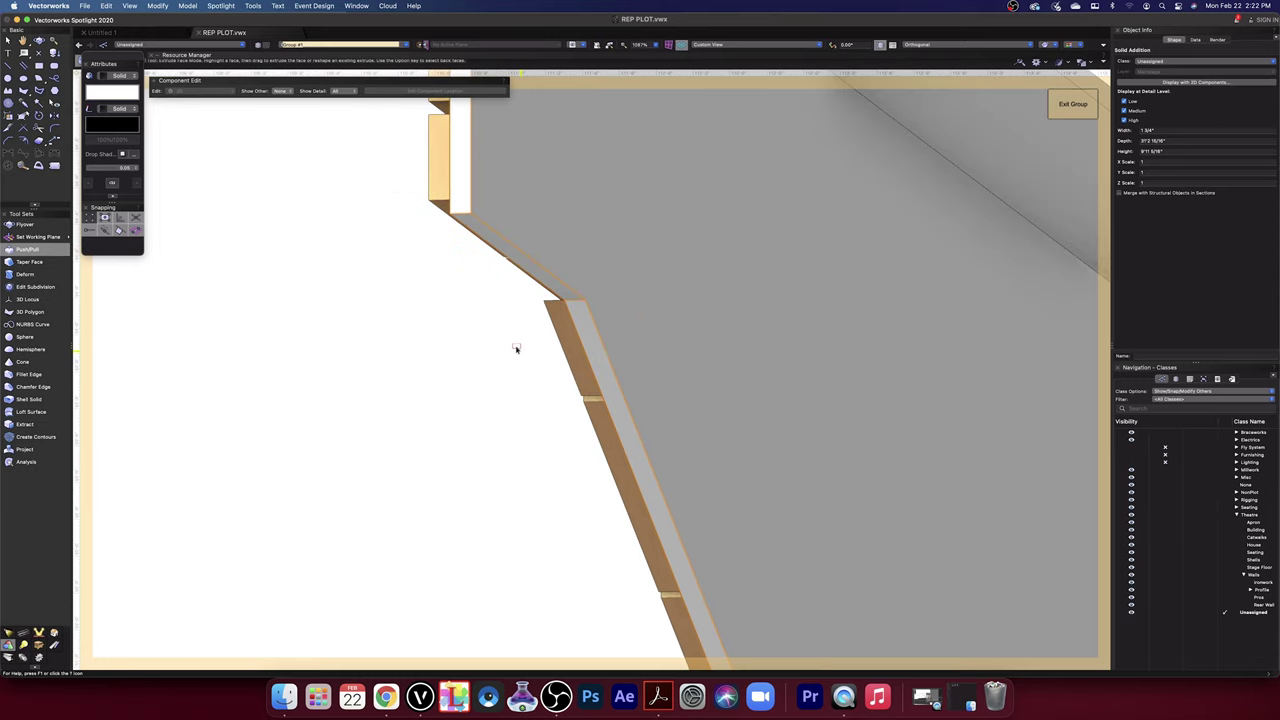
{"action": "left_click", "coordinate": [39, 40]}
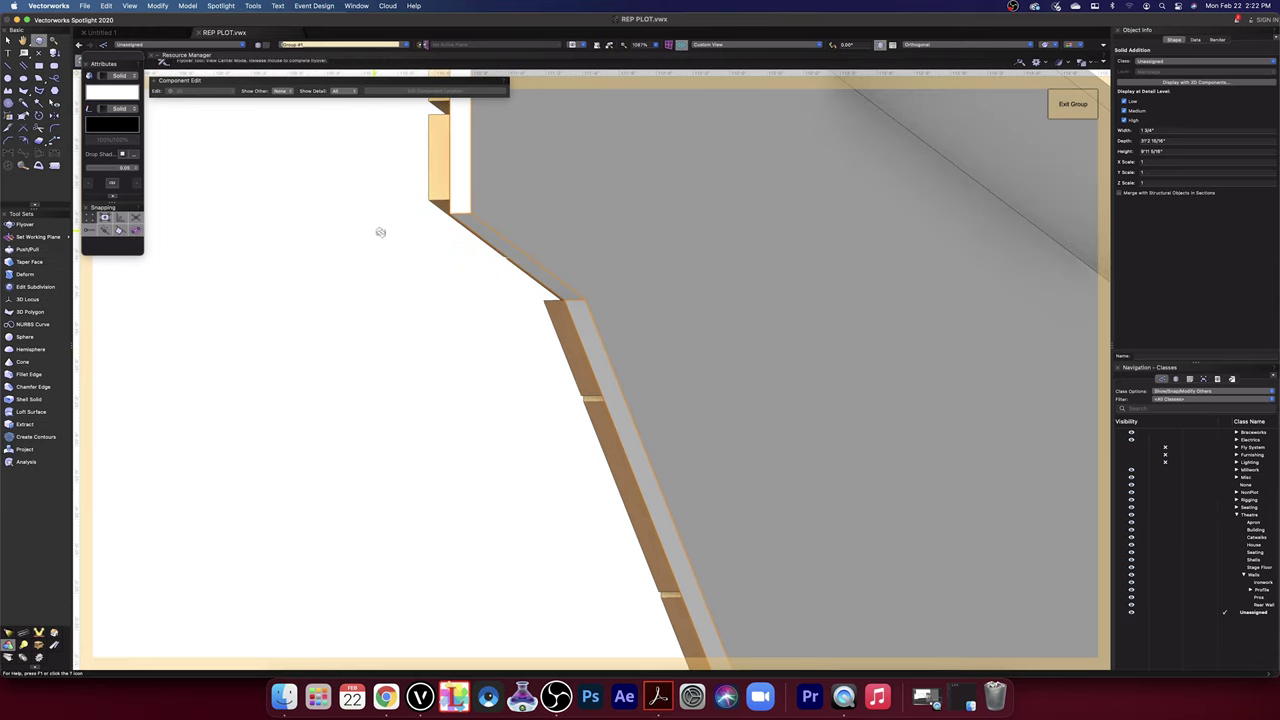
{"action": "left_click_drag", "start_coordinate": [380, 232], "coordinate": [186, 153]}
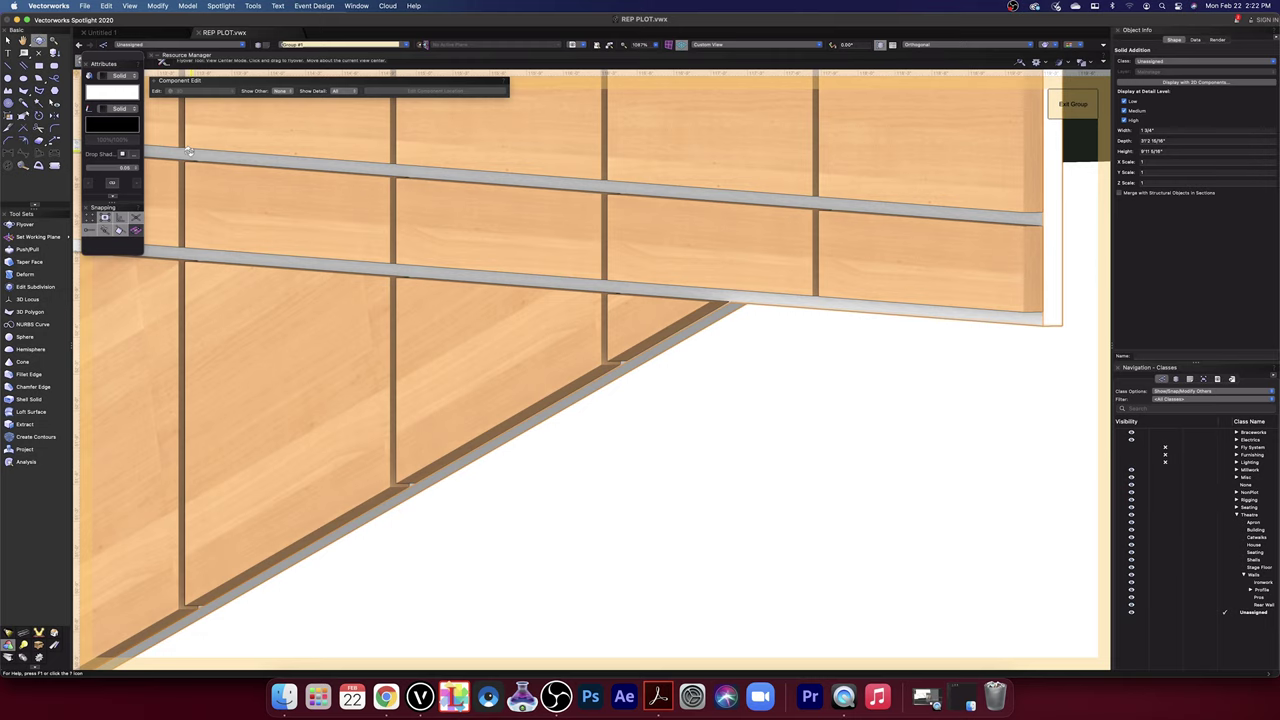
- Orbit and pan to face the slatted wall's lower end
{"action": "scroll", "coordinate": [226, 194], "scroll_direction": "down", "scroll_amount": 4}
{"action": "middle_click_drag", "start_coordinate": [226, 194], "coordinate": [778, 340]}
{"action": "left_click_drag", "start_coordinate": [324, 332], "coordinate": [306, 258]}
{"action": "middle_click_drag", "start_coordinate": [493, 397], "coordinate": [626, 384]}
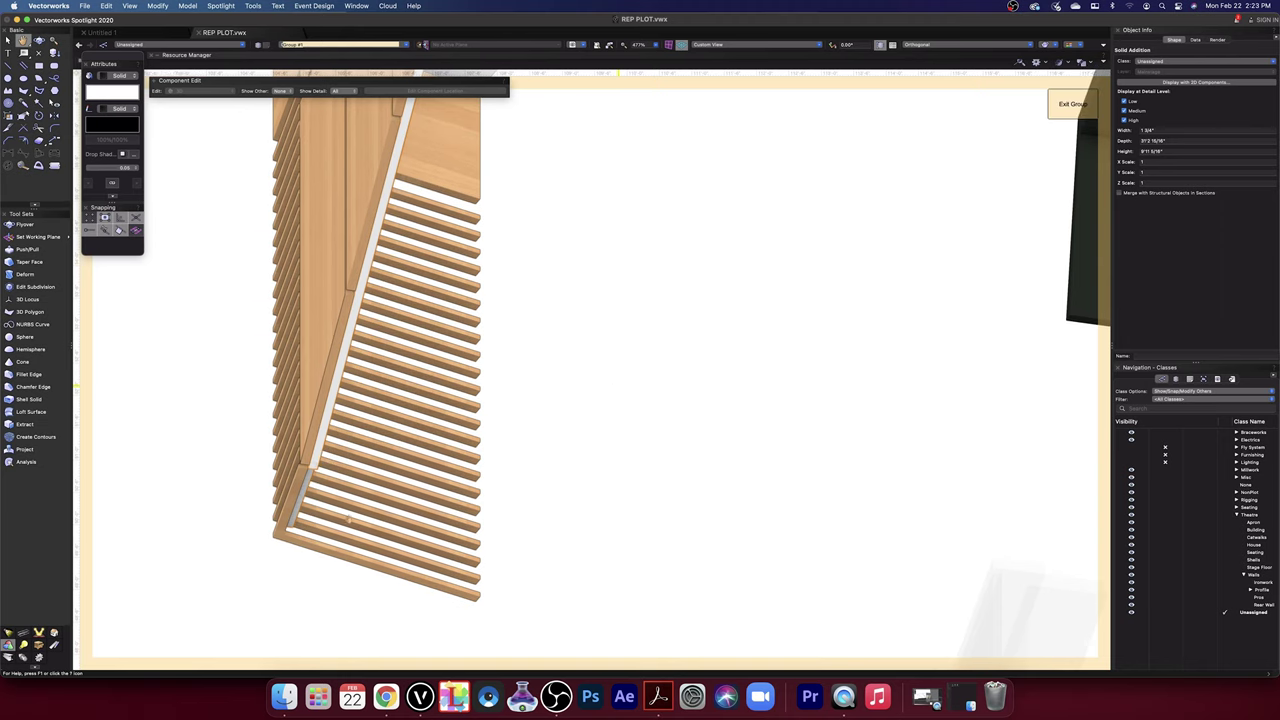
{"action": "scroll", "coordinate": [344, 518], "scroll_direction": "up", "scroll_amount": 3}
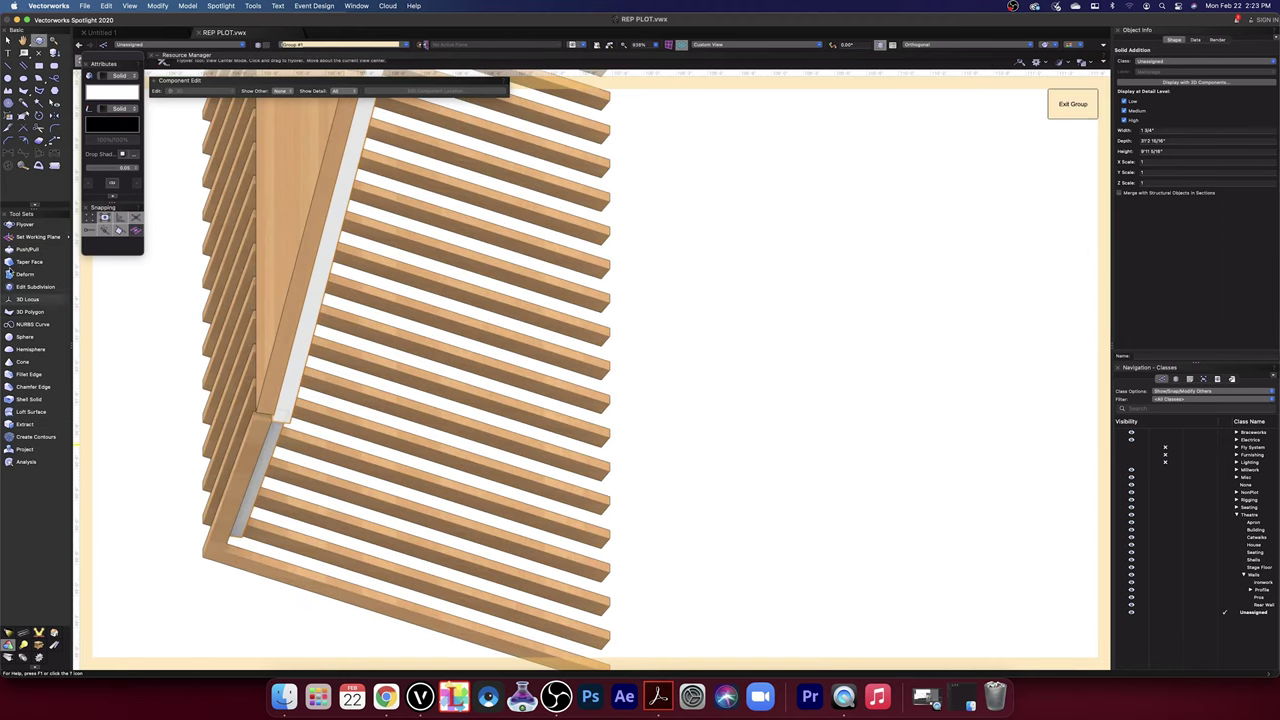
- Push/Pull the wall's thin edge face about 1/16" to snap onto the corner endpoint
{"action": "left_click", "coordinate": [26, 249]}
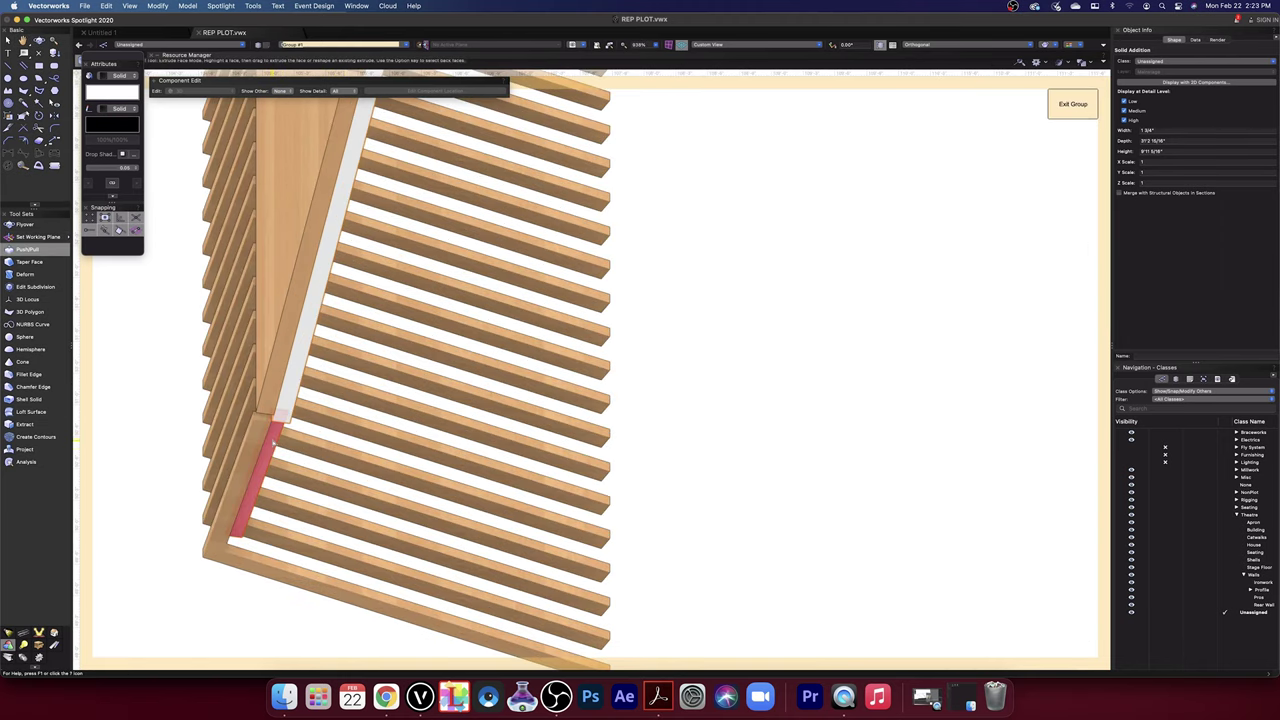
{"action": "left_click", "coordinate": [273, 442]}
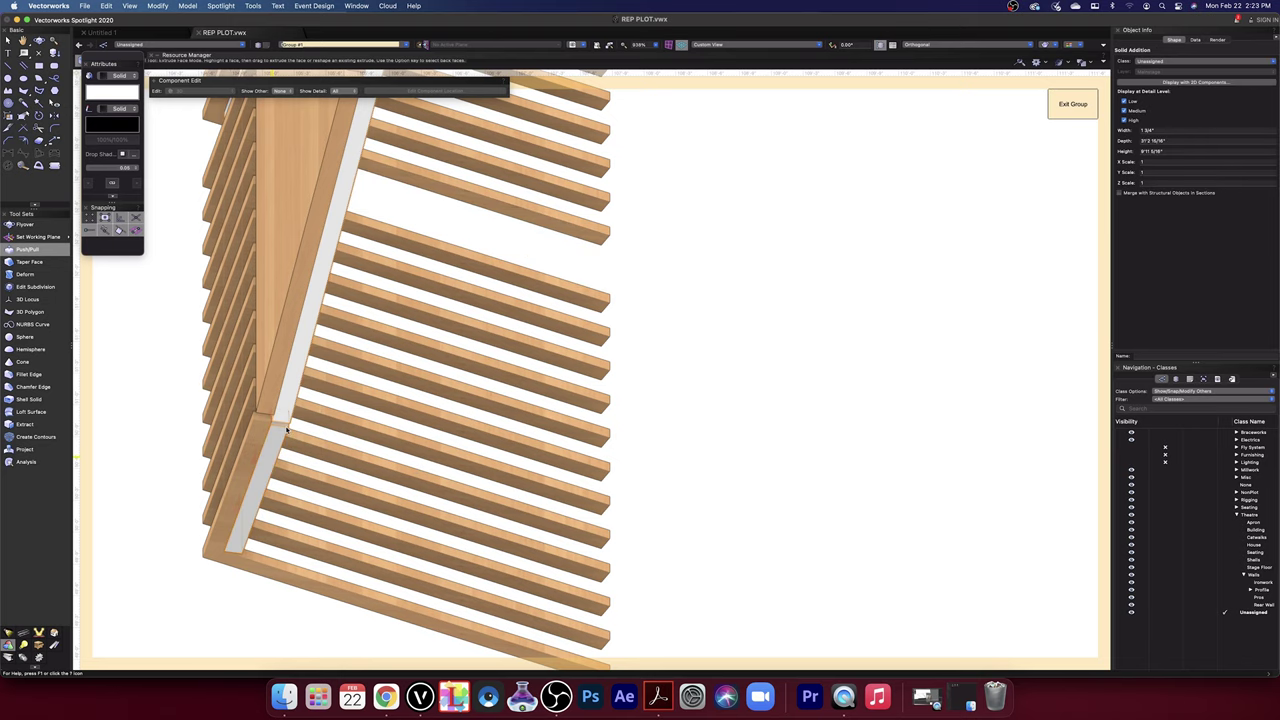
{"action": "scroll", "coordinate": [285, 425], "scroll_direction": "up", "scroll_amount": 5}
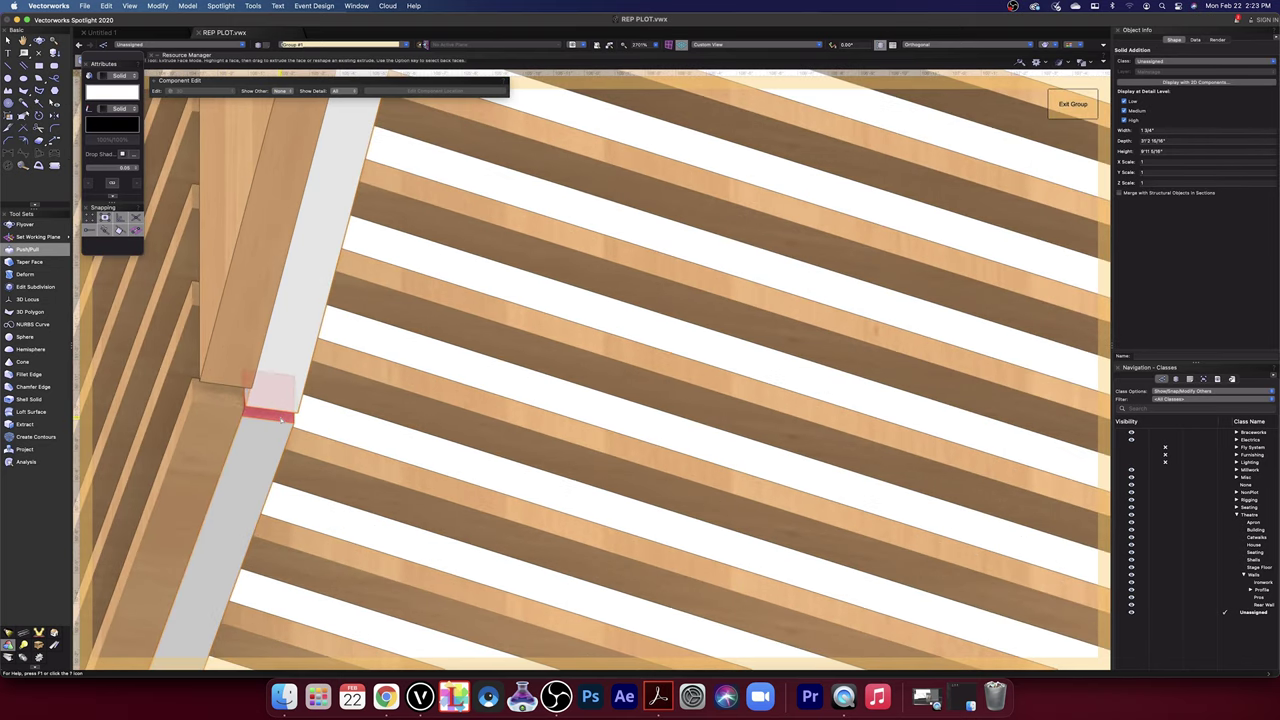
{"action": "left_click", "coordinate": [282, 418]}
{"action": "scroll", "coordinate": [284, 414], "scroll_direction": "up", "scroll_amount": 5}
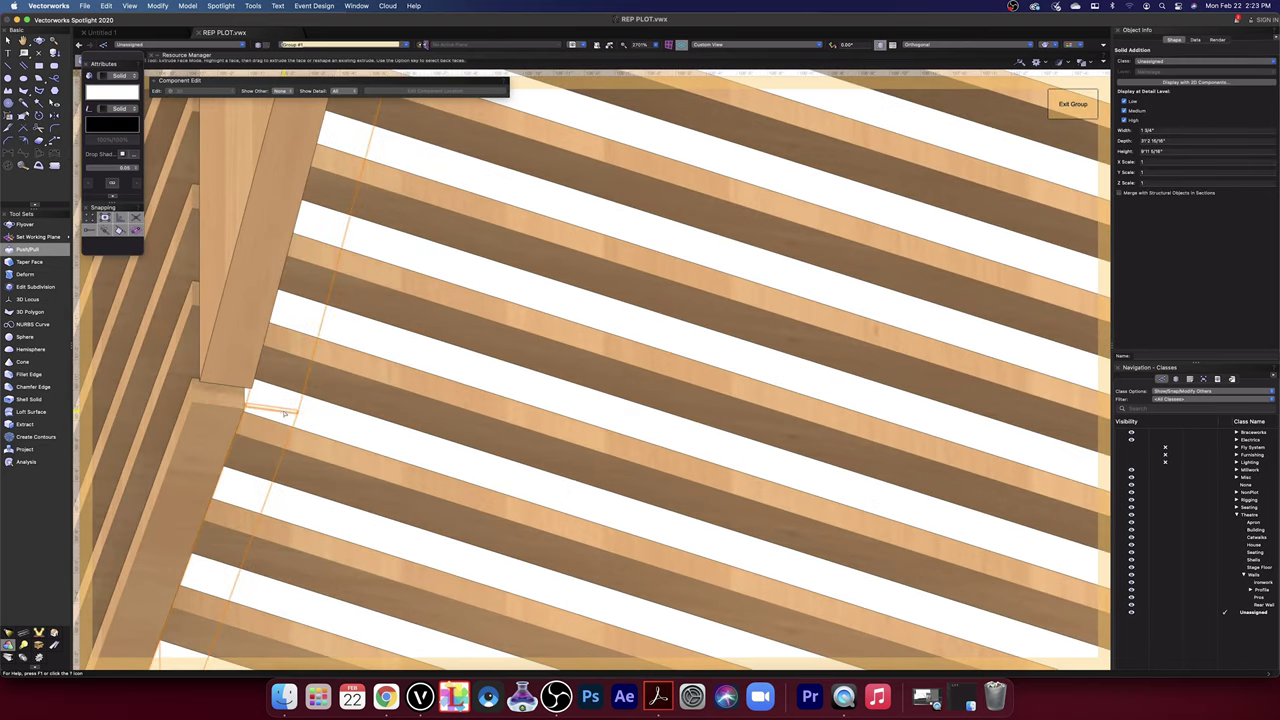
{"action": "scroll", "coordinate": [278, 419], "scroll_direction": "up", "scroll_amount": 5}
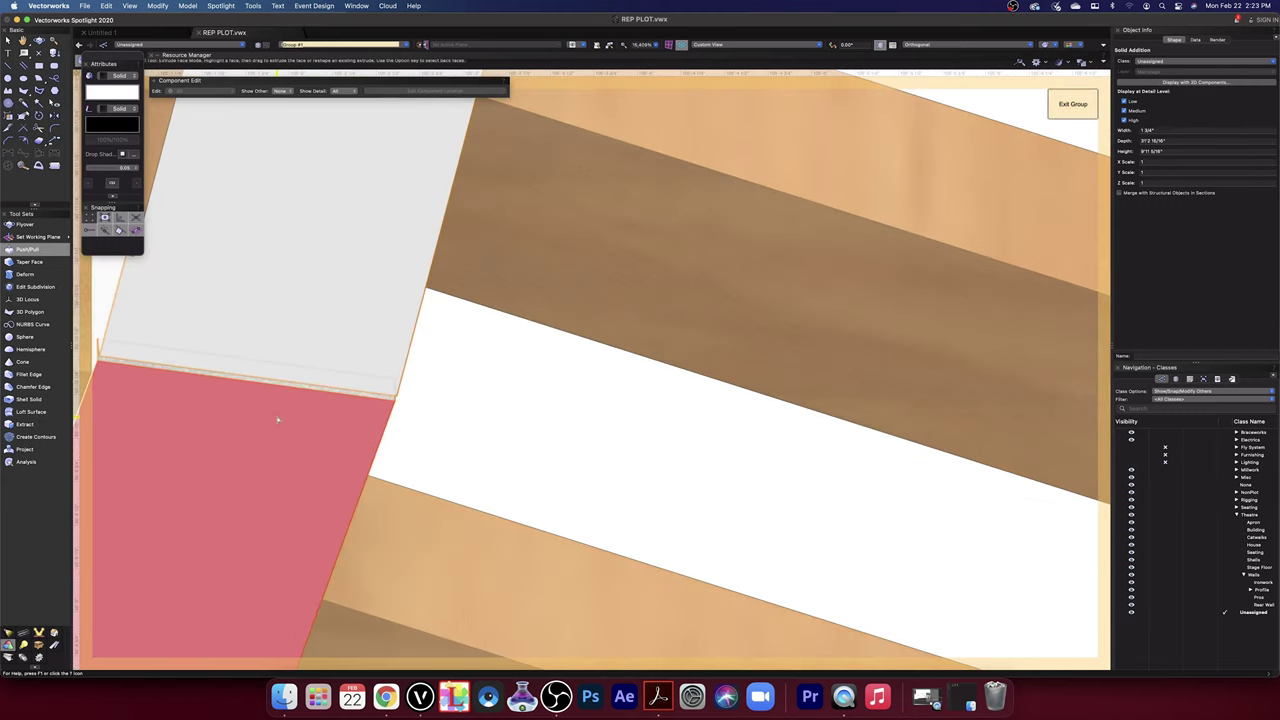
{"action": "left_click", "coordinate": [390, 393]}
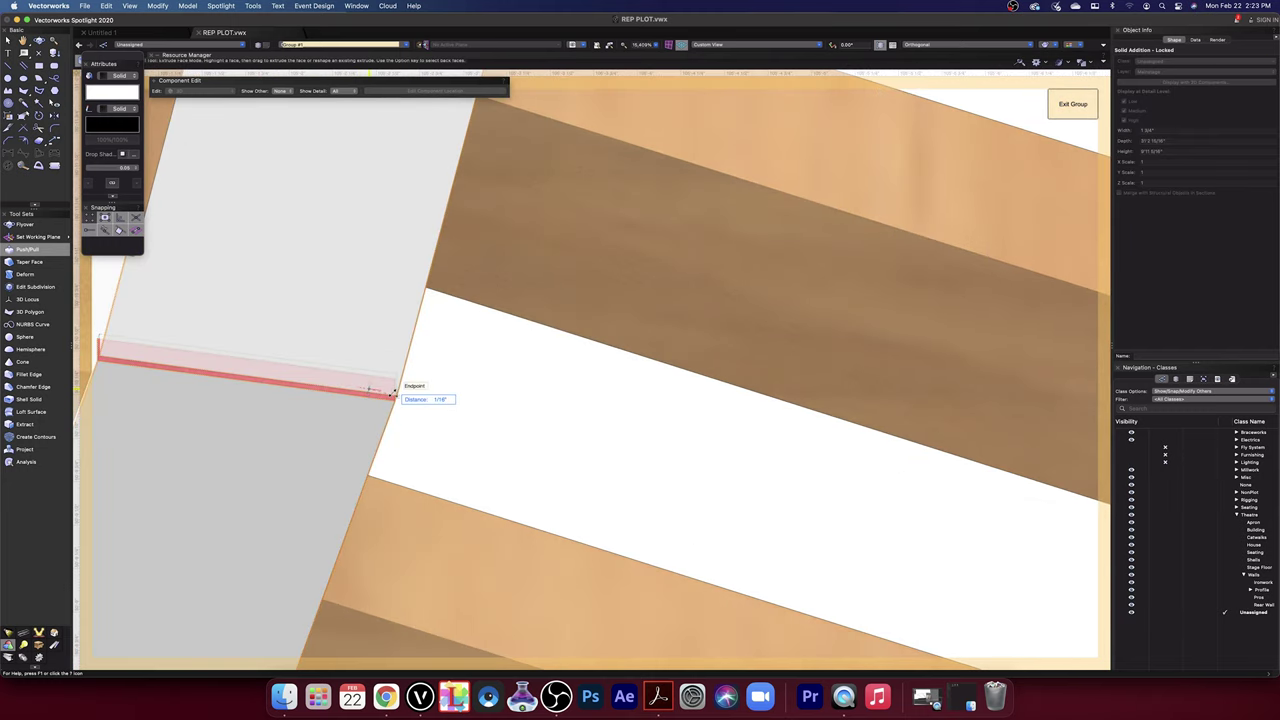
{"action": "left_click", "coordinate": [396, 396]}
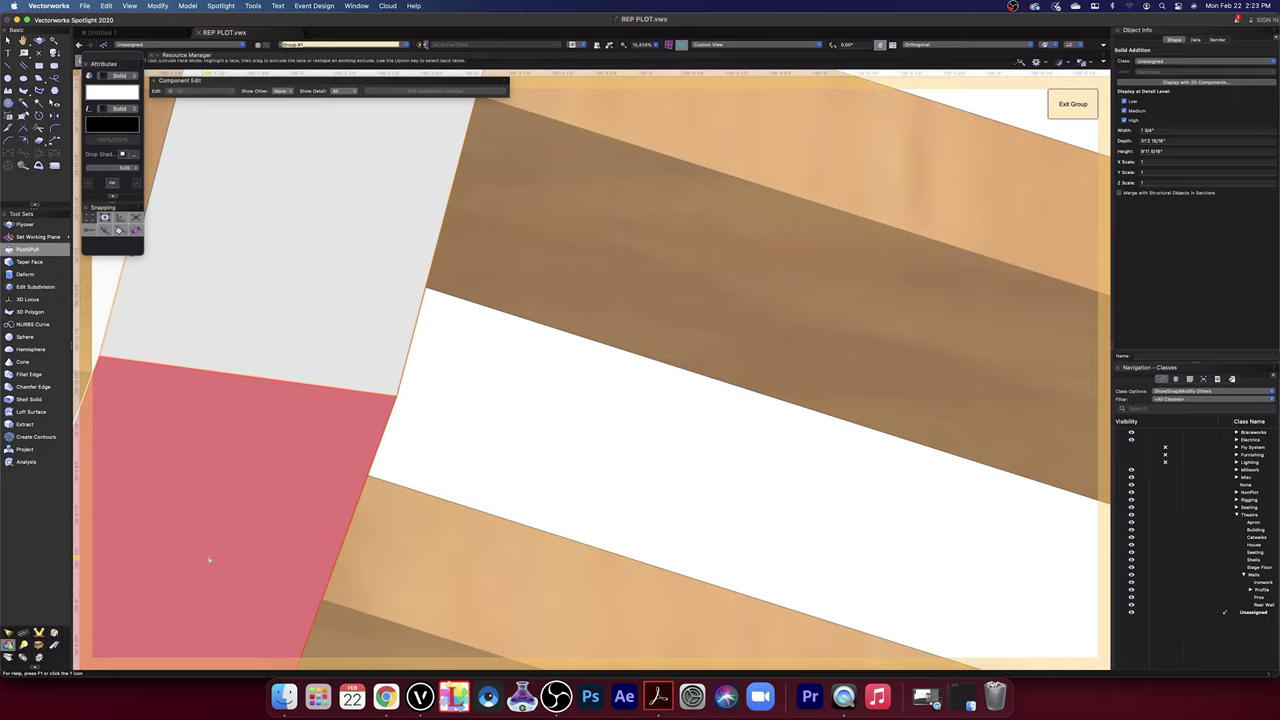
{"action": "scroll", "coordinate": [209, 560], "scroll_direction": "down", "scroll_amount": 10}
{"action": "key", "text": "shift+c"}
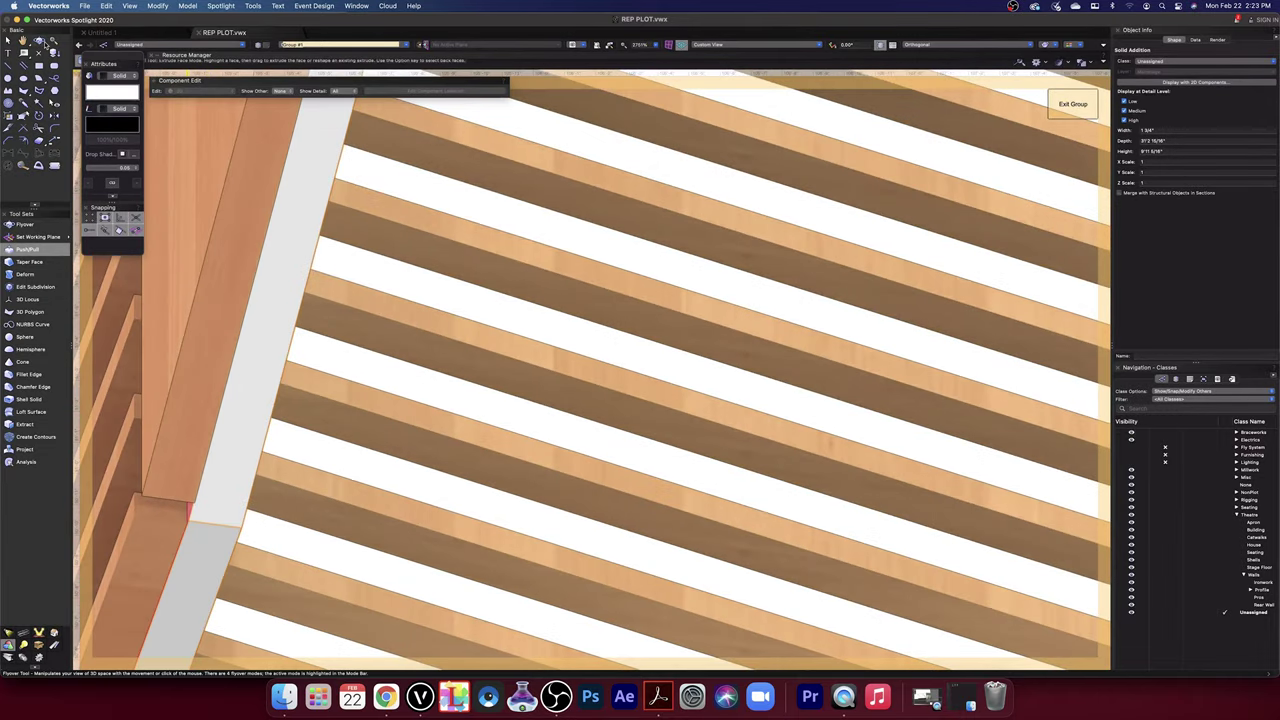
- Orbit around the slats' cut ends and the wall's lower corner
{"action": "left_click", "coordinate": [40, 41]}
{"action": "left_click_drag", "start_coordinate": [320, 470], "coordinate": [281, 446]}
{"action": "middle_click_drag", "start_coordinate": [405, 287], "coordinate": [514, 187]}
{"action": "scroll", "coordinate": [489, 447], "scroll_direction": "up", "scroll_amount": 6}
{"action": "scroll", "coordinate": [489, 447], "scroll_direction": "down", "scroll_amount": 3}
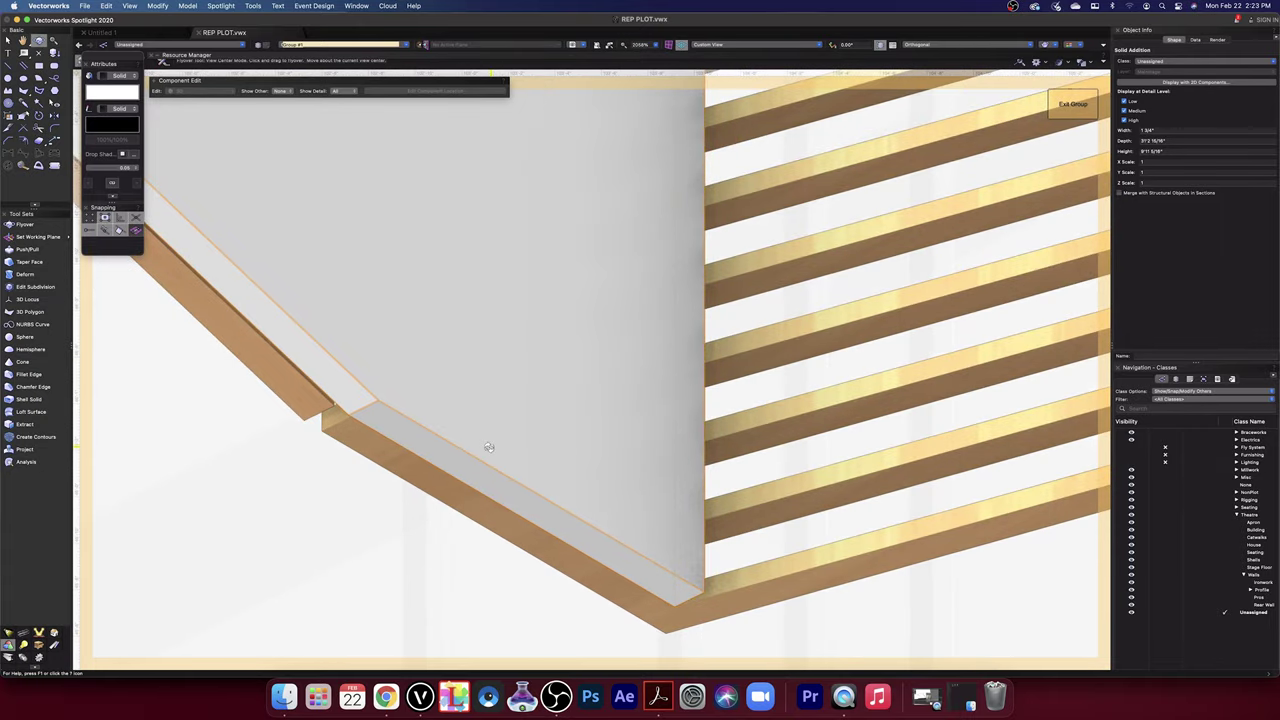
{"action": "left_click_drag", "start_coordinate": [439, 445], "coordinate": [452, 445]}
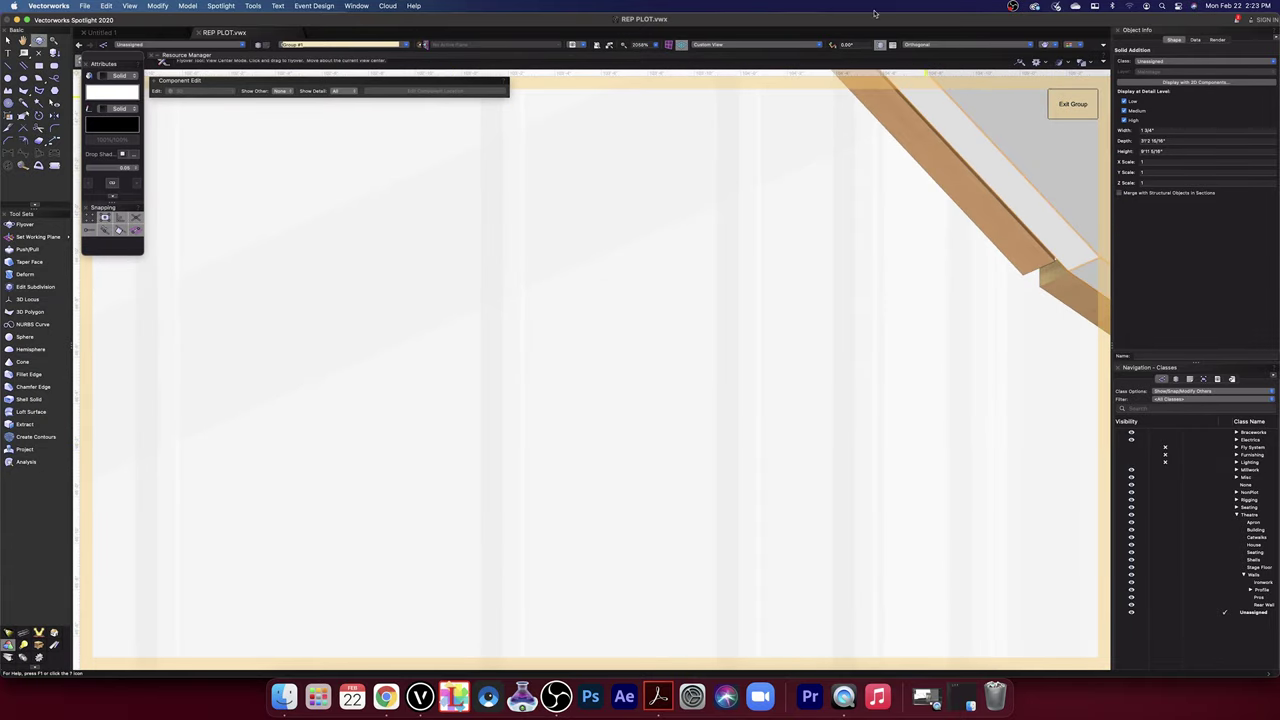
- Switch to the Top/Plan view and zoom on the wall corner
{"action": "left_click", "coordinate": [762, 48]}
{"action": "left_click", "coordinate": [762, 61]}
{"action": "scroll", "coordinate": [794, 425], "scroll_direction": "down", "scroll_amount": 10}
{"action": "scroll", "coordinate": [862, 428], "scroll_direction": "up", "scroll_amount": 4}
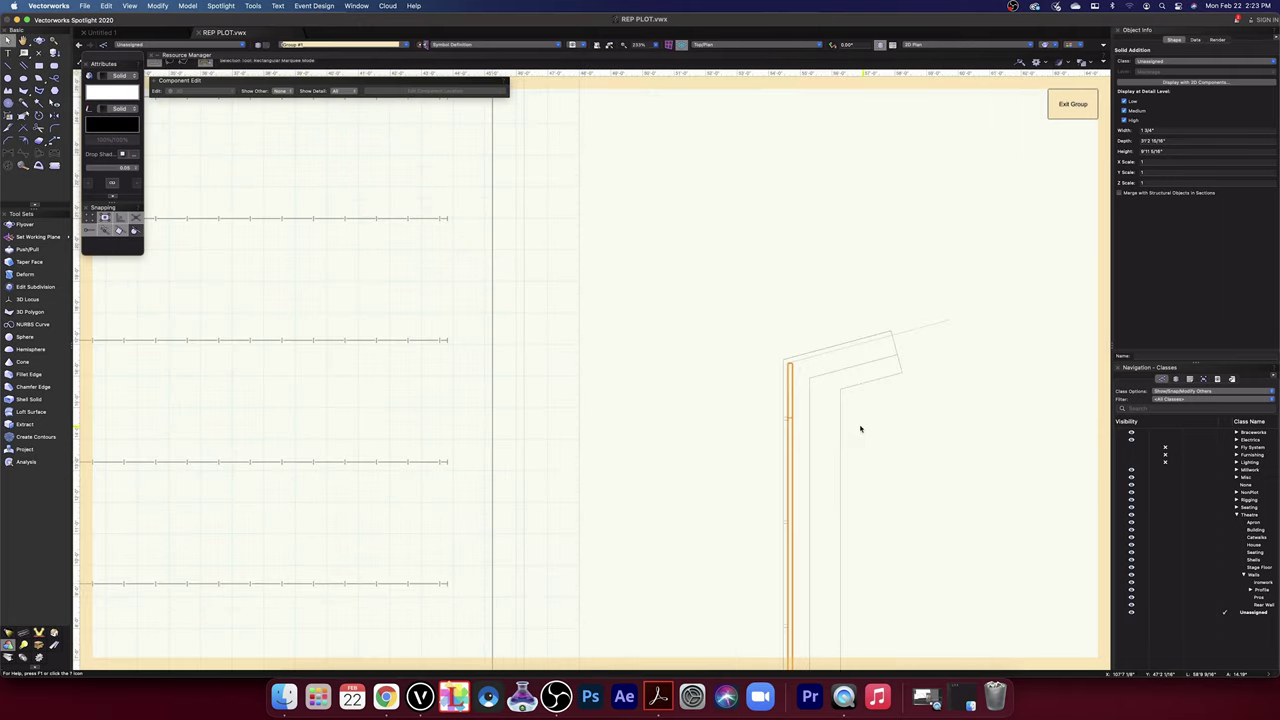
{"action": "scroll", "coordinate": [817, 388], "scroll_direction": "up", "scroll_amount": 5}
{"action": "scroll", "coordinate": [694, 516], "scroll_direction": "up", "scroll_amount": 10}
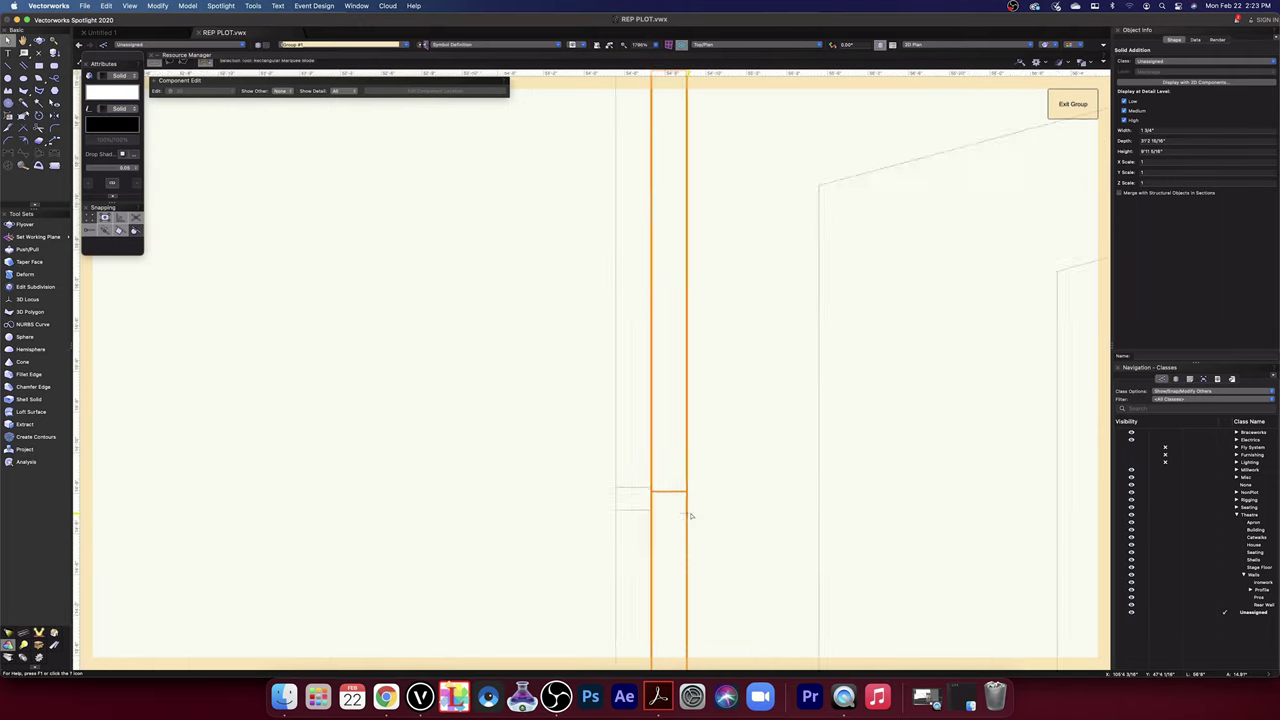
{"action": "scroll", "coordinate": [690, 514], "scroll_direction": "down", "scroll_amount": 10}
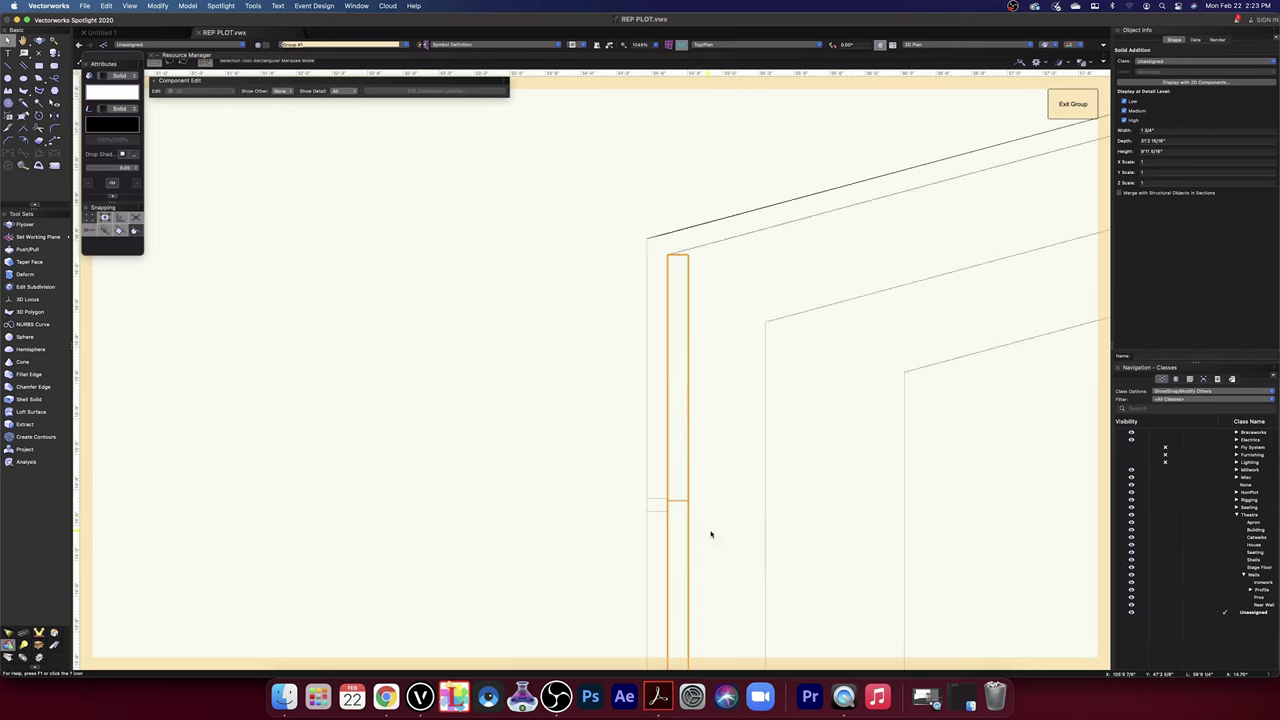
- Deselect the wall and pan up along it to the FOH L3–L5 labels
{"action": "middle_click_drag", "start_coordinate": [711, 531], "coordinate": [724, 242]}
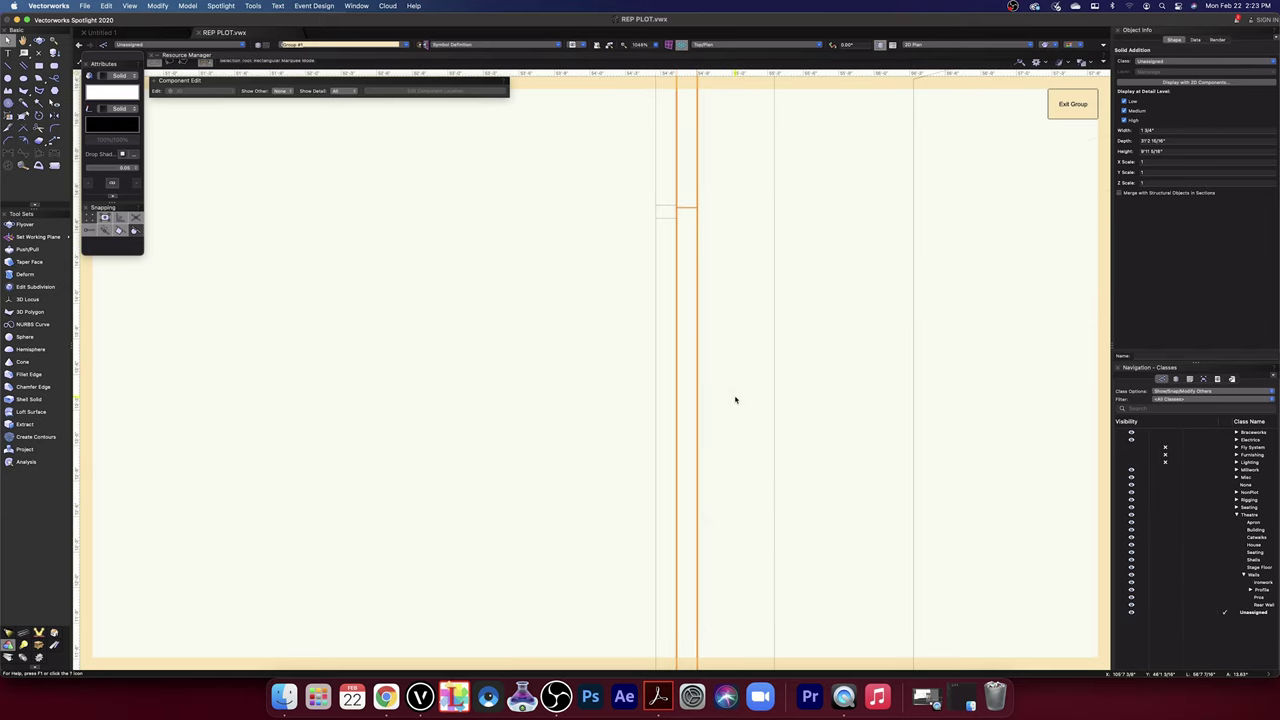
{"action": "scroll", "coordinate": [733, 397], "scroll_direction": "down", "scroll_amount": 6}
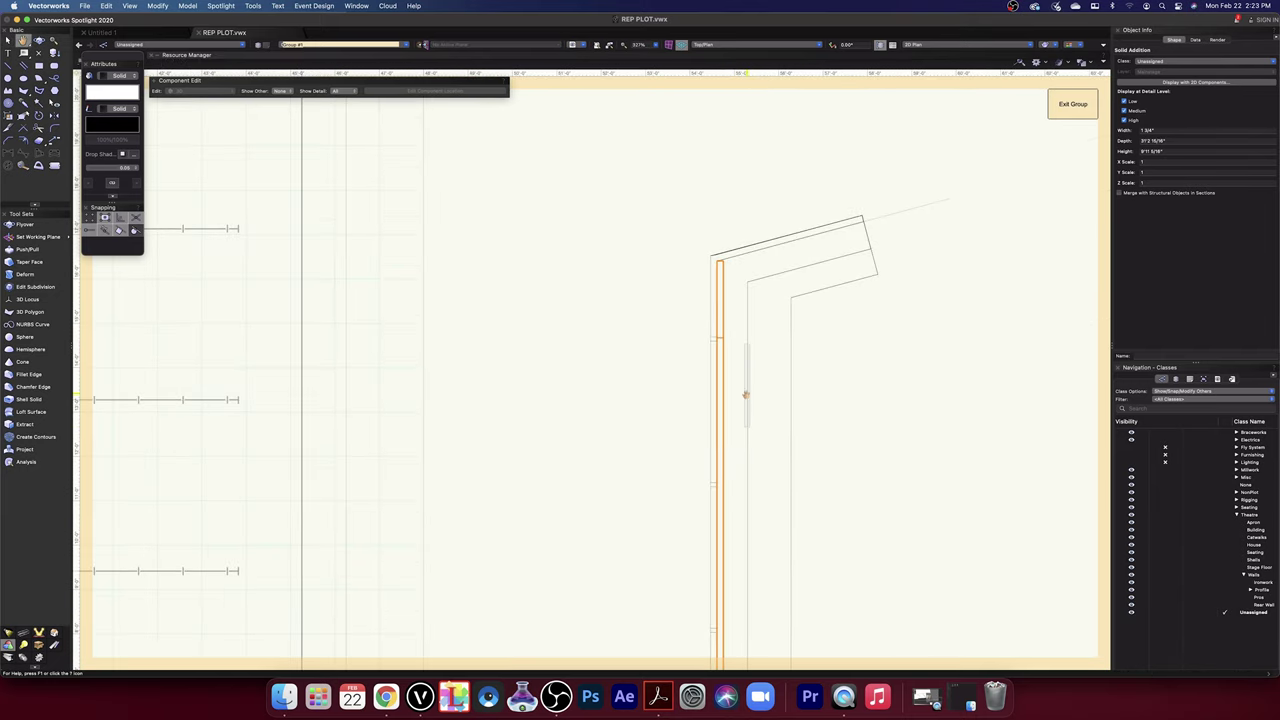
{"action": "left_click_drag", "start_coordinate": [746, 426], "coordinate": [847, 474]}
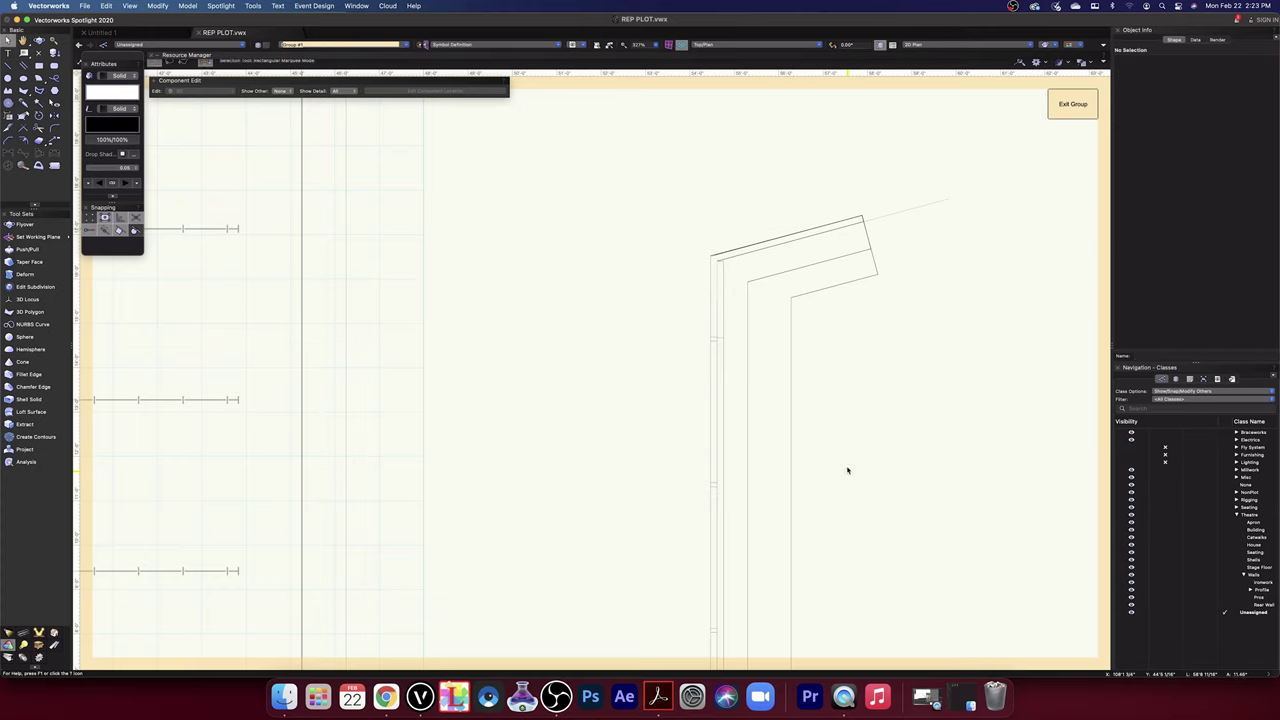
{"action": "middle_click_drag", "start_coordinate": [839, 515], "coordinate": [806, 120]}
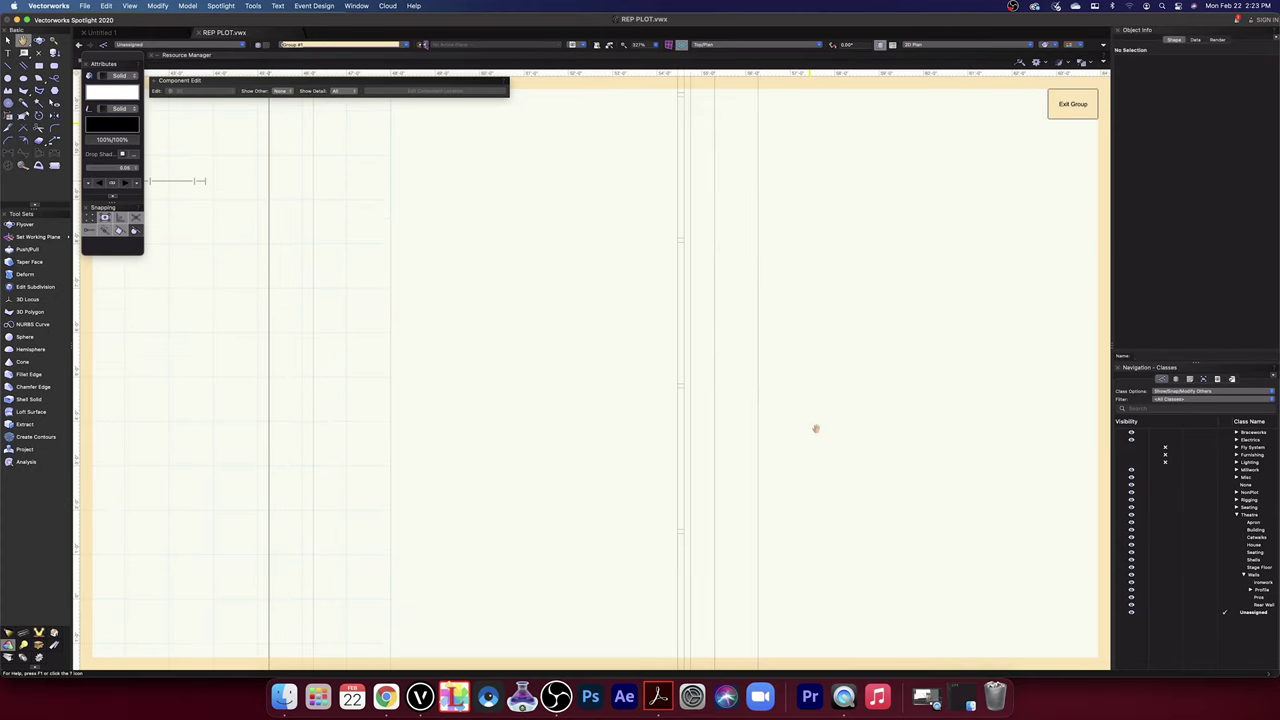
{"action": "middle_click_drag", "start_coordinate": [814, 429], "coordinate": [822, 70]}
{"action": "scroll", "coordinate": [820, 200], "scroll_direction": "down", "scroll_amount": 5}
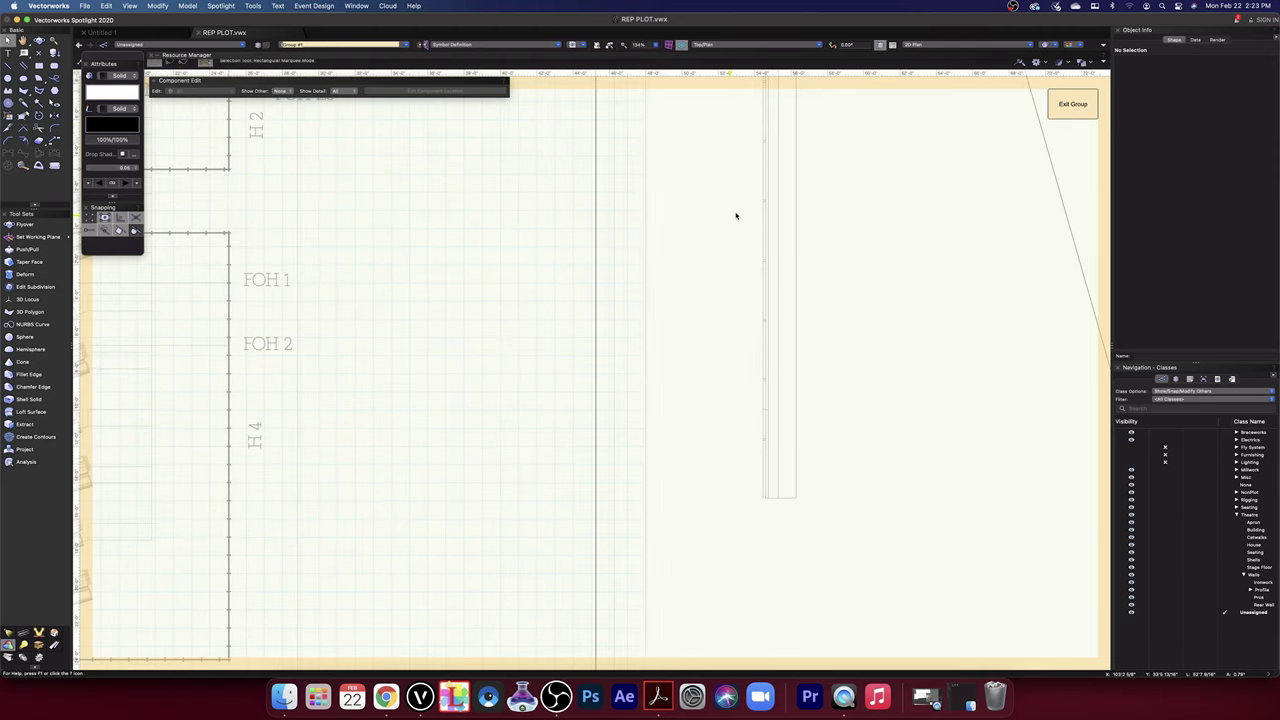
{"action": "middle_click_drag", "start_coordinate": [734, 180], "coordinate": [723, 371]}
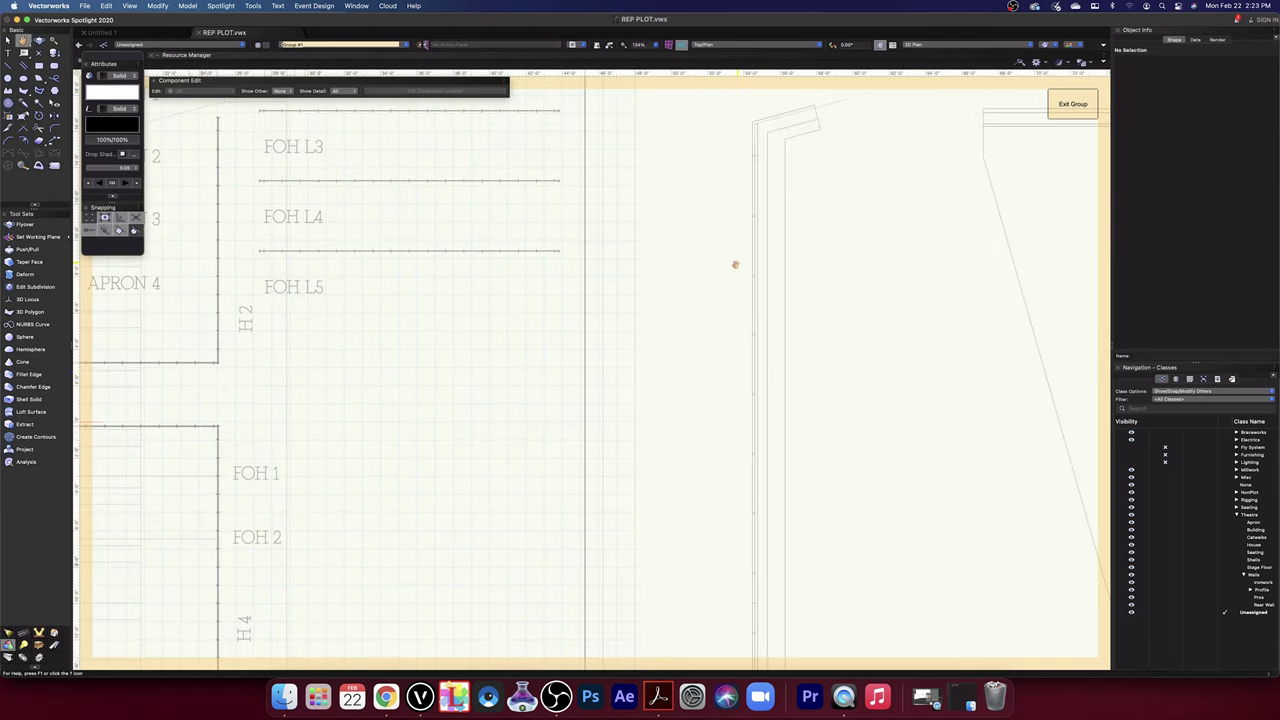
{"action": "scroll", "coordinate": [735, 264], "scroll_direction": "up", "scroll_amount": 3}
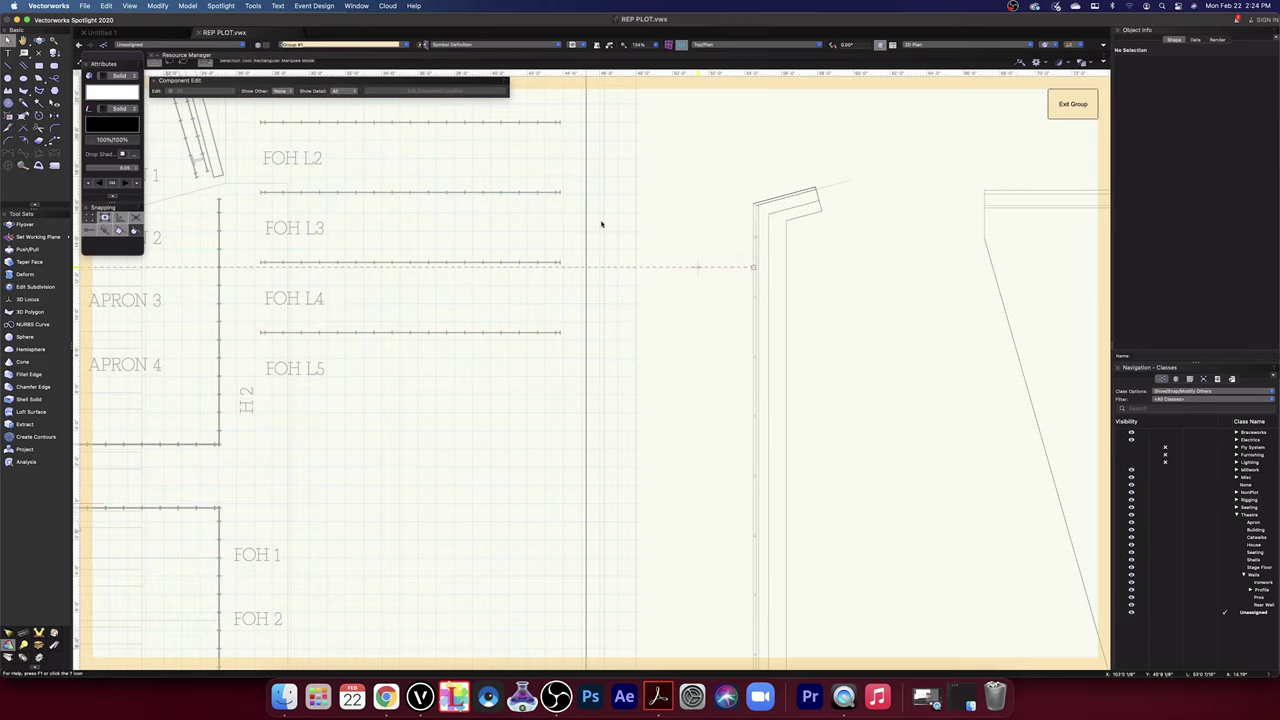
- Render with wood textures, orbit to inspect the wall's bottom thickness, then return to Top/Plan
{"action": "left_click", "coordinate": [1057, 47]}
{"action": "left_click", "coordinate": [1078, 117]}
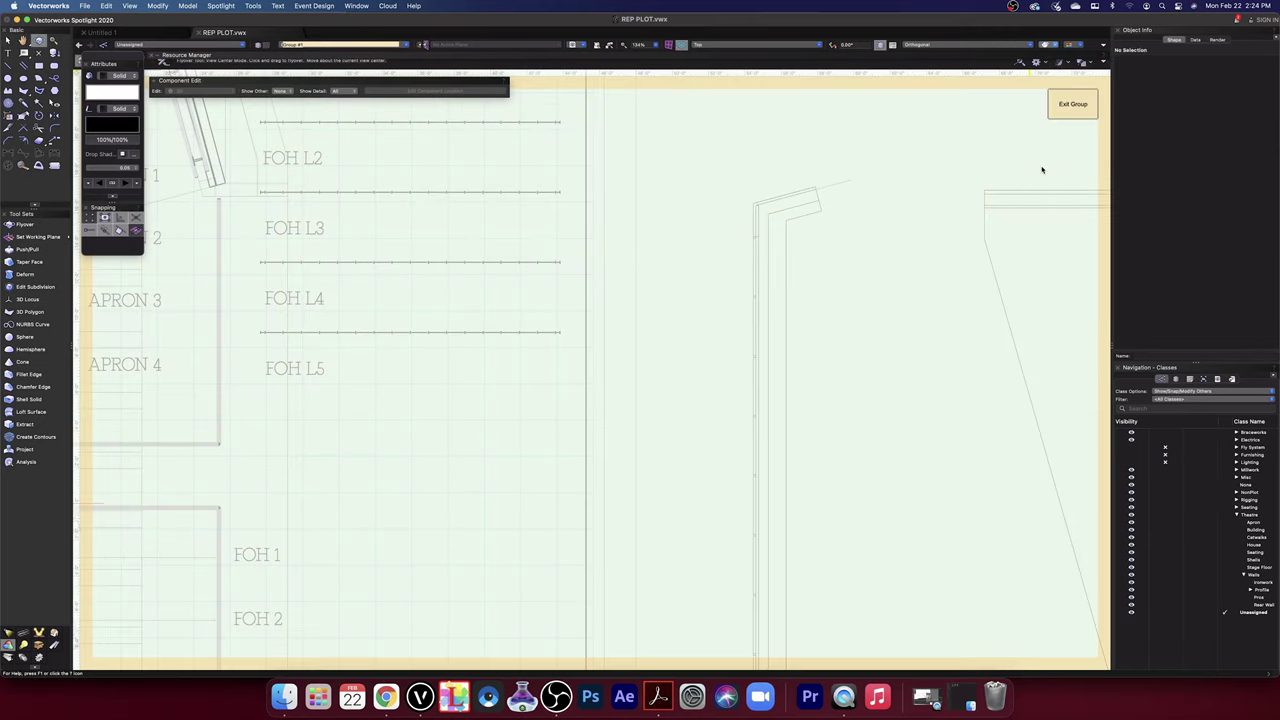
{"action": "left_click_drag", "start_coordinate": [831, 304], "coordinate": [909, 249]}
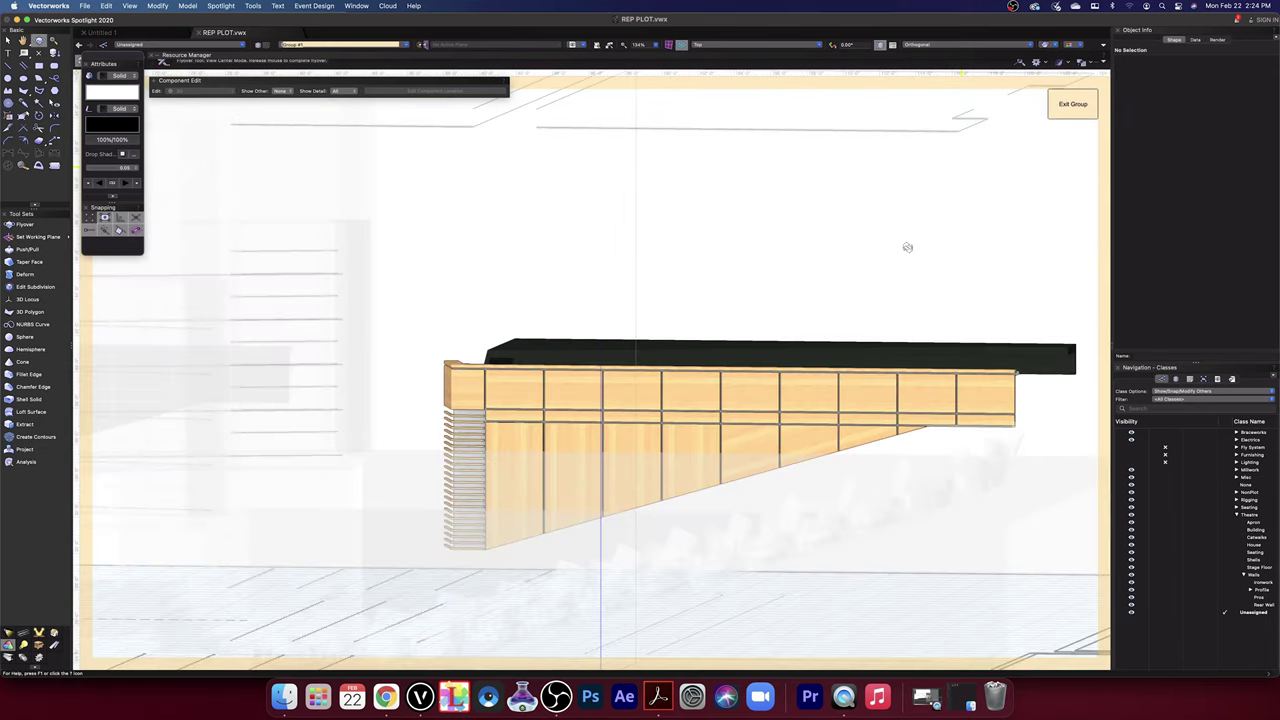
{"action": "left_click_drag", "start_coordinate": [568, 427], "coordinate": [524, 490]}
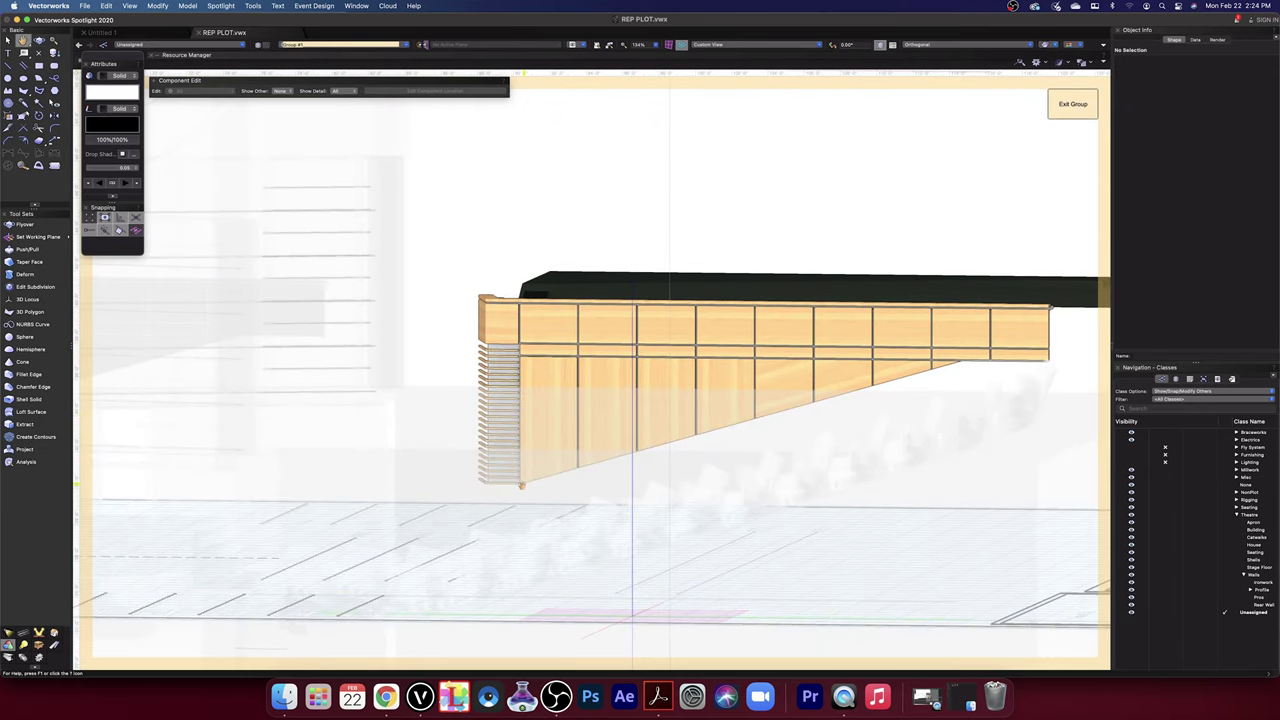
{"action": "scroll", "coordinate": [522, 486], "scroll_direction": "up", "scroll_amount": 10}
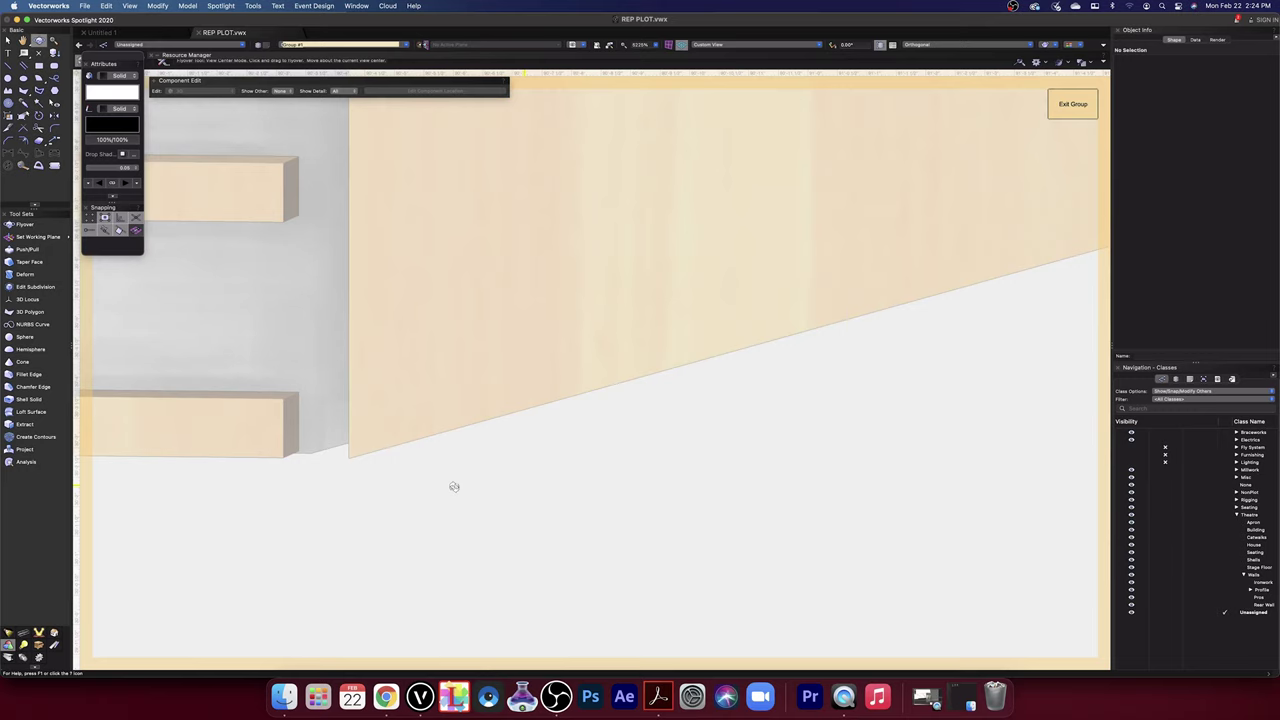
{"action": "mouse_move", "coordinate": [456, 487]}
{"action": "left_mouse_down"}
{"action": "mouse_move", "coordinate": [446, 460]}
{"action": "mouse_move", "coordinate": [366, 470]}
{"action": "mouse_move", "coordinate": [327, 457]}
{"action": "left_mouse_up"}
{"action": "left_click_drag", "start_coordinate": [631, 468], "coordinate": [579, 461]}
{"action": "left_click", "coordinate": [759, 50]}
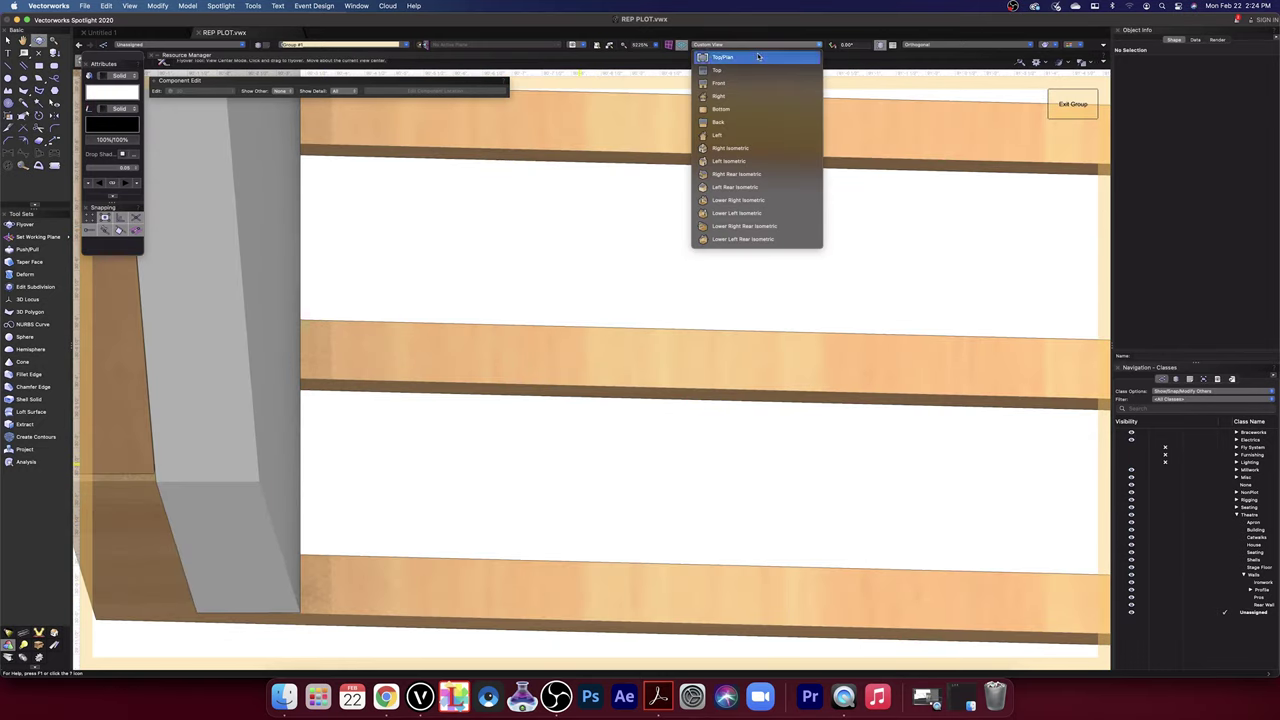
{"action": "left_click", "coordinate": [760, 55]}
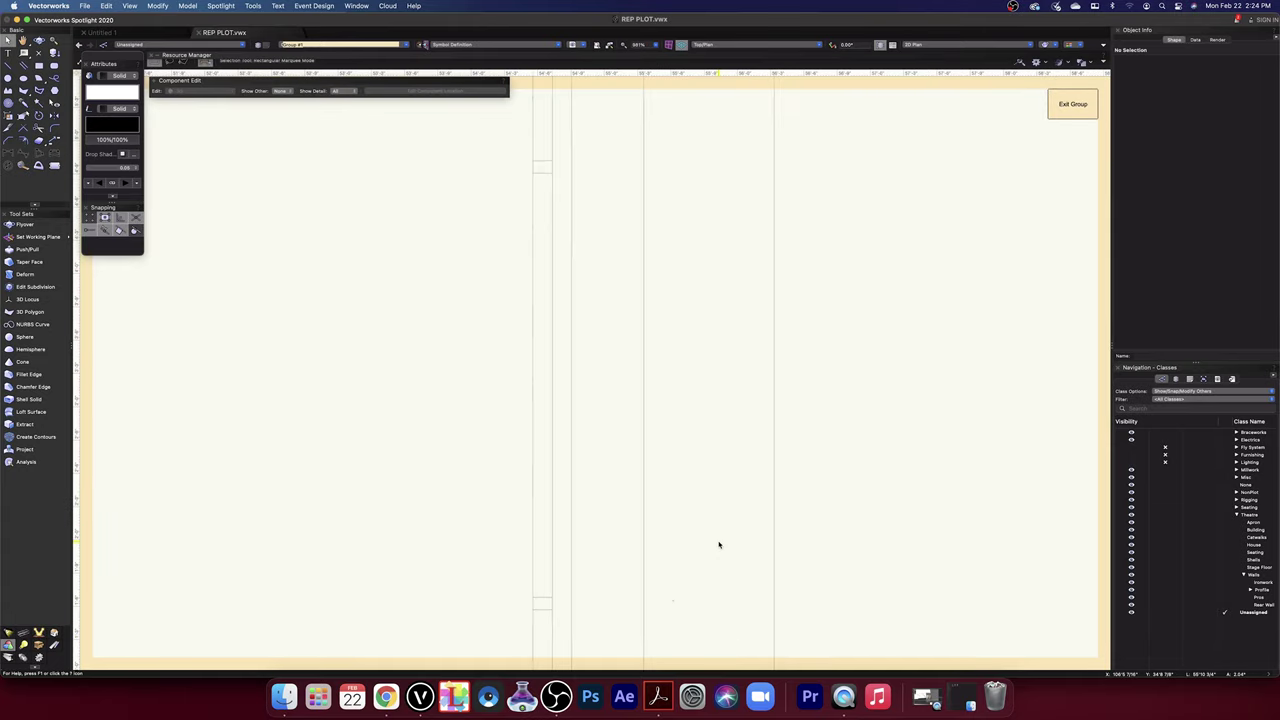
- Zoom in and drag the wall's top edge up to the endpoint
{"action": "scroll", "coordinate": [711, 409], "scroll_direction": "up", "scroll_amount": 3}
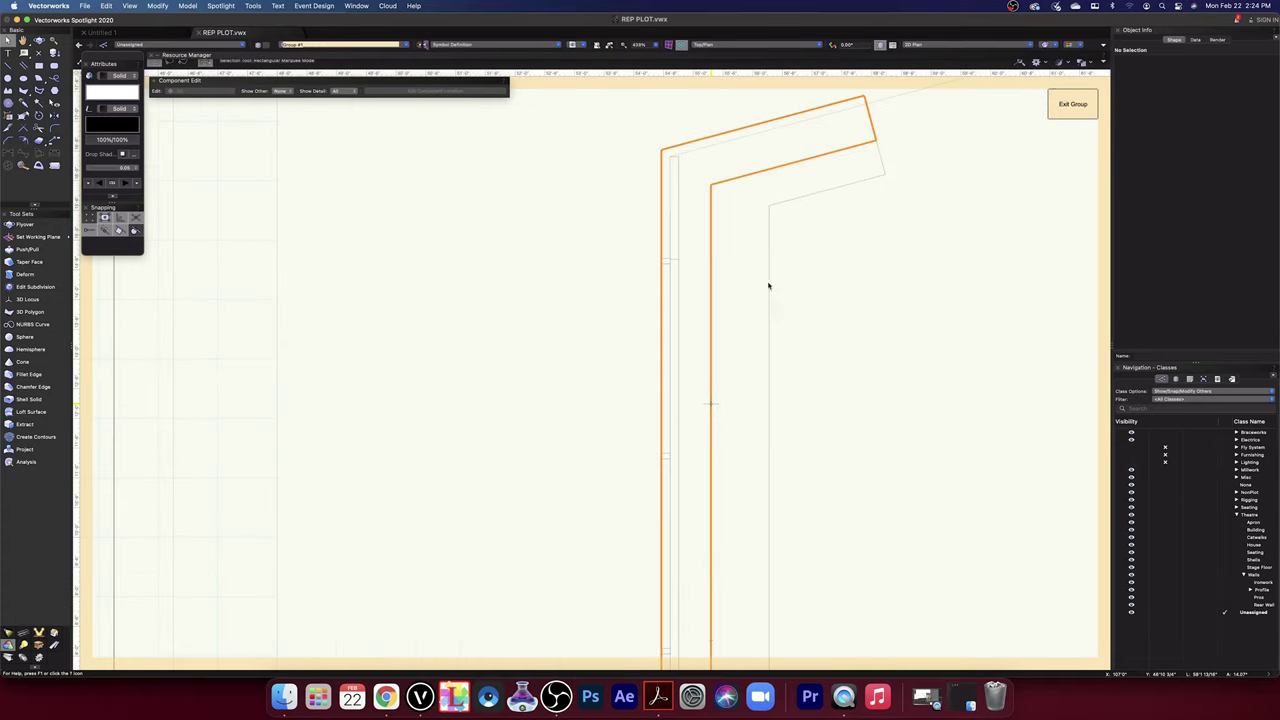
{"action": "scroll", "coordinate": [700, 363], "scroll_direction": "up", "scroll_amount": 5}
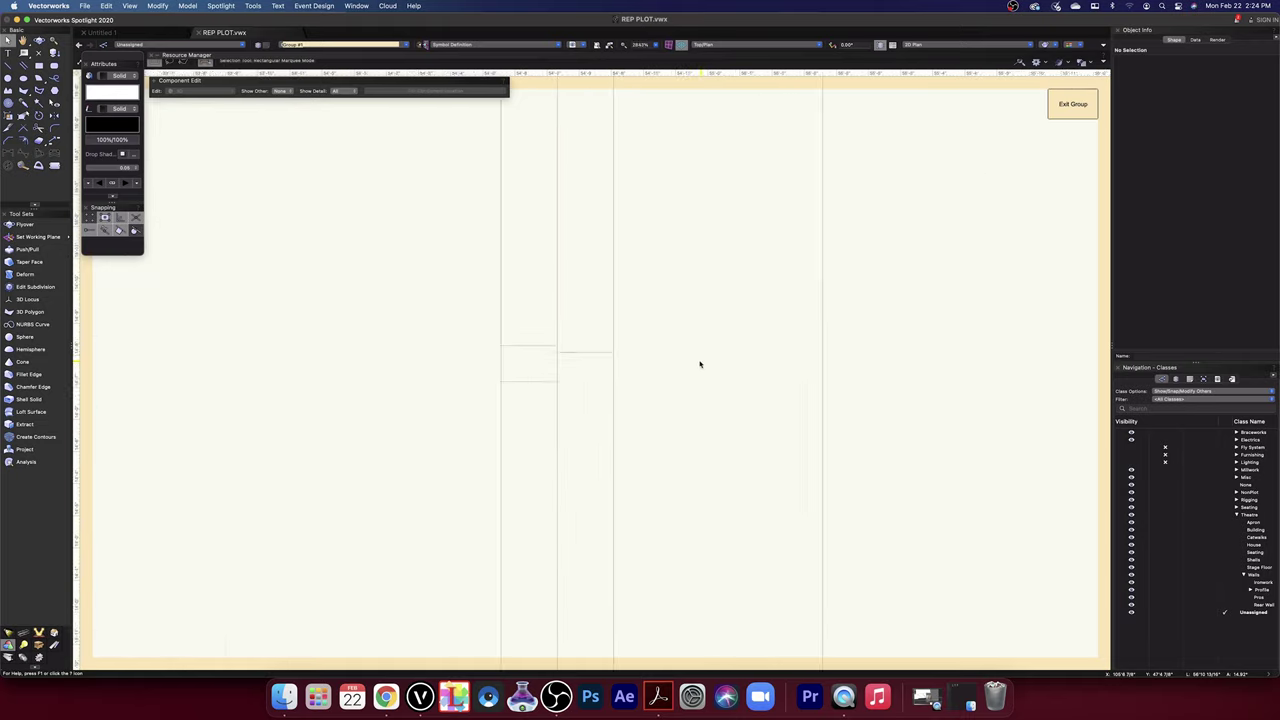
{"action": "scroll", "coordinate": [686, 360], "scroll_direction": "down", "scroll_amount": 2}
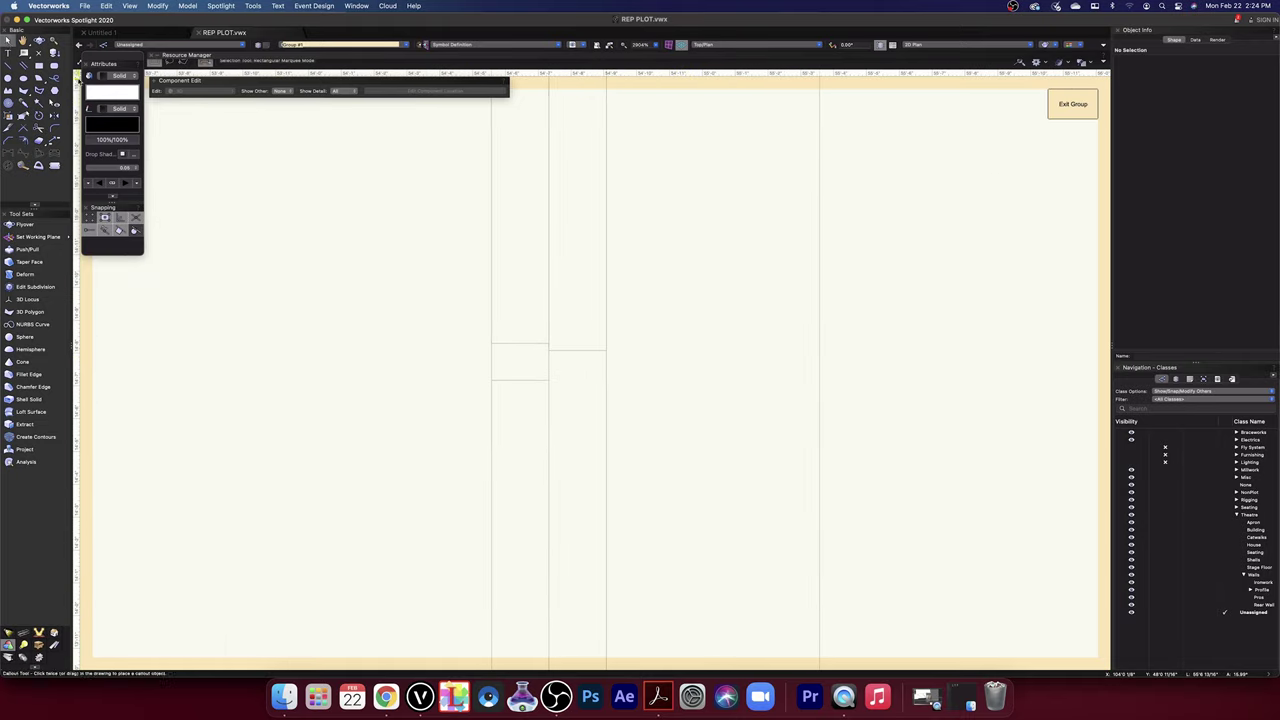
{"action": "scroll", "coordinate": [551, 348], "scroll_direction": "up", "scroll_amount": 6}
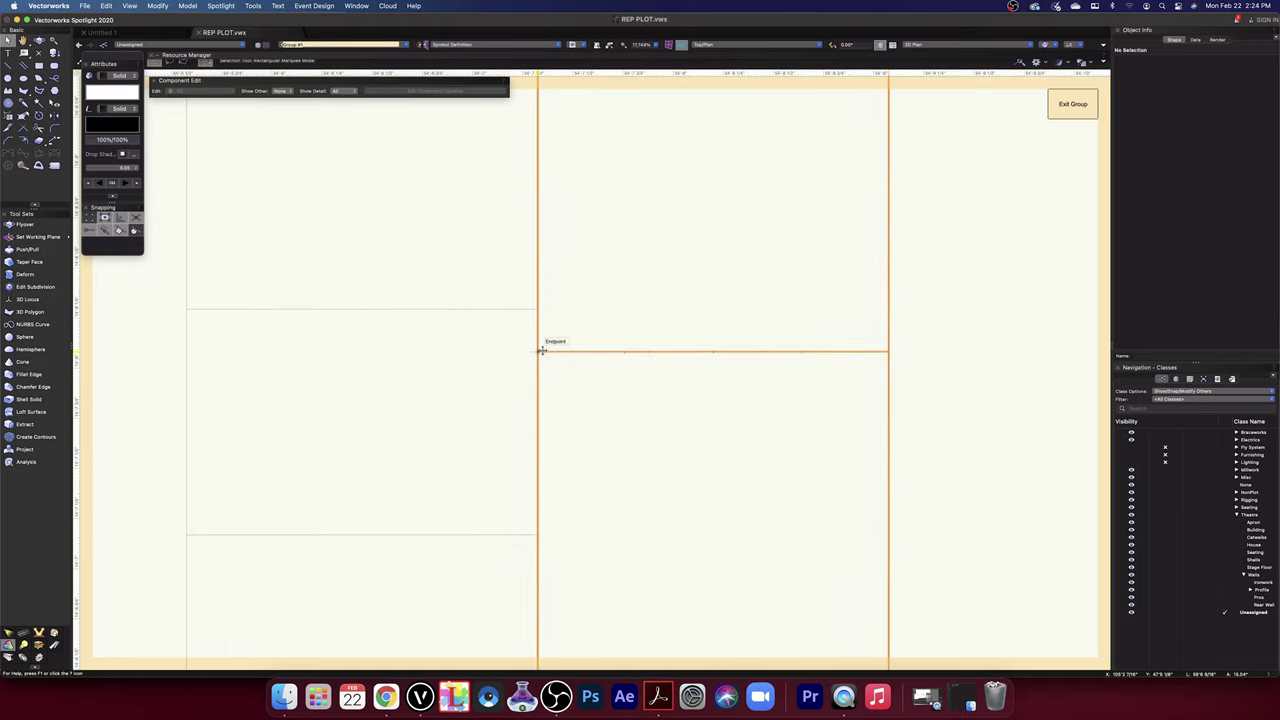
{"action": "left_click_drag", "start_coordinate": [536, 338], "coordinate": [534, 311]}
{"action": "scroll", "coordinate": [626, 392], "scroll_direction": "down", "scroll_amount": 8}
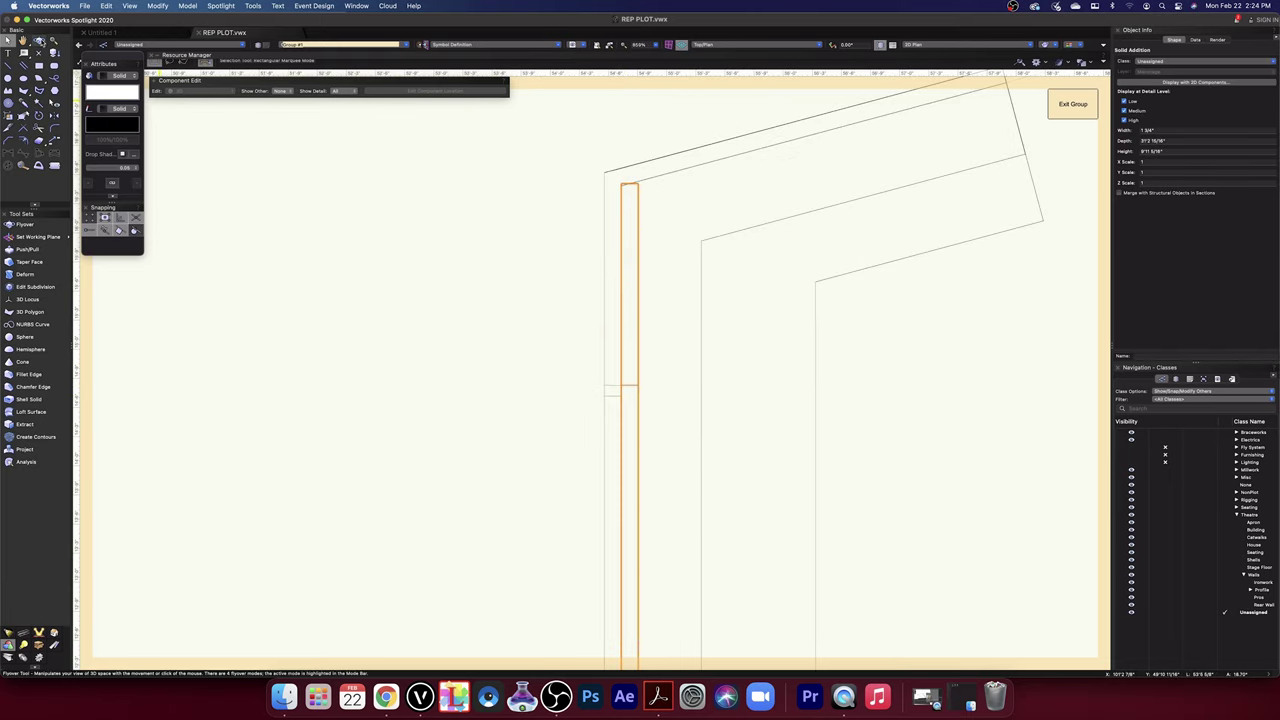
- Orbit to frame the wall corner and its louvred side face in 3D wireframe
{"action": "key", "text": "shift+c"}
{"action": "left_click_drag", "start_coordinate": [537, 306], "coordinate": [793, 261]}
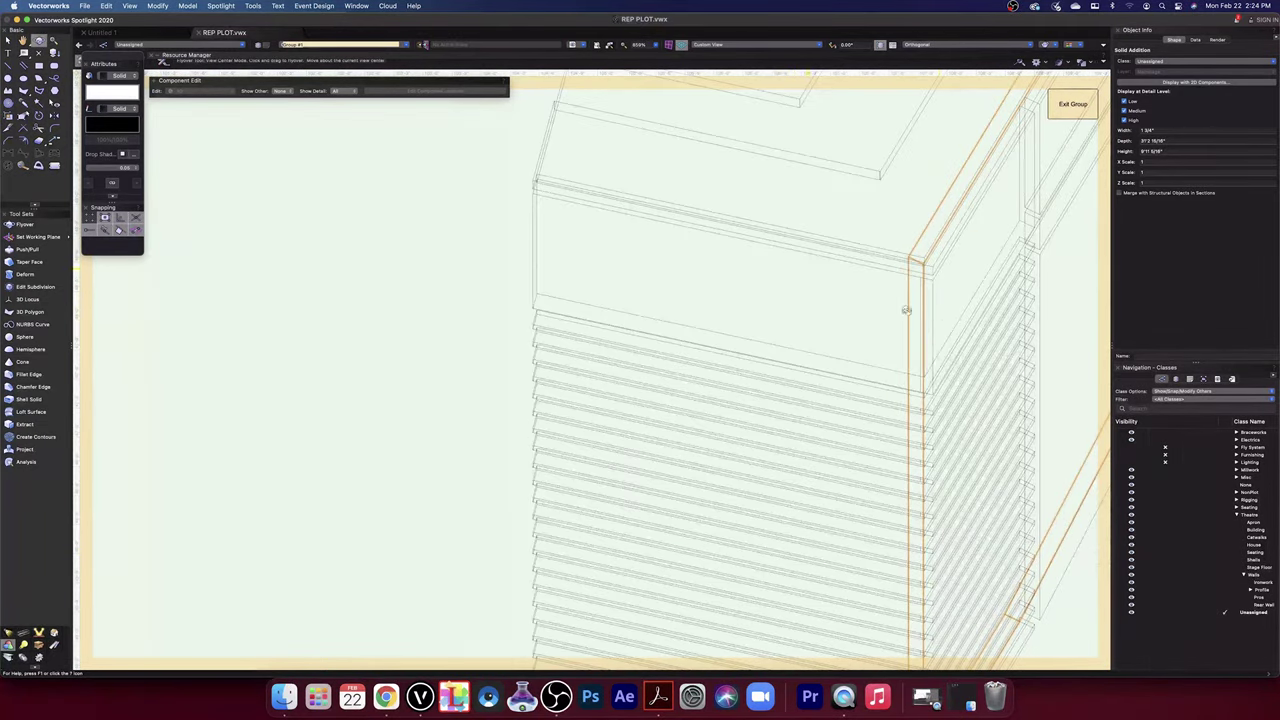
{"action": "scroll", "coordinate": [937, 321], "scroll_direction": "up", "scroll_amount": 10}
{"action": "scroll", "coordinate": [937, 321], "scroll_direction": "down", "scroll_amount": 7}
{"action": "middle_click_drag", "start_coordinate": [937, 321], "coordinate": [928, 318]}
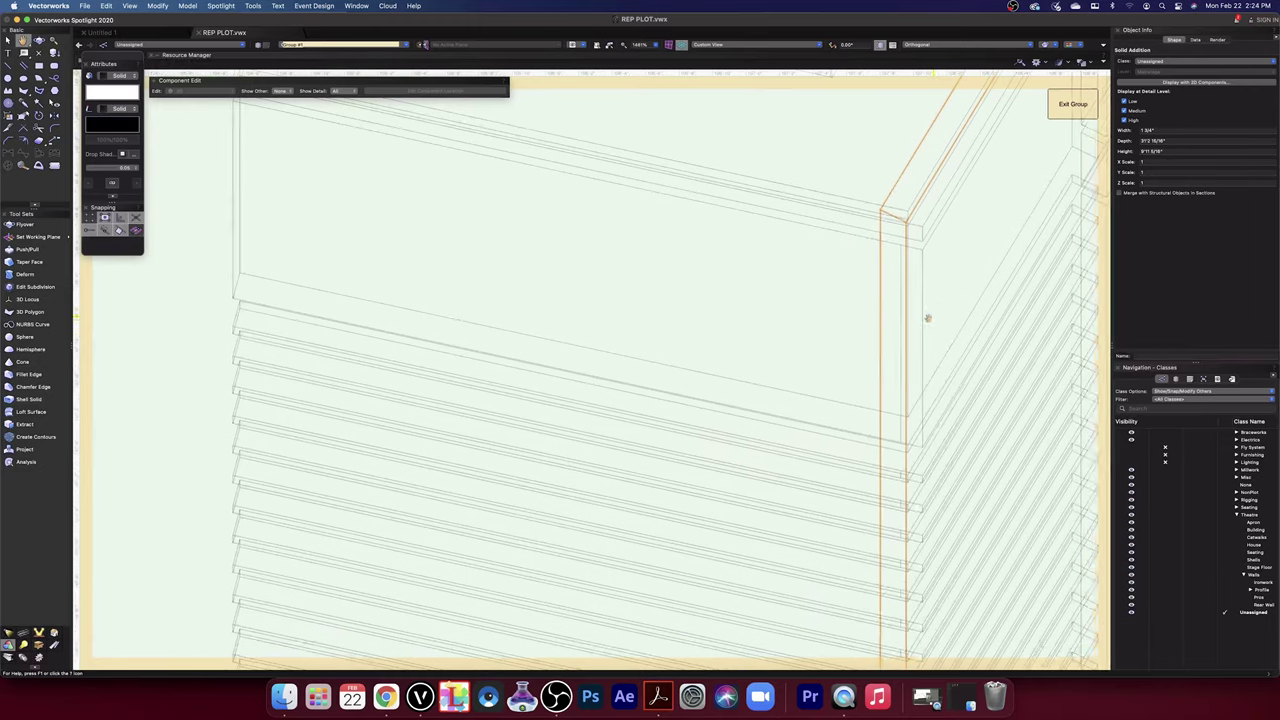
{"action": "left_click_drag", "start_coordinate": [928, 318], "coordinate": [654, 363]}
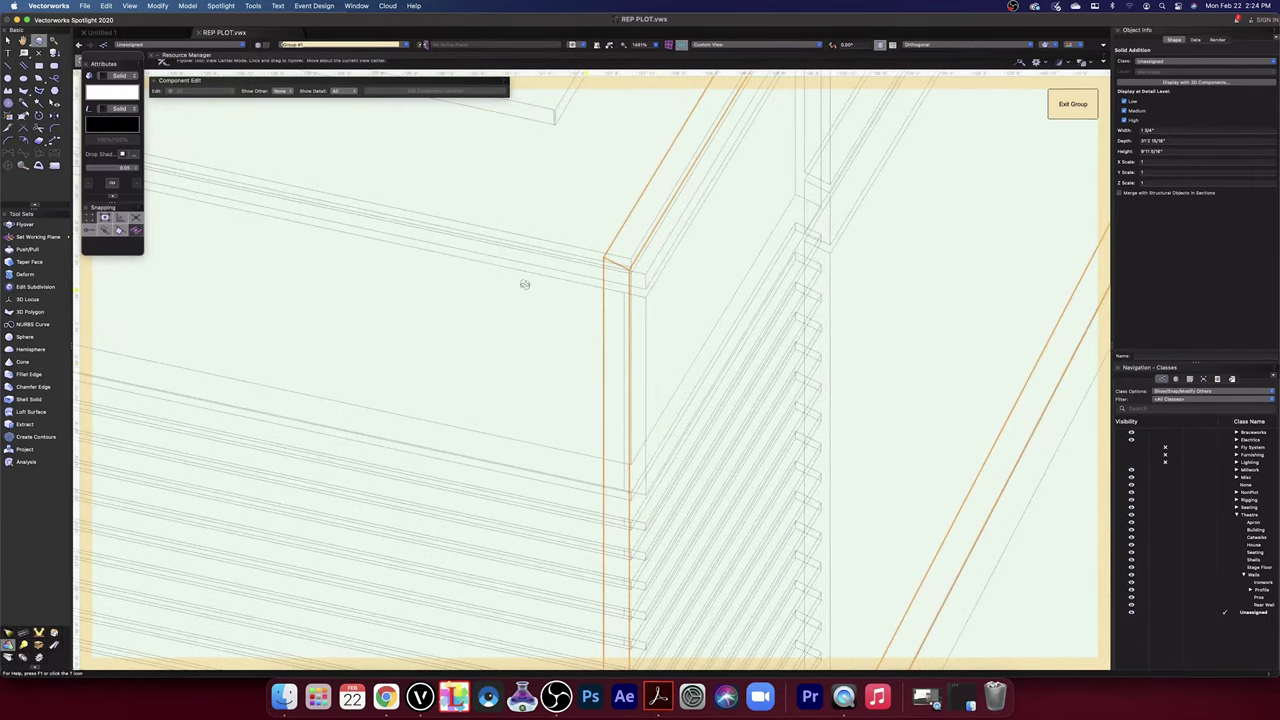
- Push the side wall's thin end face in to the corner endpoint with Push/Pull
{"action": "left_click", "coordinate": [26, 249]}
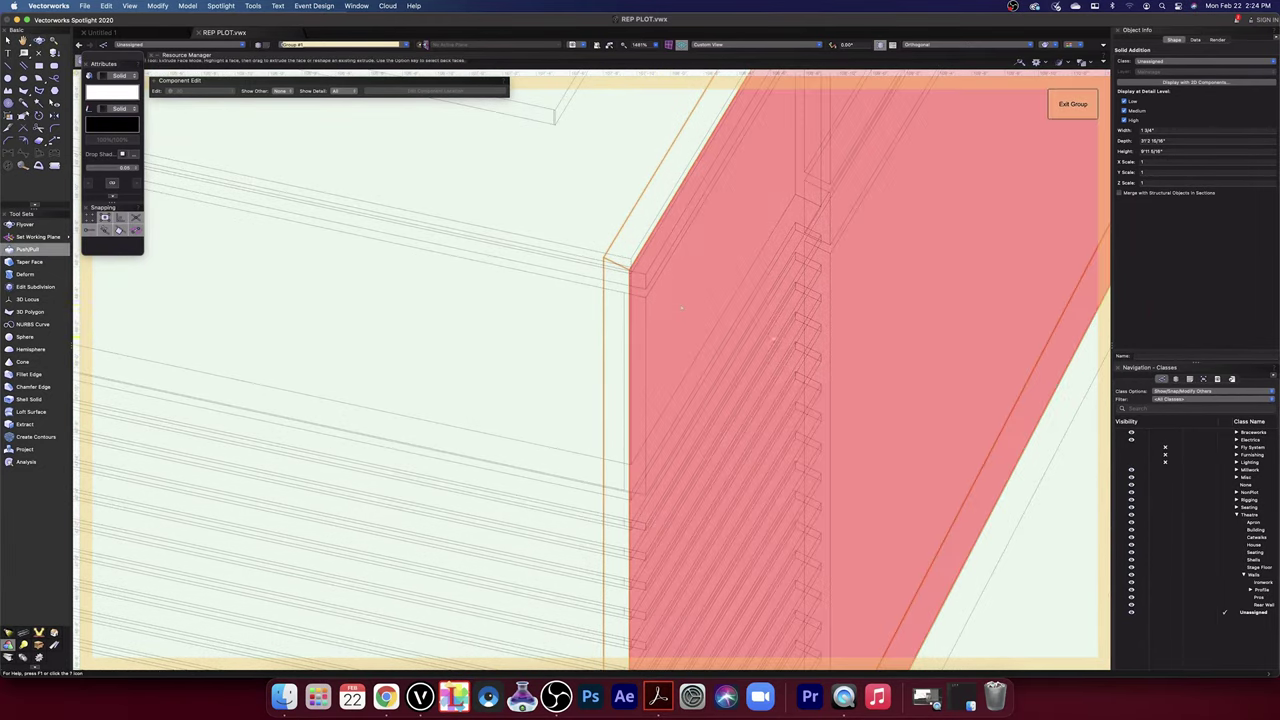
{"action": "left_click", "coordinate": [613, 318]}
{"action": "scroll", "coordinate": [612, 317], "scroll_direction": "up", "scroll_amount": 5}
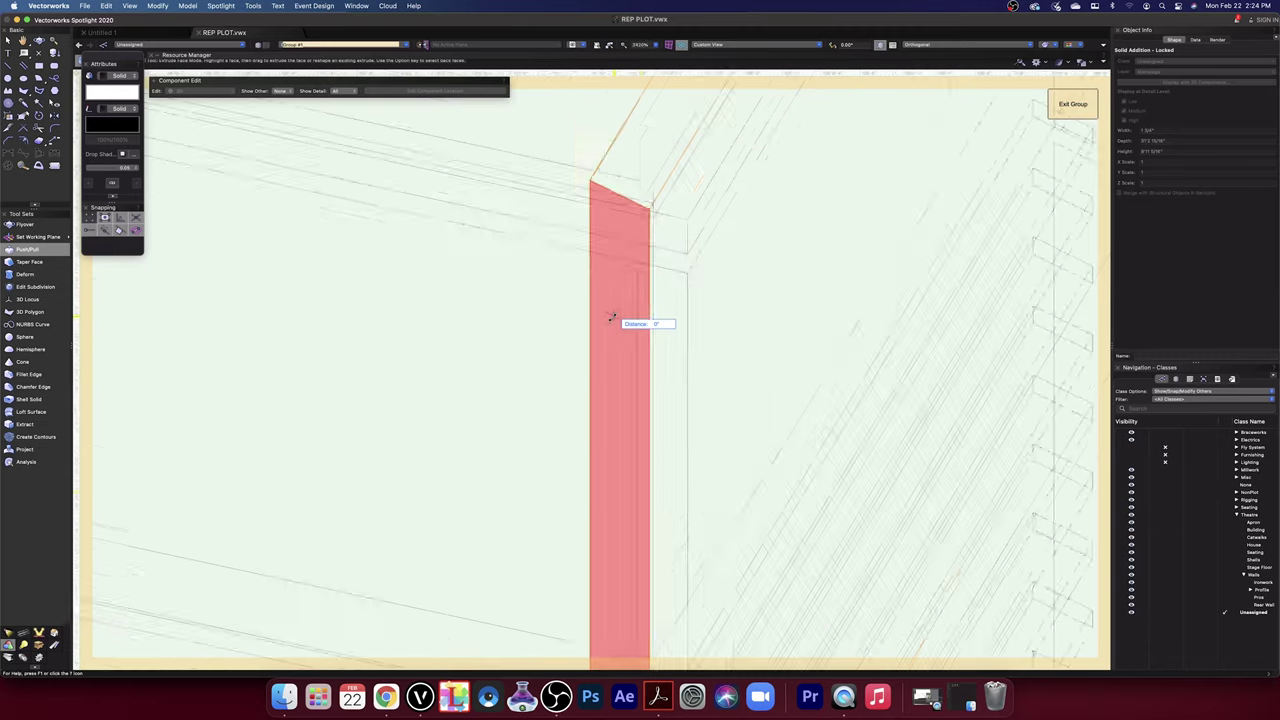
{"action": "middle_click_drag", "start_coordinate": [711, 294], "coordinate": [711, 423]}
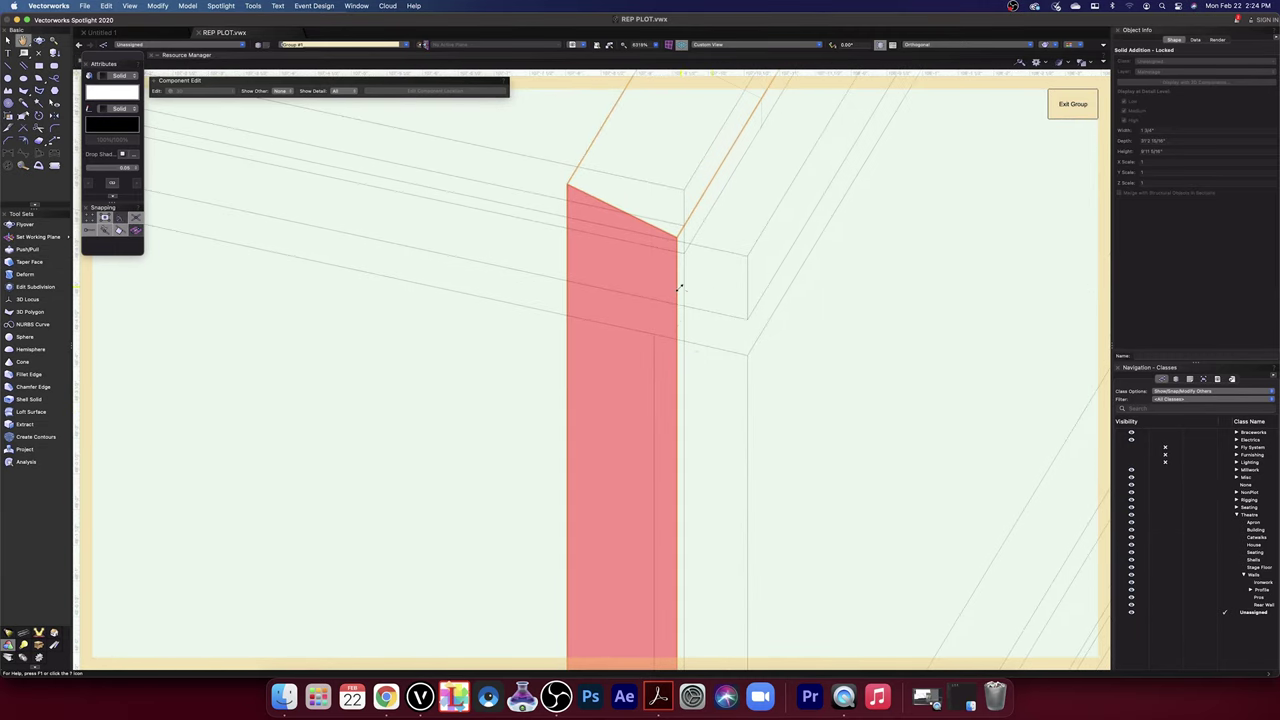
{"action": "scroll", "coordinate": [680, 270], "scroll_direction": "up", "scroll_amount": 3}
{"action": "scroll", "coordinate": [680, 270], "scroll_direction": "up", "scroll_amount": 3}
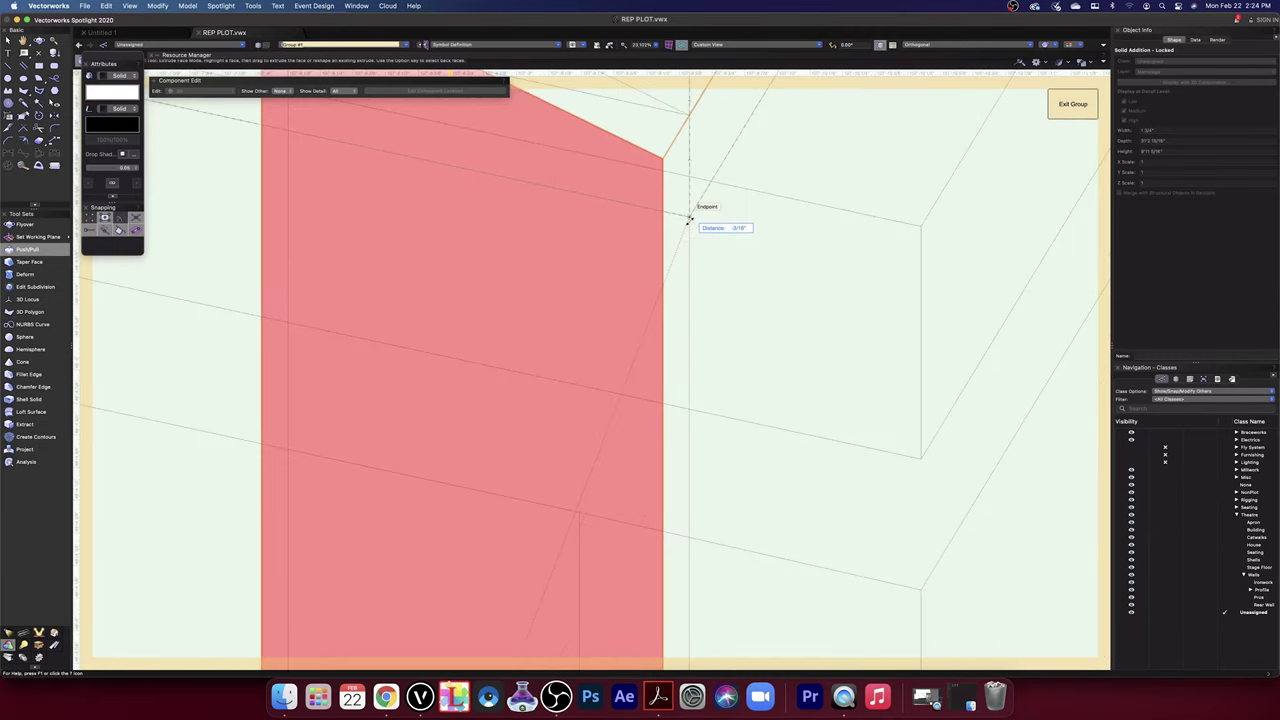
{"action": "left_click", "coordinate": [691, 222]}
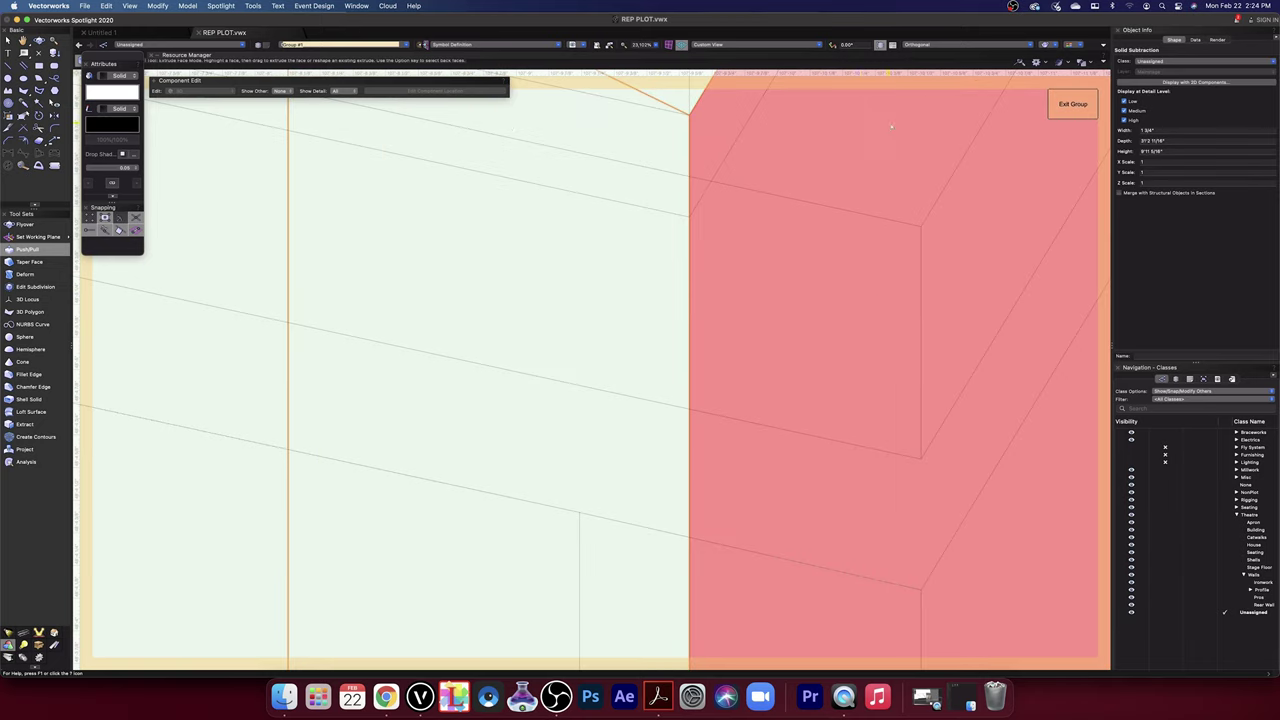
- Switch to Top/Plan view and zoom in to check the trimmed wall
{"action": "left_click", "coordinate": [748, 48]}
{"action": "left_click", "coordinate": [730, 56]}
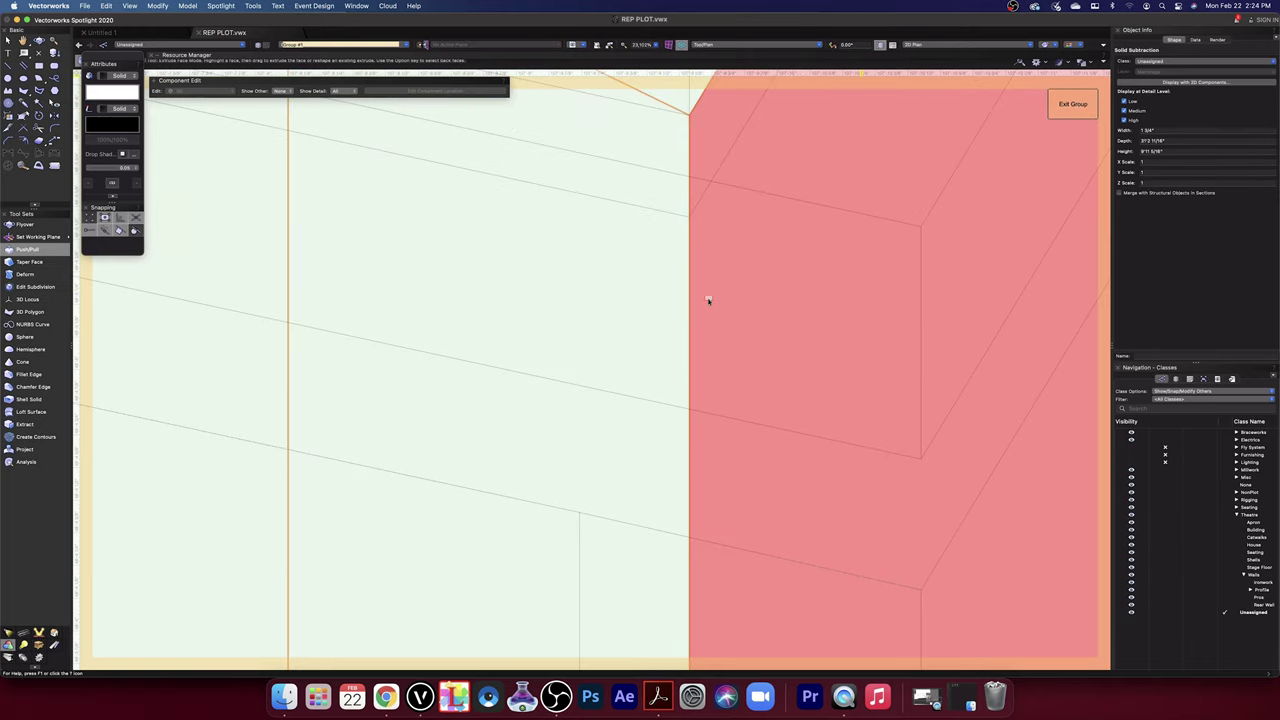
{"action": "scroll", "coordinate": [708, 300], "scroll_direction": "down", "scroll_amount": 10}
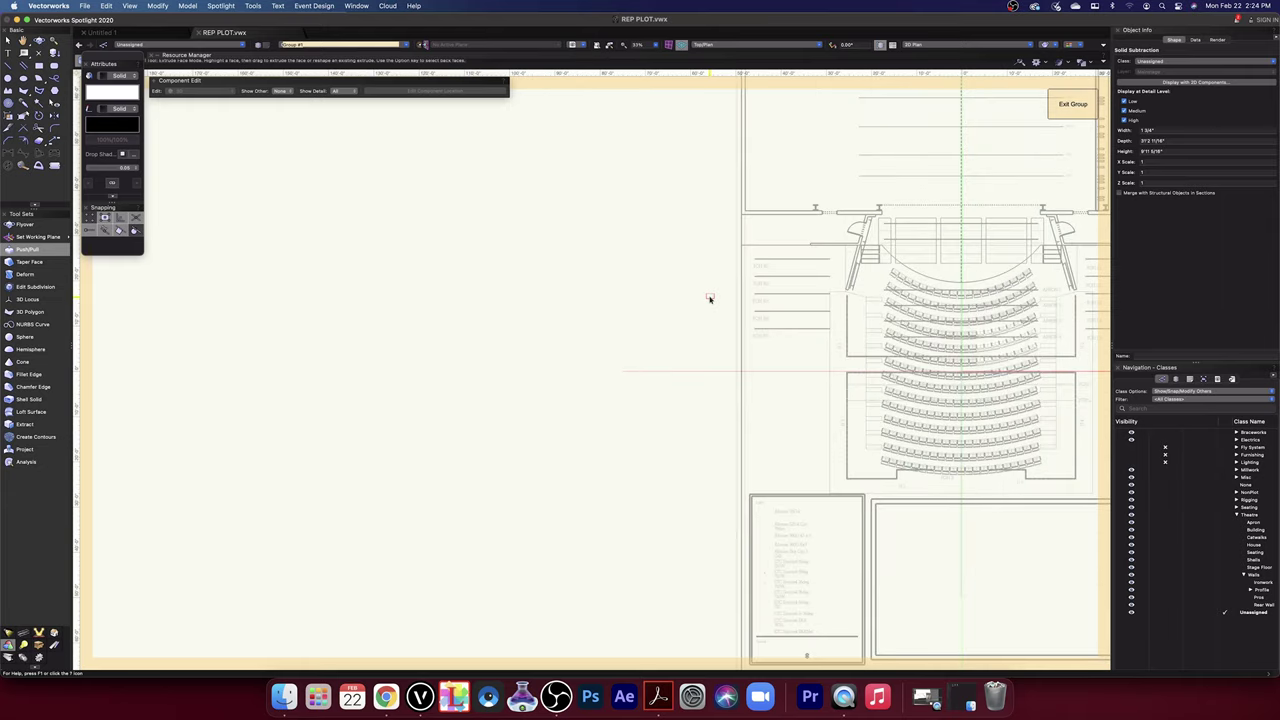
{"action": "scroll", "coordinate": [897, 317], "scroll_direction": "up", "scroll_amount": 12}
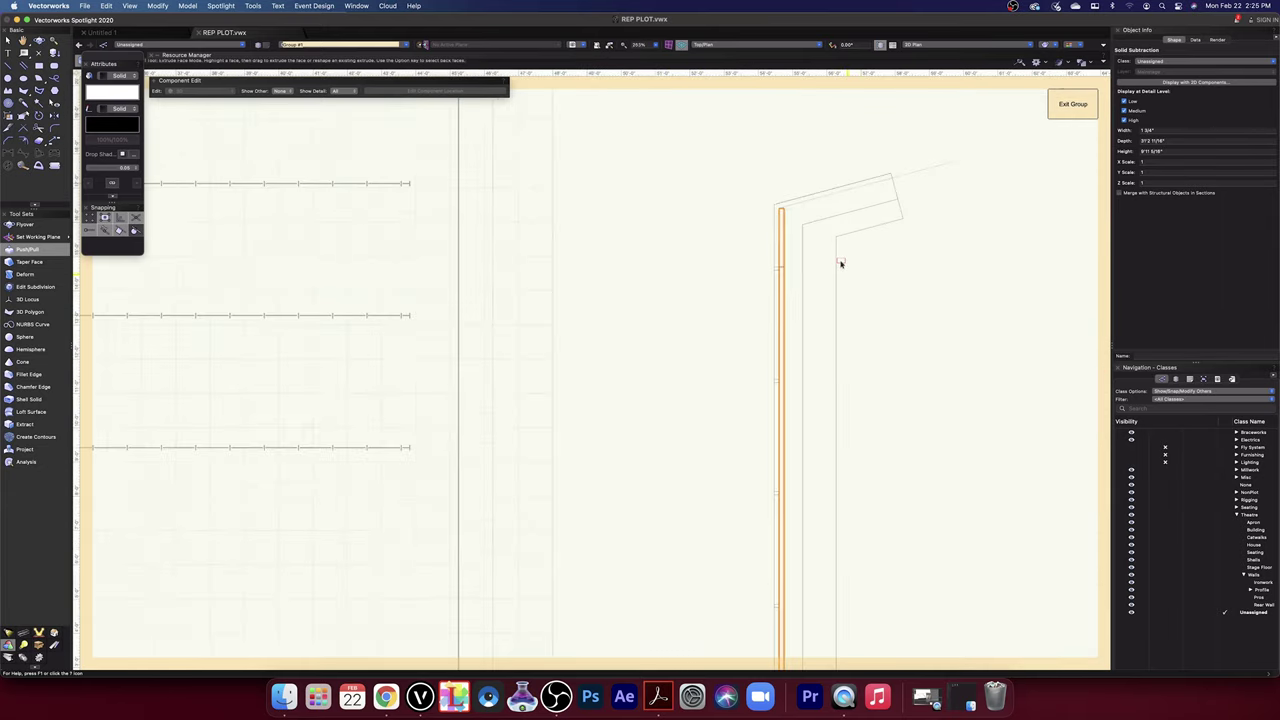
{"action": "scroll", "coordinate": [758, 185], "scroll_direction": "up", "scroll_amount": 2}
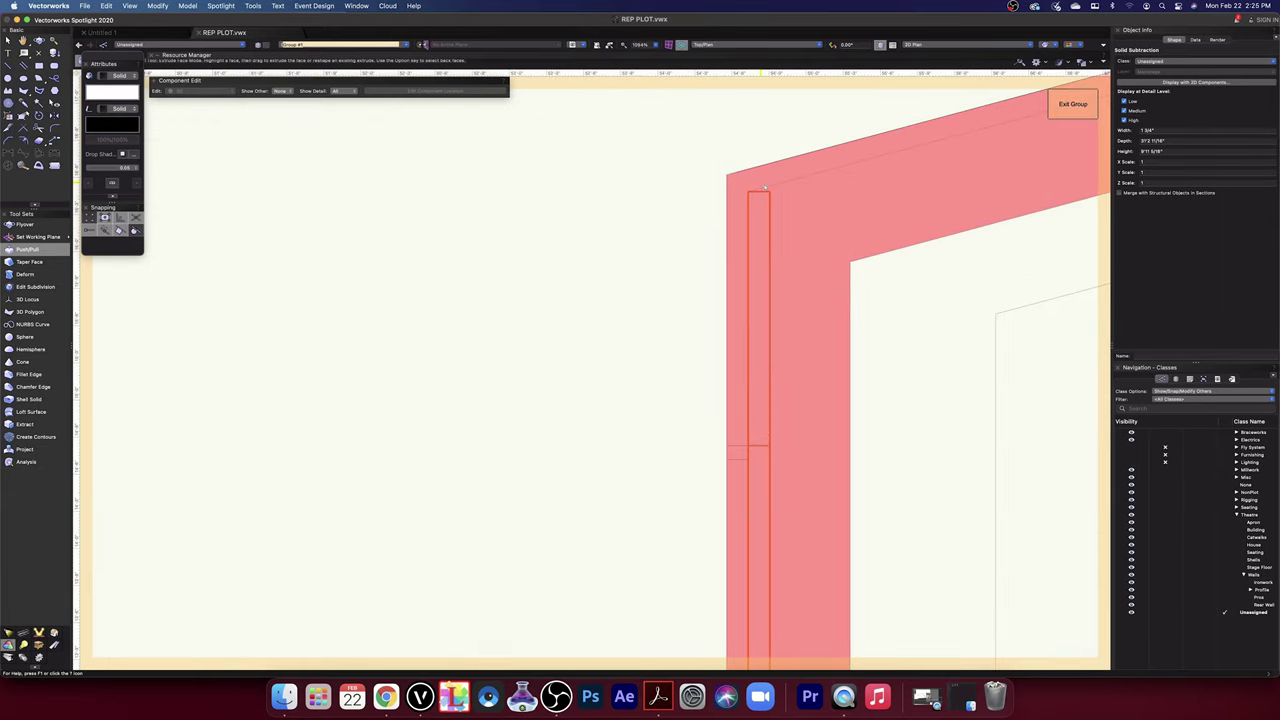
{"action": "scroll", "coordinate": [763, 185], "scroll_direction": "down", "scroll_amount": 2}
{"action": "scroll", "coordinate": [778, 213], "scroll_direction": "down", "scroll_amount": 6}
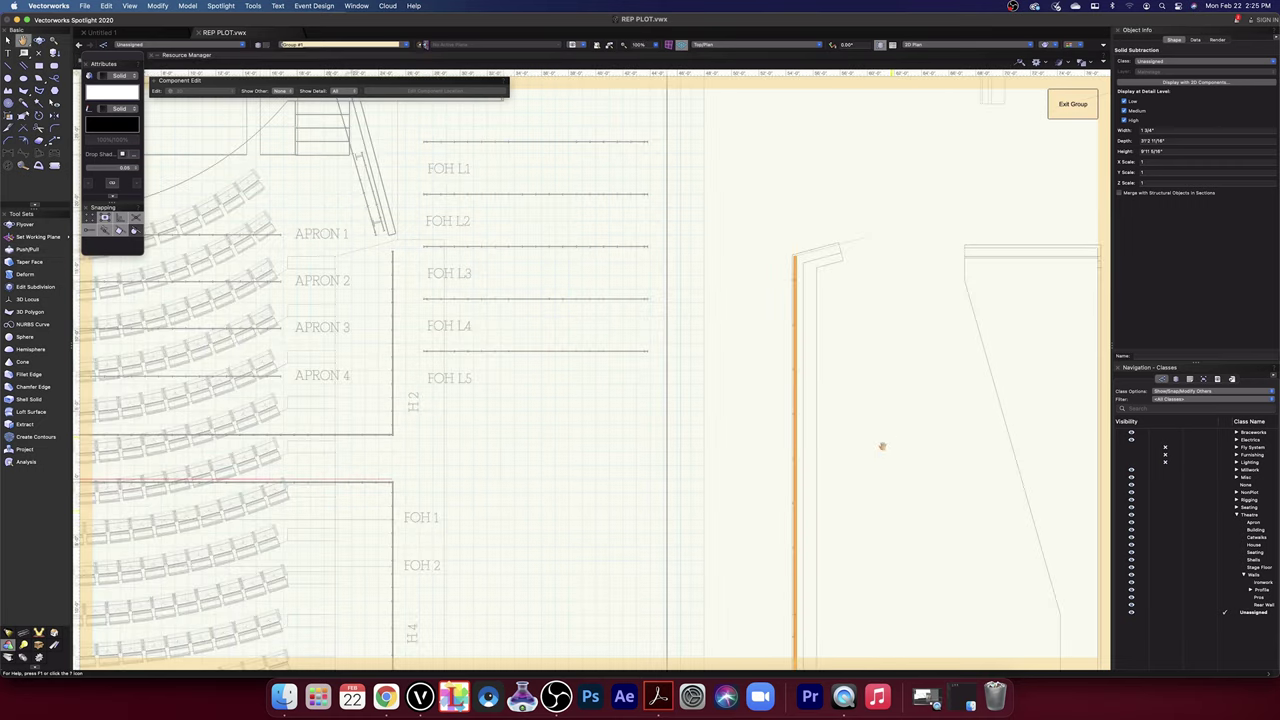
- Pan down to the lower part of the wall, then tilt back into 3D
{"action": "key", "text": "shift+e"}
{"action": "scroll", "coordinate": [691, 374], "scroll_direction": "up", "scroll_amount": 2}
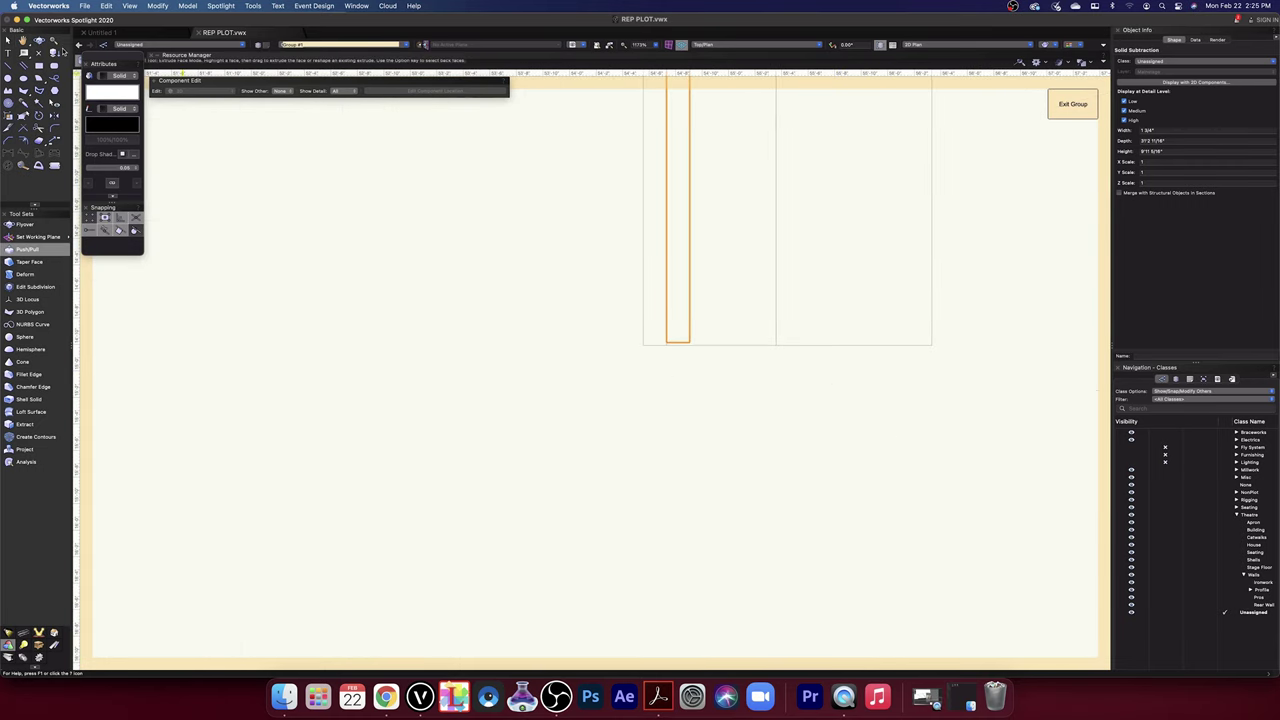
{"action": "key", "text": "space"}
{"action": "left_click_drag", "start_coordinate": [564, 198], "coordinate": [543, 540]}
{"action": "left_click_drag", "start_coordinate": [567, 349], "coordinate": [560, 518]}
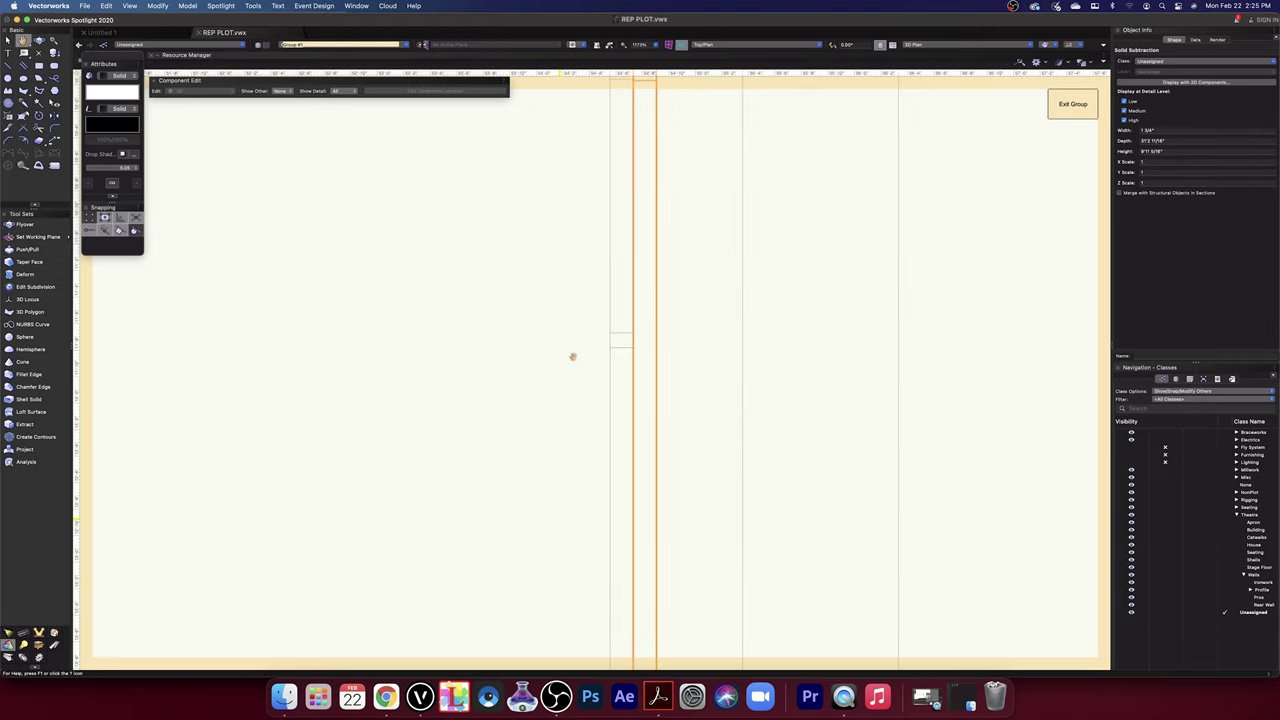
{"action": "left_click_drag", "start_coordinate": [573, 247], "coordinate": [565, 458]}
{"action": "scroll", "coordinate": [572, 247], "scroll_direction": "down", "scroll_amount": 3}
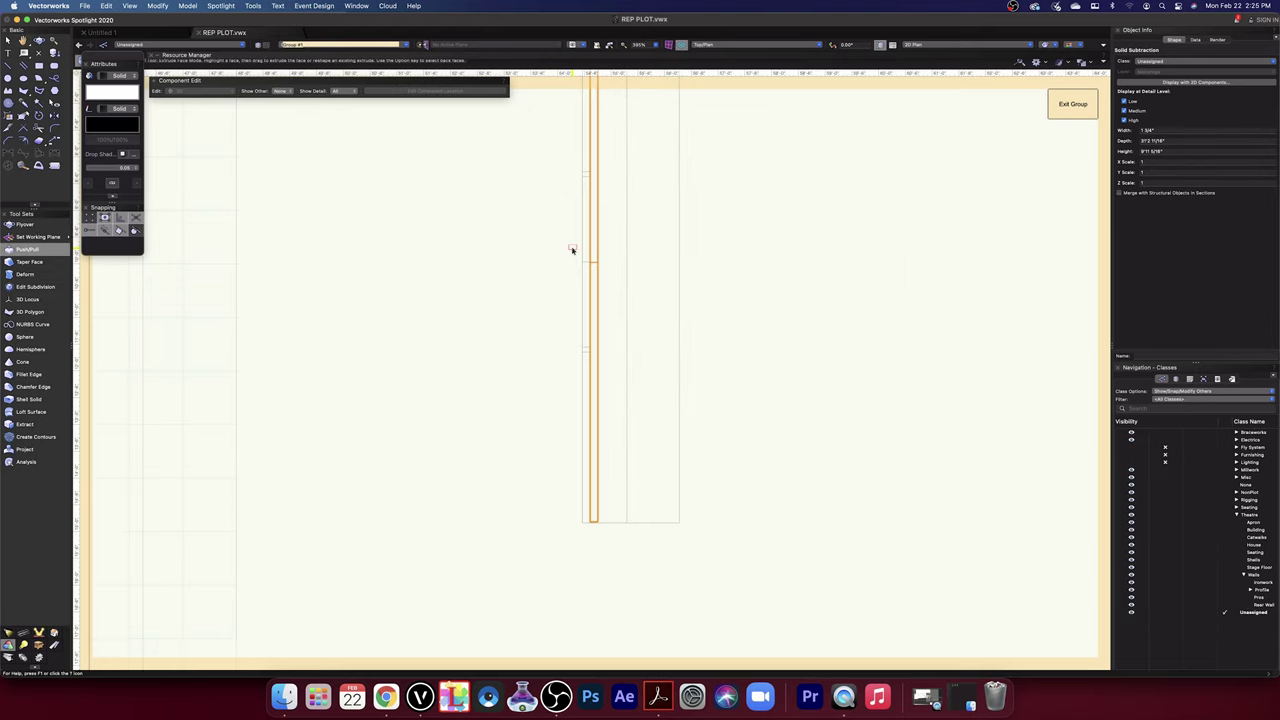
{"action": "scroll", "coordinate": [572, 212], "scroll_direction": "up", "scroll_amount": 5}
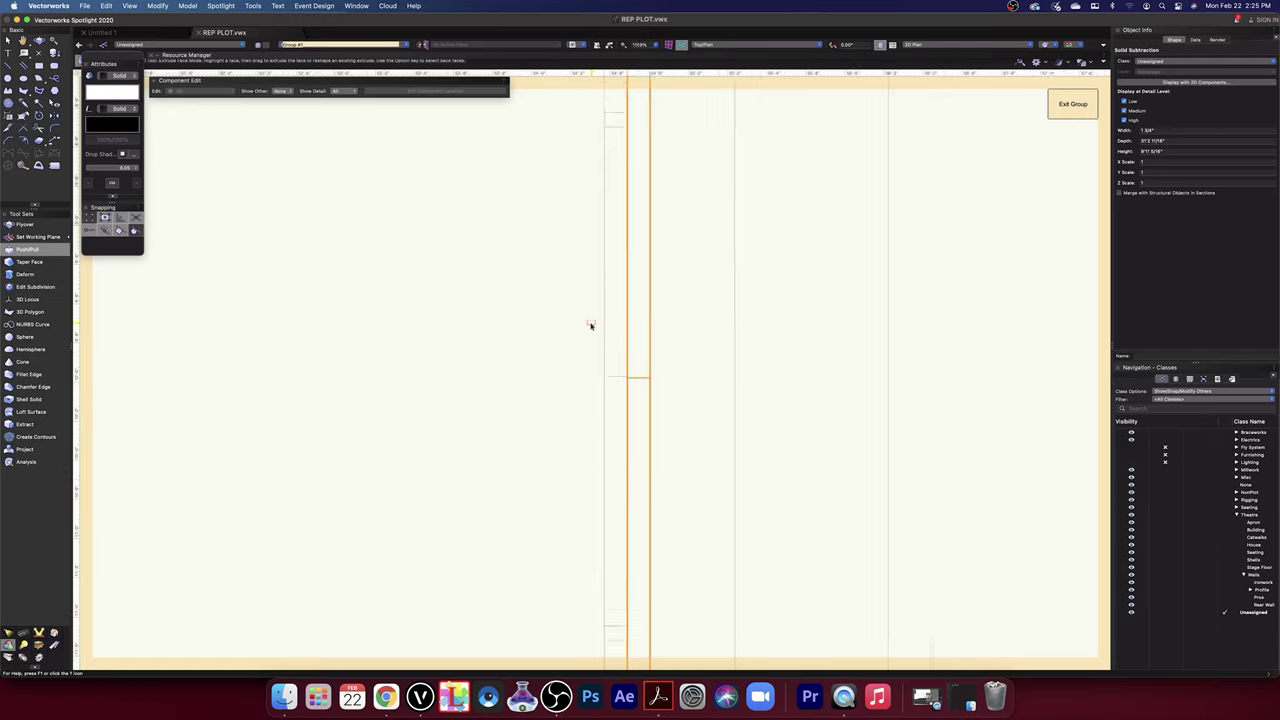
{"action": "scroll", "coordinate": [590, 325], "scroll_direction": "down", "scroll_amount": 5}
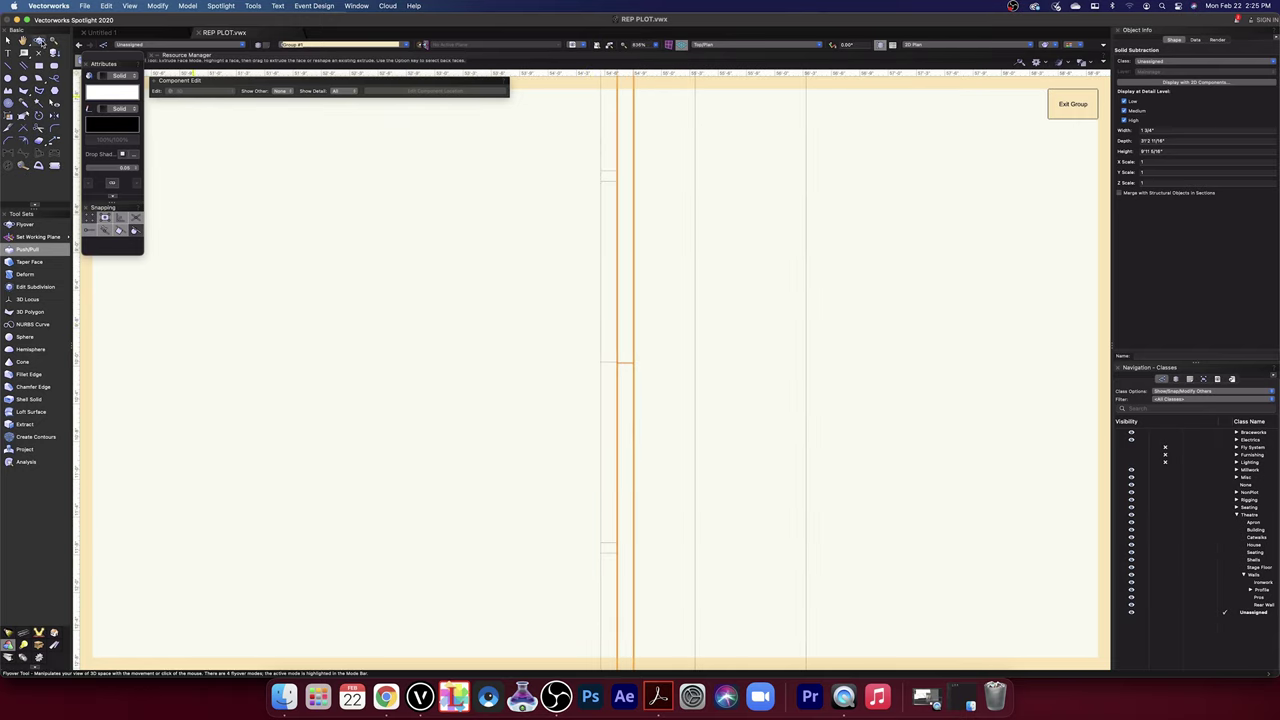
{"action": "left_click_drag", "start_coordinate": [443, 378], "coordinate": [670, 561]}
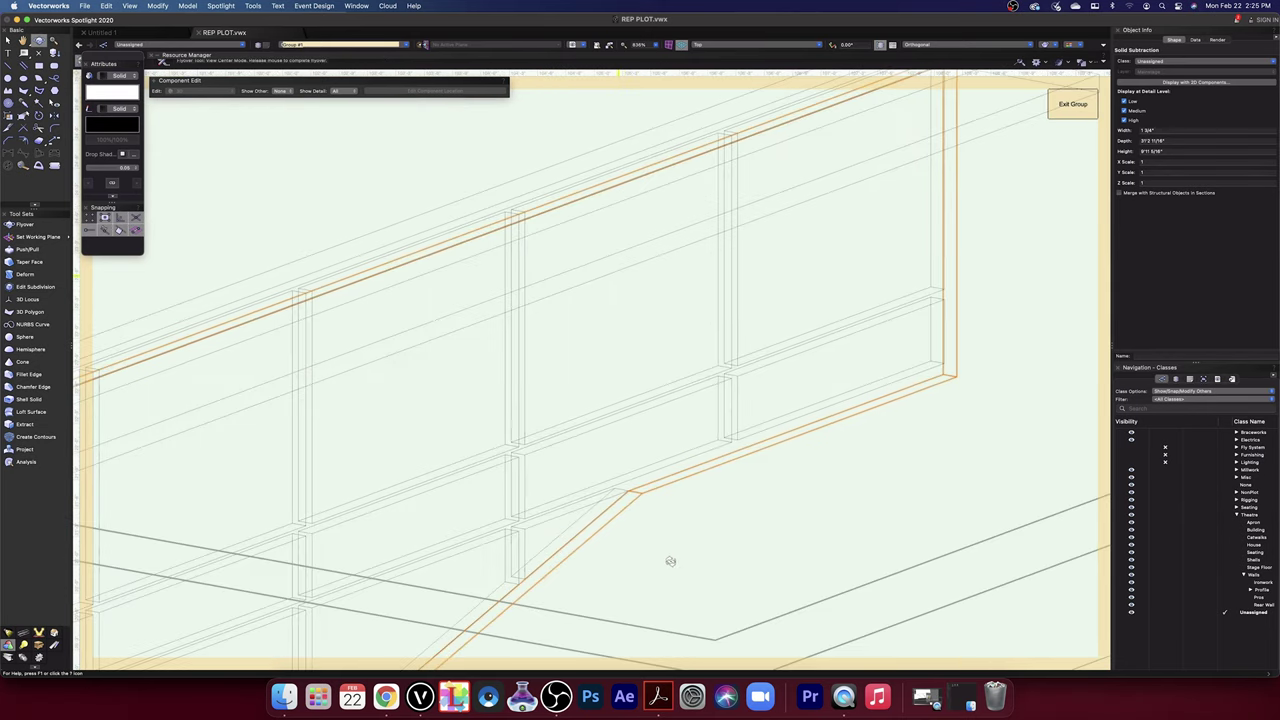
- Set the render mode to OpenGL and zoom into the rail joint
{"action": "left_click", "coordinate": [820, 46]}
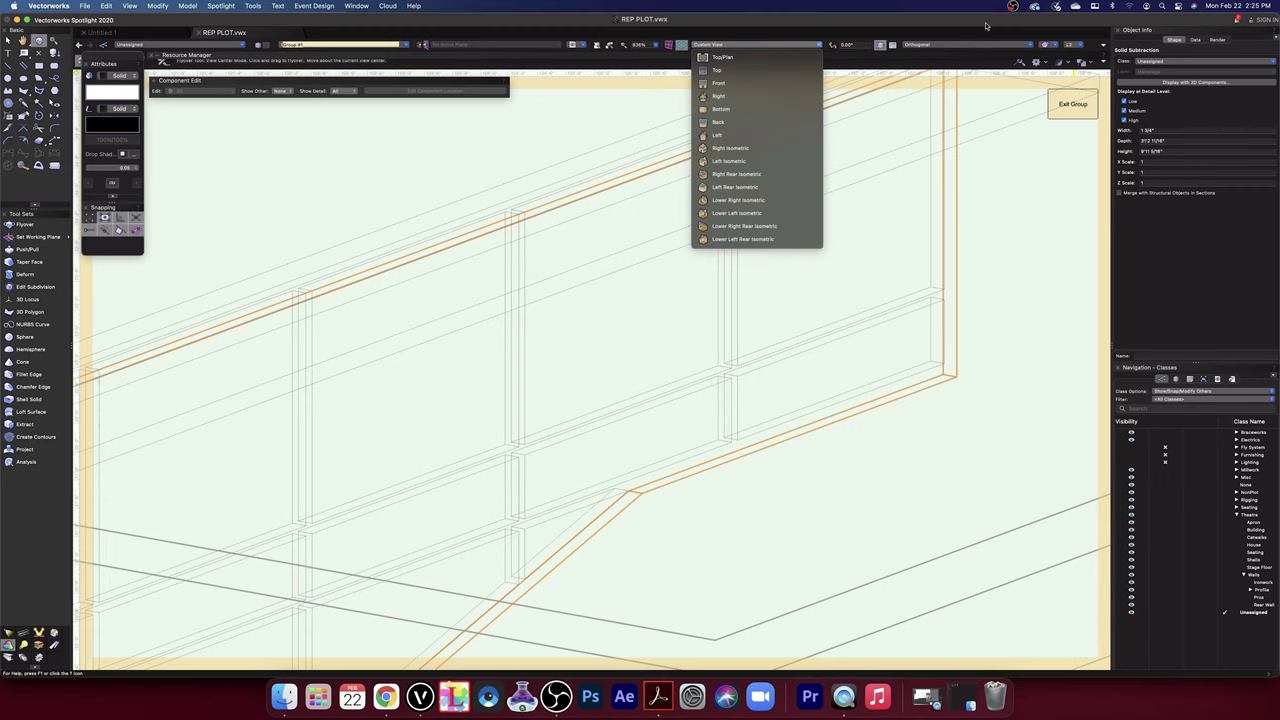
{"action": "left_click", "coordinate": [1021, 47]}
{"action": "left_click", "coordinate": [1056, 48]}
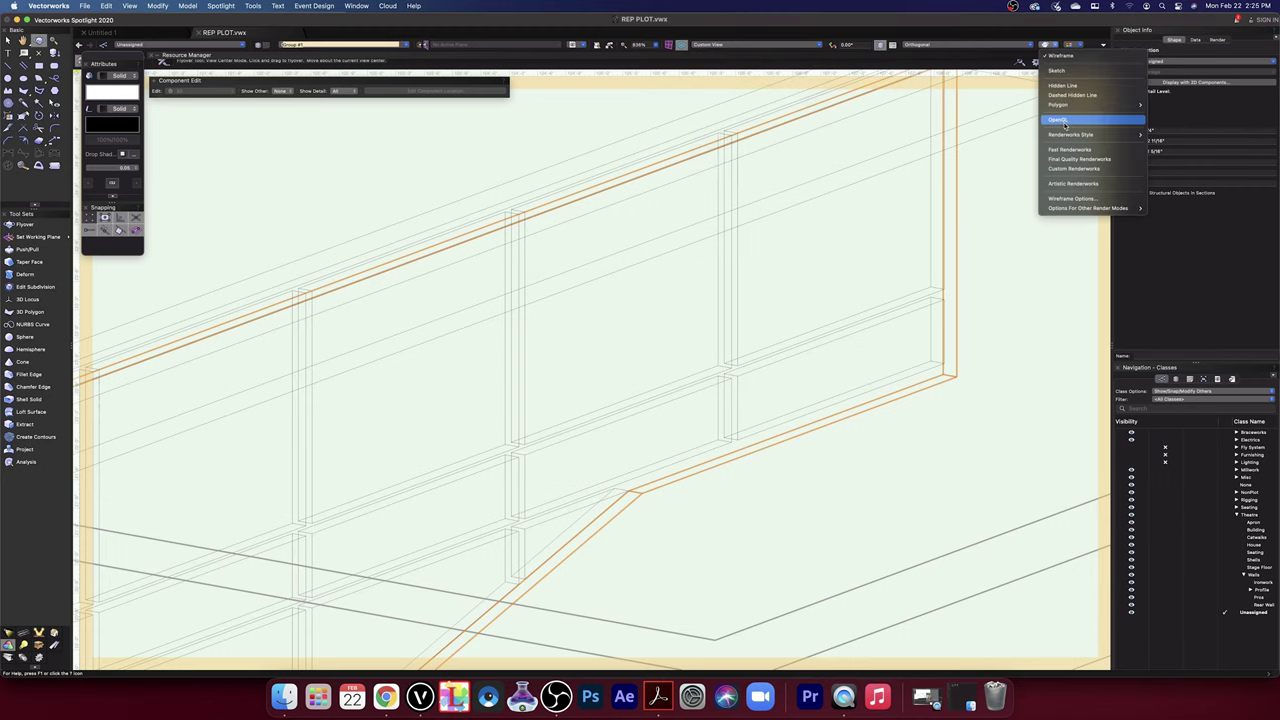
{"action": "left_click", "coordinate": [1063, 121]}
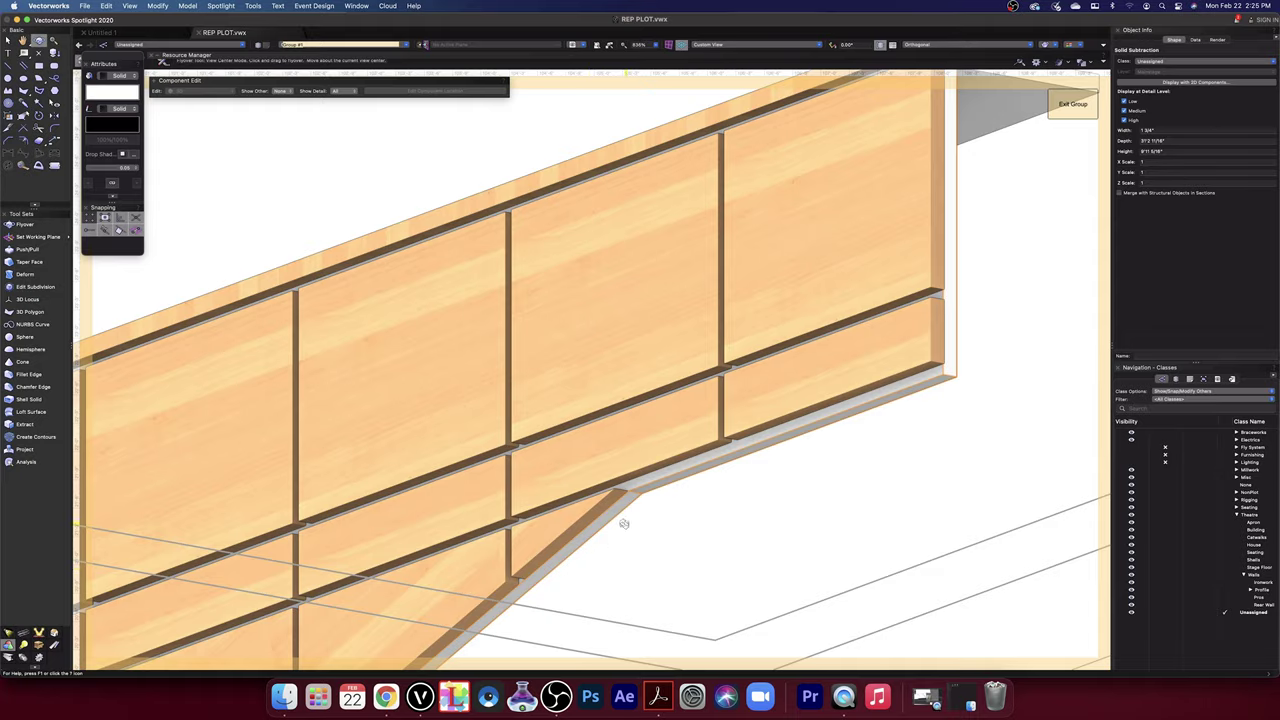
{"action": "scroll", "coordinate": [624, 523], "scroll_direction": "up", "scroll_amount": 5}
{"action": "scroll", "coordinate": [630, 412], "scroll_direction": "up", "scroll_amount": 5}
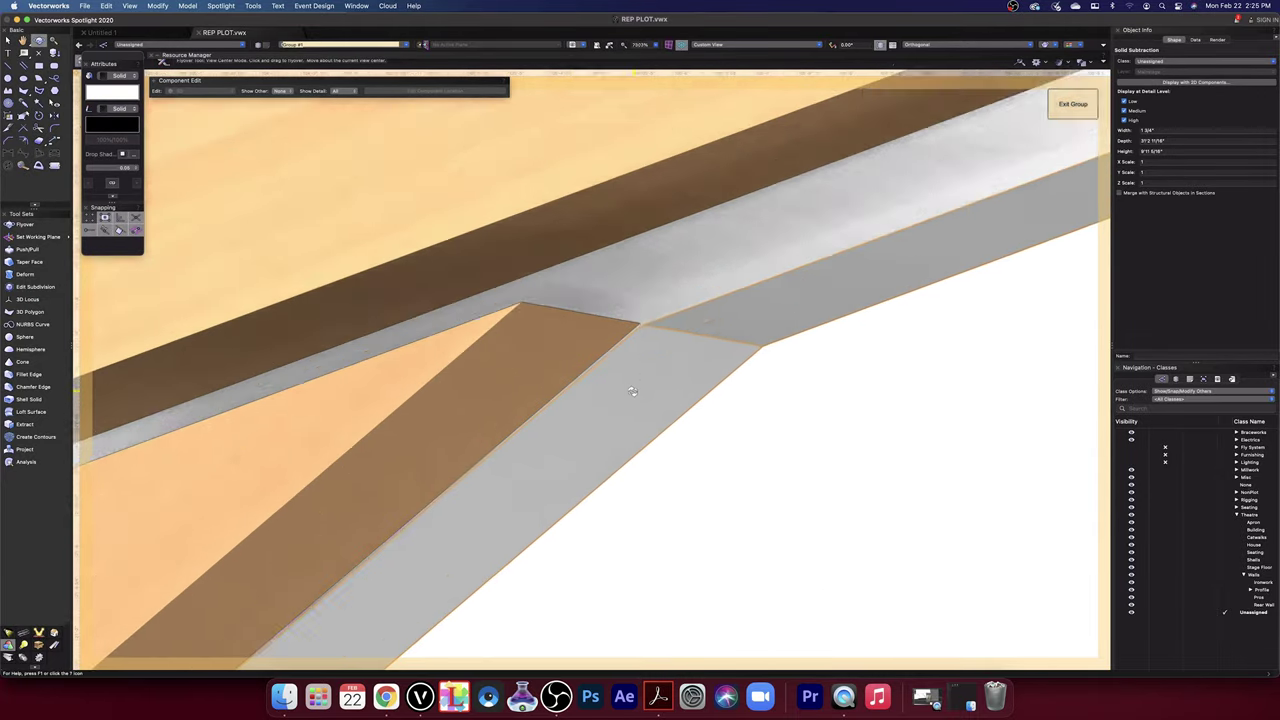
- Push the slanted and upper faces at the joint back flush with Push/Pull
{"action": "left_click", "coordinate": [27, 249]}
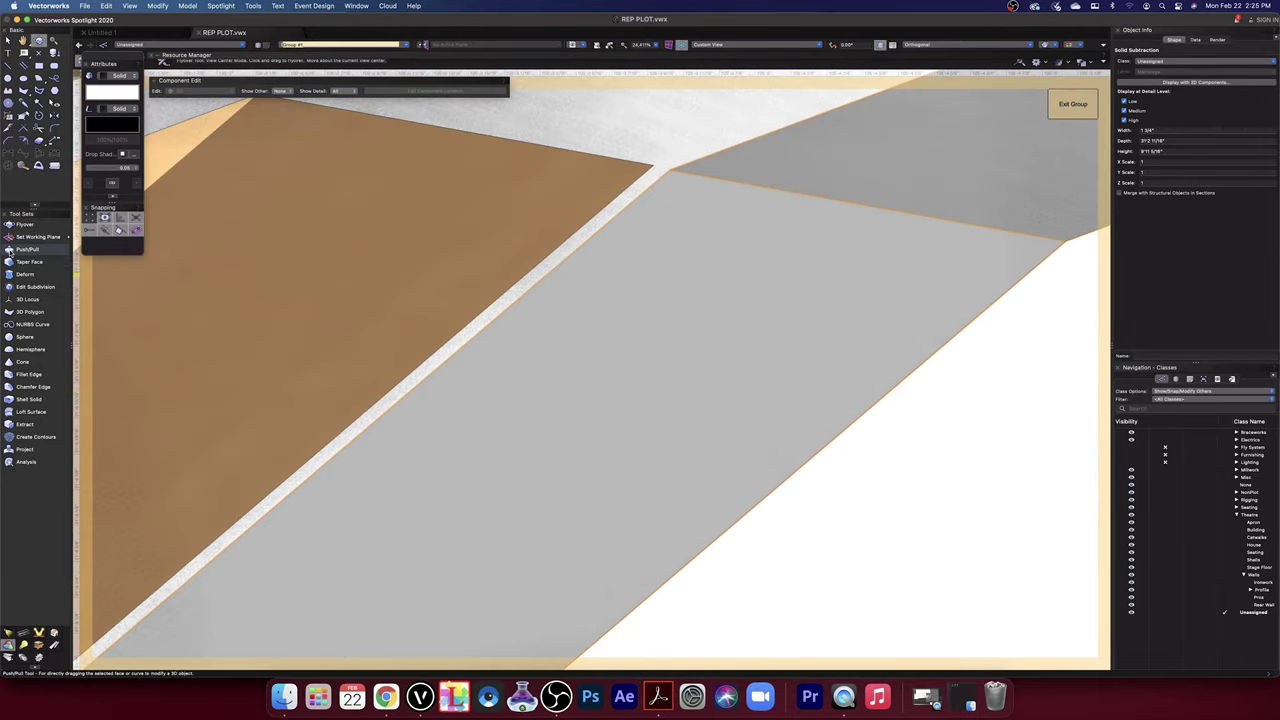
{"action": "left_click", "coordinate": [754, 254]}
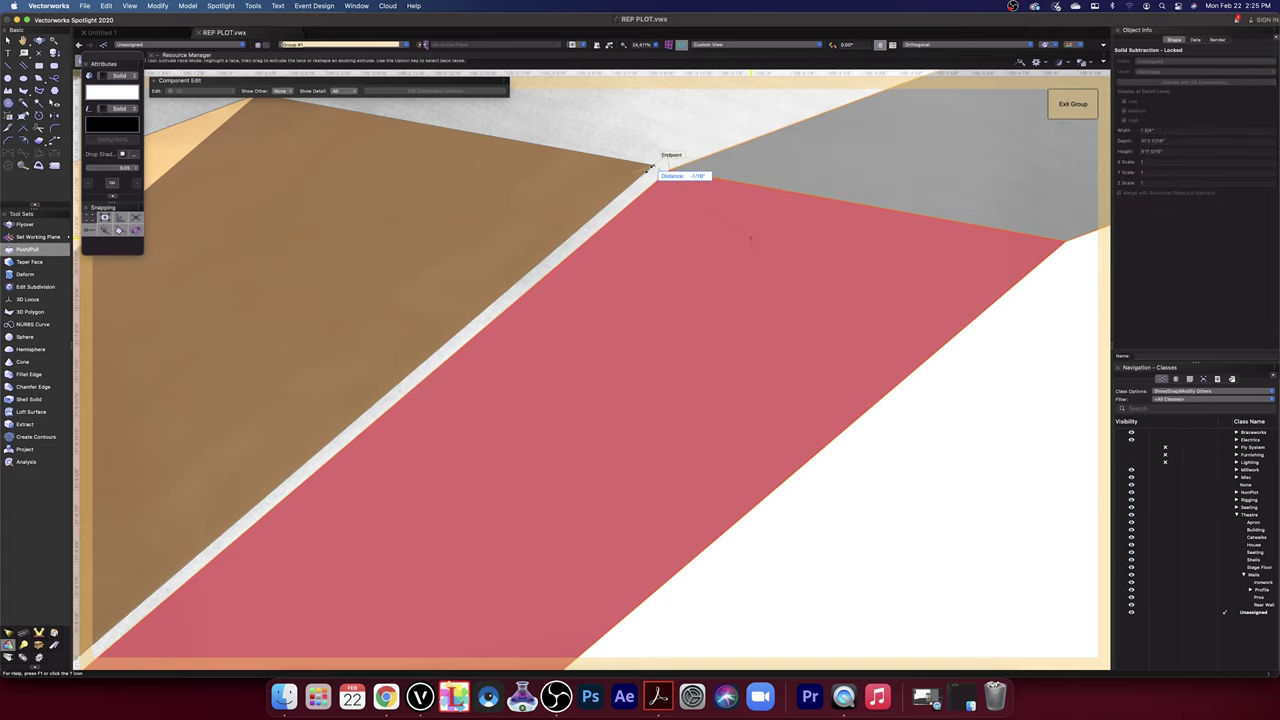
{"action": "left_click", "coordinate": [651, 172]}
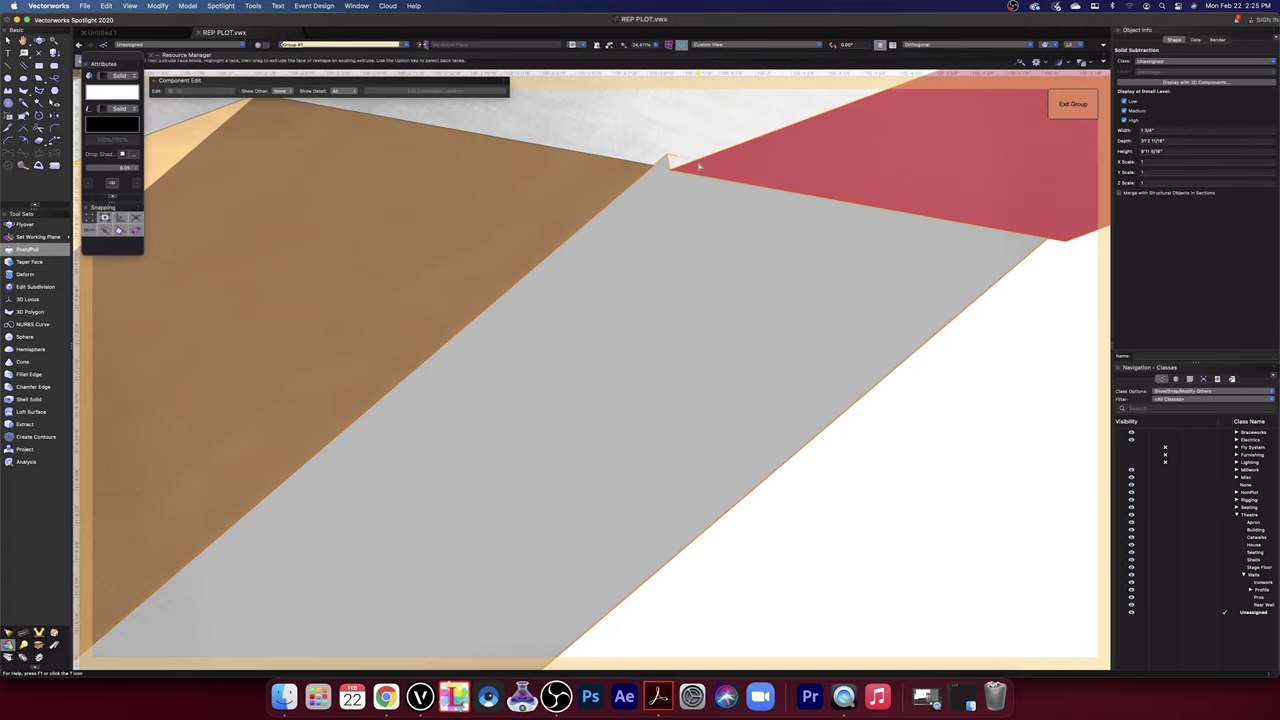
{"action": "left_click", "coordinate": [700, 167]}
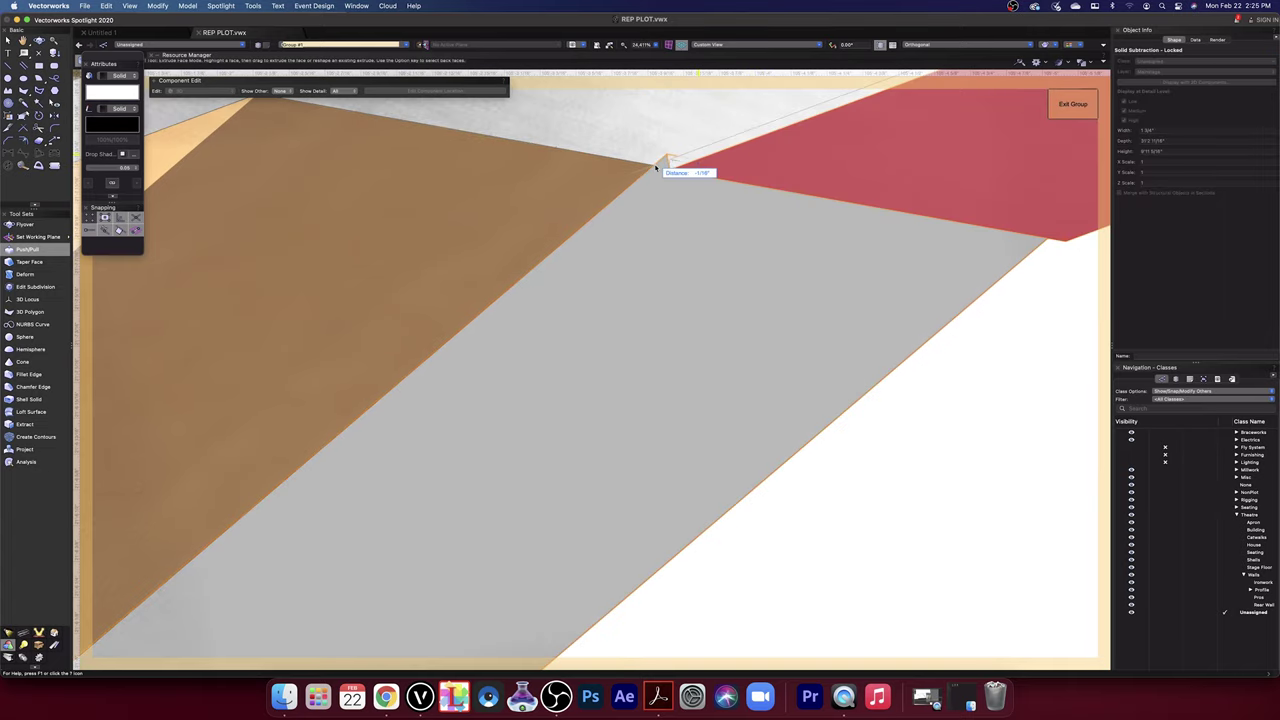
{"action": "left_click", "coordinate": [656, 168]}
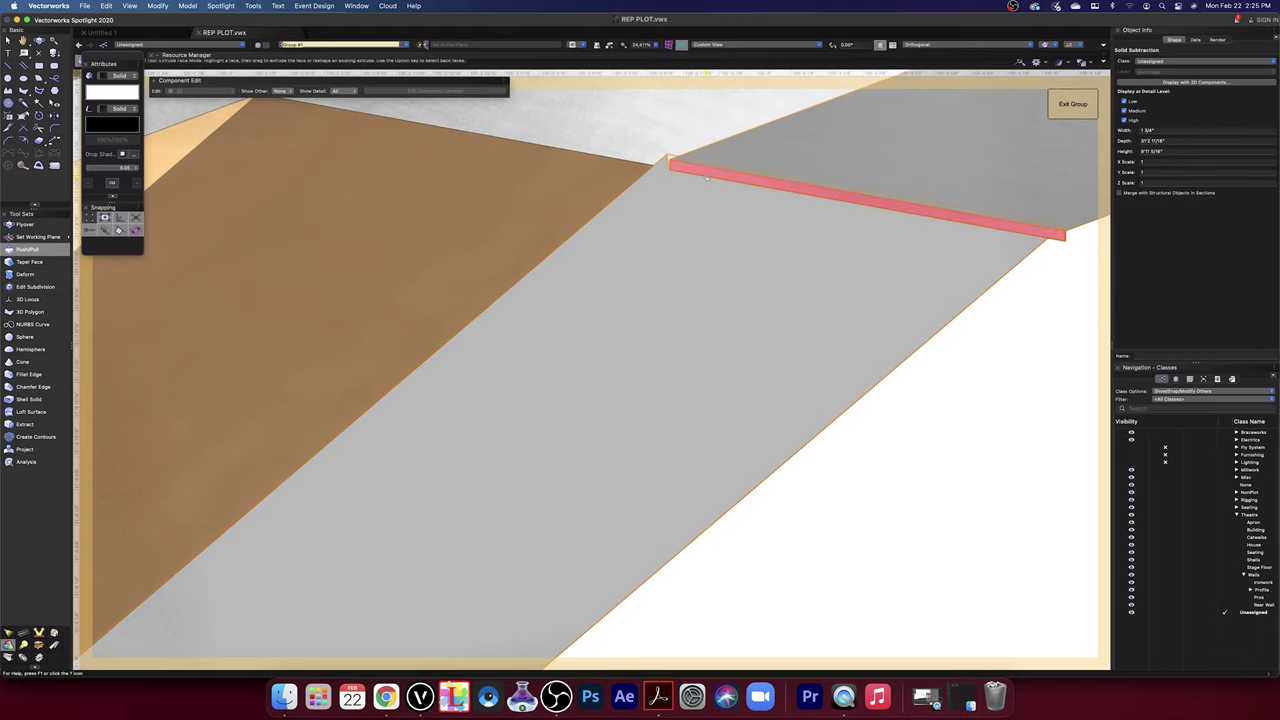
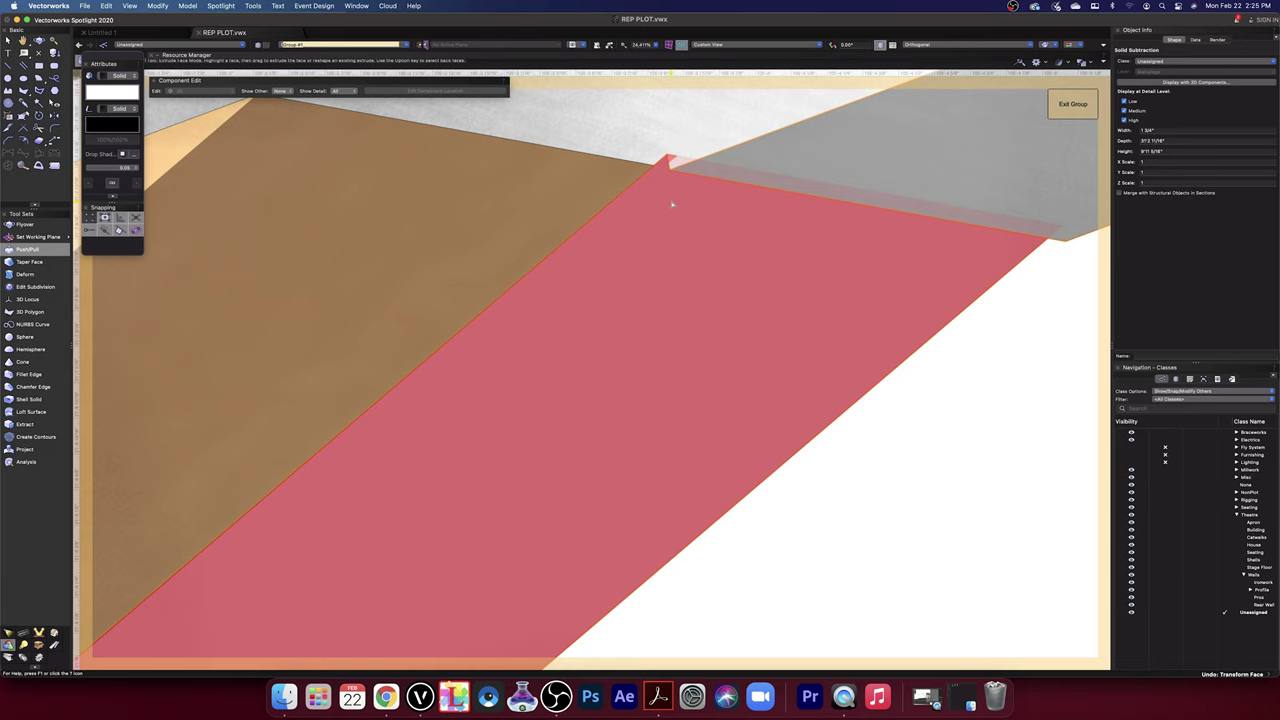
- Push the raked riser's red end face back 1/16" so it is flush with the grey face
{"action": "scroll", "coordinate": [672, 204], "scroll_direction": "down", "scroll_amount": 6}
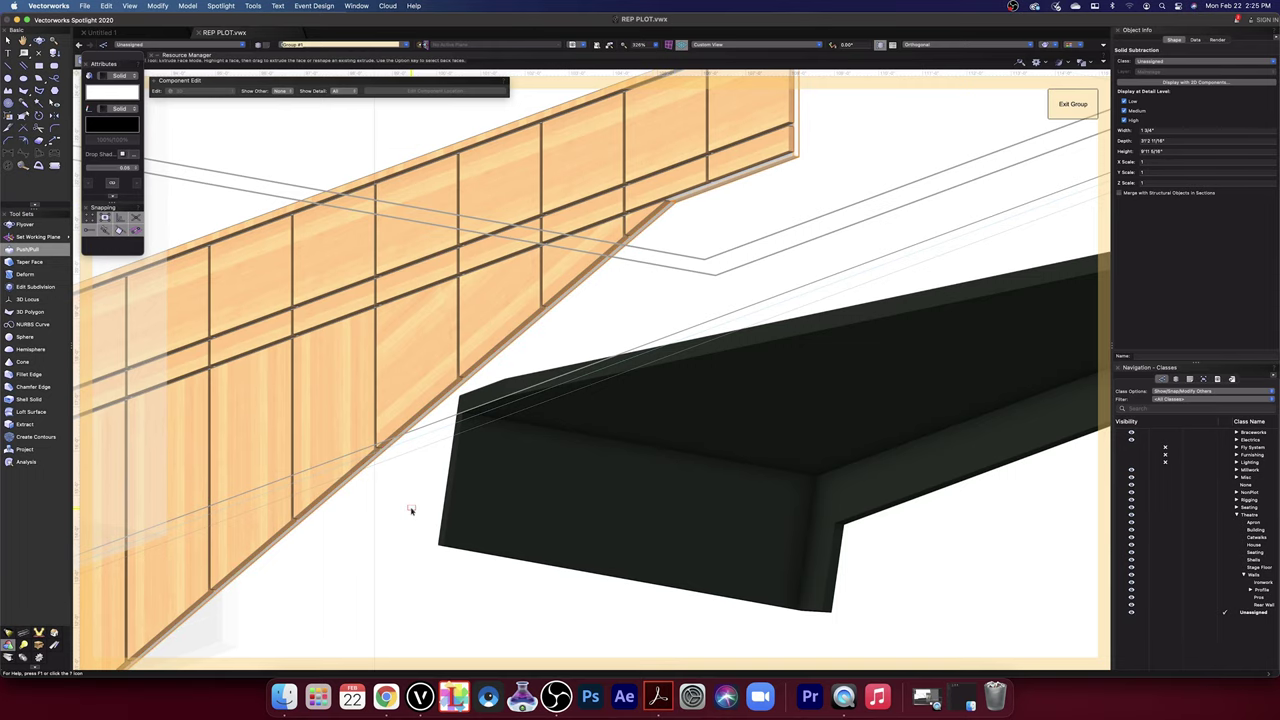
{"action": "key", "text": "space"}
{"action": "left_click_drag", "start_coordinate": [366, 621], "coordinate": [782, 256]}
{"action": "scroll", "coordinate": [500, 372], "scroll_direction": "up", "scroll_amount": 8}
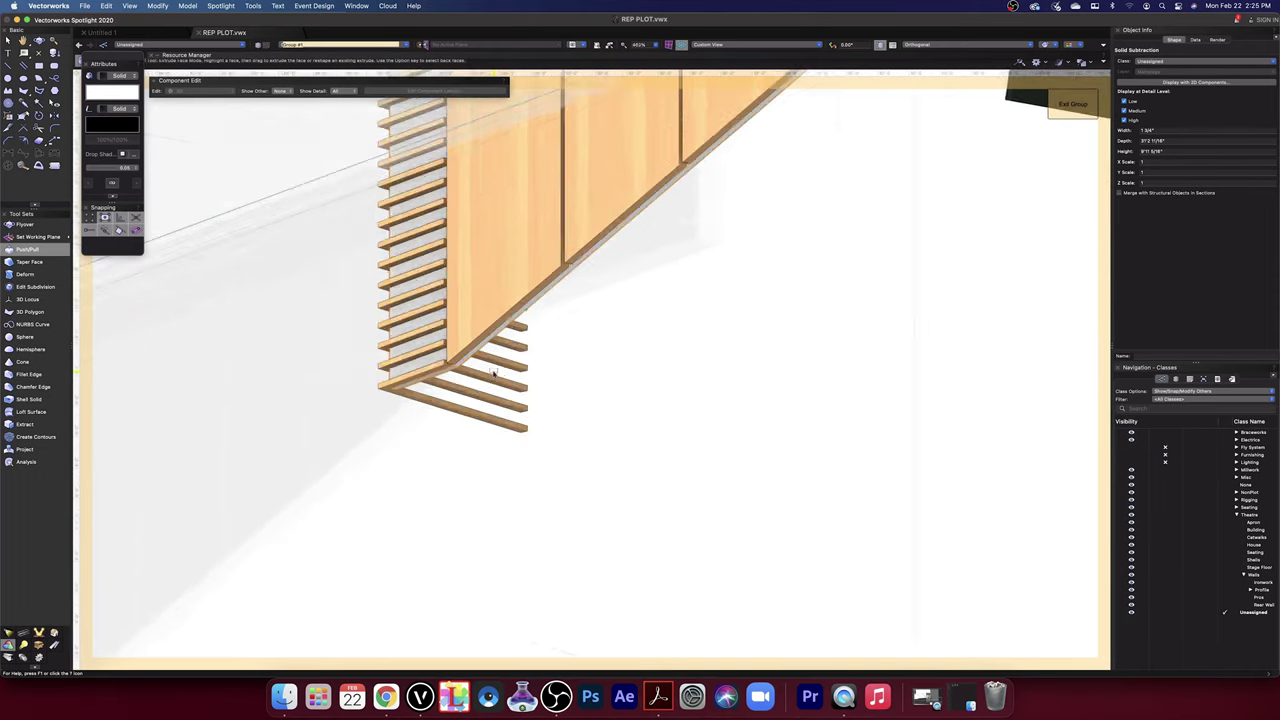
{"action": "scroll", "coordinate": [370, 360], "scroll_direction": "up", "scroll_amount": 8}
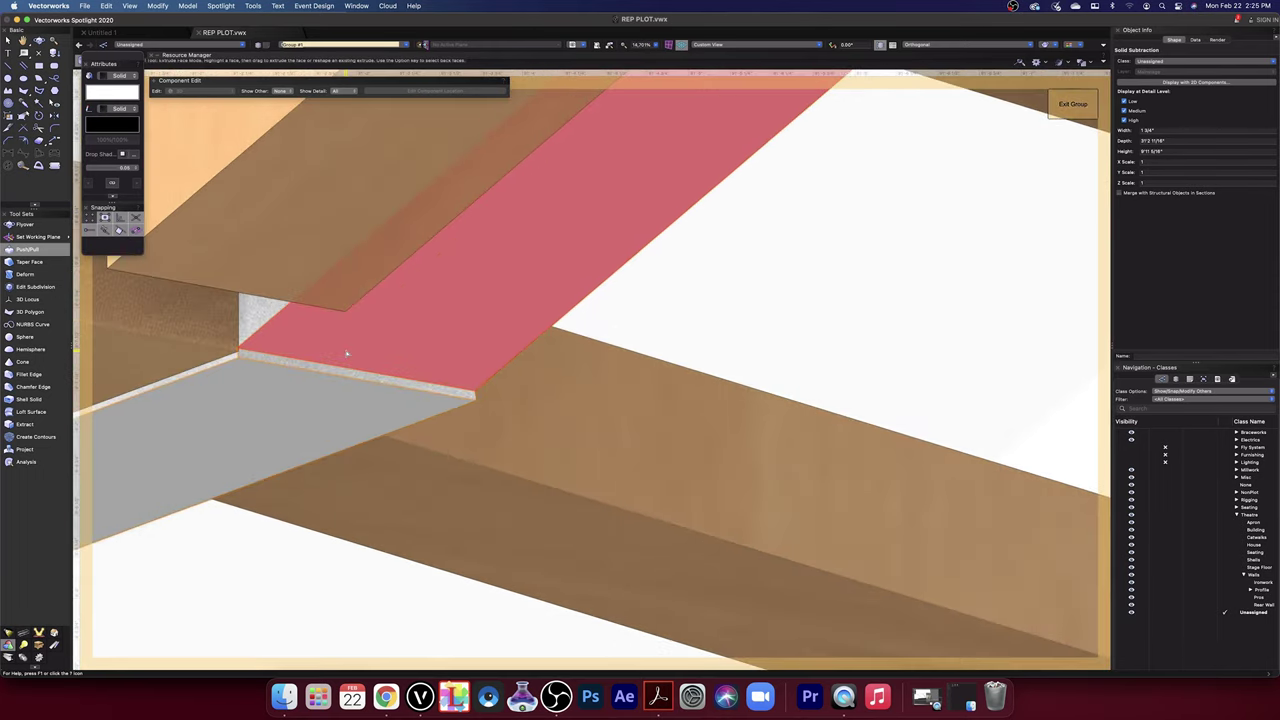
{"action": "left_click", "coordinate": [255, 384]}
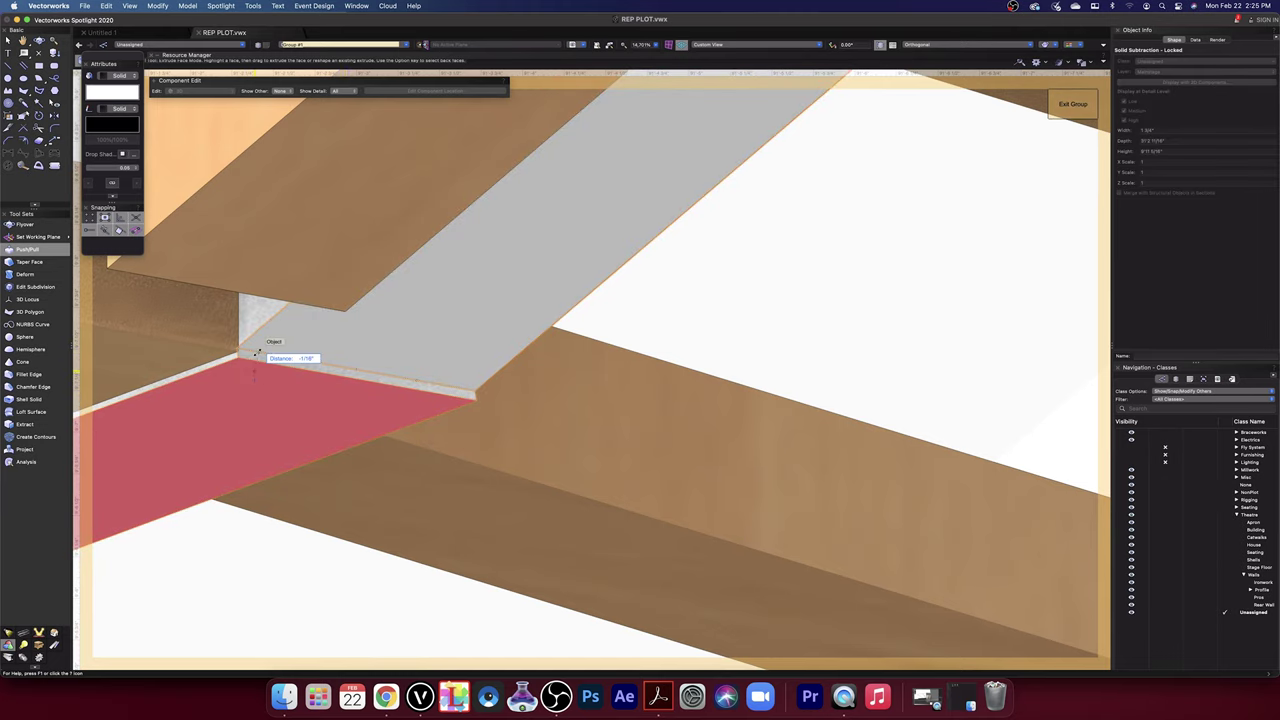
{"action": "left_click", "coordinate": [259, 354]}
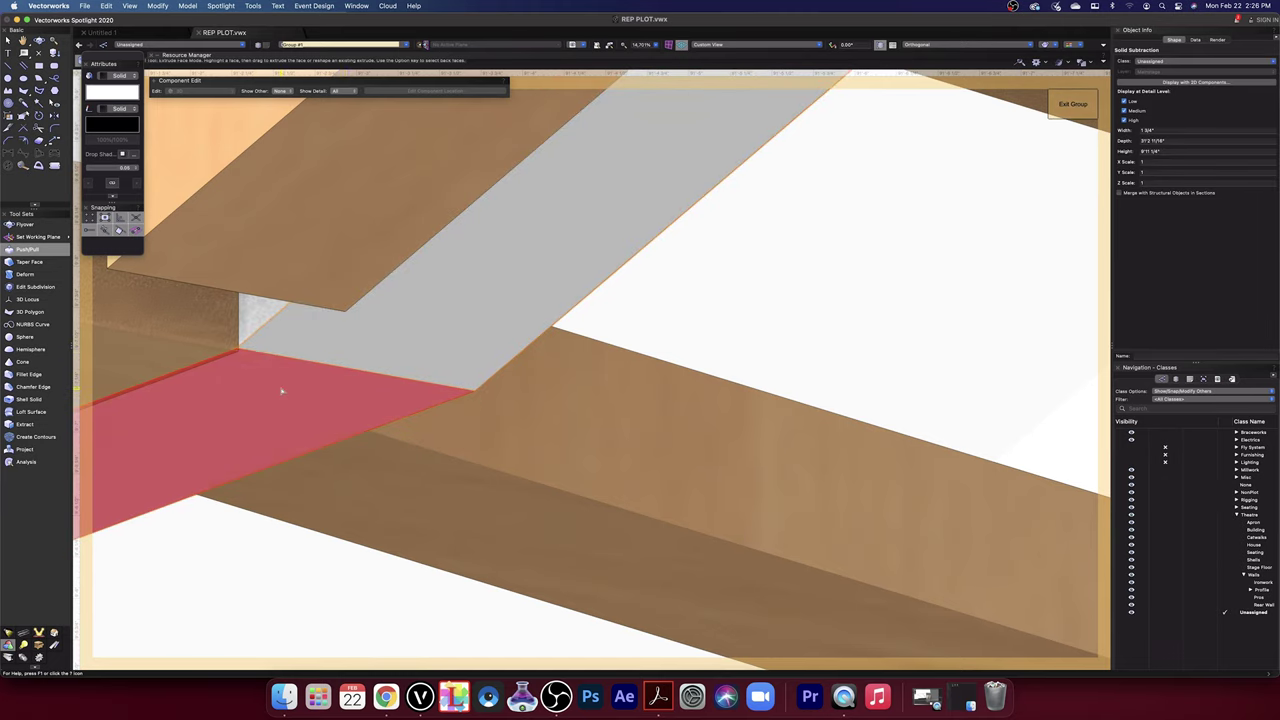
- Undo the extra thin extrusion accidentally added along the red face
{"action": "scroll", "coordinate": [263, 376], "scroll_direction": "up", "scroll_amount": 5}
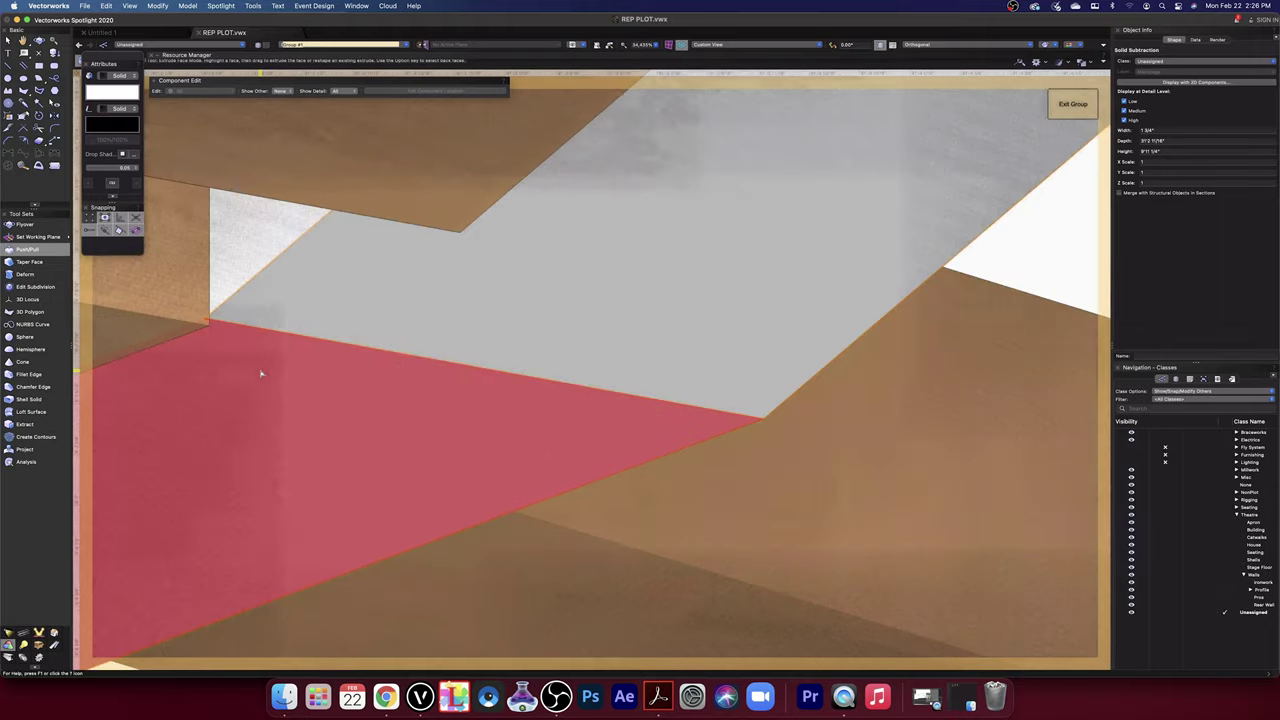
{"action": "left_click", "coordinate": [241, 336]}
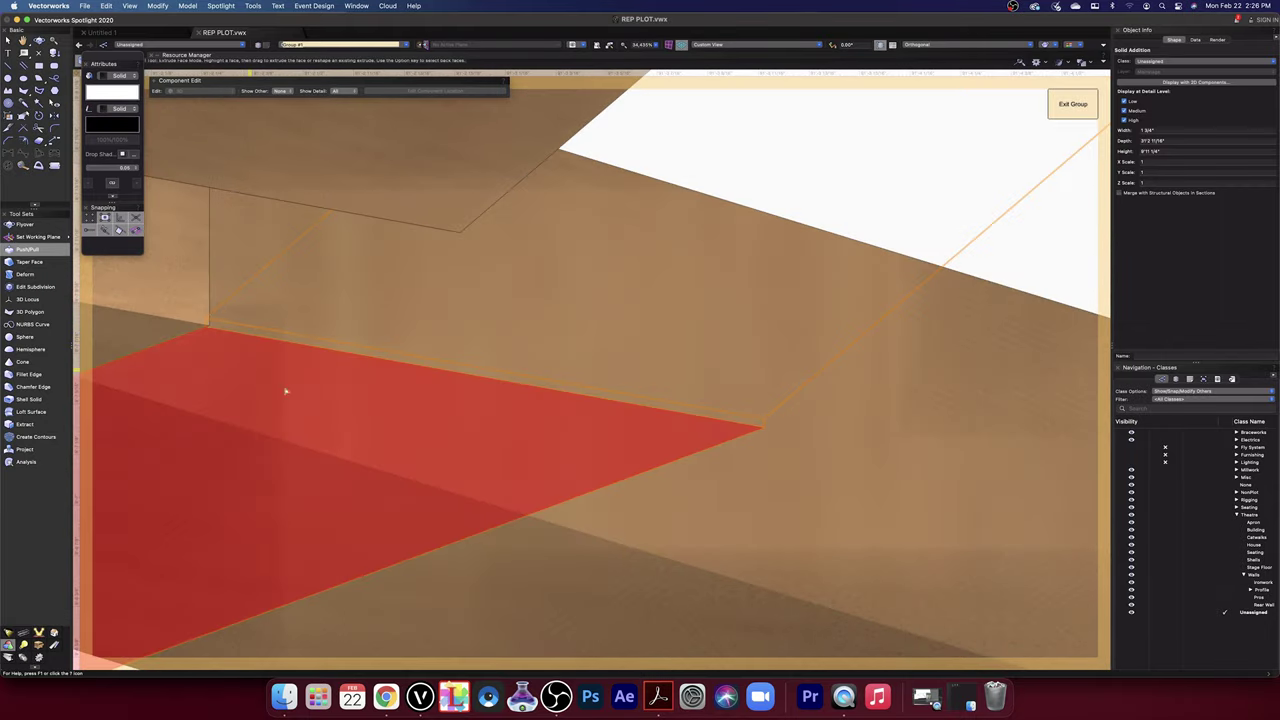
{"action": "left_click", "coordinate": [342, 409]}
{"action": "left_click", "coordinate": [248, 360]}
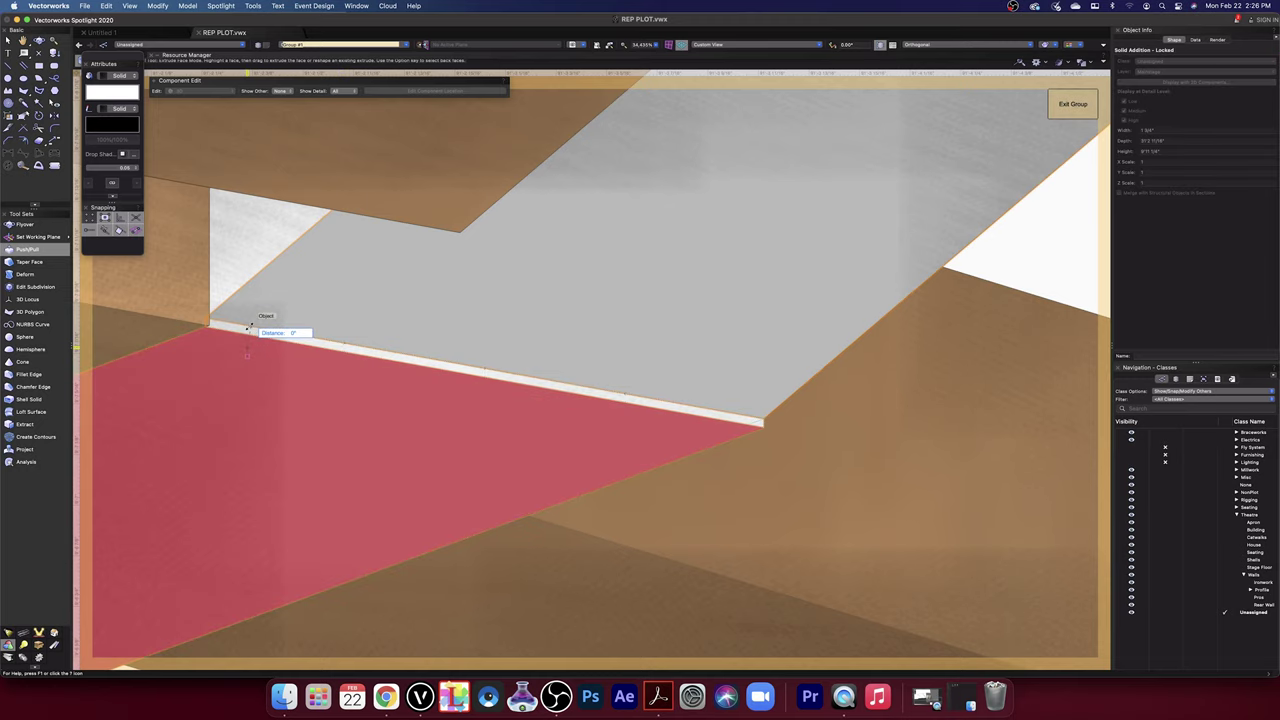
{"action": "scroll", "coordinate": [218, 323], "scroll_direction": "up", "scroll_amount": 5}
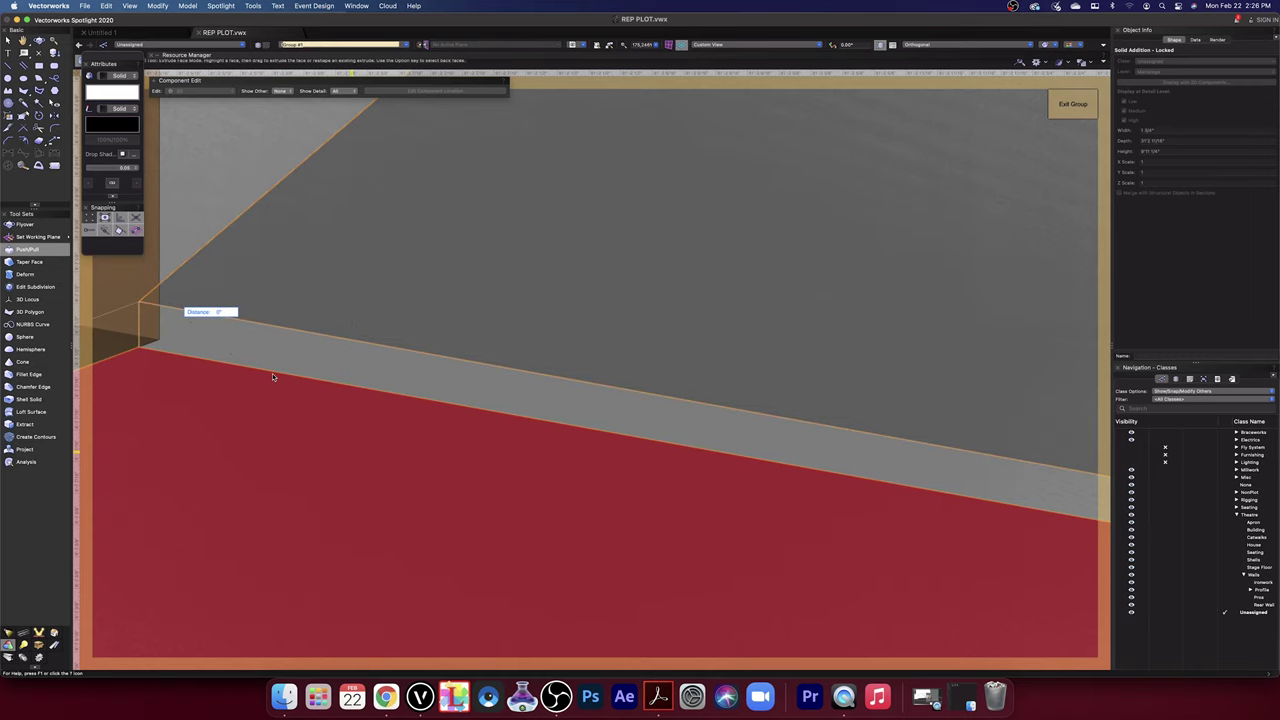
{"action": "key", "text": "super+z"}
{"action": "scroll", "coordinate": [277, 391], "scroll_direction": "down", "scroll_amount": 5}
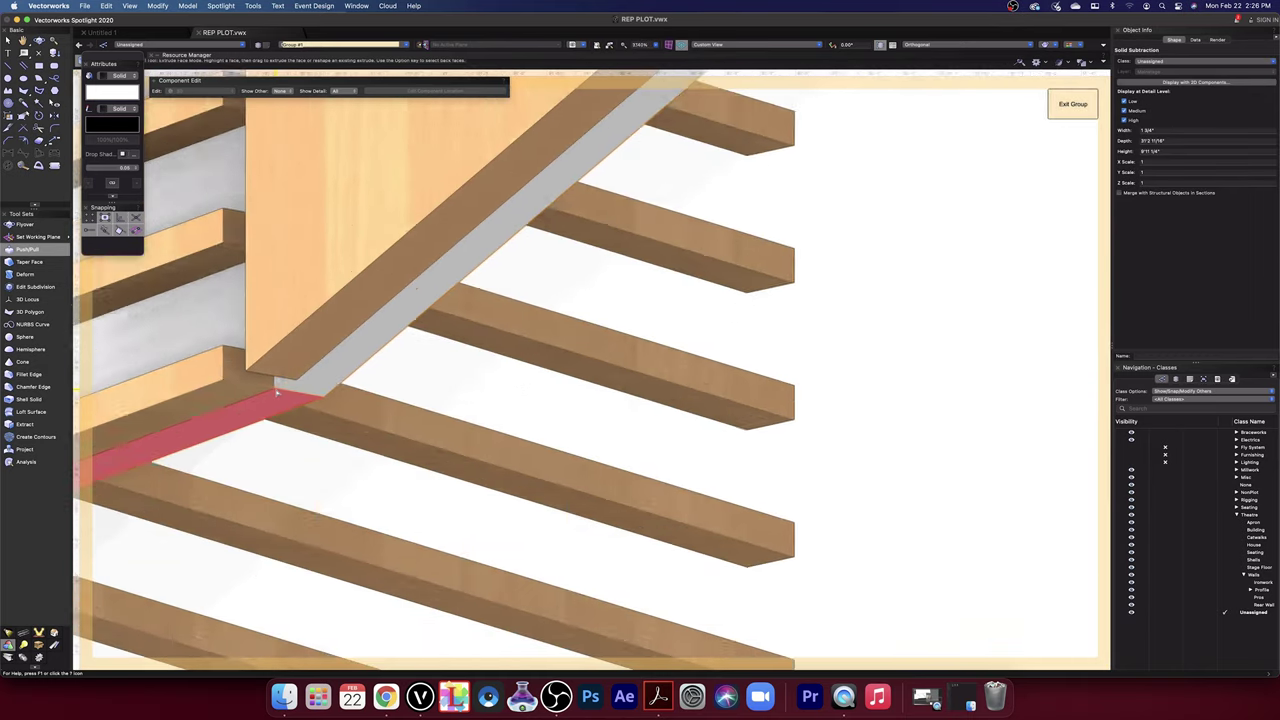
{"action": "scroll", "coordinate": [277, 393], "scroll_direction": "down", "scroll_amount": 3}
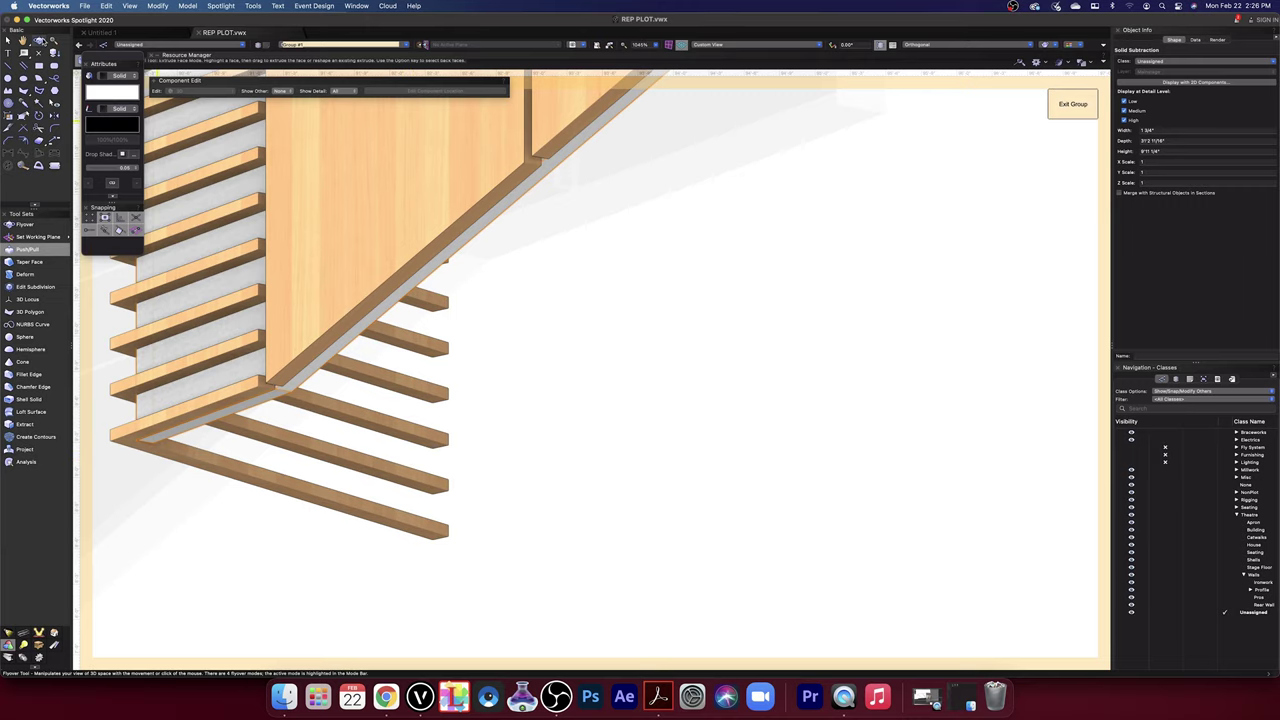
- Fly and zoom around the trimmed joist and slats, then bring up the standard views list
{"action": "key", "text": "shift+c"}
{"action": "left_click_drag", "start_coordinate": [429, 358], "coordinate": [286, 399]}
{"action": "scroll", "coordinate": [299, 408], "scroll_direction": "down", "scroll_amount": 7}
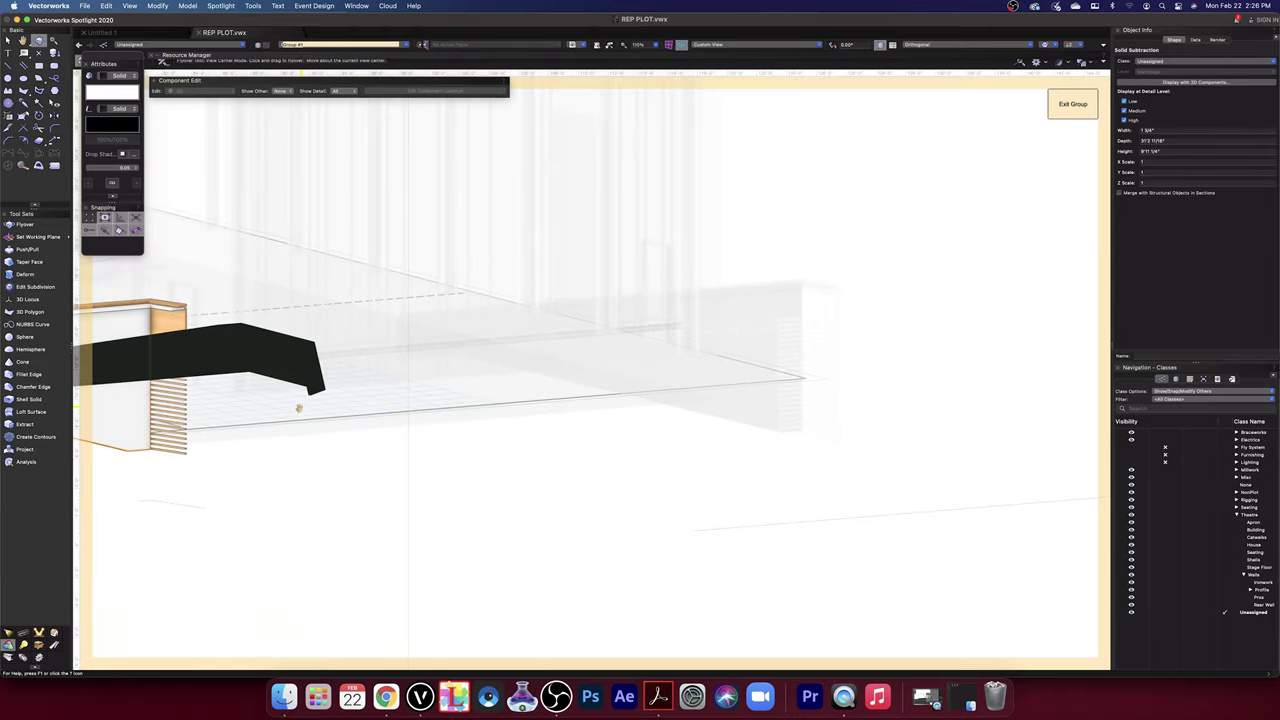
{"action": "middle_click_drag", "start_coordinate": [295, 410], "coordinate": [619, 400]}
{"action": "left_click_drag", "start_coordinate": [307, 391], "coordinate": [513, 318]}
{"action": "left_click_drag", "start_coordinate": [754, 219], "coordinate": [695, 239]}
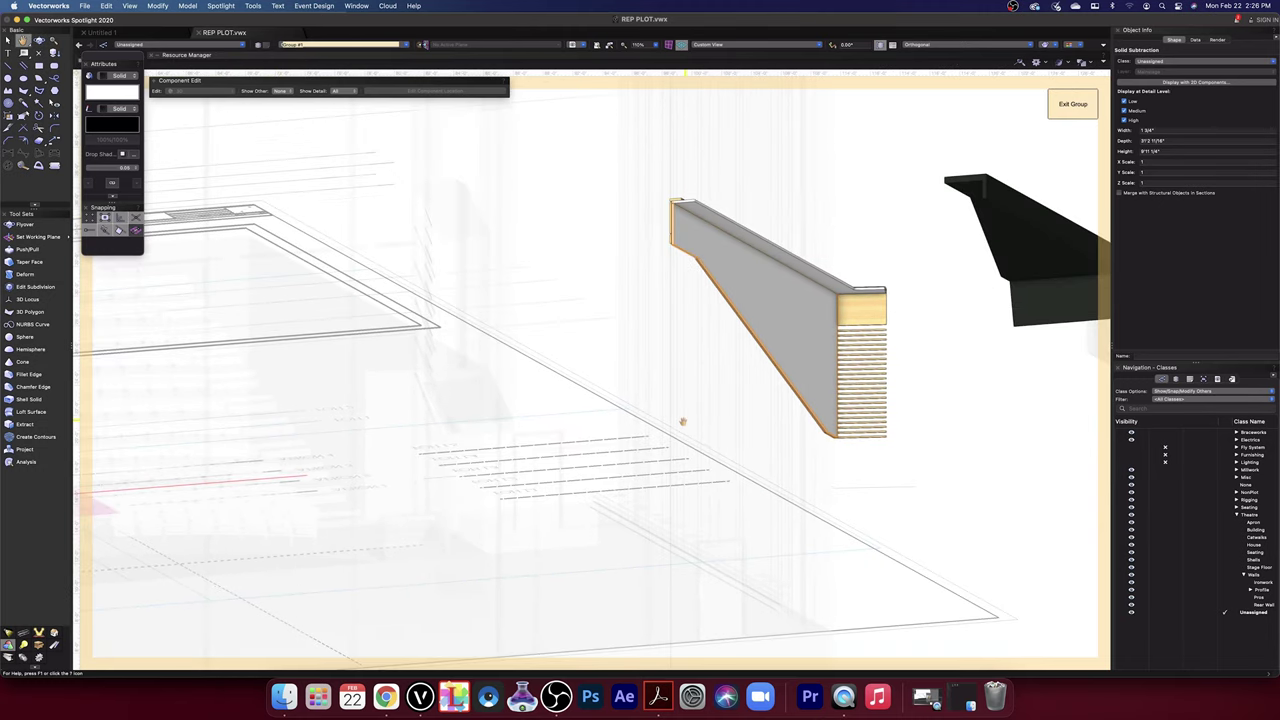
{"action": "scroll", "coordinate": [696, 241], "scroll_direction": "up", "scroll_amount": 10}
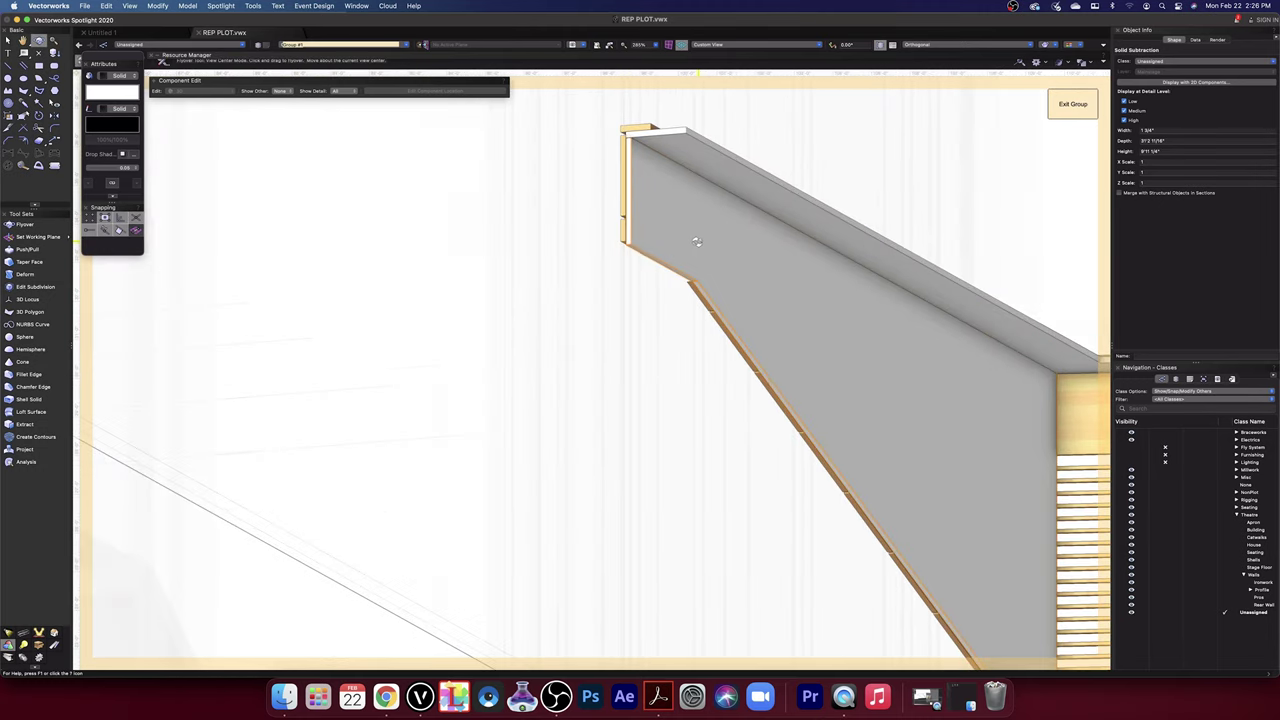
{"action": "scroll", "coordinate": [698, 241], "scroll_direction": "down", "scroll_amount": 8}
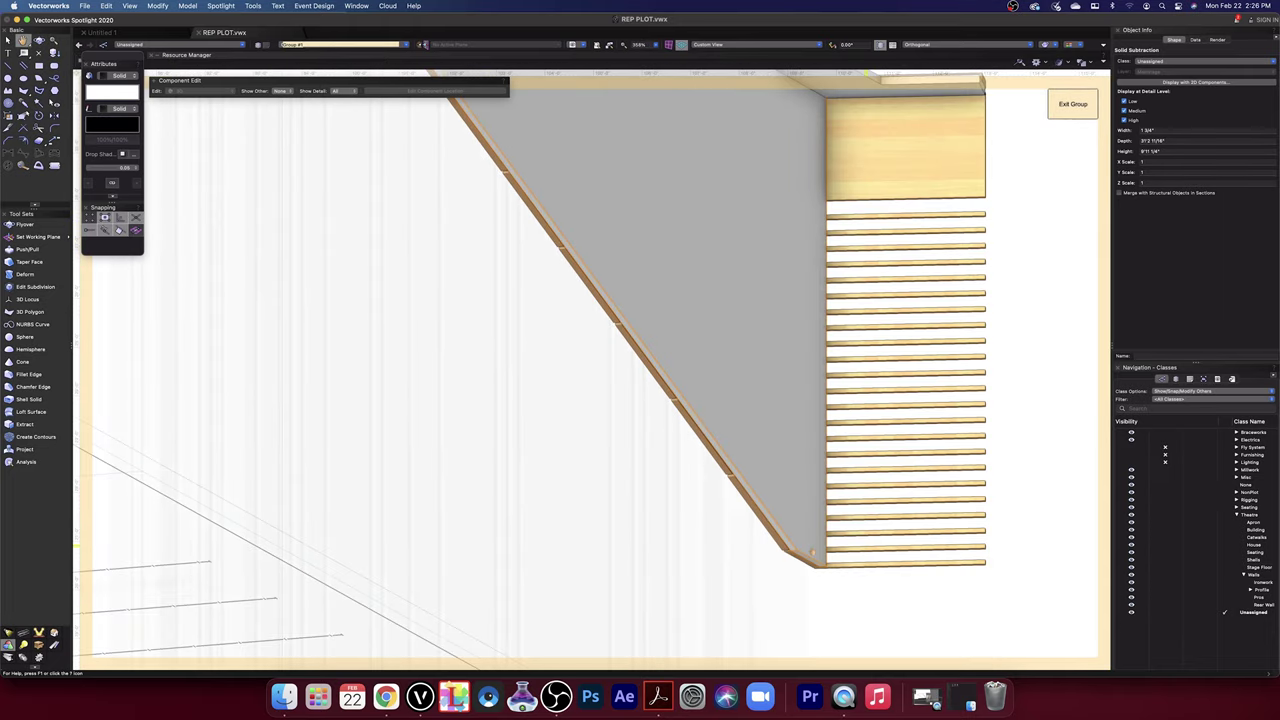
{"action": "scroll", "coordinate": [812, 553], "scroll_direction": "up", "scroll_amount": 10}
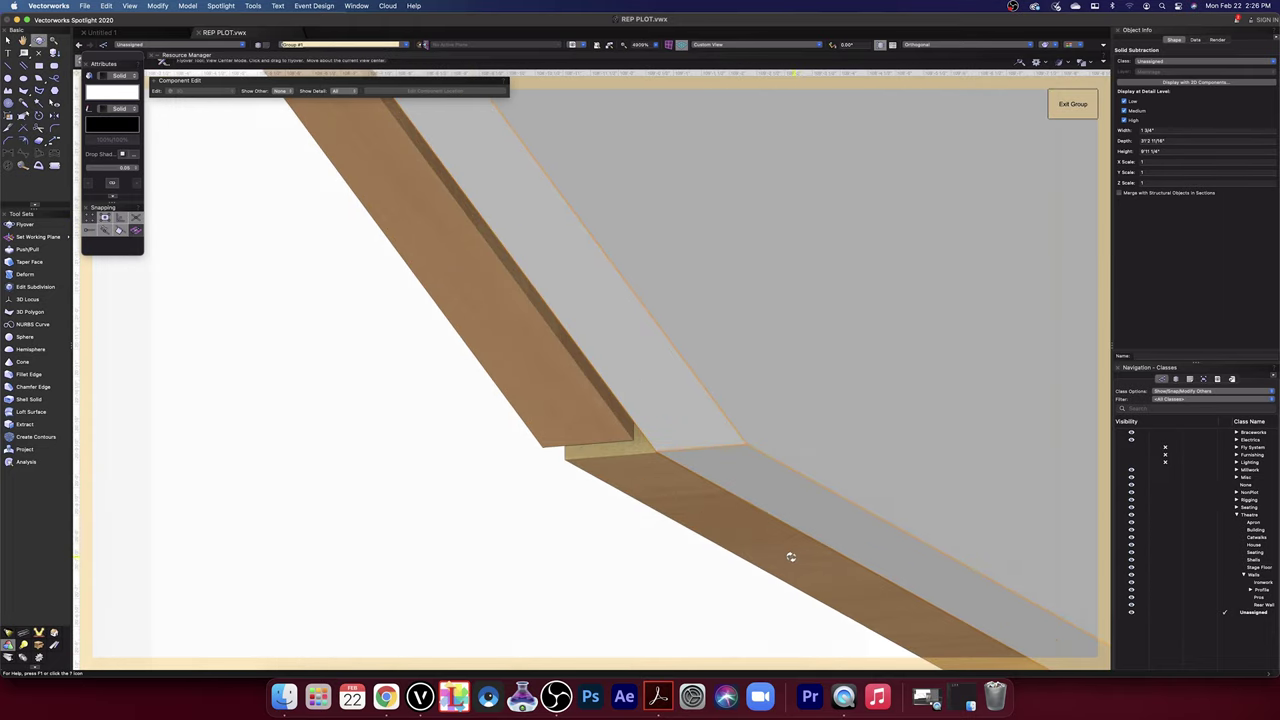
{"action": "scroll", "coordinate": [655, 458], "scroll_direction": "up", "scroll_amount": 8}
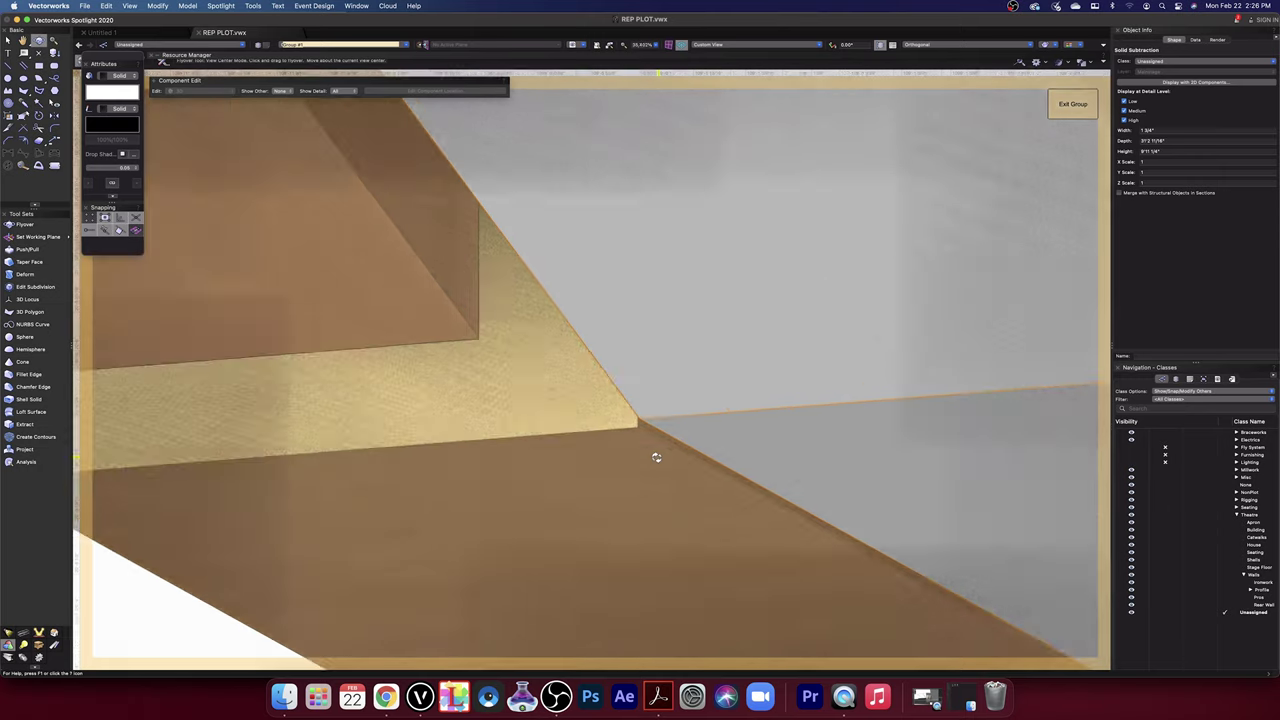
{"action": "scroll", "coordinate": [656, 457], "scroll_direction": "down", "scroll_amount": 6}
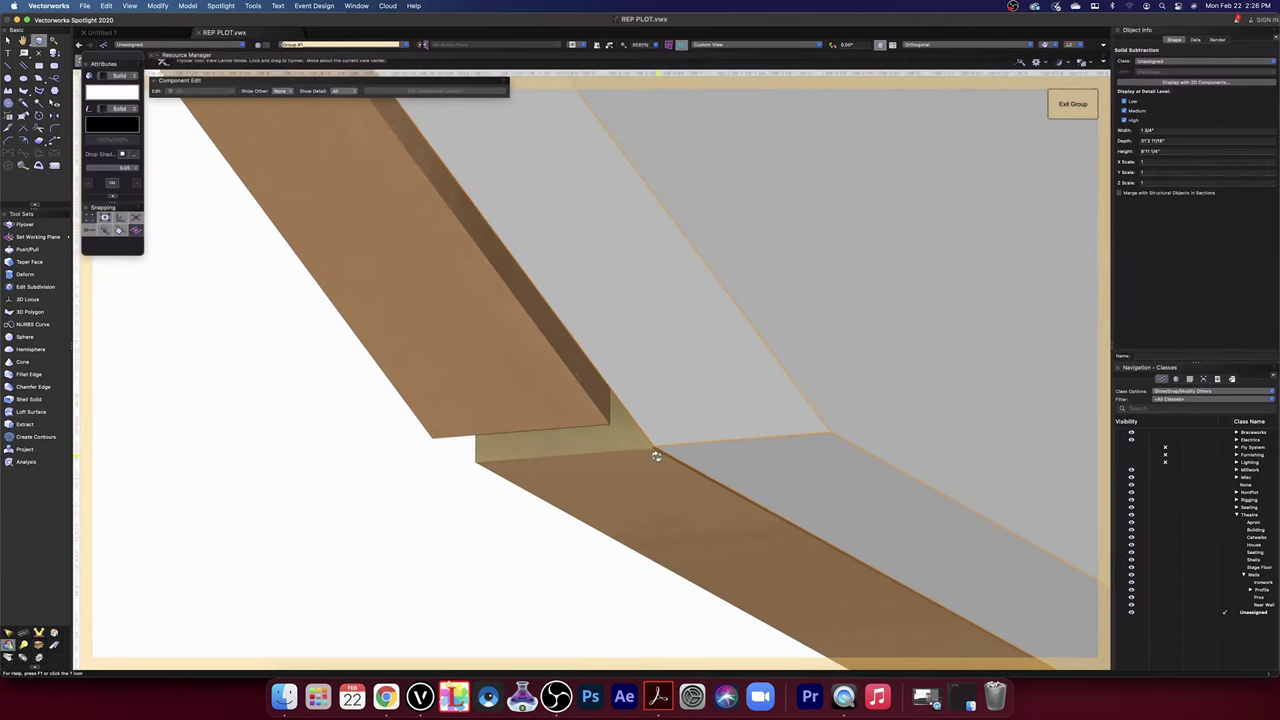
{"action": "scroll", "coordinate": [656, 457], "scroll_direction": "down", "scroll_amount": 3}
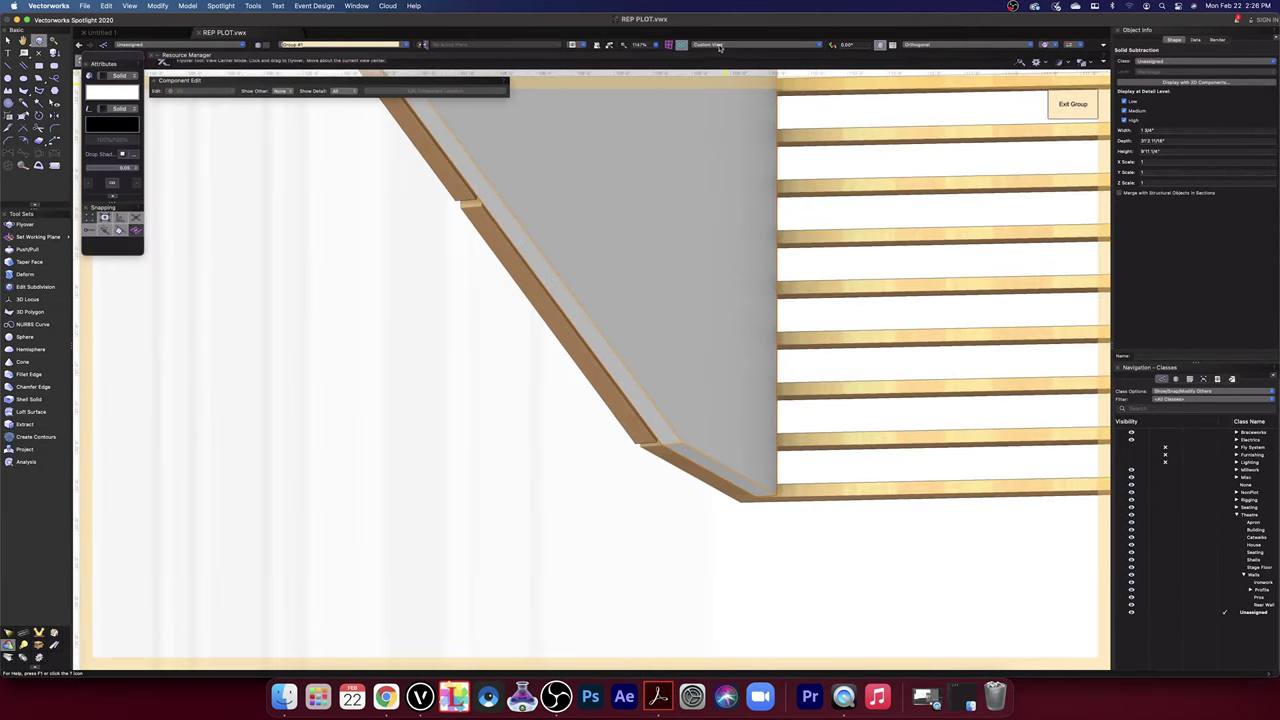
{"action": "left_click", "coordinate": [719, 45]}
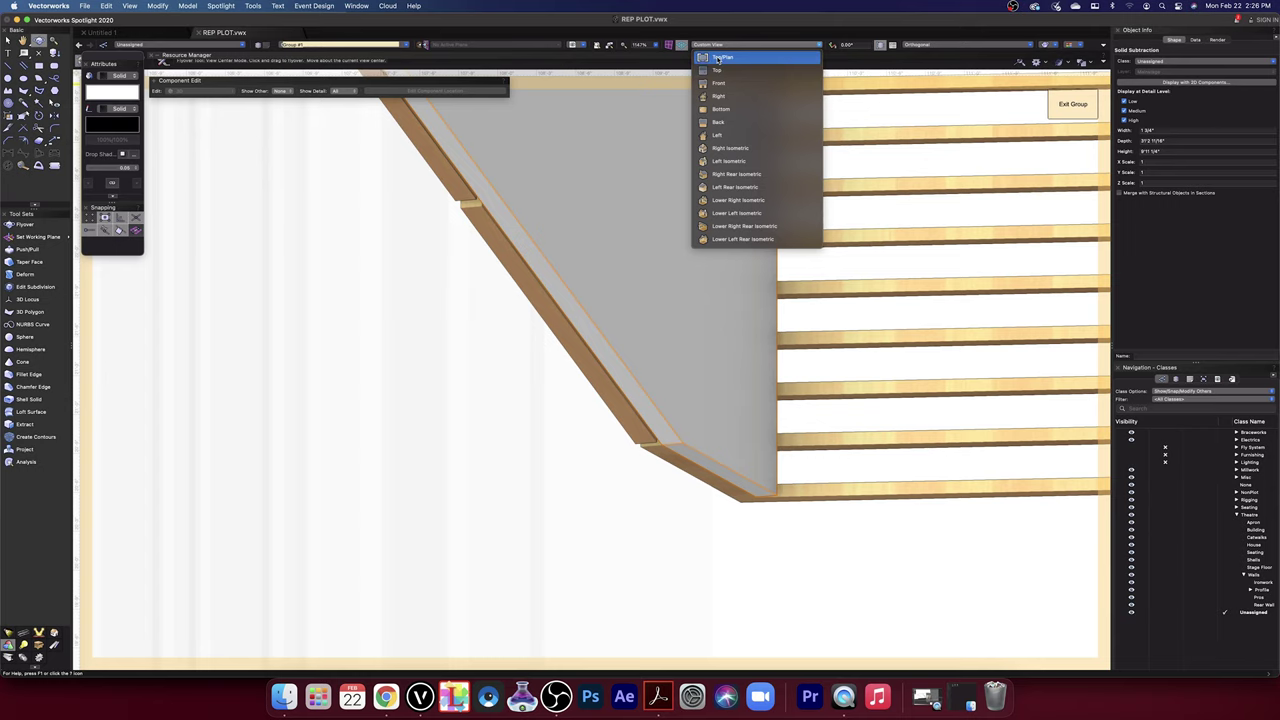
- Switch to Top/Plan view and zoom in on the wall corner, picking its endpoint
{"action": "left_click", "coordinate": [720, 57]}
{"action": "scroll", "coordinate": [700, 311], "scroll_direction": "down", "scroll_amount": 6}
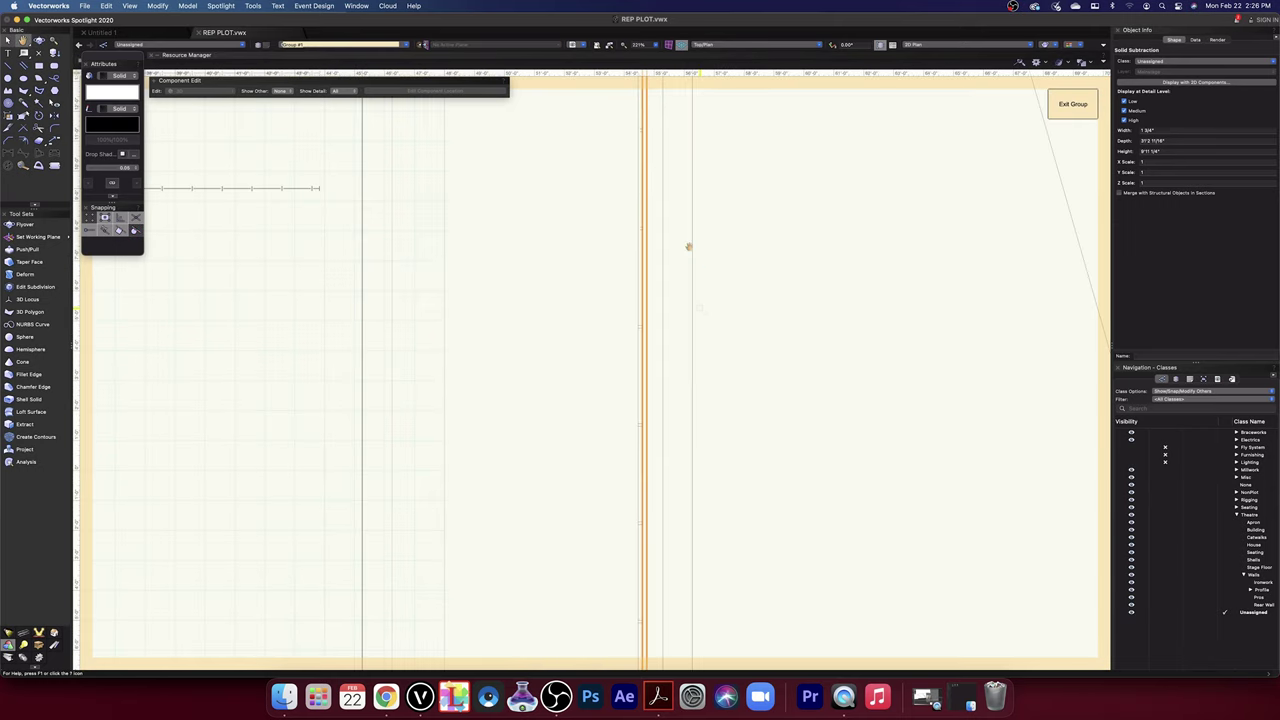
{"action": "middle_click_drag", "start_coordinate": [688, 245], "coordinate": [675, 568]}
{"action": "scroll", "coordinate": [626, 331], "scroll_direction": "up", "scroll_amount": 1}
{"action": "scroll", "coordinate": [628, 330], "scroll_direction": "up", "scroll_amount": 2}
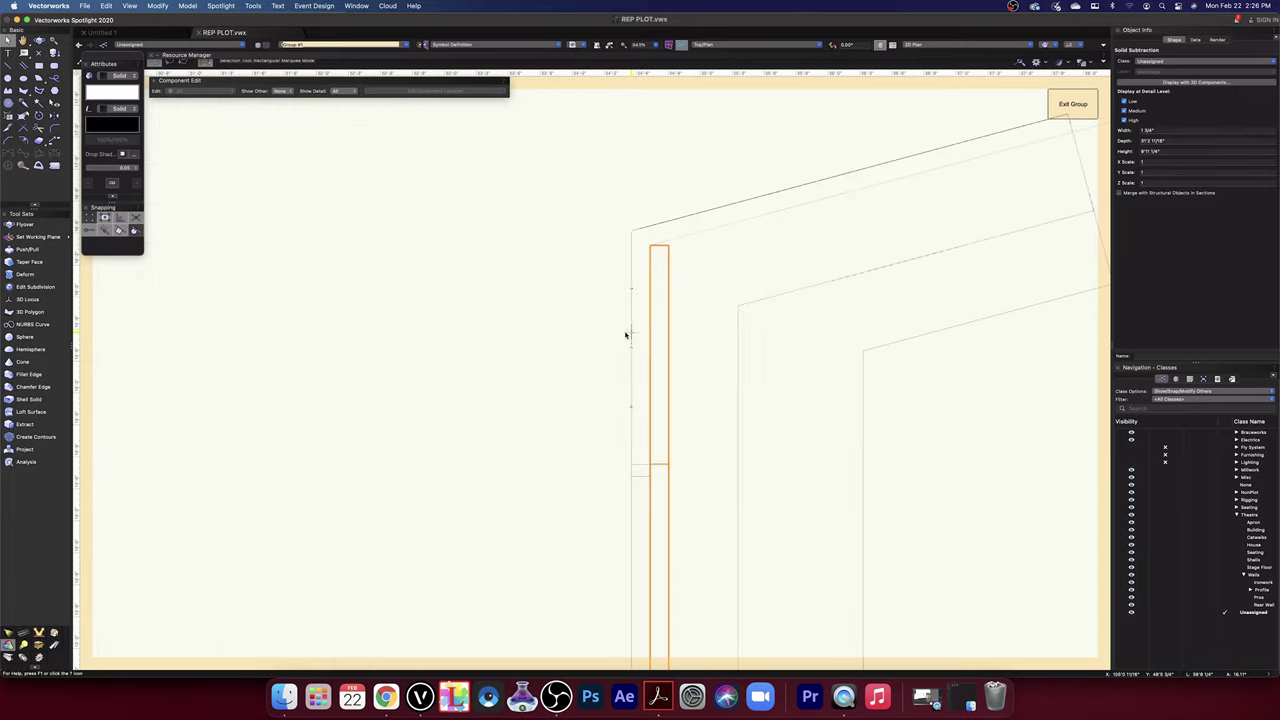
{"action": "scroll", "coordinate": [689, 469], "scroll_direction": "up", "scroll_amount": 4}
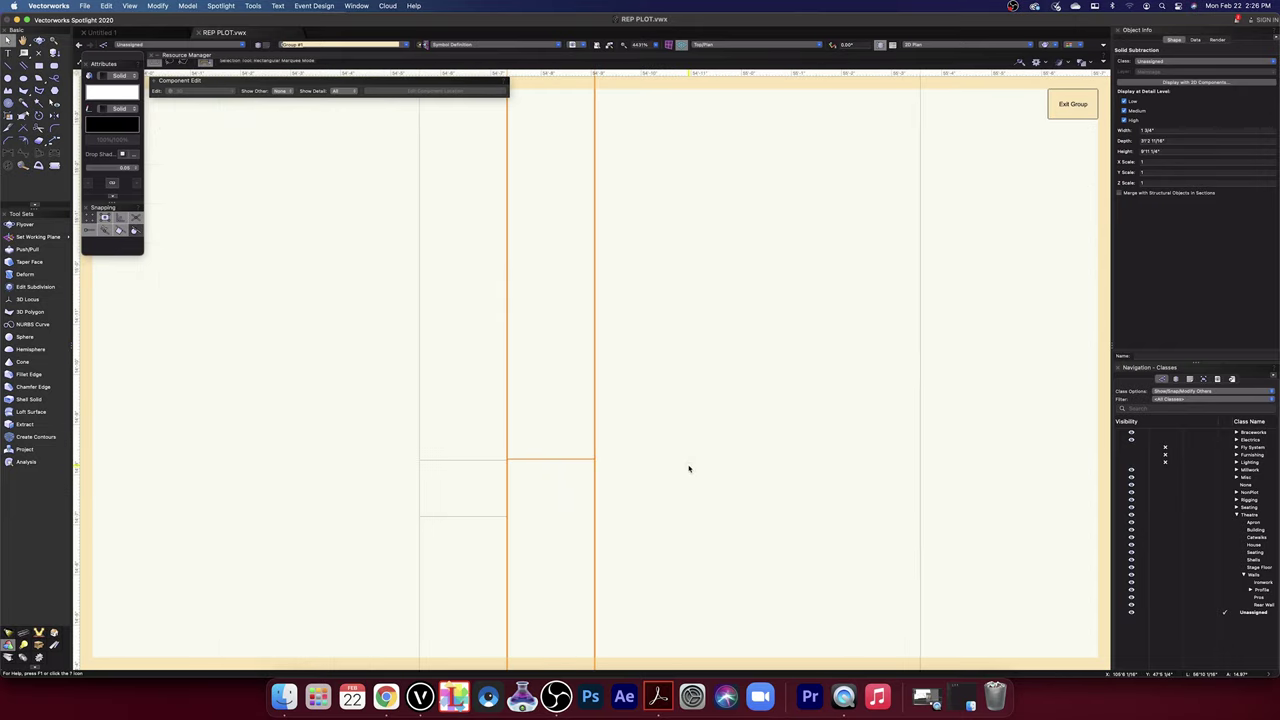
{"action": "scroll", "coordinate": [516, 473], "scroll_direction": "up", "scroll_amount": 3}
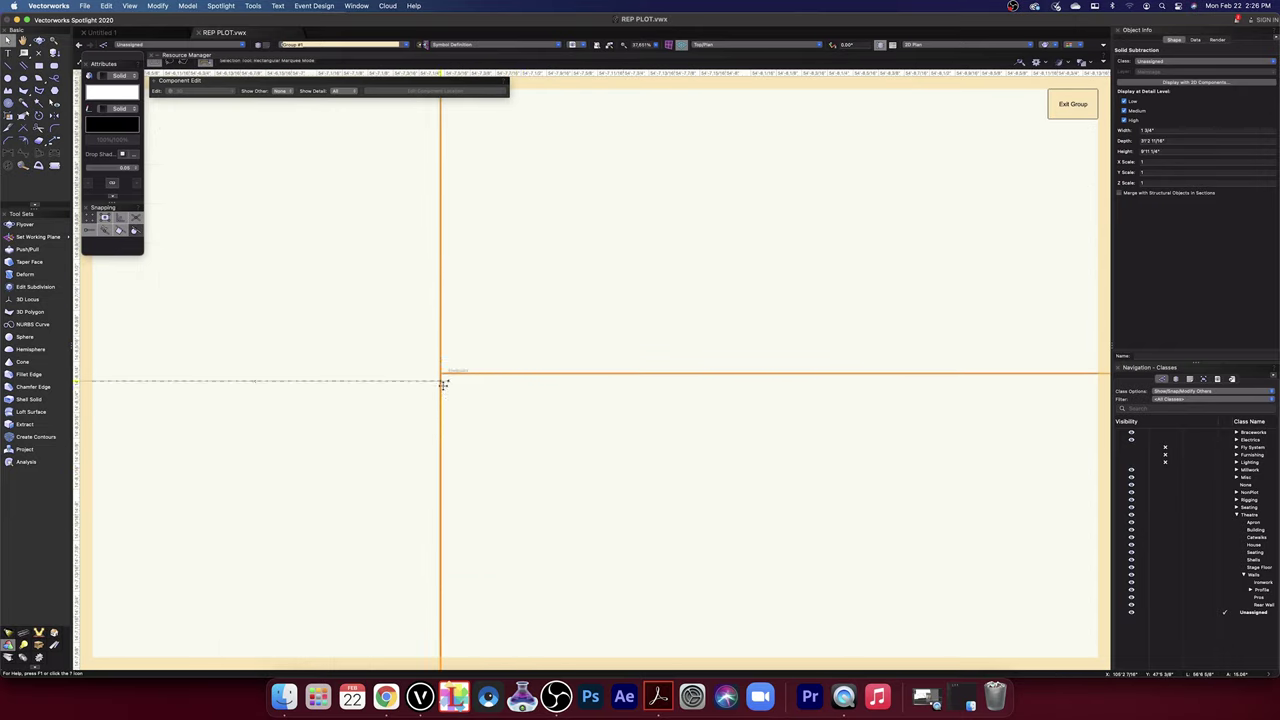
{"action": "scroll", "coordinate": [443, 389], "scroll_direction": "up", "scroll_amount": 3}
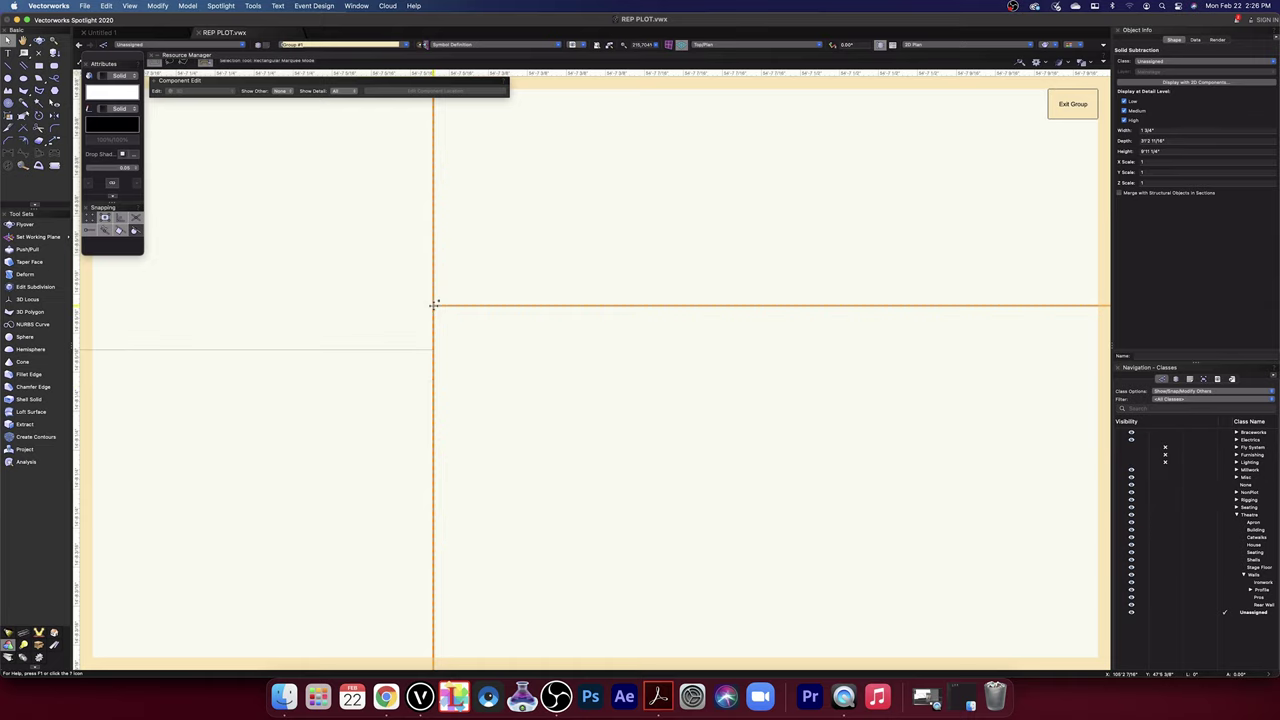
{"action": "left_click", "coordinate": [434, 305]}
{"action": "left_click", "coordinate": [432, 345]}
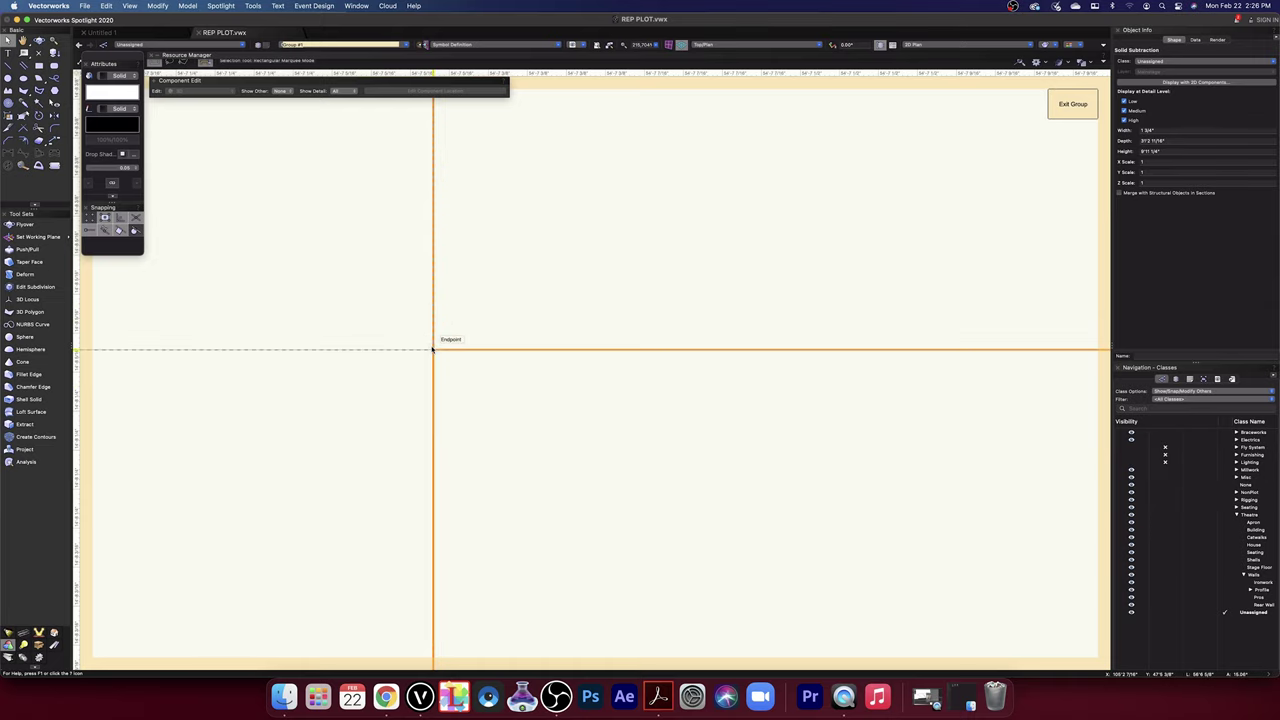
- Render the view in a Renderworks textured mode
{"action": "scroll", "coordinate": [563, 431], "scroll_direction": "up", "scroll_amount": 5}
{"action": "scroll", "coordinate": [565, 427], "scroll_direction": "down", "scroll_amount": 2}
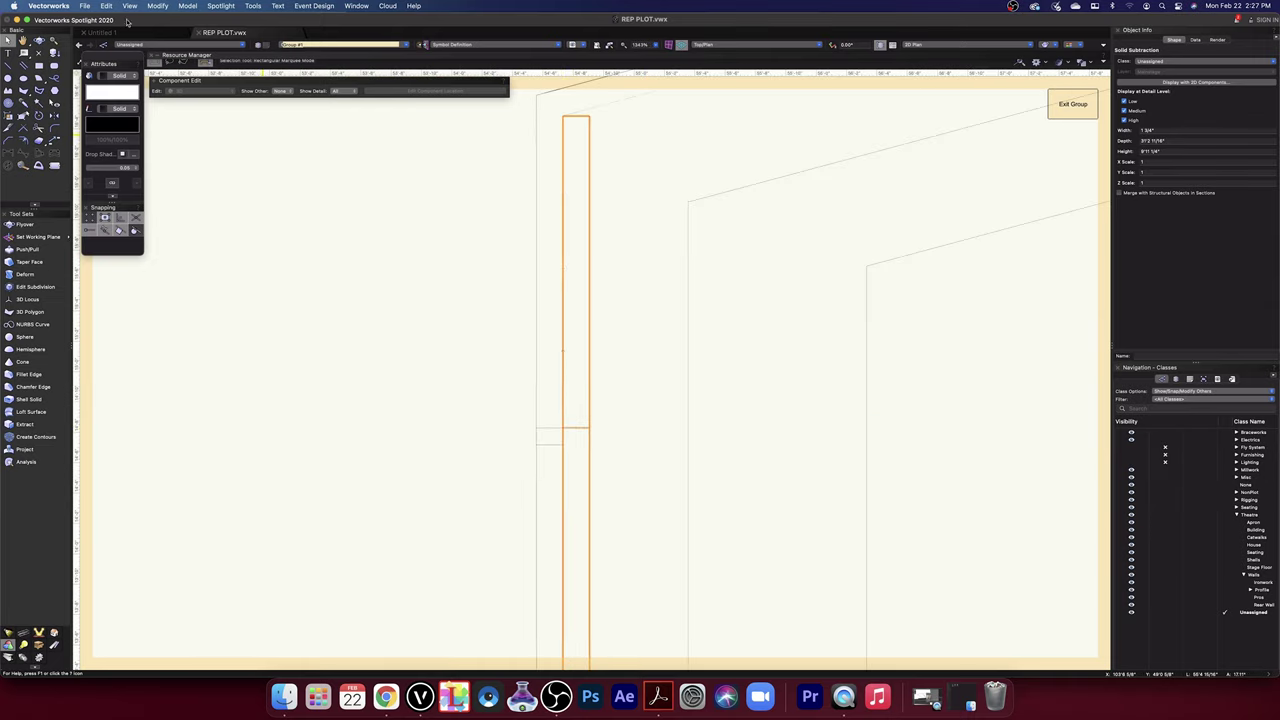
{"action": "left_click", "coordinate": [1053, 47]}
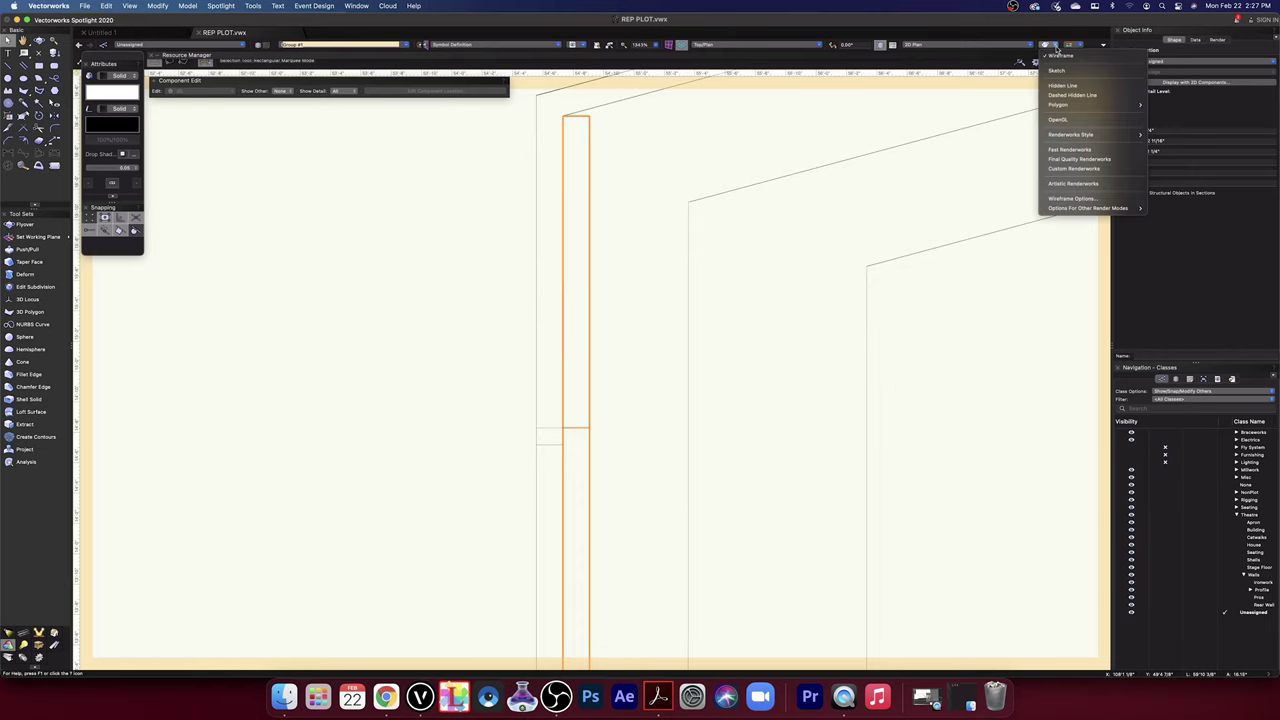
{"action": "left_click", "coordinate": [1058, 134]}
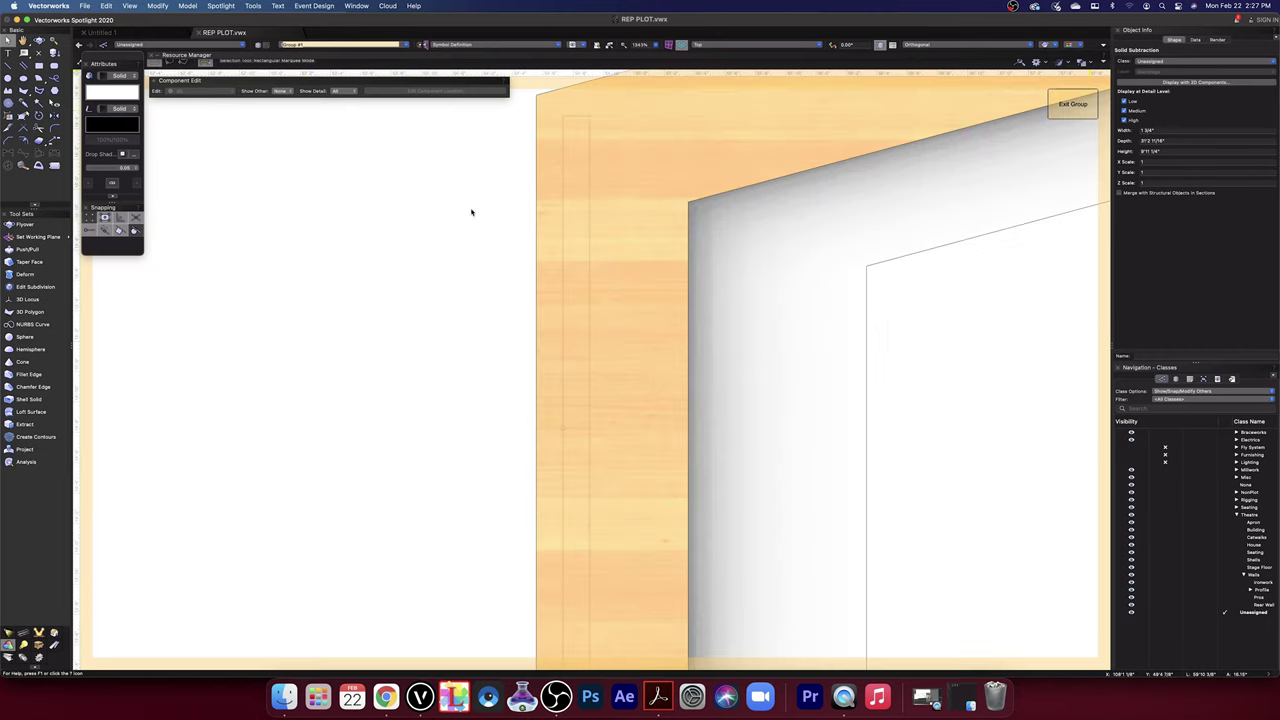
{"action": "left_click", "coordinate": [38, 41]}
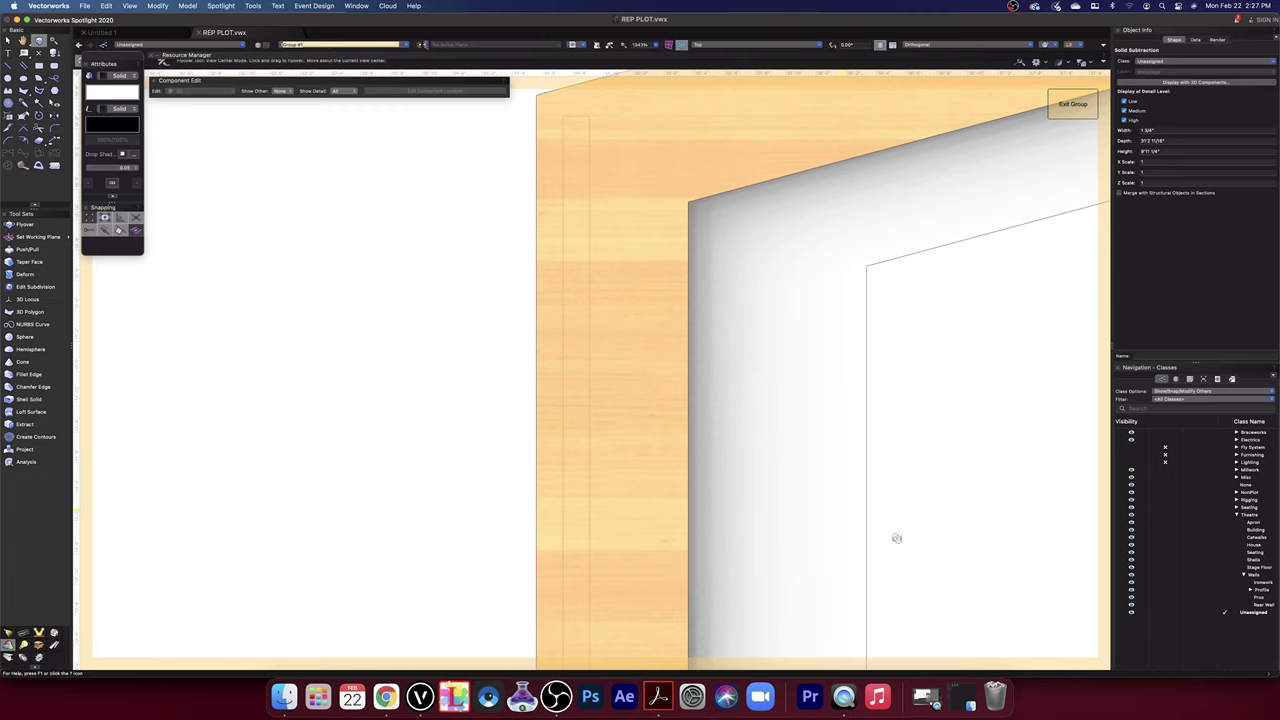
- Fly around the stair assembly and snap to the corner endpoint of the riser trim
{"action": "left_click_drag", "start_coordinate": [820, 541], "coordinate": [781, 460]}
{"action": "scroll", "coordinate": [781, 461], "scroll_direction": "down", "scroll_amount": 5}
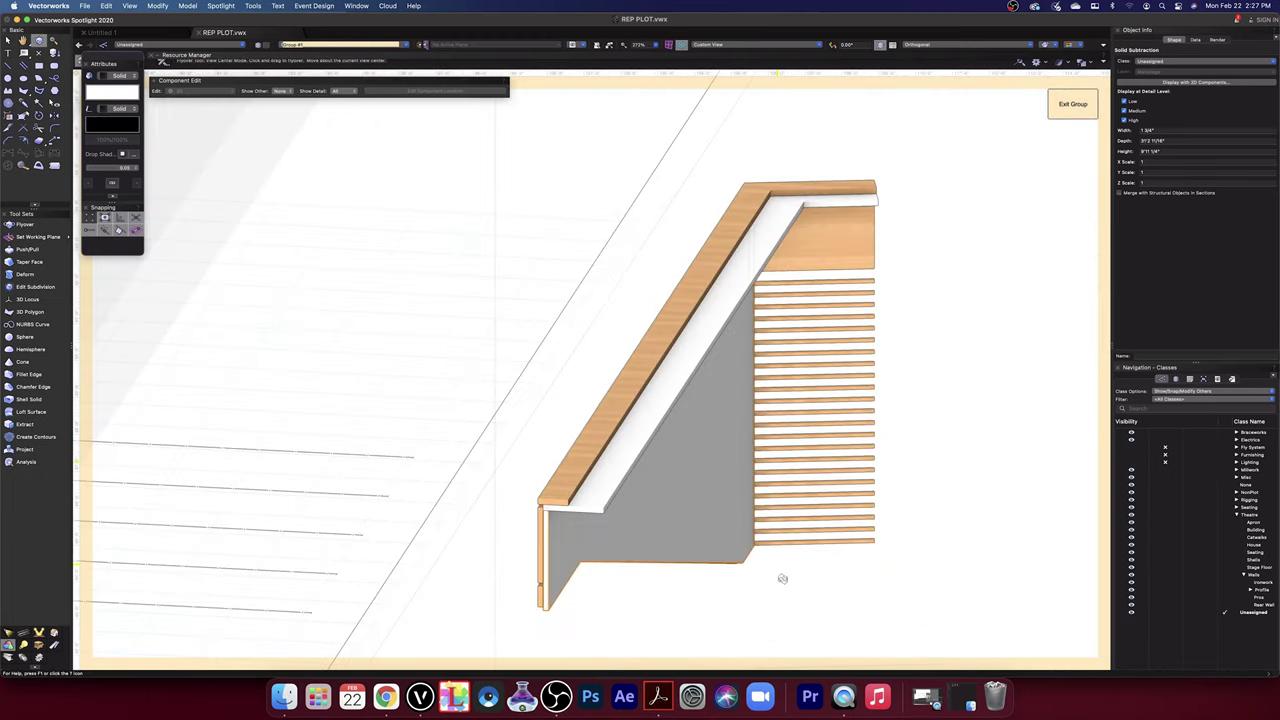
{"action": "left_click_drag", "start_coordinate": [782, 578], "coordinate": [768, 505]}
{"action": "middle_click_drag", "start_coordinate": [710, 214], "coordinate": [714, 424]}
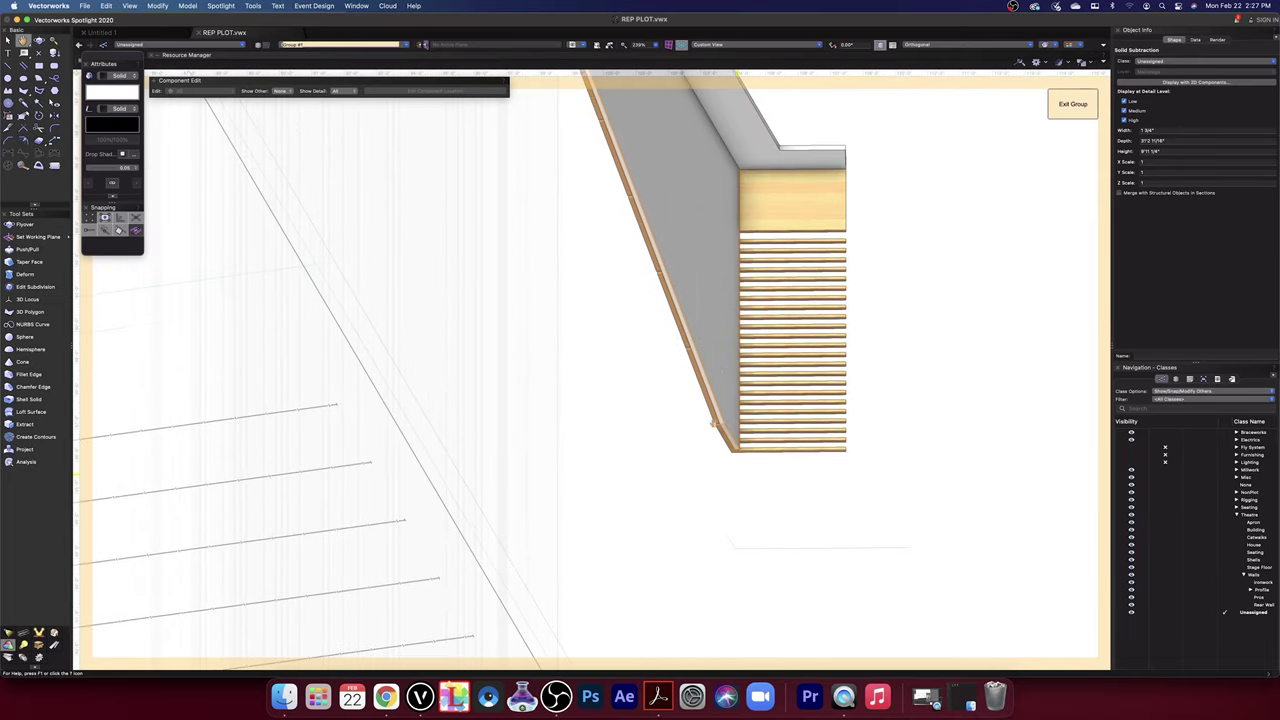
{"action": "left_click_drag", "start_coordinate": [713, 423], "coordinate": [716, 426]}
{"action": "scroll", "coordinate": [722, 430], "scroll_direction": "up", "scroll_amount": 10}
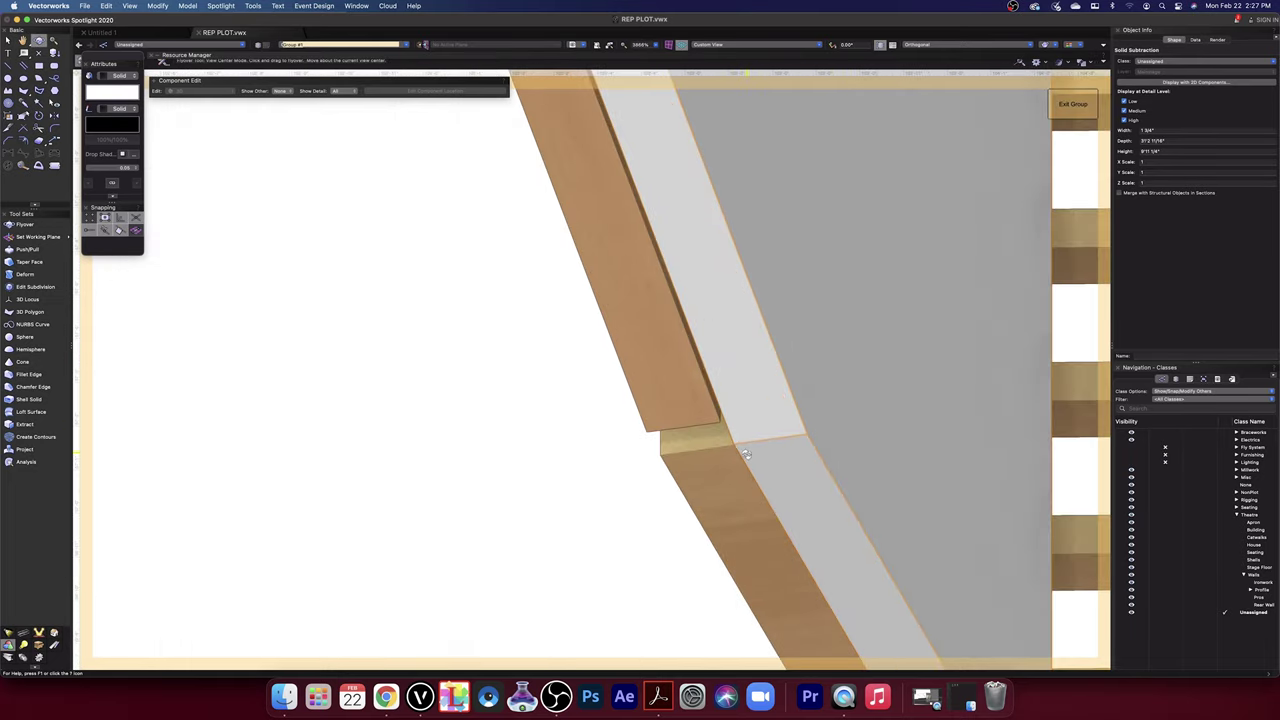
{"action": "scroll", "coordinate": [745, 455], "scroll_direction": "up", "scroll_amount": 10}
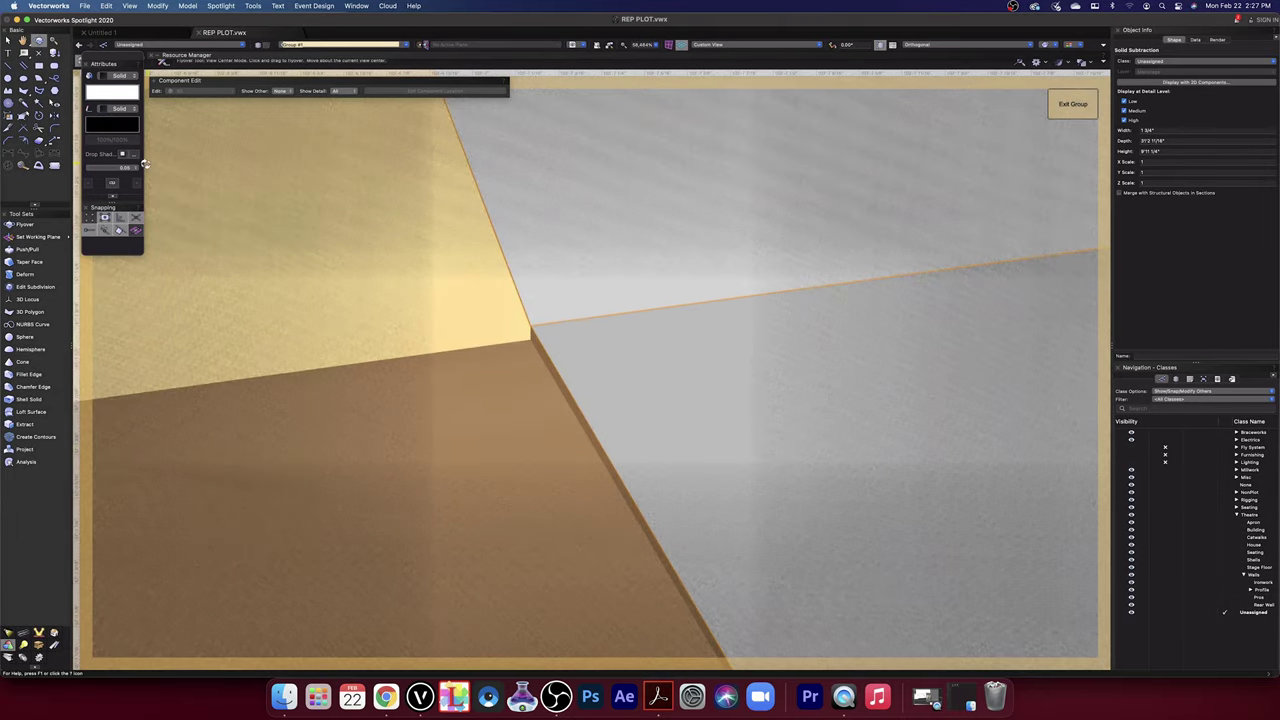
{"action": "left_click", "coordinate": [7, 41]}
{"action": "scroll", "coordinate": [486, 331], "scroll_direction": "up", "scroll_amount": 3}
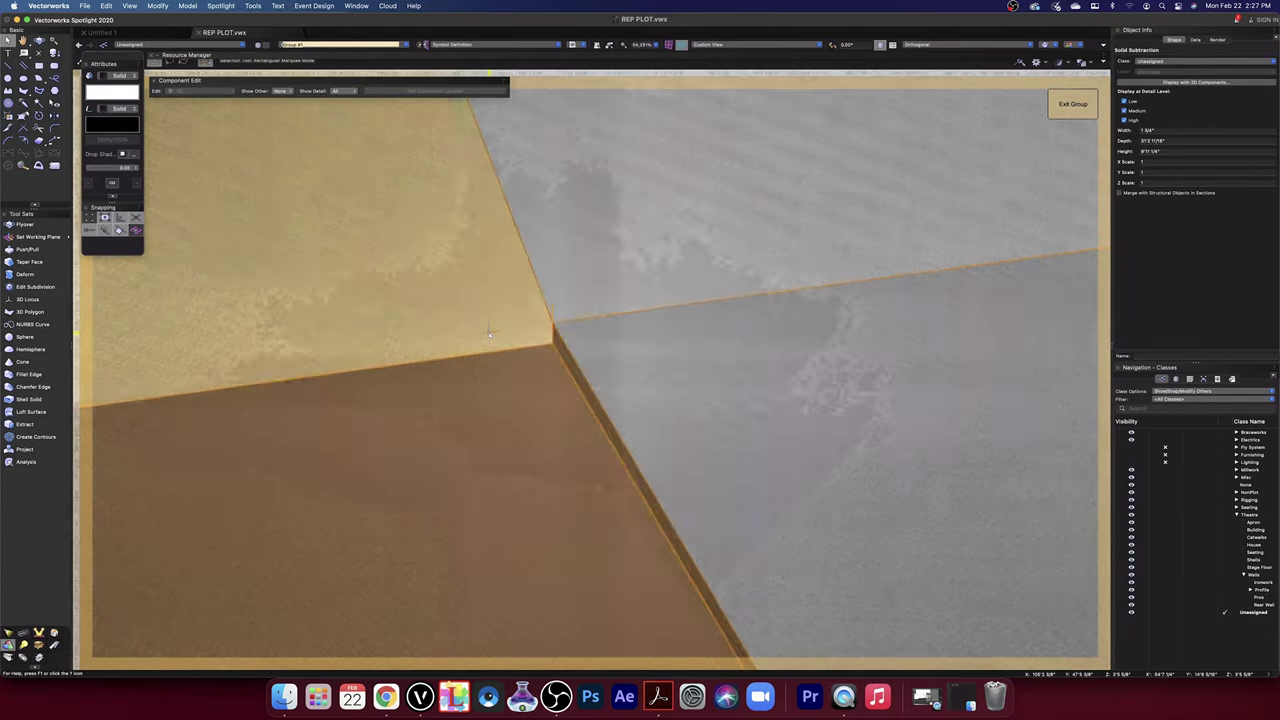
{"action": "scroll", "coordinate": [489, 332], "scroll_direction": "down", "scroll_amount": 1}
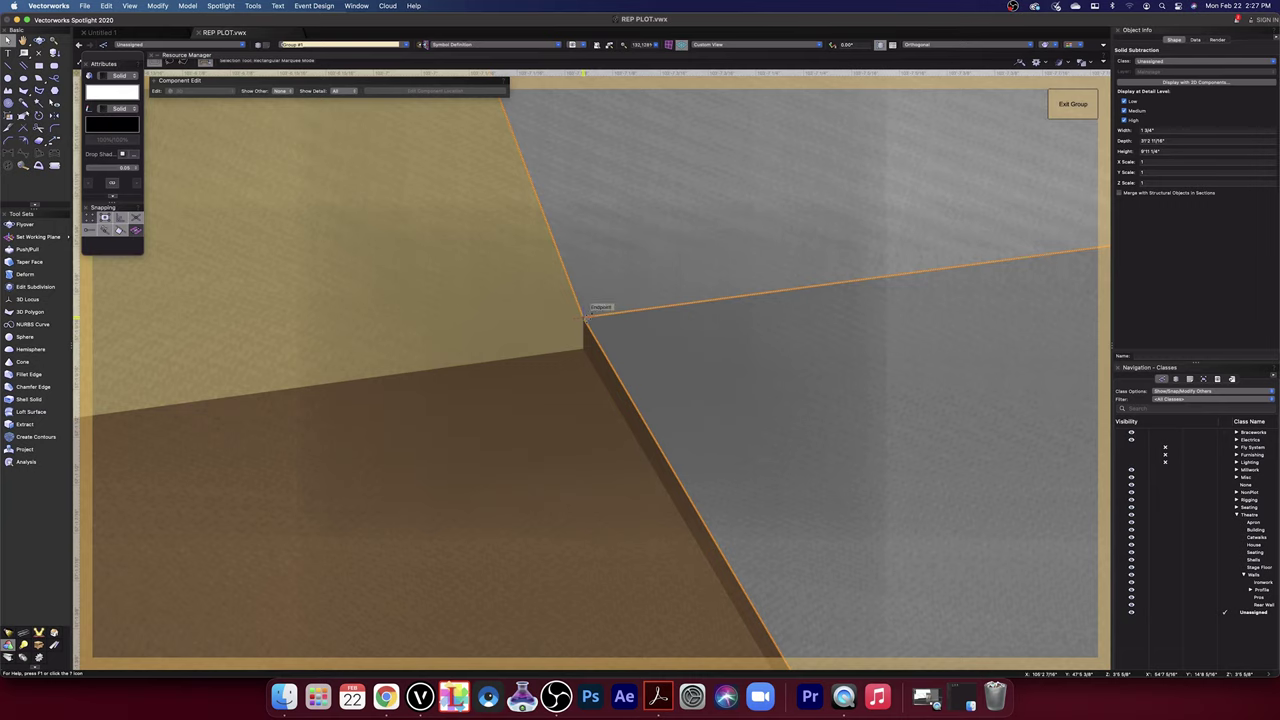
{"action": "left_click", "coordinate": [585, 317]}
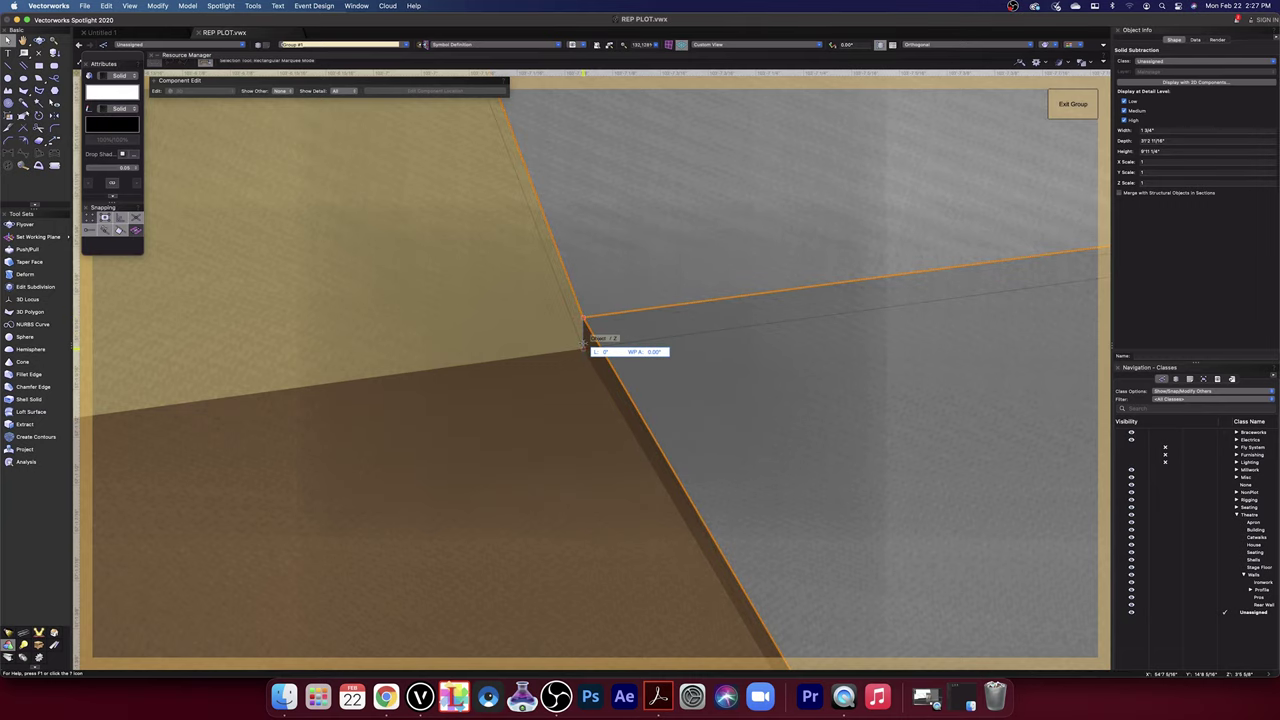
- Pan and zoom in on the wall's upper end where the trim meets the sloped face
{"action": "scroll", "coordinate": [584, 343], "scroll_direction": "down", "scroll_amount": 10}
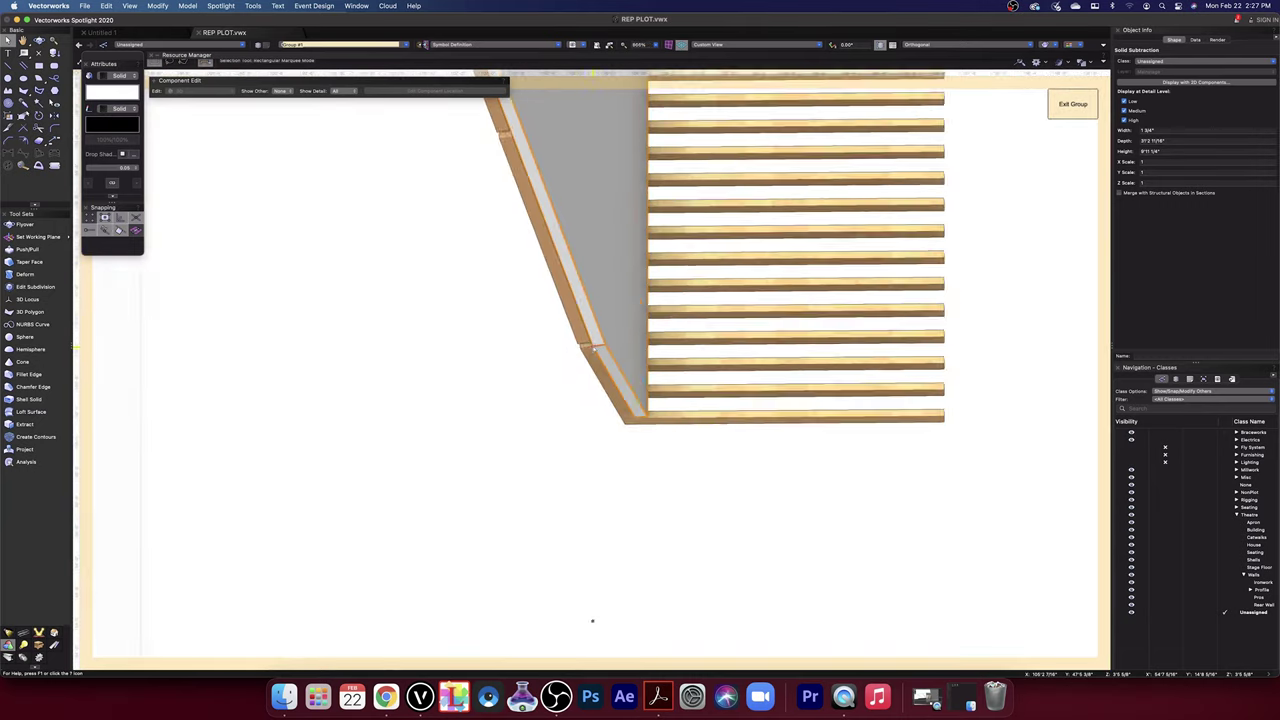
{"action": "scroll", "coordinate": [593, 347], "scroll_direction": "down", "scroll_amount": 5}
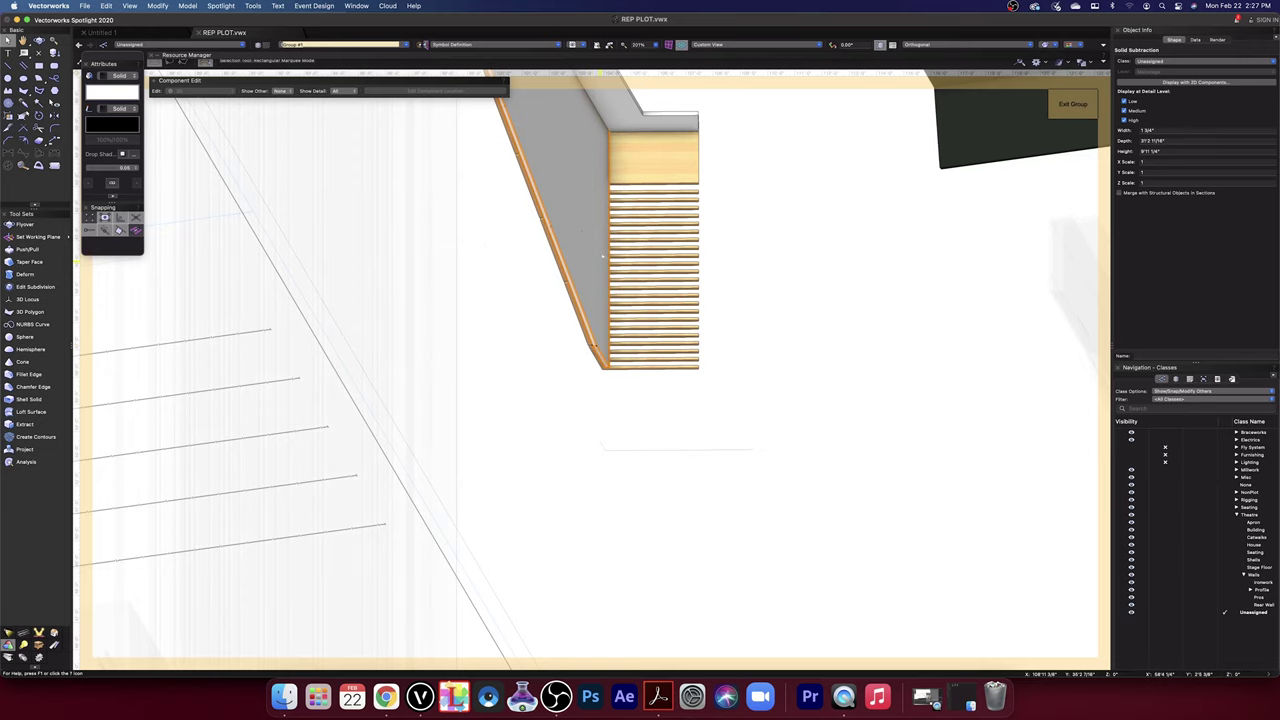
{"action": "key", "text": "space"}
{"action": "left_click_drag", "start_coordinate": [483, 220], "coordinate": [573, 435]}
{"action": "left_click_drag", "start_coordinate": [499, 184], "coordinate": [578, 443]}
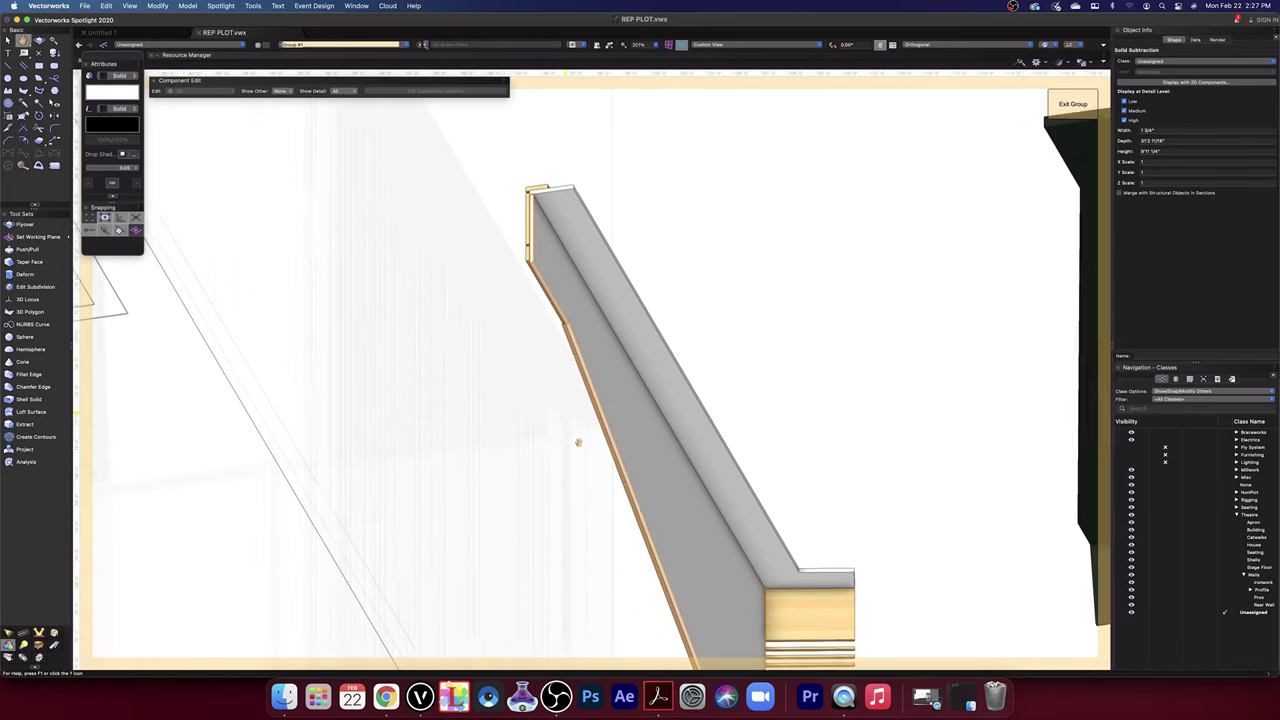
{"action": "left_click_drag", "start_coordinate": [567, 384], "coordinate": [606, 454]}
{"action": "scroll", "coordinate": [608, 398], "scroll_direction": "up", "scroll_amount": 10}
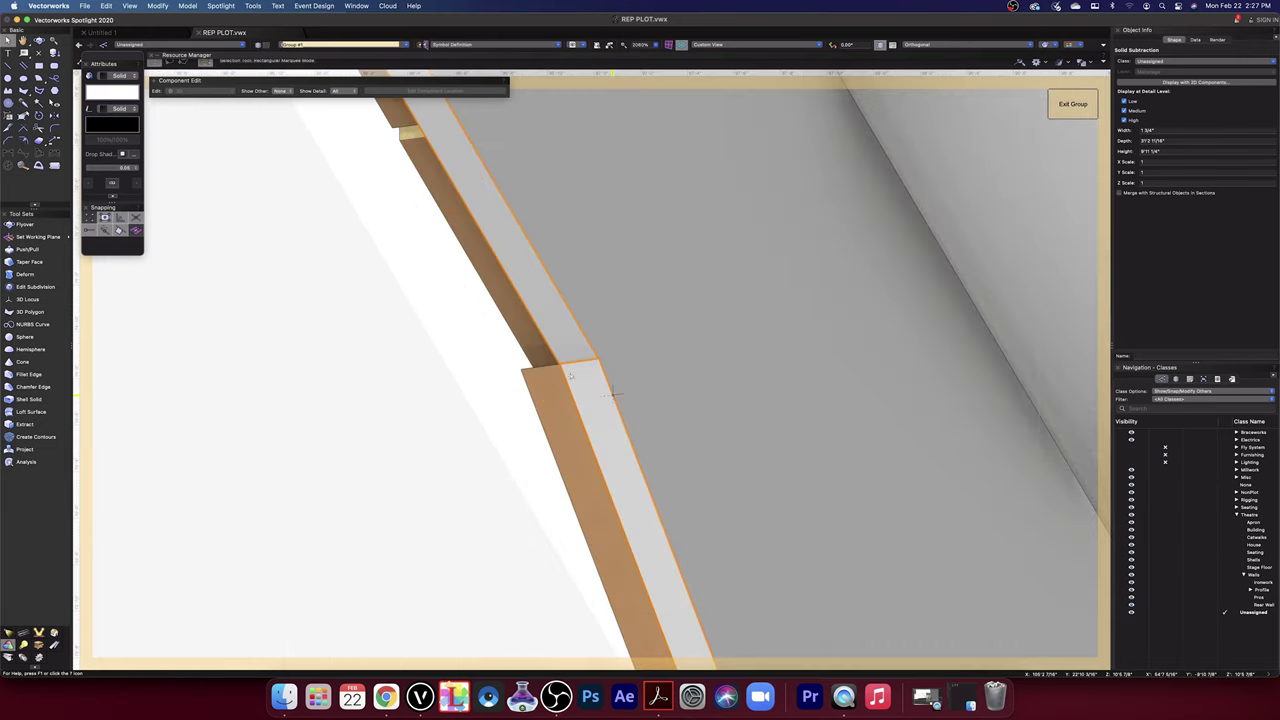
{"action": "scroll", "coordinate": [522, 320], "scroll_direction": "up", "scroll_amount": 3}
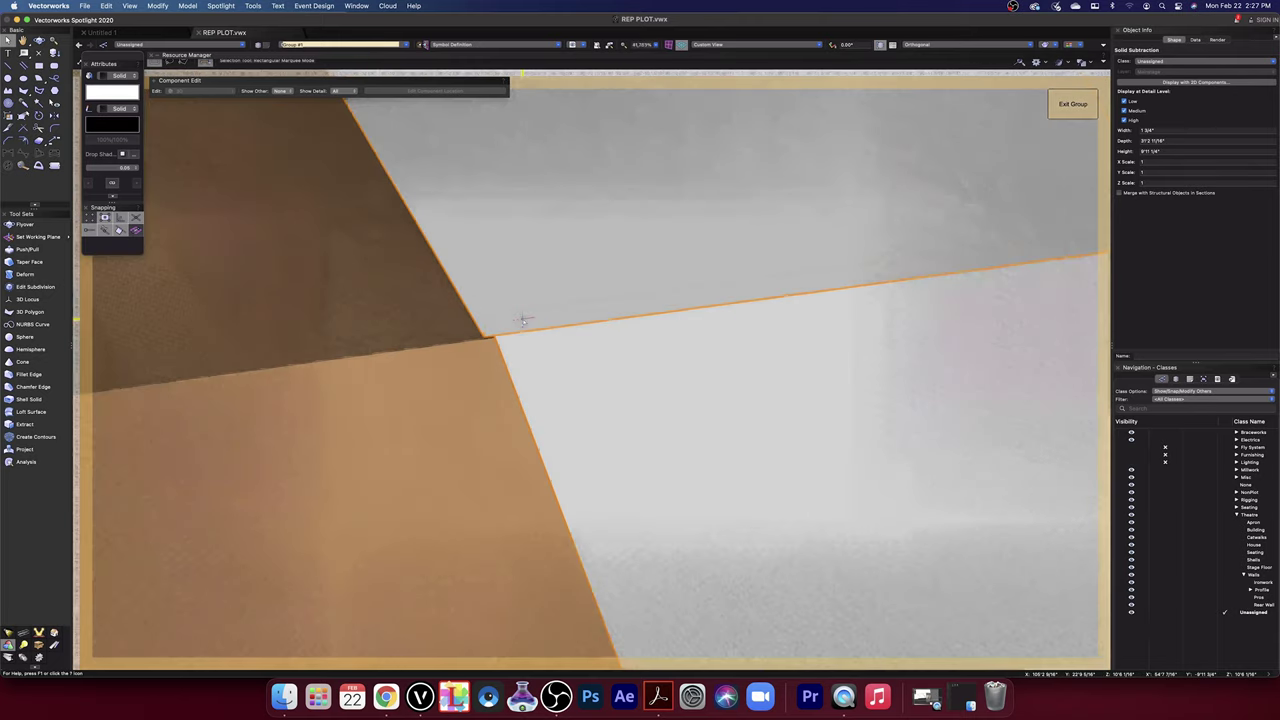
{"action": "scroll", "coordinate": [508, 327], "scroll_direction": "up", "scroll_amount": 3}
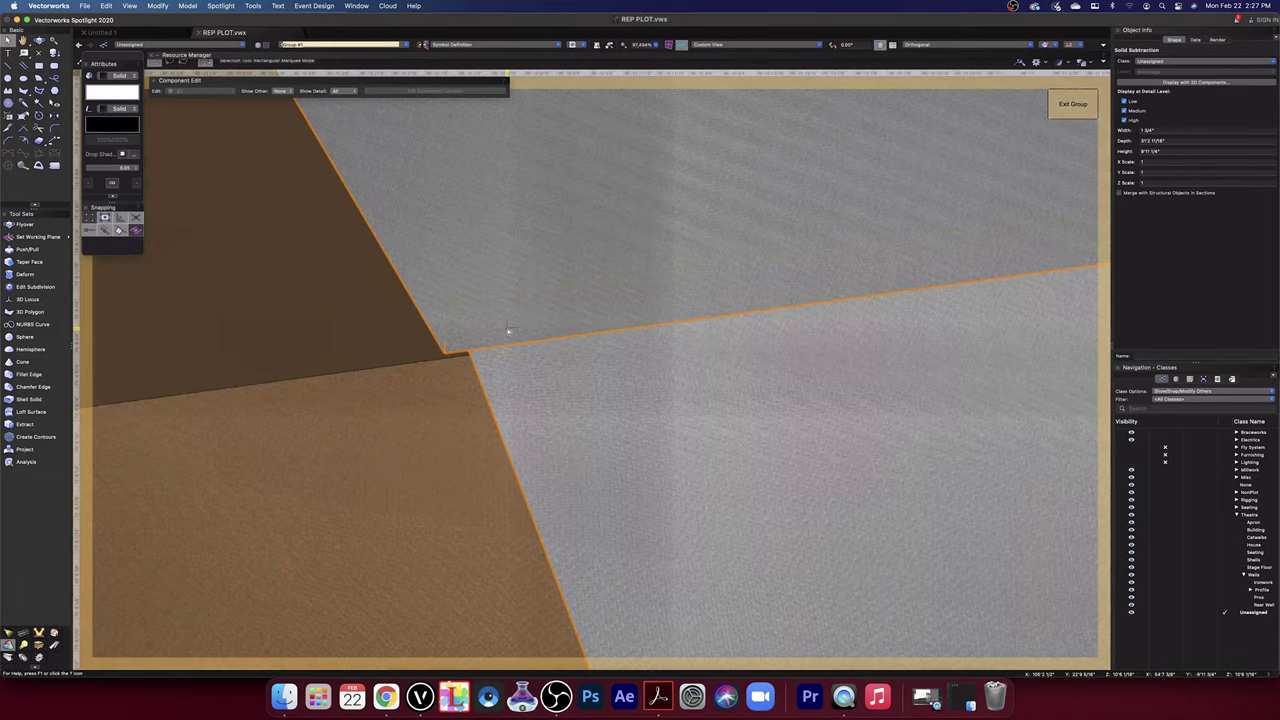
- Extrude the grey sloped face with Push/Pull, then undo that extrusion
{"action": "left_click", "coordinate": [8, 249]}
{"action": "scroll", "coordinate": [465, 305], "scroll_direction": "down", "scroll_amount": 3}
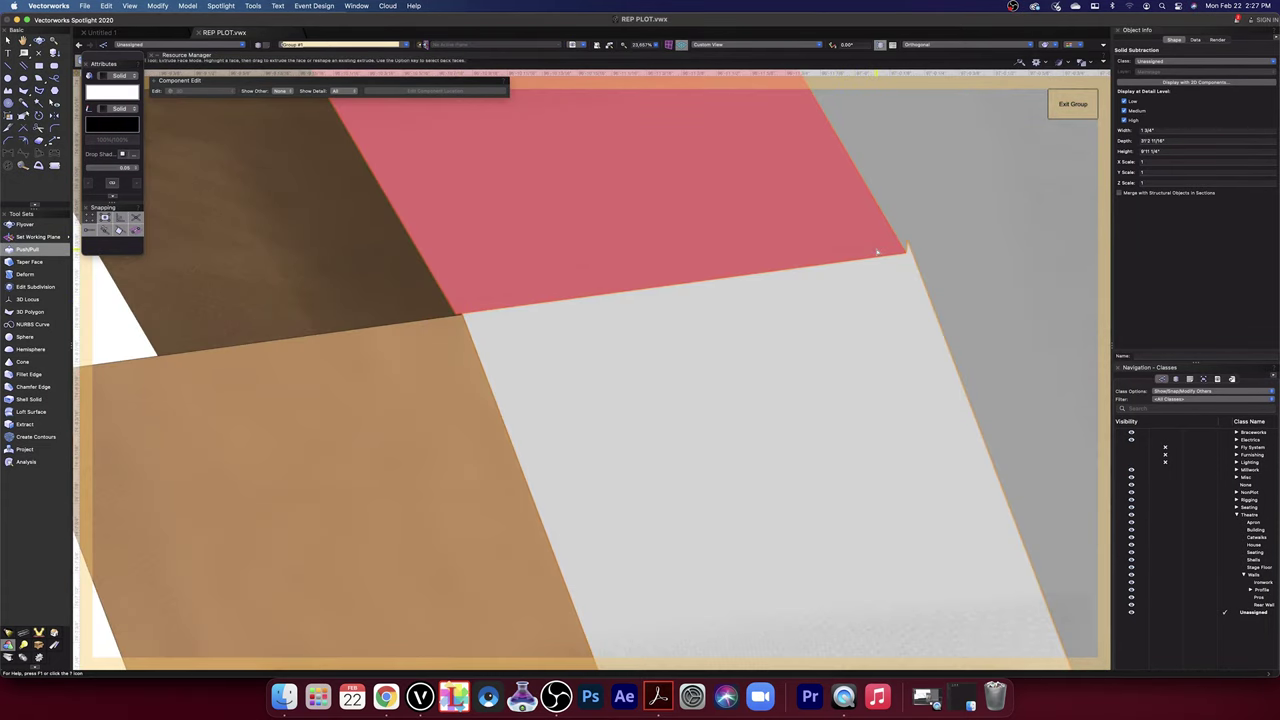
{"action": "left_click", "coordinate": [877, 251]}
{"action": "scroll", "coordinate": [905, 246], "scroll_direction": "up", "scroll_amount": 1}
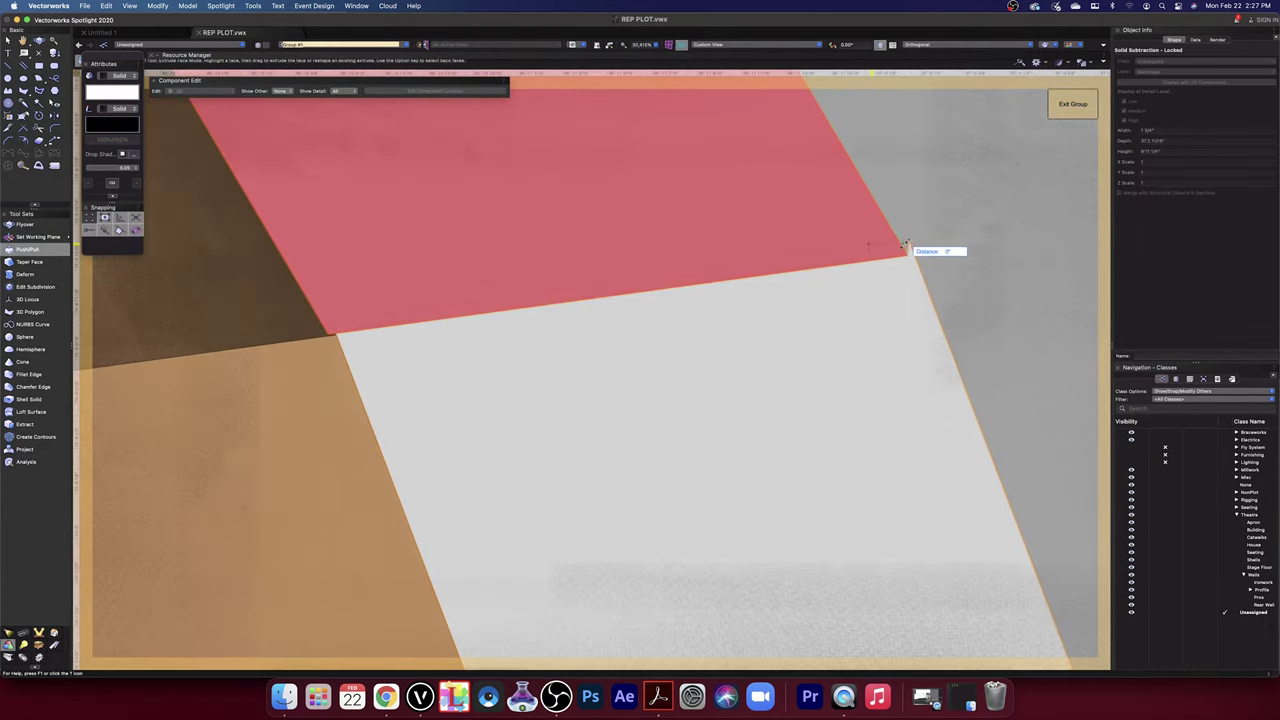
{"action": "left_click", "coordinate": [770, 320]}
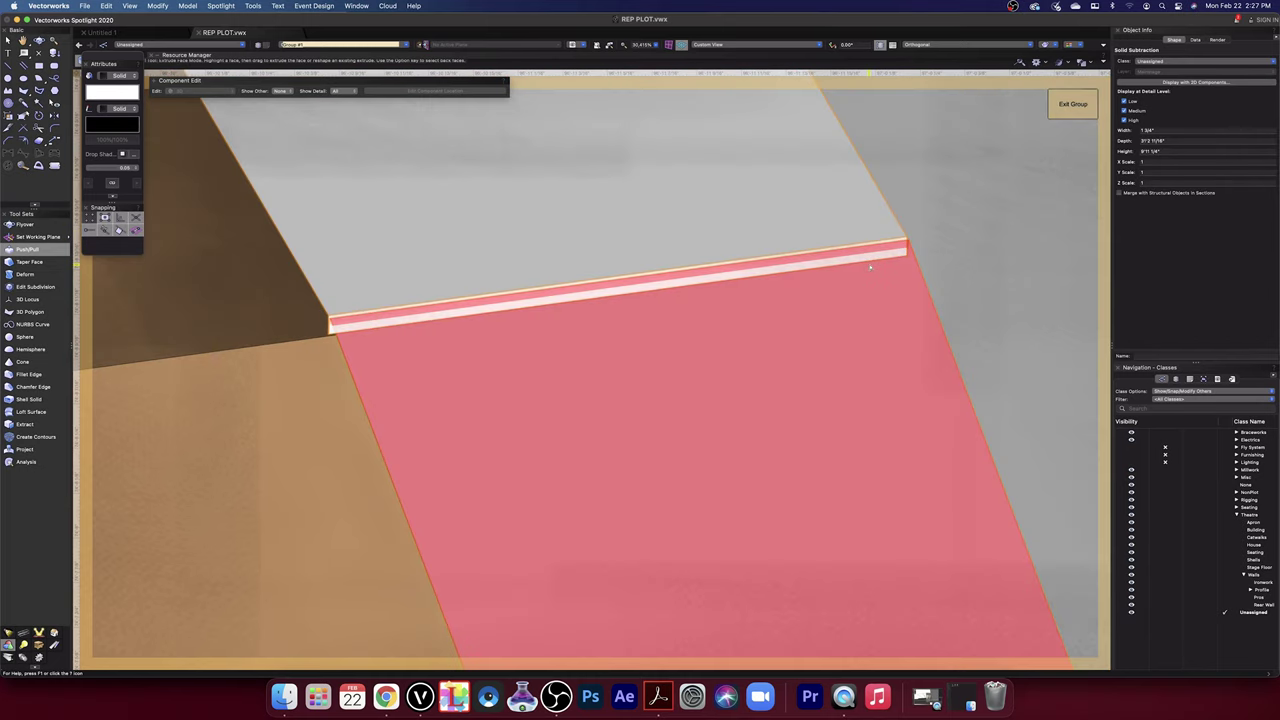
{"action": "key", "text": "super+z"}
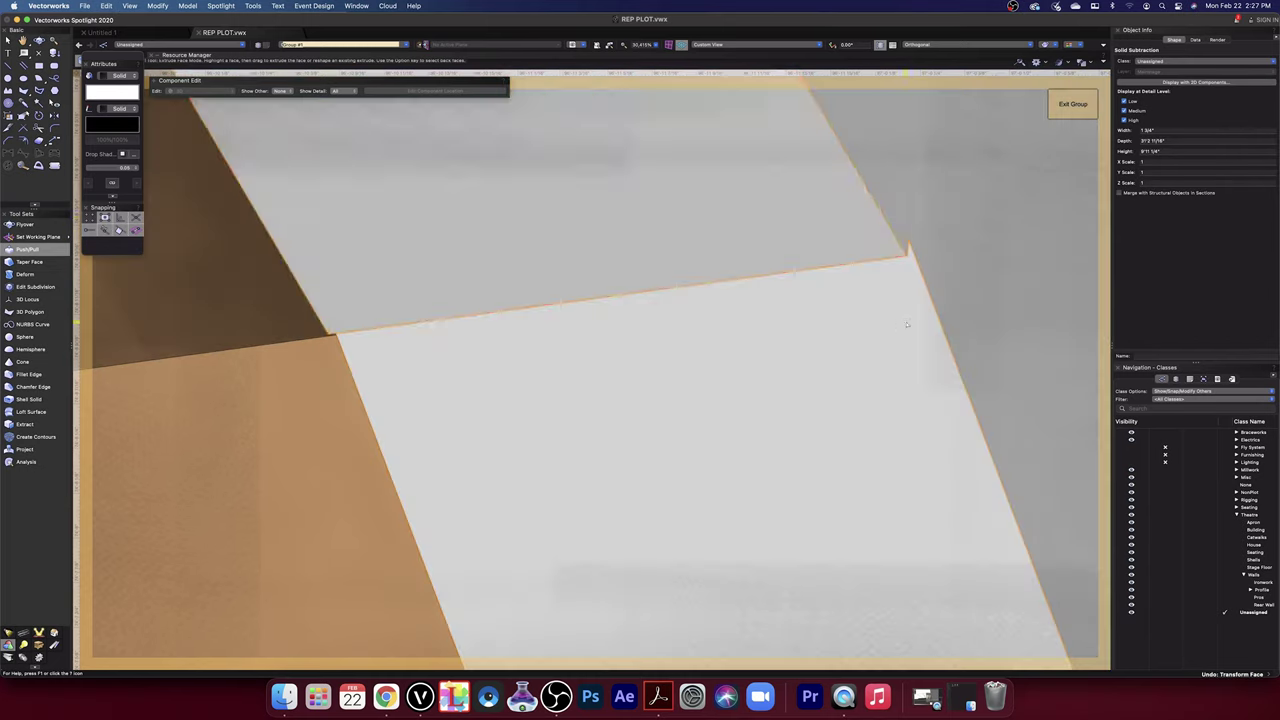
- Re-extrude the grey face and bring the slatted assembly into view
{"action": "left_click", "coordinate": [912, 268]}
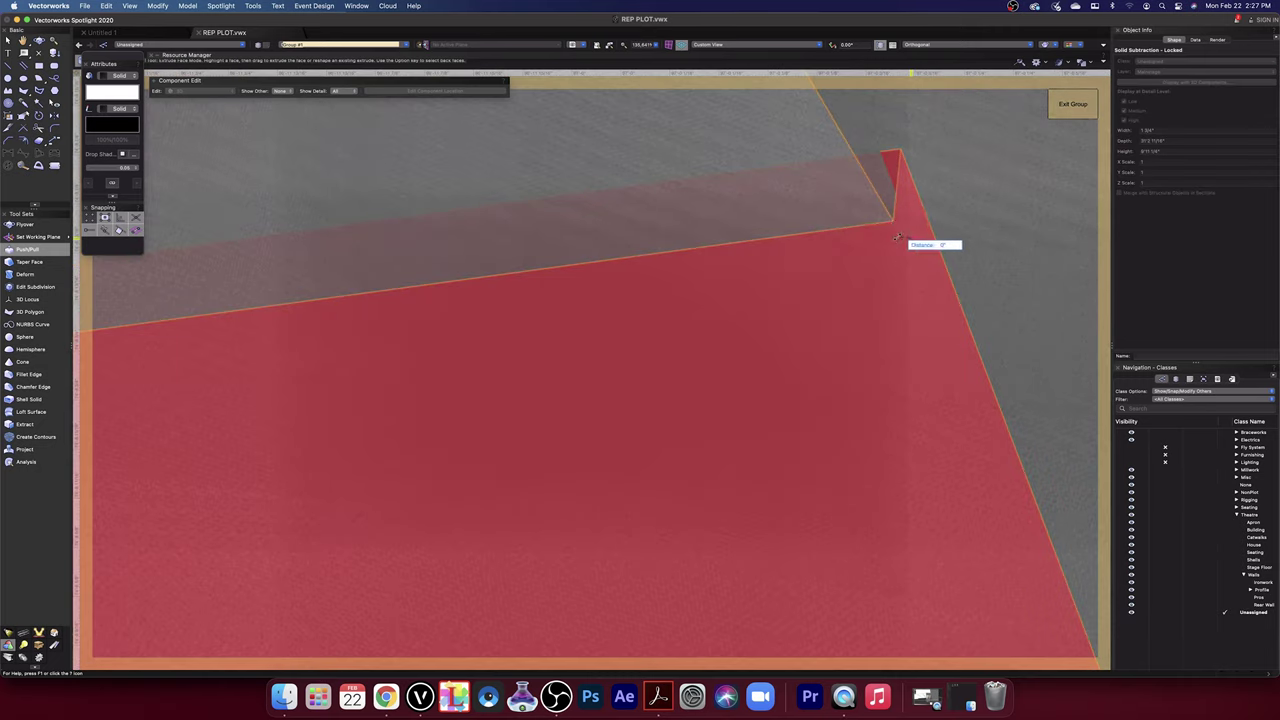
{"action": "left_click", "coordinate": [892, 225]}
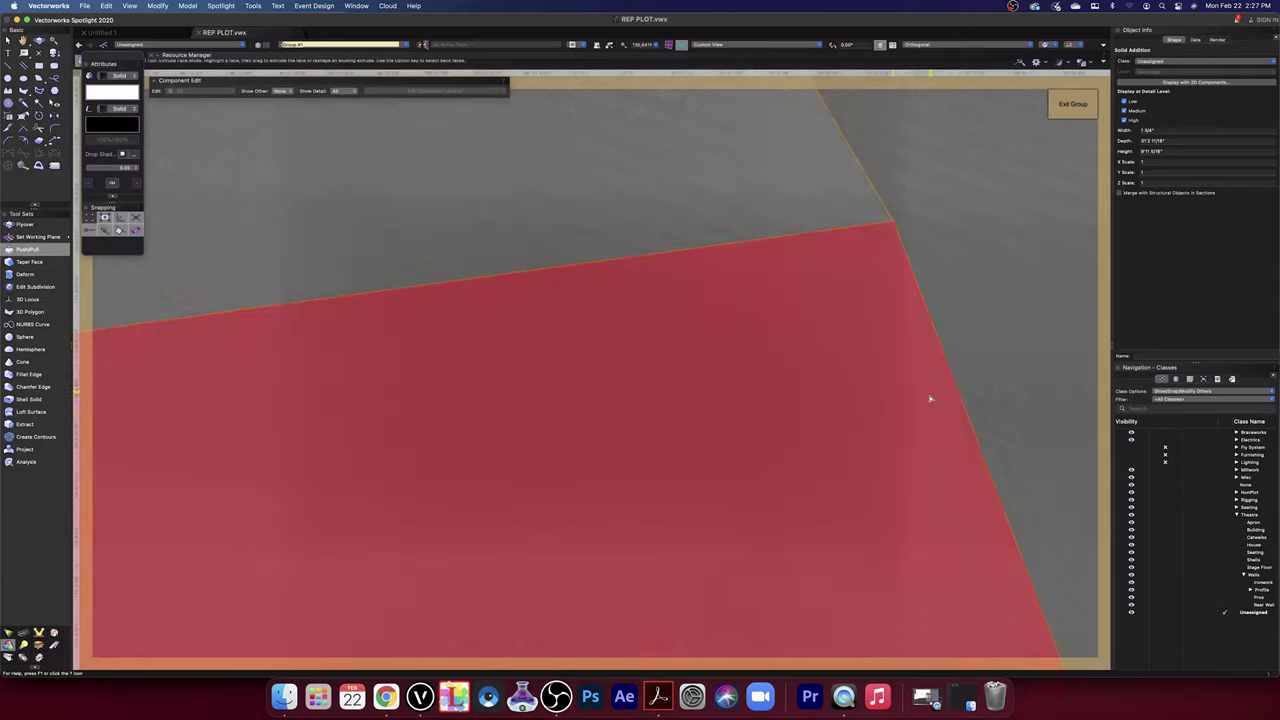
{"action": "scroll", "coordinate": [925, 401], "scroll_direction": "down", "scroll_amount": 10}
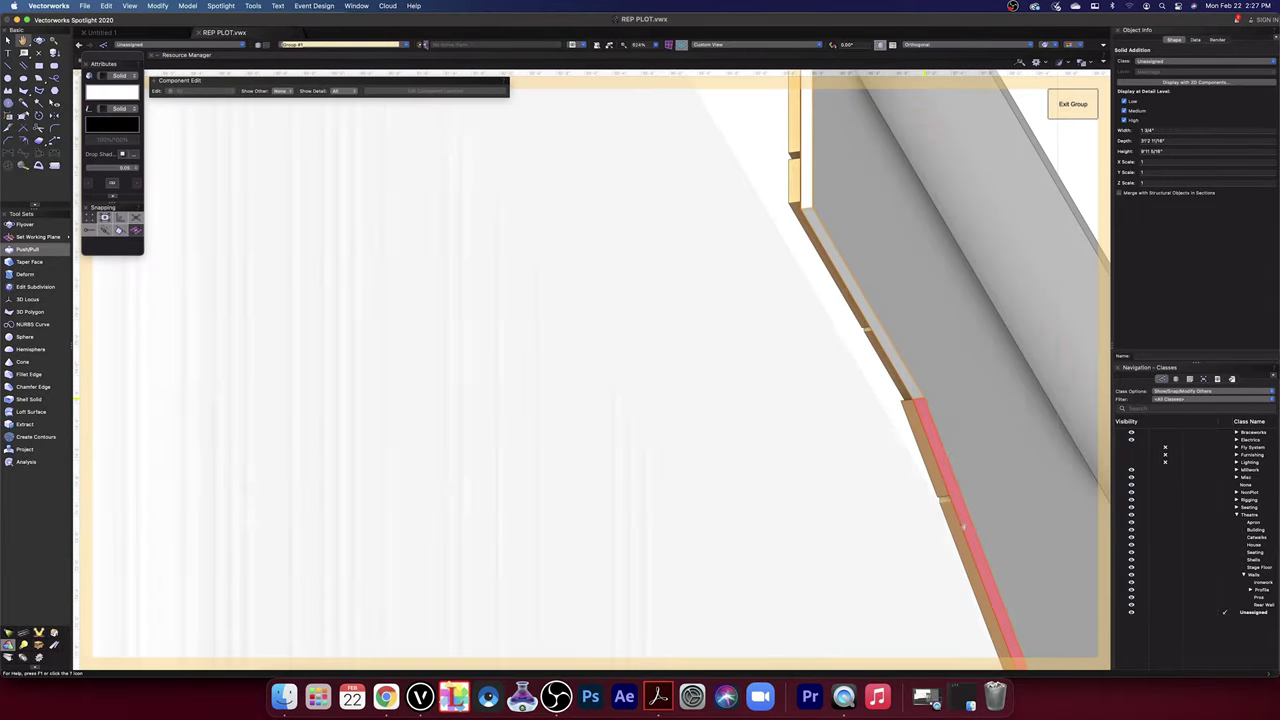
{"action": "mouse_move", "coordinate": [985, 593]}
{"action": "middle_mouse_down"}
{"action": "mouse_move", "coordinate": [862, 547]}
{"action": "mouse_move", "coordinate": [731, 415]}
{"action": "mouse_move", "coordinate": [703, 343]}
{"action": "middle_mouse_up"}
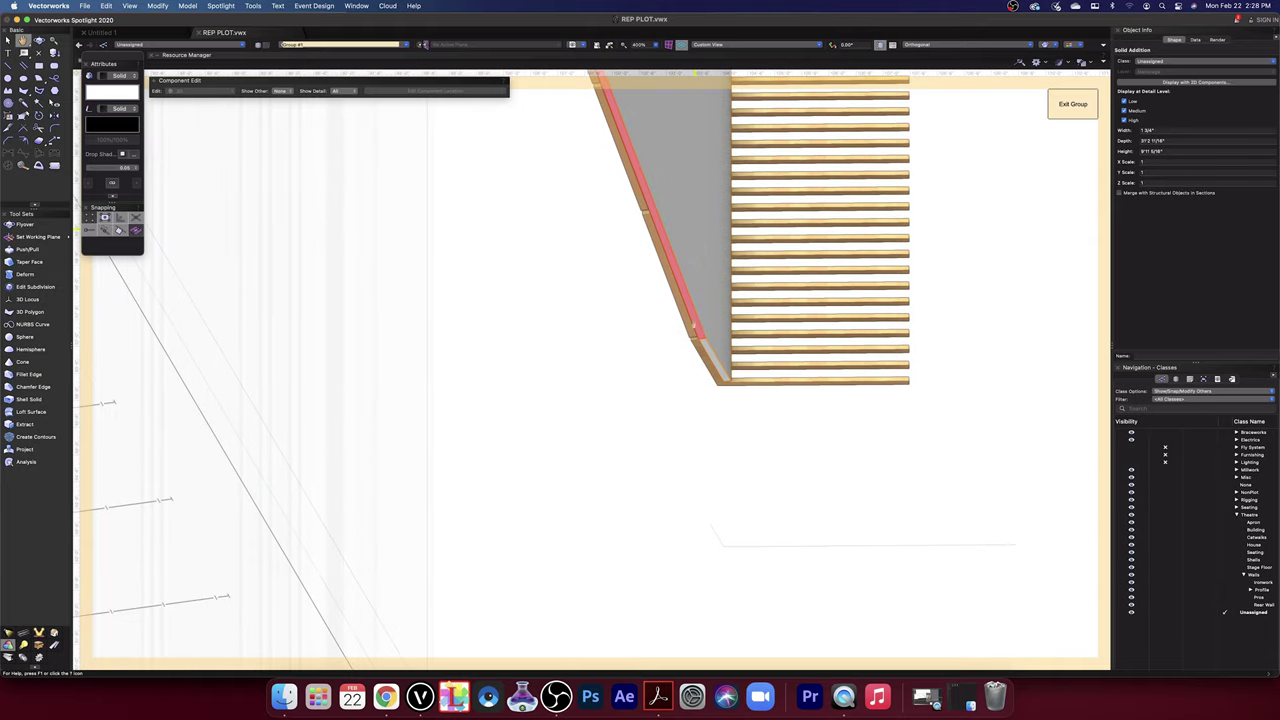
{"action": "scroll", "coordinate": [705, 343], "scroll_direction": "up", "scroll_amount": 3}
{"action": "scroll", "coordinate": [705, 343], "scroll_direction": "up", "scroll_amount": 5}
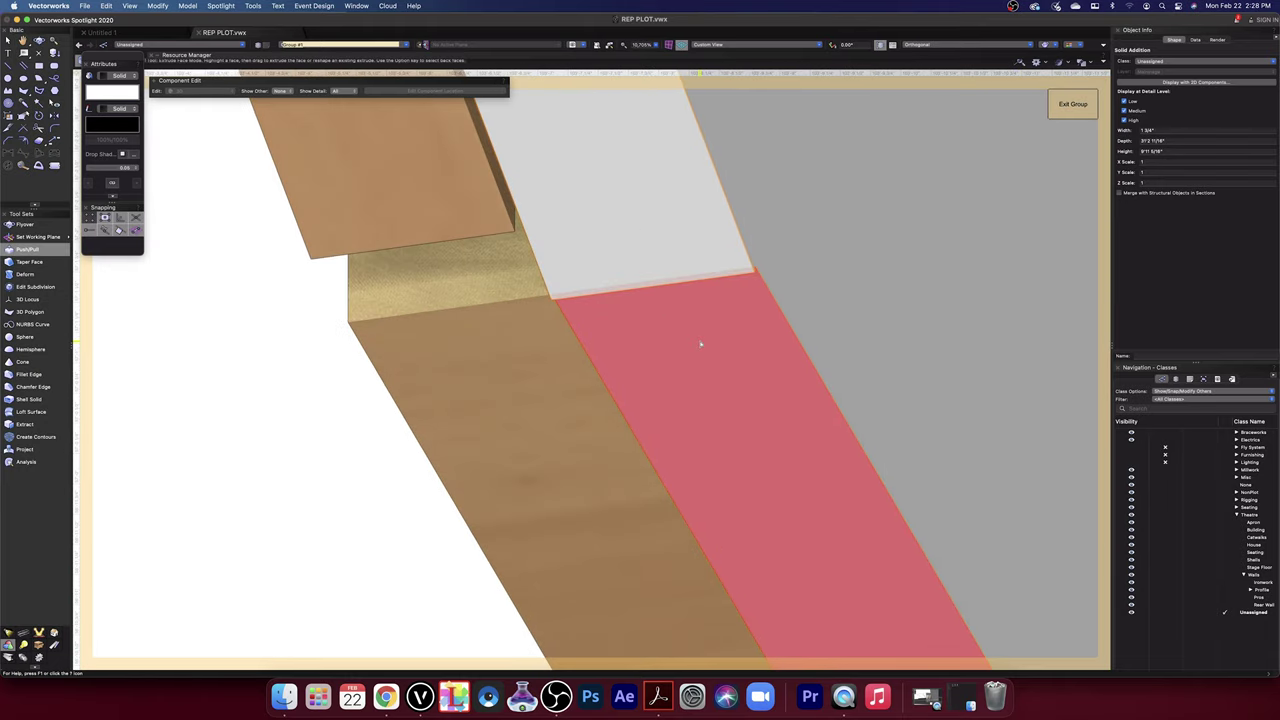
{"action": "scroll", "coordinate": [729, 317], "scroll_direction": "up", "scroll_amount": 5}
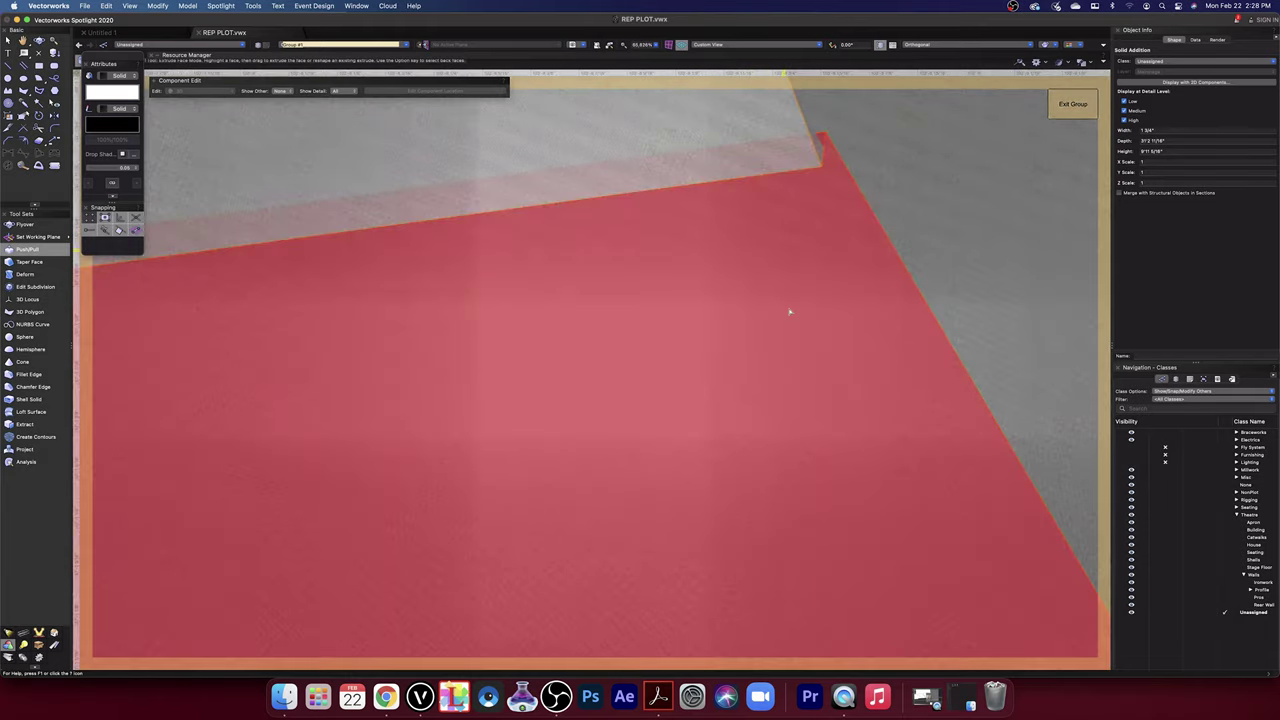
{"action": "scroll", "coordinate": [800, 305], "scroll_direction": "down", "scroll_amount": 5}
- Pull the grey face 1/16" at the corner to close the gap with the wooden trim
{"action": "left_click_drag", "start_coordinate": [808, 299], "coordinate": [805, 301]}
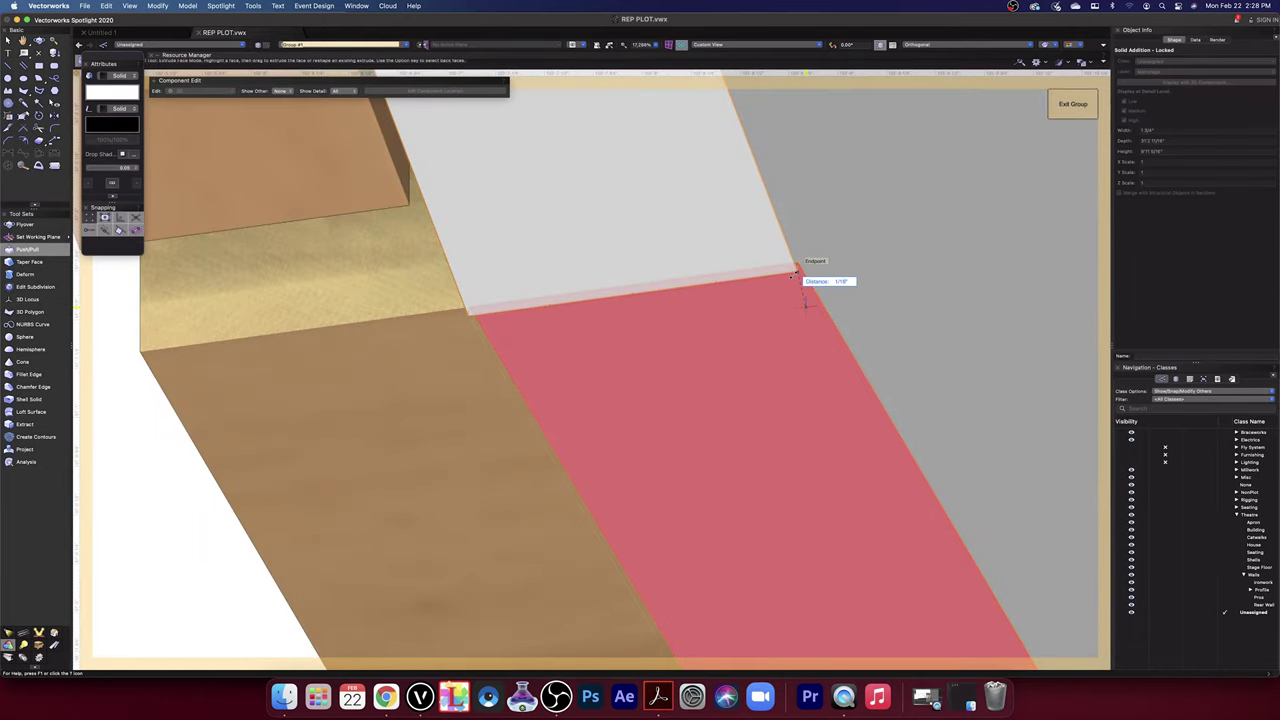
{"action": "left_click", "coordinate": [797, 277]}
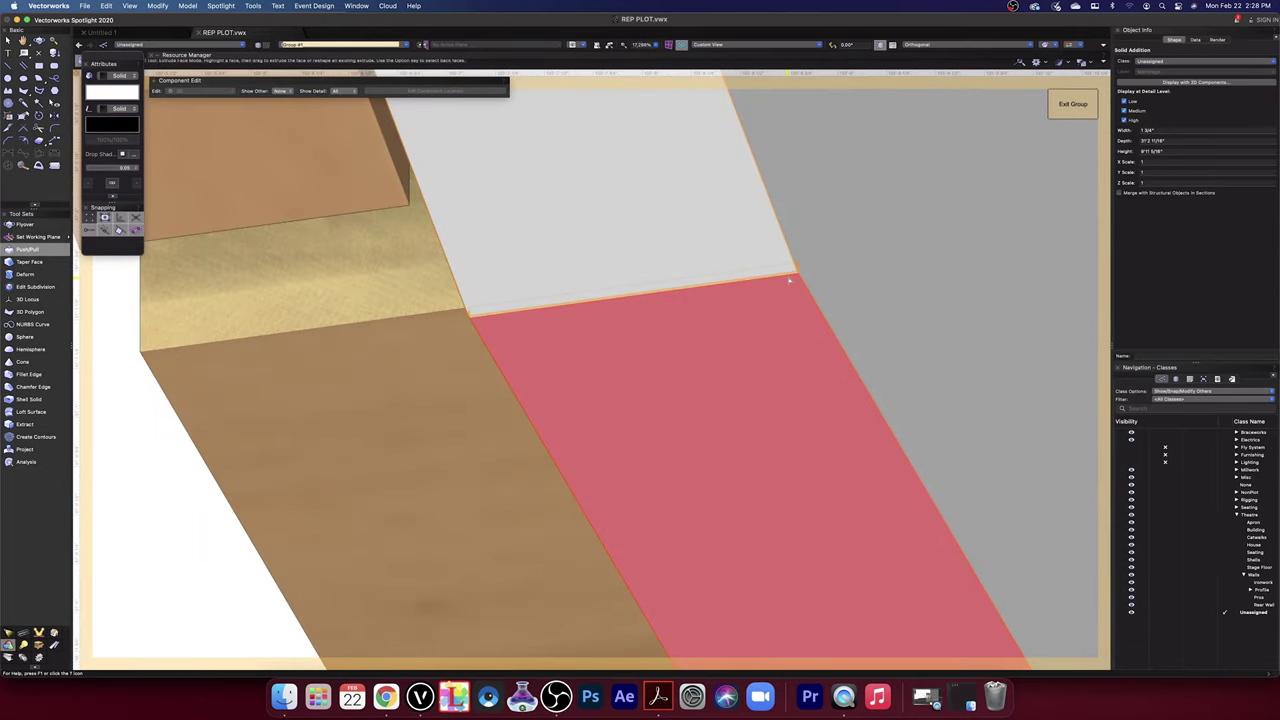
{"action": "scroll", "coordinate": [801, 285], "scroll_direction": "up", "scroll_amount": 6}
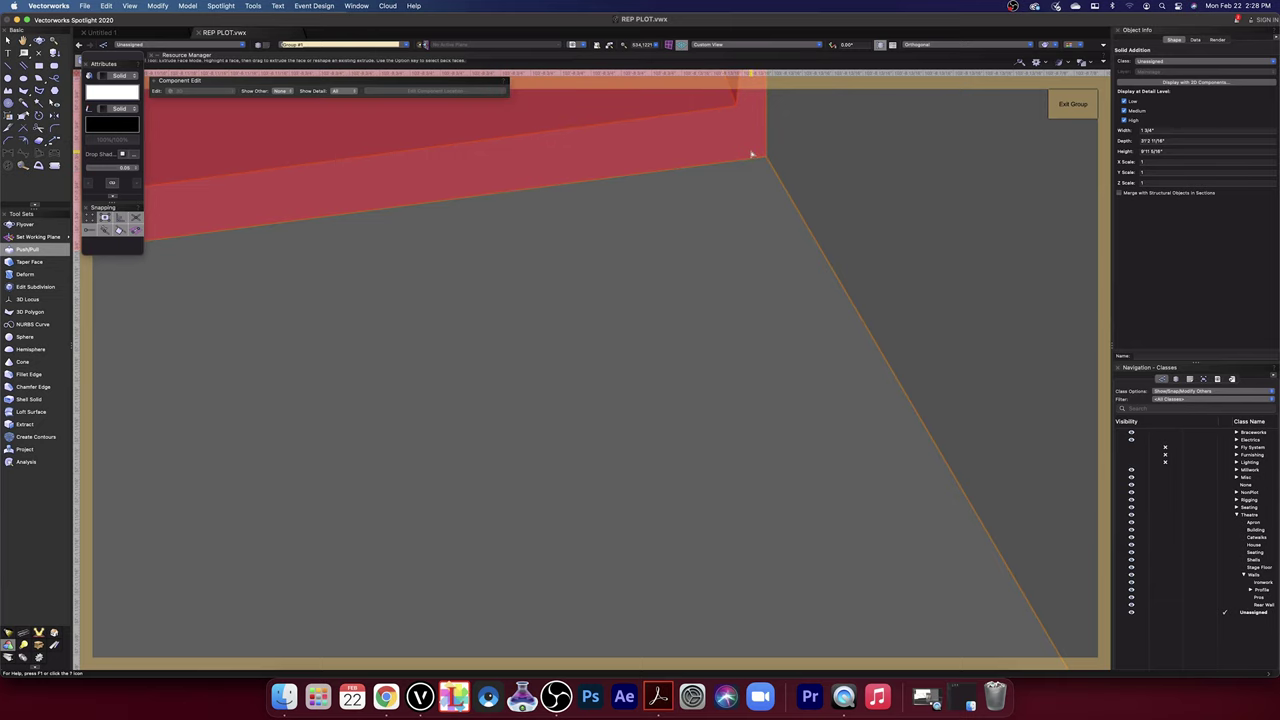
{"action": "left_click", "coordinate": [752, 155]}
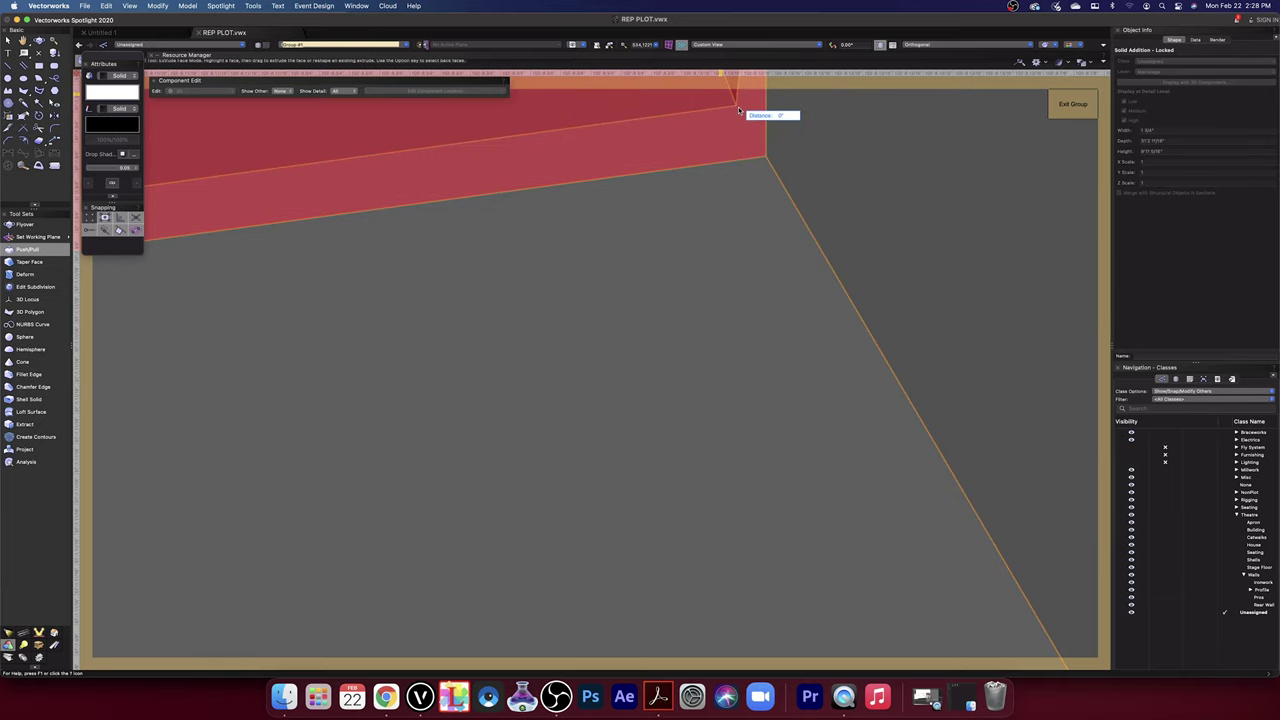
{"action": "left_click", "coordinate": [738, 108]}
{"action": "scroll", "coordinate": [808, 348], "scroll_direction": "down", "scroll_amount": 5}
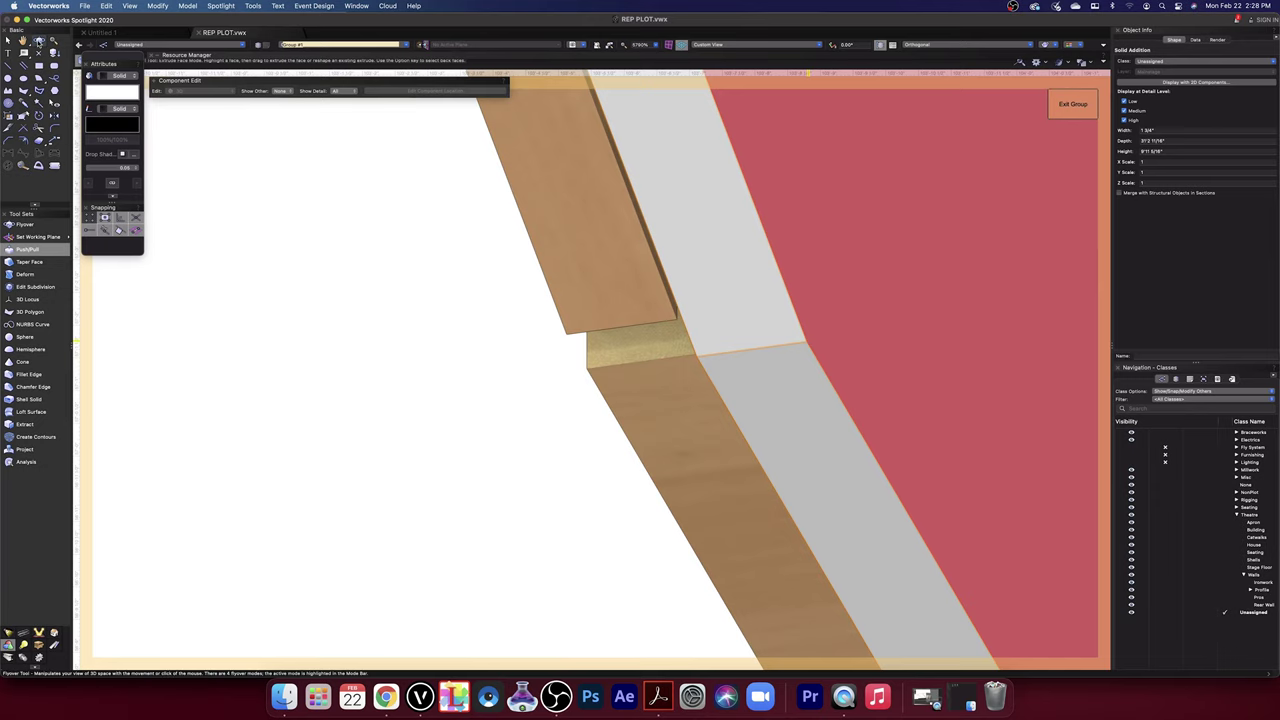
- Orbit the model to check the boards from below
{"action": "left_click", "coordinate": [38, 41]}
{"action": "left_click_drag", "start_coordinate": [471, 461], "coordinate": [572, 488]}
{"action": "left_click_drag", "start_coordinate": [726, 544], "coordinate": [556, 664]}
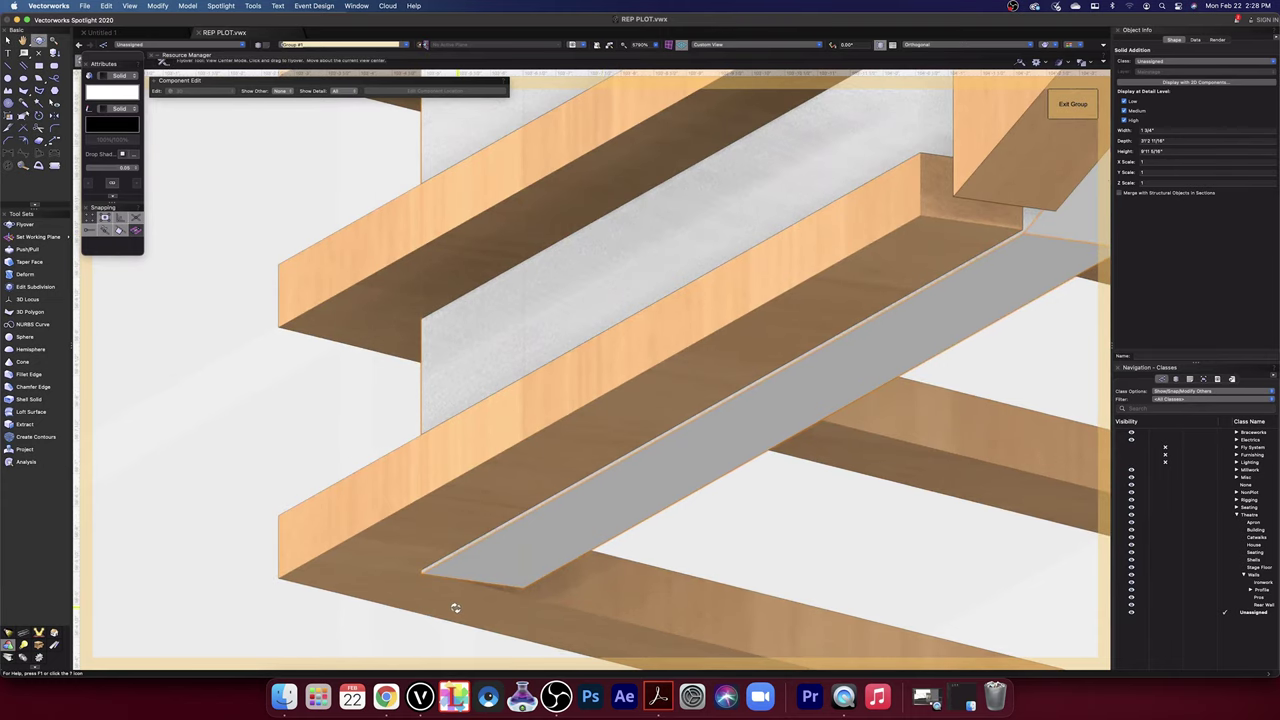
{"action": "scroll", "coordinate": [455, 608], "scroll_direction": "up", "scroll_amount": 5}
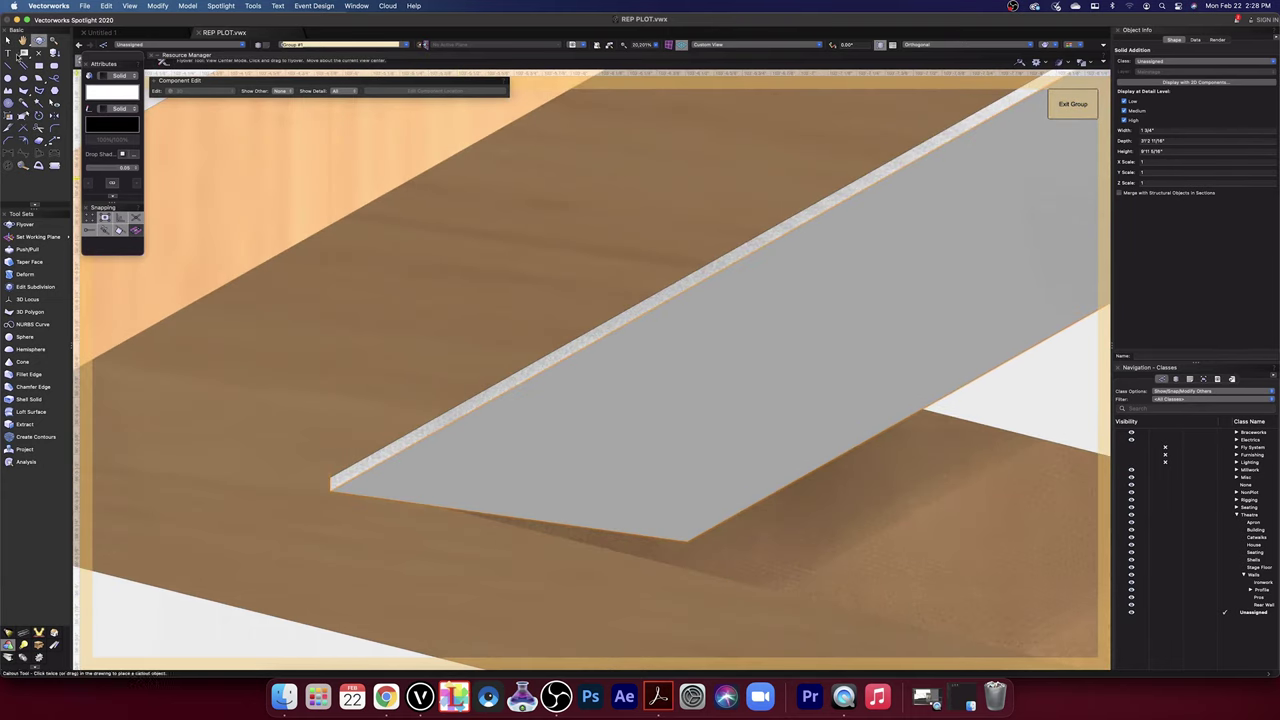
{"action": "left_click", "coordinate": [9, 40]}
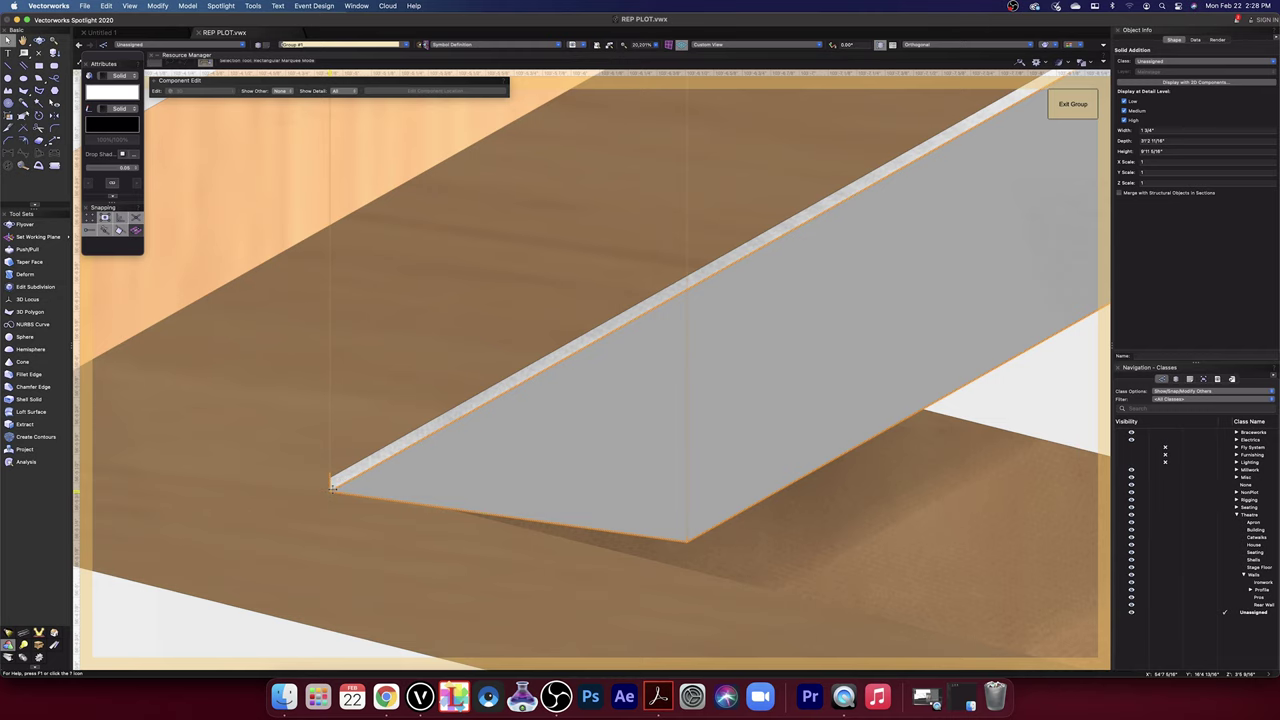
{"action": "left_click_drag", "start_coordinate": [333, 487], "coordinate": [332, 486]}
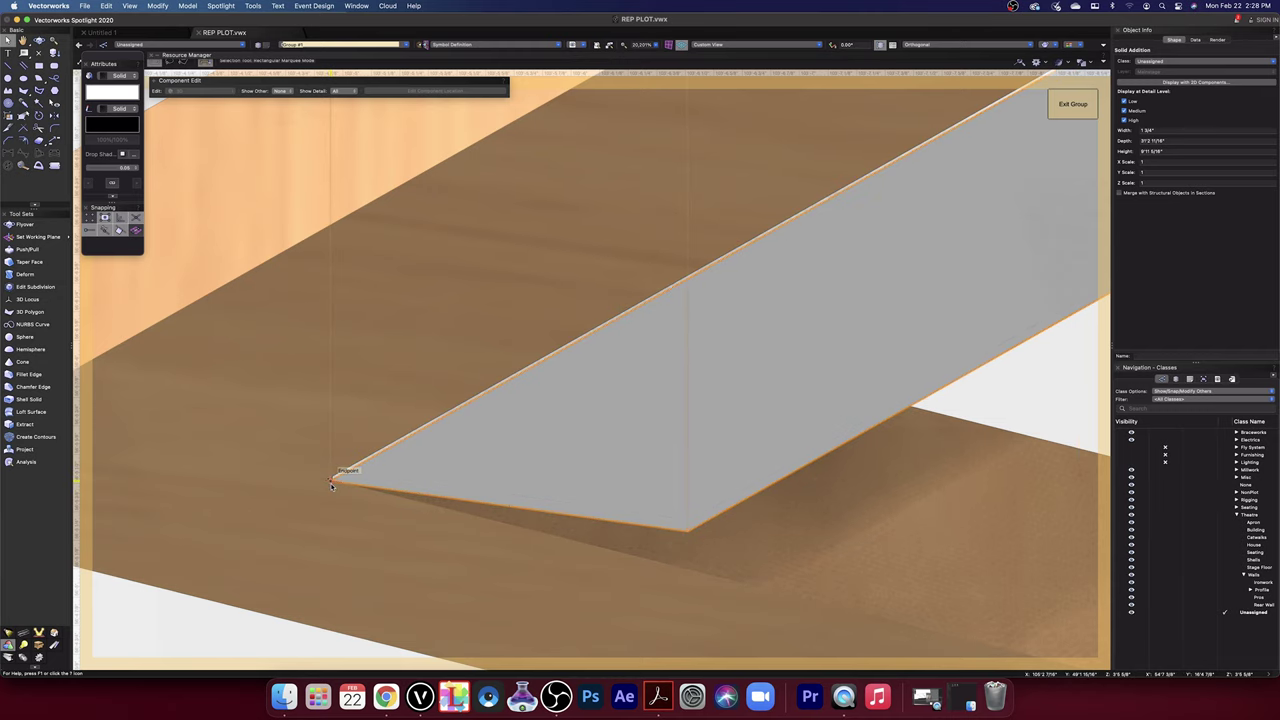
{"action": "scroll", "coordinate": [330, 483], "scroll_direction": "up", "scroll_amount": 5}
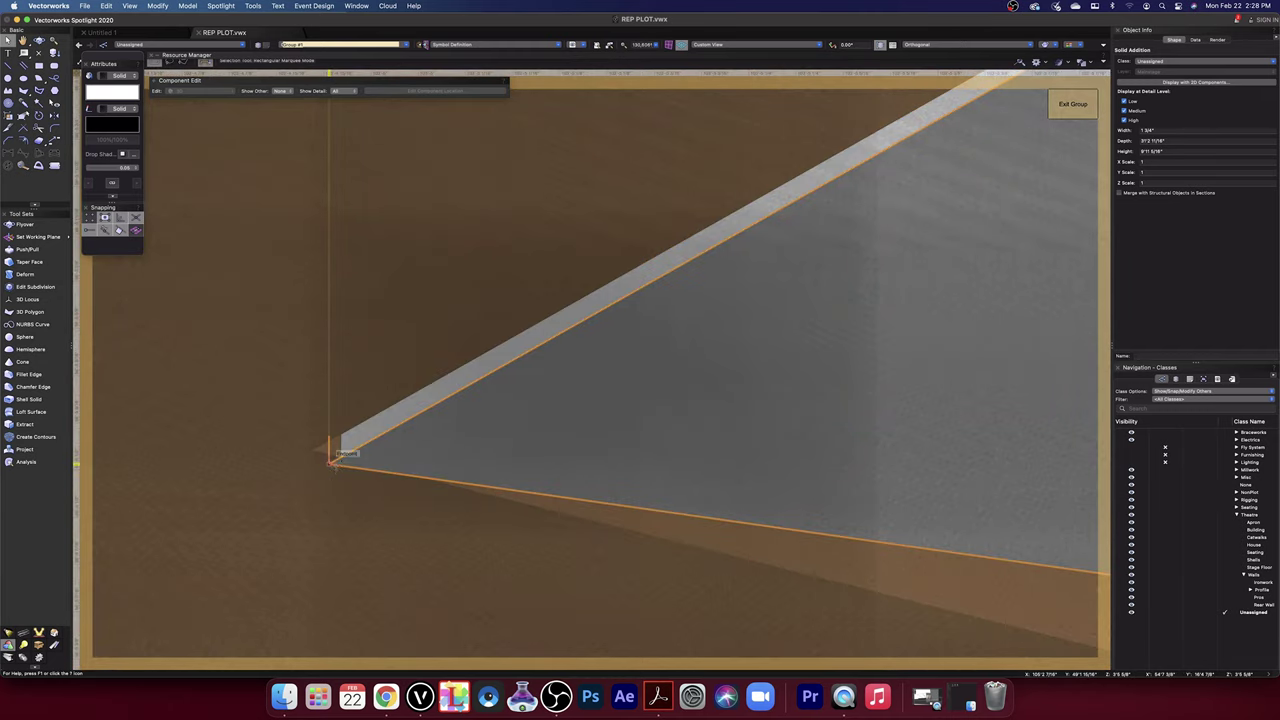
{"action": "left_click_drag", "start_coordinate": [331, 465], "coordinate": [313, 453]}
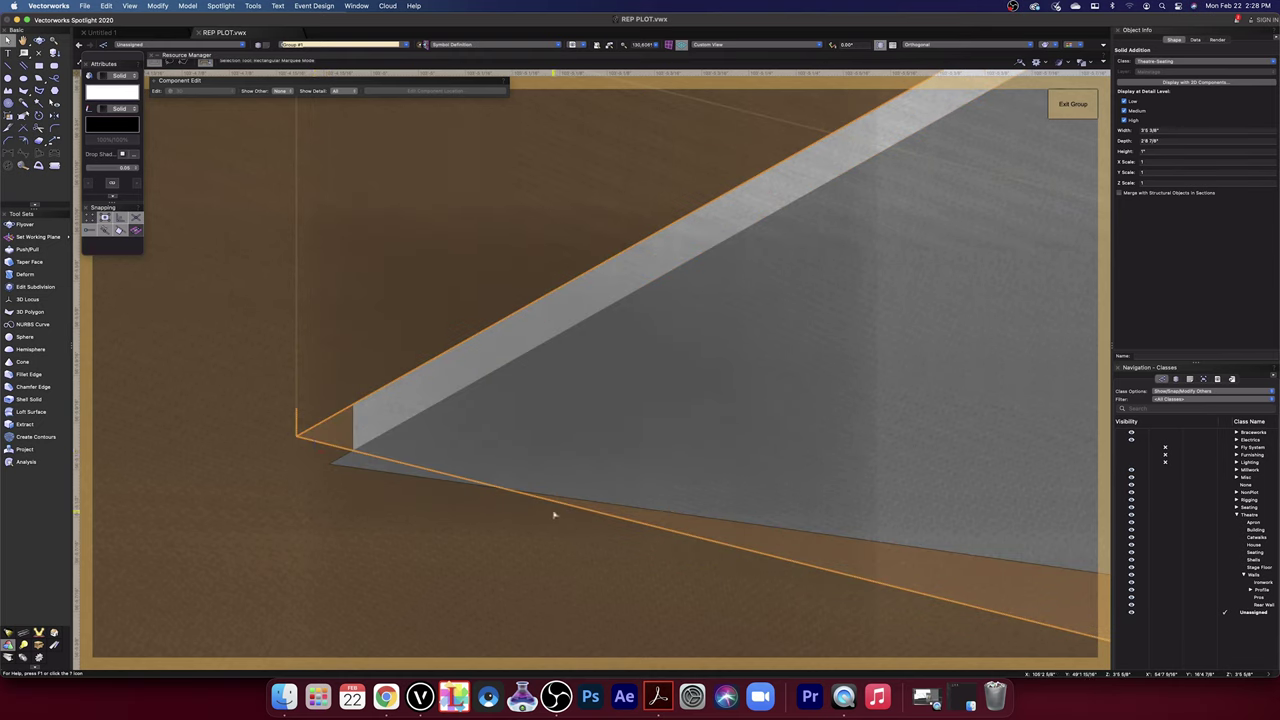
{"action": "key", "text": "super+z"}
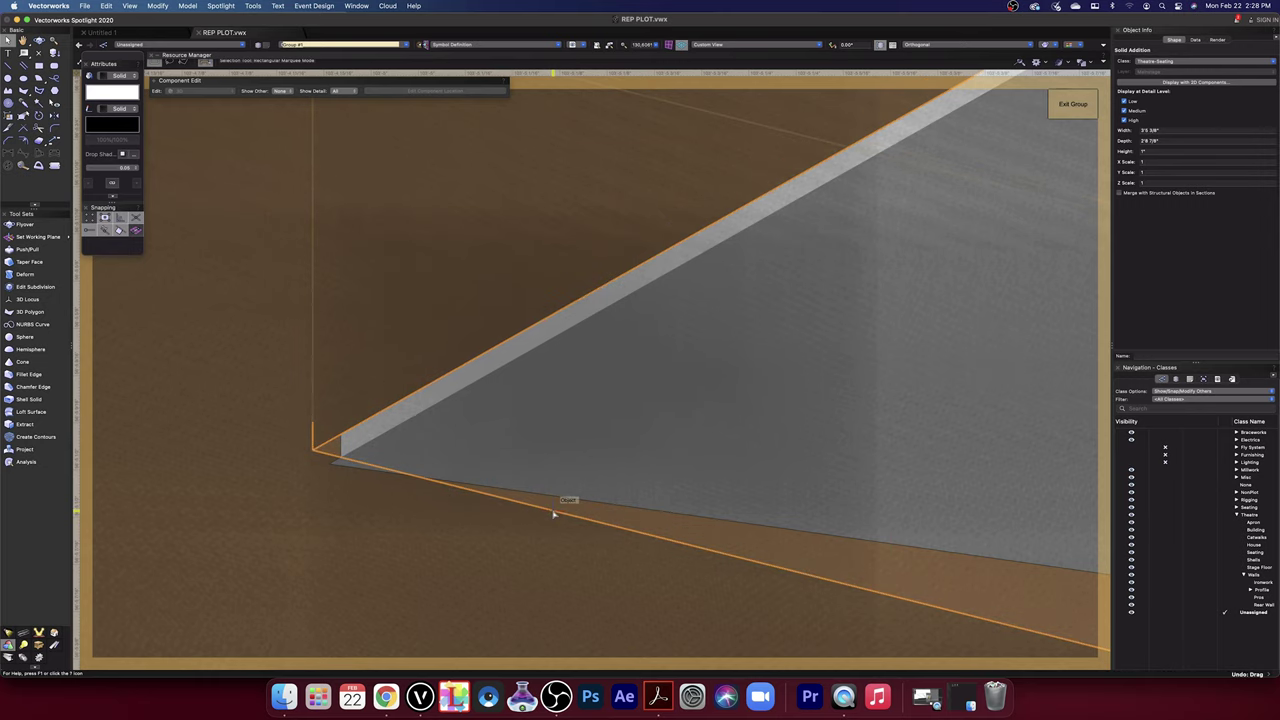
{"action": "key", "text": "super+z"}
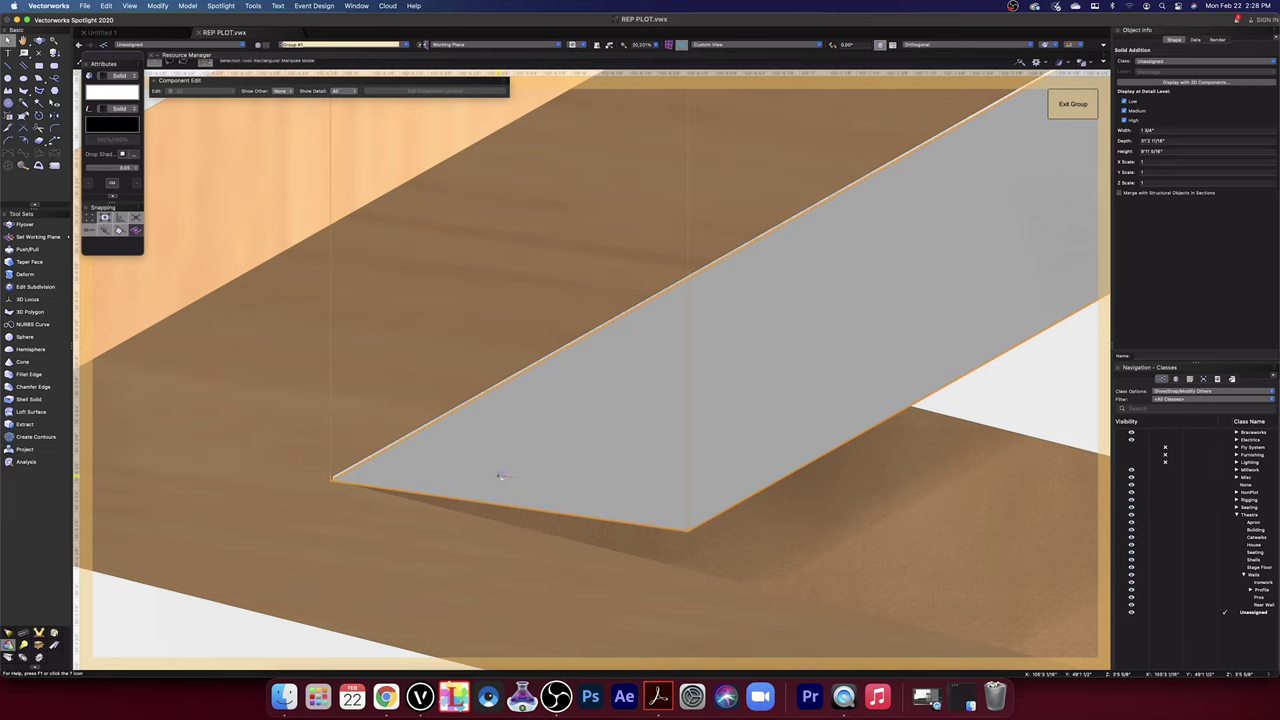
{"action": "scroll", "coordinate": [460, 477], "scroll_direction": "up", "scroll_amount": 5}
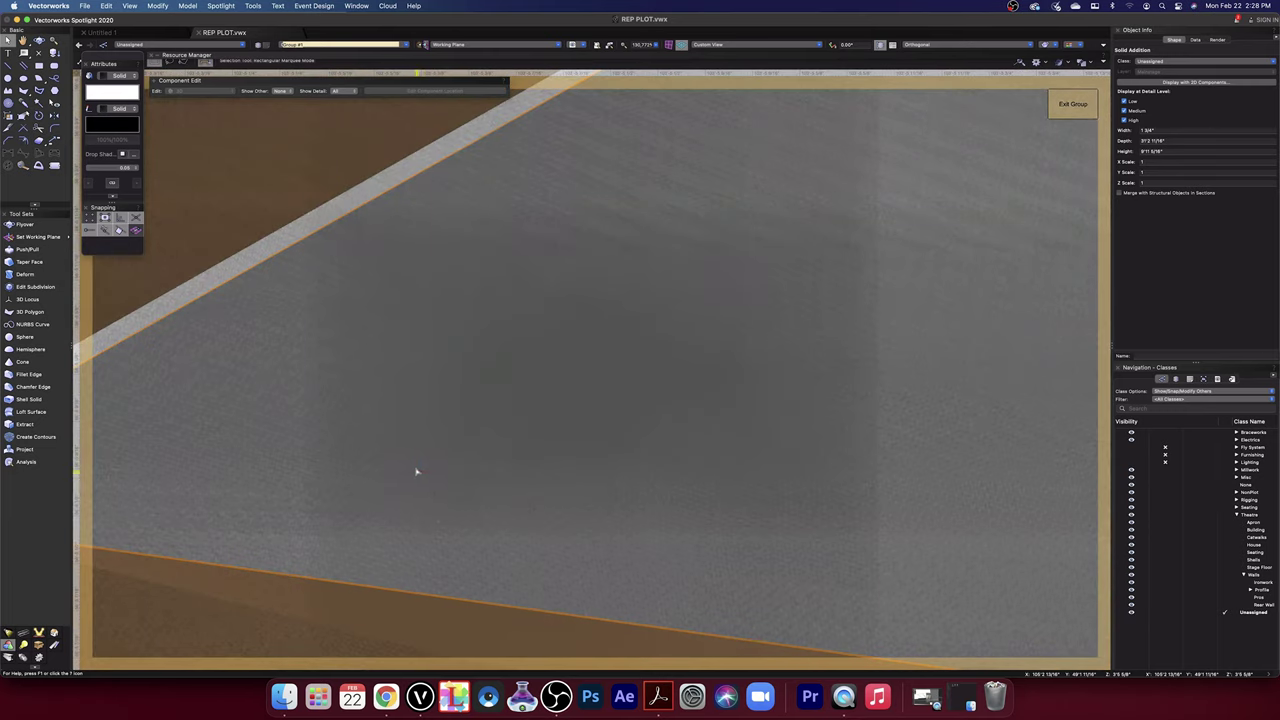
{"action": "middle_click_drag", "start_coordinate": [417, 472], "coordinate": [821, 462]}
{"action": "middle_click_drag", "start_coordinate": [356, 473], "coordinate": [694, 472]}
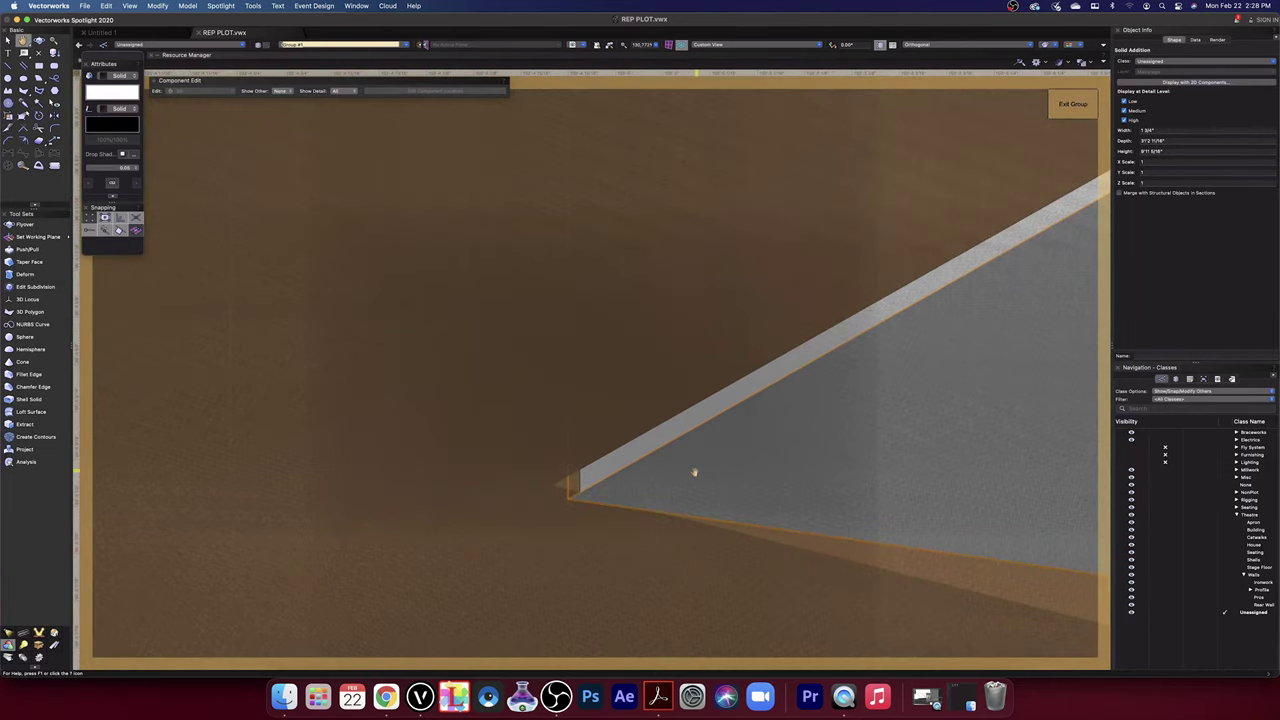
{"action": "scroll", "coordinate": [622, 479], "scroll_direction": "up", "scroll_amount": 3}
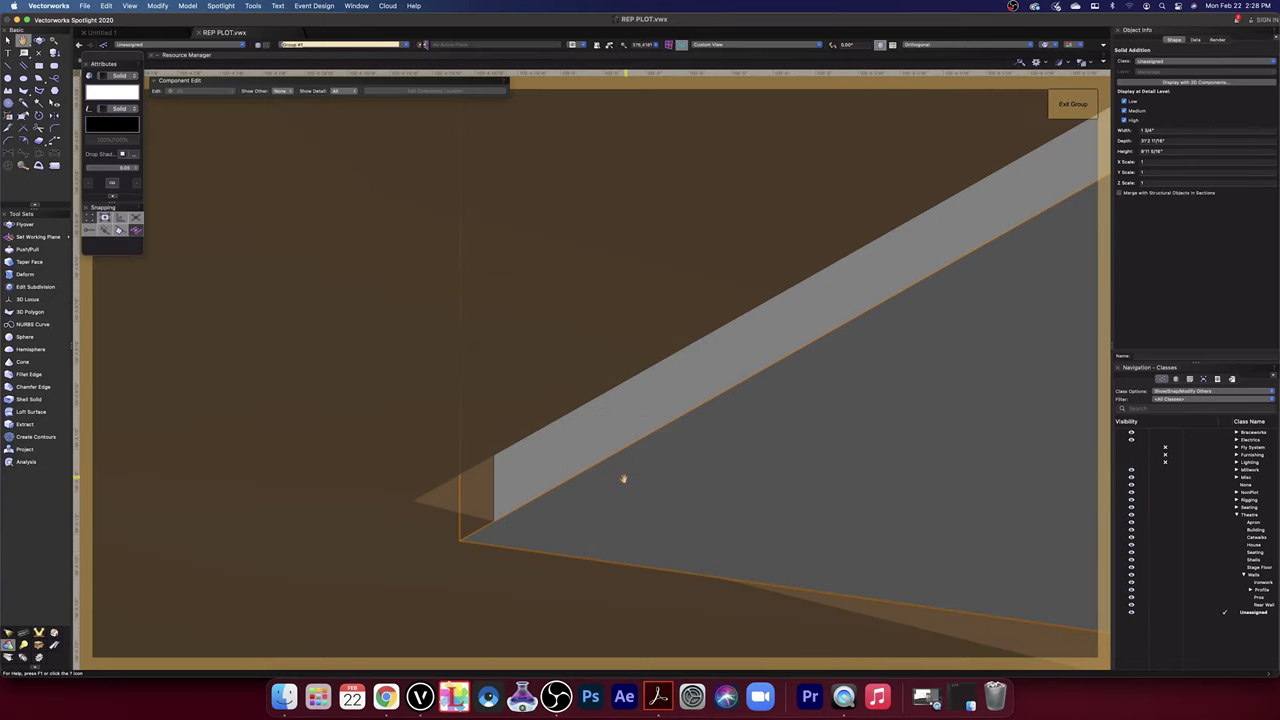
{"action": "key", "text": "x"}
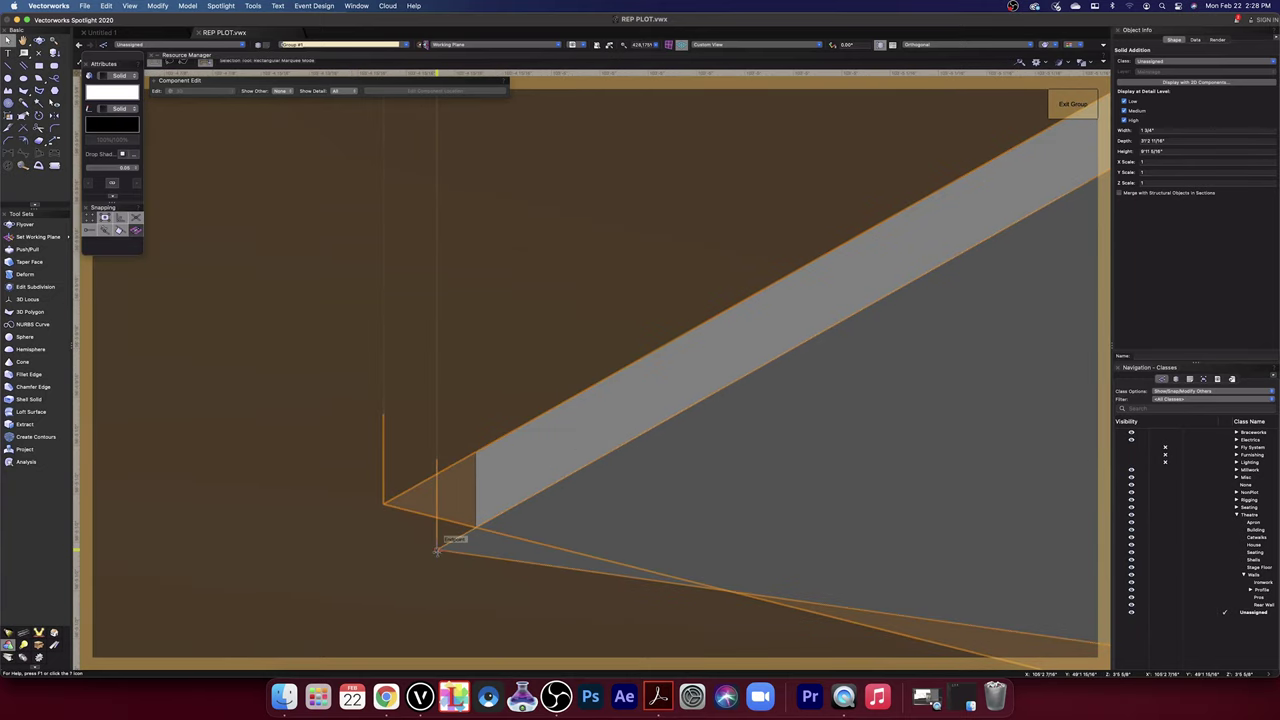
{"action": "left_click_drag", "start_coordinate": [436, 549], "coordinate": [388, 506]}
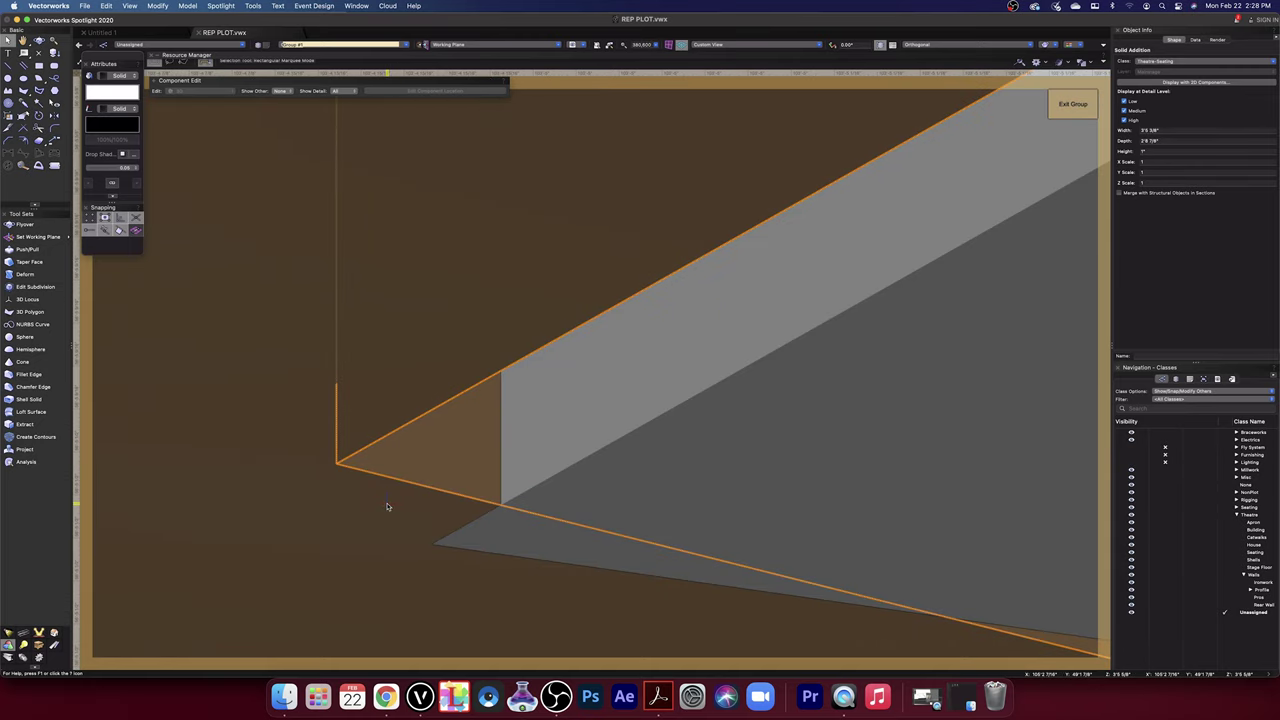
{"action": "key", "text": "super+z"}
{"action": "scroll", "coordinate": [388, 506], "scroll_direction": "up", "scroll_amount": 1}
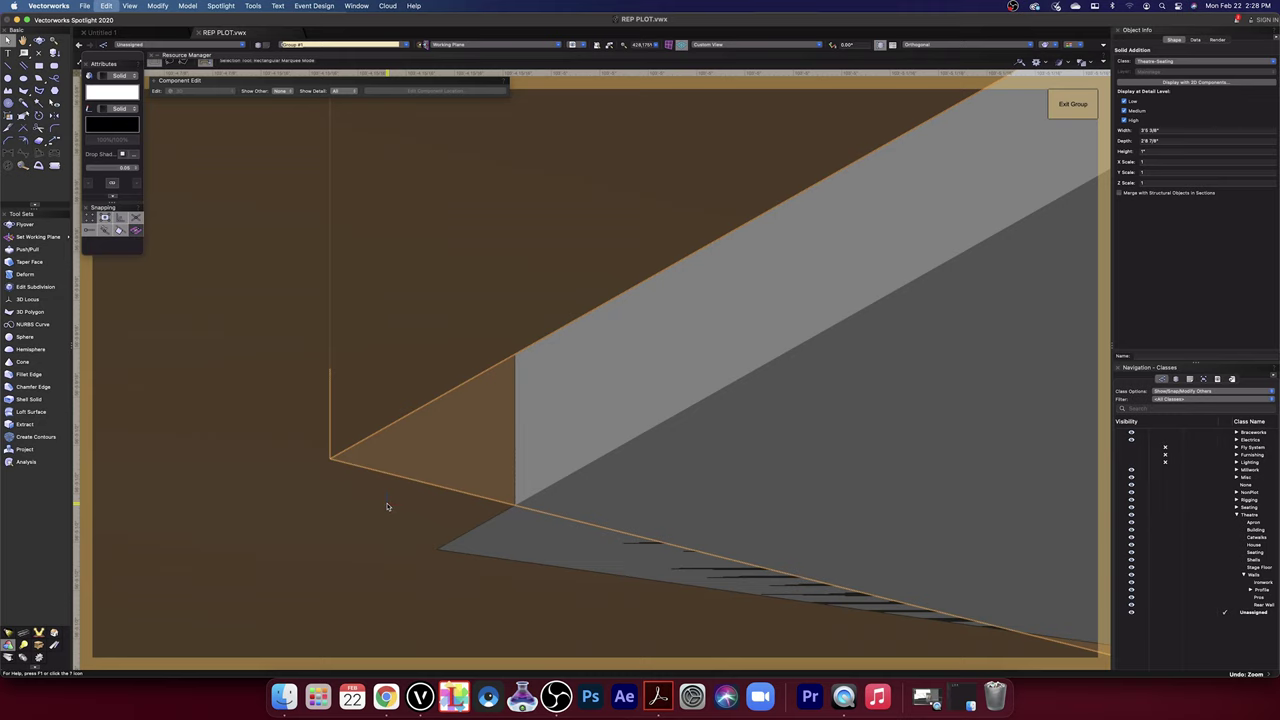
{"action": "key", "text": "super+y"}
{"action": "key", "text": "super+6"}
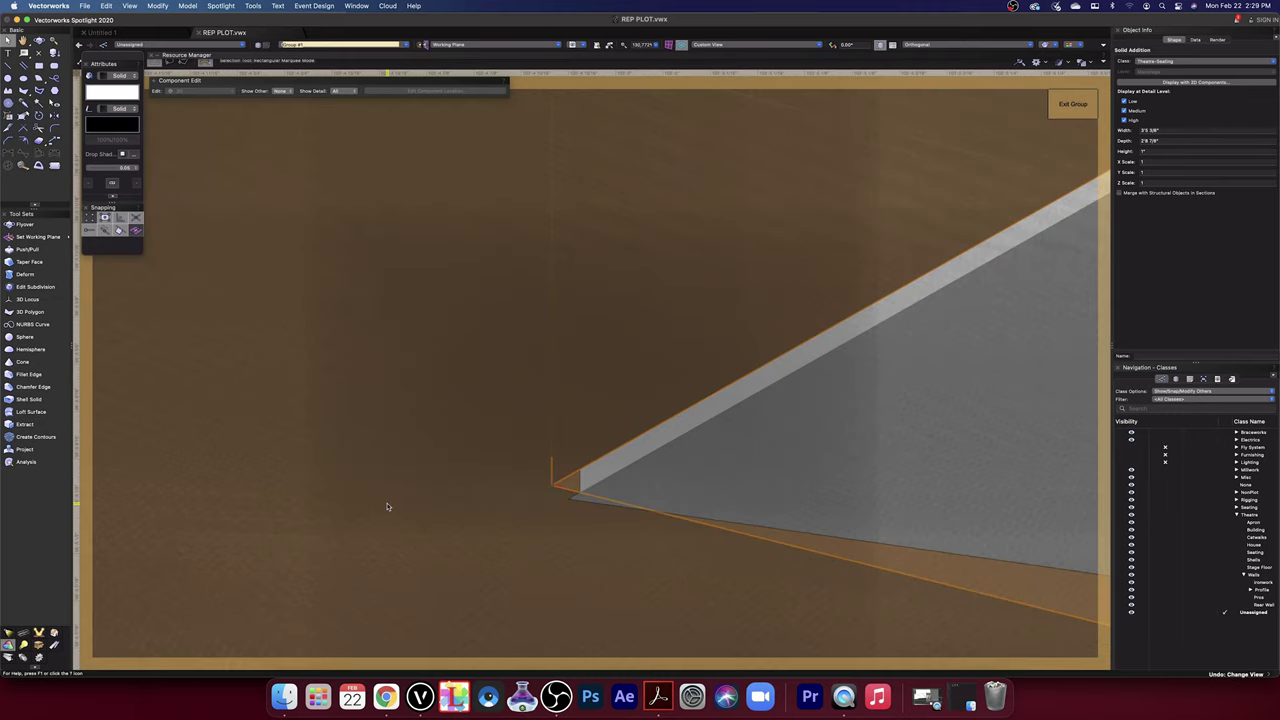
{"action": "key", "text": "super+z"}
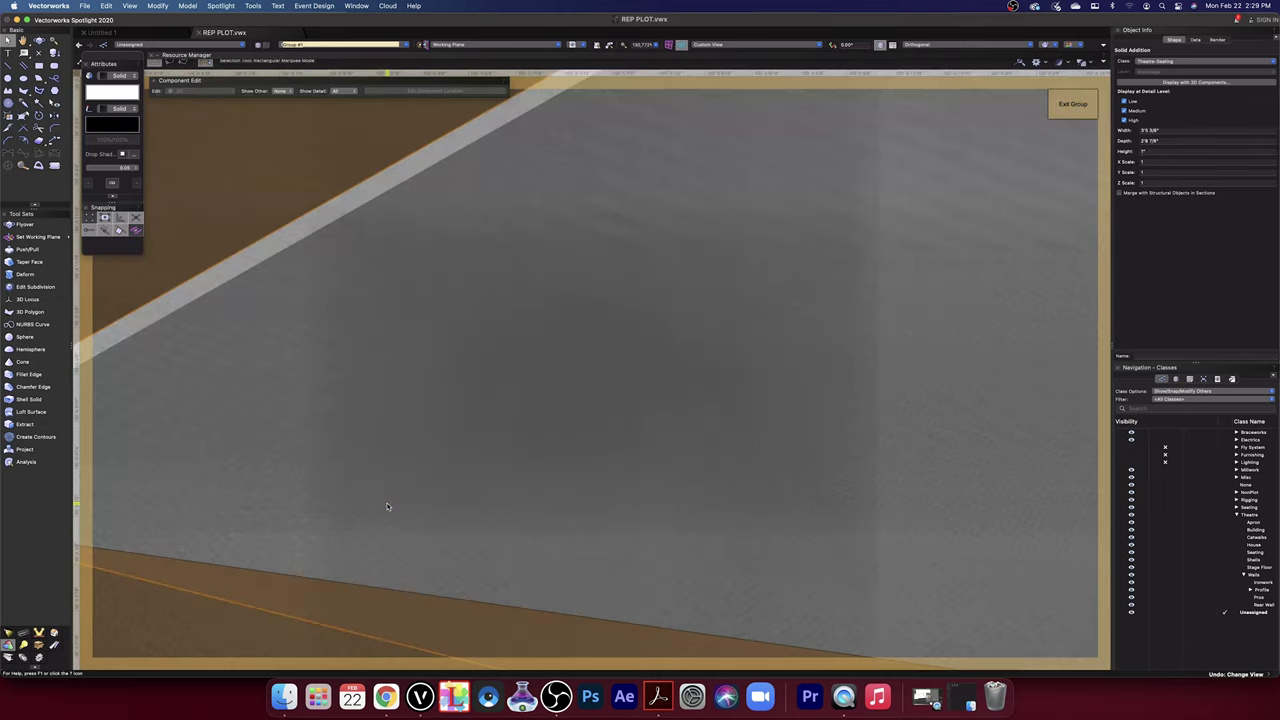
{"action": "scroll", "coordinate": [411, 512], "scroll_direction": "down", "scroll_amount": 7}
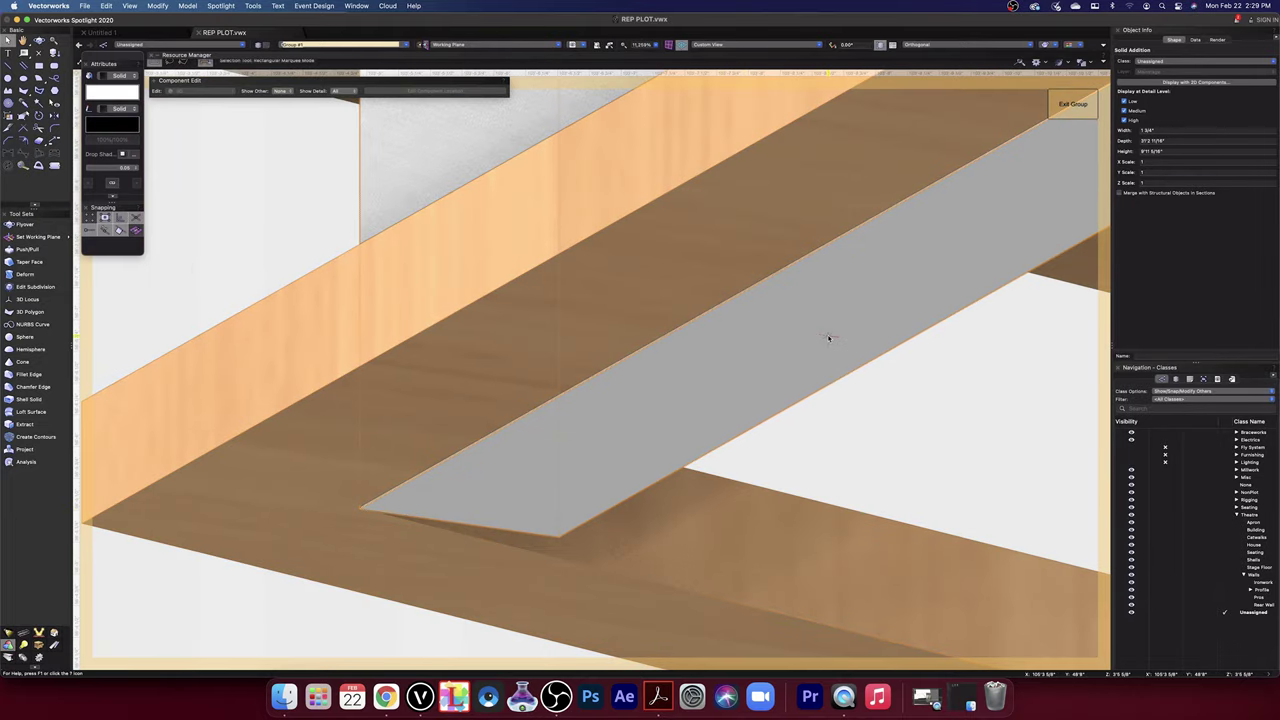
- Switch to Top/Plan and pan to the orange wall piece's top corner
{"action": "left_click", "coordinate": [740, 45]}
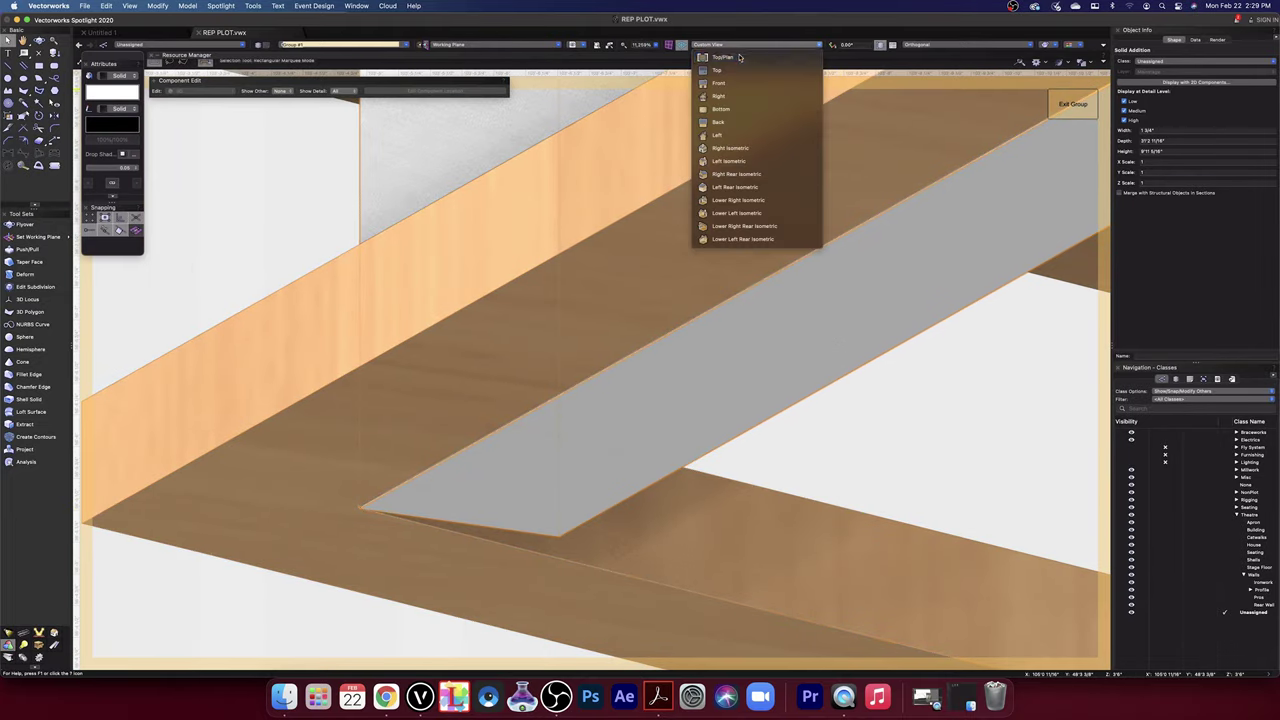
{"action": "left_click", "coordinate": [740, 57]}
{"action": "key", "text": "super+r"}
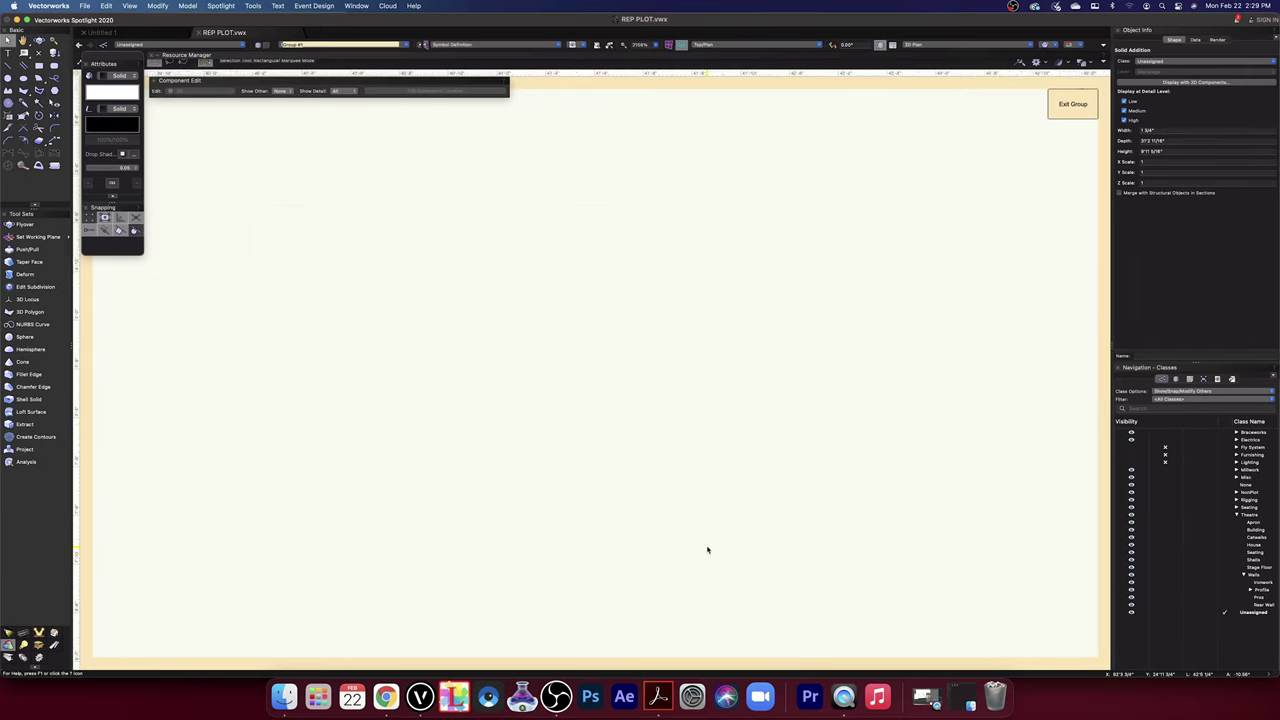
{"action": "scroll", "coordinate": [706, 549], "scroll_direction": "down", "scroll_amount": 10}
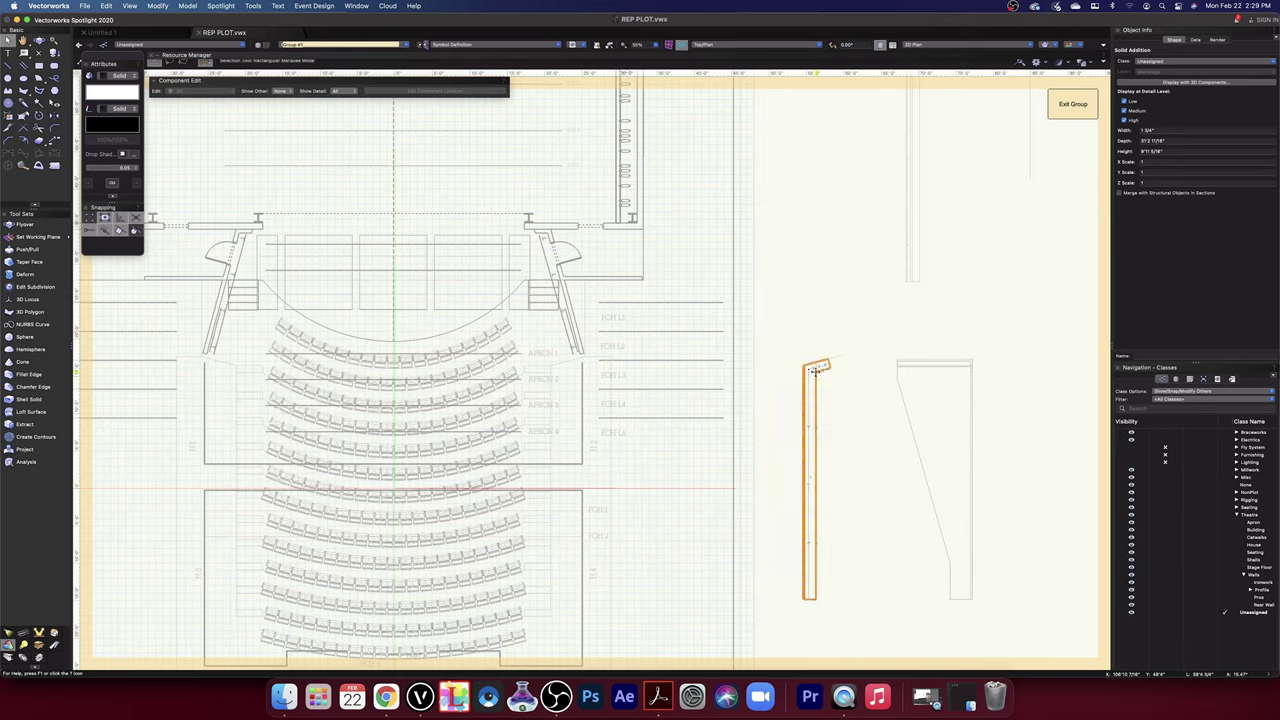
{"action": "scroll", "coordinate": [820, 382], "scroll_direction": "up", "scroll_amount": 10}
{"action": "scroll", "coordinate": [697, 315], "scroll_direction": "up", "scroll_amount": 3}
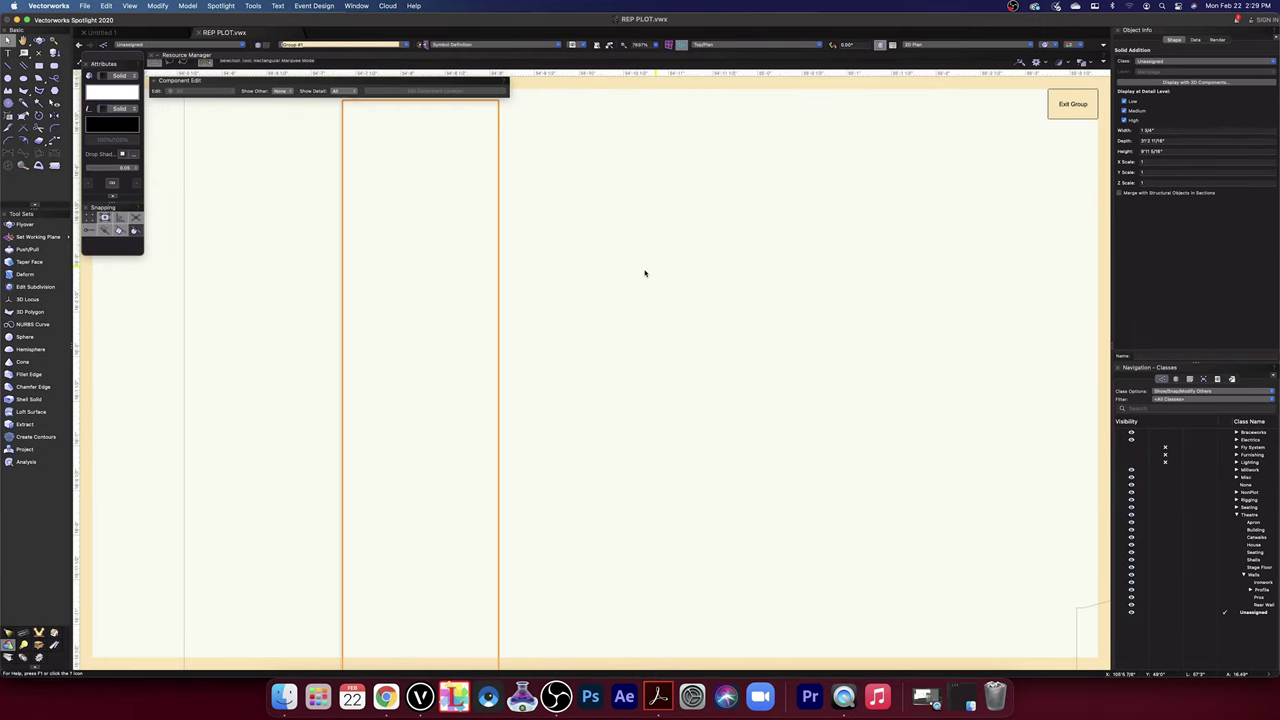
{"action": "middle_click_drag", "start_coordinate": [651, 306], "coordinate": [966, 609]}
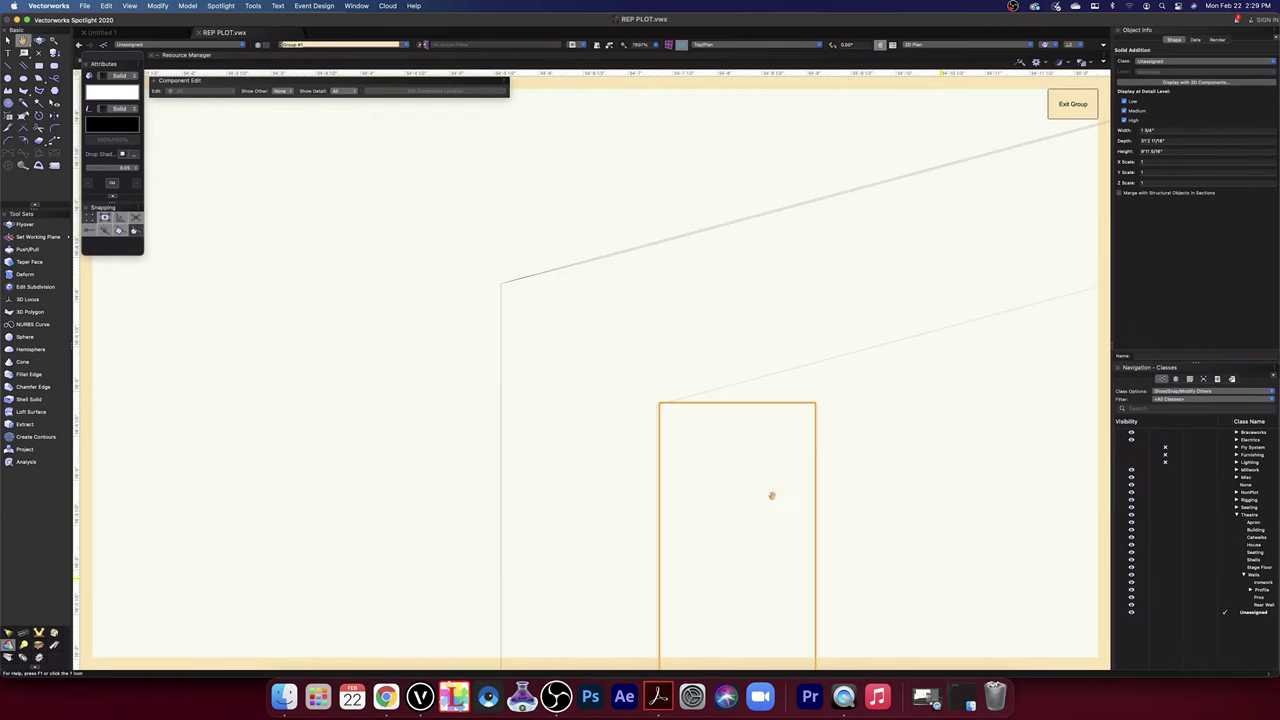
{"action": "scroll", "coordinate": [686, 421], "scroll_direction": "up", "scroll_amount": 10}
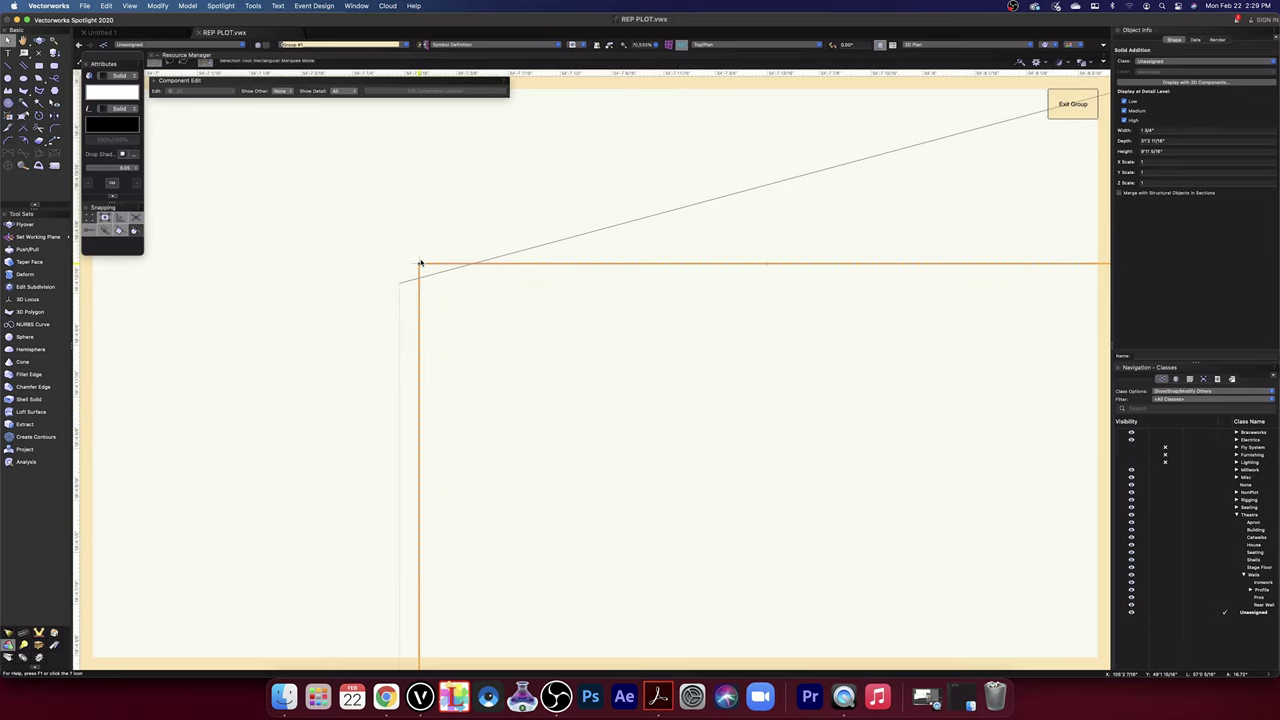
- Move the orange rectangle so its corner endpoint sits on the wall corner
{"action": "left_click_drag", "start_coordinate": [419, 264], "coordinate": [419, 265]}
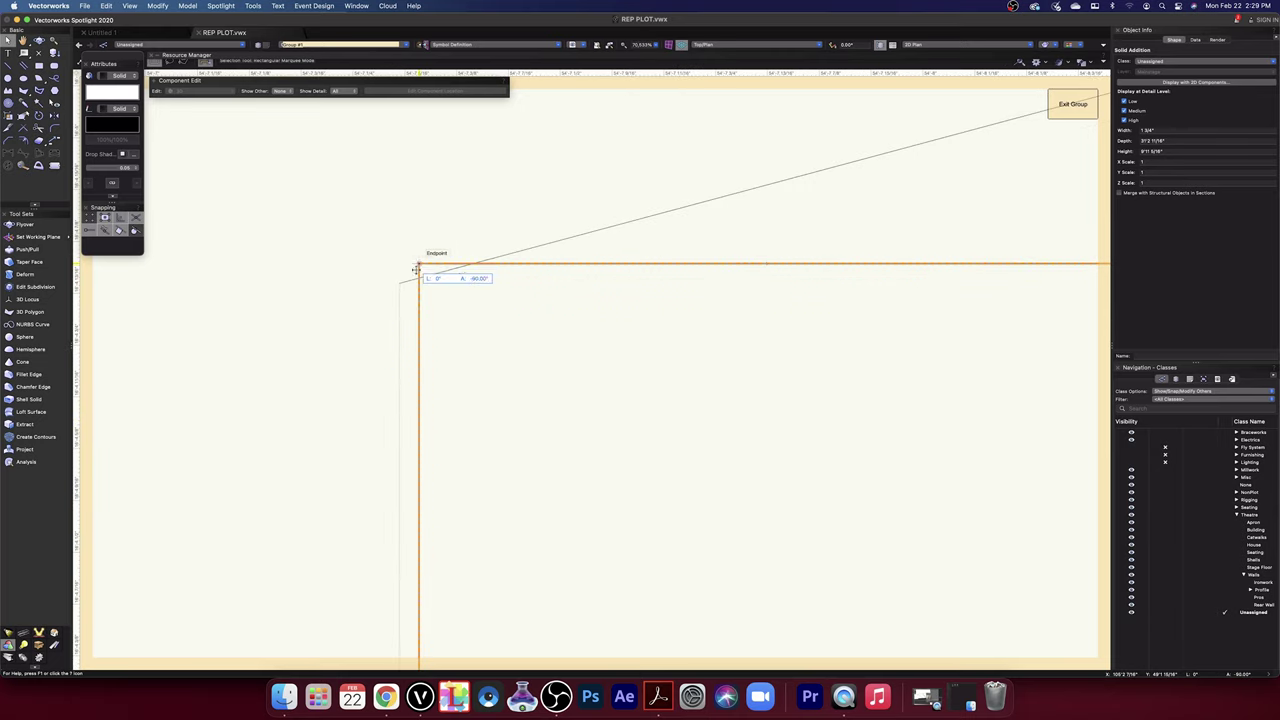
{"action": "left_click_drag", "start_coordinate": [405, 282], "coordinate": [399, 283]}
{"action": "scroll", "coordinate": [443, 325], "scroll_direction": "down", "scroll_amount": 12}
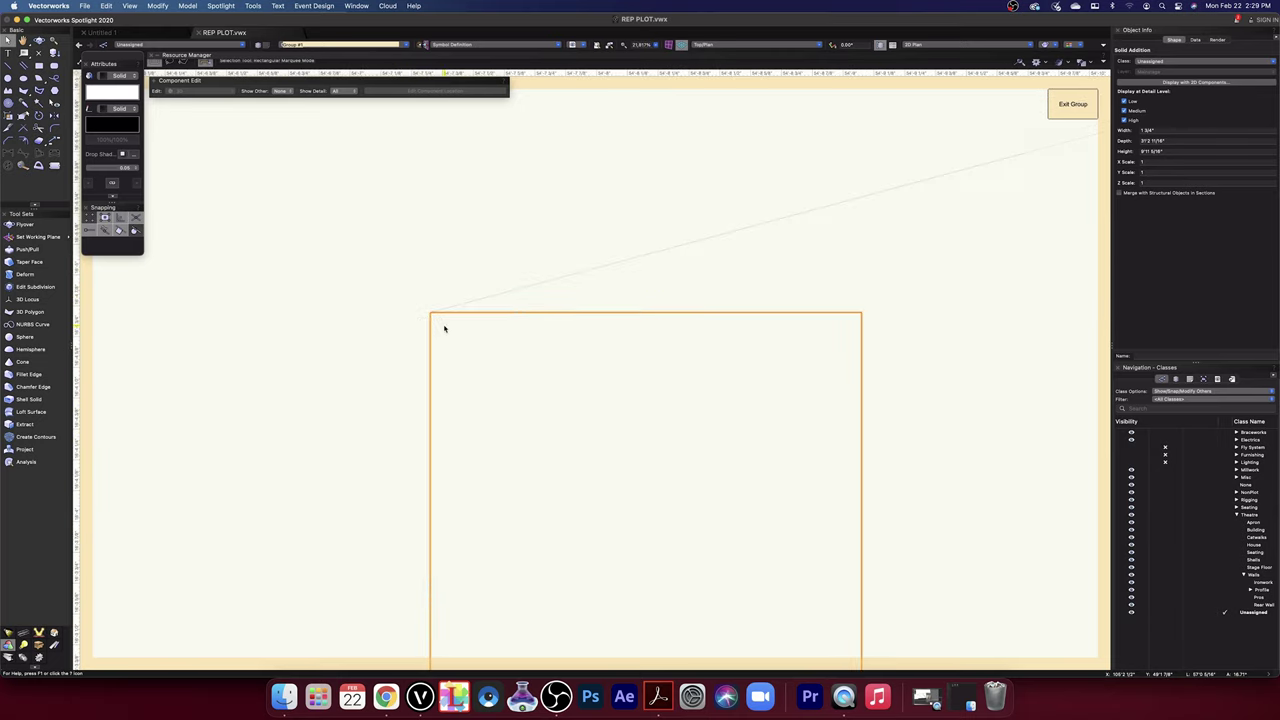
{"action": "scroll", "coordinate": [449, 481], "scroll_direction": "up", "scroll_amount": 10}
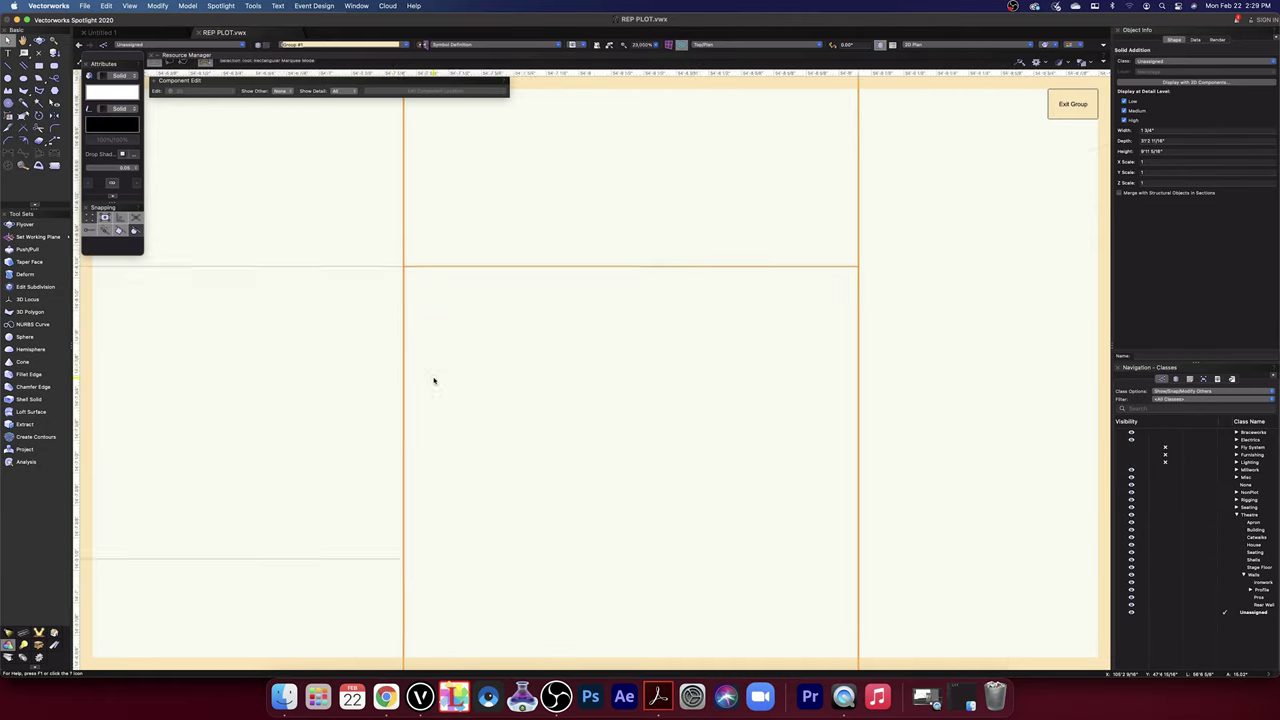
{"action": "scroll", "coordinate": [434, 380], "scroll_direction": "down", "scroll_amount": 12}
- Pan down to the wall's bottom end, then switch from Top/Plan to Top view with Flyover
{"action": "key", "text": "space"}
{"action": "left_click_drag", "start_coordinate": [460, 473], "coordinate": [487, 195]}
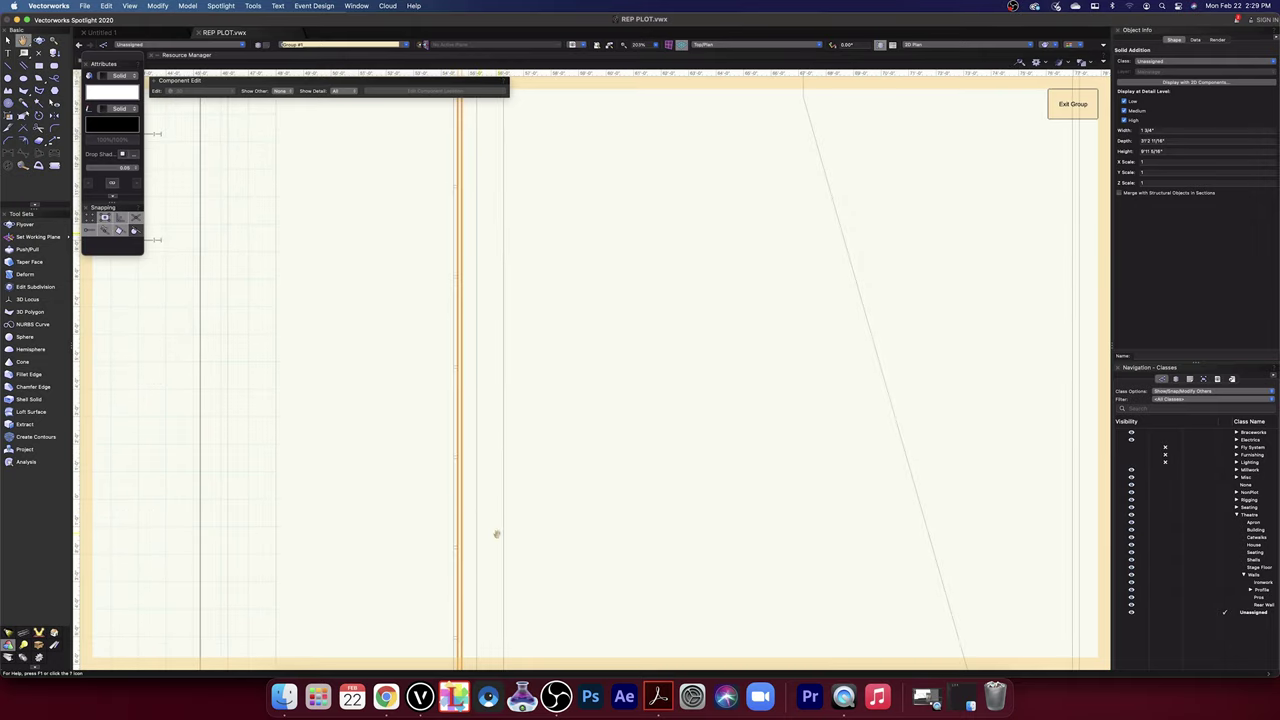
{"action": "left_click_drag", "start_coordinate": [499, 520], "coordinate": [499, 234]}
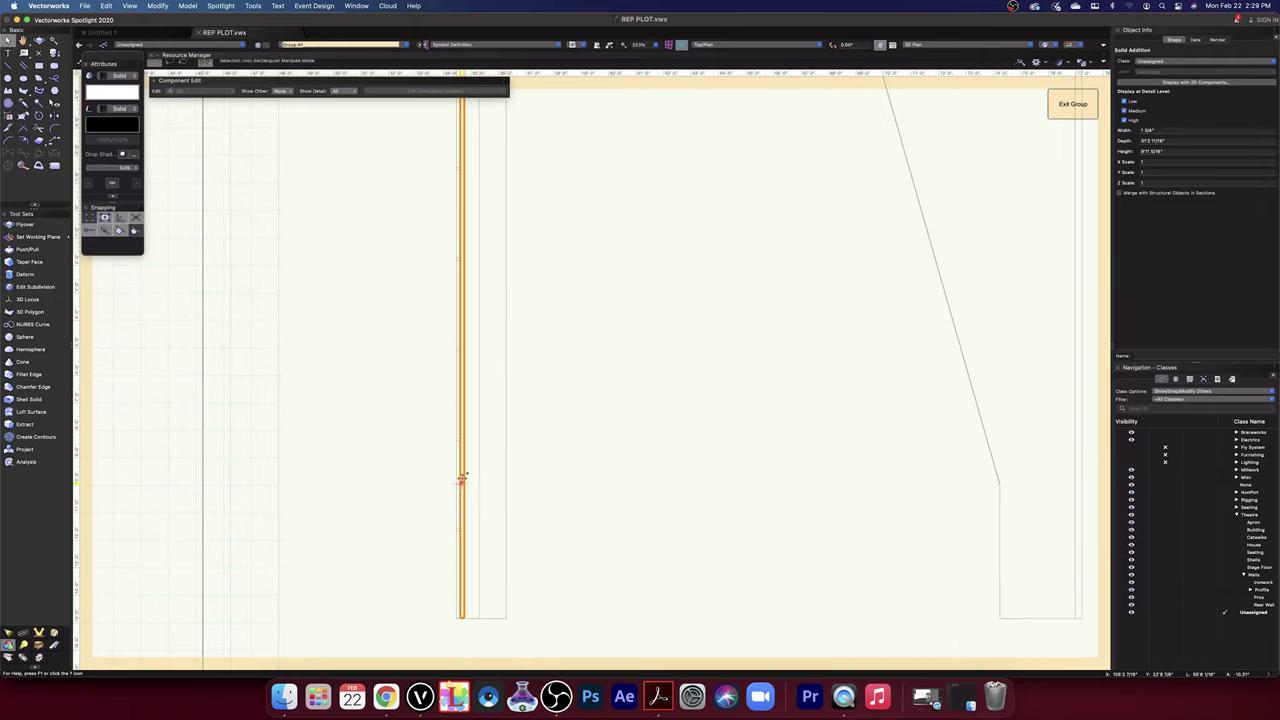
{"action": "scroll", "coordinate": [460, 477], "scroll_direction": "up", "scroll_amount": 4}
{"action": "scroll", "coordinate": [464, 505], "scroll_direction": "up", "scroll_amount": 6}
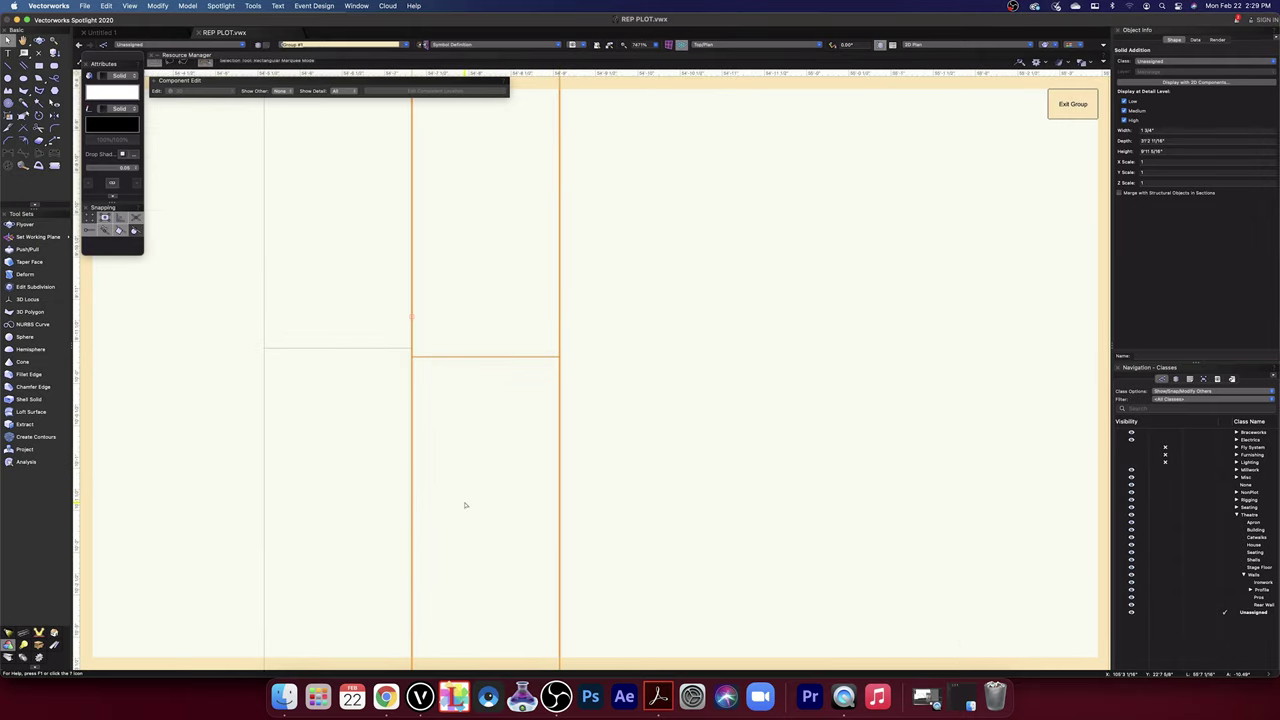
{"action": "scroll", "coordinate": [464, 505], "scroll_direction": "down", "scroll_amount": 7}
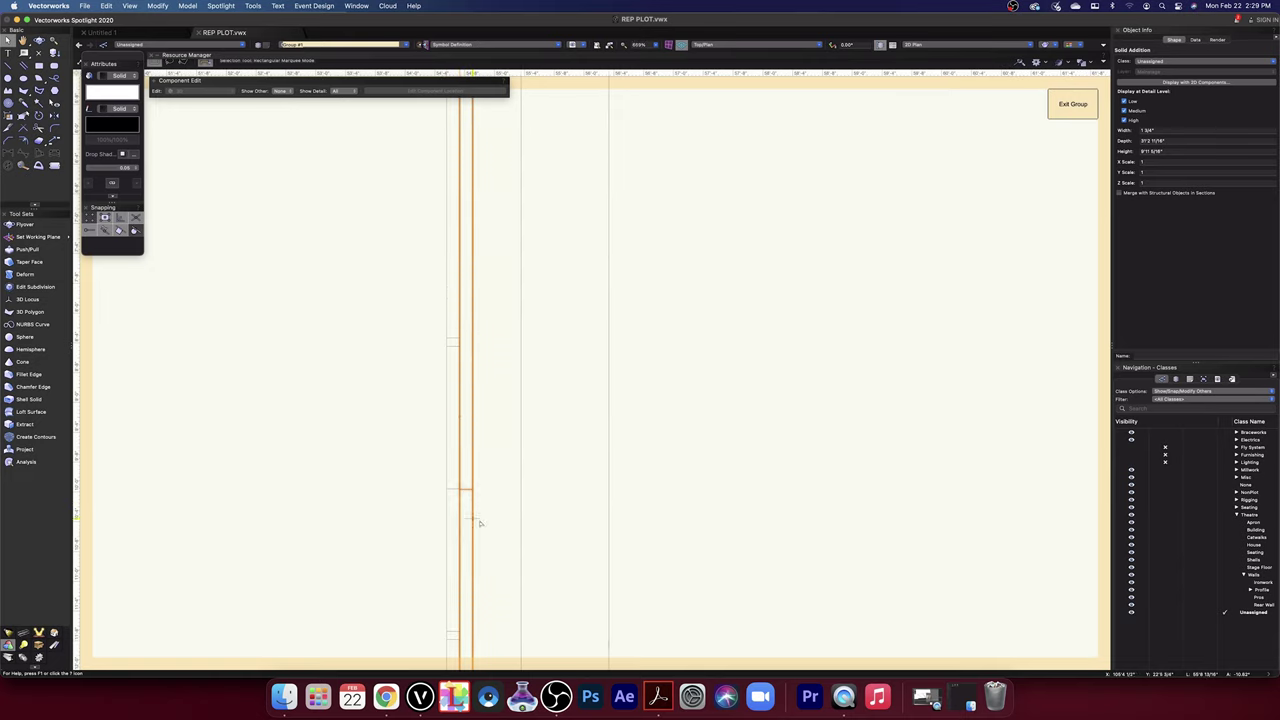
{"action": "scroll", "coordinate": [490, 535], "scroll_direction": "down", "scroll_amount": 1}
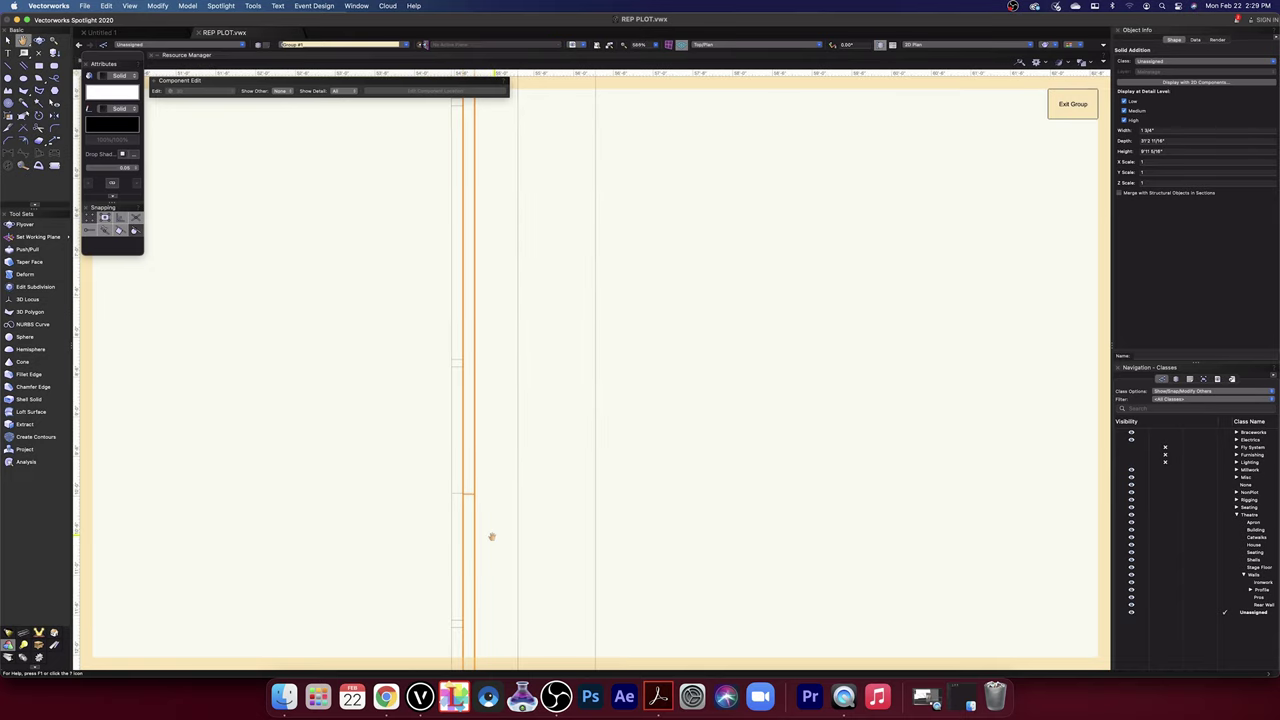
{"action": "left_click_drag", "start_coordinate": [491, 554], "coordinate": [503, 205]}
{"action": "key", "text": "x"}
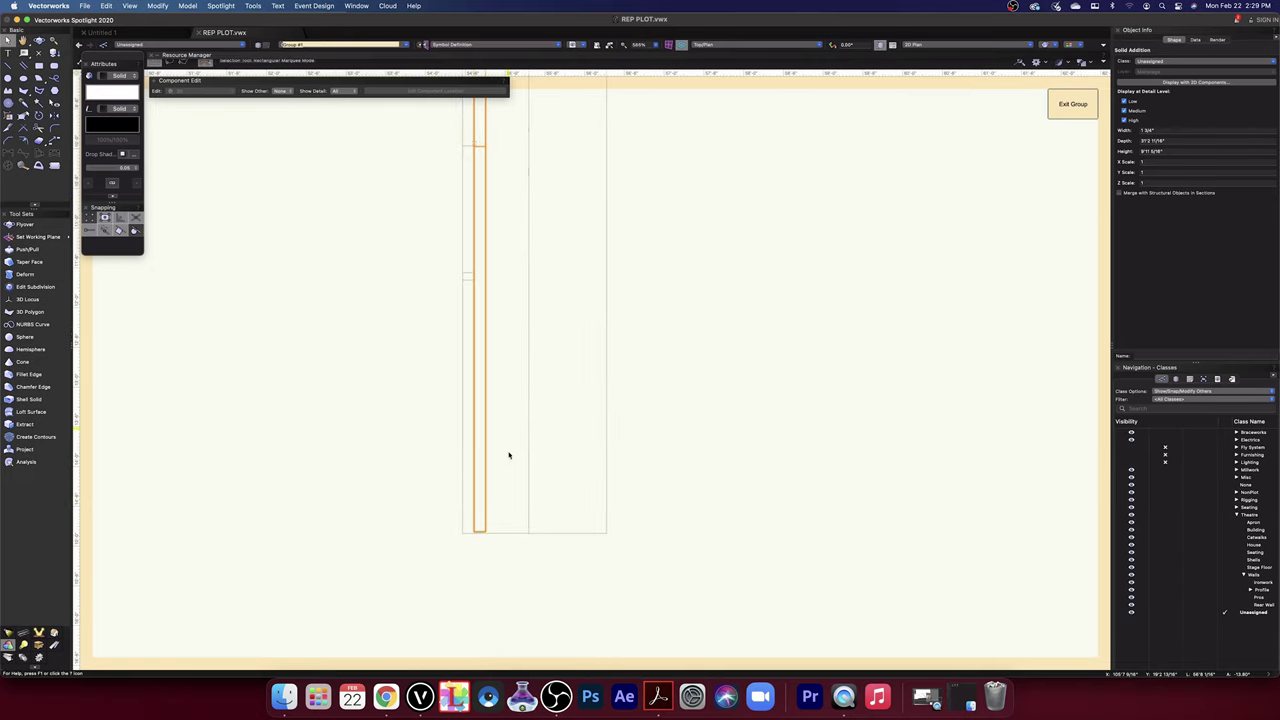
{"action": "key", "text": "shift+c"}
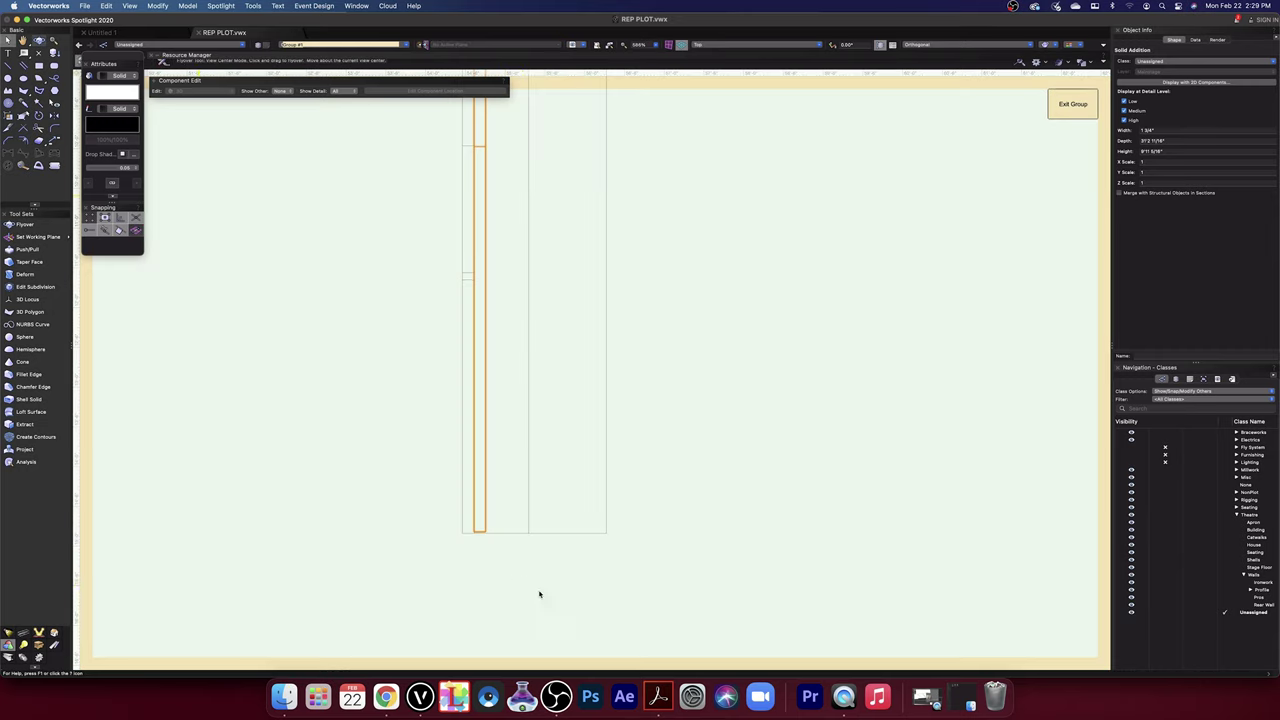
- Orbit from Top into a 3D view and try Push/Pull on the red face
{"action": "left_click_drag", "start_coordinate": [513, 585], "coordinate": [453, 443]}
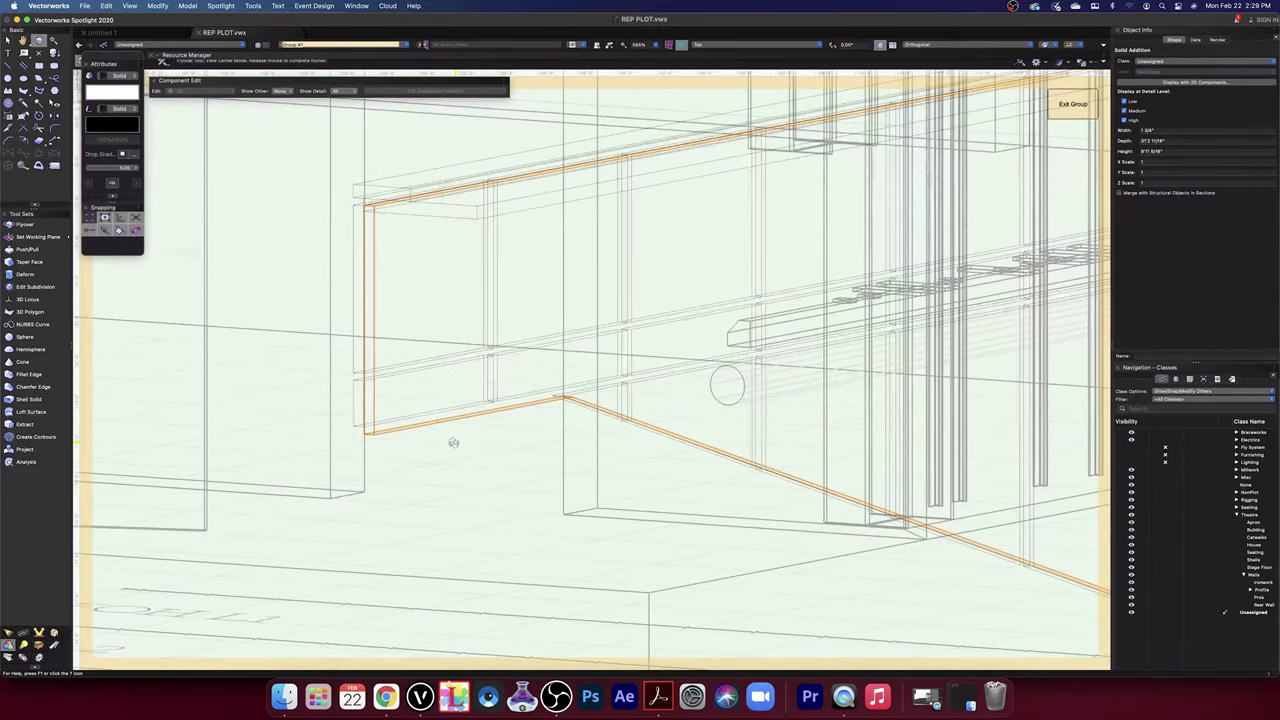
{"action": "left_click", "coordinate": [25, 249]}
{"action": "scroll", "coordinate": [411, 468], "scroll_direction": "up", "scroll_amount": 3}
{"action": "scroll", "coordinate": [411, 468], "scroll_direction": "up", "scroll_amount": 1}
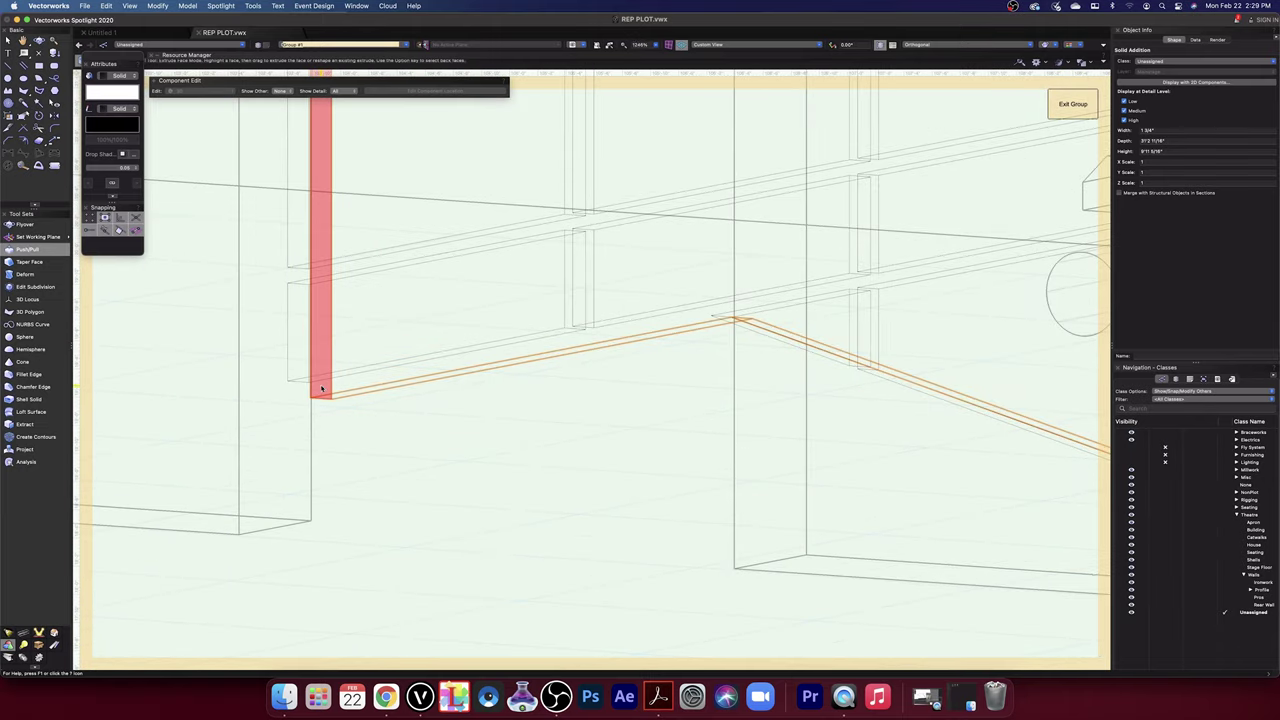
{"action": "left_click", "coordinate": [321, 388]}
{"action": "scroll", "coordinate": [321, 388], "scroll_direction": "up", "scroll_amount": 7}
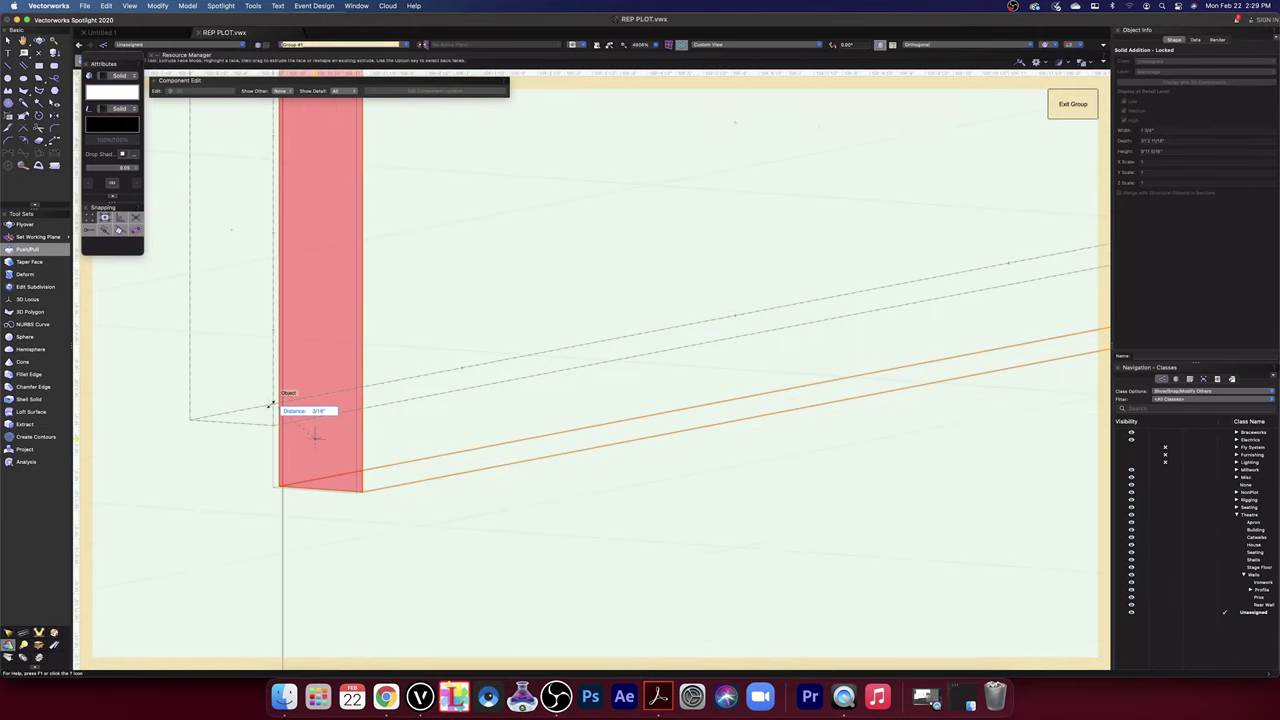
{"action": "scroll", "coordinate": [314, 451], "scroll_direction": "down", "scroll_amount": 15}
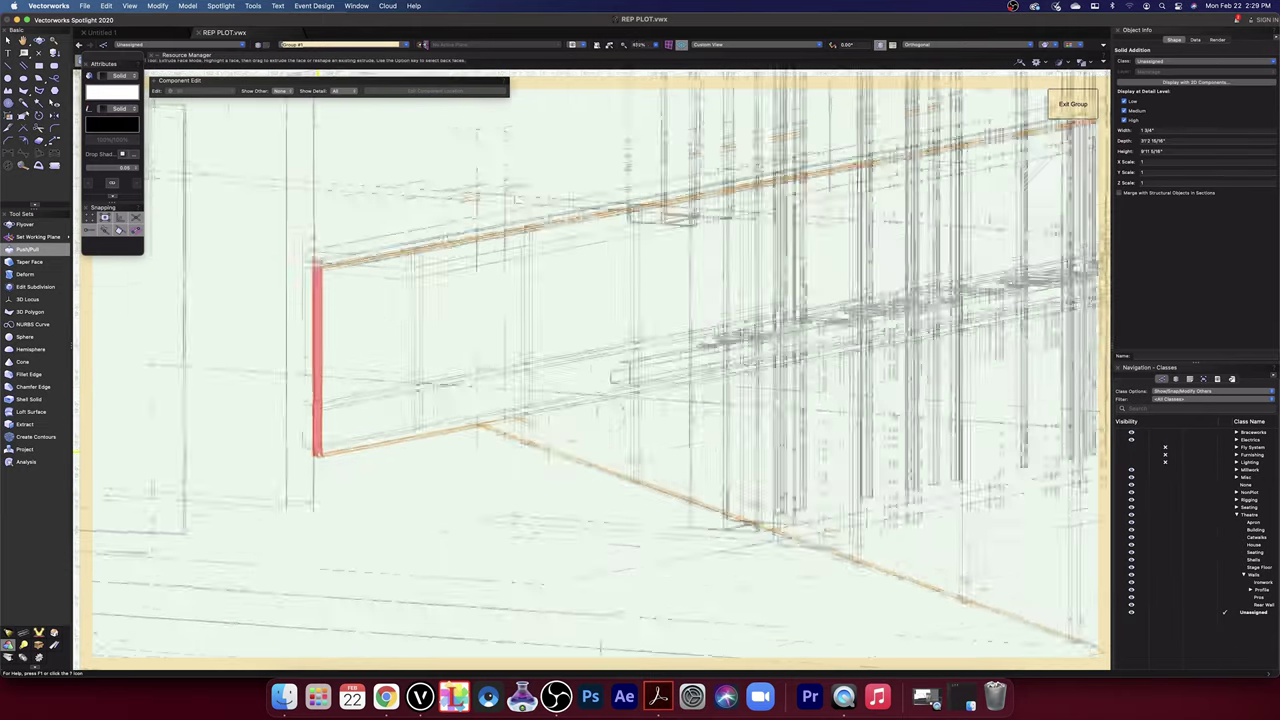
{"action": "scroll", "coordinate": [318, 452], "scroll_direction": "up", "scroll_amount": 5}
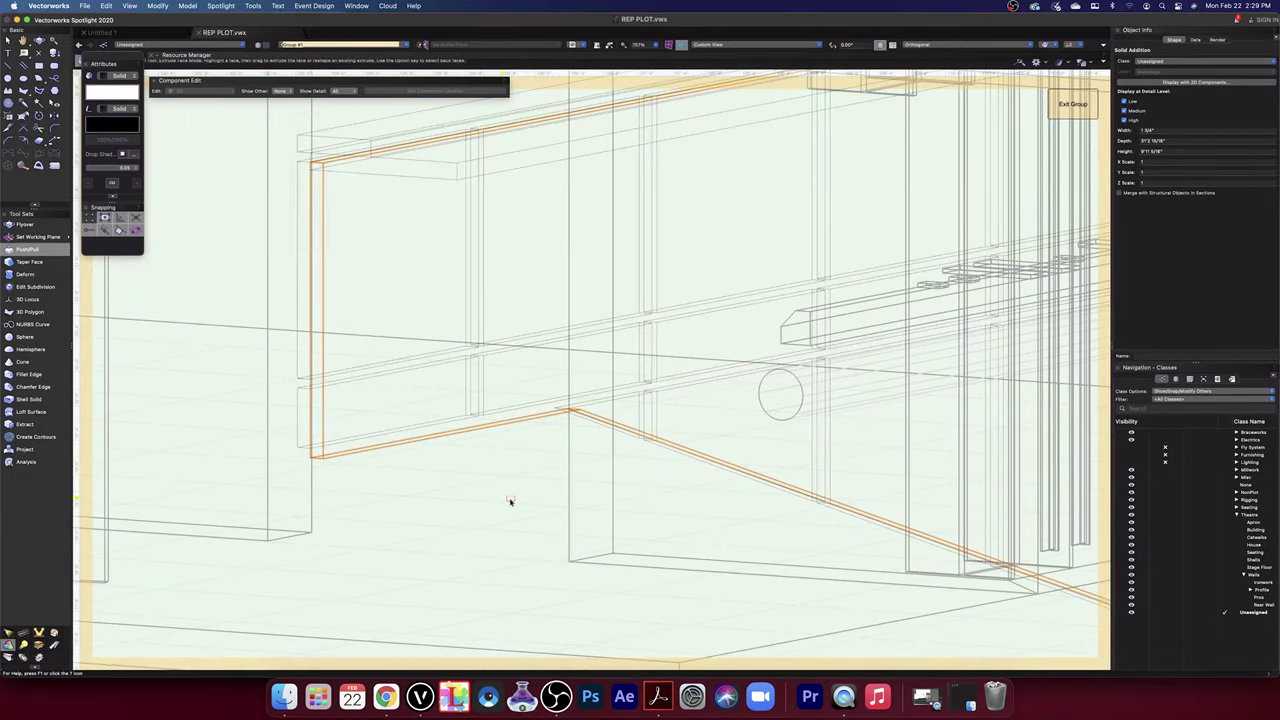
- Recentre the wall and render the view shaded in OpenGL
{"action": "middle_click_drag", "start_coordinate": [482, 503], "coordinate": [364, 519]}
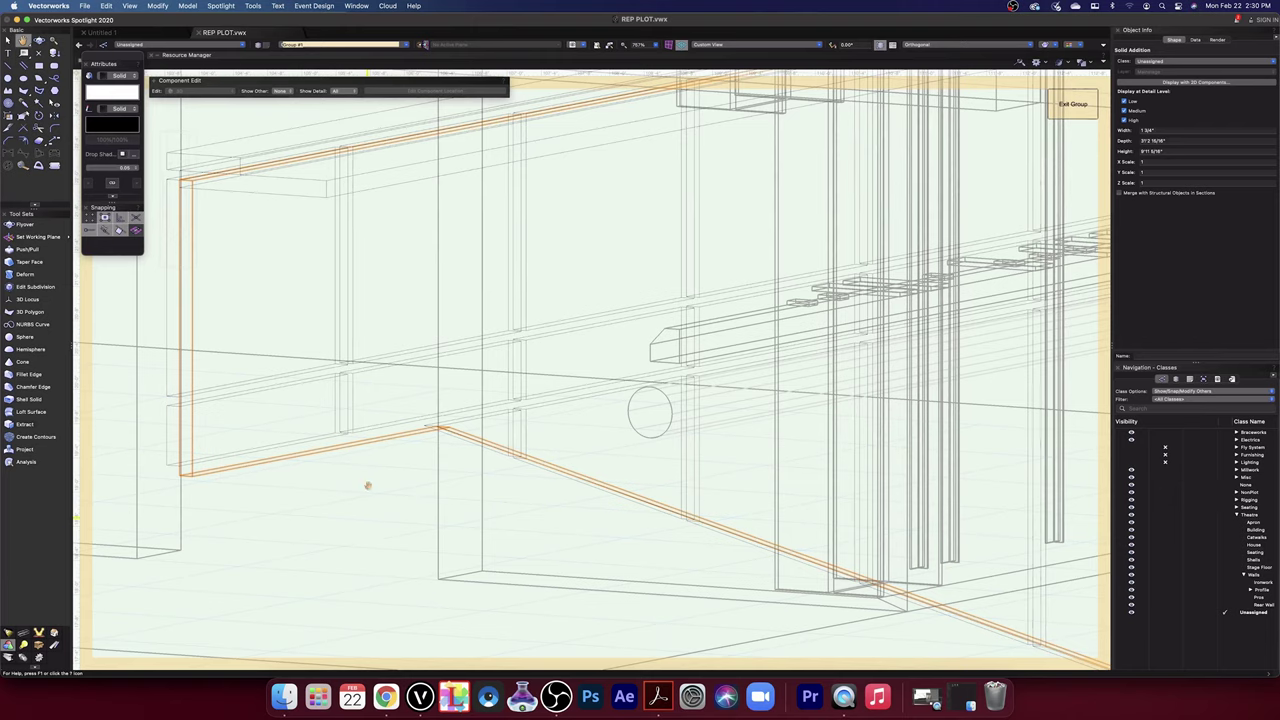
{"action": "left_click", "coordinate": [39, 41]}
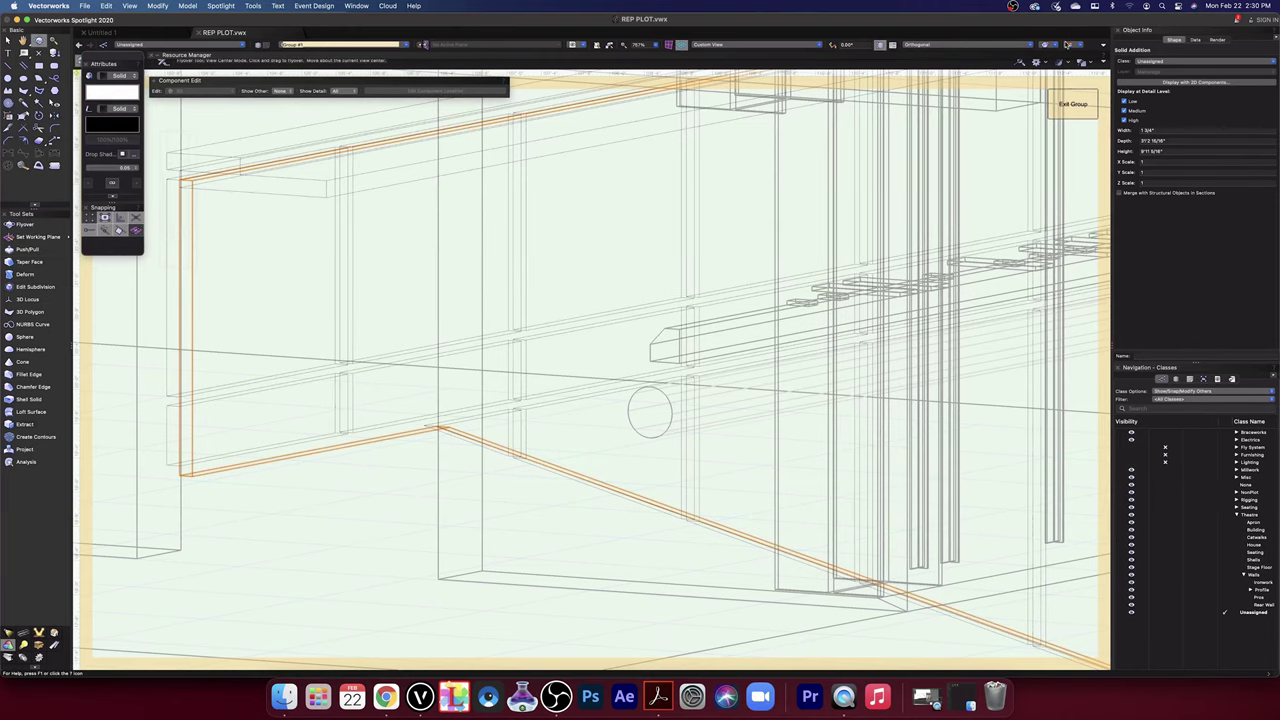
{"action": "left_click", "coordinate": [1065, 44]}
{"action": "left_click", "coordinate": [1078, 122]}
- Fly around the shaded model and close in on the wooden wall
{"action": "left_click_drag", "start_coordinate": [540, 256], "coordinate": [345, 315]}
{"action": "left_click_drag", "start_coordinate": [776, 294], "coordinate": [731, 285]}
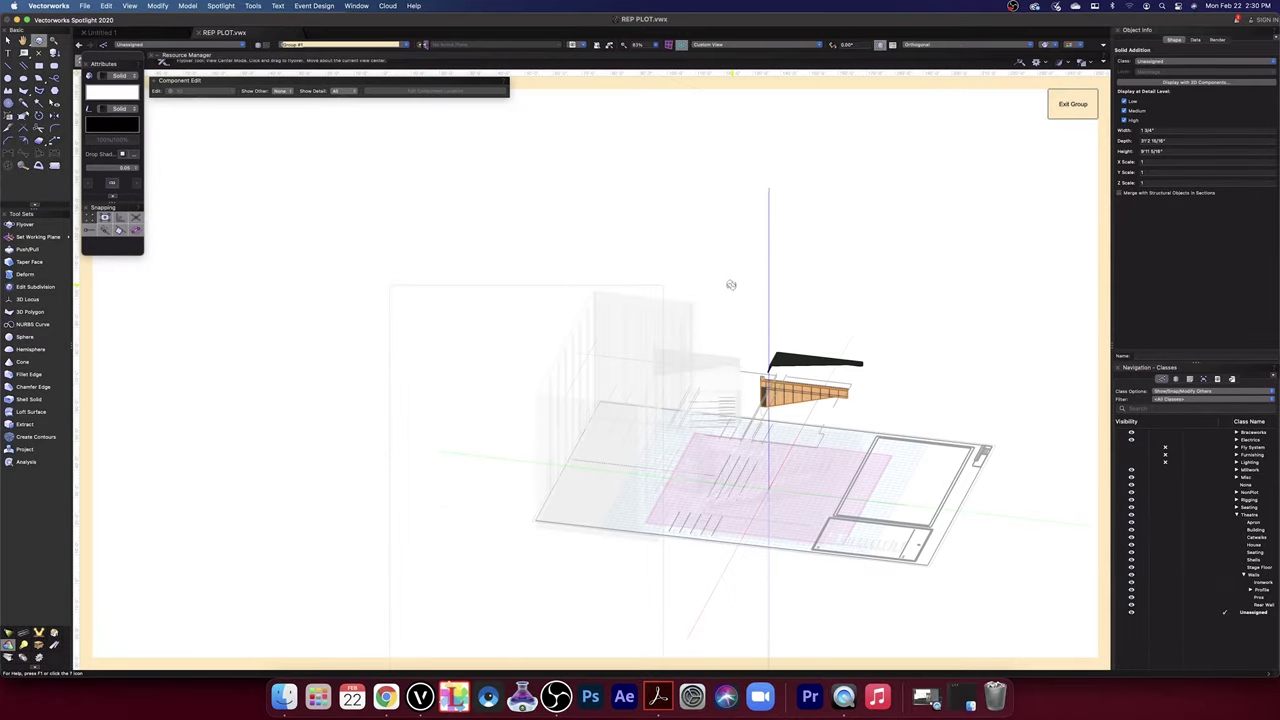
{"action": "left_click_drag", "start_coordinate": [763, 397], "coordinate": [768, 357]}
{"action": "key", "text": "space"}
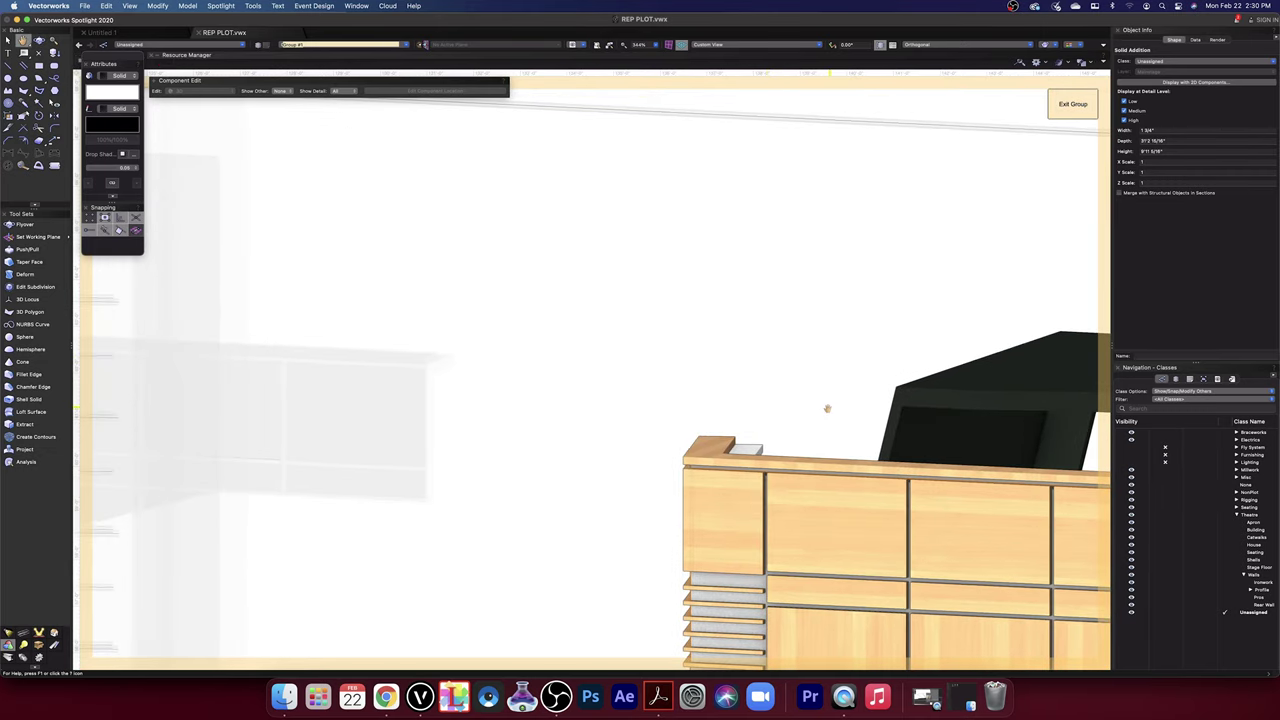
{"action": "left_click_drag", "start_coordinate": [826, 409], "coordinate": [908, 446]}
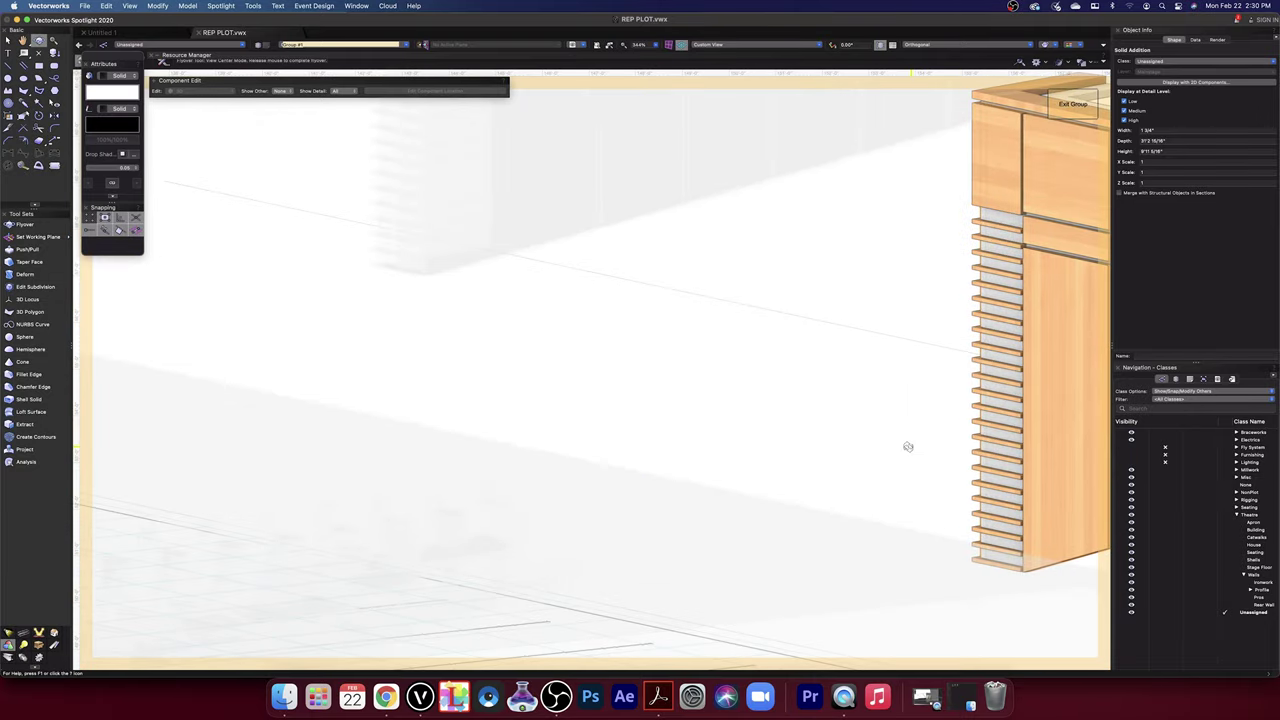
- Collapse the Resource Manager and switch to the Right elevation view
{"action": "mouse_move", "coordinate": [759, 54]}
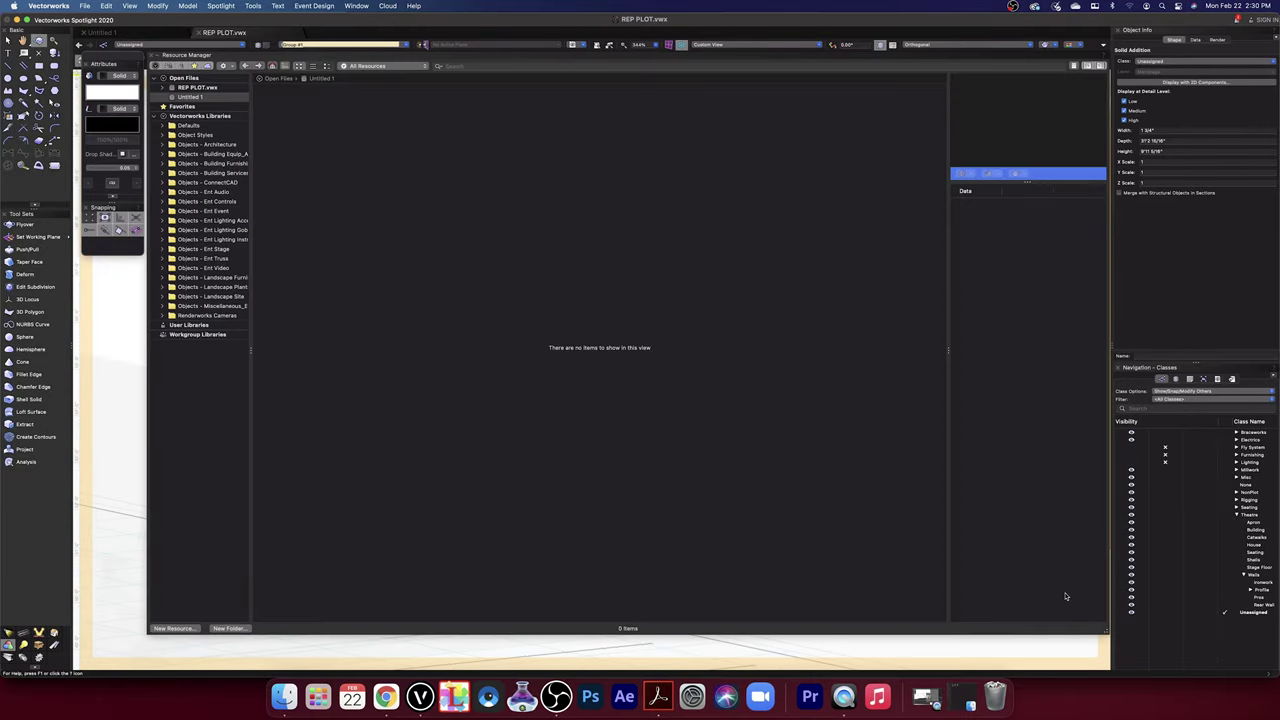
{"action": "left_click", "coordinate": [801, 55]}
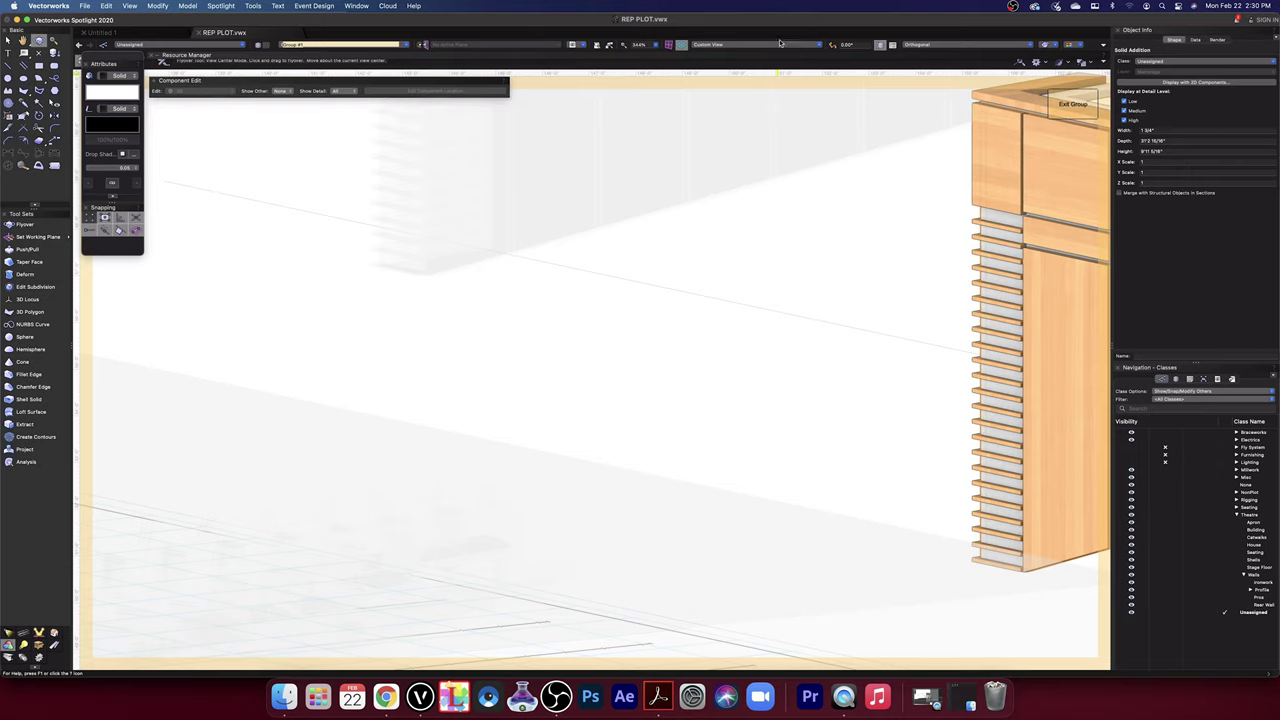
{"action": "left_click", "coordinate": [780, 43]}
{"action": "left_click", "coordinate": [718, 97]}
{"action": "scroll", "coordinate": [761, 306], "scroll_direction": "down", "scroll_amount": 6}
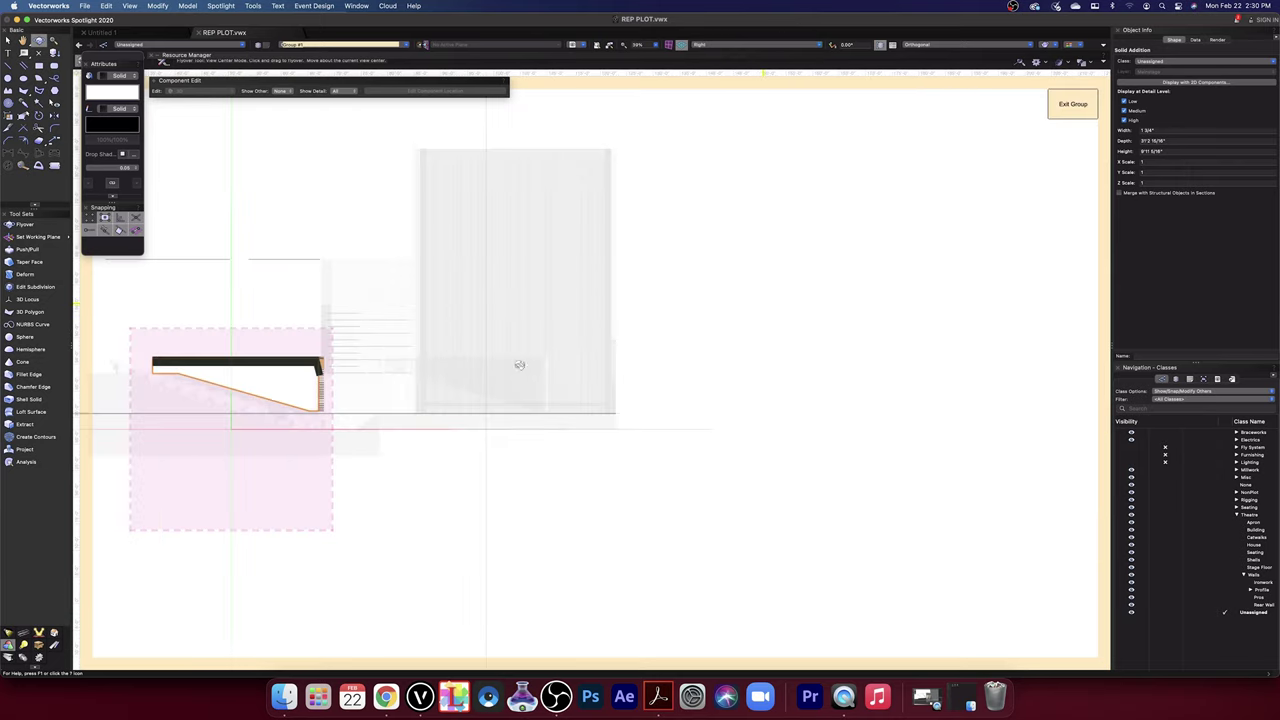
{"action": "scroll", "coordinate": [320, 423], "scroll_direction": "up", "scroll_amount": 10}
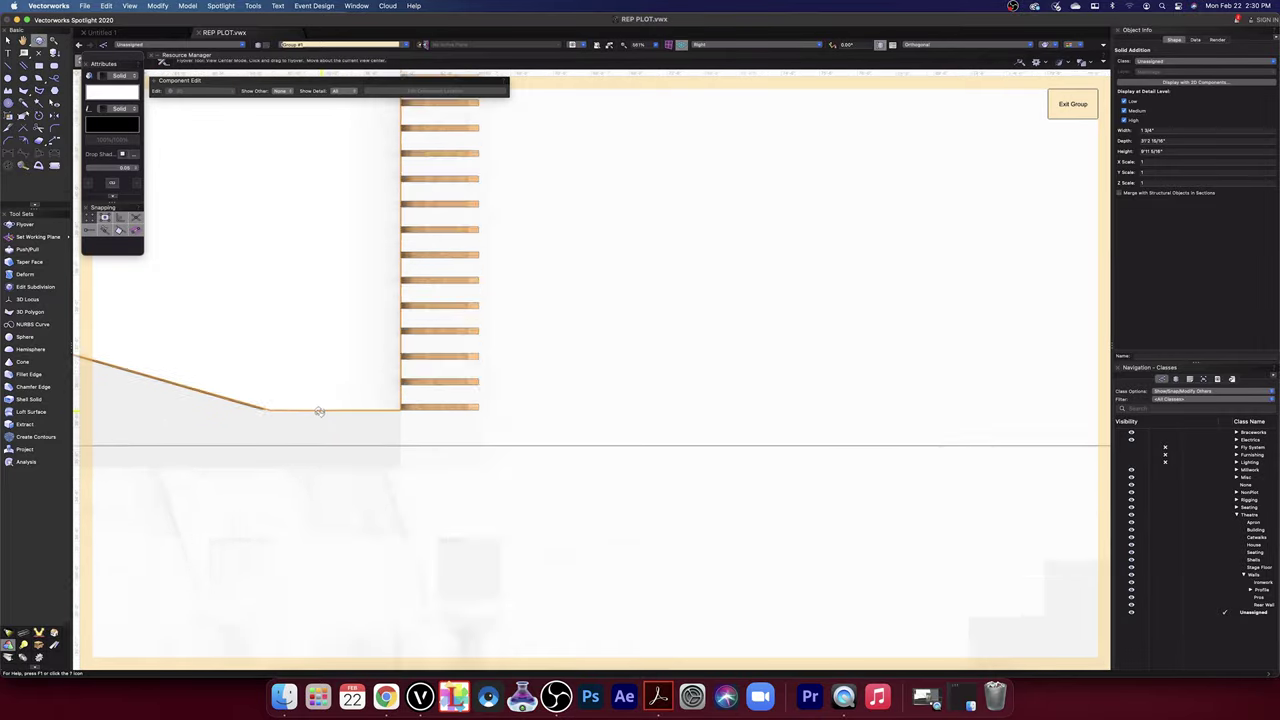
{"action": "mouse_move", "coordinate": [266, 441]}
{"action": "left_mouse_down"}
{"action": "mouse_move", "coordinate": [749, 420]}
{"action": "mouse_move", "coordinate": [1007, 433]}
{"action": "left_mouse_up"}
{"action": "key", "text": "shift+c"}
{"action": "scroll", "coordinate": [850, 412], "scroll_direction": "down", "scroll_amount": 1}
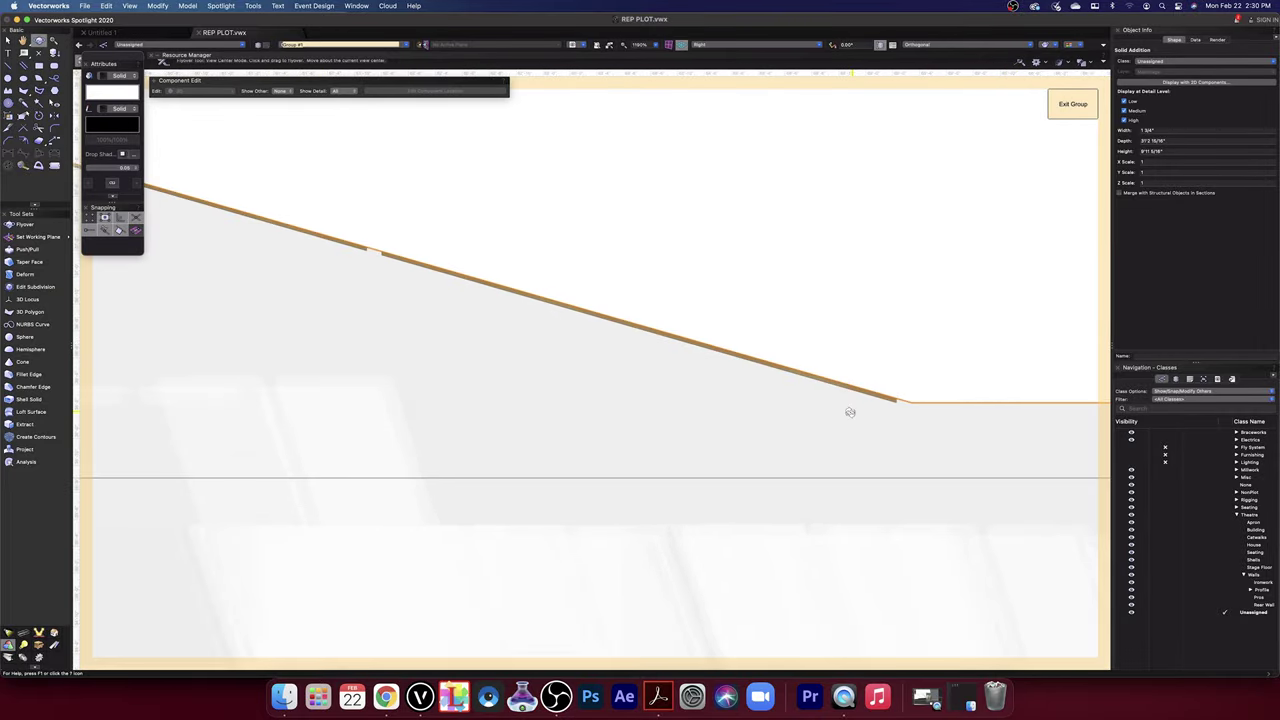
{"action": "scroll", "coordinate": [850, 412], "scroll_direction": "down", "scroll_amount": 4}
{"action": "scroll", "coordinate": [850, 412], "scroll_direction": "down", "scroll_amount": 5}
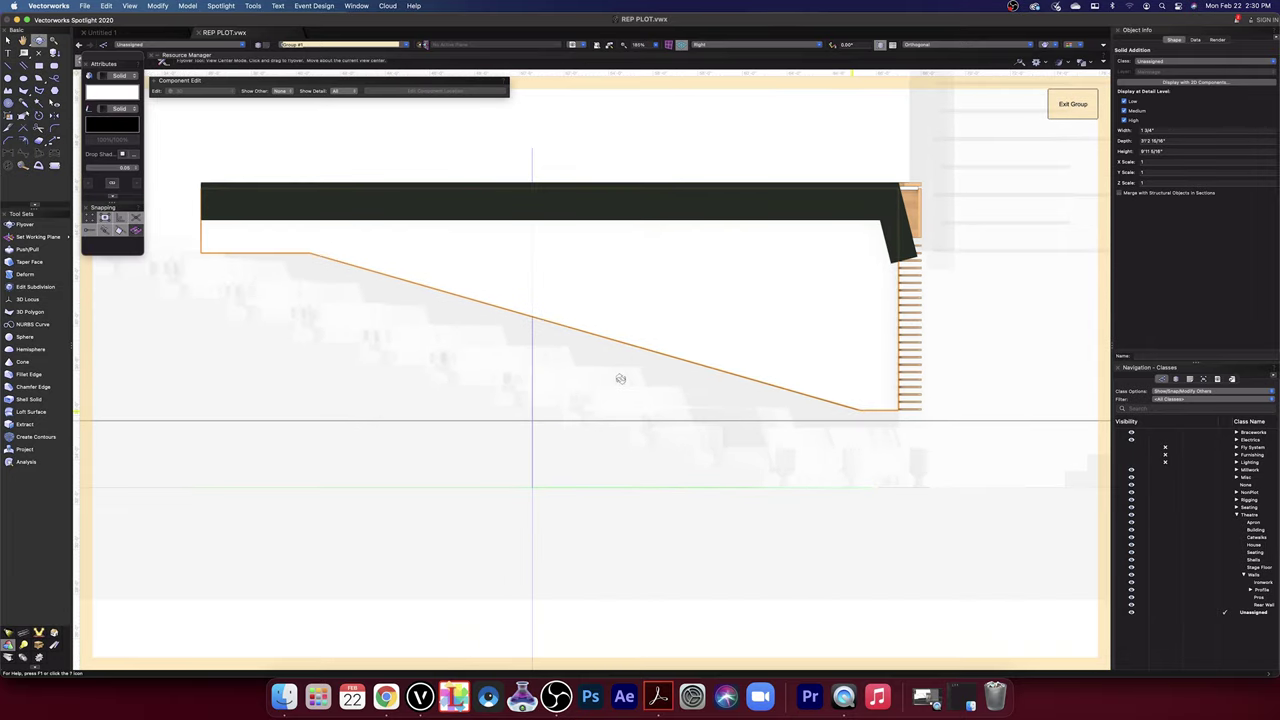
{"action": "middle_click_drag", "start_coordinate": [542, 327], "coordinate": [523, 323], "text": "shift"}
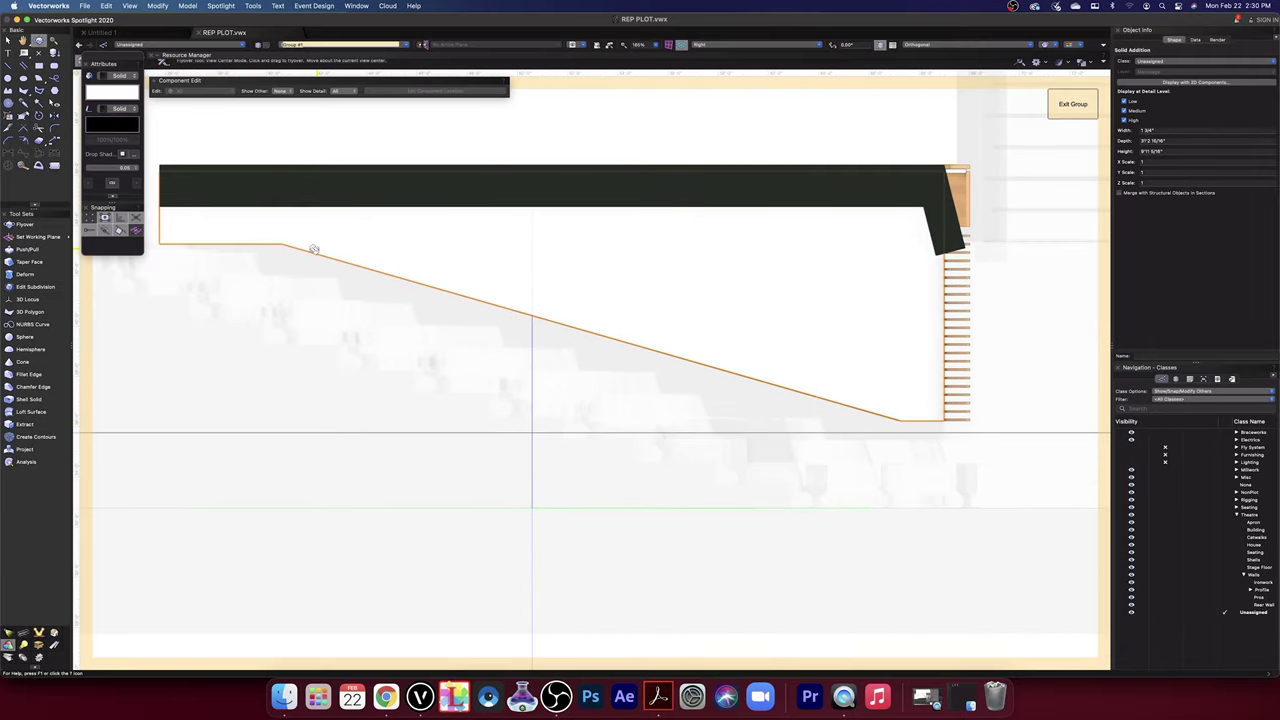
{"action": "scroll", "coordinate": [313, 249], "scroll_direction": "up", "scroll_amount": 8}
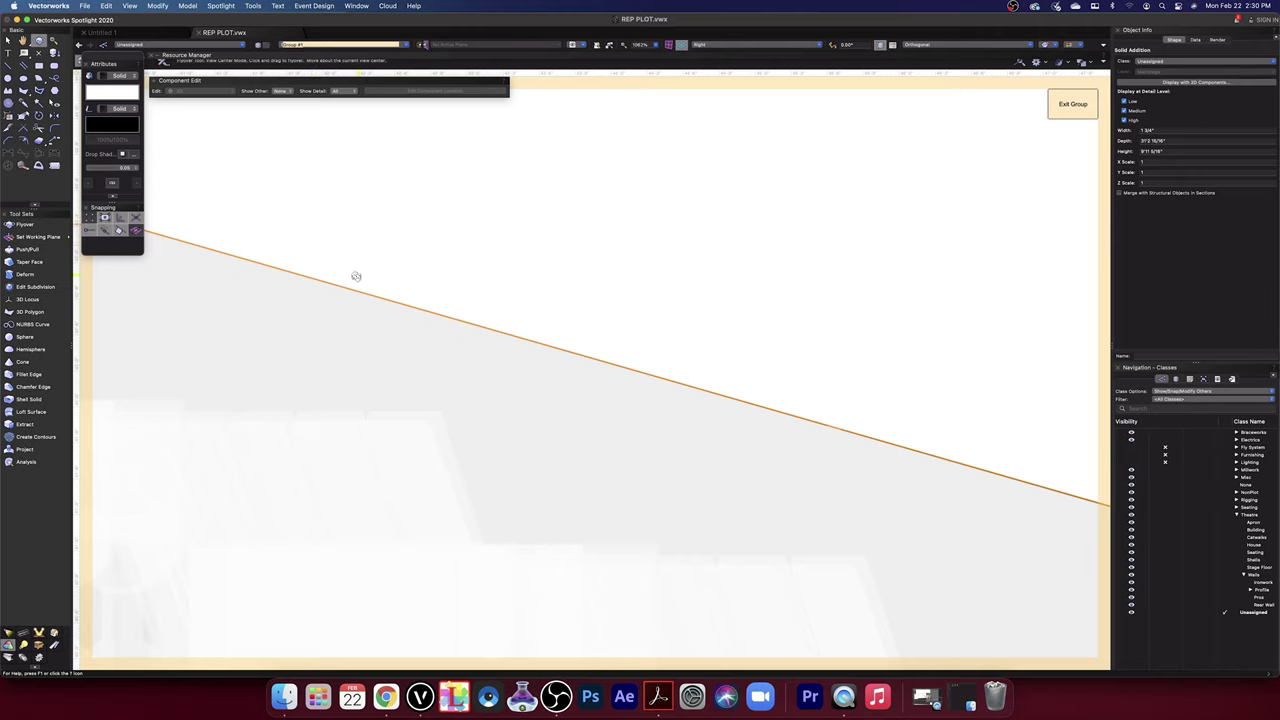
{"action": "scroll", "coordinate": [356, 276], "scroll_direction": "down", "scroll_amount": 8}
{"action": "scroll", "coordinate": [845, 428], "scroll_direction": "up", "scroll_amount": 8}
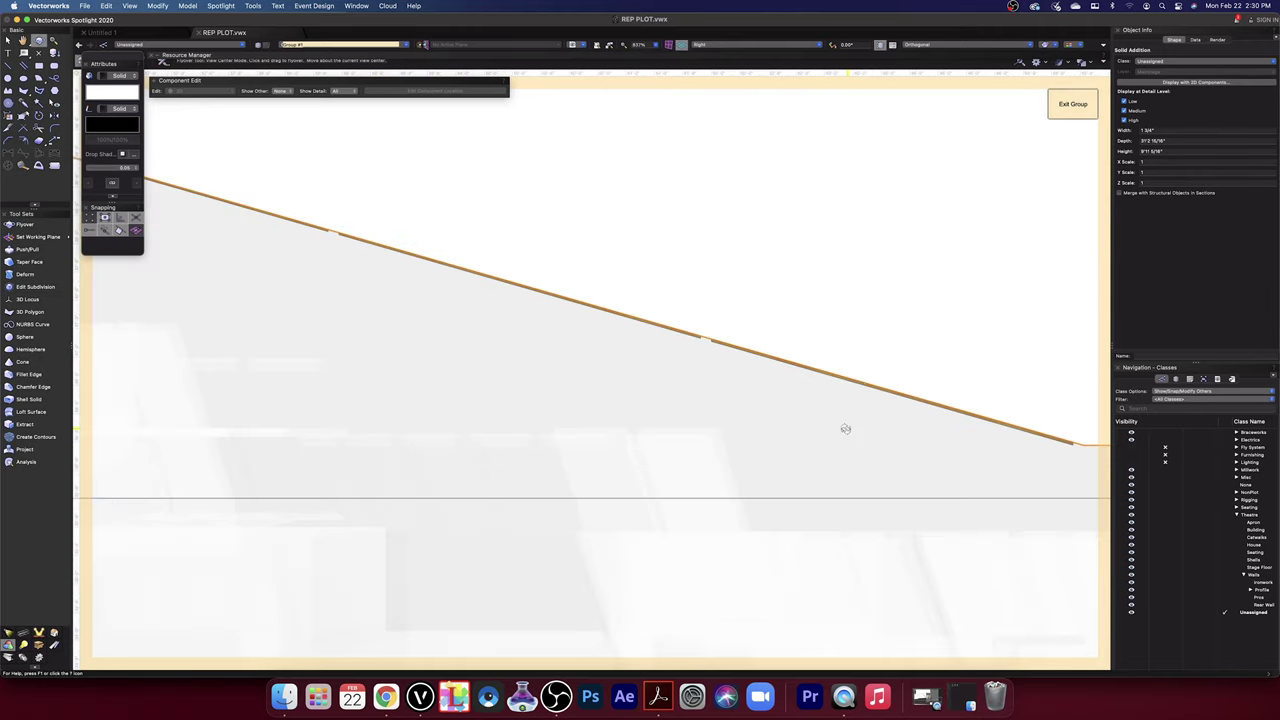
{"action": "left_click_drag", "start_coordinate": [348, 348], "coordinate": [806, 433]}
{"action": "scroll", "coordinate": [803, 438], "scroll_direction": "down", "scroll_amount": 4}
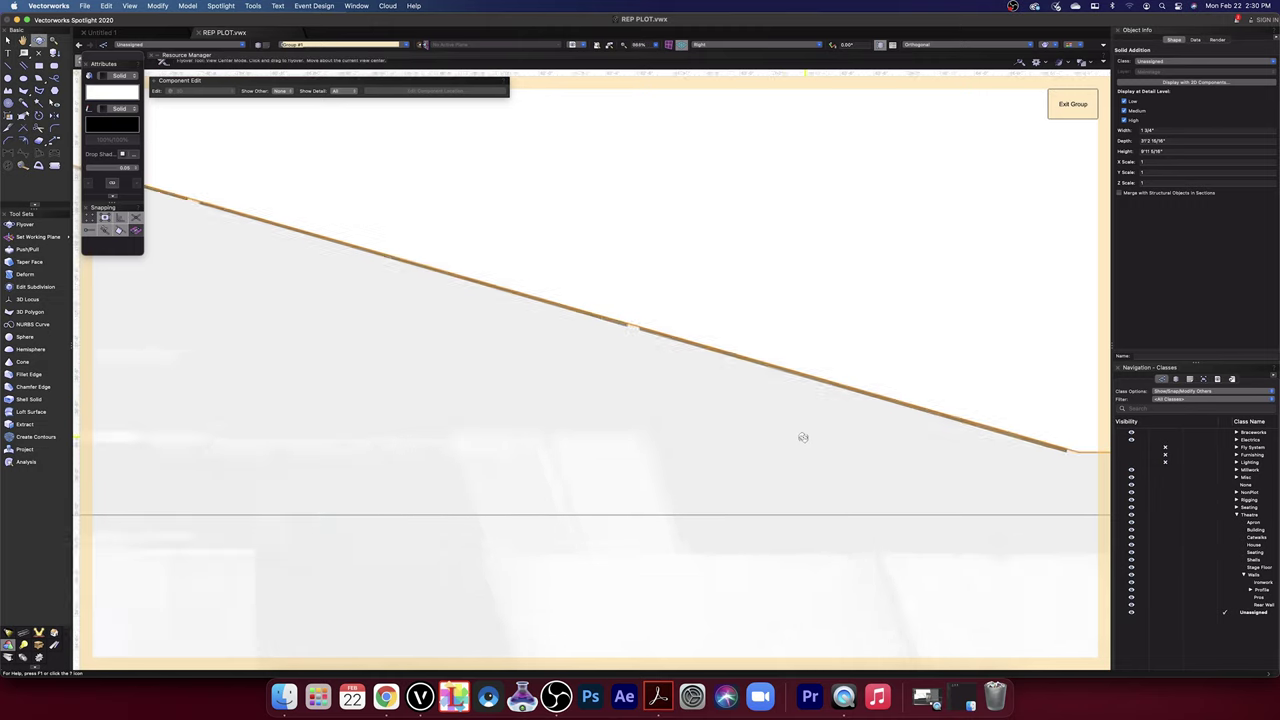
{"action": "left_click_drag", "start_coordinate": [717, 431], "coordinate": [727, 430]}
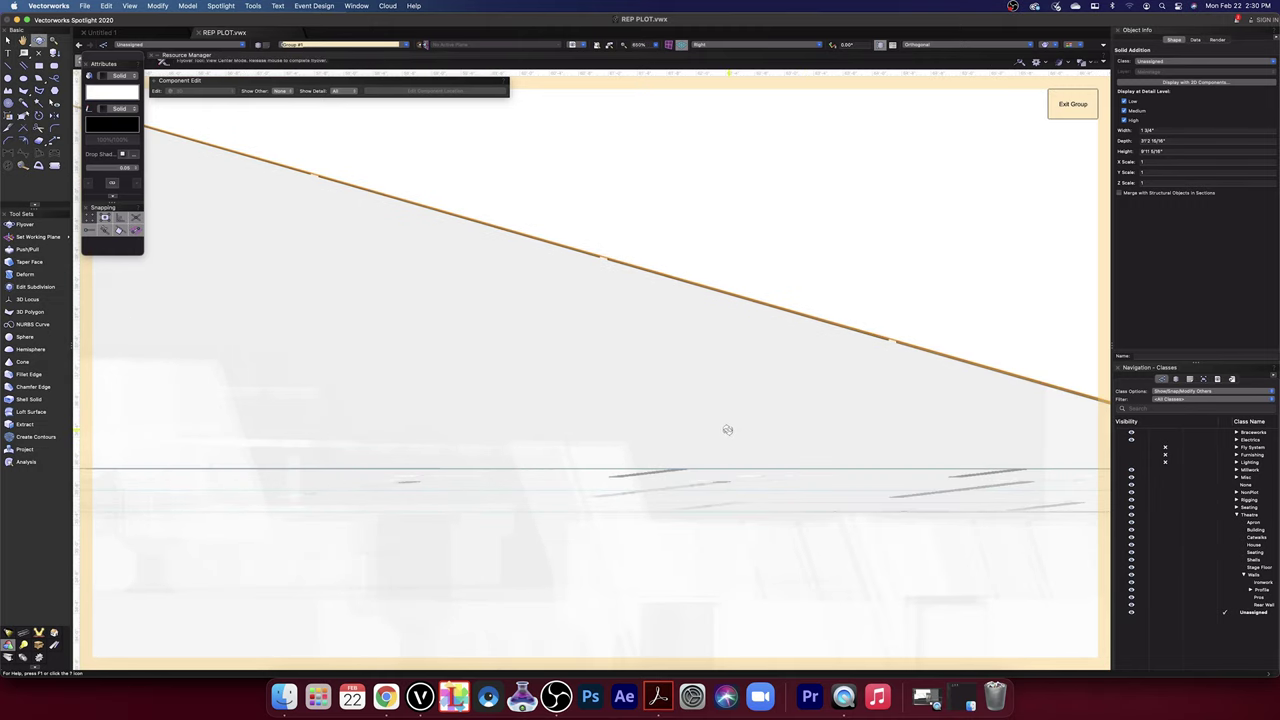
{"action": "scroll", "coordinate": [727, 430], "scroll_direction": "down", "scroll_amount": 3}
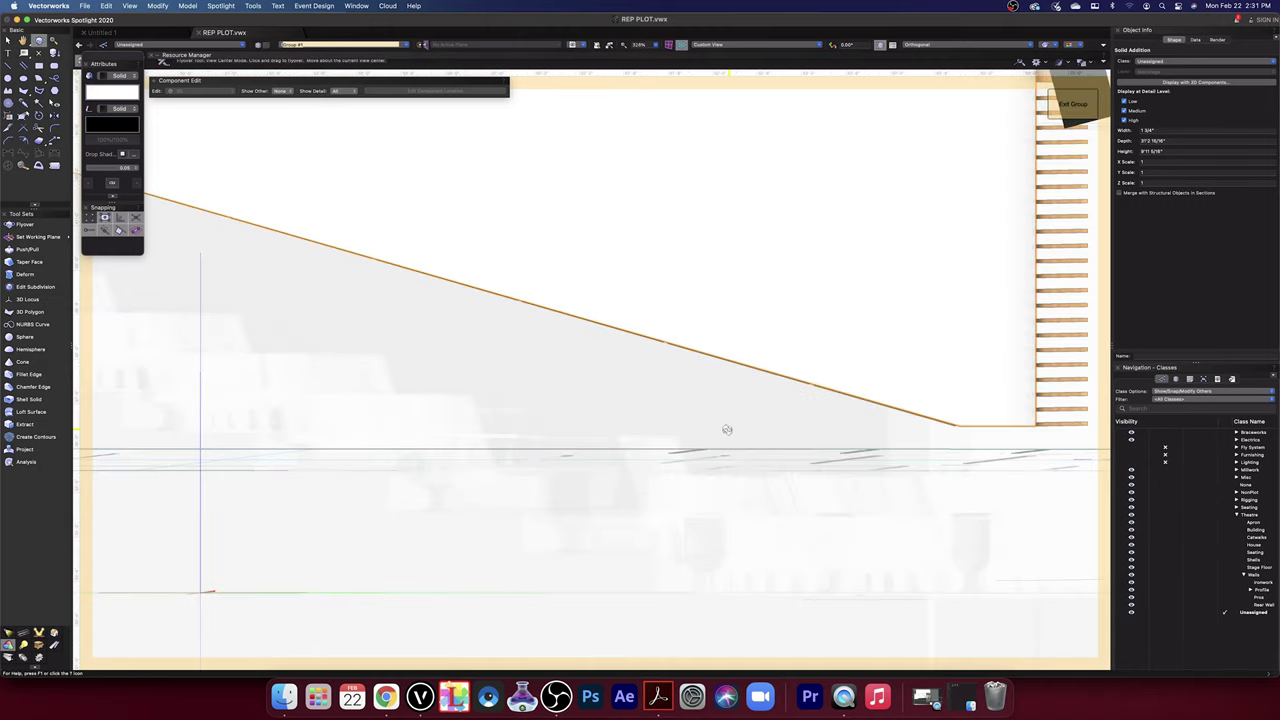
{"action": "scroll", "coordinate": [727, 430], "scroll_direction": "down", "scroll_amount": 3}
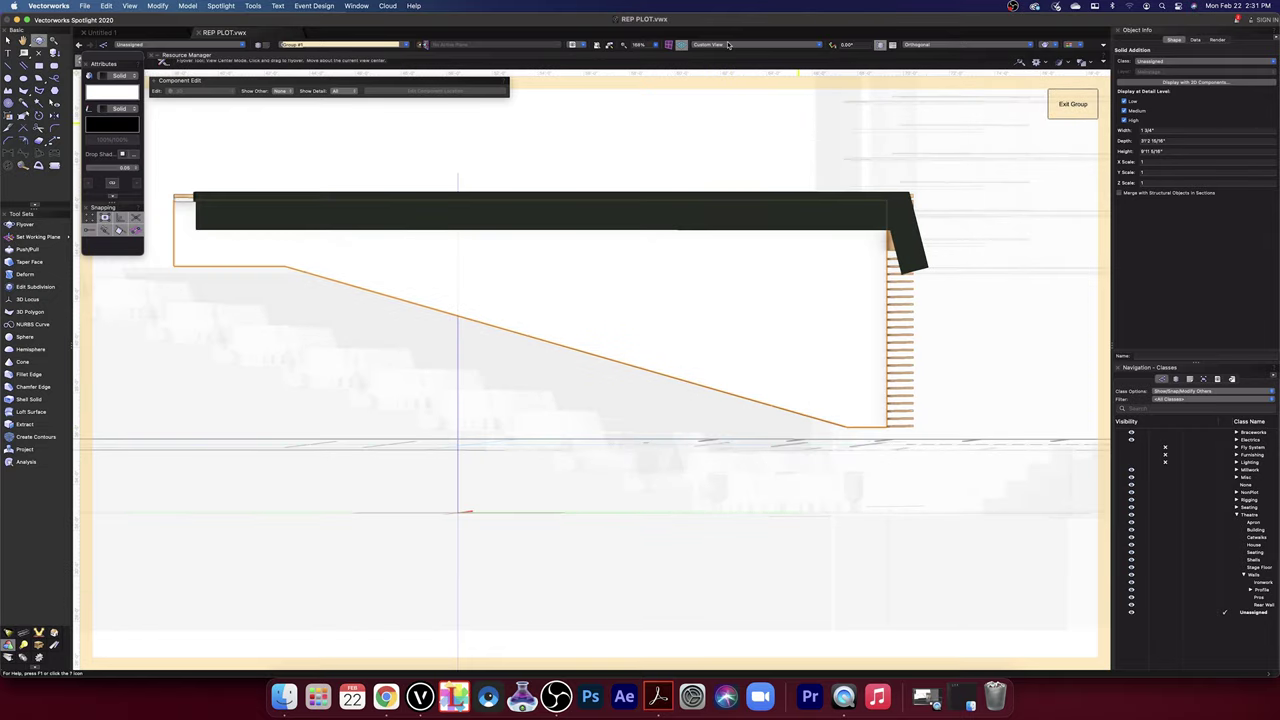
{"action": "left_click", "coordinate": [729, 45]}
{"action": "left_click", "coordinate": [731, 94]}
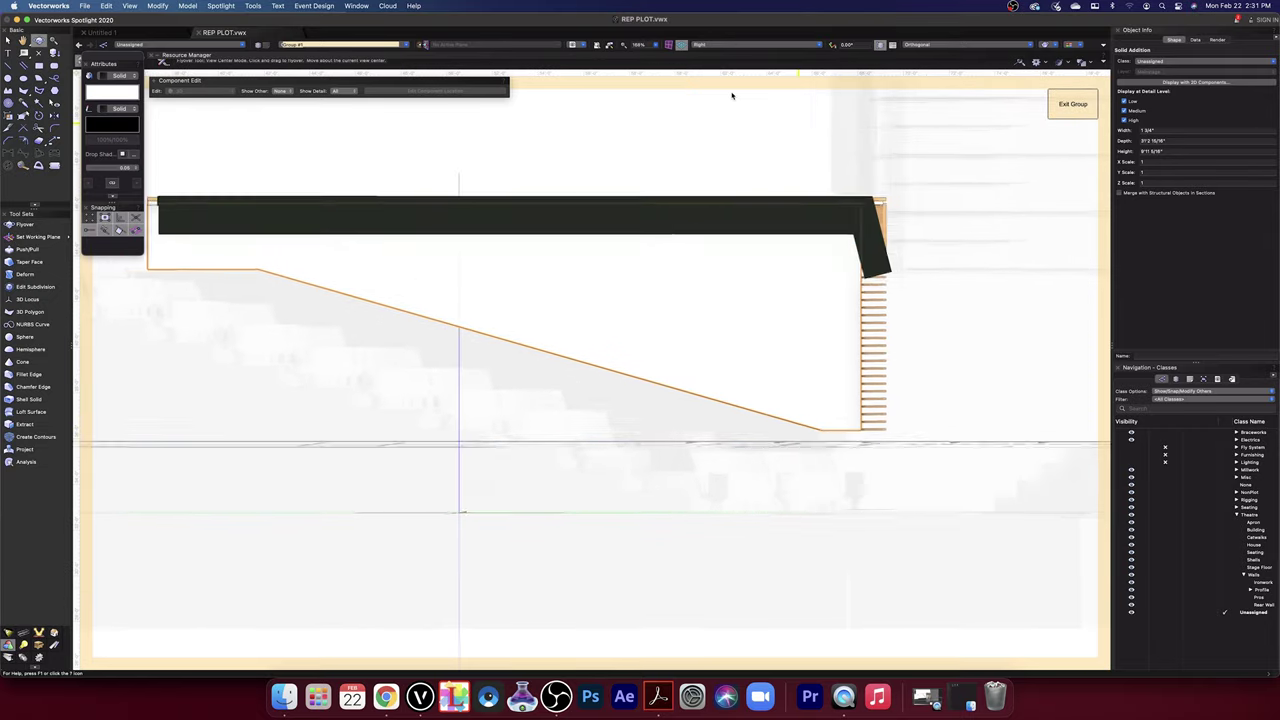
{"action": "scroll", "coordinate": [753, 405], "scroll_direction": "up", "scroll_amount": 6}
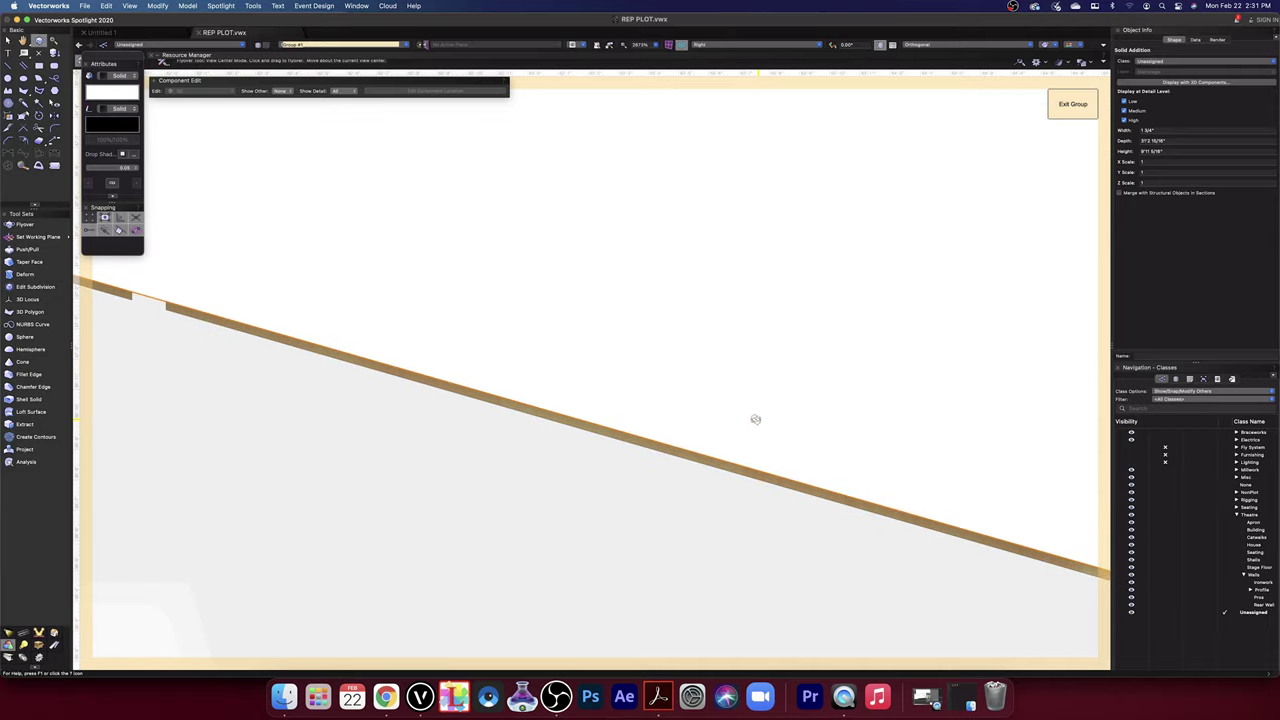
{"action": "scroll", "coordinate": [763, 415], "scroll_direction": "down", "scroll_amount": 2}
{"action": "scroll", "coordinate": [762, 415], "scroll_direction": "down", "scroll_amount": 1}
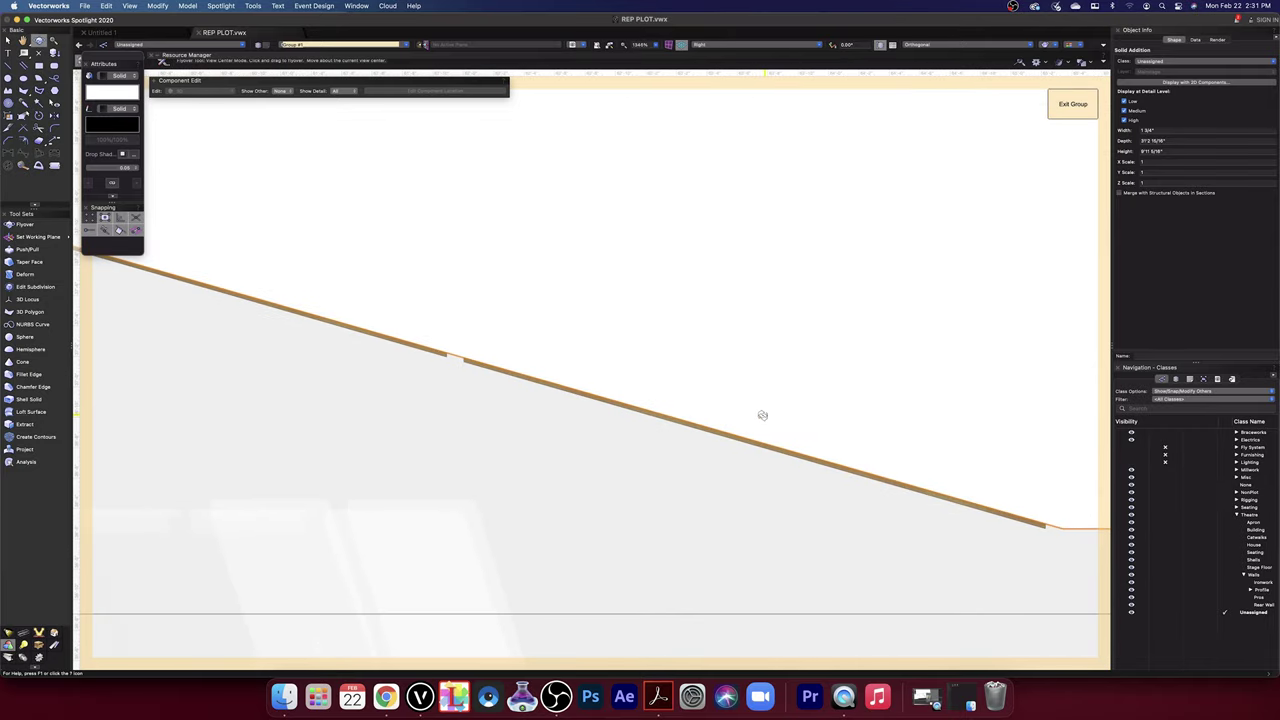
{"action": "key", "text": "h"}
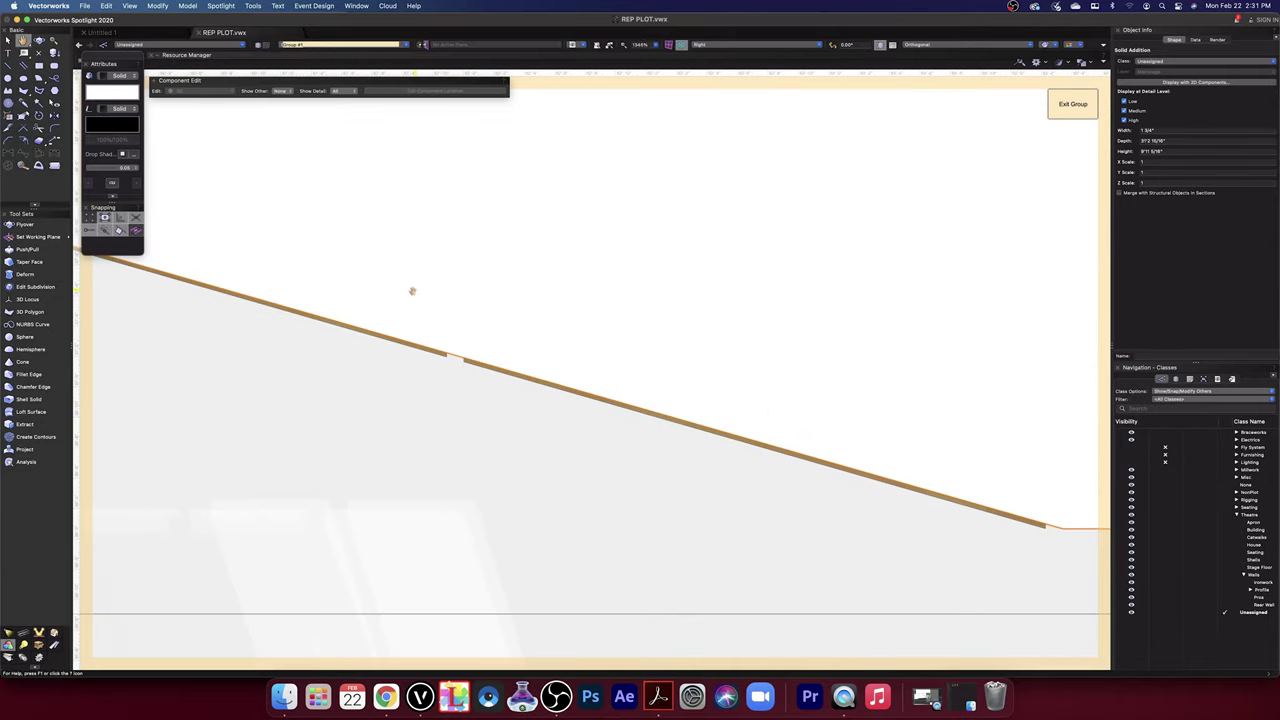
{"action": "left_click_drag", "start_coordinate": [412, 291], "coordinate": [943, 435]}
{"action": "mouse_move", "coordinate": [397, 271]}
{"action": "left_mouse_down"}
{"action": "mouse_move", "coordinate": [846, 397]}
{"action": "mouse_move", "coordinate": [213, 209]}
{"action": "left_mouse_up"}
{"action": "mouse_move", "coordinate": [384, 254]}
{"action": "left_mouse_down"}
{"action": "mouse_move", "coordinate": [751, 357]}
{"action": "mouse_move", "coordinate": [220, 220]}
{"action": "mouse_move", "coordinate": [373, 265]}
{"action": "mouse_move", "coordinate": [466, 271]}
{"action": "mouse_move", "coordinate": [328, 238]}
{"action": "mouse_move", "coordinate": [371, 220]}
{"action": "mouse_move", "coordinate": [866, 381]}
{"action": "left_mouse_up"}
{"action": "left_click_drag", "start_coordinate": [371, 267], "coordinate": [665, 362]}
{"action": "scroll", "coordinate": [665, 362], "scroll_direction": "down", "scroll_amount": 3}
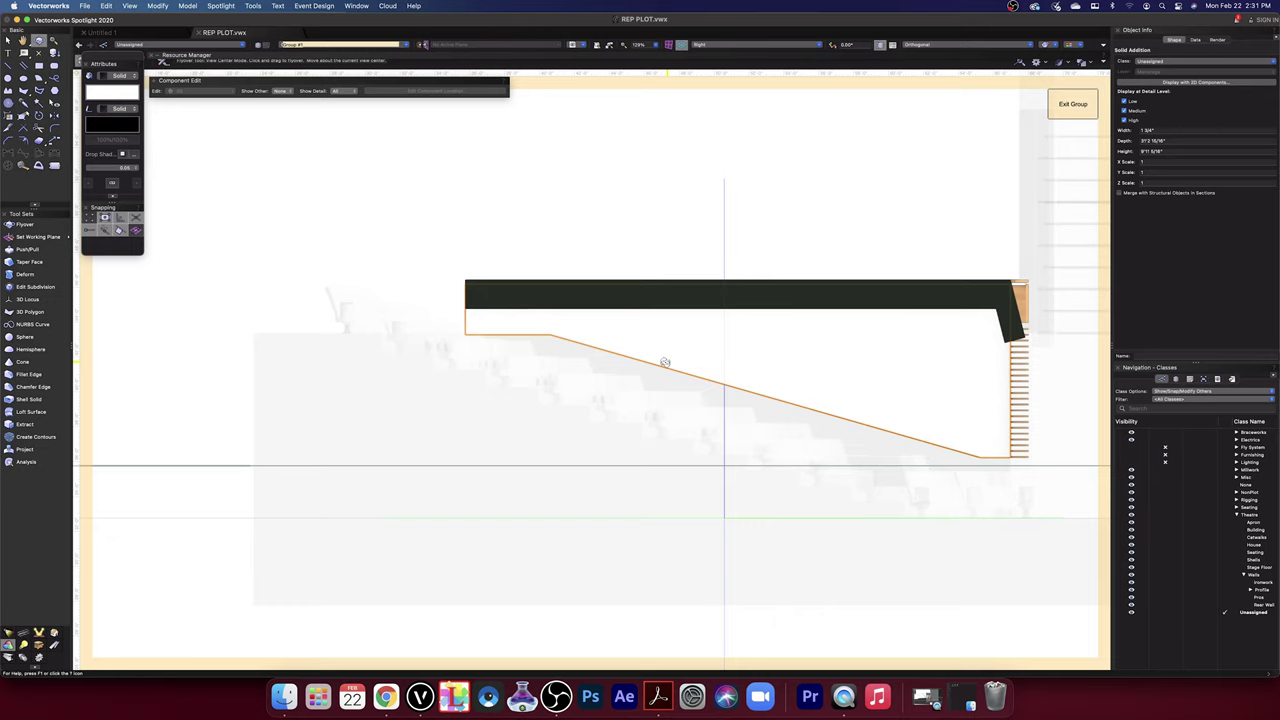
{"action": "scroll", "coordinate": [917, 443], "scroll_direction": "up", "scroll_amount": 3}
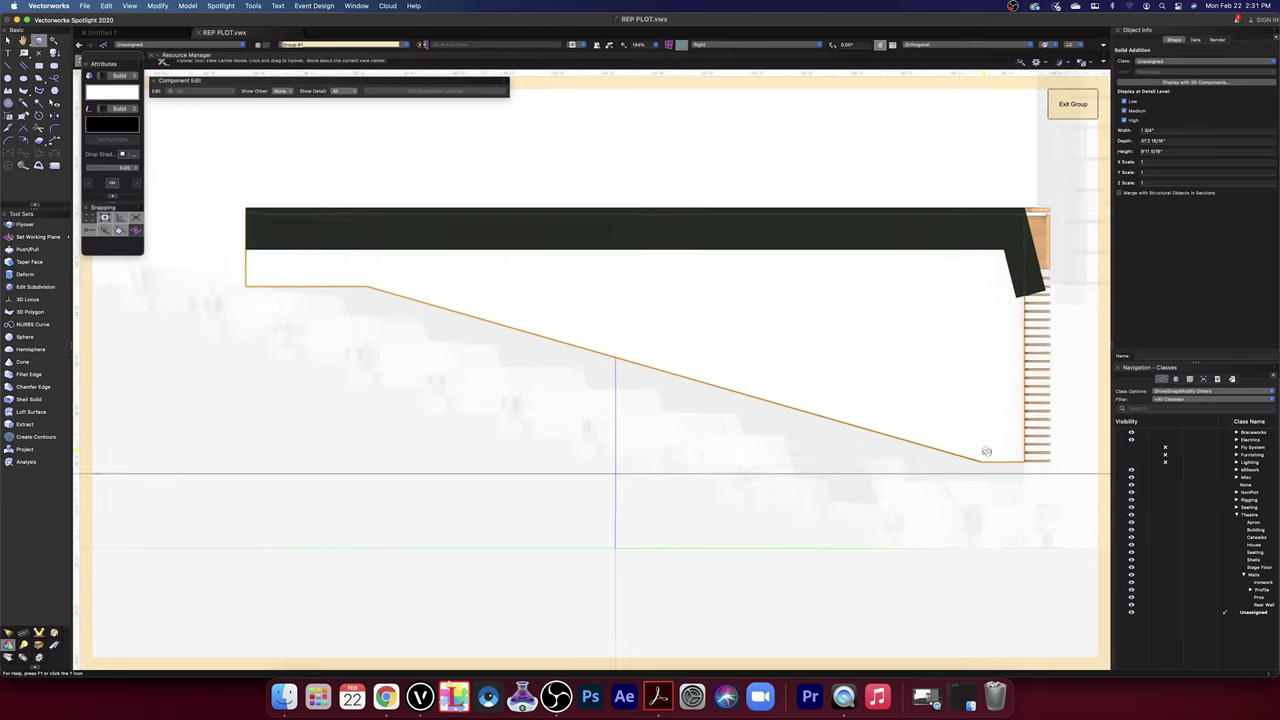
{"action": "scroll", "coordinate": [1018, 490], "scroll_direction": "up", "scroll_amount": 3}
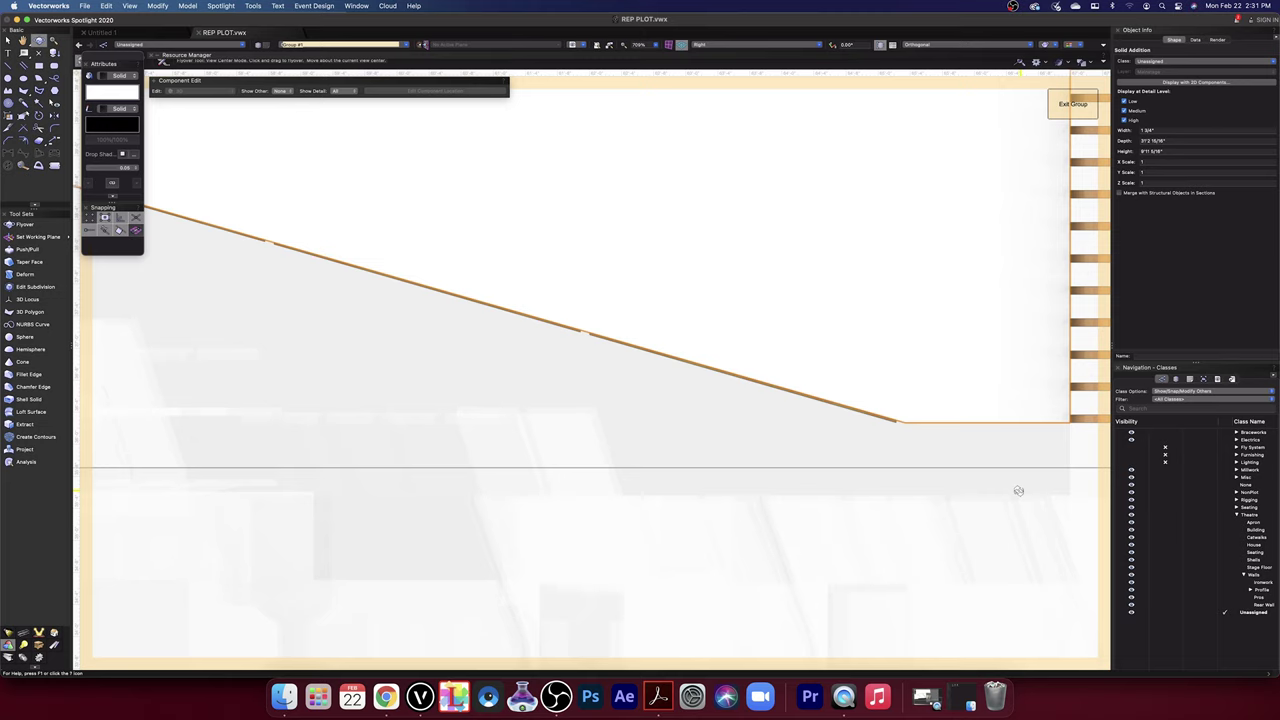
{"action": "scroll", "coordinate": [1018, 490], "scroll_direction": "down", "scroll_amount": 5}
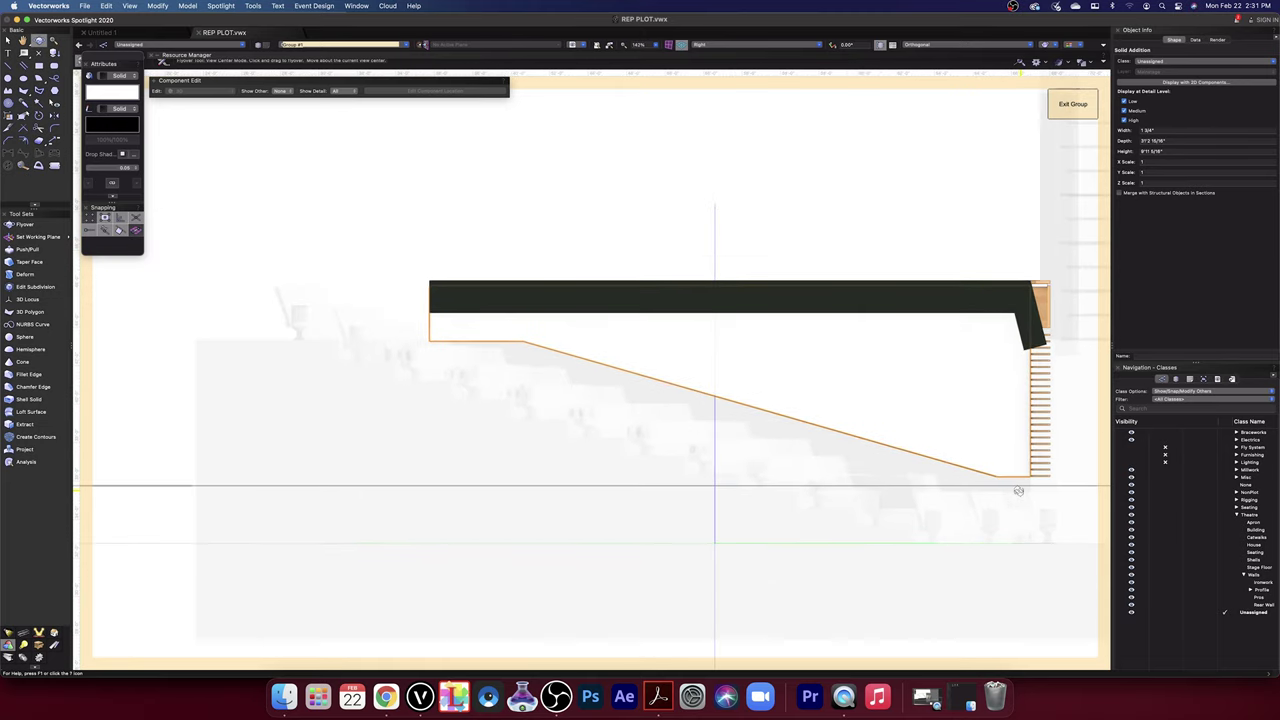
{"action": "scroll", "coordinate": [1004, 488], "scroll_direction": "up", "scroll_amount": 3}
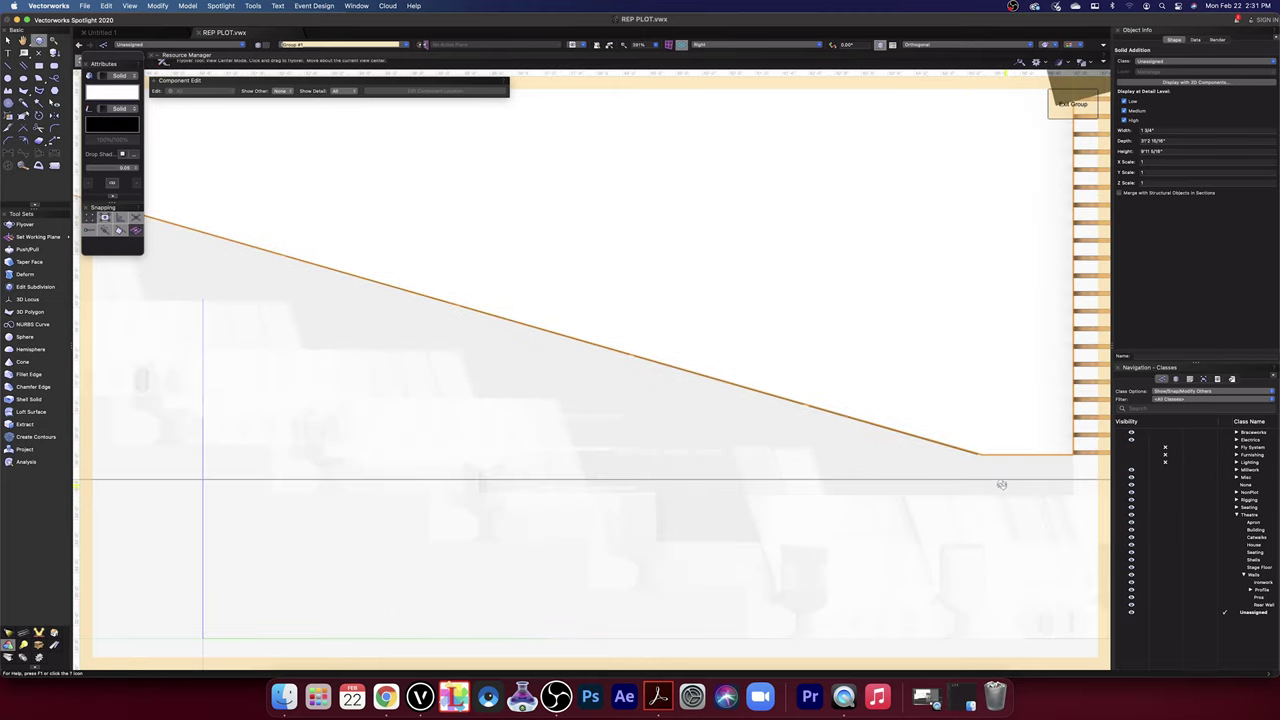
{"action": "middle_click_drag", "start_coordinate": [993, 477], "coordinate": [631, 449]}
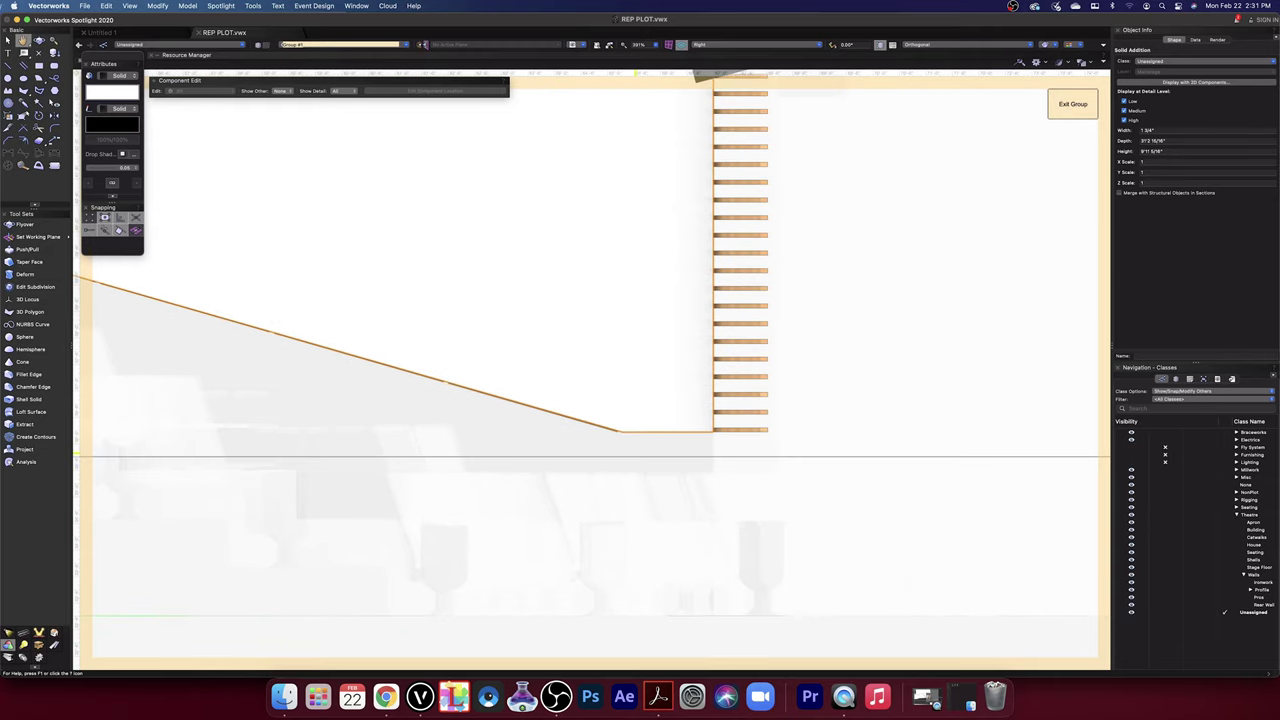
{"action": "left_click", "coordinate": [9, 41]}
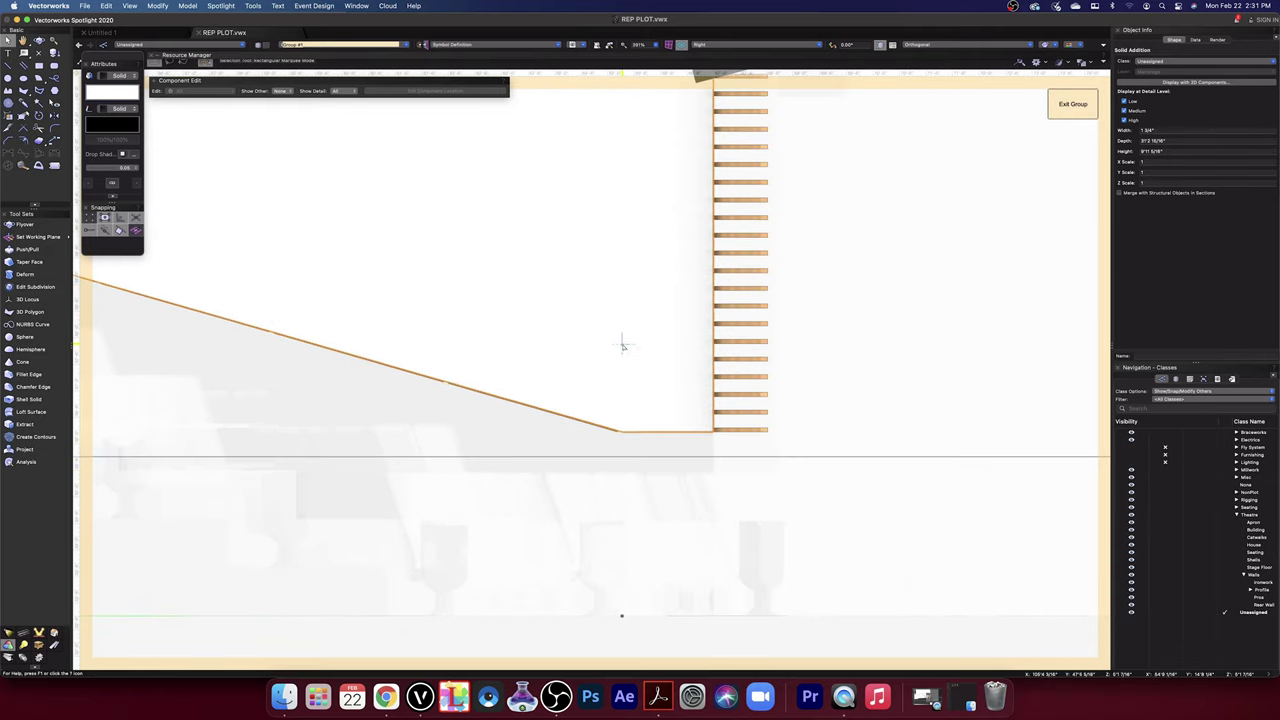
{"action": "double_click", "coordinate": [681, 435]}
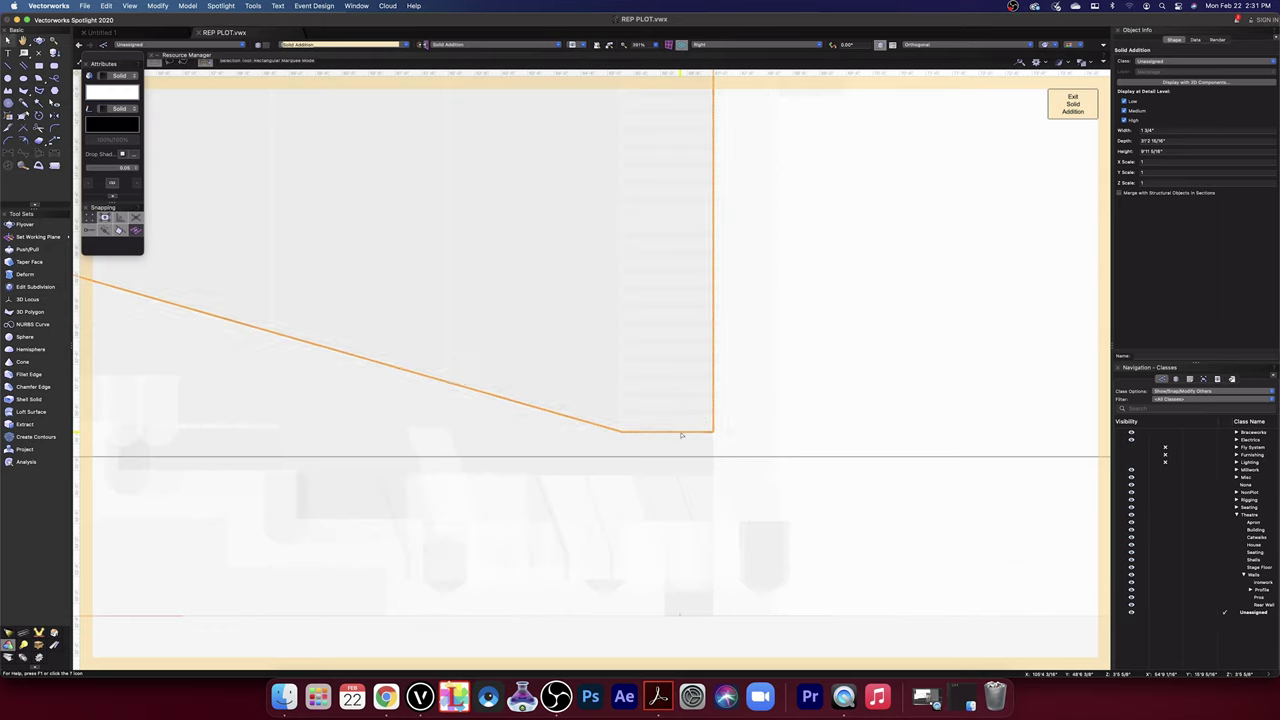
{"action": "scroll", "coordinate": [680, 431], "scroll_direction": "up", "scroll_amount": 5}
{"action": "left_click", "coordinate": [742, 435]}
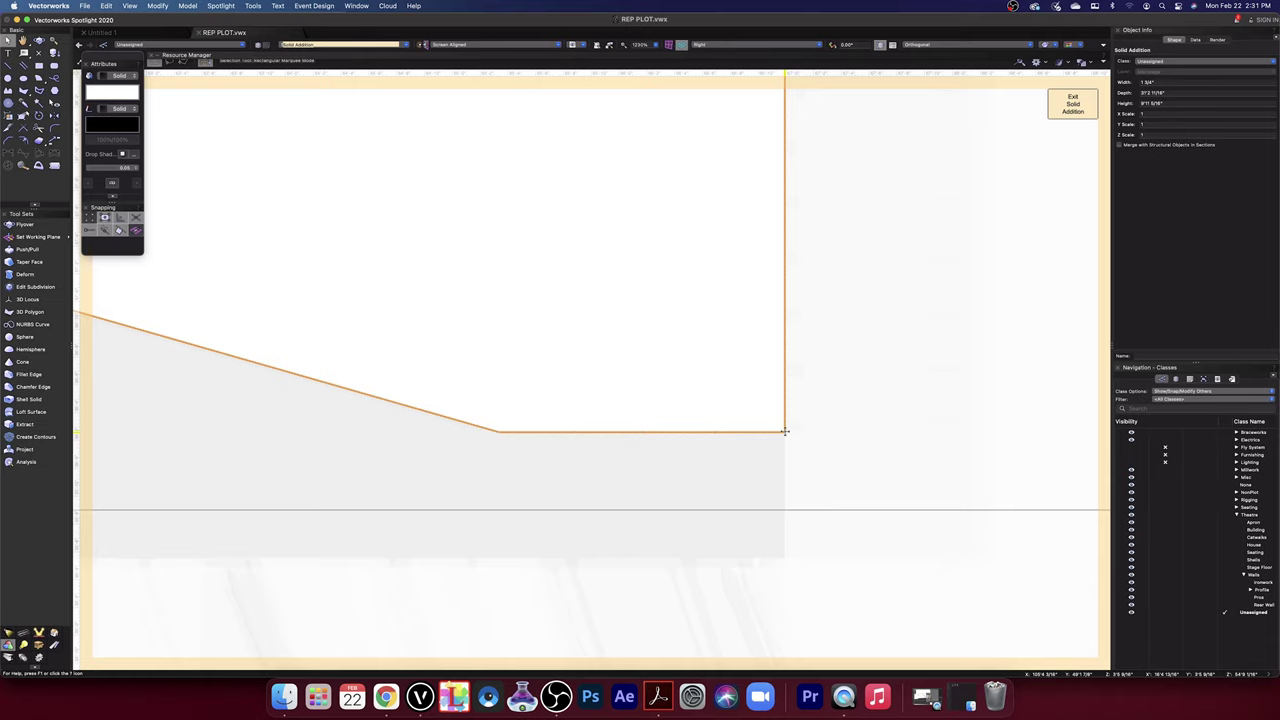
{"action": "left_click", "coordinate": [786, 432]}
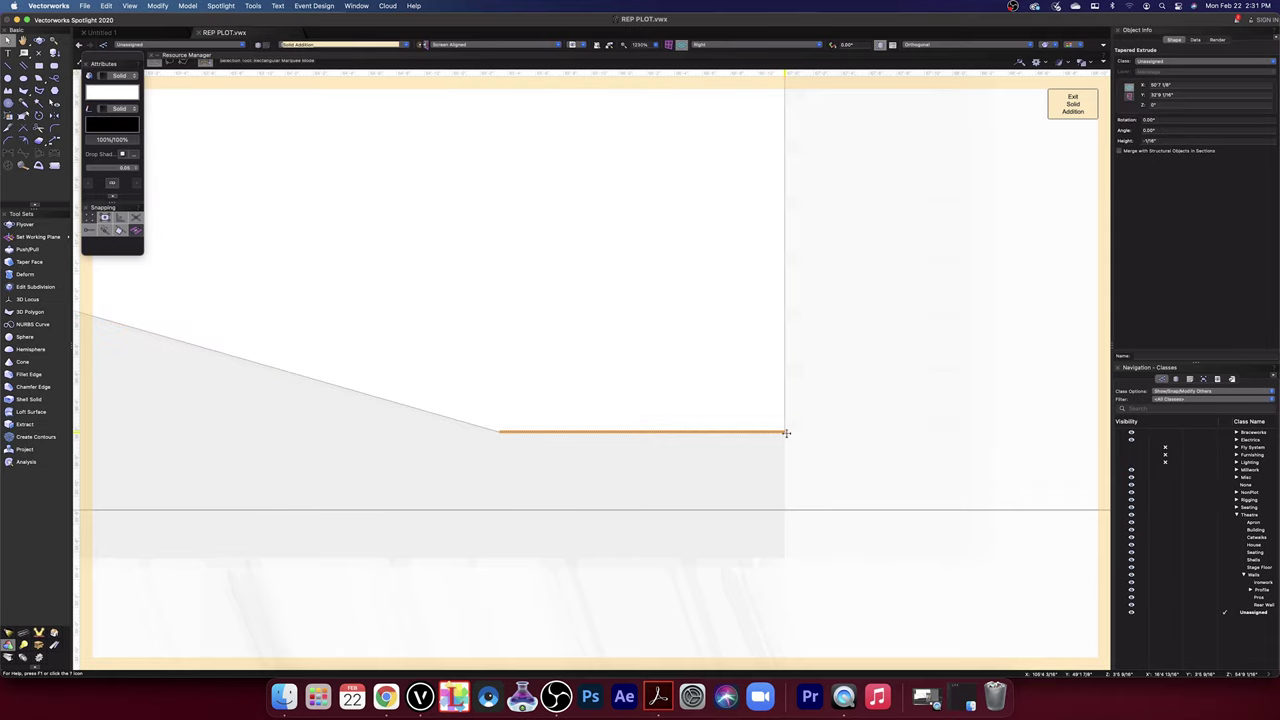
{"action": "double_click", "coordinate": [786, 432]}
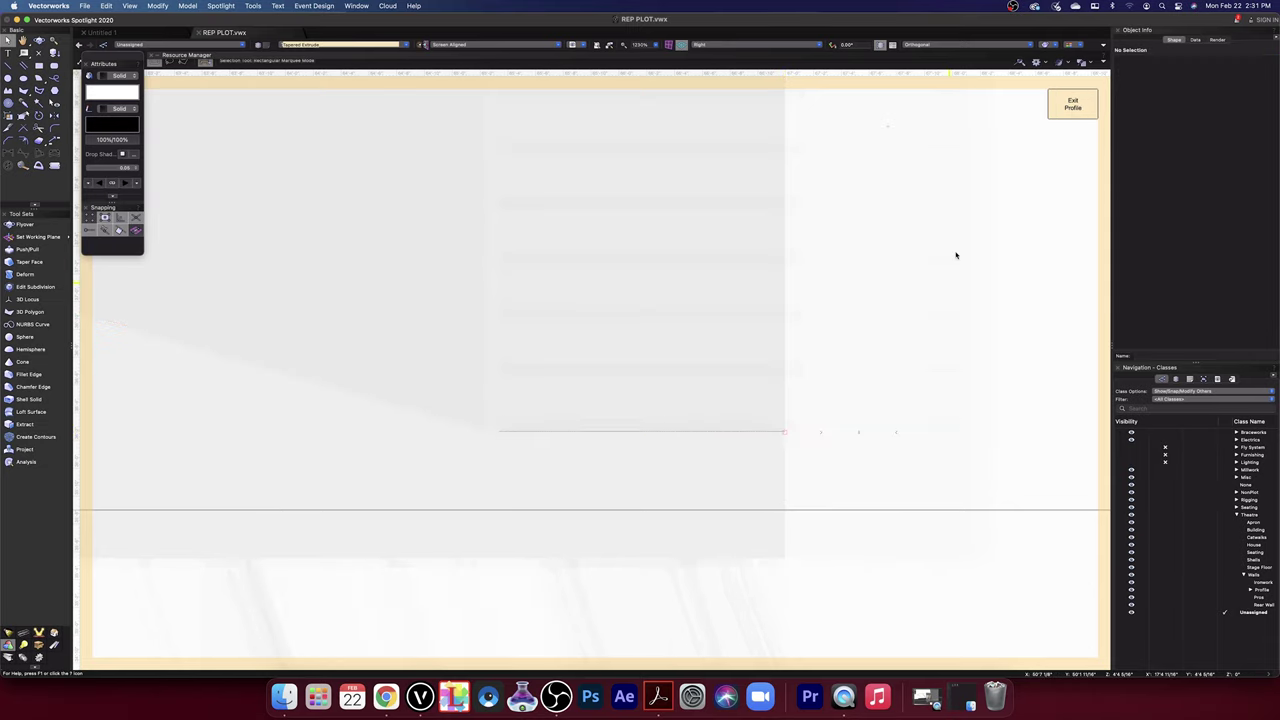
{"action": "left_click", "coordinate": [1072, 106]}
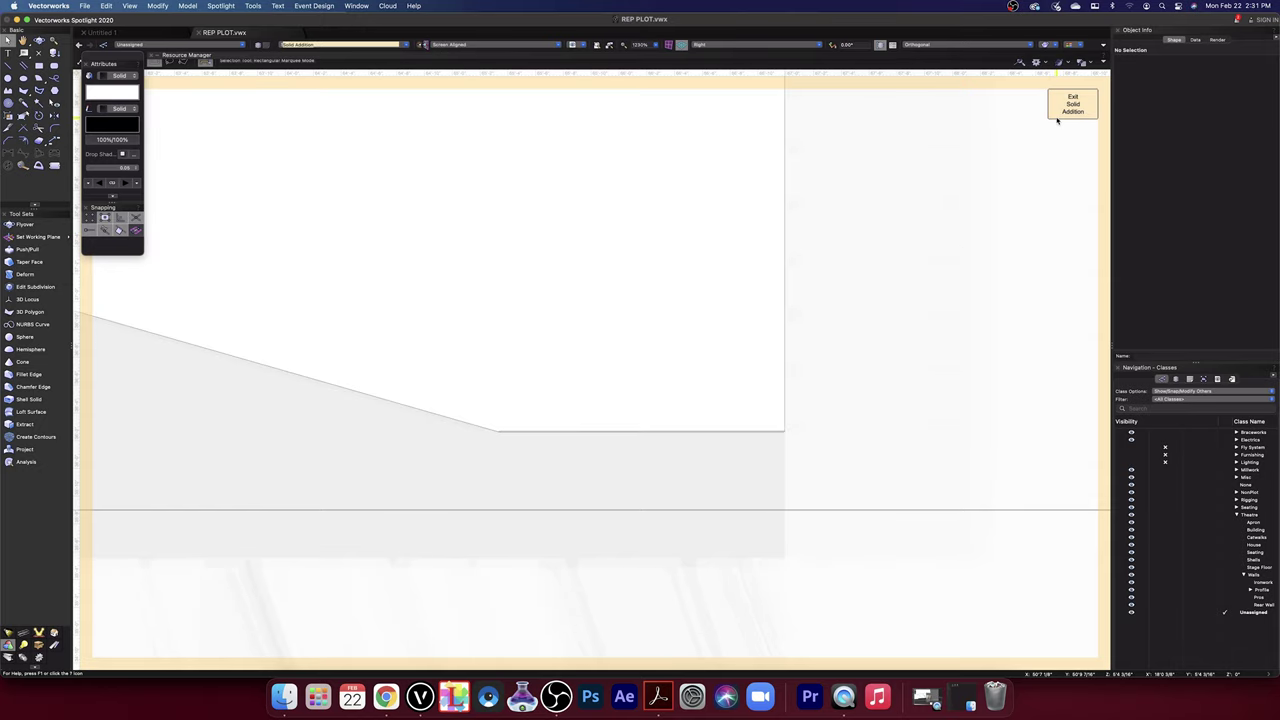
{"action": "left_click", "coordinate": [1058, 117]}
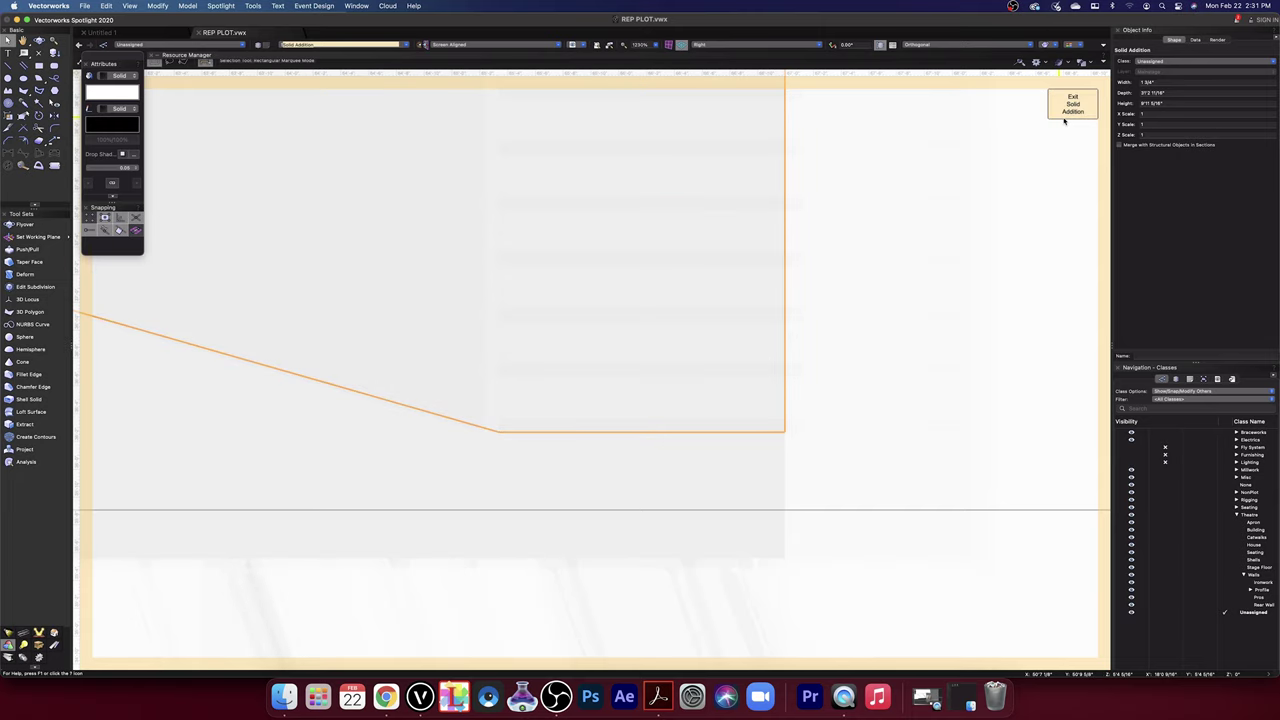
{"action": "left_click", "coordinate": [1072, 108]}
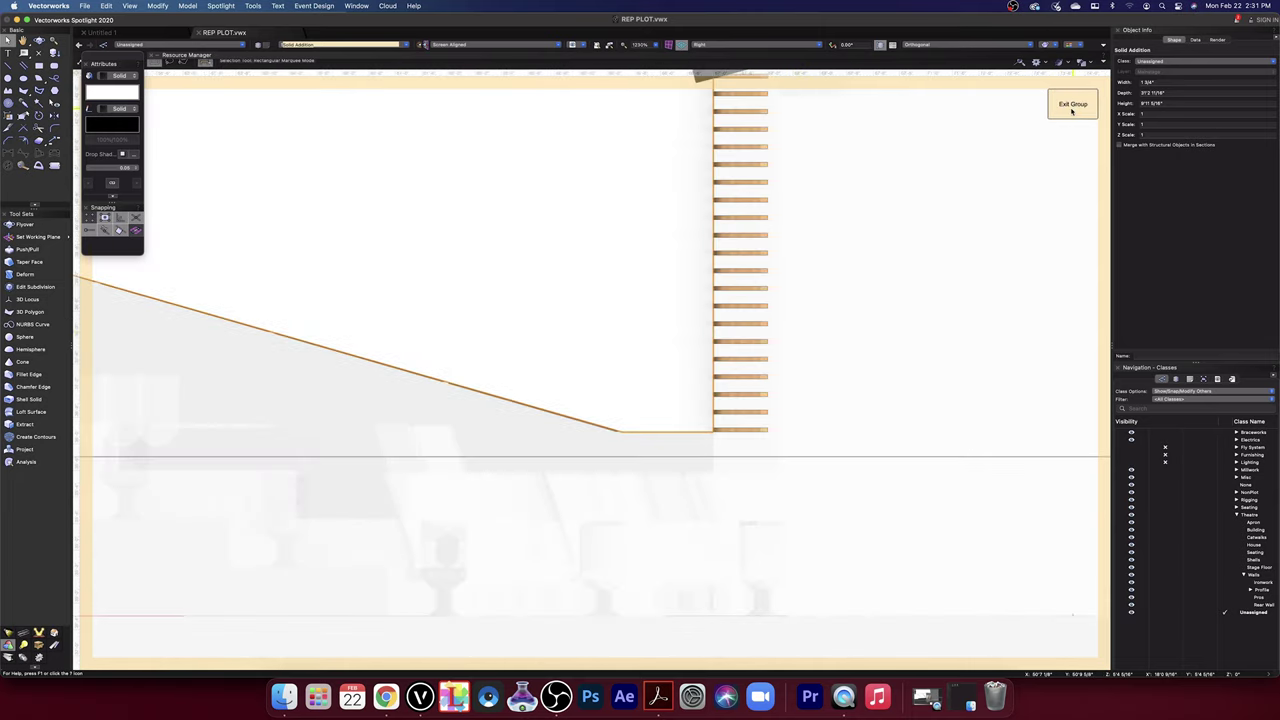
- Accept the backup prompt and move the bottom riser tread down 1 3/8" at -90°
{"action": "scroll", "coordinate": [746, 454], "scroll_direction": "up", "scroll_amount": 5}
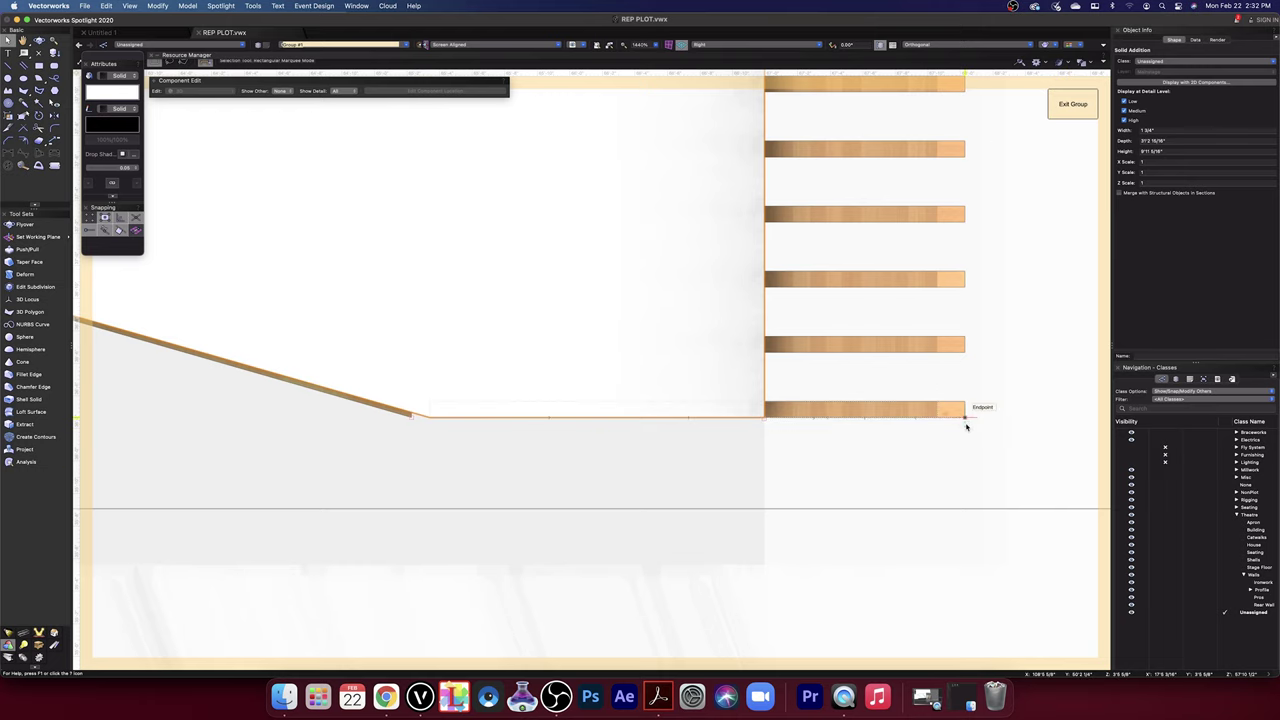
{"action": "scroll", "coordinate": [966, 424], "scroll_direction": "up", "scroll_amount": 2}
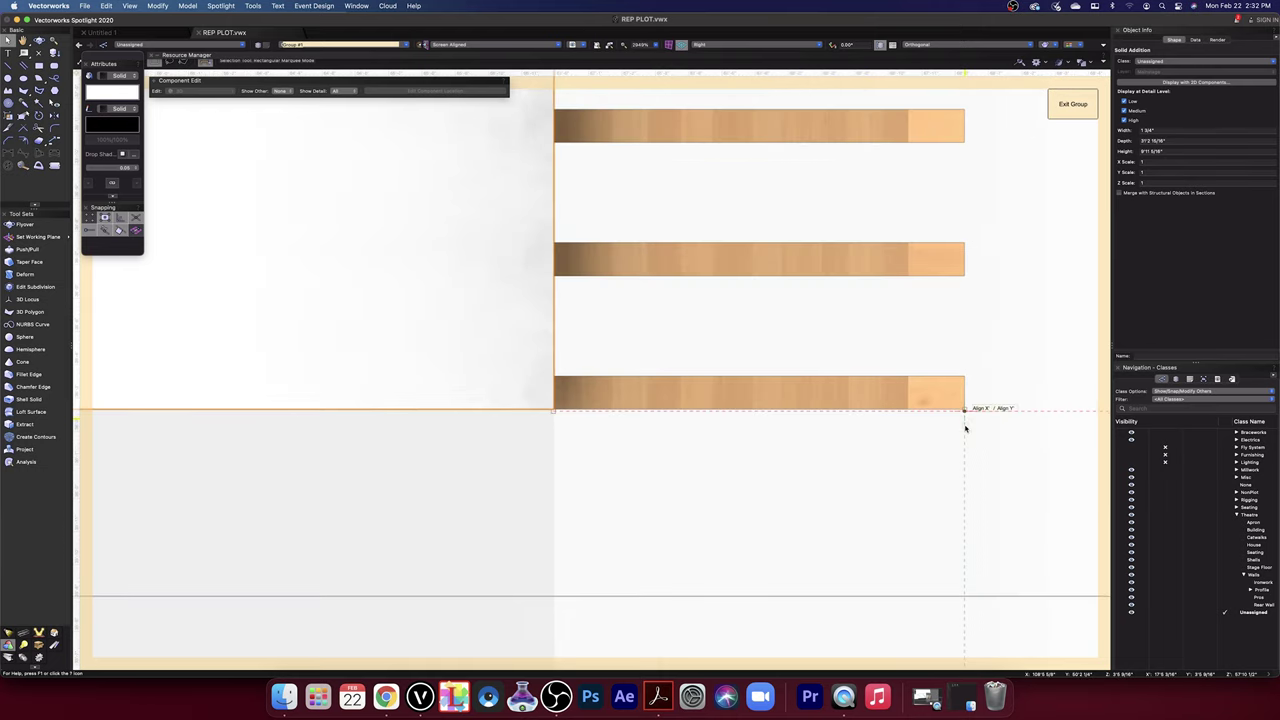
{"action": "scroll", "coordinate": [965, 426], "scroll_direction": "down", "scroll_amount": 6}
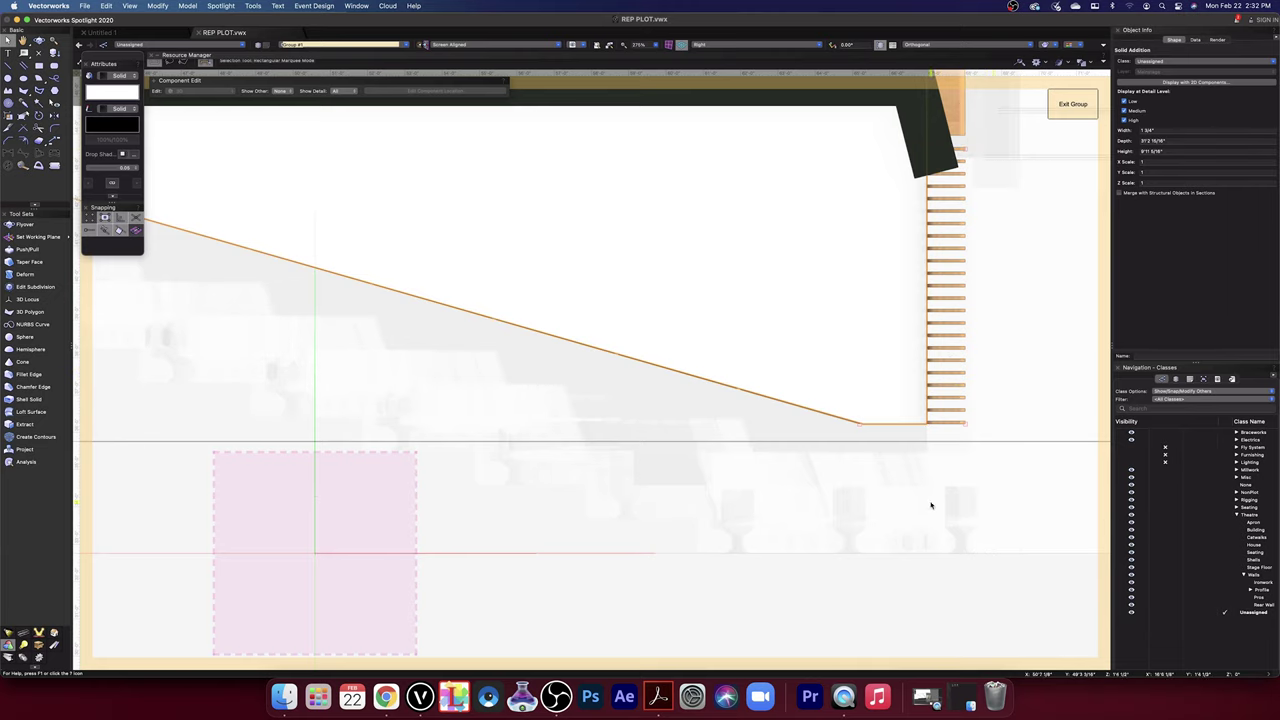
{"action": "scroll", "coordinate": [929, 449], "scroll_direction": "up", "scroll_amount": 4}
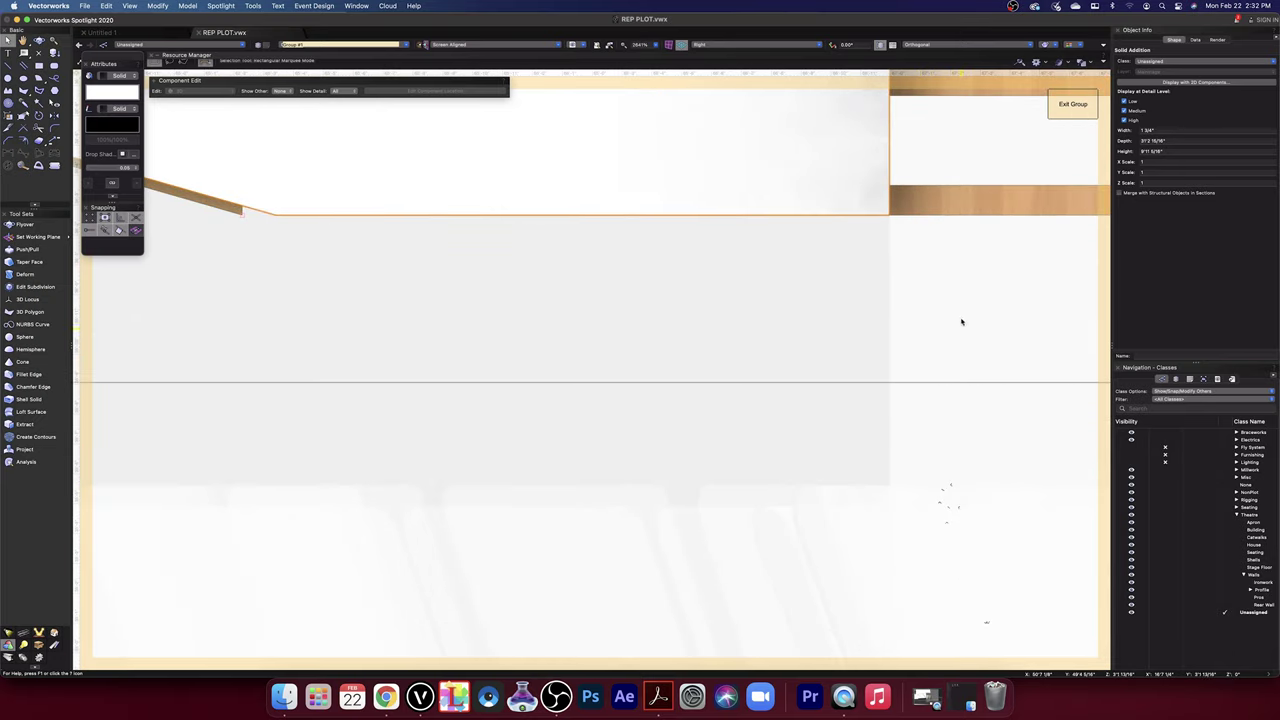
{"action": "scroll", "coordinate": [963, 322], "scroll_direction": "down", "scroll_amount": 2}
{"action": "left_click_drag", "start_coordinate": [906, 323], "coordinate": [796, 349]}
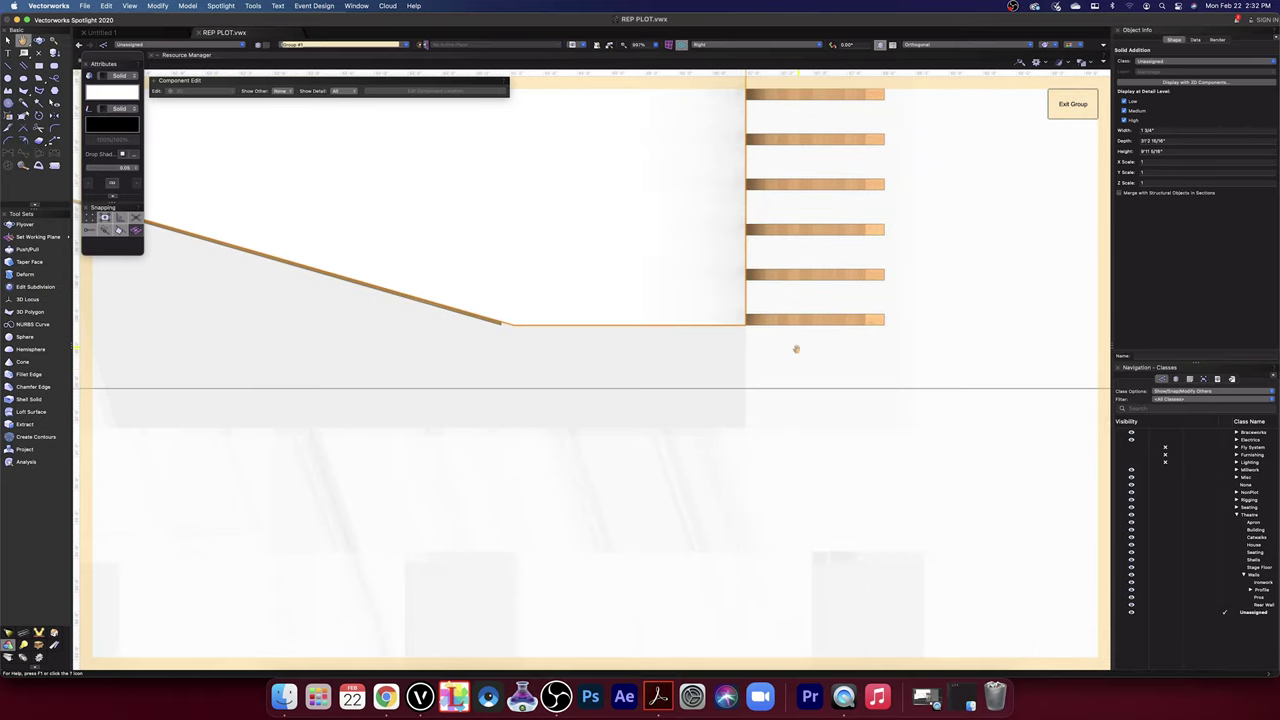
{"action": "scroll", "coordinate": [894, 358], "scroll_direction": "down", "scroll_amount": 4}
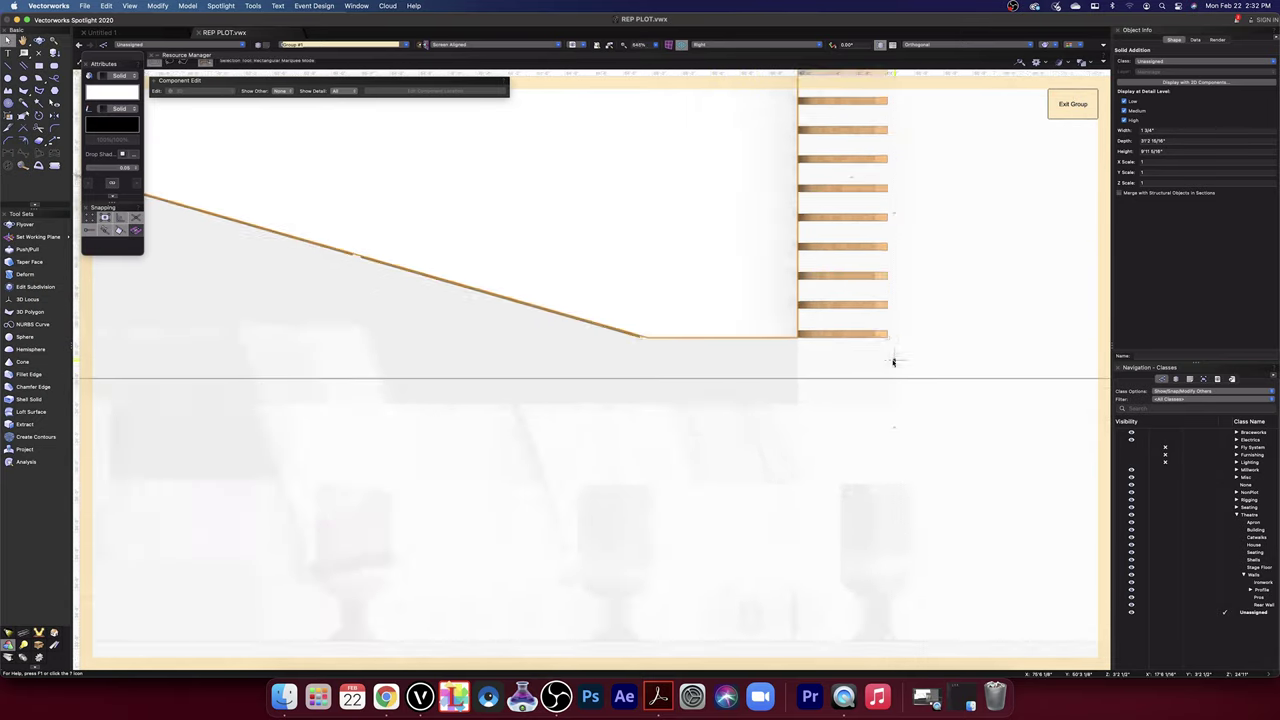
{"action": "scroll", "coordinate": [889, 320], "scroll_direction": "up", "scroll_amount": 4}
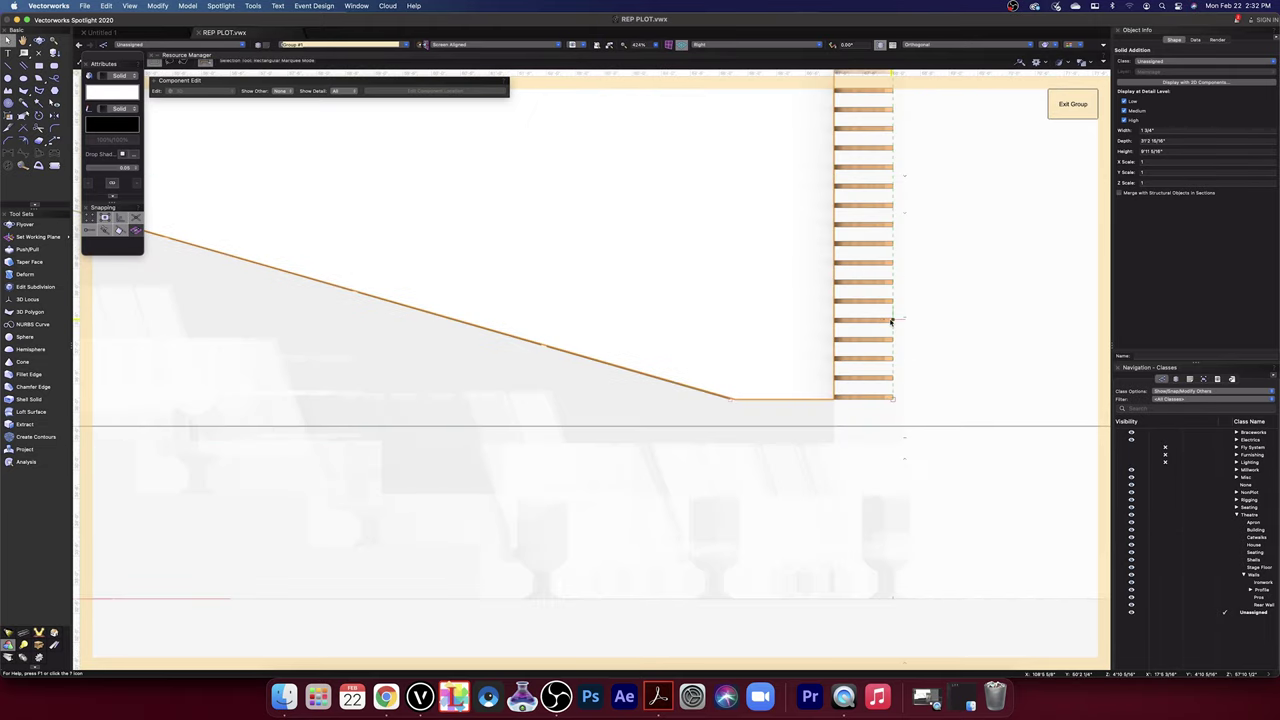
{"action": "scroll", "coordinate": [891, 322], "scroll_direction": "up", "scroll_amount": 1}
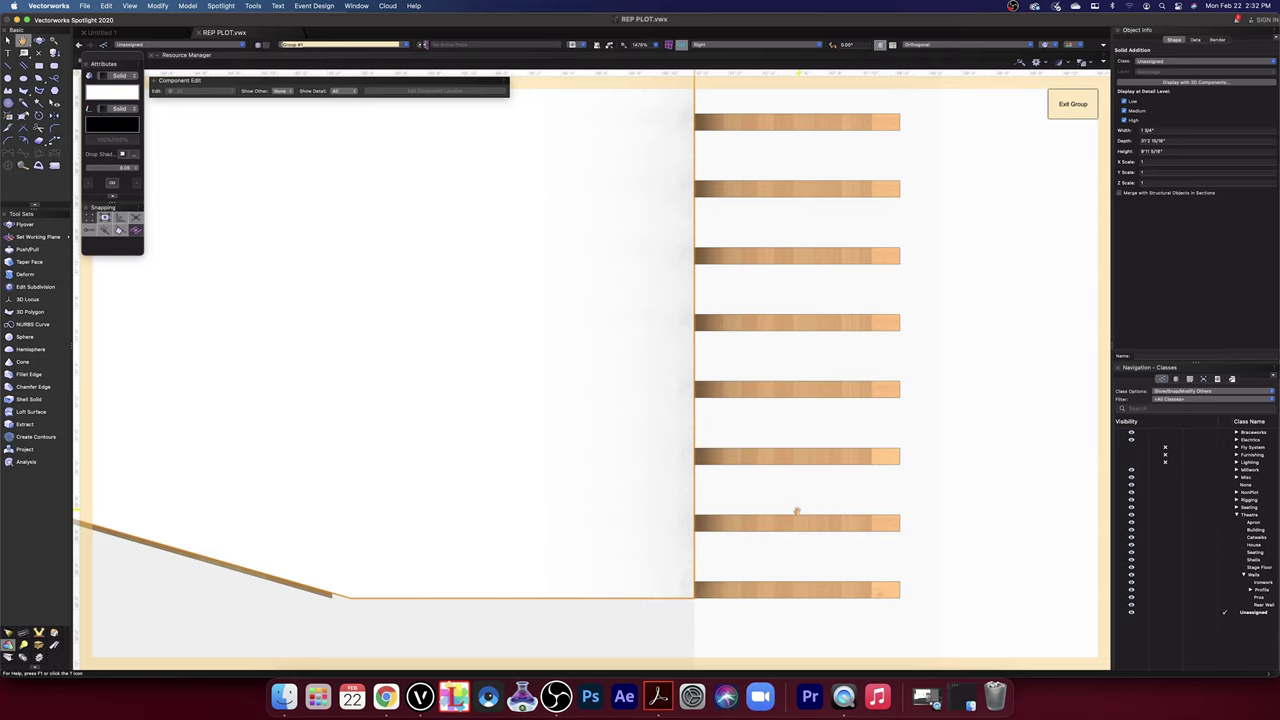
{"action": "mouse_move", "coordinate": [907, 571]}
{"action": "middle_mouse_down"}
{"action": "mouse_move", "coordinate": [914, 537]}
{"action": "mouse_move", "coordinate": [958, 490]}
{"action": "middle_mouse_up"}
{"action": "key", "text": "x"}
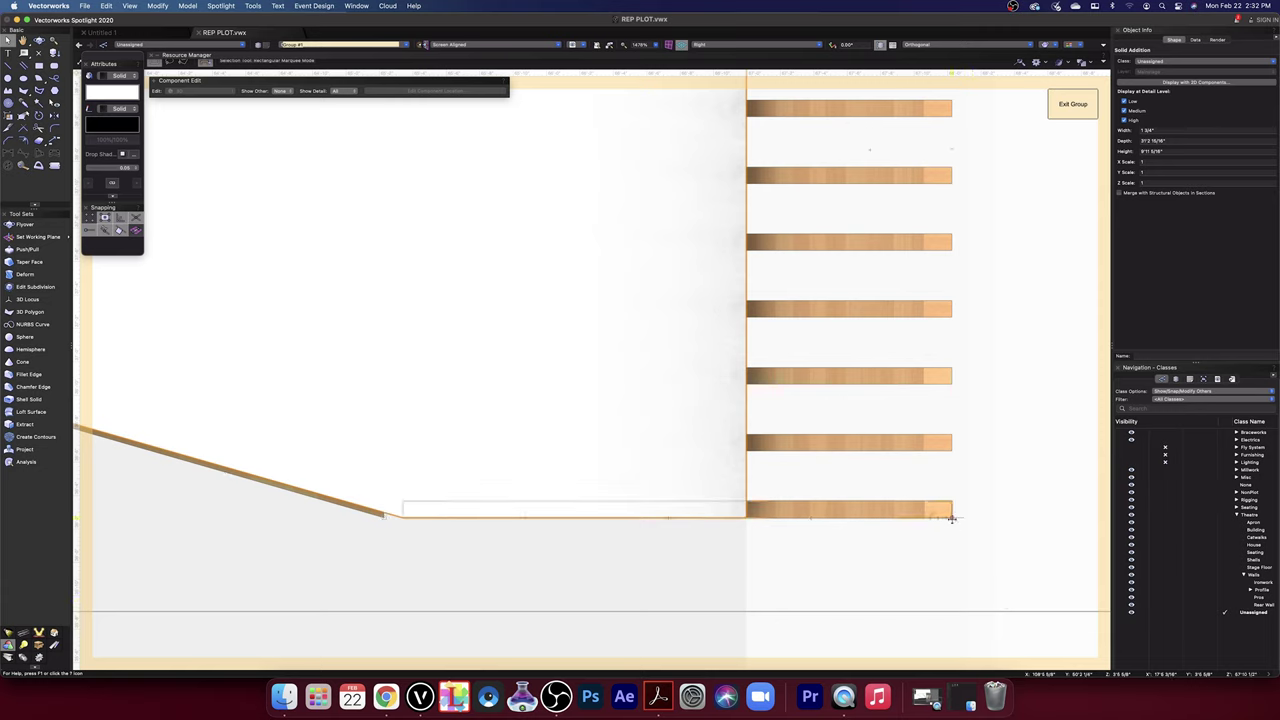
{"action": "left_click_drag", "start_coordinate": [951, 517], "coordinate": [952, 487]}
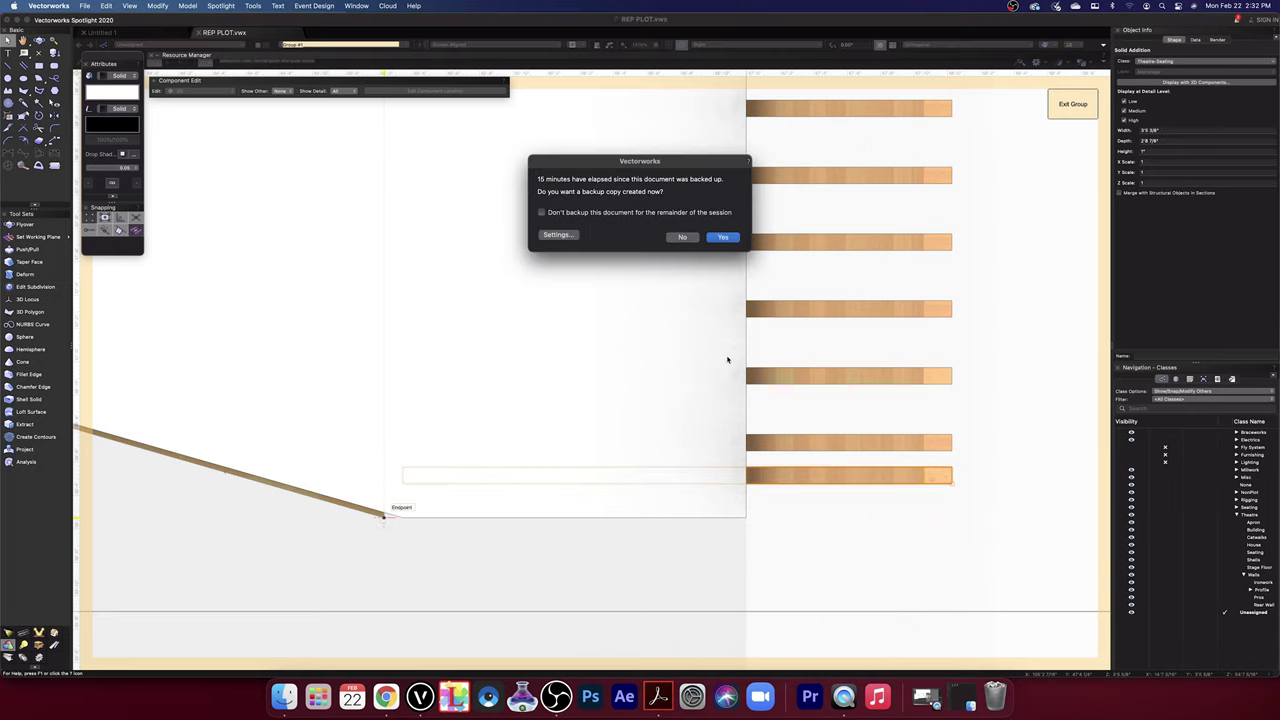
{"action": "left_click", "coordinate": [722, 237]}
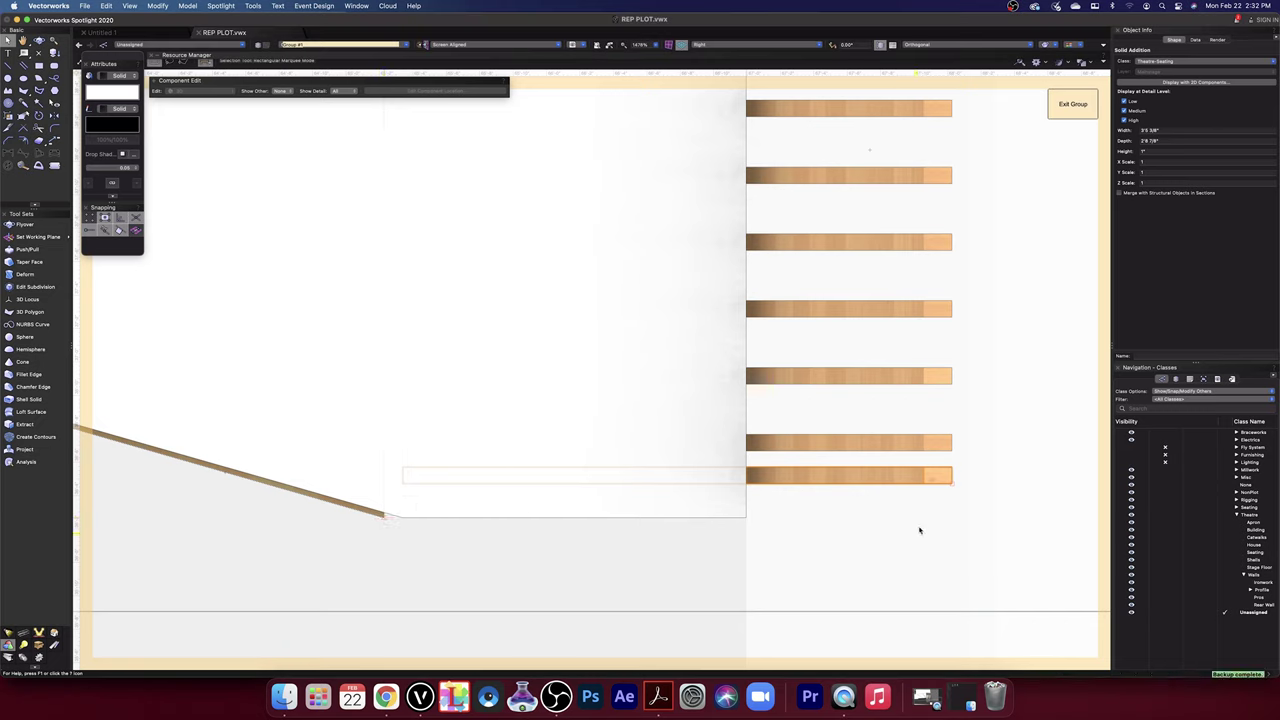
{"action": "left_click", "coordinate": [953, 481]}
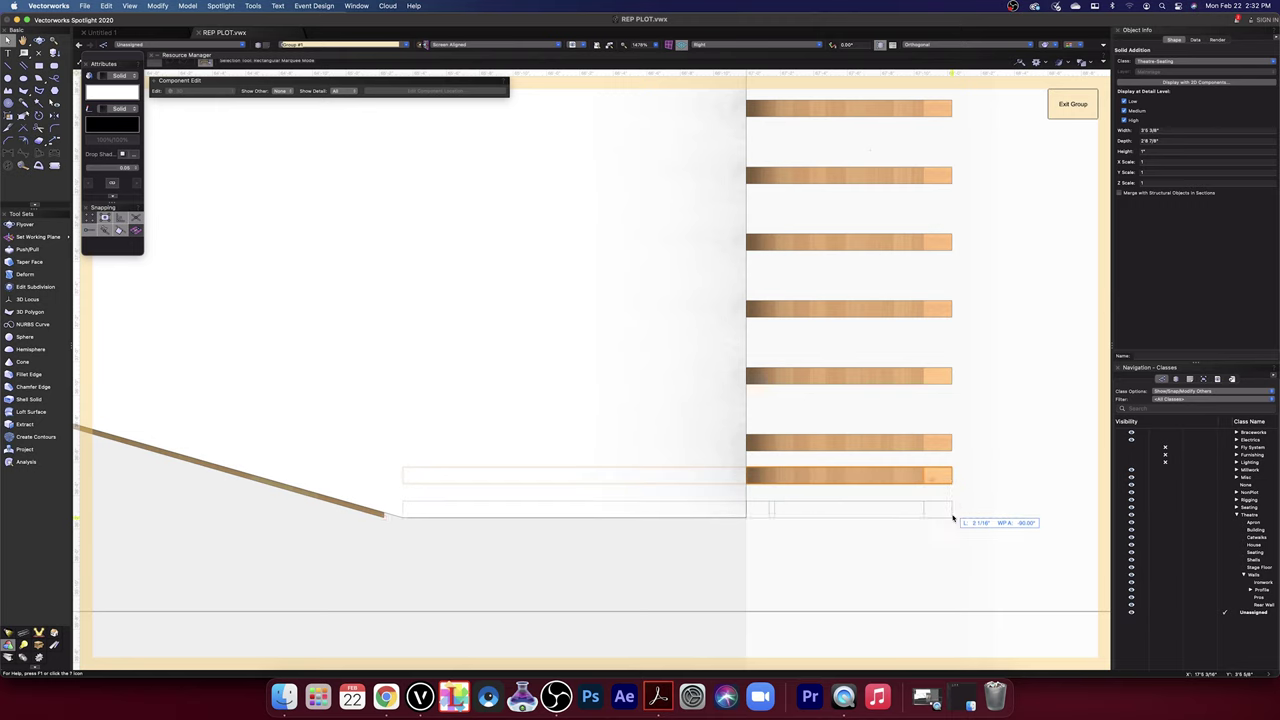
{"action": "left_click", "coordinate": [952, 515]}
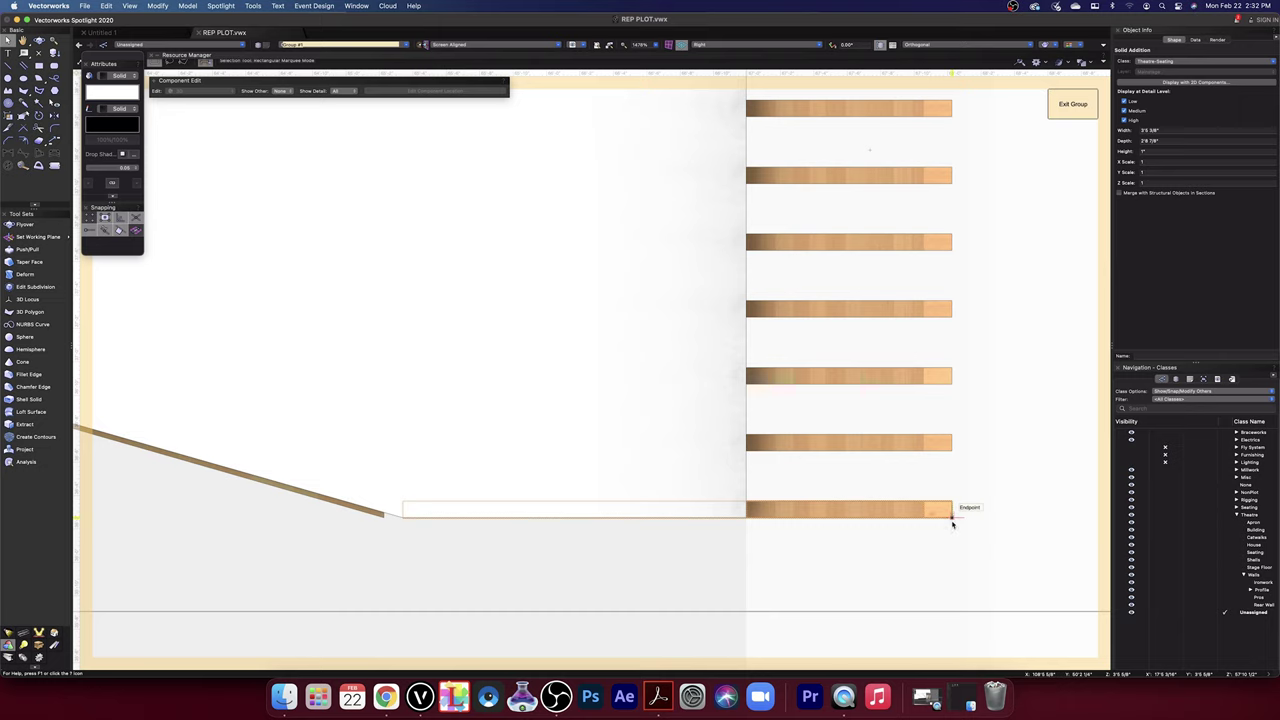
- Extend the bottom tread's edge left to snap to the sloped underside's left endpoint
{"action": "left_click", "coordinate": [952, 522]}
{"action": "left_click", "coordinate": [391, 521]}
{"action": "scroll", "coordinate": [354, 541], "scroll_direction": "down", "scroll_amount": 3}
{"action": "scroll", "coordinate": [354, 541], "scroll_direction": "up", "scroll_amount": 2}
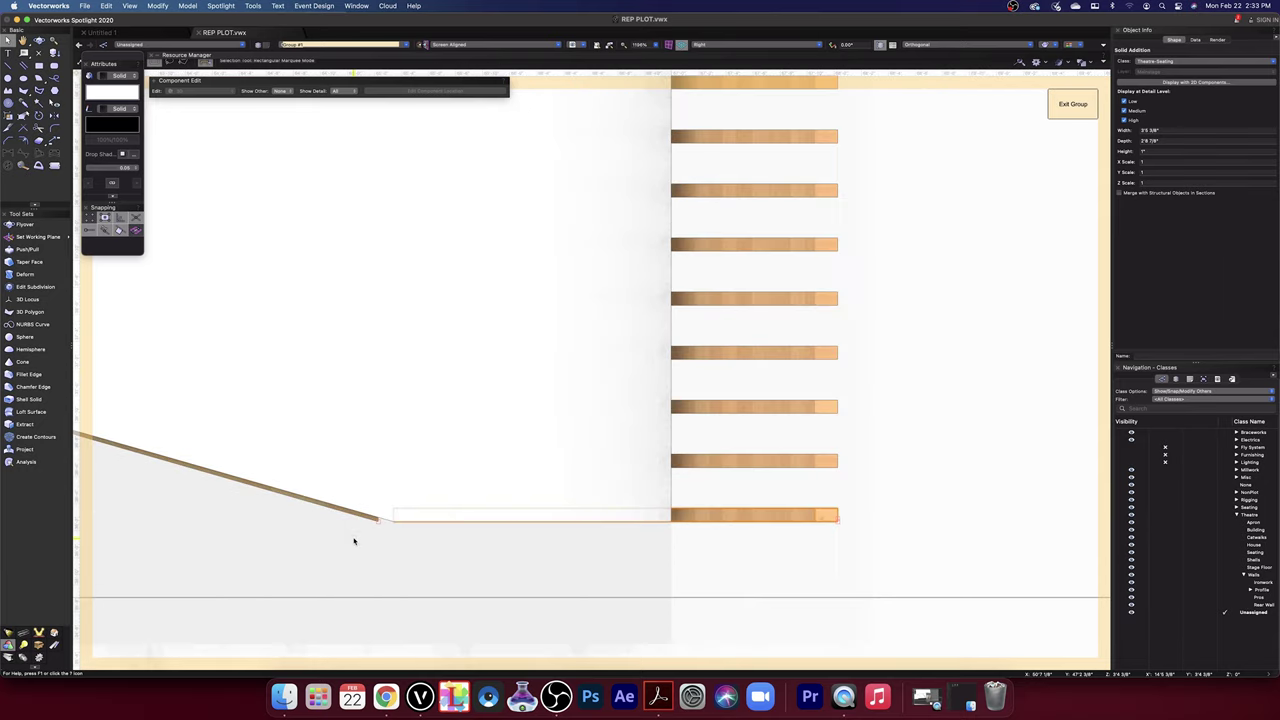
{"action": "scroll", "coordinate": [353, 541], "scroll_direction": "down", "scroll_amount": 2}
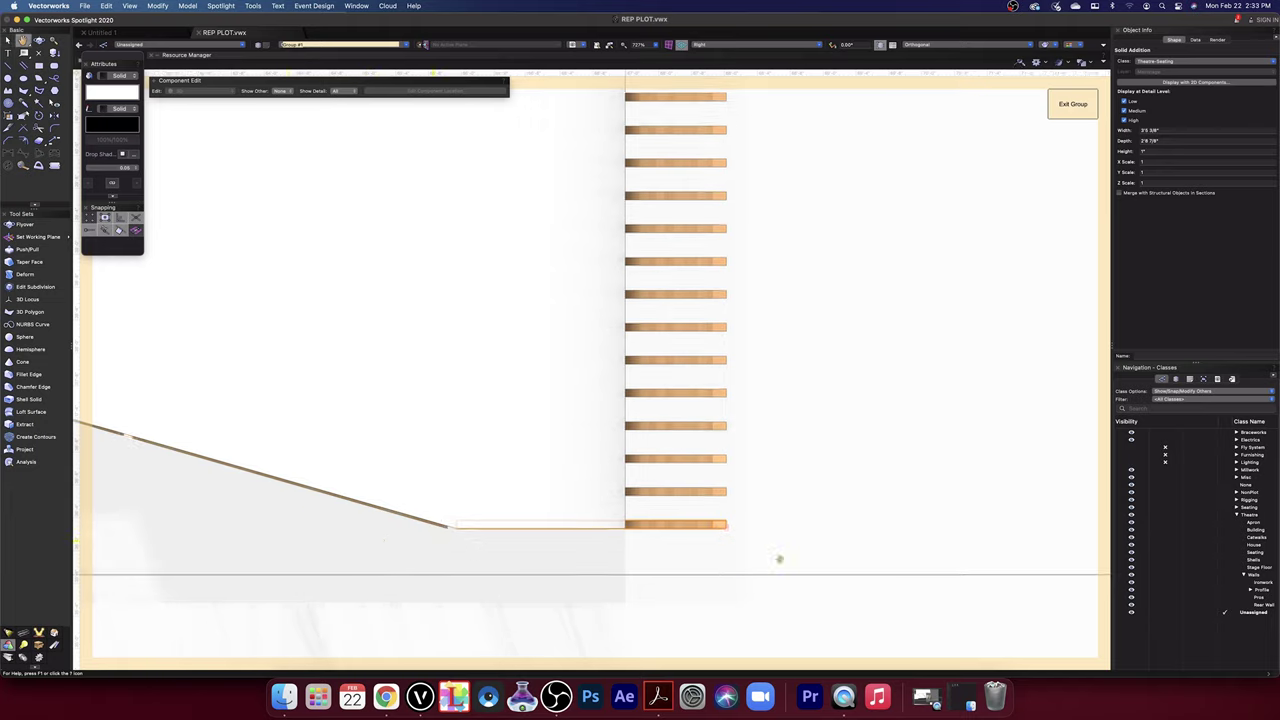
{"action": "scroll", "coordinate": [600, 543], "scroll_direction": "up", "scroll_amount": 6}
{"action": "scroll", "coordinate": [597, 542], "scroll_direction": "down", "scroll_amount": 1}
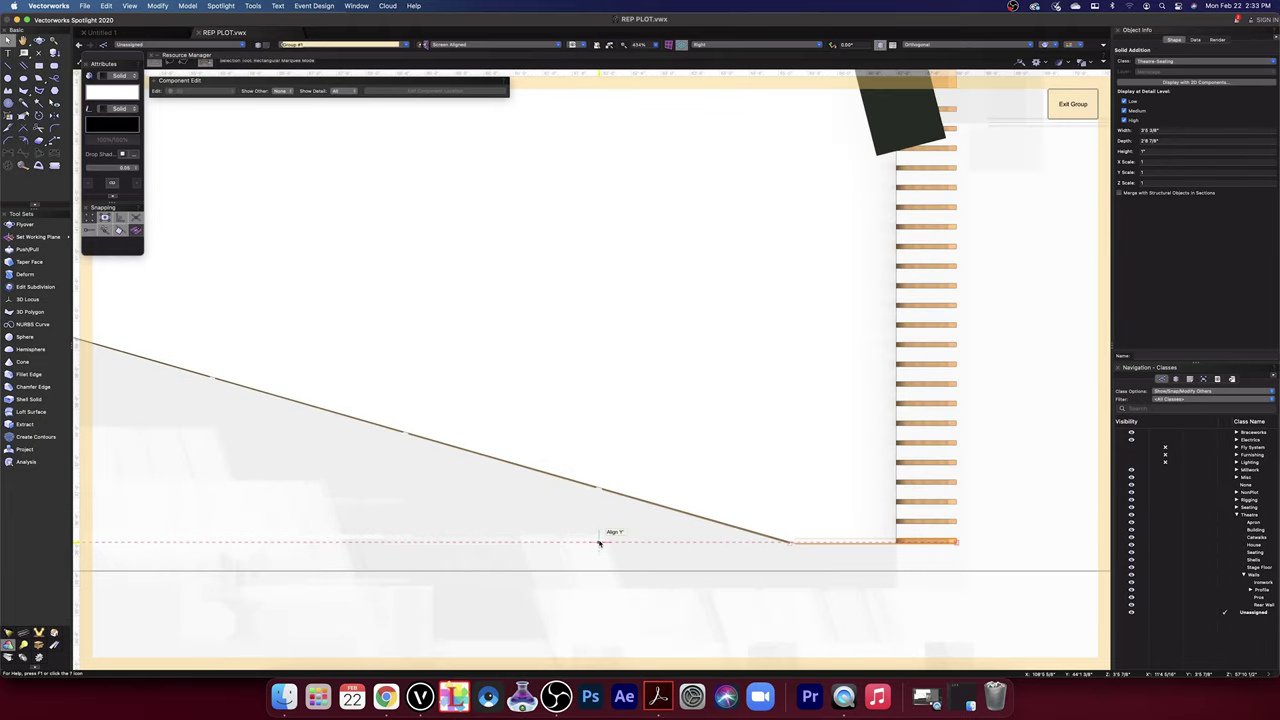
{"action": "scroll", "coordinate": [599, 543], "scroll_direction": "down", "scroll_amount": 1}
- Draw a 25'6 3/4" line at -15.96° from the sloped wall's upper corner to its lower end
{"action": "middle_click_drag", "start_coordinate": [285, 481], "coordinate": [790, 550]}
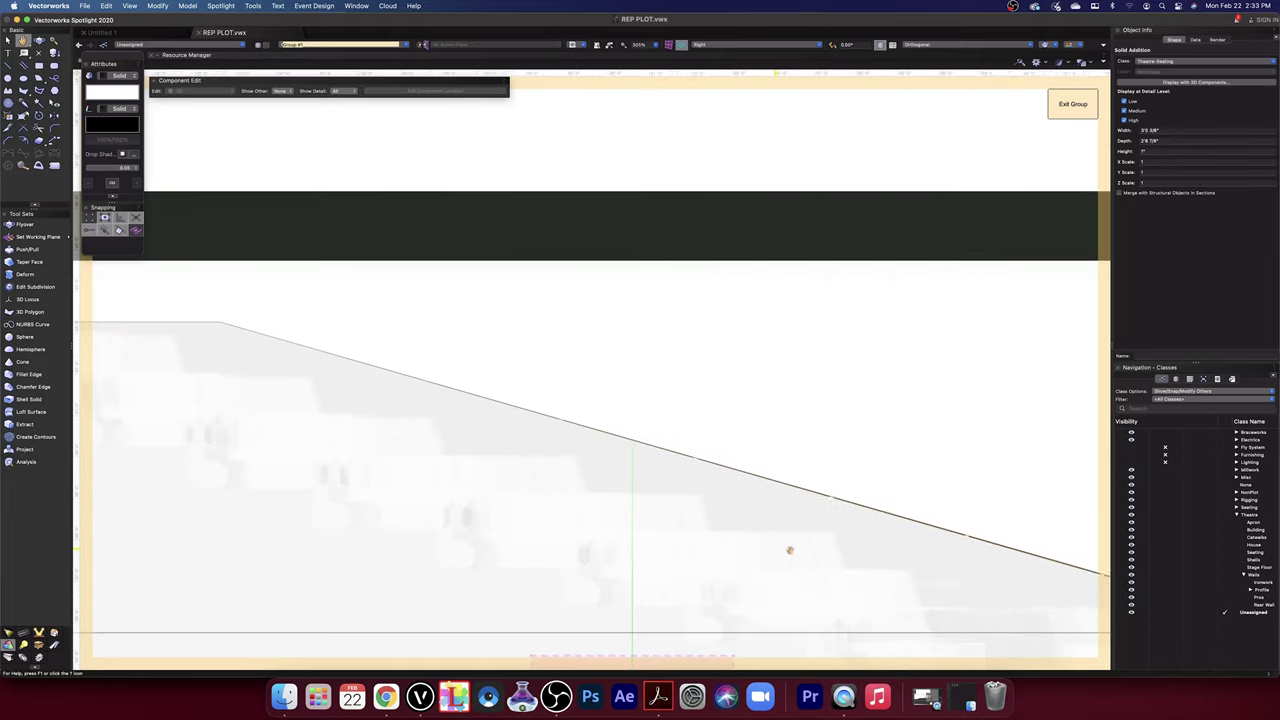
{"action": "left_click", "coordinate": [8, 40]}
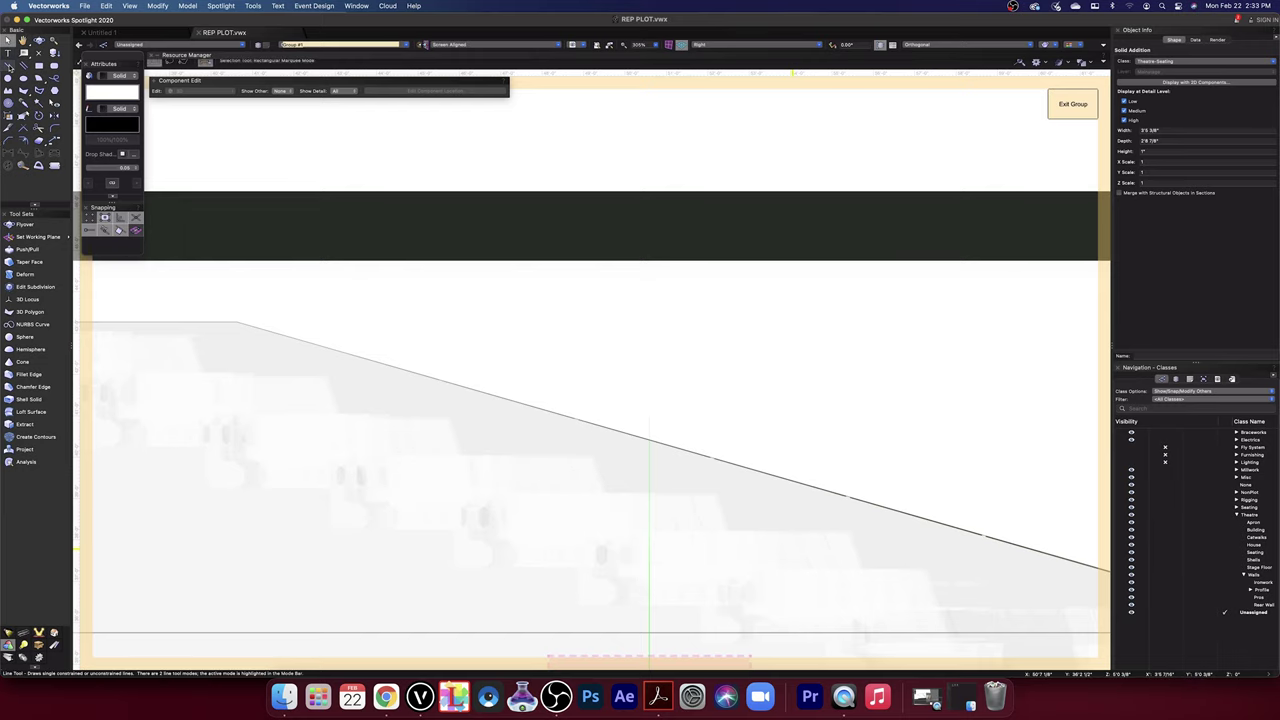
{"action": "left_click", "coordinate": [9, 66]}
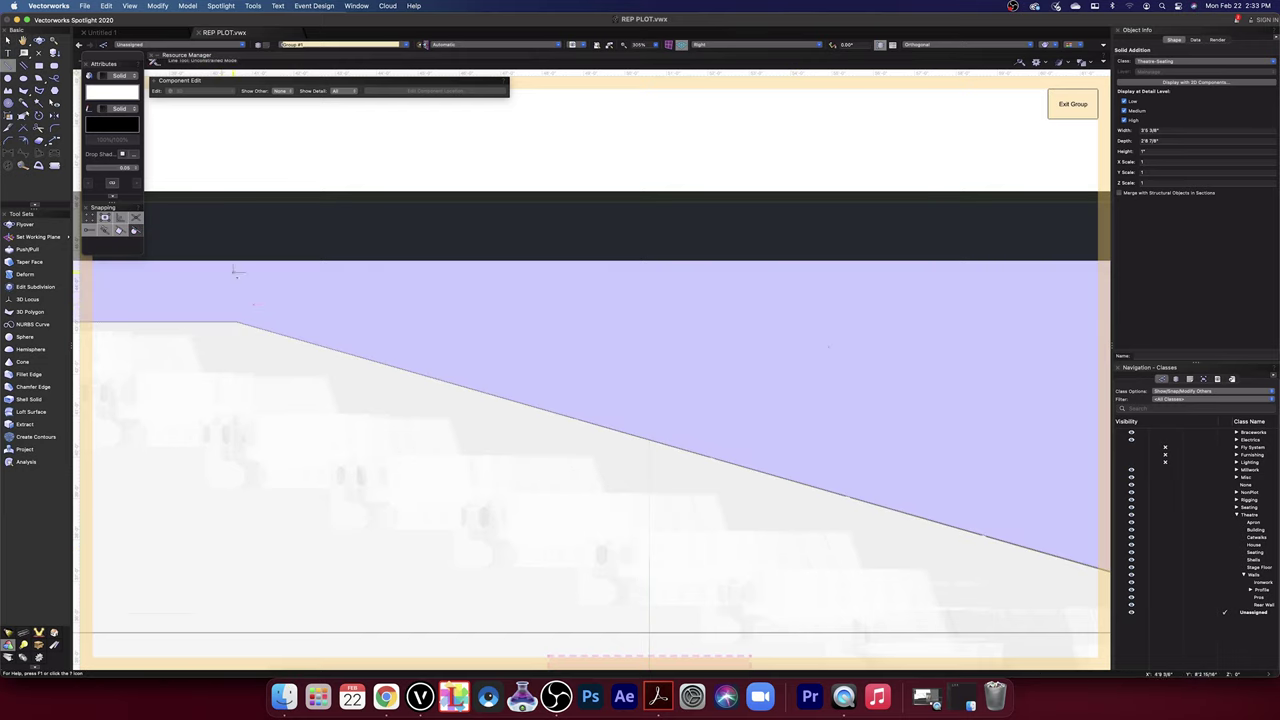
{"action": "left_click", "coordinate": [237, 322]}
{"action": "middle_click_drag", "start_coordinate": [764, 521], "coordinate": [323, 356]}
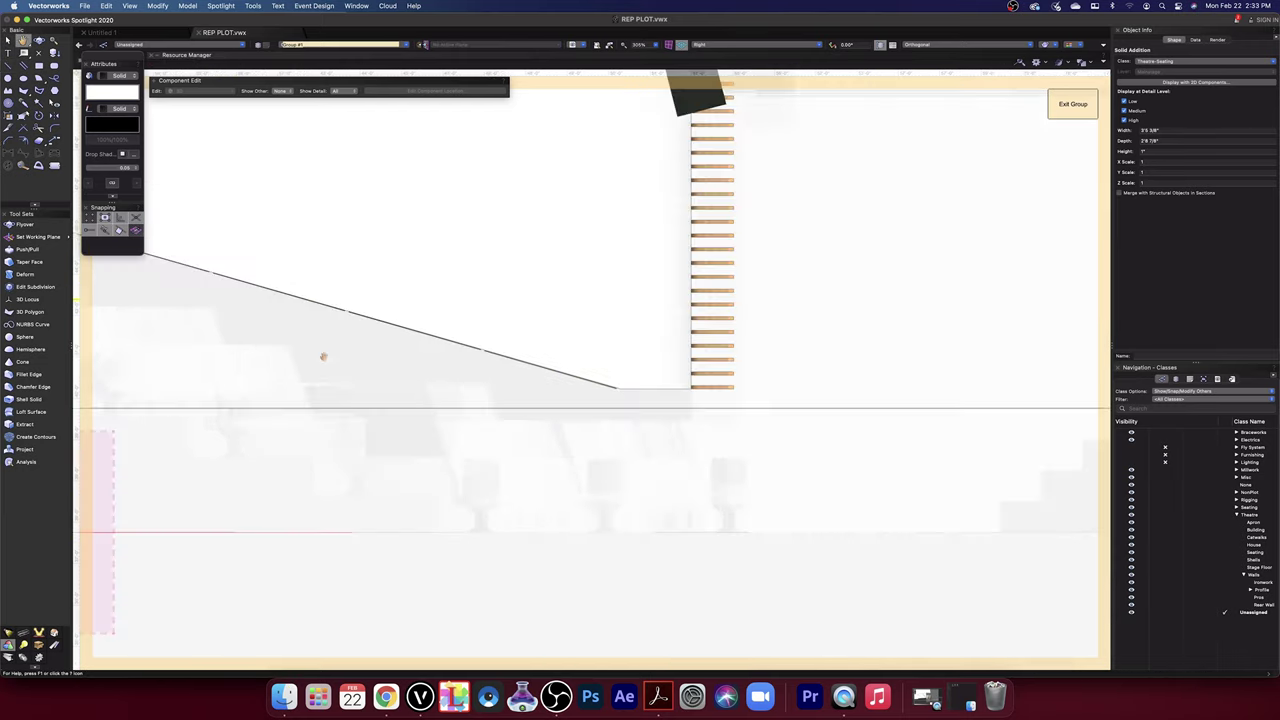
{"action": "scroll", "coordinate": [629, 398], "scroll_direction": "up", "scroll_amount": 6}
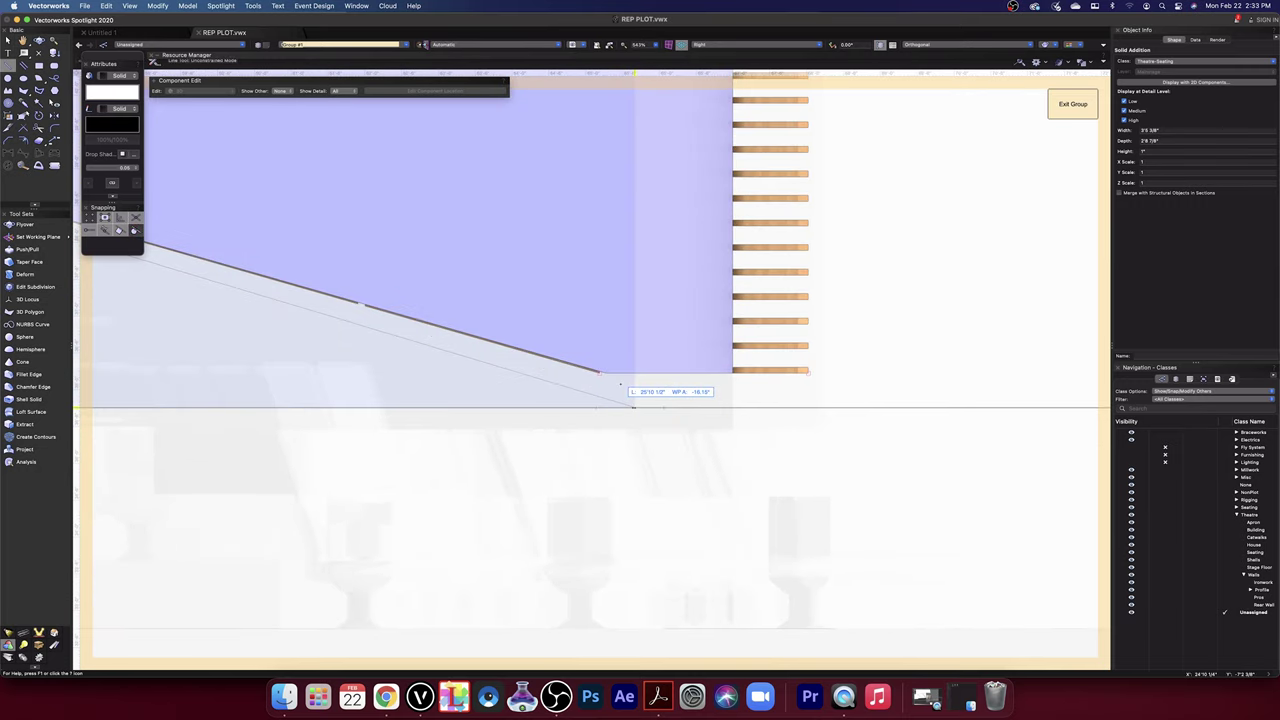
{"action": "scroll", "coordinate": [571, 366], "scroll_direction": "up", "scroll_amount": 3}
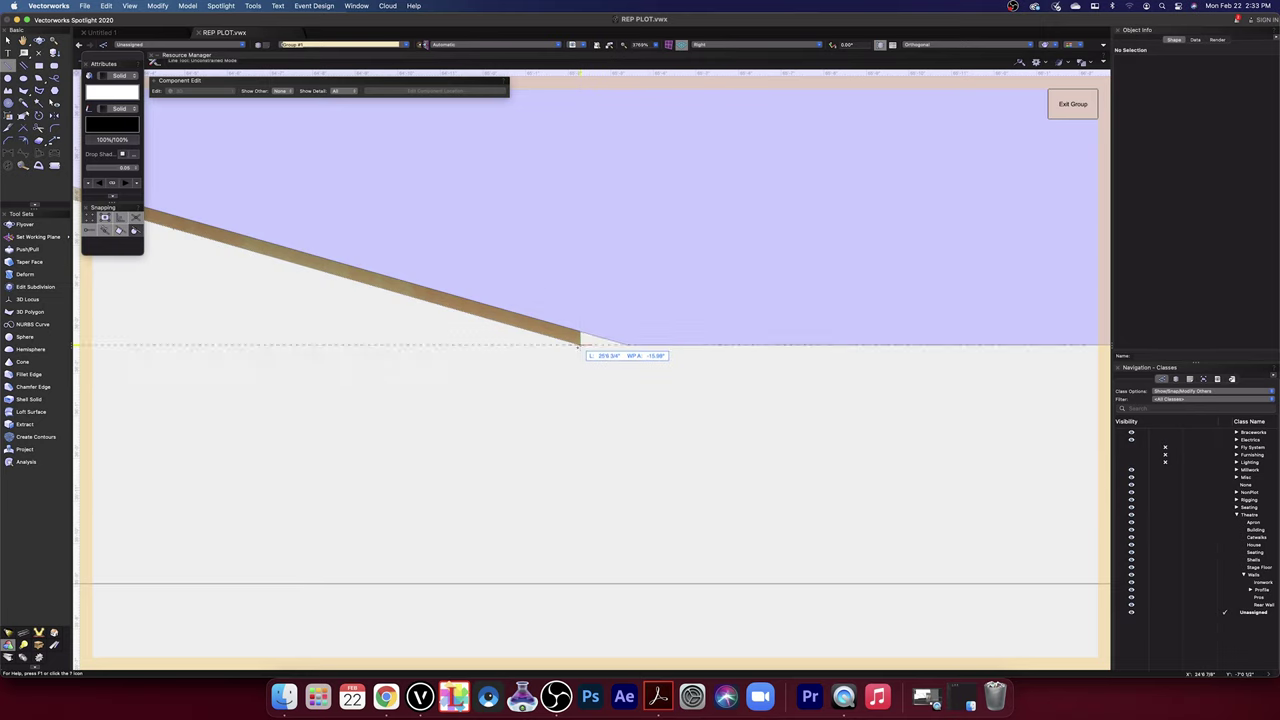
{"action": "left_click", "coordinate": [580, 346]}
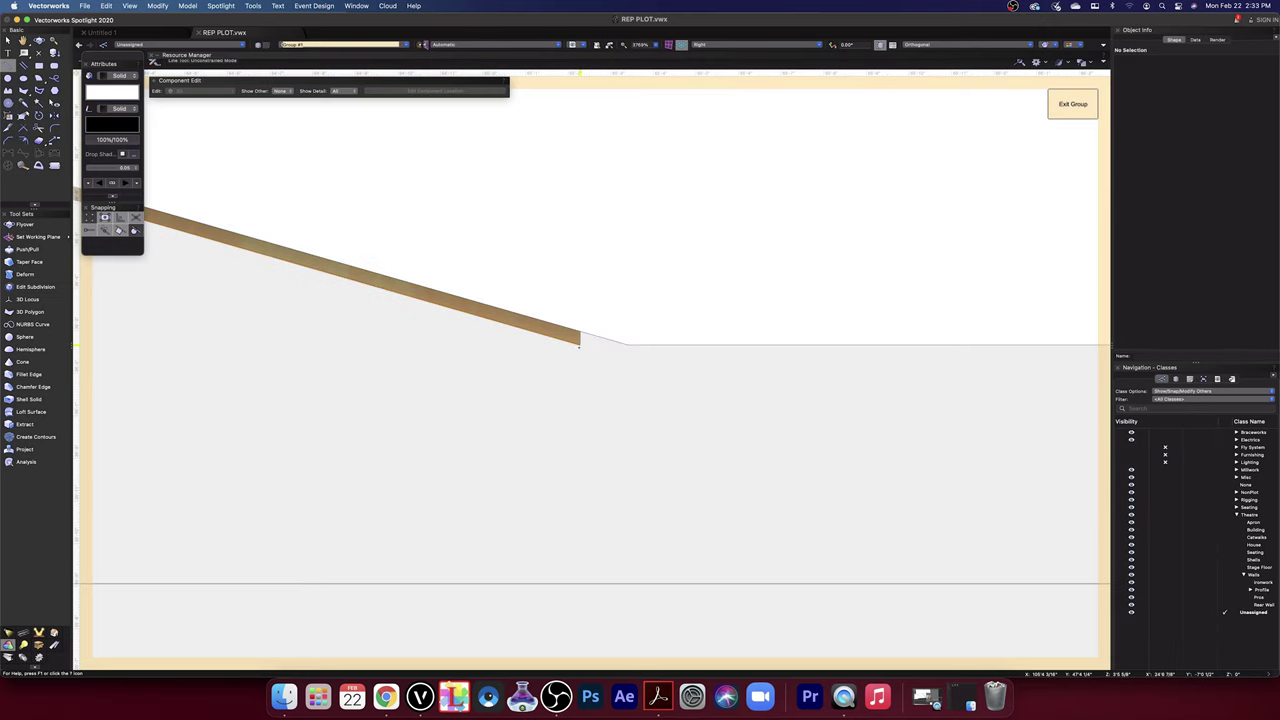
{"action": "scroll", "coordinate": [678, 483], "scroll_direction": "down", "scroll_amount": 6}
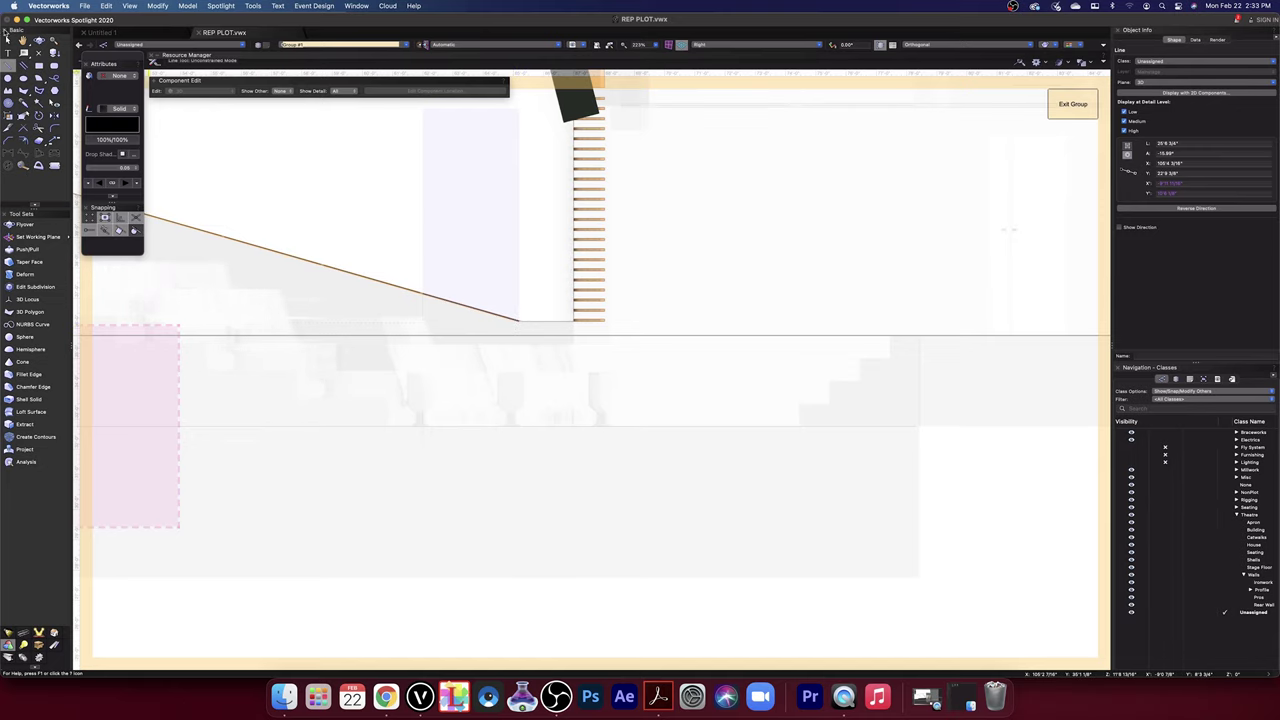
{"action": "key", "text": "x"}
{"action": "left_click", "coordinate": [640, 477]}
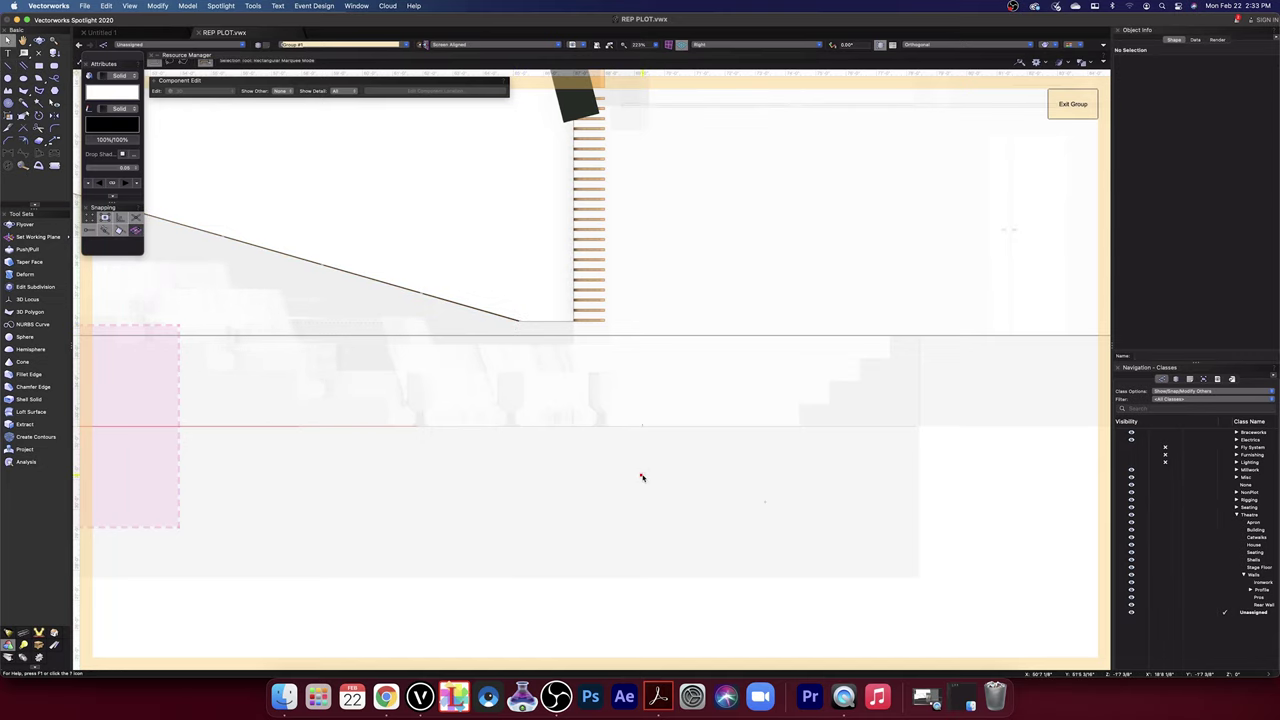
{"action": "middle_click_drag", "start_coordinate": [417, 391], "coordinate": [938, 508]}
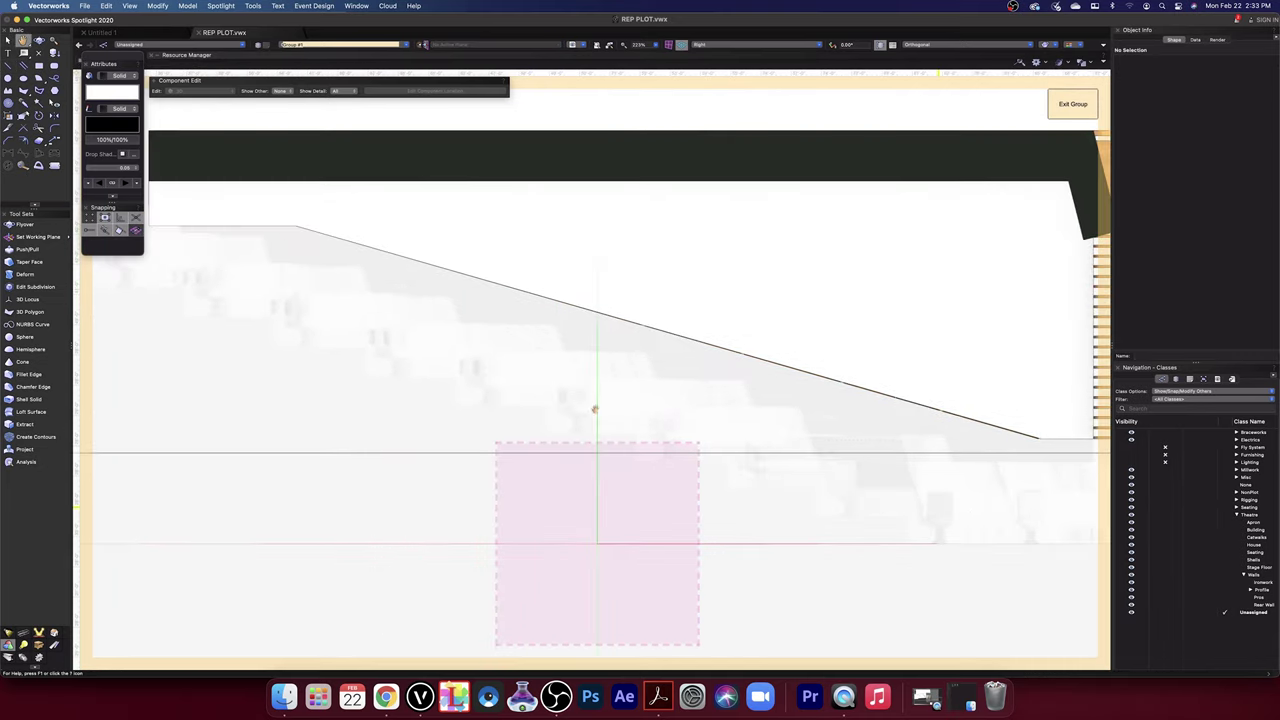
{"action": "scroll", "coordinate": [1016, 408], "scroll_direction": "right", "scroll_amount": 5}
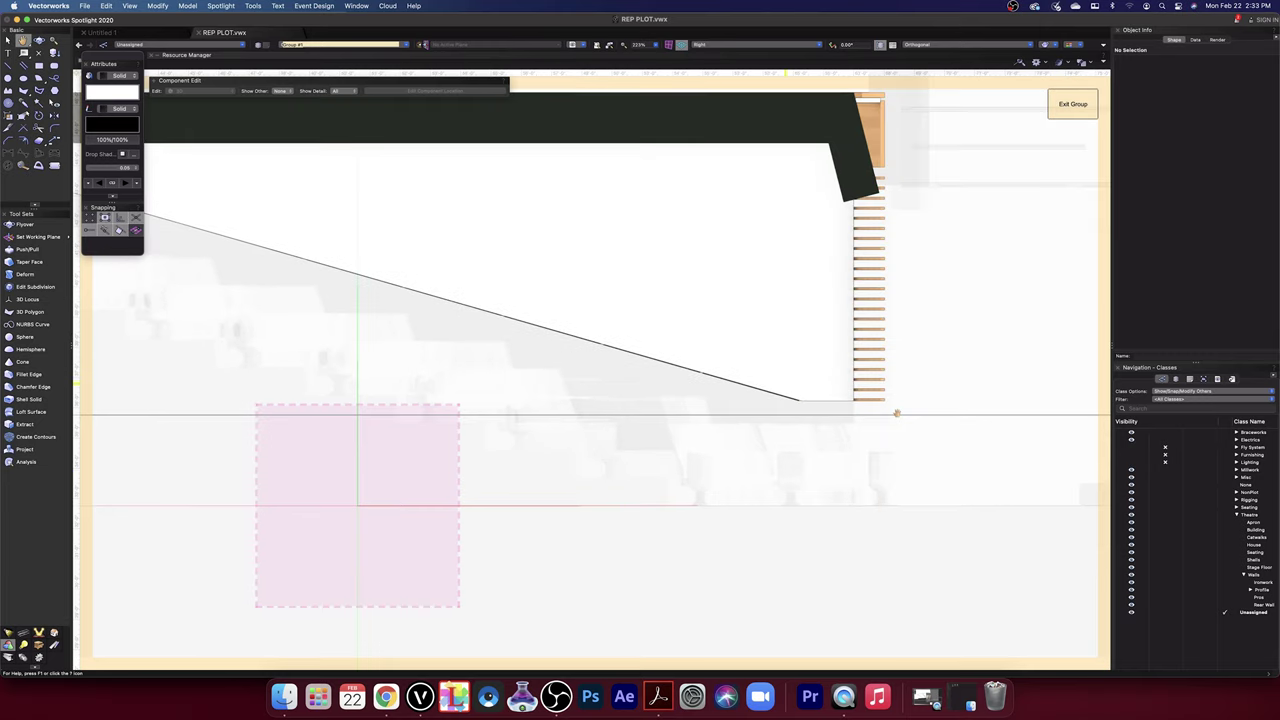
{"action": "scroll", "coordinate": [819, 404], "scroll_direction": "up", "scroll_amount": 10}
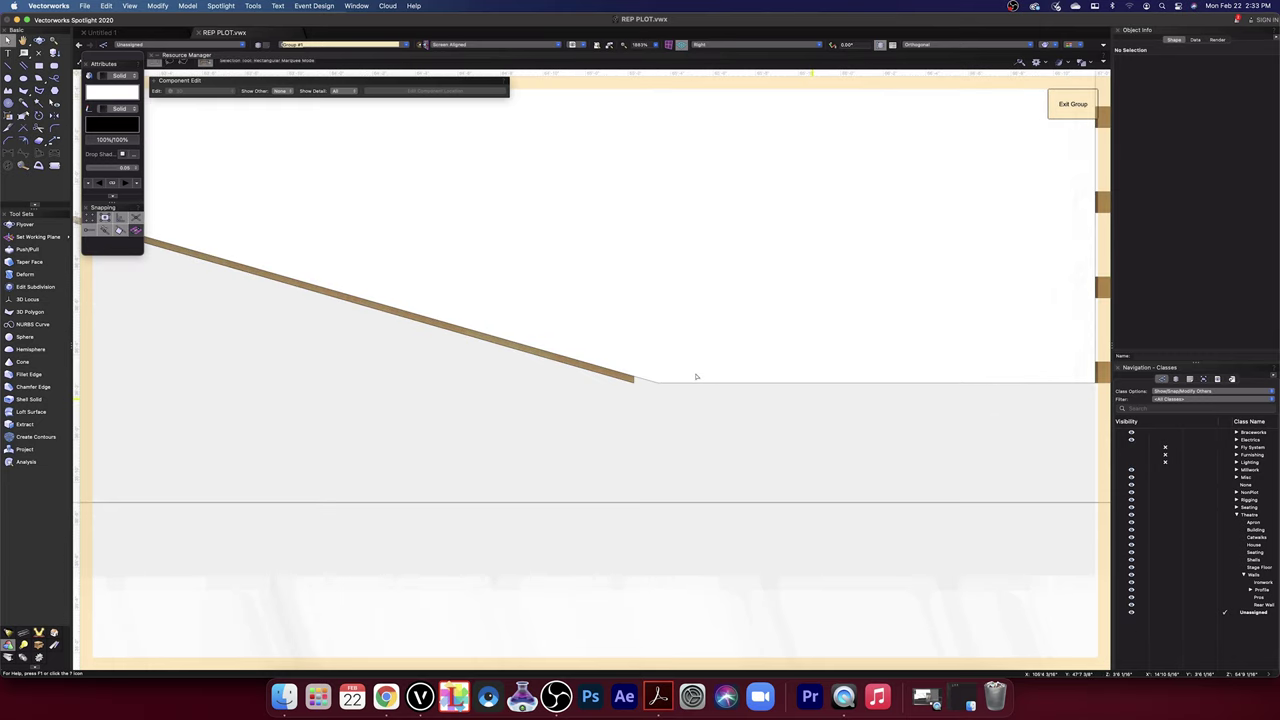
{"action": "left_click", "coordinate": [630, 379]}
{"action": "scroll", "coordinate": [638, 384], "scroll_direction": "up", "scroll_amount": 5}
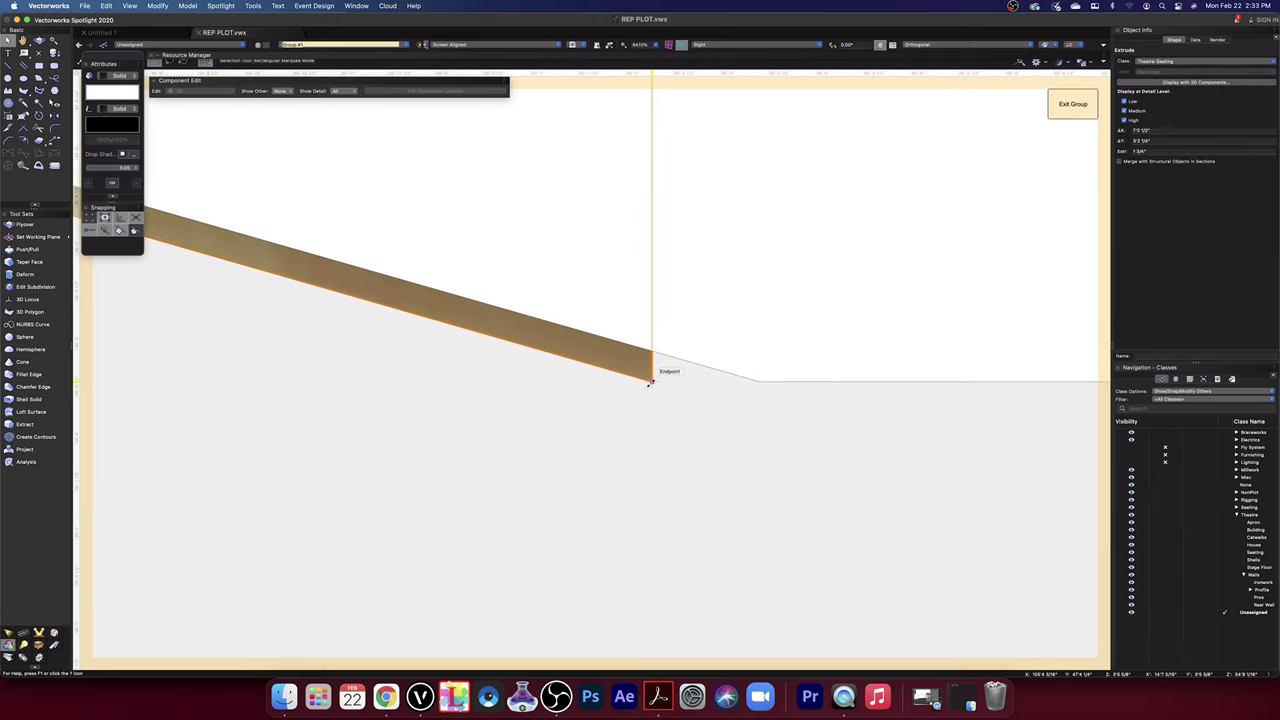
{"action": "left_click_drag", "start_coordinate": [651, 382], "coordinate": [790, 428]}
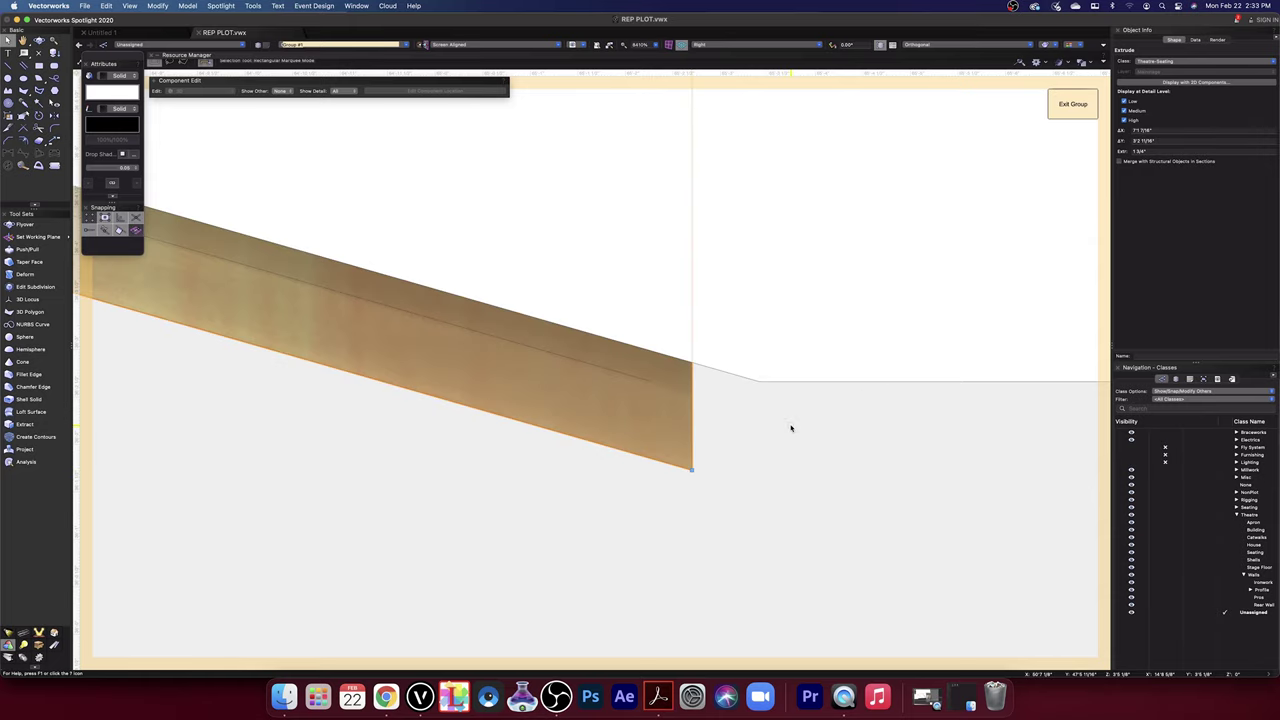
{"action": "key", "text": "super+z"}
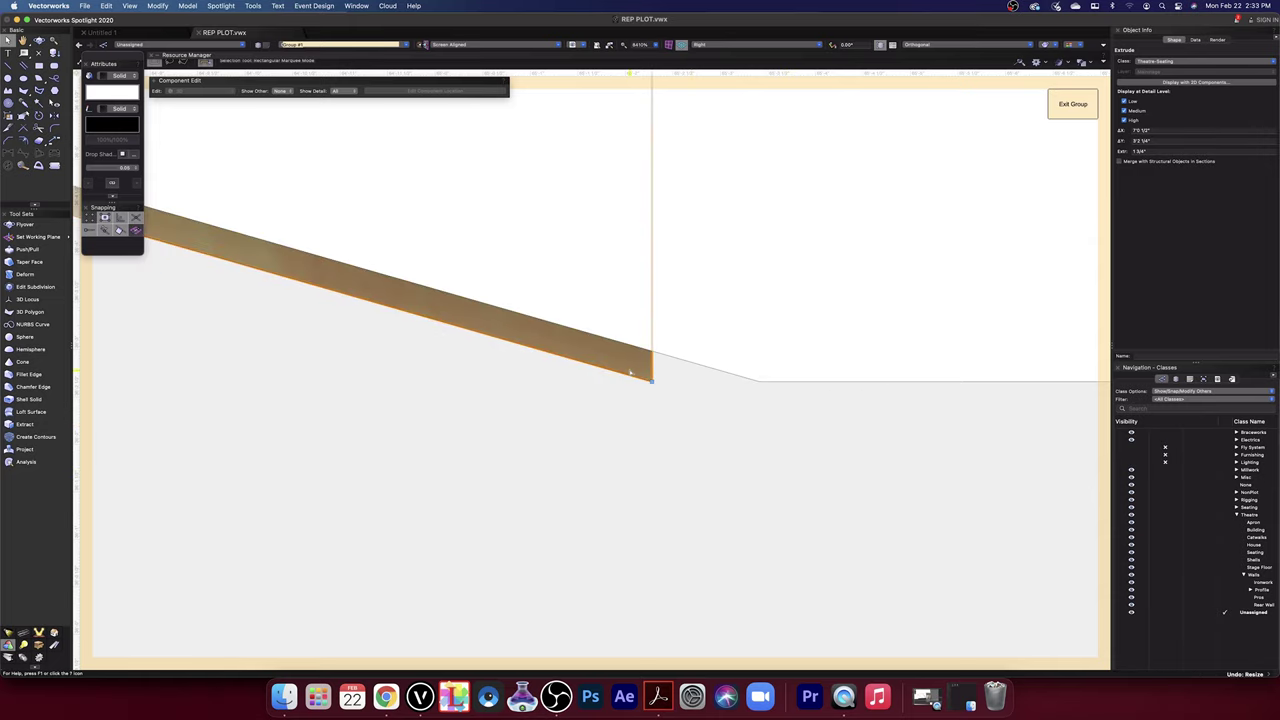
{"action": "left_click", "coordinate": [638, 403]}
{"action": "scroll", "coordinate": [631, 380], "scroll_direction": "down", "scroll_amount": 2}
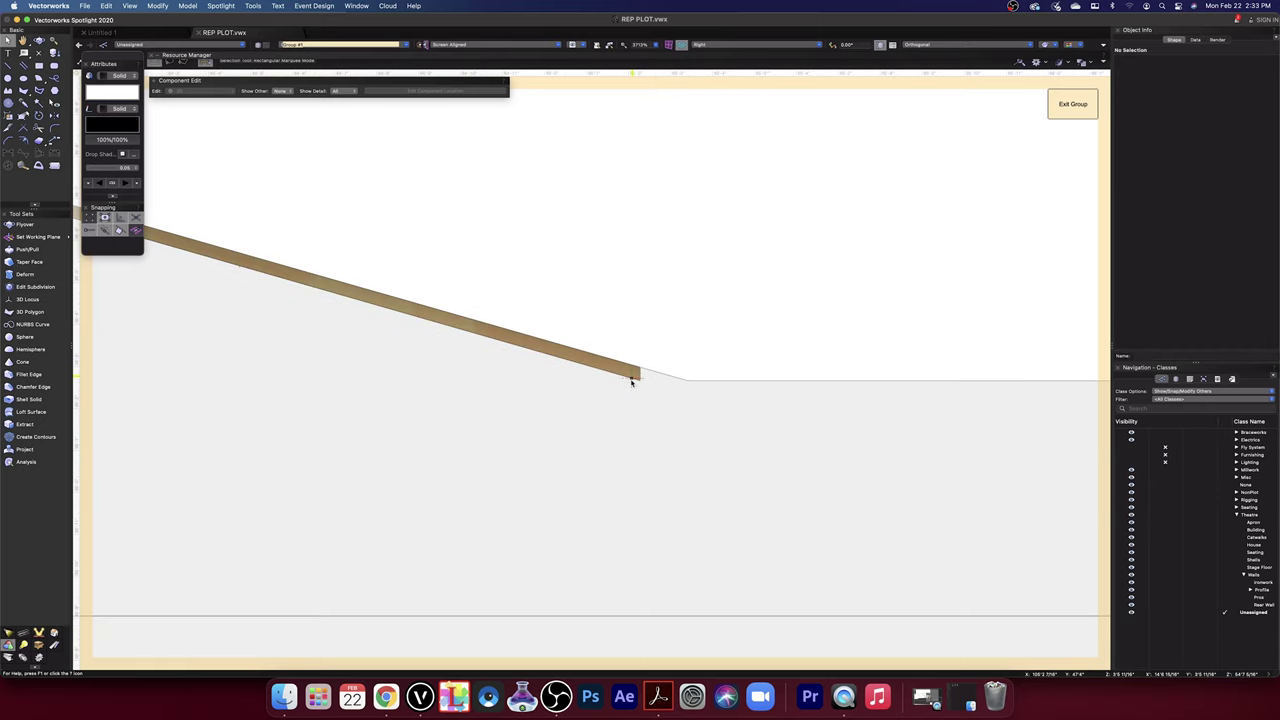
{"action": "scroll", "coordinate": [276, 277], "scroll_direction": "down", "scroll_amount": 3}
{"action": "middle_click_drag", "start_coordinate": [266, 309], "coordinate": [694, 418]}
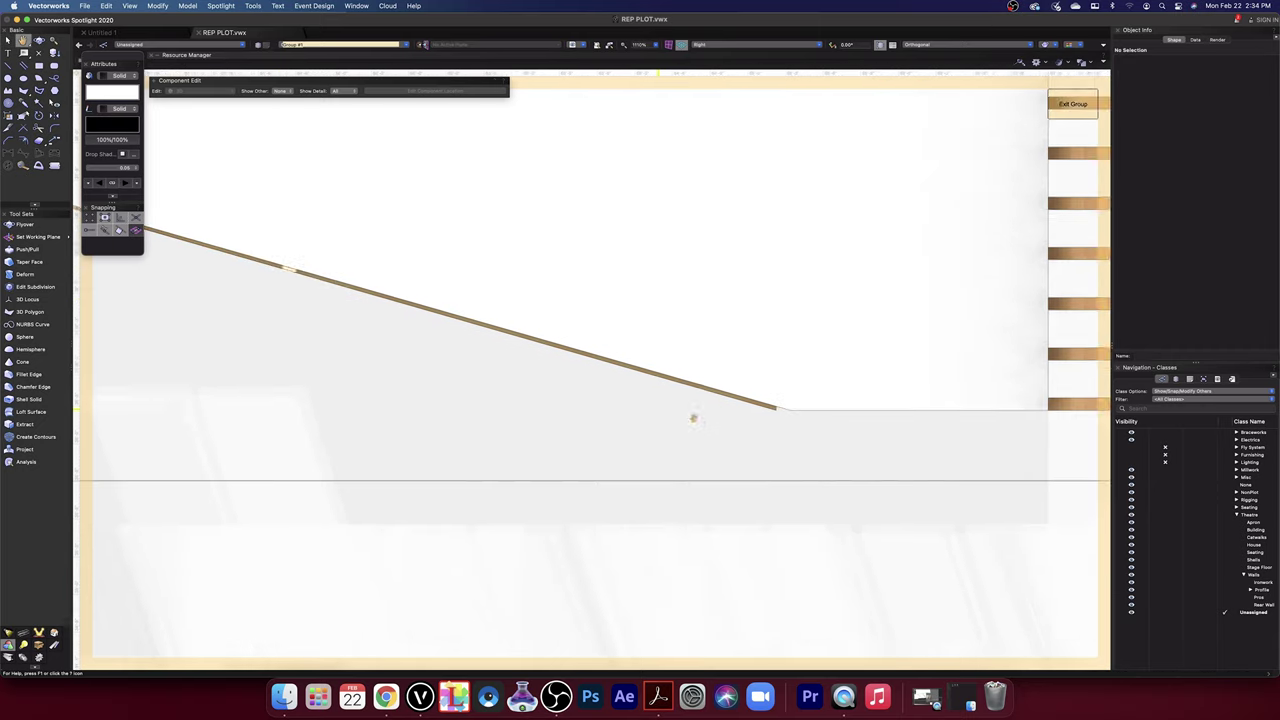
- Drag the sloped line's lower endpoint down the slope past the wall's end
{"action": "left_click", "coordinate": [335, 278]}
{"action": "scroll", "coordinate": [852, 448], "scroll_direction": "up", "scroll_amount": 5}
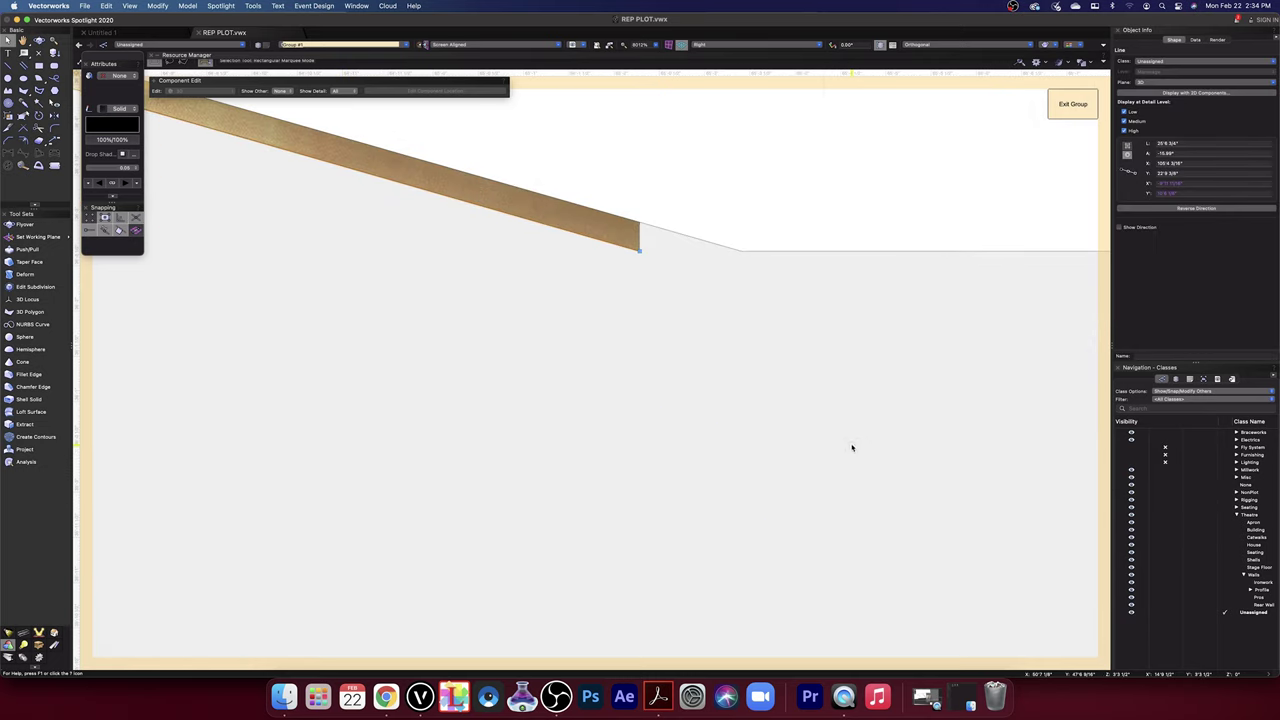
{"action": "left_click_drag", "start_coordinate": [637, 251], "coordinate": [784, 320]}
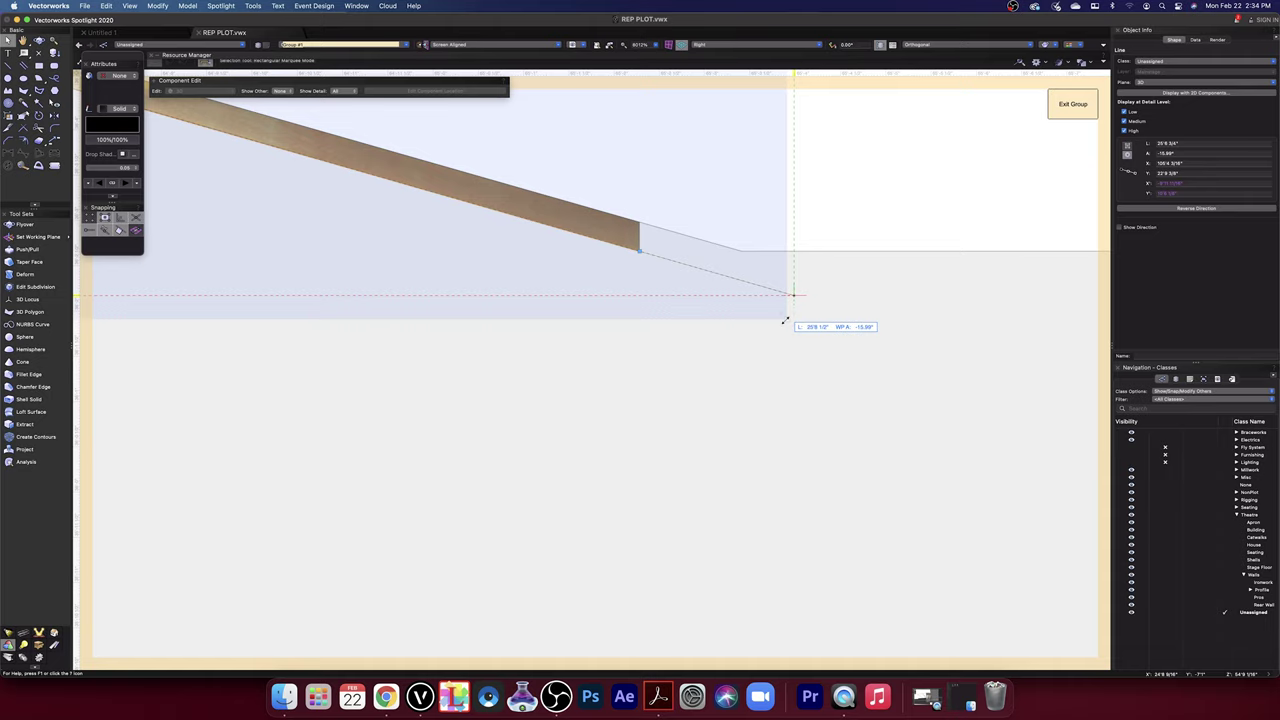
{"action": "left_click_drag", "start_coordinate": [785, 320], "coordinate": [785, 320]}
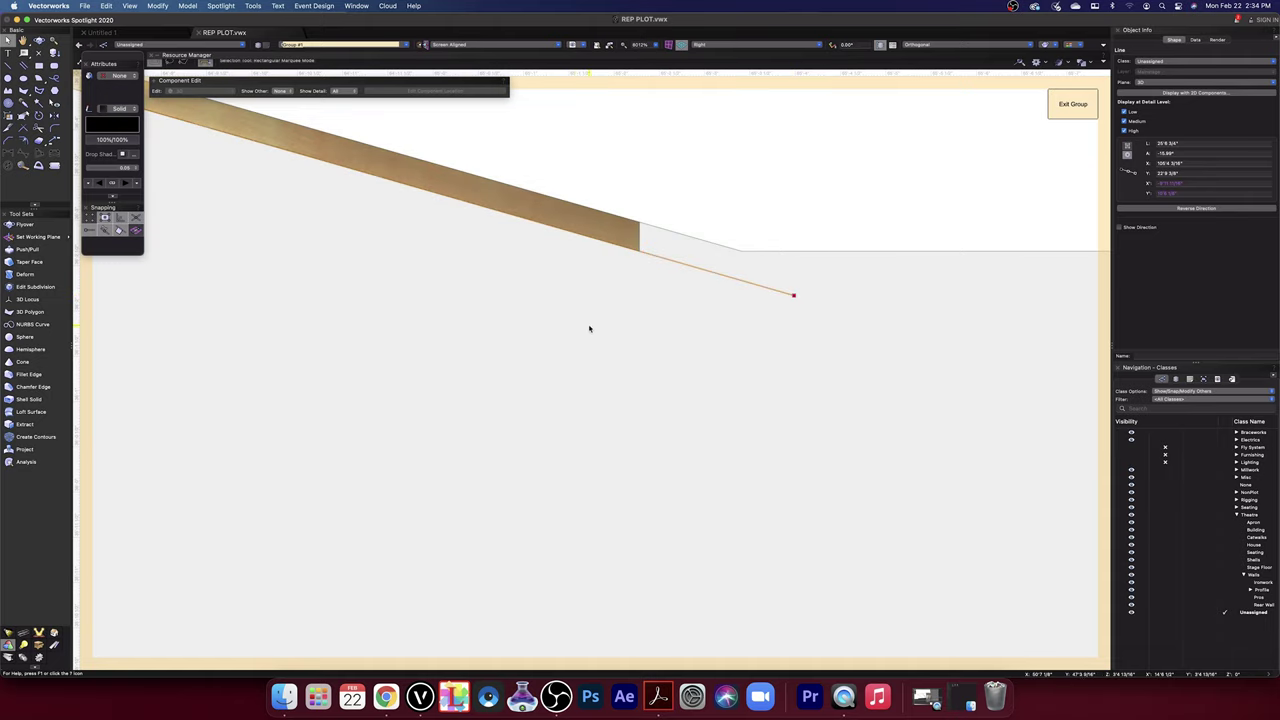
{"action": "scroll", "coordinate": [590, 328], "scroll_direction": "down", "scroll_amount": 5}
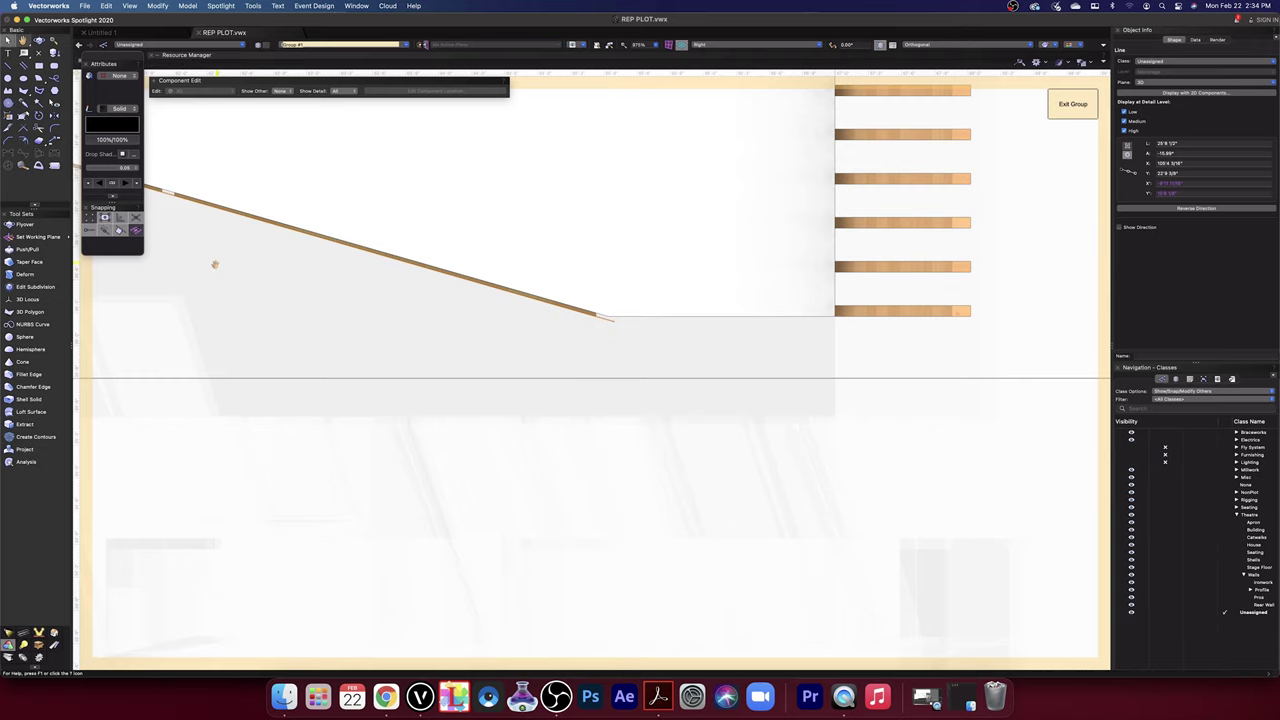
{"action": "scroll", "coordinate": [645, 336], "scroll_direction": "up", "scroll_amount": 5}
- Pan and zoom along the line to check it reaches the flat floor edge
{"action": "mouse_move", "coordinate": [329, 242]}
{"action": "left_mouse_down"}
{"action": "mouse_move", "coordinate": [580, 357]}
{"action": "mouse_move", "coordinate": [880, 442]}
{"action": "left_mouse_up"}
{"action": "left_click_drag", "start_coordinate": [305, 301], "coordinate": [399, 328]}
{"action": "scroll", "coordinate": [399, 327], "scroll_direction": "right", "scroll_amount": 3}
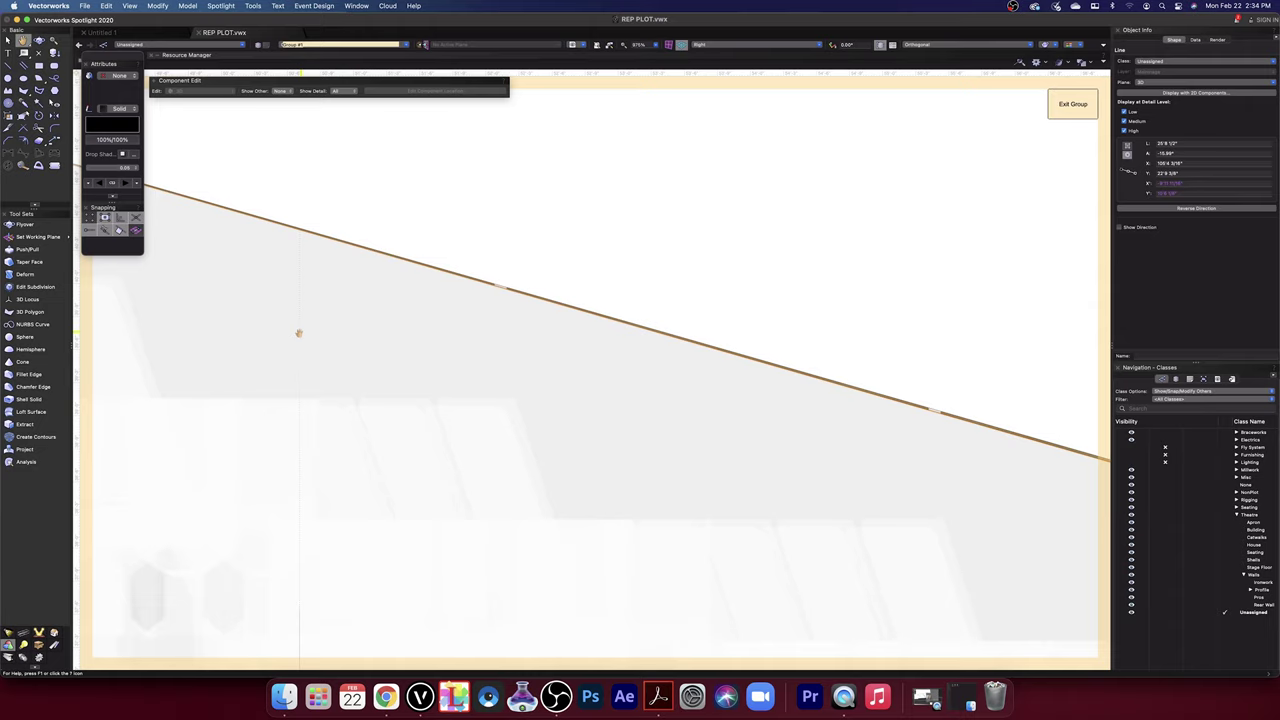
{"action": "scroll", "coordinate": [340, 343], "scroll_direction": "left", "scroll_amount": 3}
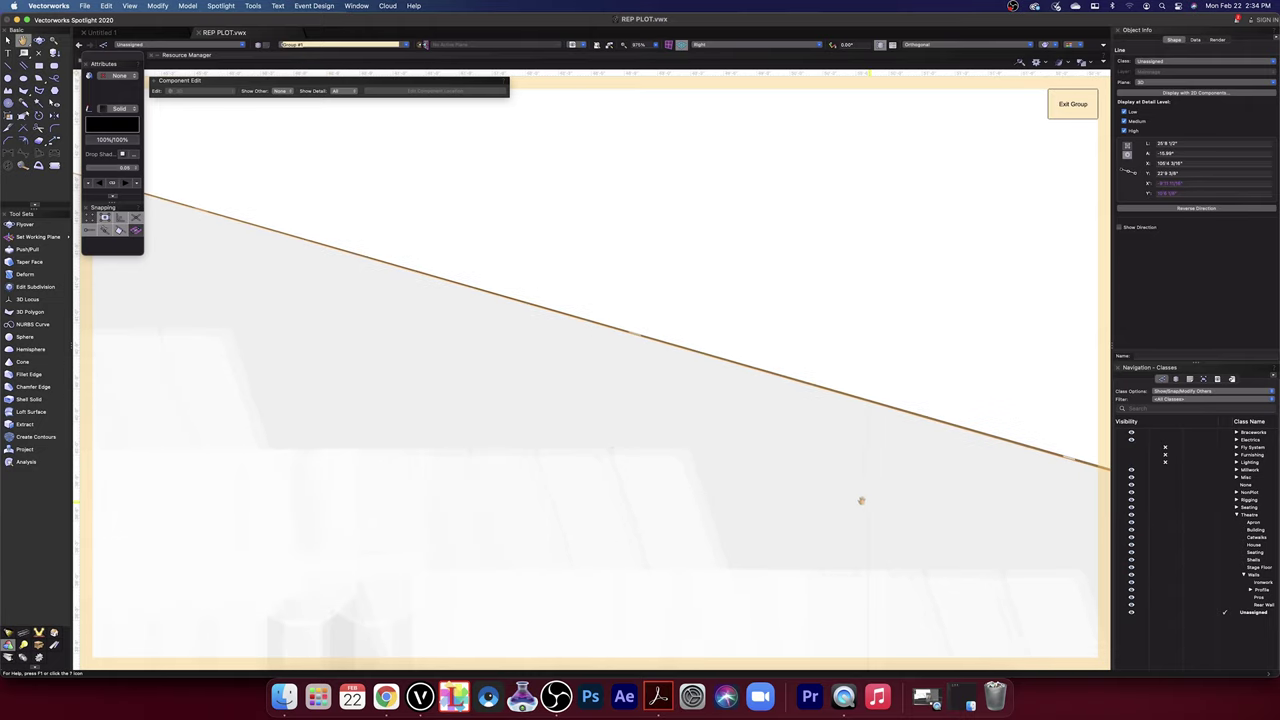
{"action": "scroll", "coordinate": [587, 445], "scroll_direction": "up", "scroll_amount": 1}
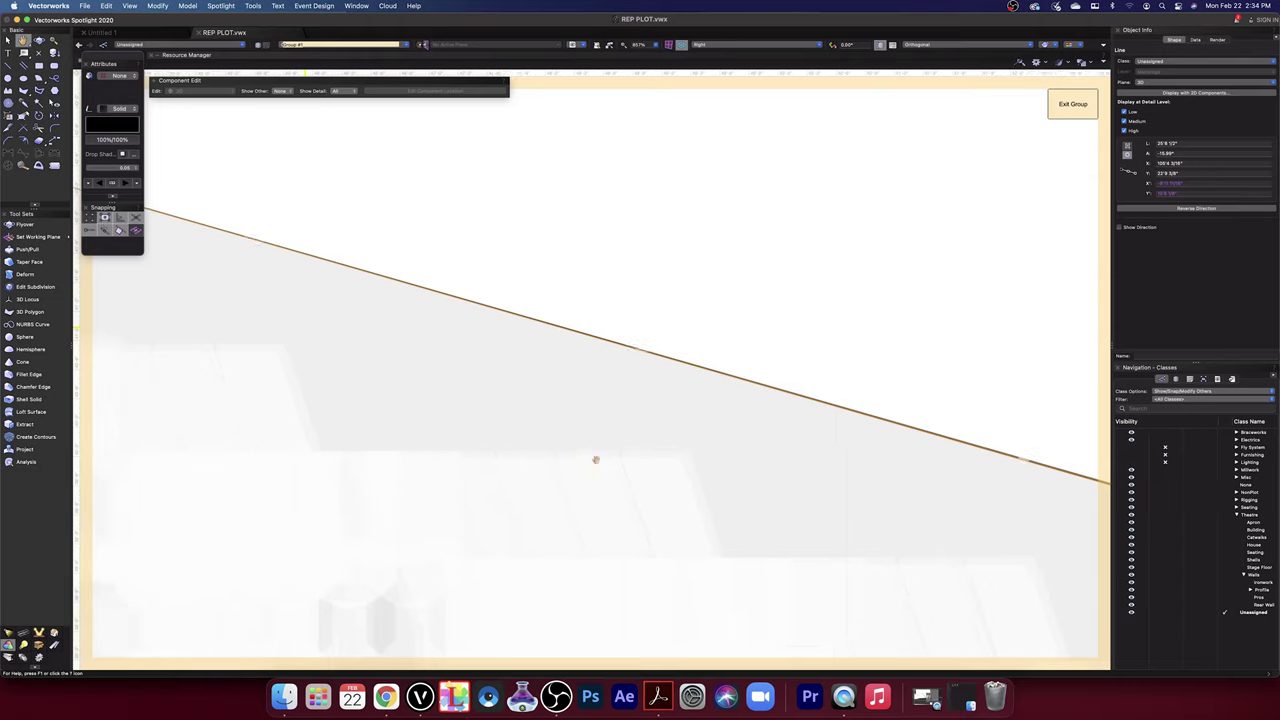
{"action": "scroll", "coordinate": [594, 457], "scroll_direction": "up", "scroll_amount": 2}
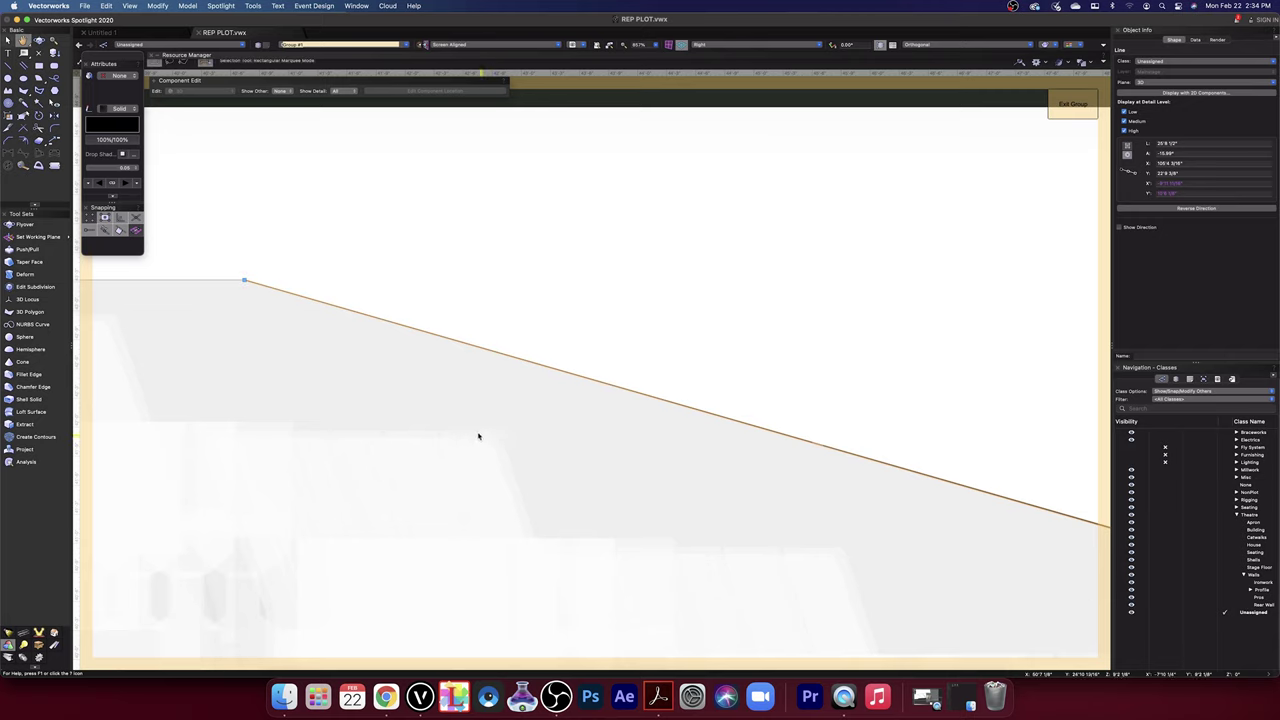
{"action": "scroll", "coordinate": [714, 486], "scroll_direction": "up", "scroll_amount": 3}
{"action": "left_click_drag", "start_coordinate": [868, 493], "coordinate": [838, 485]}
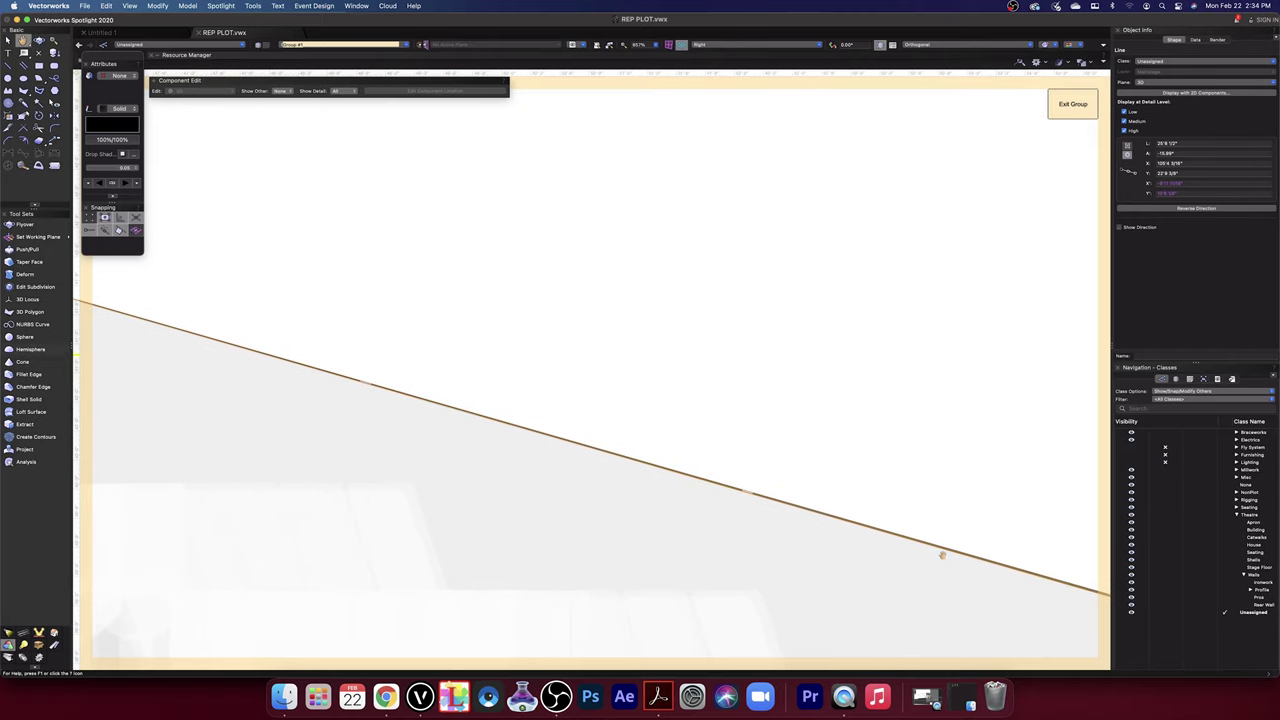
{"action": "scroll", "coordinate": [938, 584], "scroll_direction": "down", "scroll_amount": 2}
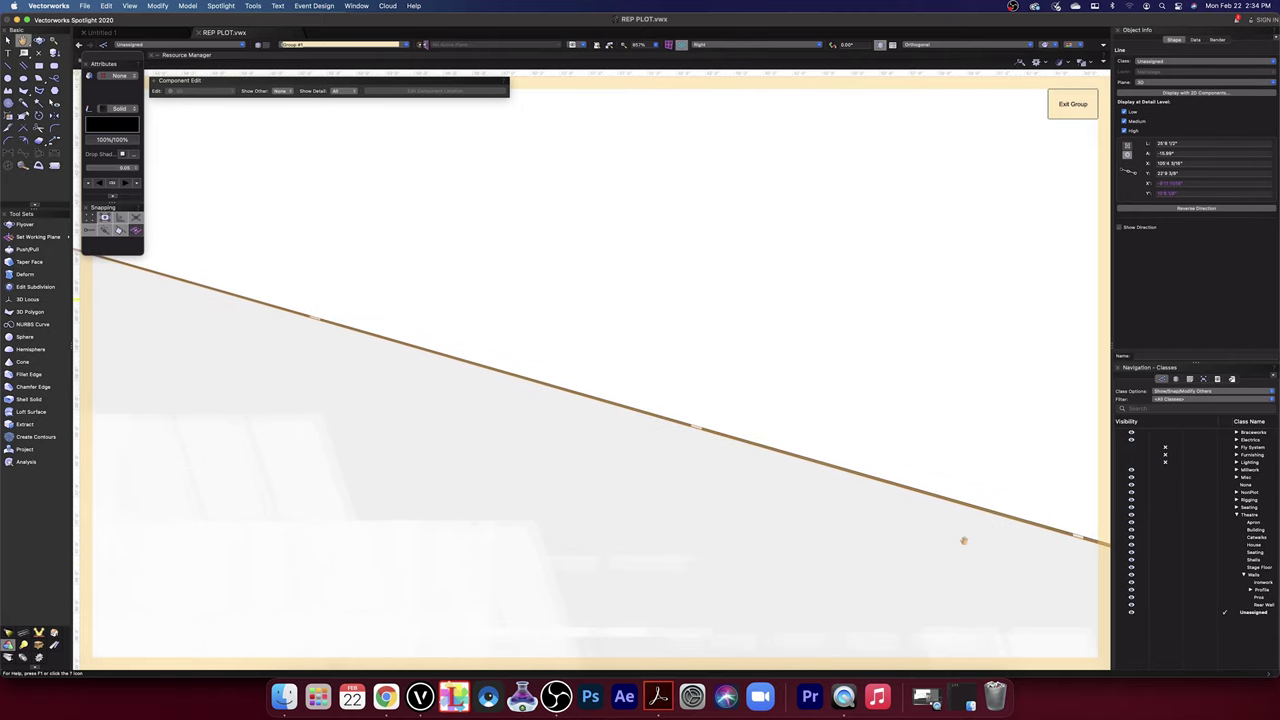
{"action": "left_click_drag", "start_coordinate": [1012, 552], "coordinate": [322, 361]}
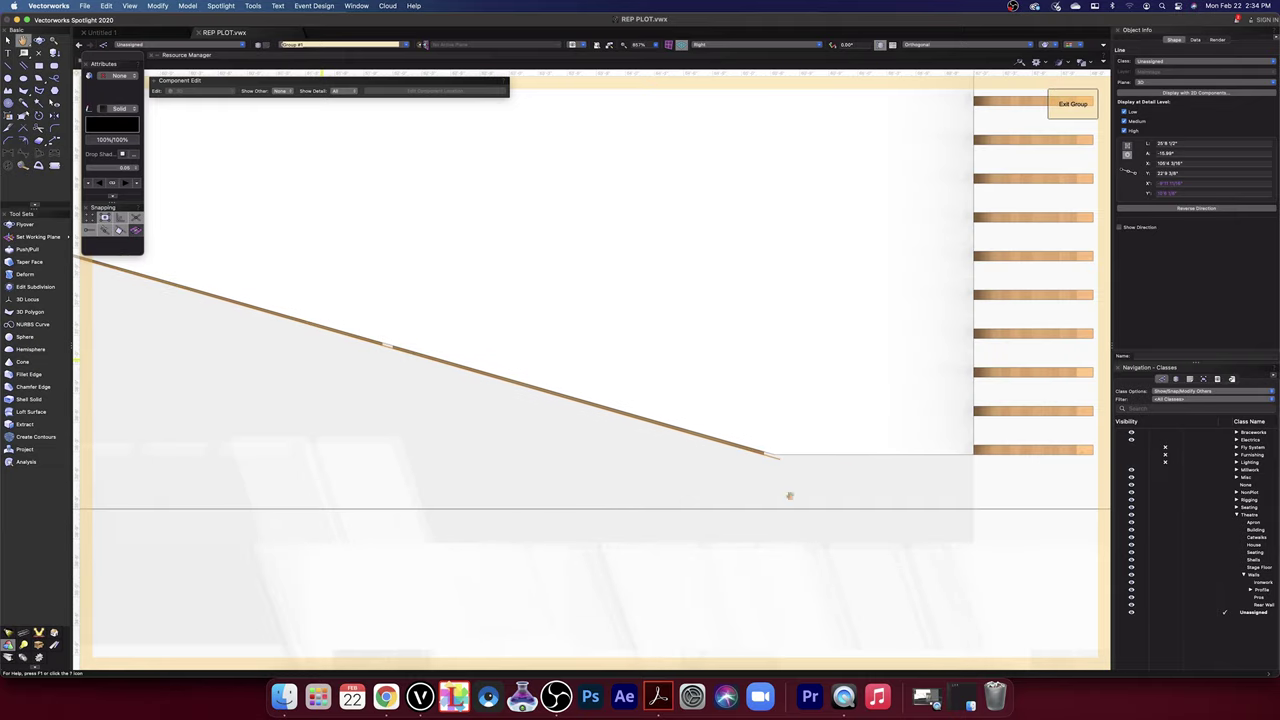
{"action": "middle_click_drag", "start_coordinate": [789, 479], "coordinate": [791, 500]}
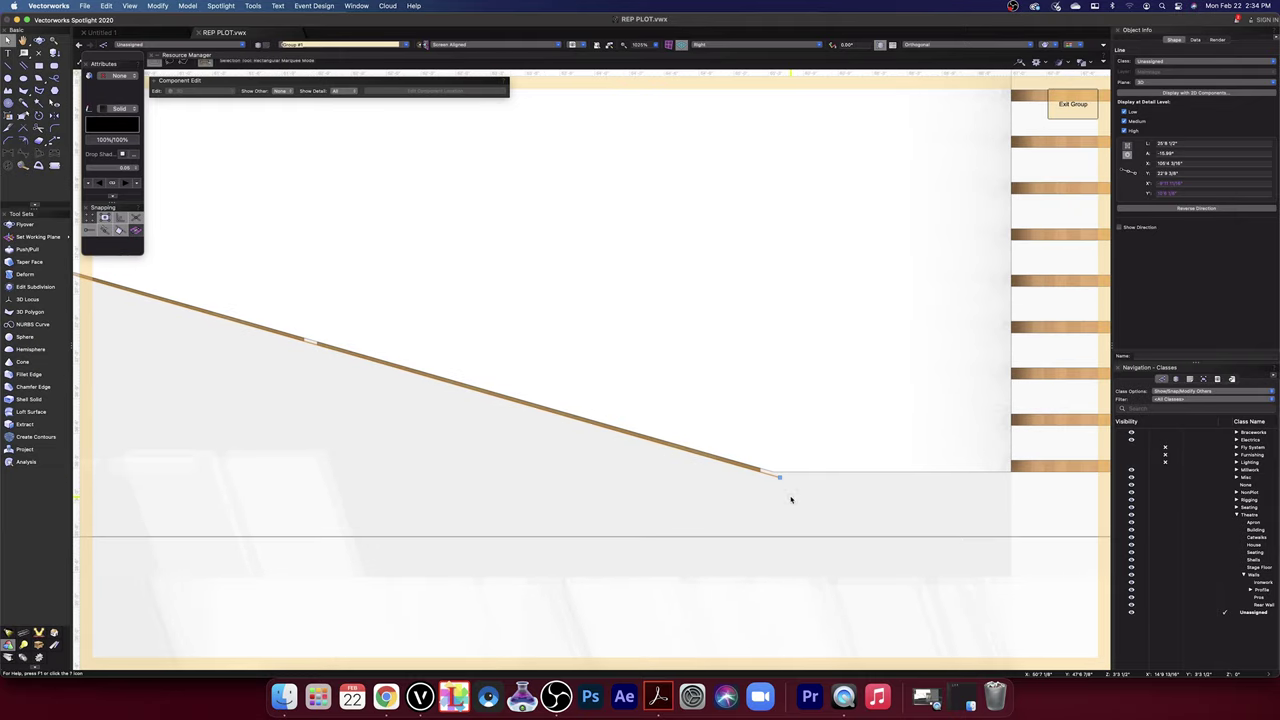
{"action": "scroll", "coordinate": [790, 499], "scroll_direction": "up", "scroll_amount": 3}
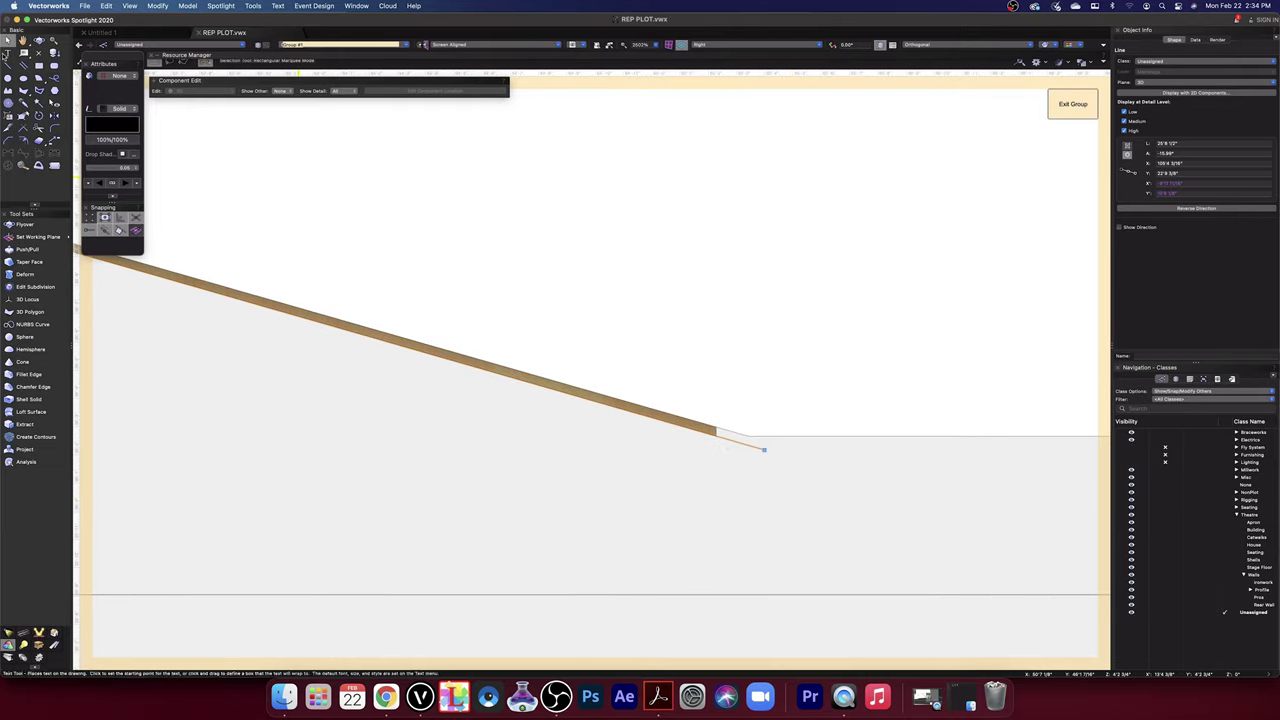
- Start a 2D polygon at the corner where the sloped line meets the flat edge
{"action": "left_click", "coordinate": [24, 90]}
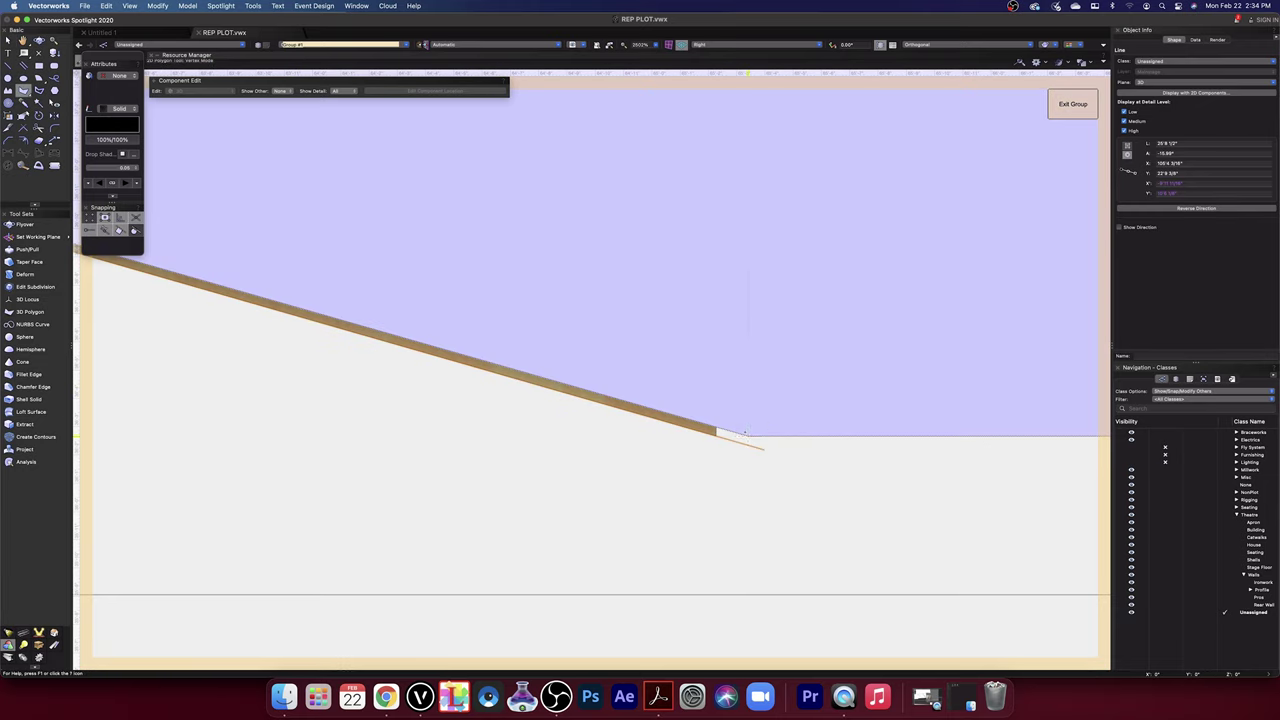
{"action": "left_click", "coordinate": [748, 436]}
{"action": "scroll", "coordinate": [694, 462], "scroll_direction": "down", "scroll_amount": 2}
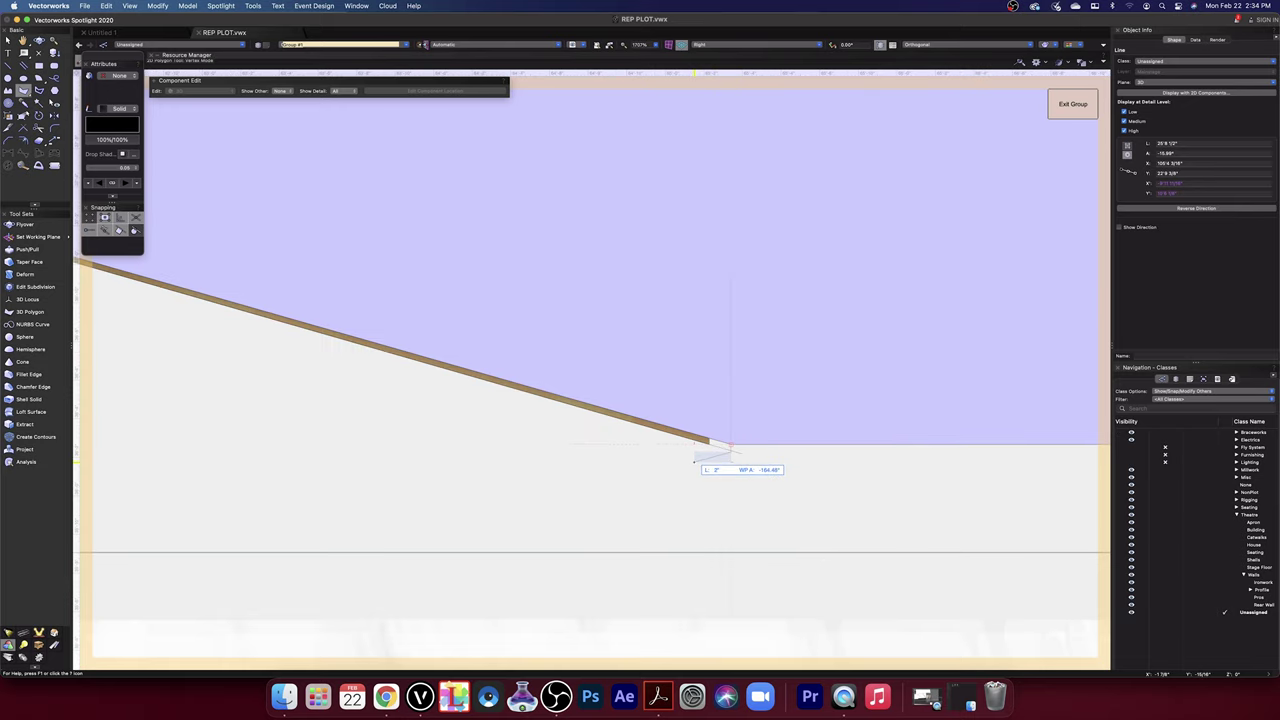
{"action": "left_click", "coordinate": [8, 40]}
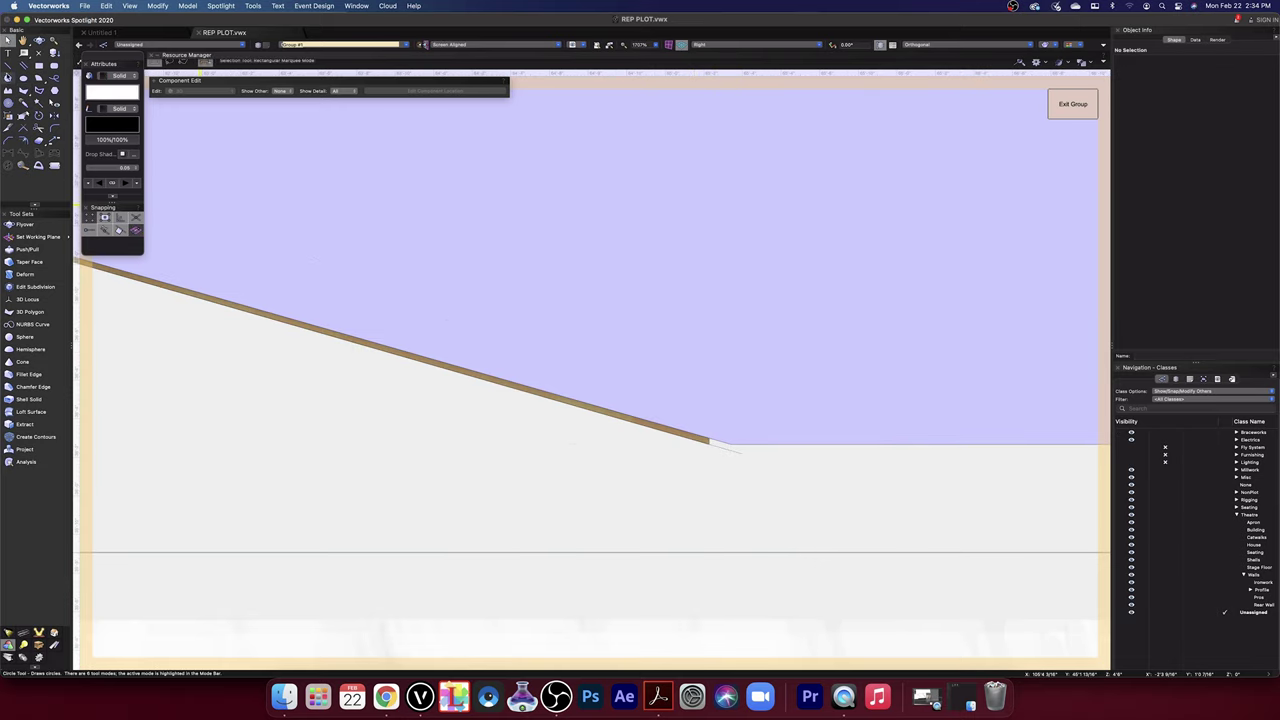
{"action": "left_click", "coordinate": [23, 90]}
{"action": "key", "text": "super+y"}
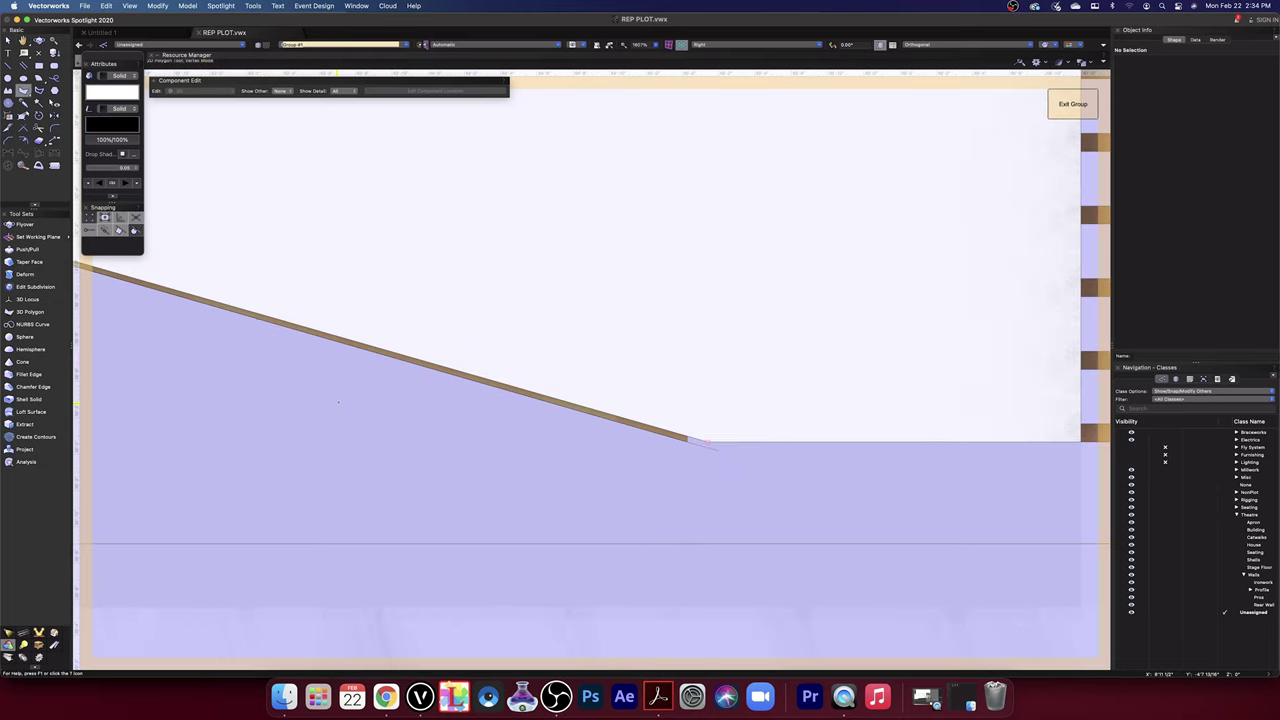
{"action": "scroll", "coordinate": [335, 399], "scroll_direction": "down", "scroll_amount": 1}
{"action": "scroll", "coordinate": [336, 357], "scroll_direction": "down", "scroll_amount": 1}
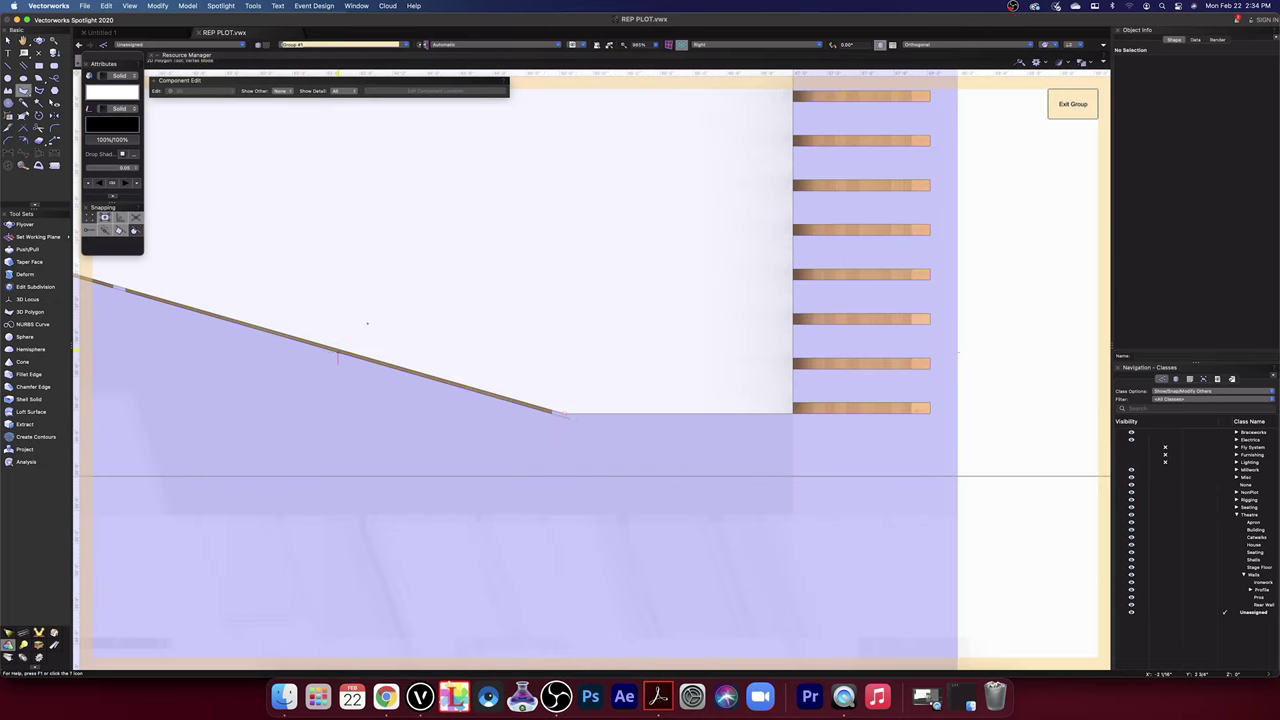
{"action": "key", "text": "space"}
{"action": "left_click_drag", "start_coordinate": [283, 289], "coordinate": [888, 508]}
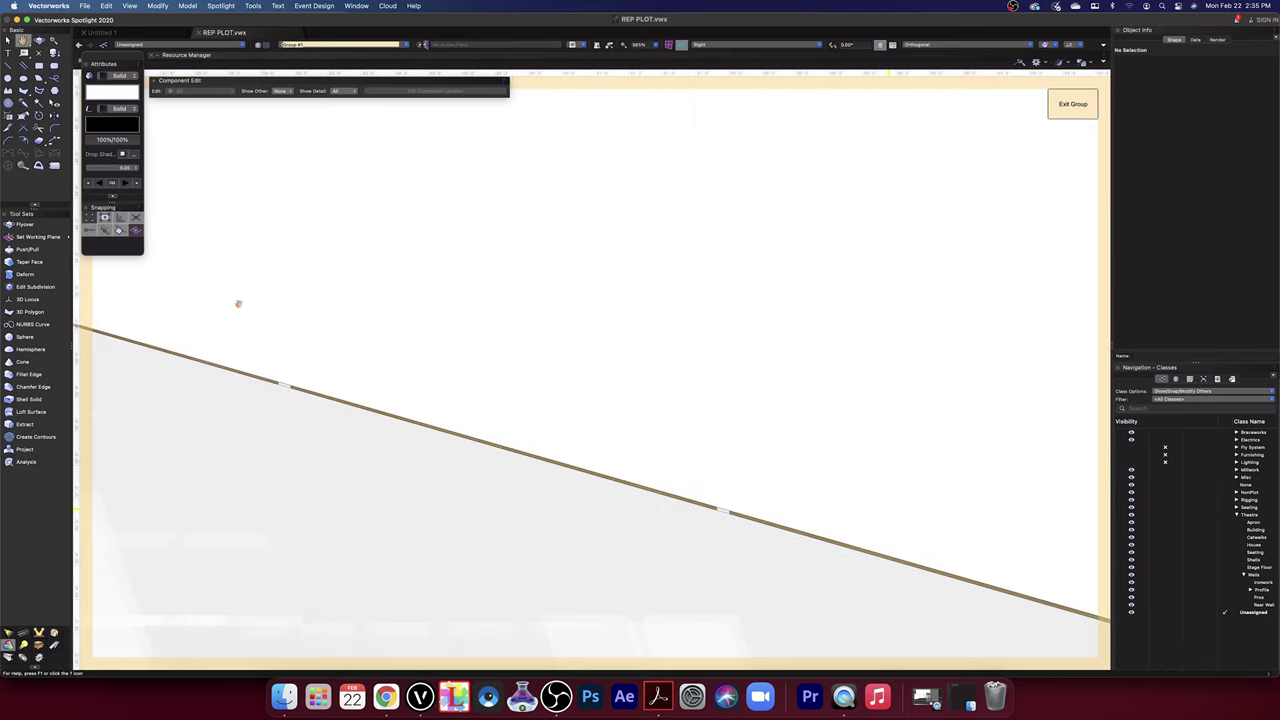
{"action": "scroll", "coordinate": [677, 389], "scroll_direction": "down", "scroll_amount": 3}
{"action": "scroll", "coordinate": [677, 389], "scroll_direction": "left", "scroll_amount": 1}
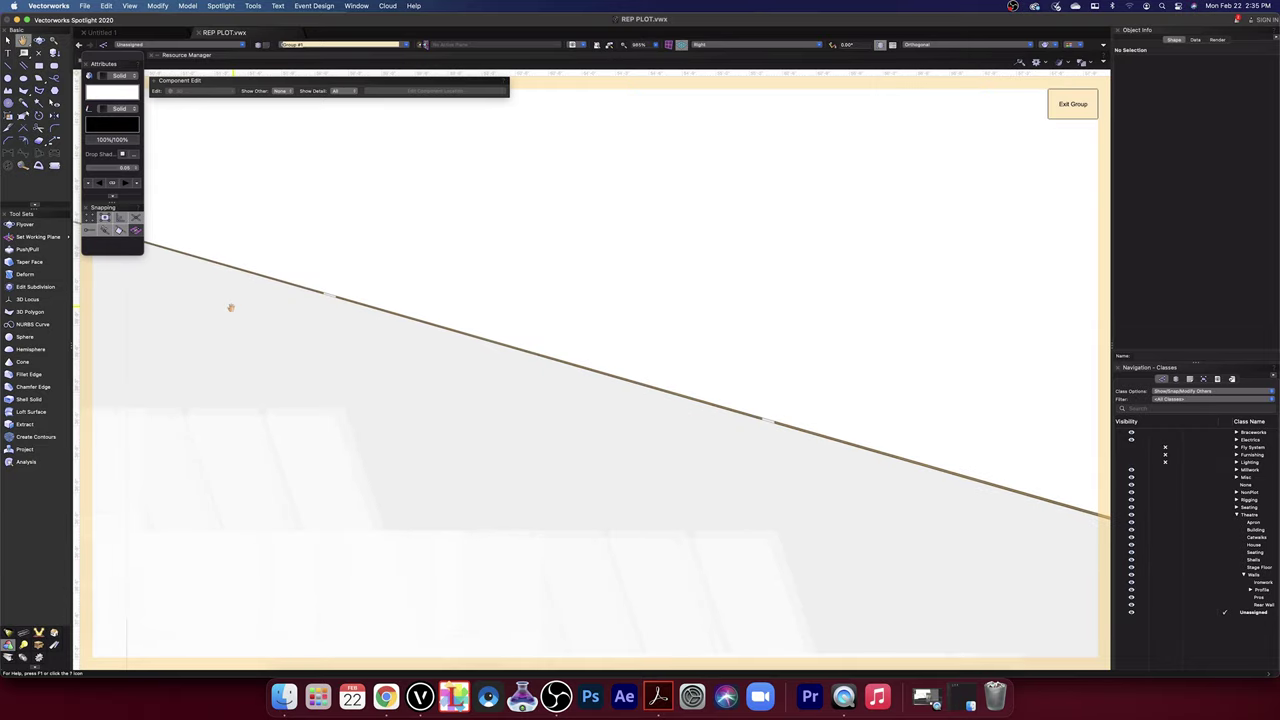
{"action": "left_click_drag", "start_coordinate": [231, 308], "coordinate": [1018, 537]}
{"action": "left_click_drag", "start_coordinate": [203, 333], "coordinate": [1019, 586]}
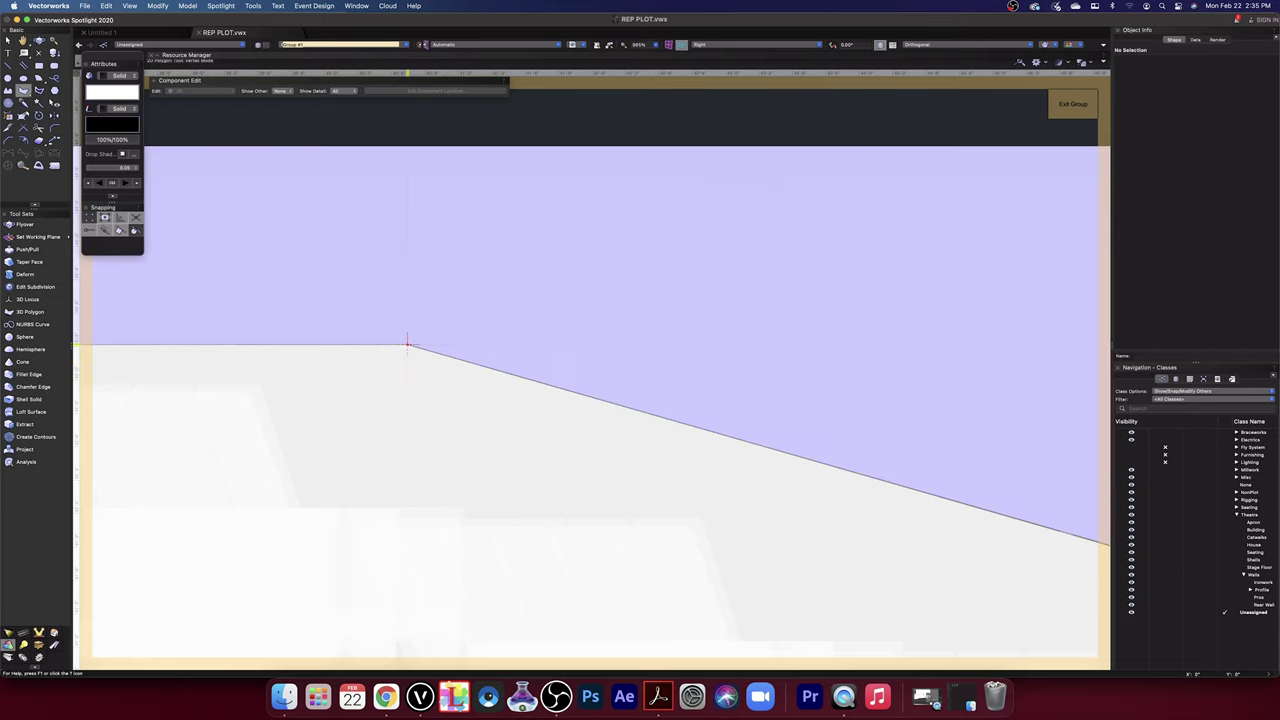
{"action": "left_click", "coordinate": [408, 345]}
- Place the polygon's second vertex at the sloped riser's beam end
{"action": "key", "text": "space"}
{"action": "left_click_drag", "start_coordinate": [822, 512], "coordinate": [329, 310]}
{"action": "left_click_drag", "start_coordinate": [940, 483], "coordinate": [193, 307]}
{"action": "left_click_drag", "start_coordinate": [1020, 521], "coordinate": [298, 269]}
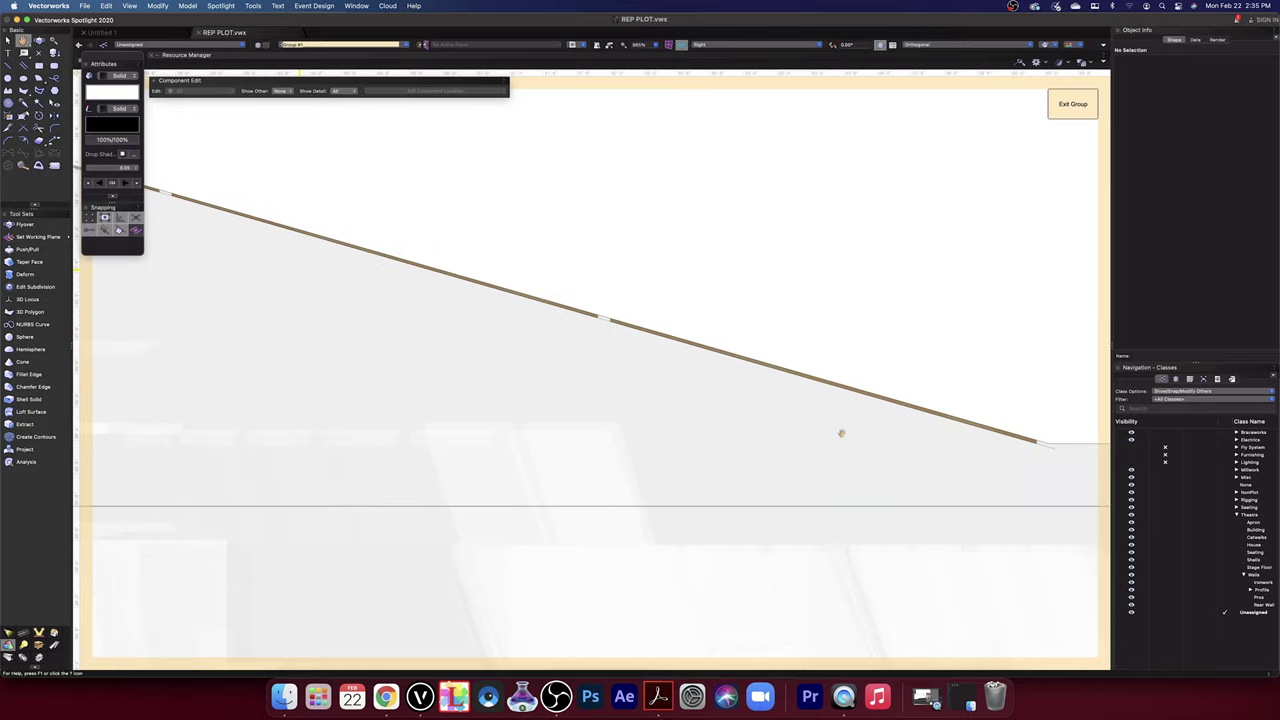
{"action": "left_click_drag", "start_coordinate": [1021, 463], "coordinate": [563, 406]}
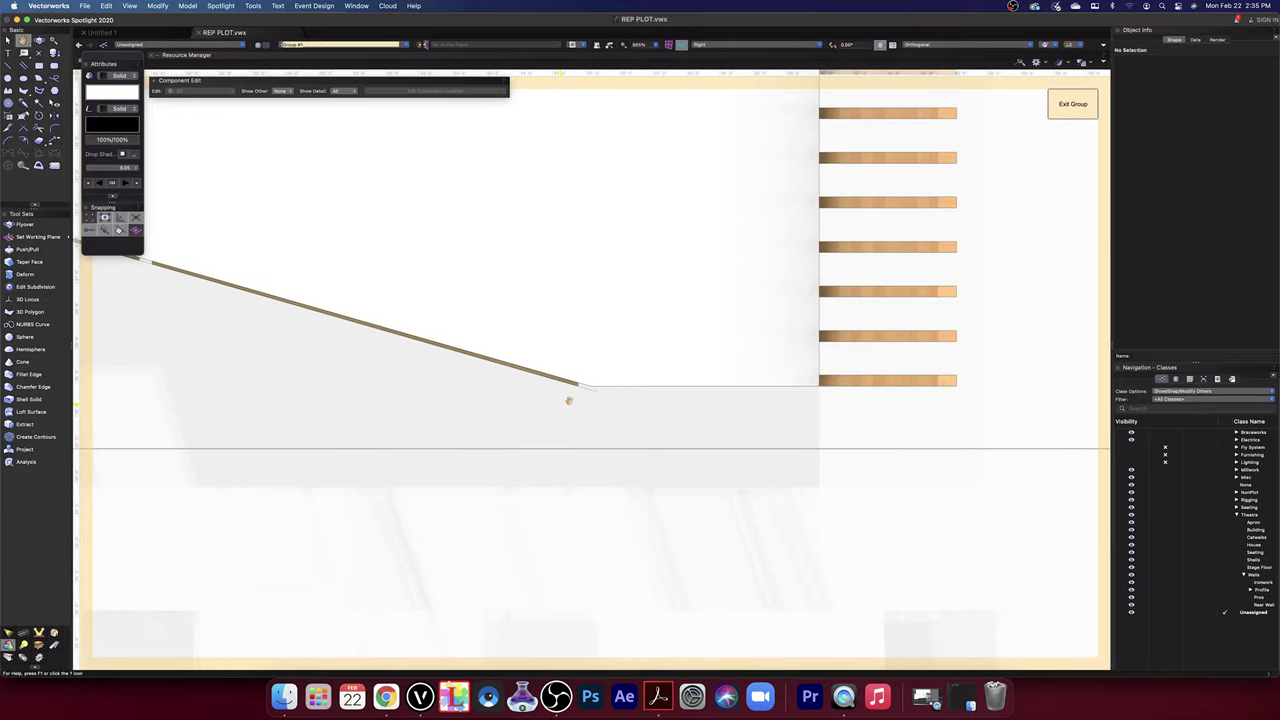
{"action": "scroll", "coordinate": [579, 399], "scroll_direction": "up", "scroll_amount": 1}
{"action": "scroll", "coordinate": [578, 398], "scroll_direction": "up", "scroll_amount": 5}
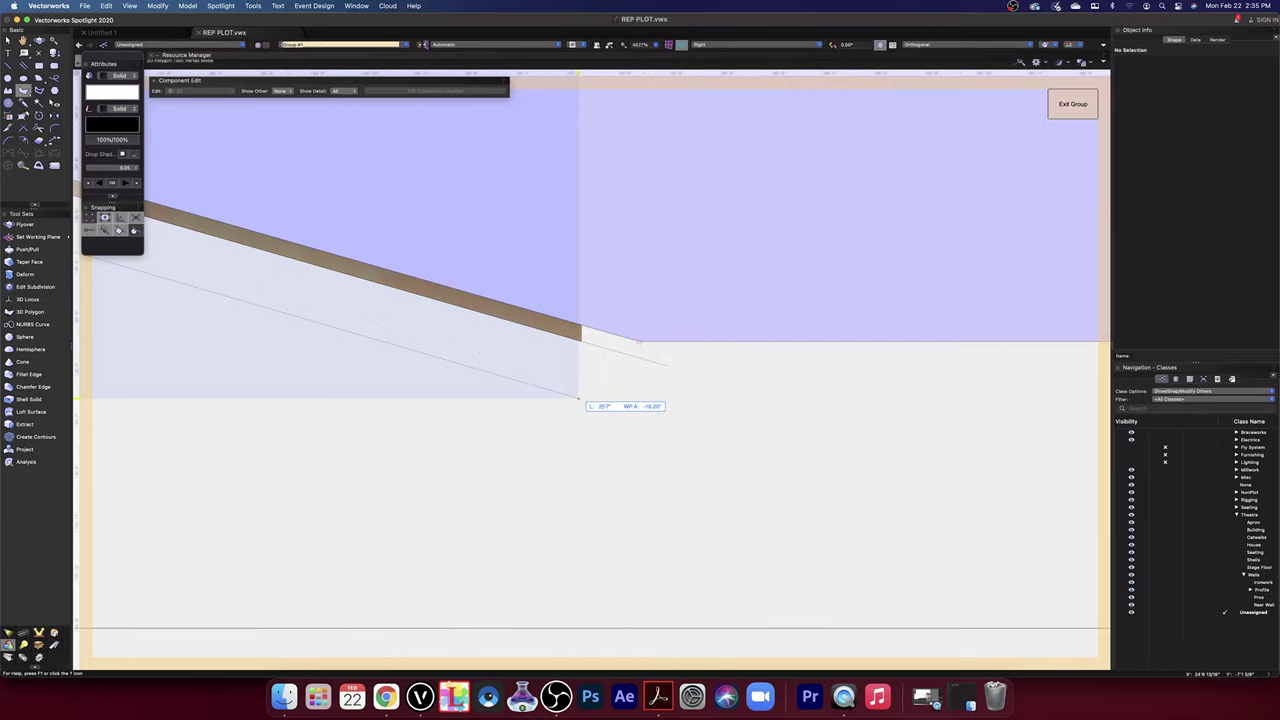
{"action": "scroll", "coordinate": [576, 400], "scroll_direction": "up", "scroll_amount": 1}
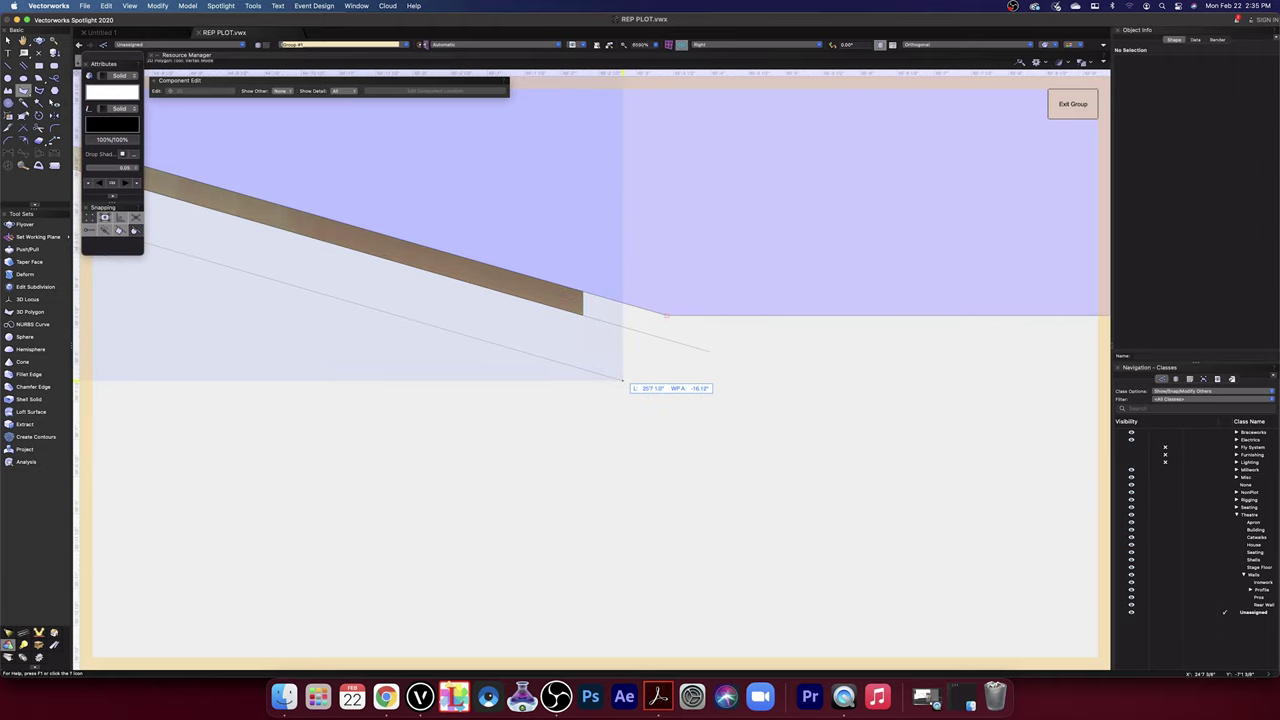
{"action": "left_click", "coordinate": [643, 333]}
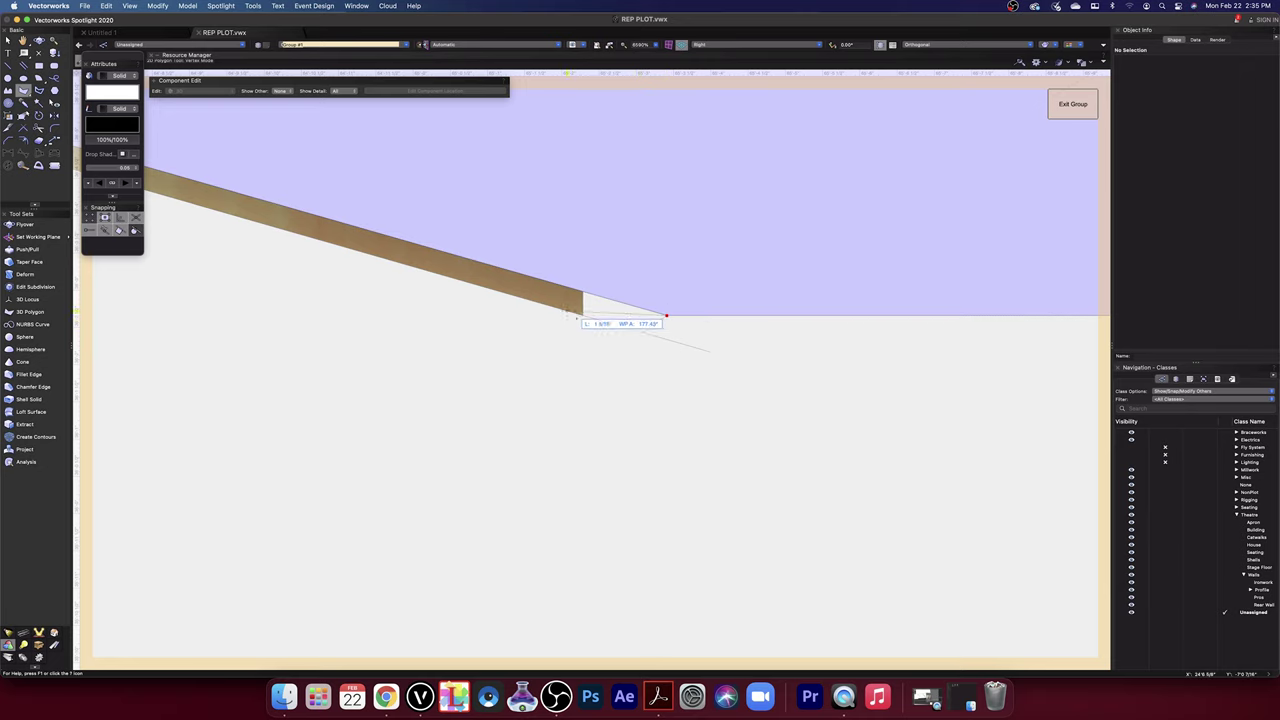
- Close the triangle back on its starting vertex
{"action": "scroll", "coordinate": [582, 324], "scroll_direction": "down", "scroll_amount": 5}
{"action": "scroll", "coordinate": [582, 325], "scroll_direction": "down", "scroll_amount": 3}
{"action": "key", "text": "space"}
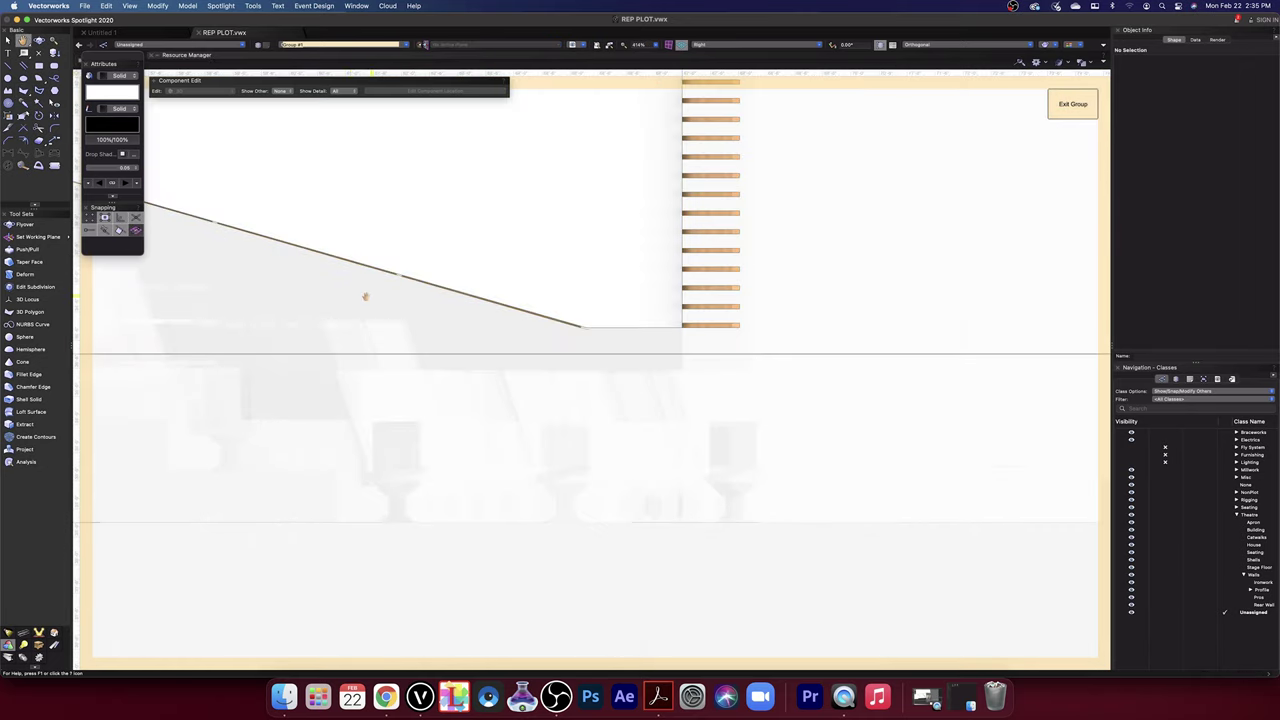
{"action": "mouse_move", "coordinate": [268, 250]}
{"action": "left_mouse_down"}
{"action": "mouse_move", "coordinate": [554, 326]}
{"action": "mouse_move", "coordinate": [1076, 498]}
{"action": "left_mouse_up"}
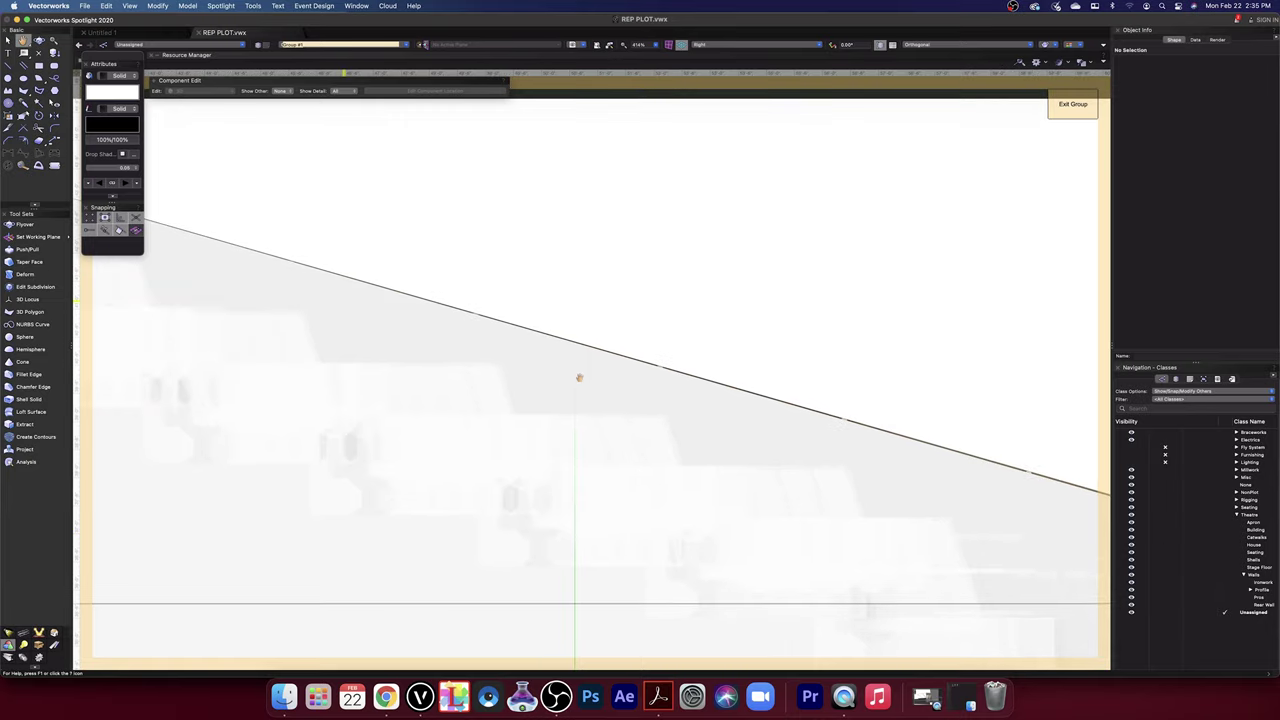
{"action": "left_click_drag", "start_coordinate": [579, 377], "coordinate": [960, 494]}
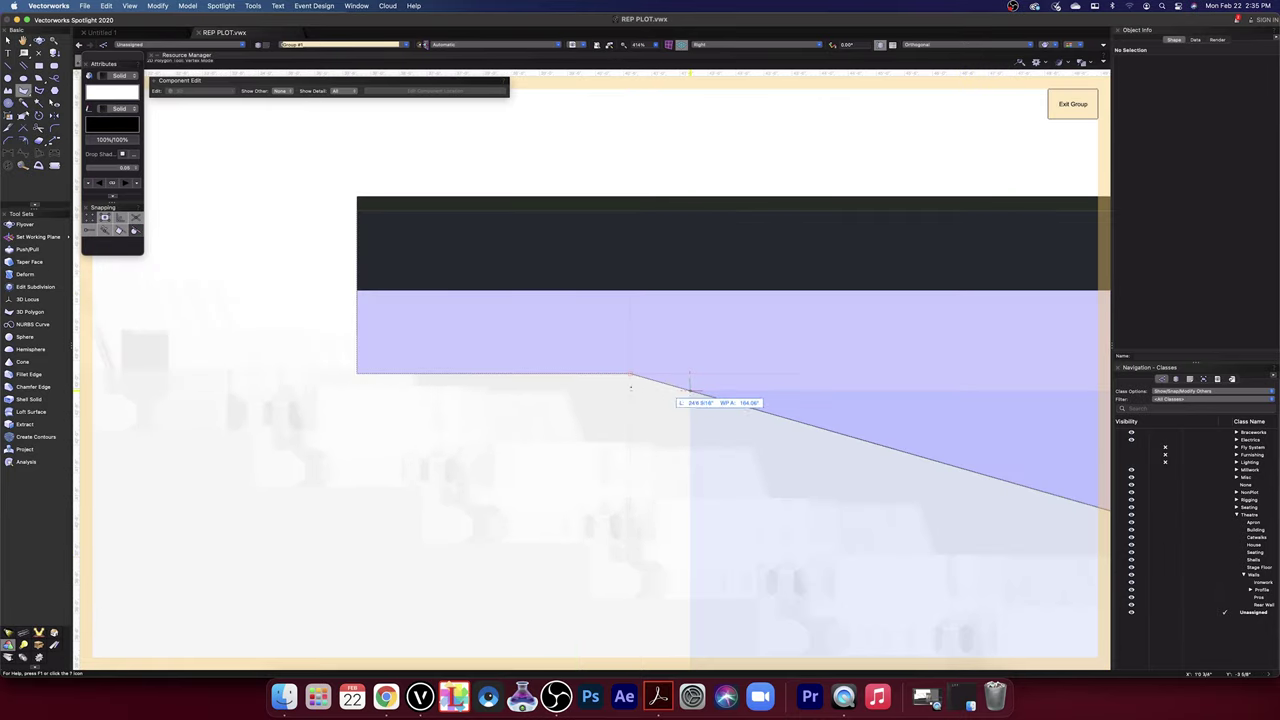
{"action": "scroll", "coordinate": [630, 386], "scroll_direction": "up", "scroll_amount": 1}
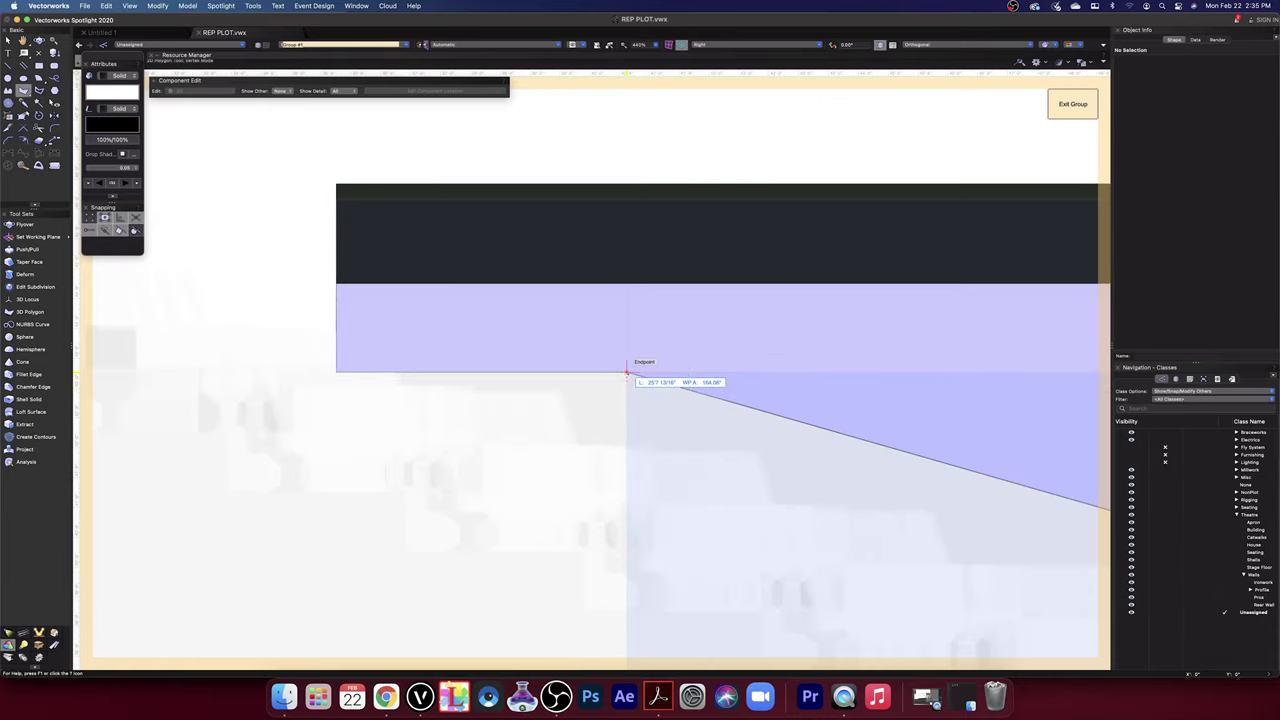
{"action": "left_click", "coordinate": [628, 372]}
{"action": "left_click", "coordinate": [628, 373]}
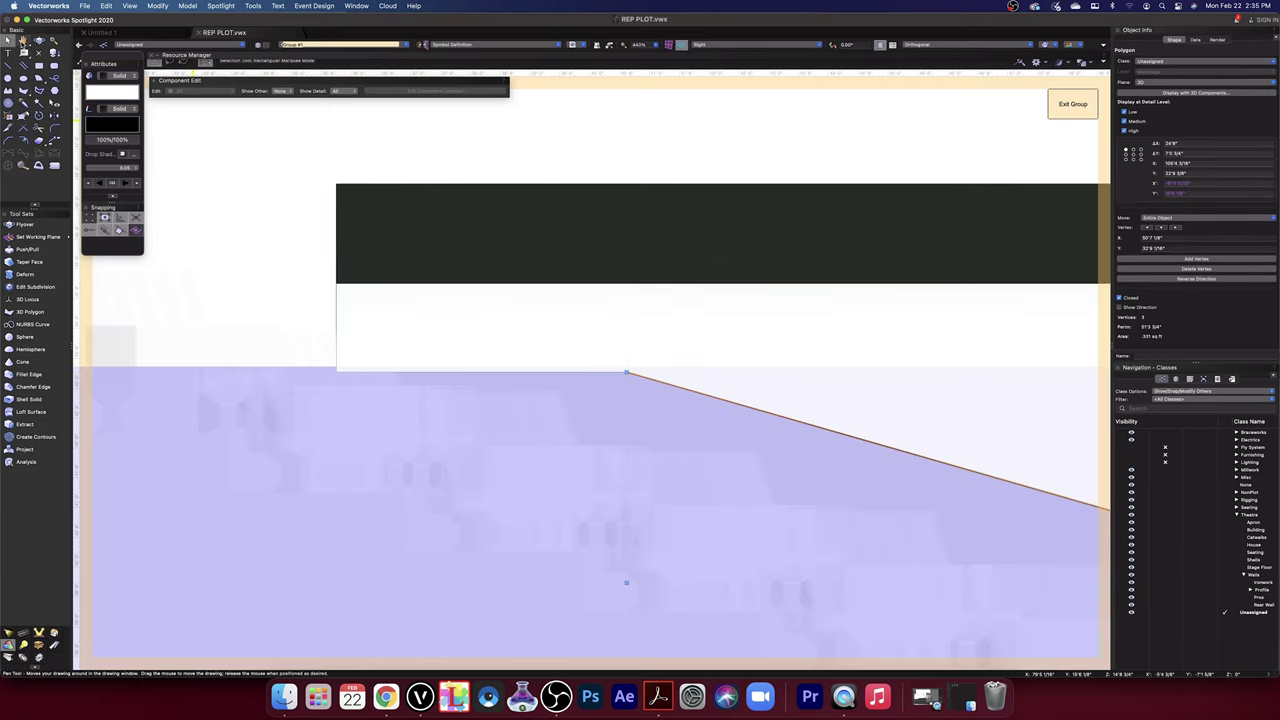
{"action": "left_click", "coordinate": [38, 42]}
- Orbit with Flyover and zoom onto the sloped riser's lower end where the triangle sits
{"action": "left_click_drag", "start_coordinate": [760, 503], "coordinate": [878, 545]}
{"action": "left_click_drag", "start_coordinate": [574, 481], "coordinate": [708, 535]}
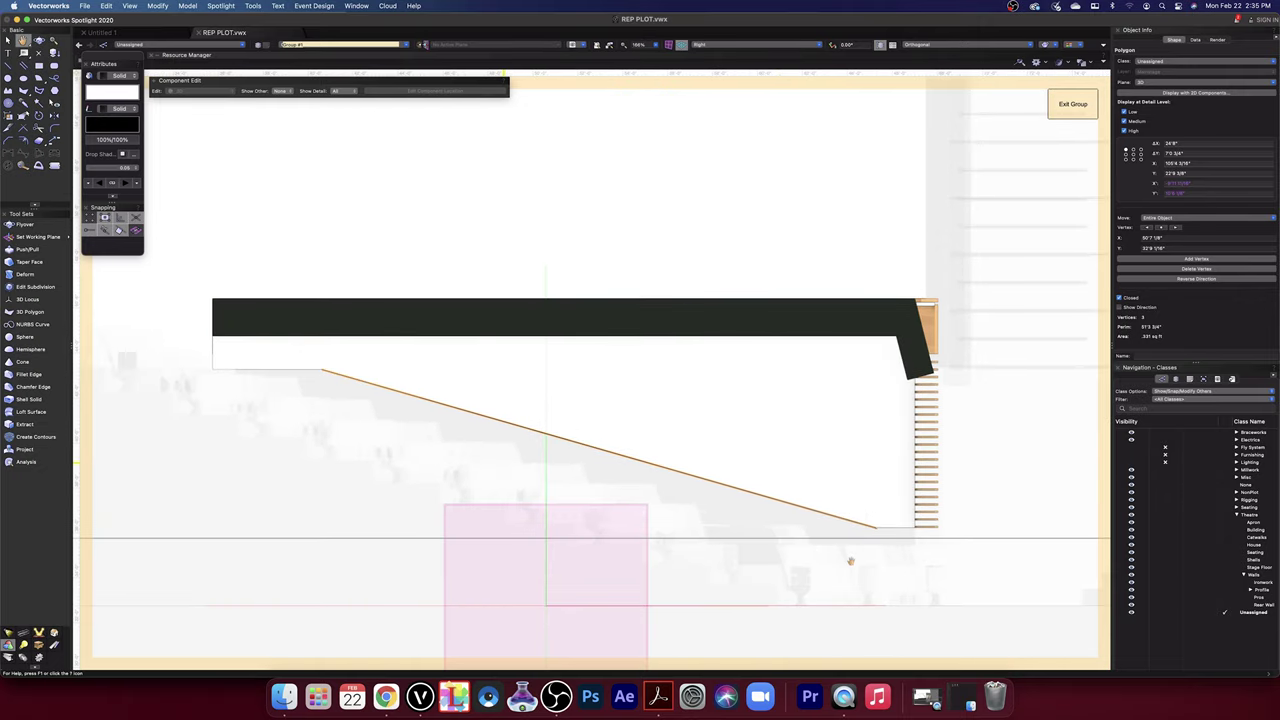
{"action": "left_click_drag", "start_coordinate": [877, 545], "coordinate": [833, 454]}
{"action": "left_click_drag", "start_coordinate": [470, 445], "coordinate": [945, 493]}
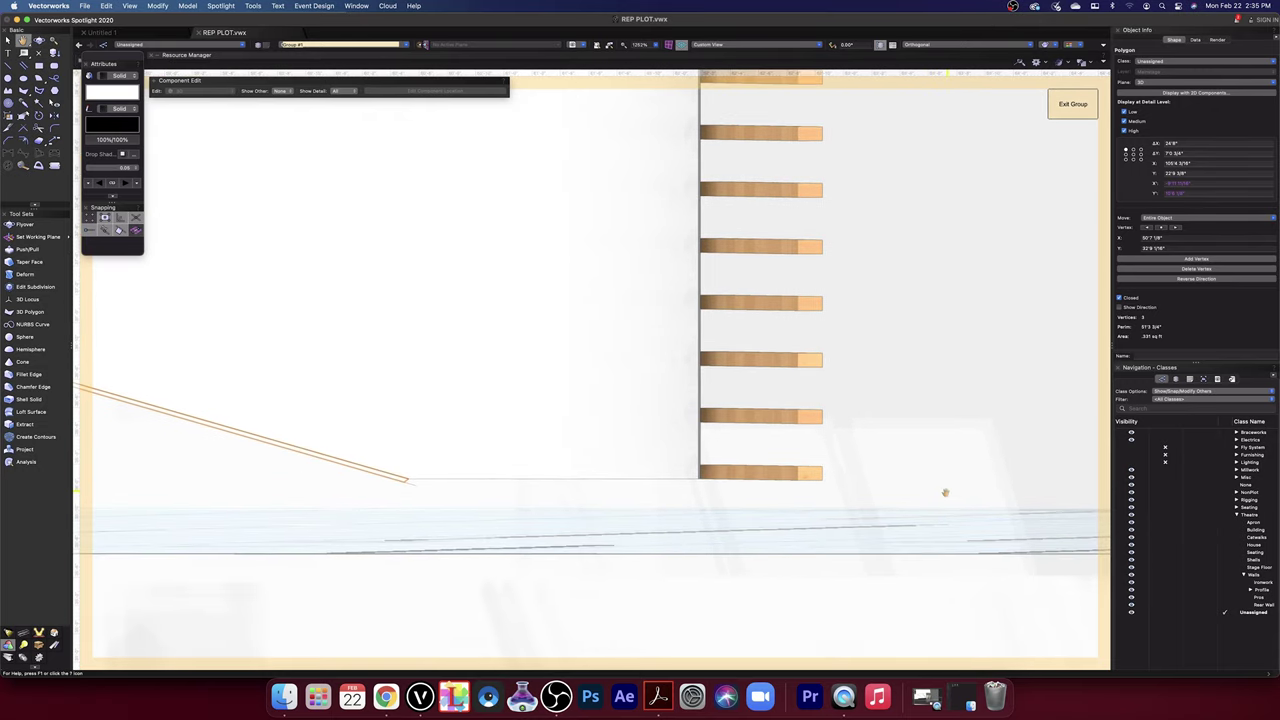
{"action": "left_click_drag", "start_coordinate": [588, 510], "coordinate": [567, 509]}
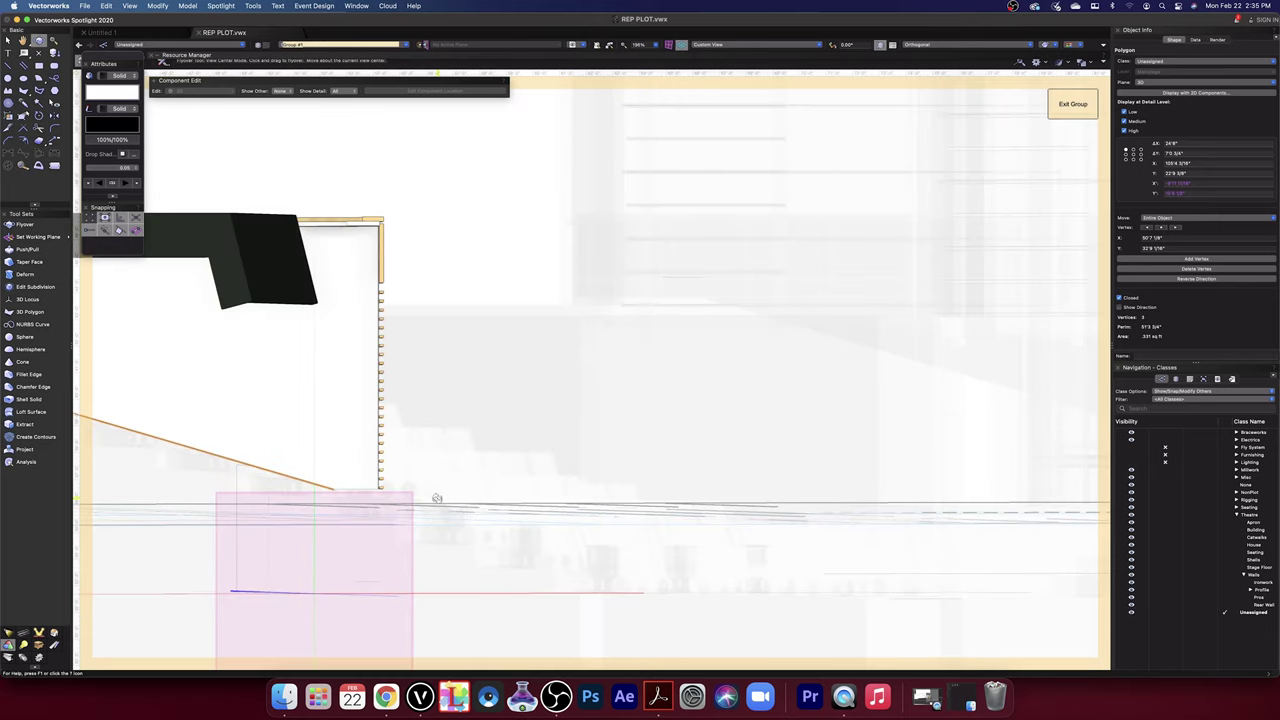
{"action": "left_click_drag", "start_coordinate": [437, 498], "coordinate": [720, 485]}
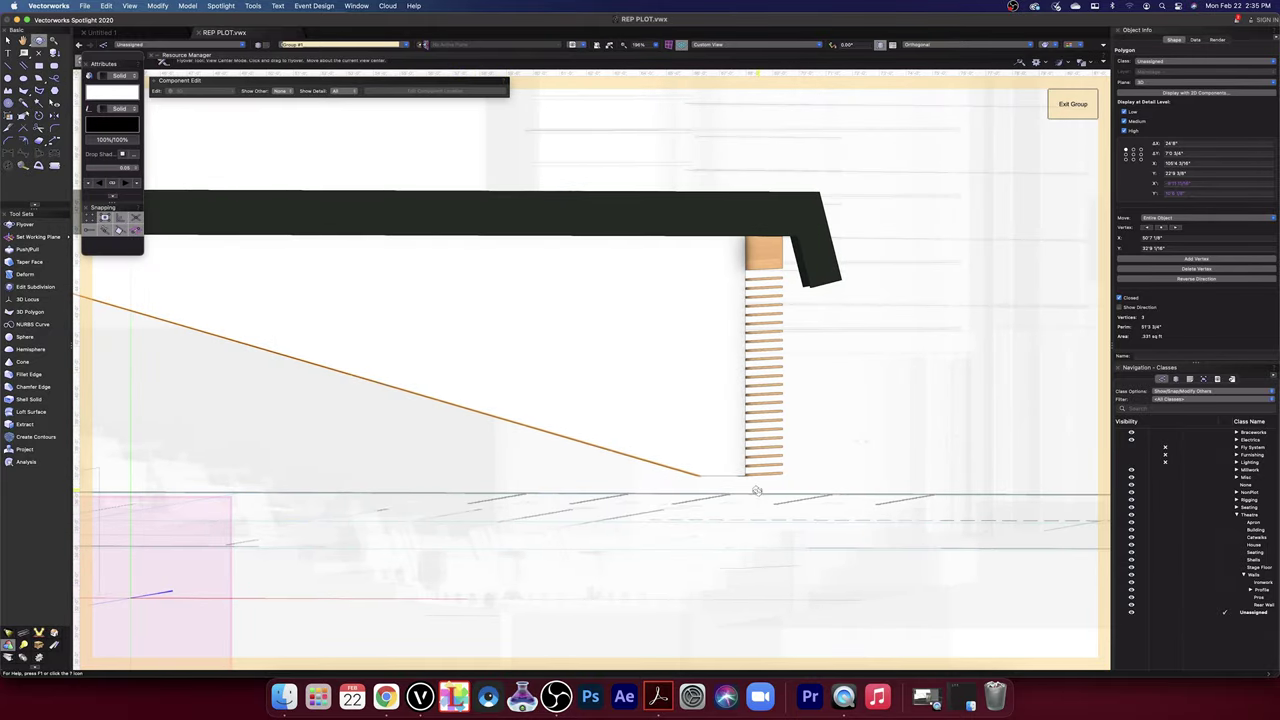
{"action": "scroll", "coordinate": [757, 491], "scroll_direction": "up", "scroll_amount": 9}
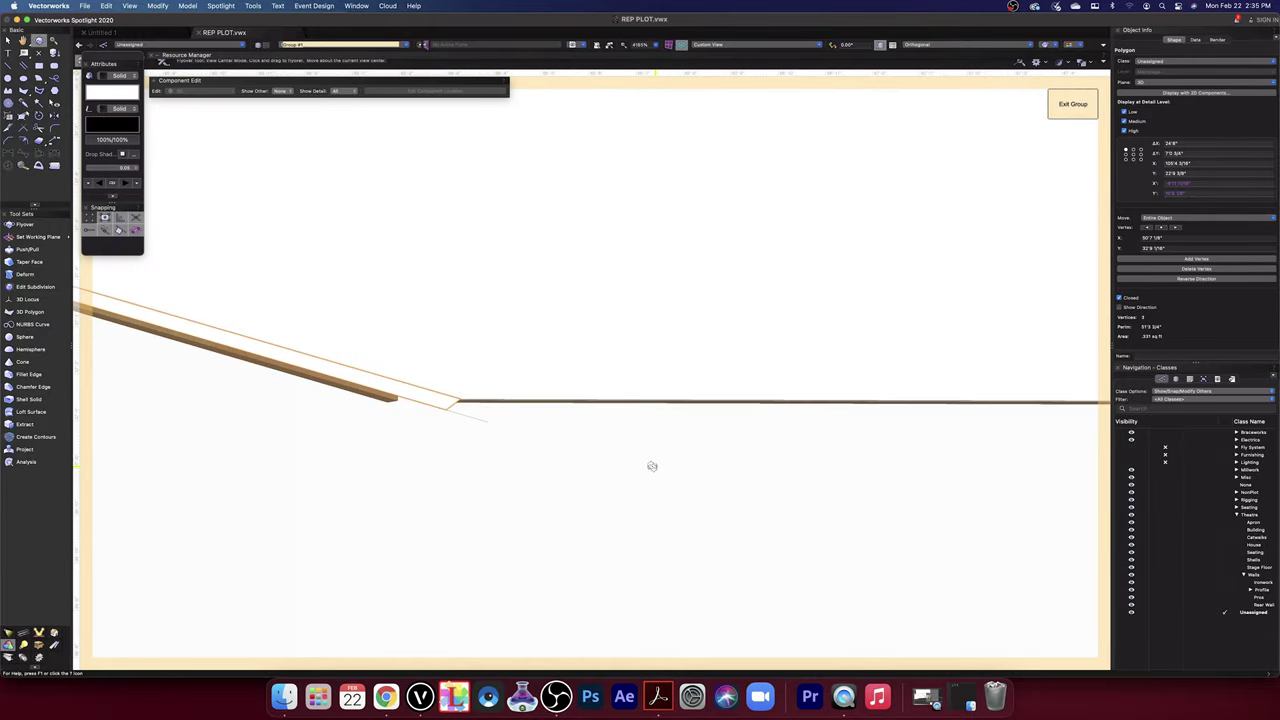
- Push/Pull the triangular polygon into a thin extrusion matching the riser thickness
{"action": "left_click", "coordinate": [14, 250]}
{"action": "left_click", "coordinate": [431, 400]}
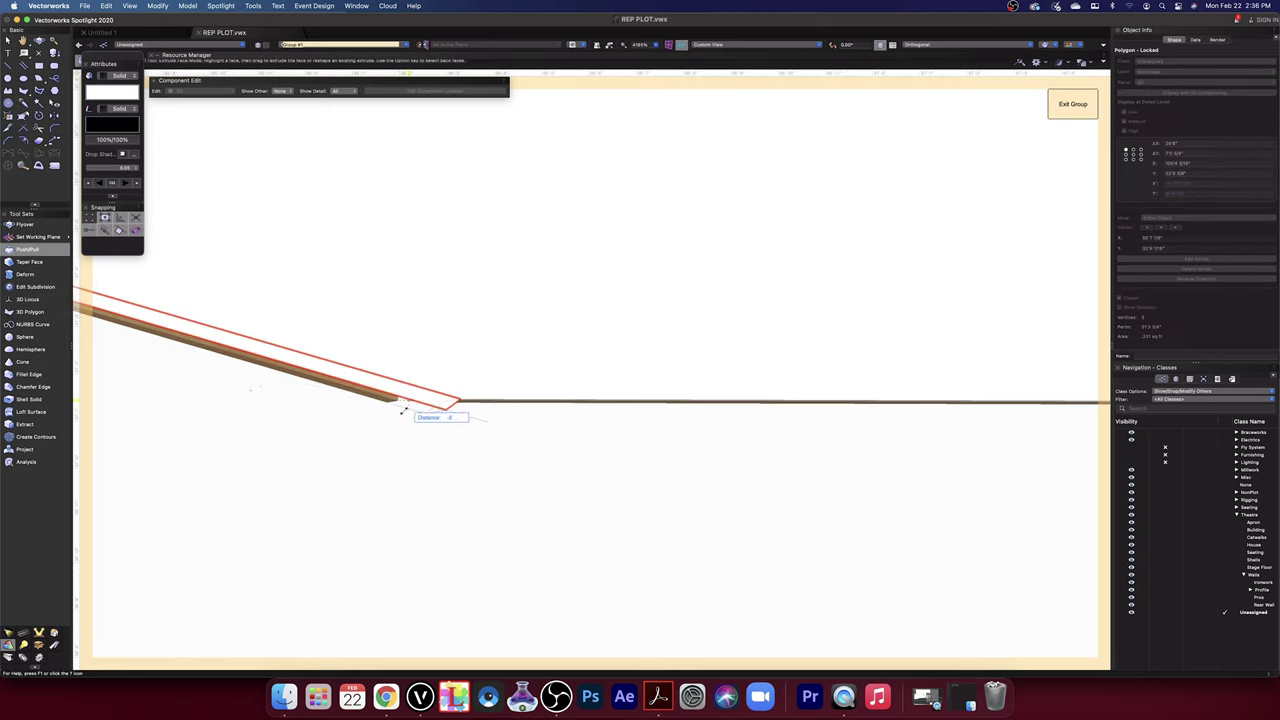
{"action": "scroll", "coordinate": [381, 406], "scroll_direction": "up", "scroll_amount": 10}
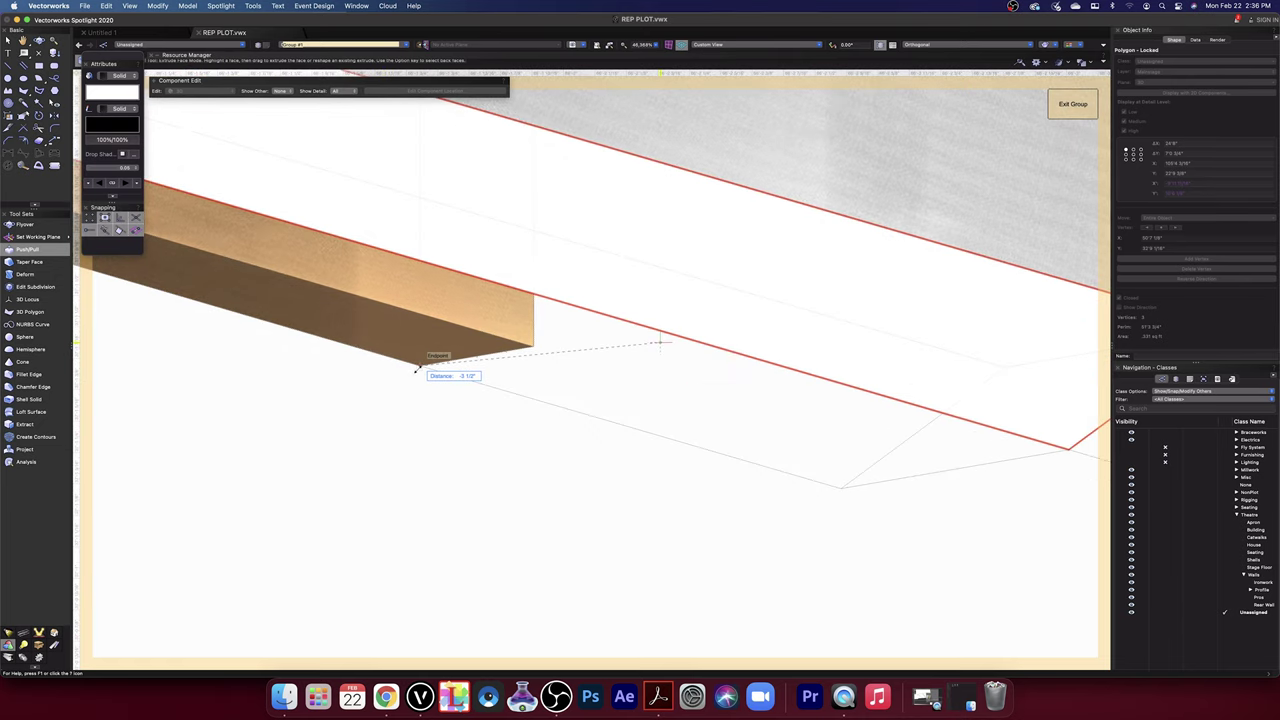
{"action": "left_click", "coordinate": [421, 373]}
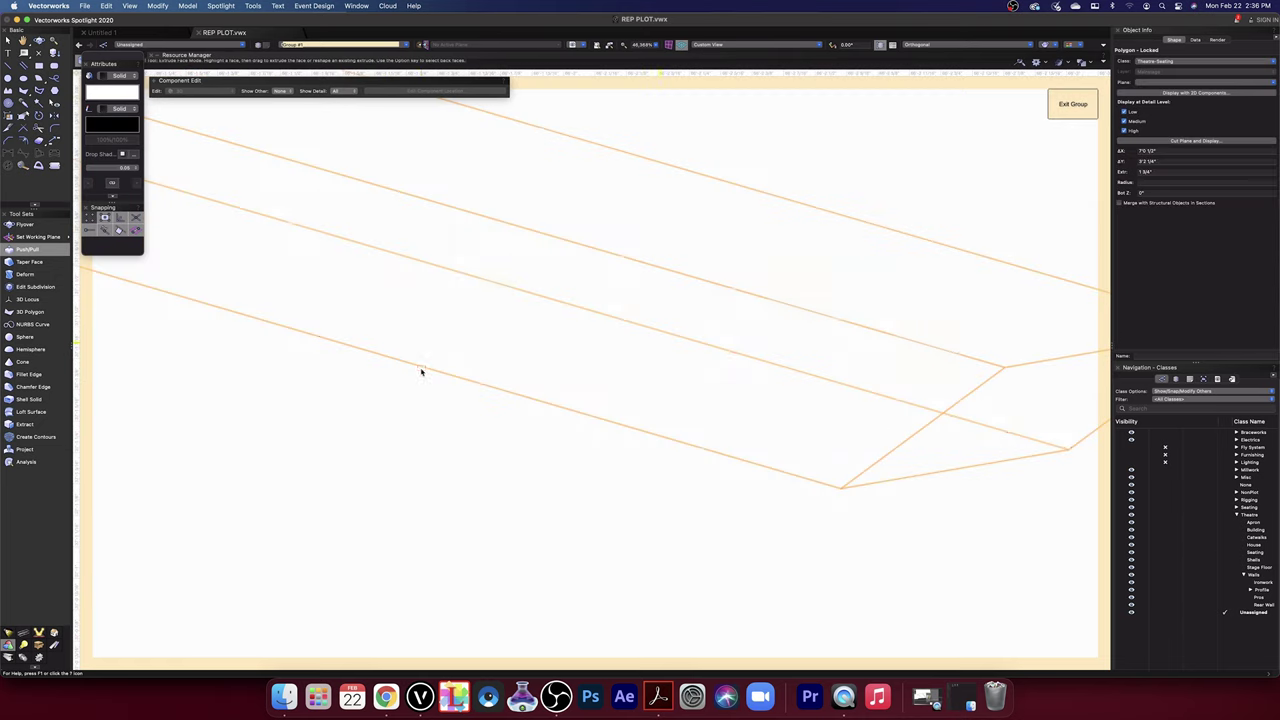
{"action": "scroll", "coordinate": [499, 488], "scroll_direction": "down", "scroll_amount": 6}
{"action": "scroll", "coordinate": [499, 488], "scroll_direction": "down", "scroll_amount": 6}
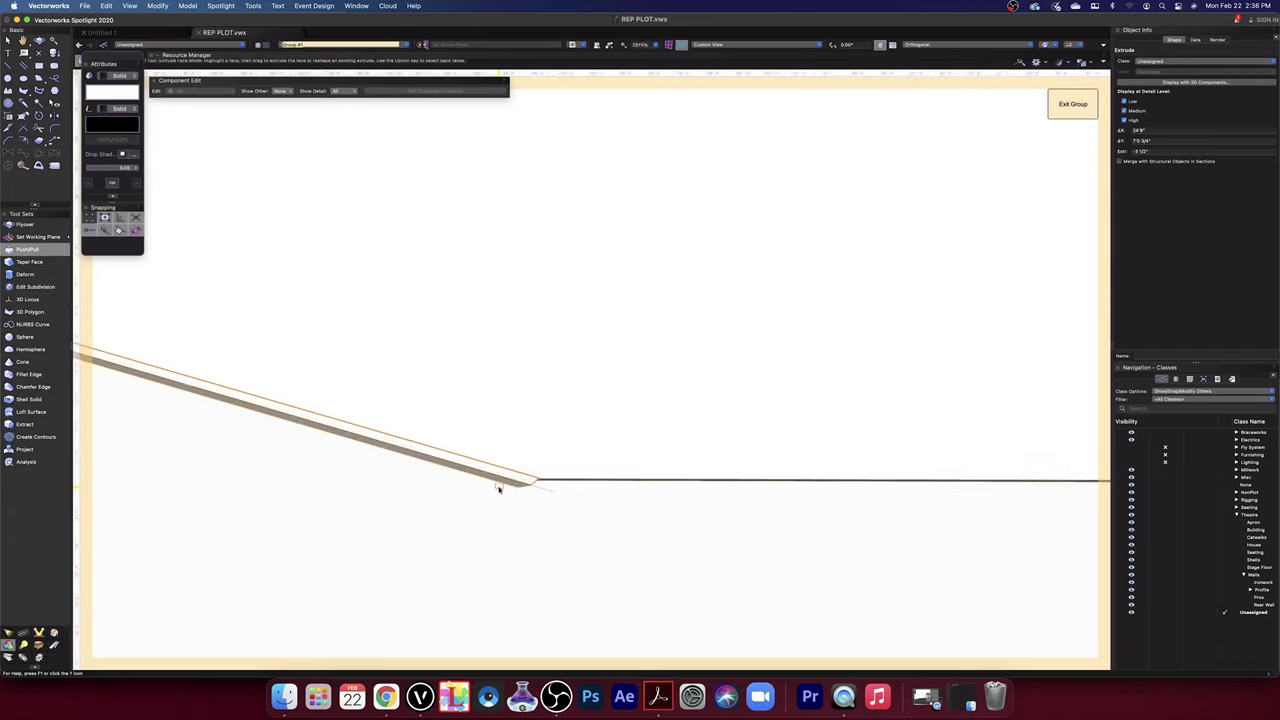
{"action": "left_click", "coordinate": [38, 42]}
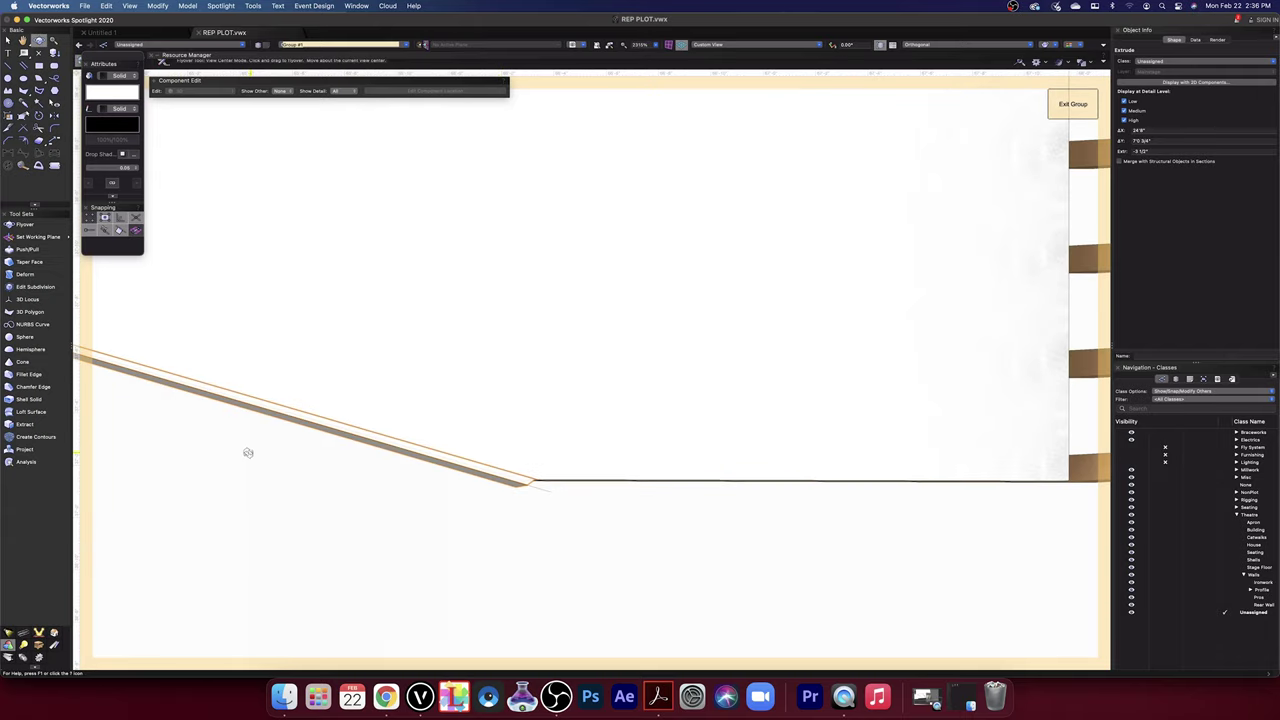
- Subtract the sloped edge strip from the first riser extrude, retaining the subtracting object
{"action": "mouse_move", "coordinate": [249, 451]}
{"action": "left_mouse_down"}
{"action": "mouse_move", "coordinate": [352, 473]}
{"action": "mouse_move", "coordinate": [534, 480]}
{"action": "mouse_move", "coordinate": [581, 459]}
{"action": "left_mouse_up"}
{"action": "scroll", "coordinate": [566, 612], "scroll_direction": "up", "scroll_amount": 3}
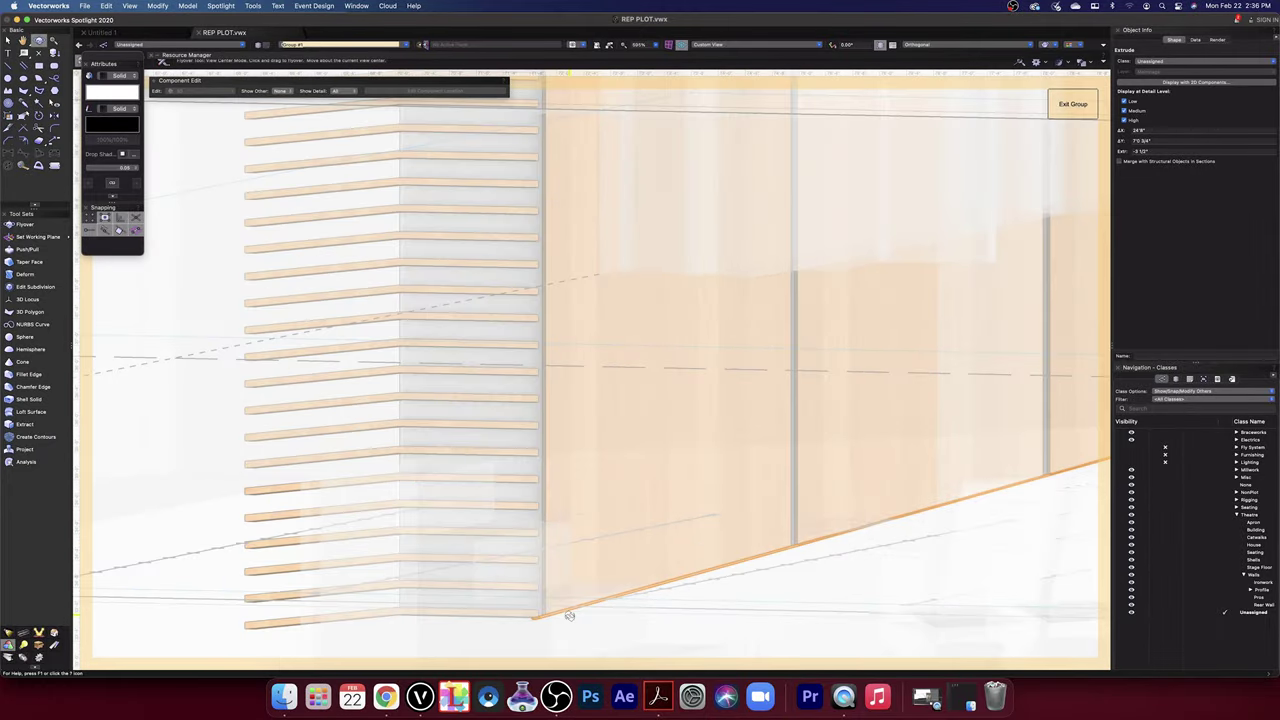
{"action": "scroll", "coordinate": [577, 623], "scroll_direction": "up", "scroll_amount": 5}
{"action": "scroll", "coordinate": [573, 624], "scroll_direction": "up", "scroll_amount": 1}
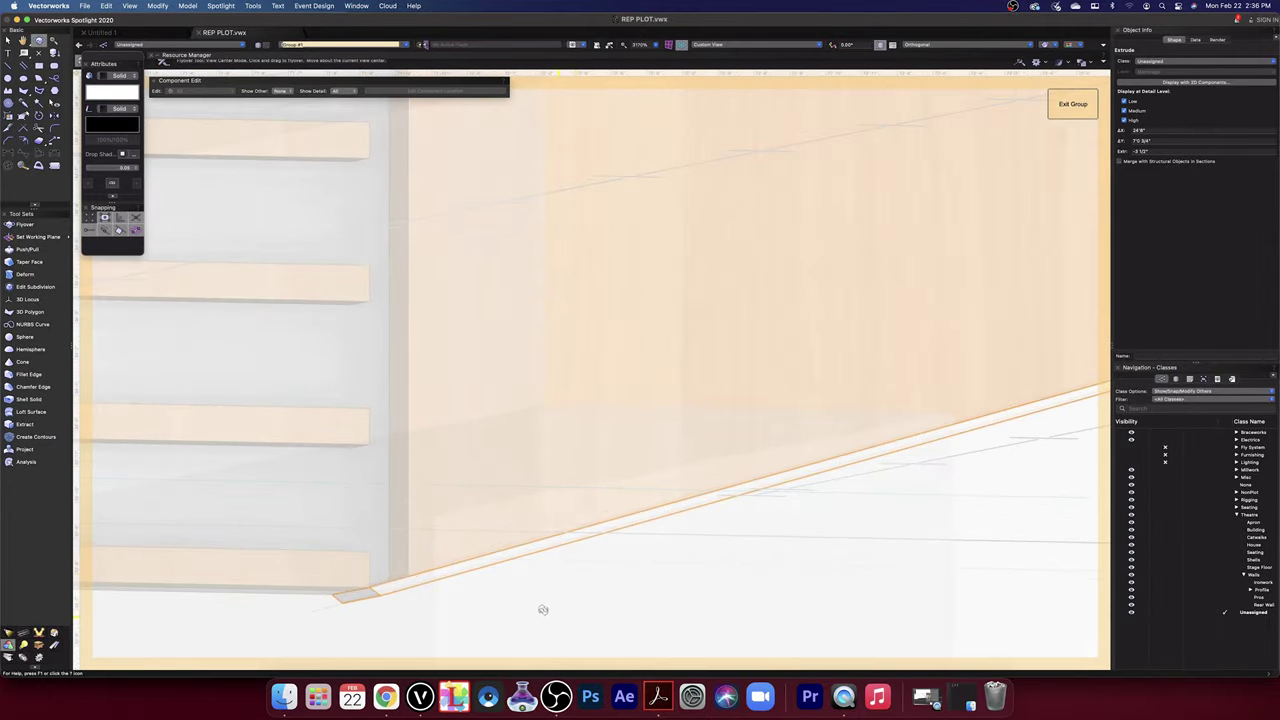
{"action": "key", "text": "x"}
{"action": "left_click", "coordinate": [414, 515], "text": "shift"}
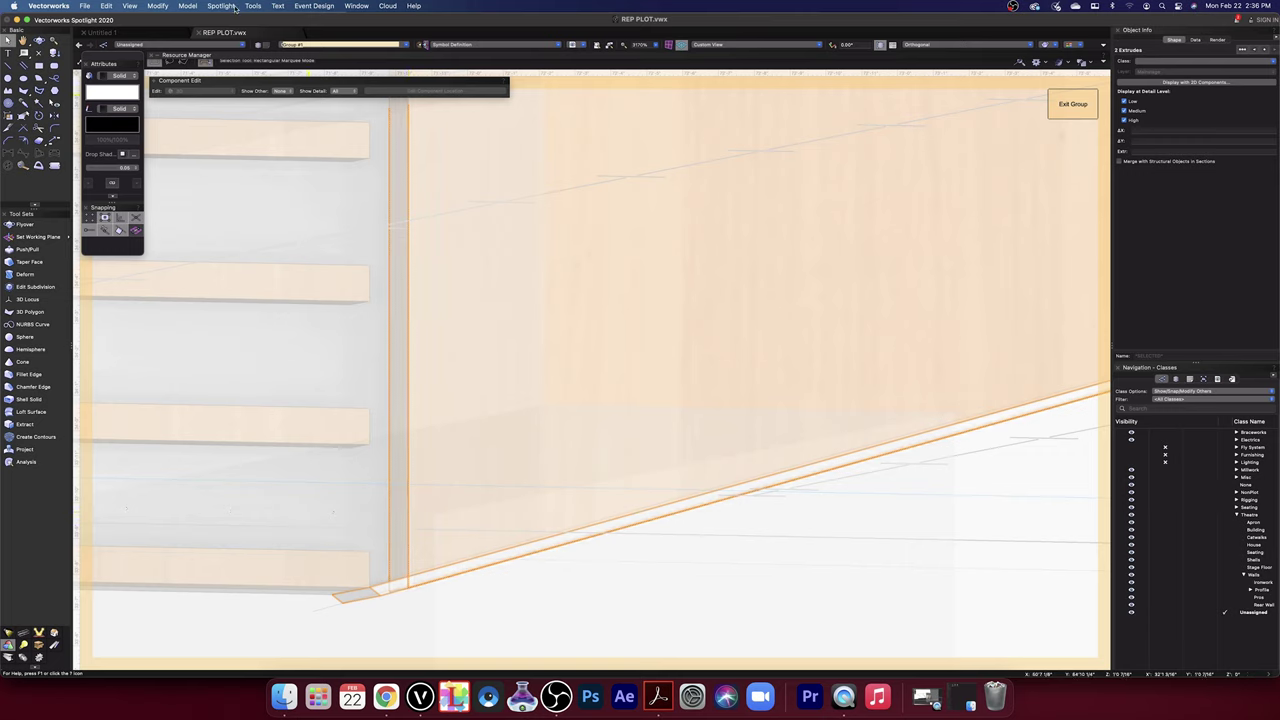
{"action": "left_click", "coordinate": [188, 6]}
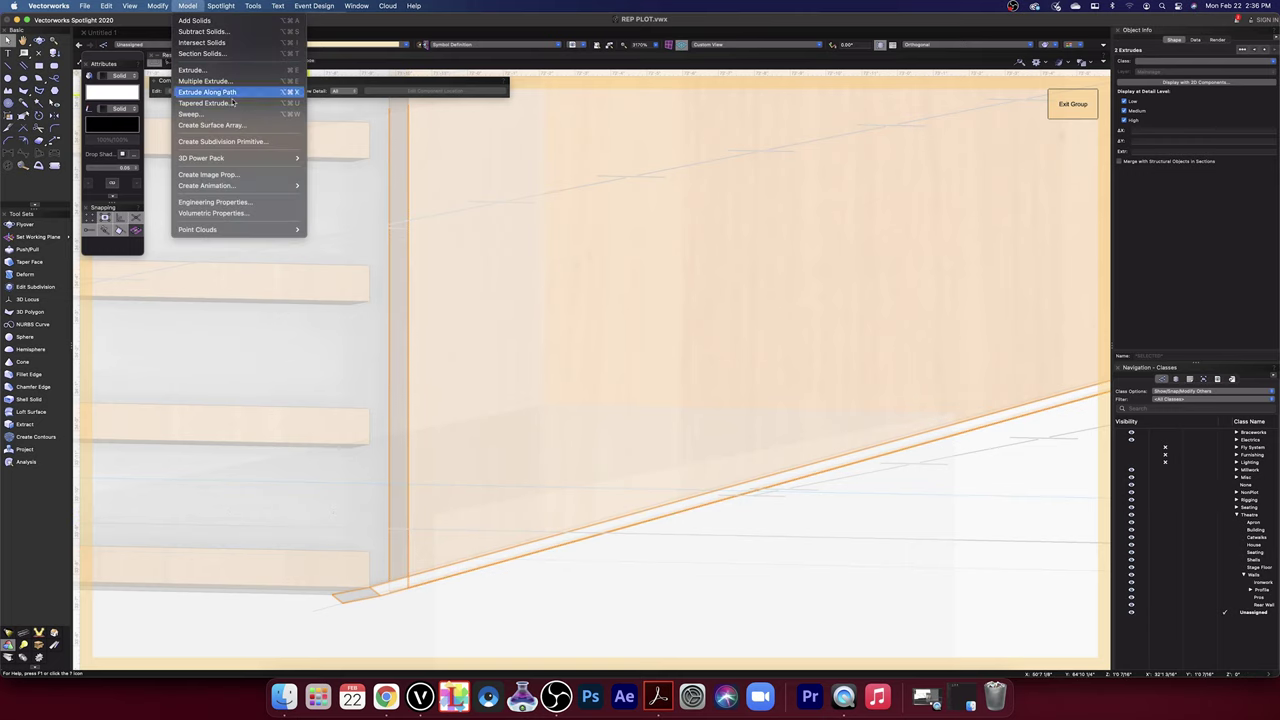
{"action": "left_click", "coordinate": [205, 32]}
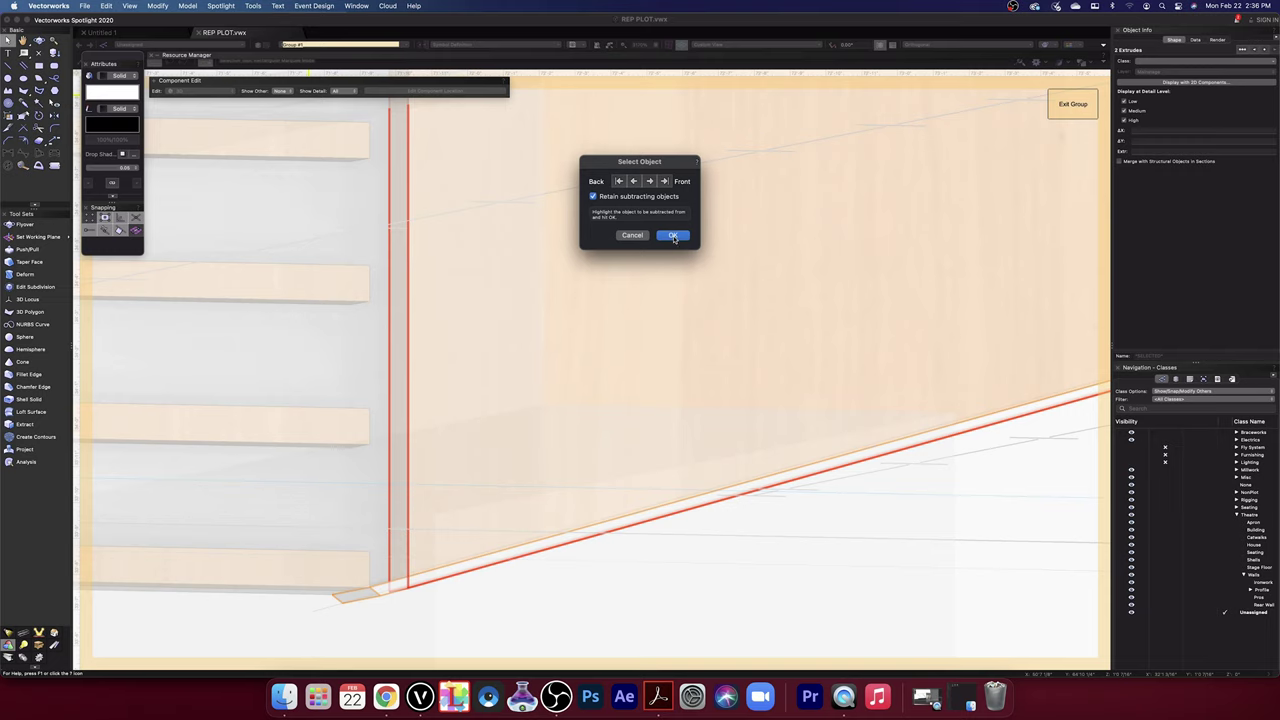
{"action": "left_click", "coordinate": [673, 236]}
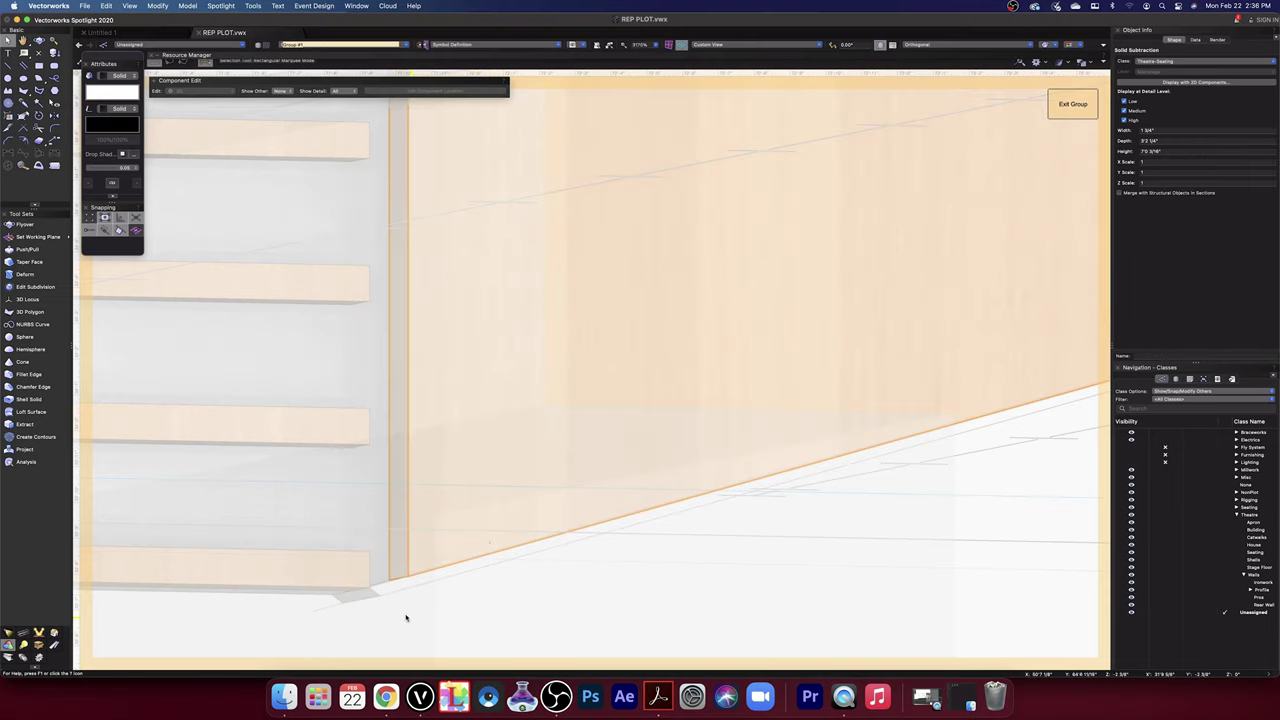
- Subtract the sloped bottom strip from the slat, keeping the cutting strip
{"action": "left_click", "coordinate": [381, 588]}
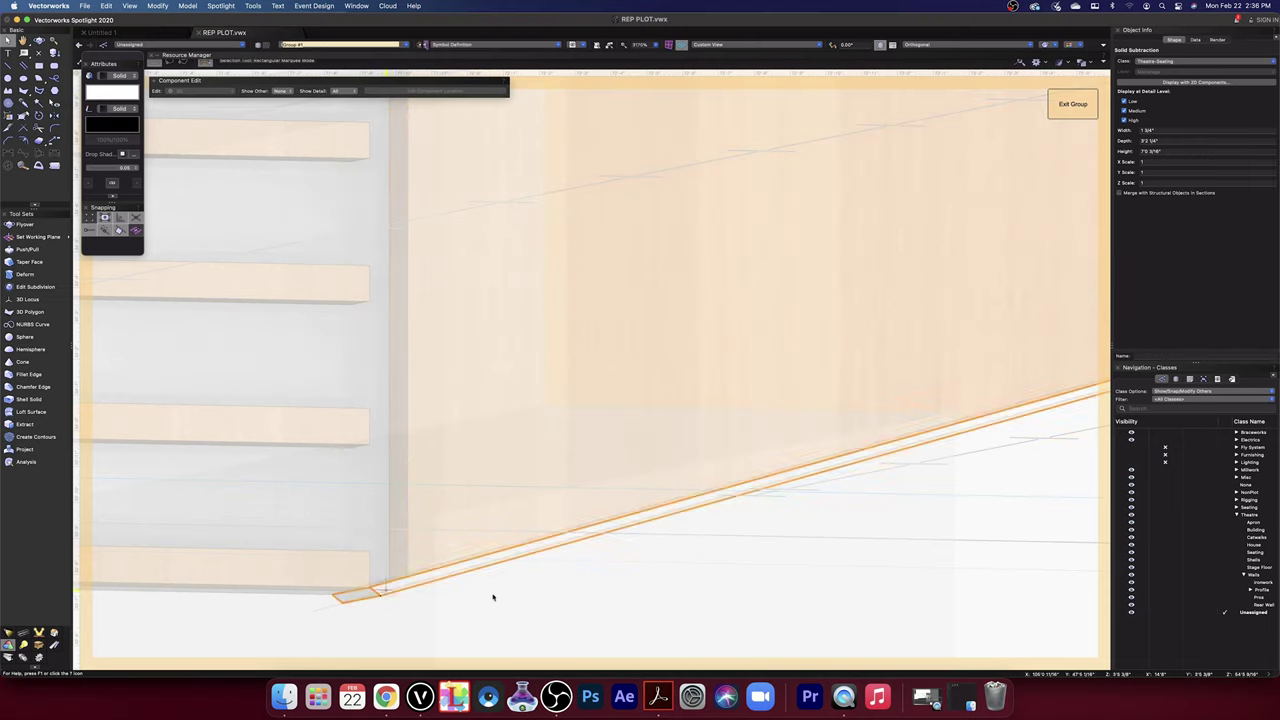
{"action": "scroll", "coordinate": [532, 593], "scroll_direction": "down", "scroll_amount": 5}
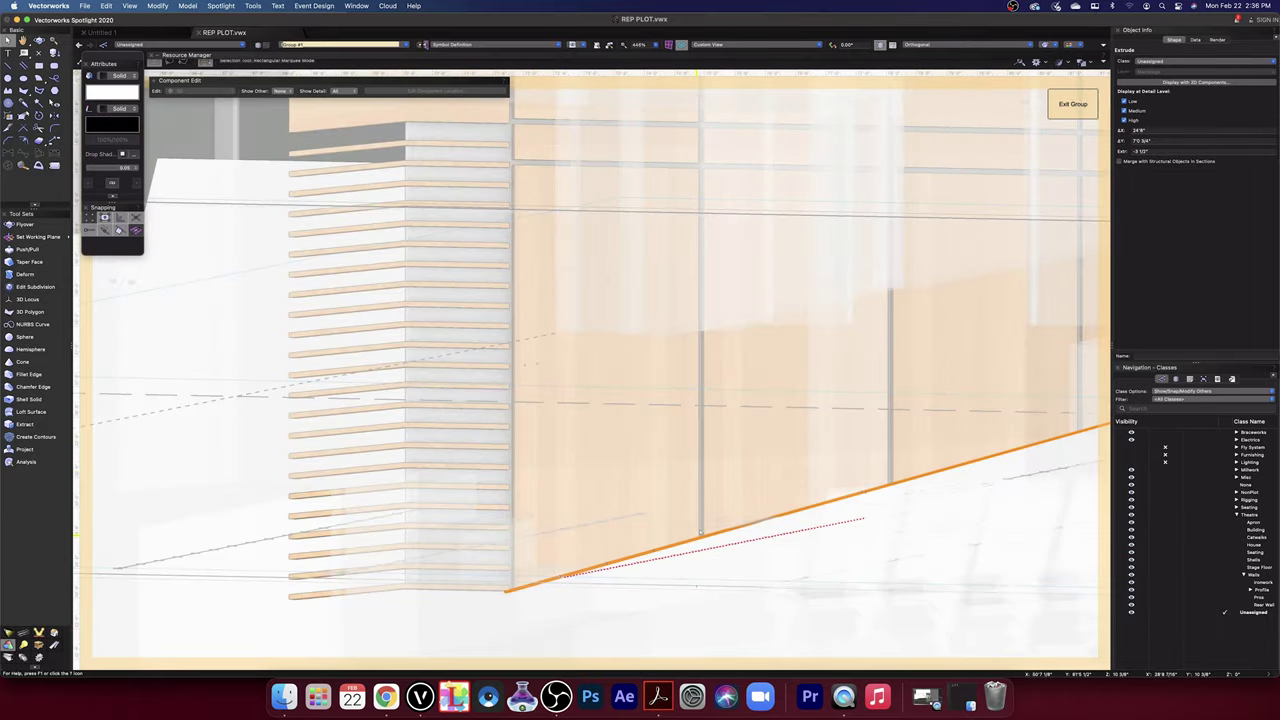
{"action": "scroll", "coordinate": [716, 543], "scroll_direction": "up", "scroll_amount": 4}
{"action": "scroll", "coordinate": [716, 543], "scroll_direction": "up", "scroll_amount": 5}
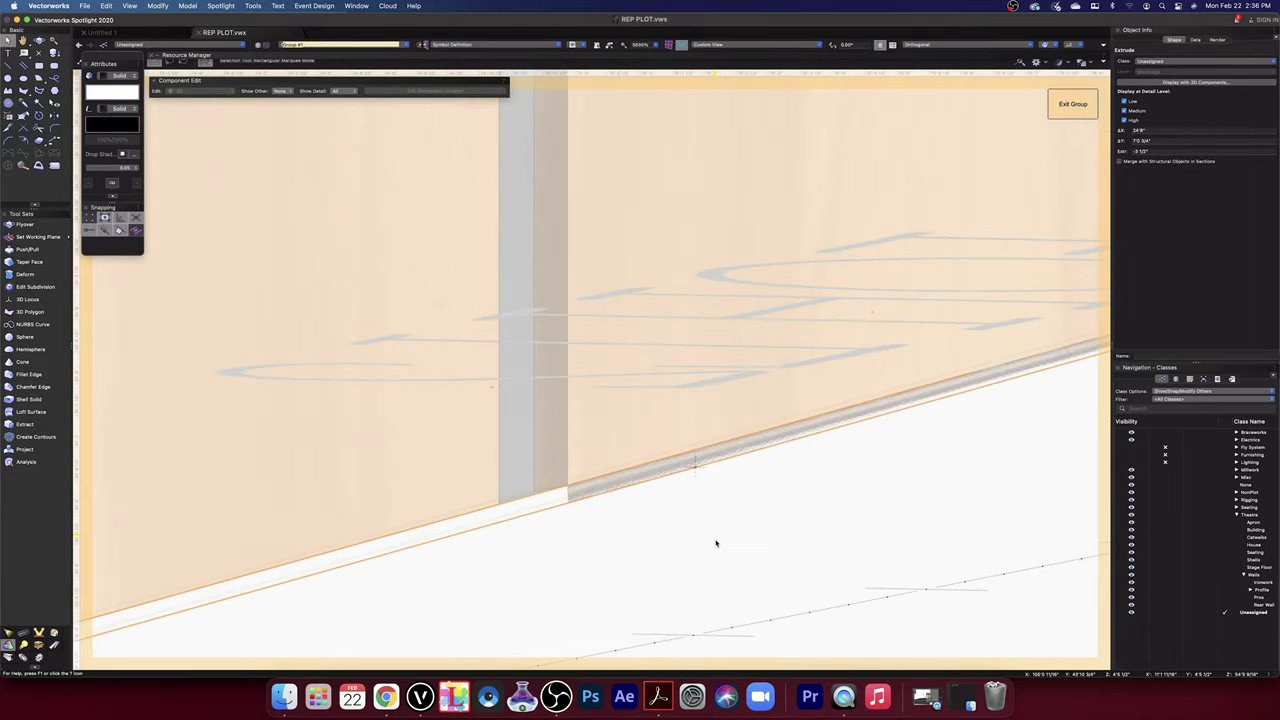
{"action": "left_click", "coordinate": [569, 448], "text": "shift"}
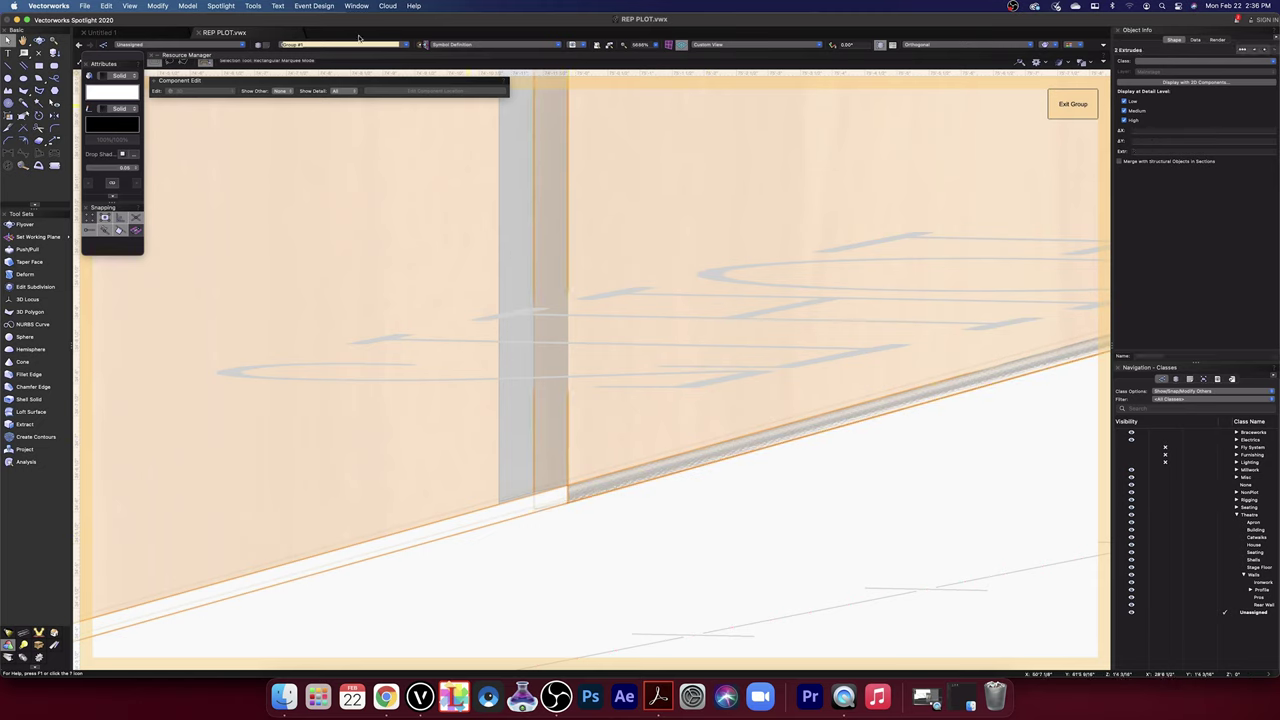
{"action": "left_click", "coordinate": [188, 6]}
{"action": "left_click", "coordinate": [214, 38]}
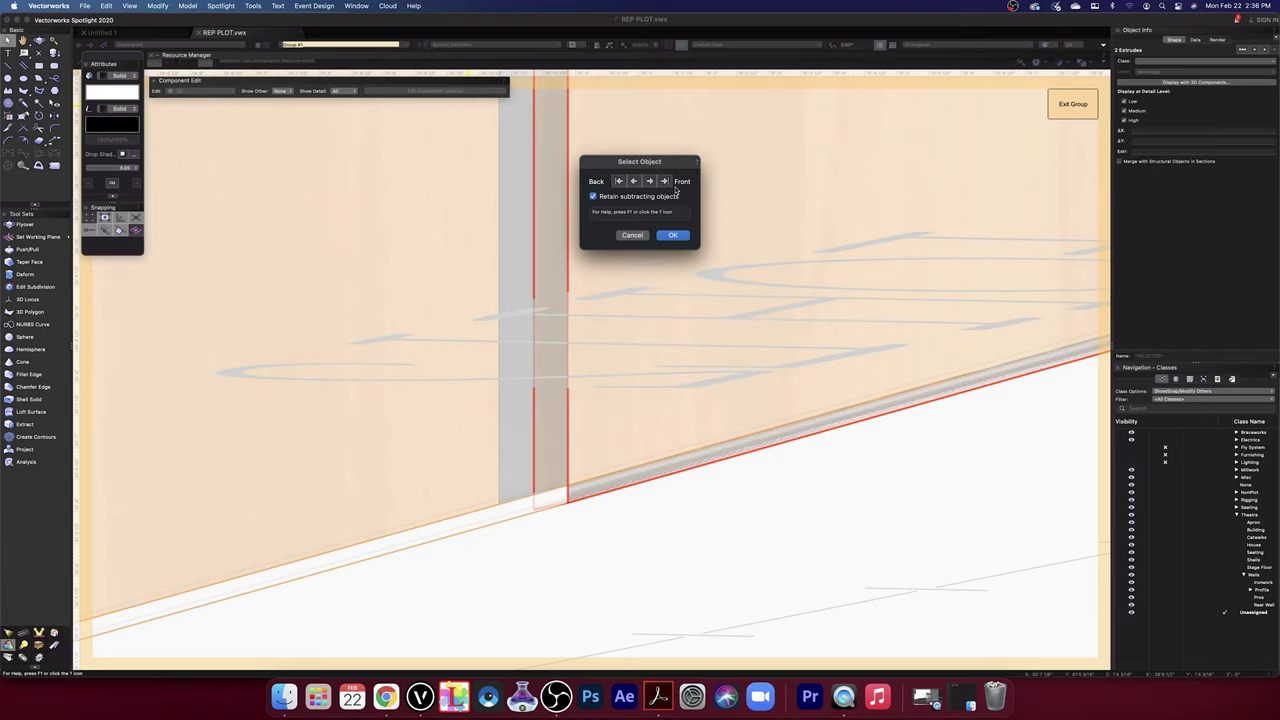
{"action": "left_click", "coordinate": [671, 236]}
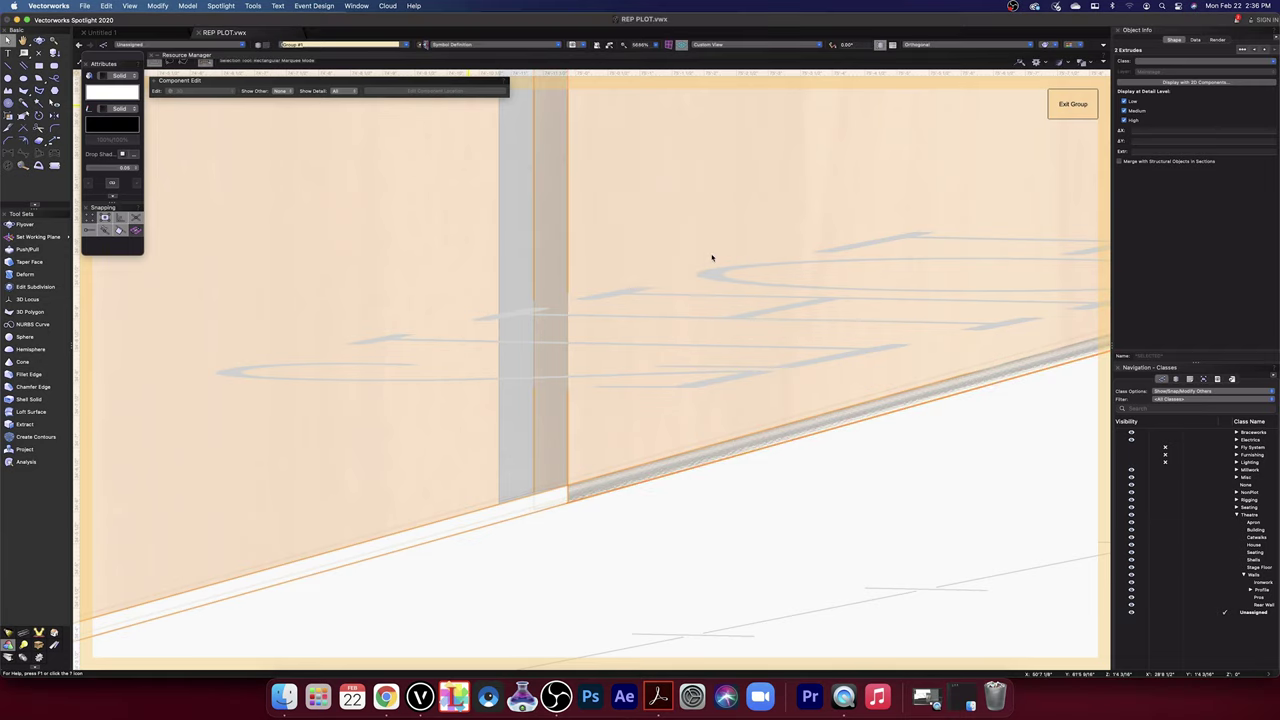
- Subtract the sloped strip from the pillar, again retaining the strip
{"action": "scroll", "coordinate": [712, 258], "scroll_direction": "down", "scroll_amount": 5}
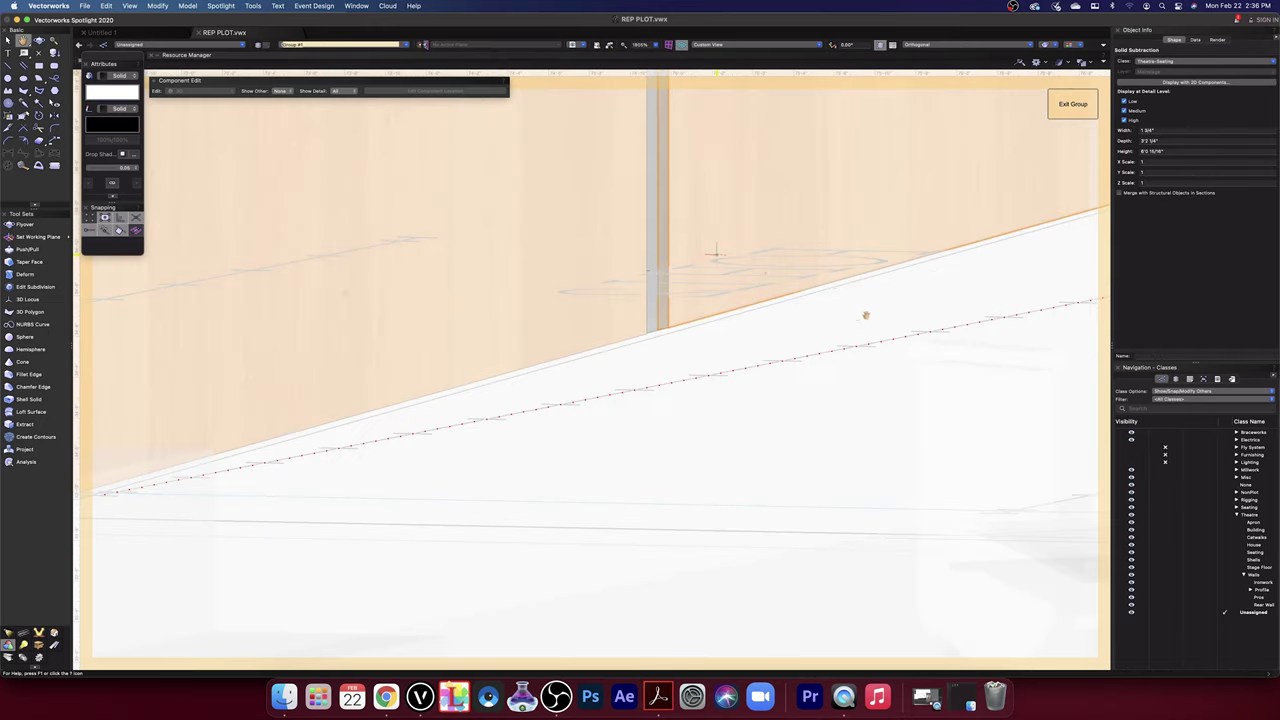
{"action": "middle_click_drag", "start_coordinate": [928, 311], "coordinate": [736, 338]}
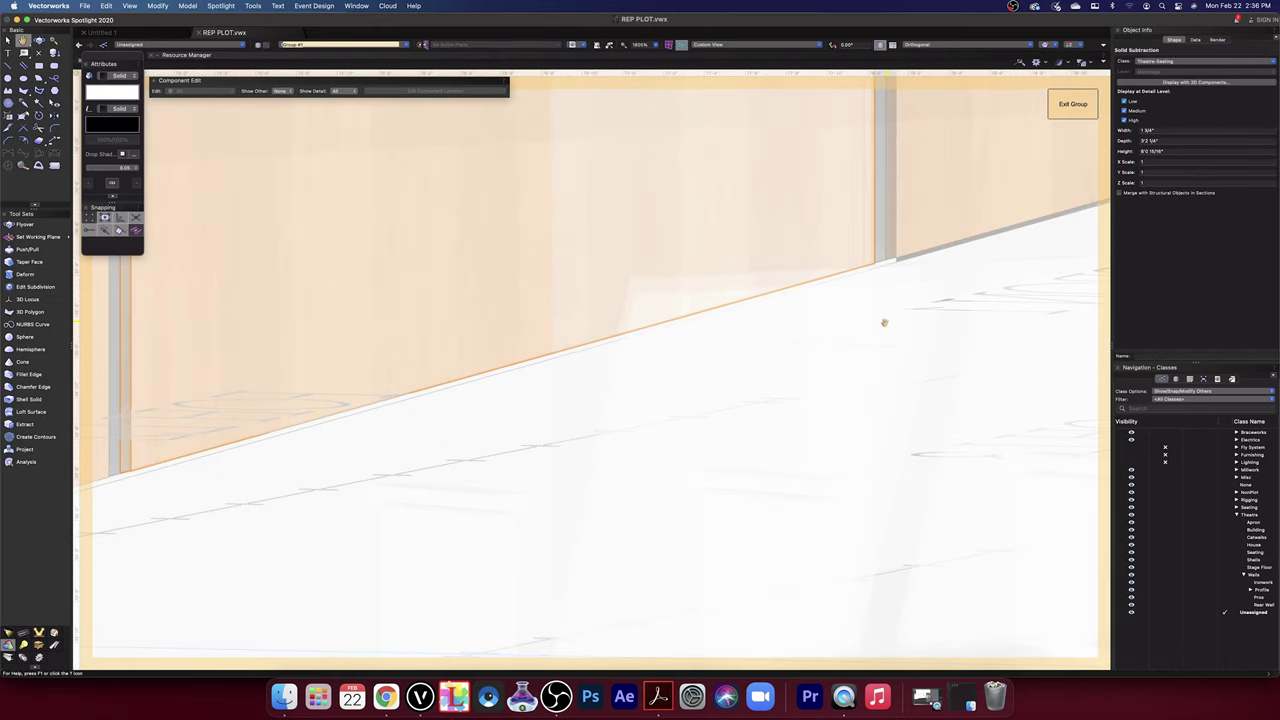
{"action": "middle_click_drag", "start_coordinate": [884, 322], "coordinate": [435, 465]}
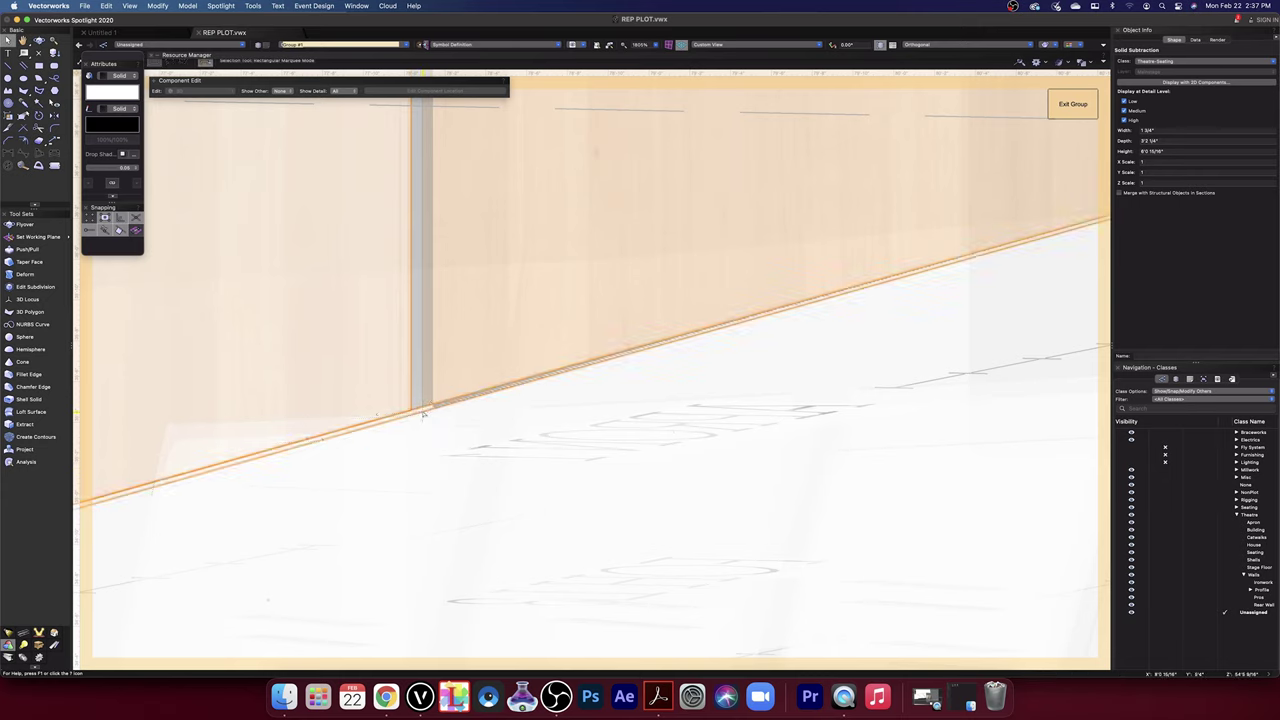
{"action": "left_click", "coordinate": [431, 383]}
{"action": "left_click", "coordinate": [433, 381], "text": "shift"}
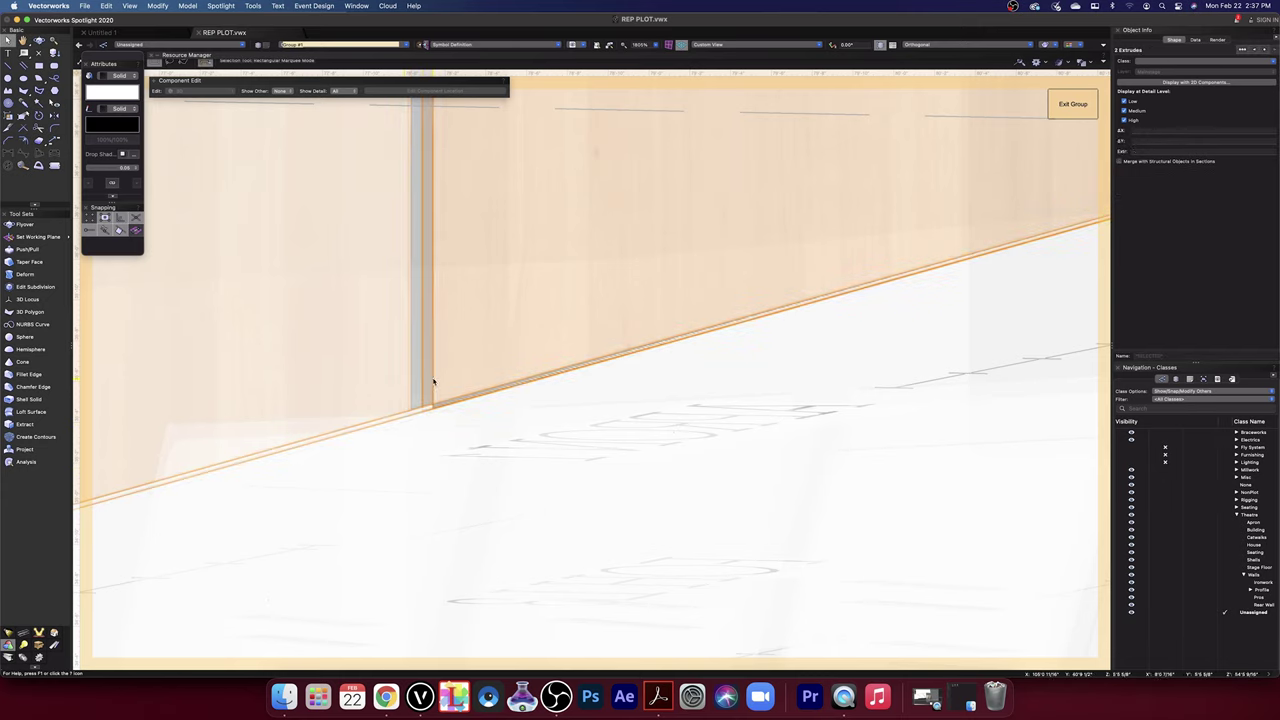
{"action": "left_click", "coordinate": [188, 6]}
{"action": "left_click", "coordinate": [220, 29]}
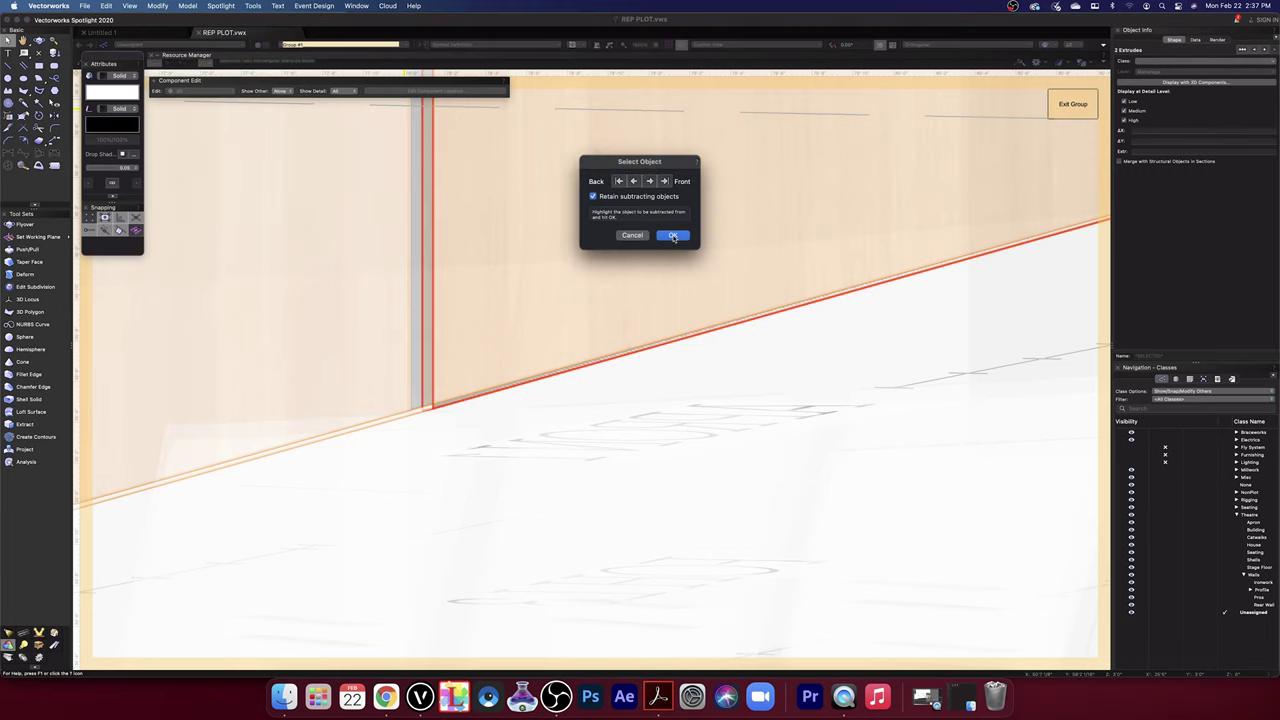
{"action": "left_click", "coordinate": [673, 236]}
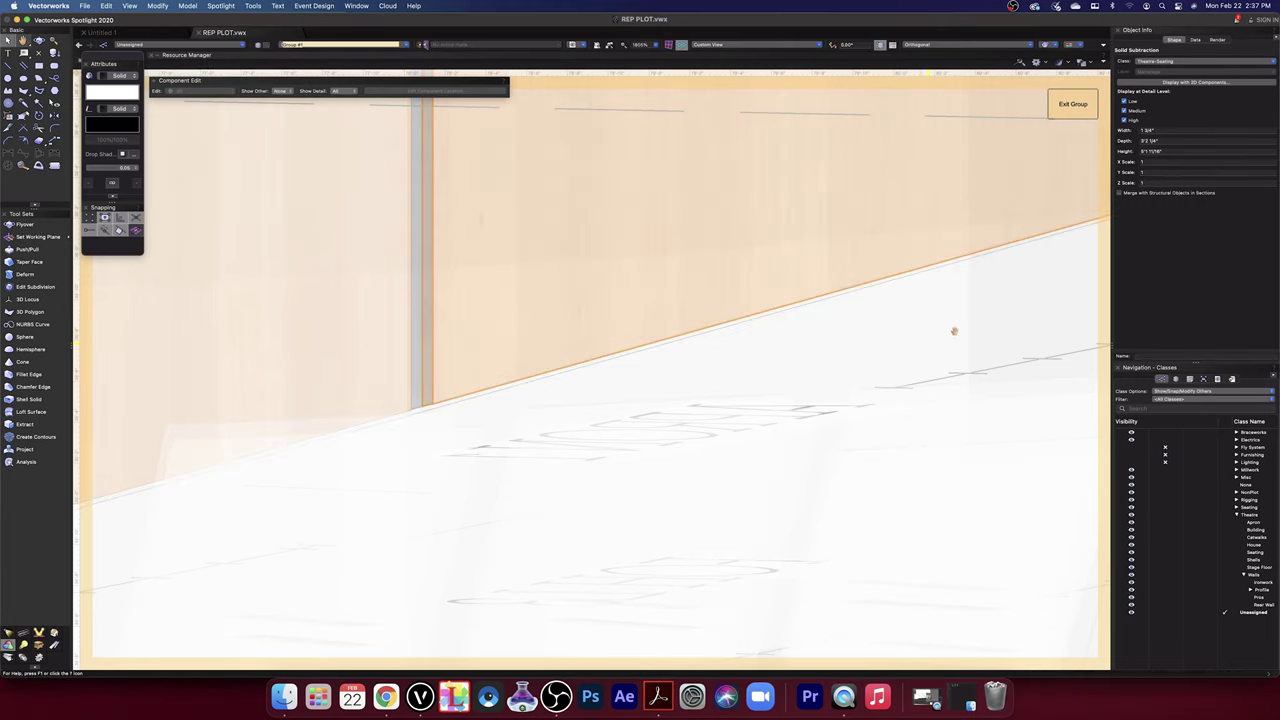
{"action": "middle_click_drag", "start_coordinate": [954, 330], "coordinate": [522, 492]}
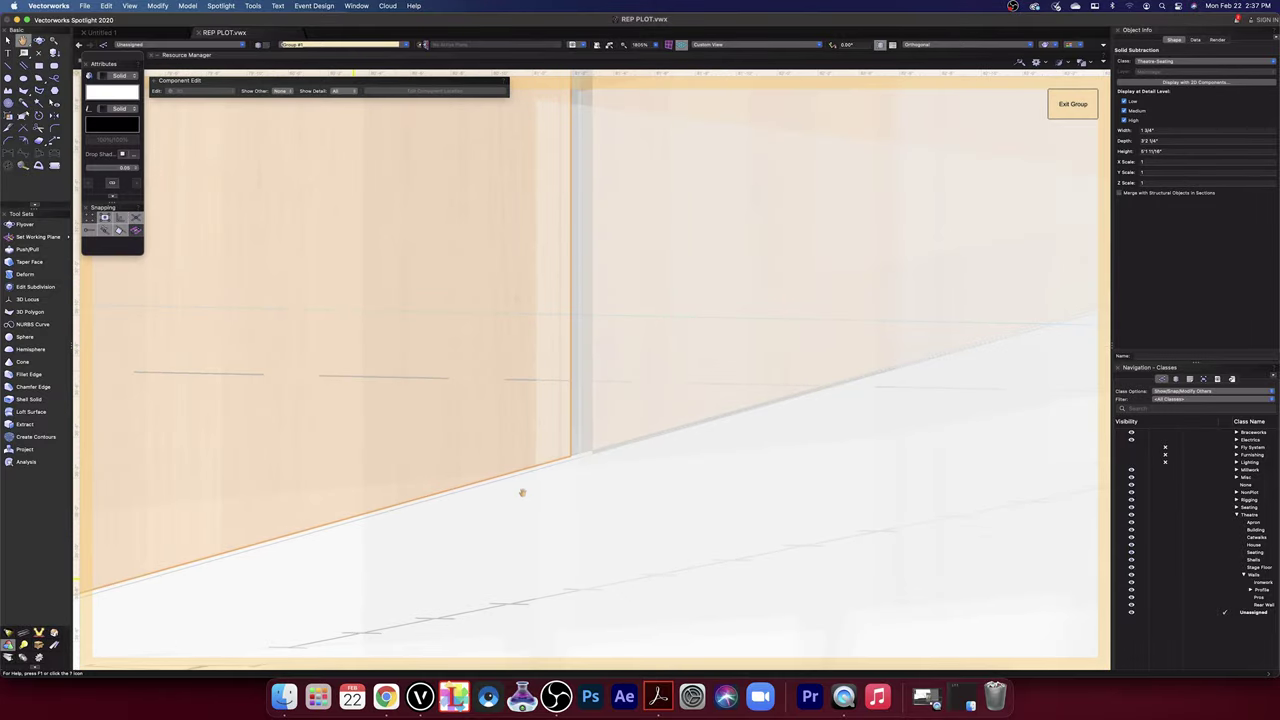
- Subtract the wall post from the sloped floor-edge strip, keeping the strip, then orbit to inspect the cut
{"action": "left_click", "coordinate": [580, 461]}
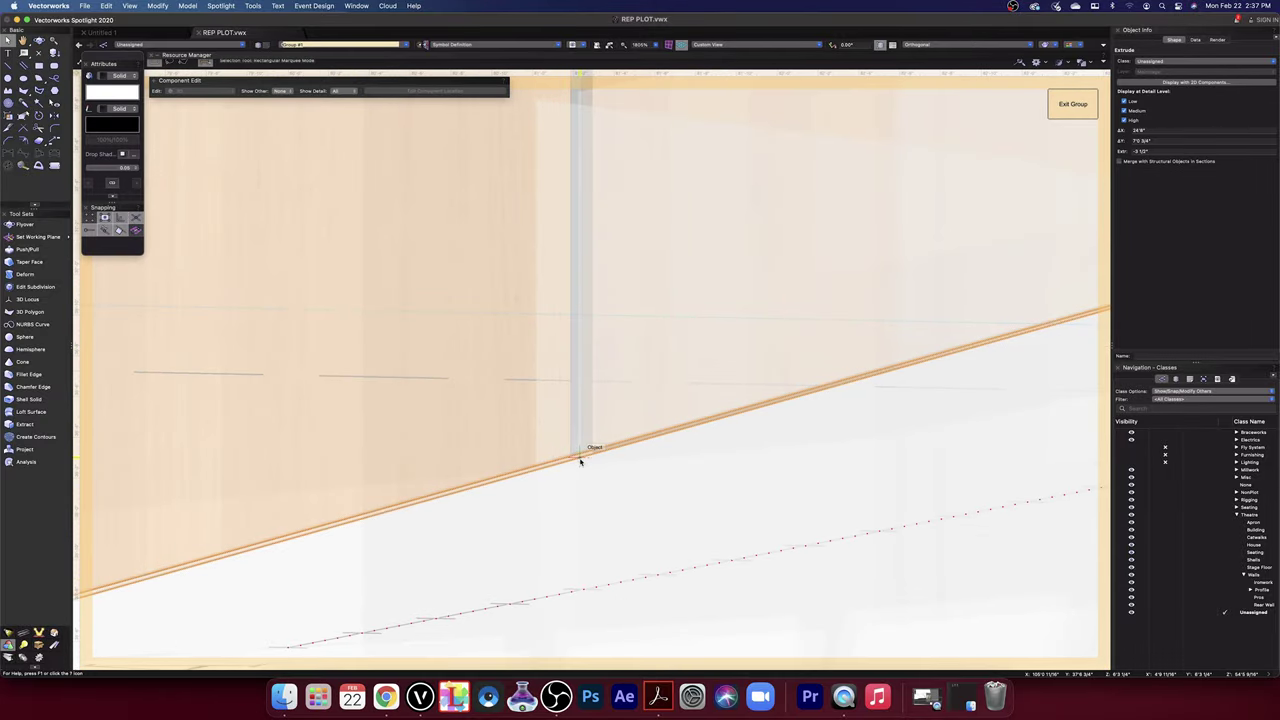
{"action": "left_click", "coordinate": [593, 356], "text": "shift"}
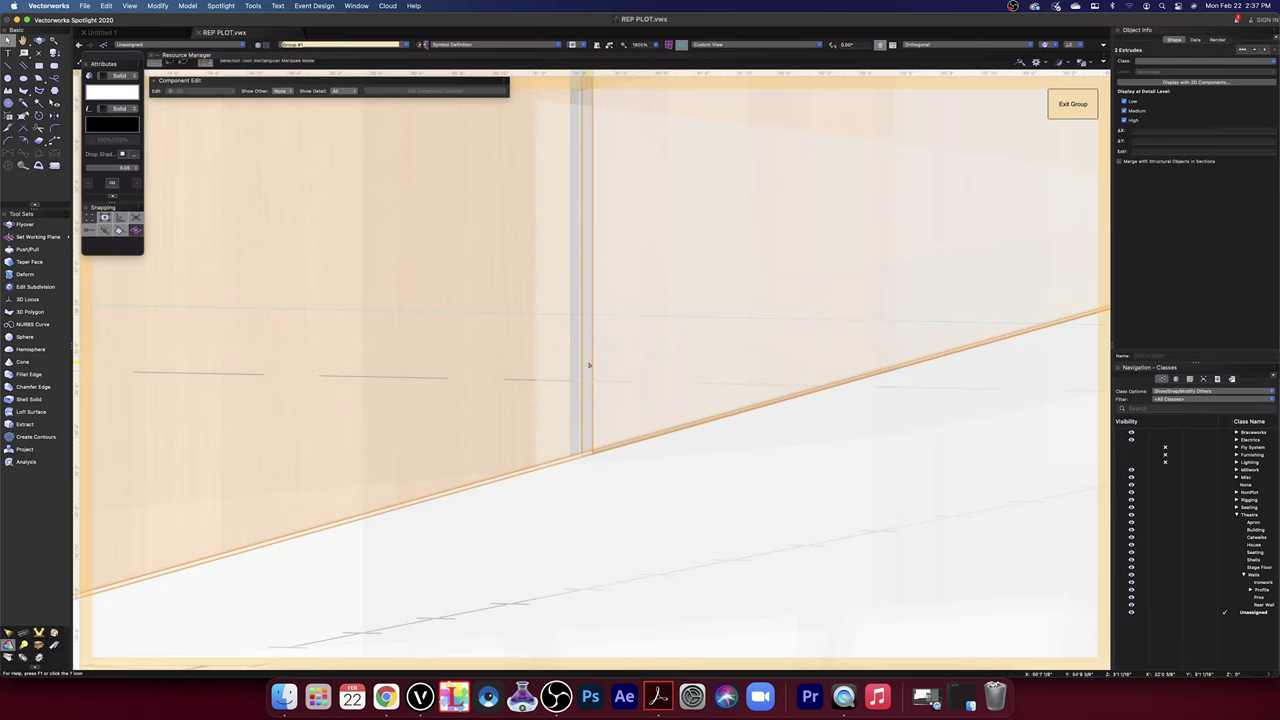
{"action": "left_click", "coordinate": [186, 7]}
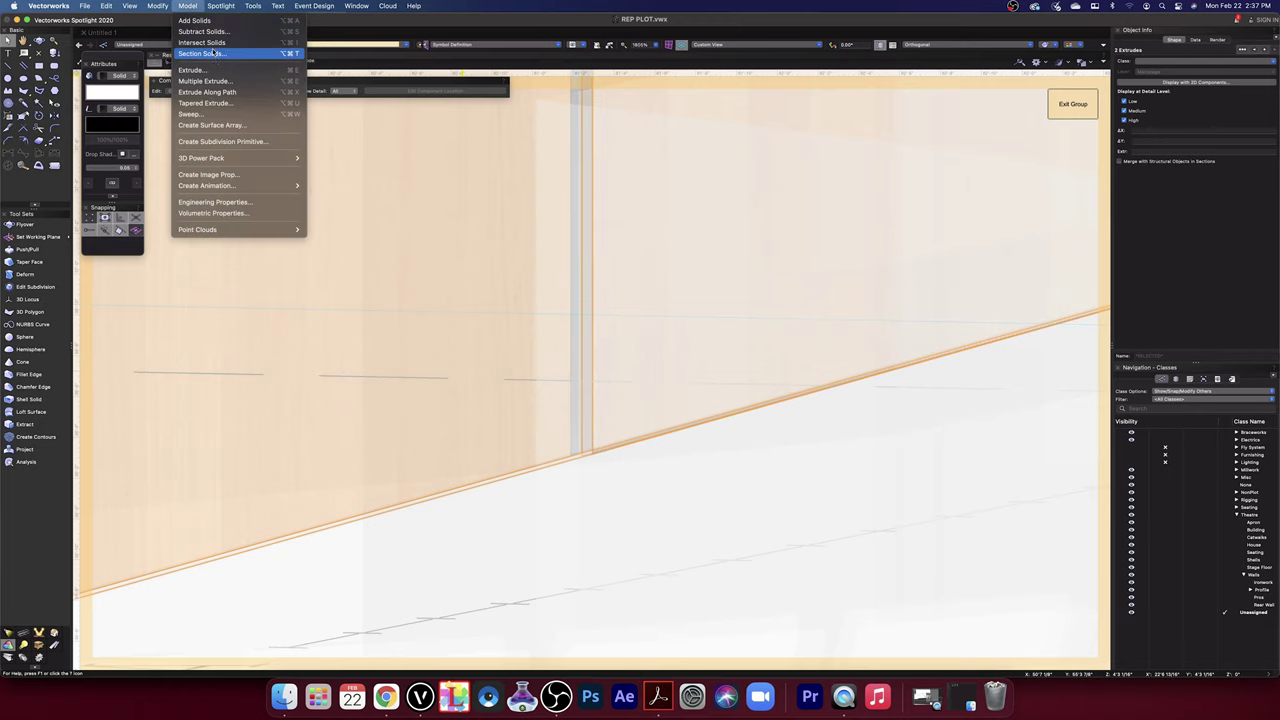
{"action": "left_click", "coordinate": [210, 33]}
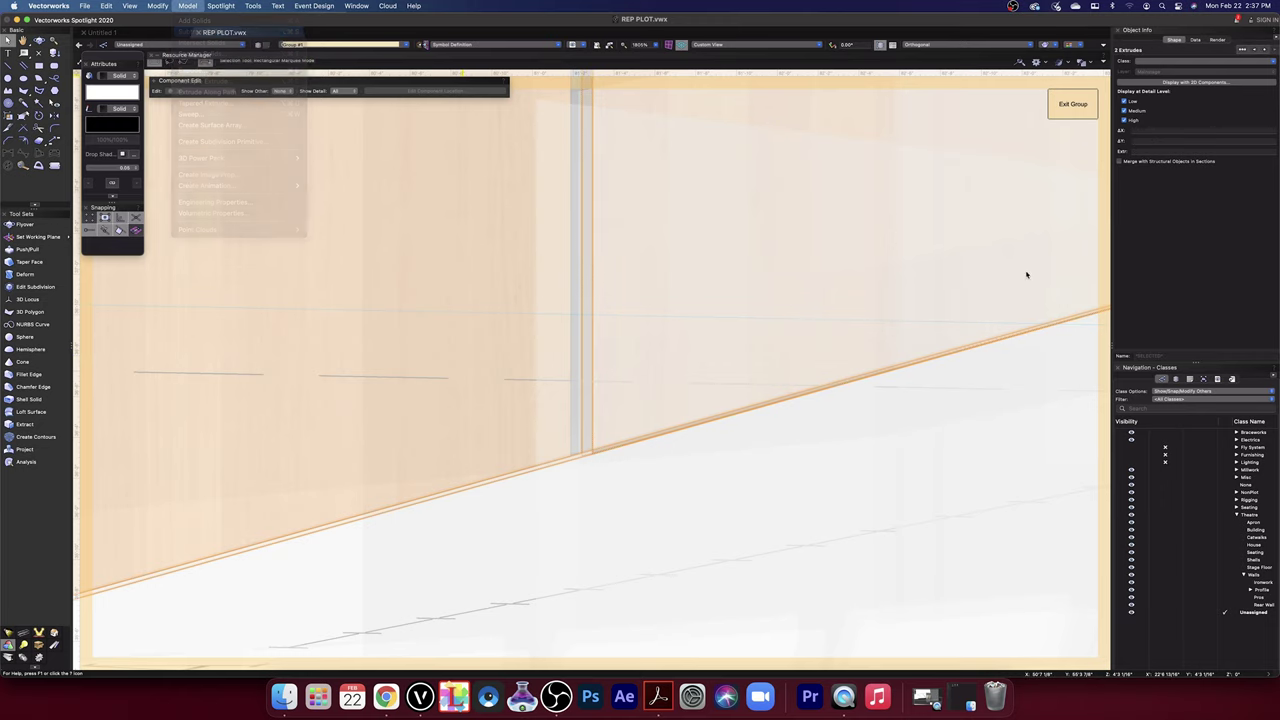
{"action": "left_click", "coordinate": [673, 236]}
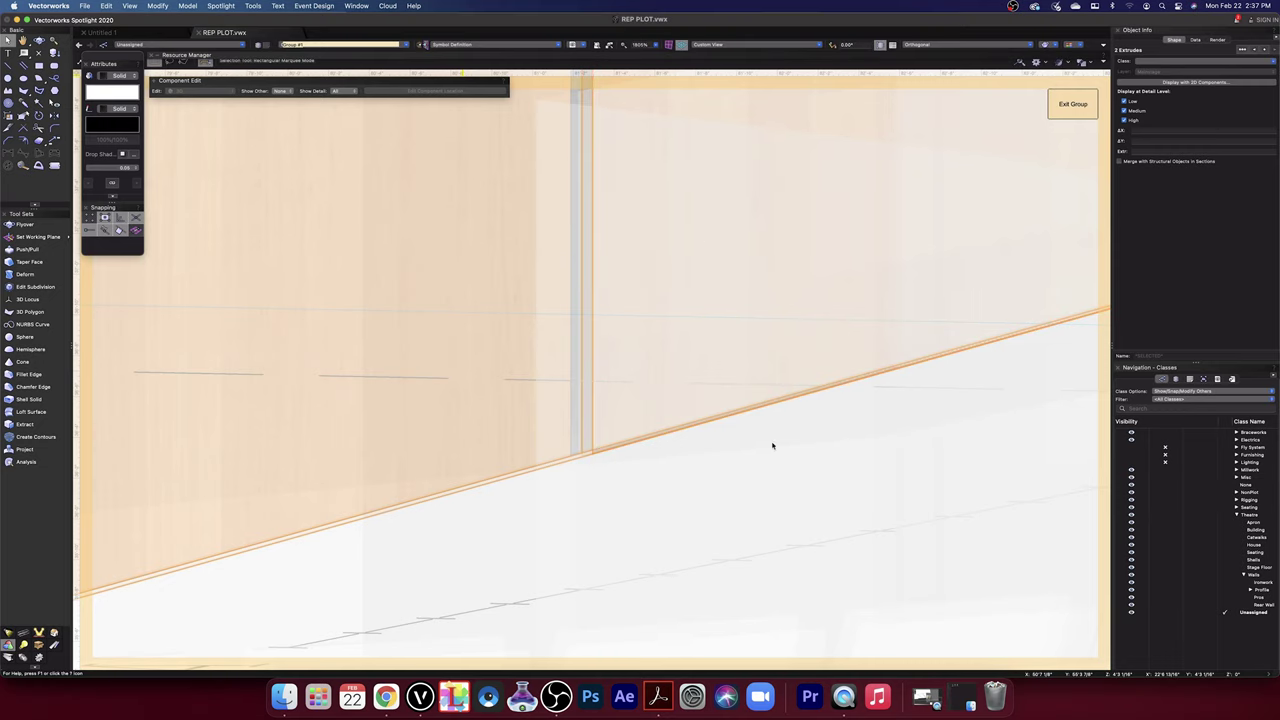
{"action": "left_click_drag", "start_coordinate": [892, 418], "coordinate": [306, 463]}
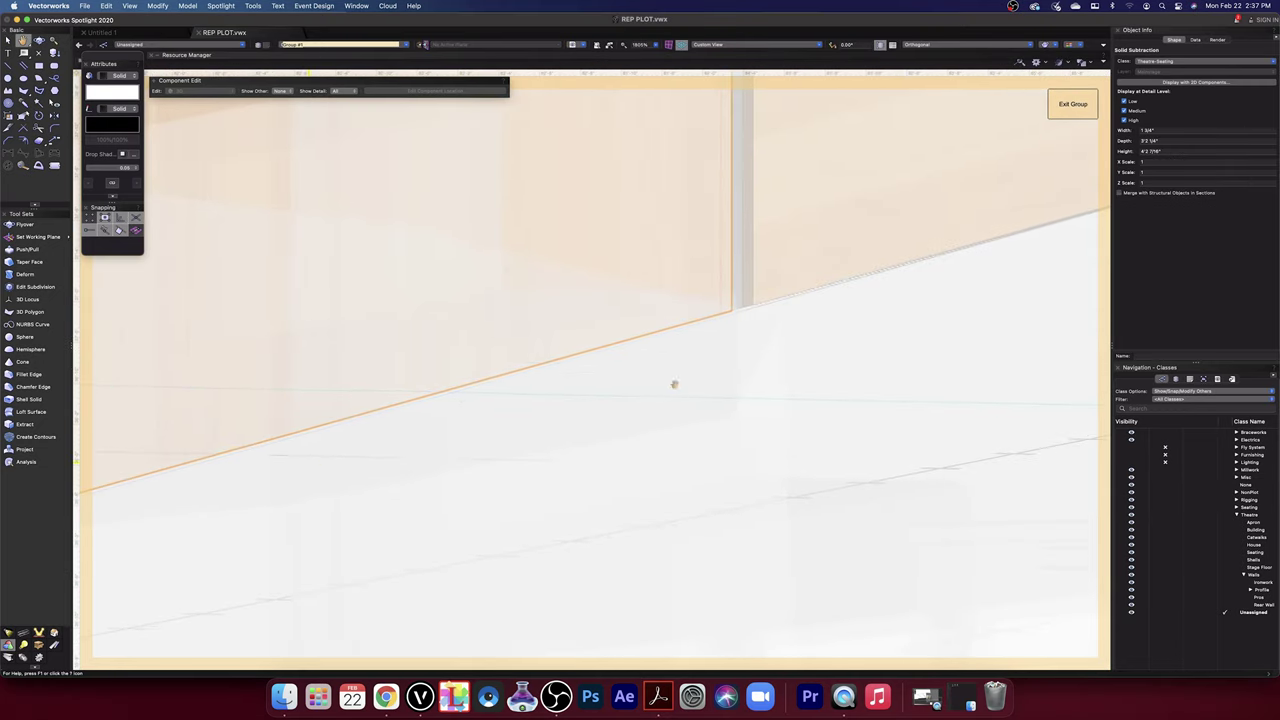
{"action": "left_click_drag", "start_coordinate": [814, 333], "coordinate": [560, 507]}
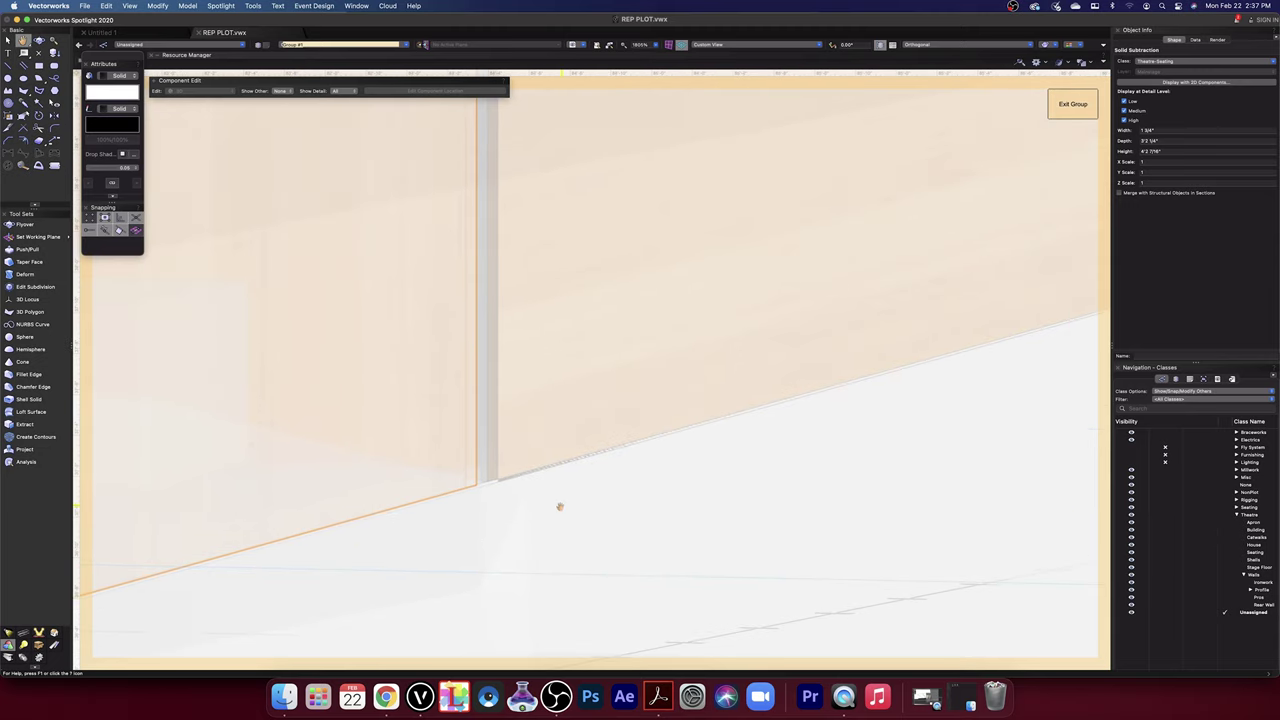
- Trim the upper wall edge and post against the sloped strip with Subtract Solids, retaining the cutter
{"action": "key", "text": "x"}
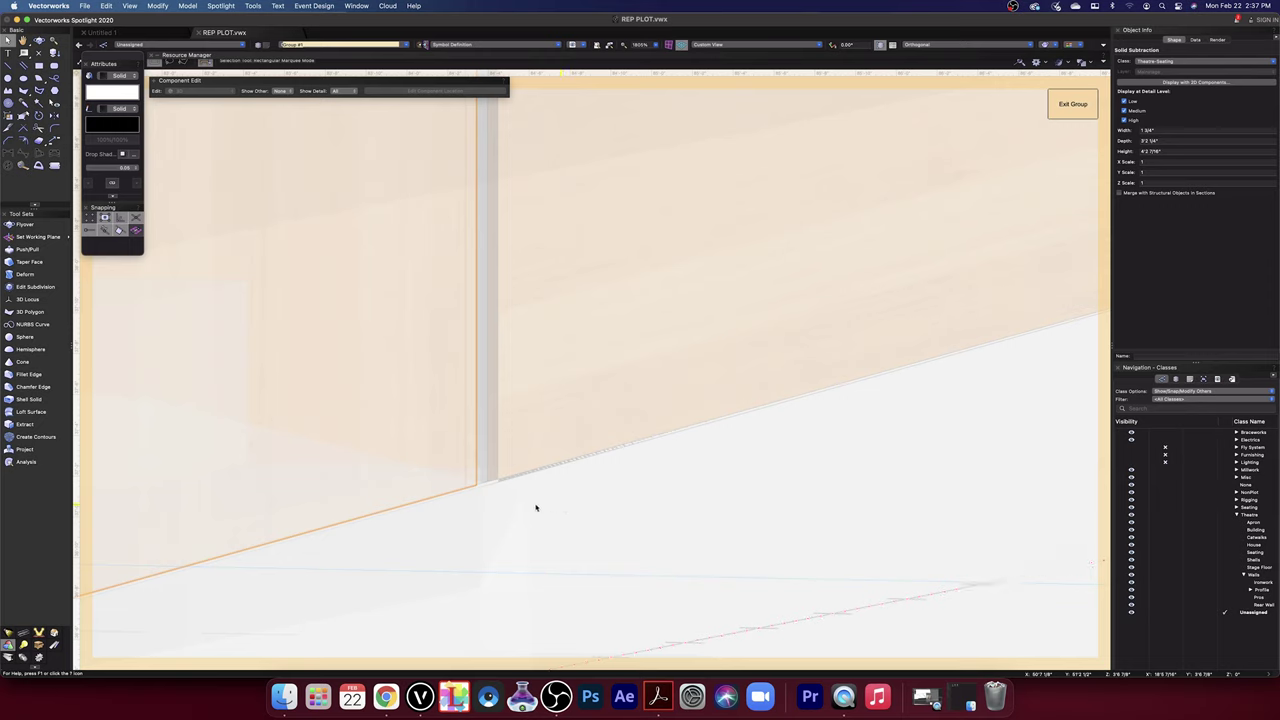
{"action": "left_click", "coordinate": [495, 480], "text": "shift"}
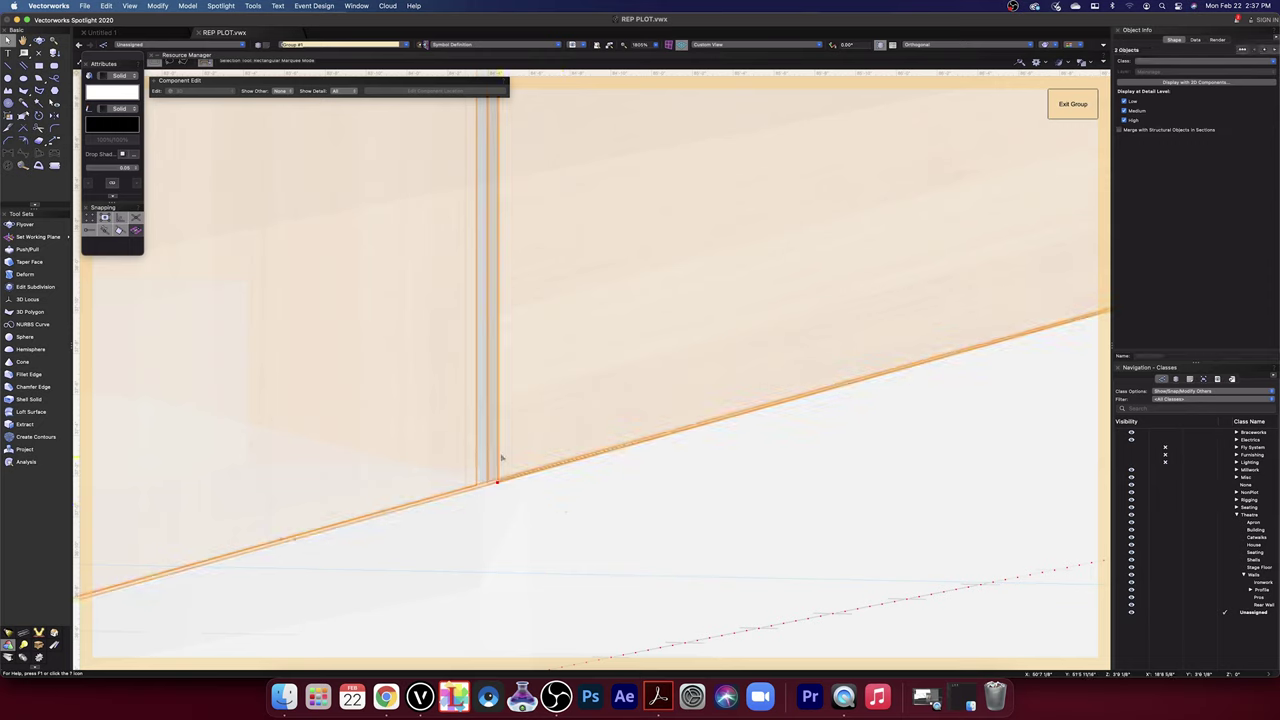
{"action": "left_click", "coordinate": [502, 458], "text": "shift"}
{"action": "left_click", "coordinate": [187, 6]}
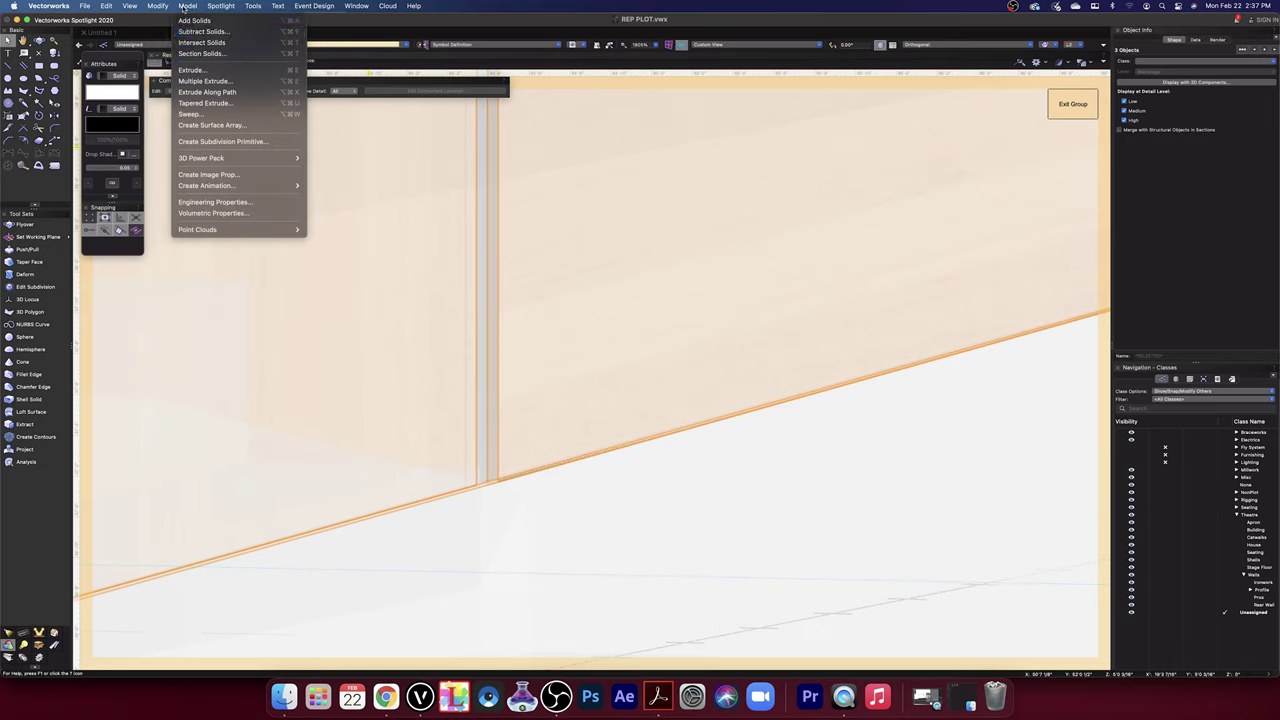
{"action": "left_click", "coordinate": [204, 32]}
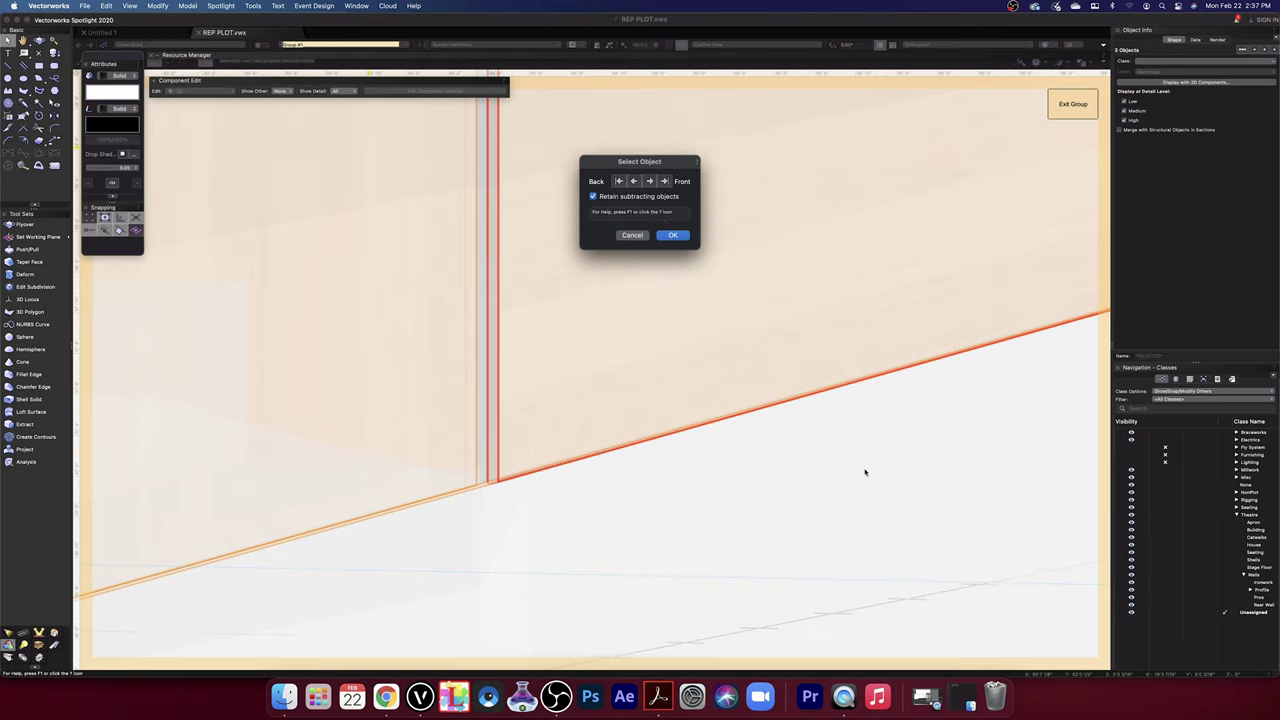
{"action": "left_click", "coordinate": [671, 236]}
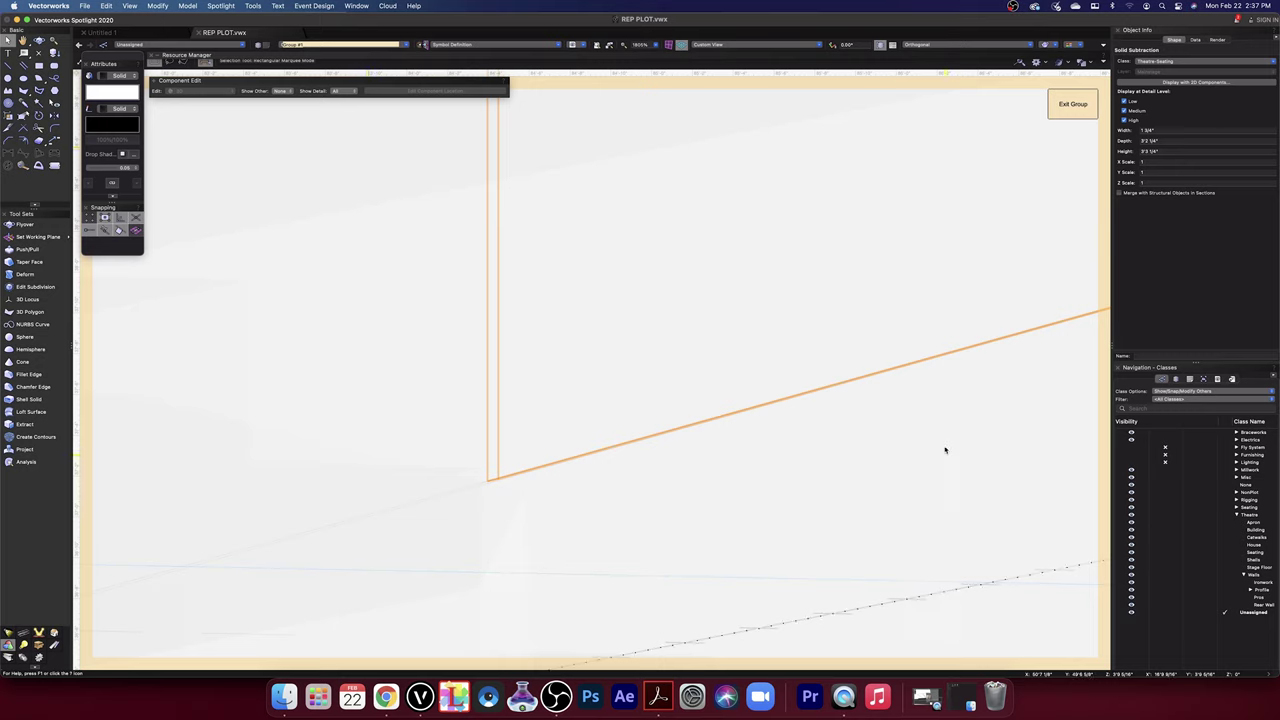
- Trim the next vertical post against the sloped wall edge solid, keeping the edge solid
{"action": "middle_click_drag", "start_coordinate": [971, 394], "coordinate": [336, 520]}
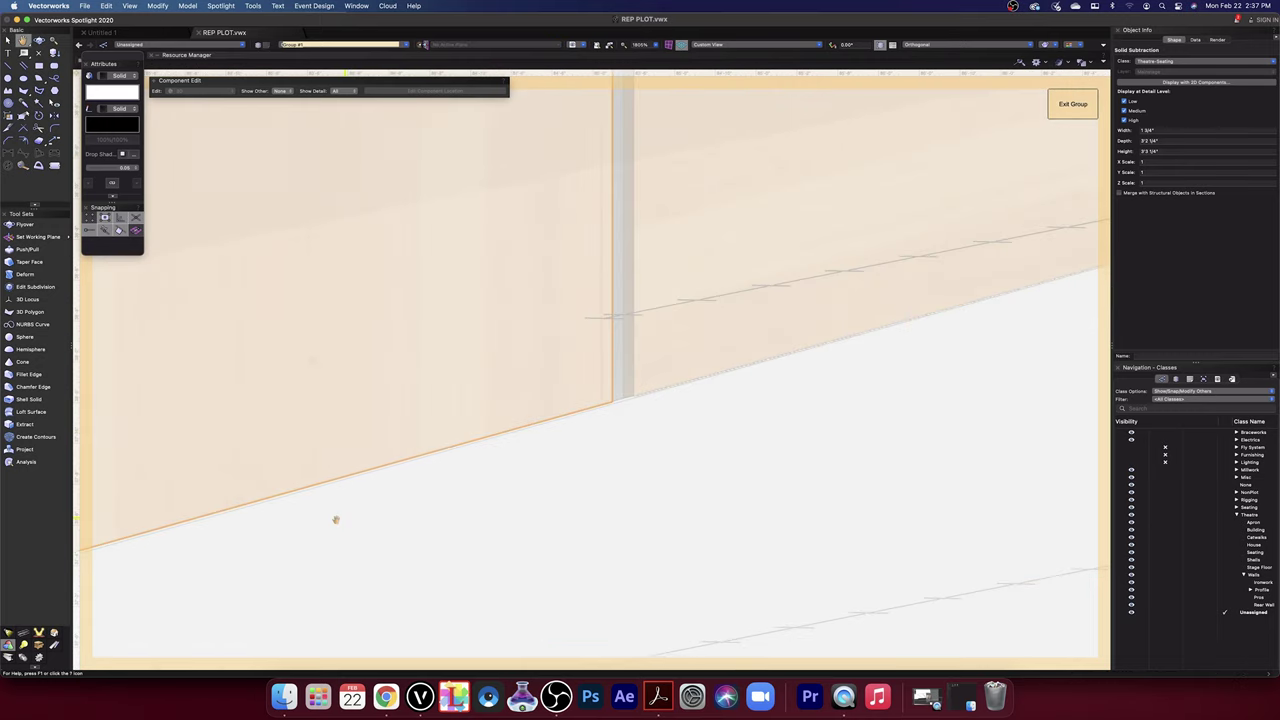
{"action": "key", "text": "x"}
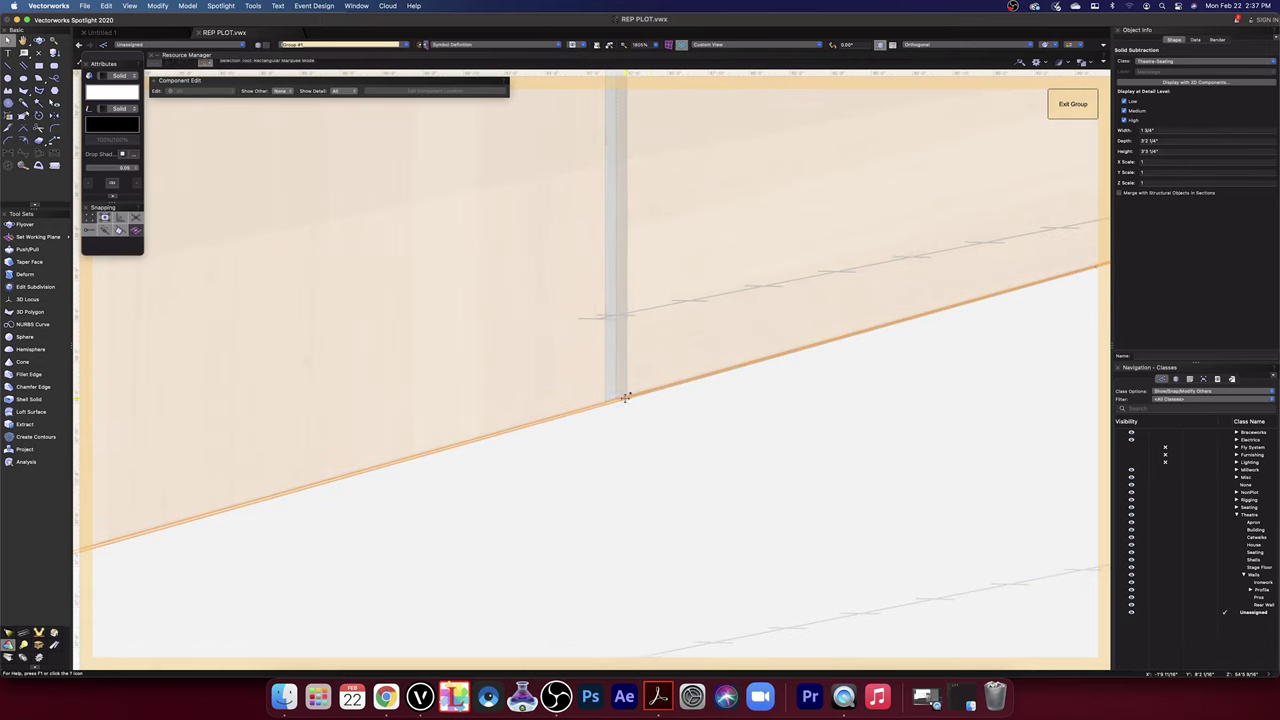
{"action": "left_click", "coordinate": [625, 398]}
{"action": "left_click", "coordinate": [626, 364], "text": "shift"}
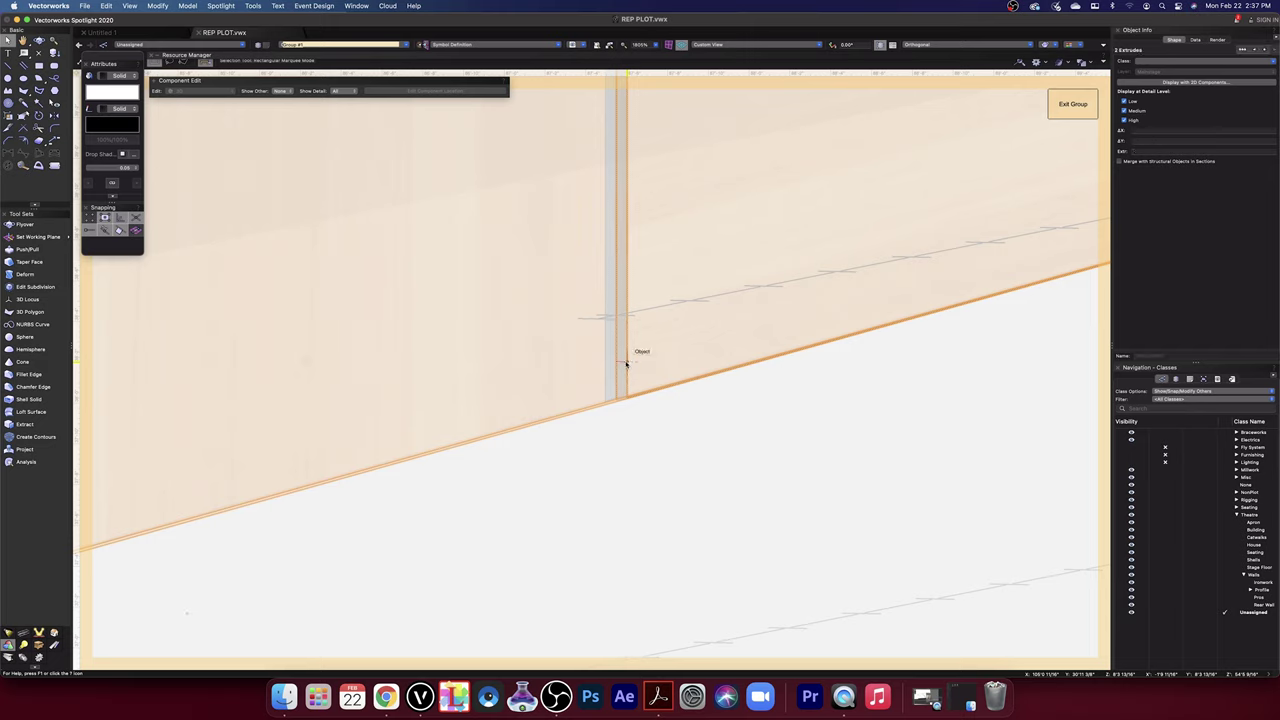
{"action": "left_click", "coordinate": [188, 7]}
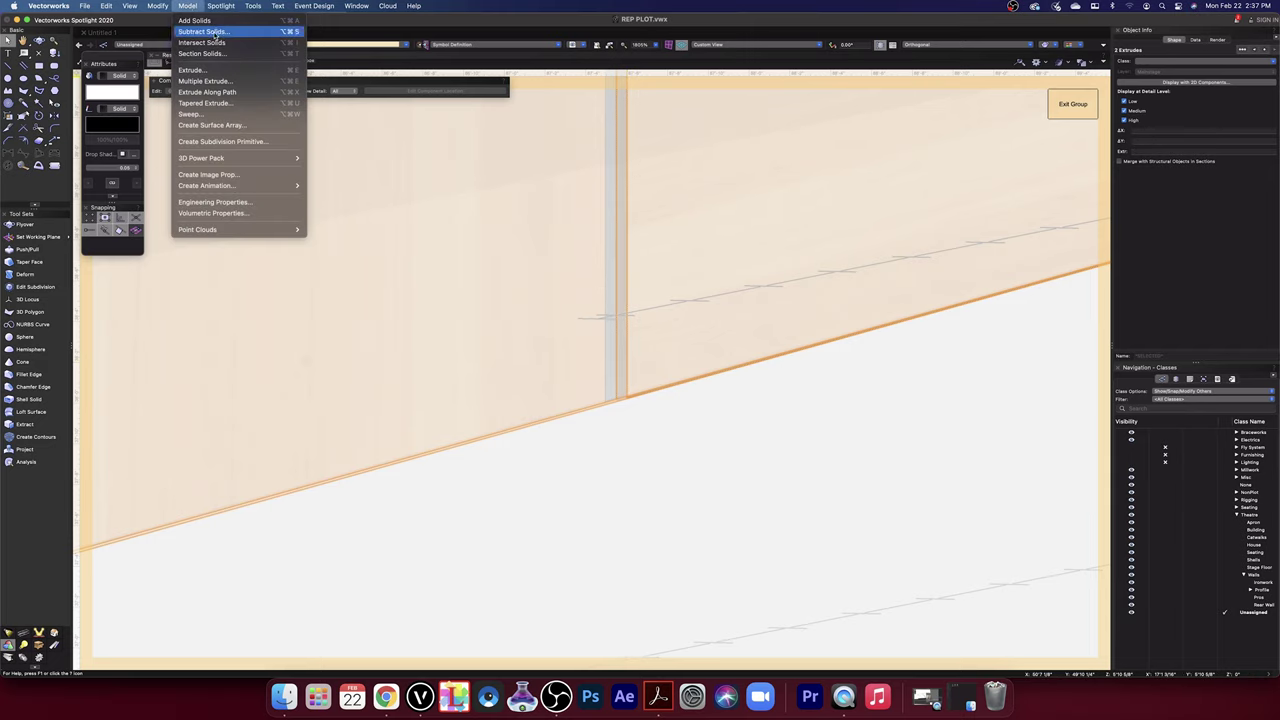
{"action": "left_click", "coordinate": [230, 29]}
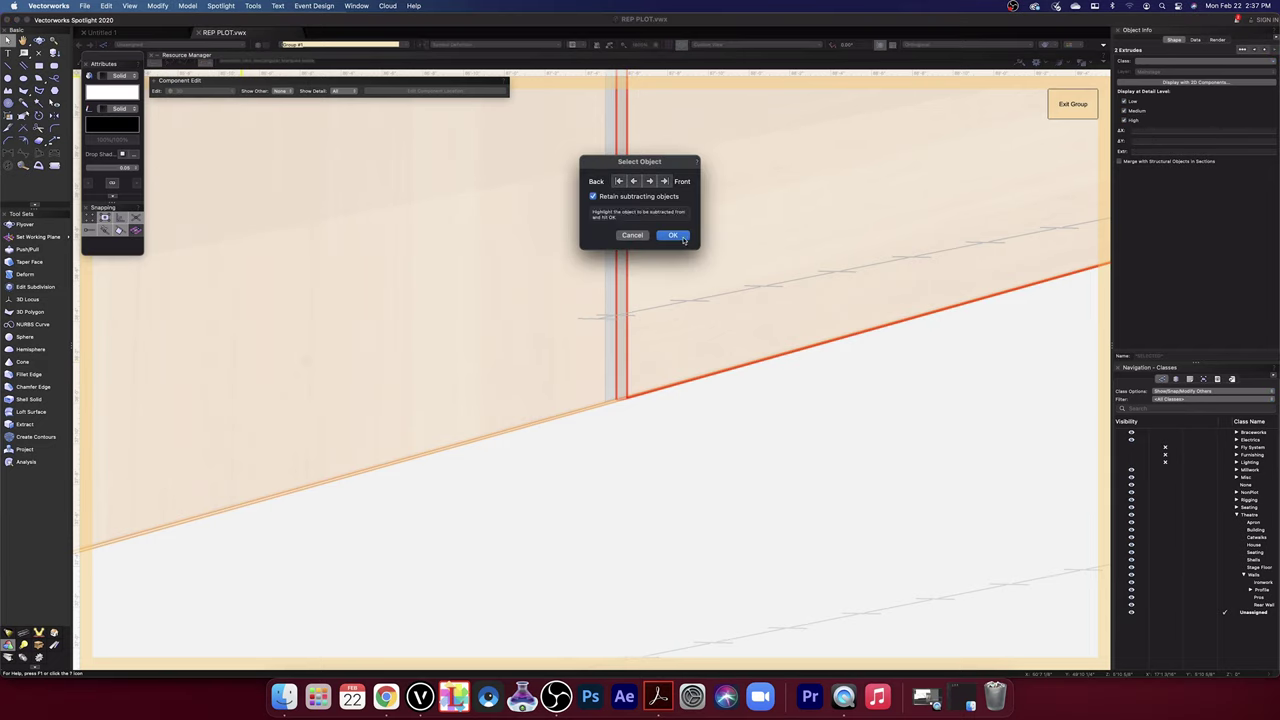
{"action": "left_click", "coordinate": [680, 238]}
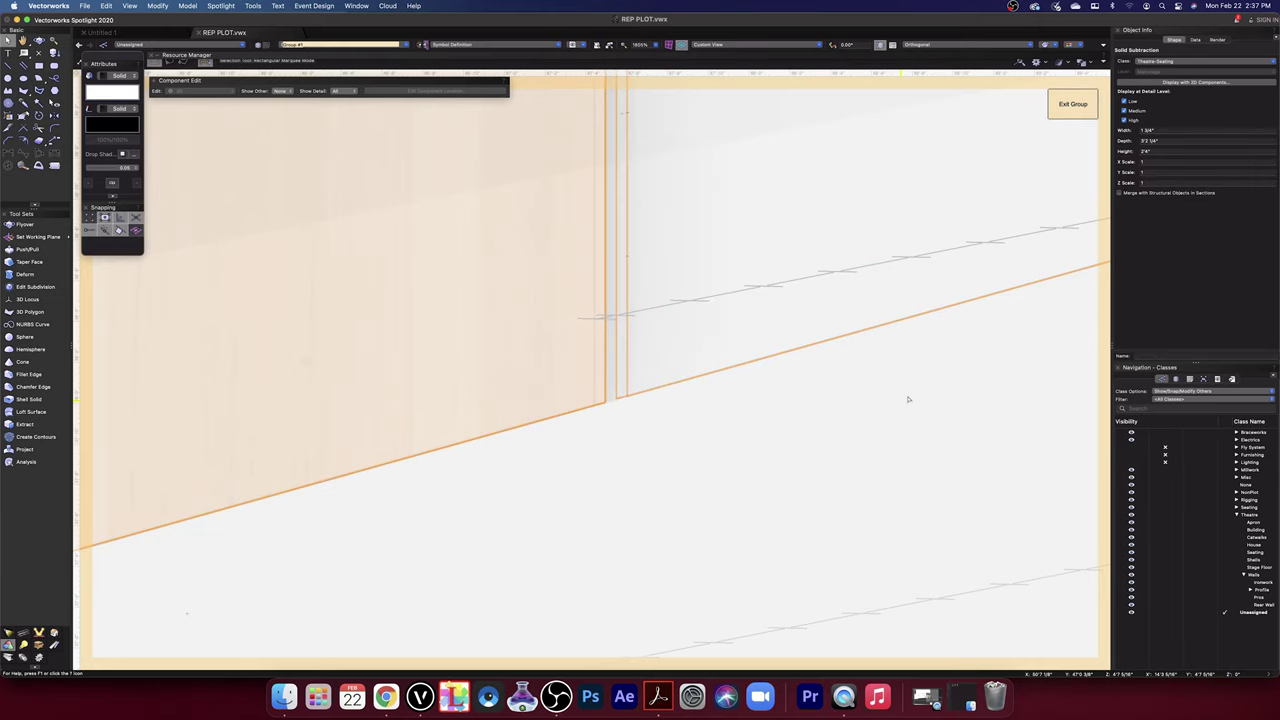
- Trim the next vertical post to the sloped wall edge with Subtract Solids
{"action": "key", "text": "space"}
{"action": "left_click_drag", "start_coordinate": [933, 364], "coordinate": [314, 500]}
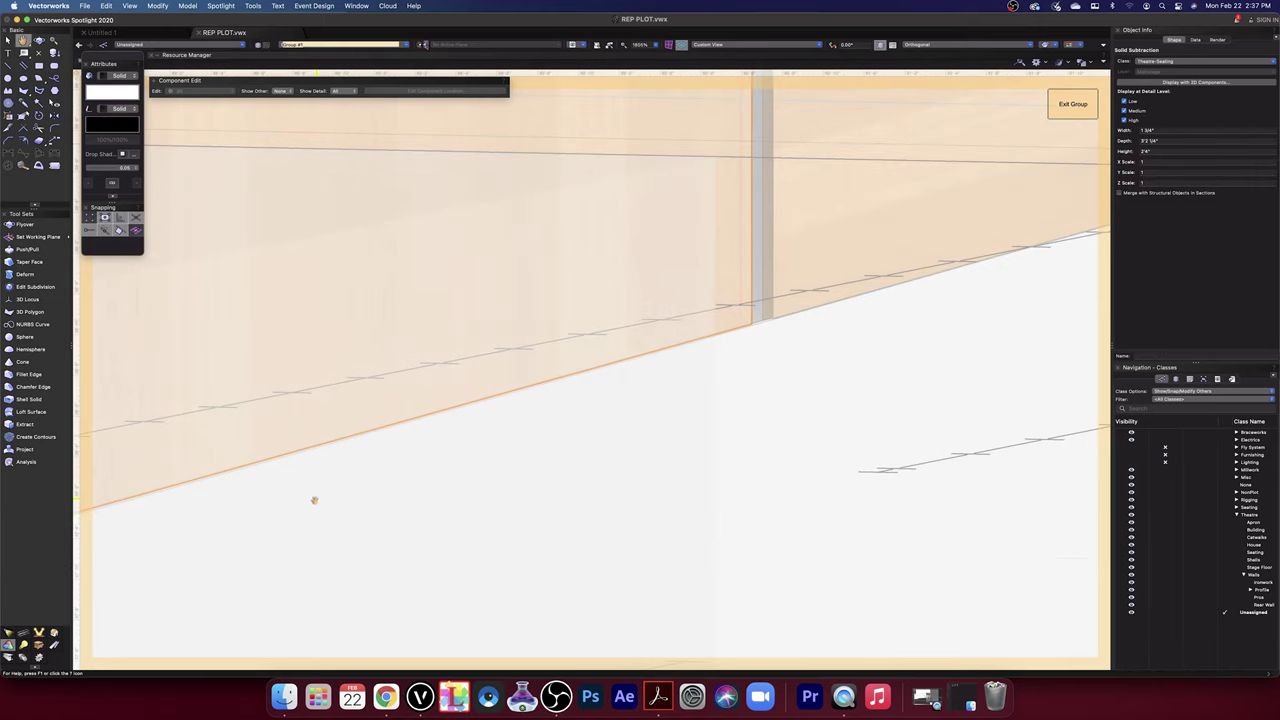
{"action": "left_click_drag", "start_coordinate": [792, 346], "coordinate": [700, 366]}
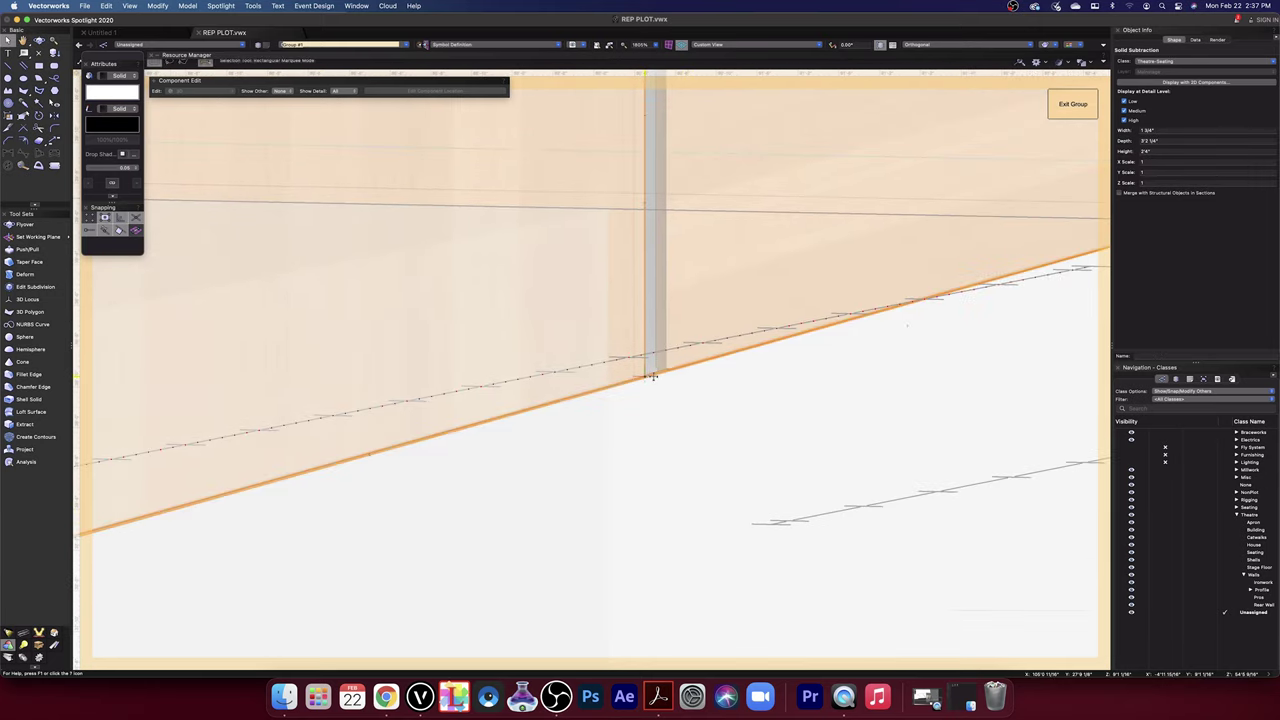
{"action": "left_click", "coordinate": [657, 375]}
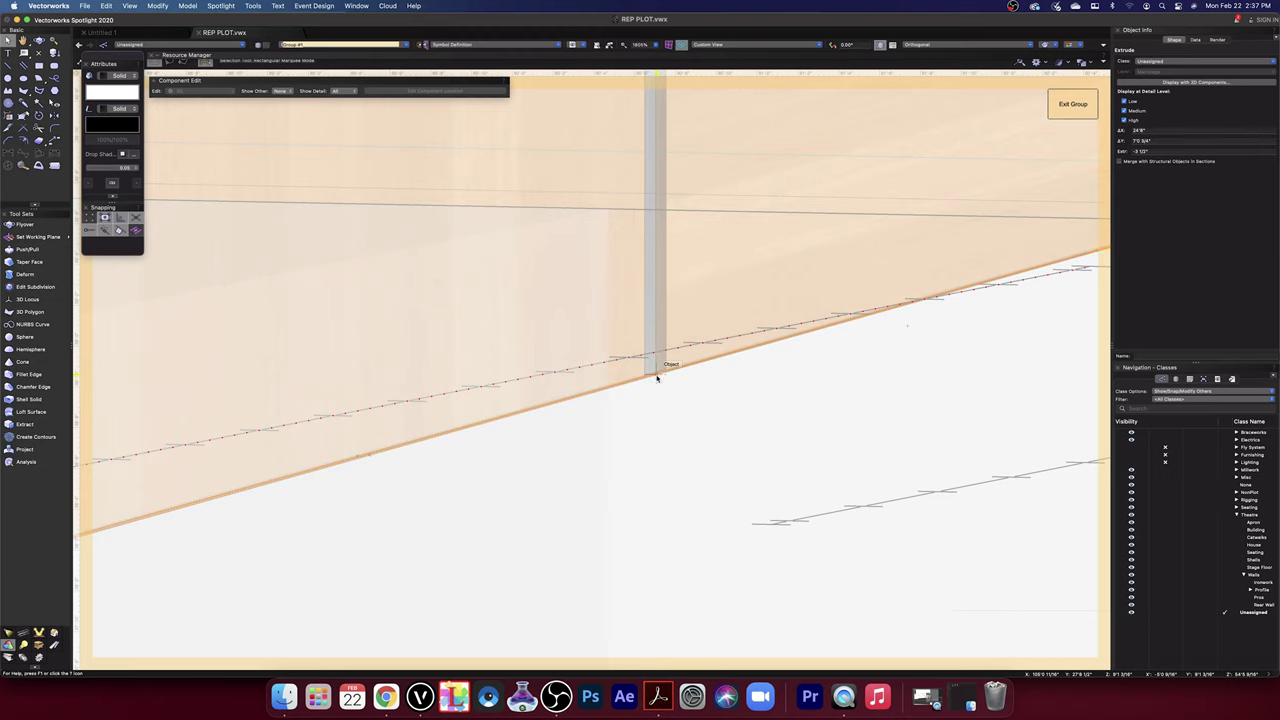
{"action": "left_click", "coordinate": [666, 290], "text": "shift"}
{"action": "left_click", "coordinate": [187, 6]}
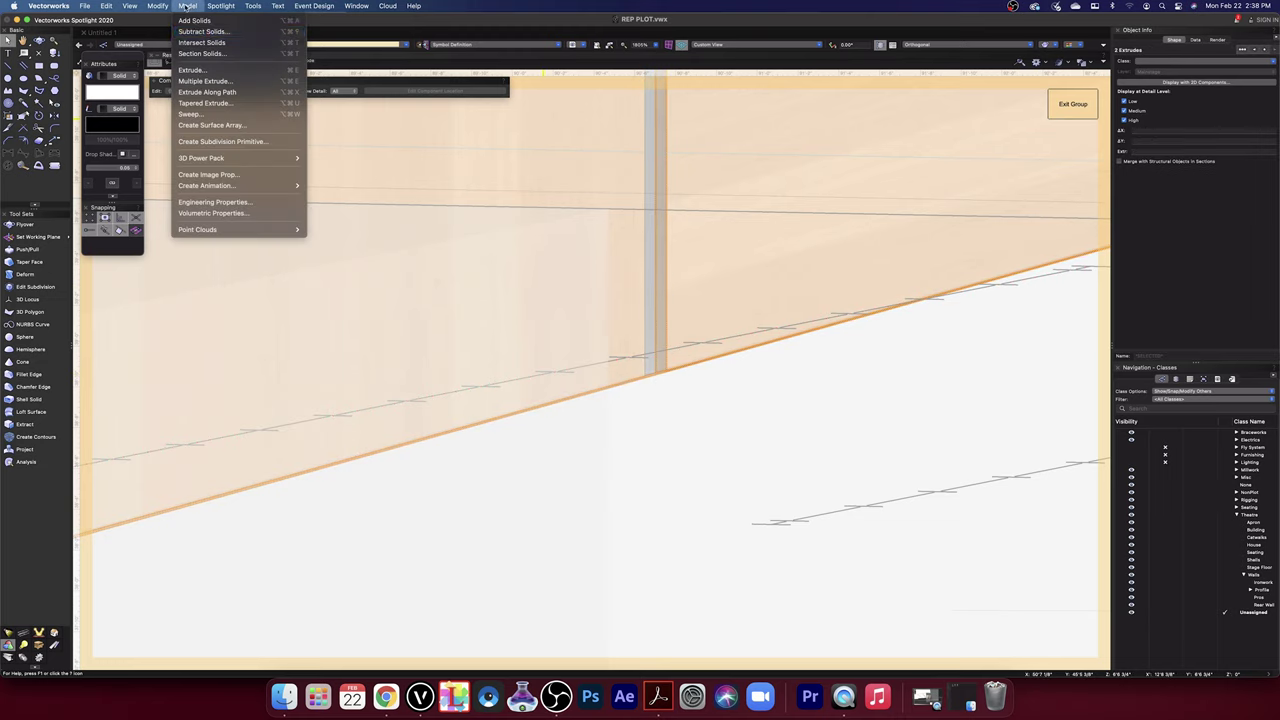
{"action": "left_click", "coordinate": [215, 33]}
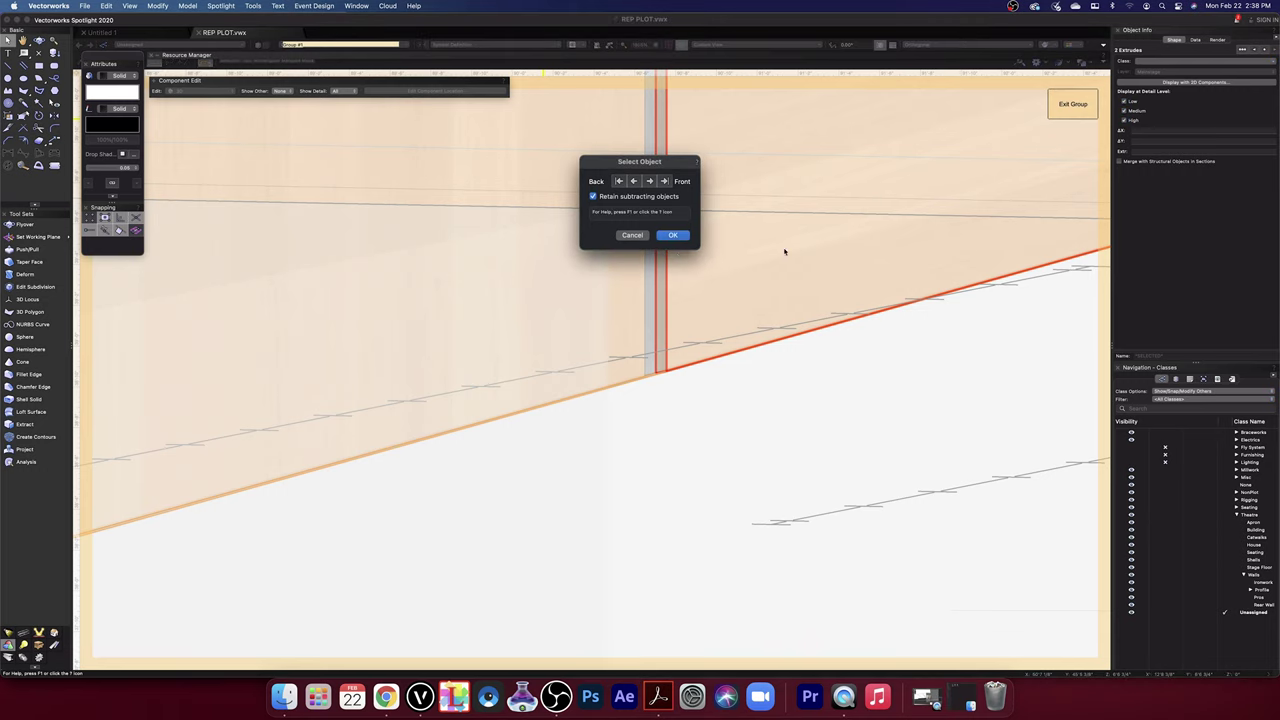
{"action": "left_click", "coordinate": [673, 236]}
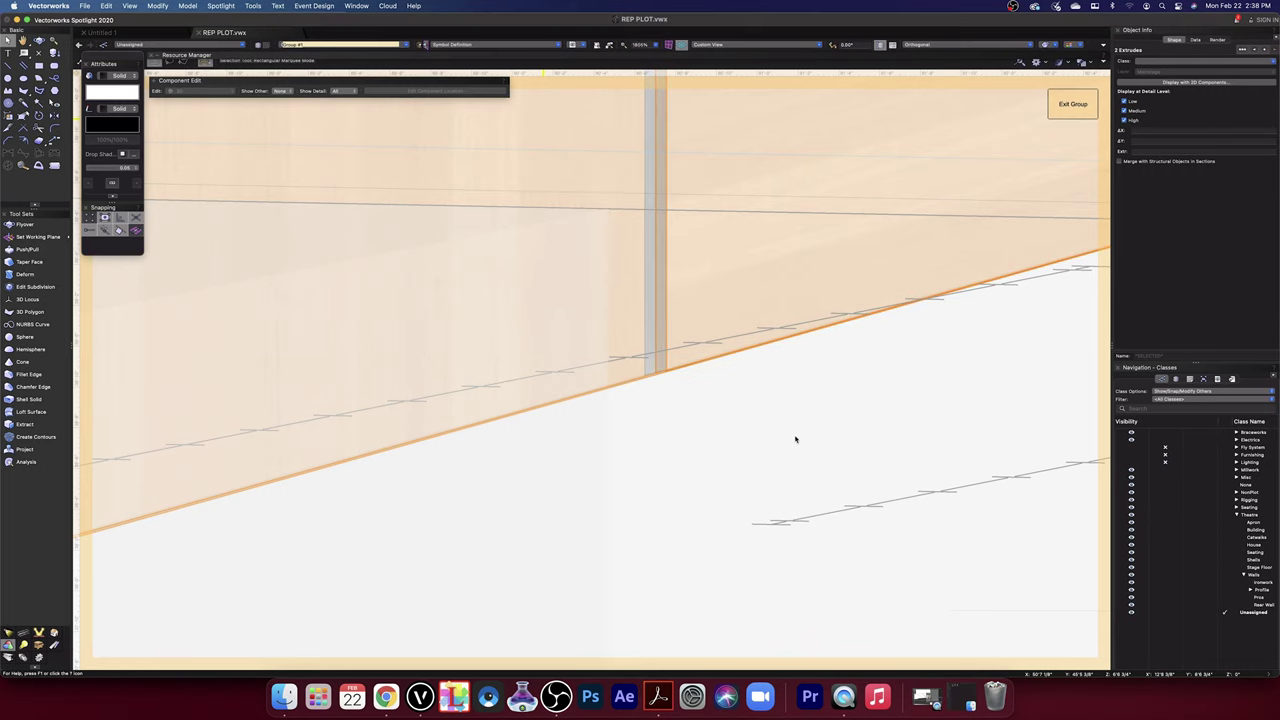
- Subtract the upper wedge from the lower wedge, then select the extrude along the sloped edge
{"action": "middle_click_drag", "start_coordinate": [777, 418], "coordinate": [412, 512]}
{"action": "middle_click_drag", "start_coordinate": [892, 358], "coordinate": [734, 428]}
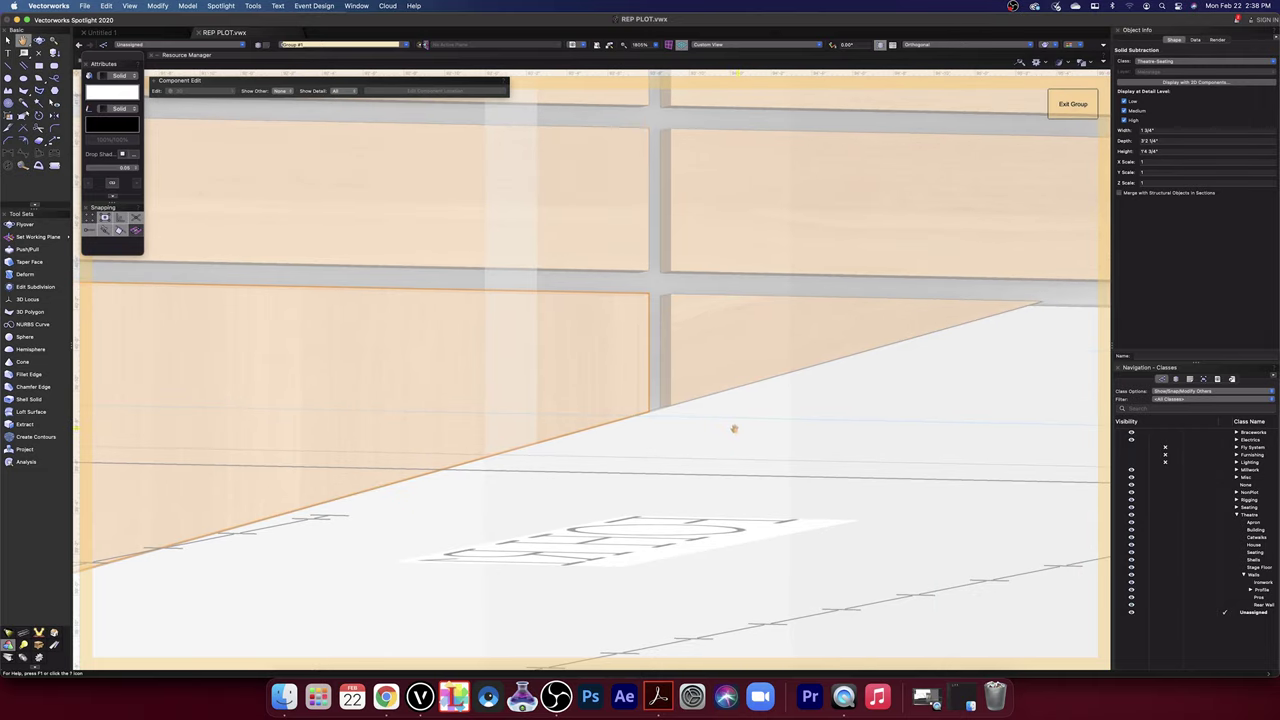
{"action": "key", "text": "x"}
{"action": "left_click", "coordinate": [660, 410]}
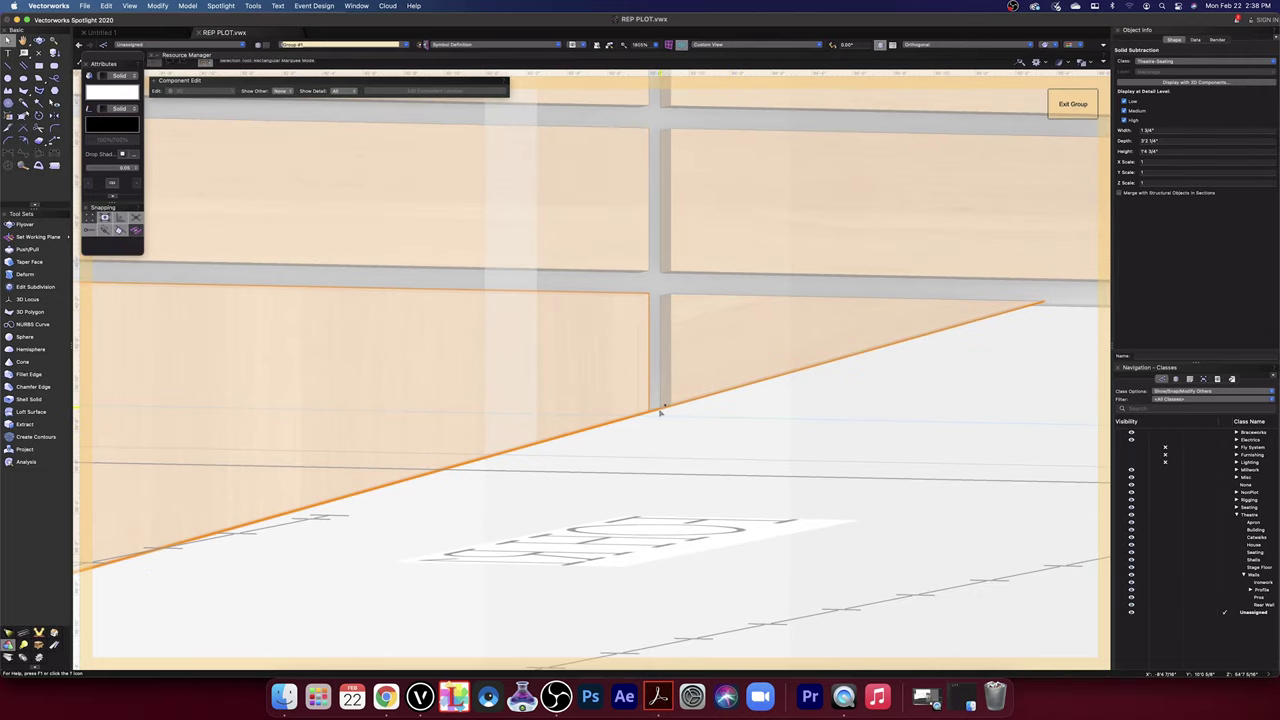
{"action": "left_click", "coordinate": [668, 395], "text": "shift"}
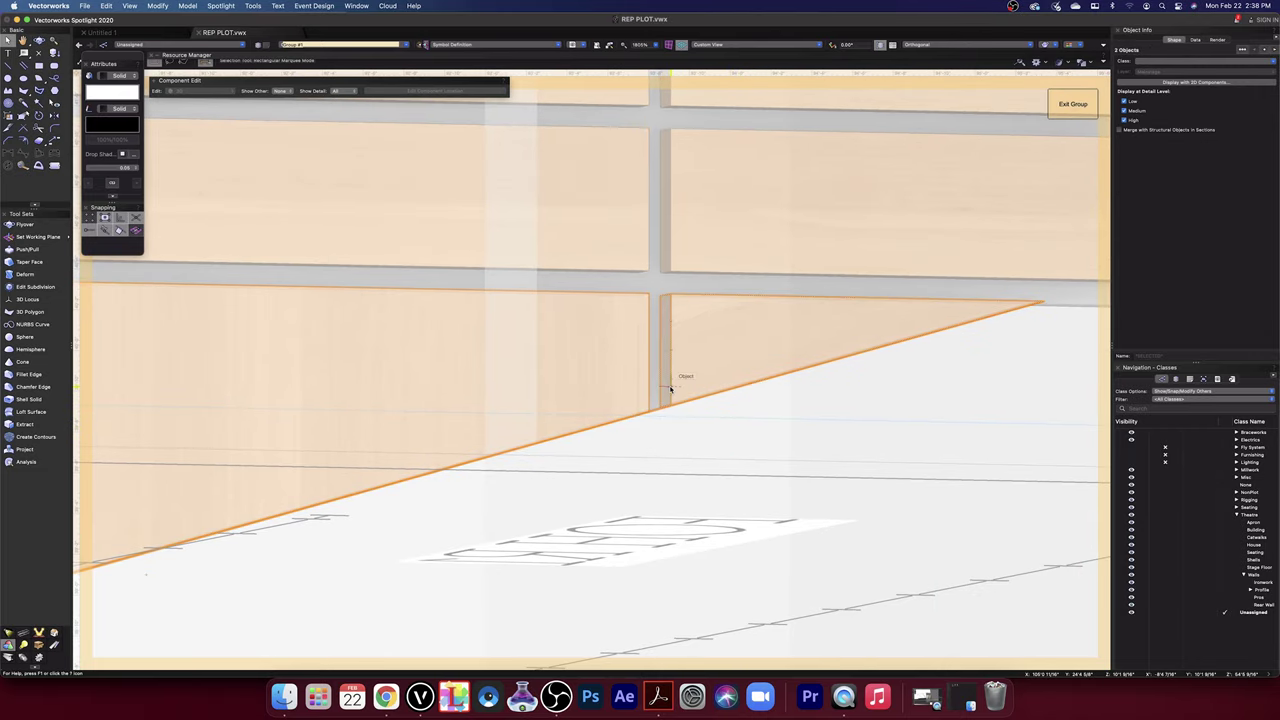
{"action": "left_click", "coordinate": [187, 7]}
{"action": "left_click", "coordinate": [208, 32]}
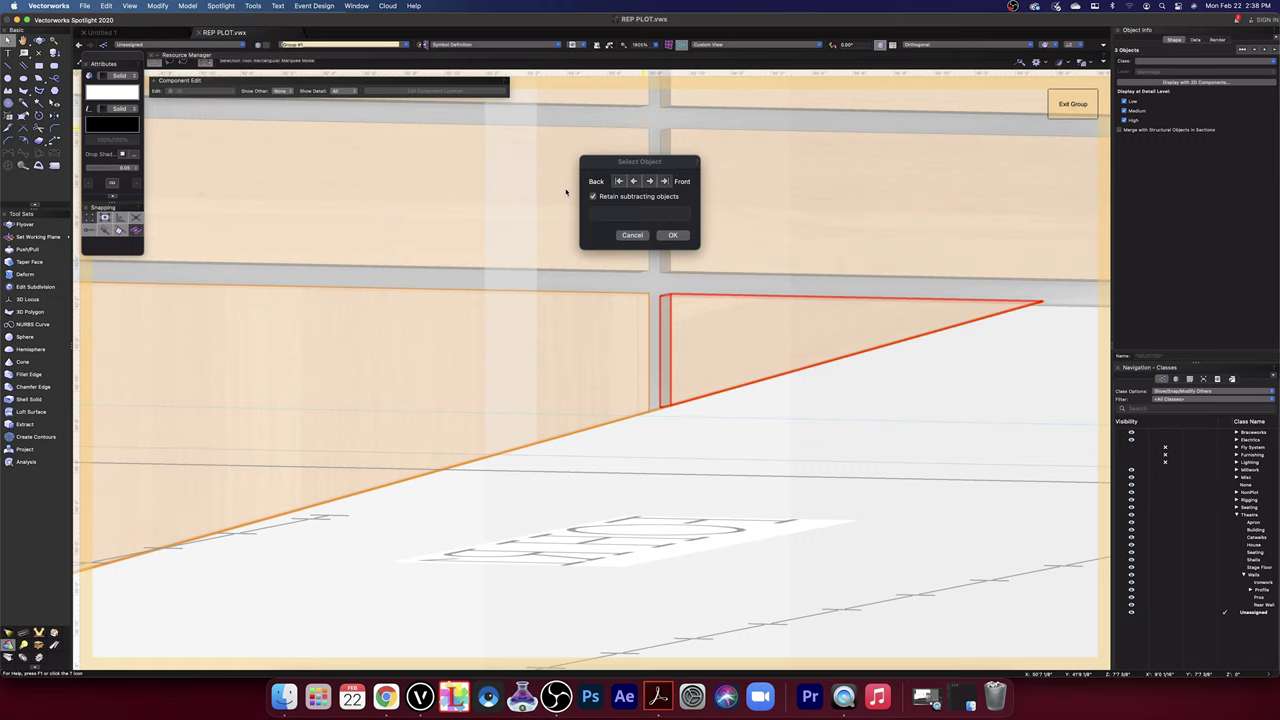
{"action": "left_click", "coordinate": [670, 237]}
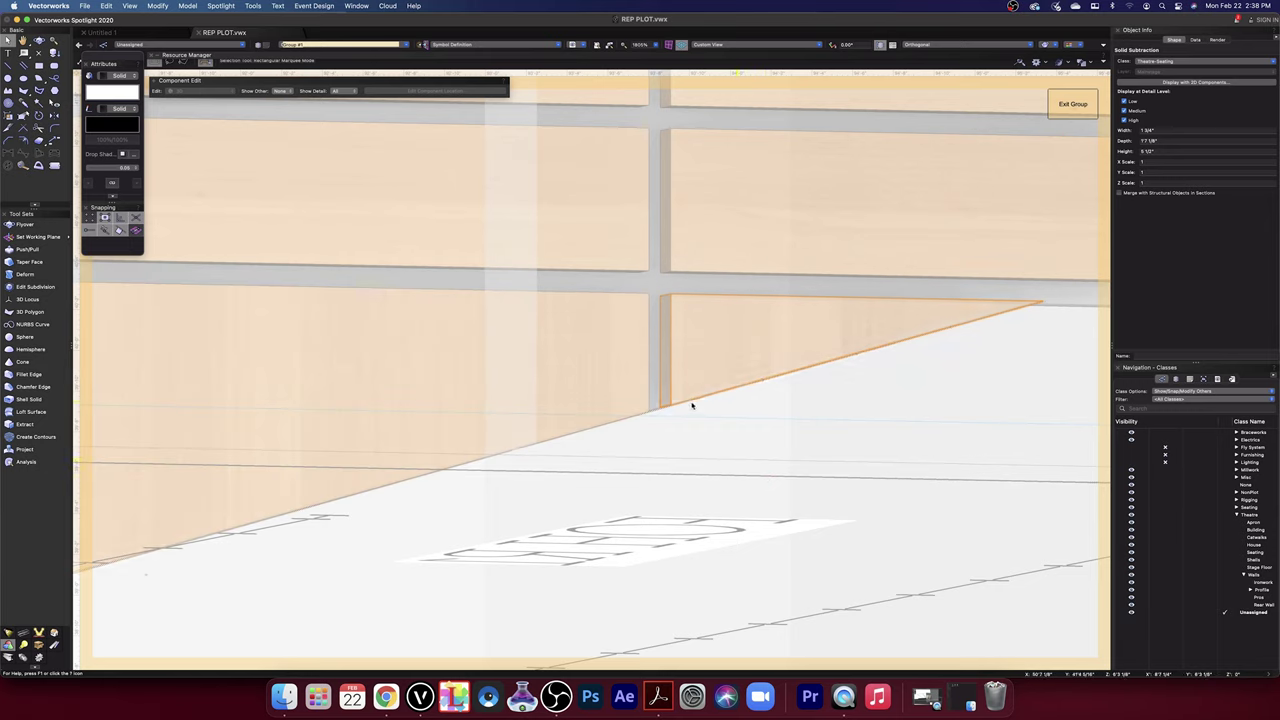
{"action": "left_click", "coordinate": [658, 408]}
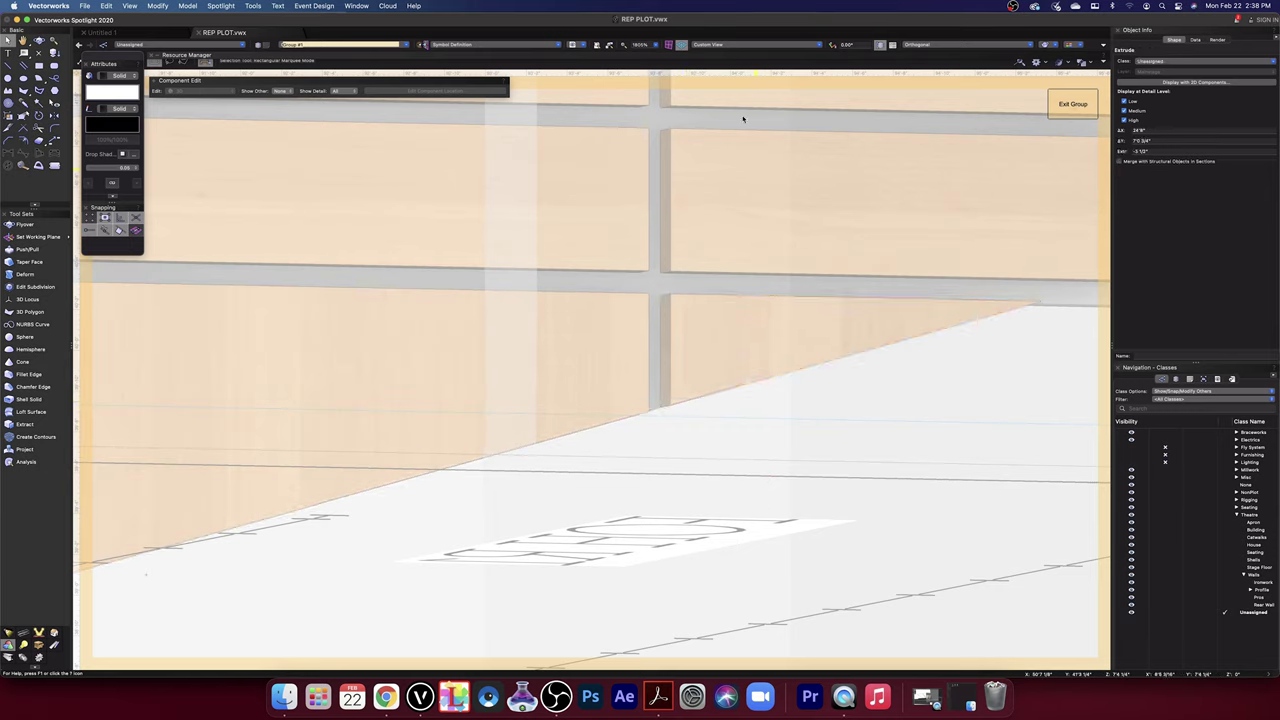
- Switch to the Right side view and zoom in on the stage elements
{"action": "left_click", "coordinate": [722, 46]}
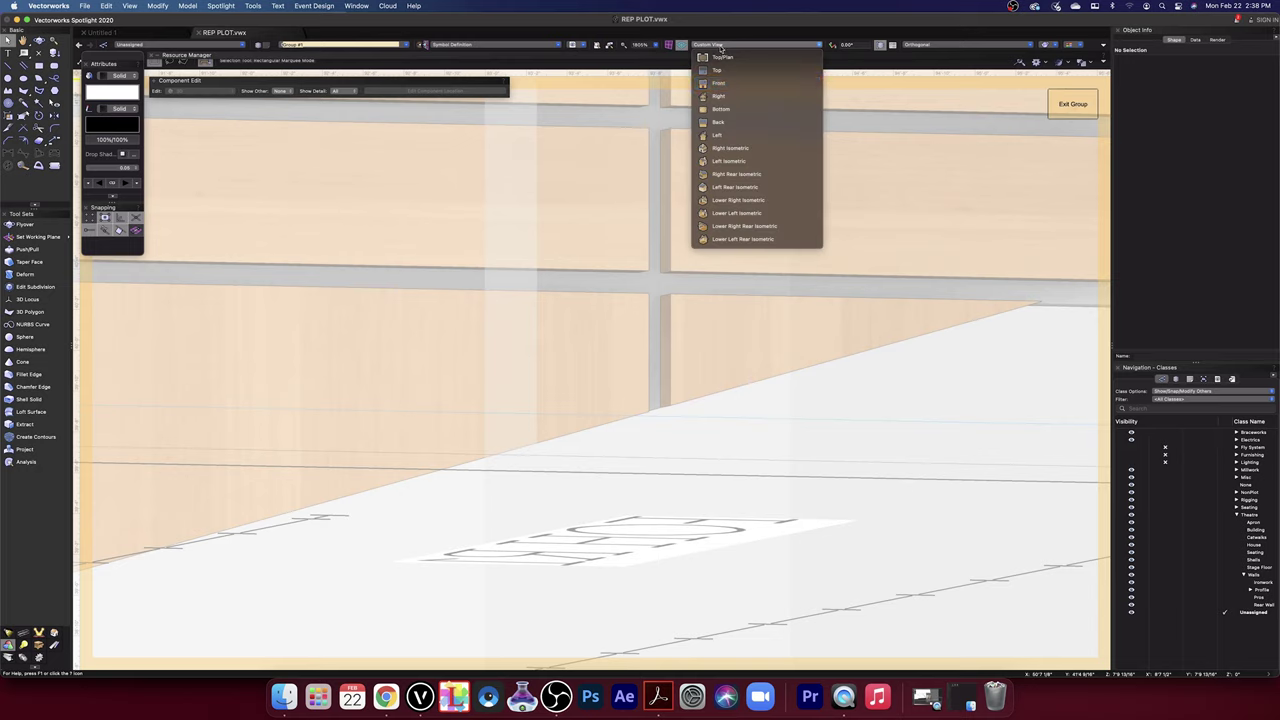
{"action": "left_click", "coordinate": [741, 95]}
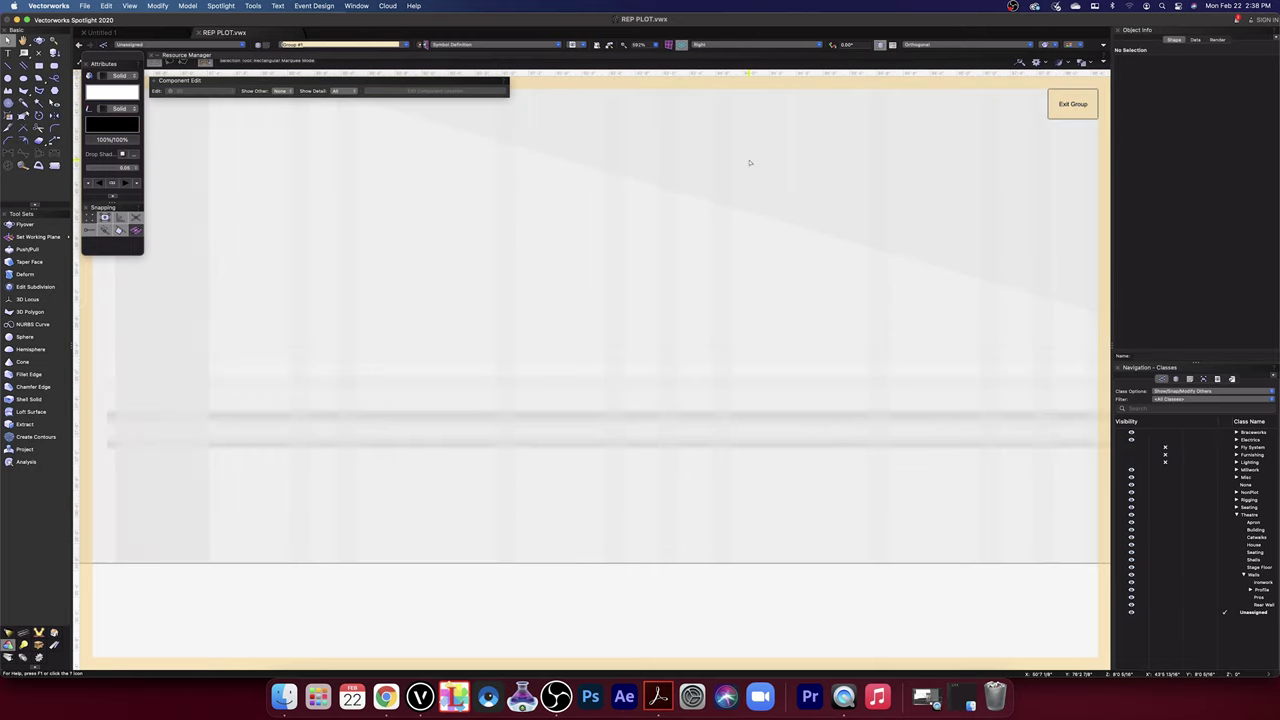
{"action": "scroll", "coordinate": [469, 171], "scroll_direction": "up", "scroll_amount": 5}
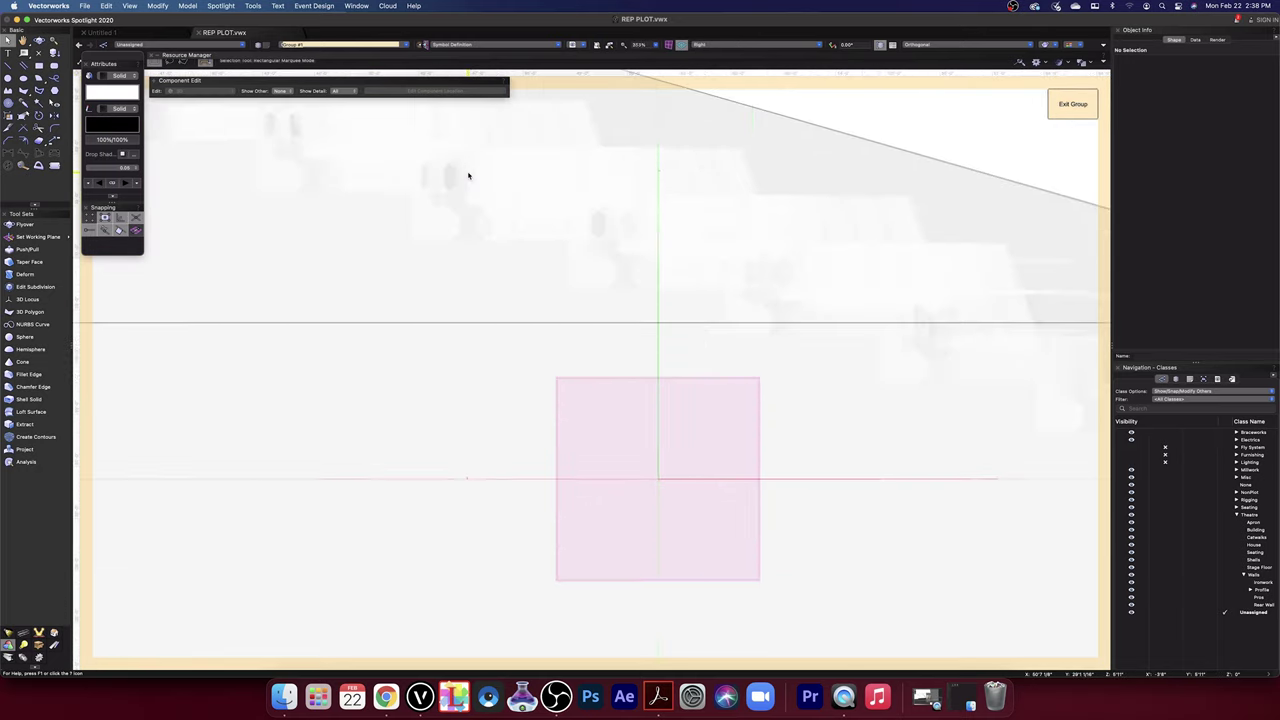
{"action": "middle_click_drag", "start_coordinate": [883, 197], "coordinate": [317, 207]}
{"action": "scroll", "coordinate": [877, 326], "scroll_direction": "up", "scroll_amount": 2}
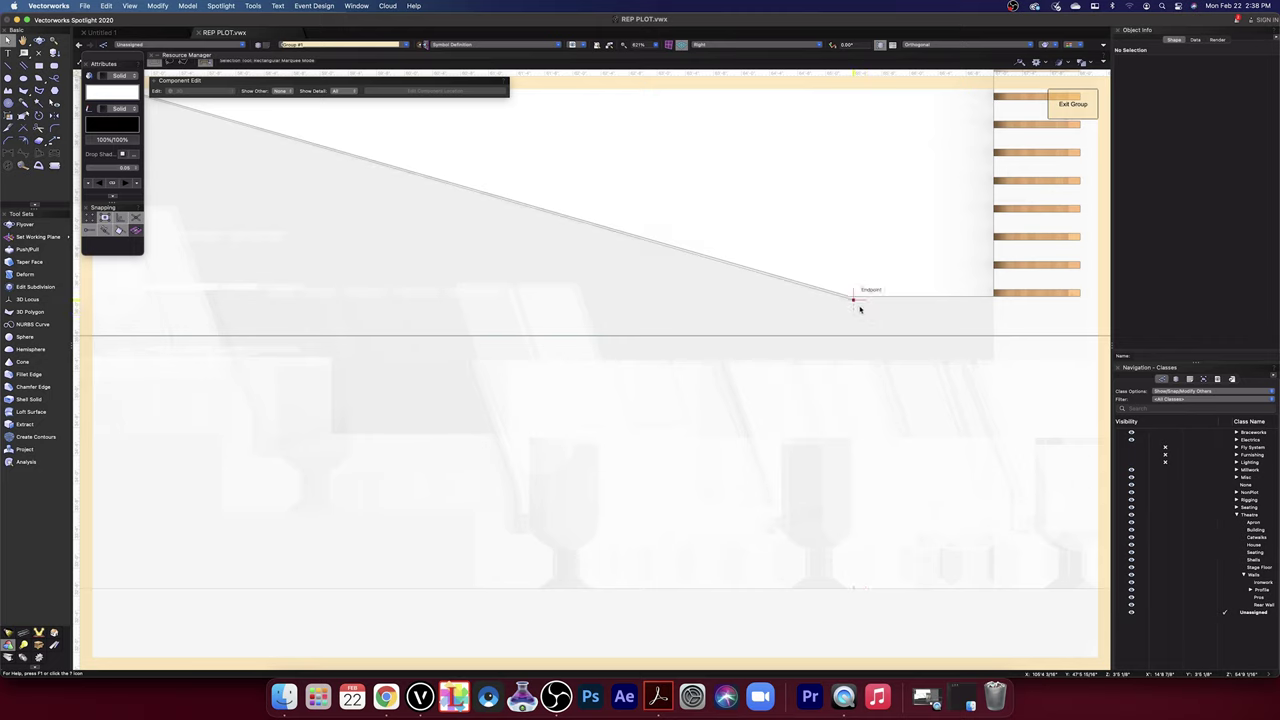
{"action": "scroll", "coordinate": [858, 307], "scroll_direction": "up", "scroll_amount": 4}
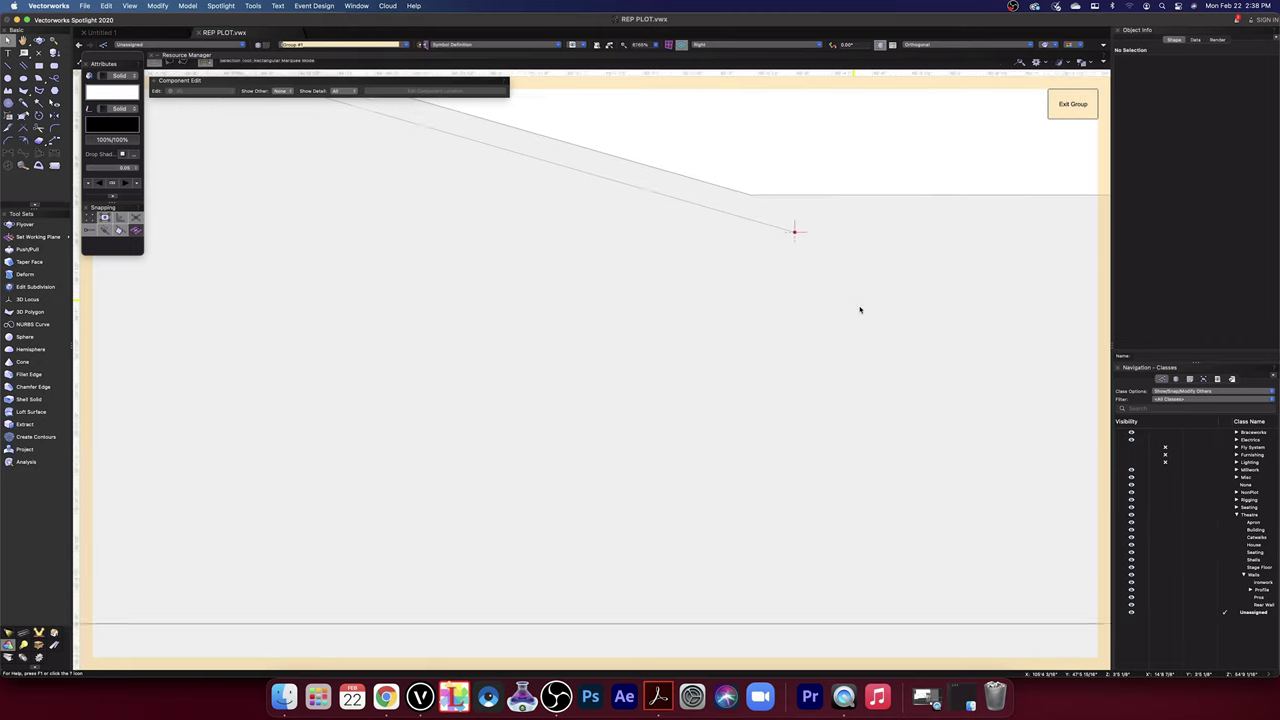
- Move the sloped line's endpoint up-left onto the wall corner
{"action": "left_click", "coordinate": [767, 217]}
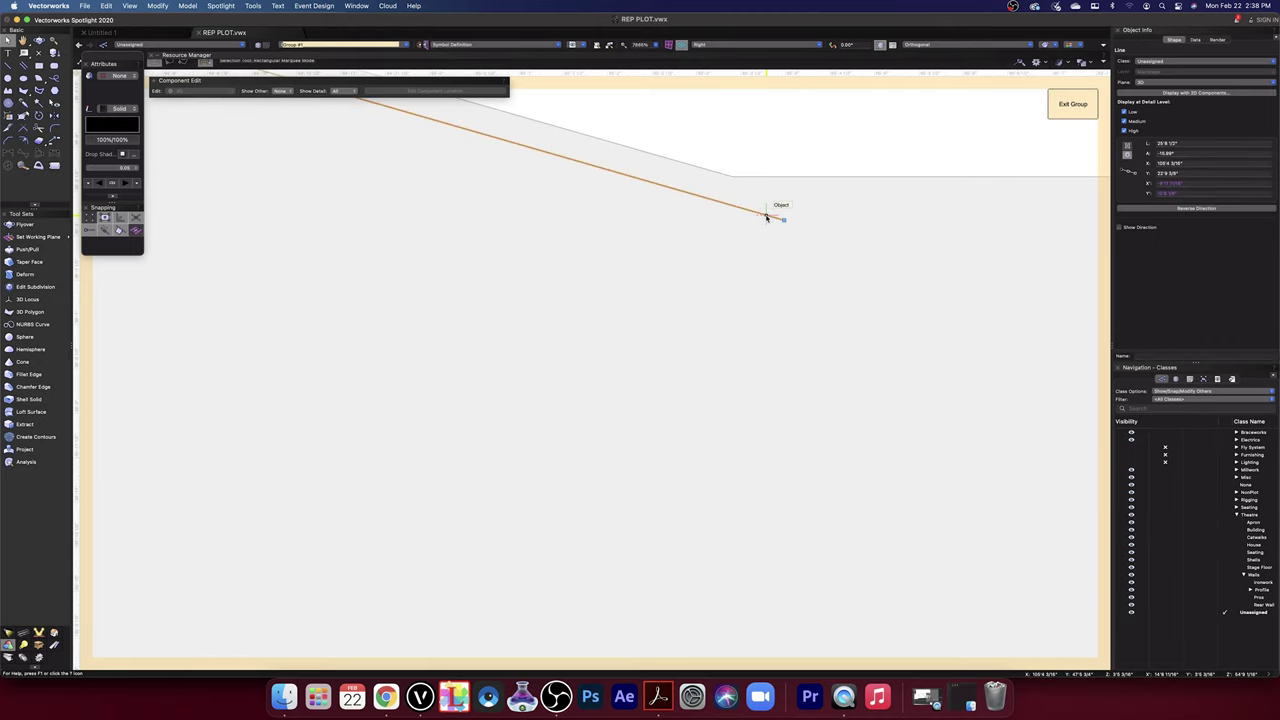
{"action": "left_click_drag", "start_coordinate": [784, 220], "coordinate": [730, 179]}
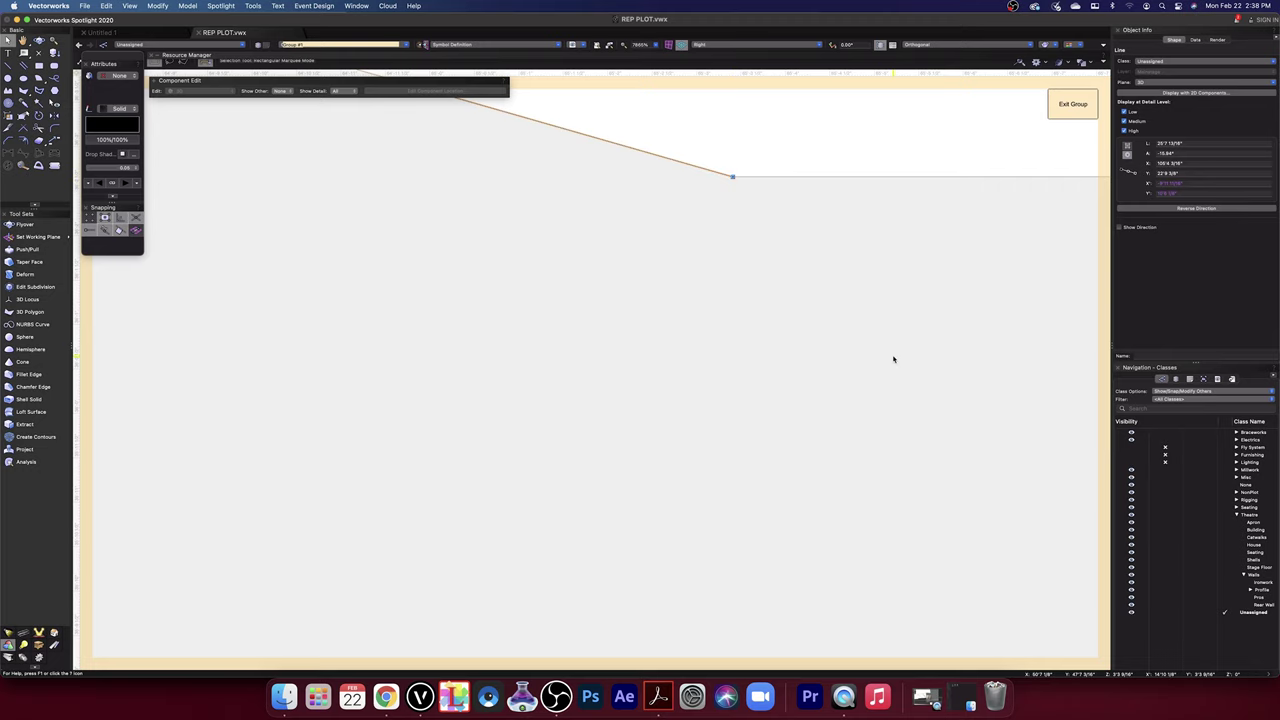
{"action": "scroll", "coordinate": [897, 377], "scroll_direction": "down", "scroll_amount": 5}
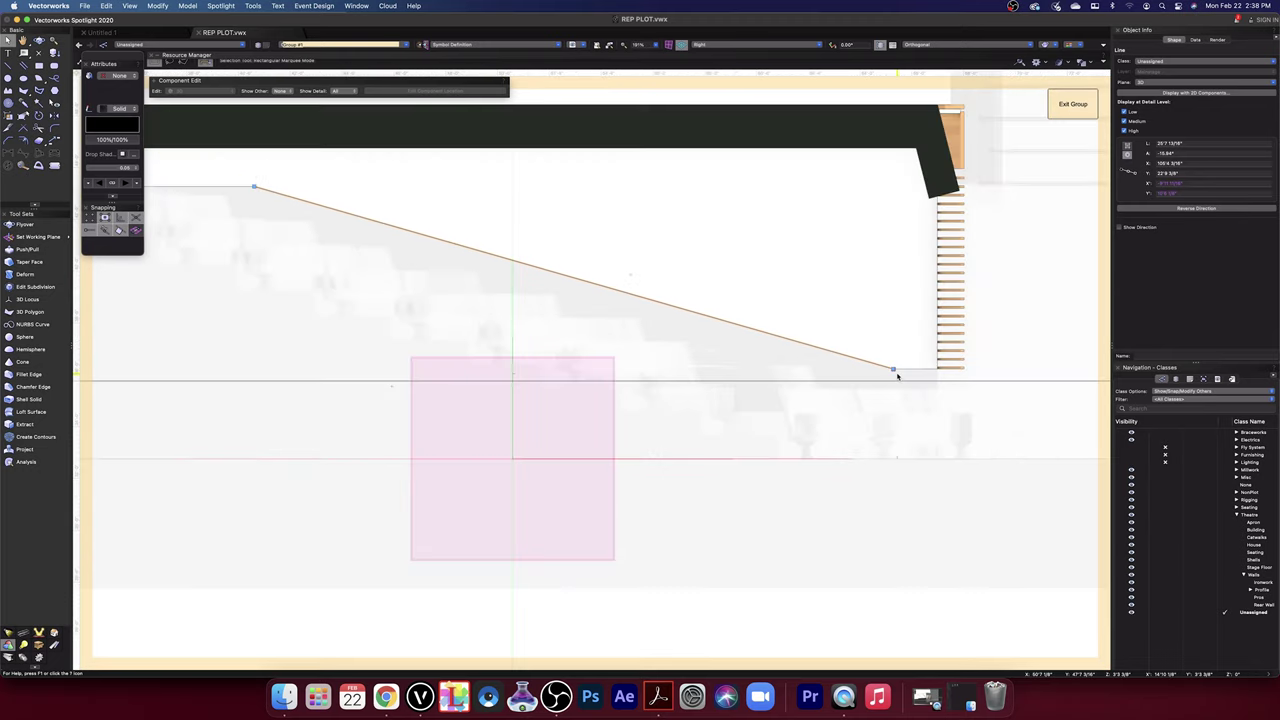
{"action": "scroll", "coordinate": [897, 377], "scroll_direction": "up", "scroll_amount": 5}
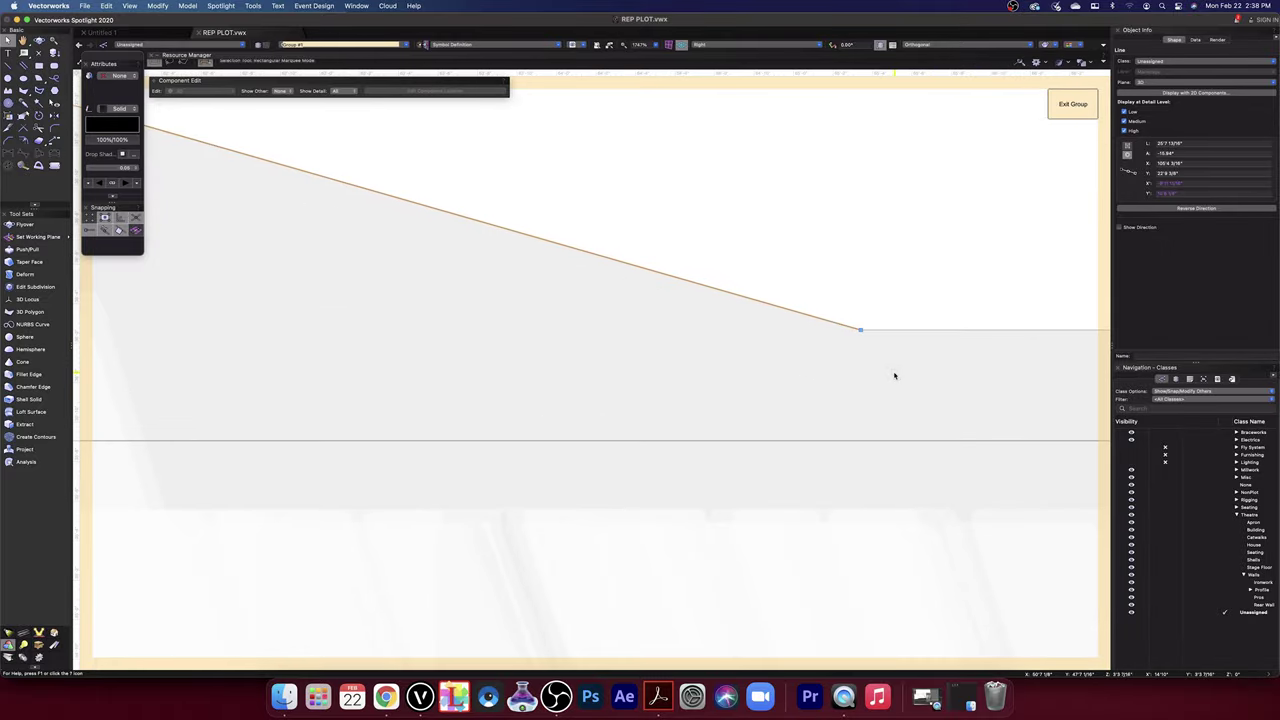
{"action": "scroll", "coordinate": [901, 380], "scroll_direction": "down", "scroll_amount": 2}
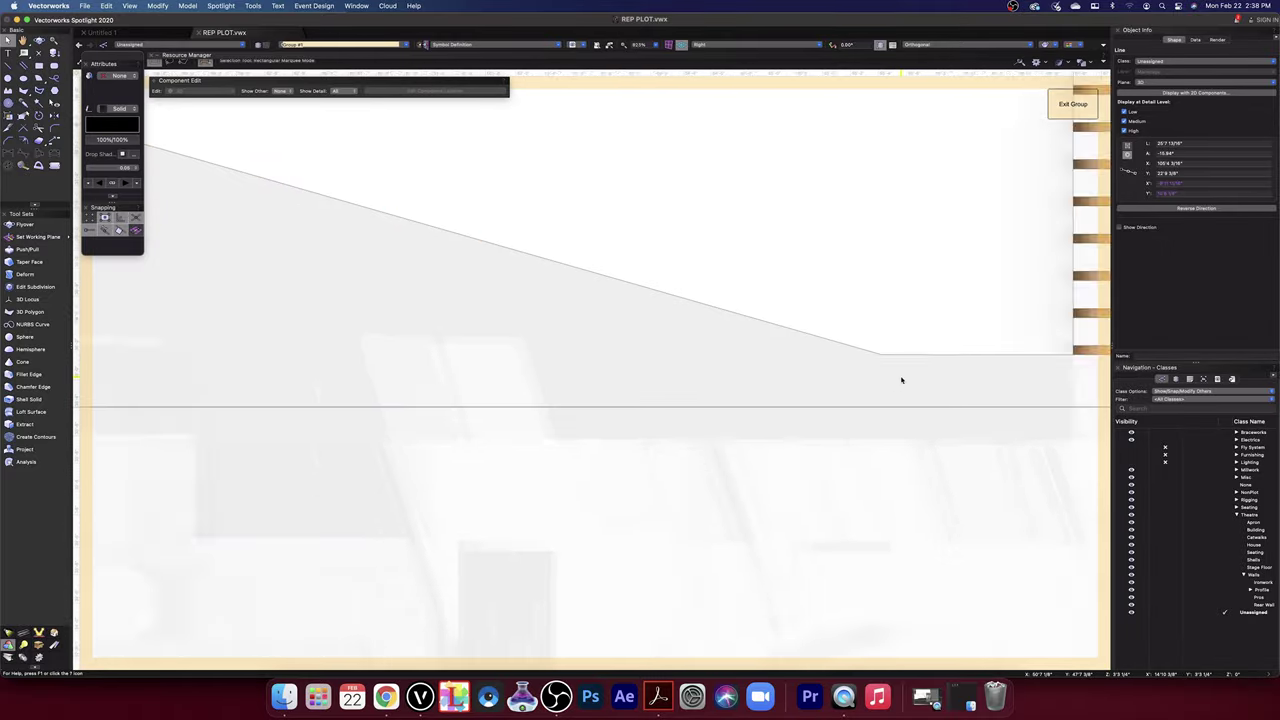
{"action": "left_click", "coordinate": [883, 283]}
- Orbit the riser group into a 3D perspective view with Flyover
{"action": "middle_click_drag", "start_coordinate": [853, 286], "coordinate": [602, 275]}
{"action": "scroll", "coordinate": [709, 356], "scroll_direction": "up", "scroll_amount": 5}
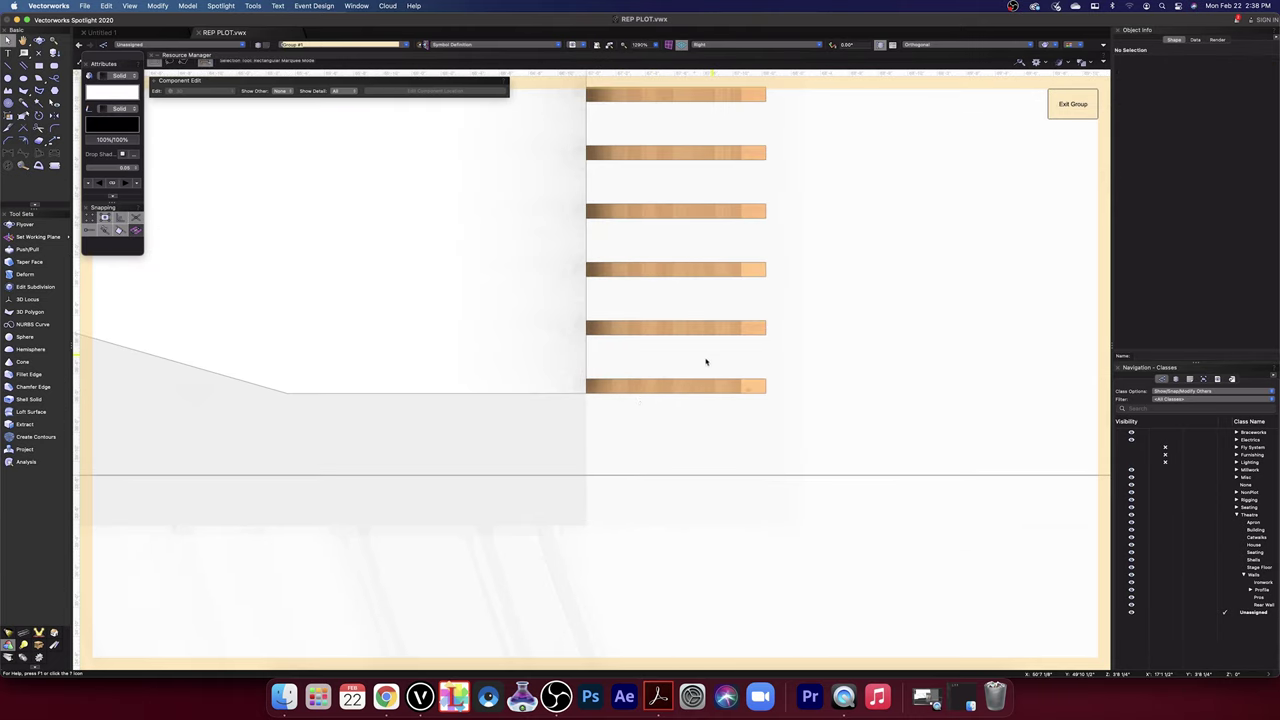
{"action": "scroll", "coordinate": [607, 398], "scroll_direction": "up", "scroll_amount": 3}
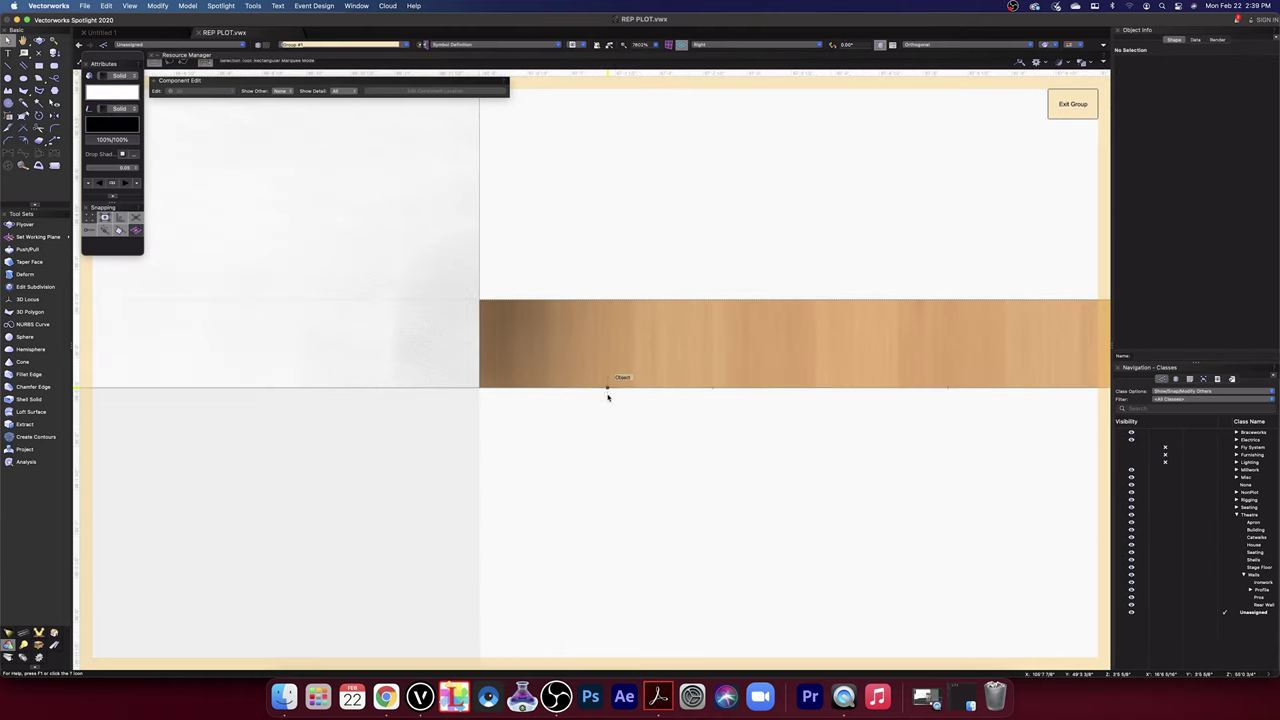
{"action": "scroll", "coordinate": [607, 397], "scroll_direction": "down", "scroll_amount": 4}
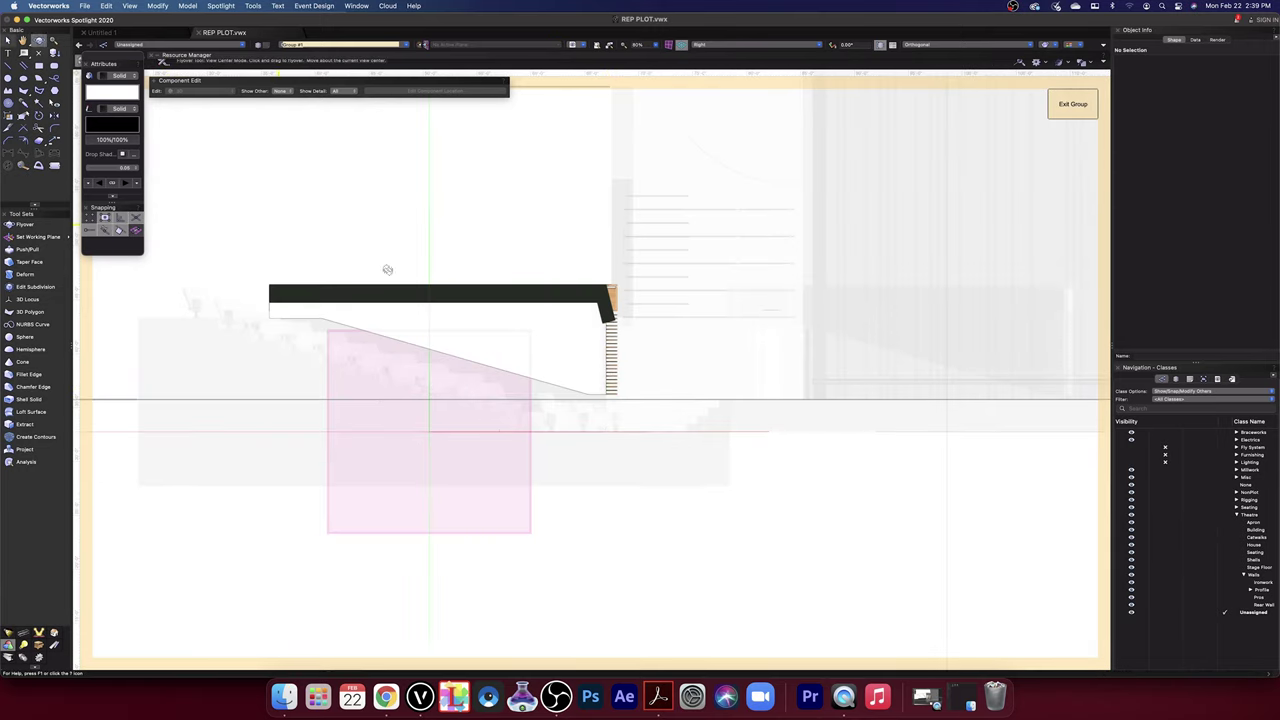
{"action": "key", "text": "shift+c"}
{"action": "mouse_move", "coordinate": [504, 319]}
{"action": "left_mouse_down"}
{"action": "mouse_move", "coordinate": [703, 331]}
{"action": "mouse_move", "coordinate": [580, 320]}
{"action": "mouse_move", "coordinate": [569, 277]}
{"action": "mouse_move", "coordinate": [574, 294]}
{"action": "left_mouse_up"}
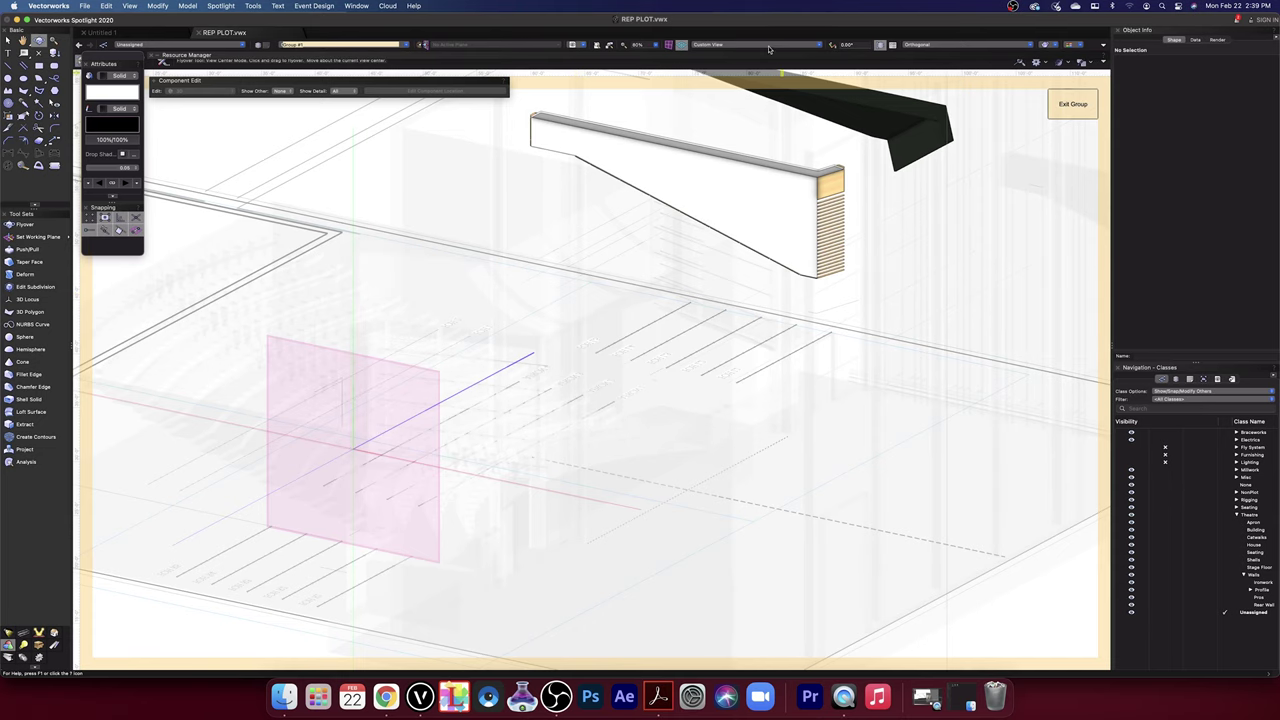
- Return to Top/Plan view and delete the tapered extruded shape beside the balcony wall
{"action": "left_click", "coordinate": [769, 49]}
{"action": "left_click", "coordinate": [755, 58]}
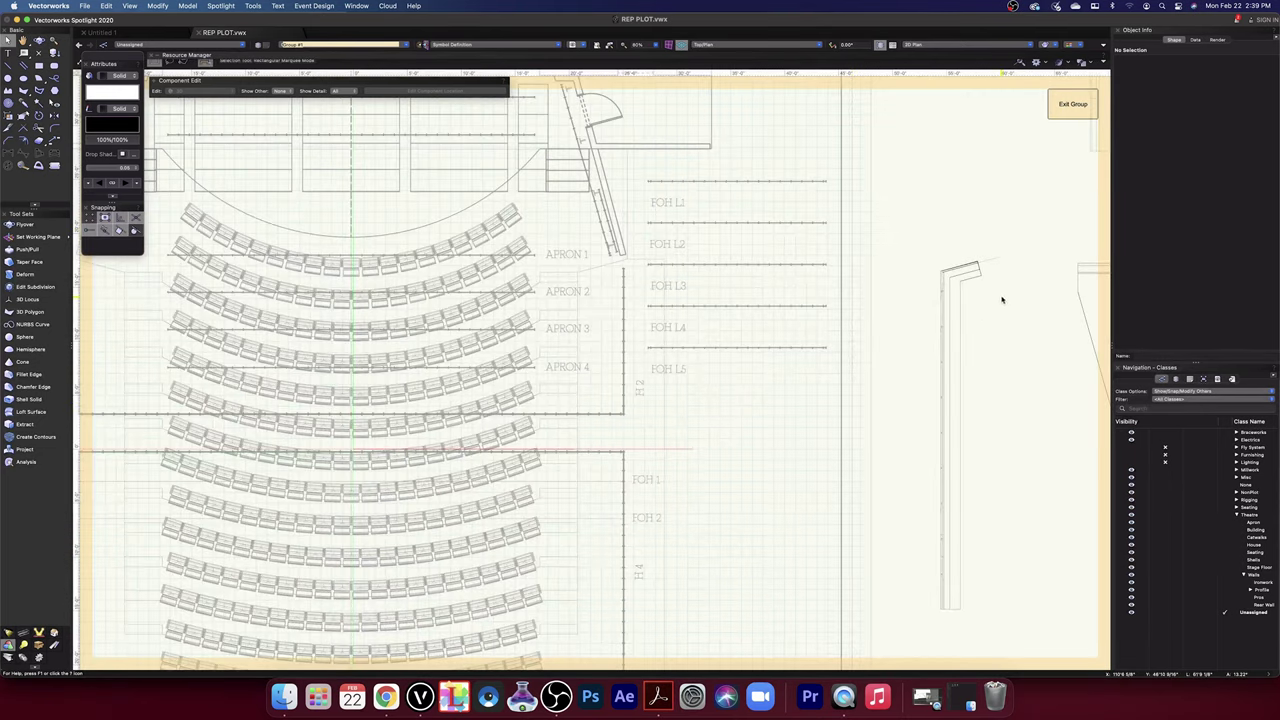
{"action": "mouse_move", "coordinate": [1000, 294]}
{"action": "left_mouse_down"}
{"action": "mouse_move", "coordinate": [800, 320]}
{"action": "mouse_move", "coordinate": [676, 279]}
{"action": "left_mouse_up"}
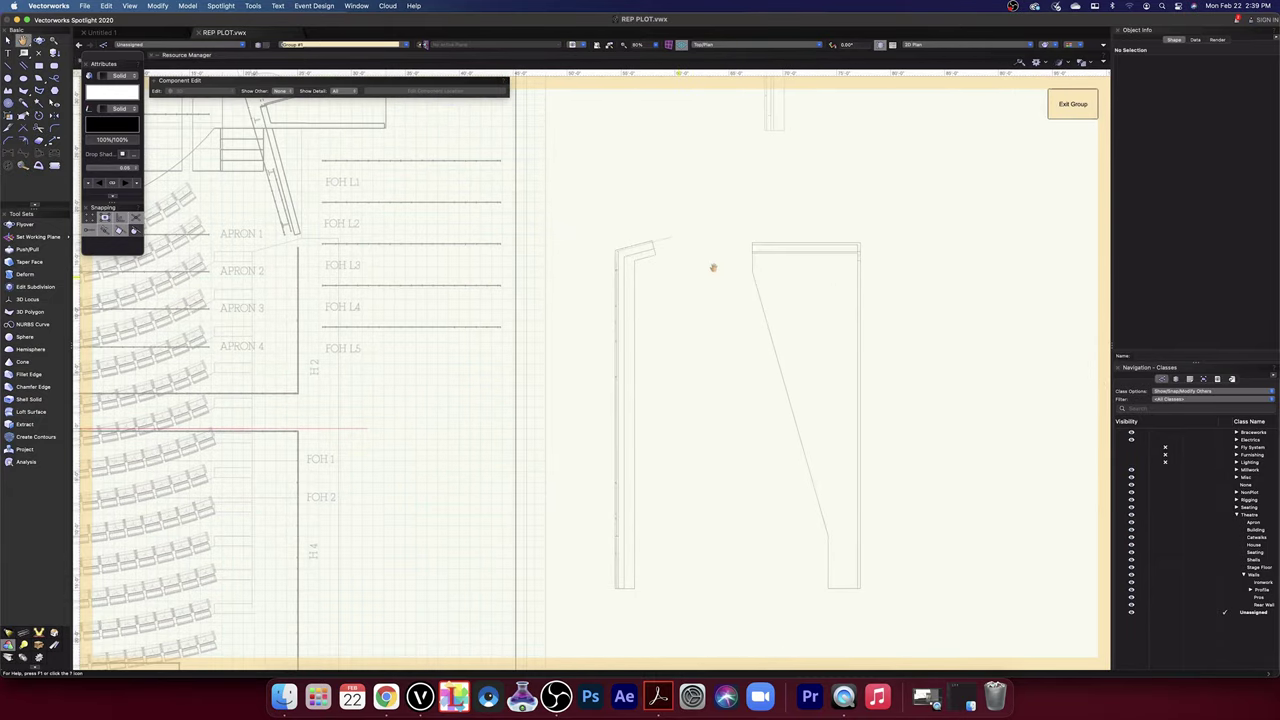
{"action": "left_click", "coordinate": [757, 246]}
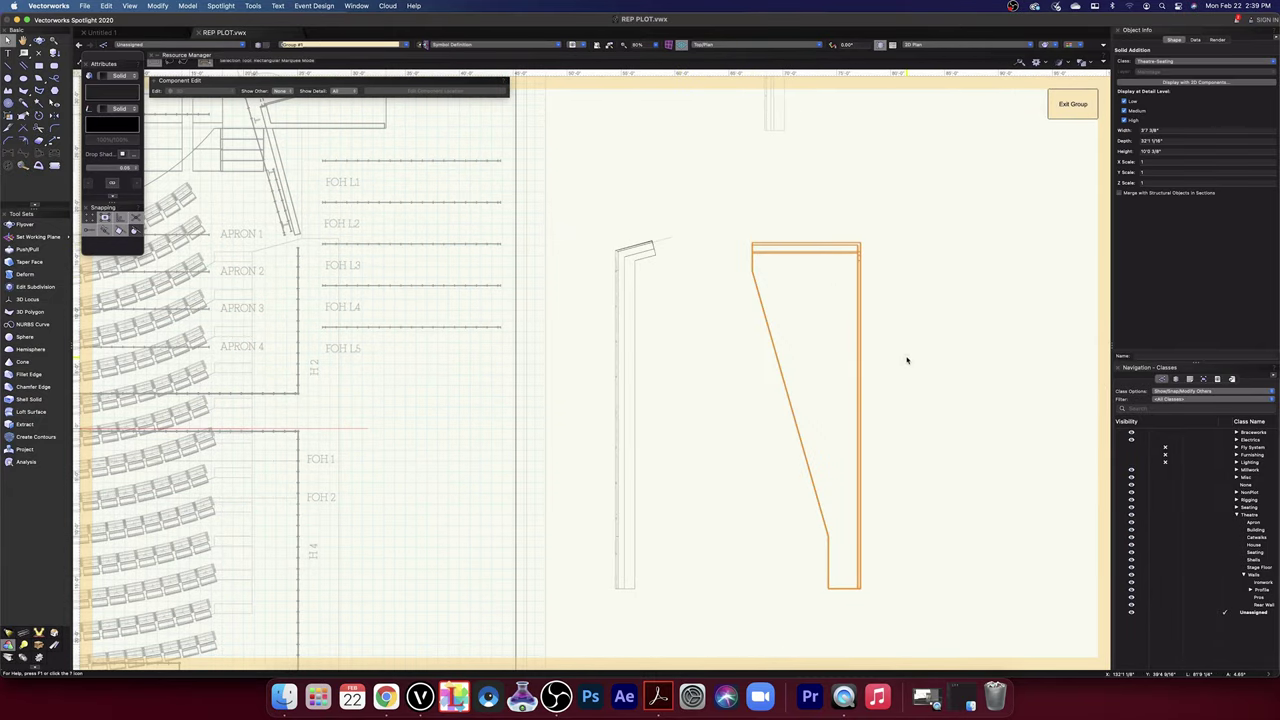
{"action": "key", "text": "Delete"}
{"action": "scroll", "coordinate": [611, 252], "scroll_direction": "up", "scroll_amount": 5}
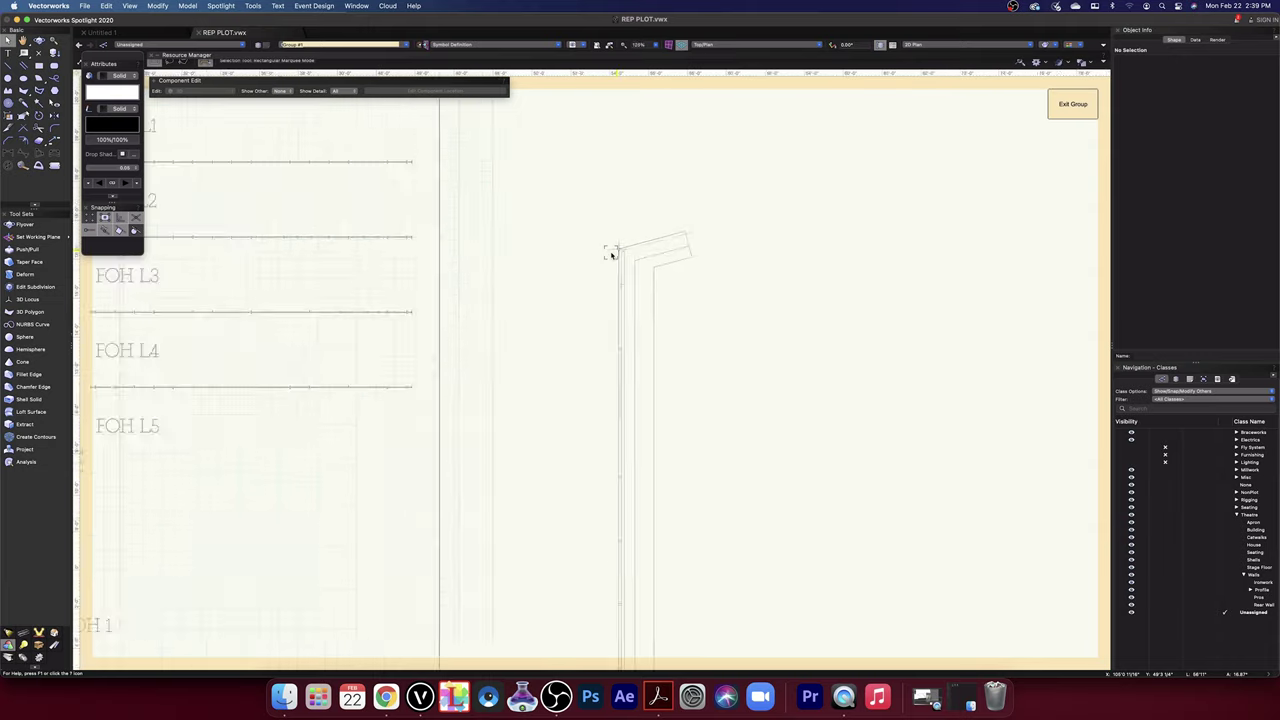
{"action": "scroll", "coordinate": [669, 266], "scroll_direction": "up", "scroll_amount": 3}
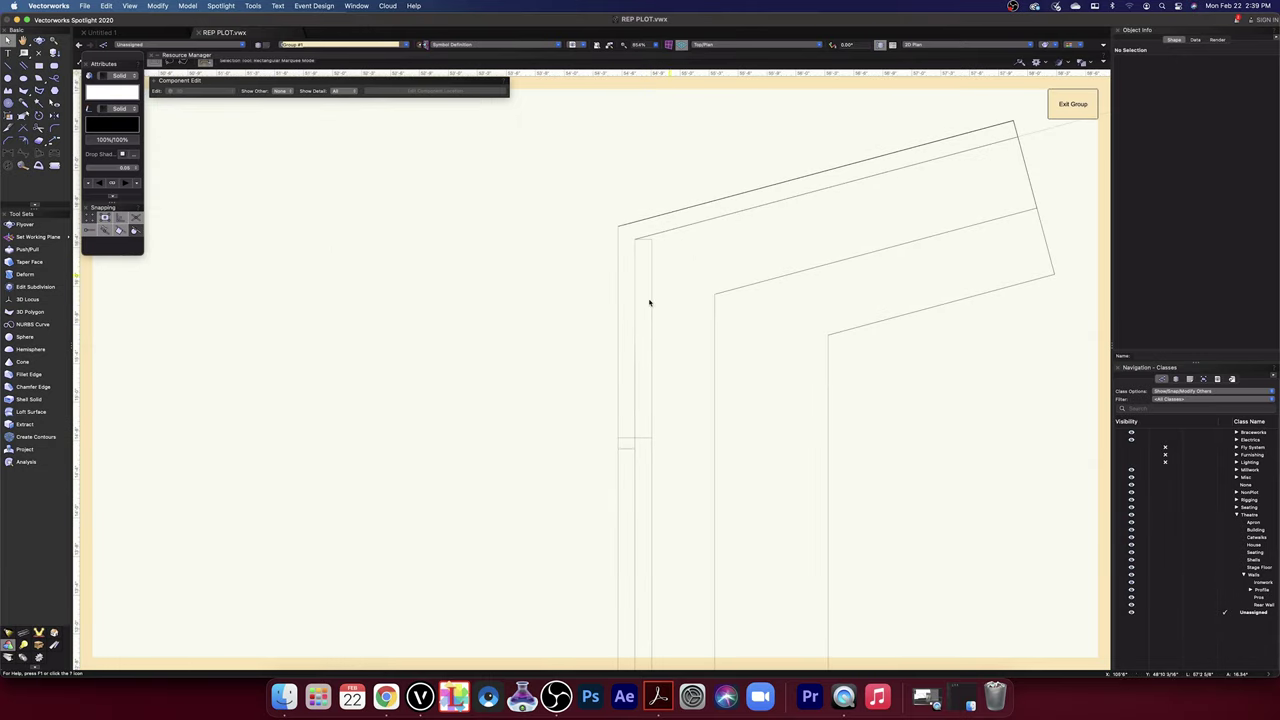
- Draw a short horizontal stub on the wall's inner edge and a line along the angled balcony front
{"action": "left_click", "coordinate": [39, 53]}
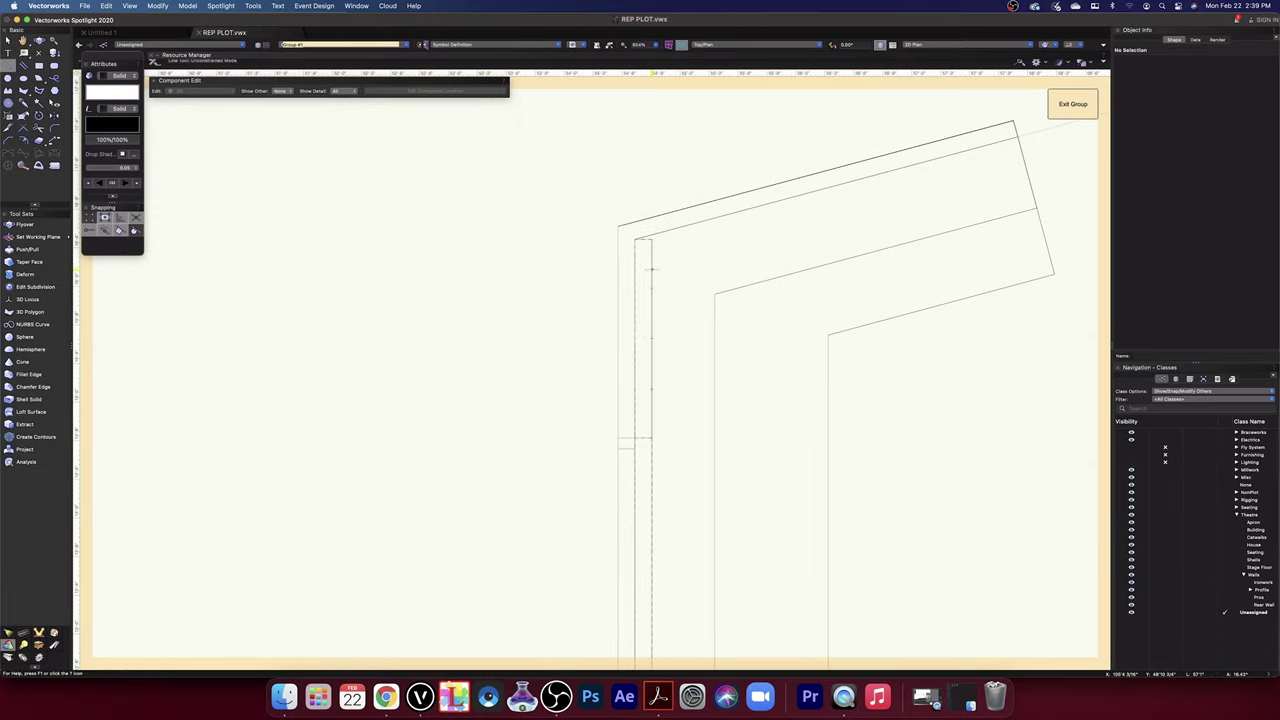
{"action": "left_click", "coordinate": [634, 267]}
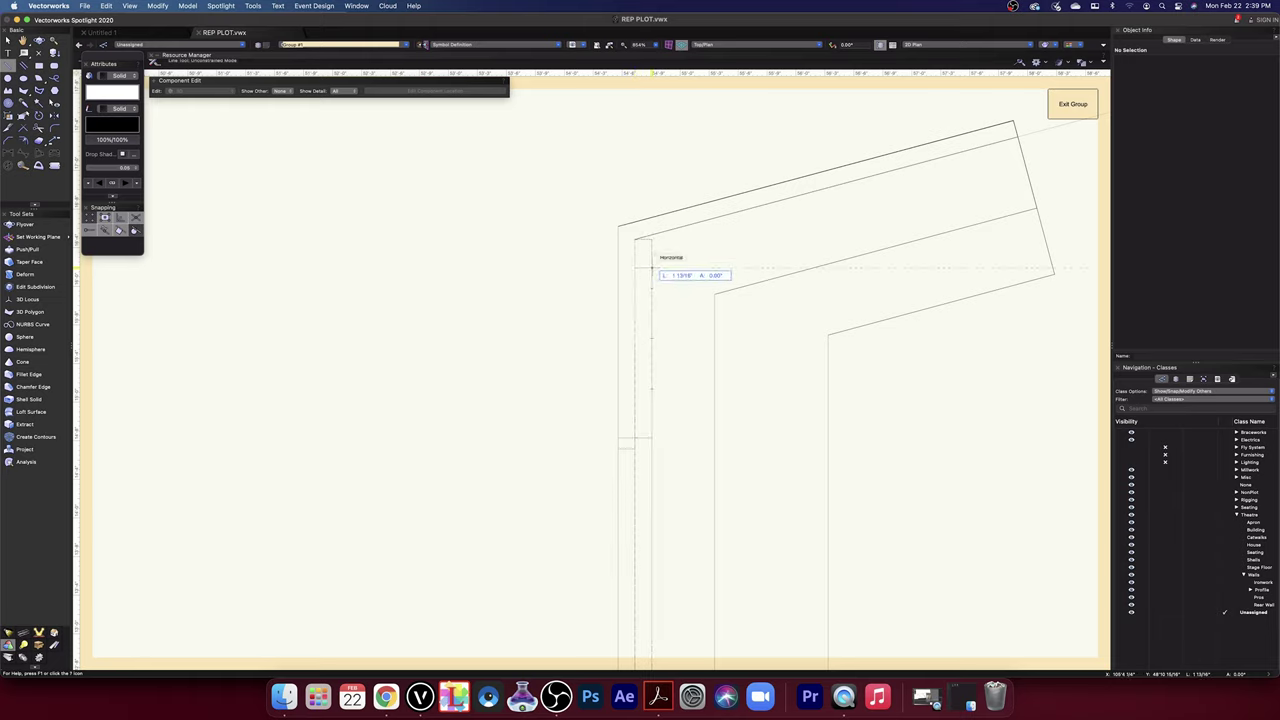
{"action": "left_click", "coordinate": [652, 268]}
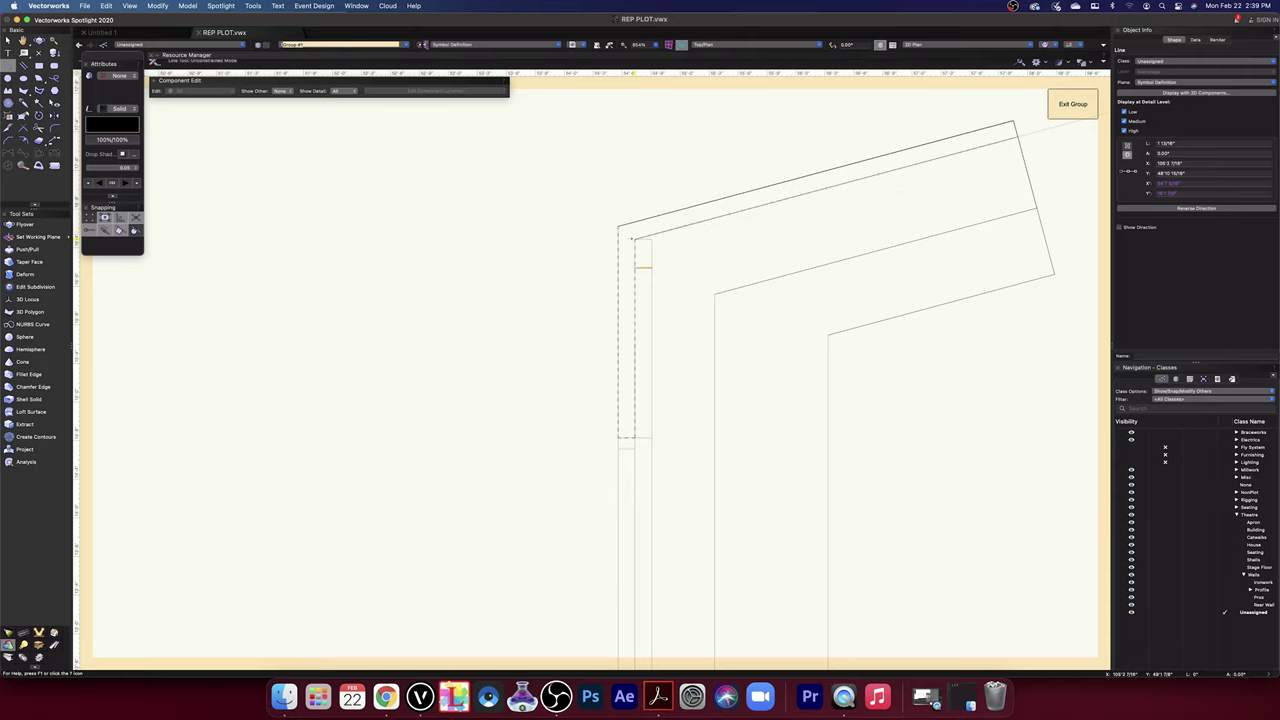
{"action": "left_click", "coordinate": [635, 239]}
{"action": "left_click", "coordinate": [1019, 141]}
{"action": "key", "text": "super+z"}
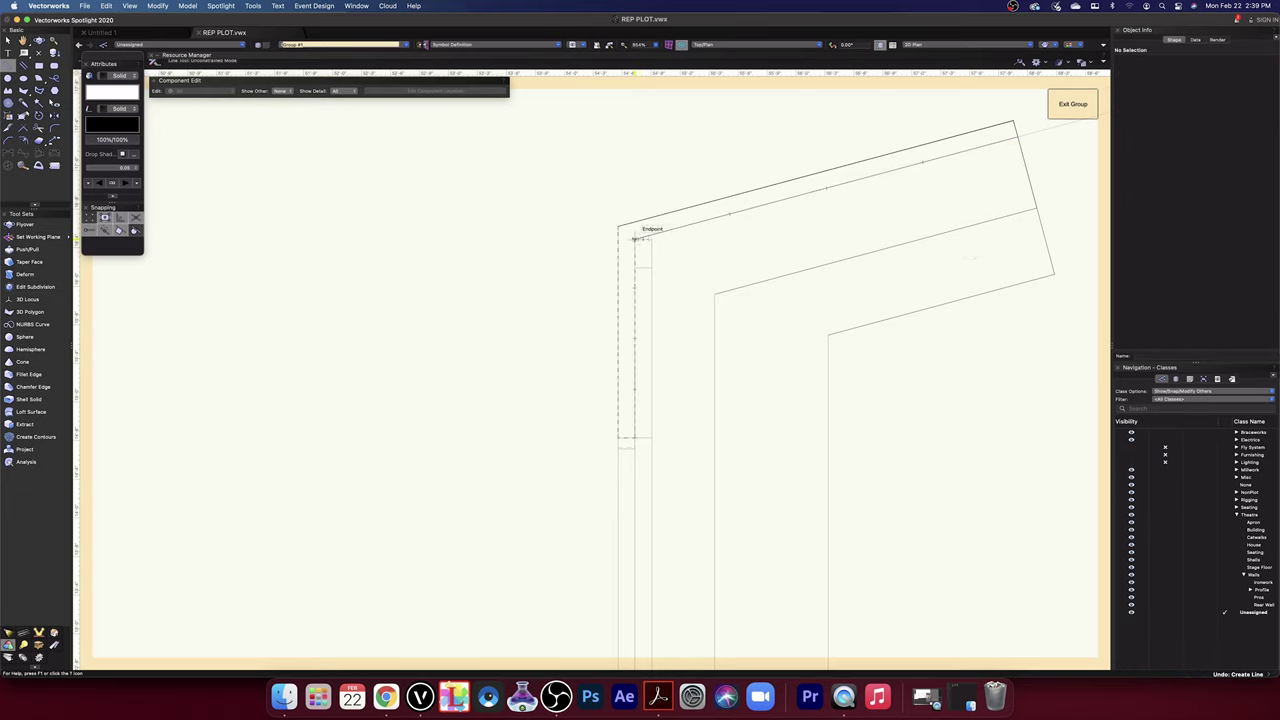
{"action": "left_click", "coordinate": [634, 239]}
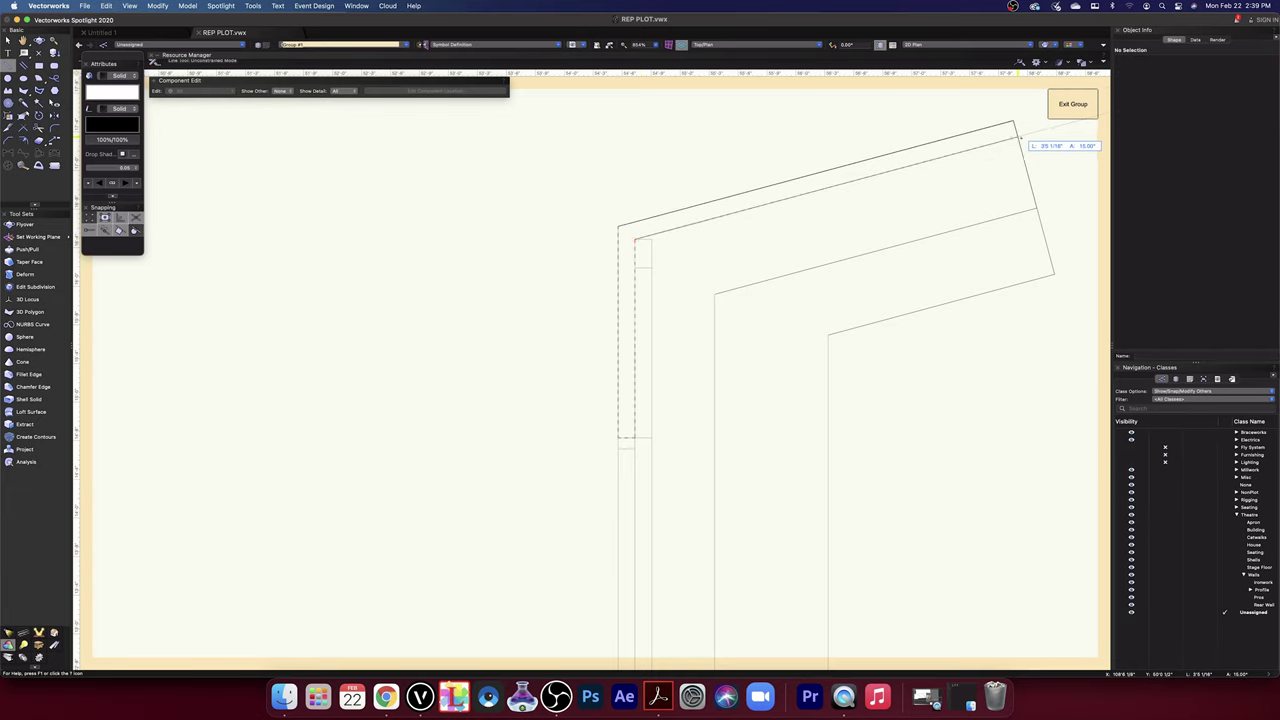
{"action": "left_click", "coordinate": [1018, 137]}
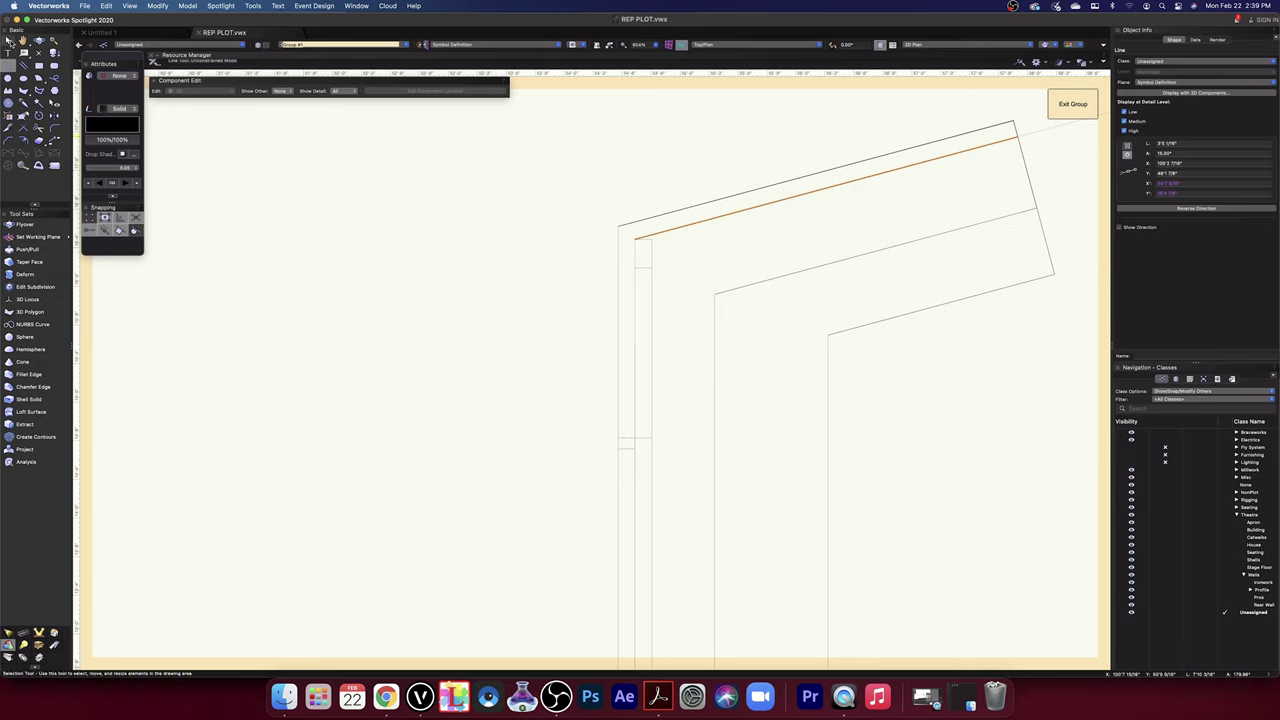
- Pull the stub's end back to the wall line and select the balcony-front line for offsetting
{"action": "left_click", "coordinate": [9, 40]}
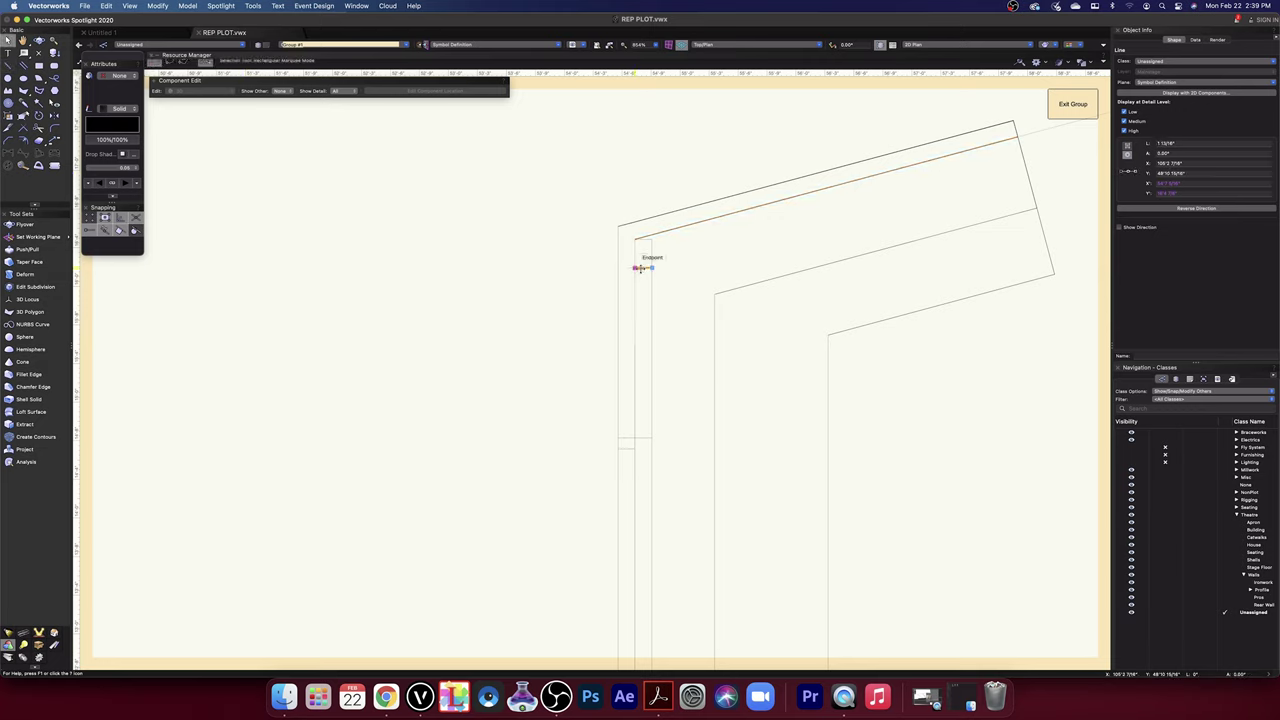
{"action": "scroll", "coordinate": [641, 268], "scroll_direction": "up", "scroll_amount": 5}
{"action": "scroll", "coordinate": [681, 265], "scroll_direction": "up", "scroll_amount": 5}
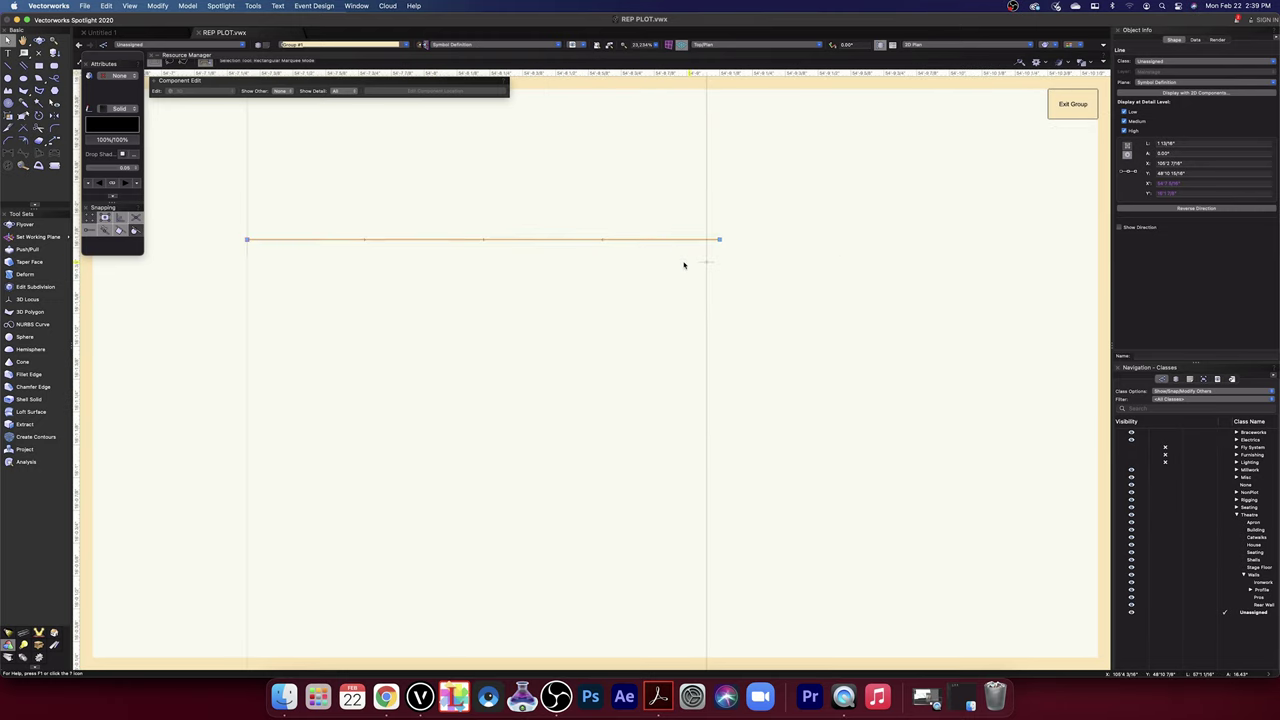
{"action": "left_click_drag", "start_coordinate": [727, 235], "coordinate": [709, 237]}
{"action": "scroll", "coordinate": [766, 331], "scroll_direction": "down", "scroll_amount": 6}
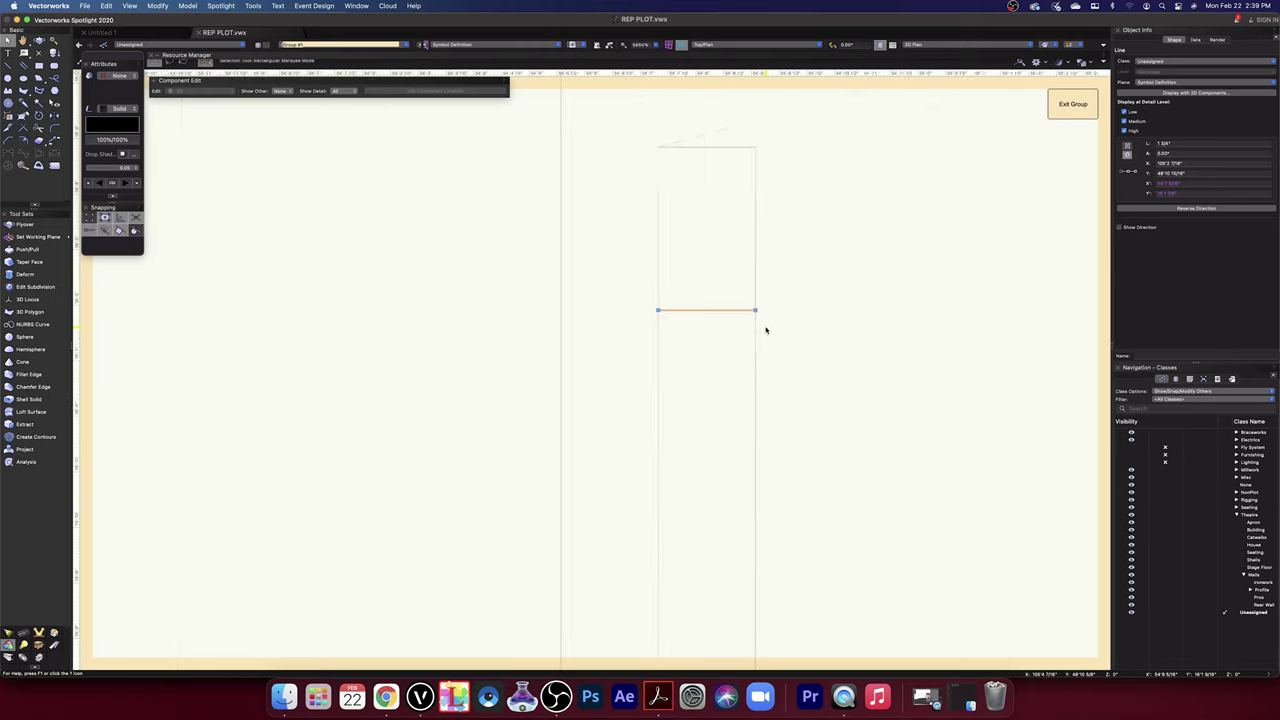
{"action": "left_click", "coordinate": [791, 251]}
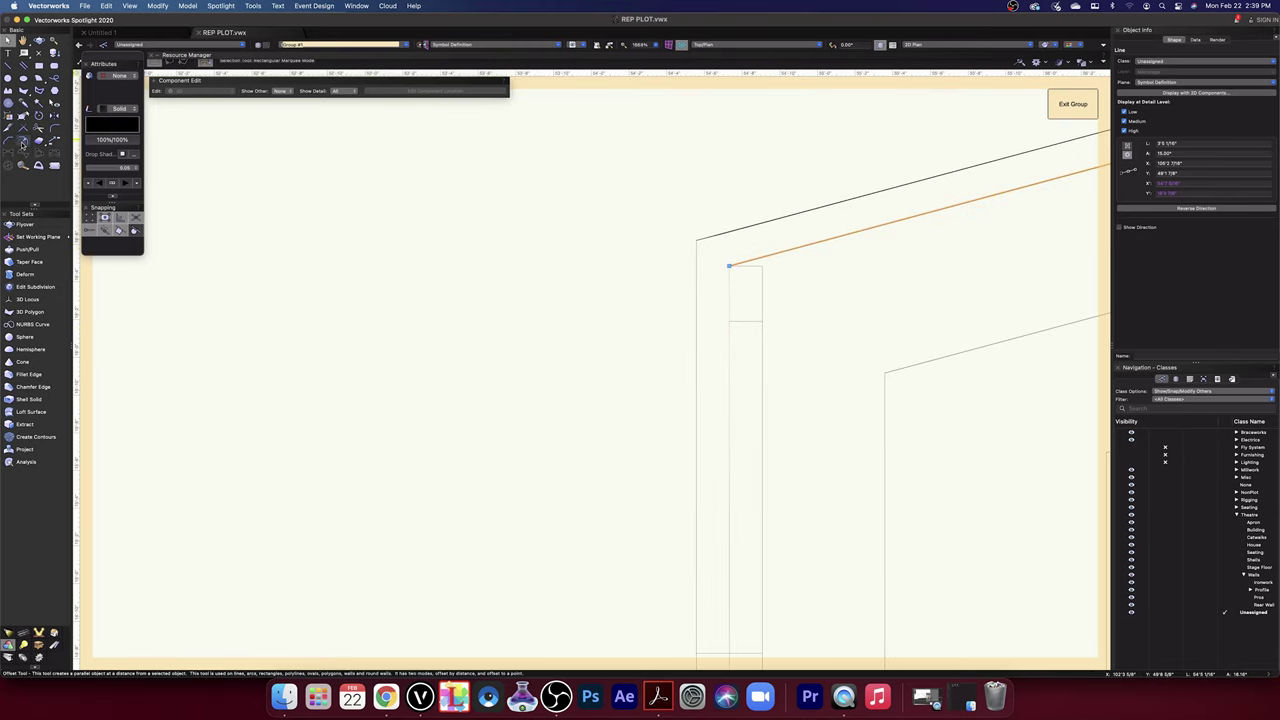
{"action": "left_click", "coordinate": [23, 143]}
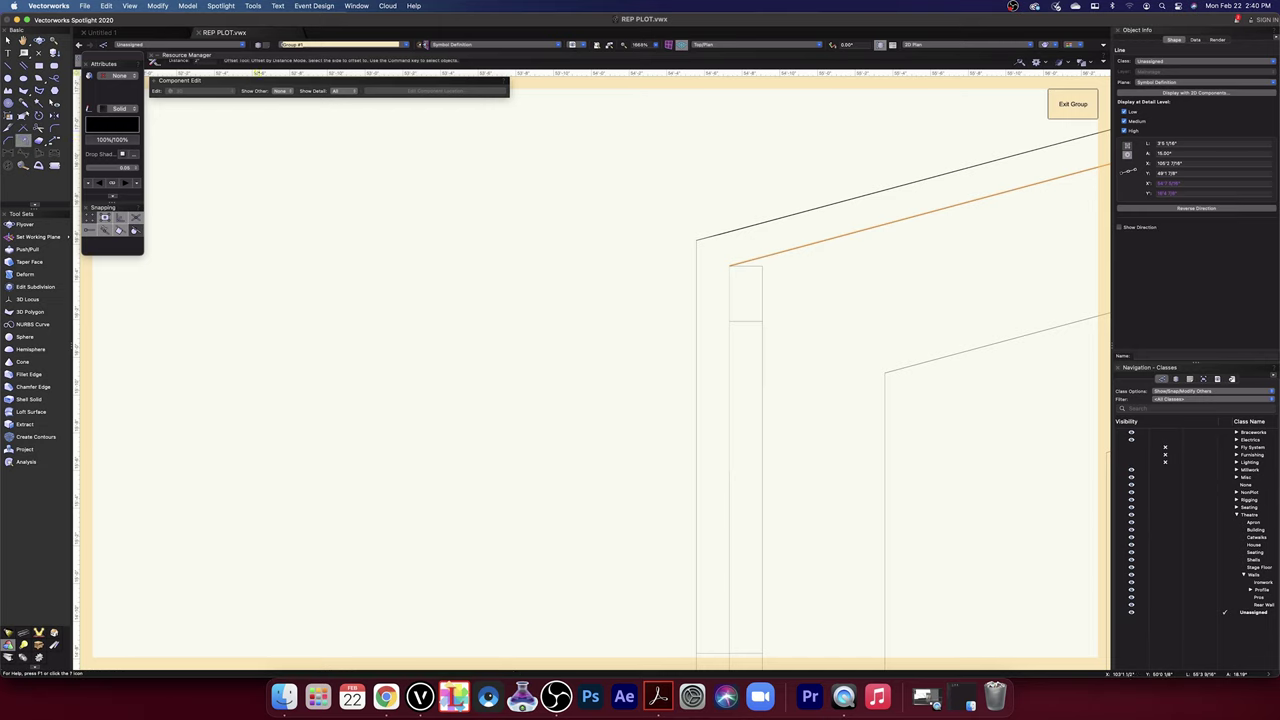
{"action": "mouse_move", "coordinate": [264, 58]}
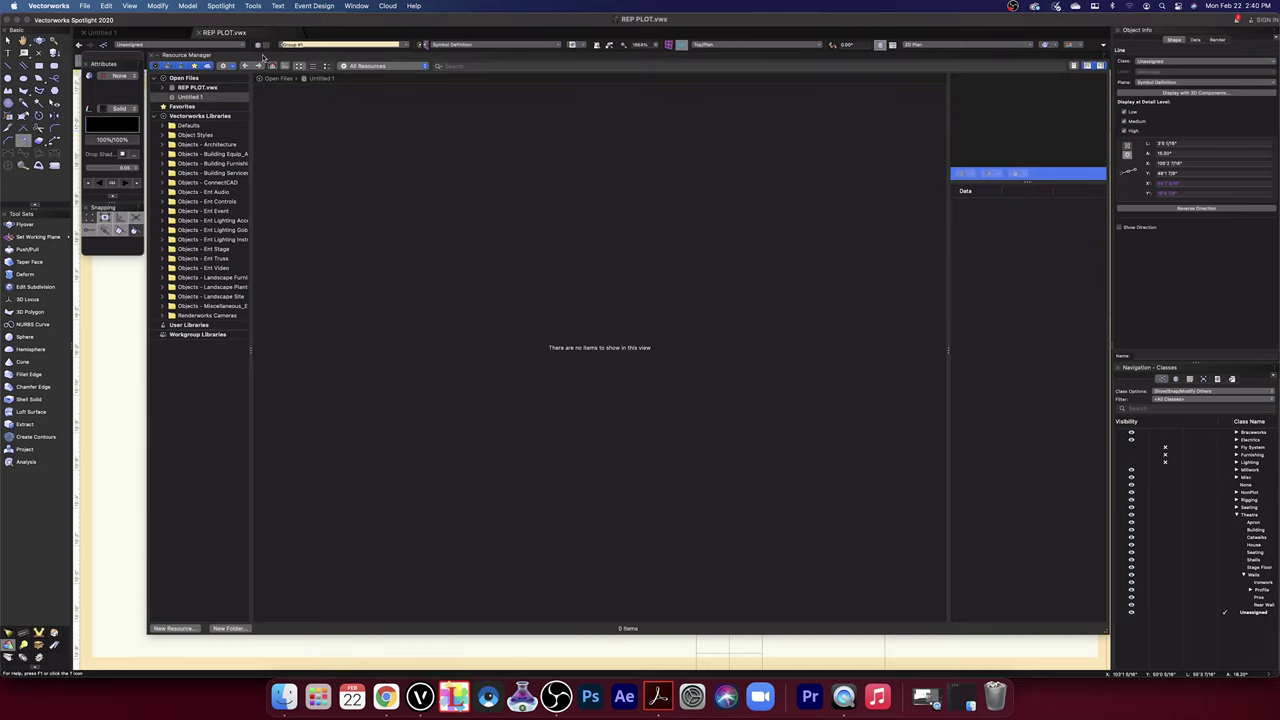
- Drag the Resource Manager, Attributes and Component Edit palettes aside, parking Component Edit along the bottom
{"action": "mouse_move", "coordinate": [264, 57]}
{"action": "left_mouse_down"}
{"action": "mouse_move", "coordinate": [263, 152]}
{"action": "mouse_move", "coordinate": [260, 131]}
{"action": "left_mouse_up"}
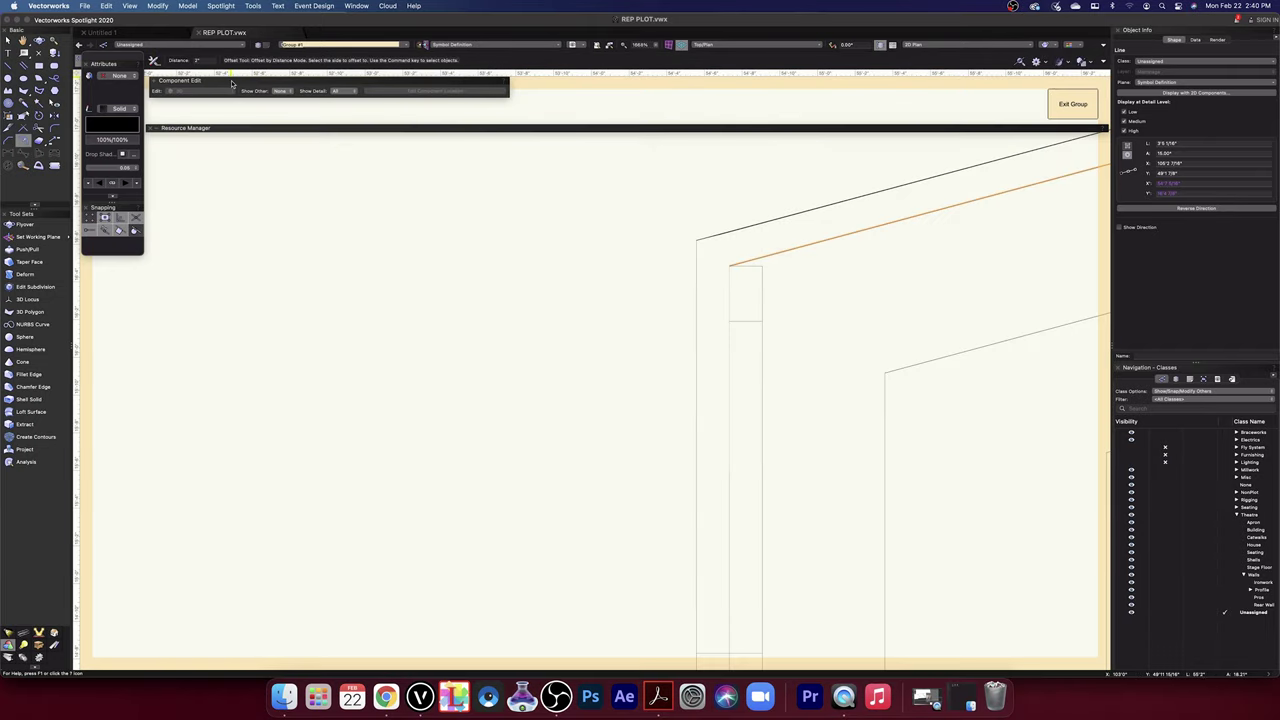
{"action": "left_click_drag", "start_coordinate": [232, 84], "coordinate": [123, 401]}
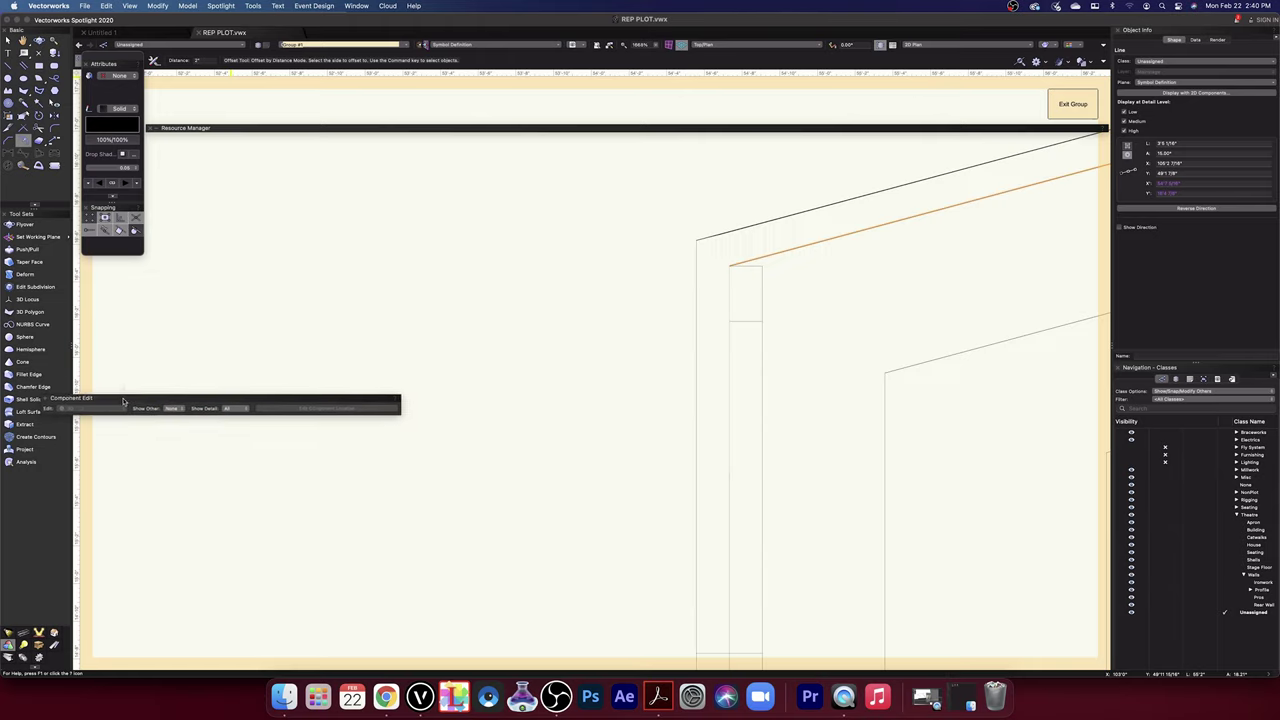
{"action": "mouse_move", "coordinate": [261, 129]}
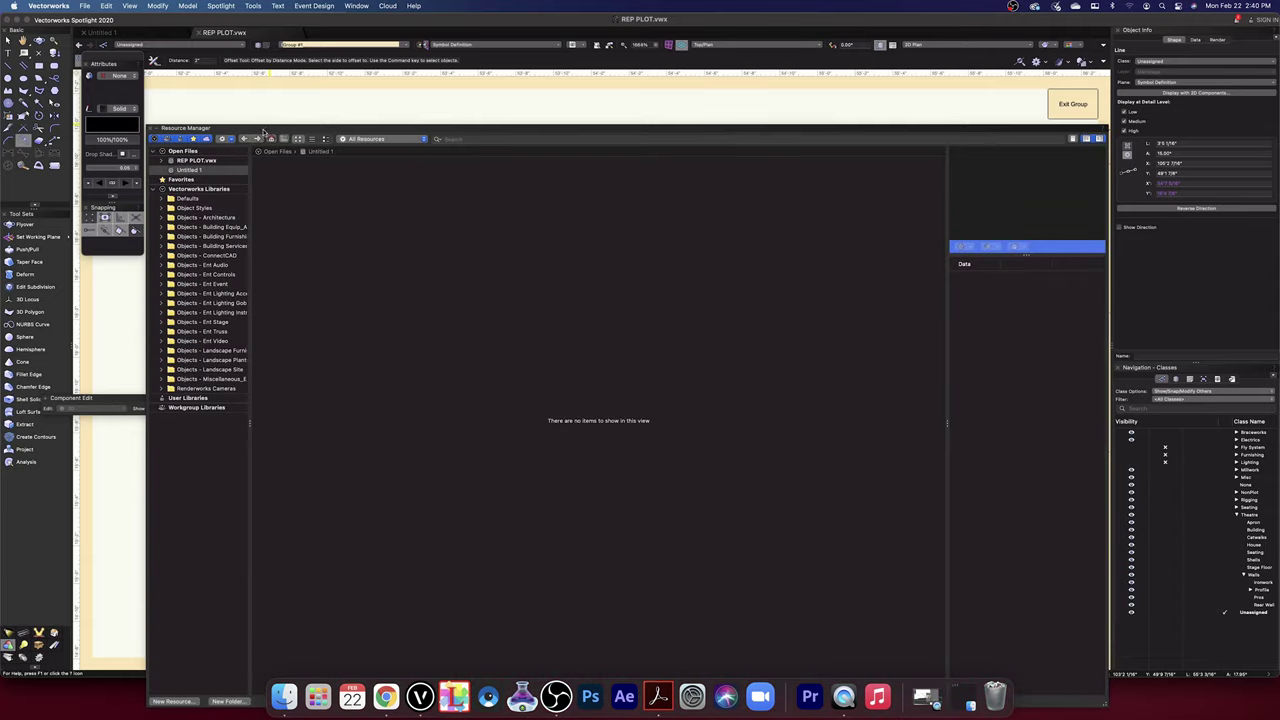
{"action": "left_click_drag", "start_coordinate": [296, 131], "coordinate": [297, 86]}
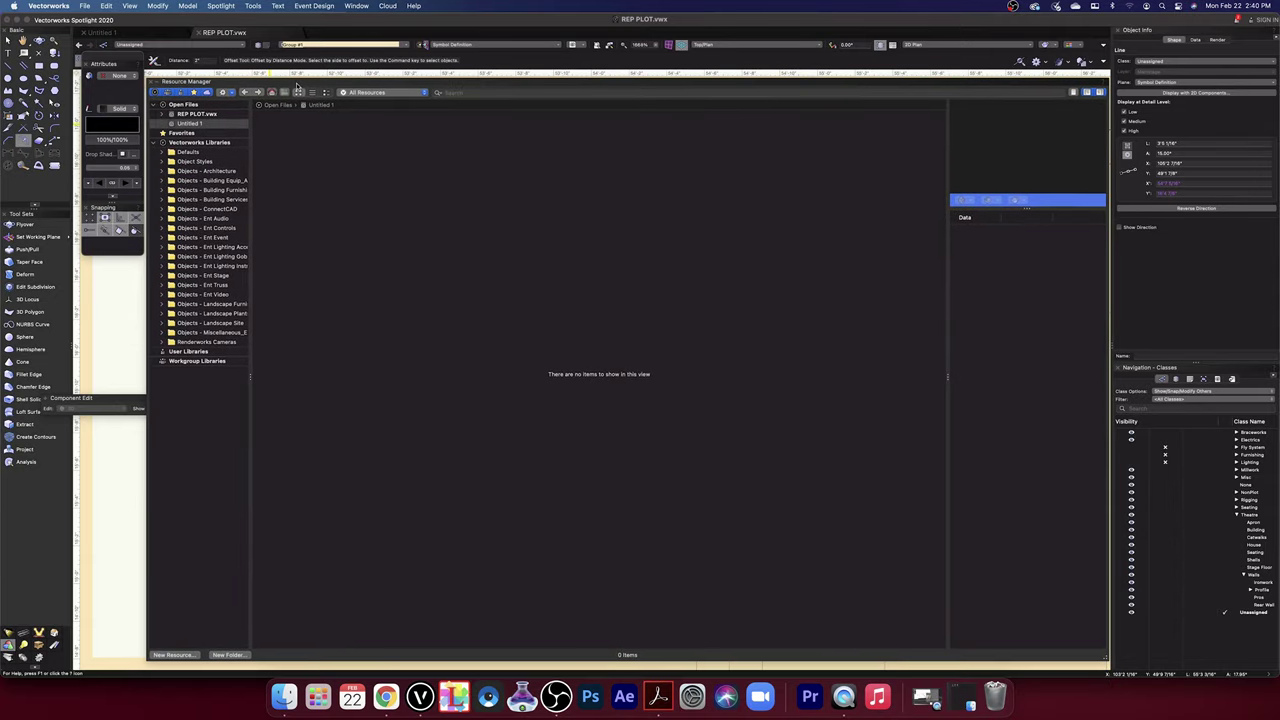
{"action": "left_click_drag", "start_coordinate": [111, 61], "coordinate": [112, 88]}
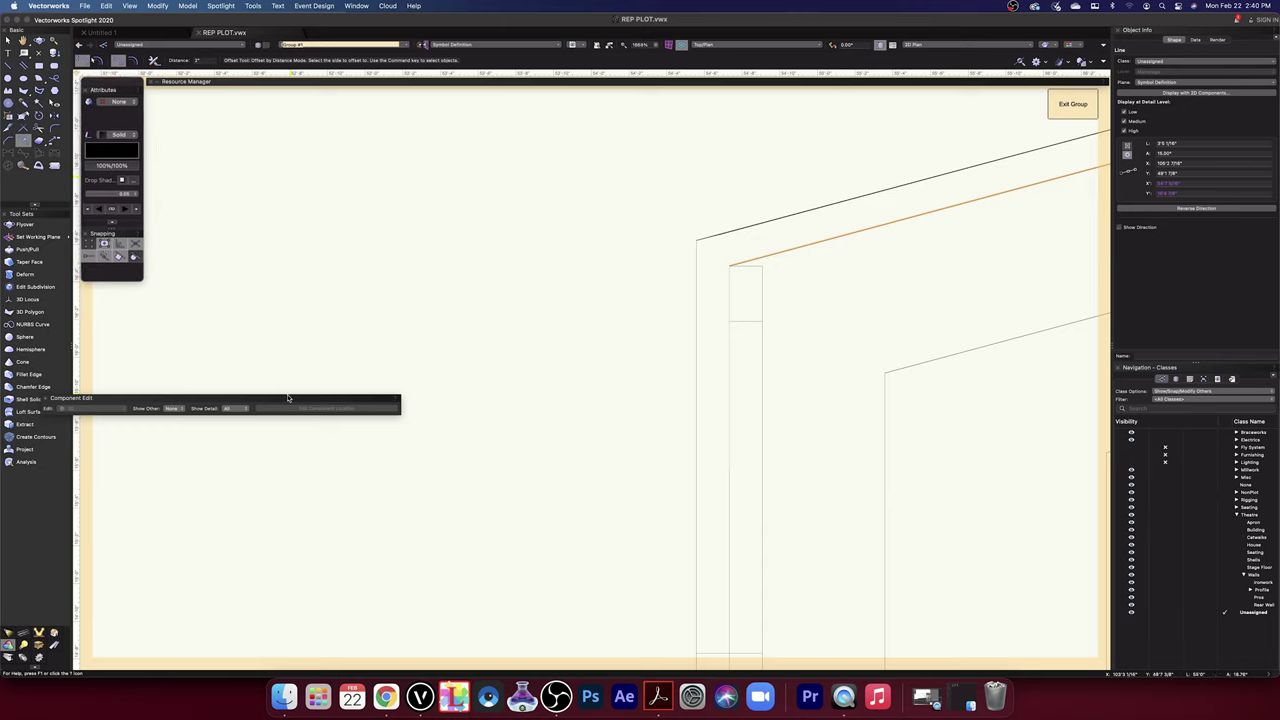
{"action": "mouse_move", "coordinate": [222, 402]}
{"action": "left_mouse_down"}
{"action": "mouse_move", "coordinate": [337, 613]}
{"action": "mouse_move", "coordinate": [276, 646]}
{"action": "left_mouse_up"}
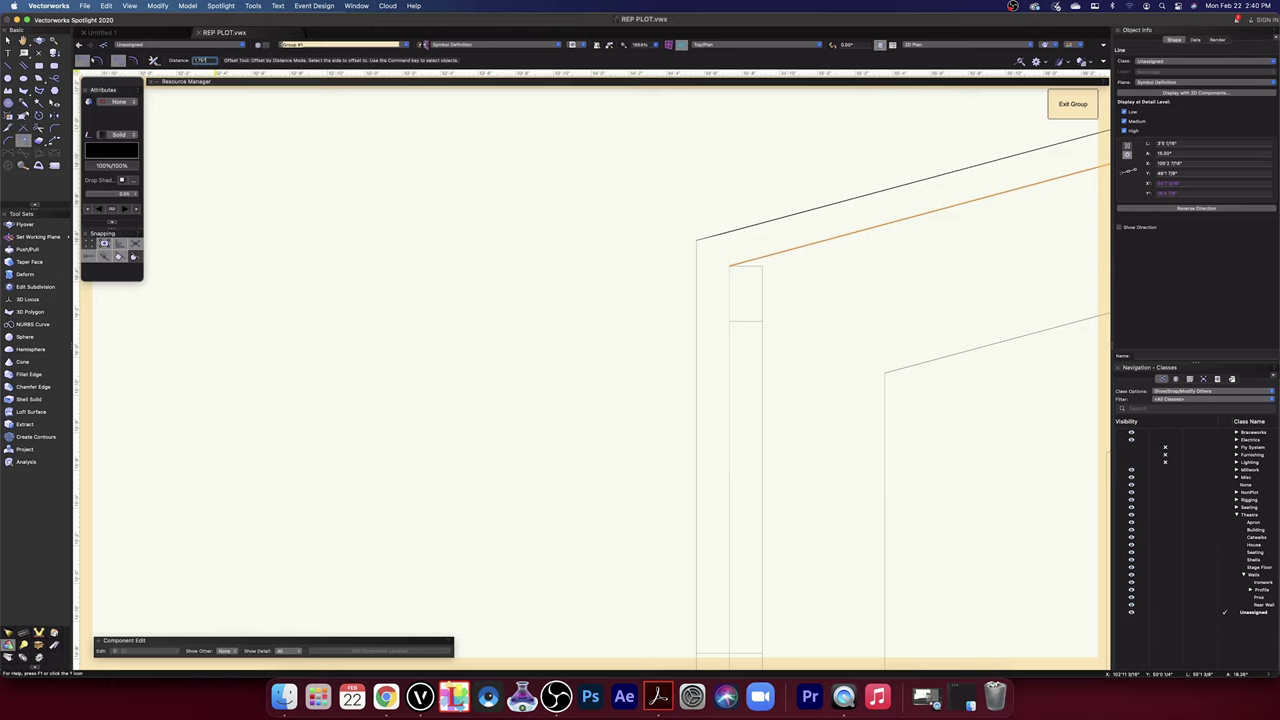
- Place an offset copy of the balcony front line inward
{"action": "left_click", "coordinate": [883, 308]}
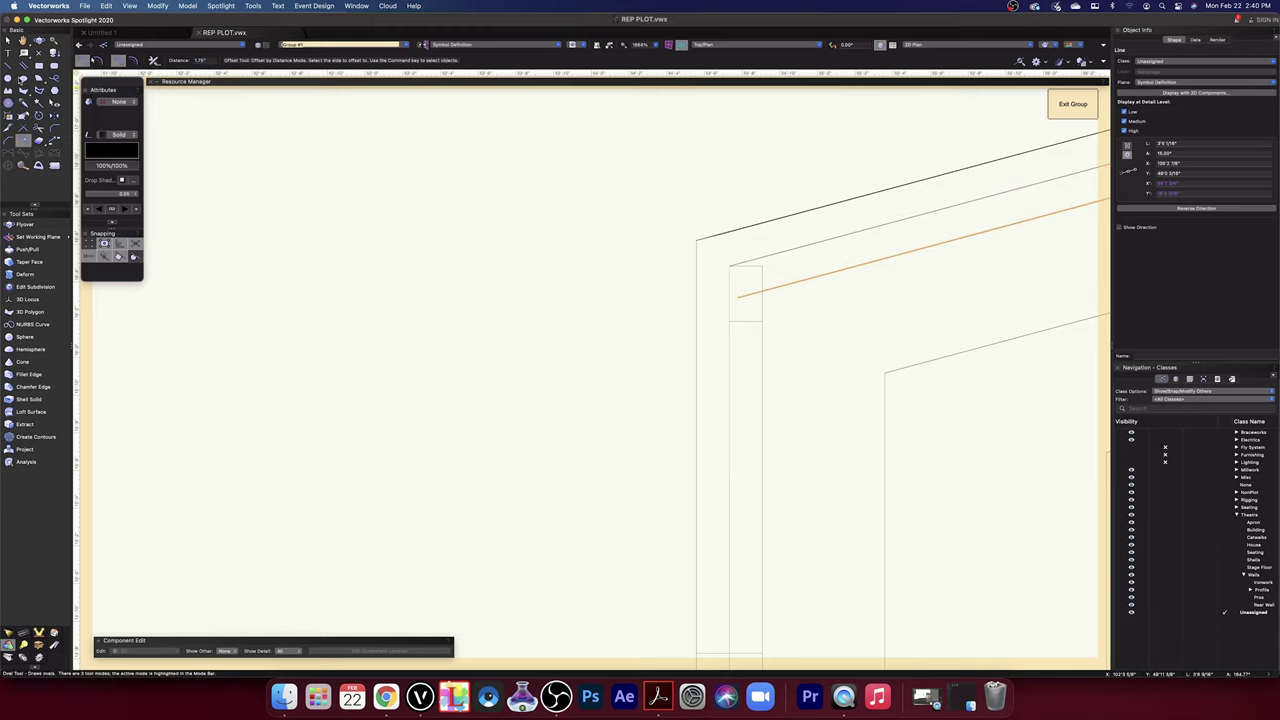
{"action": "key", "text": "space"}
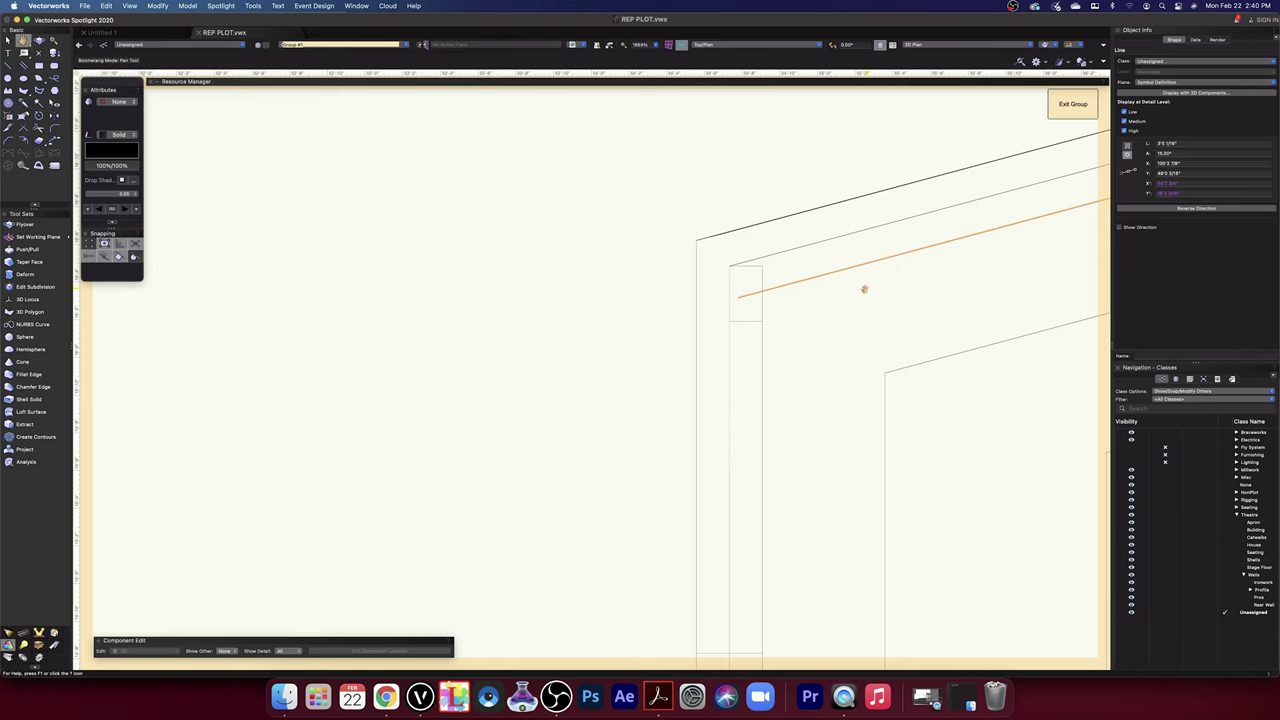
{"action": "left_click_drag", "start_coordinate": [863, 286], "coordinate": [343, 292]}
- Bring the shape's left corner into view and start a line there, then cancel it
{"action": "key", "text": "2"}
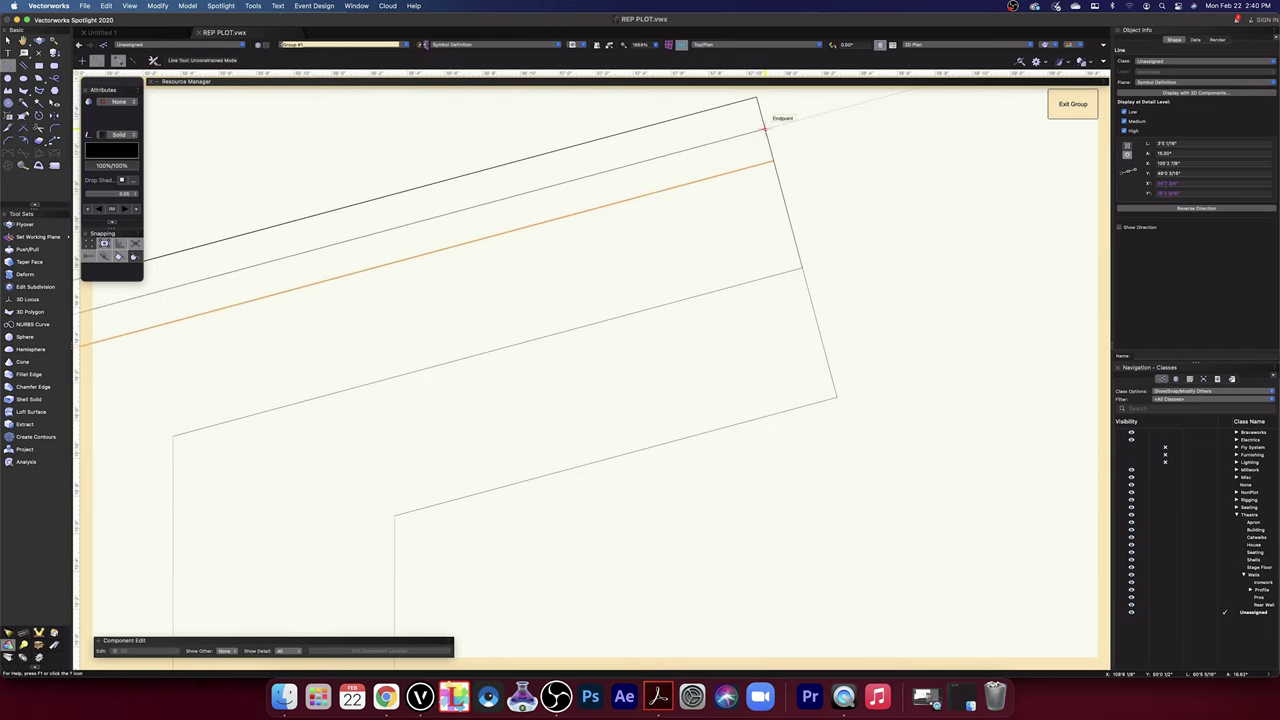
{"action": "mouse_move", "coordinate": [567, 279]}
{"action": "middle_mouse_down"}
{"action": "mouse_move", "coordinate": [931, 229]}
{"action": "mouse_move", "coordinate": [1014, 243]}
{"action": "middle_mouse_up"}
{"action": "scroll", "coordinate": [634, 341], "scroll_direction": "up", "scroll_amount": 2}
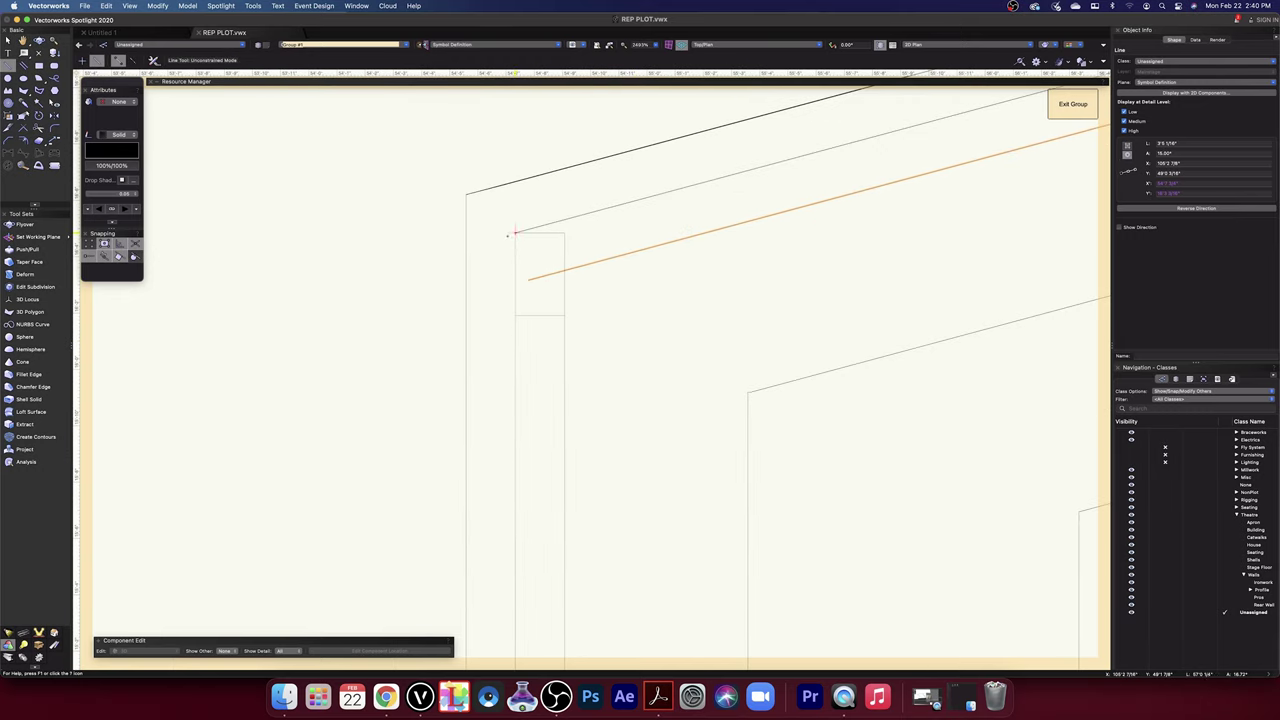
{"action": "left_click", "coordinate": [512, 233]}
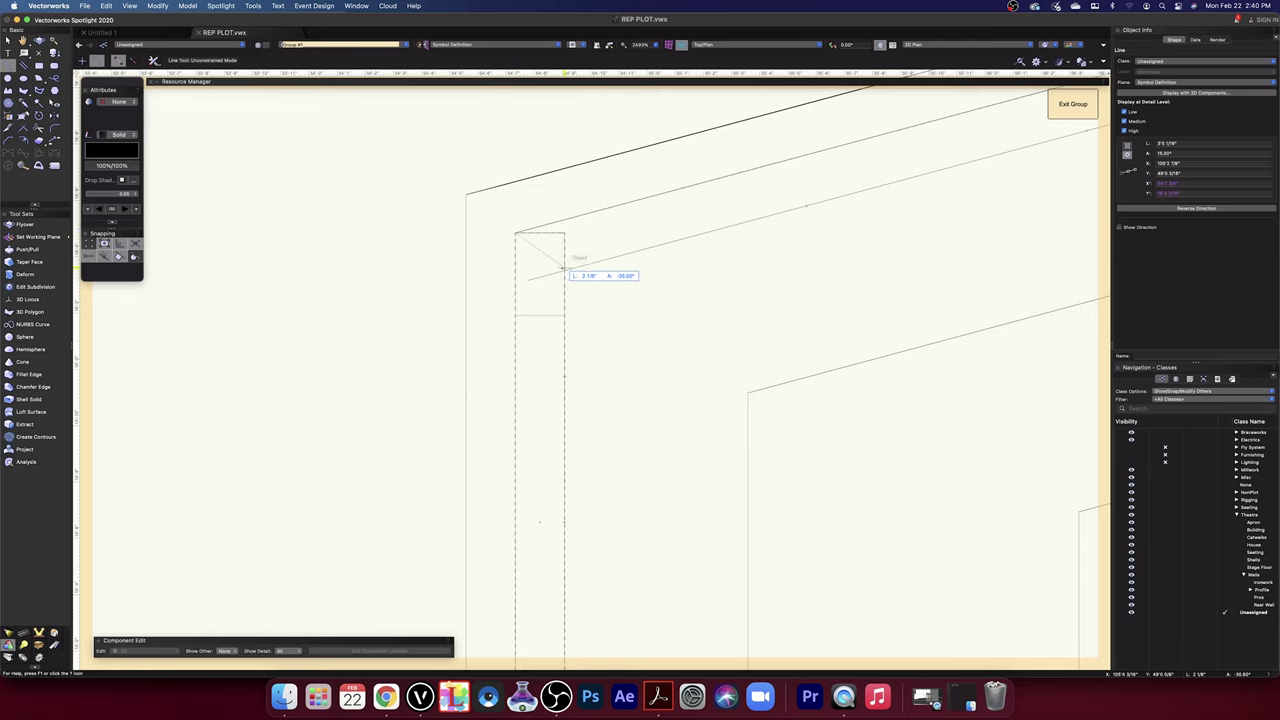
{"action": "scroll", "coordinate": [563, 270], "scroll_direction": "up", "scroll_amount": 5}
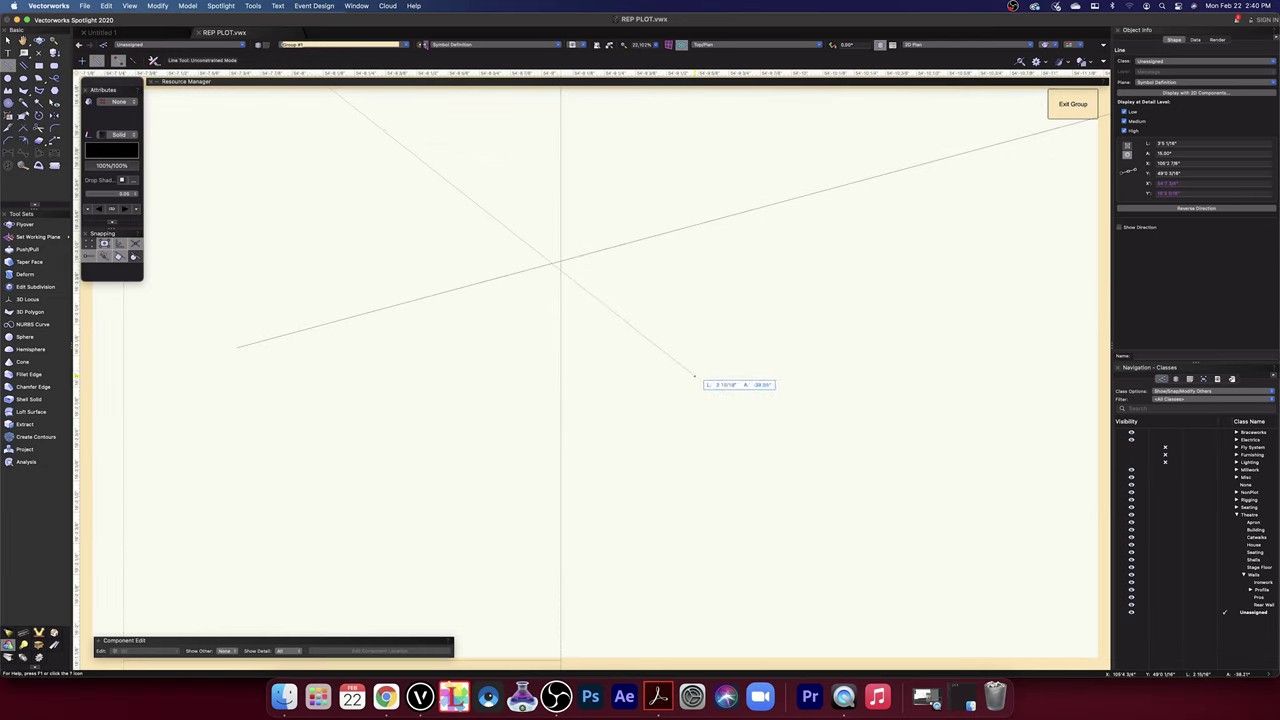
{"action": "scroll", "coordinate": [645, 325], "scroll_direction": "up", "scroll_amount": 1}
{"action": "scroll", "coordinate": [645, 325], "scroll_direction": "down", "scroll_amount": 5}
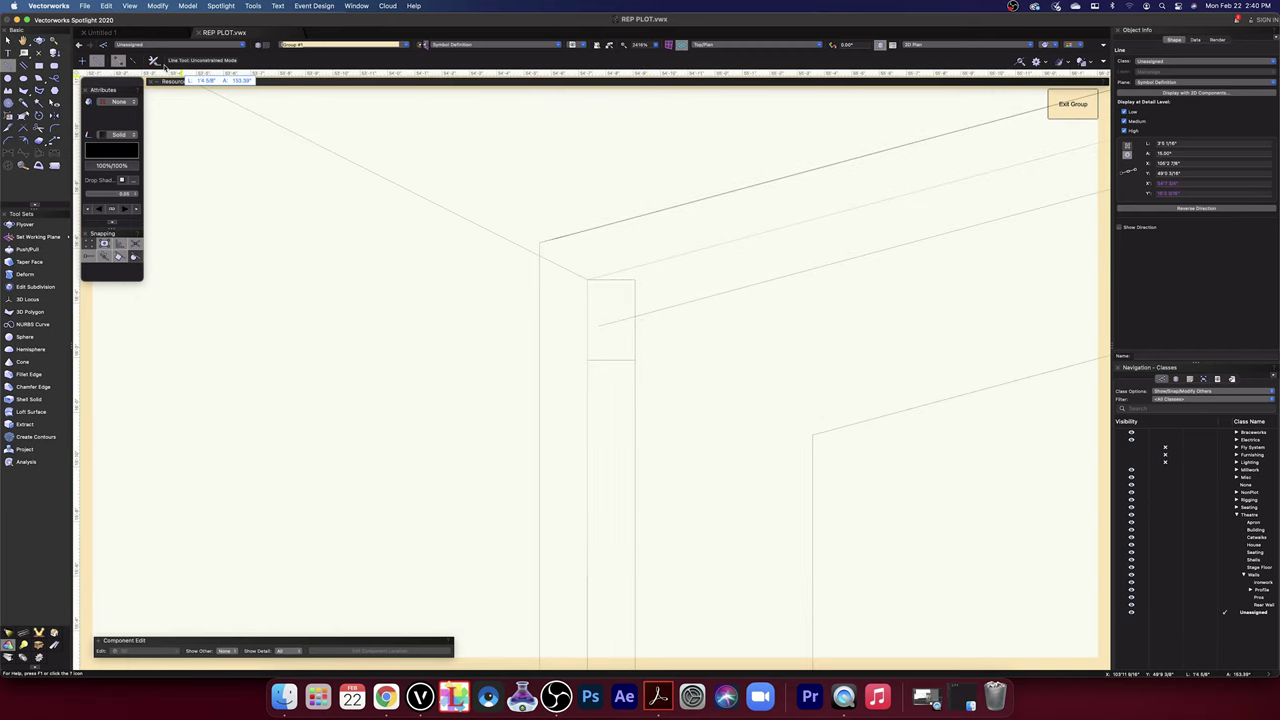
{"action": "left_click", "coordinate": [9, 41]}
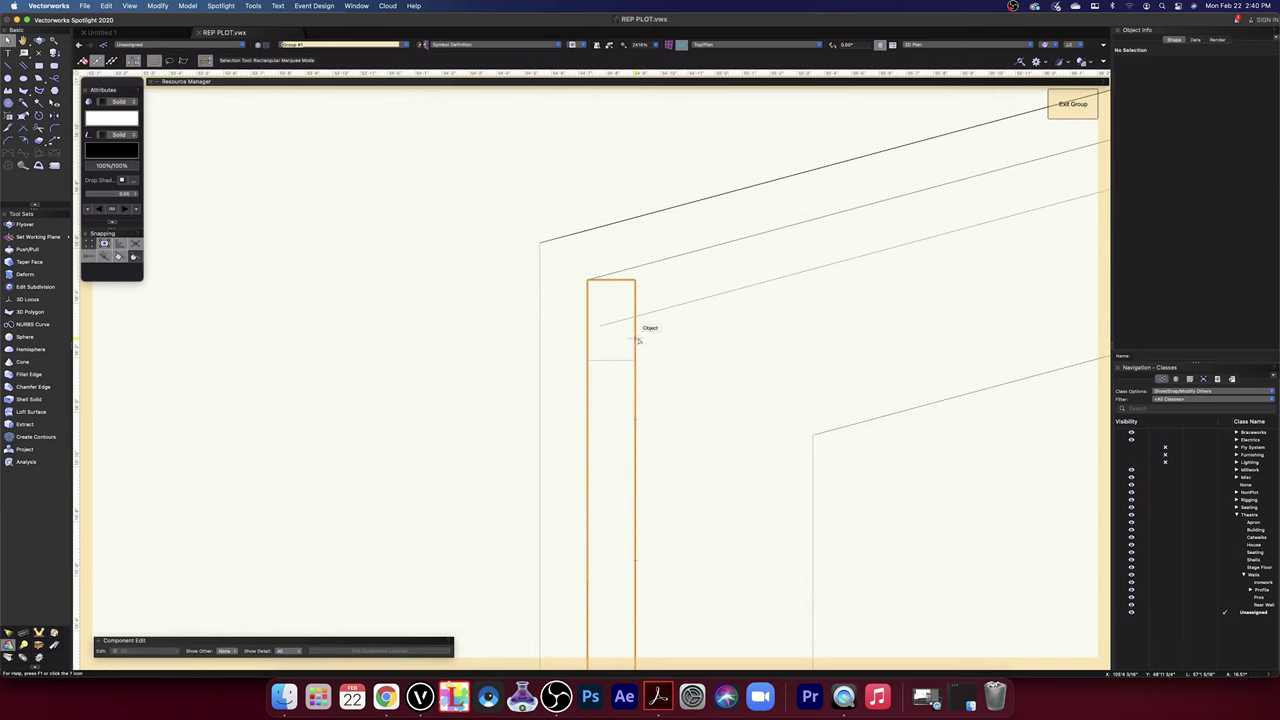
- Draw a line down from the inner corner and make it exactly vertical at -90°
{"action": "left_click", "coordinate": [8, 65]}
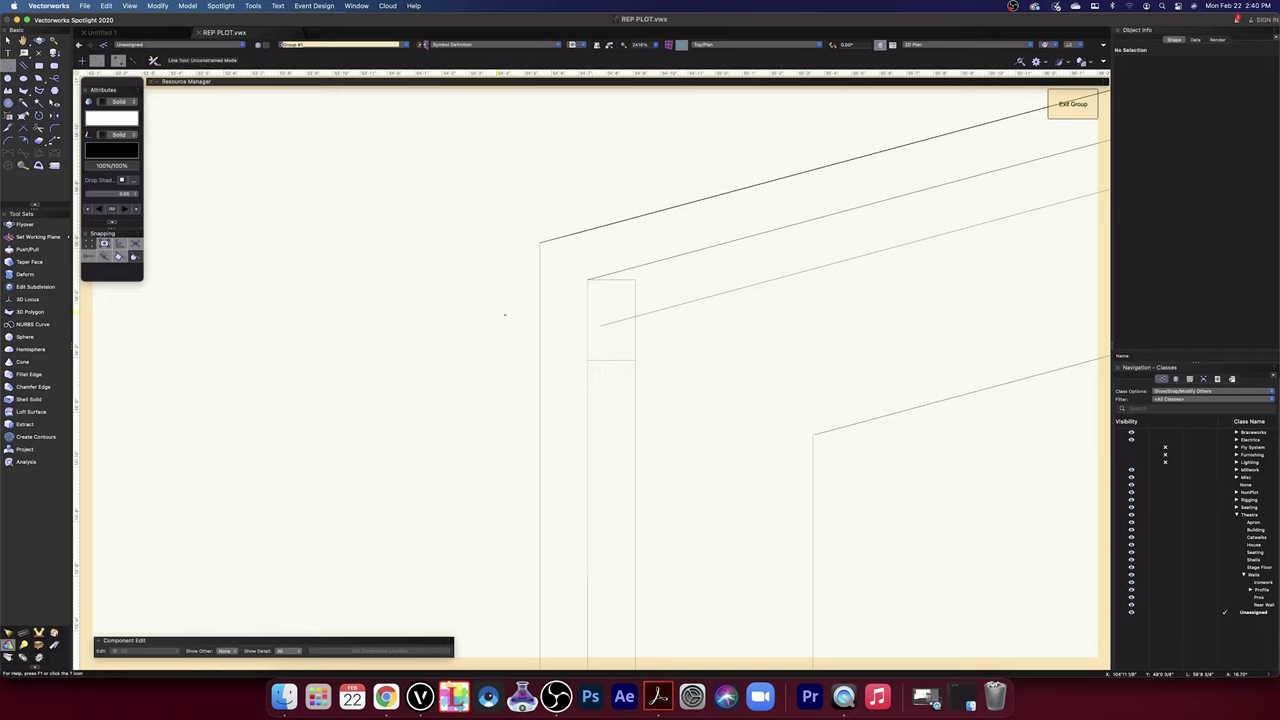
{"action": "left_click", "coordinate": [633, 268]}
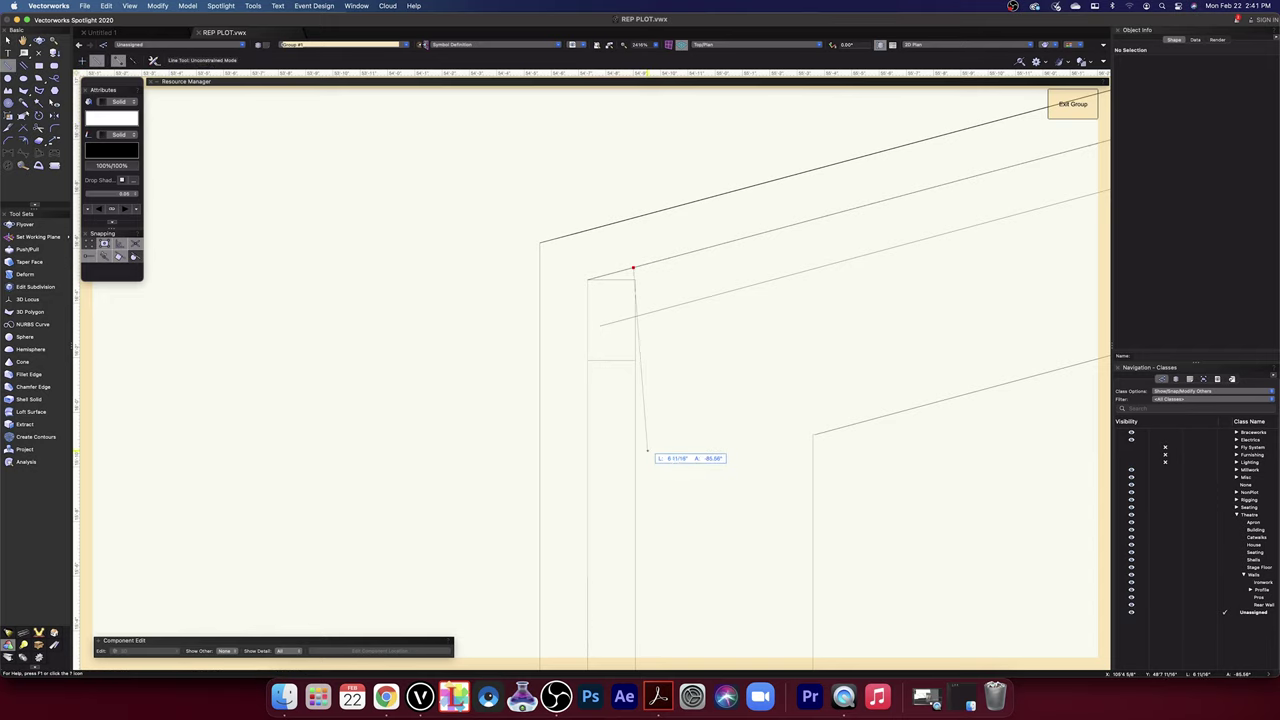
{"action": "left_click", "coordinate": [640, 451]}
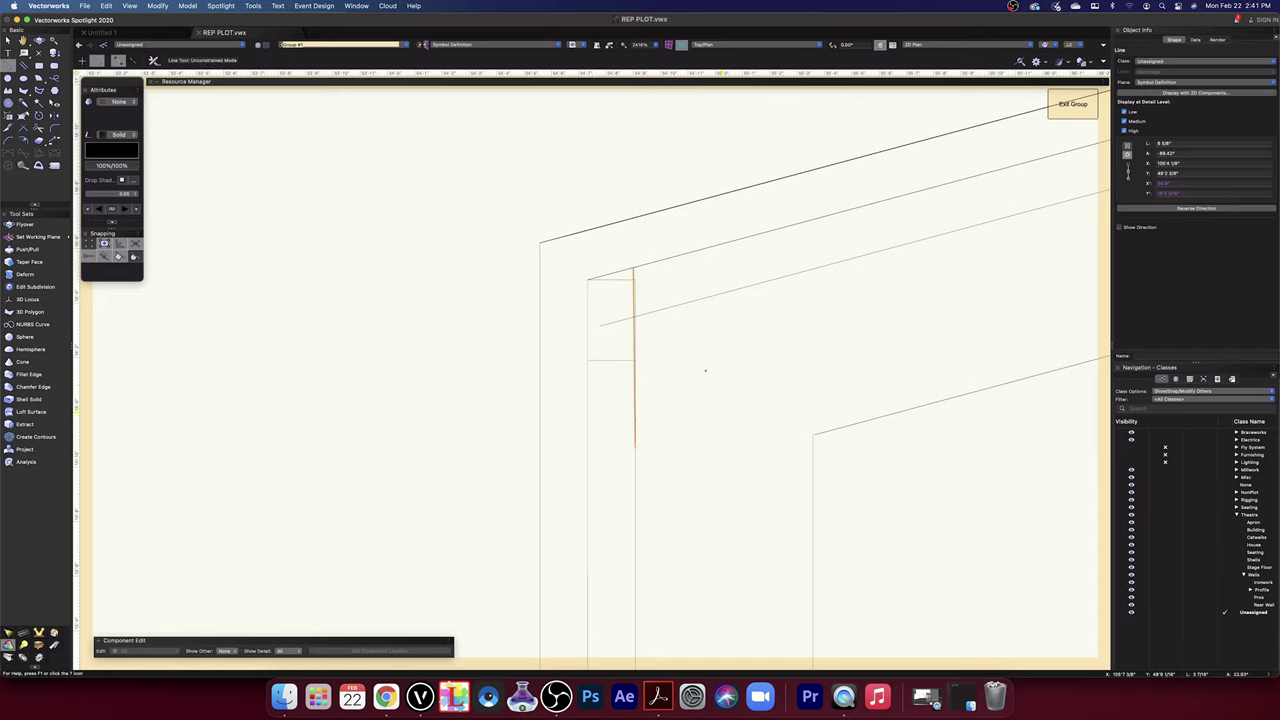
{"action": "scroll", "coordinate": [633, 312], "scroll_direction": "up", "scroll_amount": 5}
{"action": "scroll", "coordinate": [633, 312], "scroll_direction": "down", "scroll_amount": 4}
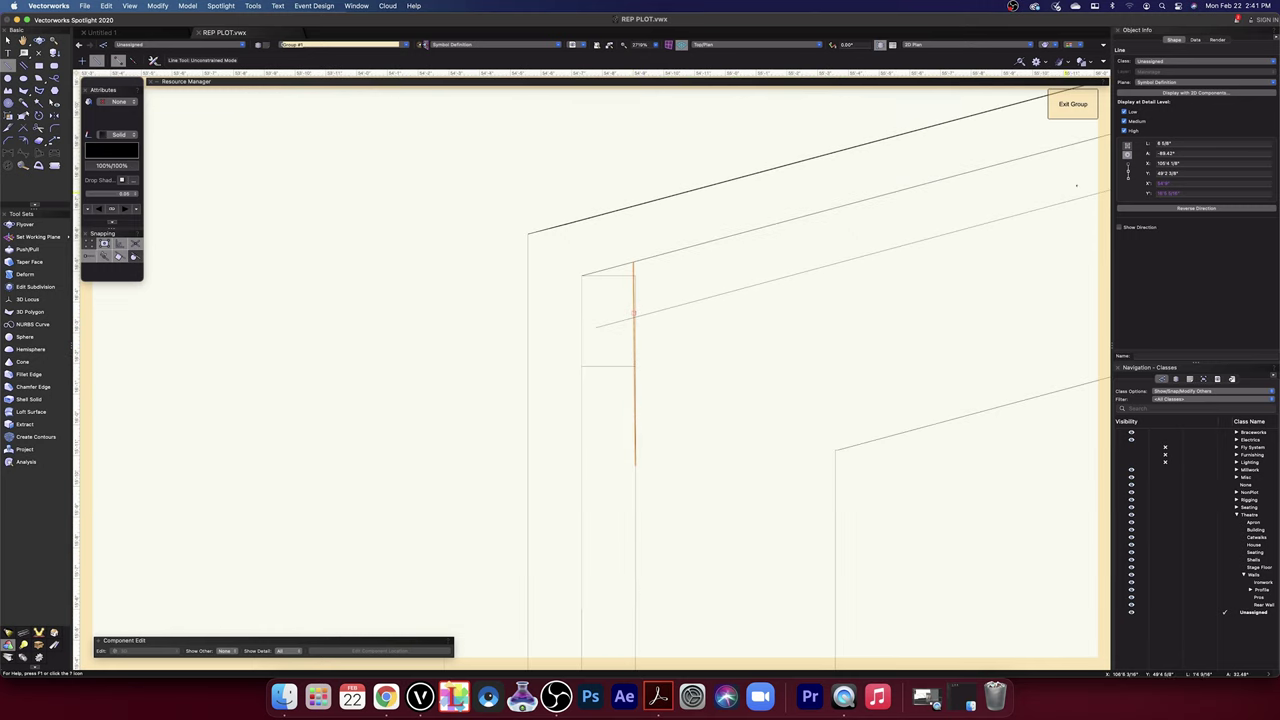
{"action": "left_click", "coordinate": [1180, 153]}
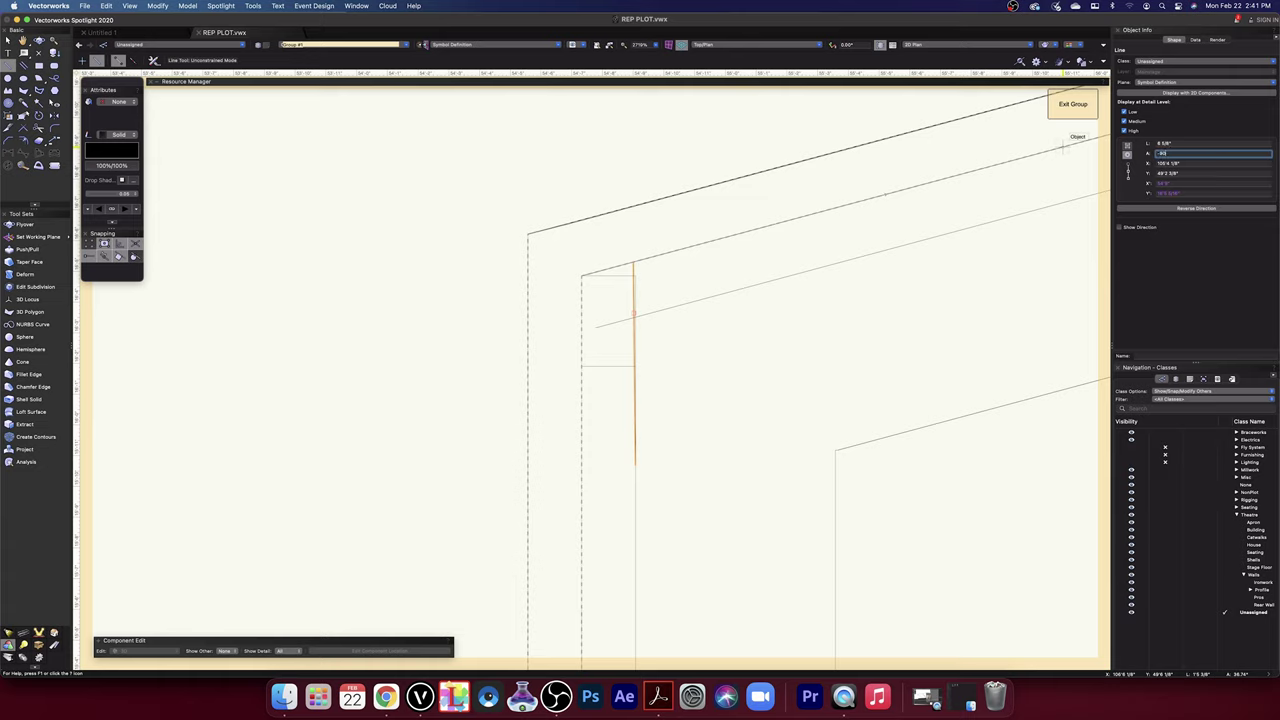
{"action": "key", "text": "Return"}
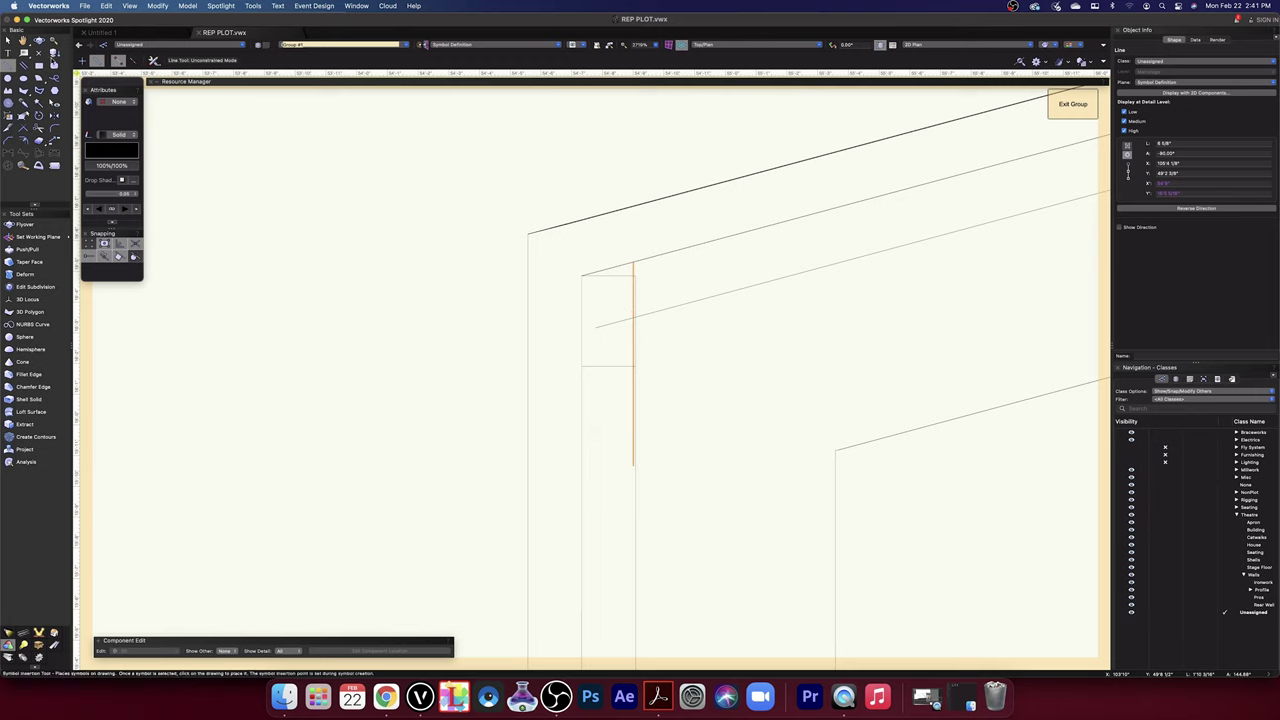
- Move the vertical line onto the corner and extend its top to the outer edge
{"action": "key", "text": "x"}
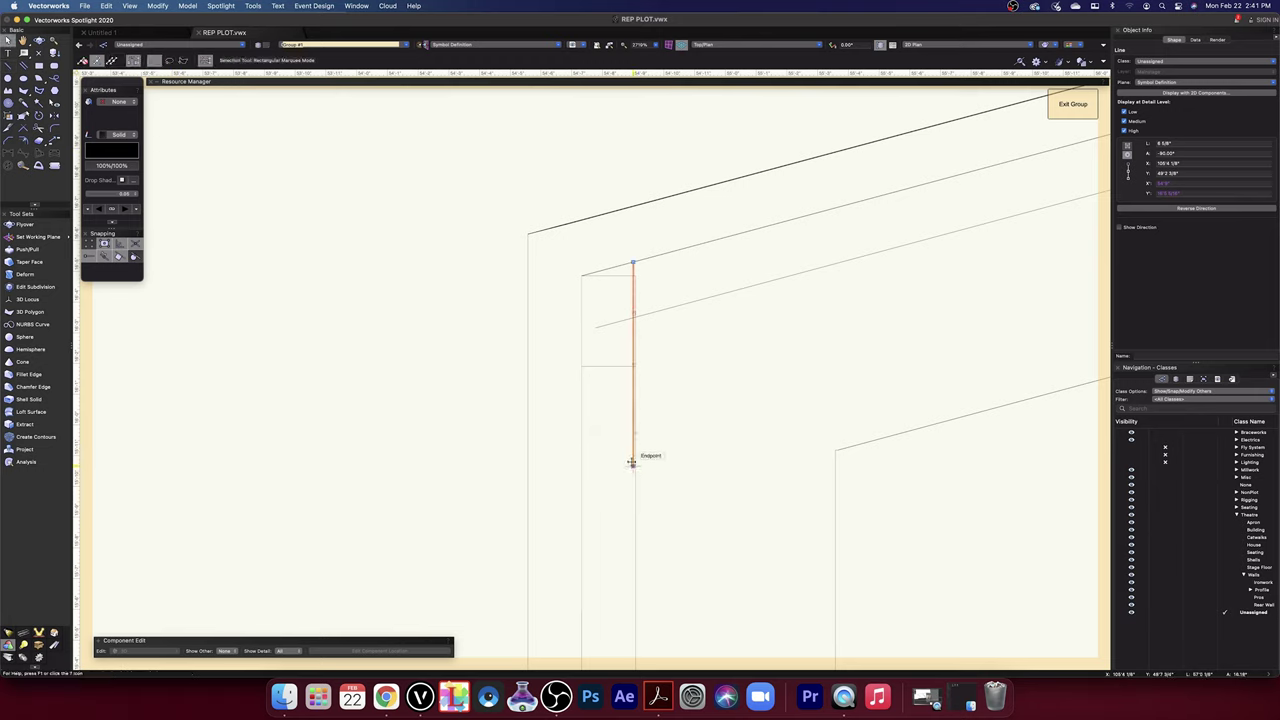
{"action": "mouse_move", "coordinate": [632, 462]}
{"action": "left_mouse_down"}
{"action": "mouse_move", "coordinate": [637, 314]}
{"action": "mouse_move", "coordinate": [758, 423]}
{"action": "mouse_move", "coordinate": [642, 477]}
{"action": "left_mouse_up"}
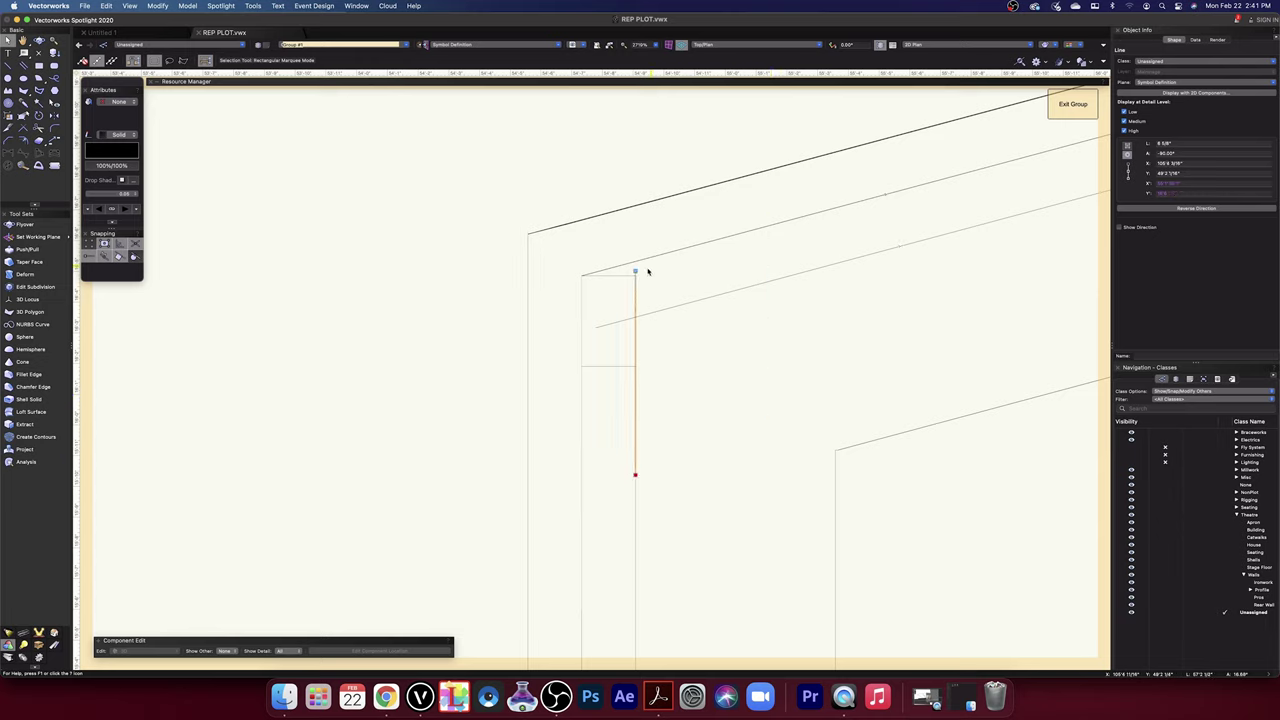
{"action": "left_click_drag", "start_coordinate": [634, 271], "coordinate": [634, 167]}
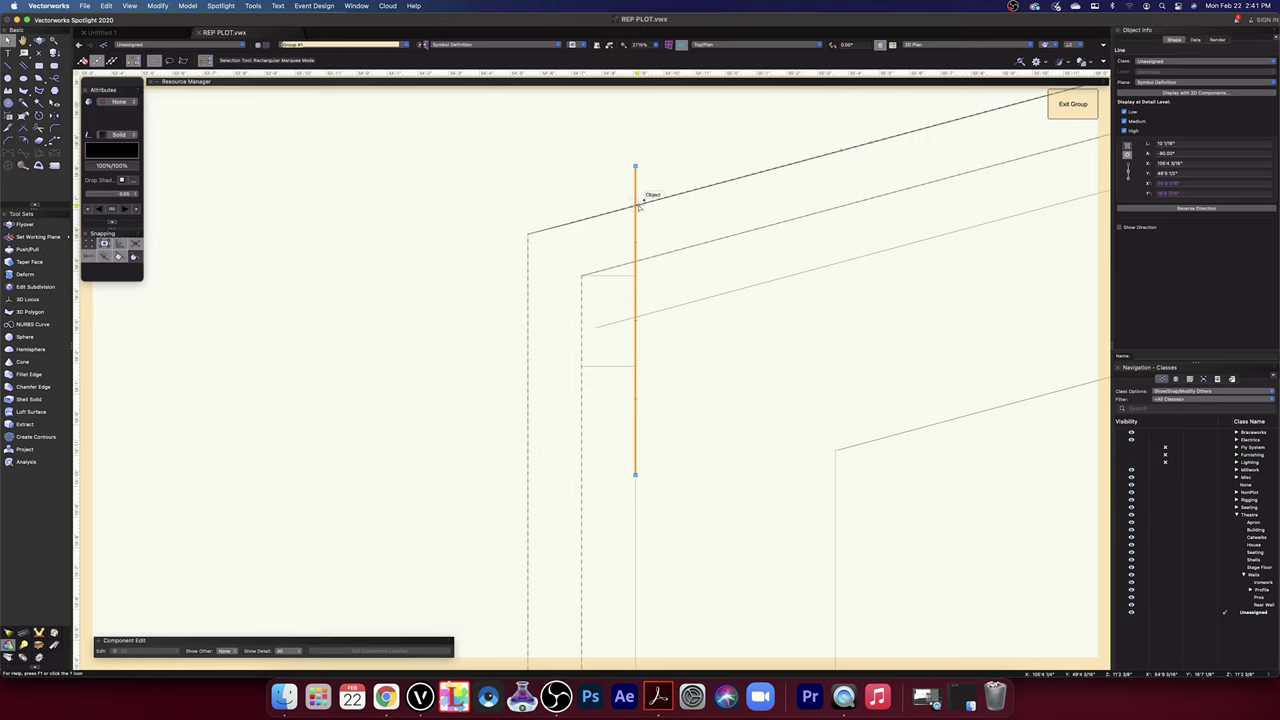
{"action": "mouse_move", "coordinate": [791, 400]}
{"action": "left_mouse_down"}
{"action": "mouse_move", "coordinate": [580, 433]}
{"action": "mouse_move", "coordinate": [545, 498]}
{"action": "left_mouse_up"}
{"action": "scroll", "coordinate": [550, 497], "scroll_direction": "down", "scroll_amount": 3}
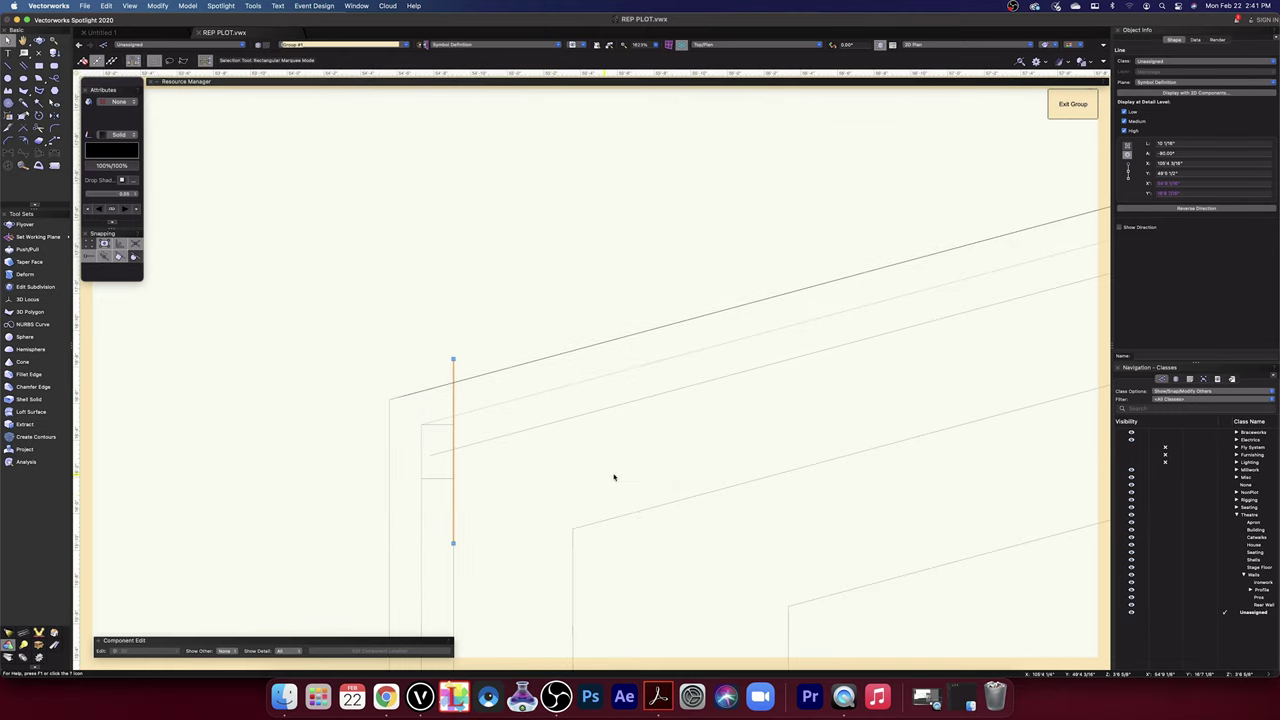
{"action": "mouse_move", "coordinate": [614, 477]}
{"action": "left_mouse_down"}
{"action": "mouse_move", "coordinate": [551, 494]}
{"action": "mouse_move", "coordinate": [547, 512]}
{"action": "left_mouse_up"}
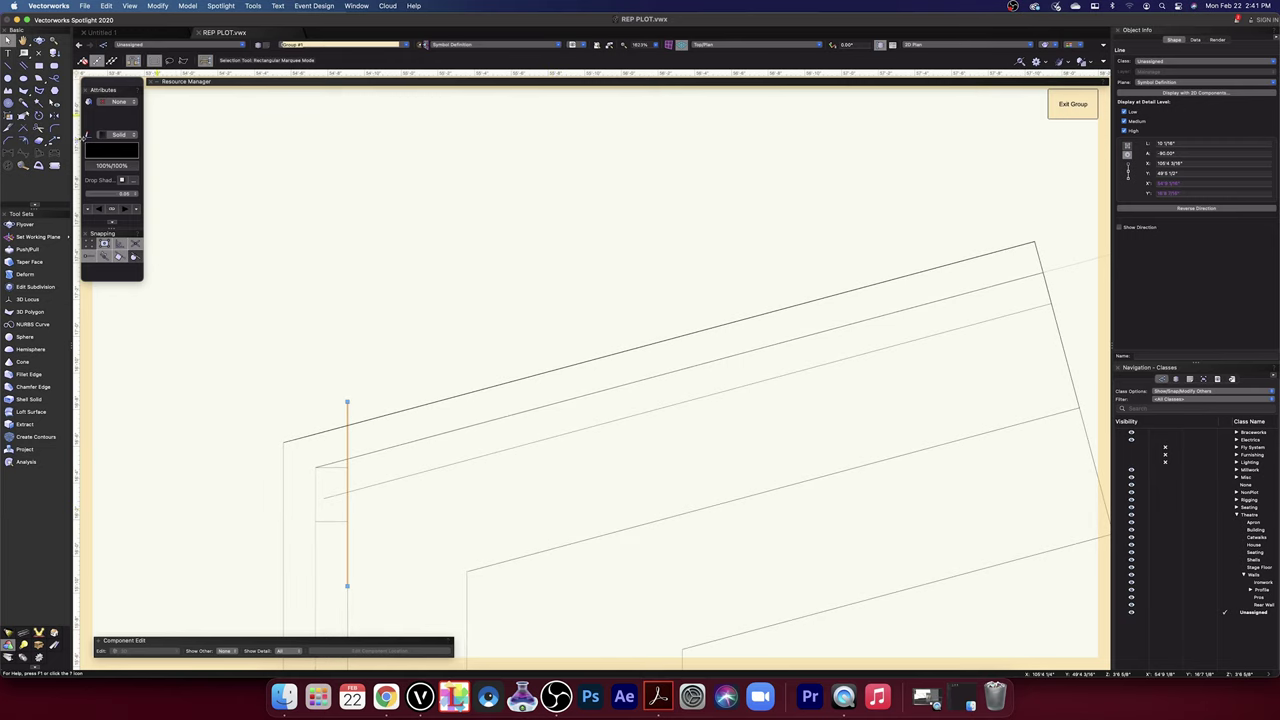
- Trace a five-corner polygon between the front lines from the left corner to the right endpoint, closing it
{"action": "left_click", "coordinate": [23, 90]}
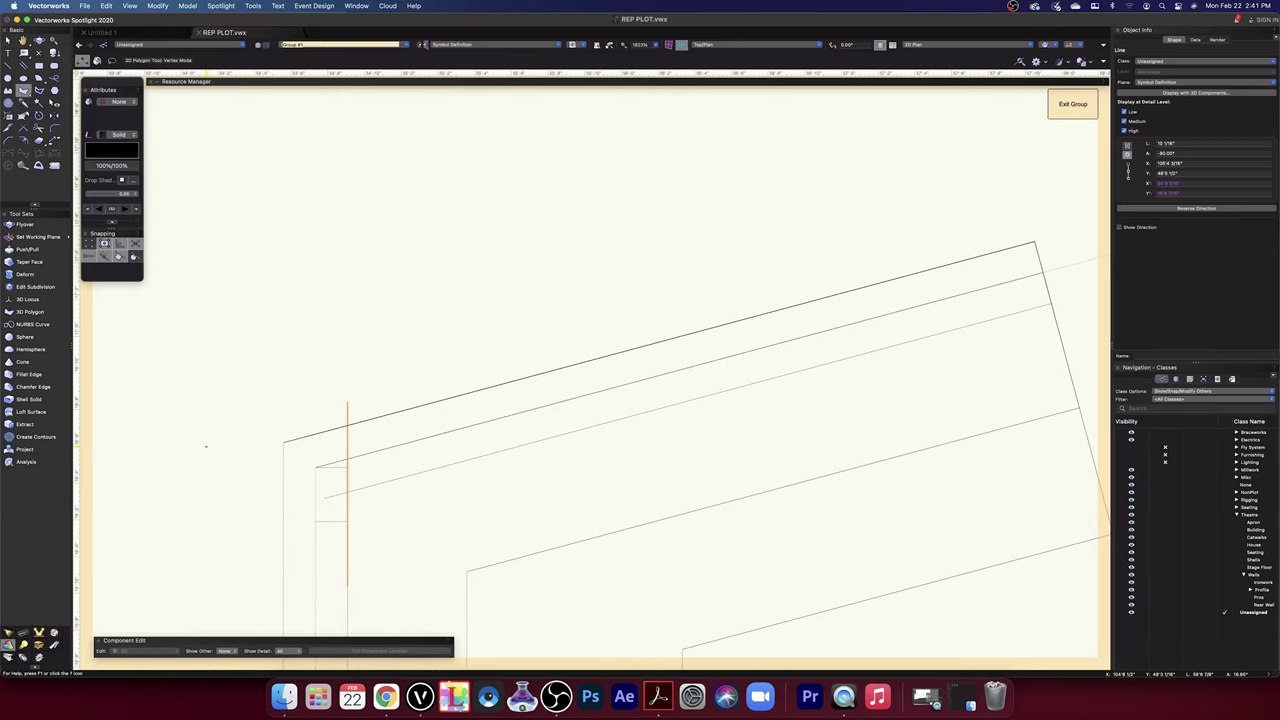
{"action": "left_click", "coordinate": [316, 468]}
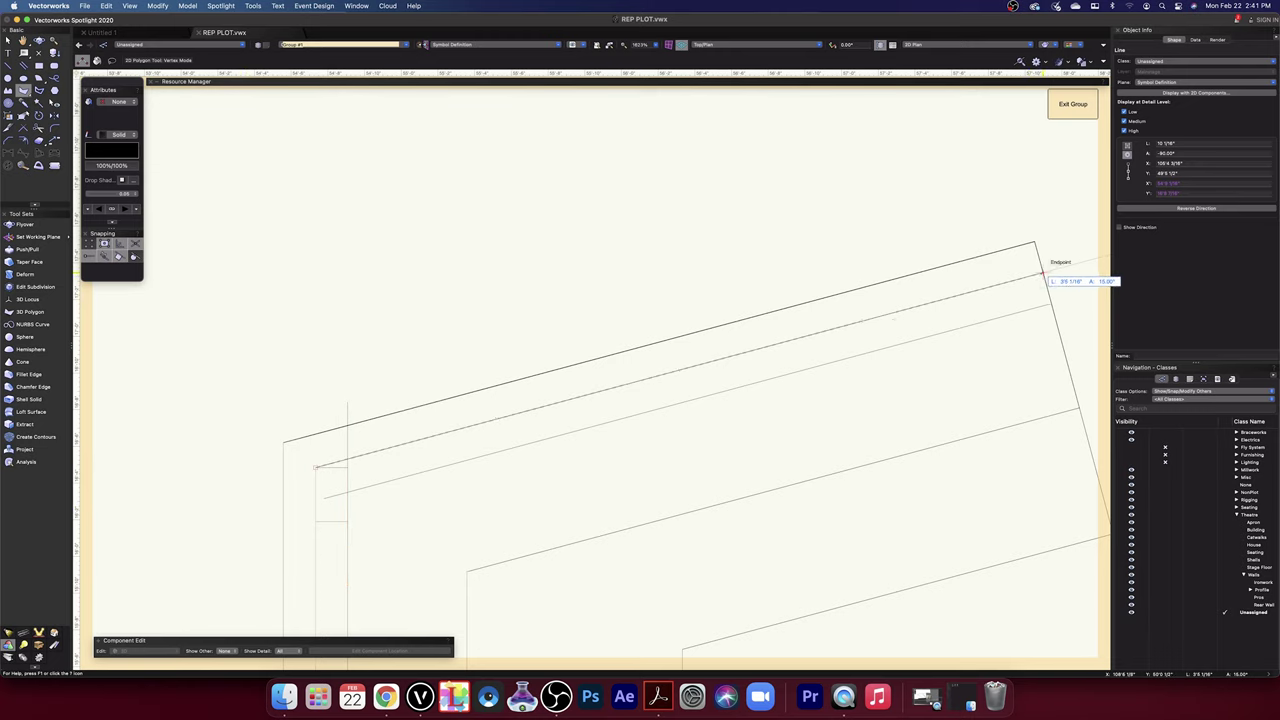
{"action": "left_click", "coordinate": [1040, 272]}
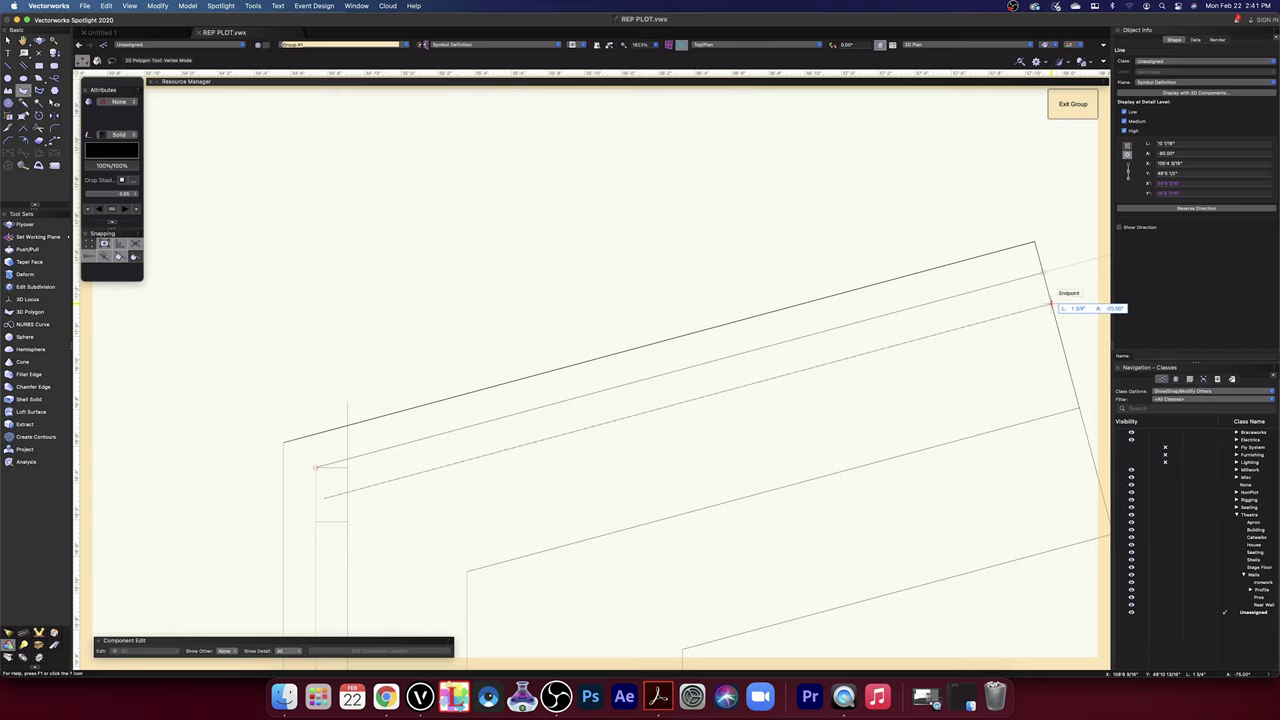
{"action": "left_click", "coordinate": [1050, 303]}
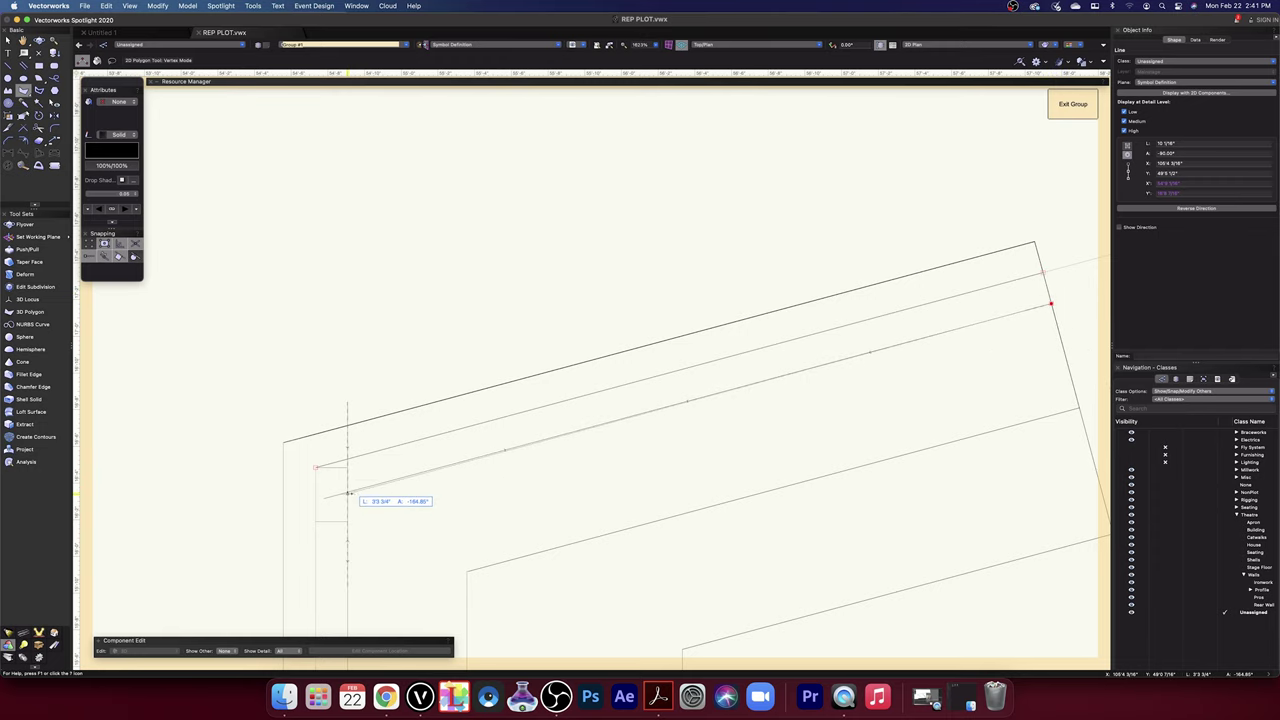
{"action": "scroll", "coordinate": [316, 502], "scroll_direction": "up", "scroll_amount": 5}
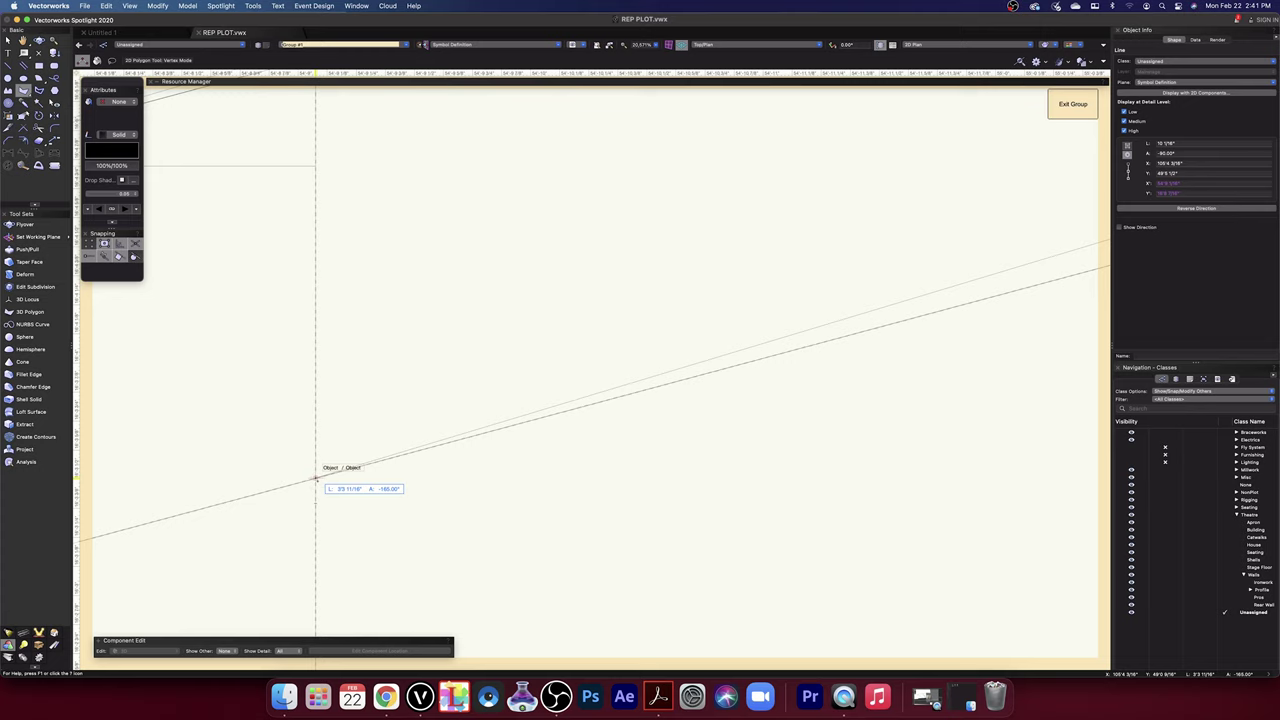
{"action": "left_click", "coordinate": [316, 479]}
{"action": "scroll", "coordinate": [316, 479], "scroll_direction": "up", "scroll_amount": 2}
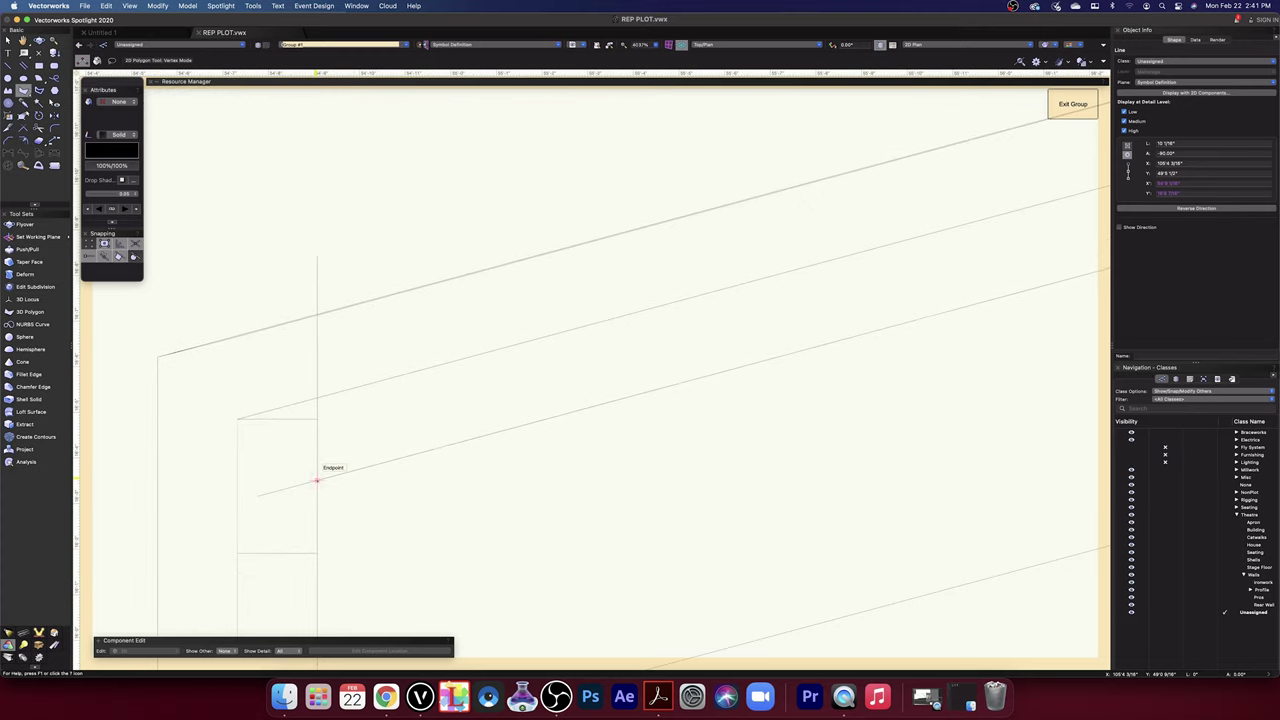
{"action": "left_click", "coordinate": [238, 501]}
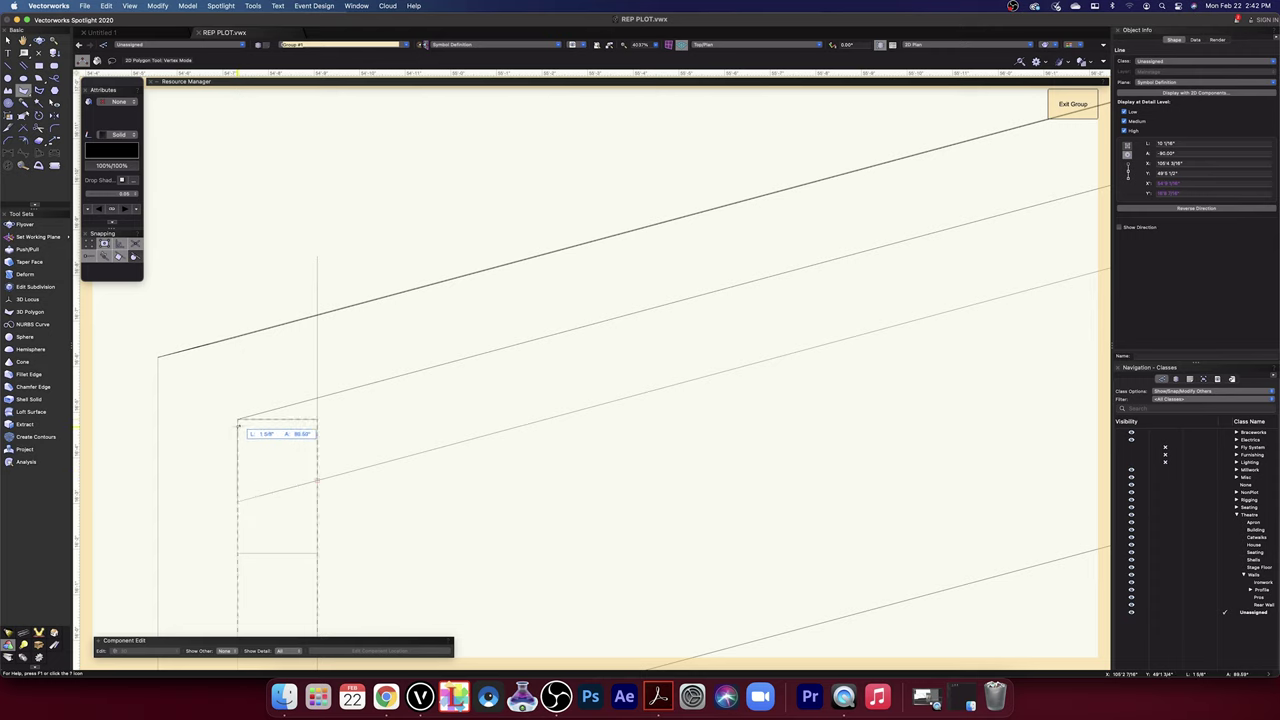
{"action": "left_click", "coordinate": [239, 422]}
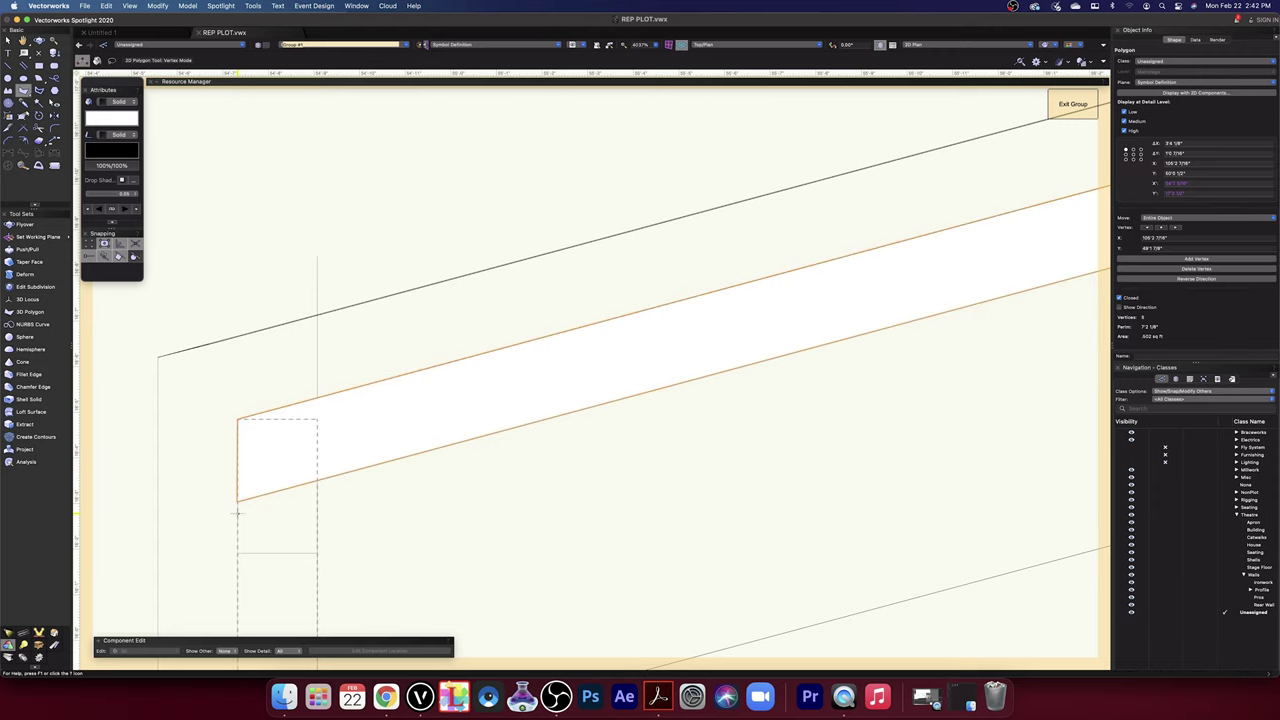
{"action": "scroll", "coordinate": [238, 513], "scroll_direction": "up", "scroll_amount": 3}
- Draw a vertical line down through the strip's top-left corner
{"action": "scroll", "coordinate": [238, 513], "scroll_direction": "up", "scroll_amount": 4}
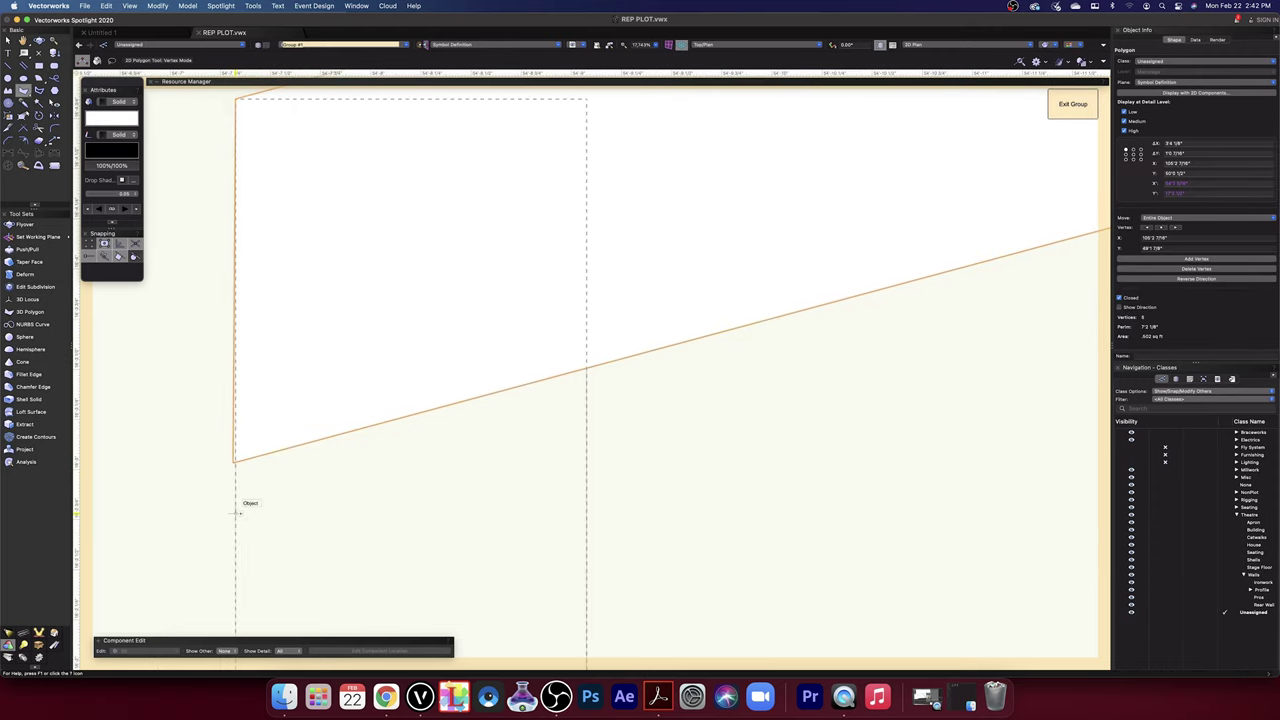
{"action": "key", "text": "2"}
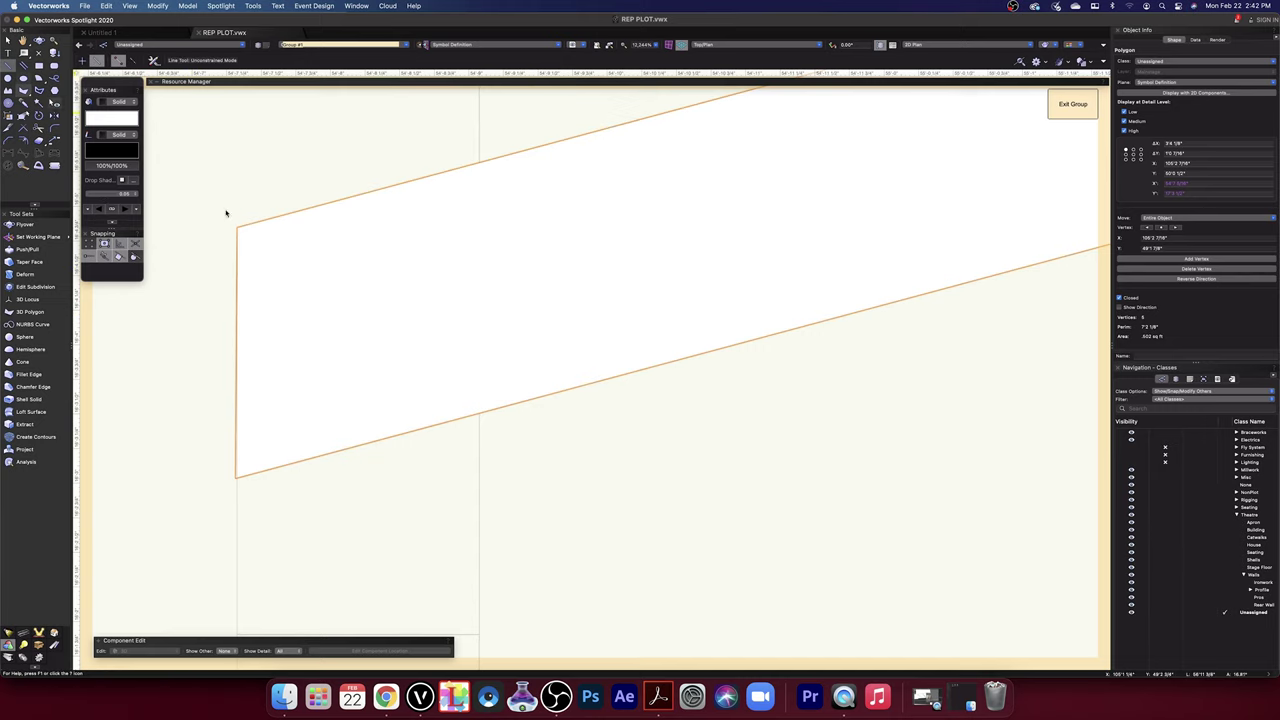
{"action": "left_click", "coordinate": [238, 226]}
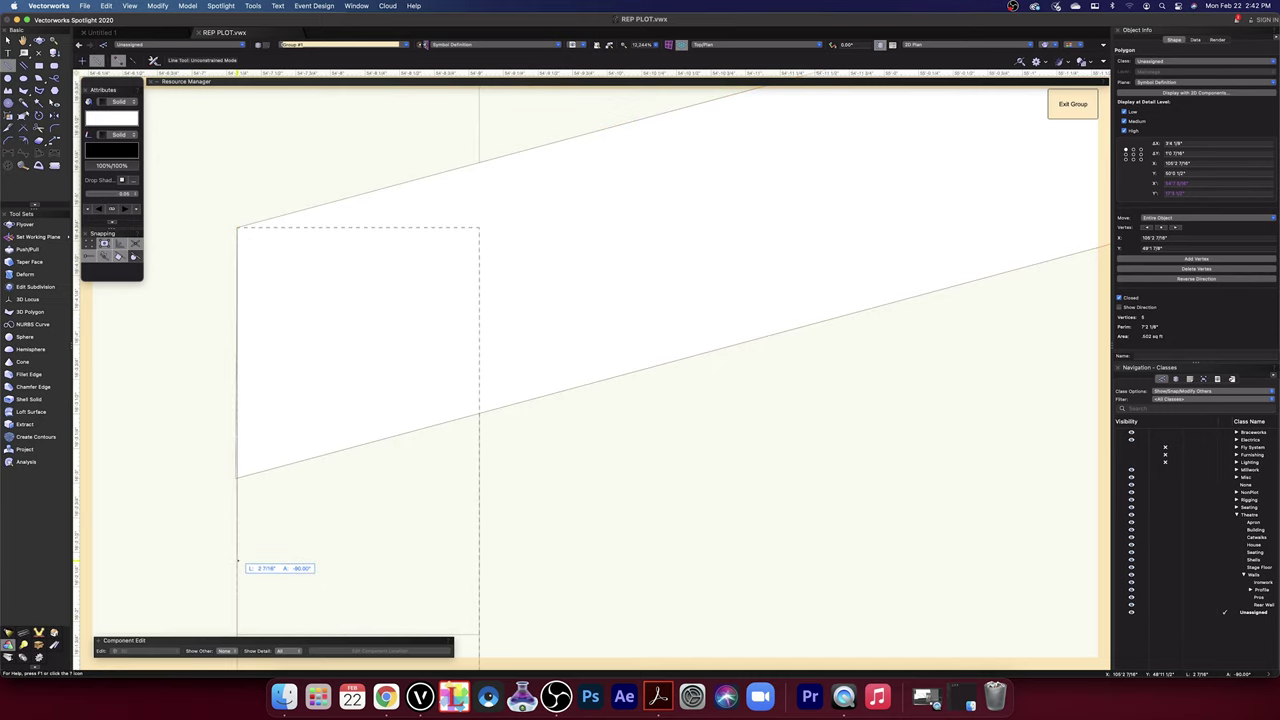
{"action": "left_click", "coordinate": [238, 560]}
- Reshape the strip so its lower-left corner sits on the vertical line
{"action": "key", "text": "x"}
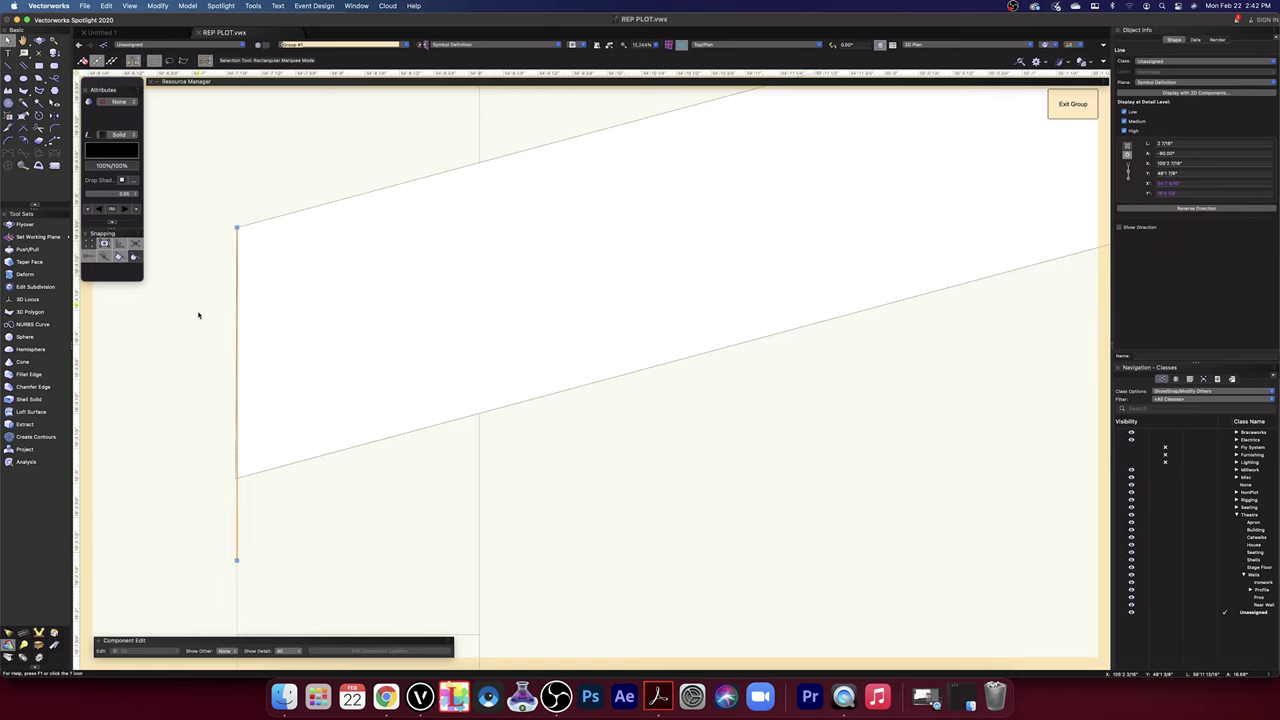
{"action": "key", "text": "super+a"}
{"action": "scroll", "coordinate": [250, 469], "scroll_direction": "up", "scroll_amount": 5}
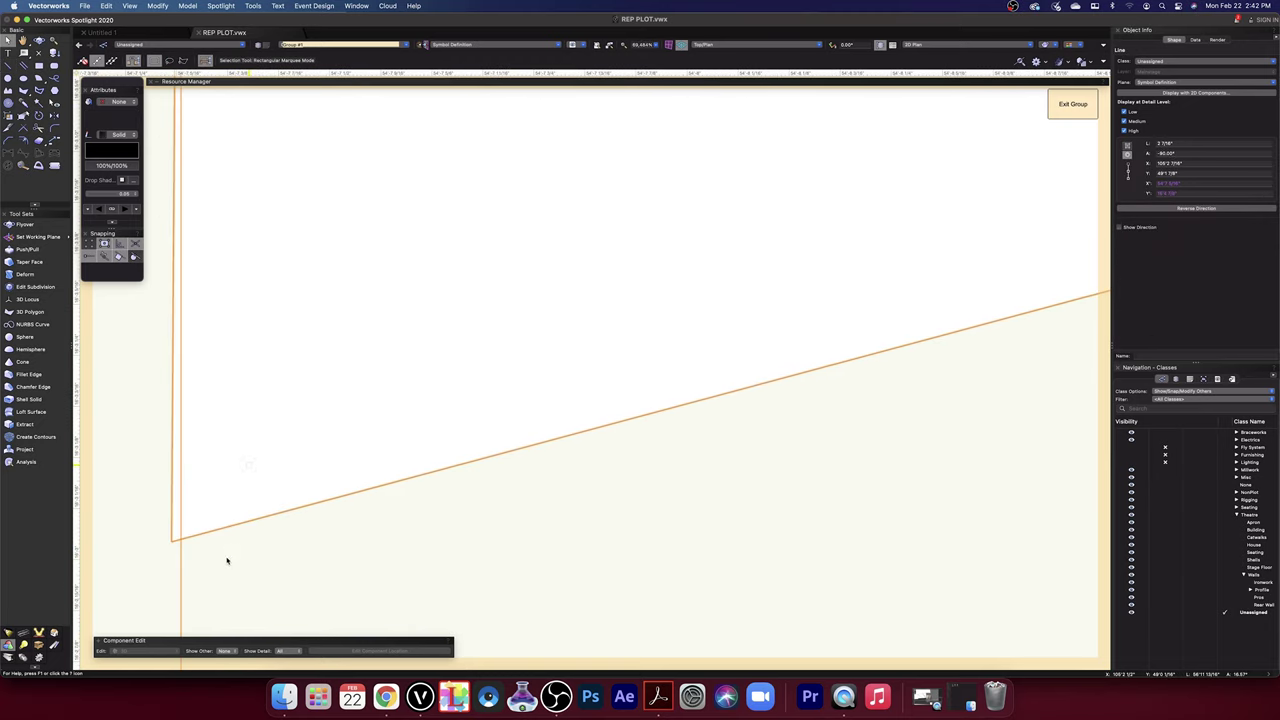
{"action": "left_click", "coordinate": [190, 536]}
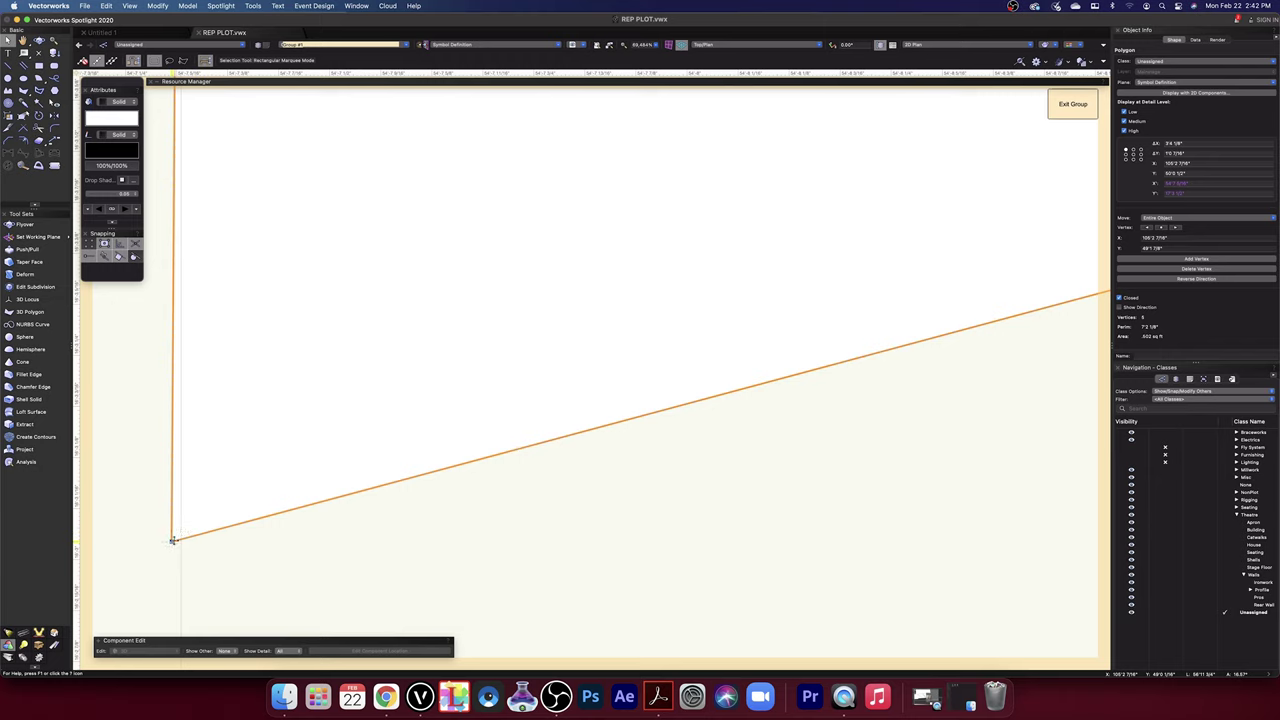
{"action": "key", "text": "shift+r"}
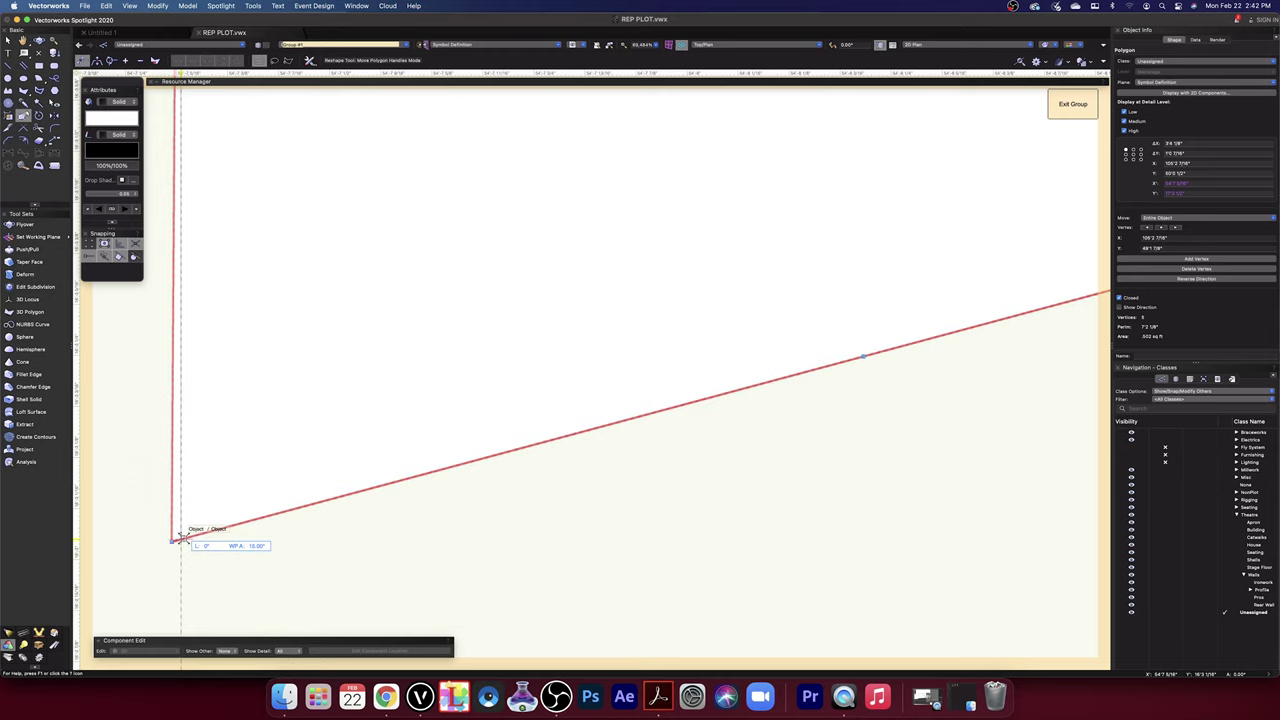
{"action": "mouse_move", "coordinate": [178, 540]}
{"action": "left_mouse_down"}
{"action": "mouse_move", "coordinate": [168, 565]}
{"action": "mouse_move", "coordinate": [167, 547]}
{"action": "left_mouse_up"}
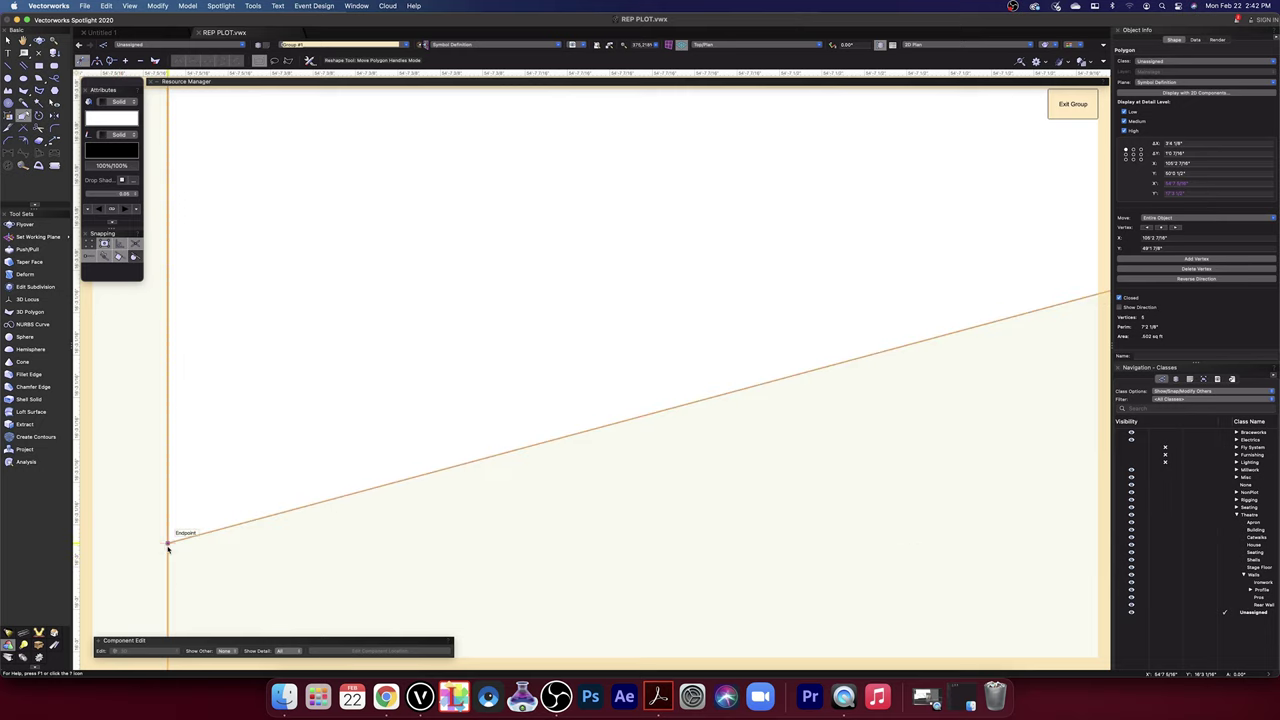
{"action": "scroll", "coordinate": [167, 547], "scroll_direction": "down", "scroll_amount": 5}
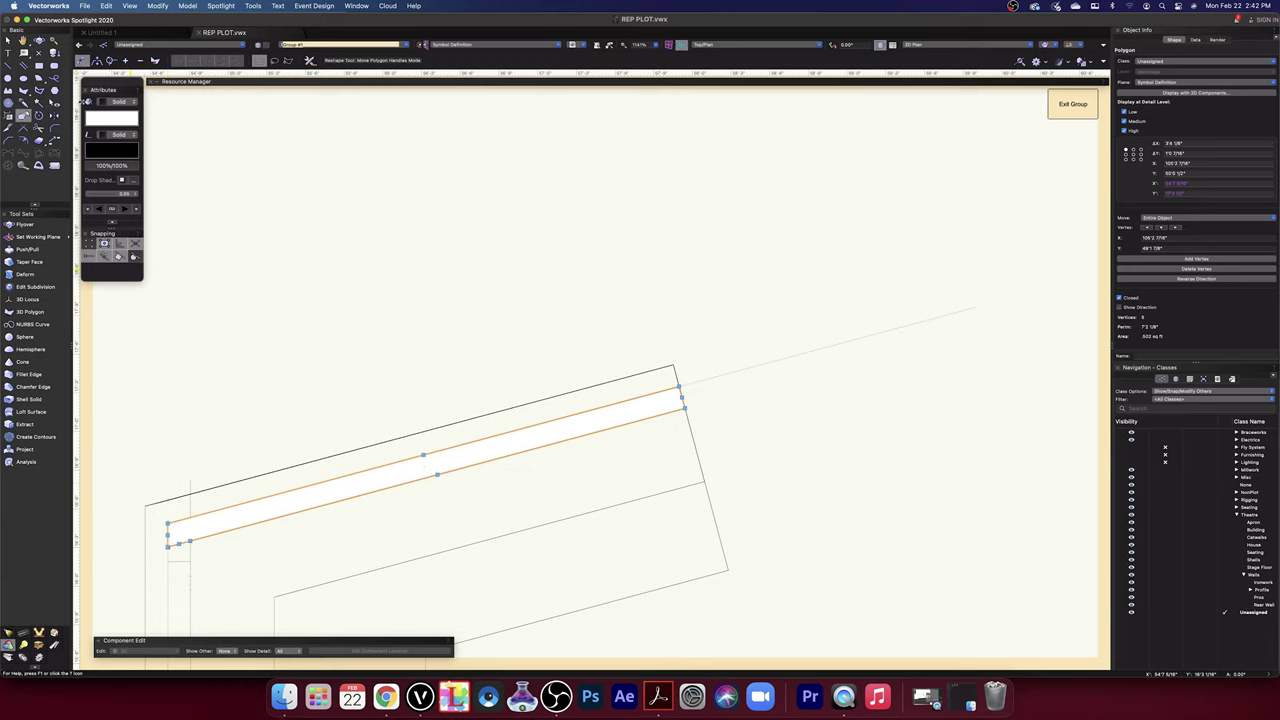
- Draw a 3'5 1/2" line at 15° along the strip's lower edge
{"action": "key", "text": "2"}
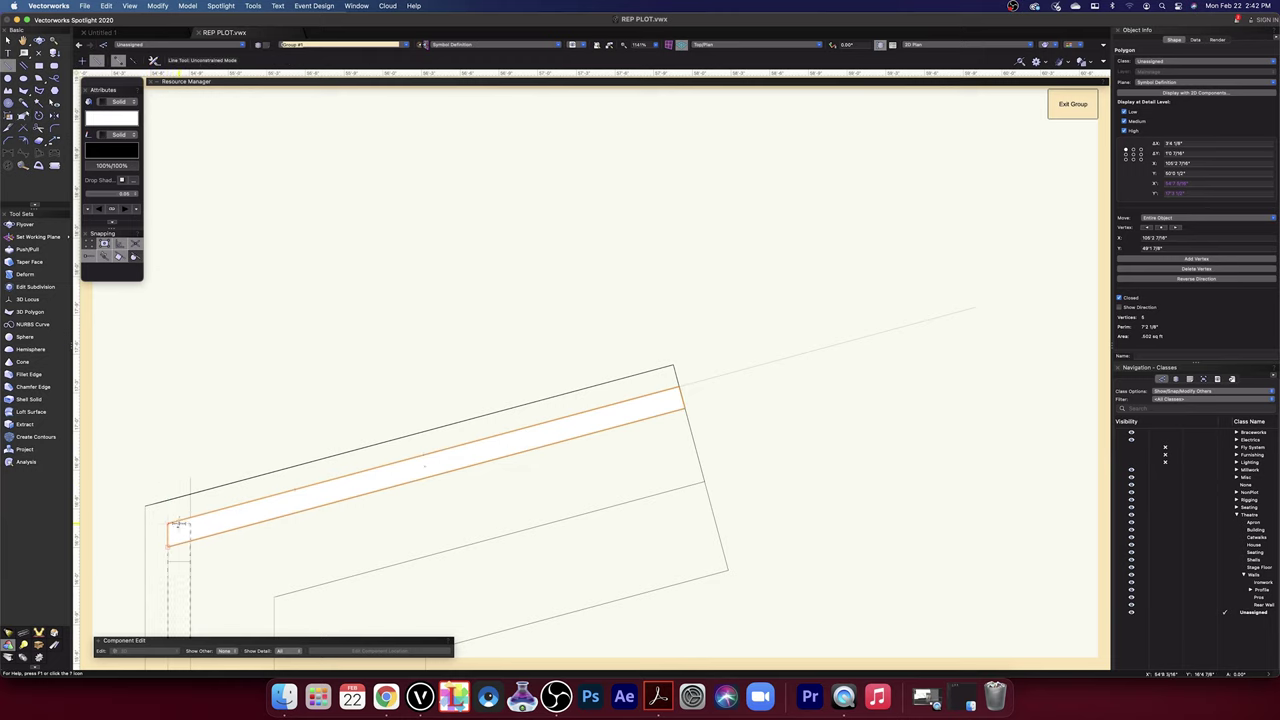
{"action": "left_click", "coordinate": [169, 546]}
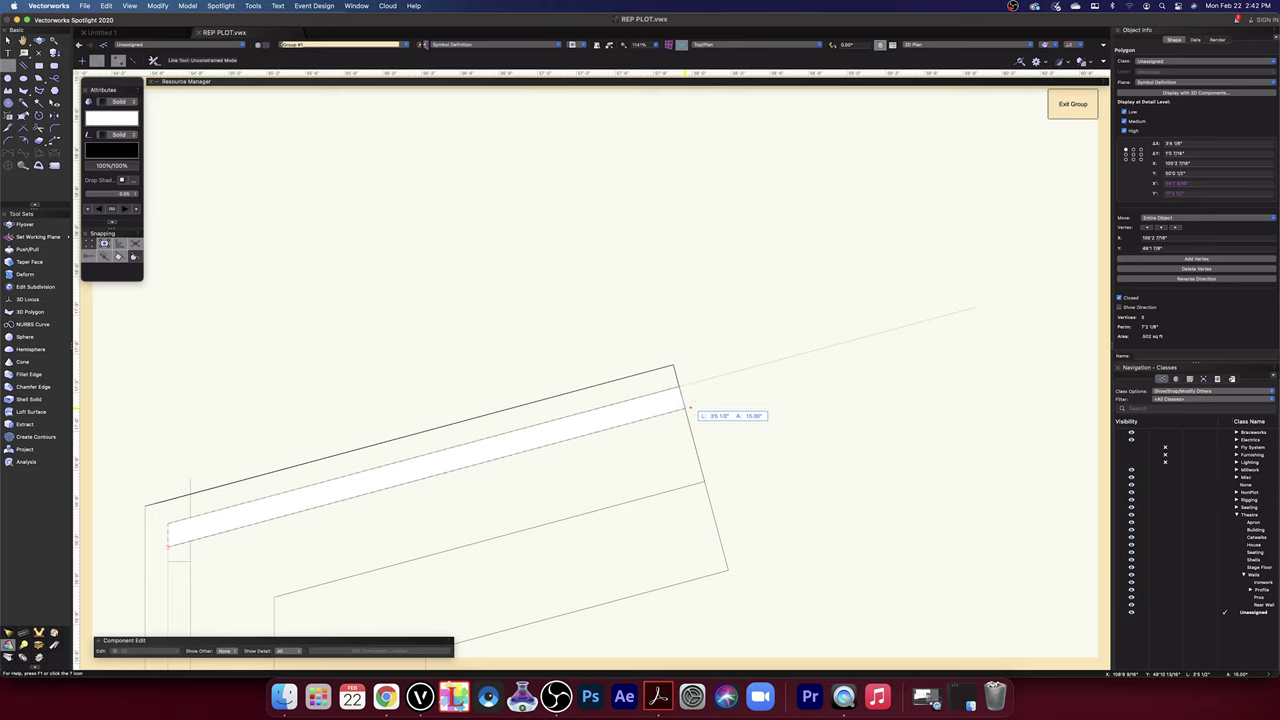
{"action": "left_click", "coordinate": [688, 407]}
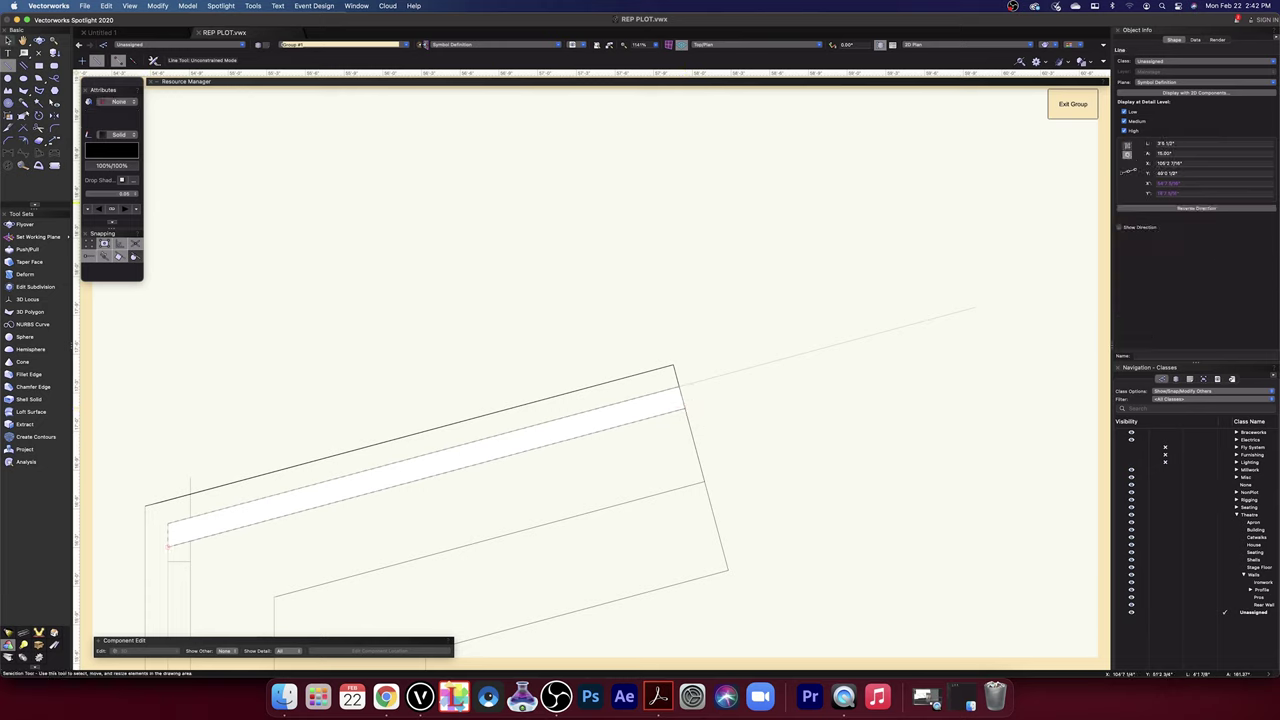
- Move the strip up out of the way and delete the diagonal line beneath it
{"action": "key", "text": "x"}
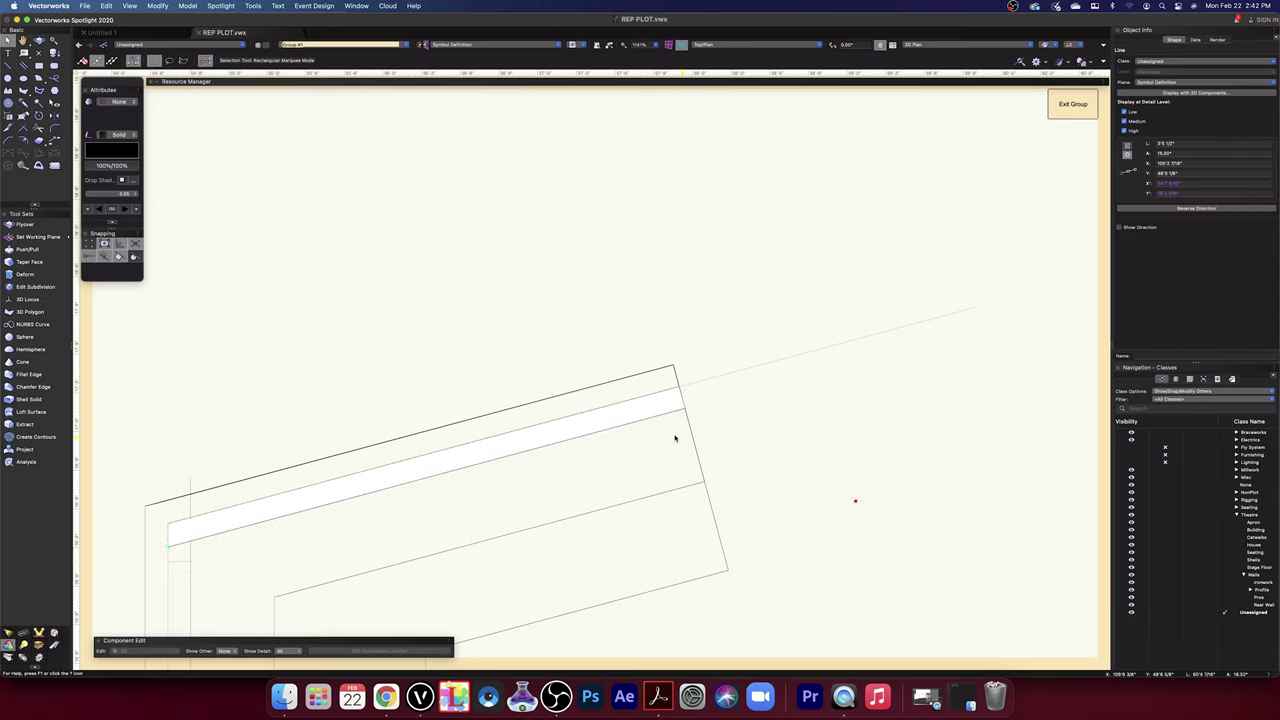
{"action": "left_click", "coordinate": [675, 438]}
{"action": "left_click", "coordinate": [662, 418]}
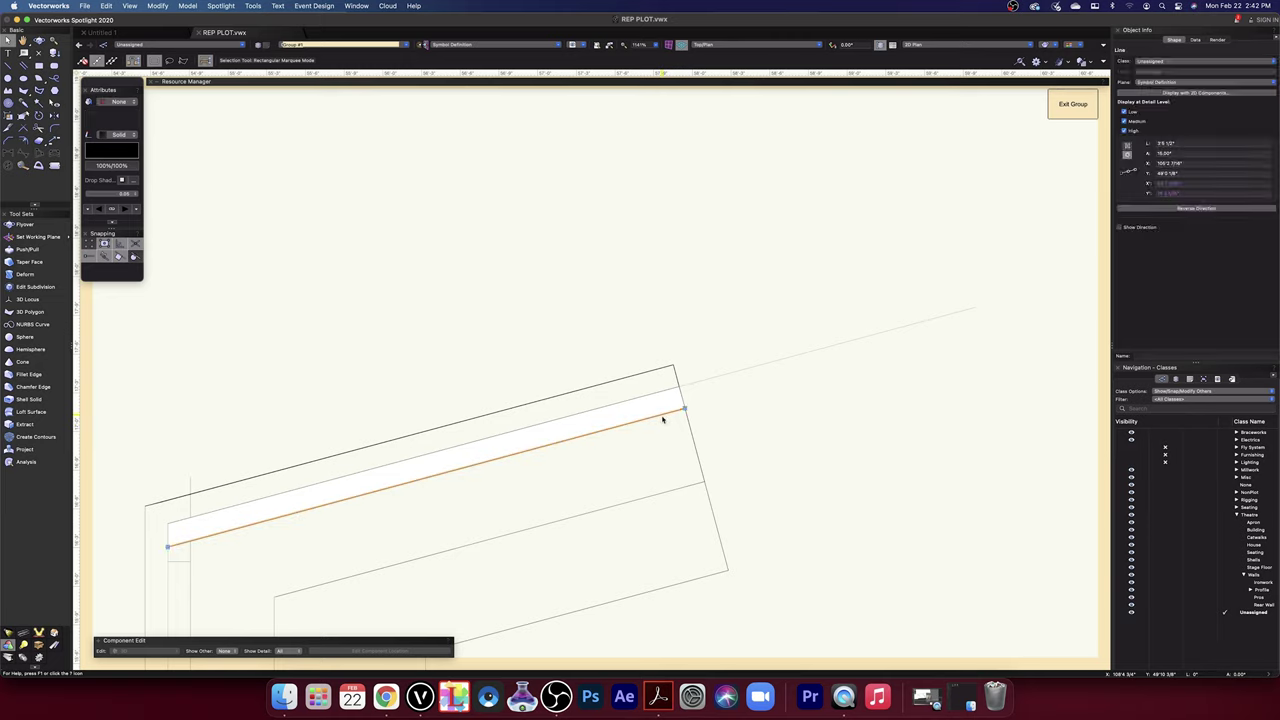
{"action": "left_click", "coordinate": [668, 413]}
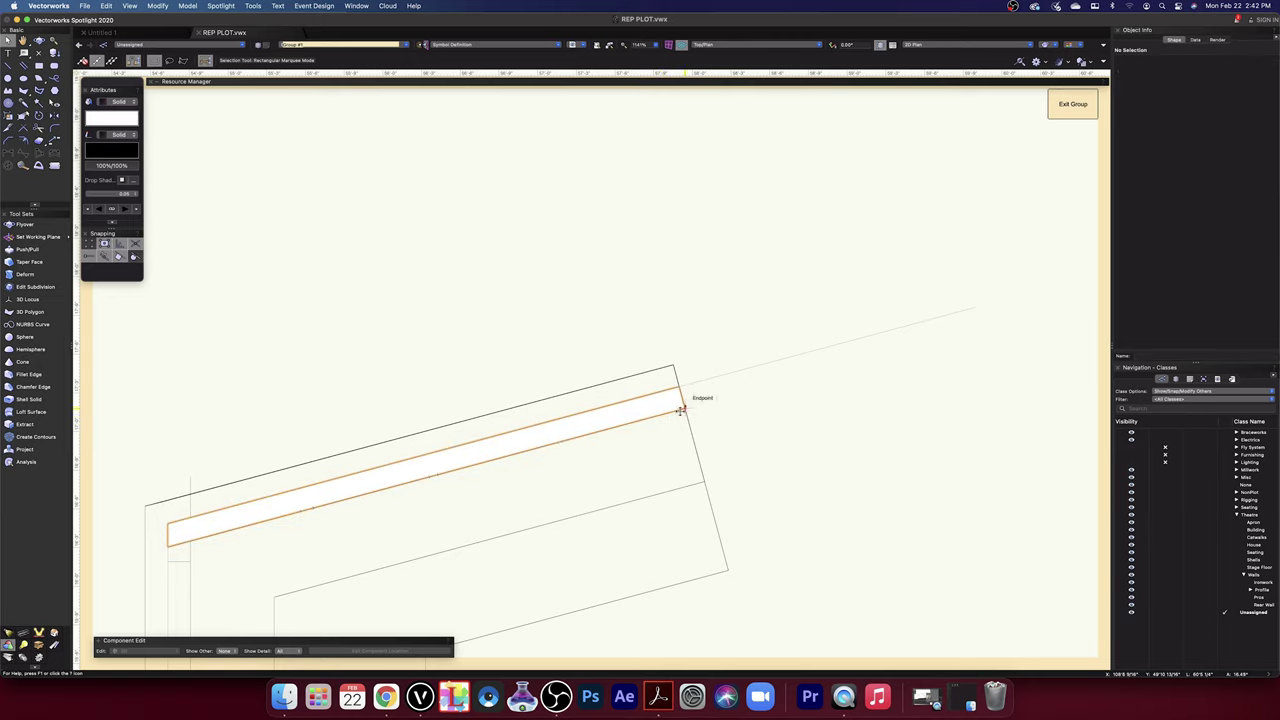
{"action": "left_click_drag", "start_coordinate": [680, 410], "coordinate": [684, 317]}
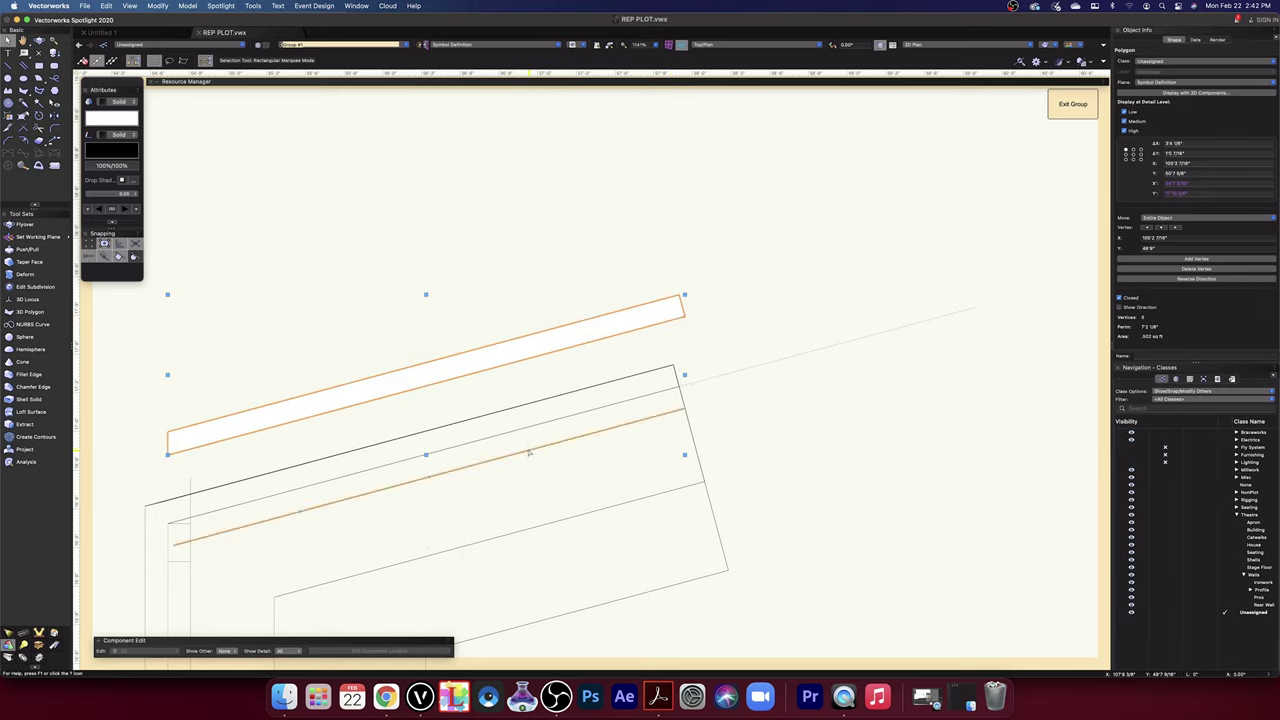
{"action": "left_click", "coordinate": [528, 451]}
{"action": "key", "text": "Delete"}
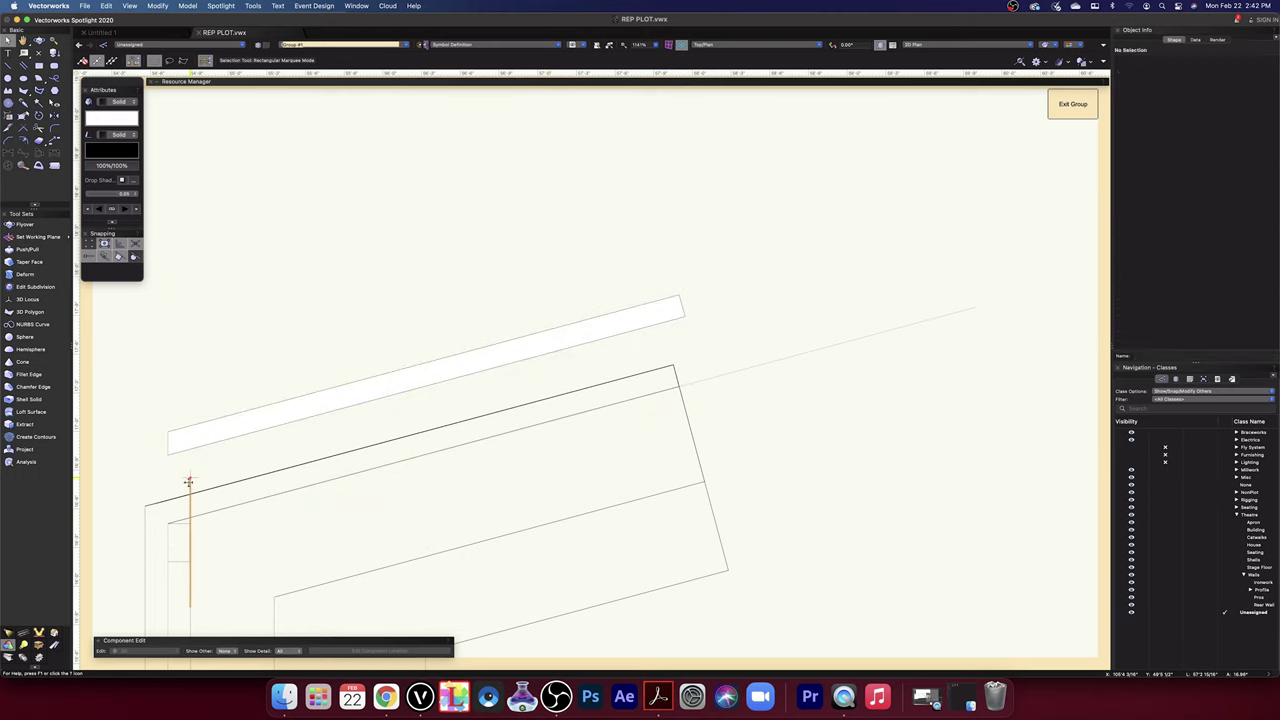
- Move the strip back down between the offset lines and orbit into a 3D view
{"action": "left_click", "coordinate": [179, 561]}
{"action": "scroll", "coordinate": [233, 571], "scroll_direction": "down", "scroll_amount": 1}
{"action": "mouse_move", "coordinate": [233, 571]}
{"action": "middle_mouse_down"}
{"action": "mouse_move", "coordinate": [460, 311]}
{"action": "mouse_move", "coordinate": [518, 276]}
{"action": "middle_mouse_up"}
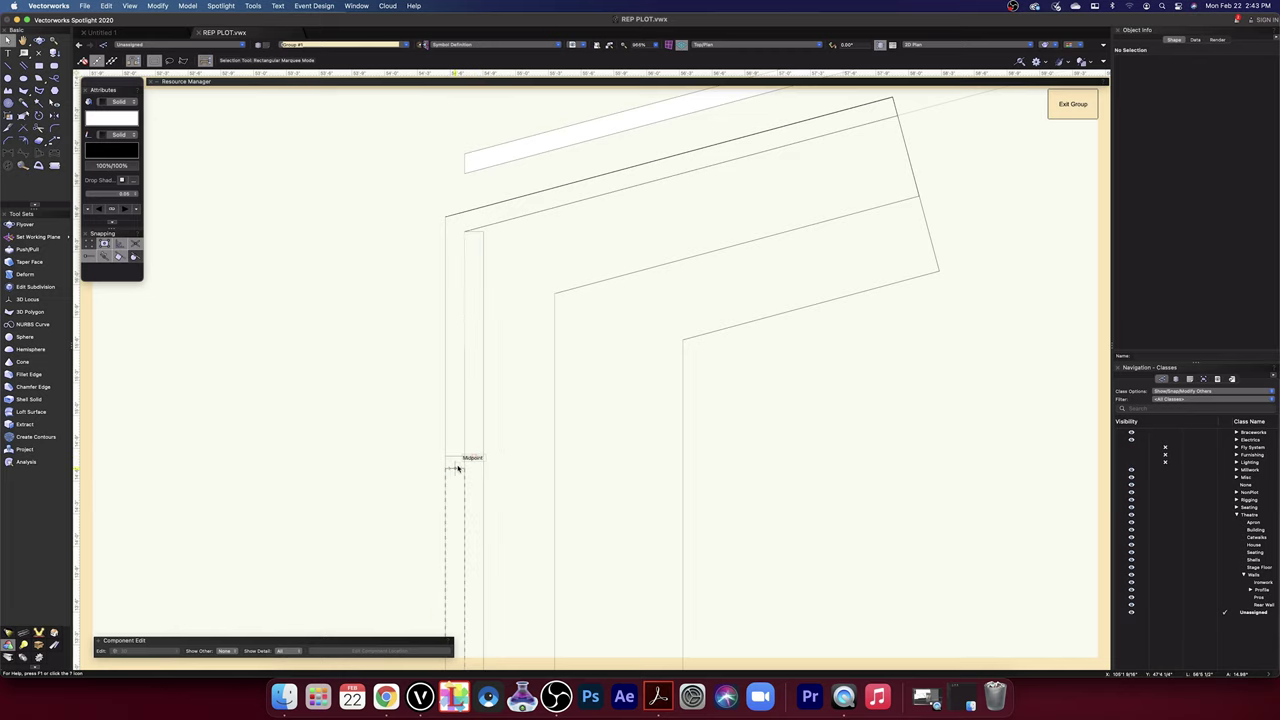
{"action": "mouse_move", "coordinate": [557, 351]}
{"action": "middle_mouse_down"}
{"action": "mouse_move", "coordinate": [526, 511]}
{"action": "mouse_move", "coordinate": [381, 569]}
{"action": "middle_mouse_up"}
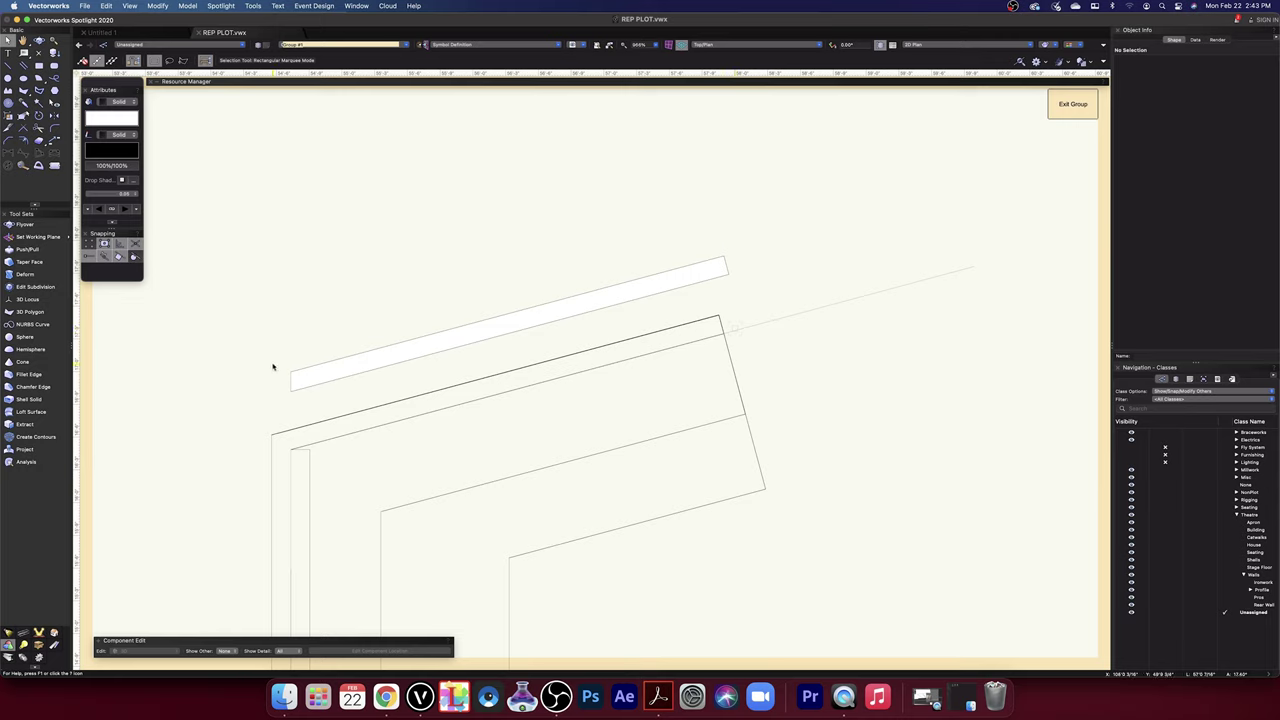
{"action": "left_click_drag", "start_coordinate": [292, 371], "coordinate": [290, 452]}
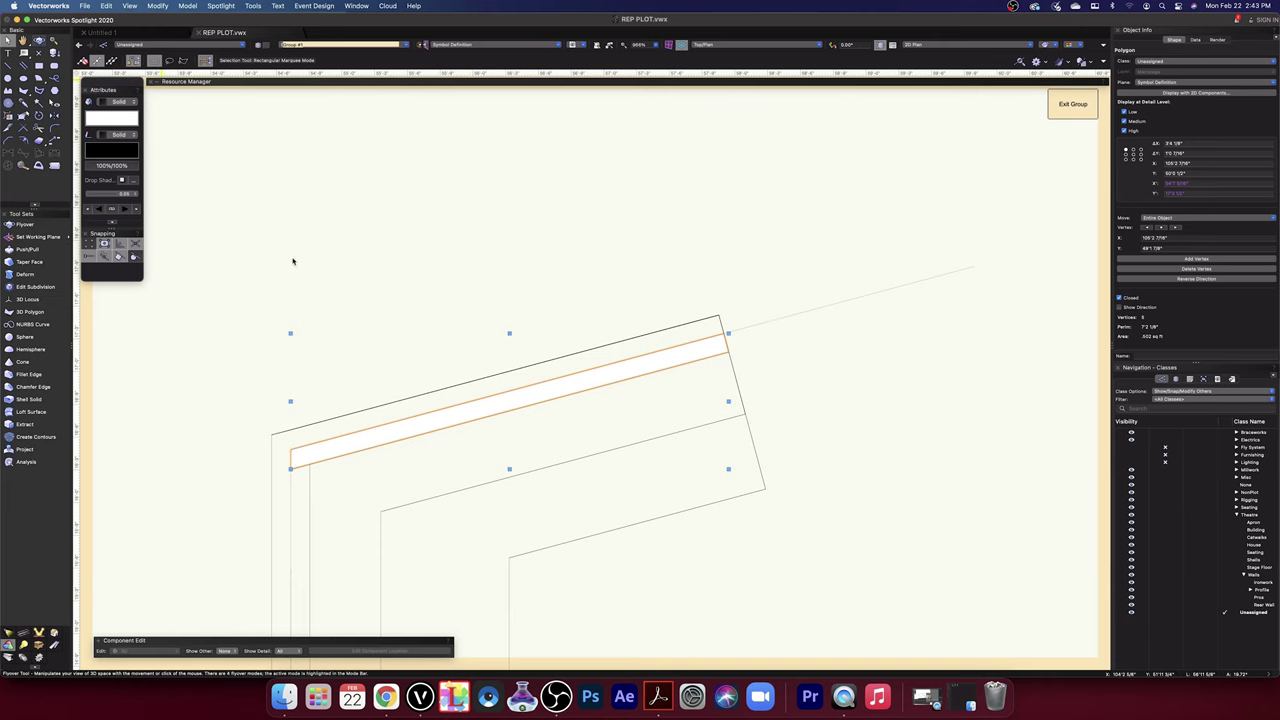
{"action": "key", "text": "shift+c"}
{"action": "left_click_drag", "start_coordinate": [657, 563], "coordinate": [558, 556]}
- Push/Pull the strip's face up into a solid box and switch to the Right view
{"action": "middle_click_drag", "start_coordinate": [554, 551], "coordinate": [589, 349]}
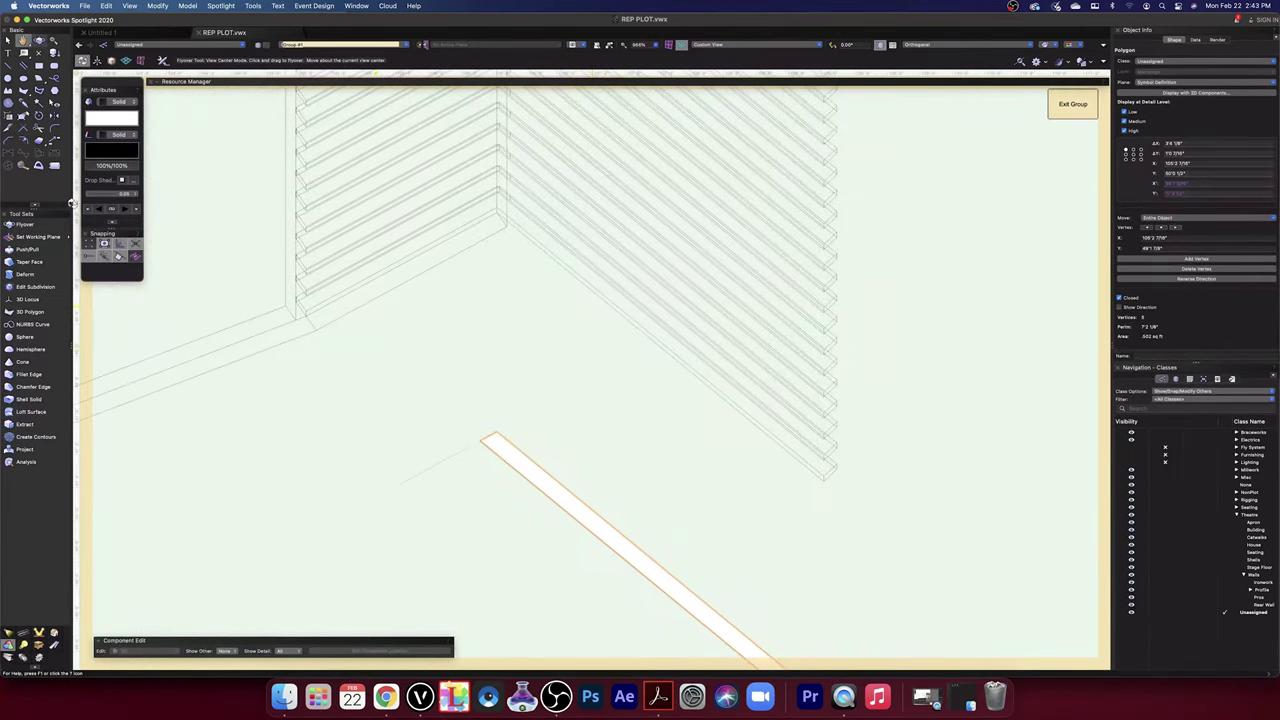
{"action": "left_click", "coordinate": [25, 249]}
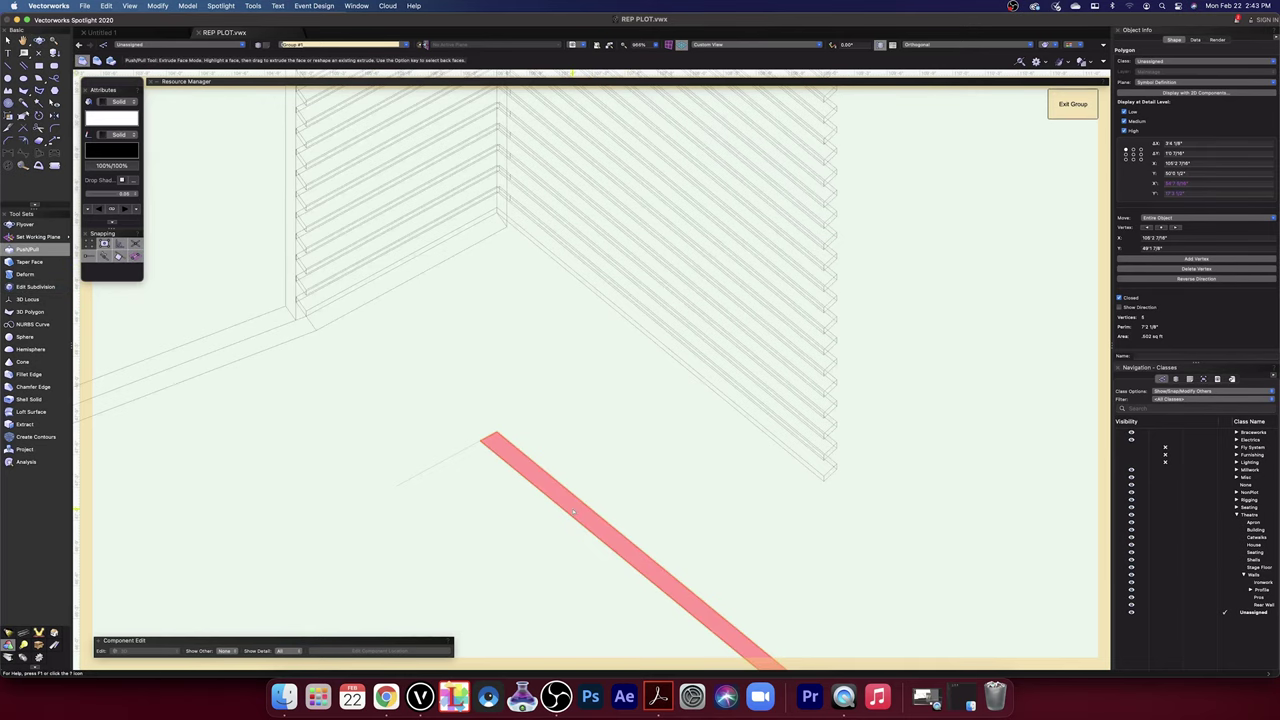
{"action": "left_click", "coordinate": [573, 512]}
{"action": "left_click", "coordinate": [579, 449]}
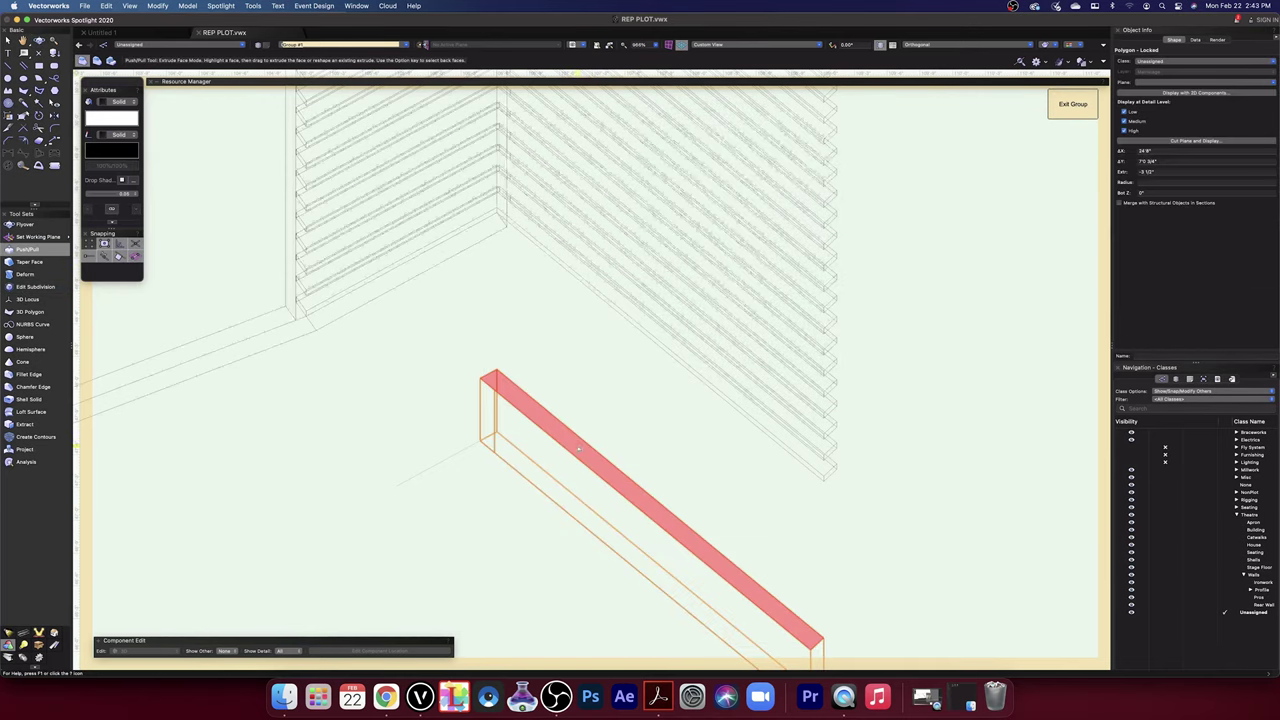
{"action": "left_click", "coordinate": [764, 45]}
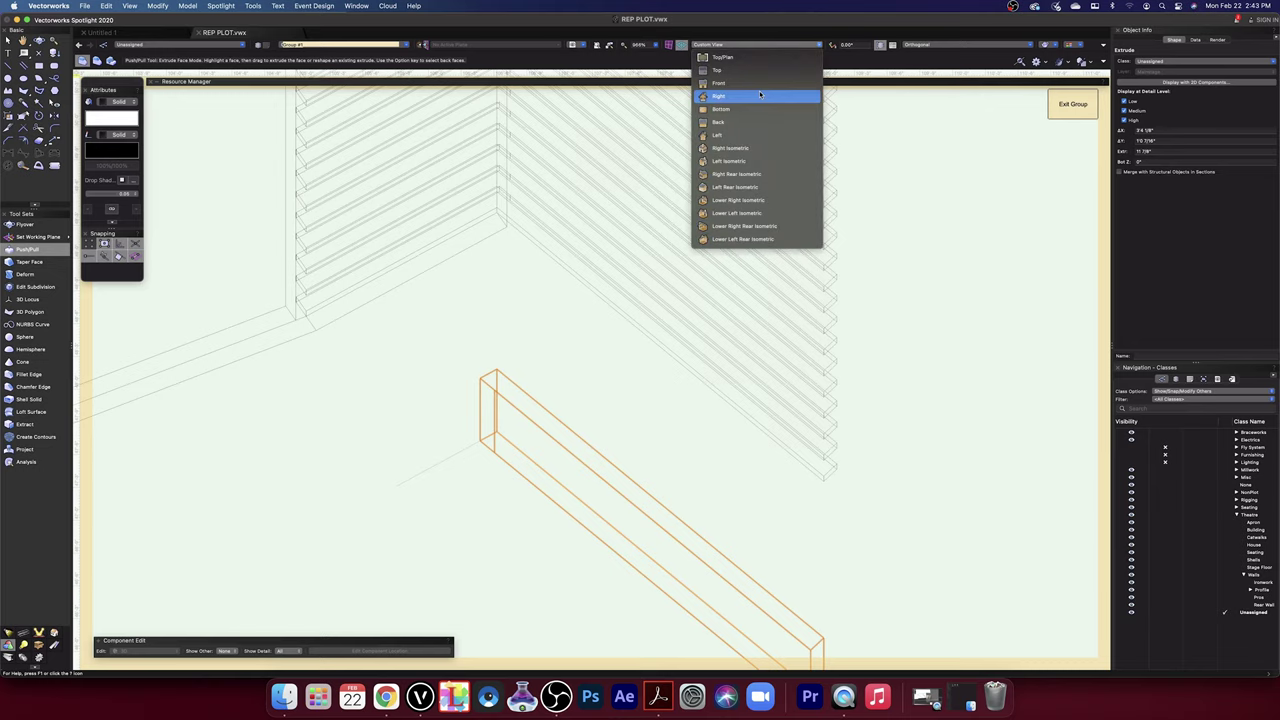
{"action": "left_click", "coordinate": [760, 97]}
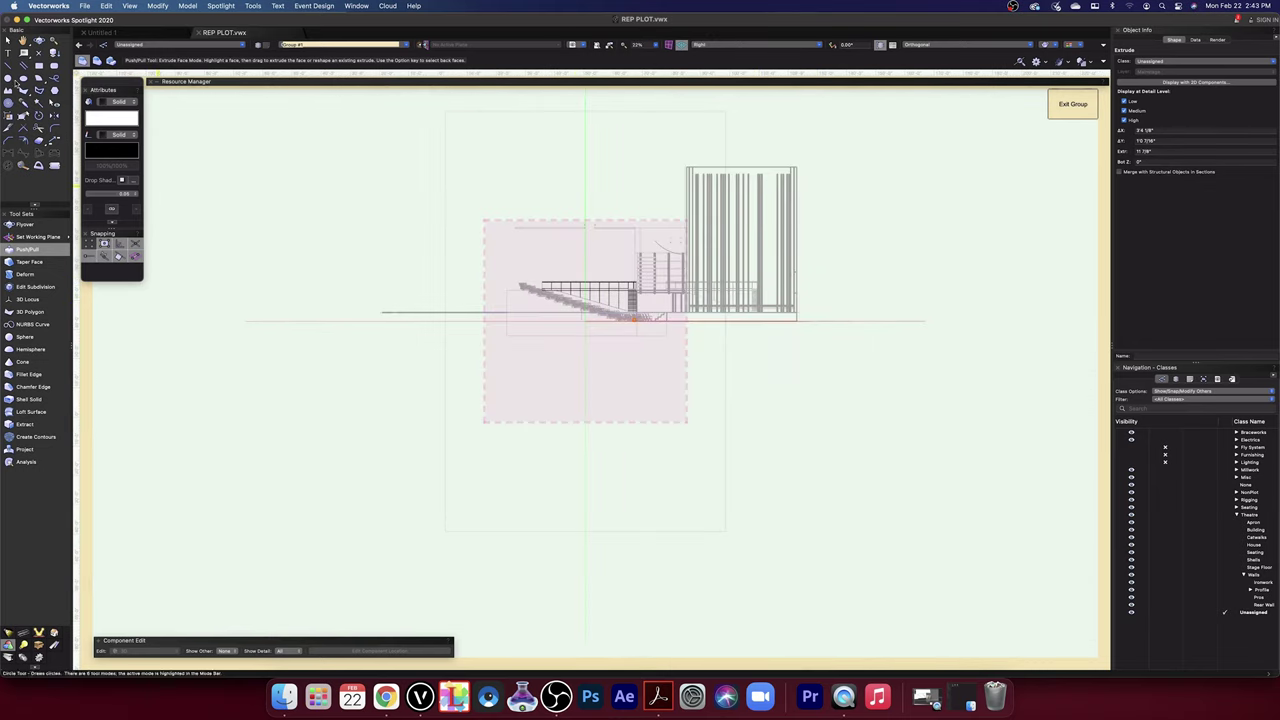
- Raise the square solid to the balcony front's top line, bottom elevation 12'6 1/8"
{"action": "key", "text": "x"}
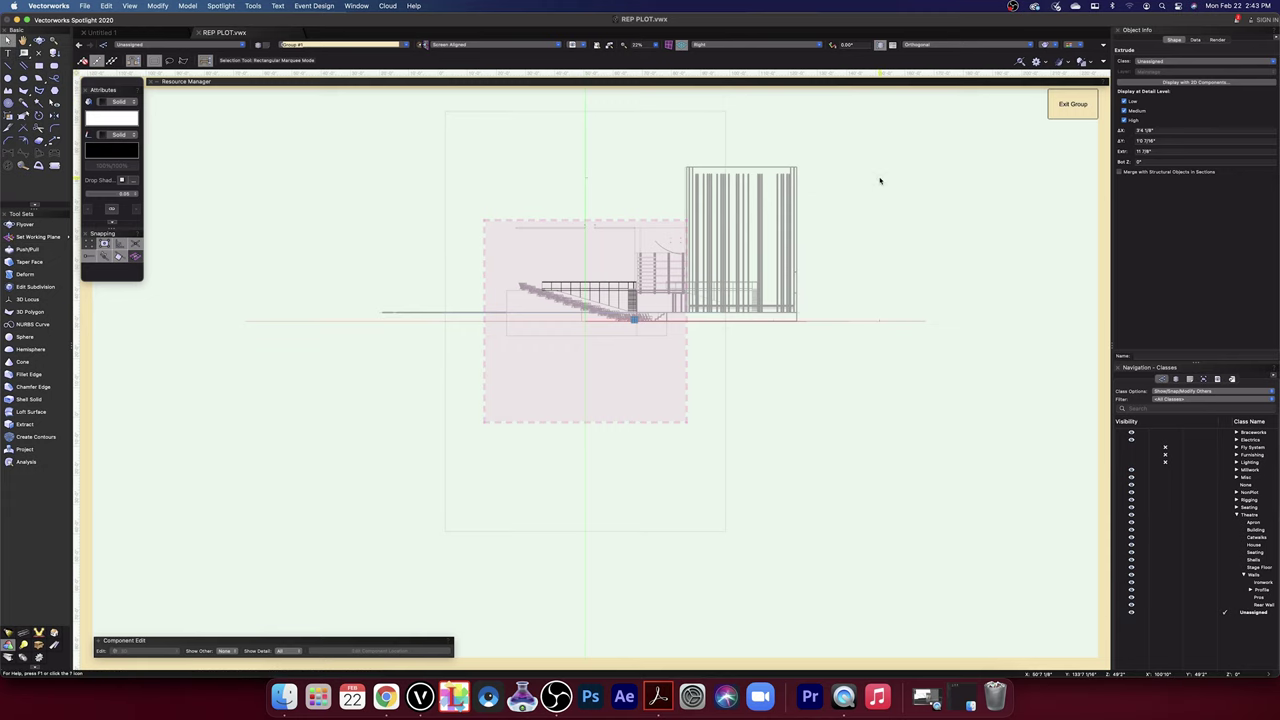
{"action": "scroll", "coordinate": [660, 354], "scroll_direction": "up", "scroll_amount": 5}
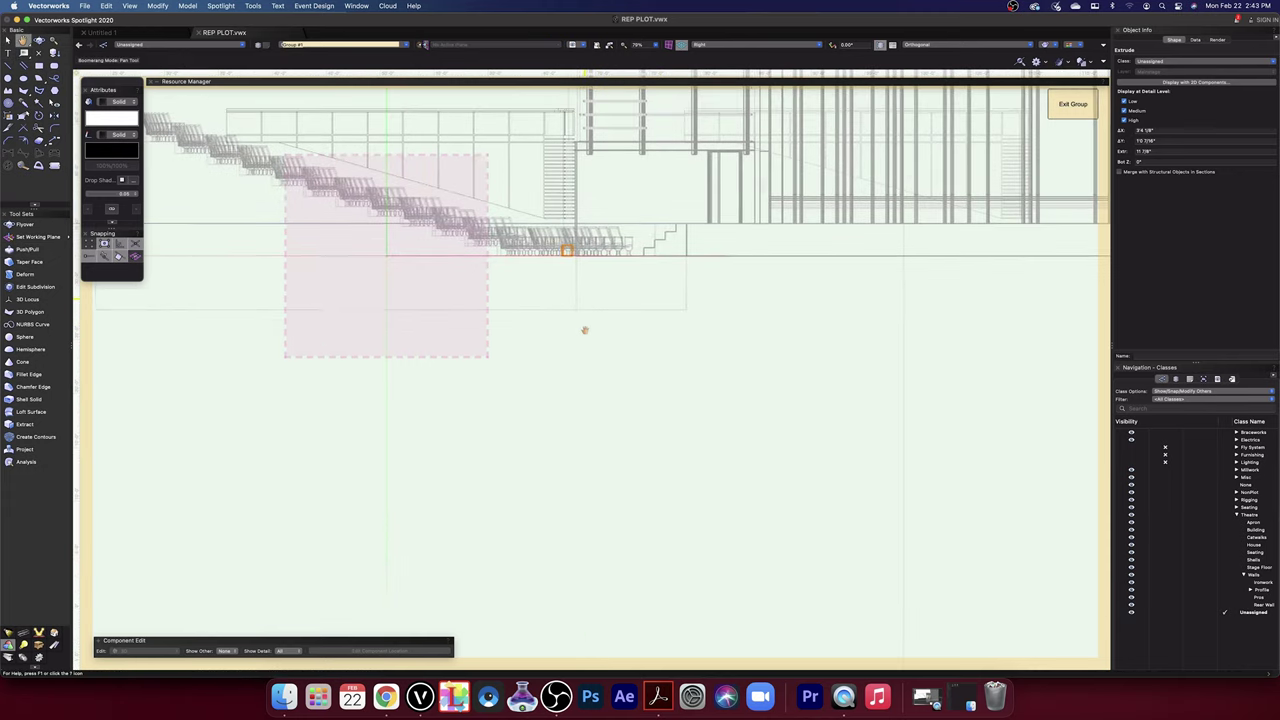
{"action": "middle_click_drag", "start_coordinate": [586, 329], "coordinate": [587, 476]}
{"action": "scroll", "coordinate": [586, 424], "scroll_direction": "up", "scroll_amount": 8}
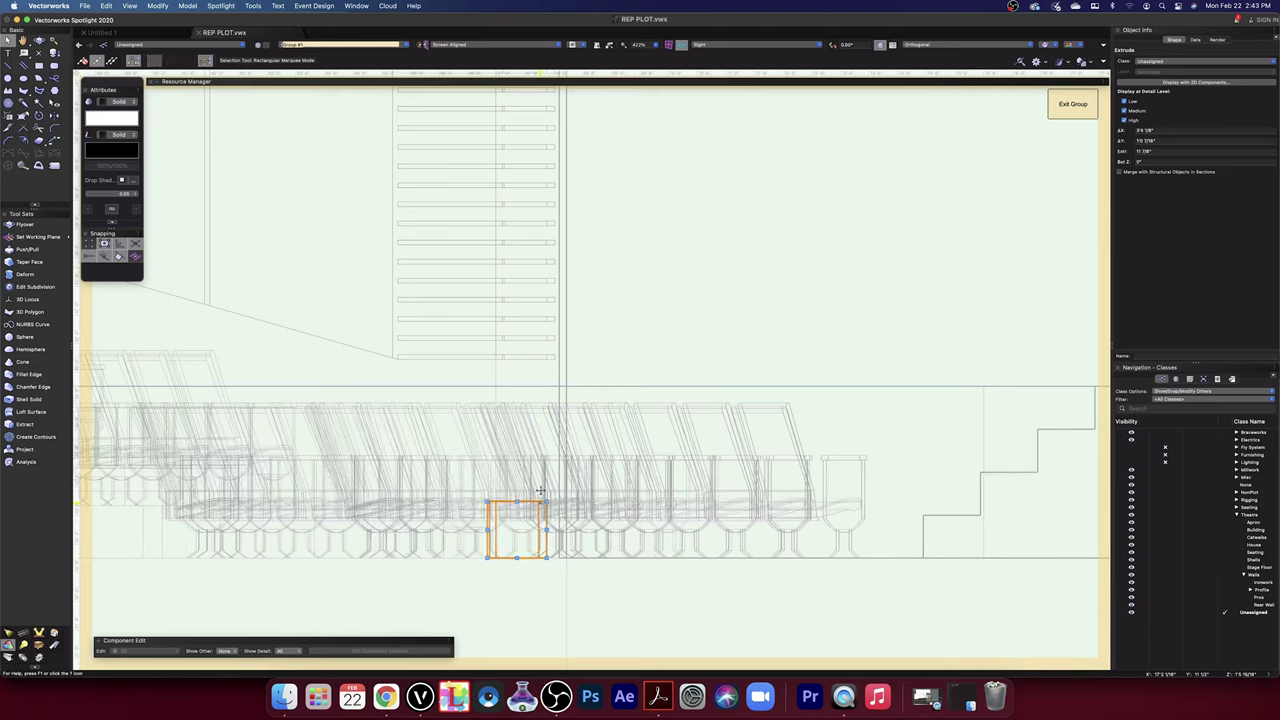
{"action": "left_click_drag", "start_coordinate": [540, 497], "coordinate": [542, 181]}
{"action": "middle_click_drag", "start_coordinate": [632, 202], "coordinate": [681, 541]}
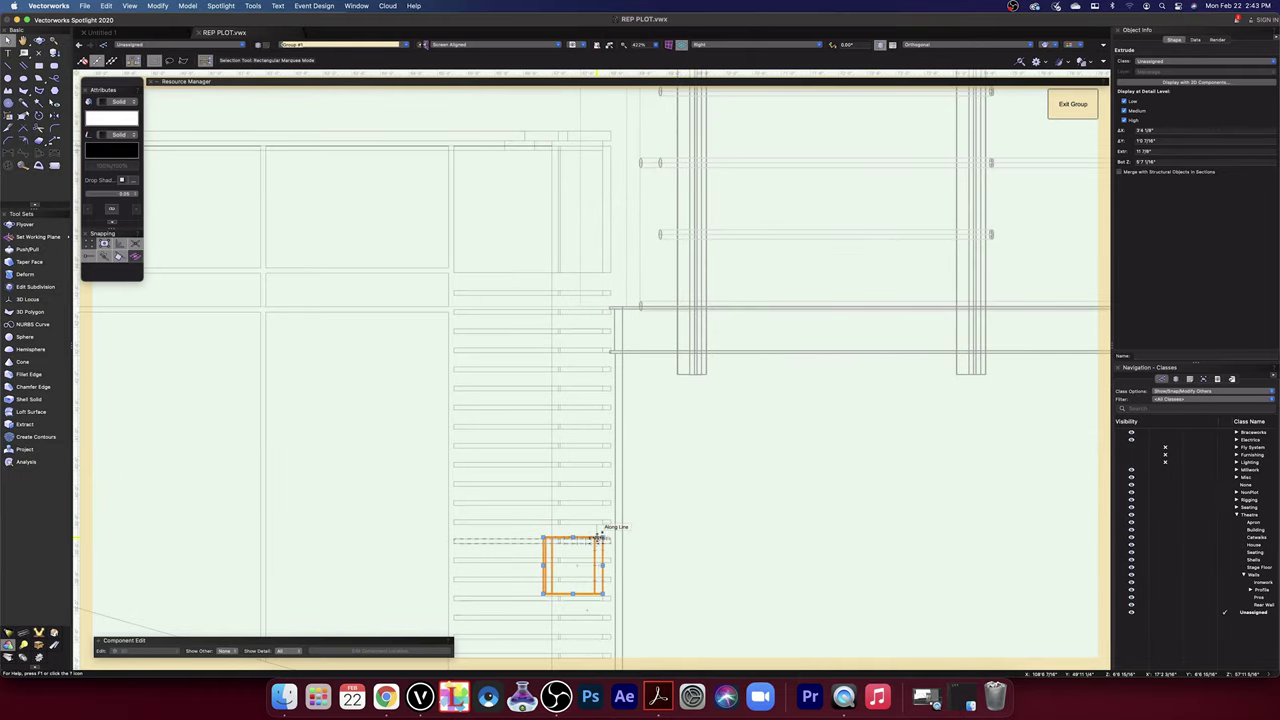
{"action": "left_click_drag", "start_coordinate": [596, 537], "coordinate": [600, 136]}
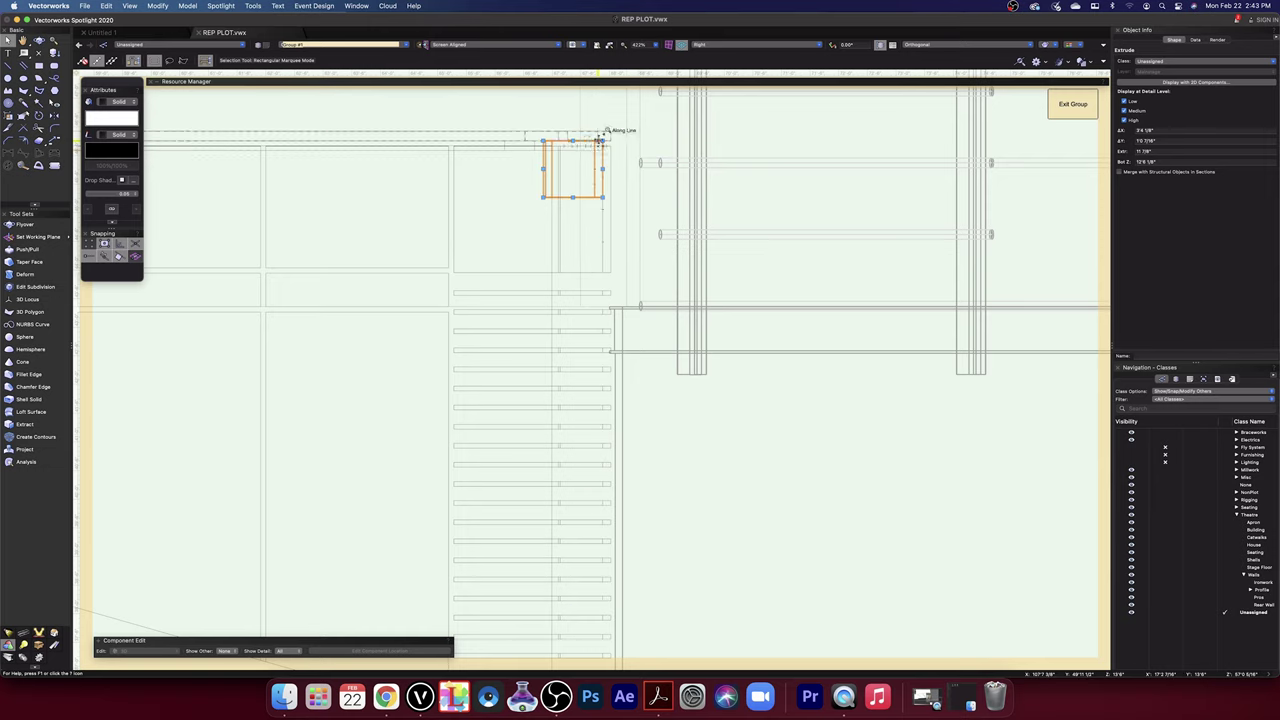
{"action": "scroll", "coordinate": [634, 140], "scroll_direction": "up", "scroll_amount": 5}
{"action": "scroll", "coordinate": [634, 145], "scroll_direction": "down", "scroll_amount": 4}
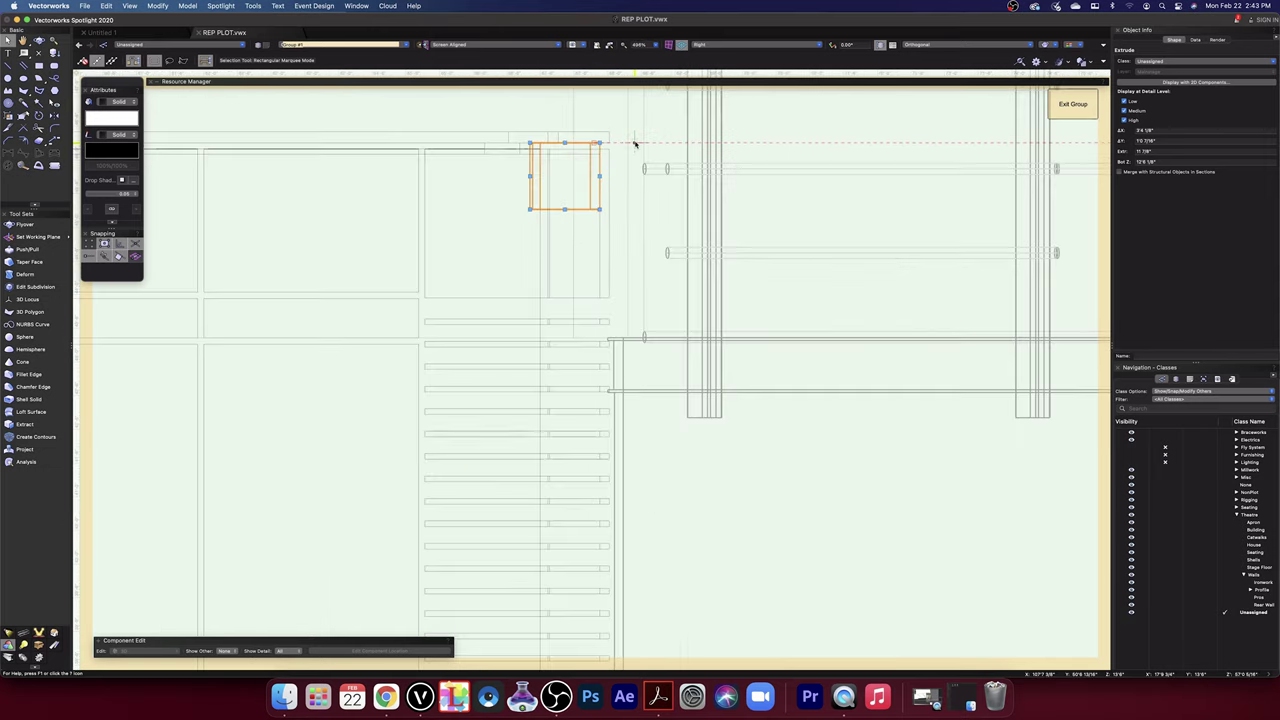
{"action": "left_click", "coordinate": [1056, 46]}
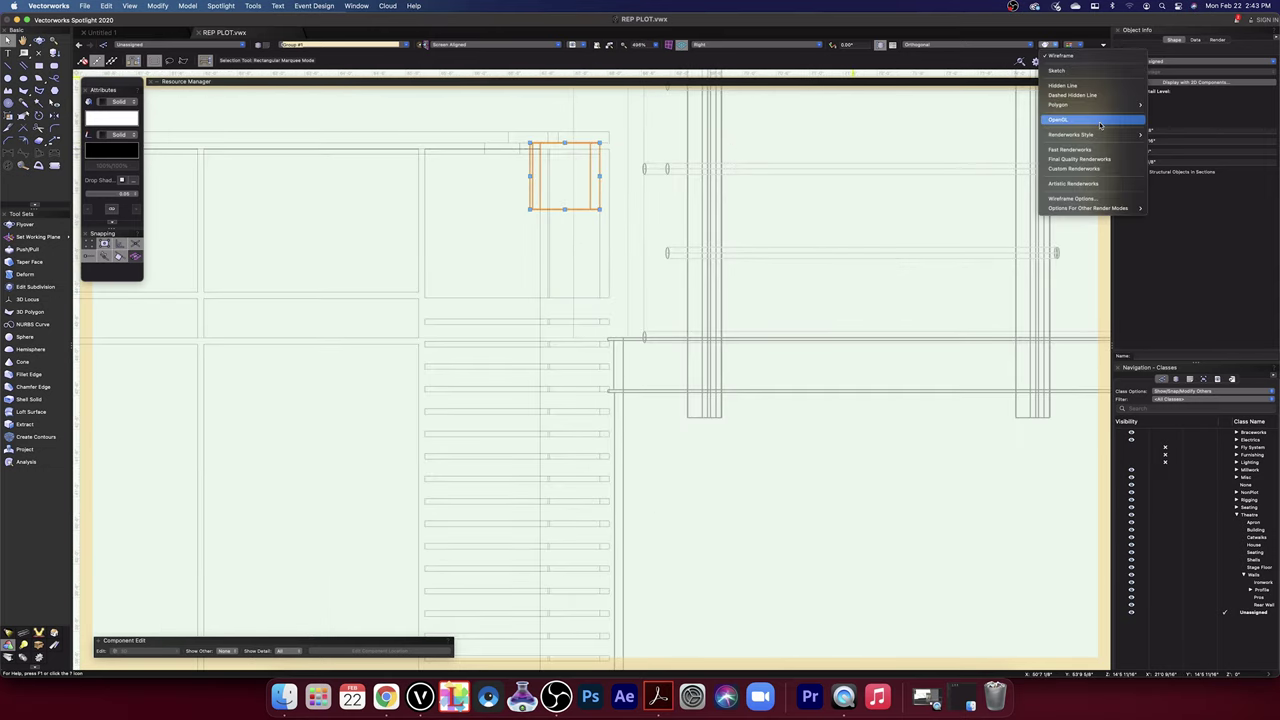
- Render in OpenGL and orbit to see the slatted balcony front at an angle
{"action": "left_click", "coordinate": [1090, 120]}
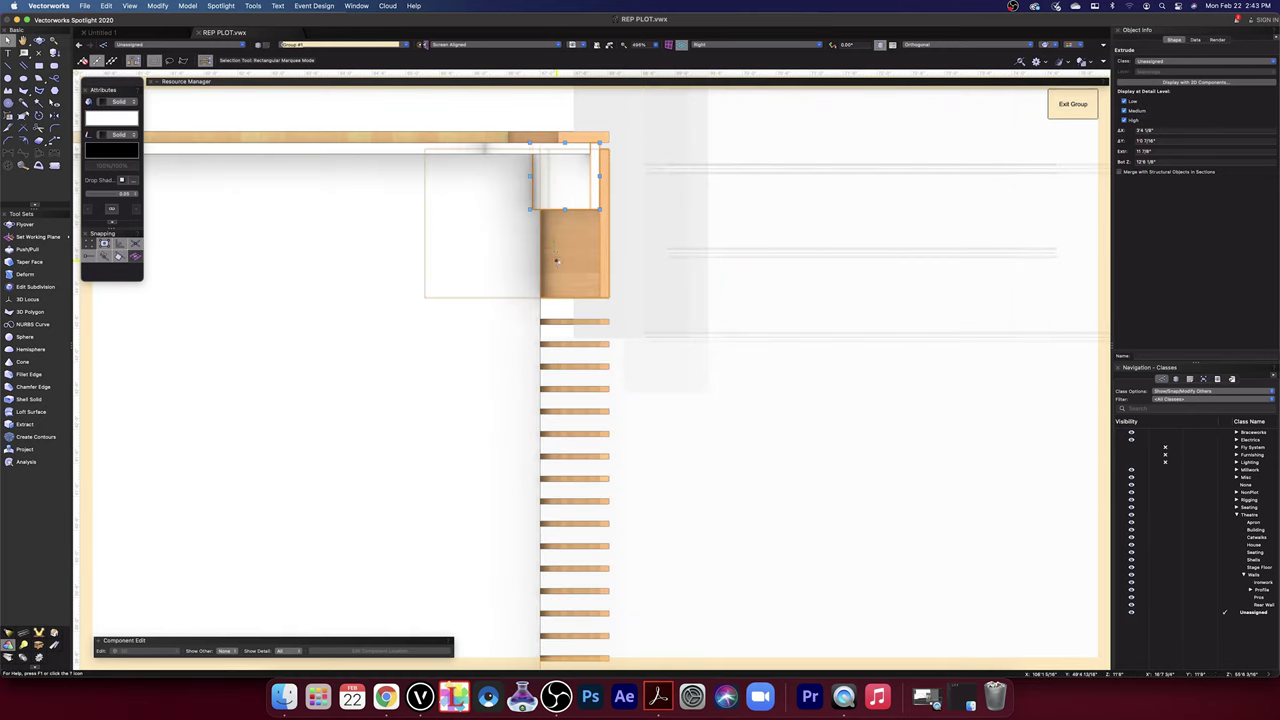
{"action": "scroll", "coordinate": [547, 196], "scroll_direction": "up", "scroll_amount": 2}
{"action": "scroll", "coordinate": [547, 196], "scroll_direction": "up", "scroll_amount": 1}
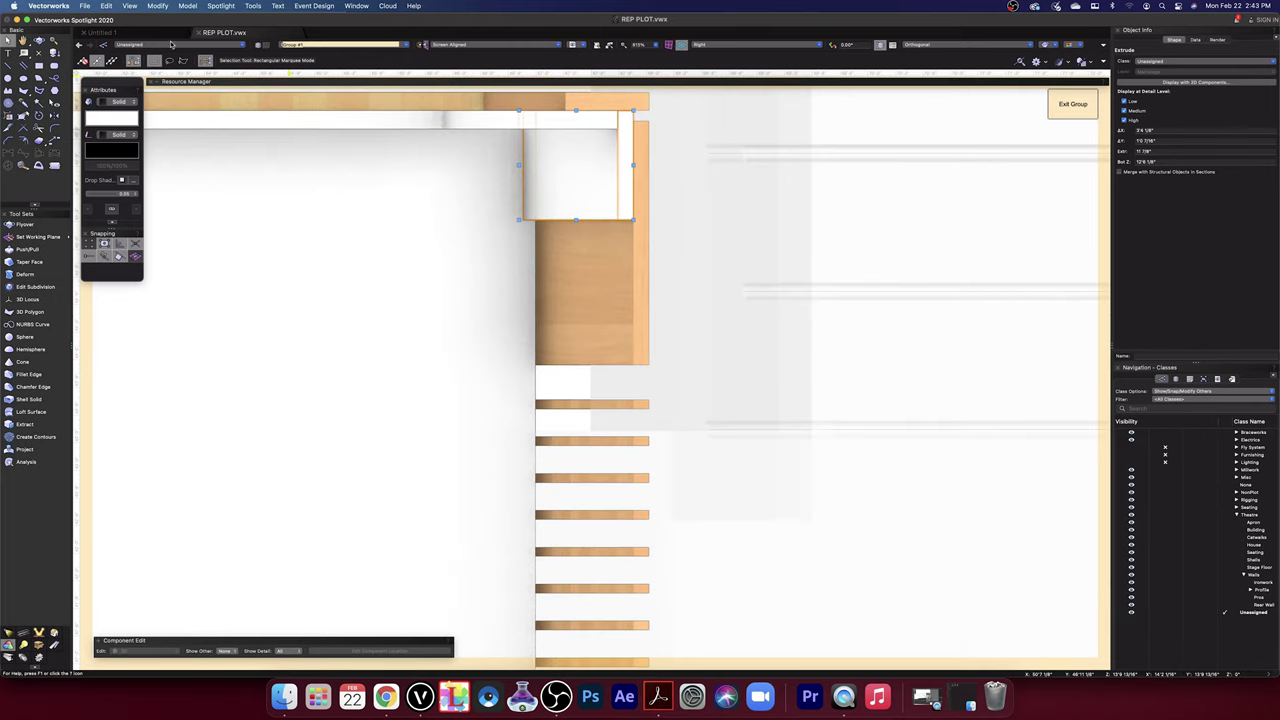
{"action": "left_click", "coordinate": [39, 40]}
{"action": "left_click_drag", "start_coordinate": [733, 452], "coordinate": [730, 420]}
{"action": "key", "text": "space"}
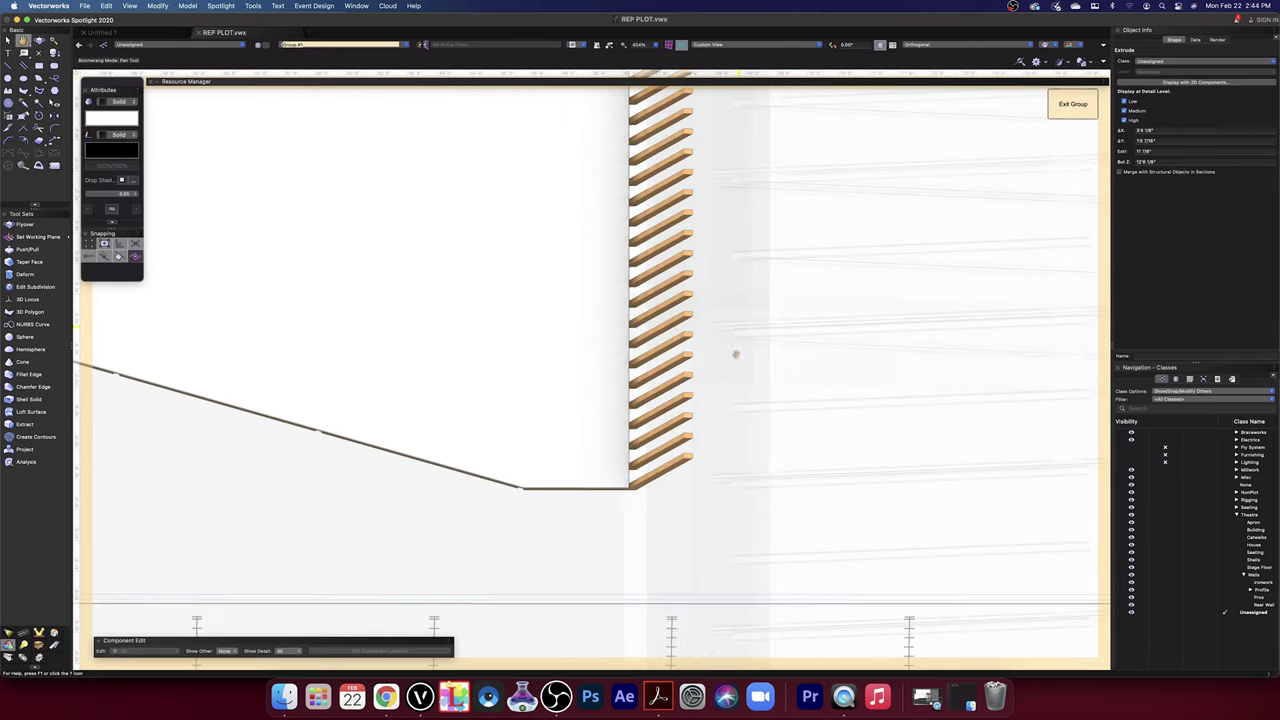
{"action": "left_click_drag", "start_coordinate": [734, 354], "coordinate": [739, 464]}
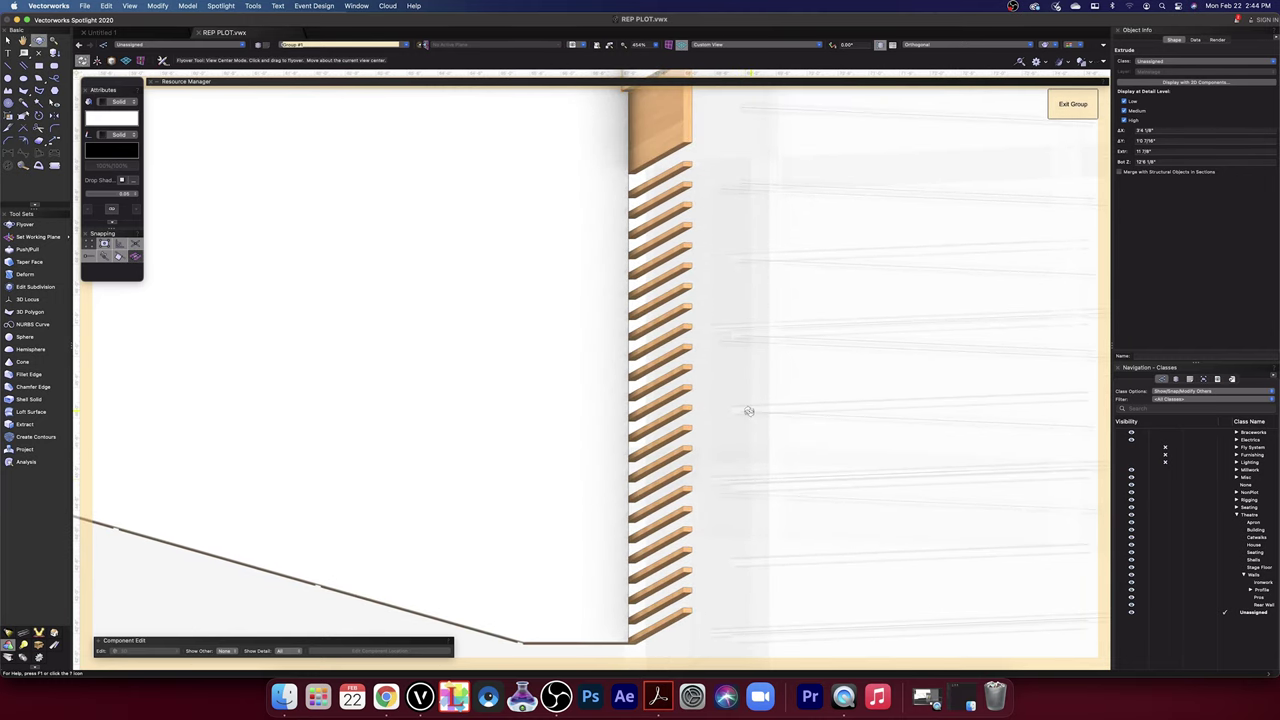
{"action": "left_click_drag", "start_coordinate": [748, 410], "coordinate": [749, 411]}
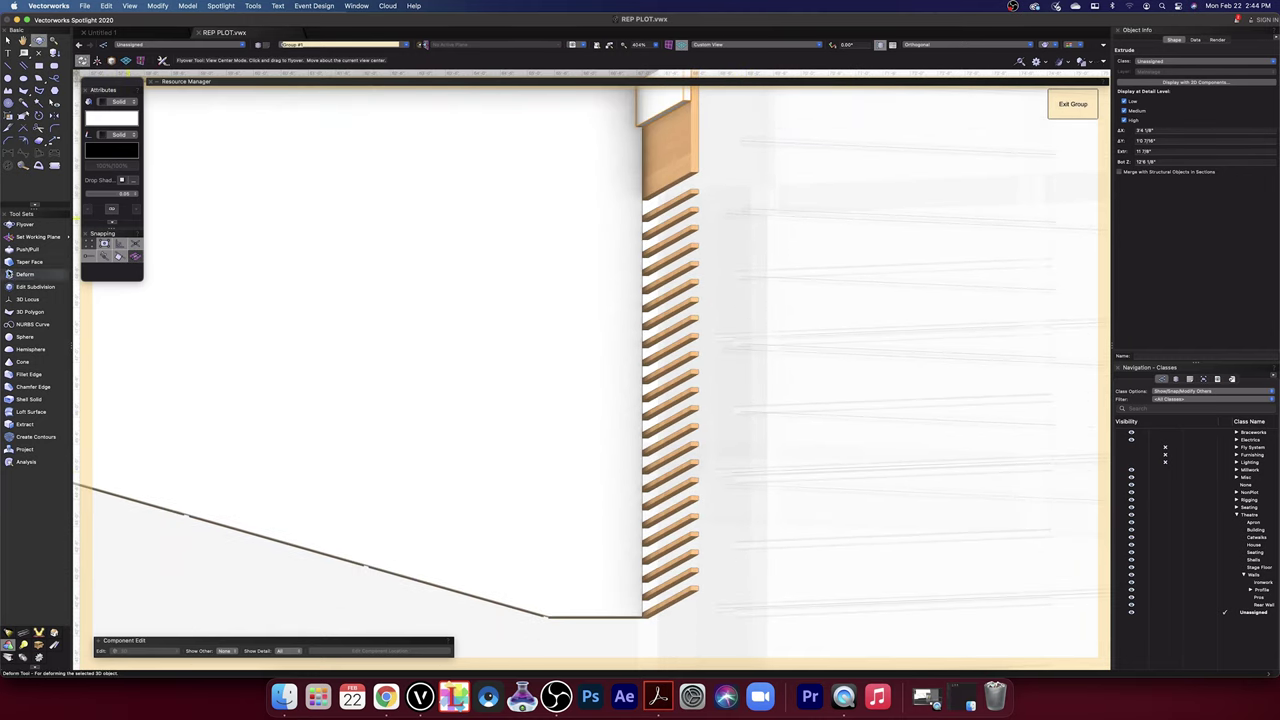
- Push/Pull the block's top face down to the bottom of the slats, forming a tall panel
{"action": "left_click", "coordinate": [27, 249]}
{"action": "left_click", "coordinate": [675, 103]}
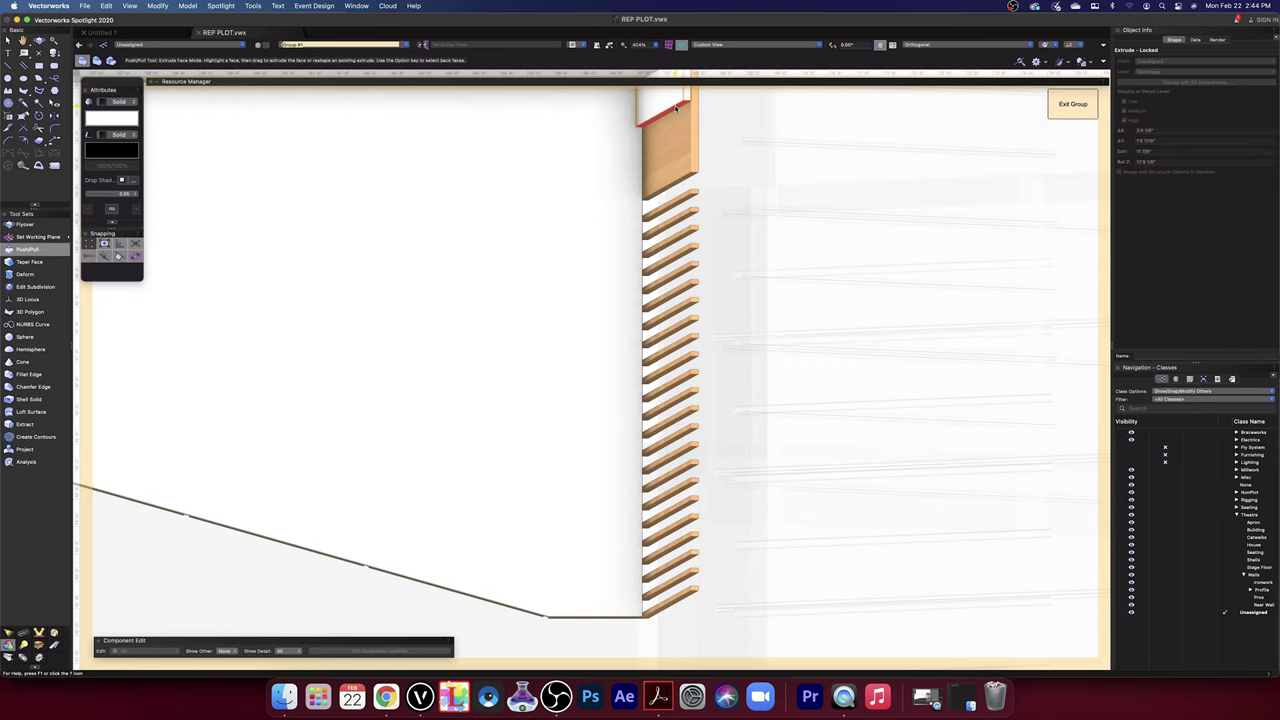
{"action": "scroll", "coordinate": [645, 648], "scroll_direction": "up", "scroll_amount": 4}
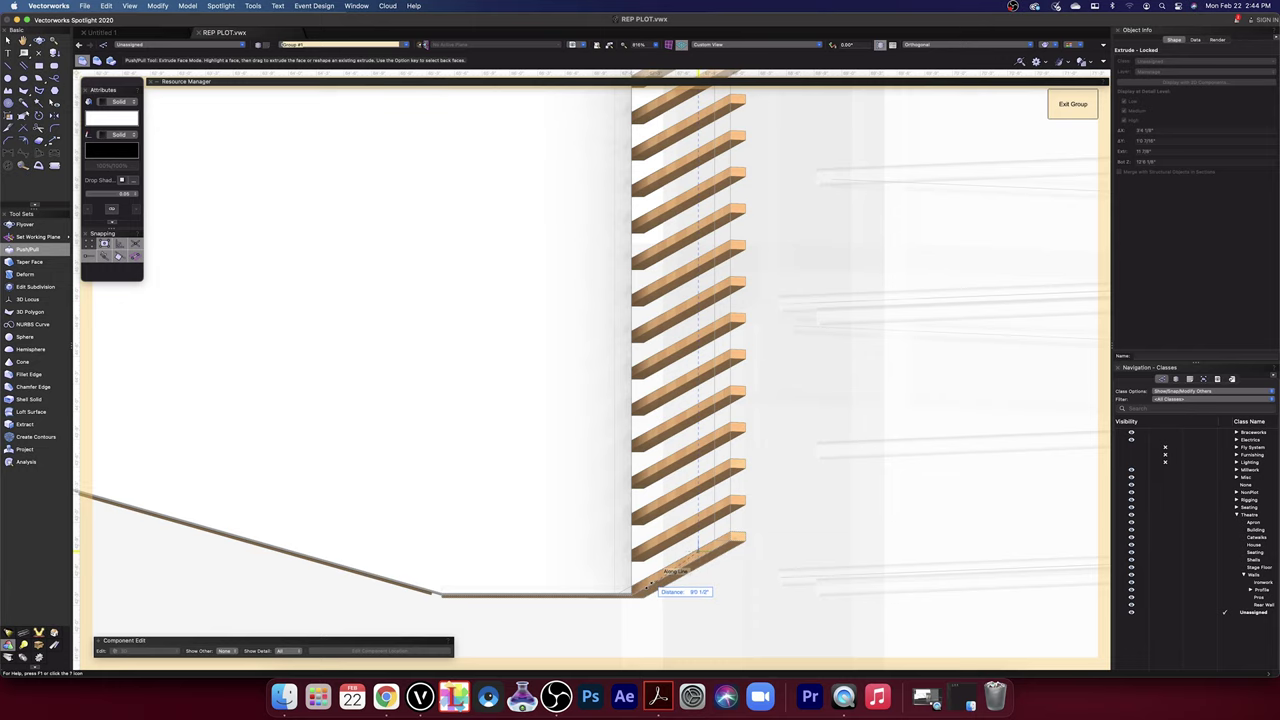
{"action": "left_click", "coordinate": [731, 544]}
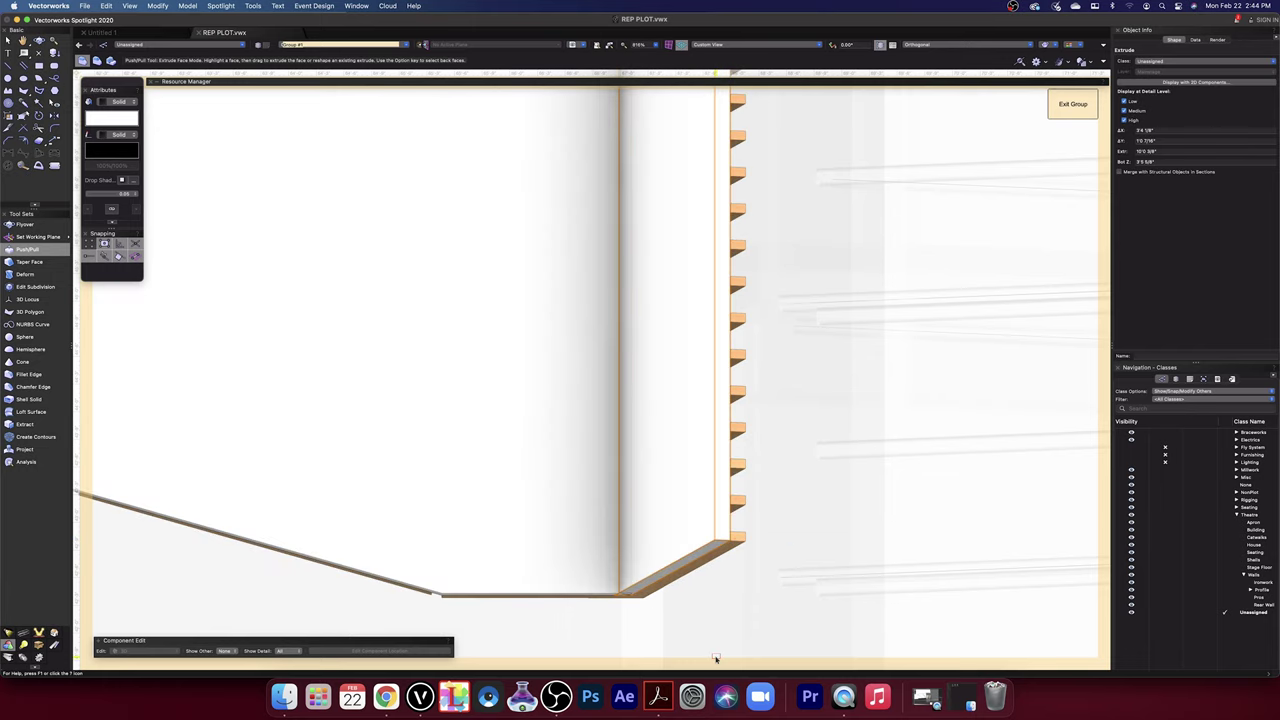
{"action": "scroll", "coordinate": [715, 609], "scroll_direction": "down", "scroll_amount": 5}
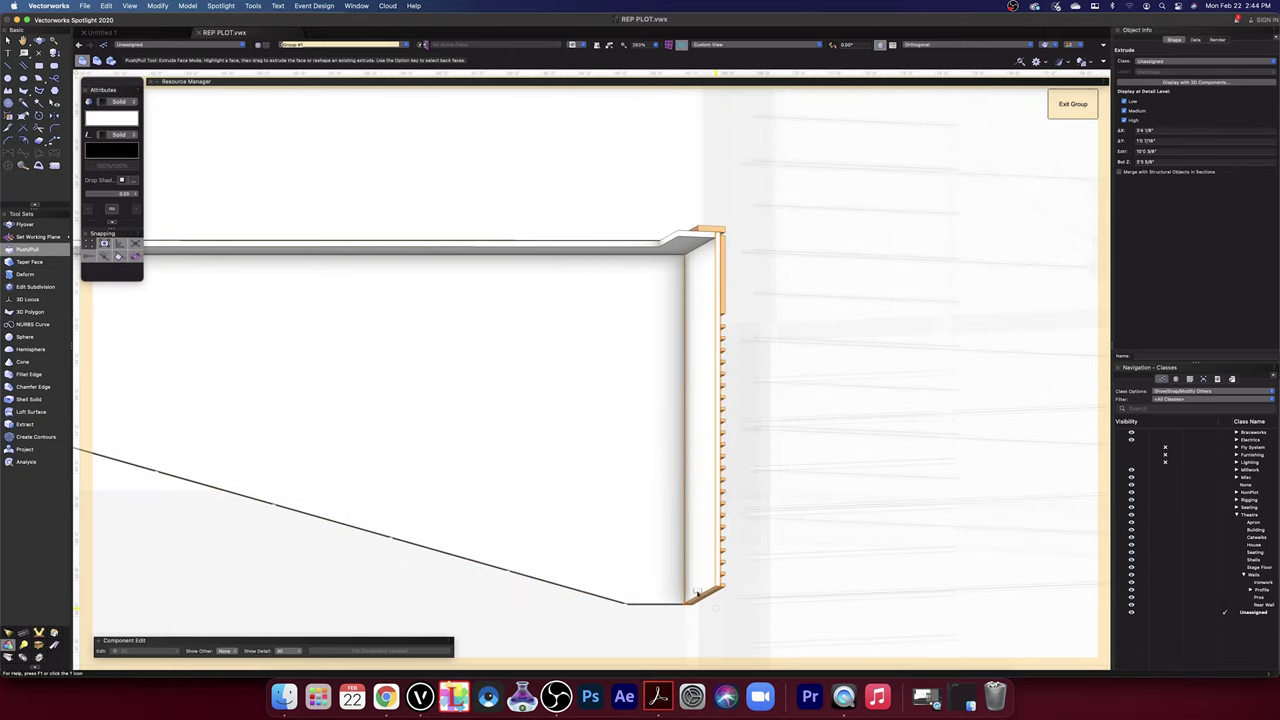
{"action": "key", "text": "shift+c"}
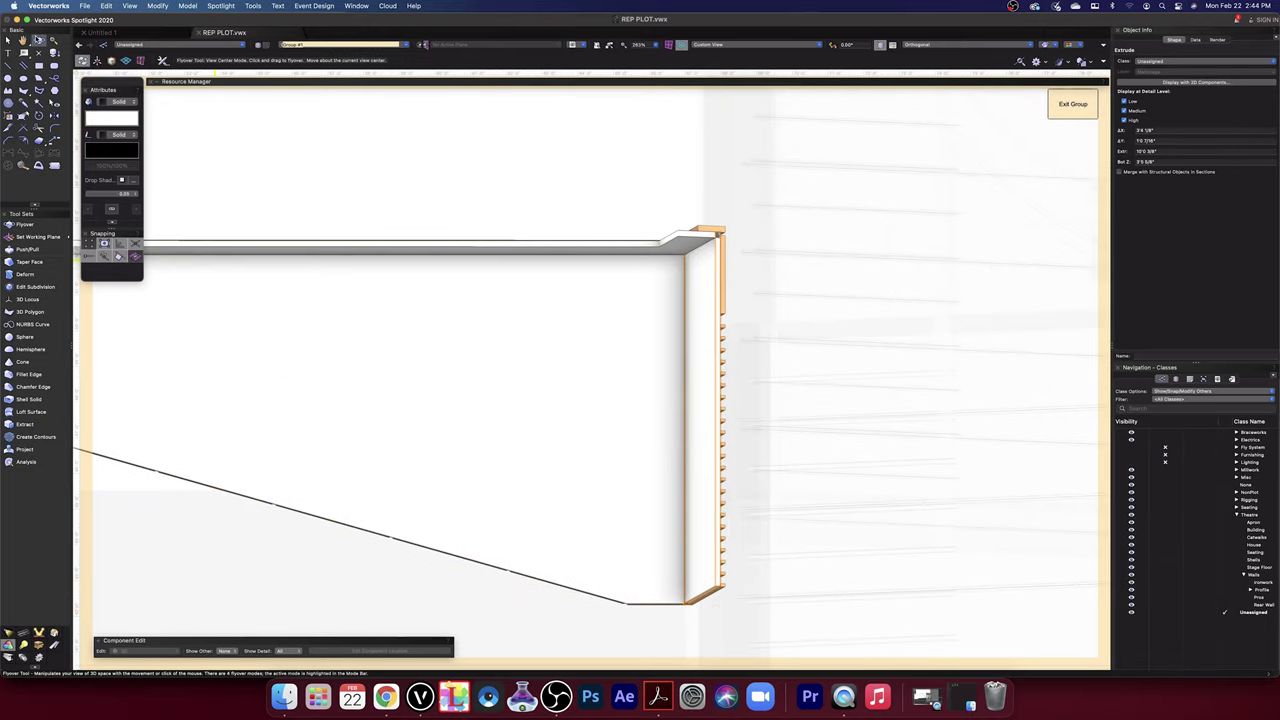
{"action": "left_click_drag", "start_coordinate": [764, 251], "coordinate": [723, 240]}
{"action": "left_click_drag", "start_coordinate": [699, 113], "coordinate": [709, 41]}
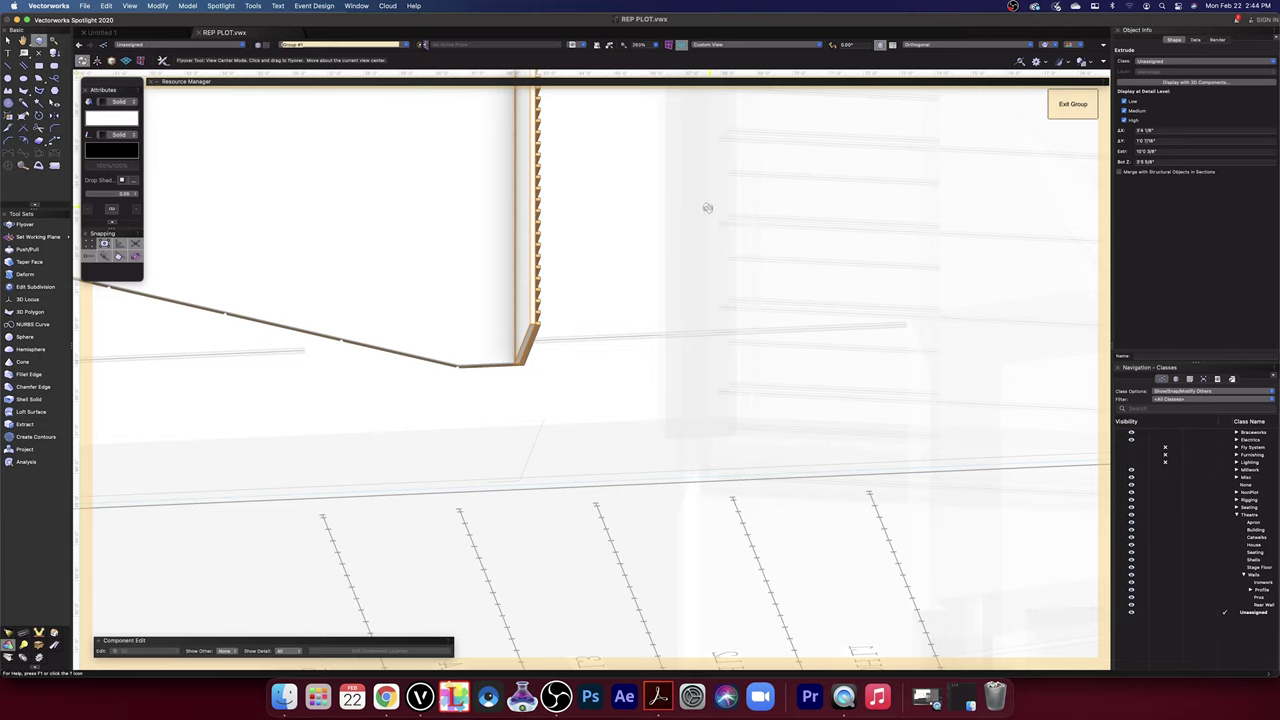
{"action": "key", "text": "x"}
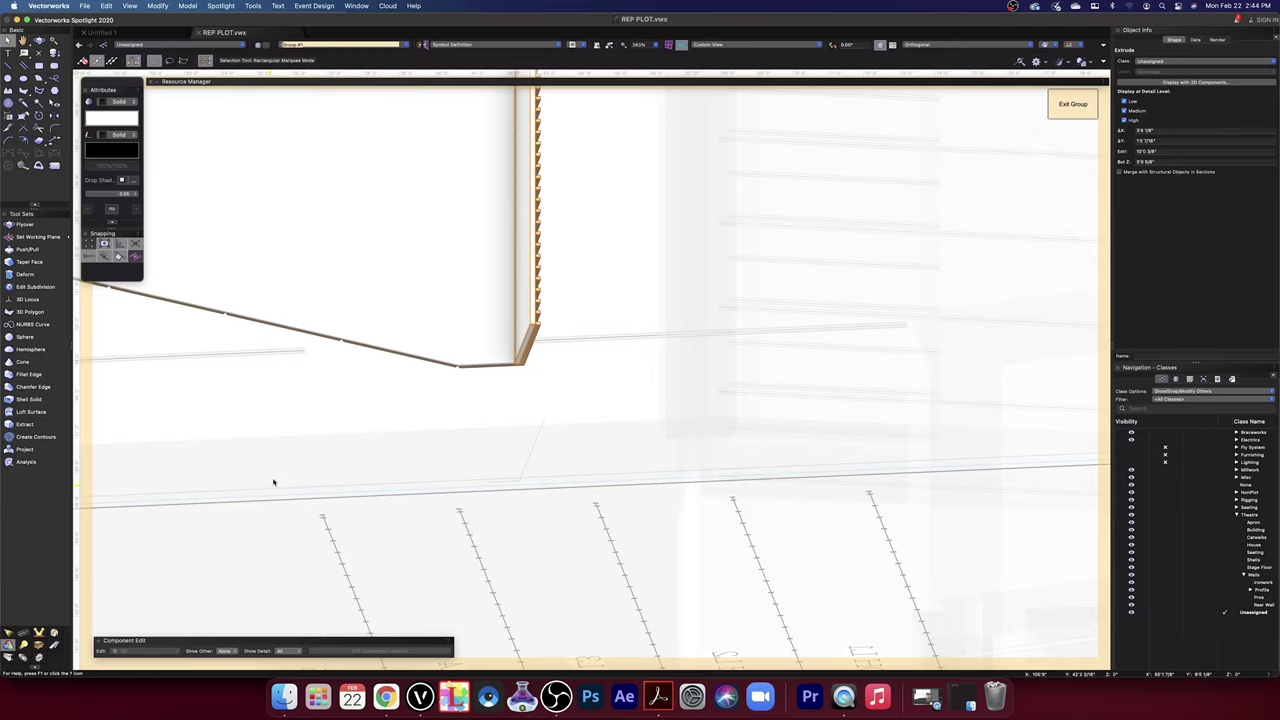
{"action": "left_click", "coordinate": [272, 475]}
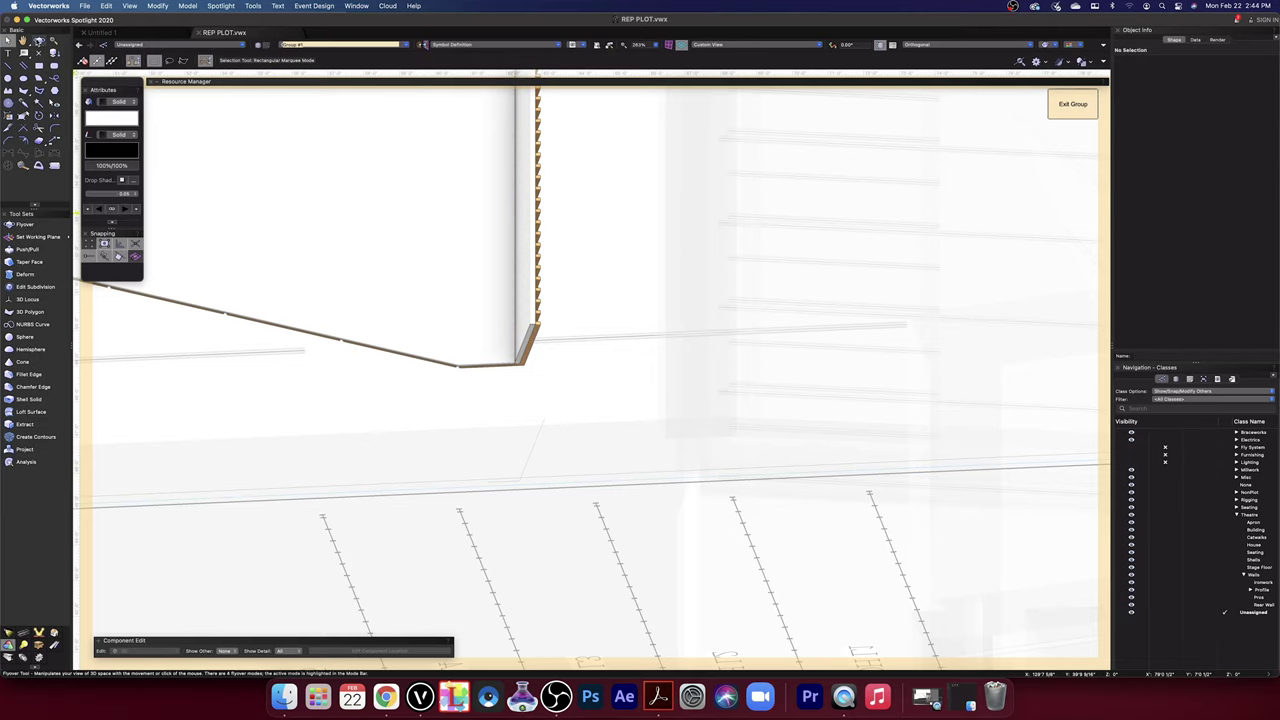
{"action": "key", "text": "shift+c"}
{"action": "mouse_move", "coordinate": [331, 323]}
{"action": "left_mouse_down"}
{"action": "mouse_move", "coordinate": [209, 366]}
{"action": "mouse_move", "coordinate": [226, 383]}
{"action": "left_mouse_up"}
{"action": "middle_click_drag", "start_coordinate": [224, 381], "coordinate": [920, 345]}
{"action": "scroll", "coordinate": [511, 484], "scroll_direction": "up", "scroll_amount": 5}
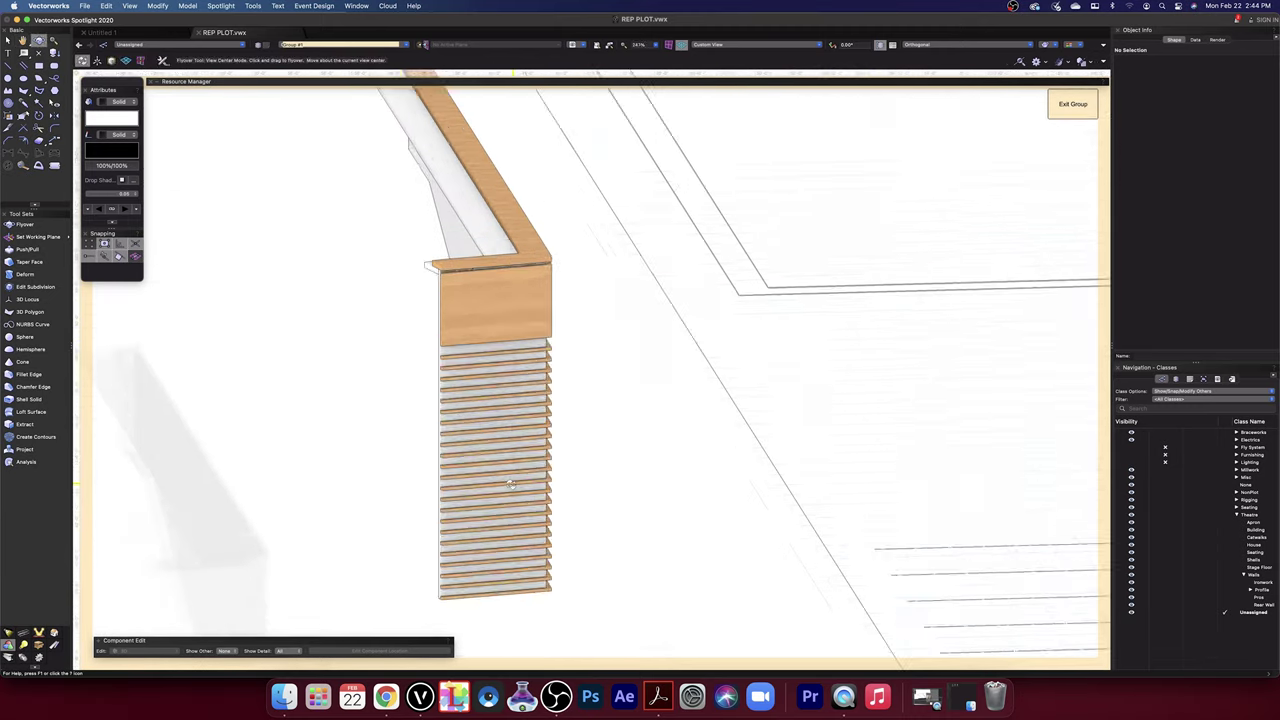
{"action": "left_click_drag", "start_coordinate": [650, 448], "coordinate": [900, 517]}
{"action": "key", "text": "space"}
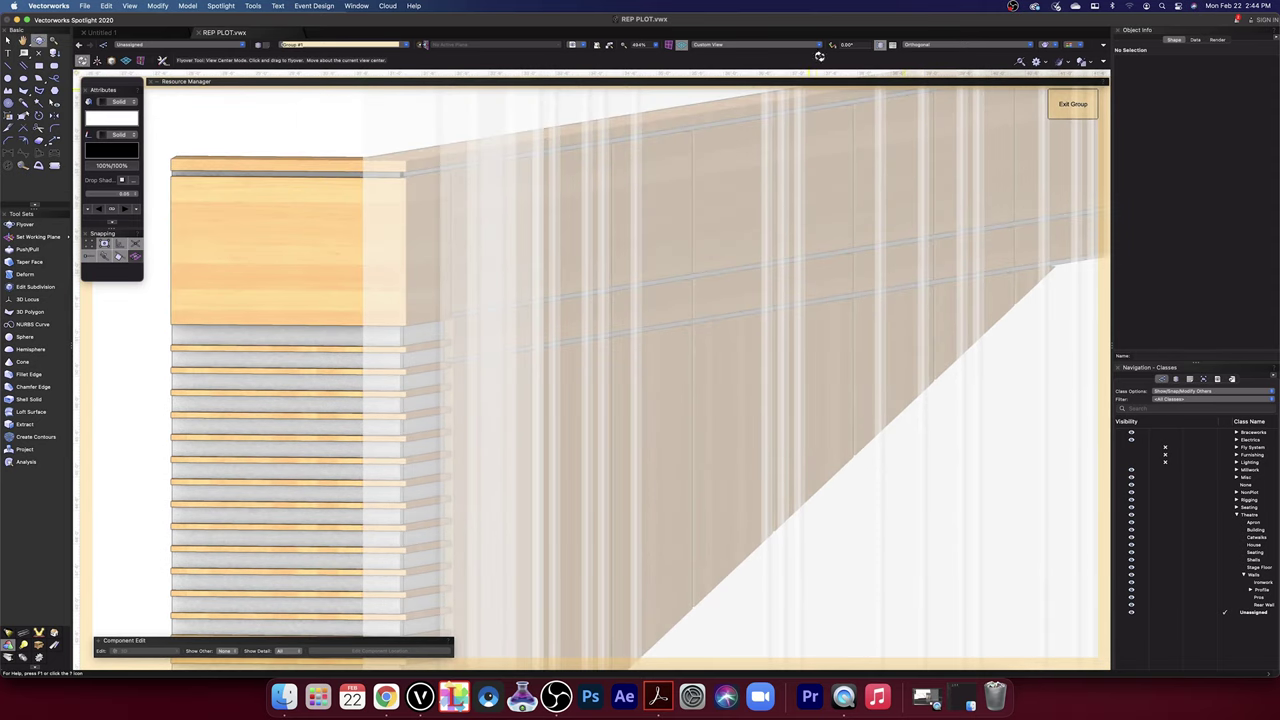
{"action": "scroll", "coordinate": [422, 348], "scroll_direction": "up", "scroll_amount": 5}
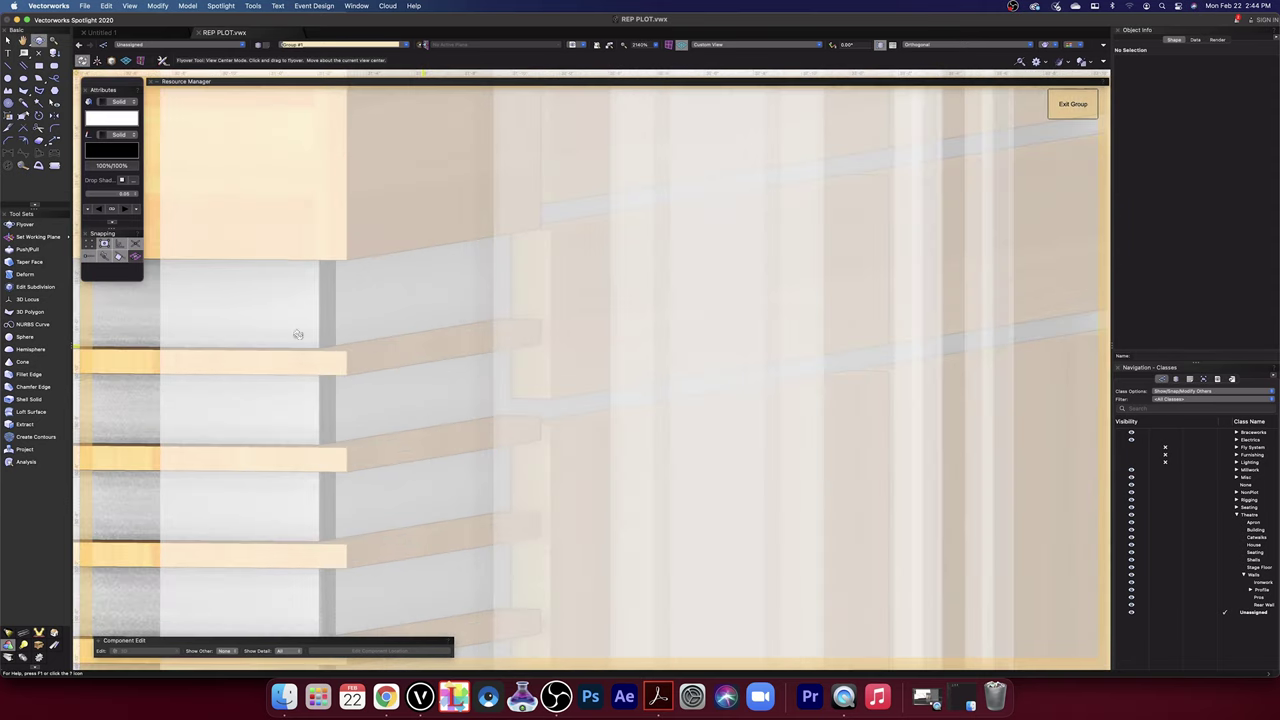
{"action": "left_click", "coordinate": [741, 48]}
{"action": "left_click", "coordinate": [735, 50]}
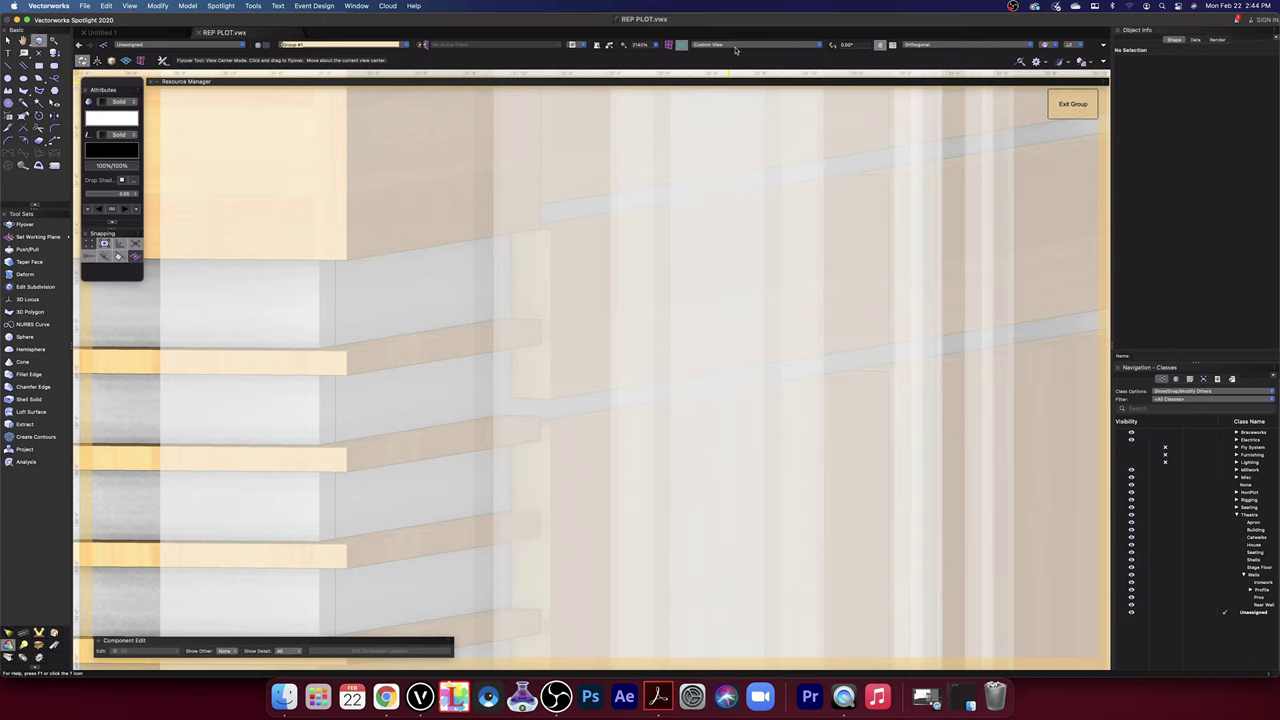
{"action": "left_click", "coordinate": [734, 44]}
{"action": "left_click", "coordinate": [750, 58]}
- Select the angled and vertical wall components and combine them with Model > Add Solids
{"action": "scroll", "coordinate": [726, 219], "scroll_direction": "down", "scroll_amount": 13}
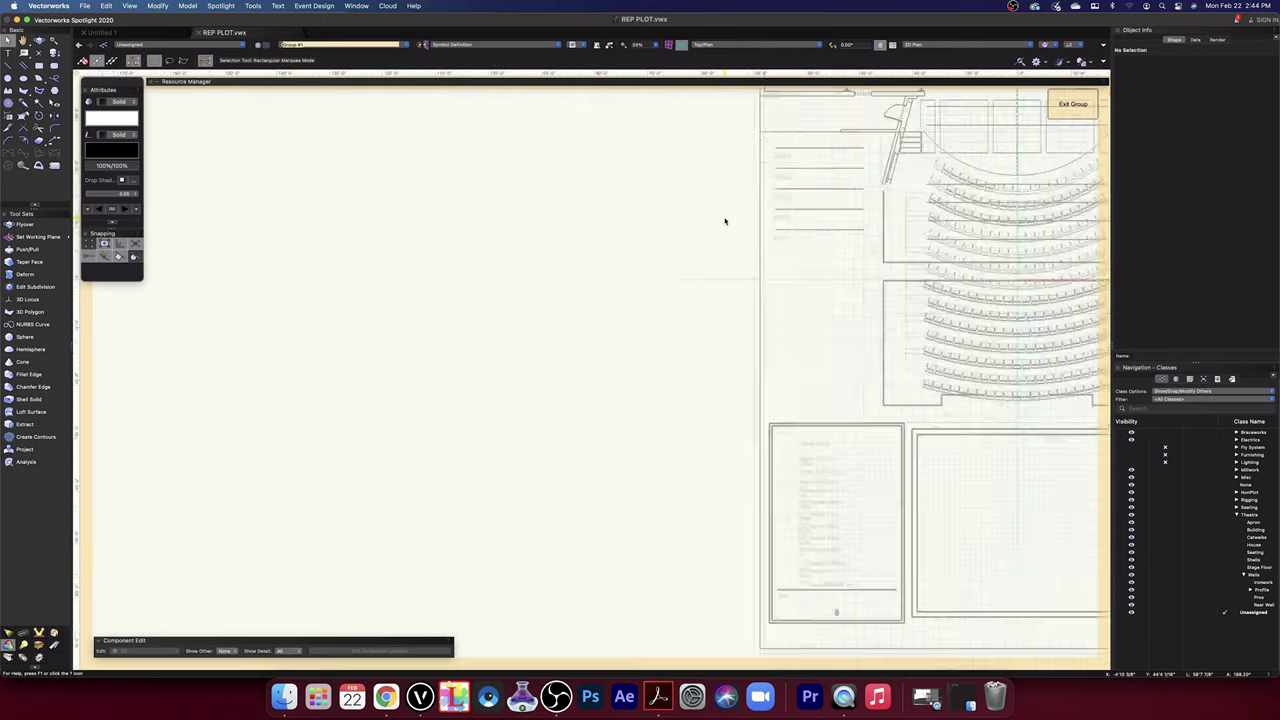
{"action": "mouse_move", "coordinate": [1001, 233]}
{"action": "middle_mouse_down"}
{"action": "mouse_move", "coordinate": [813, 278]}
{"action": "mouse_move", "coordinate": [757, 271]}
{"action": "mouse_move", "coordinate": [869, 389]}
{"action": "mouse_move", "coordinate": [811, 431]}
{"action": "middle_mouse_up"}
{"action": "scroll", "coordinate": [812, 256], "scroll_direction": "up", "scroll_amount": 9}
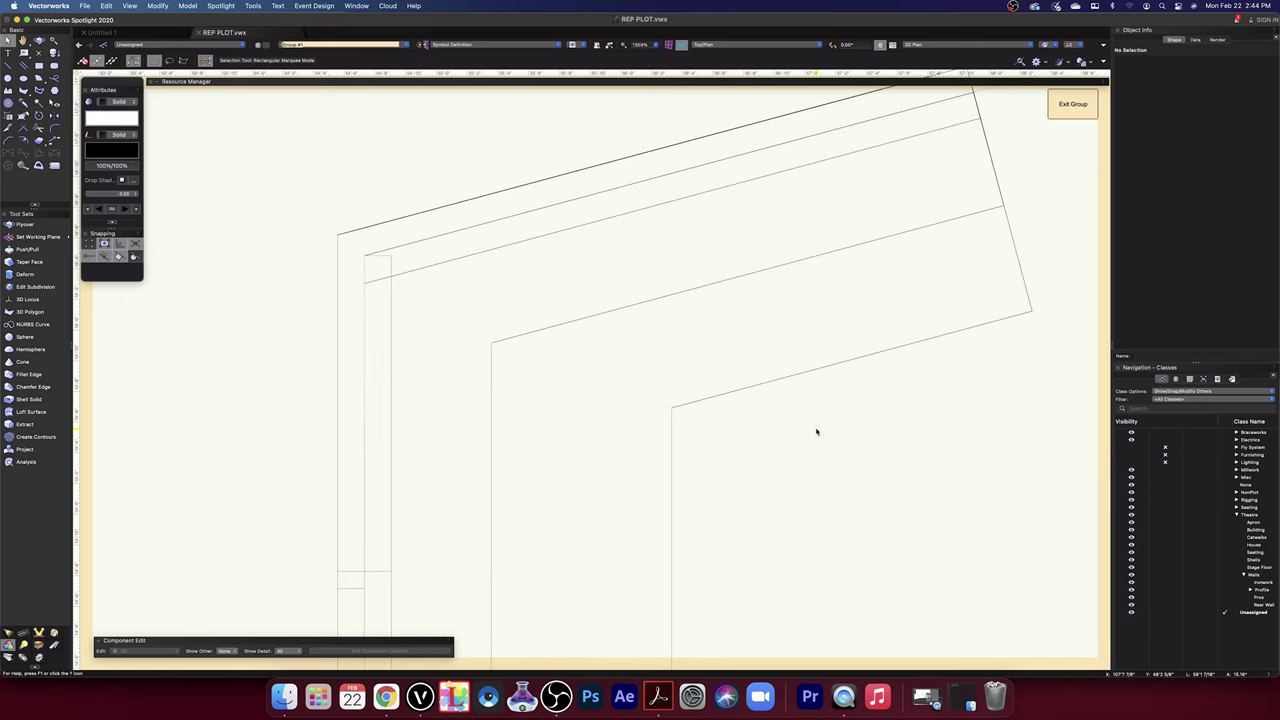
{"action": "scroll", "coordinate": [816, 432], "scroll_direction": "down", "scroll_amount": 3}
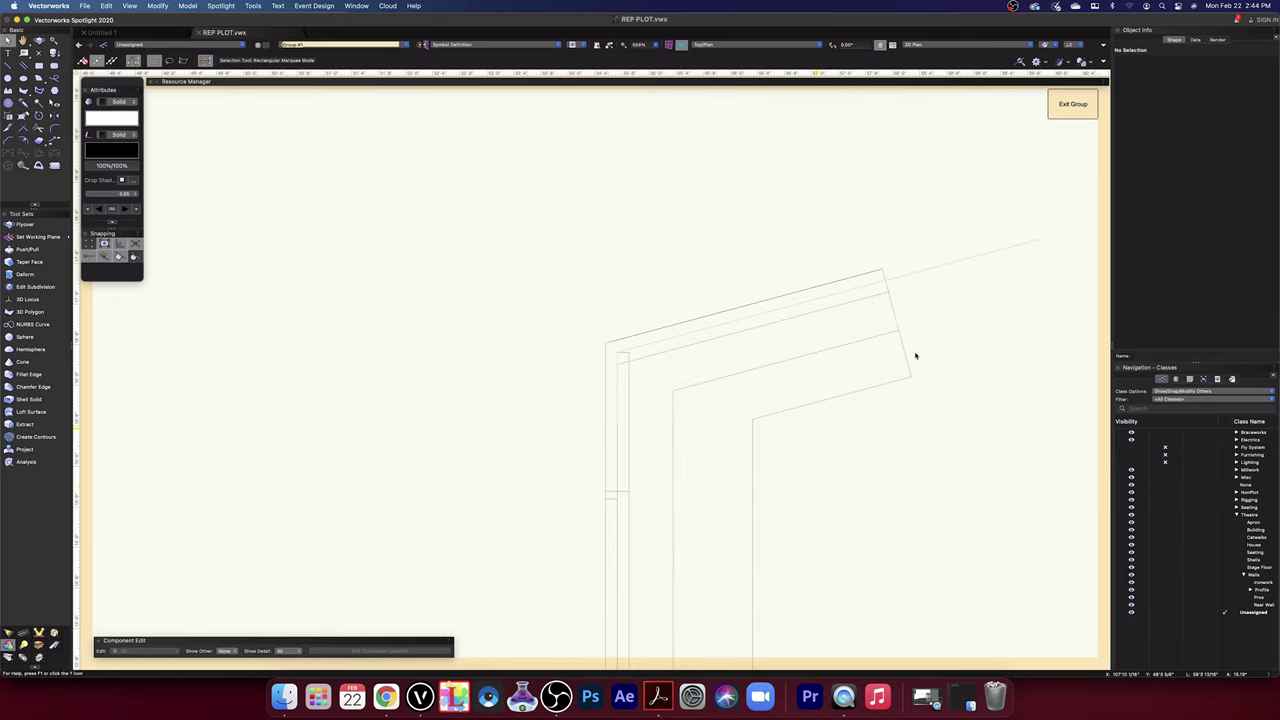
{"action": "left_click", "coordinate": [875, 300]}
{"action": "left_click", "coordinate": [626, 378], "text": "shift"}
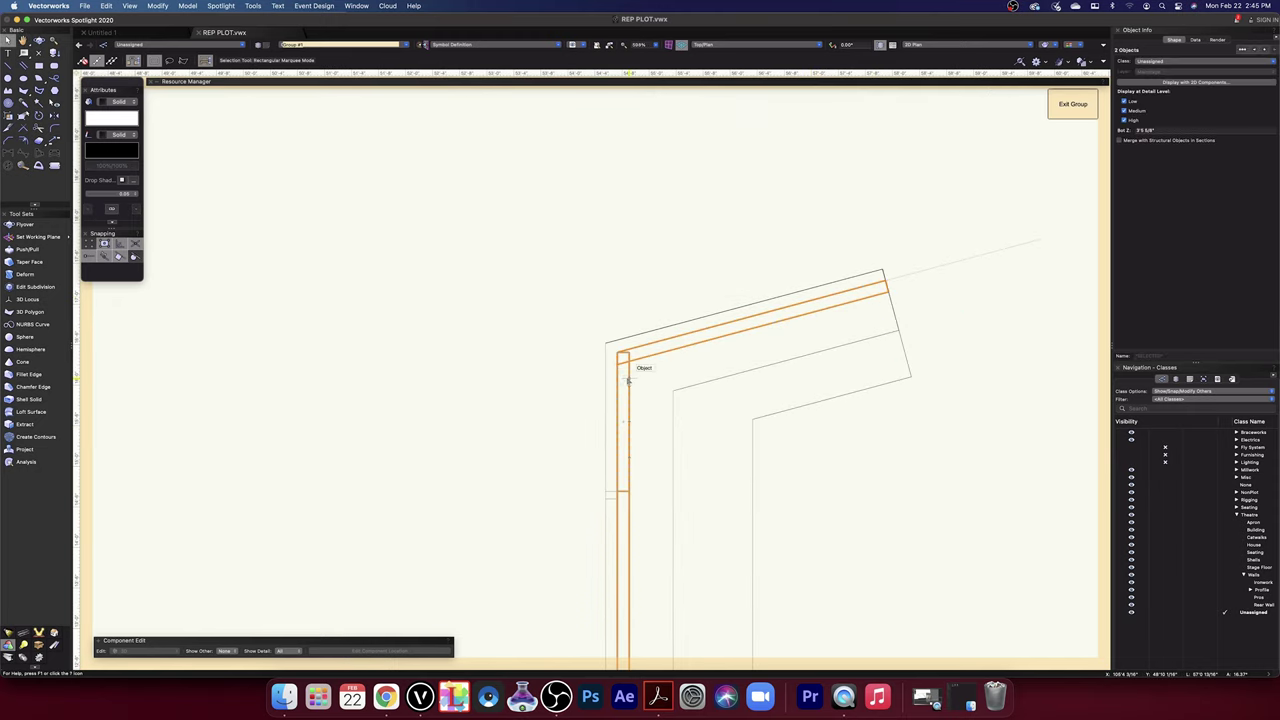
{"action": "scroll", "coordinate": [624, 370], "scroll_direction": "up", "scroll_amount": 5}
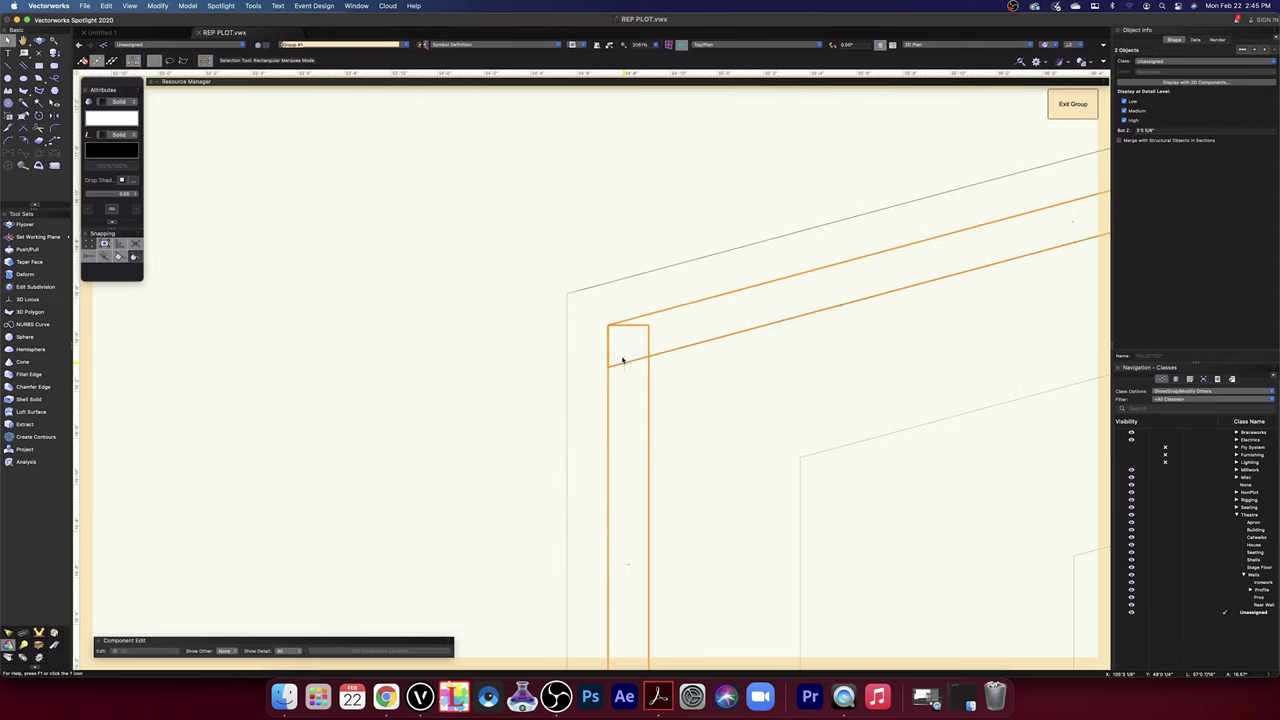
{"action": "scroll", "coordinate": [622, 360], "scroll_direction": "up", "scroll_amount": 3}
{"action": "scroll", "coordinate": [622, 360], "scroll_direction": "down", "scroll_amount": 5}
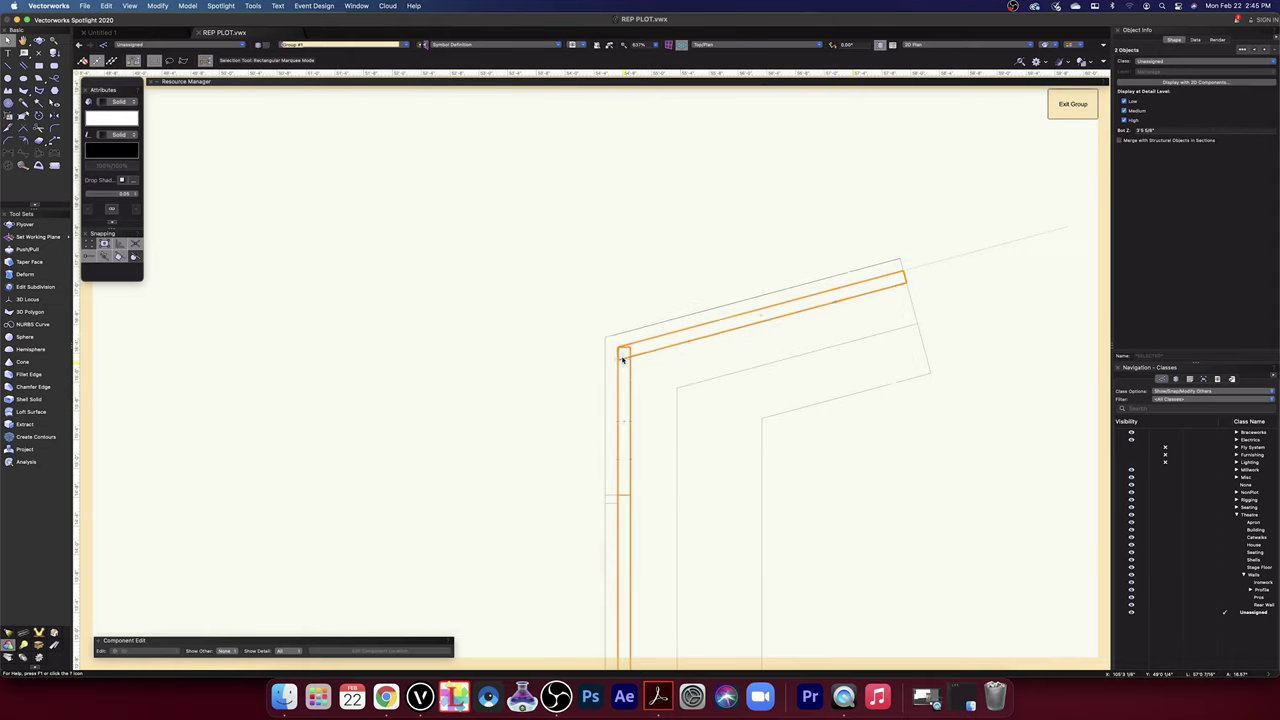
{"action": "scroll", "coordinate": [921, 297], "scroll_direction": "up", "scroll_amount": 2}
{"action": "scroll", "coordinate": [921, 297], "scroll_direction": "down", "scroll_amount": 5}
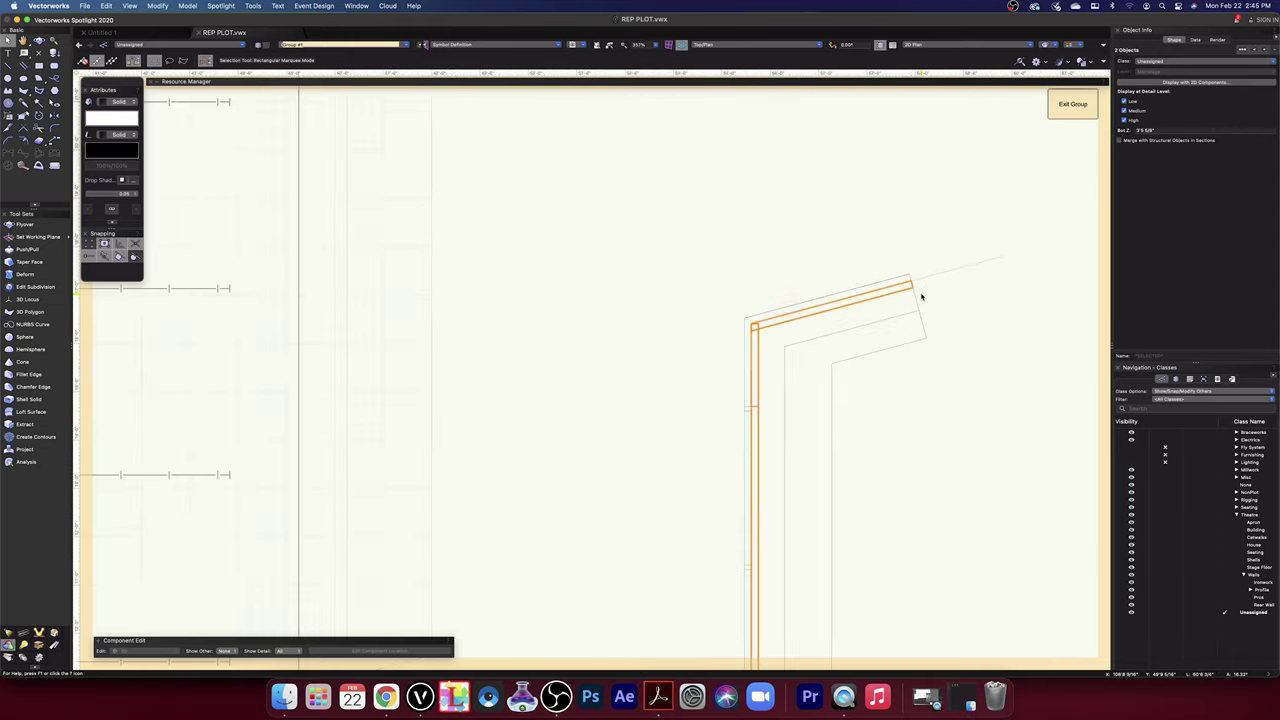
{"action": "scroll", "coordinate": [921, 297], "scroll_direction": "up", "scroll_amount": 4}
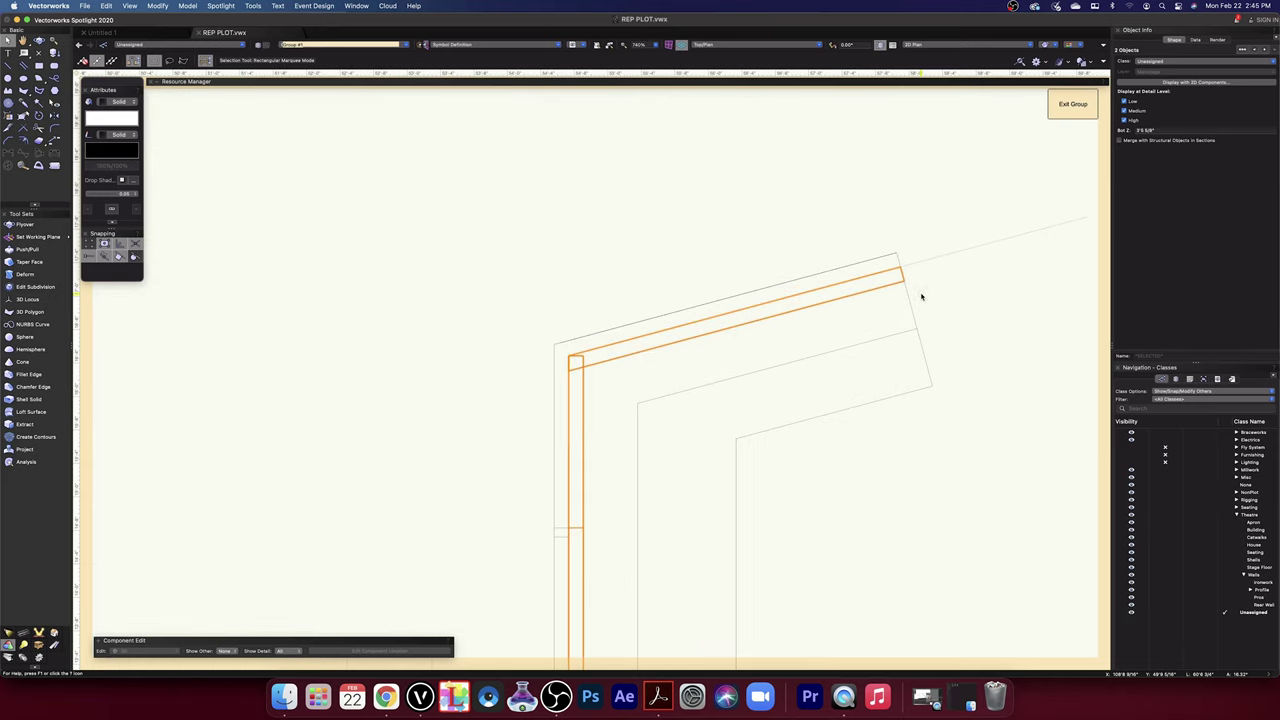
{"action": "left_click", "coordinate": [189, 7]}
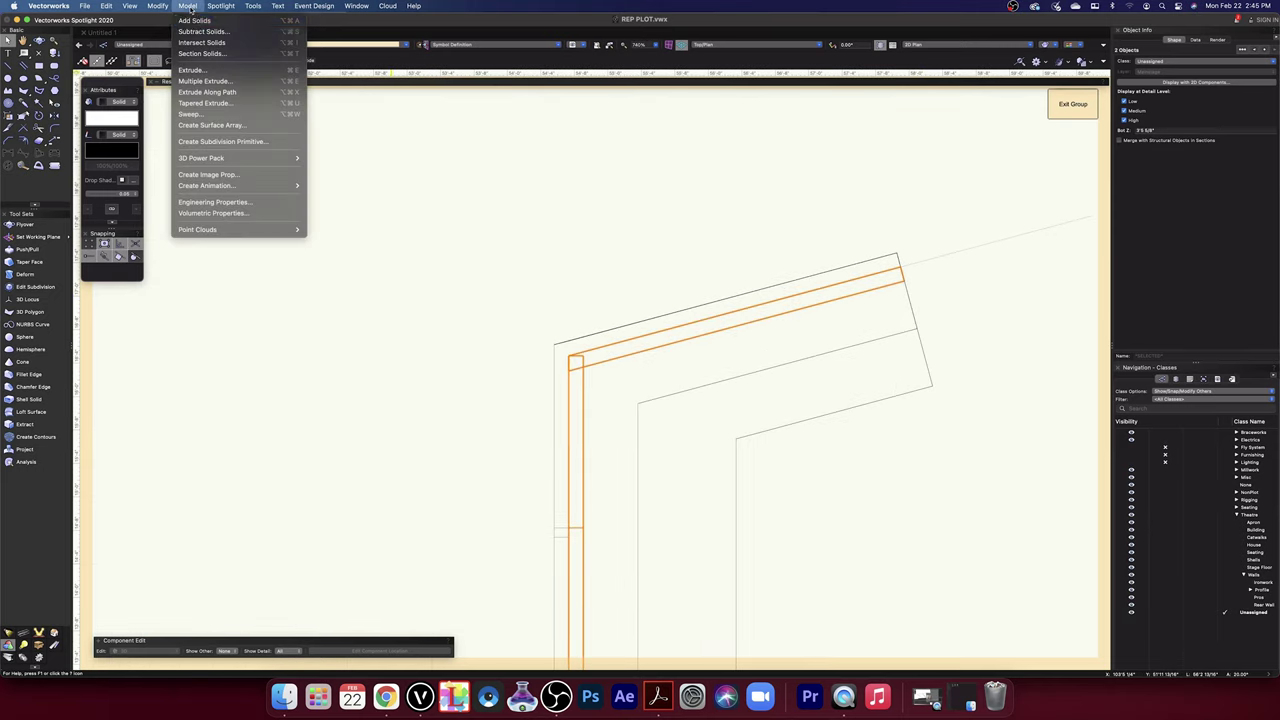
{"action": "left_click", "coordinate": [196, 22]}
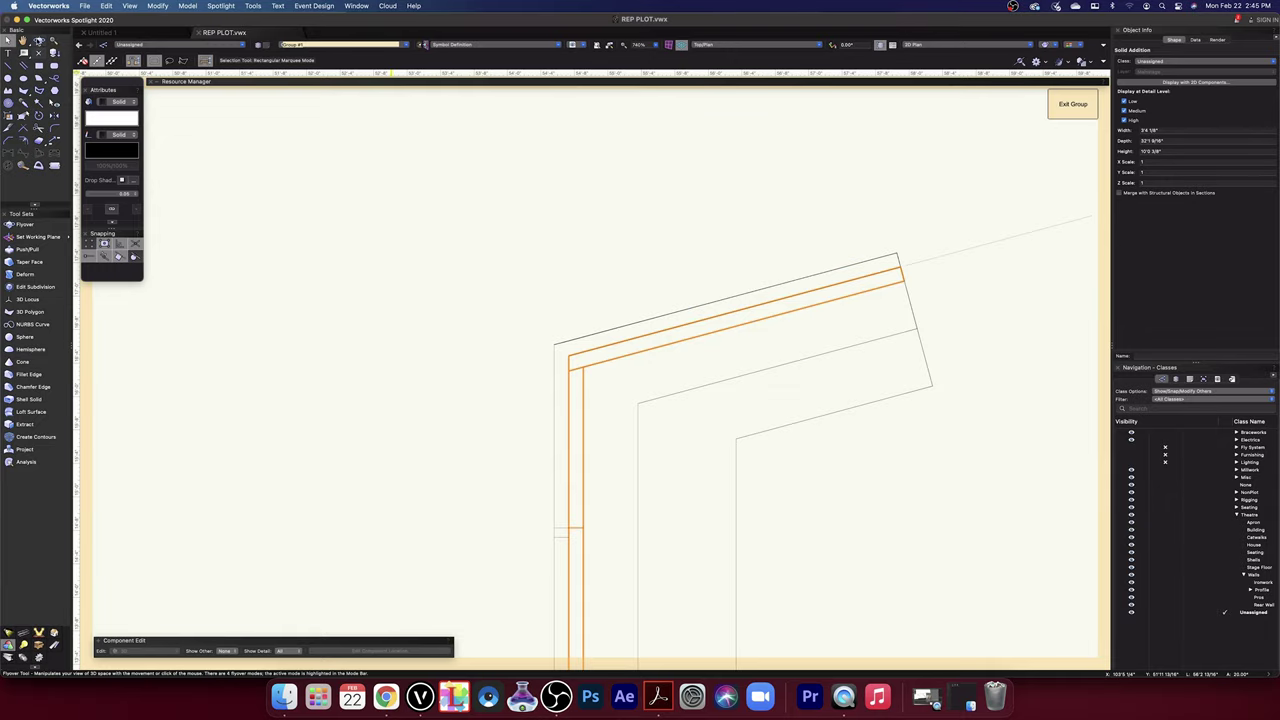
{"action": "key", "text": "shift+c"}
- Orbit to the wall and Push/Pull its face in about 1 1/16"
{"action": "left_click_drag", "start_coordinate": [504, 500], "coordinate": [543, 437]}
{"action": "scroll", "coordinate": [573, 173], "scroll_direction": "up", "scroll_amount": 3}
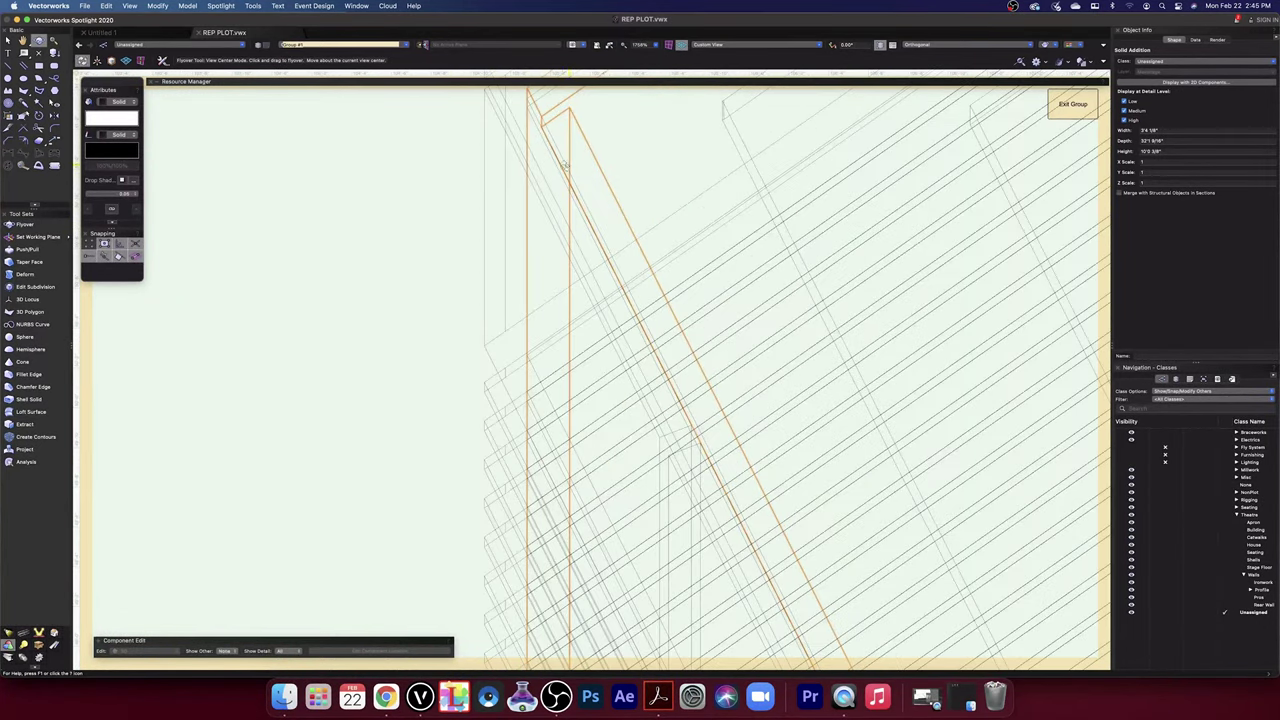
{"action": "left_click_drag", "start_coordinate": [563, 166], "coordinate": [557, 263]}
{"action": "left_click", "coordinate": [25, 249]}
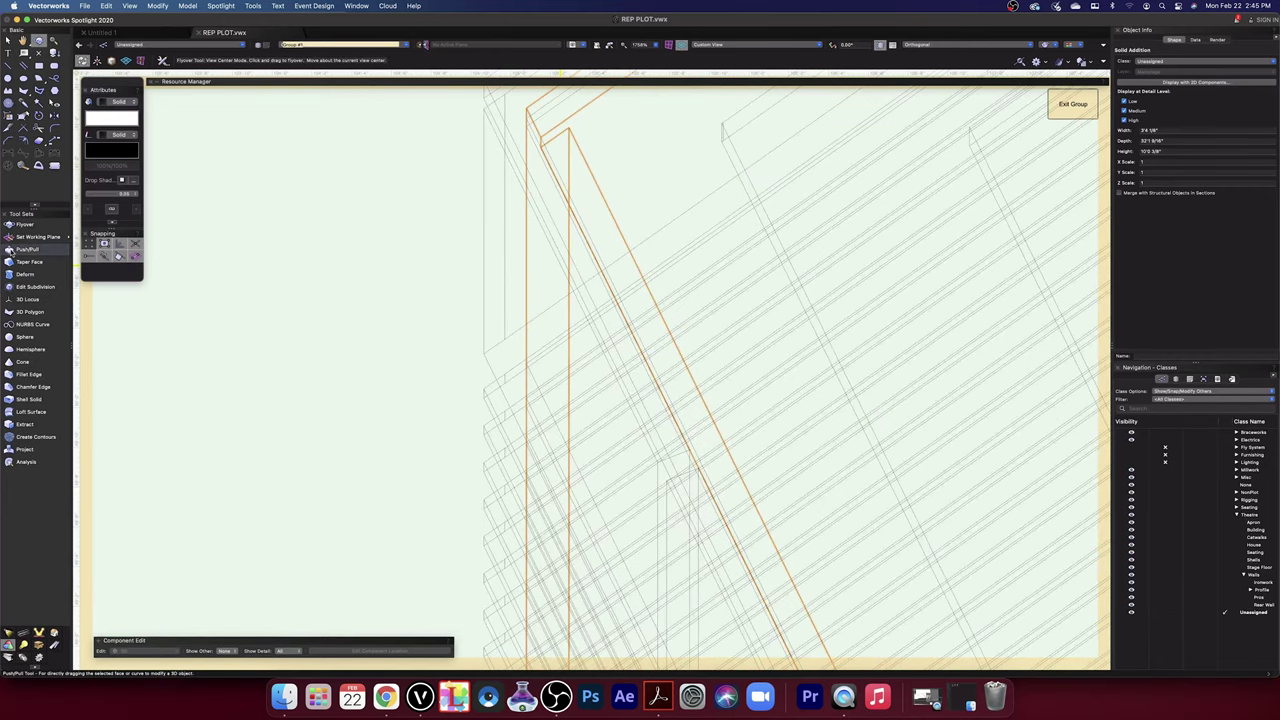
{"action": "left_click_drag", "start_coordinate": [541, 124], "coordinate": [567, 131]}
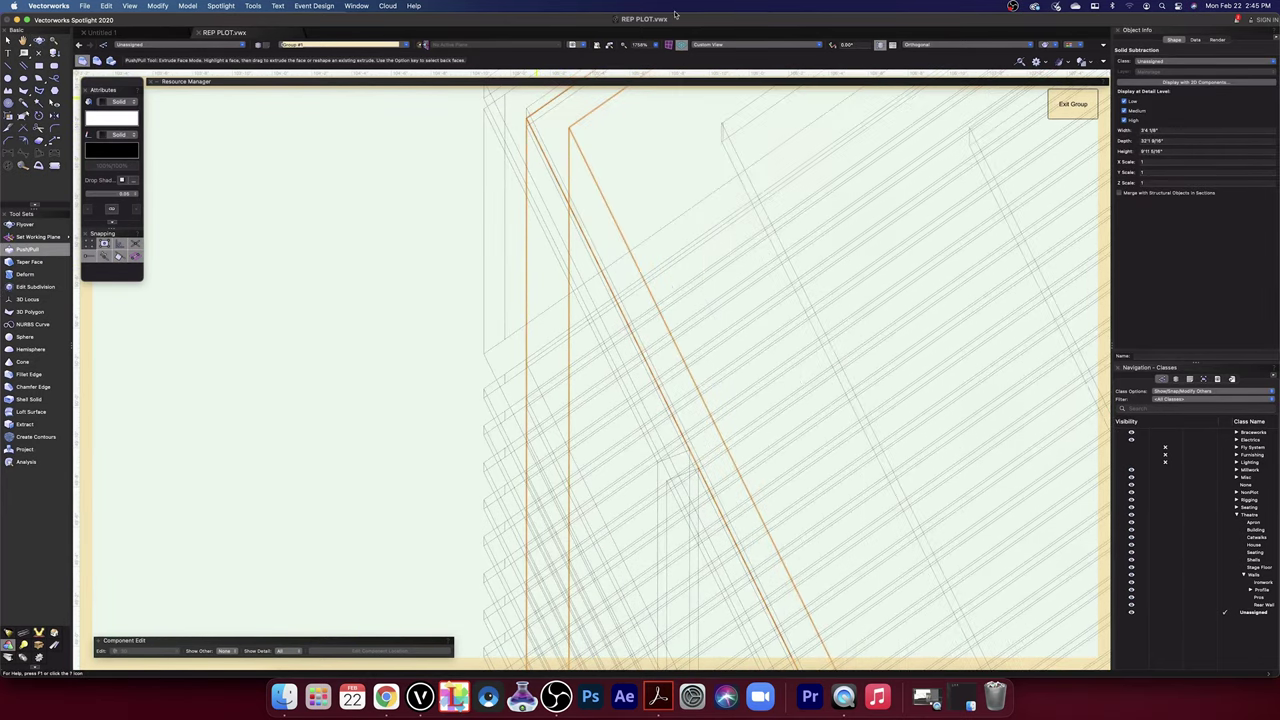
- Return to the Top/Plan view and deselect the wall solid
{"action": "left_click", "coordinate": [731, 47]}
{"action": "left_click", "coordinate": [731, 56]}
{"action": "scroll", "coordinate": [689, 282], "scroll_direction": "down", "scroll_amount": 8}
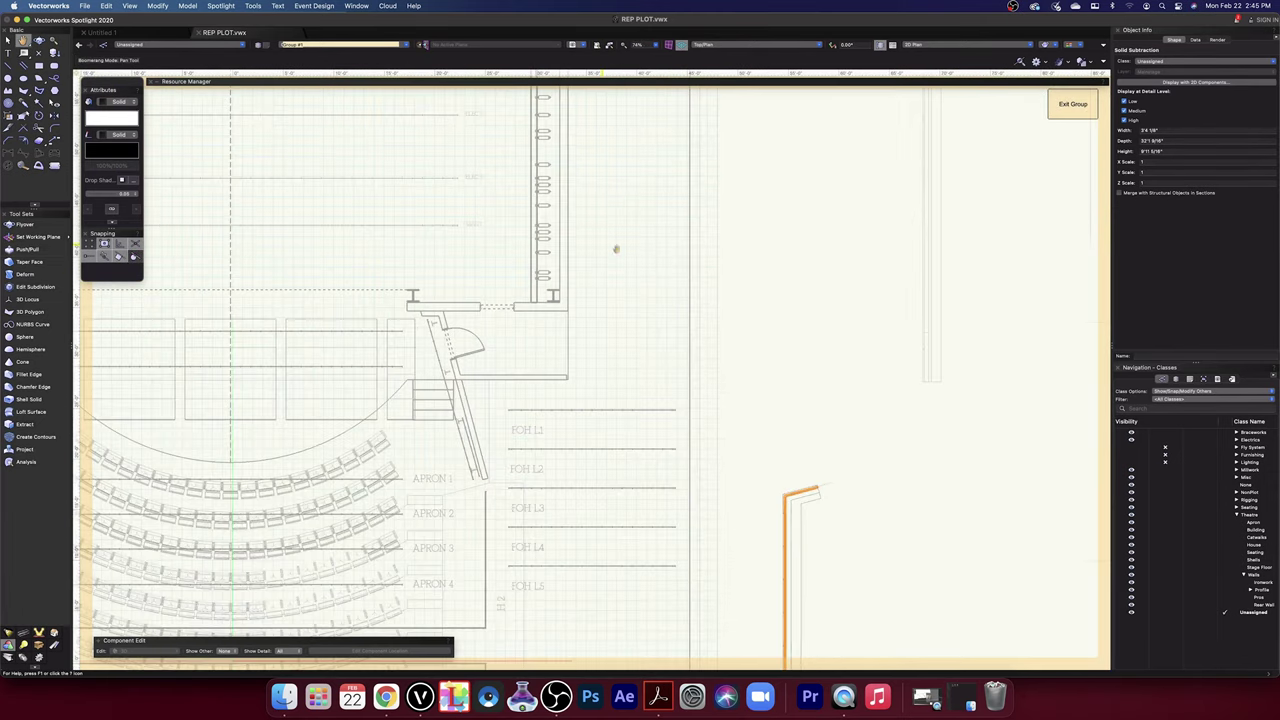
{"action": "scroll", "coordinate": [815, 514], "scroll_direction": "up", "scroll_amount": 4}
{"action": "scroll", "coordinate": [813, 513], "scroll_direction": "up", "scroll_amount": 4}
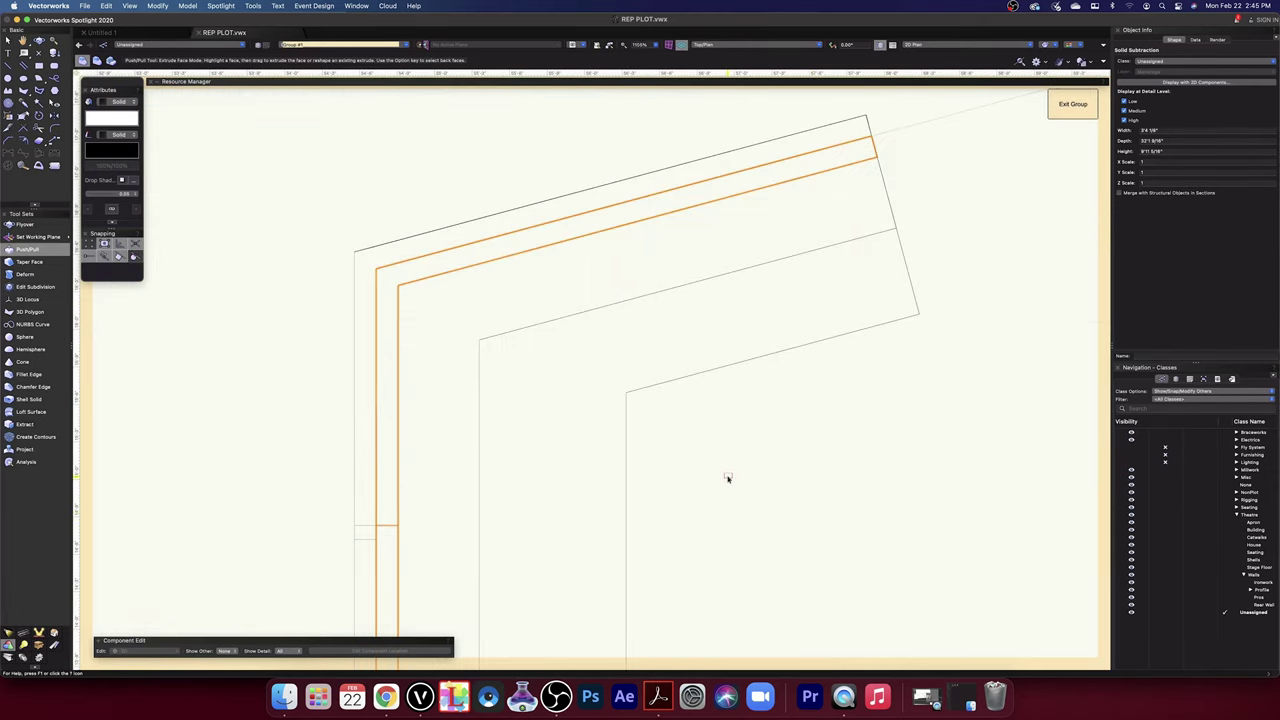
{"action": "left_click", "coordinate": [8, 40]}
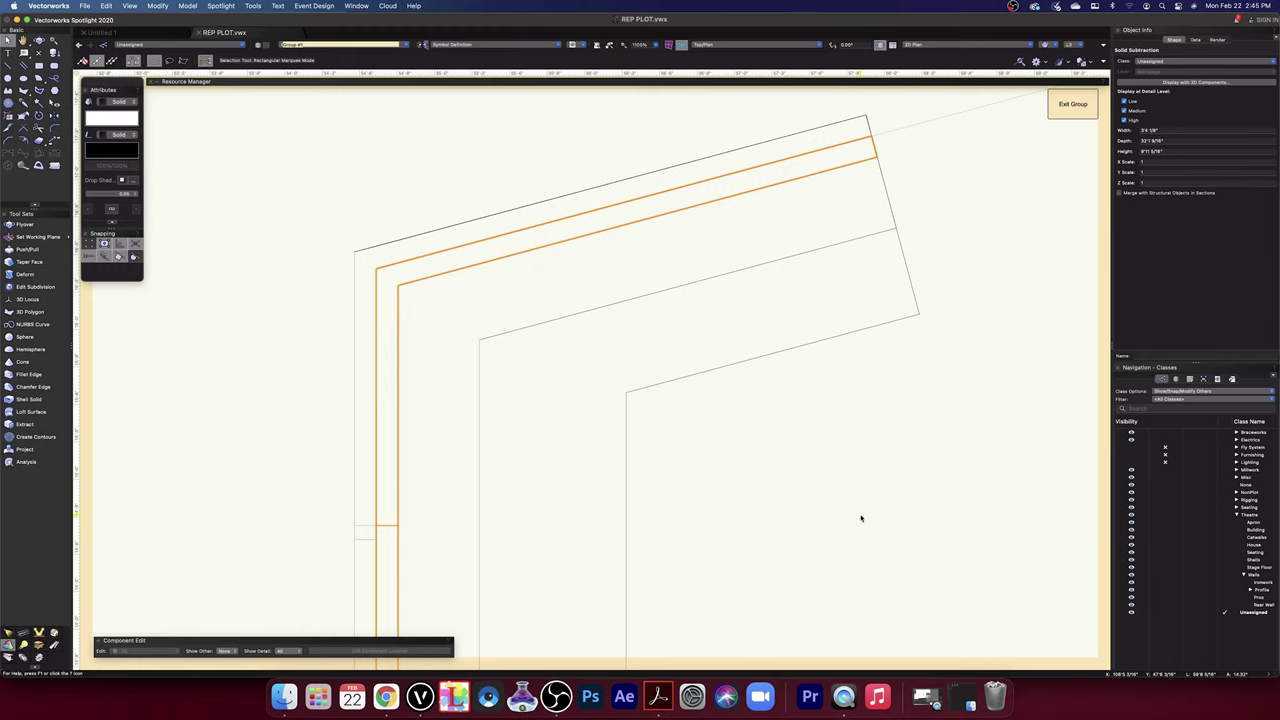
{"action": "left_click", "coordinate": [861, 516]}
{"action": "scroll", "coordinate": [856, 535], "scroll_direction": "down", "scroll_amount": 8}
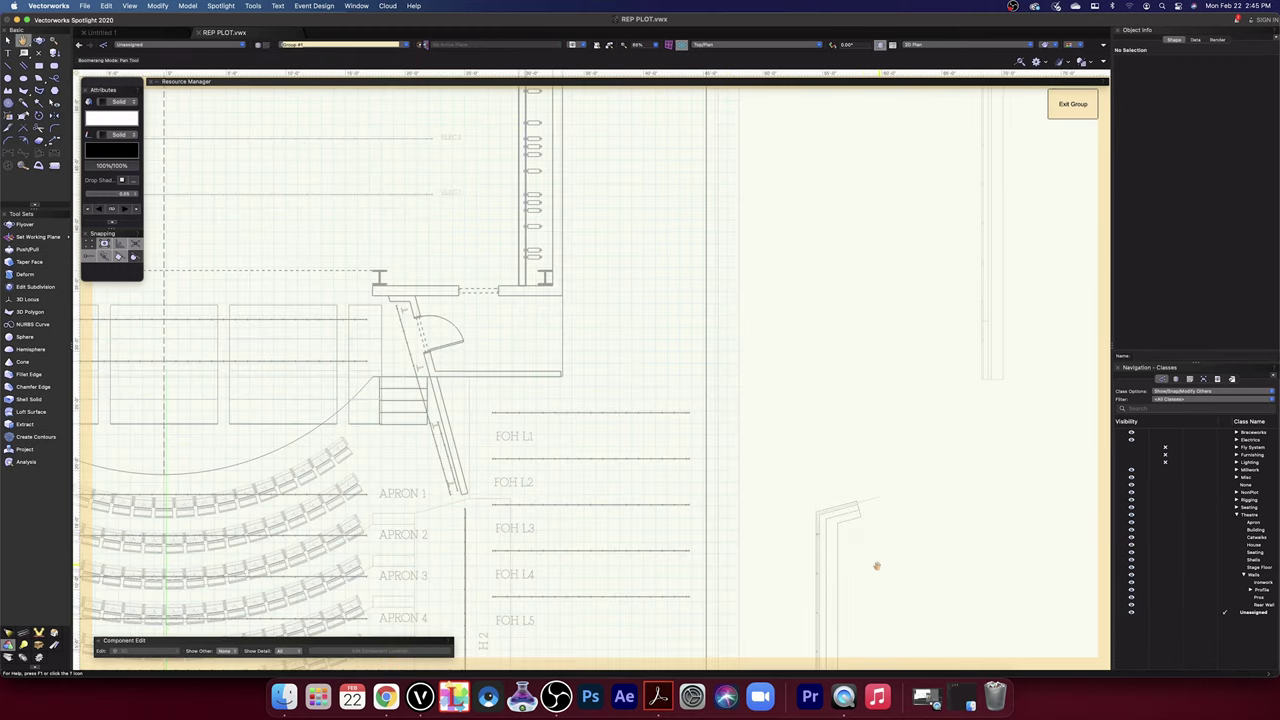
{"action": "left_click_drag", "start_coordinate": [877, 563], "coordinate": [789, 217]}
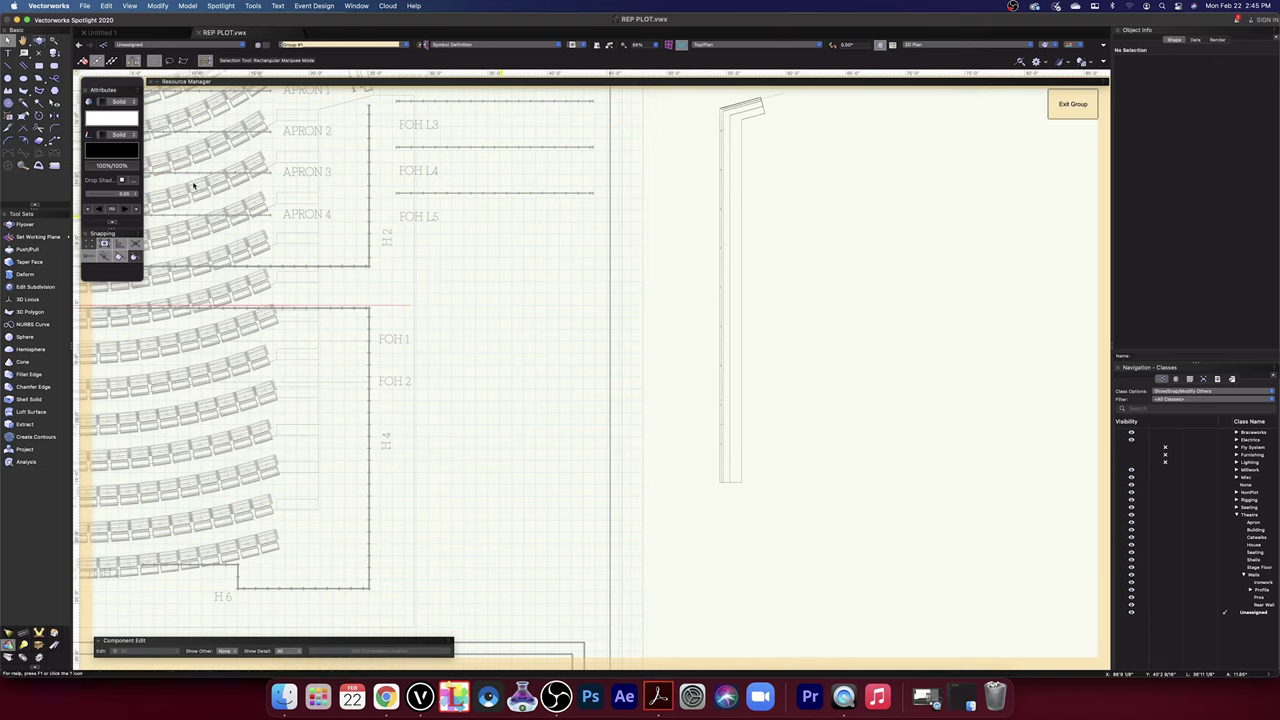
- Render the plan view as shaded OpenGL
{"action": "left_click", "coordinate": [820, 46]}
{"action": "left_click", "coordinate": [1063, 47]}
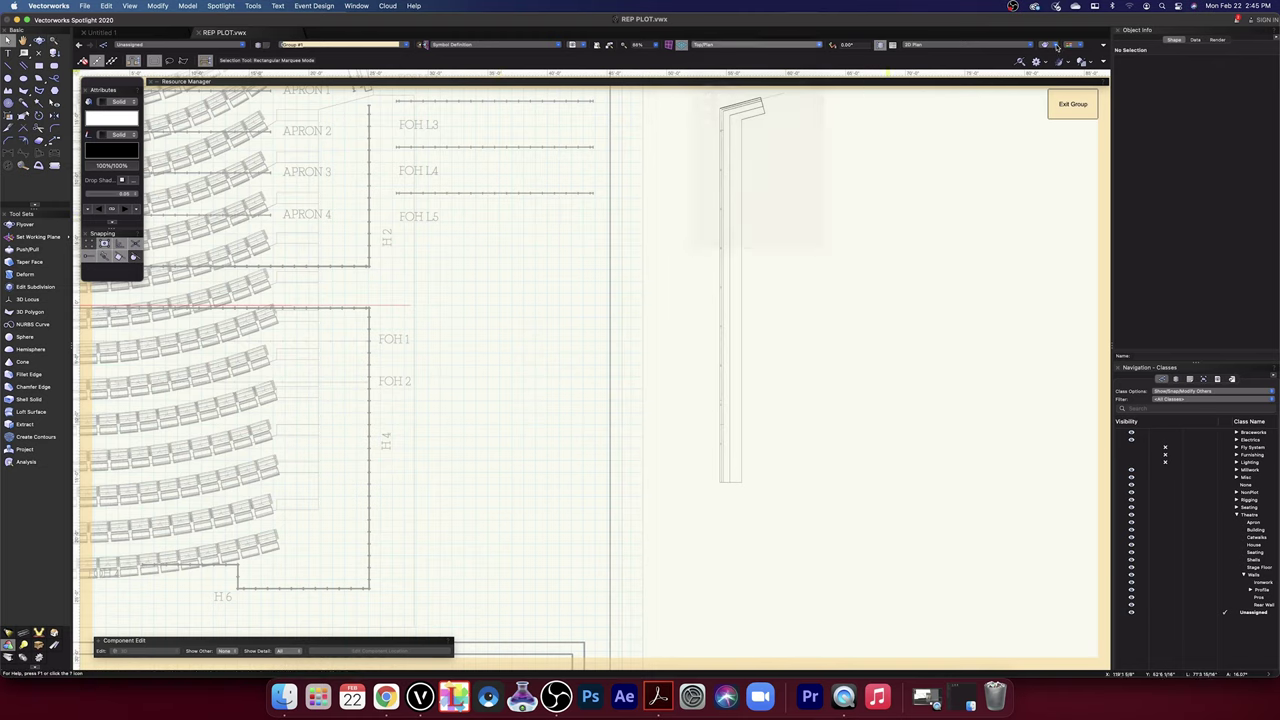
{"action": "left_click", "coordinate": [1058, 46]}
{"action": "left_click", "coordinate": [1077, 120]}
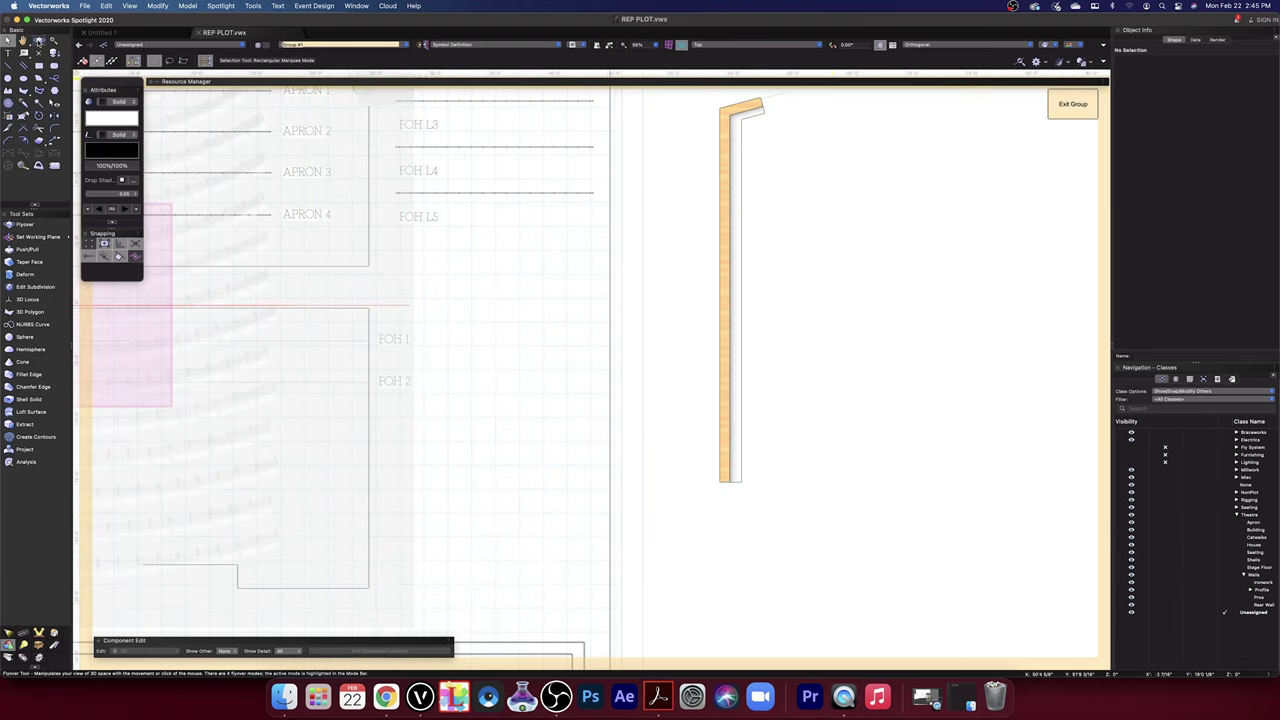
- Orbit with Flyover to a zoomed-in perspective of the shaded balcony wall
{"action": "left_click", "coordinate": [38, 40]}
{"action": "left_click_drag", "start_coordinate": [806, 475], "coordinate": [783, 336]}
{"action": "scroll", "coordinate": [754, 443], "scroll_direction": "up", "scroll_amount": 5}
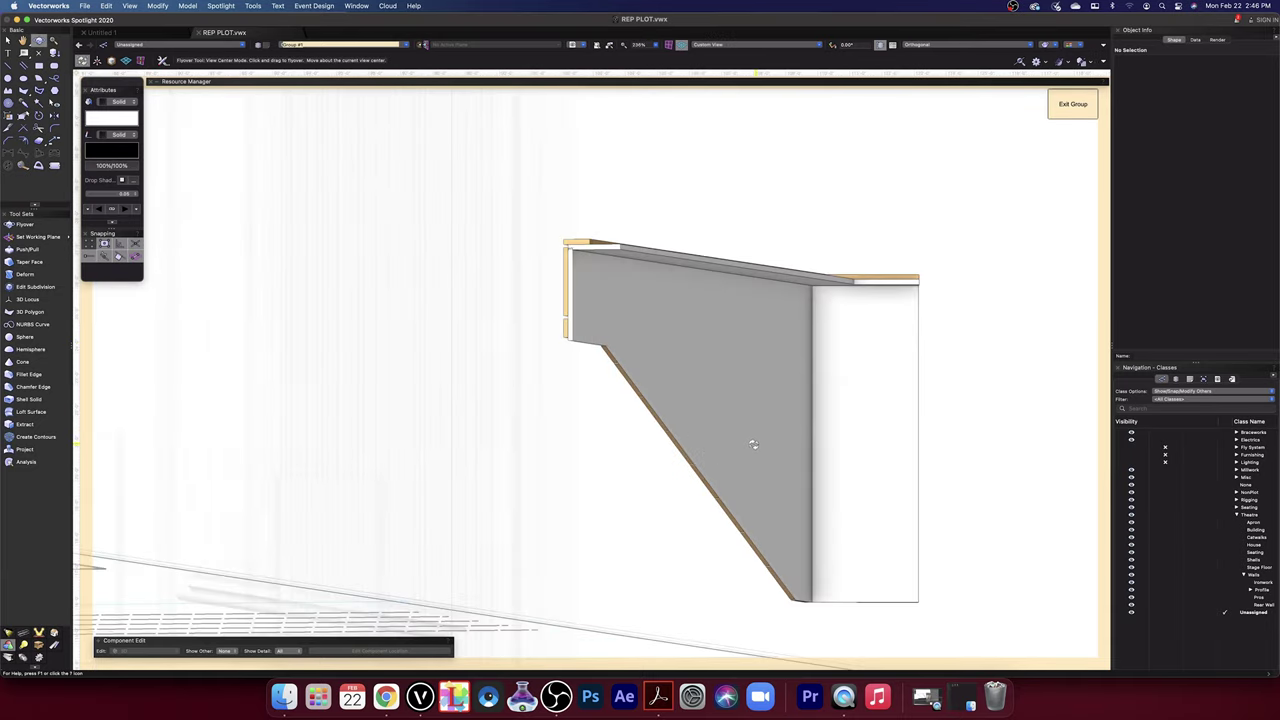
{"action": "scroll", "coordinate": [751, 443], "scroll_direction": "down", "scroll_amount": 2}
{"action": "scroll", "coordinate": [751, 442], "scroll_direction": "up", "scroll_amount": 2}
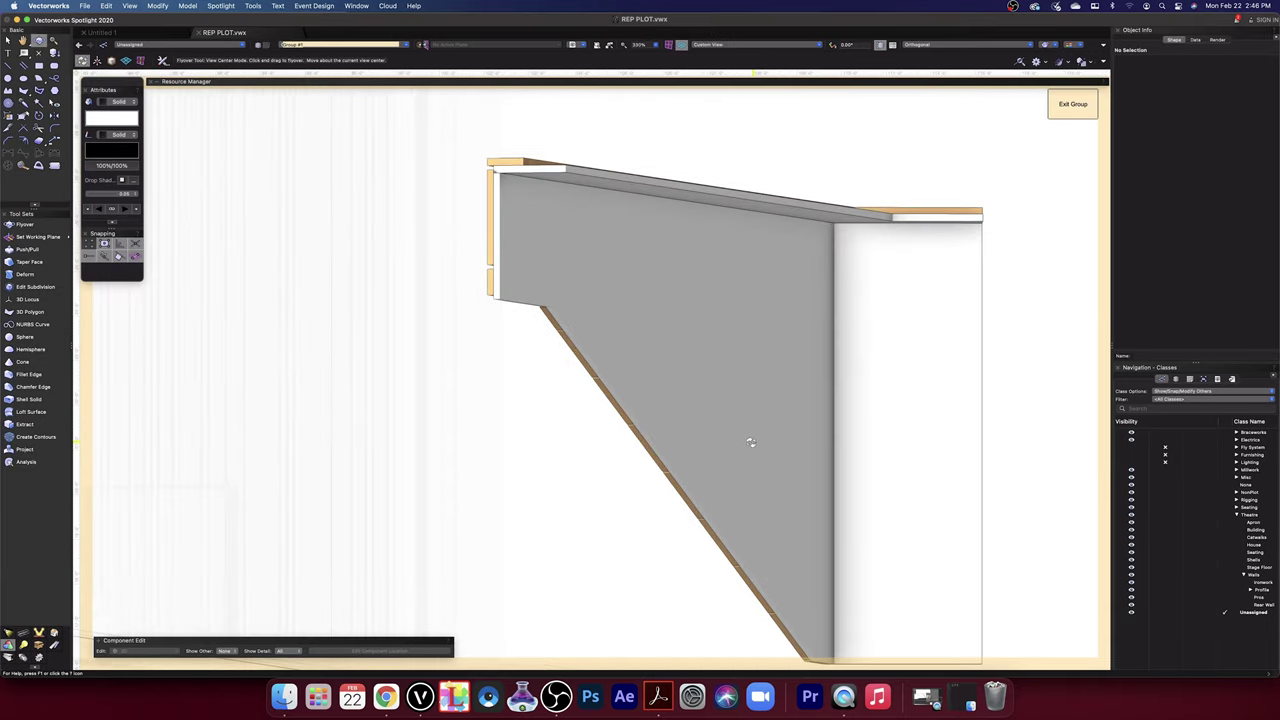
{"action": "scroll", "coordinate": [515, 205], "scroll_direction": "up", "scroll_amount": 2}
{"action": "scroll", "coordinate": [506, 180], "scroll_direction": "down", "scroll_amount": 4}
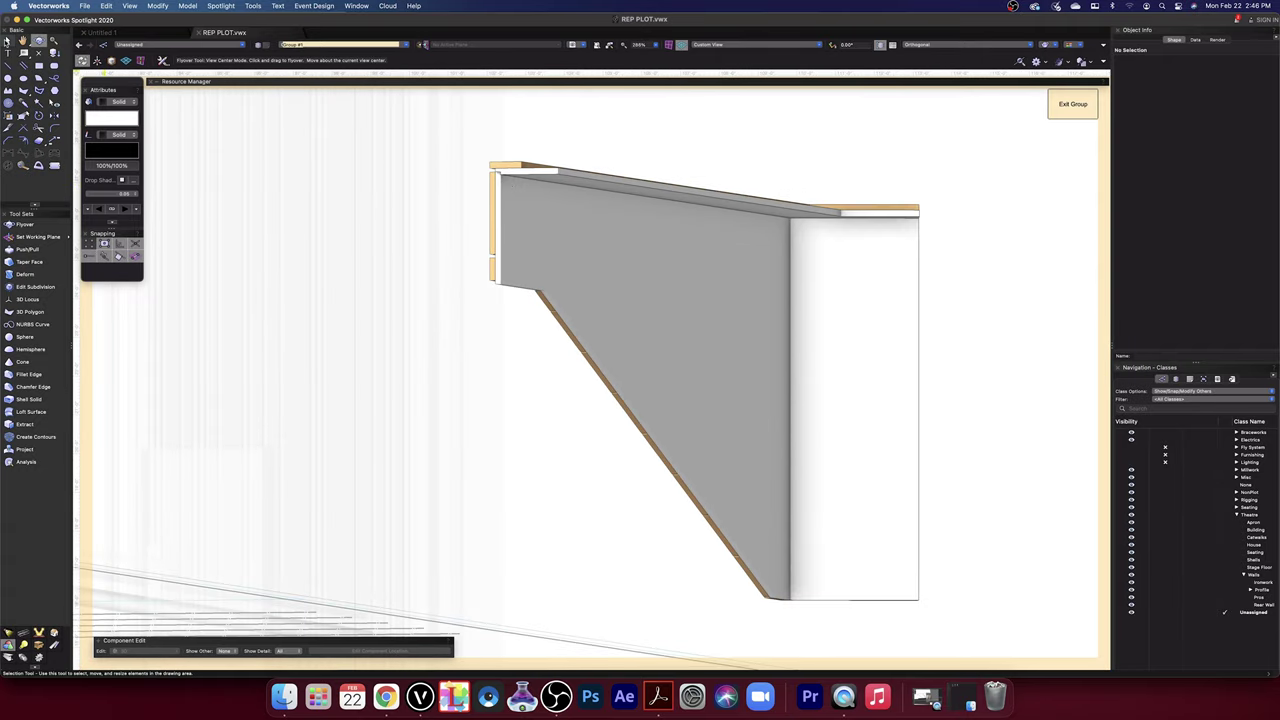
- Select and then deselect the balcony wall solids, and switch to the Push/Pull tool
{"action": "key", "text": "x"}
{"action": "left_click", "coordinate": [512, 182]}
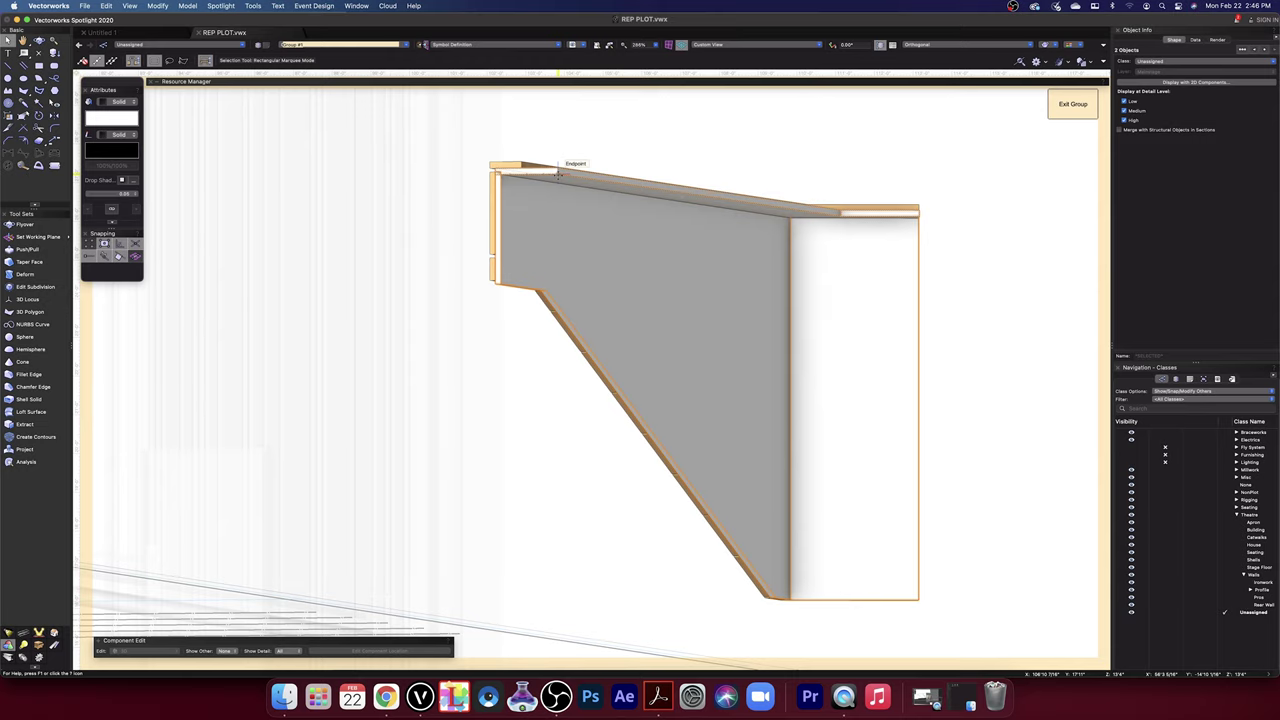
{"action": "scroll", "coordinate": [558, 174], "scroll_direction": "up", "scroll_amount": 4}
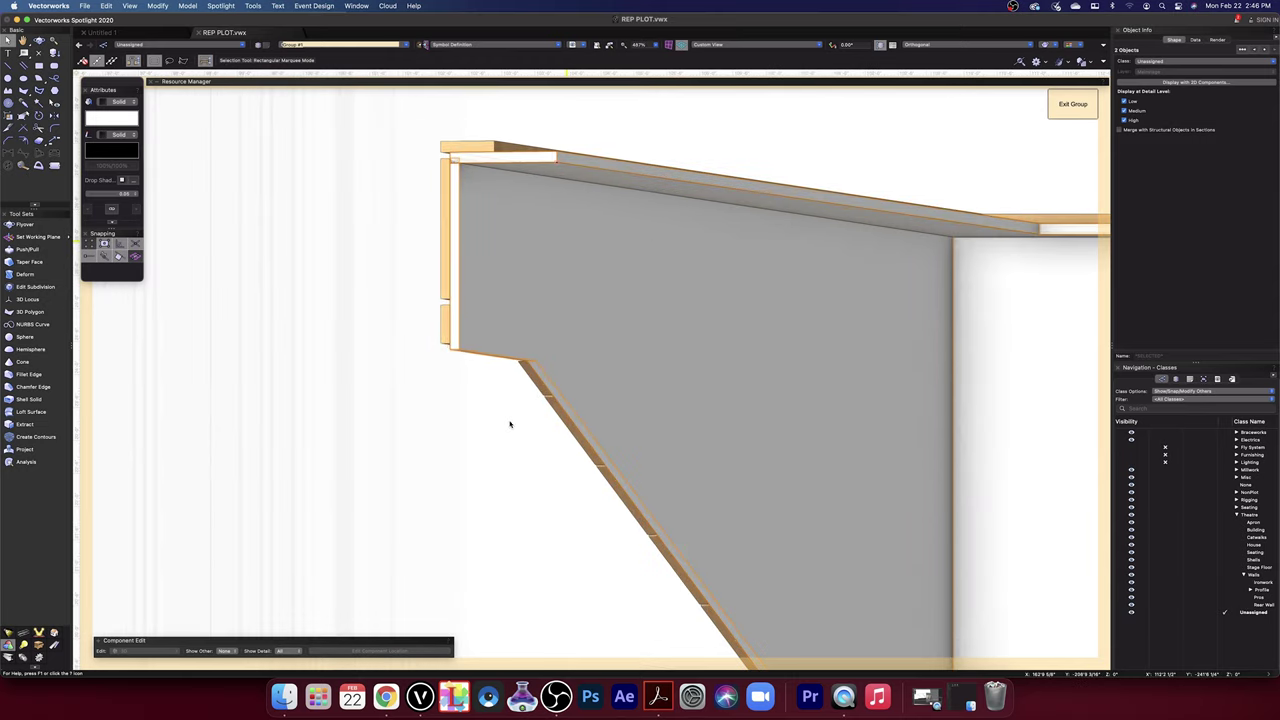
{"action": "left_click", "coordinate": [501, 422]}
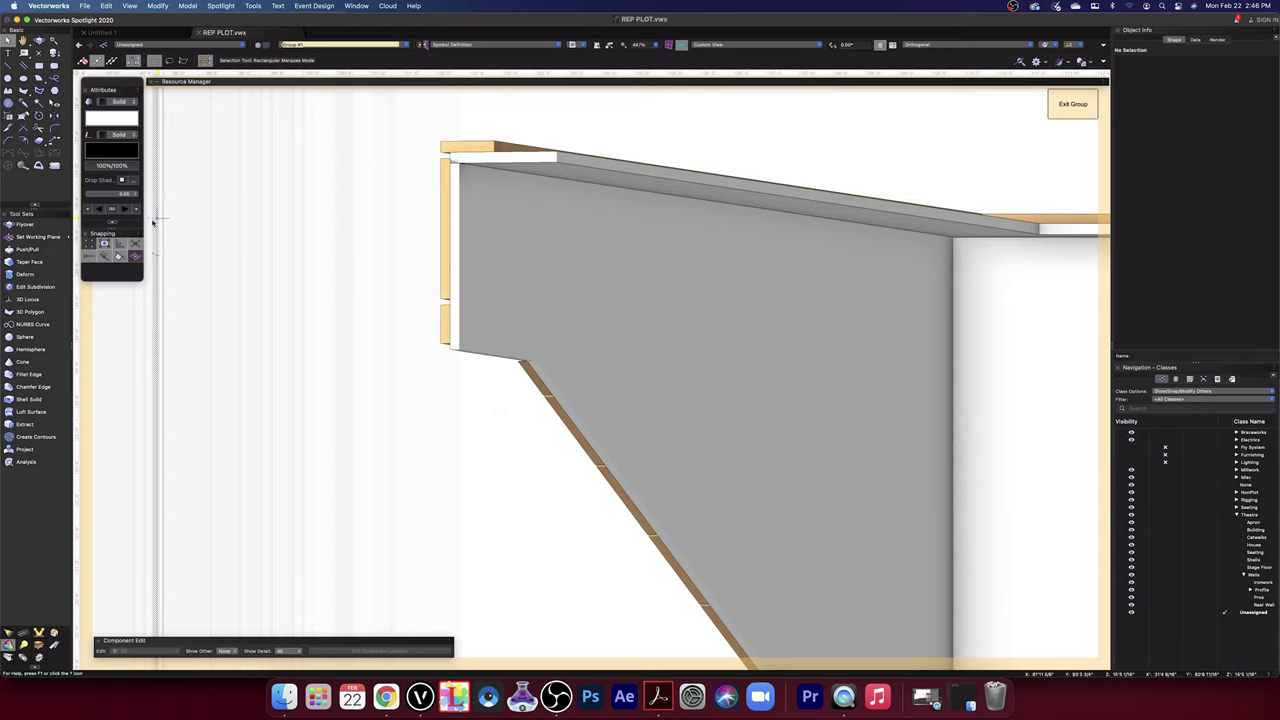
{"action": "left_click", "coordinate": [27, 249]}
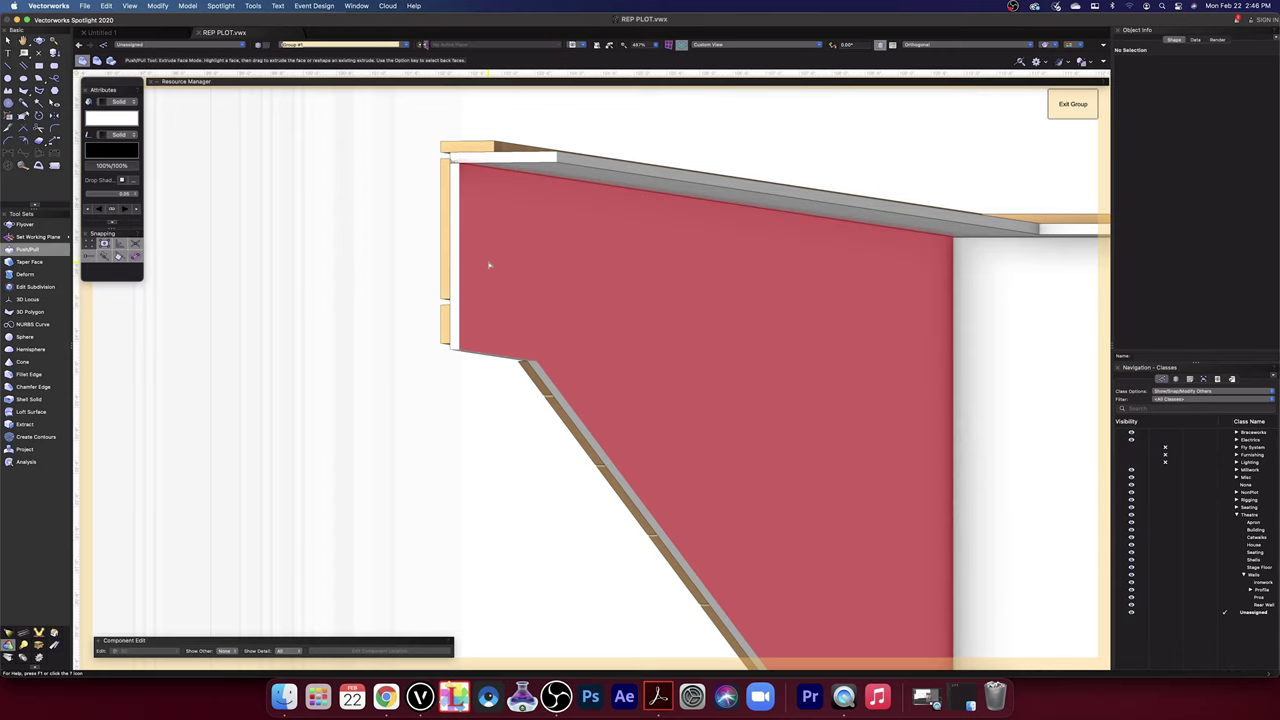
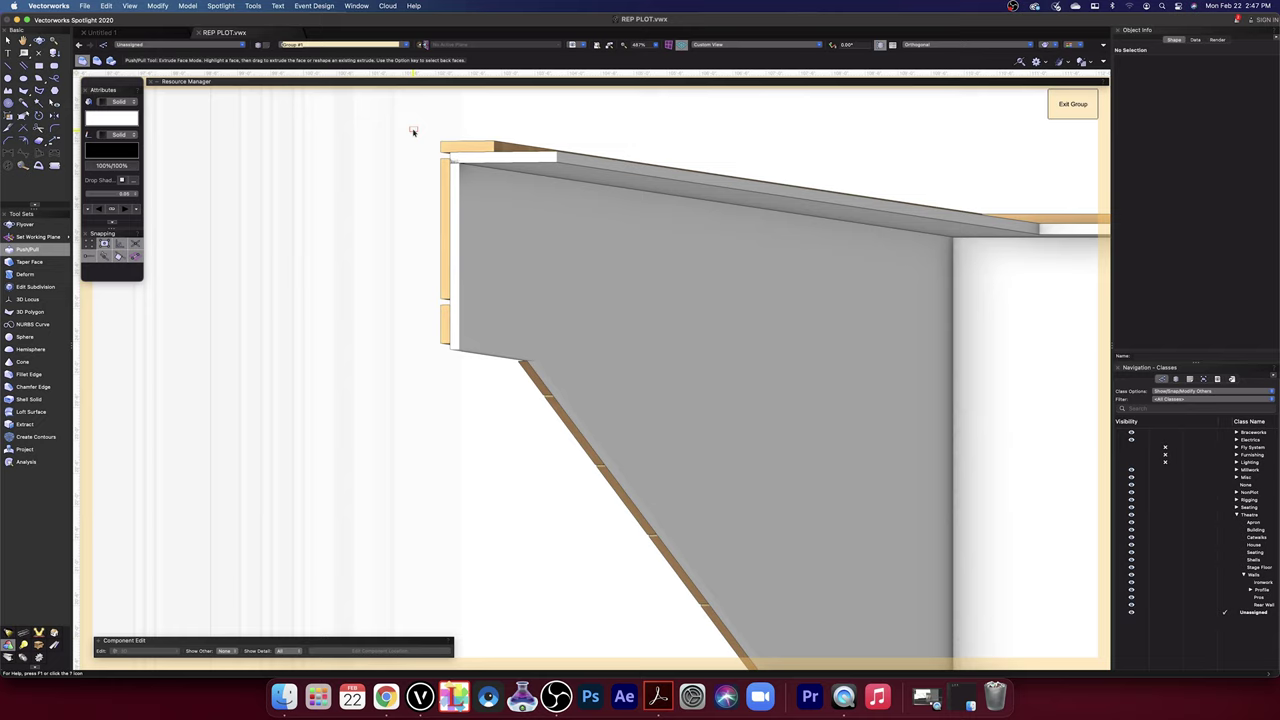
- Return to the Selection tool, set the view to Top/Plan, and accept the backup copy
{"action": "left_click", "coordinate": [8, 40]}
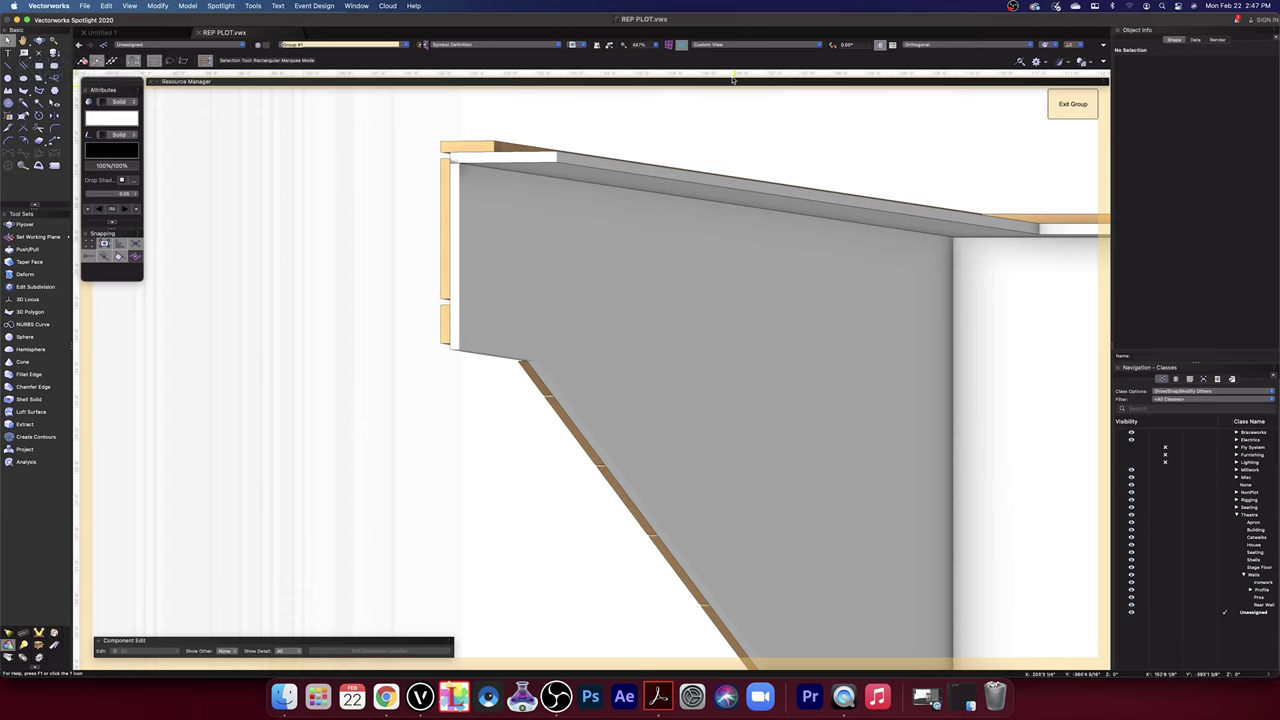
{"action": "left_click", "coordinate": [719, 45]}
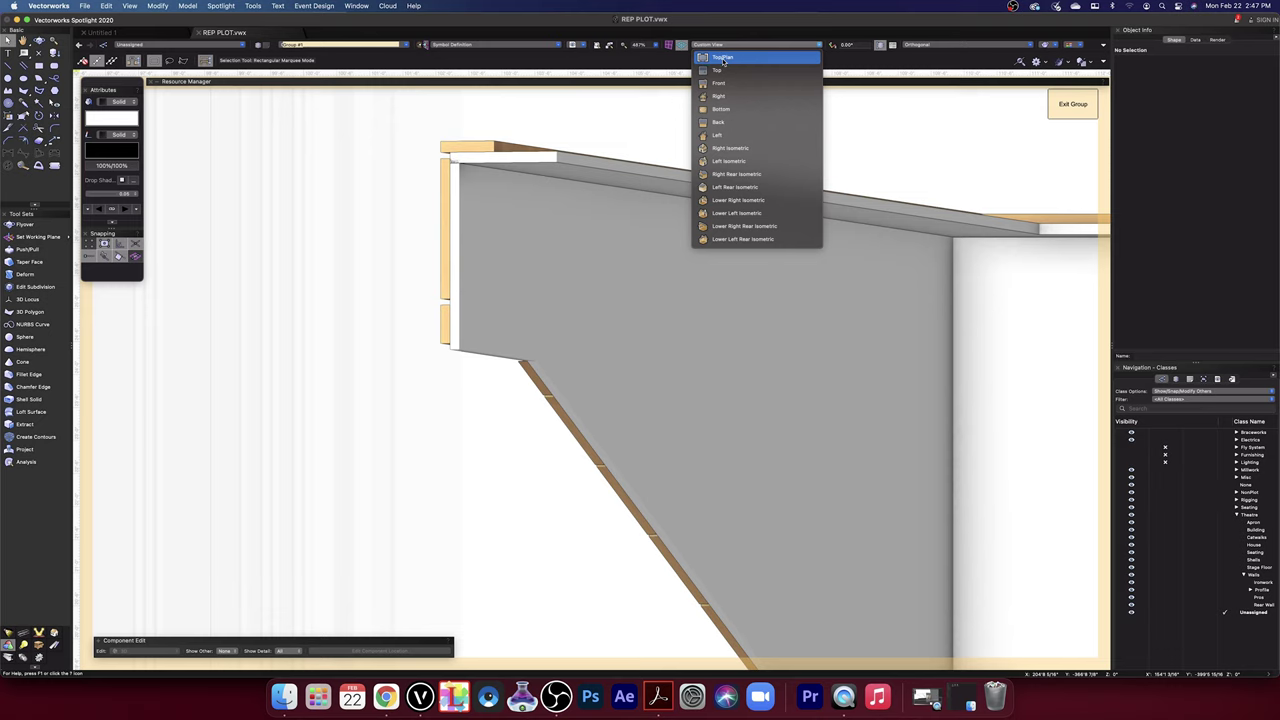
{"action": "left_click", "coordinate": [723, 58]}
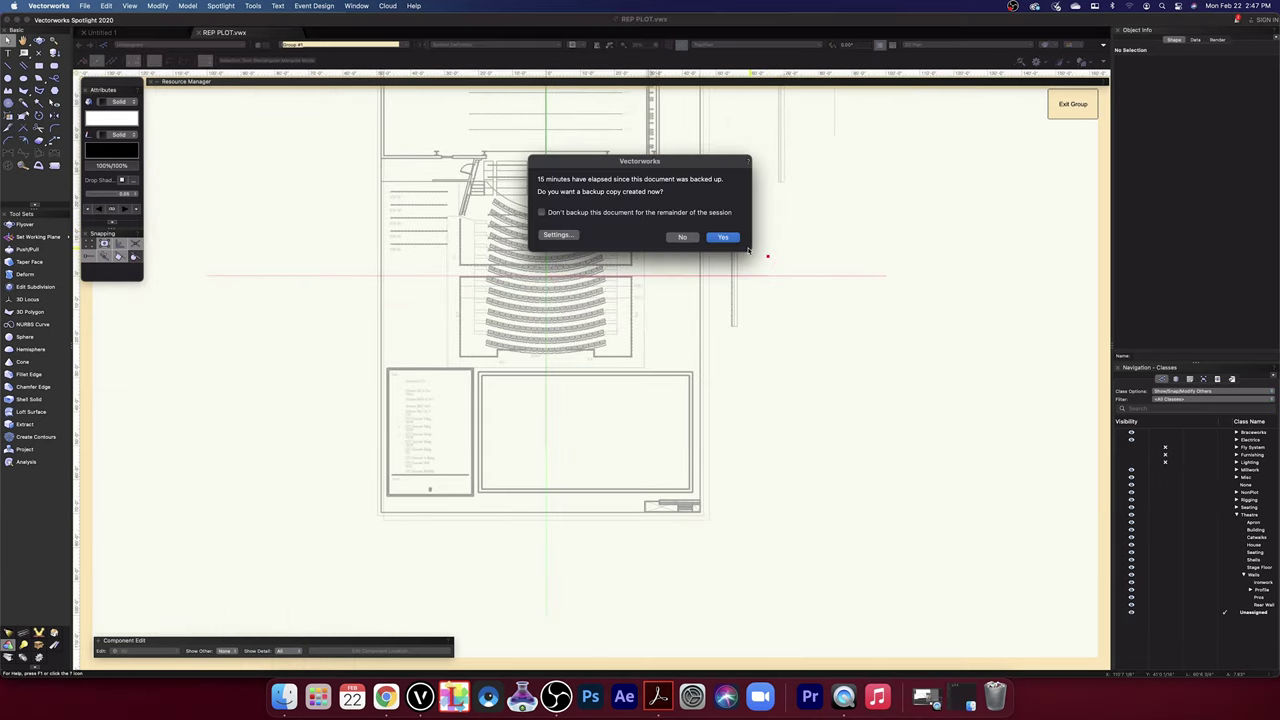
{"action": "left_click", "coordinate": [724, 237]}
- Exit the group, move the stray line off the wall top, and shift the balcony wall left
{"action": "scroll", "coordinate": [786, 230], "scroll_direction": "up", "scroll_amount": 5}
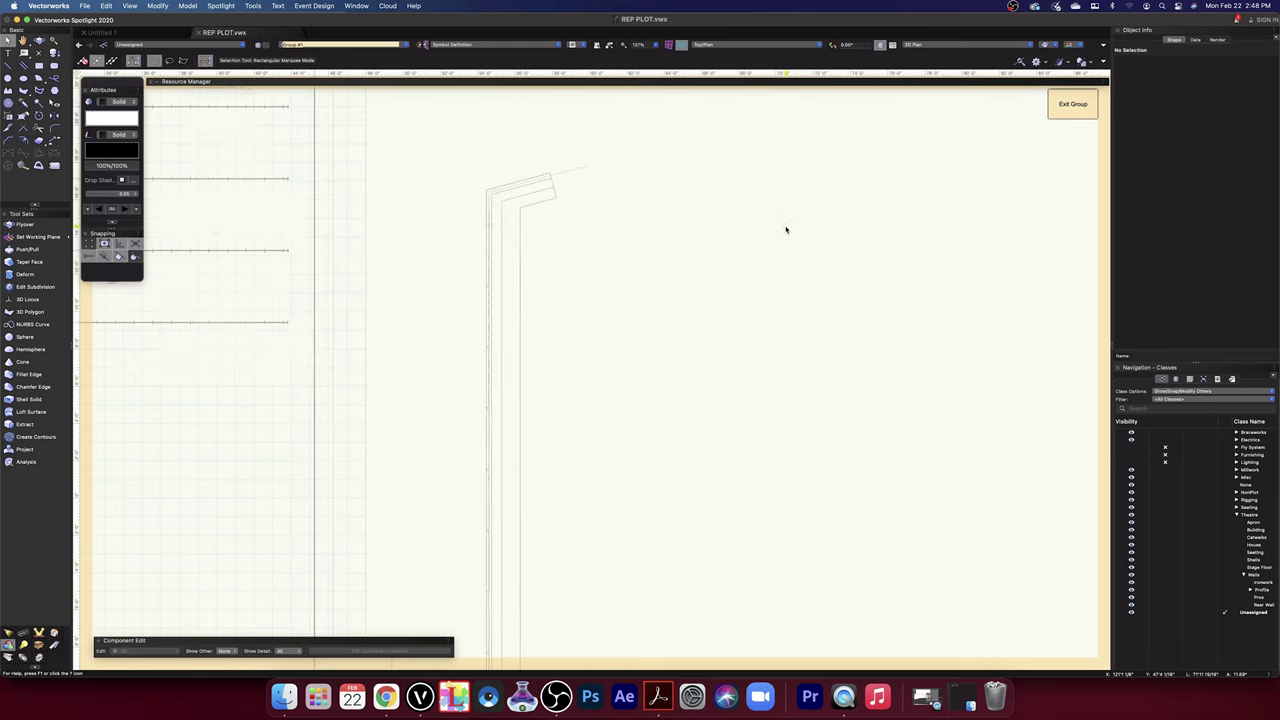
{"action": "left_click", "coordinate": [1065, 104]}
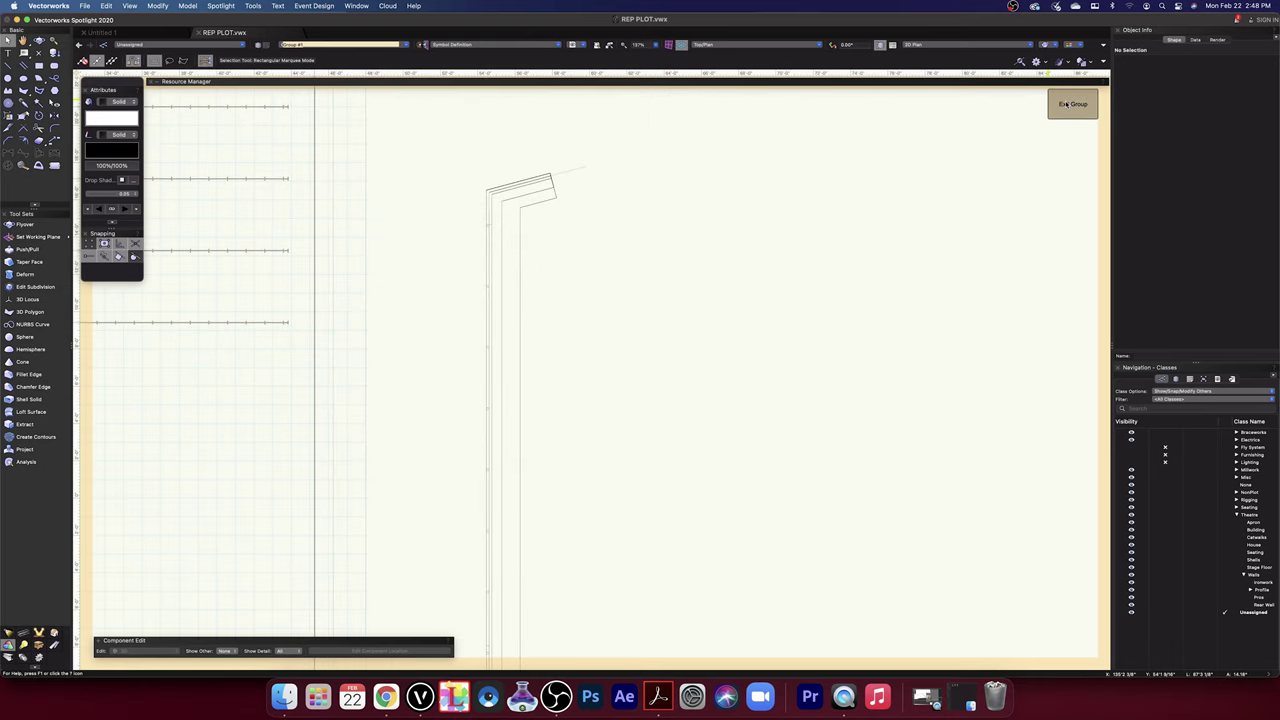
{"action": "left_click_drag", "start_coordinate": [583, 167], "coordinate": [737, 147]}
{"action": "middle_click_drag", "start_coordinate": [577, 234], "coordinate": [704, 265]}
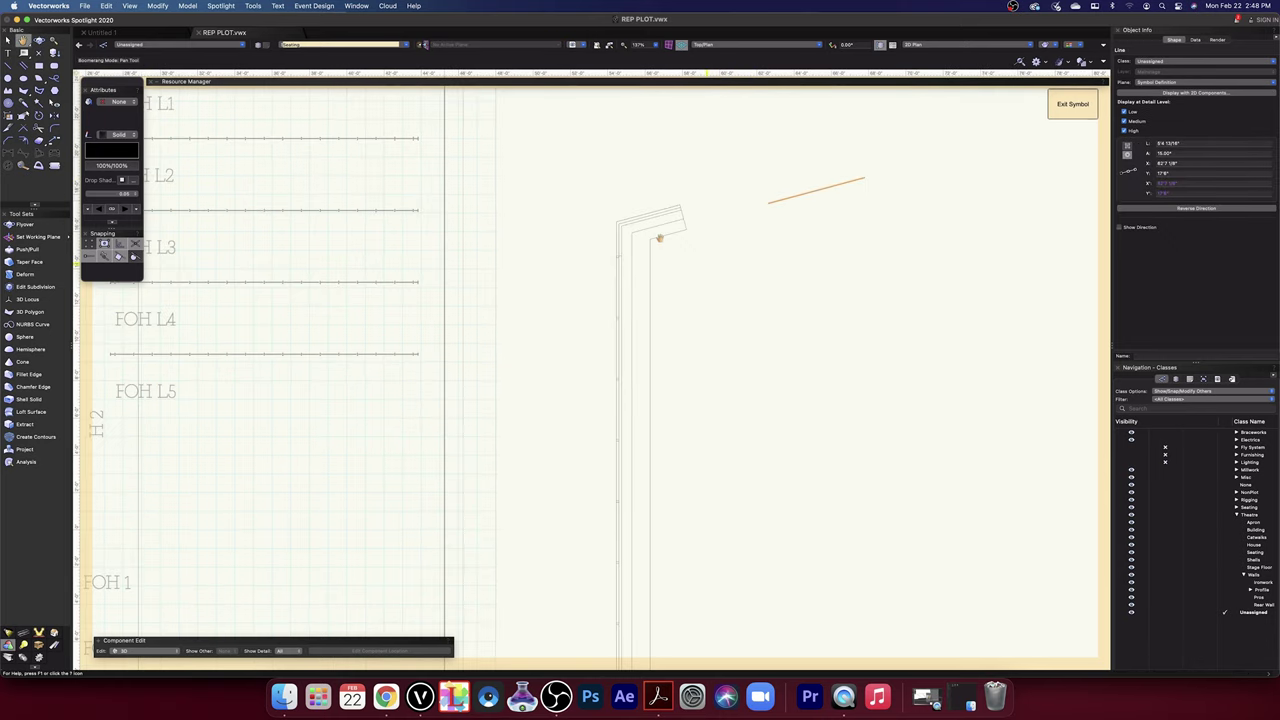
{"action": "scroll", "coordinate": [659, 238], "scroll_direction": "up", "scroll_amount": 5}
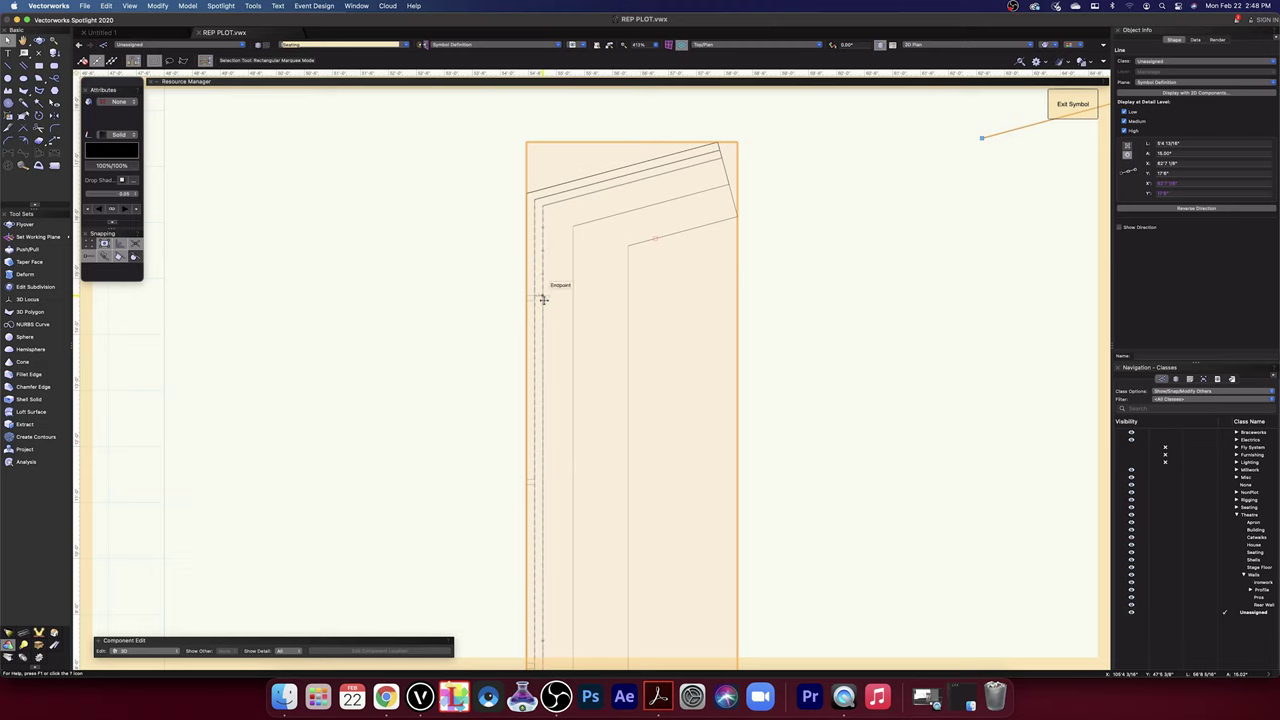
{"action": "left_click_drag", "start_coordinate": [543, 208], "coordinate": [181, 177]}
- Move the balcony front down beside the APRON 1 label in the seating plan
{"action": "scroll", "coordinate": [503, 263], "scroll_direction": "down", "scroll_amount": 5}
{"action": "scroll", "coordinate": [229, 180], "scroll_direction": "down", "scroll_amount": 5}
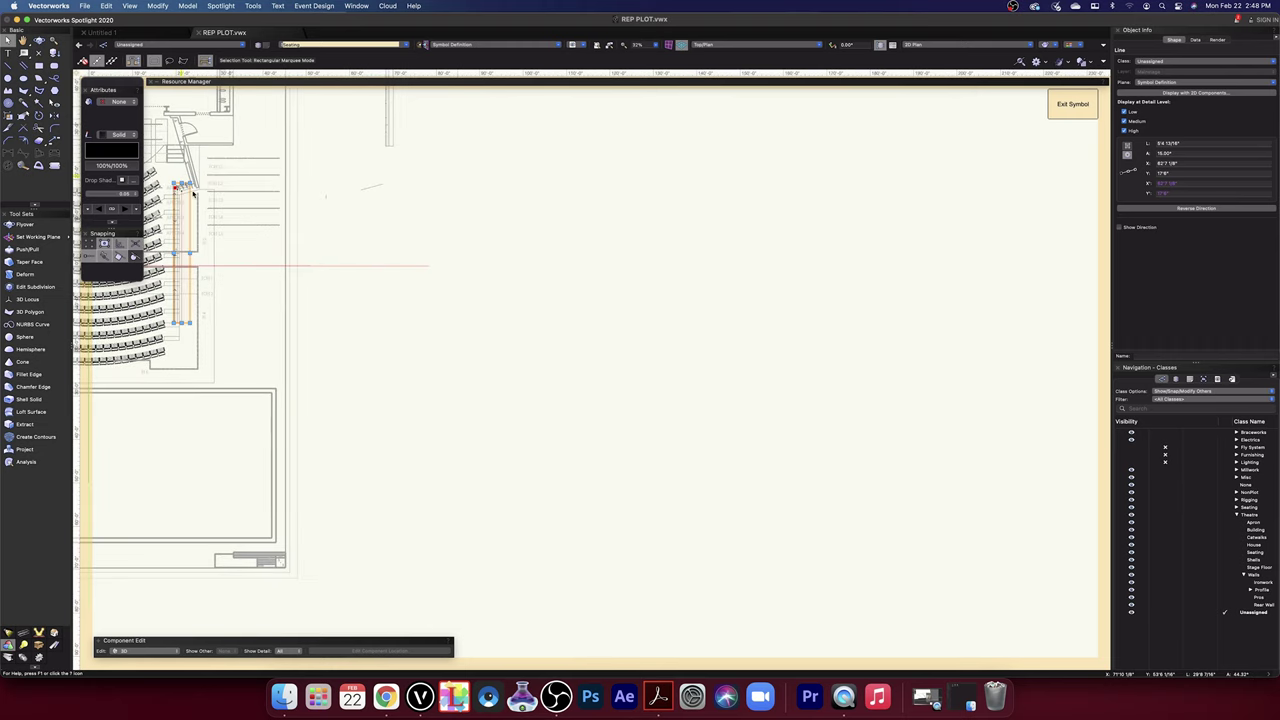
{"action": "scroll", "coordinate": [192, 193], "scroll_direction": "up", "scroll_amount": 2}
{"action": "middle_click_drag", "start_coordinate": [349, 227], "coordinate": [644, 280]}
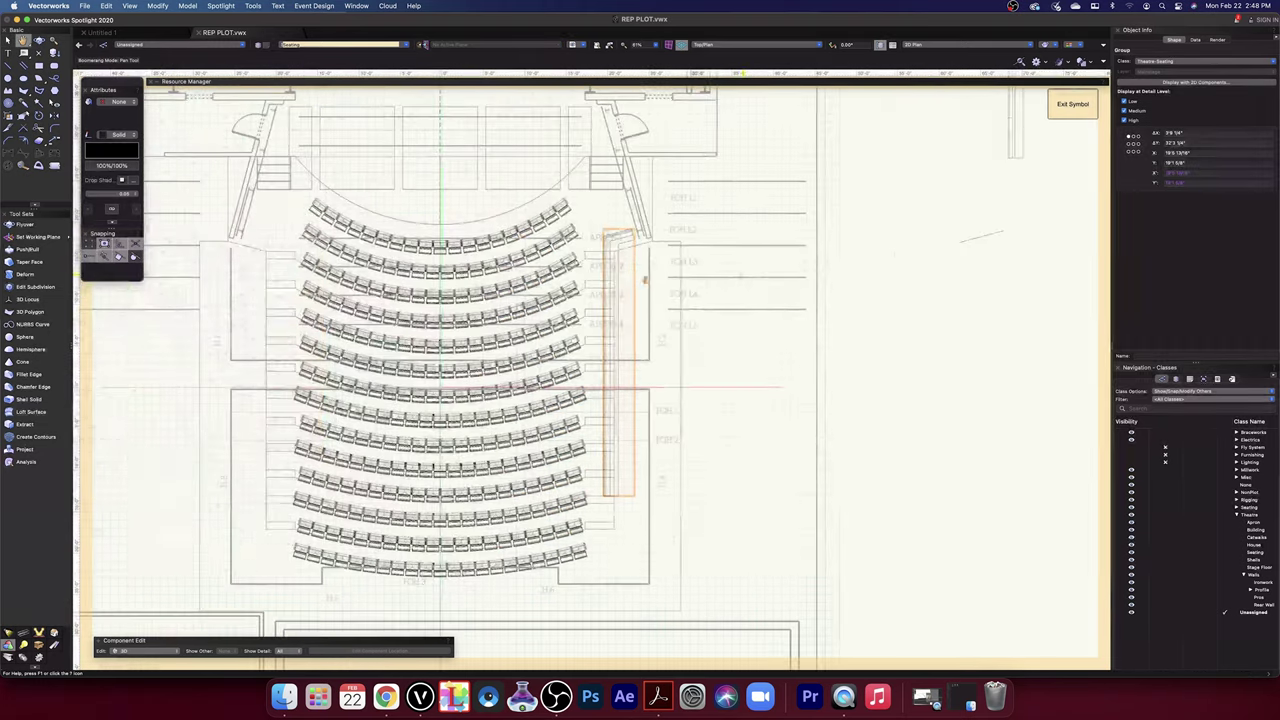
{"action": "scroll", "coordinate": [631, 254], "scroll_direction": "up", "scroll_amount": 1}
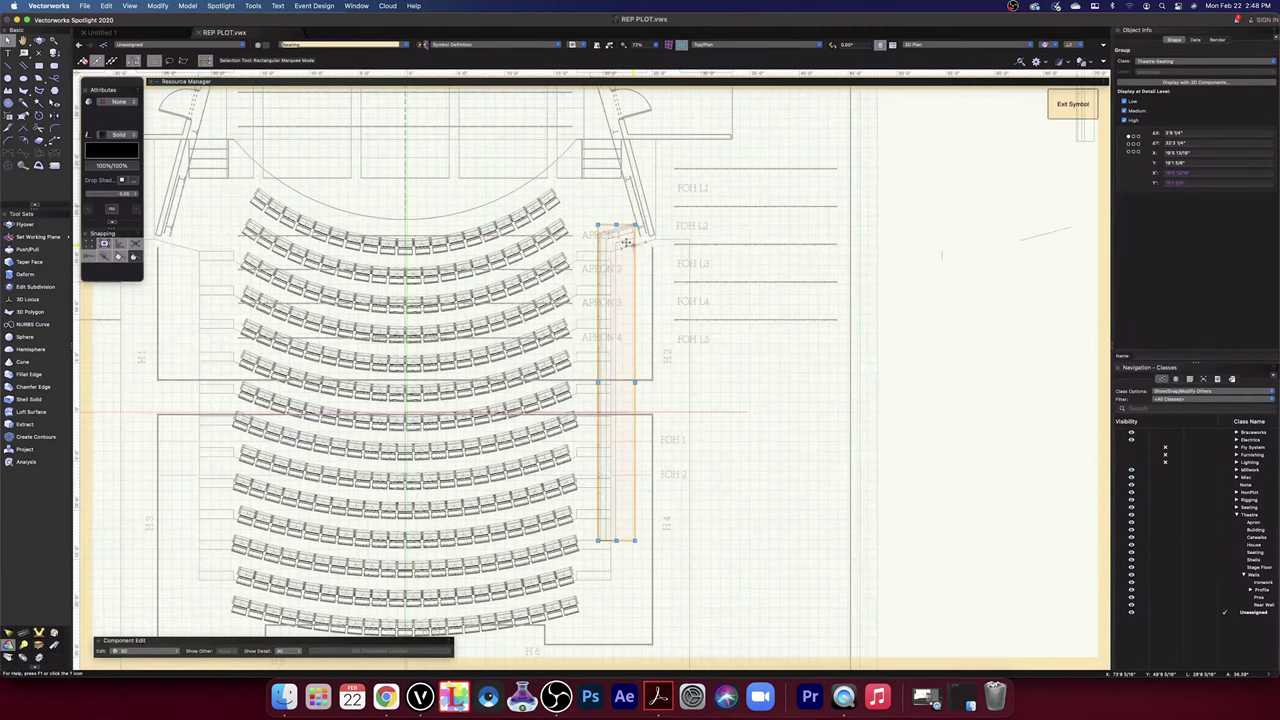
{"action": "scroll", "coordinate": [631, 254], "scroll_direction": "up", "scroll_amount": 2}
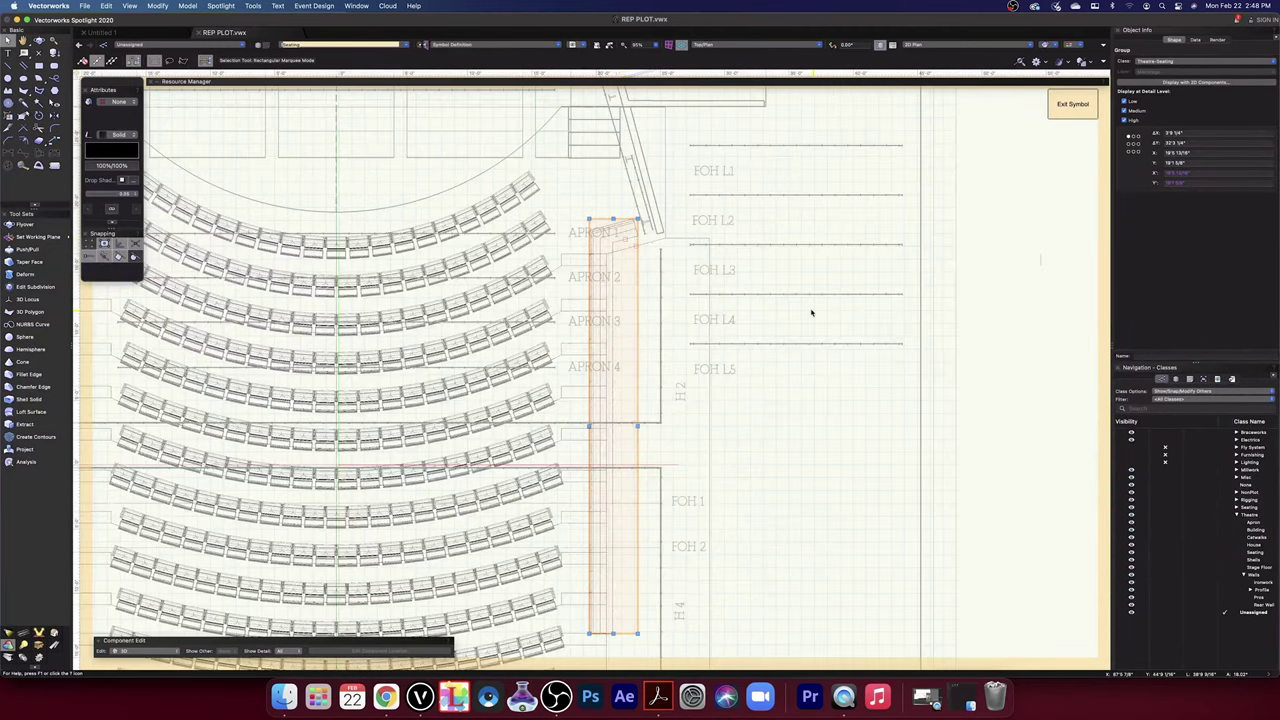
{"action": "scroll", "coordinate": [774, 283], "scroll_direction": "up", "scroll_amount": 5}
{"action": "scroll", "coordinate": [774, 283], "scroll_direction": "down", "scroll_amount": 3}
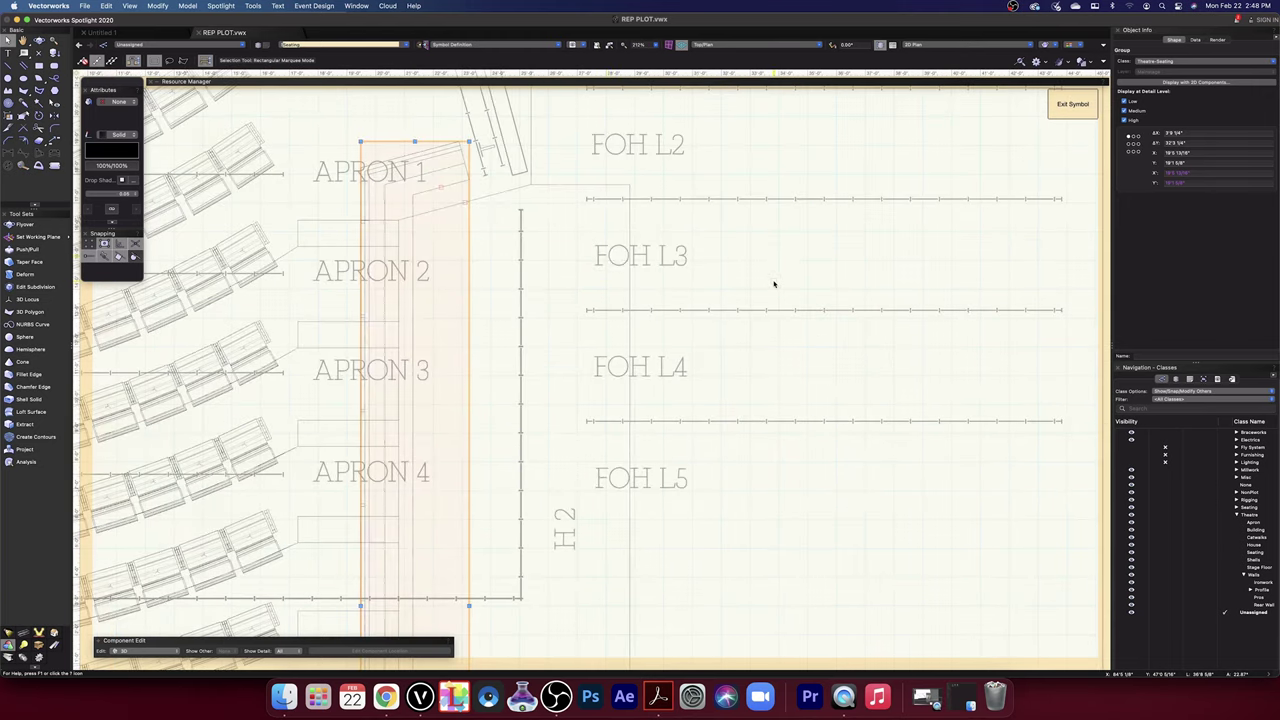
{"action": "key", "text": "space"}
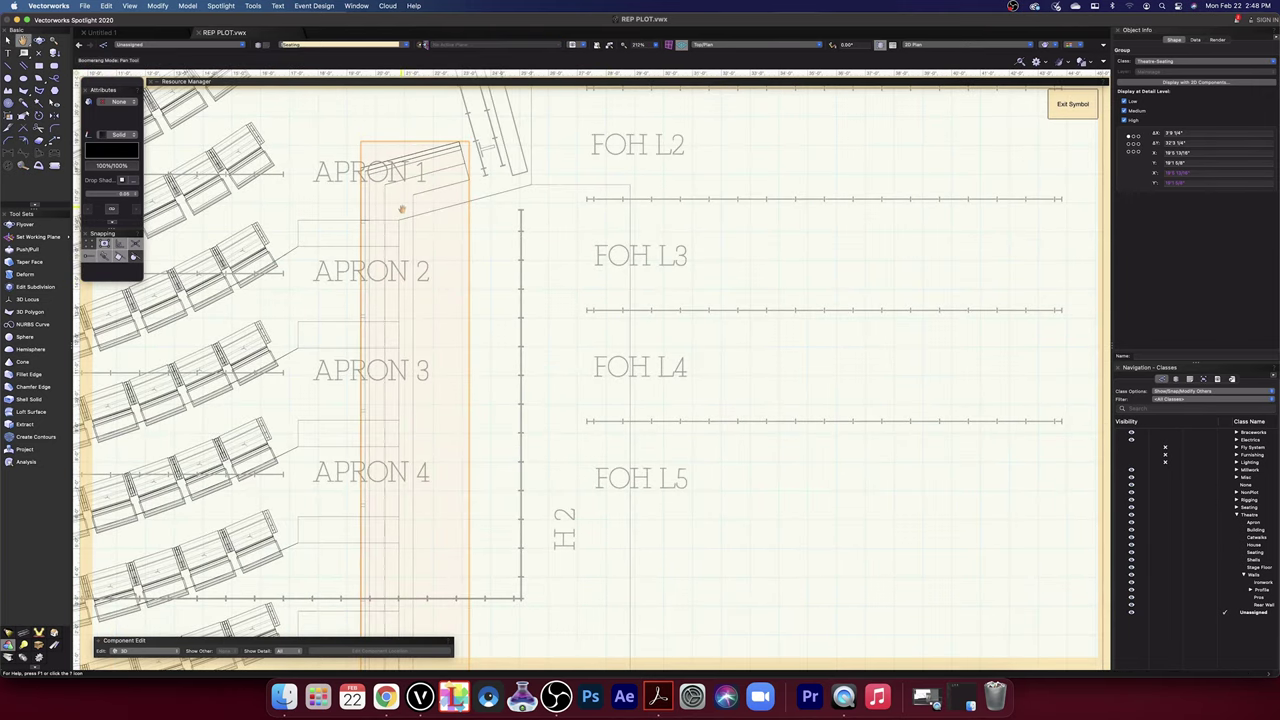
{"action": "left_click_drag", "start_coordinate": [400, 209], "coordinate": [481, 267]}
{"action": "scroll", "coordinate": [466, 255], "scroll_direction": "up", "scroll_amount": 5}
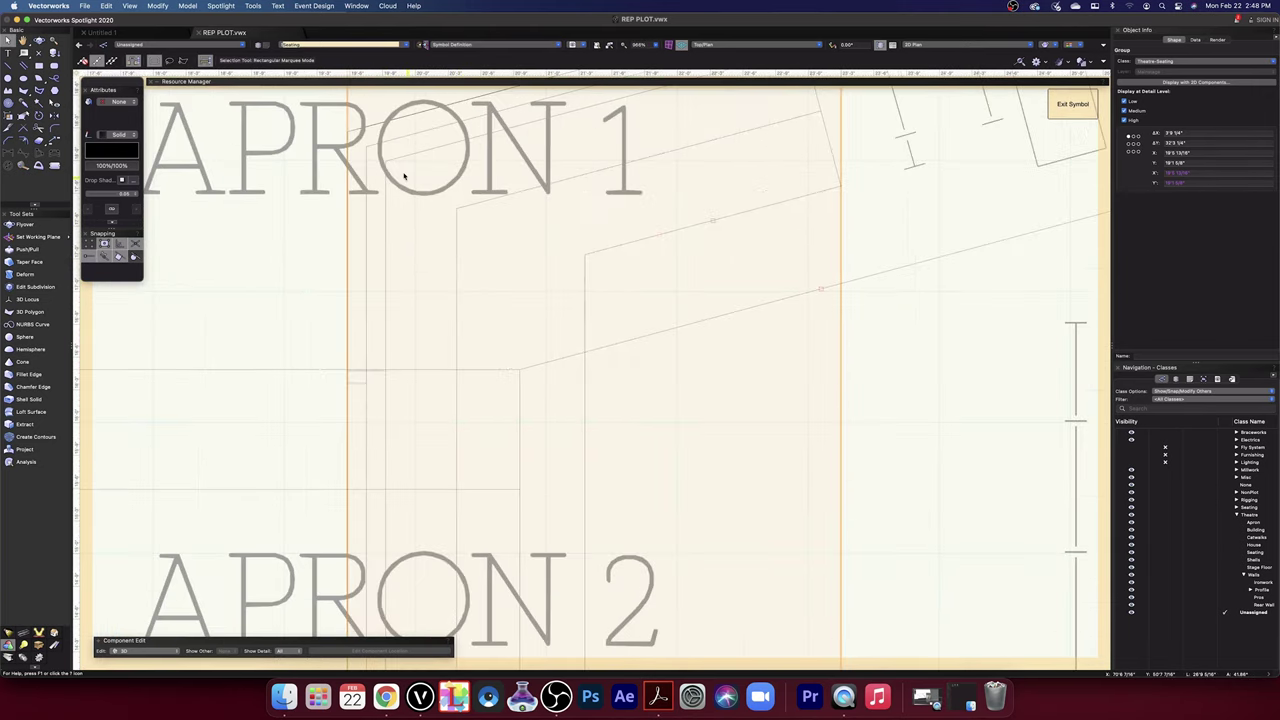
{"action": "left_click_drag", "start_coordinate": [386, 160], "coordinate": [520, 364]}
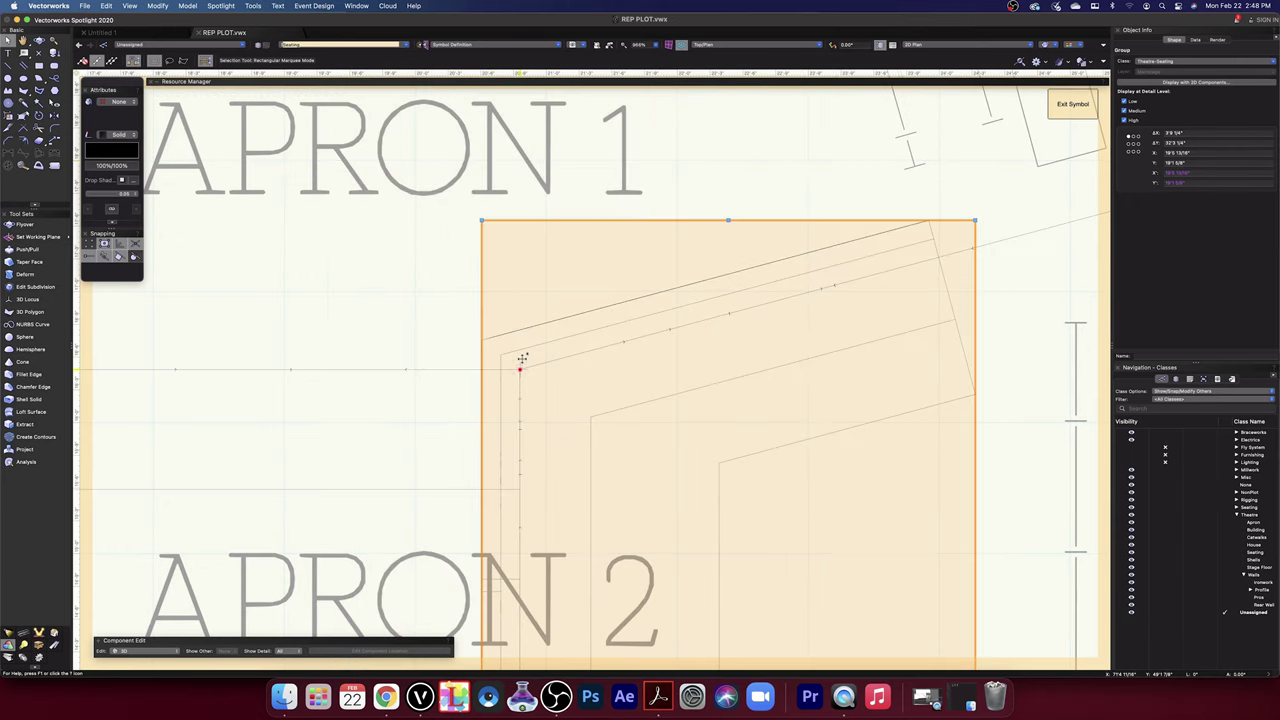
- Pan the plan to bring the FOH 1 and FOH 2 positions into view
{"action": "scroll", "coordinate": [506, 286], "scroll_direction": "down", "scroll_amount": 9}
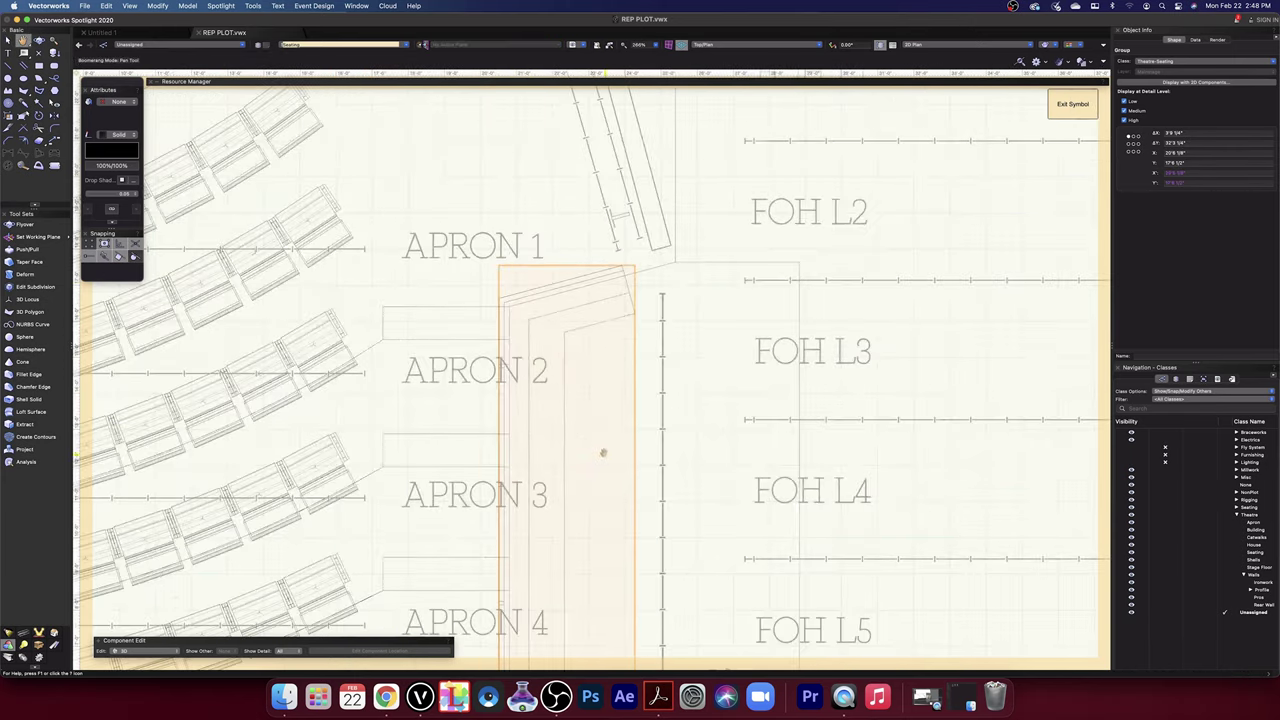
{"action": "middle_click_drag", "start_coordinate": [603, 451], "coordinate": [606, 70]}
{"action": "mouse_move", "coordinate": [611, 660]}
{"action": "middle_mouse_down"}
{"action": "mouse_move", "coordinate": [604, 314]}
{"action": "mouse_move", "coordinate": [618, 519]}
{"action": "middle_mouse_up"}
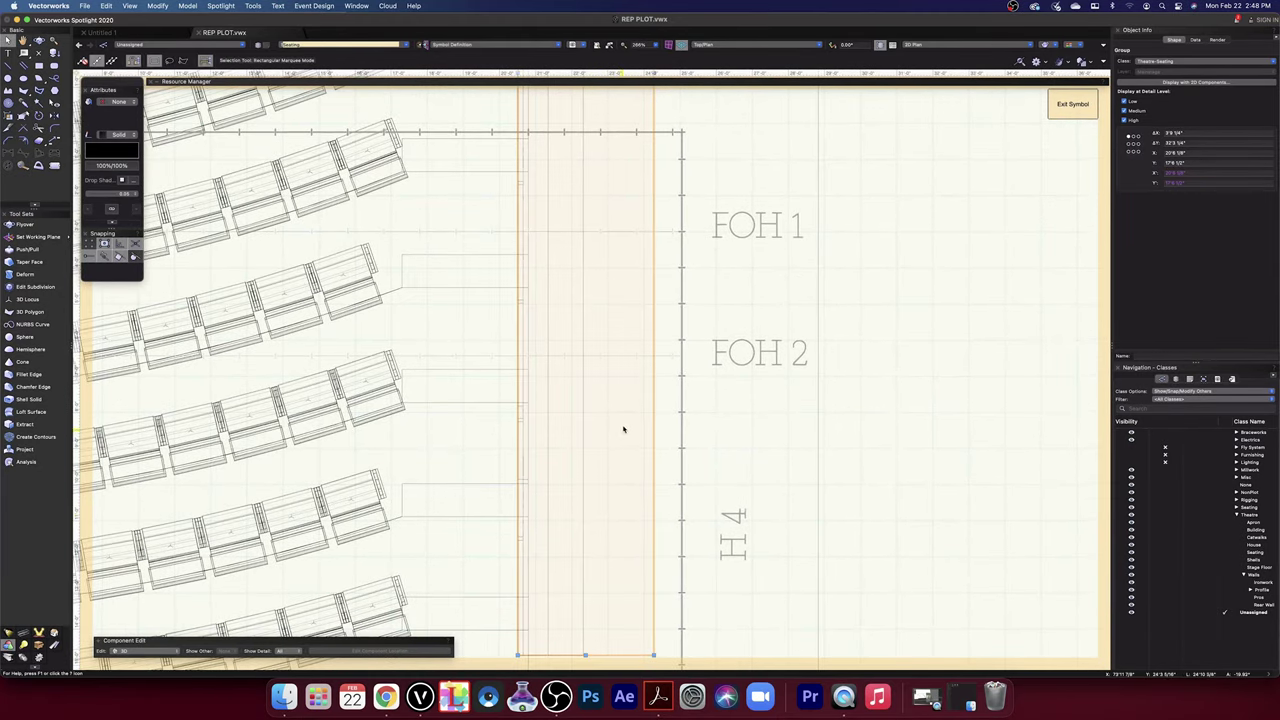
{"action": "scroll", "coordinate": [623, 429], "scroll_direction": "down", "scroll_amount": 3}
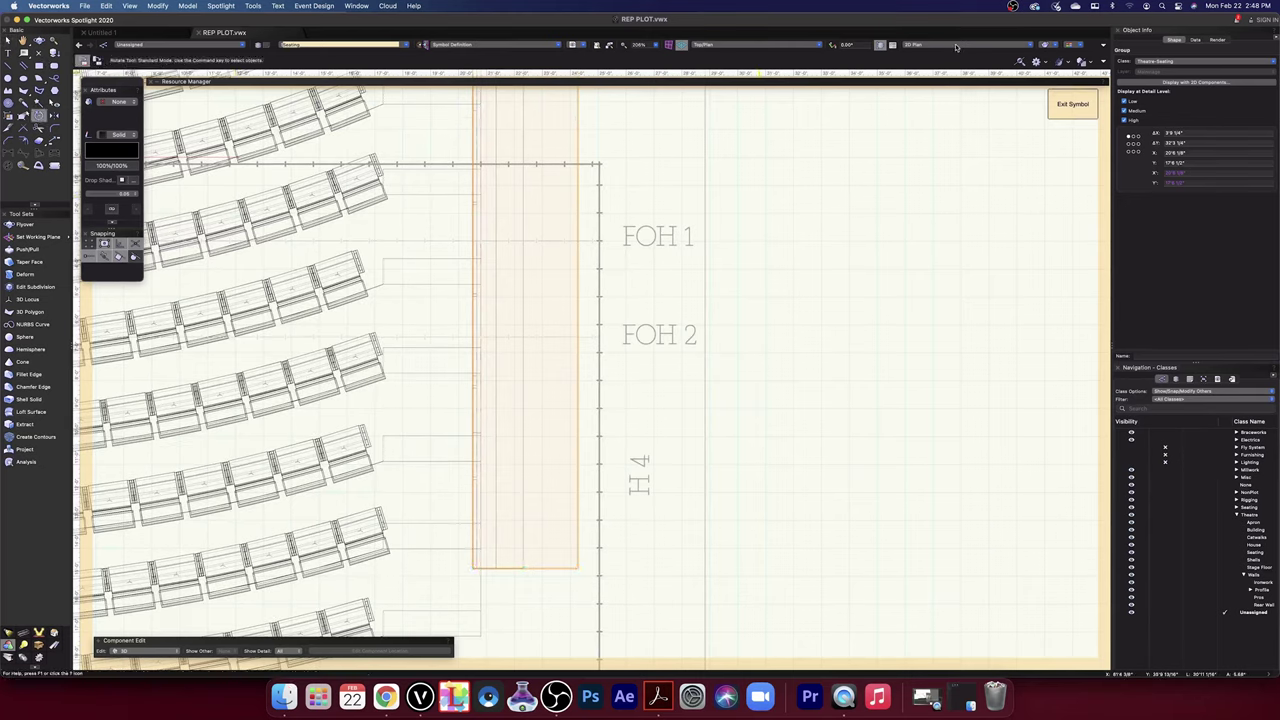
{"action": "left_click", "coordinate": [1050, 47]}
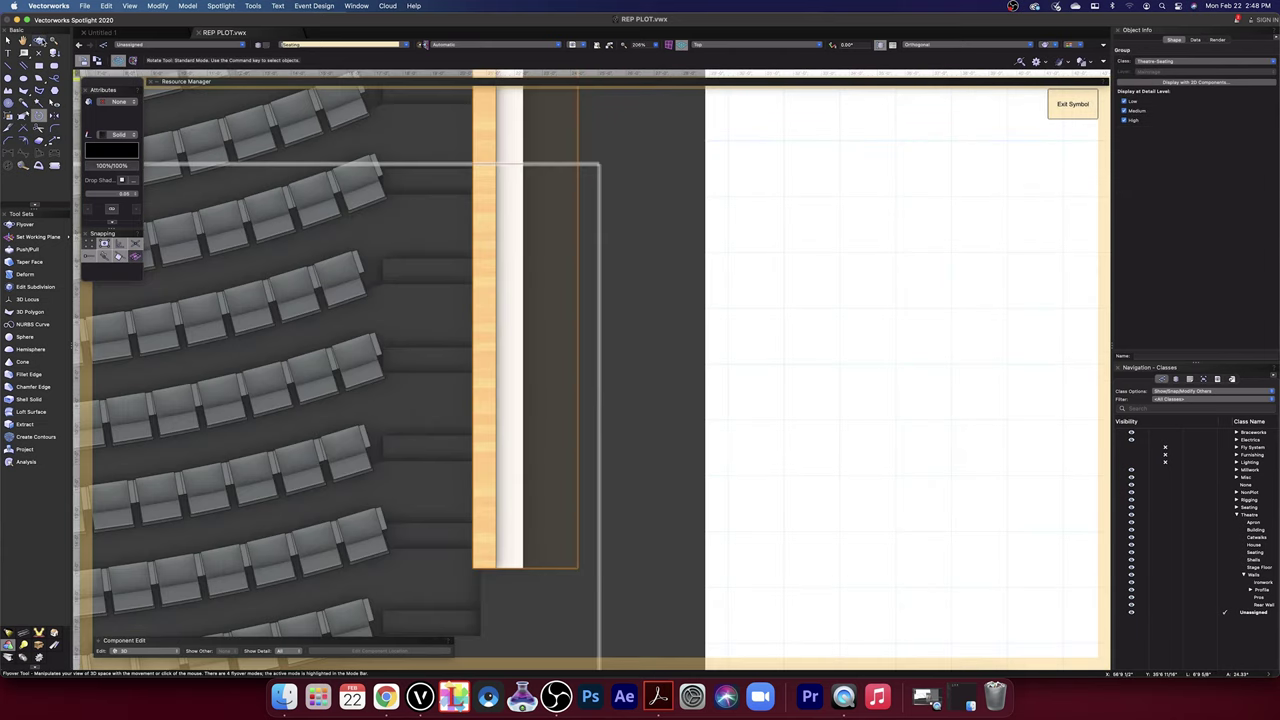
{"action": "left_click", "coordinate": [40, 41]}
{"action": "scroll", "coordinate": [455, 433], "scroll_direction": "down", "scroll_amount": 2}
{"action": "left_click_drag", "start_coordinate": [590, 523], "coordinate": [628, 521]}
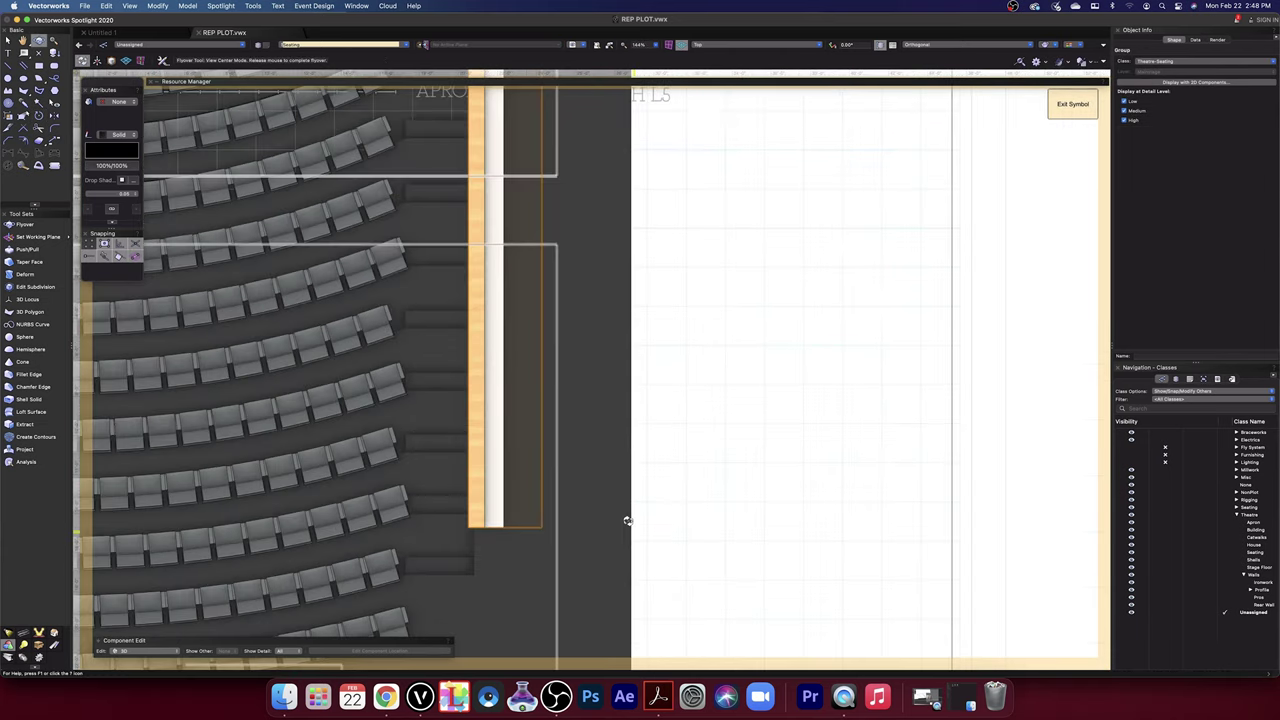
{"action": "middle_click_drag", "start_coordinate": [627, 521], "coordinate": [731, 400], "text": "shift"}
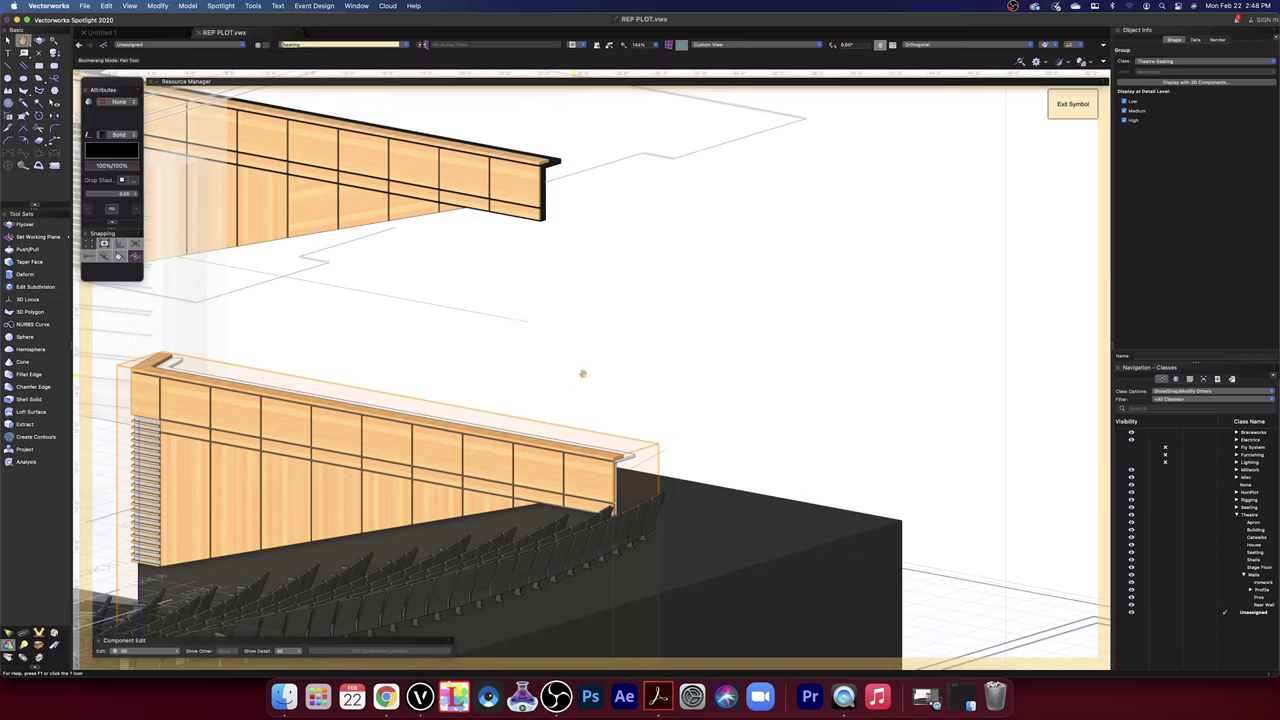
{"action": "middle_click_drag", "start_coordinate": [583, 371], "coordinate": [945, 381]}
{"action": "middle_click_drag", "start_coordinate": [734, 361], "coordinate": [672, 318], "text": "shift"}
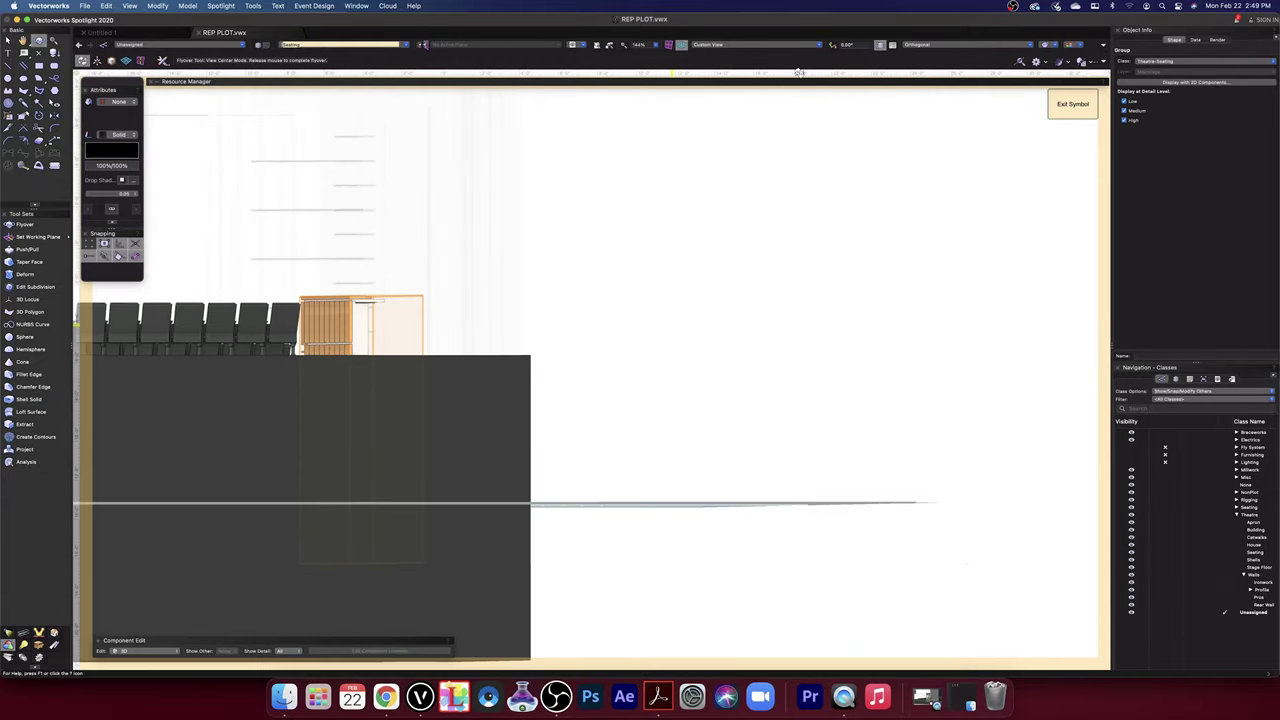
{"action": "left_click", "coordinate": [750, 45]}
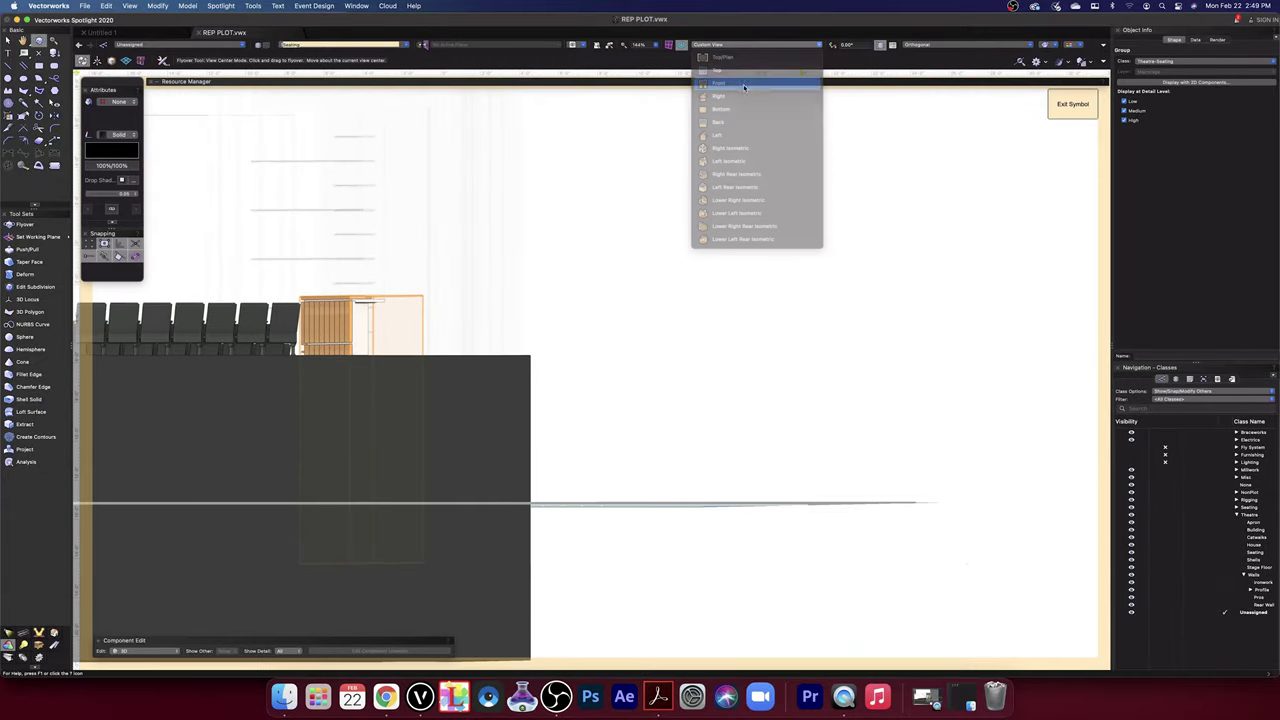
{"action": "left_click", "coordinate": [744, 84]}
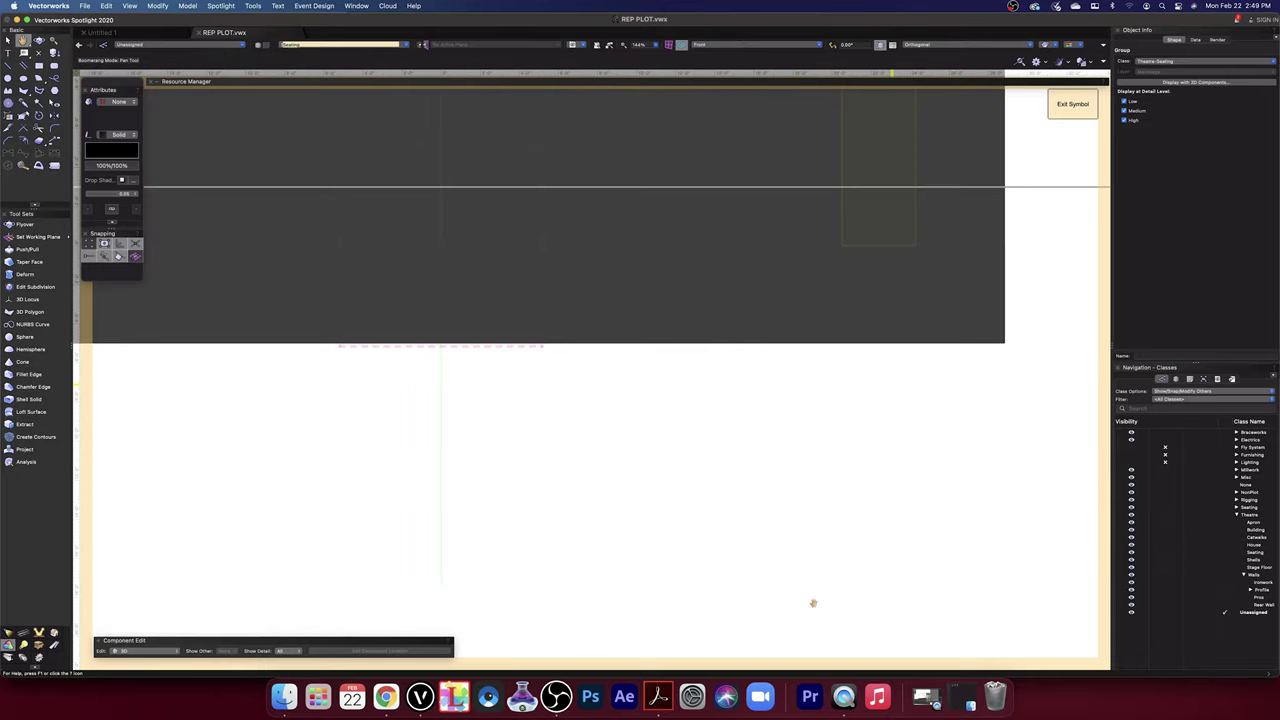
{"action": "scroll", "coordinate": [811, 600], "scroll_direction": "up", "scroll_amount": 3}
{"action": "scroll", "coordinate": [744, 345], "scroll_direction": "up", "scroll_amount": 3}
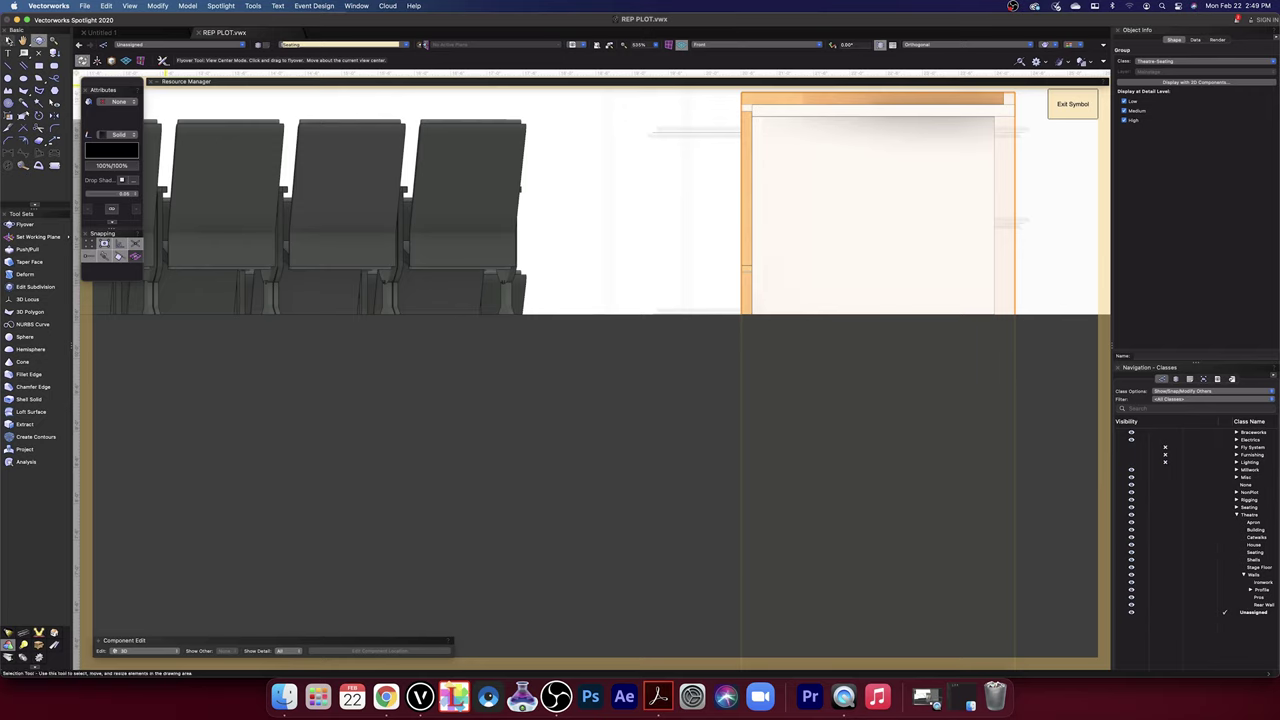
{"action": "key", "text": "x"}
{"action": "left_click", "coordinate": [746, 214]}
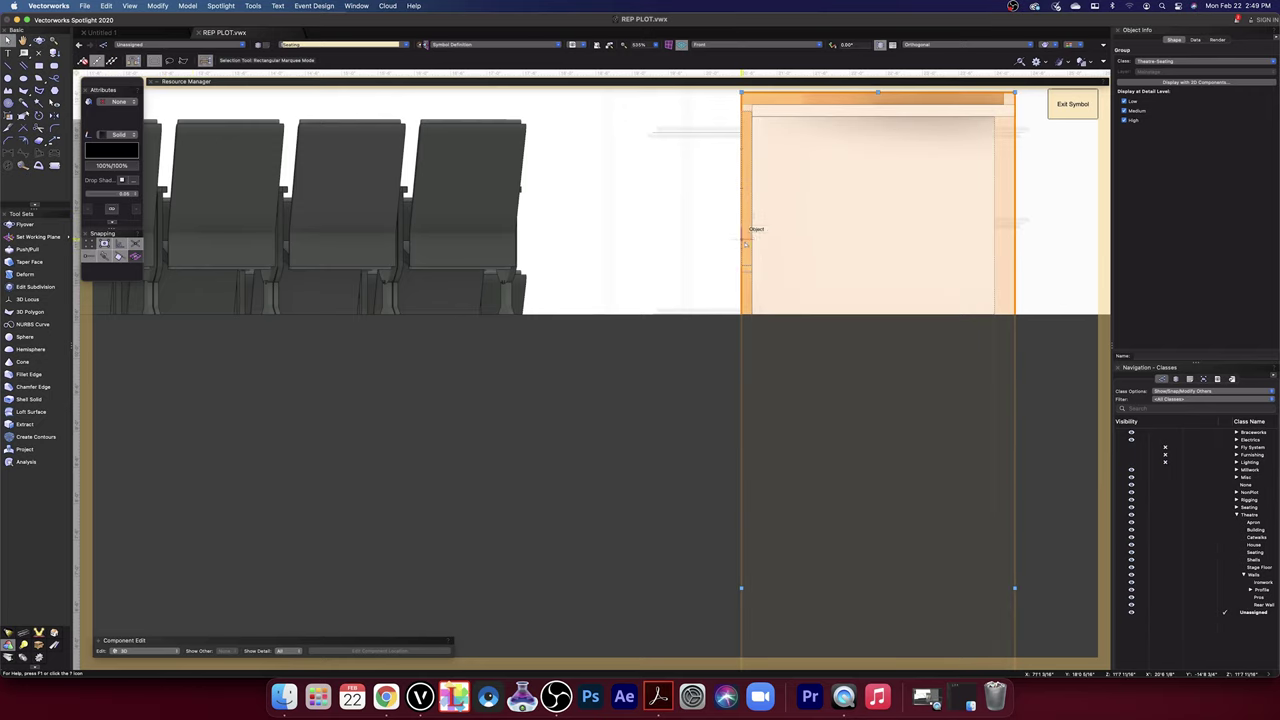
{"action": "scroll", "coordinate": [752, 313], "scroll_direction": "up", "scroll_amount": 5}
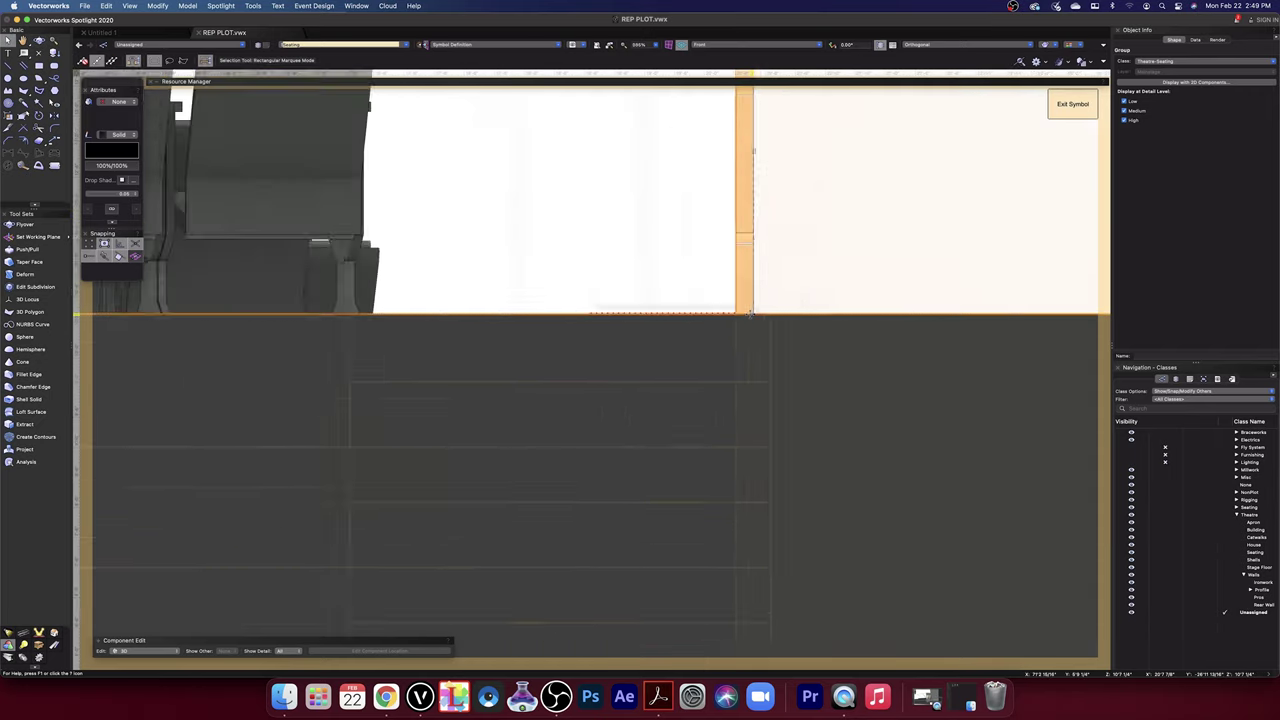
{"action": "scroll", "coordinate": [764, 311], "scroll_direction": "down", "scroll_amount": 3}
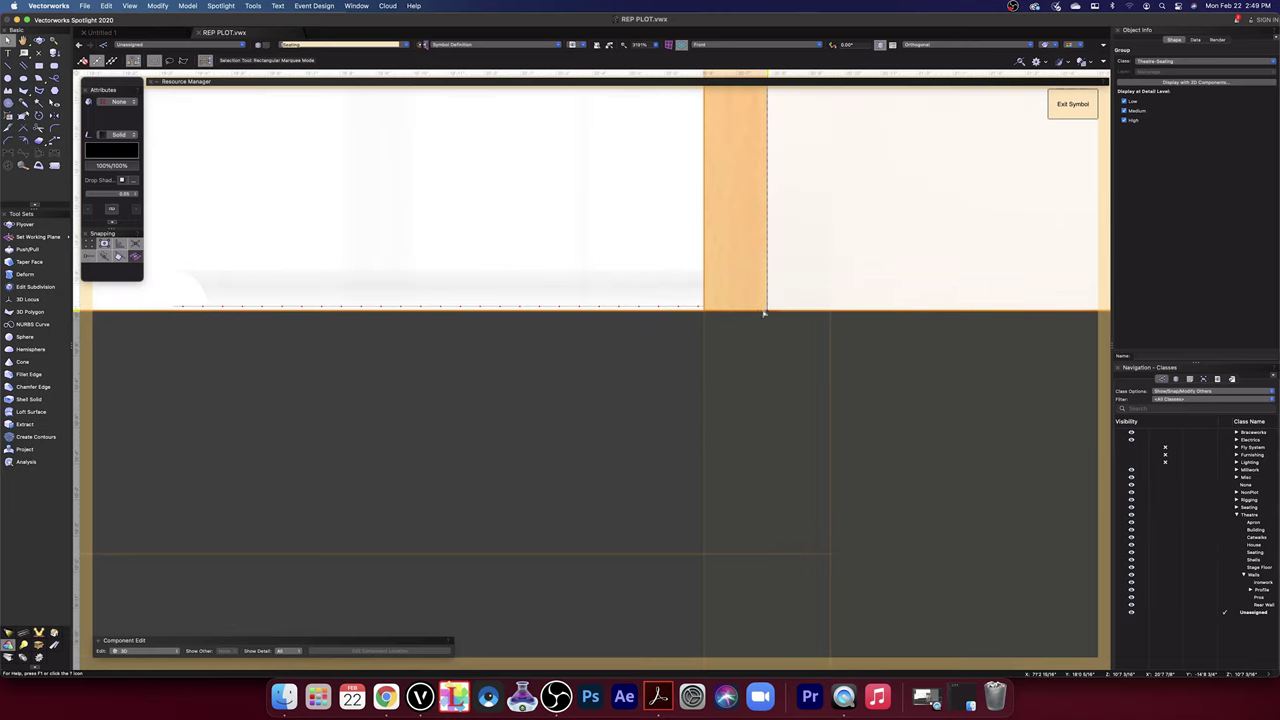
{"action": "scroll", "coordinate": [745, 220], "scroll_direction": "down", "scroll_amount": 3}
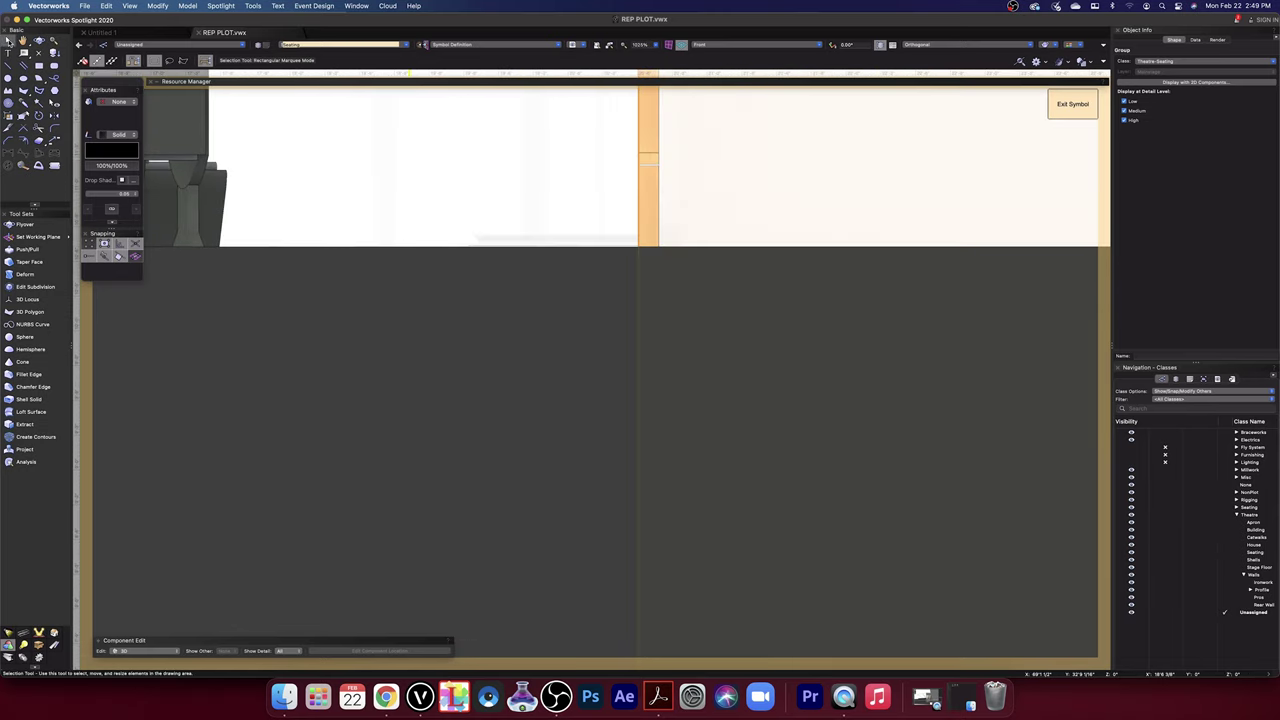
{"action": "scroll", "coordinate": [489, 166], "scroll_direction": "down", "scroll_amount": 5}
{"action": "scroll", "coordinate": [489, 166], "scroll_direction": "up", "scroll_amount": 1}
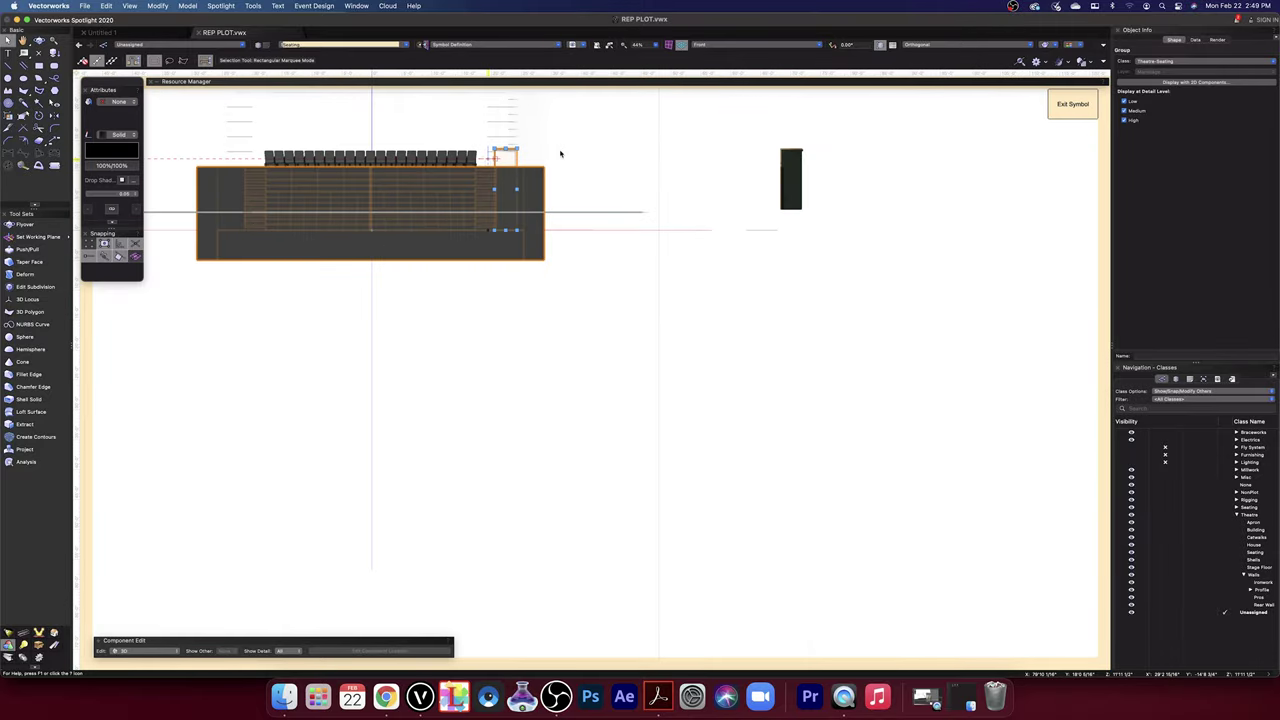
{"action": "left_click", "coordinate": [758, 46]}
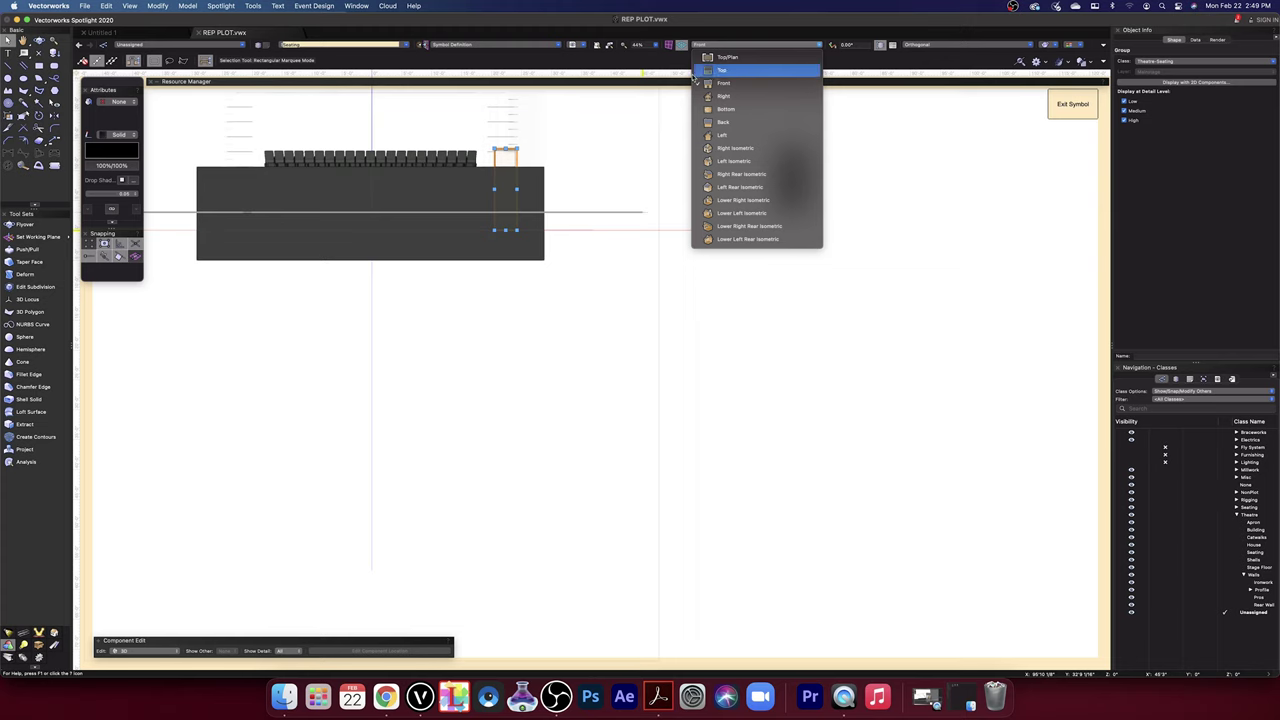
{"action": "left_click", "coordinate": [722, 58]}
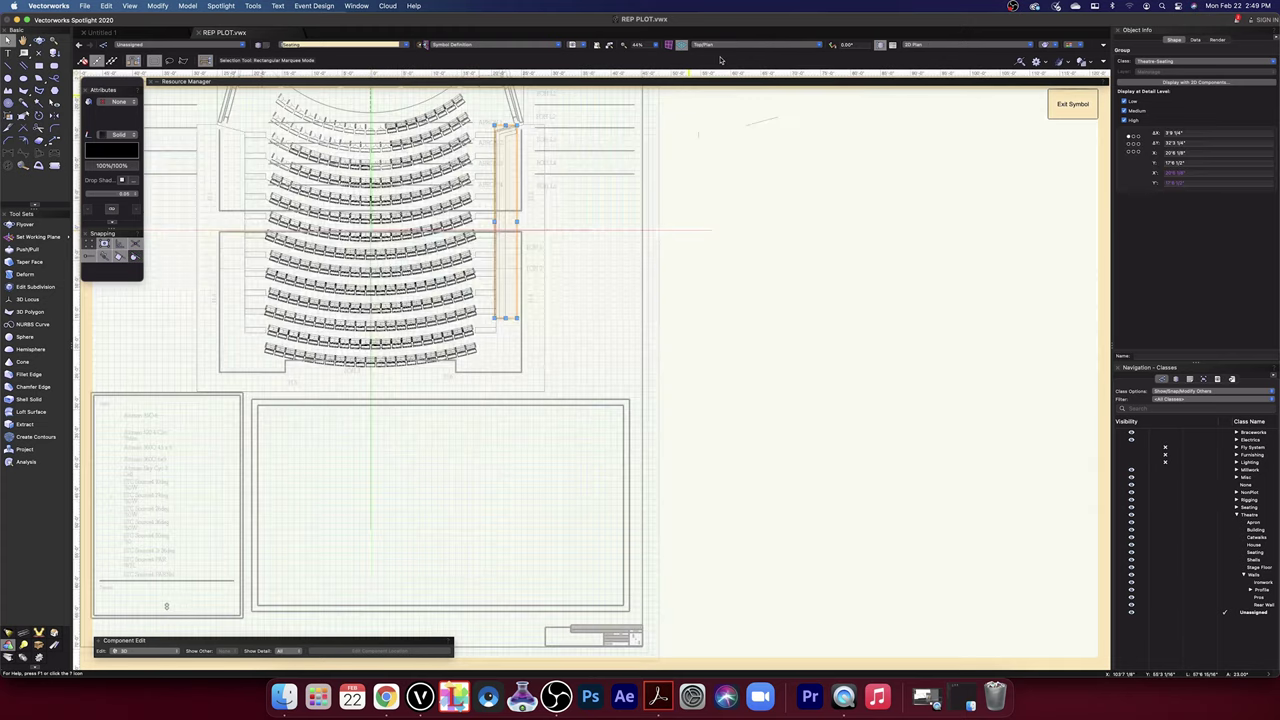
- Move the balcony wall to the right of the seating
{"action": "scroll", "coordinate": [720, 249], "scroll_direction": "down", "scroll_amount": 2}
{"action": "middle_click_drag", "start_coordinate": [724, 271], "coordinate": [718, 333]}
{"action": "left_click_drag", "start_coordinate": [717, 332], "coordinate": [709, 391]}
{"action": "scroll", "coordinate": [638, 387], "scroll_direction": "up", "scroll_amount": 5}
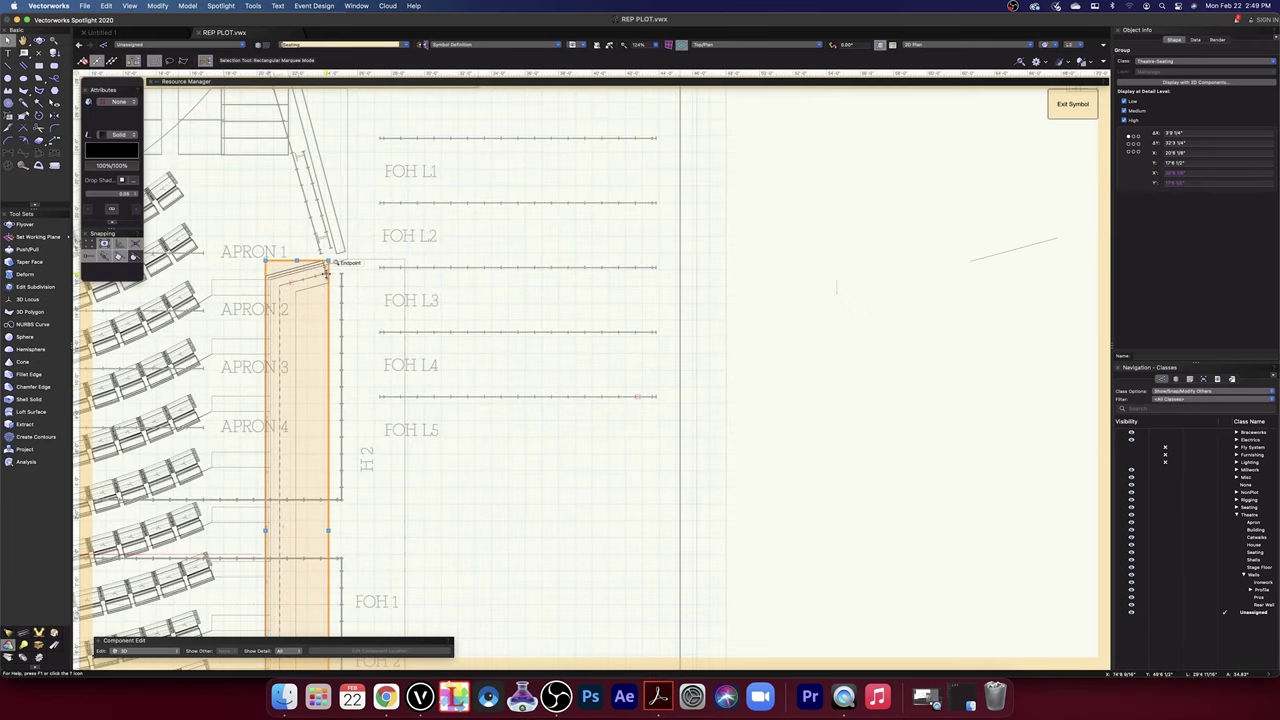
{"action": "left_click_drag", "start_coordinate": [325, 272], "coordinate": [789, 287]}
{"action": "left_click", "coordinate": [865, 348]}
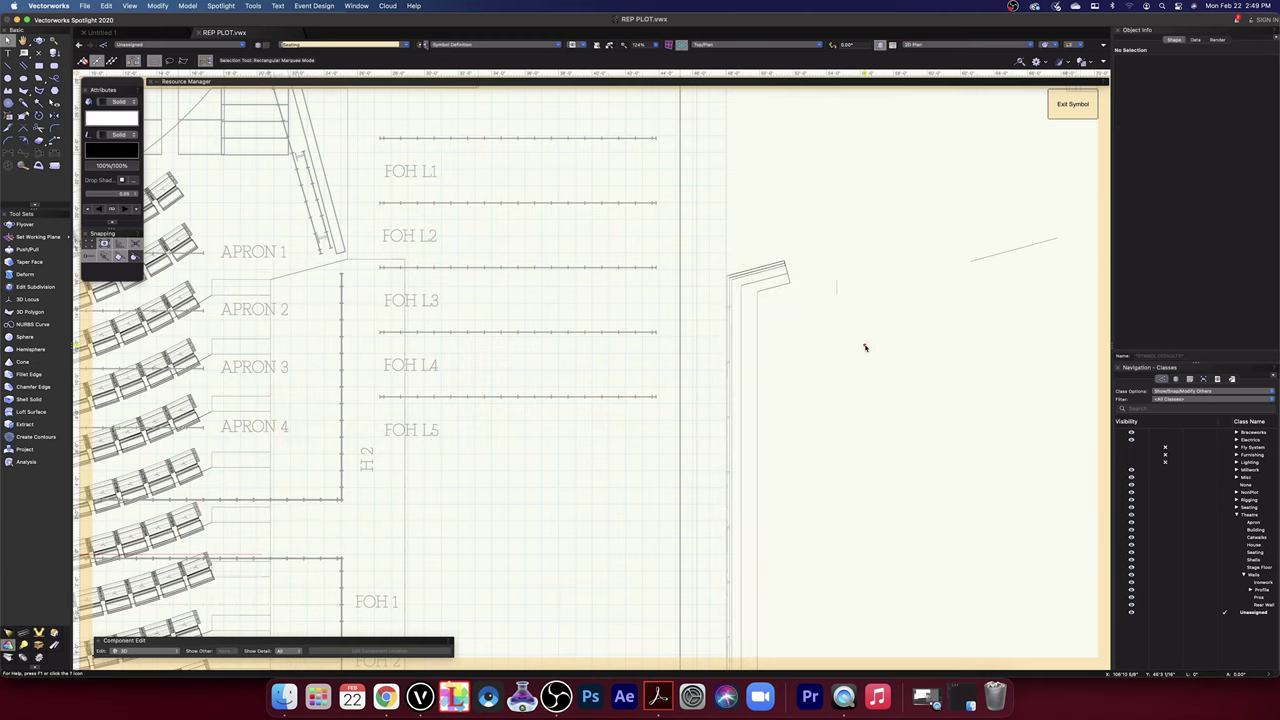
- Delete the small stray line and the angled line near the wall top
{"action": "left_click", "coordinate": [837, 282]}
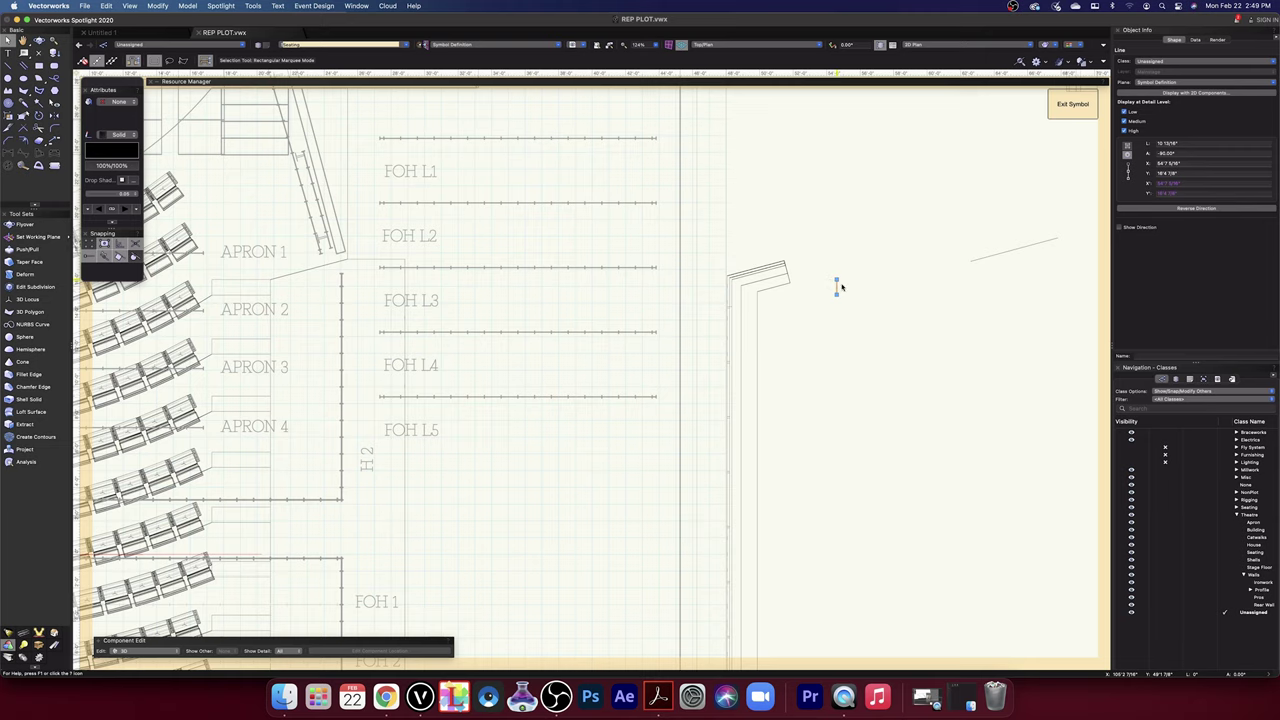
{"action": "key", "text": "Delete"}
{"action": "left_click", "coordinate": [986, 257]}
{"action": "key", "text": "Delete"}
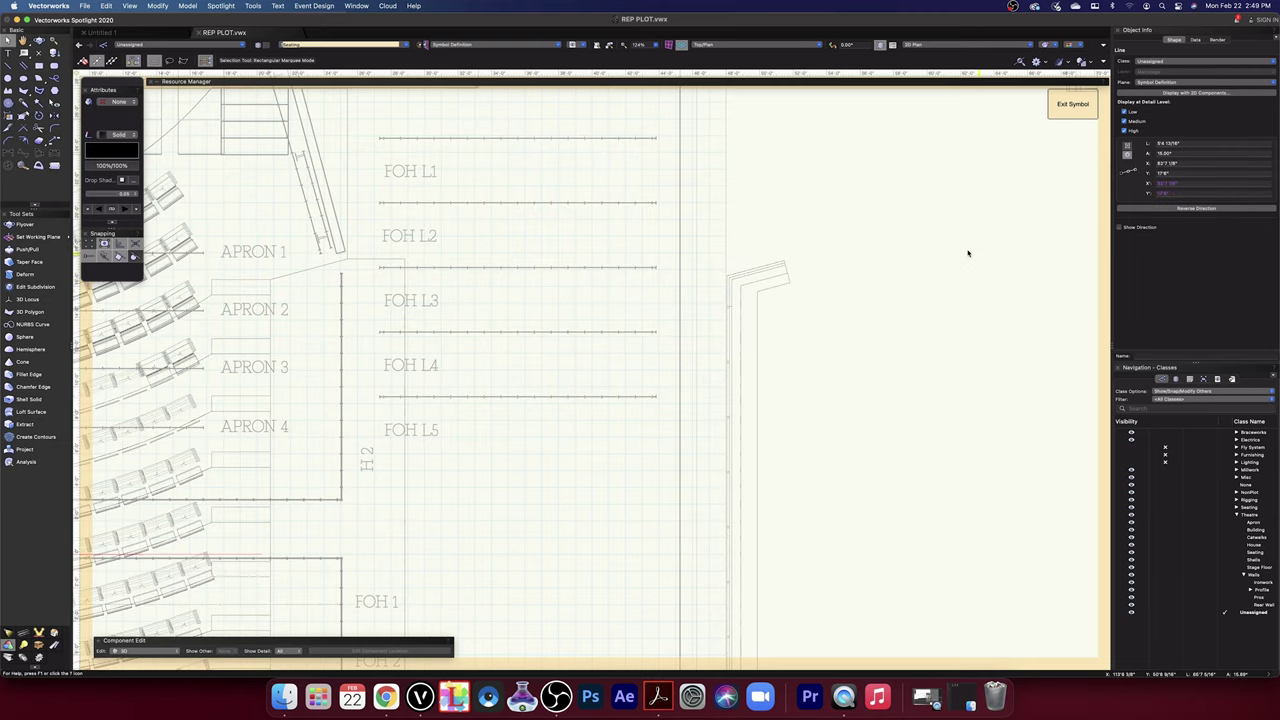
{"action": "left_click", "coordinate": [970, 258]}
- Open the wall group for editing
{"action": "key", "text": "space"}
{"action": "left_click_drag", "start_coordinate": [940, 371], "coordinate": [803, 440]}
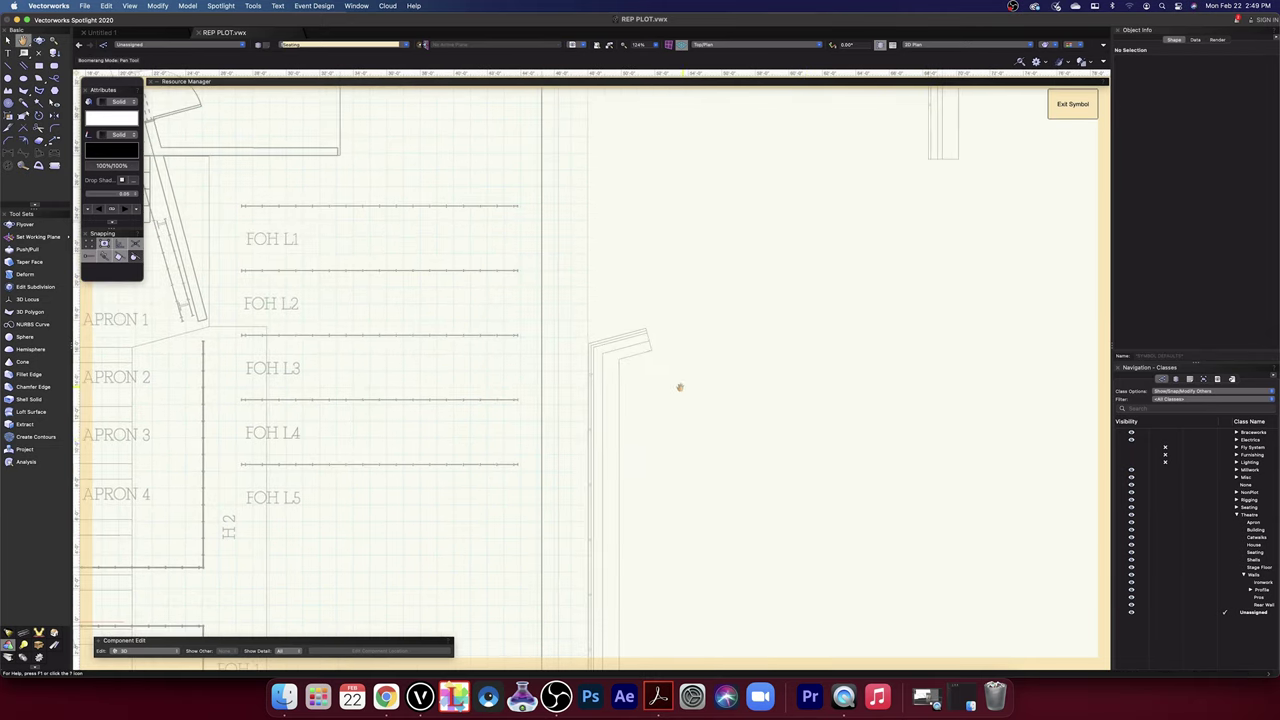
{"action": "double_click", "coordinate": [616, 358]}
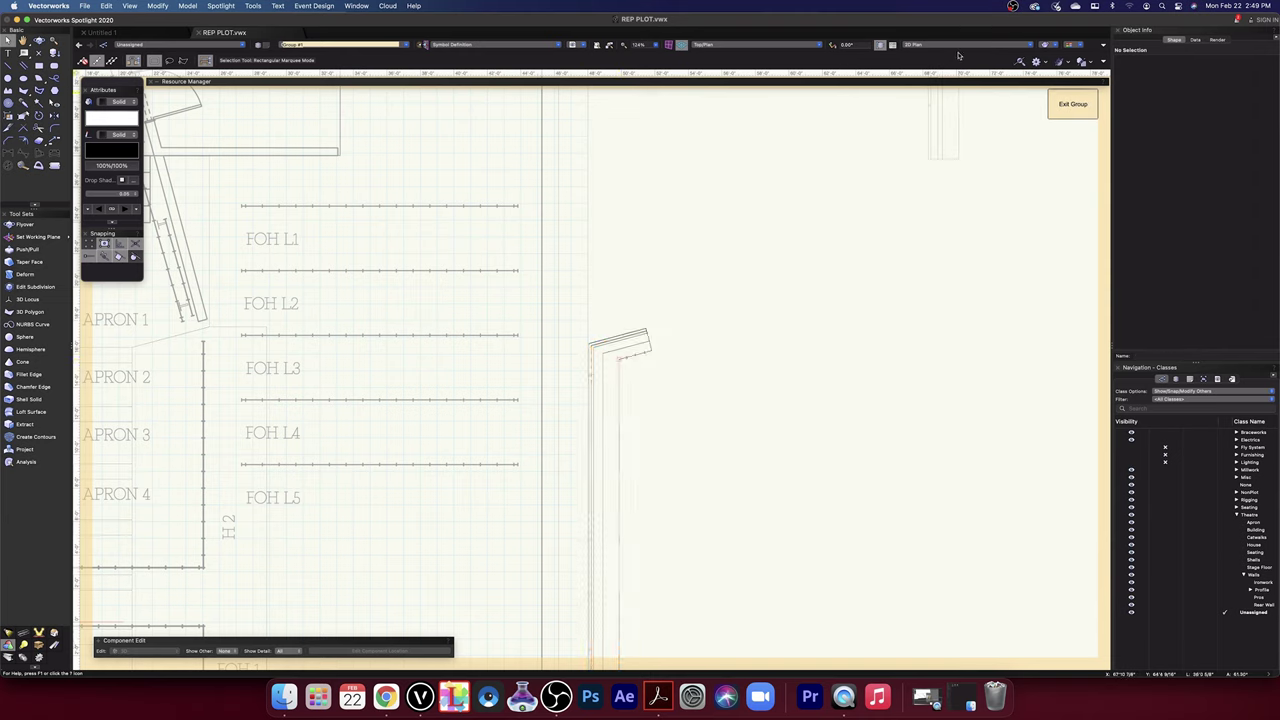
{"action": "left_click", "coordinate": [1054, 48]}
- Switch to a 3D top view and orbit to see the balcony wall in 3D
{"action": "left_click", "coordinate": [1080, 121]}
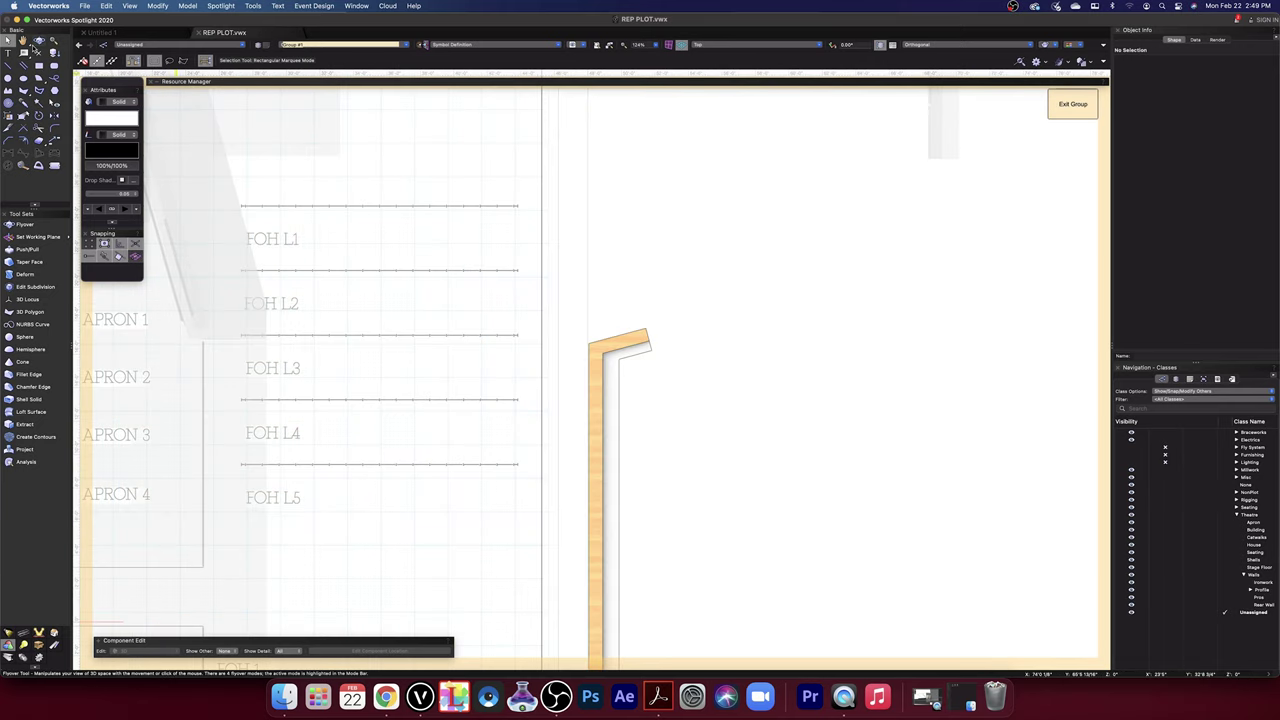
{"action": "left_click", "coordinate": [39, 40]}
{"action": "left_click_drag", "start_coordinate": [711, 500], "coordinate": [701, 331]}
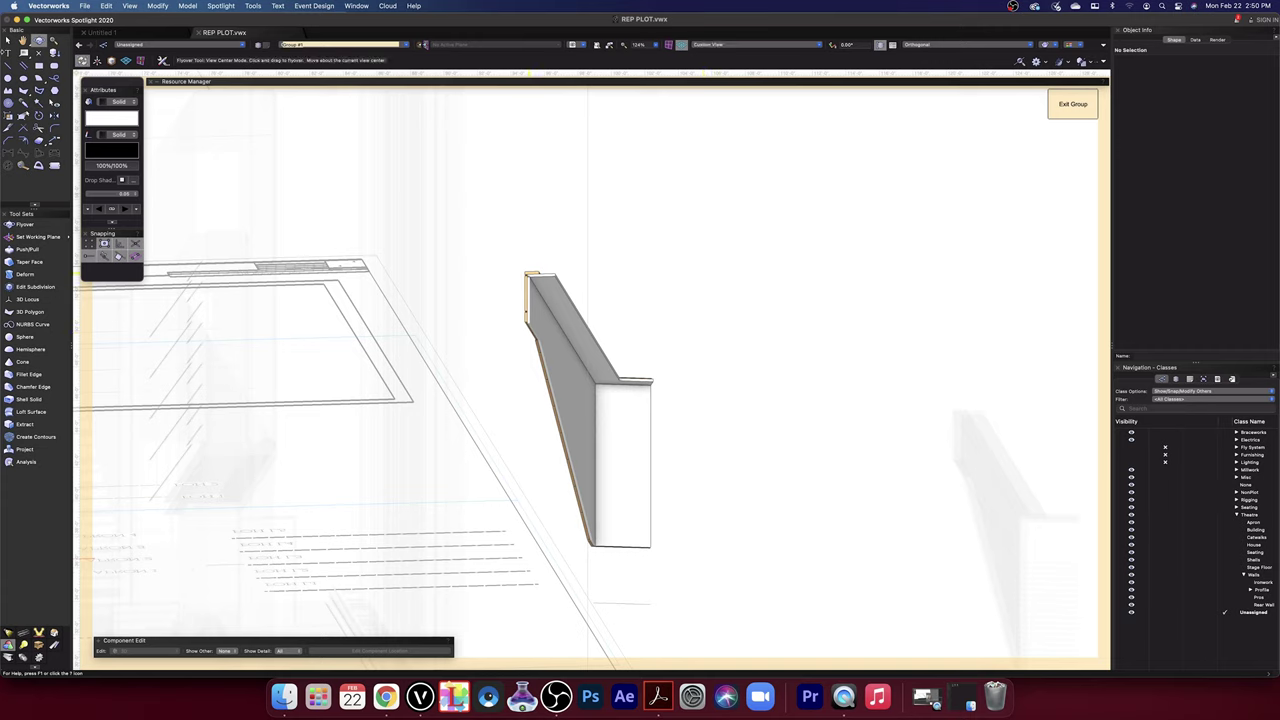
{"action": "left_click", "coordinate": [8, 40]}
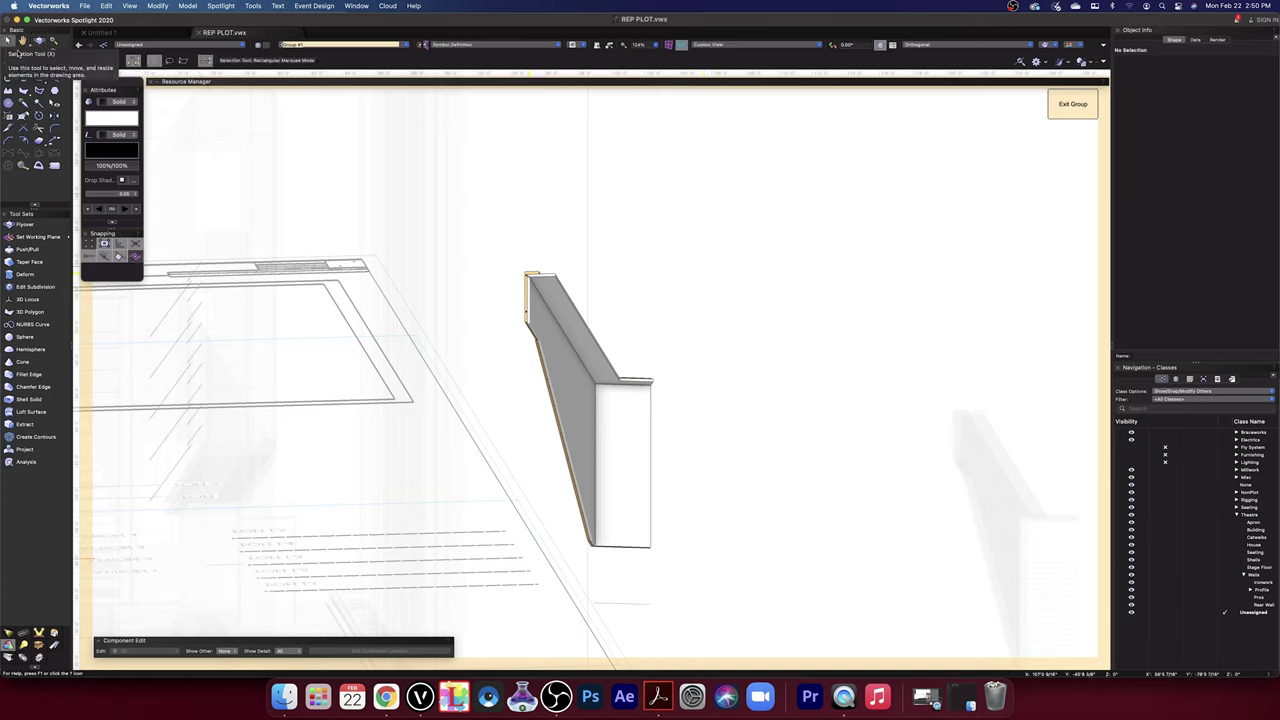
- Select both wall solids and combine them with Model > Add Solids
{"action": "left_click", "coordinate": [597, 375]}
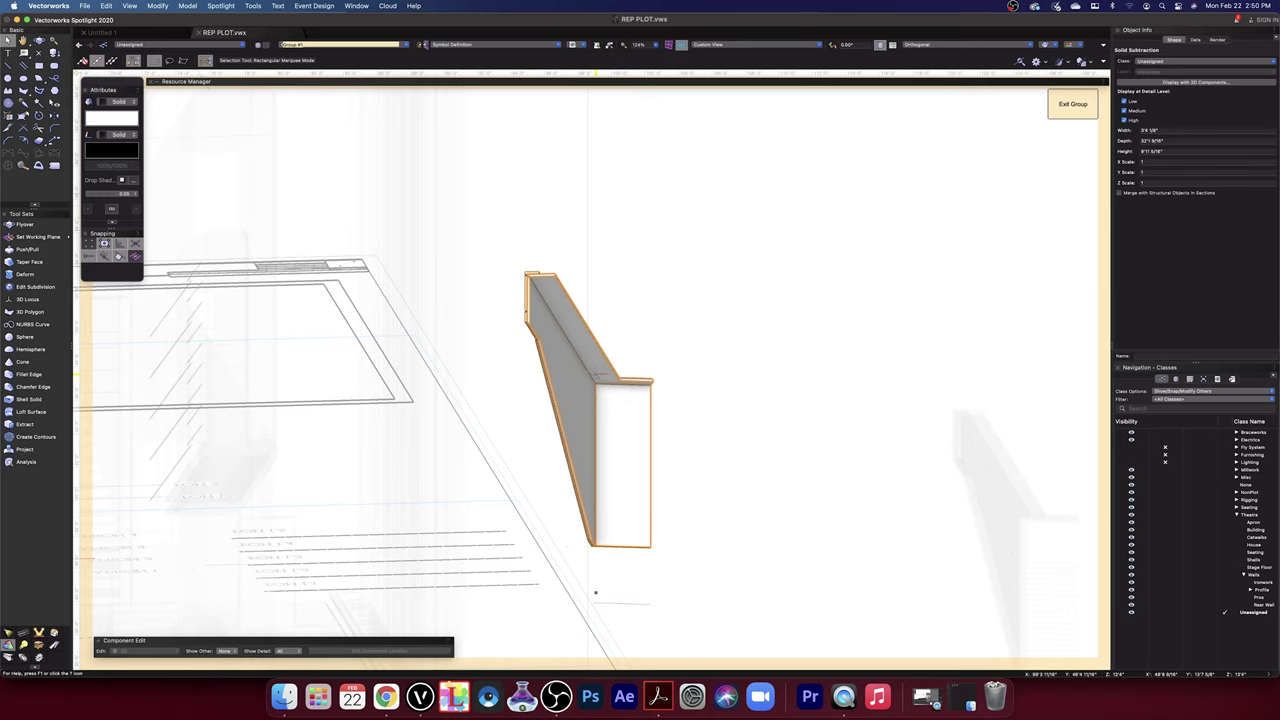
{"action": "left_click", "coordinate": [597, 375], "text": "shift"}
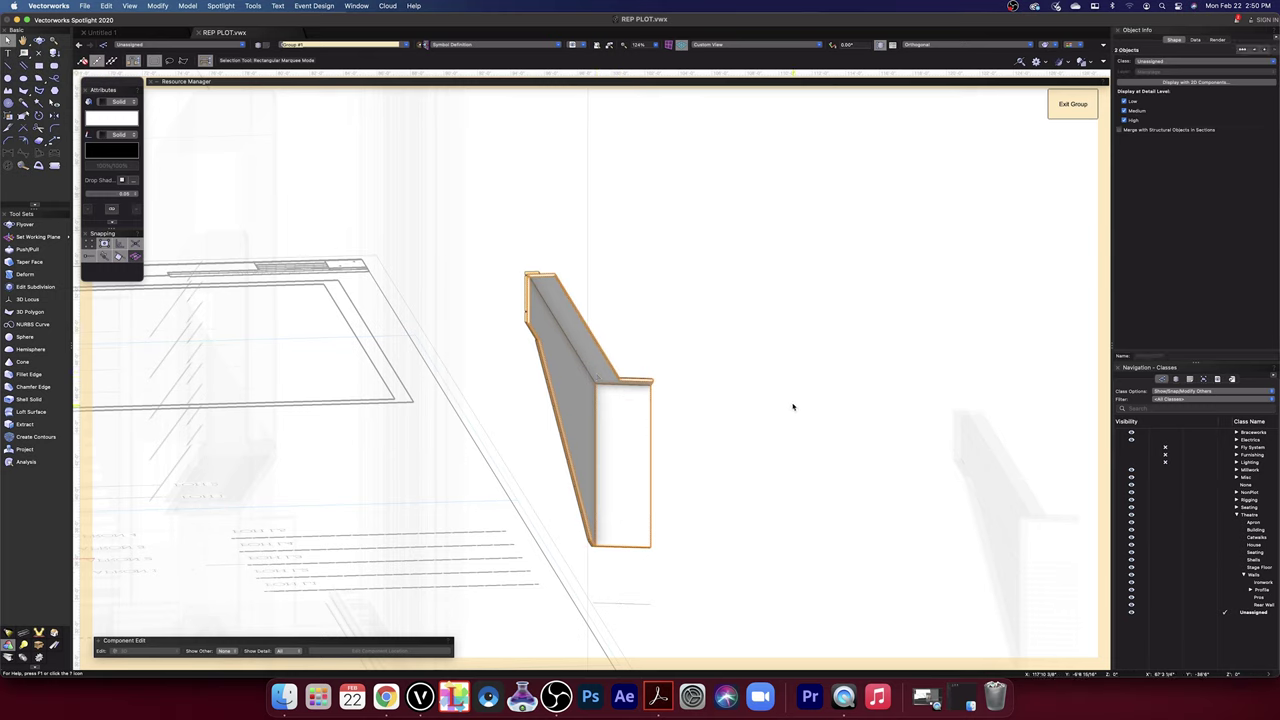
{"action": "left_click", "coordinate": [161, 5]}
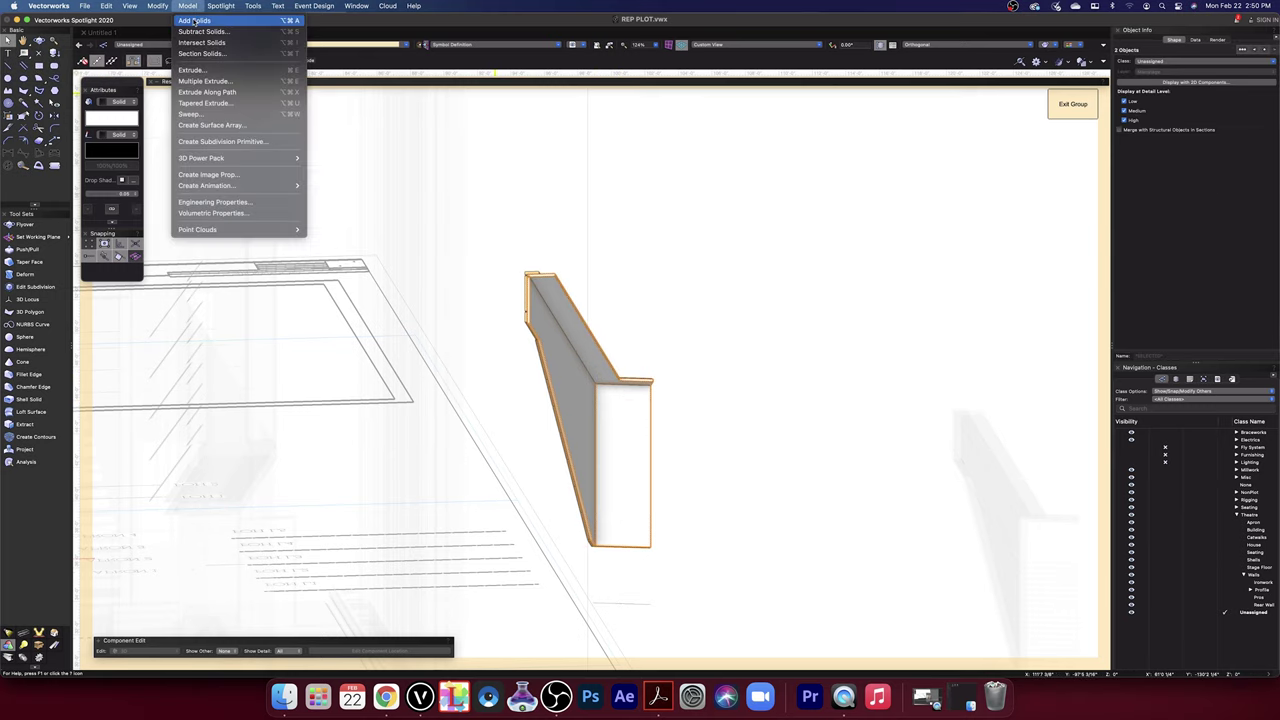
{"action": "left_click", "coordinate": [194, 20]}
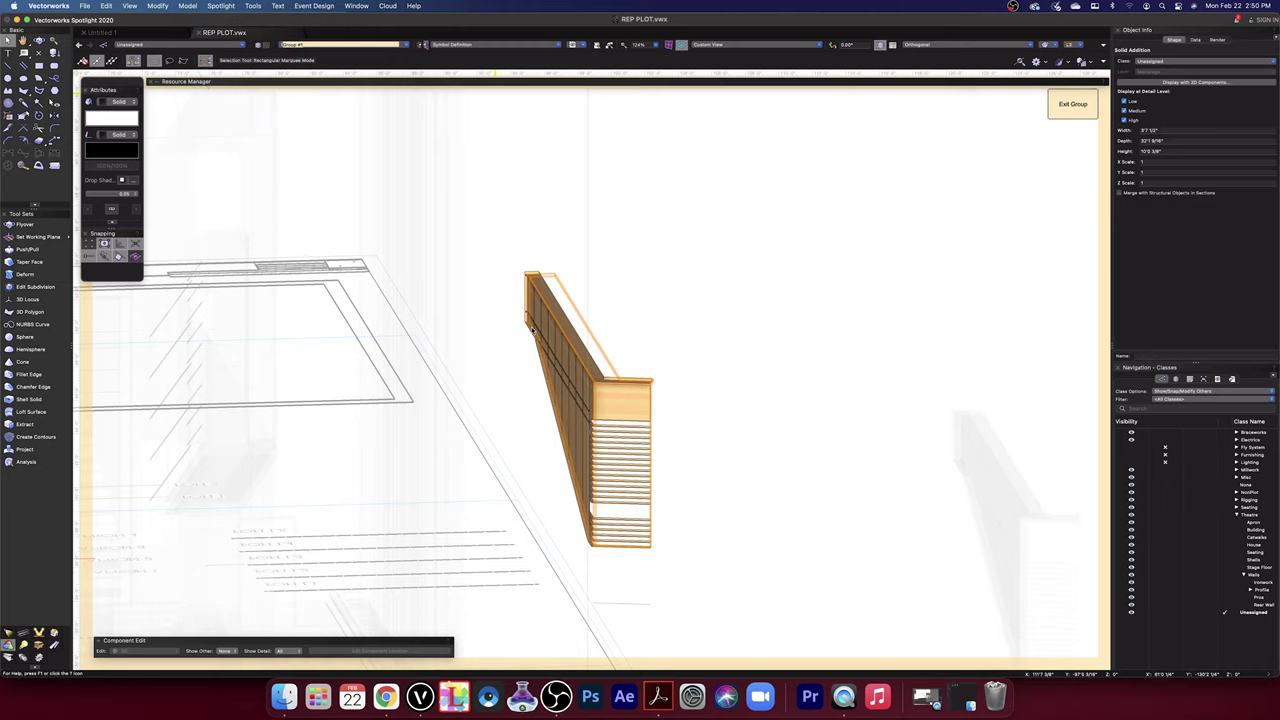
- Select the combined wall solid and search 80 in its fill colour picker
{"action": "left_click", "coordinate": [580, 266]}
{"action": "left_click", "coordinate": [634, 477]}
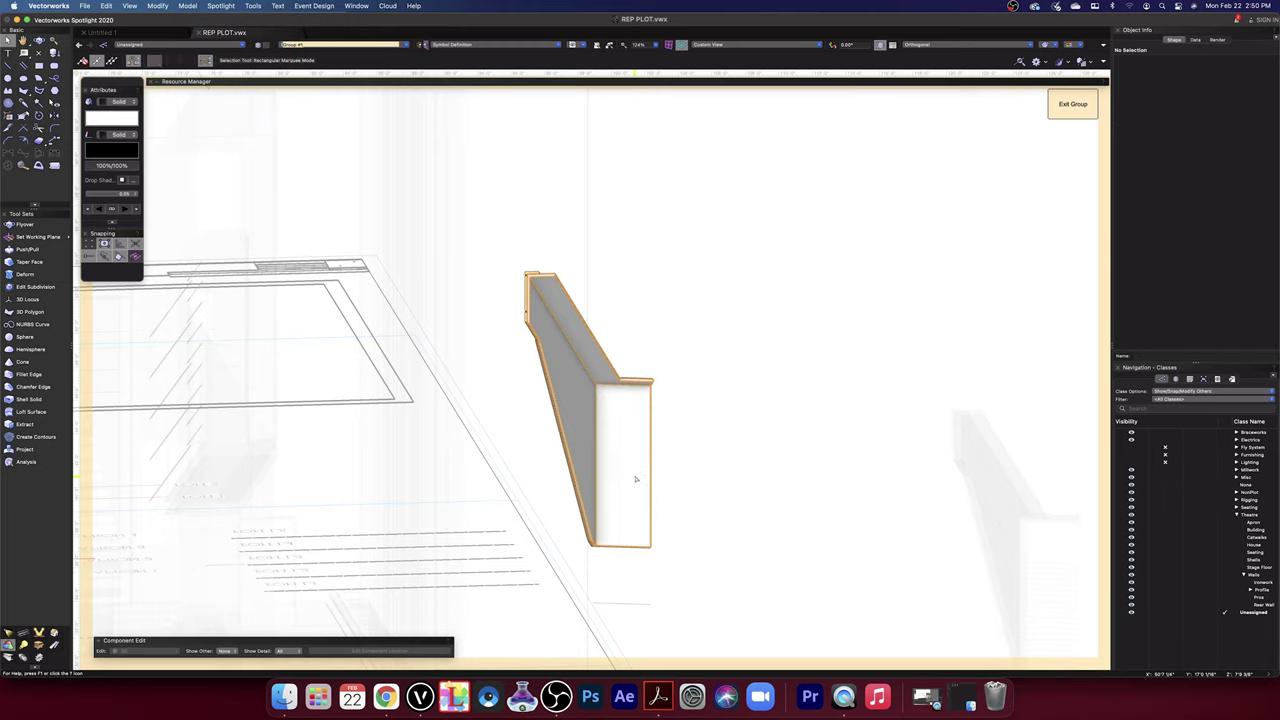
{"action": "left_click", "coordinate": [118, 119]}
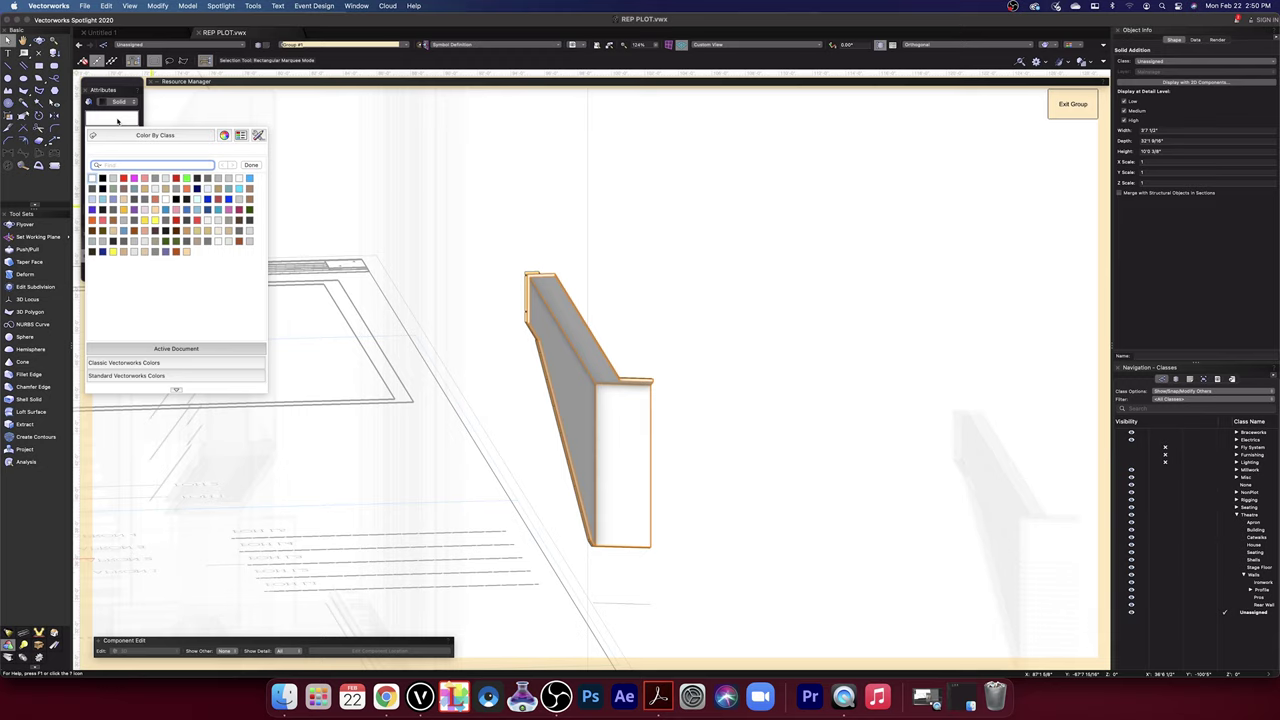
{"action": "type", "text": "80"}
- Apply Gray 80% fill to the combined wall and orbit to inspect its wooden top rail
{"action": "key", "text": "Return"}
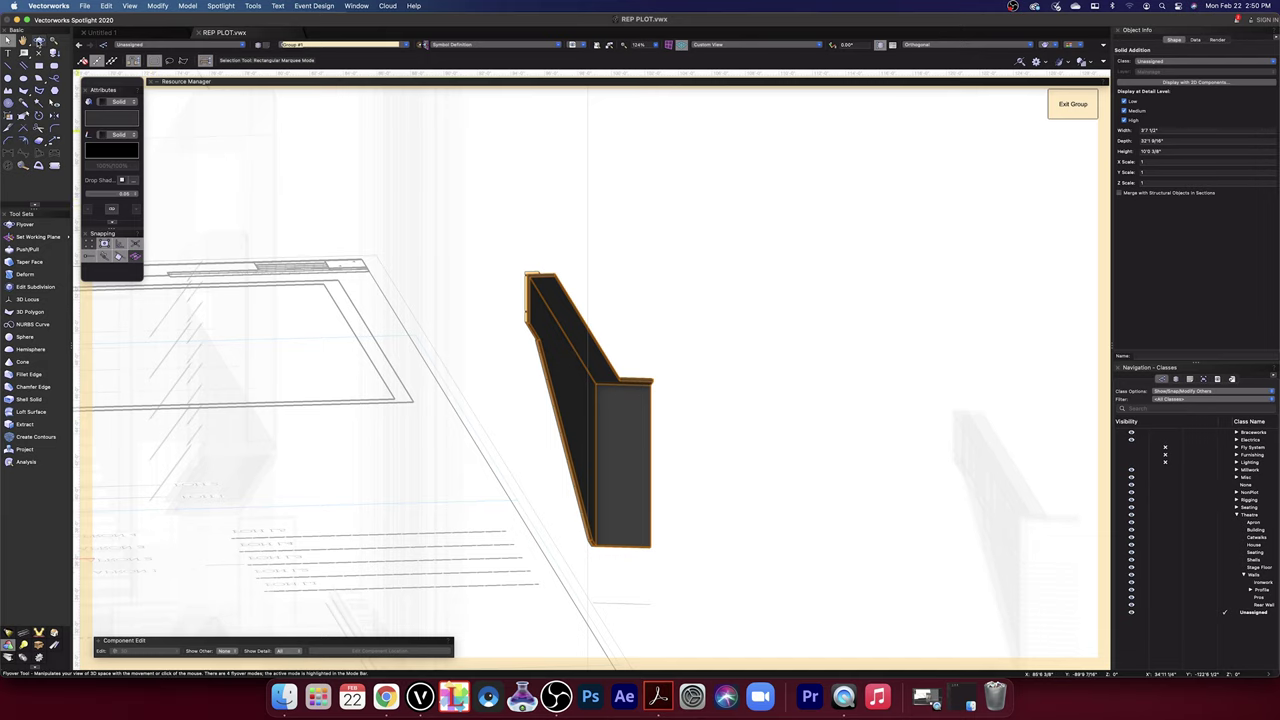
{"action": "left_click", "coordinate": [39, 41]}
{"action": "left_click_drag", "start_coordinate": [630, 353], "coordinate": [631, 350]}
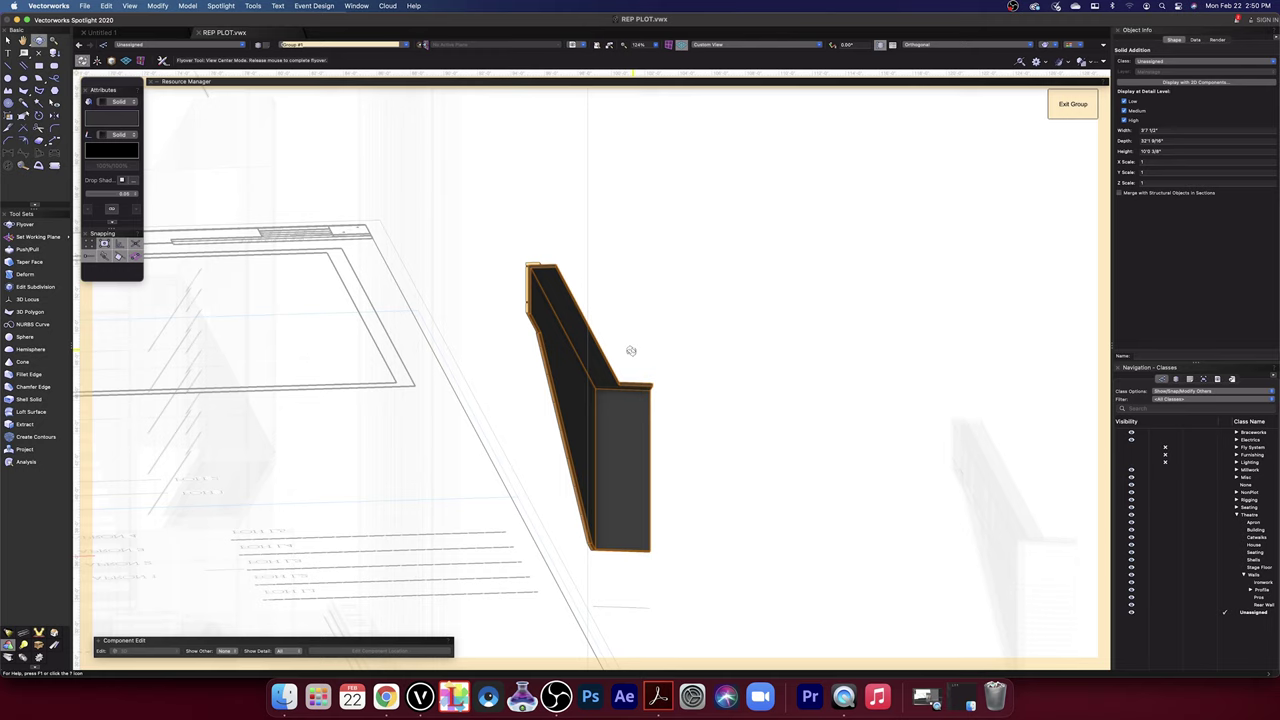
{"action": "mouse_move", "coordinate": [631, 350]}
{"action": "left_mouse_down"}
{"action": "mouse_move", "coordinate": [752, 400]}
{"action": "mouse_move", "coordinate": [748, 364]}
{"action": "mouse_move", "coordinate": [651, 380]}
{"action": "mouse_move", "coordinate": [632, 364]}
{"action": "left_mouse_up"}
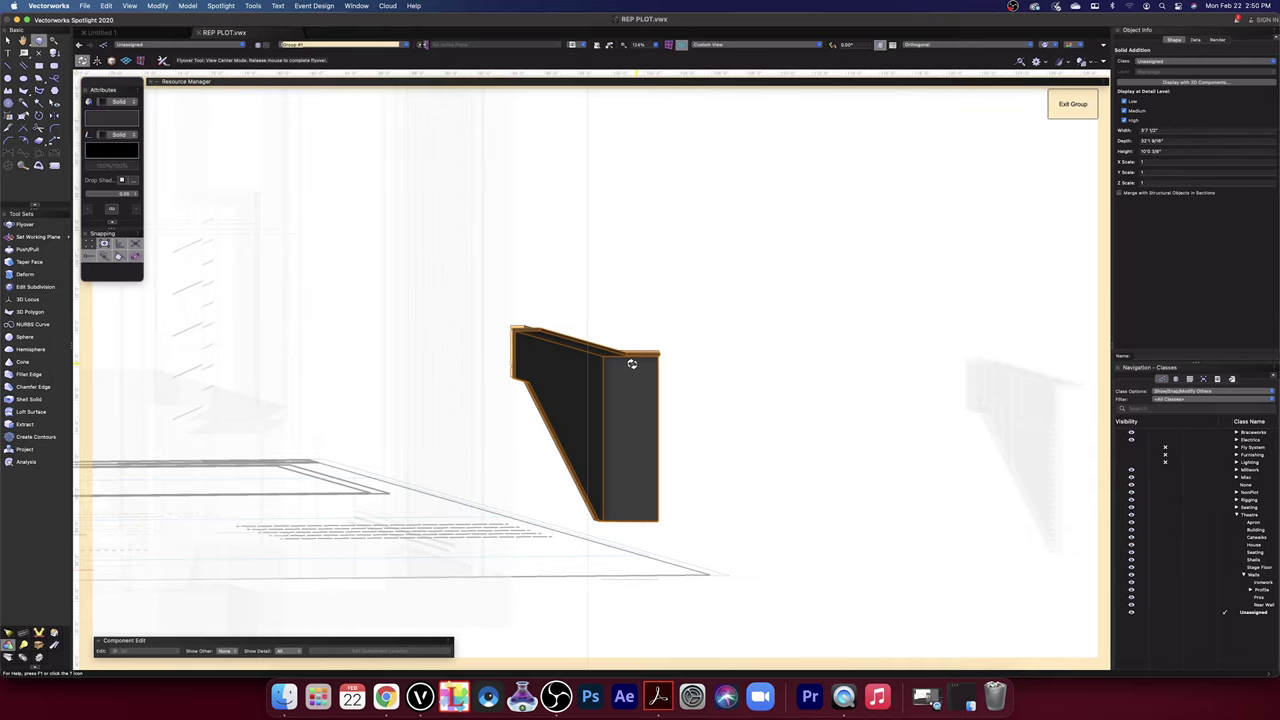
{"action": "left_click_drag", "start_coordinate": [632, 364], "coordinate": [588, 431]}
{"action": "left_click_drag", "start_coordinate": [797, 220], "coordinate": [767, 252]}
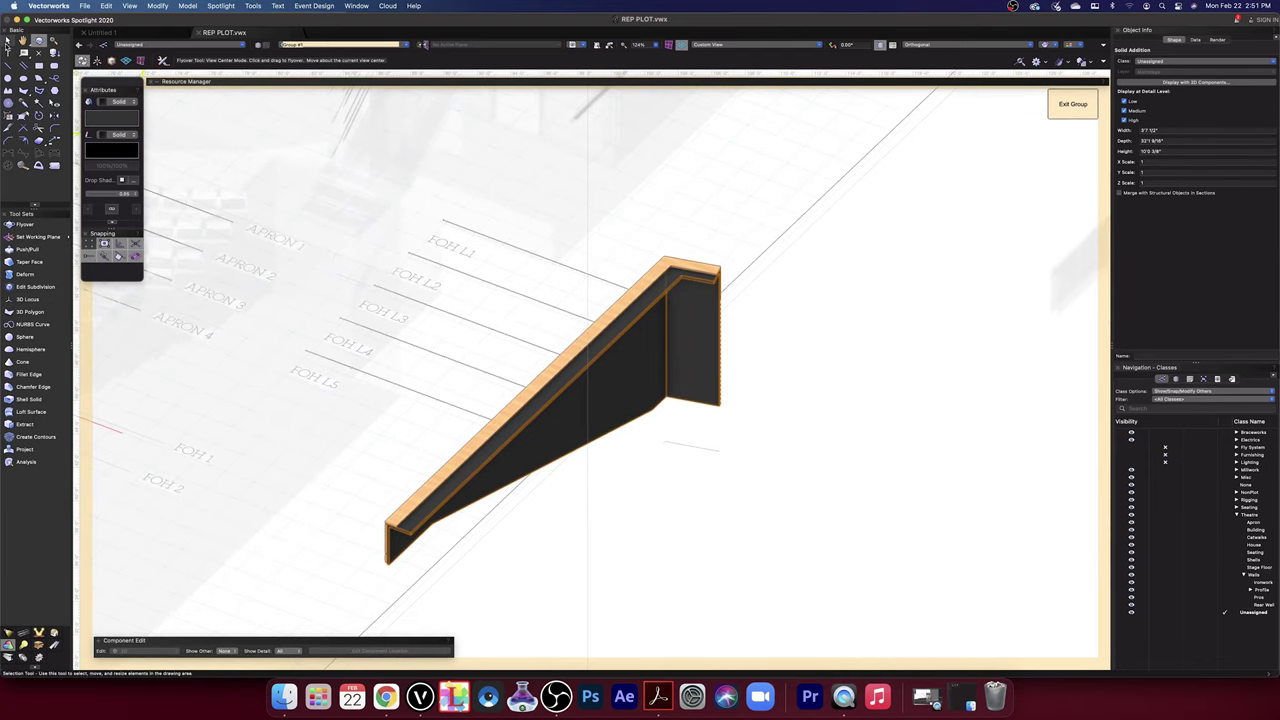
{"action": "left_click", "coordinate": [9, 44]}
{"action": "scroll", "coordinate": [443, 543], "scroll_direction": "up", "scroll_amount": 5}
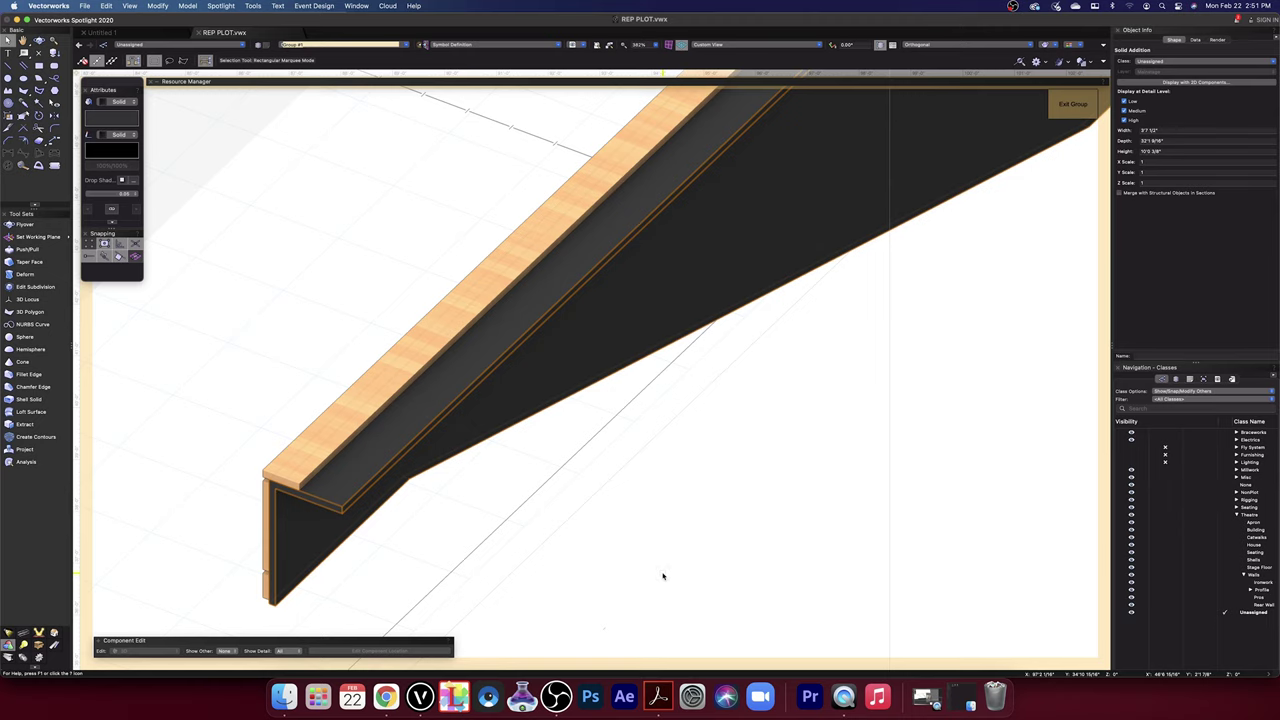
{"action": "scroll", "coordinate": [662, 576], "scroll_direction": "down", "scroll_amount": 5}
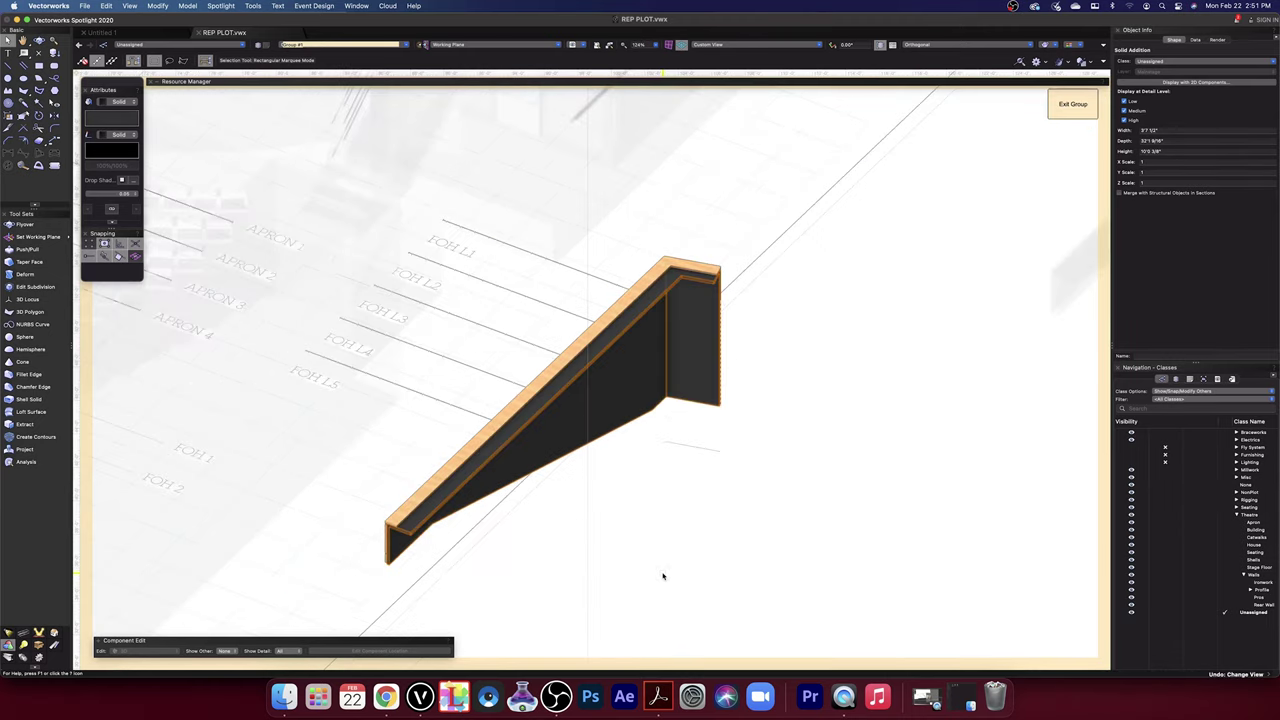
- Undo the view rotation, the Gray 80% fill and the solid addition
{"action": "key", "text": "super+z"}
{"action": "key", "text": "super+z"}
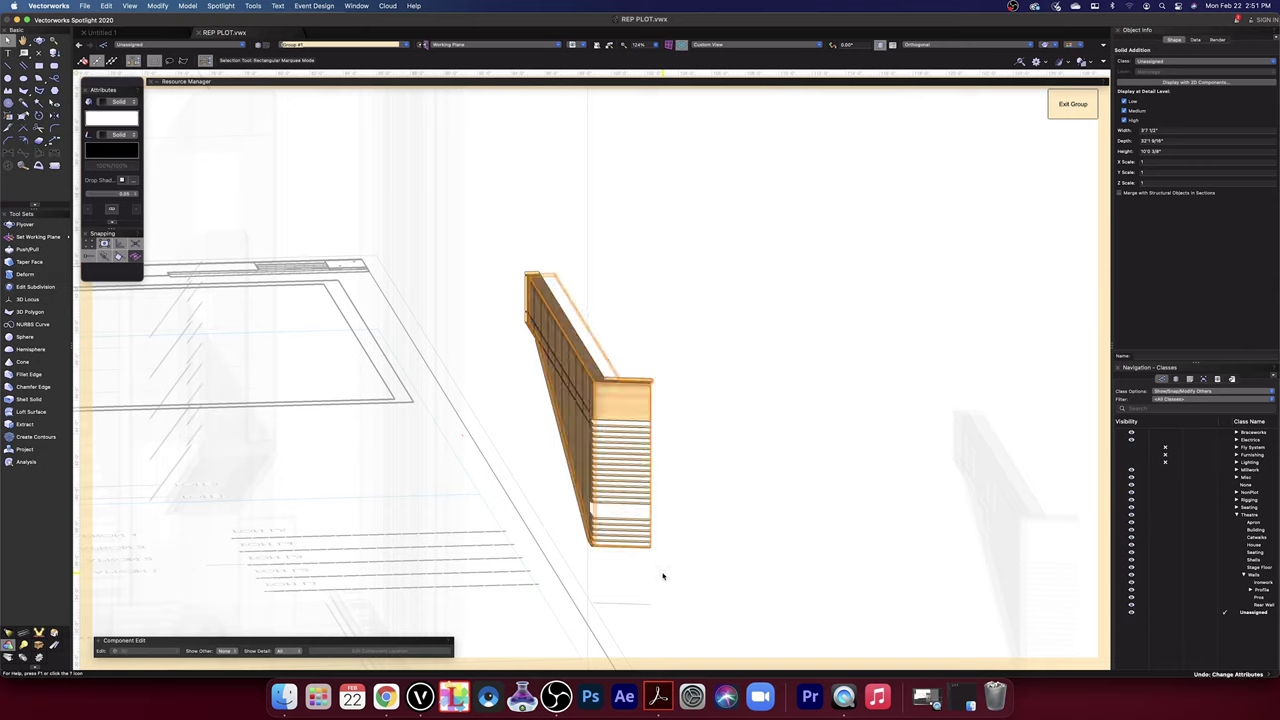
{"action": "key", "text": "super+z"}
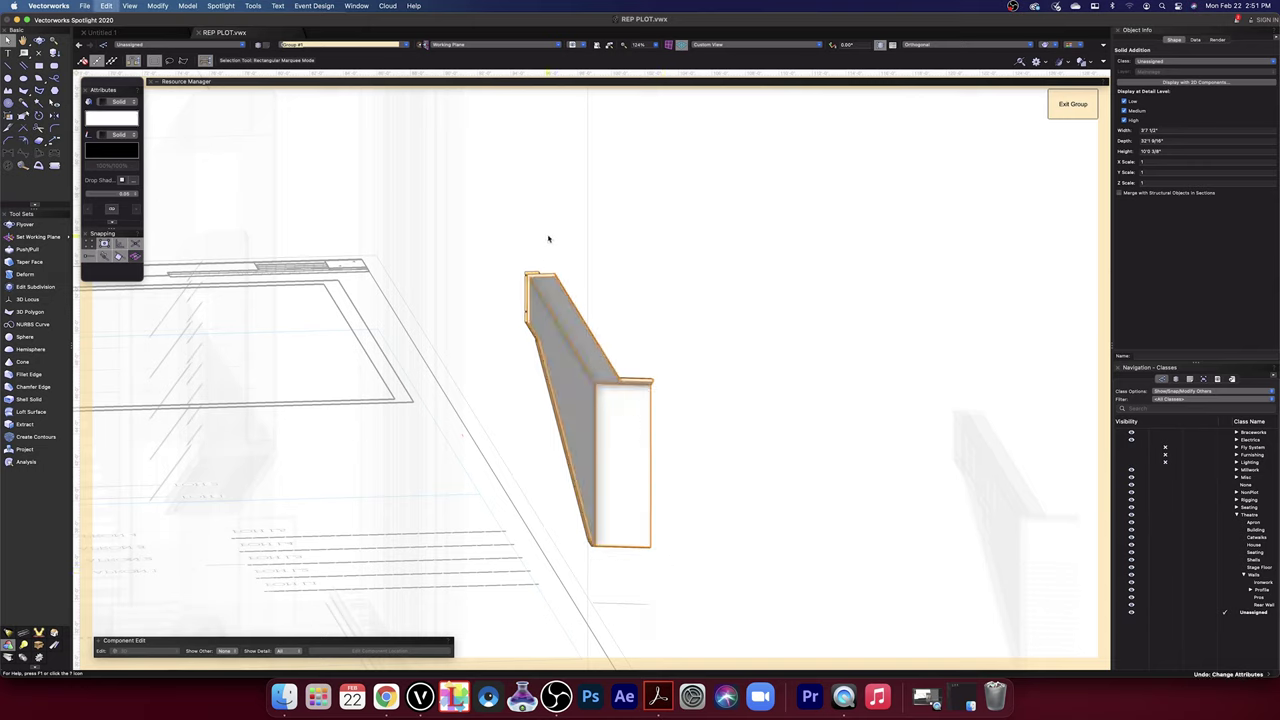
{"action": "key", "text": "super+z"}
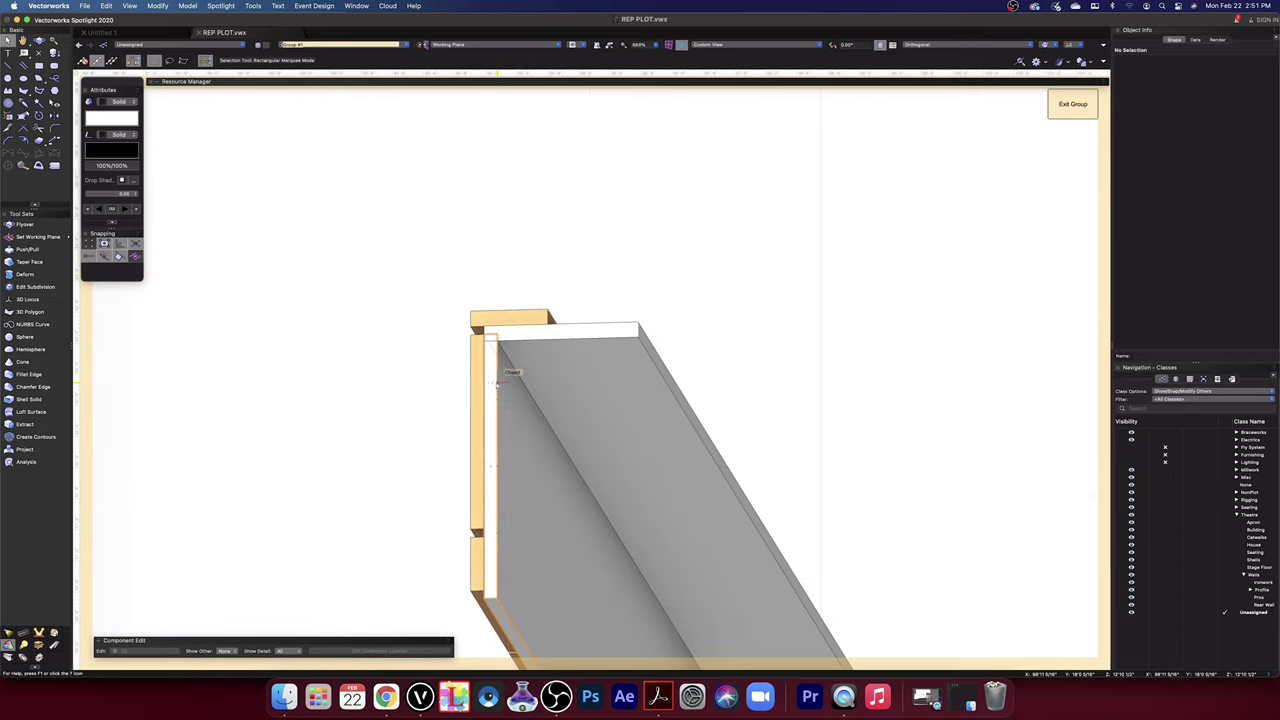
{"action": "key", "text": "super+z"}
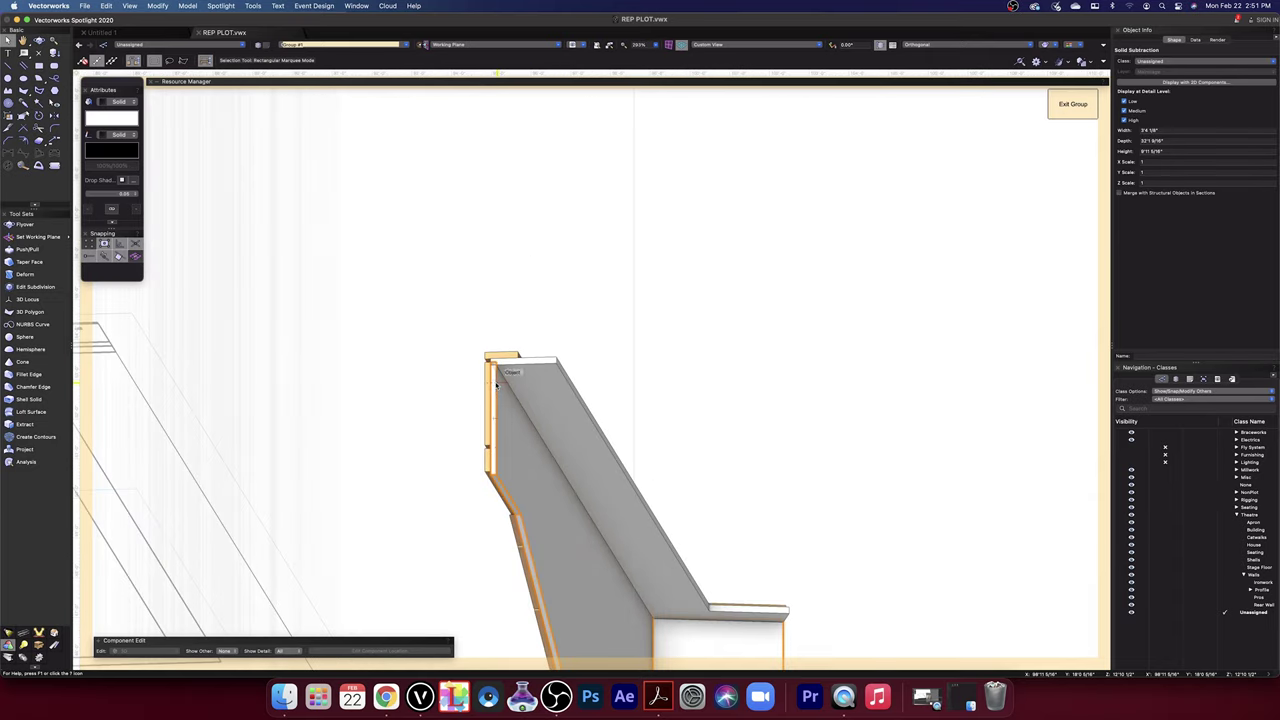
- Switch to Wireframe render mode and orbit around the wall
{"action": "left_click", "coordinate": [1056, 49]}
{"action": "left_click", "coordinate": [1061, 61]}
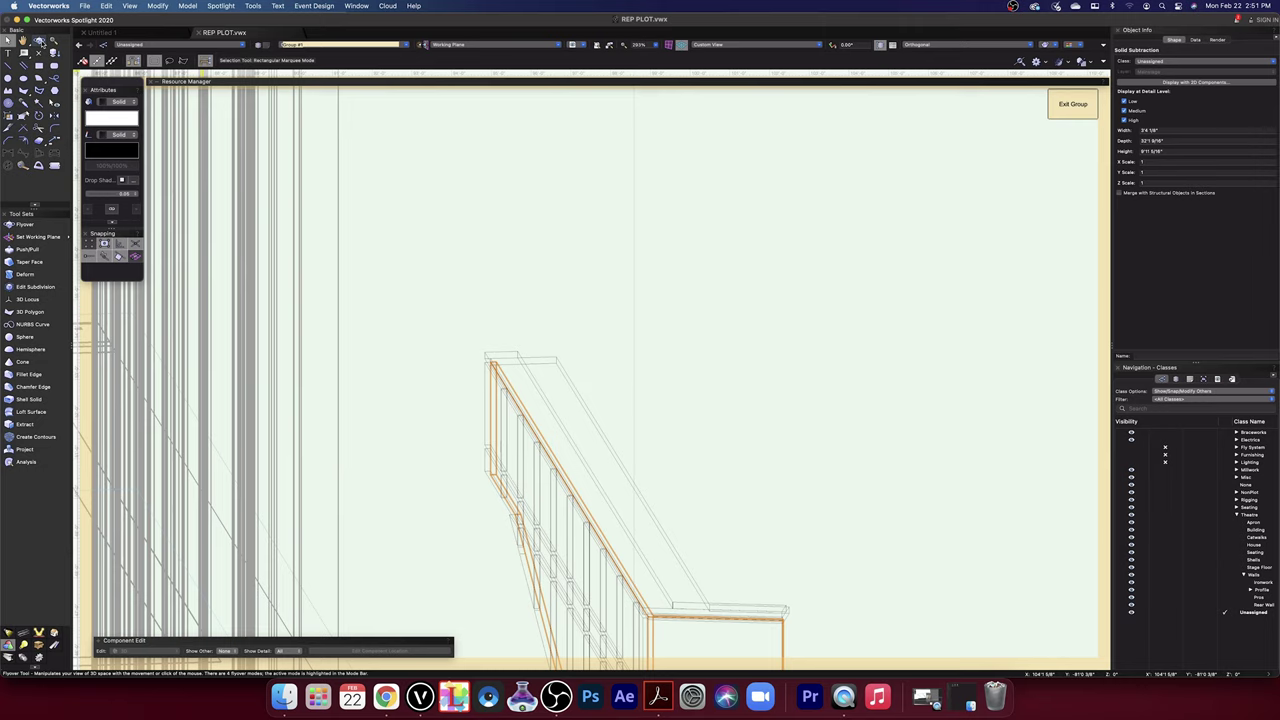
{"action": "left_click", "coordinate": [40, 40]}
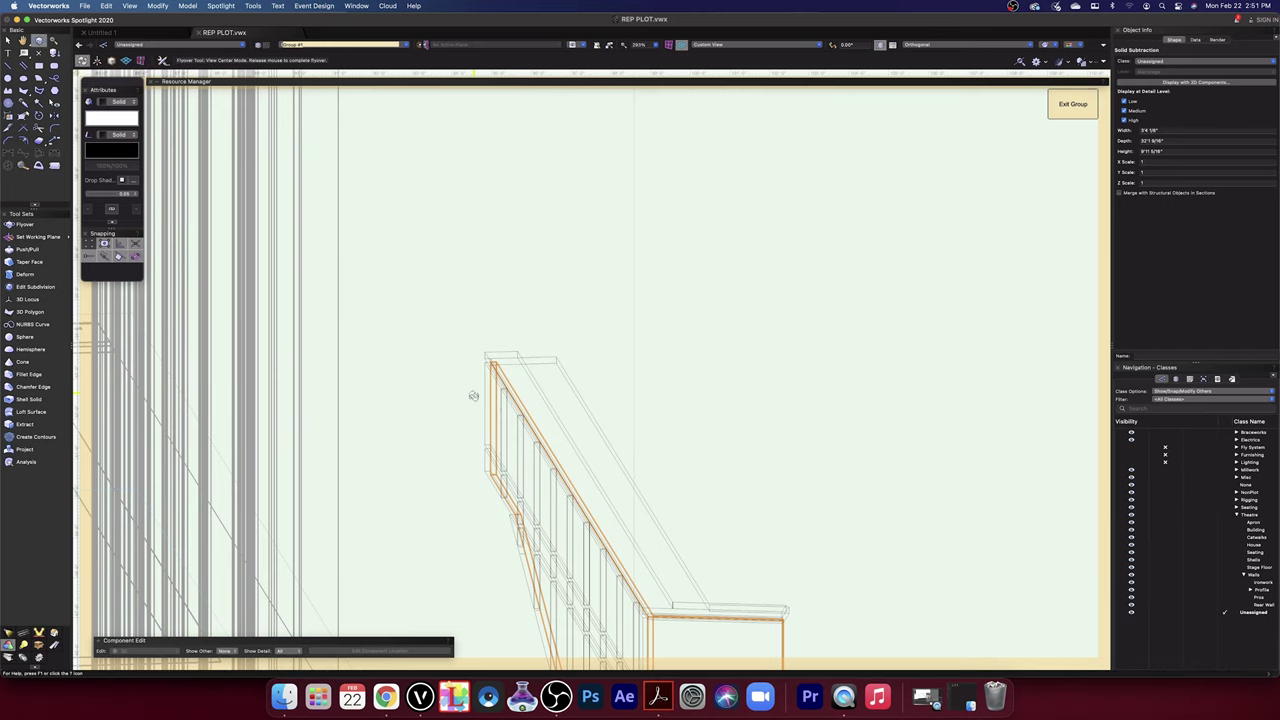
{"action": "left_click_drag", "start_coordinate": [474, 394], "coordinate": [886, 543]}
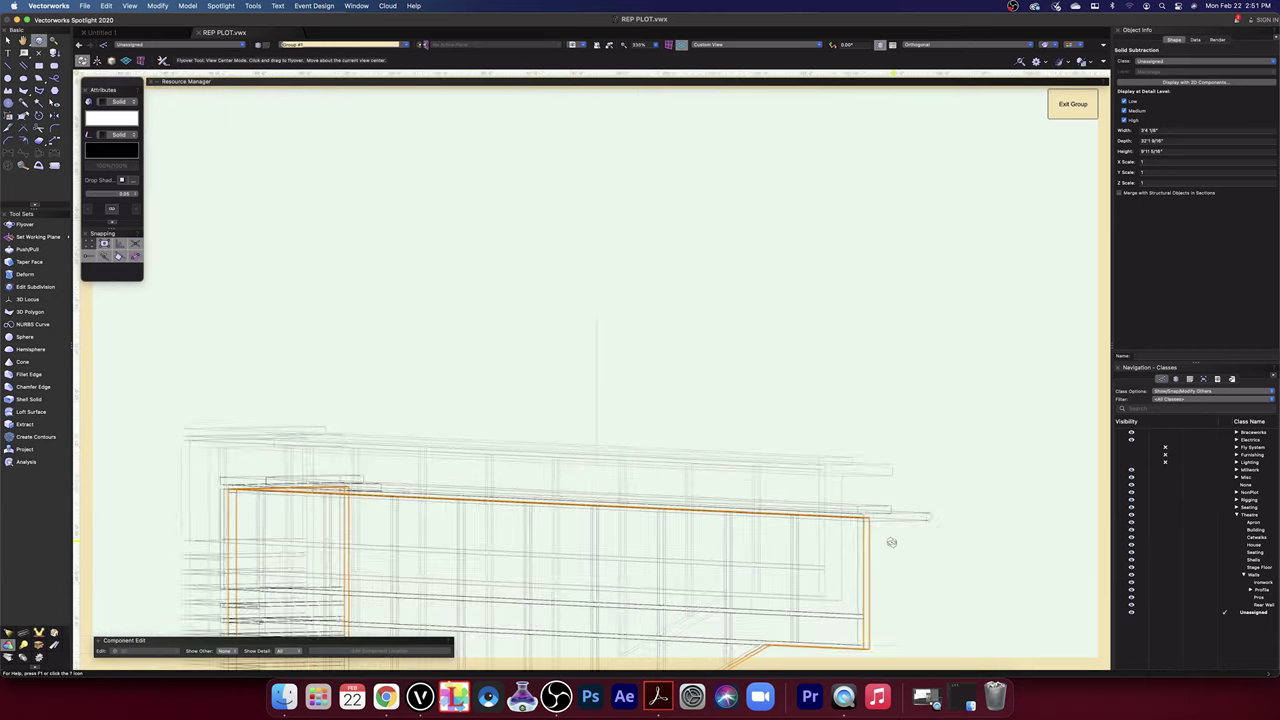
{"action": "scroll", "coordinate": [886, 541], "scroll_direction": "up", "scroll_amount": 4}
{"action": "scroll", "coordinate": [866, 498], "scroll_direction": "up", "scroll_amount": 5}
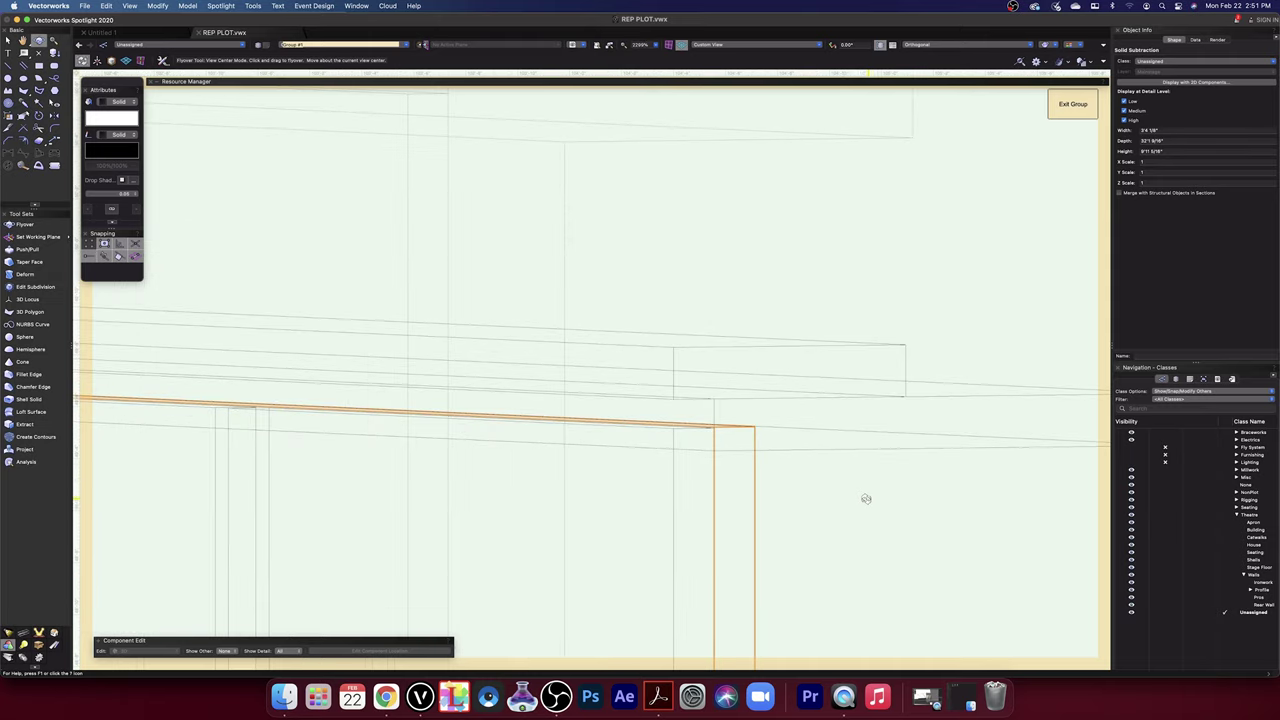
- Push/Pull the thin wall face out by 9/16"
{"action": "left_click", "coordinate": [22, 249]}
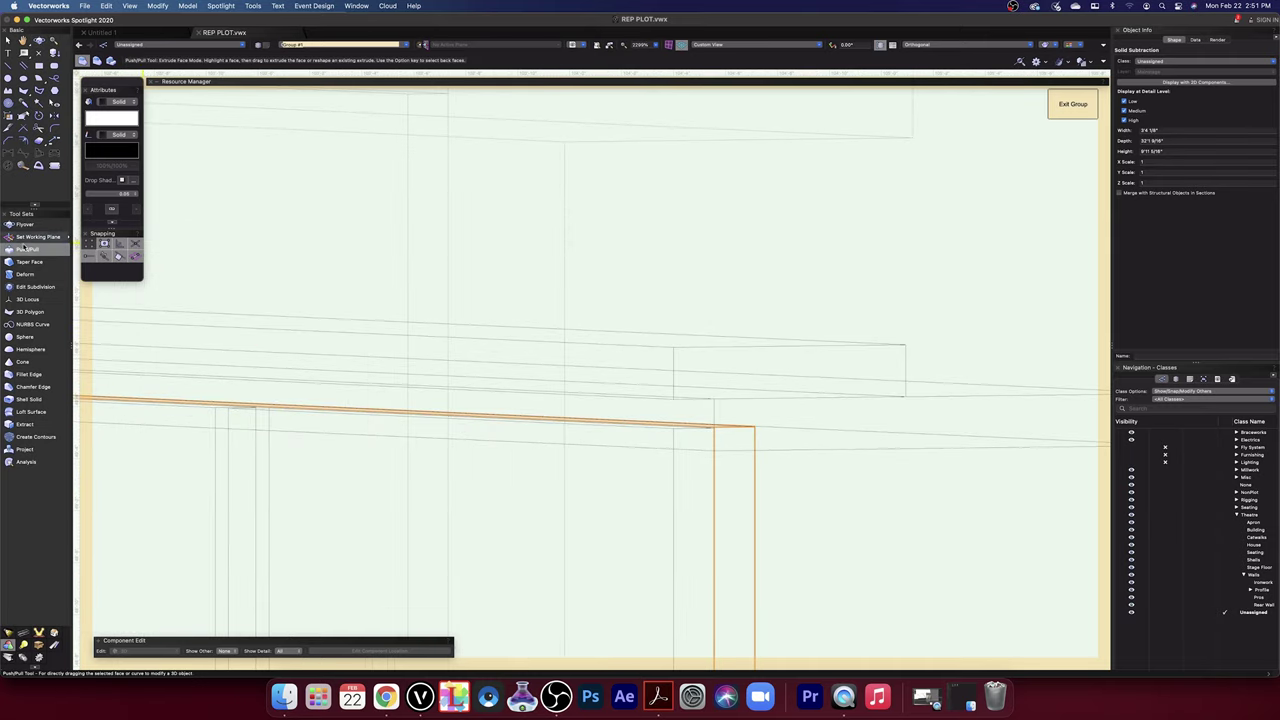
{"action": "left_click_drag", "start_coordinate": [704, 411], "coordinate": [757, 483]}
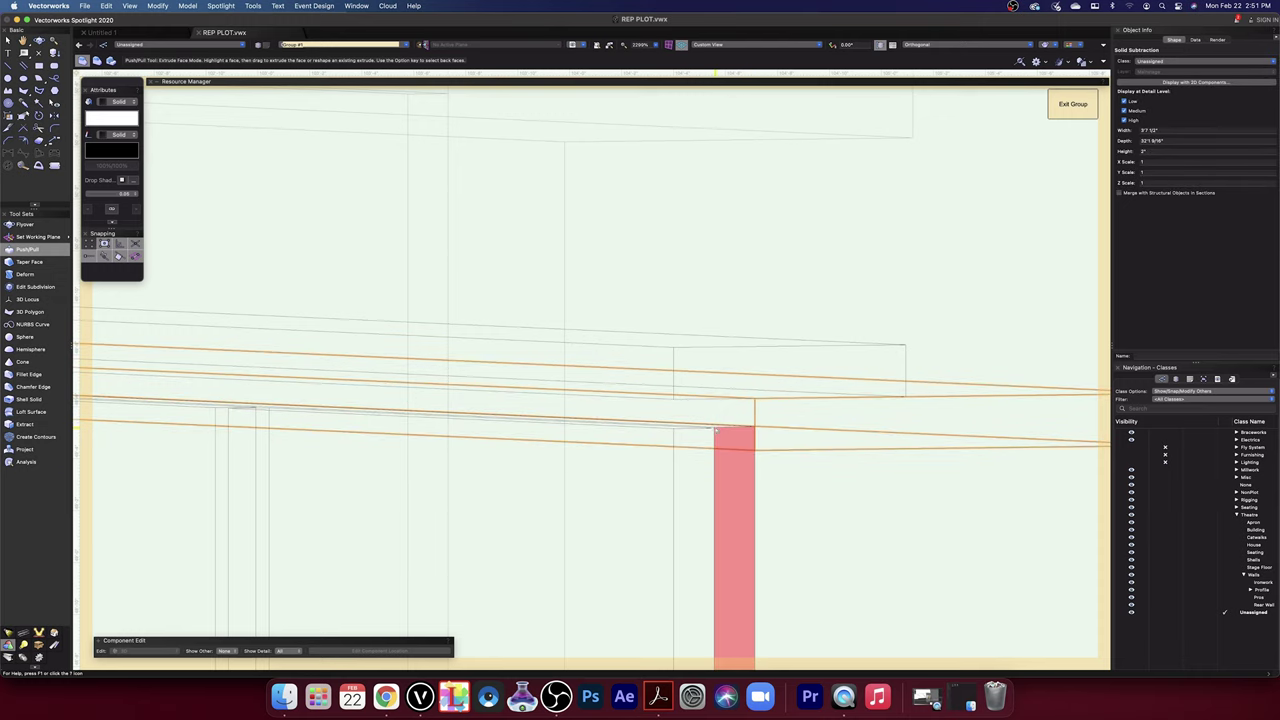
{"action": "left_click_drag", "start_coordinate": [714, 428], "coordinate": [754, 403]}
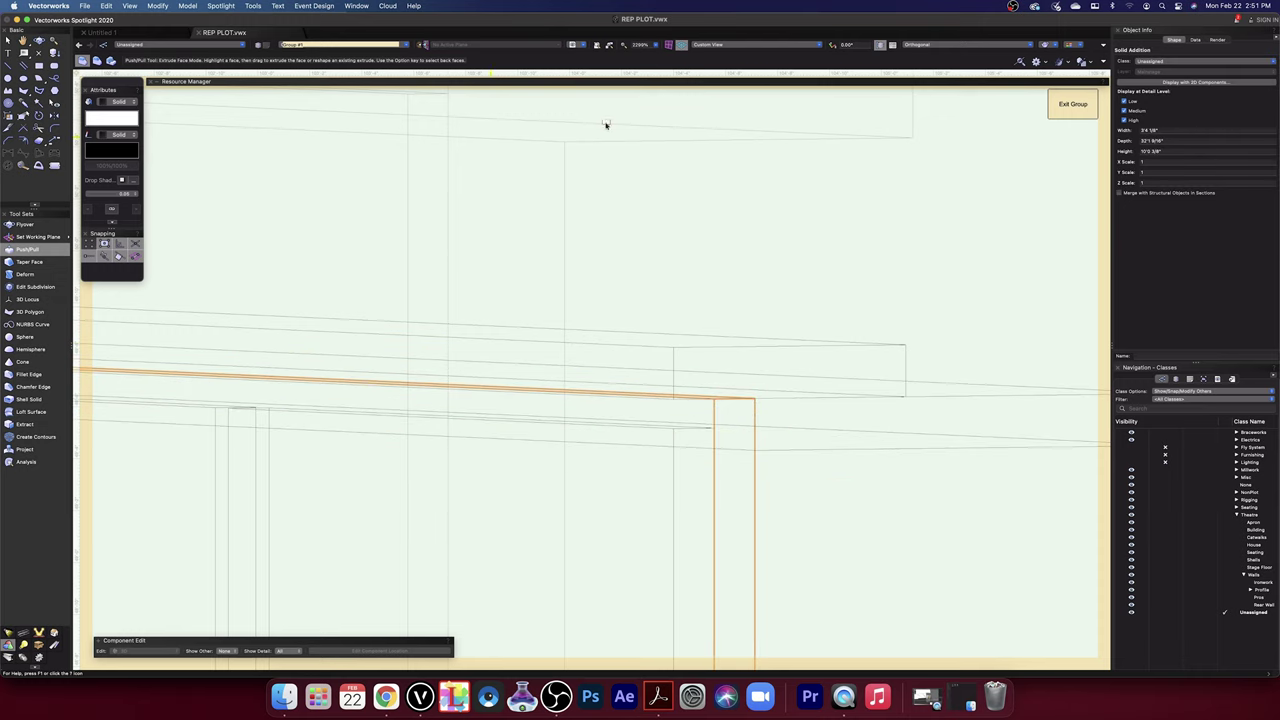
- Render the model with OpenGL textures and fly toward the balcony front's end
{"action": "left_click", "coordinate": [1053, 47]}
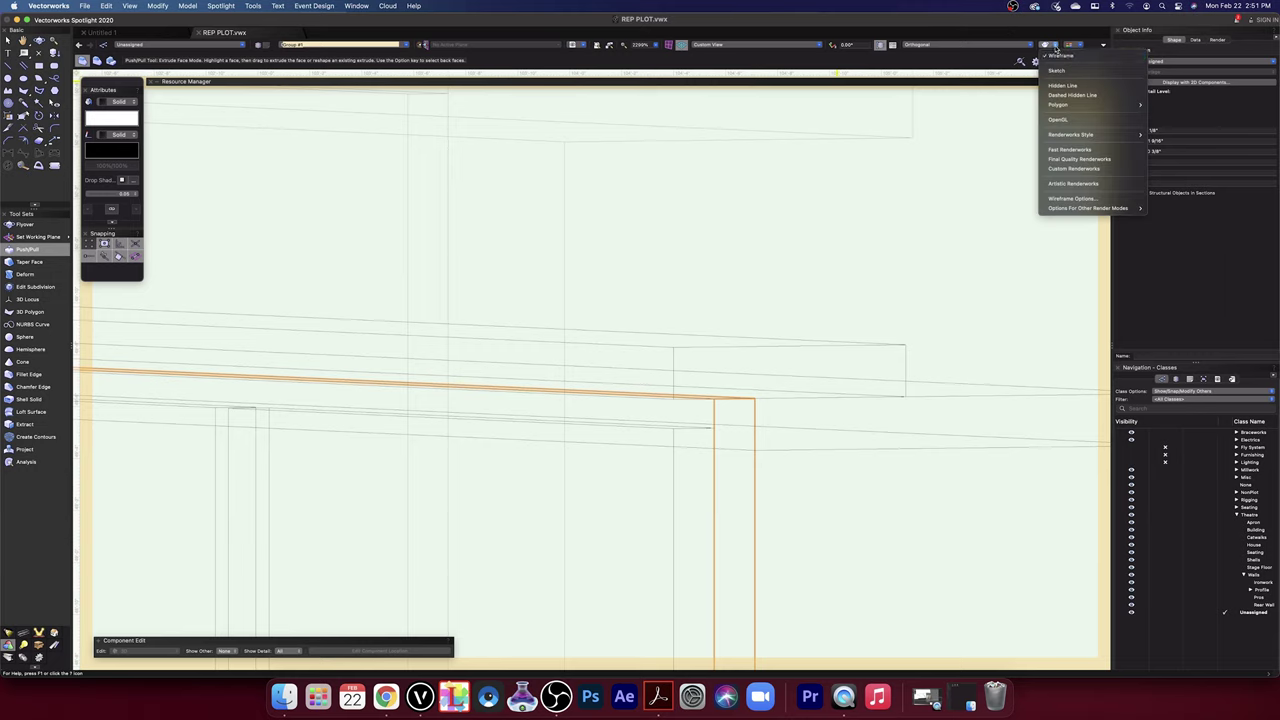
{"action": "left_click", "coordinate": [1058, 120]}
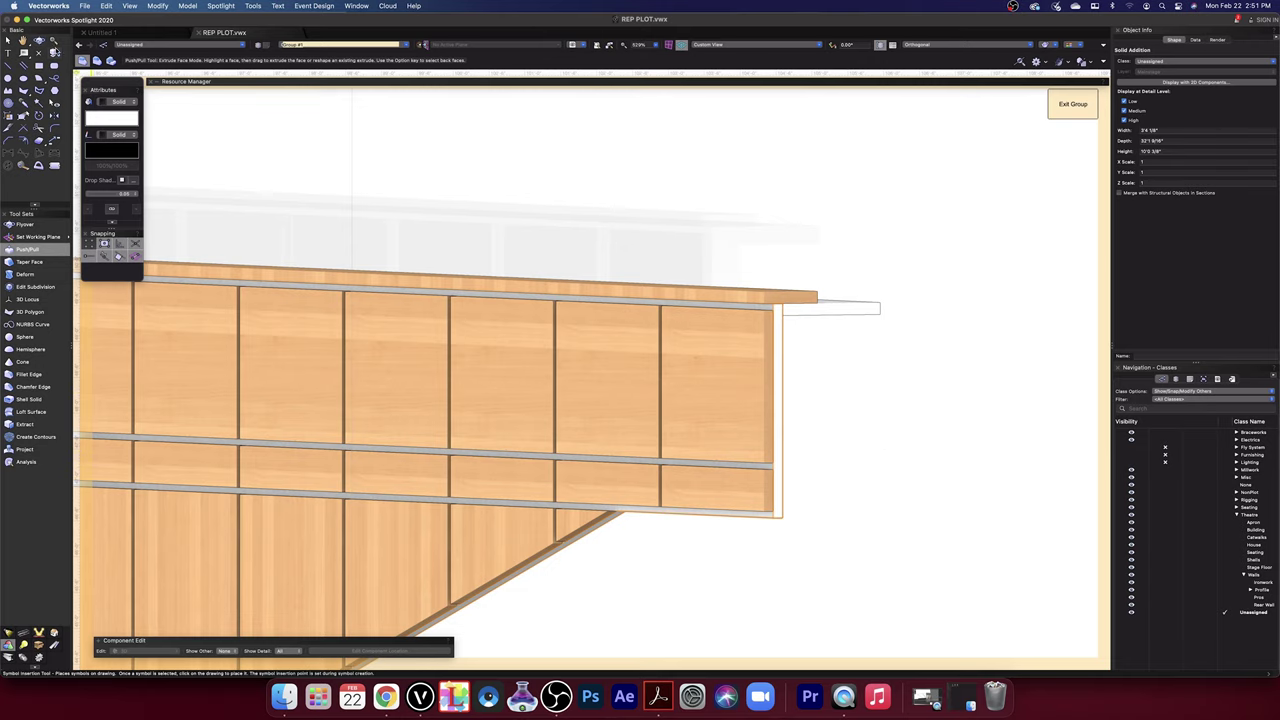
{"action": "left_click", "coordinate": [39, 41]}
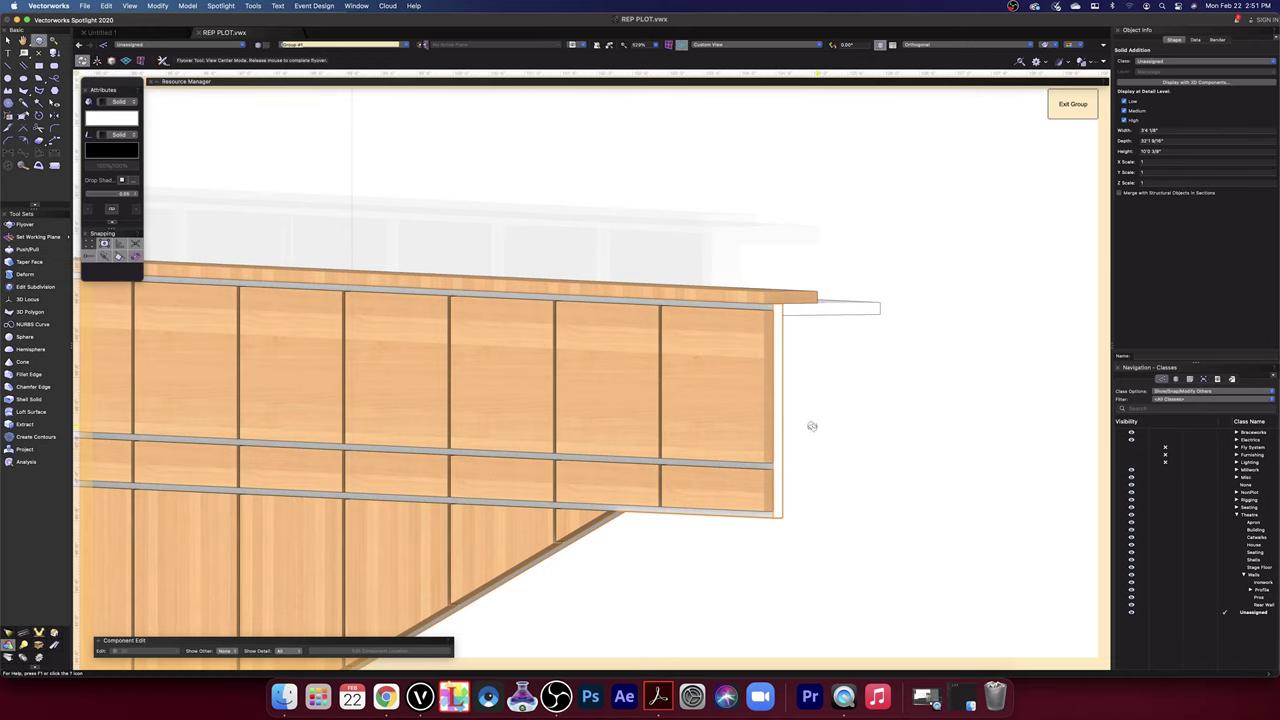
{"action": "left_click_drag", "start_coordinate": [812, 426], "coordinate": [700, 374]}
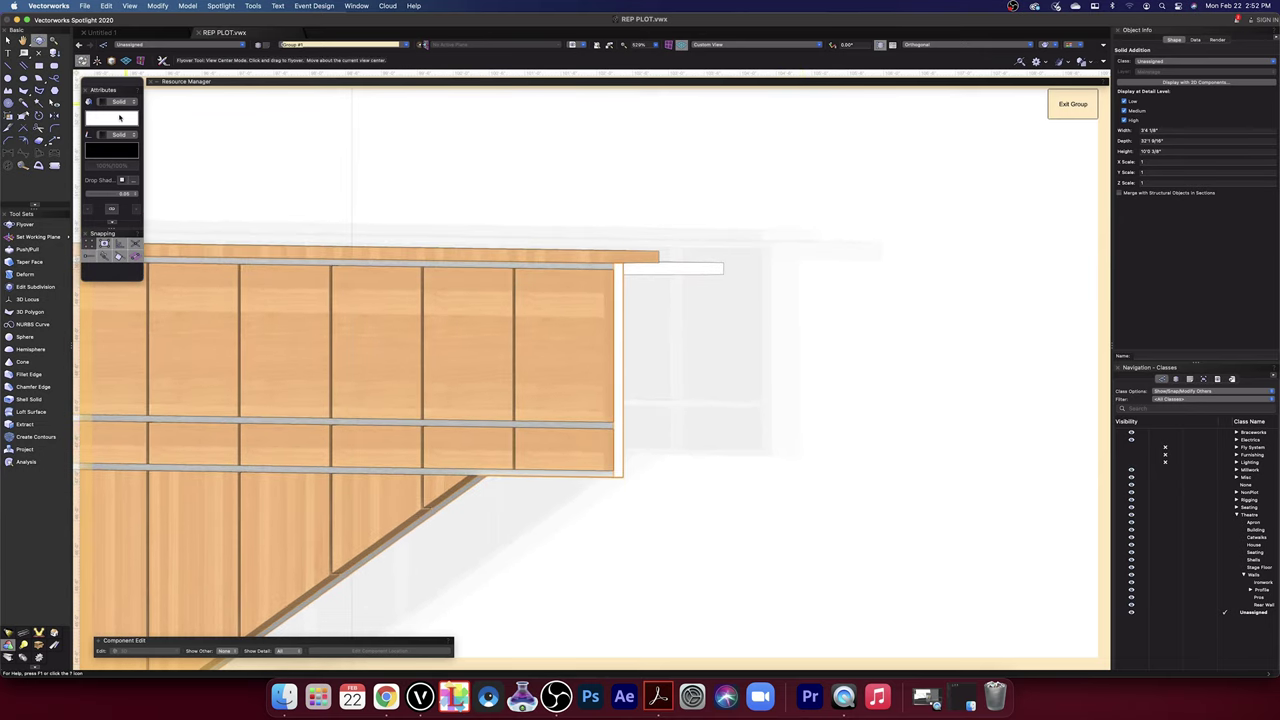
- Set the balcony front's colour to Gray 80%
{"action": "left_click", "coordinate": [116, 118]}
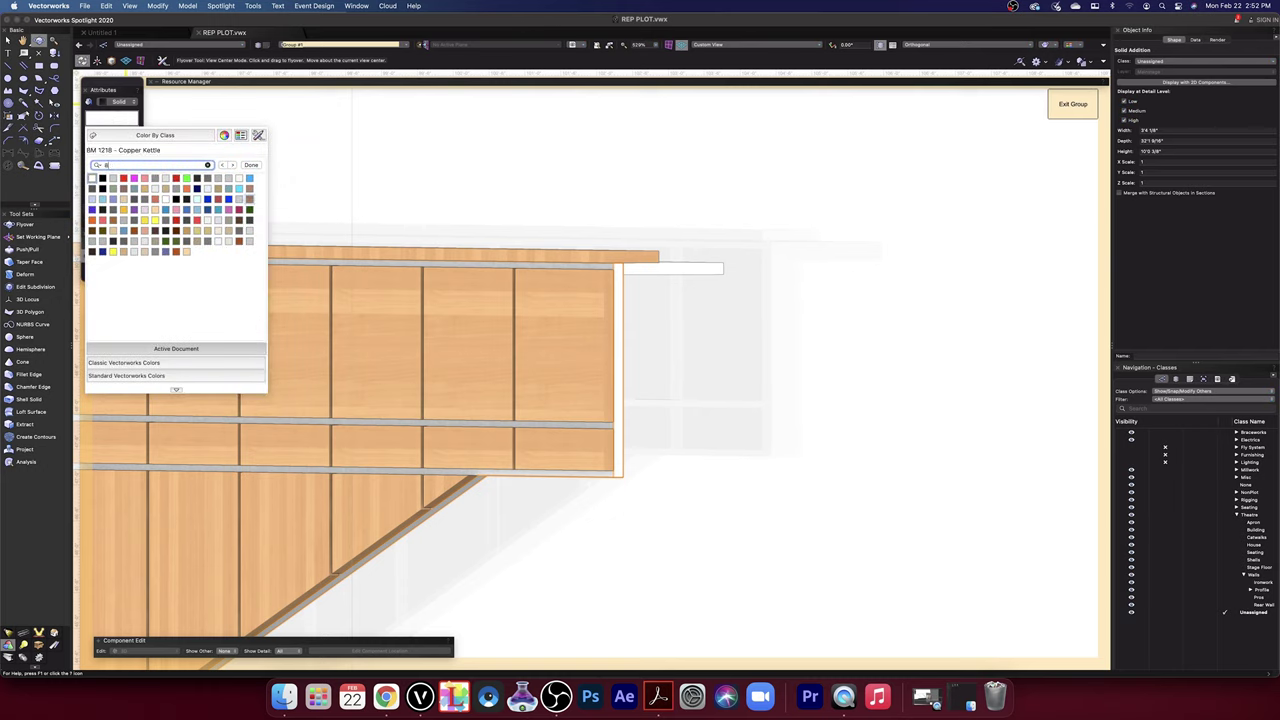
{"action": "type", "text": "80"}
{"action": "key", "text": "Return"}
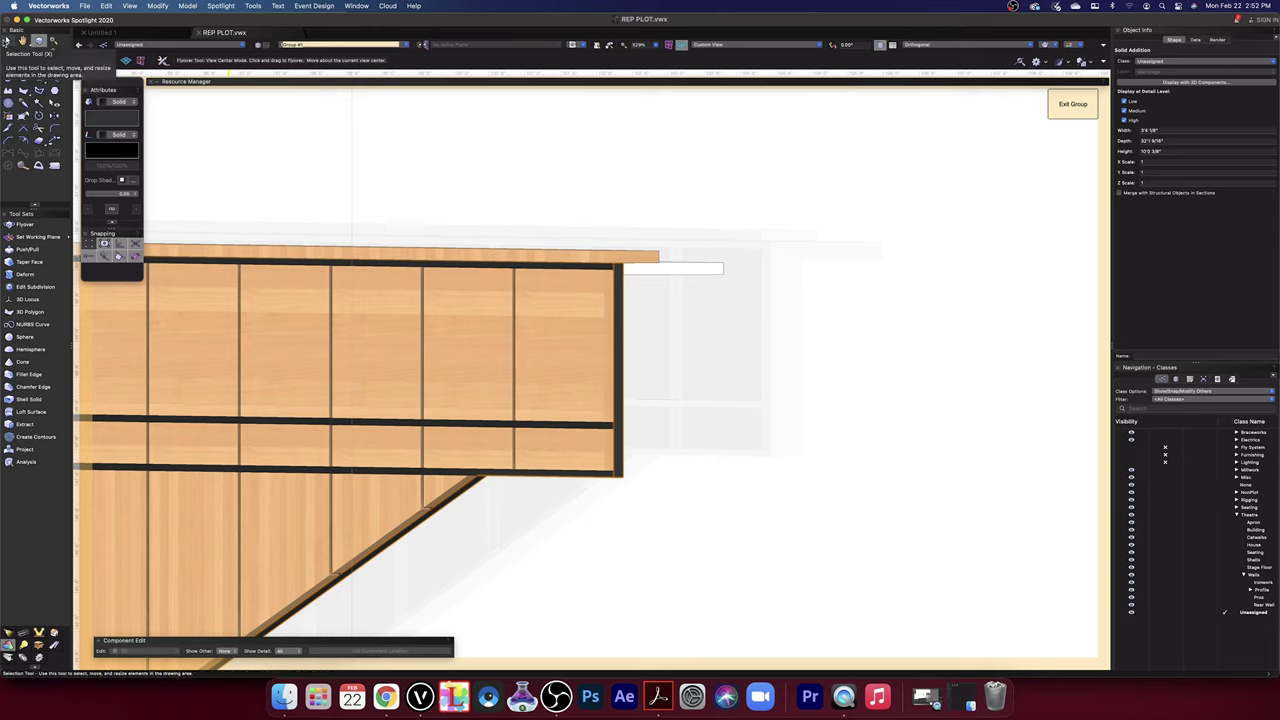
- Fill the small box at the rail end with Gray 80% and deselect it
{"action": "left_click", "coordinate": [5, 40]}
{"action": "left_click", "coordinate": [672, 268]}
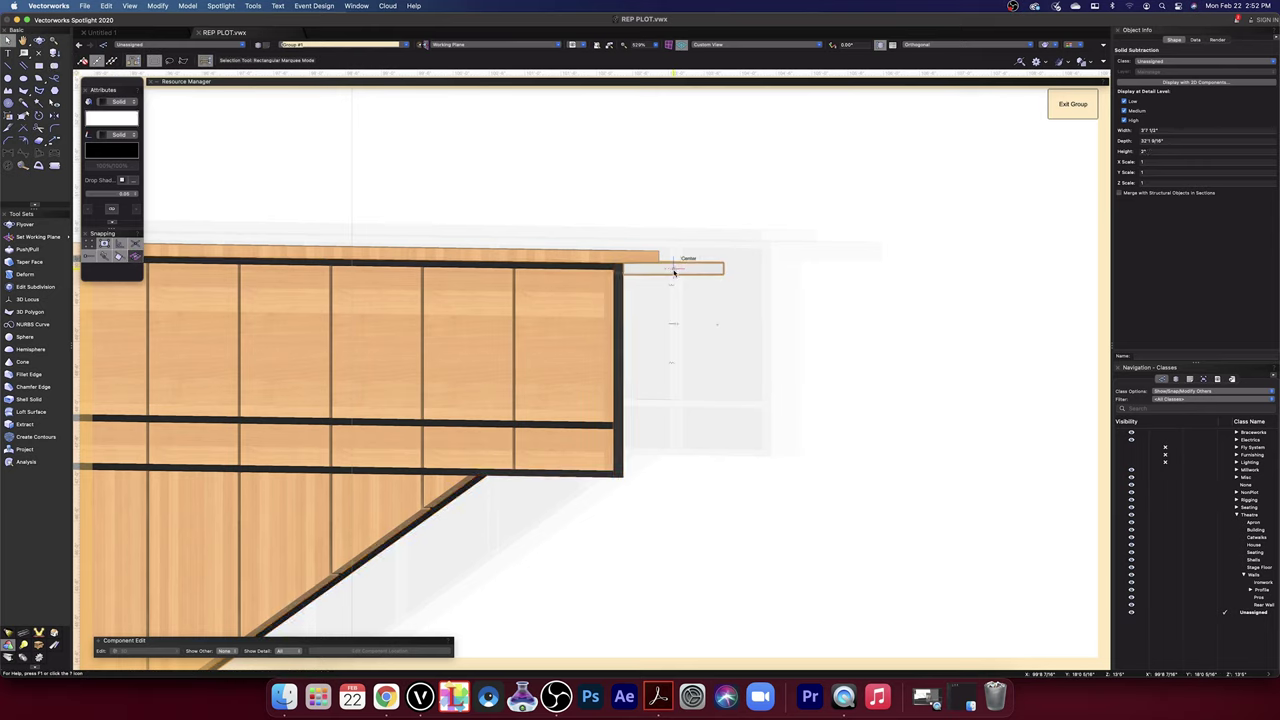
{"action": "left_click", "coordinate": [111, 116]}
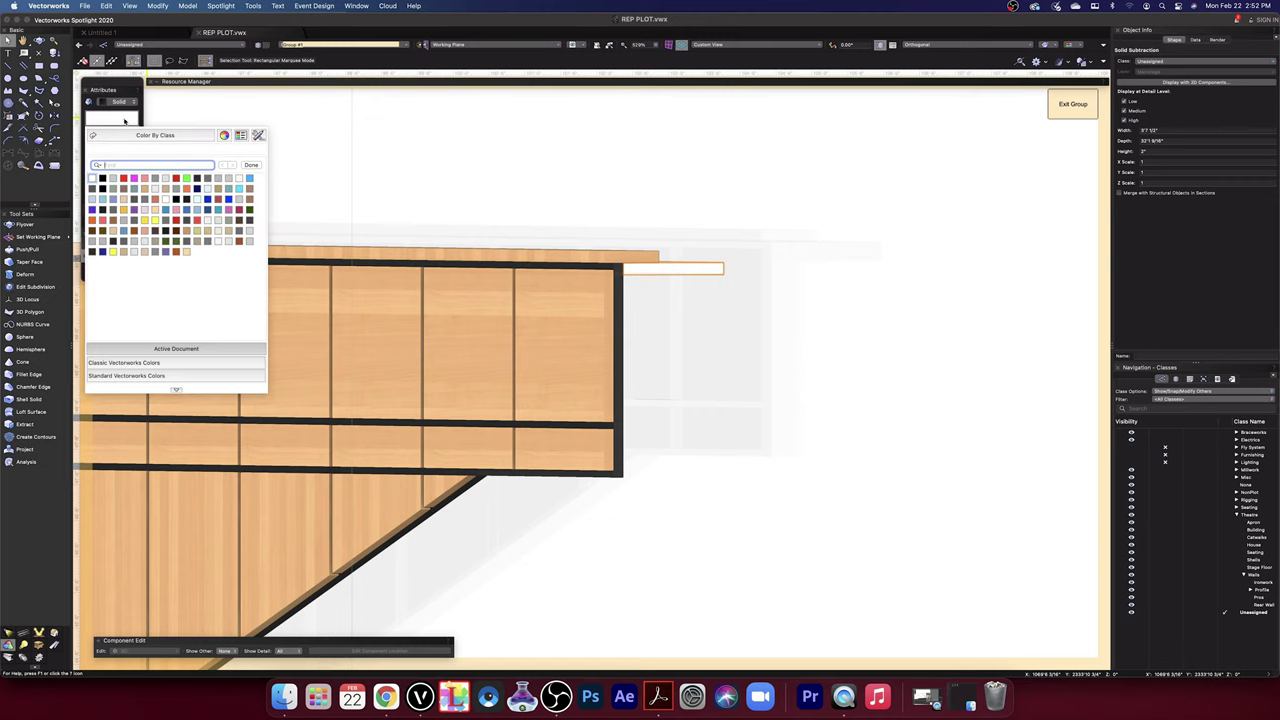
{"action": "type", "text": "80"}
{"action": "key", "text": "Return"}
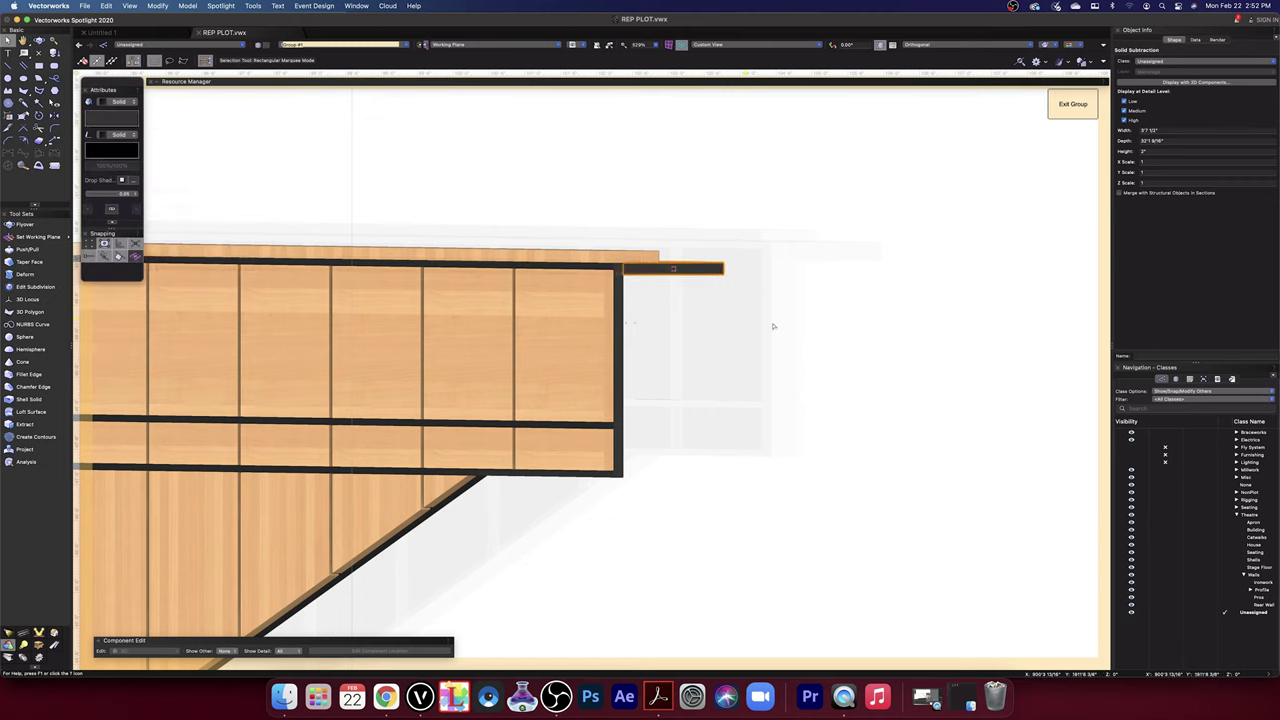
{"action": "left_click", "coordinate": [832, 399]}
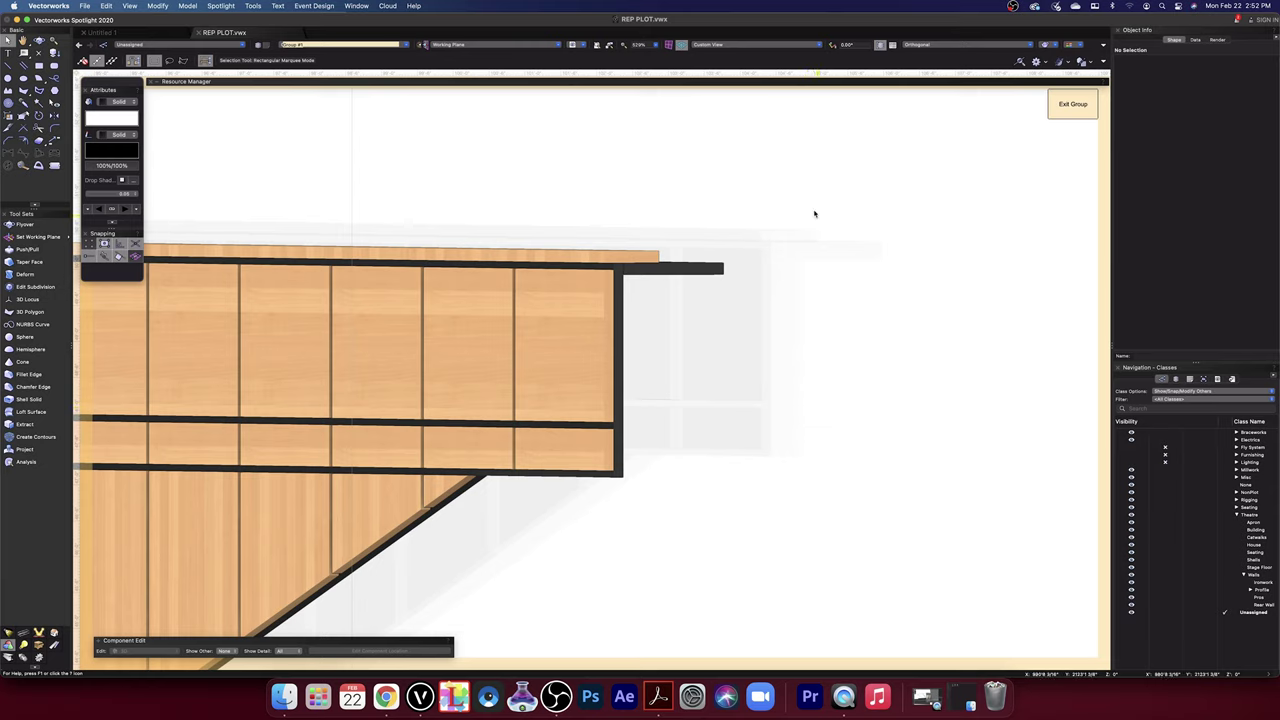
{"action": "left_click", "coordinate": [727, 48]}
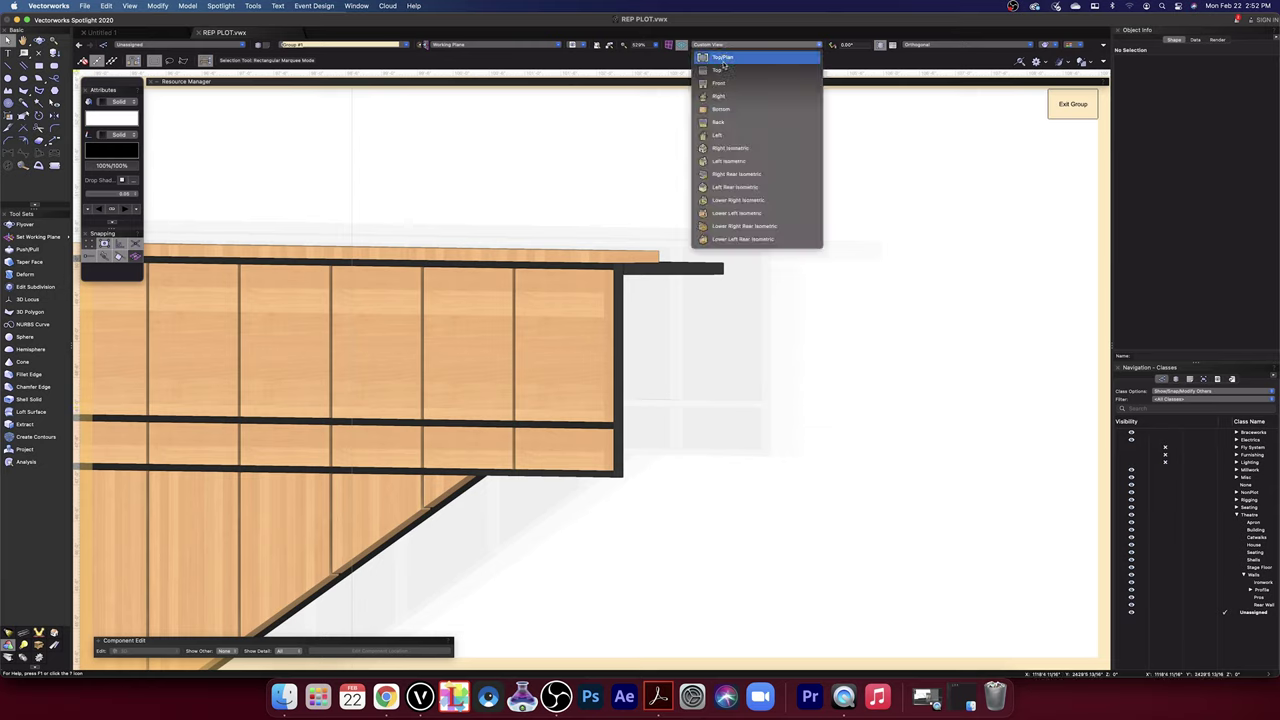
- Switch to Top/Plan view and pan to the wall's bottom end
{"action": "left_click", "coordinate": [725, 58]}
{"action": "scroll", "coordinate": [646, 482], "scroll_direction": "down", "scroll_amount": 2}
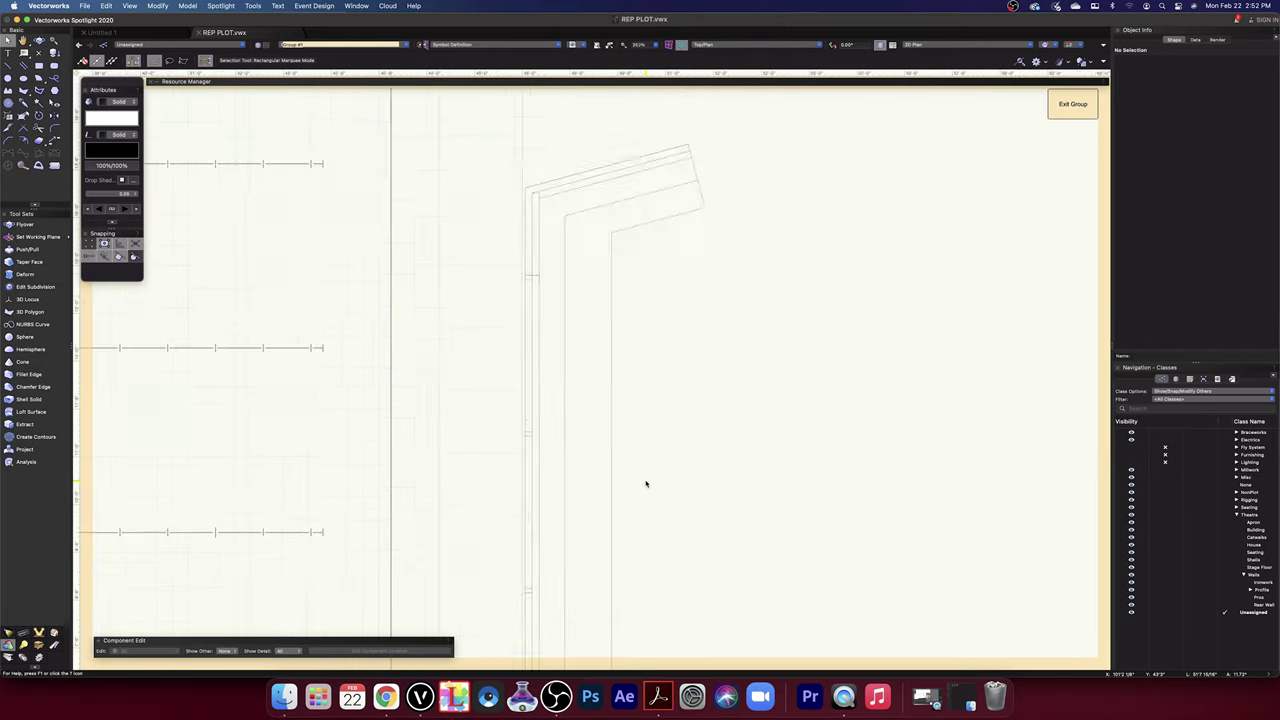
{"action": "middle_click_drag", "start_coordinate": [673, 508], "coordinate": [710, 120]}
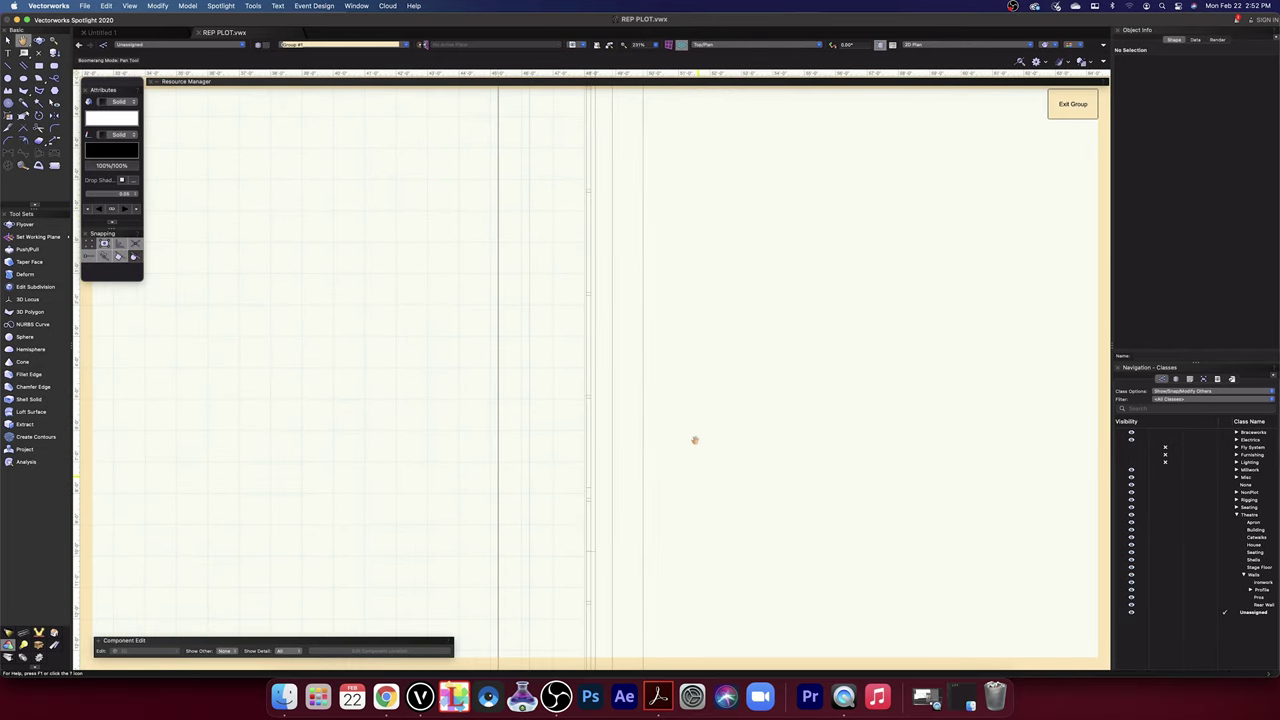
{"action": "middle_click_drag", "start_coordinate": [694, 440], "coordinate": [697, 160]}
{"action": "middle_click_drag", "start_coordinate": [609, 512], "coordinate": [610, 475]}
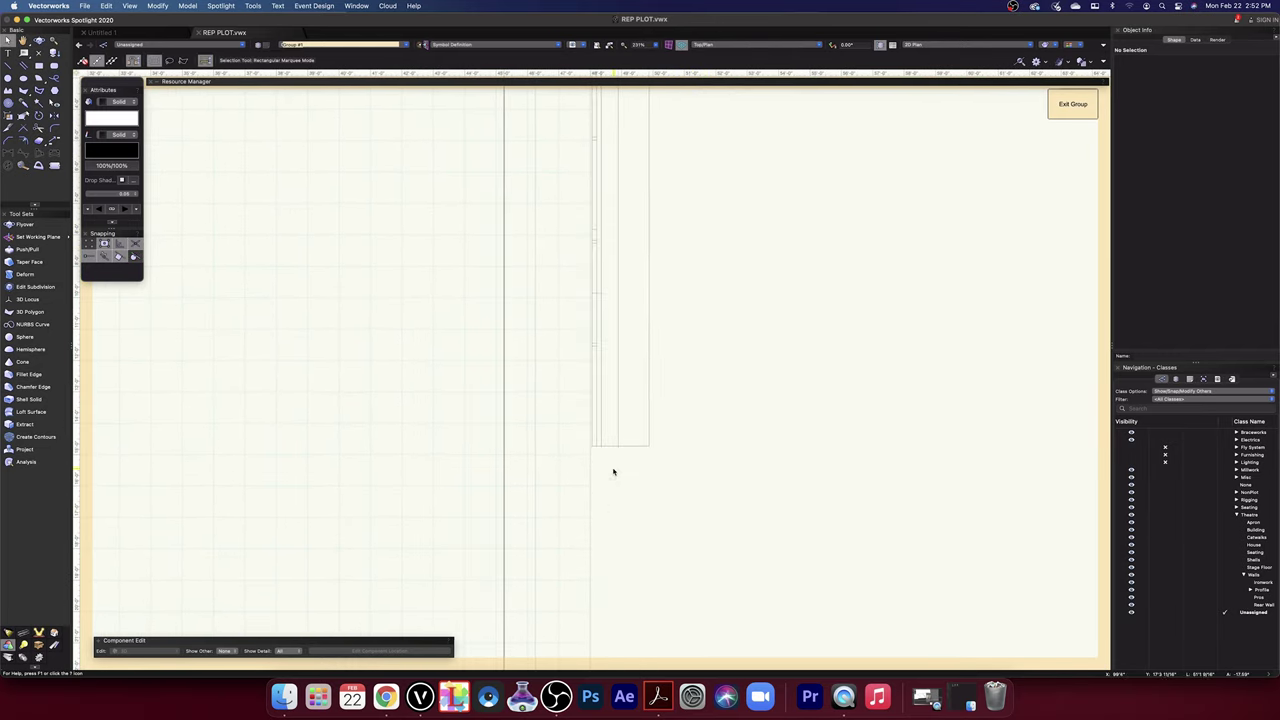
{"action": "scroll", "coordinate": [613, 471], "scroll_direction": "up", "scroll_amount": 5}
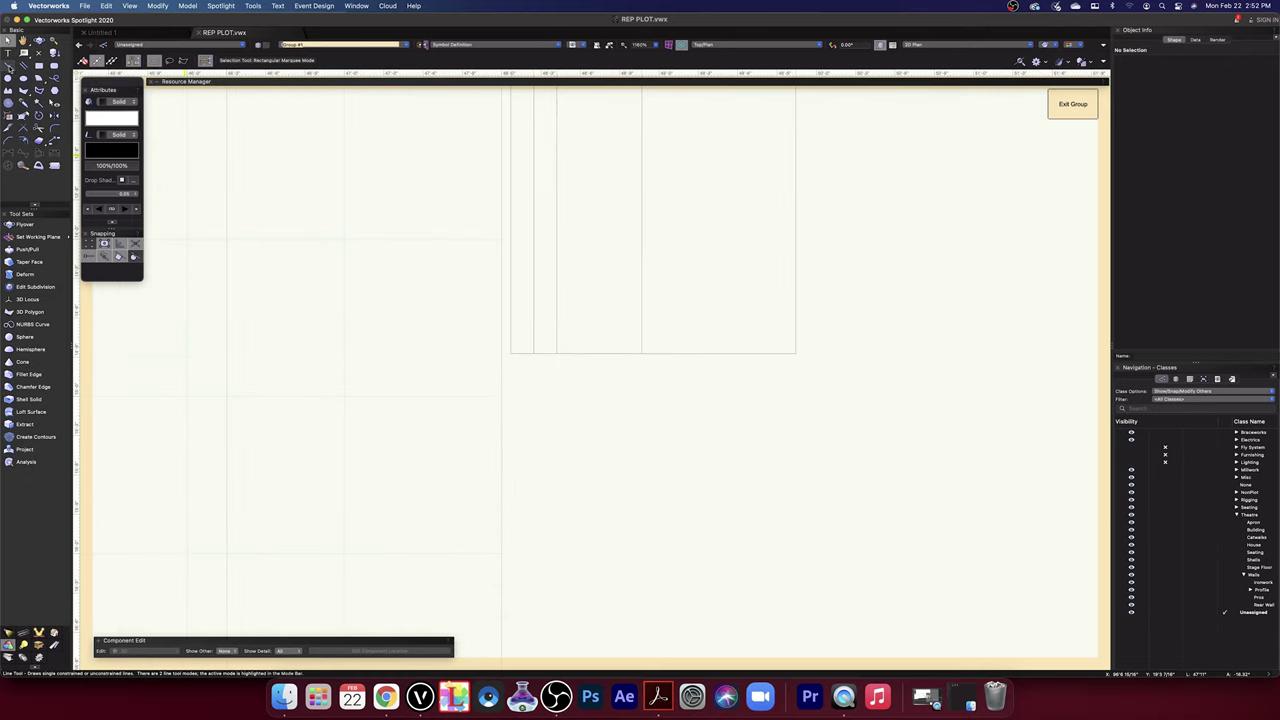
- Draw a 10" by 1 3/4" rectangle from the wall's corner
{"action": "left_click", "coordinate": [39, 65]}
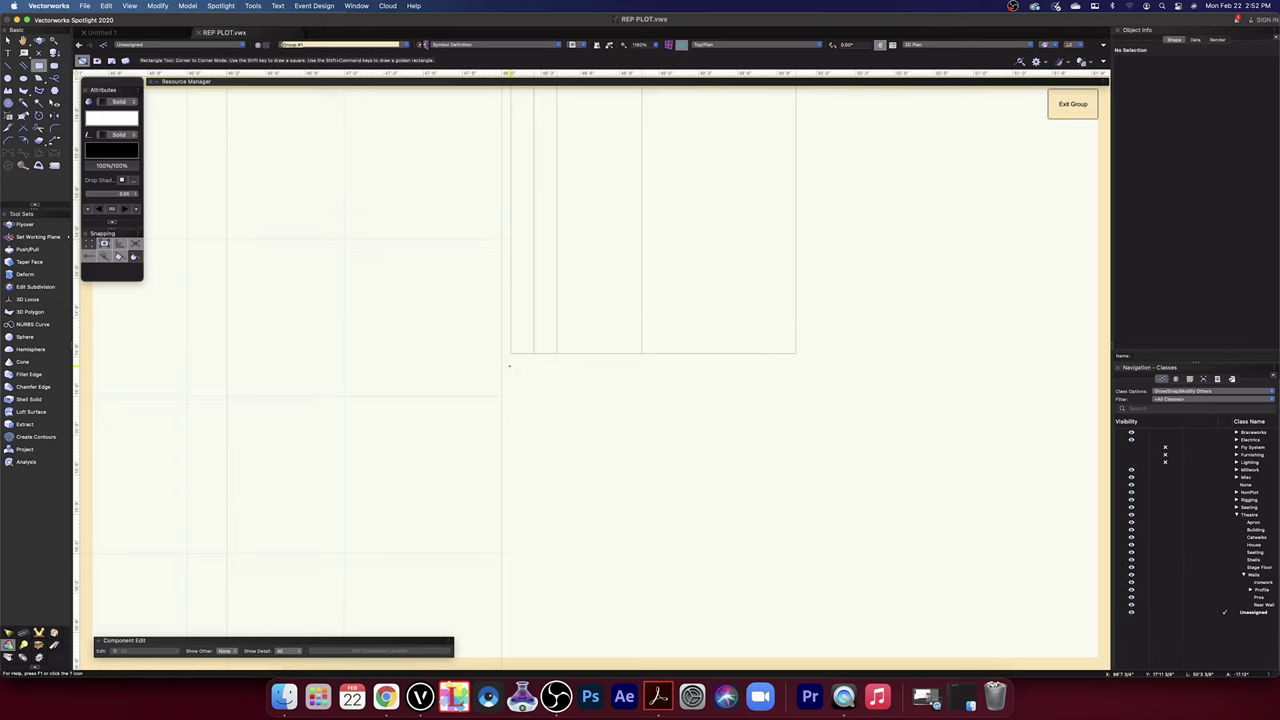
{"action": "scroll", "coordinate": [509, 366], "scroll_direction": "down", "scroll_amount": 3}
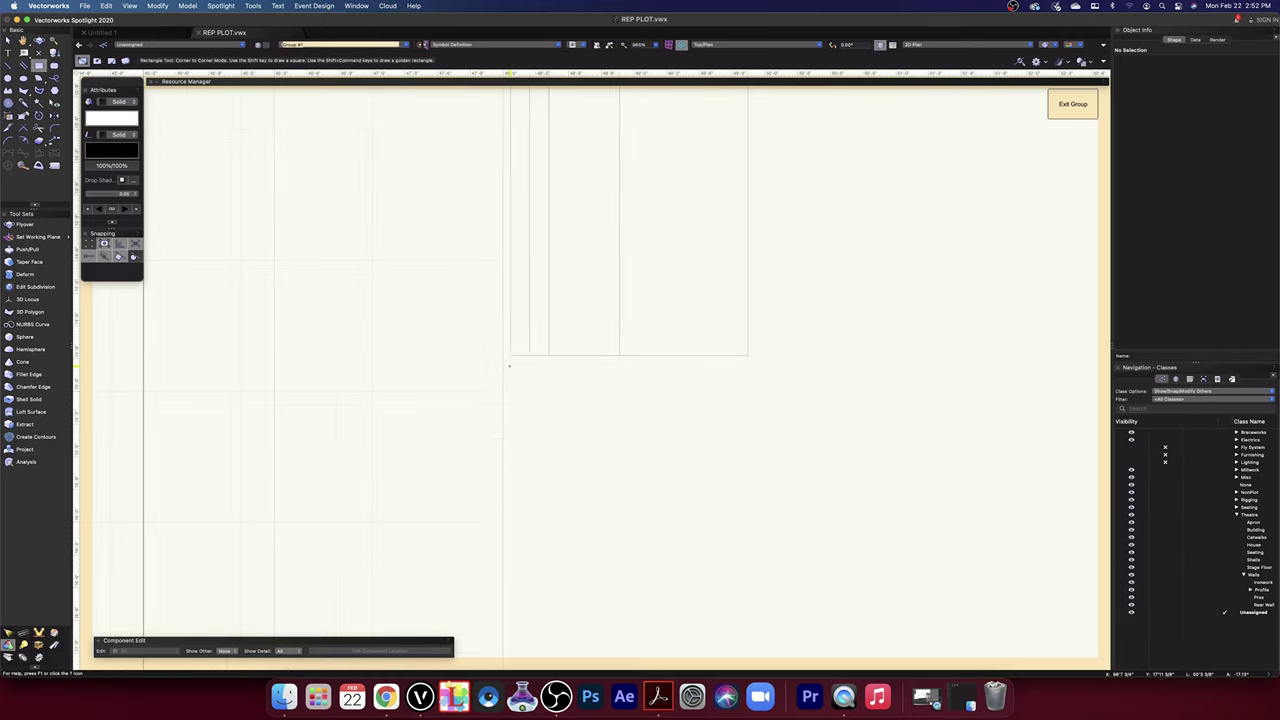
{"action": "left_click", "coordinate": [510, 355]}
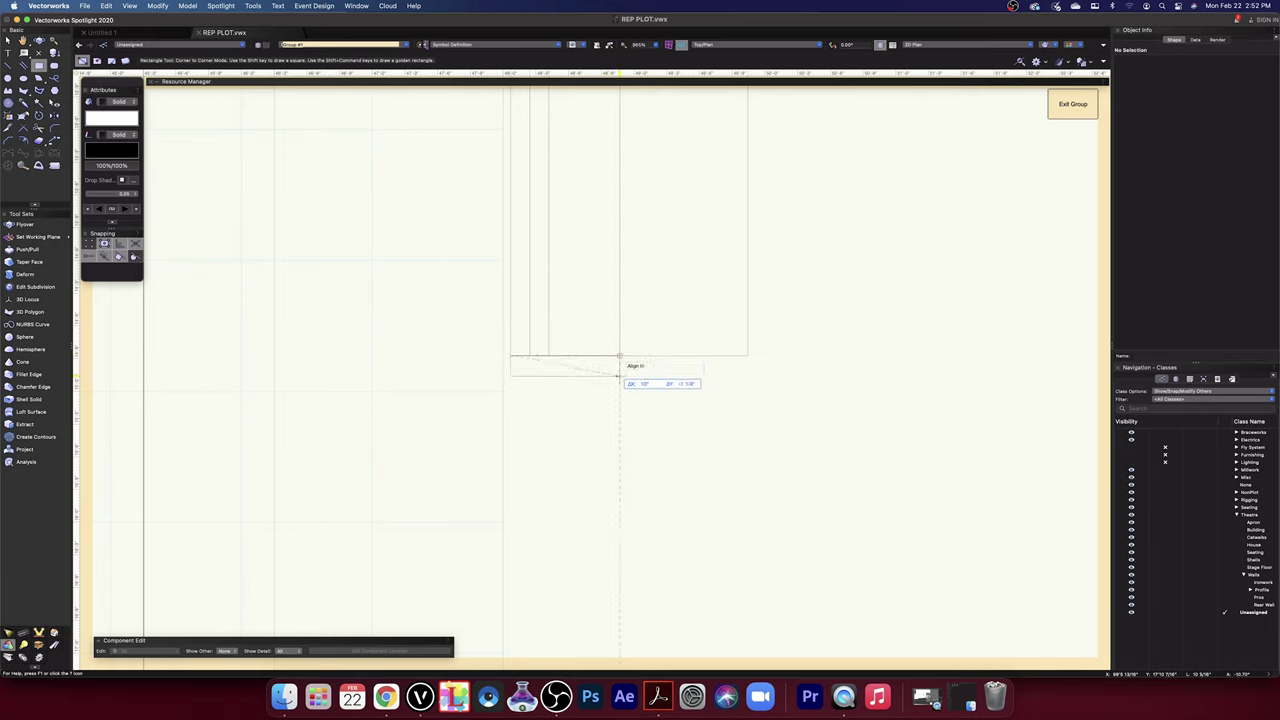
{"action": "key", "text": "Tab"}
{"action": "key", "text": "Tab"}
{"action": "key", "text": "Return"}
{"action": "key", "text": "Return"}
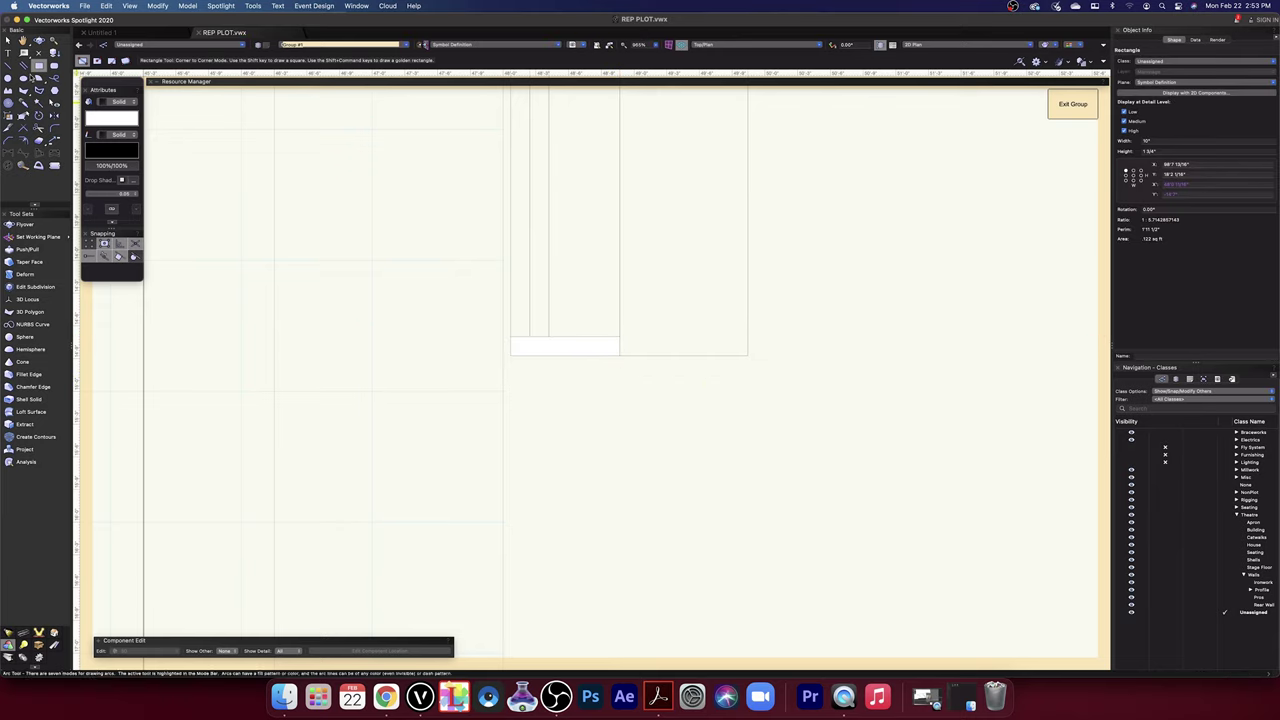
- Move the rectangle right of the wall and orbit to see it in 3D
{"action": "left_click", "coordinate": [8, 40]}
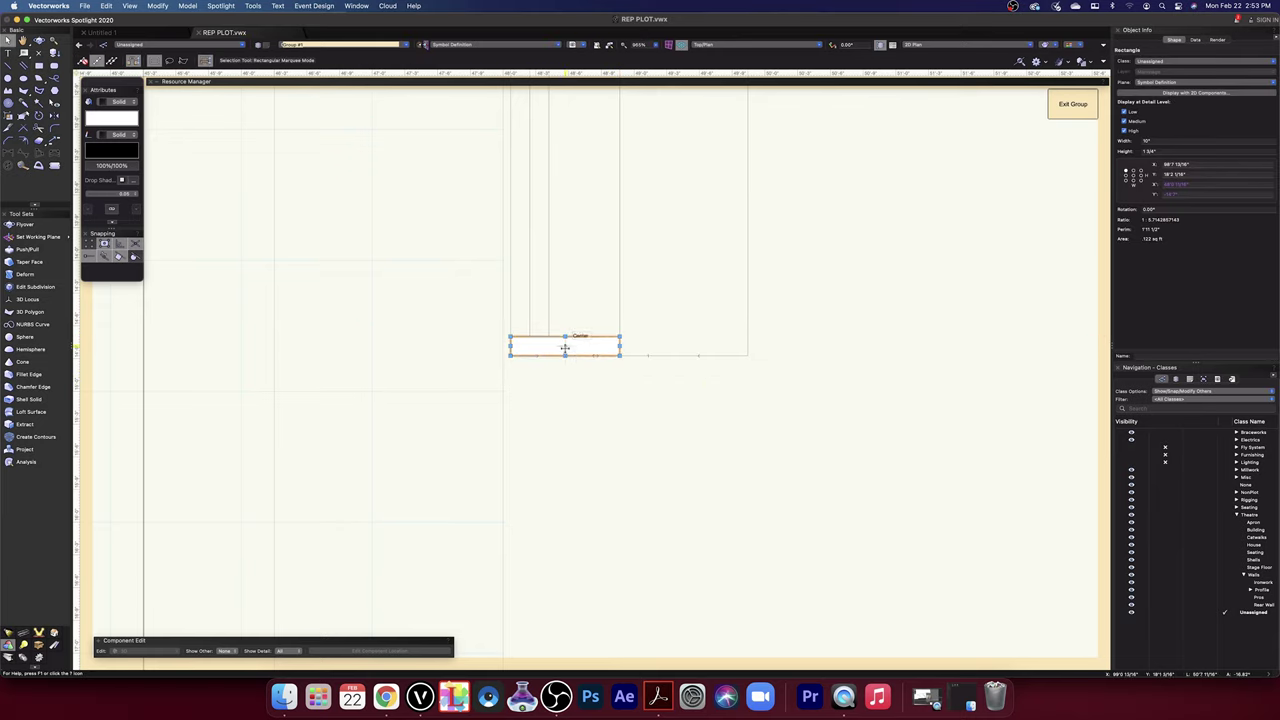
{"action": "left_click_drag", "start_coordinate": [564, 346], "coordinate": [818, 349]}
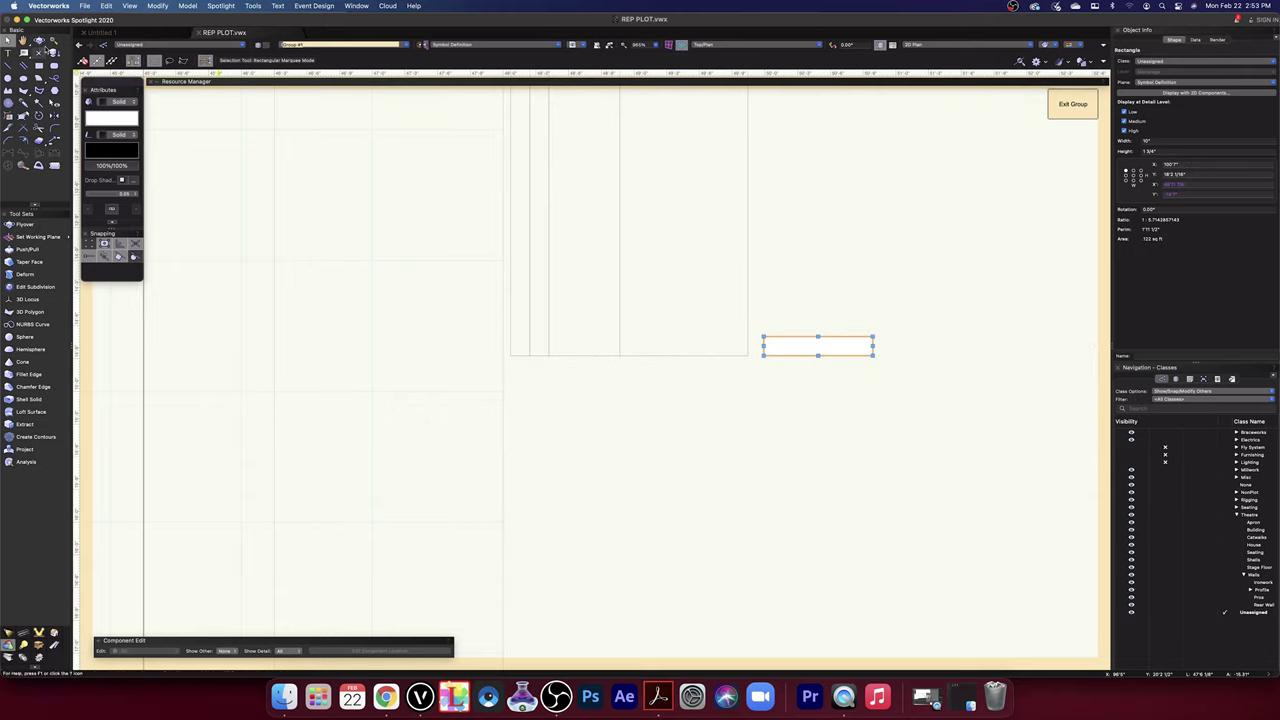
{"action": "left_click", "coordinate": [40, 42]}
{"action": "left_click_drag", "start_coordinate": [851, 463], "coordinate": [854, 430]}
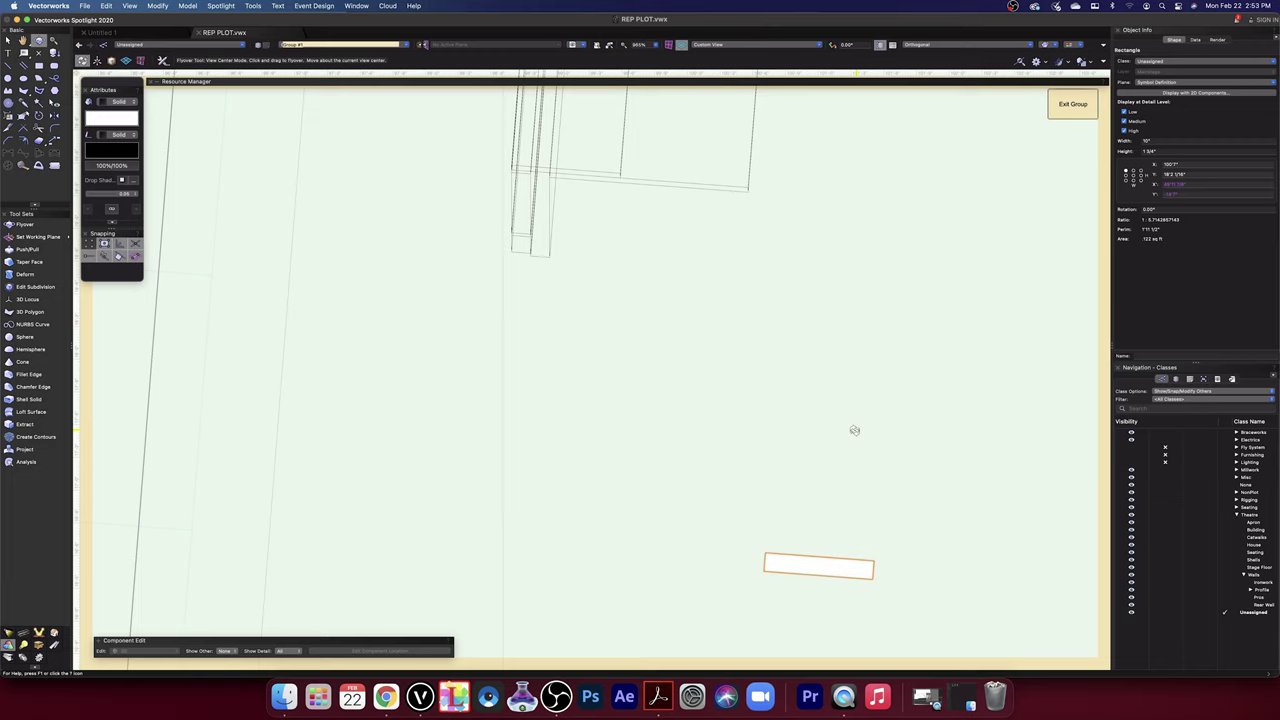
- Extrude the rectangle upward with Push/Pull and switch to the Front view
{"action": "left_click", "coordinate": [22, 250]}
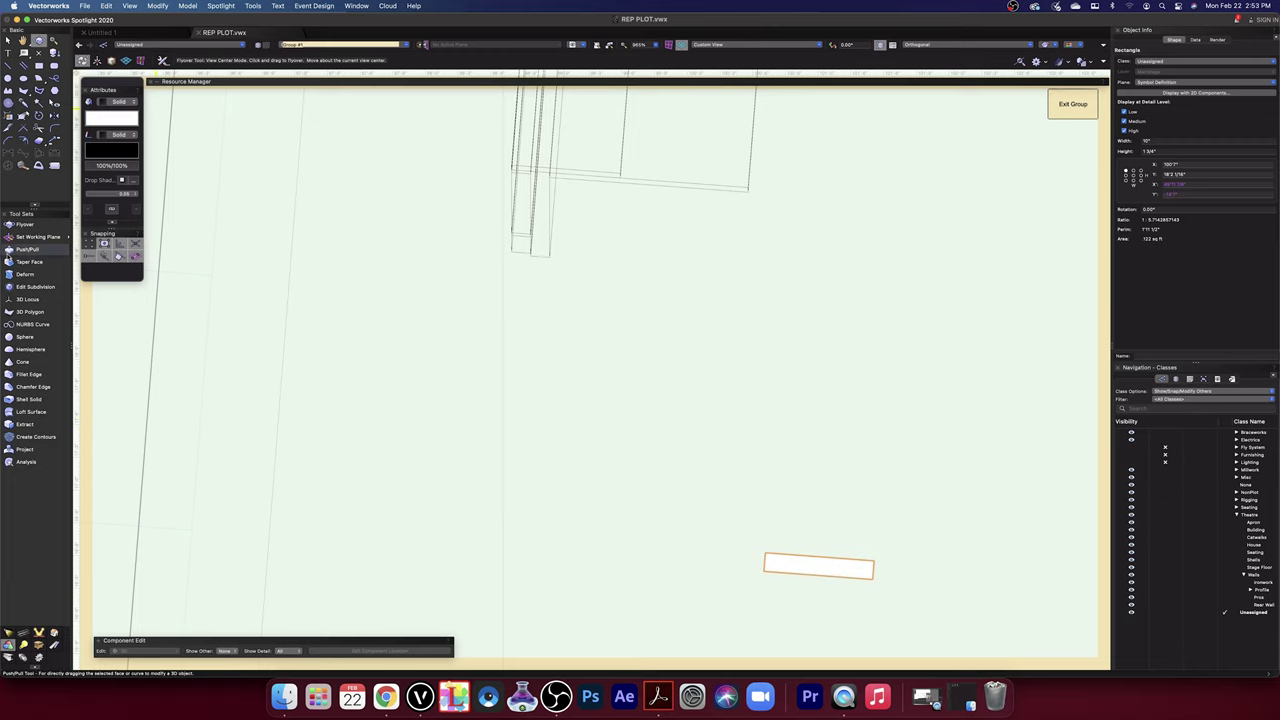
{"action": "left_click", "coordinate": [847, 563]}
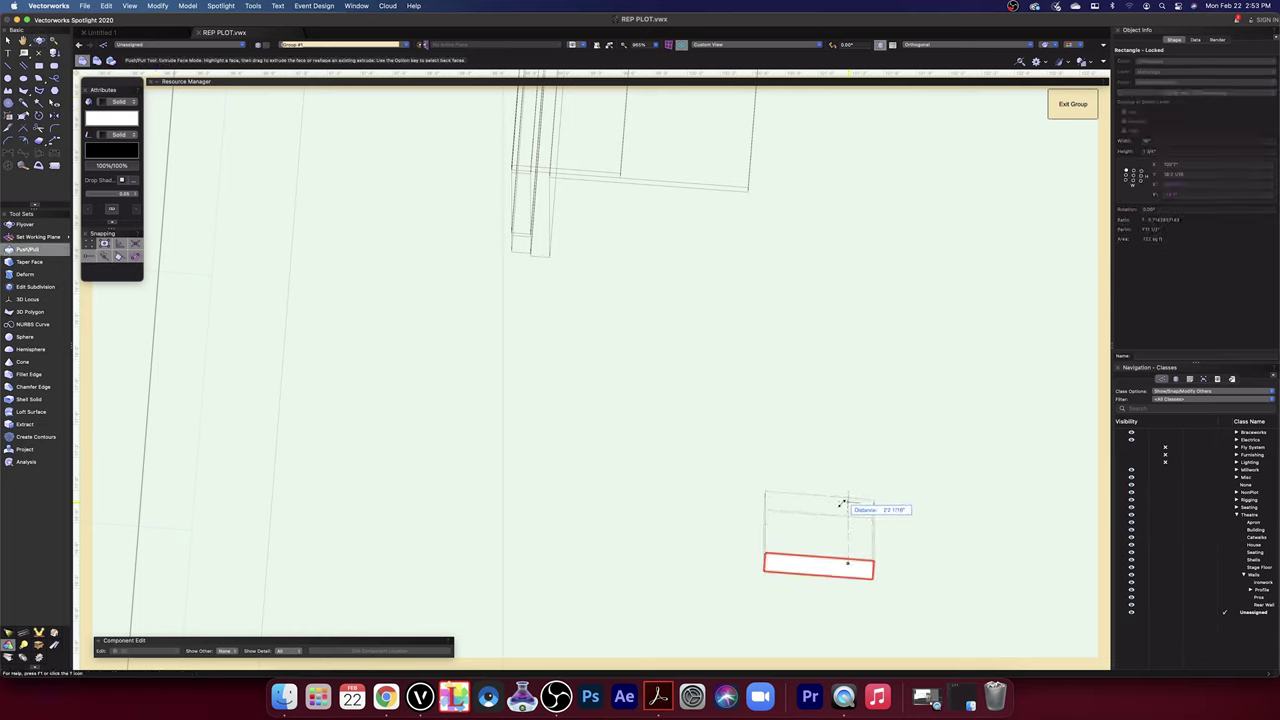
{"action": "left_click", "coordinate": [843, 507]}
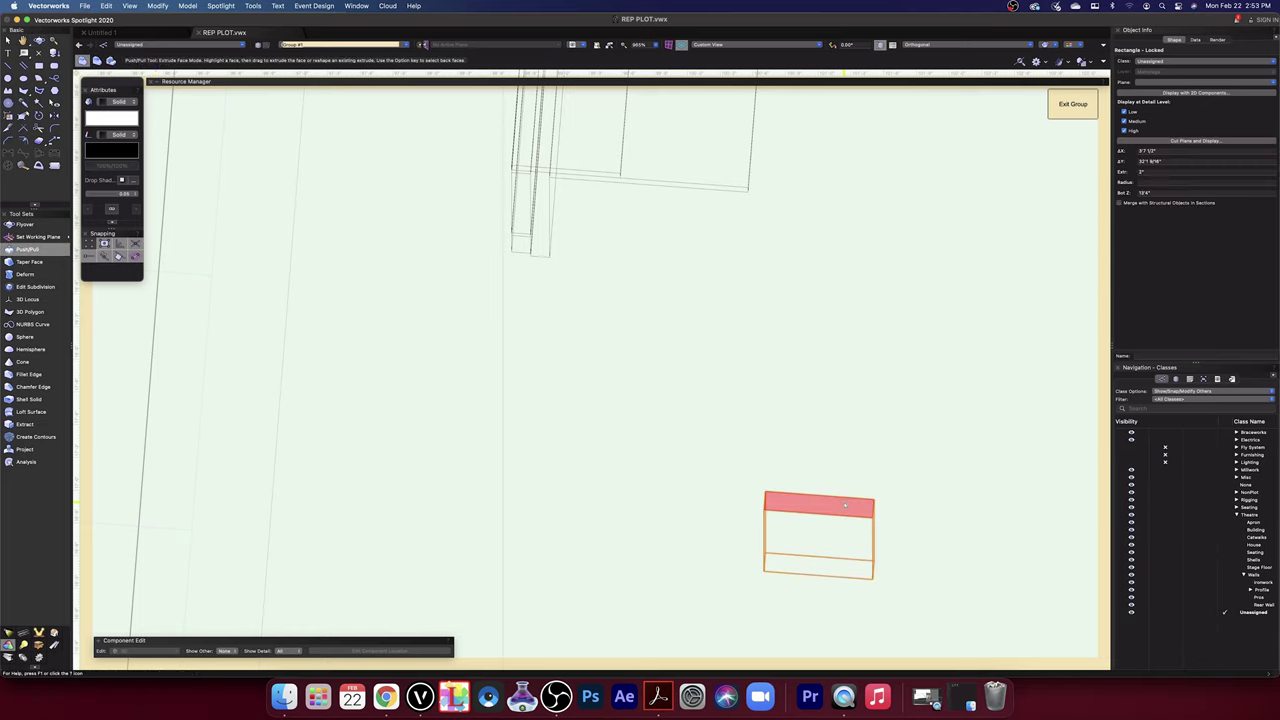
{"action": "left_click", "coordinate": [770, 47]}
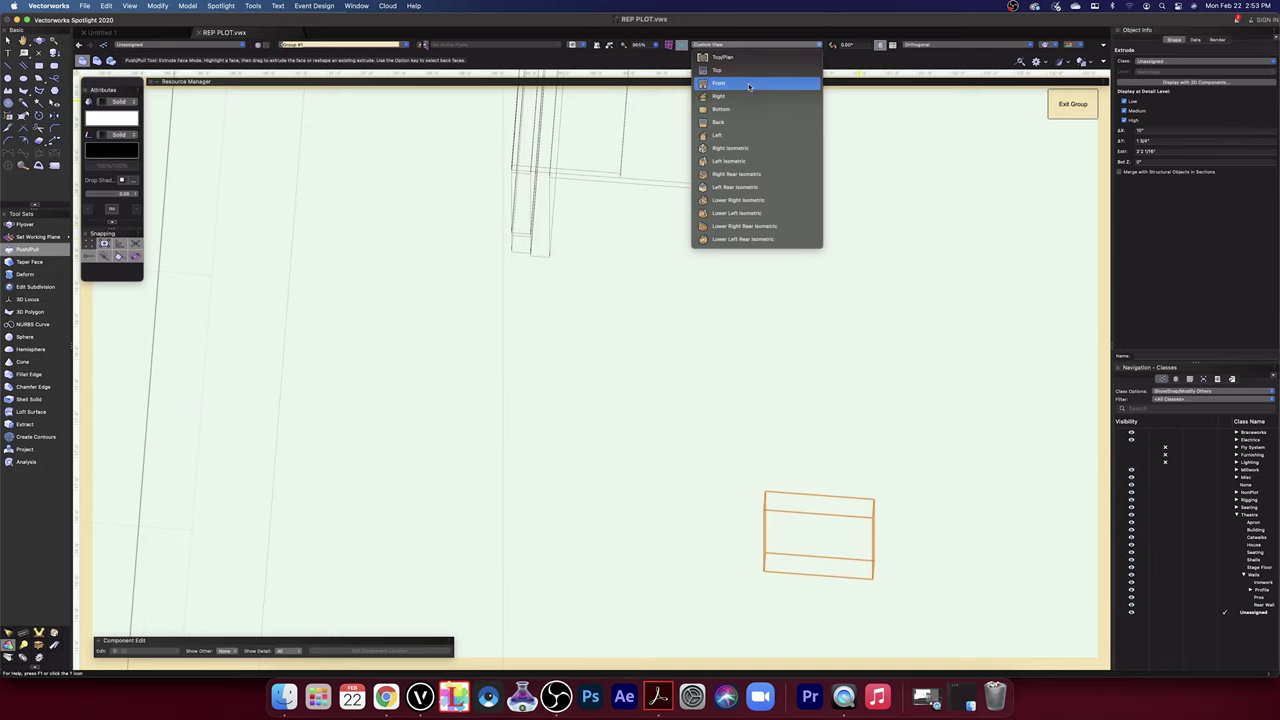
{"action": "left_click", "coordinate": [749, 87]}
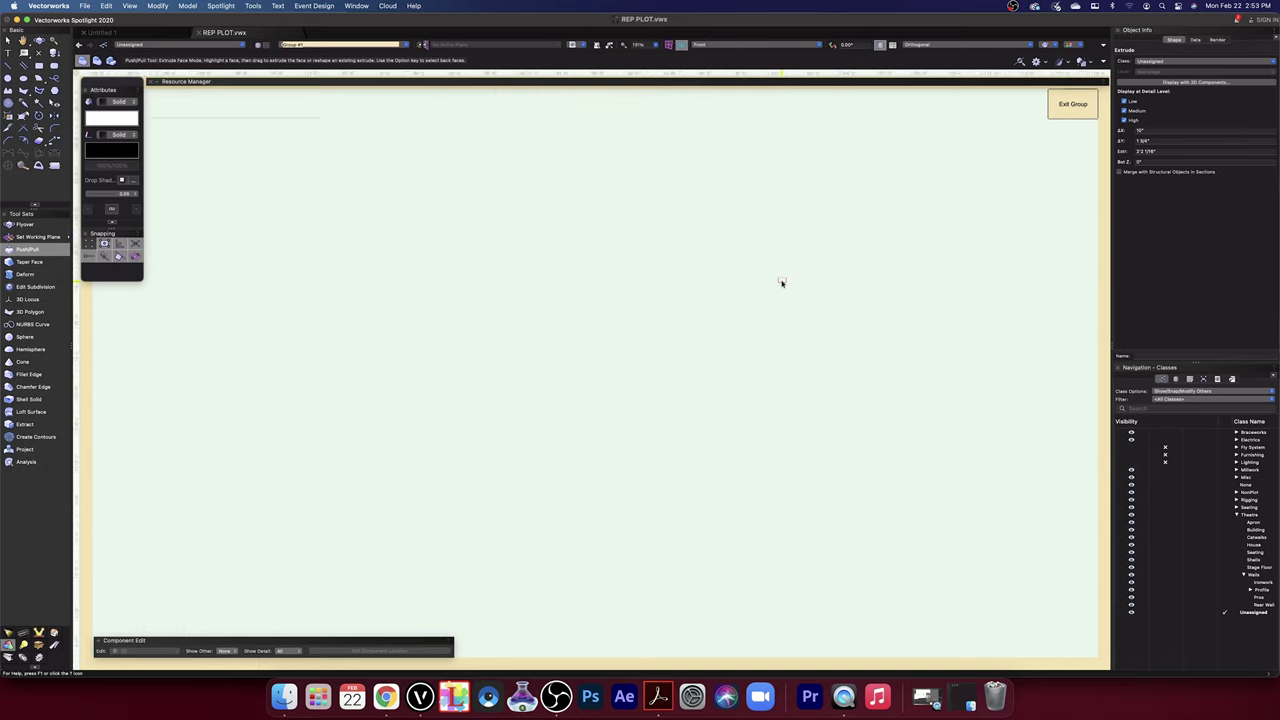
{"action": "scroll", "coordinate": [782, 283], "scroll_direction": "down", "scroll_amount": 7}
{"action": "scroll", "coordinate": [783, 283], "scroll_direction": "up", "scroll_amount": 4}
{"action": "scroll", "coordinate": [827, 184], "scroll_direction": "up", "scroll_amount": 3}
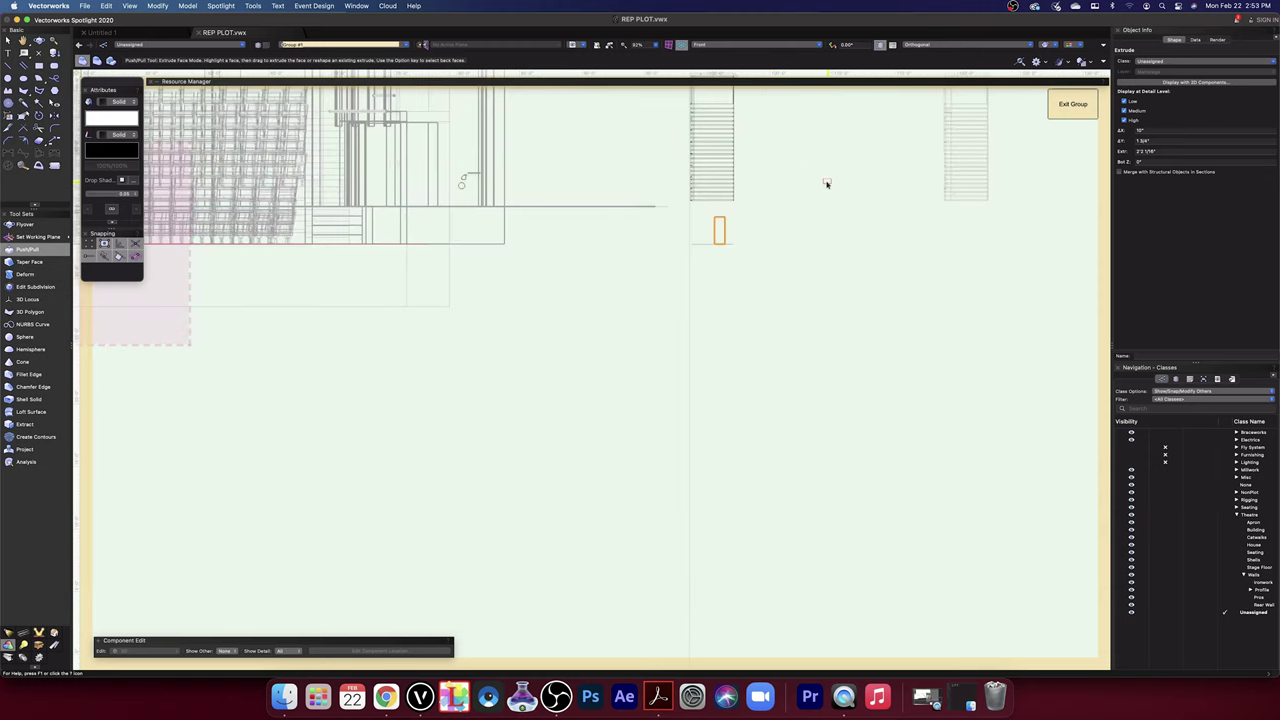
{"action": "scroll", "coordinate": [785, 300], "scroll_direction": "up", "scroll_amount": 4}
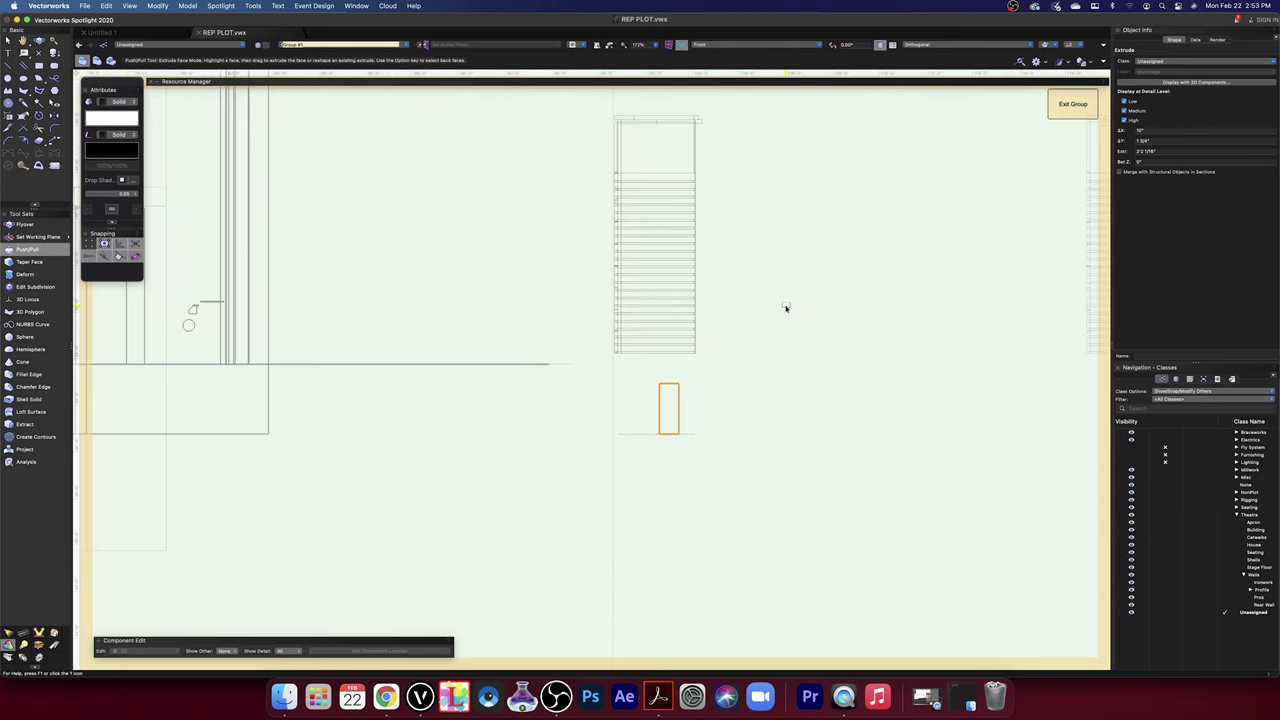
- Move the block right and higher up, then stretch its top edge upward
{"action": "key", "text": "x"}
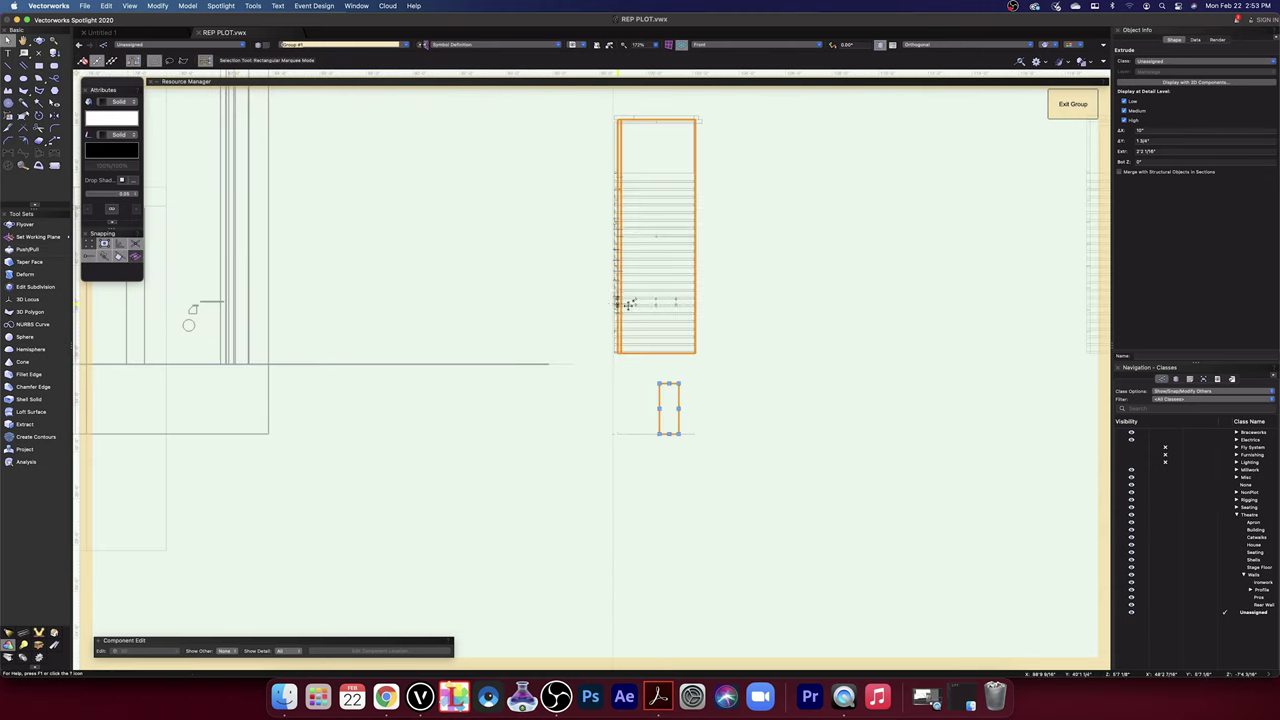
{"action": "scroll", "coordinate": [709, 455], "scroll_direction": "up", "scroll_amount": 3}
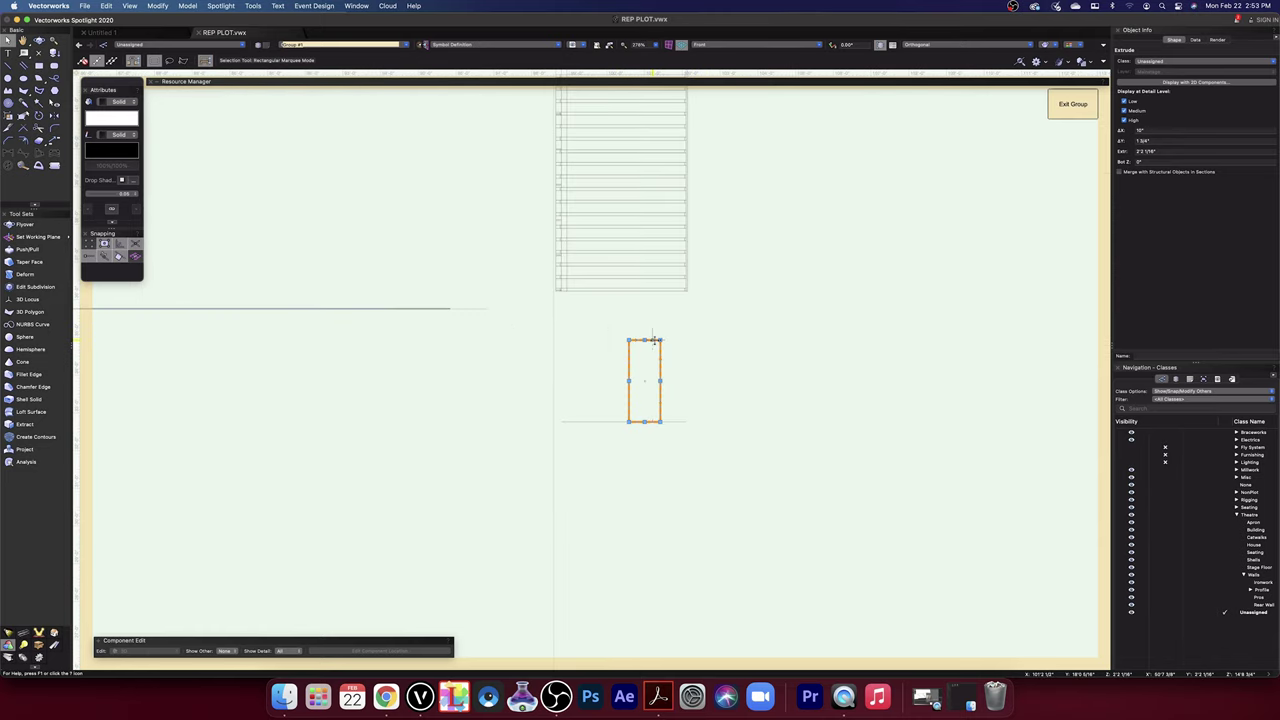
{"action": "left_click_drag", "start_coordinate": [654, 340], "coordinate": [797, 340]}
{"action": "key", "text": "space"}
{"action": "left_click_drag", "start_coordinate": [794, 277], "coordinate": [779, 554]}
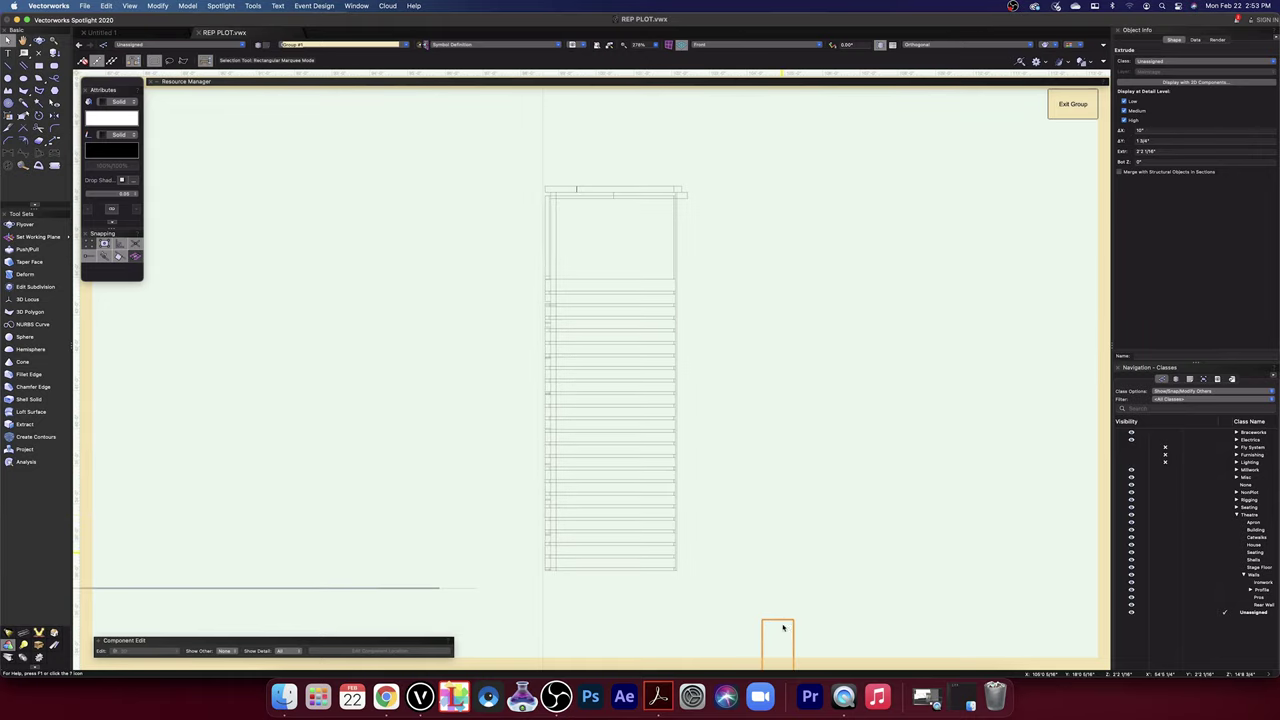
{"action": "left_click_drag", "start_coordinate": [781, 620], "coordinate": [783, 262]}
{"action": "scroll", "coordinate": [720, 195], "scroll_direction": "up", "scroll_amount": 2}
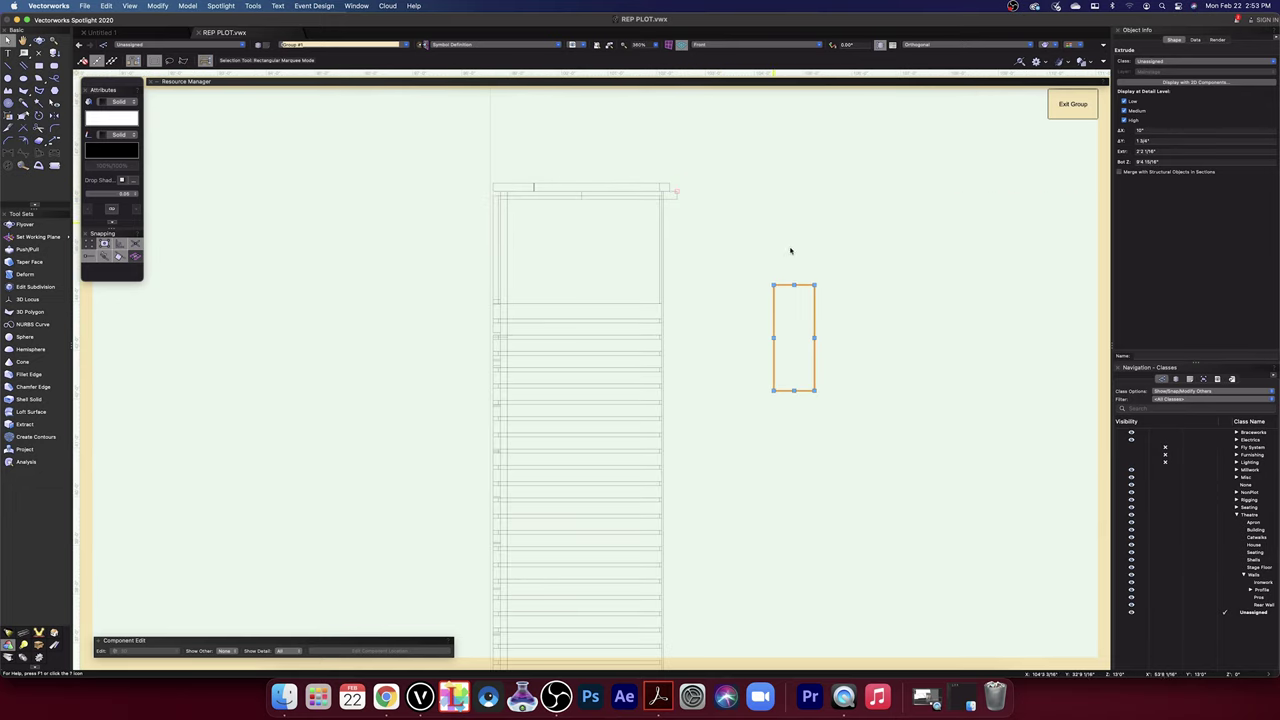
{"action": "left_click_drag", "start_coordinate": [784, 285], "coordinate": [785, 195]}
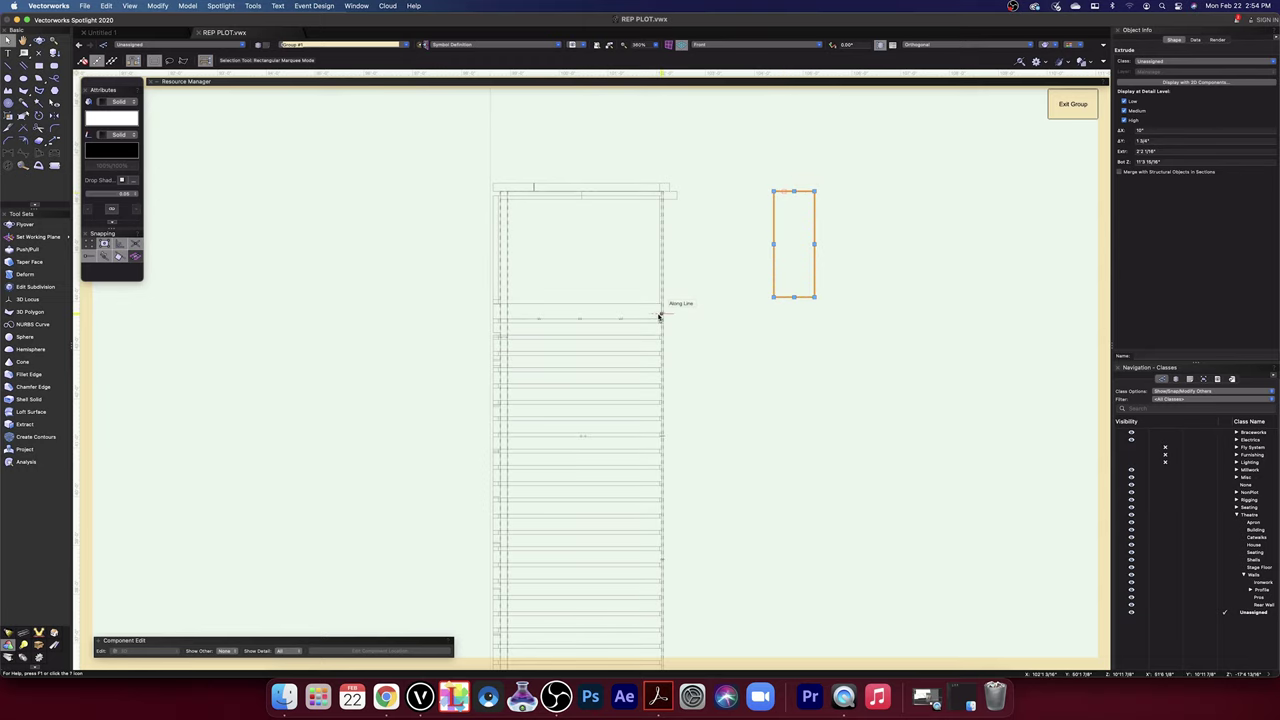
- Orbit and pan into a 3D view framing the balcony and the new block
{"action": "scroll", "coordinate": [660, 317], "scroll_direction": "up", "scroll_amount": 3}
{"action": "scroll", "coordinate": [658, 317], "scroll_direction": "down", "scroll_amount": 1}
{"action": "scroll", "coordinate": [658, 317], "scroll_direction": "down", "scroll_amount": 1}
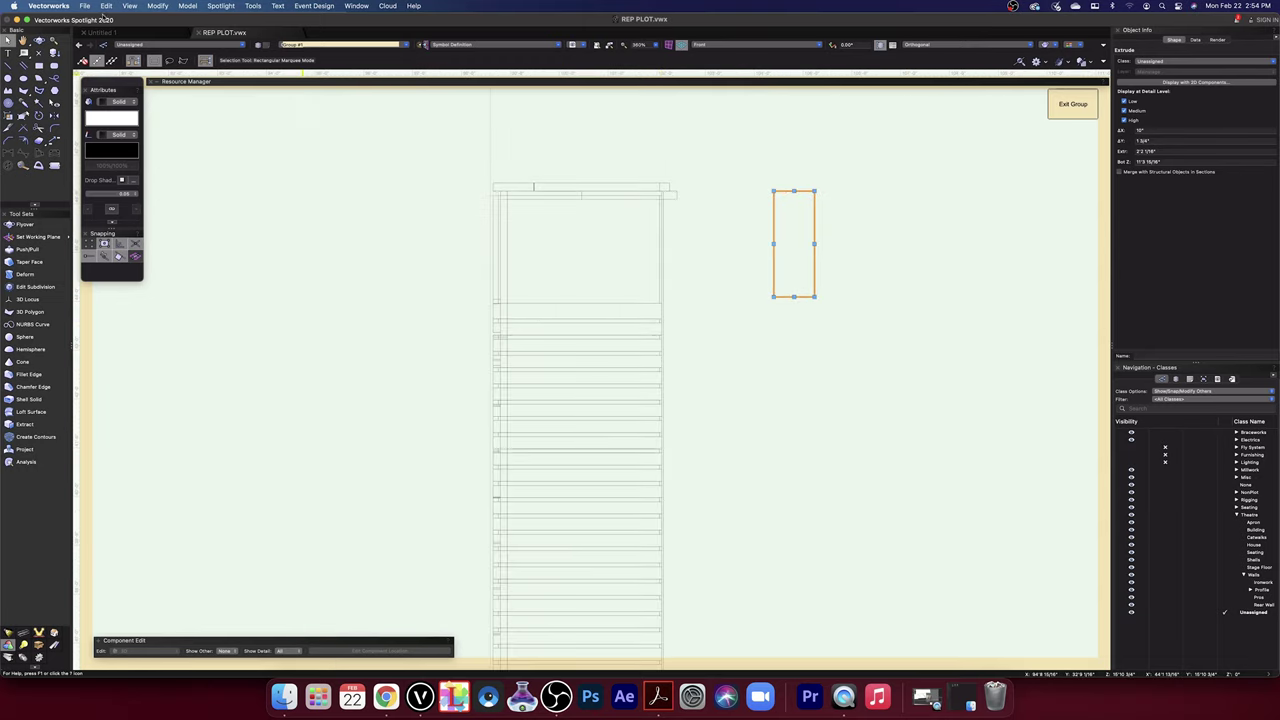
{"action": "left_click", "coordinate": [38, 40]}
{"action": "mouse_move", "coordinate": [849, 331]}
{"action": "left_mouse_down"}
{"action": "mouse_move", "coordinate": [834, 306]}
{"action": "mouse_move", "coordinate": [814, 313]}
{"action": "left_mouse_up"}
{"action": "middle_click_drag", "start_coordinate": [838, 251], "coordinate": [976, 357]}
- Push the orange extrusion's bottom face slightly lower with Push/Pull
{"action": "scroll", "coordinate": [604, 318], "scroll_direction": "up", "scroll_amount": 2}
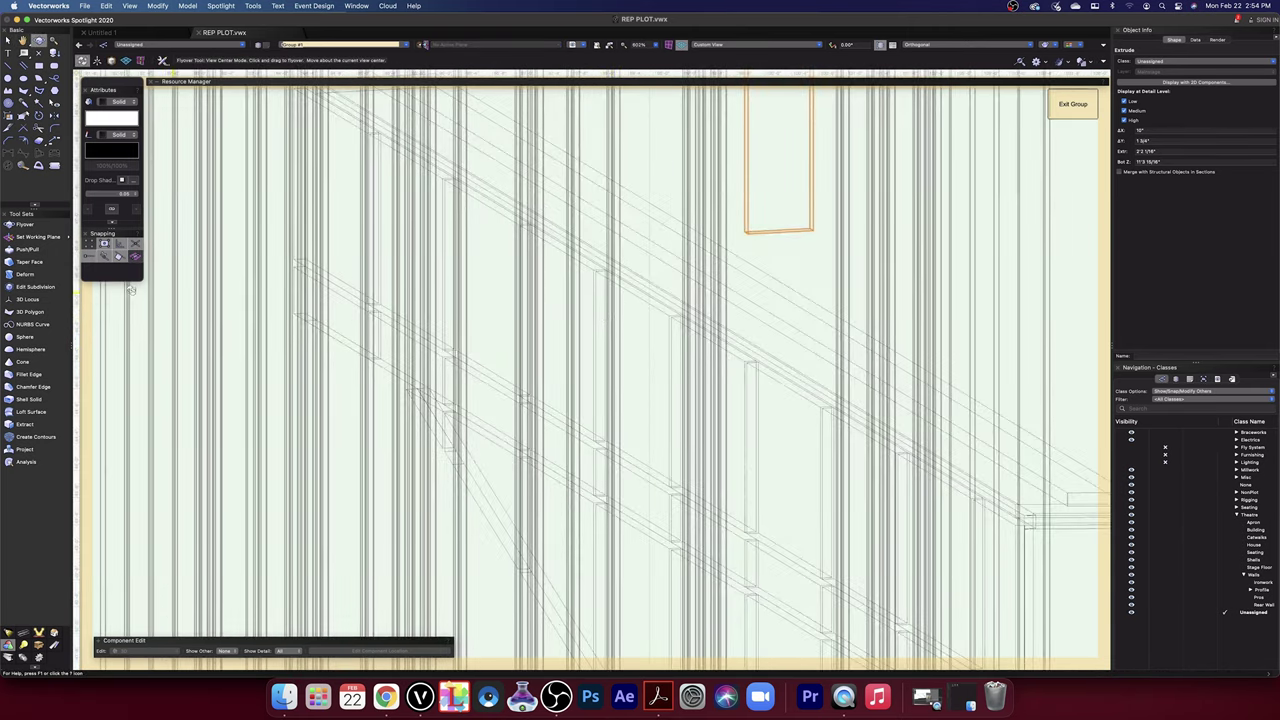
{"action": "left_click", "coordinate": [12, 250]}
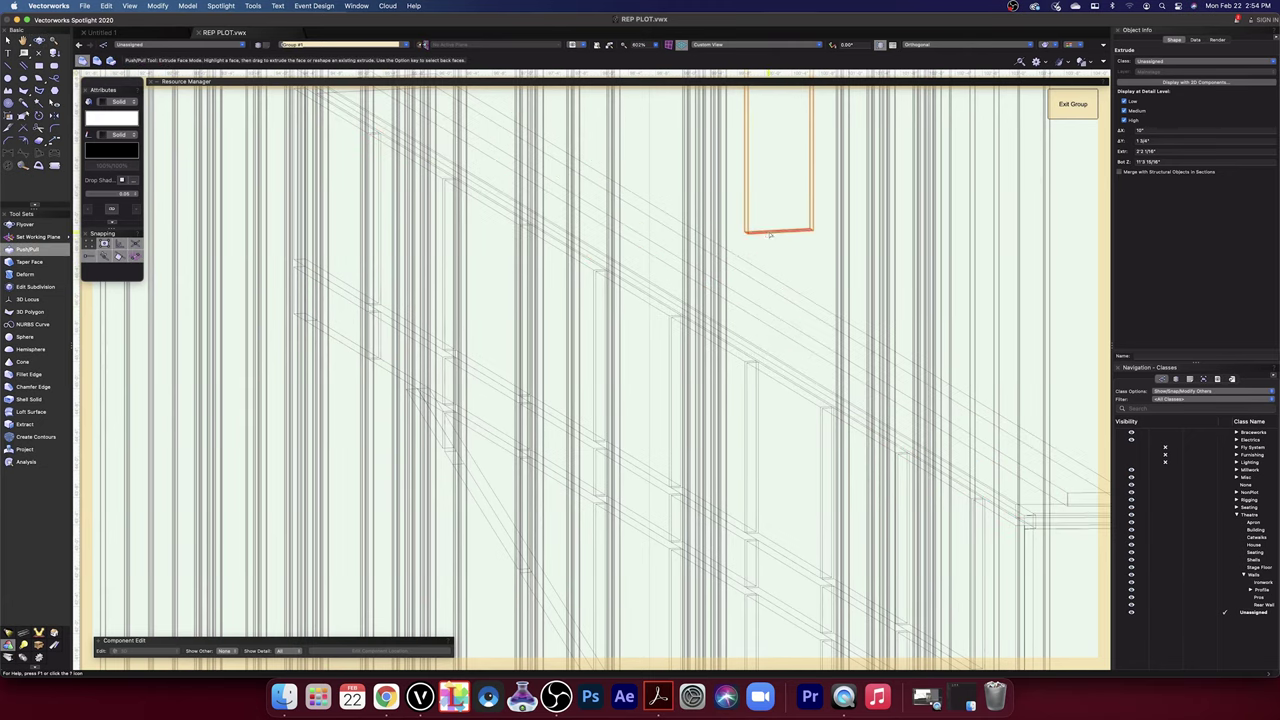
{"action": "scroll", "coordinate": [770, 234], "scroll_direction": "down", "scroll_amount": 10}
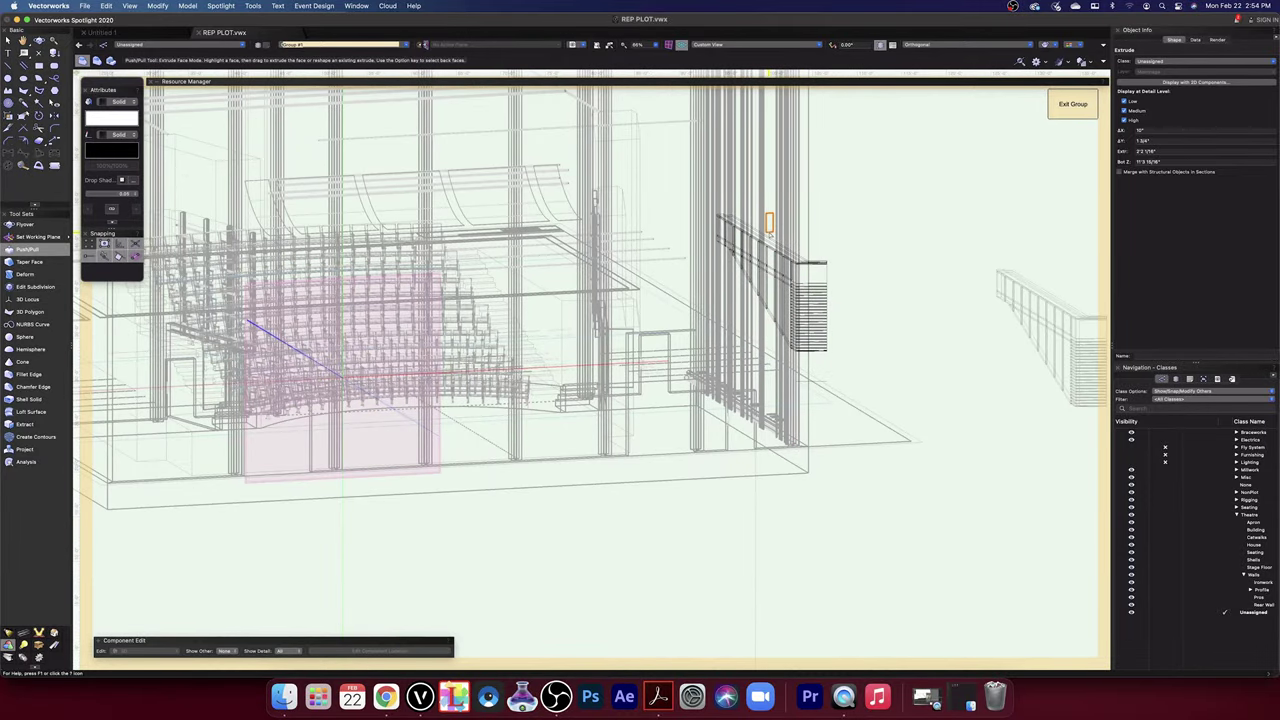
{"action": "scroll", "coordinate": [770, 234], "scroll_direction": "up", "scroll_amount": 10}
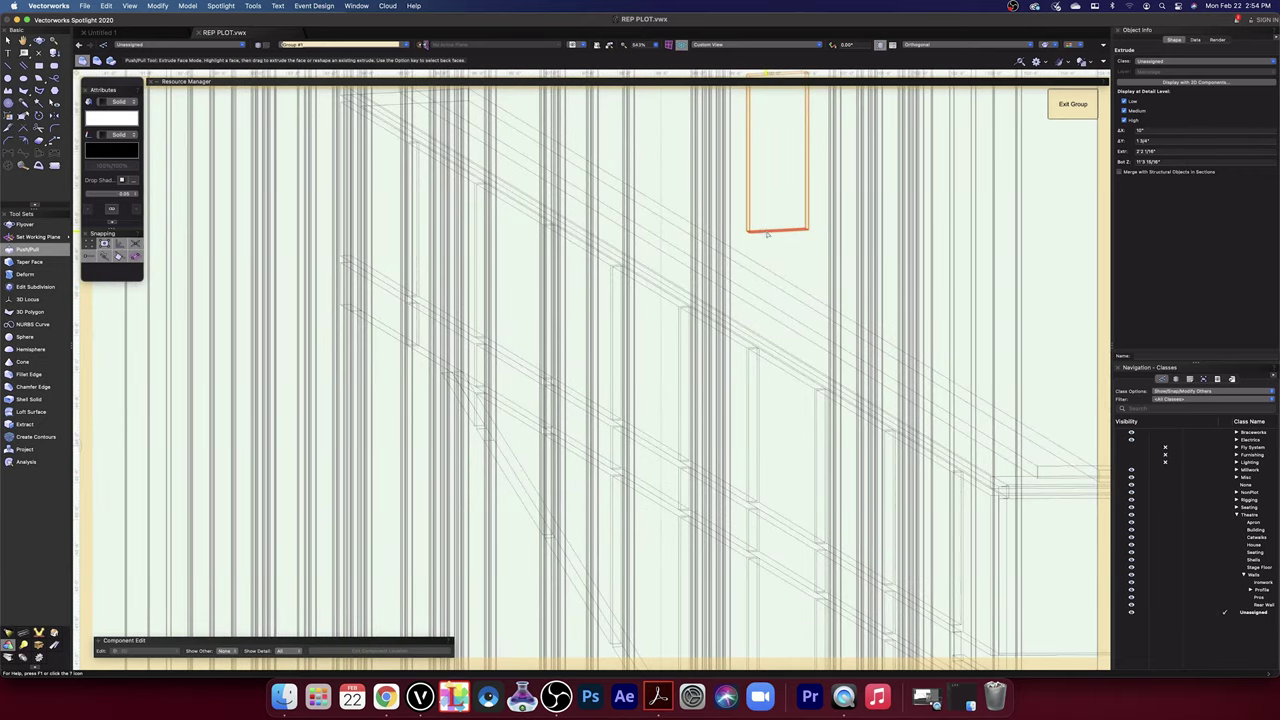
{"action": "left_click", "coordinate": [770, 234]}
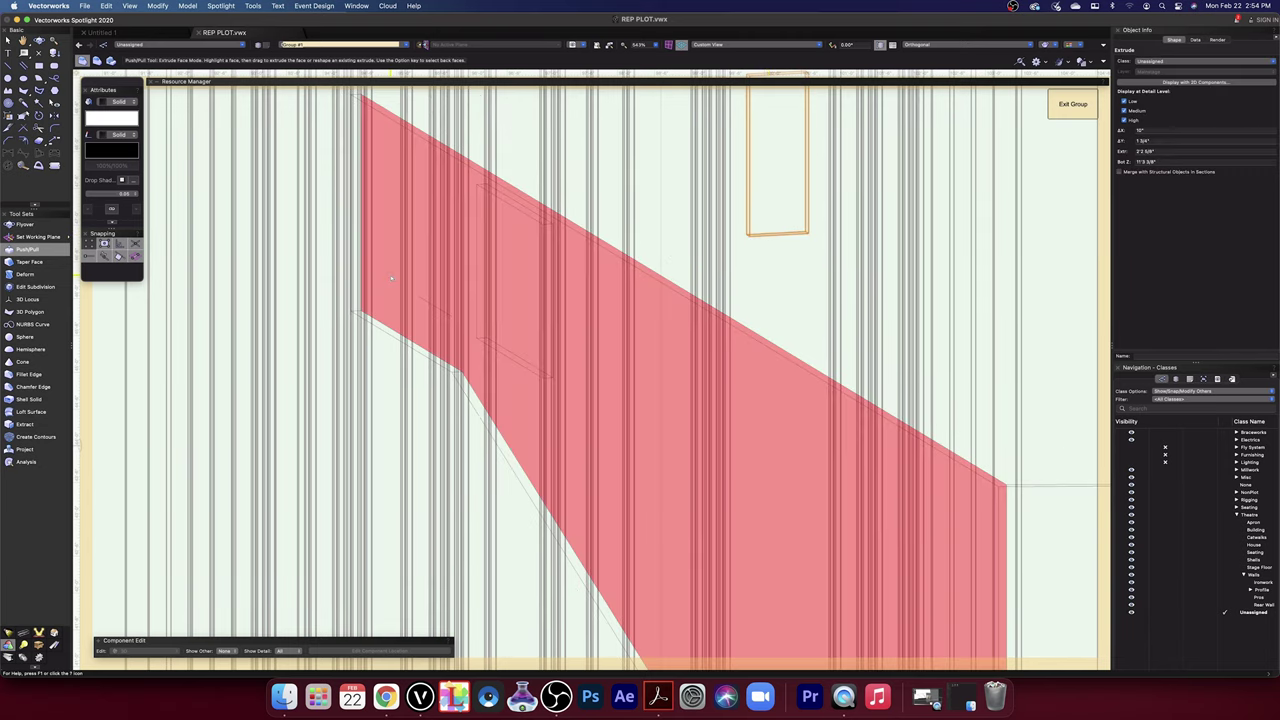
{"action": "left_click", "coordinate": [666, 237]}
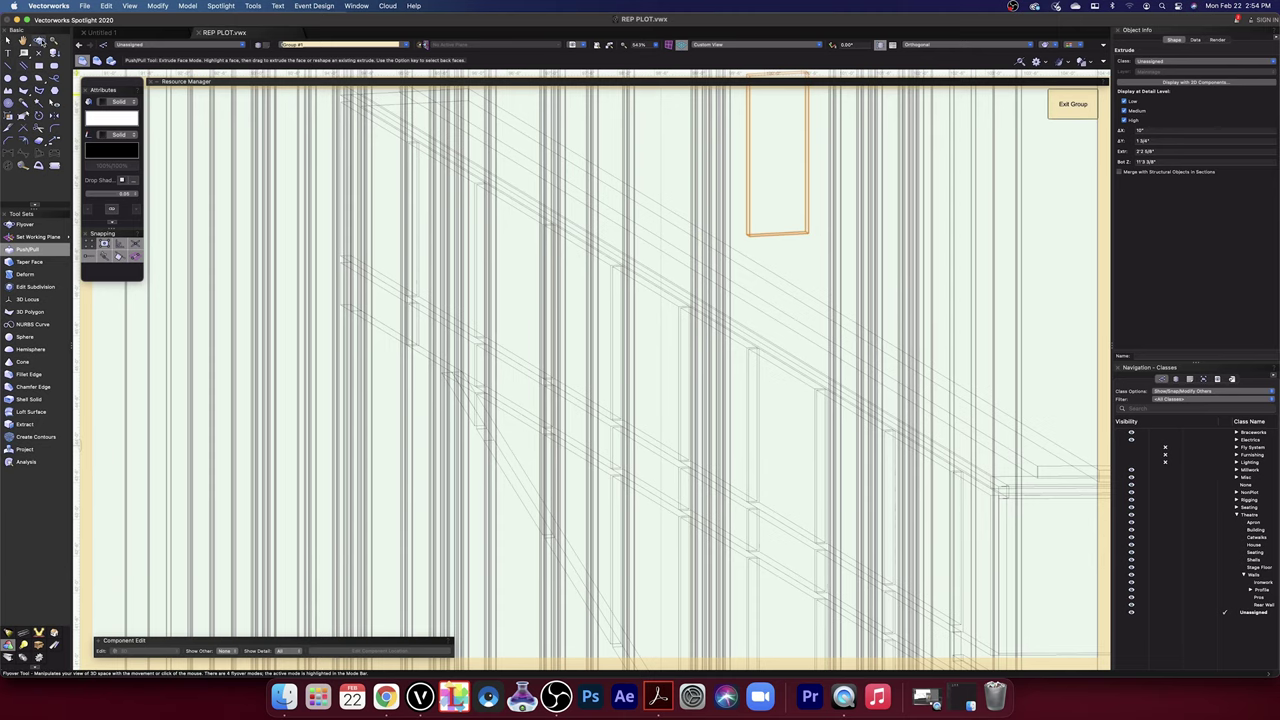
- Orbit to a flatter angle and pull another face of the extrusion outward
{"action": "left_click", "coordinate": [41, 40]}
{"action": "left_click_drag", "start_coordinate": [571, 174], "coordinate": [620, 288]}
{"action": "scroll", "coordinate": [625, 286], "scroll_direction": "up", "scroll_amount": 10}
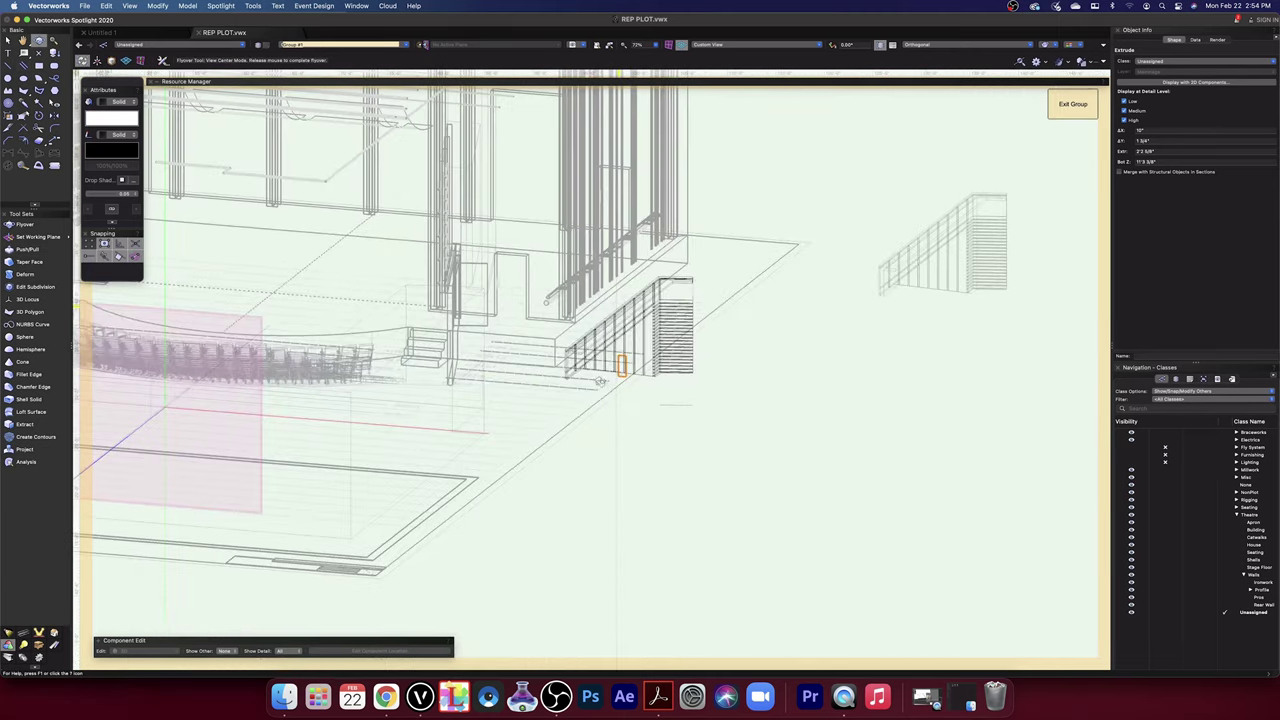
{"action": "scroll", "coordinate": [634, 284], "scroll_direction": "up", "scroll_amount": 2}
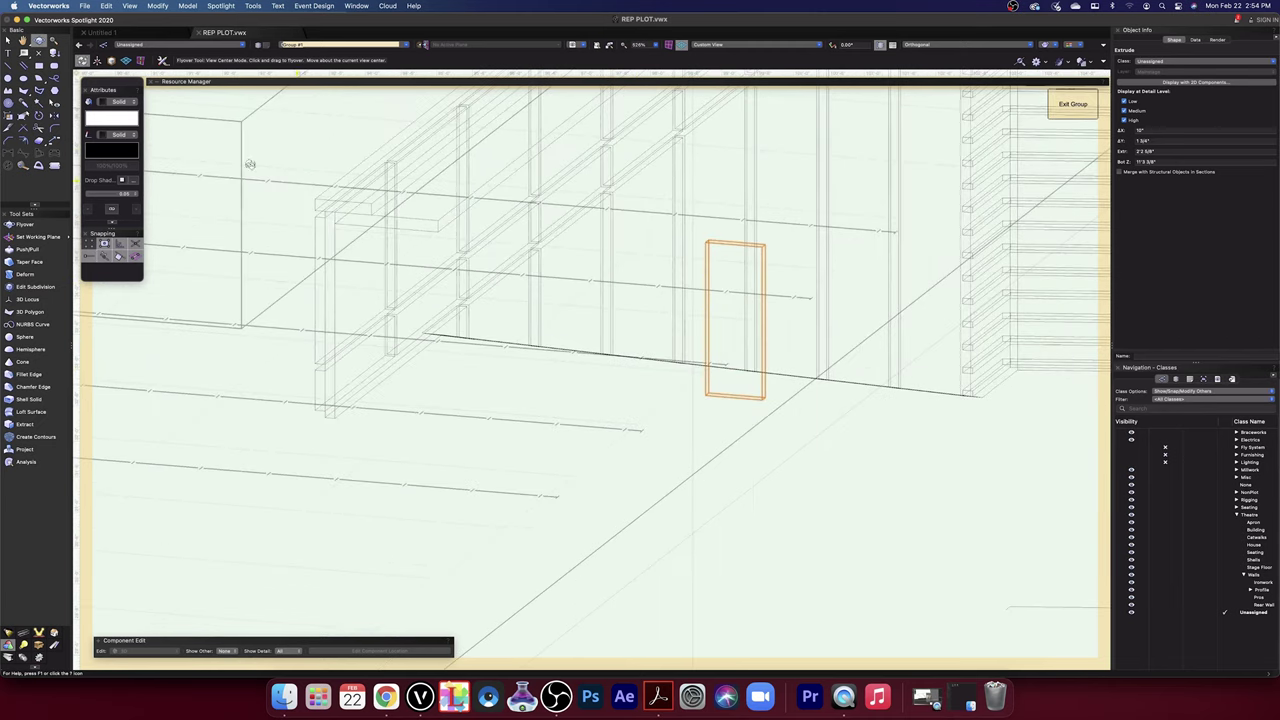
{"action": "left_click", "coordinate": [24, 249]}
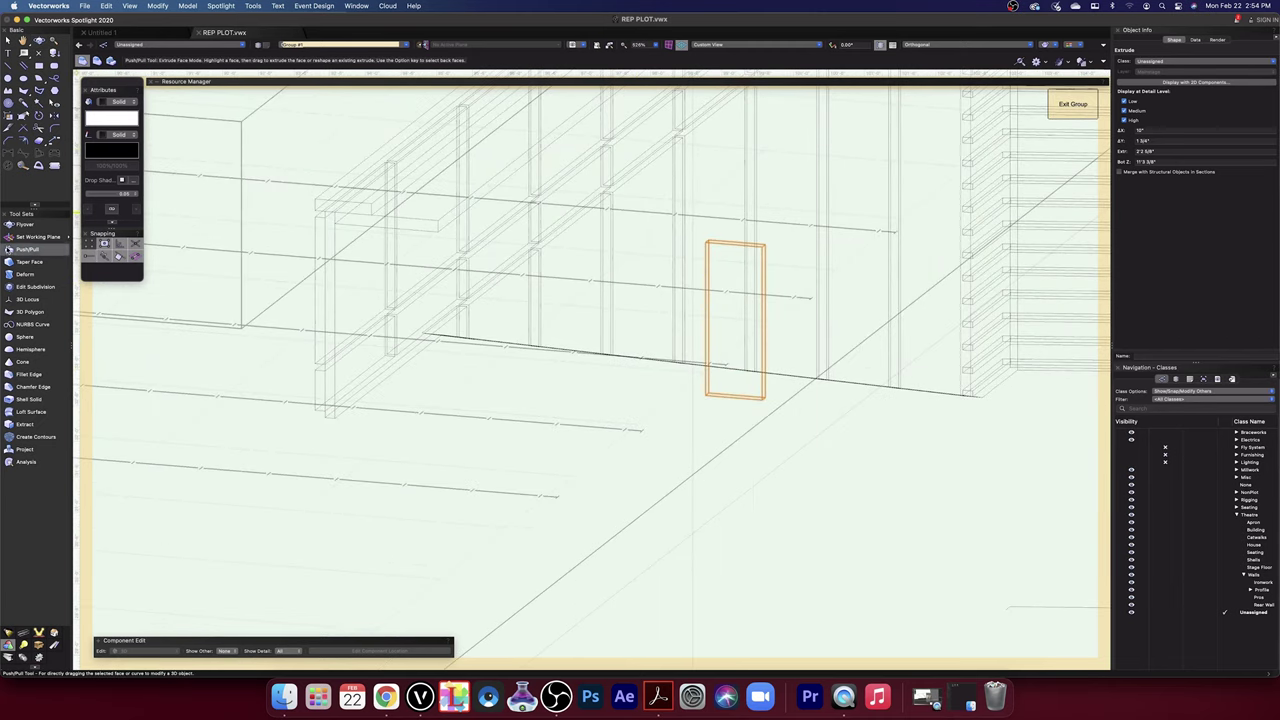
{"action": "left_click", "coordinate": [736, 246]}
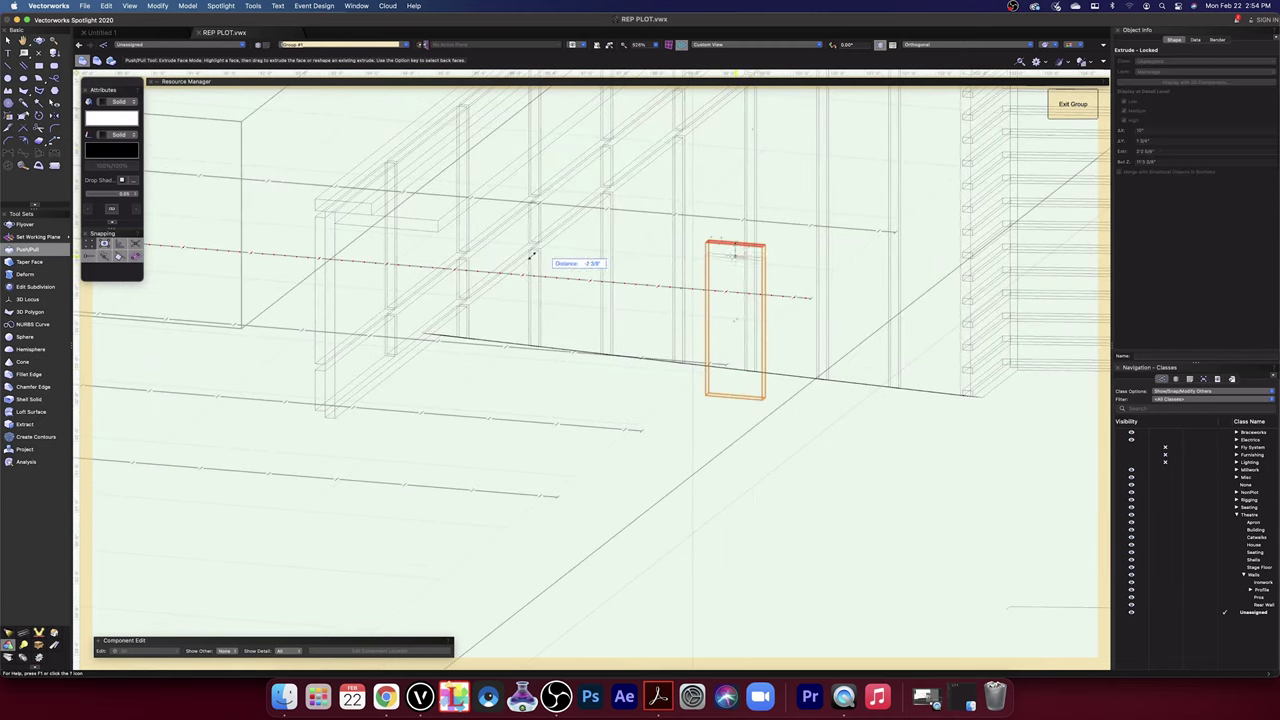
{"action": "left_click", "coordinate": [375, 212]}
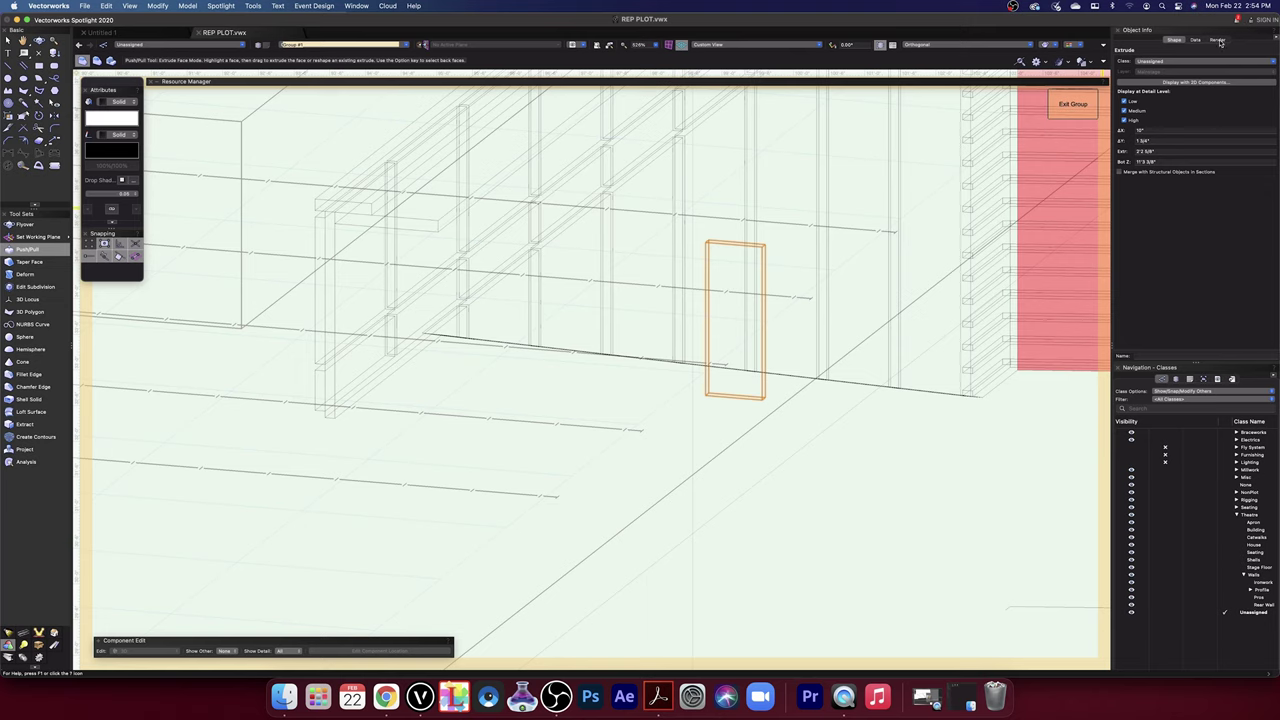
{"action": "left_click", "coordinate": [8, 40]}
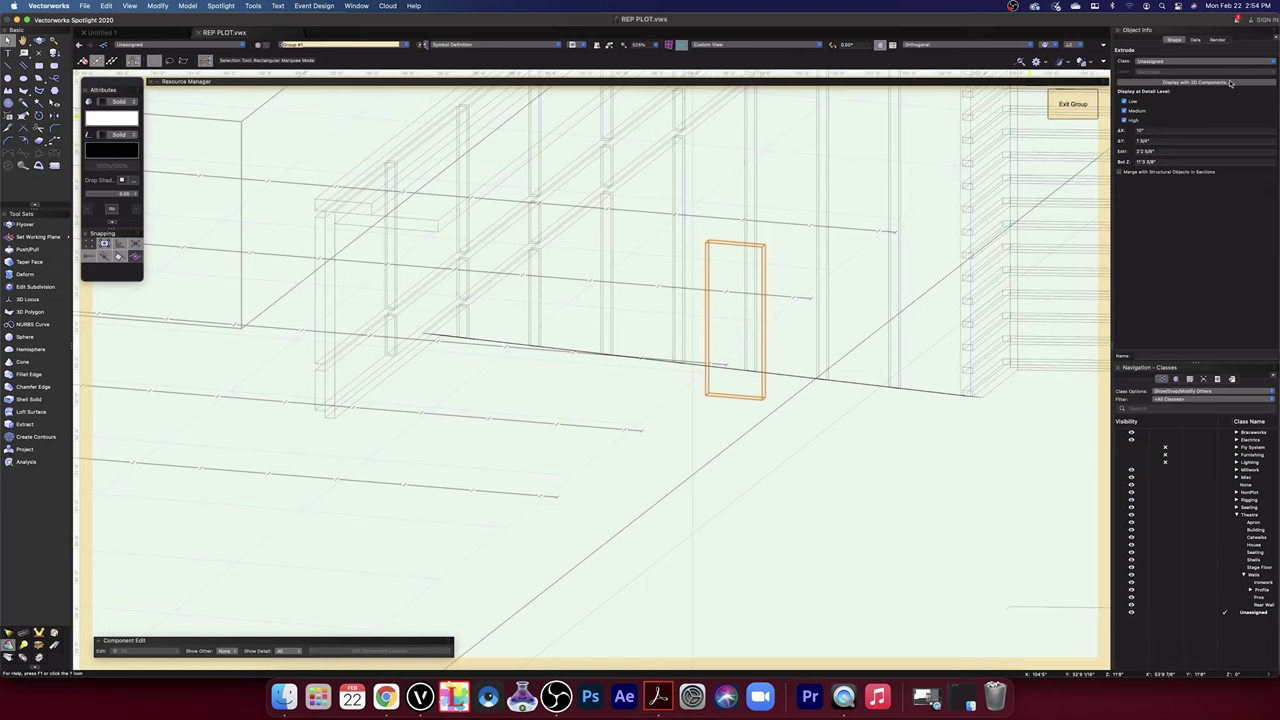
- In the Render tab, switch Class Texture to Texture and apply Arroway Wood Beech from REP PLOT.vwx
{"action": "left_click", "coordinate": [1217, 40]}
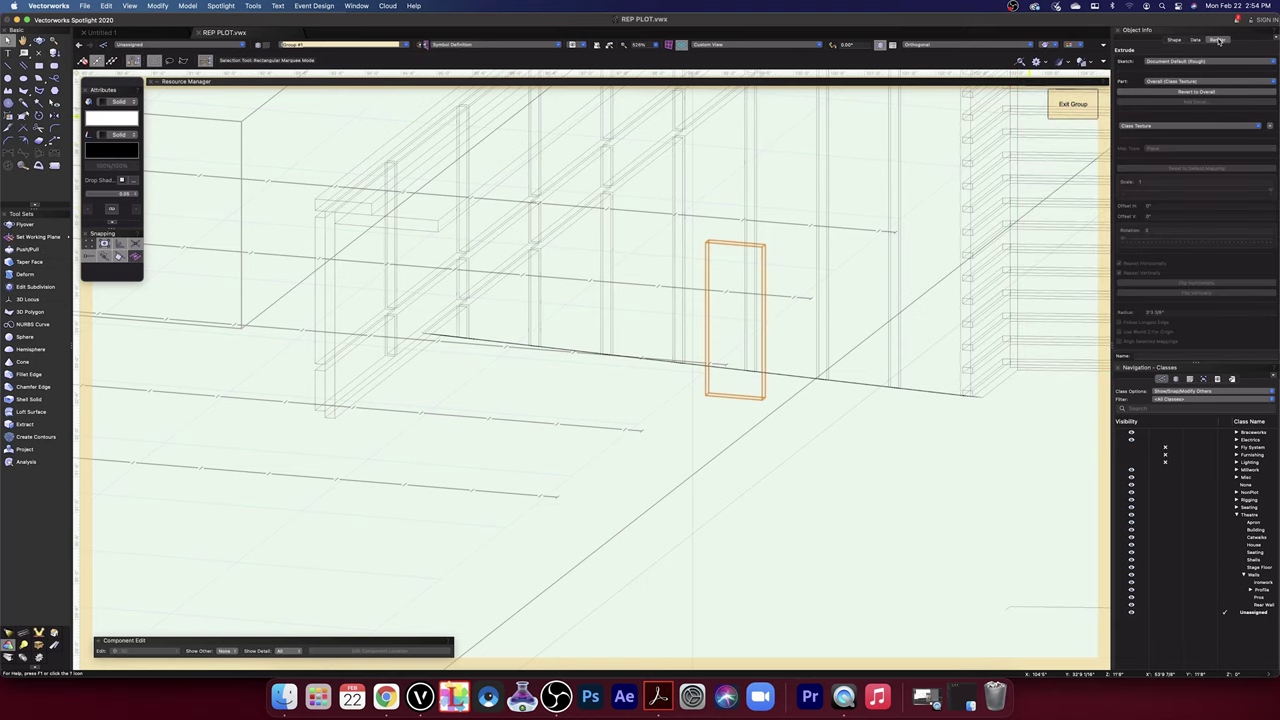
{"action": "left_click", "coordinate": [1190, 126]}
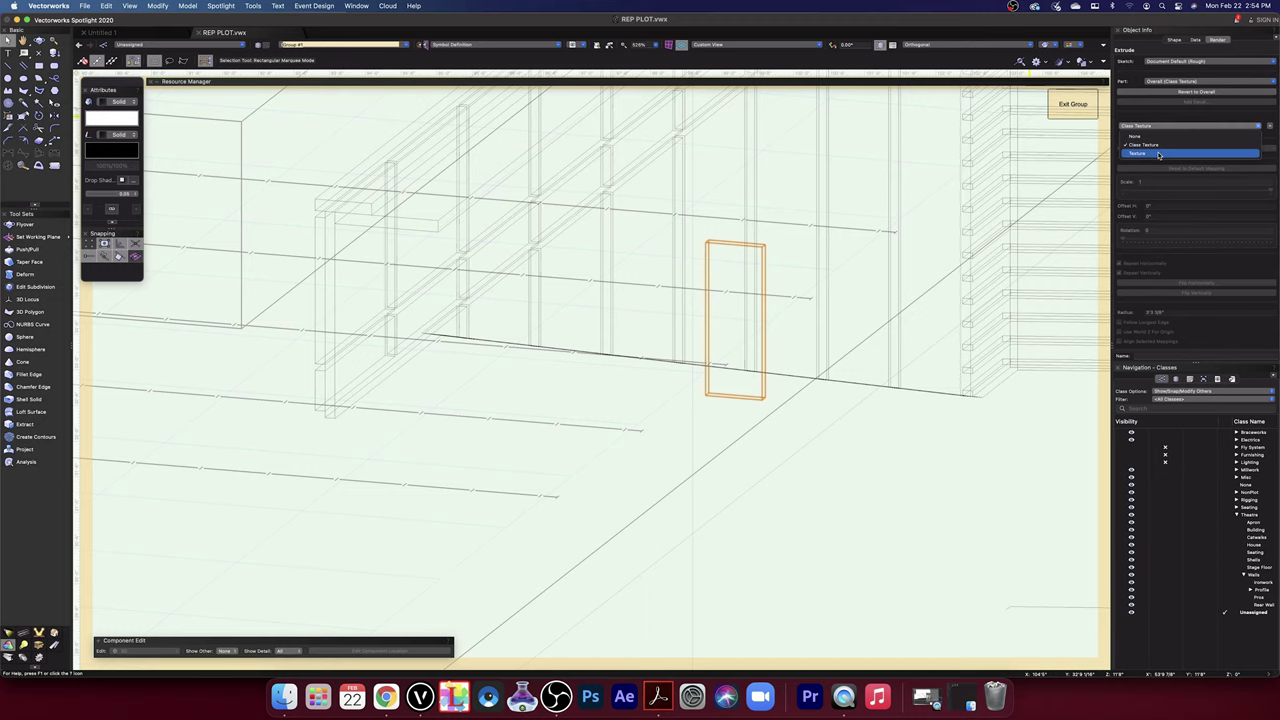
{"action": "left_click", "coordinate": [1155, 153]}
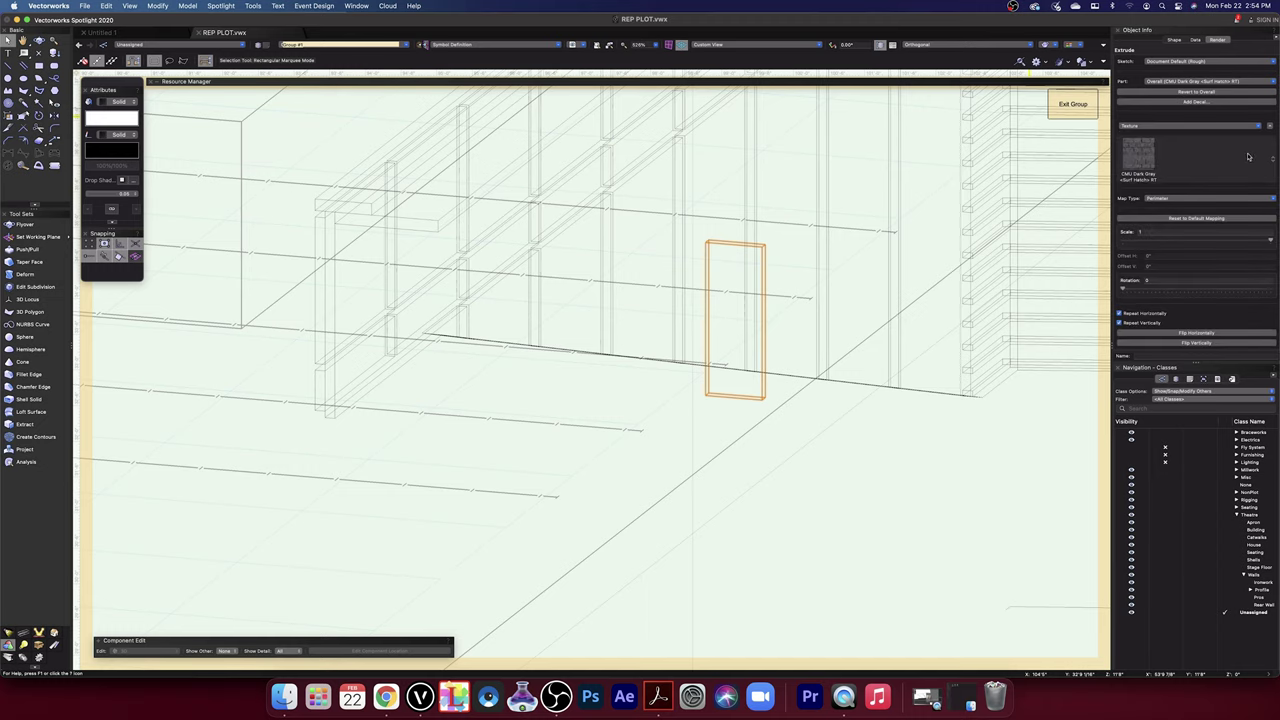
{"action": "left_click", "coordinate": [1273, 162]}
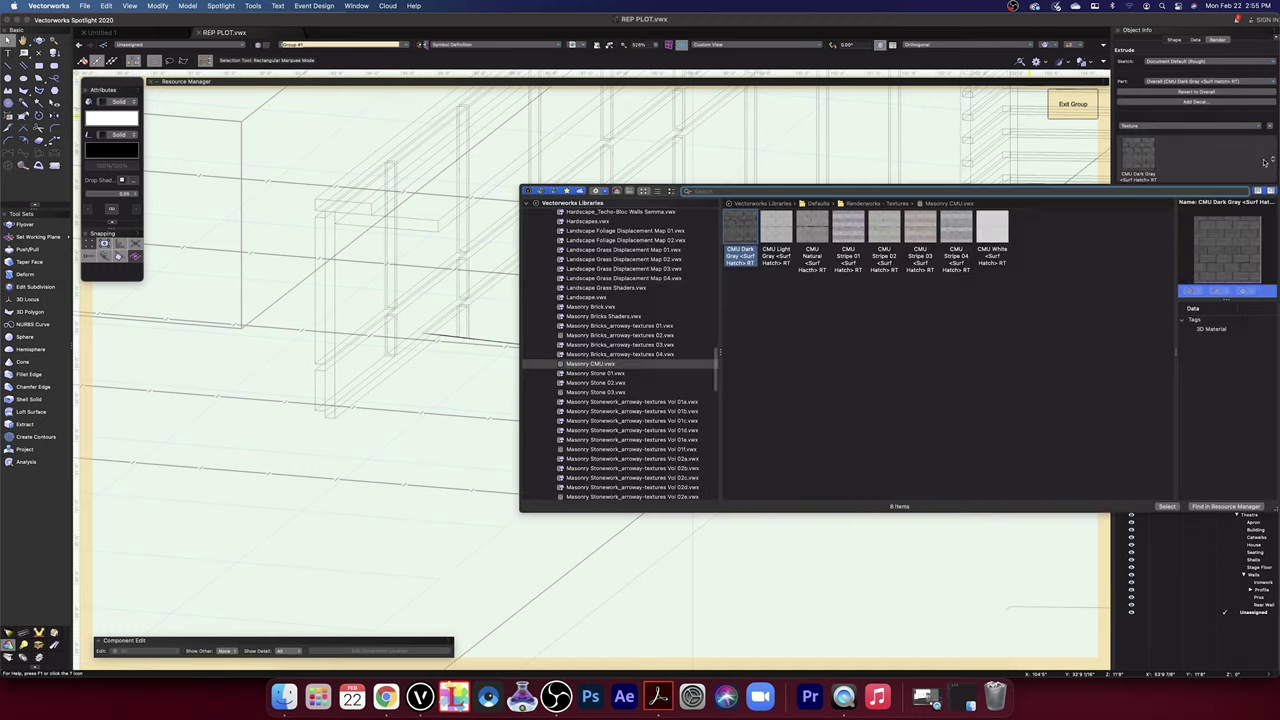
{"action": "scroll", "coordinate": [609, 283], "scroll_direction": "up", "scroll_amount": 15}
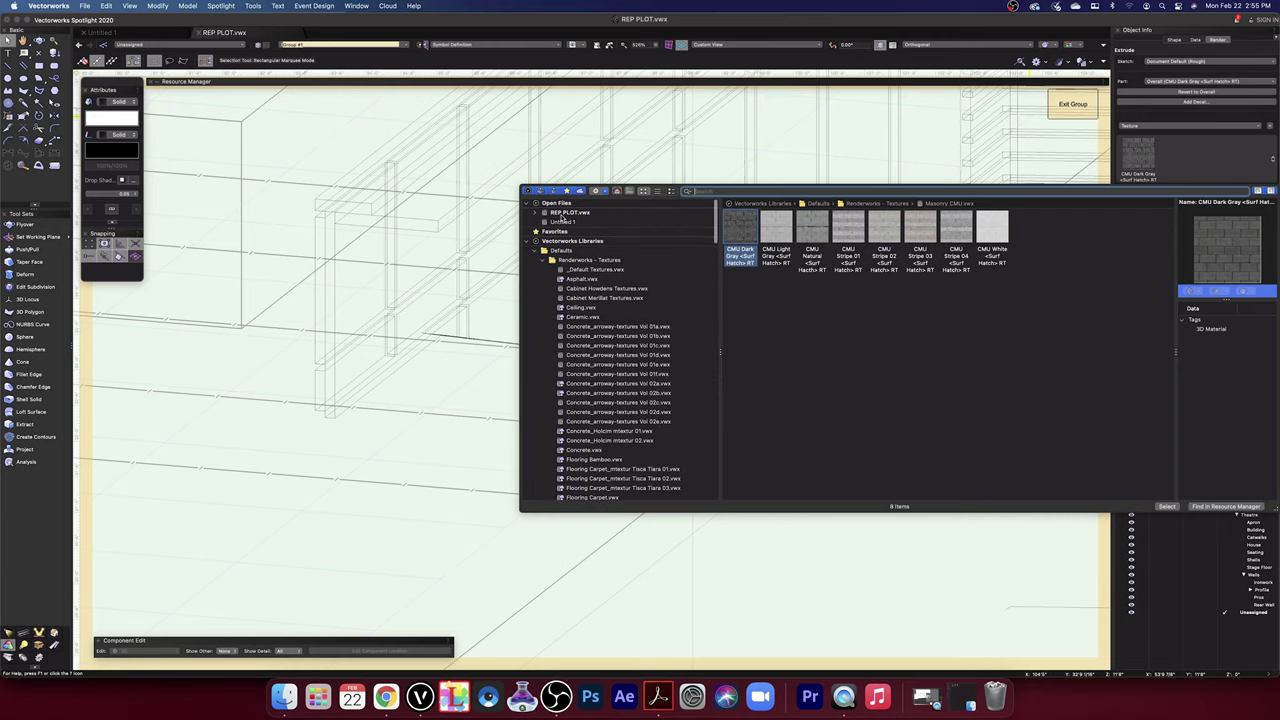
{"action": "left_click", "coordinate": [563, 215]}
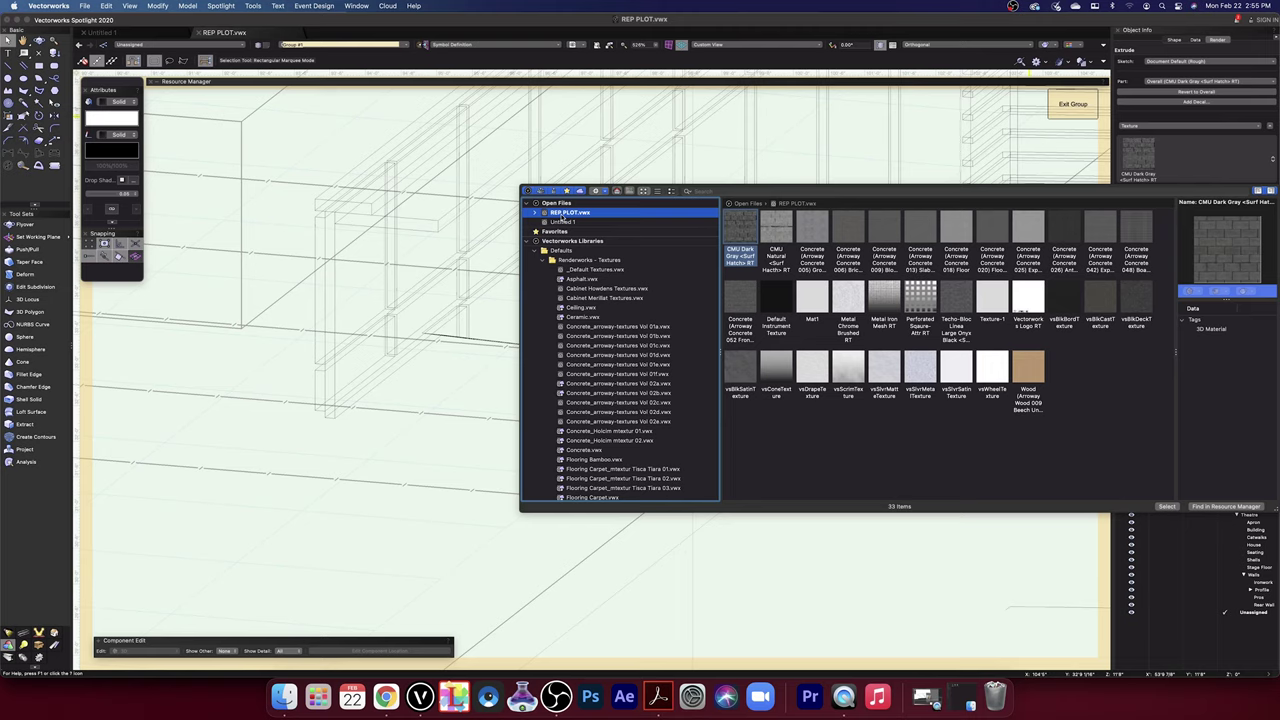
{"action": "left_click", "coordinate": [1030, 375]}
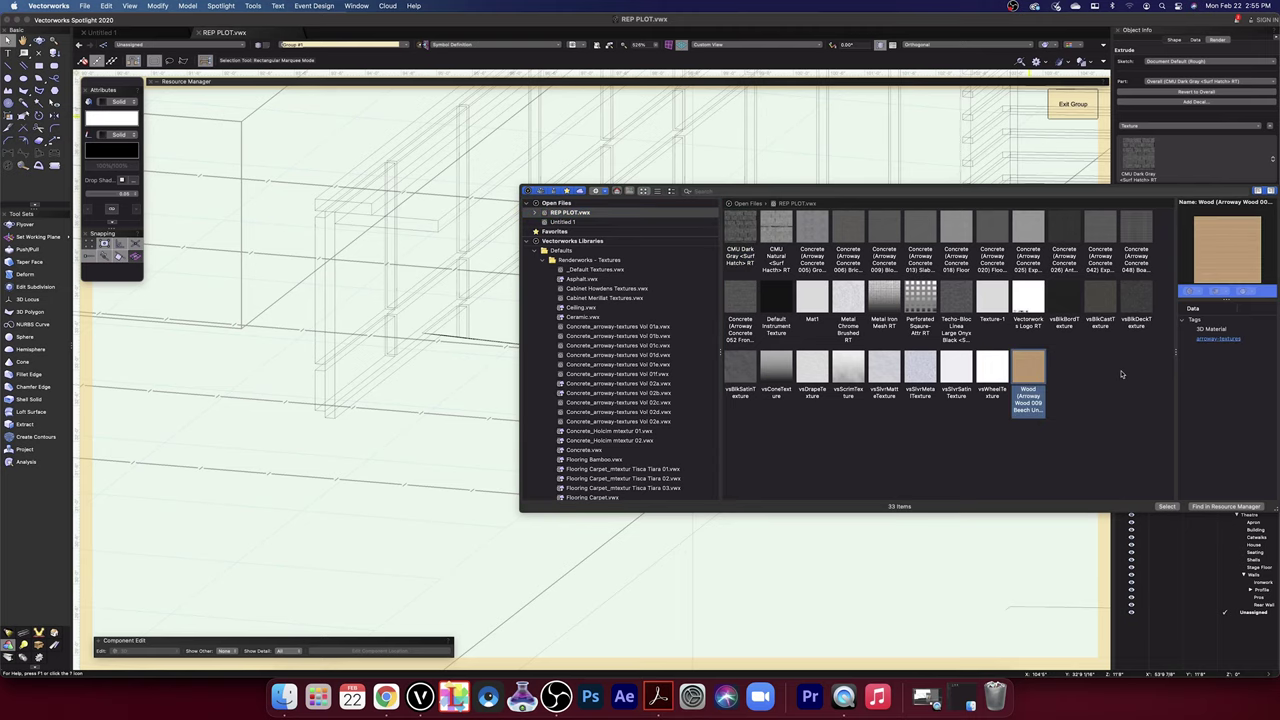
{"action": "left_click", "coordinate": [1170, 508]}
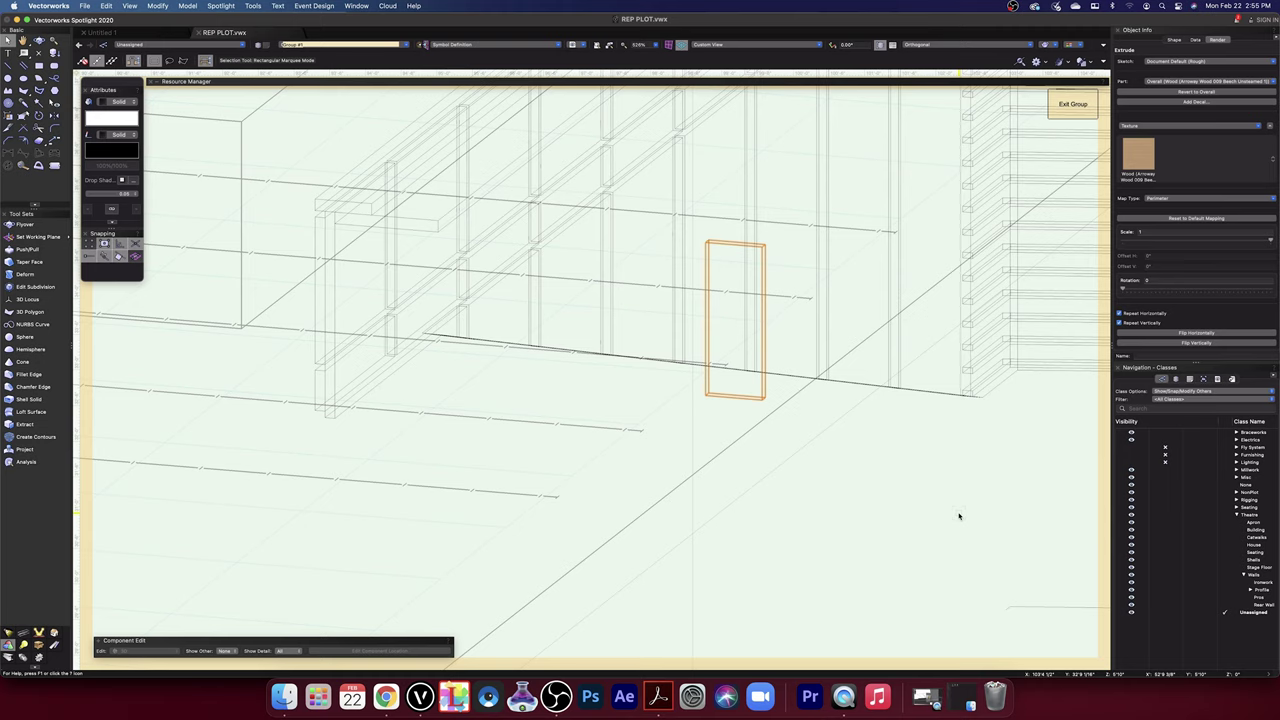
- Switch to the Front view and pan up to the top of the balcony front
{"action": "left_click", "coordinate": [730, 45]}
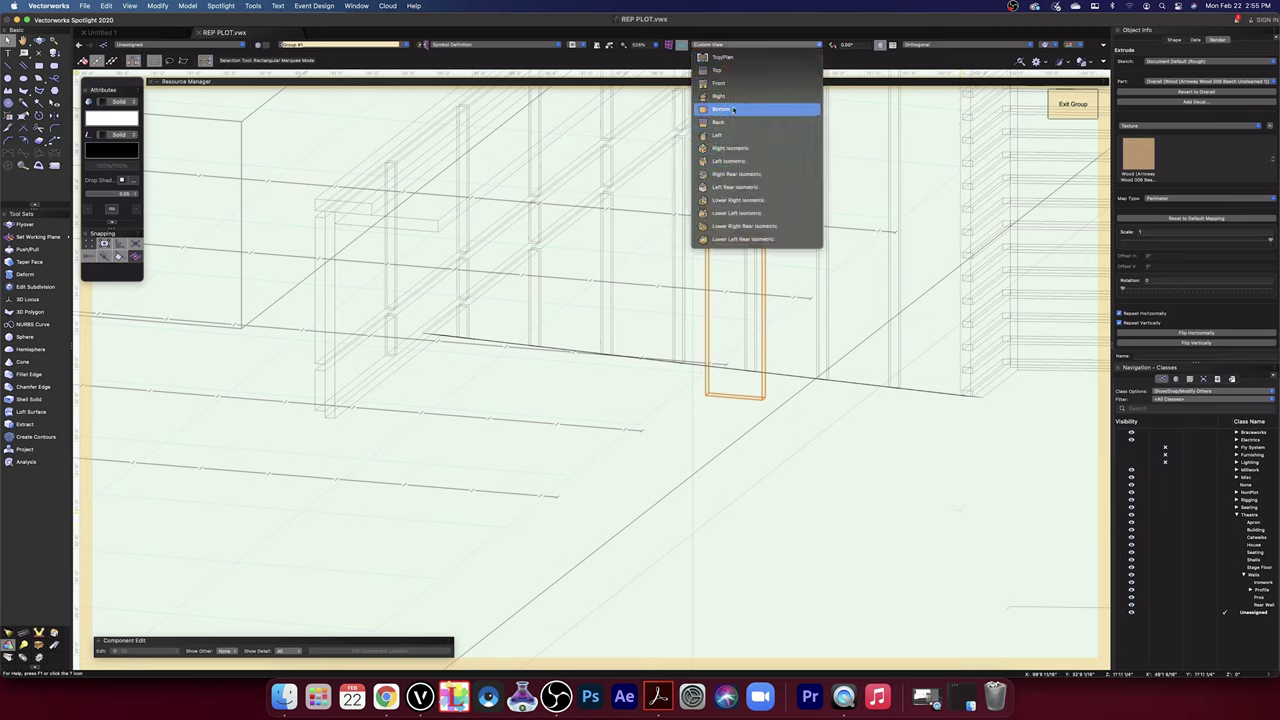
{"action": "left_click", "coordinate": [727, 84]}
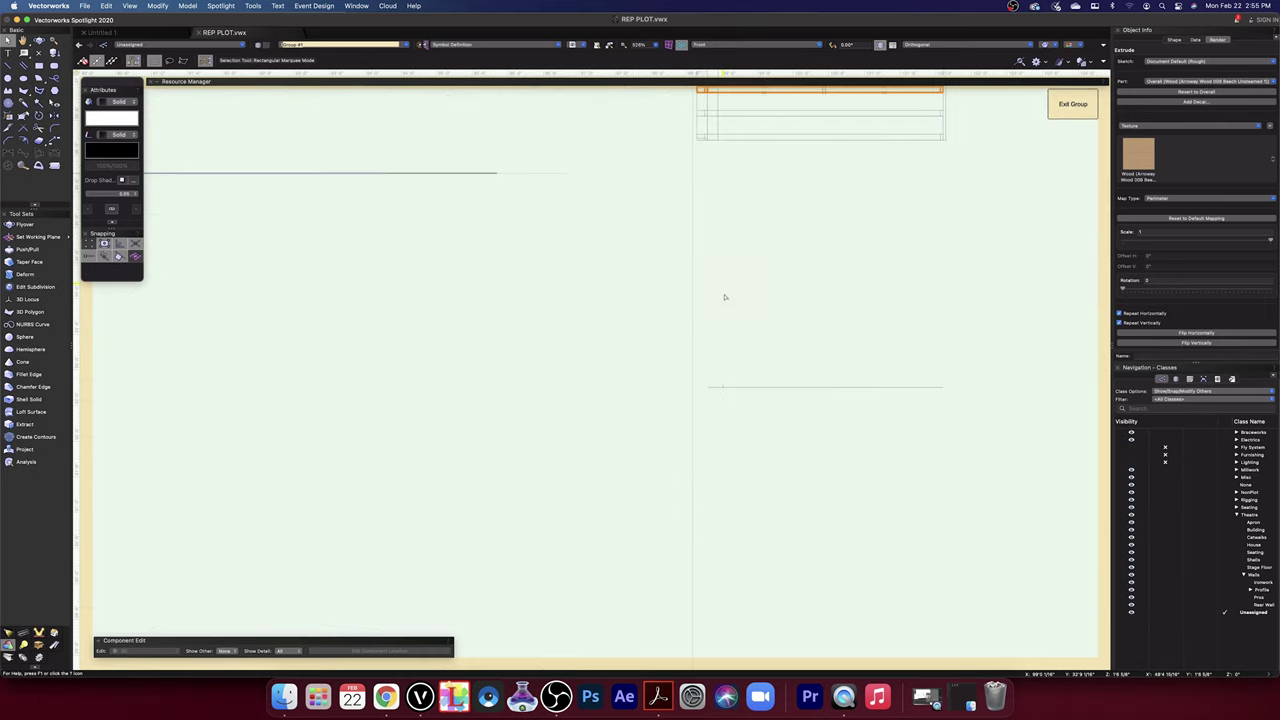
{"action": "middle_click_drag", "start_coordinate": [743, 246], "coordinate": [730, 600]}
{"action": "mouse_move", "coordinate": [769, 418]}
{"action": "middle_mouse_down"}
{"action": "mouse_move", "coordinate": [786, 269]}
{"action": "mouse_move", "coordinate": [723, 489]}
{"action": "middle_mouse_up"}
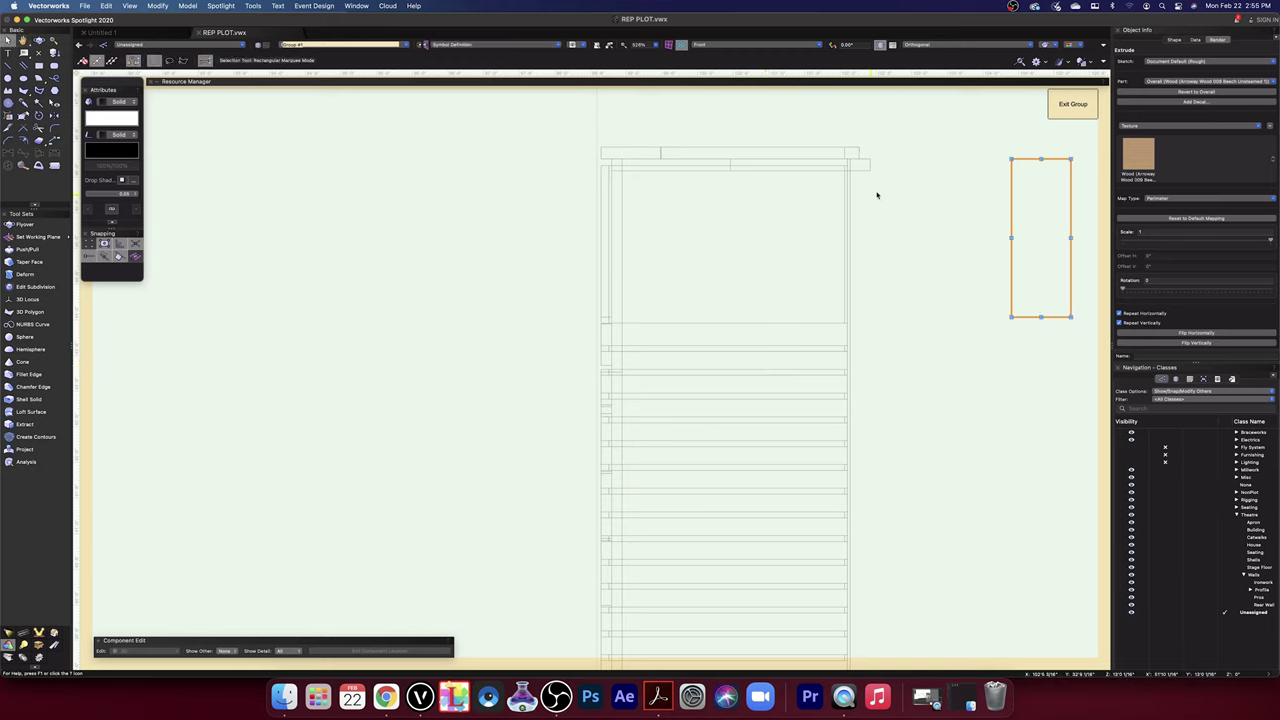
- Select the orange rectangle, then the balcony front's upper solid, and revisit the standard views list
{"action": "left_click", "coordinate": [1011, 159]}
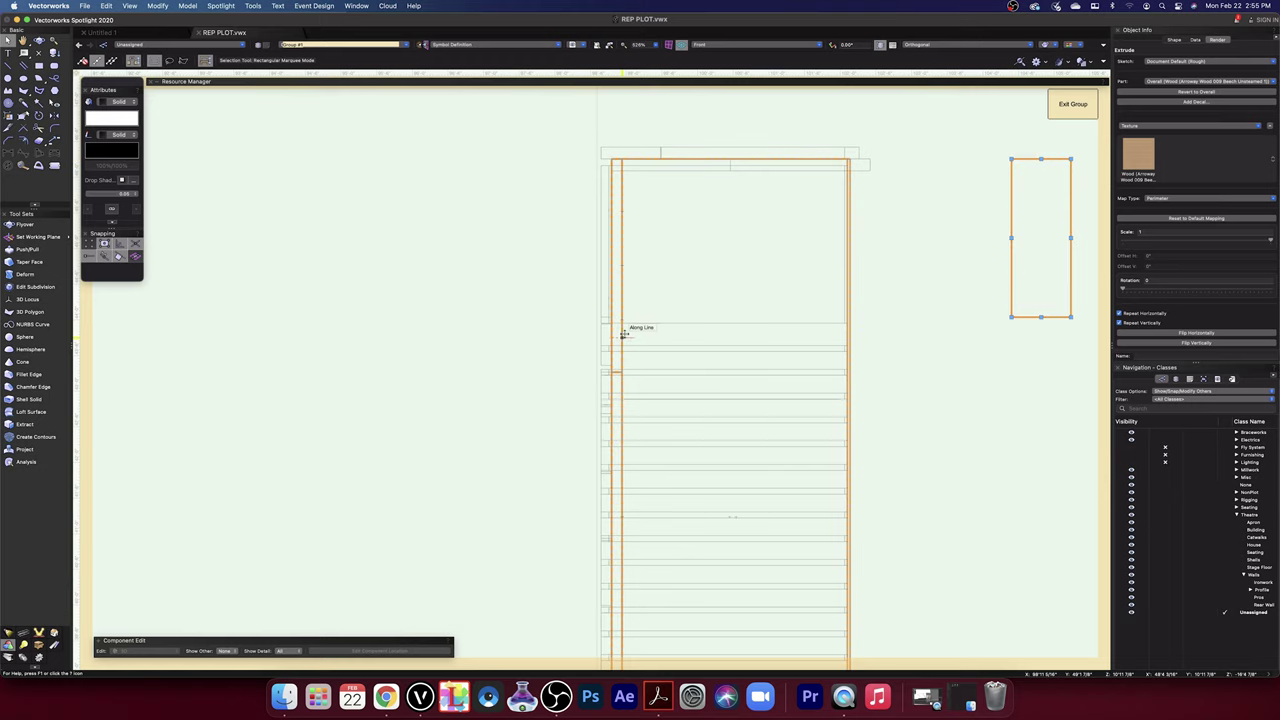
{"action": "left_click", "coordinate": [628, 200]}
{"action": "scroll", "coordinate": [620, 195], "scroll_direction": "up", "scroll_amount": 4}
{"action": "scroll", "coordinate": [620, 195], "scroll_direction": "up", "scroll_amount": 2}
{"action": "scroll", "coordinate": [625, 190], "scroll_direction": "down", "scroll_amount": 4}
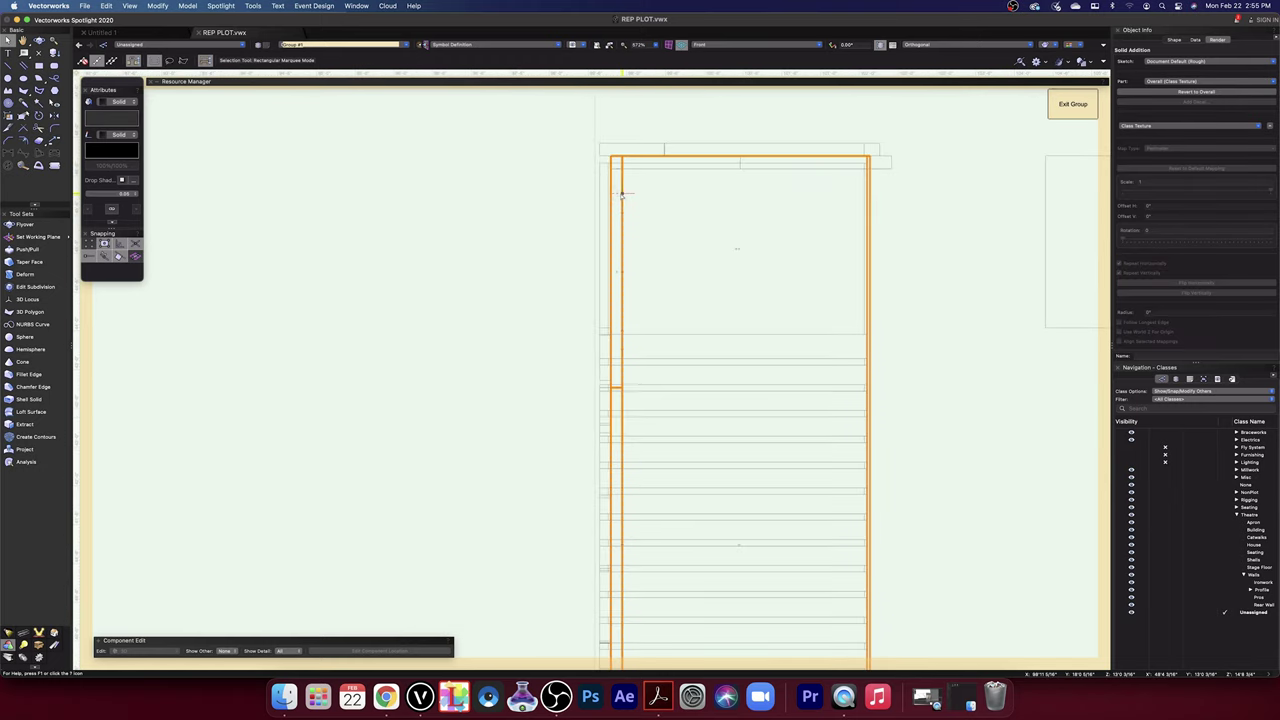
{"action": "left_click", "coordinate": [606, 187]}
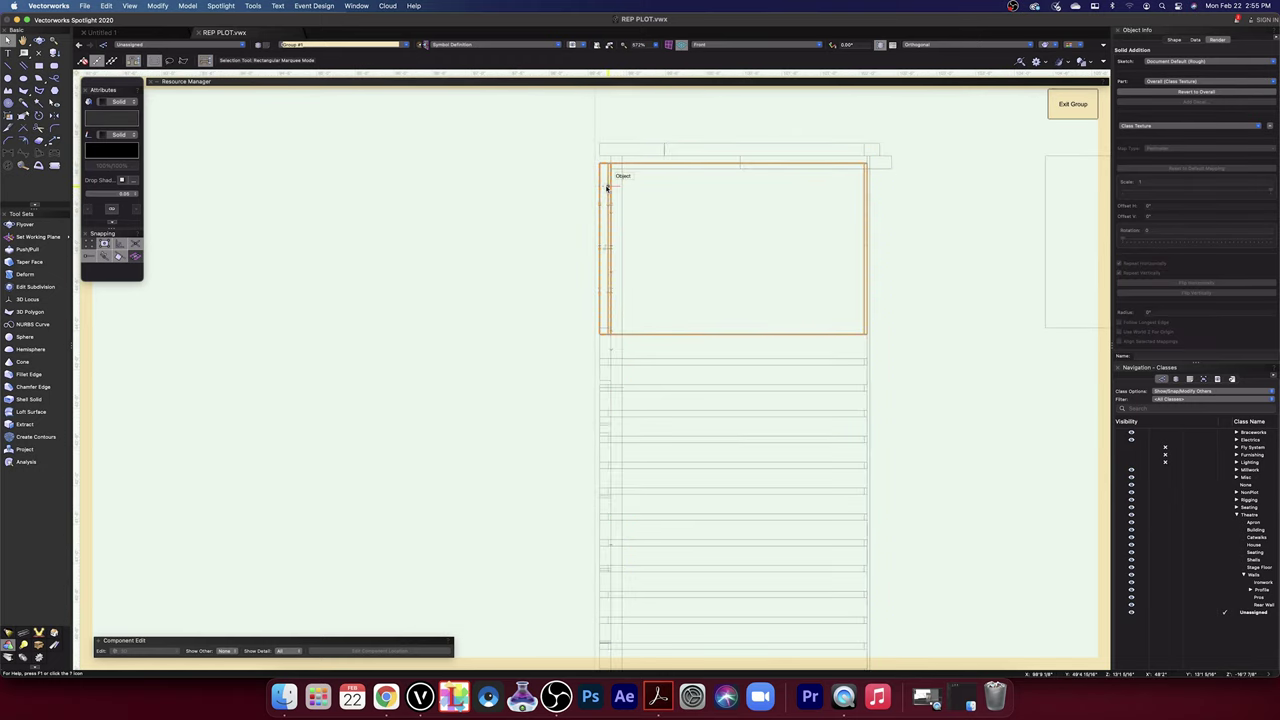
{"action": "scroll", "coordinate": [606, 188], "scroll_direction": "up", "scroll_amount": 4}
{"action": "scroll", "coordinate": [606, 188], "scroll_direction": "down", "scroll_amount": 5}
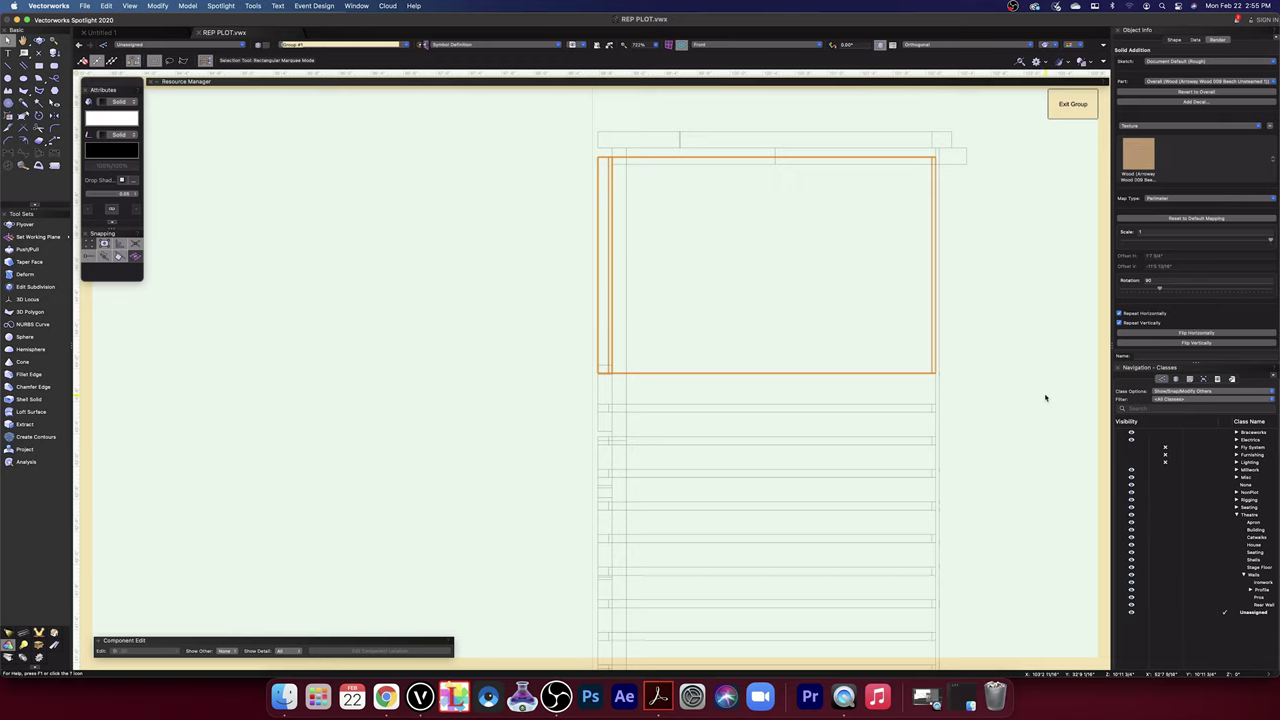
{"action": "left_click", "coordinate": [727, 45]}
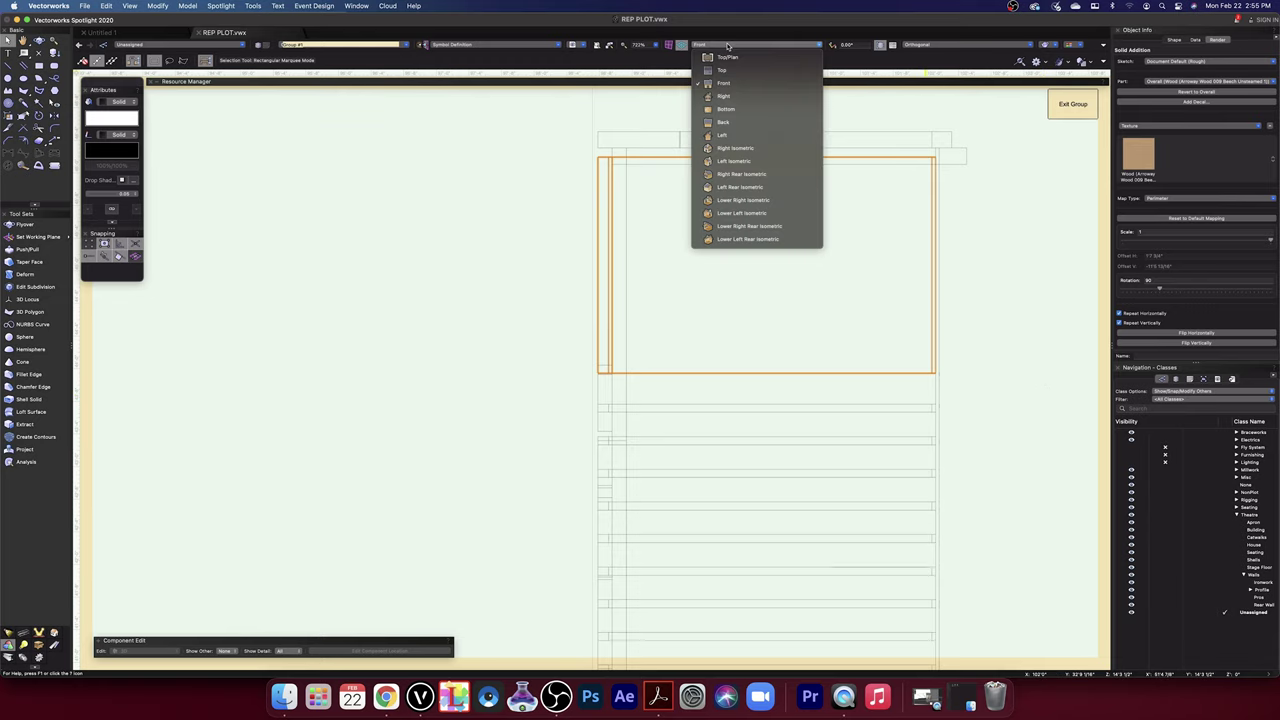
{"action": "left_click", "coordinate": [893, 124]}
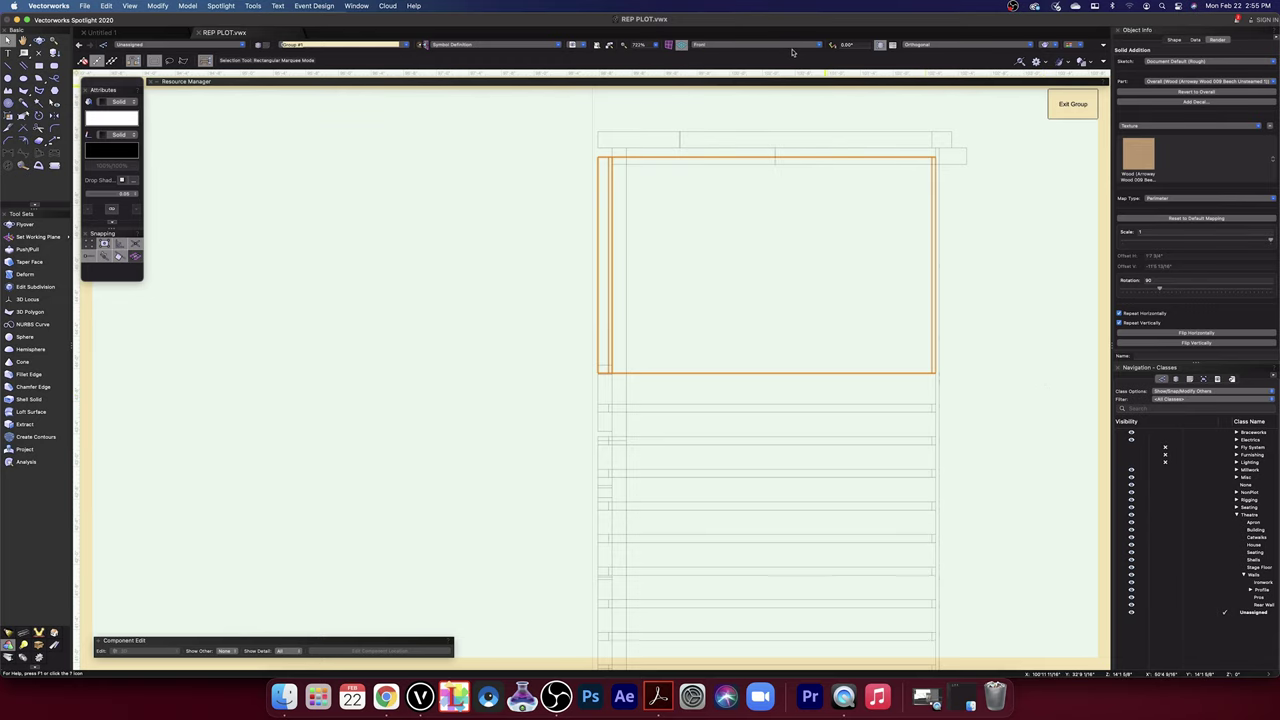
- Render the front view in OpenGL and clear the selection
{"action": "left_click", "coordinate": [1058, 46]}
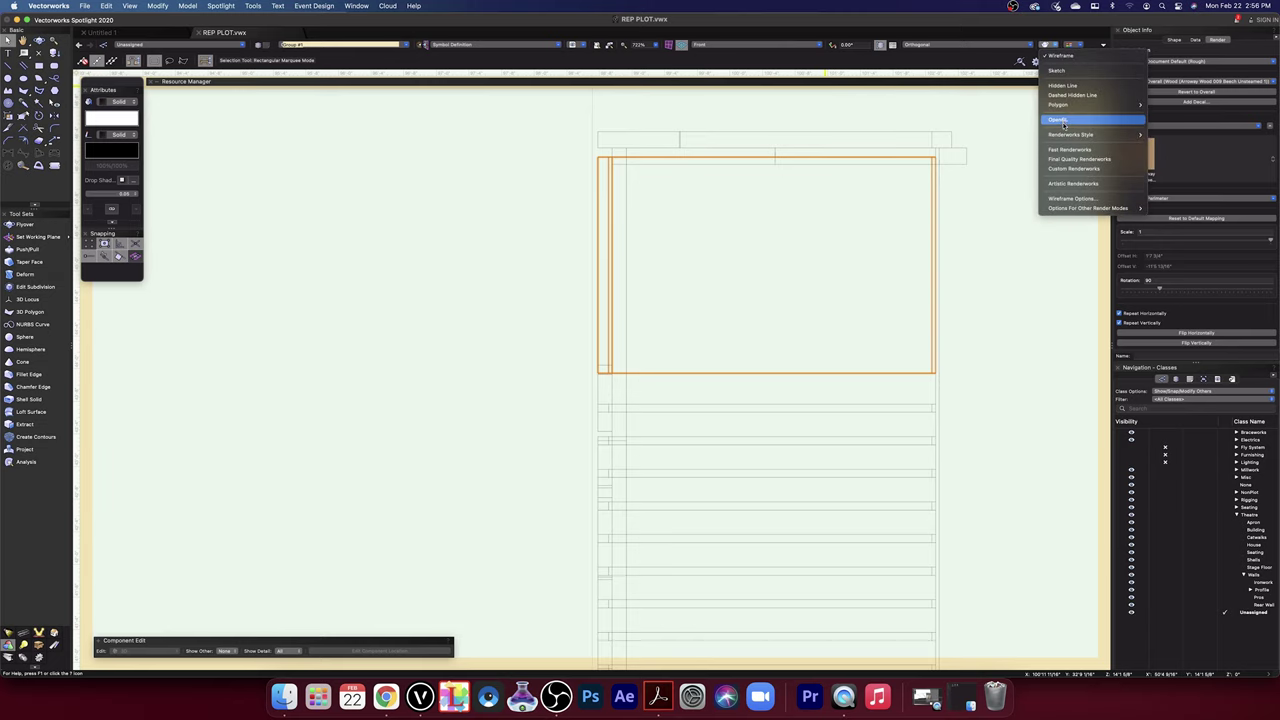
{"action": "left_click", "coordinate": [1060, 120]}
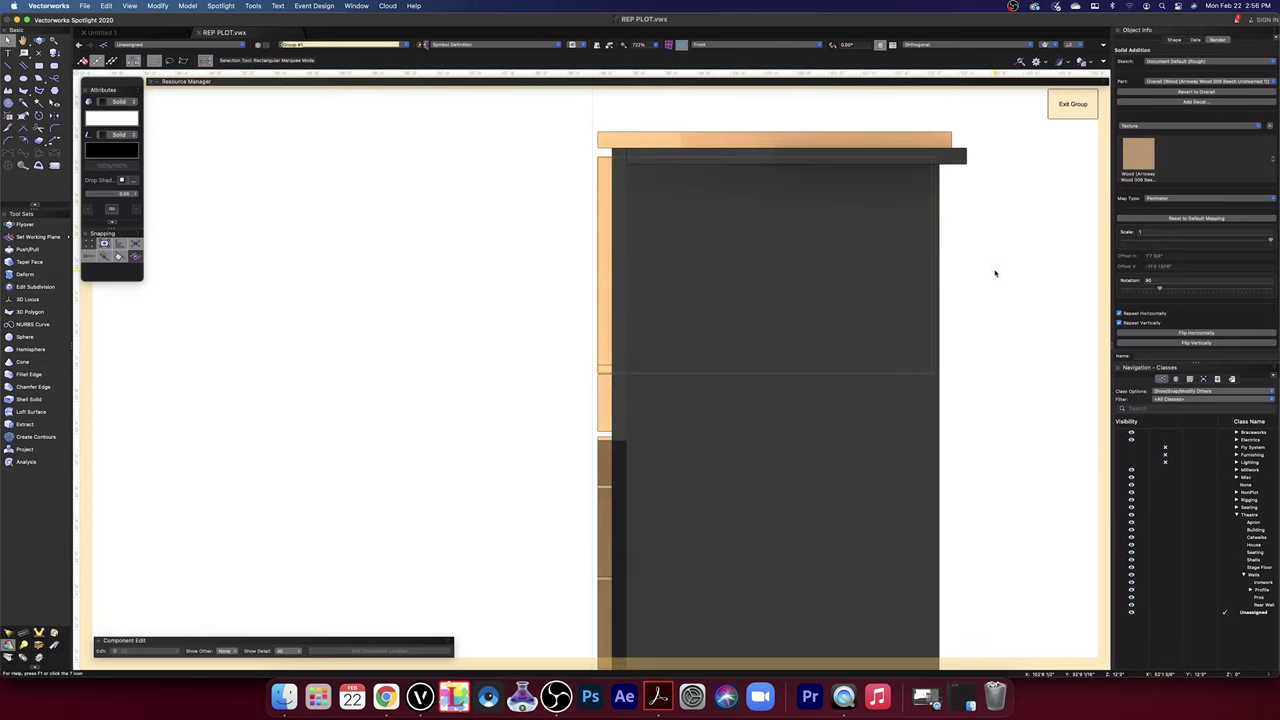
{"action": "scroll", "coordinate": [1017, 333], "scroll_direction": "down", "scroll_amount": 3}
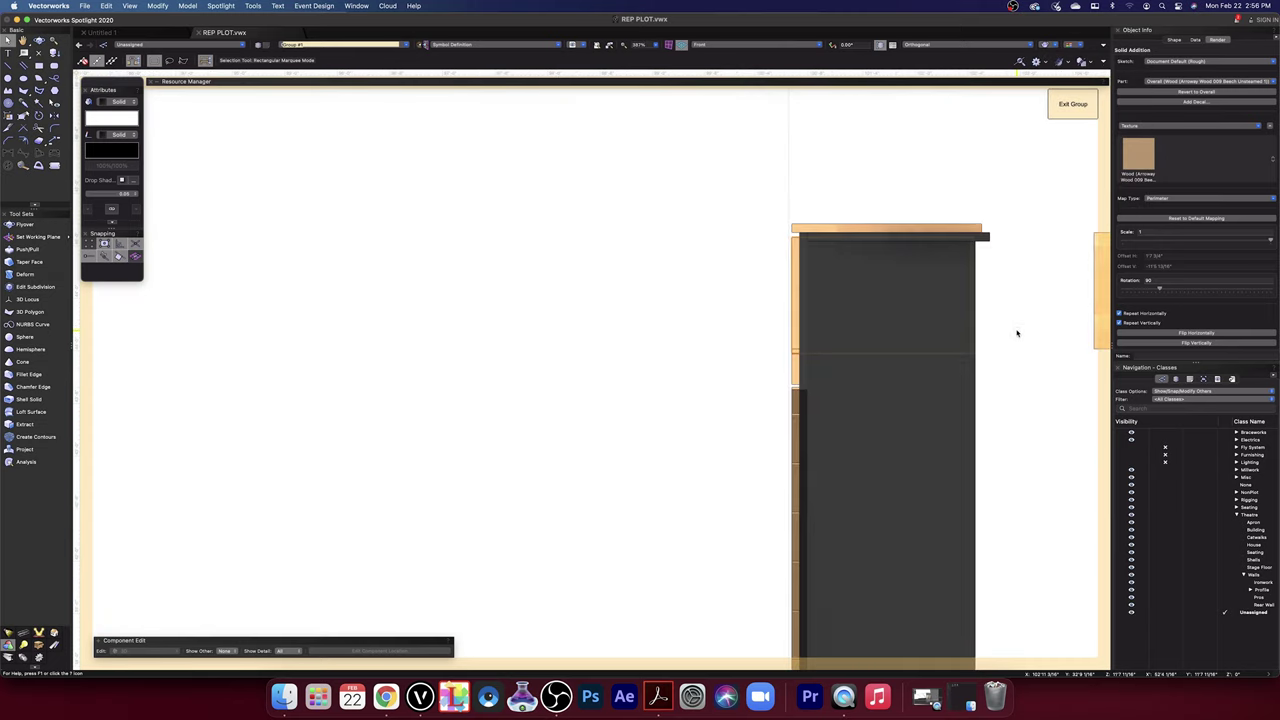
{"action": "left_click", "coordinate": [985, 188]}
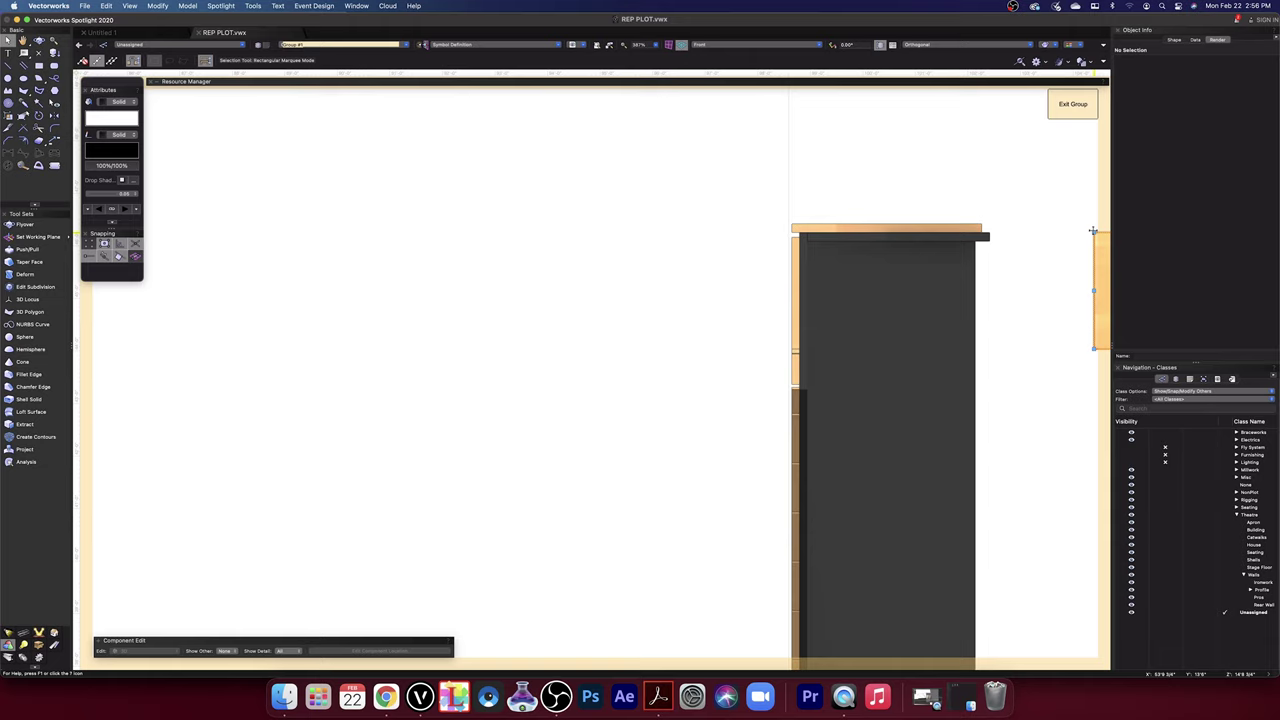
{"action": "left_click_drag", "start_coordinate": [1093, 231], "coordinate": [594, 213]}
{"action": "scroll", "coordinate": [830, 246], "scroll_direction": "up", "scroll_amount": 5}
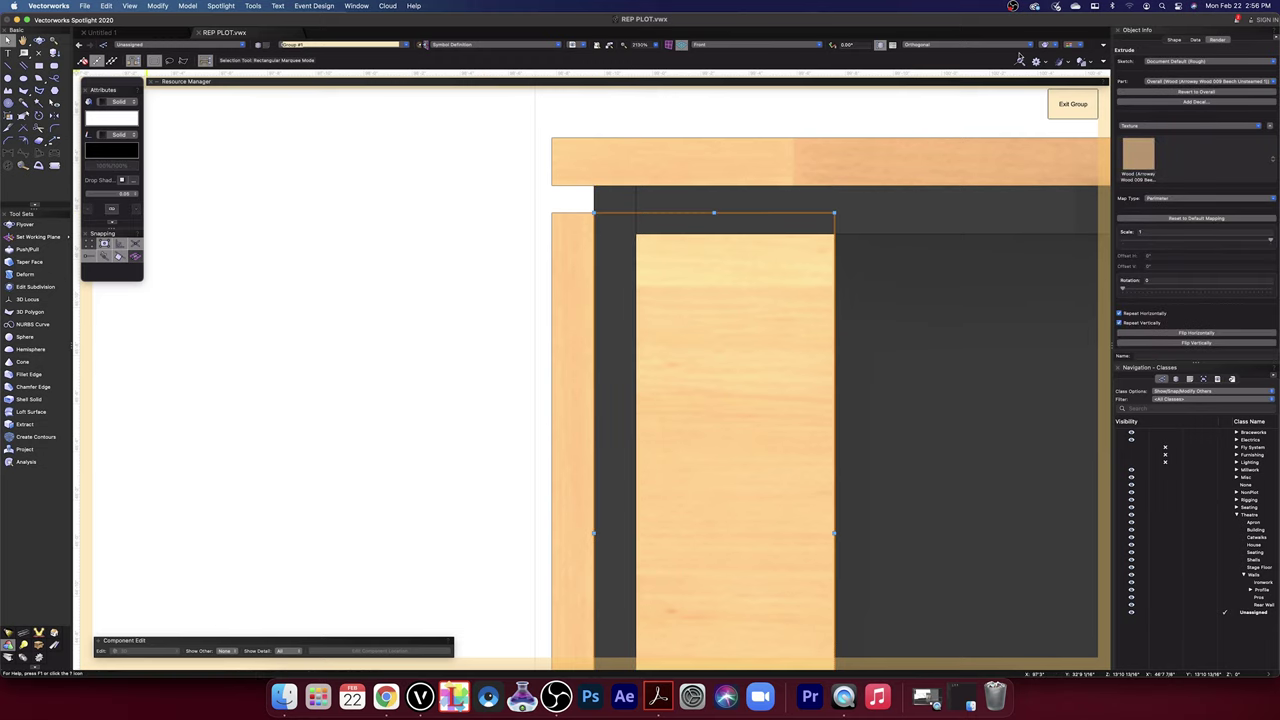
- From Top/Plan, orbit into a 3D view of the balcony wall end and render it in OpenGL
{"action": "left_click", "coordinate": [769, 47]}
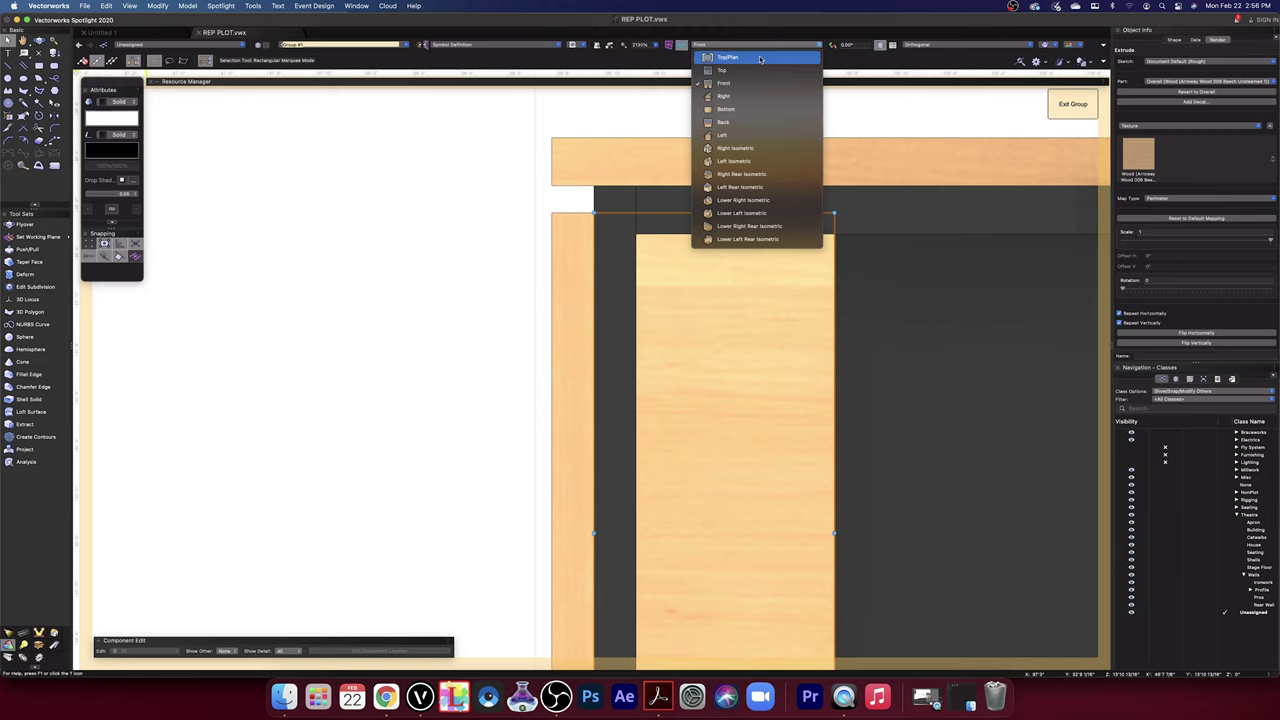
{"action": "left_click", "coordinate": [760, 59]}
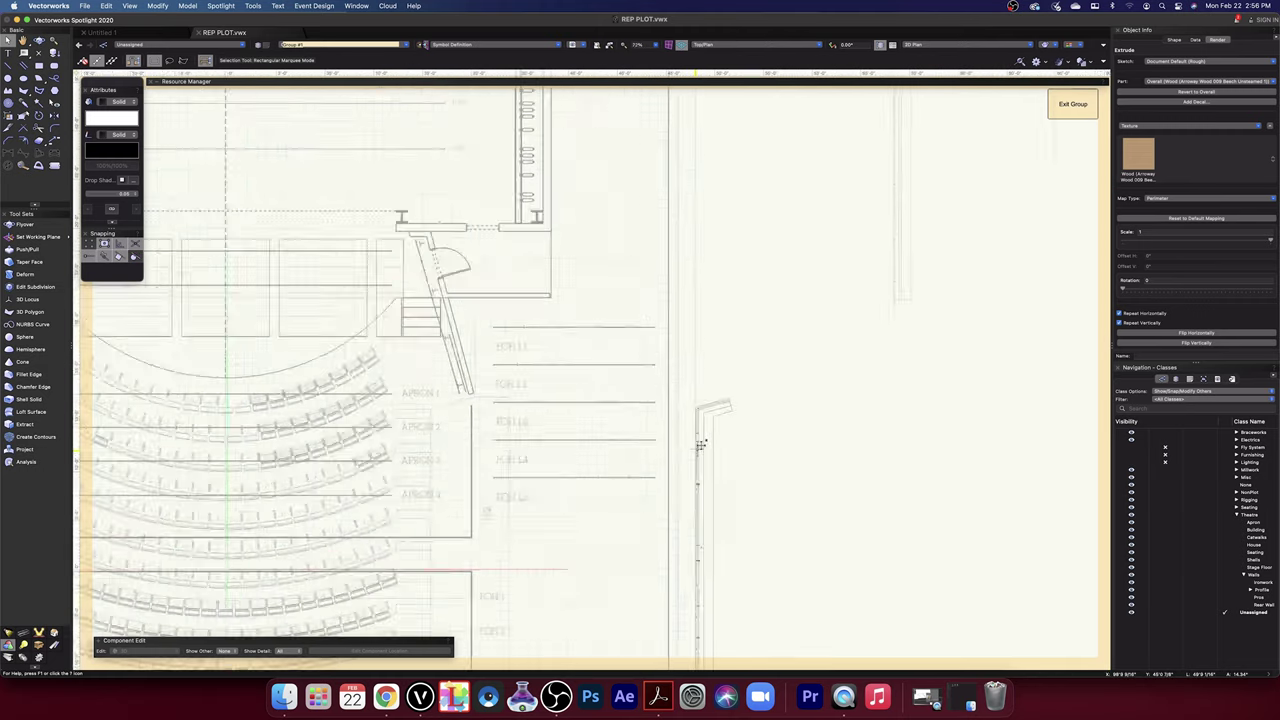
{"action": "scroll", "coordinate": [701, 445], "scroll_direction": "down", "scroll_amount": 2}
{"action": "middle_click_drag", "start_coordinate": [754, 566], "coordinate": [786, 317]}
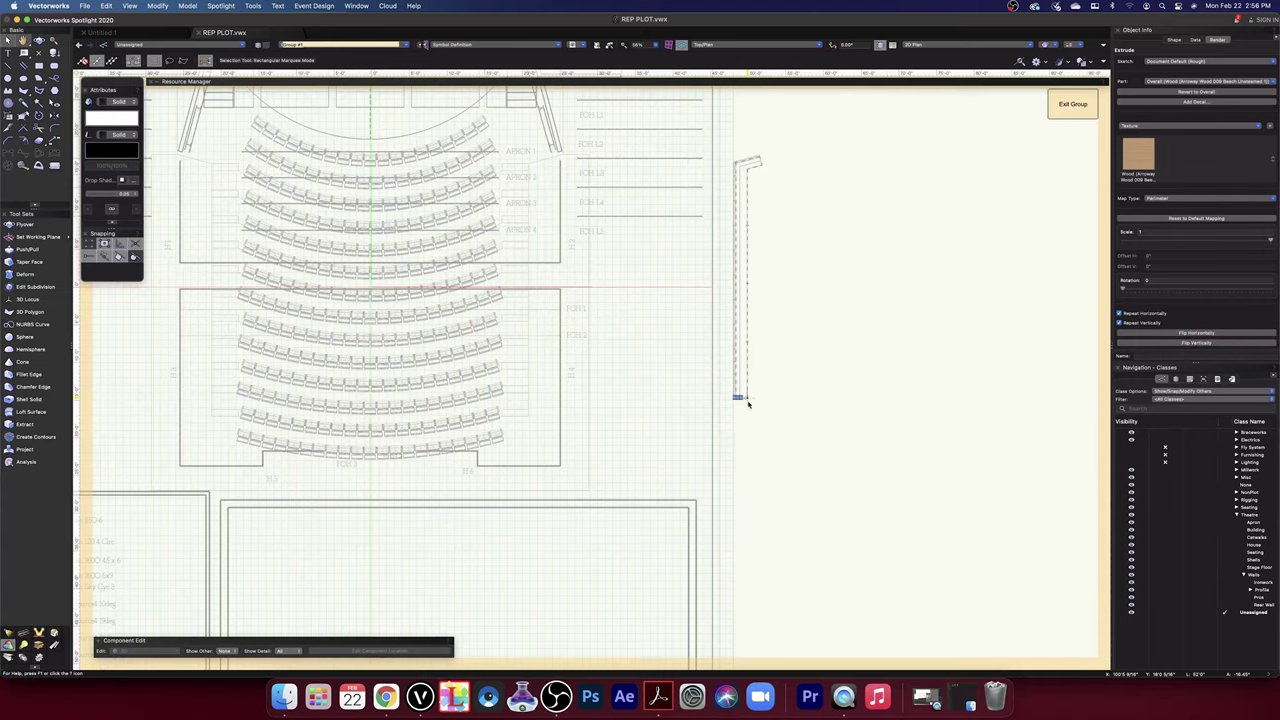
{"action": "scroll", "coordinate": [748, 403], "scroll_direction": "up", "scroll_amount": 10}
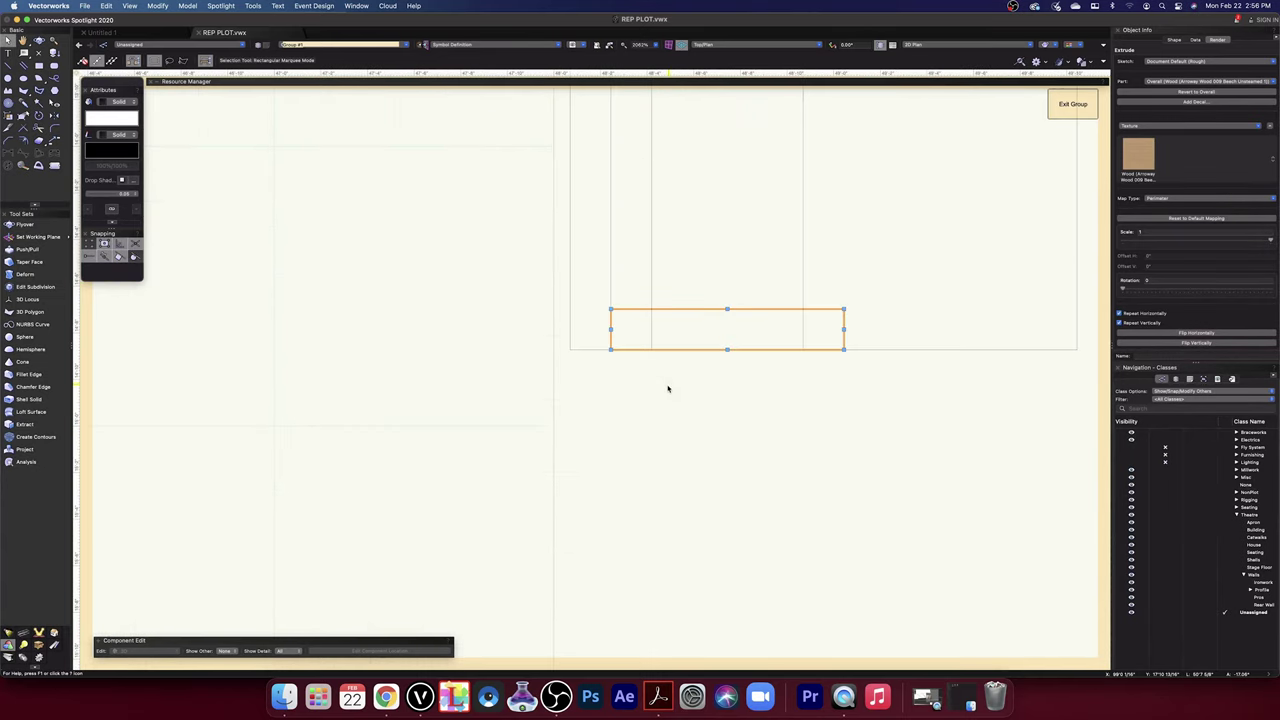
{"action": "left_click", "coordinate": [38, 40]}
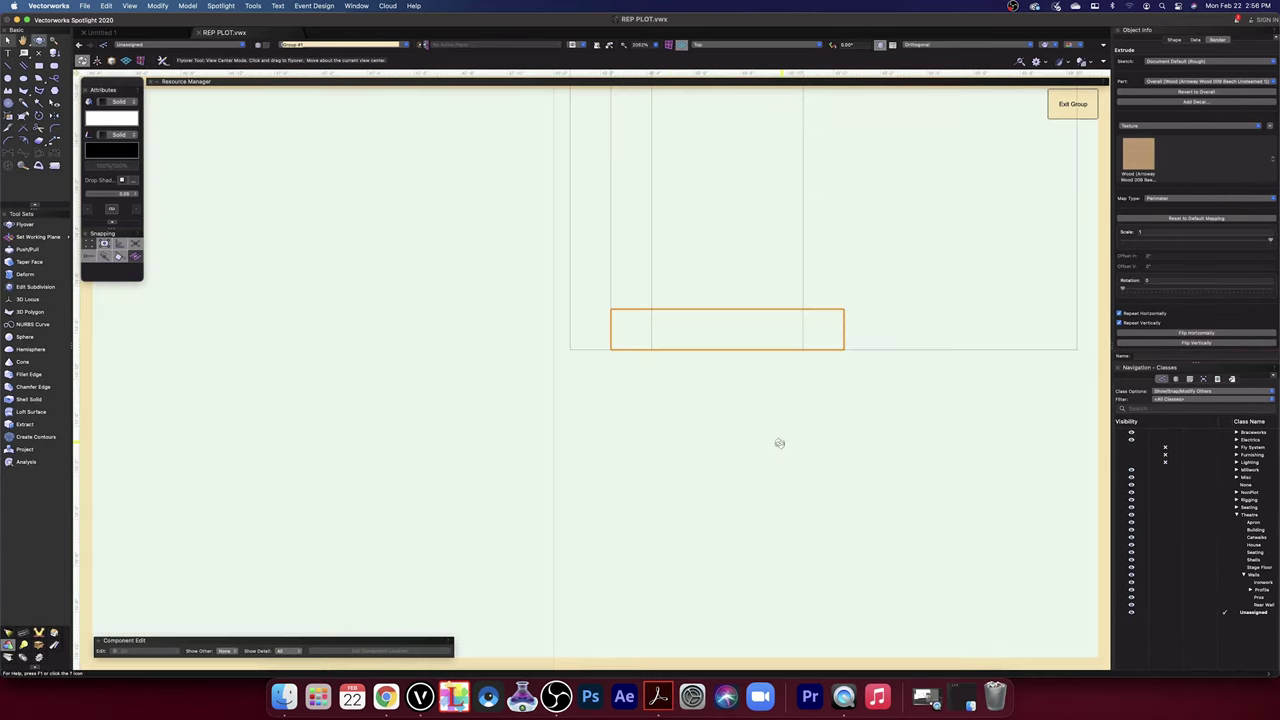
{"action": "scroll", "coordinate": [781, 450], "scroll_direction": "down", "scroll_amount": 4}
{"action": "left_click_drag", "start_coordinate": [783, 457], "coordinate": [850, 435]}
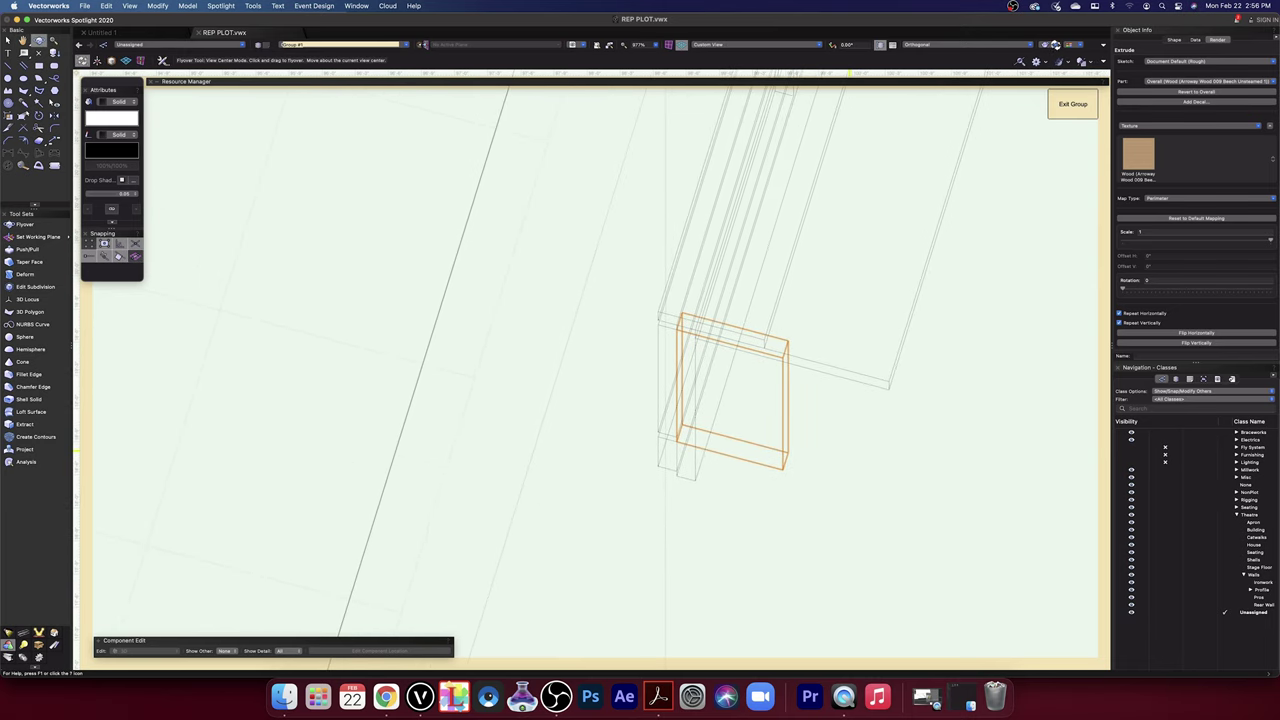
{"action": "left_click", "coordinate": [1058, 45]}
{"action": "left_click", "coordinate": [1076, 121]}
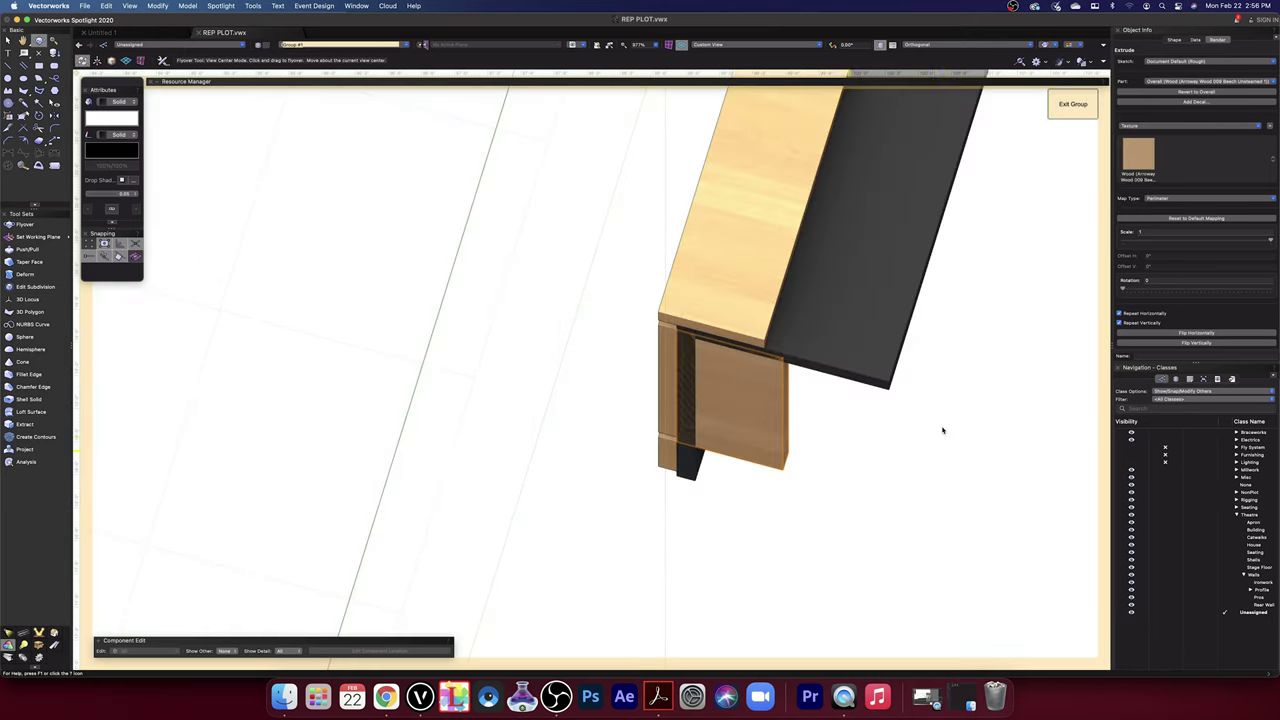
{"action": "scroll", "coordinate": [845, 429], "scroll_direction": "up", "scroll_amount": 4}
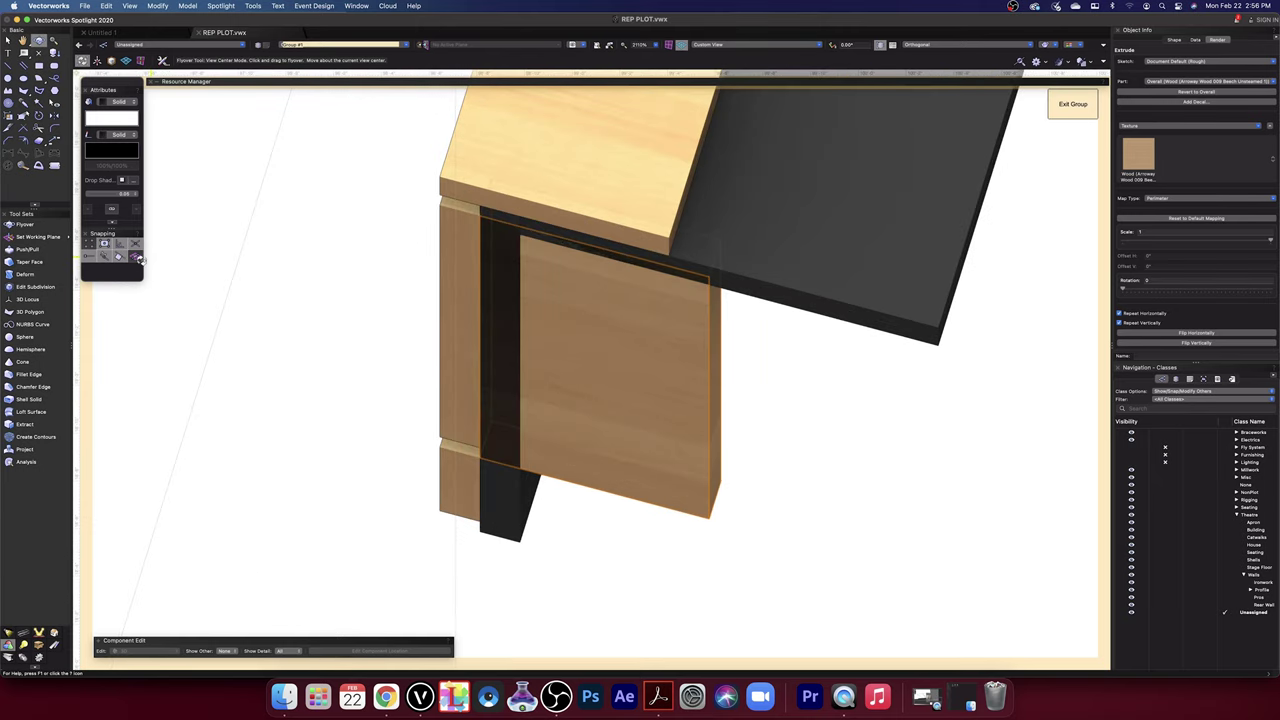
- Recess the black strip's side face behind the wood panel with Push/Pull
{"action": "left_click", "coordinate": [26, 249]}
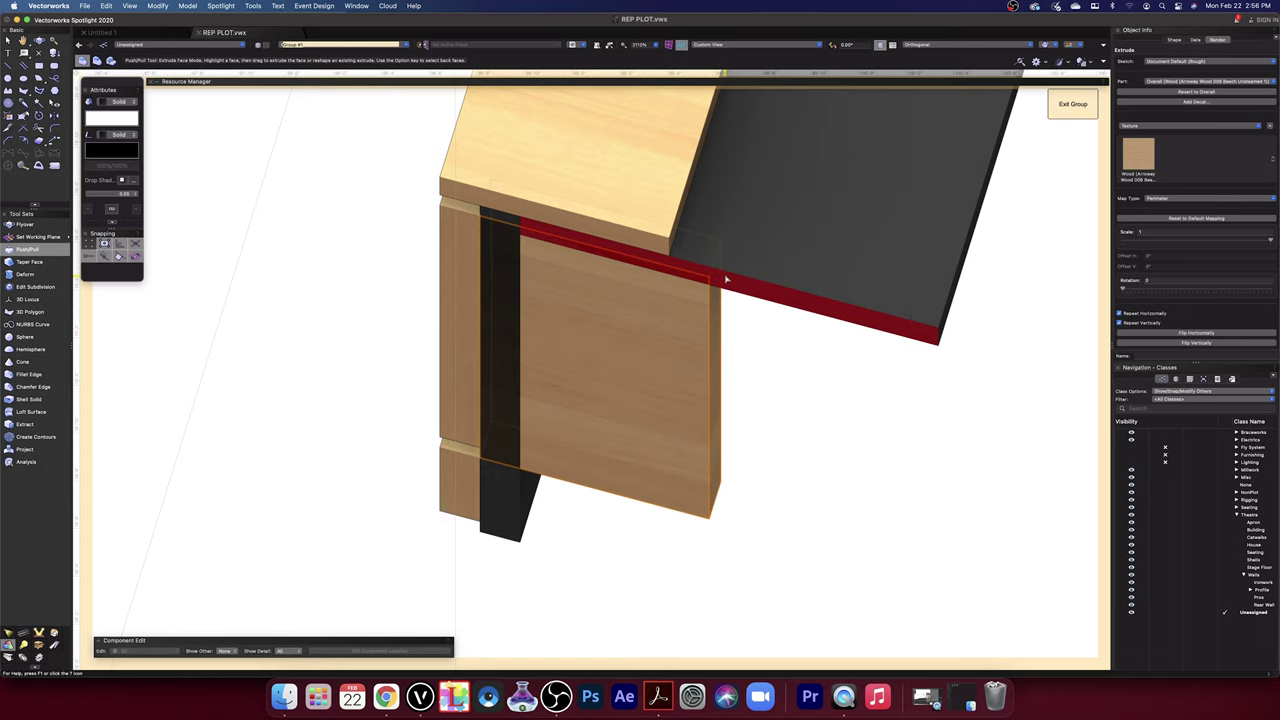
{"action": "left_click", "coordinate": [506, 497]}
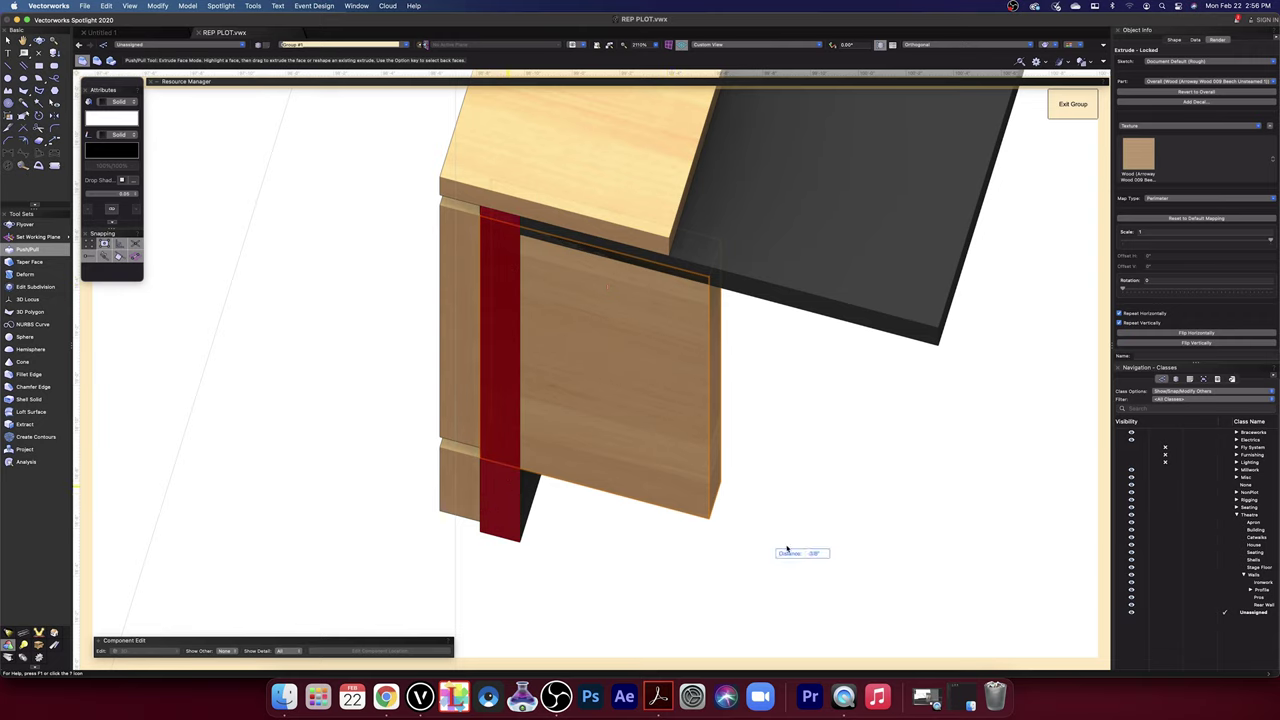
{"action": "left_click", "coordinate": [727, 488]}
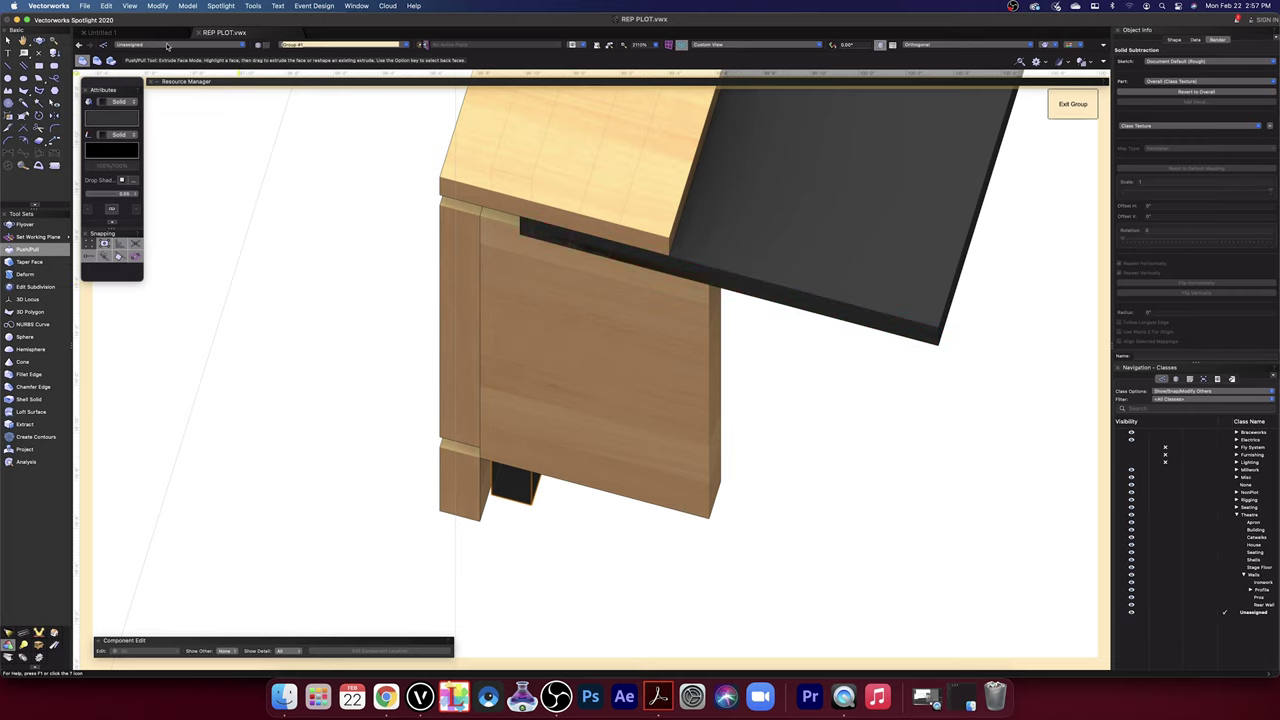
- At the balcony's top corner, push the dark top band's face back toward the panel's end
{"action": "key", "text": "shift+c"}
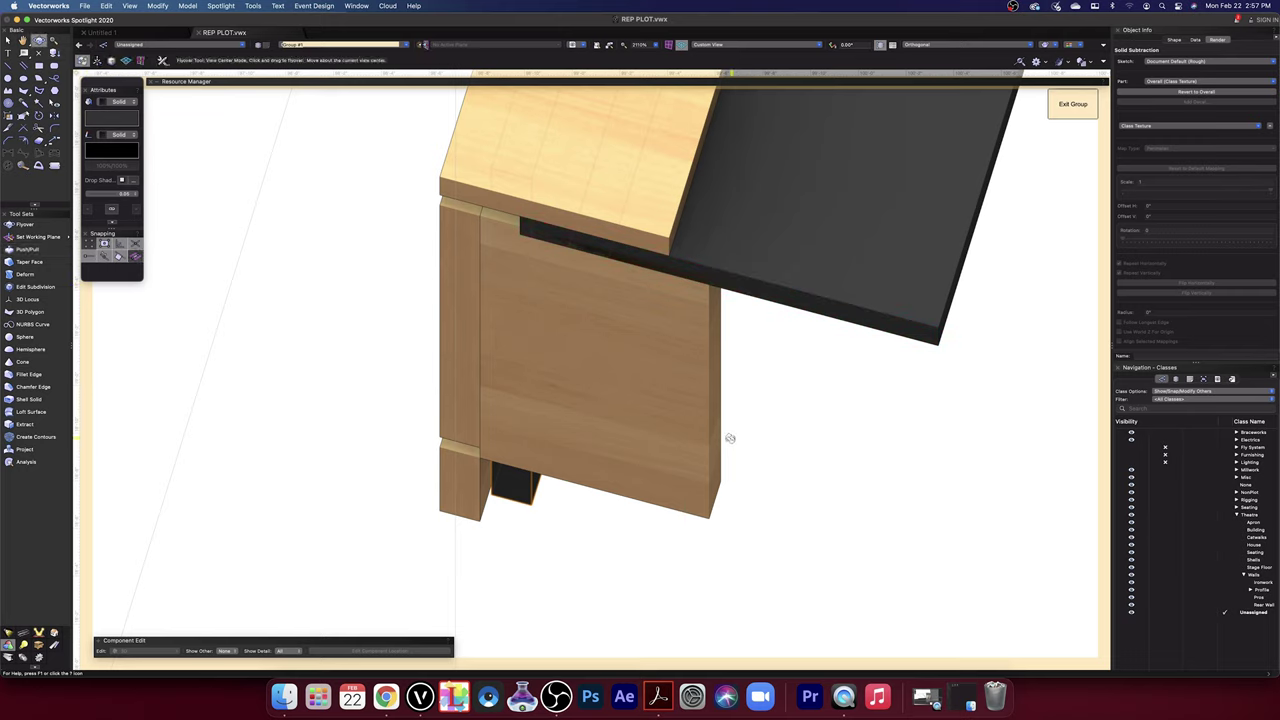
{"action": "left_click_drag", "start_coordinate": [729, 437], "coordinate": [797, 300]}
{"action": "key", "text": "space"}
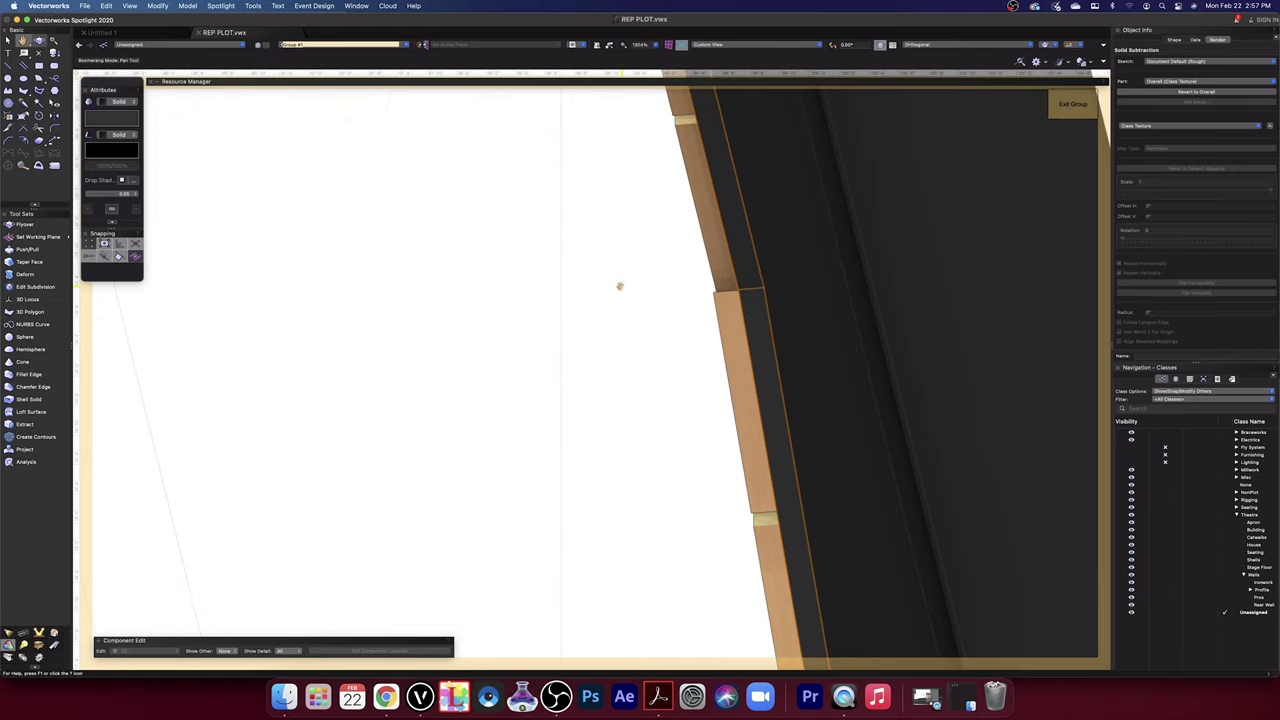
{"action": "left_click_drag", "start_coordinate": [620, 286], "coordinate": [538, 628]}
{"action": "left_click_drag", "start_coordinate": [664, 225], "coordinate": [703, 257]}
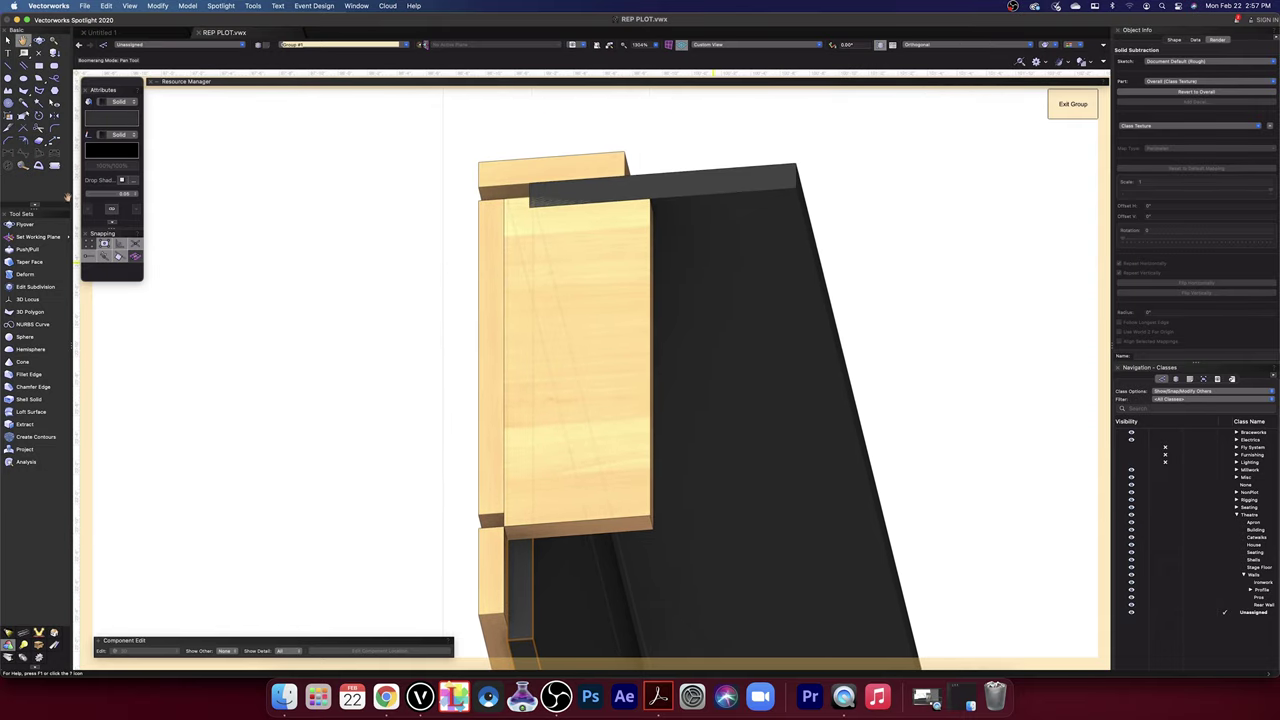
{"action": "left_click", "coordinate": [26, 249]}
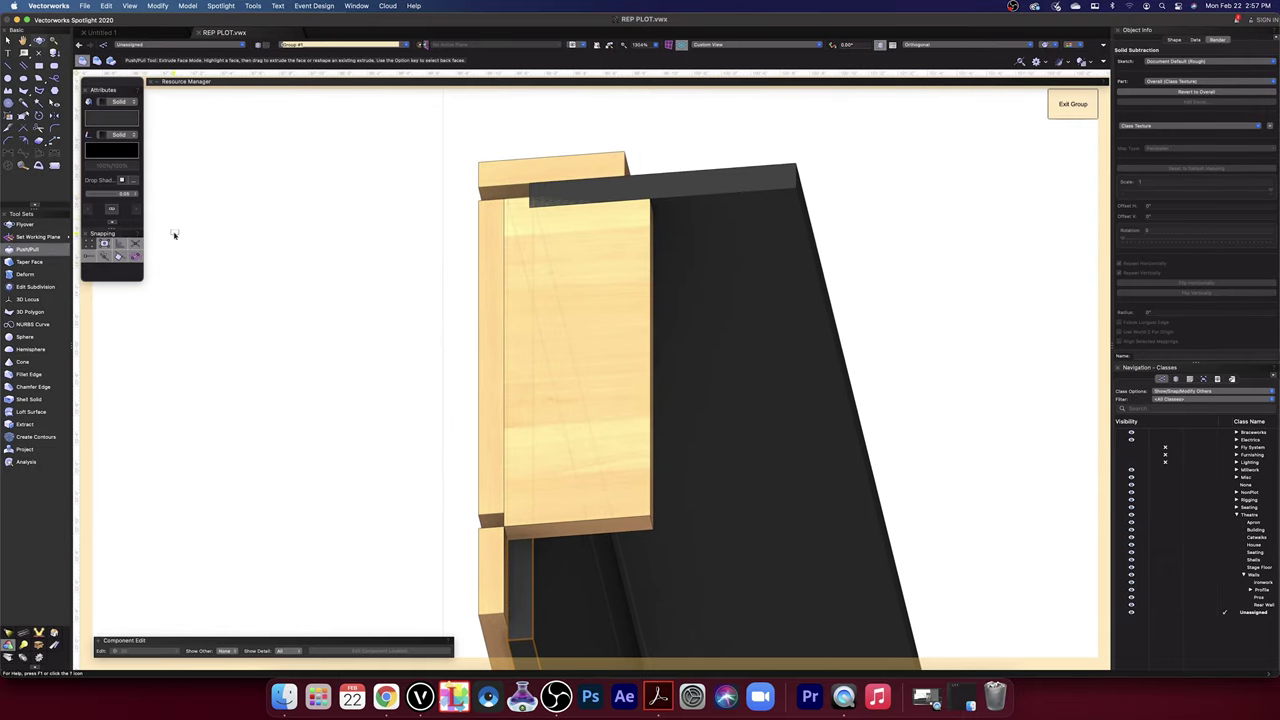
{"action": "left_click", "coordinate": [675, 215]}
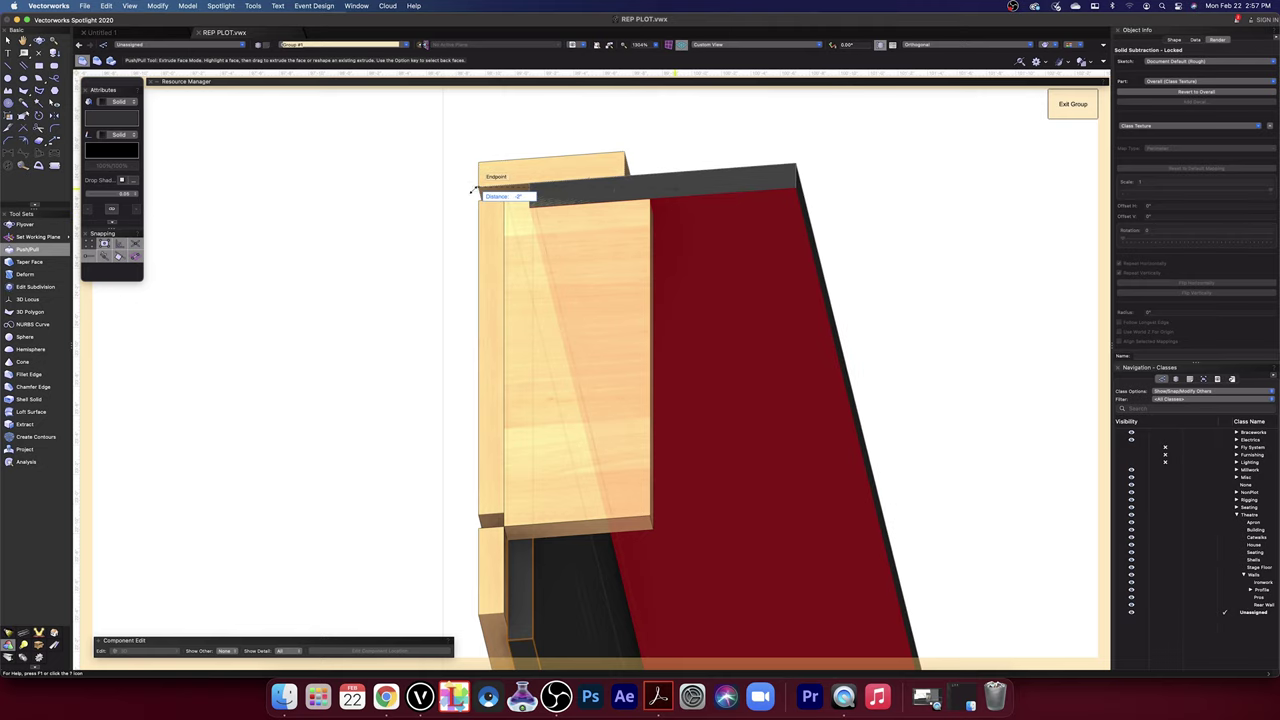
{"action": "left_click", "coordinate": [480, 191]}
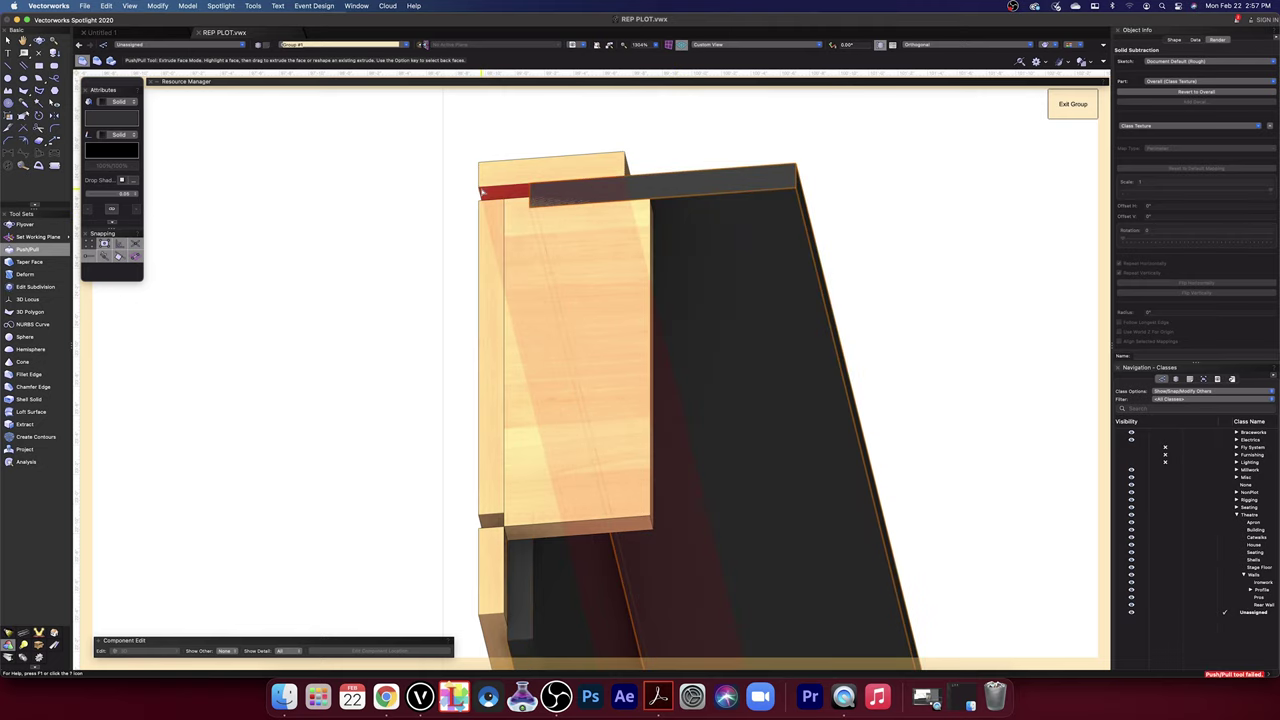
- Push the dark side face back behind the panel, then start on the band's edge face
{"action": "left_click", "coordinate": [706, 203]}
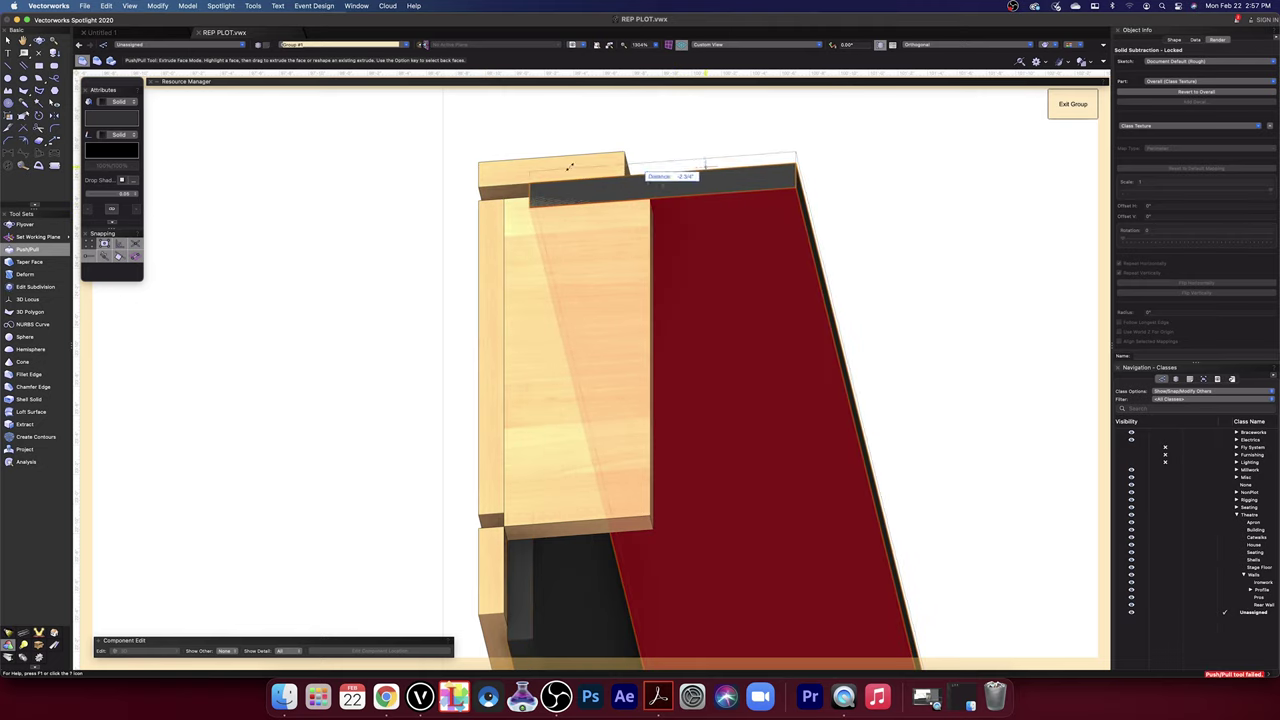
{"action": "left_click", "coordinate": [490, 188]}
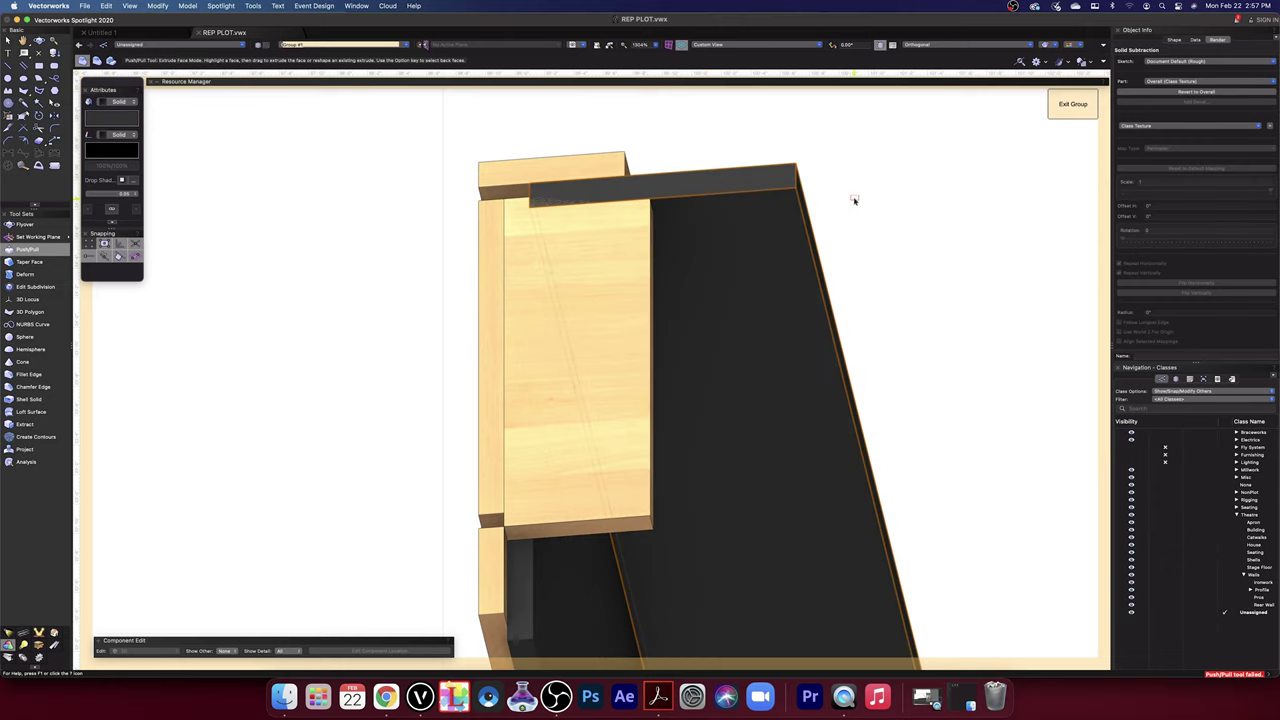
{"action": "left_click", "coordinate": [709, 209]}
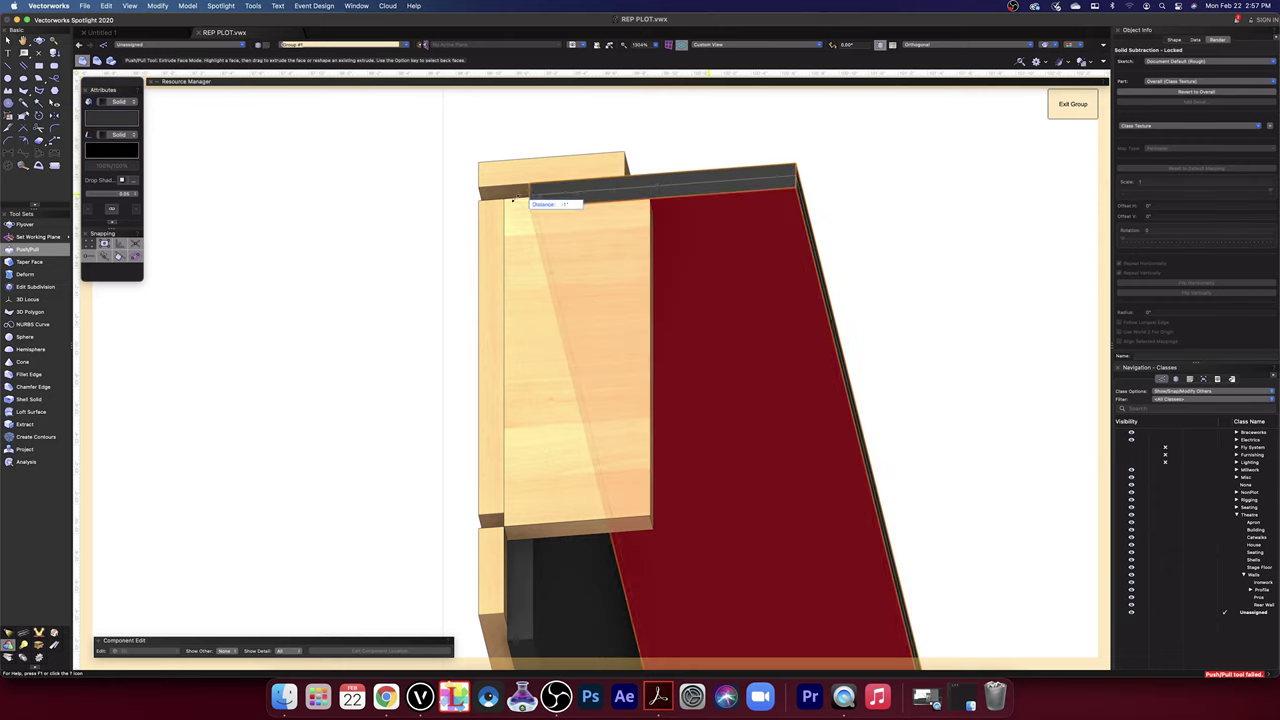
{"action": "left_click", "coordinate": [478, 207]}
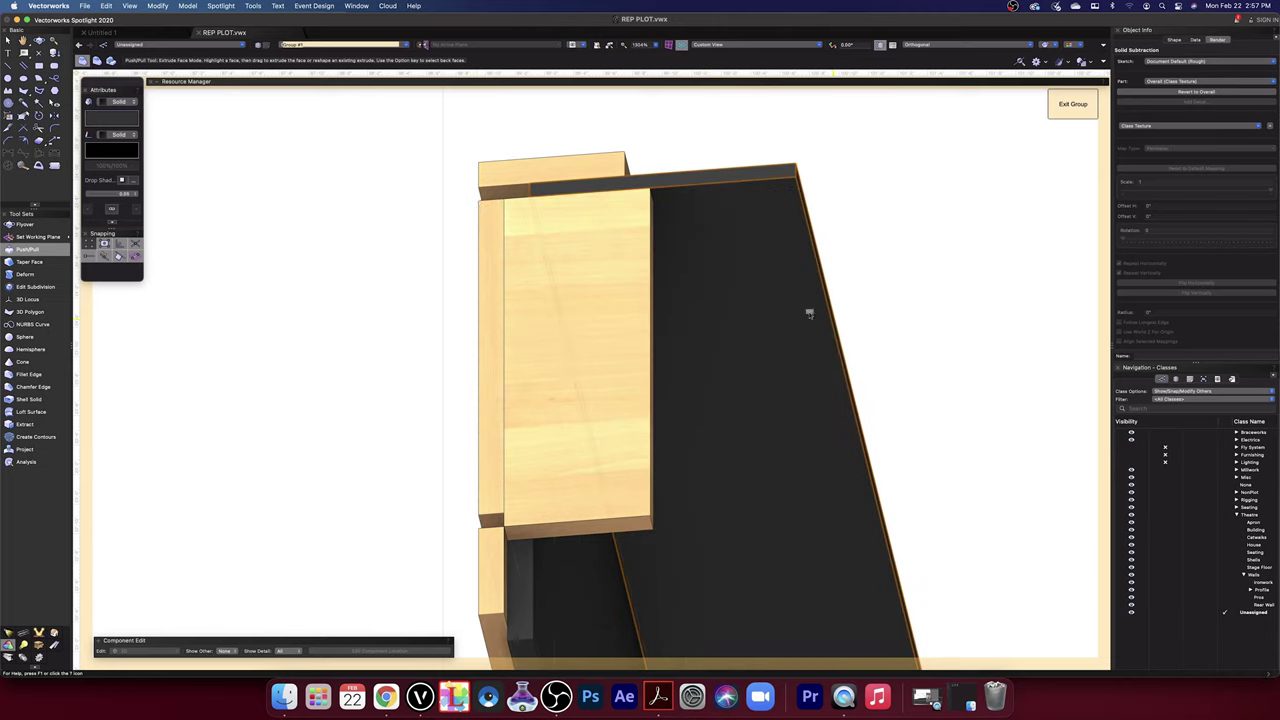
{"action": "left_click", "coordinate": [652, 267]}
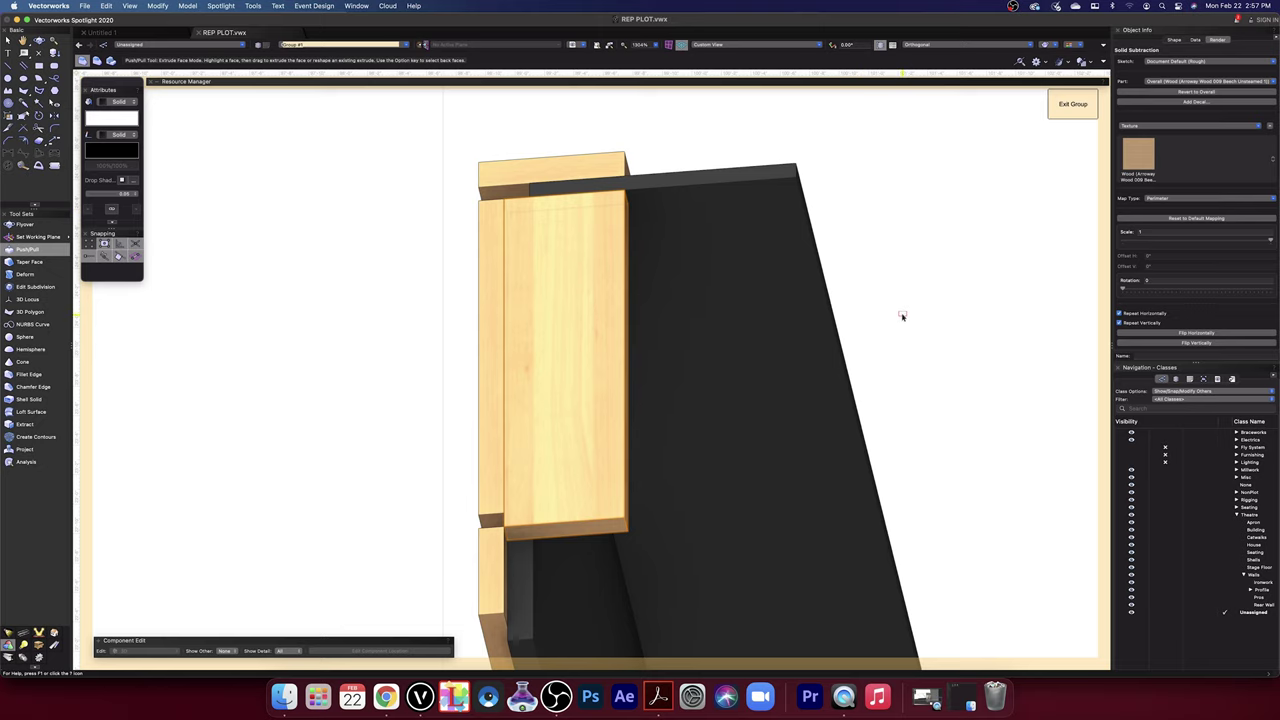
- Pull the corner face out 1 3/4 inches, then orbit out to view the long balcony front
{"action": "left_click", "coordinate": [39, 40]}
{"action": "left_click_drag", "start_coordinate": [371, 254], "coordinate": [426, 329]}
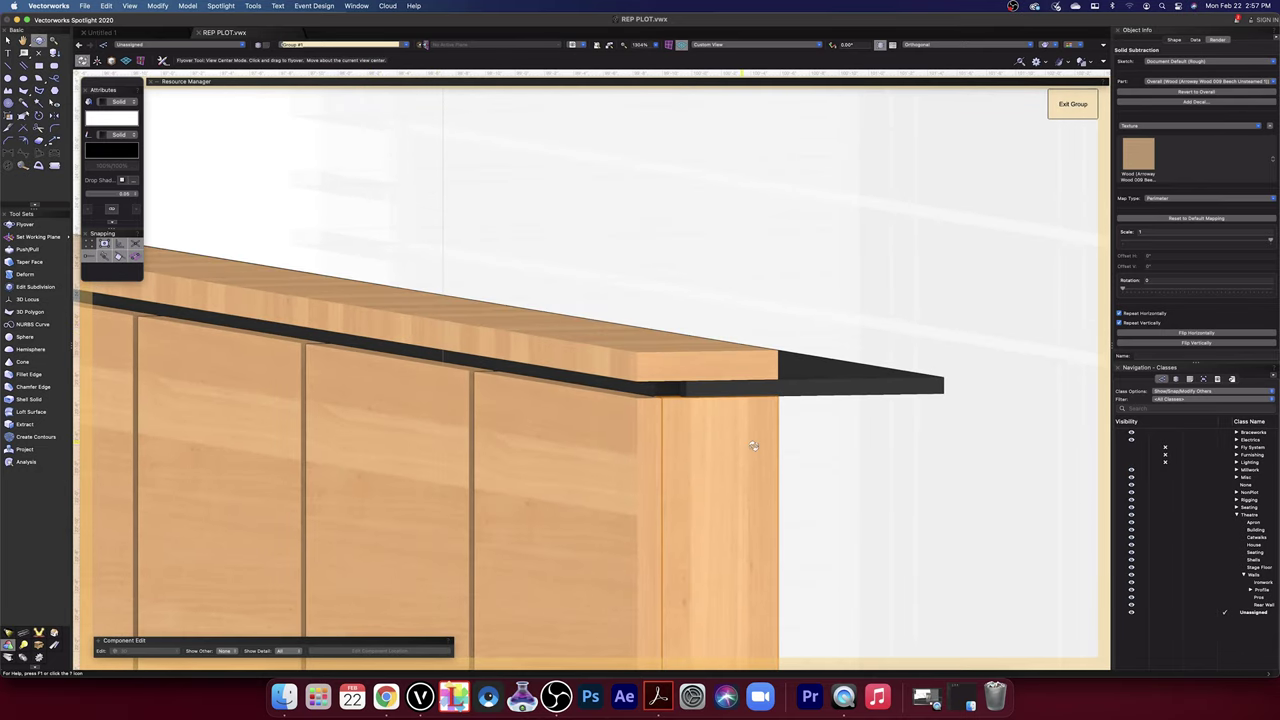
{"action": "scroll", "coordinate": [676, 402], "scroll_direction": "up", "scroll_amount": 3}
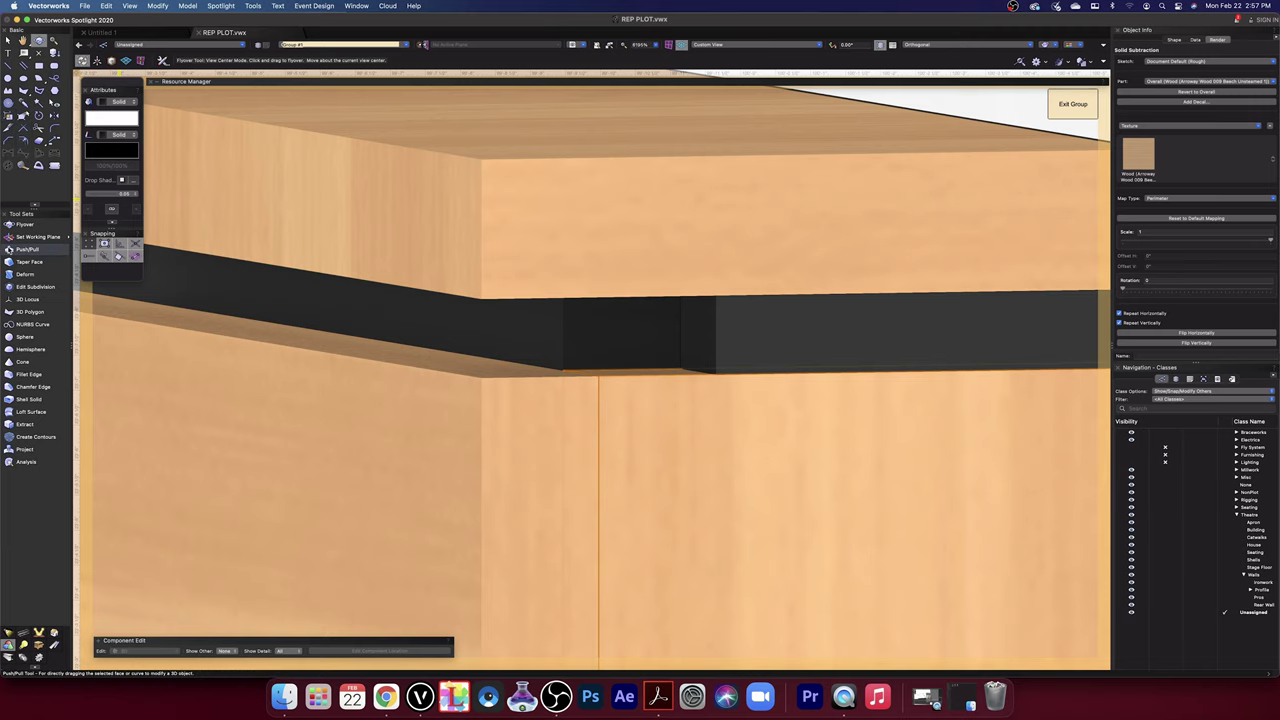
{"action": "left_click", "coordinate": [27, 249]}
{"action": "left_click_drag", "start_coordinate": [697, 335], "coordinate": [567, 330]}
{"action": "scroll", "coordinate": [567, 330], "scroll_direction": "down", "scroll_amount": 6}
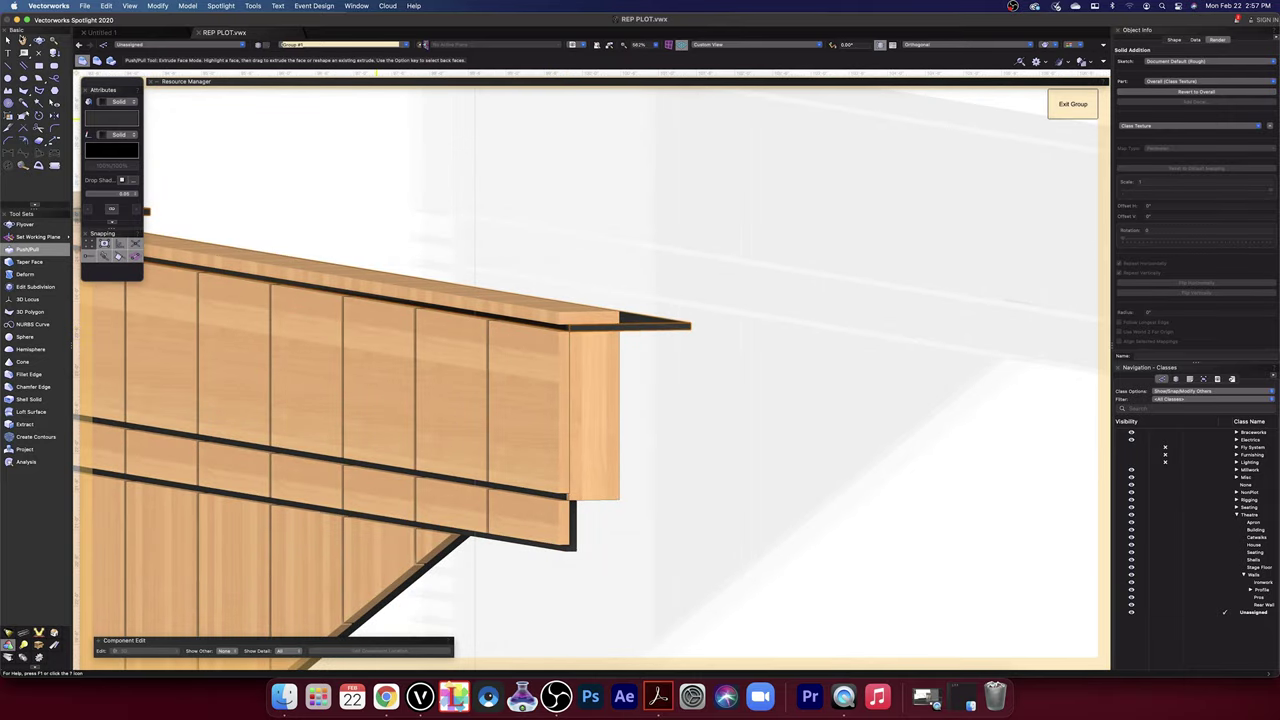
{"action": "left_click", "coordinate": [38, 40]}
{"action": "left_click_drag", "start_coordinate": [437, 269], "coordinate": [470, 265]}
{"action": "left_click", "coordinate": [740, 46]}
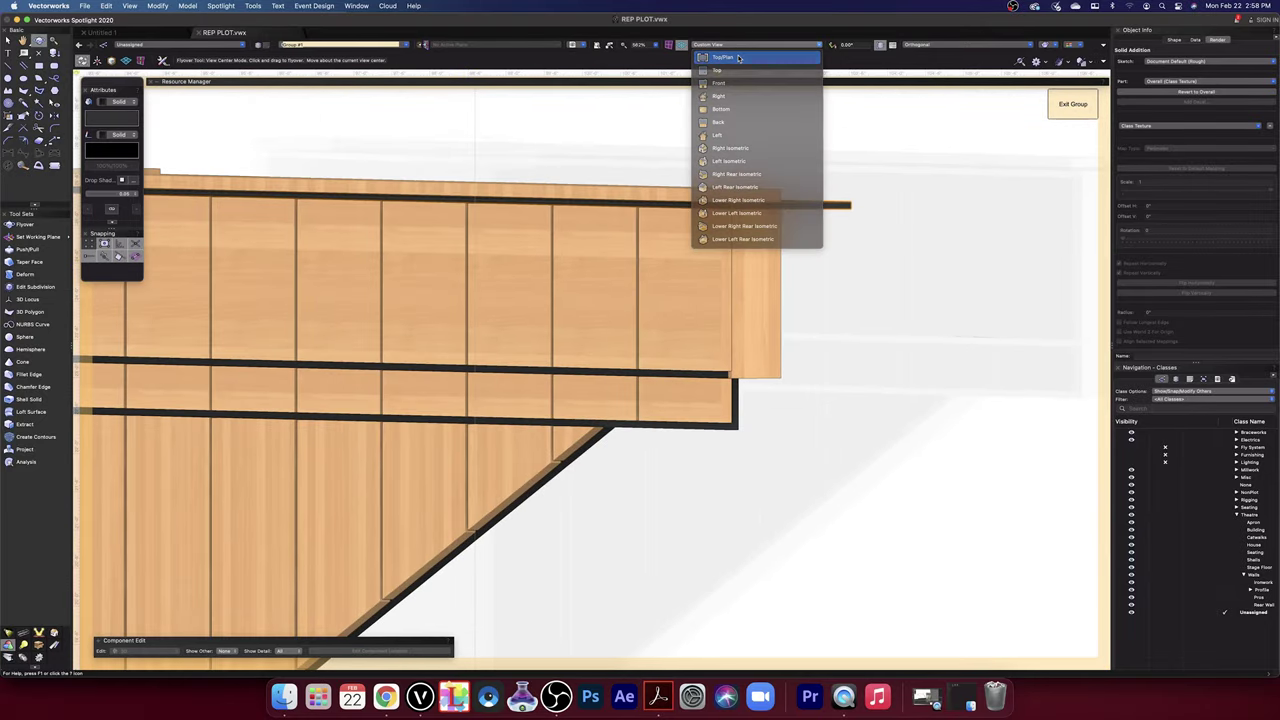
- Switch to Top/Plan, zoom to the balcony wall end and render it in OpenGL
{"action": "left_click", "coordinate": [738, 57]}
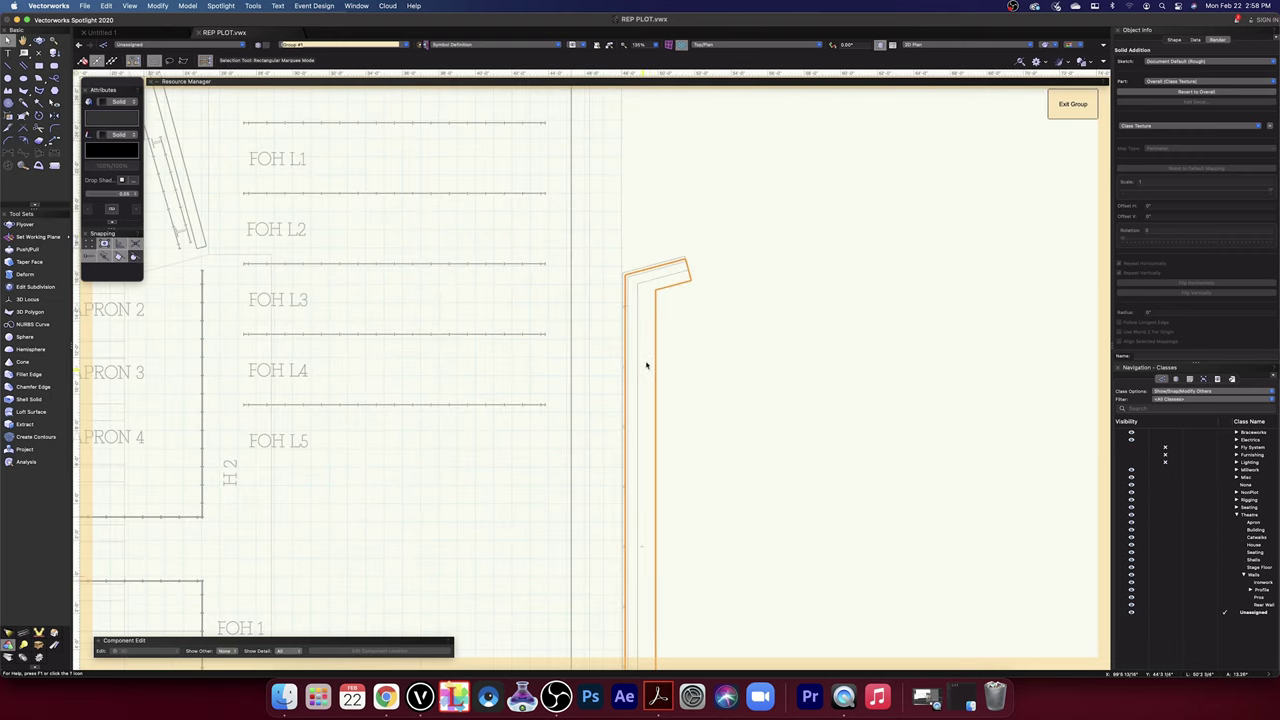
{"action": "scroll", "coordinate": [649, 241], "scroll_direction": "up", "scroll_amount": 5}
{"action": "scroll", "coordinate": [649, 241], "scroll_direction": "down", "scroll_amount": 5}
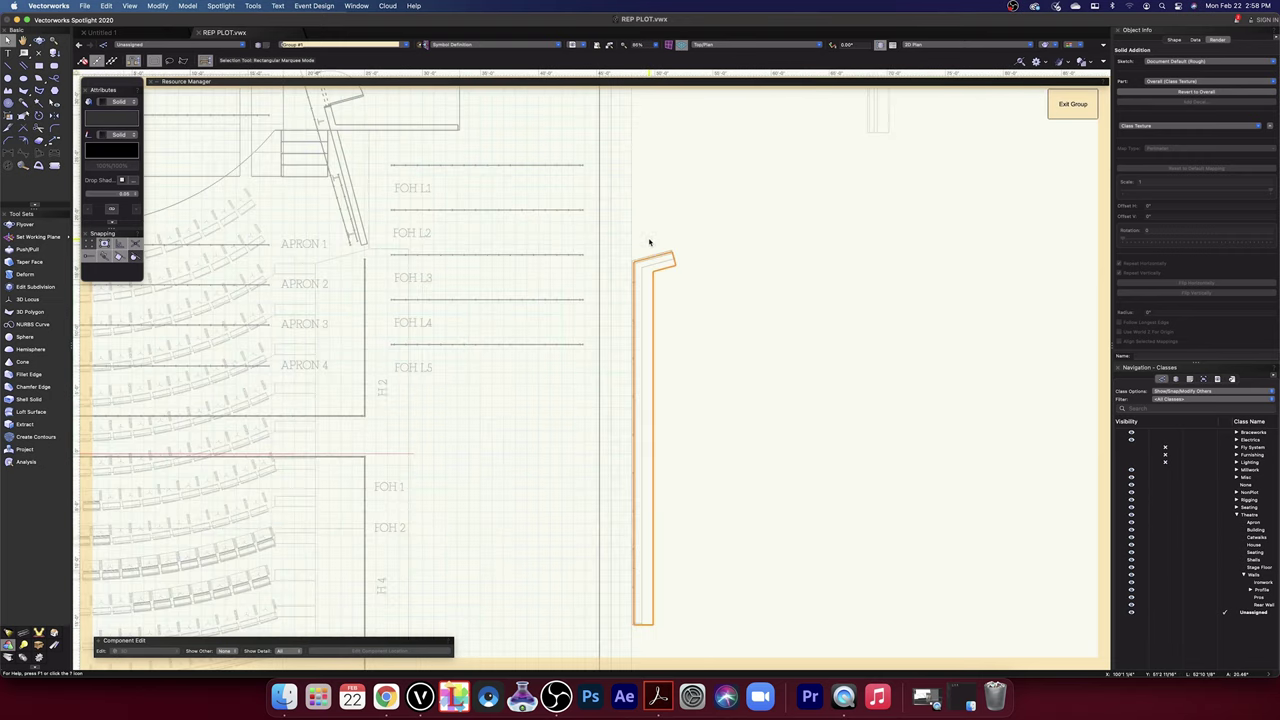
{"action": "scroll", "coordinate": [644, 596], "scroll_direction": "up", "scroll_amount": 4}
{"action": "scroll", "coordinate": [644, 596], "scroll_direction": "up", "scroll_amount": 2}
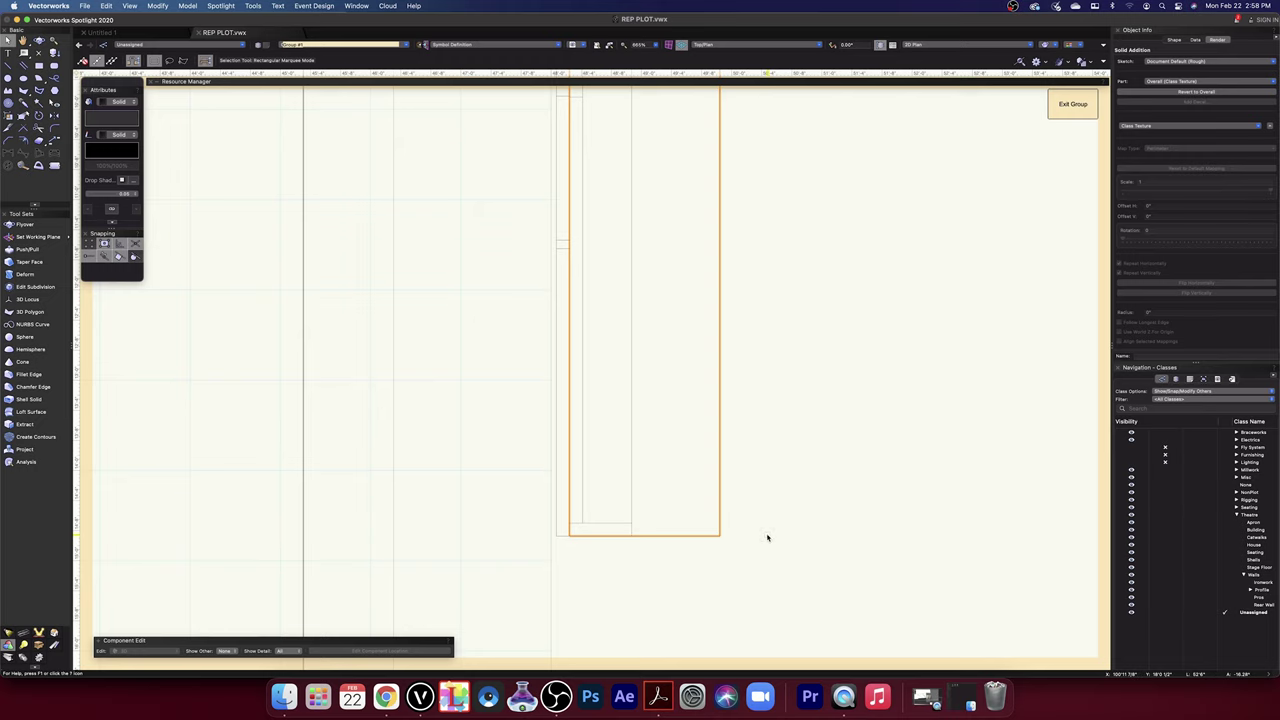
{"action": "scroll", "coordinate": [768, 538], "scroll_direction": "up", "scroll_amount": 3}
{"action": "scroll", "coordinate": [768, 538], "scroll_direction": "down", "scroll_amount": 2}
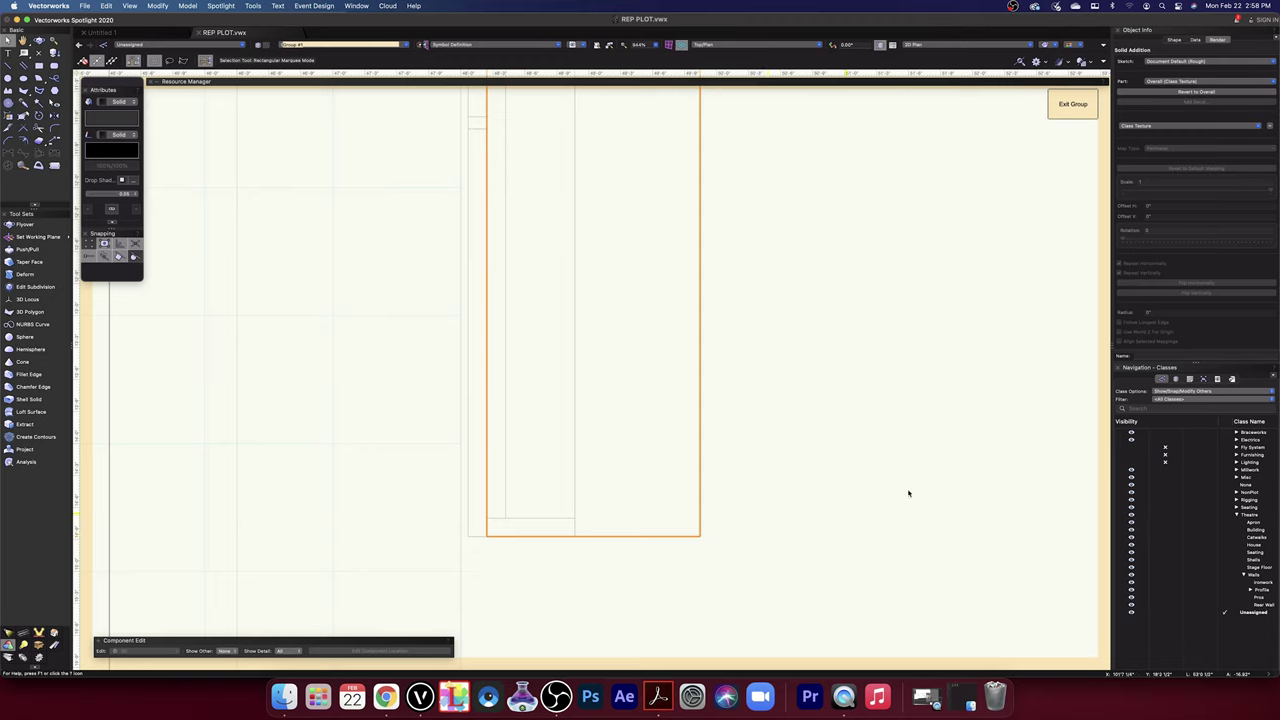
{"action": "left_click", "coordinate": [1056, 47]}
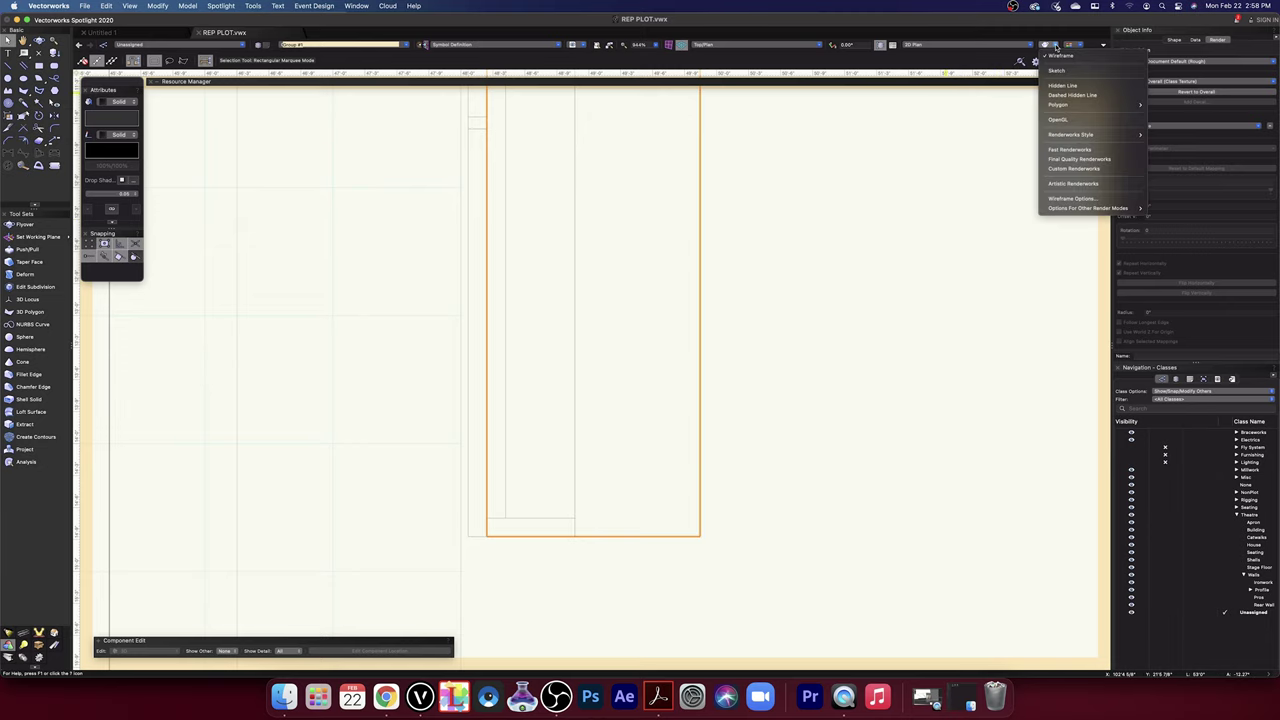
{"action": "left_click", "coordinate": [1060, 119]}
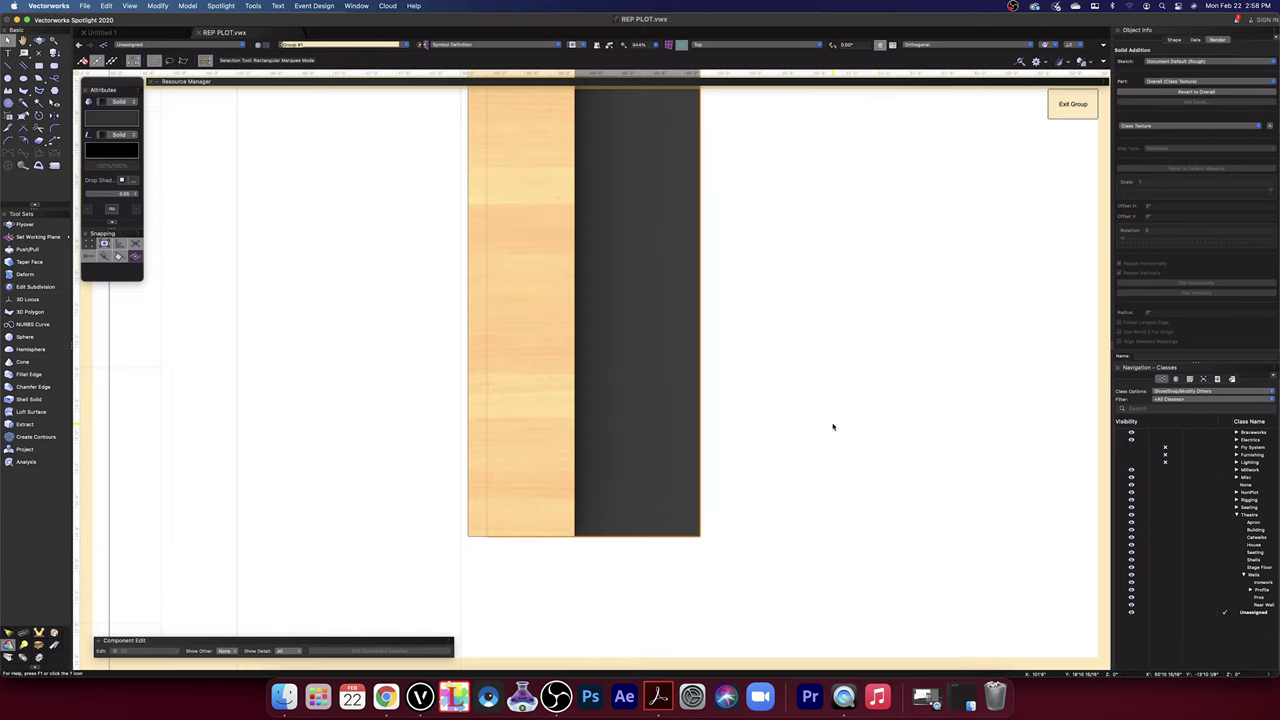
{"action": "scroll", "coordinate": [834, 431], "scroll_direction": "down", "scroll_amount": 5}
- Orbit from the top view into a perspective close-up of the beech slatted face
{"action": "left_click", "coordinate": [38, 40]}
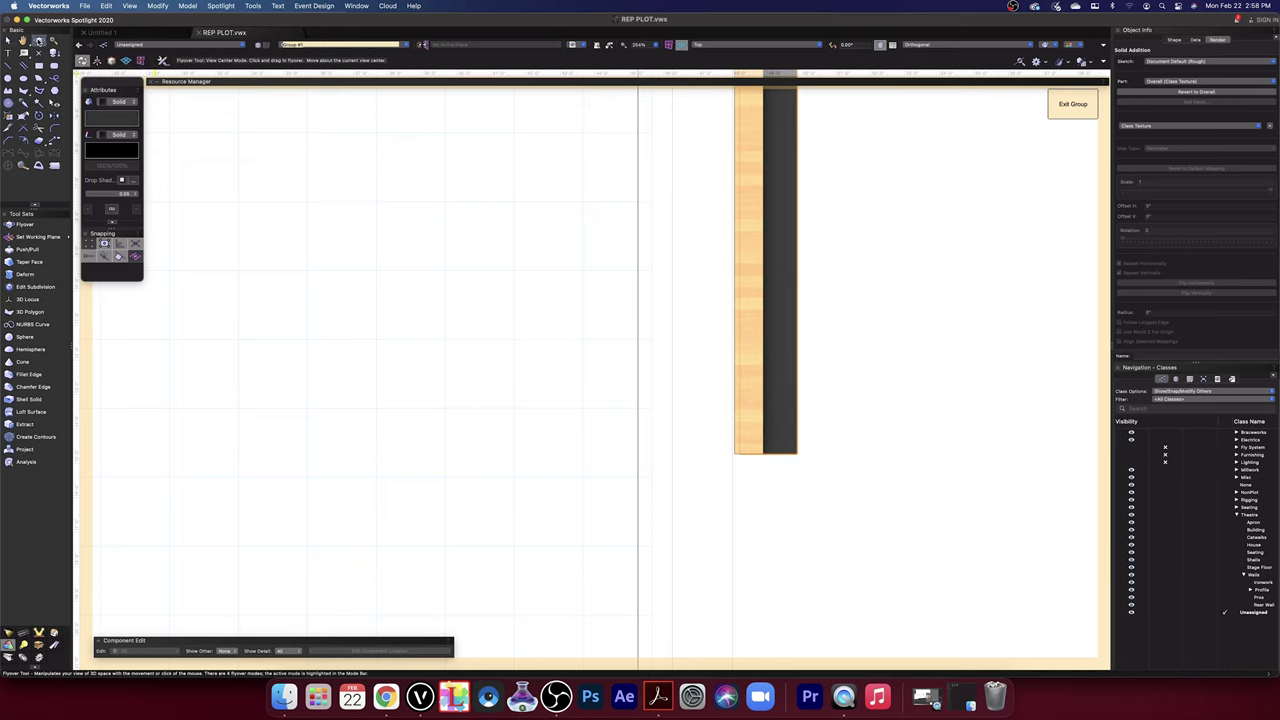
{"action": "left_click_drag", "start_coordinate": [904, 567], "coordinate": [904, 565]}
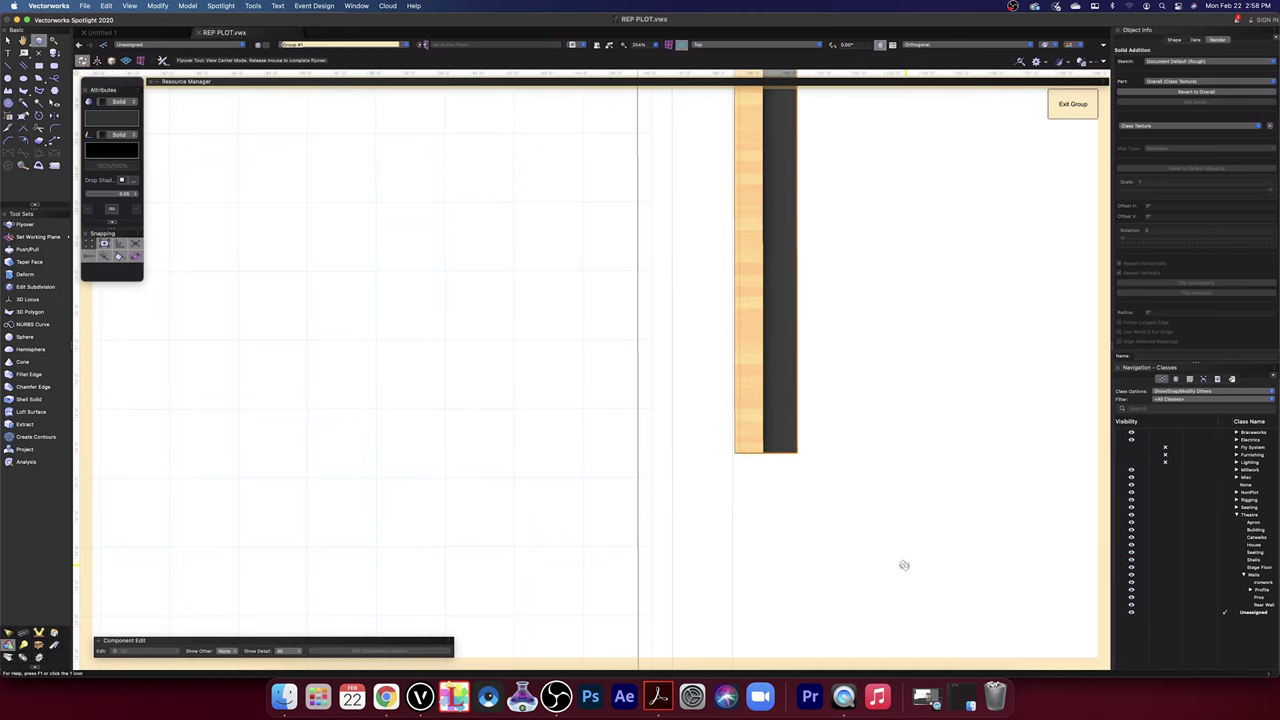
{"action": "left_click_drag", "start_coordinate": [904, 565], "coordinate": [880, 388]}
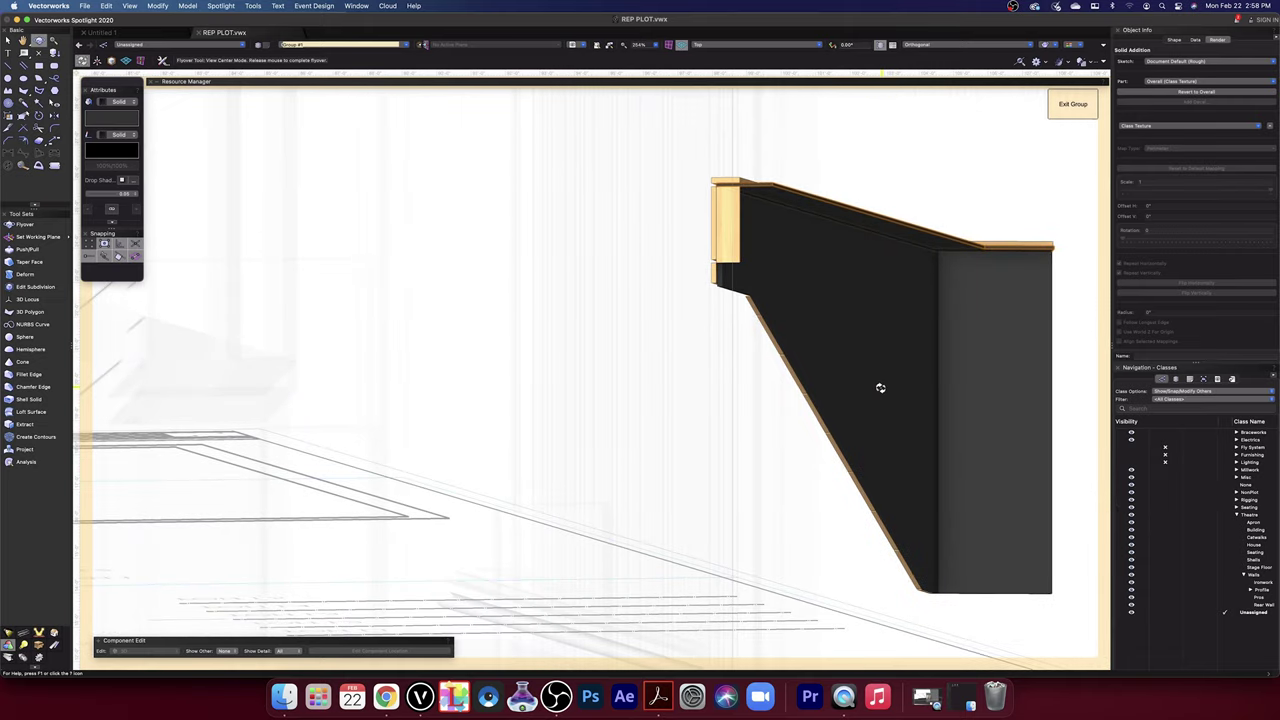
{"action": "left_click_drag", "start_coordinate": [880, 388], "coordinate": [830, 295]}
{"action": "scroll", "coordinate": [830, 295], "scroll_direction": "up", "scroll_amount": 5}
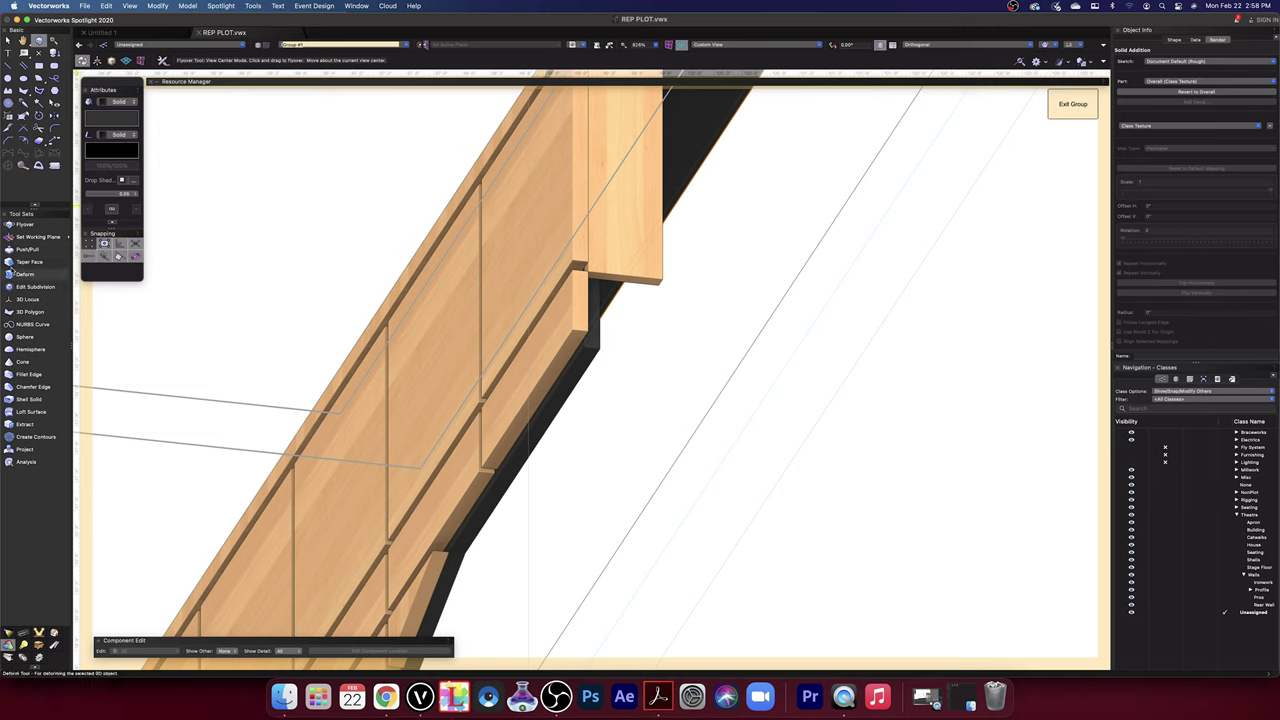
- Push the wood block's lower face in by 1 1/8 inch
{"action": "left_click", "coordinate": [28, 249]}
{"action": "left_click", "coordinate": [10, 255]}
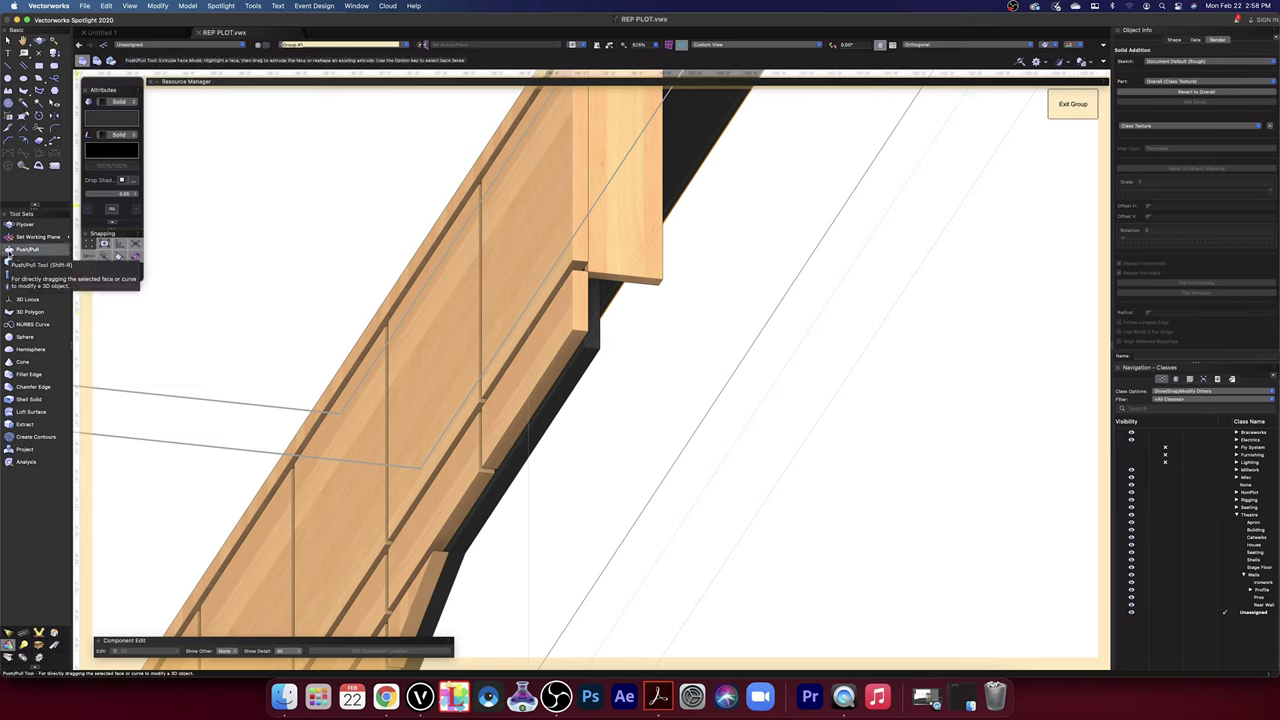
{"action": "left_click", "coordinate": [612, 281]}
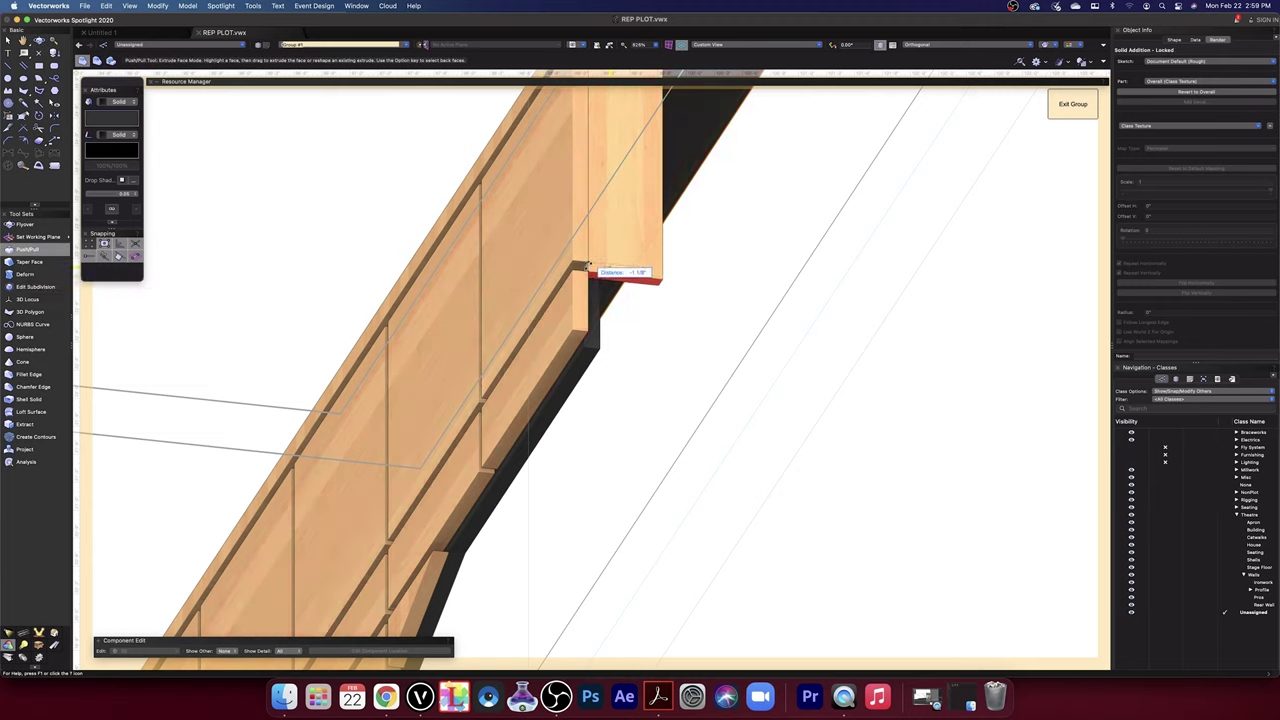
{"action": "left_click", "coordinate": [683, 340]}
{"action": "scroll", "coordinate": [687, 350], "scroll_direction": "down", "scroll_amount": 3}
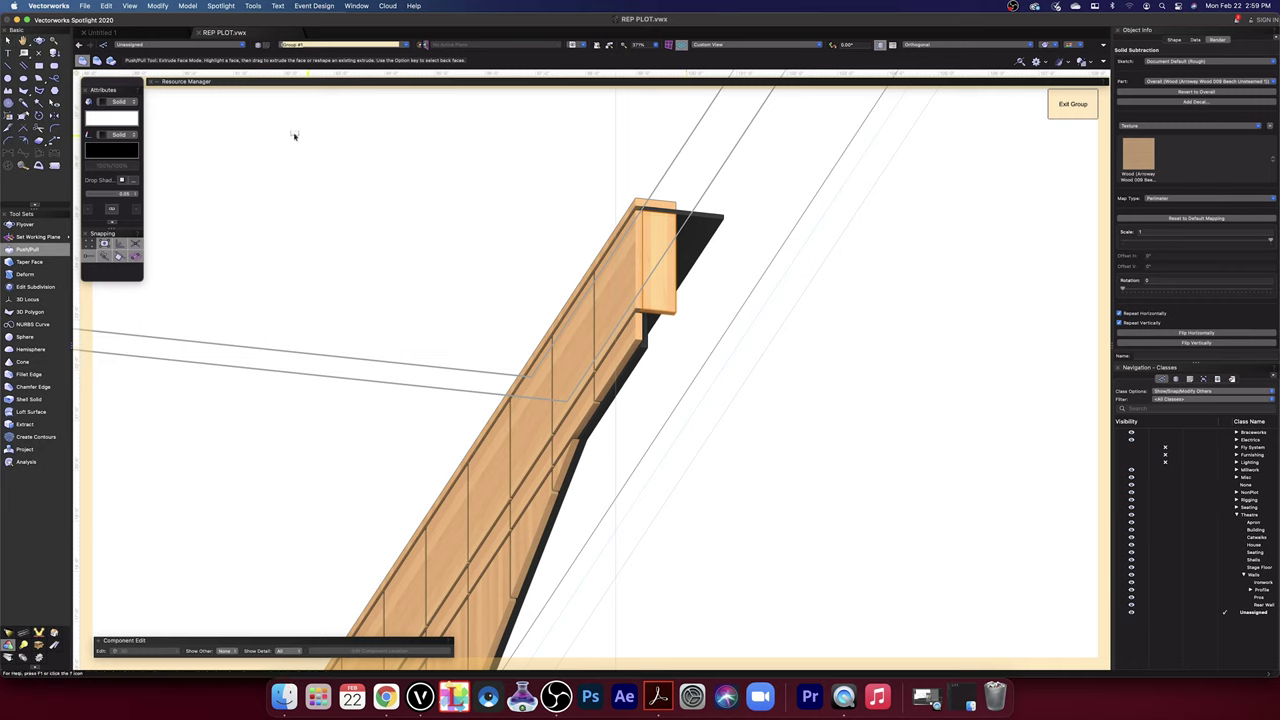
- Orbit and zoom around the balcony front until the floor comes into view
{"action": "key", "text": "shift+c"}
{"action": "left_click_drag", "start_coordinate": [772, 249], "coordinate": [712, 293]}
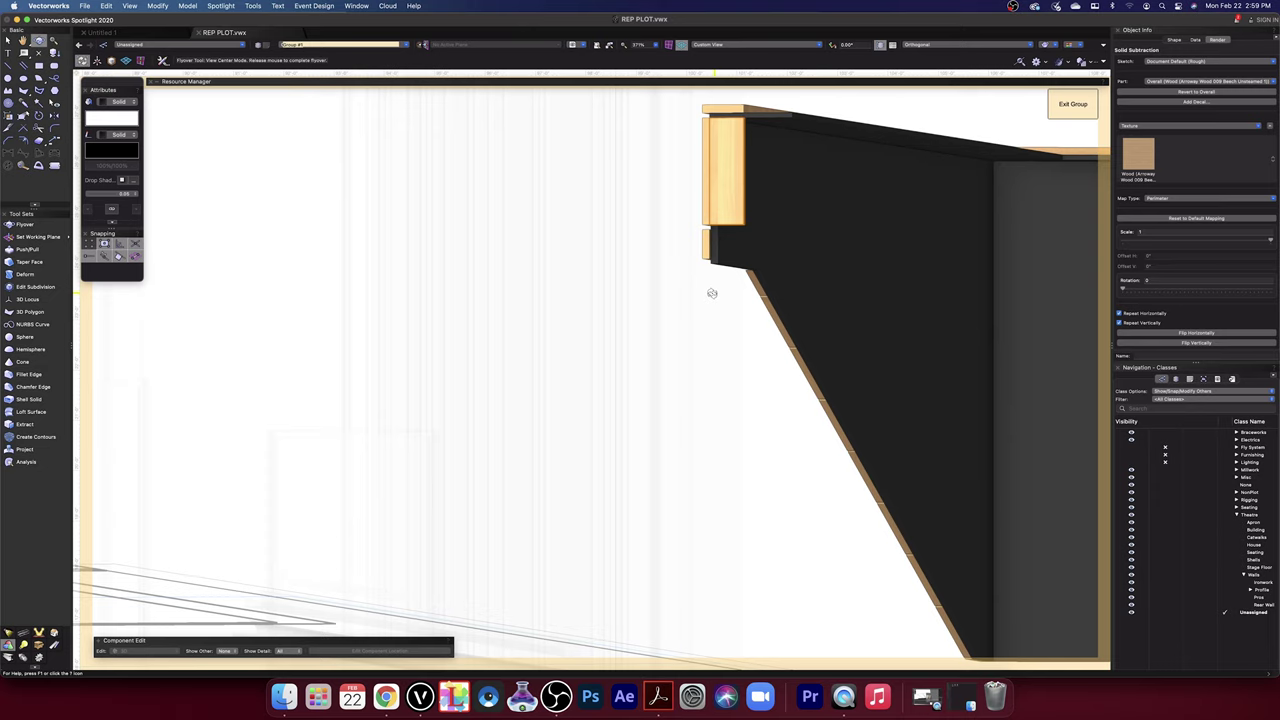
{"action": "left_click_drag", "start_coordinate": [712, 293], "coordinate": [863, 154]}
{"action": "scroll", "coordinate": [889, 189], "scroll_direction": "down", "scroll_amount": 2}
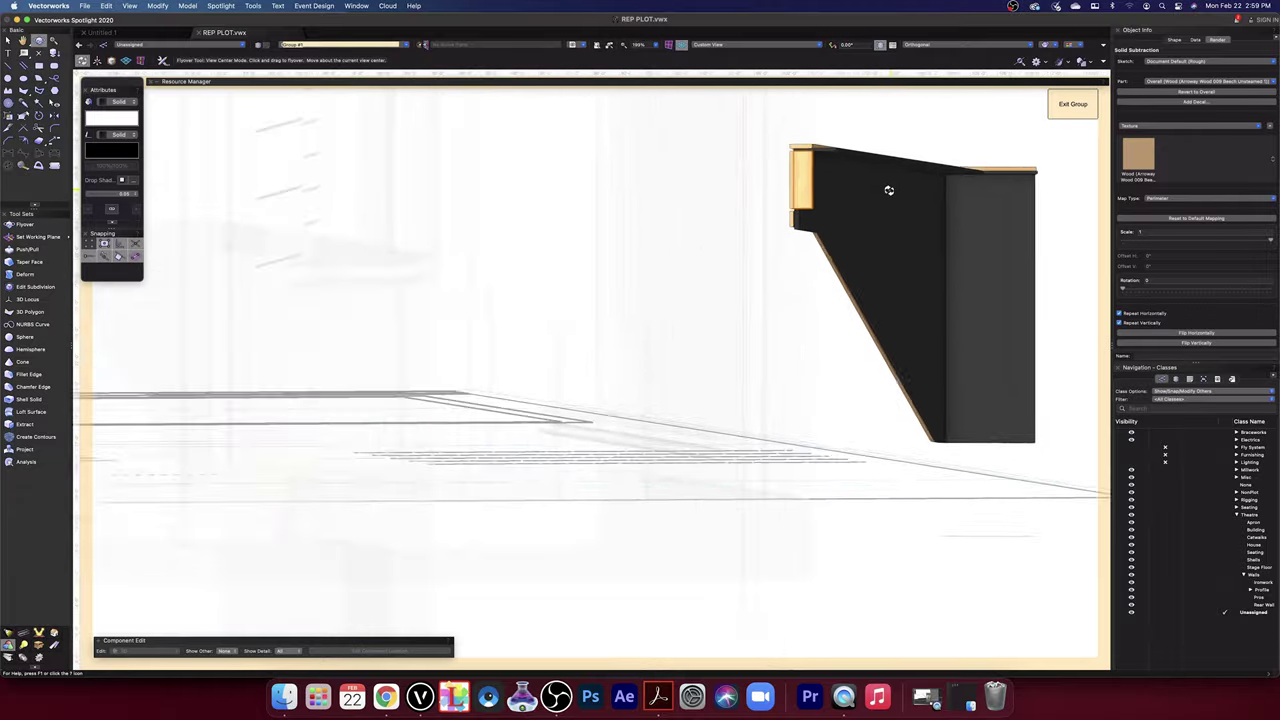
{"action": "scroll", "coordinate": [889, 189], "scroll_direction": "up", "scroll_amount": 2}
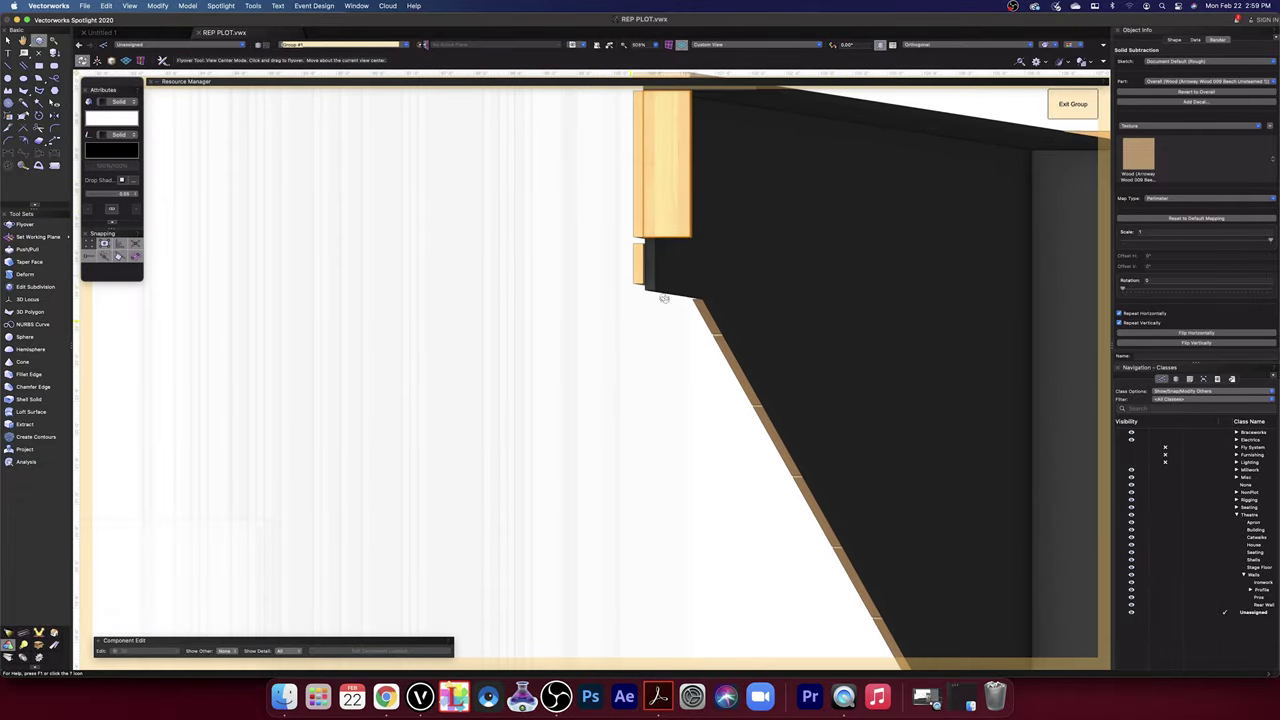
{"action": "scroll", "coordinate": [667, 281], "scroll_direction": "up", "scroll_amount": 2}
{"action": "scroll", "coordinate": [669, 282], "scroll_direction": "down", "scroll_amount": 3}
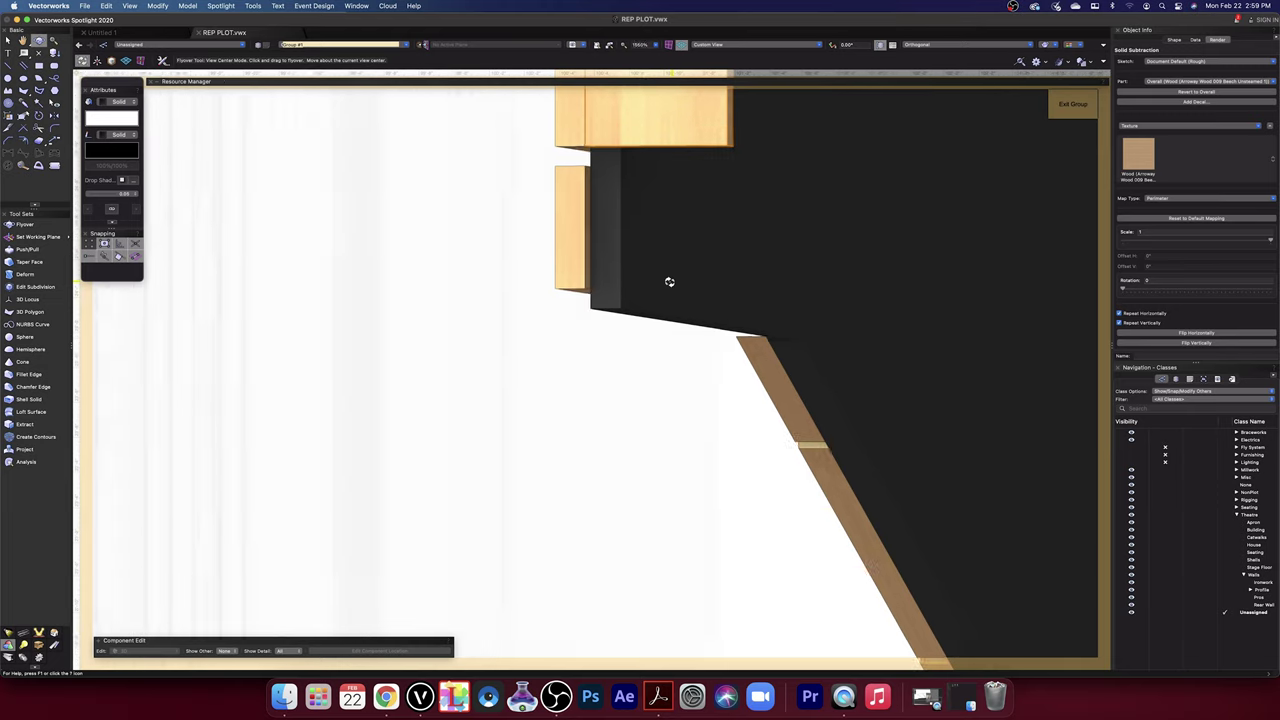
{"action": "scroll", "coordinate": [669, 282], "scroll_direction": "down", "scroll_amount": 4}
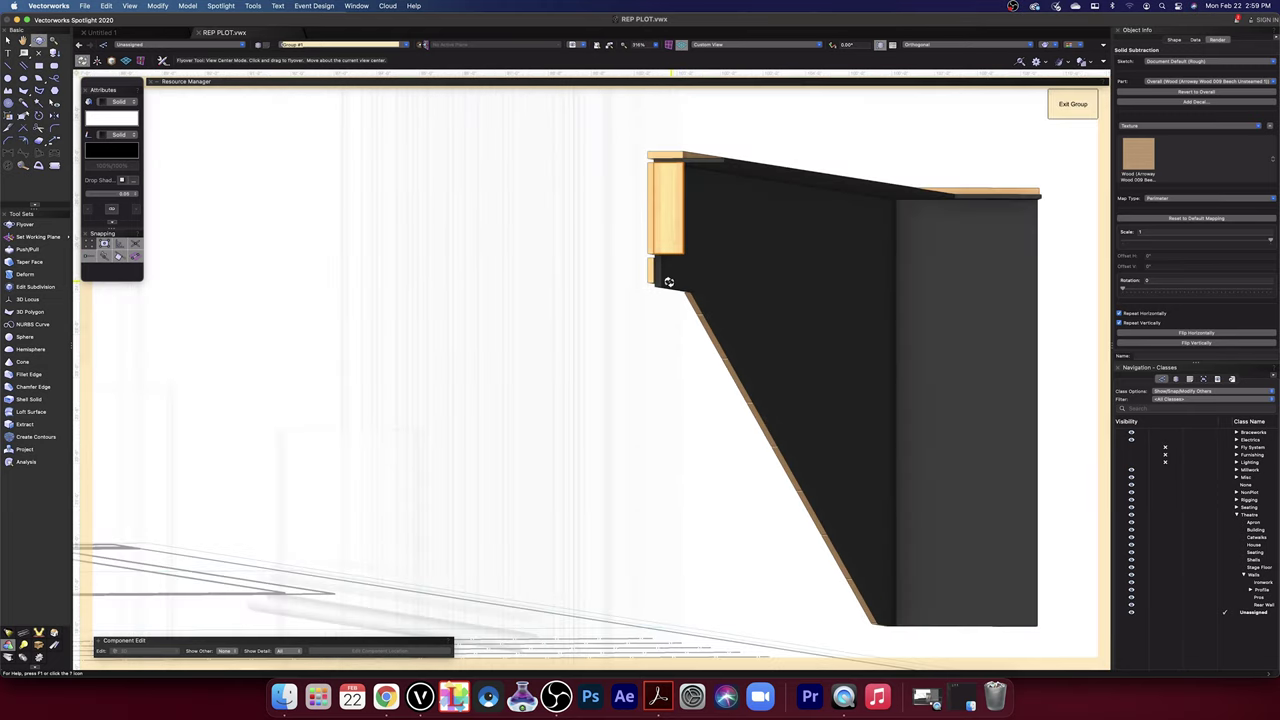
{"action": "scroll", "coordinate": [669, 282], "scroll_direction": "up", "scroll_amount": 5}
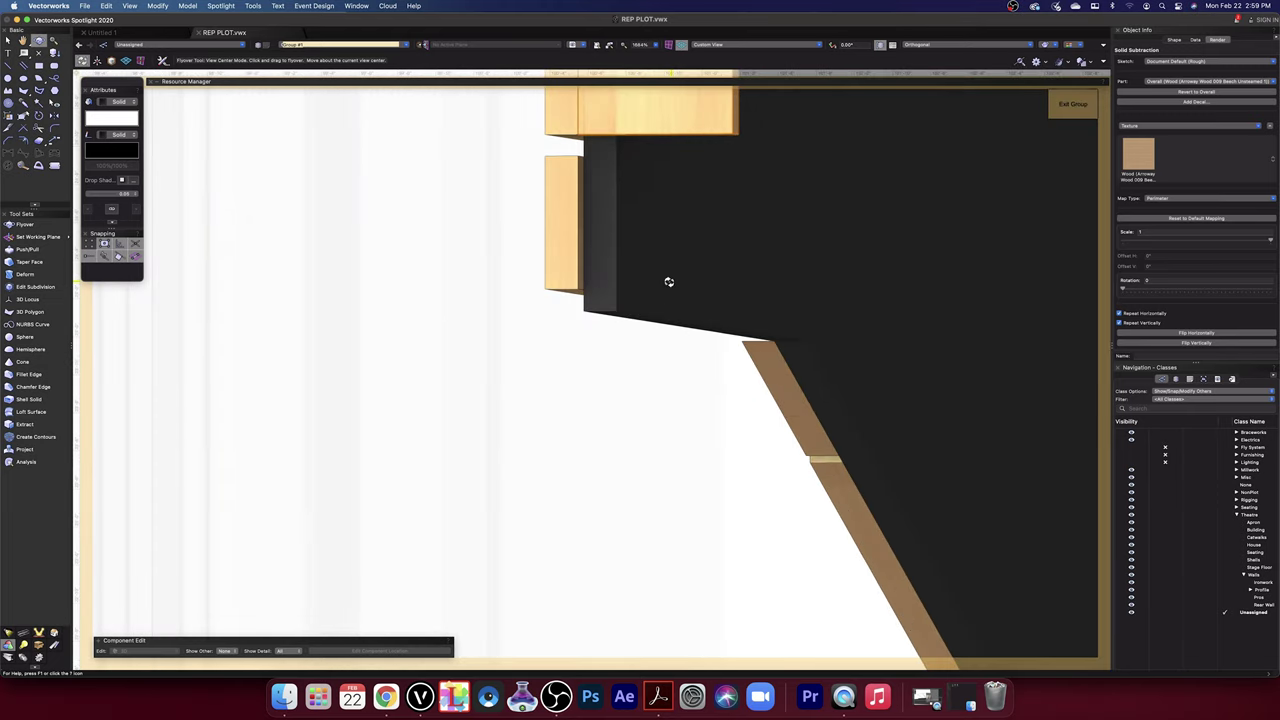
{"action": "scroll", "coordinate": [667, 282], "scroll_direction": "down", "scroll_amount": 4}
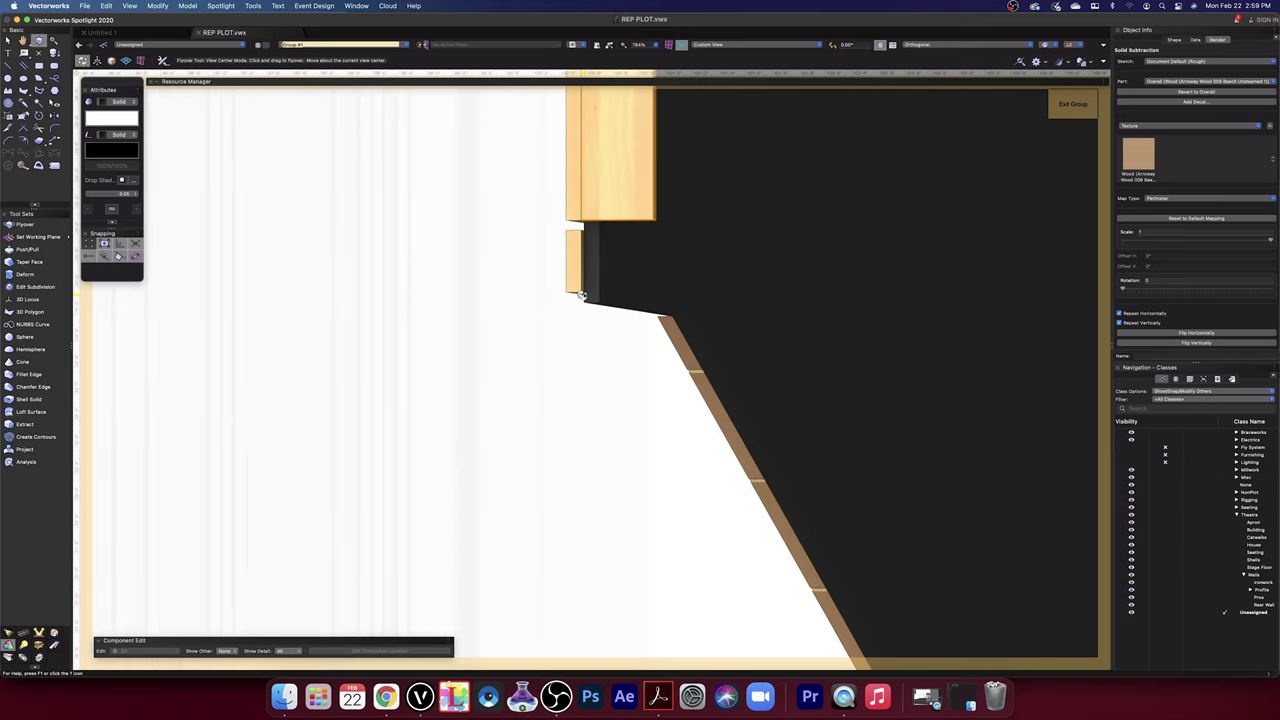
{"action": "scroll", "coordinate": [634, 251], "scroll_direction": "down", "scroll_amount": 1}
{"action": "left_click_drag", "start_coordinate": [632, 254], "coordinate": [686, 257]}
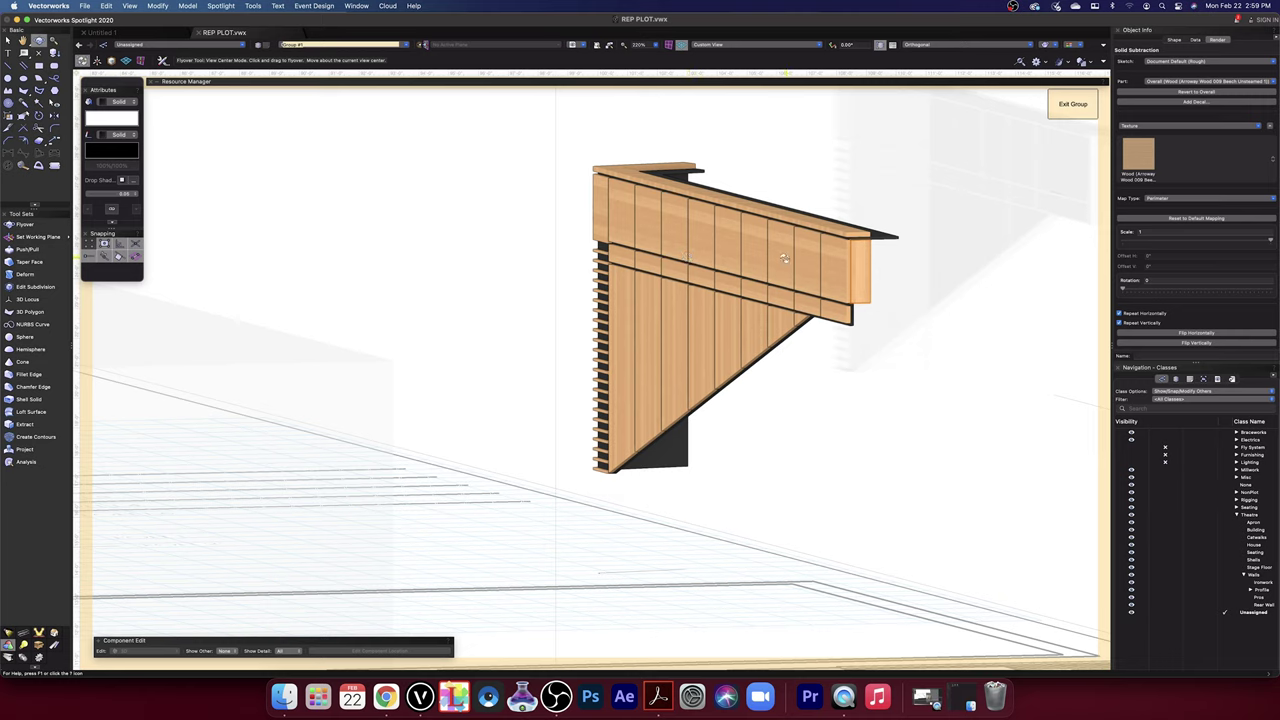
- Set the wood texture rotation to 90 on the balcony front solid and on its top cap
{"action": "left_click", "coordinate": [1146, 281]}
{"action": "type", "text": "90"}
{"action": "key", "text": "Return"}
{"action": "scroll", "coordinate": [947, 275], "scroll_direction": "up", "scroll_amount": 3}
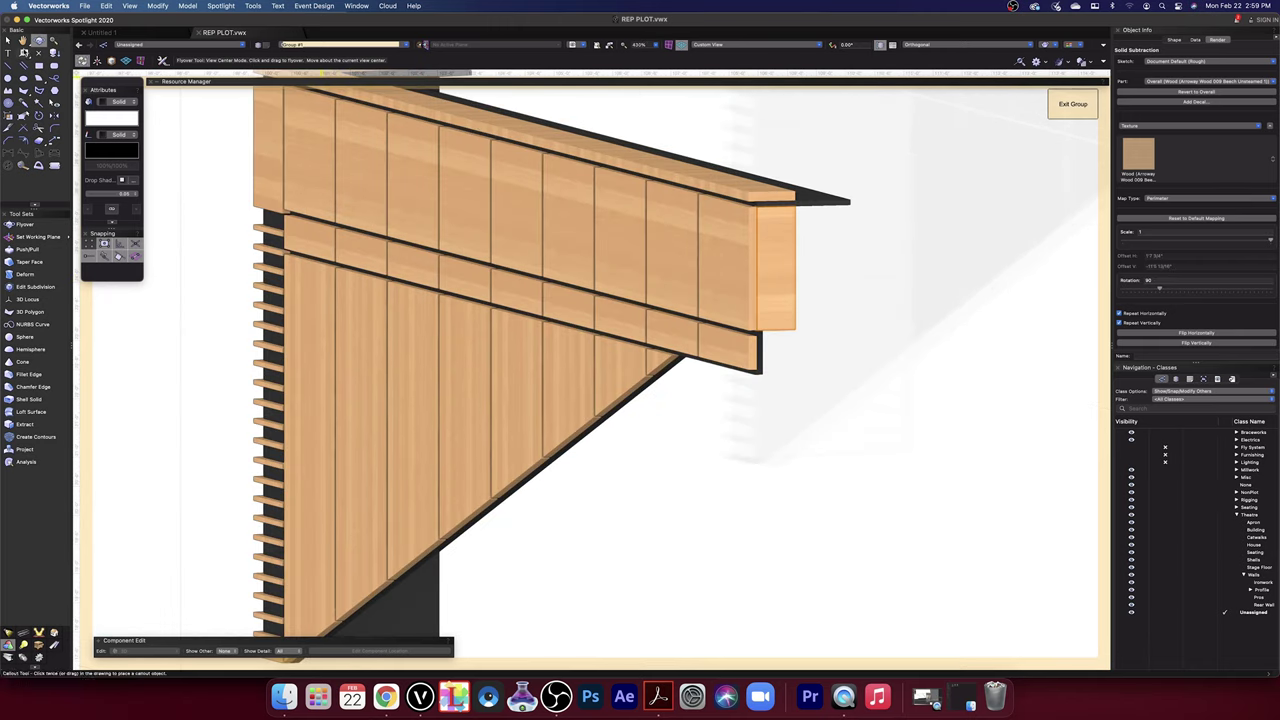
{"action": "left_click", "coordinate": [8, 40]}
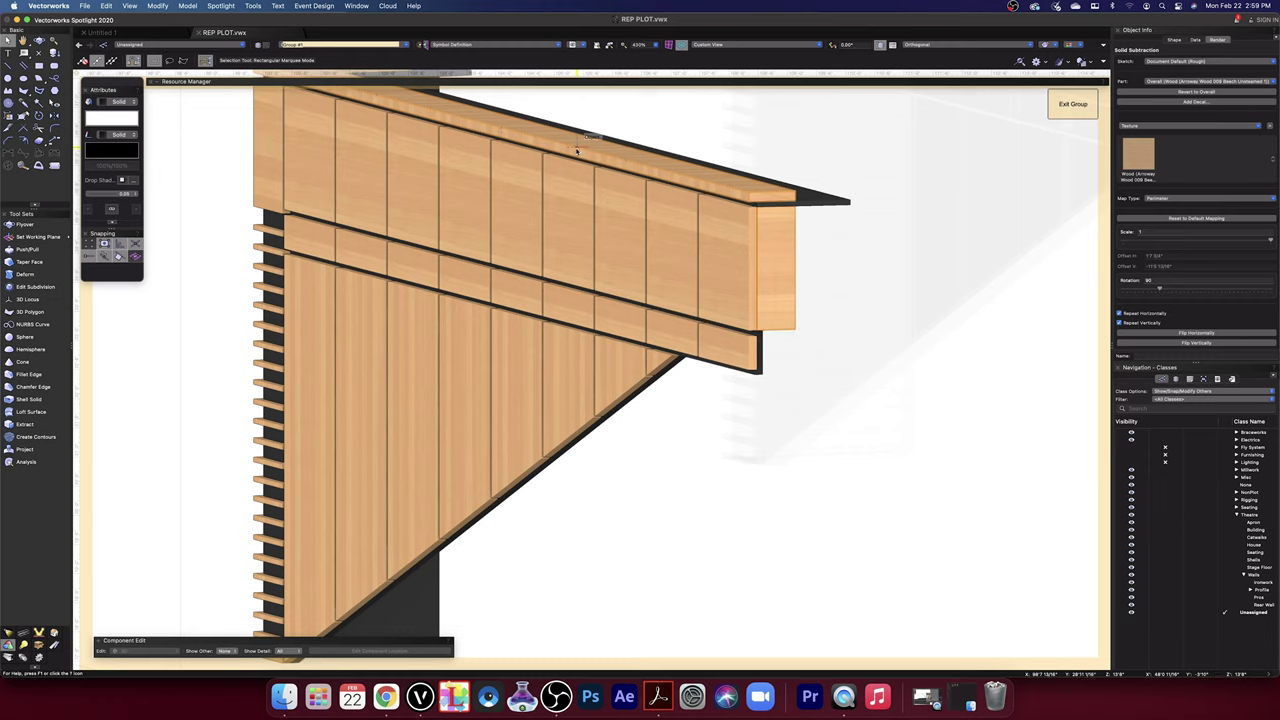
{"action": "left_click", "coordinate": [1132, 283]}
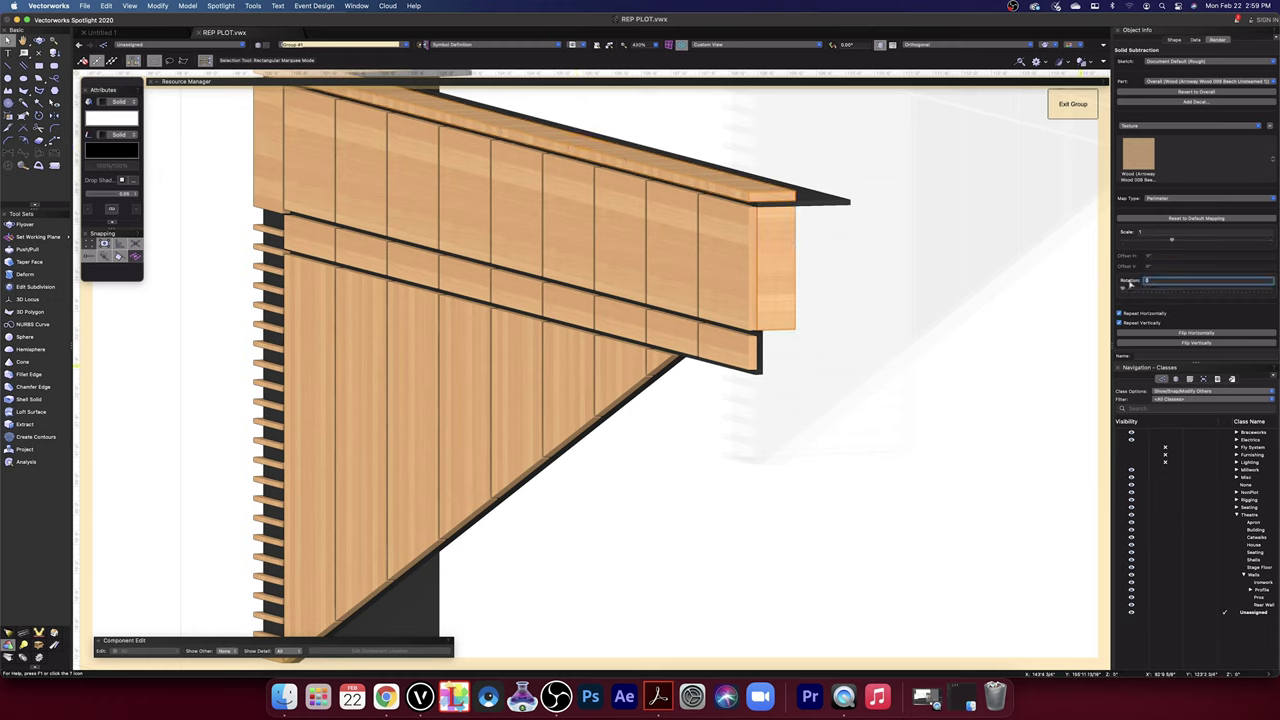
{"action": "type", "text": "90"}
{"action": "key", "text": "Return"}
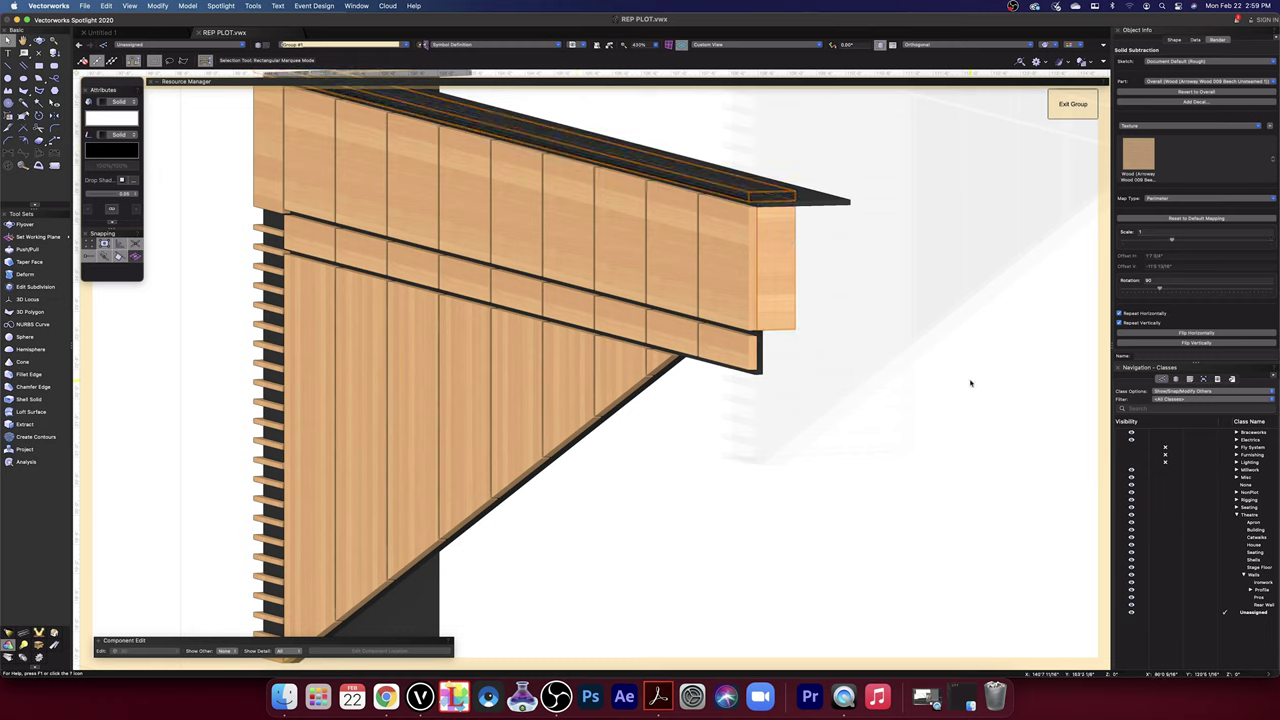
{"action": "left_click", "coordinate": [1035, 347]}
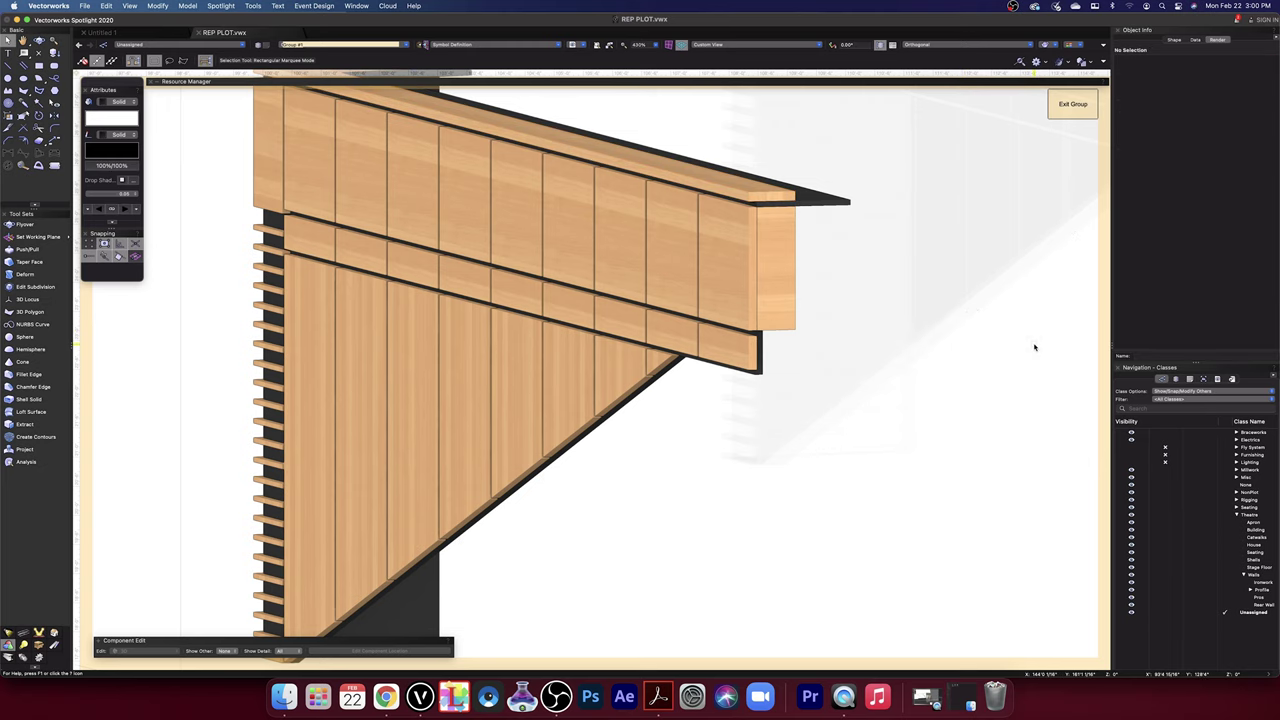
{"action": "scroll", "coordinate": [1035, 347], "scroll_direction": "down", "scroll_amount": 3}
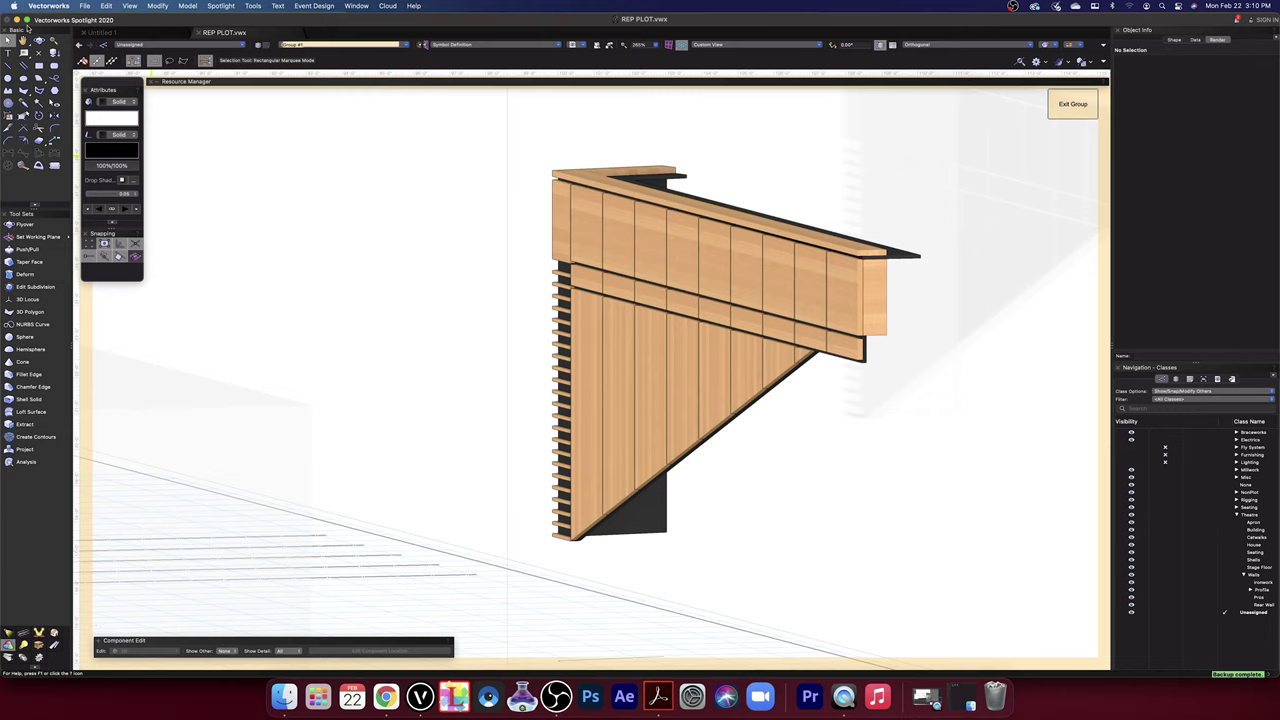
{"action": "left_click", "coordinate": [38, 40]}
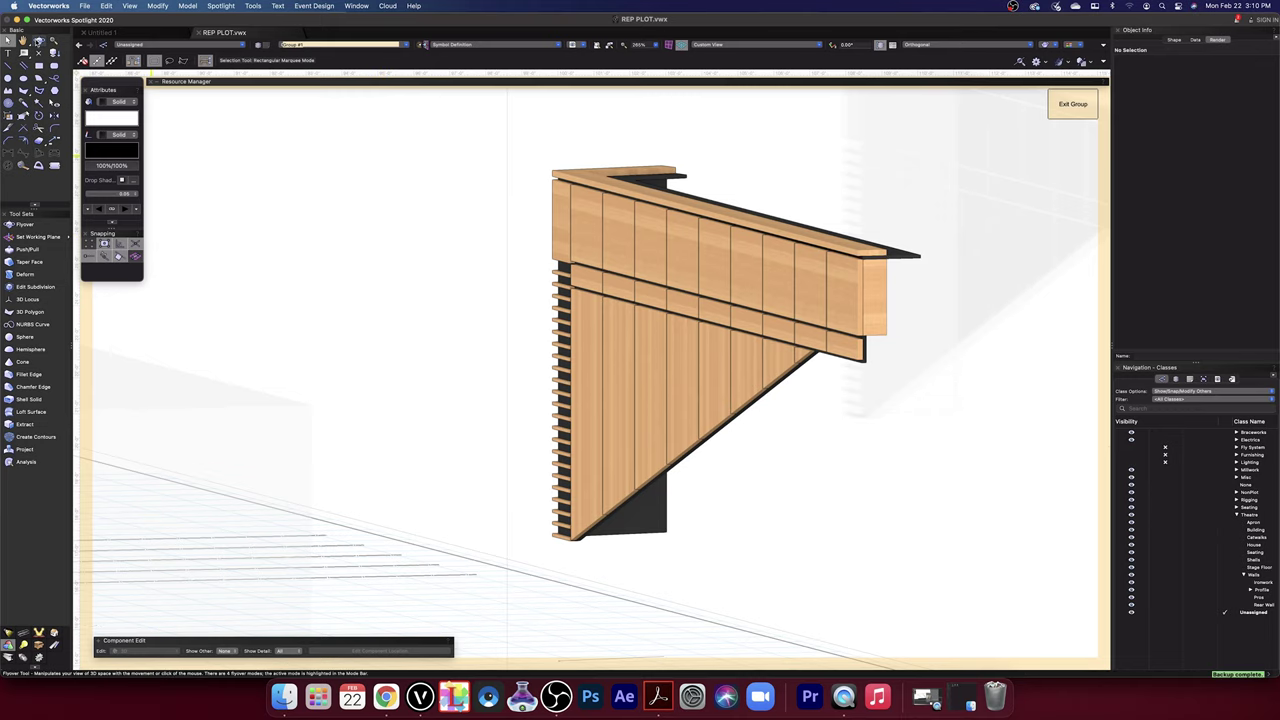
{"action": "left_click_drag", "start_coordinate": [864, 380], "coordinate": [837, 380]}
{"action": "scroll", "coordinate": [475, 279], "scroll_direction": "up", "scroll_amount": 5}
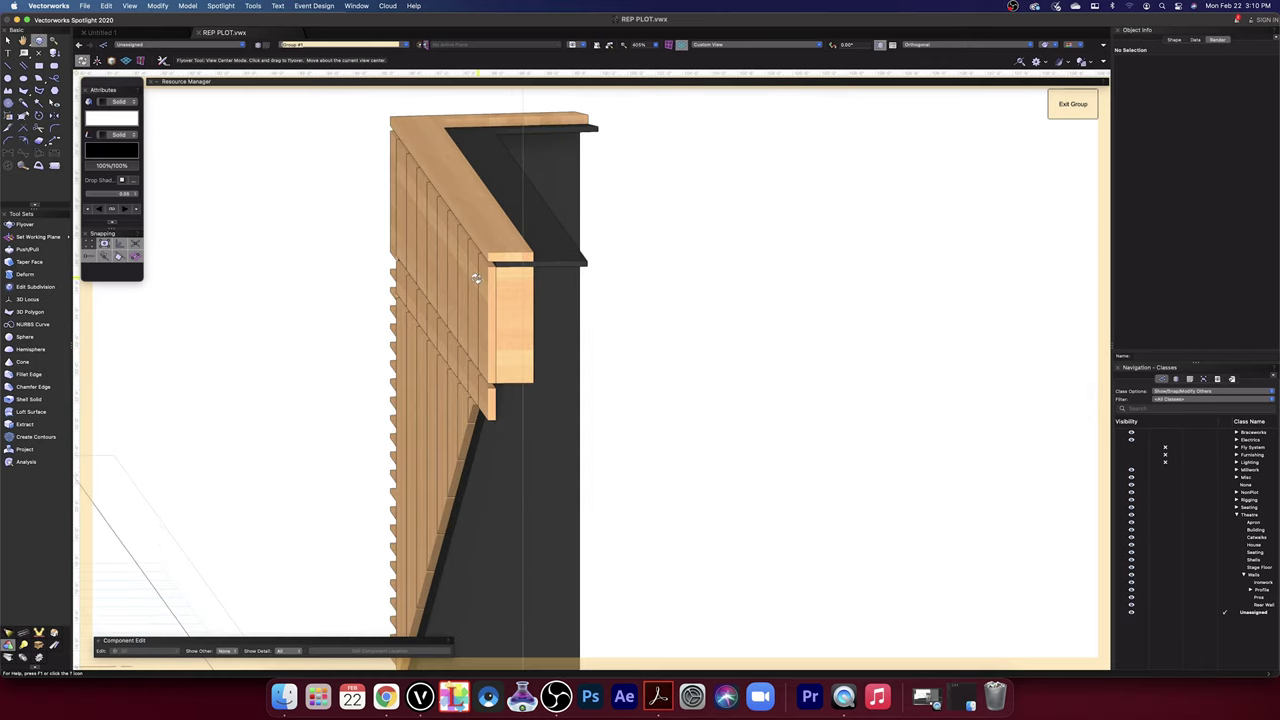
{"action": "scroll", "coordinate": [670, 268], "scroll_direction": "up", "scroll_amount": 5}
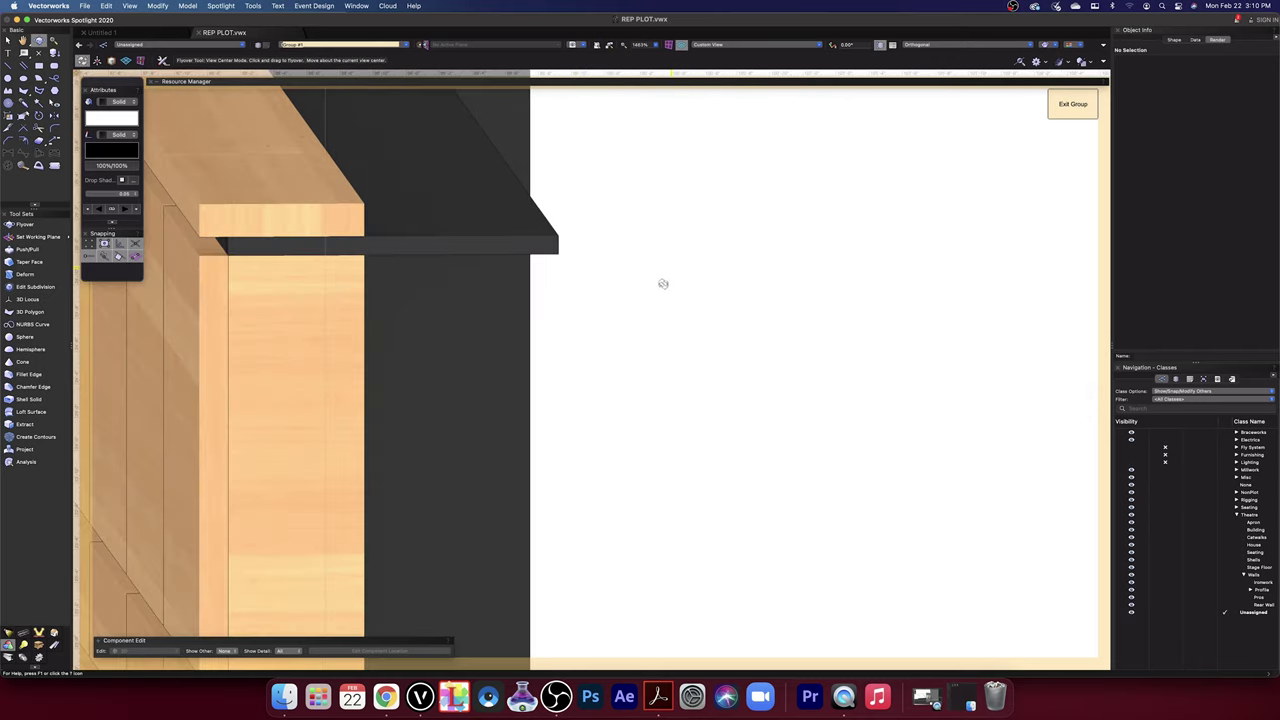
{"action": "left_click_drag", "start_coordinate": [657, 286], "coordinate": [692, 282]}
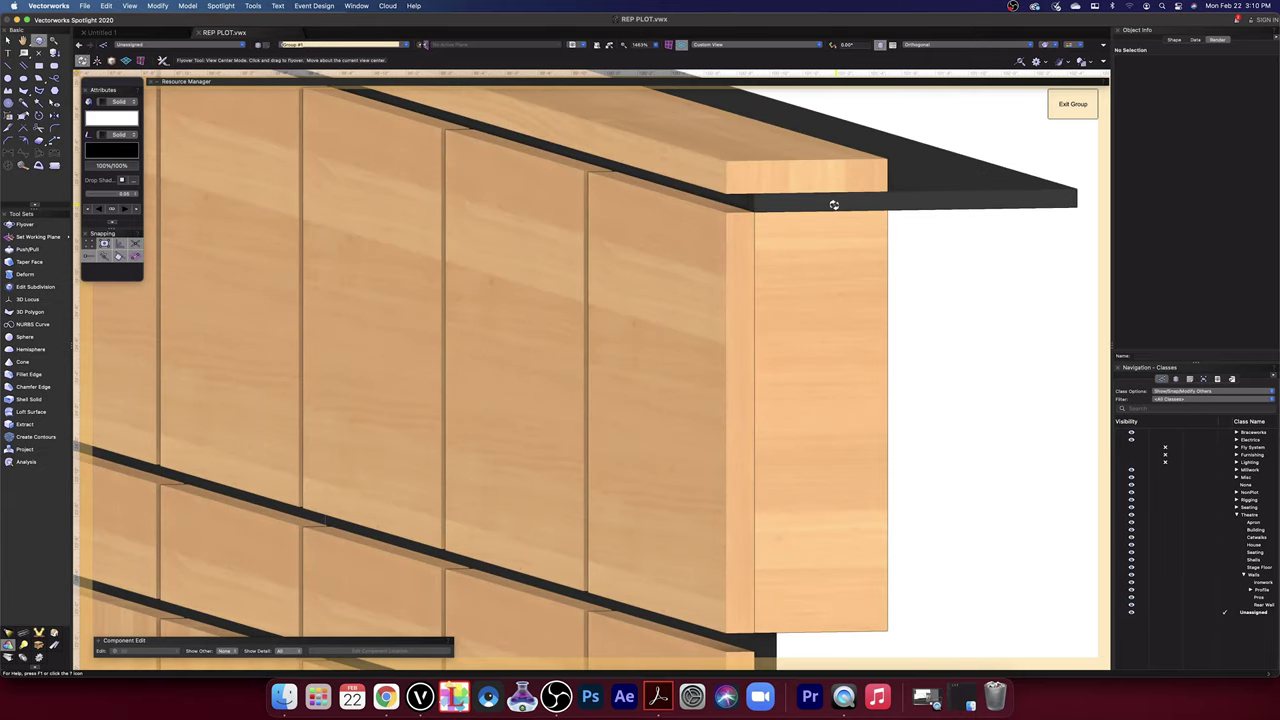
{"action": "left_click", "coordinate": [8, 38]}
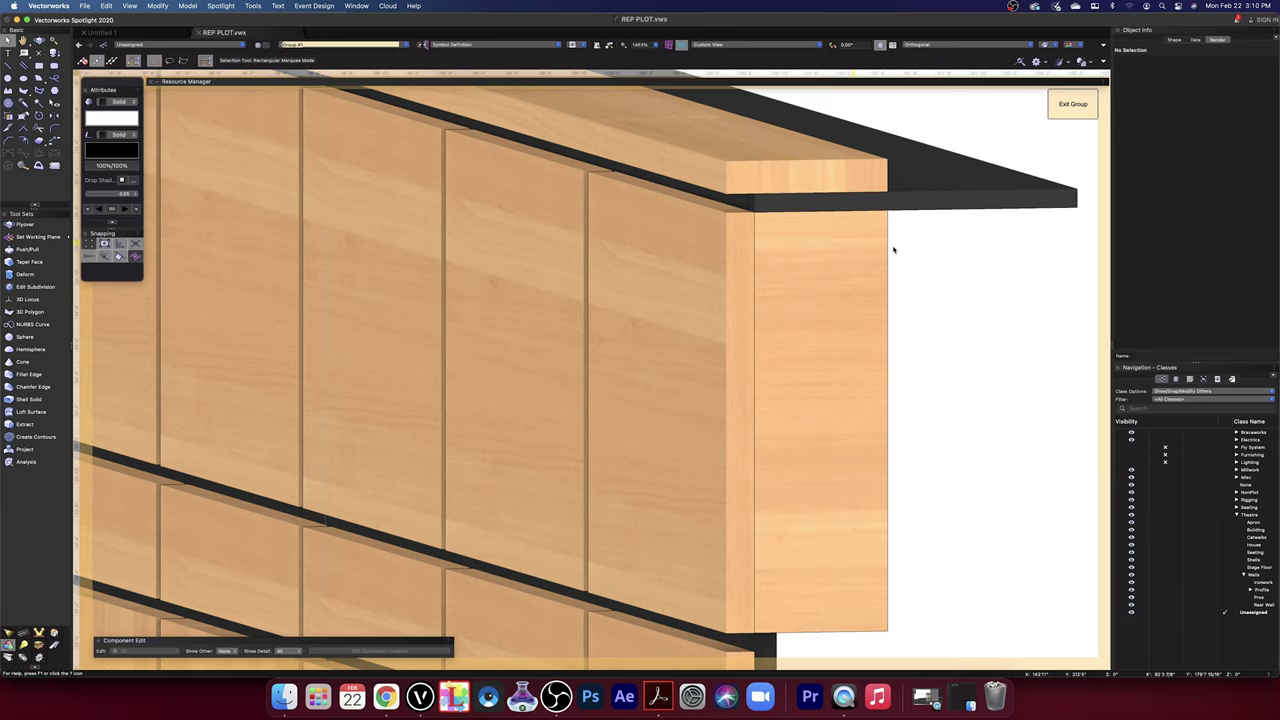
{"action": "left_click", "coordinate": [930, 205]}
{"action": "scroll", "coordinate": [877, 205], "scroll_direction": "up", "scroll_amount": 5}
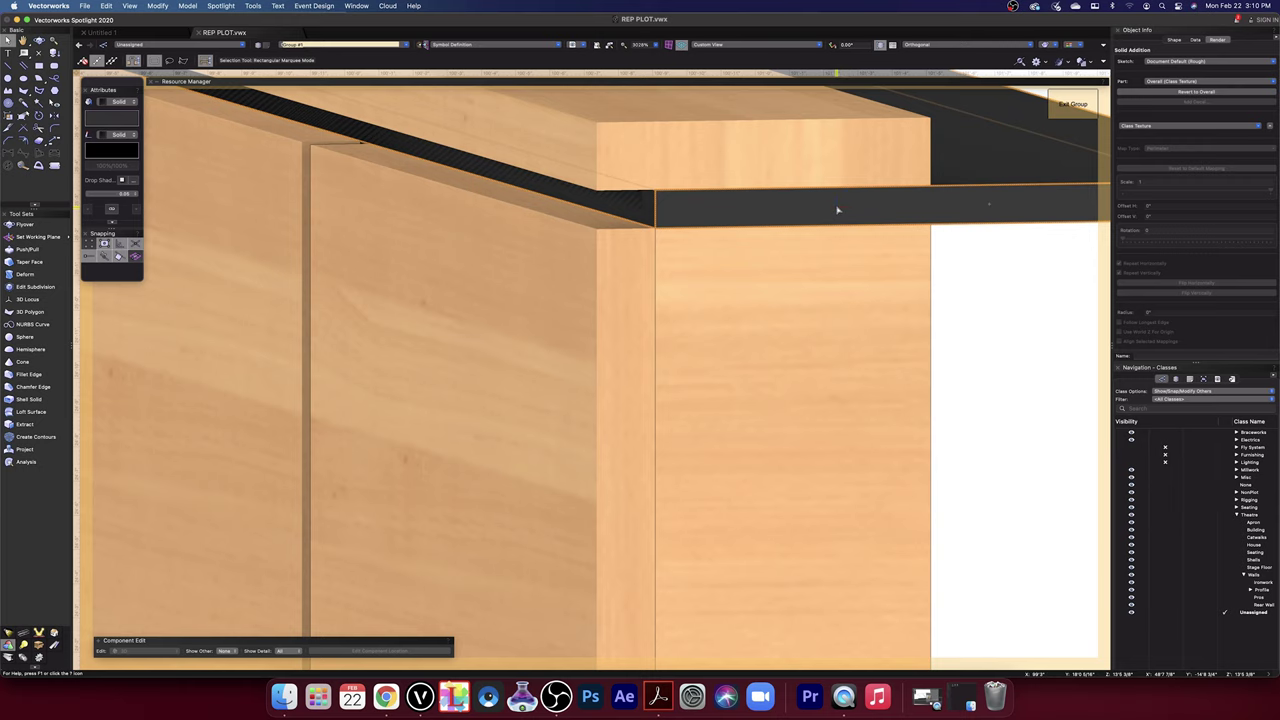
{"action": "scroll", "coordinate": [838, 210], "scroll_direction": "down", "scroll_amount": 3}
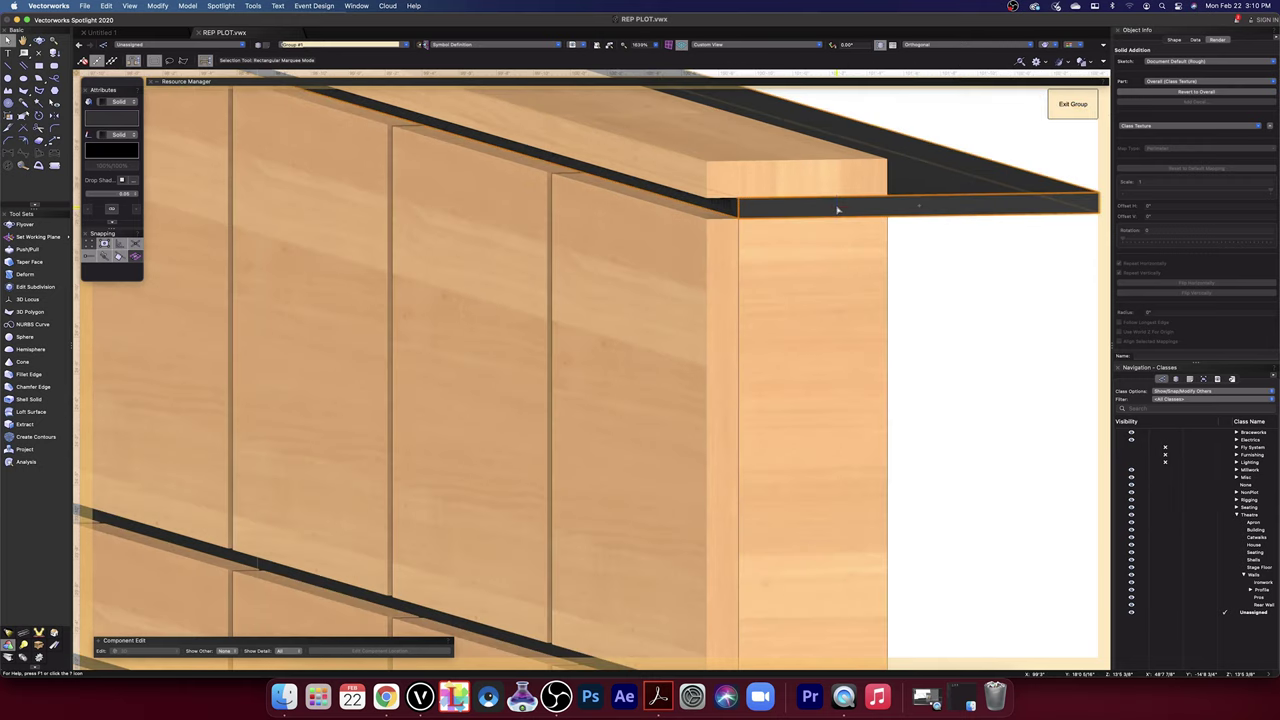
{"action": "left_click", "coordinate": [25, 249]}
{"action": "left_click", "coordinate": [955, 205]}
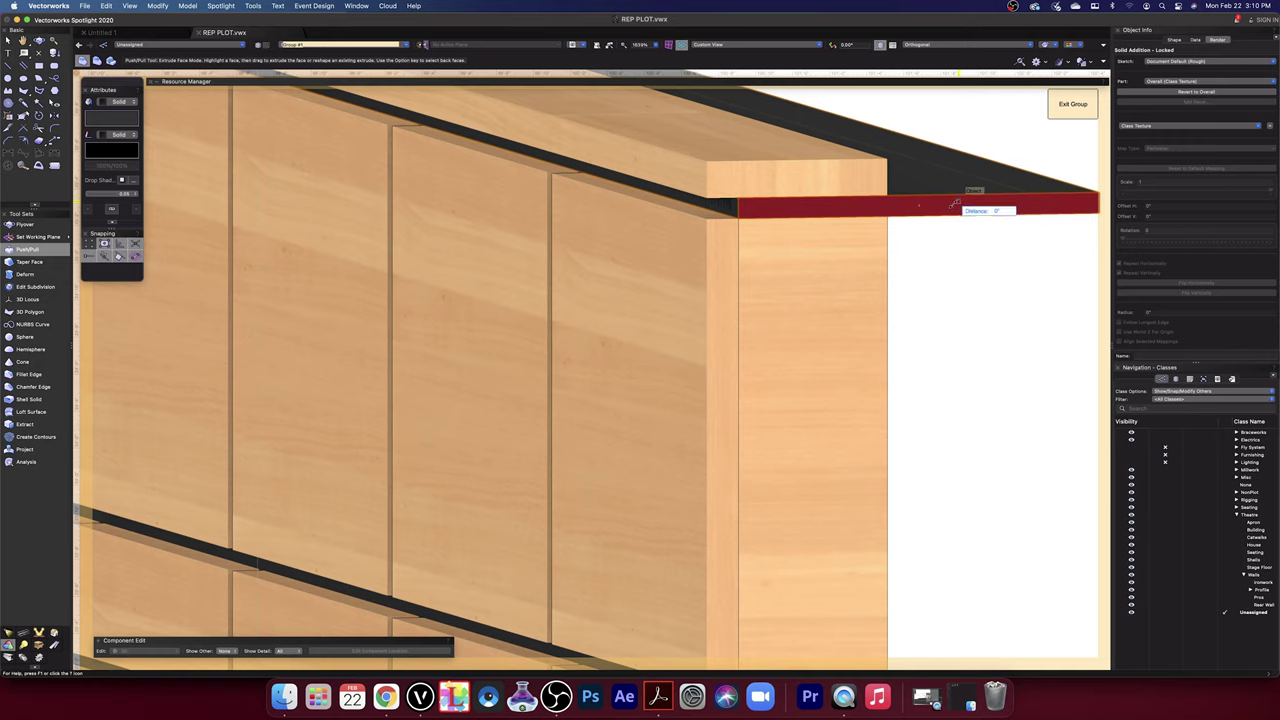
{"action": "left_click", "coordinate": [954, 203]}
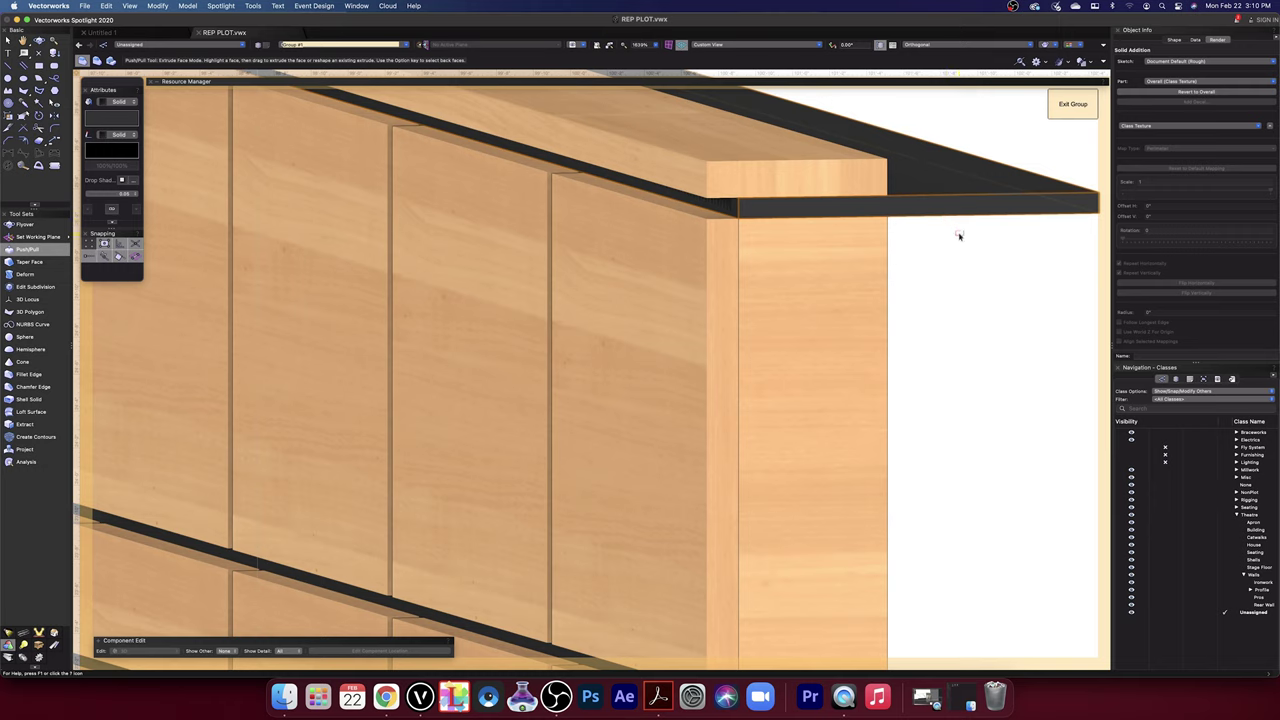
{"action": "scroll", "coordinate": [977, 243], "scroll_direction": "down", "scroll_amount": 5}
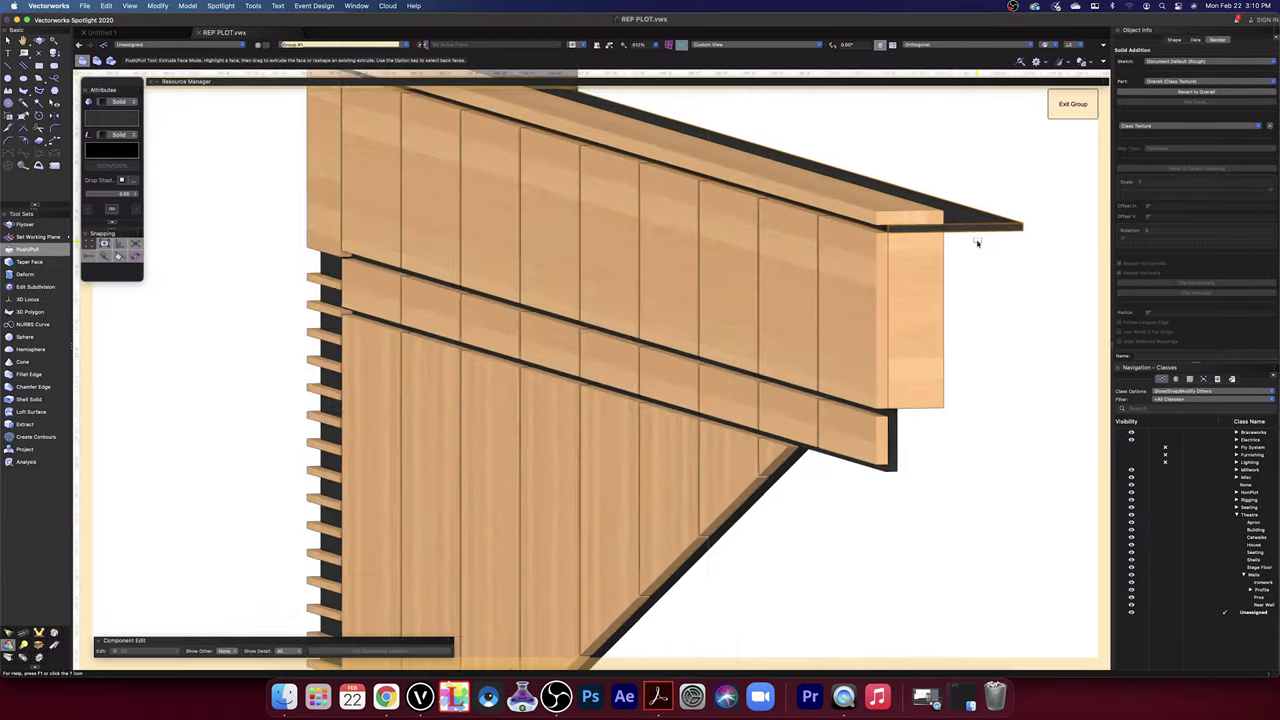
{"action": "scroll", "coordinate": [996, 248], "scroll_direction": "up", "scroll_amount": 3}
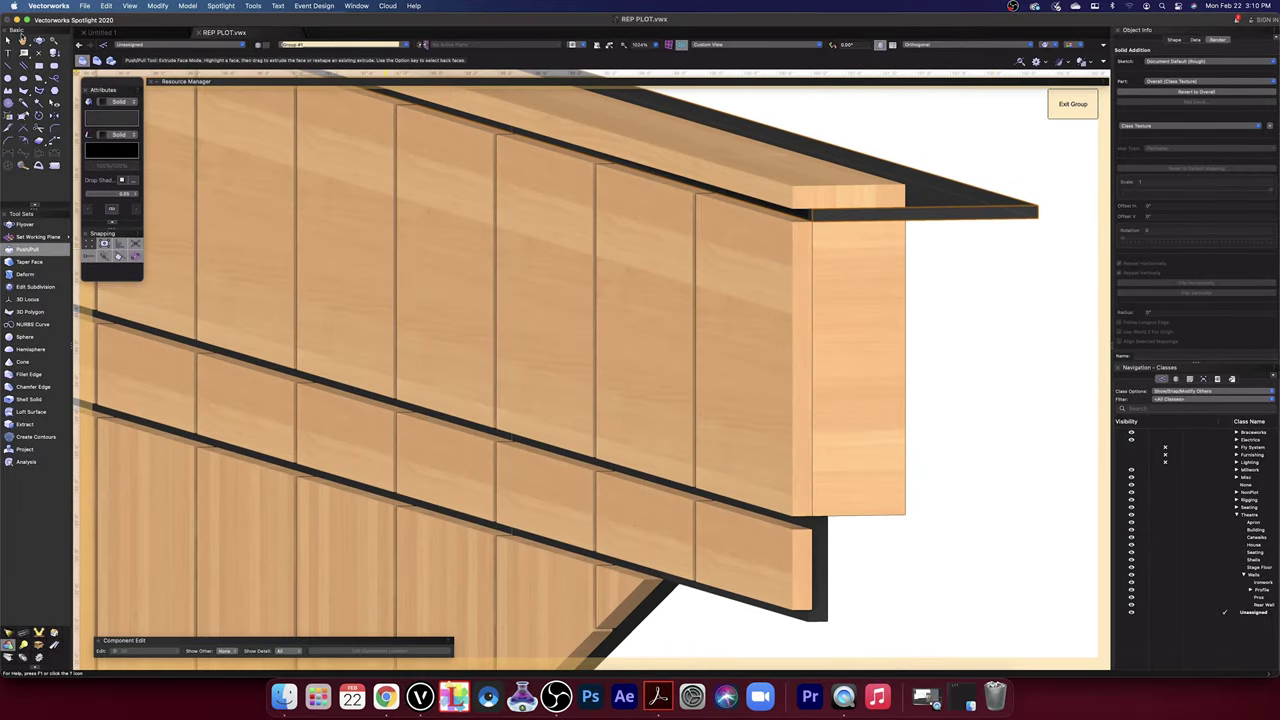
{"action": "left_click", "coordinate": [38, 40]}
{"action": "left_click_drag", "start_coordinate": [902, 283], "coordinate": [474, 466]}
{"action": "scroll", "coordinate": [544, 431], "scroll_direction": "down", "scroll_amount": 2}
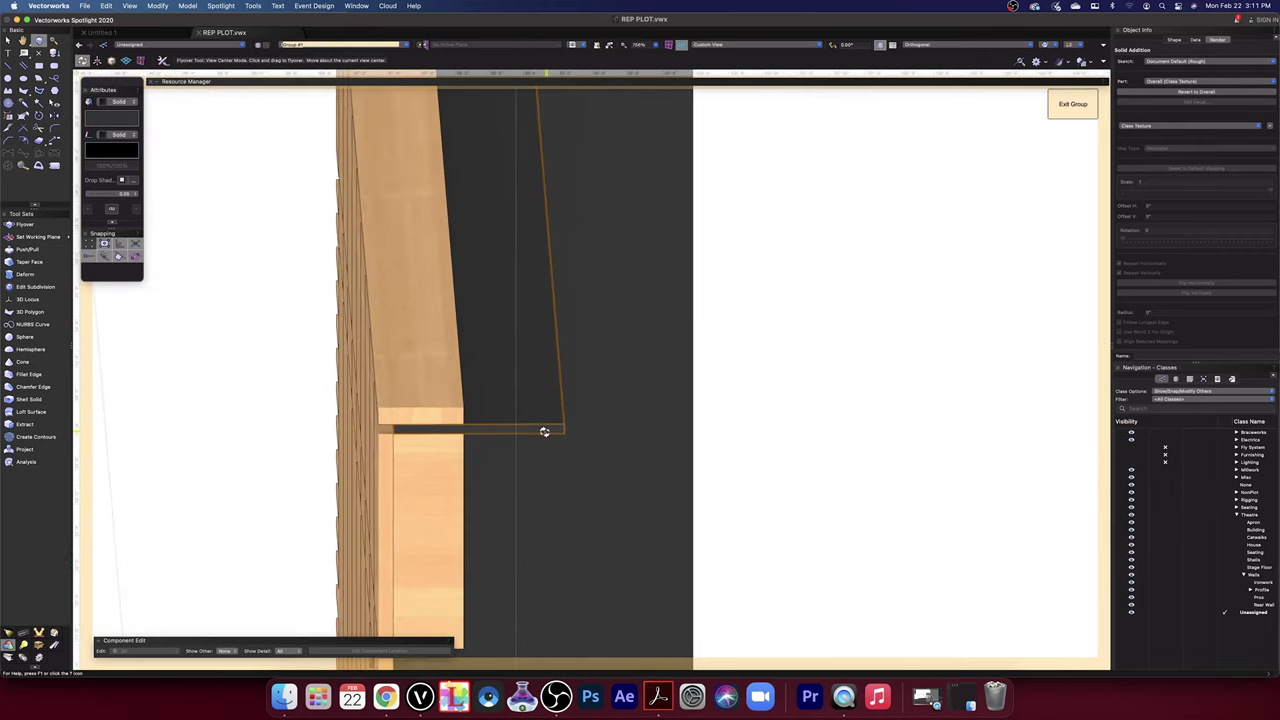
{"action": "scroll", "coordinate": [544, 431], "scroll_direction": "down", "scroll_amount": 3}
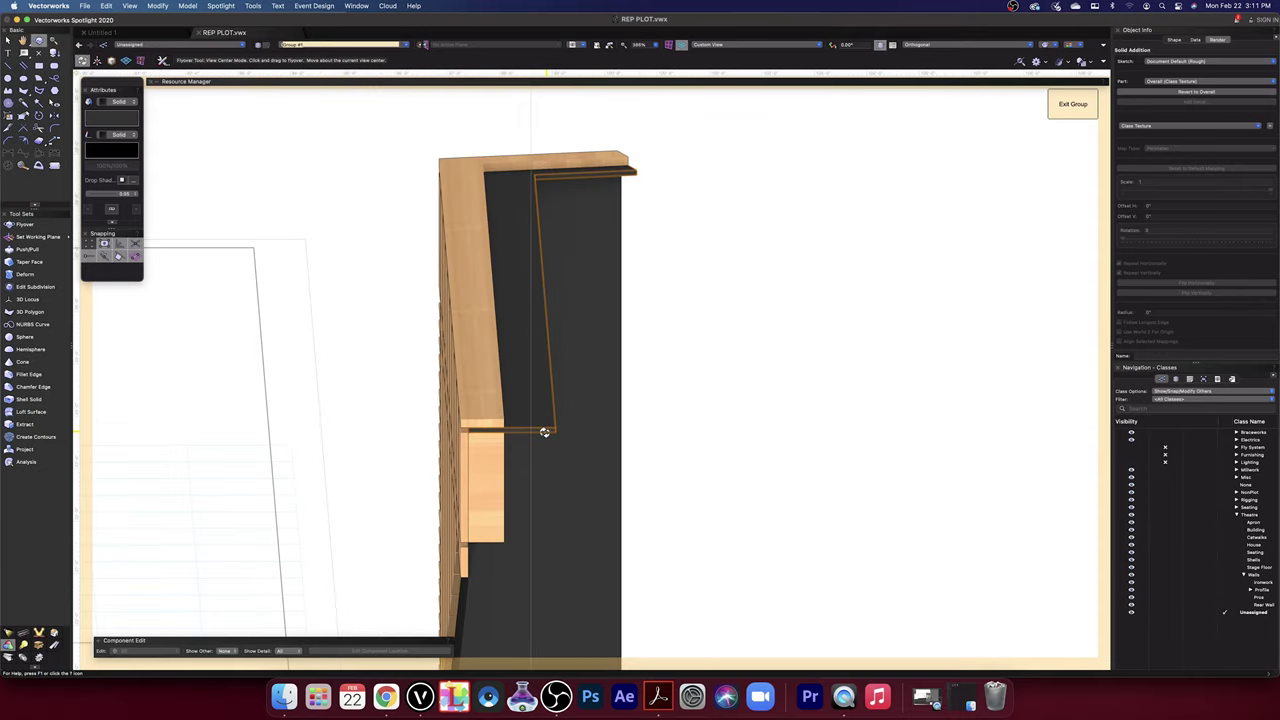
{"action": "key", "text": "space"}
{"action": "left_click_drag", "start_coordinate": [700, 291], "coordinate": [651, 429]}
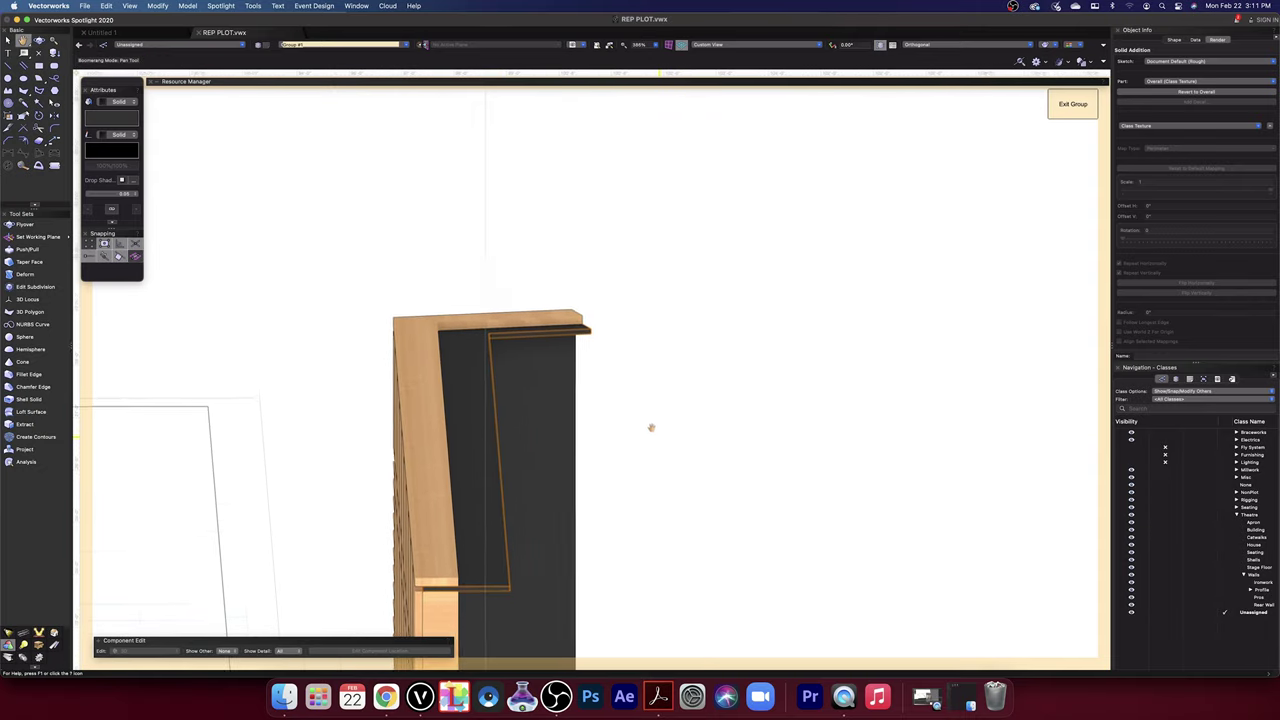
{"action": "mouse_move", "coordinate": [648, 346]}
{"action": "middle_mouse_down", "text": "shift"}
{"action": "mouse_move", "coordinate": [563, 346]}
{"action": "mouse_move", "coordinate": [390, 298]}
{"action": "mouse_move", "coordinate": [926, 343]}
{"action": "mouse_move", "coordinate": [663, 337]}
{"action": "middle_mouse_up", "text": "shift"}
{"action": "middle_click_drag", "start_coordinate": [589, 320], "coordinate": [1043, 187]}
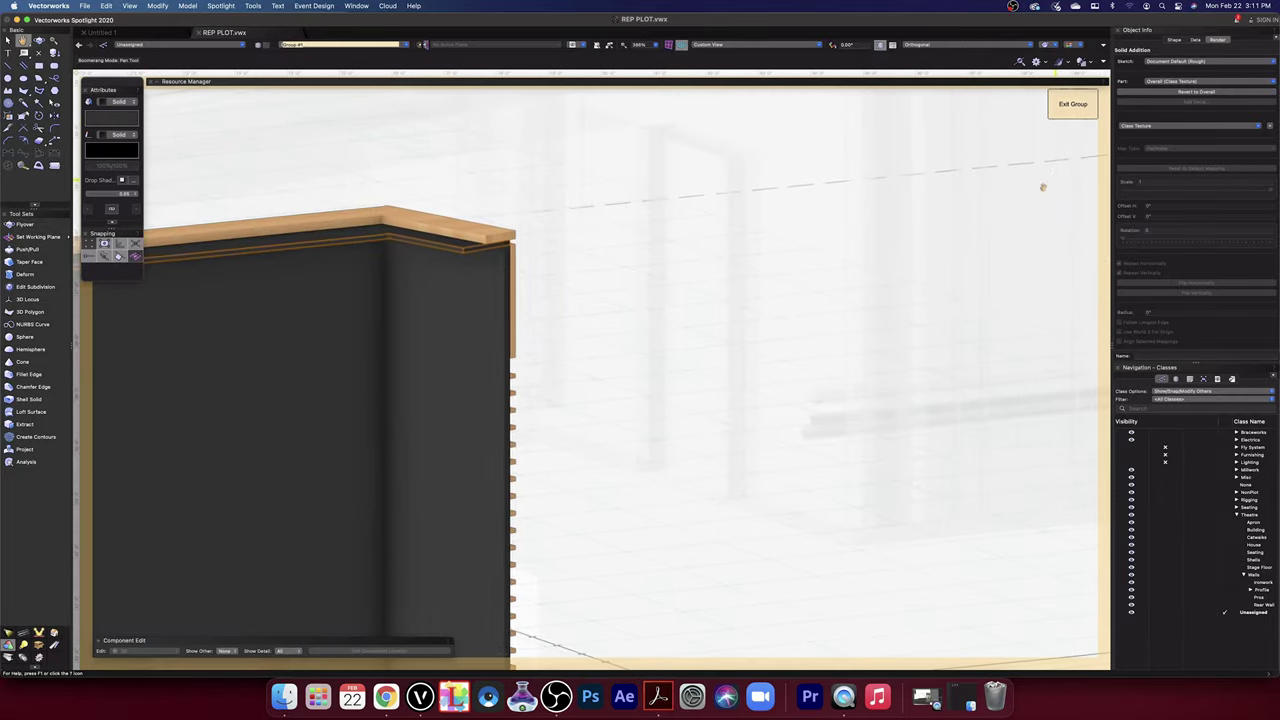
{"action": "scroll", "coordinate": [483, 220], "scroll_direction": "up", "scroll_amount": 3}
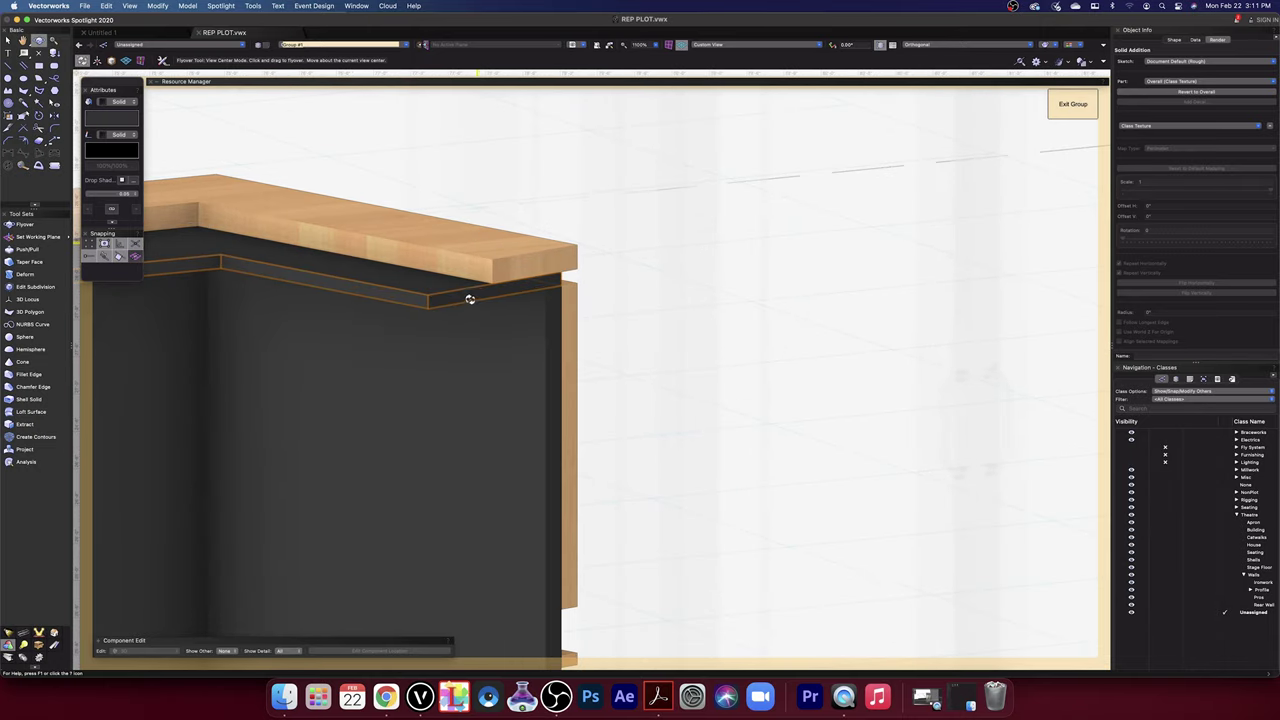
{"action": "scroll", "coordinate": [498, 282], "scroll_direction": "up", "scroll_amount": 5}
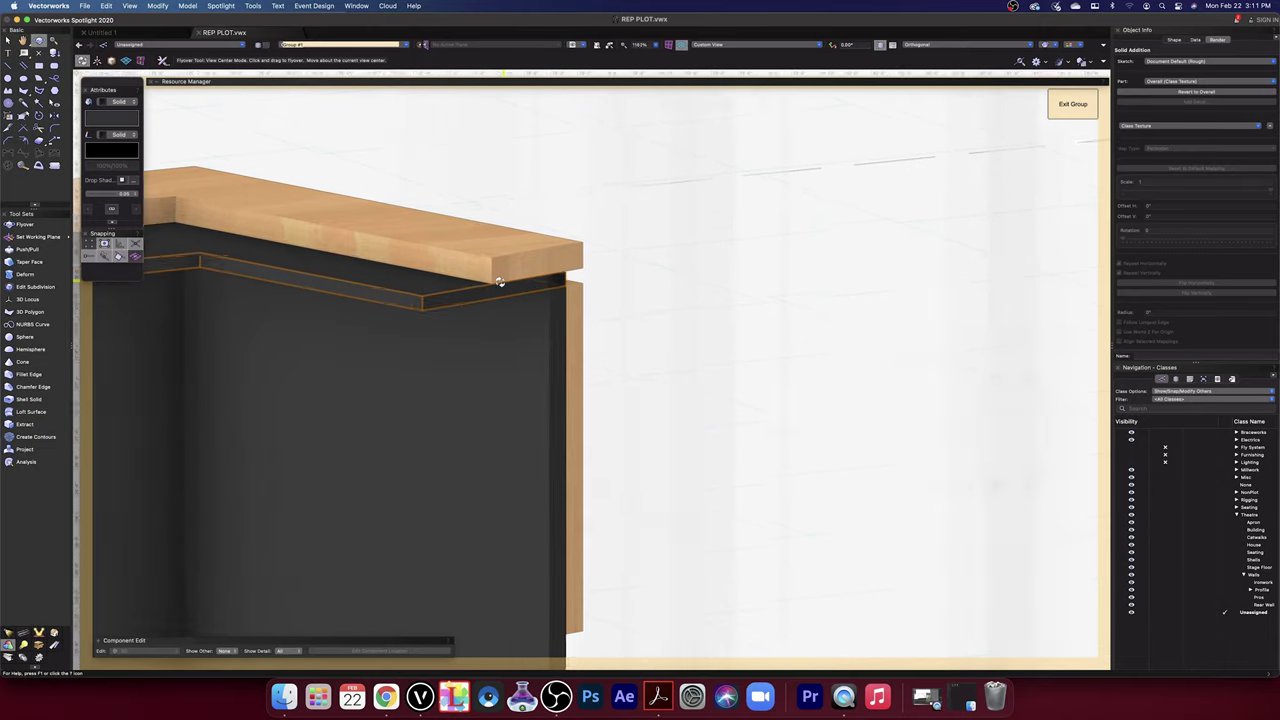
{"action": "scroll", "coordinate": [498, 282], "scroll_direction": "down", "scroll_amount": 8}
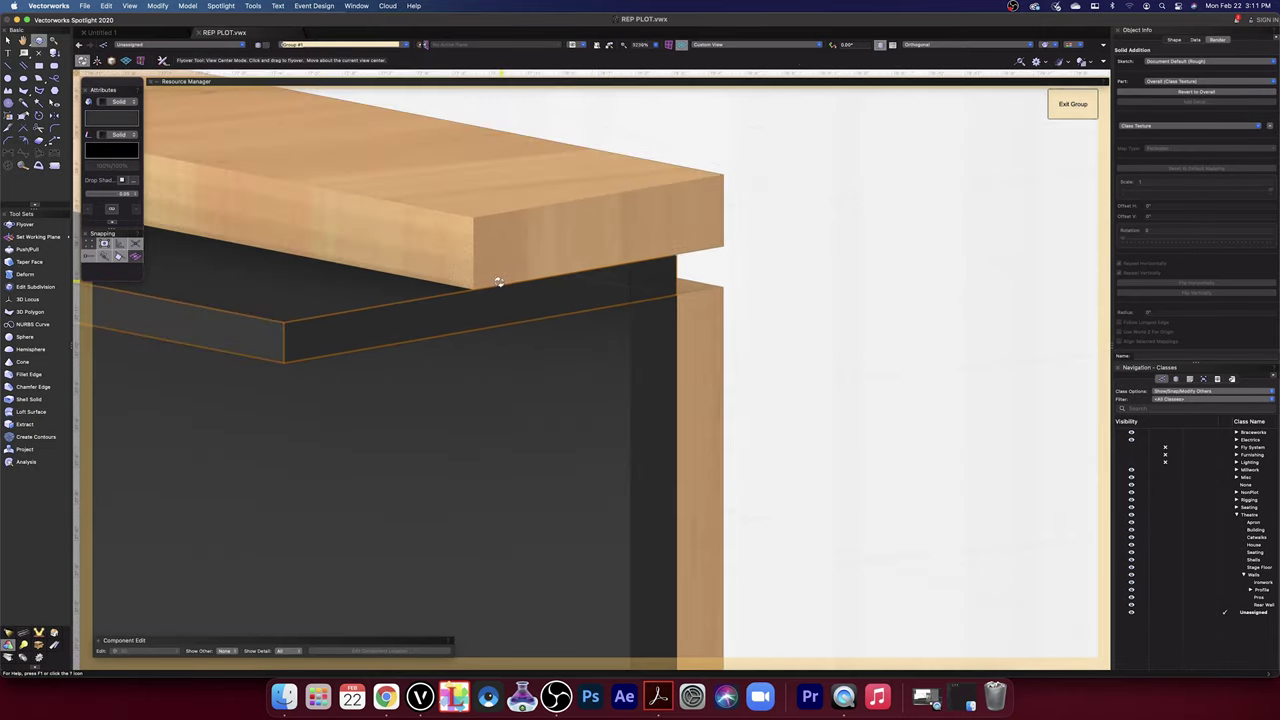
{"action": "left_click_drag", "start_coordinate": [498, 282], "coordinate": [496, 320]}
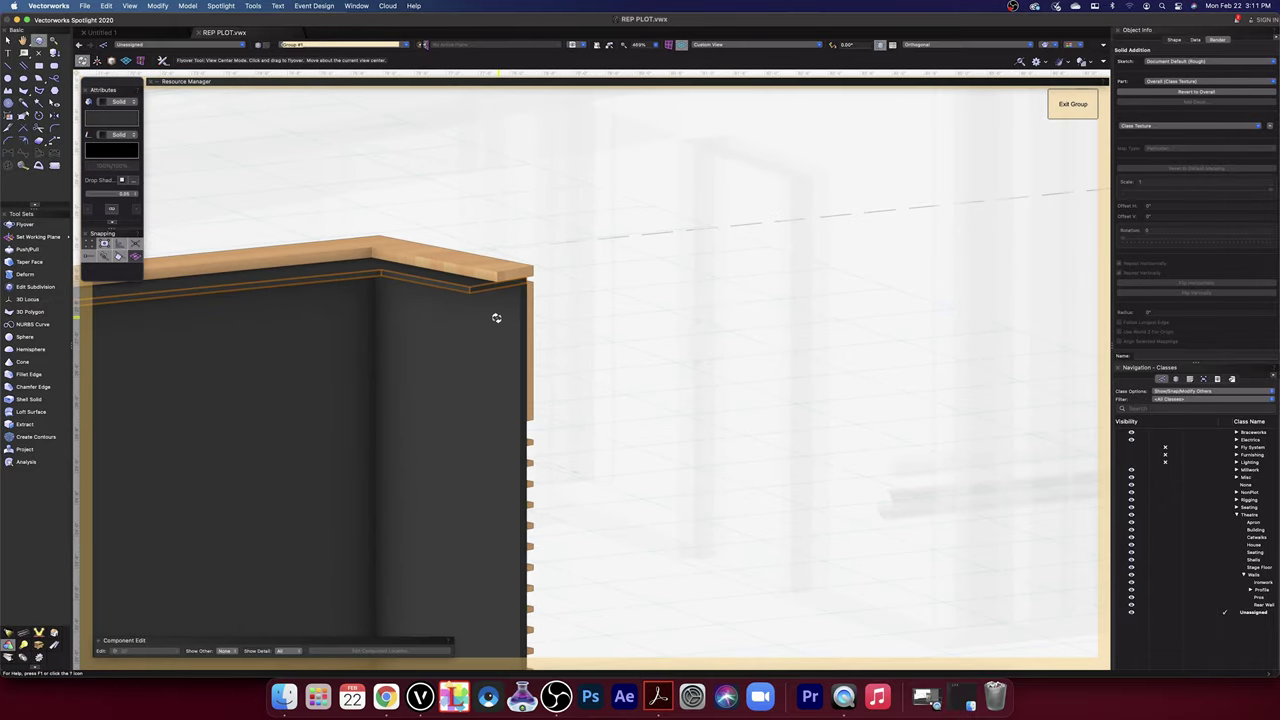
{"action": "scroll", "coordinate": [496, 315], "scroll_direction": "down", "scroll_amount": 2}
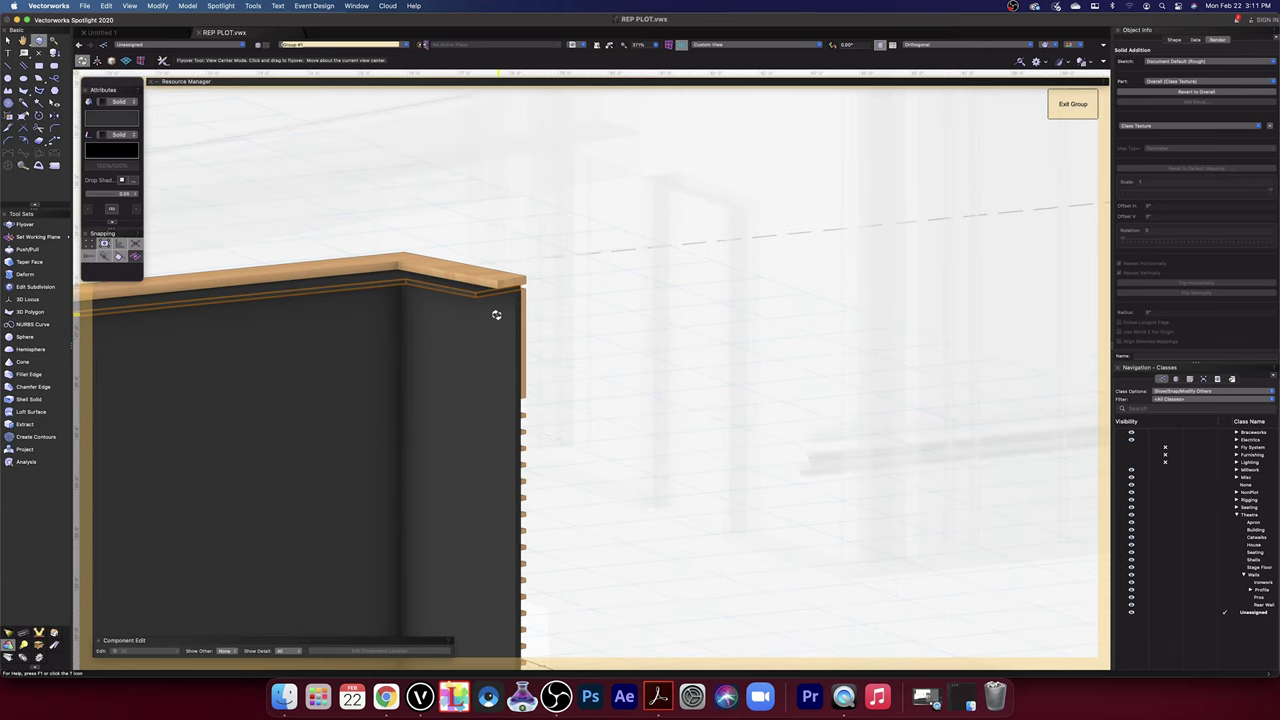
{"action": "scroll", "coordinate": [496, 315], "scroll_direction": "down", "scroll_amount": 2}
{"action": "left_click_drag", "start_coordinate": [437, 320], "coordinate": [477, 320]}
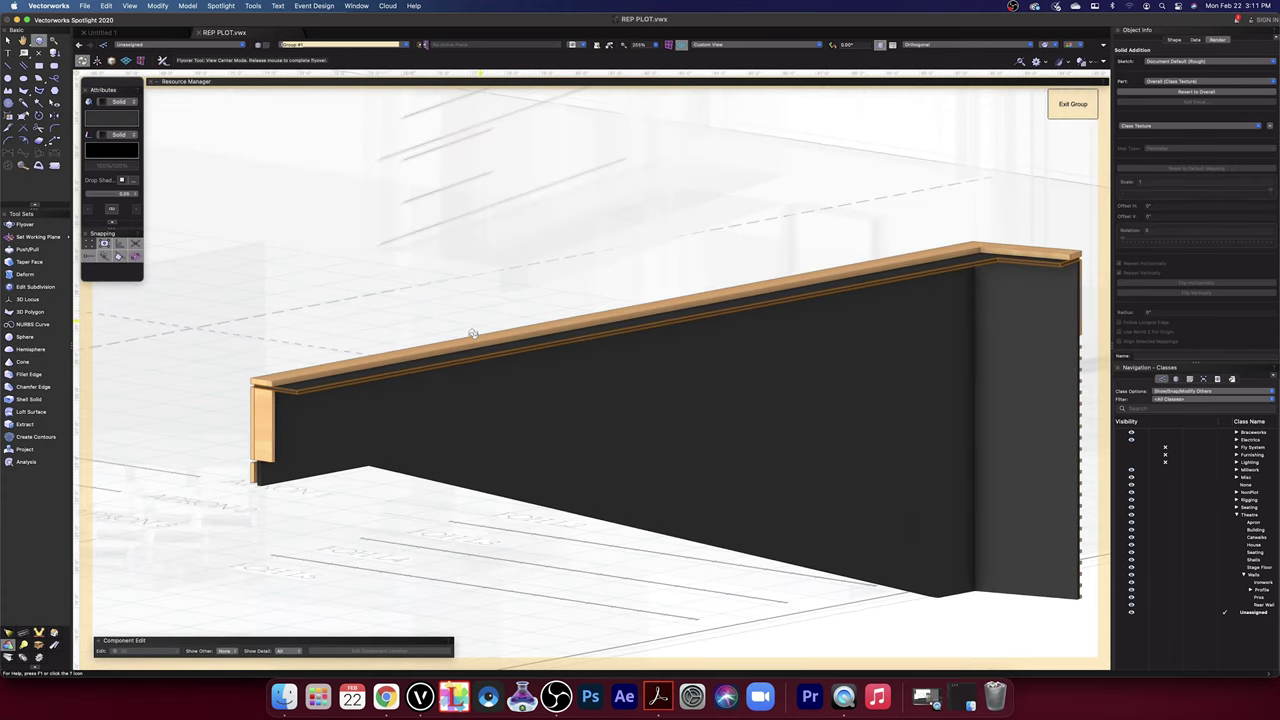
{"action": "left_click", "coordinate": [1195, 82]}
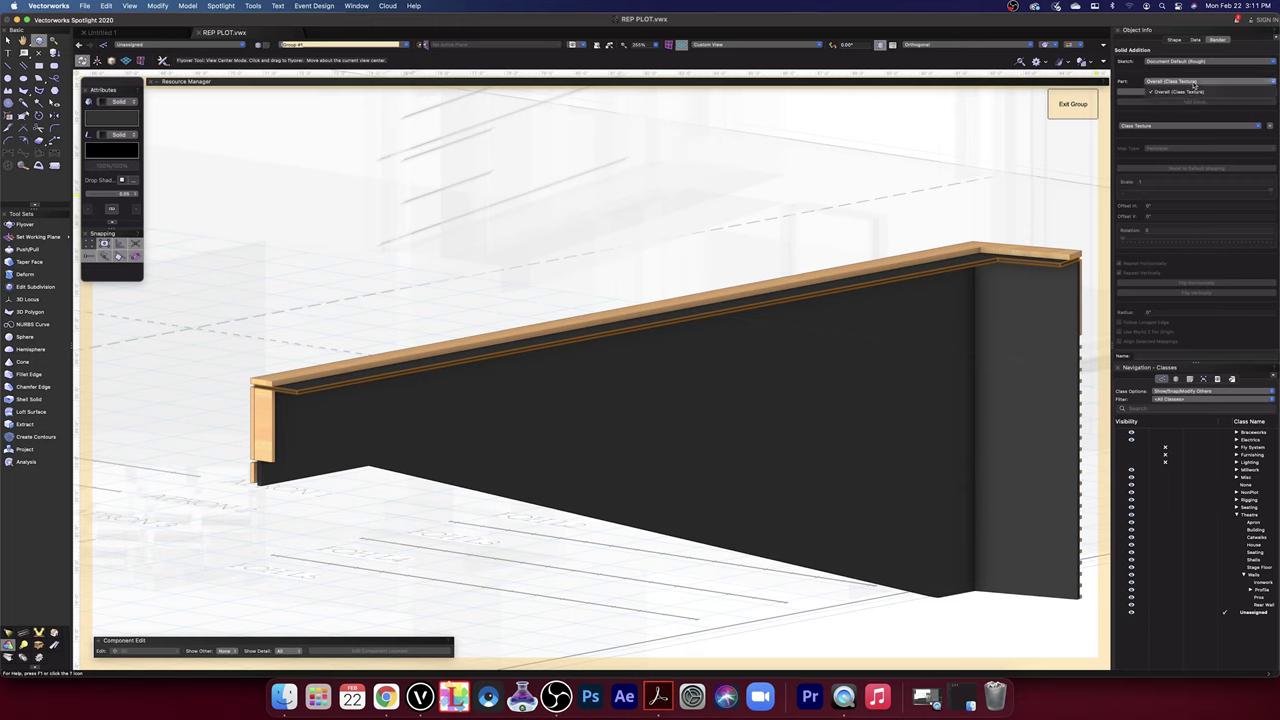
{"action": "left_click", "coordinate": [1193, 84]}
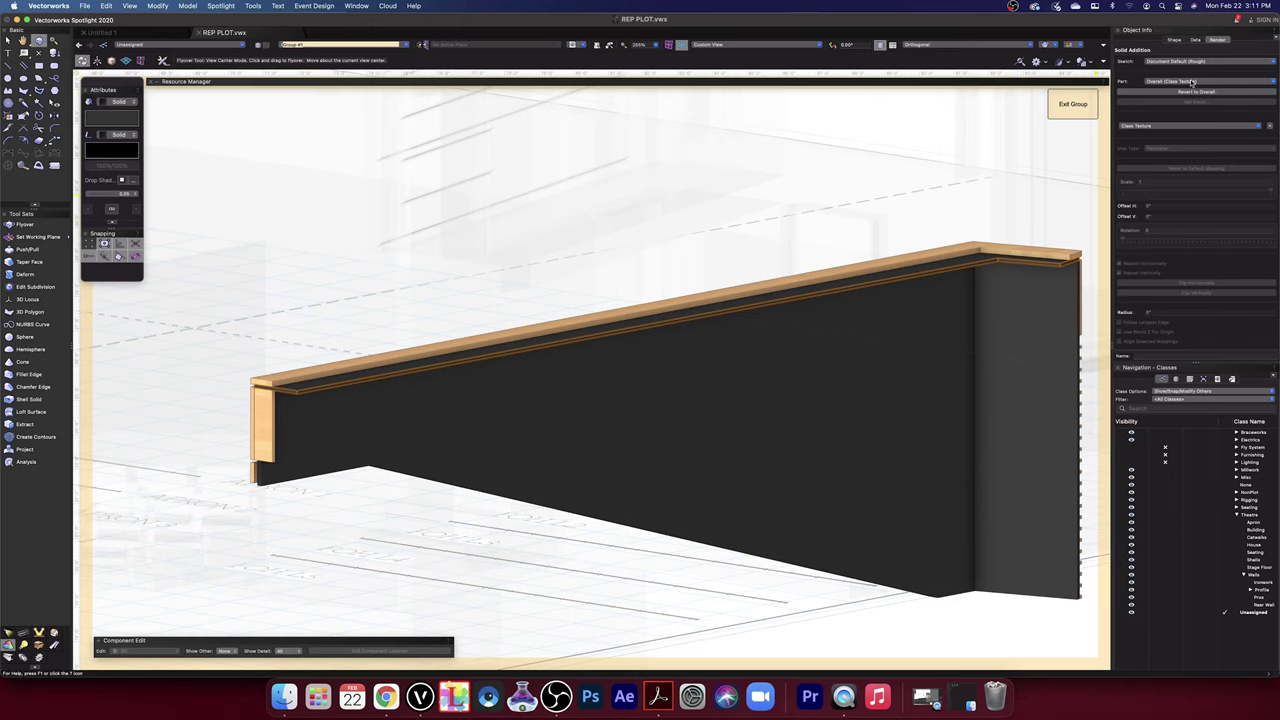
{"action": "left_click", "coordinate": [1192, 83]}
{"action": "left_click", "coordinate": [1195, 91]}
{"action": "left_click", "coordinate": [1186, 128]}
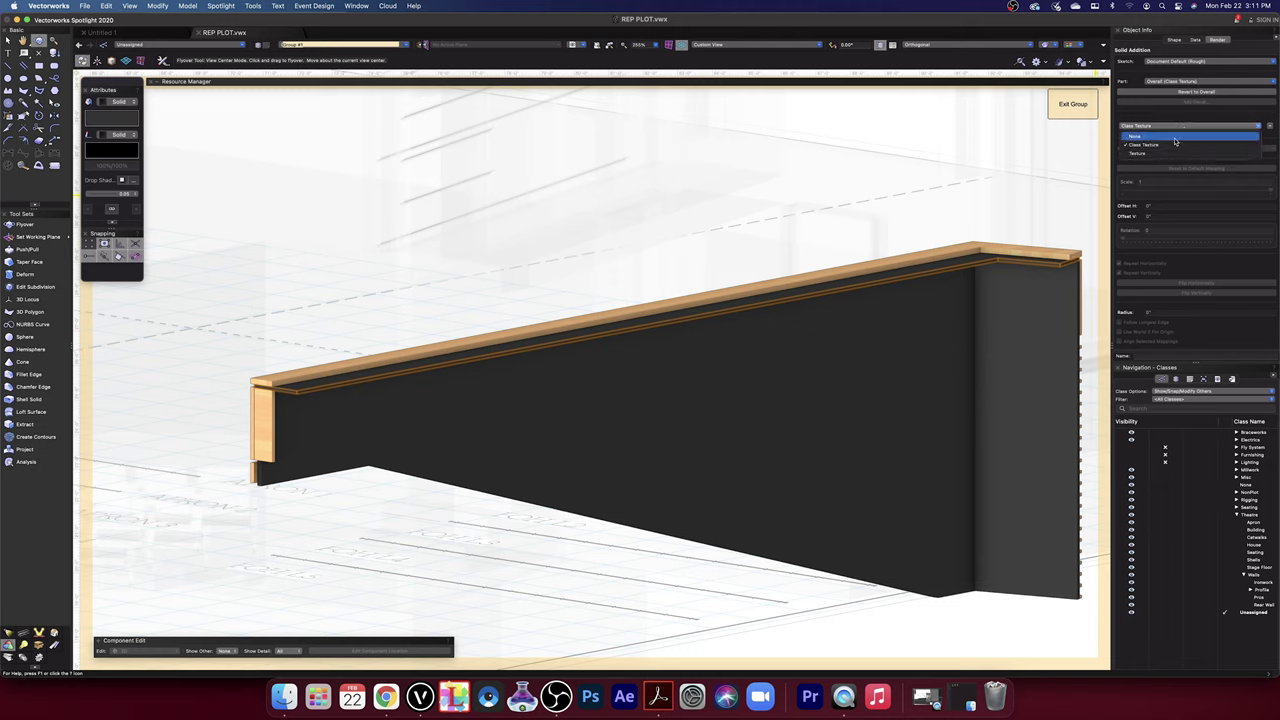
{"action": "left_click", "coordinate": [1175, 138]}
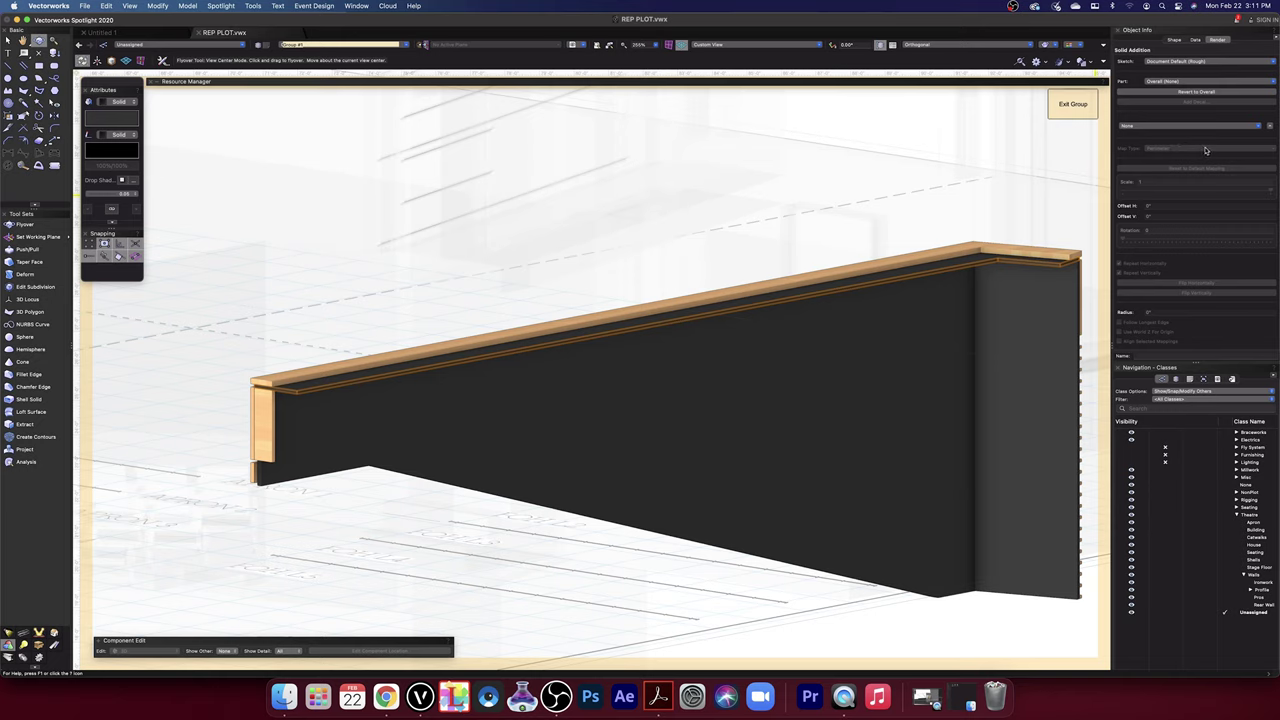
{"action": "left_click", "coordinate": [1235, 84]}
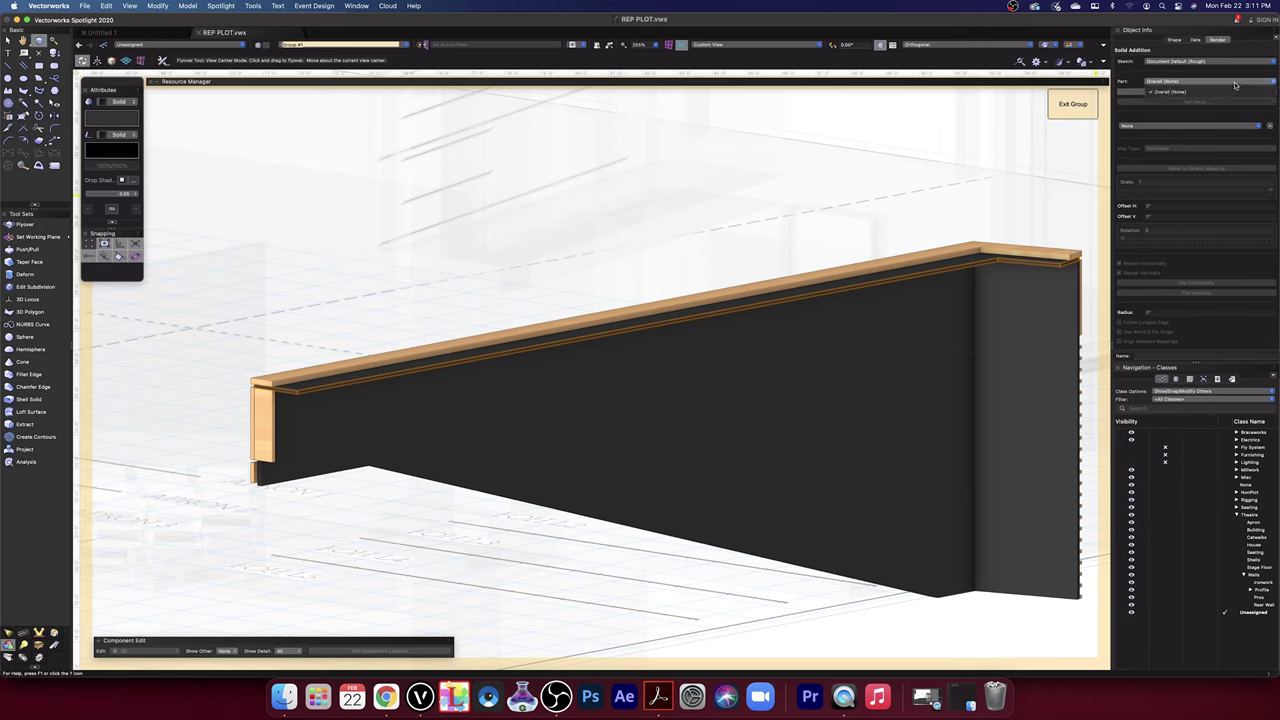
{"action": "left_click", "coordinate": [1235, 84]}
{"action": "left_click", "coordinate": [1218, 127]}
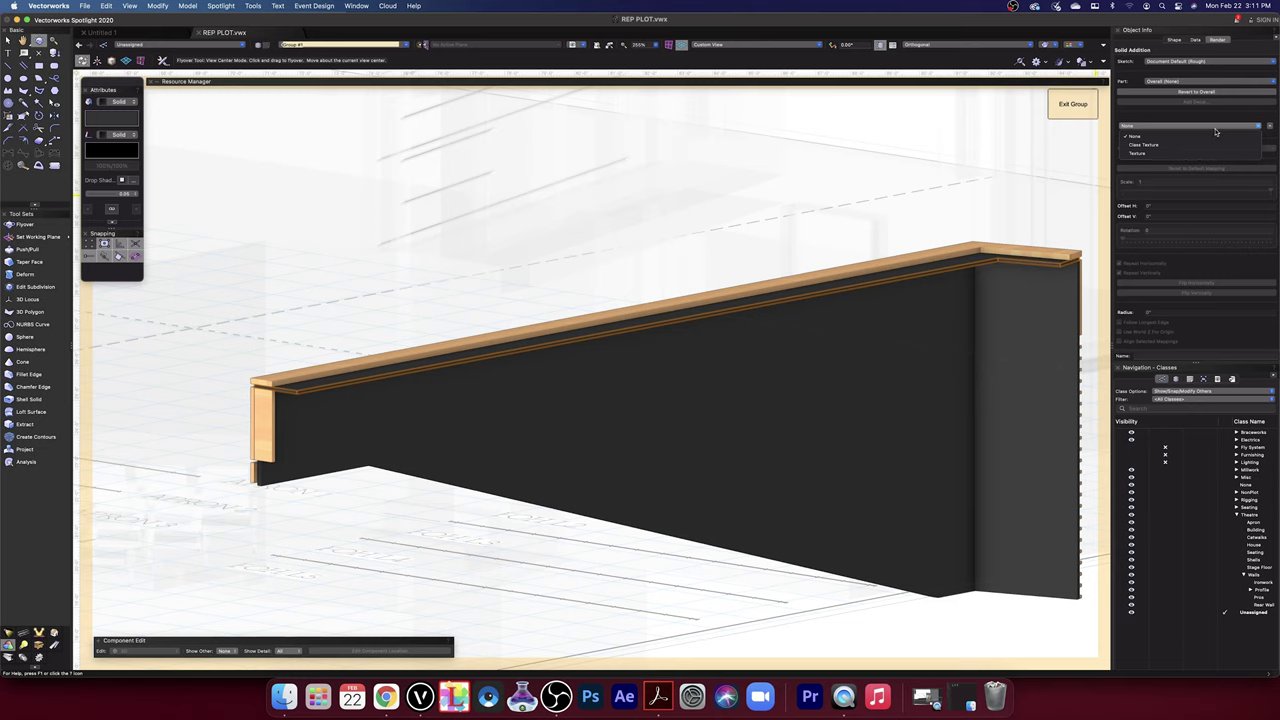
{"action": "left_click", "coordinate": [1169, 152]}
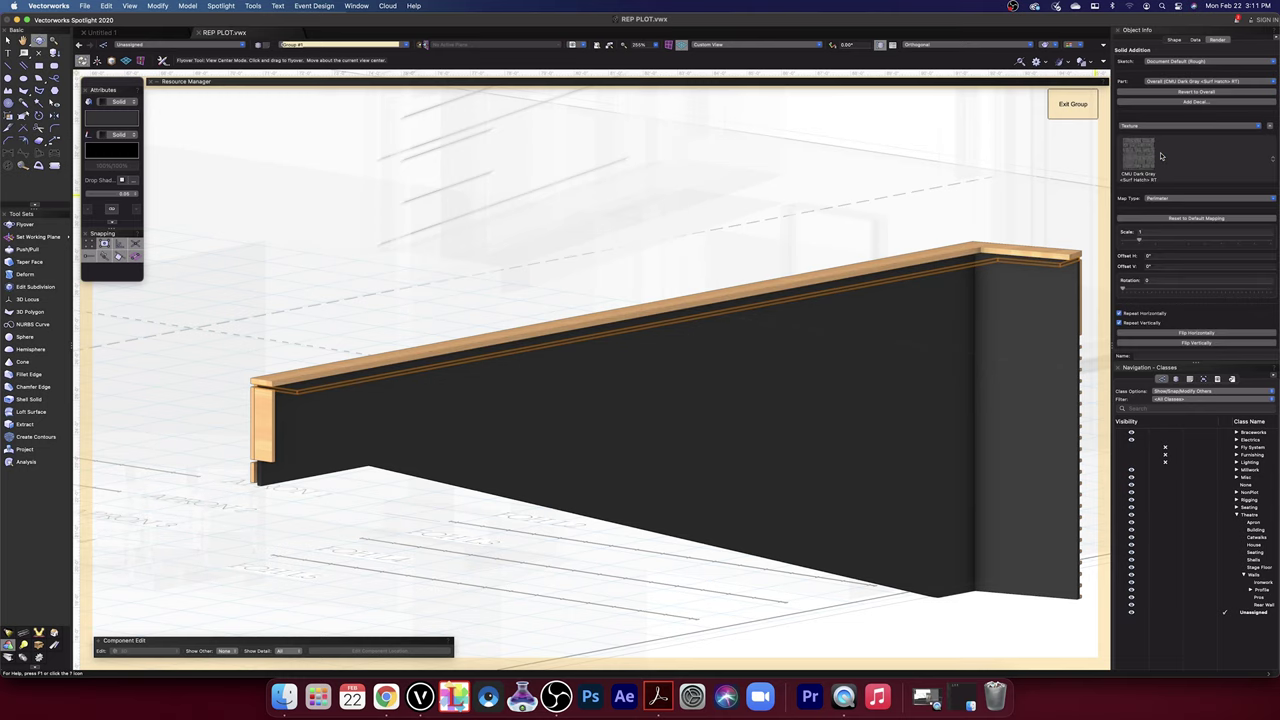
{"action": "left_click", "coordinate": [1269, 157]}
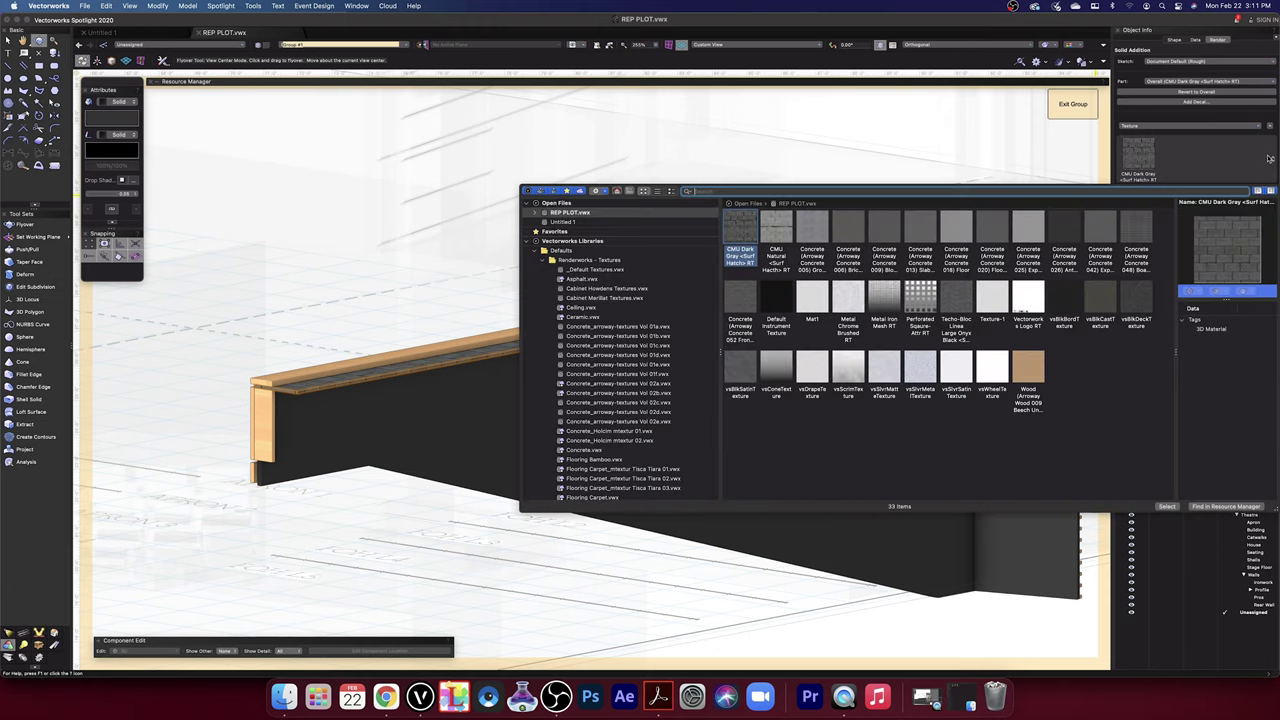
{"action": "left_click", "coordinate": [1269, 157]}
{"action": "left_click", "coordinate": [1237, 127]}
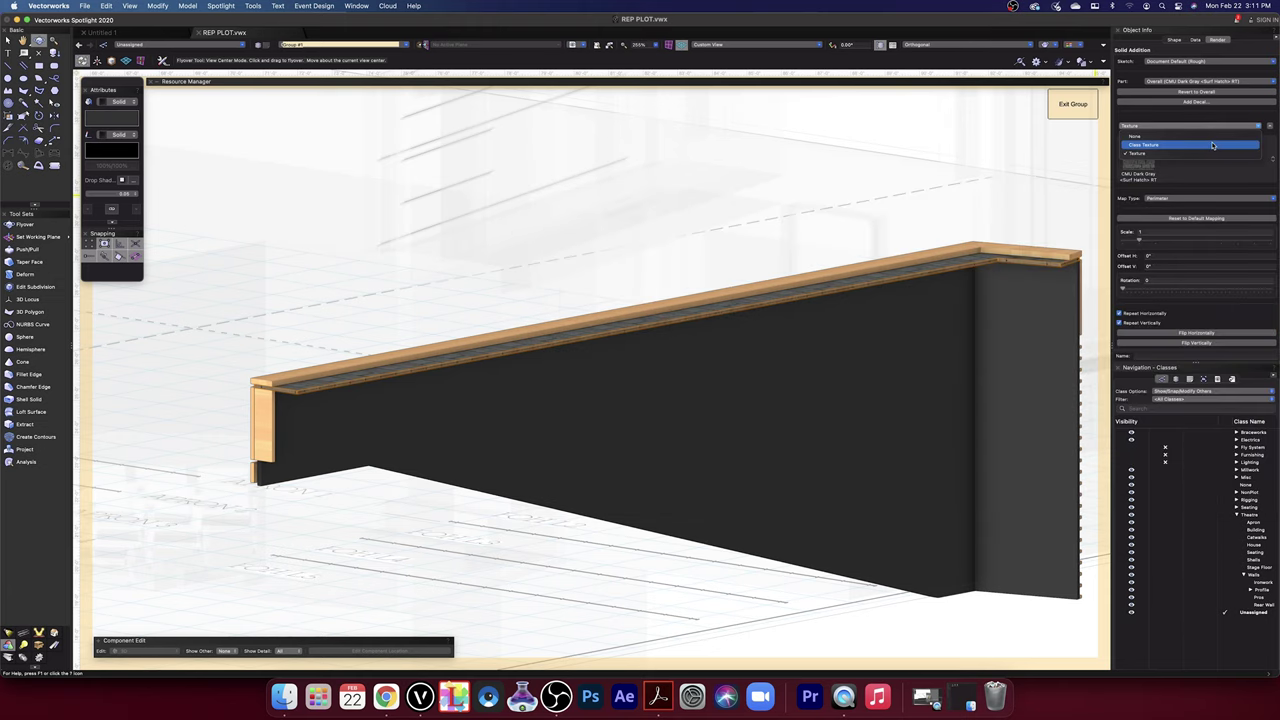
{"action": "left_click", "coordinate": [1212, 145]}
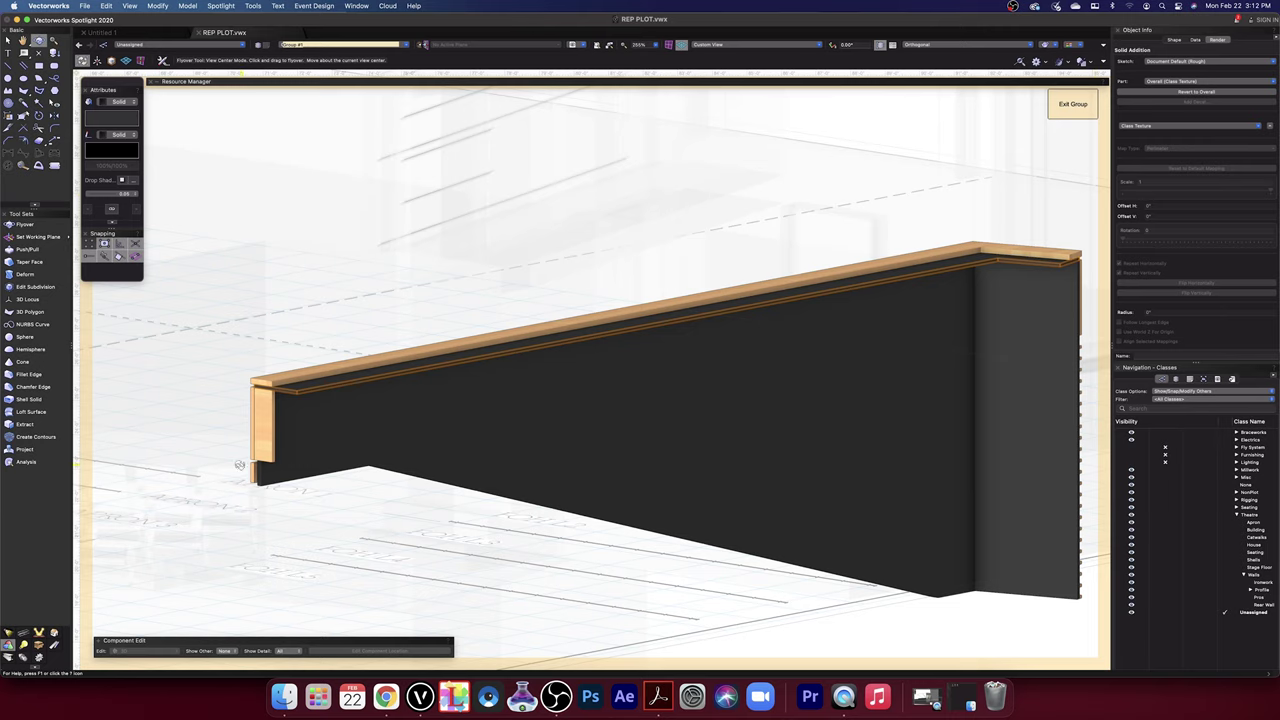
- Push the strip's bottom face up into the beam with Push/Pull
{"action": "scroll", "coordinate": [280, 391], "scroll_direction": "up", "scroll_amount": 5}
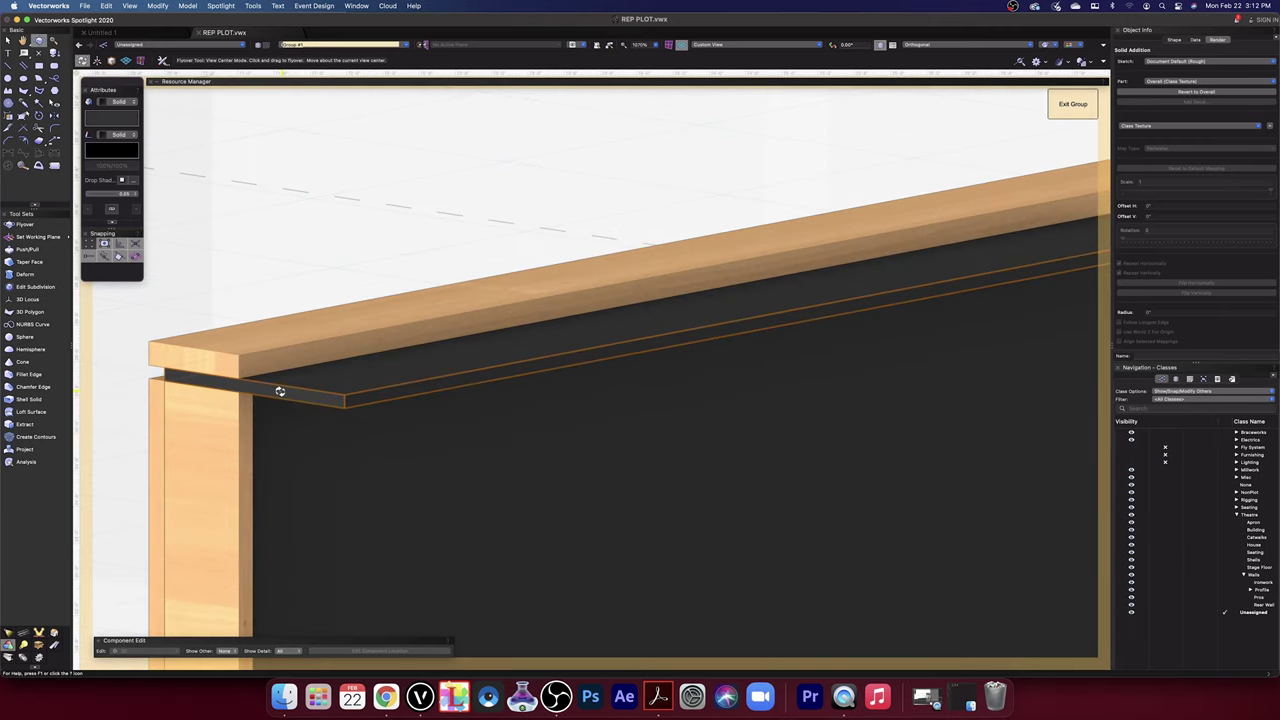
{"action": "middle_click_drag", "start_coordinate": [280, 391], "coordinate": [588, 418]}
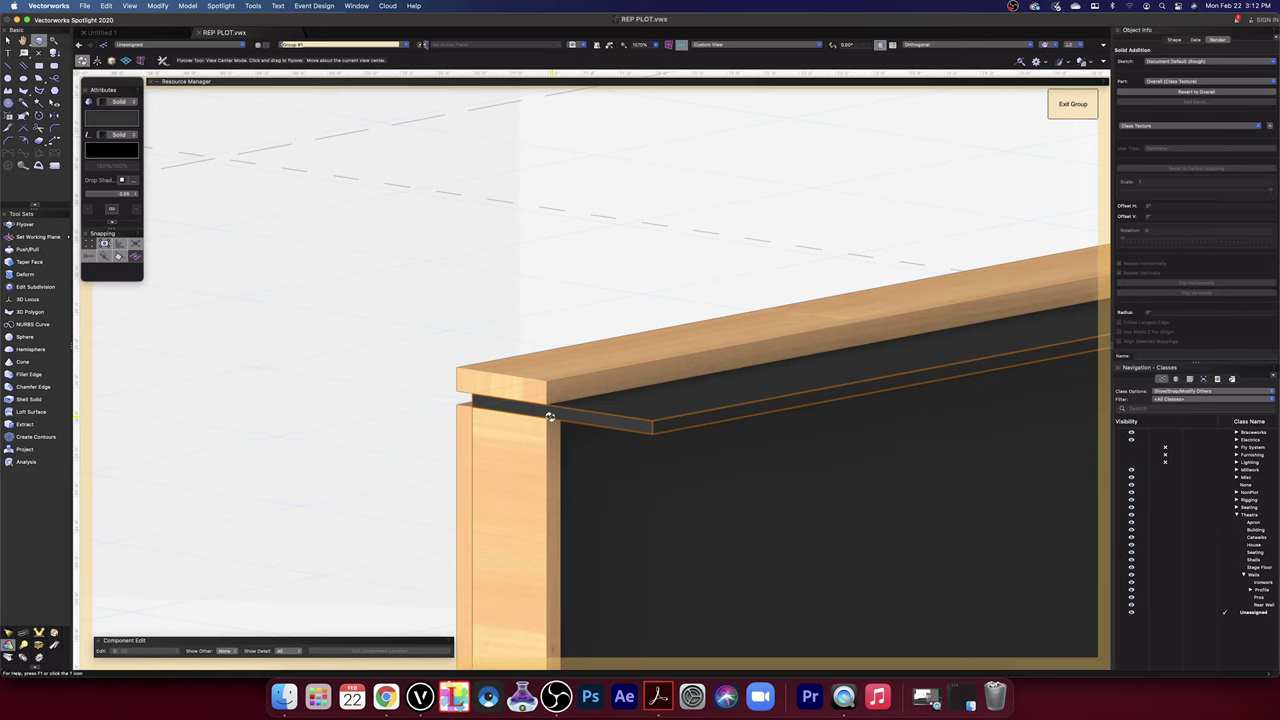
{"action": "scroll", "coordinate": [549, 420], "scroll_direction": "up", "scroll_amount": 5}
{"action": "scroll", "coordinate": [554, 420], "scroll_direction": "down", "scroll_amount": 3}
{"action": "scroll", "coordinate": [554, 420], "scroll_direction": "down", "scroll_amount": 5}
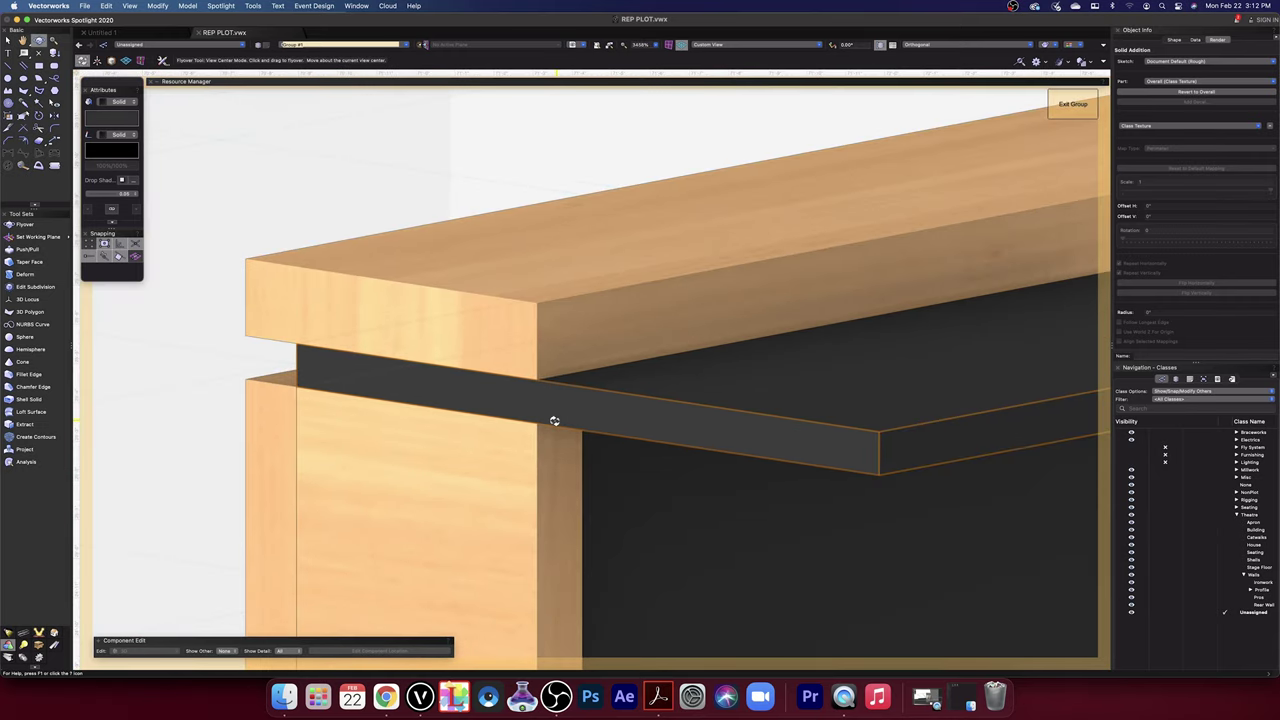
{"action": "left_click", "coordinate": [30, 249]}
{"action": "left_click_drag", "start_coordinate": [600, 432], "coordinate": [569, 440]}
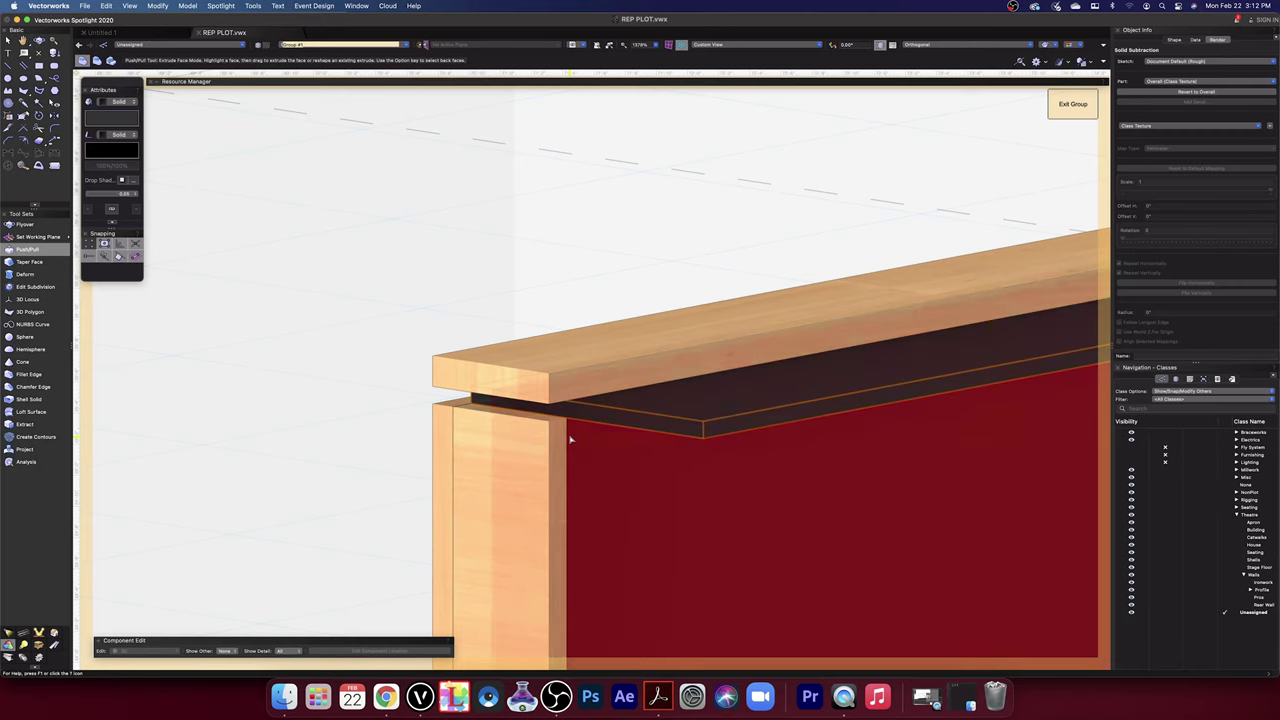
{"action": "scroll", "coordinate": [698, 506], "scroll_direction": "down", "scroll_amount": 6}
{"action": "middle_click_drag", "start_coordinate": [854, 481], "coordinate": [854, 481]}
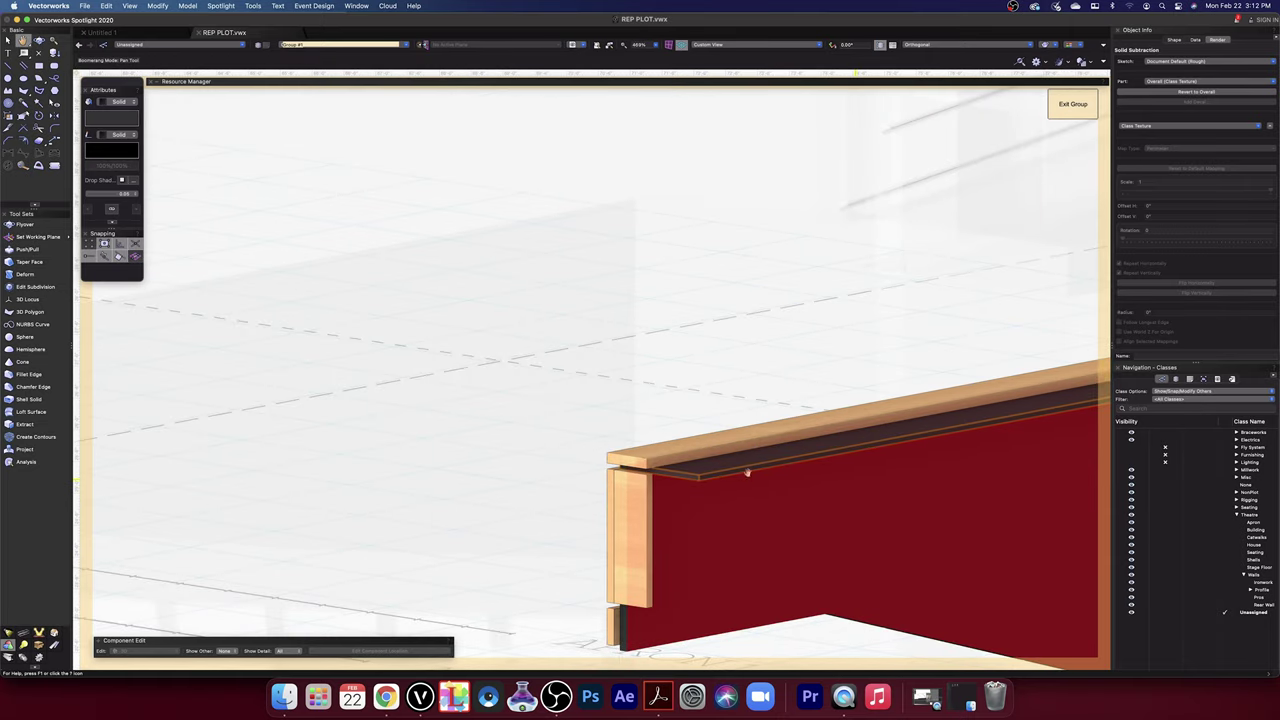
{"action": "middle_click_drag", "start_coordinate": [747, 472], "coordinate": [276, 450]}
{"action": "middle_click_drag", "start_coordinate": [958, 328], "coordinate": [247, 371]}
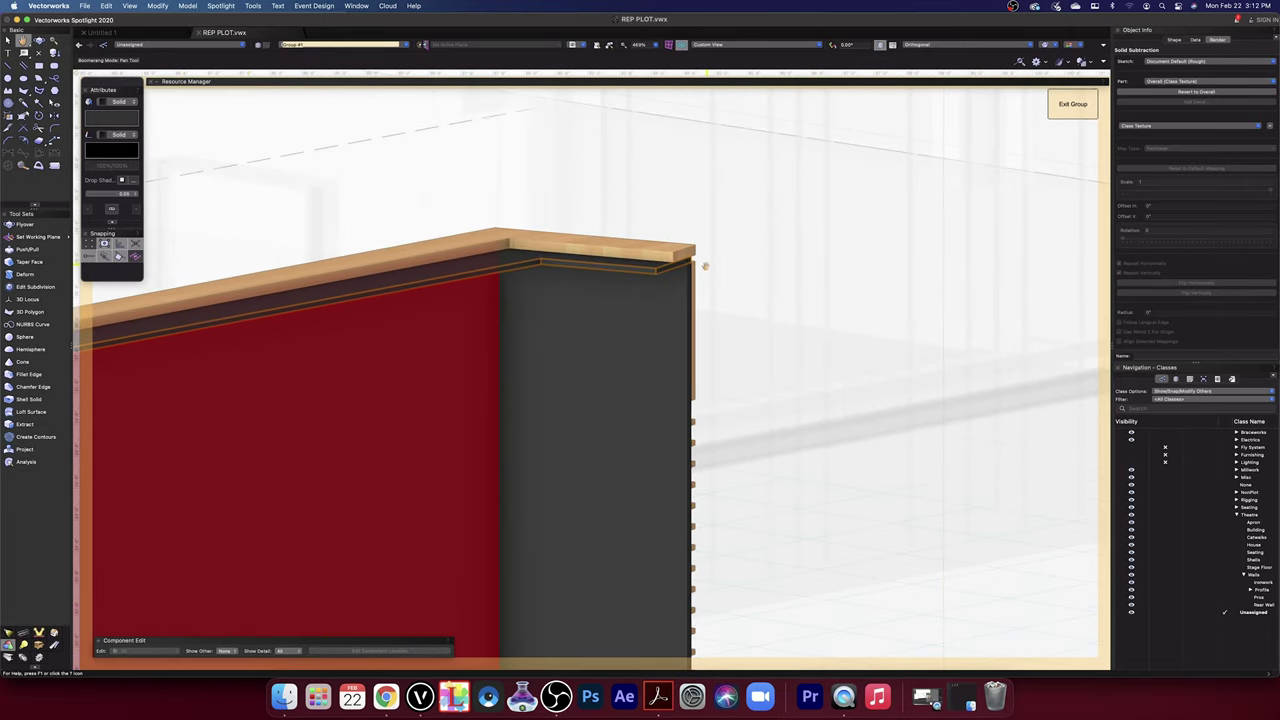
- Switch the drawing to the Top/Plan view
{"action": "scroll", "coordinate": [708, 266], "scroll_direction": "up", "scroll_amount": 5}
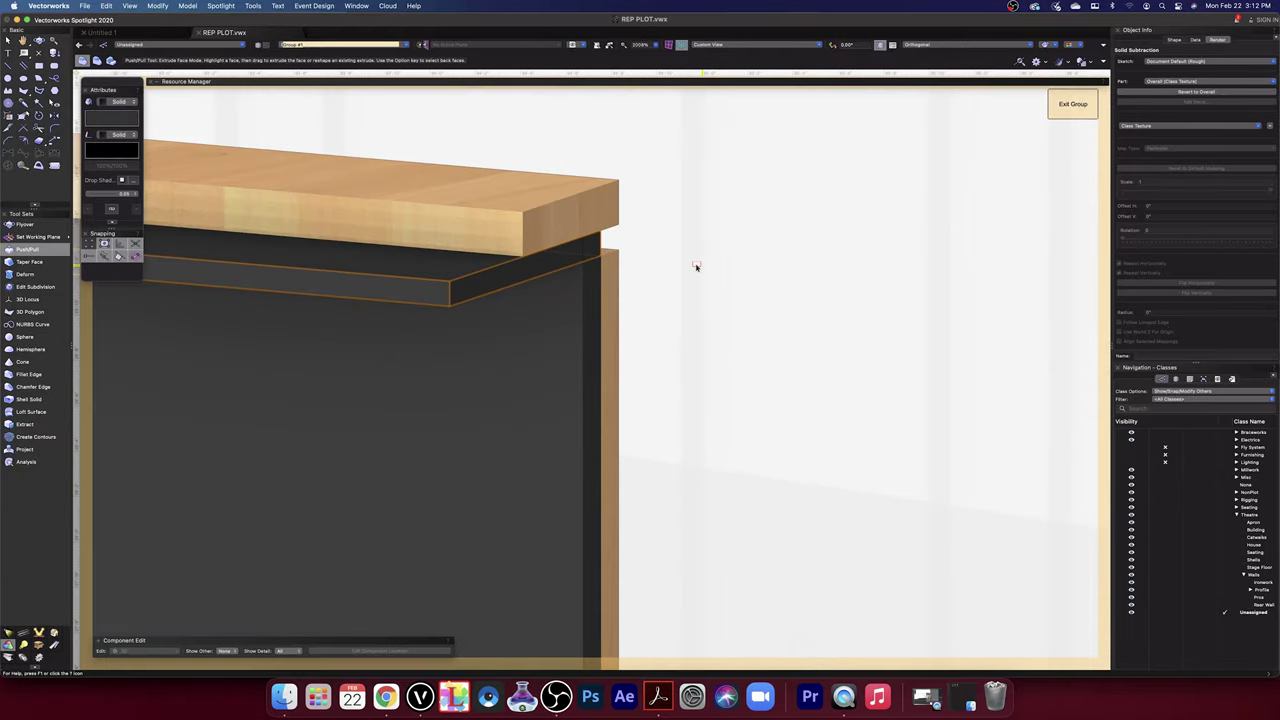
{"action": "left_click", "coordinate": [765, 45]}
{"action": "left_click", "coordinate": [762, 57]}
{"action": "scroll", "coordinate": [691, 386], "scroll_direction": "down", "scroll_amount": 9}
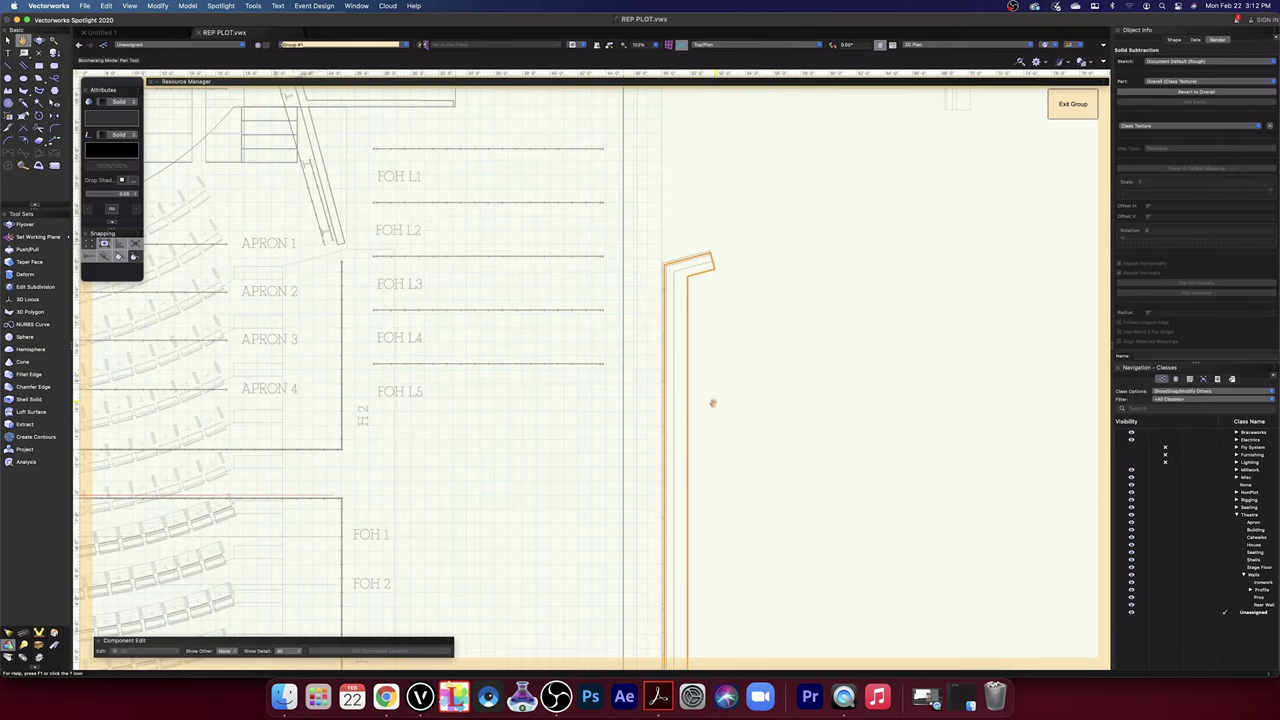
- Draw a short -165° line from the wall's upper-right corner to the middle outline
{"action": "scroll", "coordinate": [713, 403], "scroll_direction": "down", "scroll_amount": 5}
{"action": "scroll", "coordinate": [728, 435], "scroll_direction": "up", "scroll_amount": 5}
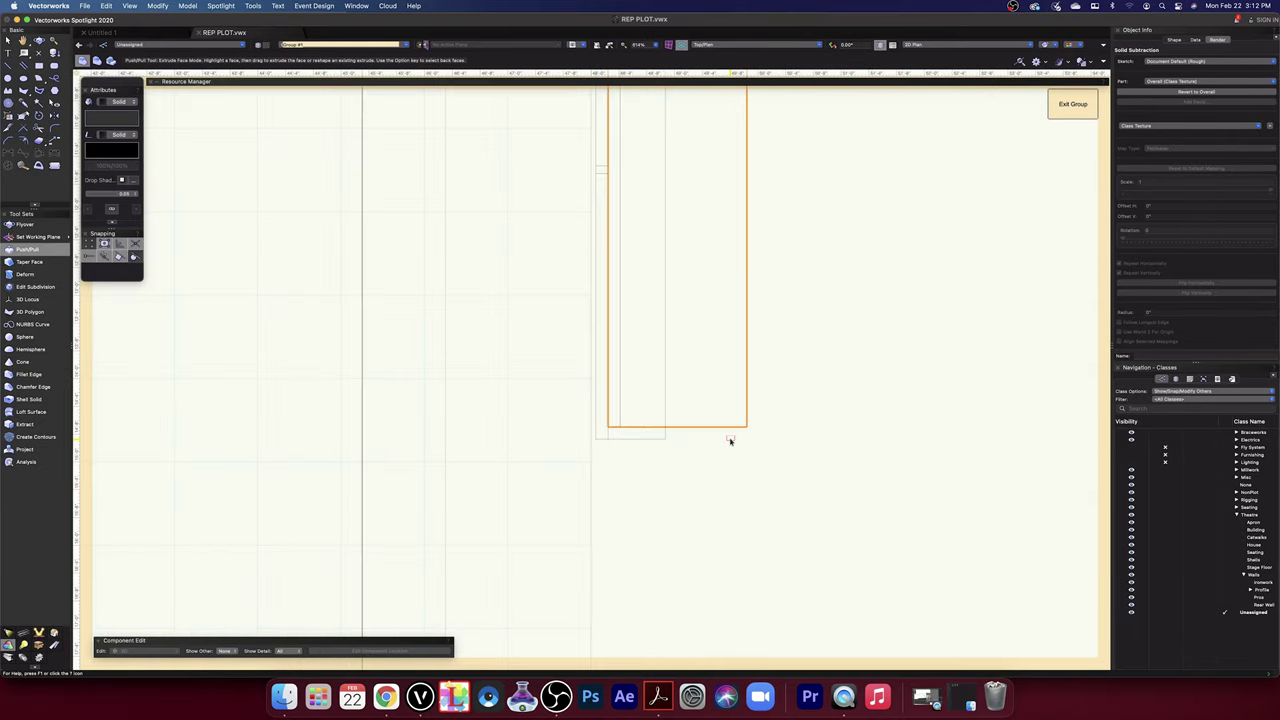
{"action": "scroll", "coordinate": [819, 431], "scroll_direction": "down", "scroll_amount": 3}
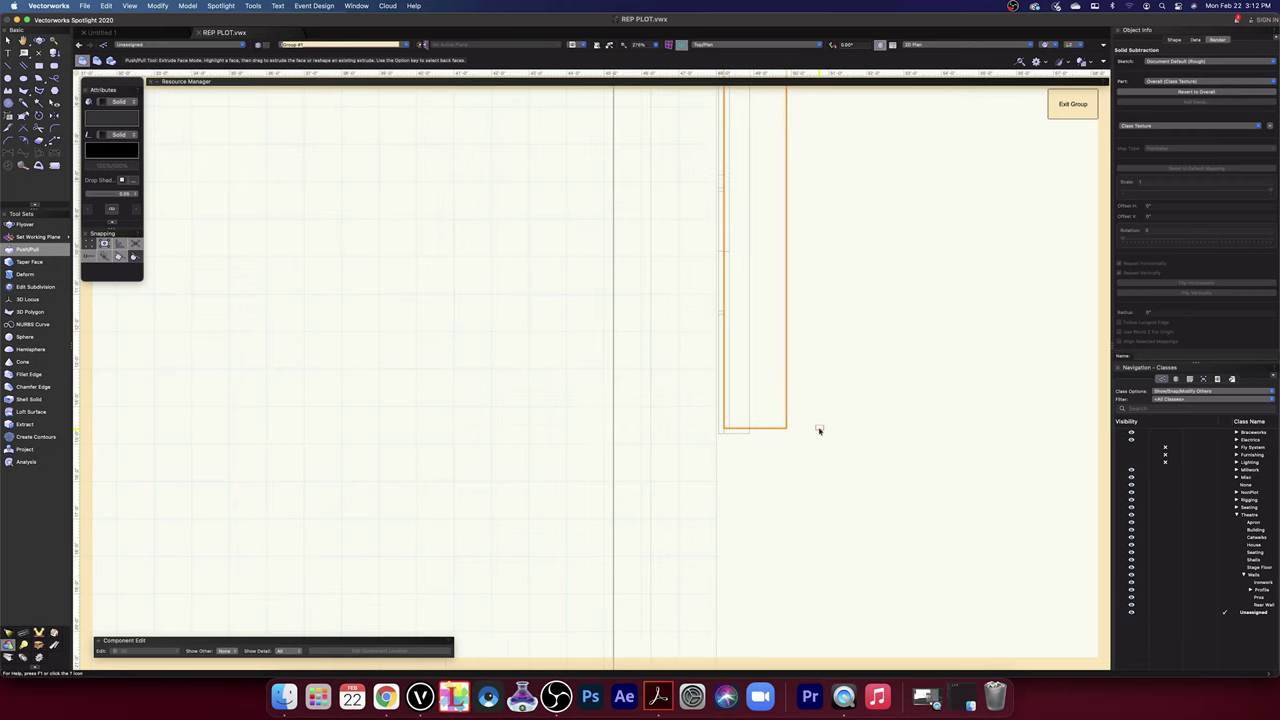
{"action": "key", "text": "space"}
{"action": "left_click_drag", "start_coordinate": [851, 309], "coordinate": [728, 537]}
{"action": "left_click_drag", "start_coordinate": [802, 165], "coordinate": [656, 520]}
{"action": "left_click_drag", "start_coordinate": [684, 166], "coordinate": [689, 398]}
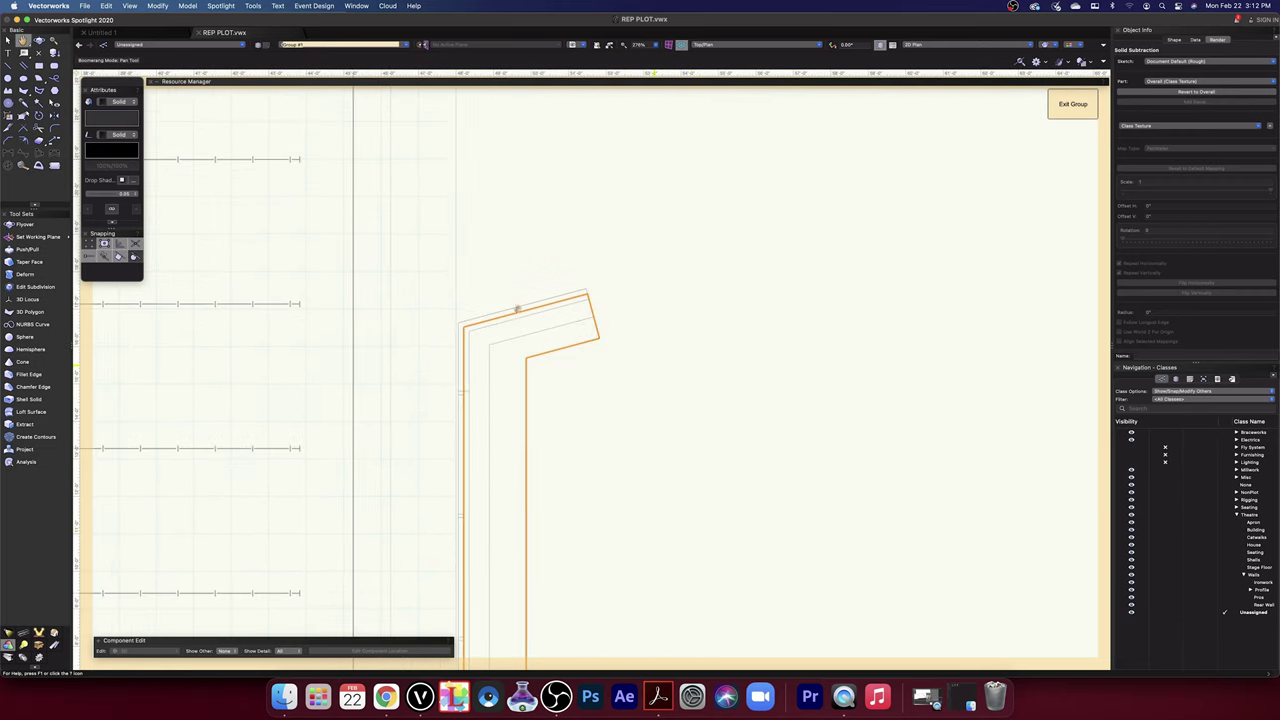
{"action": "left_click", "coordinate": [8, 65]}
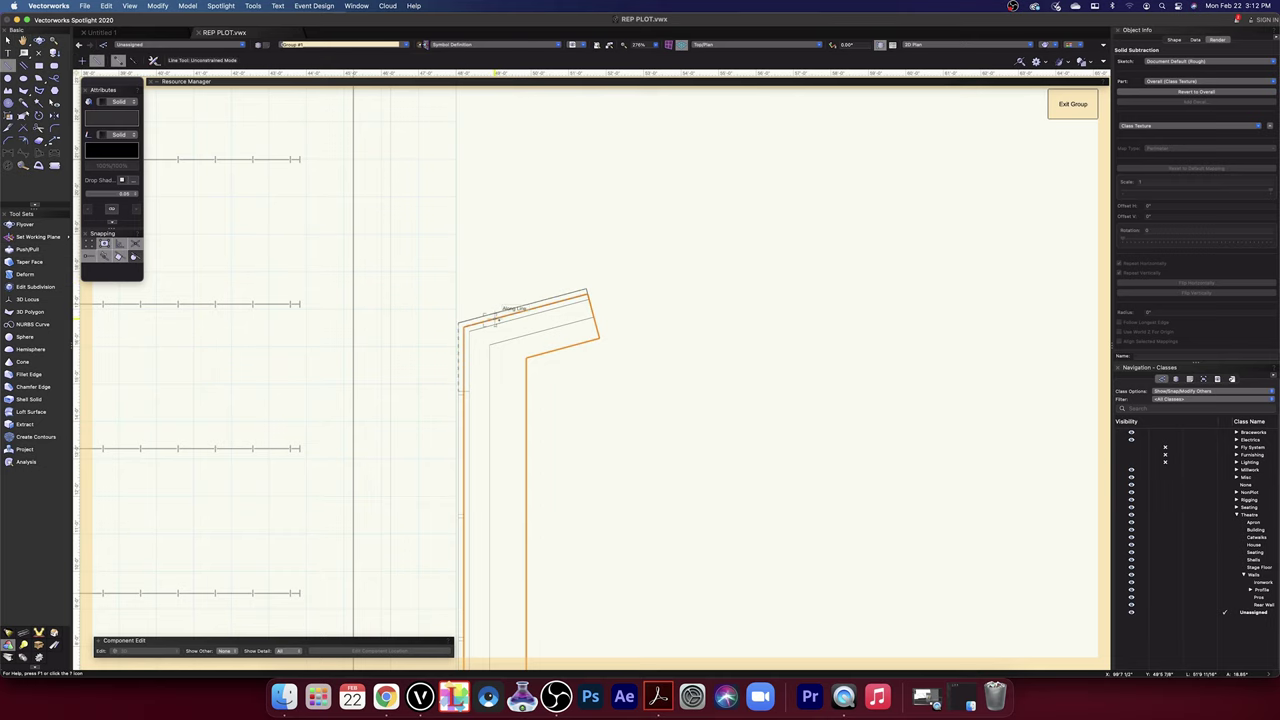
{"action": "scroll", "coordinate": [549, 325], "scroll_direction": "up", "scroll_amount": 5}
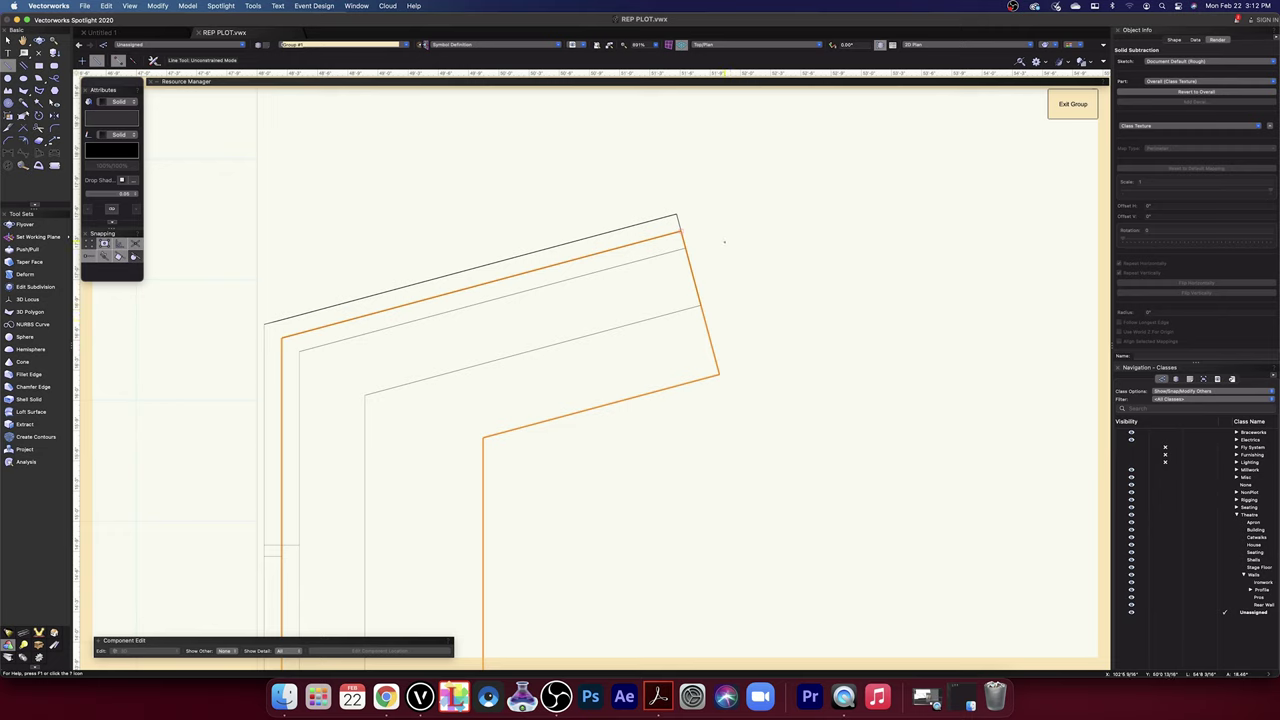
{"action": "left_click", "coordinate": [680, 232]}
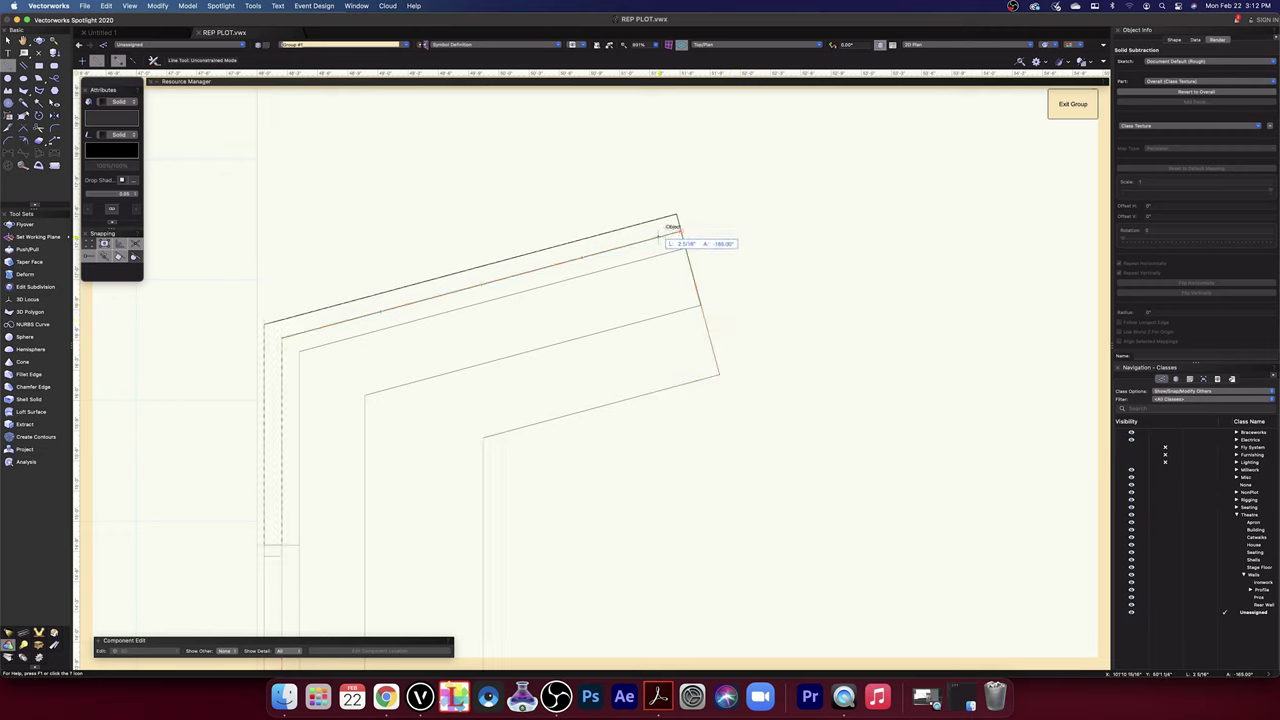
{"action": "key", "text": "Tab"}
{"action": "key", "text": "Return"}
{"action": "left_click", "coordinate": [663, 236]}
{"action": "left_click", "coordinate": [661, 236]}
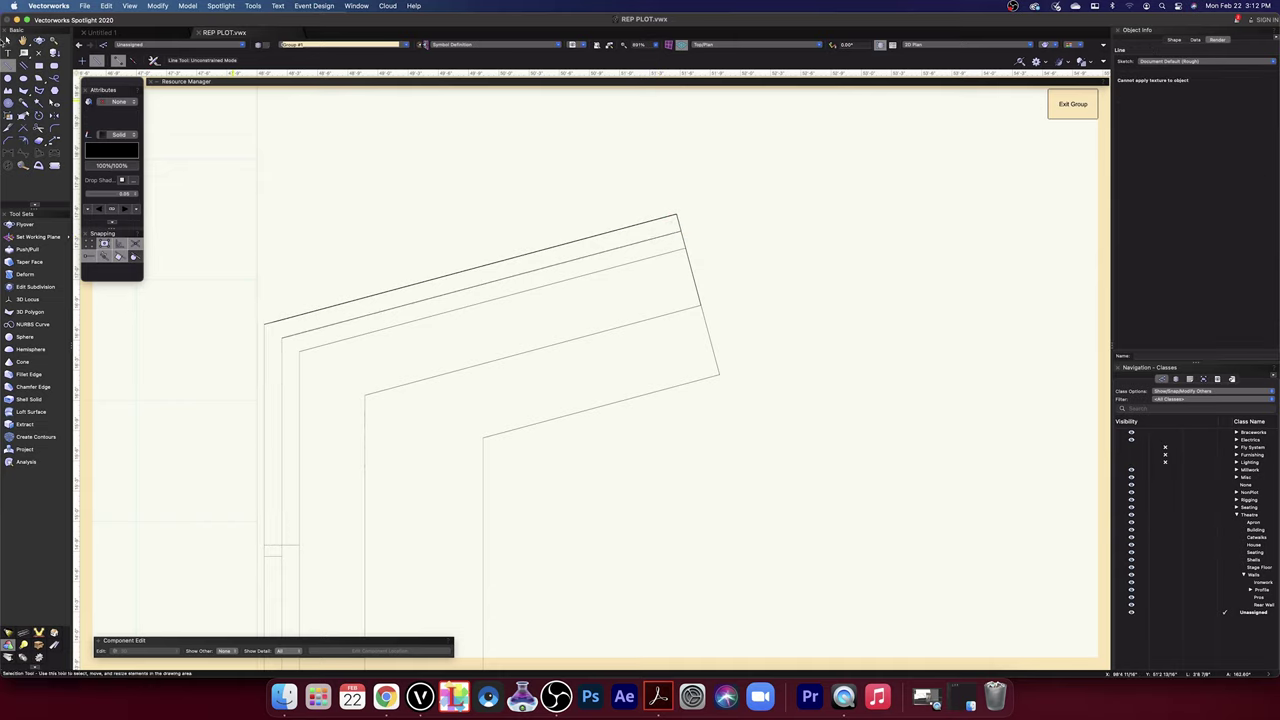
{"action": "left_click", "coordinate": [8, 40]}
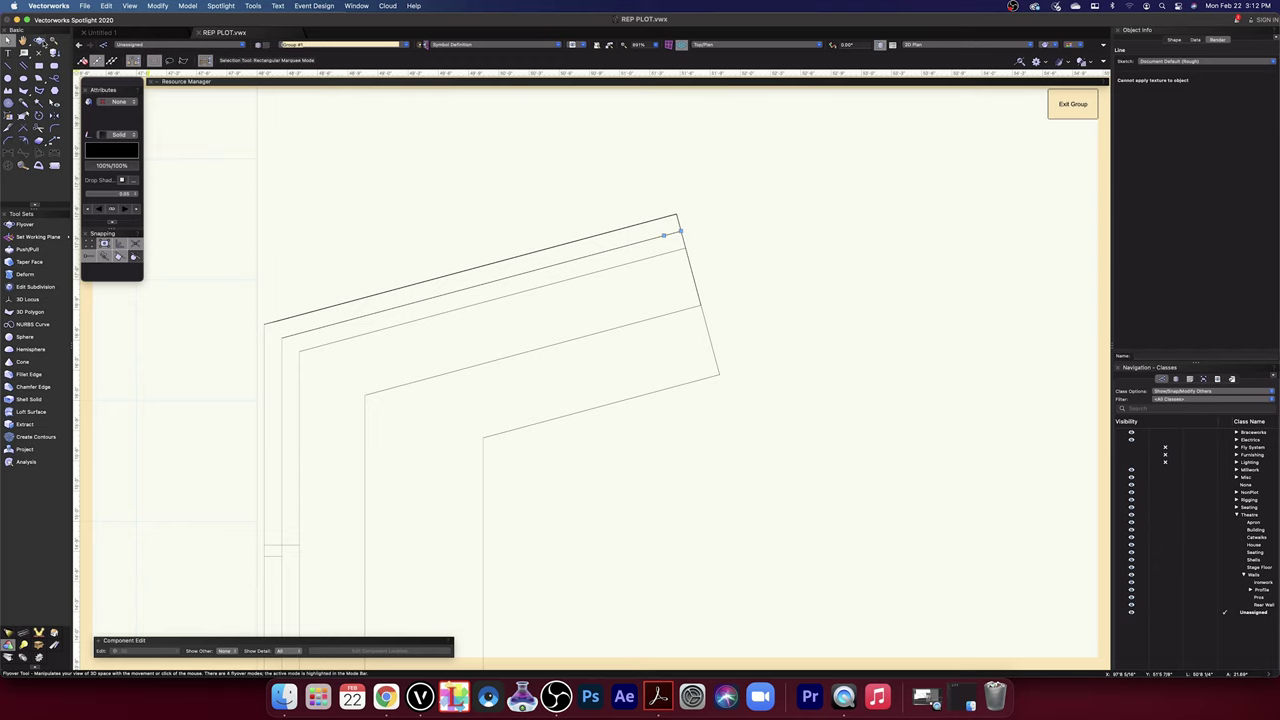
- In 3D, Push/Pull the balcony solid's face -1 3/4" to the line's endpoint
{"action": "left_click_drag", "start_coordinate": [706, 409], "coordinate": [631, 383]}
{"action": "middle_click_drag", "start_coordinate": [906, 520], "coordinate": [880, 463]}
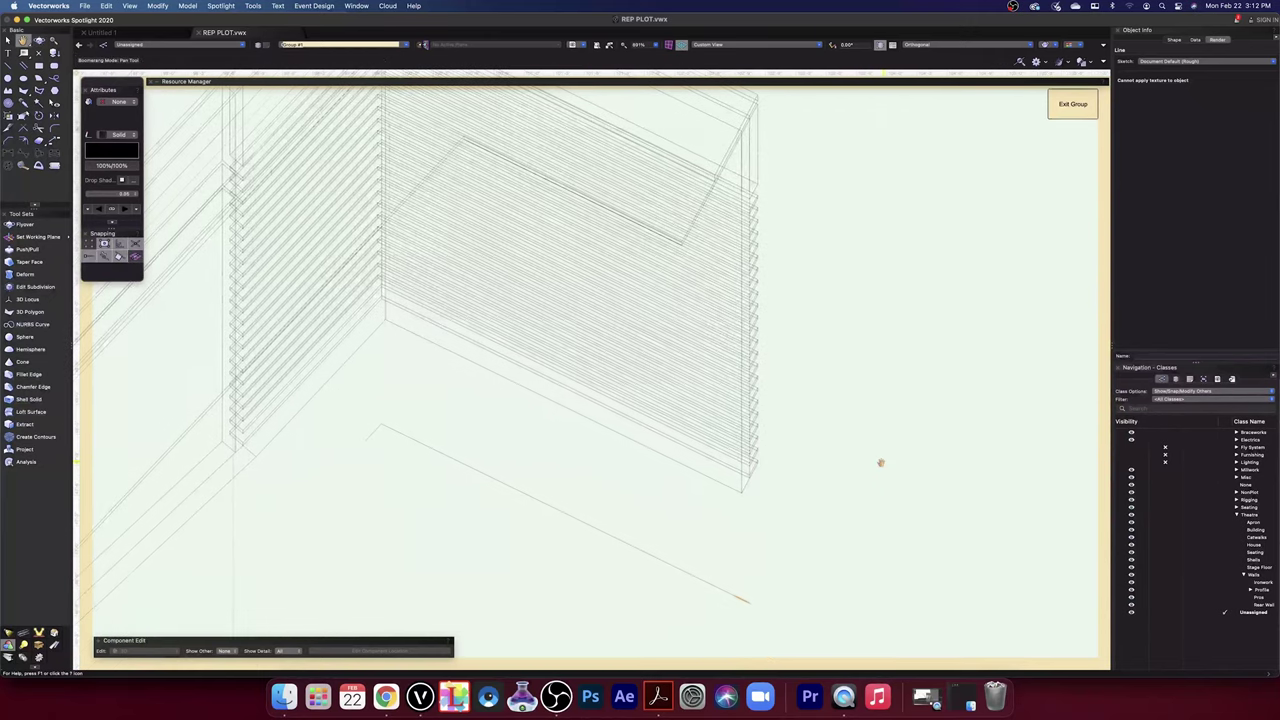
{"action": "left_click_drag", "start_coordinate": [874, 465], "coordinate": [860, 456]}
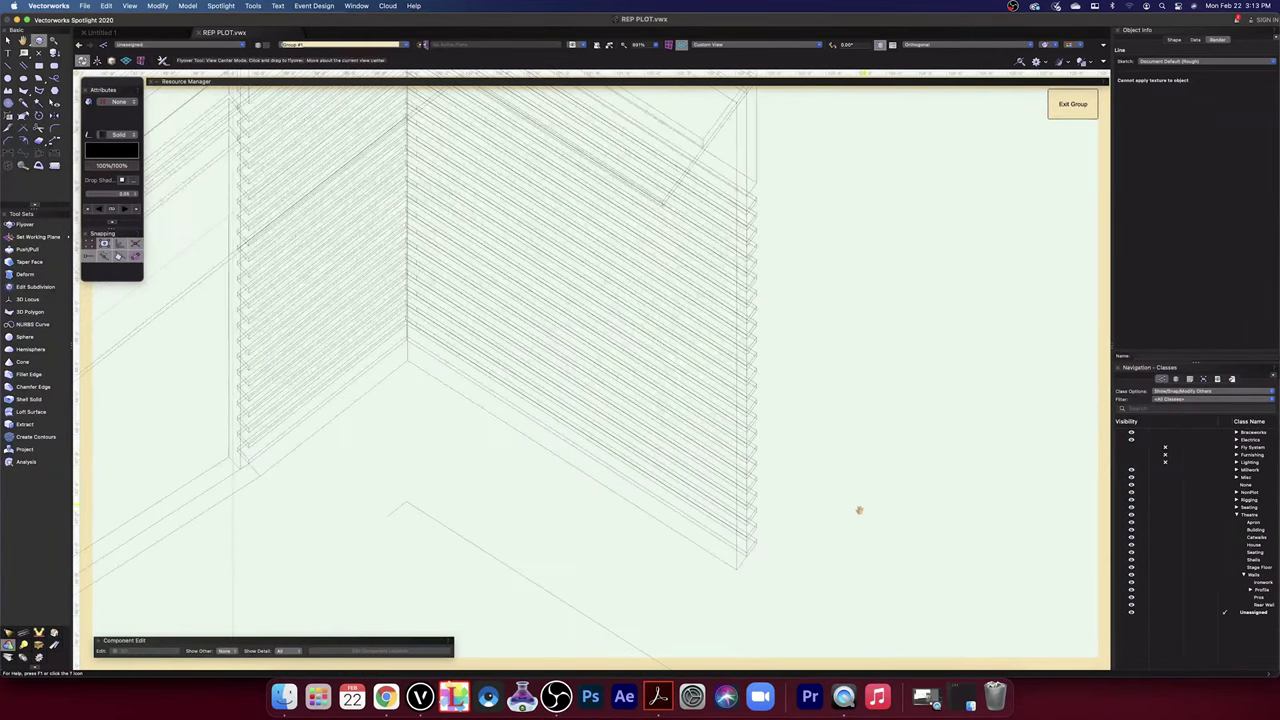
{"action": "middle_click_drag", "start_coordinate": [860, 511], "coordinate": [854, 446]}
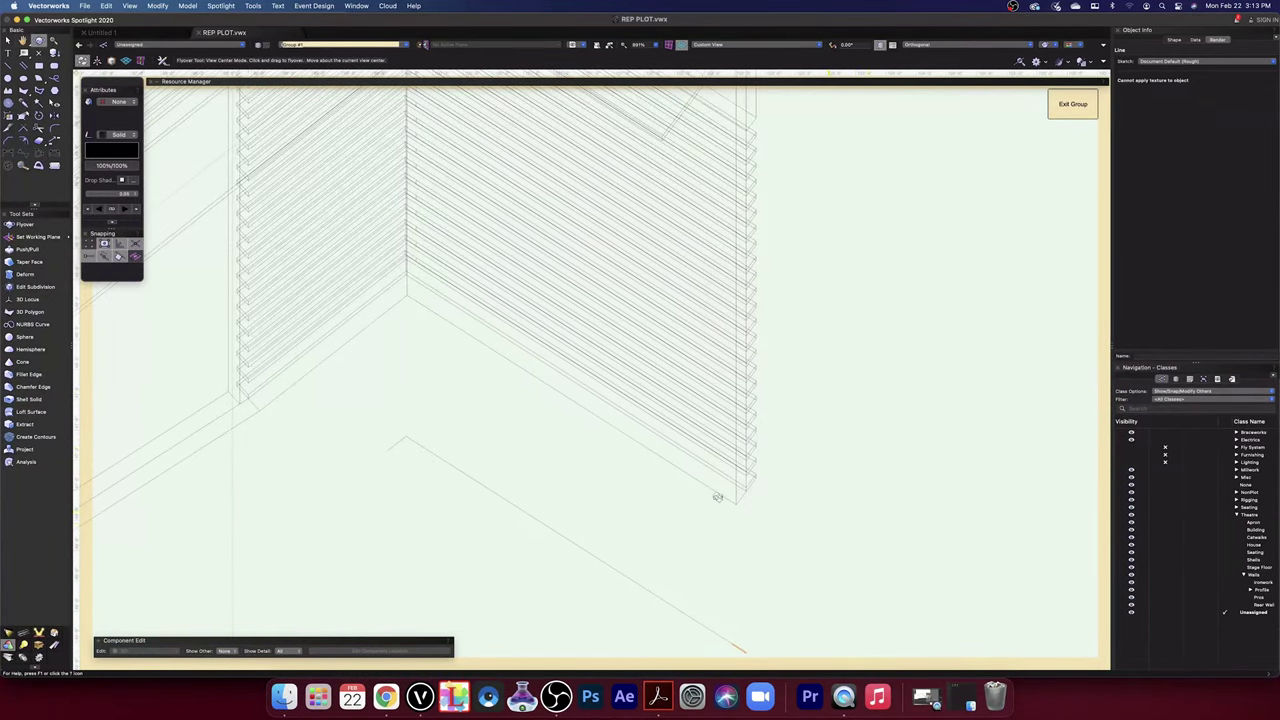
{"action": "left_click", "coordinate": [22, 250]}
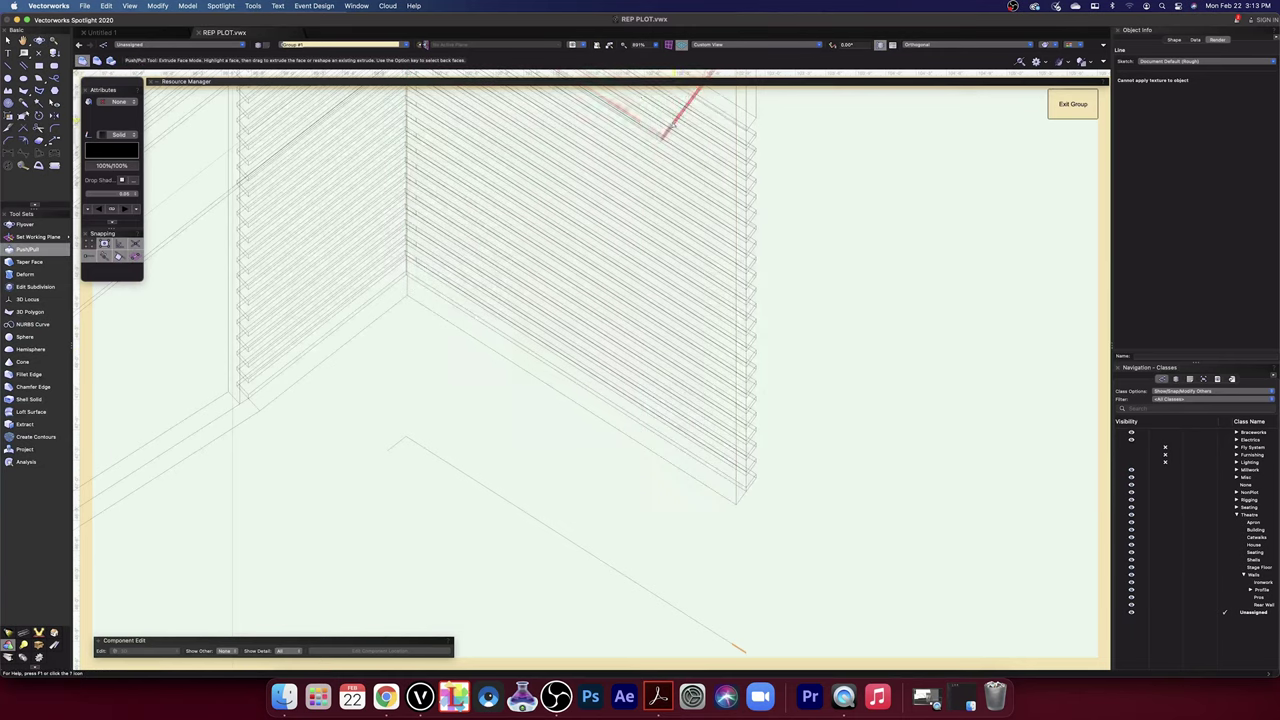
{"action": "left_click", "coordinate": [662, 136]}
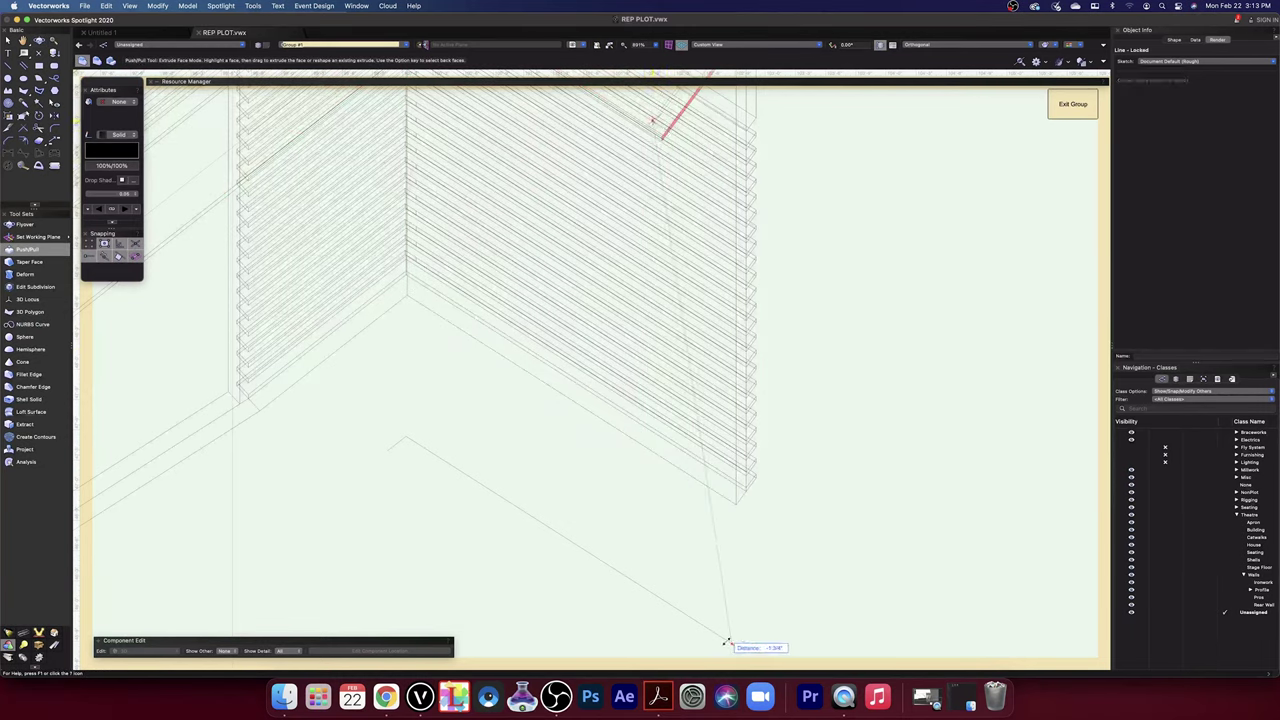
{"action": "left_click", "coordinate": [729, 641]}
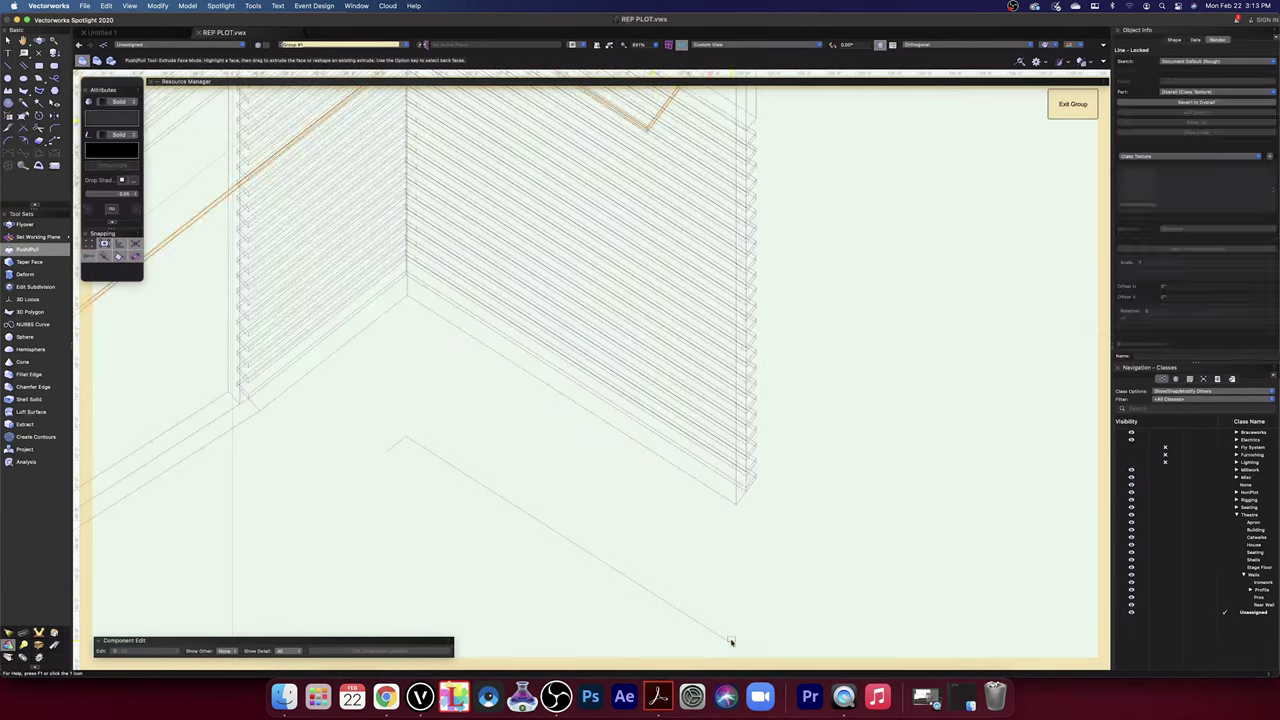
- Return to Top/Plan view, centred on the wall's top end
{"action": "left_click", "coordinate": [737, 46]}
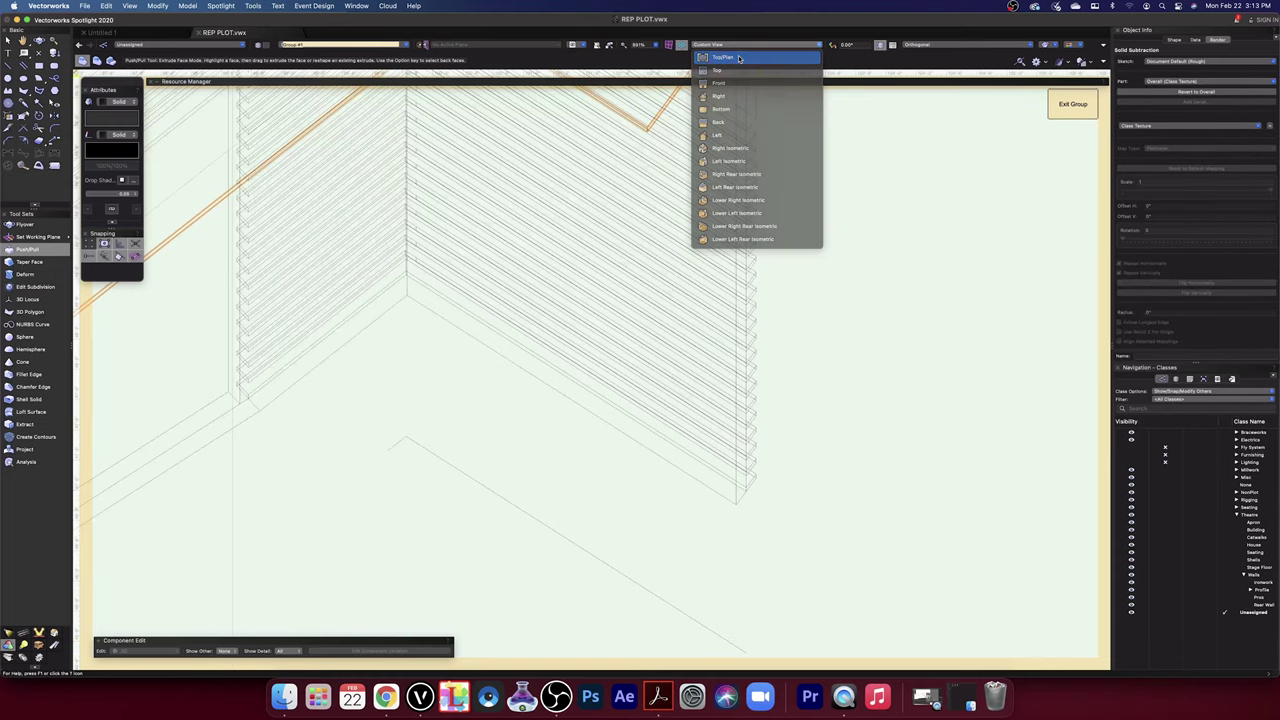
{"action": "left_click", "coordinate": [741, 57]}
{"action": "scroll", "coordinate": [690, 240], "scroll_direction": "down", "scroll_amount": 8}
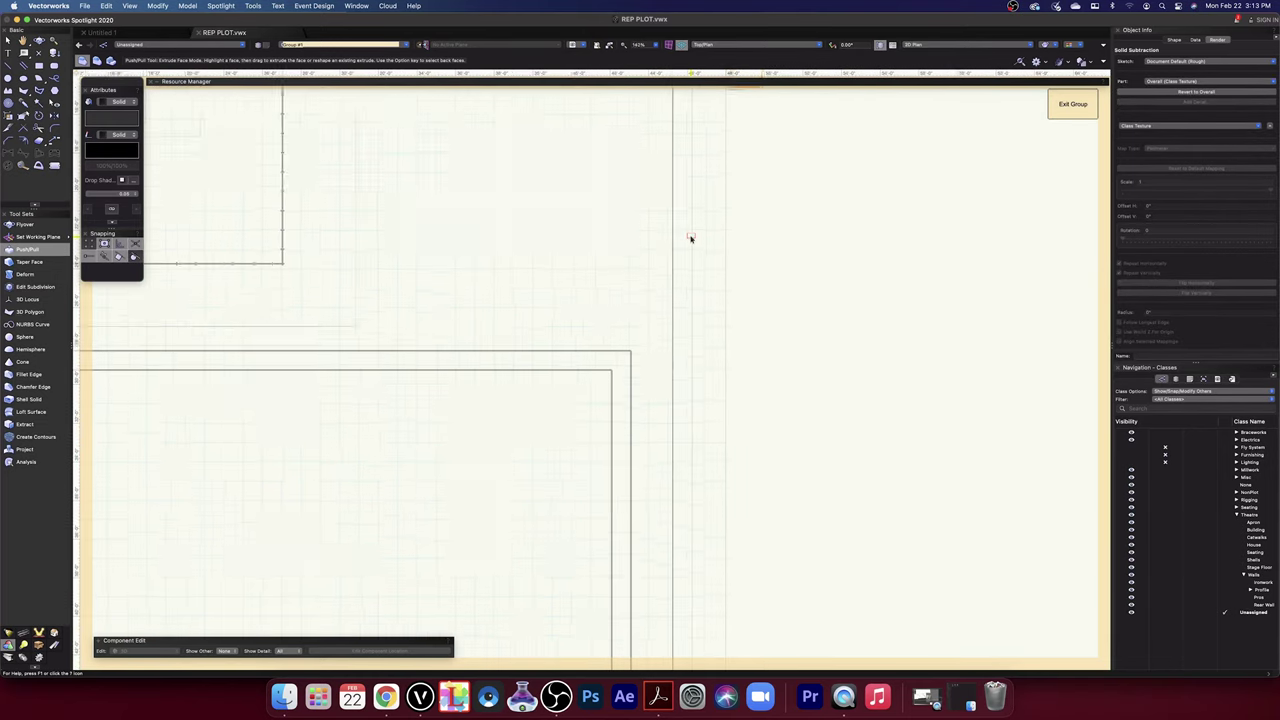
{"action": "key", "text": "space"}
{"action": "left_click_drag", "start_coordinate": [737, 347], "coordinate": [732, 446]}
{"action": "left_click_drag", "start_coordinate": [757, 231], "coordinate": [737, 477]}
- Deselect the balcony solid and check the short line at the wall's top corner
{"action": "scroll", "coordinate": [701, 341], "scroll_direction": "up", "scroll_amount": 5}
{"action": "scroll", "coordinate": [700, 341], "scroll_direction": "up", "scroll_amount": 4}
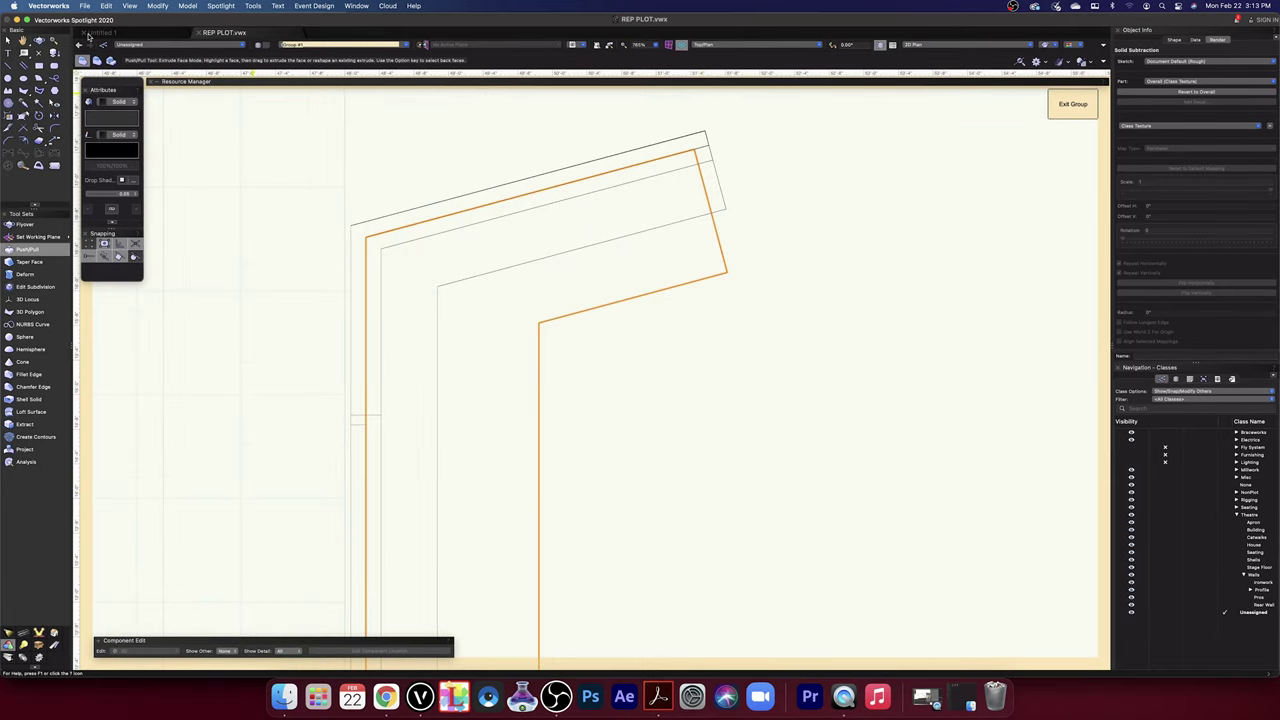
{"action": "key", "text": "x"}
{"action": "left_click", "coordinate": [831, 234]}
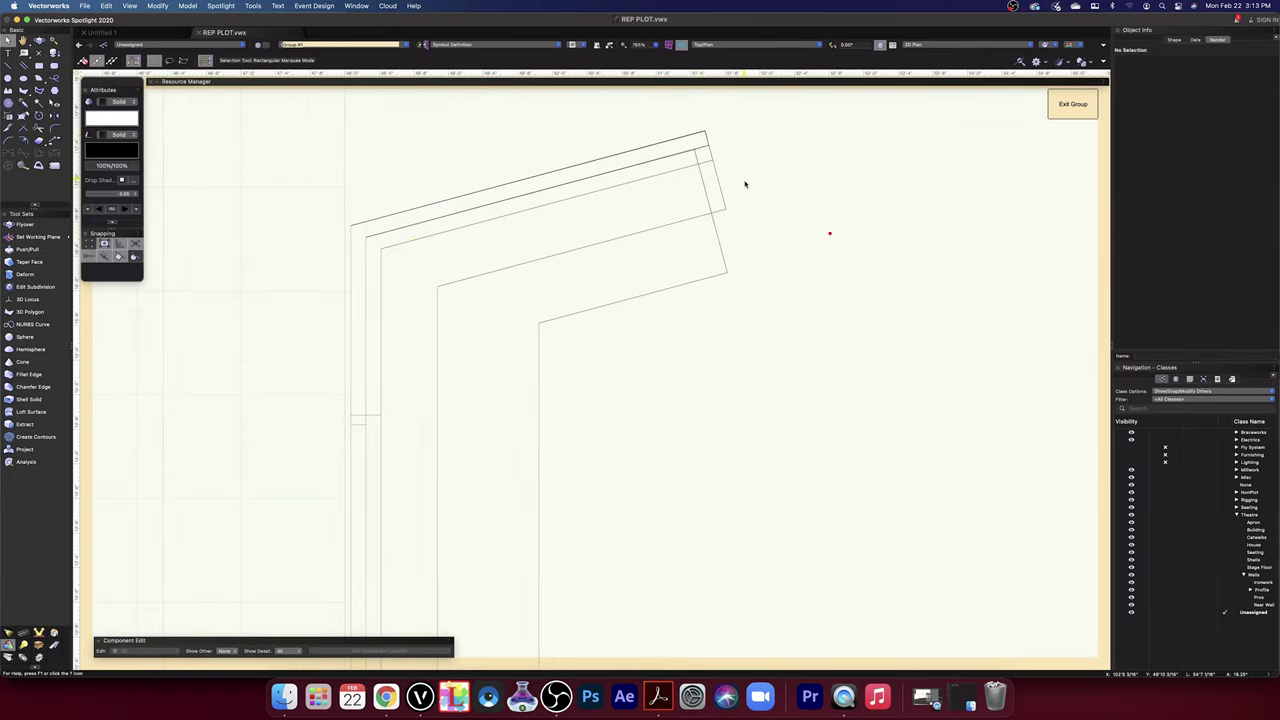
{"action": "left_click_drag", "start_coordinate": [684, 152], "coordinate": [670, 136]}
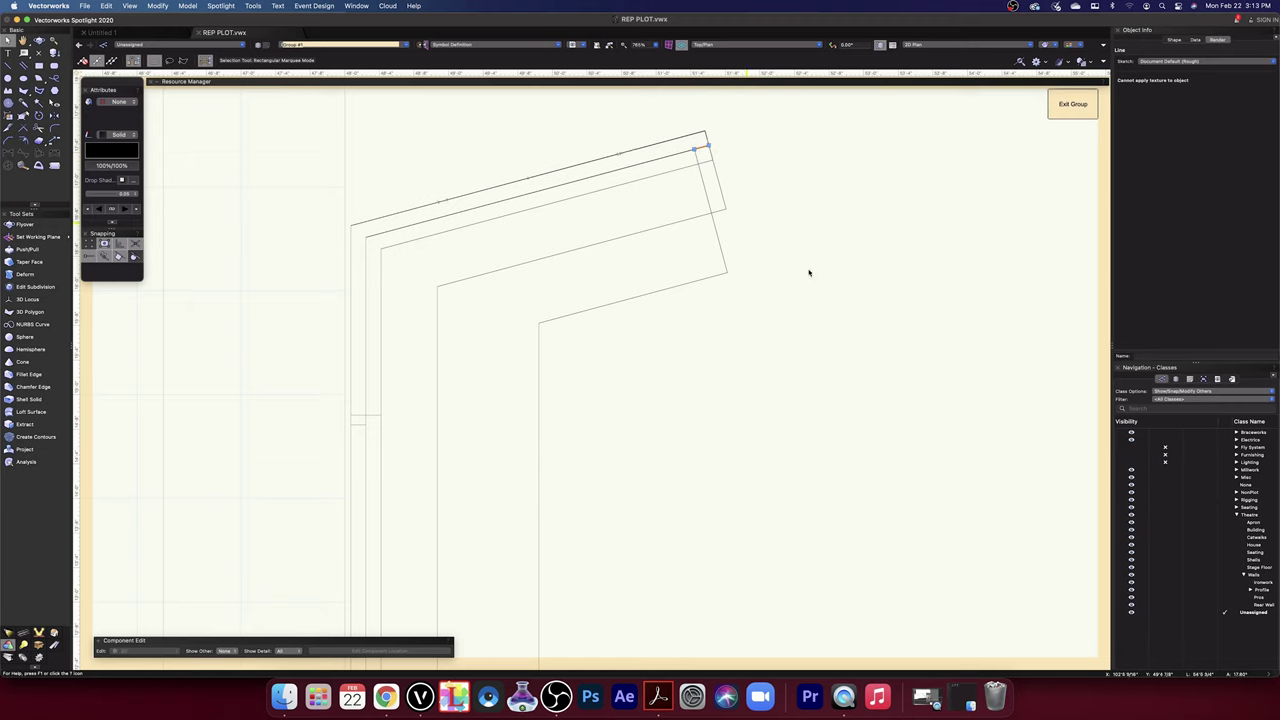
{"action": "left_click", "coordinate": [907, 297]}
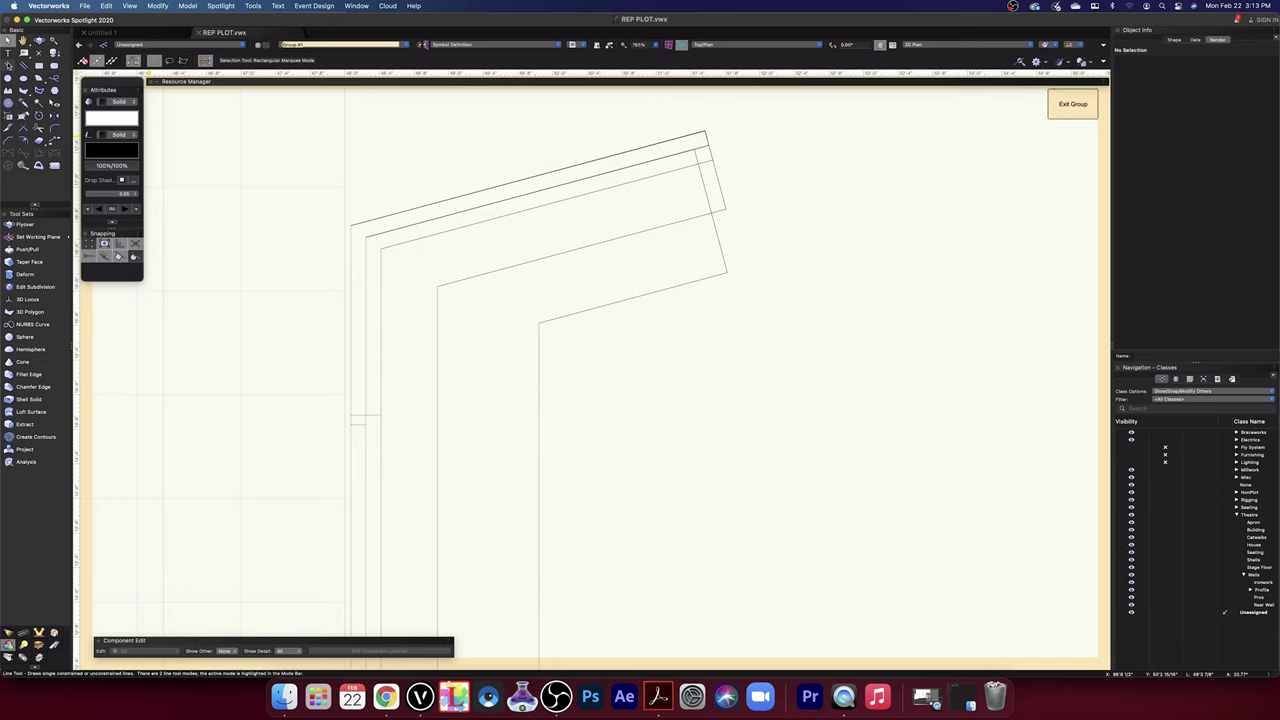
- Draw a line from the outer corner to the inner endpoint
{"action": "left_click", "coordinate": [9, 65]}
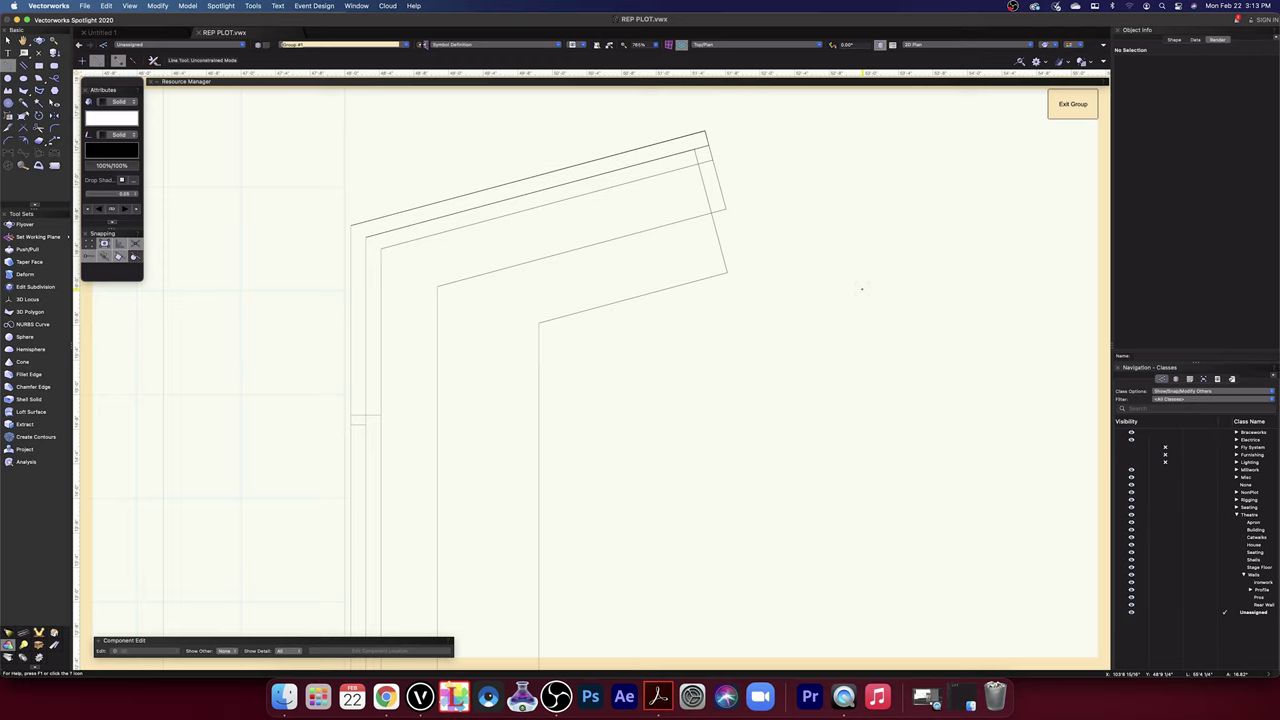
{"action": "scroll", "coordinate": [712, 166], "scroll_direction": "up", "scroll_amount": 3}
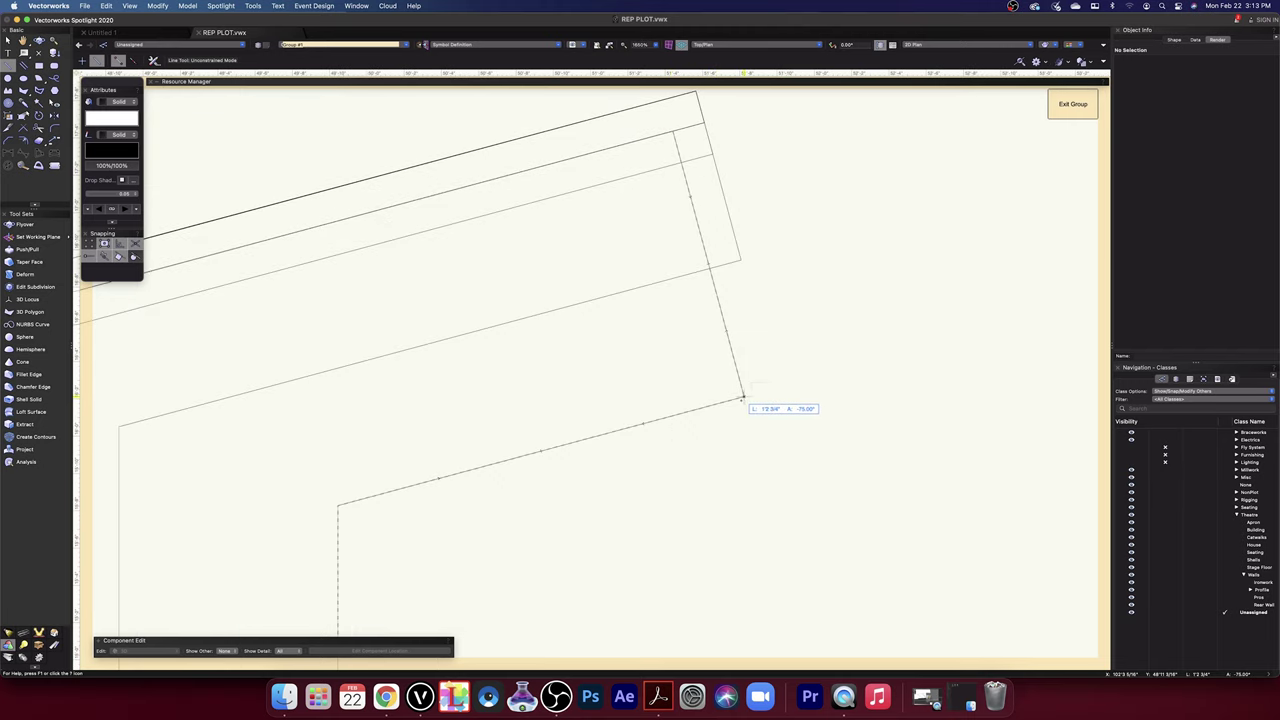
{"action": "left_click", "coordinate": [746, 402]}
{"action": "scroll", "coordinate": [783, 452], "scroll_direction": "down", "scroll_amount": 2}
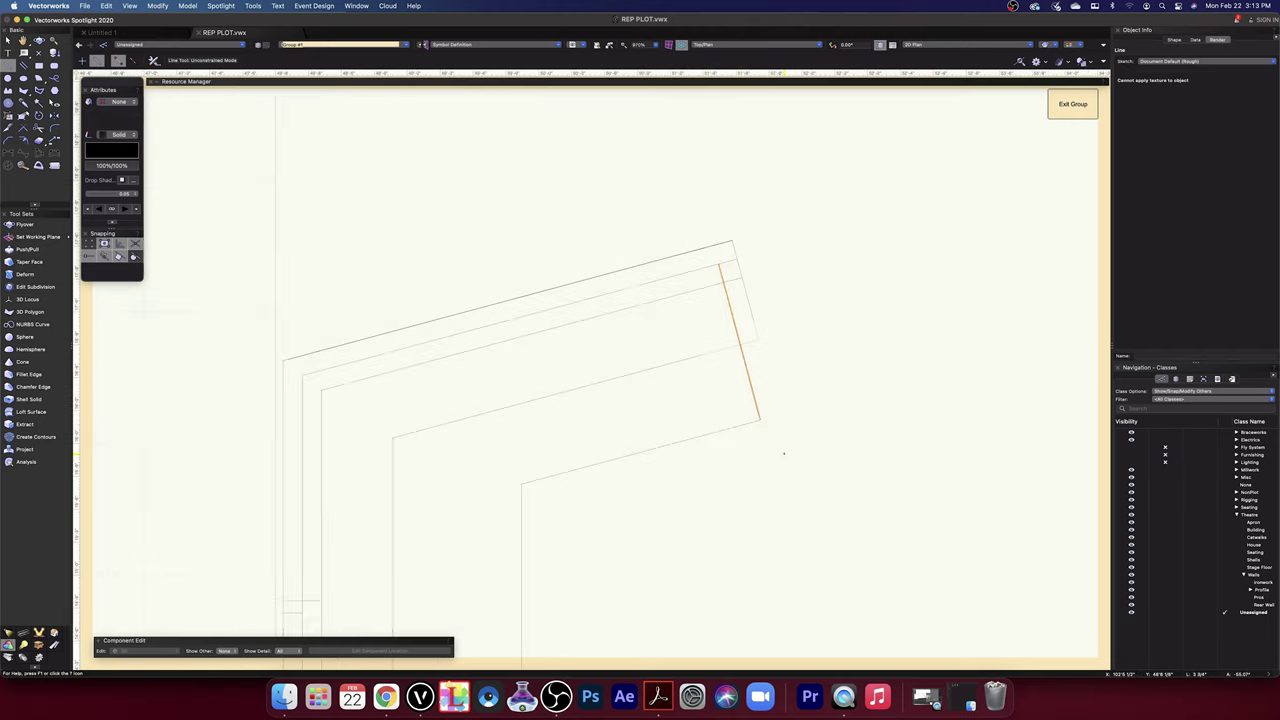
{"action": "left_click", "coordinate": [520, 484]}
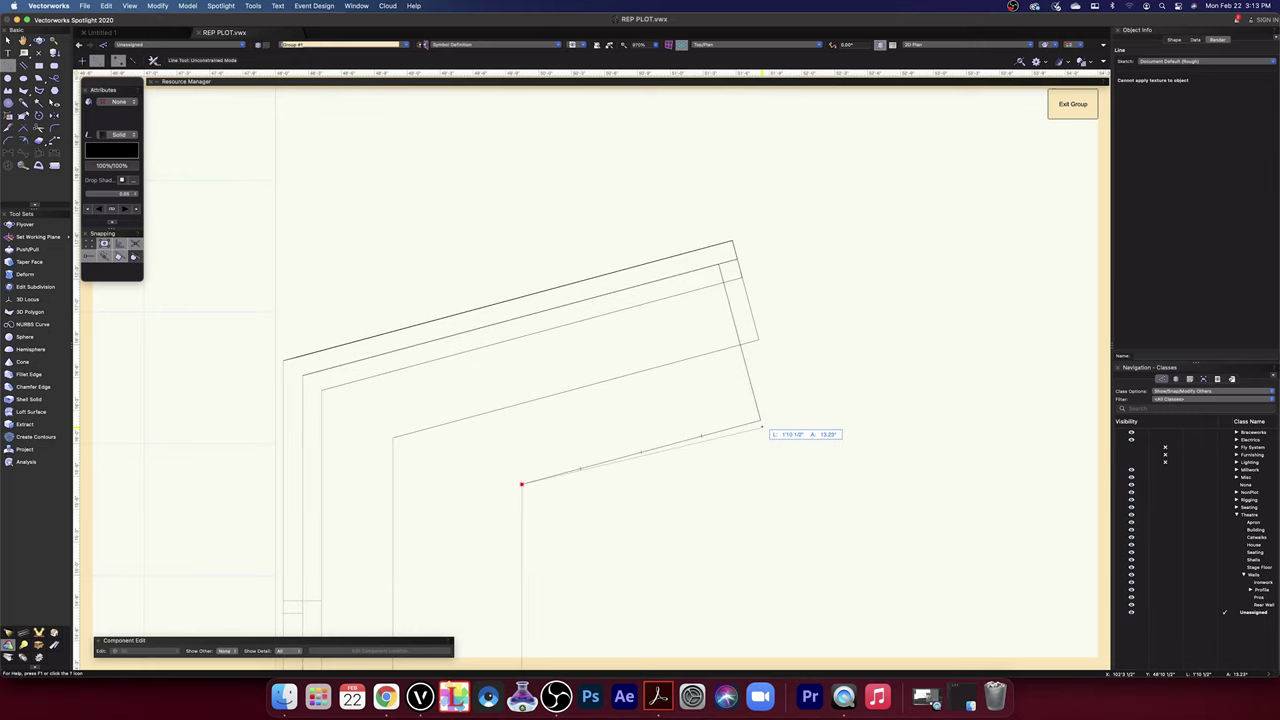
{"action": "scroll", "coordinate": [820, 467], "scroll_direction": "down", "scroll_amount": 2}
{"action": "key", "text": "space"}
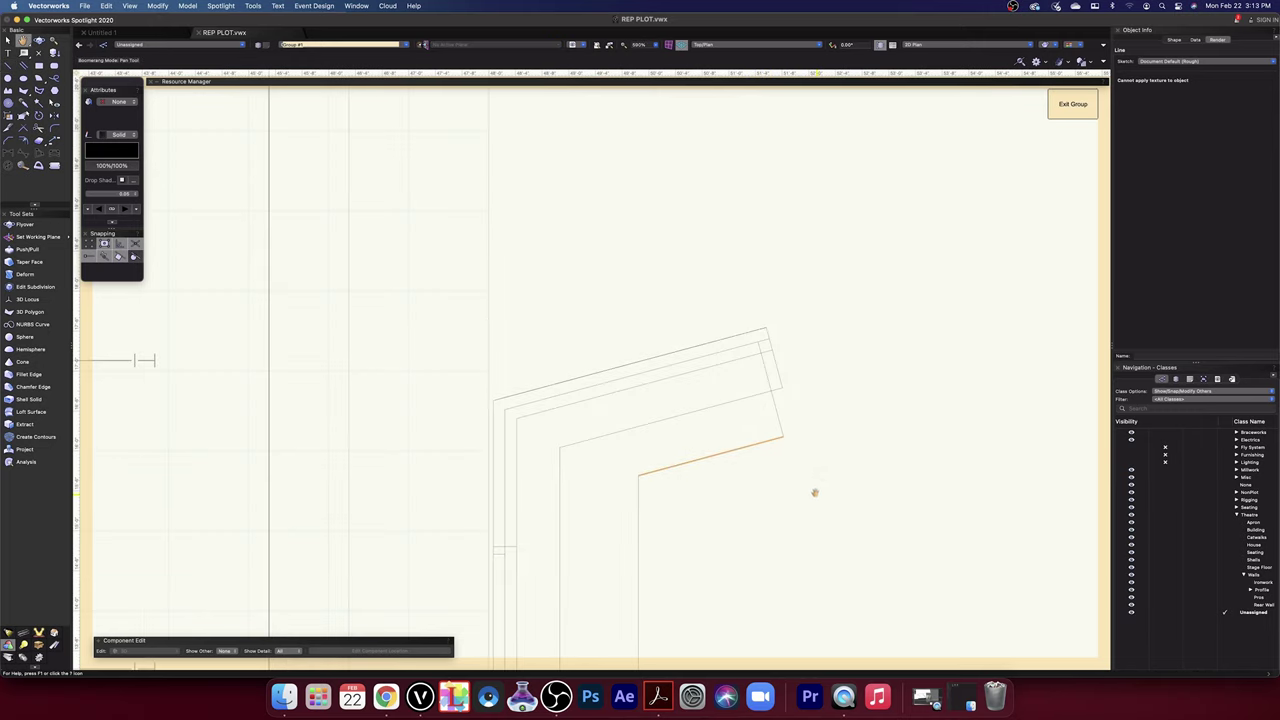
{"action": "left_click_drag", "start_coordinate": [814, 491], "coordinate": [881, 160]}
- Draw a horizontal line across the bottom end of the wall outlines
{"action": "left_click", "coordinate": [705, 140]}
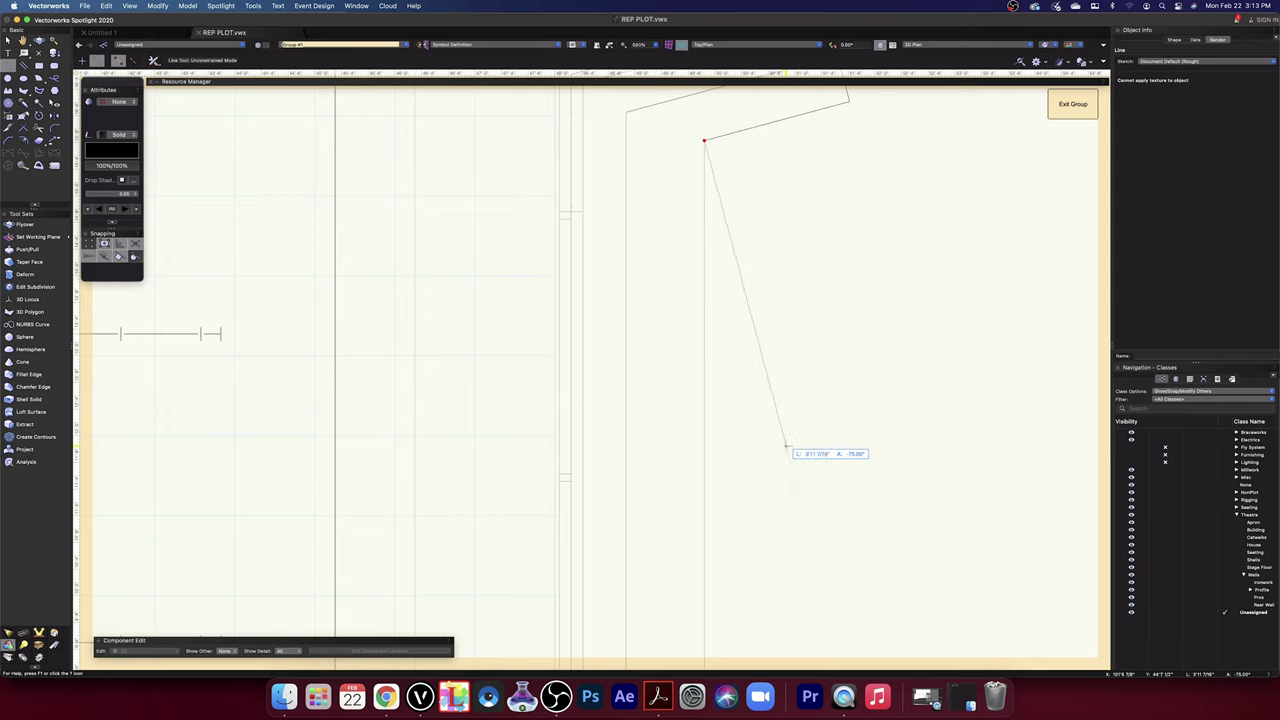
{"action": "scroll", "coordinate": [777, 472], "scroll_direction": "down", "scroll_amount": 3}
{"action": "key", "text": "space"}
{"action": "left_click_drag", "start_coordinate": [780, 510], "coordinate": [784, 233]}
{"action": "left_click_drag", "start_coordinate": [761, 581], "coordinate": [761, 414]}
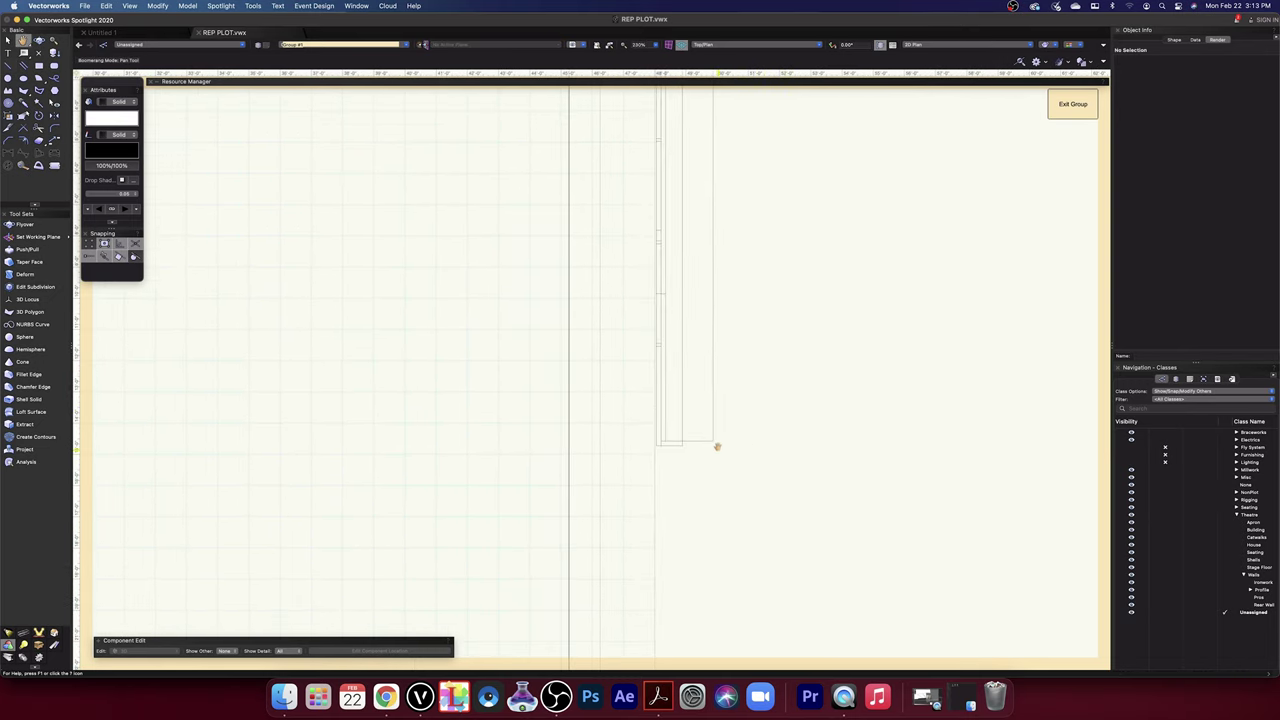
{"action": "scroll", "coordinate": [683, 456], "scroll_direction": "up", "scroll_amount": 3}
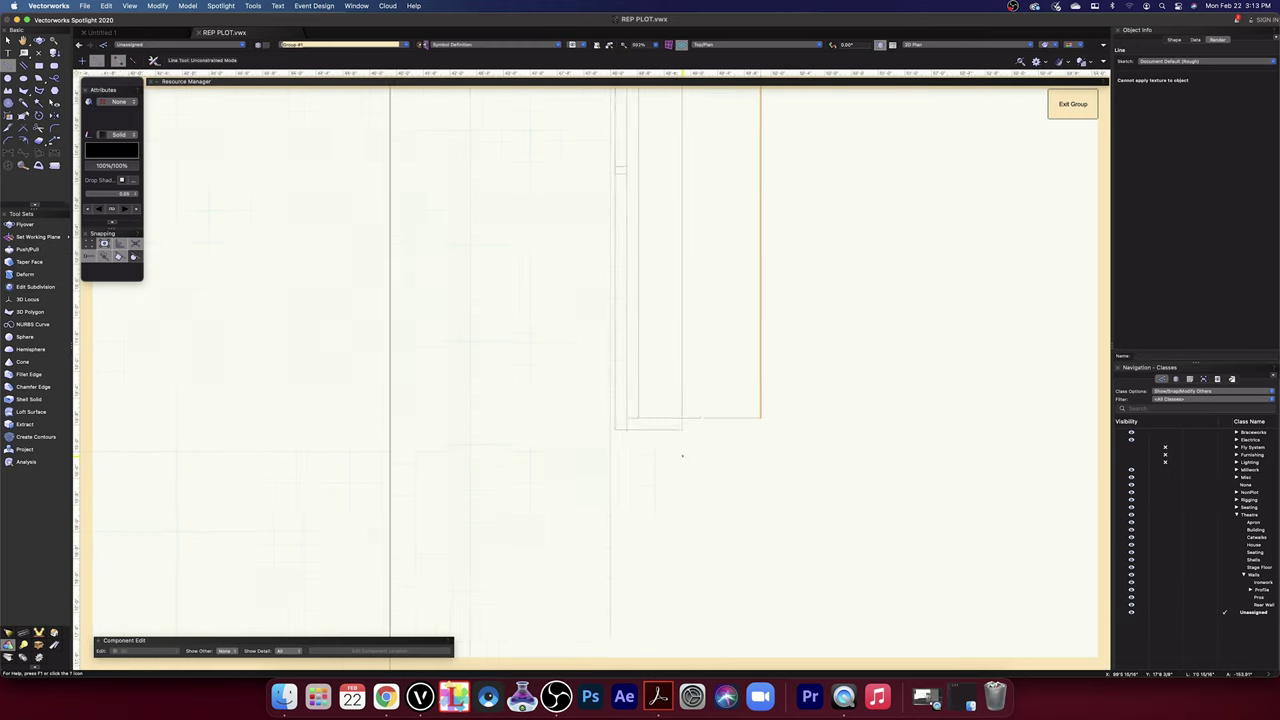
{"action": "scroll", "coordinate": [683, 456], "scroll_direction": "up", "scroll_amount": 1}
{"action": "left_click", "coordinate": [785, 407]}
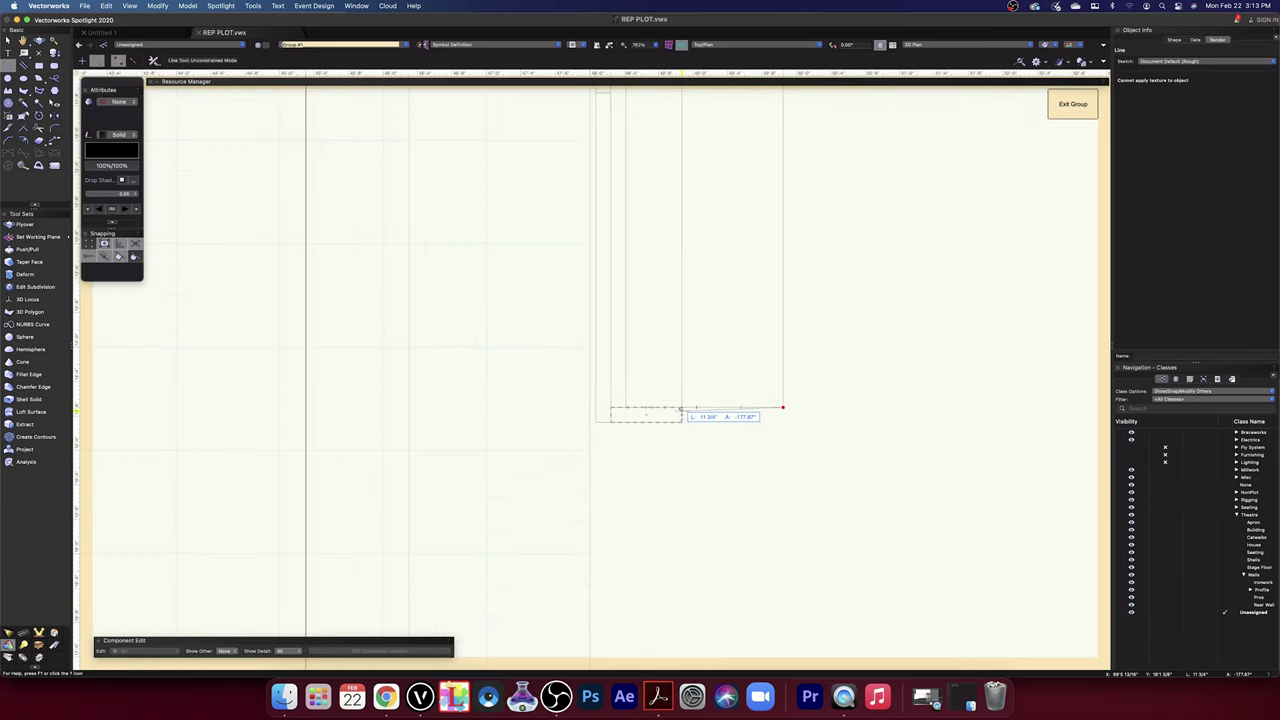
{"action": "scroll", "coordinate": [652, 407], "scroll_direction": "up", "scroll_amount": 2}
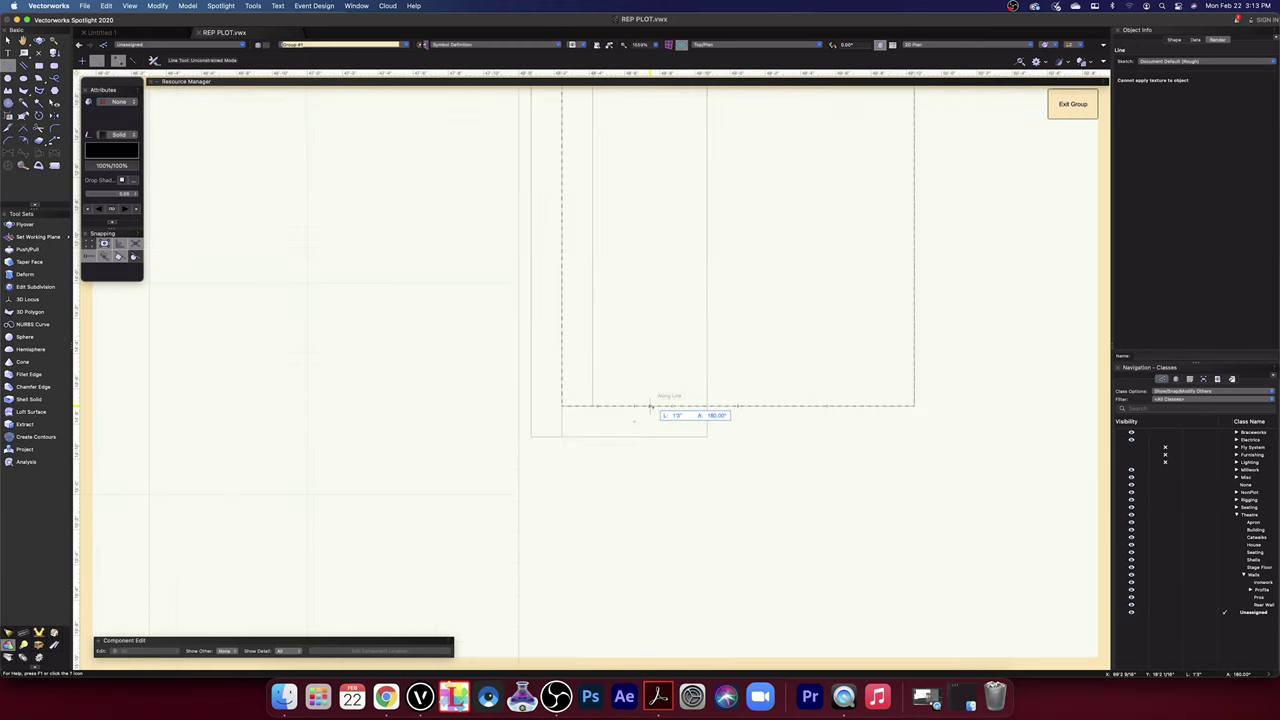
{"action": "left_click", "coordinate": [562, 407]}
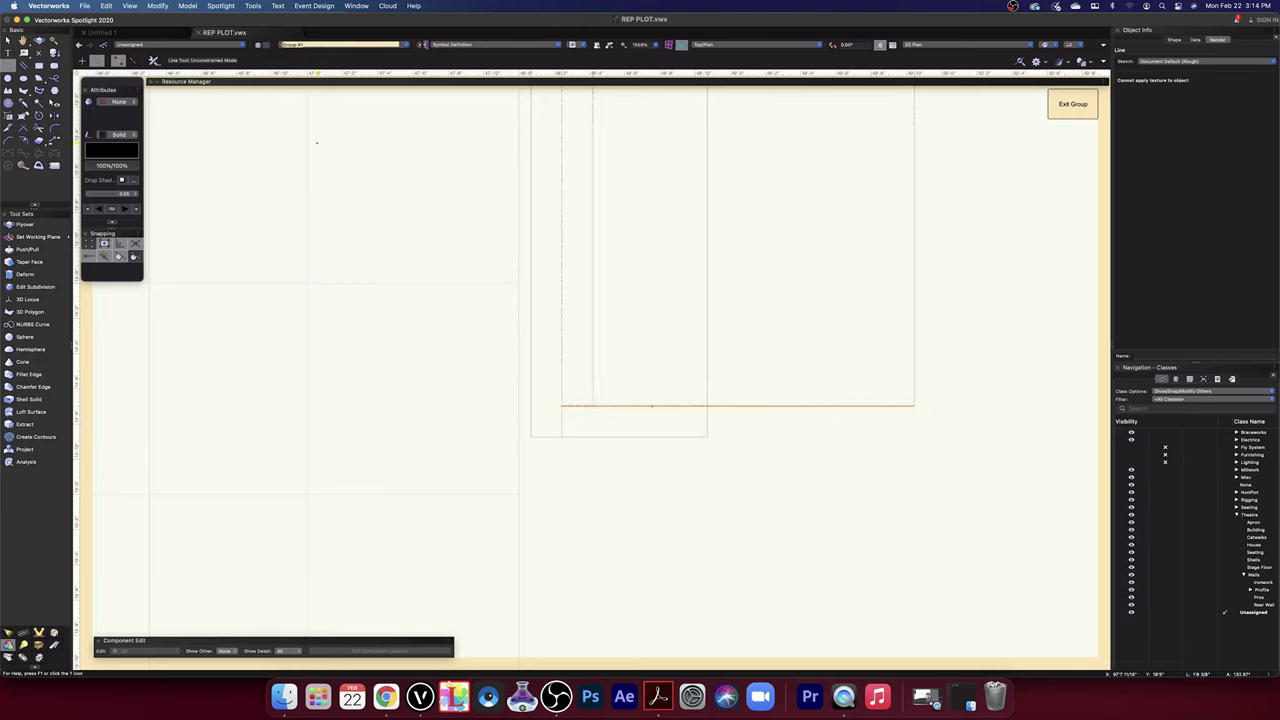
- Select the vertical, lower diagonal and right slanted lines together with it
{"action": "left_click", "coordinate": [7, 41]}
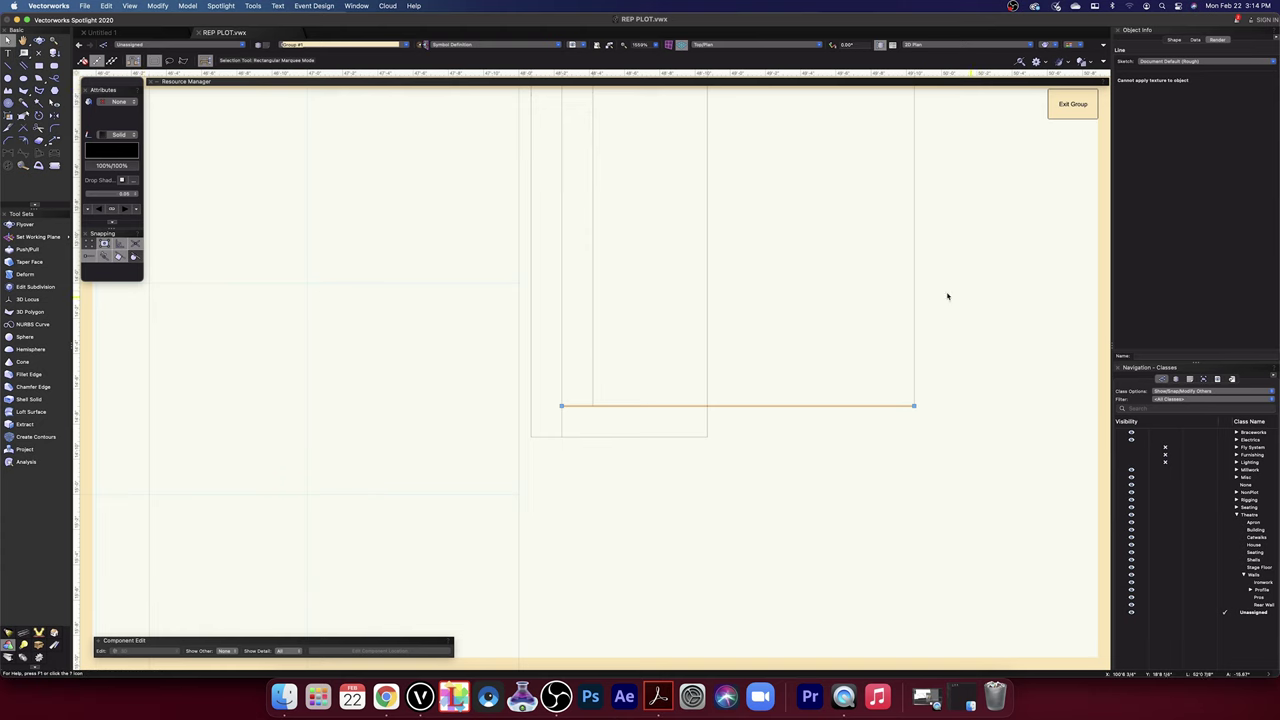
{"action": "left_click", "coordinate": [914, 288], "text": "shift"}
{"action": "scroll", "coordinate": [947, 322], "scroll_direction": "down", "scroll_amount": 8}
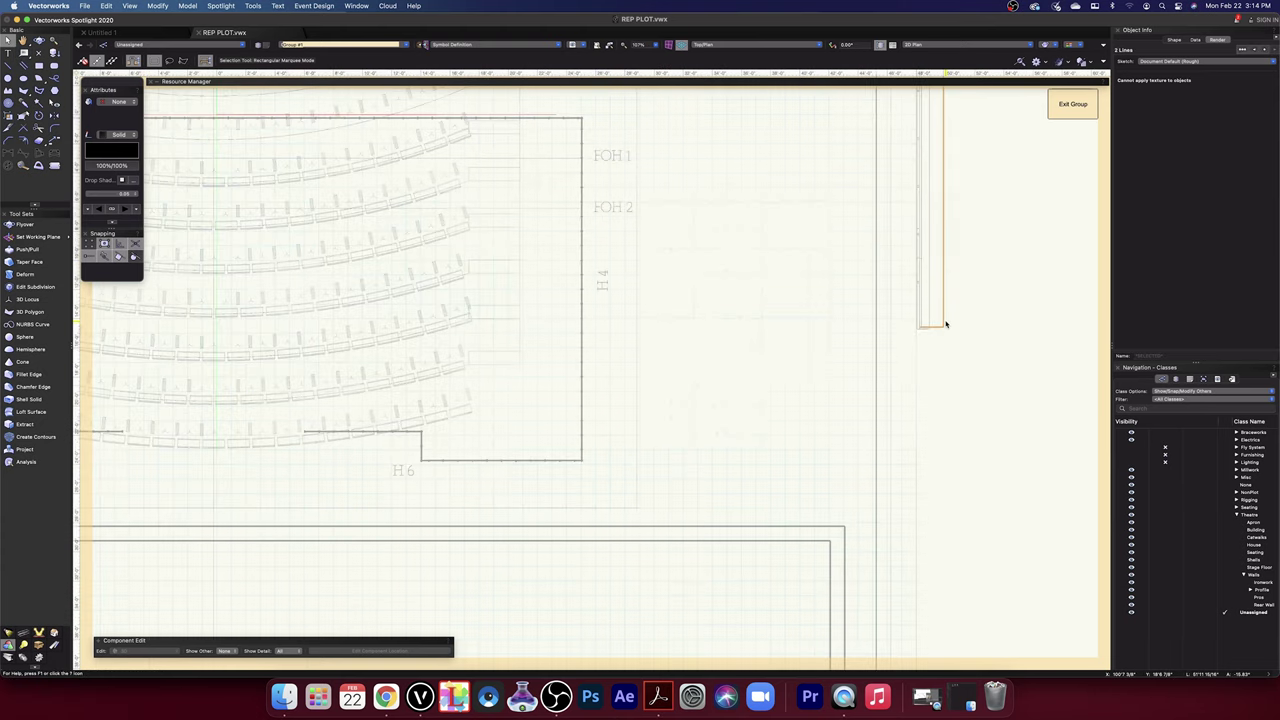
{"action": "middle_click_drag", "start_coordinate": [986, 260], "coordinate": [938, 546]}
{"action": "middle_click_drag", "start_coordinate": [946, 298], "coordinate": [906, 494]}
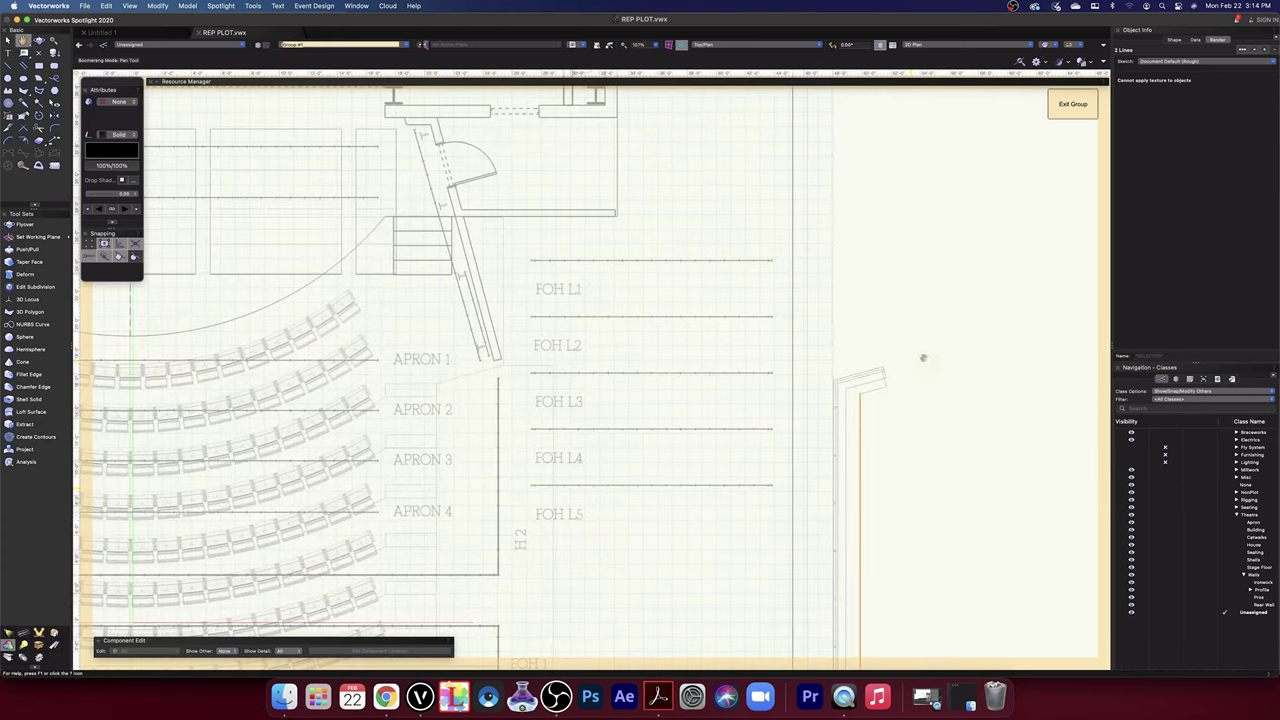
{"action": "scroll", "coordinate": [905, 397], "scroll_direction": "down", "scroll_amount": 2}
{"action": "scroll", "coordinate": [905, 397], "scroll_direction": "up", "scroll_amount": 10}
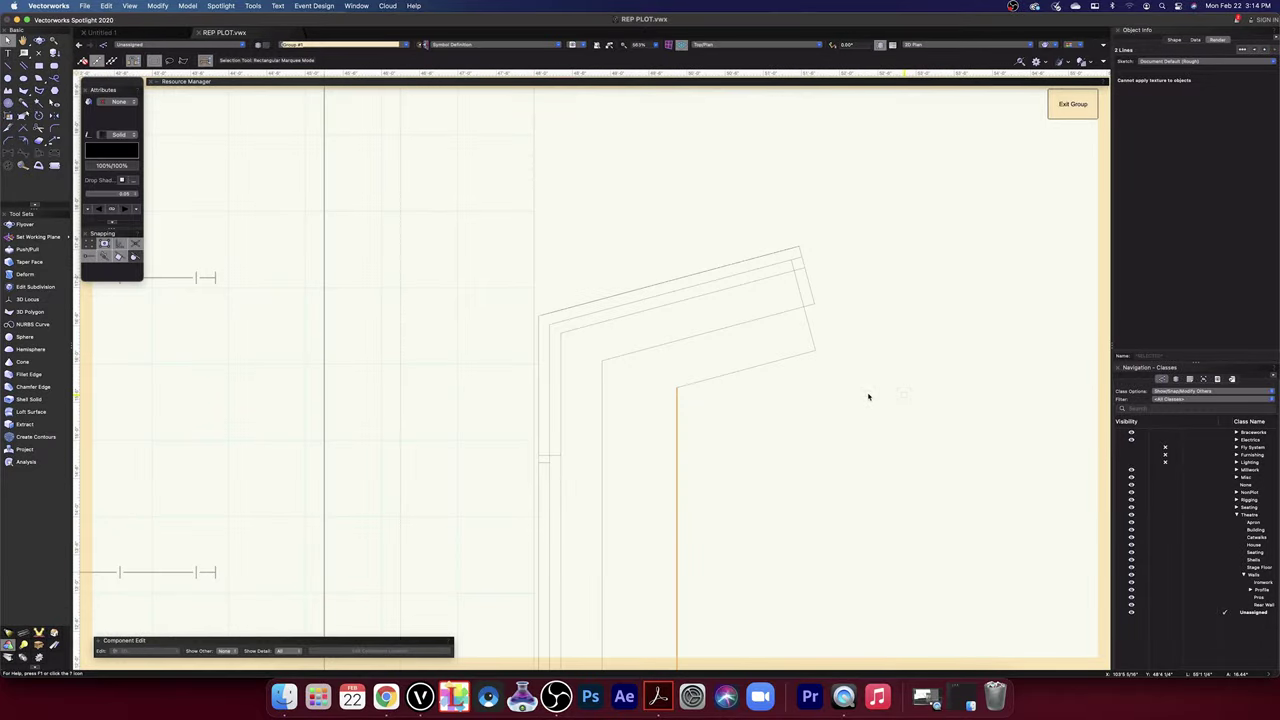
{"action": "left_click", "coordinate": [768, 336], "text": "shift"}
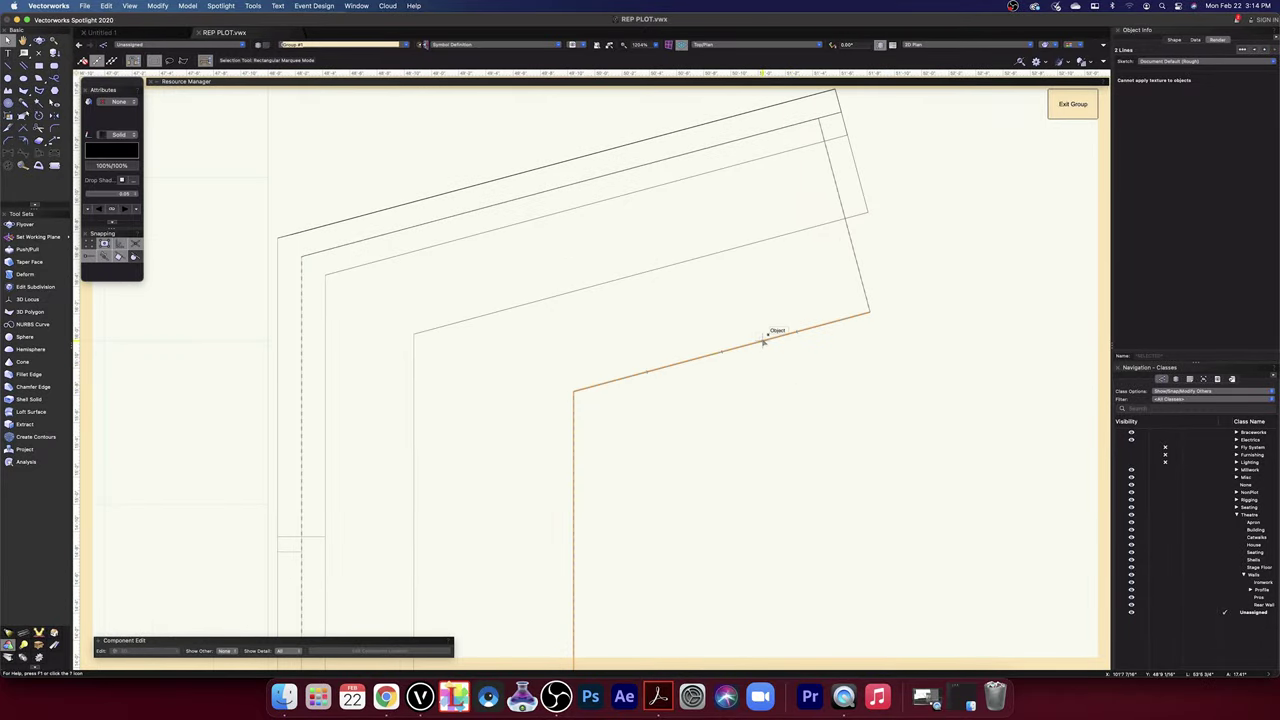
{"action": "left_click", "coordinate": [855, 260], "text": "shift"}
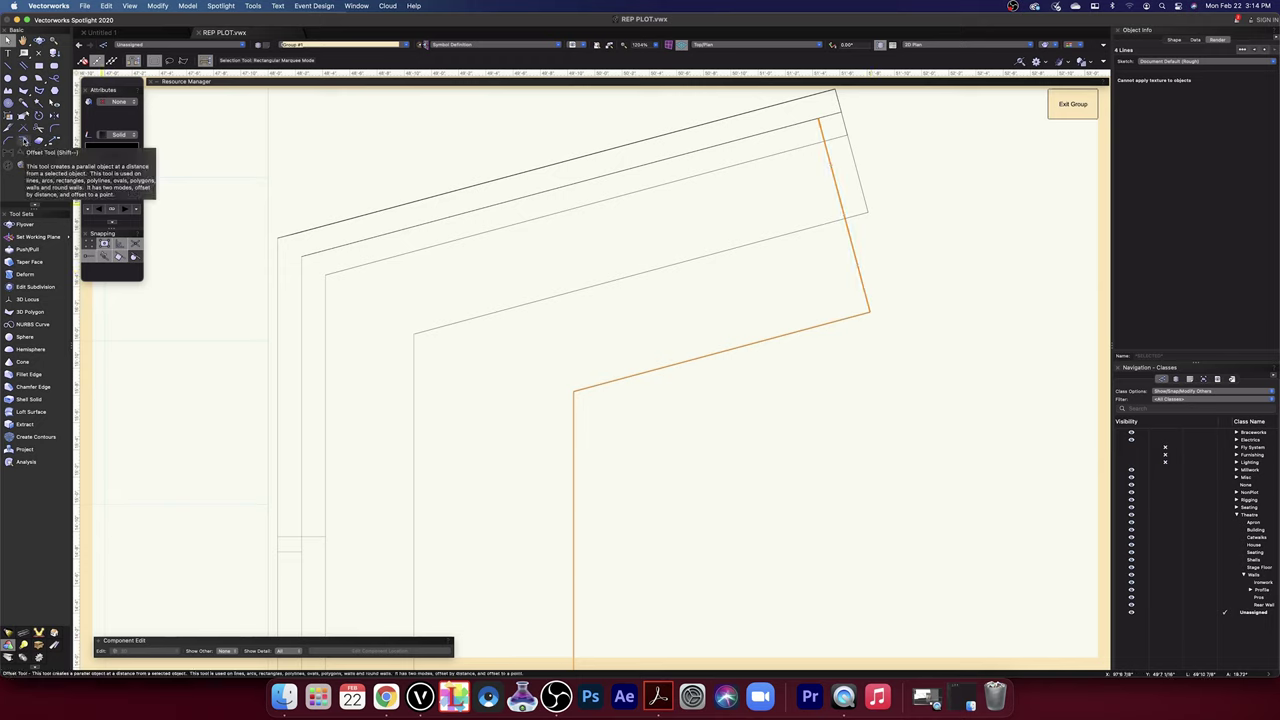
- Offset the selected profile lines outward as a copy using Offset by Distance
{"action": "left_click", "coordinate": [24, 141]}
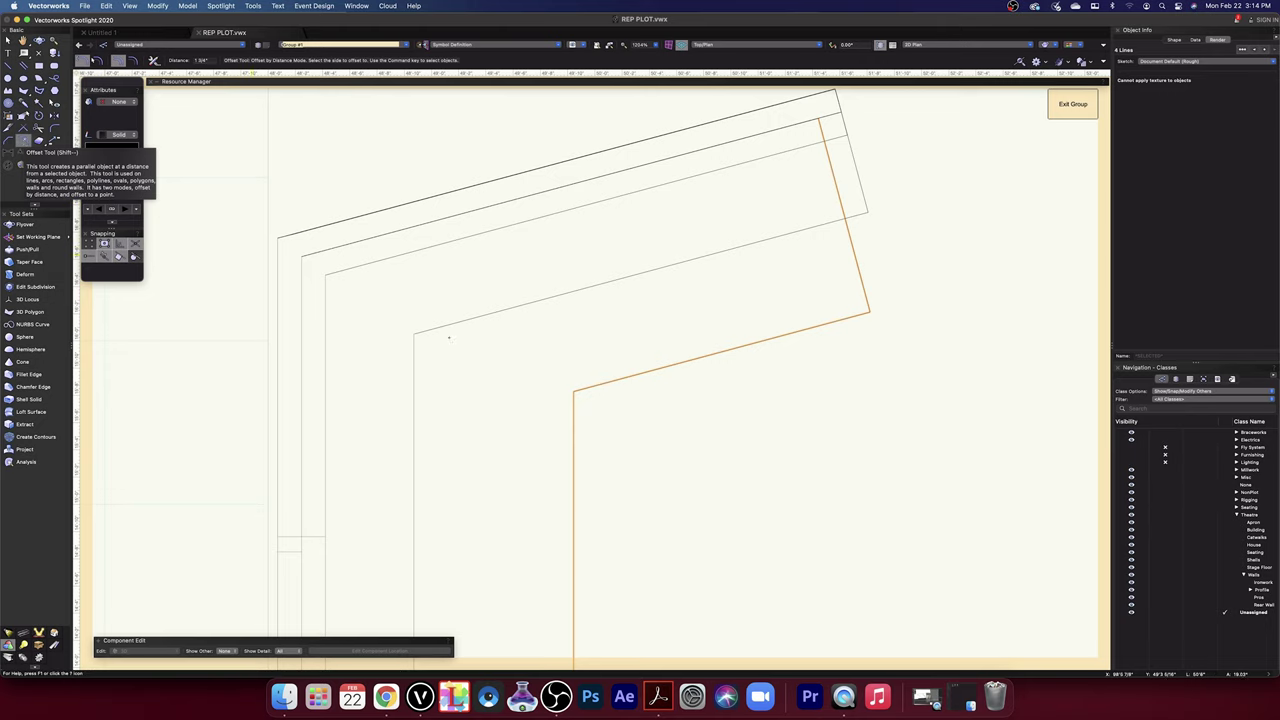
{"action": "left_click", "coordinate": [1027, 378]}
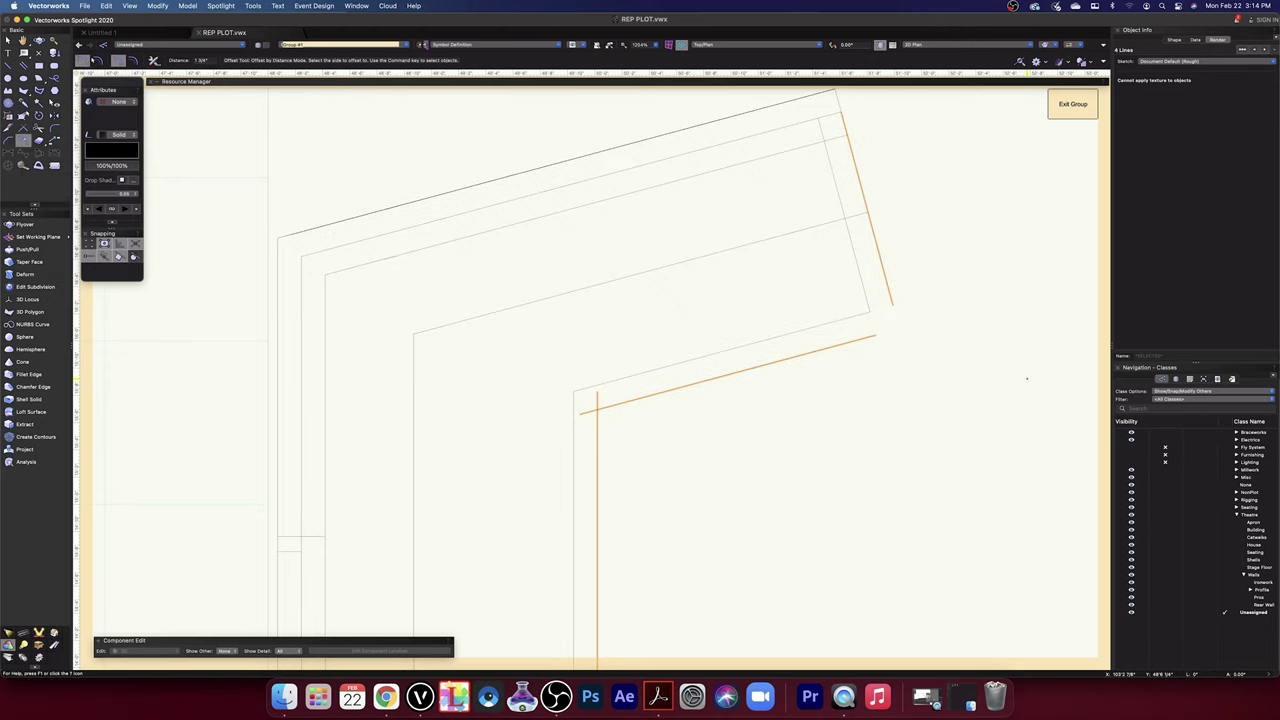
{"action": "key", "text": "x"}
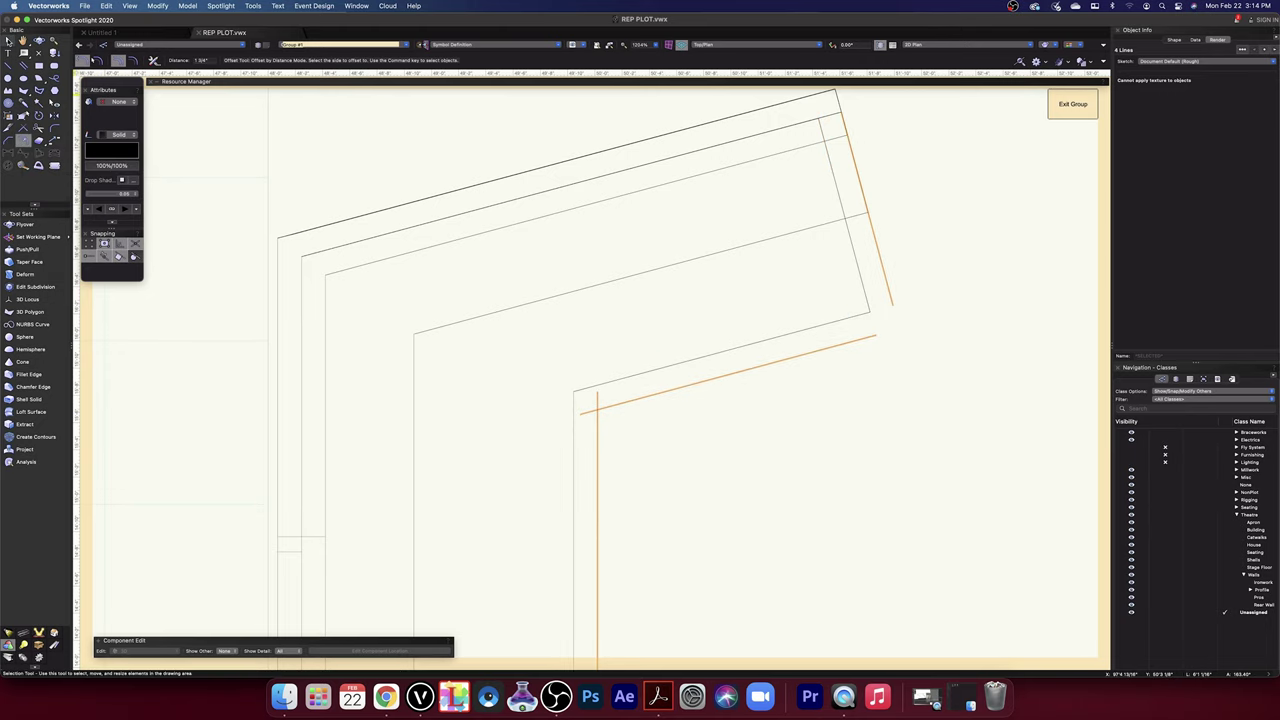
{"action": "scroll", "coordinate": [1000, 325], "scroll_direction": "down", "scroll_amount": 5}
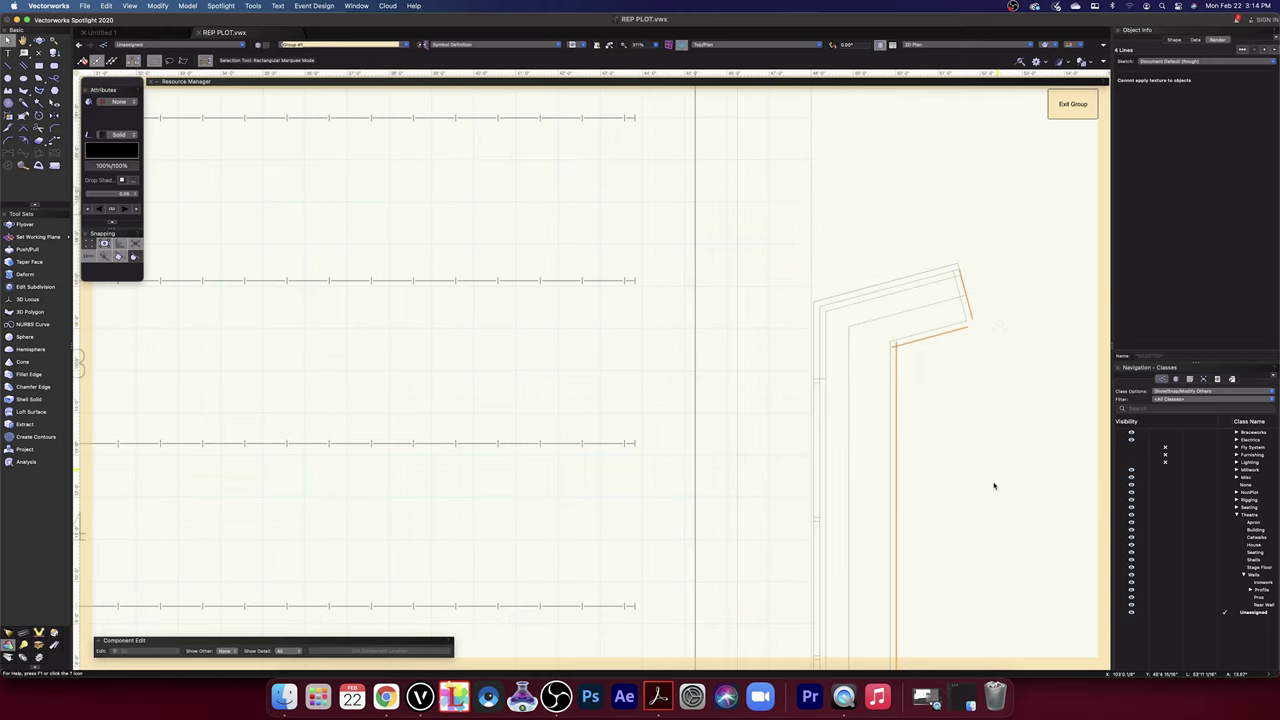
{"action": "middle_click_drag", "start_coordinate": [971, 520], "coordinate": [910, 147]}
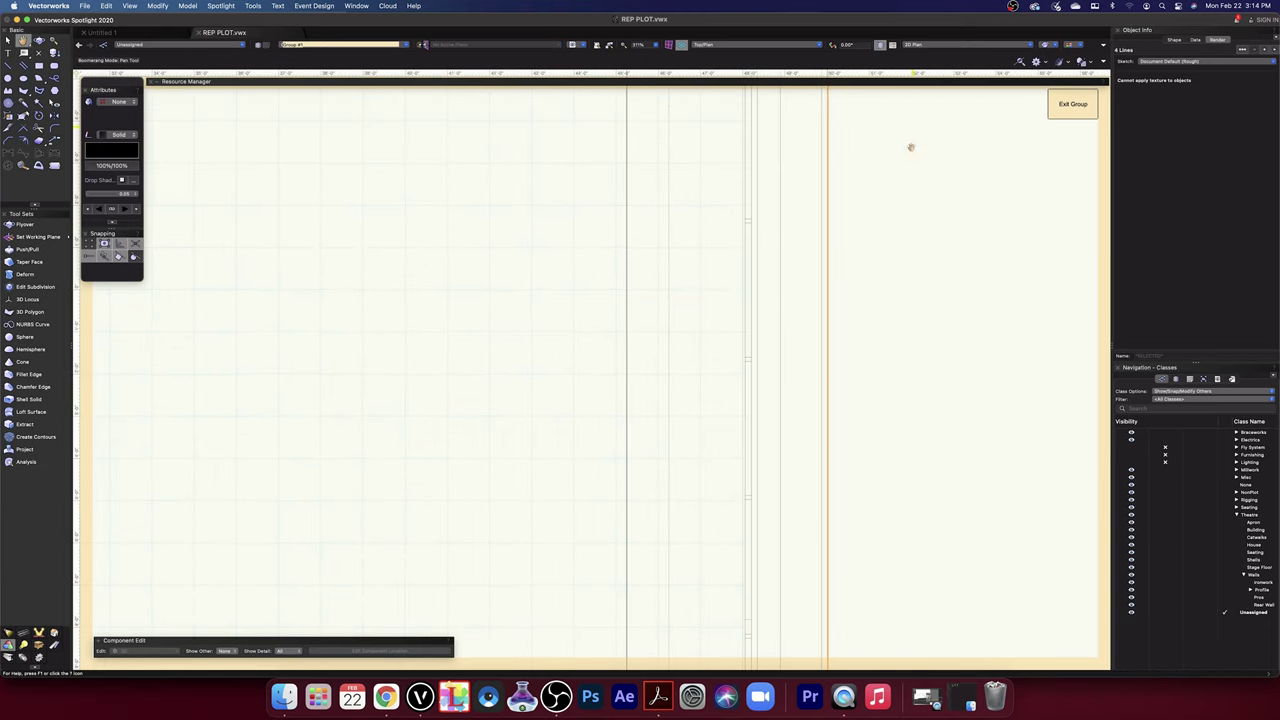
{"action": "middle_click_drag", "start_coordinate": [910, 527], "coordinate": [906, 320]}
{"action": "middle_click_drag", "start_coordinate": [906, 546], "coordinate": [908, 393]}
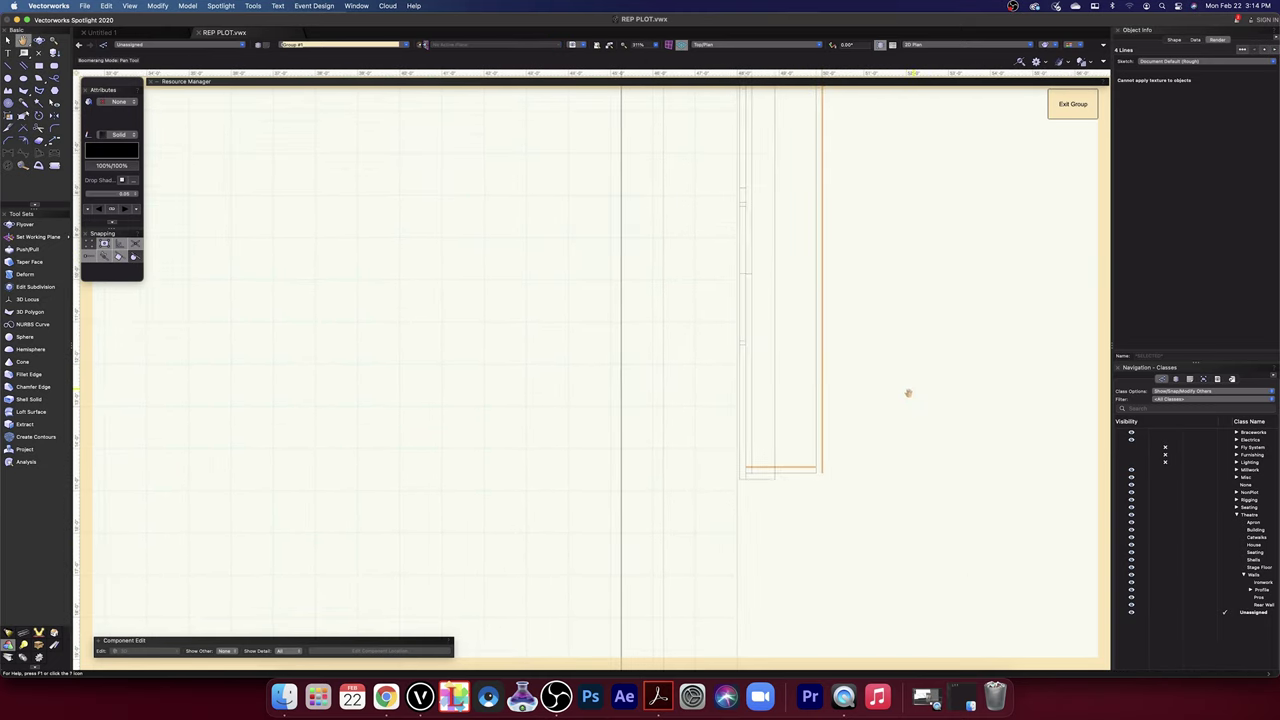
{"action": "scroll", "coordinate": [818, 506], "scroll_direction": "up", "scroll_amount": 4}
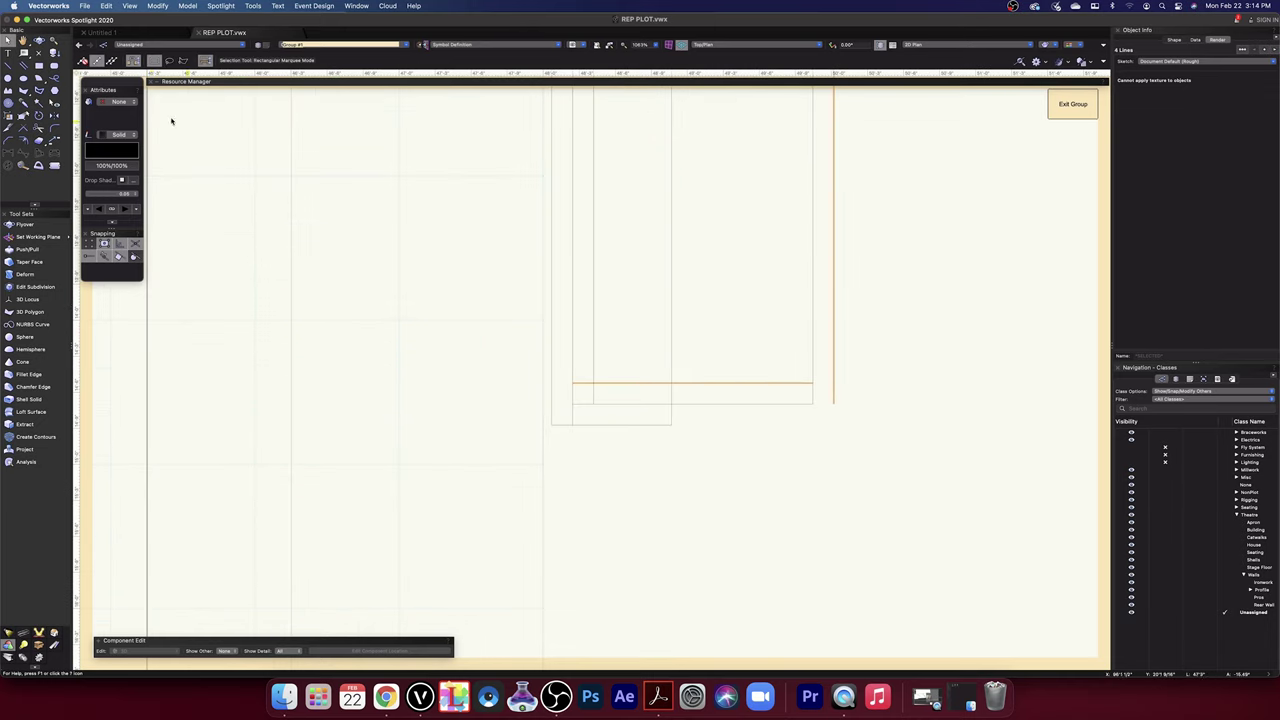
- Move the copy's bottom line to the outer edge and join the right vertical line to it
{"action": "left_click", "coordinate": [823, 477]}
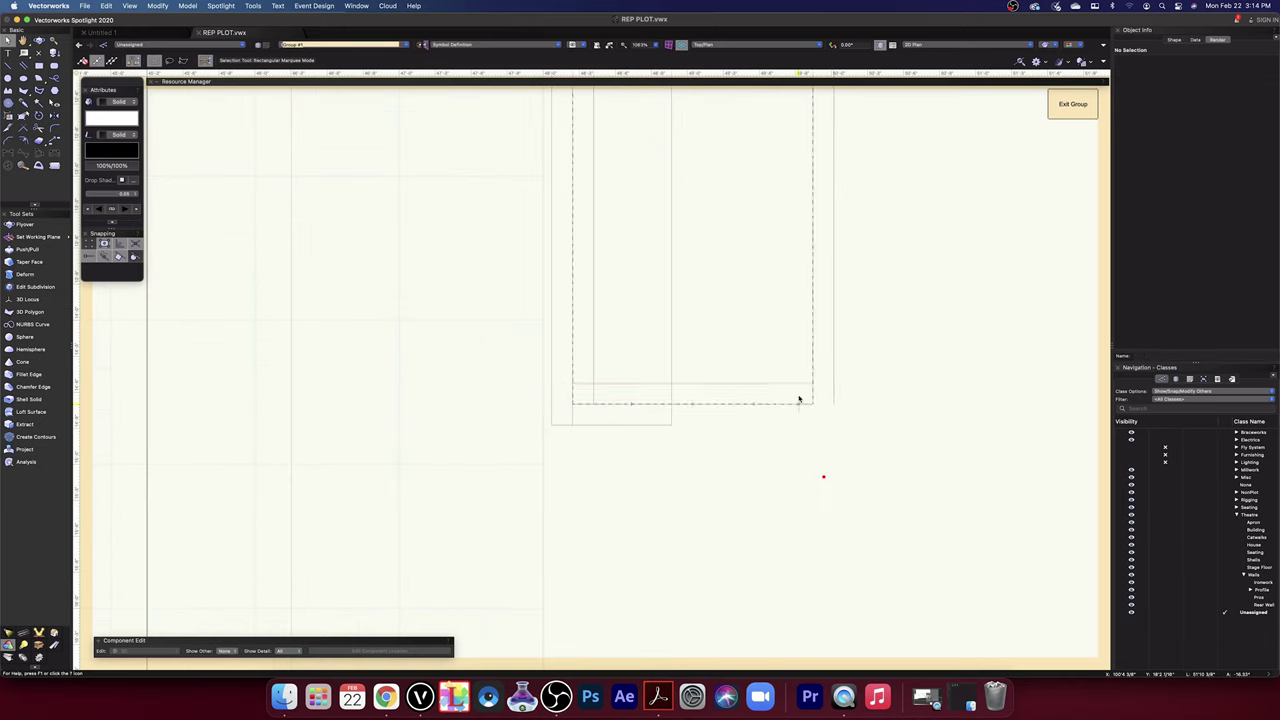
{"action": "left_click", "coordinate": [800, 383]}
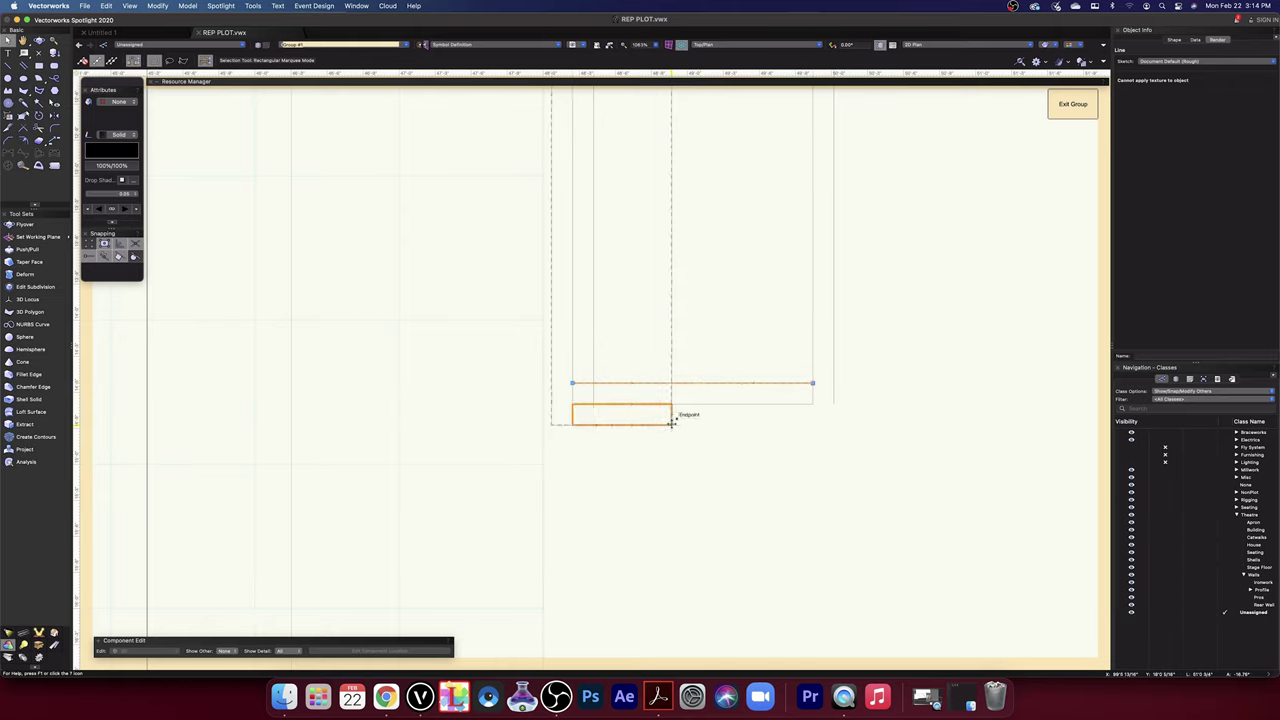
{"action": "left_click_drag", "start_coordinate": [695, 383], "coordinate": [691, 425]}
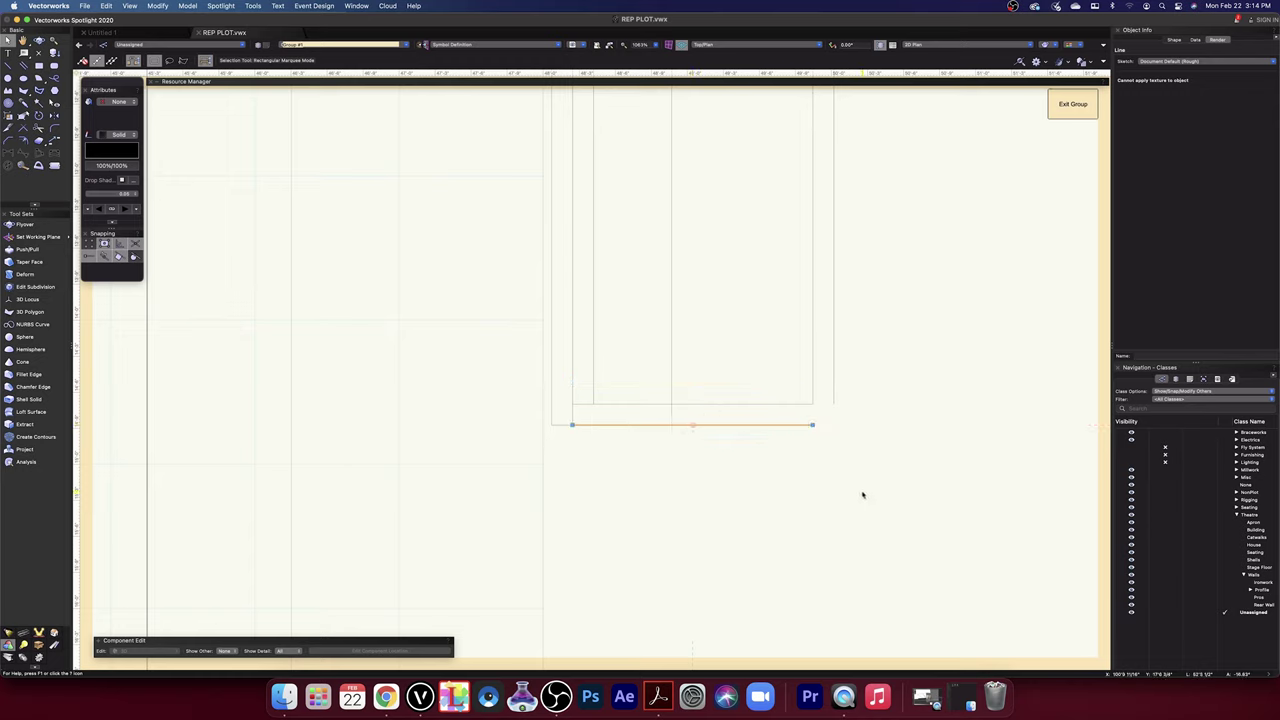
{"action": "mouse_move", "coordinate": [813, 427]}
{"action": "left_mouse_down"}
{"action": "mouse_move", "coordinate": [879, 425]}
{"action": "mouse_move", "coordinate": [832, 426]}
{"action": "left_mouse_up"}
{"action": "left_click", "coordinate": [834, 381]}
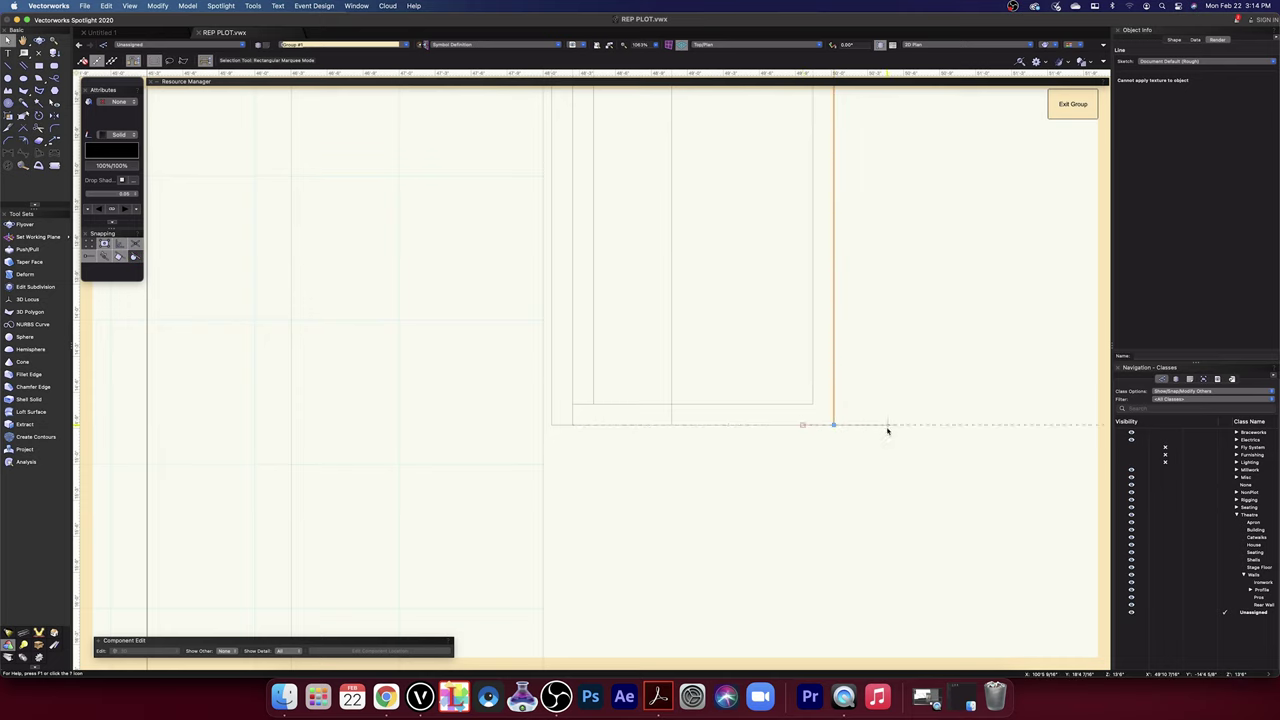
- At the top corner, extend the offset angled line past the corner and the slanted end line down to meet it
{"action": "scroll", "coordinate": [917, 437], "scroll_direction": "down", "scroll_amount": 3}
{"action": "key", "text": "space"}
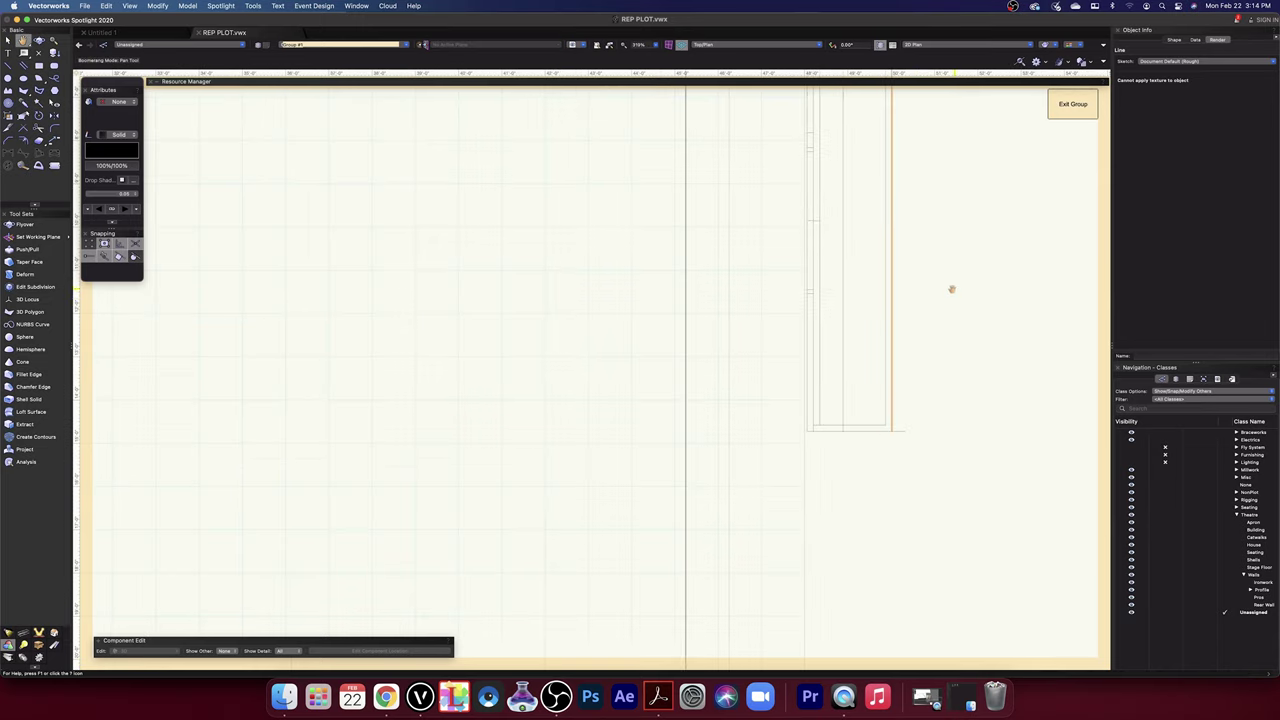
{"action": "left_click_drag", "start_coordinate": [951, 289], "coordinate": [896, 540]}
{"action": "left_click_drag", "start_coordinate": [895, 252], "coordinate": [874, 560]}
{"action": "left_click_drag", "start_coordinate": [840, 180], "coordinate": [829, 557]}
{"action": "mouse_move", "coordinate": [873, 149]}
{"action": "left_mouse_down"}
{"action": "mouse_move", "coordinate": [872, 192]}
{"action": "mouse_move", "coordinate": [799, 386]}
{"action": "left_mouse_up"}
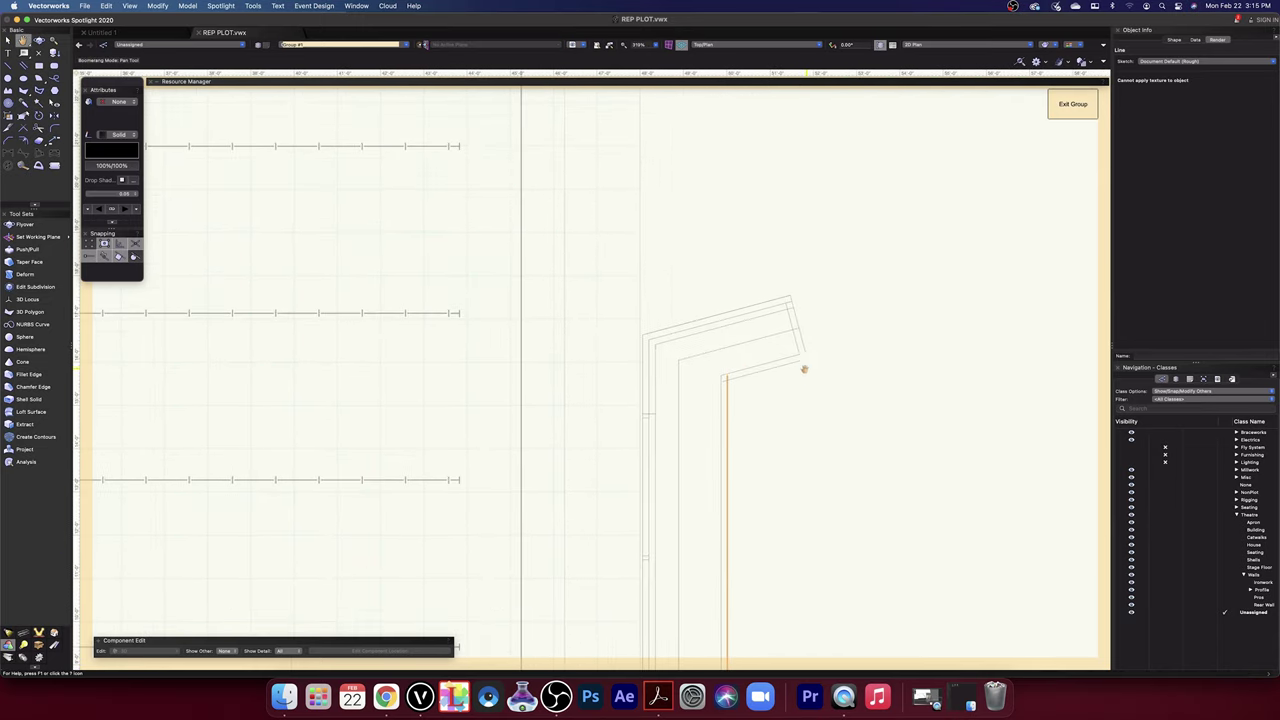
{"action": "scroll", "coordinate": [803, 369], "scroll_direction": "up", "scroll_amount": 4}
{"action": "key", "text": "x"}
{"action": "left_click", "coordinate": [788, 343]}
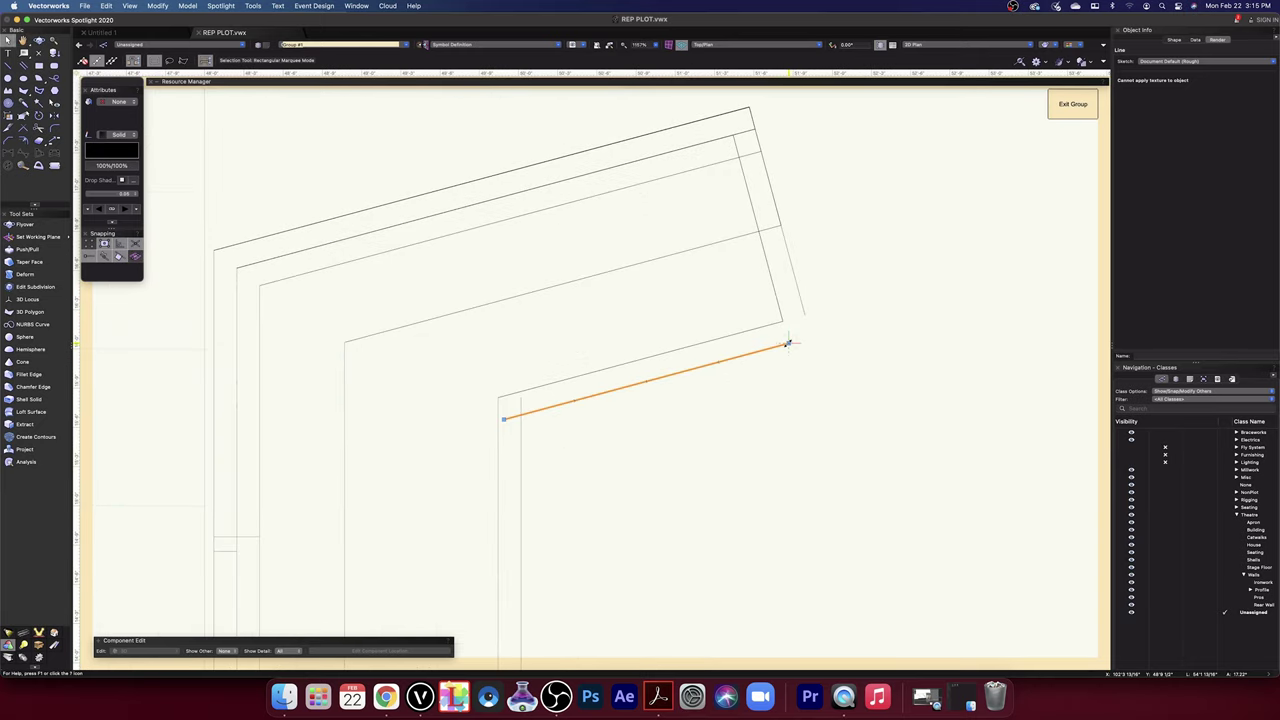
{"action": "left_click_drag", "start_coordinate": [788, 343], "coordinate": [891, 318]}
{"action": "left_click", "coordinate": [807, 276]}
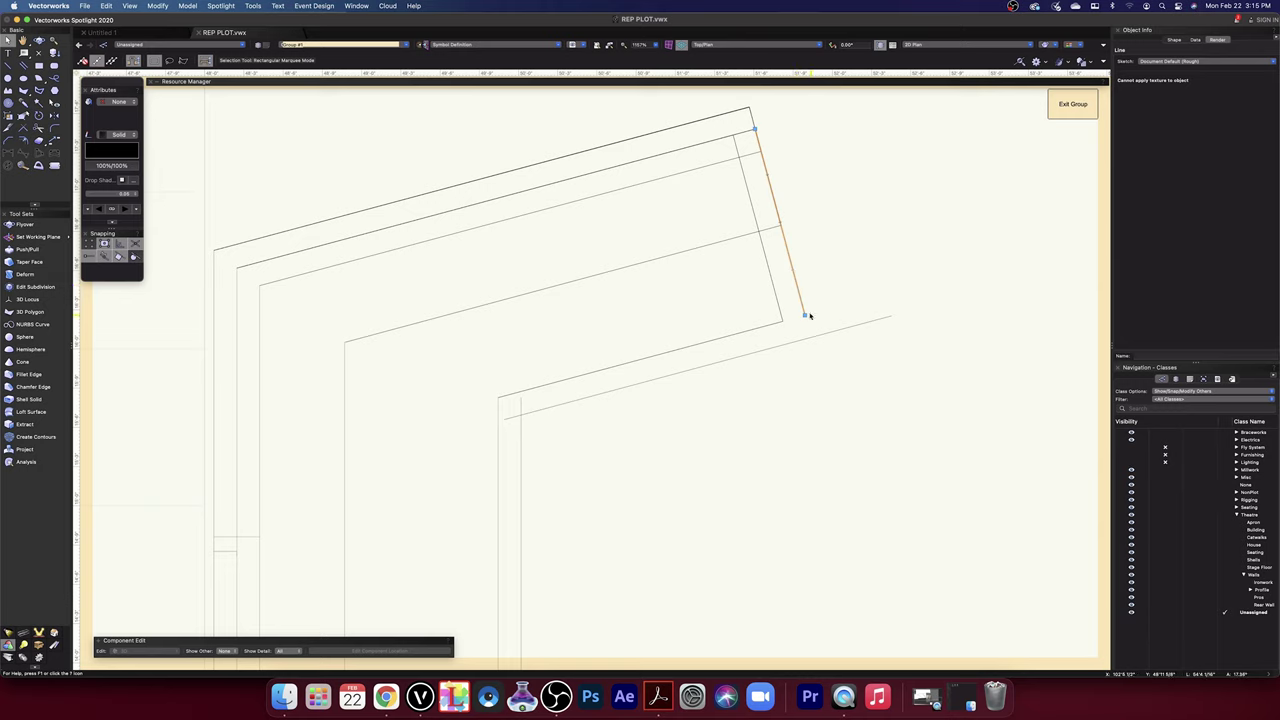
{"action": "left_click_drag", "start_coordinate": [805, 315], "coordinate": [810, 338]}
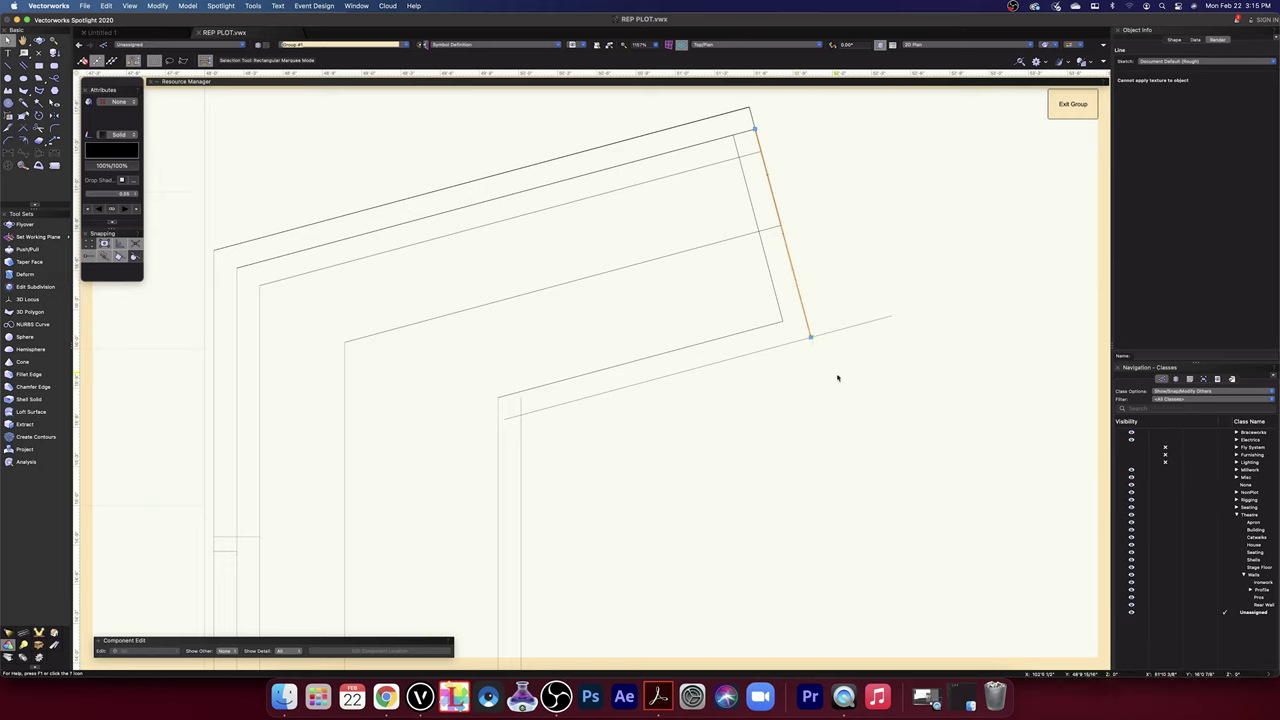
{"action": "left_click", "coordinate": [1169, 41]}
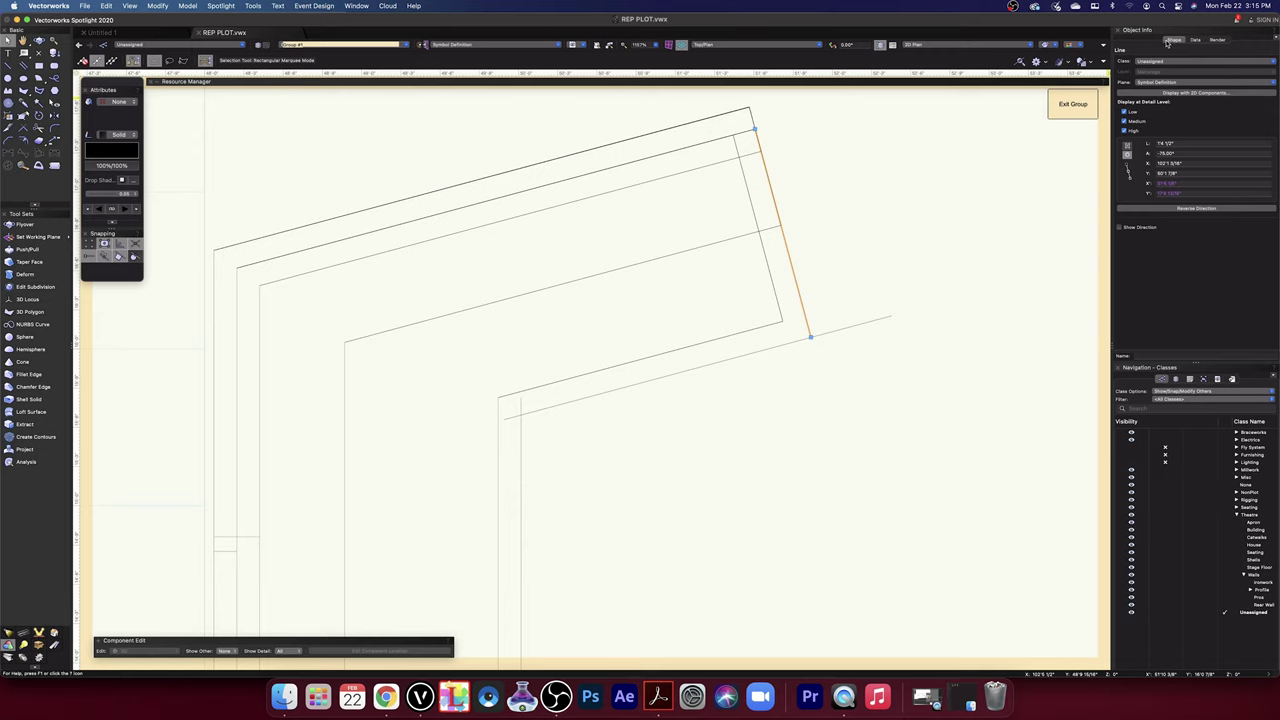
{"action": "left_click", "coordinate": [977, 358]}
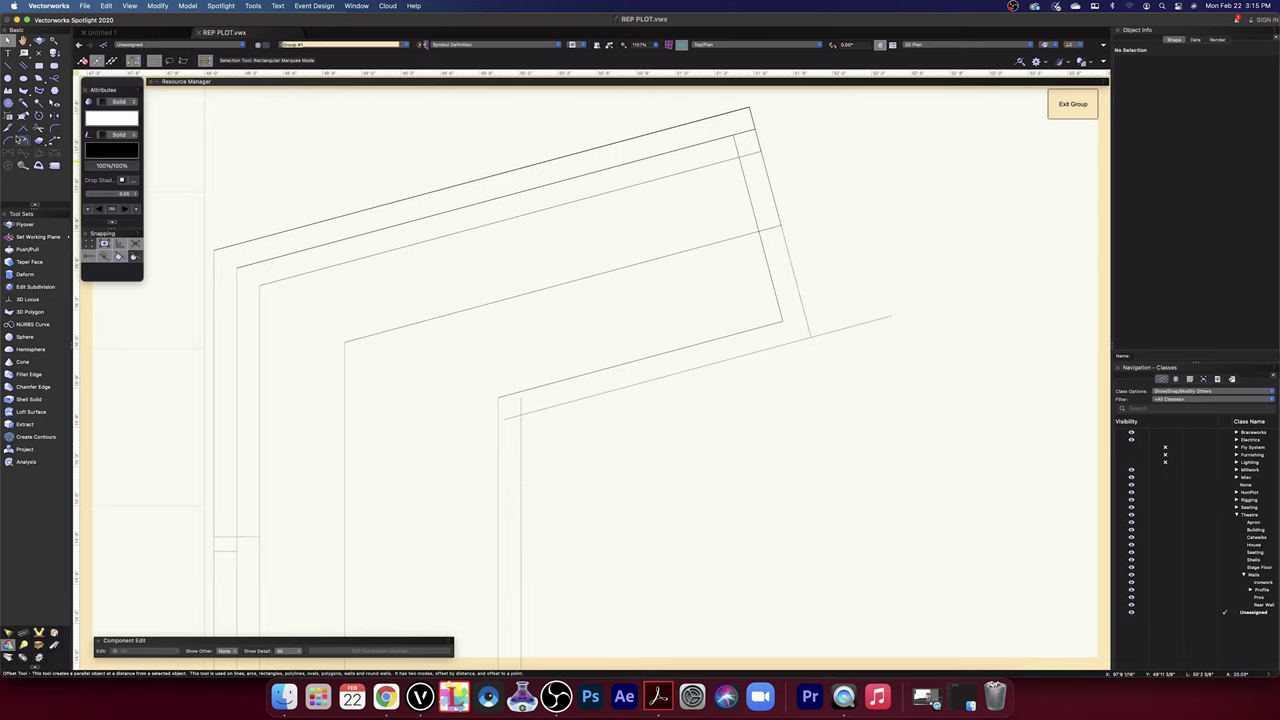
- Trim the angled line's overhang, the inner-corner stubs and the bottom line's excess end
{"action": "left_click", "coordinate": [39, 129]}
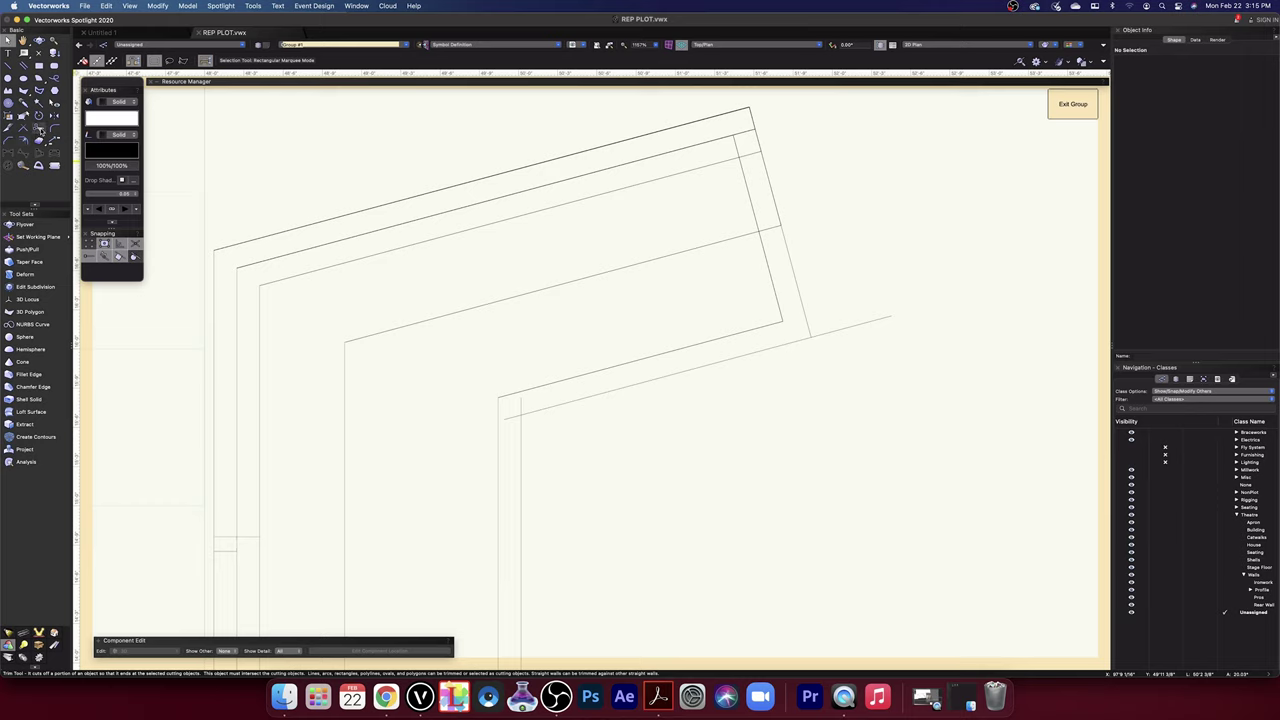
{"action": "left_click", "coordinate": [839, 335]}
{"action": "left_click", "coordinate": [520, 403]}
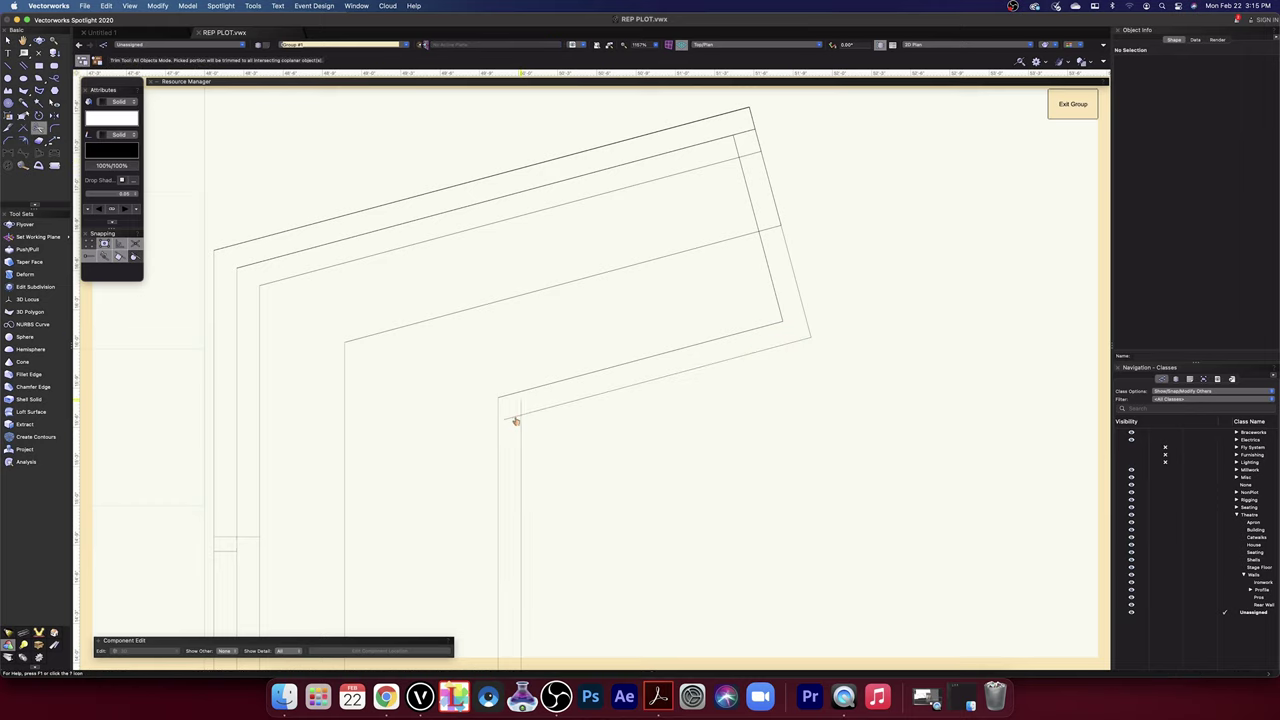
{"action": "left_click", "coordinate": [513, 419]}
{"action": "scroll", "coordinate": [574, 459], "scroll_direction": "down", "scroll_amount": 3}
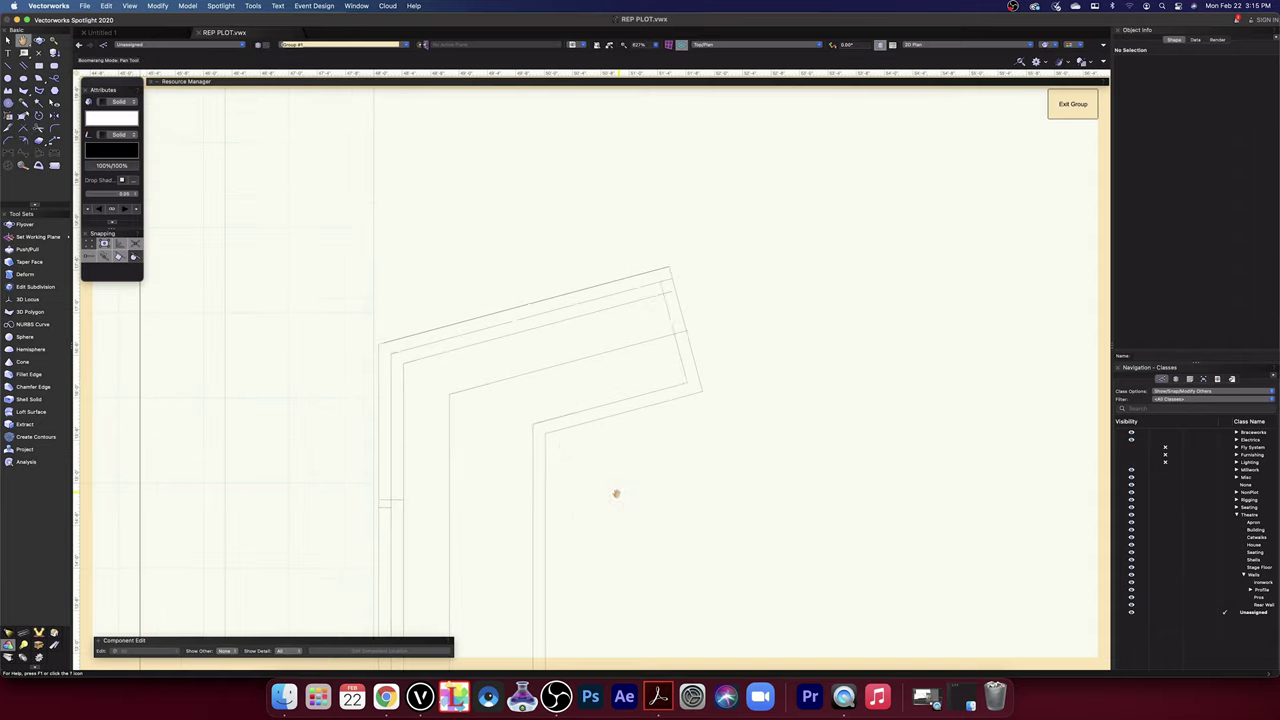
{"action": "middle_click_drag", "start_coordinate": [617, 494], "coordinate": [643, 189]}
{"action": "middle_click_drag", "start_coordinate": [645, 601], "coordinate": [643, 373]}
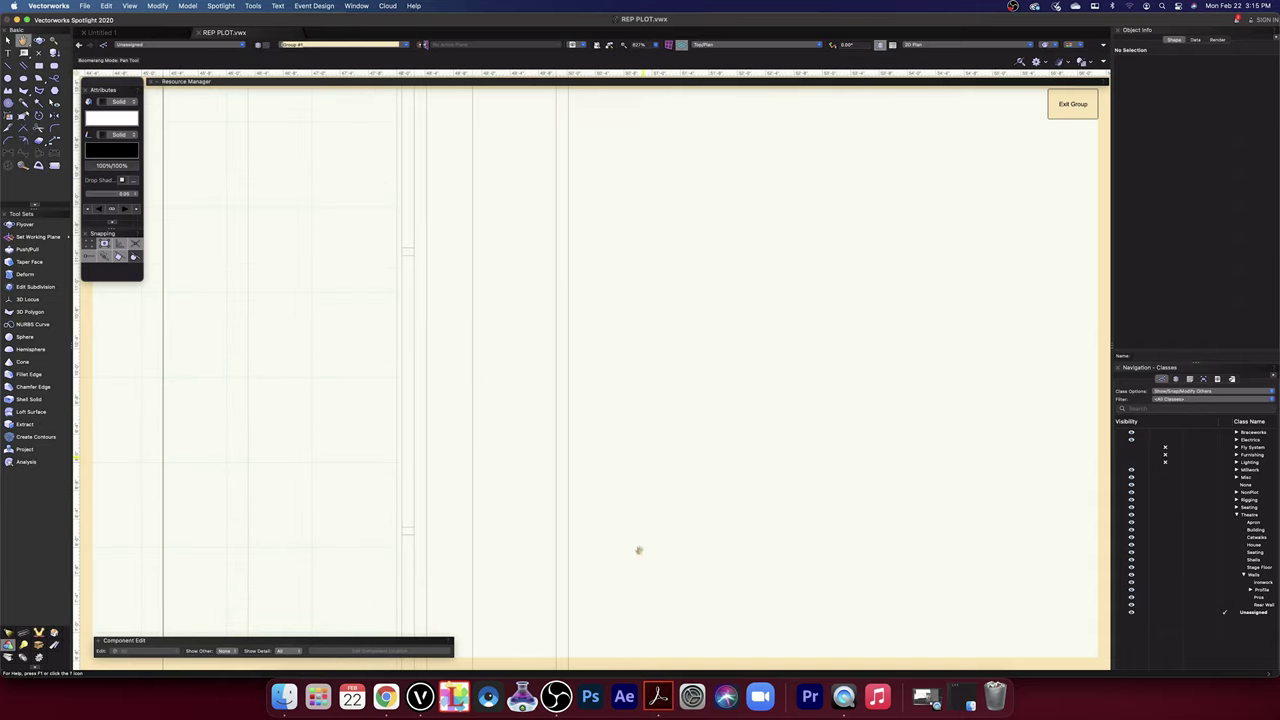
{"action": "middle_click_drag", "start_coordinate": [638, 550], "coordinate": [623, 280]}
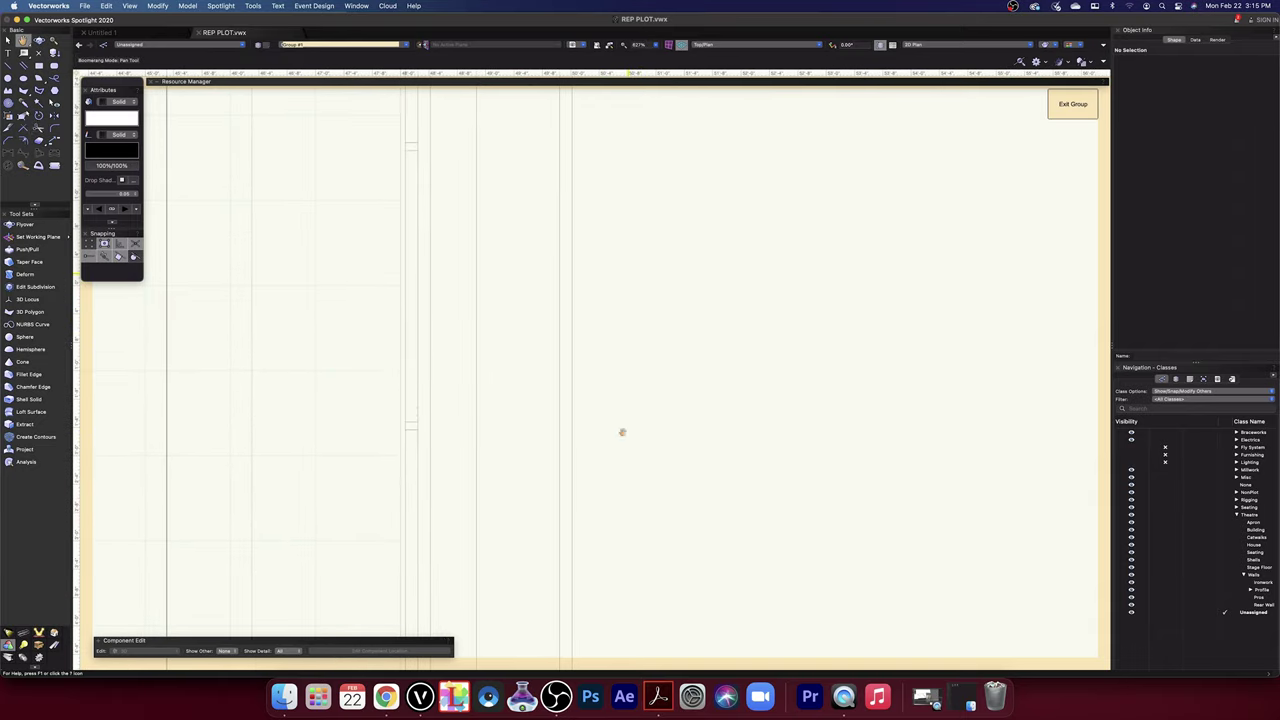
{"action": "middle_click_drag", "start_coordinate": [619, 505], "coordinate": [632, 291]}
{"action": "middle_click_drag", "start_coordinate": [652, 567], "coordinate": [648, 257]}
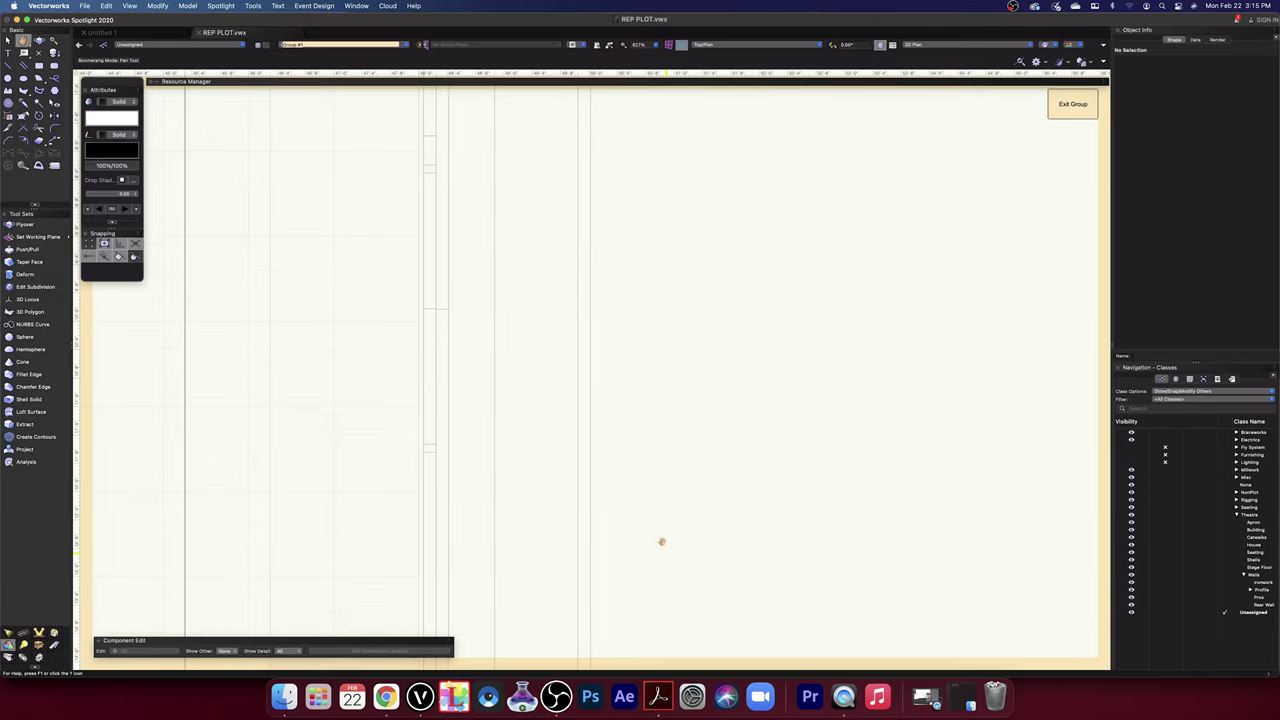
{"action": "middle_click_drag", "start_coordinate": [660, 540], "coordinate": [670, 443]}
{"action": "left_click", "coordinate": [620, 425]}
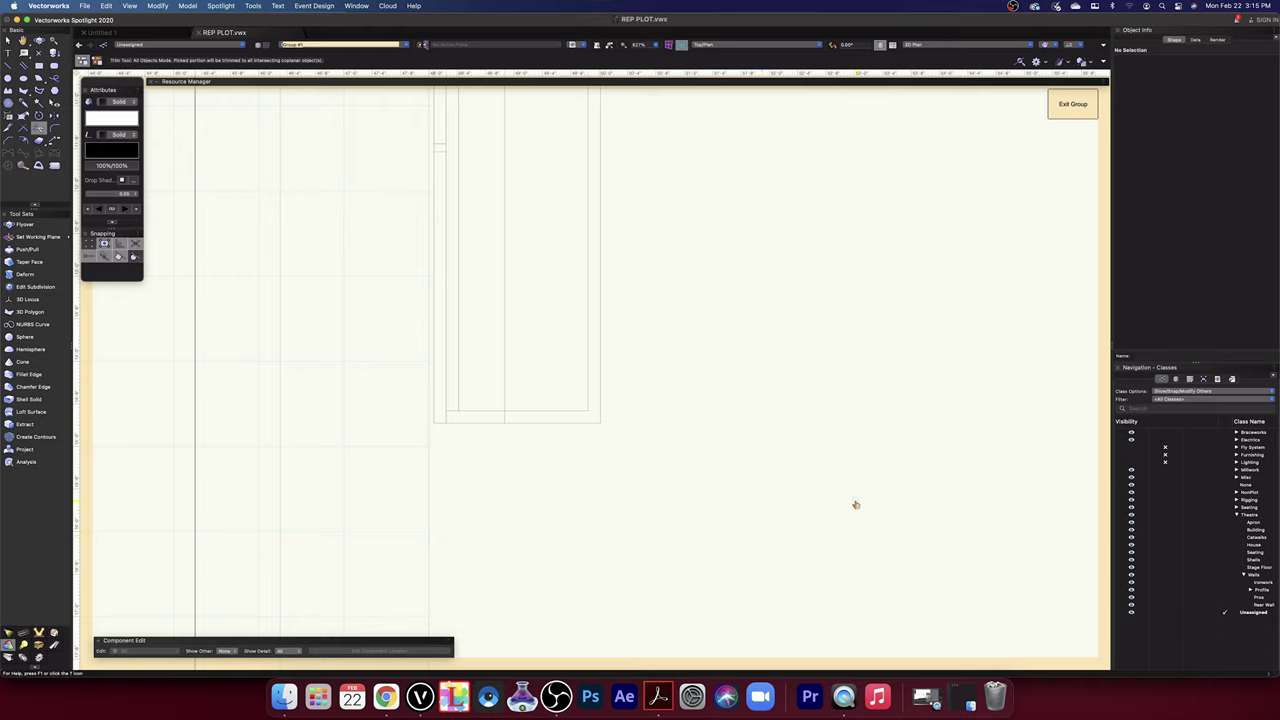
- Select the 2D Polygon tool from the Basic palette
{"action": "left_click", "coordinate": [23, 90]}
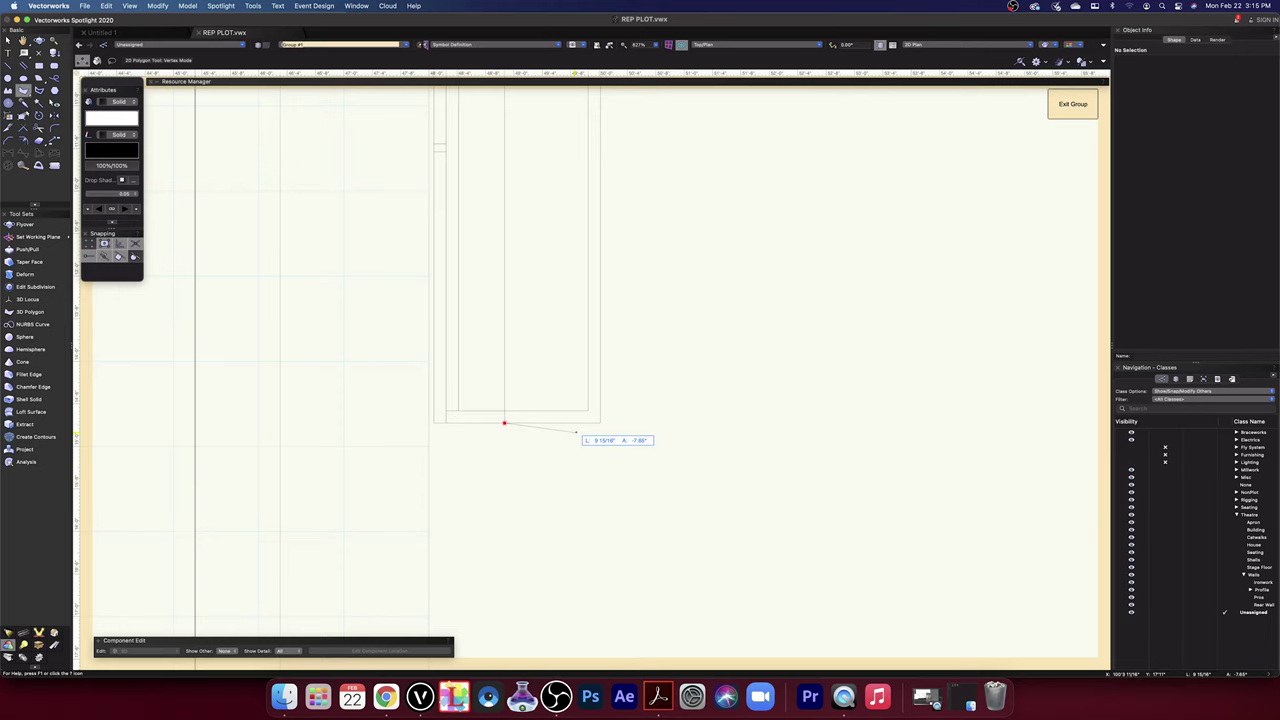
- Start the band polygon at the wall endpoint, passing the outer corner, angled edge and inner corners
{"action": "scroll", "coordinate": [598, 424], "scroll_direction": "down", "scroll_amount": 5}
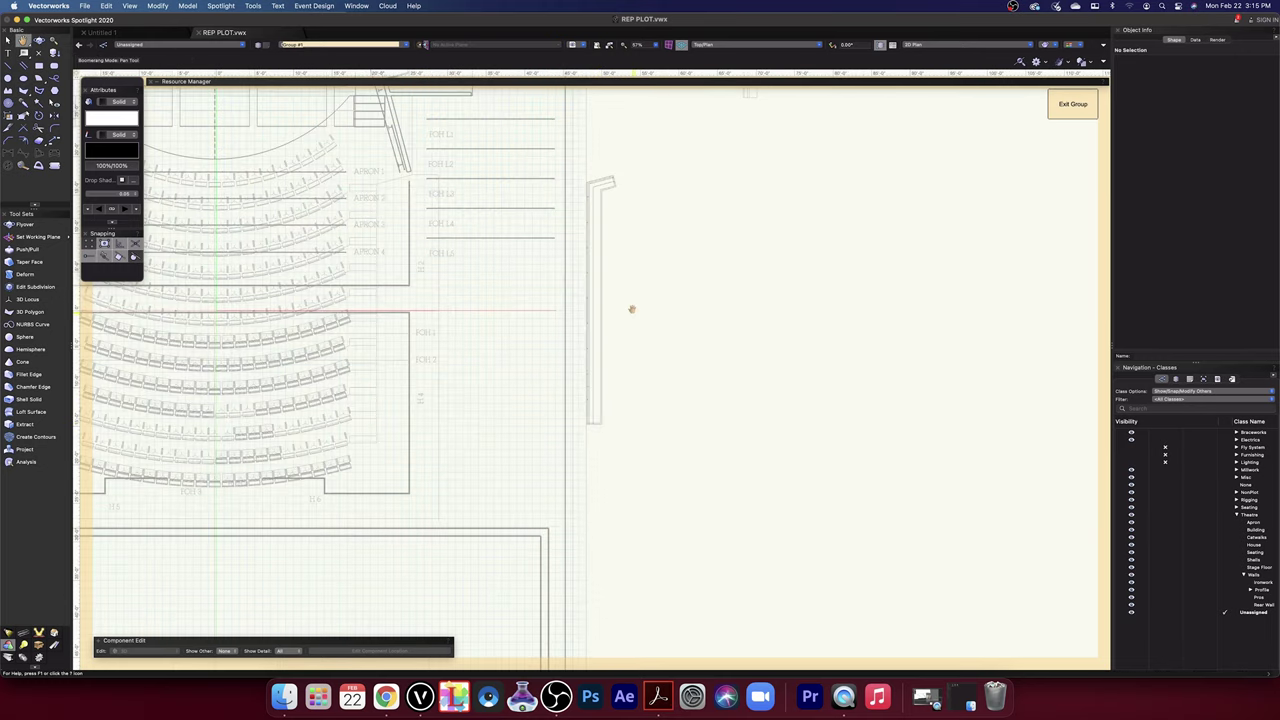
{"action": "scroll", "coordinate": [631, 309], "scroll_direction": "up", "scroll_amount": 3}
{"action": "scroll", "coordinate": [603, 378], "scroll_direction": "up", "scroll_amount": 8}
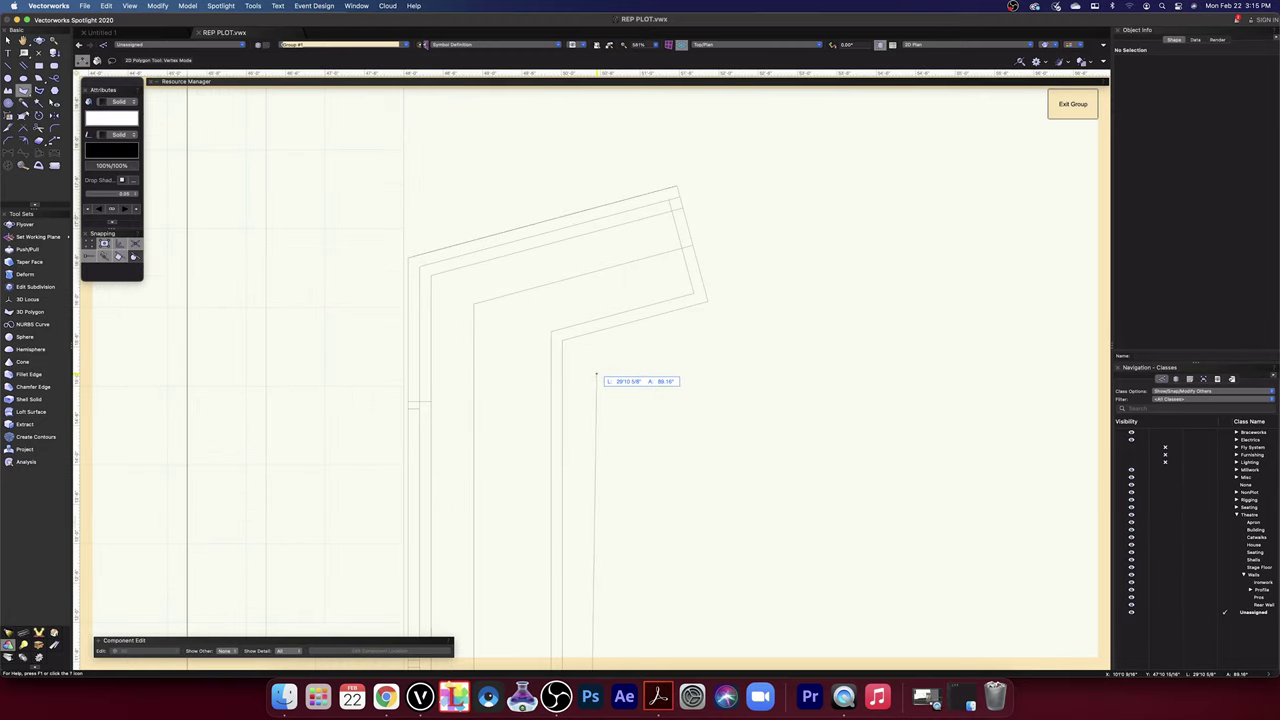
{"action": "scroll", "coordinate": [597, 378], "scroll_direction": "up", "scroll_amount": 1}
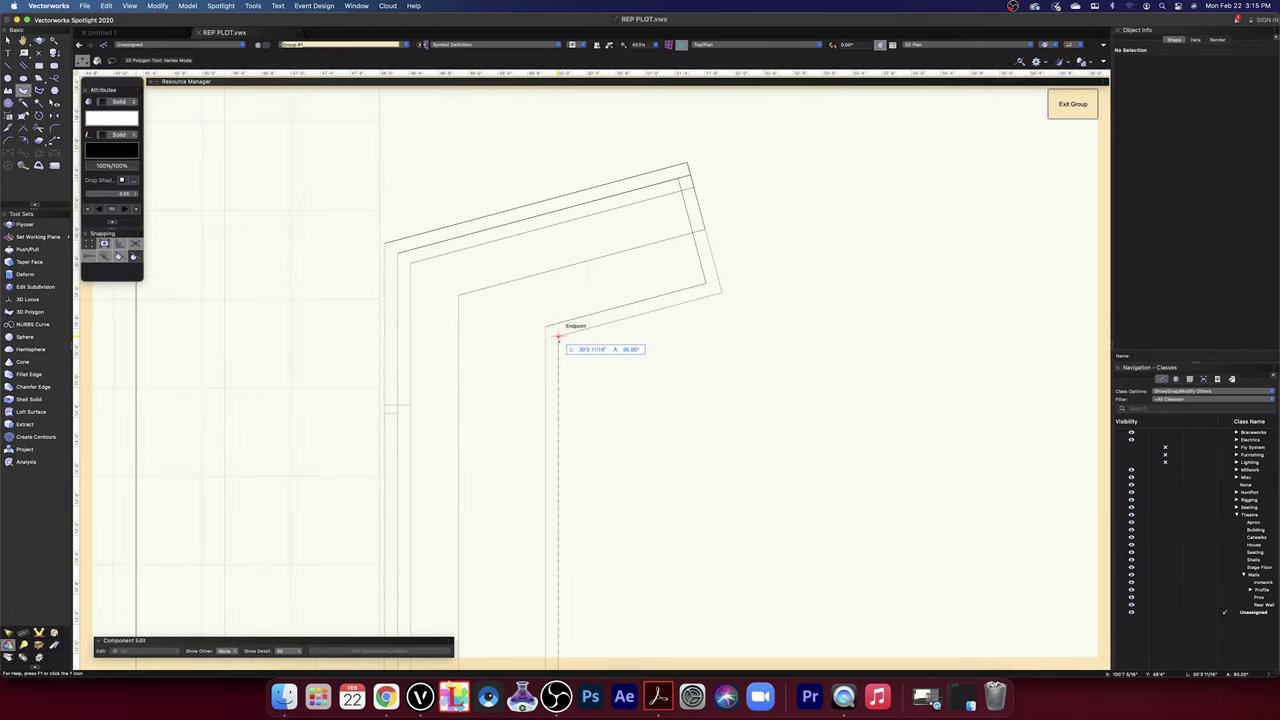
{"action": "left_click", "coordinate": [558, 337]}
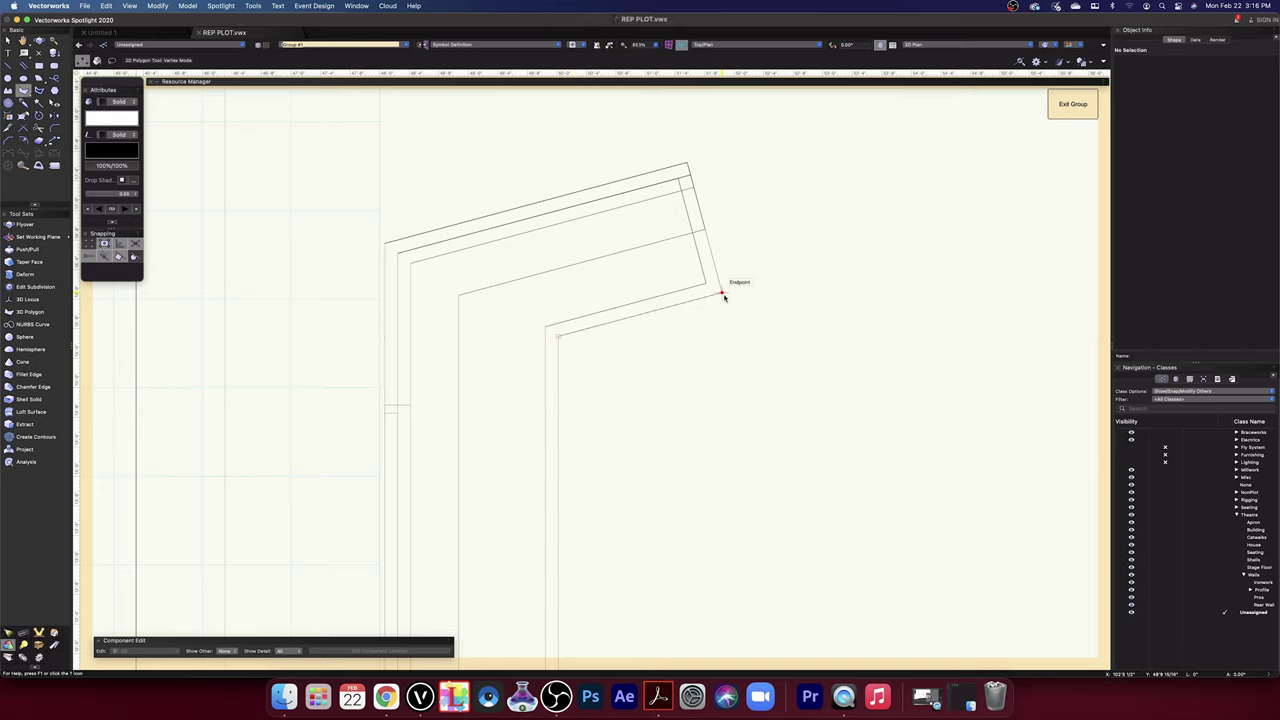
{"action": "left_click", "coordinate": [721, 291]}
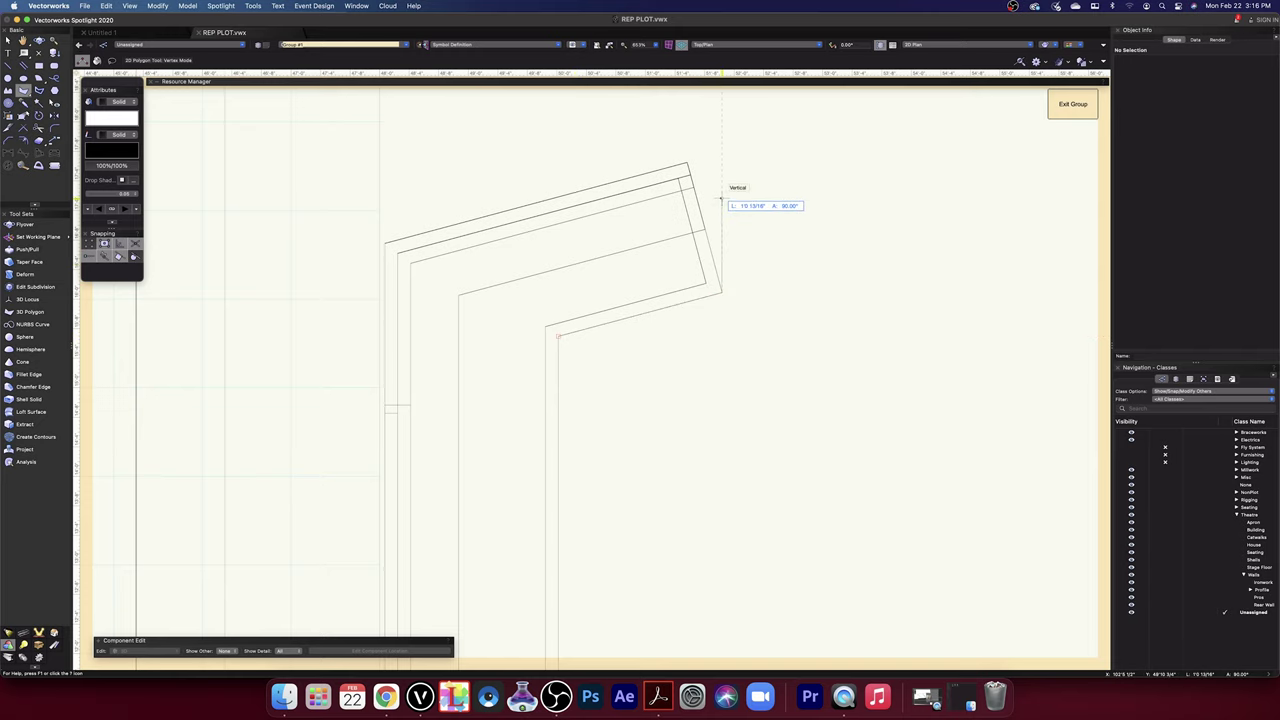
{"action": "scroll", "coordinate": [722, 198], "scroll_direction": "up", "scroll_amount": 5}
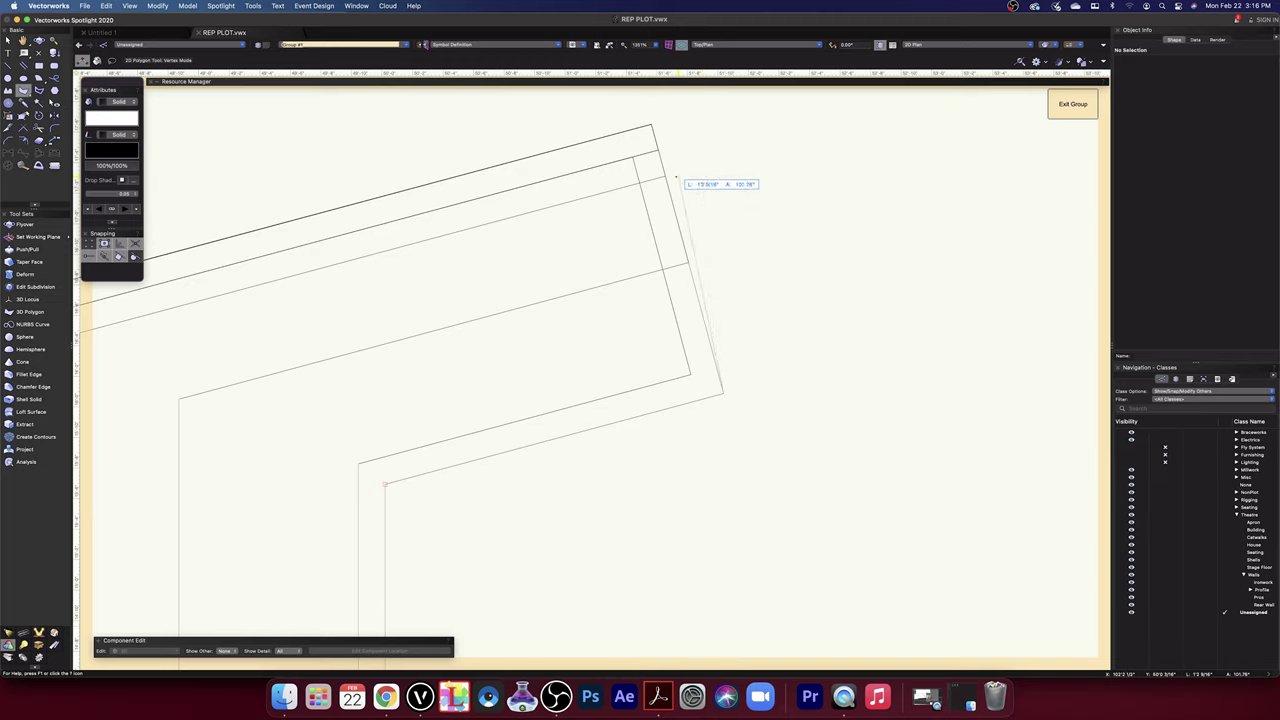
{"action": "left_click", "coordinate": [666, 176]}
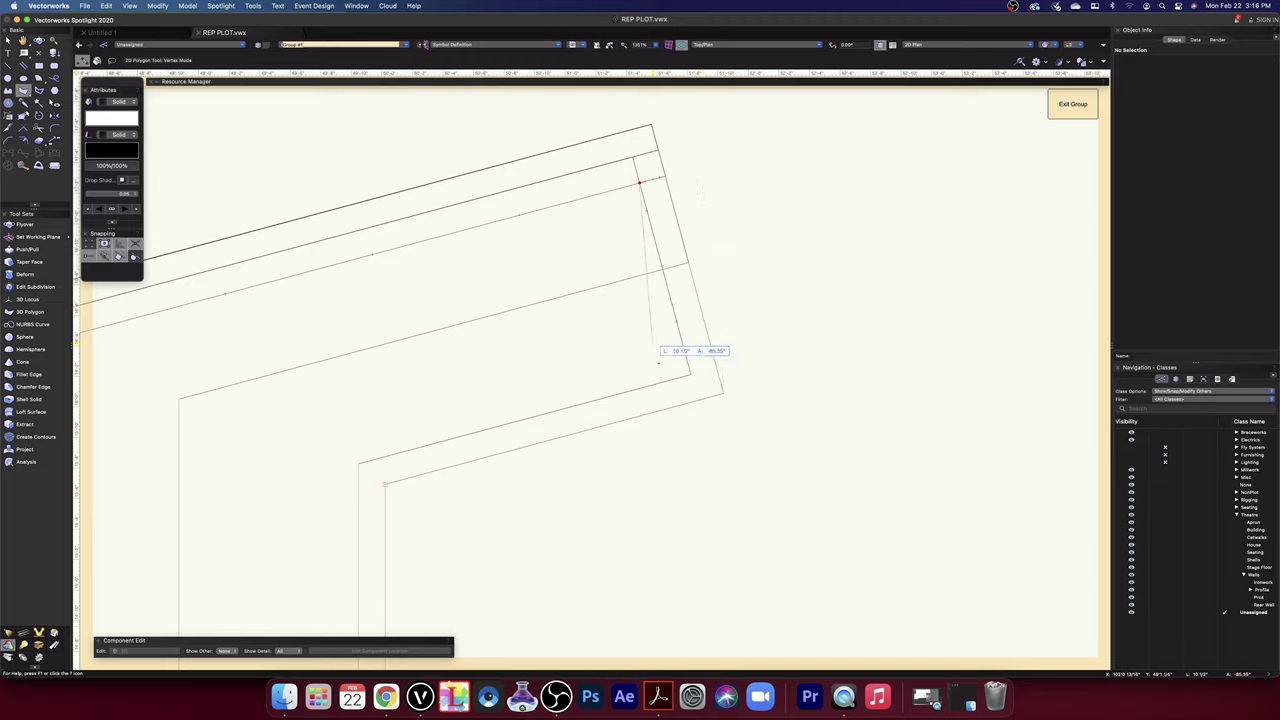
{"action": "left_click", "coordinate": [690, 375]}
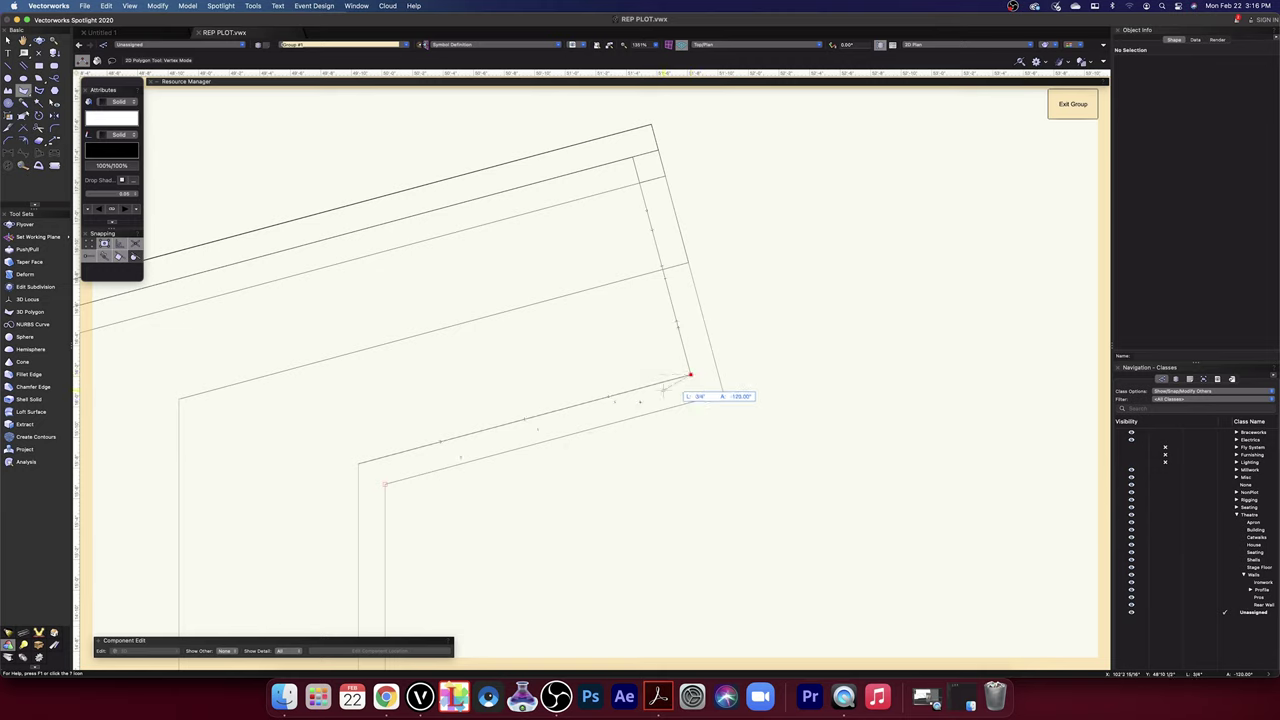
{"action": "left_click", "coordinate": [358, 462]}
- Continue the polygon to the frame's bottom corner and bottom endpoints, then close it
{"action": "scroll", "coordinate": [358, 462], "scroll_direction": "down", "scroll_amount": 5}
{"action": "key", "text": "space"}
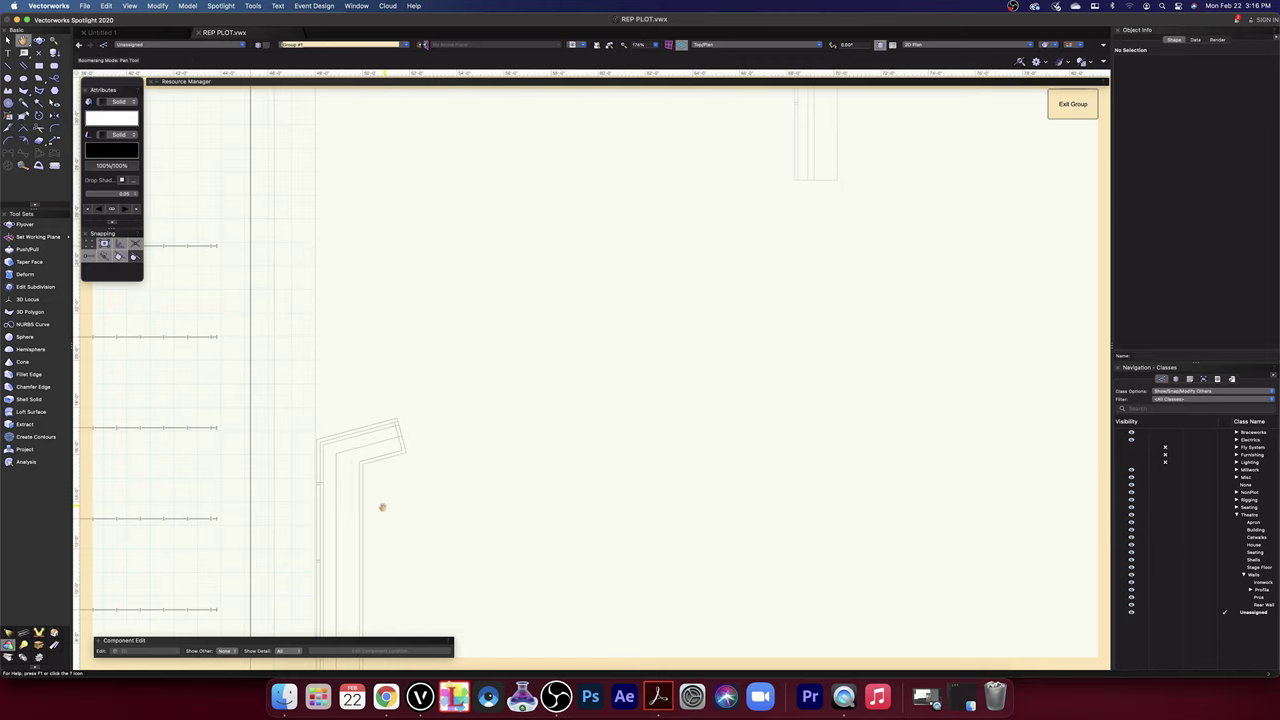
{"action": "left_click_drag", "start_coordinate": [383, 506], "coordinate": [389, 328]}
{"action": "left_click_drag", "start_coordinate": [459, 543], "coordinate": [485, 160]}
{"action": "left_click_drag", "start_coordinate": [494, 502], "coordinate": [514, 290]}
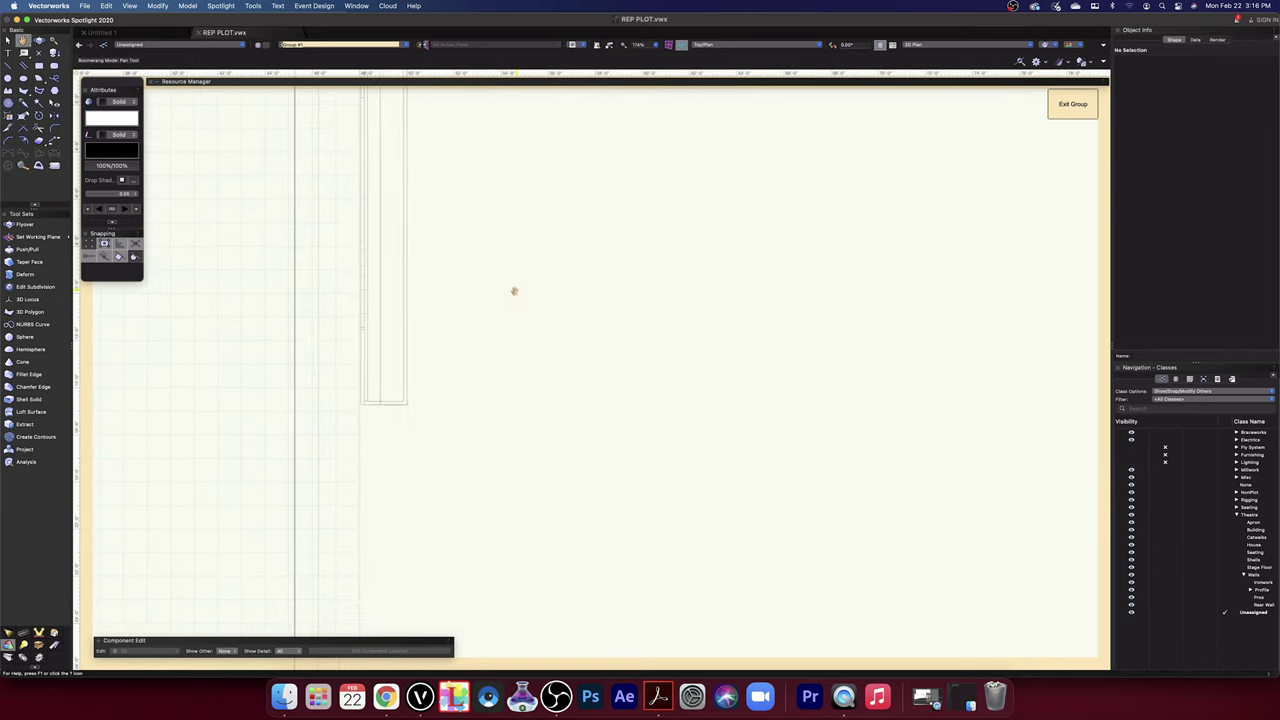
{"action": "scroll", "coordinate": [486, 331], "scroll_direction": "up", "scroll_amount": 8}
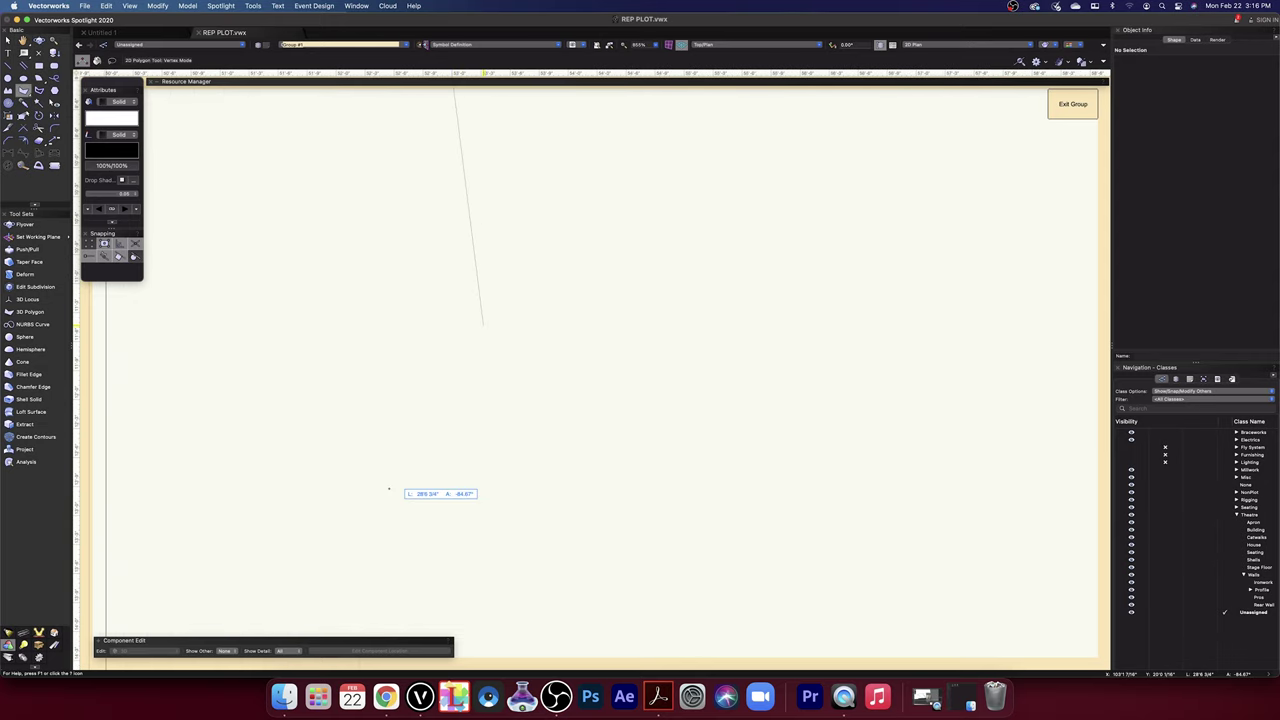
{"action": "key", "text": "space"}
{"action": "mouse_move", "coordinate": [275, 508]}
{"action": "left_mouse_down"}
{"action": "mouse_move", "coordinate": [520, 346]}
{"action": "mouse_move", "coordinate": [728, 257]}
{"action": "left_mouse_up"}
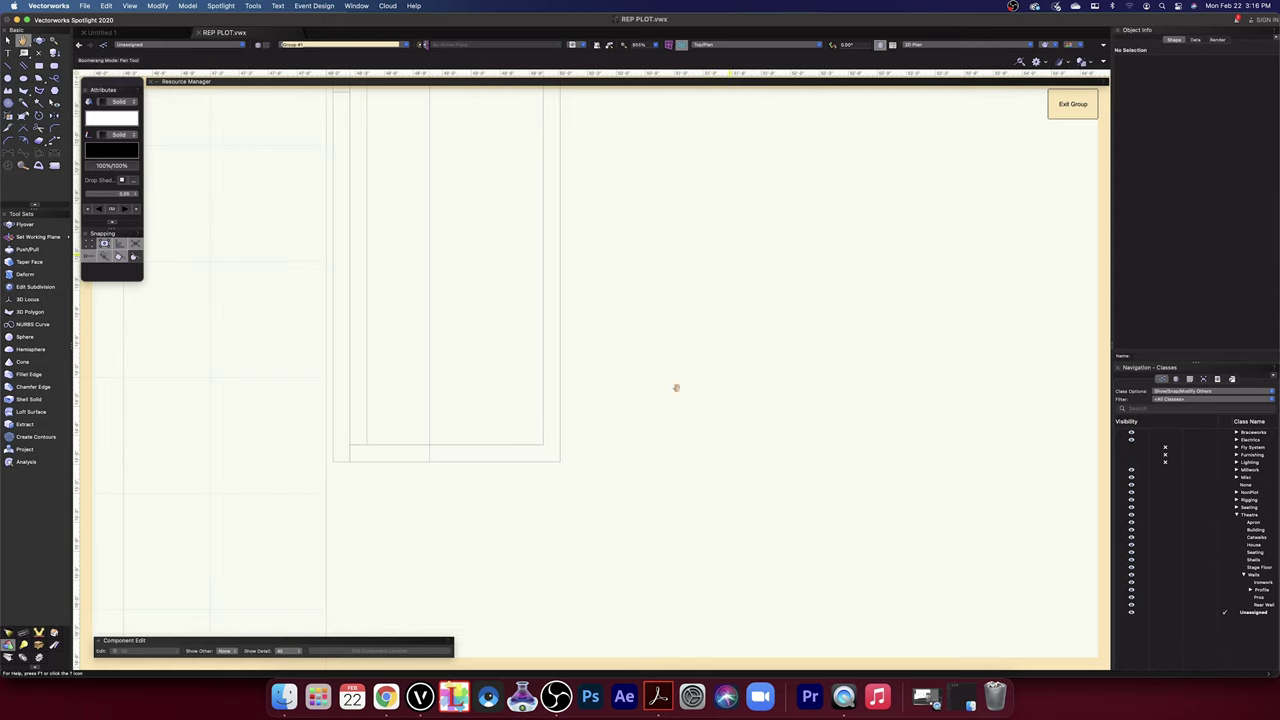
{"action": "left_click_drag", "start_coordinate": [631, 427], "coordinate": [676, 401]}
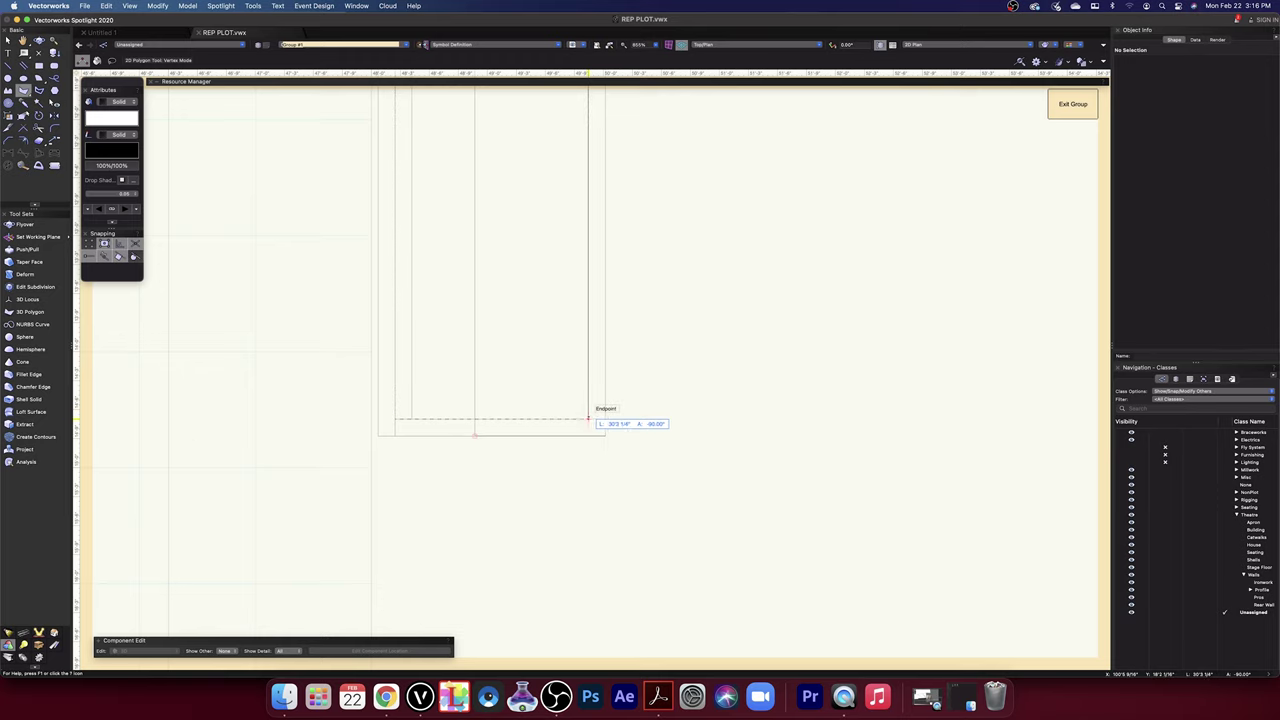
{"action": "scroll", "coordinate": [476, 421], "scroll_direction": "up", "scroll_amount": 10}
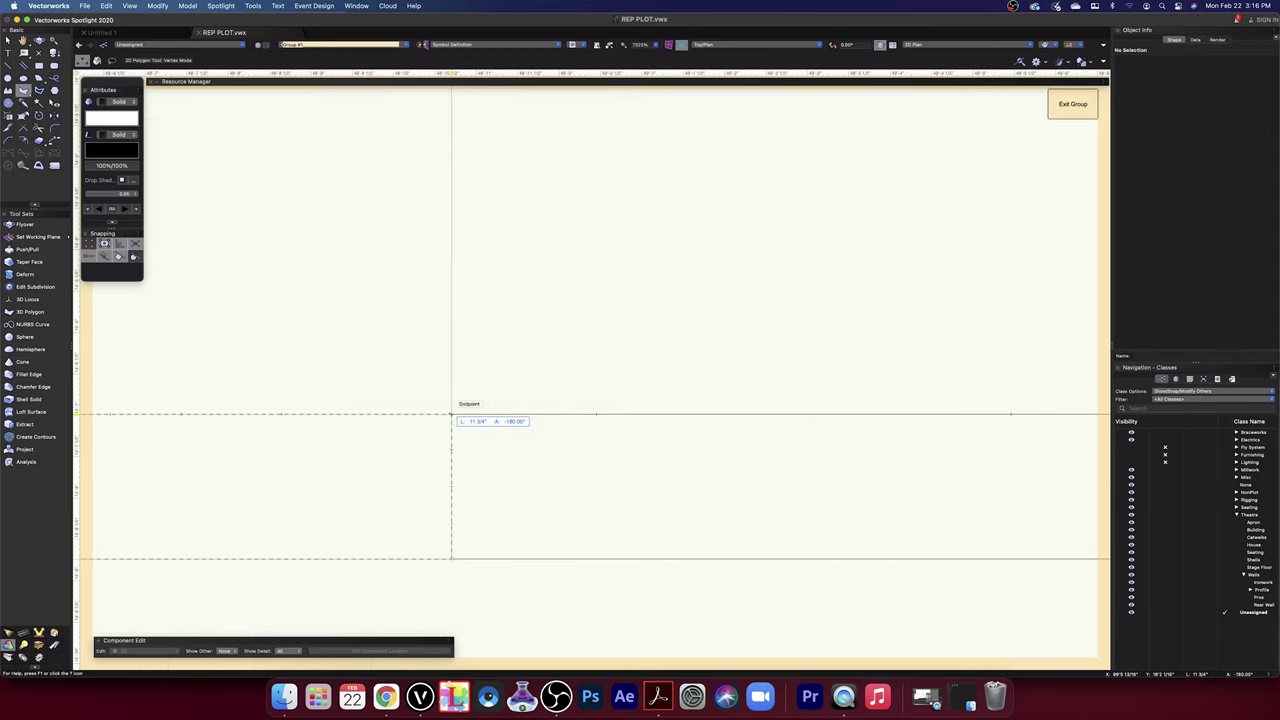
{"action": "left_click", "coordinate": [451, 413]}
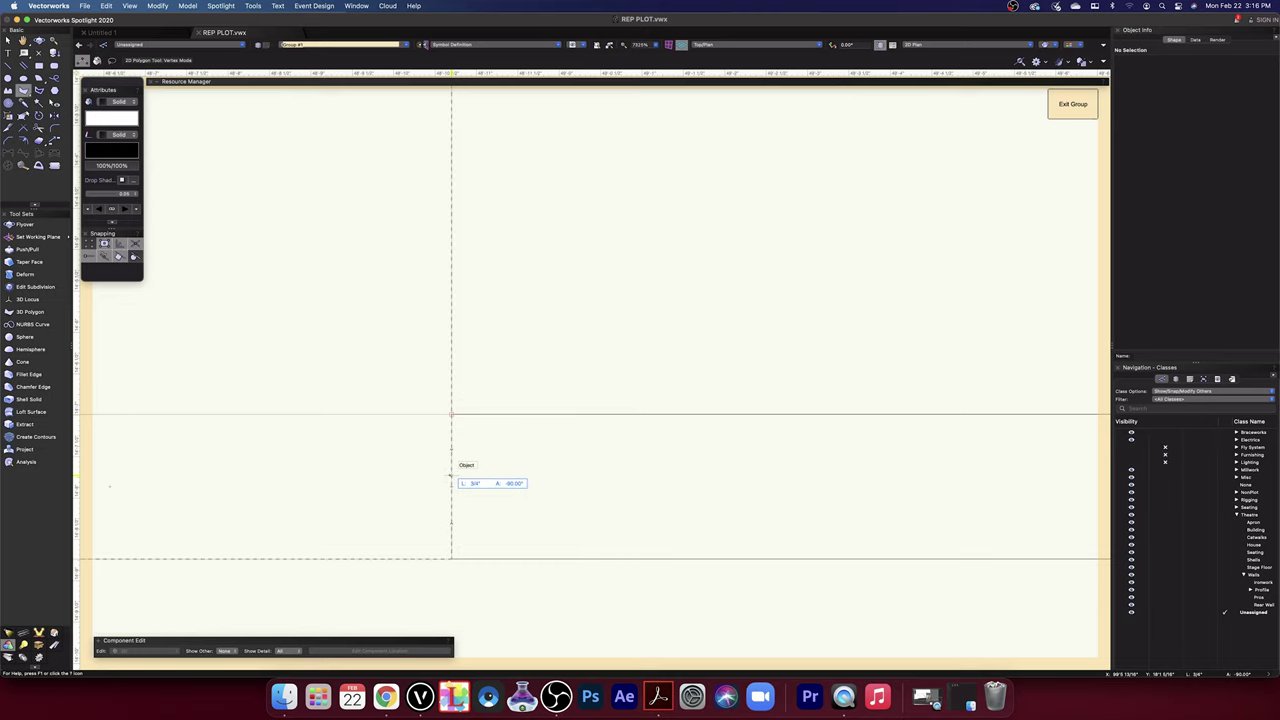
{"action": "scroll", "coordinate": [446, 490], "scroll_direction": "down", "scroll_amount": 8}
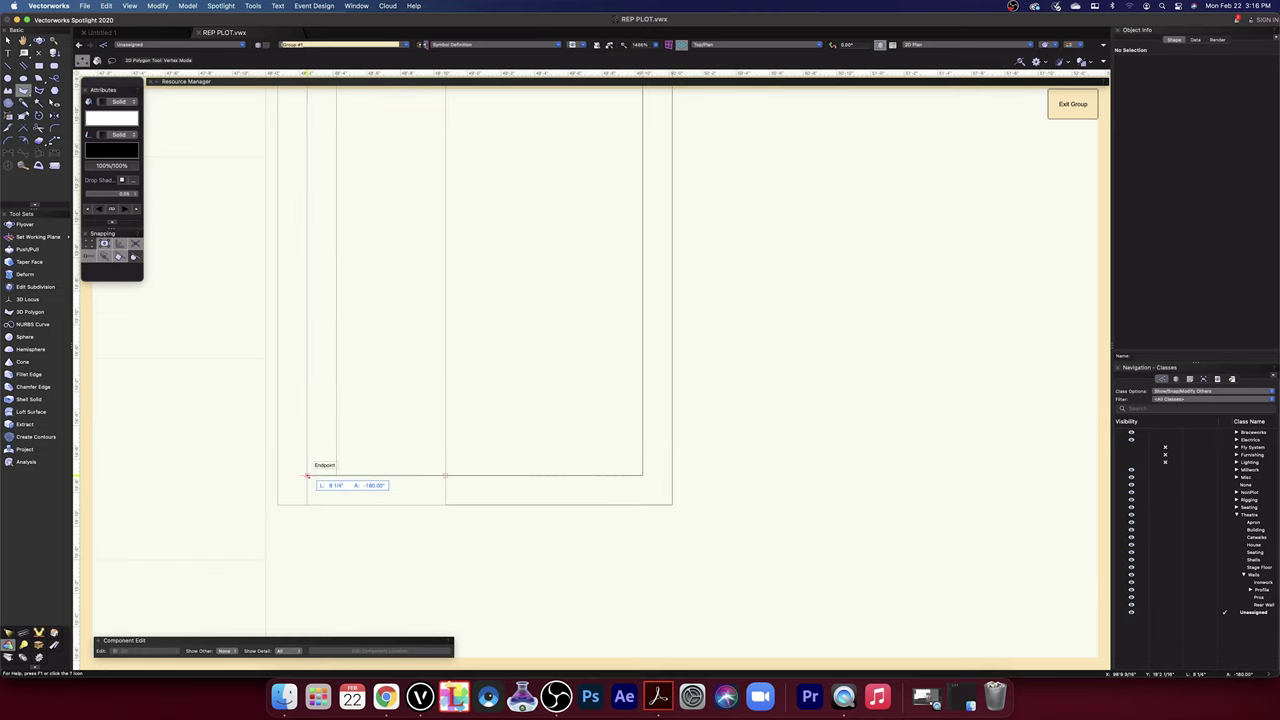
{"action": "left_click", "coordinate": [336, 475]}
{"action": "left_click", "coordinate": [307, 475]}
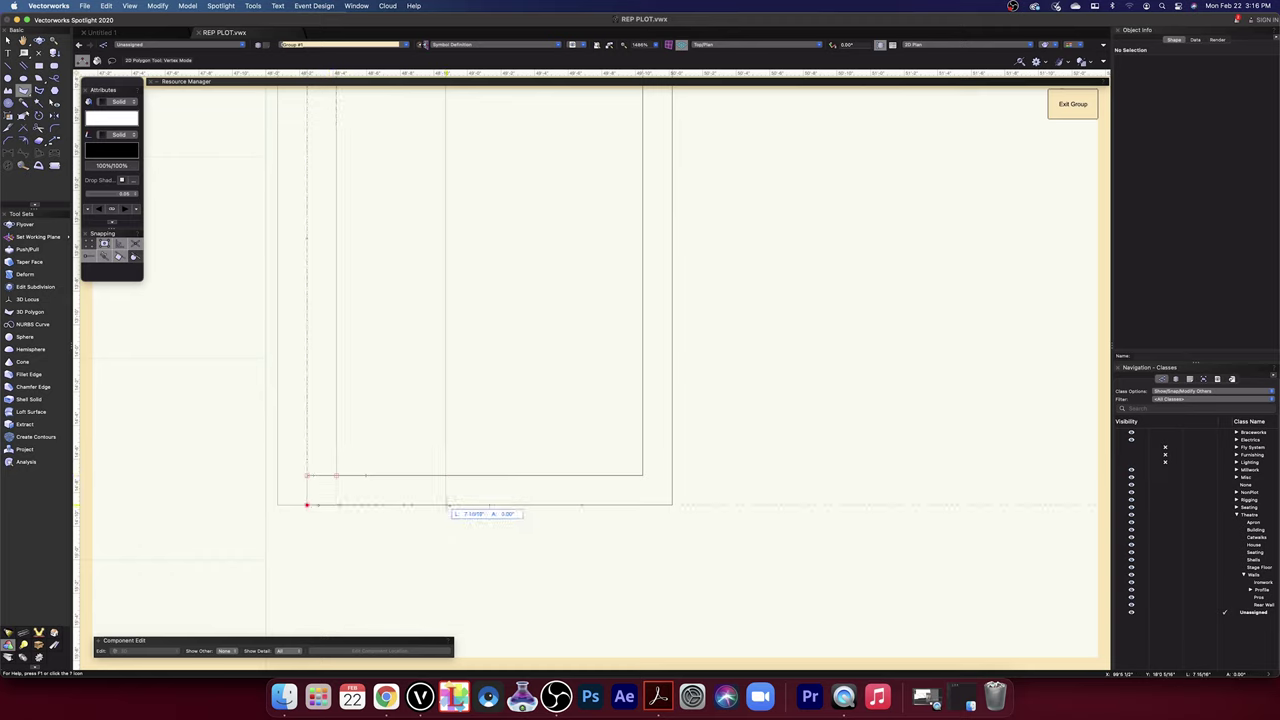
{"action": "double_click", "coordinate": [447, 505]}
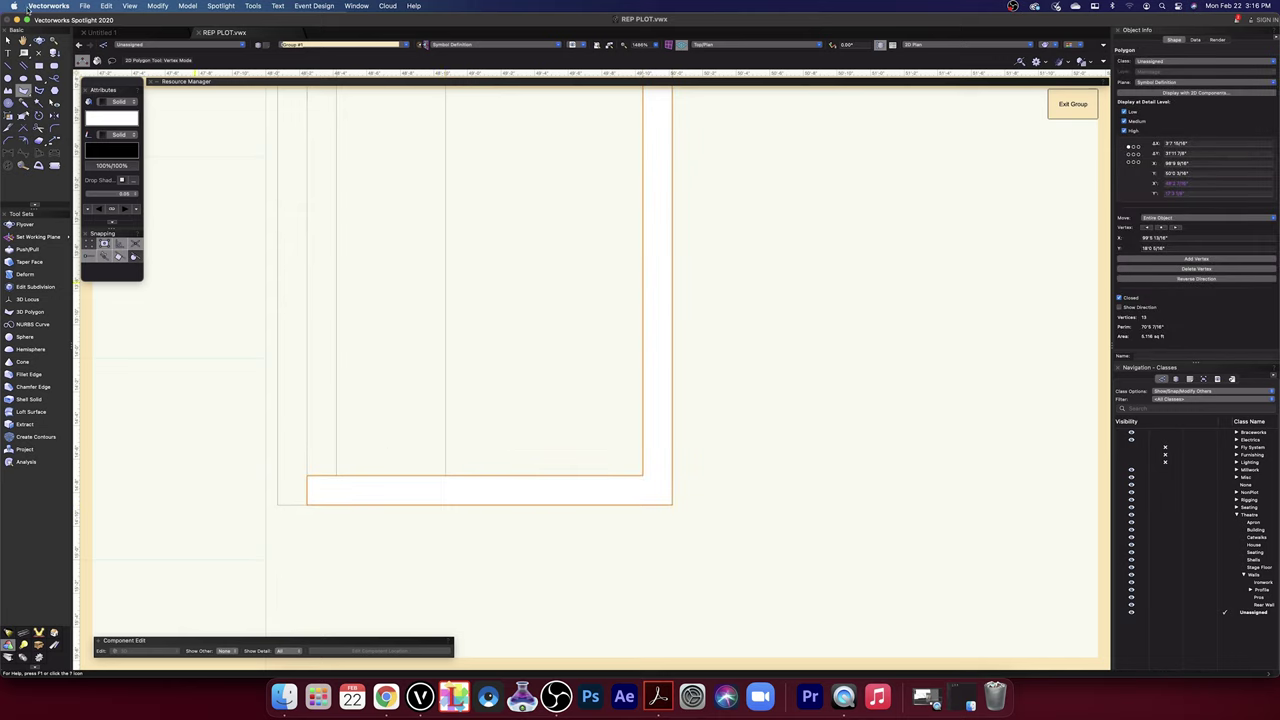
- Reshape the band polygon by moving its left vertex onto the outline's left edge
{"action": "left_click", "coordinate": [8, 40]}
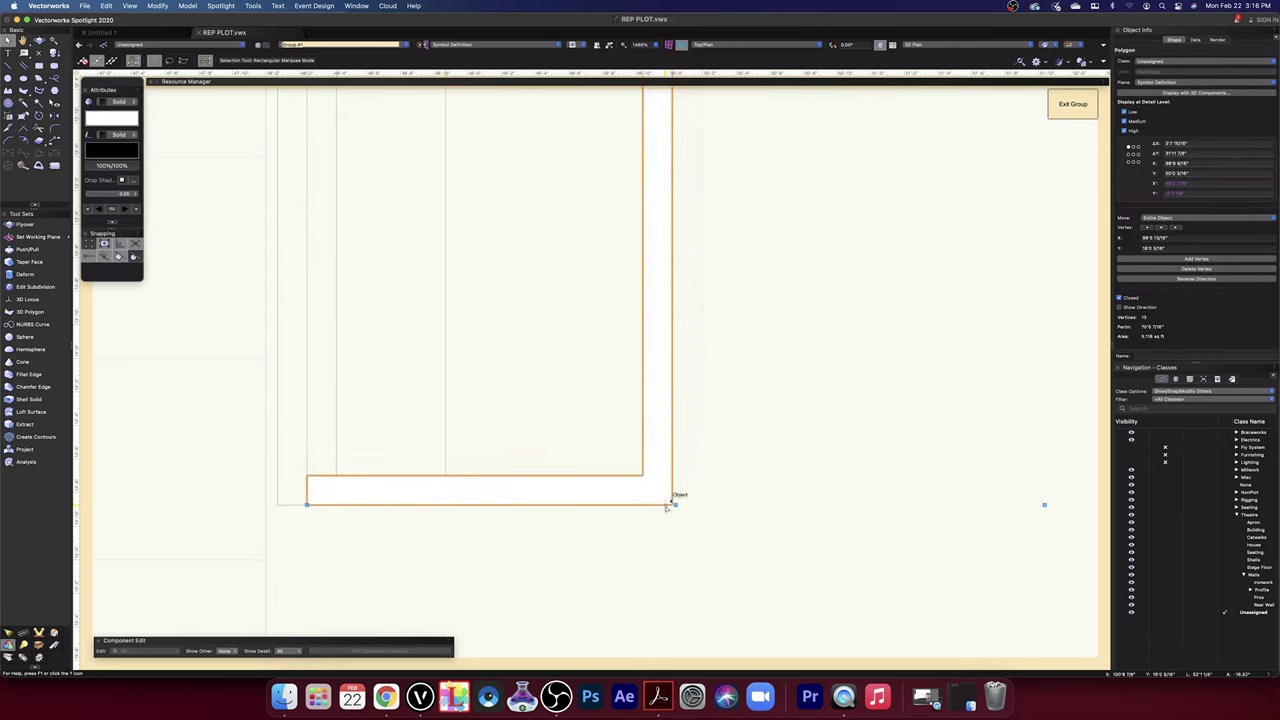
{"action": "key", "text": "shift+r"}
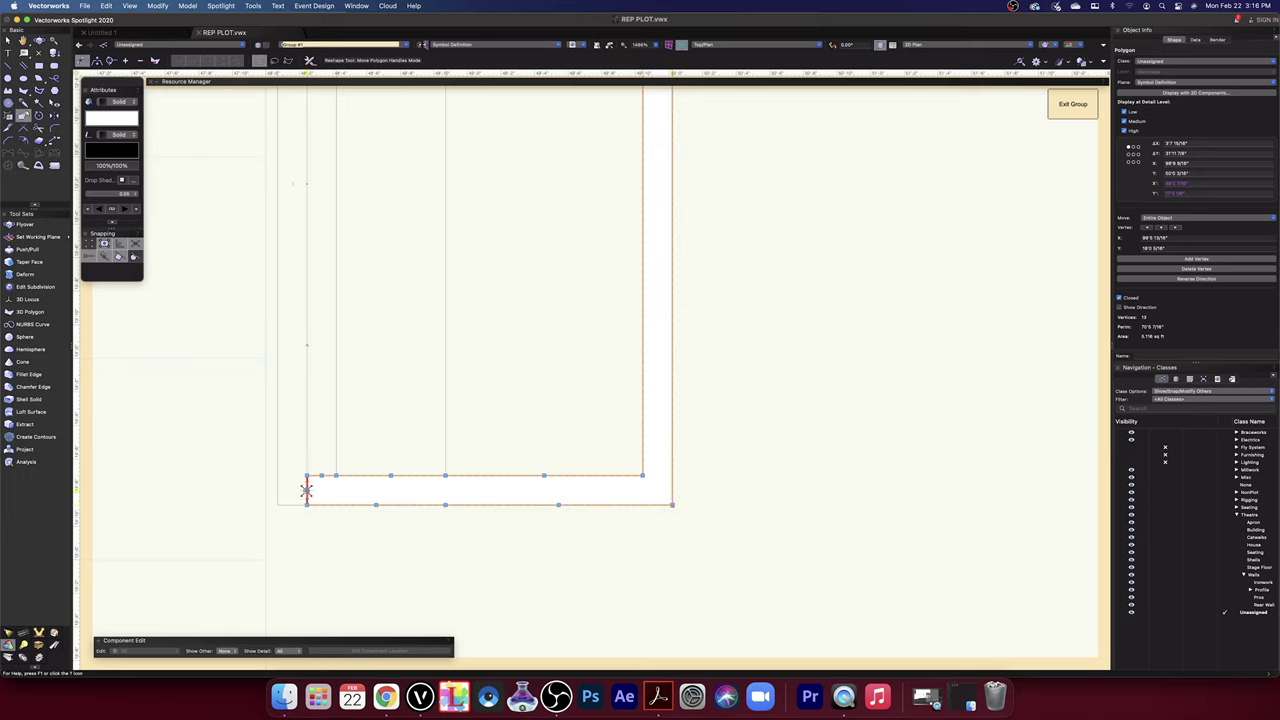
{"action": "mouse_move", "coordinate": [306, 490]}
{"action": "left_mouse_down"}
{"action": "mouse_move", "coordinate": [337, 489]}
{"action": "mouse_move", "coordinate": [336, 463]}
{"action": "mouse_move", "coordinate": [329, 486]}
{"action": "mouse_move", "coordinate": [346, 511]}
{"action": "mouse_move", "coordinate": [459, 508]}
{"action": "mouse_move", "coordinate": [366, 509]}
{"action": "mouse_move", "coordinate": [354, 549]}
{"action": "mouse_move", "coordinate": [349, 430]}
{"action": "left_mouse_up"}
{"action": "scroll", "coordinate": [330, 488], "scroll_direction": "up", "scroll_amount": 3}
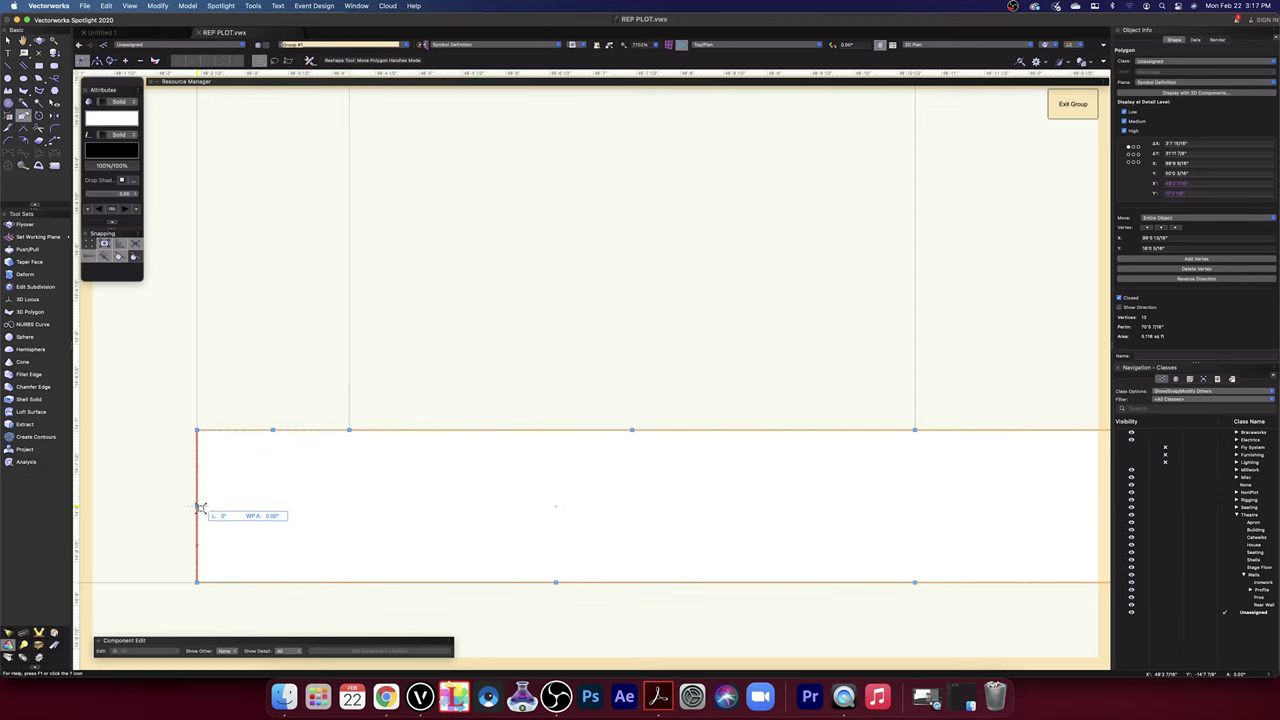
{"action": "scroll", "coordinate": [220, 511], "scroll_direction": "down", "scroll_amount": 5}
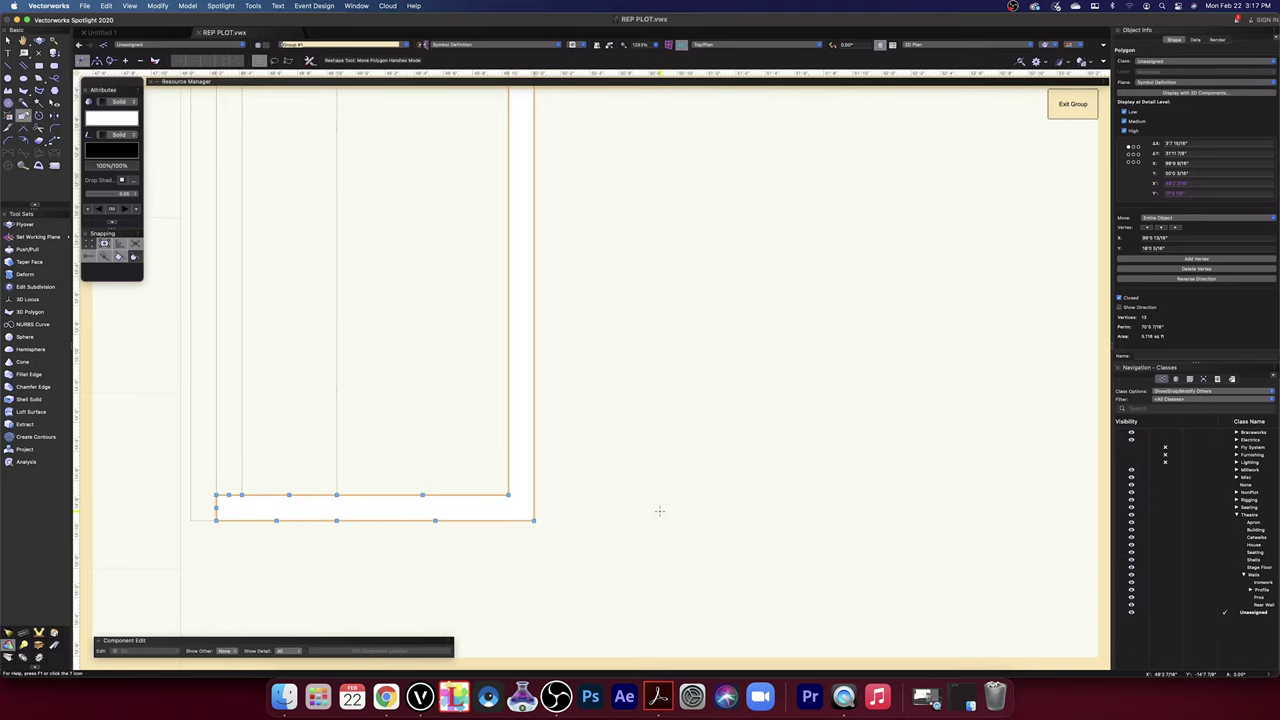
{"action": "scroll", "coordinate": [660, 512], "scroll_direction": "up", "scroll_amount": 5}
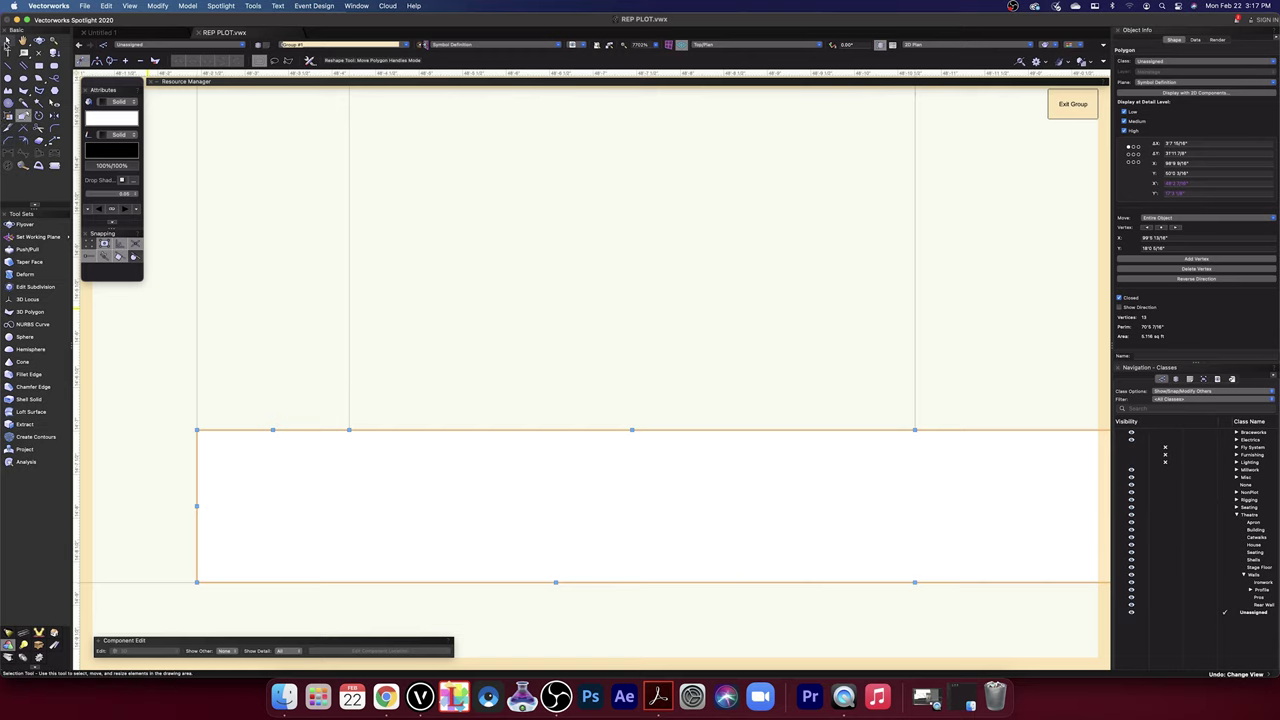
- Delete the white band polygon
{"action": "key", "text": "x"}
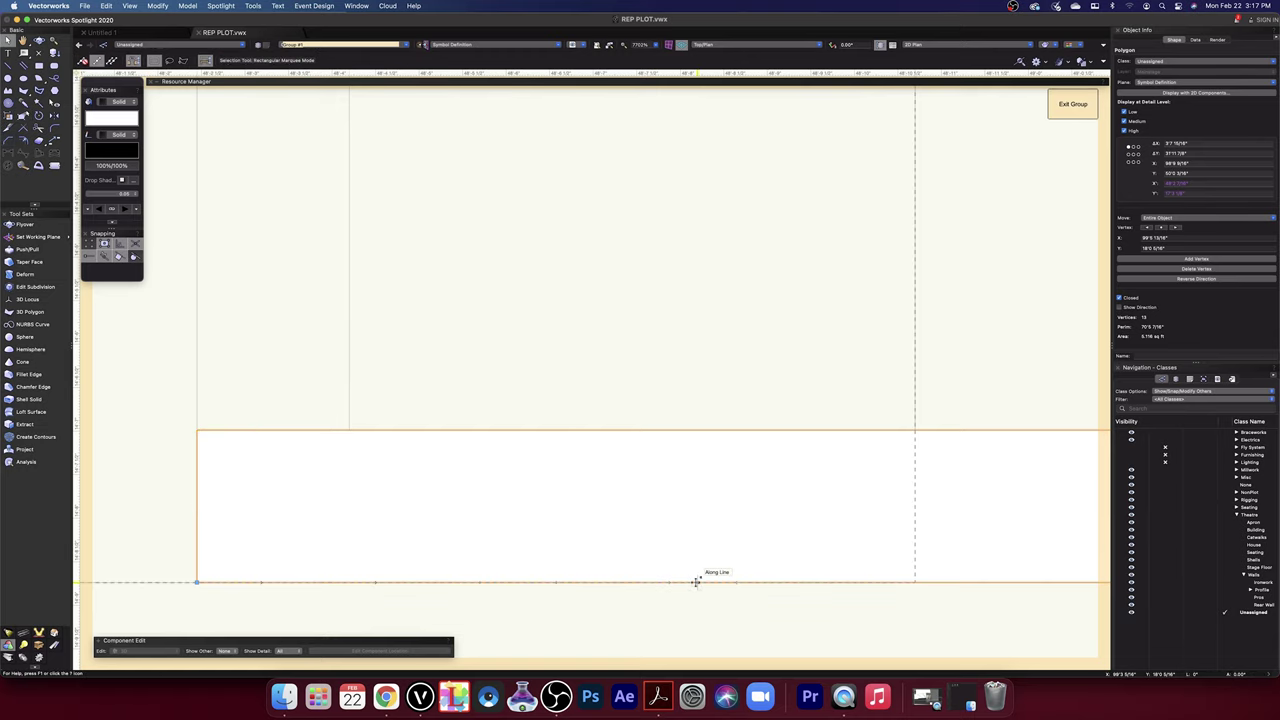
{"action": "key", "text": "Delete"}
{"action": "scroll", "coordinate": [695, 585], "scroll_direction": "down", "scroll_amount": 3}
{"action": "scroll", "coordinate": [695, 584], "scroll_direction": "down", "scroll_amount": 3}
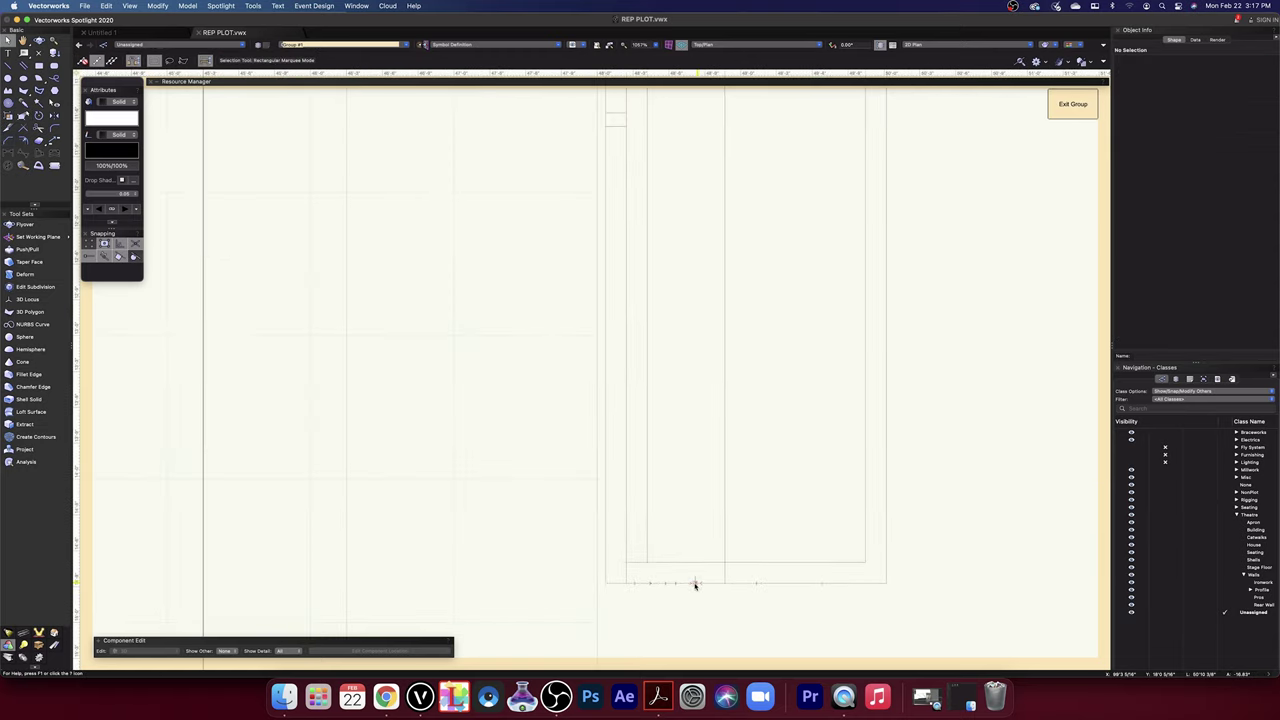
- Draw a vertical support line down from the inner bottom endpoint and start another at the frame corner
{"action": "scroll", "coordinate": [695, 585], "scroll_direction": "up", "scroll_amount": 2}
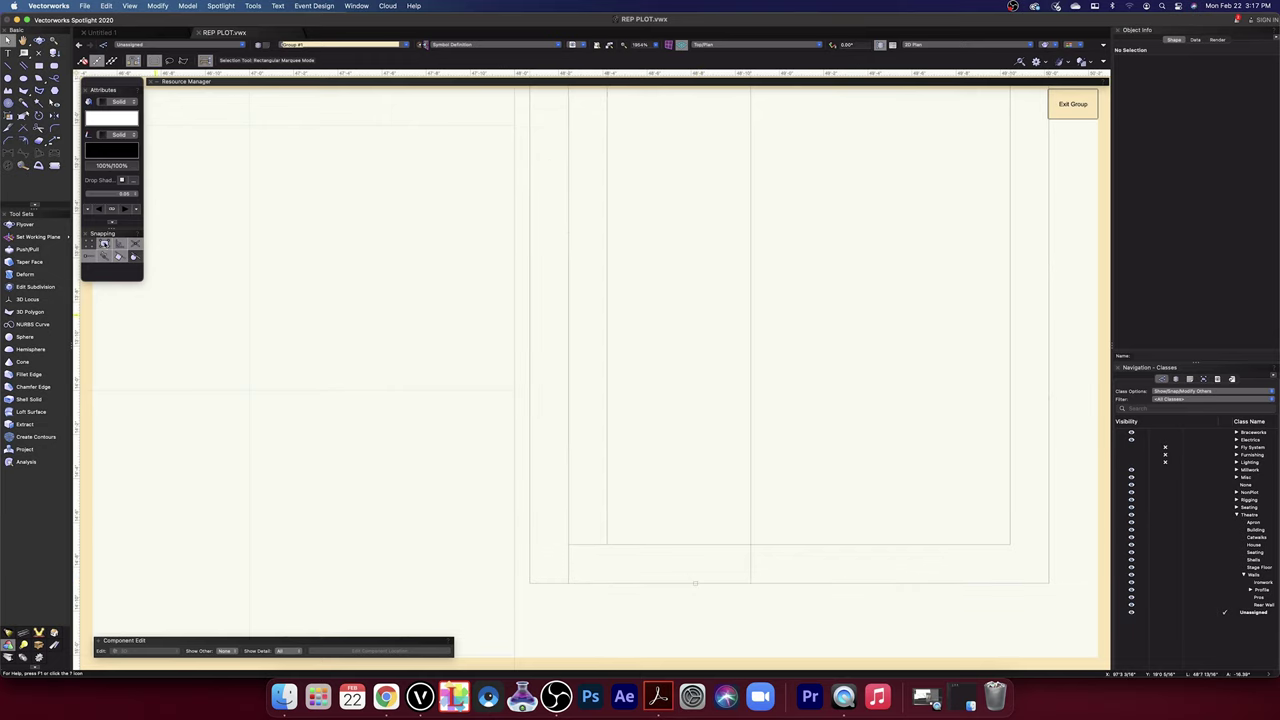
{"action": "left_click", "coordinate": [9, 65]}
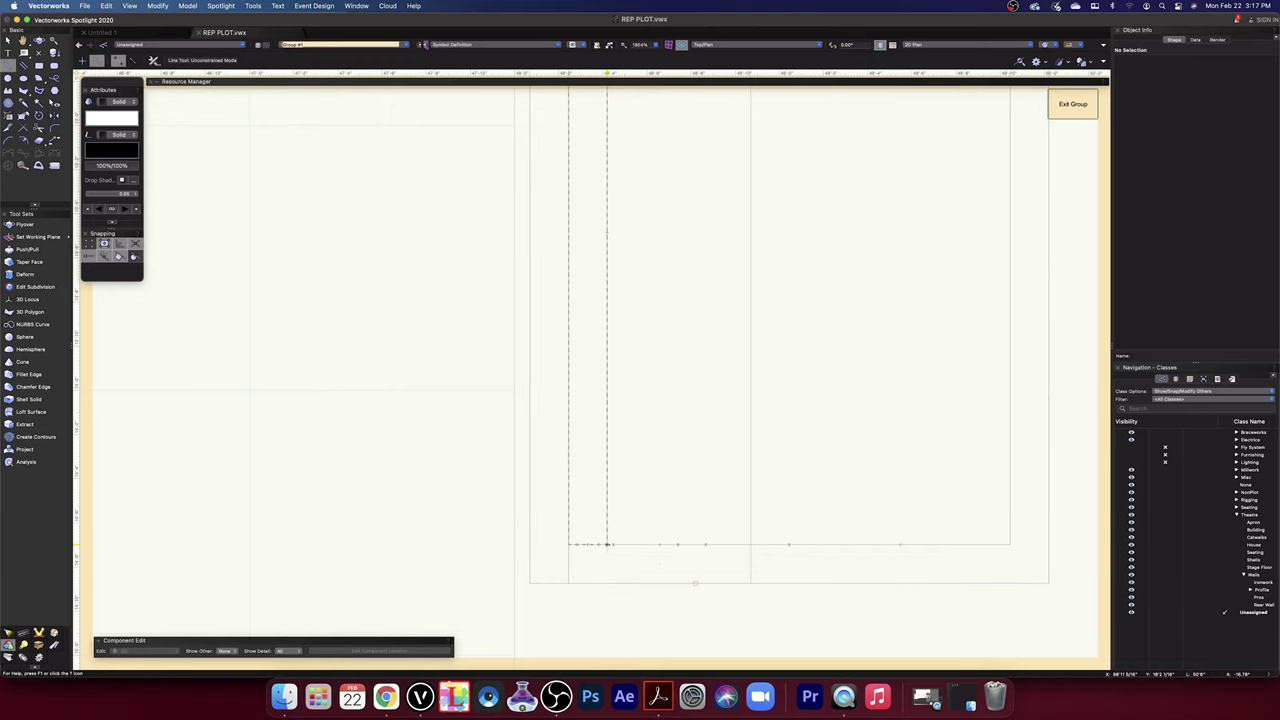
{"action": "left_click", "coordinate": [606, 544]}
{"action": "left_click", "coordinate": [612, 607]}
{"action": "scroll", "coordinate": [612, 607], "scroll_direction": "down", "scroll_amount": 8}
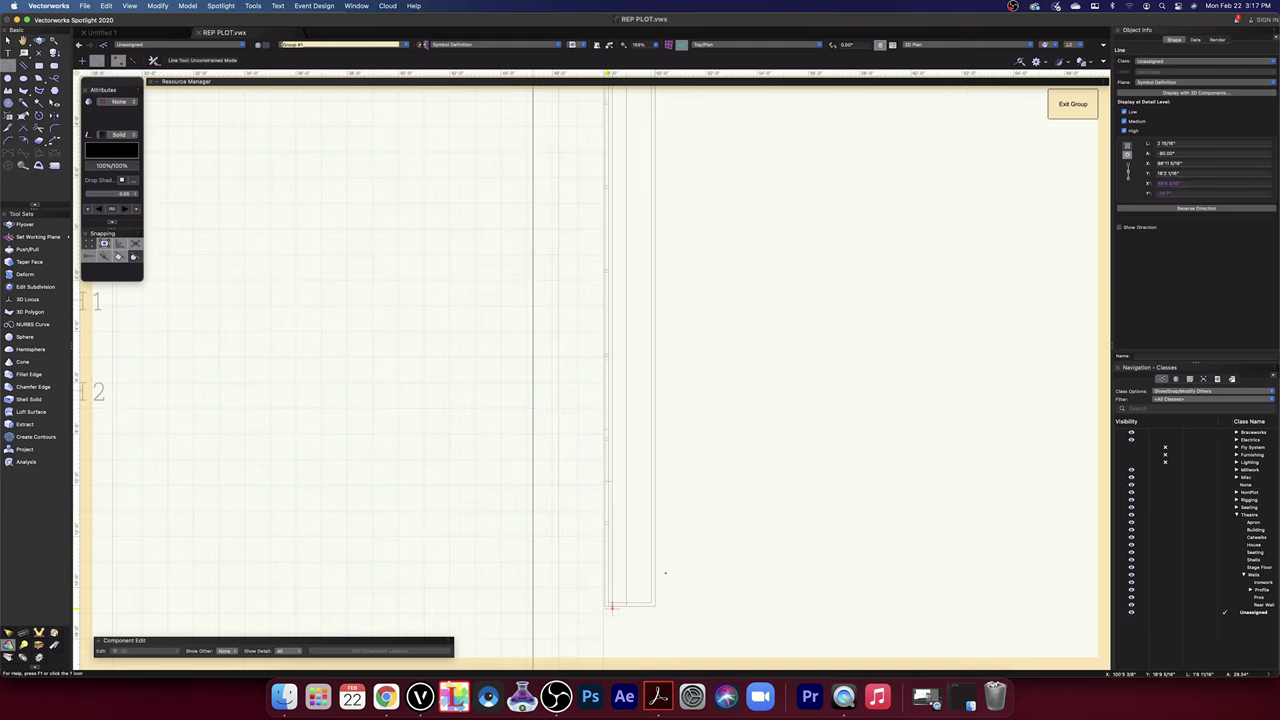
{"action": "scroll", "coordinate": [755, 157], "scroll_direction": "down", "scroll_amount": 3}
{"action": "scroll", "coordinate": [755, 157], "scroll_direction": "up", "scroll_amount": 2}
{"action": "scroll", "coordinate": [754, 157], "scroll_direction": "up", "scroll_amount": 4}
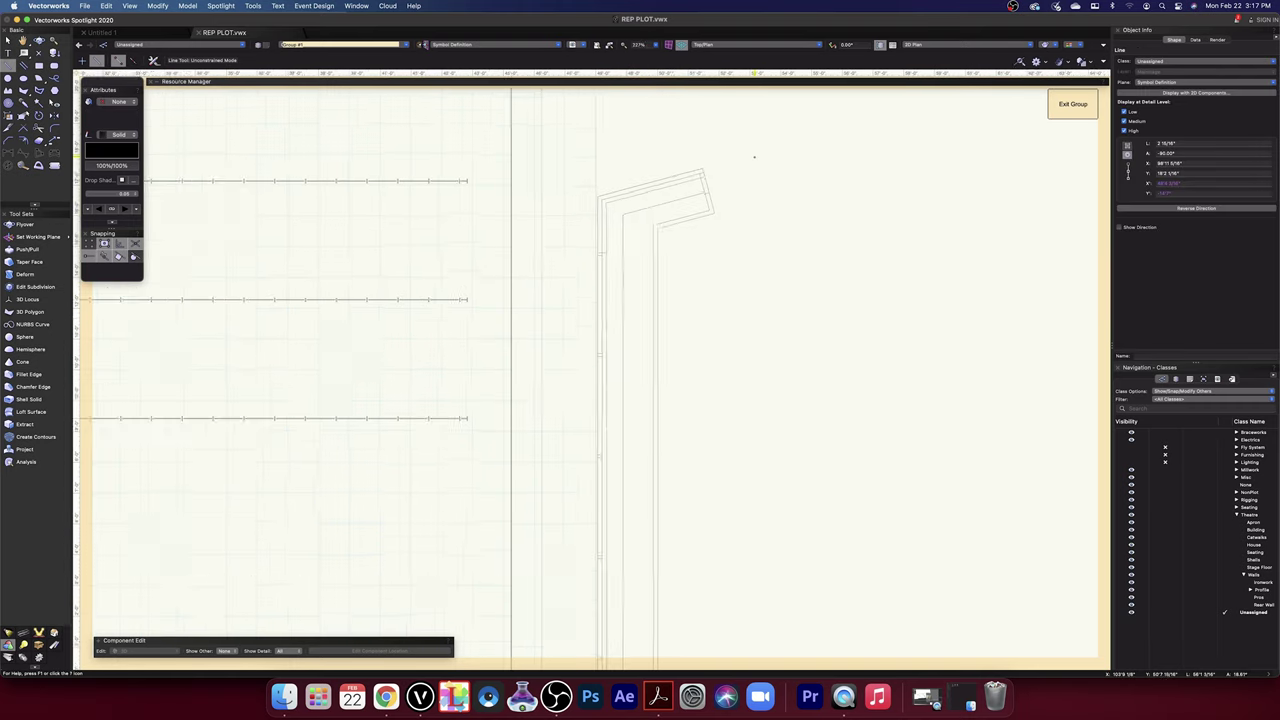
{"action": "scroll", "coordinate": [754, 157], "scroll_direction": "up", "scroll_amount": 5}
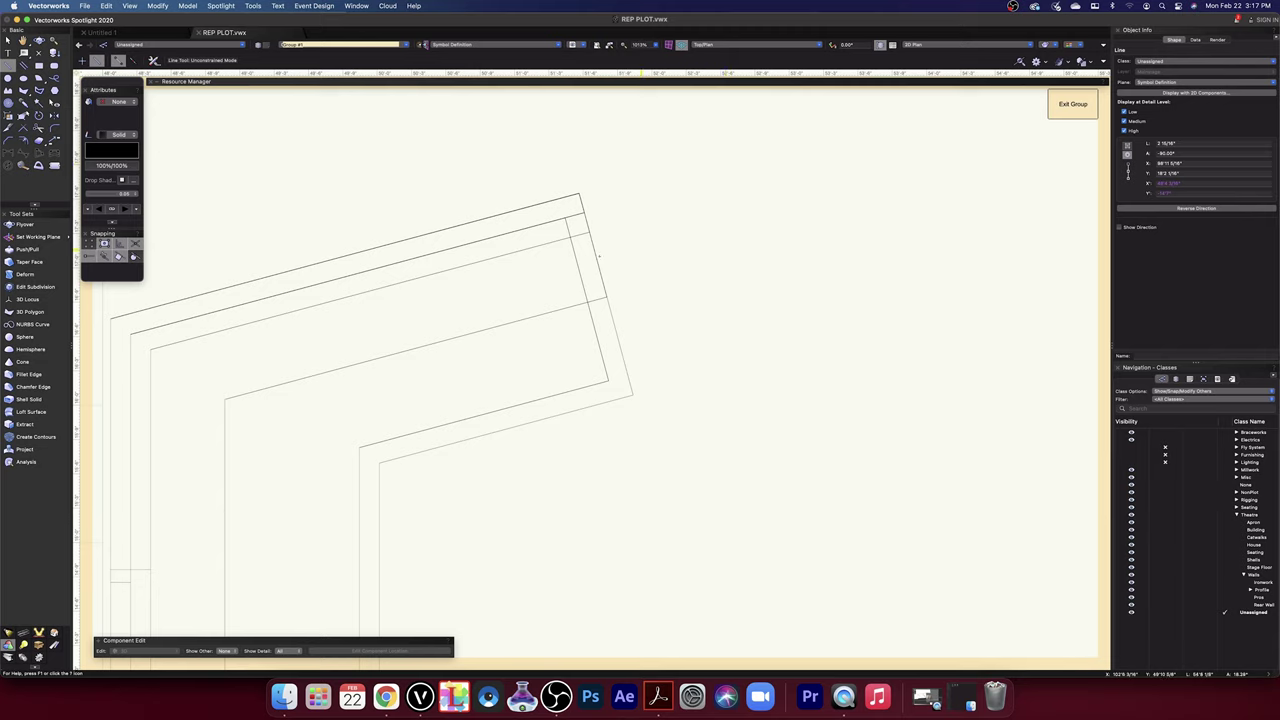
{"action": "scroll", "coordinate": [568, 235], "scroll_direction": "up", "scroll_amount": 3}
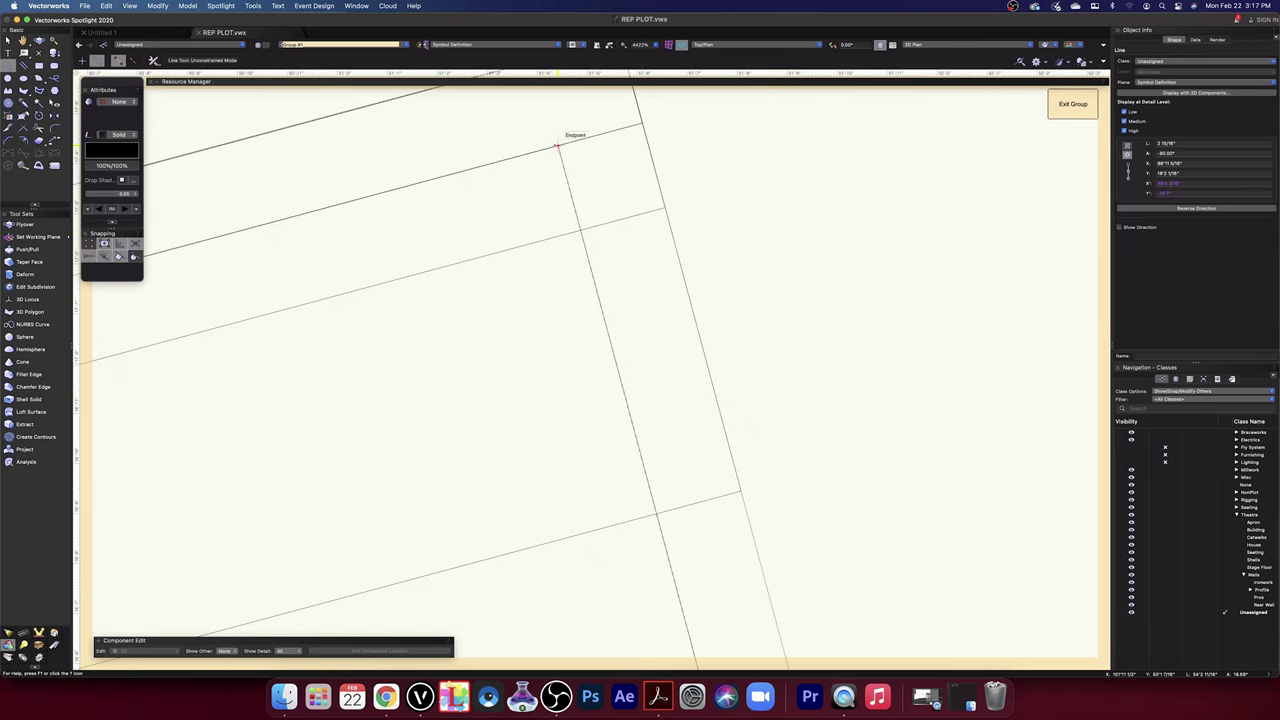
{"action": "left_click", "coordinate": [557, 146]}
{"action": "scroll", "coordinate": [728, 212], "scroll_direction": "down", "scroll_amount": 5}
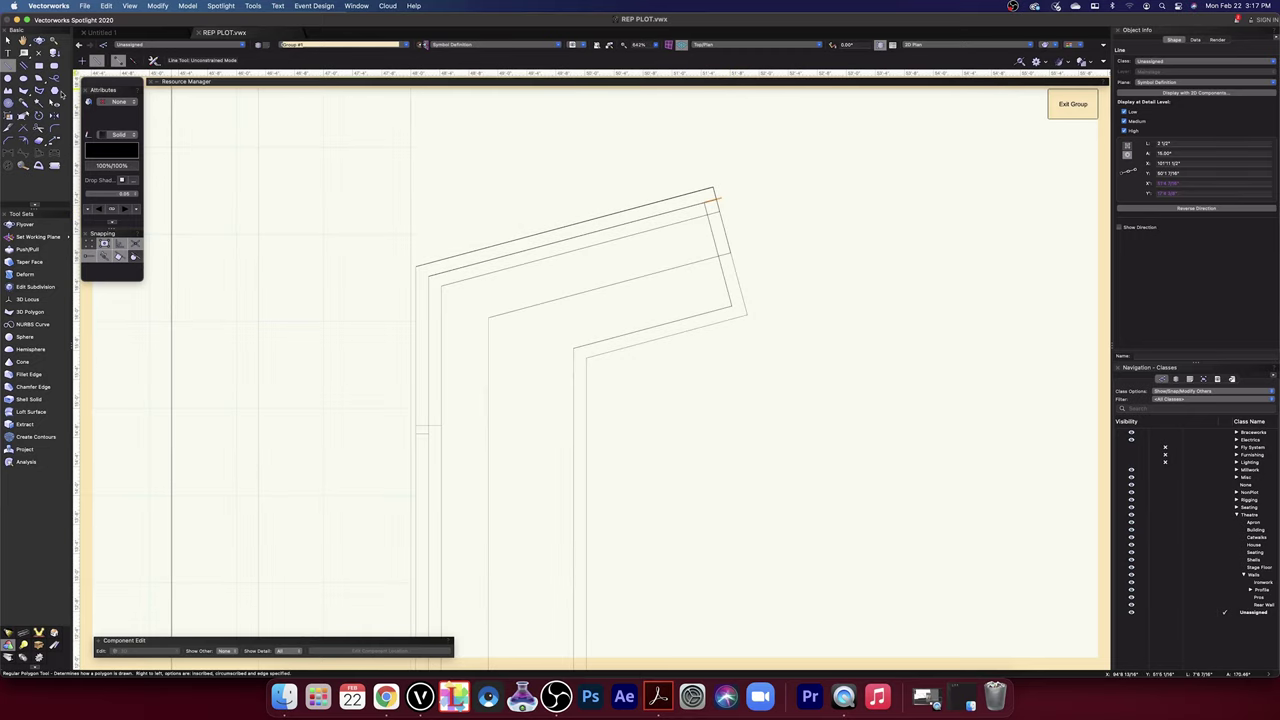
- Switch to the 2D Polygon tool and pan to the offset frame's bottom corner
{"action": "left_click", "coordinate": [24, 90]}
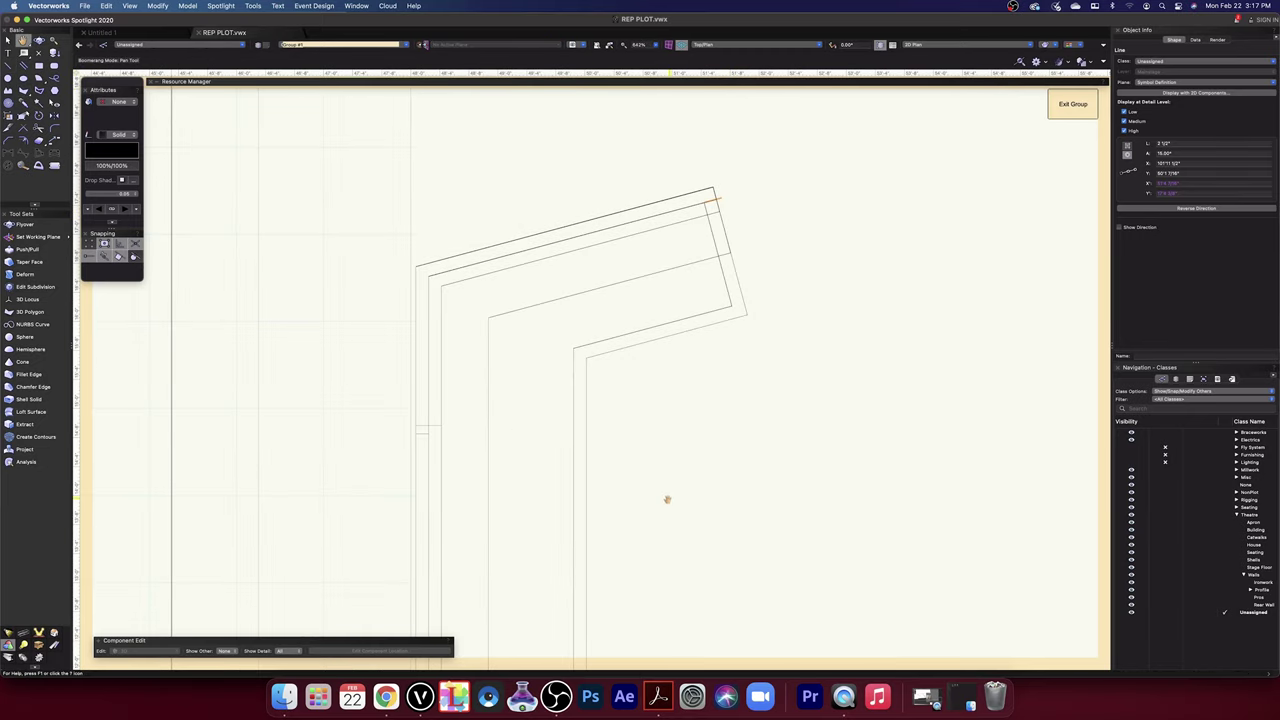
{"action": "middle_click_drag", "start_coordinate": [666, 500], "coordinate": [649, 344]}
{"action": "scroll", "coordinate": [660, 500], "scroll_direction": "down", "scroll_amount": 3}
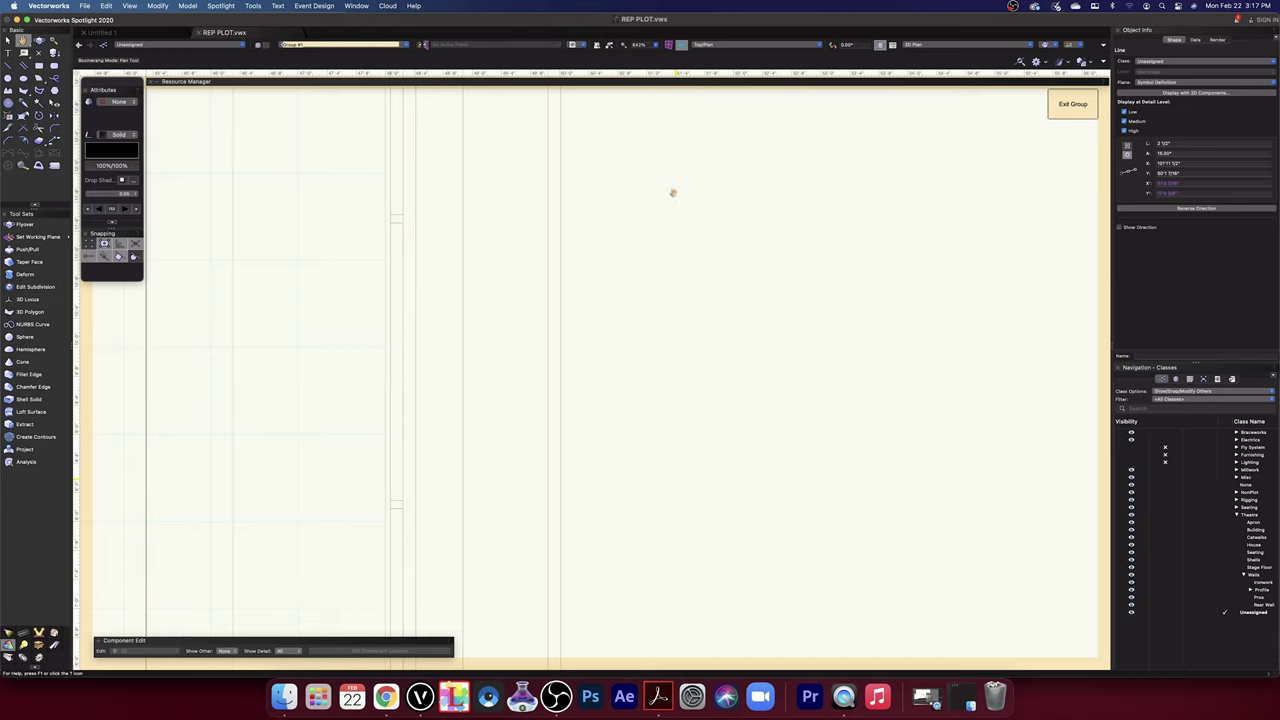
{"action": "scroll", "coordinate": [672, 192], "scroll_direction": "down", "scroll_amount": 5}
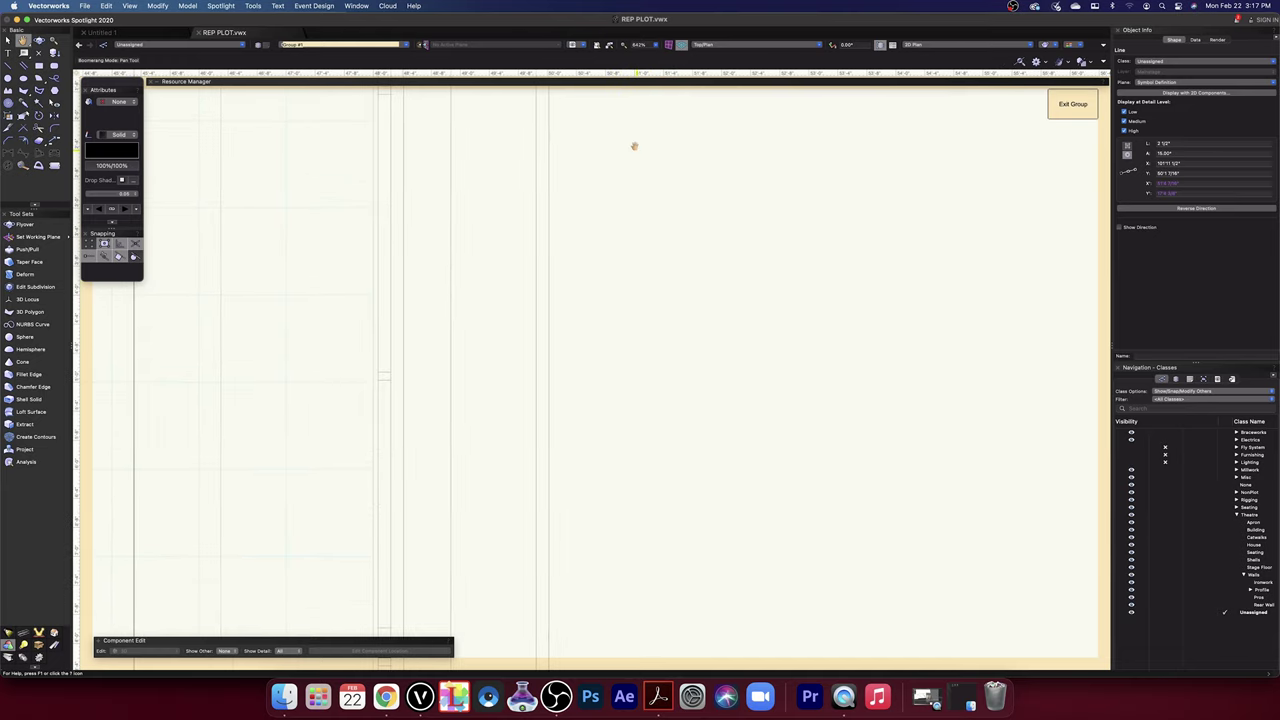
{"action": "mouse_move", "coordinate": [640, 529]}
{"action": "middle_mouse_down"}
{"action": "mouse_move", "coordinate": [636, 138]}
{"action": "mouse_move", "coordinate": [667, 169]}
{"action": "mouse_move", "coordinate": [668, 158]}
{"action": "middle_mouse_up"}
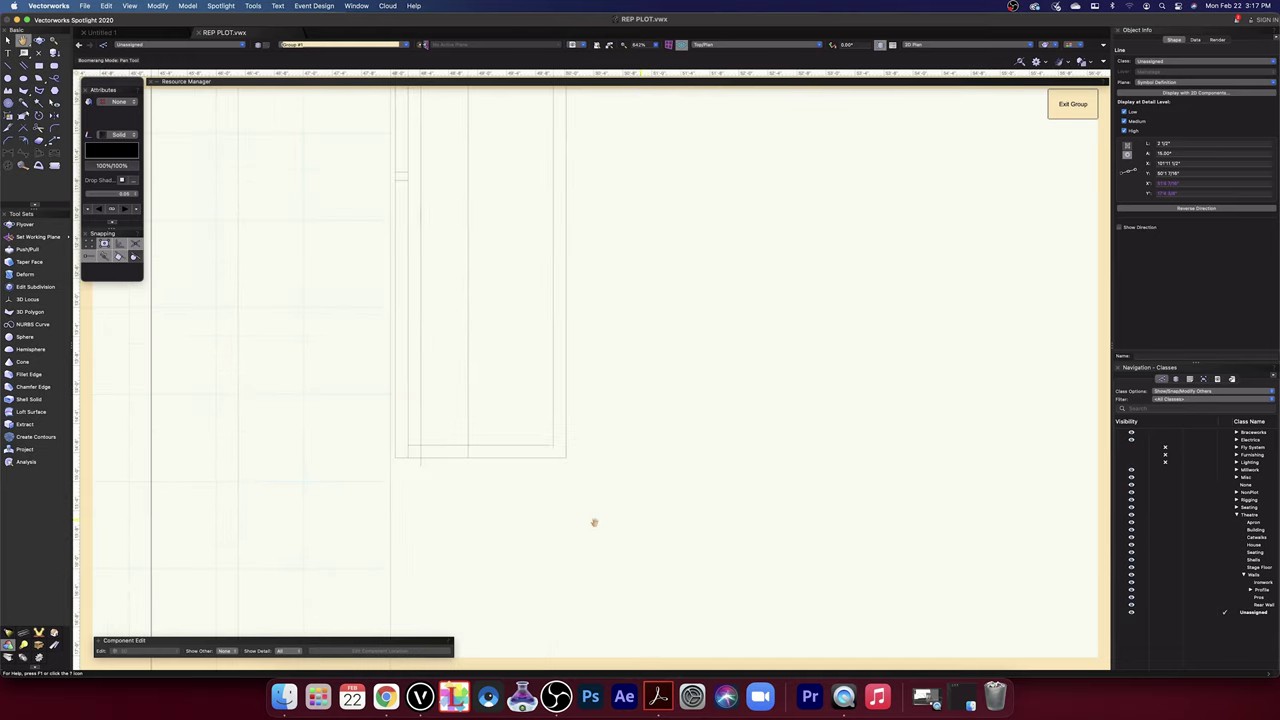
{"action": "key", "text": "space"}
{"action": "scroll", "coordinate": [421, 457], "scroll_direction": "up", "scroll_amount": 3}
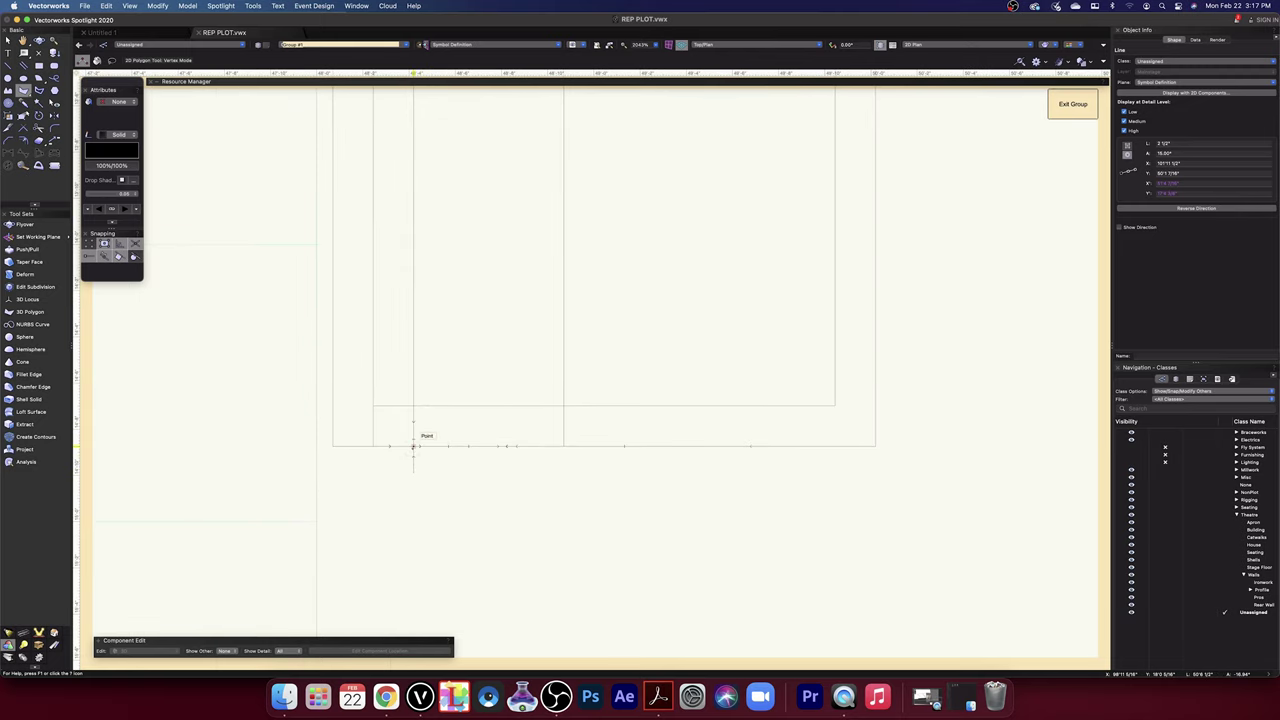
- Begin the strip polygon at the frame corner, through the angled wall endpoint, outer angled corner and lower-left corner
{"action": "left_click", "coordinate": [415, 446]}
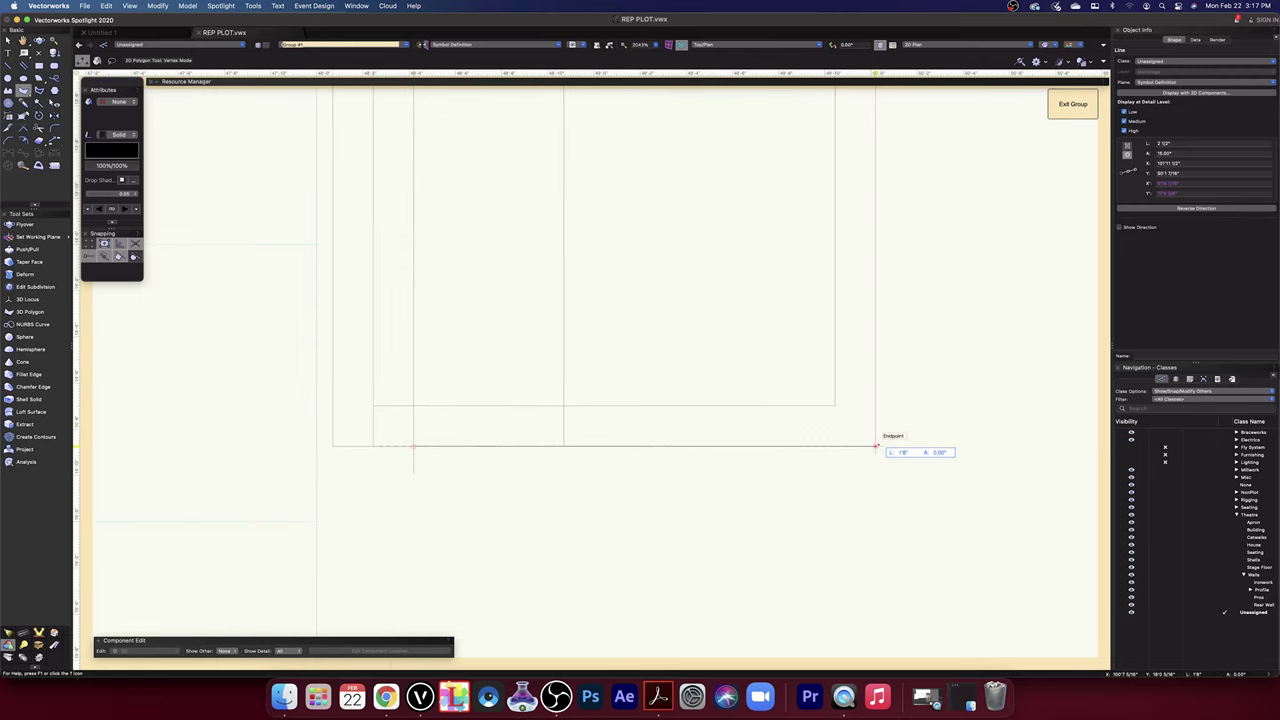
{"action": "scroll", "coordinate": [876, 446], "scroll_direction": "down", "scroll_amount": 9}
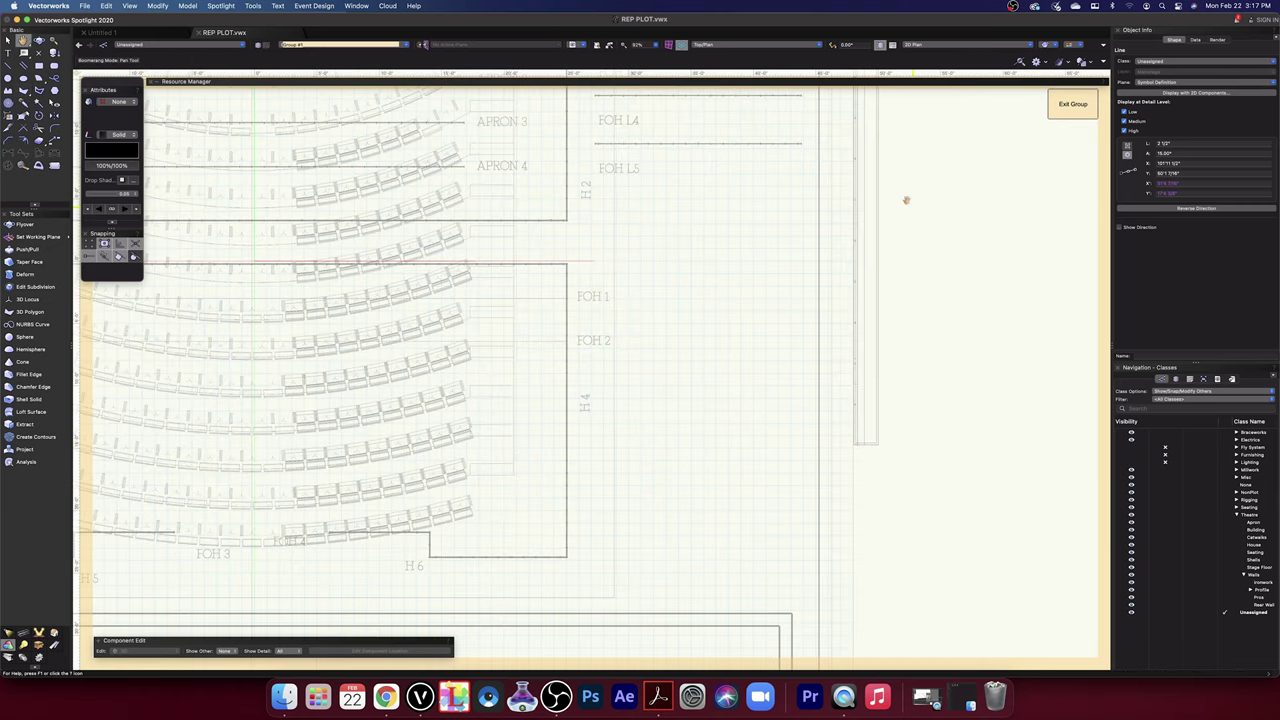
{"action": "middle_click_drag", "start_coordinate": [906, 200], "coordinate": [915, 592]}
{"action": "scroll", "coordinate": [912, 468], "scroll_direction": "up", "scroll_amount": 5}
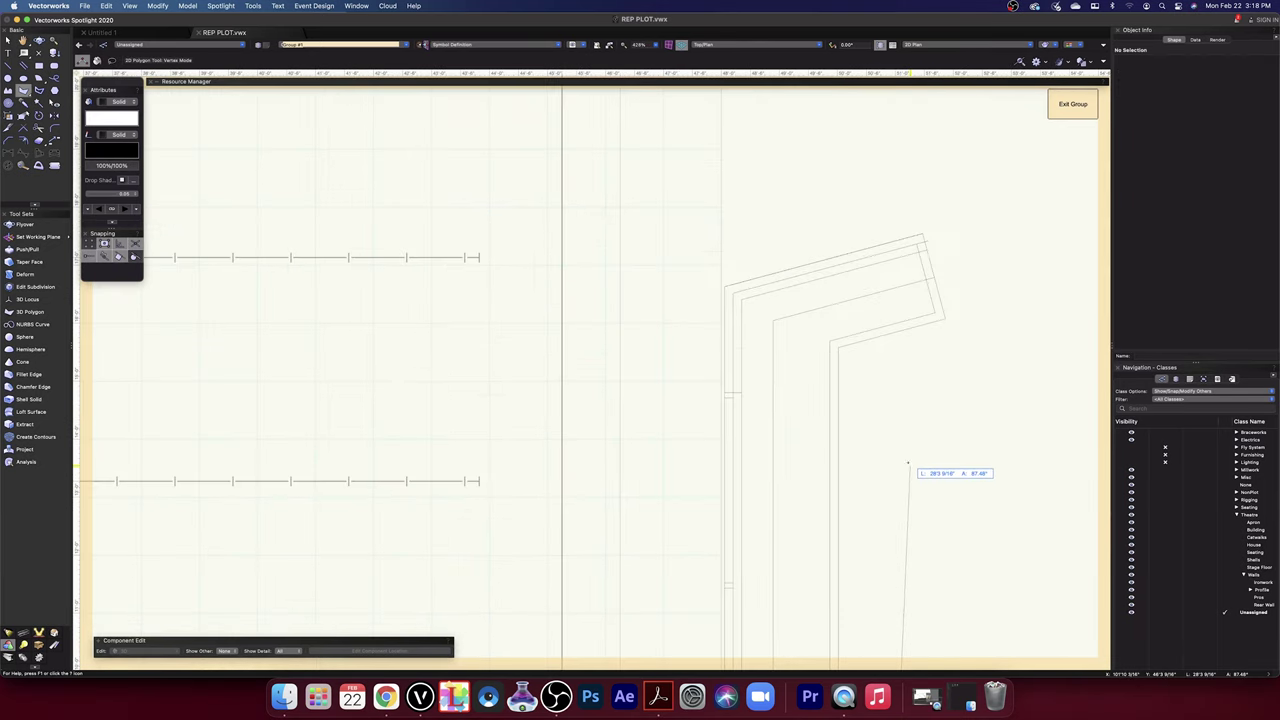
{"action": "scroll", "coordinate": [903, 368], "scroll_direction": "up", "scroll_amount": 2}
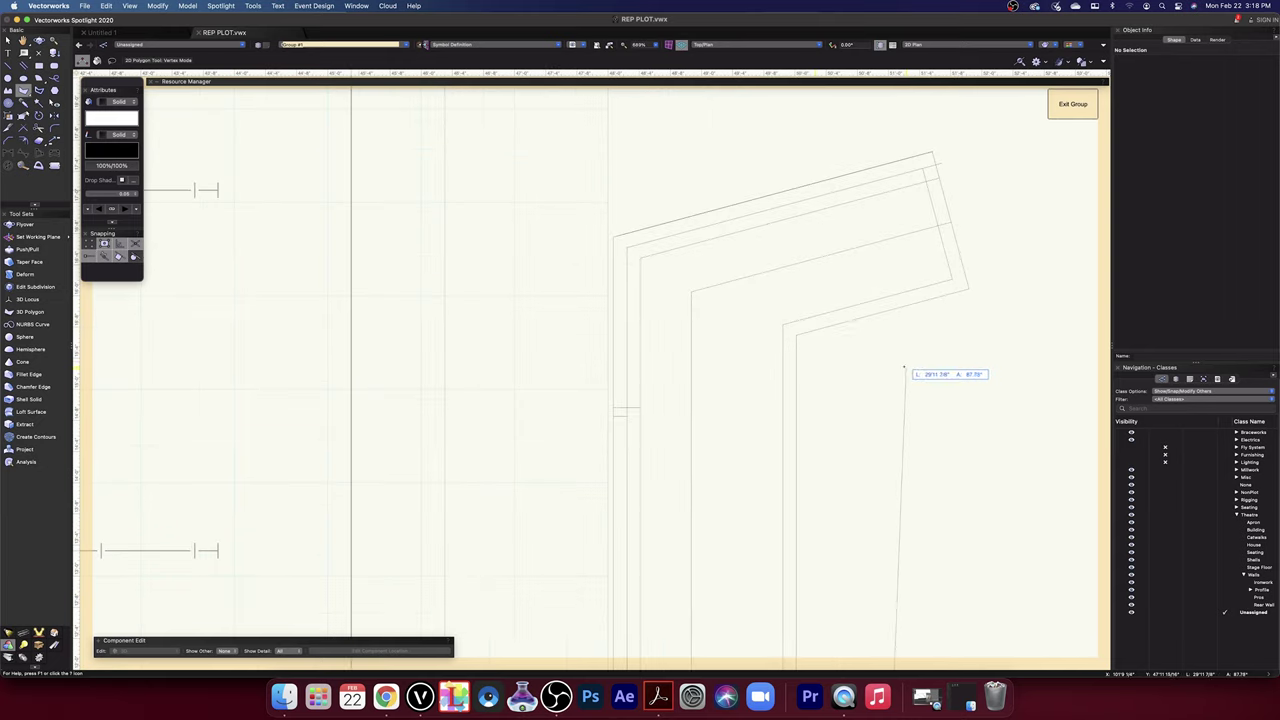
{"action": "left_click", "coordinate": [969, 291]}
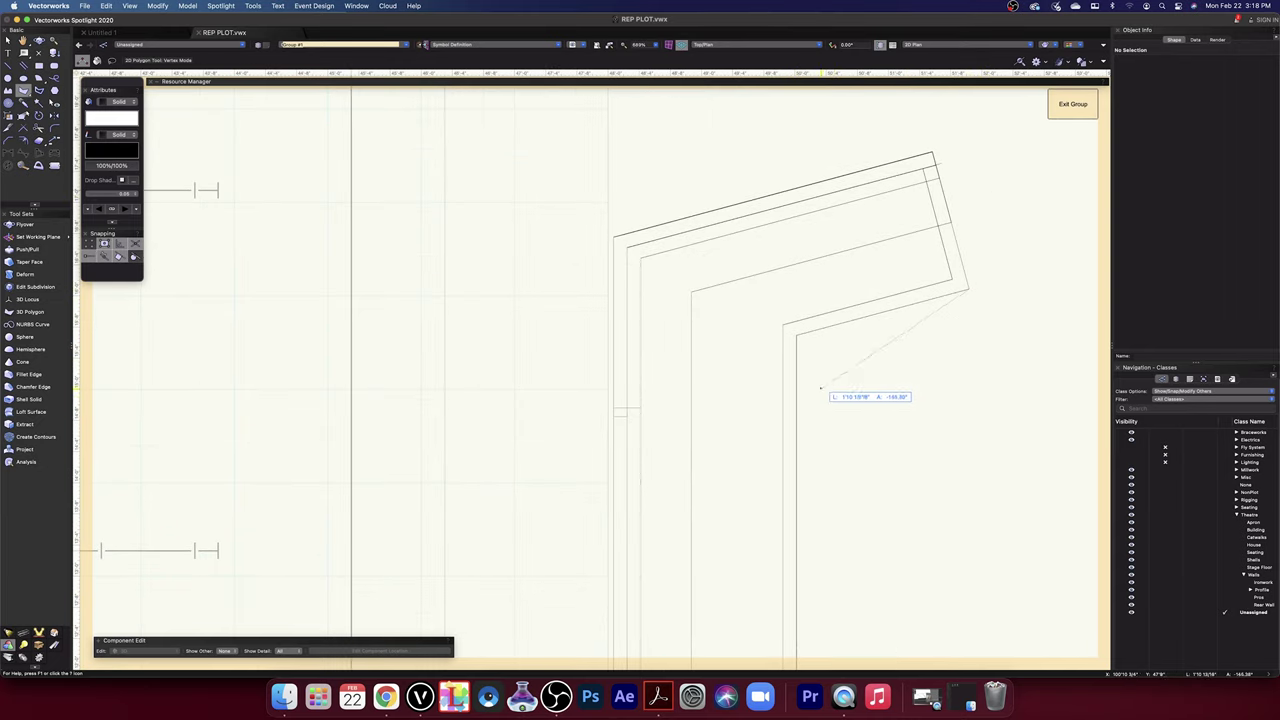
{"action": "scroll", "coordinate": [818, 356], "scroll_direction": "up", "scroll_amount": 2}
{"action": "scroll", "coordinate": [818, 356], "scroll_direction": "up", "scroll_amount": 2}
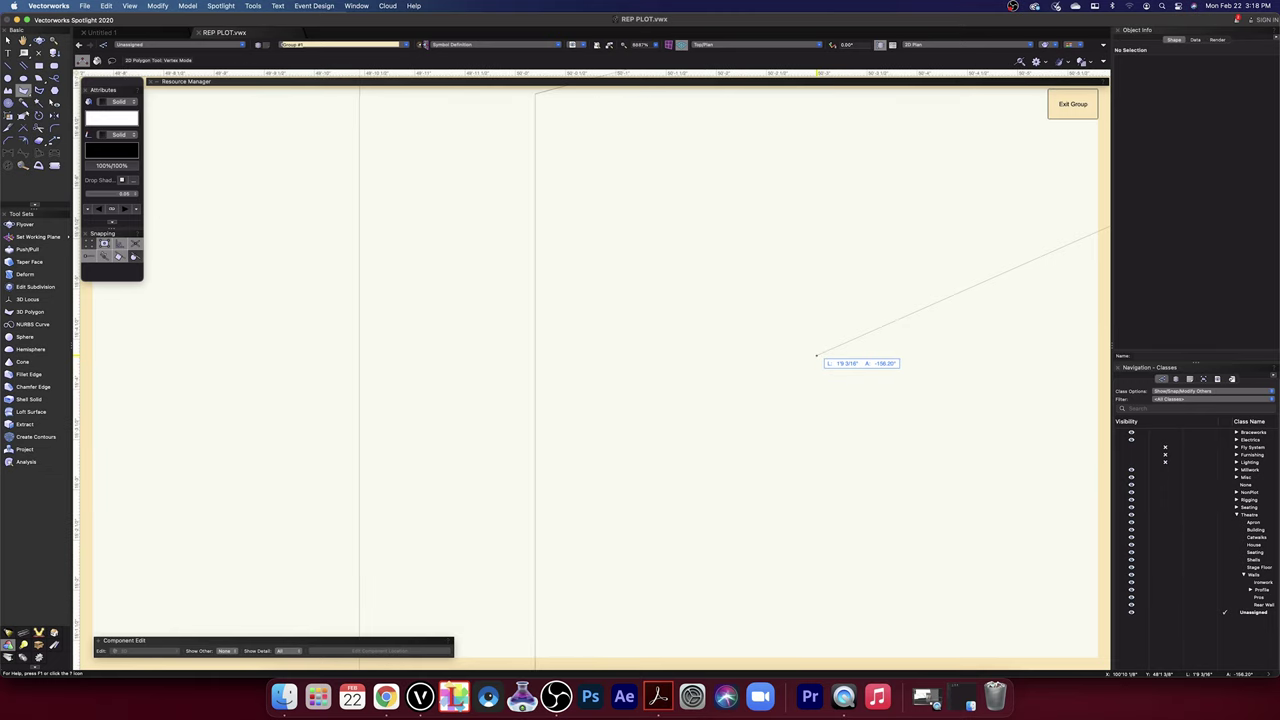
{"action": "scroll", "coordinate": [816, 355], "scroll_direction": "down", "scroll_amount": 4}
{"action": "middle_click_drag", "start_coordinate": [909, 337], "coordinate": [456, 538]}
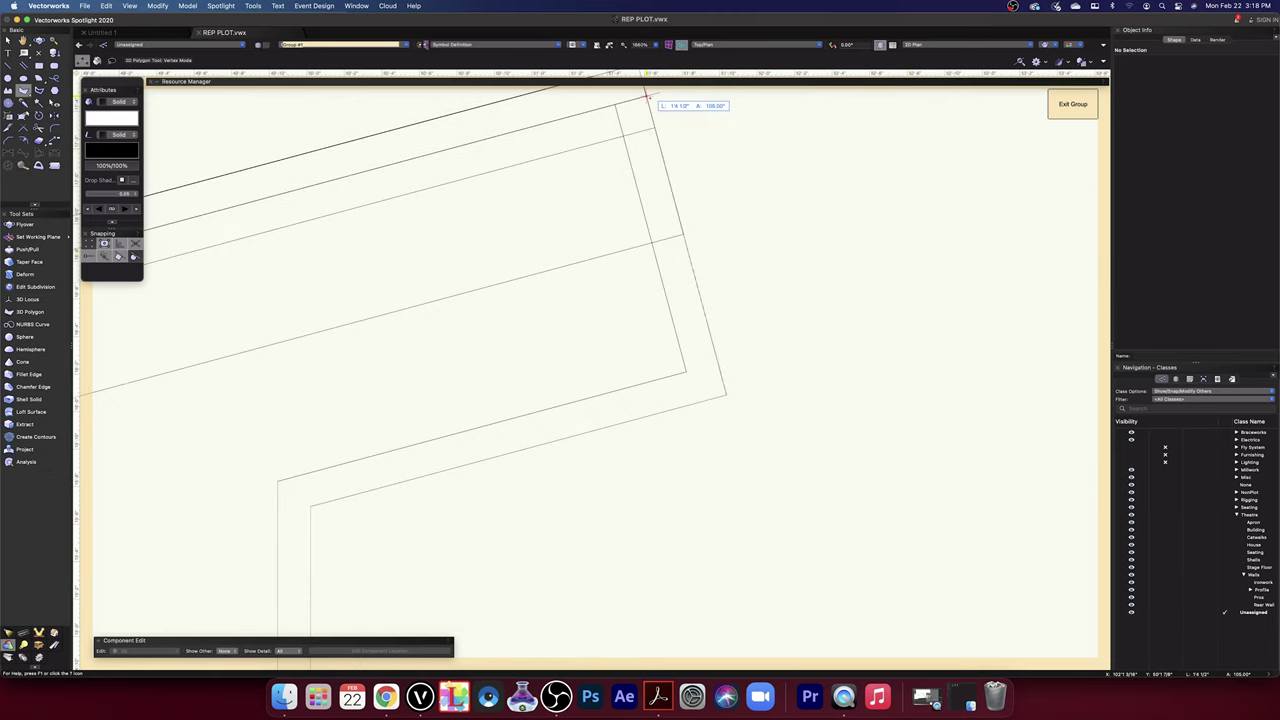
{"action": "left_click", "coordinate": [616, 104]}
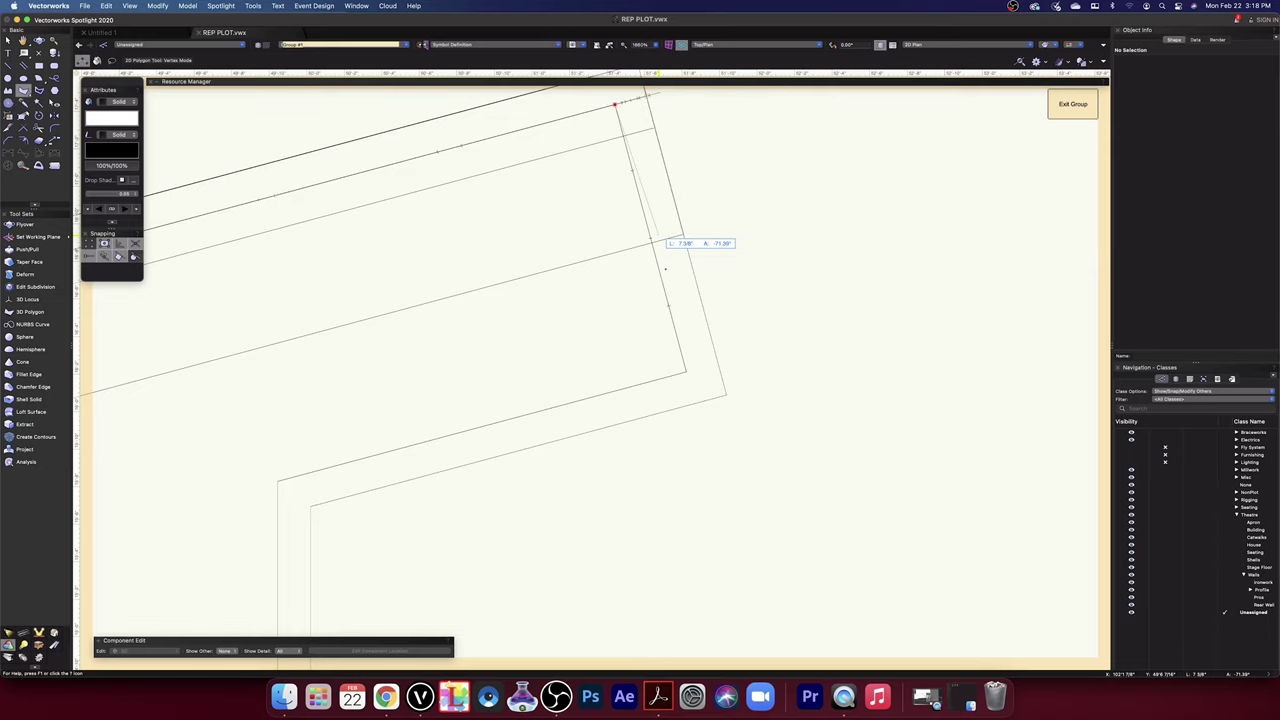
{"action": "left_click", "coordinate": [277, 482]}
- Finish the polygon at the frame's bottom corner and inner outline's bottom corner, closing it
{"action": "scroll", "coordinate": [277, 482], "scroll_direction": "down", "scroll_amount": 2}
{"action": "scroll", "coordinate": [277, 482], "scroll_direction": "down", "scroll_amount": 5}
{"action": "middle_click_drag", "start_coordinate": [294, 563], "coordinate": [325, 346]}
{"action": "middle_click_drag", "start_coordinate": [365, 561], "coordinate": [400, 307]}
{"action": "left_click_drag", "start_coordinate": [410, 579], "coordinate": [443, 450]}
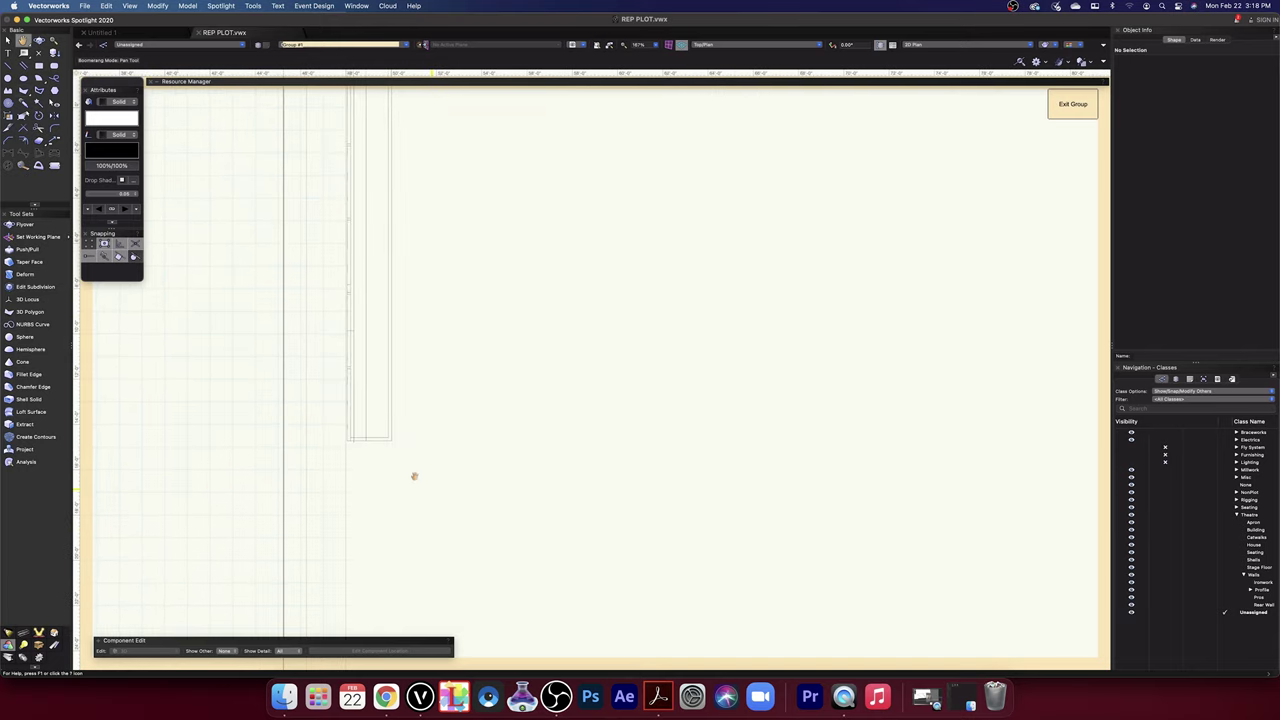
{"action": "scroll", "coordinate": [418, 475], "scroll_direction": "up", "scroll_amount": 7}
{"action": "left_click_drag", "start_coordinate": [318, 266], "coordinate": [1021, 555]}
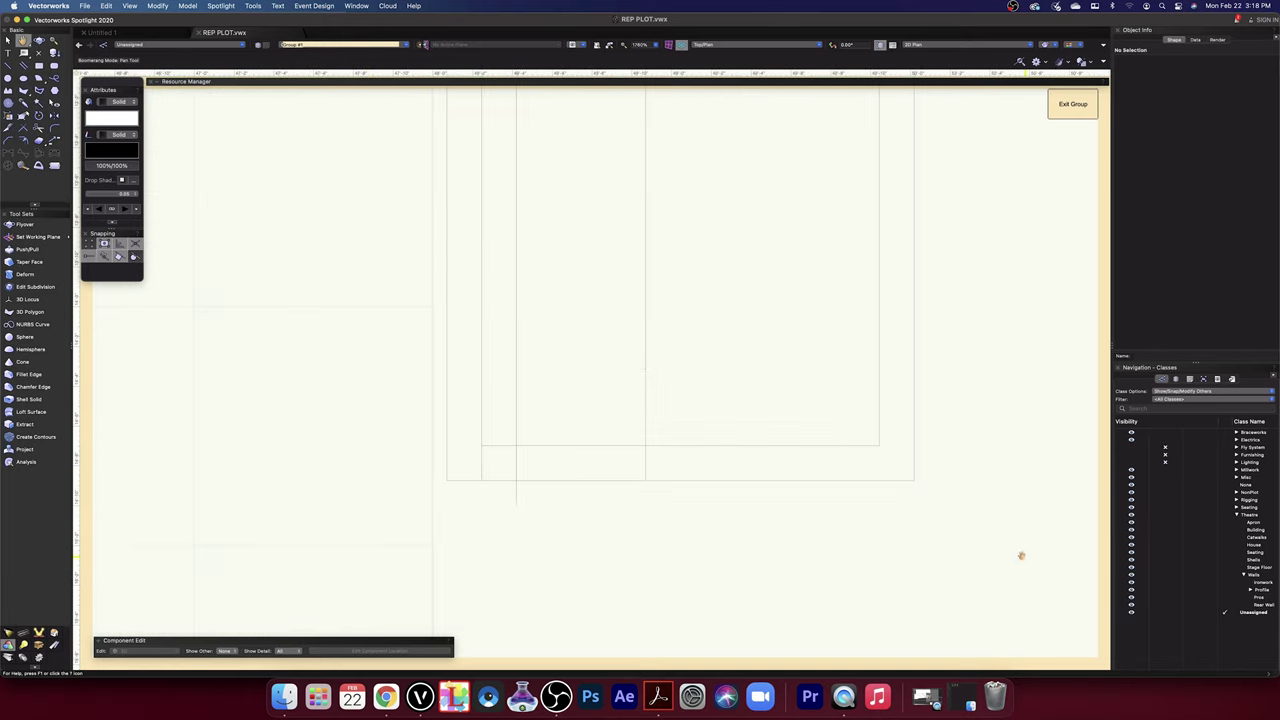
{"action": "key", "text": "8"}
{"action": "left_click", "coordinate": [879, 445]}
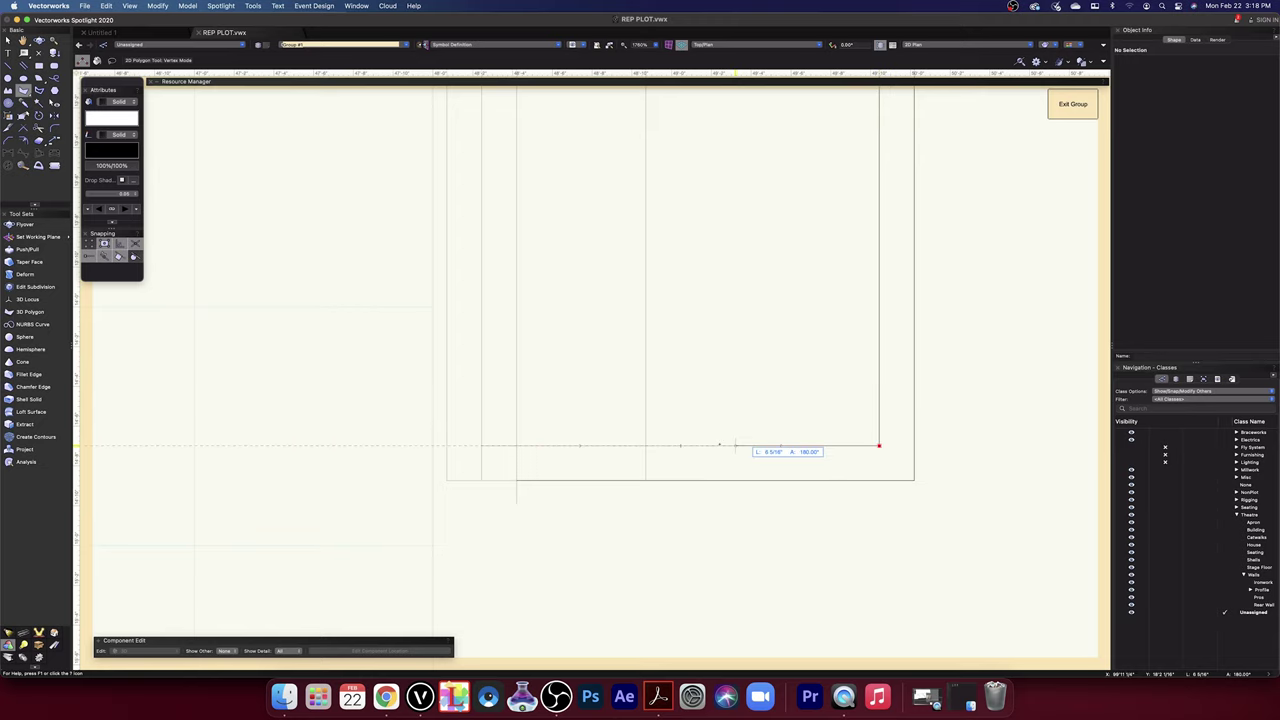
{"action": "scroll", "coordinate": [528, 445], "scroll_direction": "up", "scroll_amount": 2}
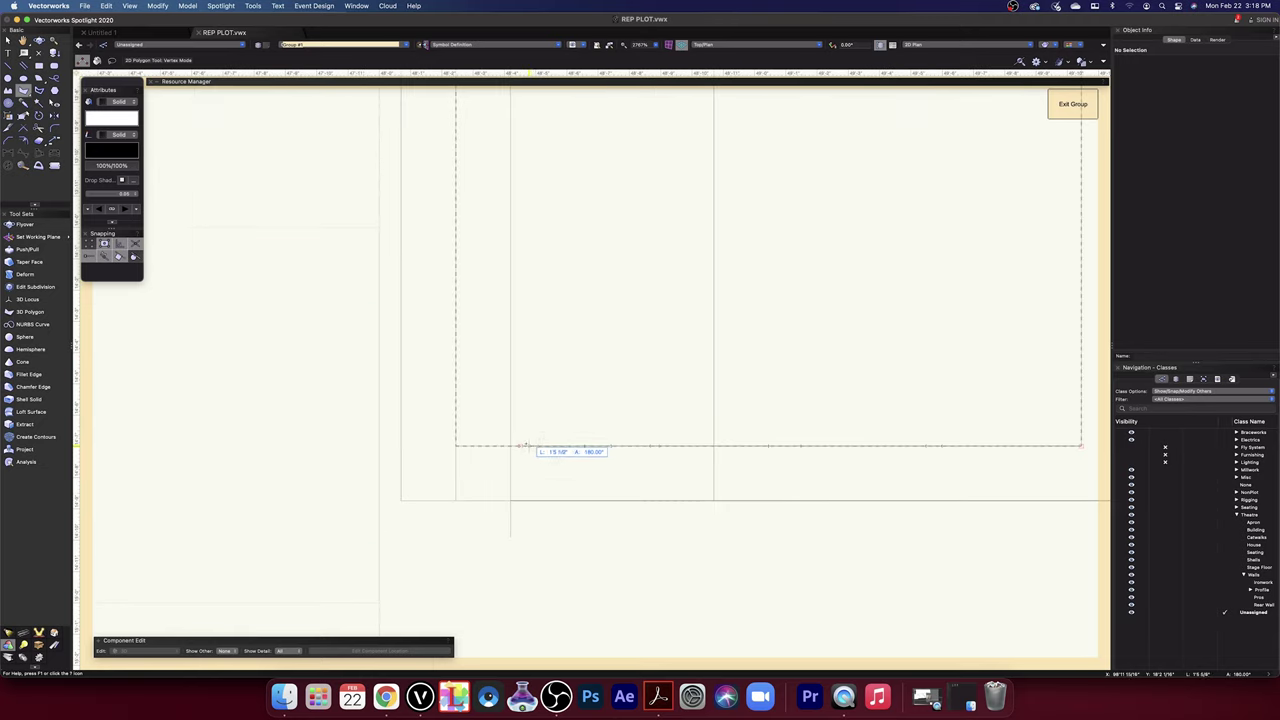
{"action": "left_click", "coordinate": [510, 445]}
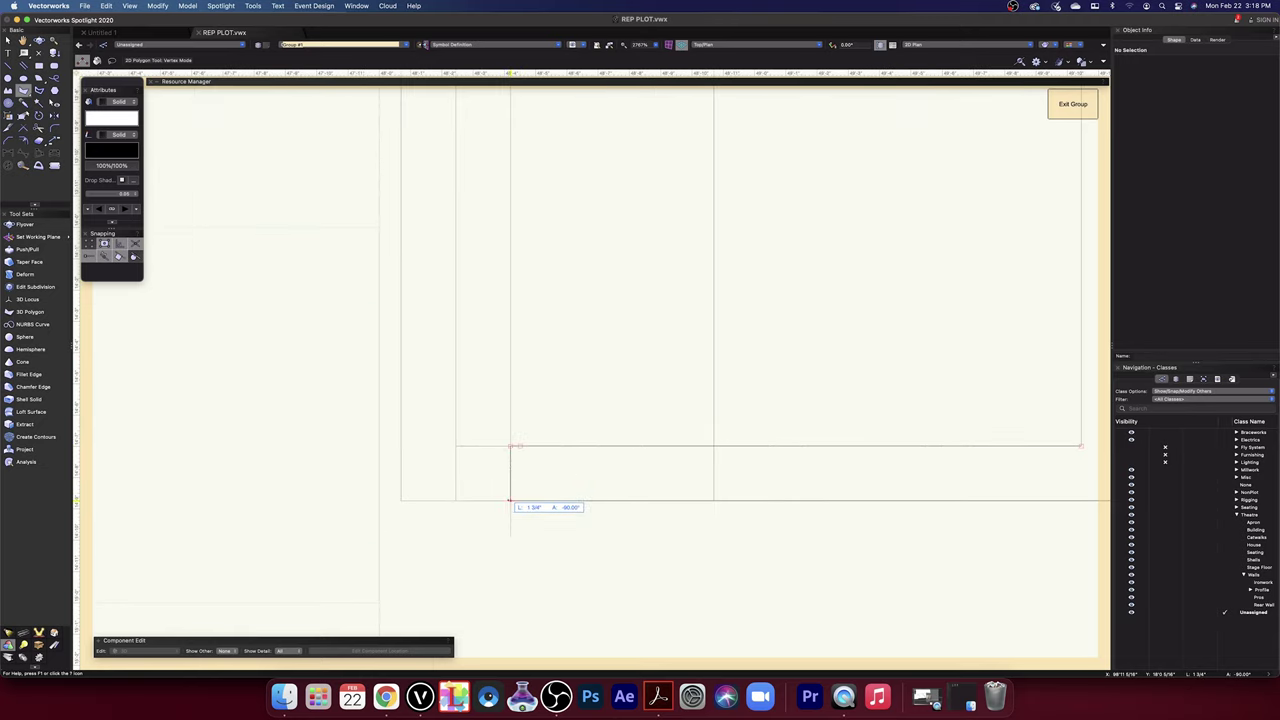
{"action": "double_click", "coordinate": [510, 500]}
{"action": "scroll", "coordinate": [551, 514], "scroll_direction": "down", "scroll_amount": 3}
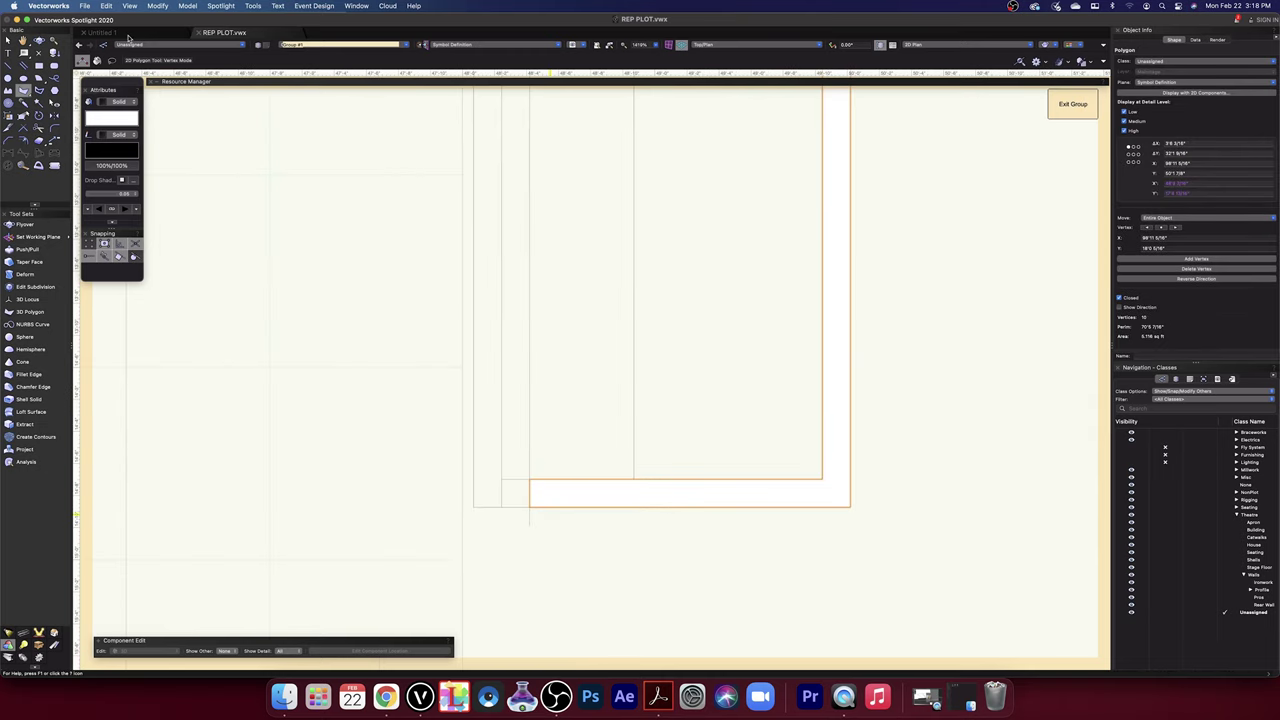
{"action": "left_click", "coordinate": [9, 41]}
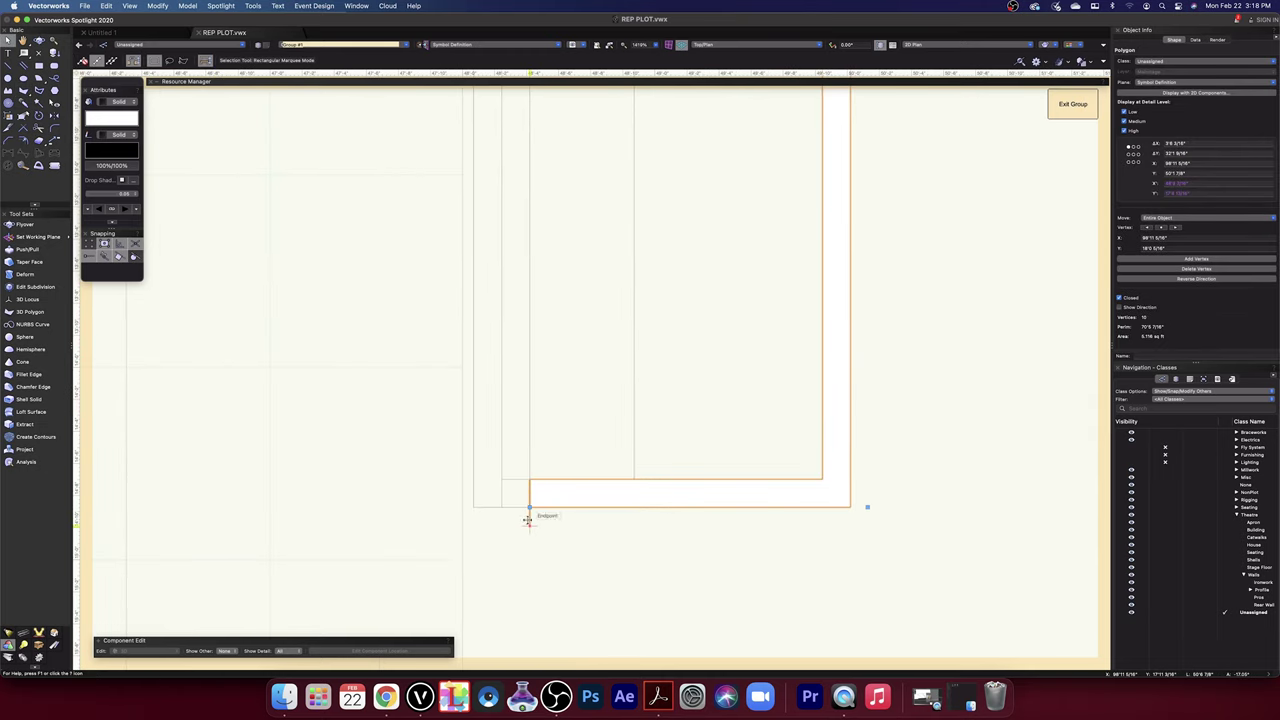
- Delete the short leftover line at the corner and check the short line at the angled corner
{"action": "left_click", "coordinate": [528, 522]}
{"action": "key", "text": "Delete"}
{"action": "scroll", "coordinate": [532, 518], "scroll_direction": "down", "scroll_amount": 7}
{"action": "middle_click_drag", "start_coordinate": [611, 434], "coordinate": [697, 537]}
{"action": "scroll", "coordinate": [621, 426], "scroll_direction": "down", "scroll_amount": 1}
{"action": "middle_click_drag", "start_coordinate": [674, 291], "coordinate": [691, 549]}
{"action": "middle_click_drag", "start_coordinate": [711, 251], "coordinate": [720, 532]}
{"action": "scroll", "coordinate": [711, 312], "scroll_direction": "up", "scroll_amount": 5}
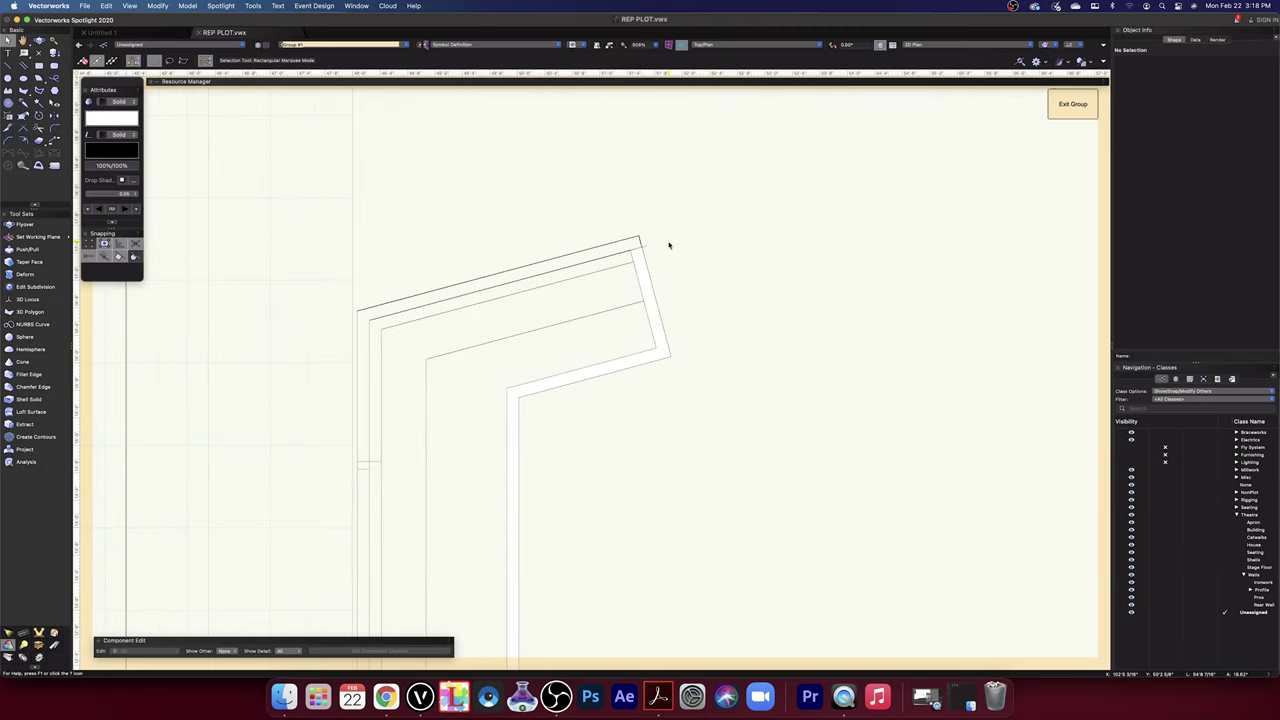
{"action": "scroll", "coordinate": [669, 245], "scroll_direction": "up", "scroll_amount": 3}
{"action": "left_click", "coordinate": [607, 251]}
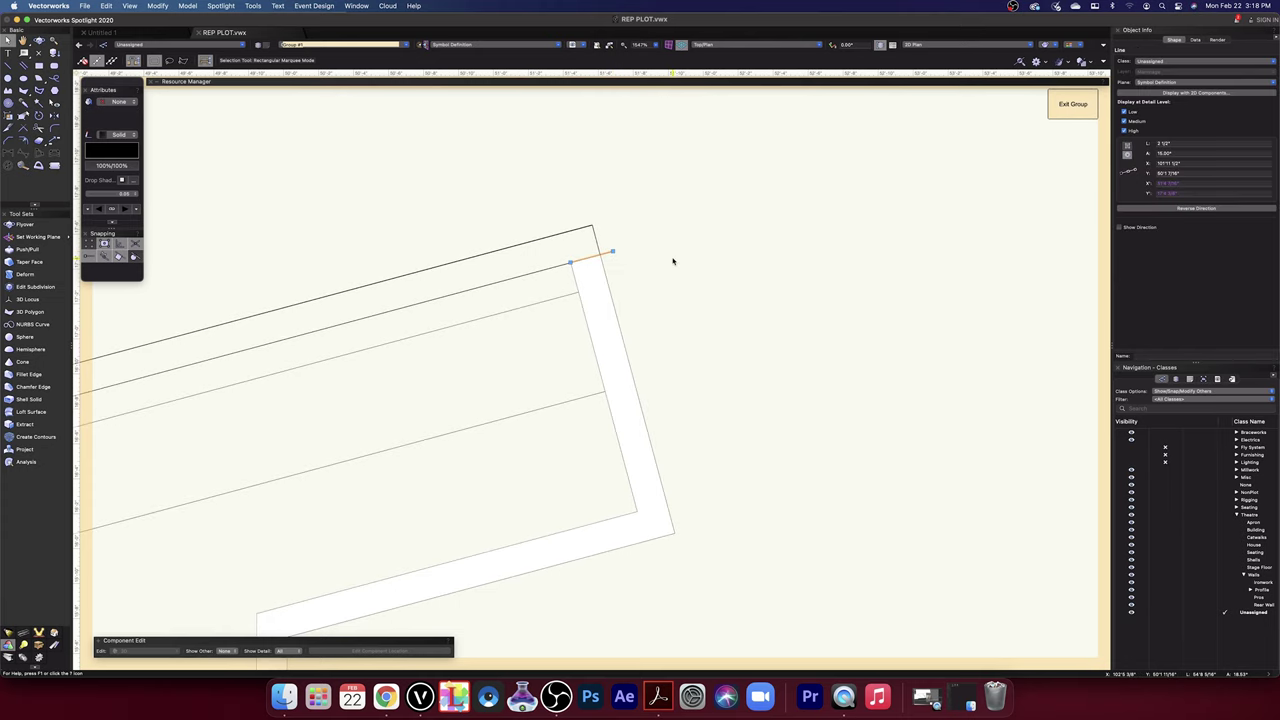
{"action": "left_click", "coordinate": [673, 262]}
{"action": "scroll", "coordinate": [671, 260], "scroll_direction": "down", "scroll_amount": 6}
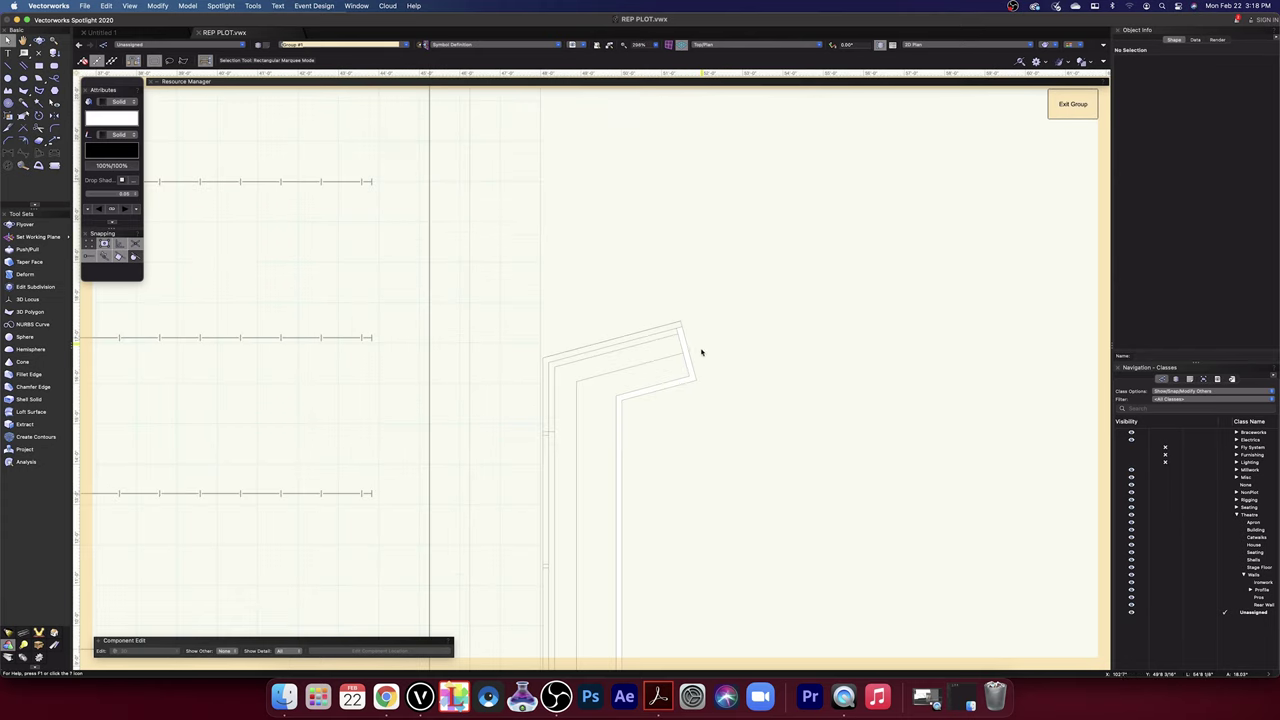
- Extrude the L-shaped outline profile with Cmd+E, accepting the extrusion depth
{"action": "left_click_drag", "start_coordinate": [707, 557], "coordinate": [768, 157]}
{"action": "left_click_drag", "start_coordinate": [737, 600], "coordinate": [783, 140]}
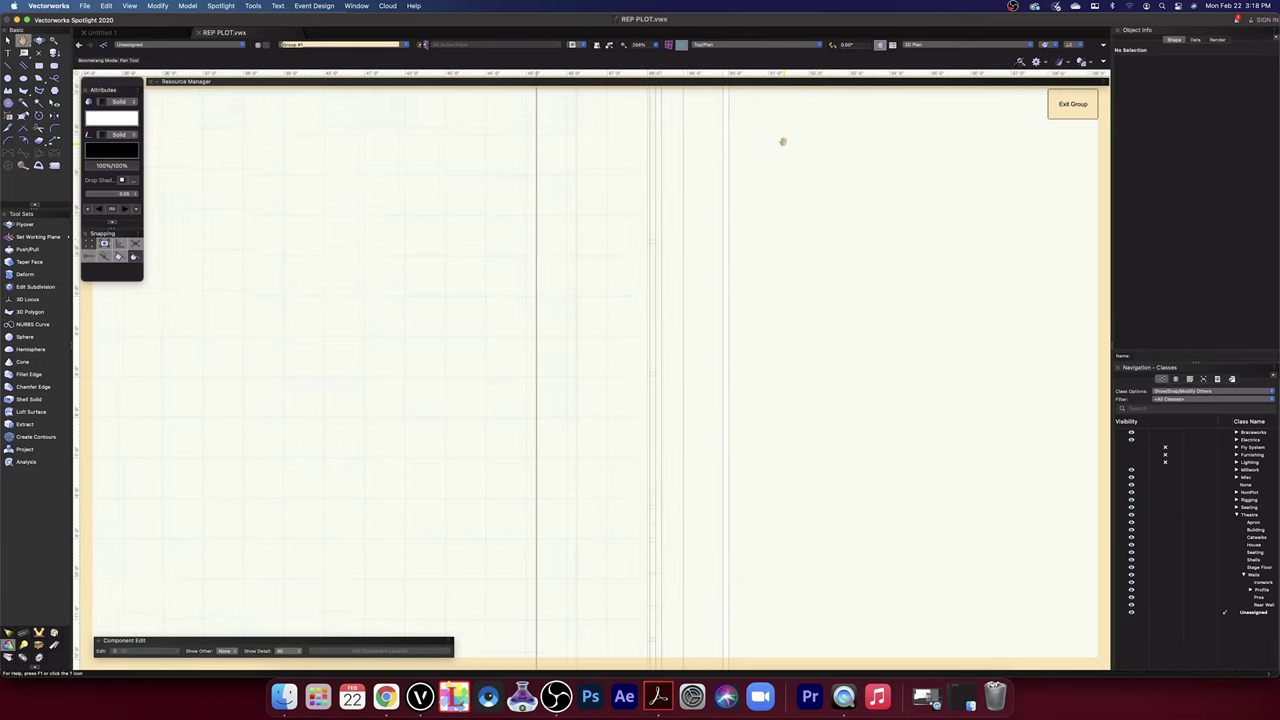
{"action": "left_click_drag", "start_coordinate": [787, 511], "coordinate": [803, 189]}
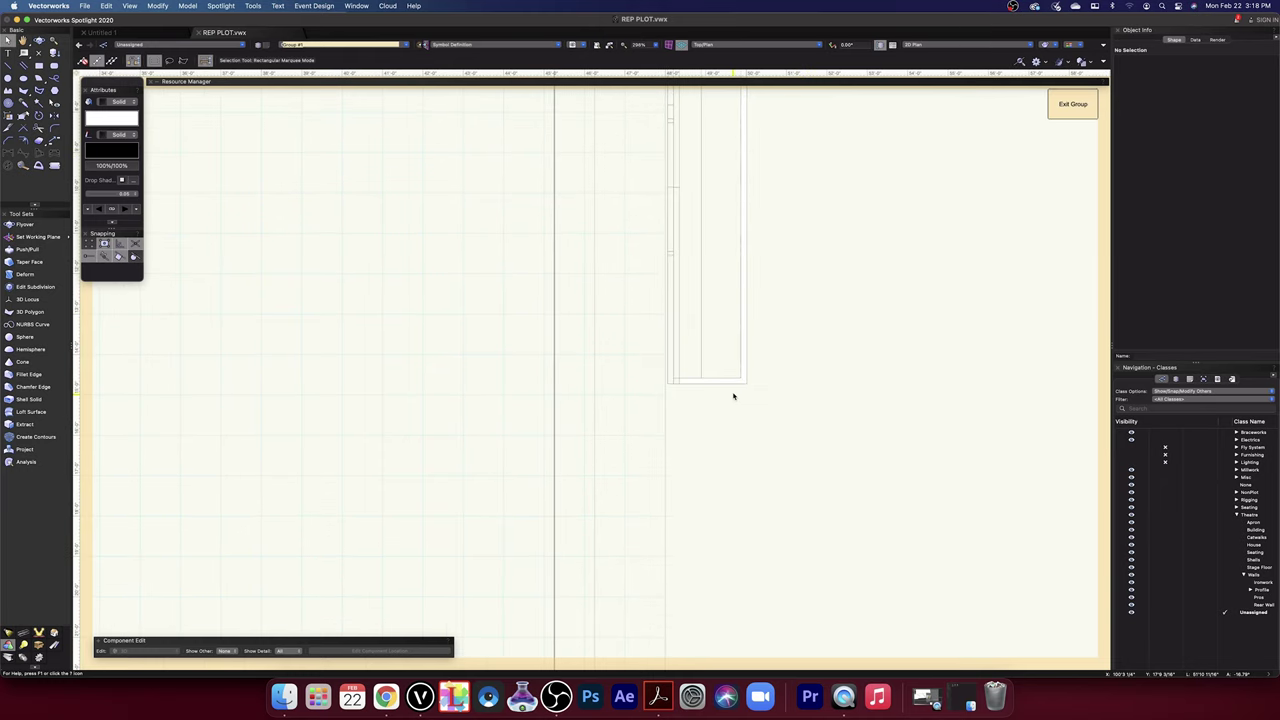
{"action": "left_click", "coordinate": [748, 383]}
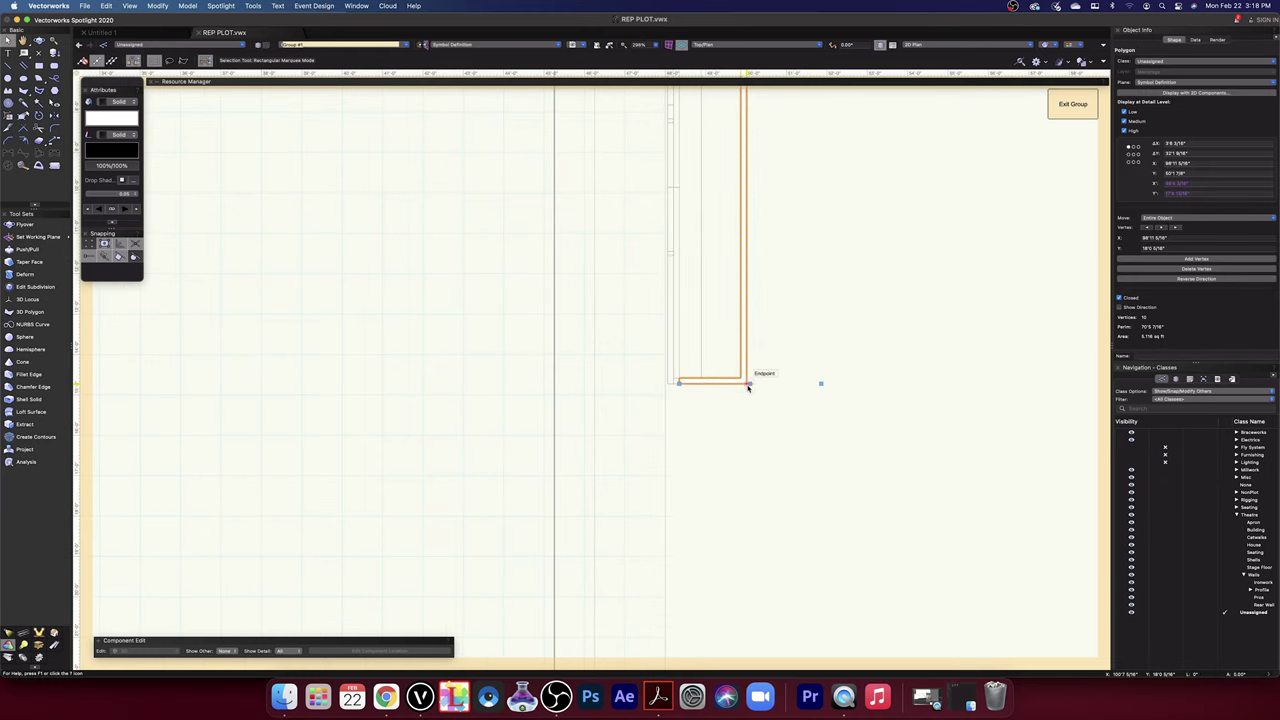
{"action": "key", "text": "super+e"}
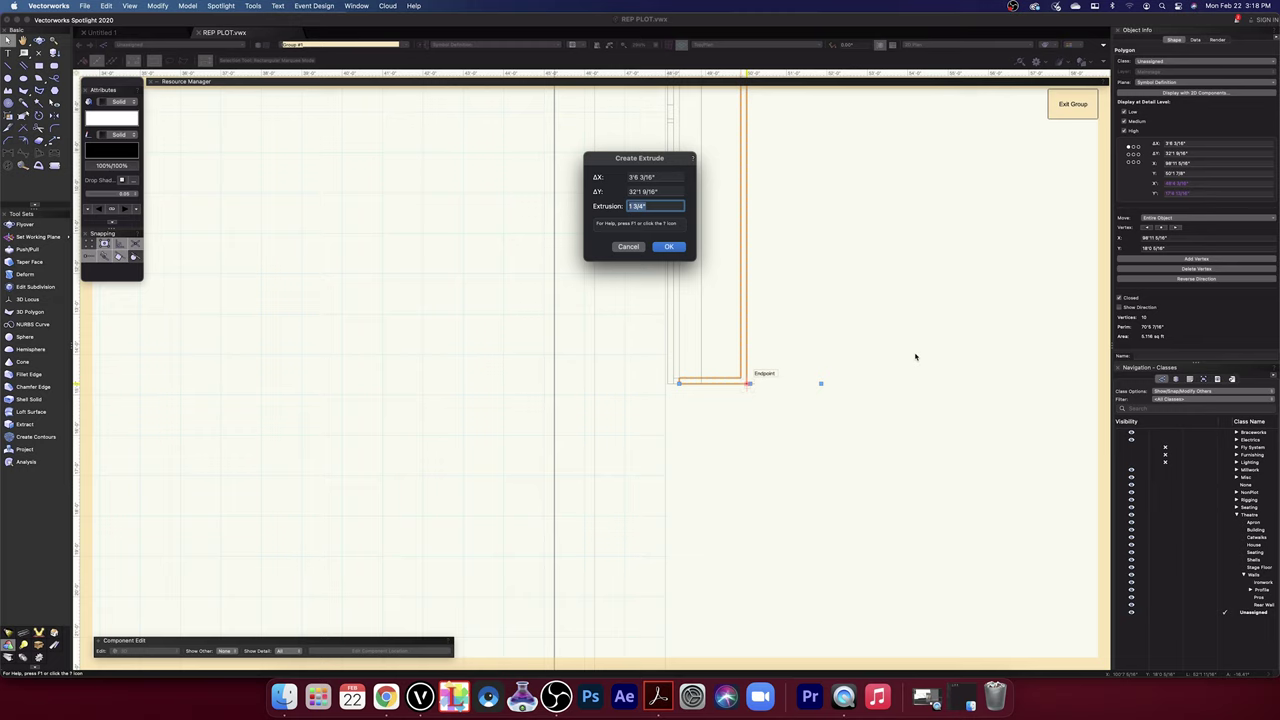
{"action": "key", "text": "Return"}
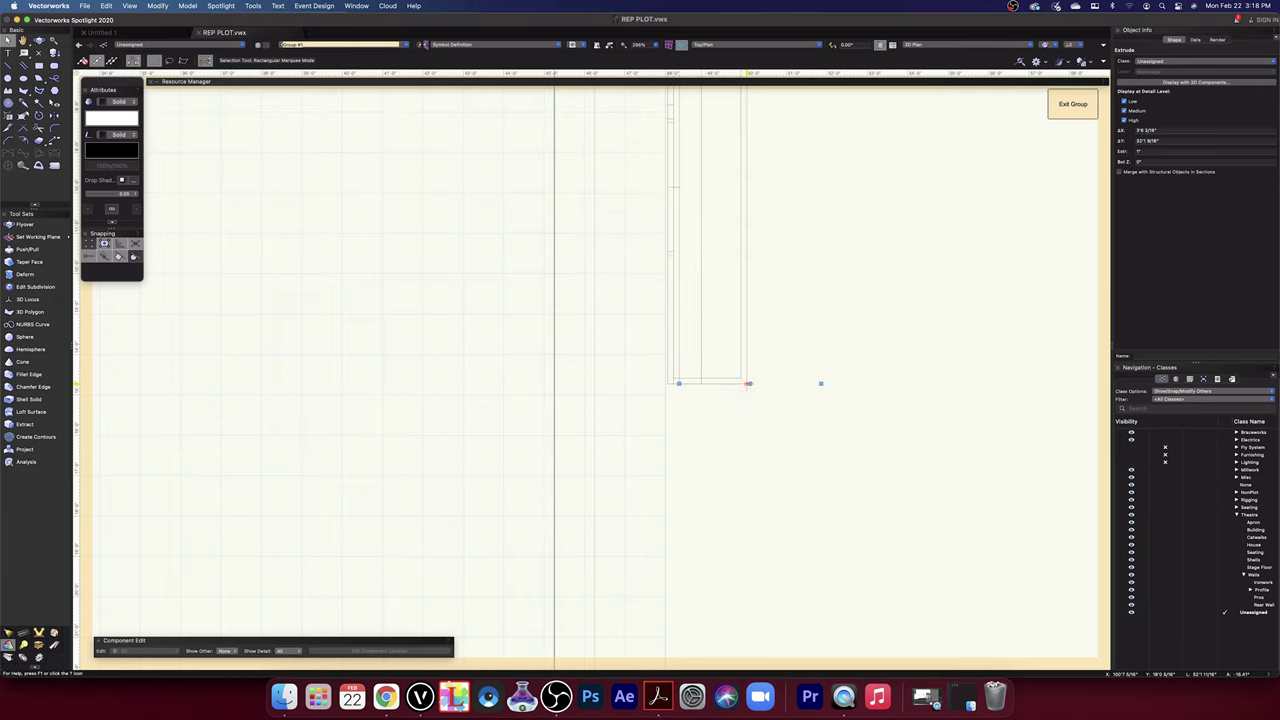
- In the Render tab, replace the CMU Dark Gray class texture with Arroway Wood 009 Beech
{"action": "left_click", "coordinate": [1218, 40]}
{"action": "left_click", "coordinate": [1191, 127]}
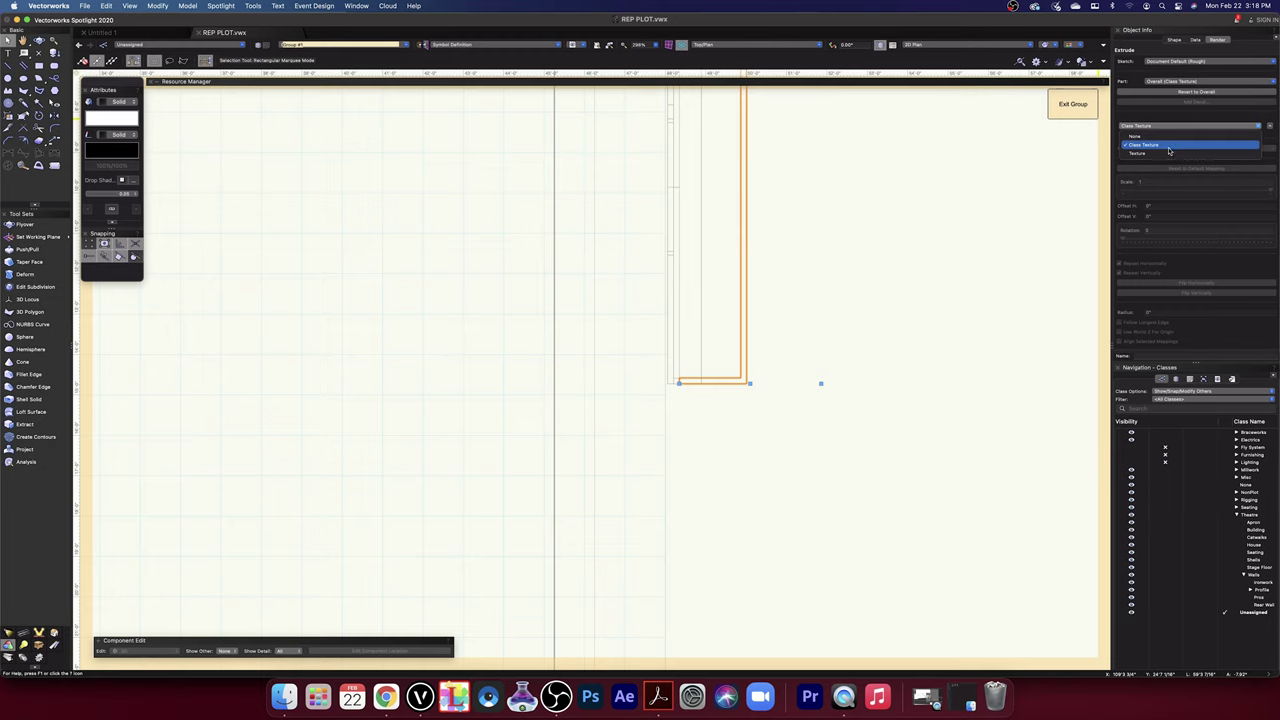
{"action": "left_click", "coordinate": [1163, 149]}
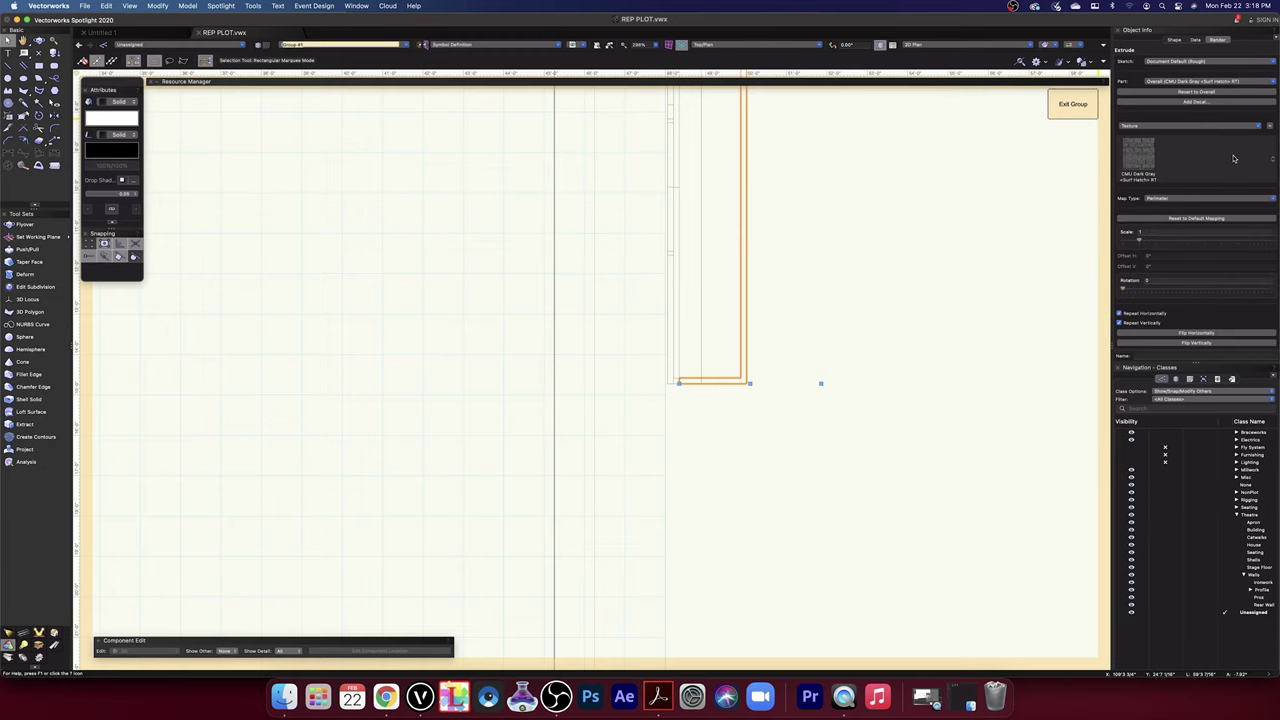
{"action": "left_click", "coordinate": [1270, 160]}
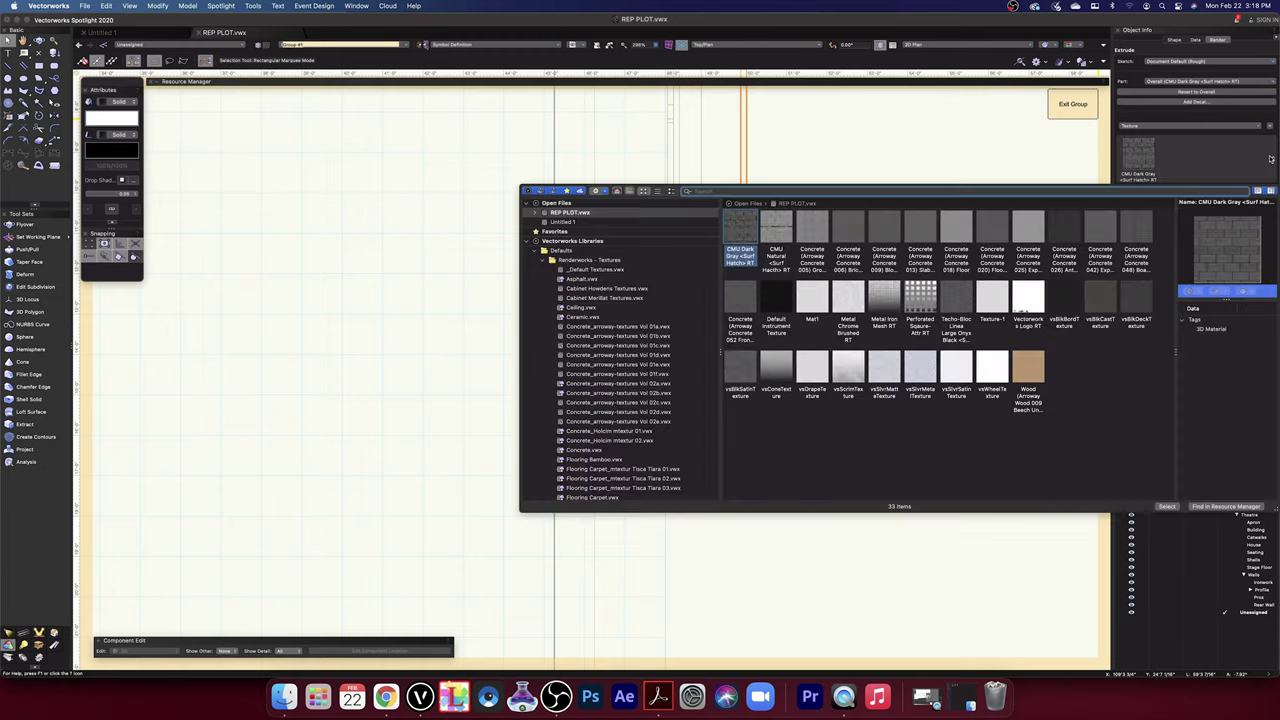
{"action": "left_click", "coordinate": [1025, 364]}
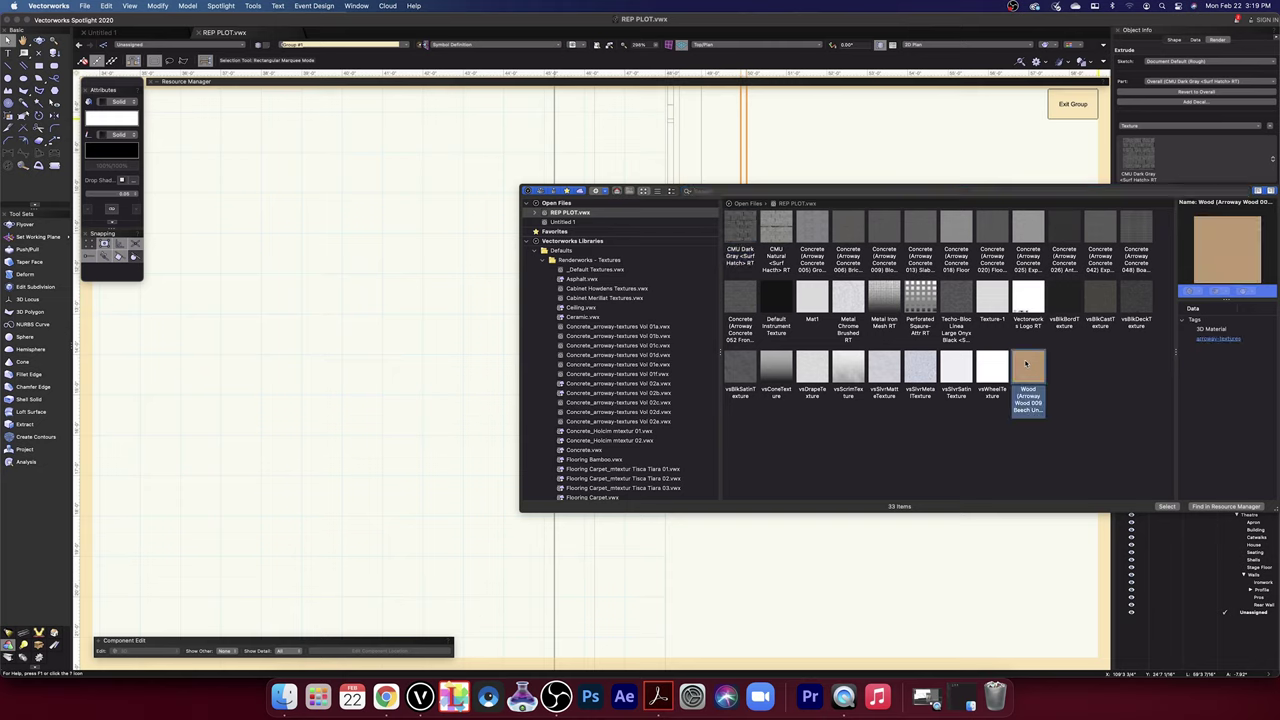
{"action": "left_click", "coordinate": [1168, 507]}
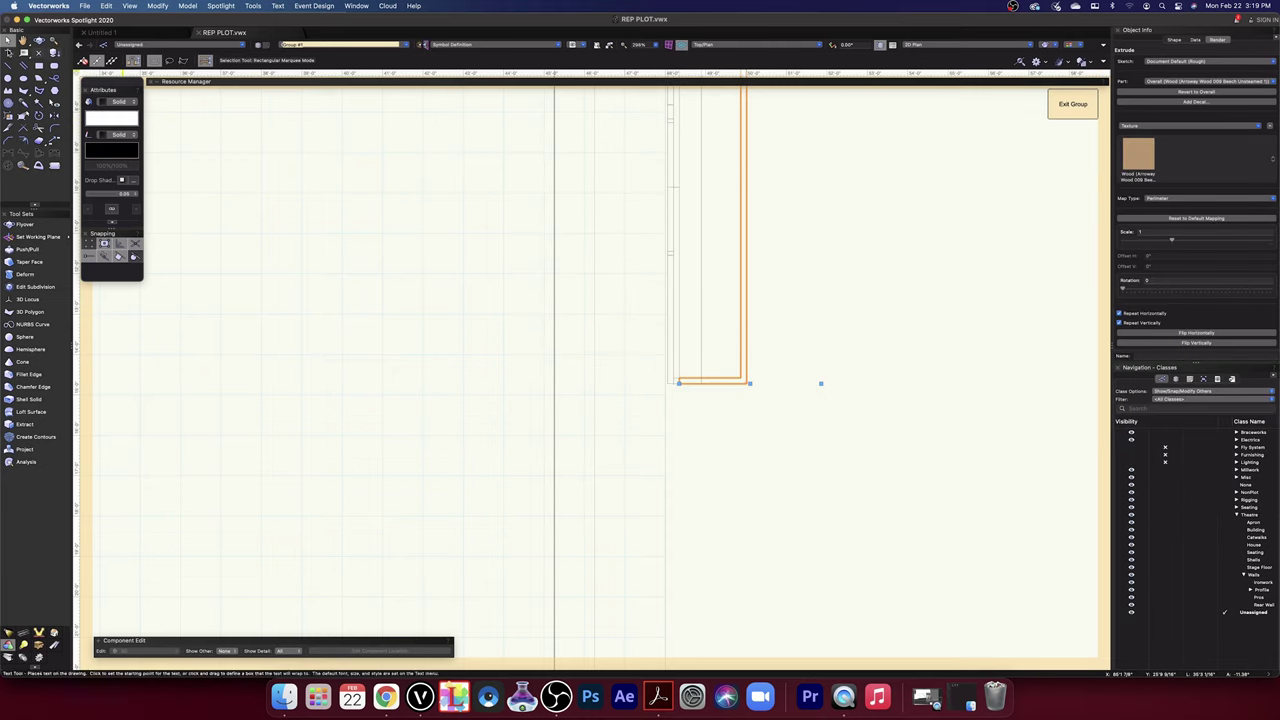
{"action": "left_click", "coordinate": [775, 46]}
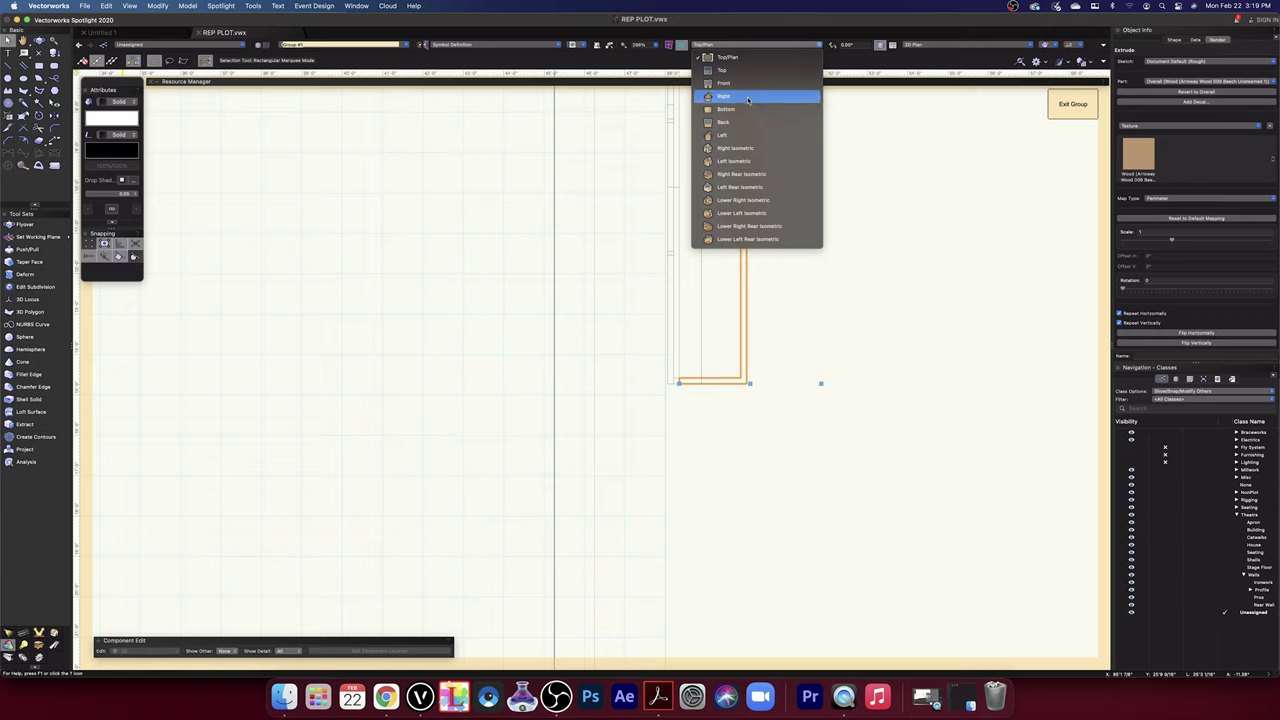
- View the symbol from the Front in OpenGL render mode and zoom to the wood trim
{"action": "left_click", "coordinate": [750, 84]}
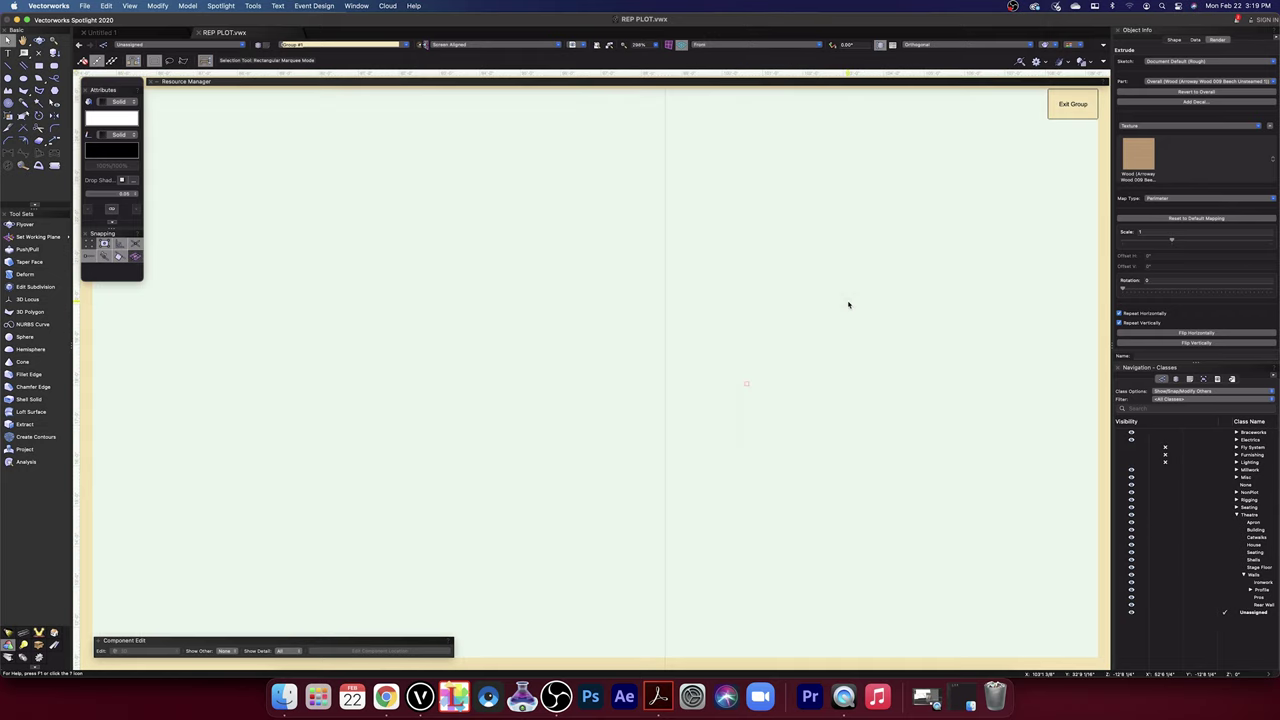
{"action": "left_click", "coordinate": [1055, 48]}
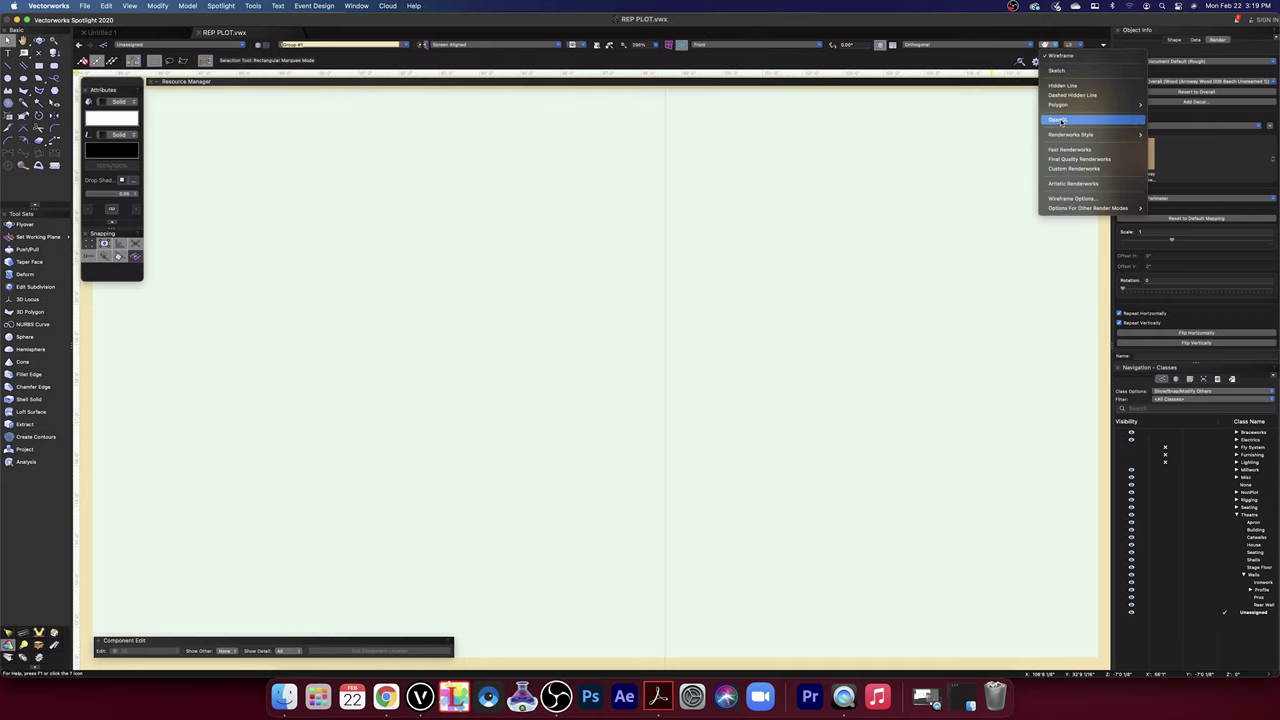
{"action": "left_click", "coordinate": [1063, 118]}
{"action": "scroll", "coordinate": [734, 280], "scroll_direction": "down", "scroll_amount": 5}
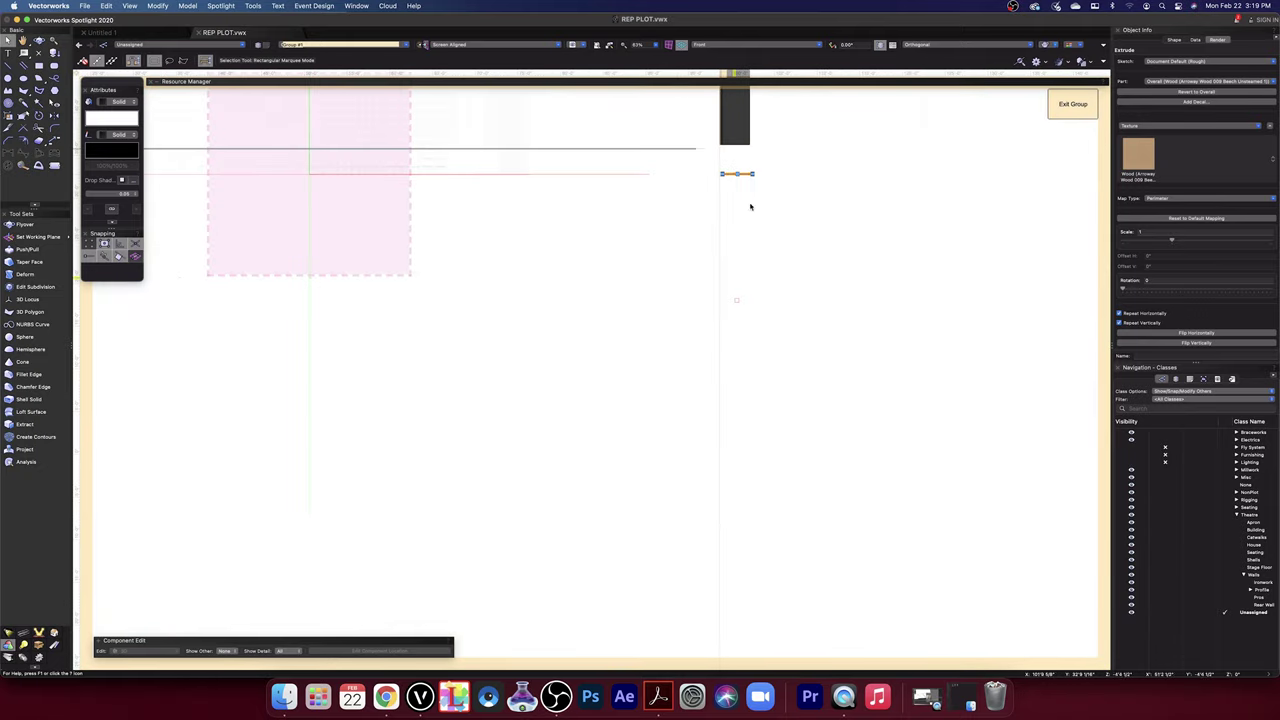
{"action": "left_click_drag", "start_coordinate": [775, 158], "coordinate": [764, 359]}
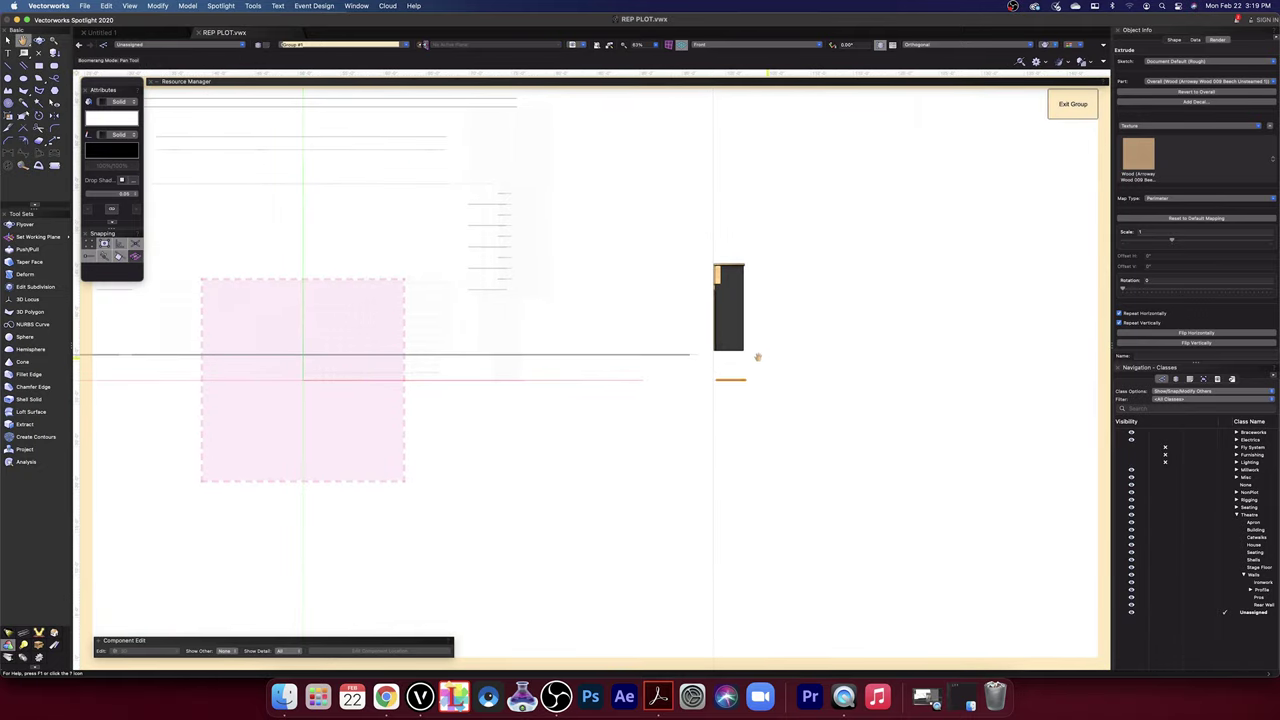
{"action": "scroll", "coordinate": [706, 417], "scroll_direction": "up", "scroll_amount": 5}
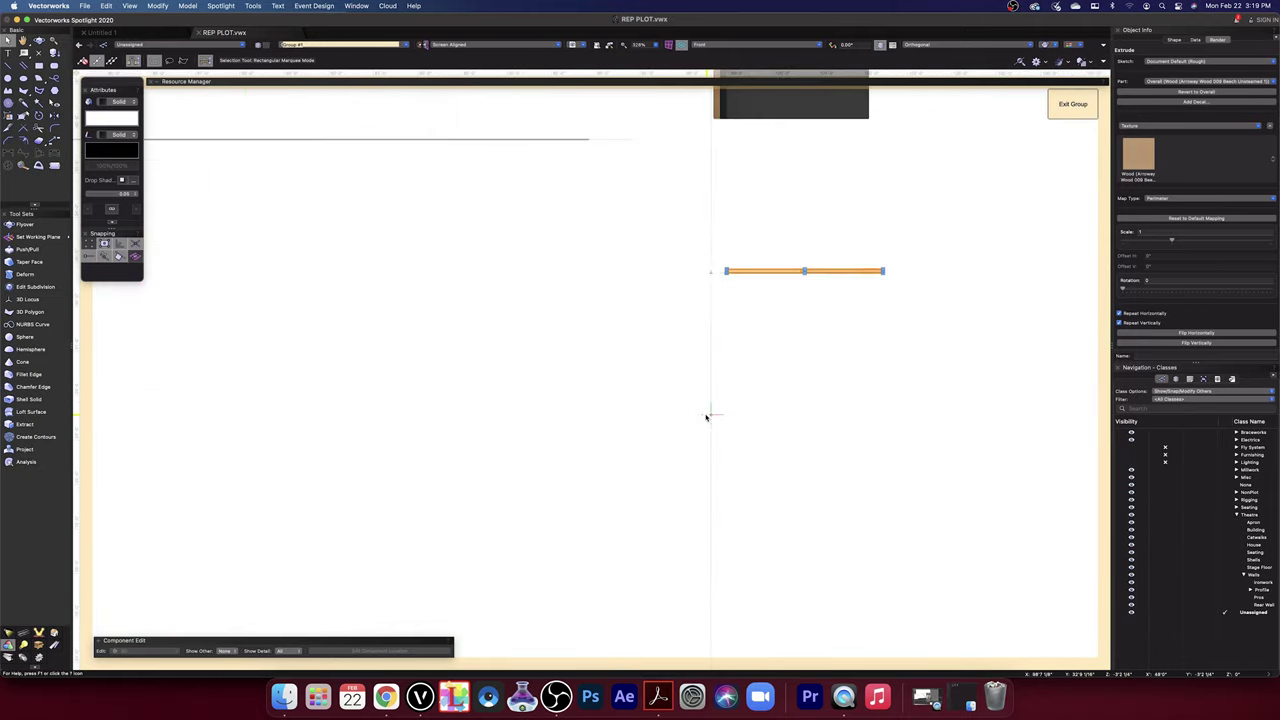
{"action": "scroll", "coordinate": [706, 417], "scroll_direction": "up", "scroll_amount": 2}
{"action": "scroll", "coordinate": [740, 190], "scroll_direction": "up", "scroll_amount": 4}
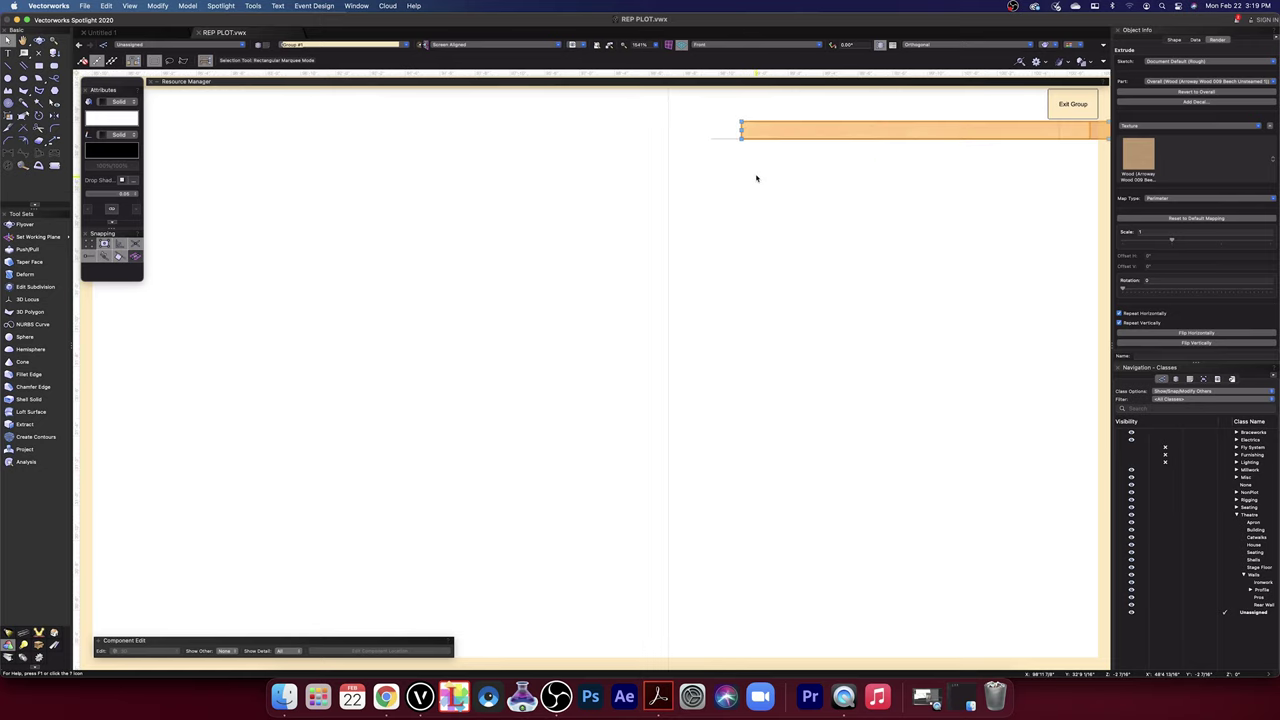
- Delete the stray line under the wood bar and check the lines beneath the dark panel
{"action": "left_click_drag", "start_coordinate": [757, 177], "coordinate": [748, 363]}
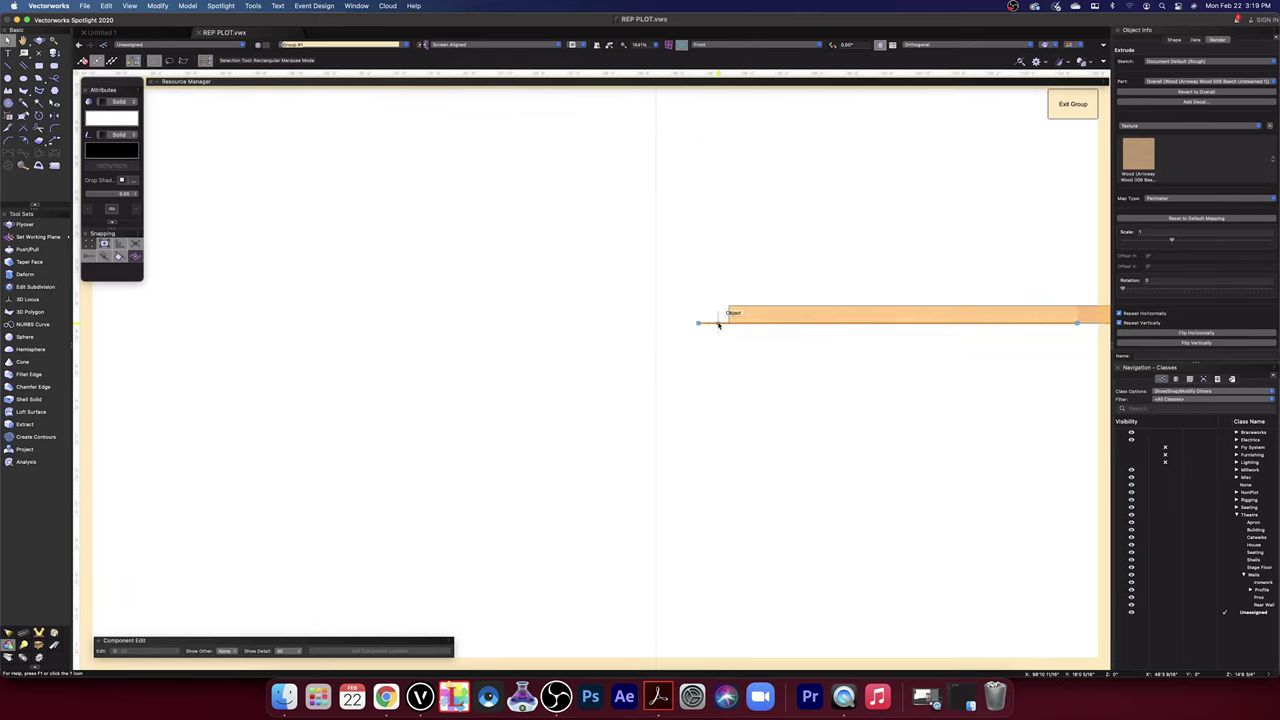
{"action": "left_click", "coordinate": [716, 323]}
{"action": "key", "text": "Delete"}
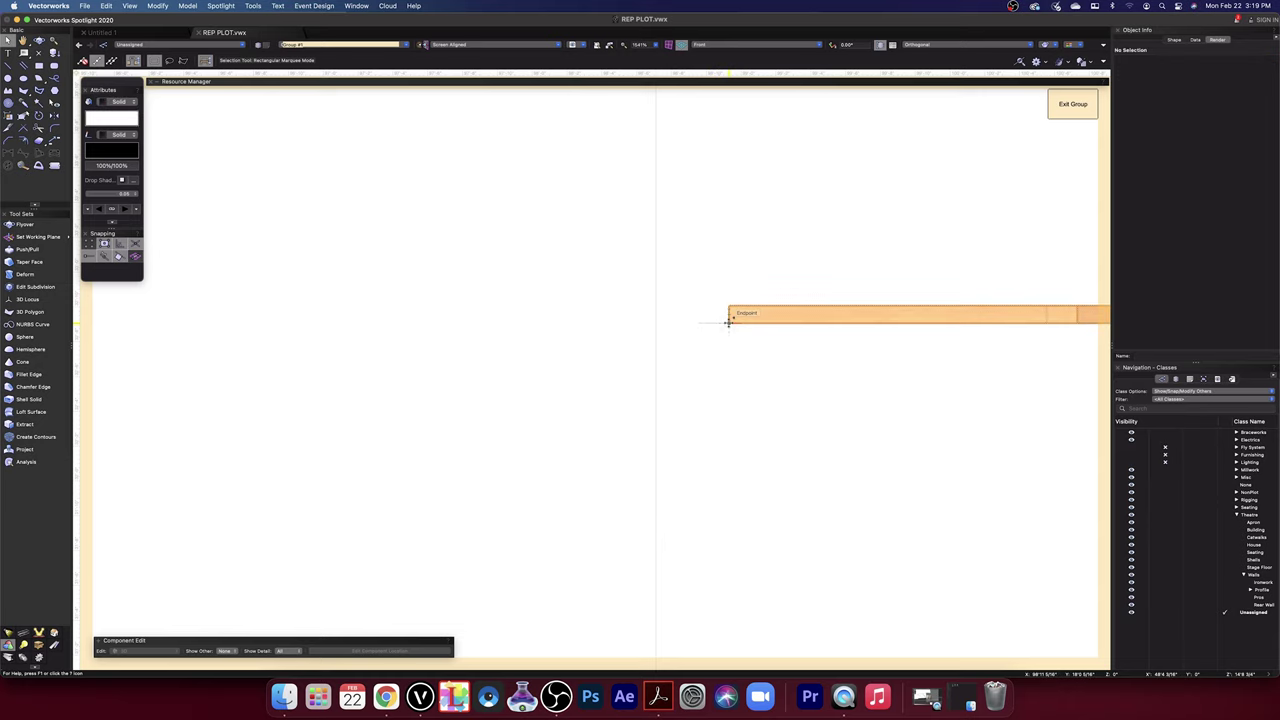
{"action": "scroll", "coordinate": [729, 321], "scroll_direction": "down", "scroll_amount": 10}
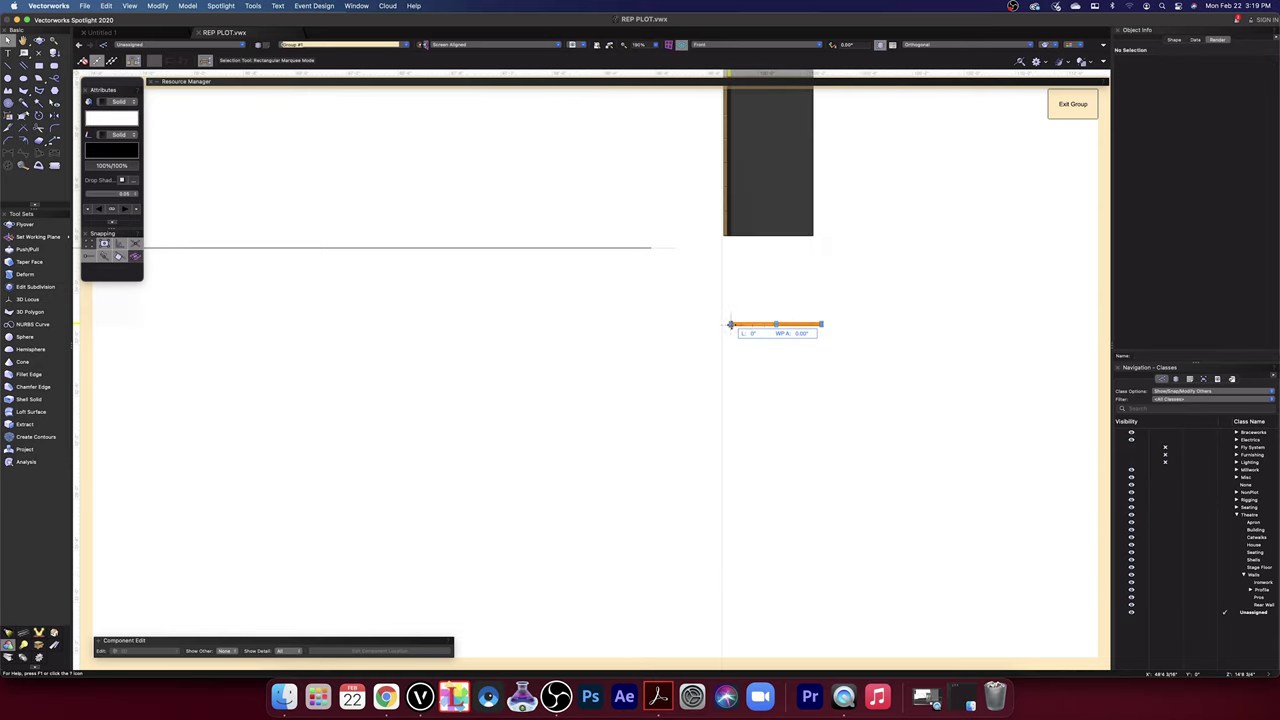
{"action": "scroll", "coordinate": [729, 324], "scroll_direction": "up", "scroll_amount": 6}
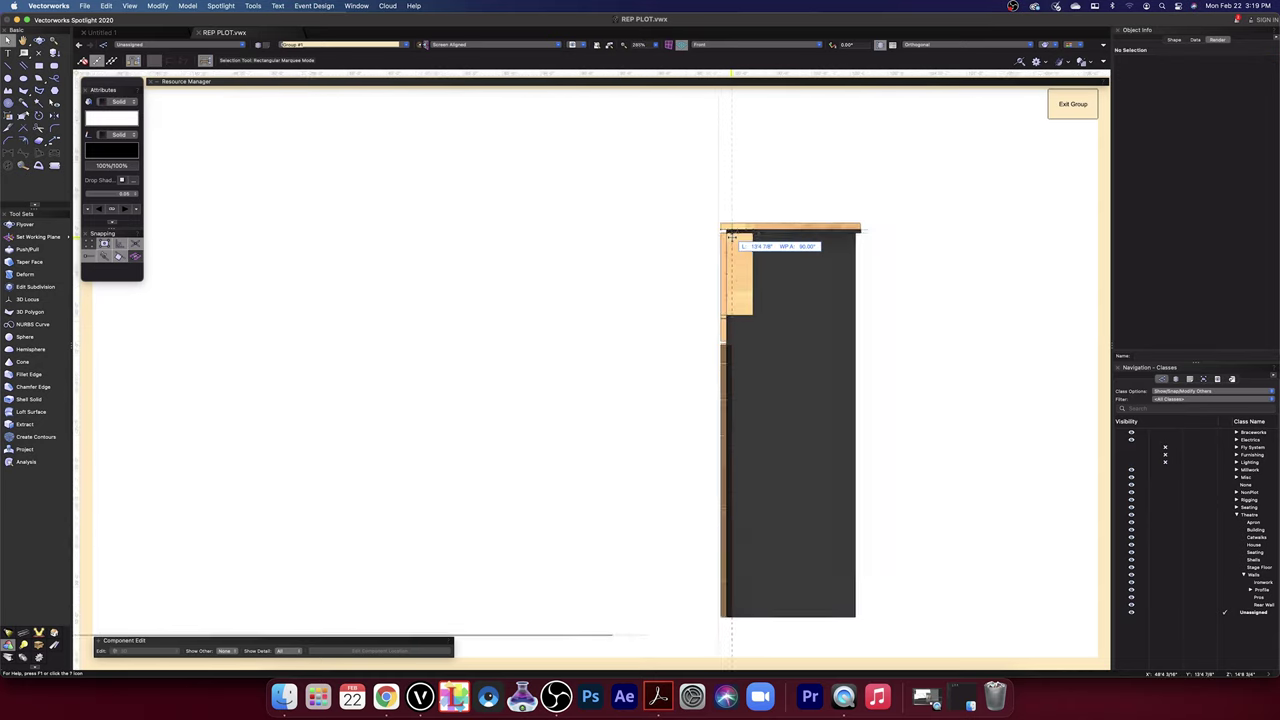
{"action": "scroll", "coordinate": [731, 238], "scroll_direction": "up", "scroll_amount": 4}
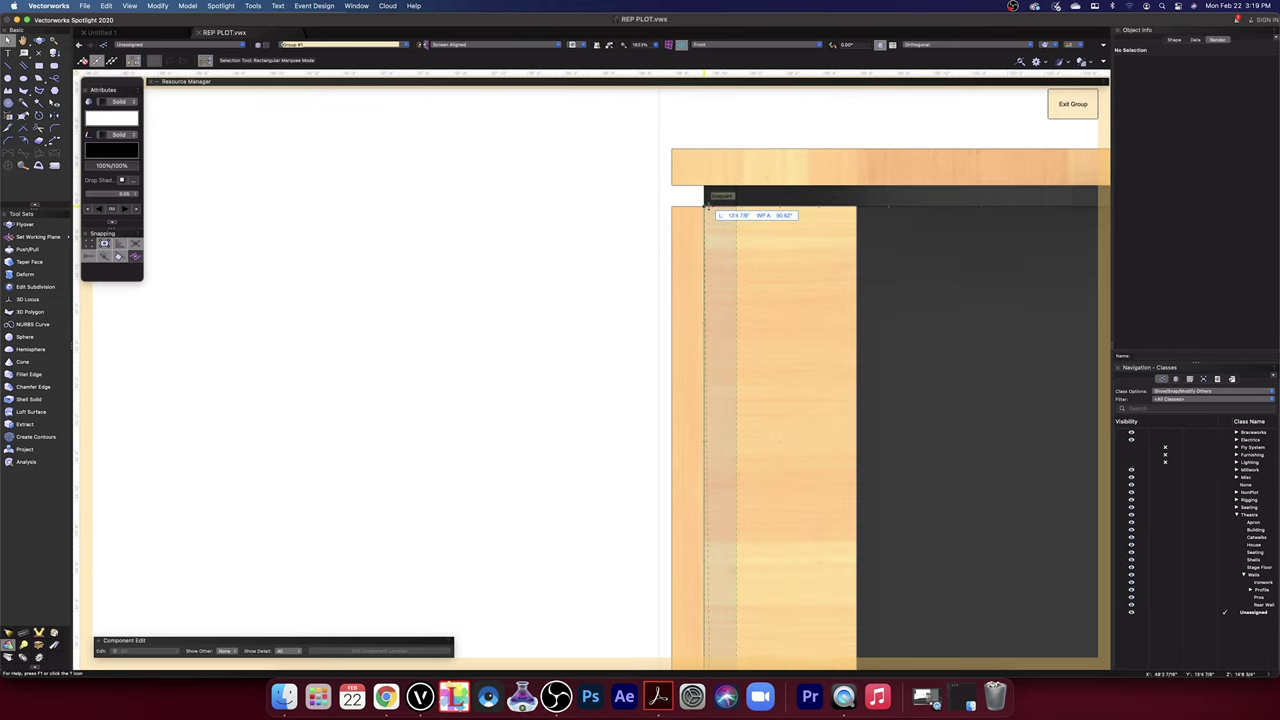
{"action": "left_click", "coordinate": [708, 208]}
{"action": "scroll", "coordinate": [708, 208], "scroll_direction": "up", "scroll_amount": 4}
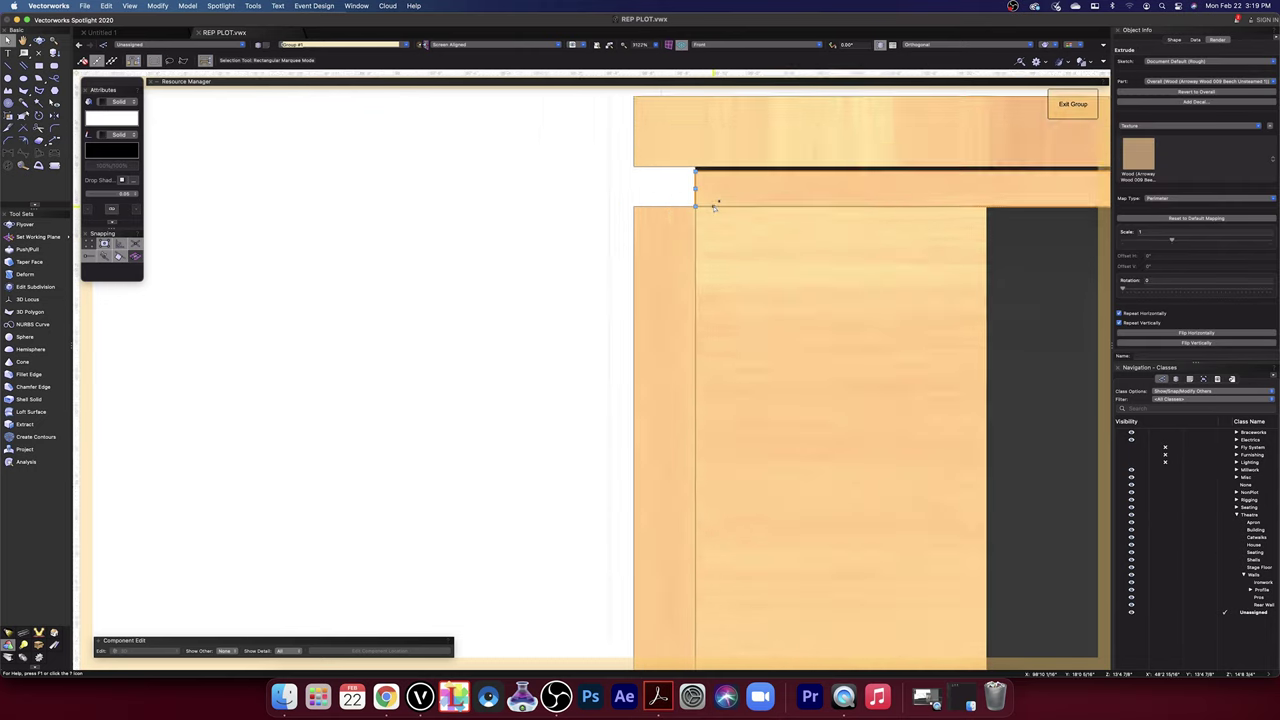
{"action": "scroll", "coordinate": [706, 183], "scroll_direction": "down", "scroll_amount": 10}
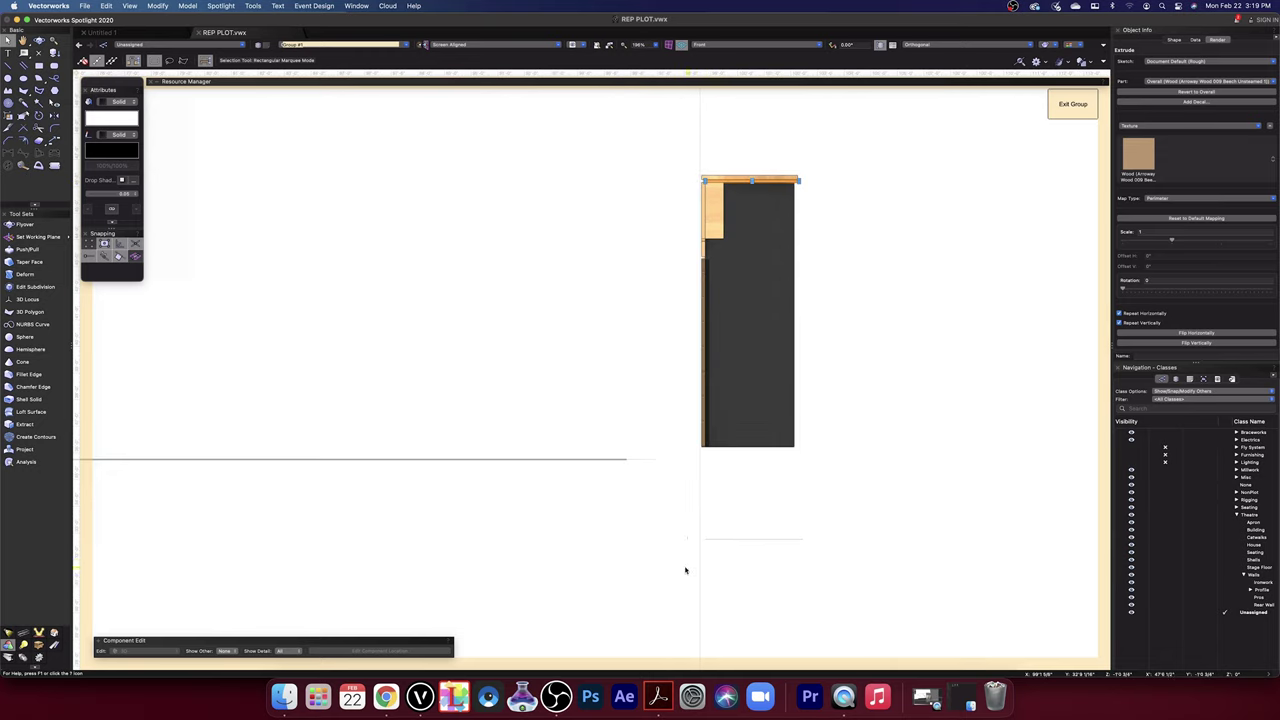
{"action": "left_click_drag", "start_coordinate": [674, 561], "coordinate": [847, 524]}
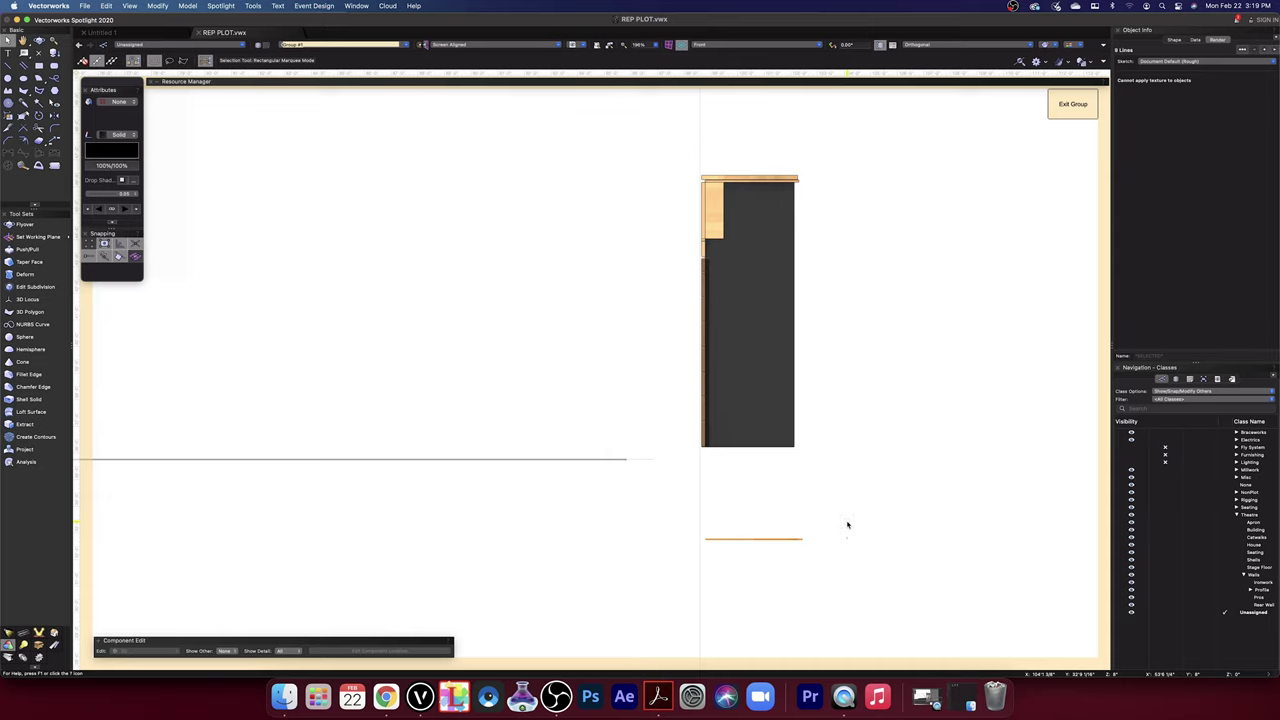
{"action": "left_click", "coordinate": [860, 176]}
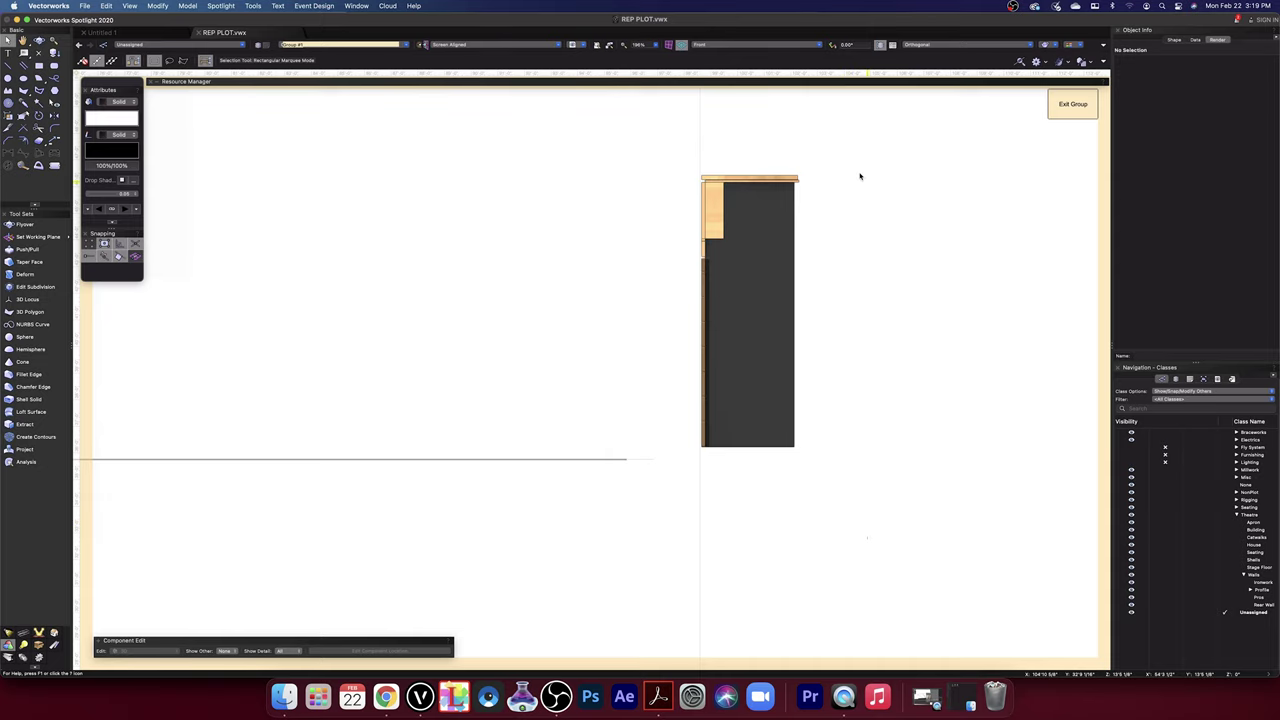
- Push/Pull the beech trim's top face upward to thicken it, then return to Top/Plan view
{"action": "left_click", "coordinate": [39, 40]}
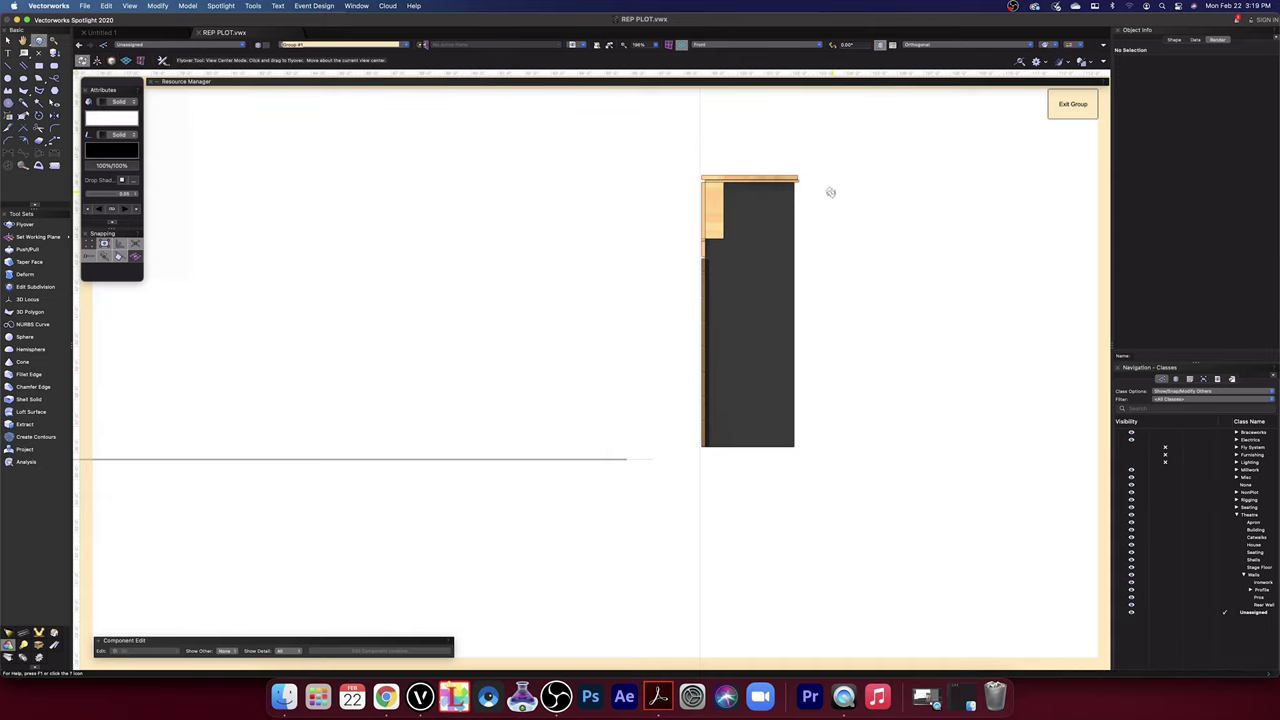
{"action": "left_click_drag", "start_coordinate": [829, 191], "coordinate": [806, 234]}
{"action": "scroll", "coordinate": [706, 277], "scroll_direction": "up", "scroll_amount": 6}
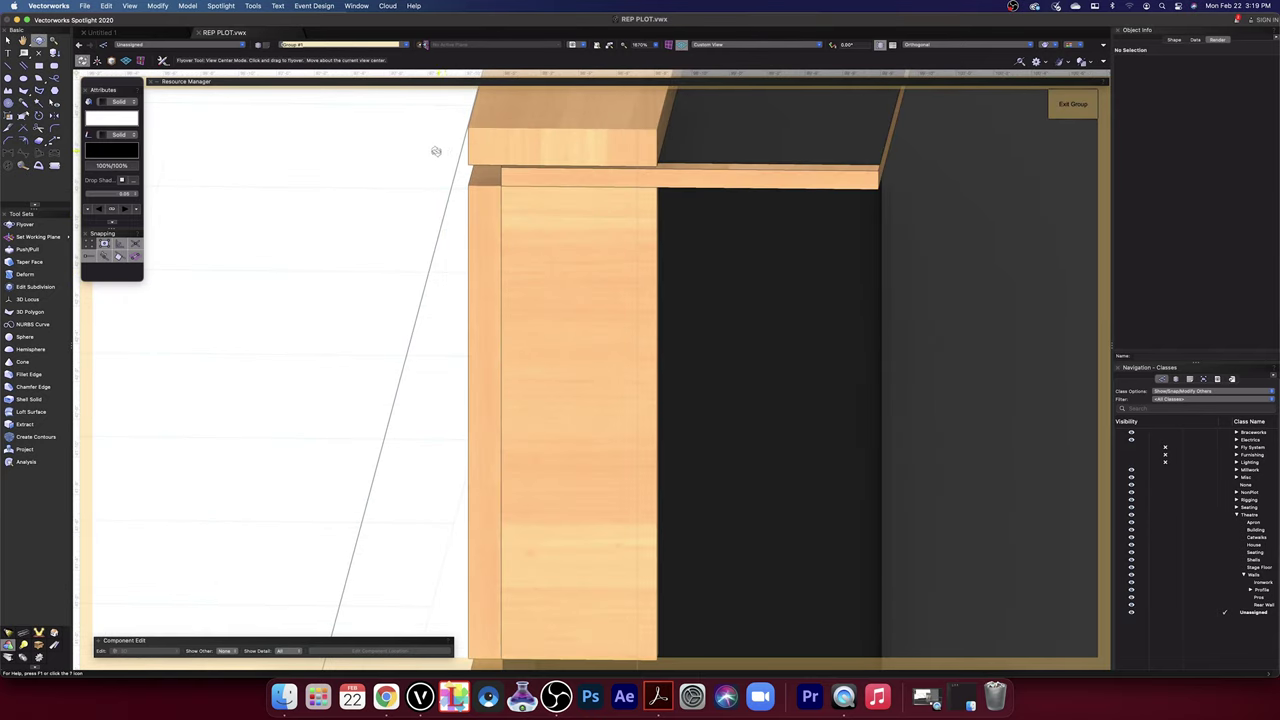
{"action": "left_click", "coordinate": [24, 249]}
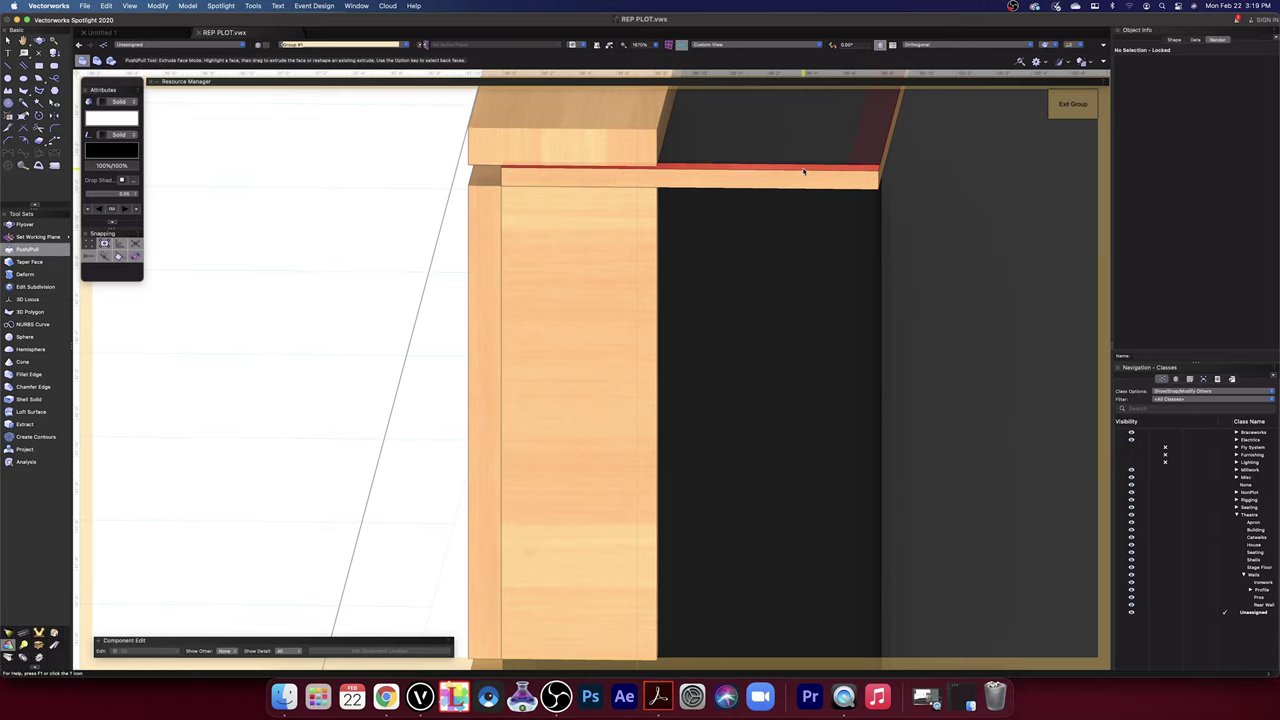
{"action": "left_click", "coordinate": [803, 172]}
{"action": "scroll", "coordinate": [803, 170], "scroll_direction": "up", "scroll_amount": 4}
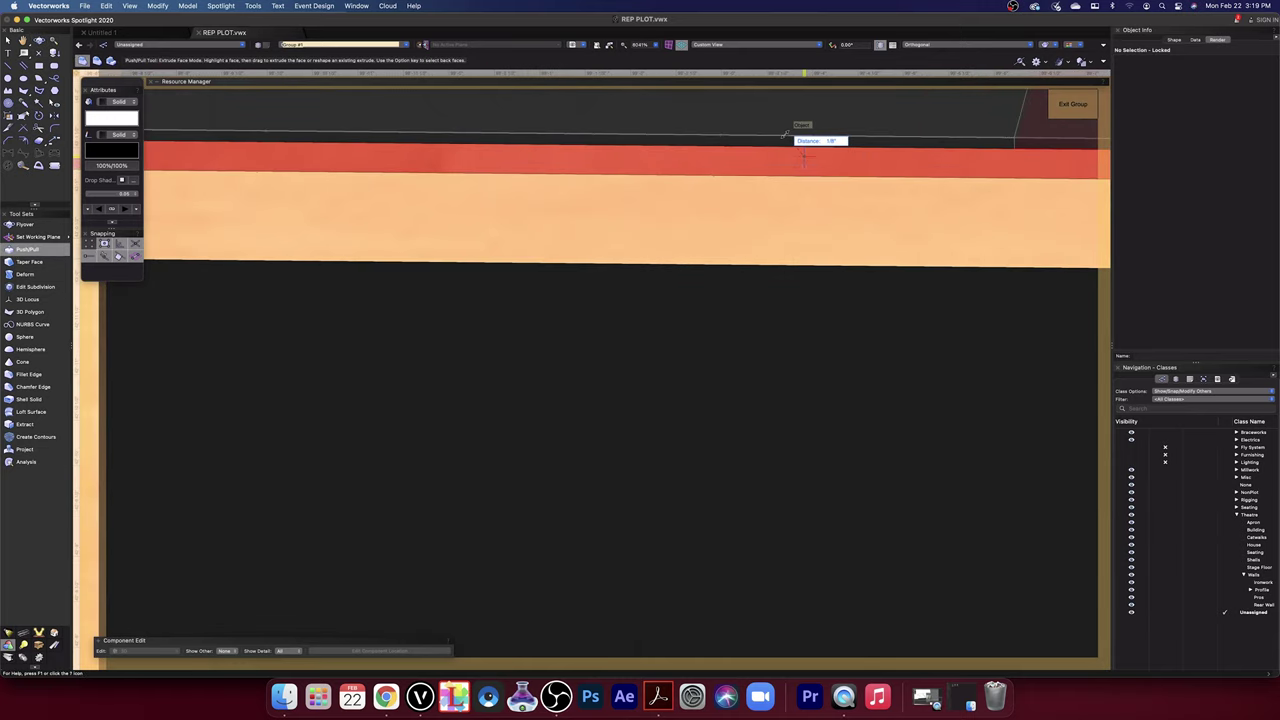
{"action": "left_click", "coordinate": [787, 135]}
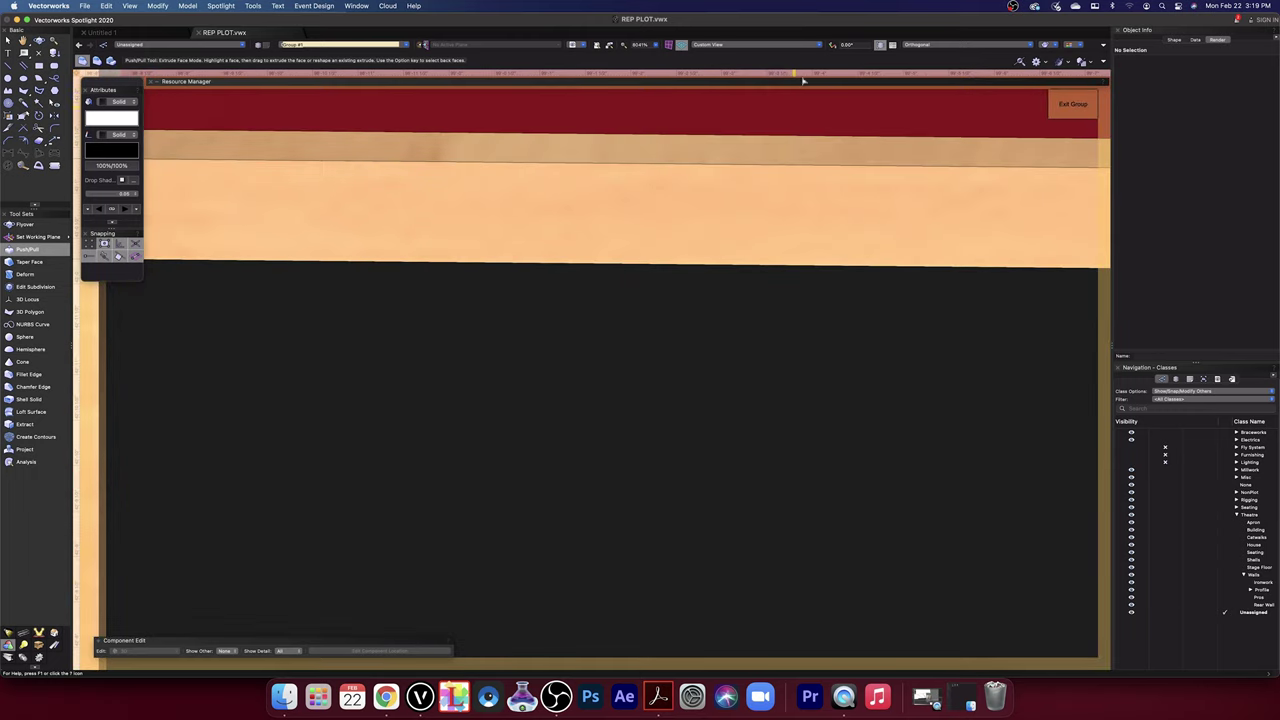
{"action": "left_click", "coordinate": [769, 47]}
{"action": "left_click", "coordinate": [800, 97]}
- Pan the plan and select the balcony front wall extrude
{"action": "scroll", "coordinate": [801, 97], "scroll_direction": "down", "scroll_amount": 12}
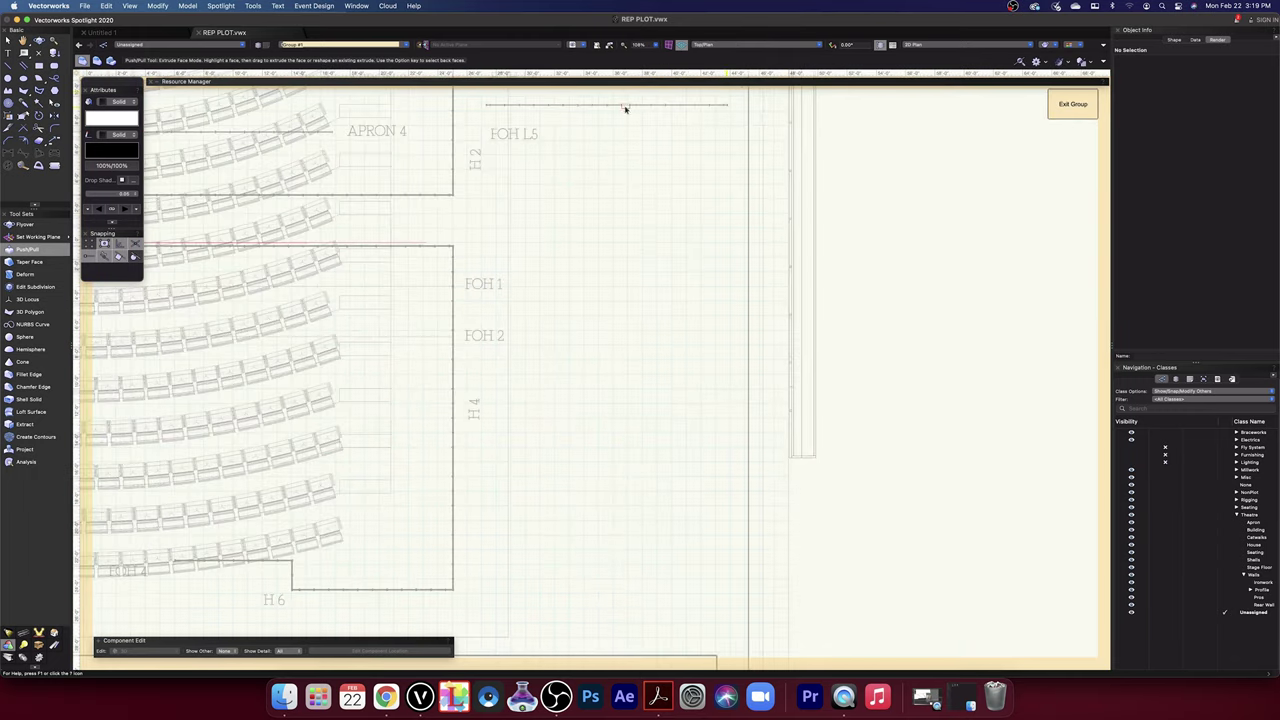
{"action": "left_click", "coordinate": [8, 42]}
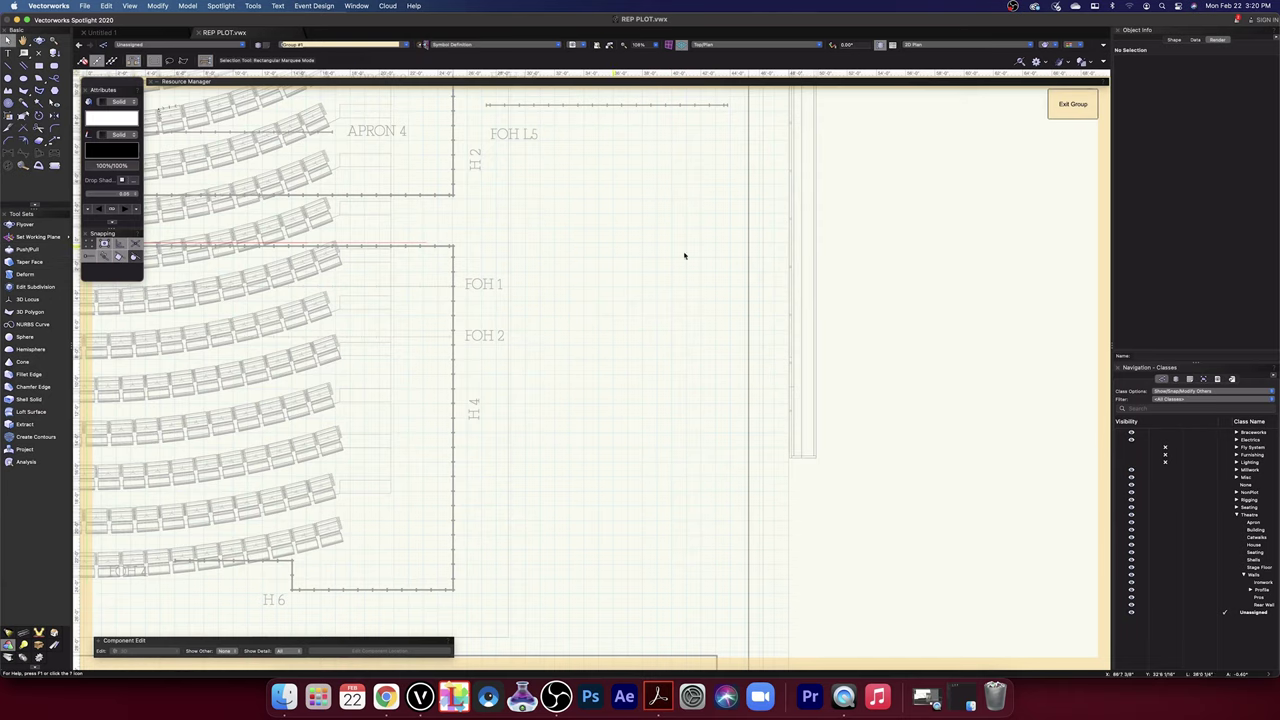
{"action": "mouse_move", "coordinate": [860, 200]}
{"action": "middle_mouse_down"}
{"action": "mouse_move", "coordinate": [808, 381]}
{"action": "mouse_move", "coordinate": [803, 463]}
{"action": "middle_mouse_up"}
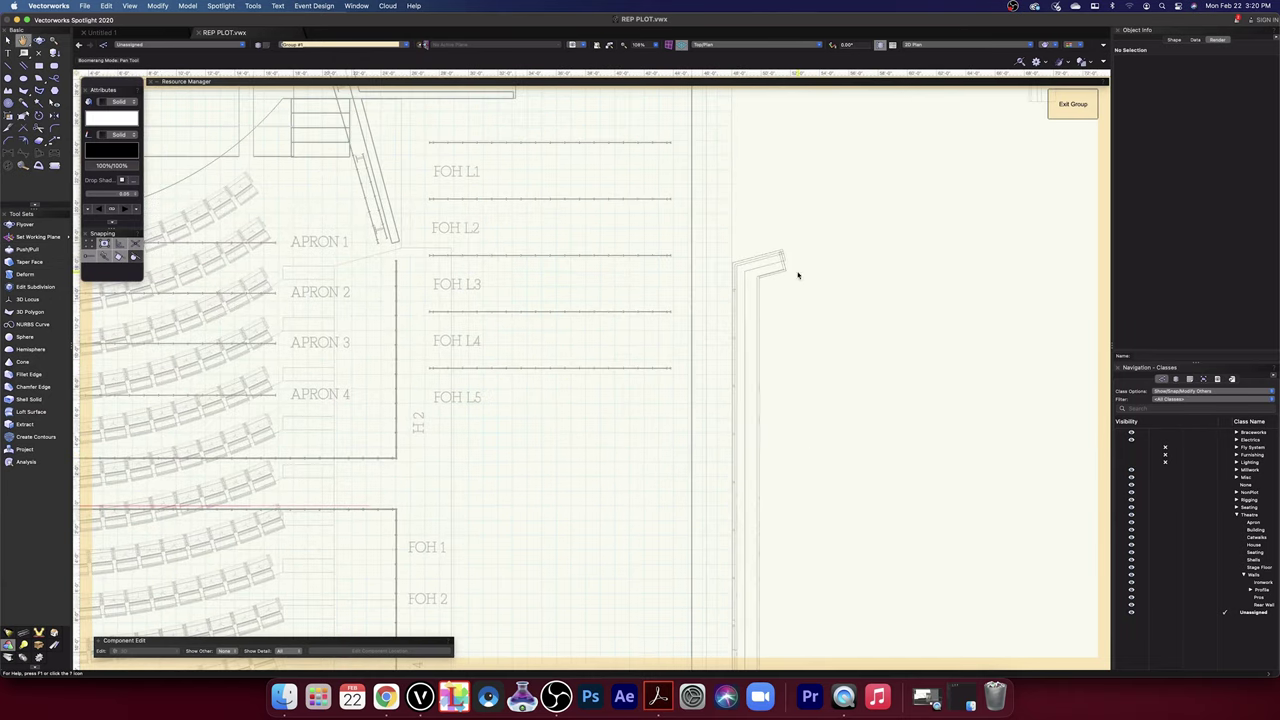
{"action": "scroll", "coordinate": [798, 275], "scroll_direction": "up", "scroll_amount": 10}
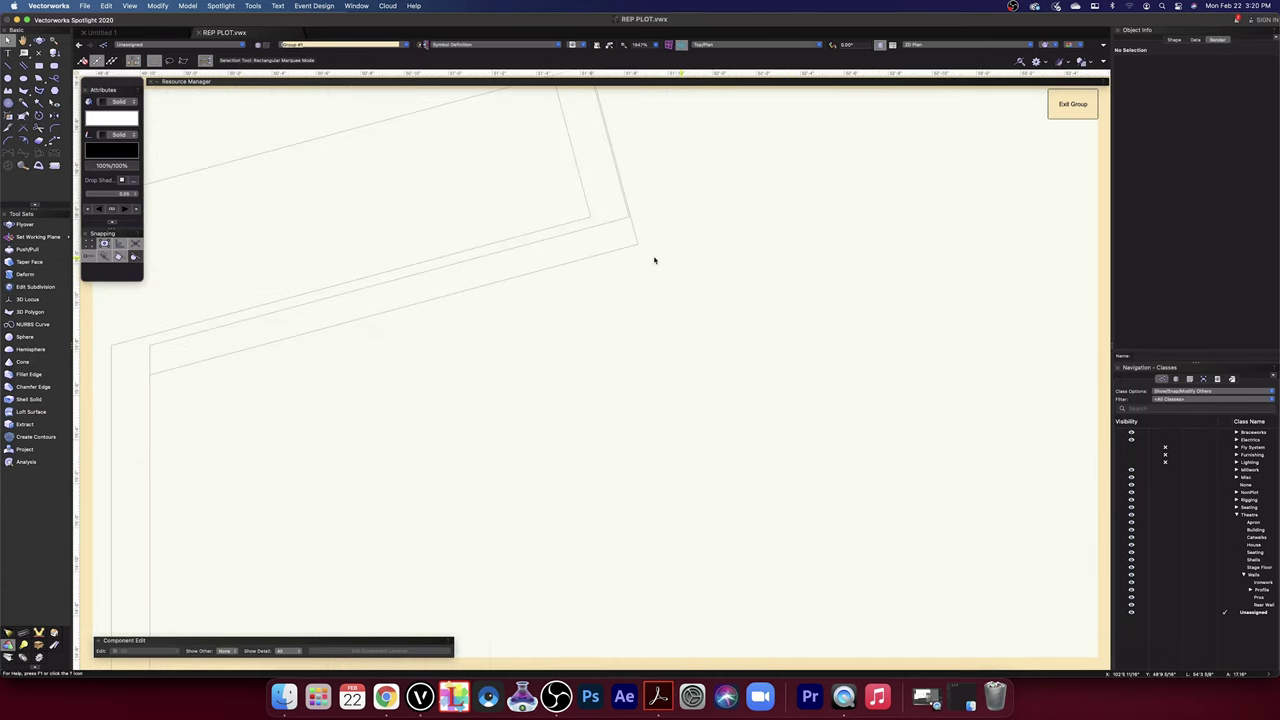
{"action": "mouse_move", "coordinate": [638, 241]}
{"action": "left_mouse_down"}
{"action": "mouse_move", "coordinate": [746, 248]}
{"action": "mouse_move", "coordinate": [629, 224]}
{"action": "left_mouse_up"}
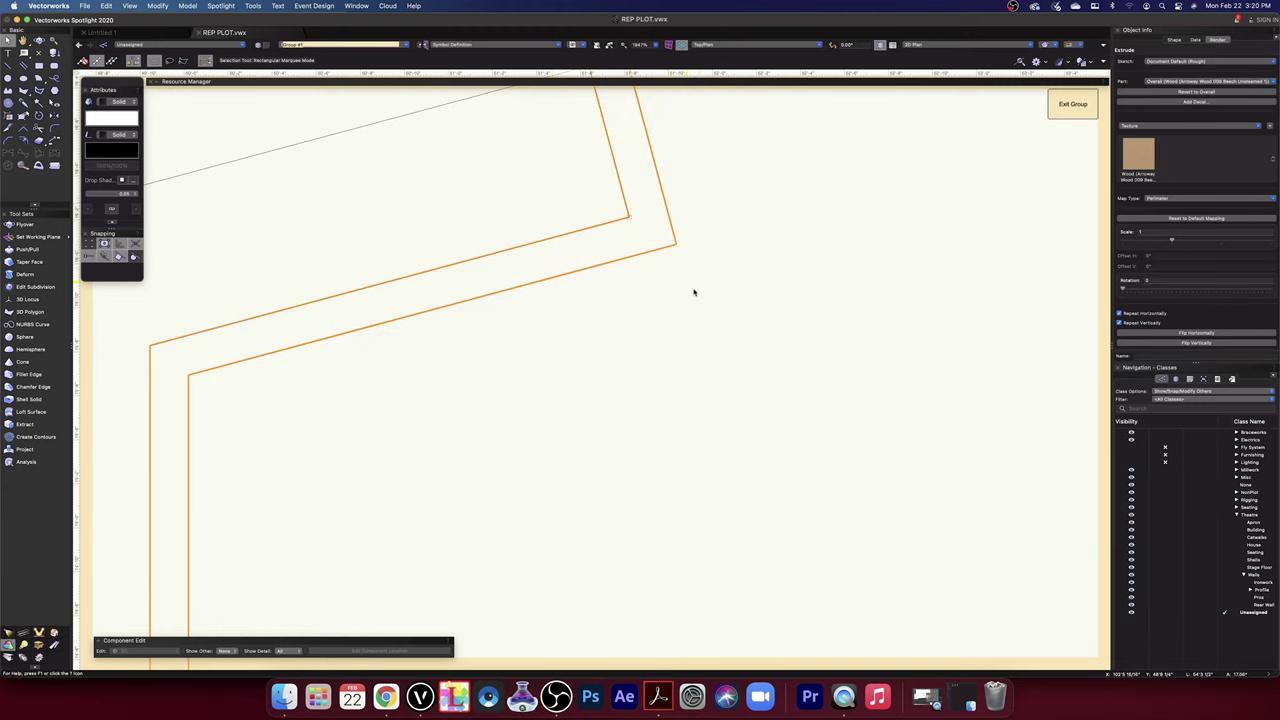
{"action": "scroll", "coordinate": [694, 292], "scroll_direction": "down", "scroll_amount": 10}
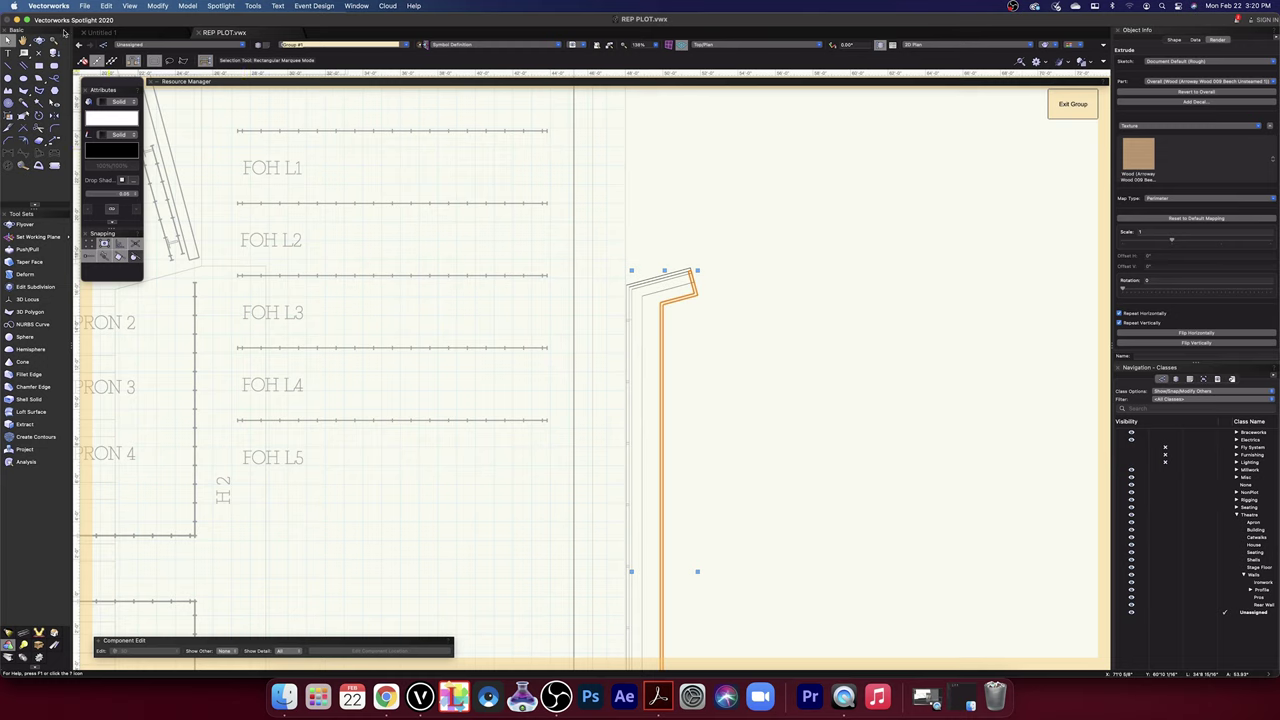
- Render the wall in OpenGL and fly close to the end where the top rail overhangs
{"action": "key", "text": "shift+c"}
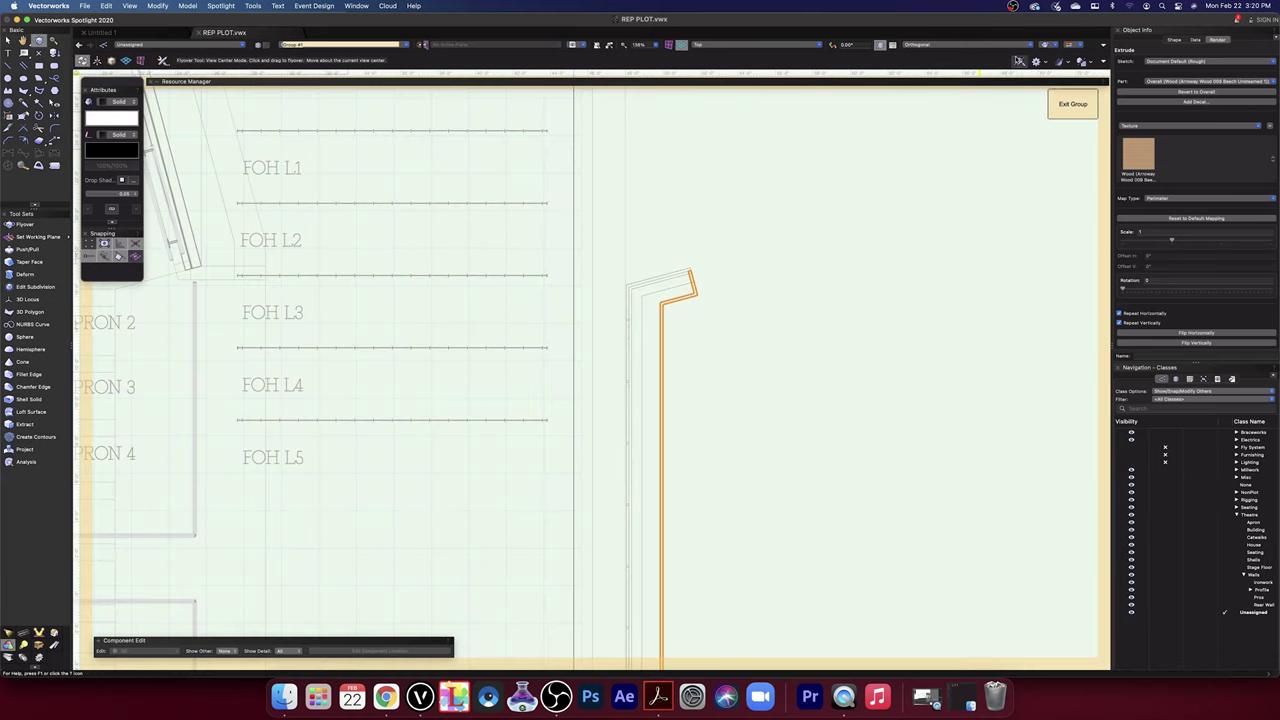
{"action": "left_click", "coordinate": [1056, 46]}
{"action": "left_click", "coordinate": [1096, 121]}
{"action": "left_click_drag", "start_coordinate": [788, 443], "coordinate": [794, 114]}
{"action": "left_click_drag", "start_coordinate": [746, 424], "coordinate": [746, 287]}
{"action": "middle_click_drag", "start_coordinate": [745, 287], "coordinate": [751, 476], "text": "shift"}
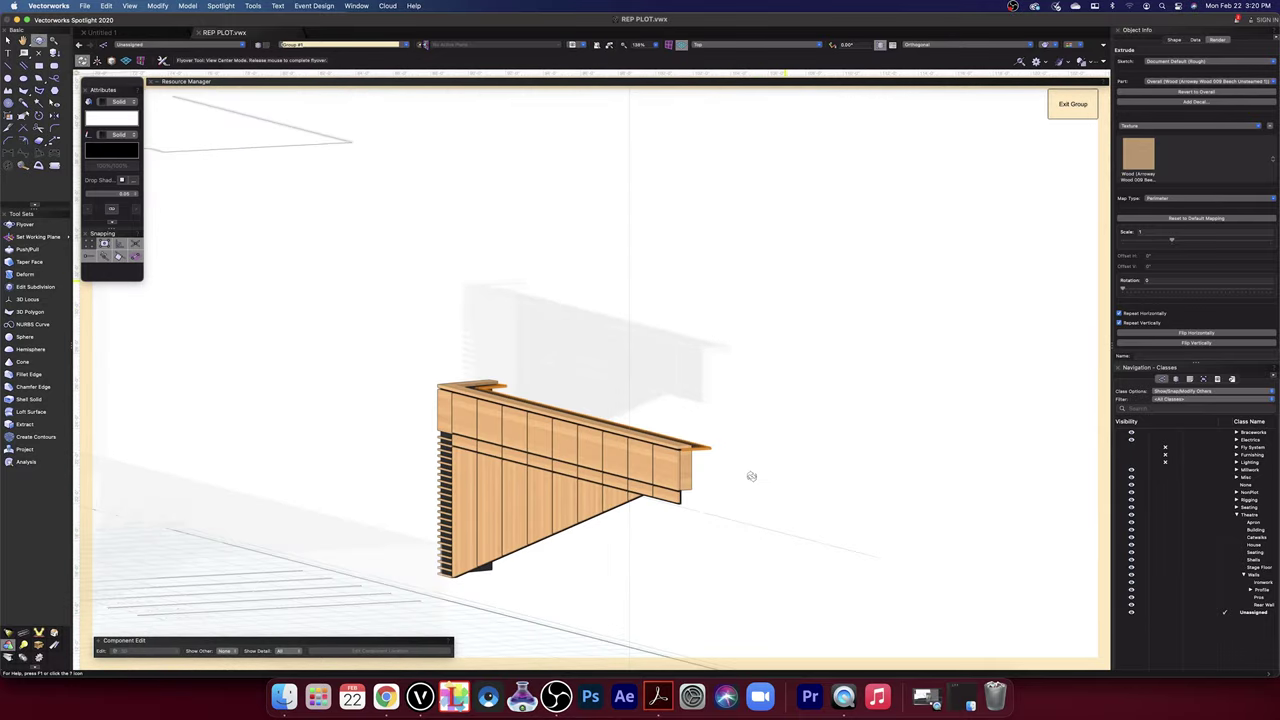
{"action": "scroll", "coordinate": [708, 469], "scroll_direction": "up", "scroll_amount": 6}
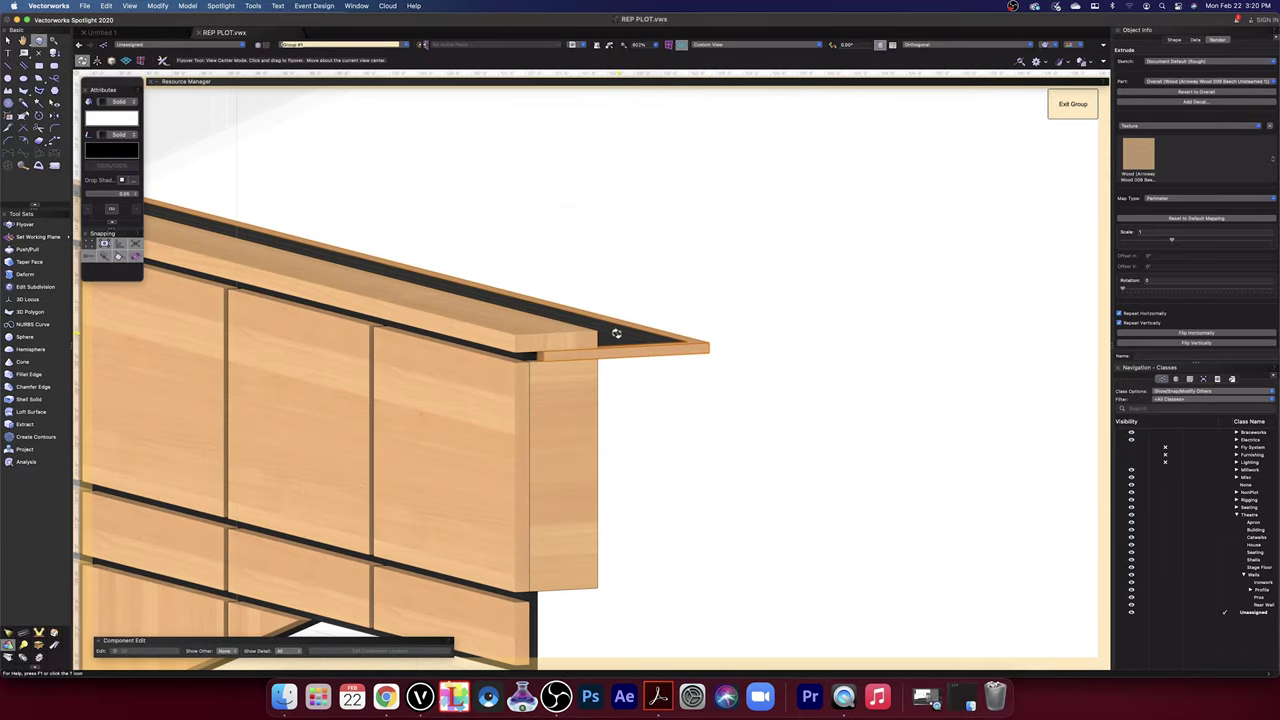
{"action": "scroll", "coordinate": [556, 376], "scroll_direction": "up", "scroll_amount": 3}
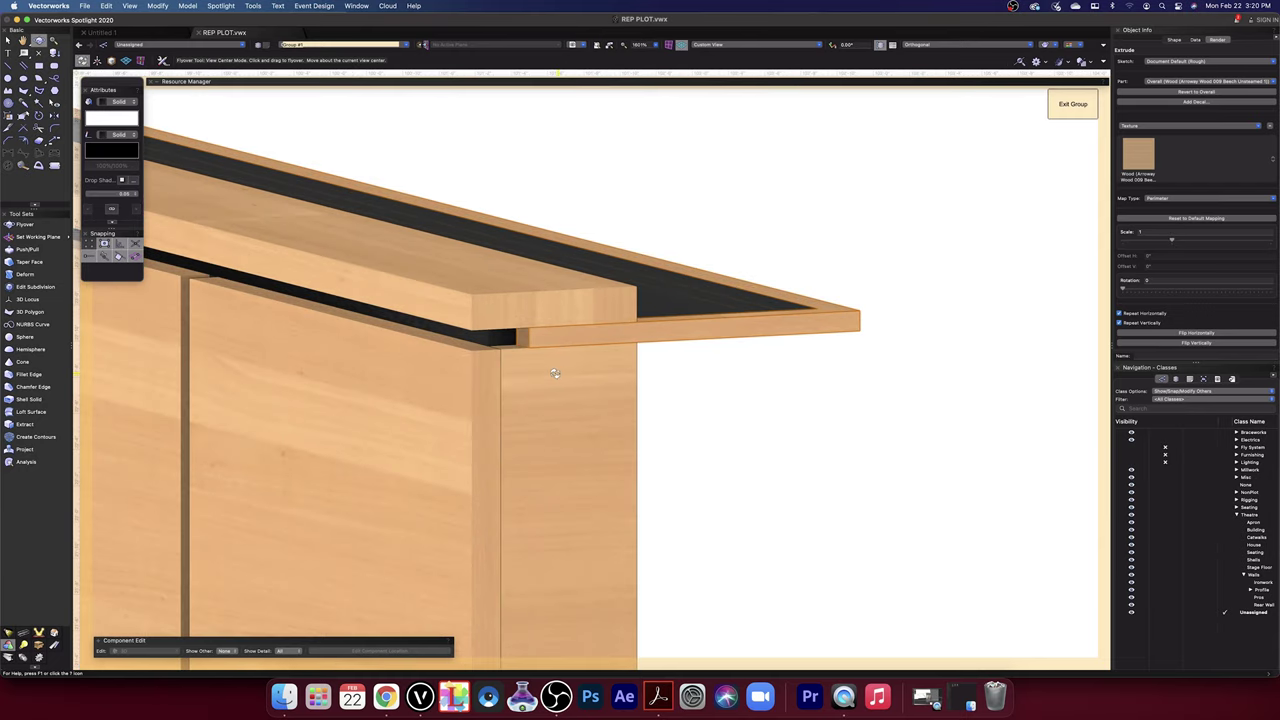
{"action": "scroll", "coordinate": [499, 336], "scroll_direction": "up", "scroll_amount": 4}
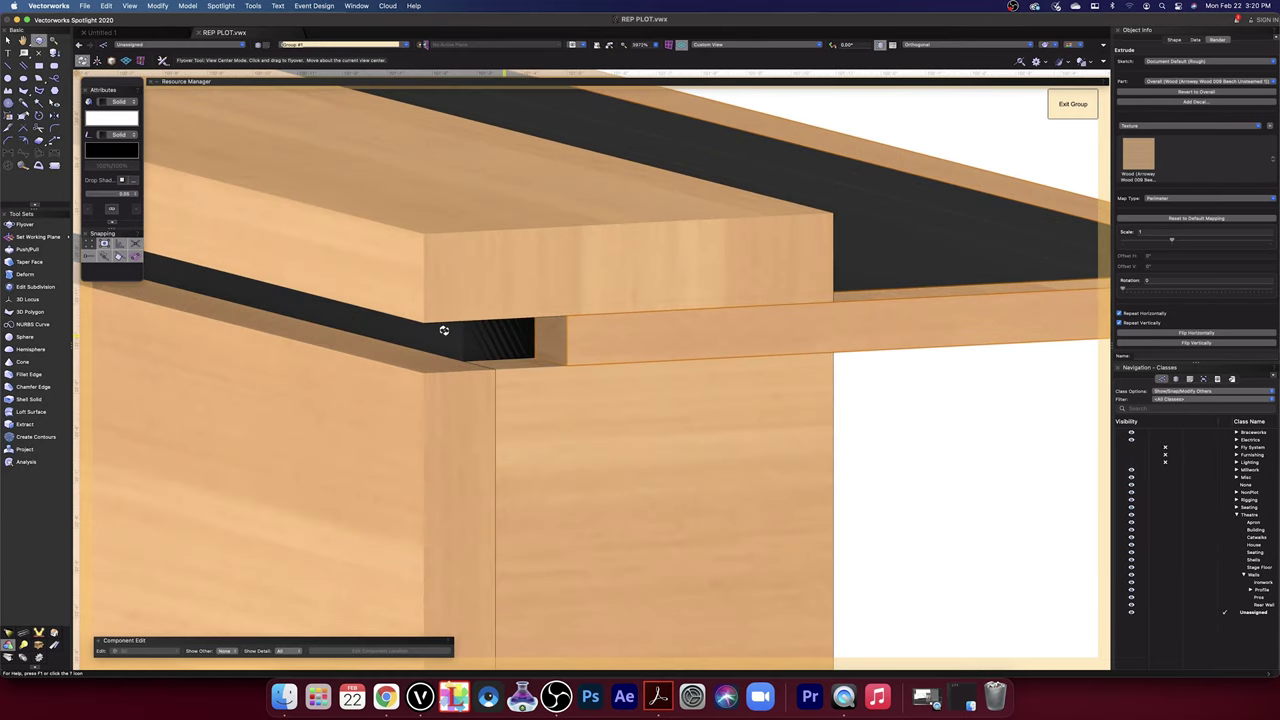
- Push/Pull the rail's end face outward to close the gap
{"action": "left_click", "coordinate": [27, 249]}
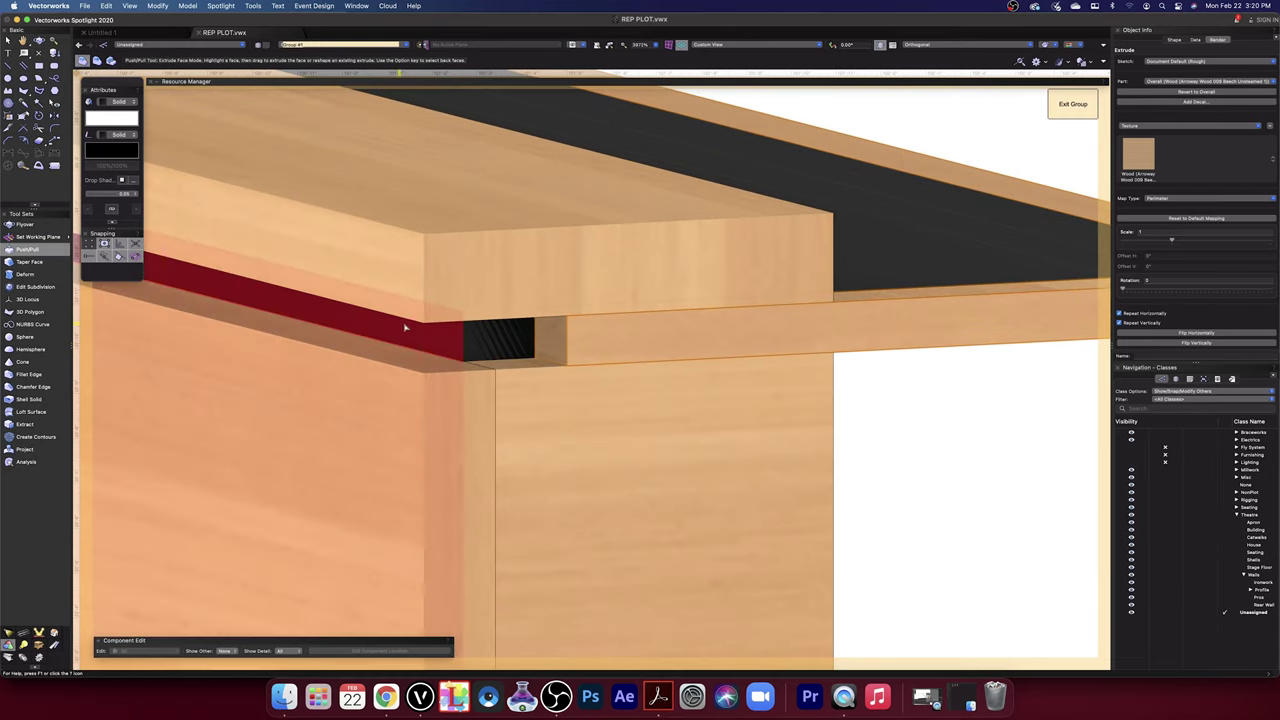
{"action": "left_click", "coordinate": [560, 340]}
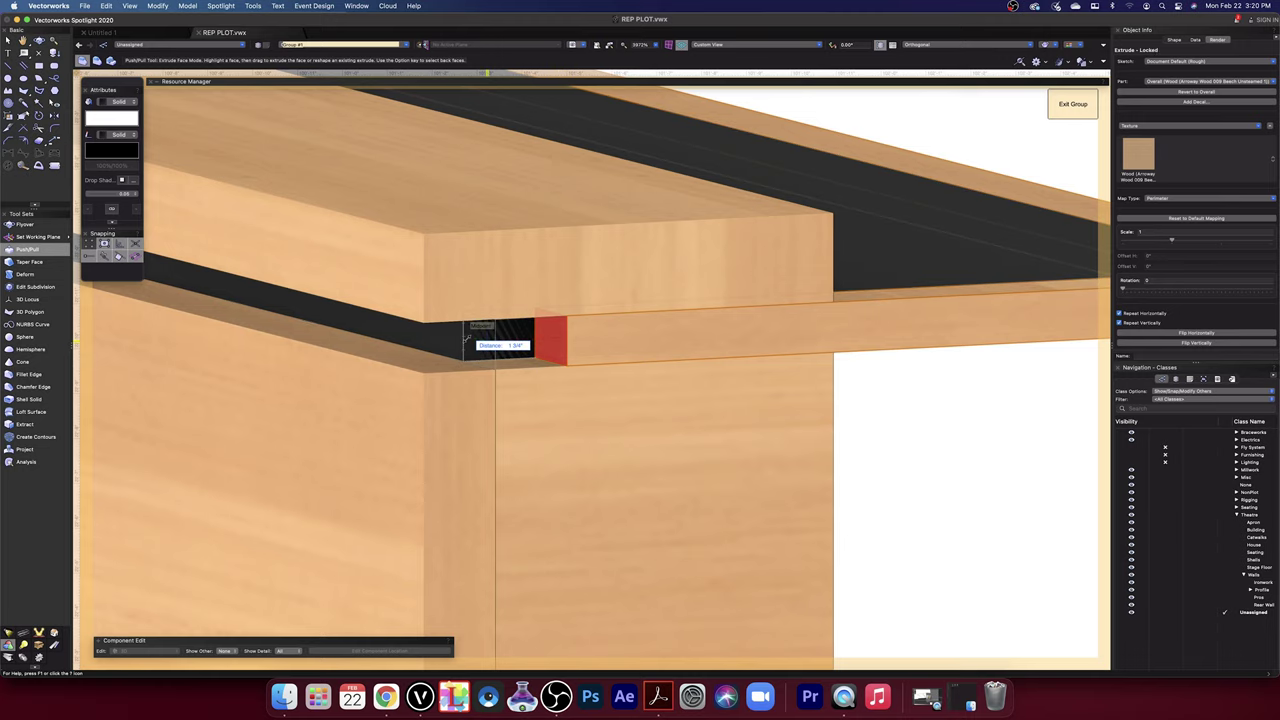
{"action": "left_click", "coordinate": [472, 341]}
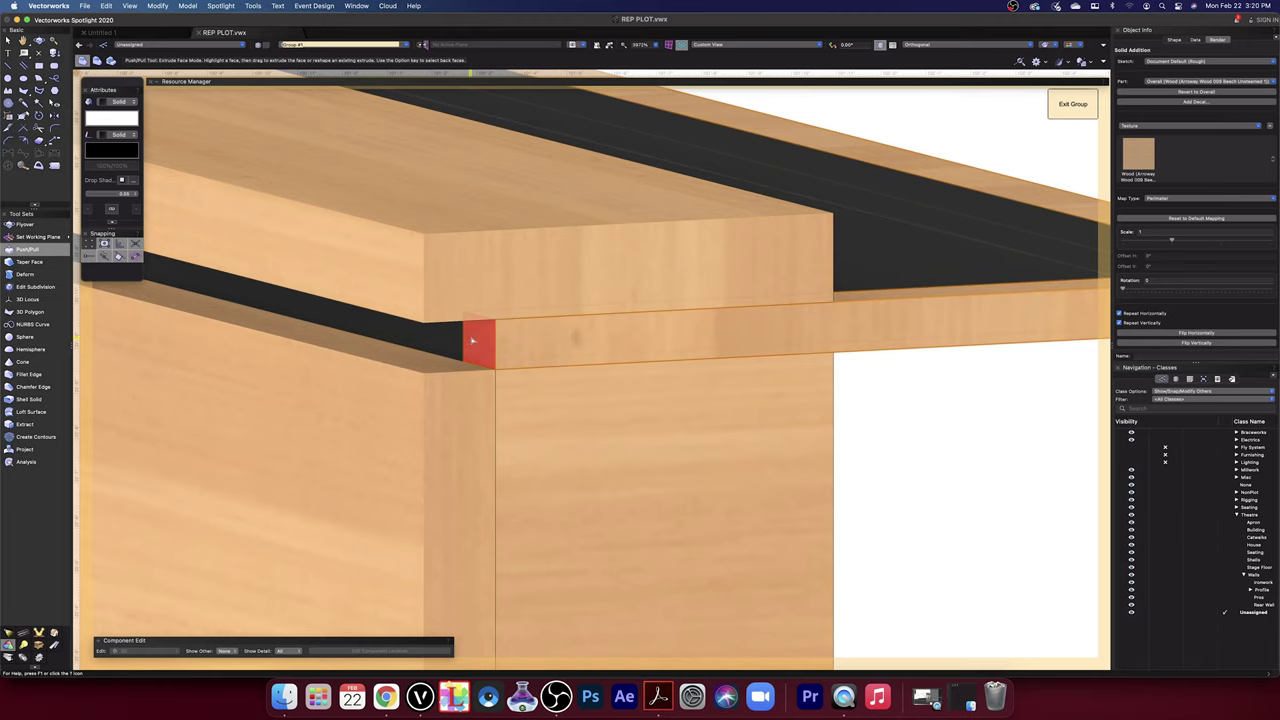
{"action": "scroll", "coordinate": [472, 341], "scroll_direction": "down", "scroll_amount": 10}
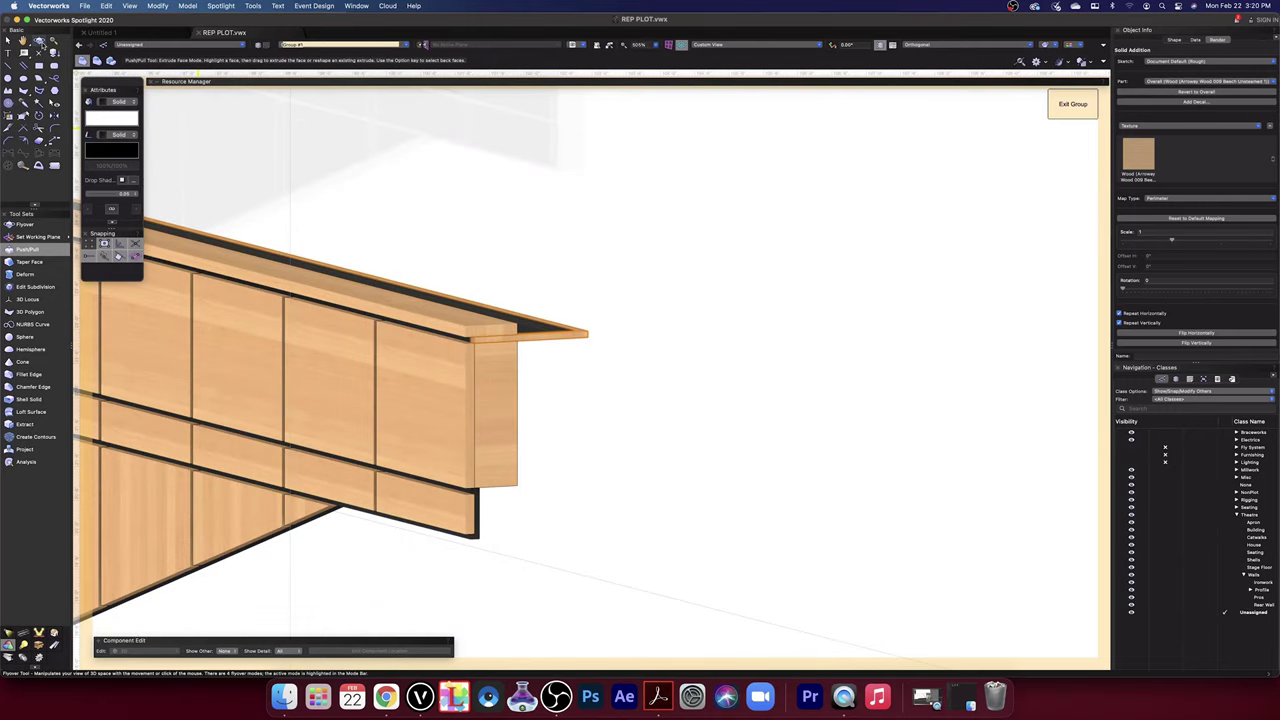
- Fly to the other end of the balcony front, push the dark band's face, then undo it
{"action": "key", "text": "shift+c"}
{"action": "scroll", "coordinate": [308, 196], "scroll_direction": "down", "scroll_amount": 5}
{"action": "left_click_drag", "start_coordinate": [314, 194], "coordinate": [281, 286]}
{"action": "scroll", "coordinate": [279, 289], "scroll_direction": "up", "scroll_amount": 8}
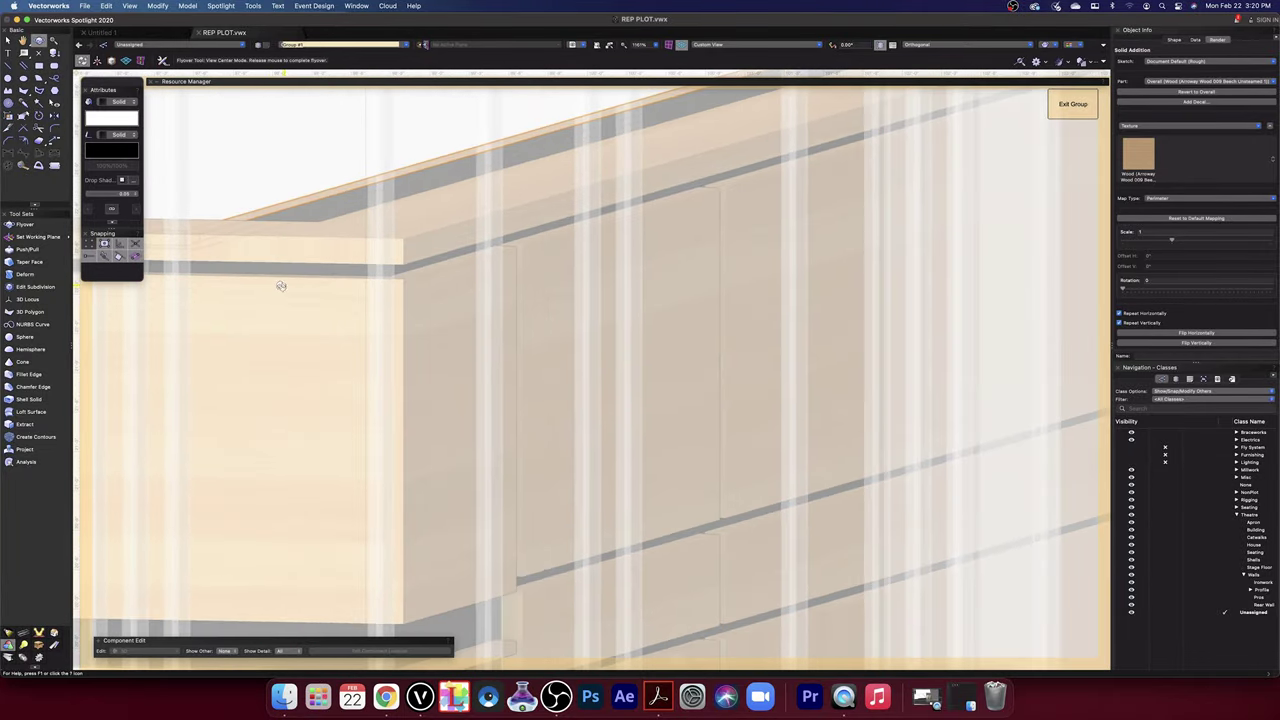
{"action": "middle_click_drag", "start_coordinate": [281, 286], "coordinate": [1111, 294]}
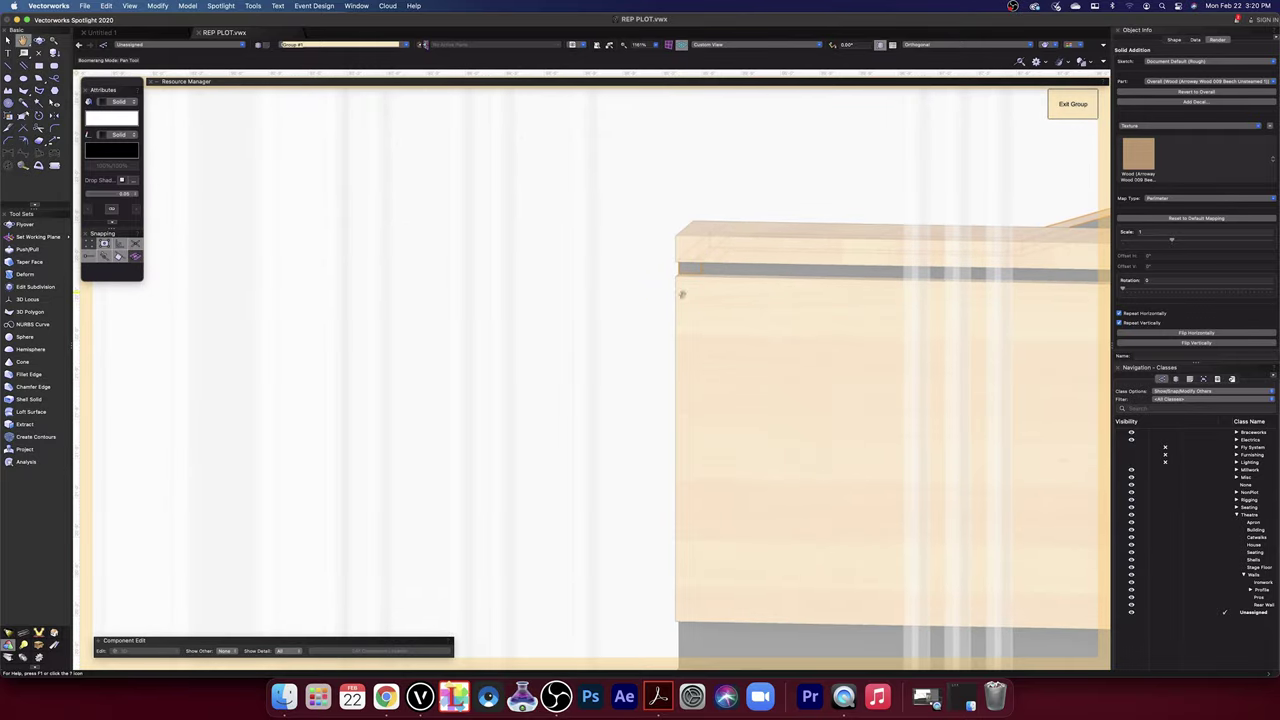
{"action": "left_click_drag", "start_coordinate": [669, 283], "coordinate": [725, 280]}
{"action": "scroll", "coordinate": [634, 320], "scroll_direction": "down", "scroll_amount": 10}
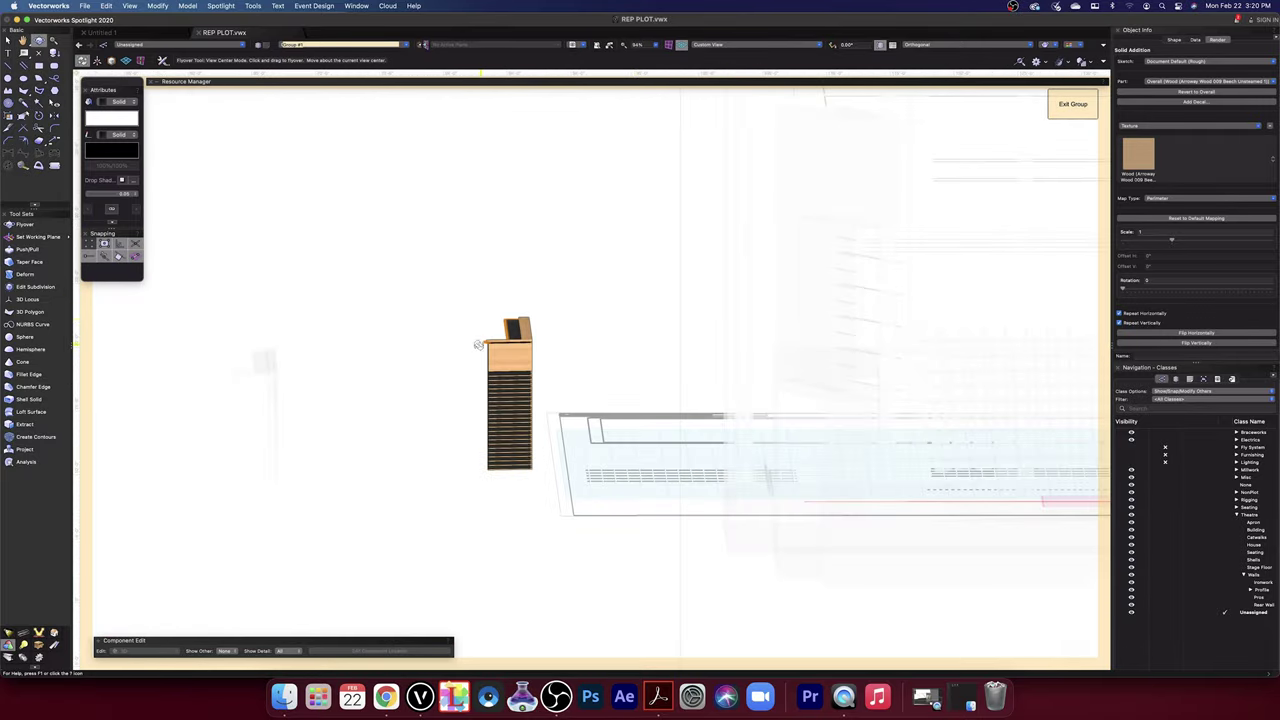
{"action": "left_click_drag", "start_coordinate": [481, 345], "coordinate": [504, 344]}
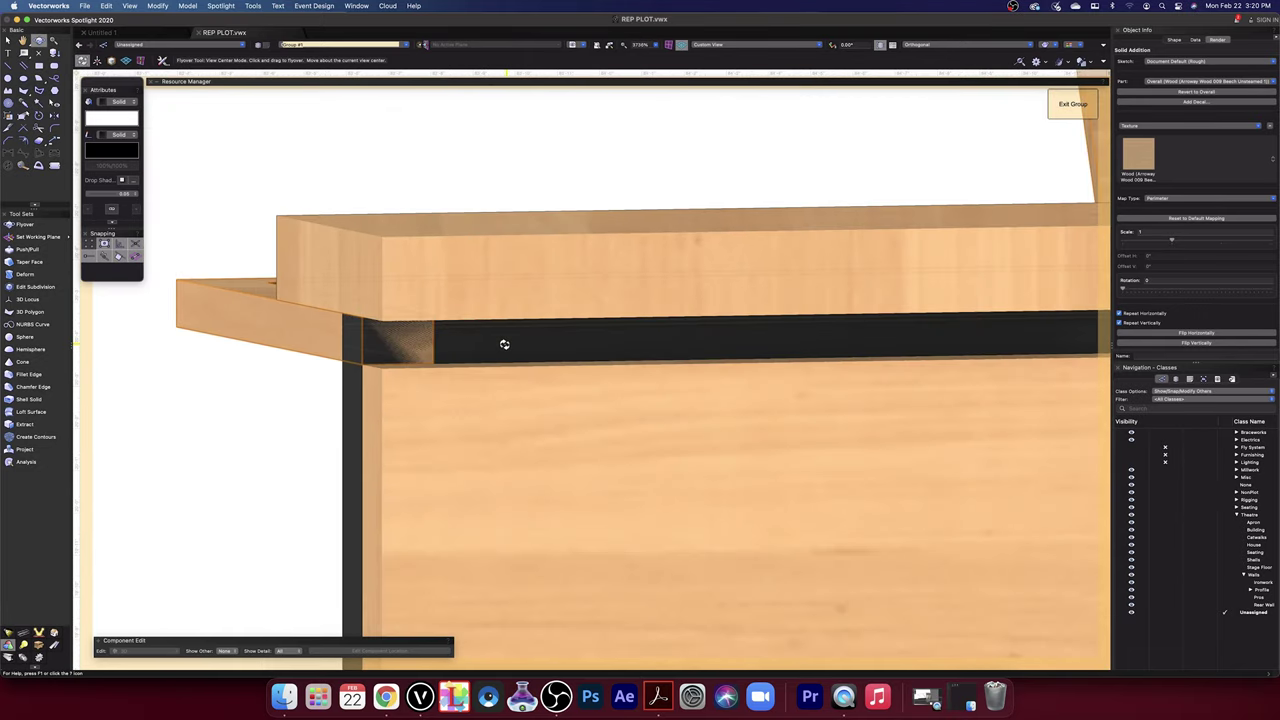
{"action": "left_click", "coordinate": [27, 249]}
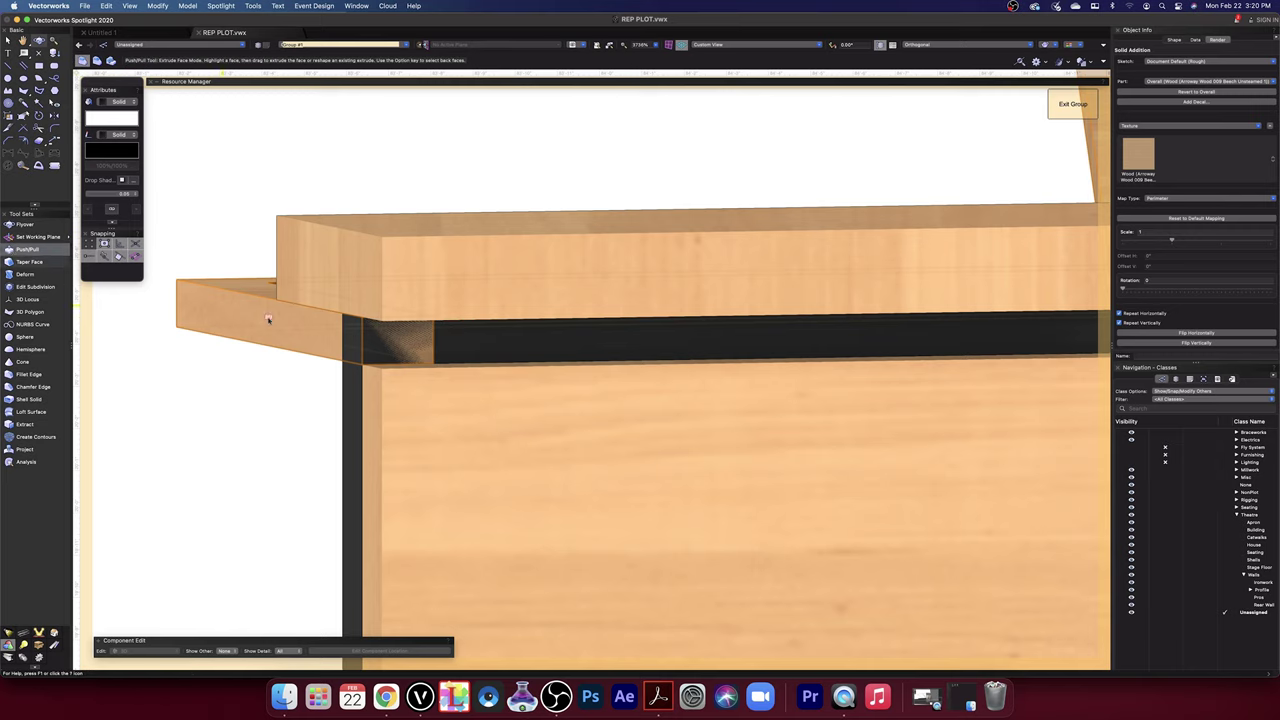
{"action": "left_click", "coordinate": [346, 384]}
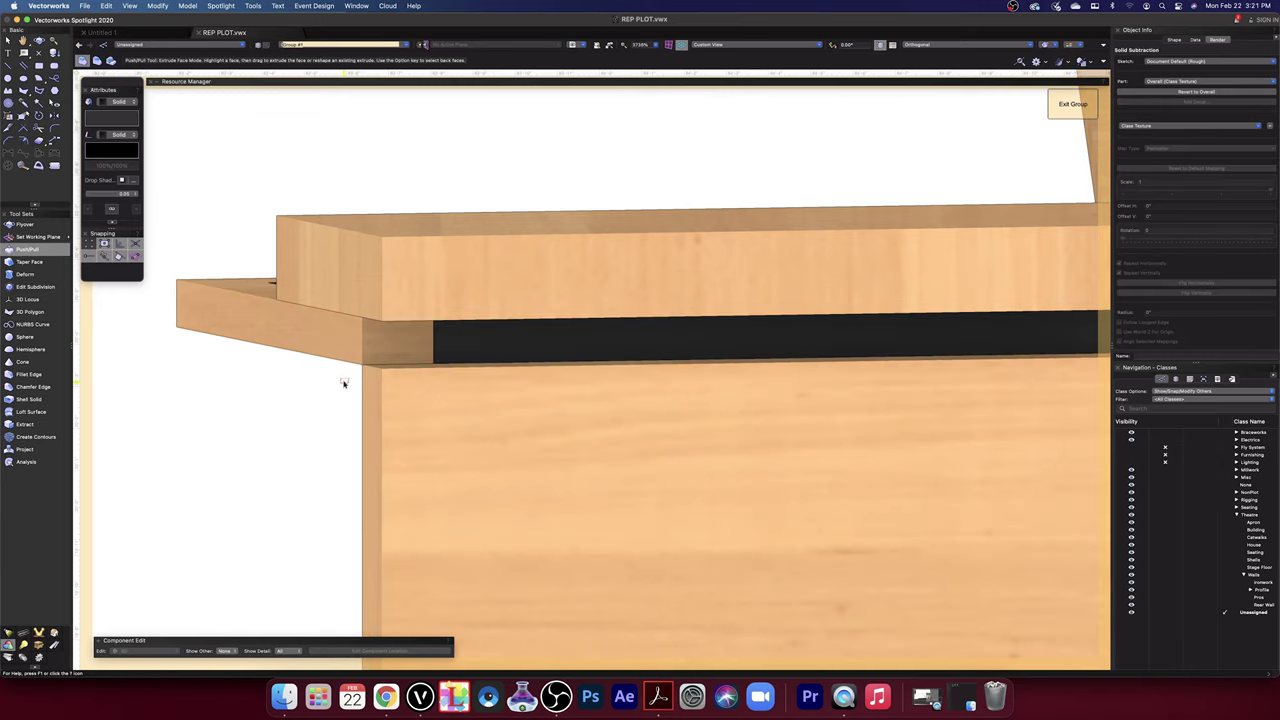
{"action": "key", "text": "super+z"}
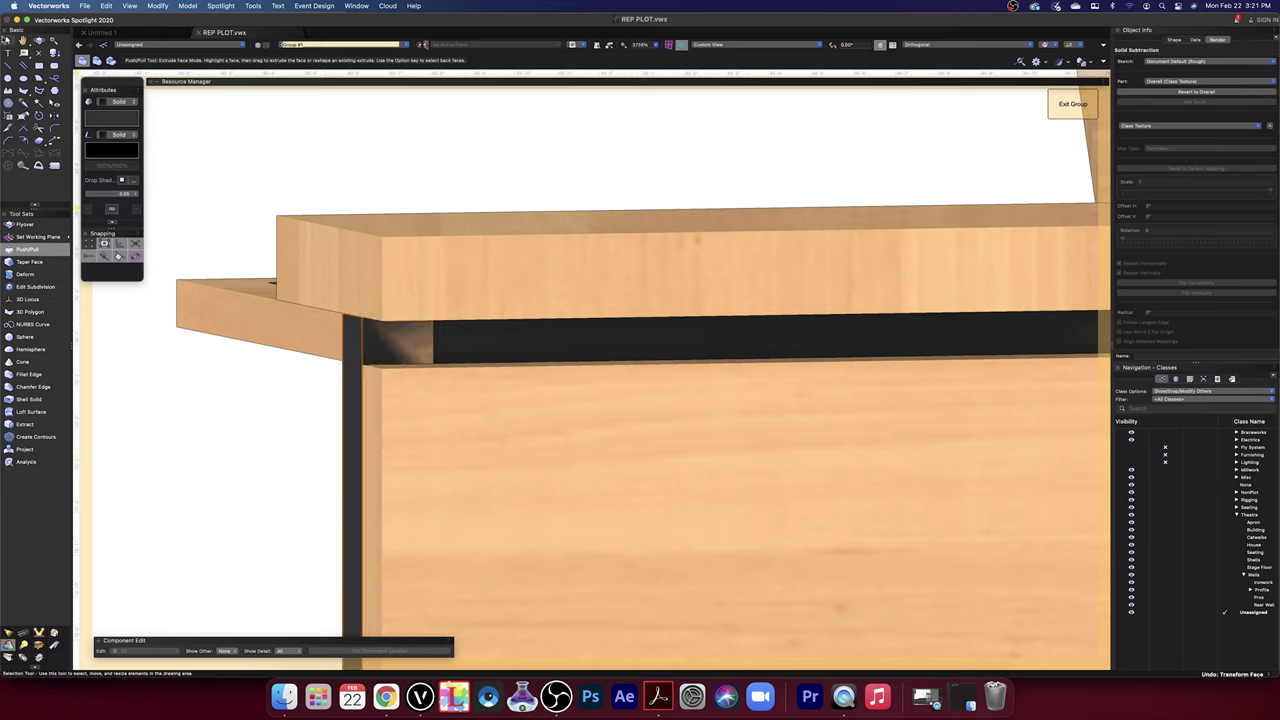
- Select the left solid and extend its rail end face to close that joint
{"action": "left_click", "coordinate": [8, 40]}
{"action": "left_click", "coordinate": [276, 342]}
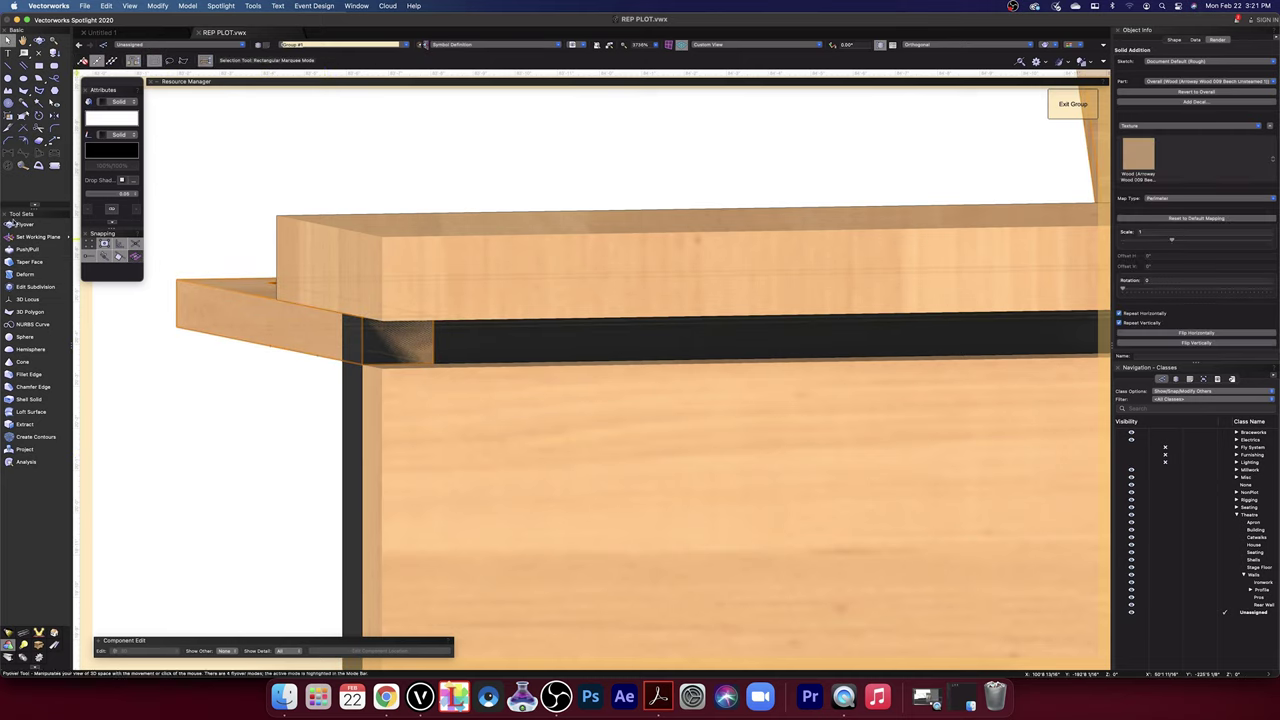
{"action": "left_click", "coordinate": [27, 249]}
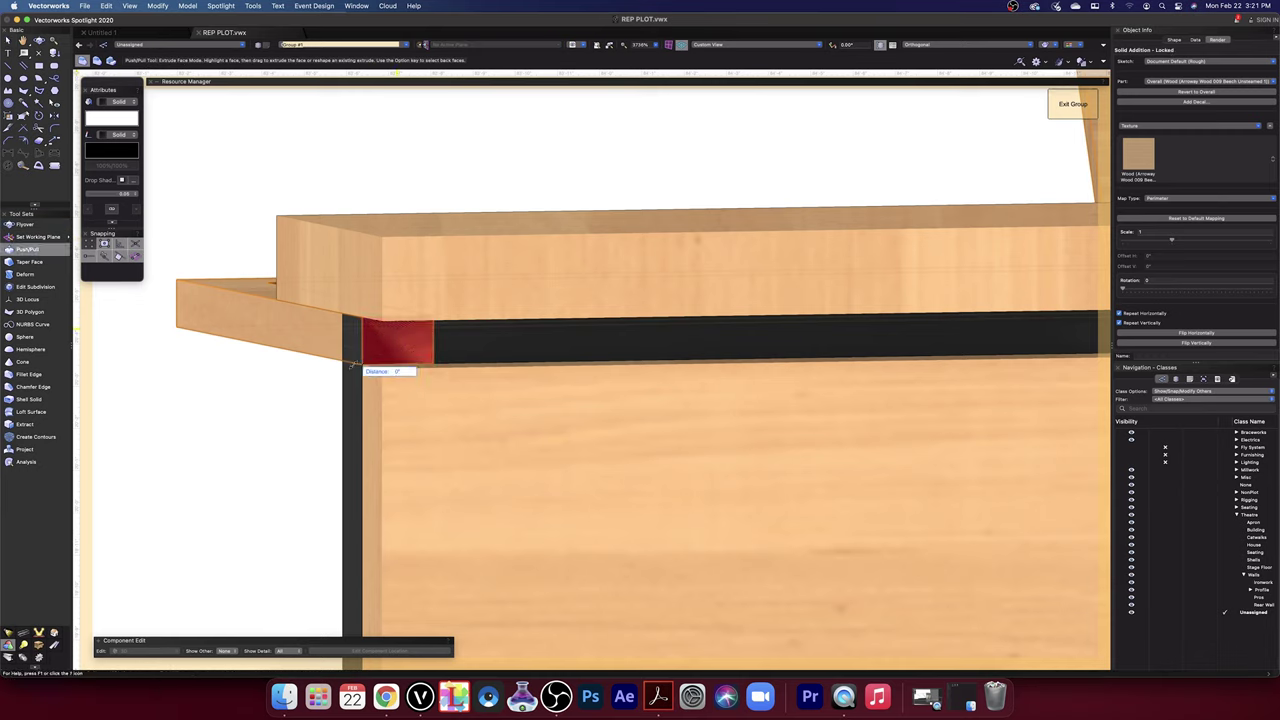
{"action": "left_click", "coordinate": [382, 343]}
{"action": "left_click", "coordinate": [345, 380]}
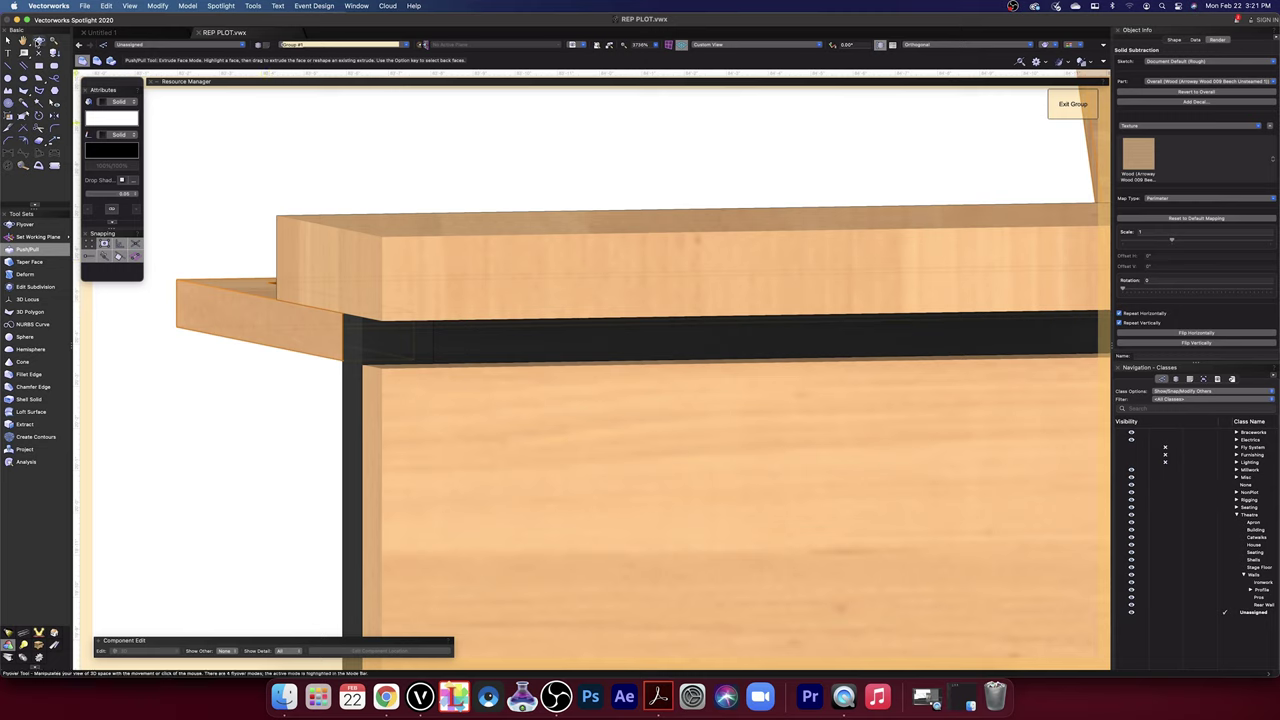
{"action": "left_click", "coordinate": [38, 41]}
{"action": "left_click_drag", "start_coordinate": [314, 206], "coordinate": [475, 205]}
- Set the trim's wood texture rotation to 90 degrees in the Render tab
{"action": "scroll", "coordinate": [440, 208], "scroll_direction": "down", "scroll_amount": 5}
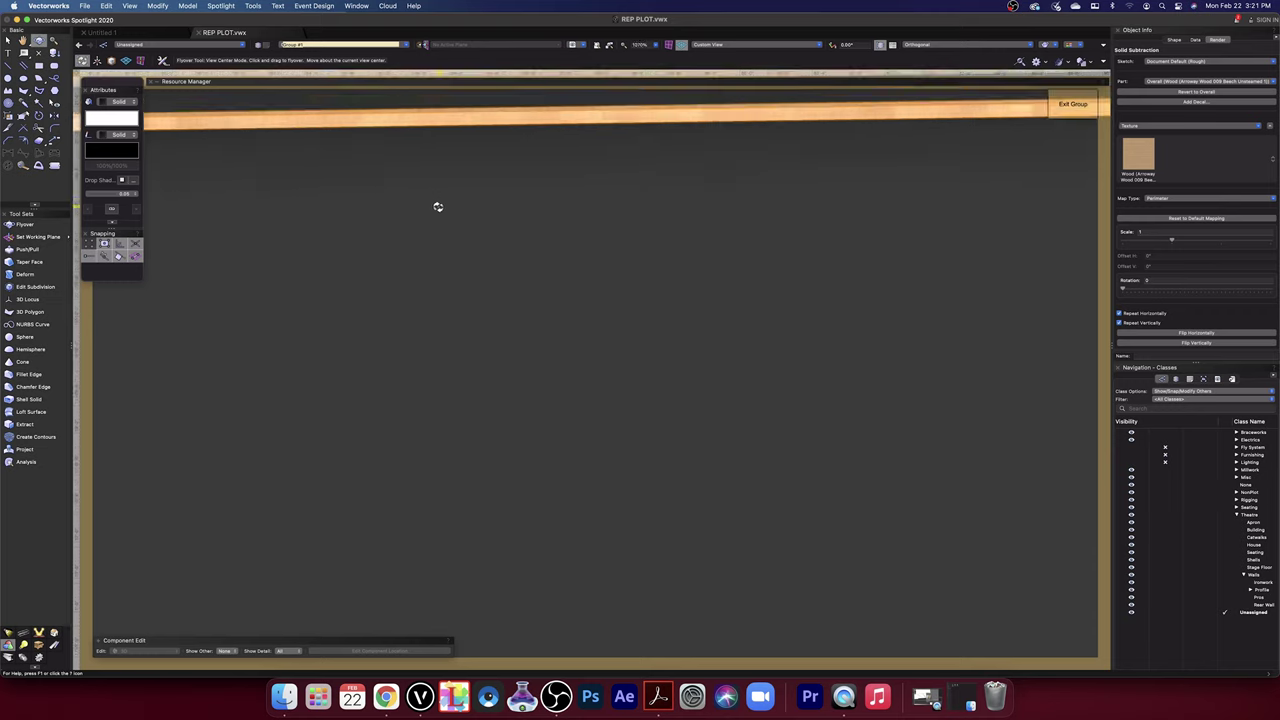
{"action": "scroll", "coordinate": [440, 200], "scroll_direction": "down", "scroll_amount": 2}
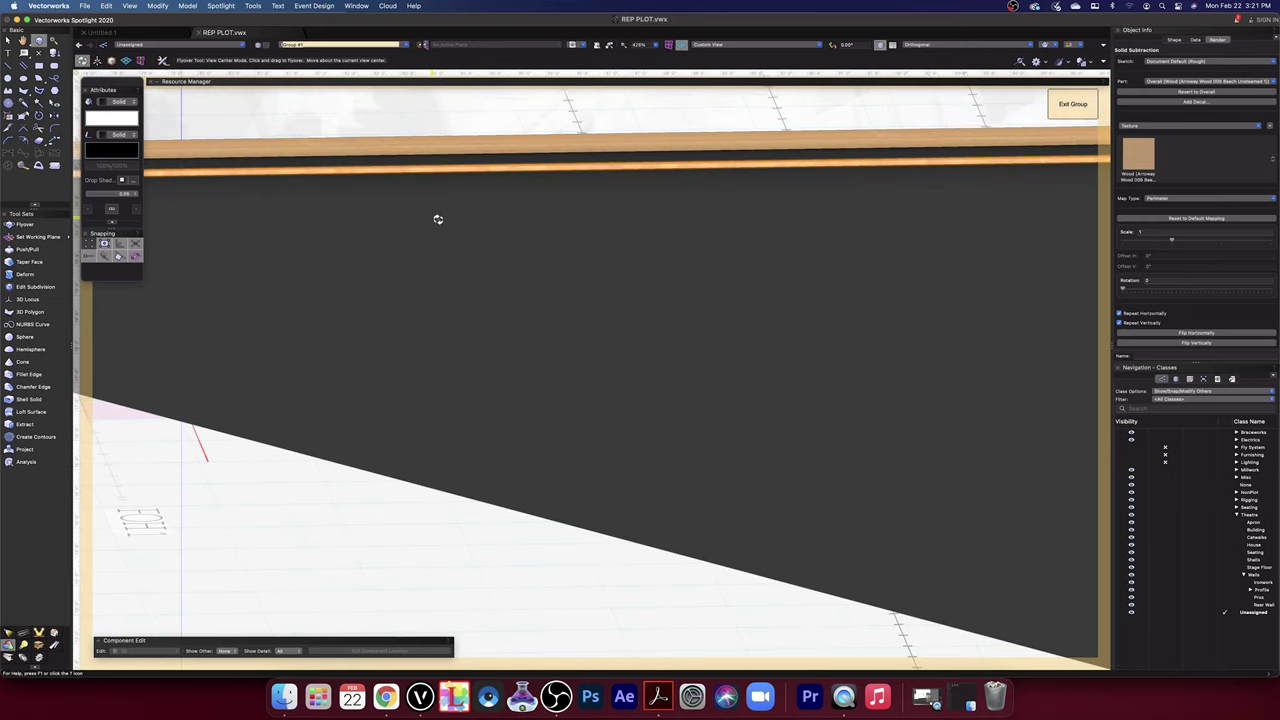
{"action": "left_click_drag", "start_coordinate": [437, 219], "coordinate": [520, 232]}
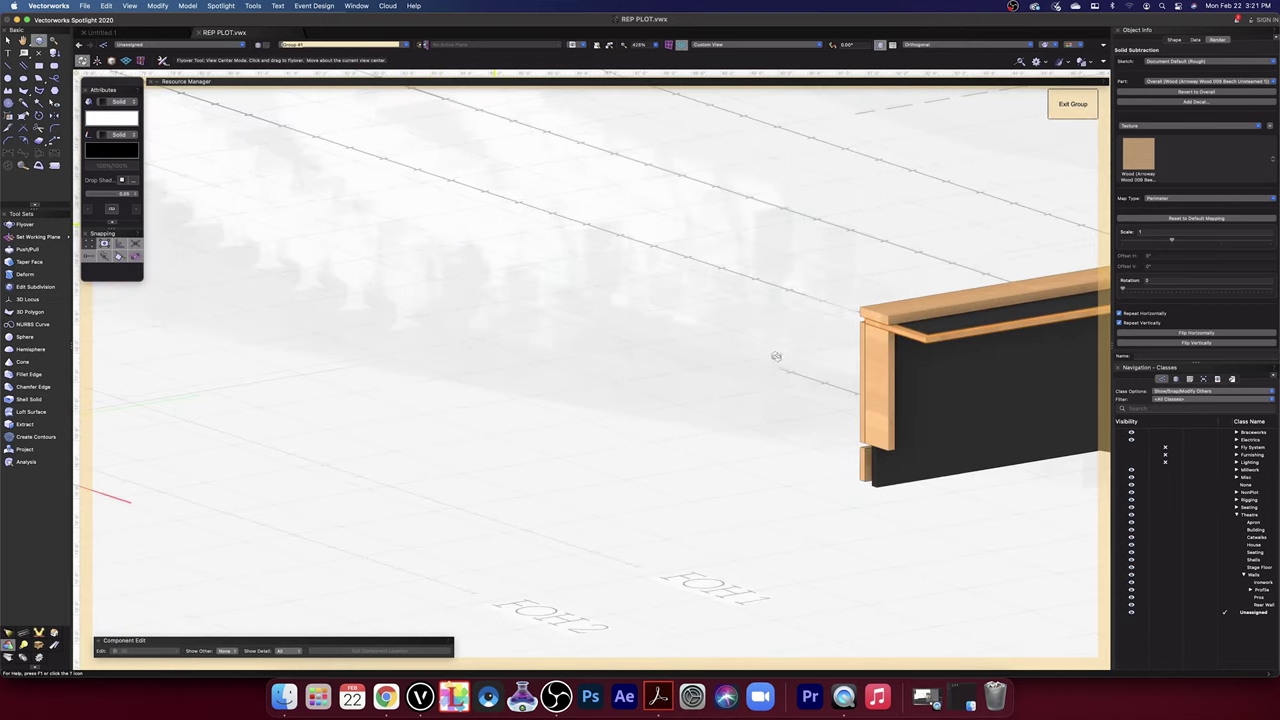
{"action": "key", "text": "space"}
{"action": "left_click_drag", "start_coordinate": [776, 356], "coordinate": [614, 344]}
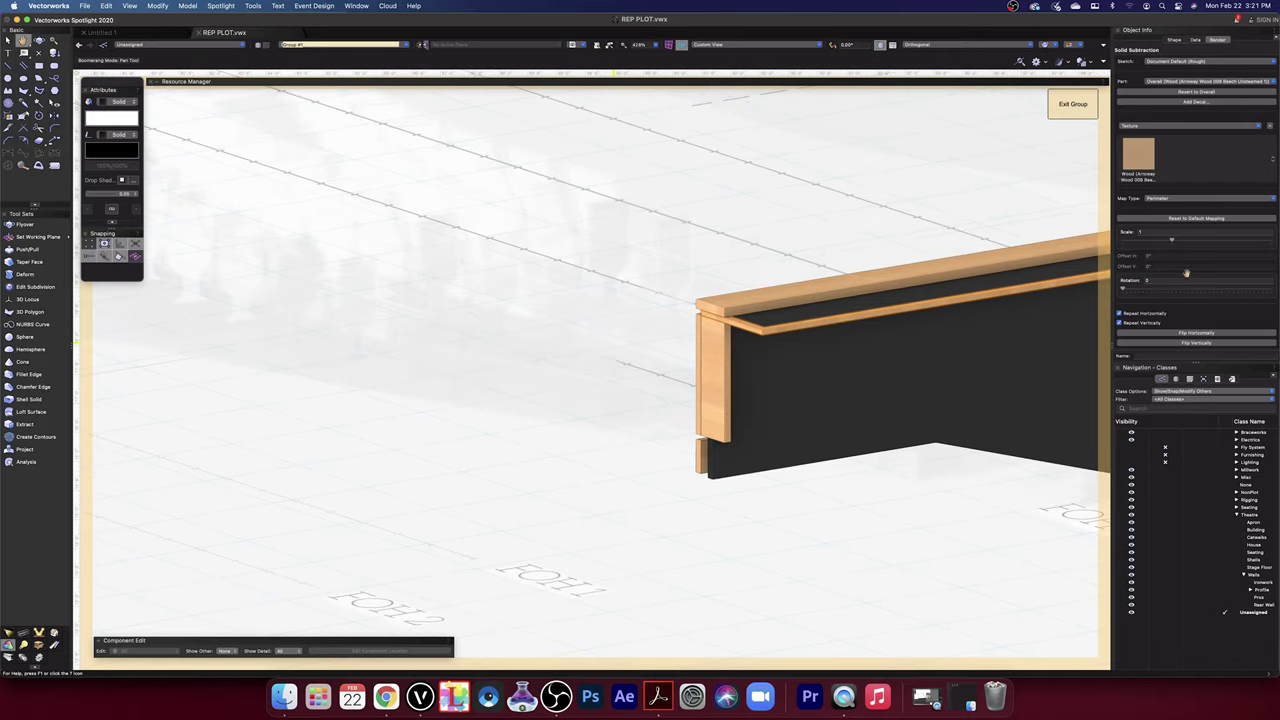
{"action": "left_click", "coordinate": [1154, 280]}
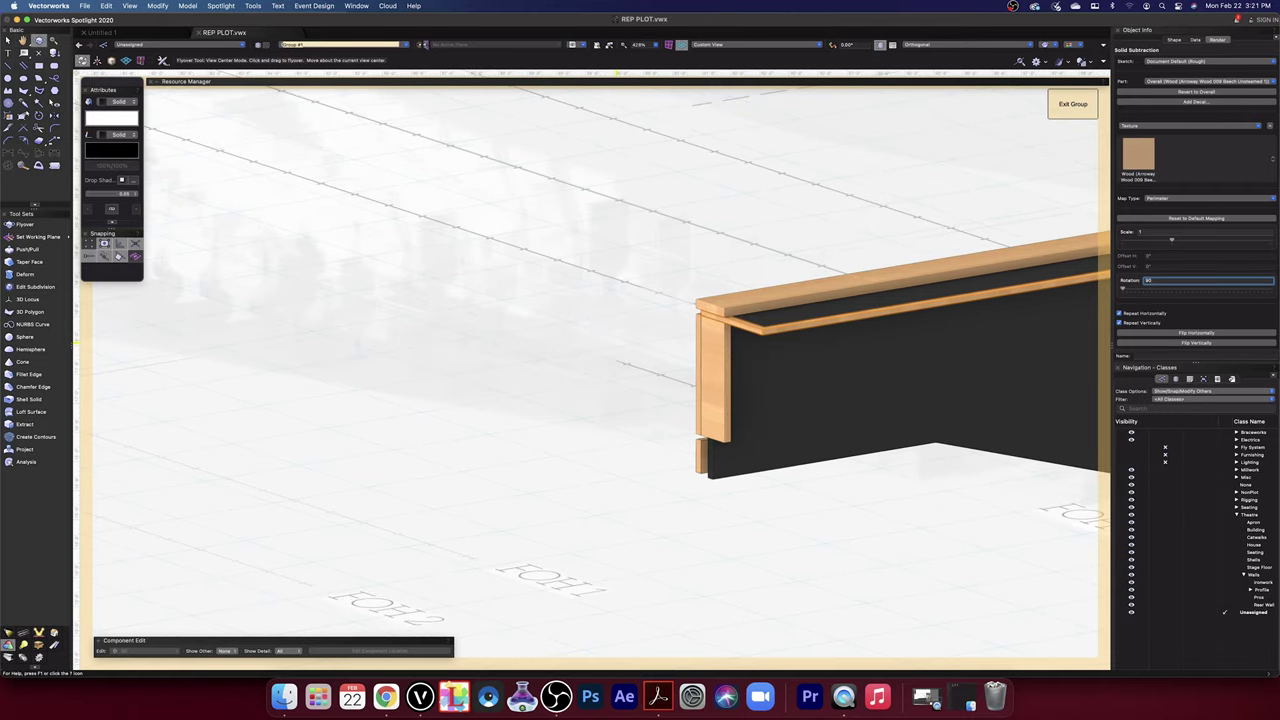
{"action": "key", "text": "Return"}
- Deselect the trim and zoom back out on the balcony front
{"action": "scroll", "coordinate": [924, 323], "scroll_direction": "up", "scroll_amount": 5}
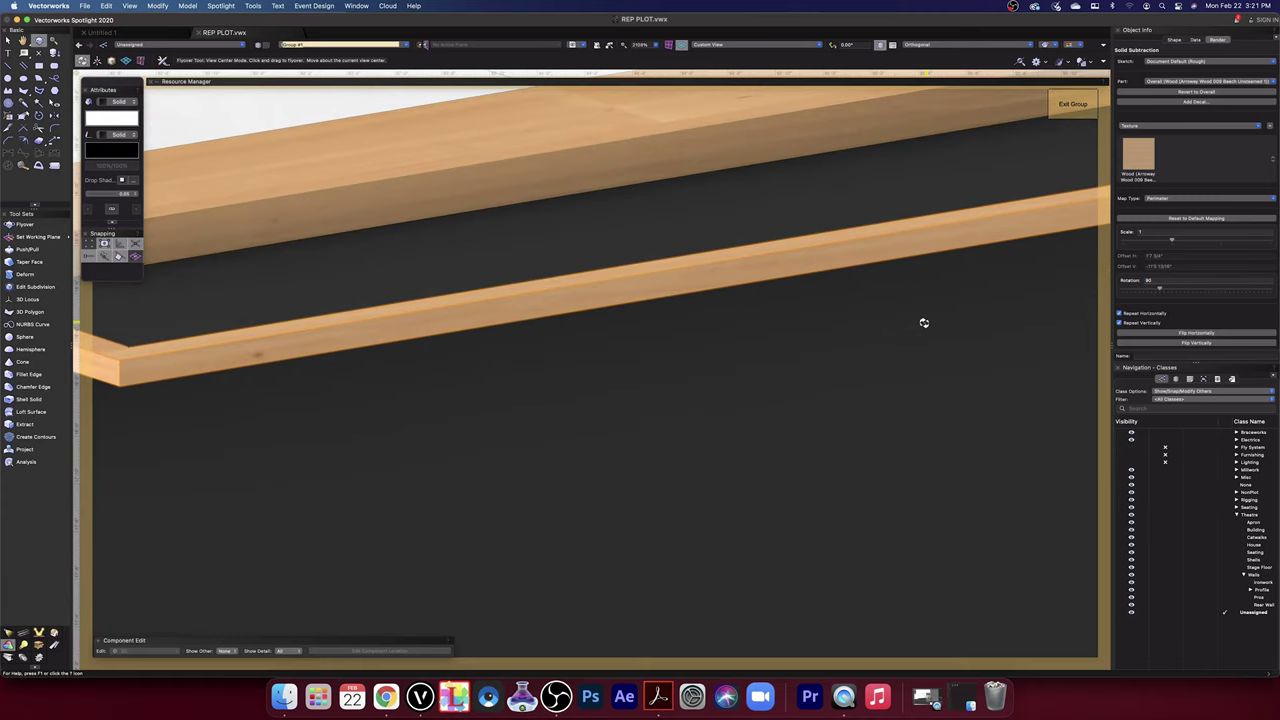
{"action": "scroll", "coordinate": [924, 323], "scroll_direction": "down", "scroll_amount": 3}
{"action": "scroll", "coordinate": [921, 322], "scroll_direction": "down", "scroll_amount": 4}
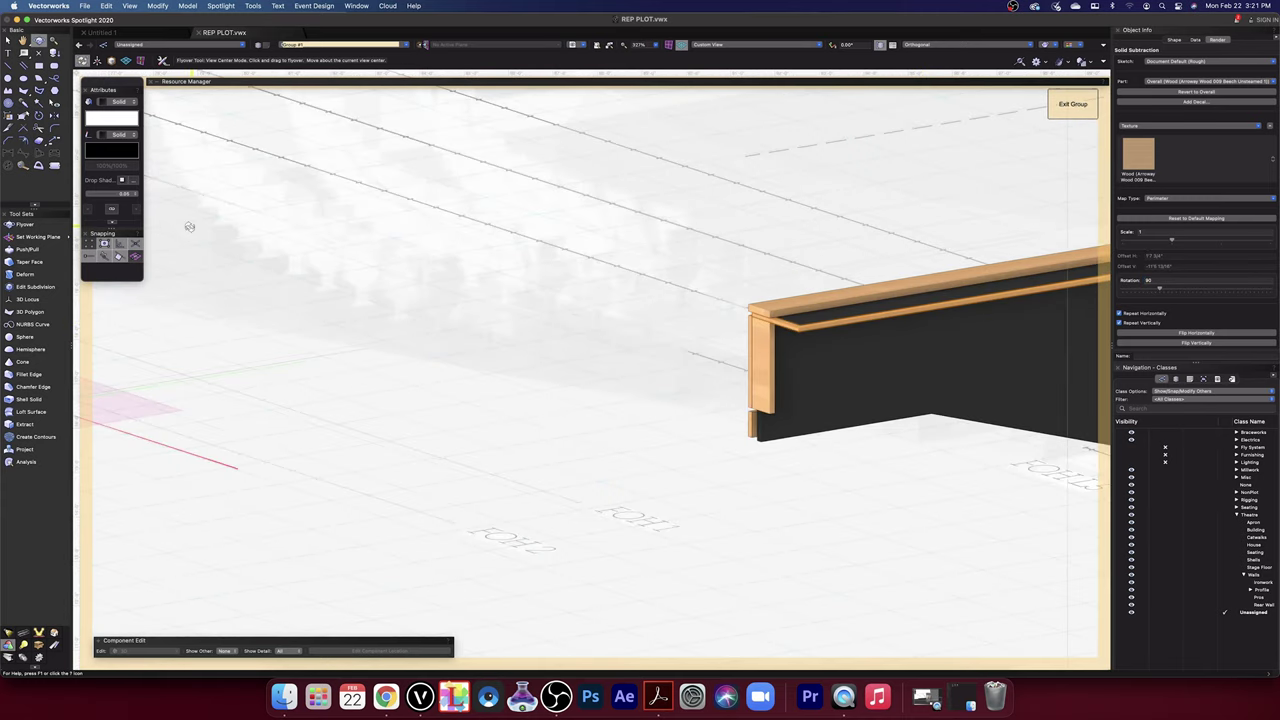
{"action": "left_click", "coordinate": [7, 41]}
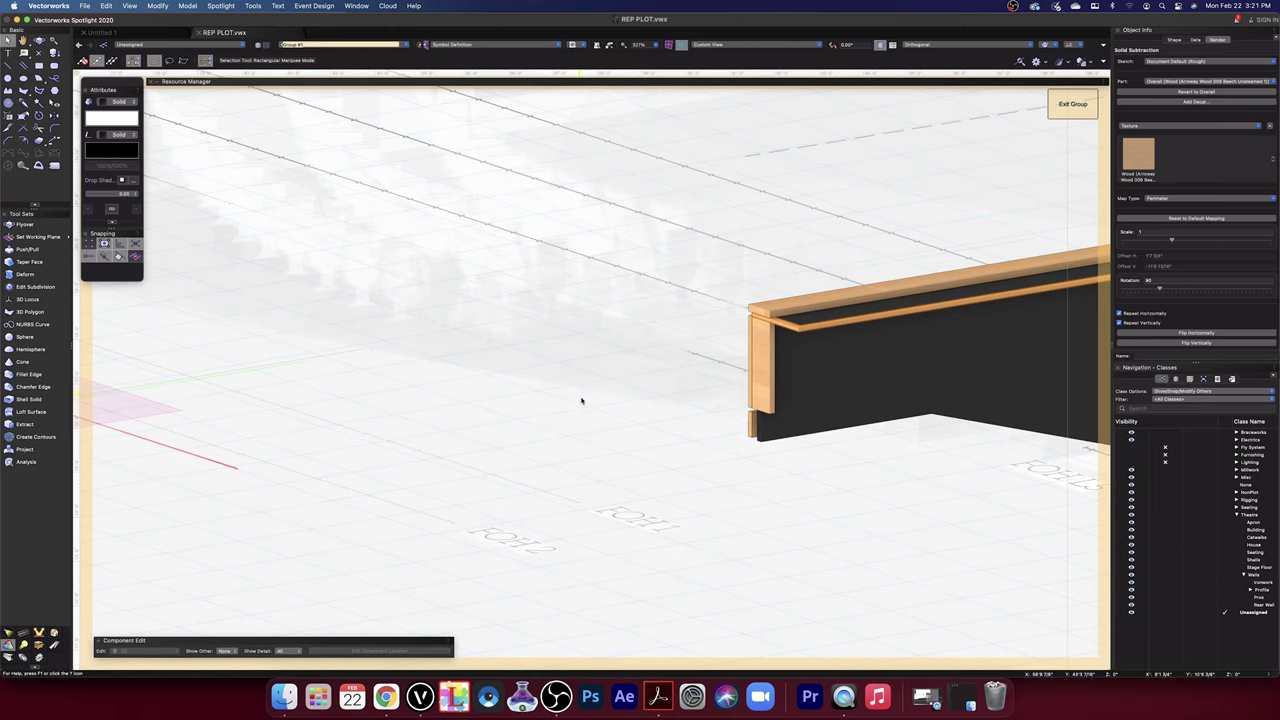
{"action": "left_click", "coordinate": [600, 426]}
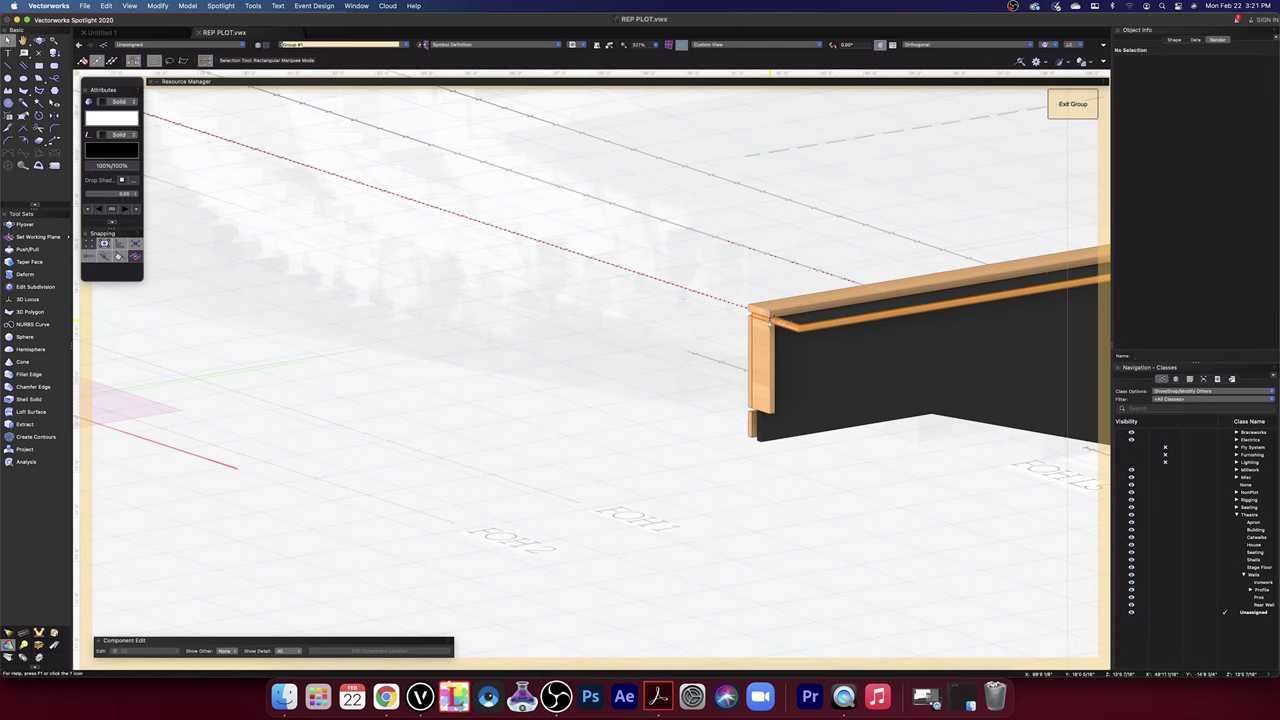
{"action": "scroll", "coordinate": [768, 326], "scroll_direction": "up", "scroll_amount": 1}
{"action": "scroll", "coordinate": [768, 326], "scroll_direction": "up", "scroll_amount": 1}
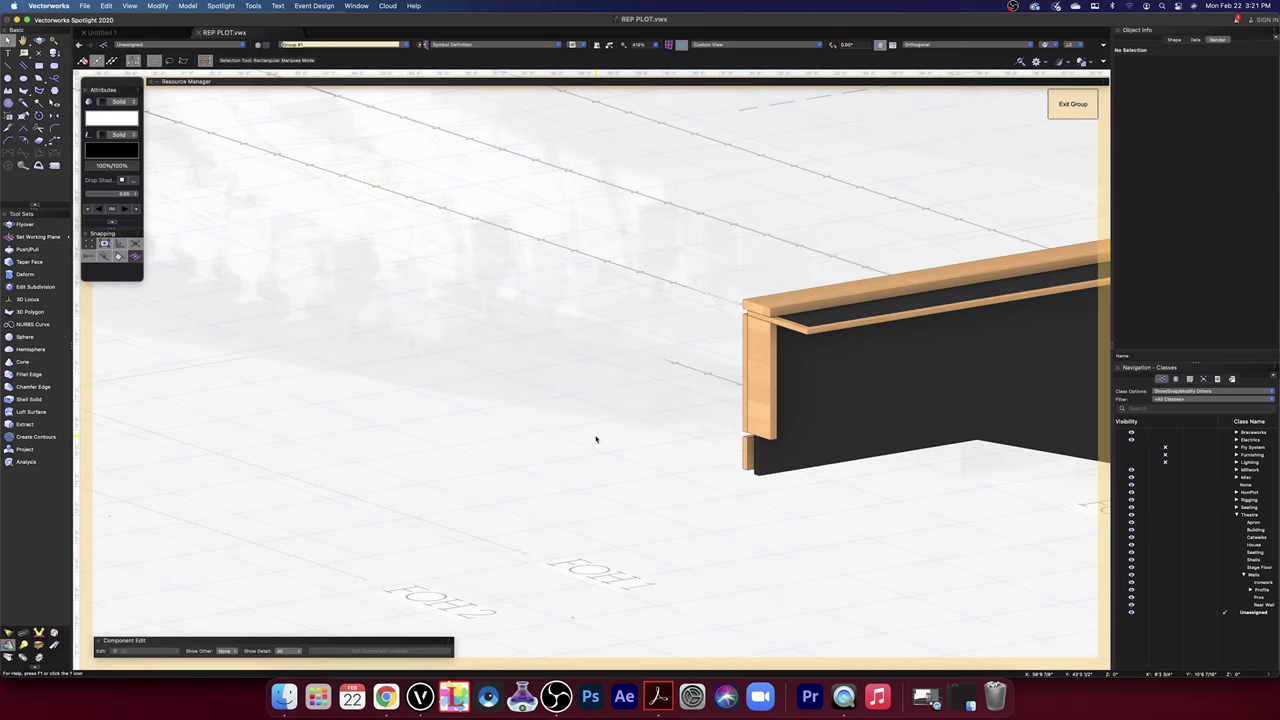
{"action": "left_click", "coordinate": [740, 50]}
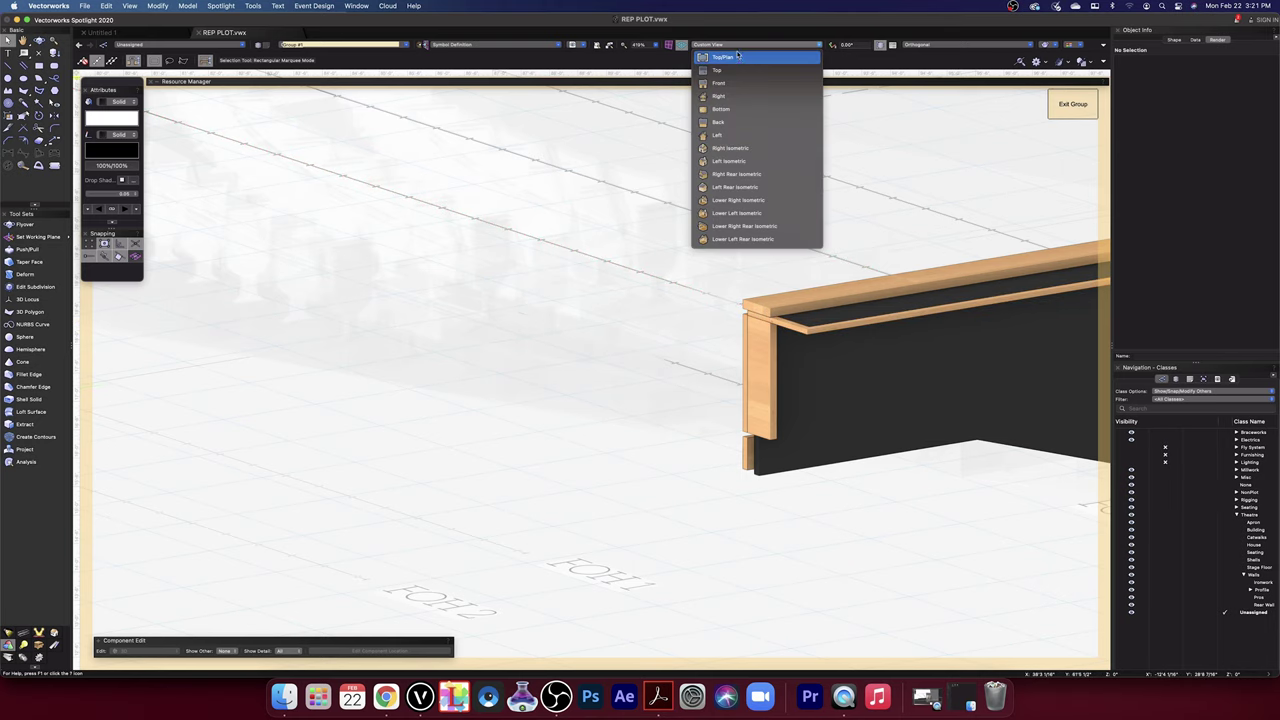
- Switch to Top/Plan, select the balcony front wall, and exit the group
{"action": "left_click", "coordinate": [737, 58]}
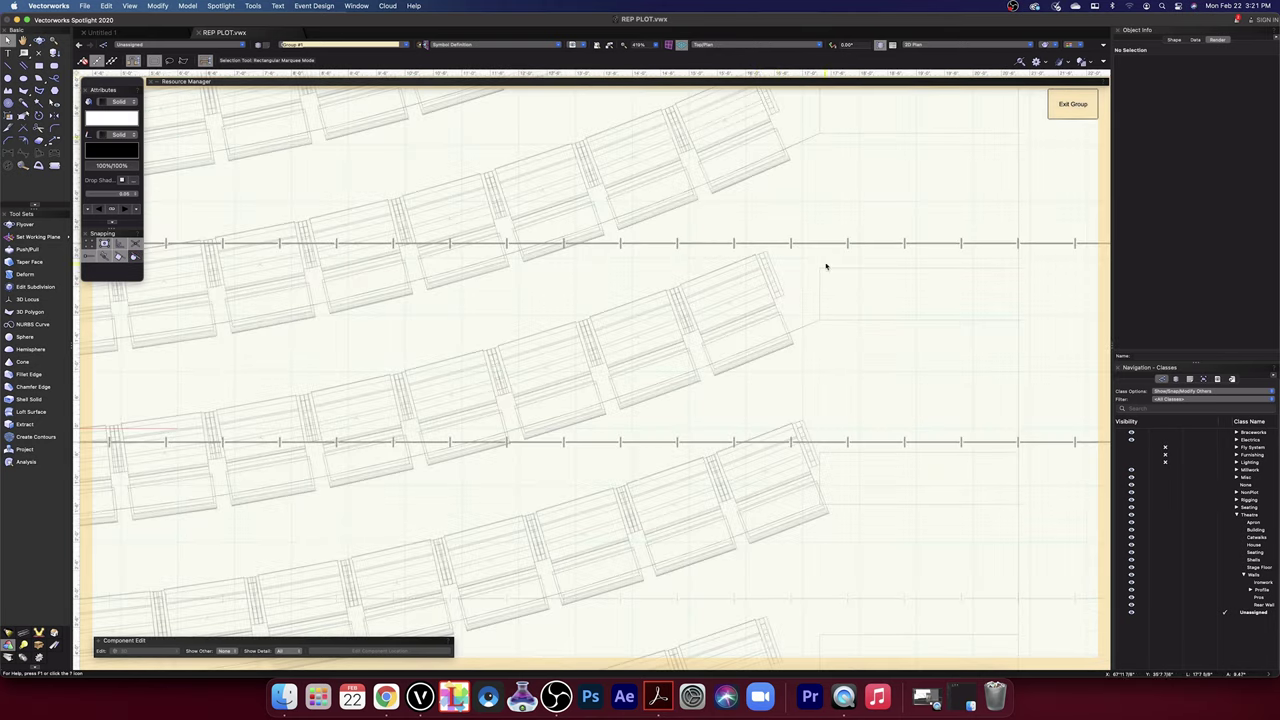
{"action": "key", "text": "space"}
{"action": "left_click_drag", "start_coordinate": [990, 226], "coordinate": [794, 223]}
{"action": "scroll", "coordinate": [757, 240], "scroll_direction": "up", "scroll_amount": 5}
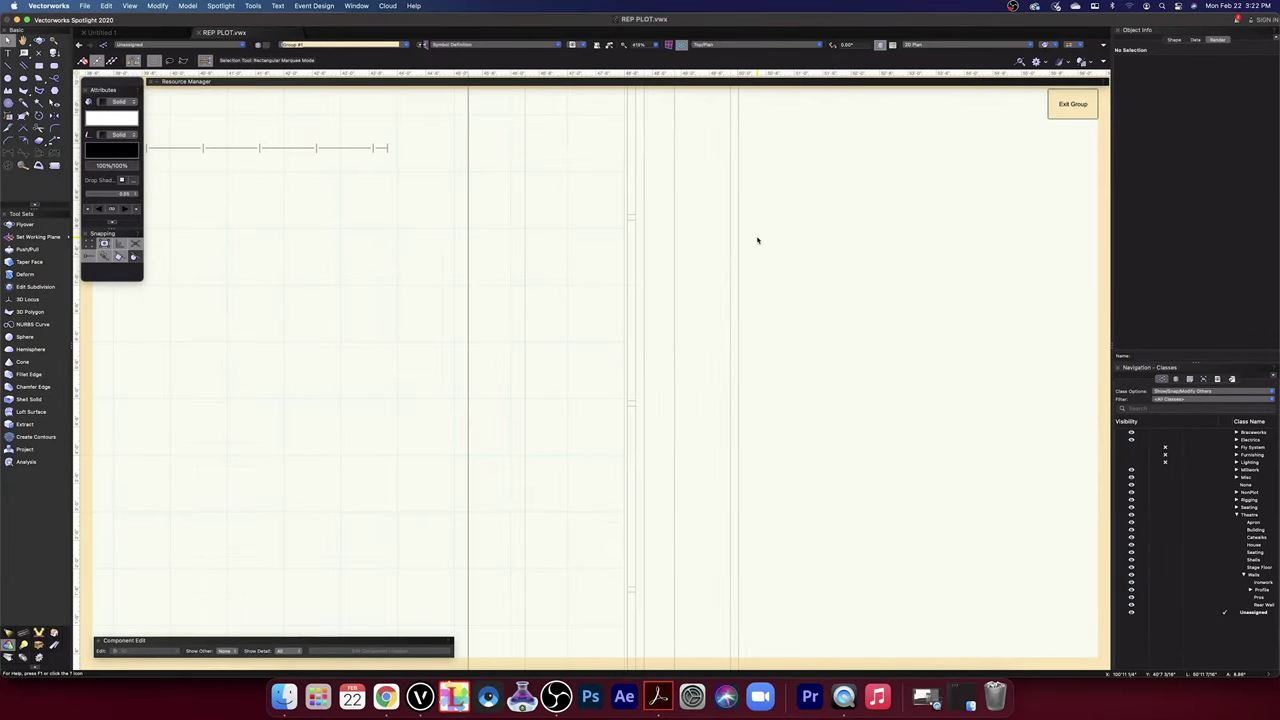
{"action": "scroll", "coordinate": [757, 240], "scroll_direction": "down", "scroll_amount": 3}
{"action": "scroll", "coordinate": [770, 232], "scroll_direction": "down", "scroll_amount": 2}
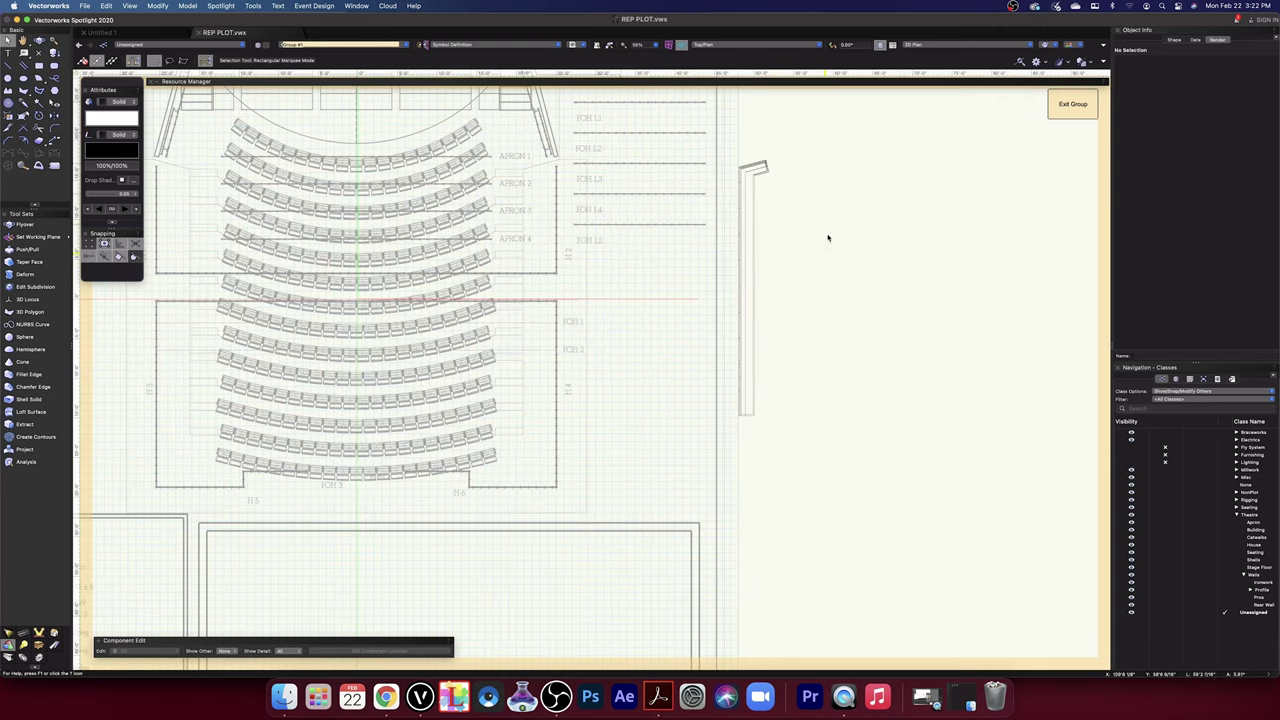
{"action": "left_click", "coordinate": [750, 178]}
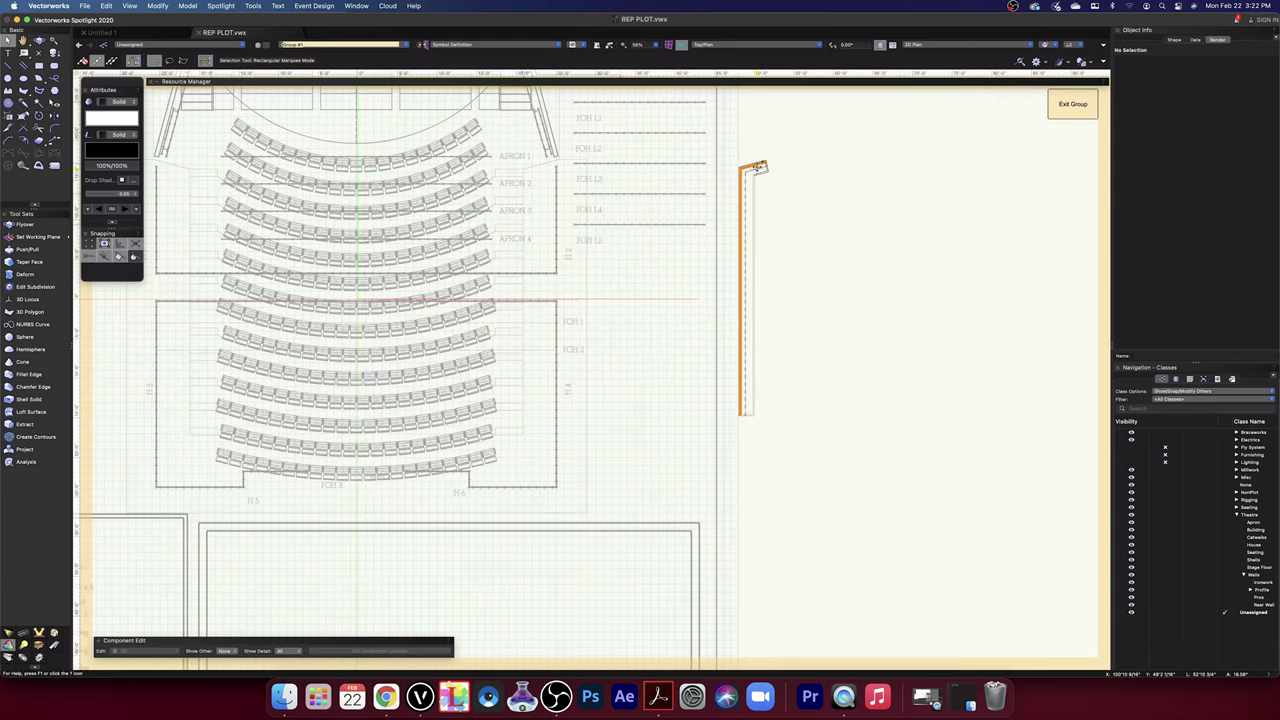
{"action": "scroll", "coordinate": [766, 166], "scroll_direction": "up", "scroll_amount": 6}
{"action": "left_click_drag", "start_coordinate": [838, 156], "coordinate": [815, 120]}
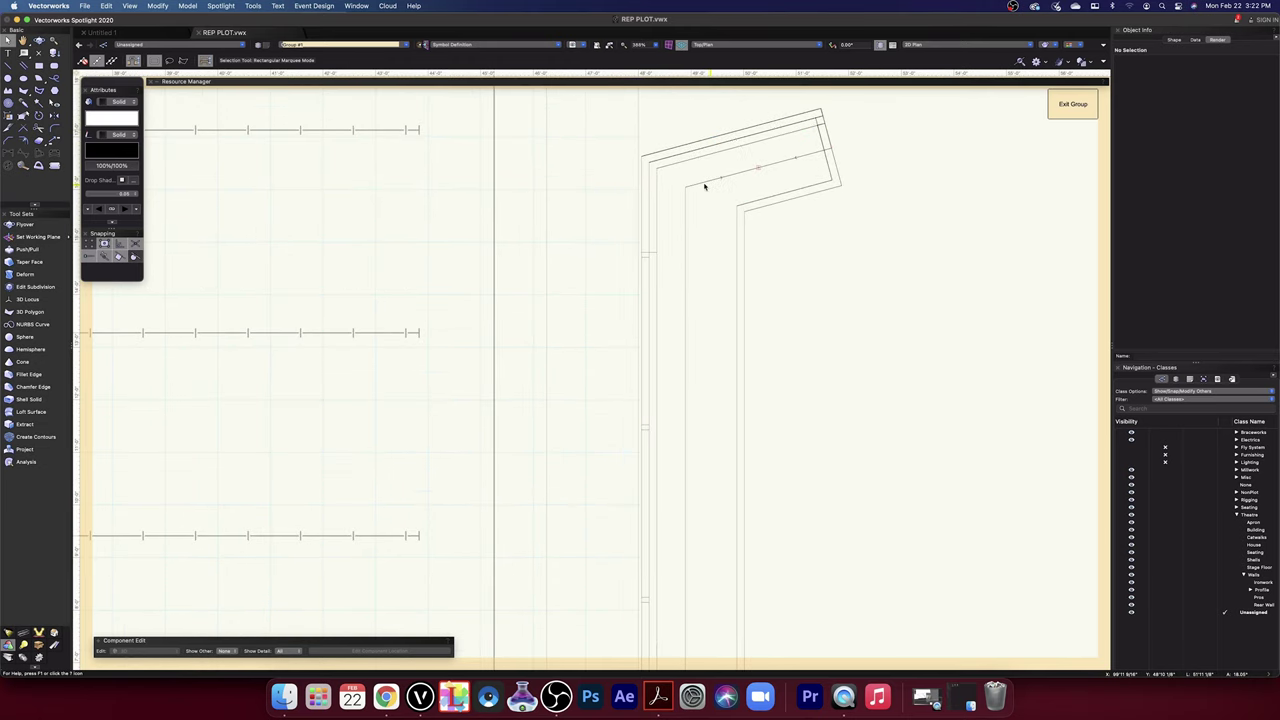
{"action": "scroll", "coordinate": [762, 260], "scroll_direction": "down", "scroll_amount": 6}
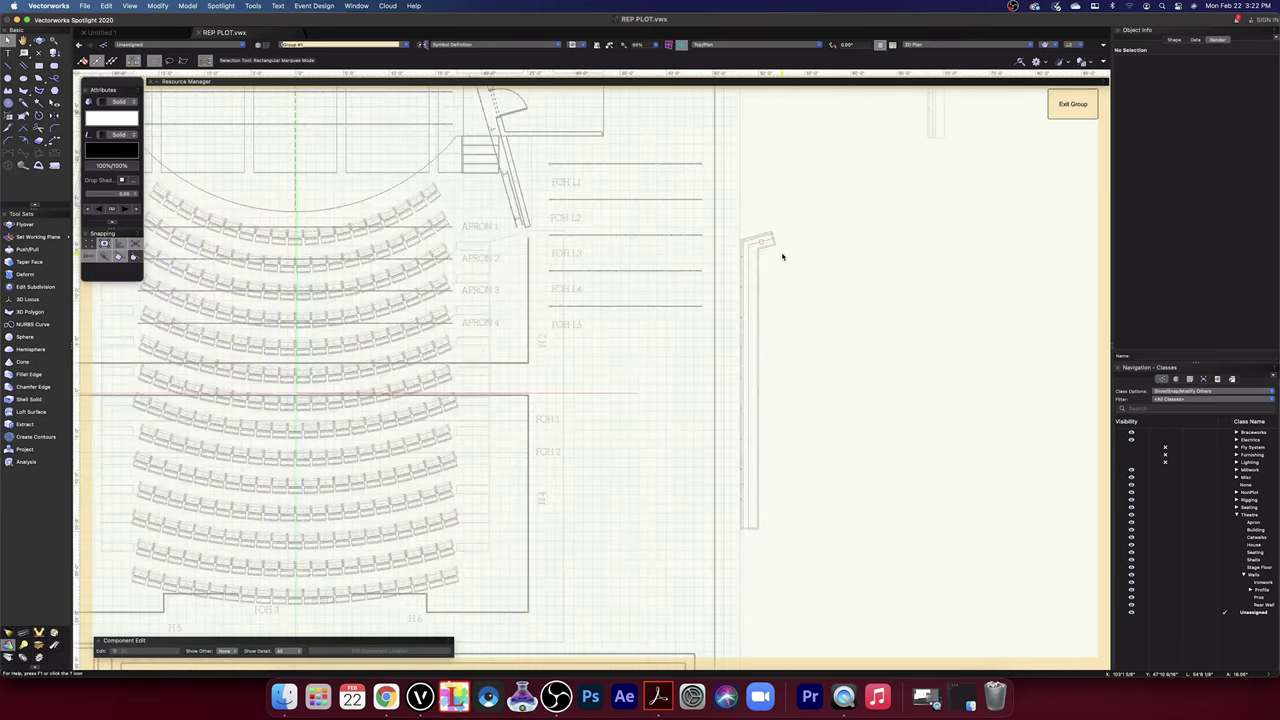
{"action": "left_click", "coordinate": [1079, 110]}
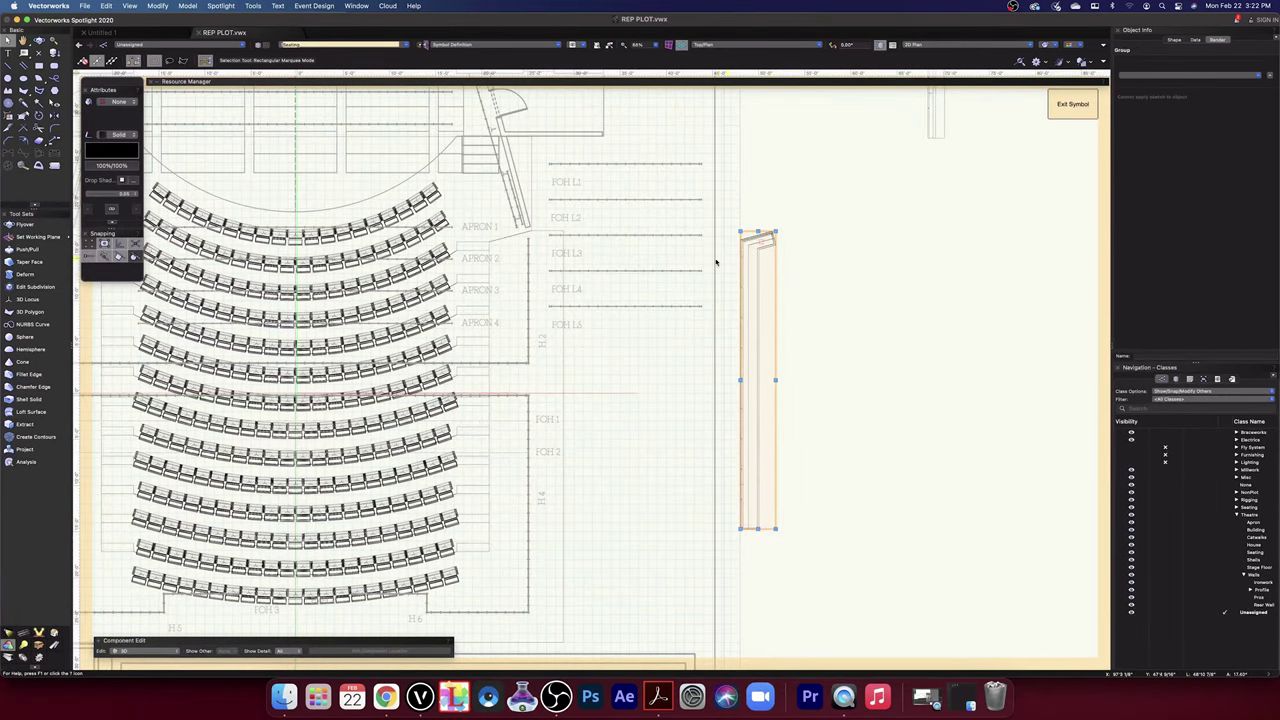
- Drag the balcony front group beside the seating, snapped by its corner point
{"action": "scroll", "coordinate": [714, 263], "scroll_direction": "up", "scroll_amount": 6}
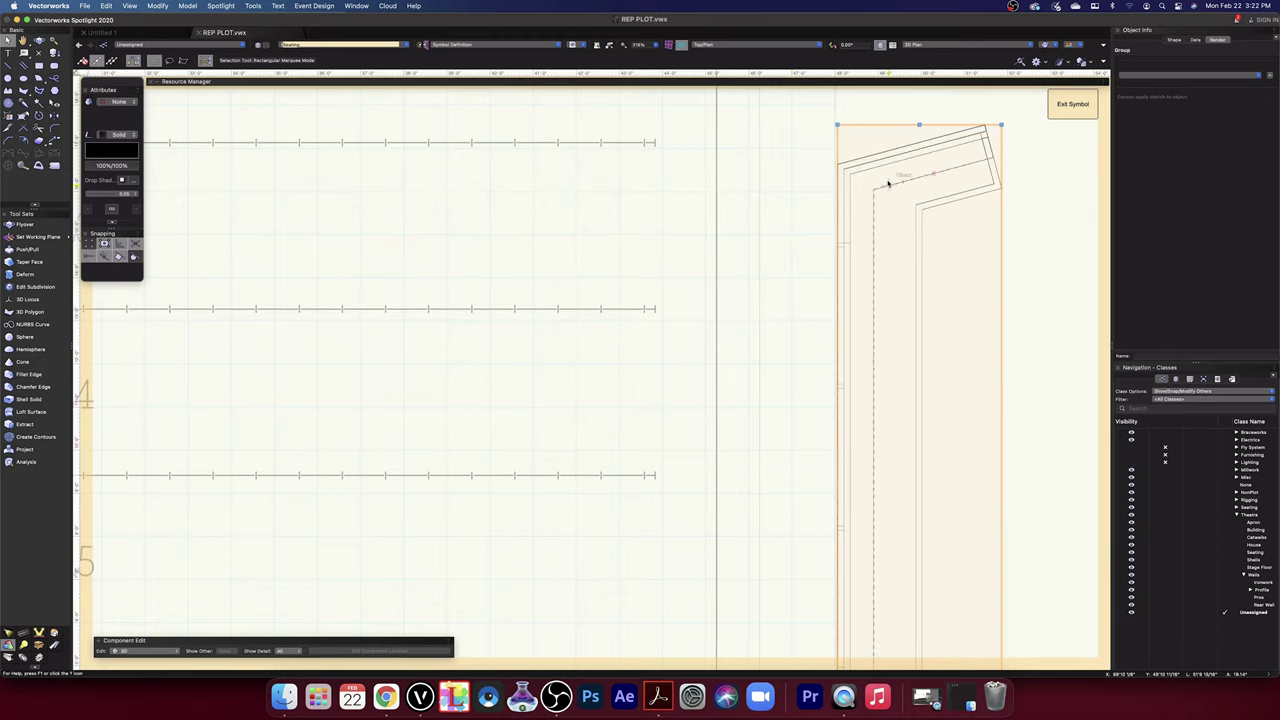
{"action": "left_click_drag", "start_coordinate": [850, 175], "coordinate": [240, 190]}
{"action": "middle_click_drag", "start_coordinate": [217, 181], "coordinate": [866, 269]}
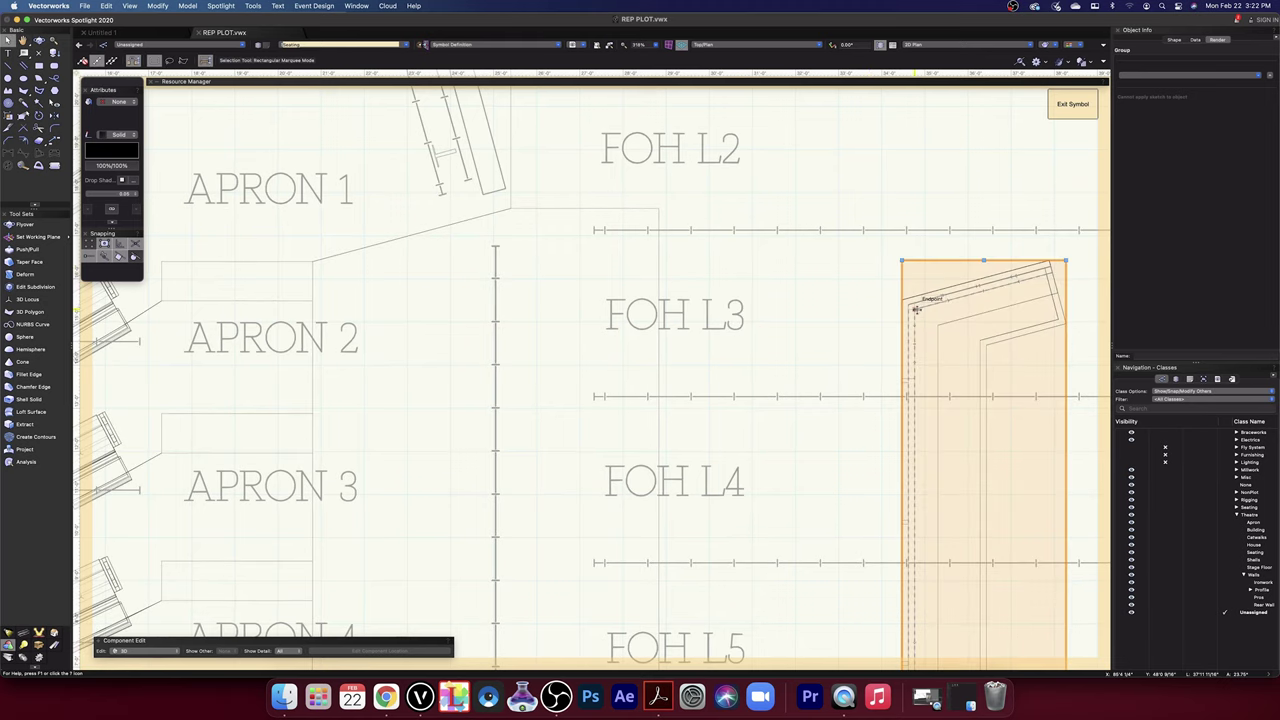
{"action": "left_click_drag", "start_coordinate": [913, 308], "coordinate": [309, 266]}
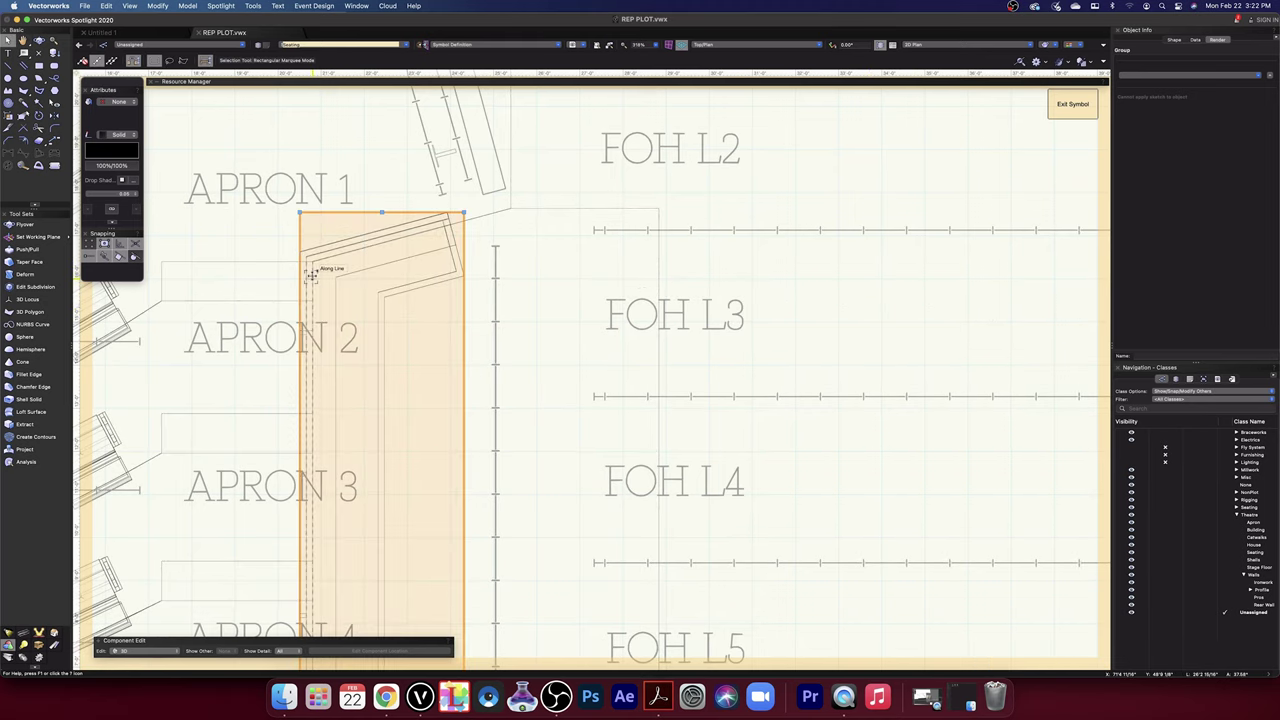
{"action": "scroll", "coordinate": [314, 277], "scroll_direction": "up", "scroll_amount": 6}
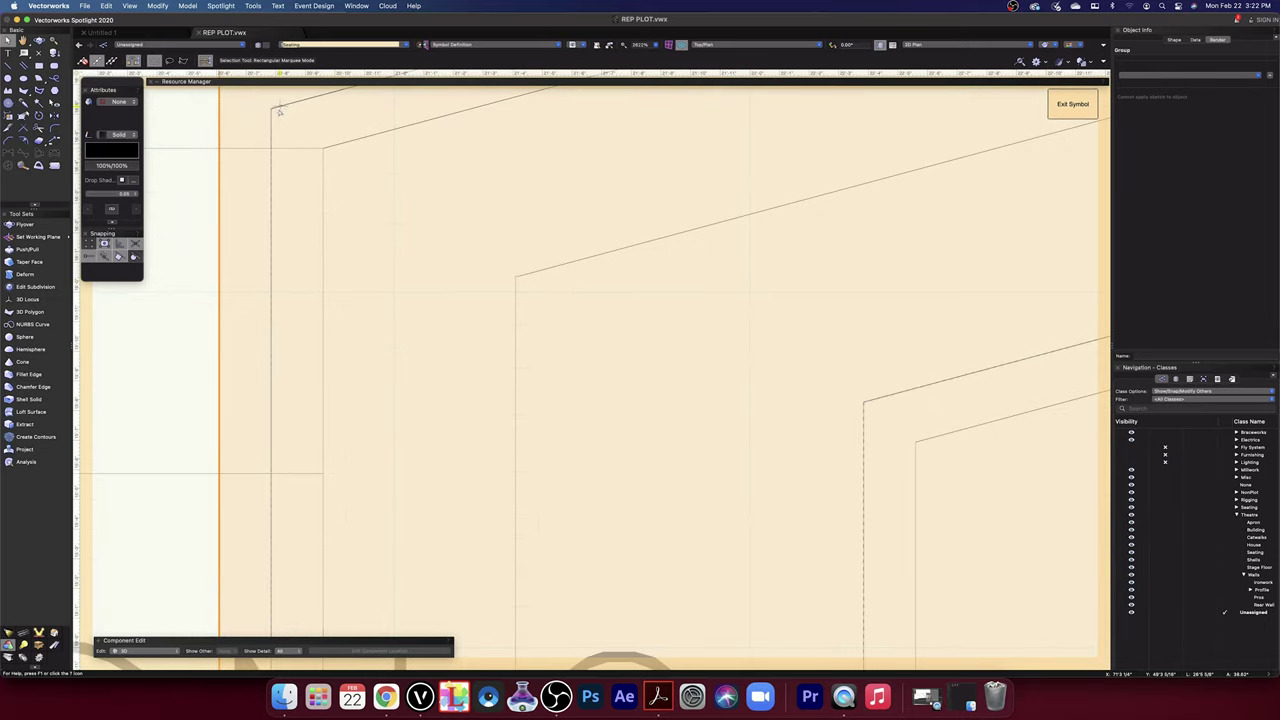
{"action": "left_click_drag", "start_coordinate": [271, 108], "coordinate": [326, 147]}
{"action": "left_click_drag", "start_coordinate": [390, 231], "coordinate": [420, 291]}
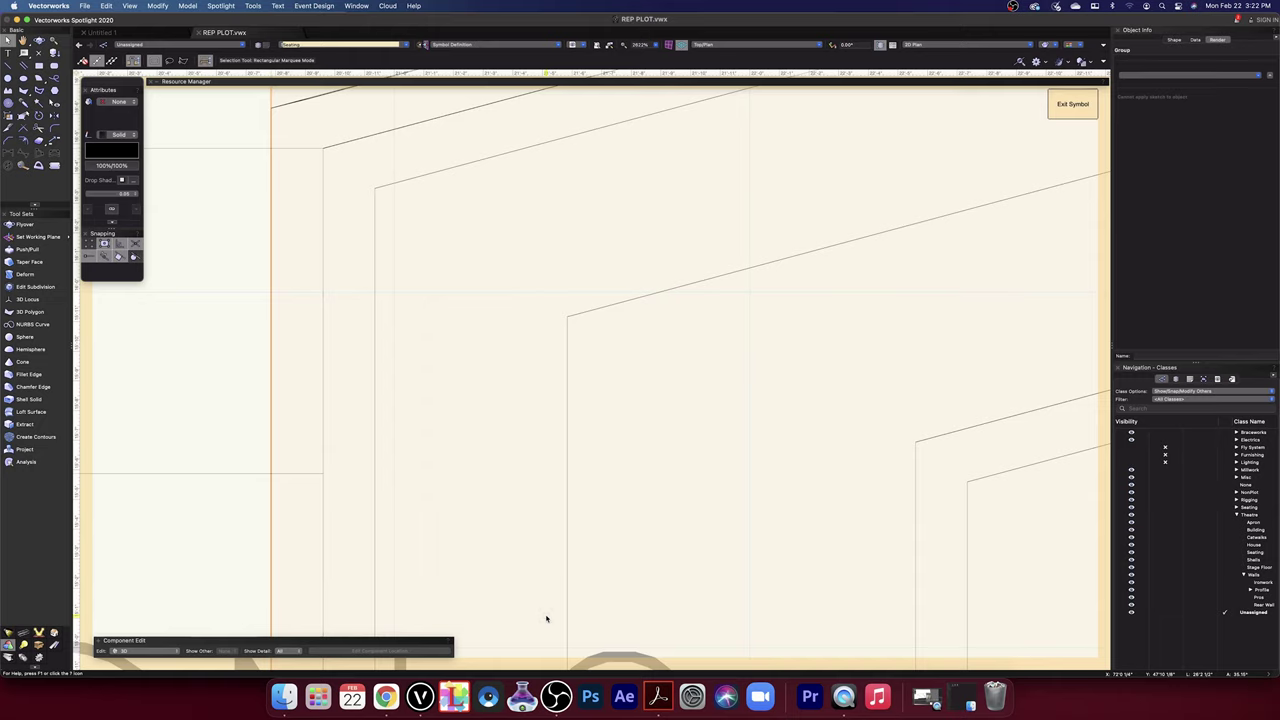
{"action": "left_click", "coordinate": [721, 46]}
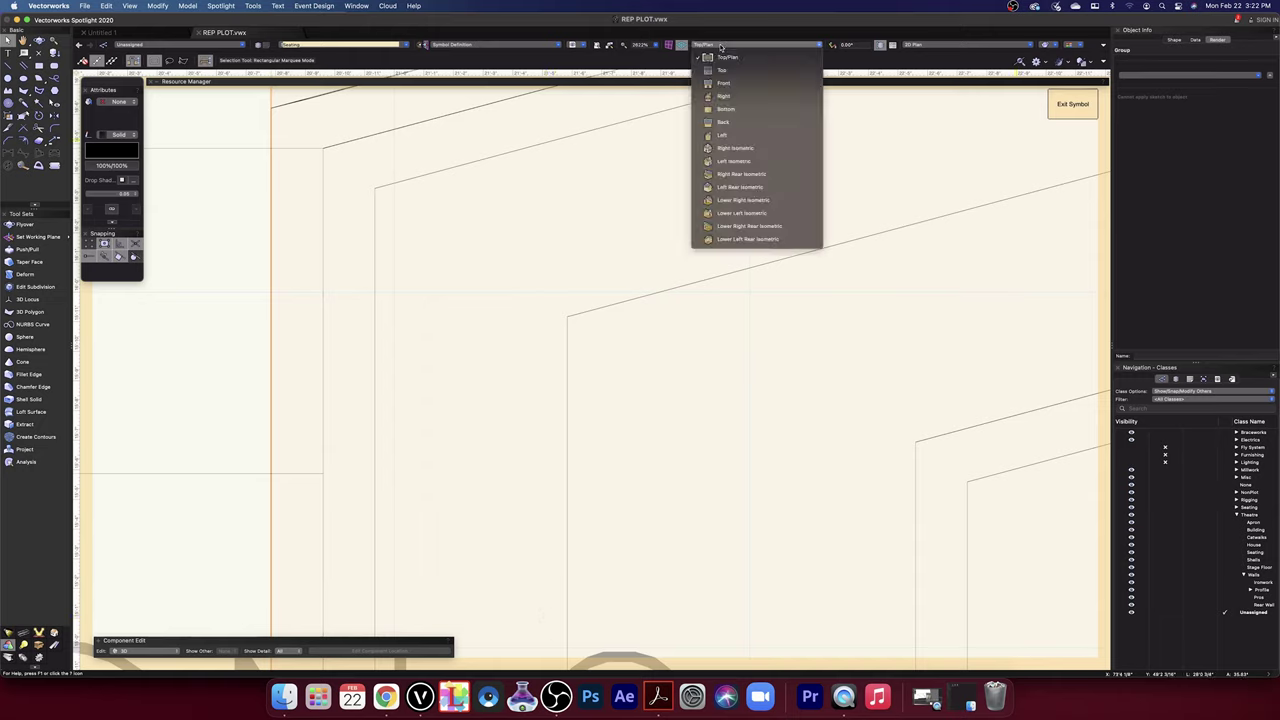
- Show the Front view rendered in OpenGL, zoomed on the seating and balcony front
{"action": "left_click", "coordinate": [725, 84]}
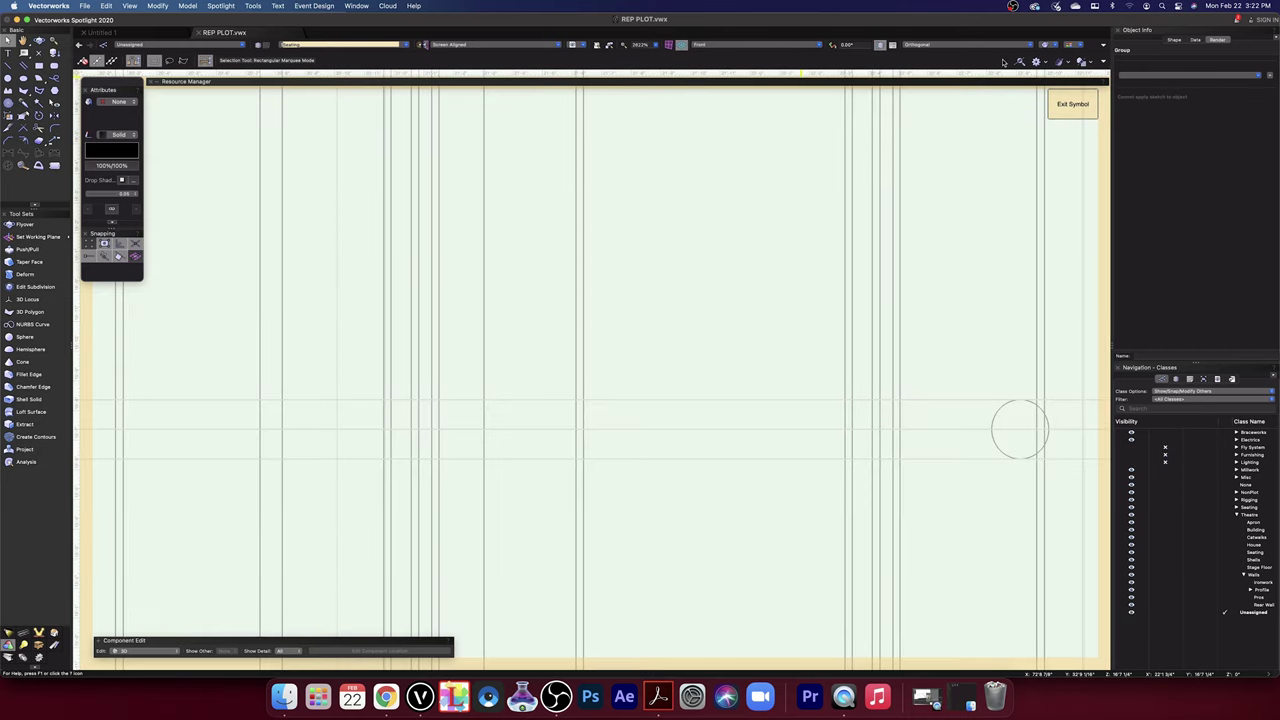
{"action": "left_click", "coordinate": [1055, 46]}
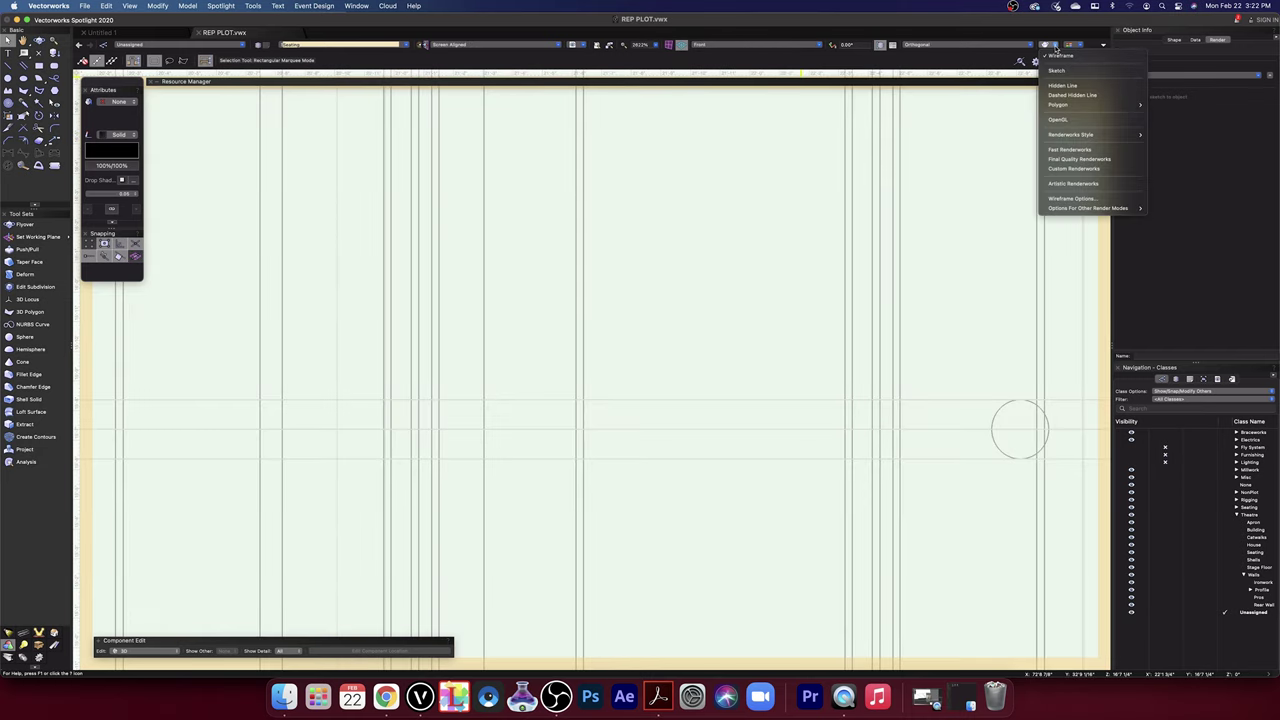
{"action": "left_click", "coordinate": [1060, 119]}
{"action": "scroll", "coordinate": [576, 360], "scroll_direction": "down", "scroll_amount": 8}
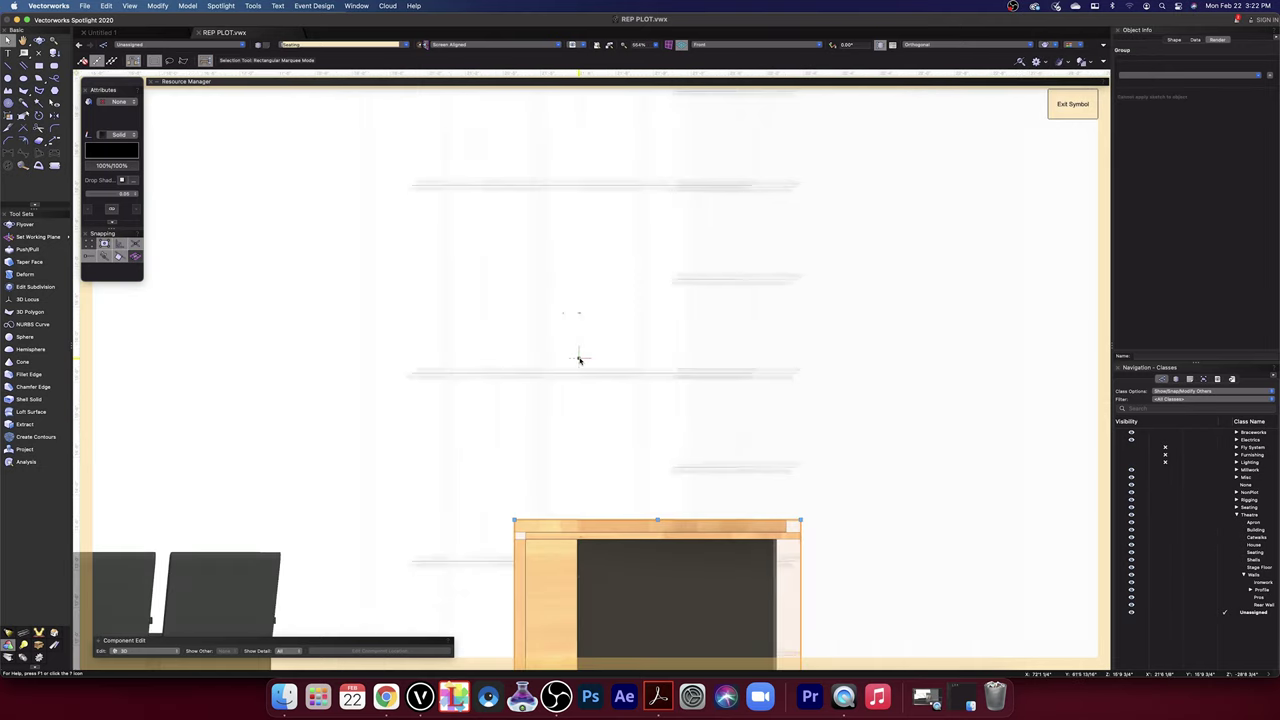
{"action": "scroll", "coordinate": [569, 462], "scroll_direction": "up", "scroll_amount": 3}
{"action": "scroll", "coordinate": [568, 462], "scroll_direction": "up", "scroll_amount": 5}
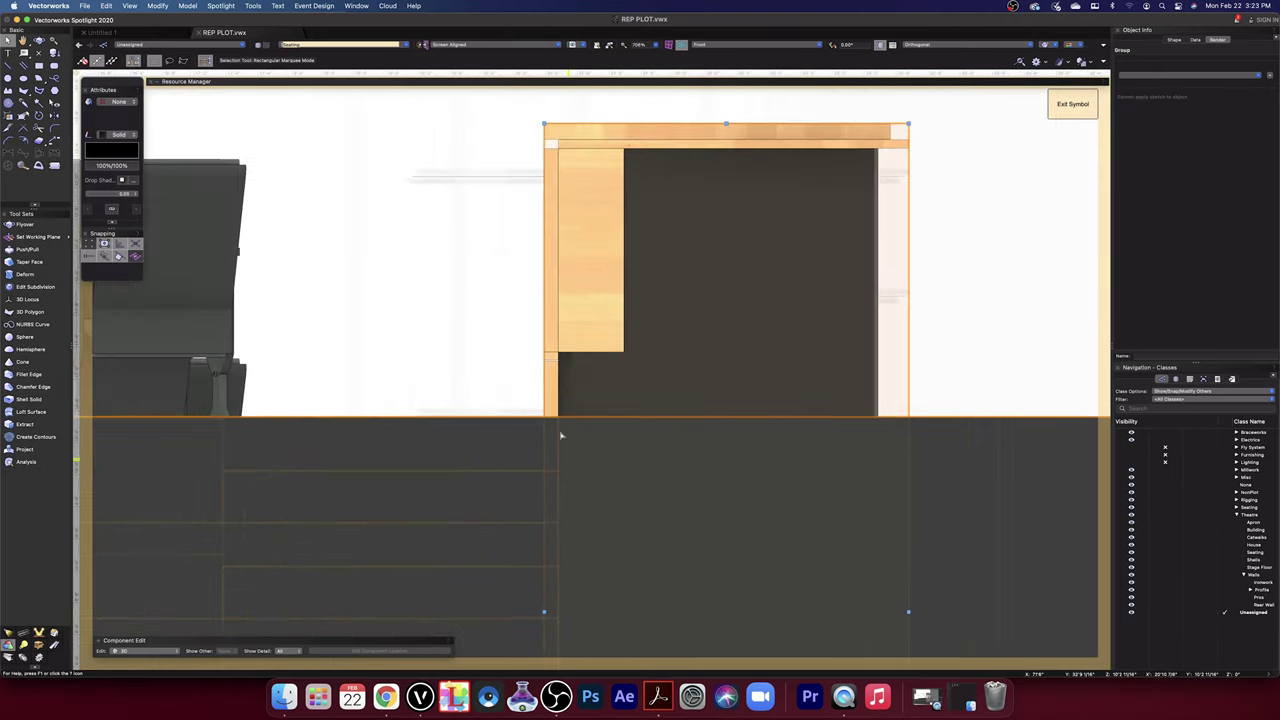
{"action": "scroll", "coordinate": [942, 333], "scroll_direction": "down", "scroll_amount": 3}
{"action": "scroll", "coordinate": [942, 333], "scroll_direction": "down", "scroll_amount": 2}
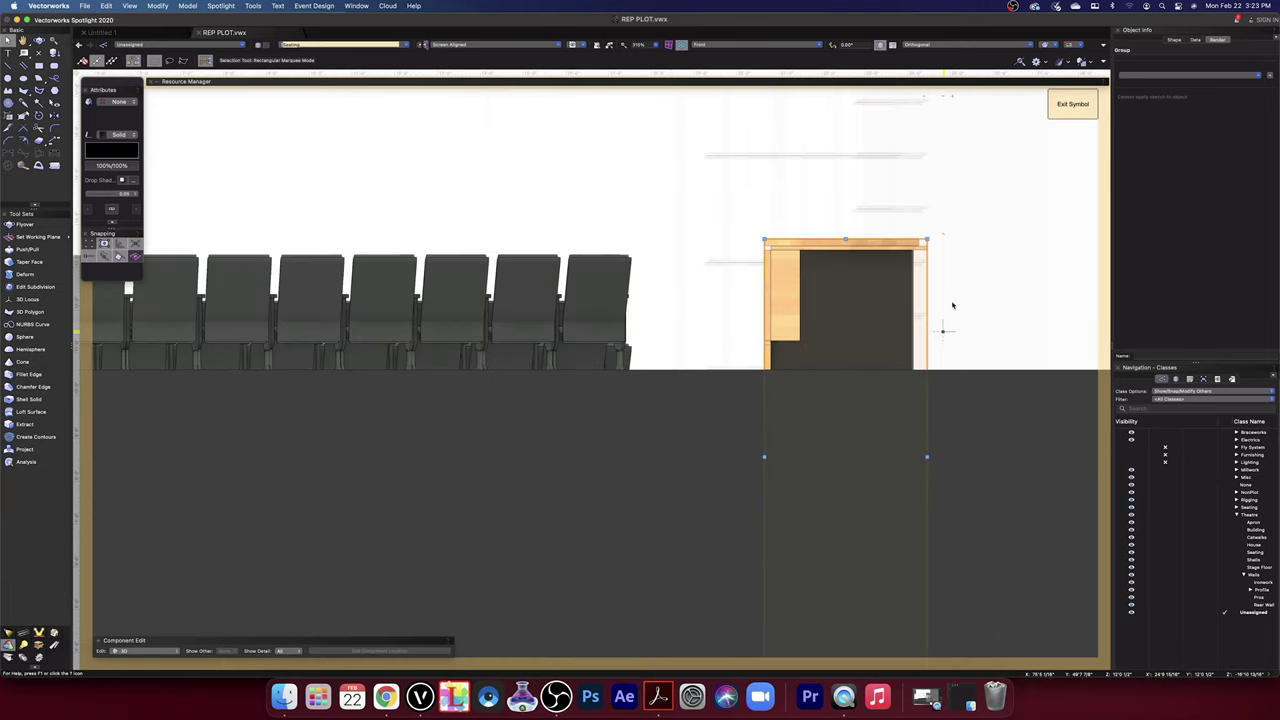
{"action": "left_click", "coordinate": [41, 42]}
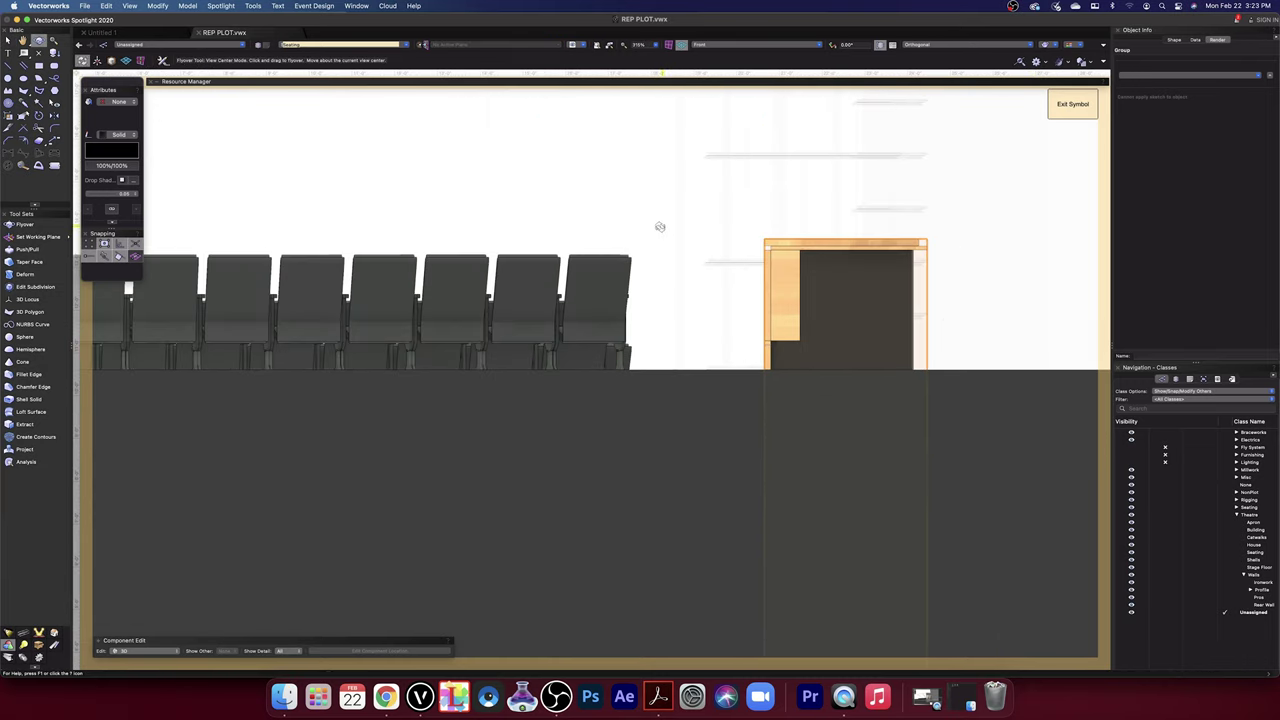
- Orbit and pan the 3D view to inspect the balcony front against the seating
{"action": "left_click_drag", "start_coordinate": [660, 226], "coordinate": [867, 246]}
{"action": "middle_click_drag", "start_coordinate": [877, 242], "coordinate": [368, 212]}
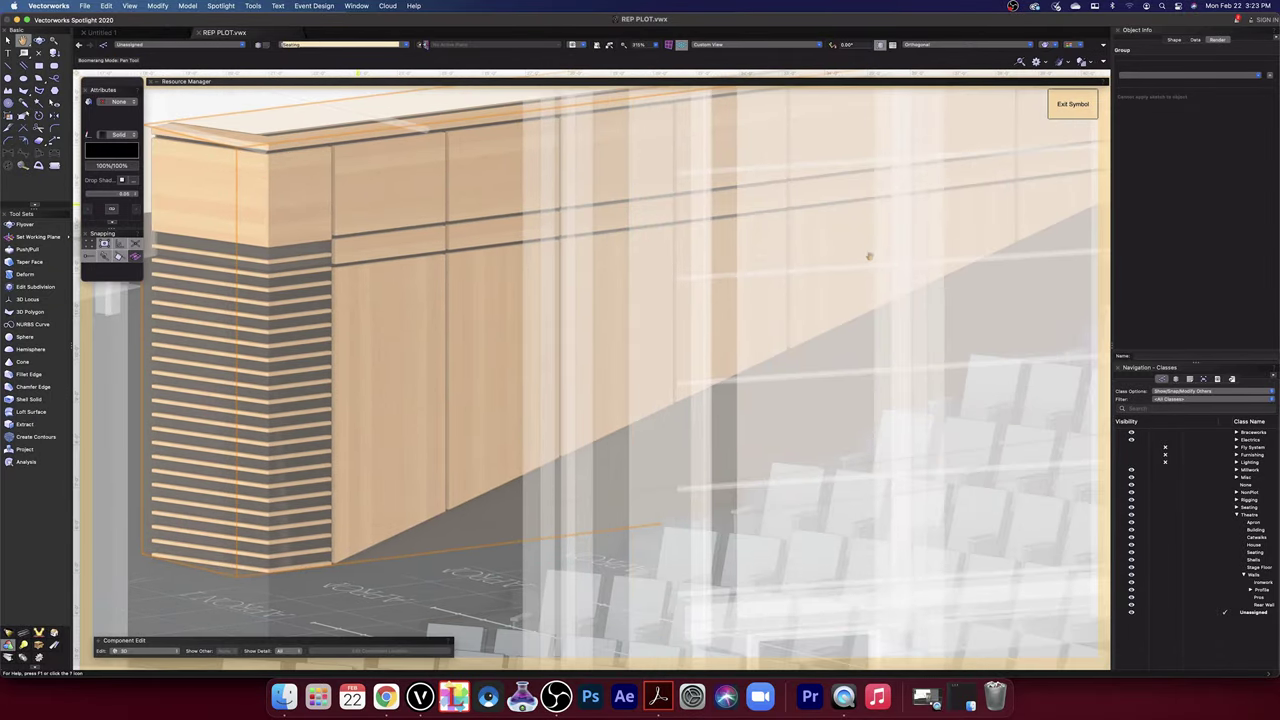
{"action": "left_click_drag", "start_coordinate": [877, 227], "coordinate": [838, 250]}
{"action": "scroll", "coordinate": [1033, 262], "scroll_direction": "down", "scroll_amount": 10}
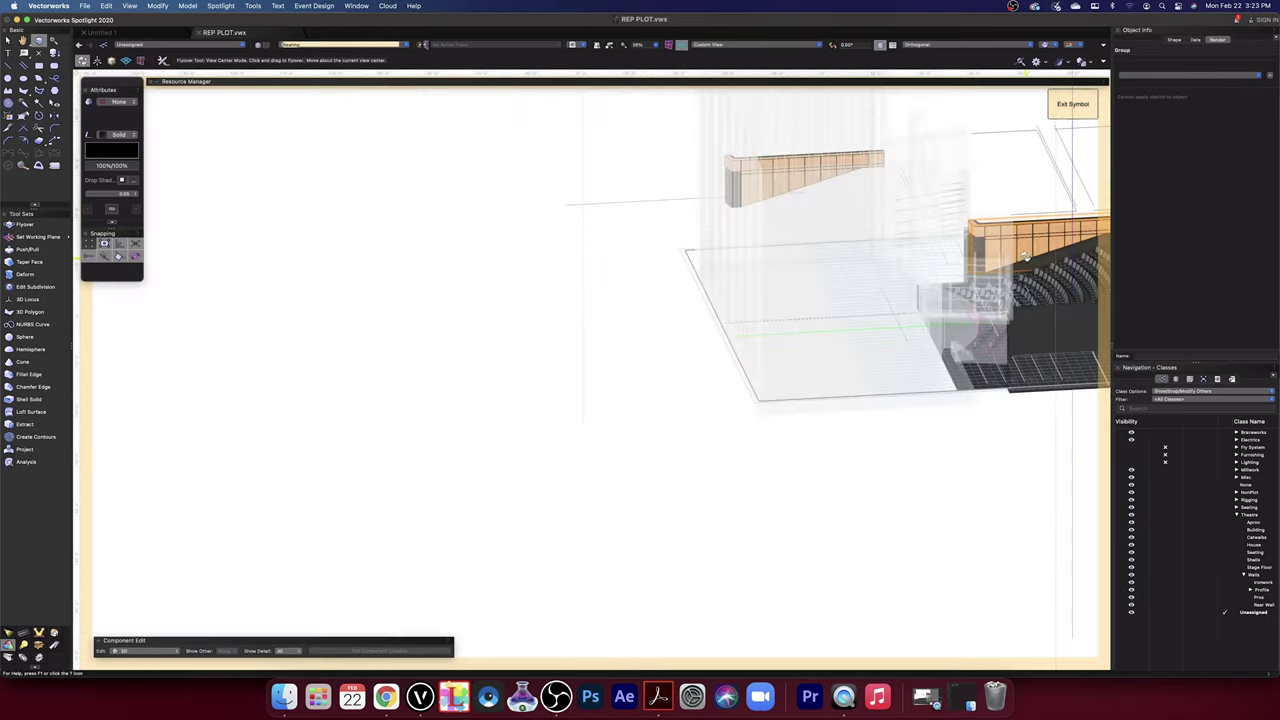
{"action": "middle_click_drag", "start_coordinate": [962, 254], "coordinate": [812, 243]}
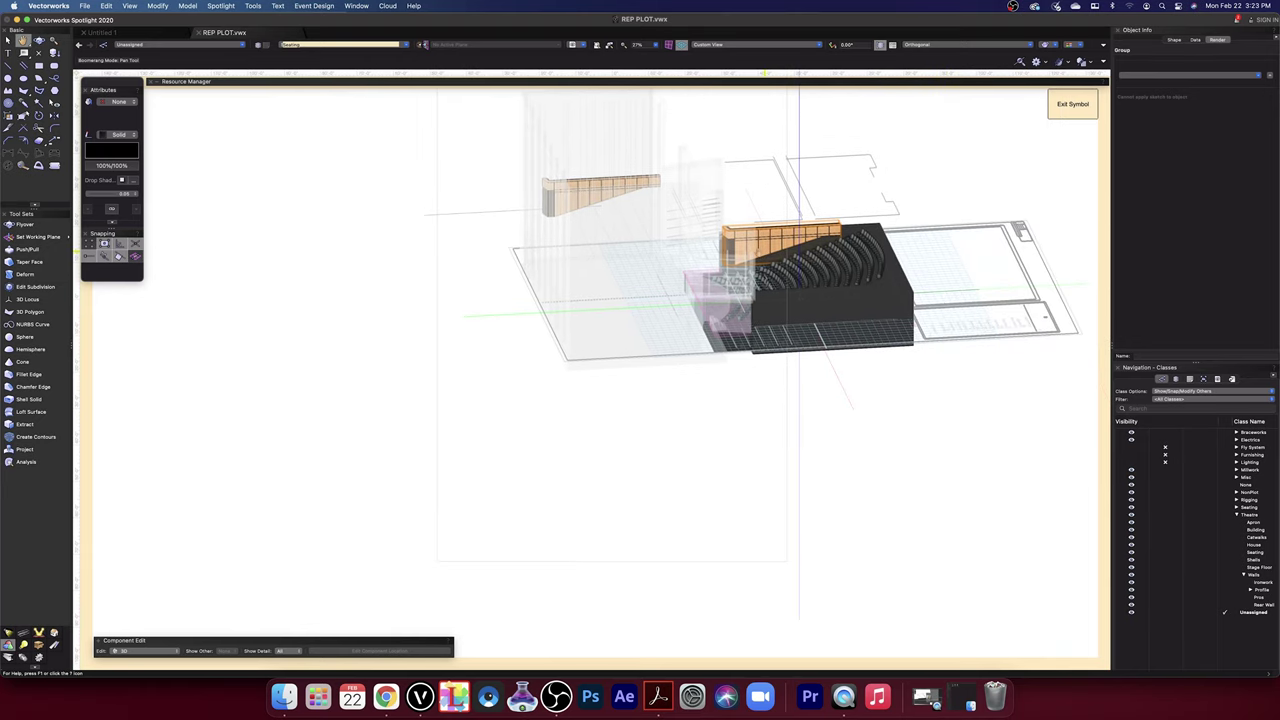
{"action": "scroll", "coordinate": [810, 242], "scroll_direction": "up", "scroll_amount": 8}
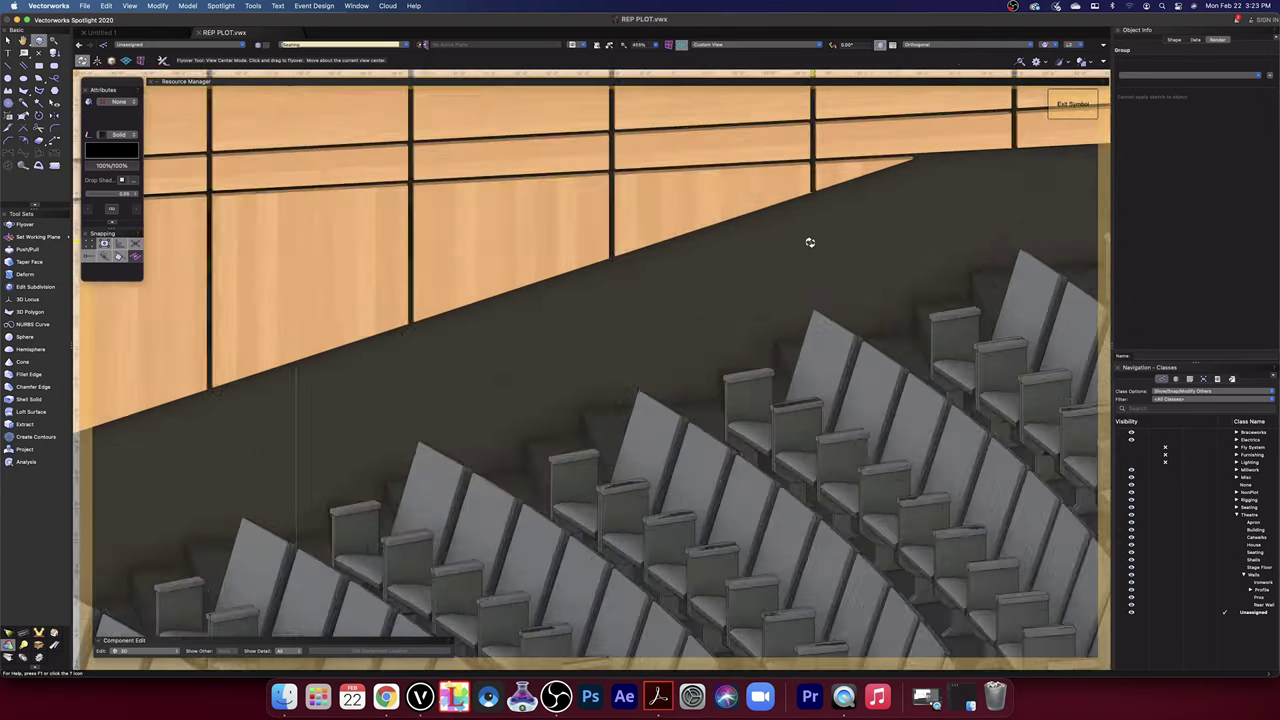
{"action": "scroll", "coordinate": [810, 242], "scroll_direction": "down", "scroll_amount": 4}
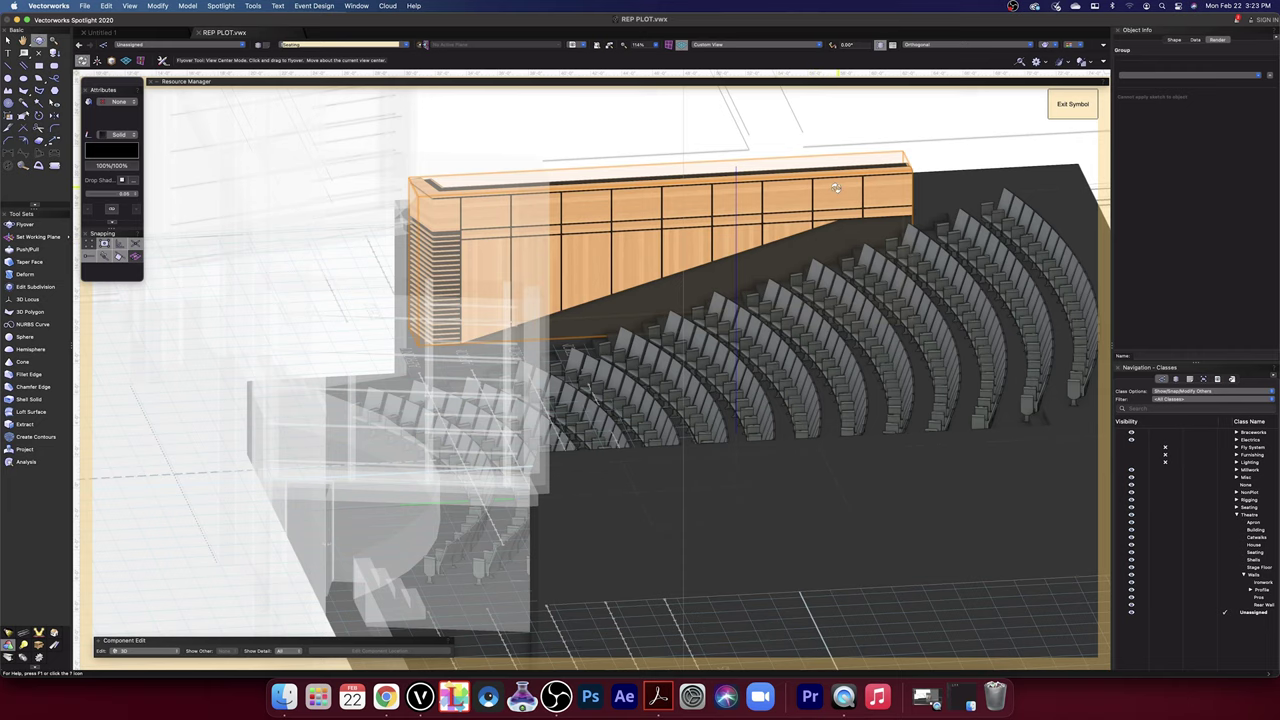
{"action": "left_click_drag", "start_coordinate": [837, 196], "coordinate": [743, 171]}
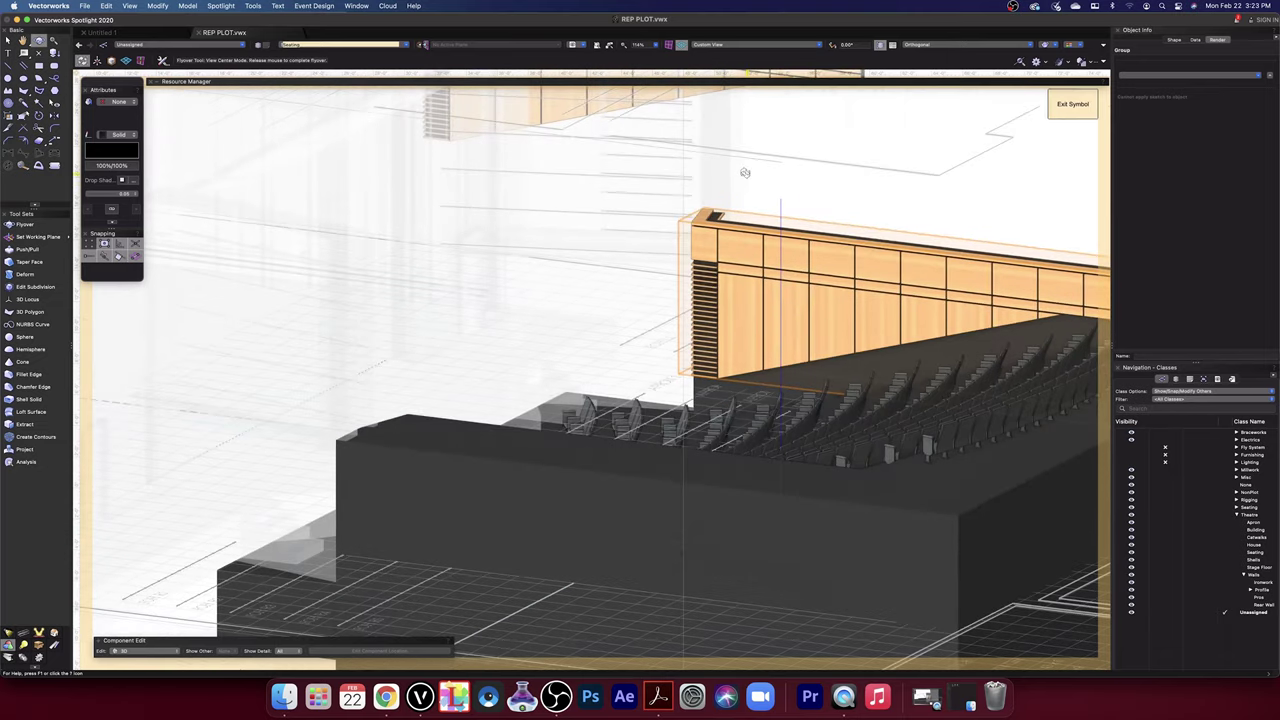
{"action": "key", "text": "space"}
{"action": "left_click_drag", "start_coordinate": [868, 196], "coordinate": [505, 172]}
{"action": "left_click_drag", "start_coordinate": [826, 203], "coordinate": [752, 209]}
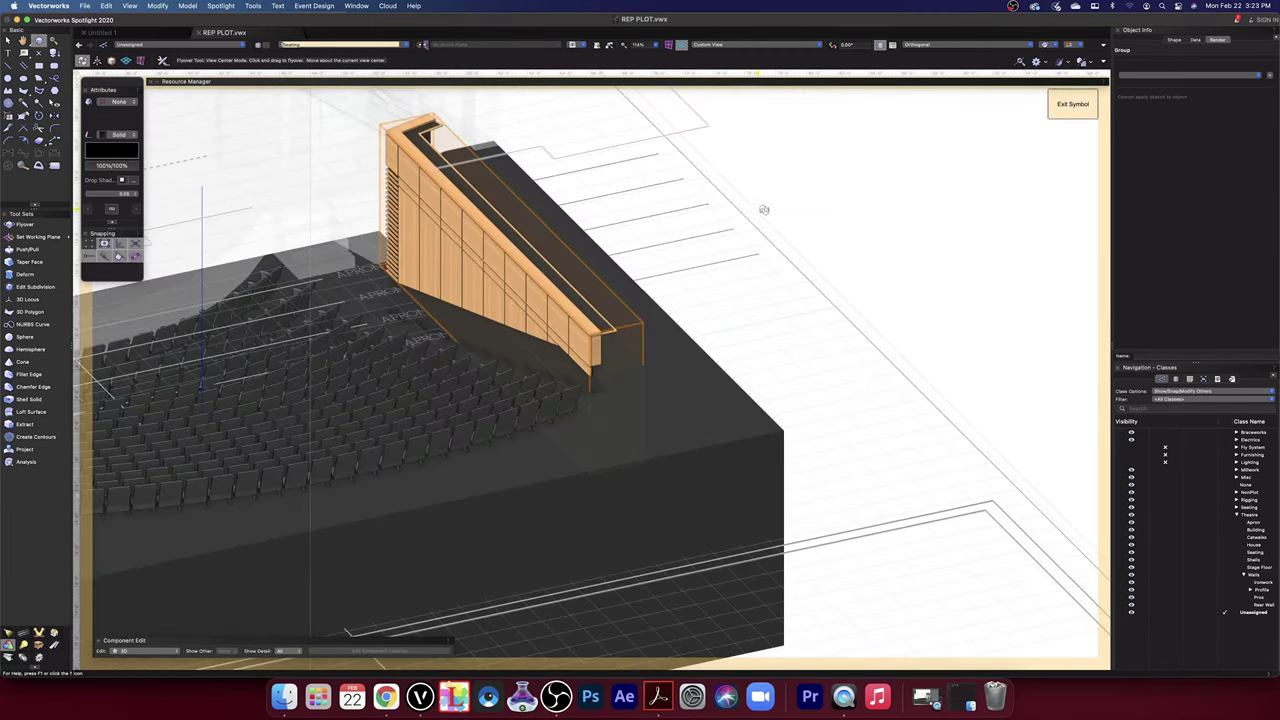
- Return to the flat Top/Plan view of the auditorium
{"action": "left_click", "coordinate": [735, 47]}
{"action": "left_click", "coordinate": [732, 57]}
{"action": "scroll", "coordinate": [809, 423], "scroll_direction": "down", "scroll_amount": 5}
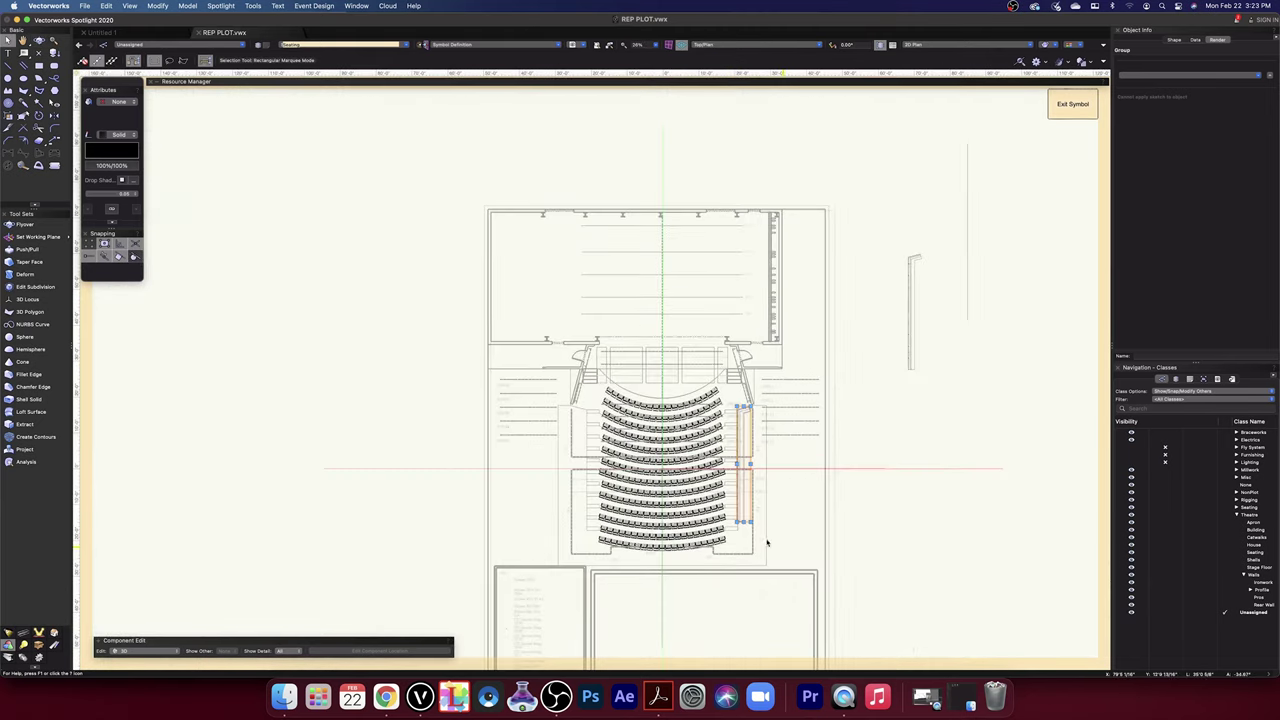
- Zoom in and draw a small rectangle just right of the seating rows
{"action": "scroll", "coordinate": [762, 548], "scroll_direction": "up", "scroll_amount": 6}
{"action": "scroll", "coordinate": [763, 545], "scroll_direction": "up", "scroll_amount": 1}
{"action": "scroll", "coordinate": [764, 540], "scroll_direction": "up", "scroll_amount": 2}
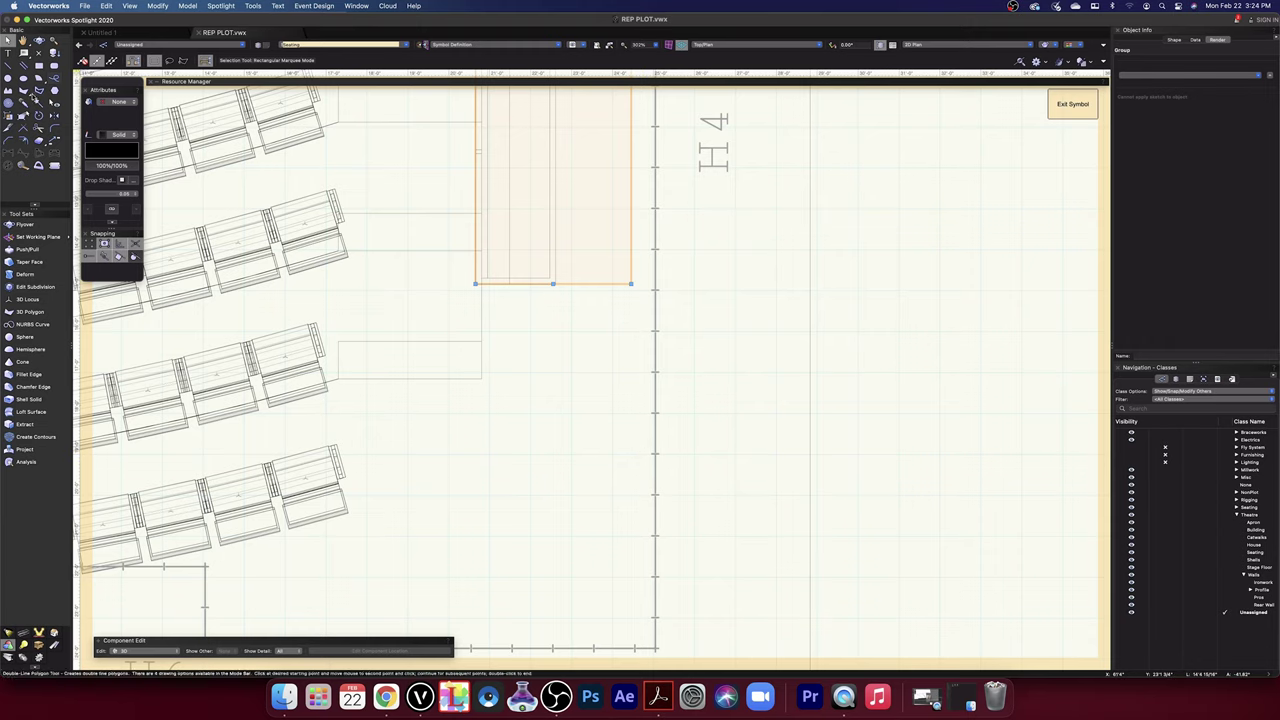
{"action": "left_click", "coordinate": [38, 64]}
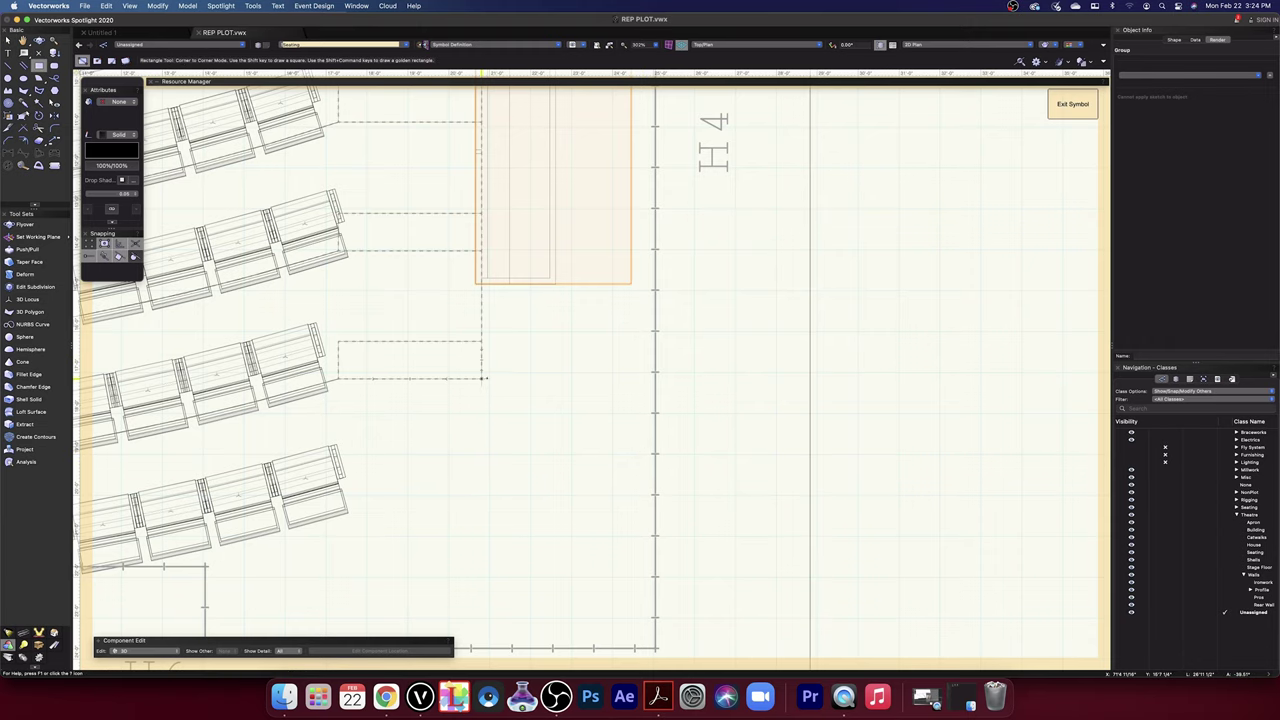
{"action": "left_click", "coordinate": [481, 378]}
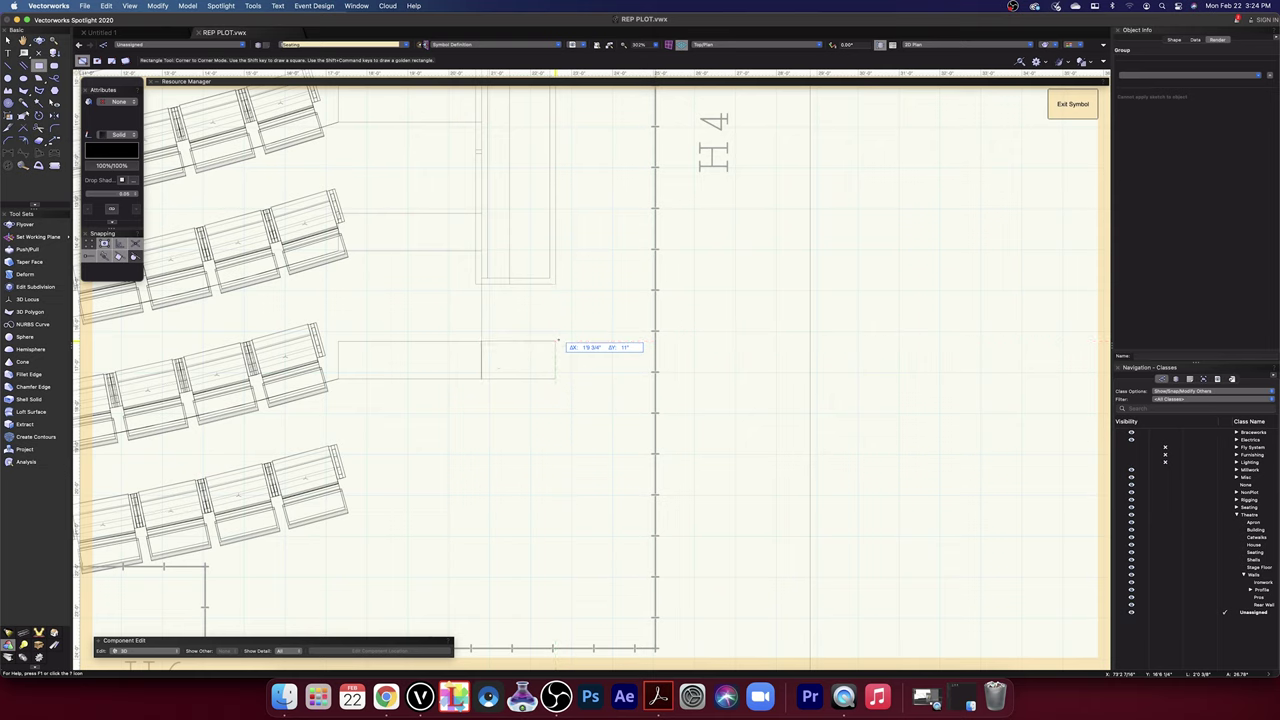
{"action": "left_click", "coordinate": [556, 341]}
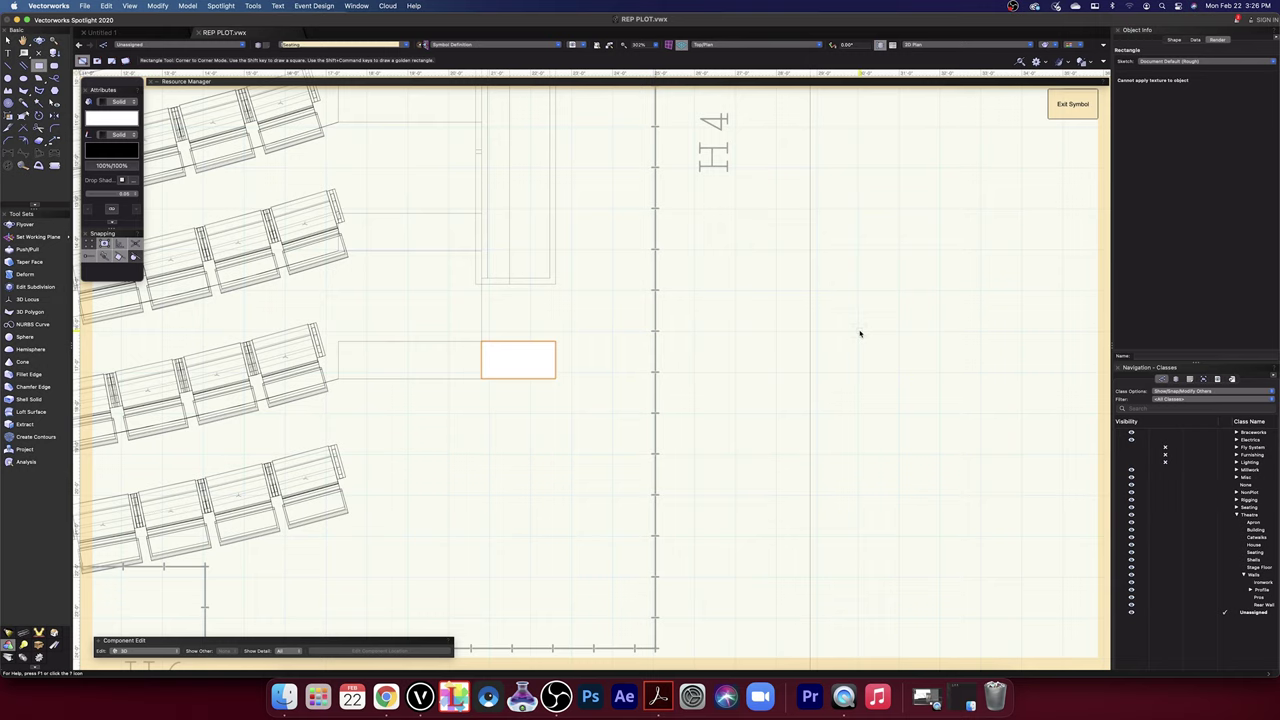
- Resize the rectangle to 12" (1'0") height and 18" width in Object Info
{"action": "left_click", "coordinate": [1174, 39]}
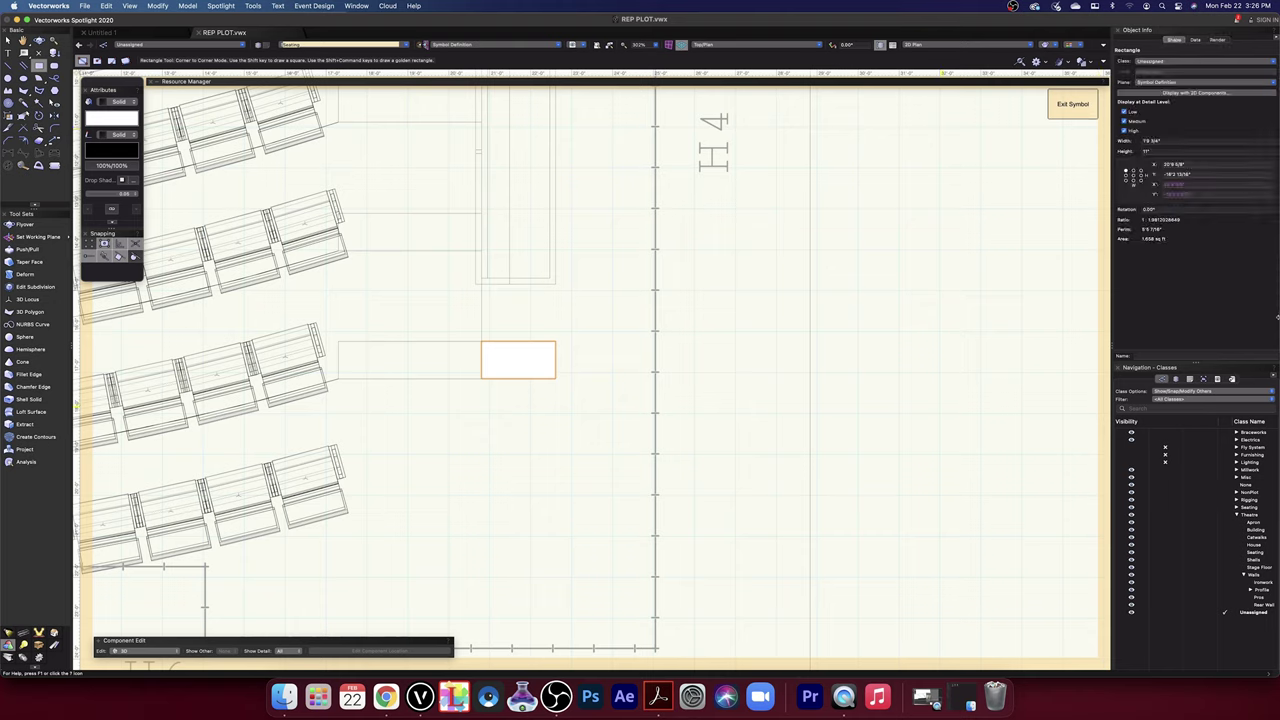
{"action": "left_click", "coordinate": [1172, 141]}
{"action": "left_click", "coordinate": [1164, 151]}
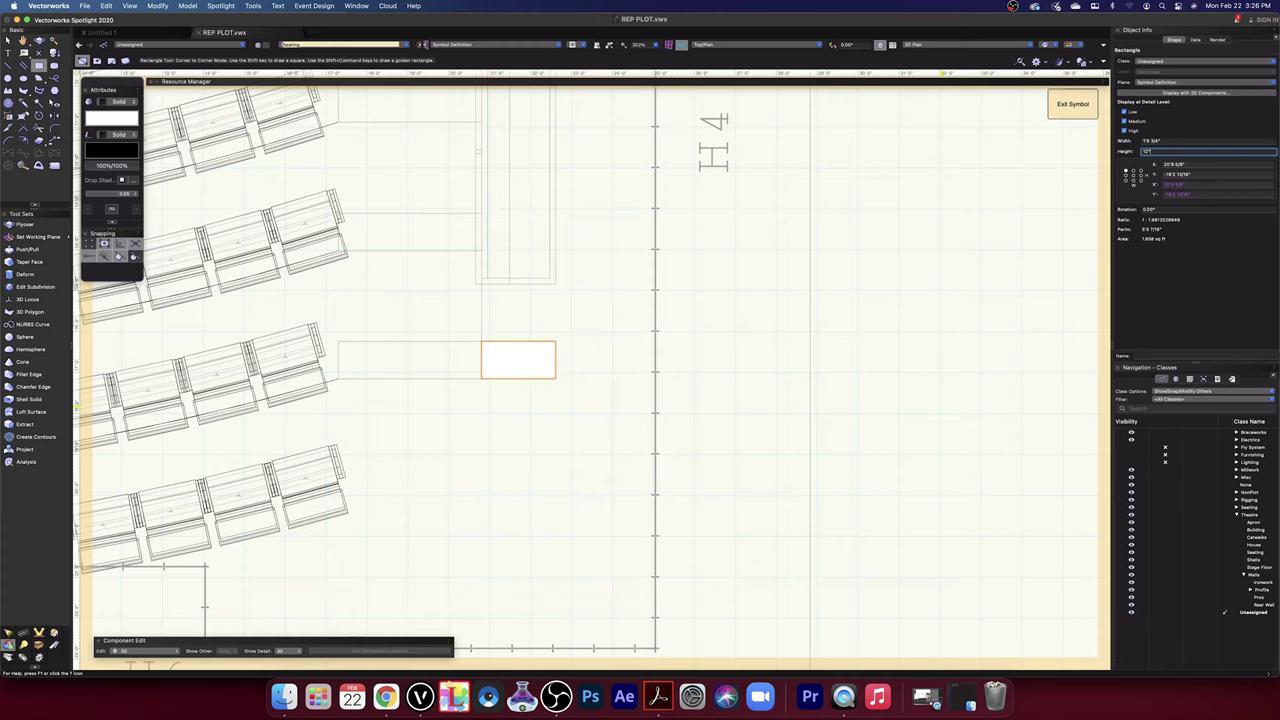
{"action": "type", "text": "12"}
{"action": "key", "text": "Return"}
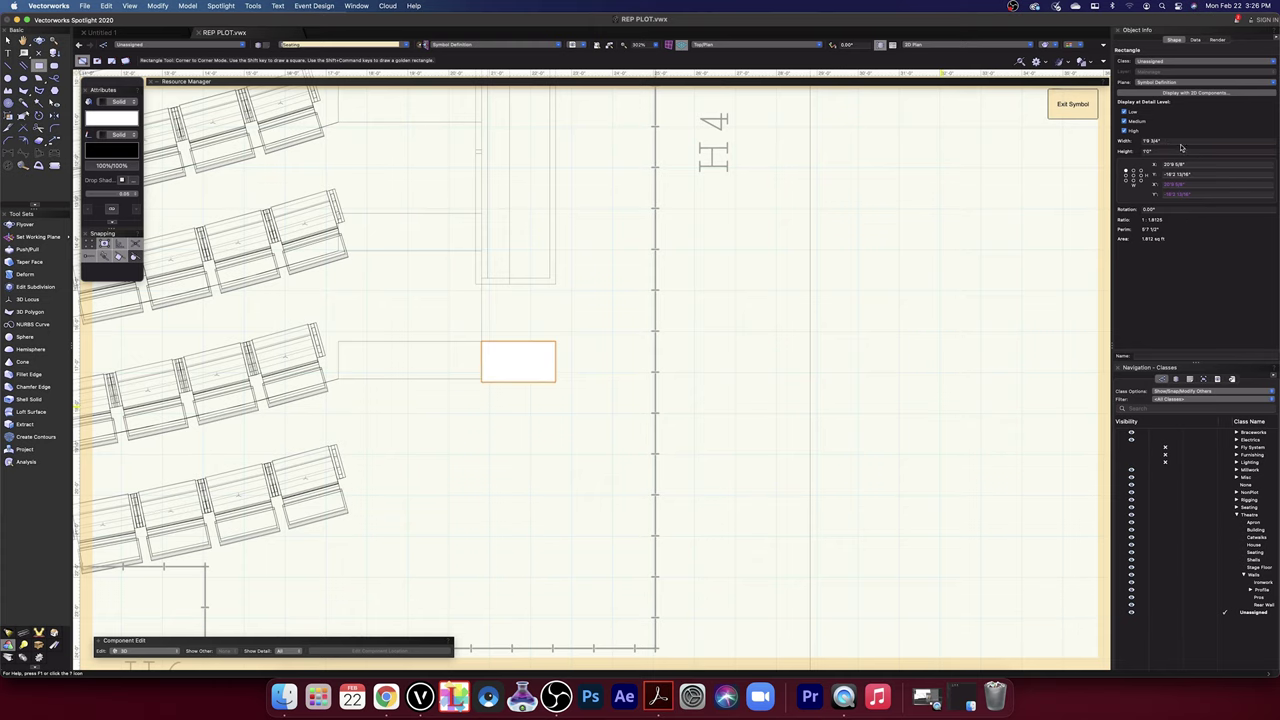
{"action": "left_click", "coordinate": [1180, 142]}
{"action": "type", "text": "18"}
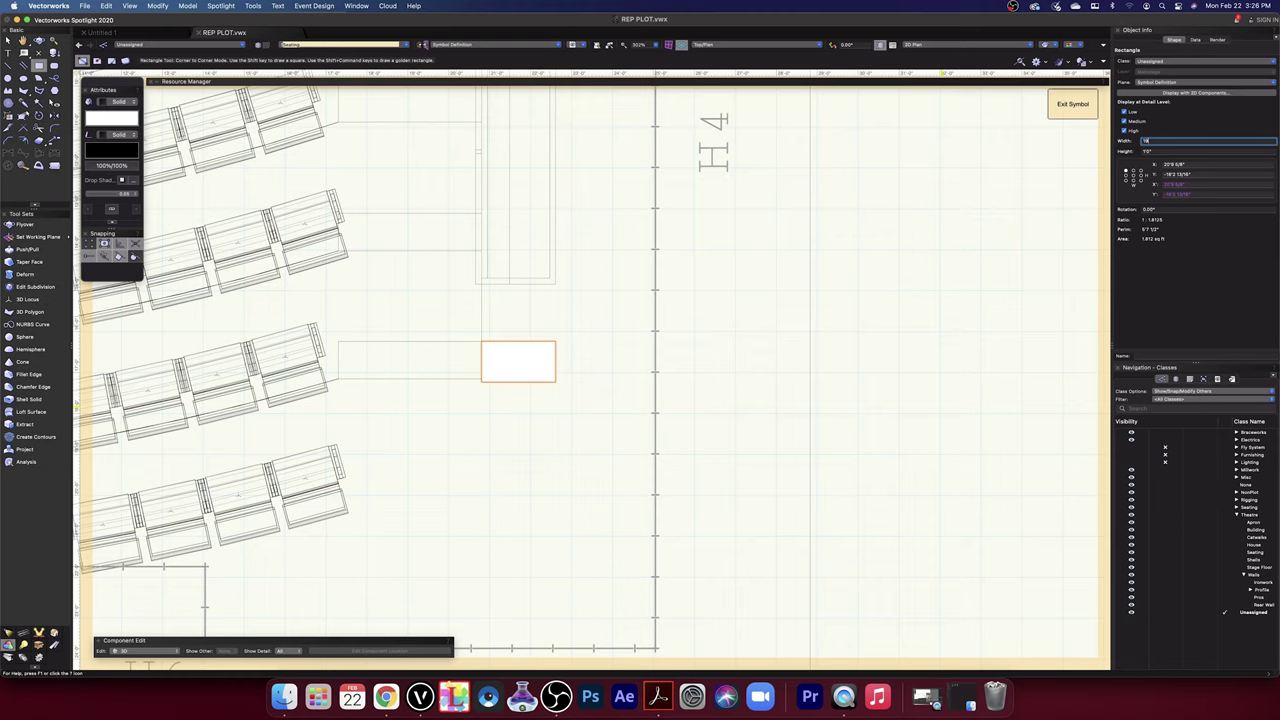
{"action": "type", "text": "\""}
{"action": "key", "text": "Return"}
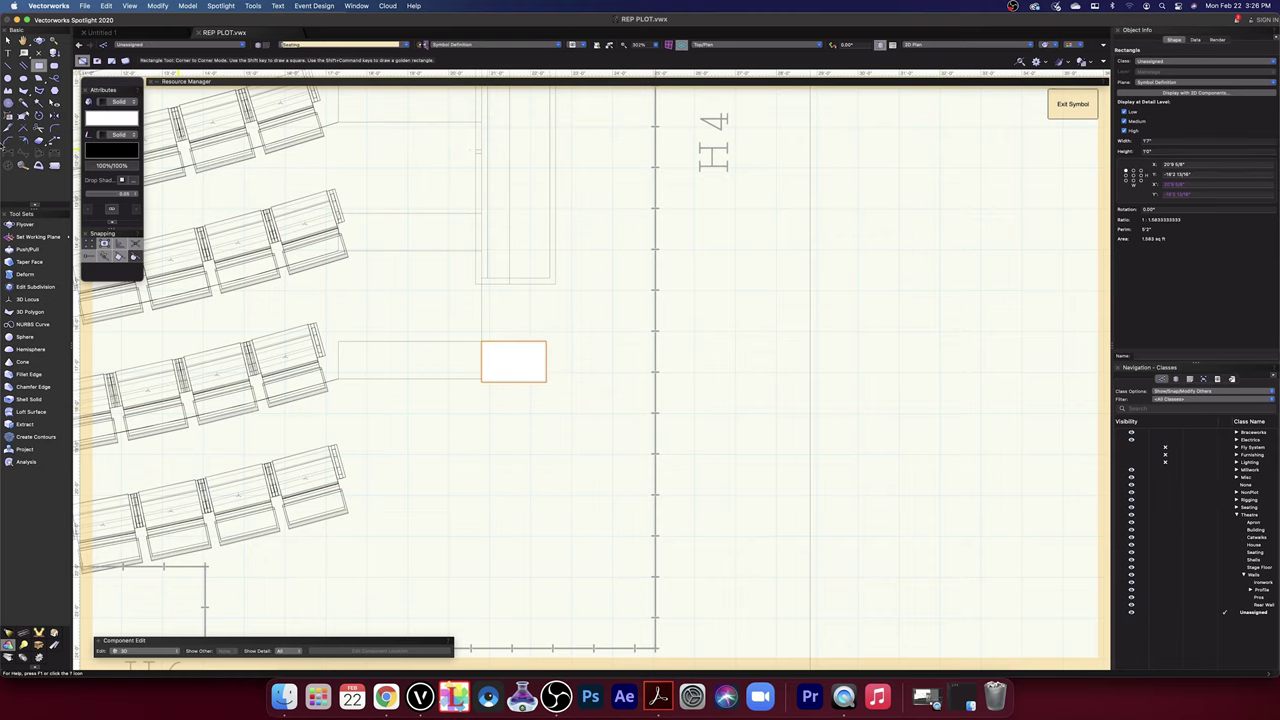
- Draw a vertical line down from the rectangle's left side and set its length to 4
{"action": "key", "text": "2"}
{"action": "scroll", "coordinate": [449, 396], "scroll_direction": "up", "scroll_amount": 1}
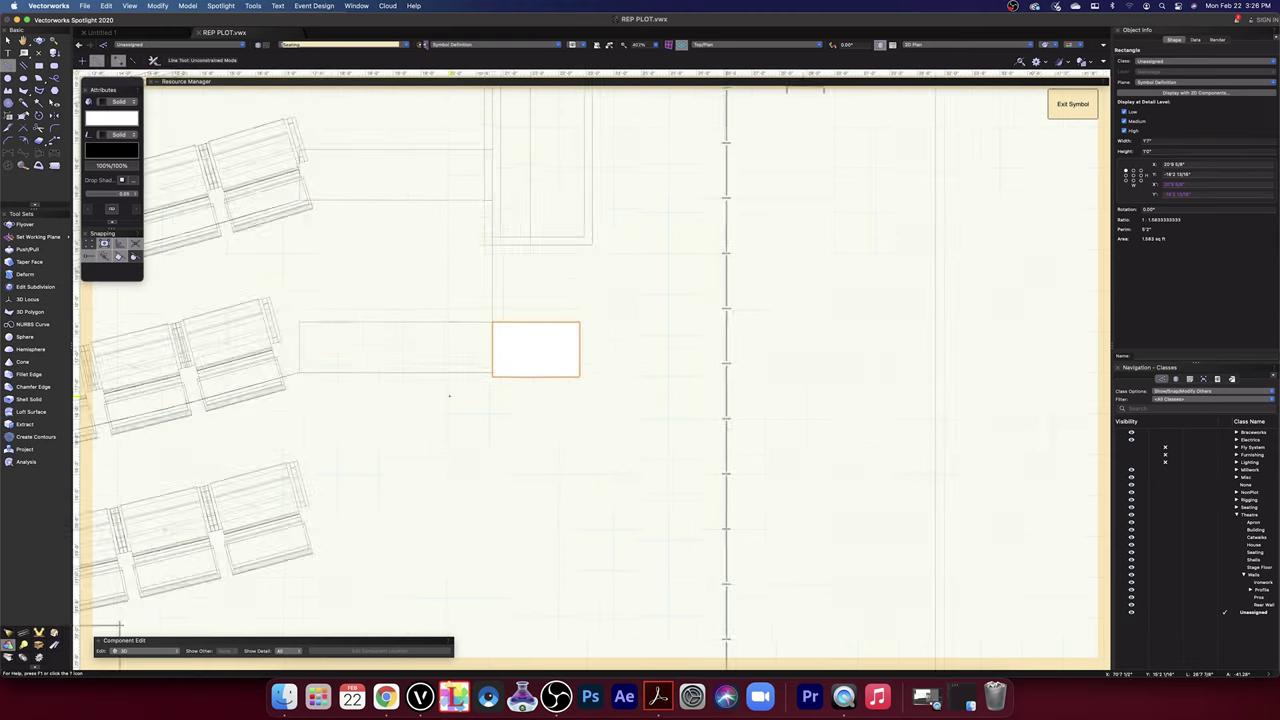
{"action": "scroll", "coordinate": [449, 396], "scroll_direction": "up", "scroll_amount": 3}
{"action": "left_click", "coordinate": [559, 335]}
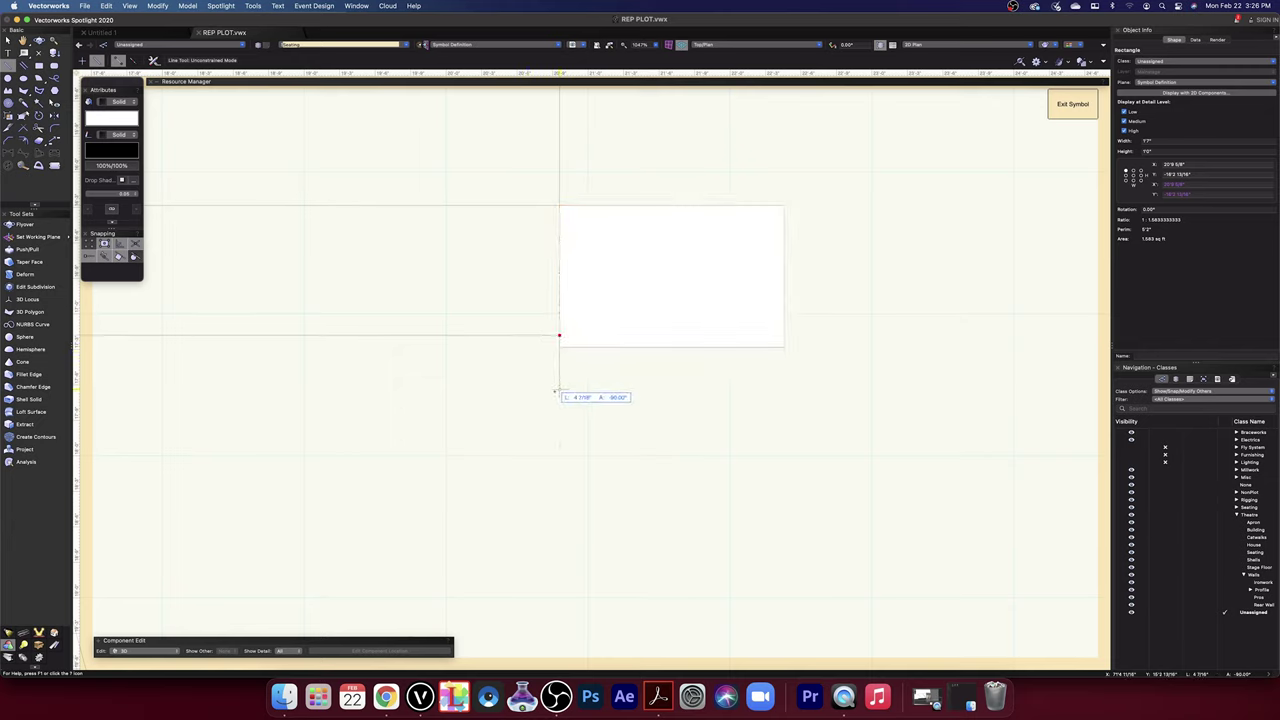
{"action": "left_click", "coordinate": [559, 392]}
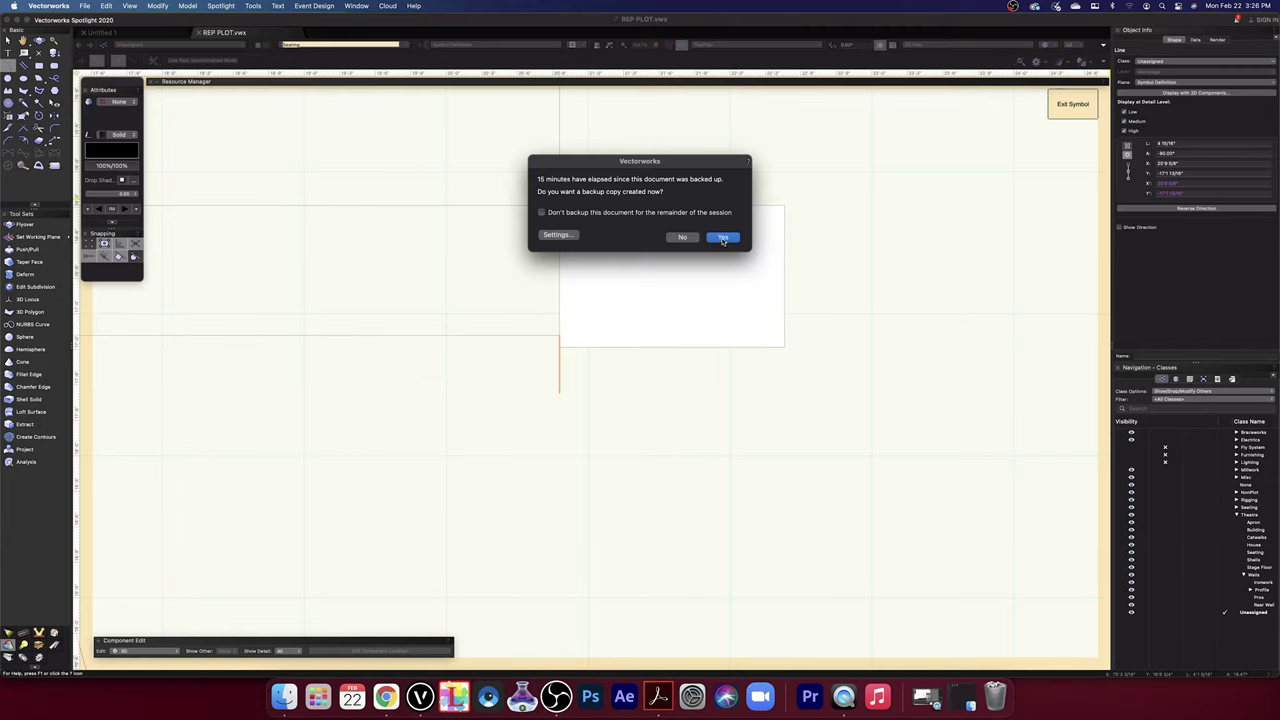
{"action": "left_click", "coordinate": [722, 238]}
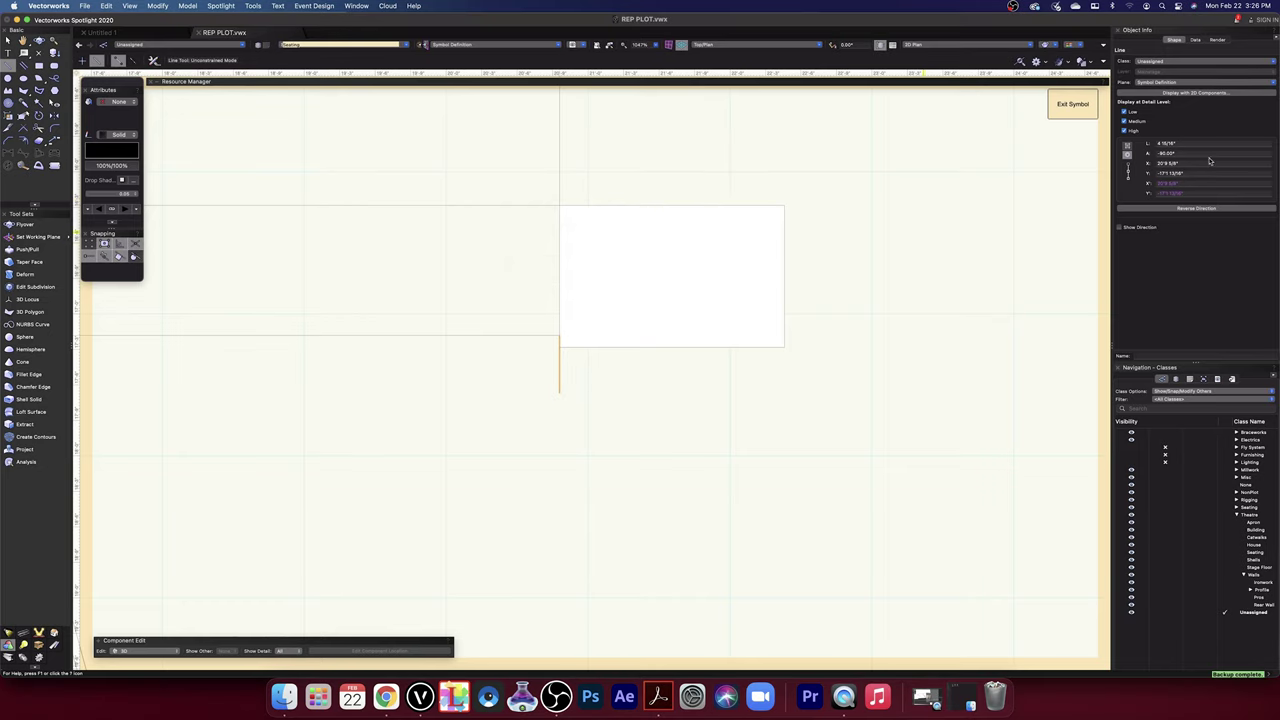
{"action": "type", "text": "4"}
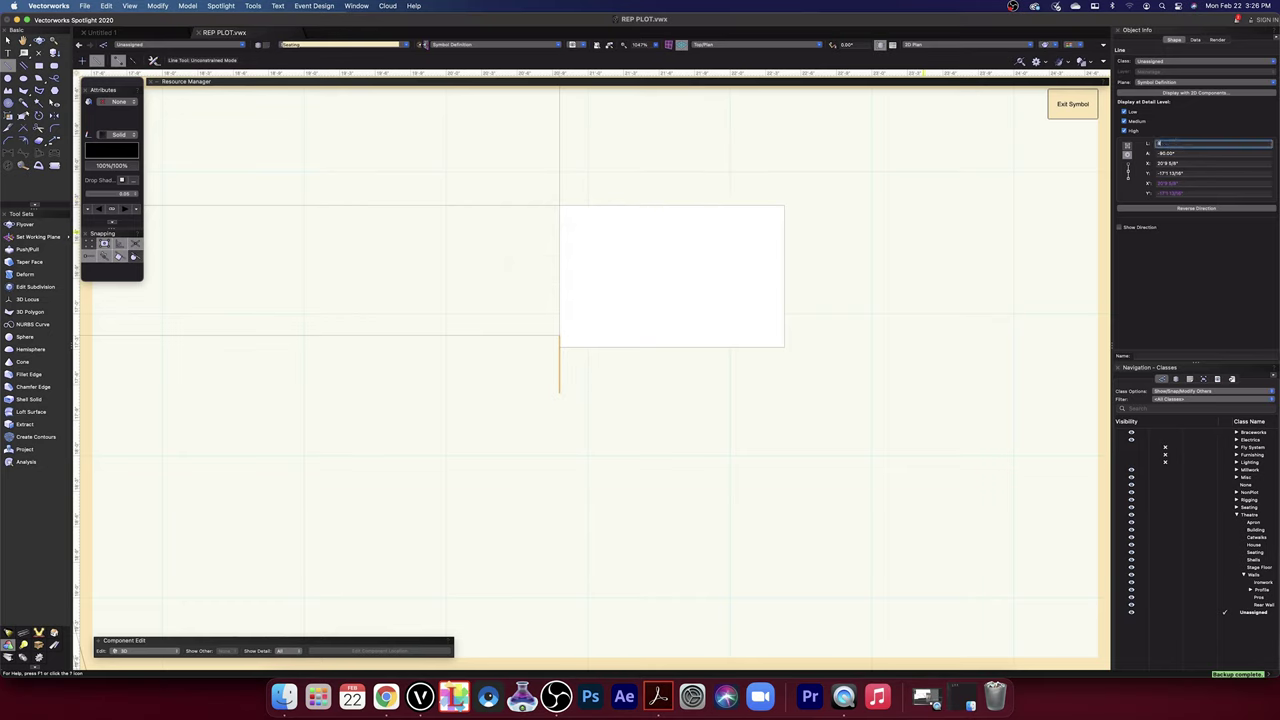
{"action": "key", "text": "Return"}
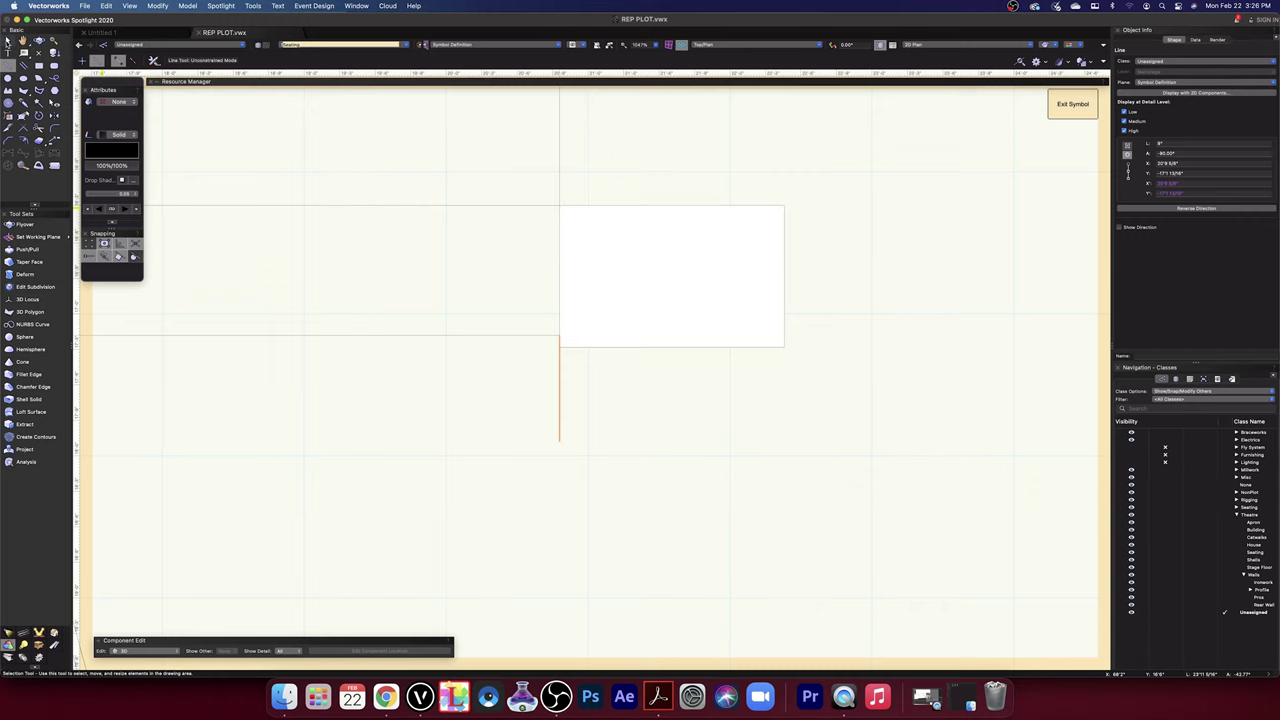
{"action": "key", "text": "x"}
{"action": "left_click", "coordinate": [633, 268]}
- Move the rectangle down to the line's end and extrude it 32" tall
{"action": "left_click_drag", "start_coordinate": [560, 205], "coordinate": [563, 445]}
{"action": "scroll", "coordinate": [747, 476], "scroll_direction": "down", "scroll_amount": 5}
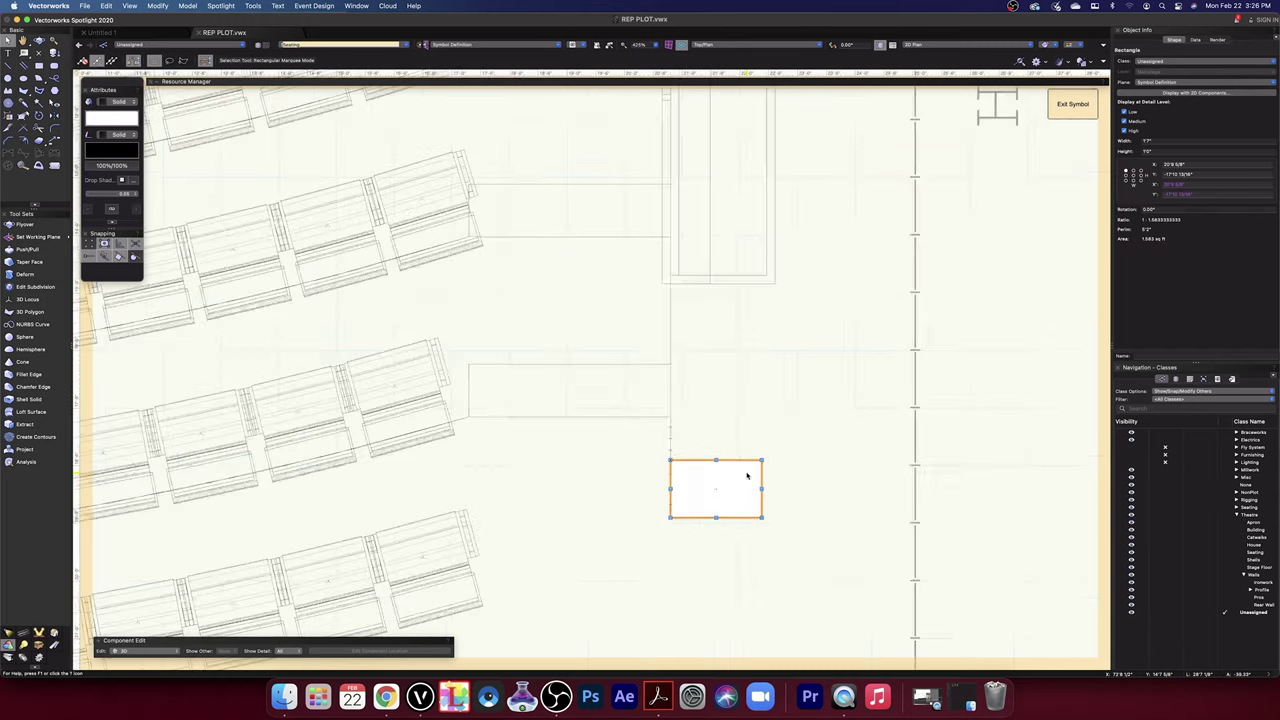
{"action": "scroll", "coordinate": [747, 476], "scroll_direction": "up", "scroll_amount": 3}
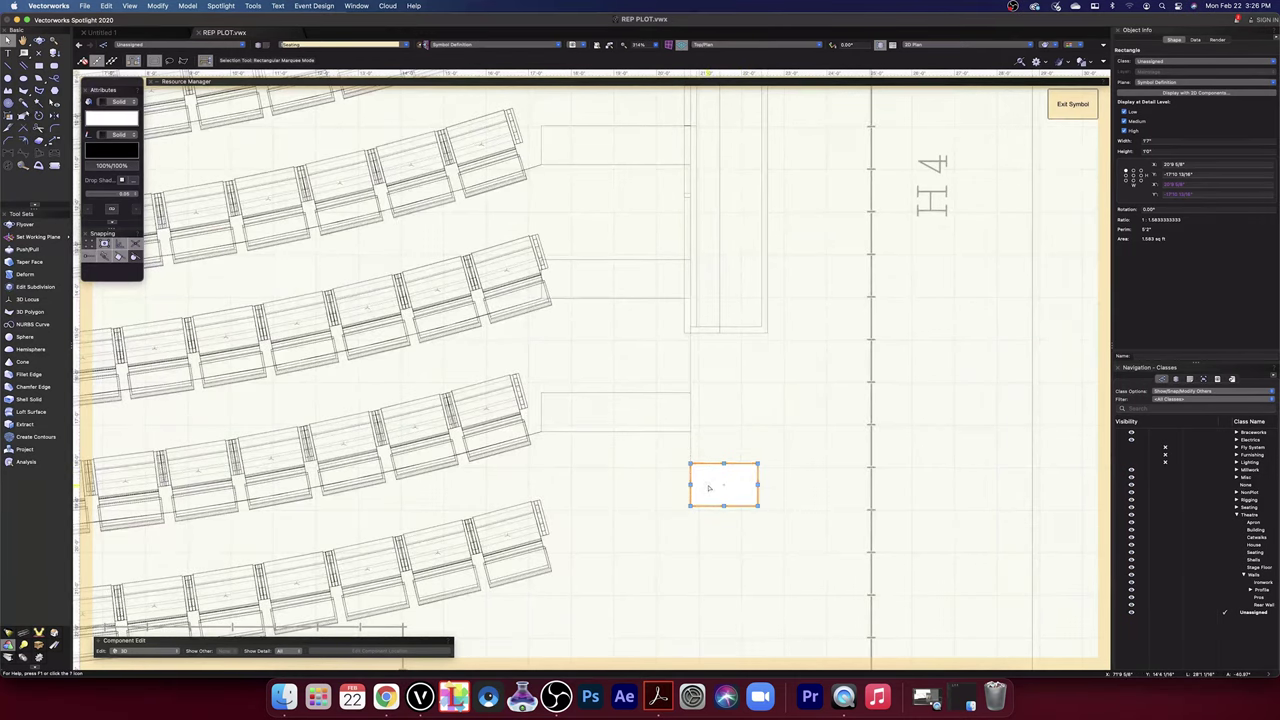
{"action": "key", "text": "super+e"}
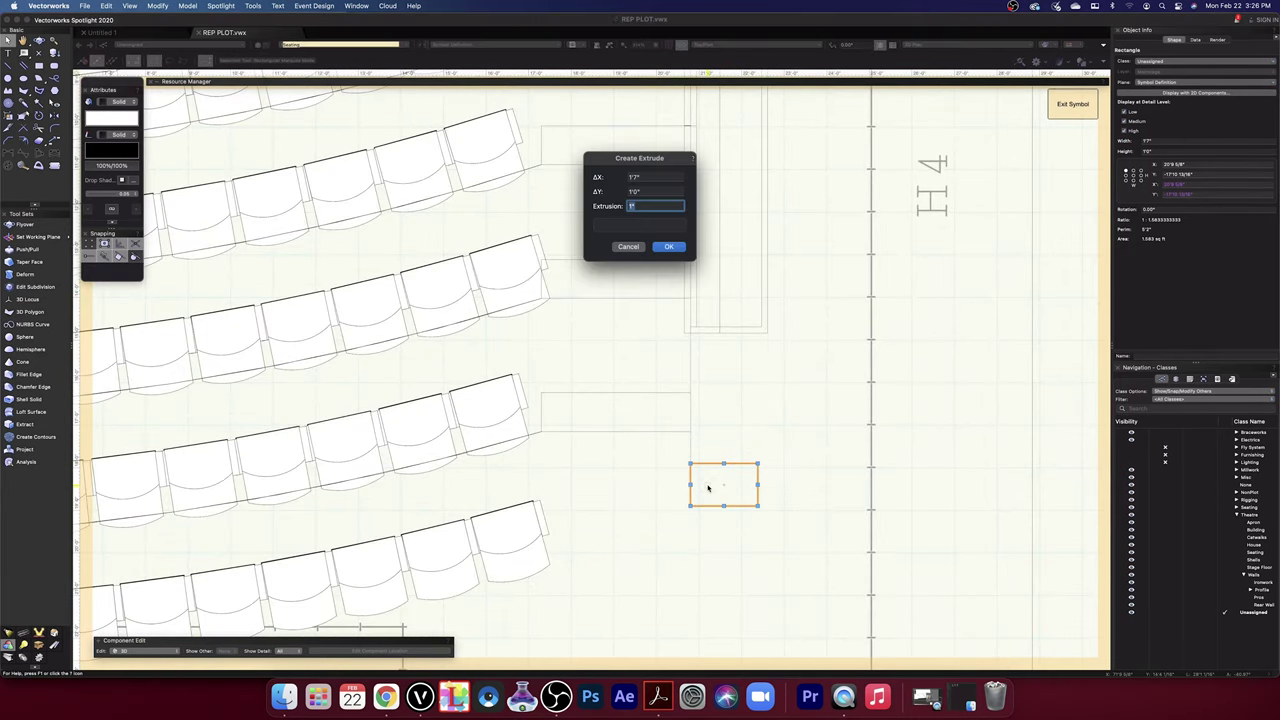
{"action": "type", "text": "32"}
{"action": "key", "text": "Return"}
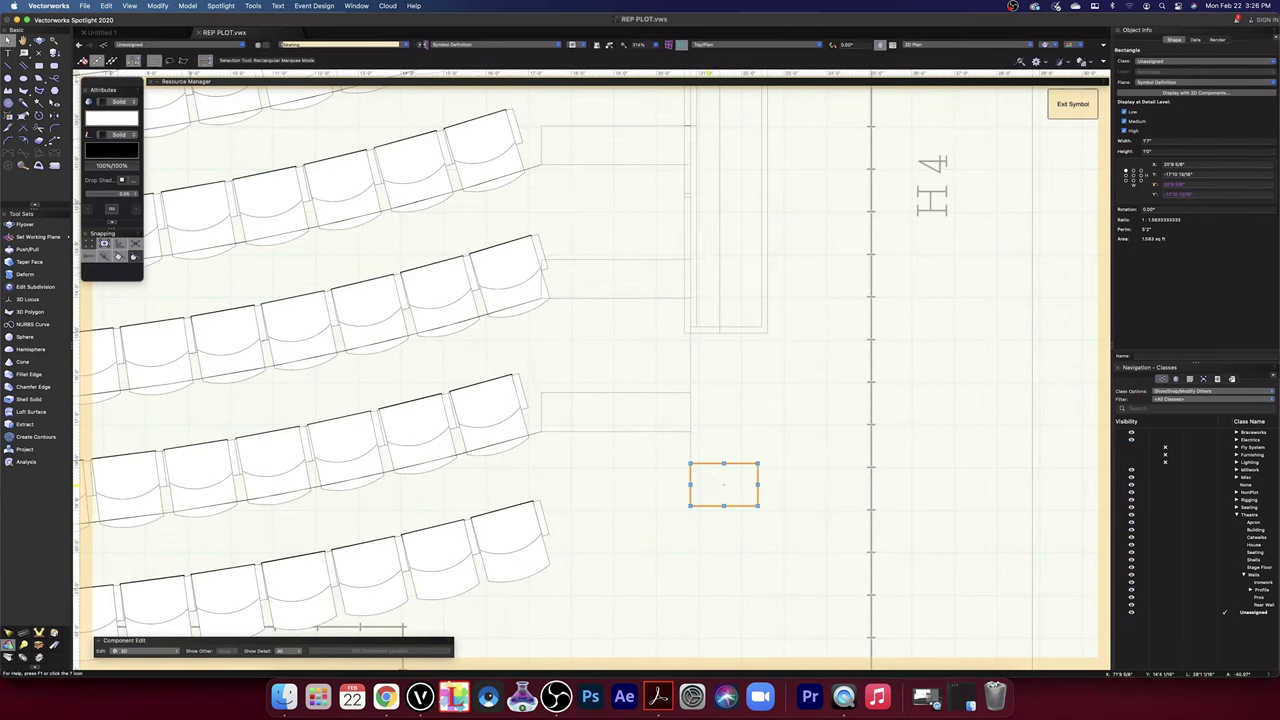
- Select and delete the leftover guide line
{"action": "key", "text": "2"}
{"action": "left_click", "coordinate": [690, 462]}
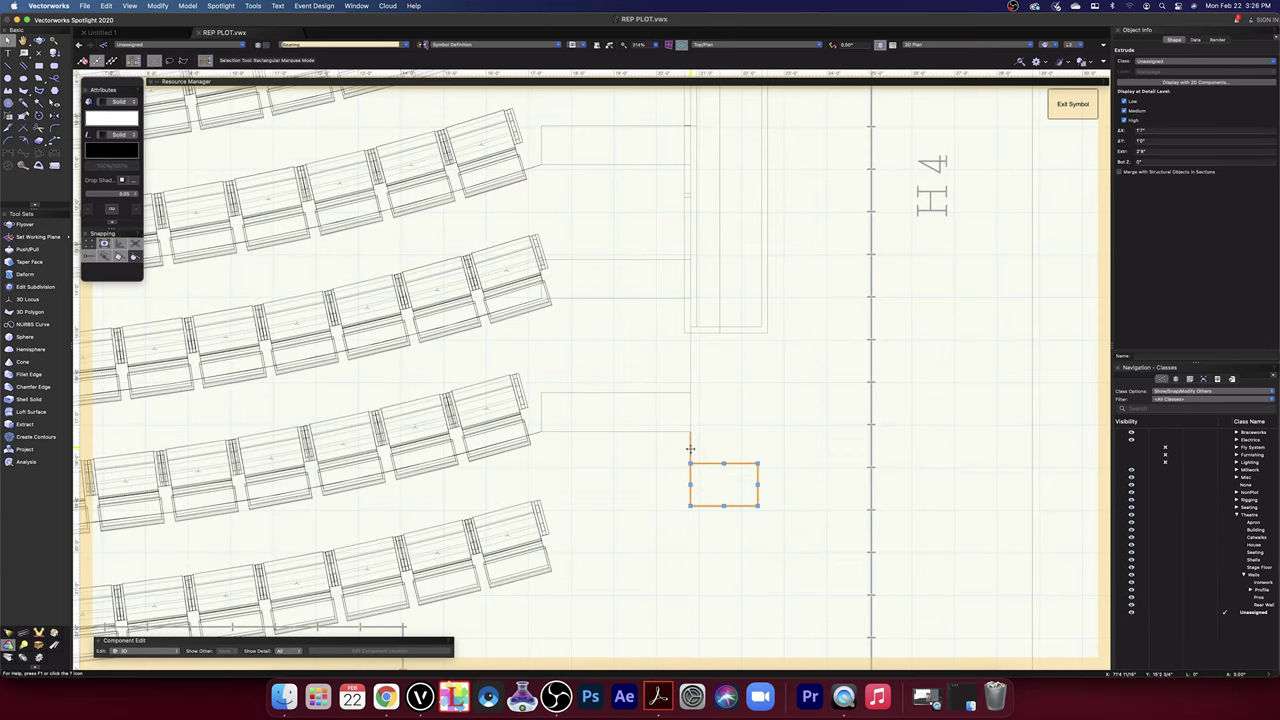
{"action": "left_click", "coordinate": [690, 432]}
{"action": "key", "text": "Delete"}
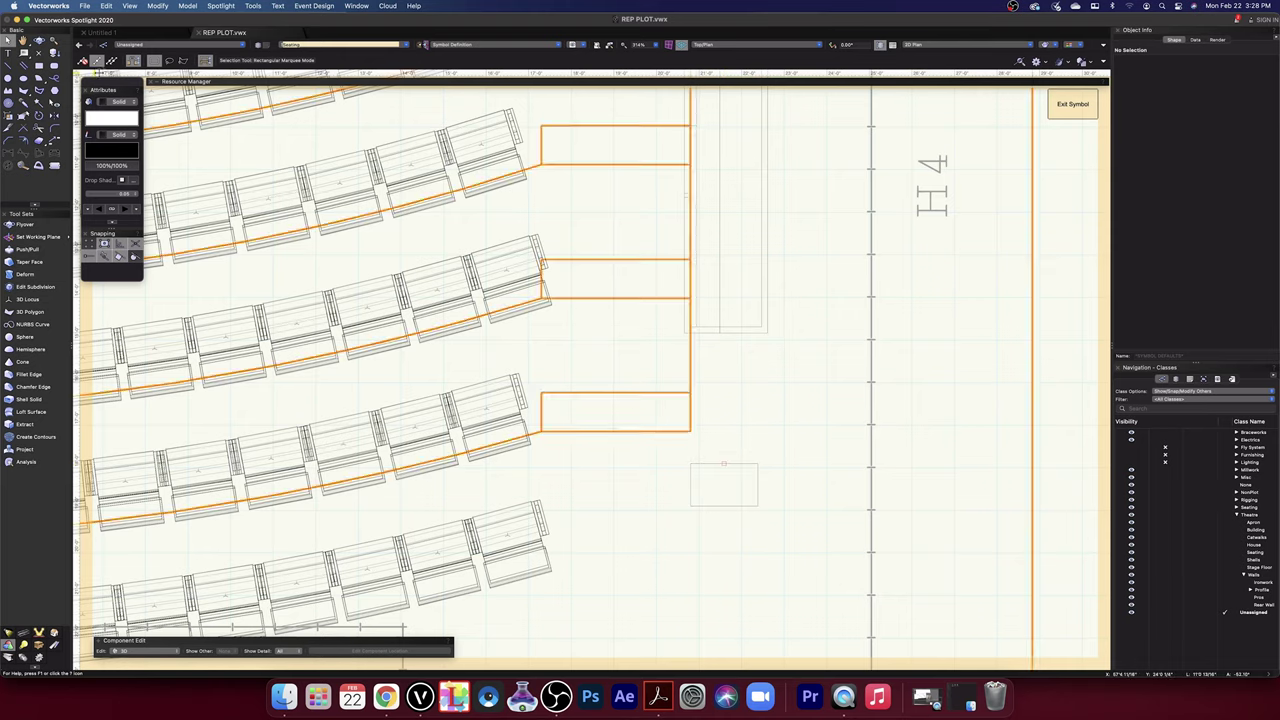
- Select the extruded rectangle and set the Offset distance to 1
{"action": "left_click", "coordinate": [757, 463]}
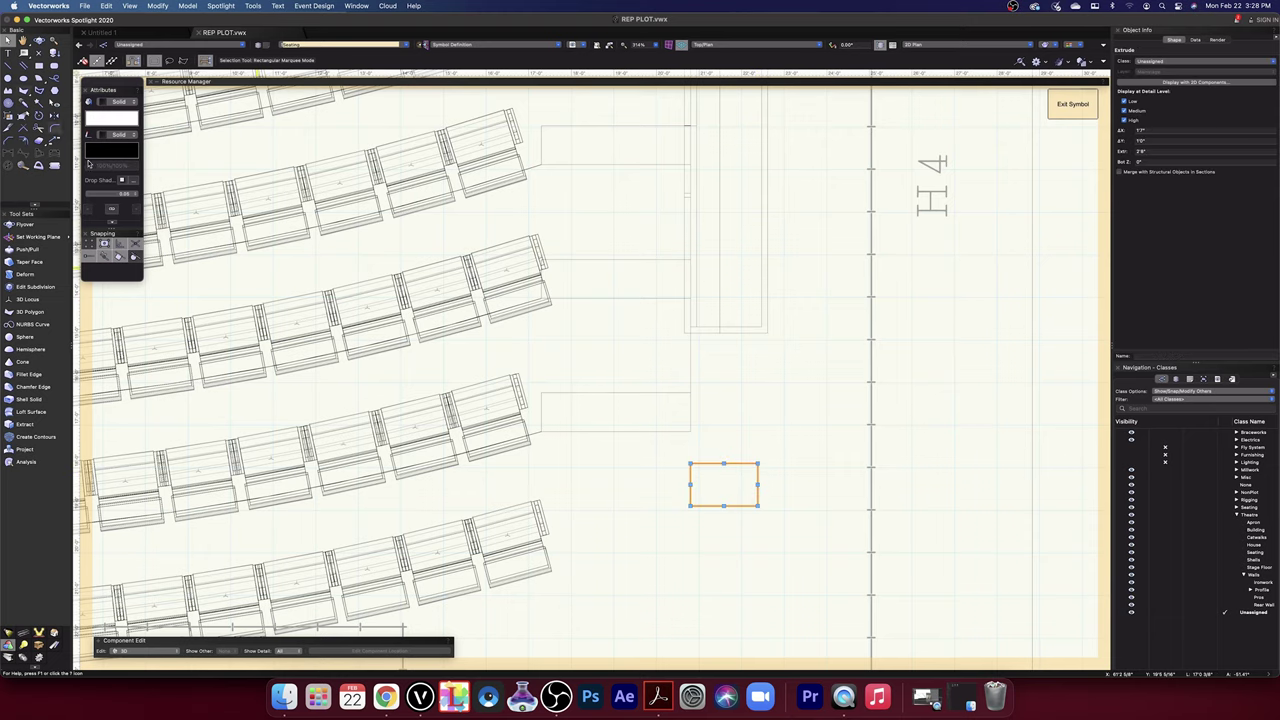
{"action": "left_click", "coordinate": [25, 143]}
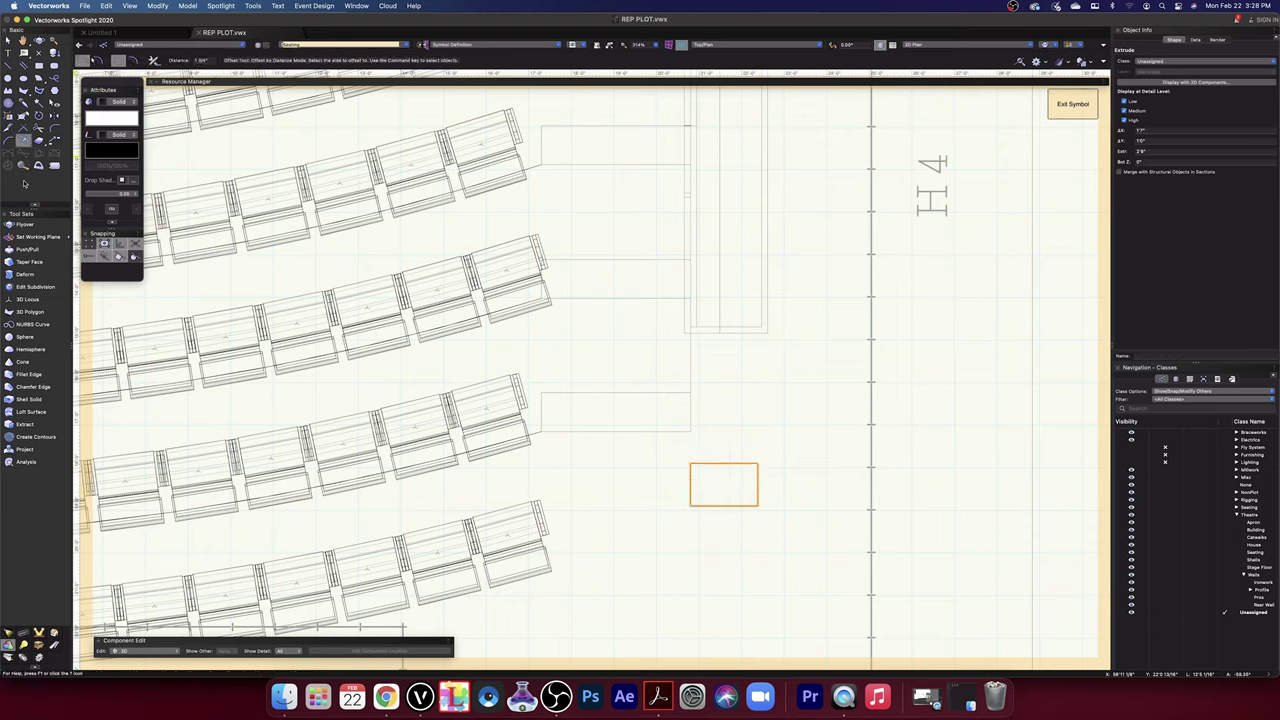
{"action": "left_click_drag", "start_coordinate": [216, 60], "coordinate": [142, 60]}
{"action": "type", "text": "1"}
{"action": "key", "text": "Return"}
- Undo the accidental drag of the rectangle's lower-right corner, restoring its position
{"action": "key", "text": "x"}
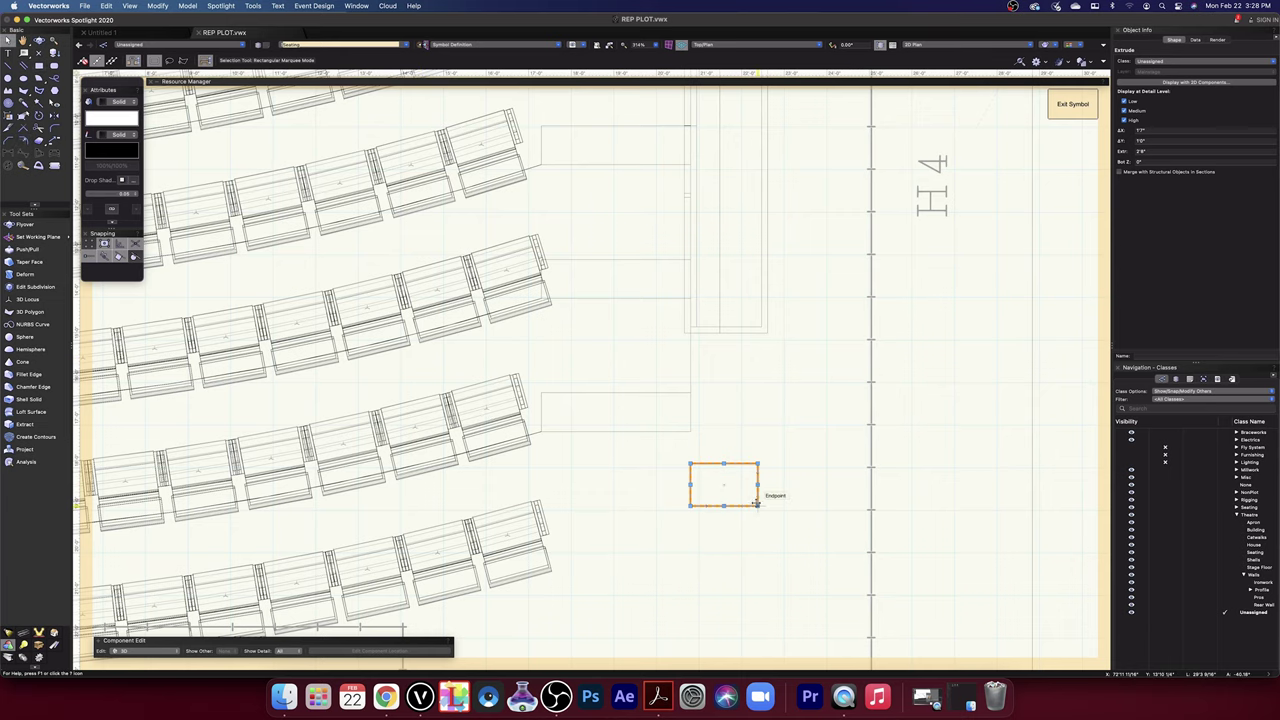
{"action": "left_click_drag", "start_coordinate": [752, 505], "coordinate": [783, 453]}
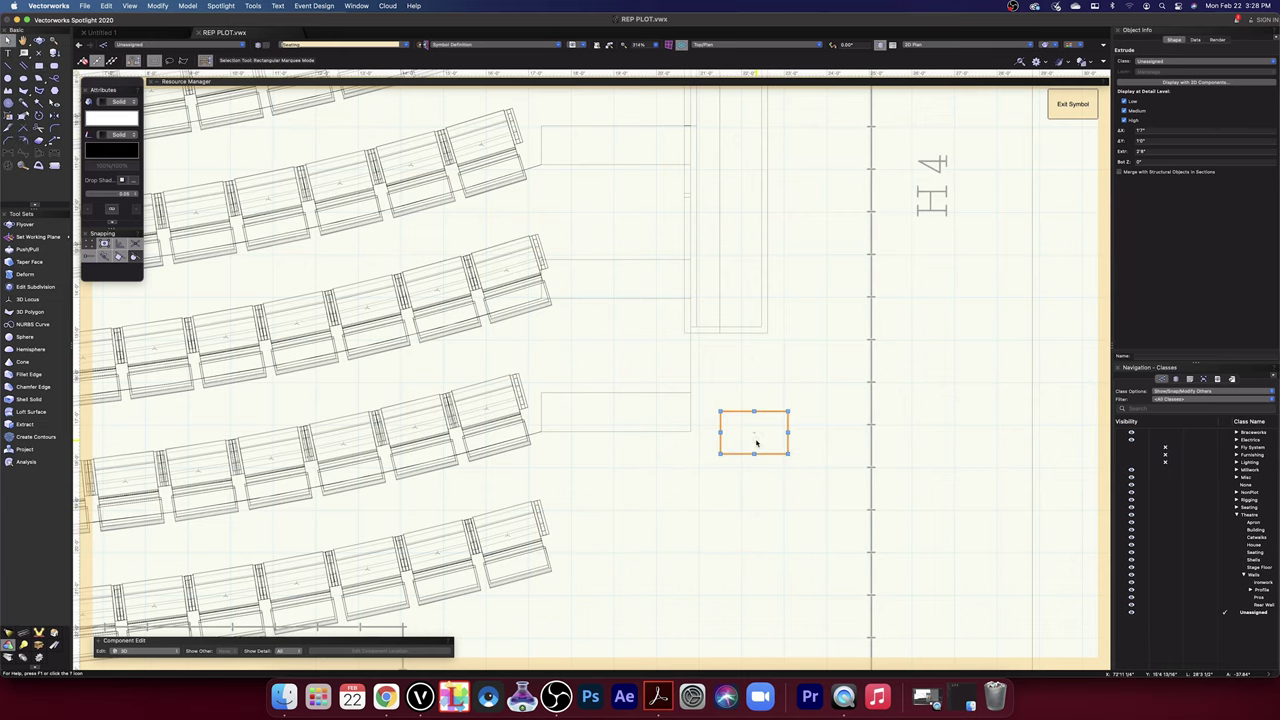
{"action": "key", "text": "super+z"}
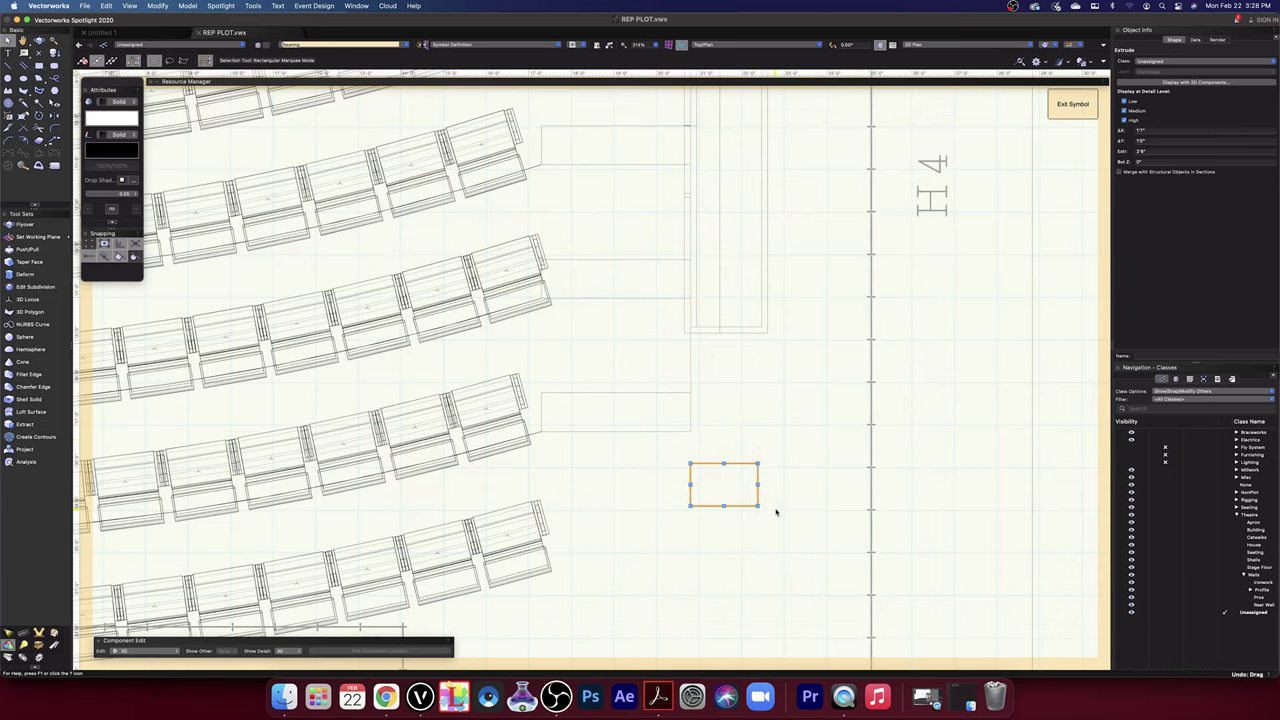
{"action": "left_click", "coordinate": [24, 141]}
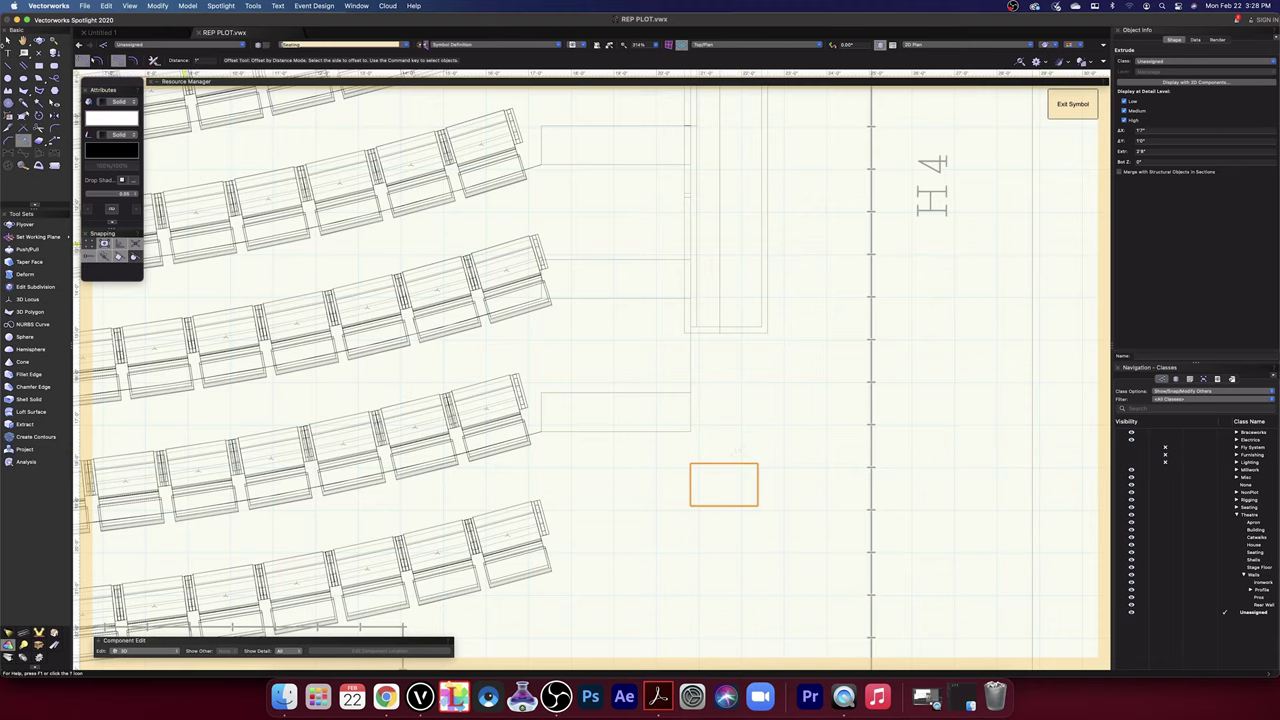
- Isolate the small rectangle and trace it with a matching new rectangle
{"action": "key", "text": "x"}
{"action": "key", "text": "super+a"}
{"action": "left_click", "coordinate": [690, 440]}
{"action": "left_click", "coordinate": [723, 480]}
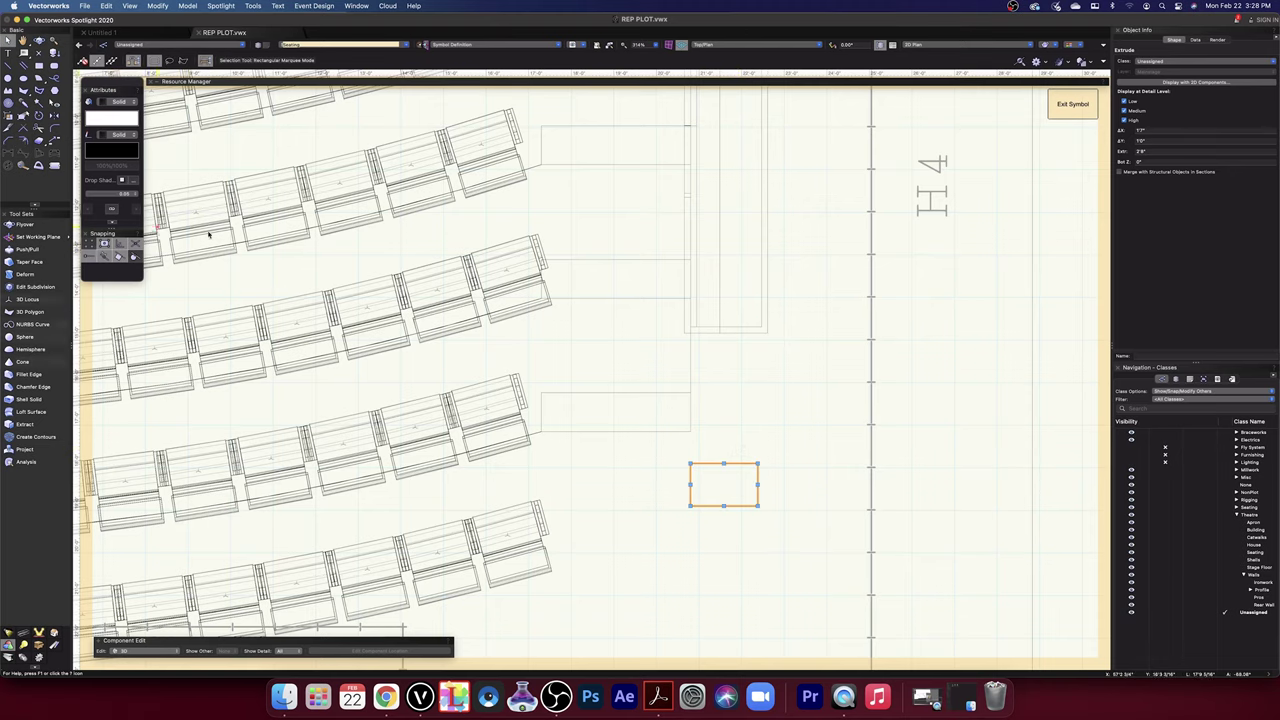
{"action": "left_click", "coordinate": [39, 64]}
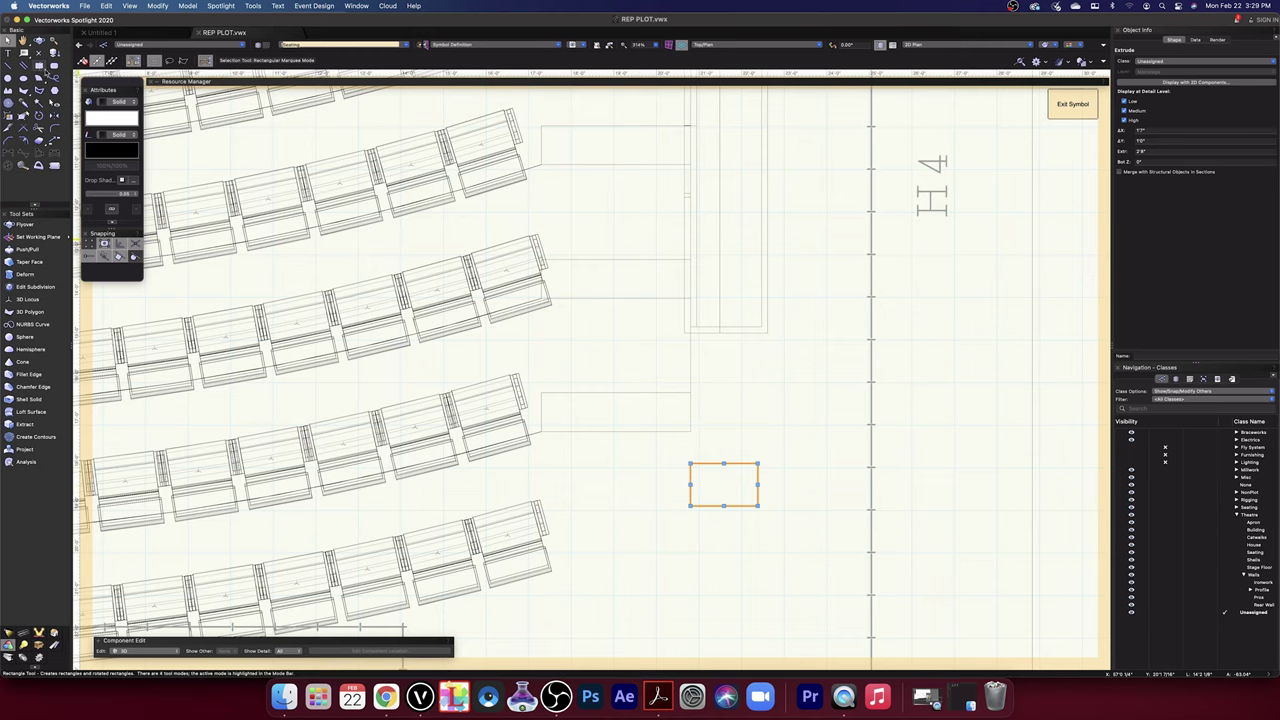
{"action": "left_click", "coordinate": [689, 465]}
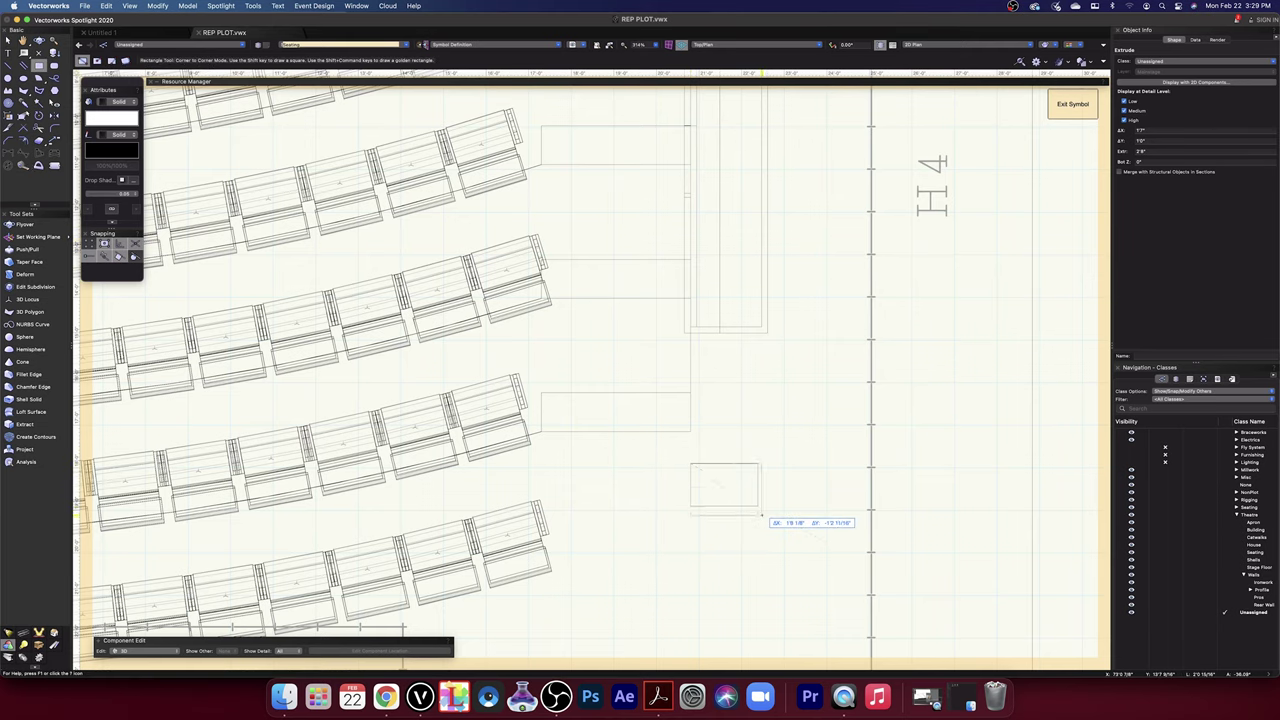
{"action": "left_click", "coordinate": [759, 506]}
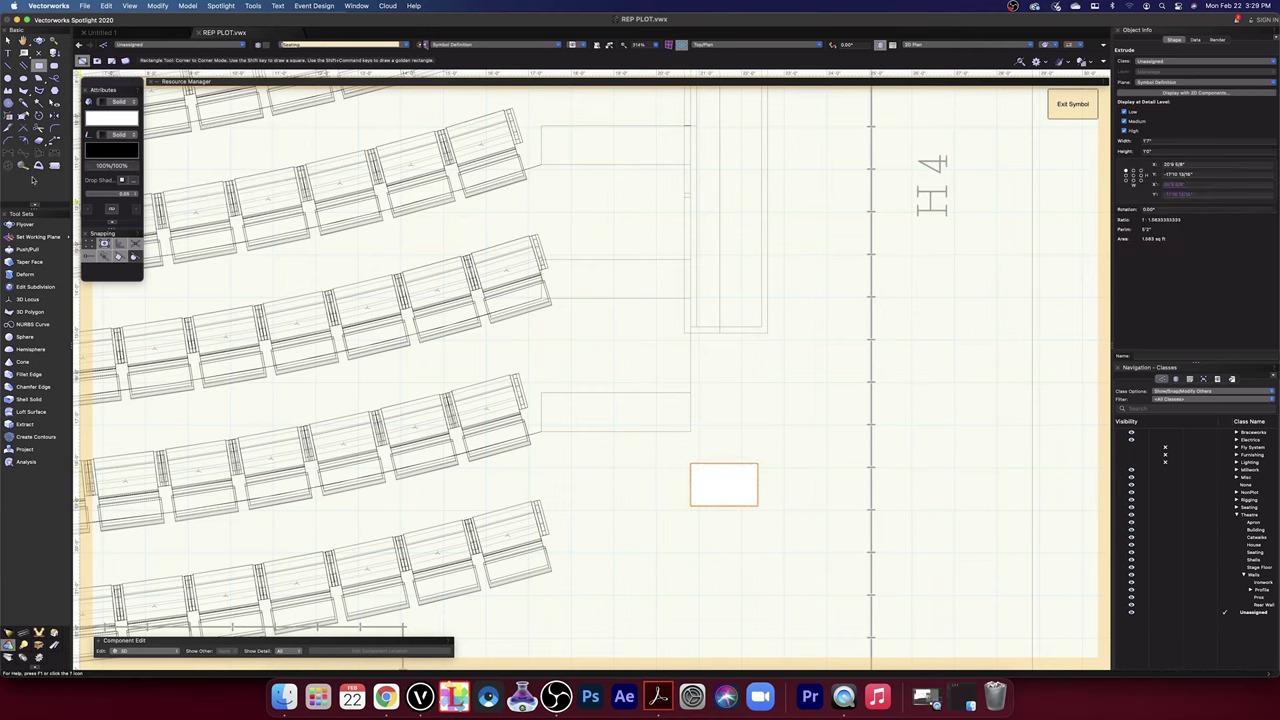
- Offset the new rectangle outward and set its fill to None
{"action": "key", "text": "e"}
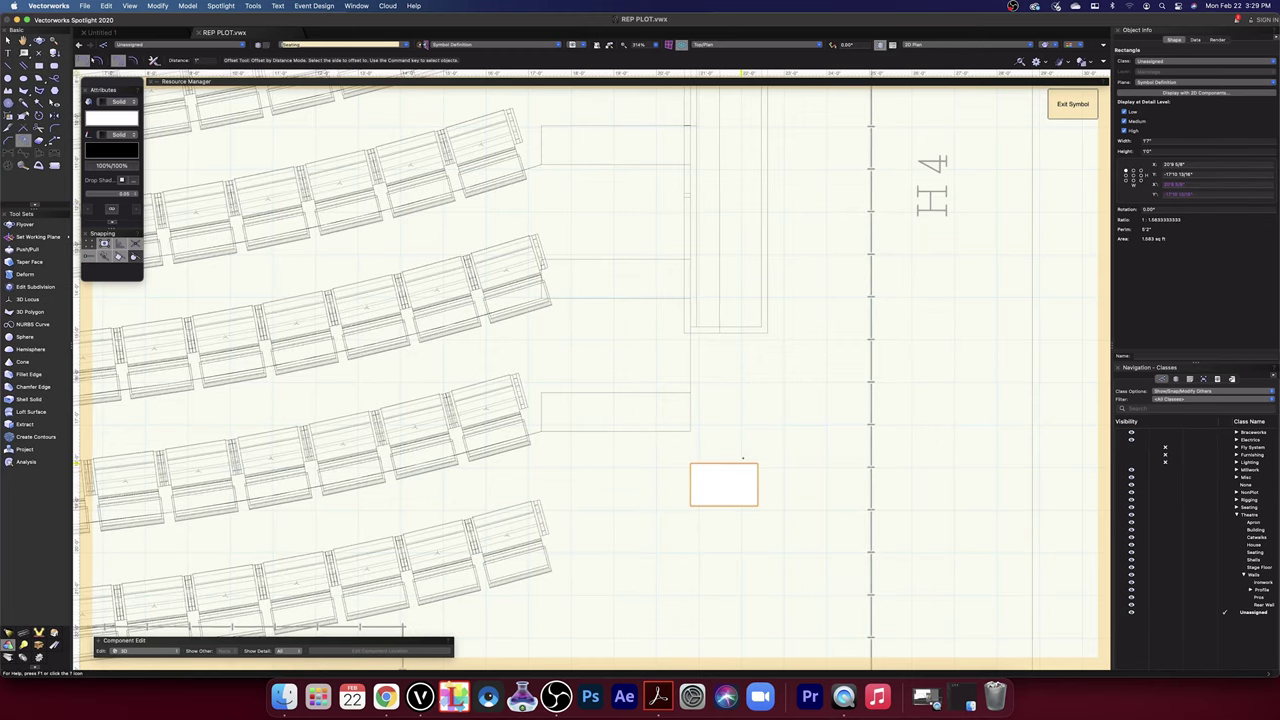
{"action": "left_click", "coordinate": [746, 438]}
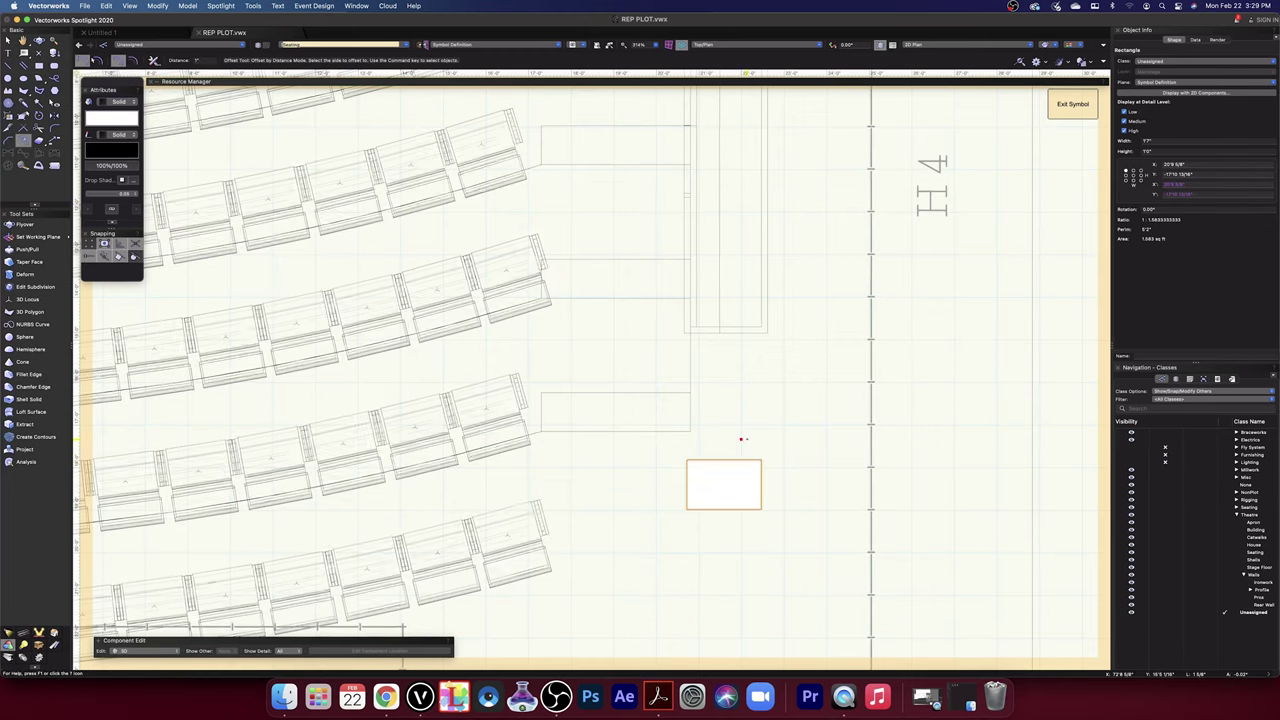
{"action": "left_click", "coordinate": [120, 102]}
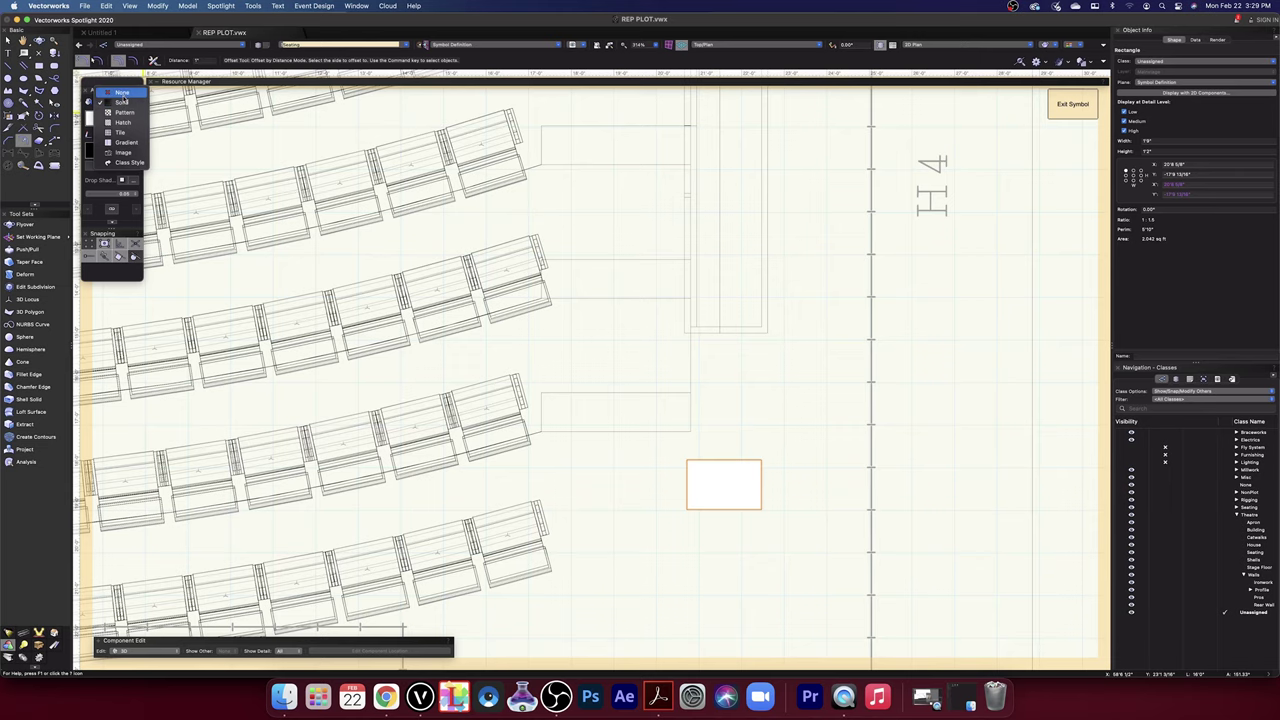
{"action": "left_click", "coordinate": [120, 89]}
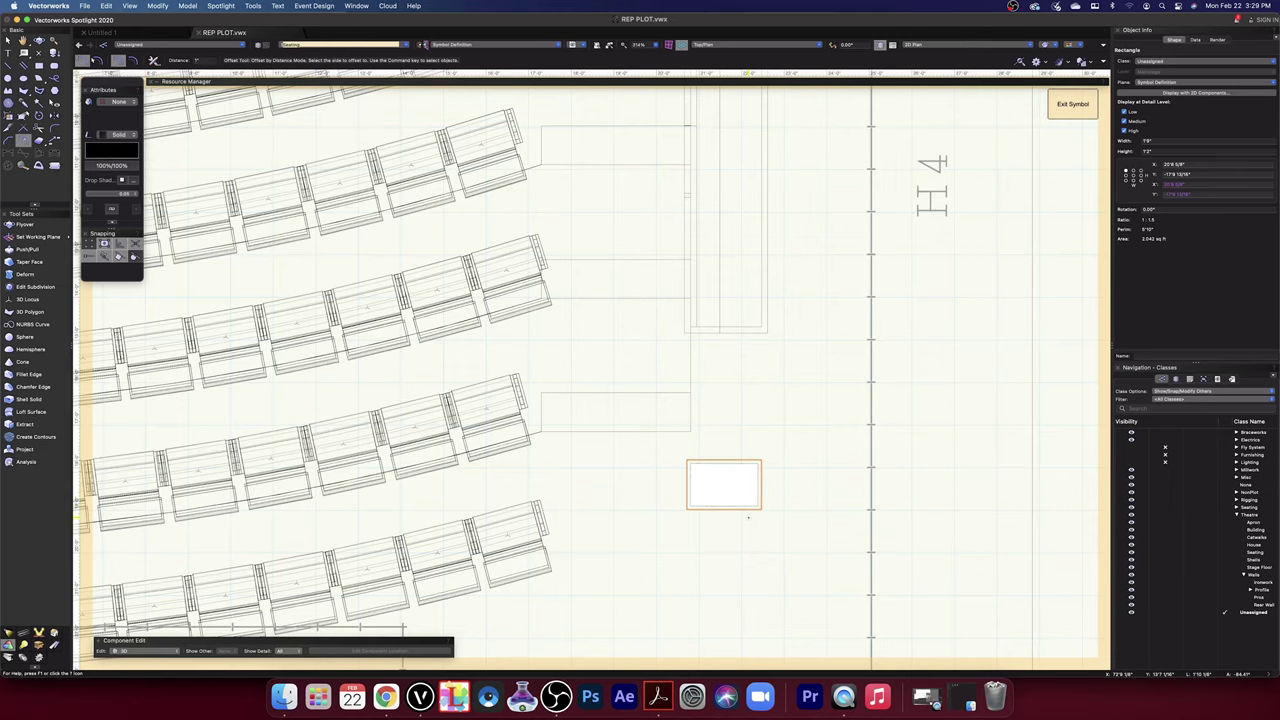
{"action": "scroll", "coordinate": [746, 517], "scroll_direction": "up", "scroll_amount": 2}
{"action": "scroll", "coordinate": [746, 517], "scroll_direction": "up", "scroll_amount": 3}
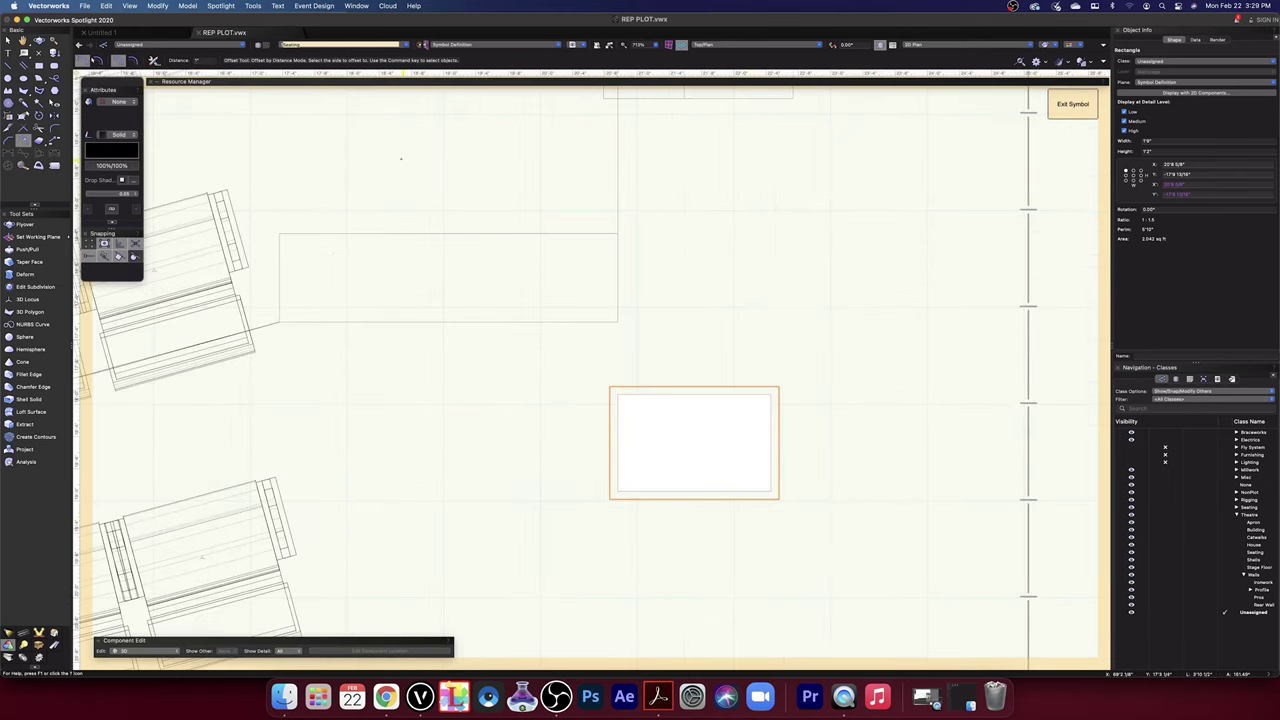
- Move the outer rectangle left and centre the white rectangle inside it
{"action": "key", "text": "x"}
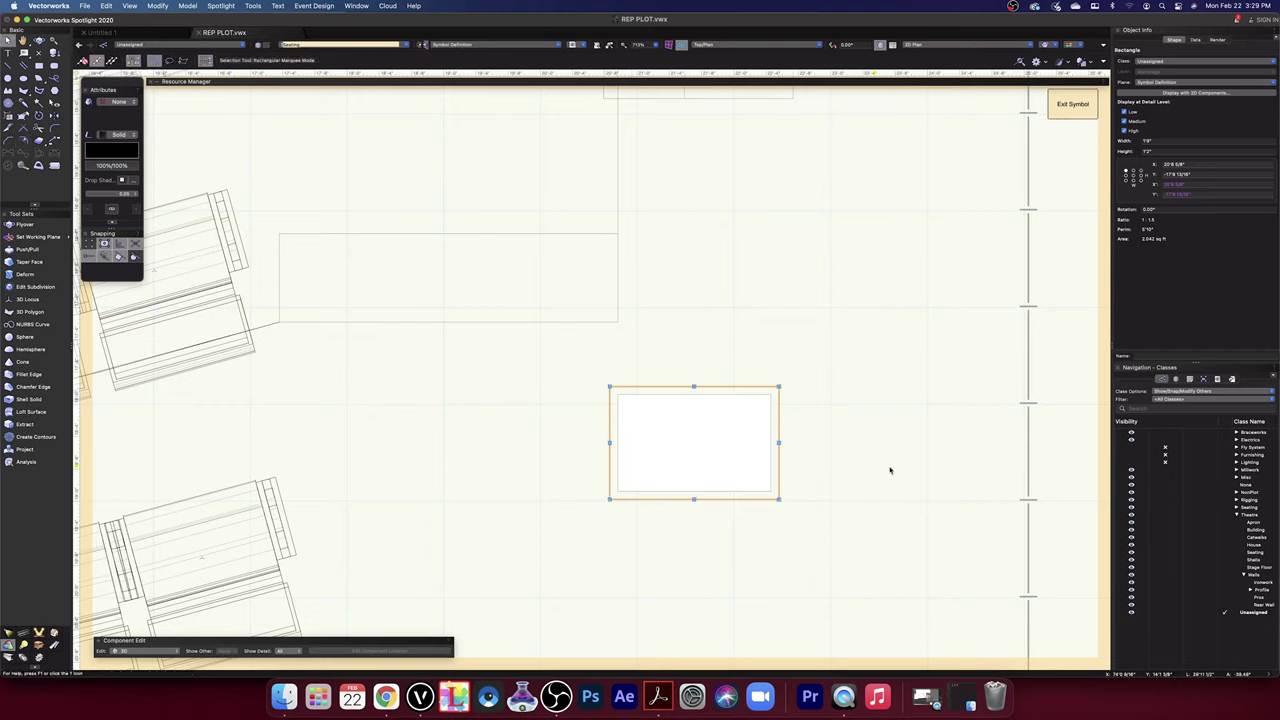
{"action": "left_click", "coordinate": [773, 425], "text": "shift"}
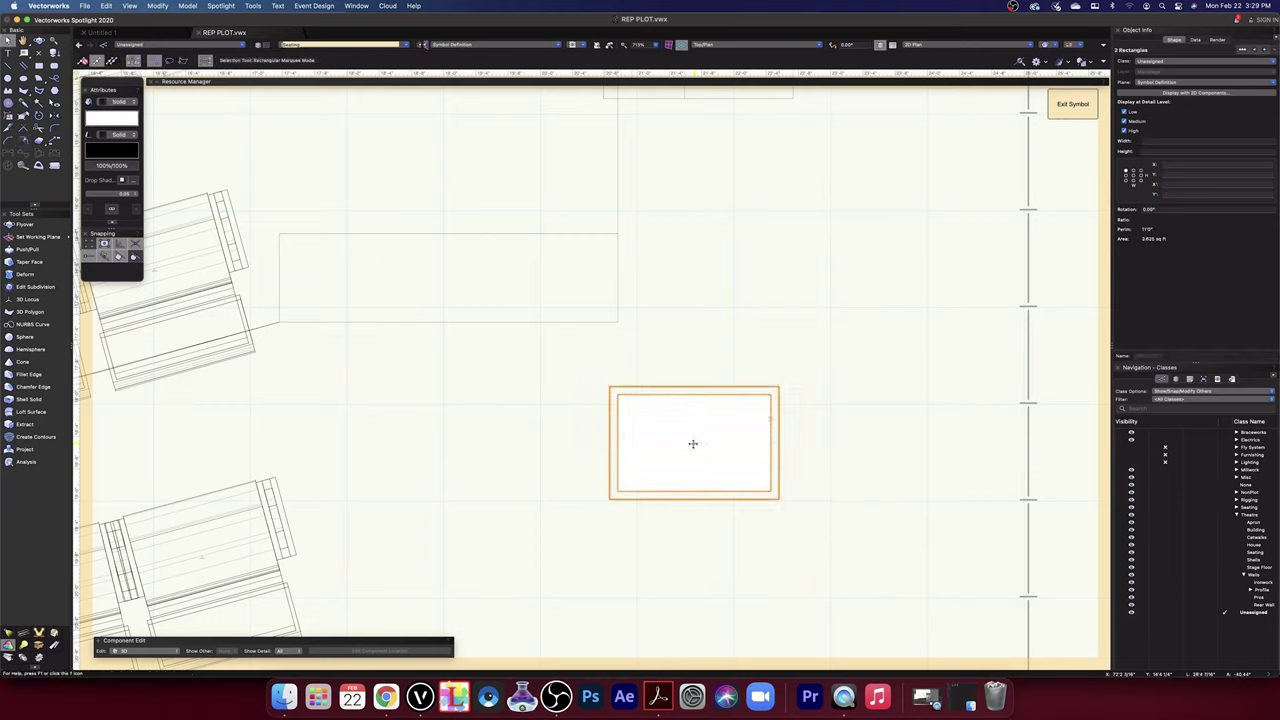
{"action": "left_click_drag", "start_coordinate": [692, 443], "coordinate": [446, 443]}
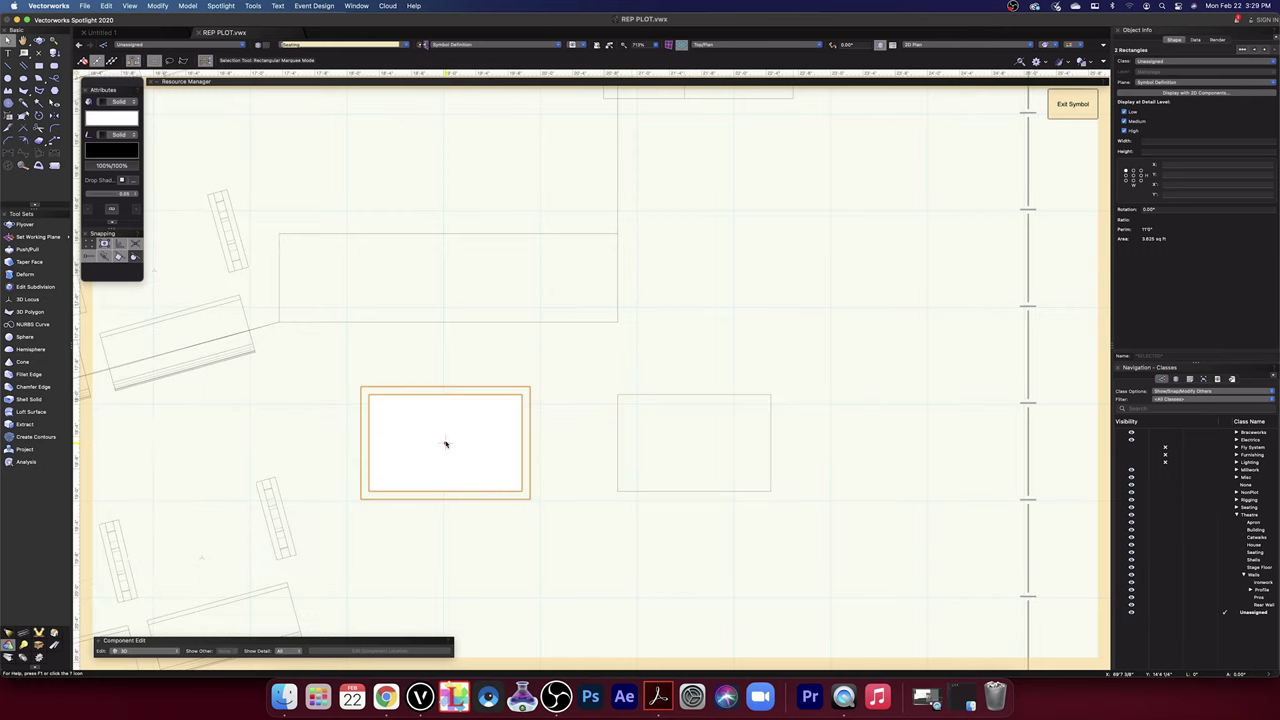
{"action": "key", "text": "super+z"}
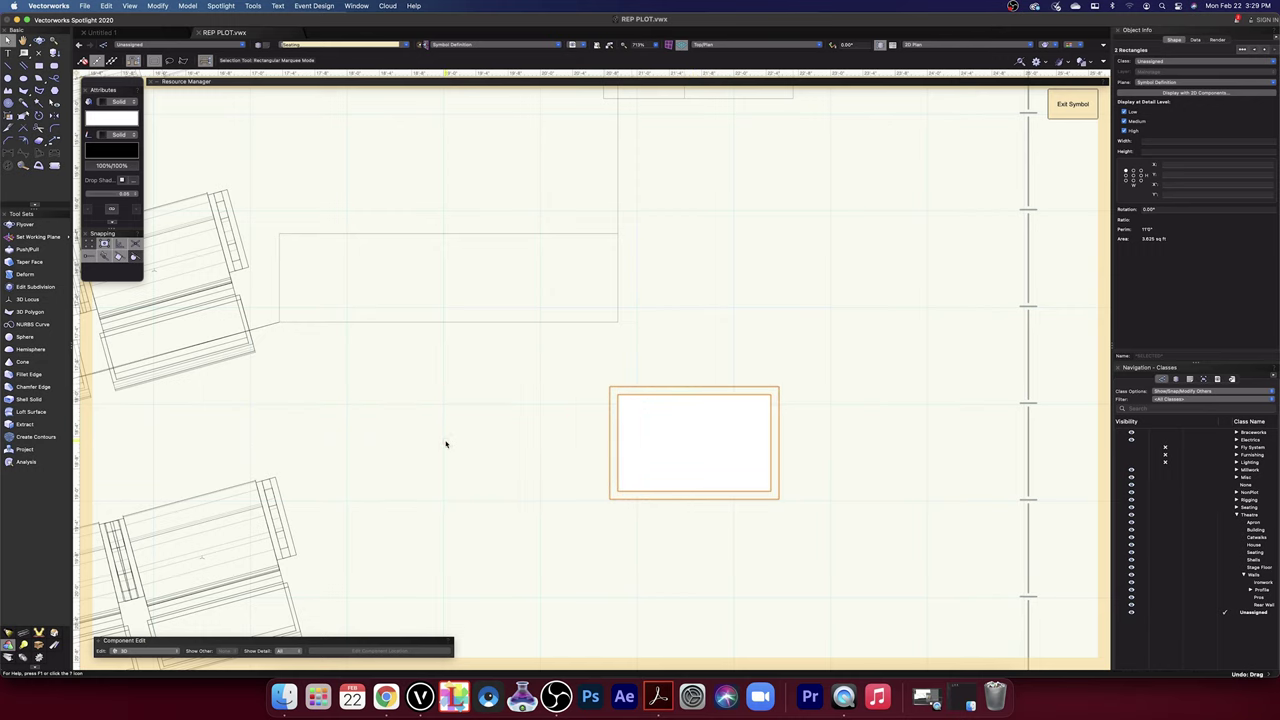
{"action": "left_click", "coordinate": [463, 440]}
{"action": "left_click_drag", "start_coordinate": [694, 443], "coordinate": [488, 443]}
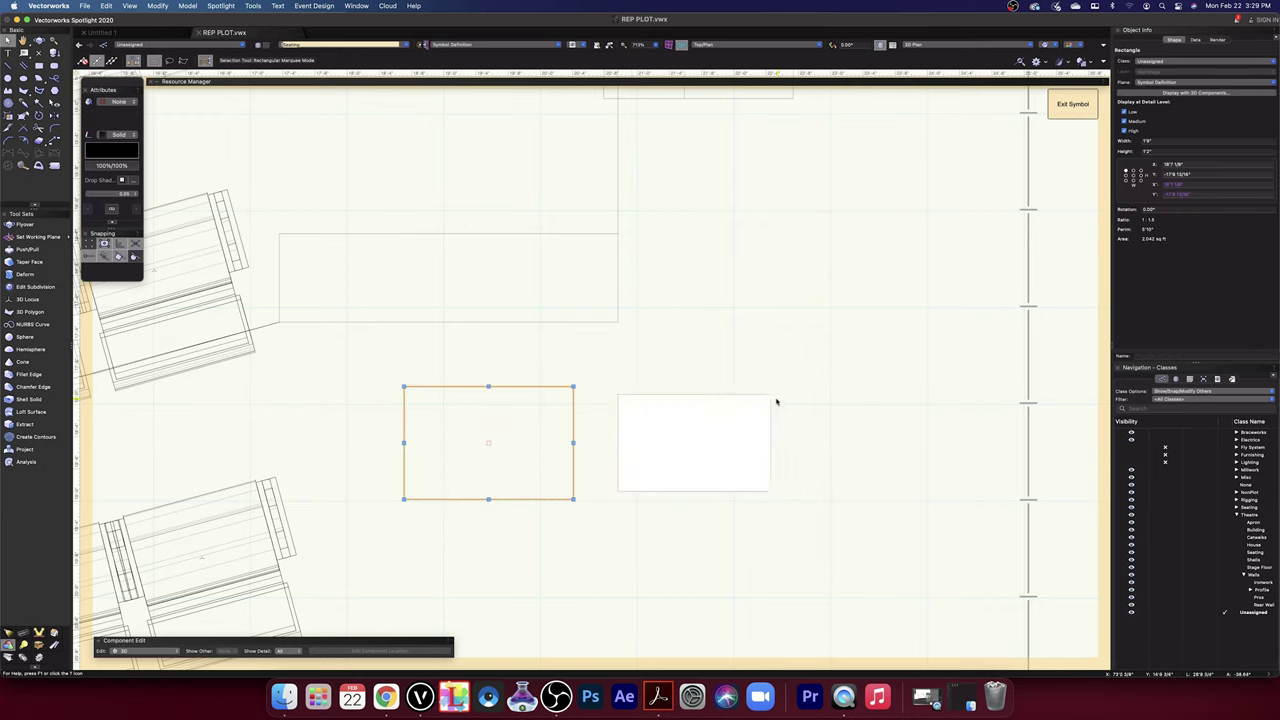
{"action": "left_click_drag", "start_coordinate": [770, 395], "coordinate": [865, 282]}
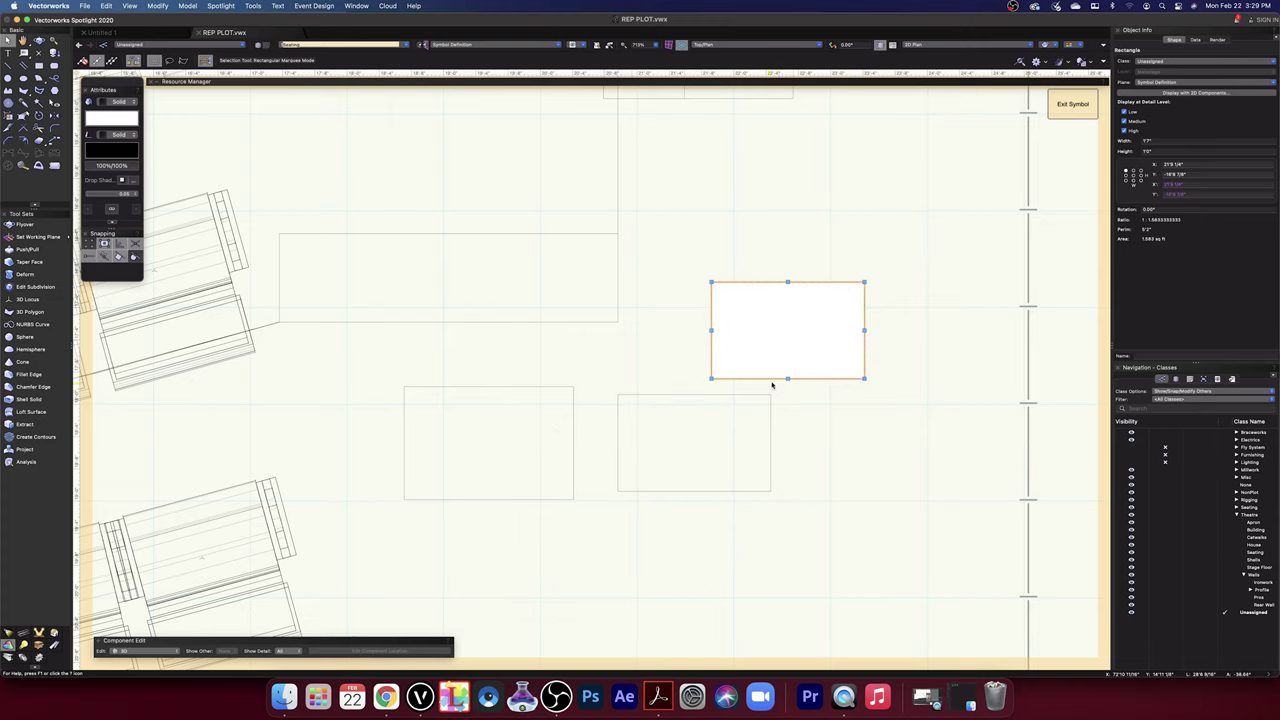
{"action": "left_click_drag", "start_coordinate": [788, 331], "coordinate": [487, 444]}
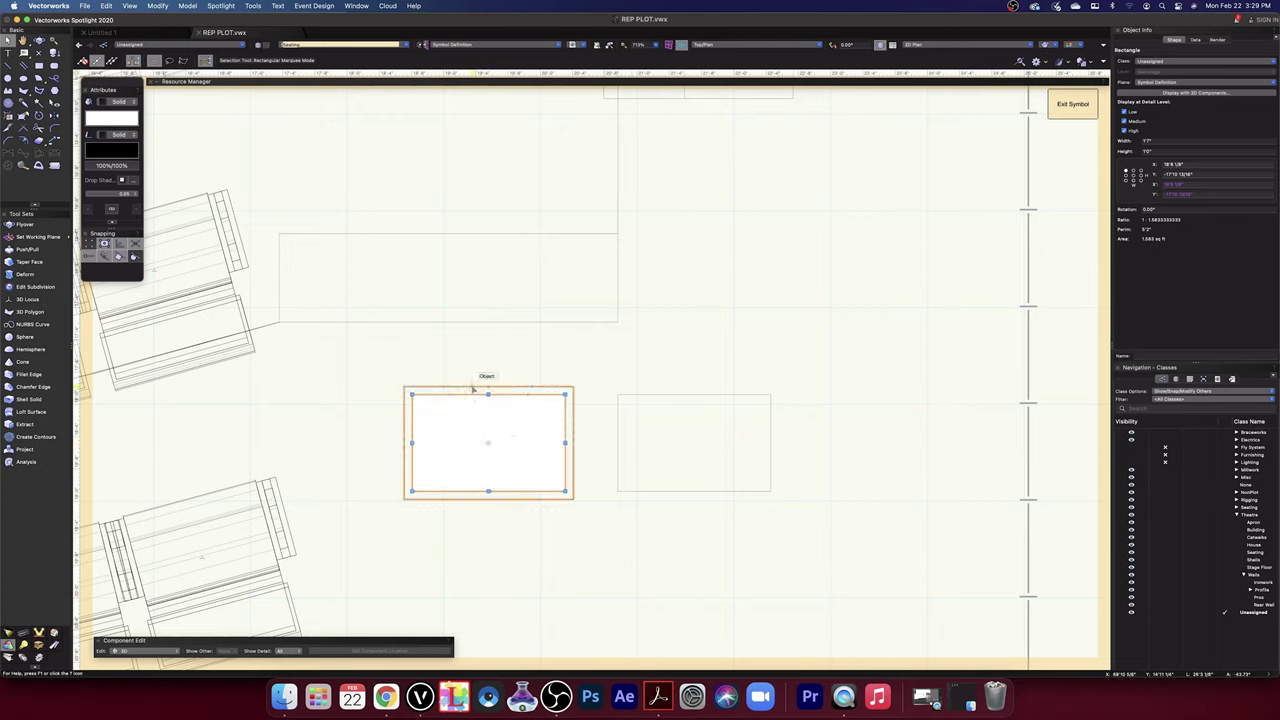
- Try Modify > Combine Into Surface on the frame and the white rectangle
{"action": "left_click", "coordinate": [487, 388], "text": "shift"}
{"action": "left_click", "coordinate": [160, 6]}
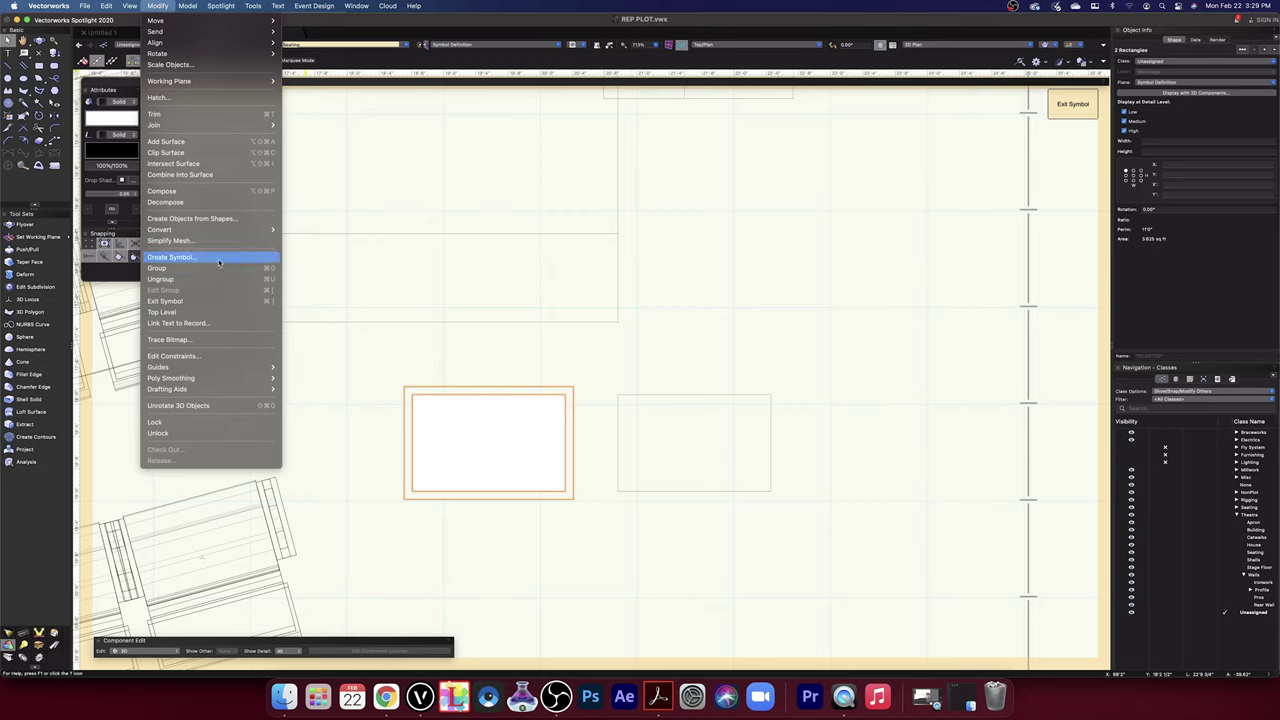
{"action": "left_click", "coordinate": [186, 176]}
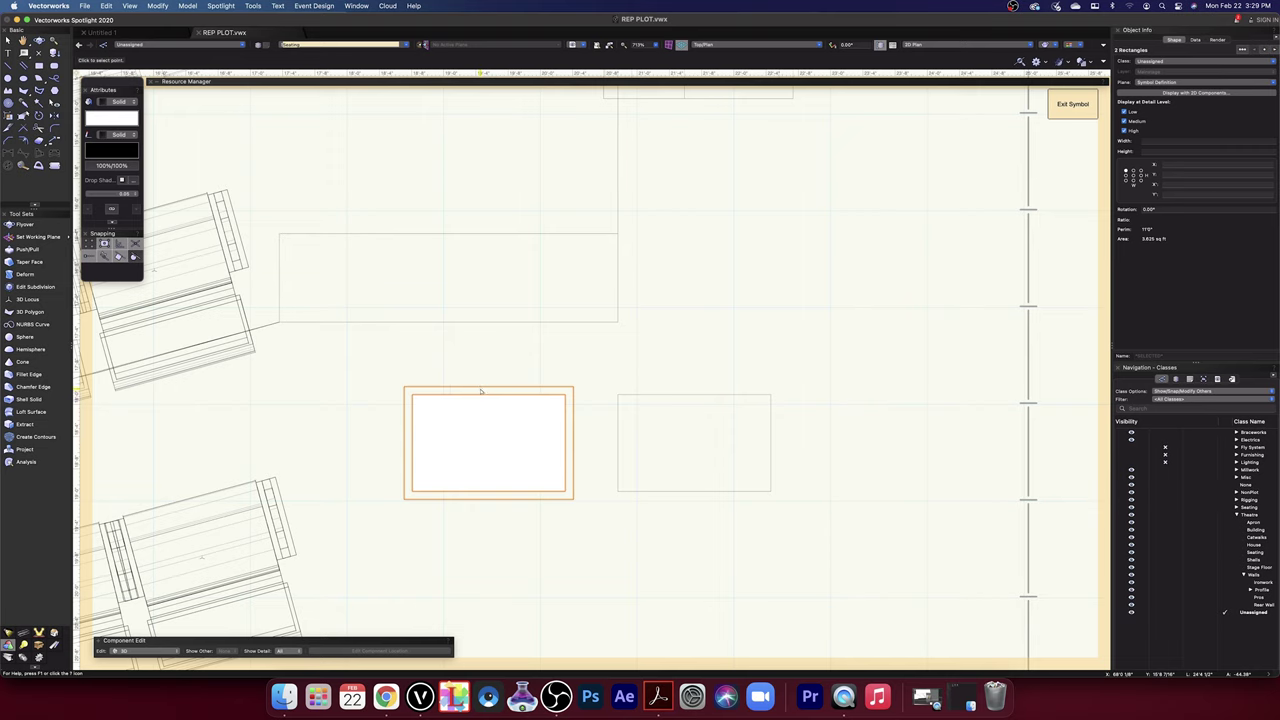
{"action": "left_click", "coordinate": [481, 391]}
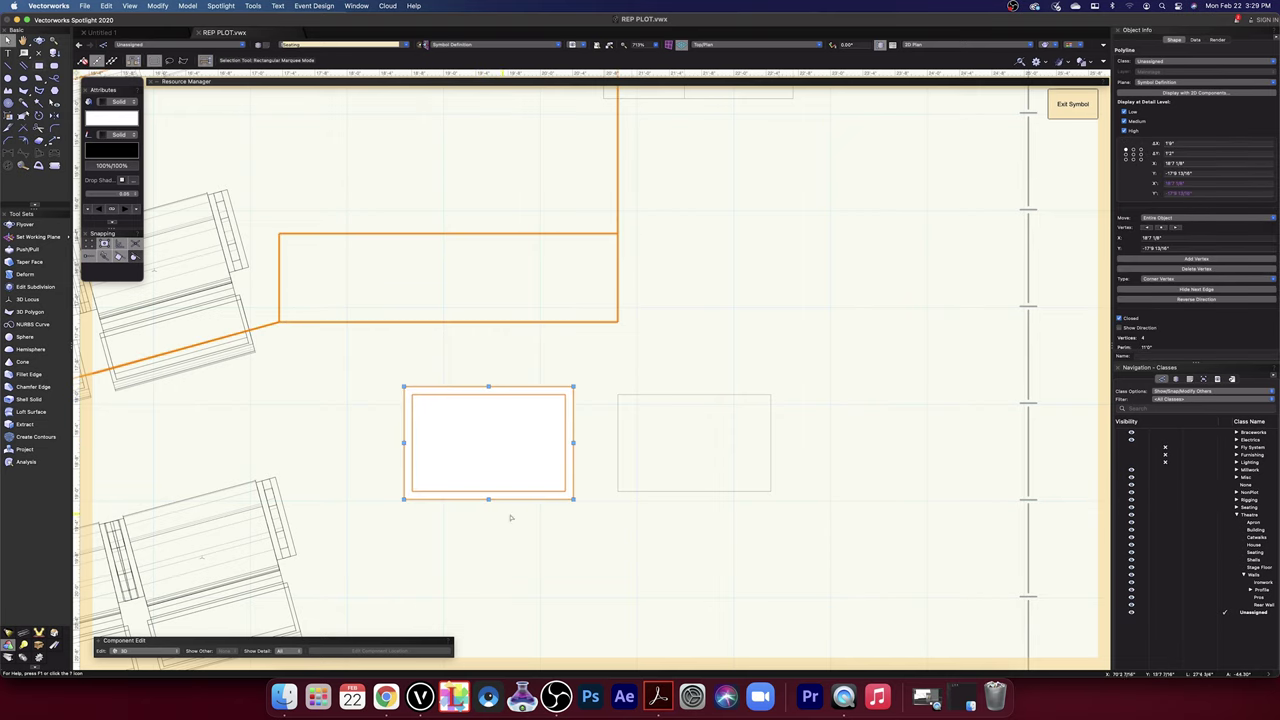
- Place the unfilled frame rectangle off to the right
{"action": "left_click_drag", "start_coordinate": [488, 442], "coordinate": [924, 447]}
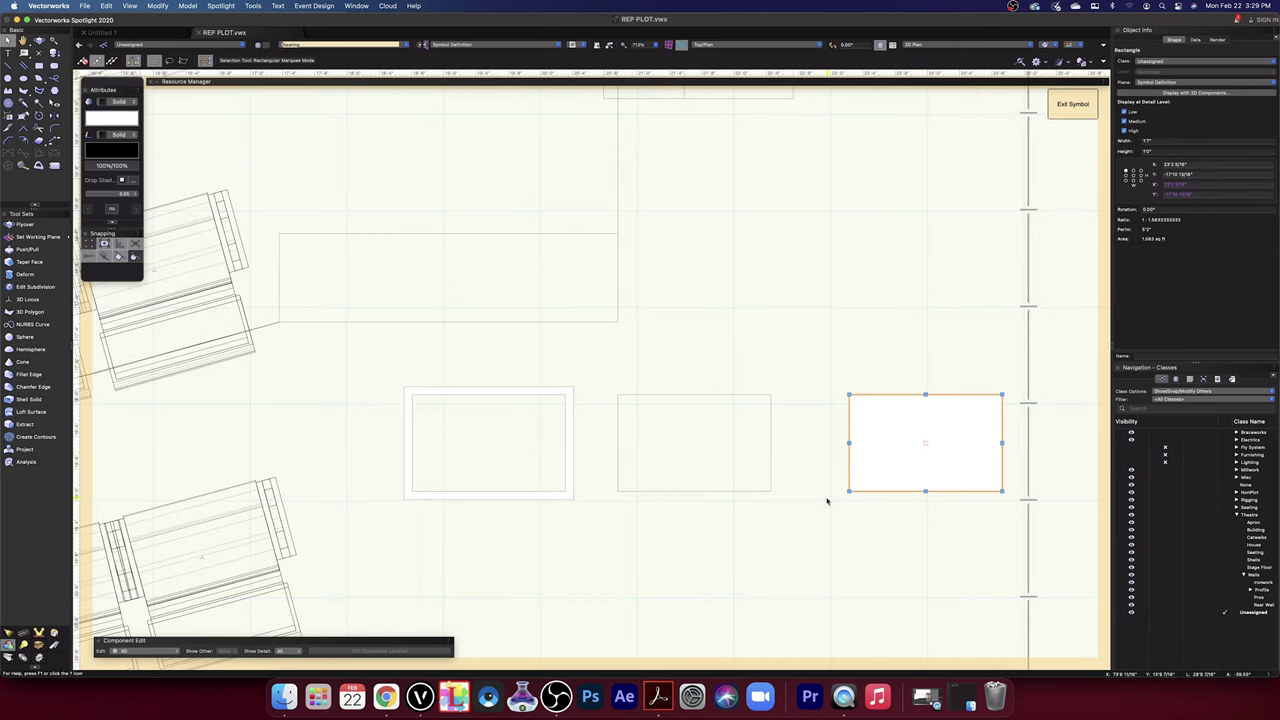
{"action": "key", "text": "Delete"}
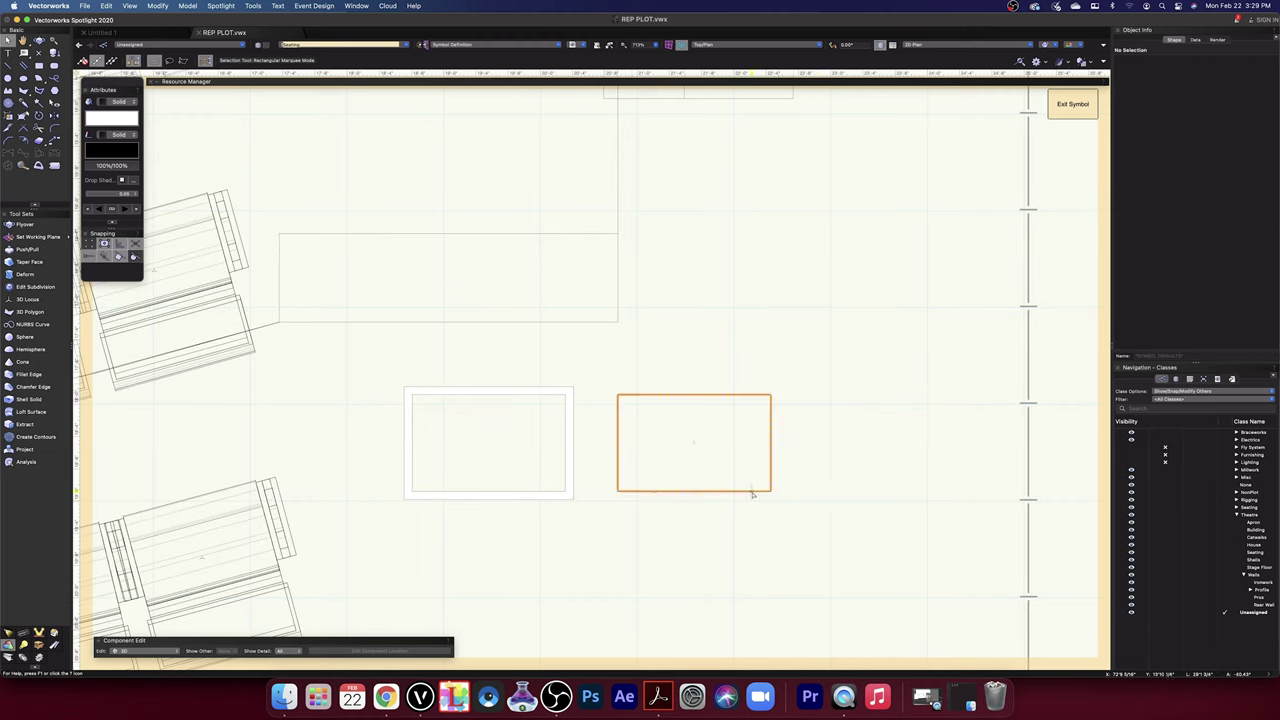
{"action": "key", "text": "super+z"}
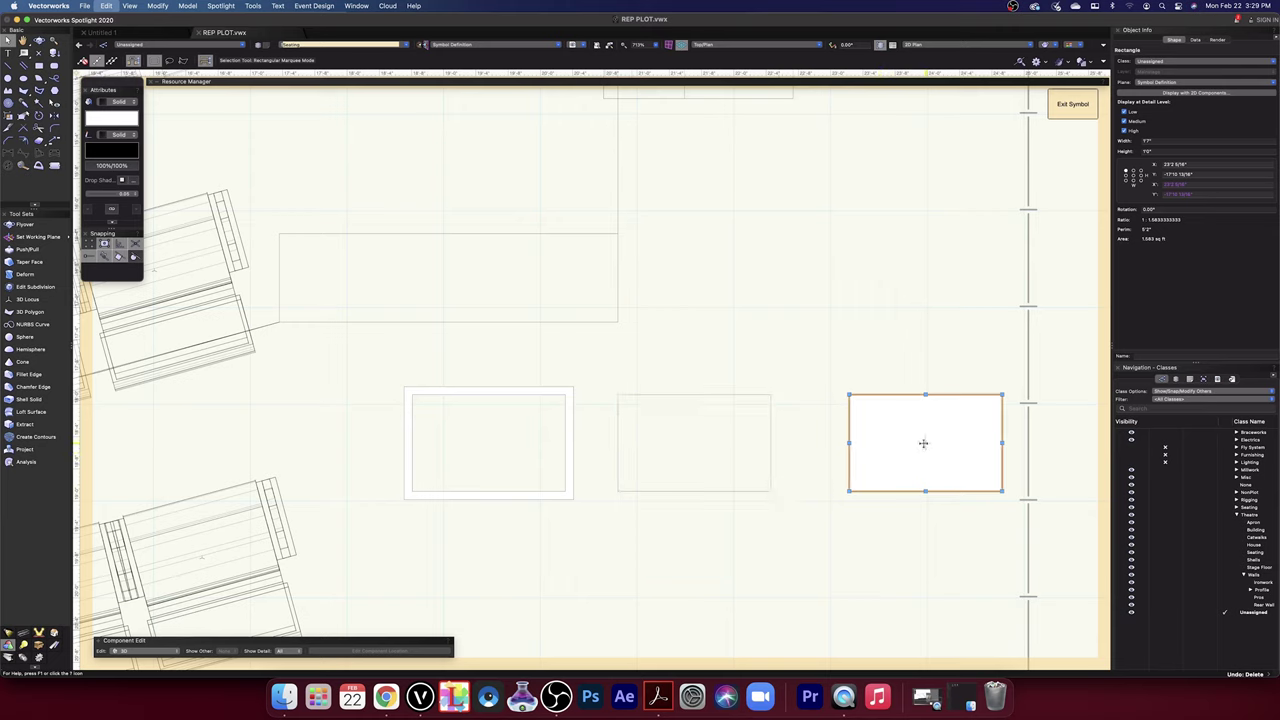
{"action": "left_click_drag", "start_coordinate": [484, 443], "coordinate": [909, 443]}
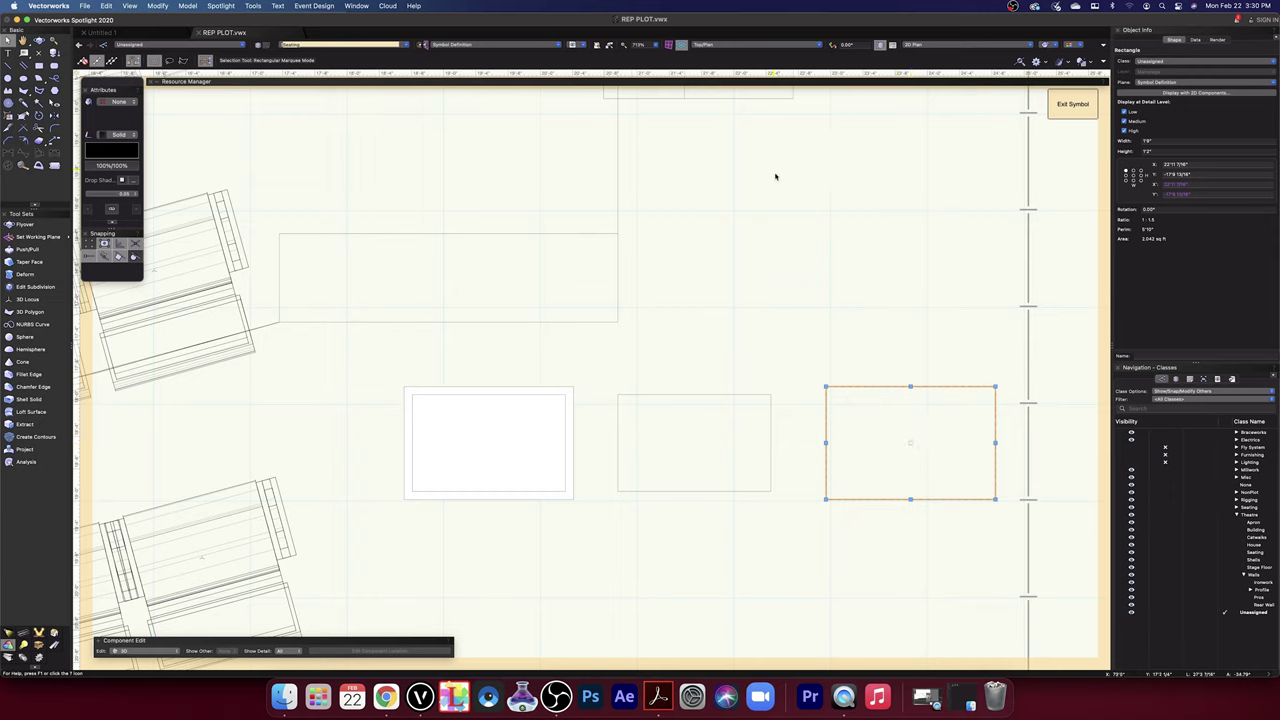
- Extrude the rectangle to a height of 2"
{"action": "key", "text": "super+e"}
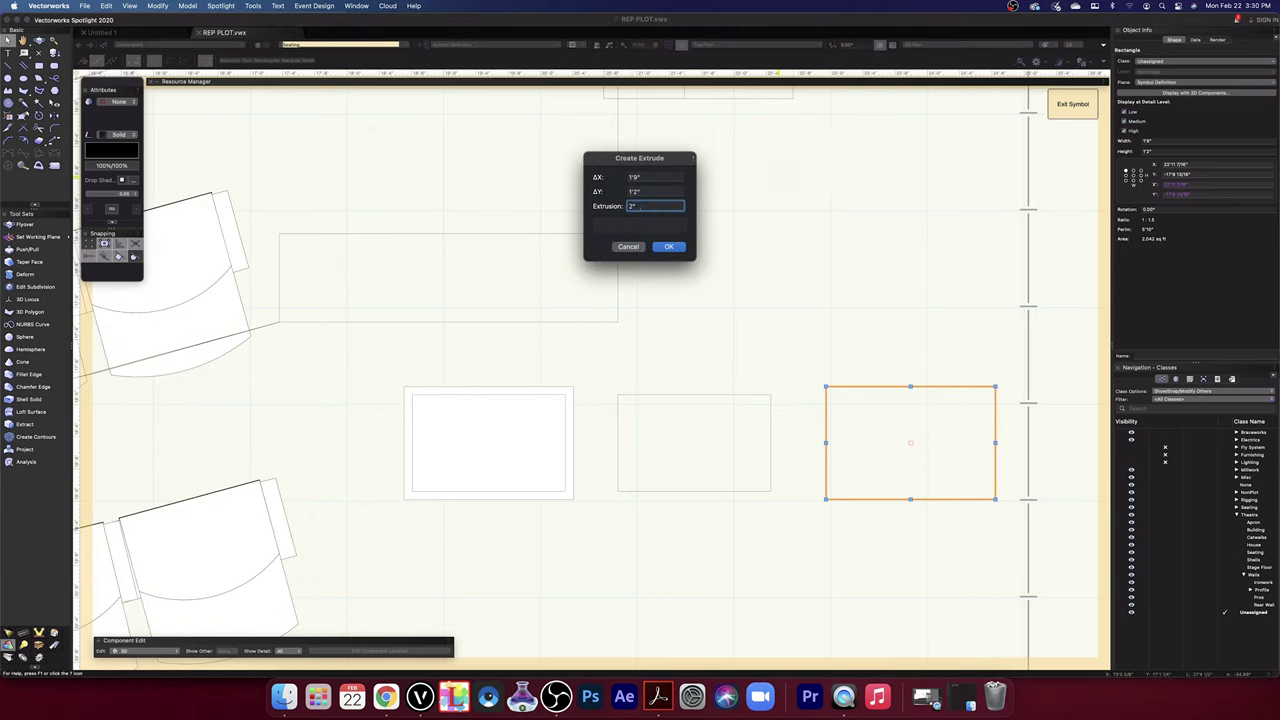
{"action": "type", "text": "2\""}
{"action": "key", "text": "Return"}
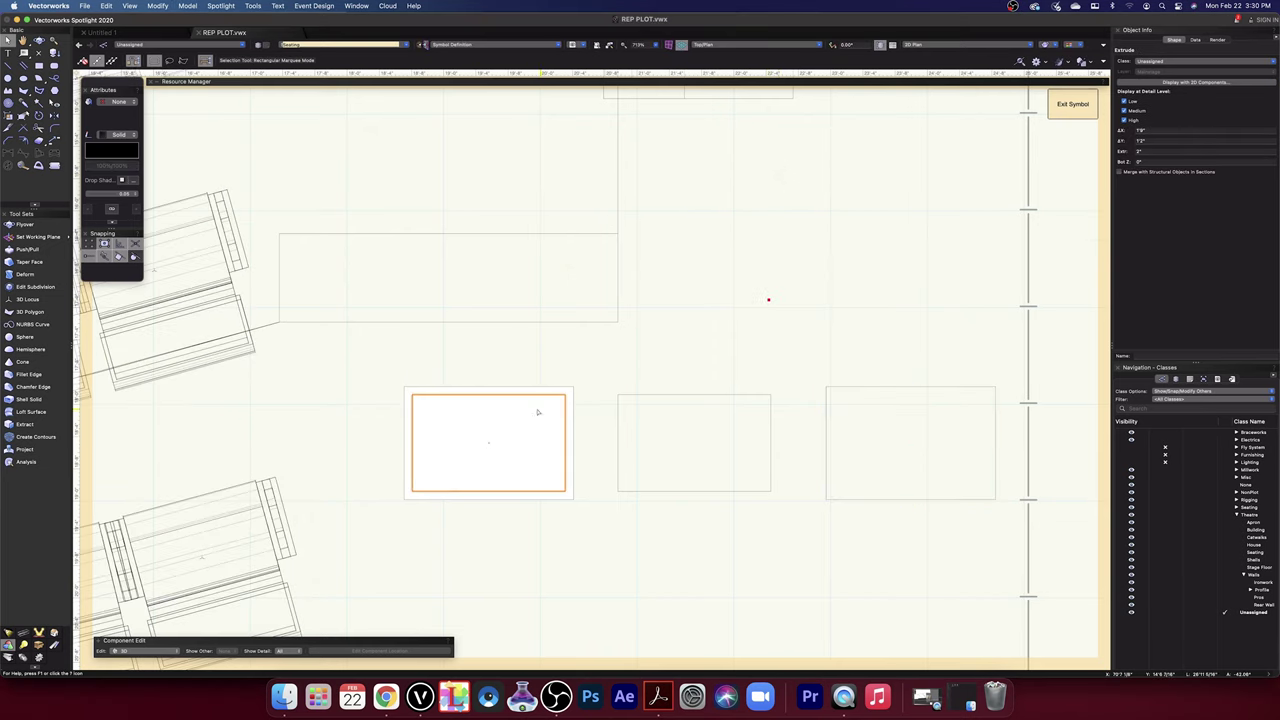
{"action": "key", "text": "x"}
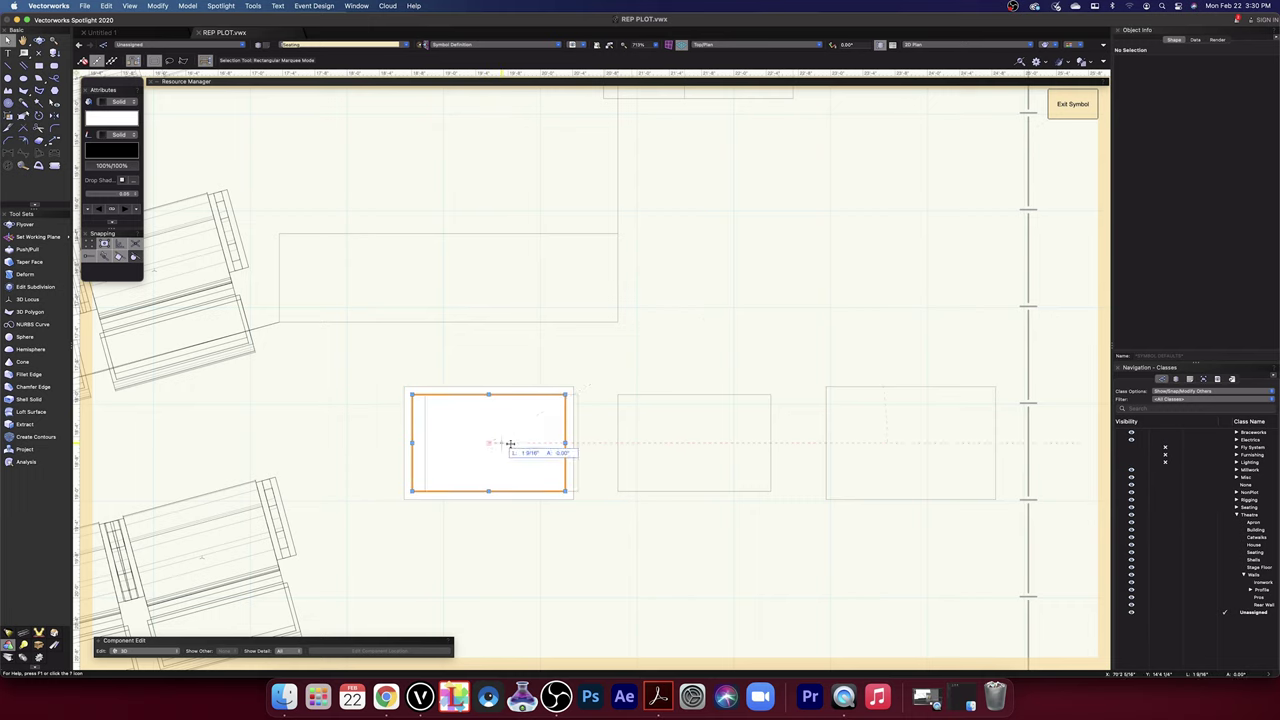
- Fit the rectangle inside its frame outline and move the pair onto the middle outline
{"action": "left_click_drag", "start_coordinate": [490, 444], "coordinate": [840, 242]}
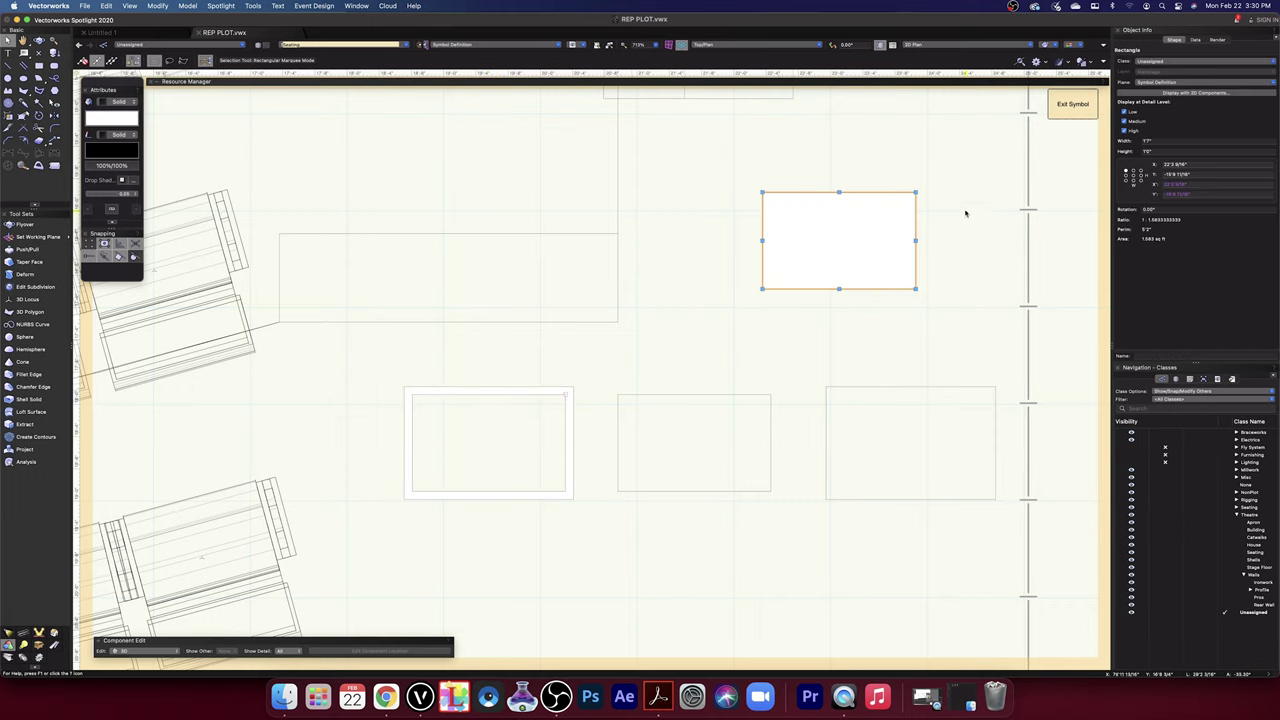
{"action": "left_click_drag", "start_coordinate": [838, 240], "coordinate": [489, 444]}
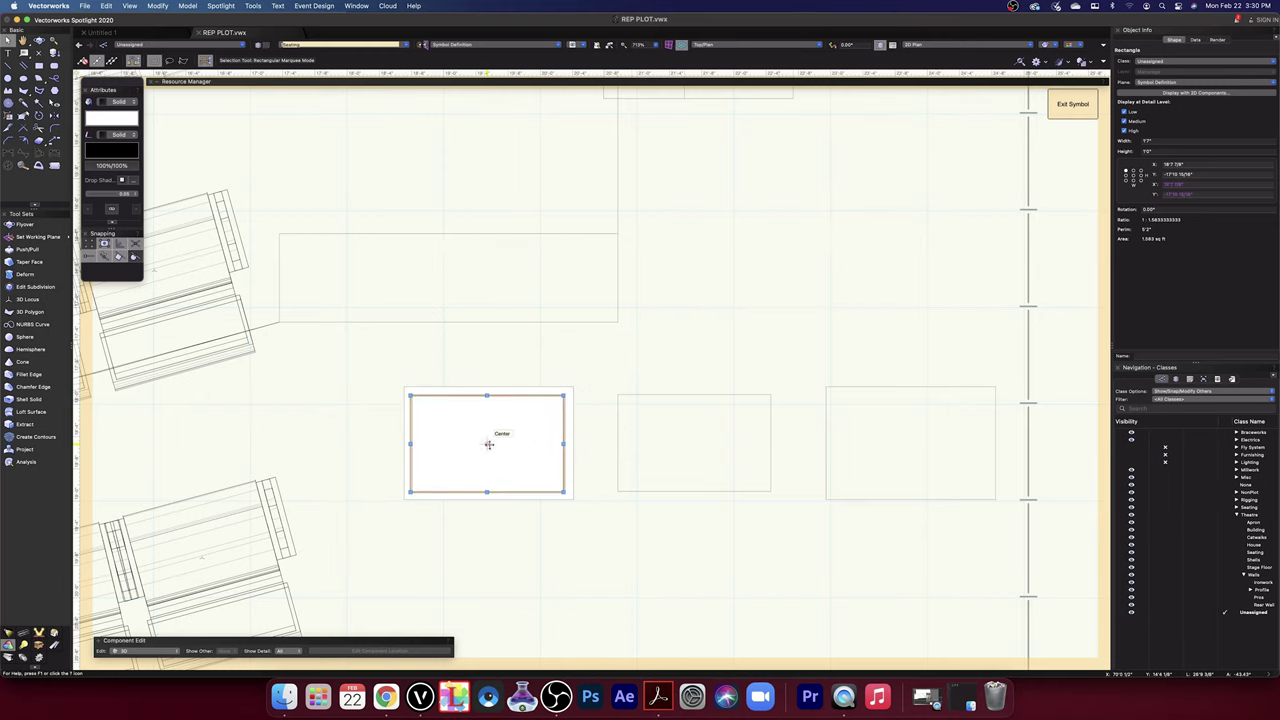
{"action": "key", "text": "super+z"}
{"action": "key", "text": "super+y"}
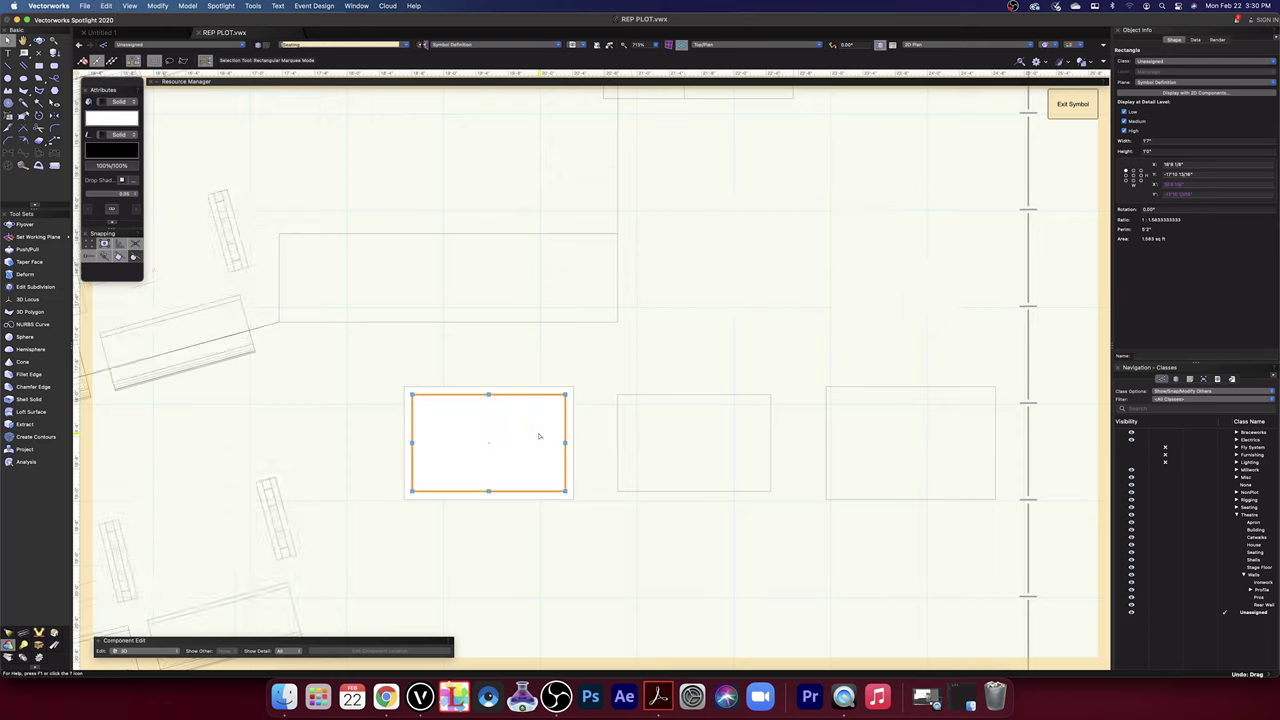
{"action": "left_click_drag", "start_coordinate": [386, 363], "coordinate": [612, 532]}
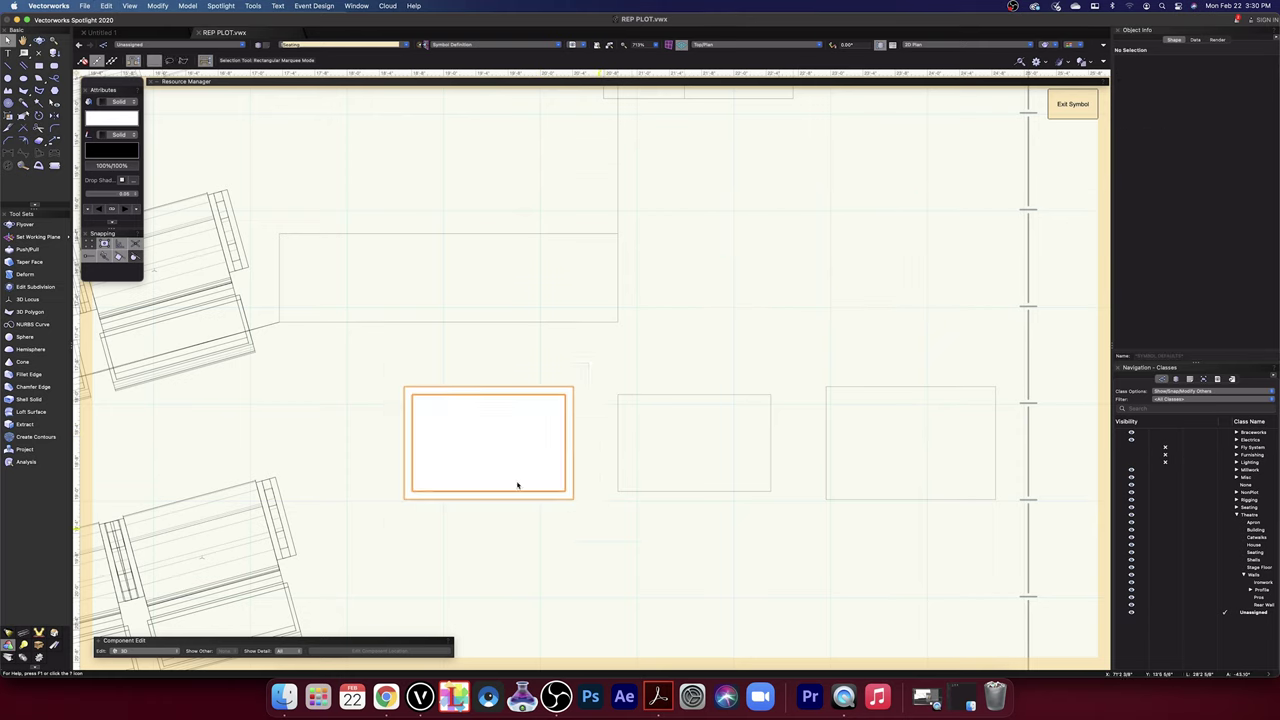
{"action": "left_click_drag", "start_coordinate": [489, 443], "coordinate": [700, 448]}
{"action": "left_click", "coordinate": [811, 271]}
- Select the outer frame outline by itself and switch to Rotate
{"action": "left_click", "coordinate": [762, 419]}
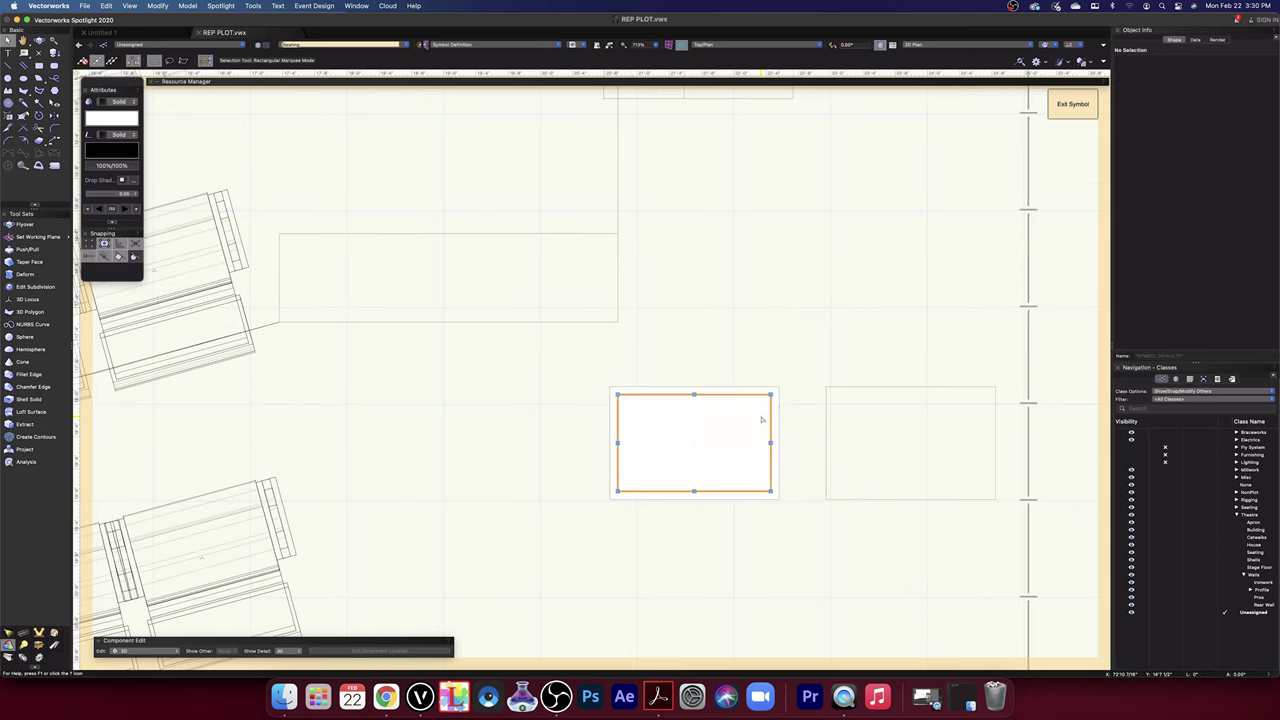
{"action": "left_click", "coordinate": [789, 423]}
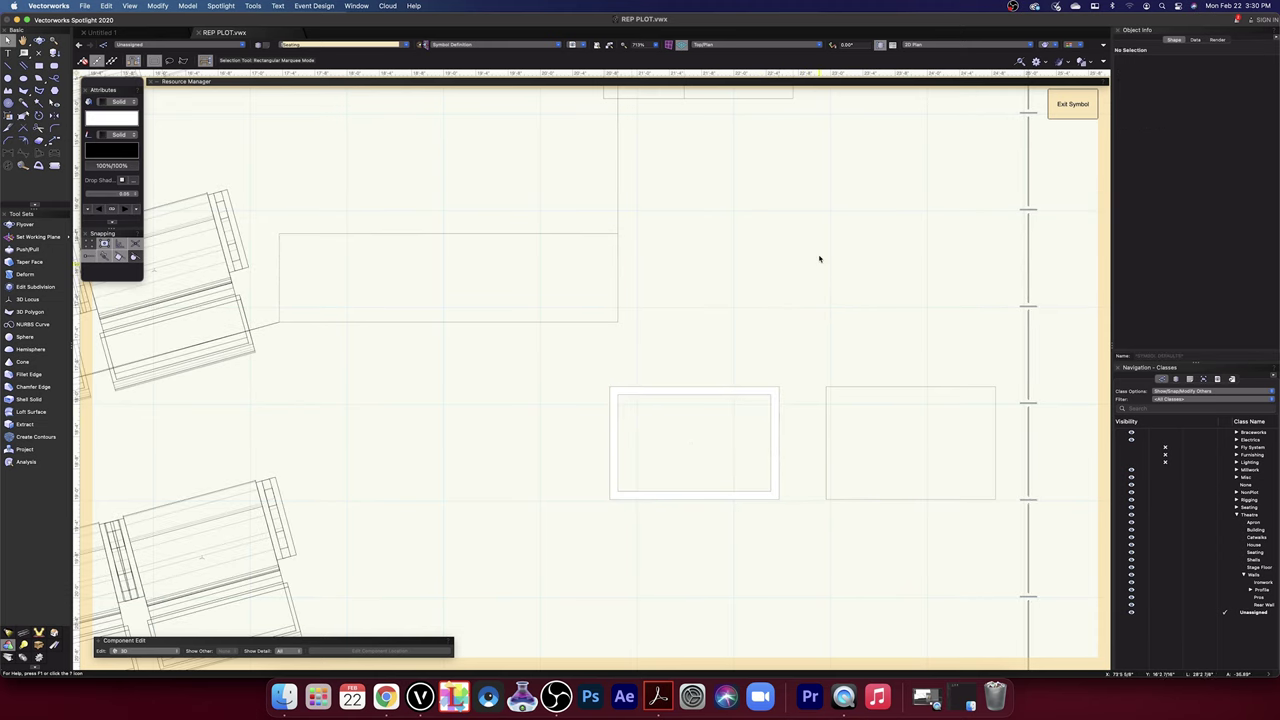
{"action": "left_click", "coordinate": [779, 387]}
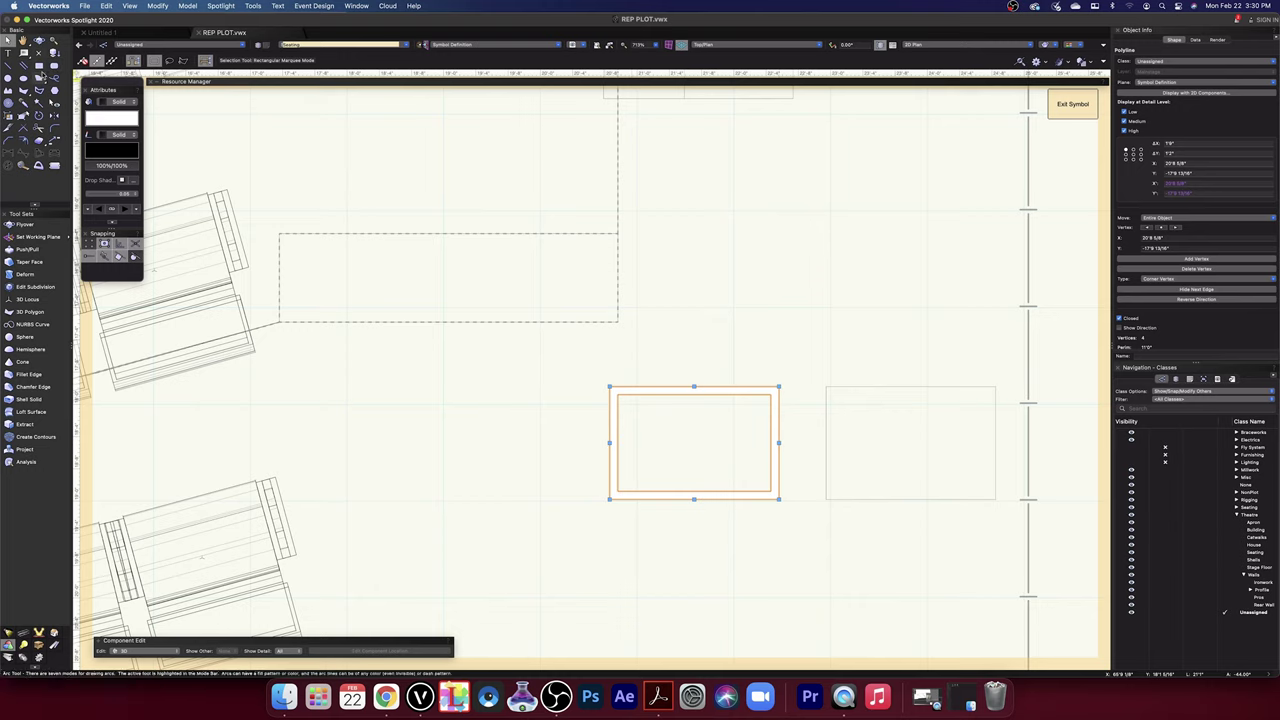
{"action": "left_click", "coordinate": [39, 116]}
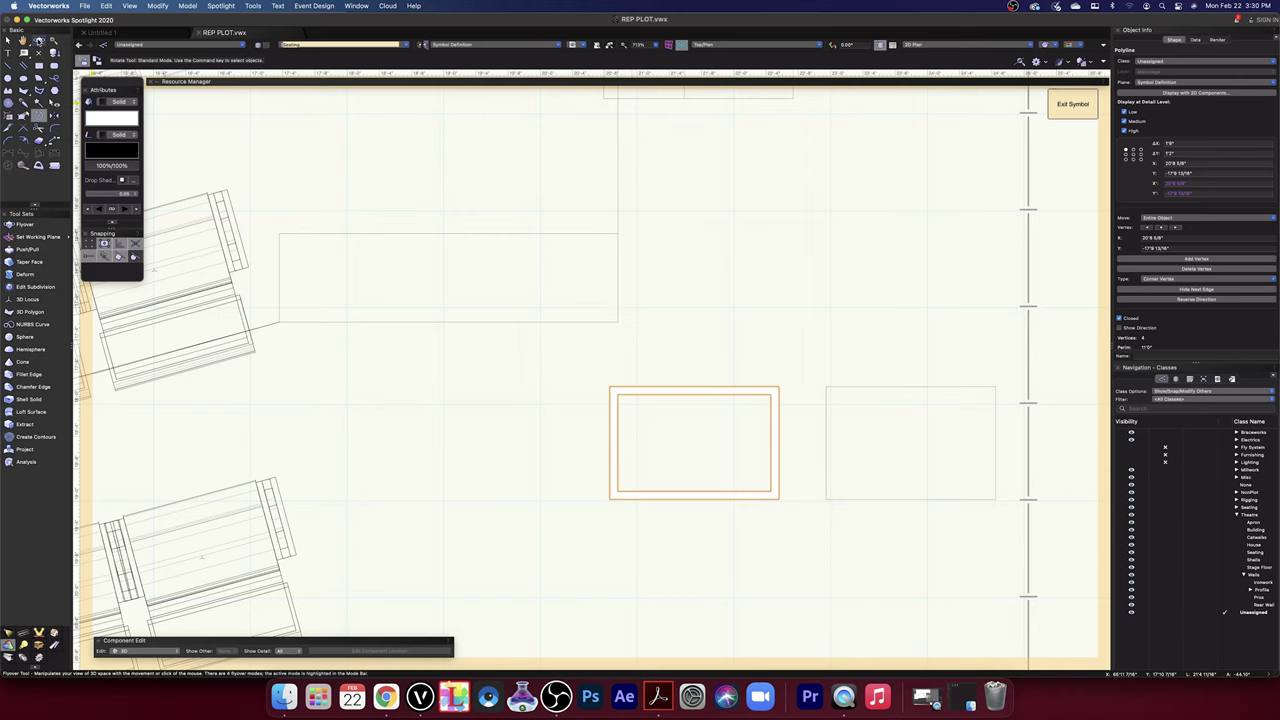
- Check the frames in 3D, then restore the saved Top/Plan view
{"action": "key", "text": "shift+c"}
{"action": "left_click_drag", "start_coordinate": [660, 570], "coordinate": [704, 558]}
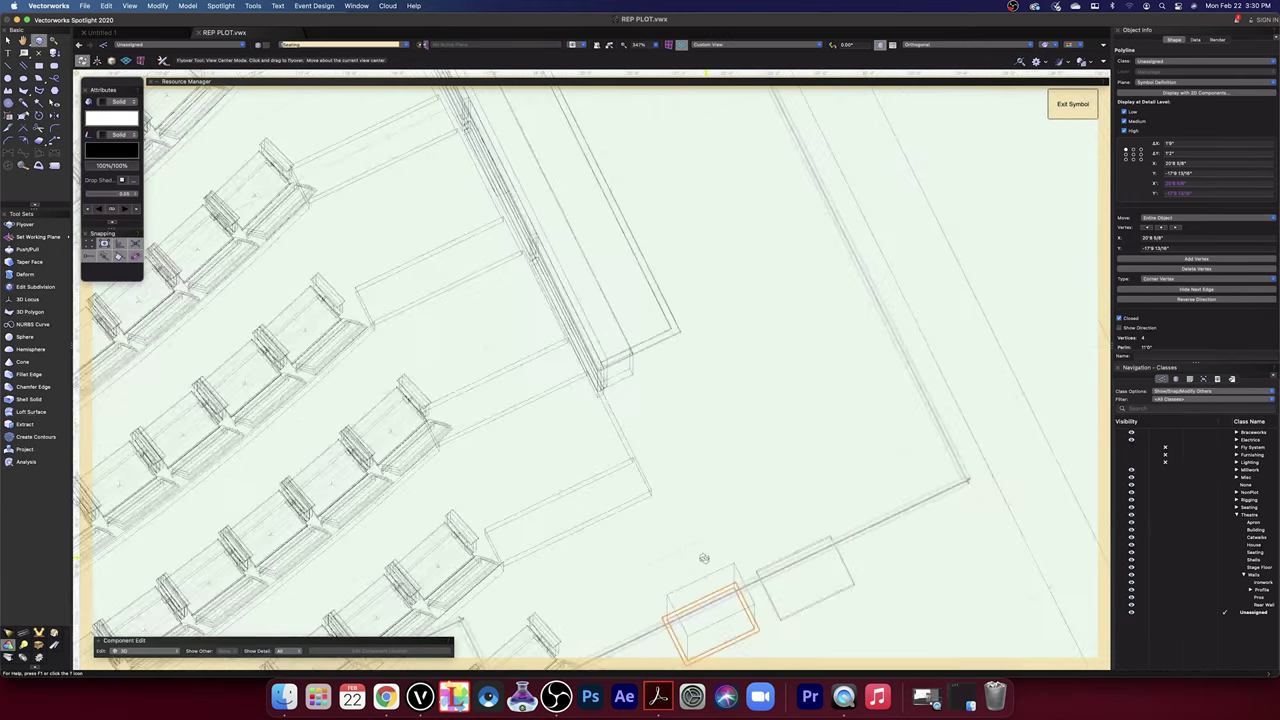
{"action": "key", "text": "space"}
{"action": "left_click", "coordinate": [741, 46]}
{"action": "left_click", "coordinate": [740, 61]}
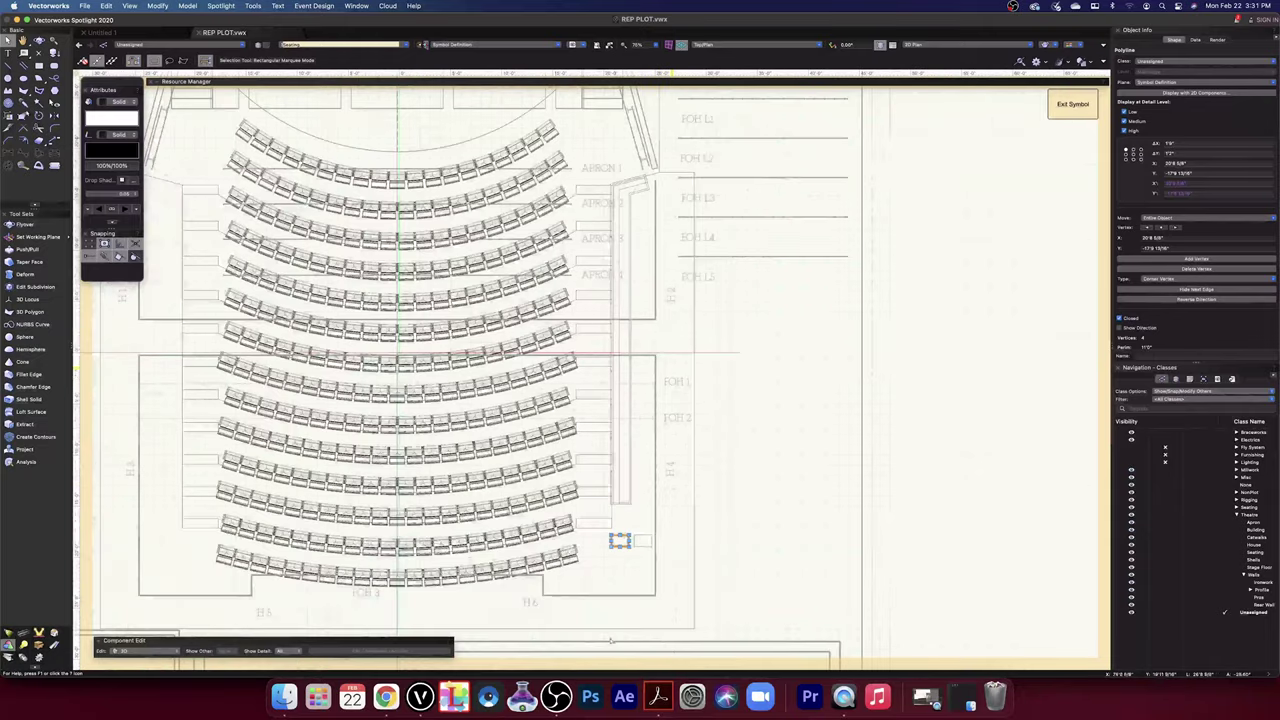
{"action": "scroll", "coordinate": [640, 523], "scroll_direction": "up", "scroll_amount": 5}
{"action": "middle_click_drag", "start_coordinate": [587, 550], "coordinate": [746, 456]}
{"action": "scroll", "coordinate": [668, 555], "scroll_direction": "up", "scroll_amount": 1}
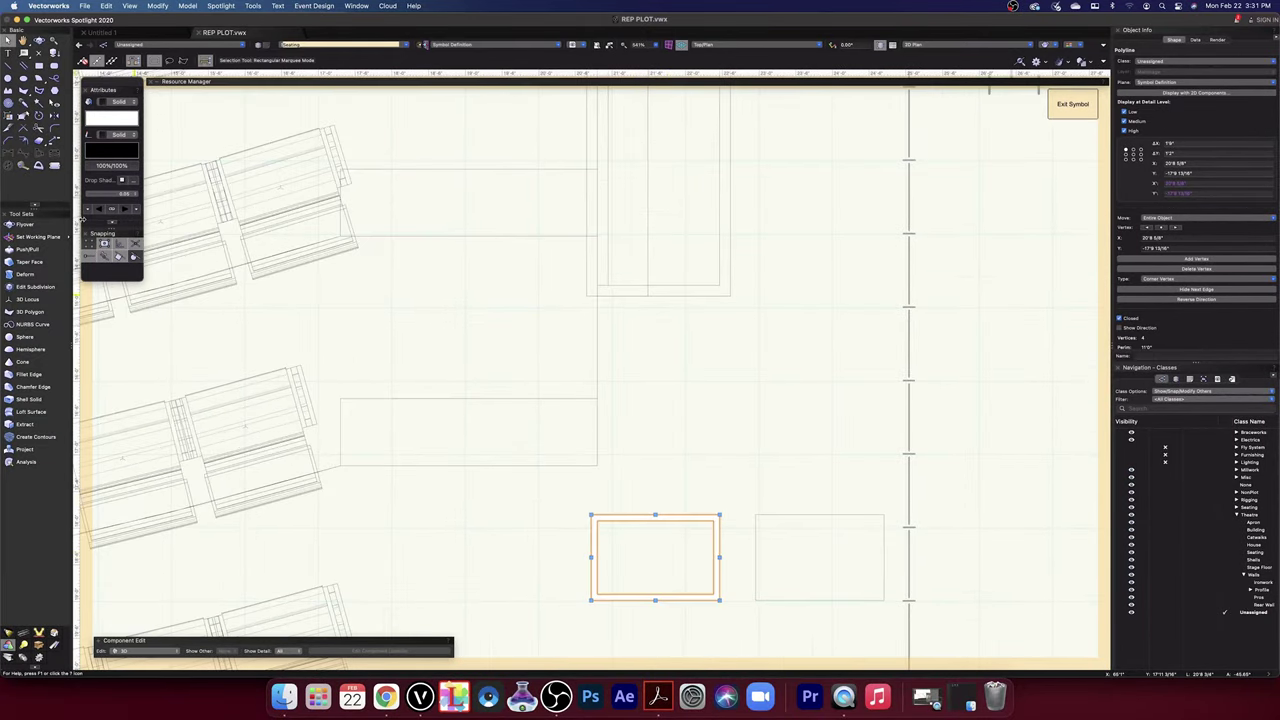
- Draw a 9" vertical guide line from the outline's endpoint to the frame corner
{"action": "left_click", "coordinate": [8, 66]}
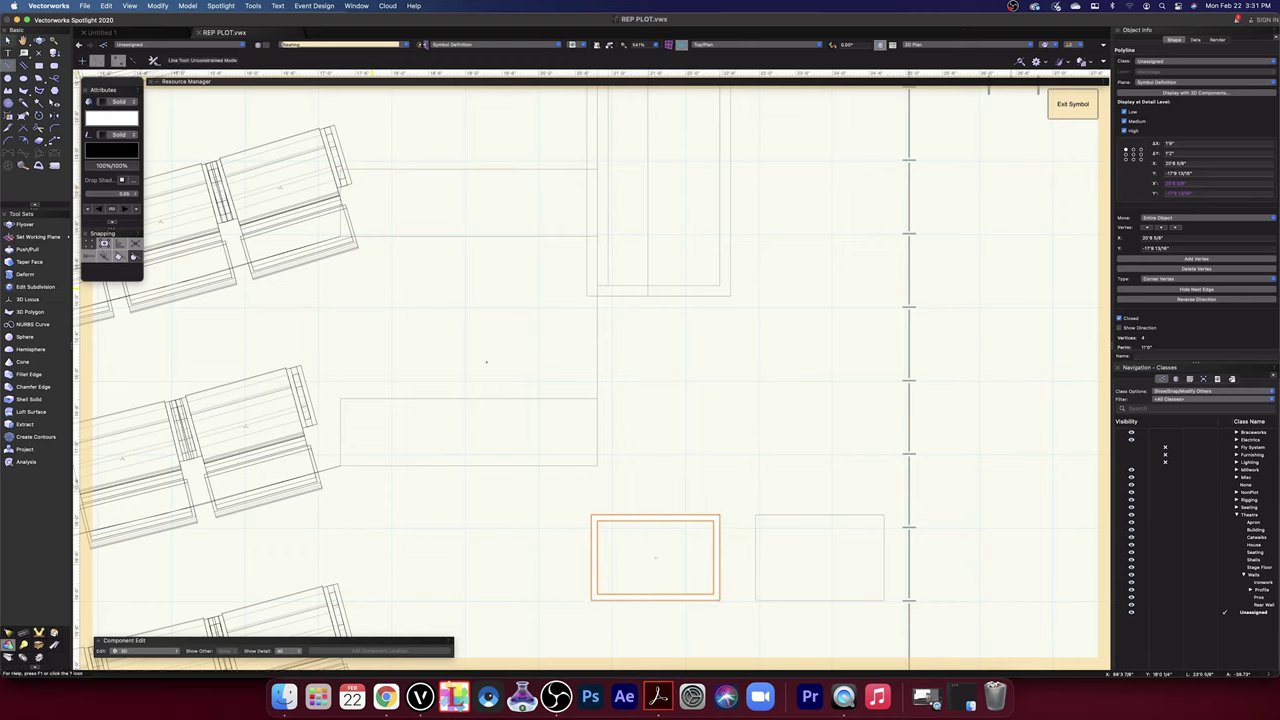
{"action": "left_click", "coordinate": [598, 465]}
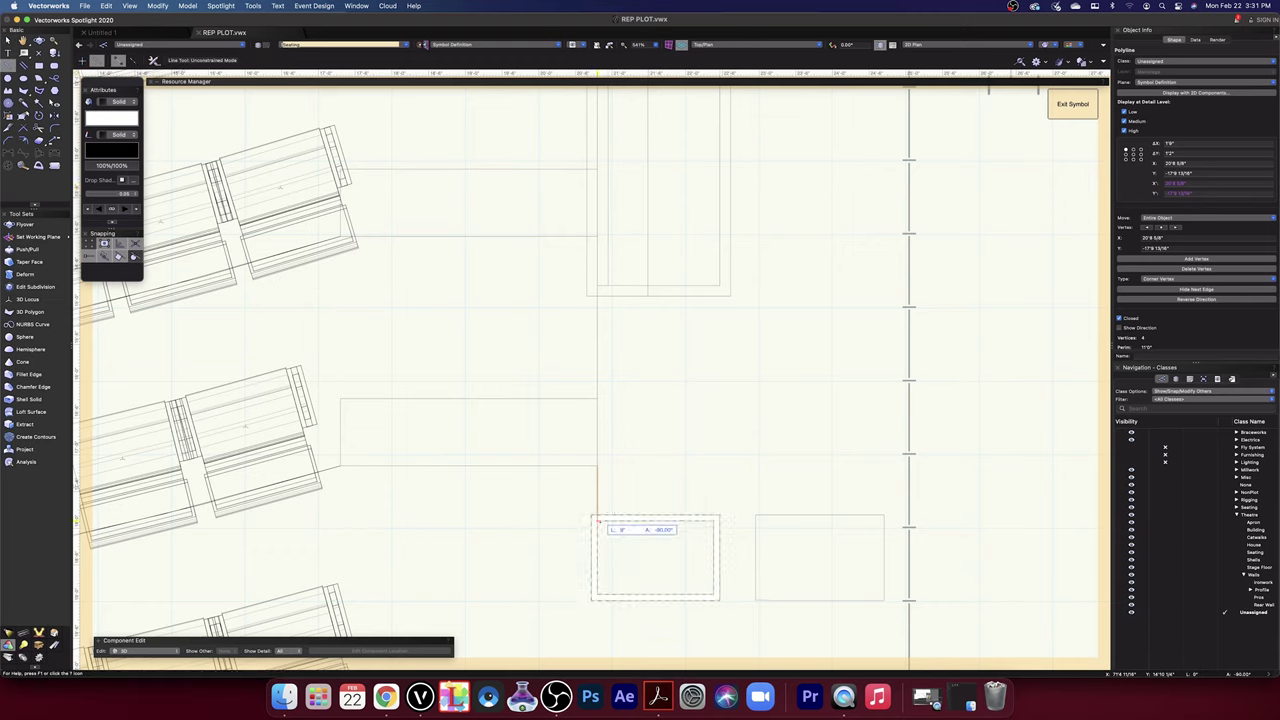
{"action": "left_click", "coordinate": [597, 520]}
{"action": "key", "text": "x"}
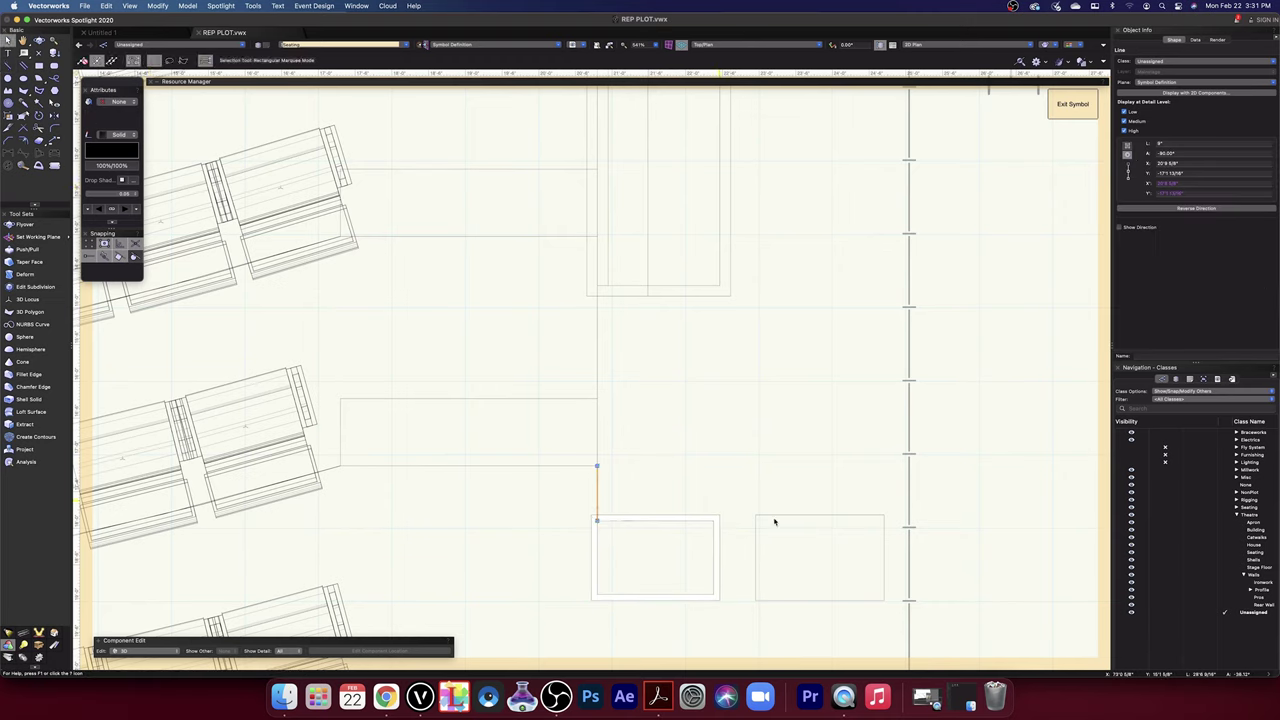
- Move the two rectangle frames to the right of the guide line, below H4
{"action": "left_click_drag", "start_coordinate": [950, 617], "coordinate": [537, 486]}
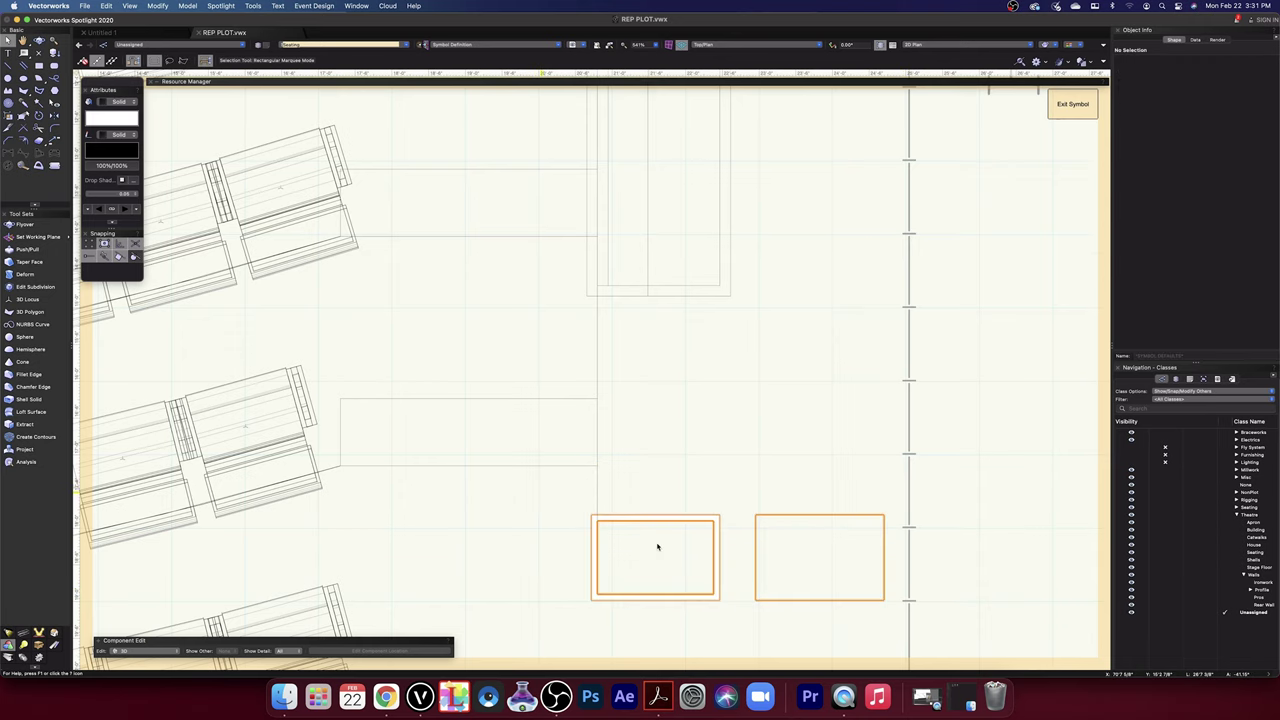
{"action": "scroll", "coordinate": [820, 597], "scroll_direction": "down", "scroll_amount": 3}
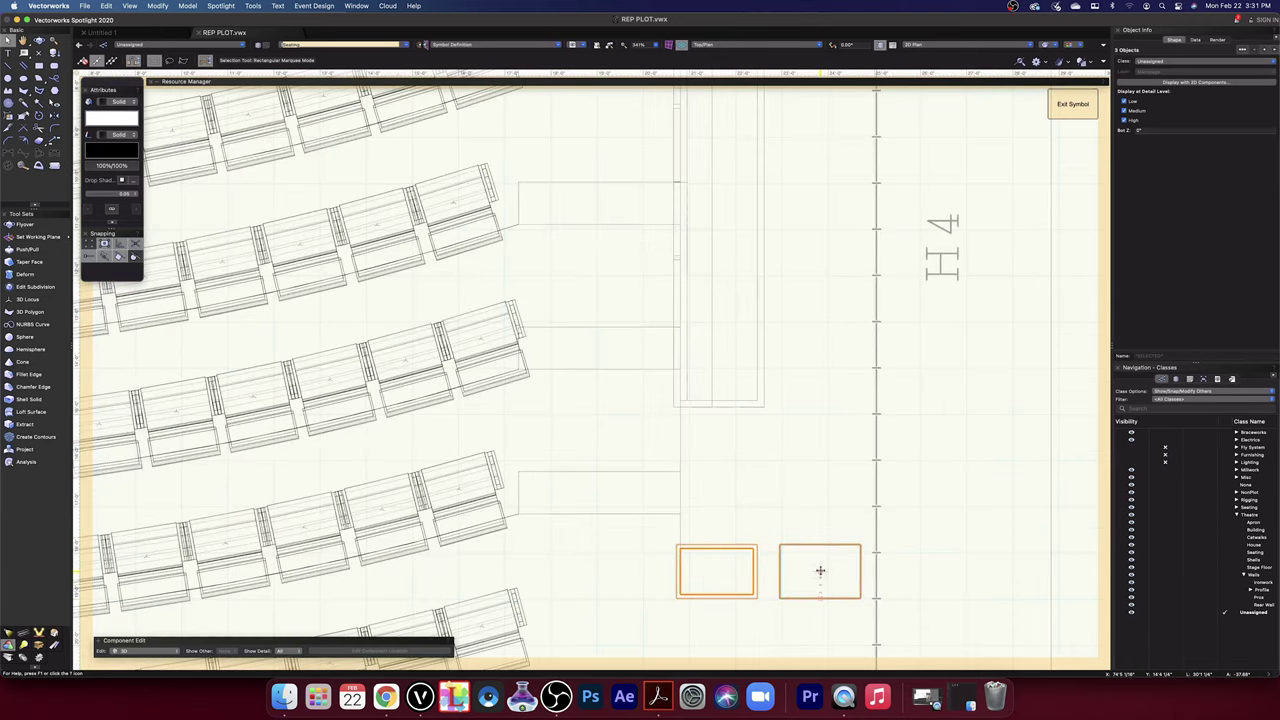
{"action": "left_click_drag", "start_coordinate": [820, 570], "coordinate": [836, 540]}
{"action": "scroll", "coordinate": [1043, 582], "scroll_direction": "down", "scroll_amount": 6}
{"action": "scroll", "coordinate": [851, 563], "scroll_direction": "up", "scroll_amount": 5}
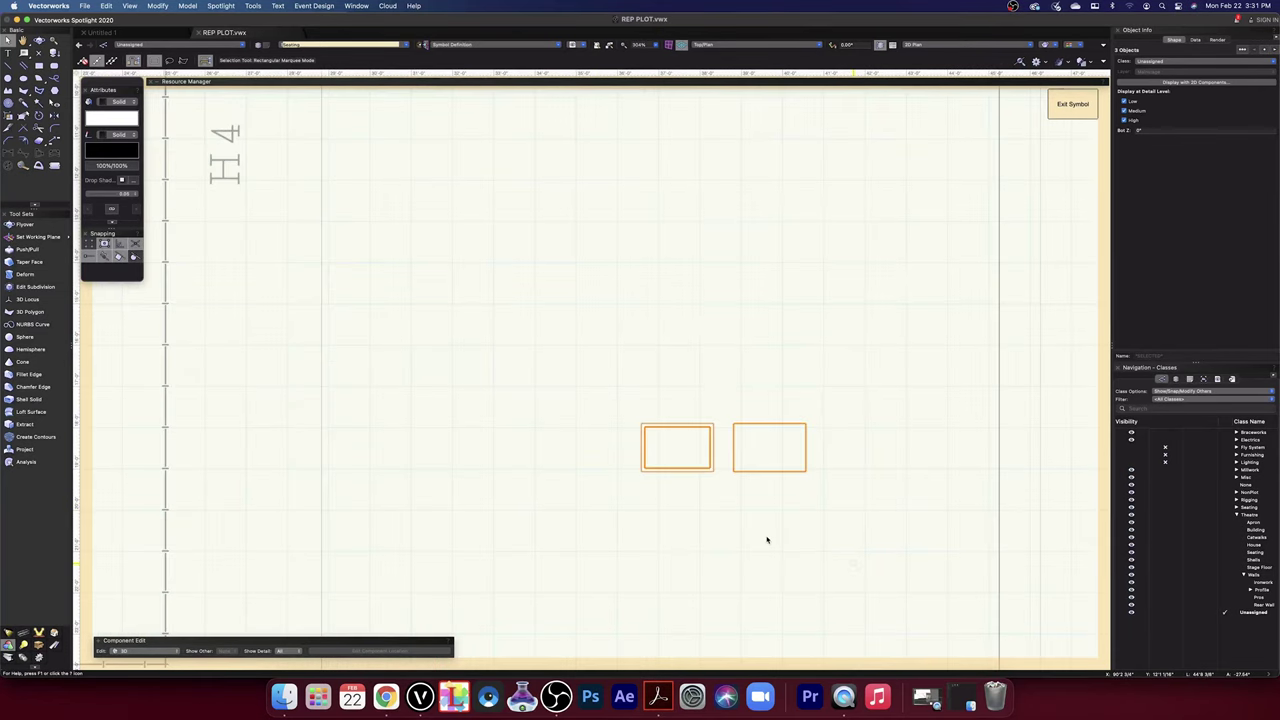
{"action": "left_click", "coordinate": [767, 540]}
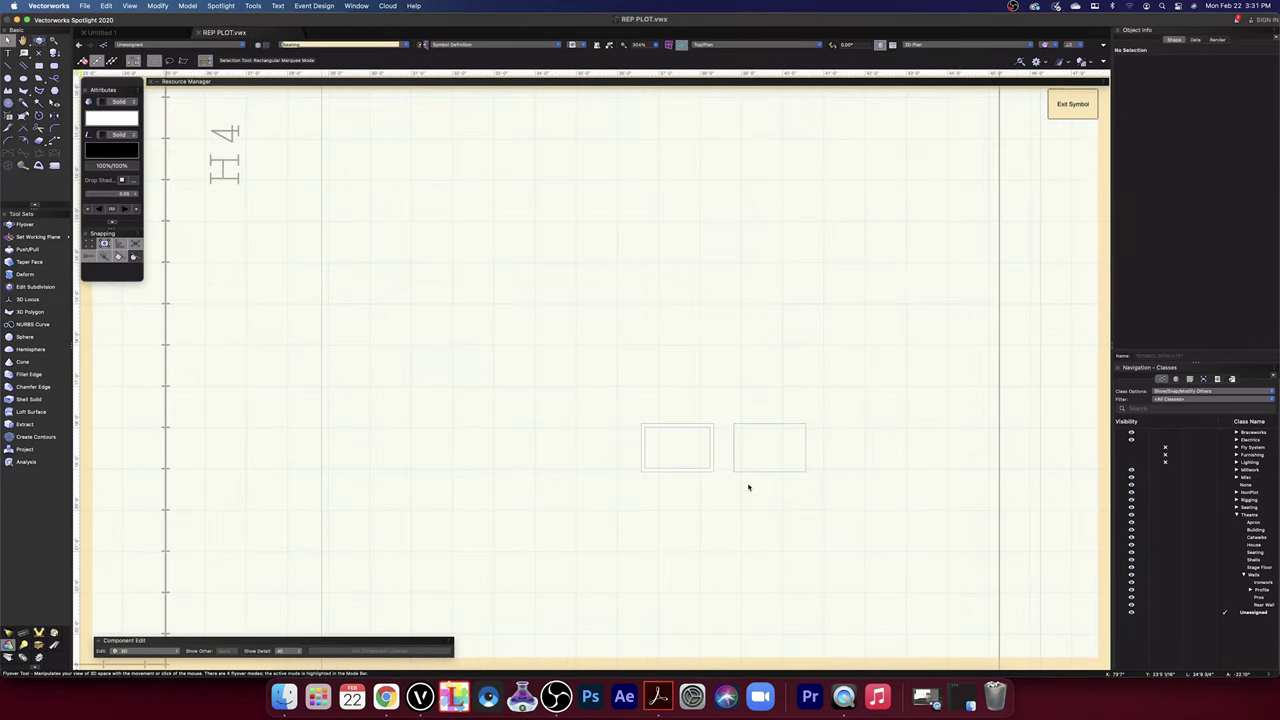
- Orbit into a 3D view looking down on the white frame
{"action": "middle_click_drag", "start_coordinate": [720, 502], "coordinate": [753, 468], "text": "super"}
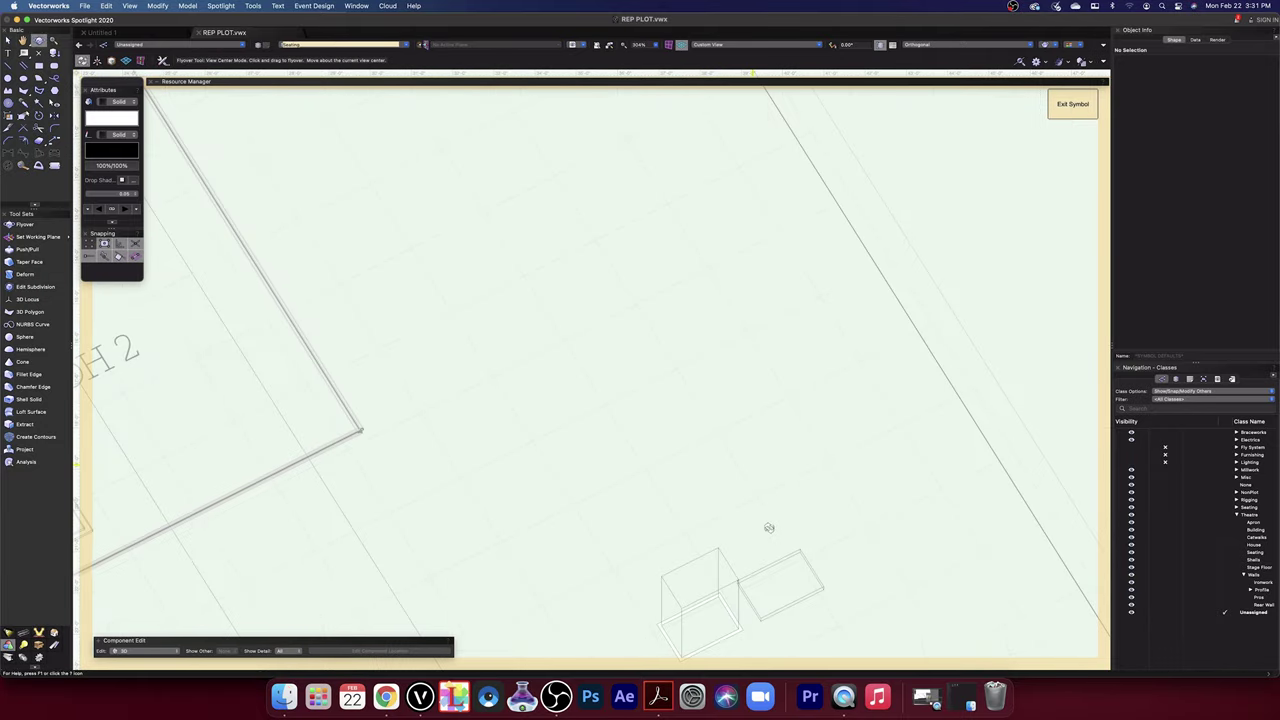
{"action": "left_click_drag", "start_coordinate": [769, 528], "coordinate": [723, 546]}
{"action": "scroll", "coordinate": [718, 546], "scroll_direction": "up", "scroll_amount": 5}
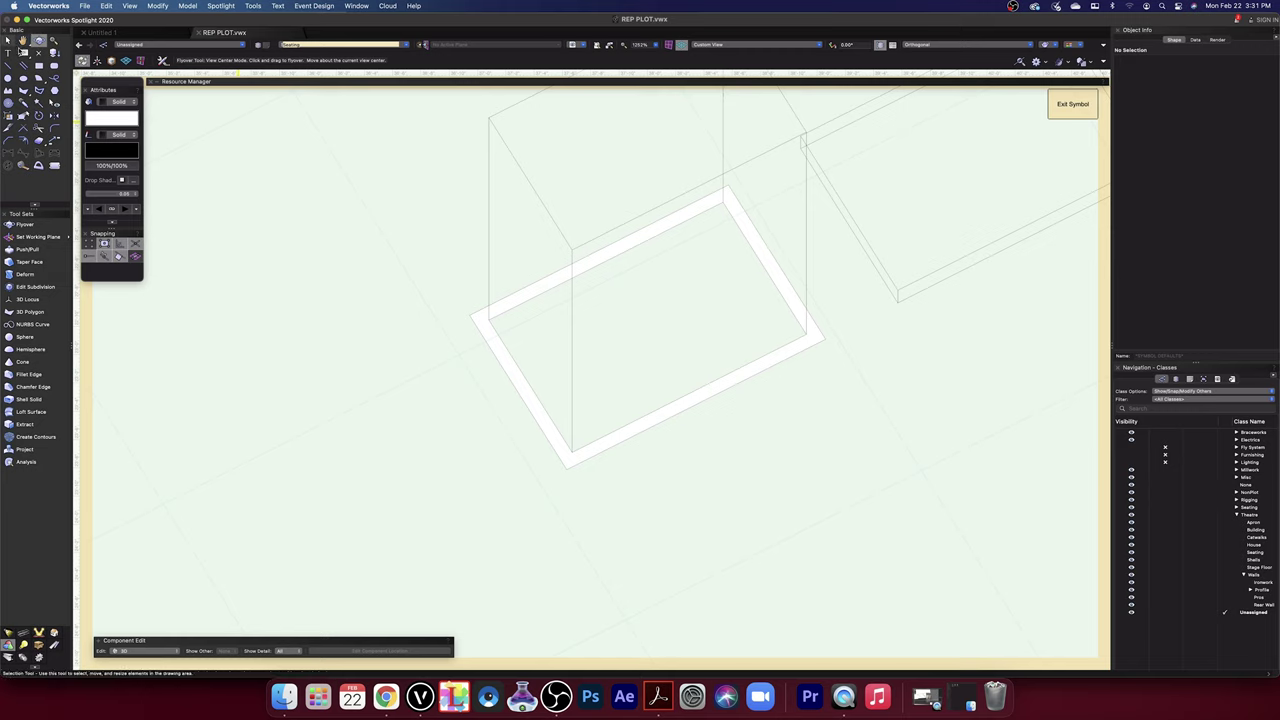
{"action": "left_click", "coordinate": [8, 40]}
{"action": "left_click", "coordinate": [575, 452]}
{"action": "left_click", "coordinate": [160, 401]}
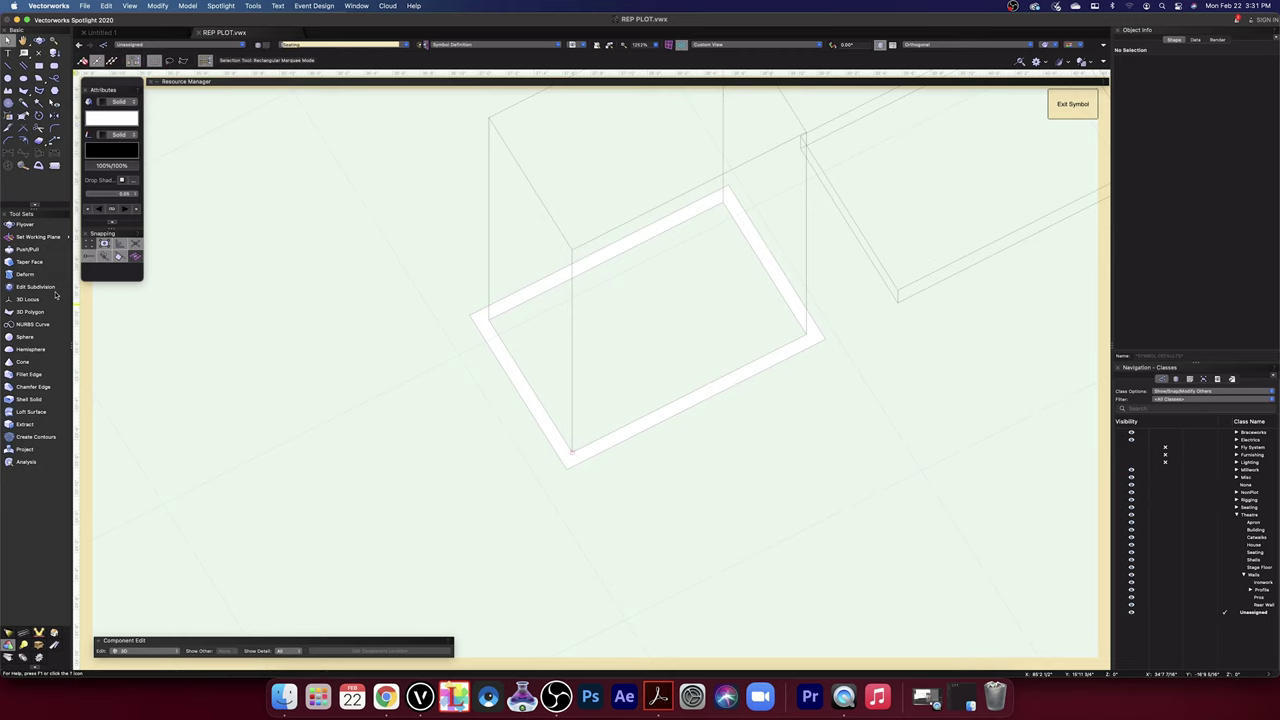
- Push/Pull the frame face into a hollow box and raise it upward
{"action": "left_click", "coordinate": [10, 248]}
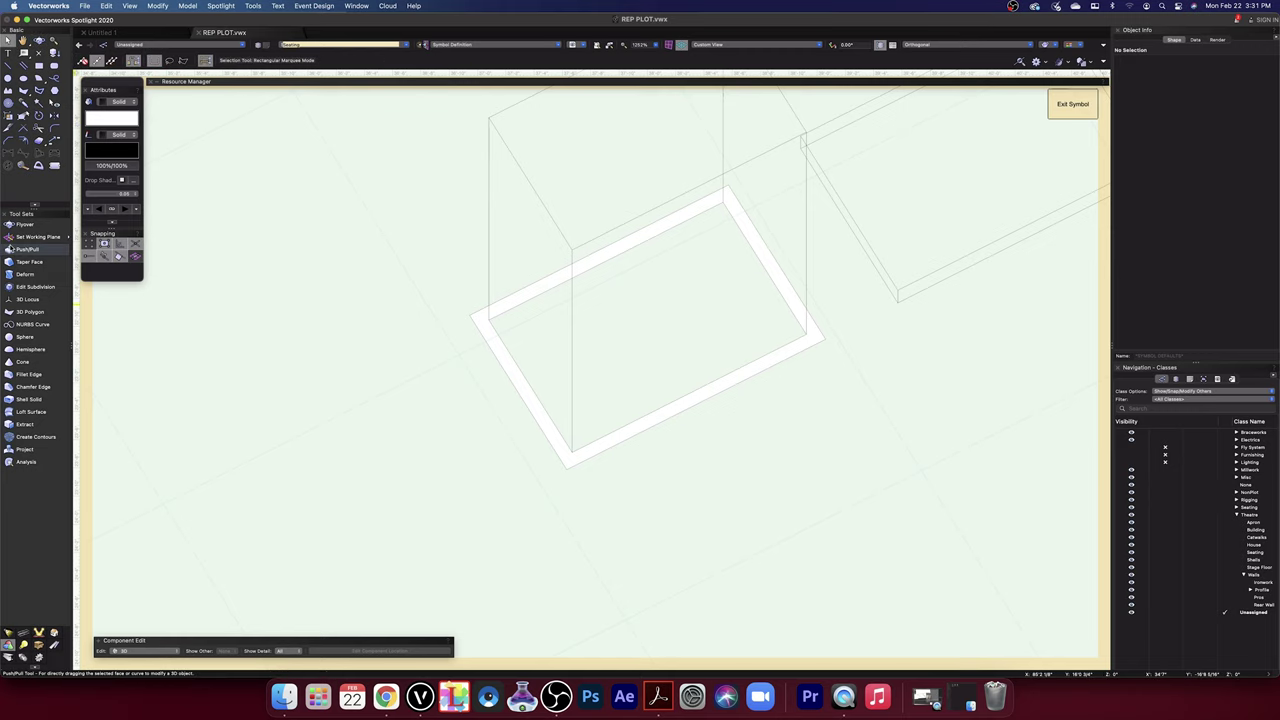
{"action": "left_click", "coordinate": [570, 464]}
{"action": "left_click", "coordinate": [577, 355]}
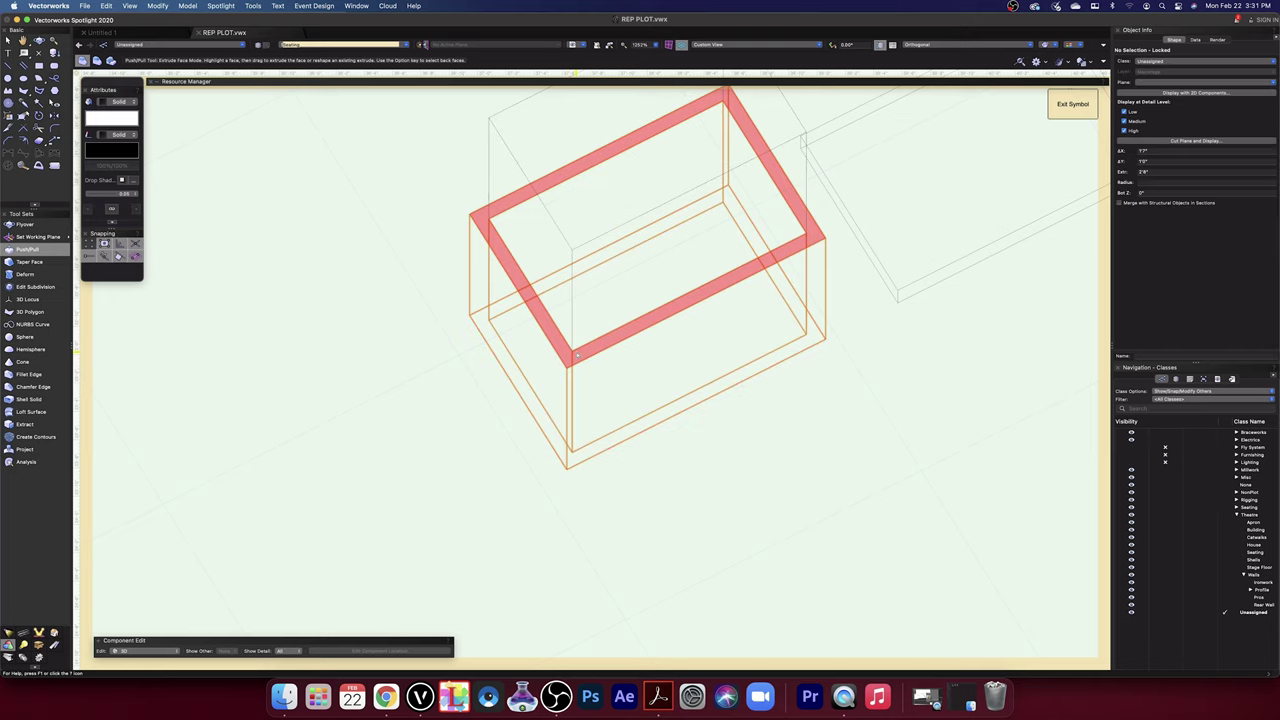
{"action": "key", "text": "x"}
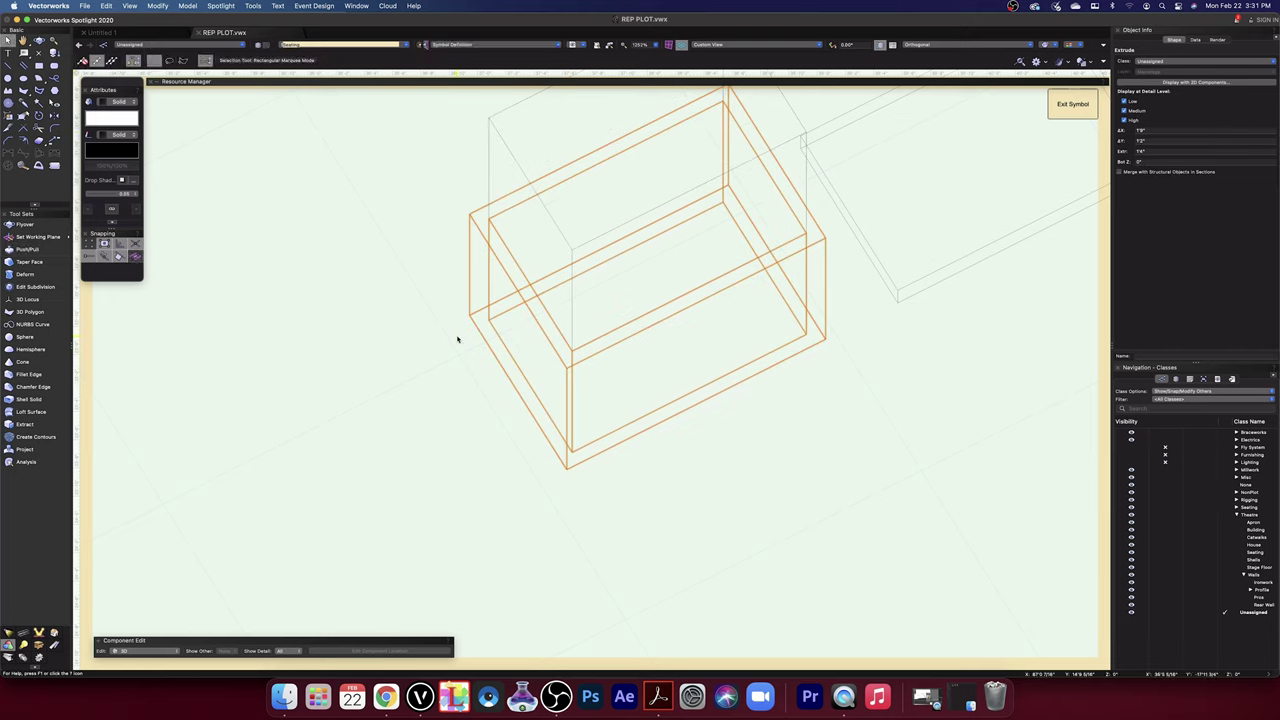
{"action": "left_click_drag", "start_coordinate": [573, 349], "coordinate": [573, 255]}
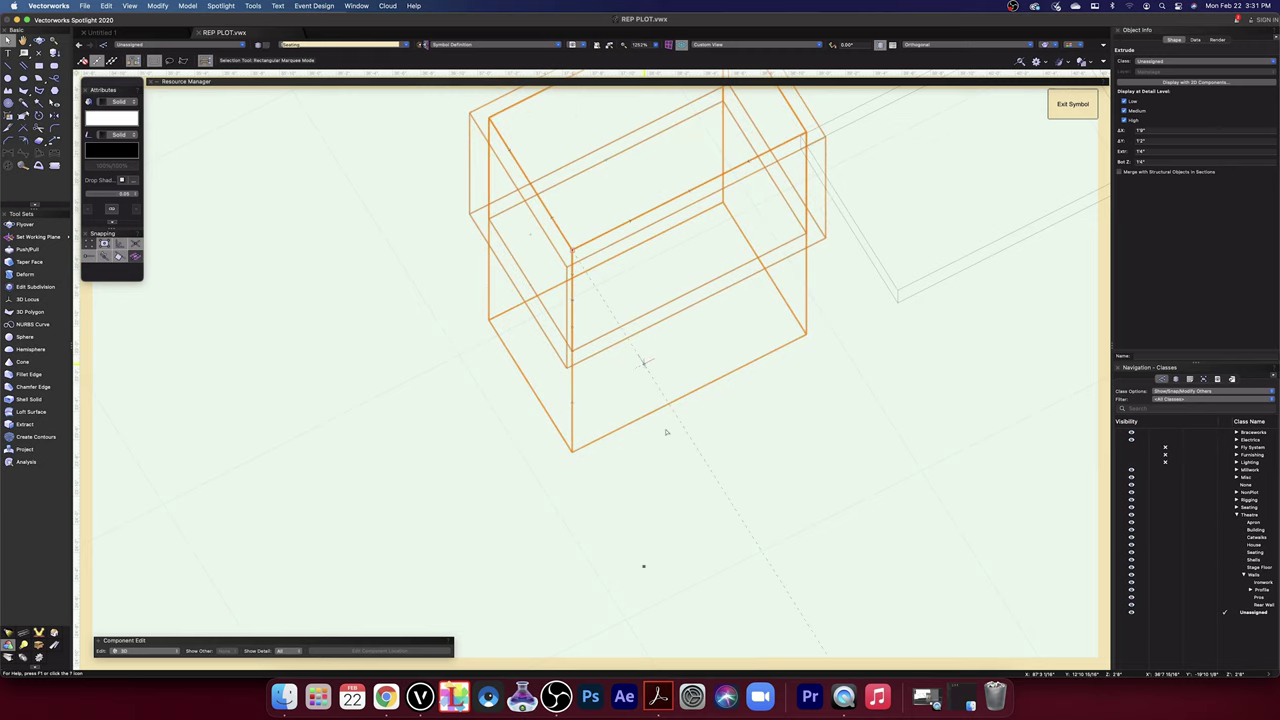
{"action": "left_click", "coordinate": [686, 507]}
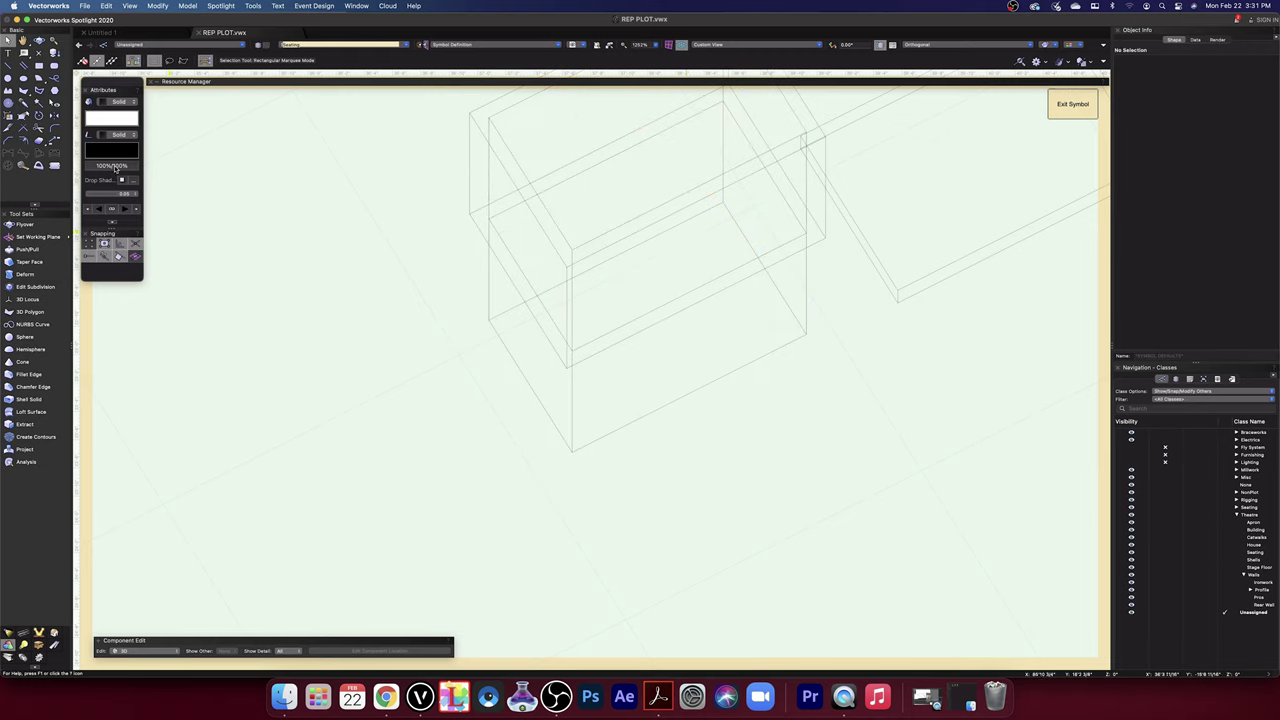
- Draw a 4" vertical support line up from the box corner
{"action": "left_click", "coordinate": [8, 64]}
{"action": "scroll", "coordinate": [540, 470], "scroll_direction": "up", "scroll_amount": 4}
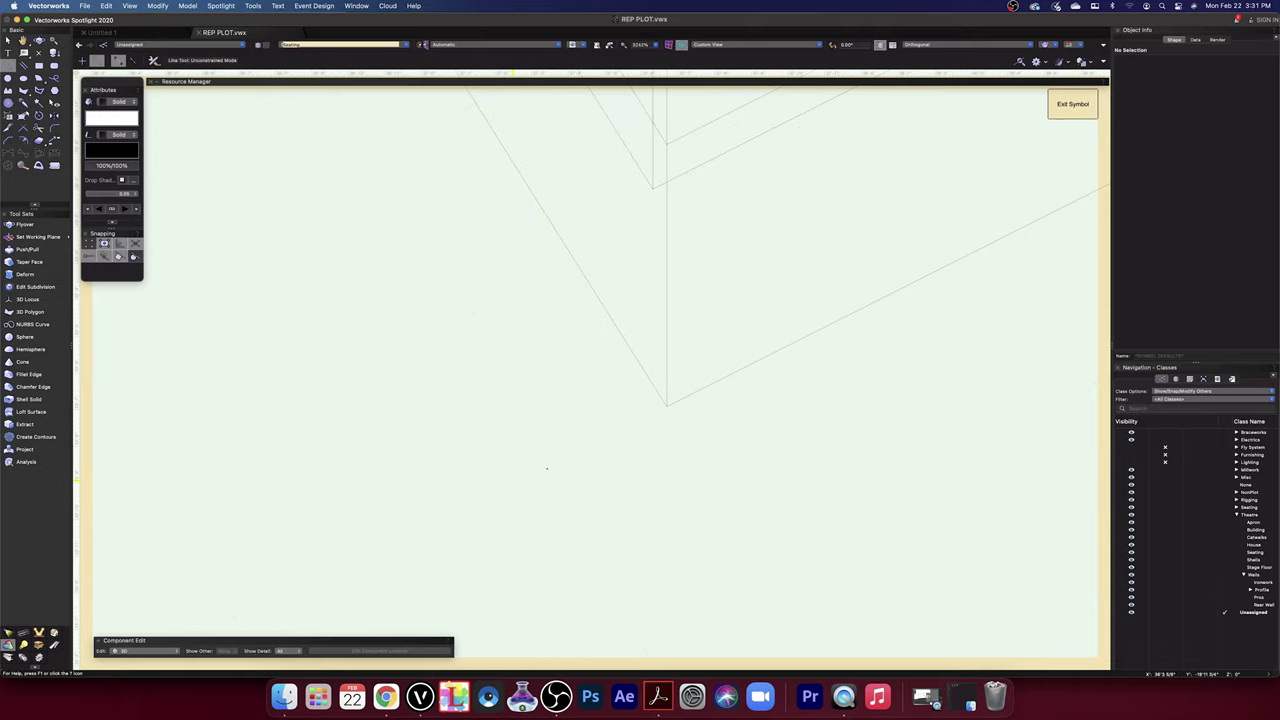
{"action": "left_click", "coordinate": [667, 407]}
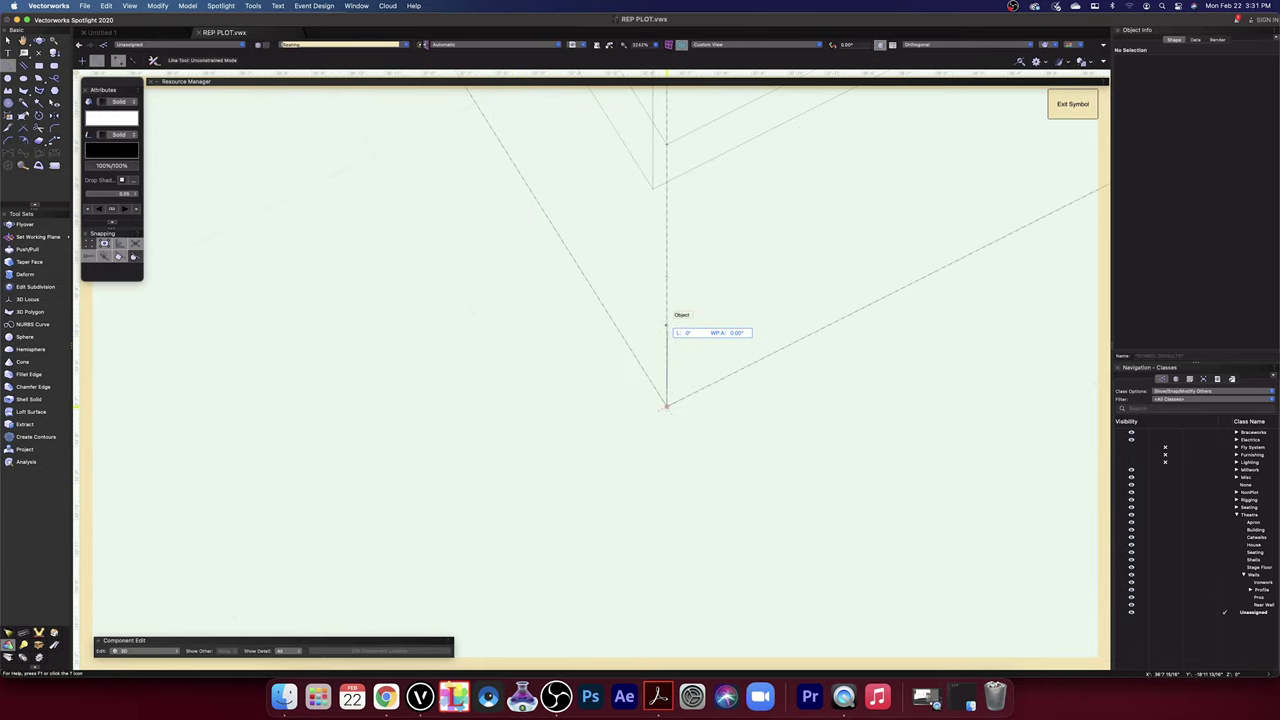
{"action": "type", "text": "4\""}
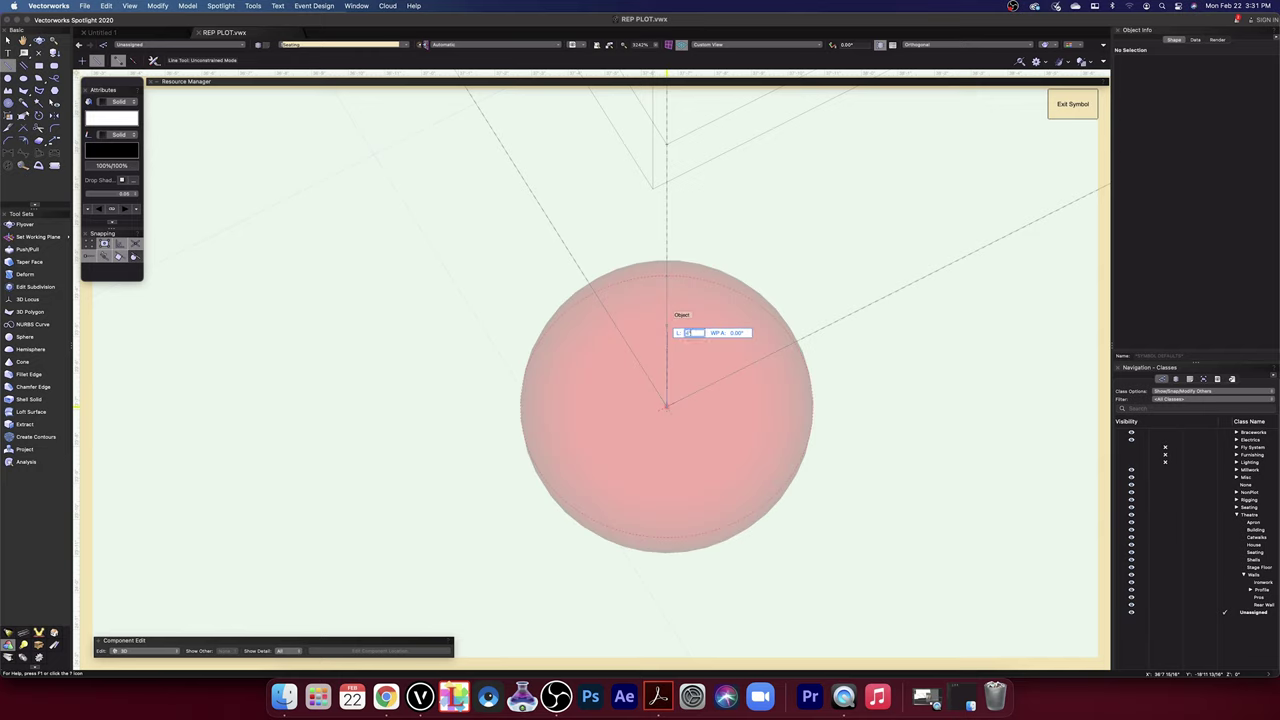
{"action": "key", "text": "Return"}
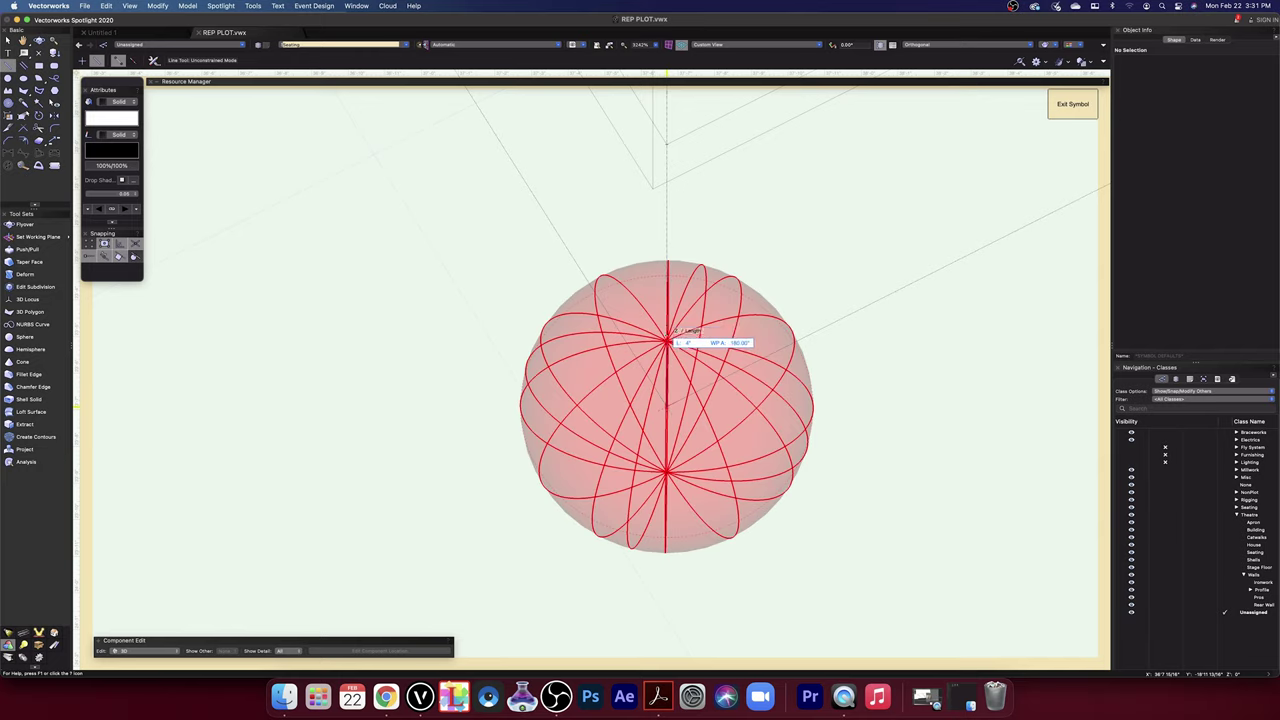
{"action": "left_click", "coordinate": [667, 337]}
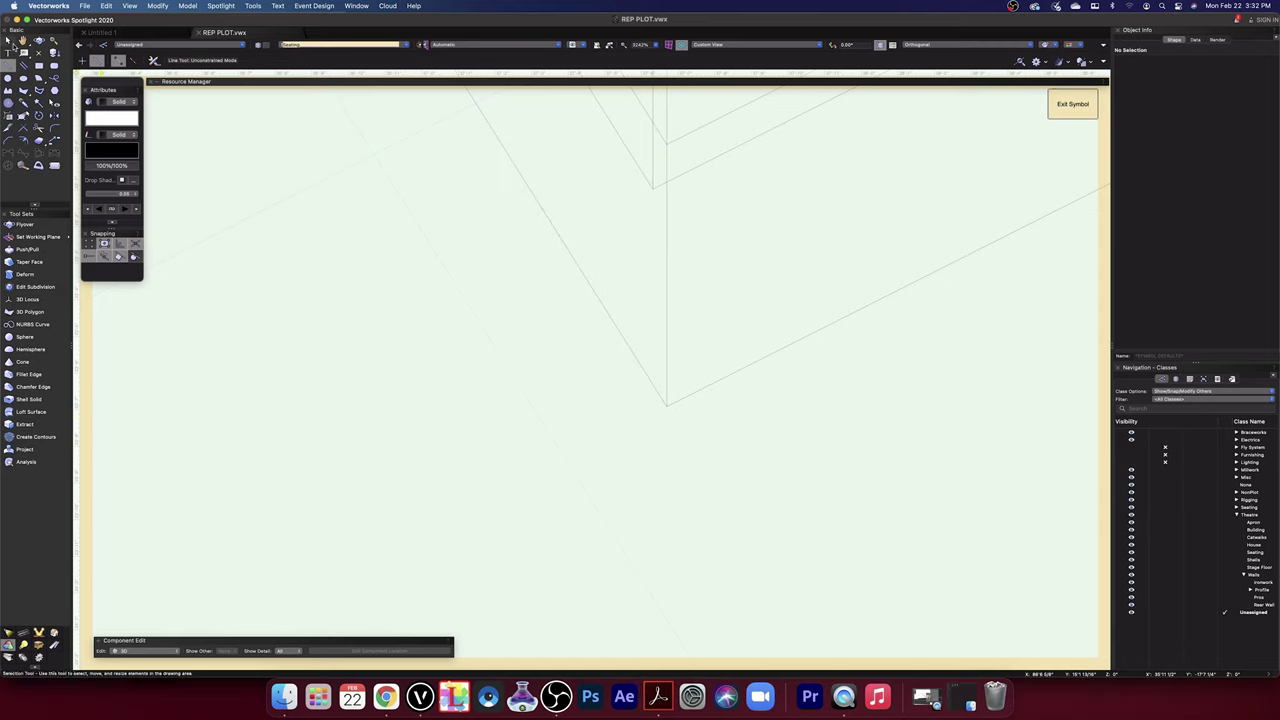
- Orbit around the frame with Flyover and abandon a second line at its corner
{"action": "key", "text": "x"}
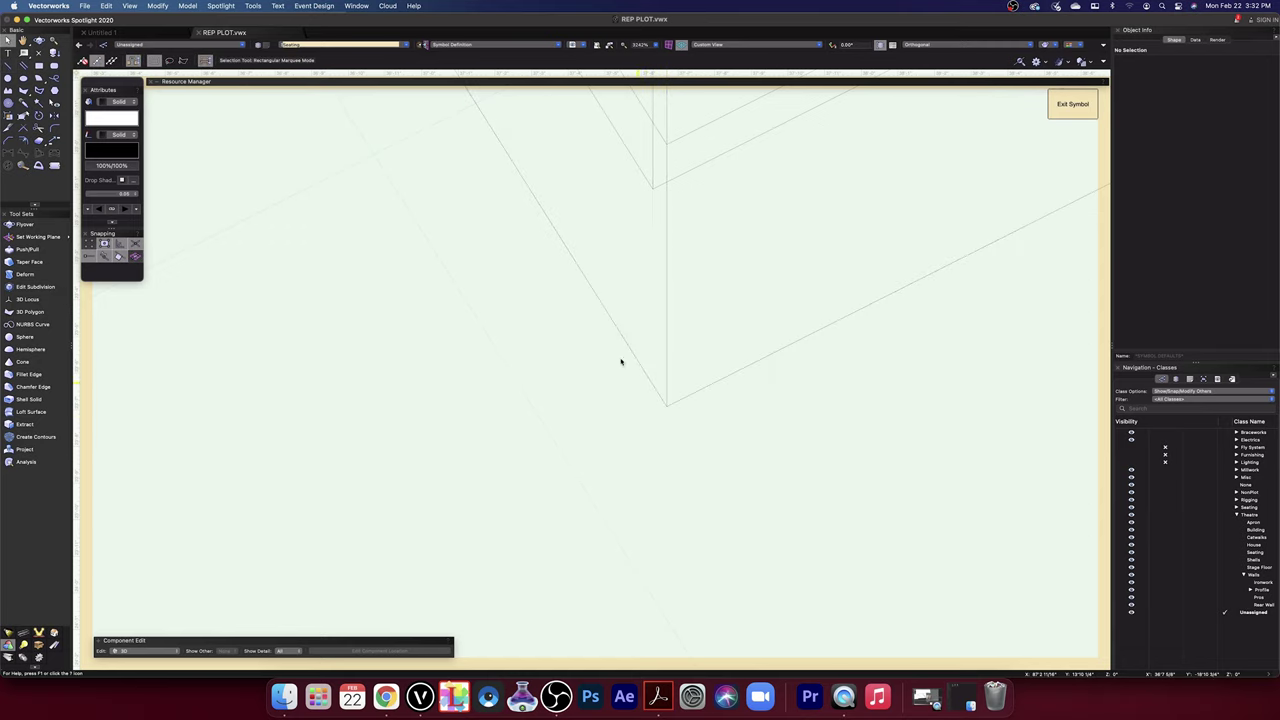
{"action": "left_click", "coordinate": [39, 40]}
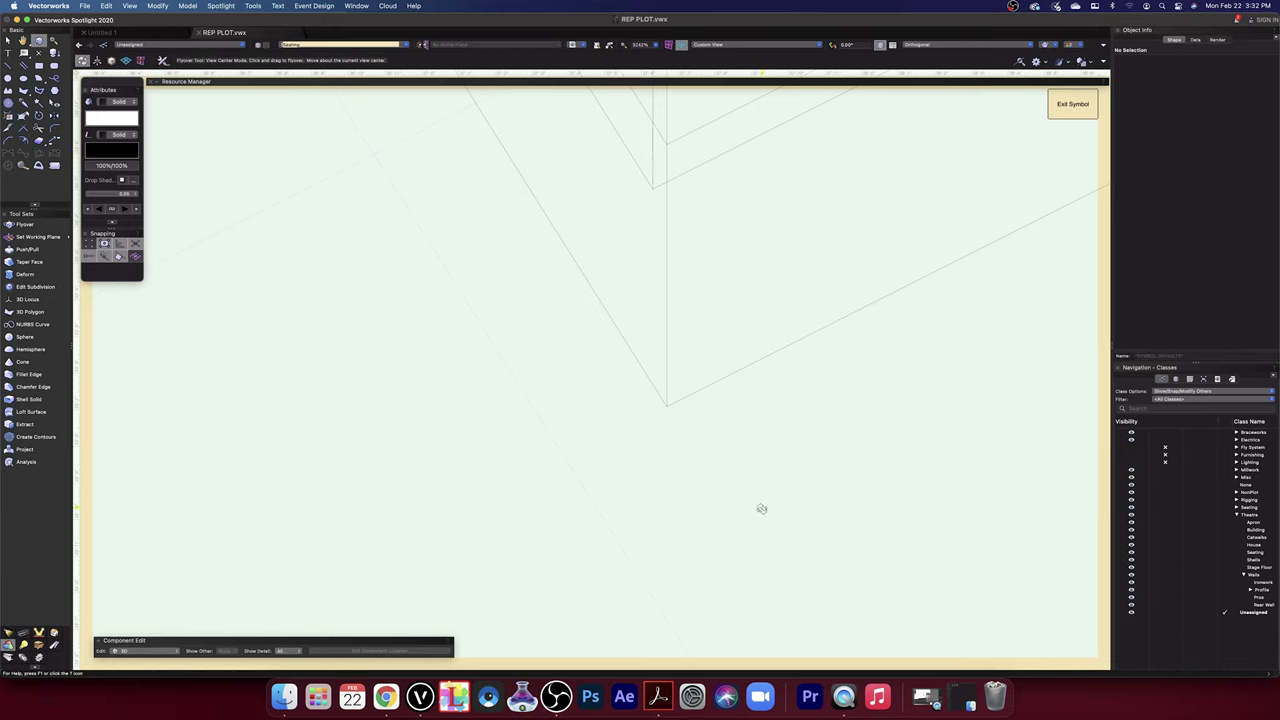
{"action": "left_click_drag", "start_coordinate": [760, 509], "coordinate": [831, 499]}
{"action": "middle_click_drag", "start_coordinate": [831, 499], "coordinate": [743, 236]}
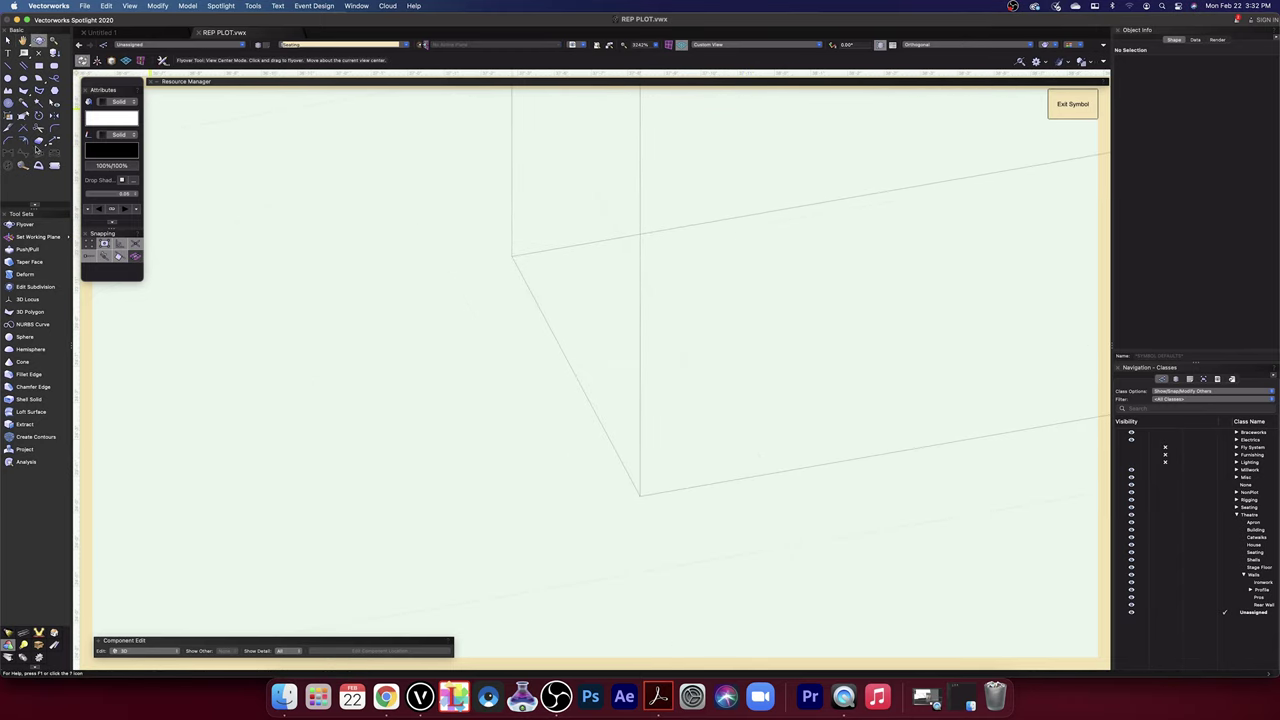
{"action": "left_click", "coordinate": [8, 66]}
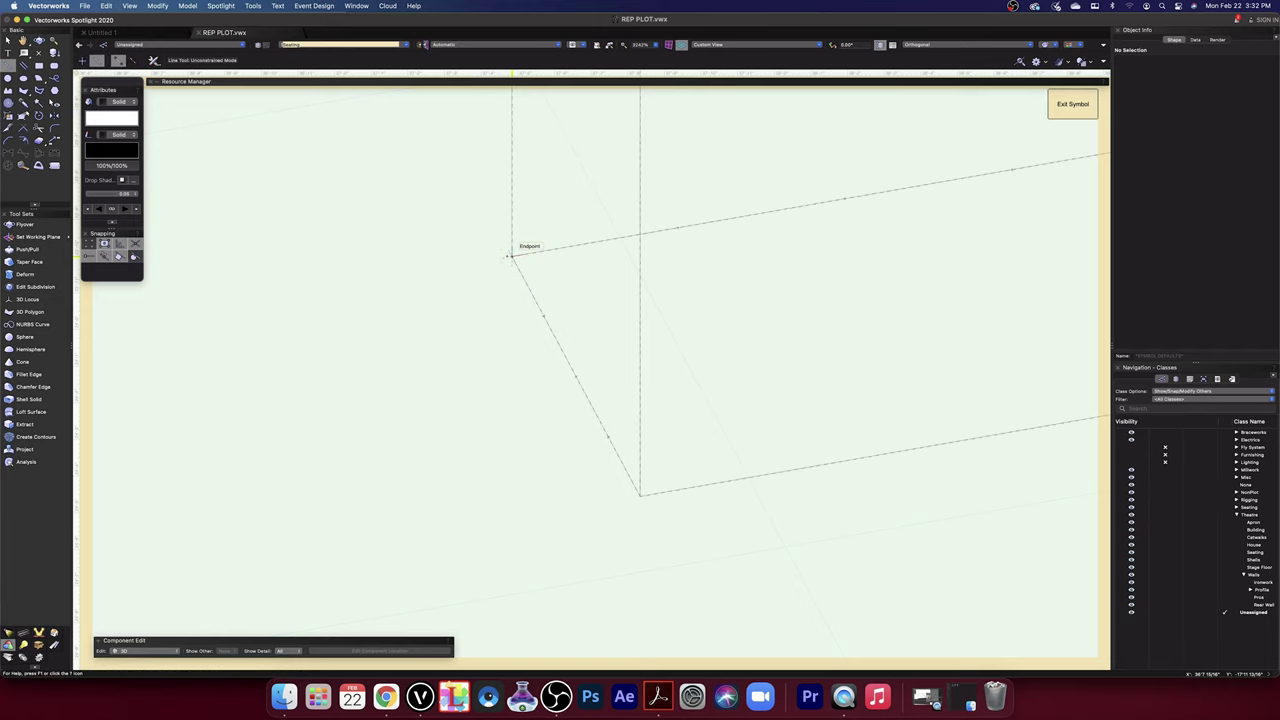
{"action": "left_click", "coordinate": [510, 256]}
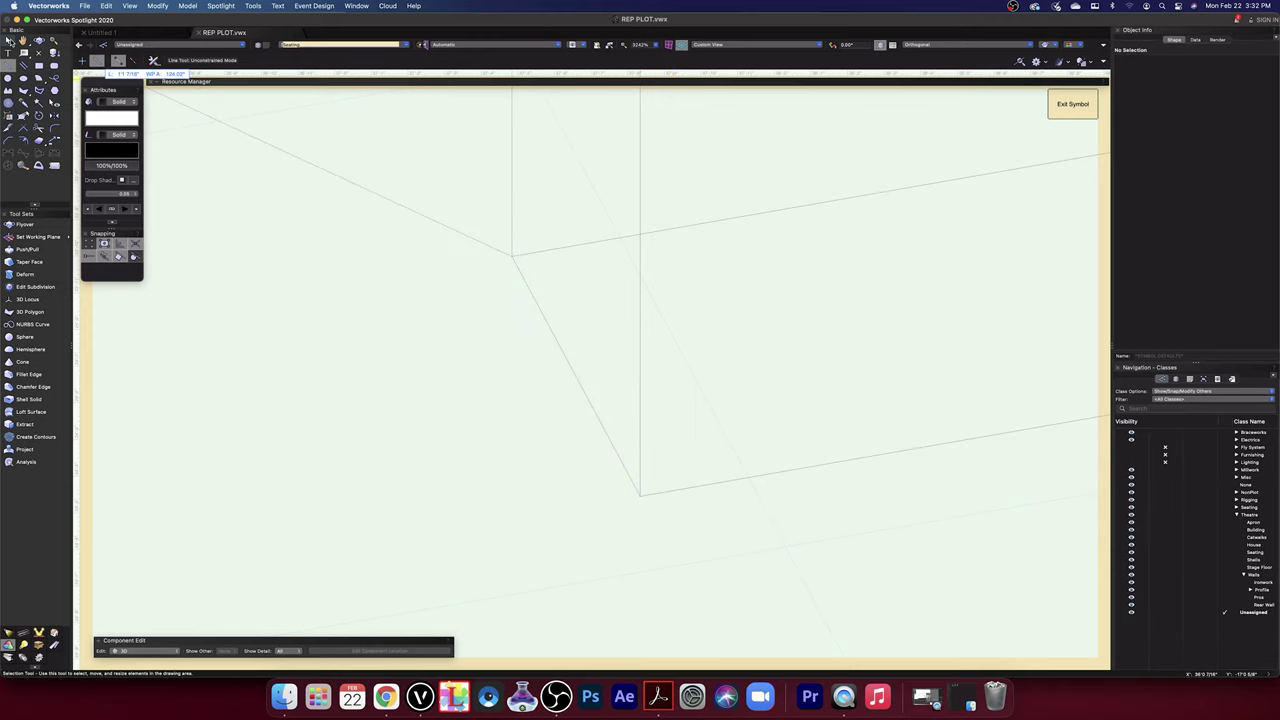
{"action": "left_click", "coordinate": [9, 40]}
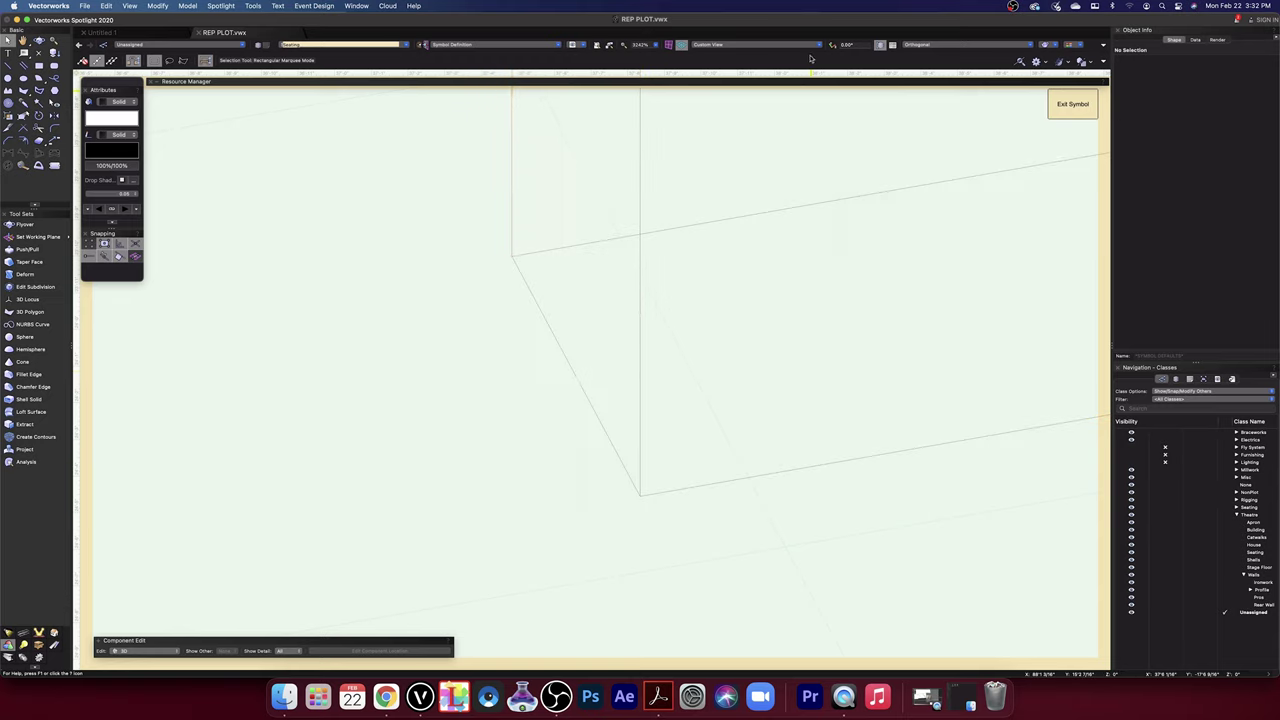
{"action": "left_click", "coordinate": [749, 47]}
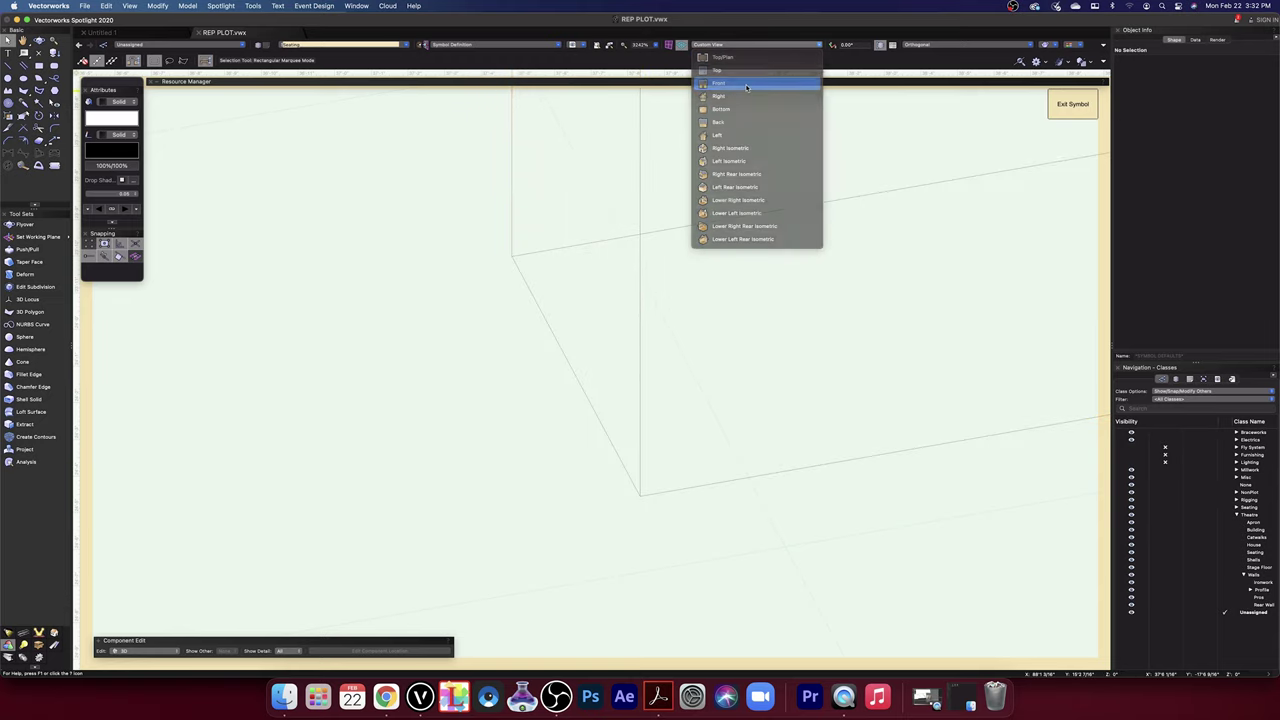
- In Front view, draw a 4" vertical support line from the frame corner's endpoint
{"action": "left_click", "coordinate": [746, 86]}
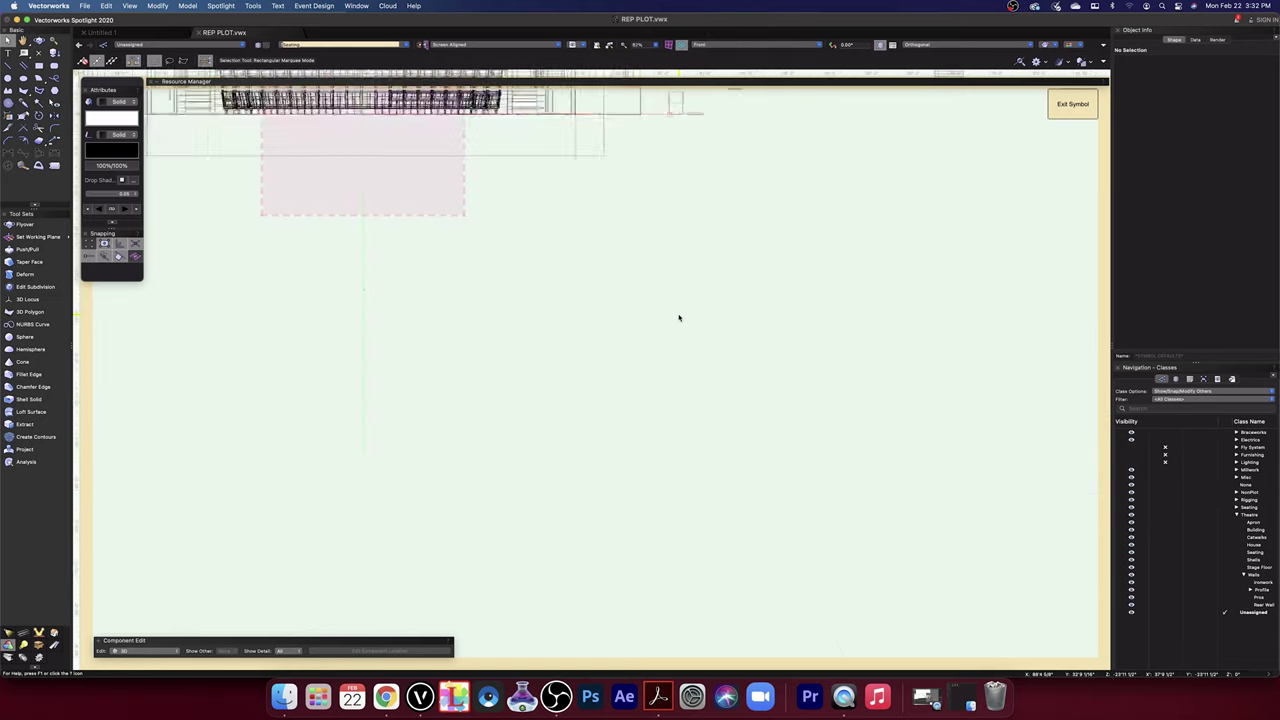
{"action": "scroll", "coordinate": [677, 235], "scroll_direction": "up", "scroll_amount": 6}
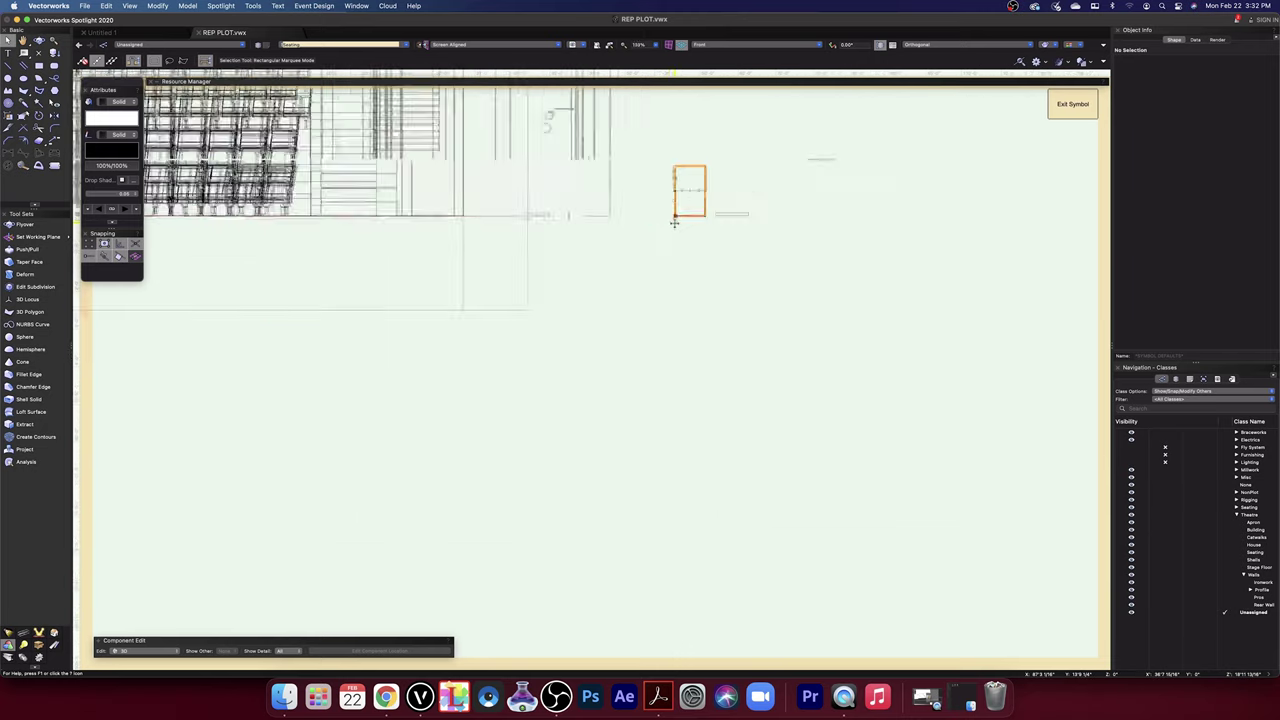
{"action": "scroll", "coordinate": [686, 200], "scroll_direction": "up", "scroll_amount": 4}
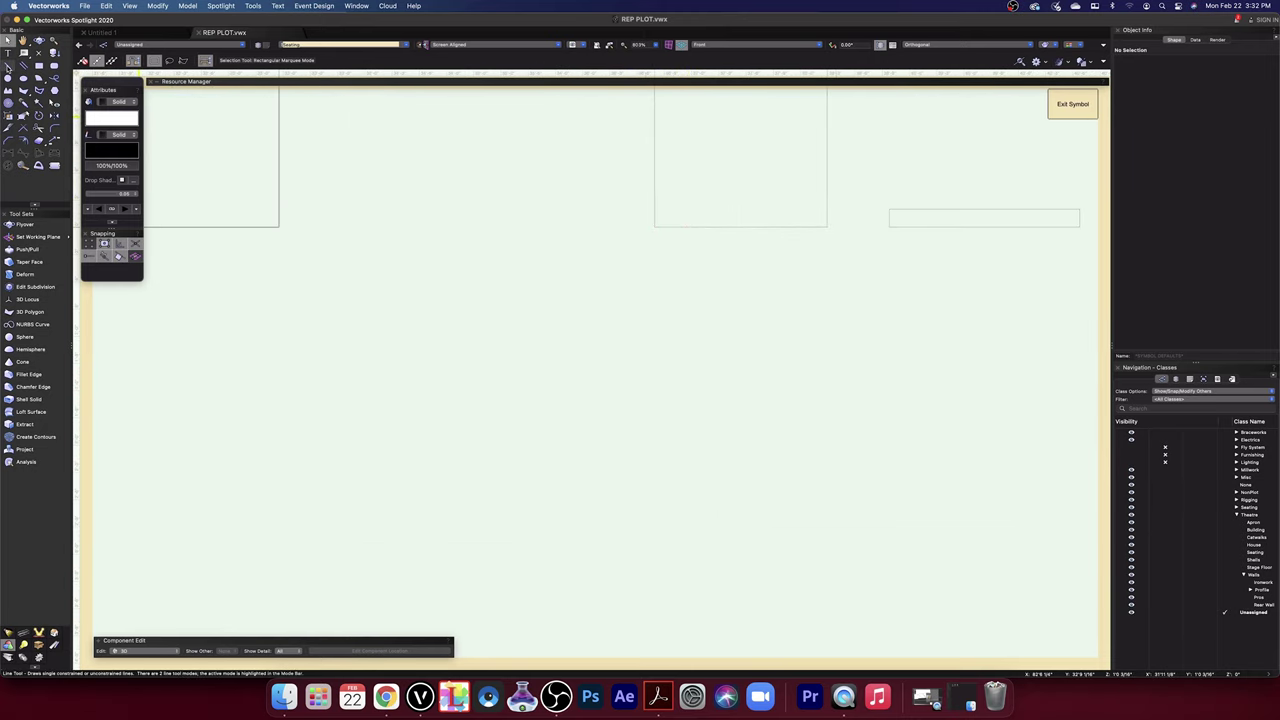
{"action": "left_click_drag", "start_coordinate": [760, 257], "coordinate": [754, 469]}
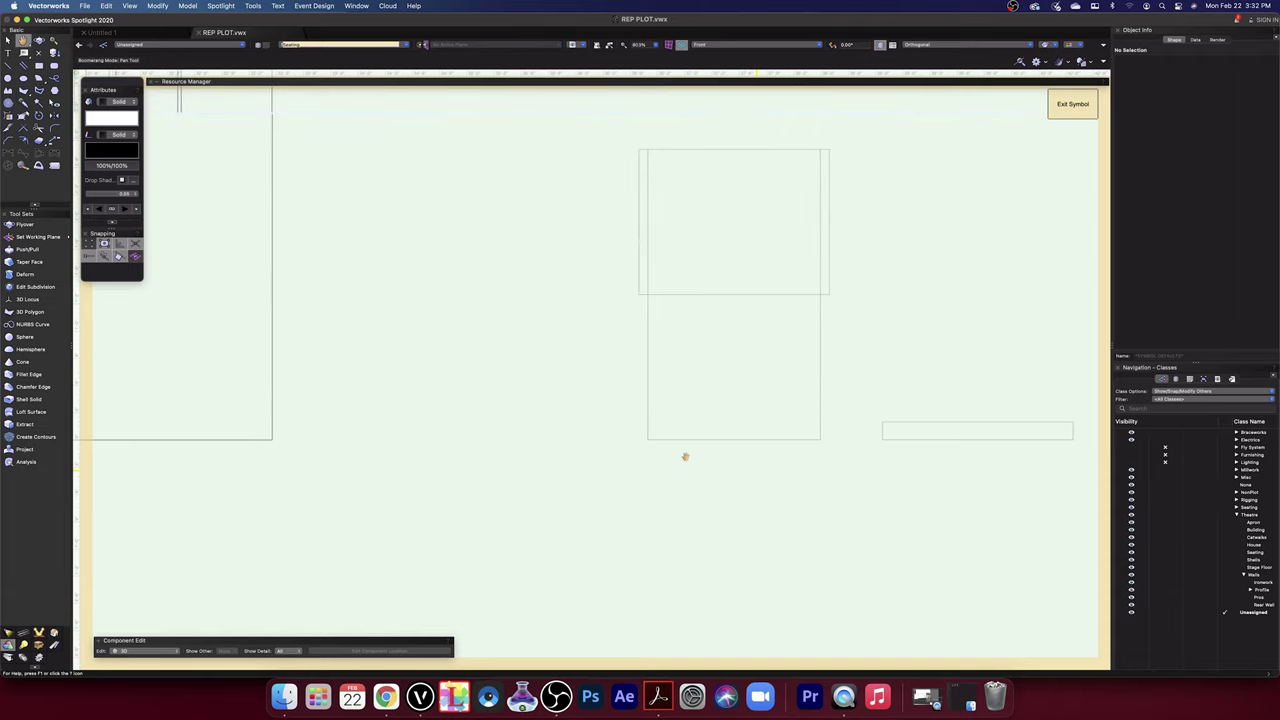
{"action": "scroll", "coordinate": [685, 457], "scroll_direction": "up", "scroll_amount": 5}
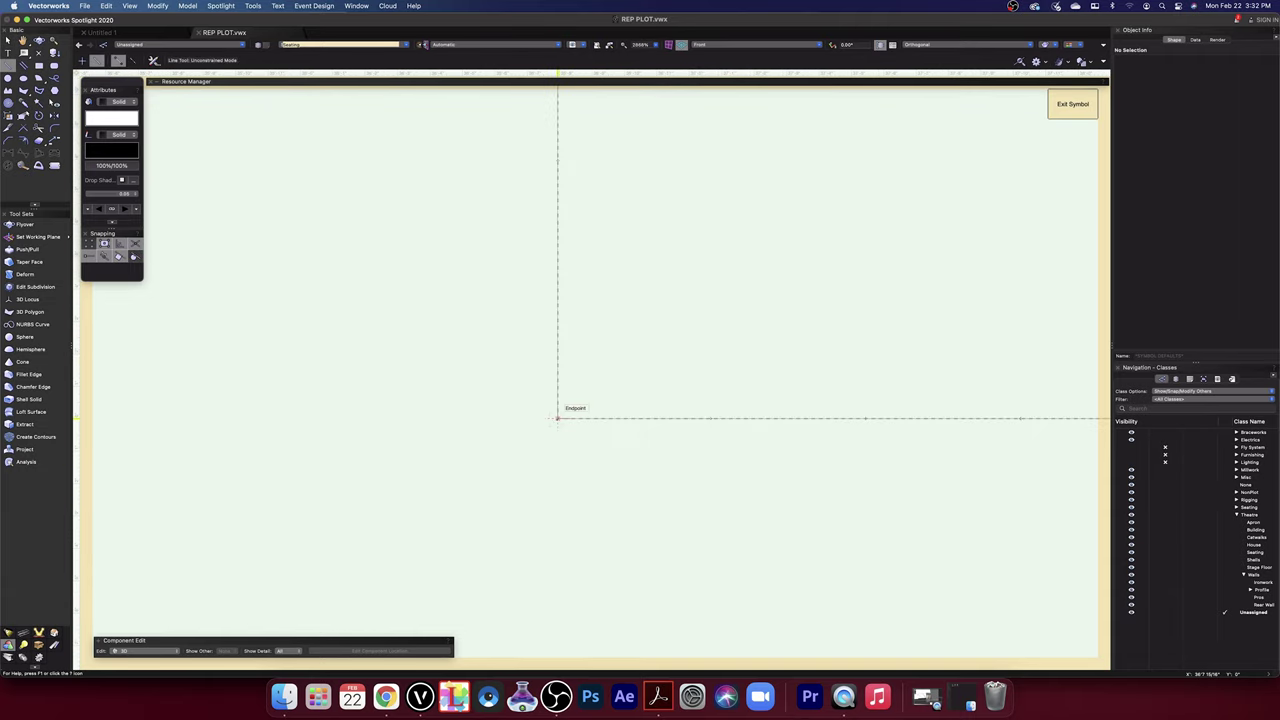
{"action": "left_click", "coordinate": [557, 418]}
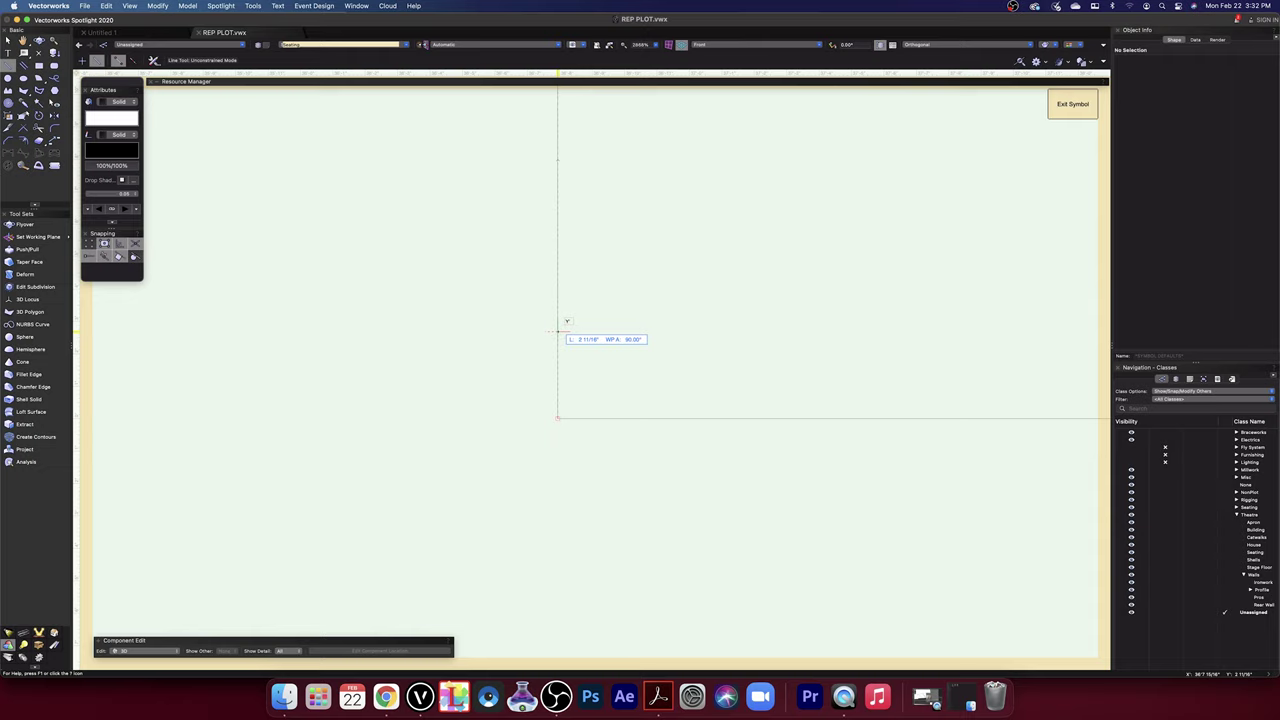
{"action": "key", "text": "Tab"}
{"action": "type", "text": "4"}
{"action": "key", "text": "Tab"}
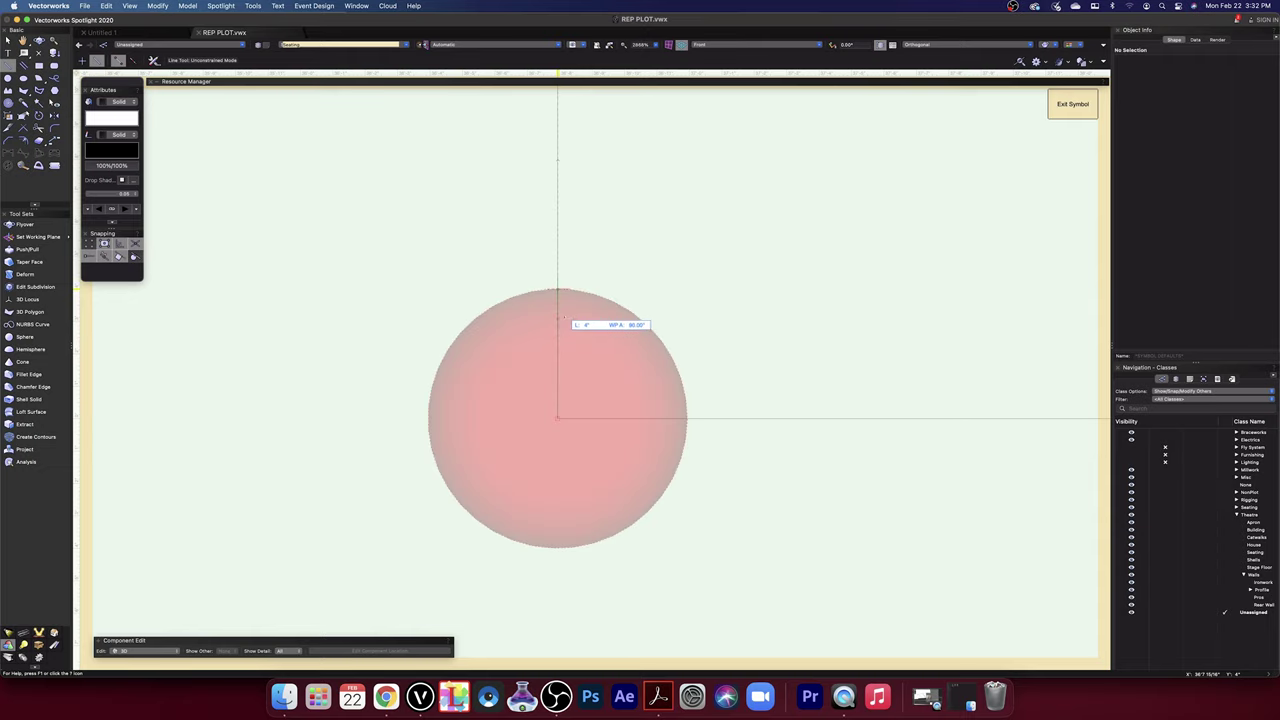
{"action": "left_click", "coordinate": [557, 290]}
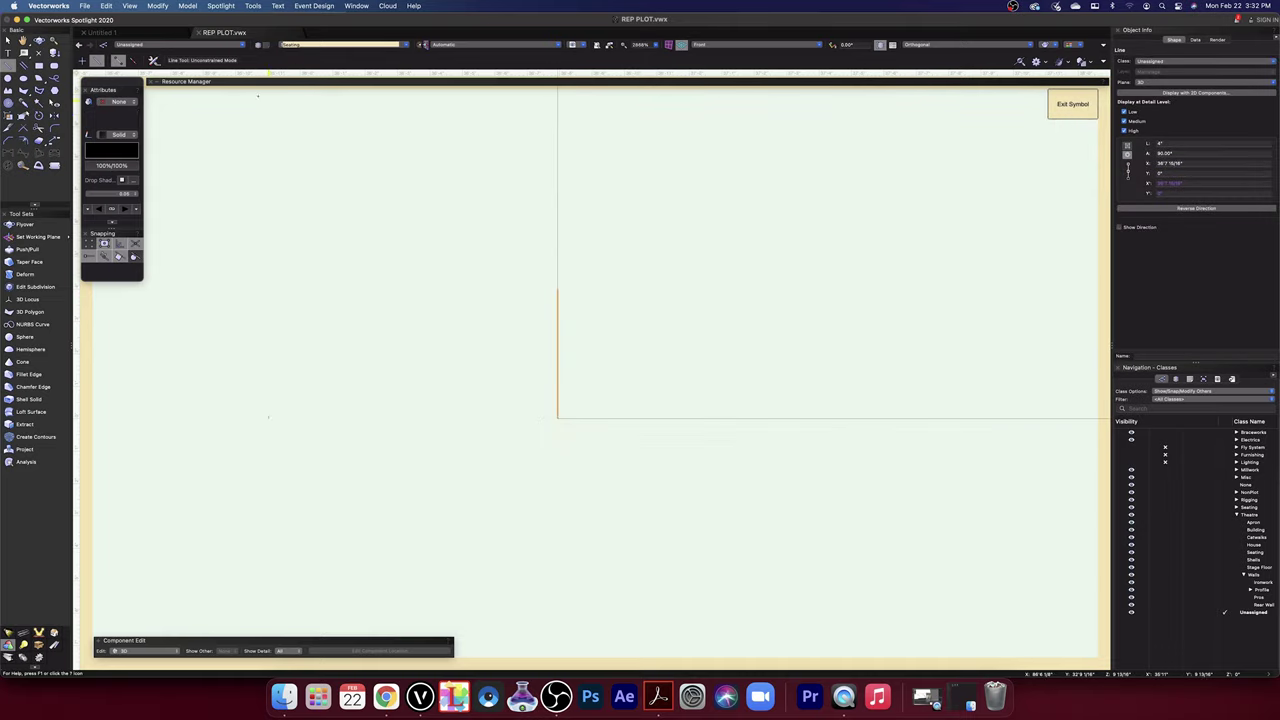
- Pan and orbit the view back to a 3D angle around the frame
{"action": "scroll", "coordinate": [509, 277], "scroll_direction": "down", "scroll_amount": 5}
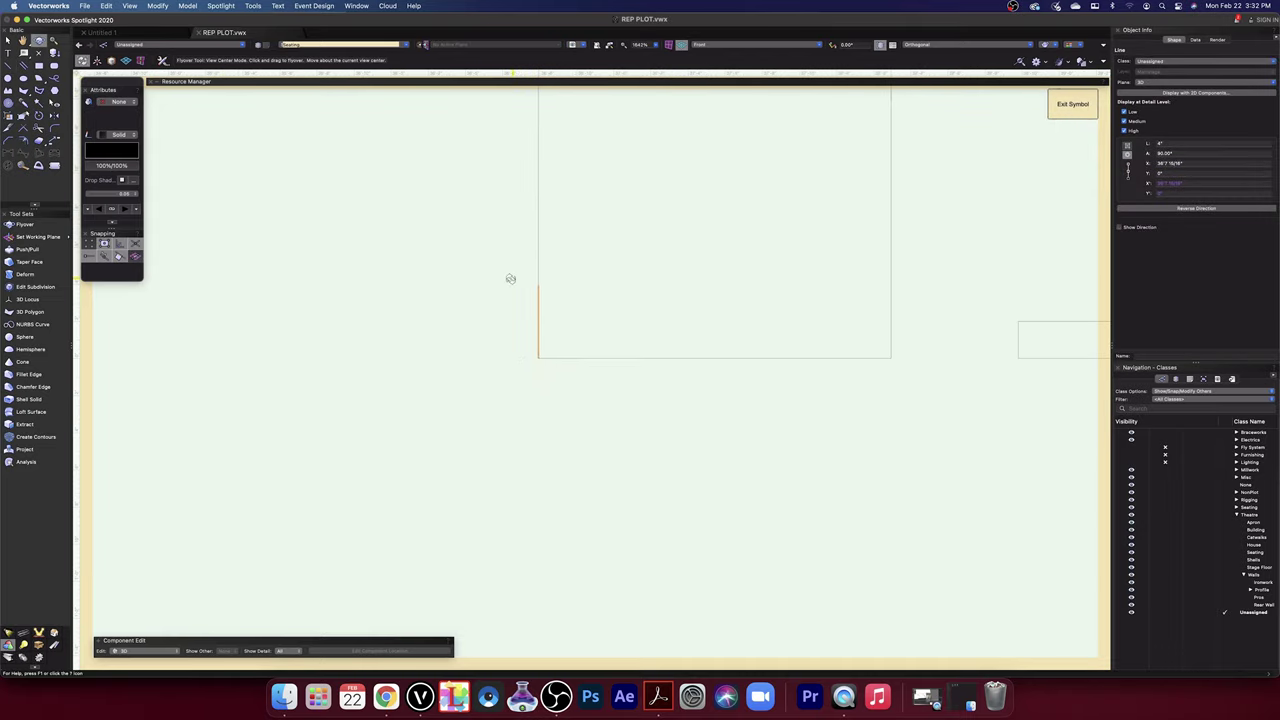
{"action": "middle_click_drag", "start_coordinate": [500, 223], "coordinate": [532, 334]}
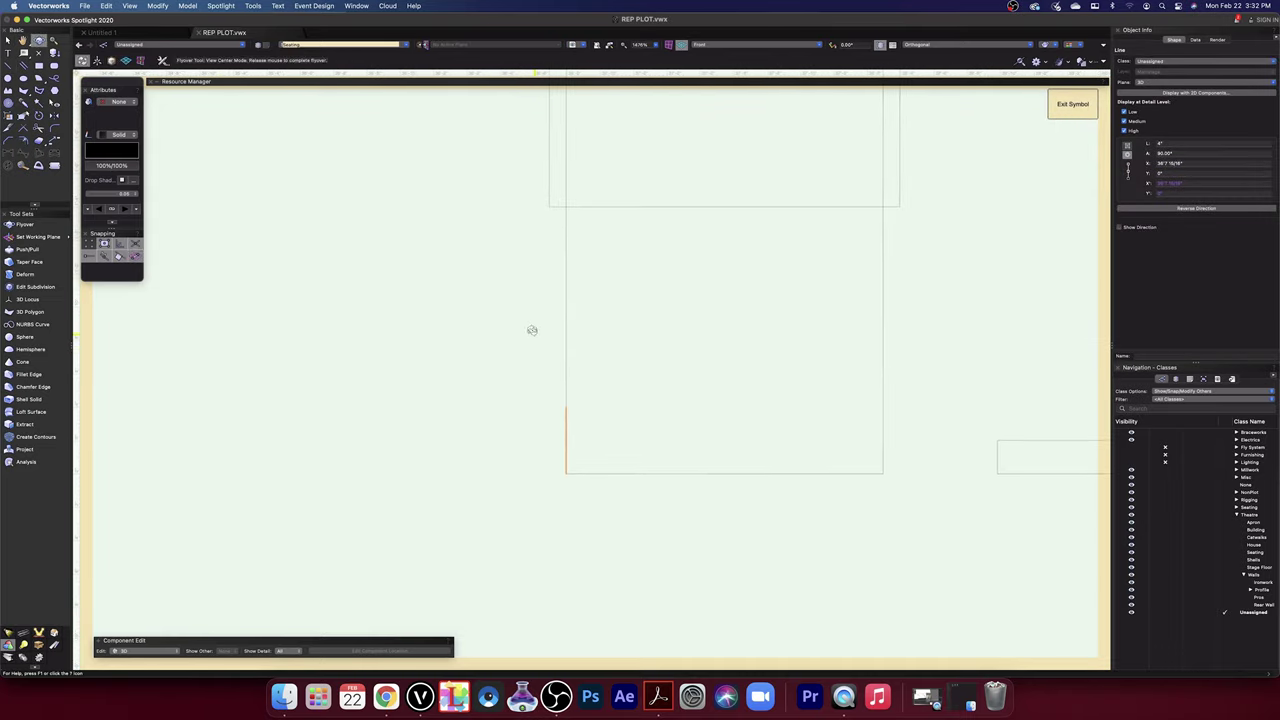
{"action": "left_click_drag", "start_coordinate": [531, 331], "coordinate": [531, 323]}
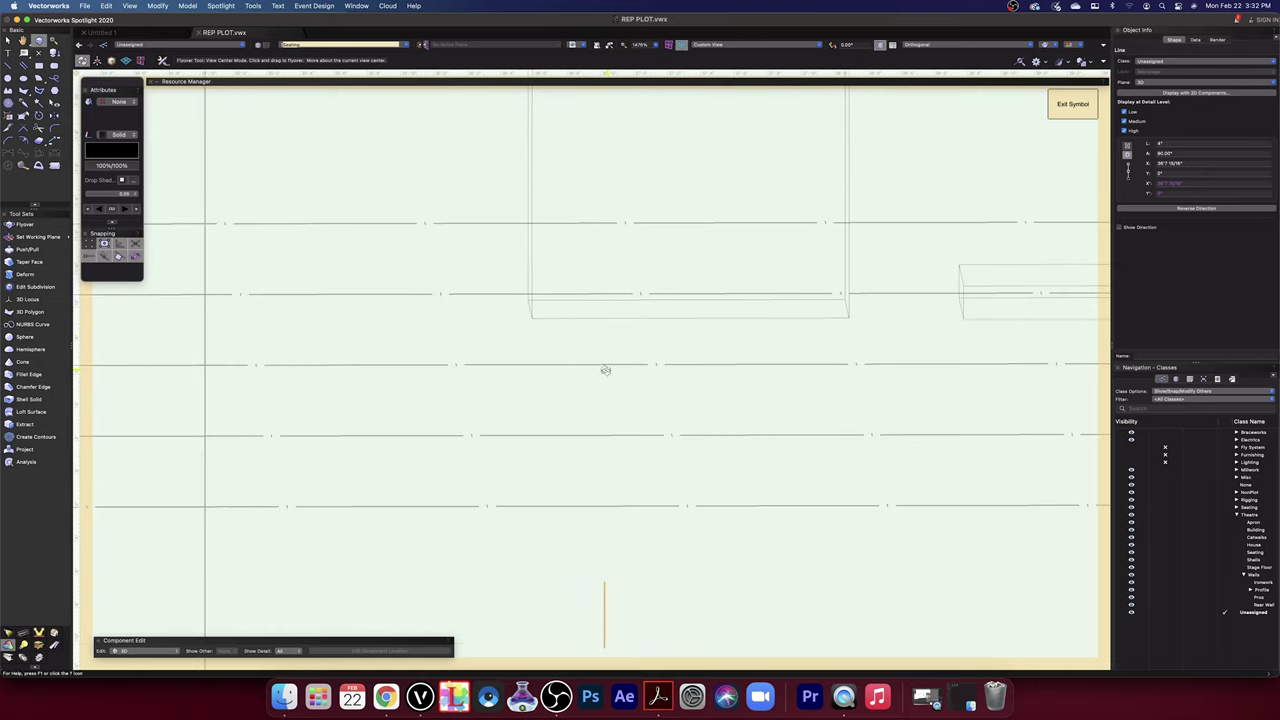
{"action": "left_click_drag", "start_coordinate": [605, 370], "coordinate": [613, 370]}
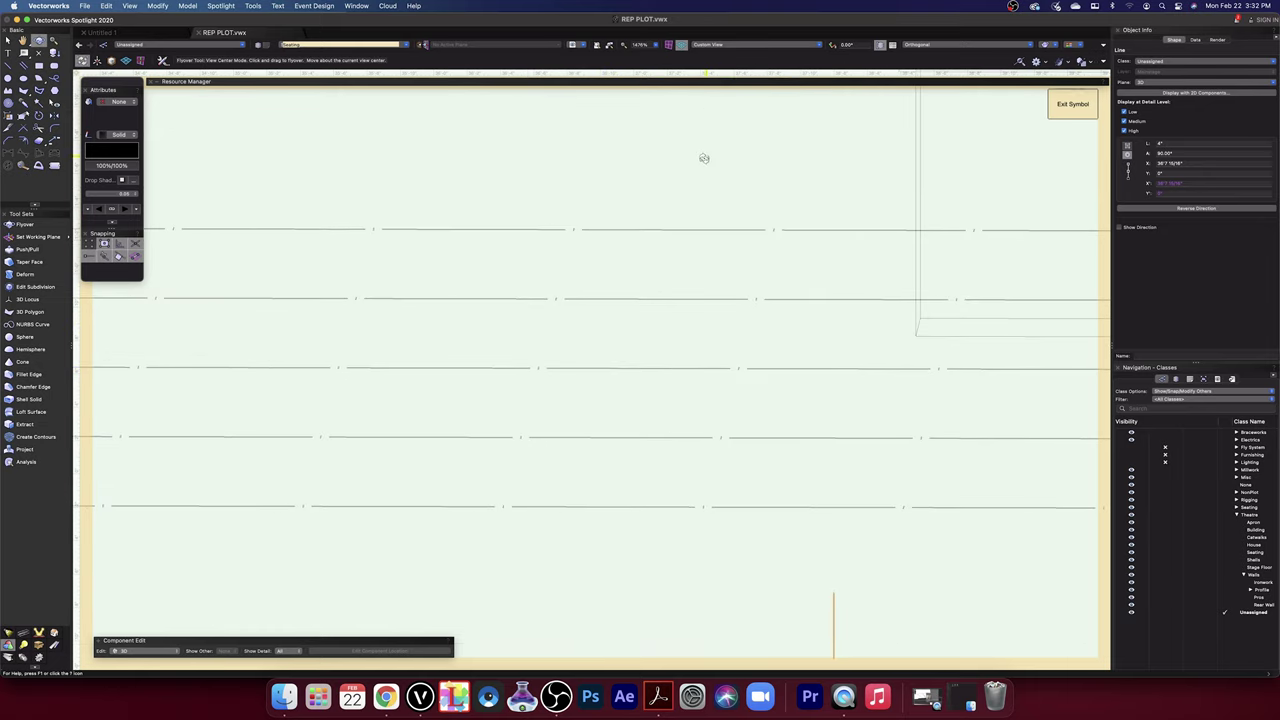
{"action": "scroll", "coordinate": [704, 158], "scroll_direction": "down", "scroll_amount": 3}
{"action": "left_click", "coordinate": [755, 47]}
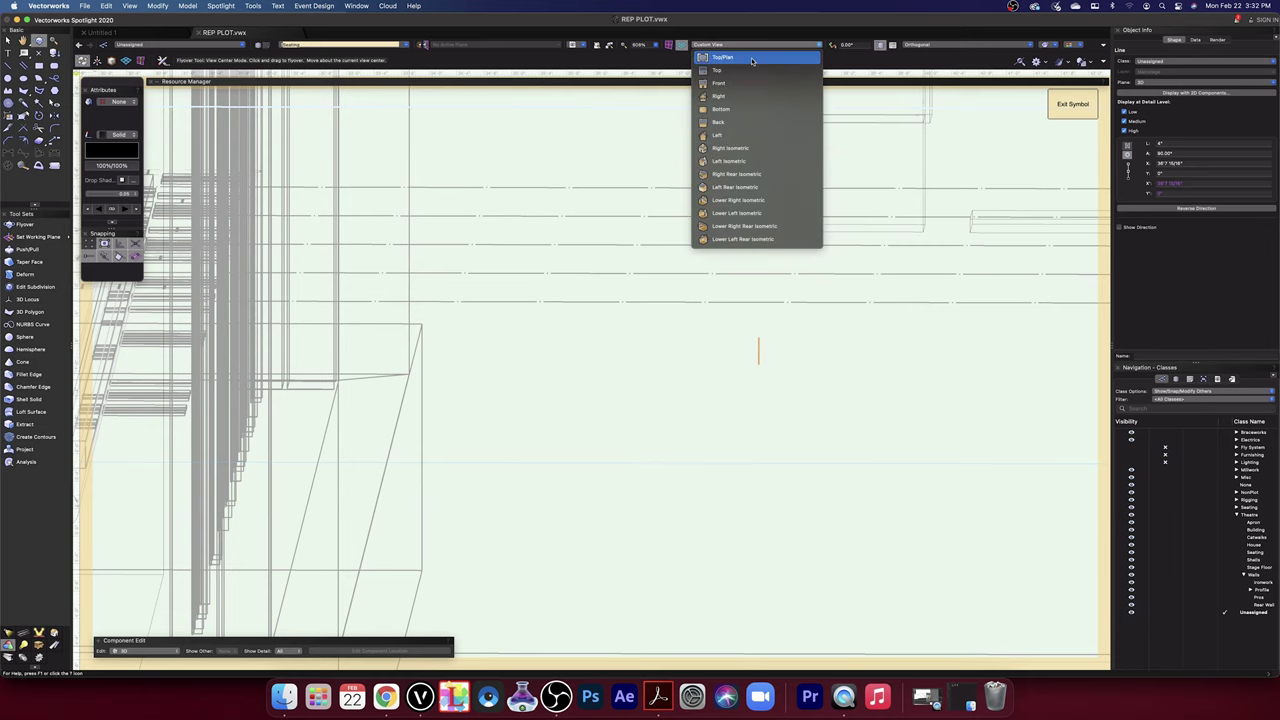
- In Top/Plan, draw an 18'11 13/16" line straight down from the symbol point to the frame corner
{"action": "left_click", "coordinate": [751, 58]}
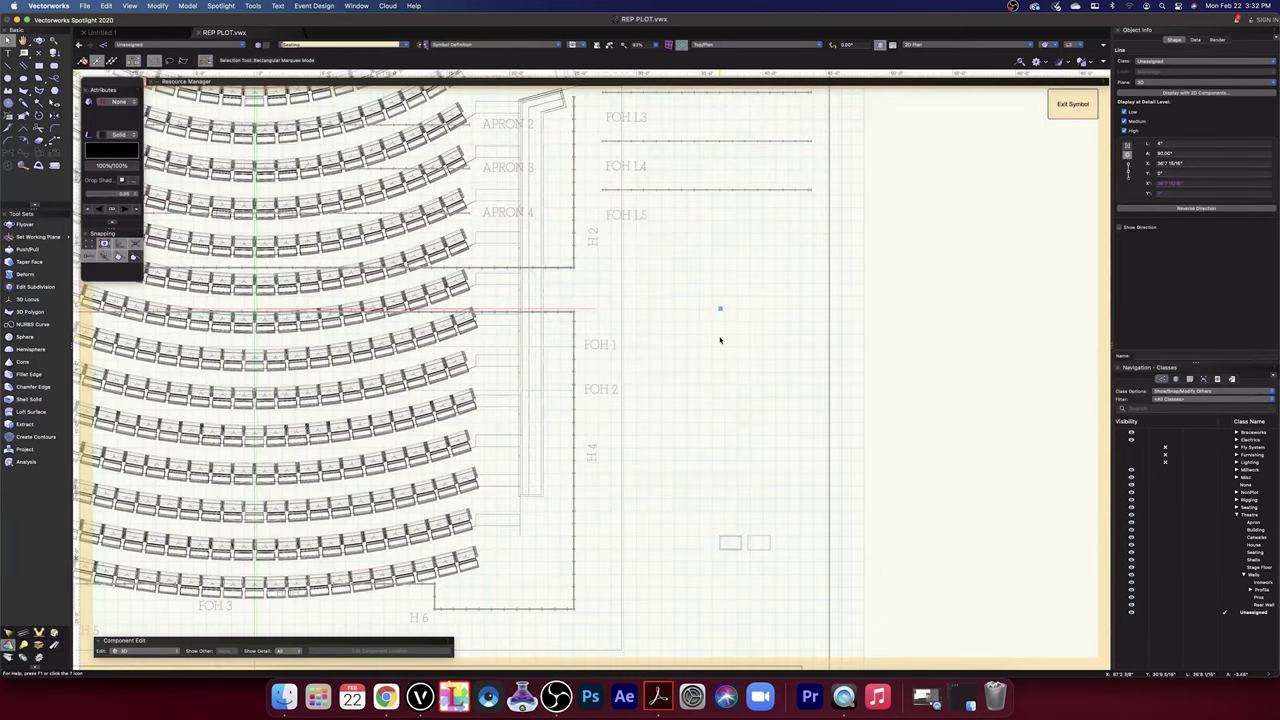
{"action": "scroll", "coordinate": [725, 314], "scroll_direction": "up", "scroll_amount": 10}
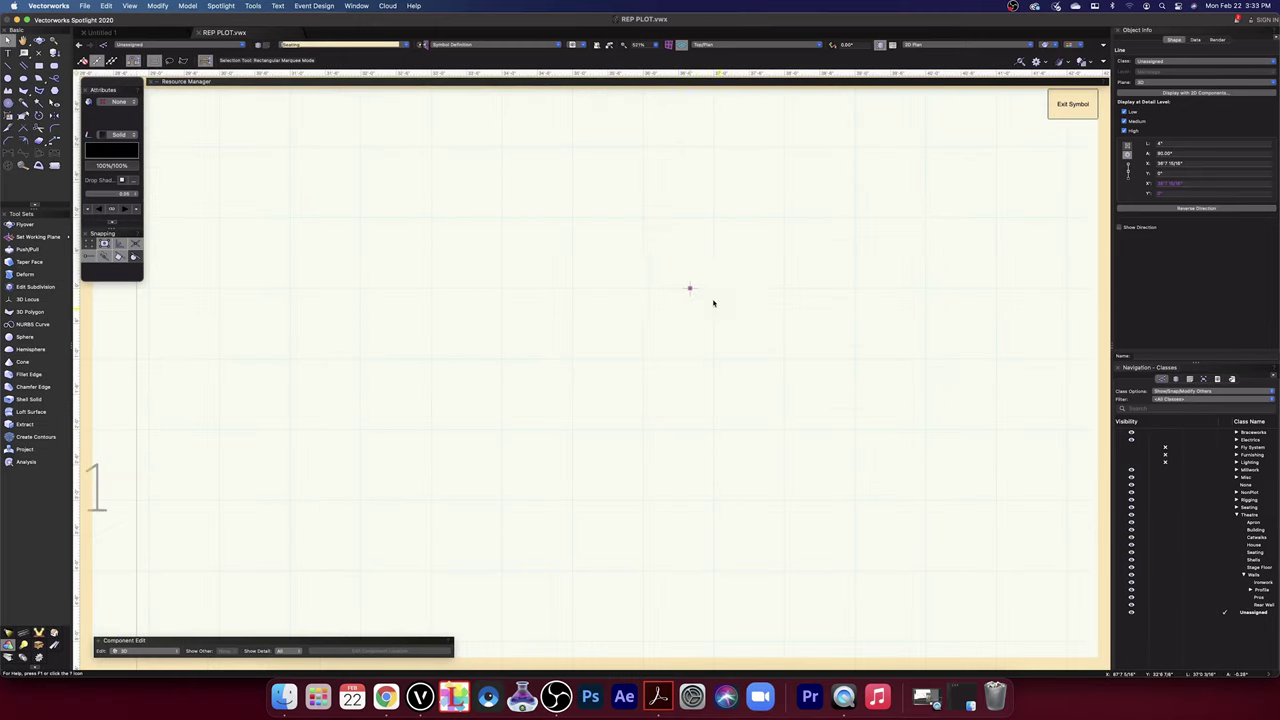
{"action": "left_click_drag", "start_coordinate": [689, 289], "coordinate": [673, 474]}
{"action": "scroll", "coordinate": [672, 474], "scroll_direction": "down", "scroll_amount": 7}
{"action": "scroll", "coordinate": [673, 474], "scroll_direction": "down", "scroll_amount": 5}
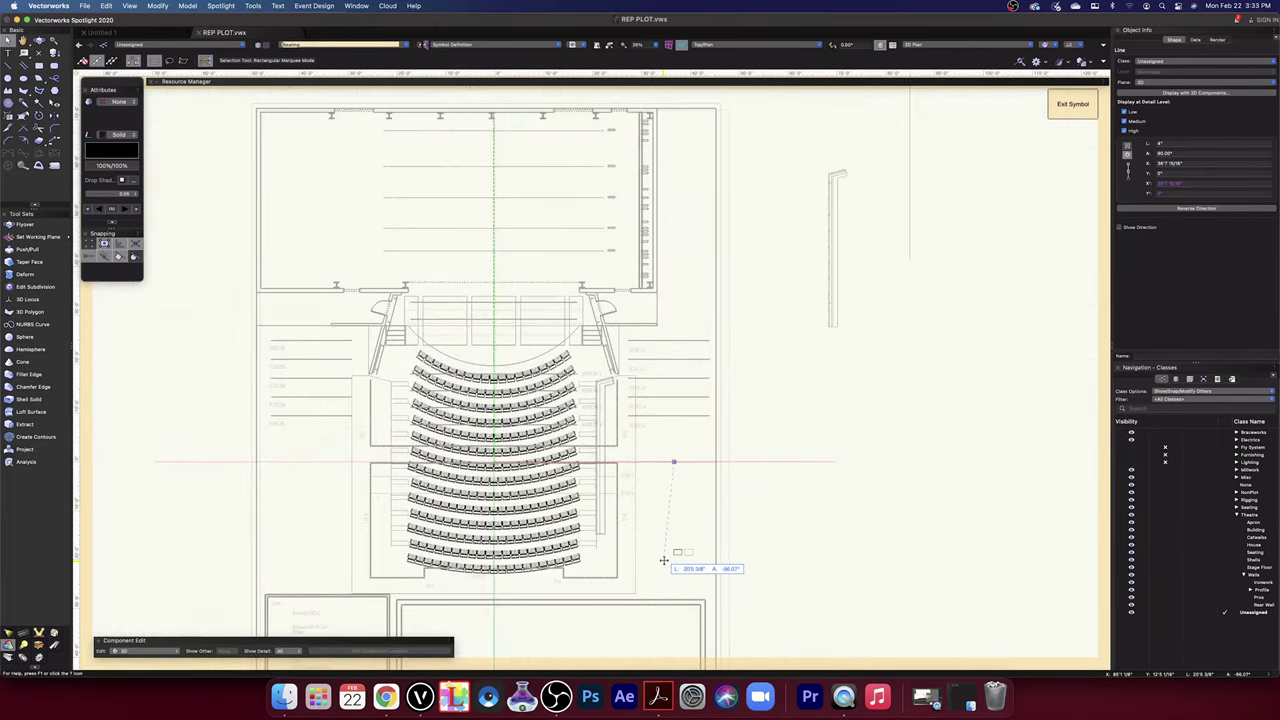
{"action": "scroll", "coordinate": [663, 560], "scroll_direction": "up", "scroll_amount": 4}
{"action": "scroll", "coordinate": [663, 560], "scroll_direction": "up", "scroll_amount": 10}
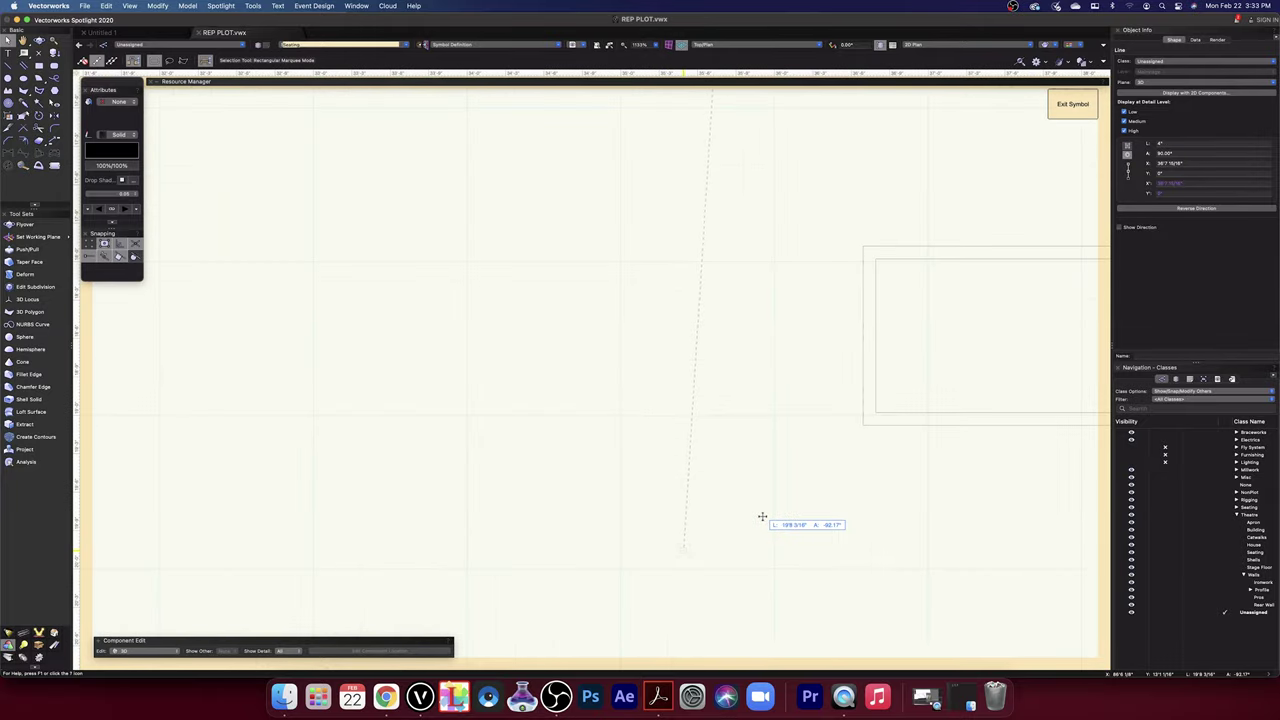
{"action": "left_click", "coordinate": [876, 412]}
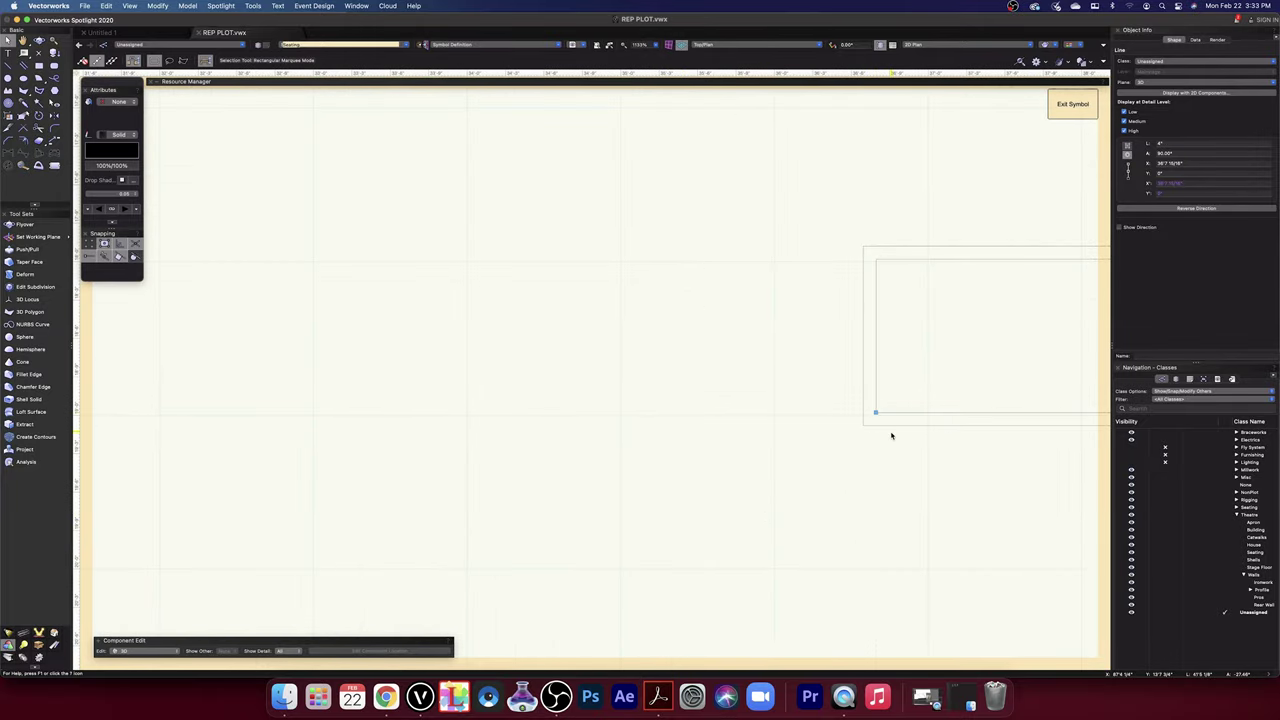
{"action": "left_click", "coordinate": [764, 45]}
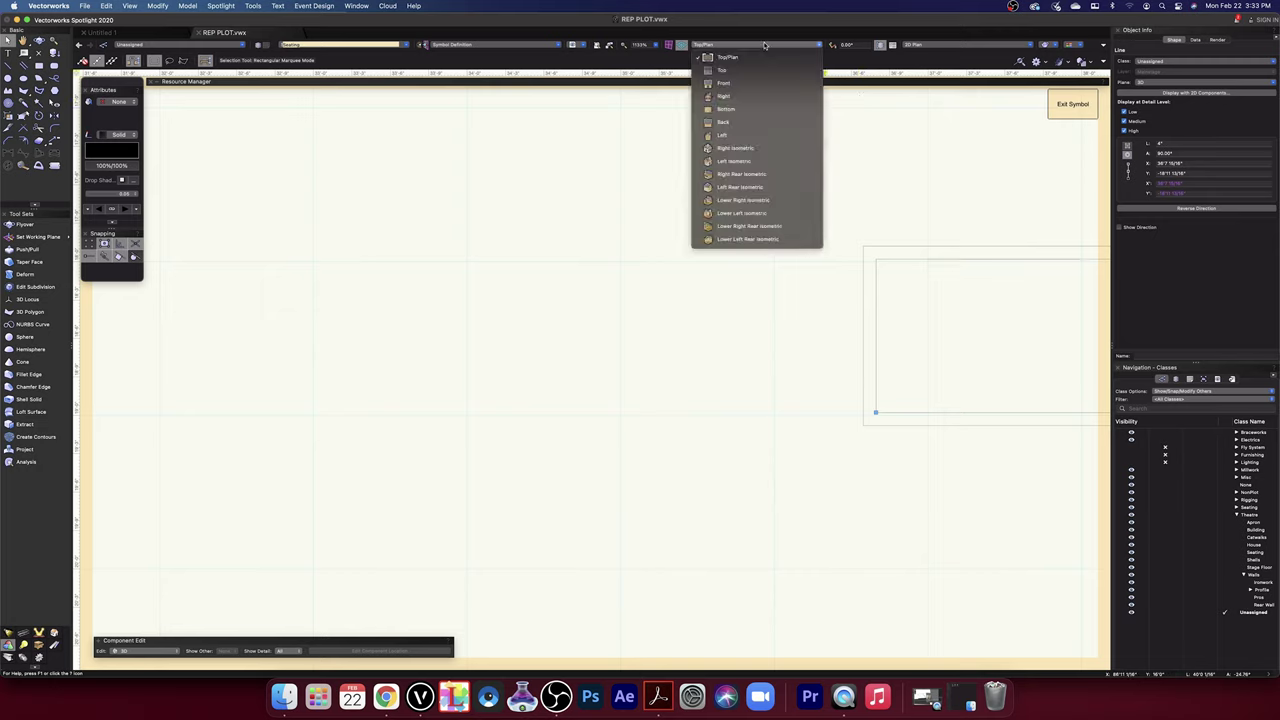
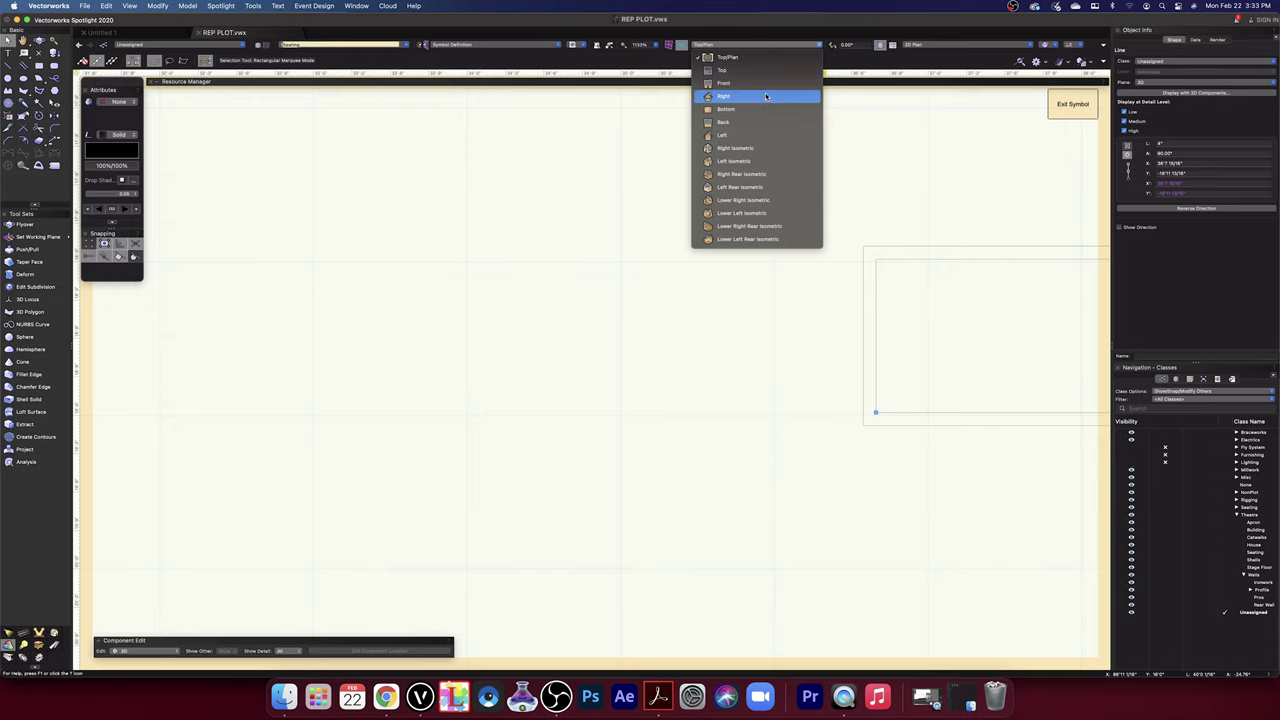
- Go to Front view and zoom out, then orbit and pan with Flyover into a 3D perspective of the box
{"action": "left_click", "coordinate": [760, 83]}
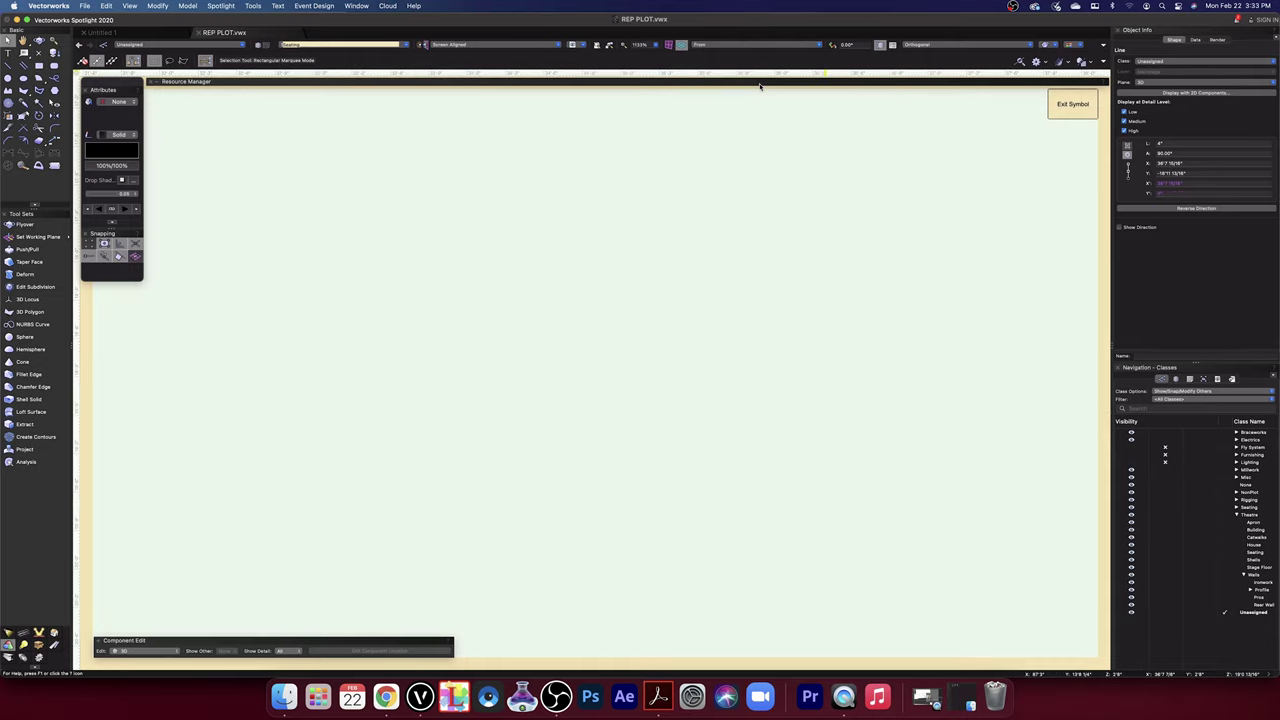
{"action": "mouse_move", "coordinate": [760, 85]}
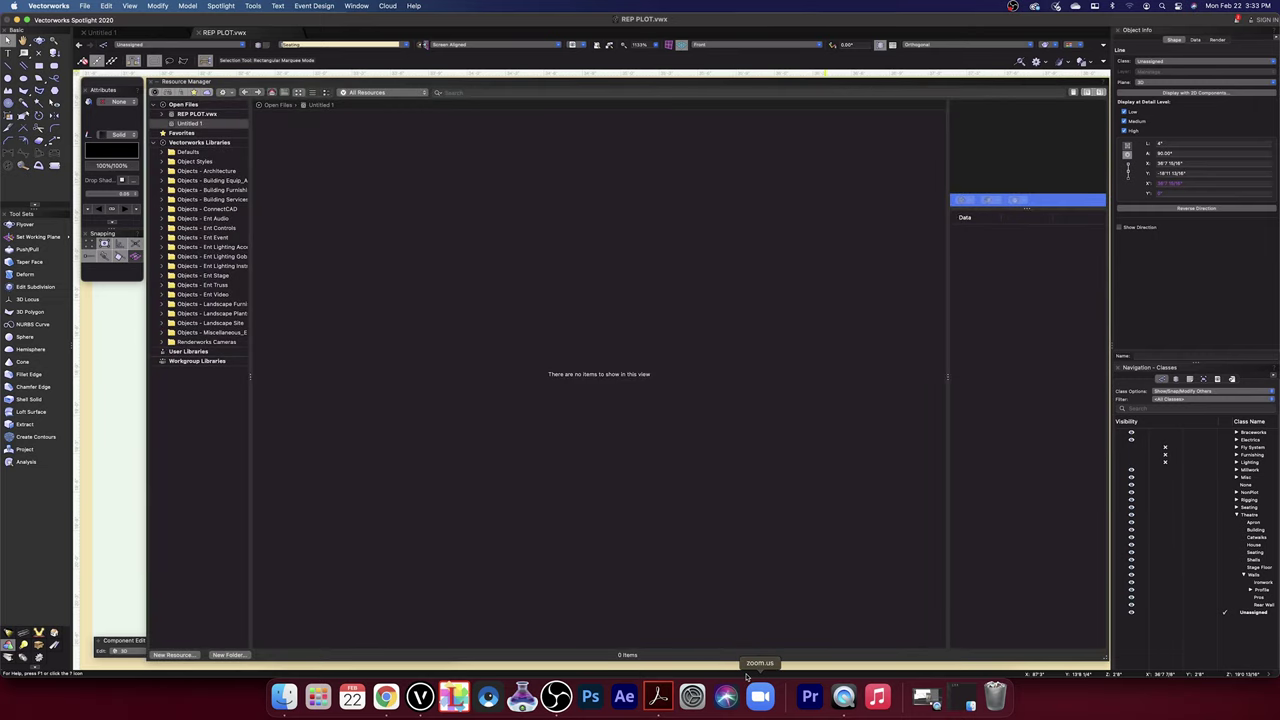
{"action": "key", "text": "super+6"}
{"action": "scroll", "coordinate": [771, 610], "scroll_direction": "down", "scroll_amount": 5}
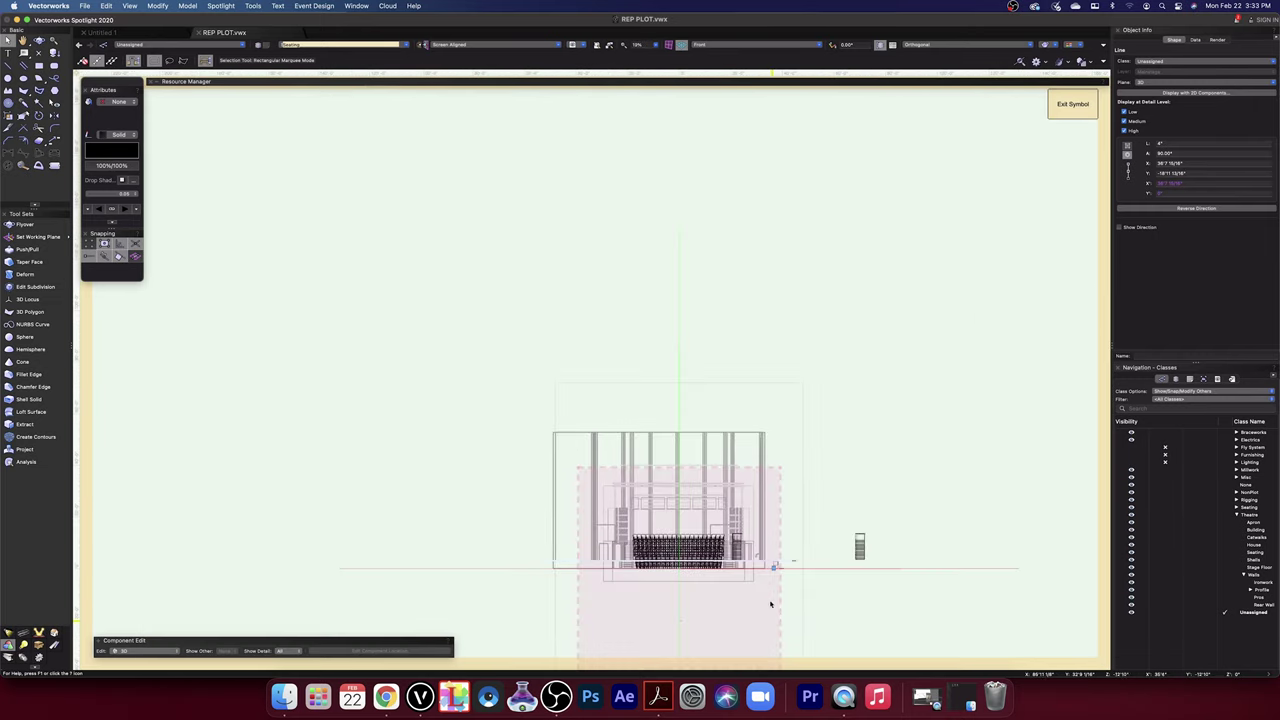
{"action": "scroll", "coordinate": [771, 585], "scroll_direction": "up", "scroll_amount": 10}
{"action": "scroll", "coordinate": [790, 493], "scroll_direction": "up", "scroll_amount": 5}
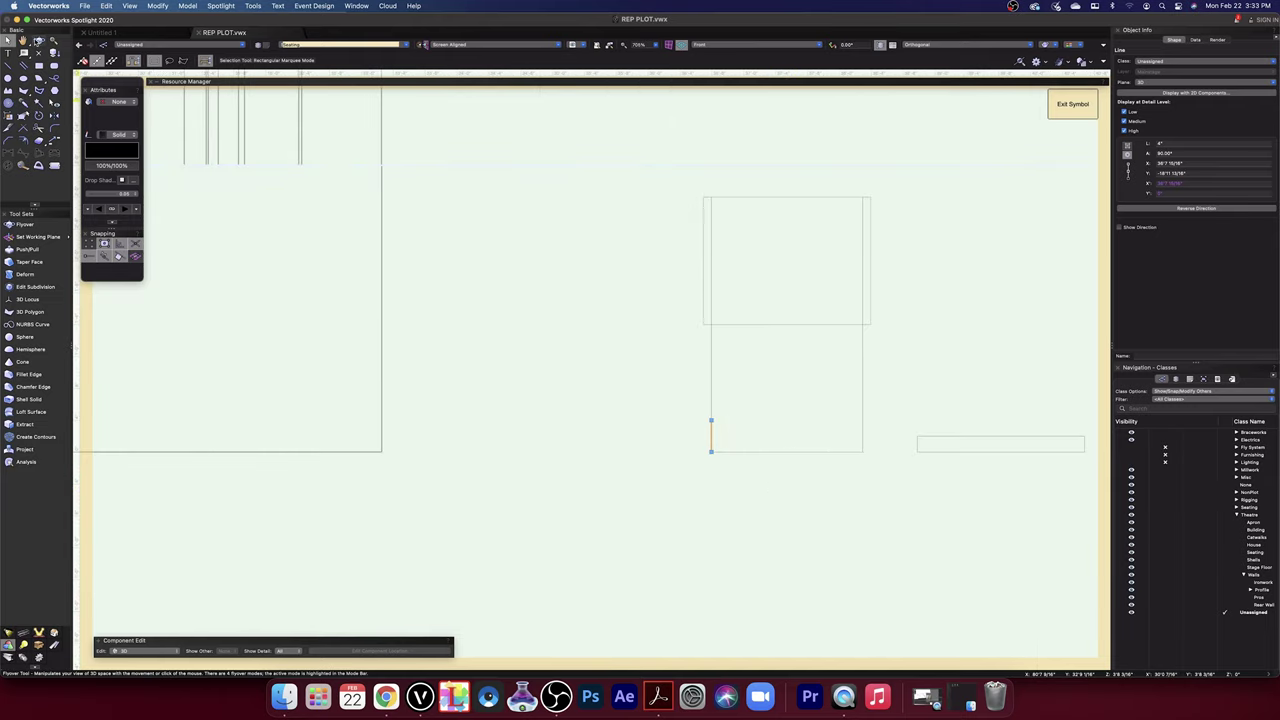
{"action": "left_click", "coordinate": [39, 40]}
{"action": "left_click_drag", "start_coordinate": [932, 402], "coordinate": [537, 446]}
{"action": "key", "text": "space"}
{"action": "left_click_drag", "start_coordinate": [733, 345], "coordinate": [753, 462]}
{"action": "key", "text": "space"}
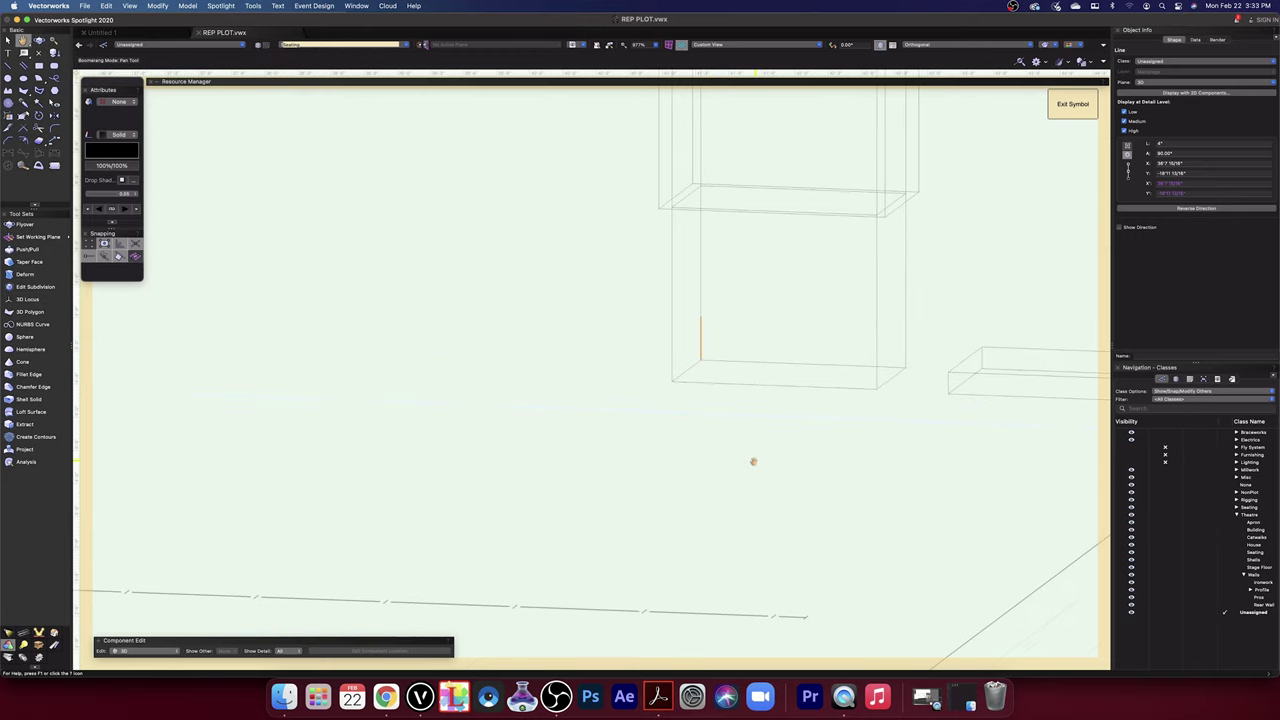
- Push/Pull the box's top face down to make a short base block
{"action": "left_click", "coordinate": [22, 249]}
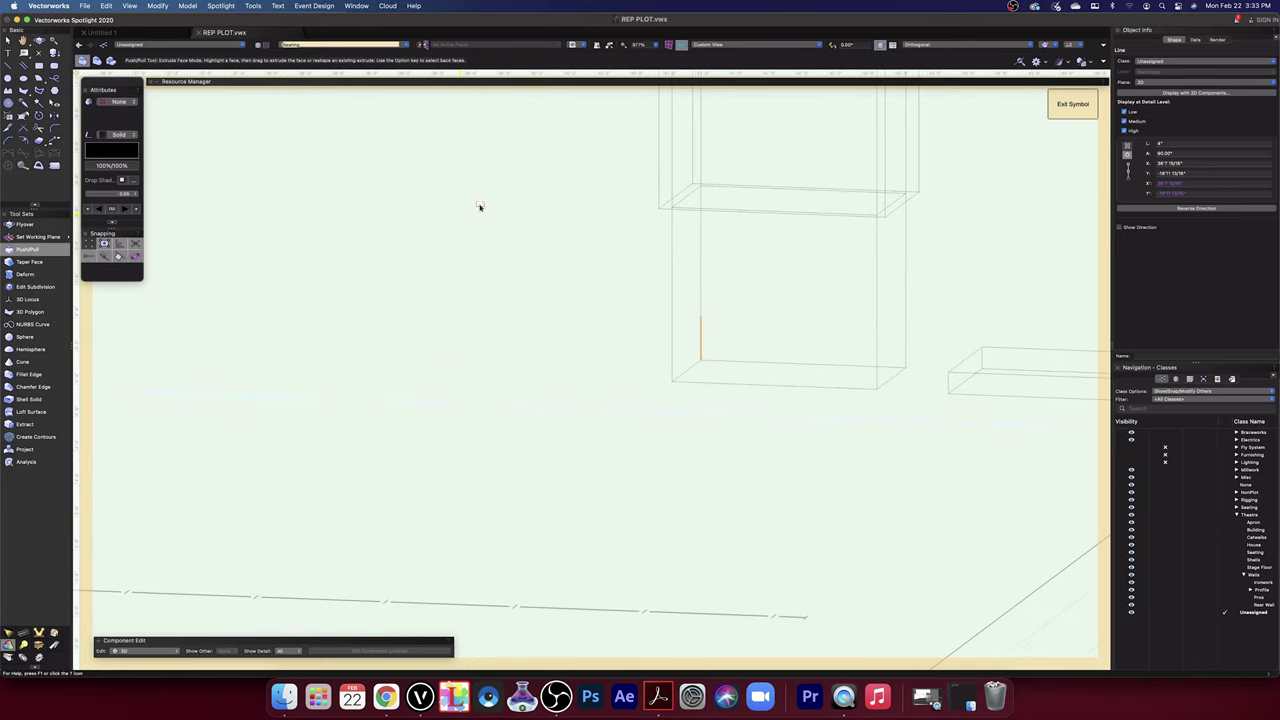
{"action": "left_click", "coordinate": [670, 205]}
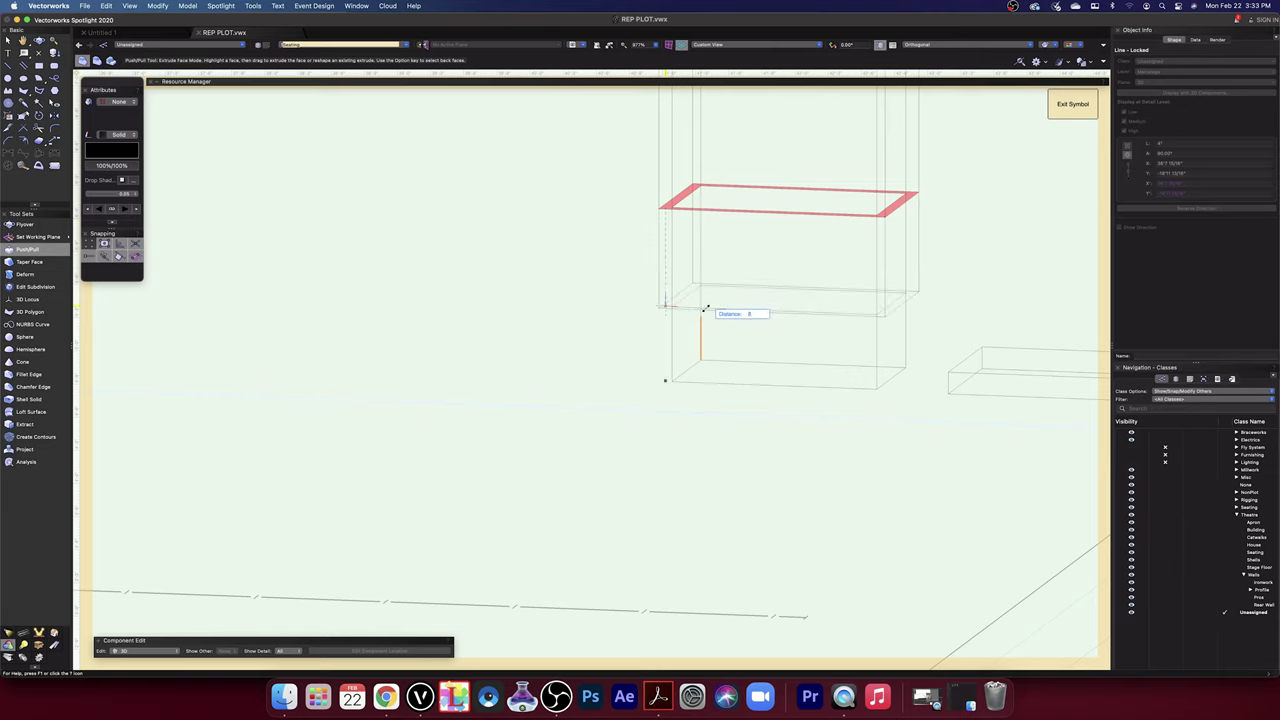
{"action": "left_click_drag", "start_coordinate": [703, 313], "coordinate": [706, 314]}
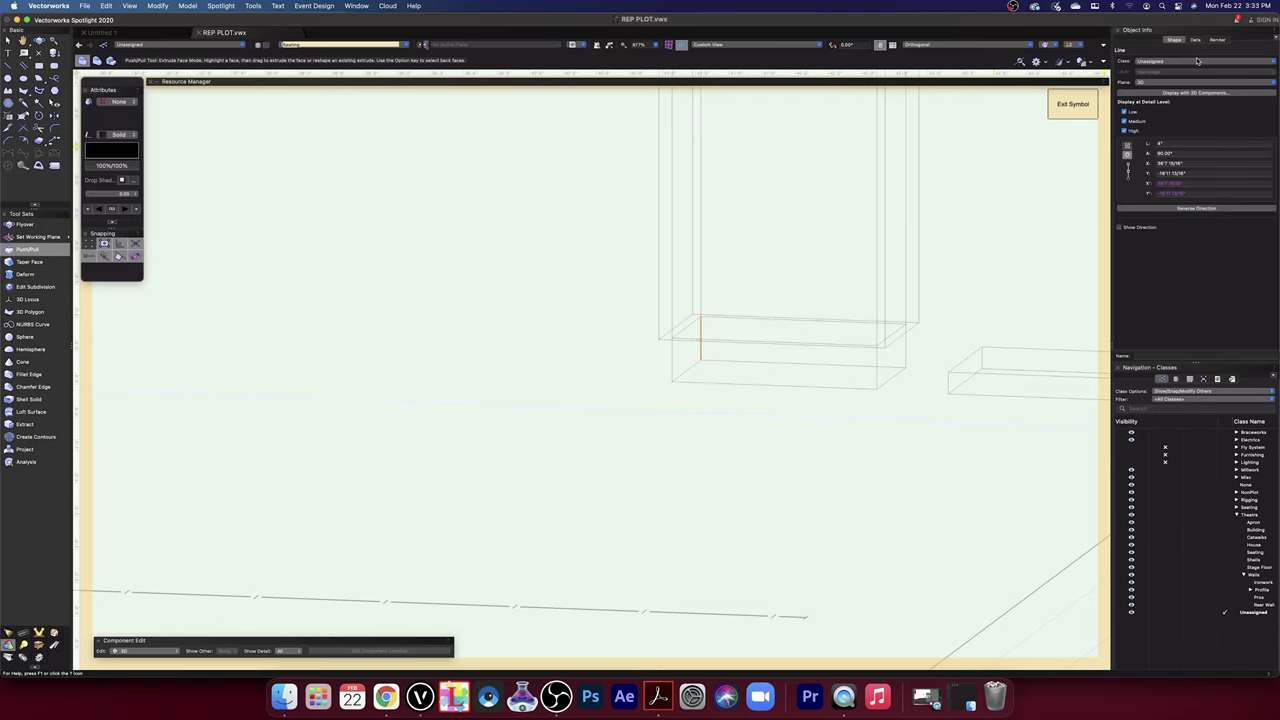
- Show the Render settings in Object Info and reselect the extruded box
{"action": "left_click", "coordinate": [1222, 40]}
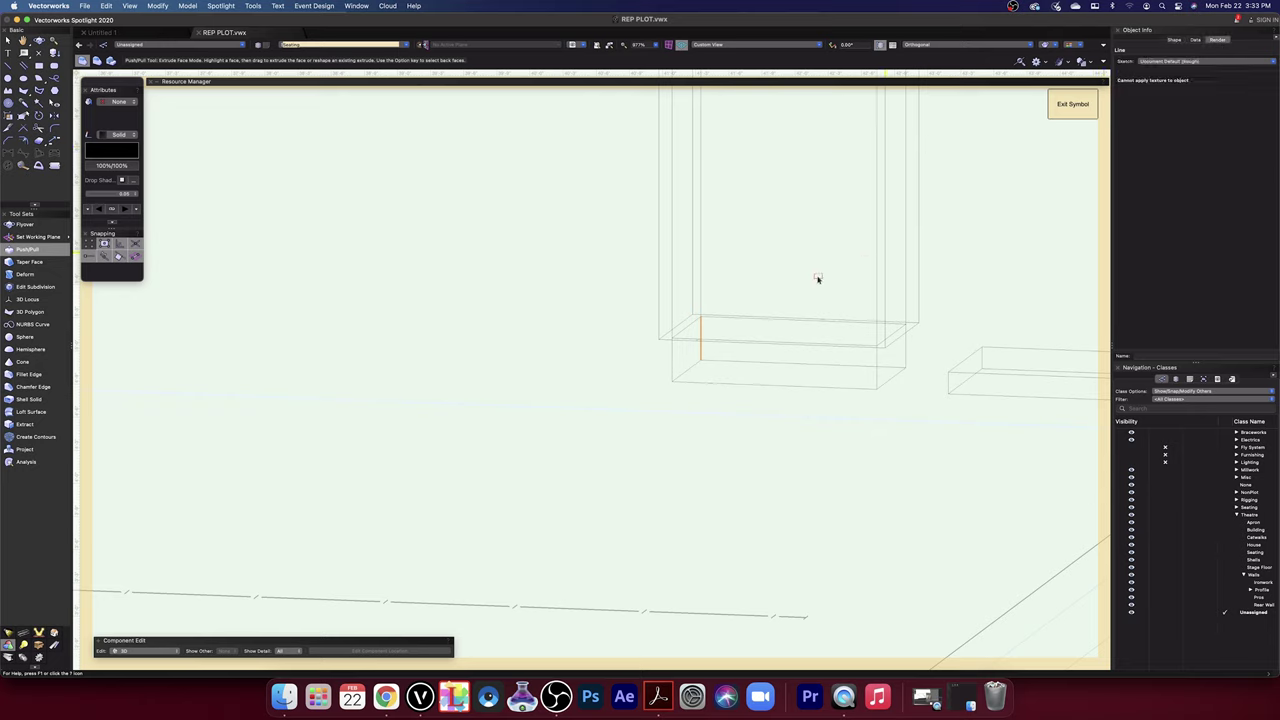
{"action": "left_click", "coordinate": [523, 277]}
{"action": "left_click", "coordinate": [8, 40]}
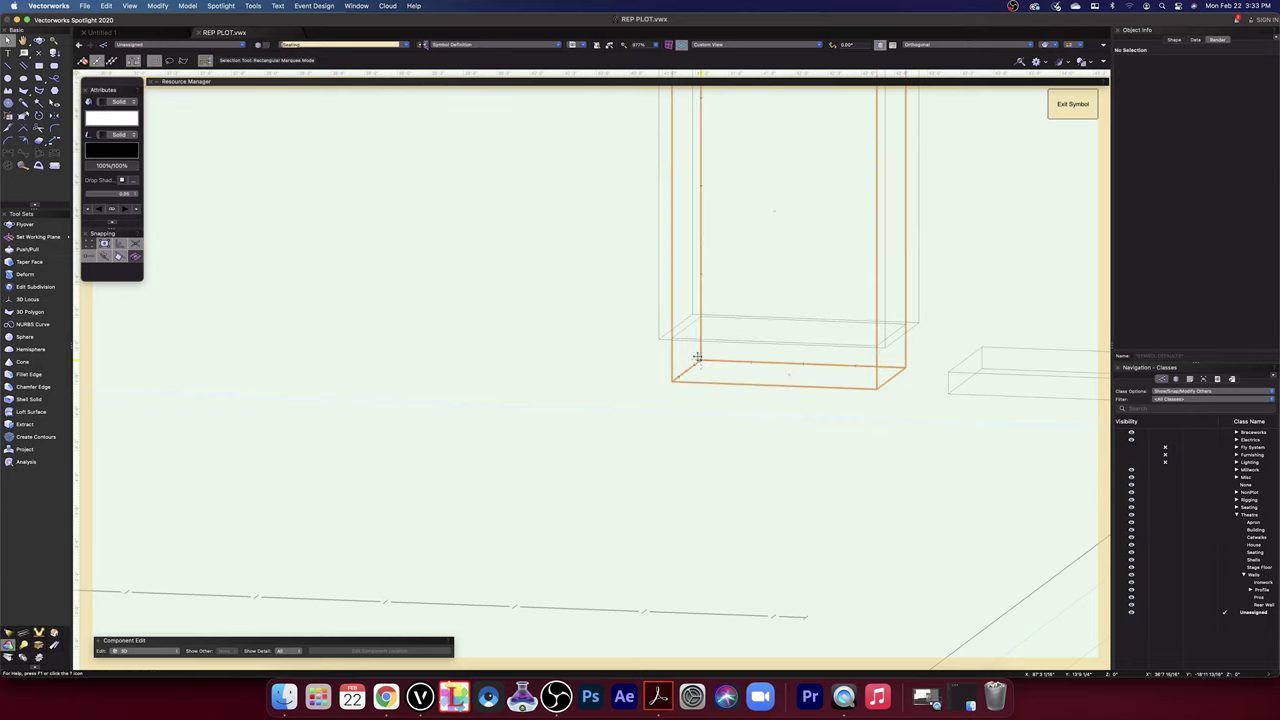
{"action": "left_click", "coordinate": [704, 361]}
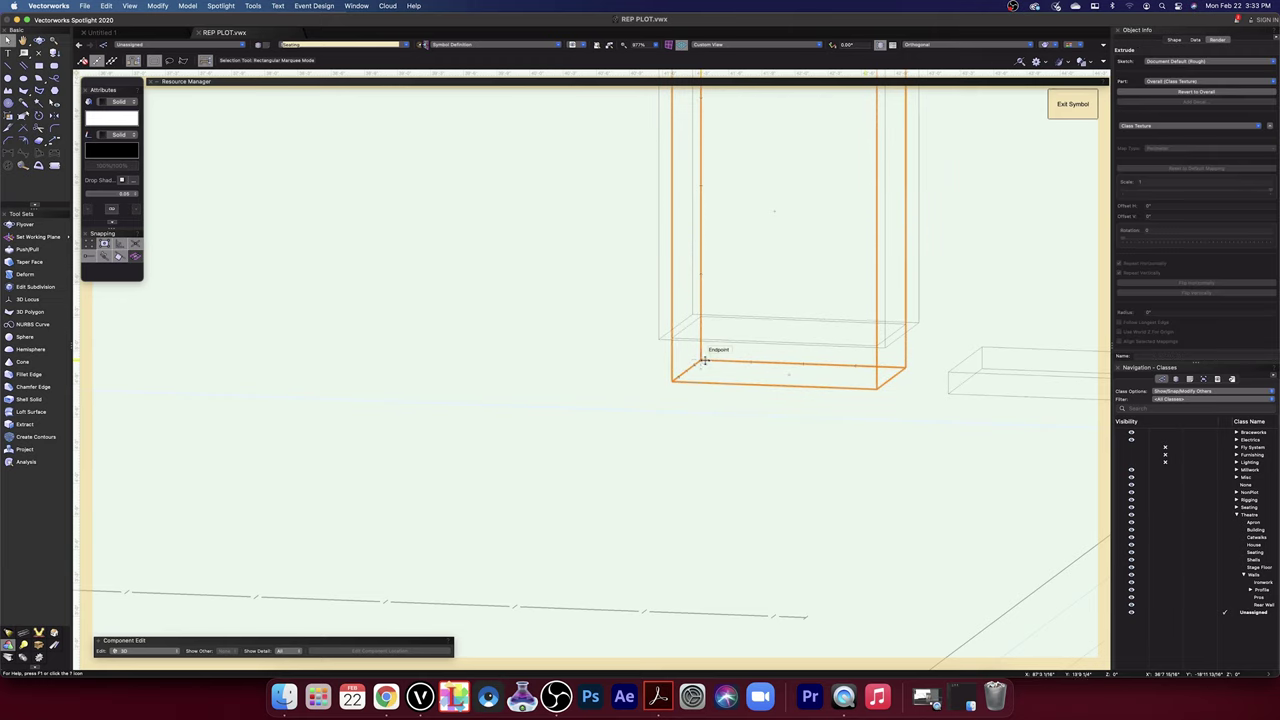
- Render in OpenGL and give the base block a Gray 80% fill
{"action": "left_click", "coordinate": [1050, 47]}
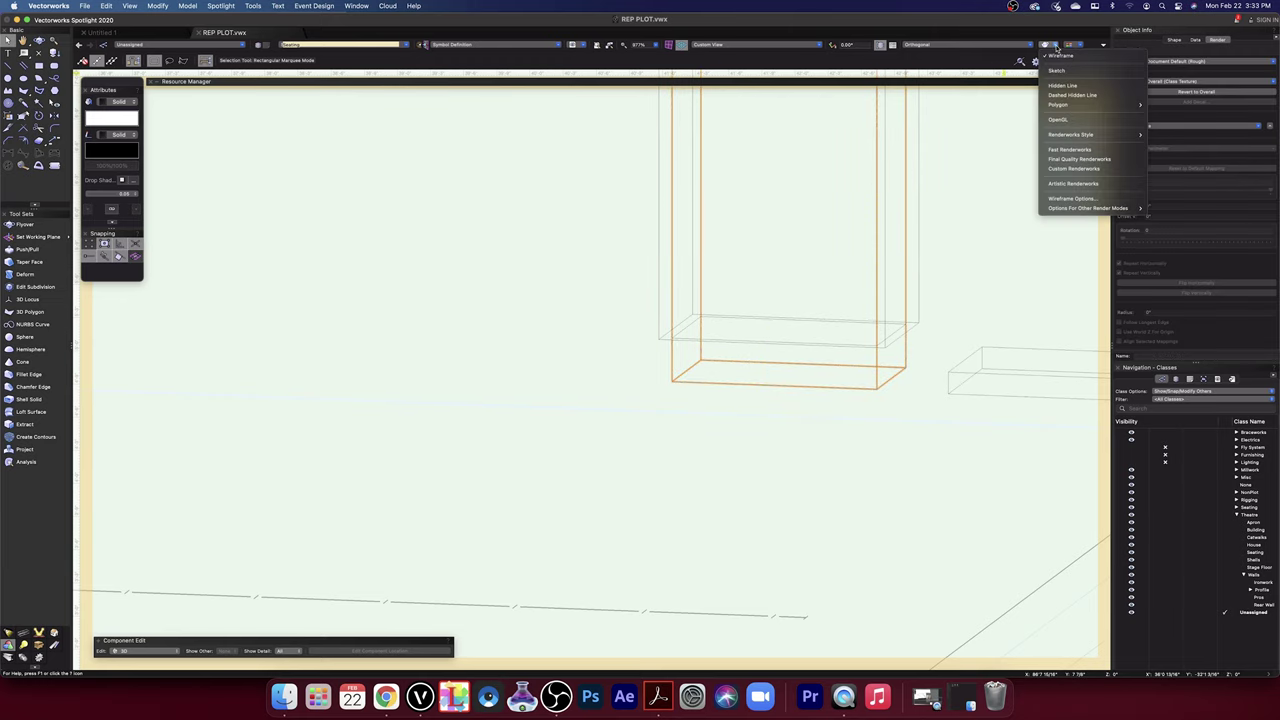
{"action": "left_click", "coordinate": [1068, 122]}
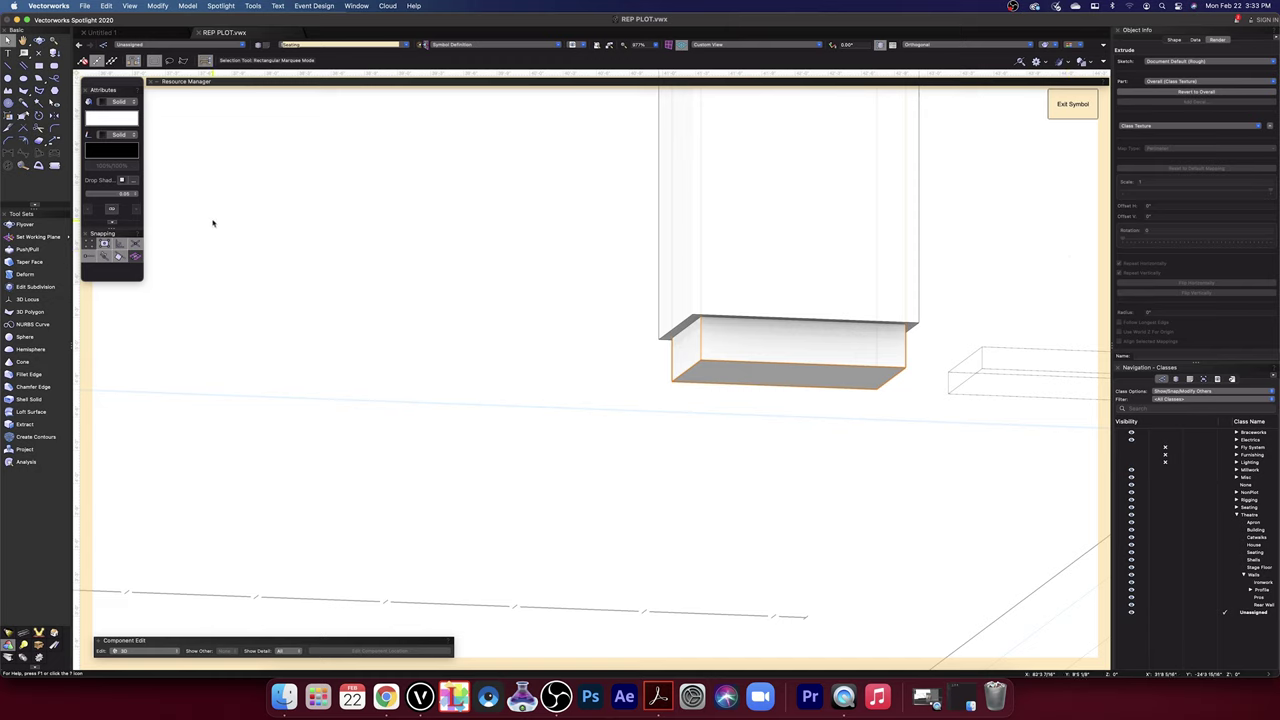
{"action": "left_click", "coordinate": [117, 119]}
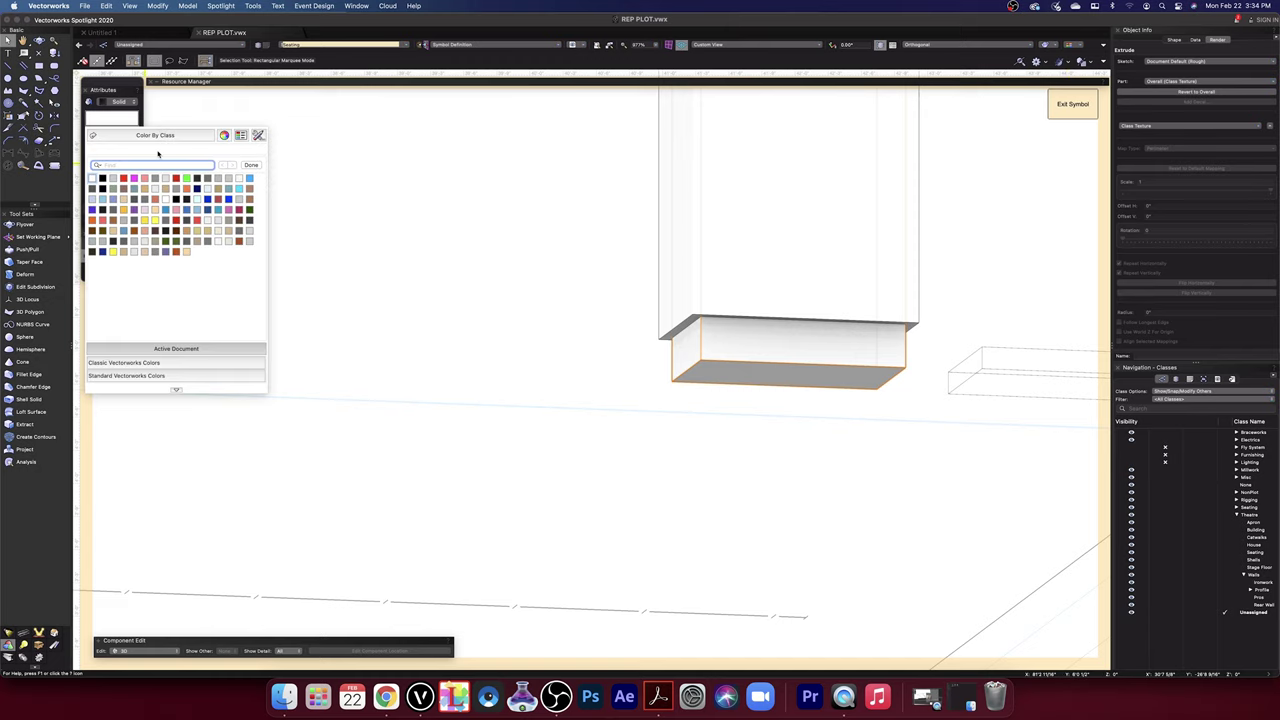
{"action": "type", "text": "80"}
{"action": "key", "text": "Return"}
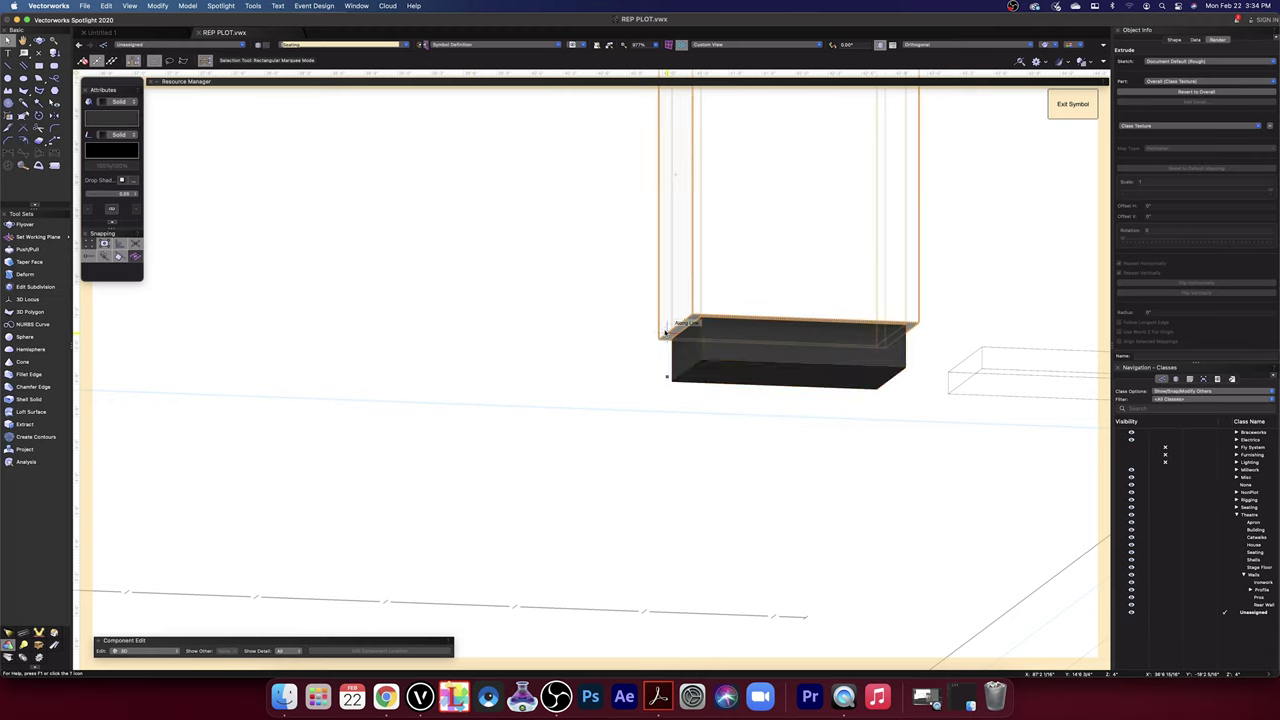
- Give the tall box its own Arroway Wood 009 Beech texture rotated 90
{"action": "left_click", "coordinate": [1232, 128]}
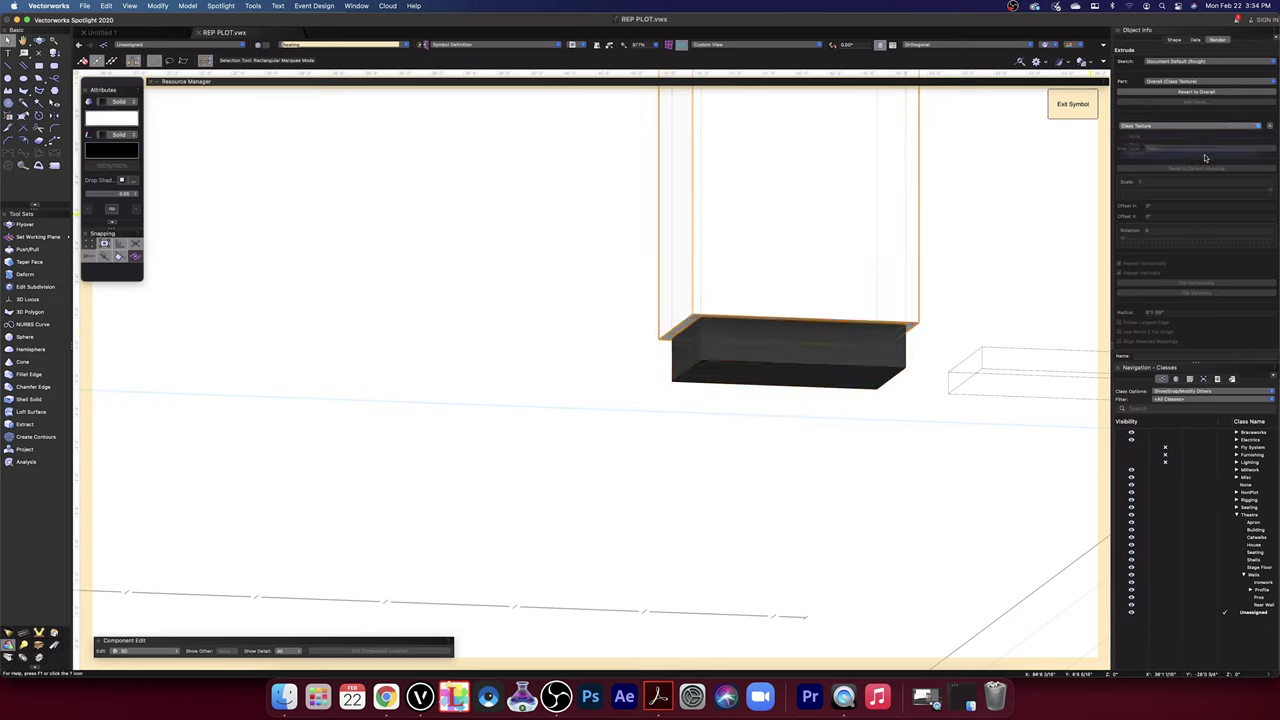
{"action": "left_click", "coordinate": [1205, 150]}
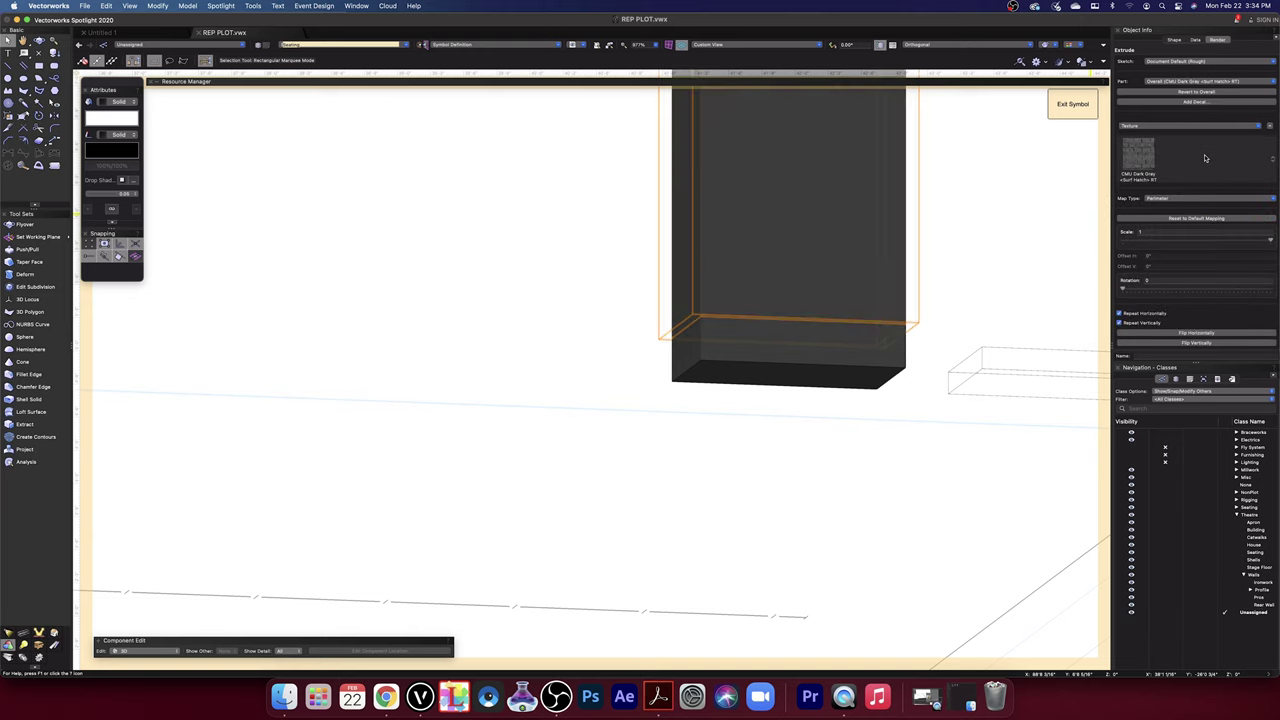
{"action": "left_click", "coordinate": [1273, 159]}
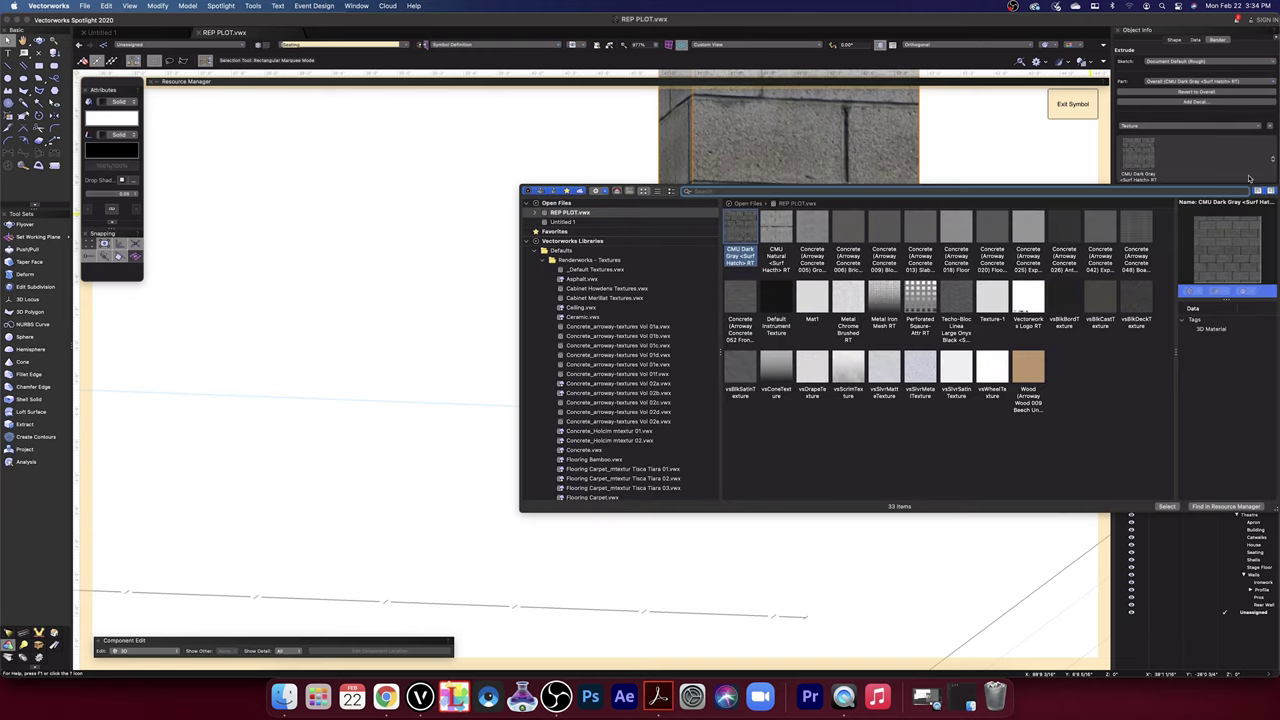
{"action": "left_click", "coordinate": [1030, 368]}
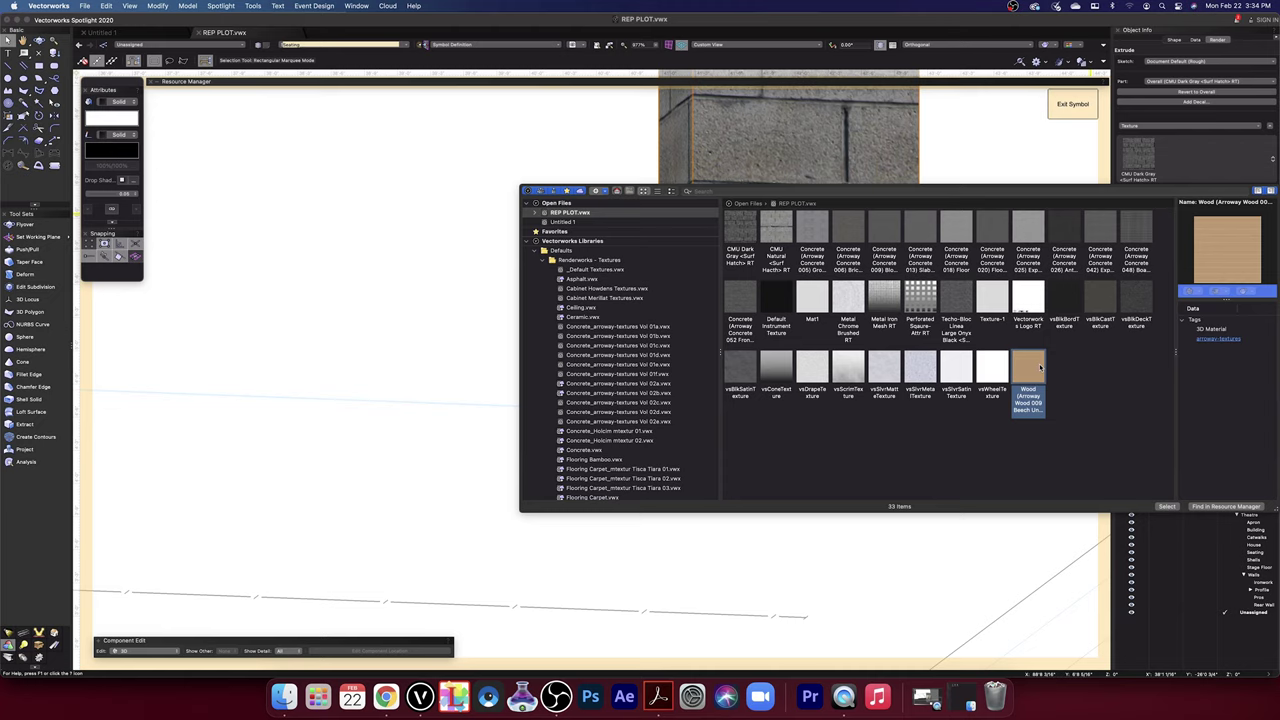
{"action": "left_click", "coordinate": [1100, 517]}
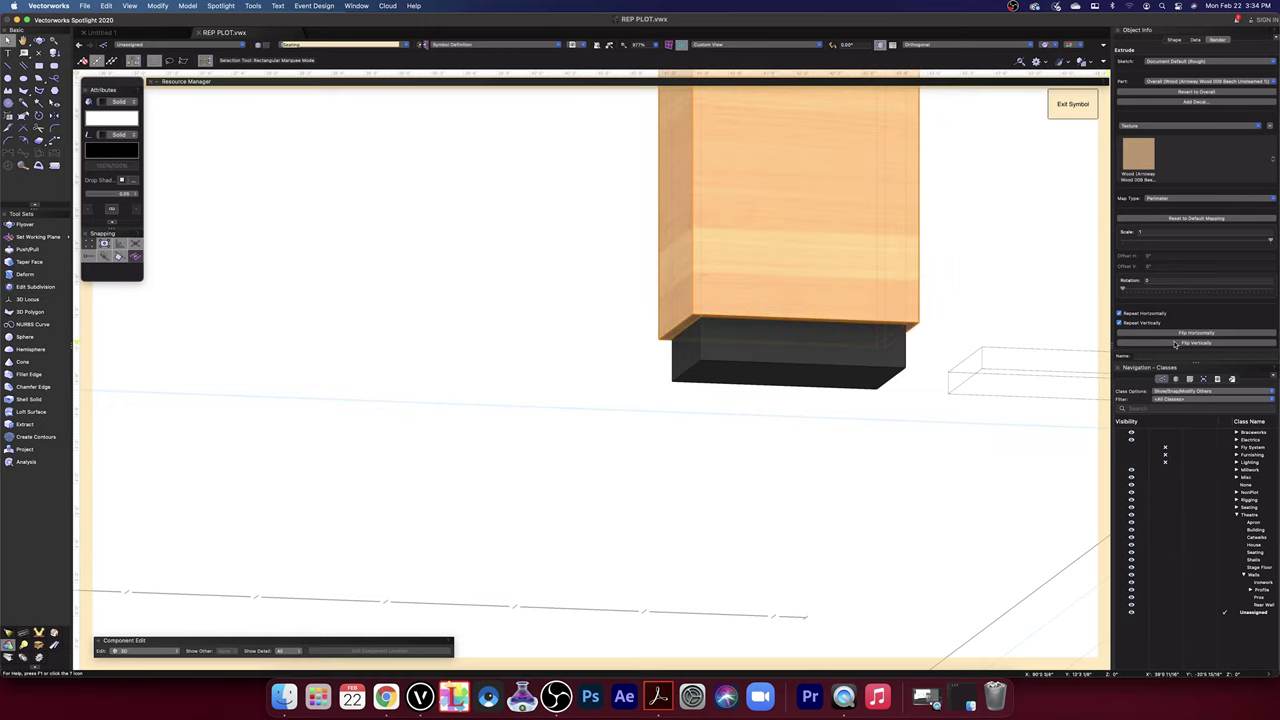
{"action": "left_click", "coordinate": [1151, 280]}
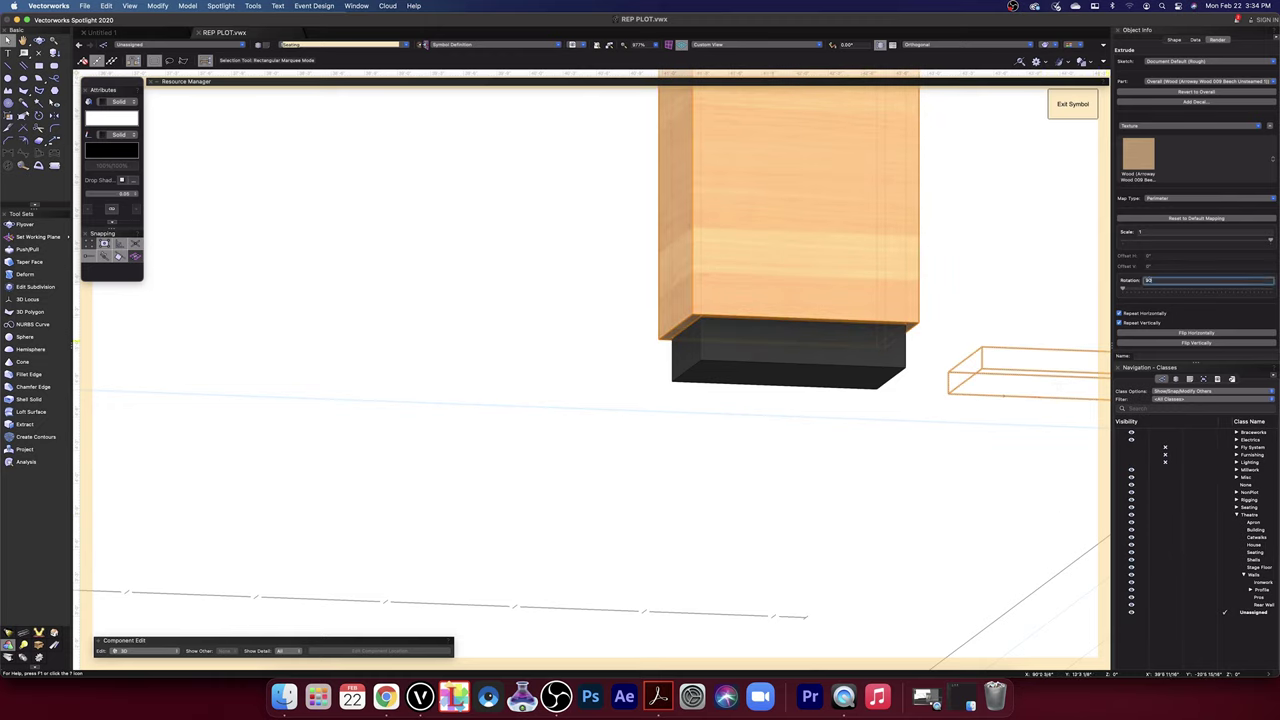
{"action": "key", "text": "Return"}
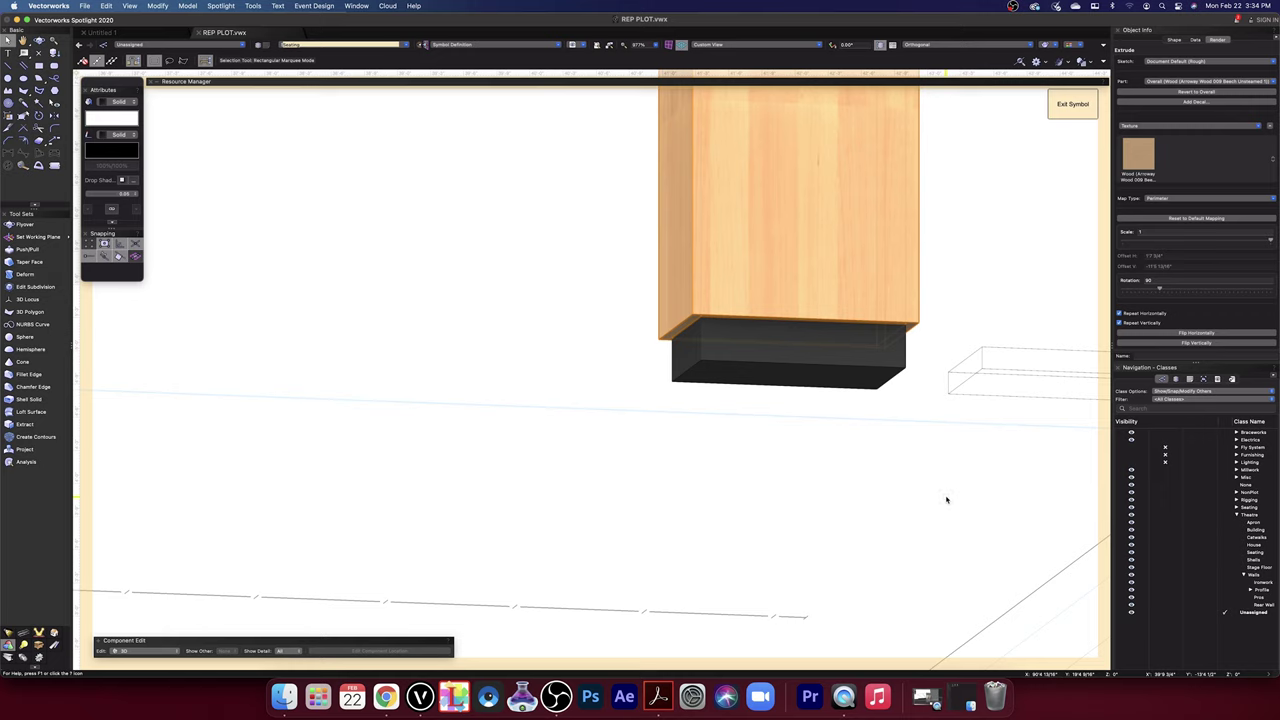
- Apply the same Arroway Wood 009 Beech texture to the flat panel
{"action": "left_click", "coordinate": [1020, 367]}
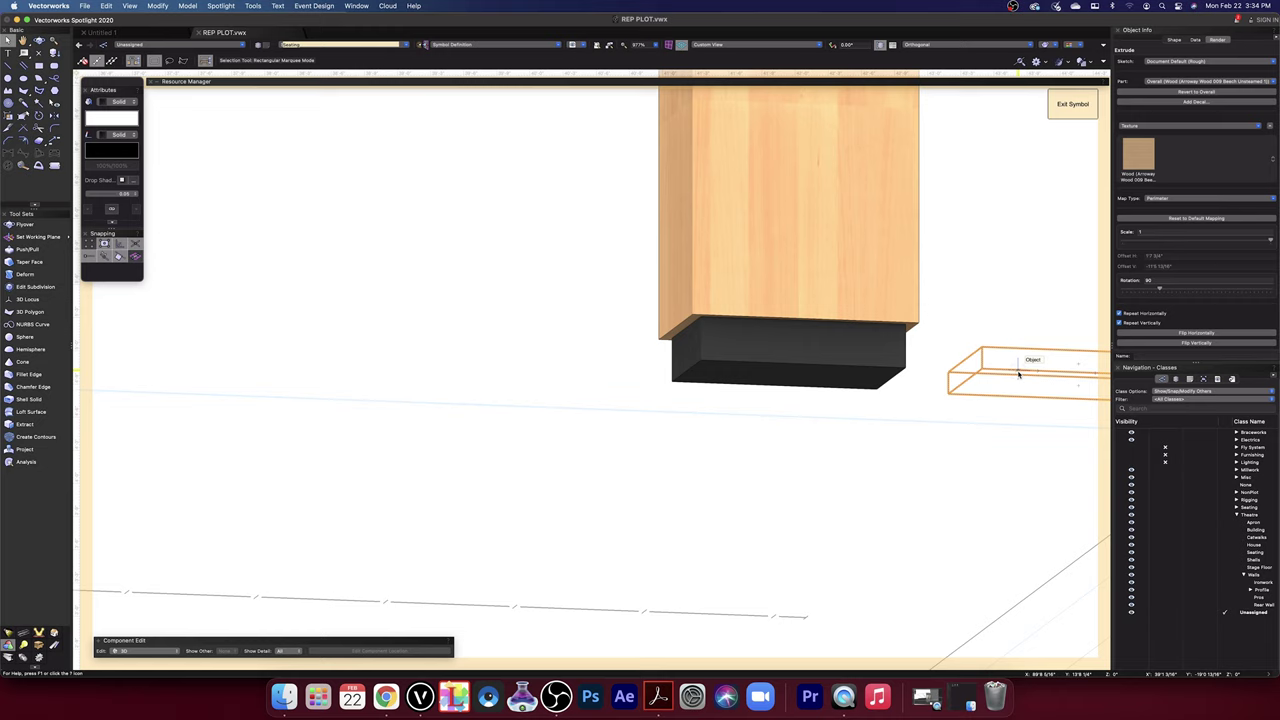
{"action": "left_click", "coordinate": [1206, 128]}
{"action": "left_click", "coordinate": [1191, 155]}
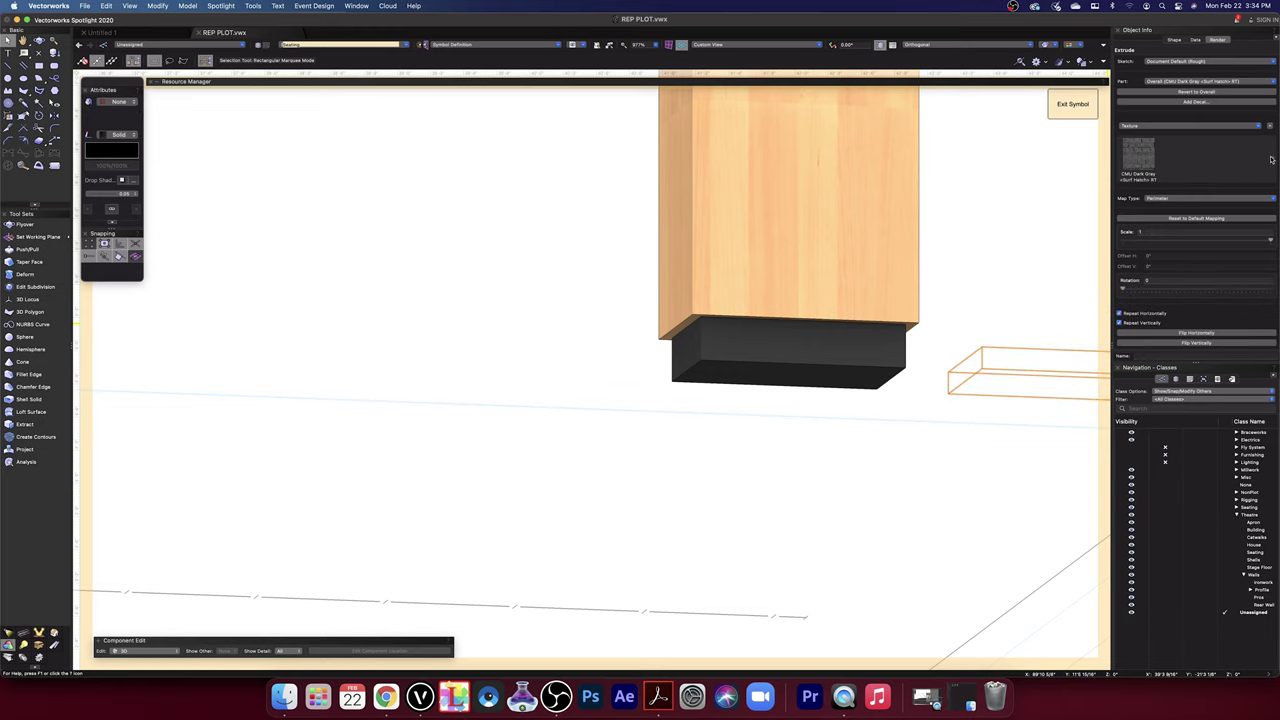
{"action": "left_click", "coordinate": [1271, 160]}
{"action": "left_click", "coordinate": [1030, 366]}
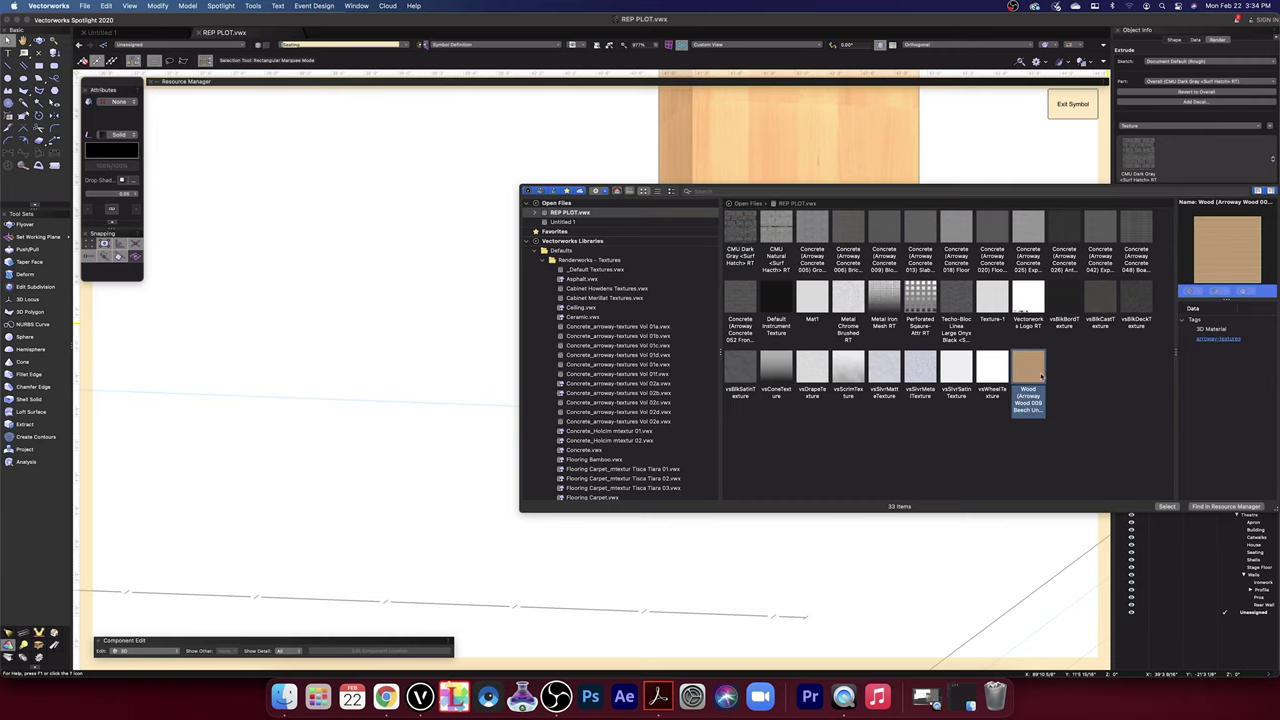
{"action": "left_click", "coordinate": [1168, 506]}
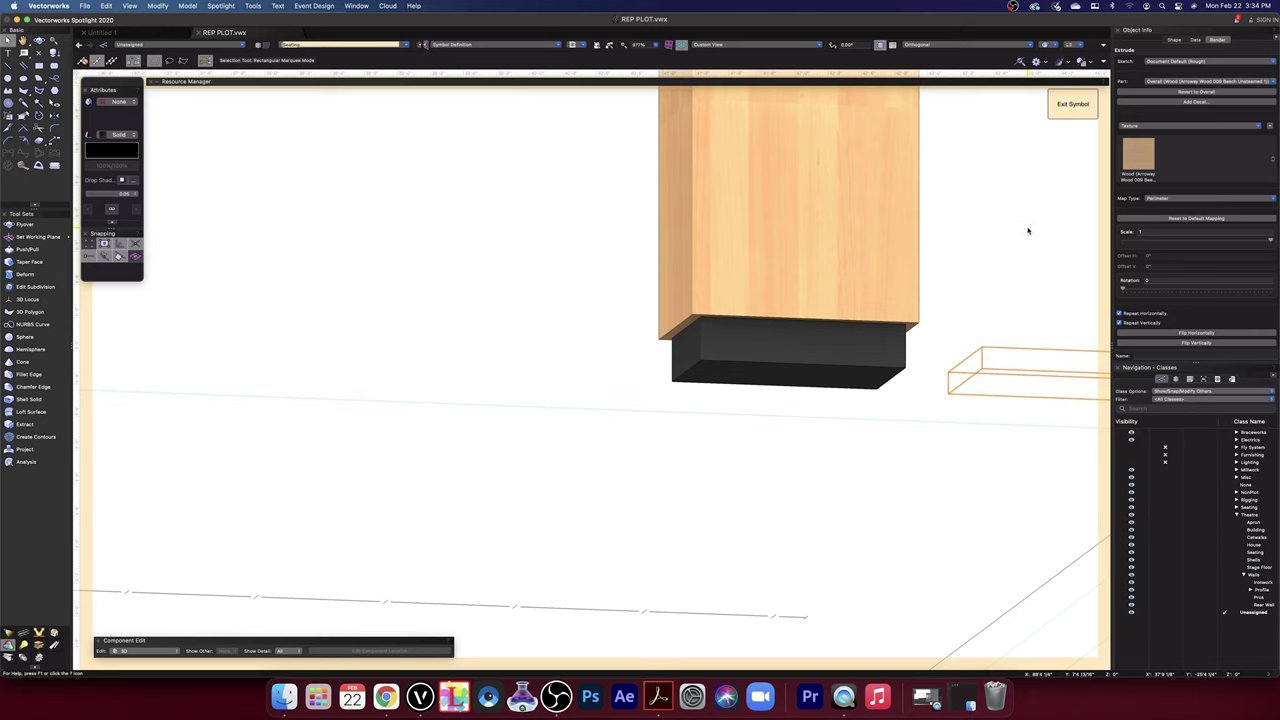
- Set the flat panel's fill style to Solid
{"action": "middle_click_drag", "start_coordinate": [1028, 229], "coordinate": [679, 231]}
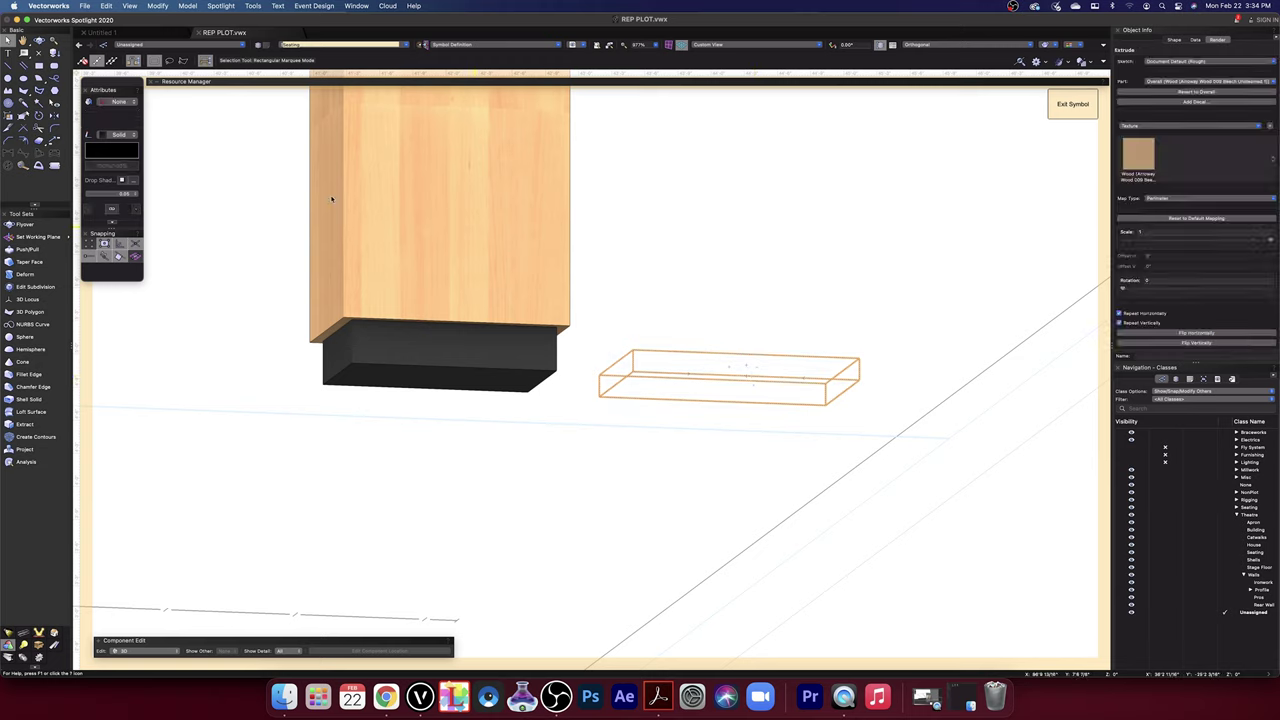
{"action": "left_click", "coordinate": [120, 102]}
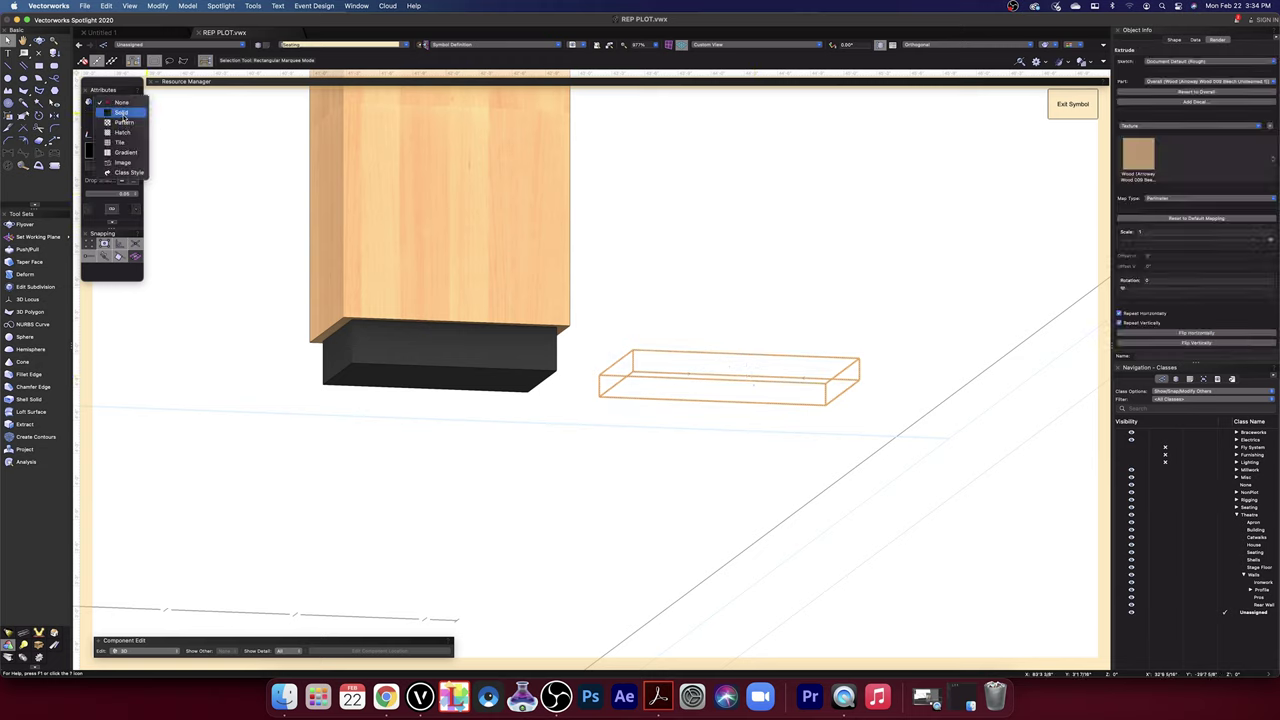
{"action": "left_click", "coordinate": [121, 112]}
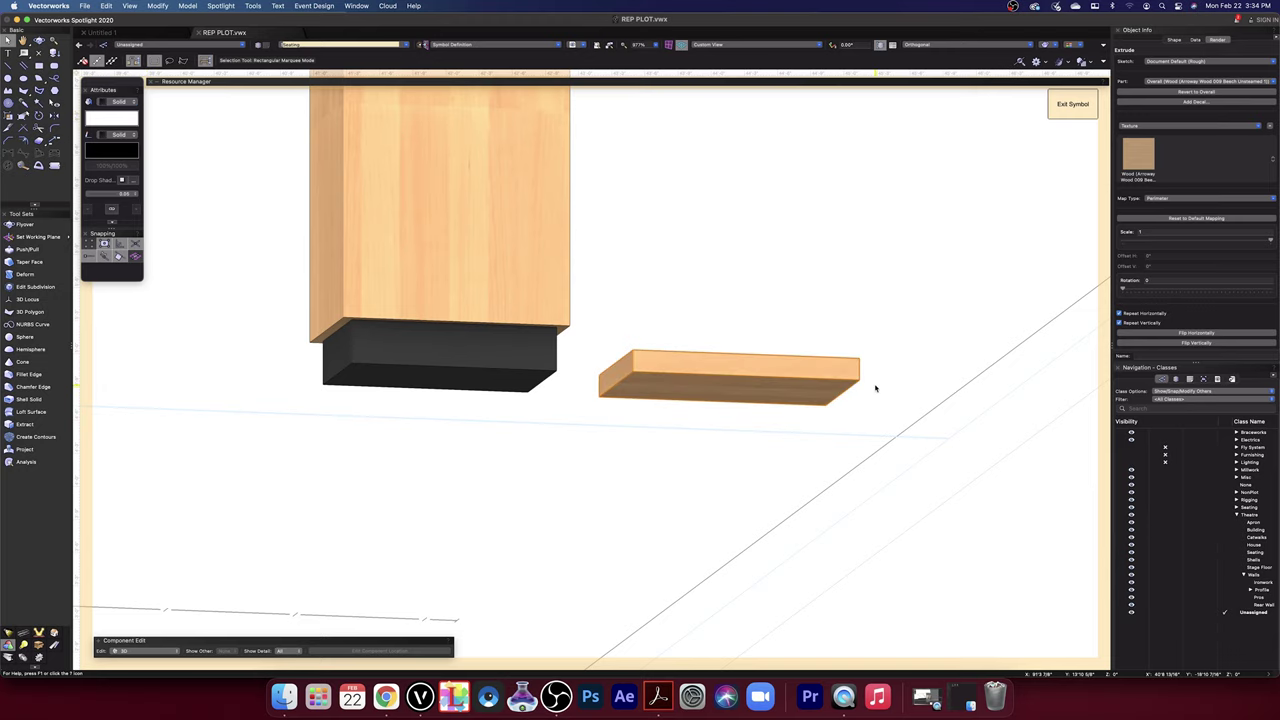
{"action": "left_click", "coordinate": [750, 45]}
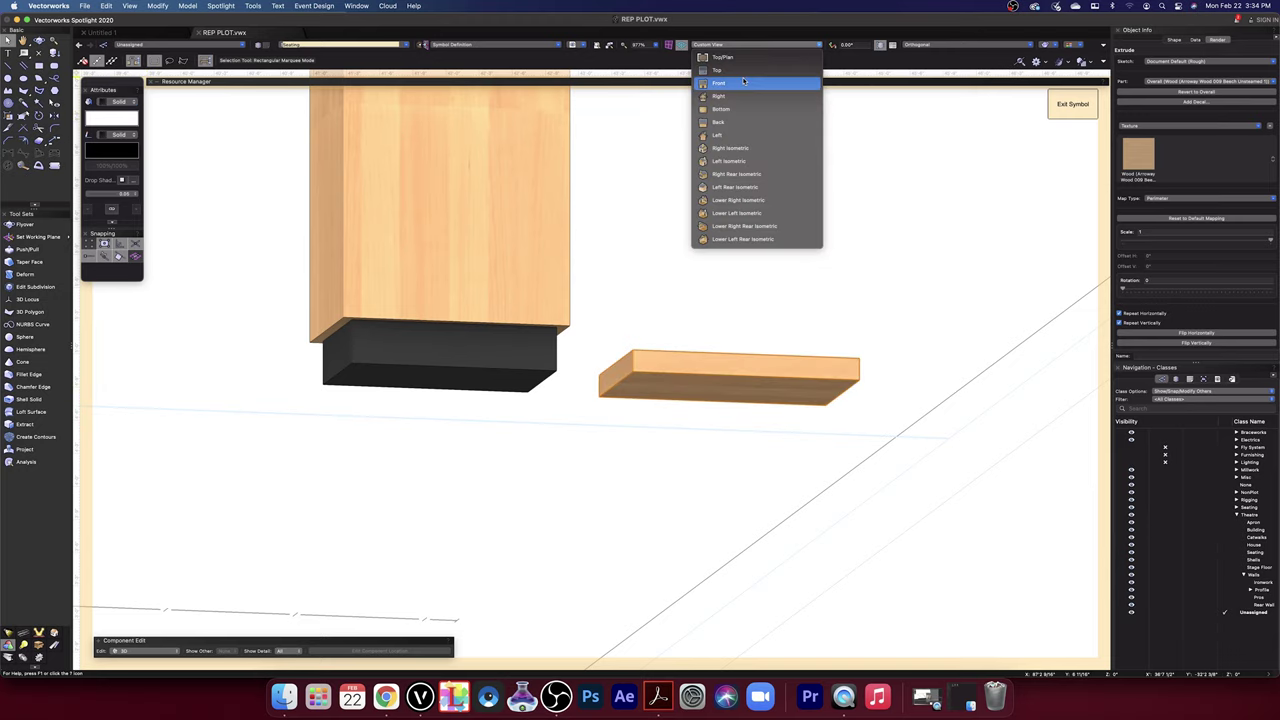
- Orbit to the cabinet and Push/Pull its top rim face by -2"
{"action": "left_click", "coordinate": [743, 82]}
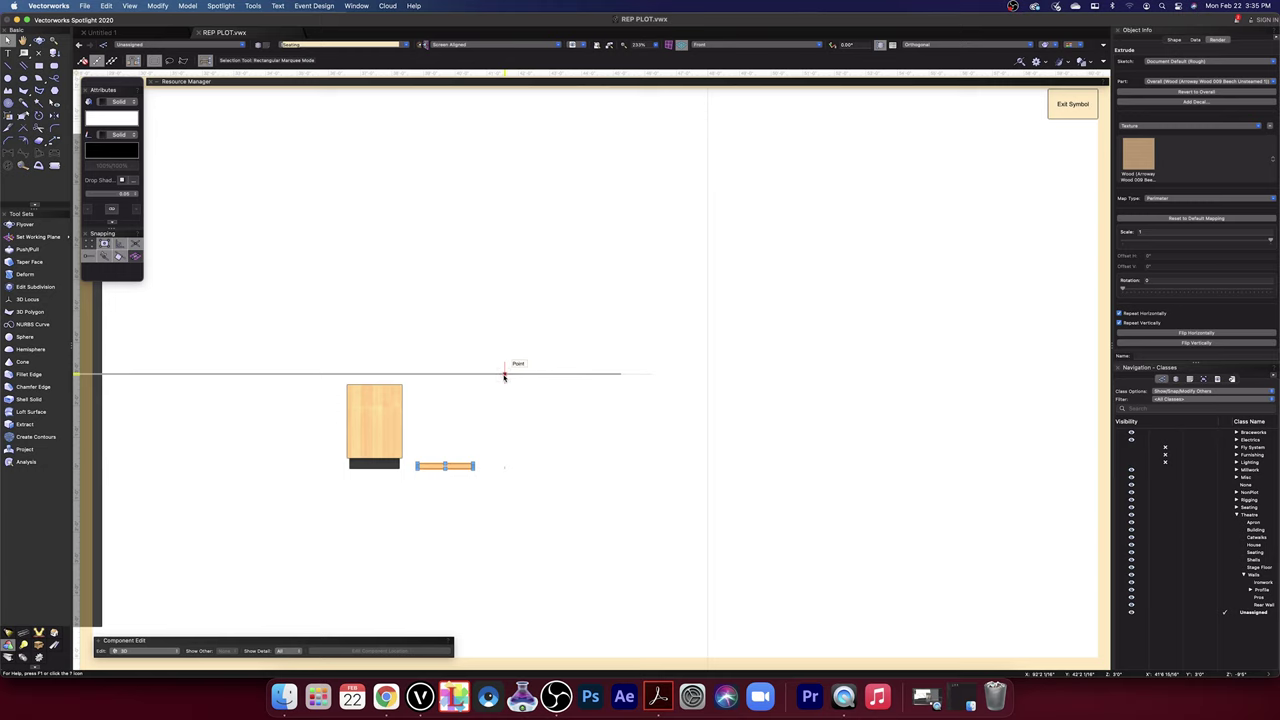
{"action": "key", "text": "shift+c"}
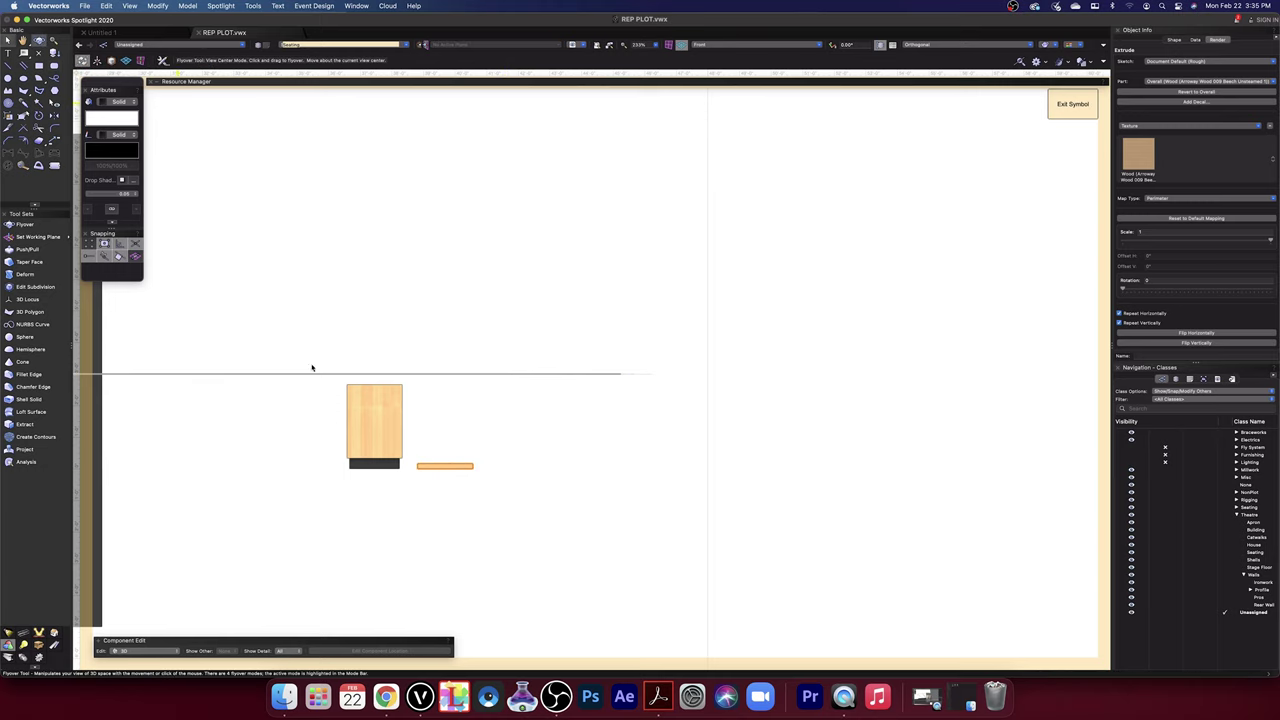
{"action": "left_click_drag", "start_coordinate": [423, 406], "coordinate": [446, 422]}
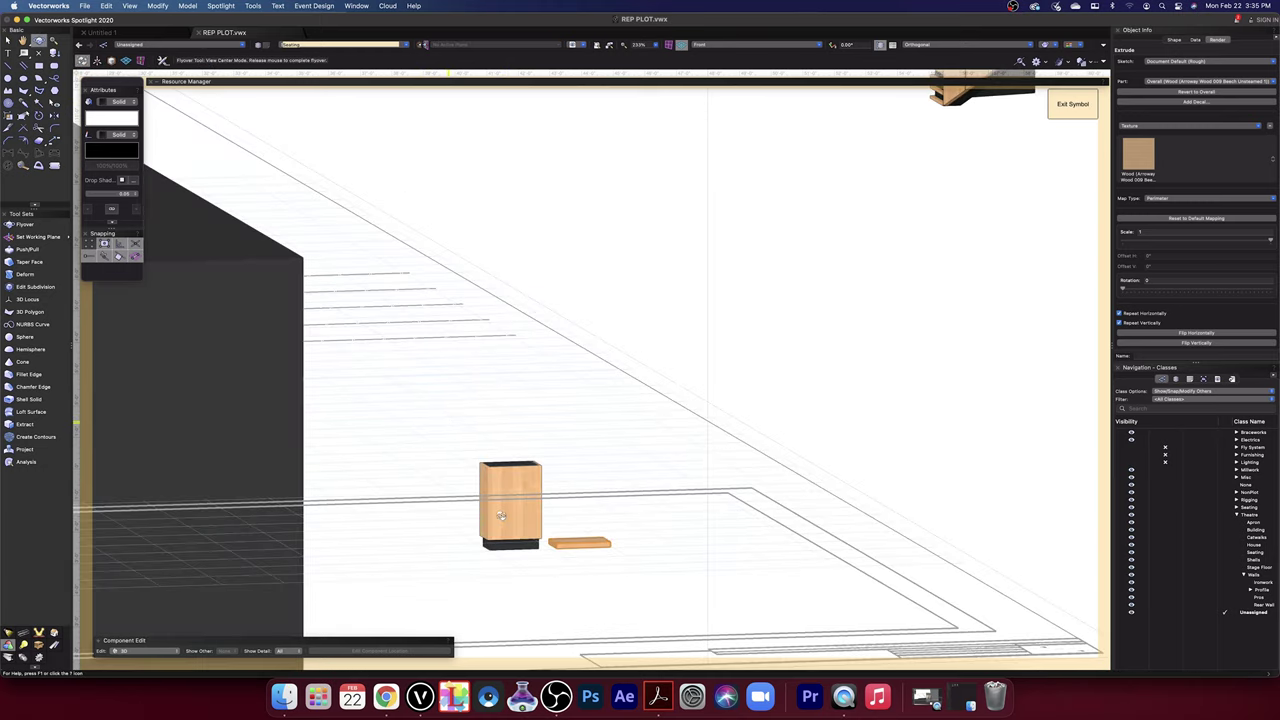
{"action": "left_click_drag", "start_coordinate": [501, 515], "coordinate": [503, 511]}
{"action": "scroll", "coordinate": [521, 450], "scroll_direction": "up", "scroll_amount": 4}
{"action": "scroll", "coordinate": [465, 542], "scroll_direction": "up", "scroll_amount": 5}
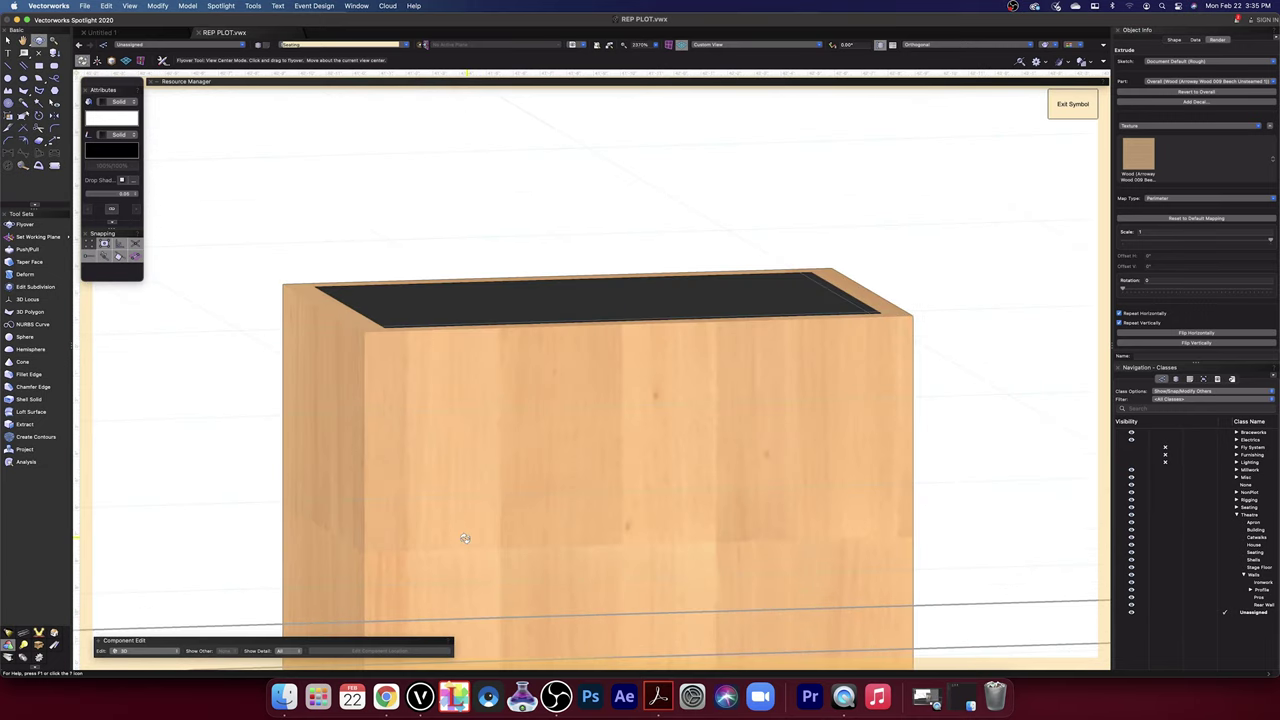
{"action": "left_click", "coordinate": [27, 249]}
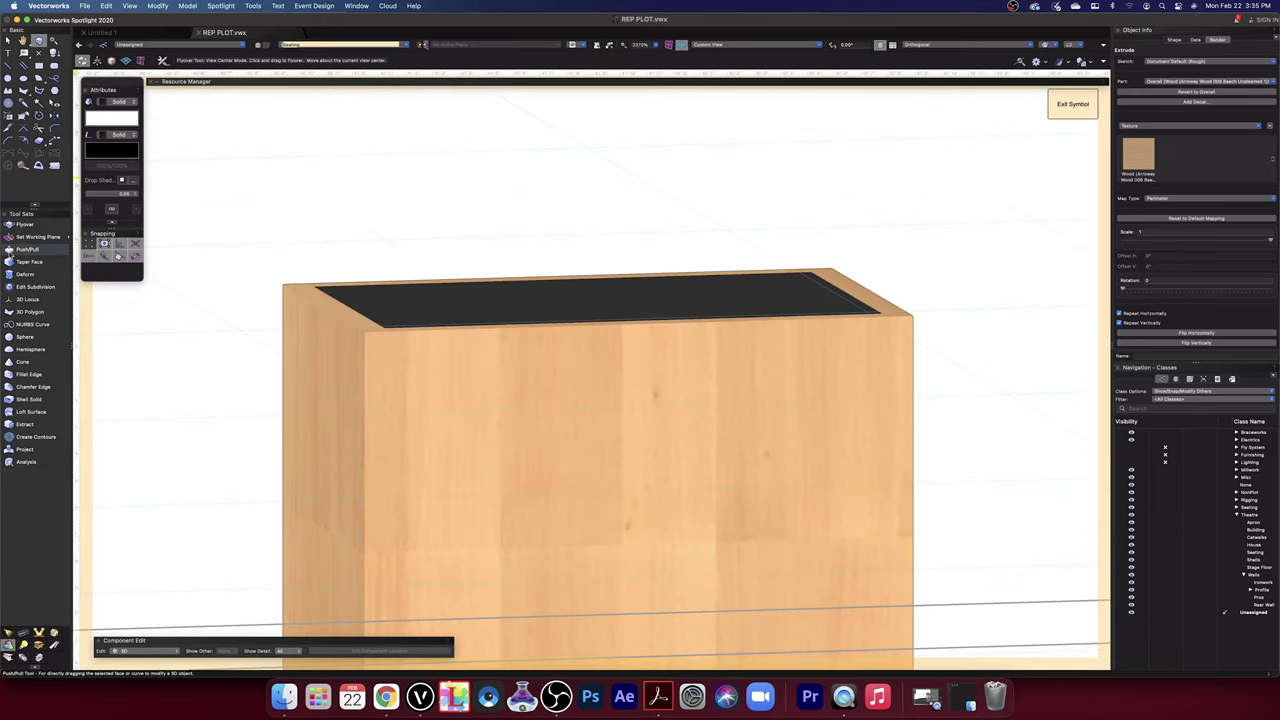
{"action": "left_click", "coordinate": [348, 315]}
{"action": "key", "text": "Tab"}
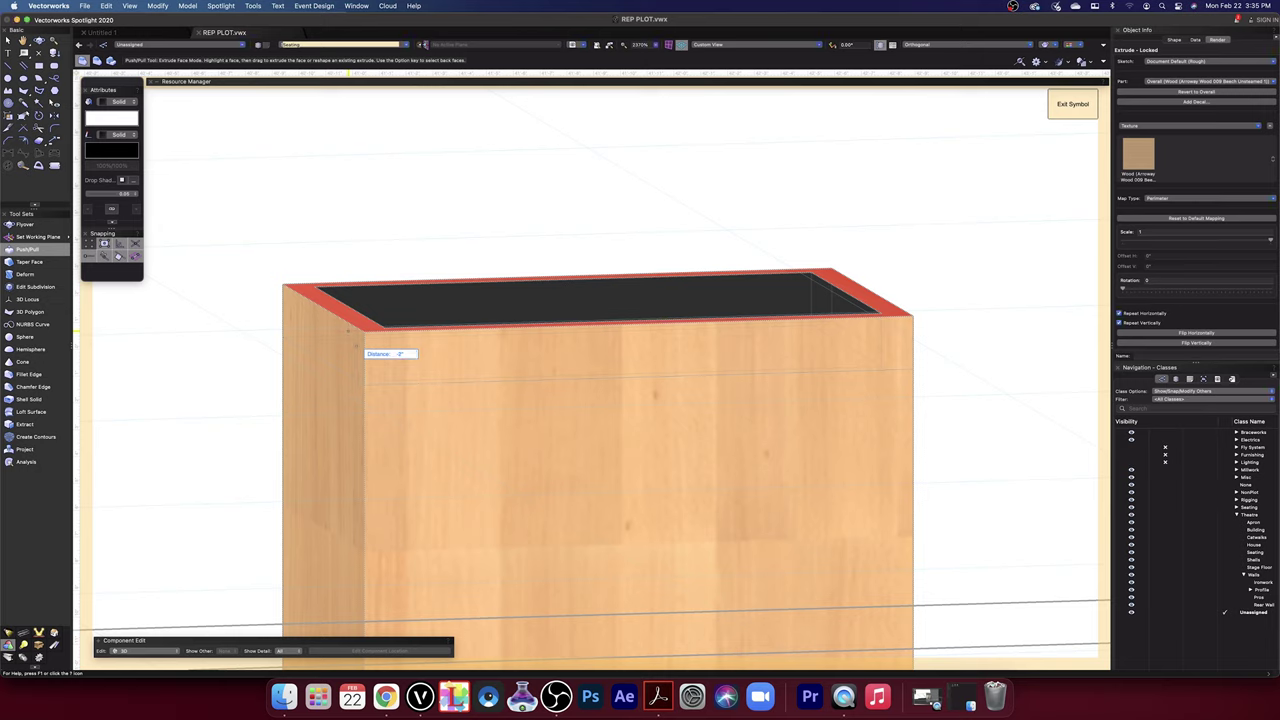
{"action": "type", "text": "-2"}
{"action": "key", "text": "Return"}
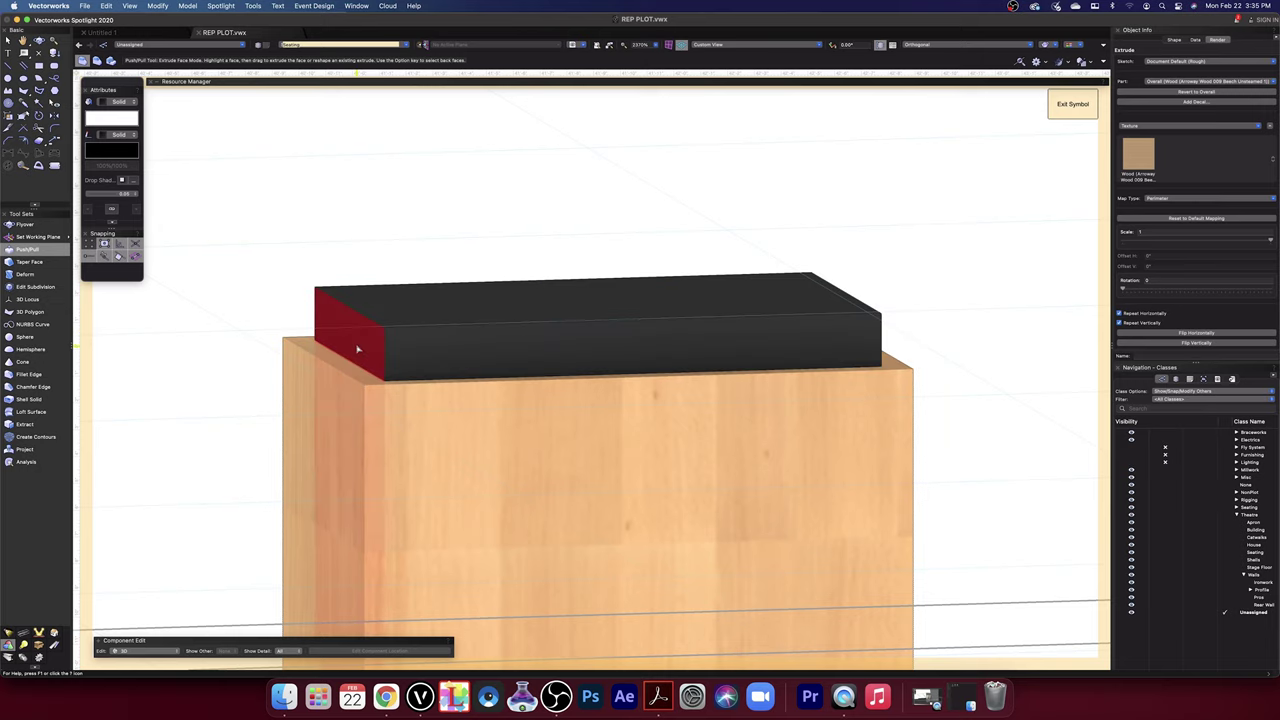
- In Front view, raise the wooden plank onto the horizontal line, then return to Top/Plan
{"action": "left_click", "coordinate": [750, 46]}
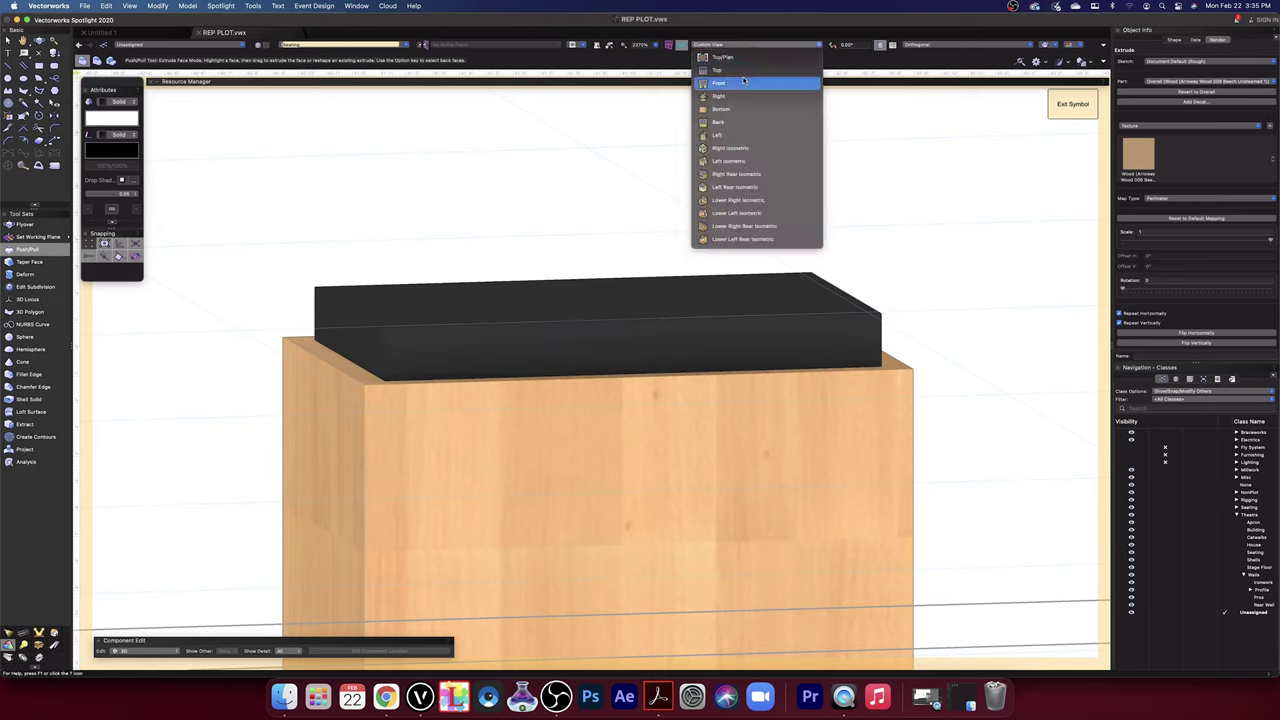
{"action": "left_click", "coordinate": [743, 83]}
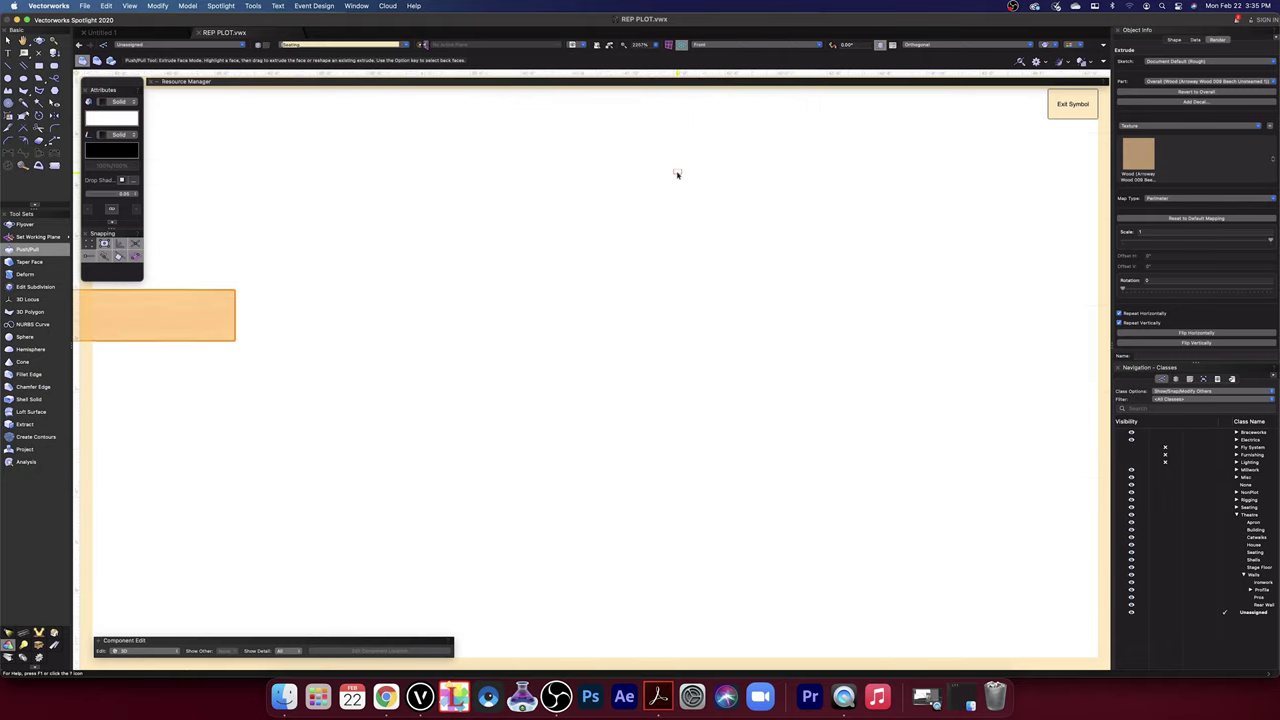
{"action": "key", "text": "space"}
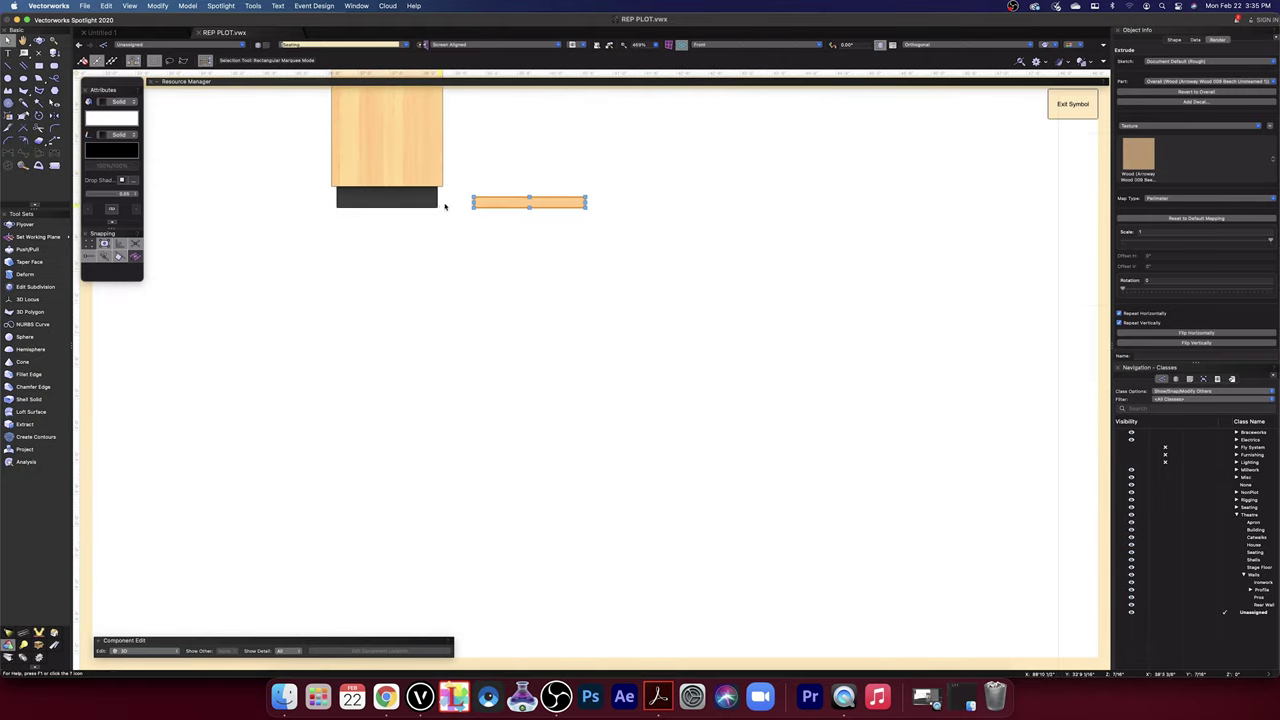
{"action": "left_click_drag", "start_coordinate": [535, 214], "coordinate": [637, 408]}
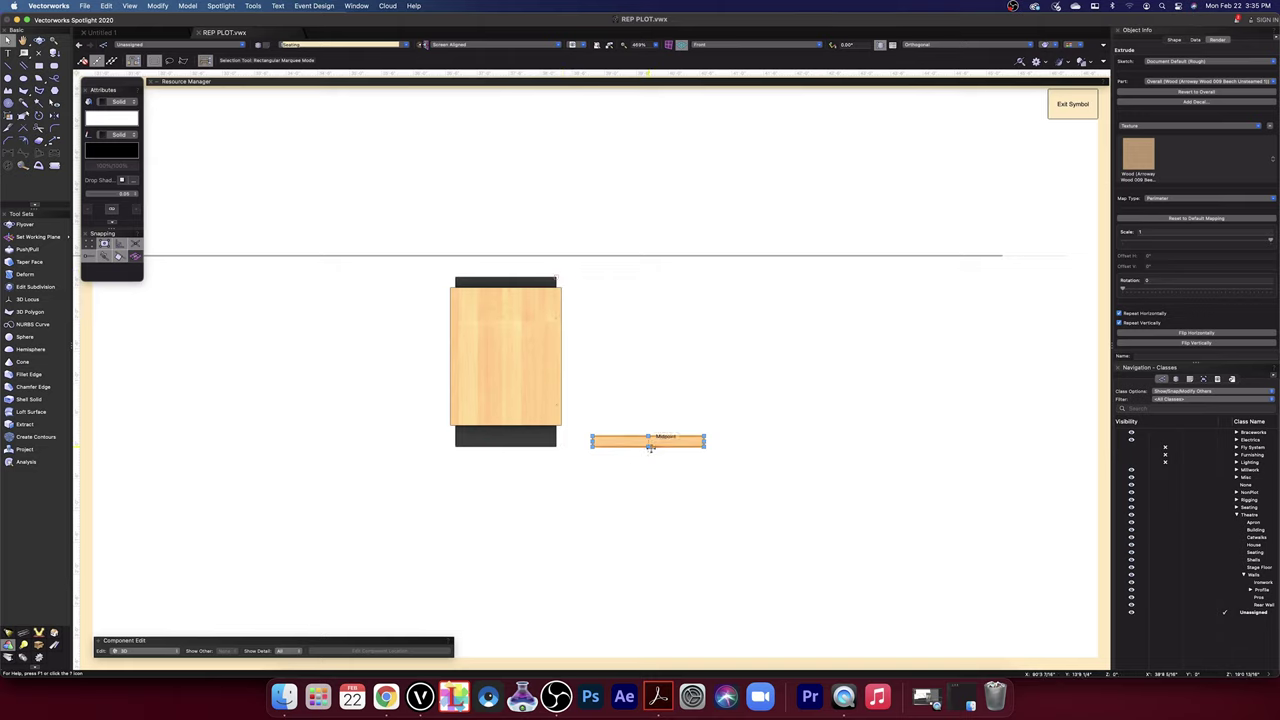
{"action": "left_click_drag", "start_coordinate": [649, 447], "coordinate": [651, 283]}
{"action": "left_click", "coordinate": [749, 44]}
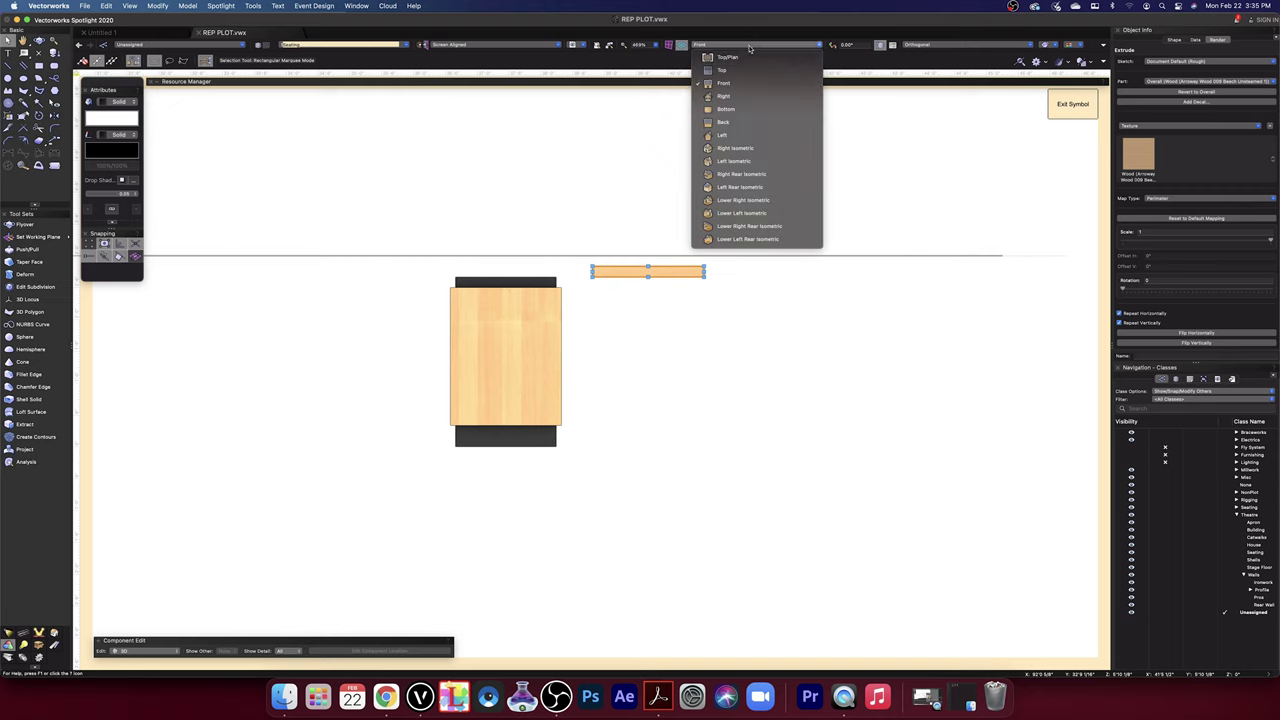
{"action": "left_click", "coordinate": [758, 60]}
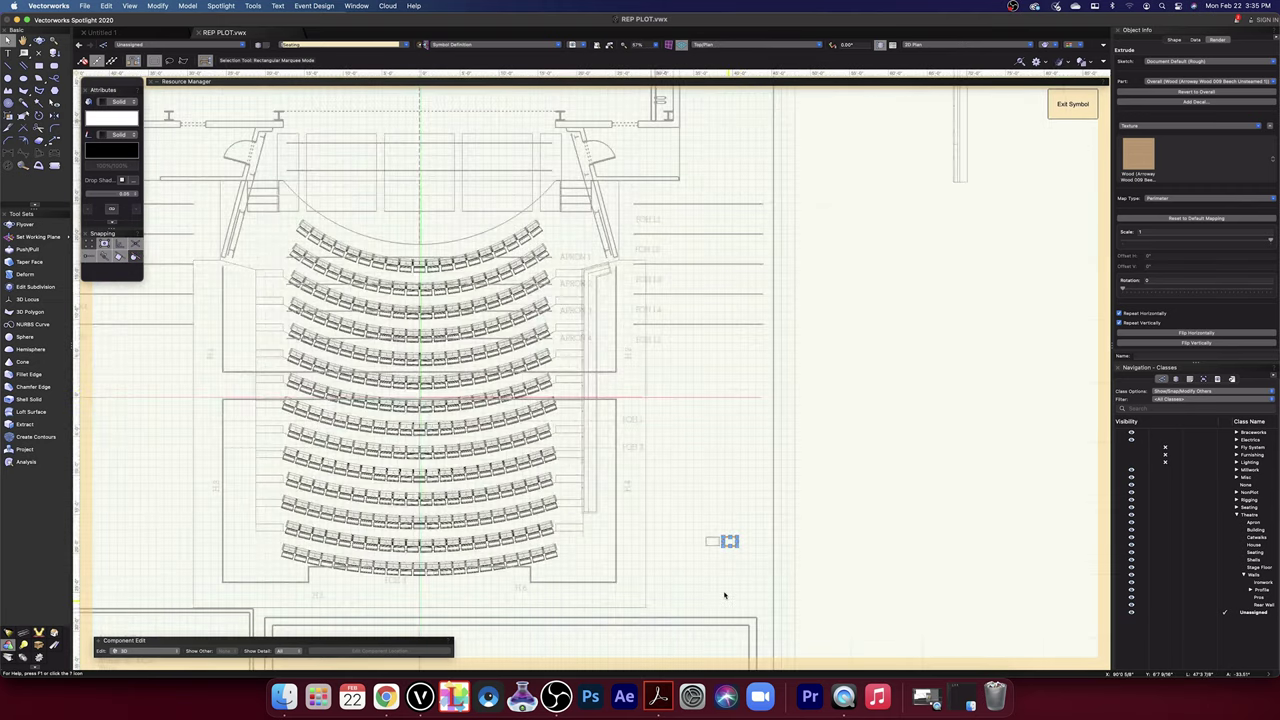
- Snap the plank rectangle onto the cabinet's corner and switch to a textured Renderworks mode
{"action": "scroll", "coordinate": [759, 503], "scroll_direction": "up", "scroll_amount": 4}
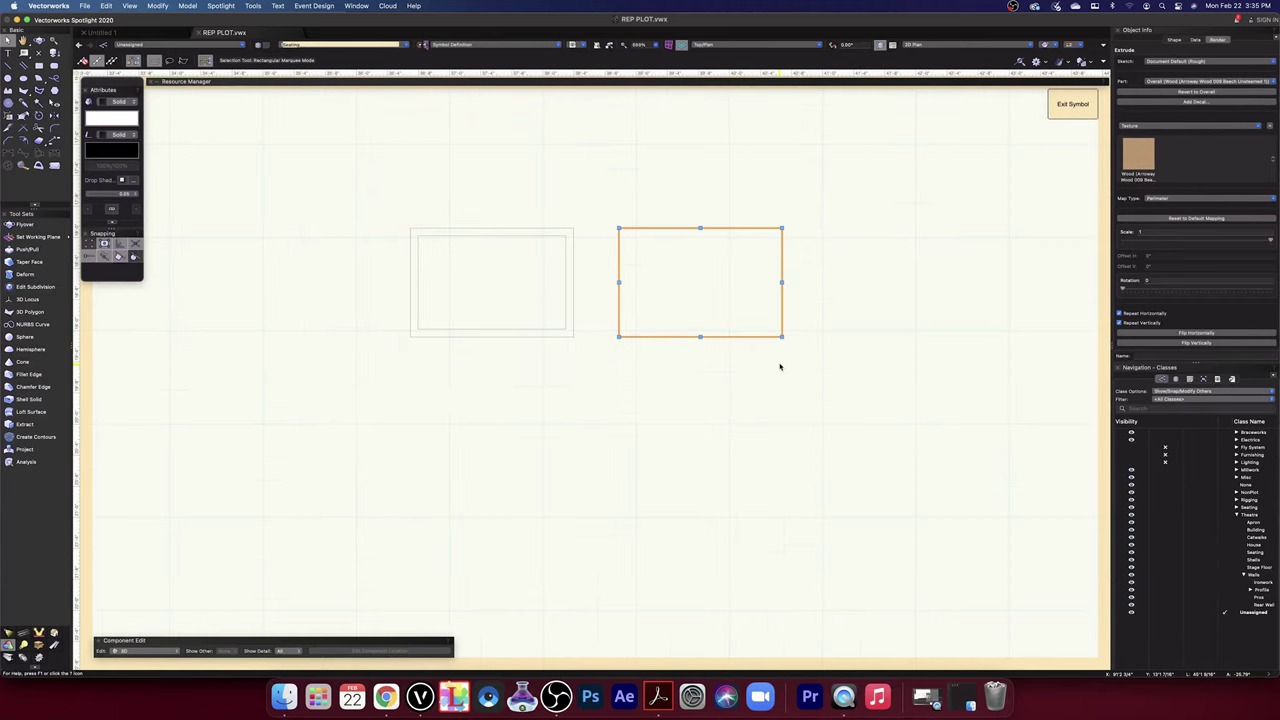
{"action": "left_click_drag", "start_coordinate": [612, 337], "coordinate": [578, 342]}
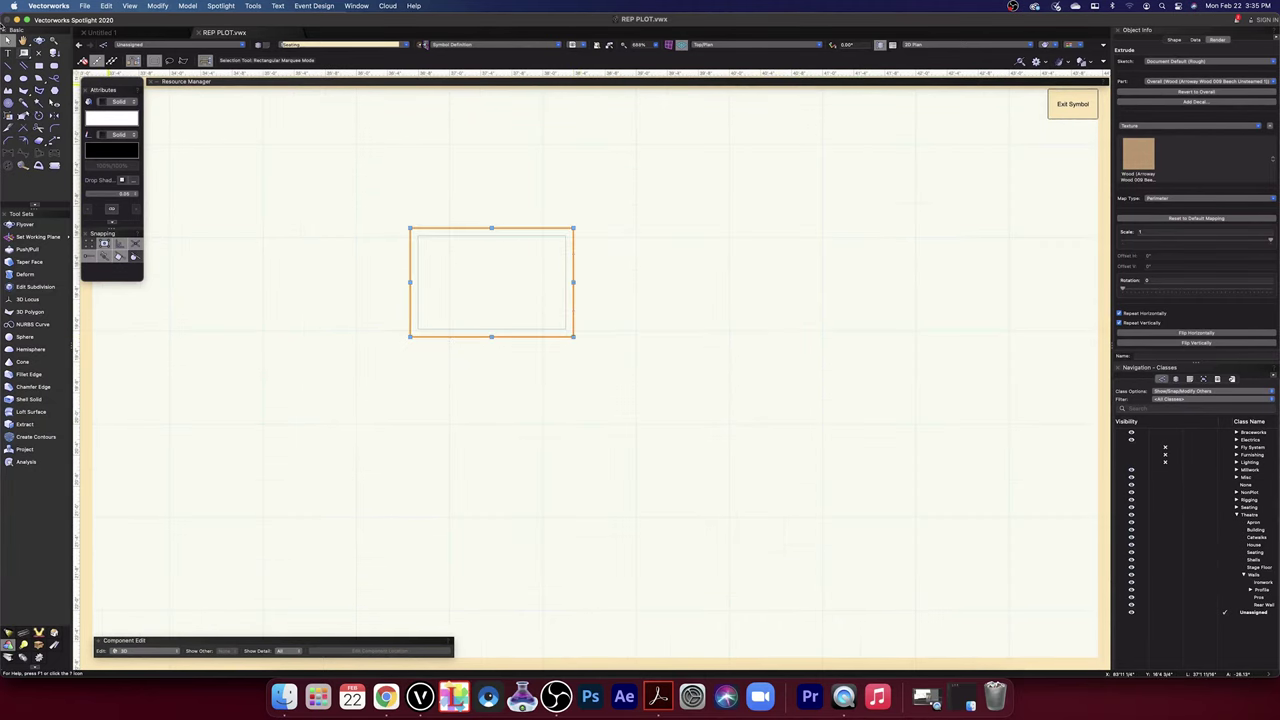
{"action": "left_click", "coordinate": [1070, 46]}
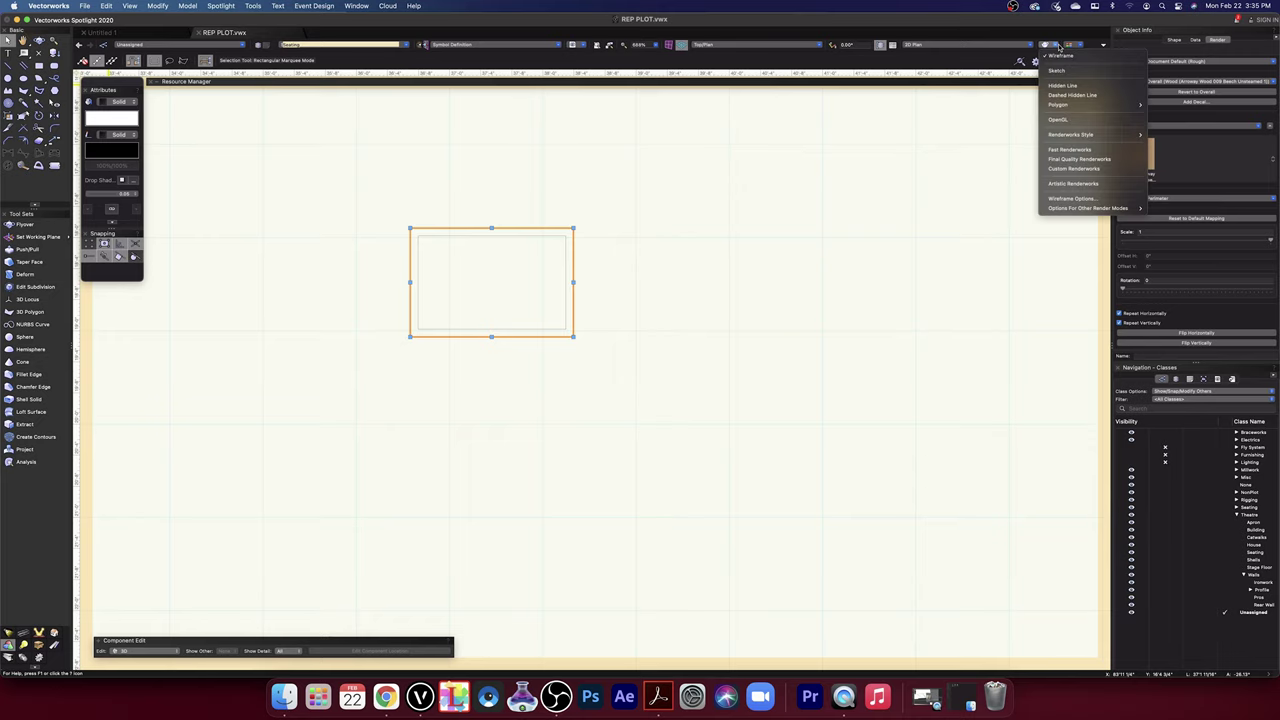
{"action": "left_click", "coordinate": [1062, 117]}
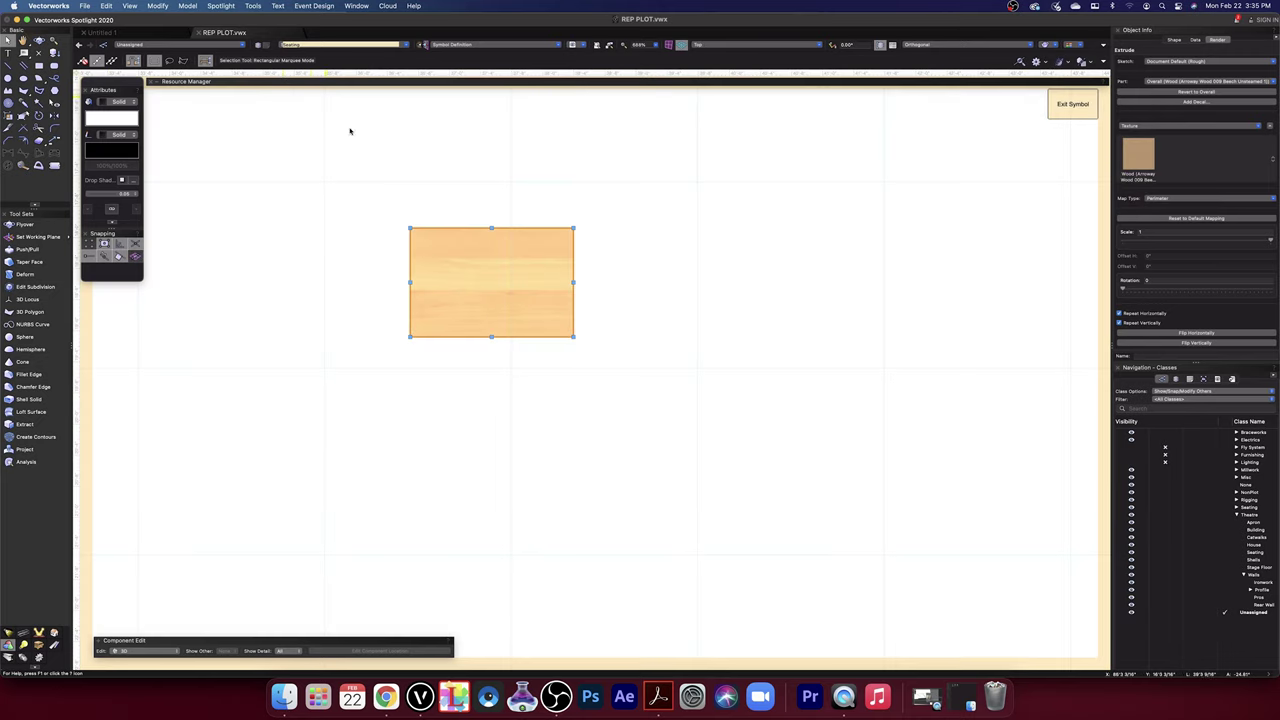
- Orbit to check the assembled pedestal in 3D, then view it from the Front
{"action": "left_click", "coordinate": [38, 41]}
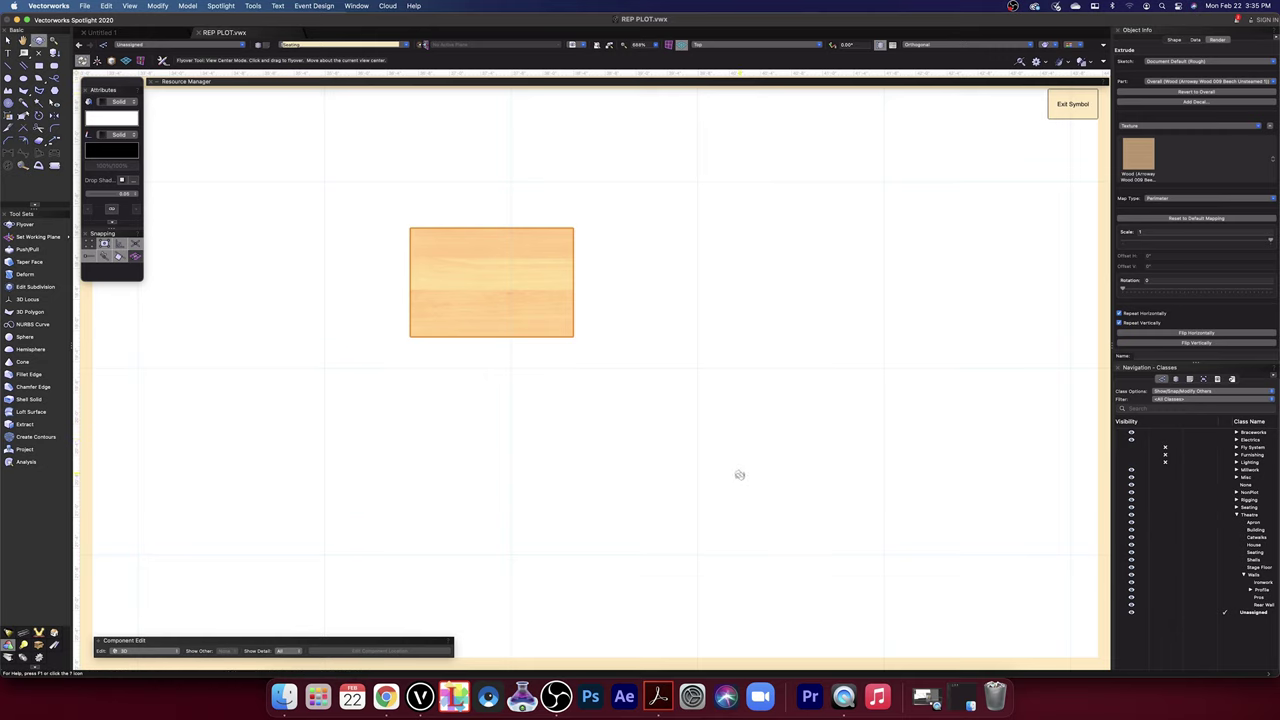
{"action": "left_click_drag", "start_coordinate": [610, 441], "coordinate": [646, 149]}
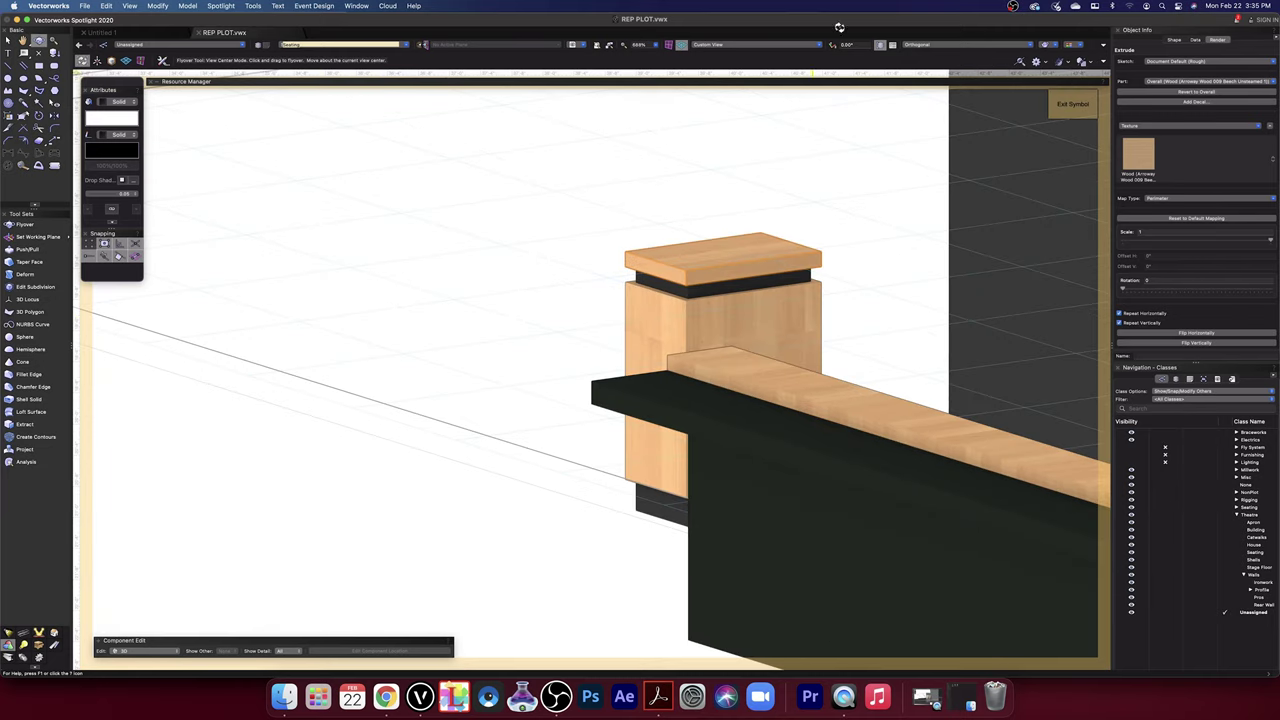
{"action": "left_click", "coordinate": [763, 45]}
{"action": "left_click", "coordinate": [750, 85]}
{"action": "scroll", "coordinate": [837, 263], "scroll_direction": "down", "scroll_amount": 10}
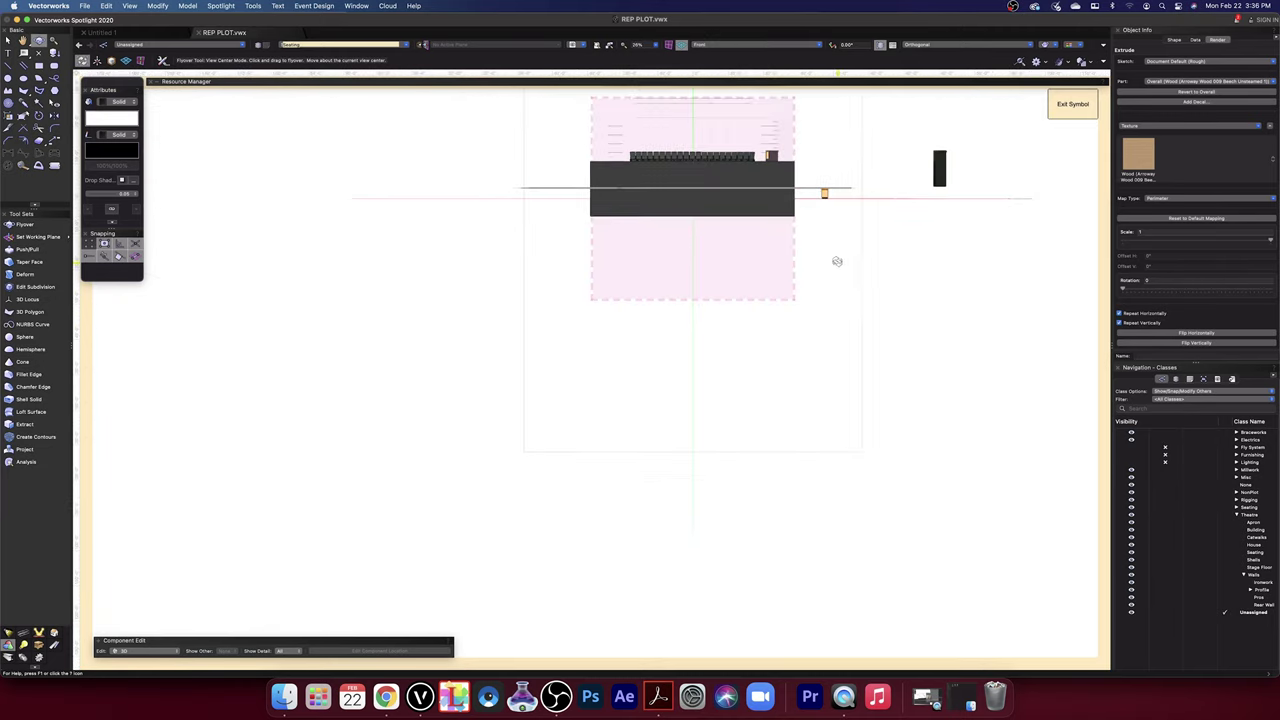
- Marquee-select the post's three extrudes, drag them up level with the other post, and return to Top/Plan
{"action": "middle_click_drag", "start_coordinate": [837, 219], "coordinate": [802, 361]}
{"action": "scroll", "coordinate": [810, 350], "scroll_direction": "up", "scroll_amount": 2}
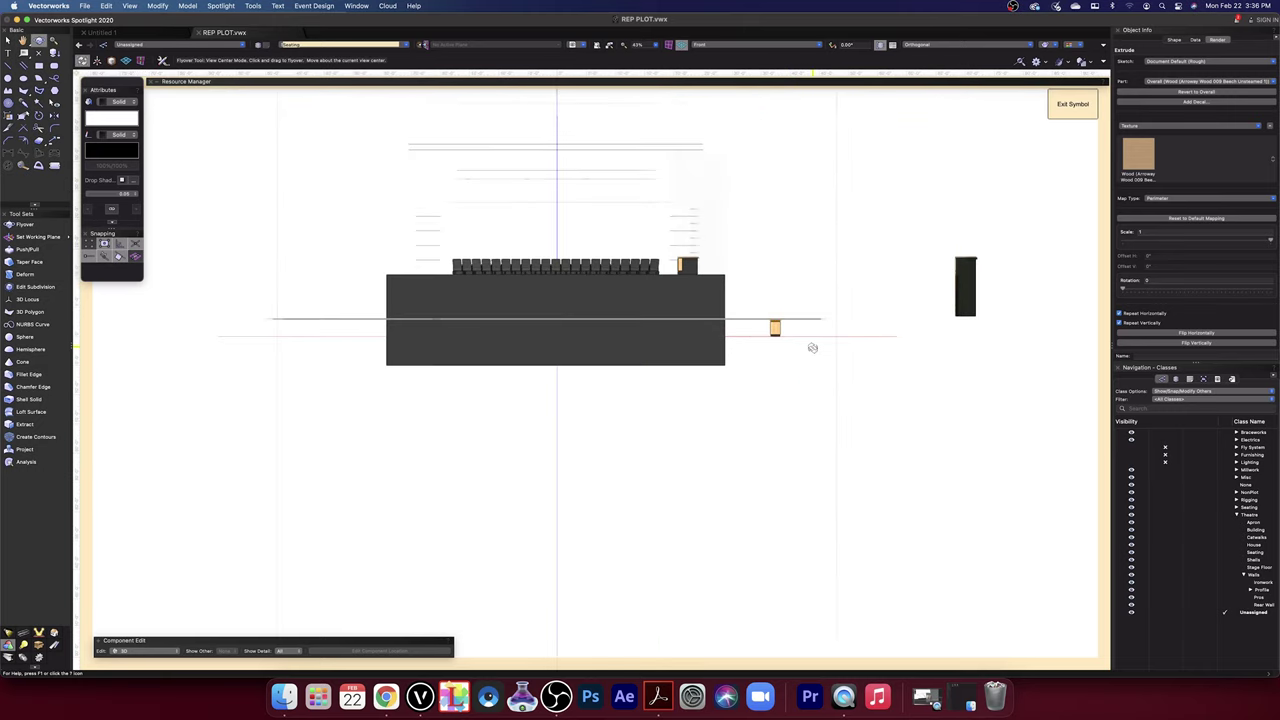
{"action": "scroll", "coordinate": [813, 331], "scroll_direction": "up", "scroll_amount": 4}
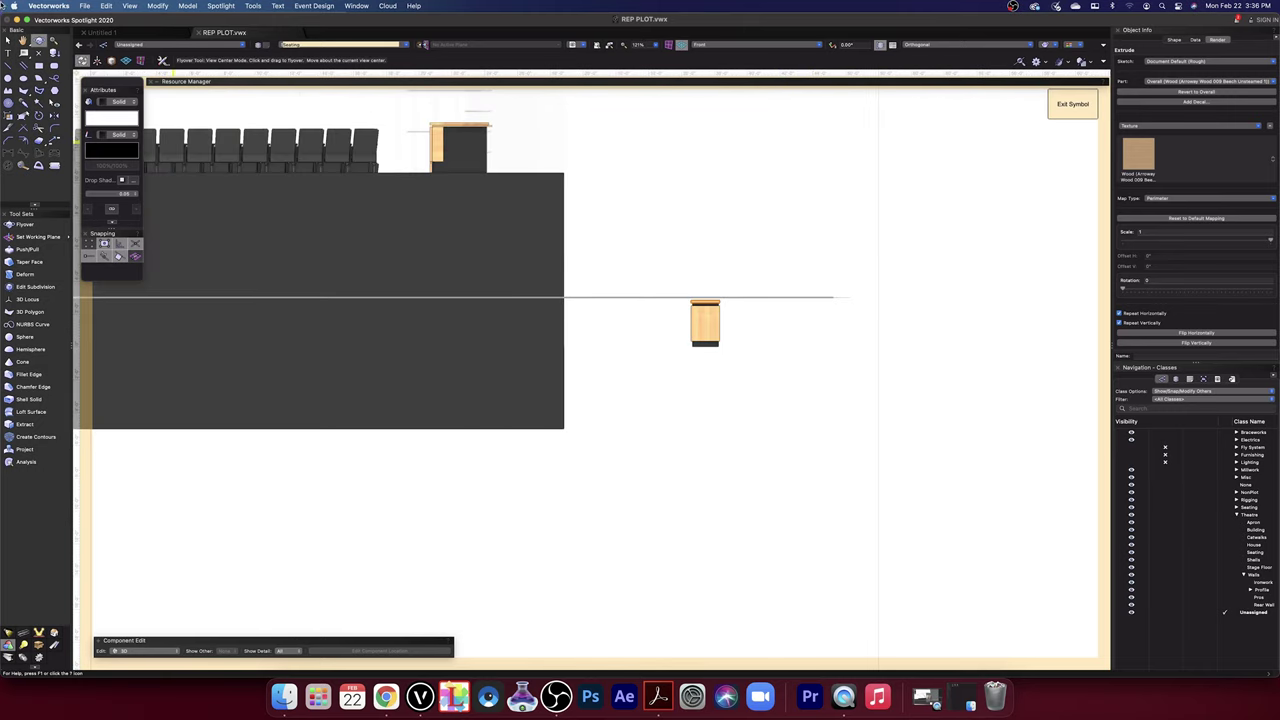
{"action": "key", "text": "x"}
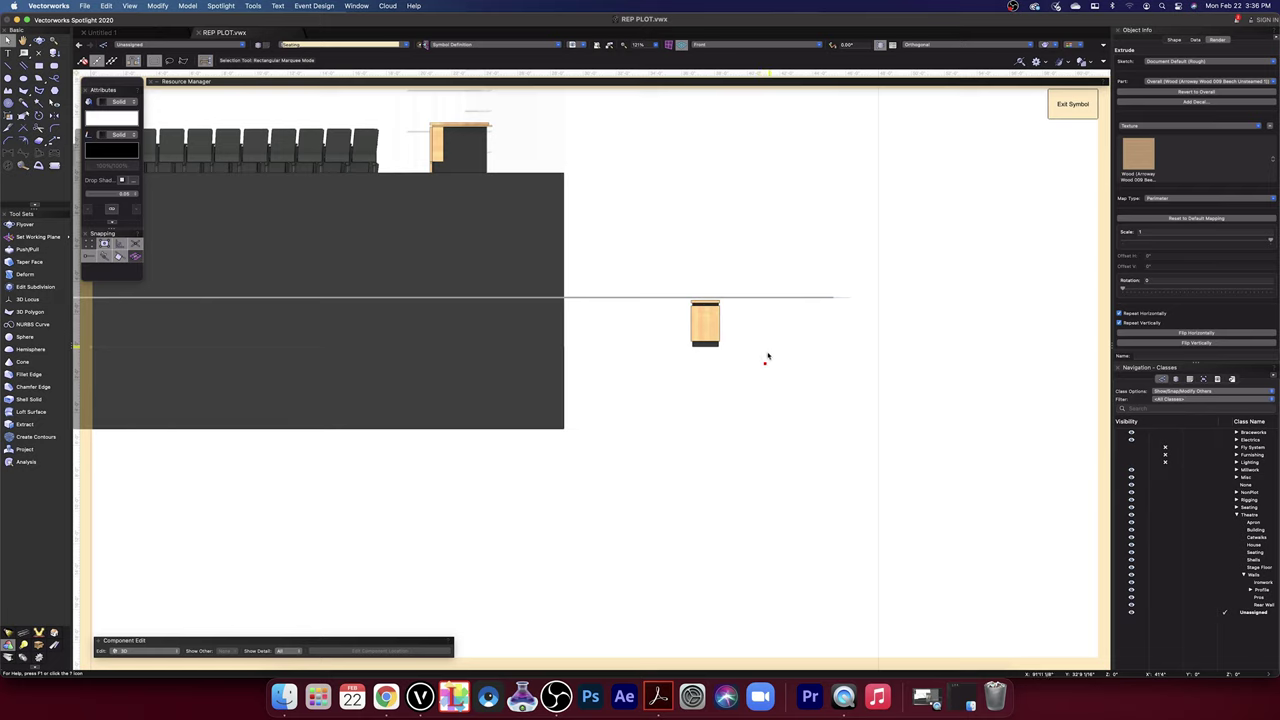
{"action": "left_click", "coordinate": [752, 340]}
{"action": "middle_click_drag", "start_coordinate": [749, 337], "coordinate": [743, 414]}
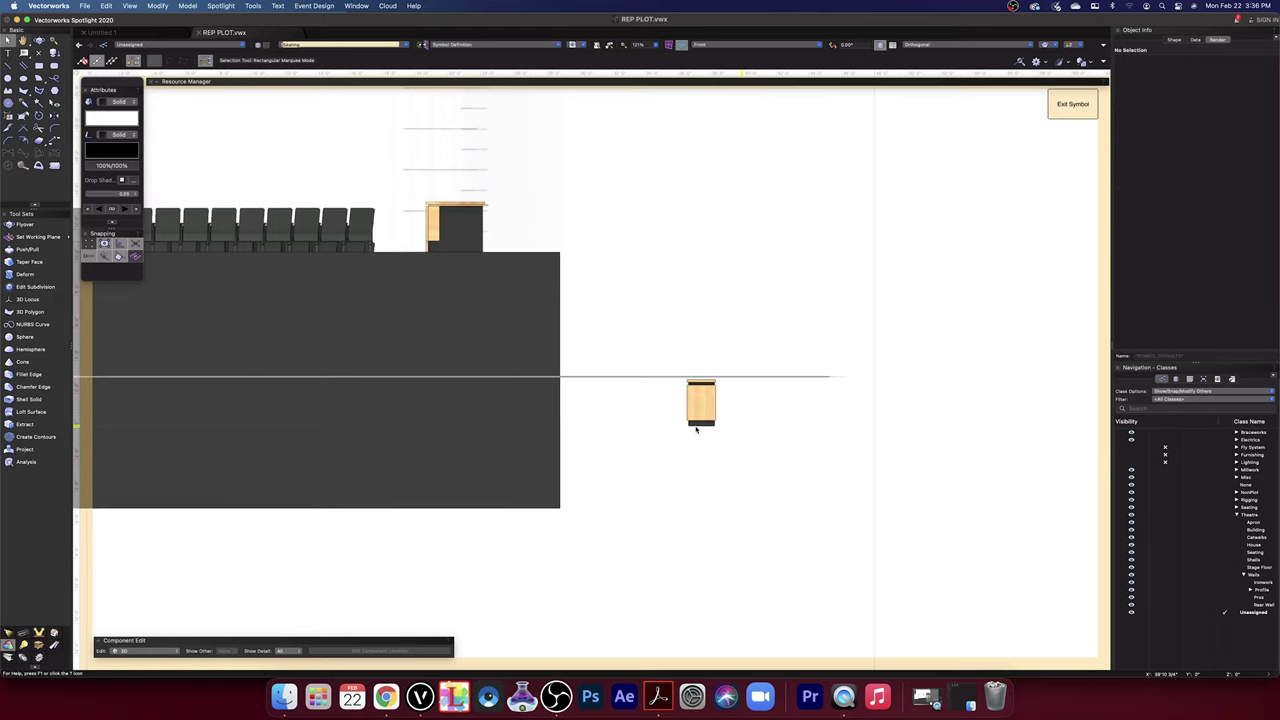
{"action": "left_click_drag", "start_coordinate": [742, 442], "coordinate": [663, 362]}
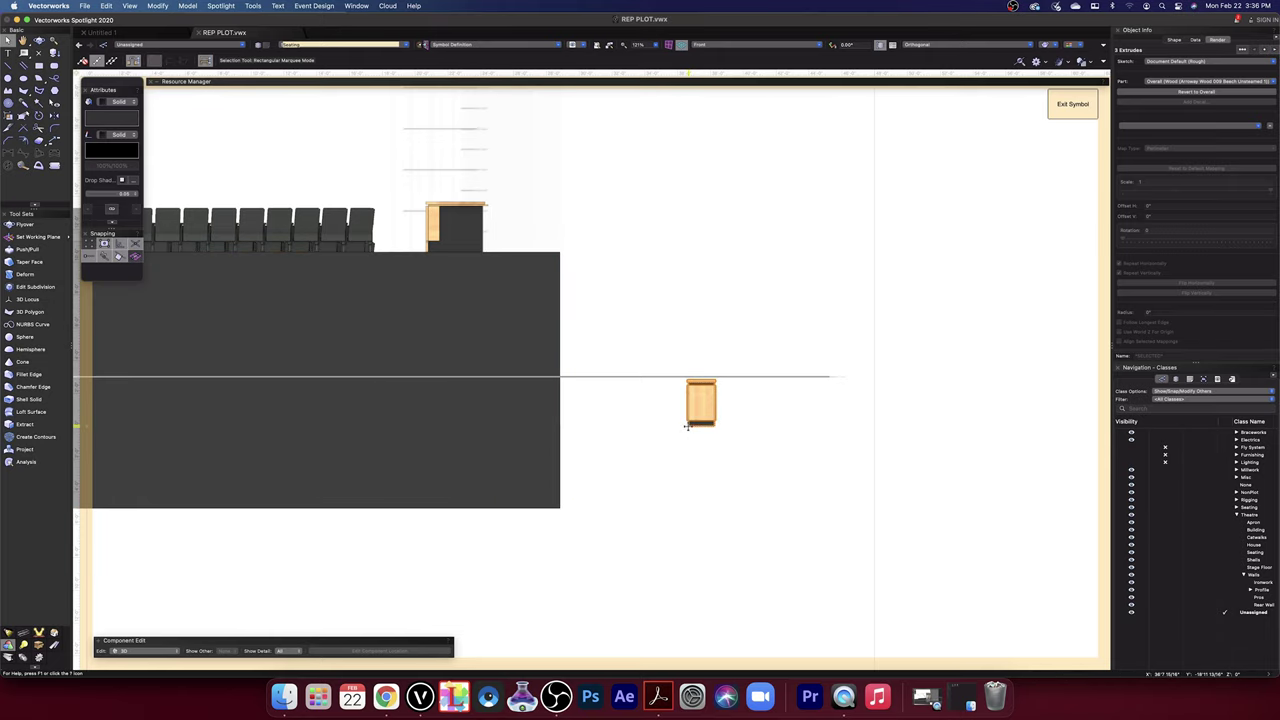
{"action": "left_click_drag", "start_coordinate": [687, 426], "coordinate": [688, 258]}
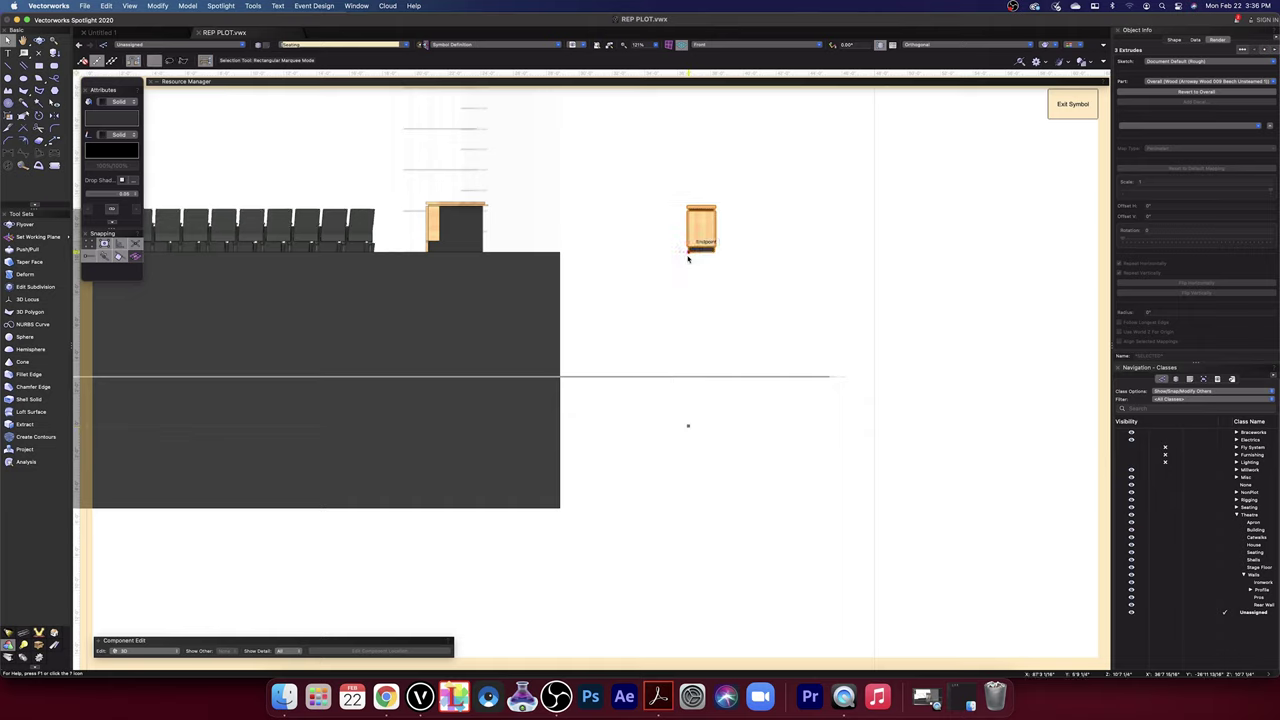
{"action": "left_click", "coordinate": [776, 46]}
{"action": "left_click", "coordinate": [772, 58]}
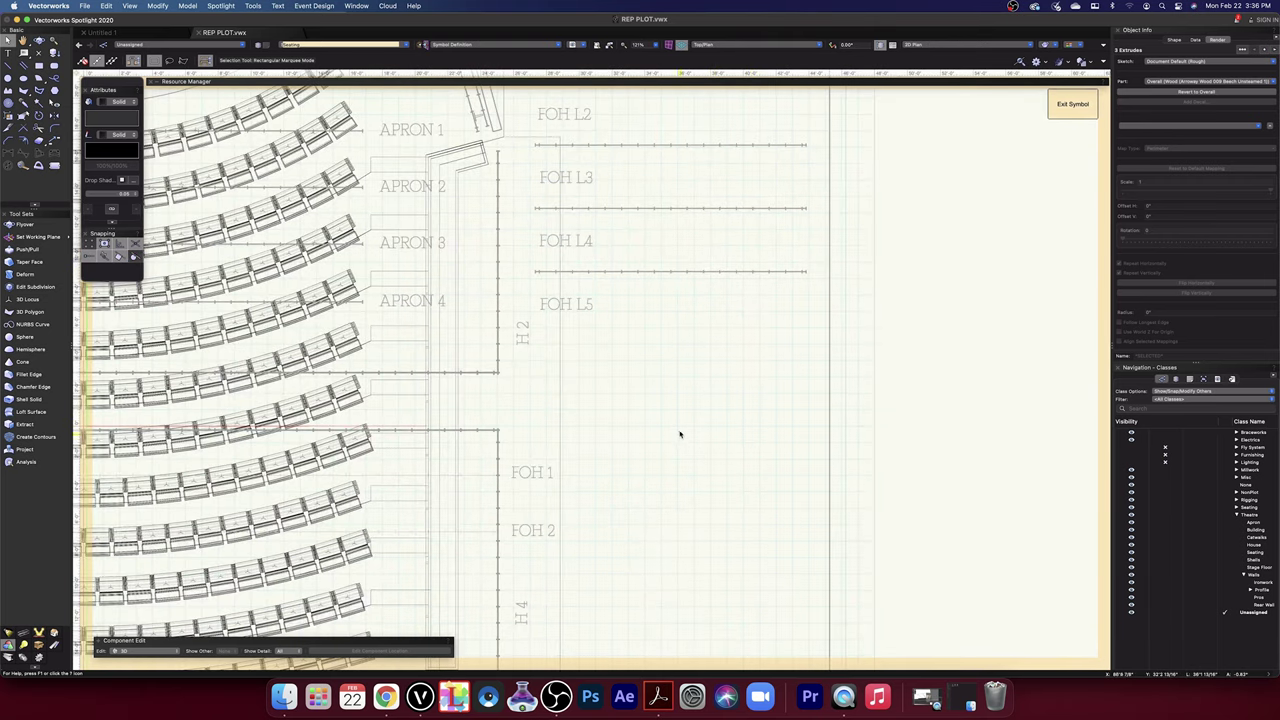
- Find the stray vertical line near the FOH 1 area and delete it
{"action": "middle_click_drag", "start_coordinate": [680, 434], "coordinate": [694, 148]}
{"action": "middle_click_drag", "start_coordinate": [684, 356], "coordinate": [710, 312]}
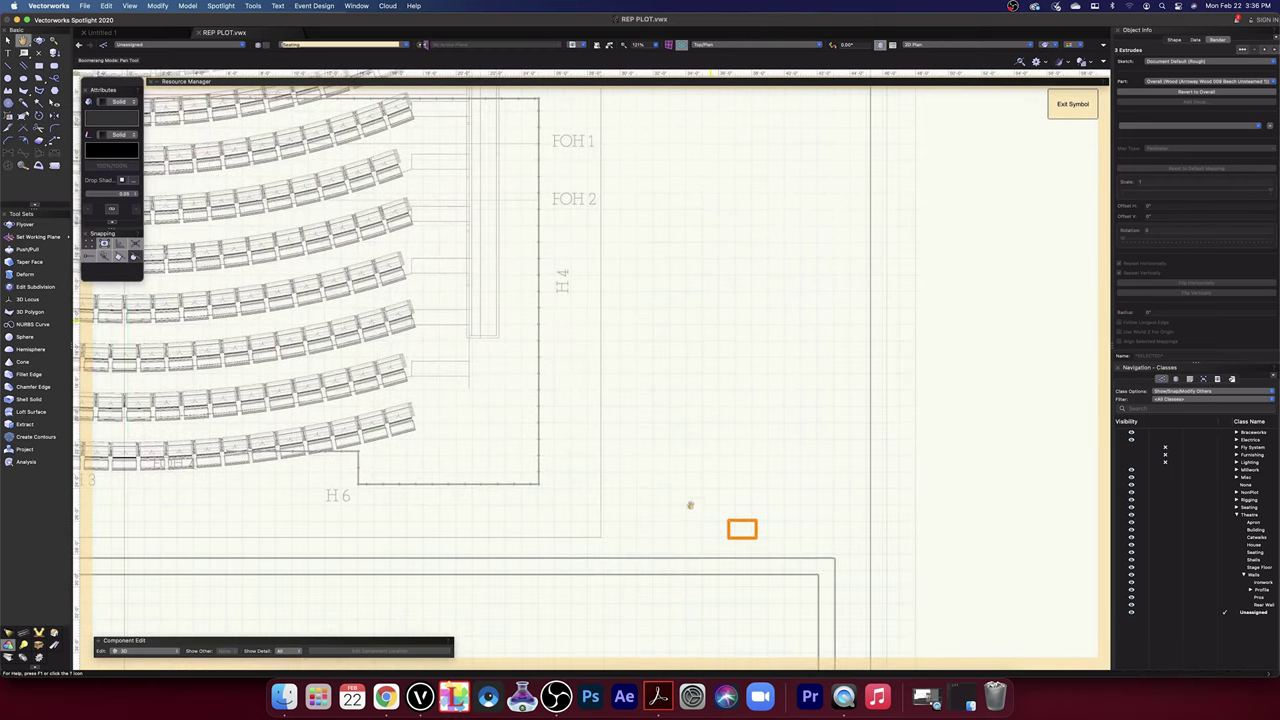
{"action": "scroll", "coordinate": [687, 528], "scroll_direction": "up", "scroll_amount": 5}
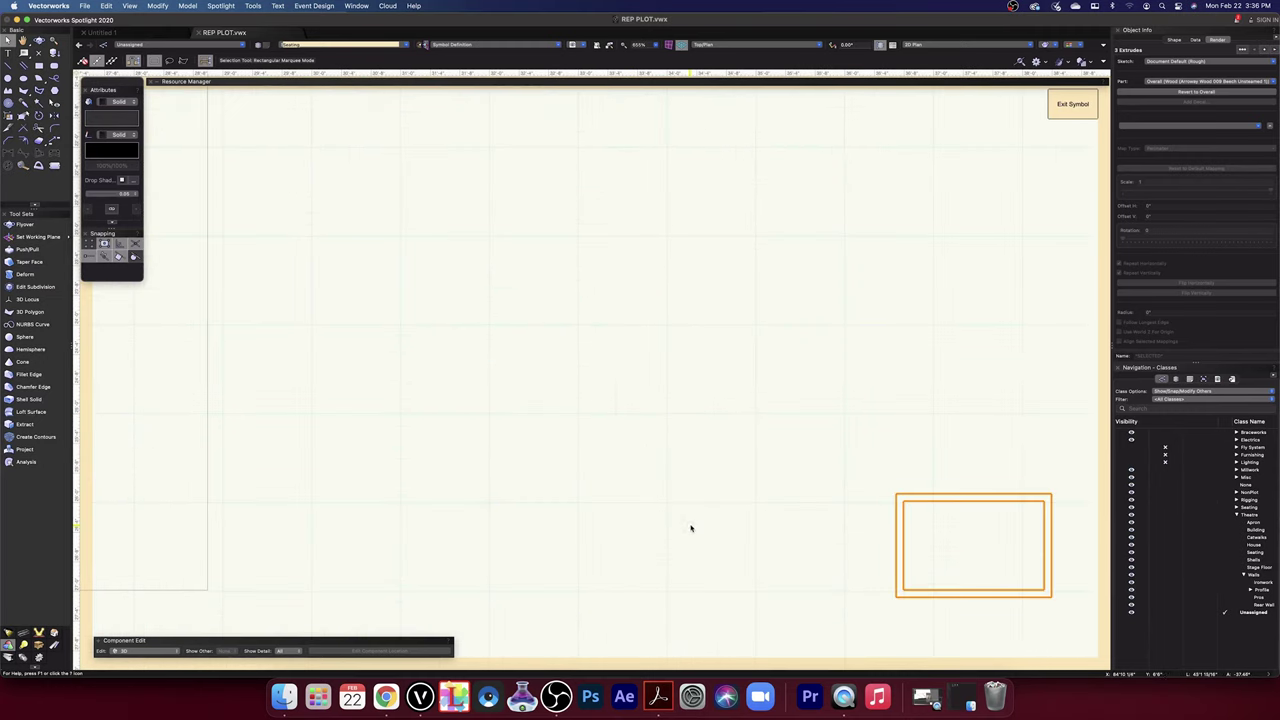
{"action": "left_click_drag", "start_coordinate": [903, 500], "coordinate": [387, 256]}
{"action": "scroll", "coordinate": [654, 463], "scroll_direction": "down", "scroll_amount": 4}
{"action": "scroll", "coordinate": [380, 315], "scroll_direction": "up", "scroll_amount": 4}
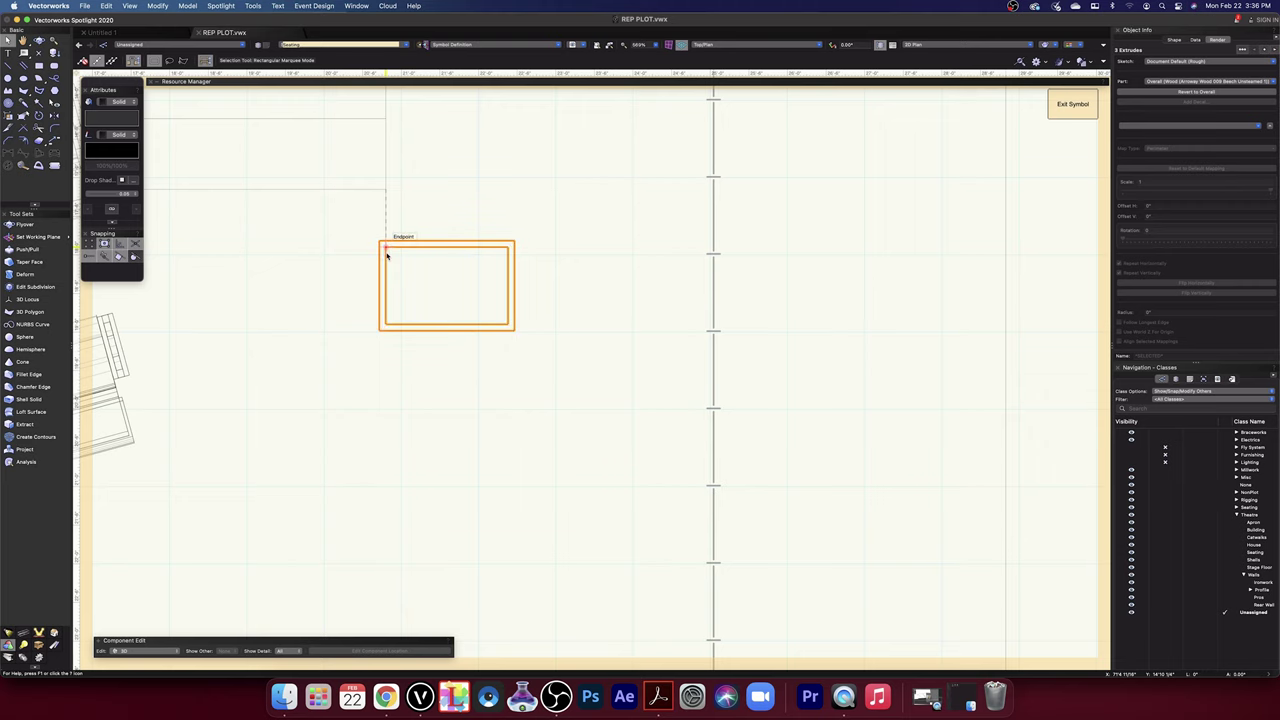
{"action": "key", "text": "space"}
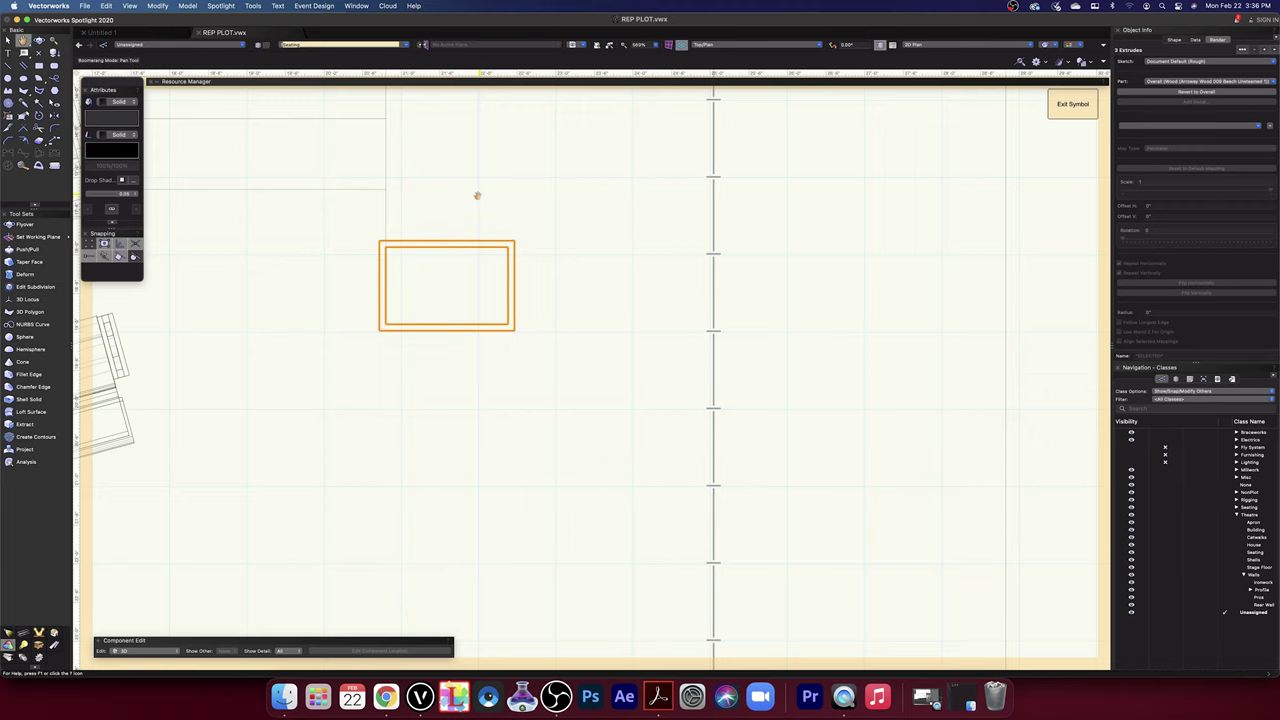
{"action": "left_click_drag", "start_coordinate": [477, 194], "coordinate": [701, 254]}
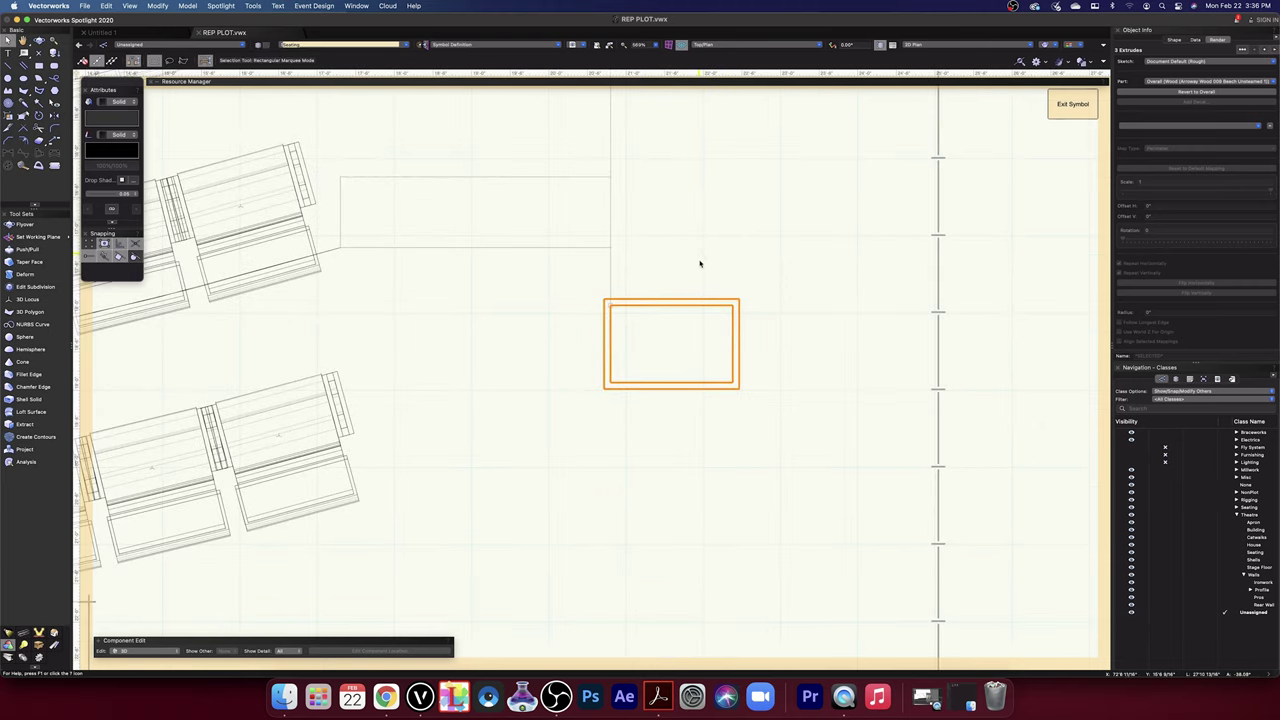
{"action": "scroll", "coordinate": [698, 276], "scroll_direction": "down", "scroll_amount": 2}
{"action": "scroll", "coordinate": [697, 275], "scroll_direction": "up", "scroll_amount": 5}
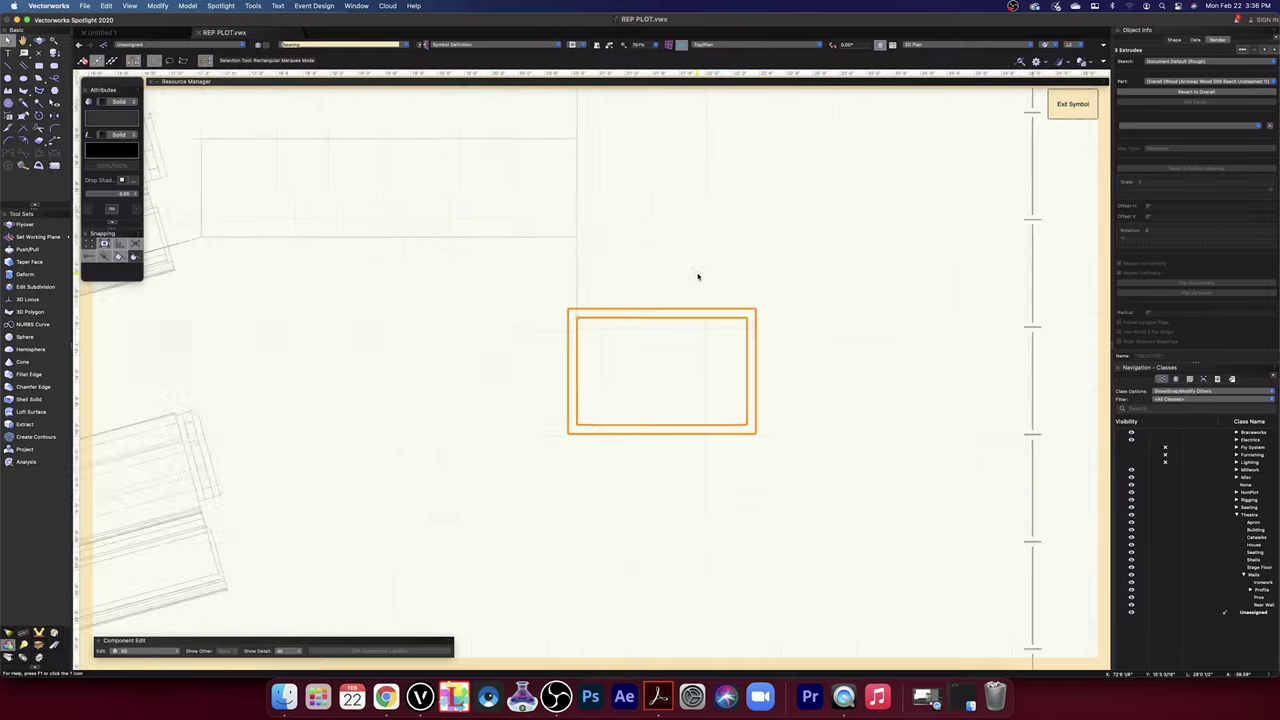
{"action": "left_click", "coordinate": [557, 268]}
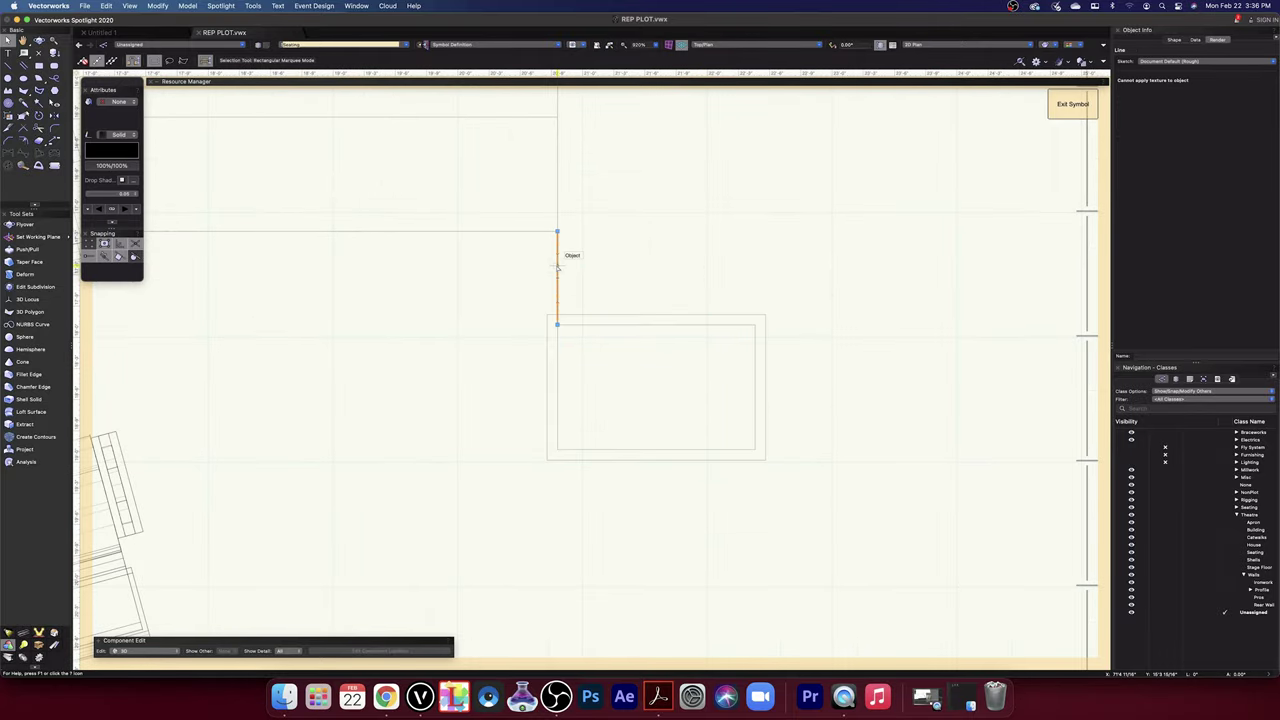
{"action": "key", "text": "BackSpace"}
- Zoom out and render the drawing in a textured mode
{"action": "scroll", "coordinate": [554, 274], "scroll_direction": "down", "scroll_amount": 5}
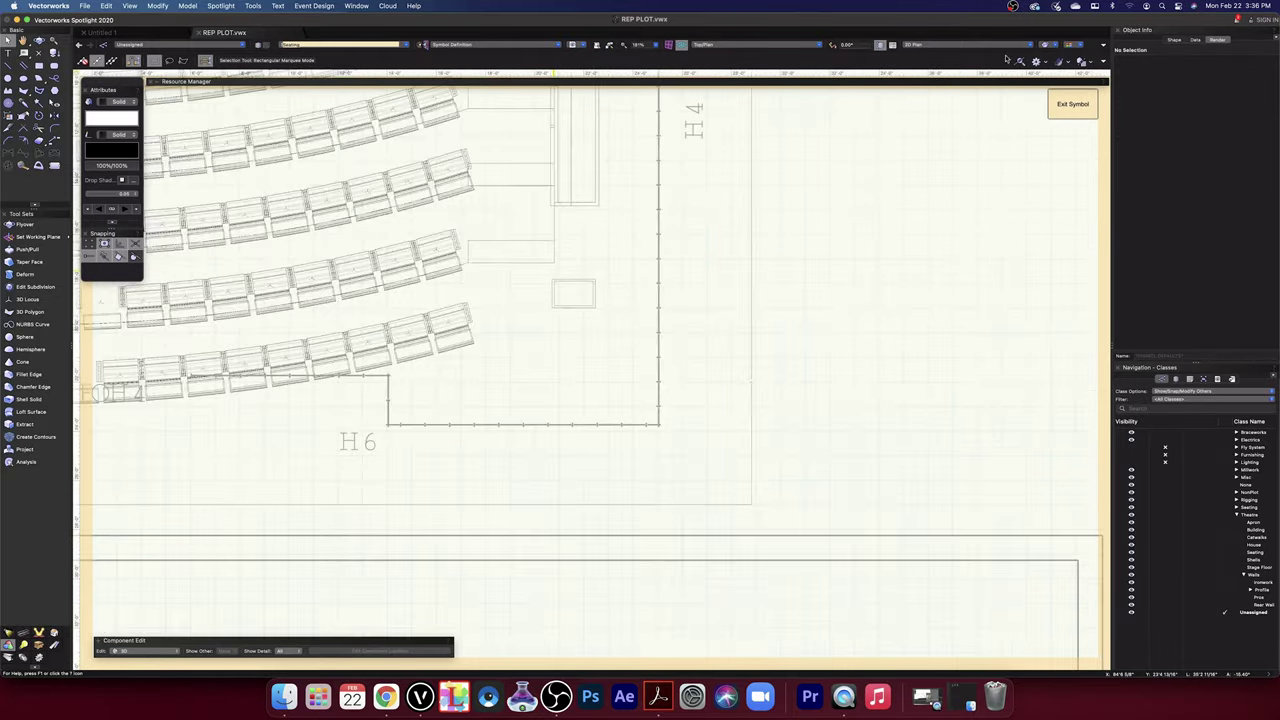
{"action": "left_click", "coordinate": [1056, 46]}
{"action": "left_click", "coordinate": [1075, 120]}
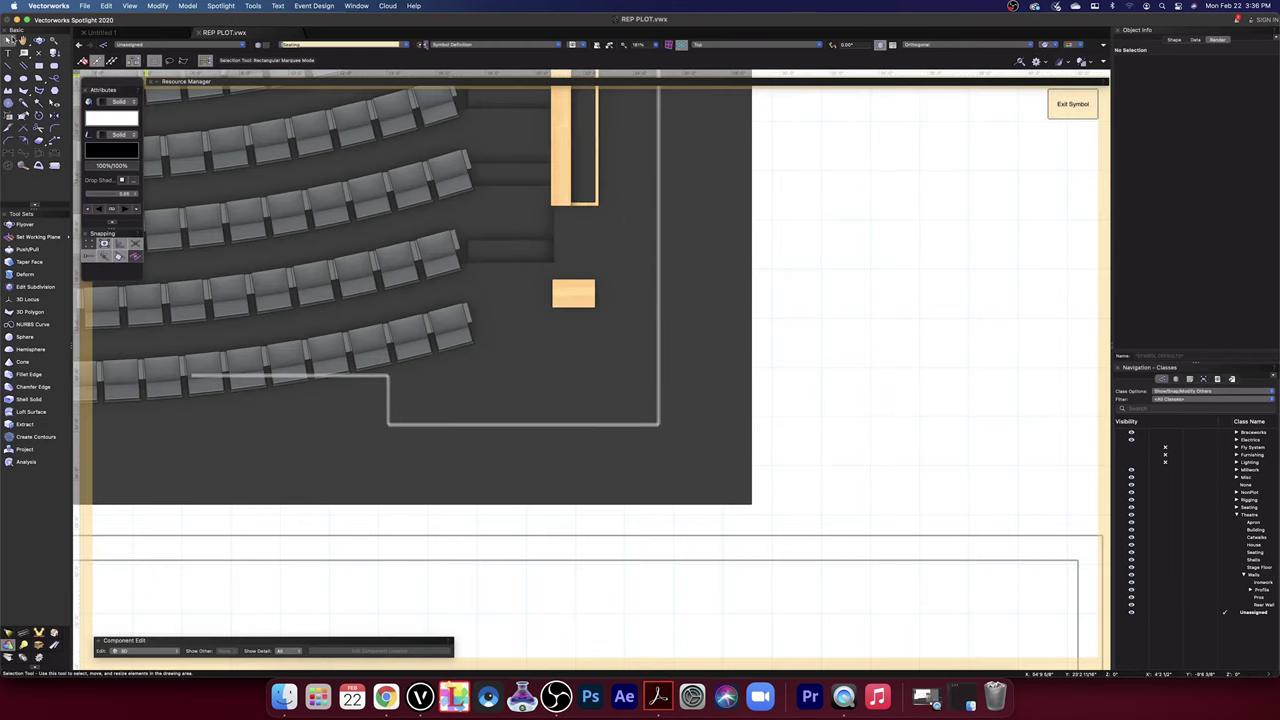
- Orbit with Flyover around the seating rows to view the wooden balcony fronts and posts
{"action": "left_click", "coordinate": [39, 40]}
{"action": "left_click_drag", "start_coordinate": [755, 524], "coordinate": [771, 384]}
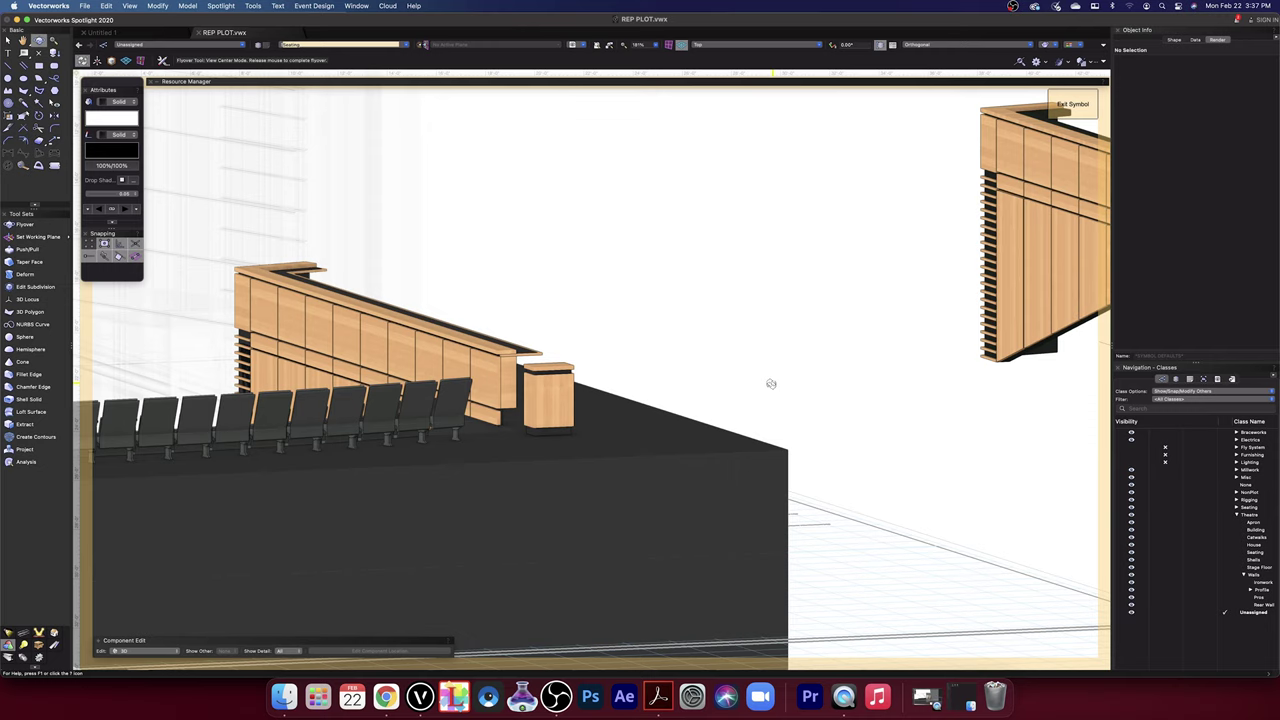
{"action": "left_click_drag", "start_coordinate": [771, 384], "coordinate": [668, 385]}
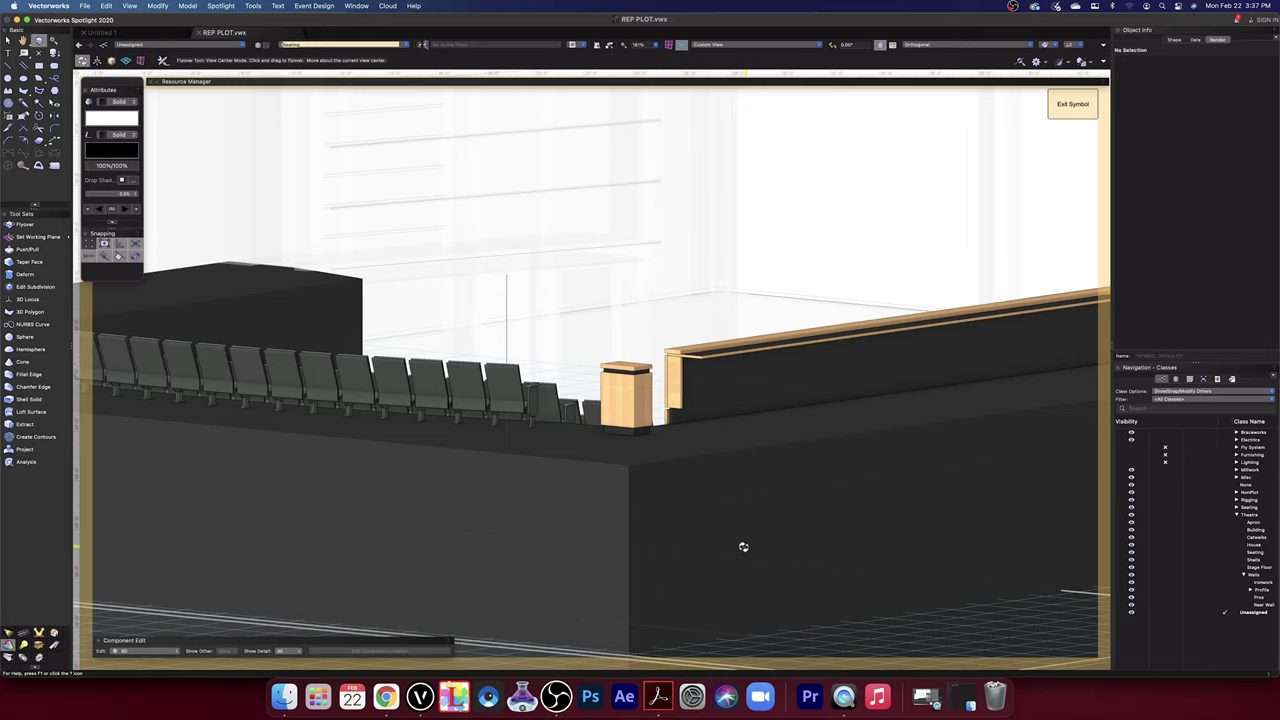
{"action": "left_click_drag", "start_coordinate": [623, 349], "coordinate": [674, 362]}
{"action": "scroll", "coordinate": [606, 373], "scroll_direction": "down", "scroll_amount": 3}
{"action": "key", "text": "space"}
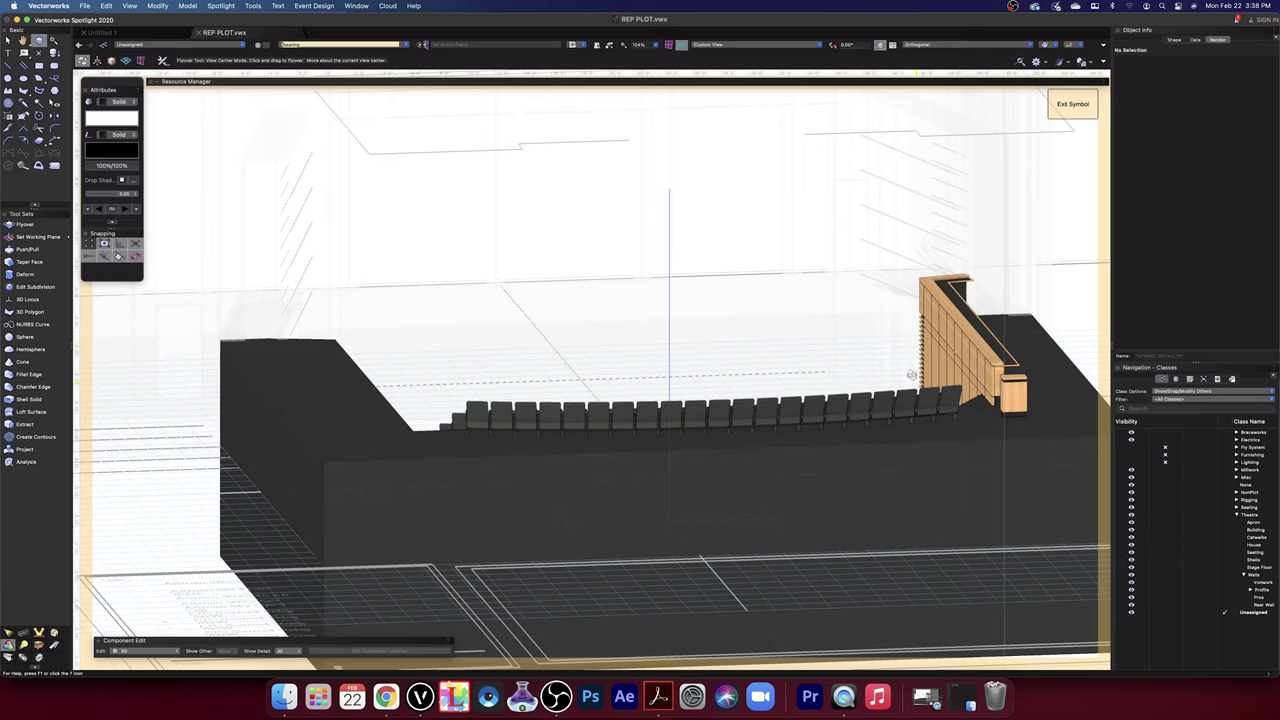
{"action": "left_click_drag", "start_coordinate": [929, 245], "coordinate": [931, 90]}
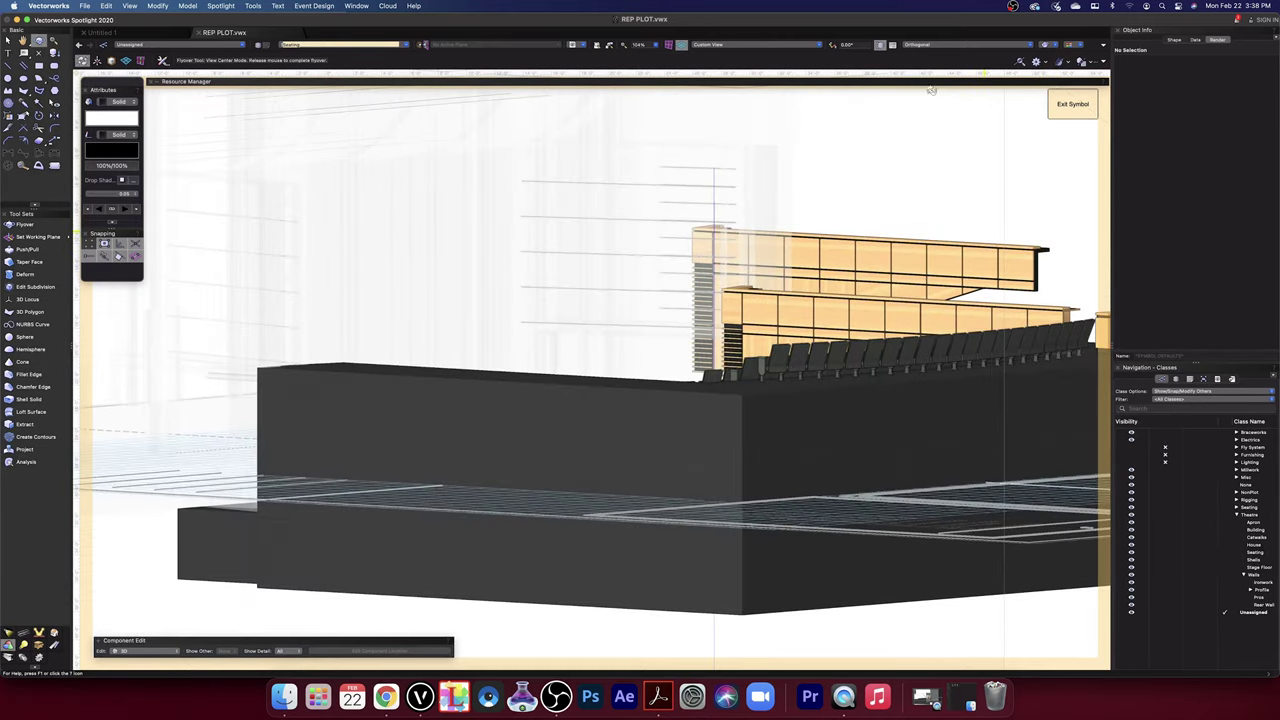
{"action": "left_click", "coordinate": [770, 45]}
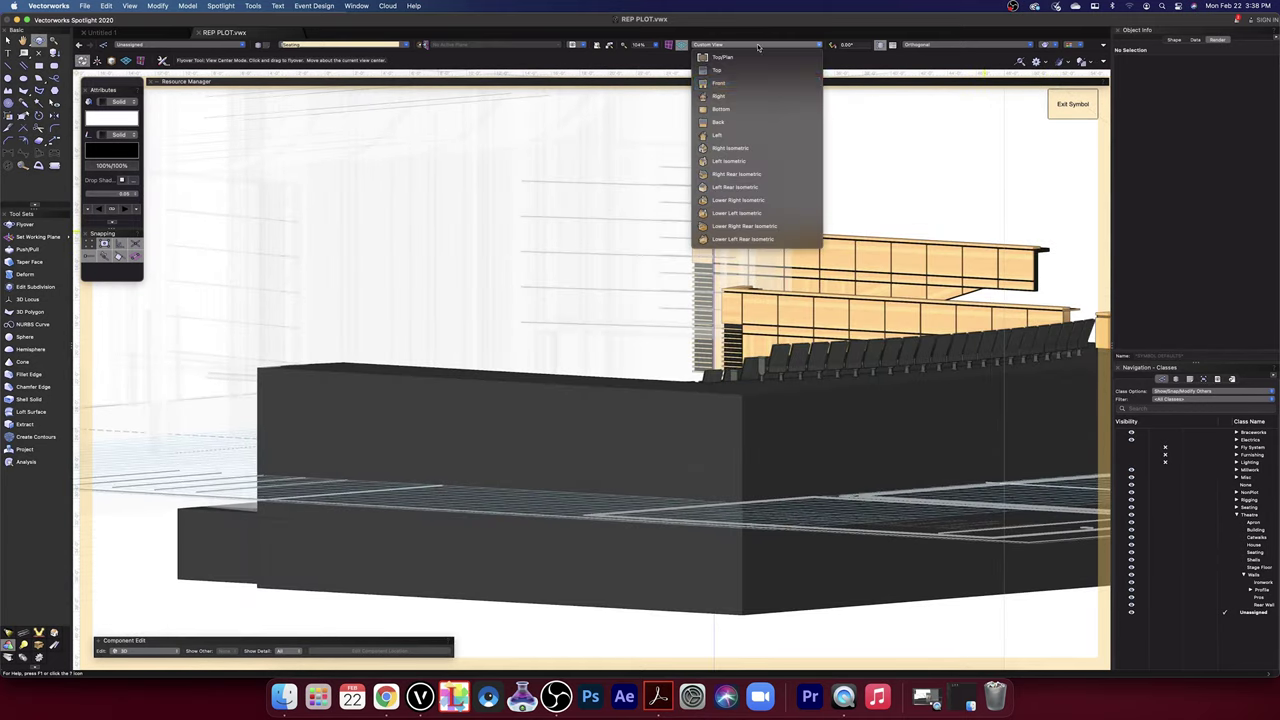
- In Right view, pan to the podium and drag its wooden top cap upward
{"action": "left_click", "coordinate": [749, 96]}
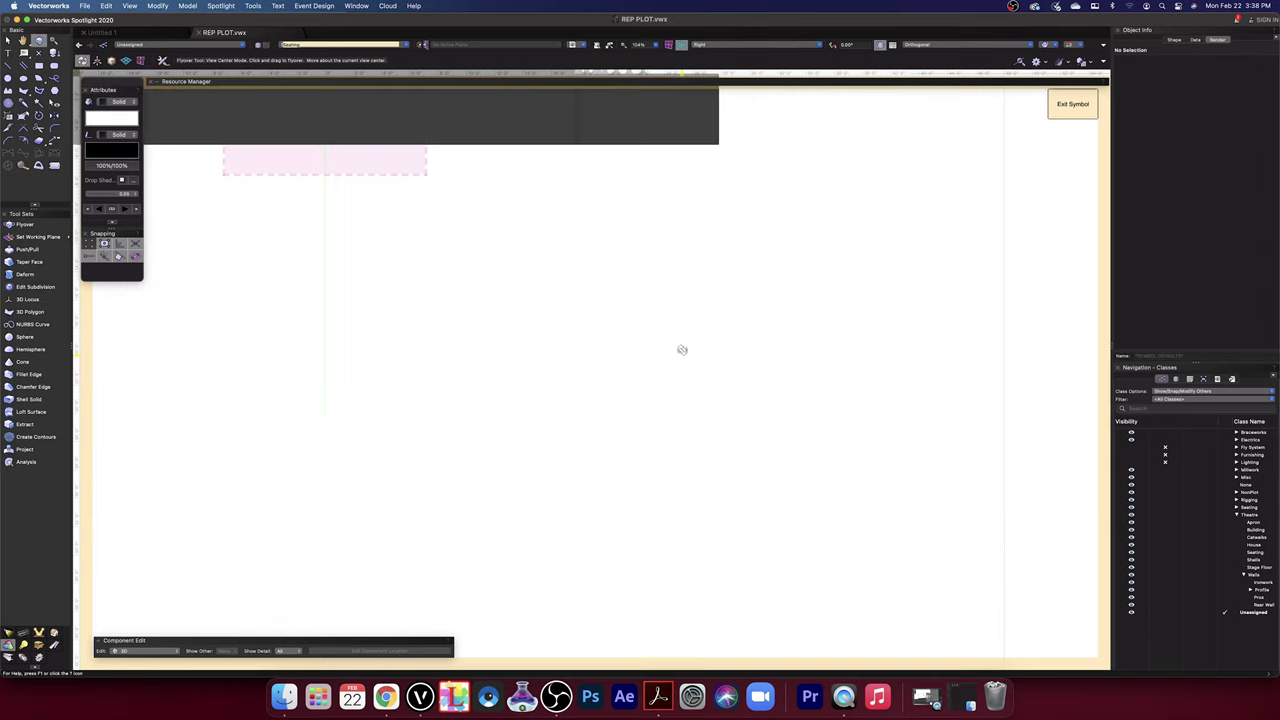
{"action": "middle_click_drag", "start_coordinate": [709, 322], "coordinate": [712, 540]}
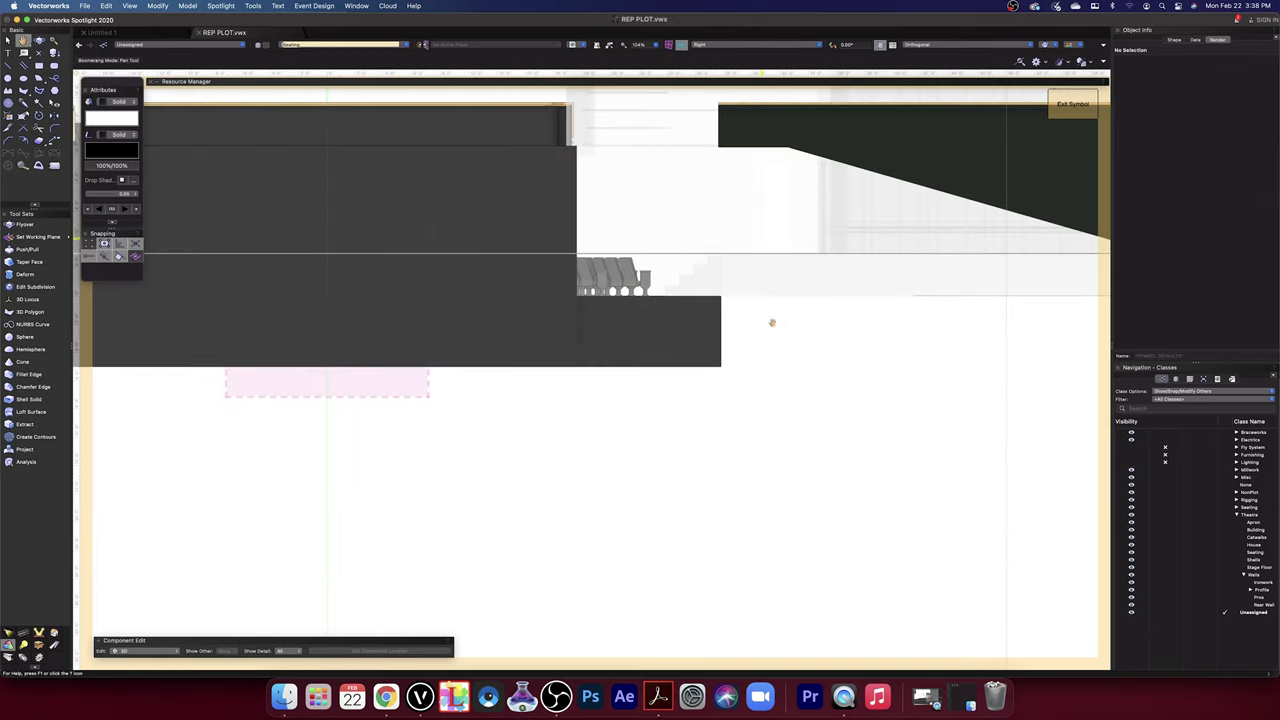
{"action": "middle_click_drag", "start_coordinate": [762, 238], "coordinate": [988, 400]}
{"action": "middle_click_drag", "start_coordinate": [294, 215], "coordinate": [449, 223]}
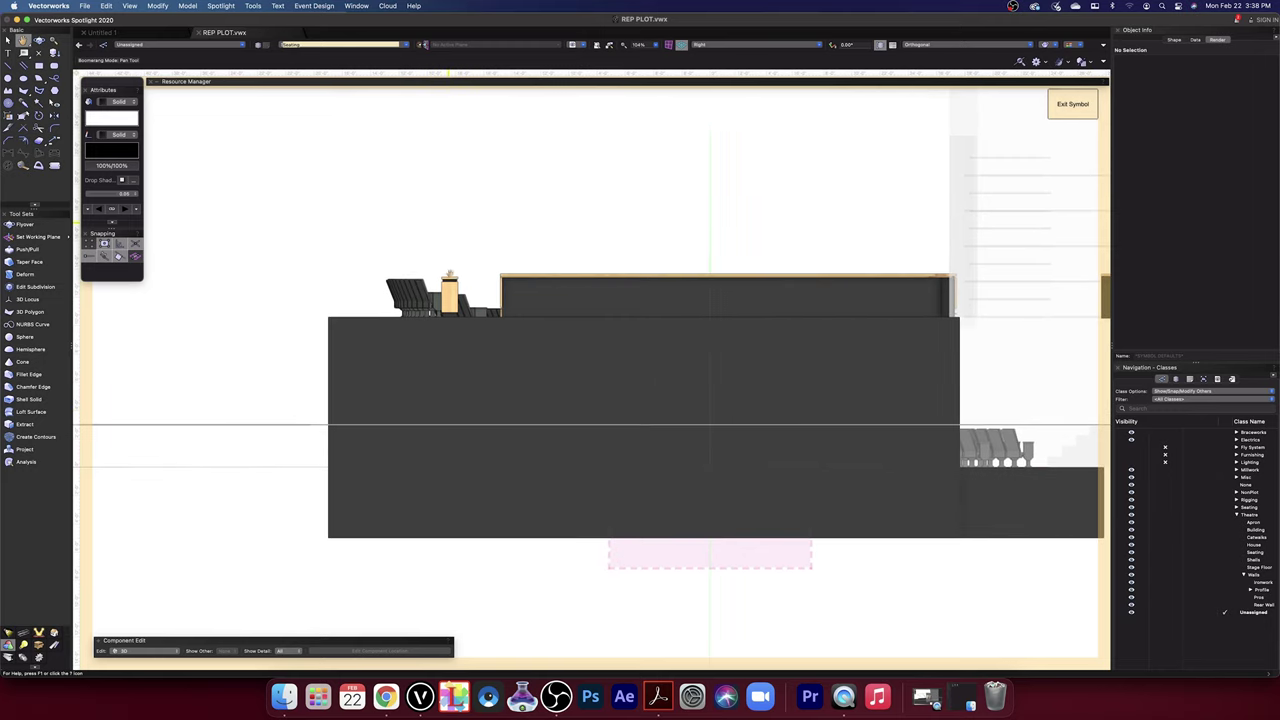
{"action": "scroll", "coordinate": [444, 268], "scroll_direction": "up", "scroll_amount": 10}
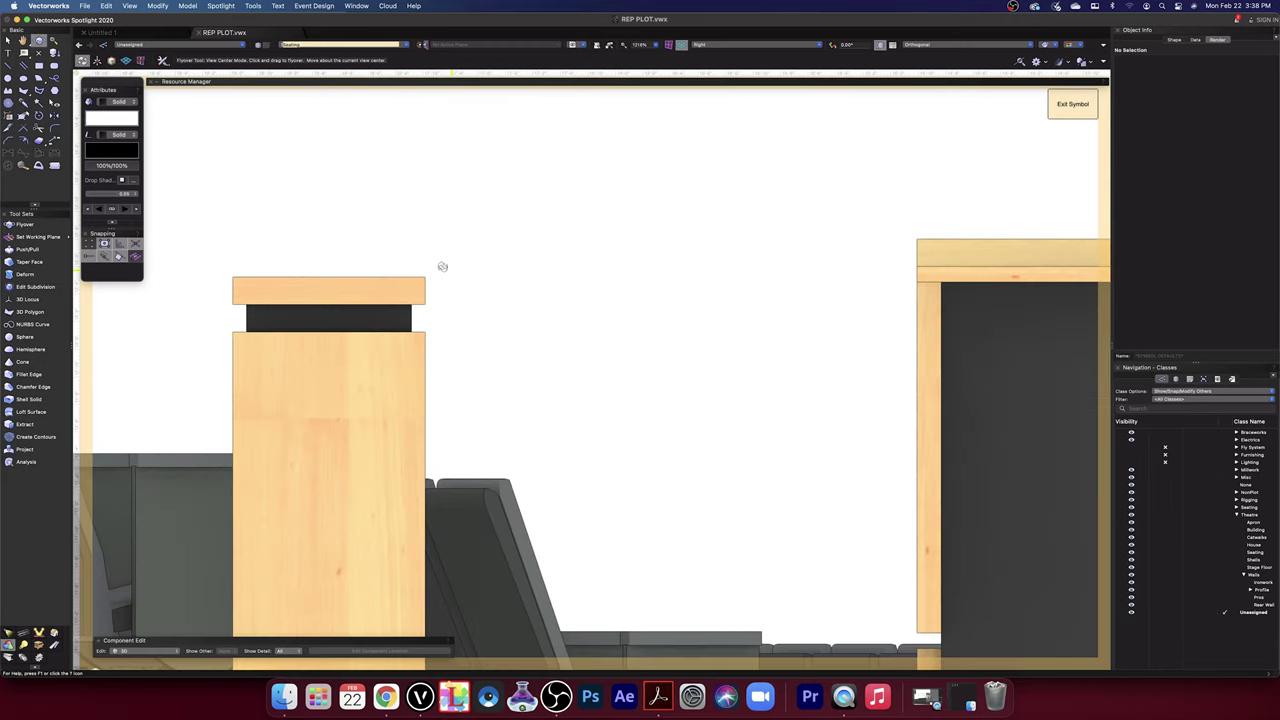
{"action": "scroll", "coordinate": [408, 254], "scroll_direction": "down", "scroll_amount": 5}
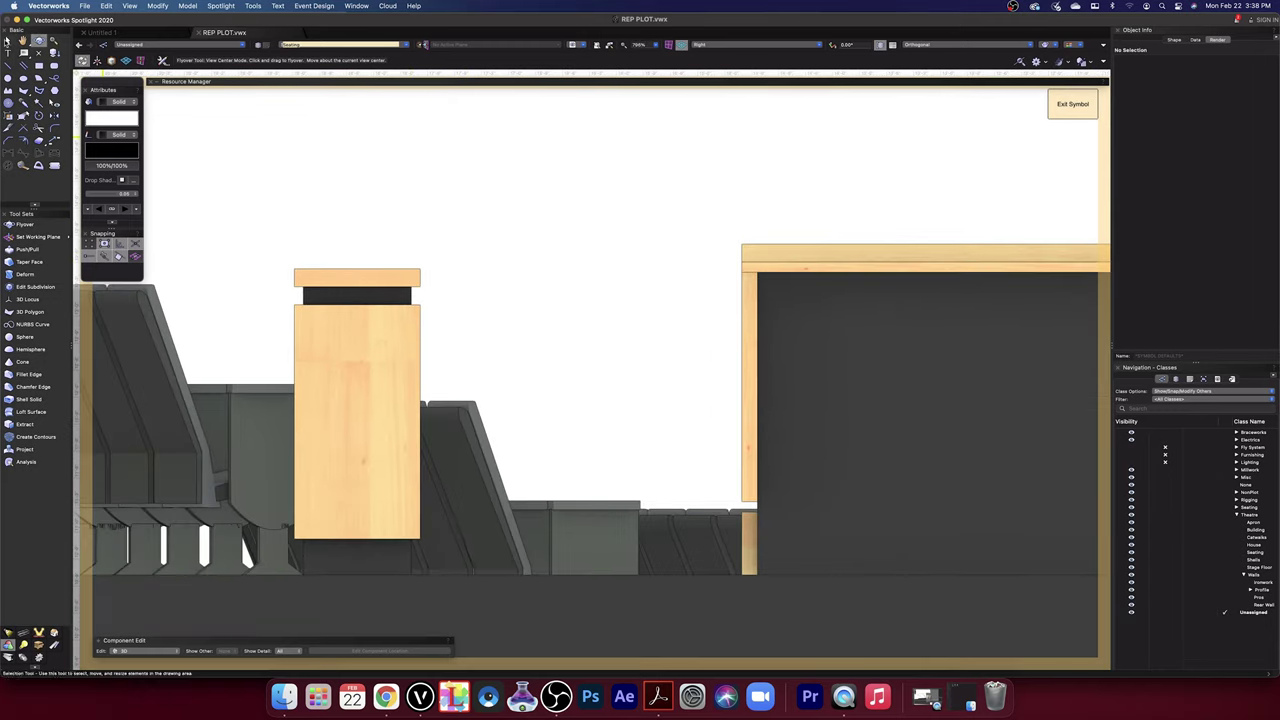
{"action": "left_click", "coordinate": [9, 40]}
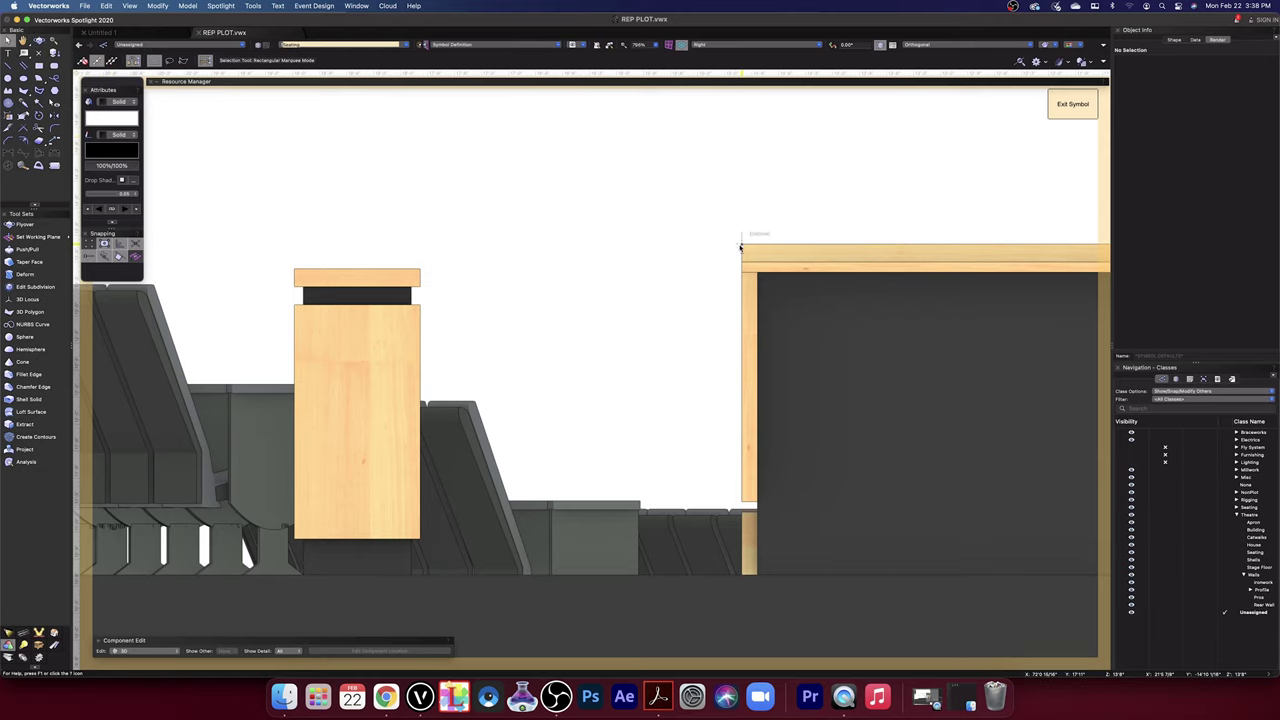
{"action": "left_click_drag", "start_coordinate": [424, 270], "coordinate": [421, 253]}
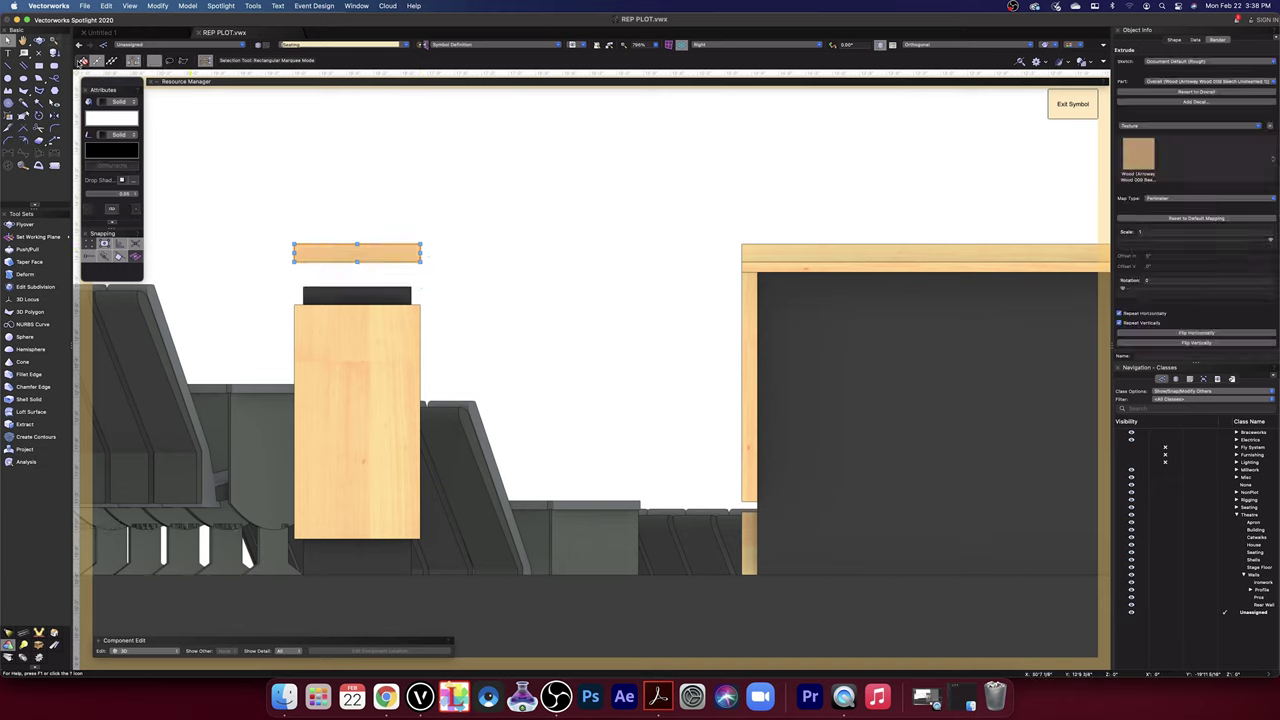
- Orbit to view the raised podium cap in perspective
{"action": "left_click", "coordinate": [39, 40]}
{"action": "left_click_drag", "start_coordinate": [475, 237], "coordinate": [488, 248]}
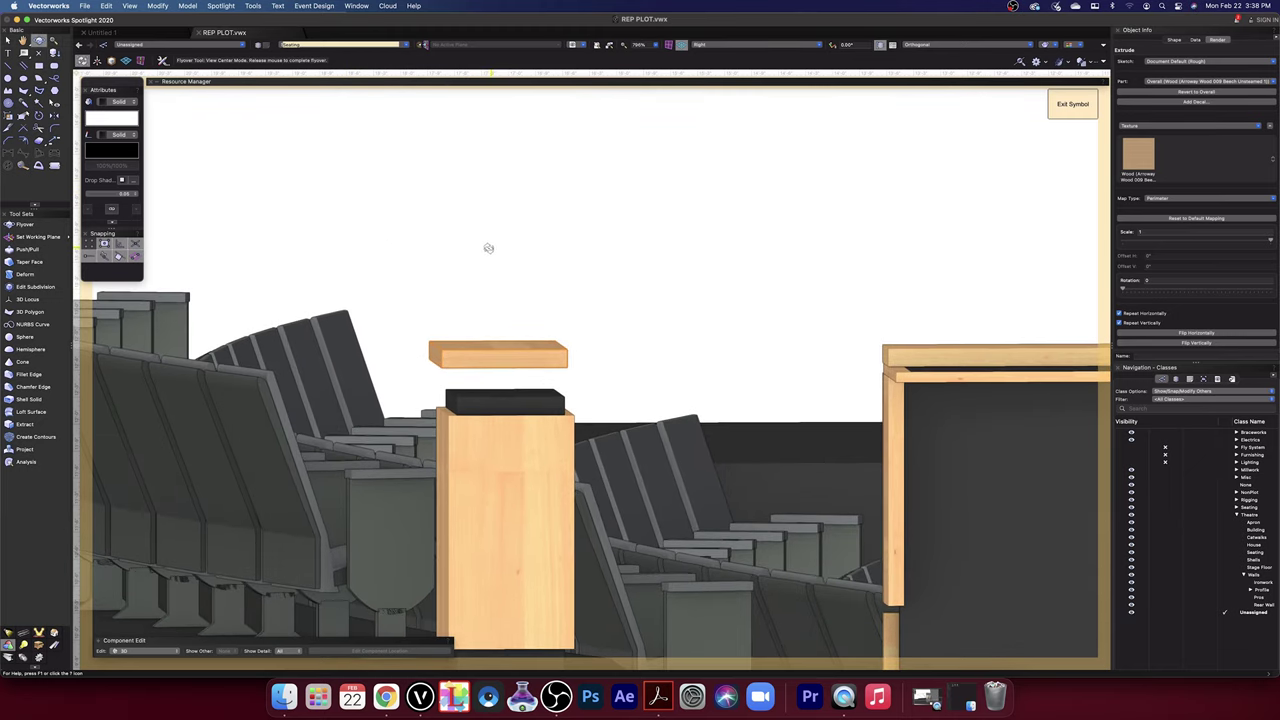
{"action": "left_click", "coordinate": [30, 249]}
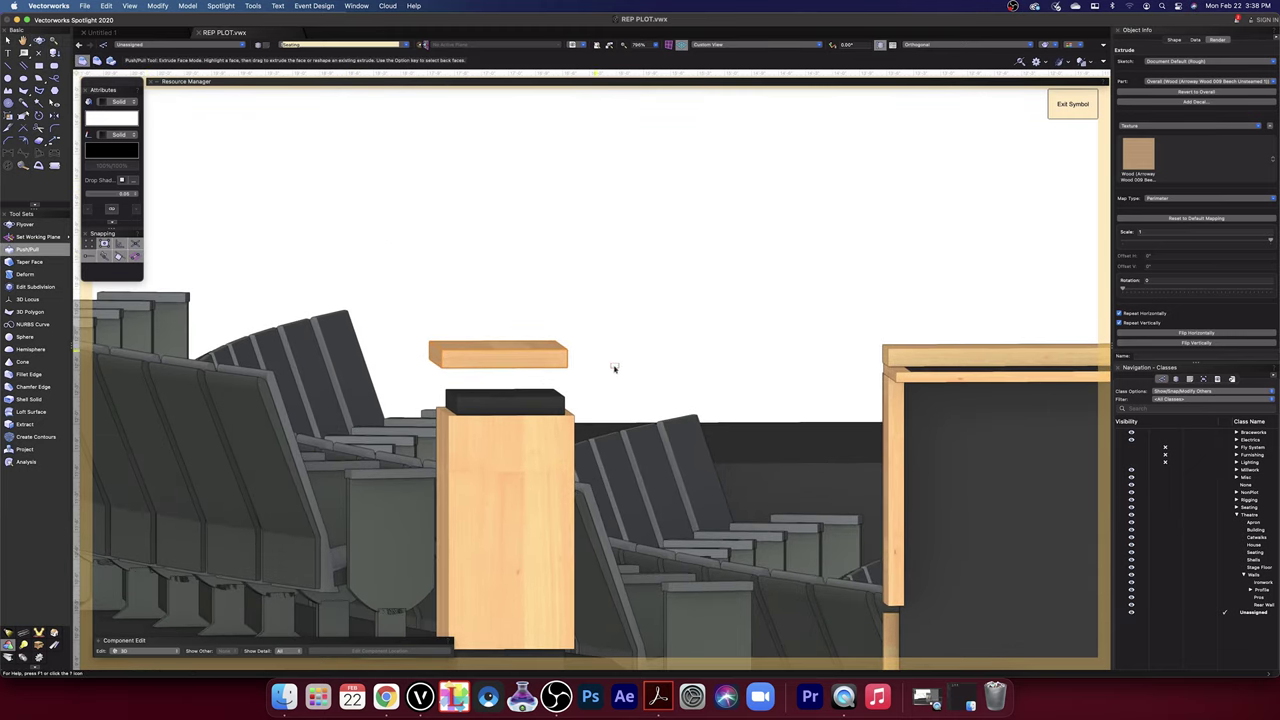
- Push/Pull the black block's top face upward, undoing the first attempt and retrying
{"action": "left_click_drag", "start_coordinate": [572, 416], "coordinate": [896, 377]}
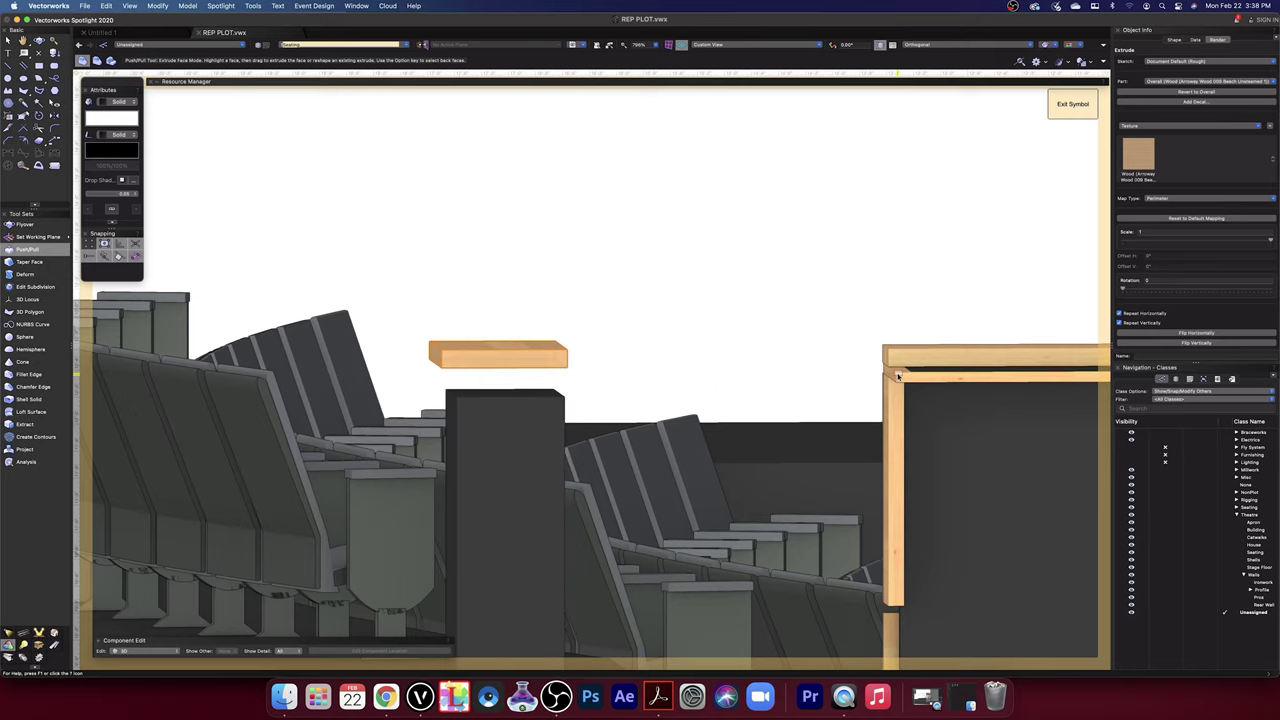
{"action": "key", "text": "super+z"}
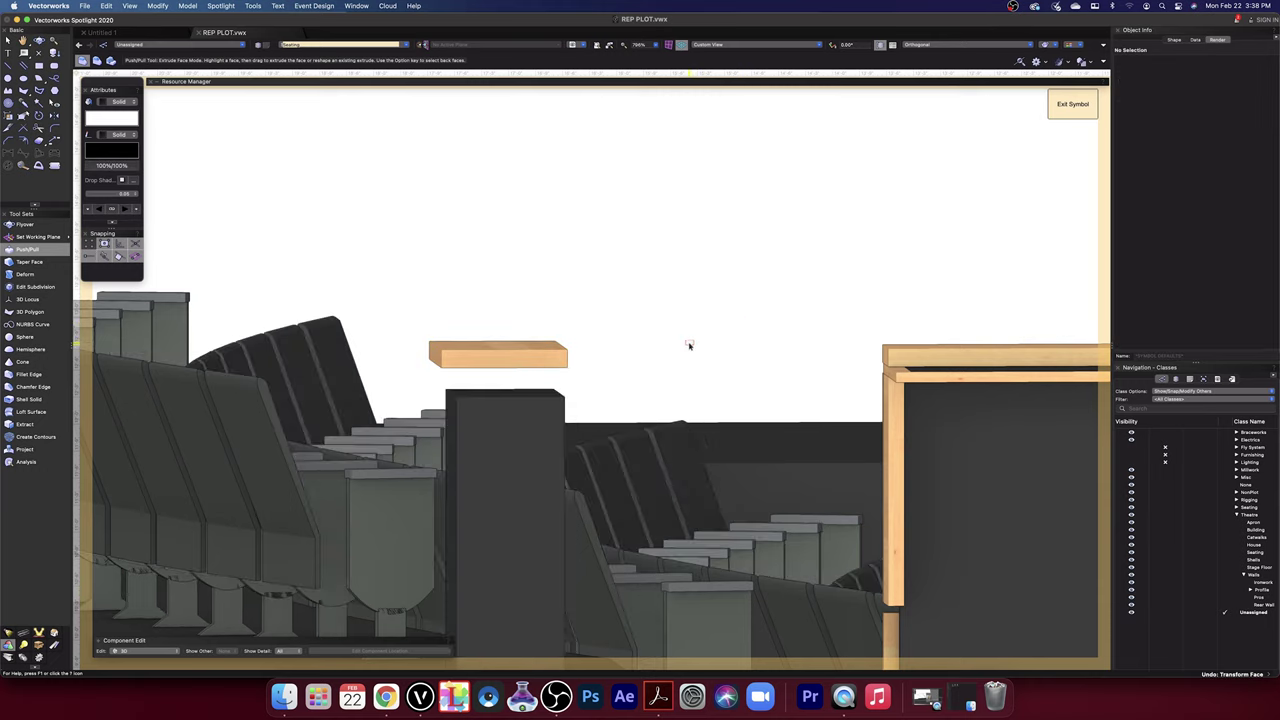
{"action": "left_click_drag", "start_coordinate": [526, 394], "coordinate": [526, 371]}
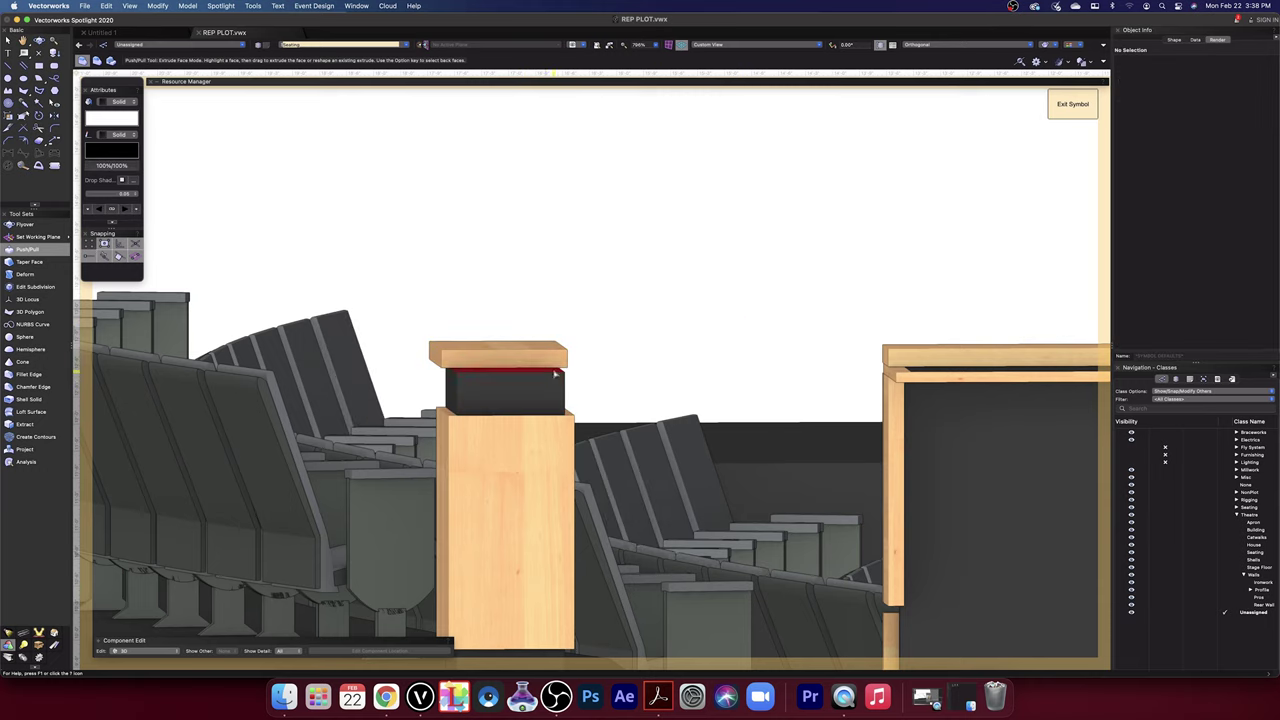
{"action": "left_click", "coordinate": [556, 372]}
{"action": "left_click_drag", "start_coordinate": [833, 363], "coordinate": [891, 367]}
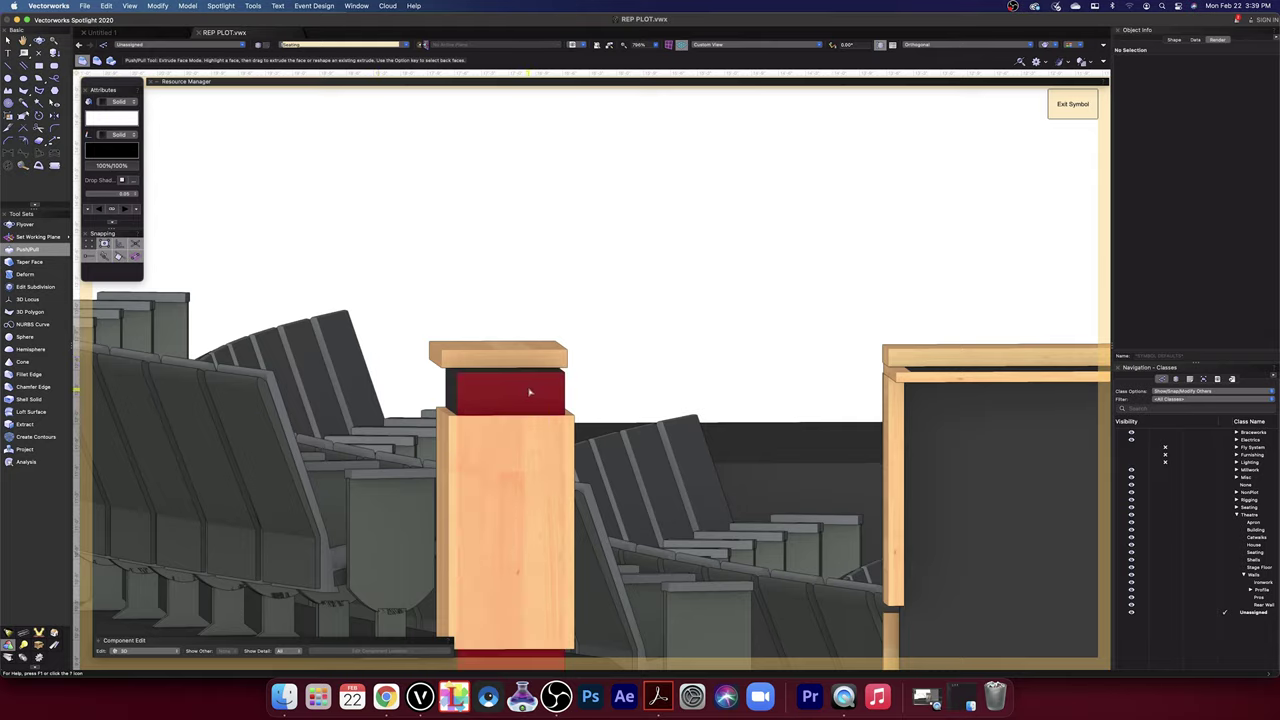
{"action": "scroll", "coordinate": [529, 391], "scroll_direction": "up", "scroll_amount": 5}
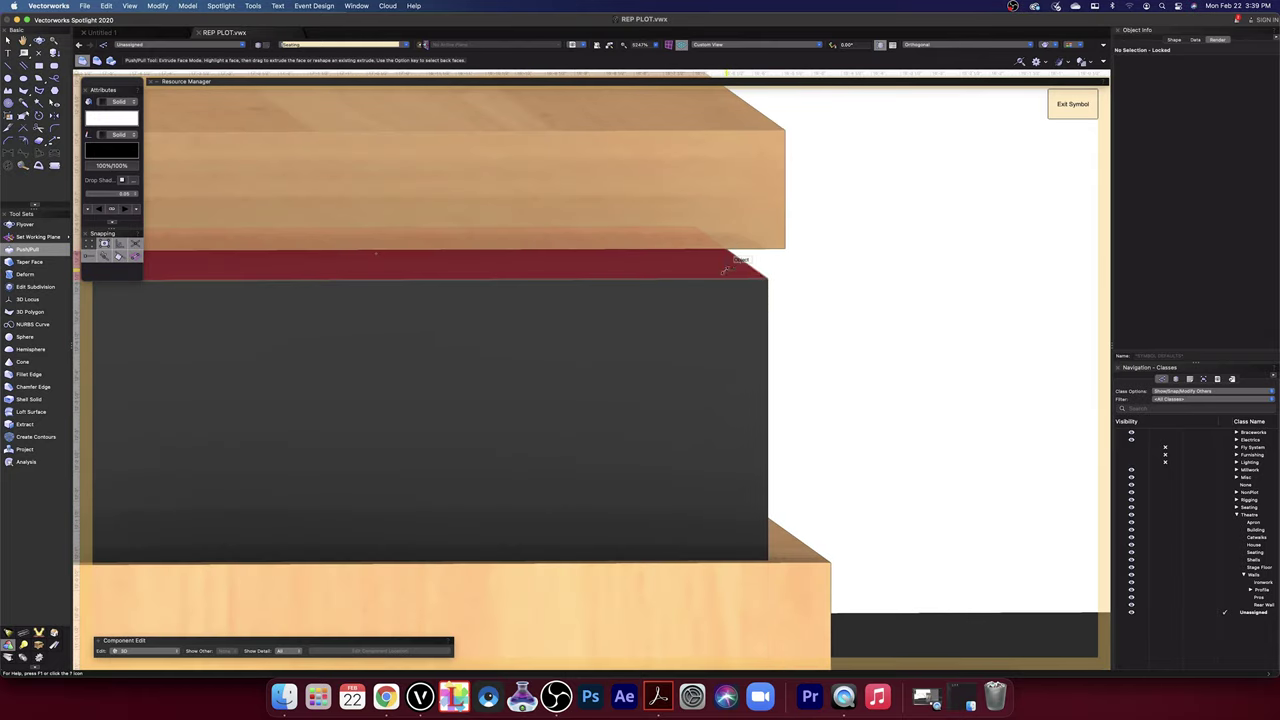
- Extend the black block's top face up to meet the wooden cap's underside
{"action": "left_click", "coordinate": [740, 262]}
{"action": "left_click", "coordinate": [780, 251]}
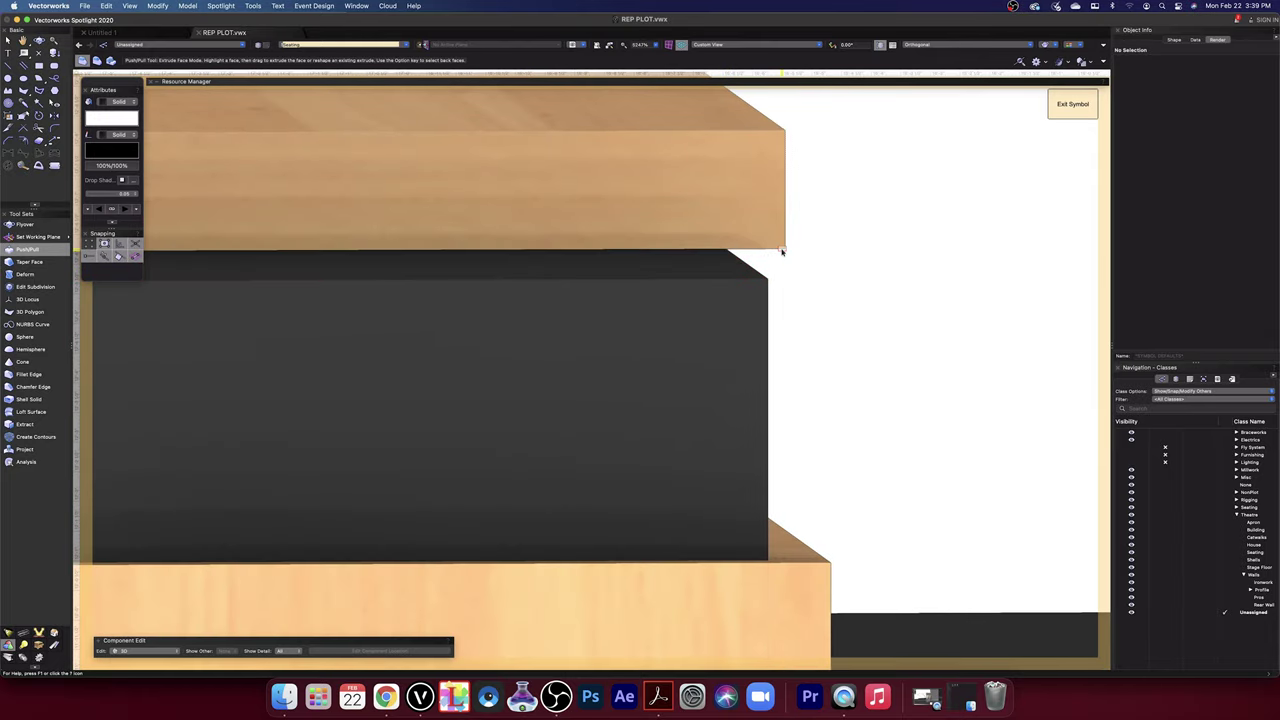
{"action": "scroll", "coordinate": [780, 341], "scroll_direction": "down", "scroll_amount": 6}
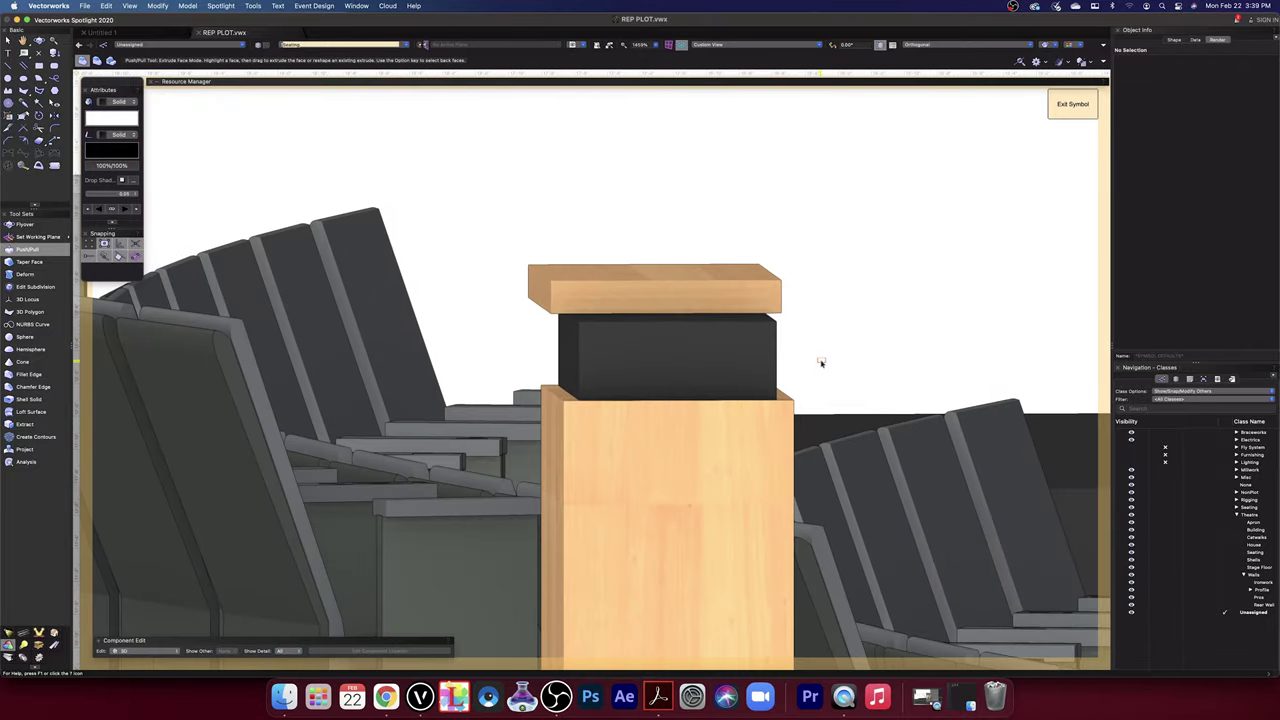
{"action": "left_click_drag", "start_coordinate": [851, 346], "coordinate": [358, 347]}
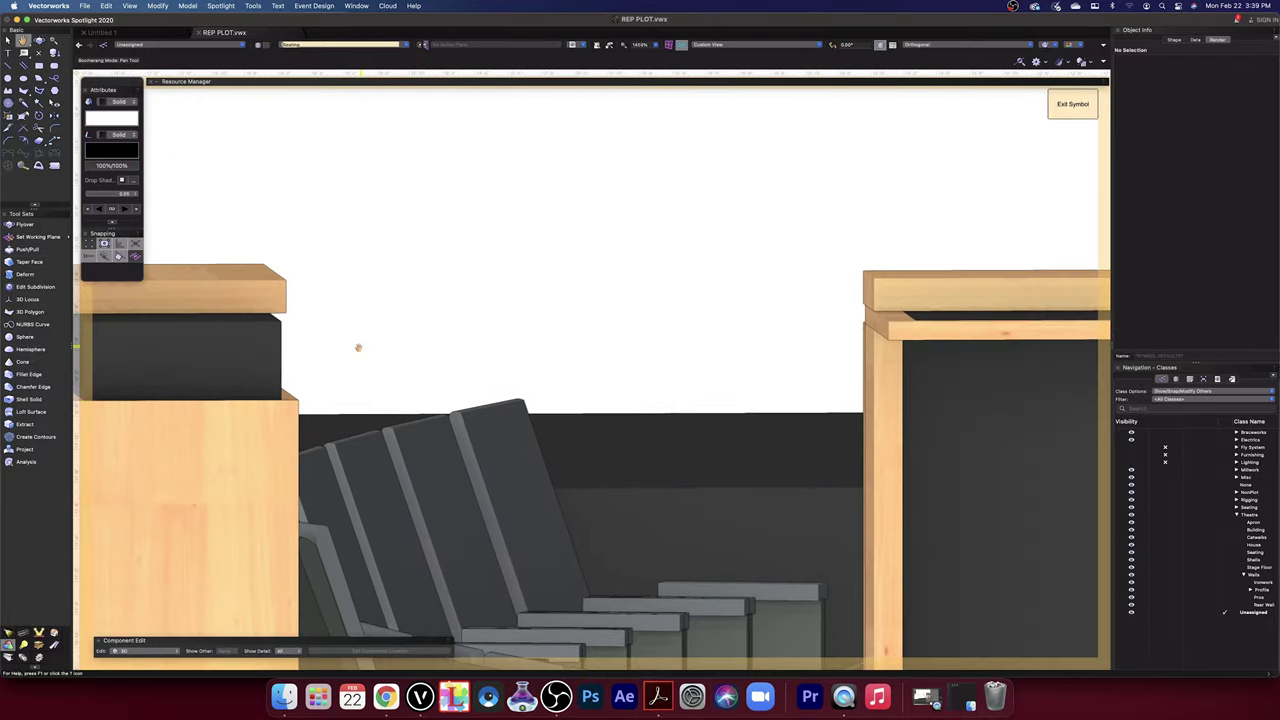
{"action": "left_click", "coordinate": [290, 396]}
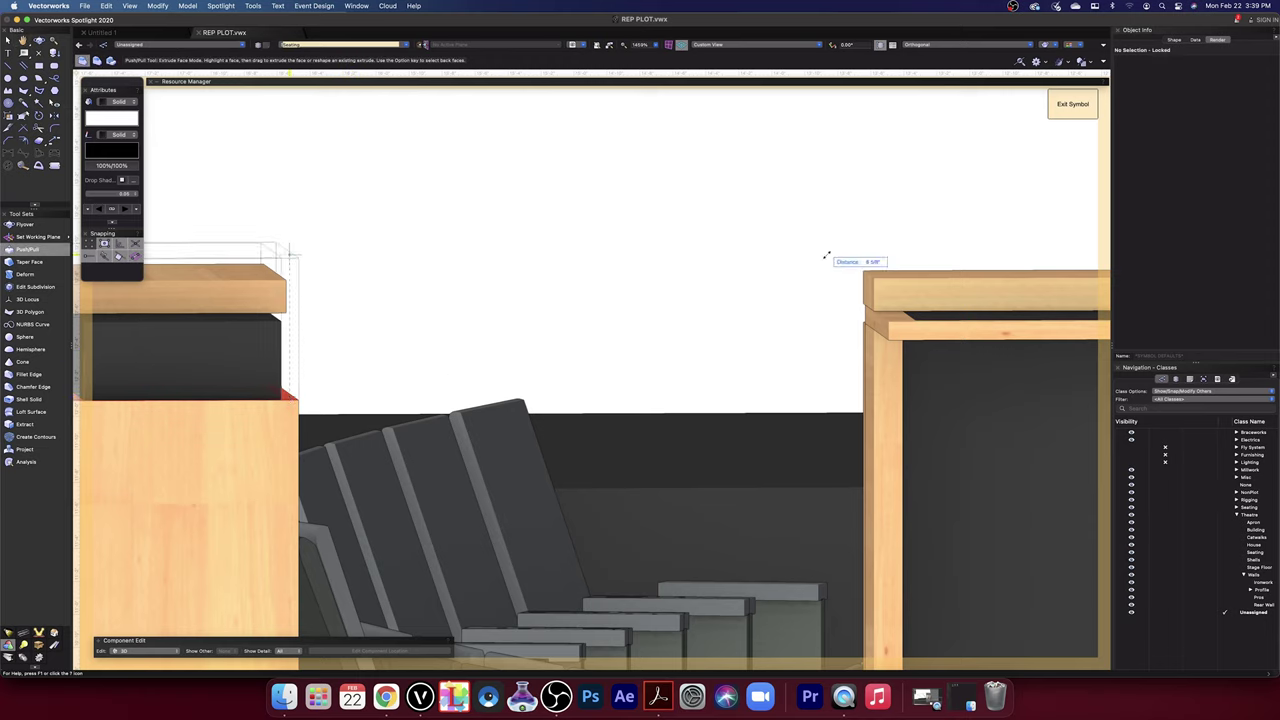
{"action": "left_click", "coordinate": [891, 344]}
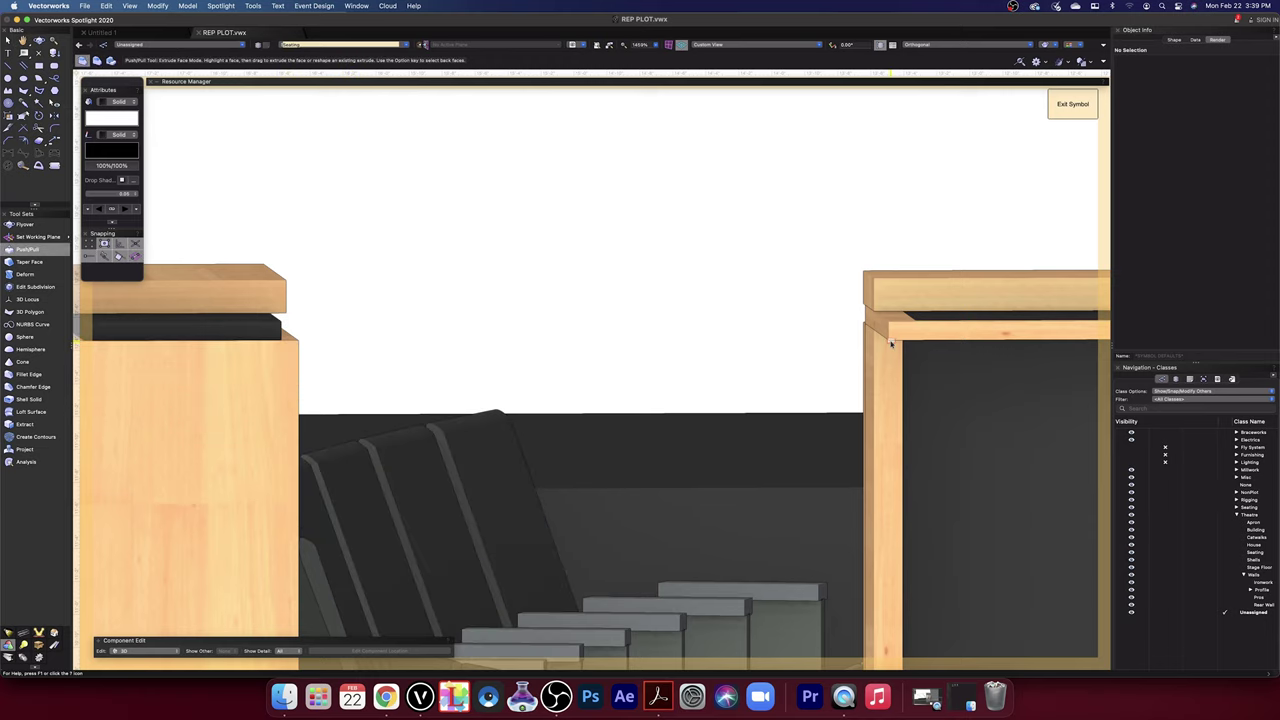
- Check the podium from Right view and in 3D, then return to Top/Plan
{"action": "left_click", "coordinate": [737, 46]}
{"action": "left_click", "coordinate": [740, 97]}
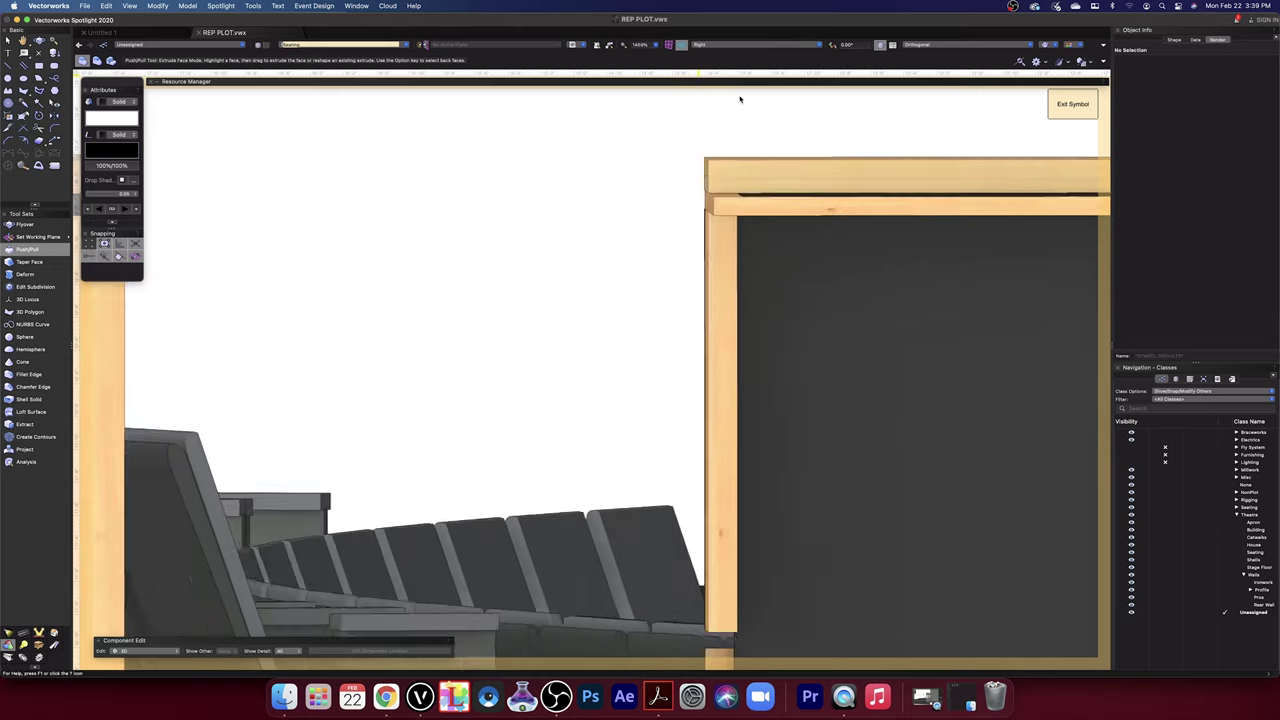
{"action": "scroll", "coordinate": [636, 161], "scroll_direction": "down", "scroll_amount": 2}
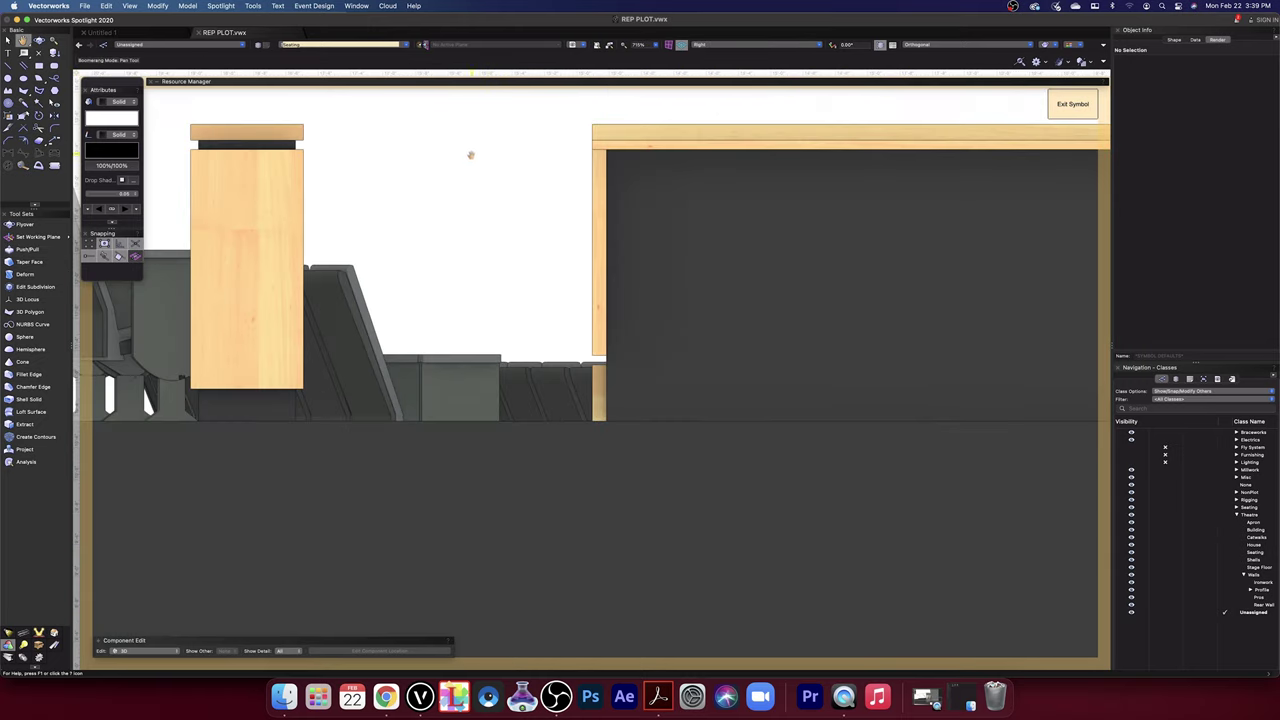
{"action": "left_click", "coordinate": [39, 41]}
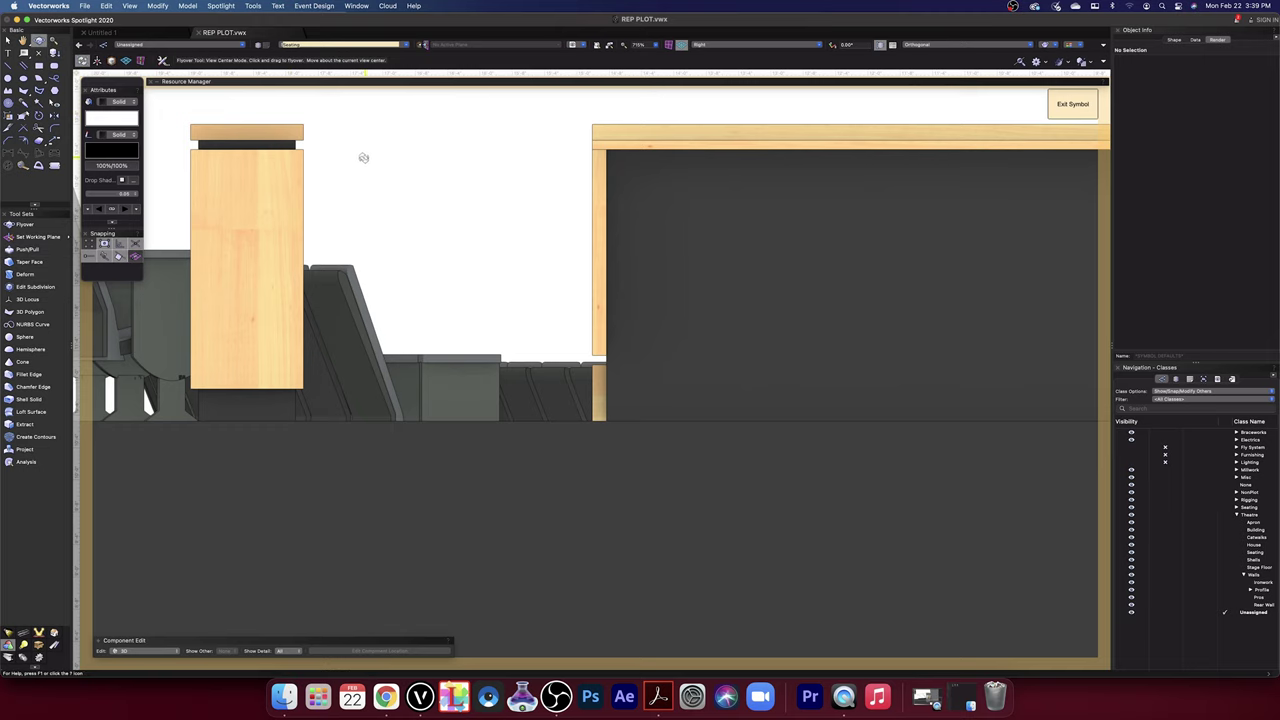
{"action": "left_click_drag", "start_coordinate": [363, 157], "coordinate": [777, 42]}
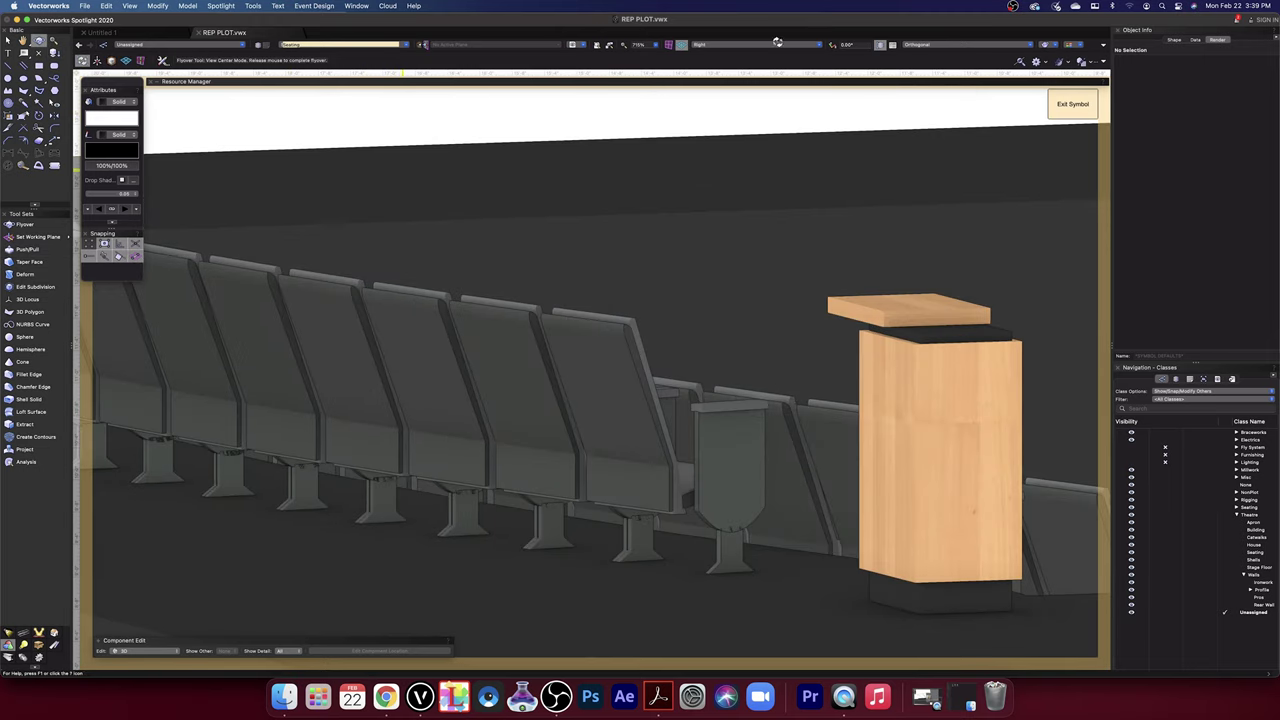
{"action": "left_click", "coordinate": [743, 45]}
{"action": "left_click", "coordinate": [752, 57]}
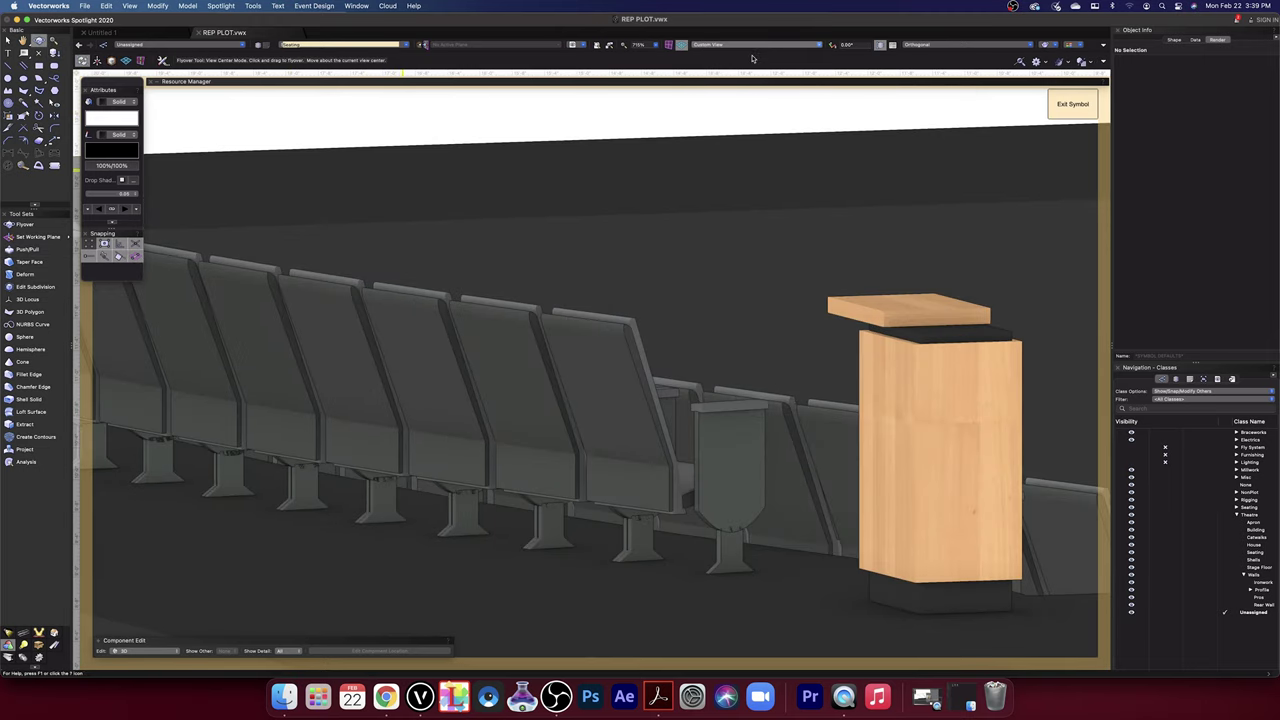
{"action": "scroll", "coordinate": [820, 180], "scroll_direction": "down", "scroll_amount": 5}
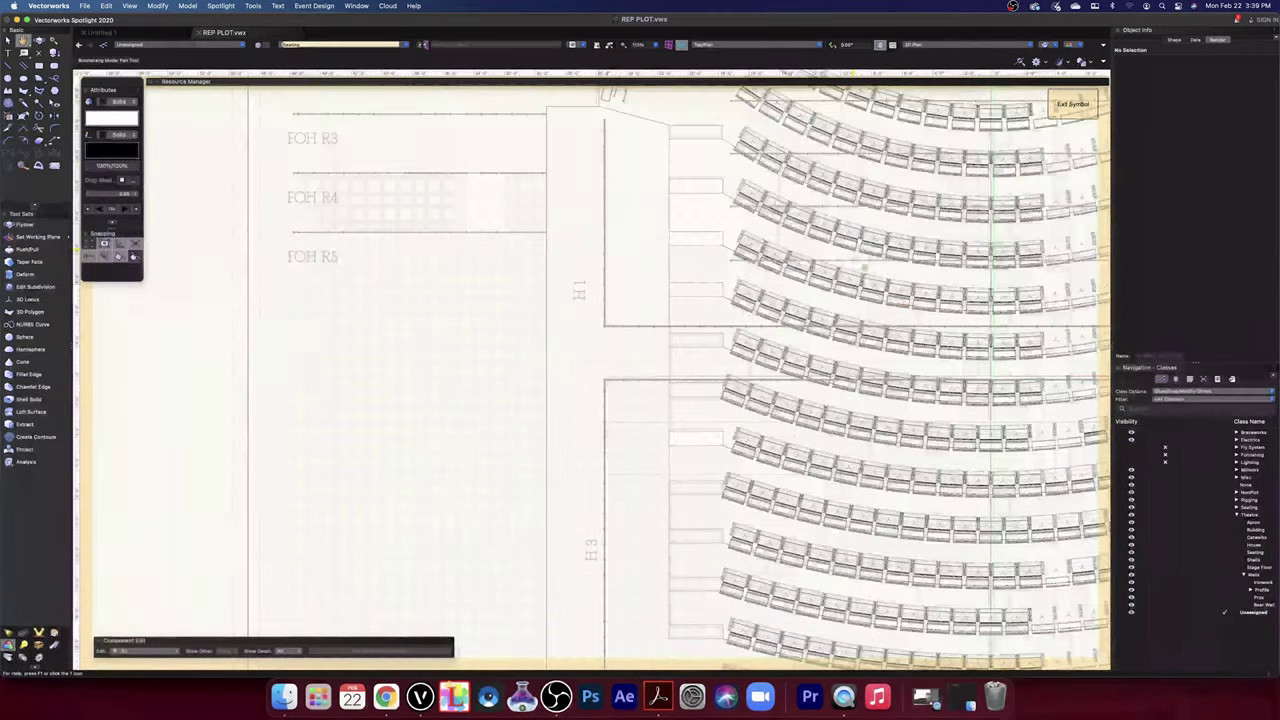
- Widen the small wood extrude near the seating's lower right by stretching its right edge
{"action": "middle_click_drag", "start_coordinate": [862, 297], "coordinate": [238, 161]}
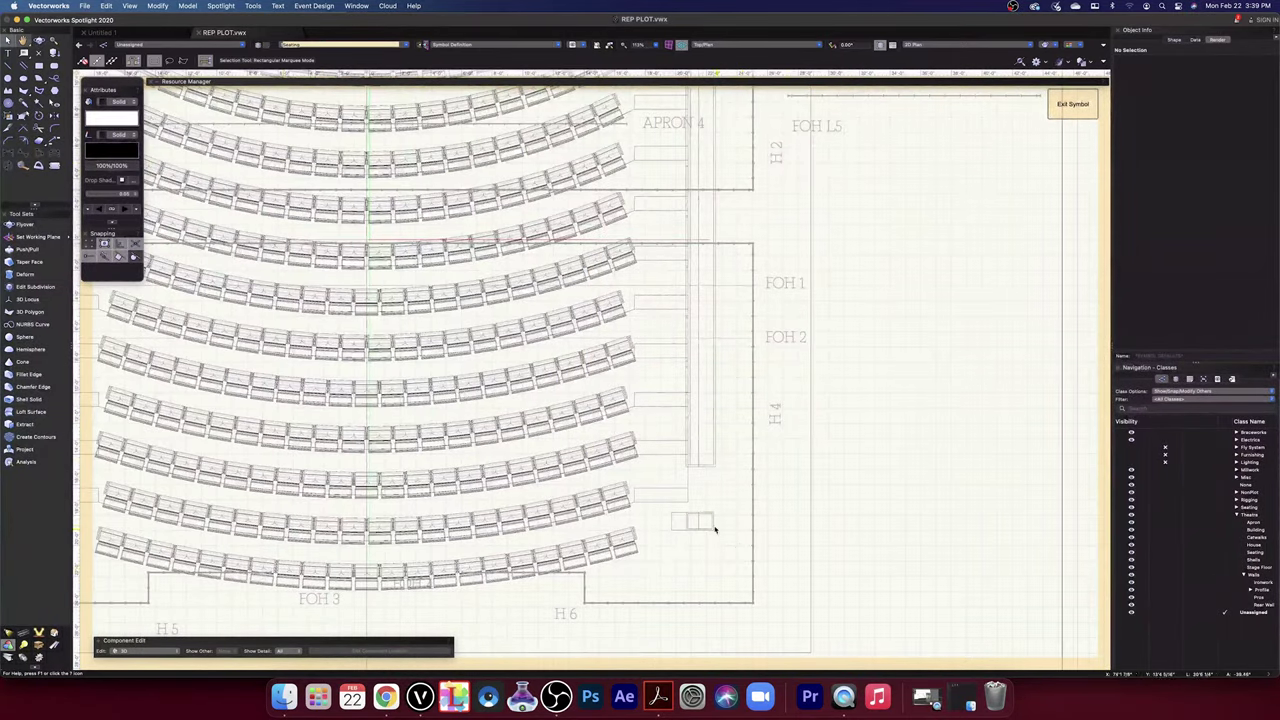
{"action": "scroll", "coordinate": [686, 517], "scroll_direction": "up", "scroll_amount": 10}
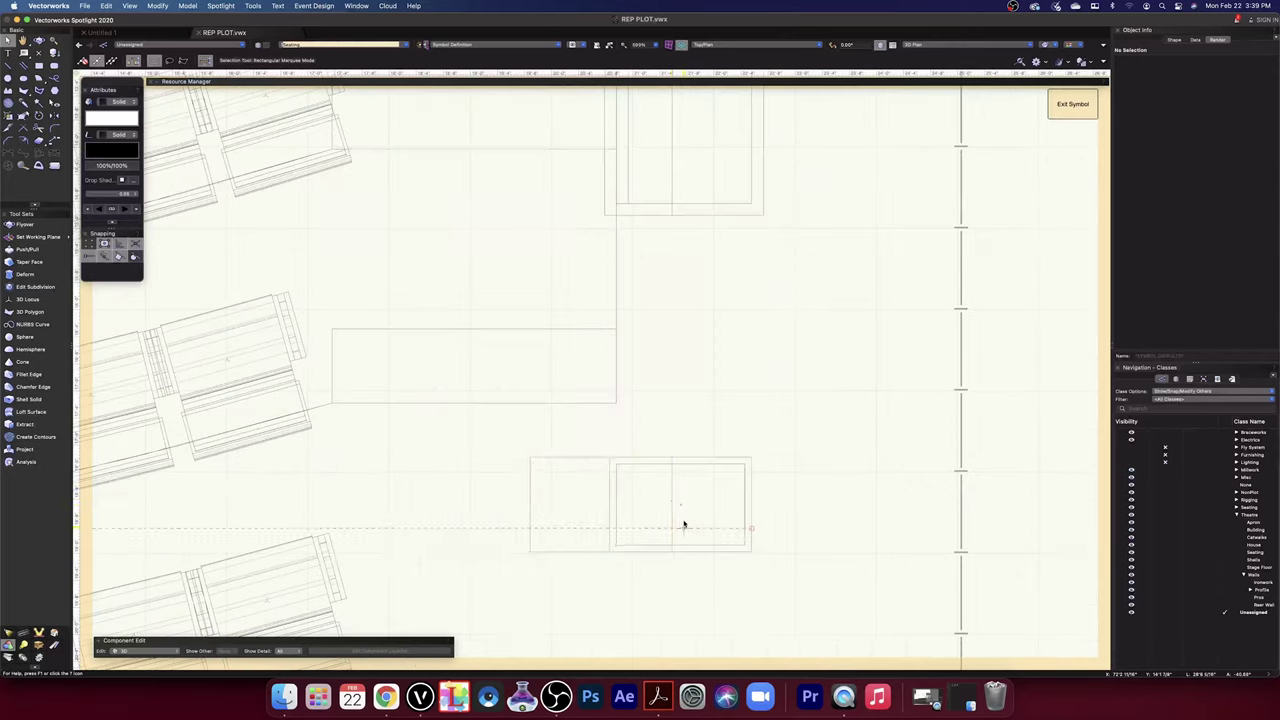
{"action": "left_click_drag", "start_coordinate": [672, 505], "coordinate": [754, 509]}
{"action": "scroll", "coordinate": [780, 509], "scroll_direction": "down", "scroll_amount": 10}
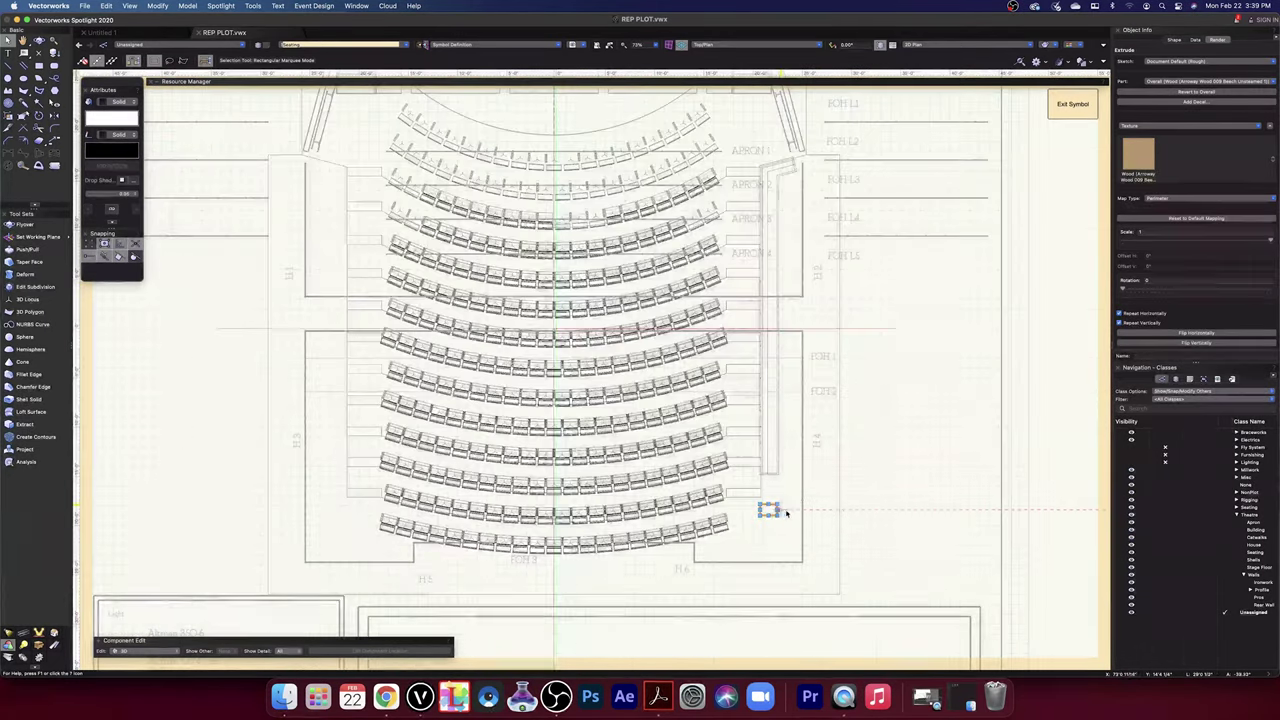
{"action": "left_click", "coordinate": [893, 505]}
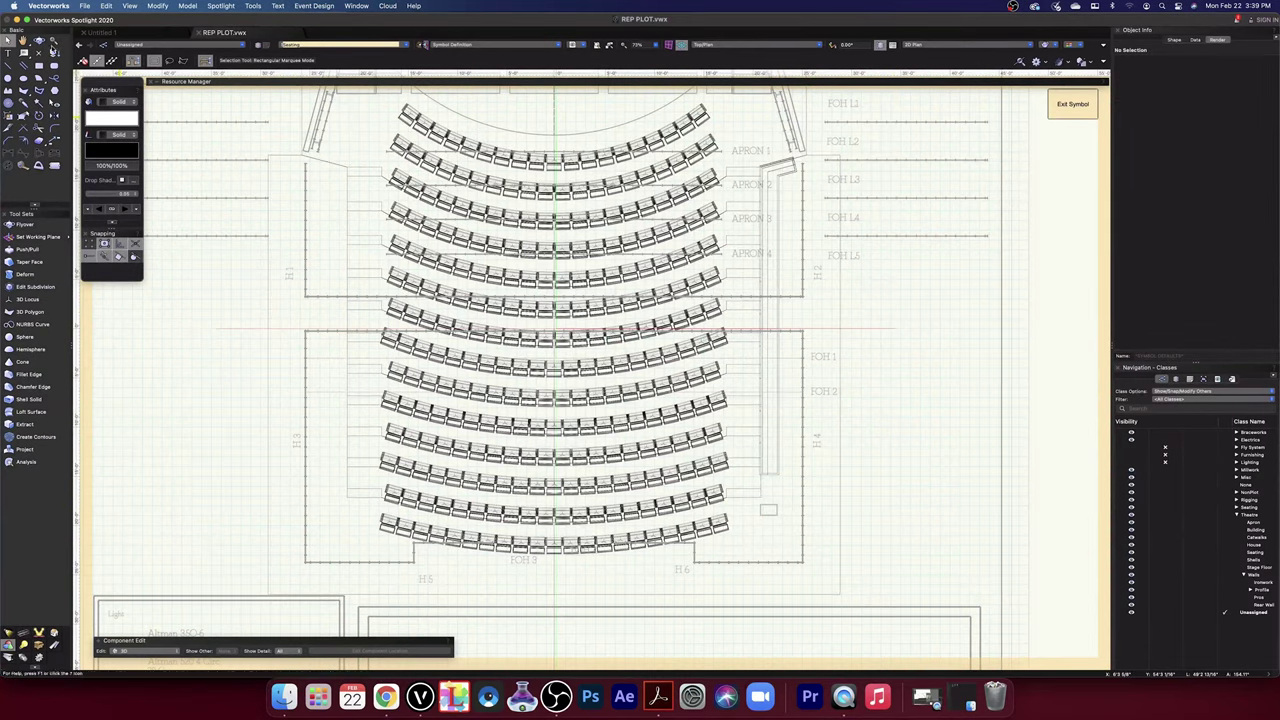
- Render the symbol with OpenGL shading in Flyover and orbit to an oblique 3D view
{"action": "key", "text": "shift+c"}
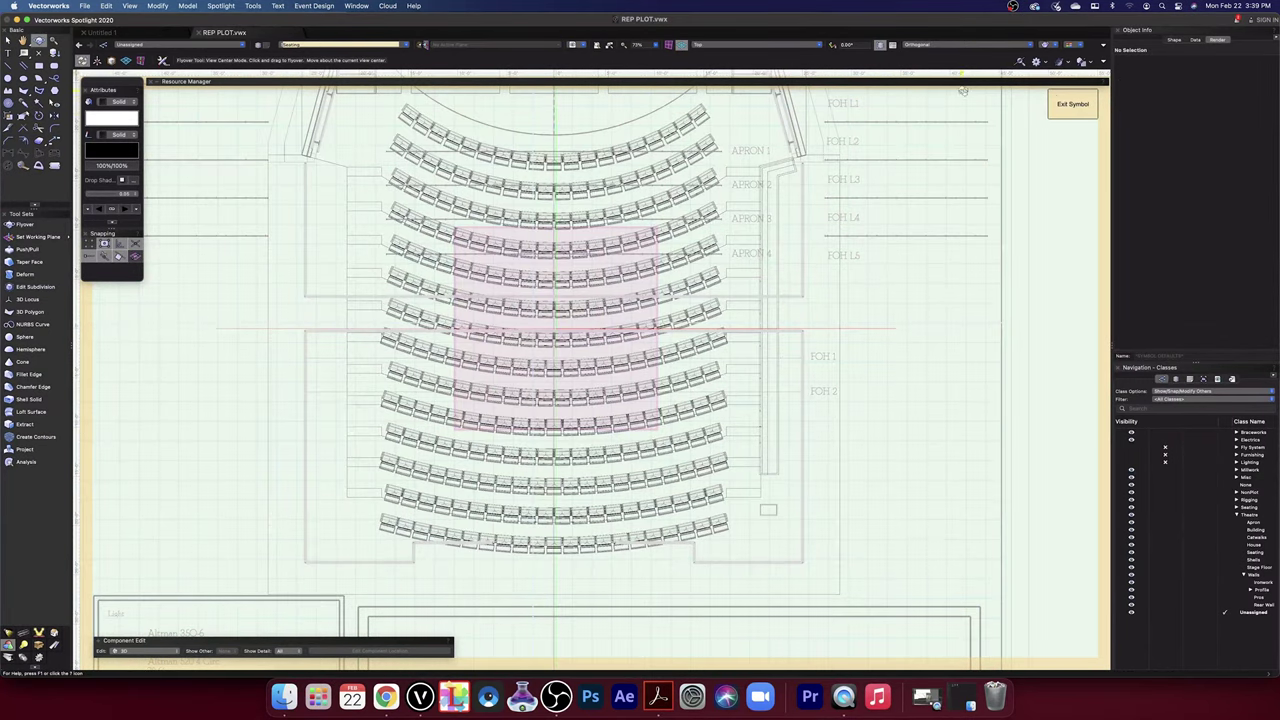
{"action": "left_click", "coordinate": [1065, 62]}
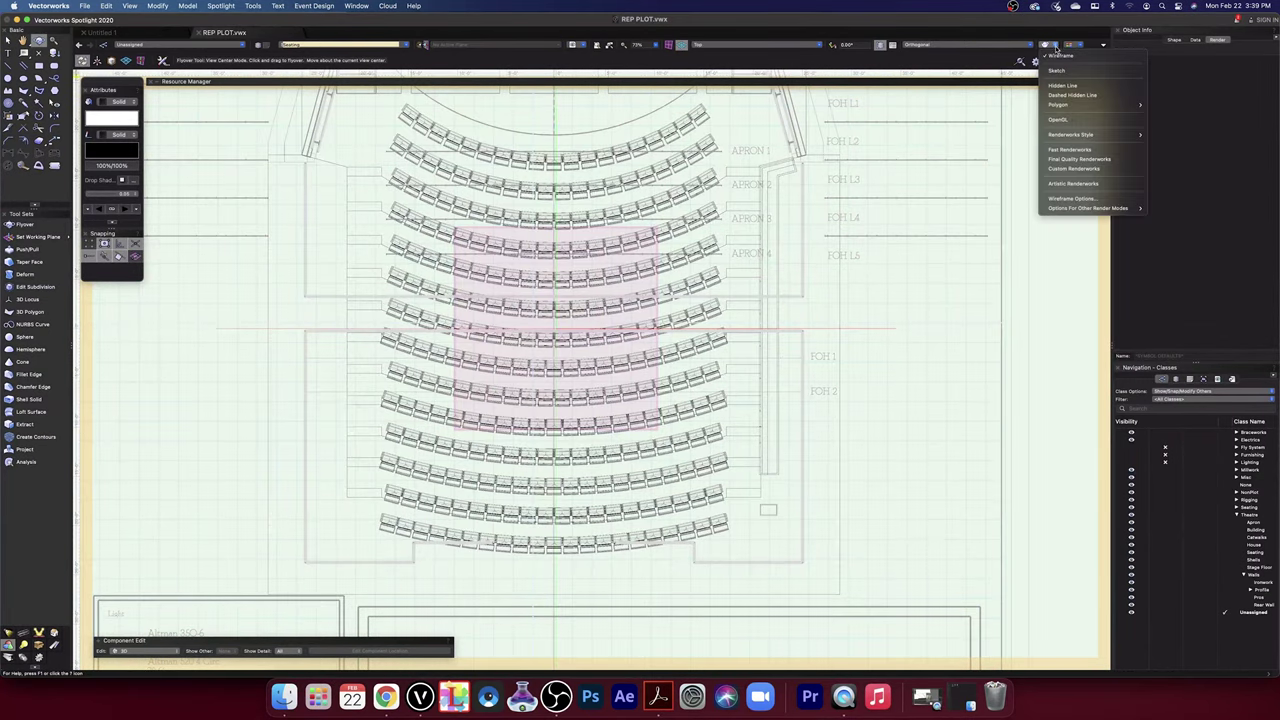
{"action": "left_click", "coordinate": [1071, 122]}
{"action": "mouse_move", "coordinate": [849, 509]}
{"action": "left_mouse_down"}
{"action": "mouse_move", "coordinate": [826, 486]}
{"action": "mouse_move", "coordinate": [831, 386]}
{"action": "mouse_move", "coordinate": [932, 384]}
{"action": "mouse_move", "coordinate": [937, 351]}
{"action": "mouse_move", "coordinate": [907, 352]}
{"action": "mouse_move", "coordinate": [972, 385]}
{"action": "left_mouse_up"}
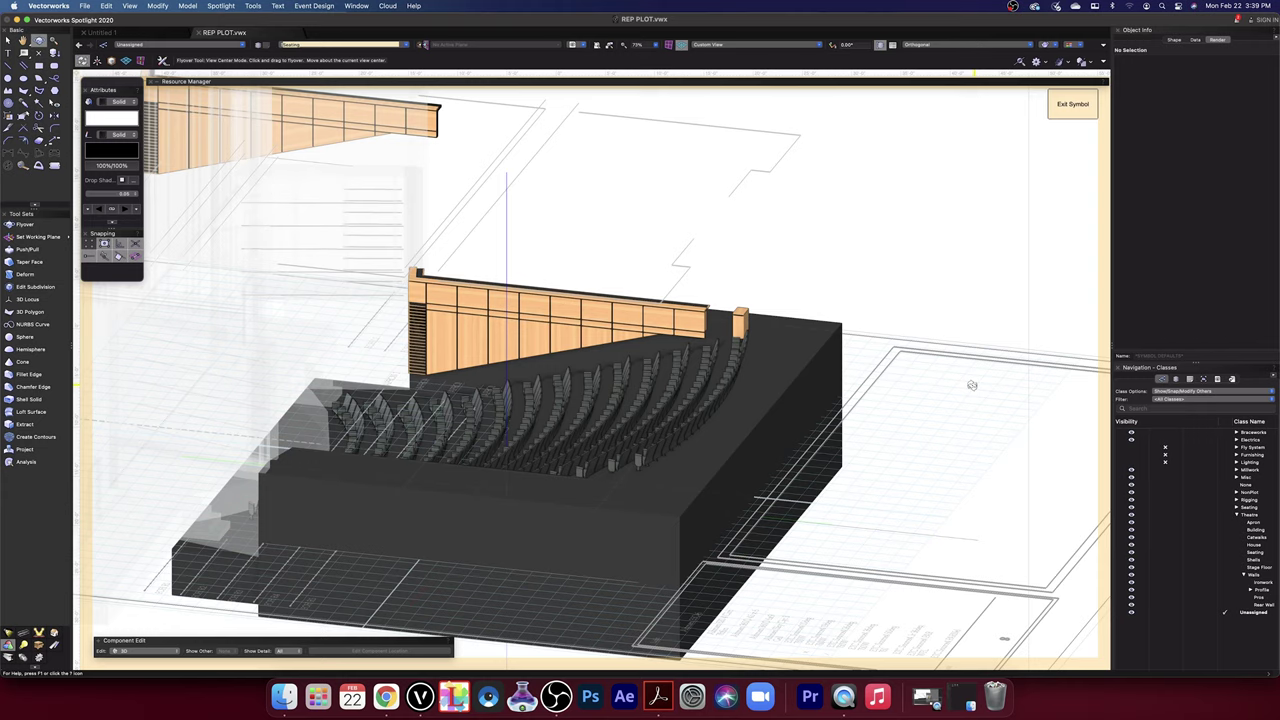
{"action": "left_click_drag", "start_coordinate": [897, 330], "coordinate": [775, 413]}
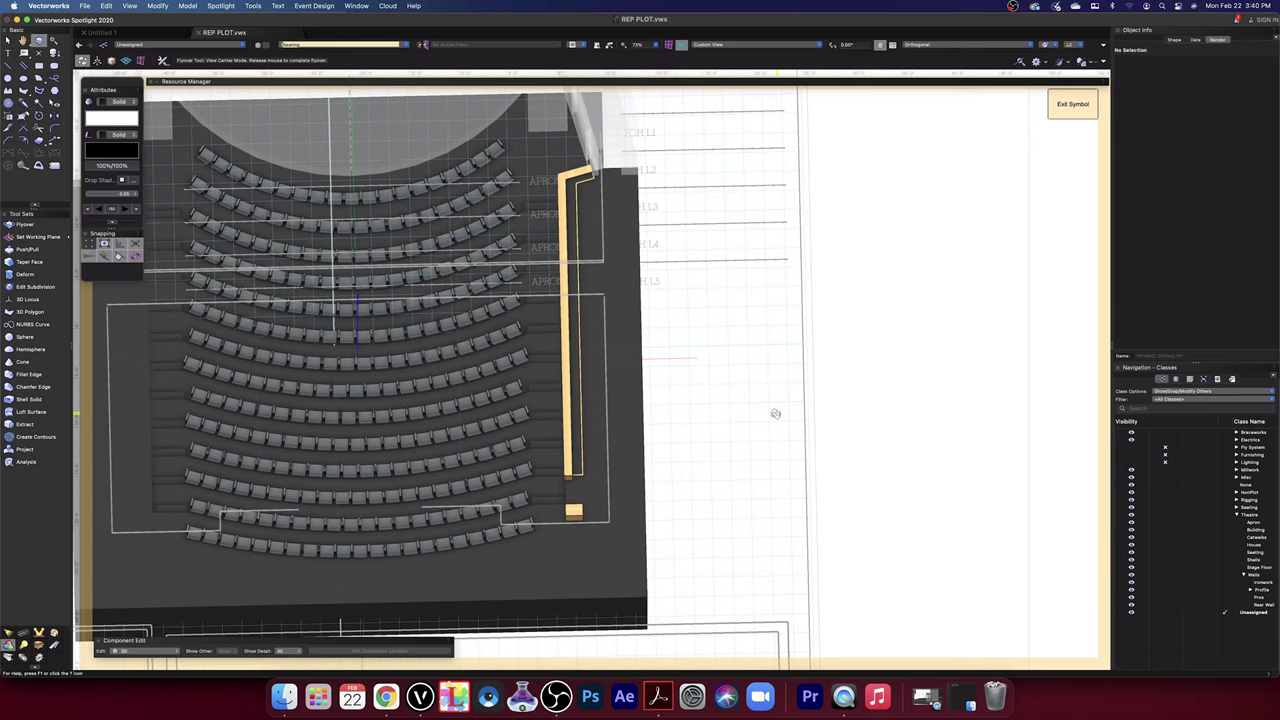
{"action": "left_click_drag", "start_coordinate": [775, 413], "coordinate": [832, 309]}
{"action": "scroll", "coordinate": [658, 338], "scroll_direction": "up", "scroll_amount": 10}
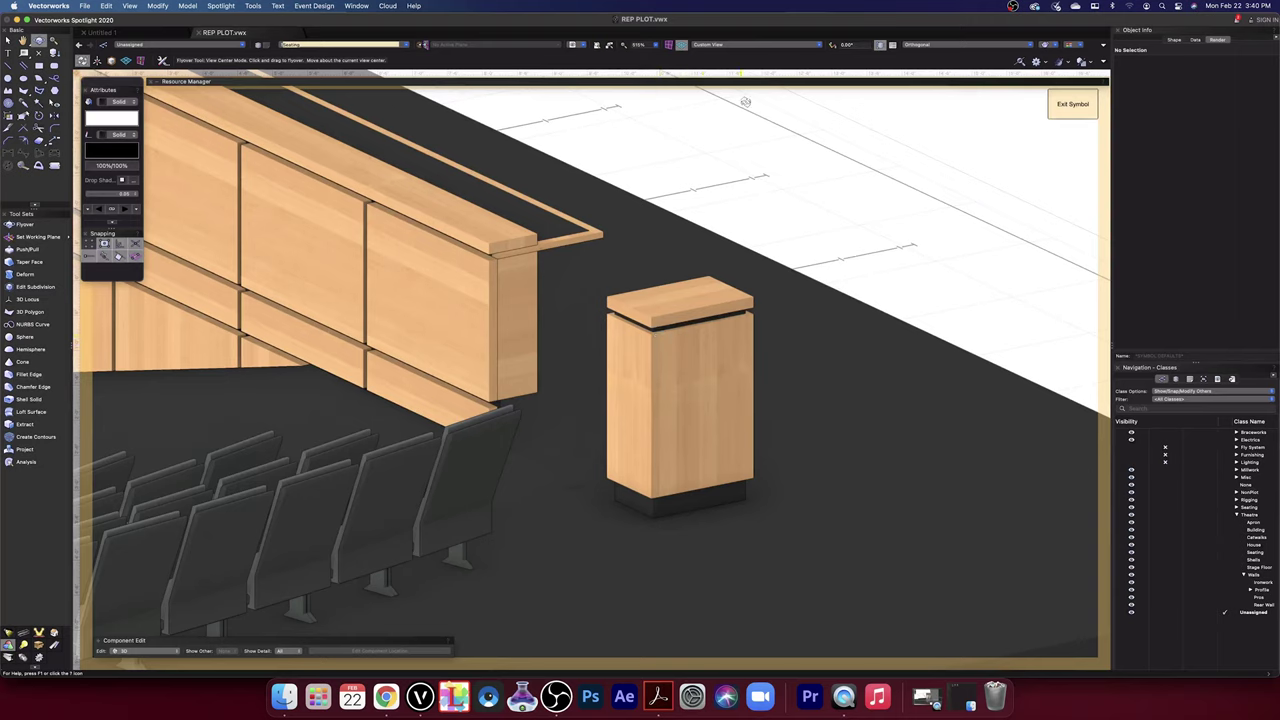
- Leave the standard view unchanged and reposition the shaded 3D view down and right
{"action": "left_click", "coordinate": [756, 45]}
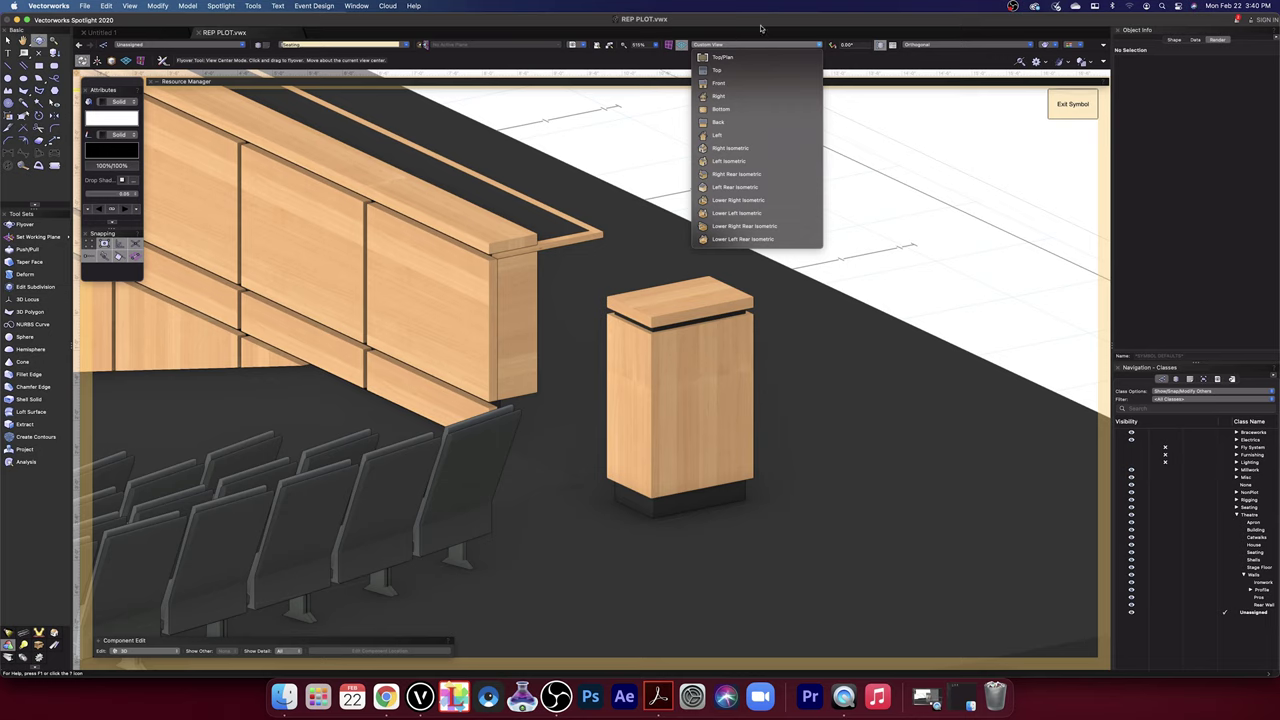
{"action": "left_click", "coordinate": [955, 178]}
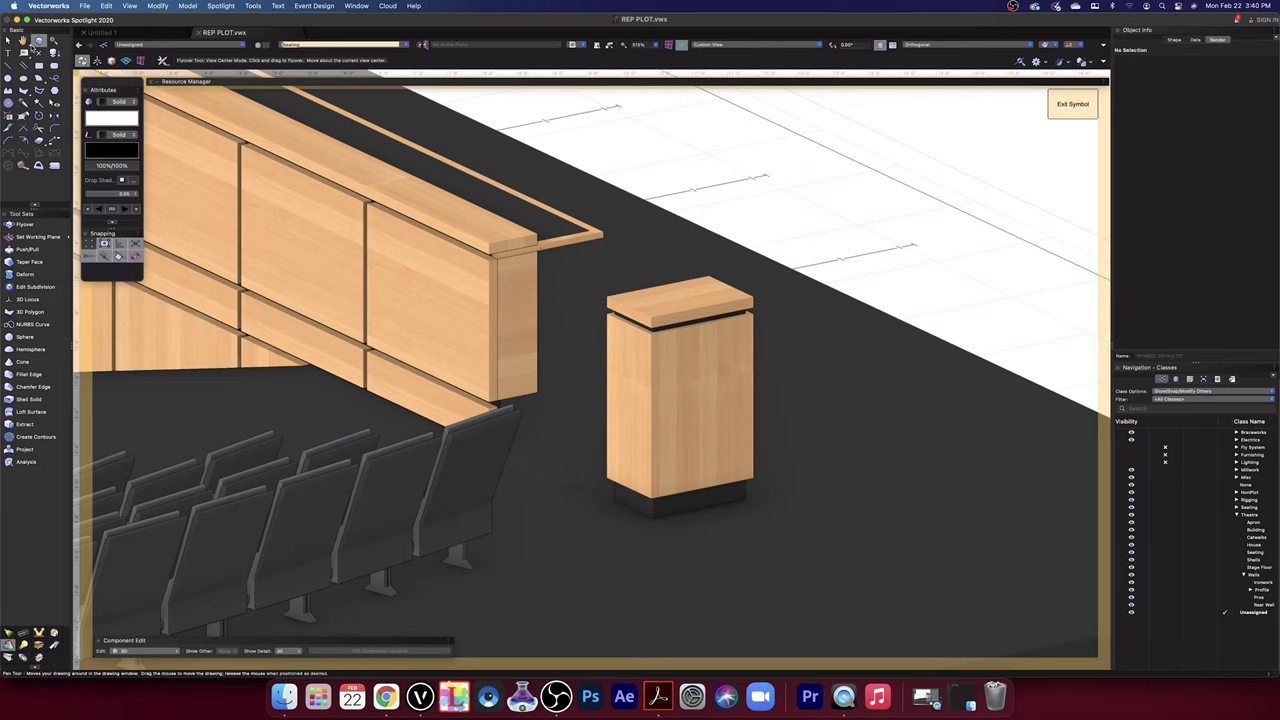
{"action": "key", "text": "x"}
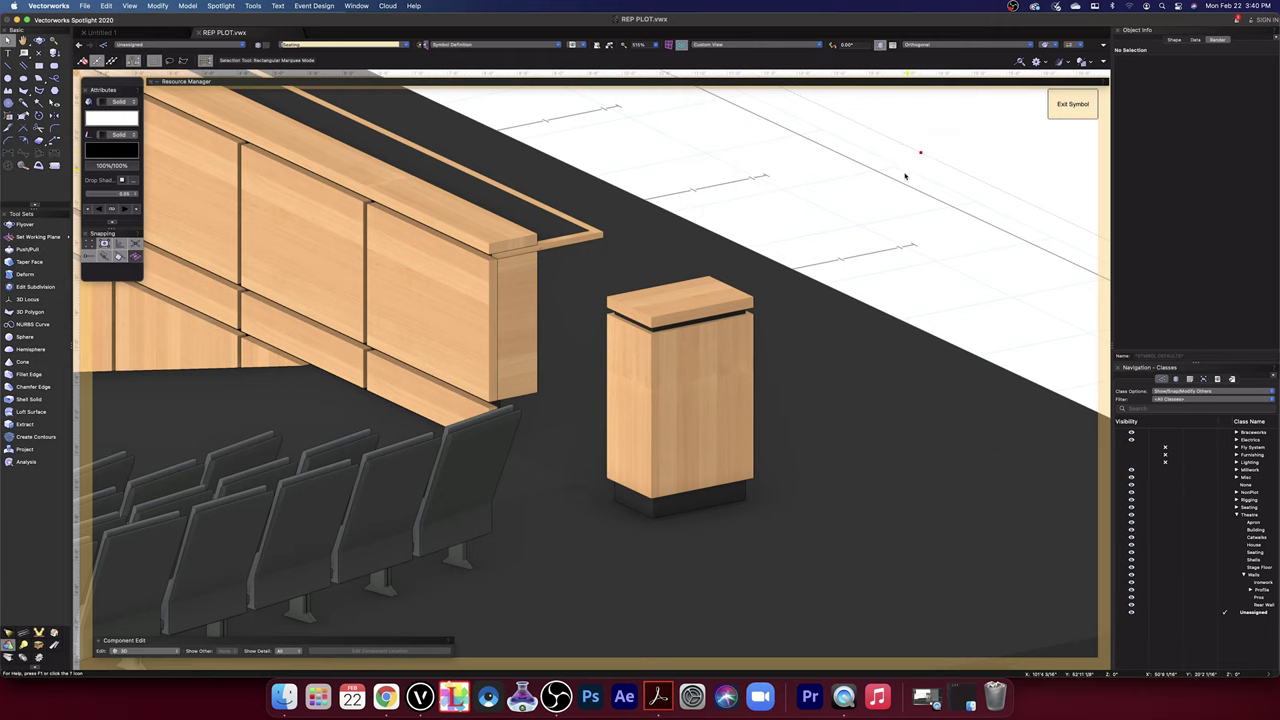
{"action": "scroll", "coordinate": [905, 177], "scroll_direction": "down", "scroll_amount": 3}
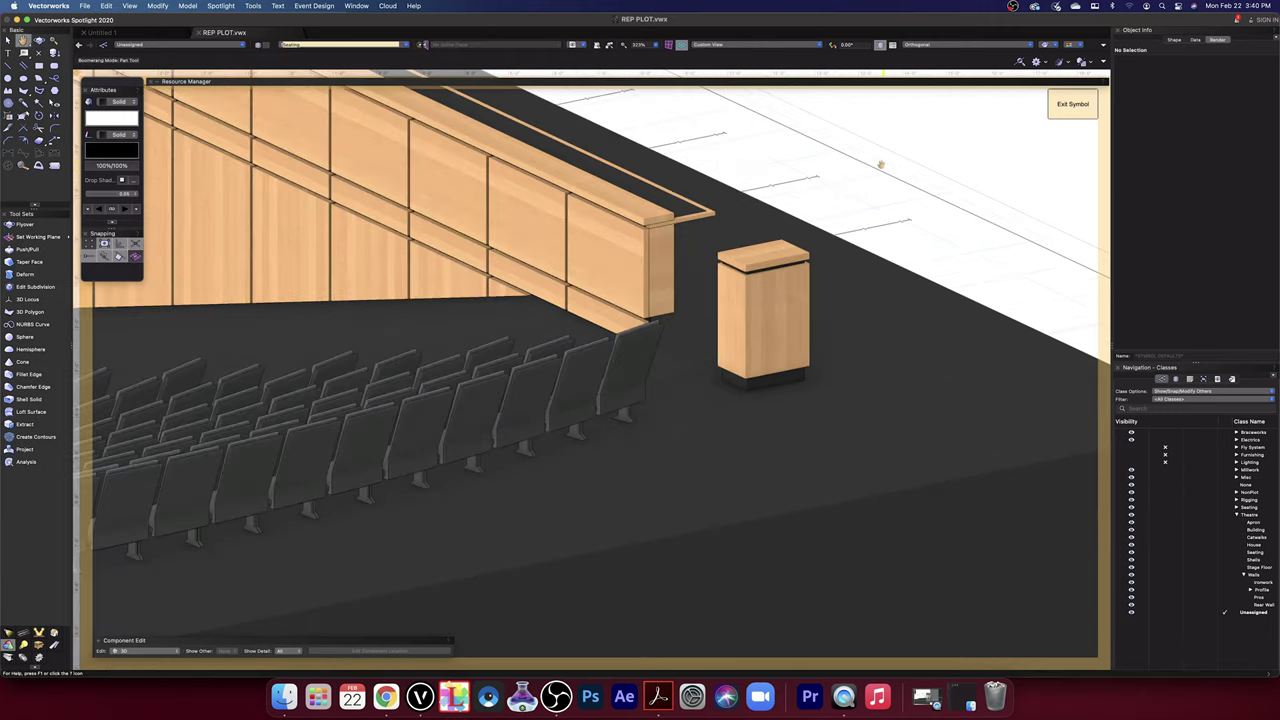
{"action": "left_click_drag", "start_coordinate": [877, 163], "coordinate": [922, 251]}
{"action": "key", "text": "space"}
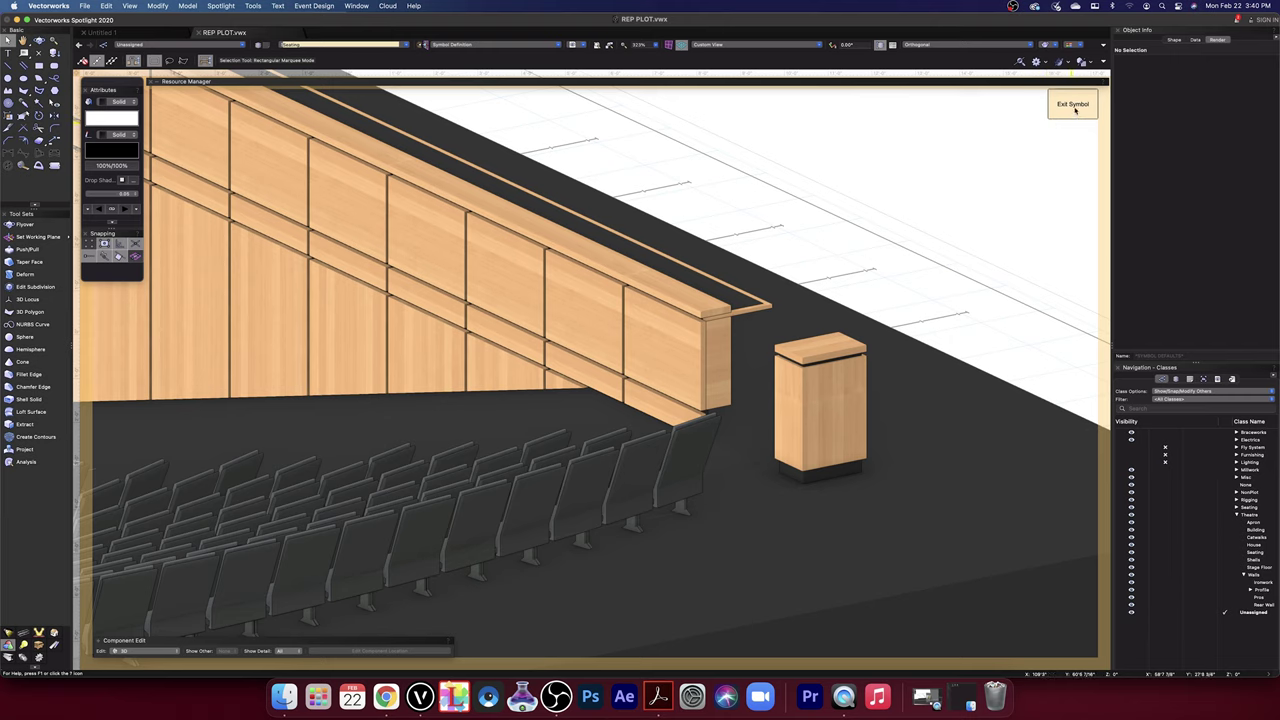
- Exit the balcony symbol and reopen it to edit its 3D Component
{"action": "left_click", "coordinate": [1075, 108]}
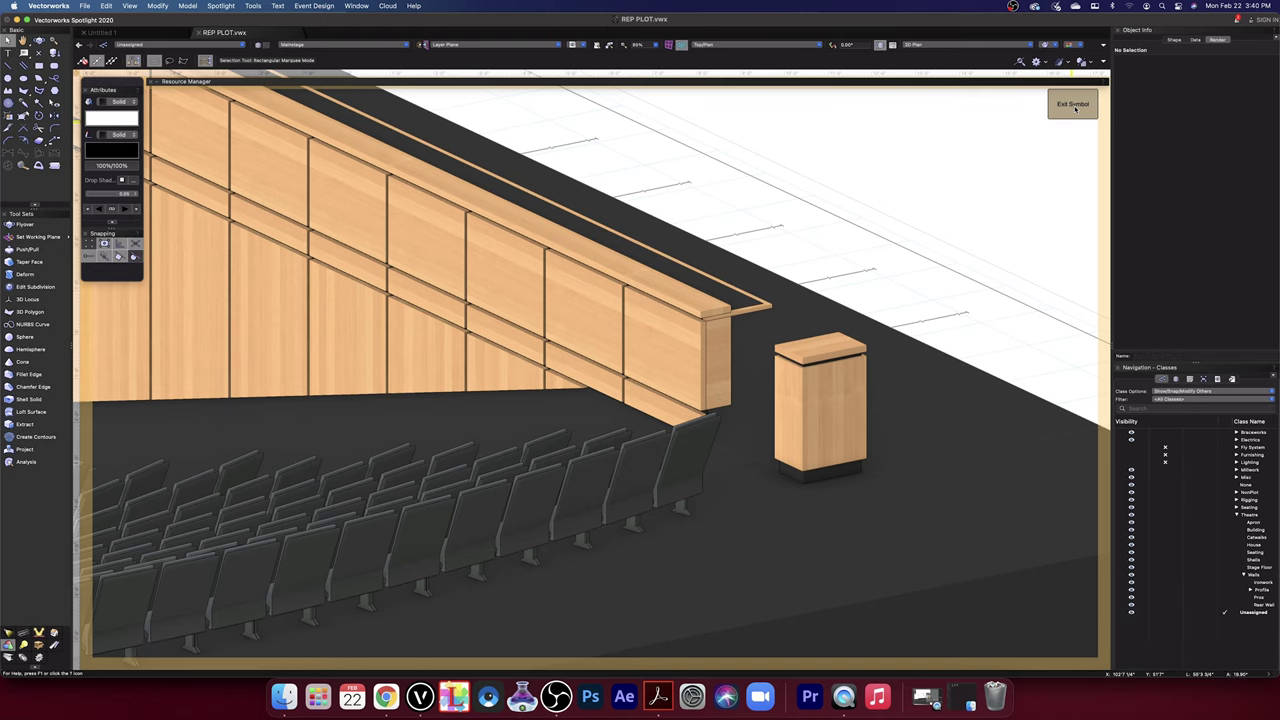
{"action": "scroll", "coordinate": [859, 439], "scroll_direction": "down", "scroll_amount": 2}
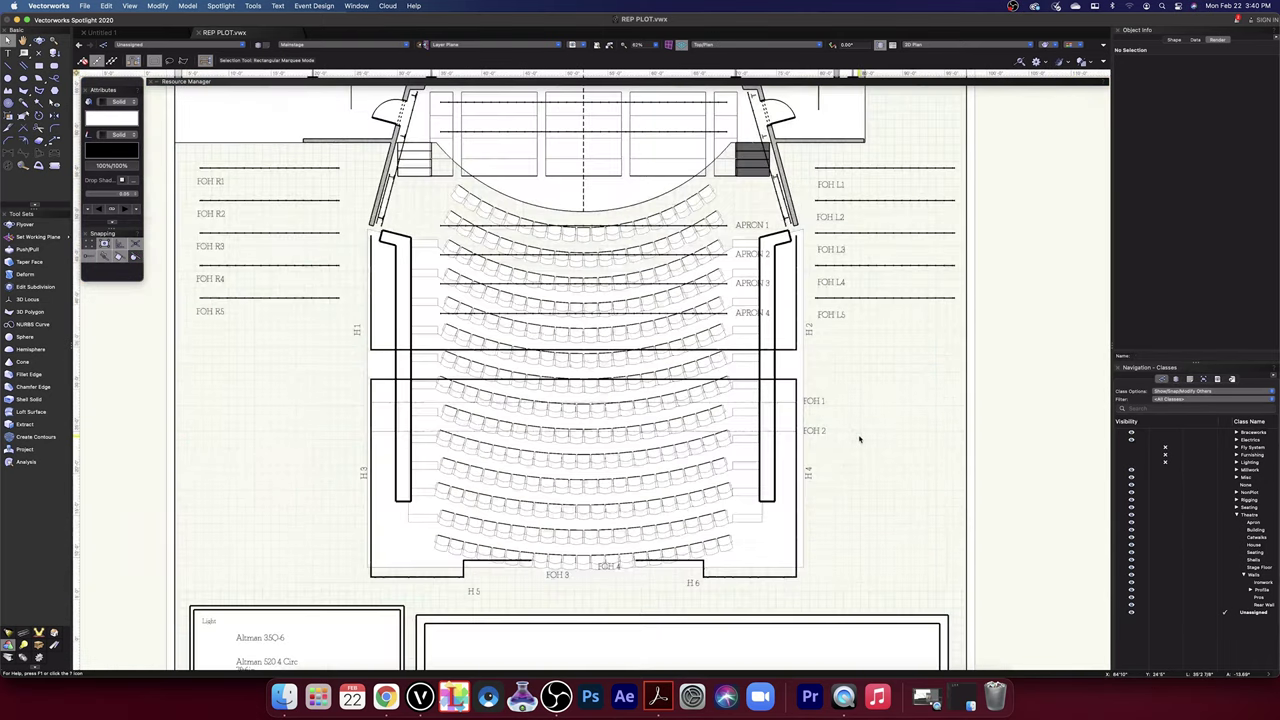
{"action": "double_click", "coordinate": [765, 452]}
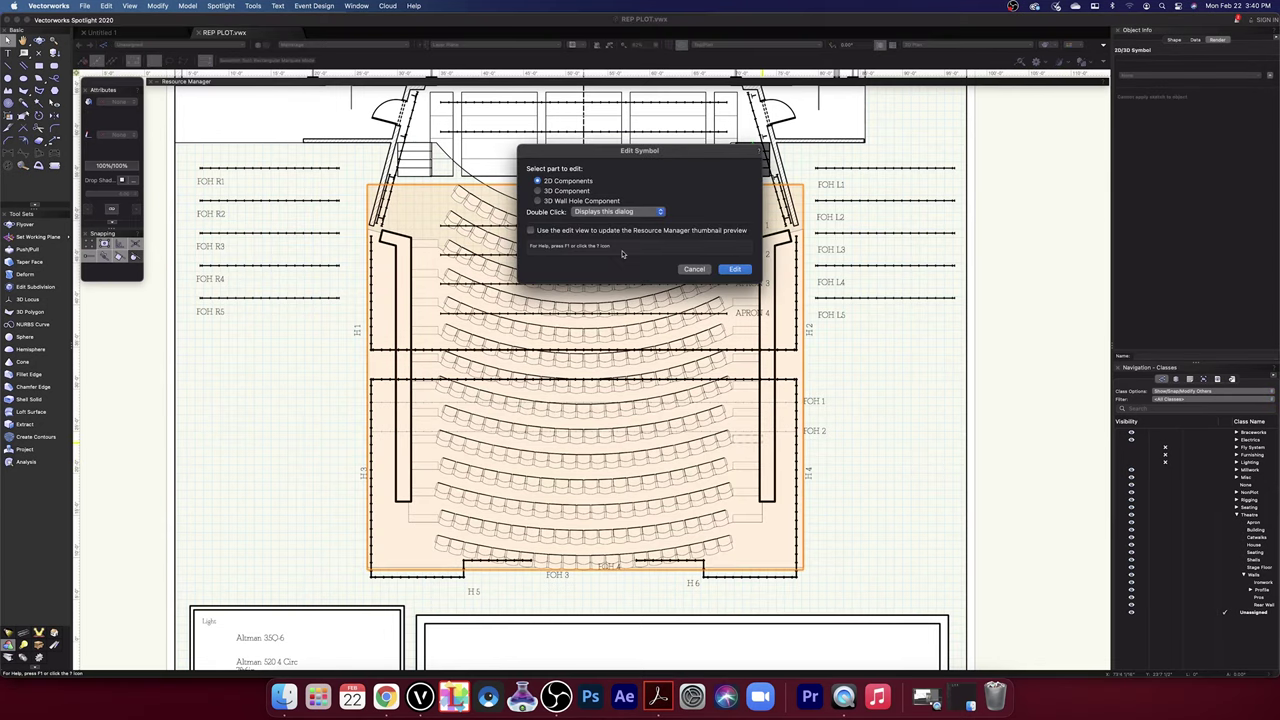
{"action": "left_click", "coordinate": [539, 190]}
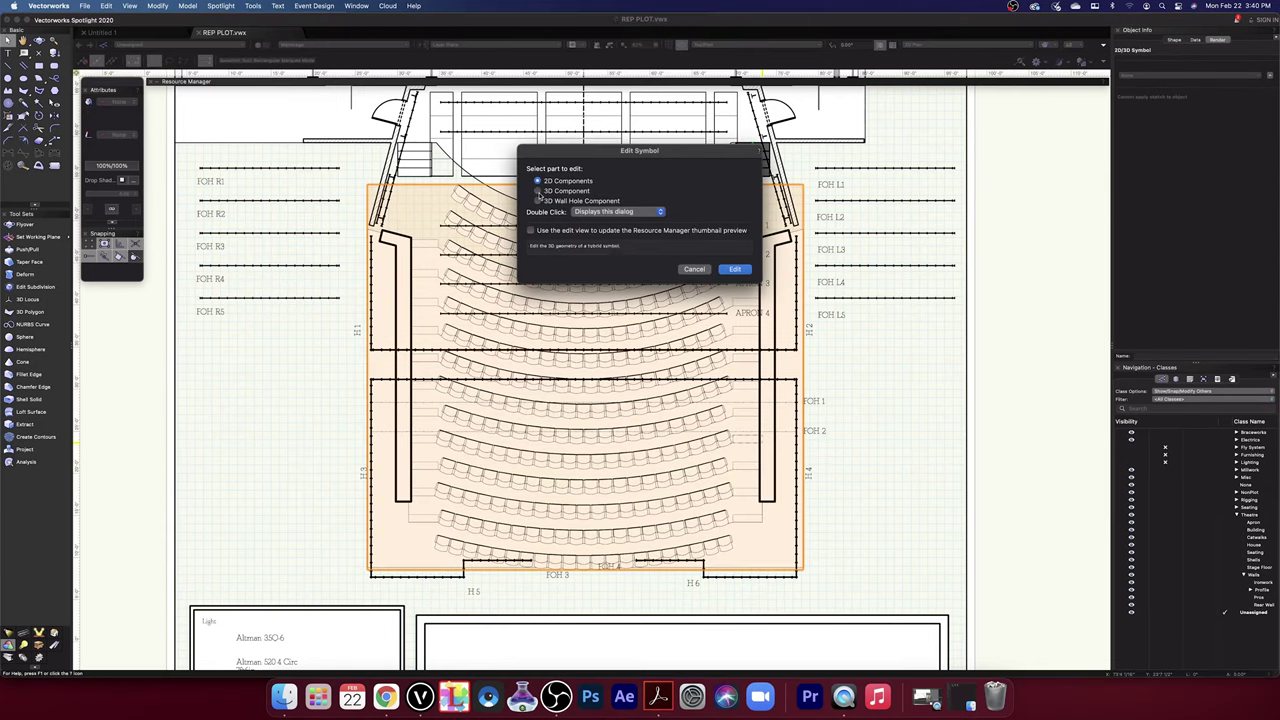
{"action": "left_click", "coordinate": [735, 270]}
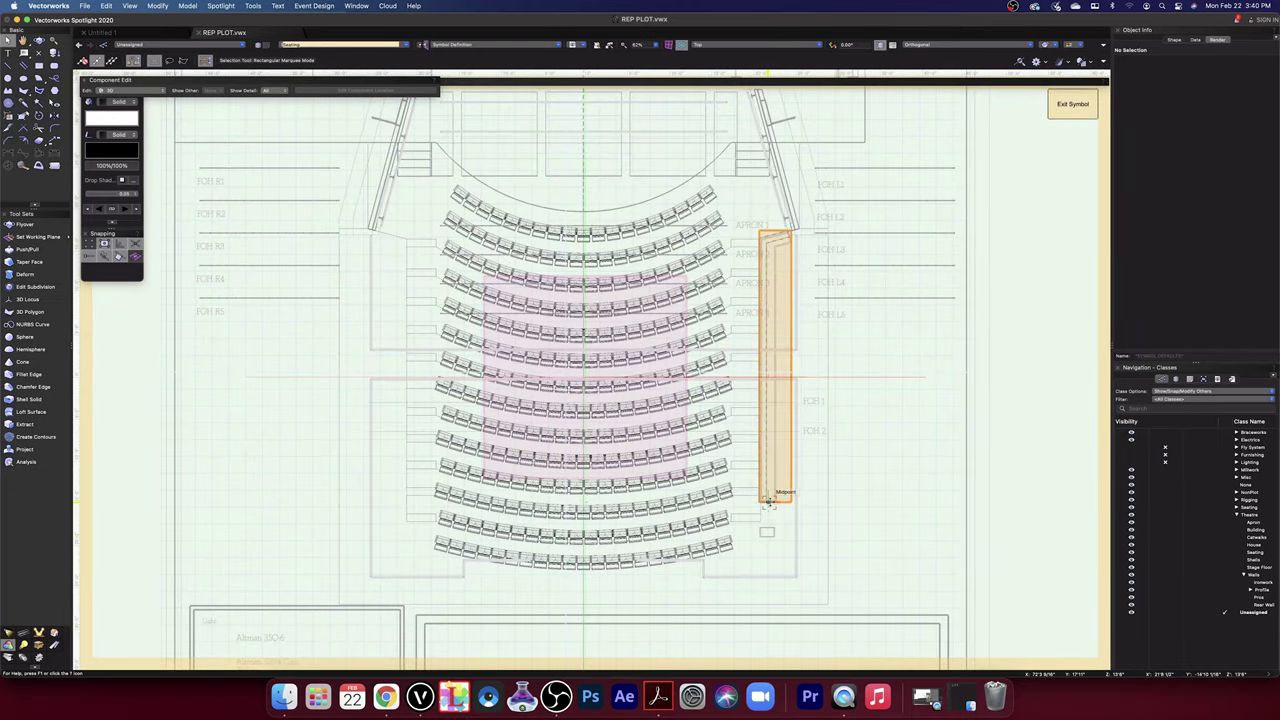
- Bring the right-side seating and APRON and FOH labels into view on the flat plan
{"action": "mouse_move", "coordinate": [996, 298]}
{"action": "middle_mouse_down"}
{"action": "mouse_move", "coordinate": [960, 296]}
{"action": "mouse_move", "coordinate": [710, 447]}
{"action": "middle_mouse_up"}
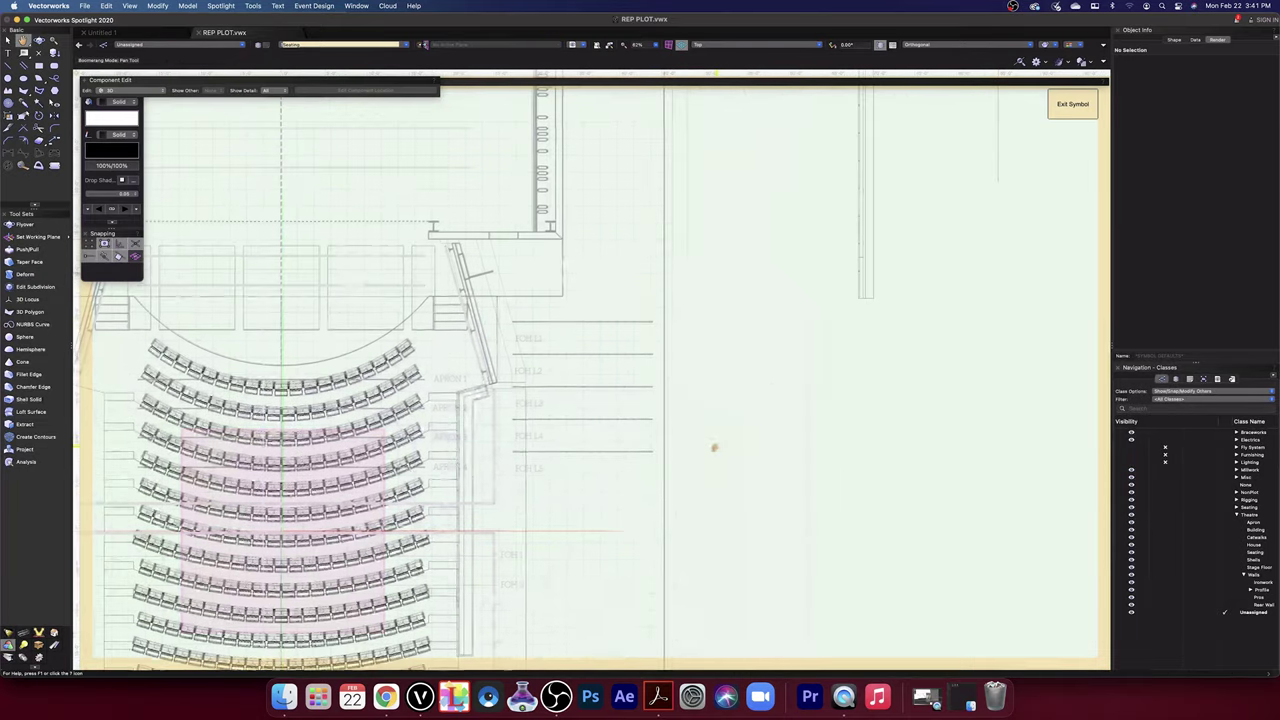
{"action": "scroll", "coordinate": [809, 389], "scroll_direction": "down", "scroll_amount": 2}
{"action": "middle_click_drag", "start_coordinate": [829, 160], "coordinate": [790, 269]}
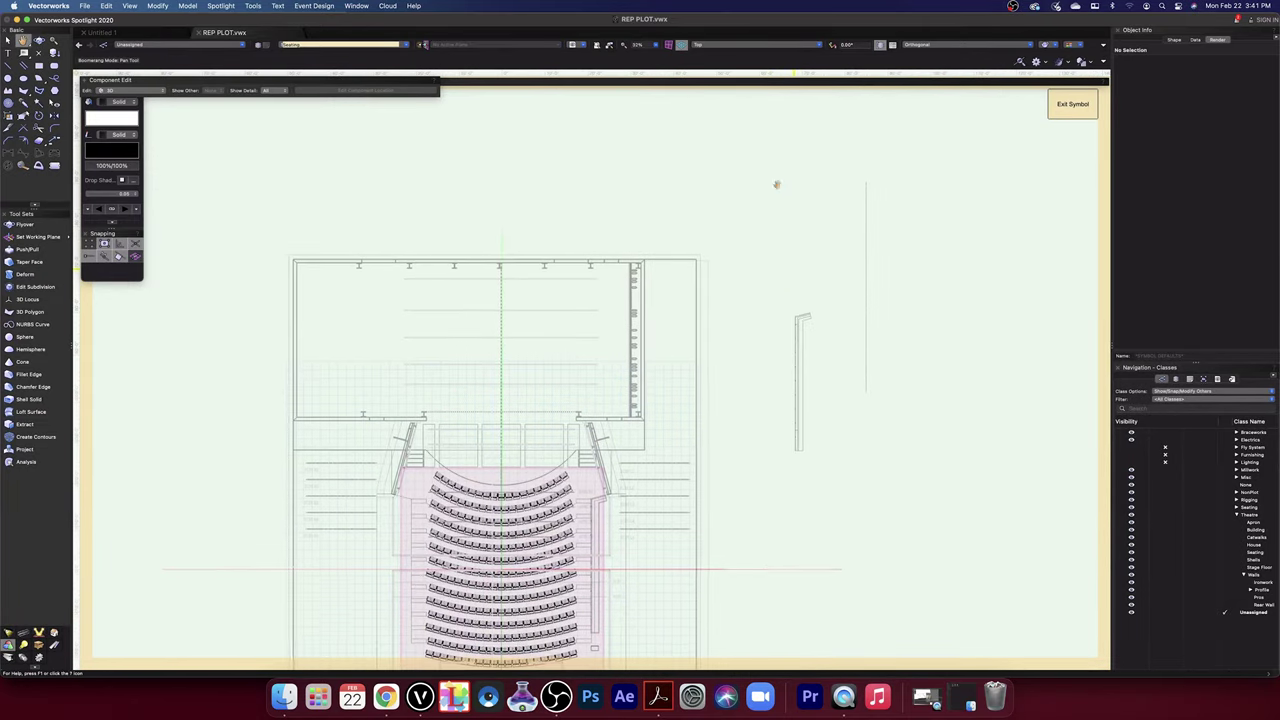
{"action": "mouse_move", "coordinate": [773, 144]}
{"action": "left_mouse_down"}
{"action": "mouse_move", "coordinate": [774, 211]}
{"action": "mouse_move", "coordinate": [922, 483]}
{"action": "left_mouse_up"}
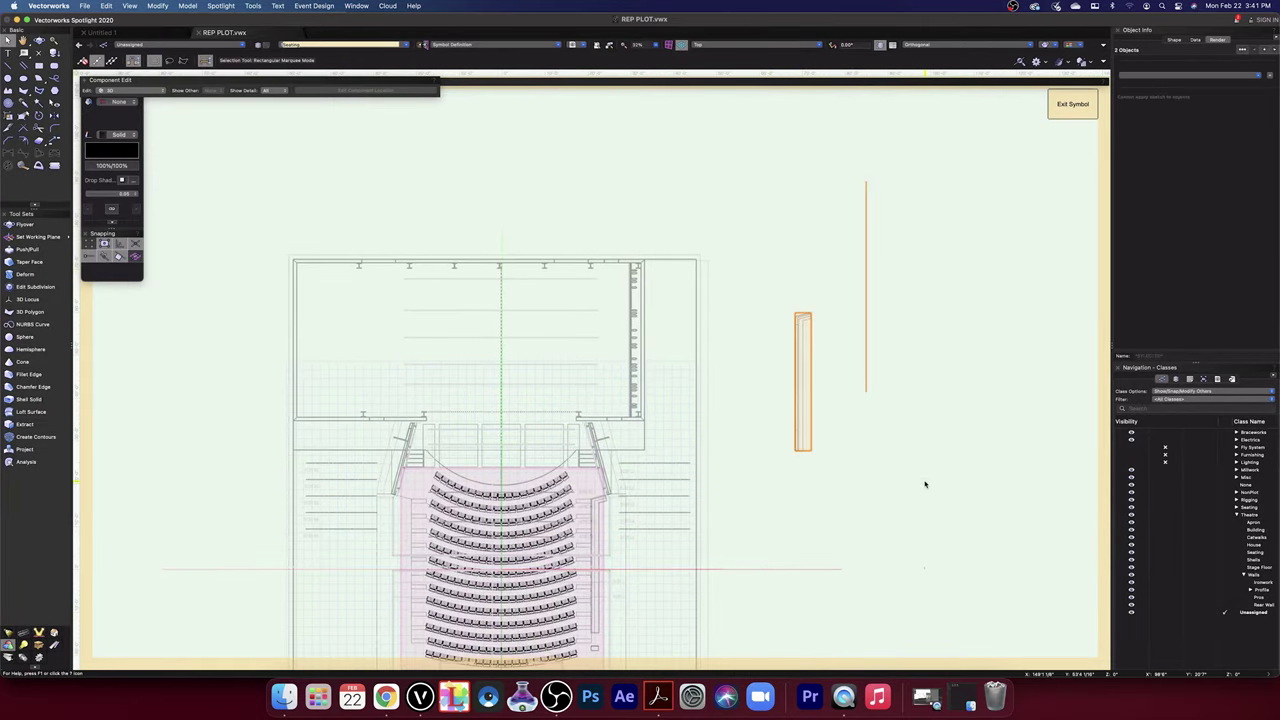
{"action": "left_click", "coordinate": [925, 484]}
{"action": "scroll", "coordinate": [906, 489], "scroll_direction": "down", "scroll_amount": 8}
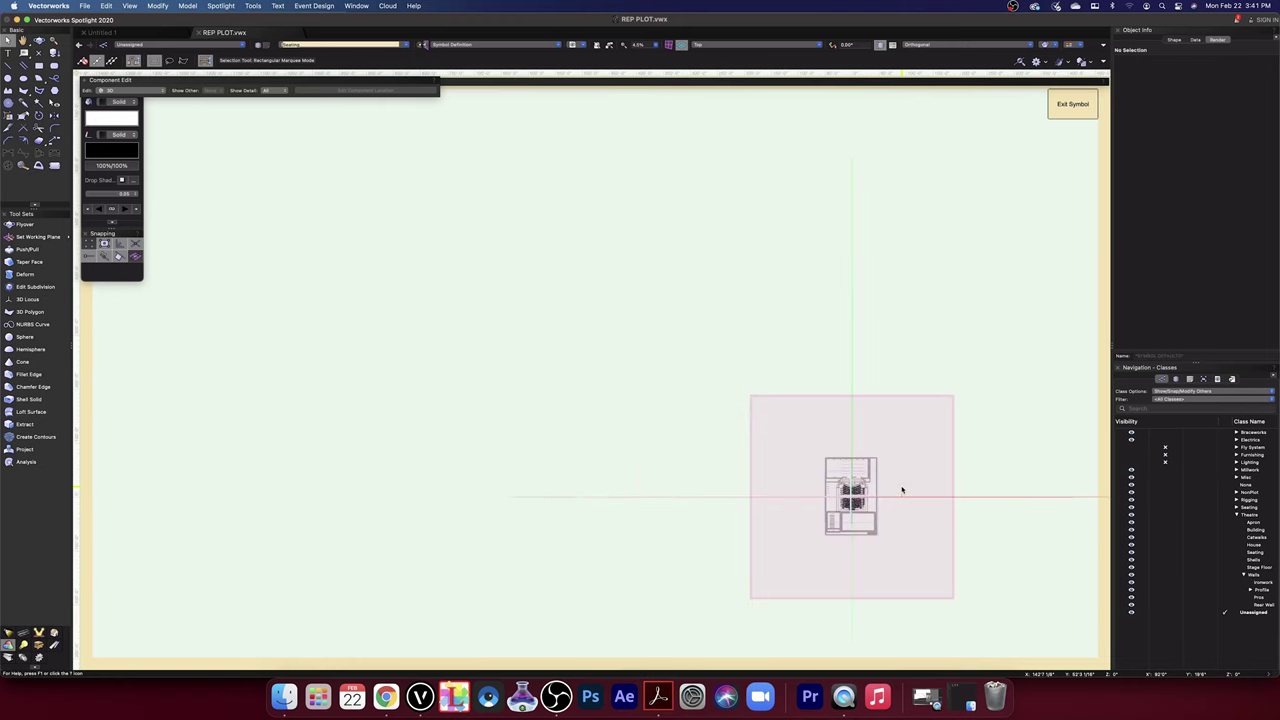
{"action": "scroll", "coordinate": [902, 491], "scroll_direction": "up", "scroll_amount": 10}
{"action": "middle_click_drag", "start_coordinate": [680, 480], "coordinate": [1140, 217]}
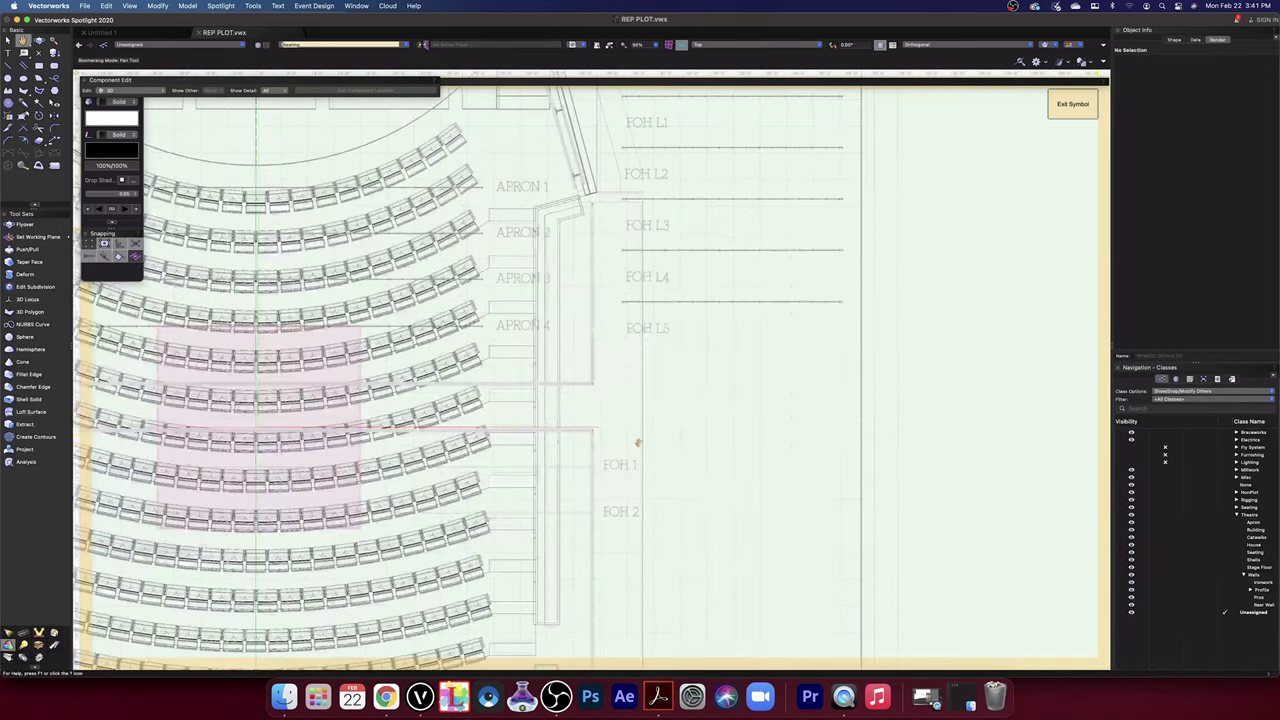
{"action": "middle_click_drag", "start_coordinate": [638, 440], "coordinate": [716, 456]}
- Mirror a duplicate of the wall near the APRON labels across the seating centreline
{"action": "left_click", "coordinate": [675, 292]}
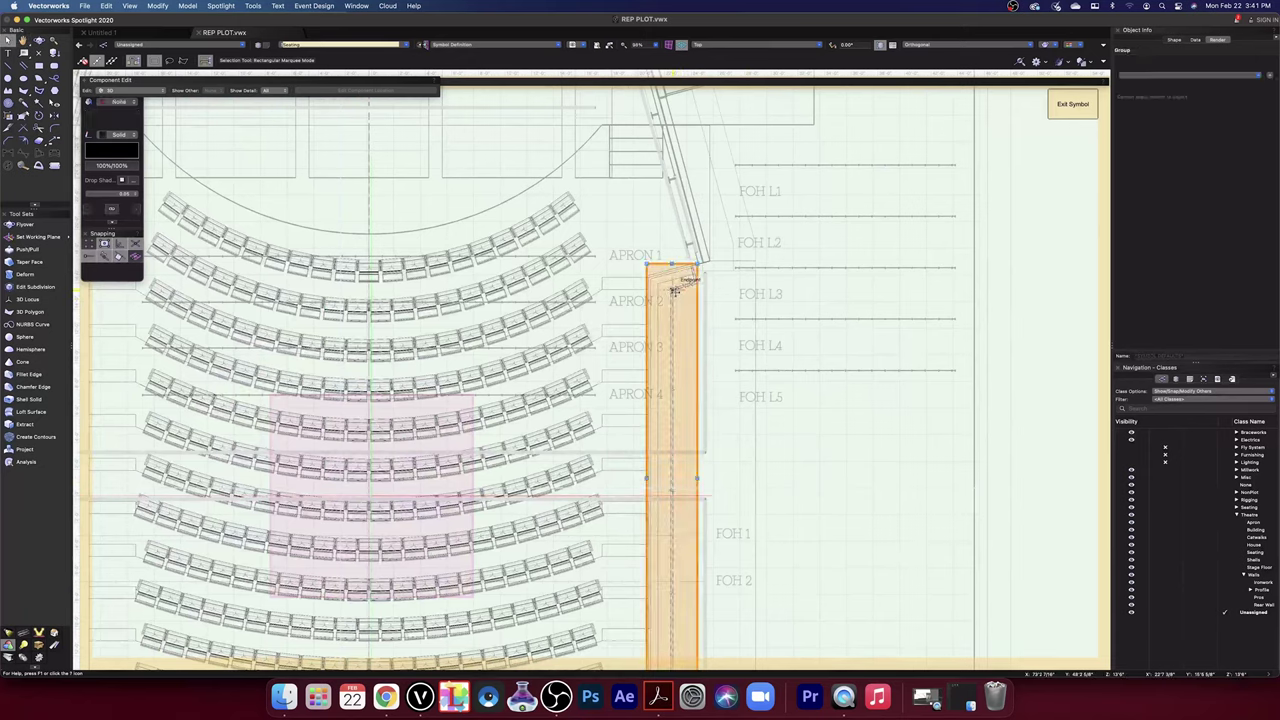
{"action": "left_click", "coordinate": [54, 117]}
{"action": "left_click", "coordinate": [369, 190]}
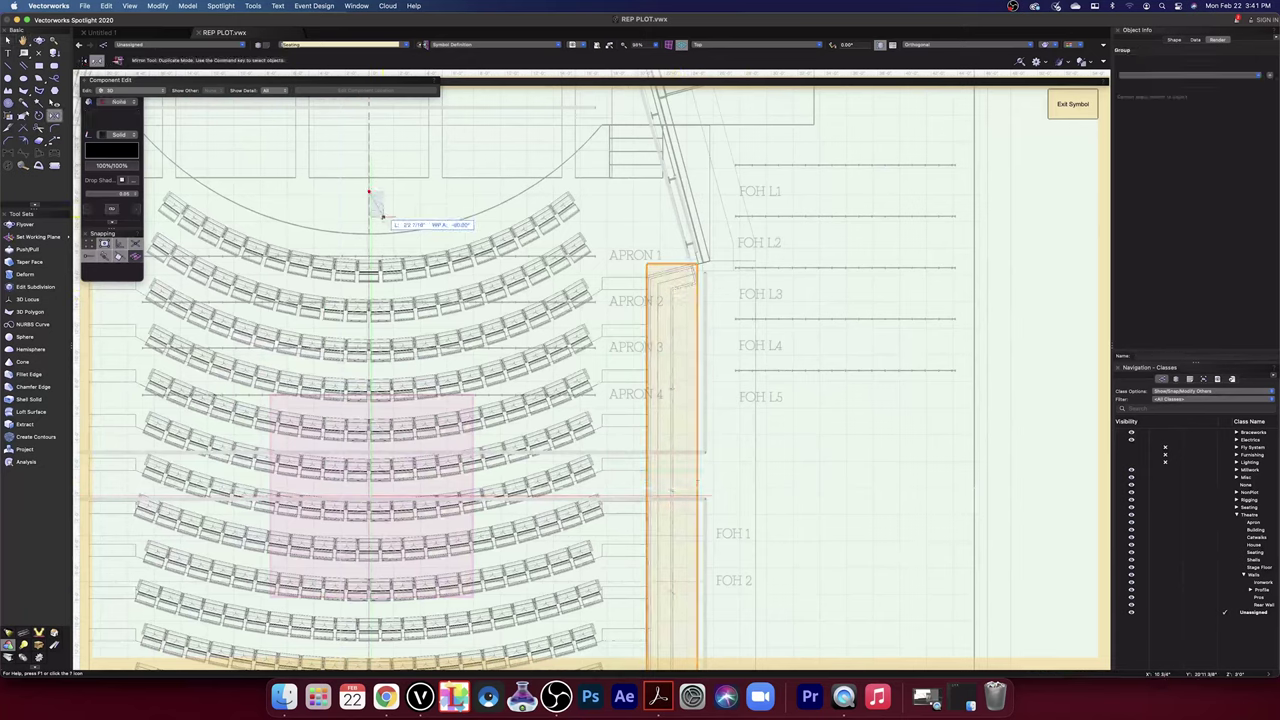
{"action": "left_click", "coordinate": [369, 234]}
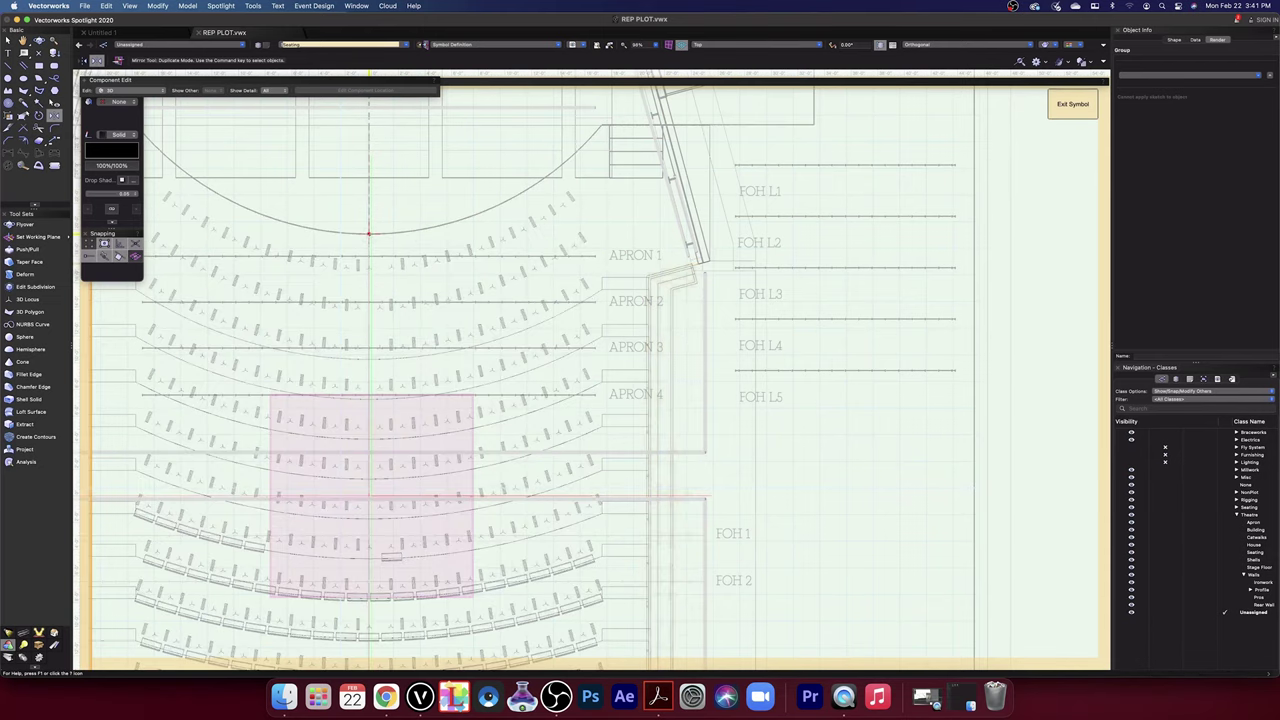
{"action": "middle_click_drag", "start_coordinate": [318, 237], "coordinate": [761, 262]}
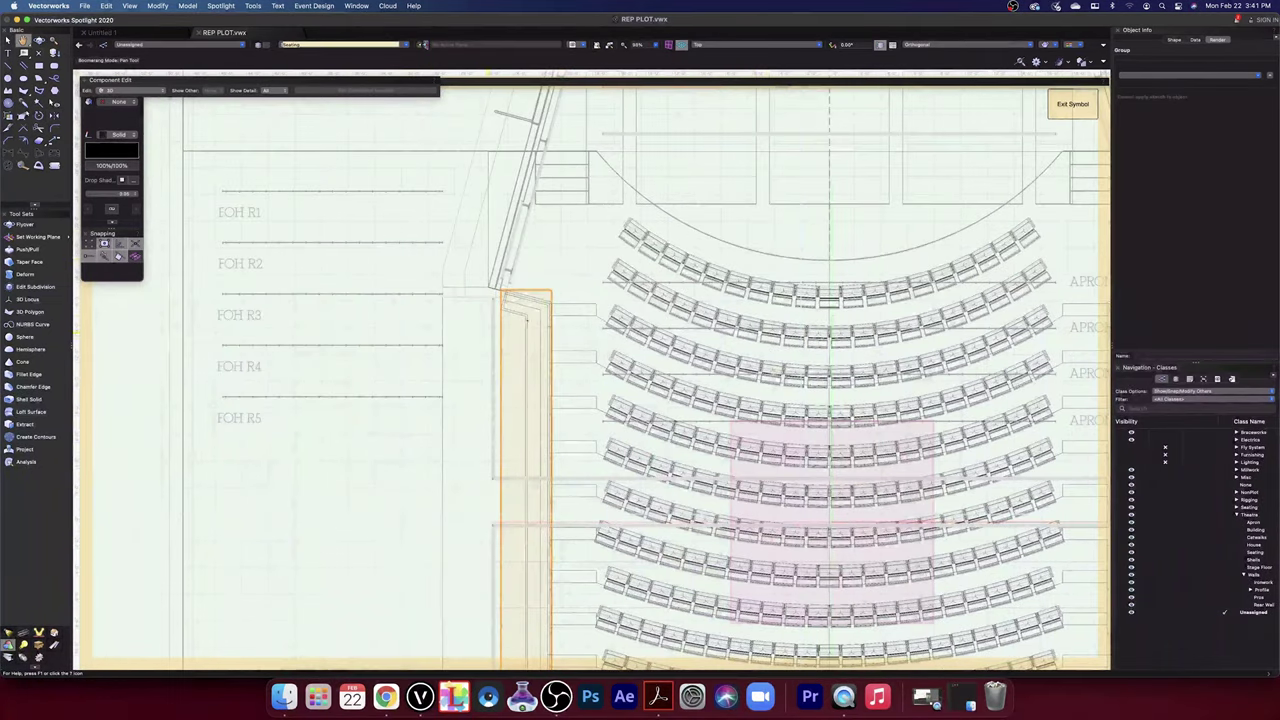
{"action": "scroll", "coordinate": [543, 318], "scroll_direction": "up", "scroll_amount": 5}
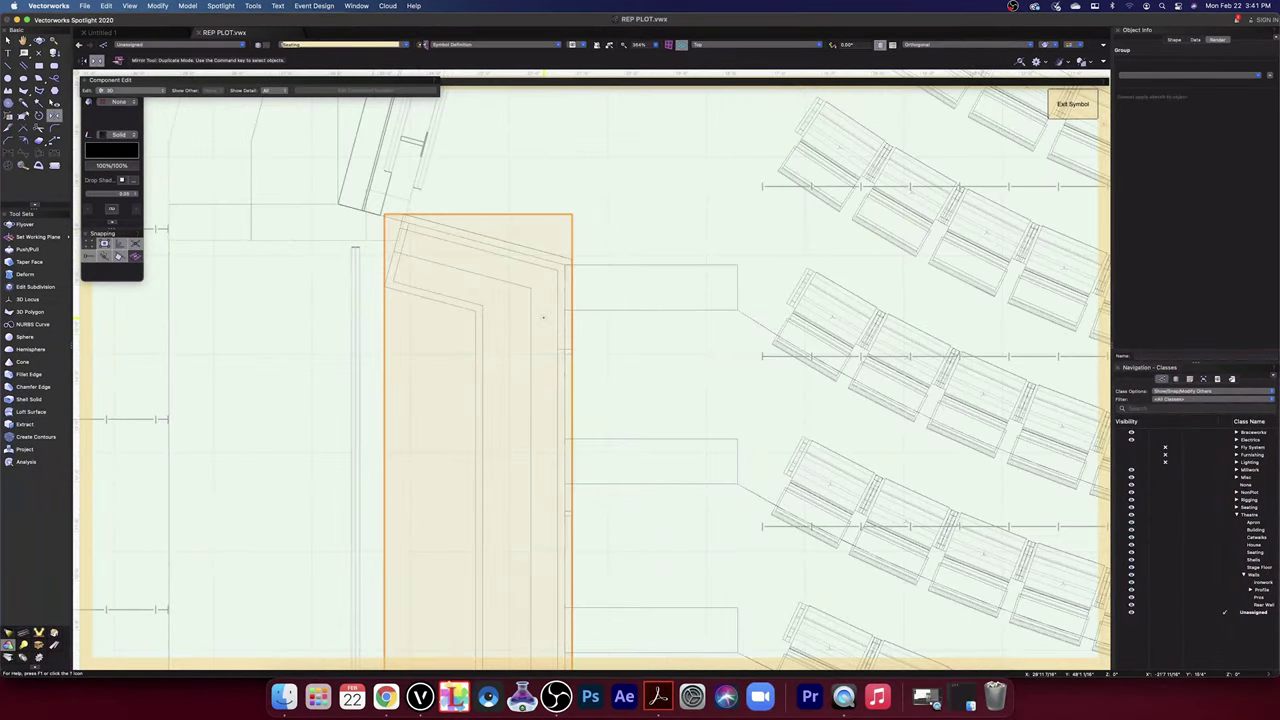
{"action": "scroll", "coordinate": [562, 281], "scroll_direction": "up", "scroll_amount": 5}
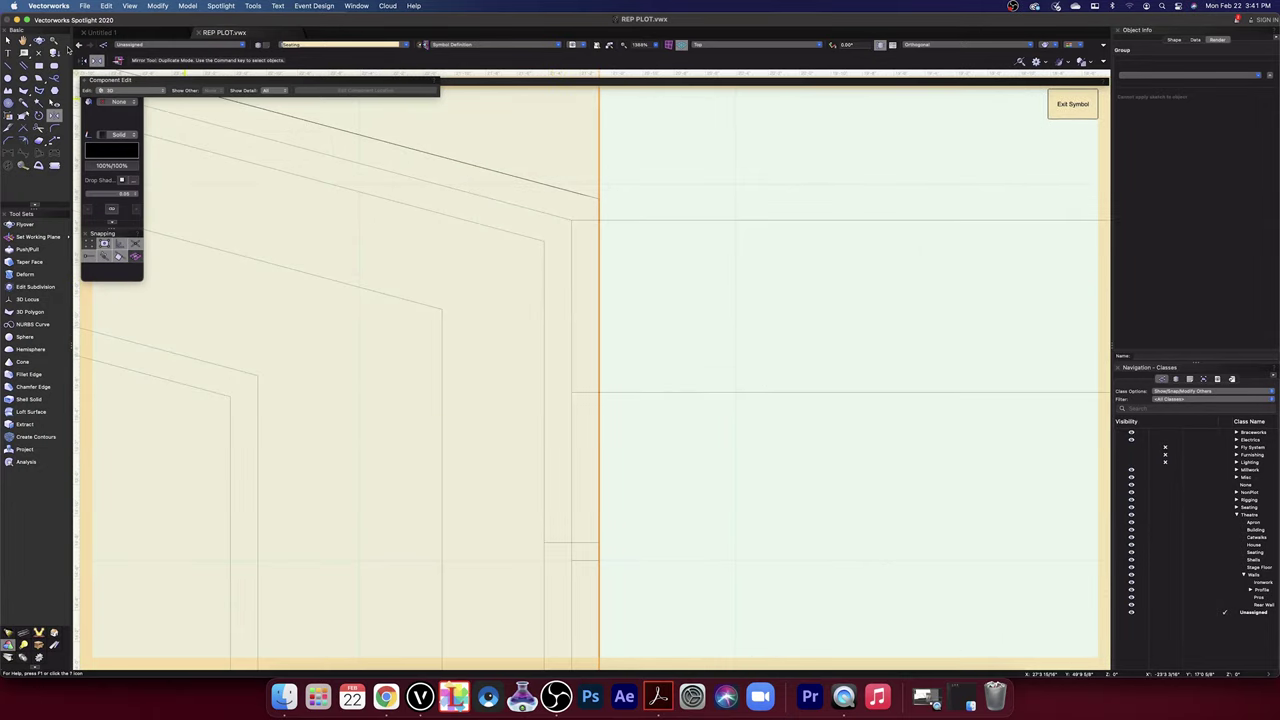
- Move the mirrored wall into place by its corner, then select only the left balcony-front panel
{"action": "left_click", "coordinate": [8, 40]}
{"action": "left_click", "coordinate": [541, 240]}
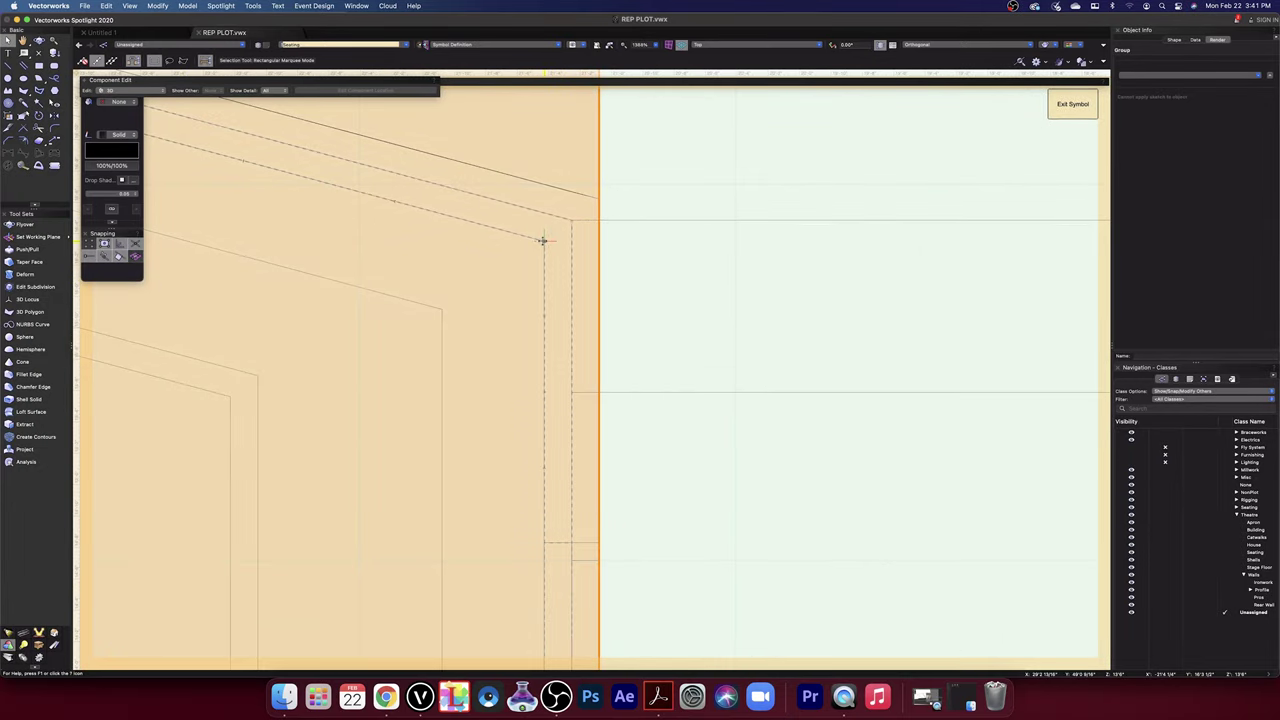
{"action": "left_click_drag", "start_coordinate": [541, 240], "coordinate": [628, 248]}
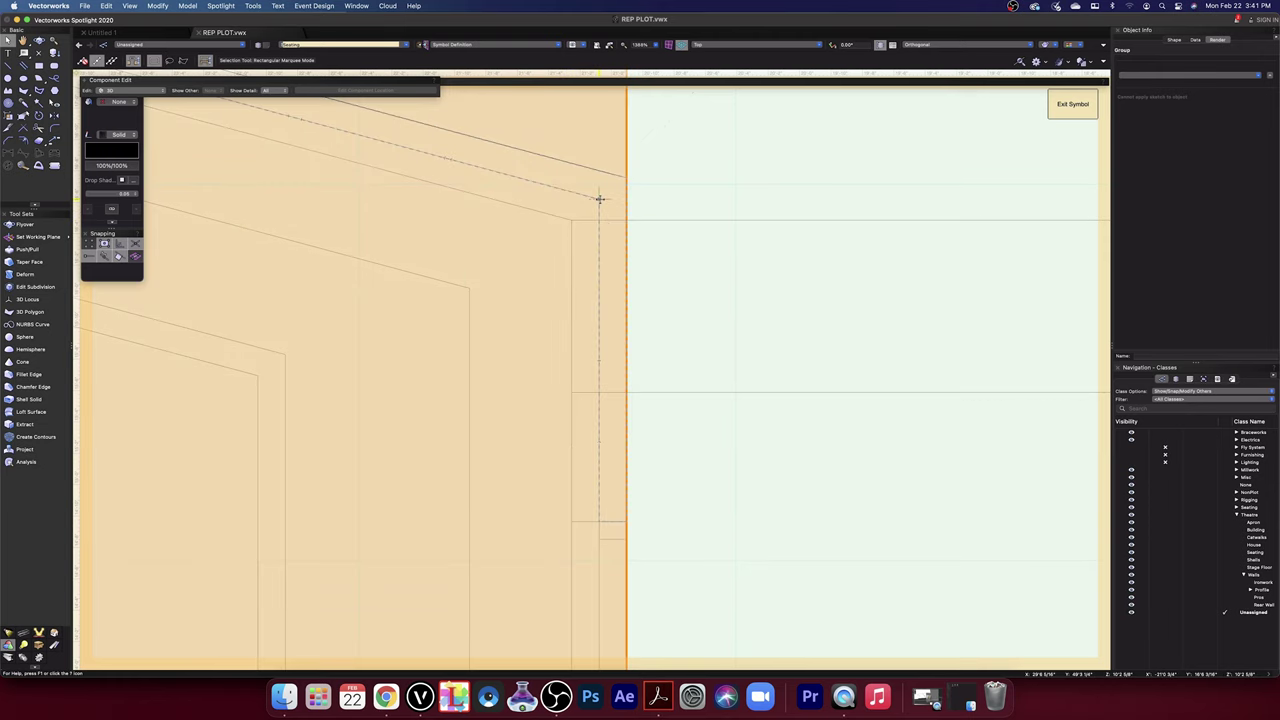
{"action": "scroll", "coordinate": [572, 230], "scroll_direction": "down", "scroll_amount": 9}
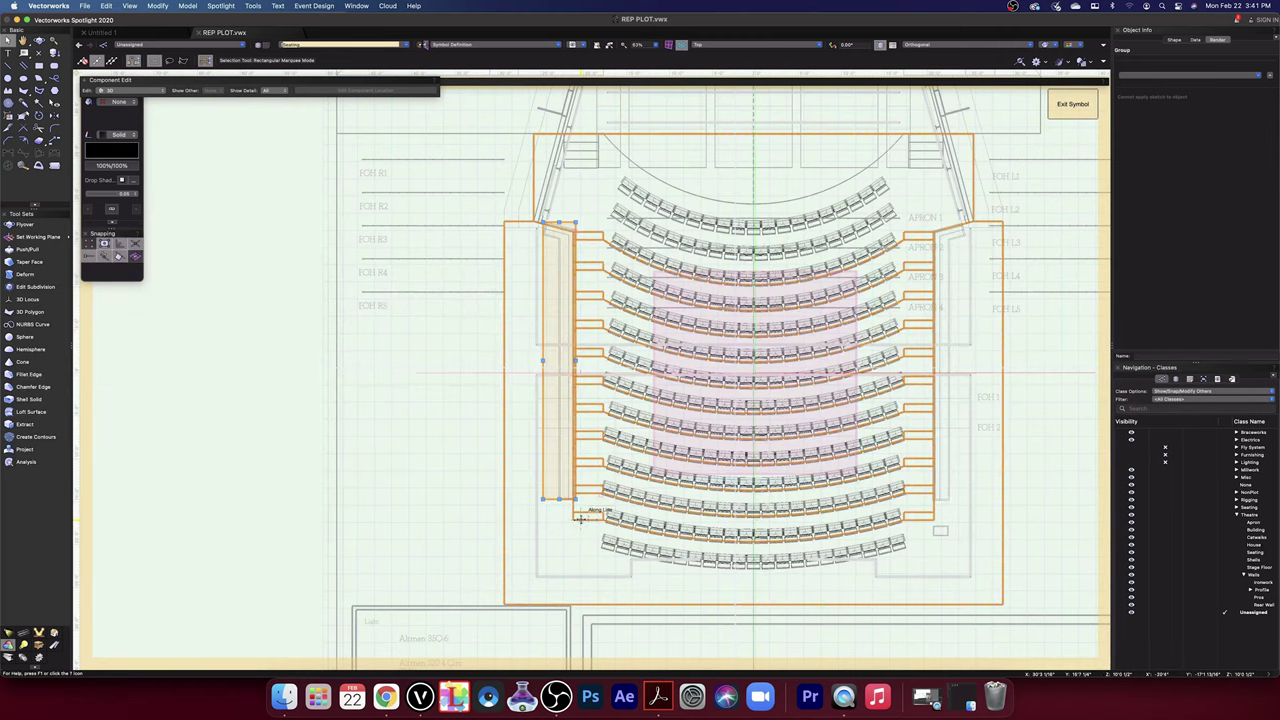
{"action": "left_click", "coordinate": [580, 500]}
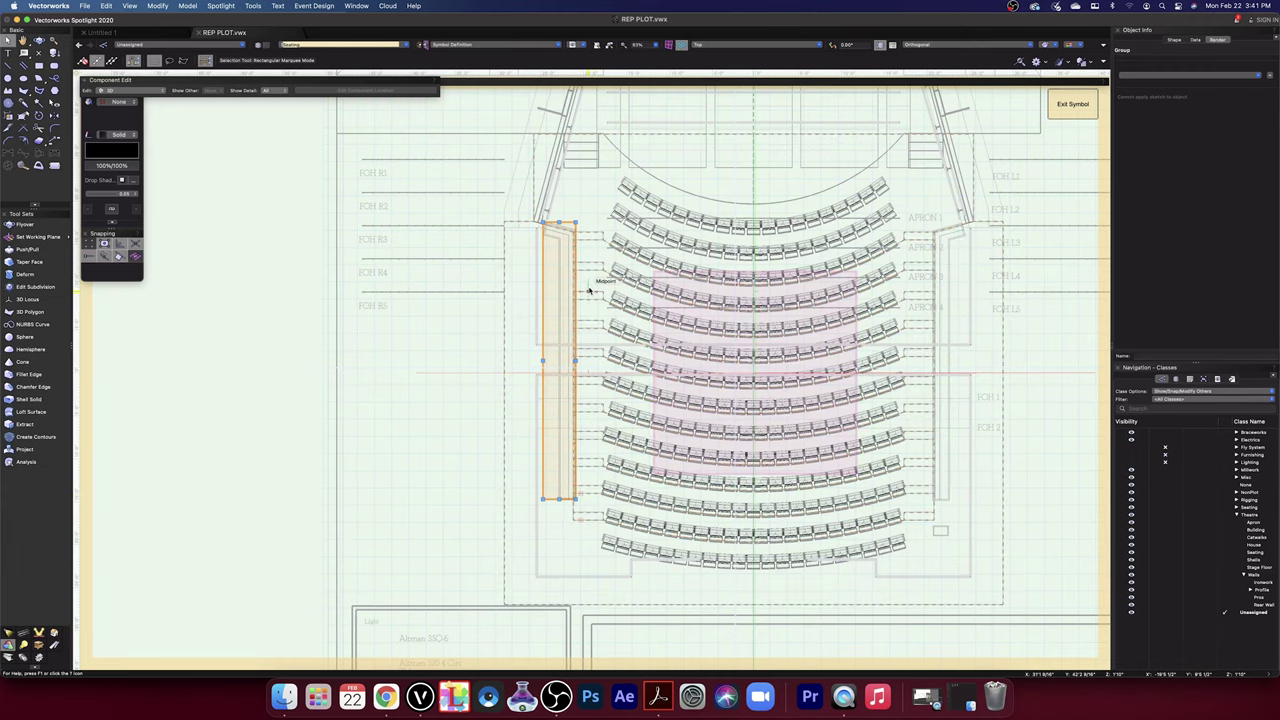
- Inspect the left panel's top corner up close and accept making a backup copy of REP PLOT
{"action": "scroll", "coordinate": [559, 203], "scroll_direction": "up", "scroll_amount": 4}
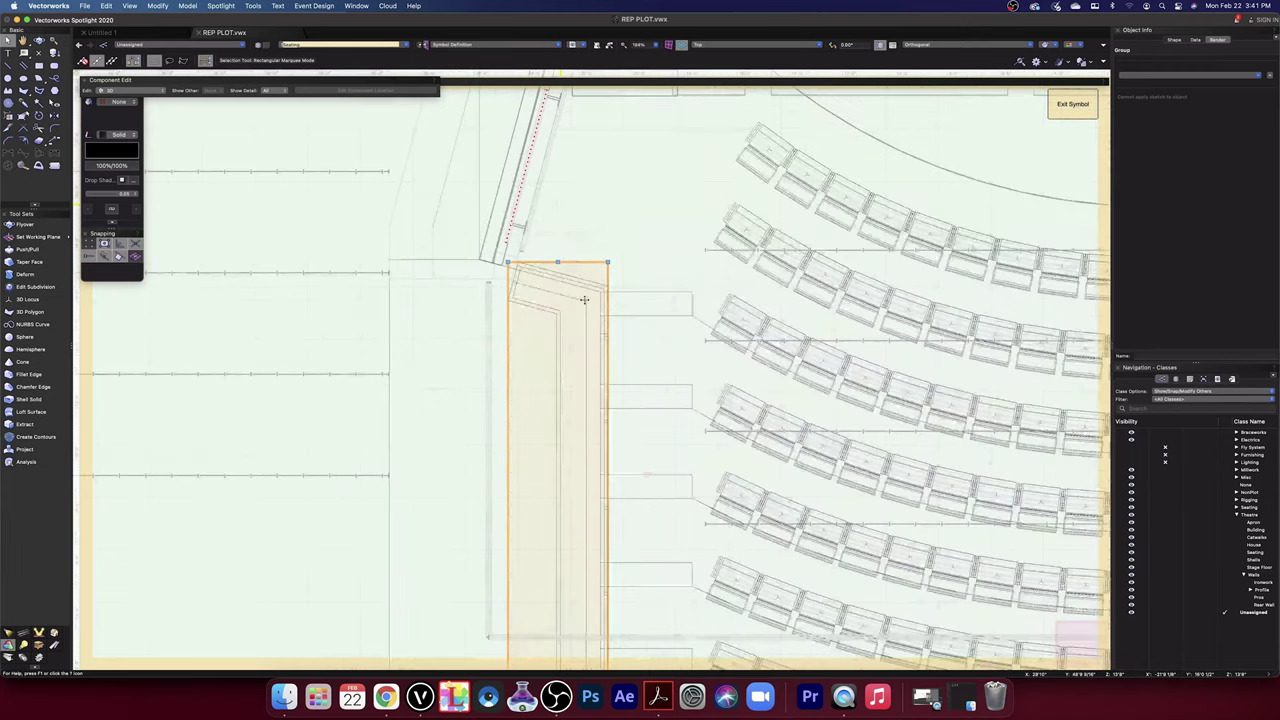
{"action": "scroll", "coordinate": [584, 300], "scroll_direction": "up", "scroll_amount": 4}
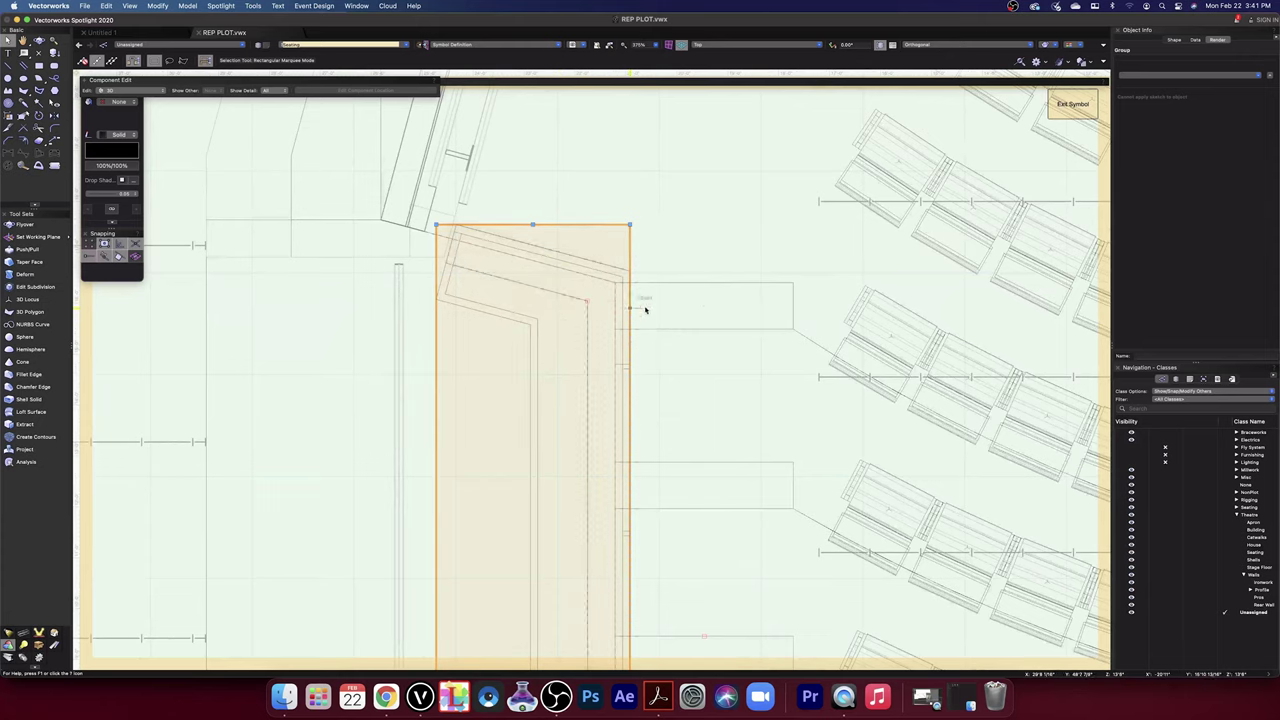
{"action": "scroll", "coordinate": [655, 281], "scroll_direction": "up", "scroll_amount": 1}
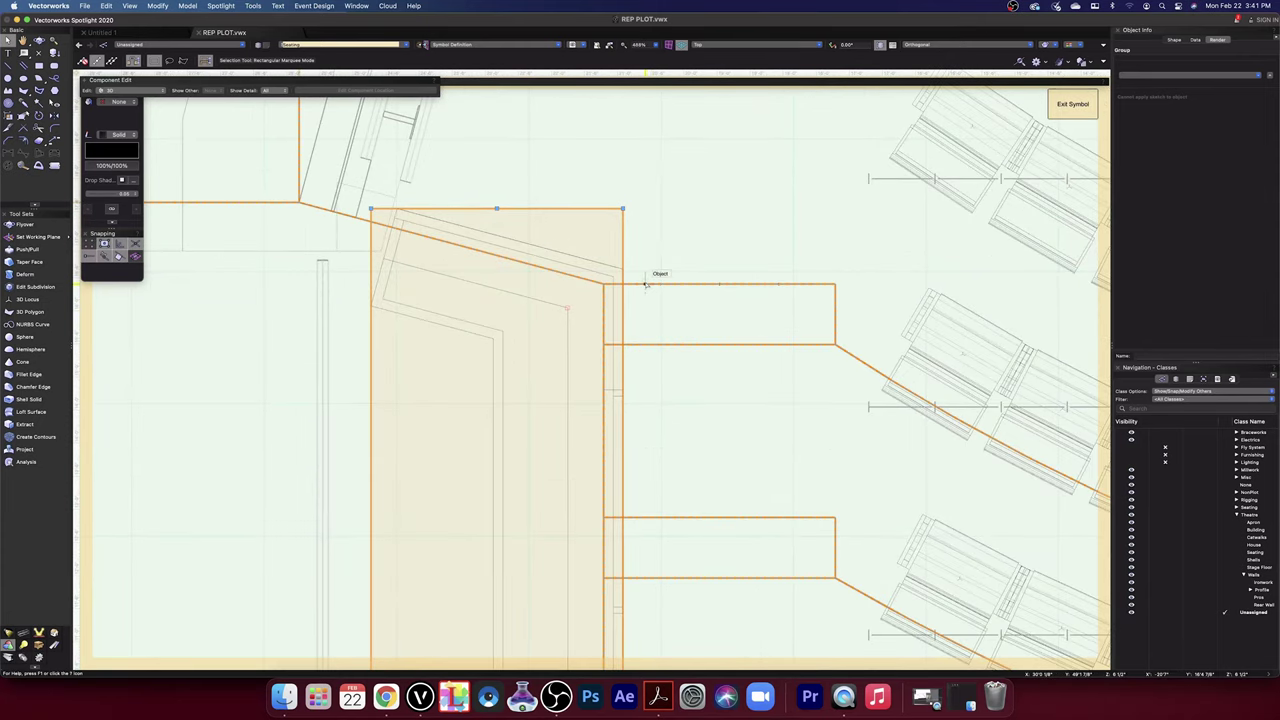
{"action": "scroll", "coordinate": [651, 281], "scroll_direction": "down", "scroll_amount": 8}
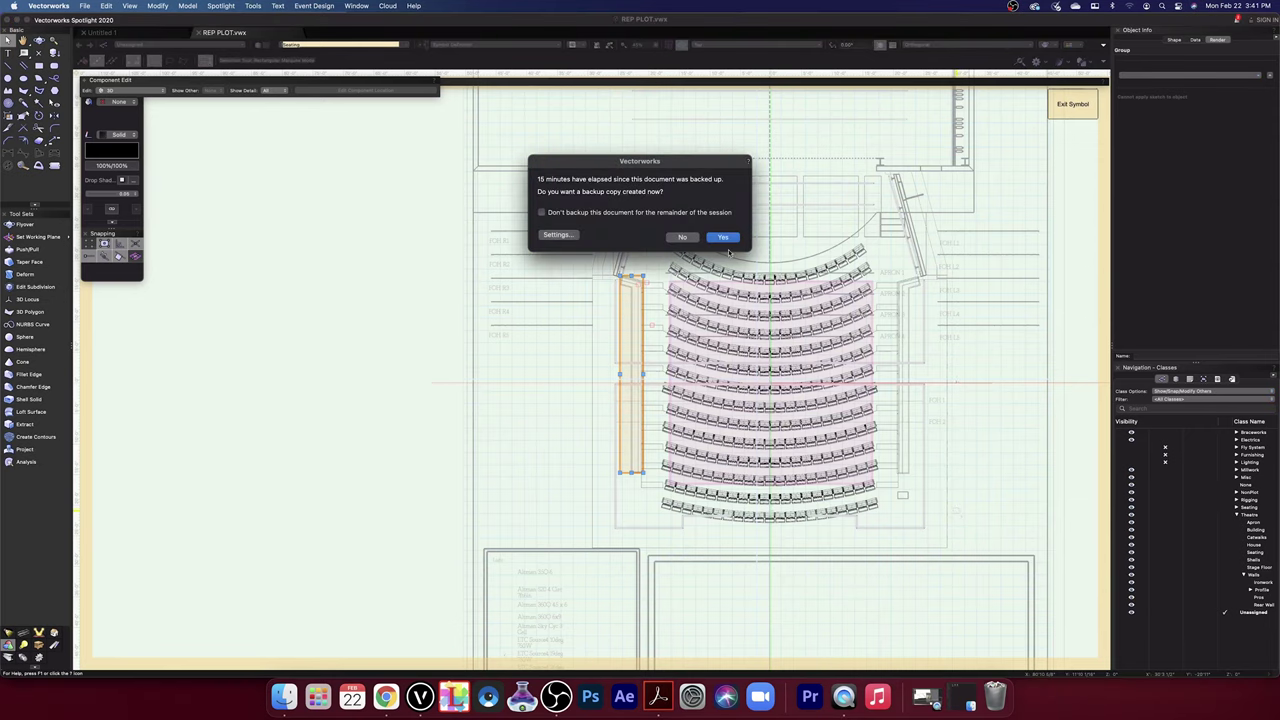
{"action": "left_click", "coordinate": [726, 238]}
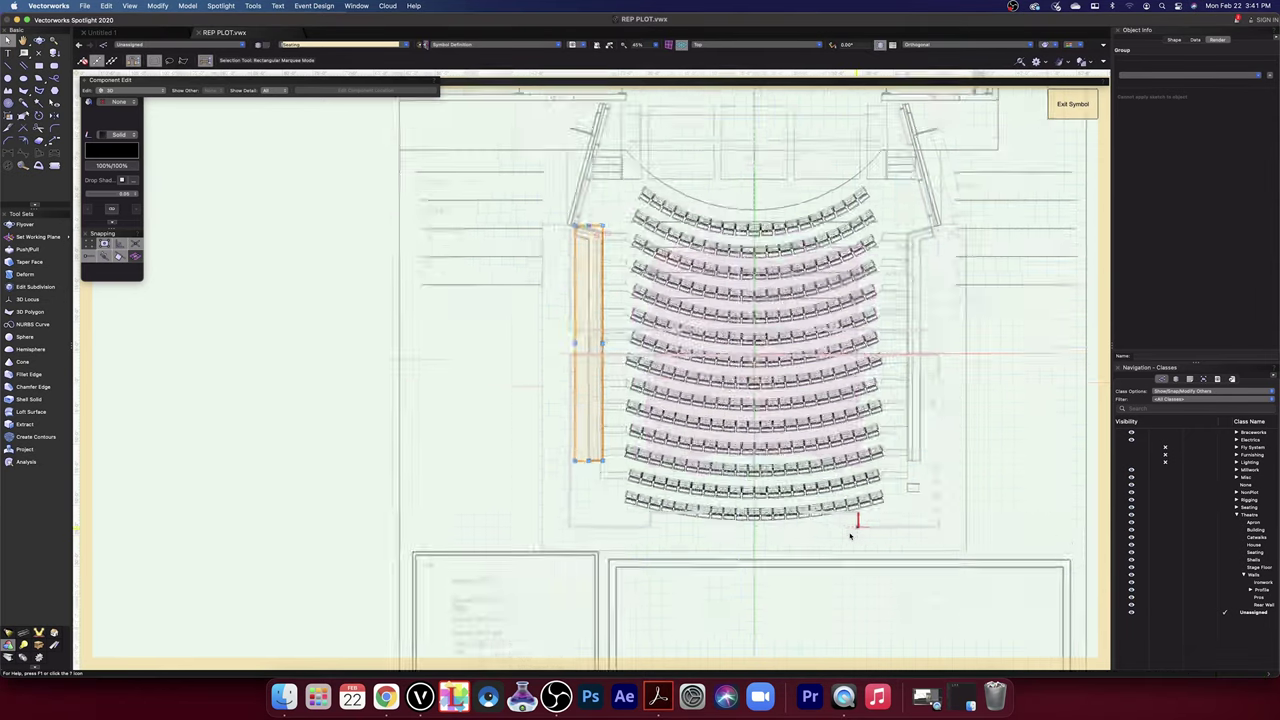
{"action": "scroll", "coordinate": [851, 530], "scroll_direction": "up", "scroll_amount": 4}
{"action": "middle_click_drag", "start_coordinate": [494, 351], "coordinate": [976, 420]}
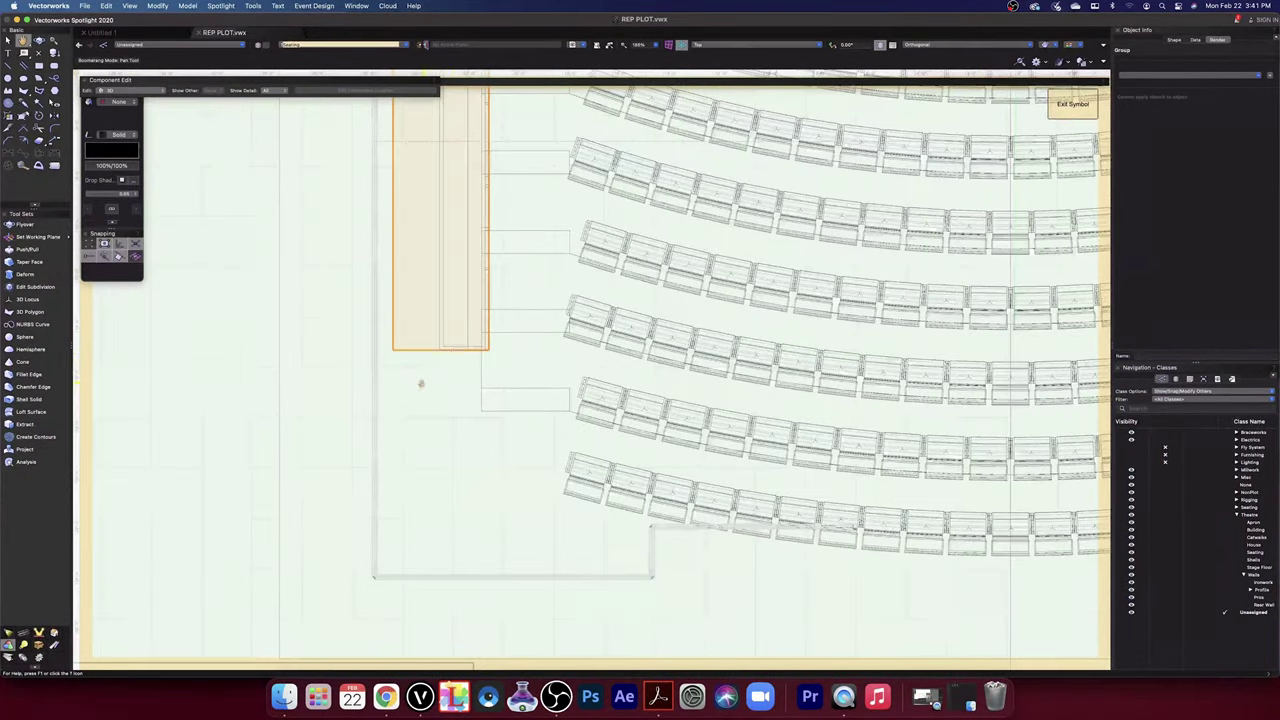
{"action": "scroll", "coordinate": [506, 357], "scroll_direction": "up", "scroll_amount": 3}
{"action": "scroll", "coordinate": [529, 360], "scroll_direction": "up", "scroll_amount": 3}
{"action": "scroll", "coordinate": [529, 361], "scroll_direction": "up", "scroll_amount": 5}
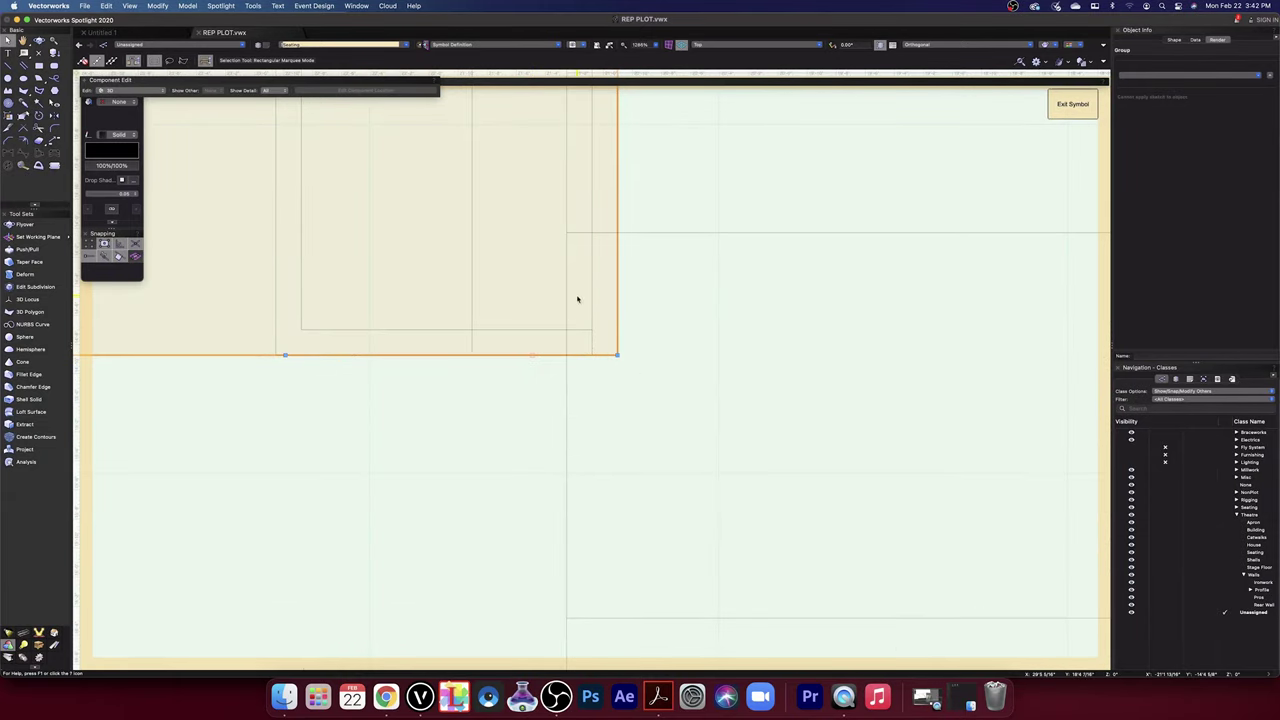
{"action": "scroll", "coordinate": [571, 289], "scroll_direction": "down", "scroll_amount": 2}
{"action": "scroll", "coordinate": [566, 295], "scroll_direction": "down", "scroll_amount": 10}
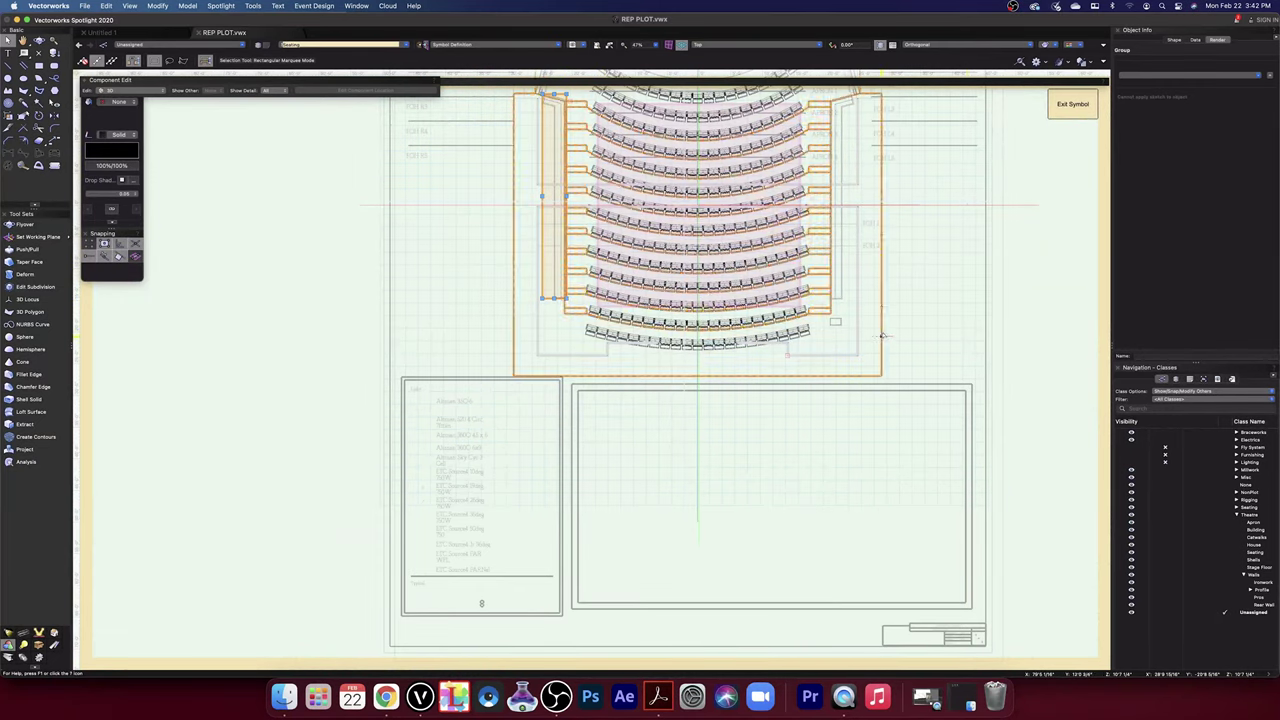
- Mirror-duplicate the small extruded panel across the centre line to the seating's left side
{"action": "left_click", "coordinate": [967, 330]}
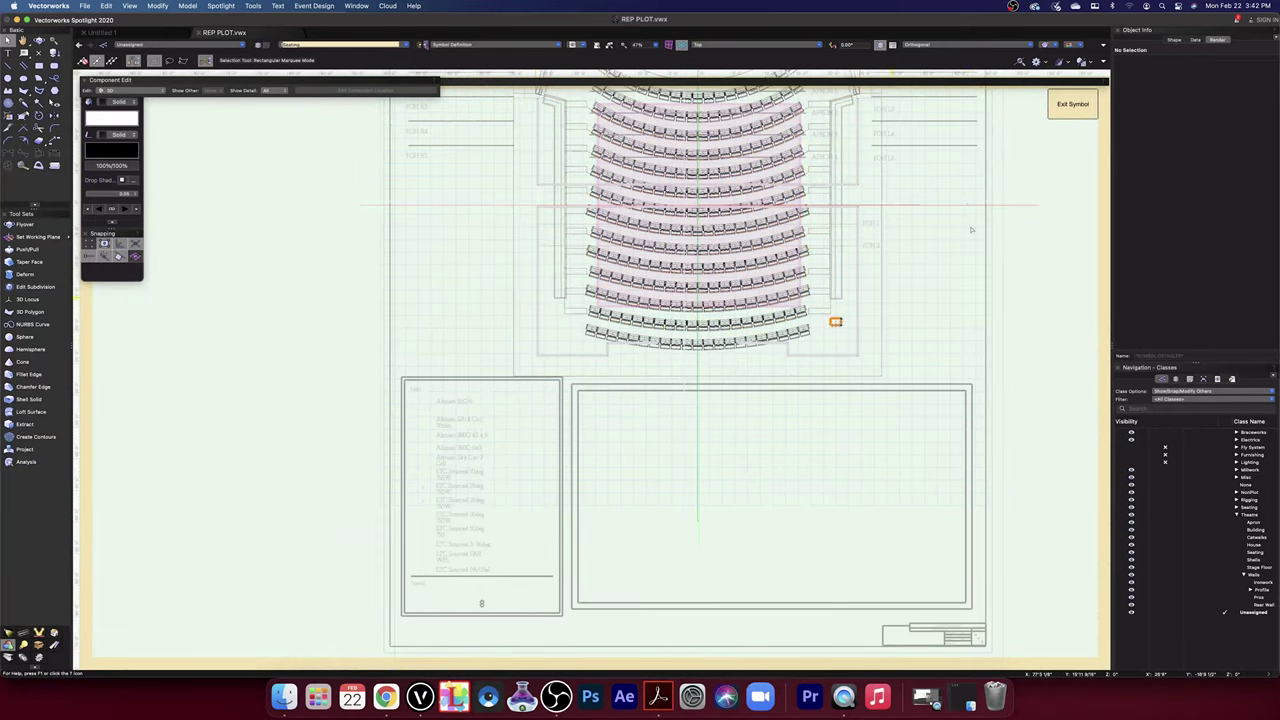
{"action": "left_click", "coordinate": [836, 321]}
{"action": "left_click_drag", "start_coordinate": [824, 314], "coordinate": [814, 292]}
{"action": "left_click", "coordinate": [54, 115]}
{"action": "key", "text": "space"}
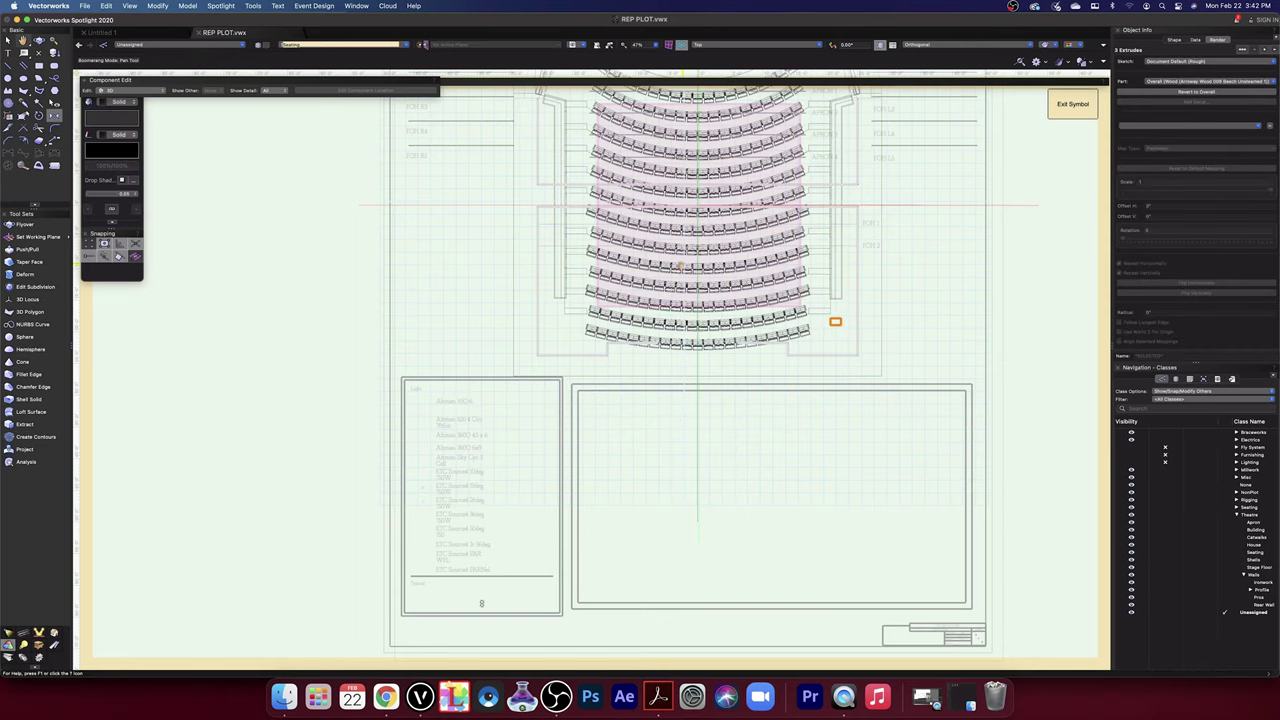
{"action": "left_click_drag", "start_coordinate": [740, 250], "coordinate": [715, 471]}
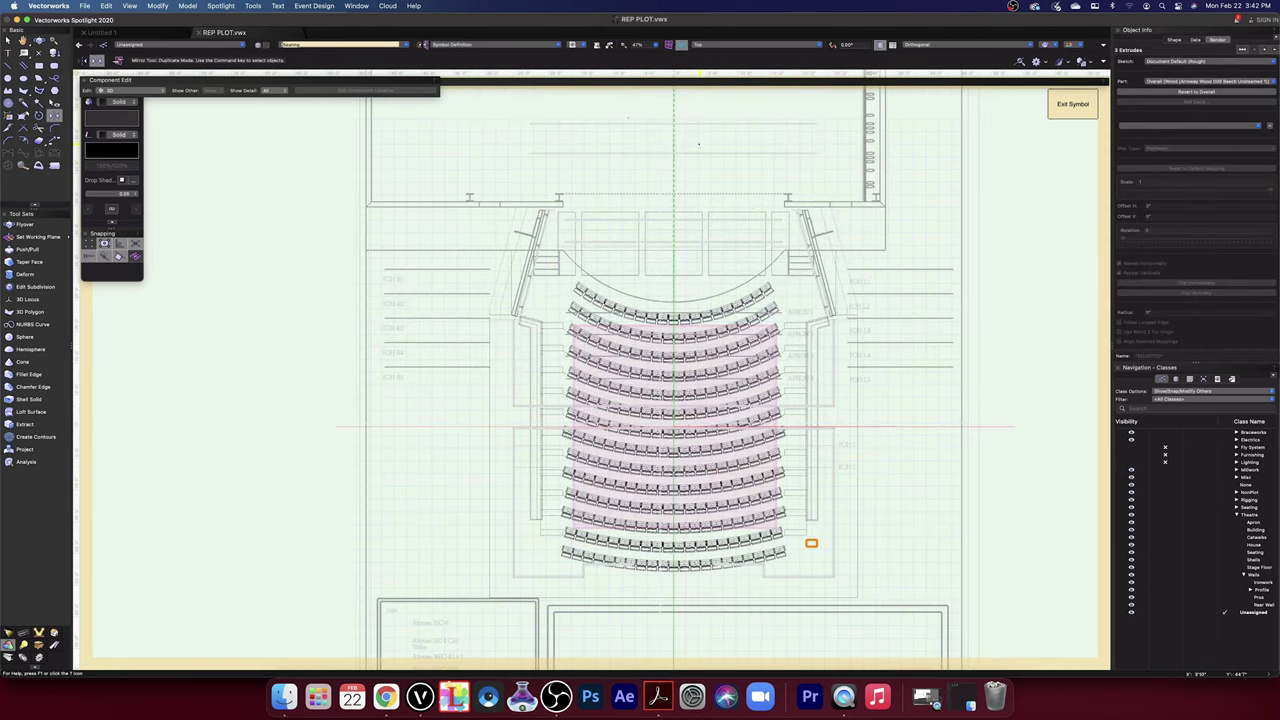
{"action": "left_click", "coordinate": [673, 137]}
{"action": "left_click", "coordinate": [677, 288]}
{"action": "scroll", "coordinate": [543, 556], "scroll_direction": "up", "scroll_amount": 10}
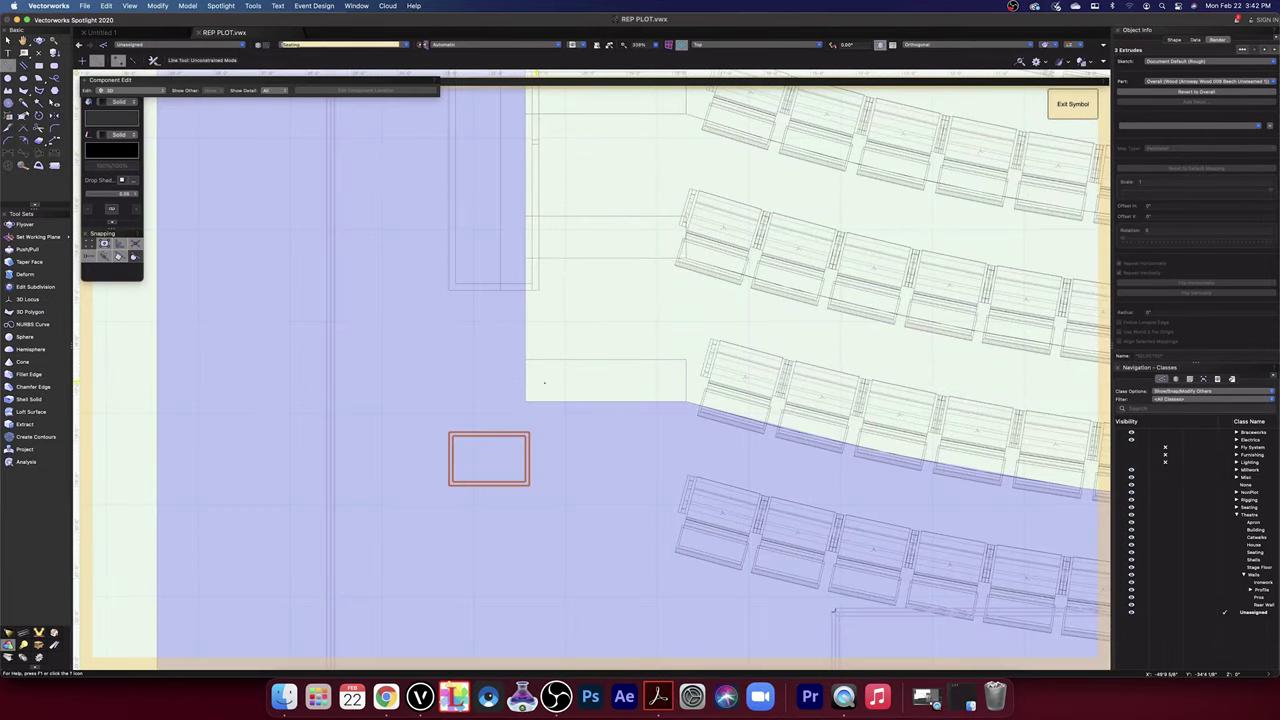
{"action": "scroll", "coordinate": [544, 382], "scroll_direction": "up", "scroll_amount": 3}
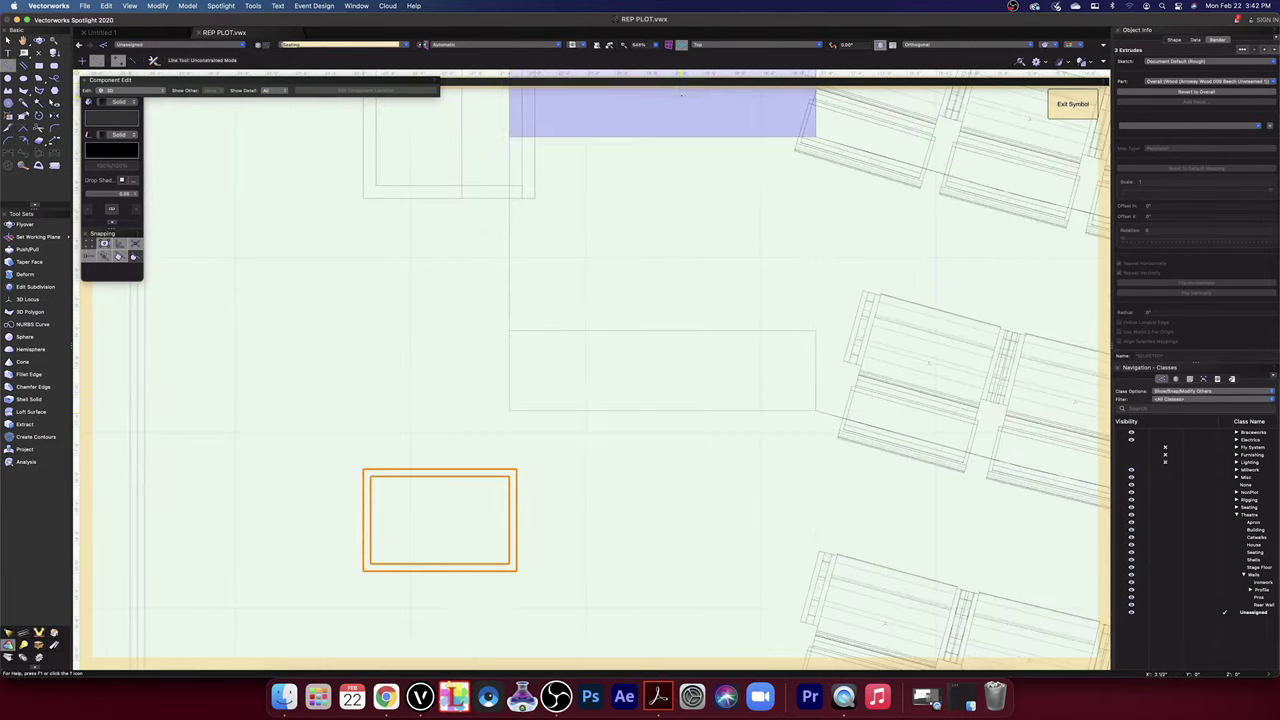
- In Top/Plan view, shift the mirrored small panel 1 inch left to align with the line
{"action": "left_click", "coordinate": [706, 48]}
{"action": "left_click", "coordinate": [714, 57]}
{"action": "left_click", "coordinate": [509, 410]}
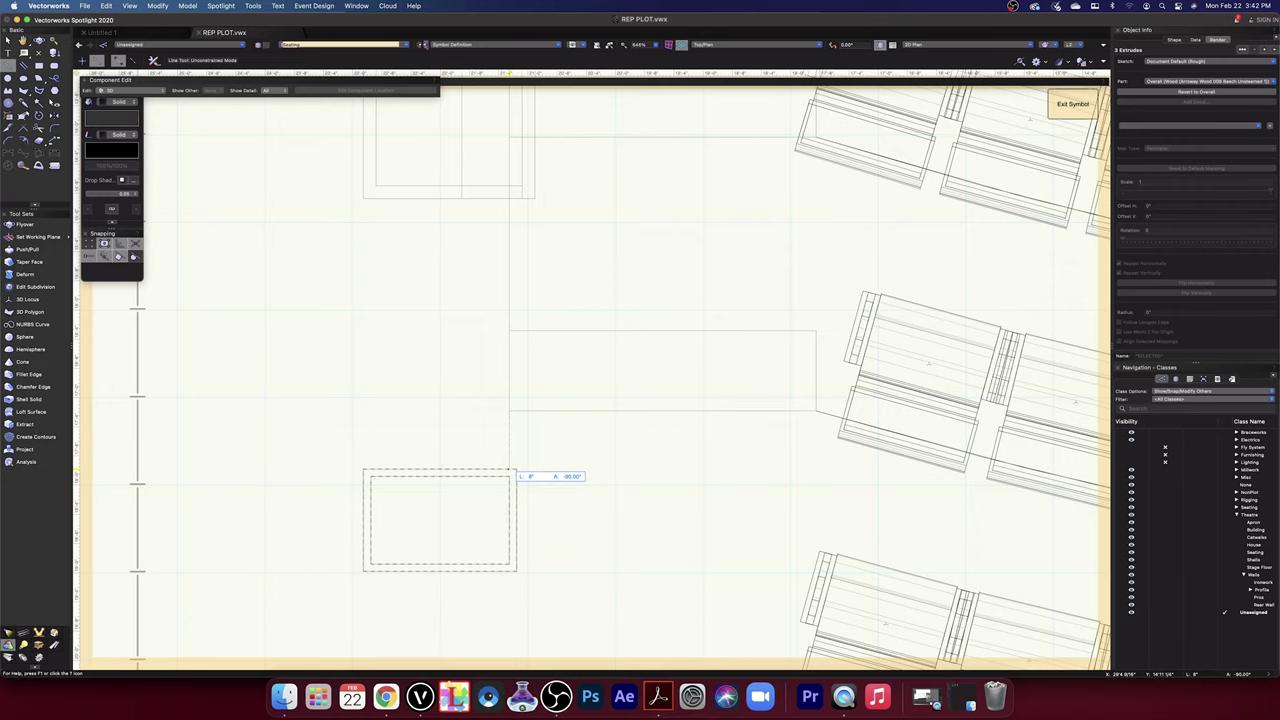
{"action": "left_click", "coordinate": [509, 468]}
{"action": "key", "text": "x"}
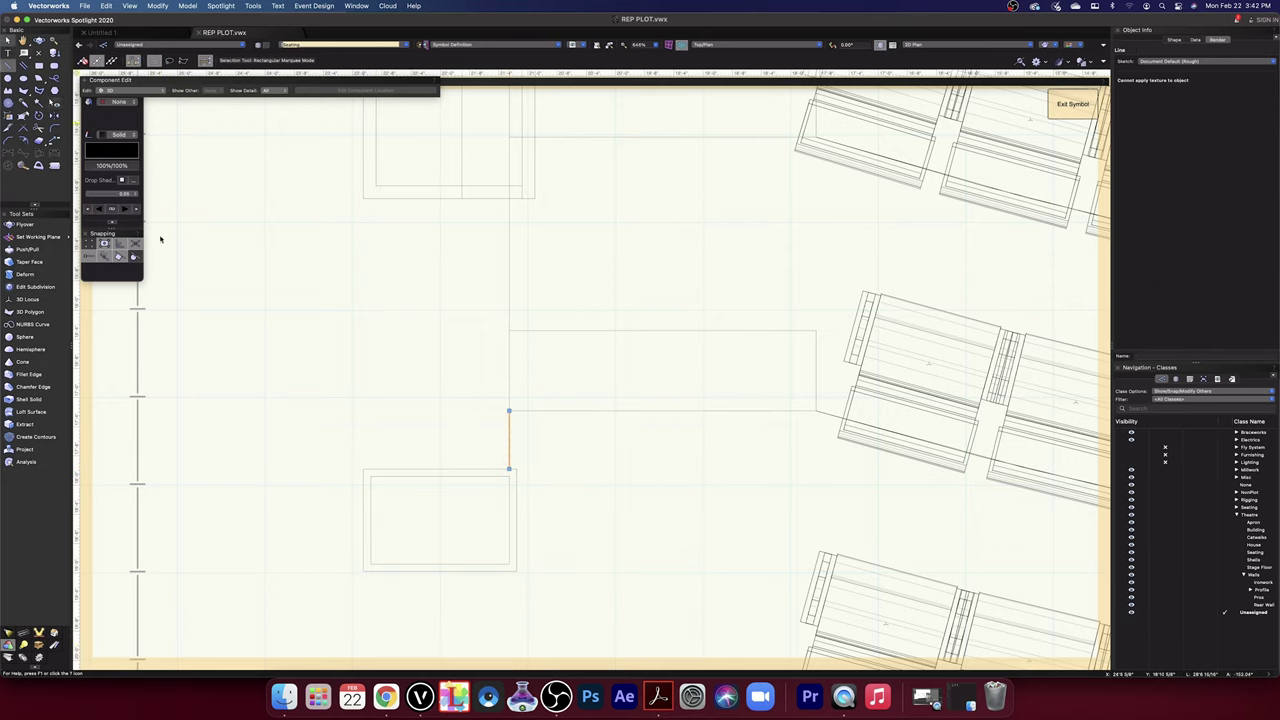
{"action": "left_click_drag", "start_coordinate": [523, 583], "coordinate": [311, 451]}
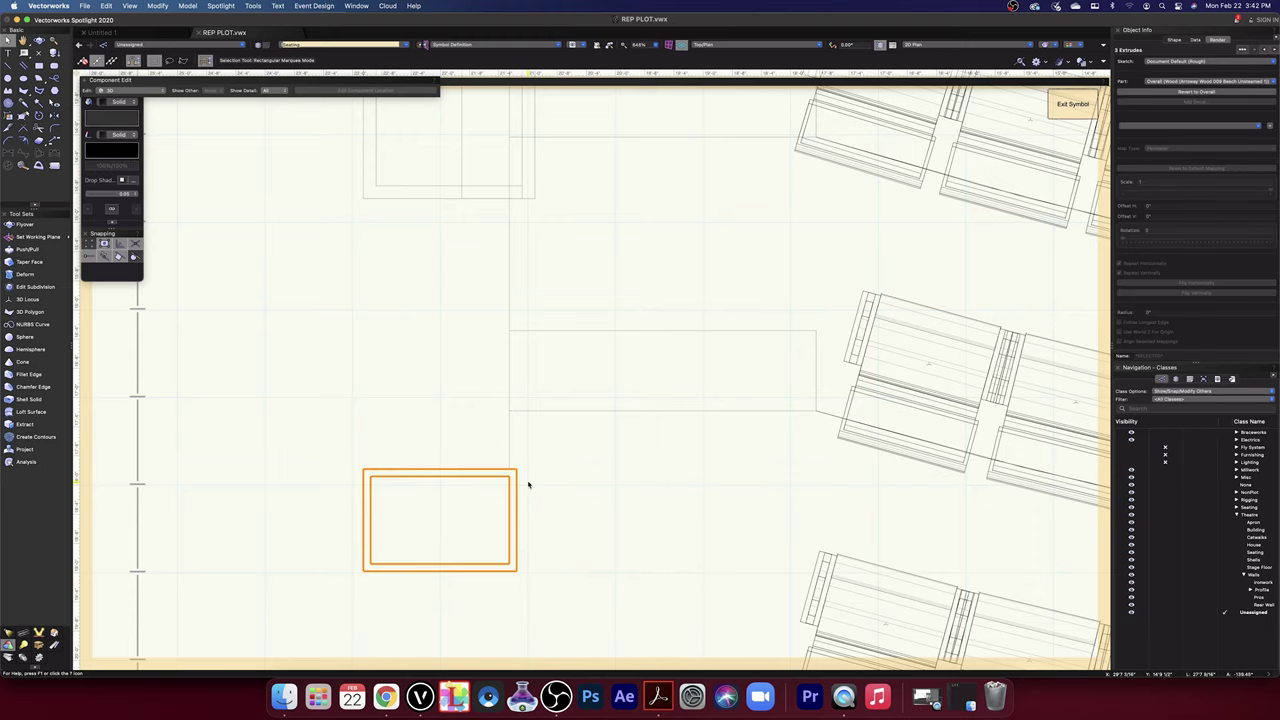
{"action": "scroll", "coordinate": [528, 485], "scroll_direction": "up", "scroll_amount": 2}
{"action": "left_click_drag", "start_coordinate": [513, 459], "coordinate": [560, 486]}
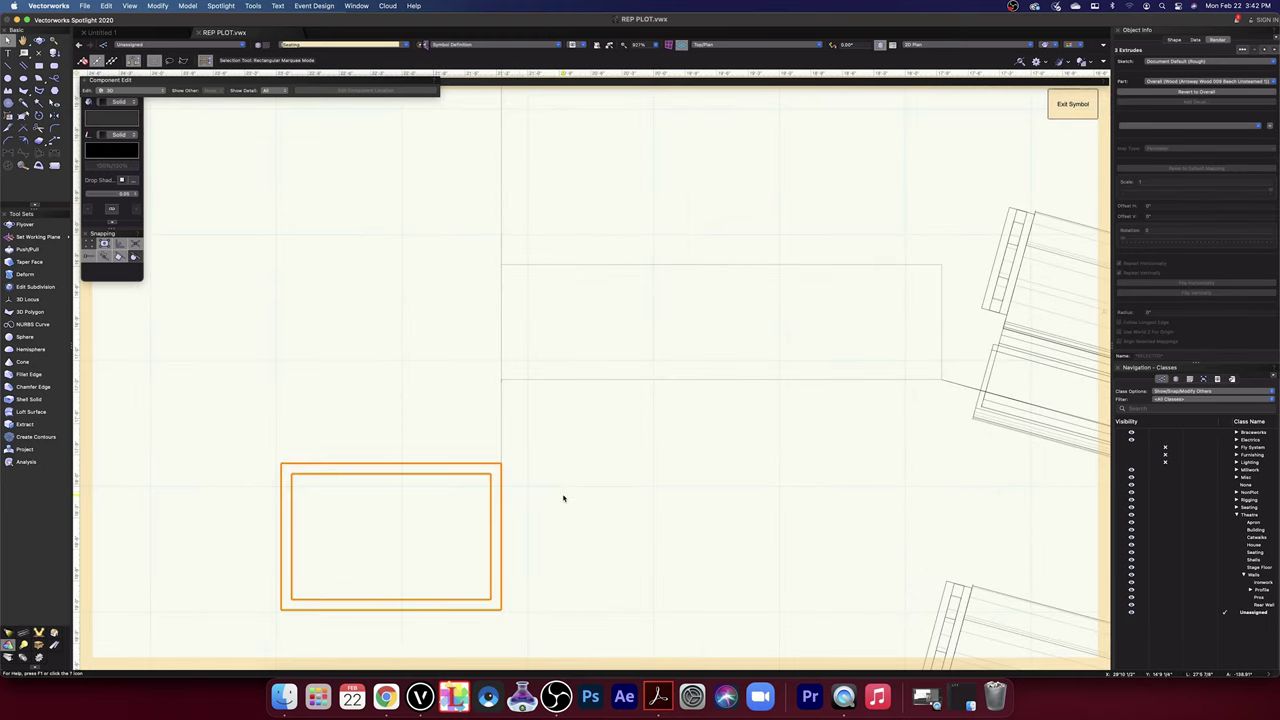
{"action": "scroll", "coordinate": [563, 497], "scroll_direction": "down", "scroll_amount": 10}
{"action": "scroll", "coordinate": [563, 497], "scroll_direction": "down", "scroll_amount": 3}
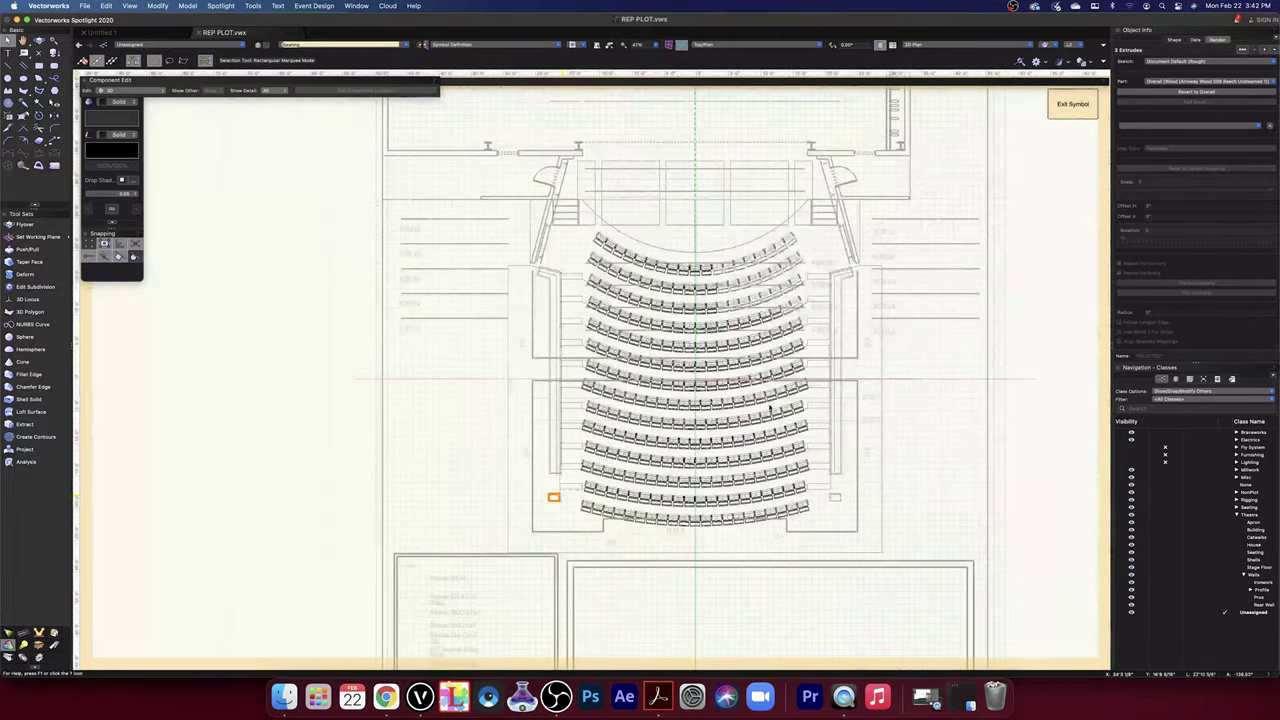
- Select the seating rows and side panels to inspect them, then deselect everything
{"action": "left_click", "coordinate": [951, 354]}
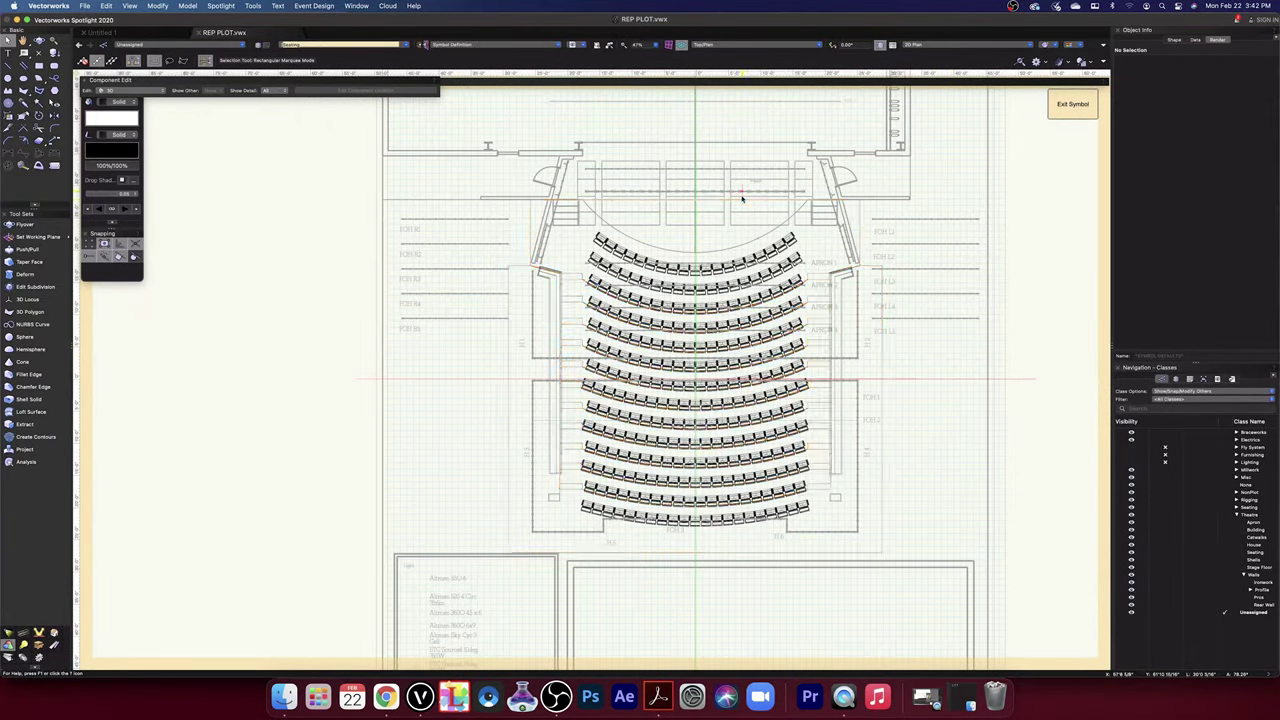
{"action": "scroll", "coordinate": [870, 251], "scroll_direction": "up", "scroll_amount": 3}
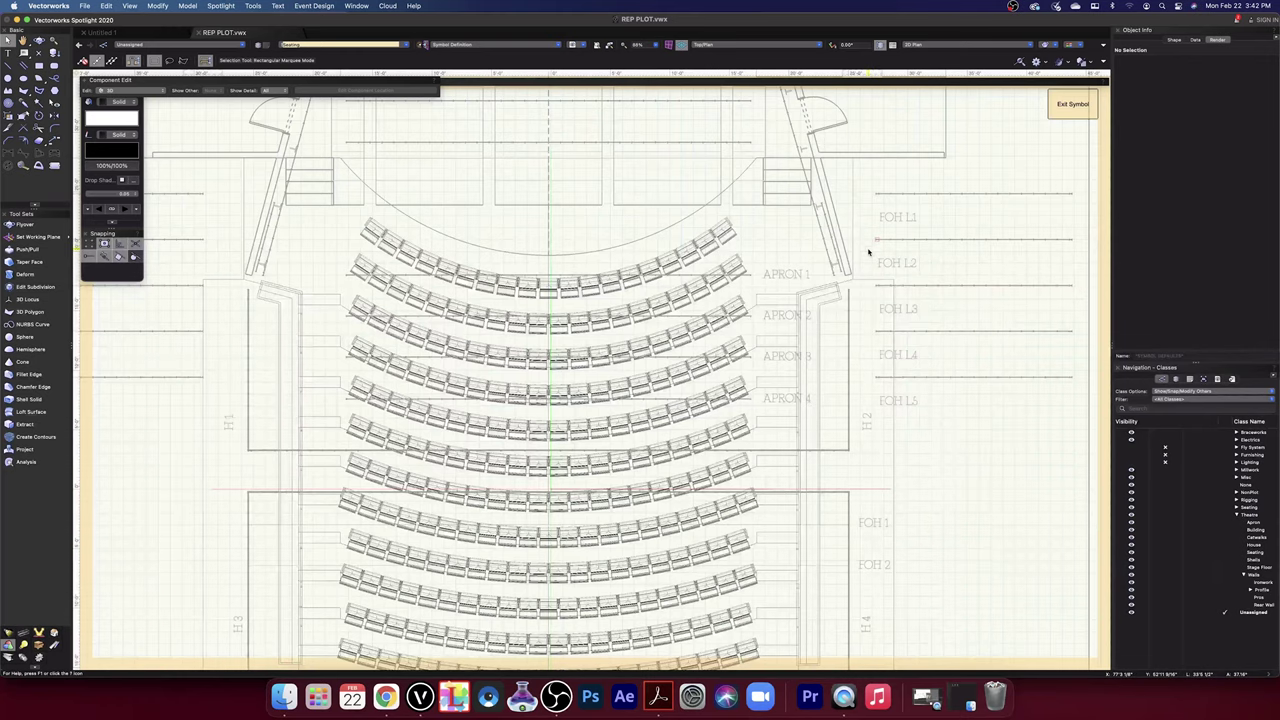
{"action": "scroll", "coordinate": [772, 356], "scroll_direction": "down", "scroll_amount": 2}
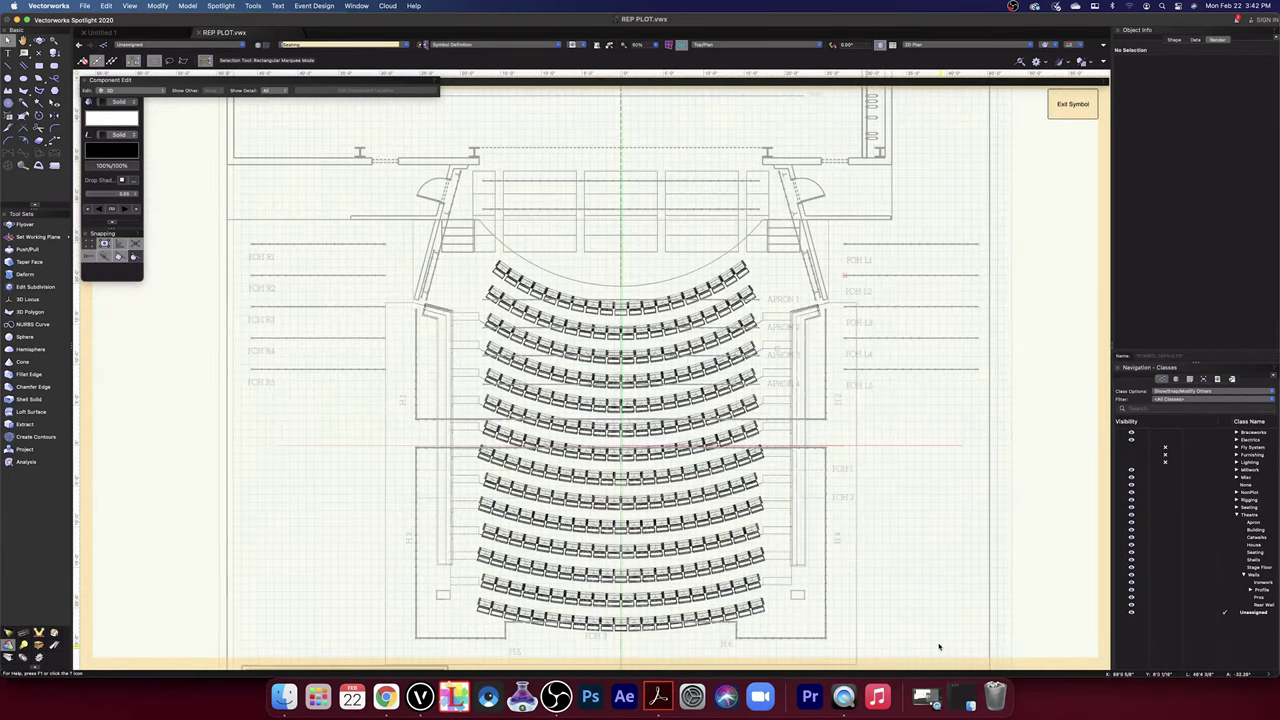
{"action": "scroll", "coordinate": [940, 646], "scroll_direction": "down", "scroll_amount": 1}
{"action": "middle_click_drag", "start_coordinate": [923, 611], "coordinate": [894, 485]}
{"action": "left_click_drag", "start_coordinate": [829, 525], "coordinate": [295, 131]}
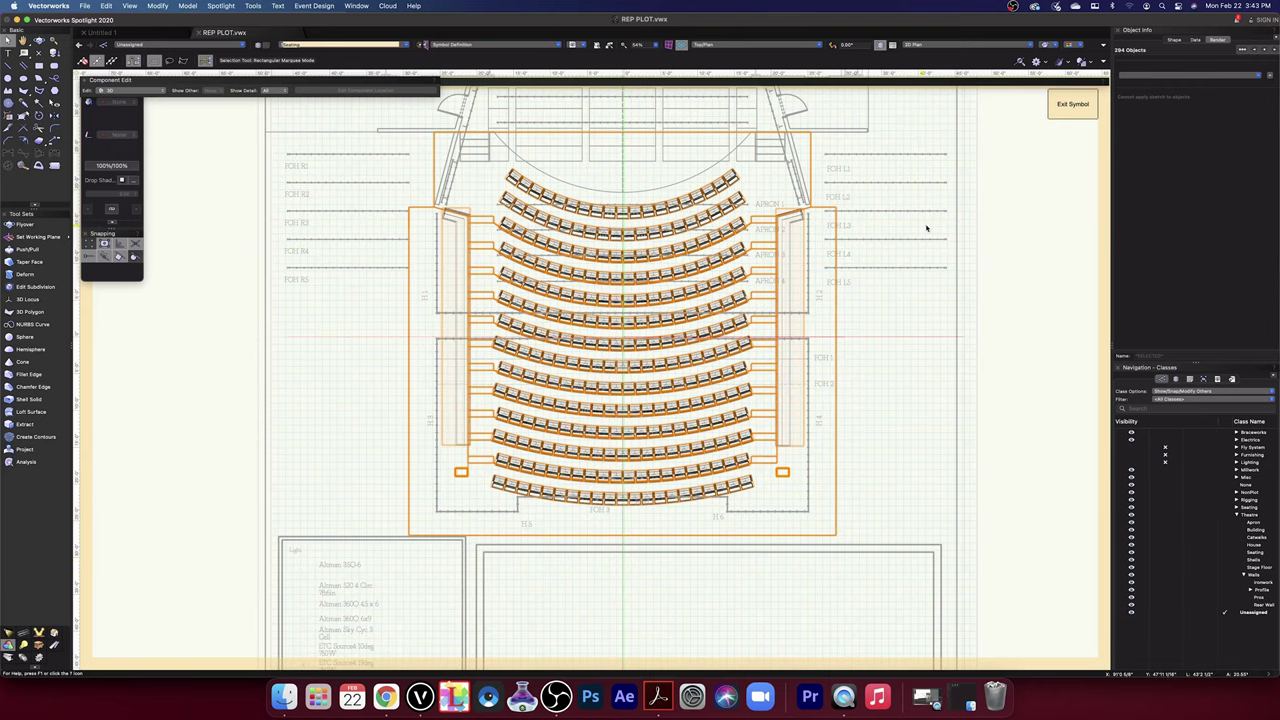
{"action": "scroll", "coordinate": [846, 207], "scroll_direction": "up", "scroll_amount": 5}
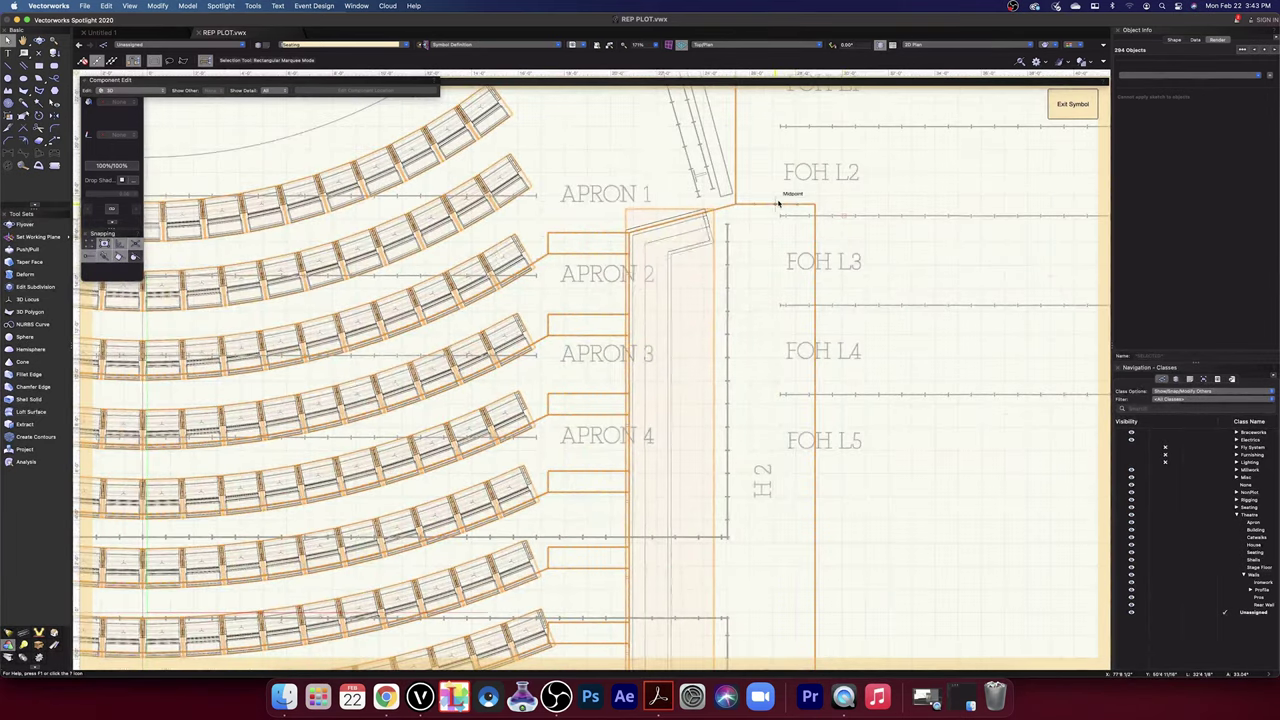
{"action": "scroll", "coordinate": [760, 199], "scroll_direction": "up", "scroll_amount": 5}
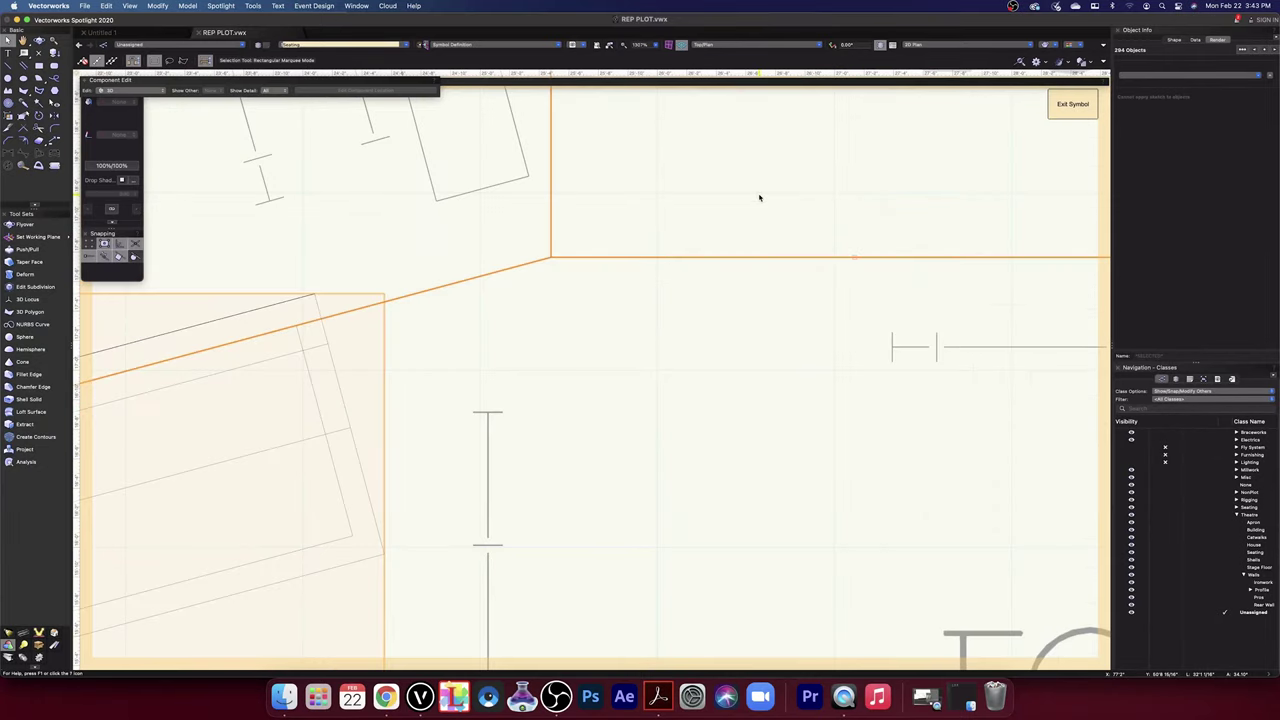
{"action": "scroll", "coordinate": [760, 198], "scroll_direction": "down", "scroll_amount": 3}
{"action": "scroll", "coordinate": [760, 198], "scroll_direction": "down", "scroll_amount": 2}
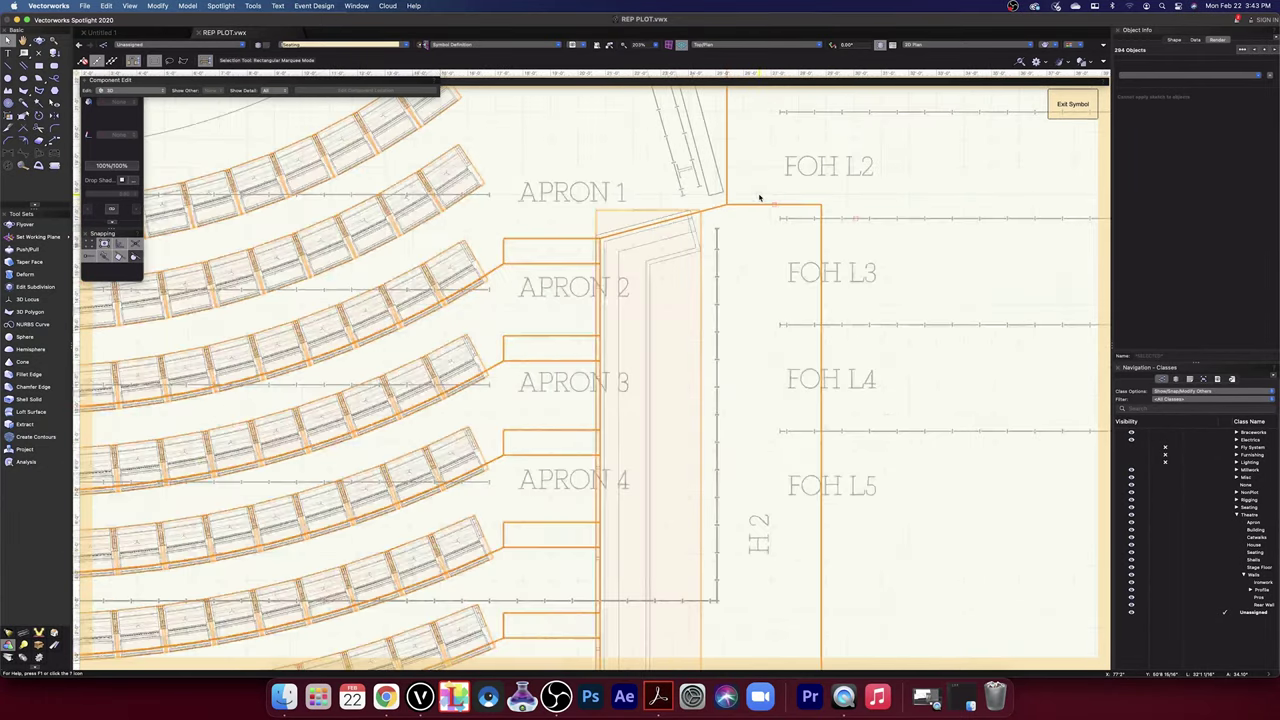
{"action": "scroll", "coordinate": [760, 198], "scroll_direction": "up", "scroll_amount": 3}
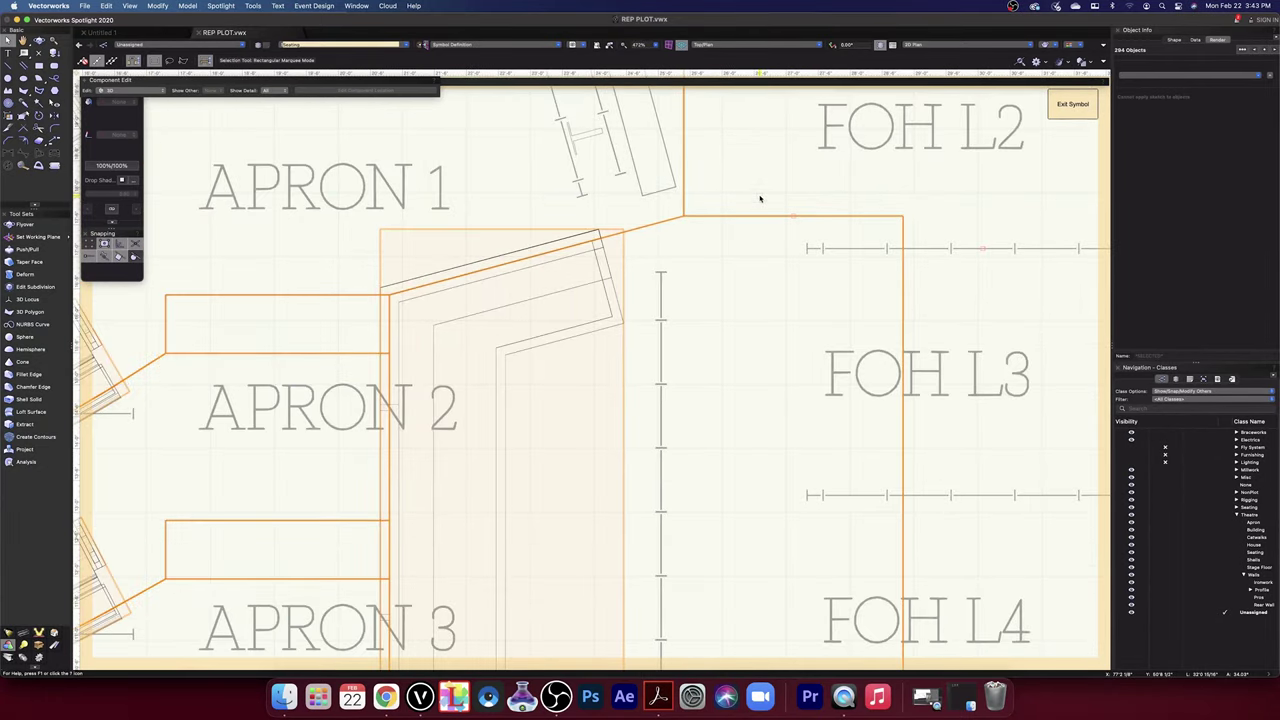
{"action": "scroll", "coordinate": [760, 198], "scroll_direction": "down", "scroll_amount": 6}
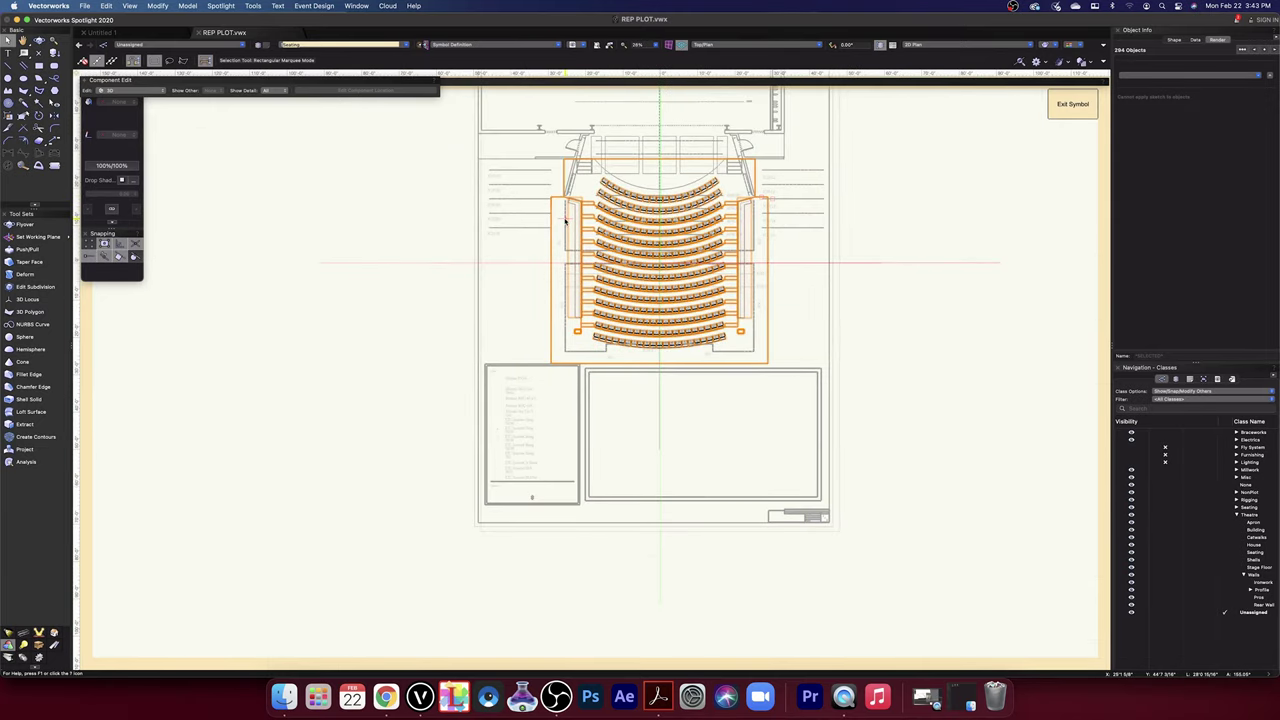
{"action": "scroll", "coordinate": [598, 180], "scroll_direction": "up", "scroll_amount": 3}
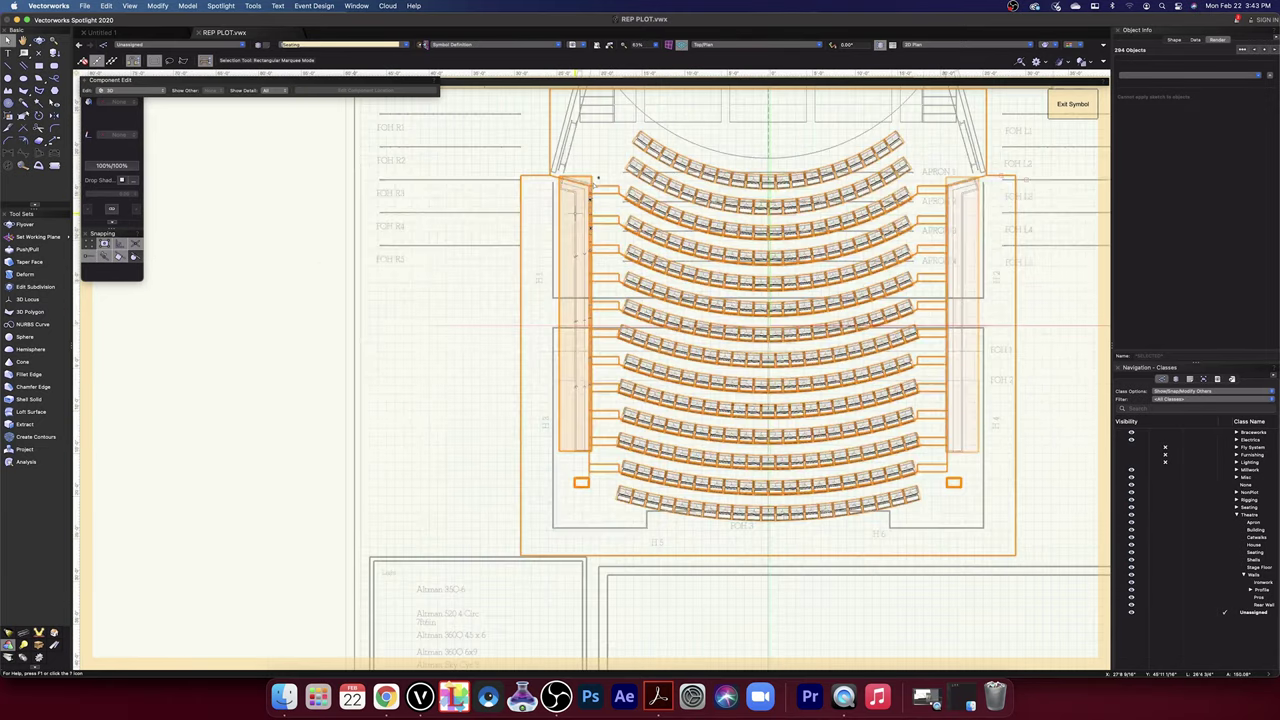
{"action": "scroll", "coordinate": [598, 180], "scroll_direction": "up", "scroll_amount": 1}
{"action": "scroll", "coordinate": [598, 180], "scroll_direction": "up", "scroll_amount": 1}
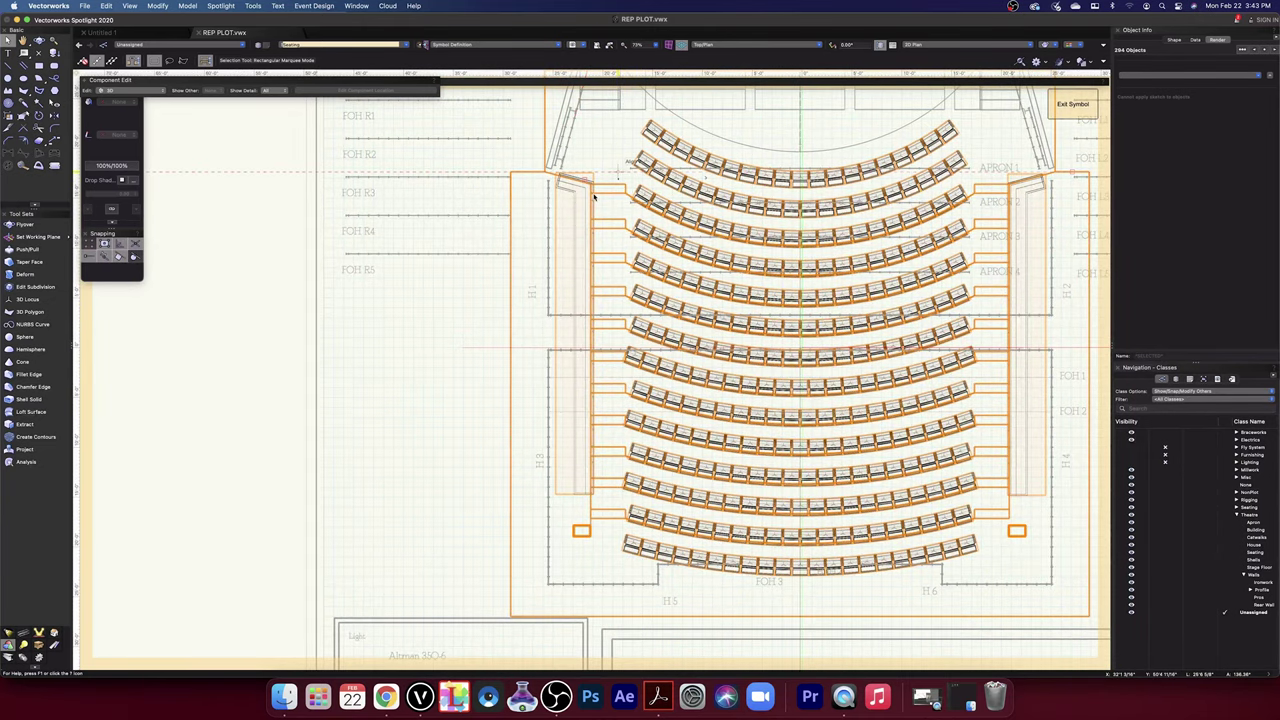
{"action": "scroll", "coordinate": [594, 196], "scroll_direction": "up", "scroll_amount": 6}
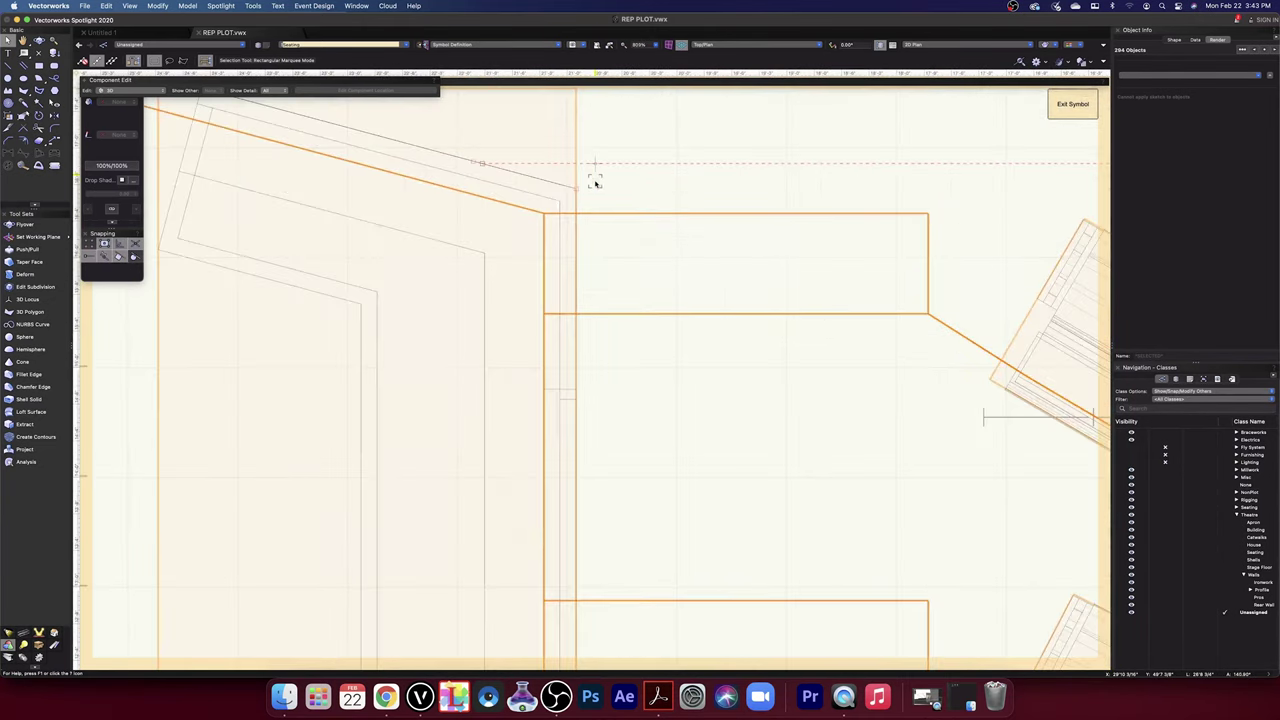
{"action": "scroll", "coordinate": [595, 183], "scroll_direction": "down", "scroll_amount": 4}
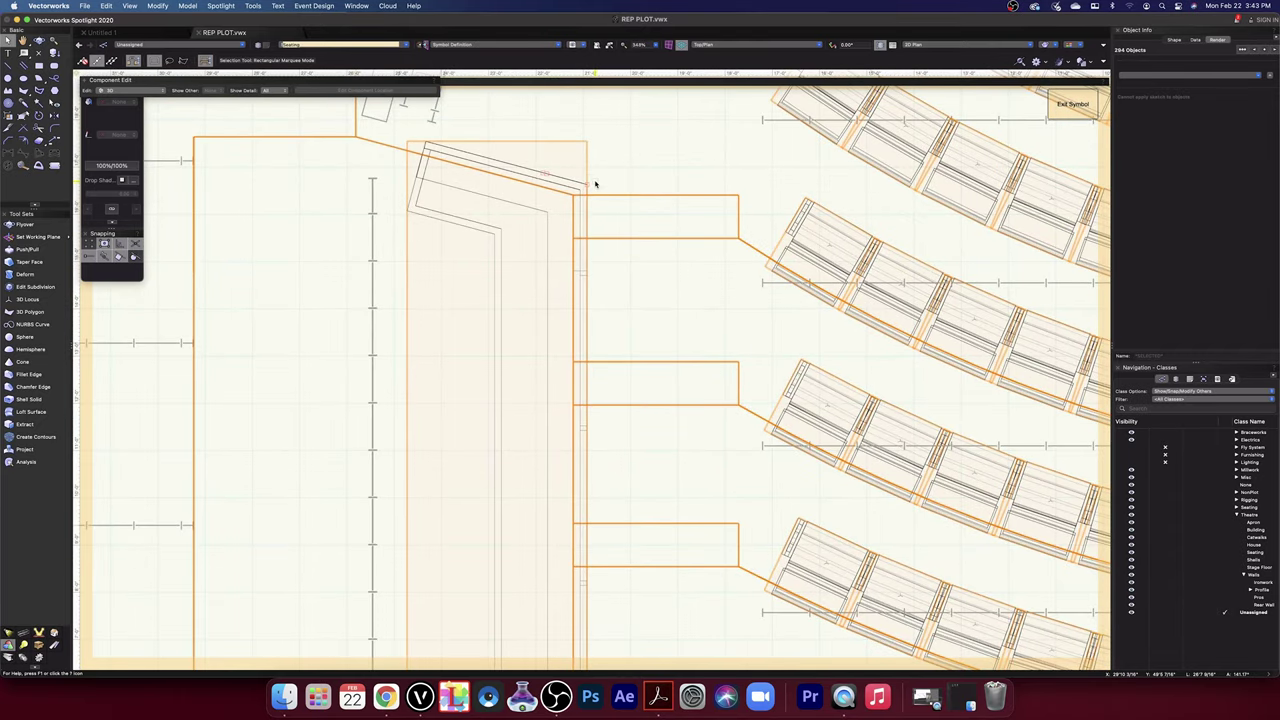
{"action": "scroll", "coordinate": [595, 183], "scroll_direction": "down", "scroll_amount": 6}
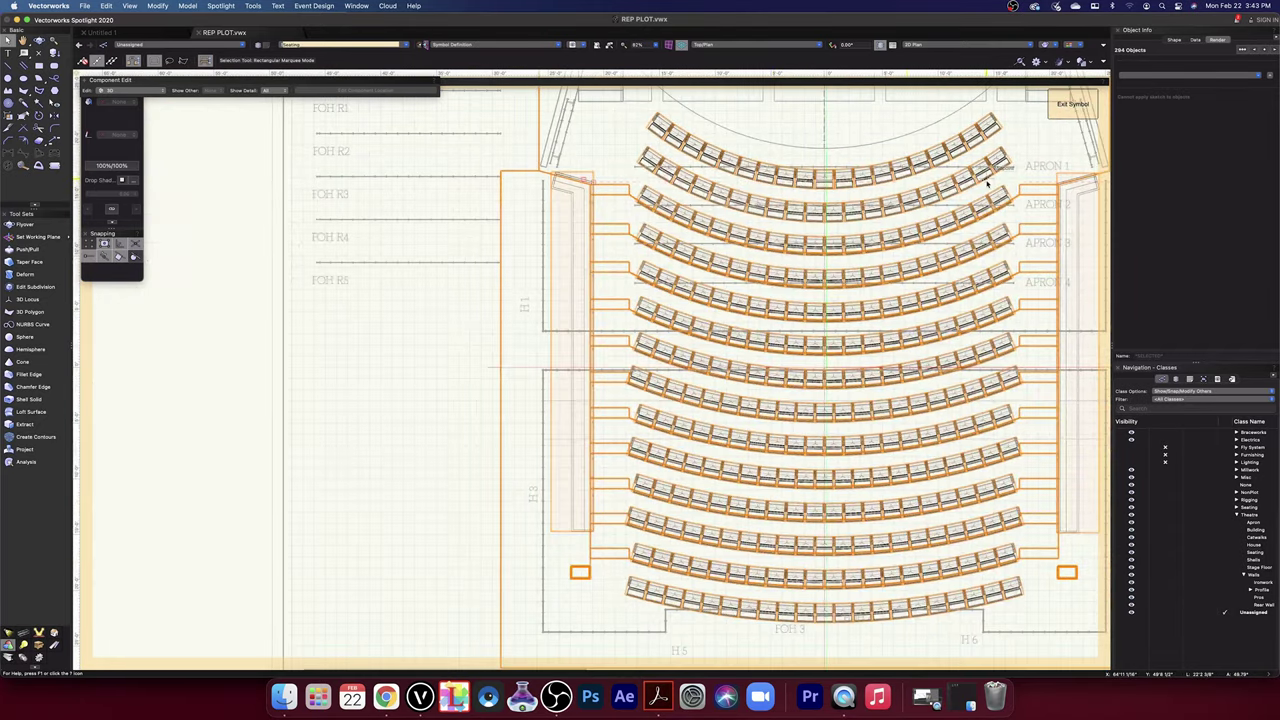
{"action": "left_click", "coordinate": [414, 374]}
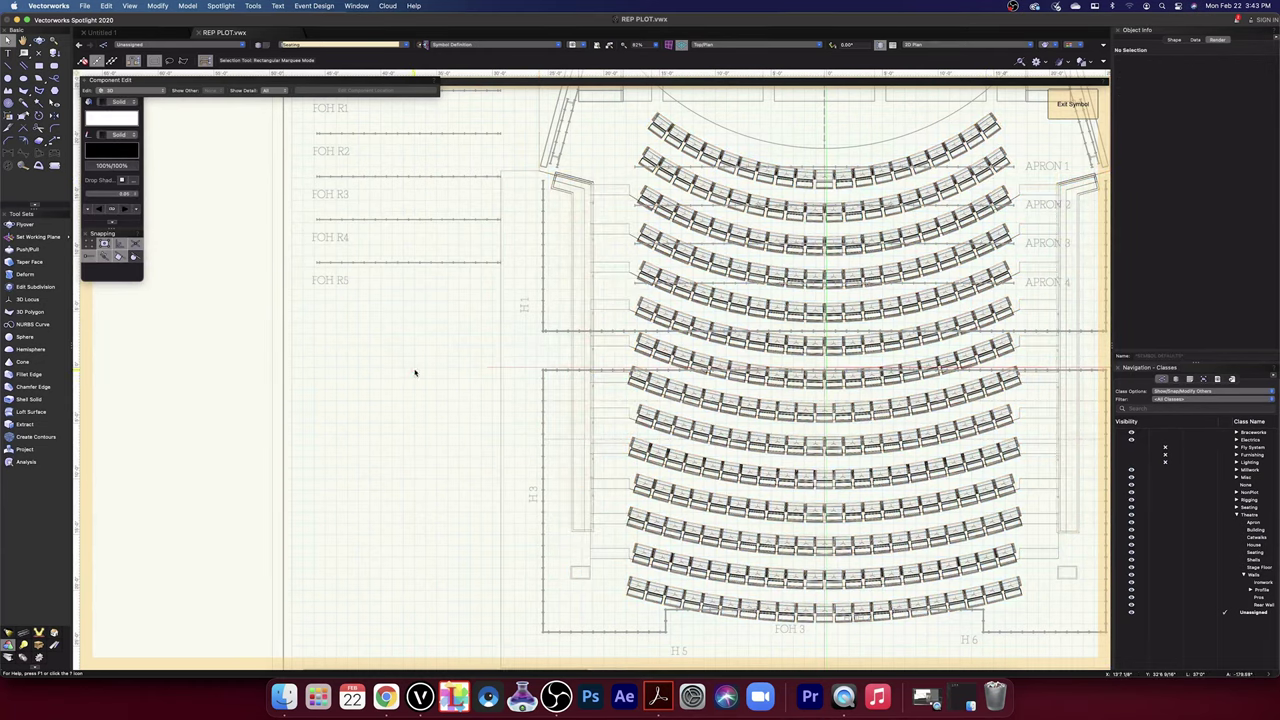
- Extend the left side wall's top corner endpoint by 2 3/16"
{"action": "scroll", "coordinate": [590, 183], "scroll_direction": "up", "scroll_amount": 1}
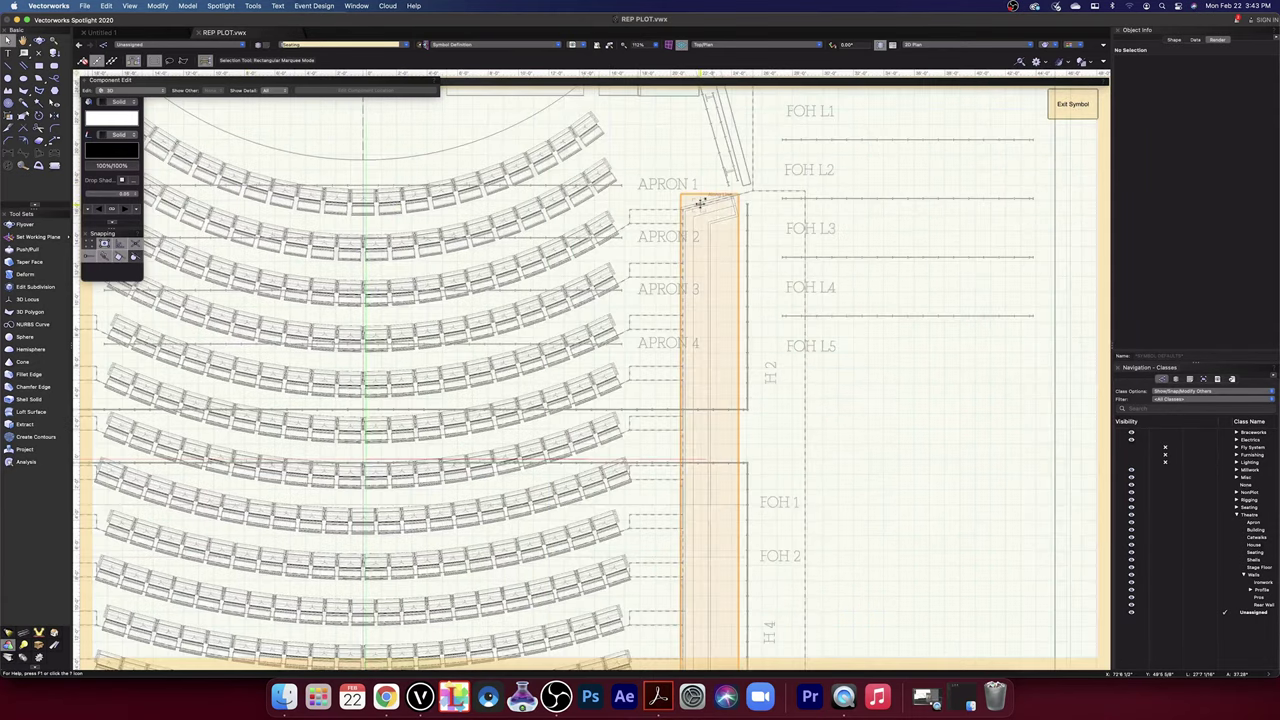
{"action": "scroll", "coordinate": [700, 204], "scroll_direction": "up", "scroll_amount": 6}
{"action": "scroll", "coordinate": [700, 204], "scroll_direction": "up", "scroll_amount": 1}
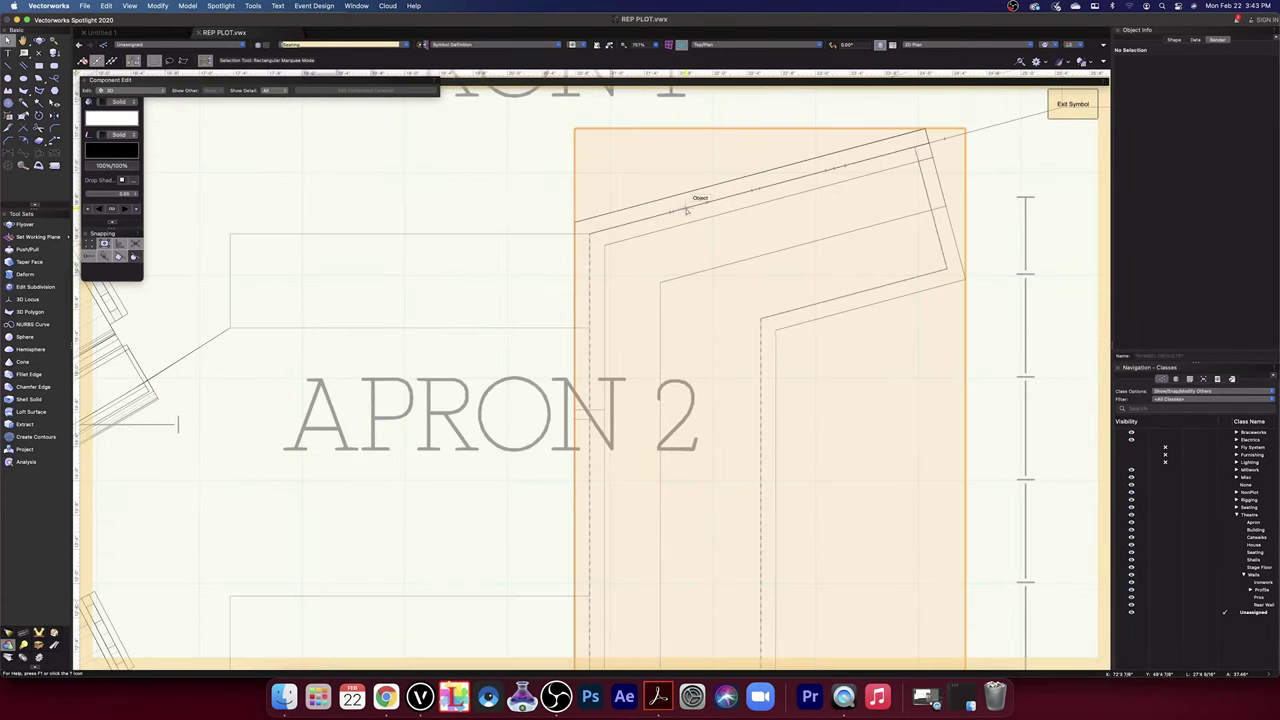
{"action": "scroll", "coordinate": [520, 215], "scroll_direction": "down", "scroll_amount": 6}
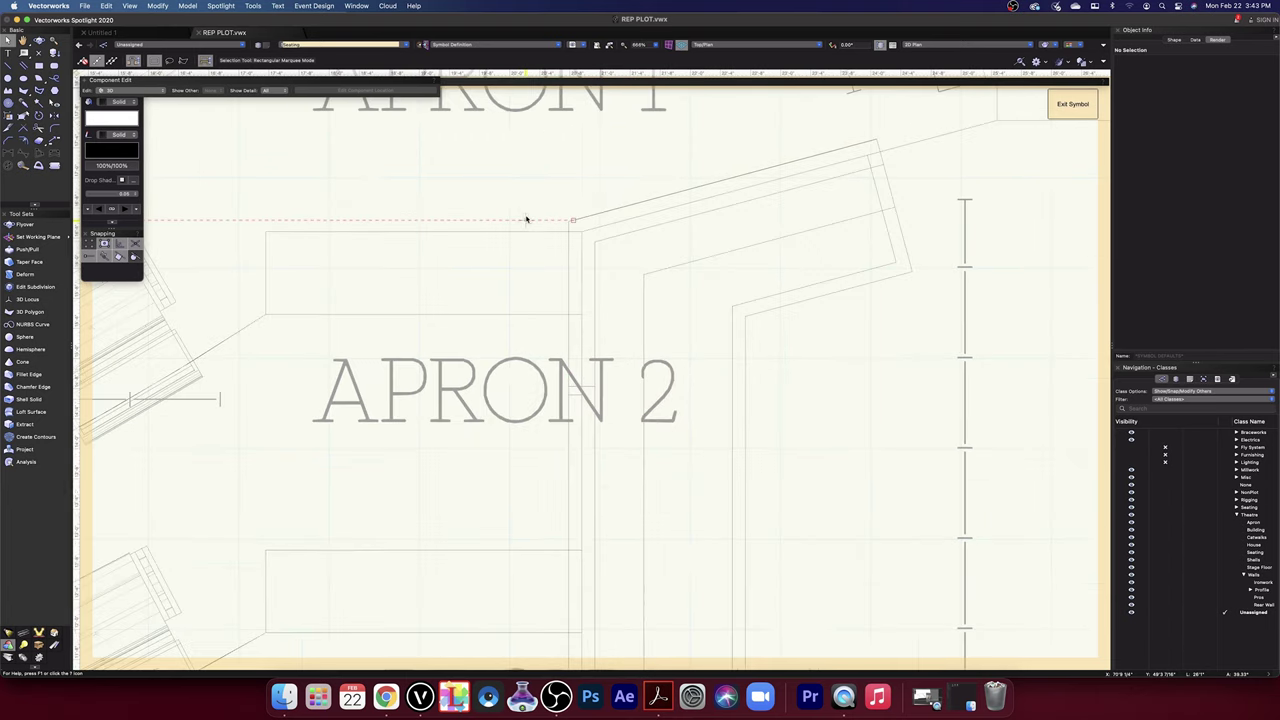
{"action": "key", "text": "space"}
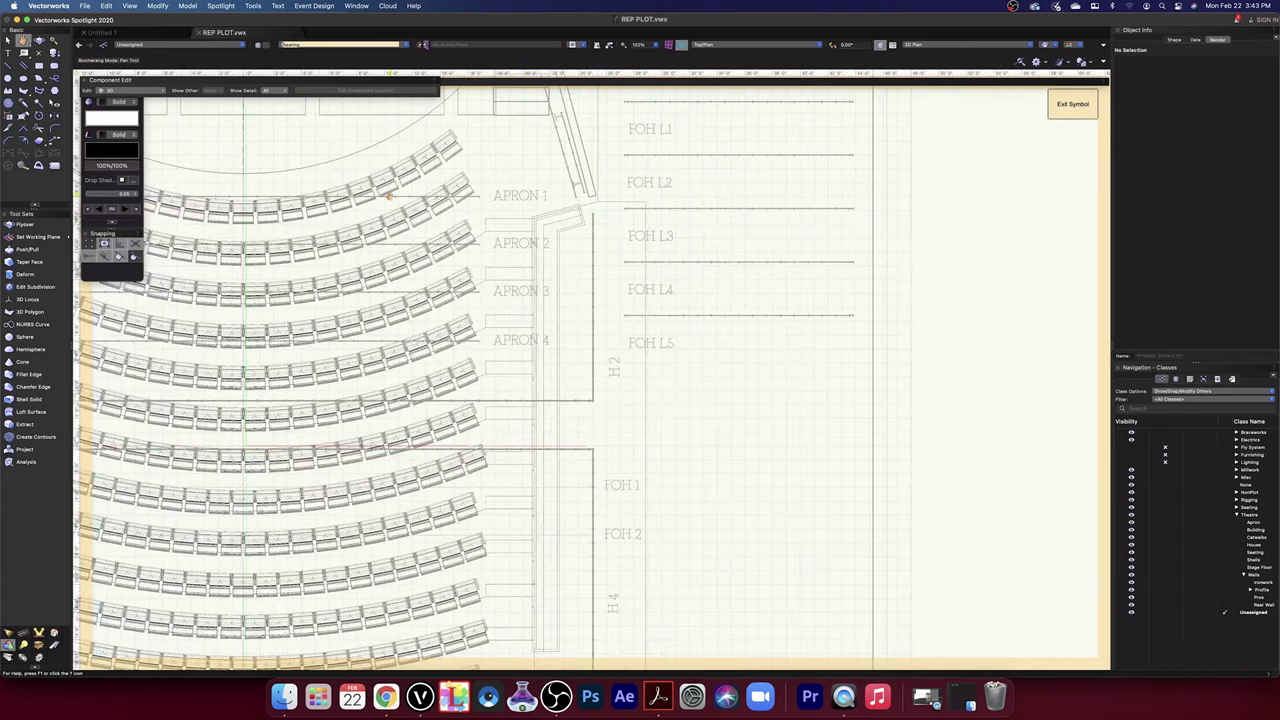
{"action": "left_click_drag", "start_coordinate": [389, 196], "coordinate": [774, 217]}
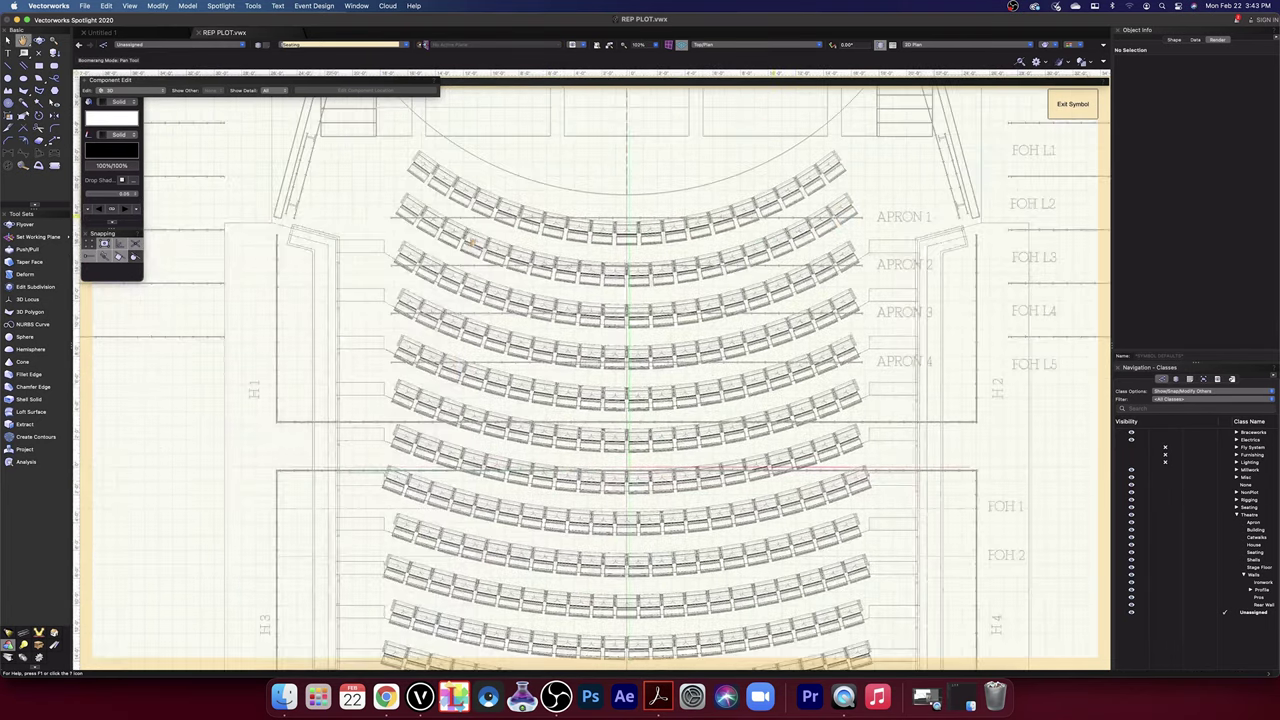
{"action": "left_click_drag", "start_coordinate": [369, 240], "coordinate": [463, 242]}
{"action": "scroll", "coordinate": [420, 244], "scroll_direction": "up", "scroll_amount": 1}
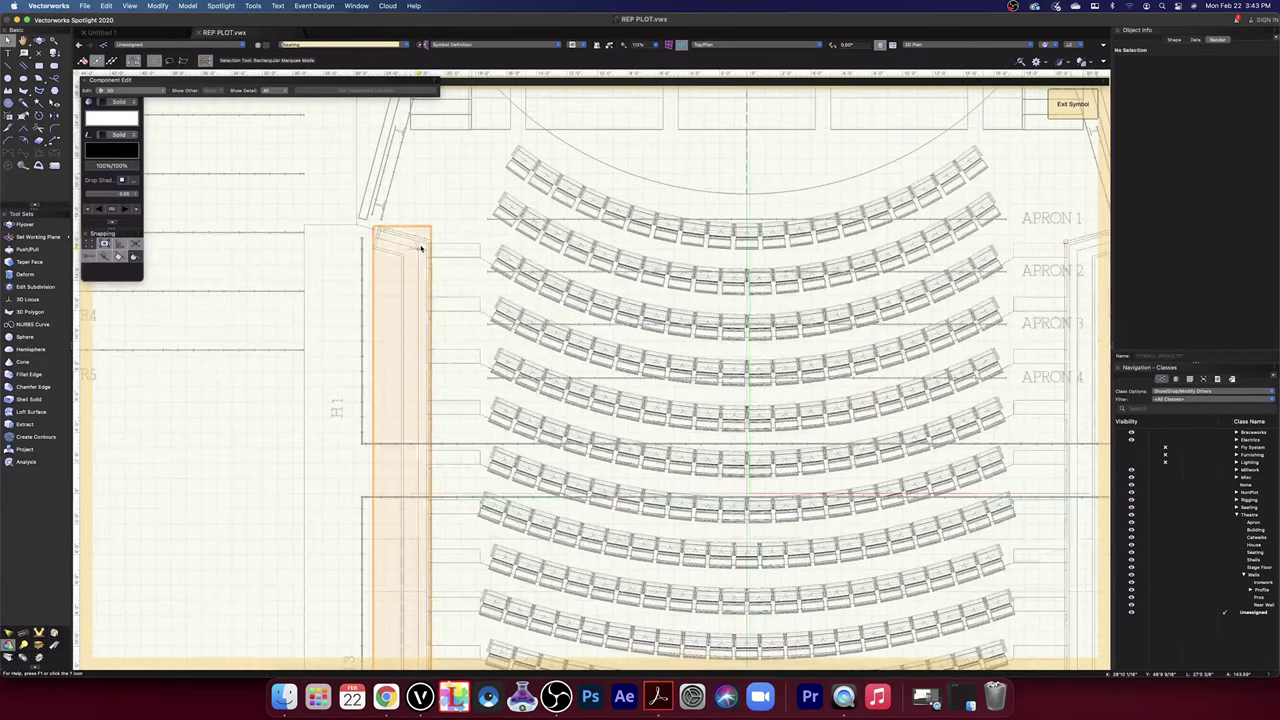
{"action": "scroll", "coordinate": [420, 247], "scroll_direction": "up", "scroll_amount": 5}
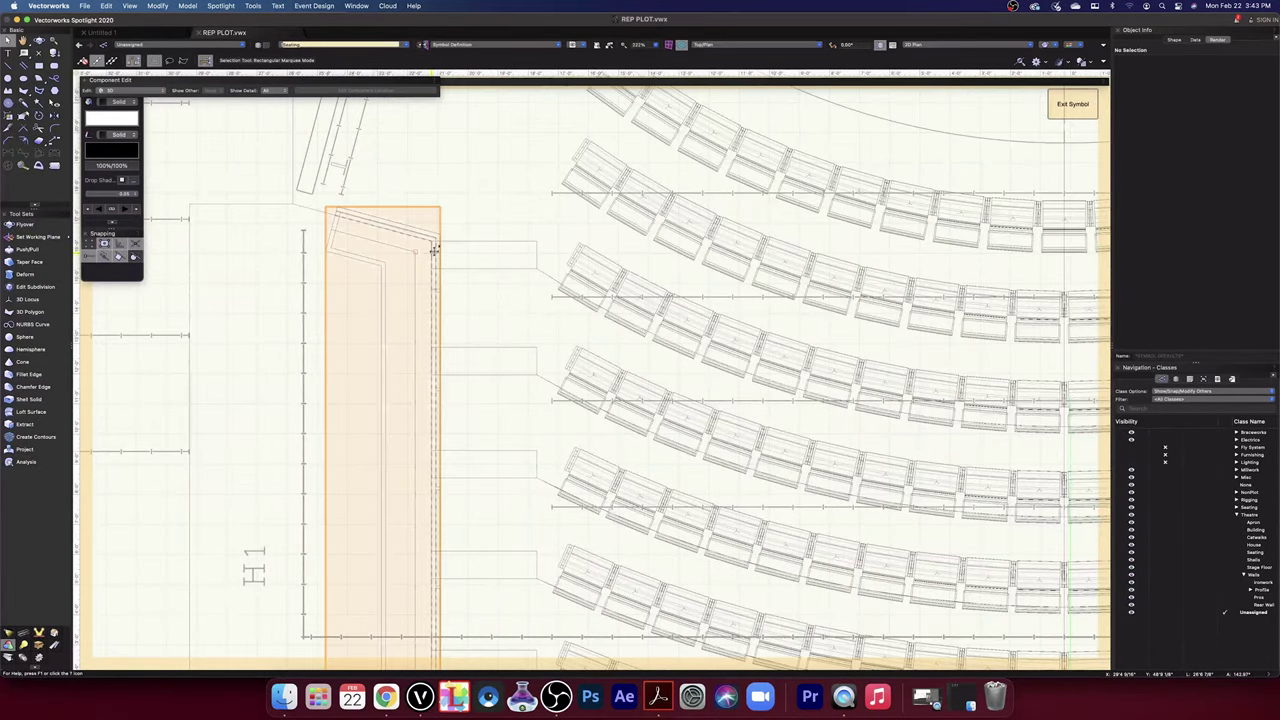
{"action": "scroll", "coordinate": [433, 250], "scroll_direction": "up", "scroll_amount": 3}
{"action": "scroll", "coordinate": [440, 229], "scroll_direction": "up", "scroll_amount": 3}
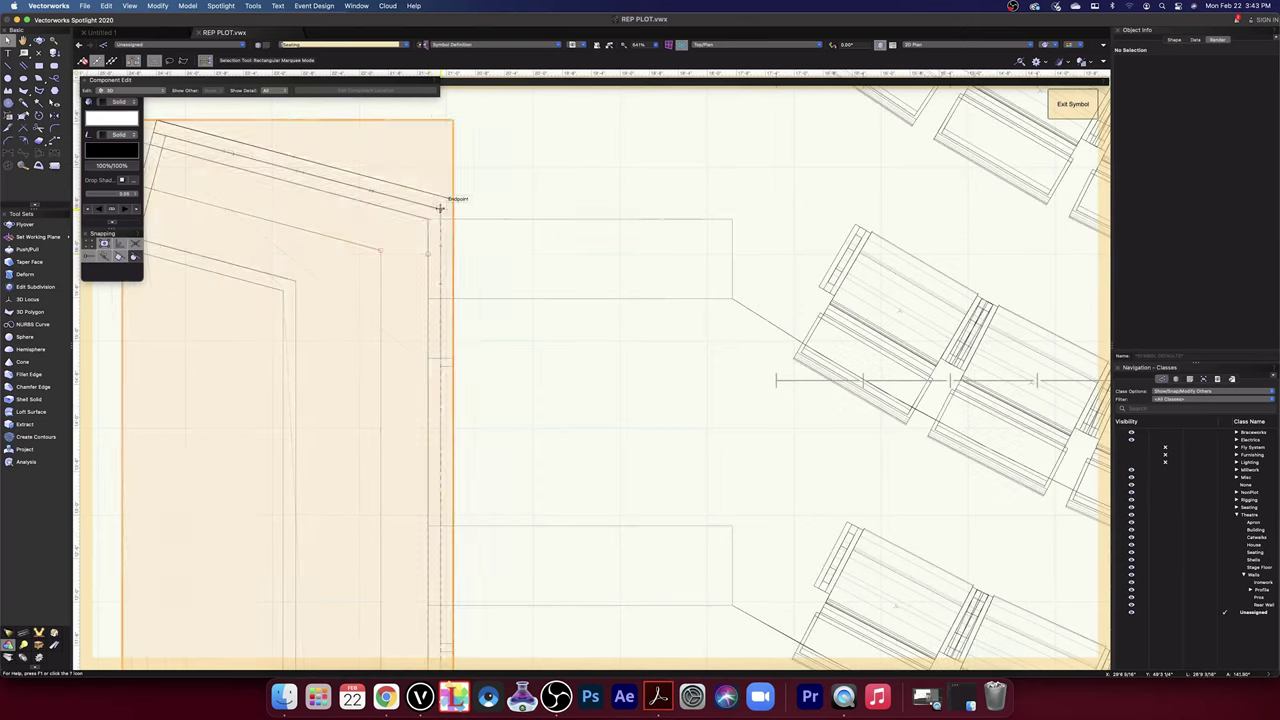
{"action": "left_click_drag", "start_coordinate": [440, 208], "coordinate": [494, 231]}
{"action": "scroll", "coordinate": [494, 231], "scroll_direction": "down", "scroll_amount": 3}
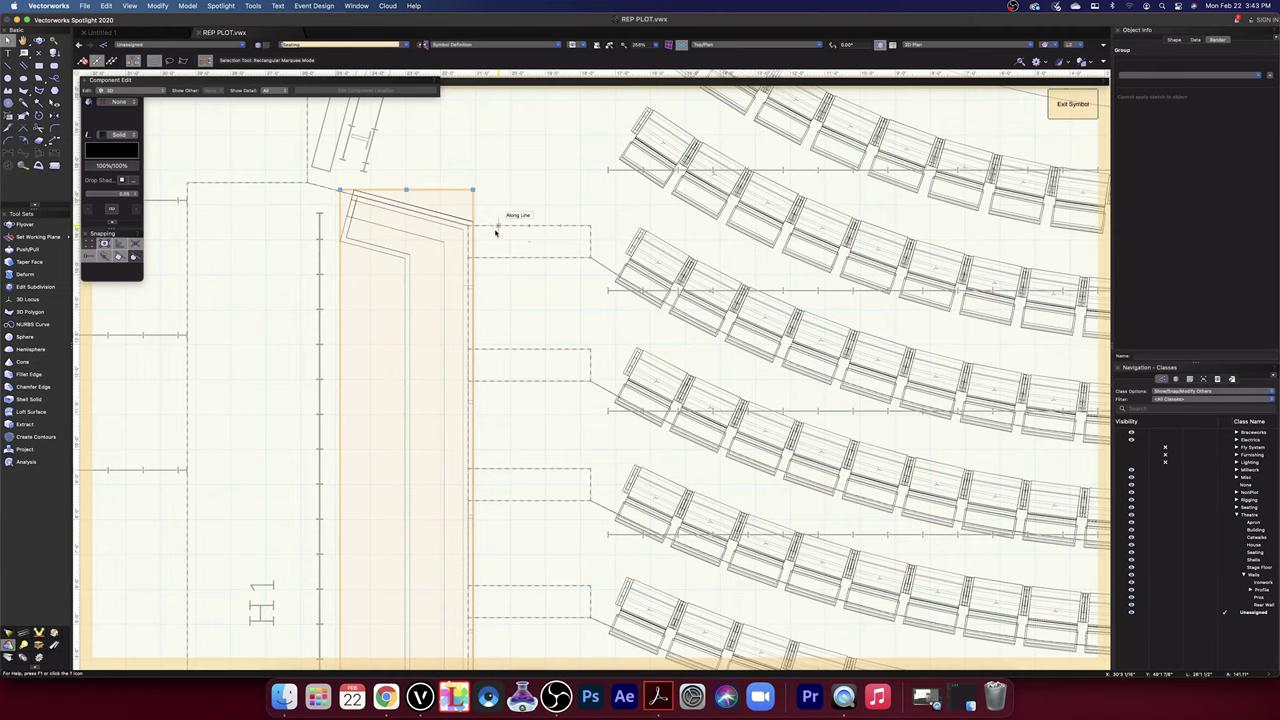
{"action": "scroll", "coordinate": [464, 216], "scroll_direction": "up", "scroll_amount": 8}
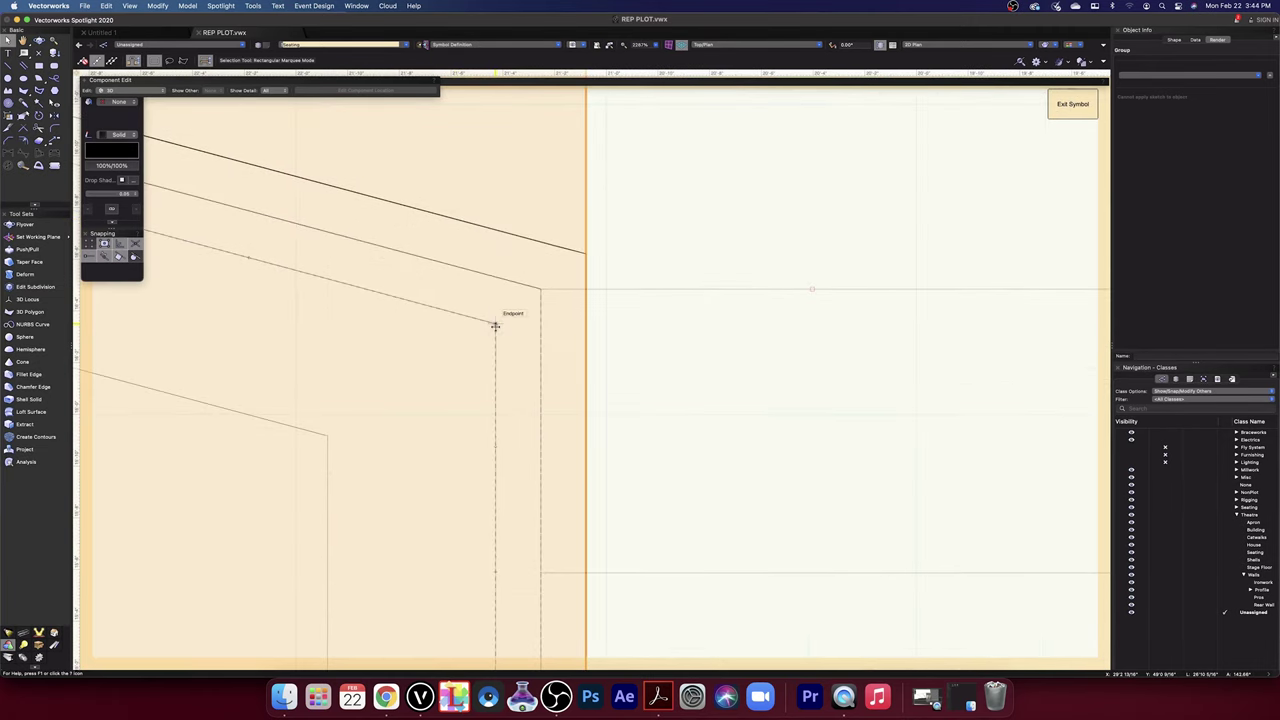
{"action": "scroll", "coordinate": [495, 326], "scroll_direction": "down", "scroll_amount": 4}
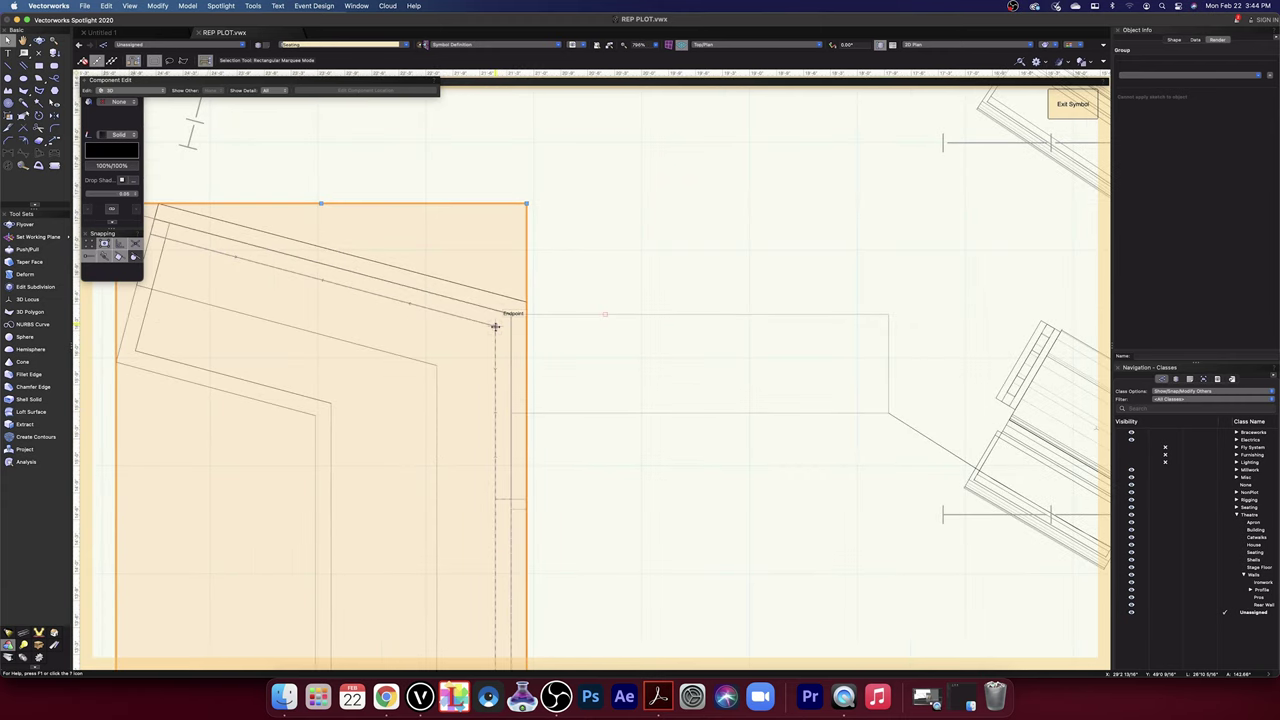
{"action": "left_click_drag", "start_coordinate": [495, 326], "coordinate": [526, 326]}
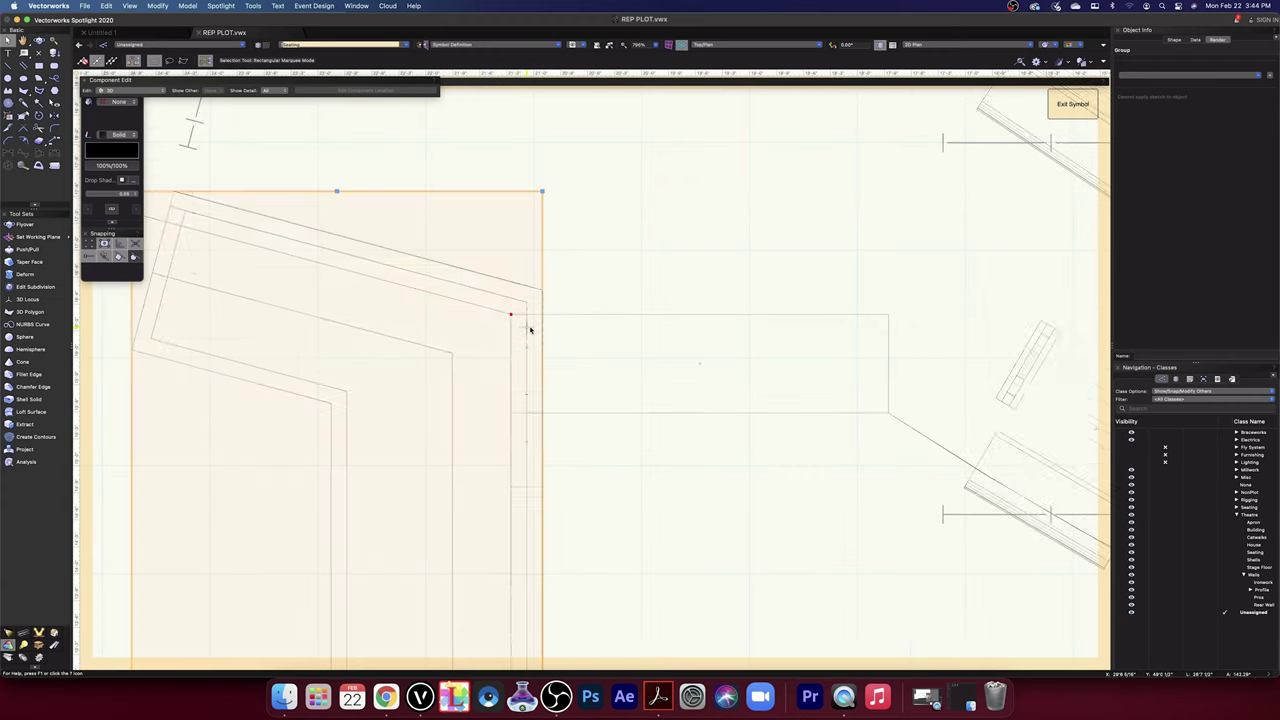
- Extend the right wall beside H2 by 2 3/16" at its corner, then exit the symbol
{"action": "scroll", "coordinate": [530, 326], "scroll_direction": "down", "scroll_amount": 10}
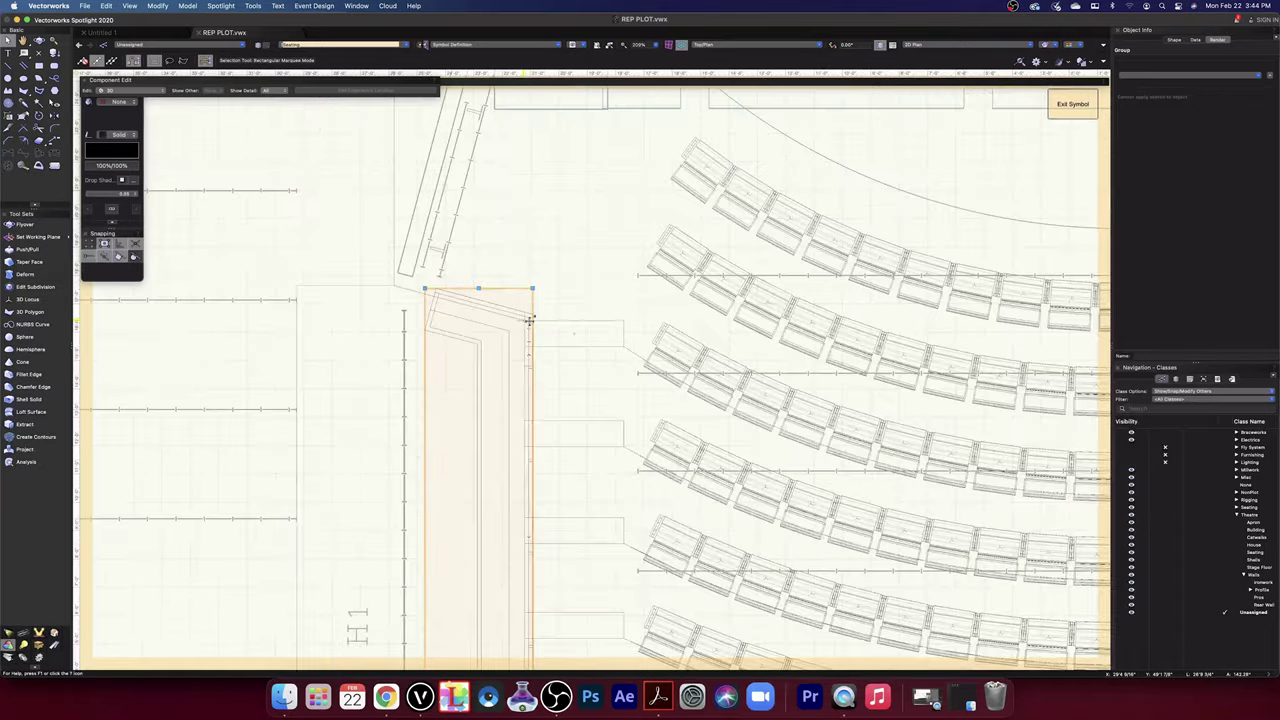
{"action": "middle_click_drag", "start_coordinate": [848, 330], "coordinate": [553, 326]}
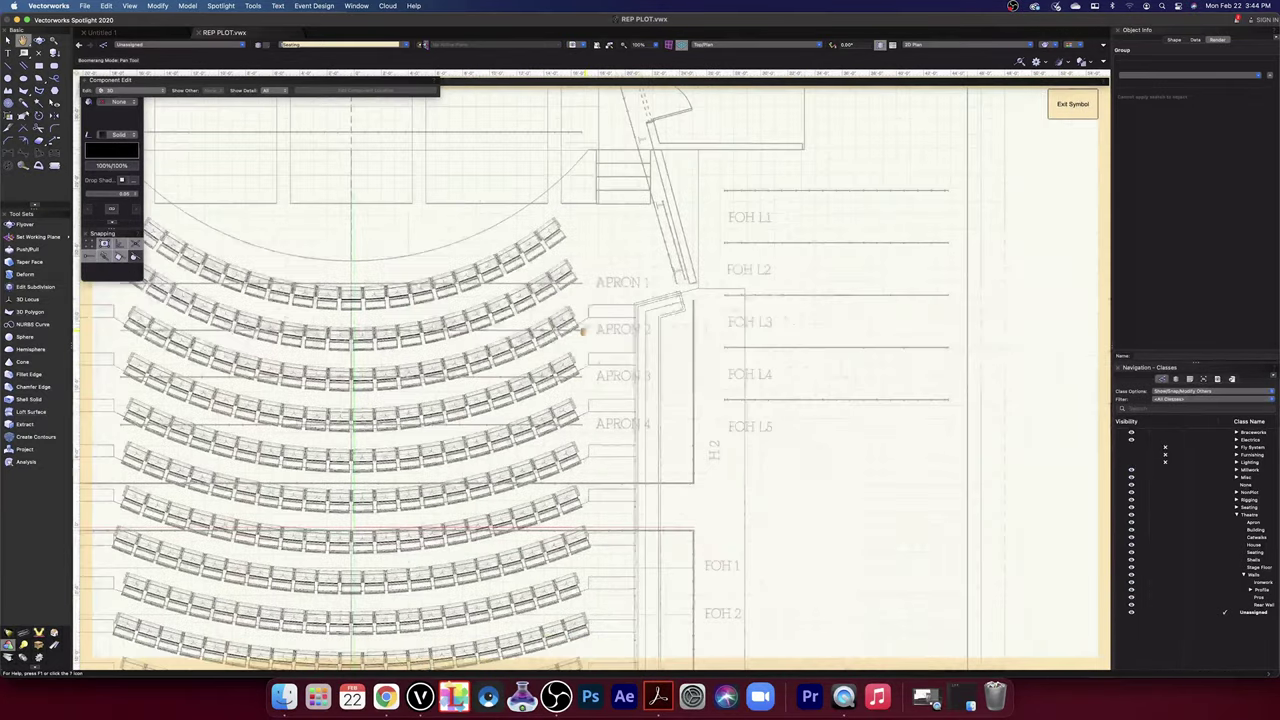
{"action": "left_click", "coordinate": [655, 306]}
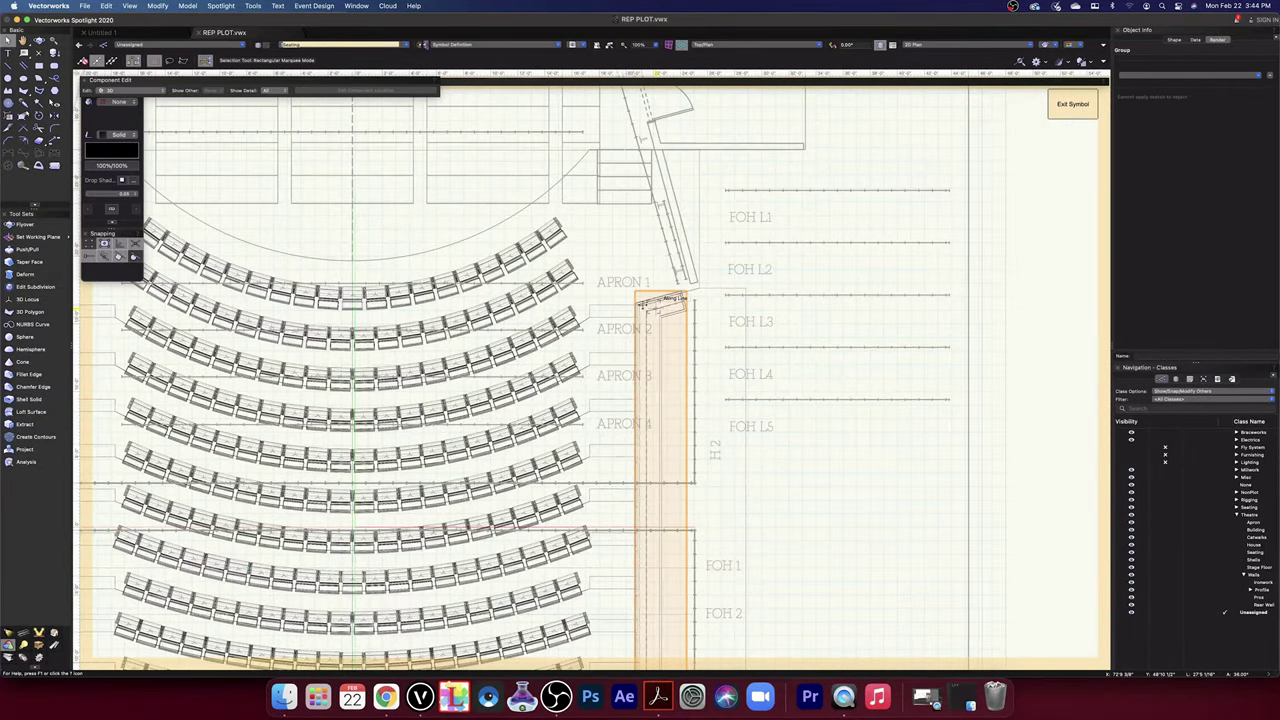
{"action": "scroll", "coordinate": [642, 304], "scroll_direction": "up", "scroll_amount": 4}
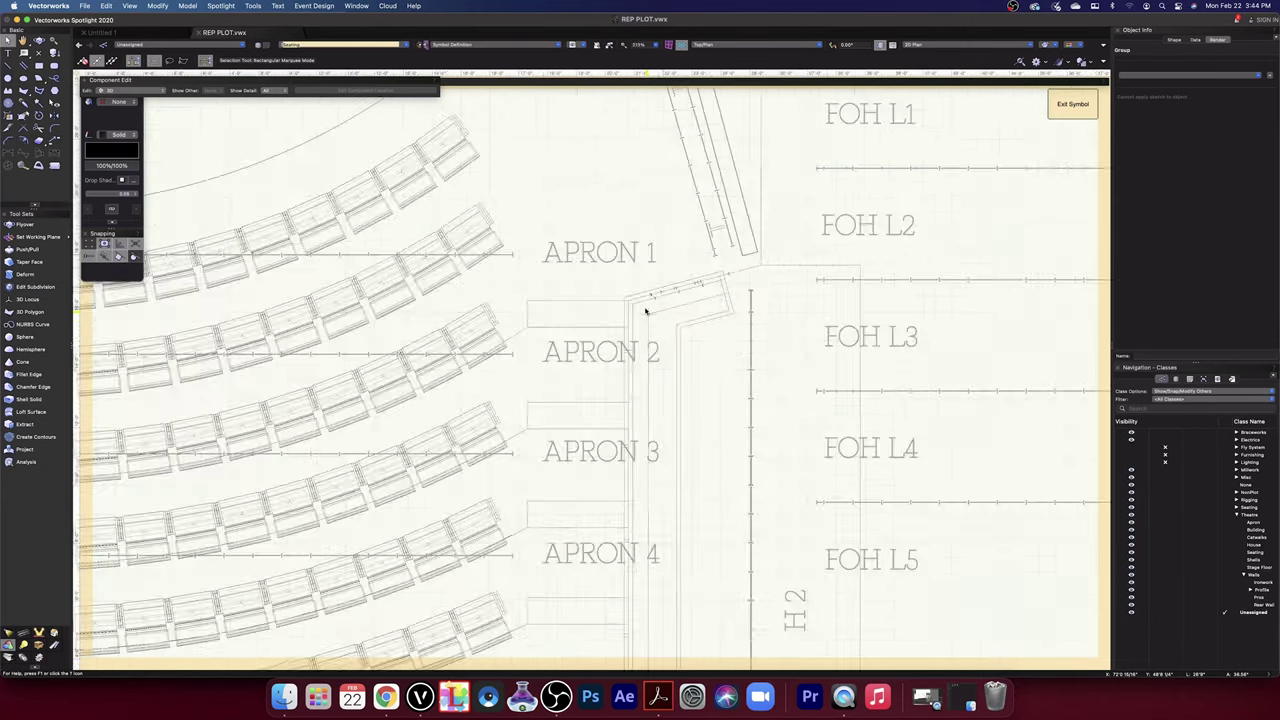
{"action": "scroll", "coordinate": [645, 311], "scroll_direction": "up", "scroll_amount": 4}
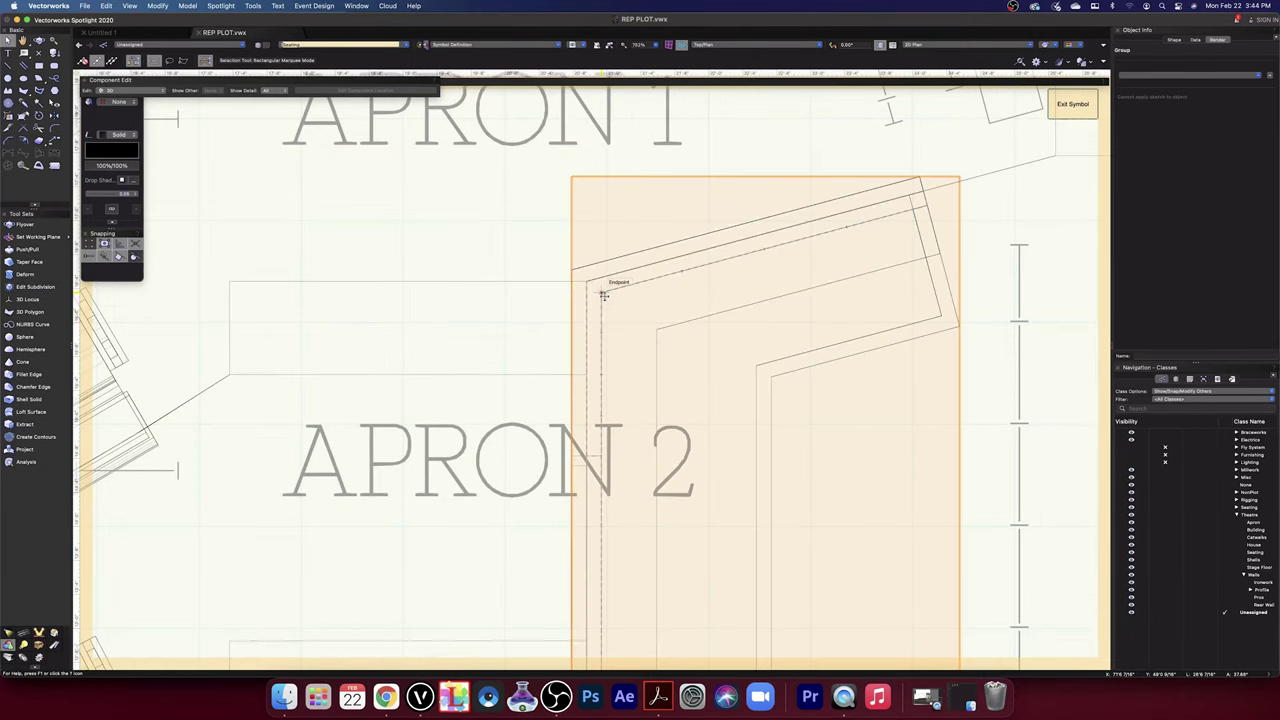
{"action": "left_click_drag", "start_coordinate": [603, 293], "coordinate": [589, 281]}
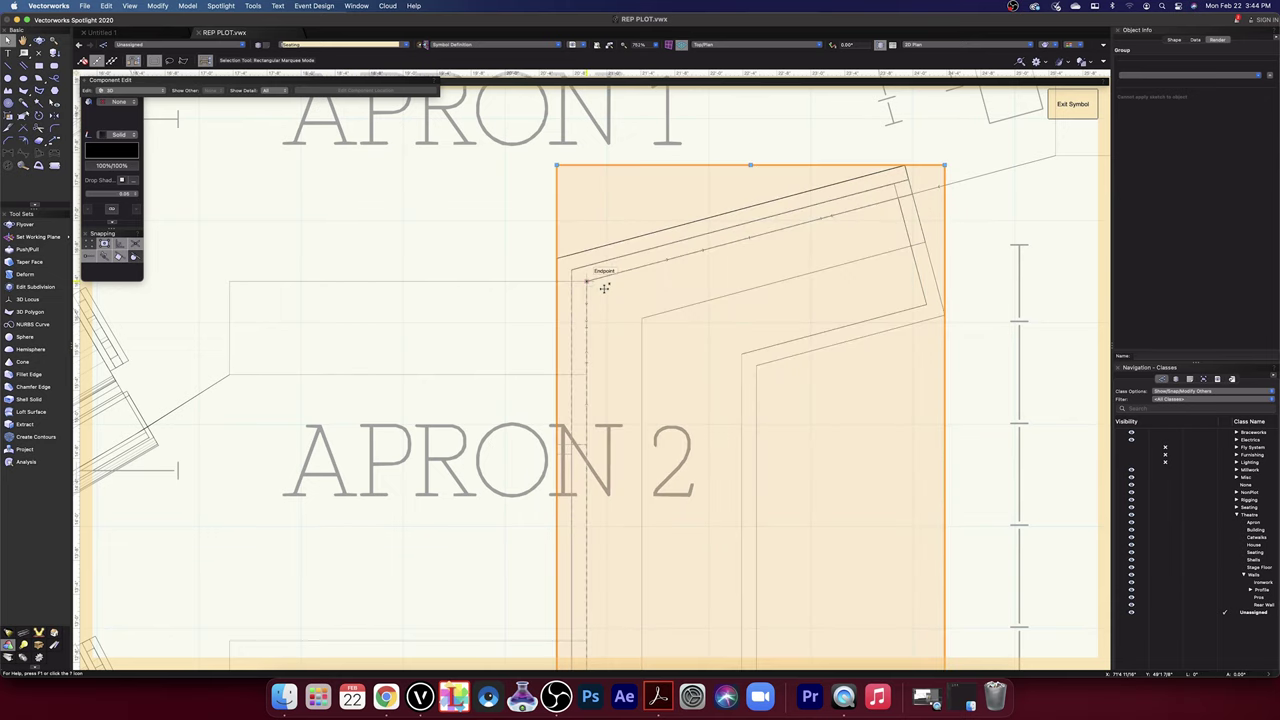
{"action": "scroll", "coordinate": [610, 300], "scroll_direction": "down", "scroll_amount": 10}
{"action": "scroll", "coordinate": [618, 440], "scroll_direction": "up", "scroll_amount": 8}
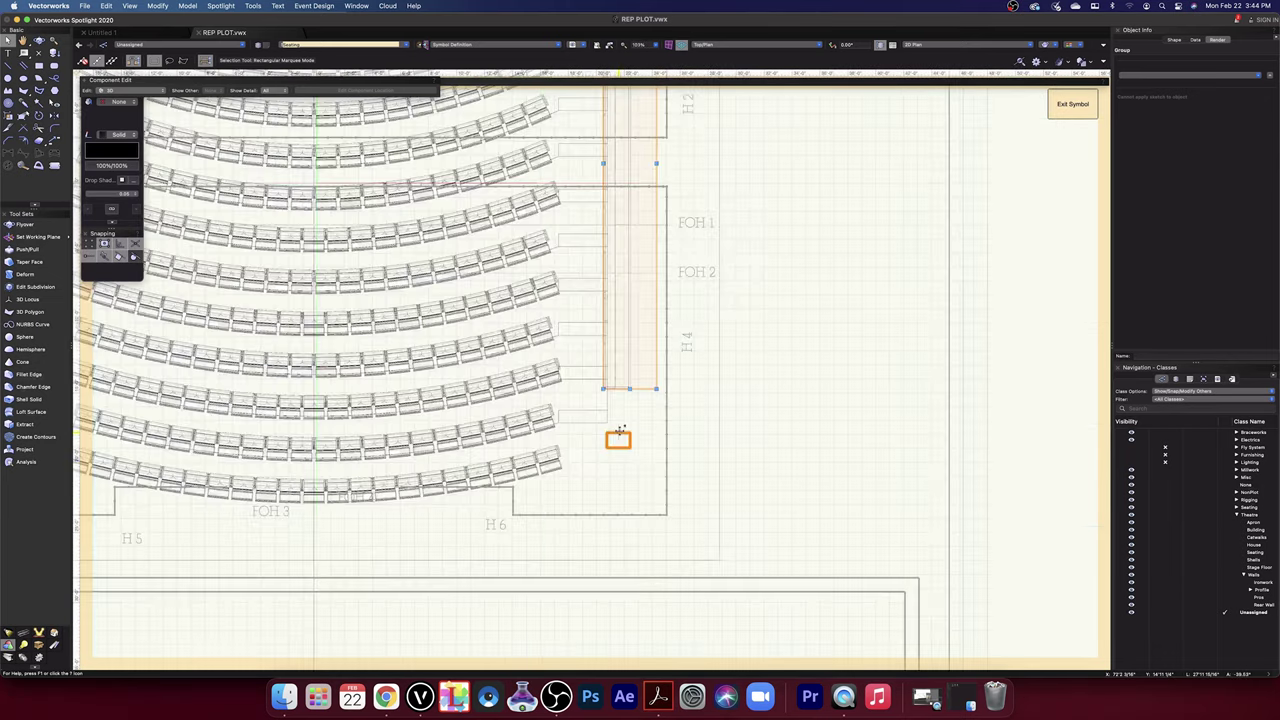
{"action": "scroll", "coordinate": [618, 432], "scroll_direction": "up", "scroll_amount": 6}
{"action": "scroll", "coordinate": [614, 402], "scroll_direction": "down", "scroll_amount": 4}
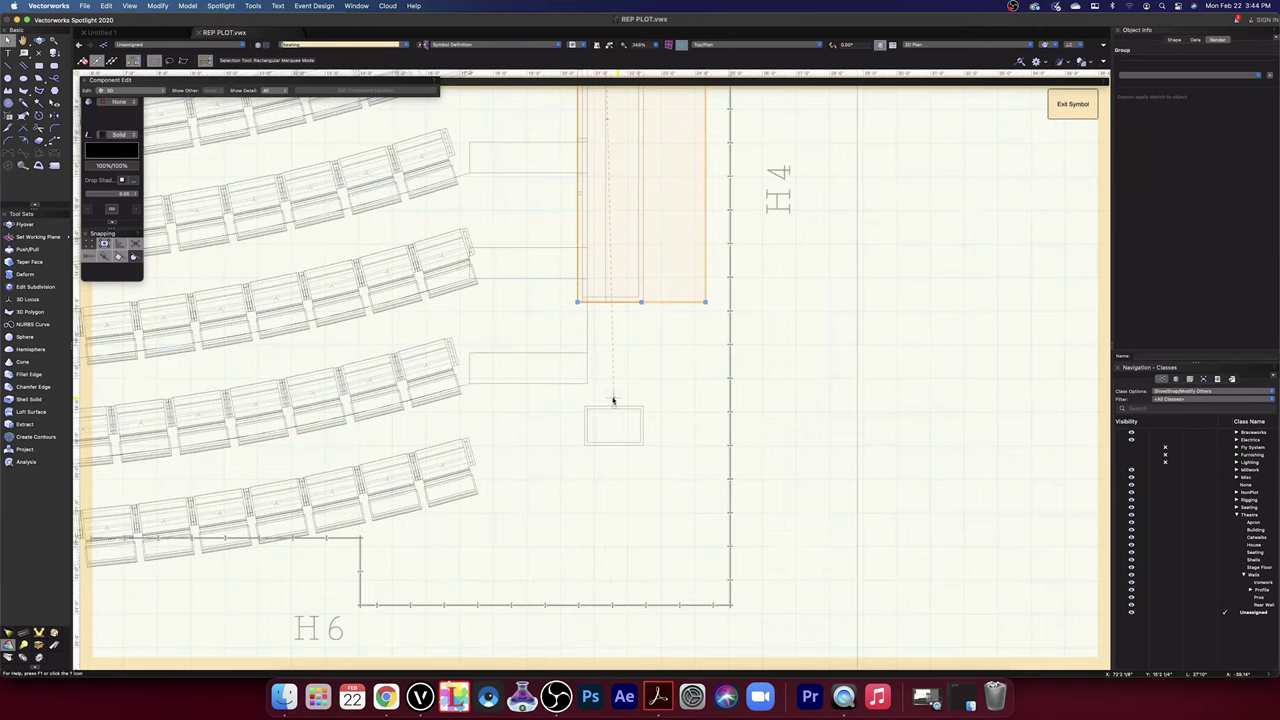
{"action": "scroll", "coordinate": [589, 296], "scroll_direction": "up", "scroll_amount": 6}
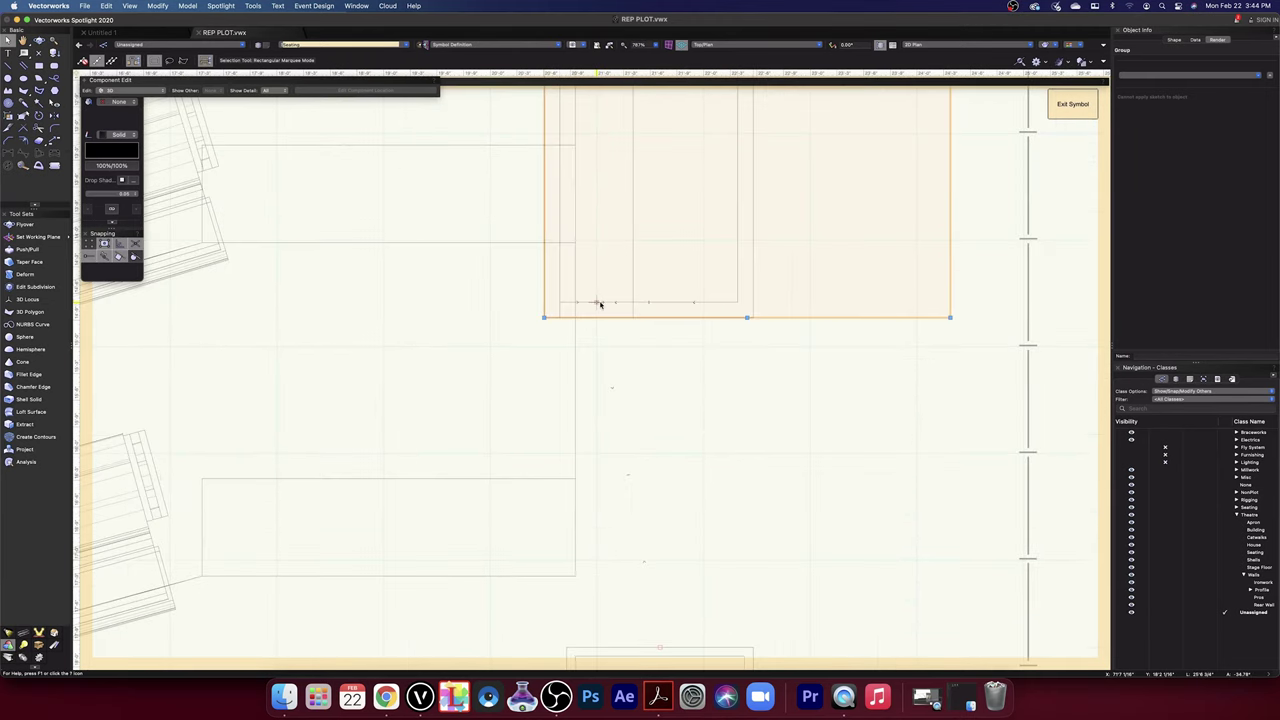
{"action": "scroll", "coordinate": [580, 294], "scroll_direction": "down", "scroll_amount": 8}
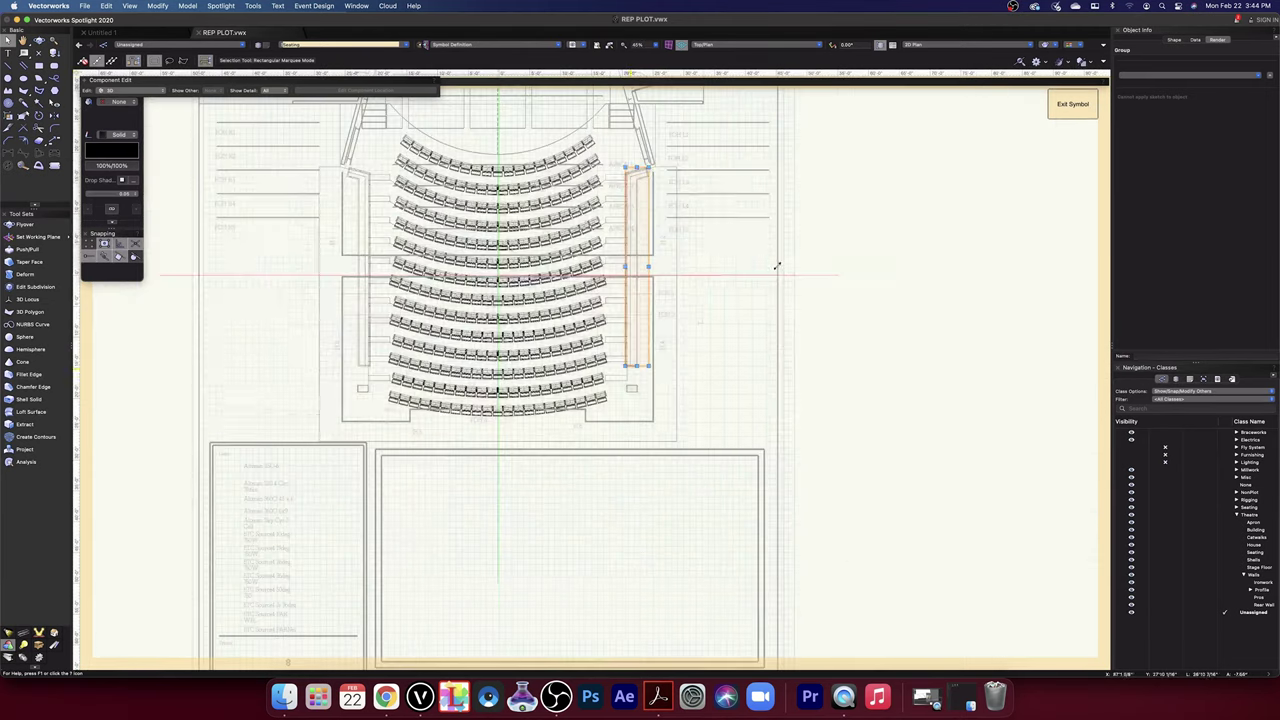
{"action": "double_click", "coordinate": [887, 285]}
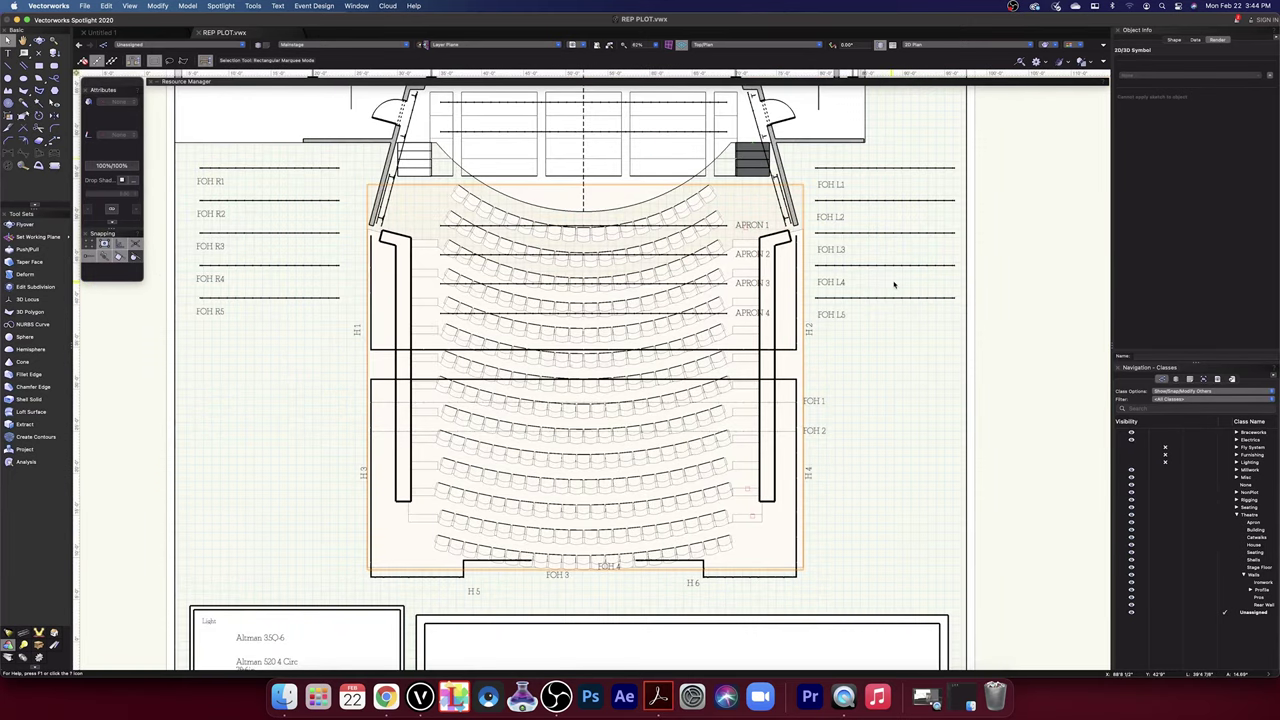
- View the theatre as a rendered 3D perspective, orbiting low toward the stage front
{"action": "left_click", "coordinate": [40, 42]}
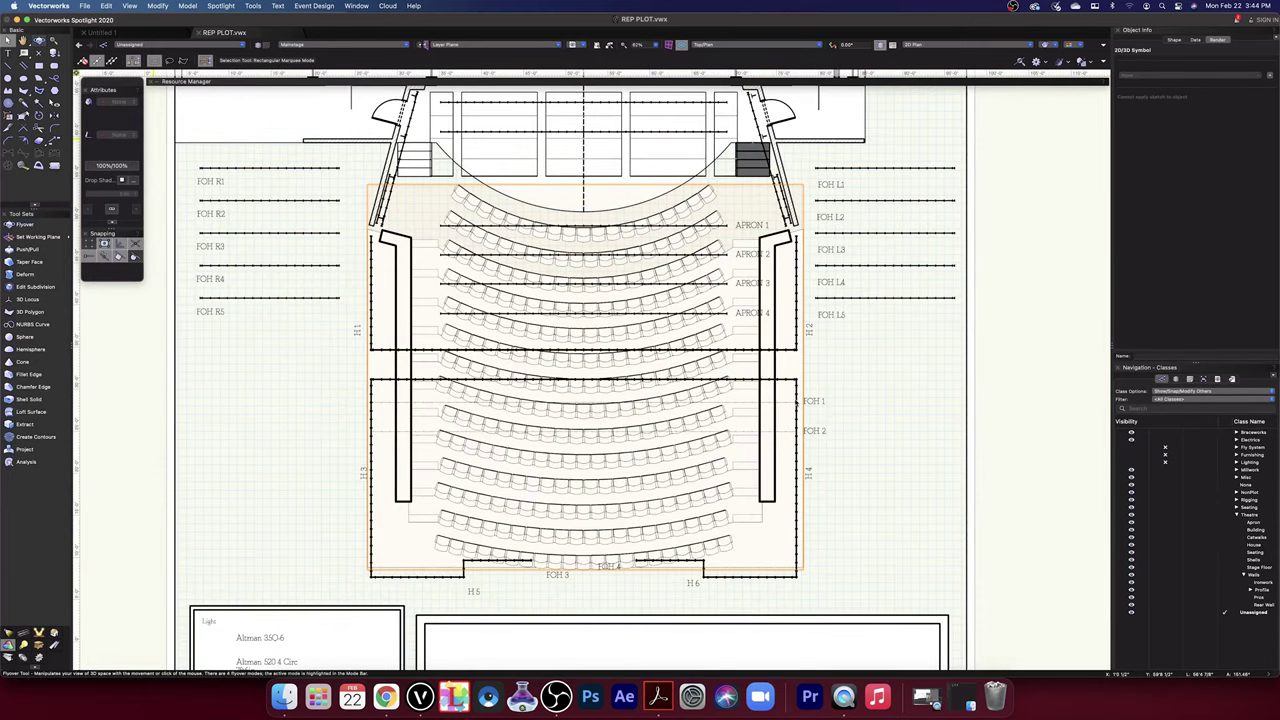
{"action": "left_click", "coordinate": [851, 463]}
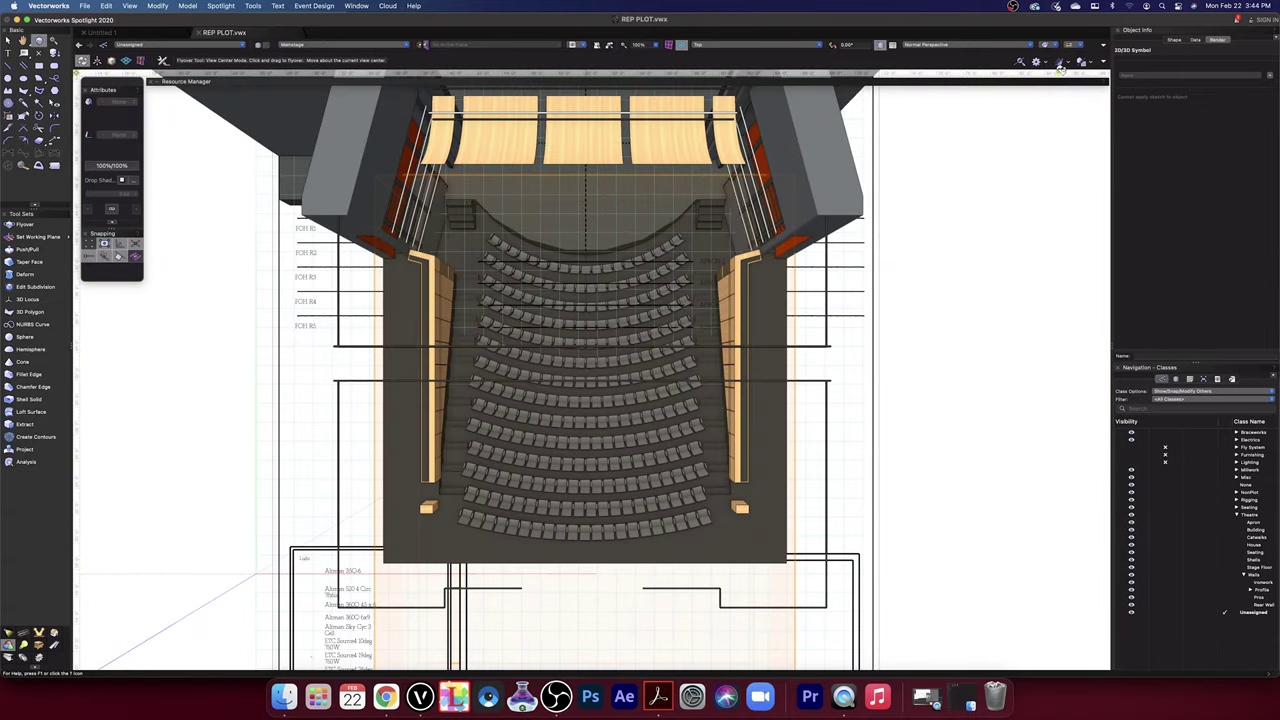
{"action": "left_click_drag", "start_coordinate": [735, 545], "coordinate": [887, 412]}
{"action": "mouse_move", "coordinate": [730, 410]}
{"action": "left_mouse_down"}
{"action": "mouse_move", "coordinate": [463, 371]}
{"action": "mouse_move", "coordinate": [549, 409]}
{"action": "mouse_move", "coordinate": [600, 400]}
{"action": "mouse_move", "coordinate": [709, 420]}
{"action": "left_mouse_up"}
- Swing the 3D view around to face the seating, then return to Top/Plan
{"action": "key", "text": "space"}
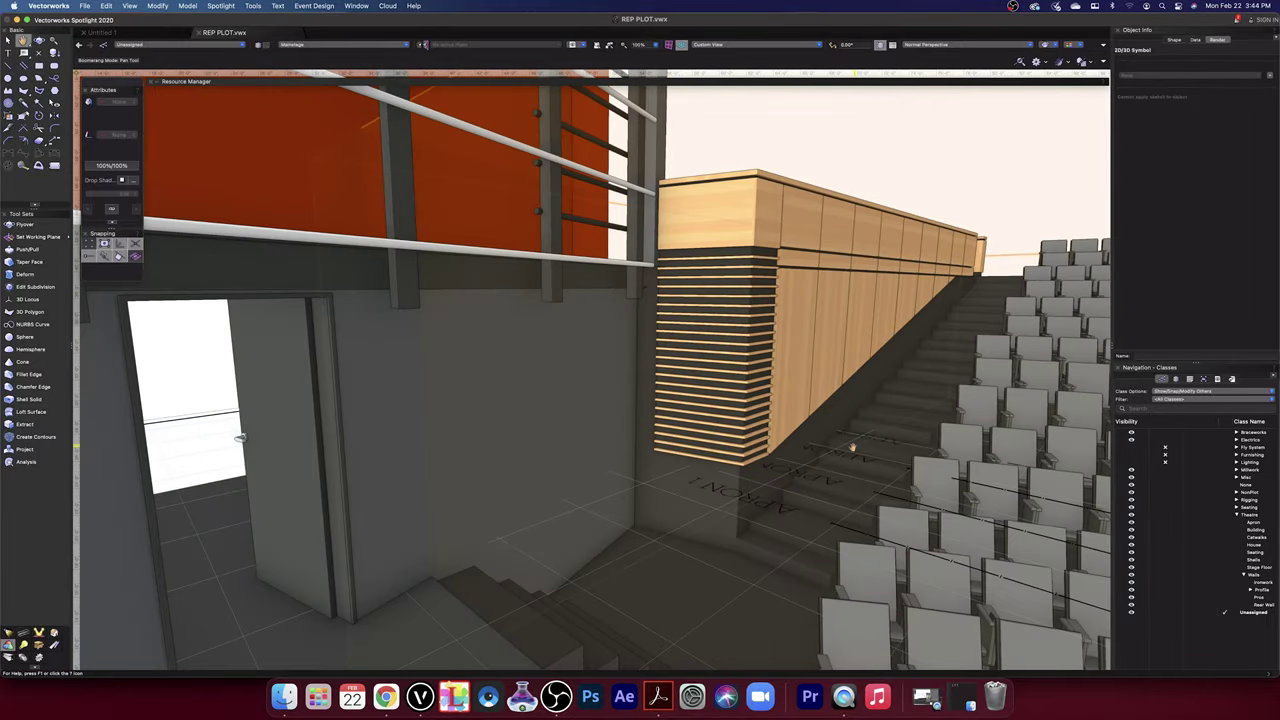
{"action": "left_click_drag", "start_coordinate": [855, 447], "coordinate": [677, 391]}
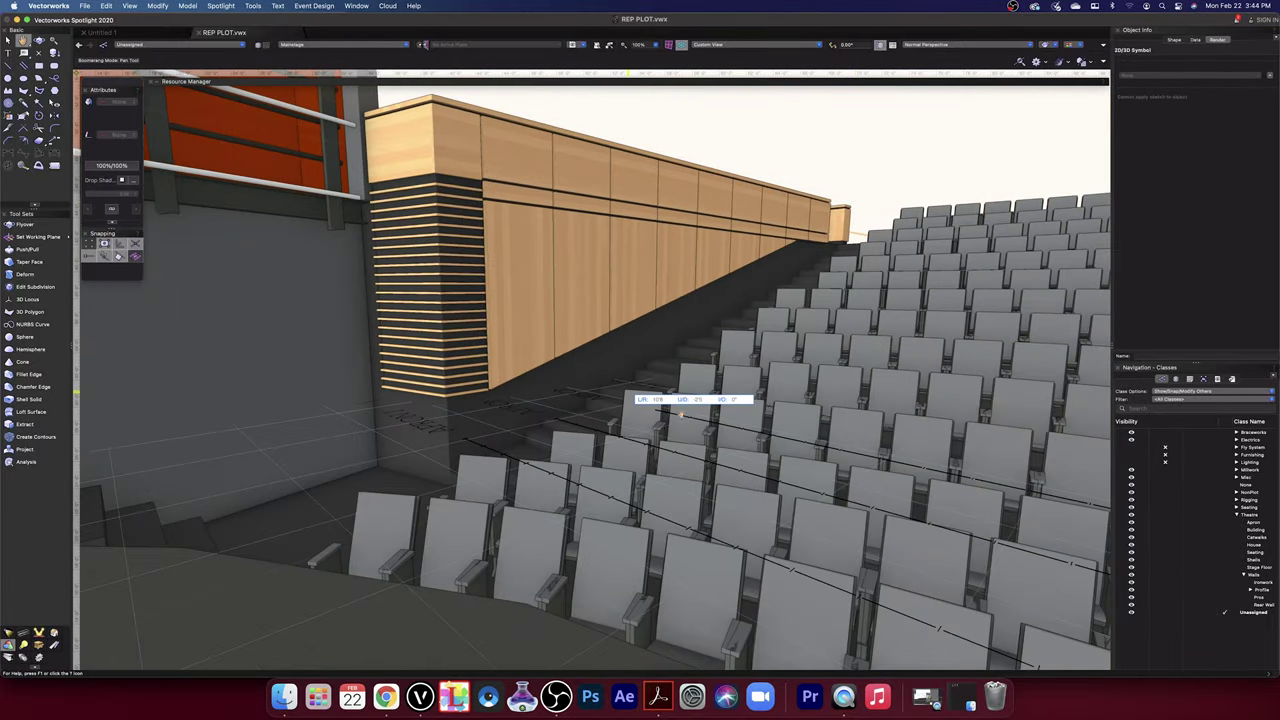
{"action": "scroll", "coordinate": [735, 403], "scroll_direction": "down", "scroll_amount": 3}
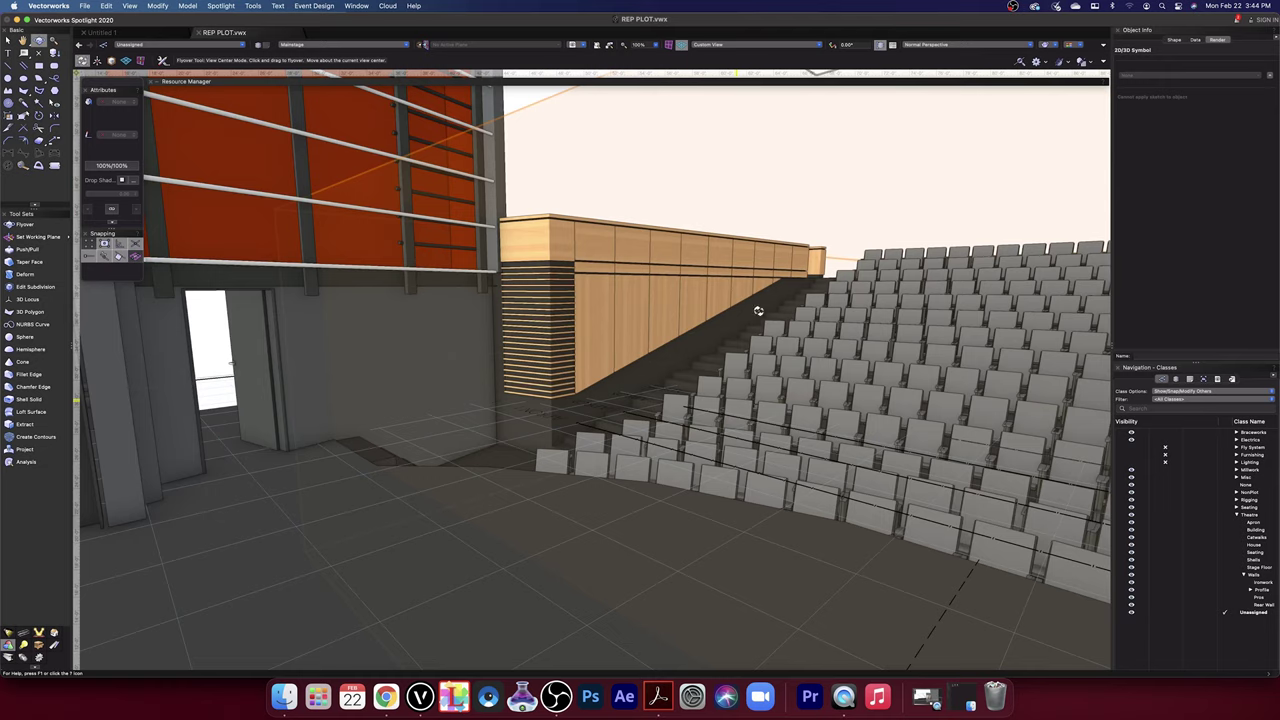
{"action": "left_click_drag", "start_coordinate": [787, 270], "coordinate": [2, 205]}
{"action": "key", "text": "space"}
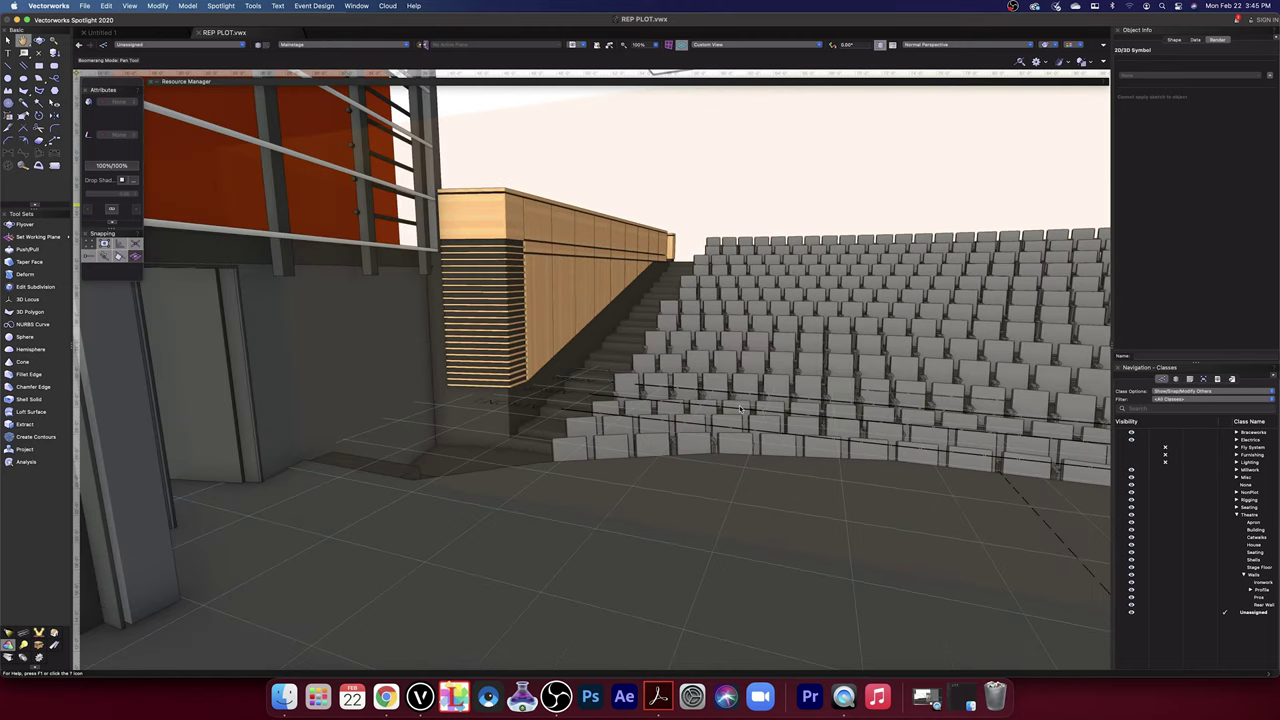
{"action": "left_click_drag", "start_coordinate": [999, 184], "coordinate": [889, 183]}
{"action": "key", "text": "space"}
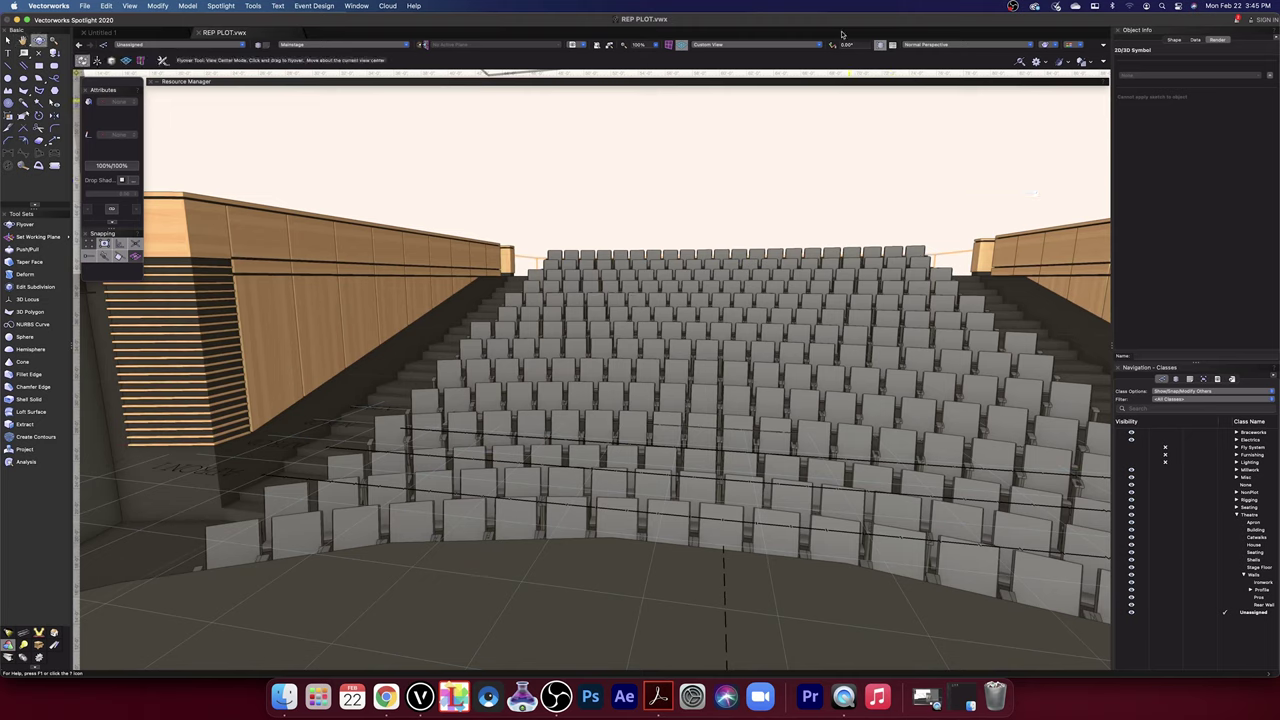
{"action": "left_click", "coordinate": [790, 46]}
{"action": "left_click", "coordinate": [740, 52]}
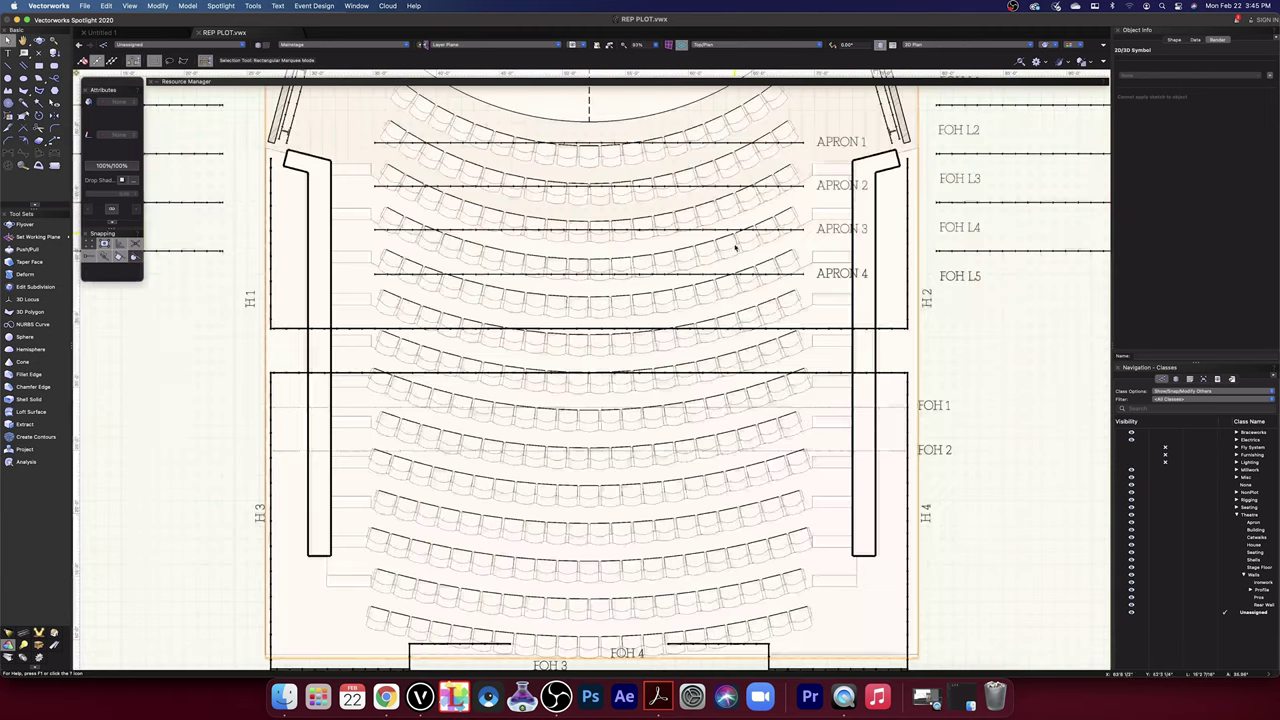
- Edit the seating symbol's 3D component, zoom in on its left wall solid, and pick the Rectangle tool
{"action": "scroll", "coordinate": [736, 246], "scroll_direction": "down", "scroll_amount": 2}
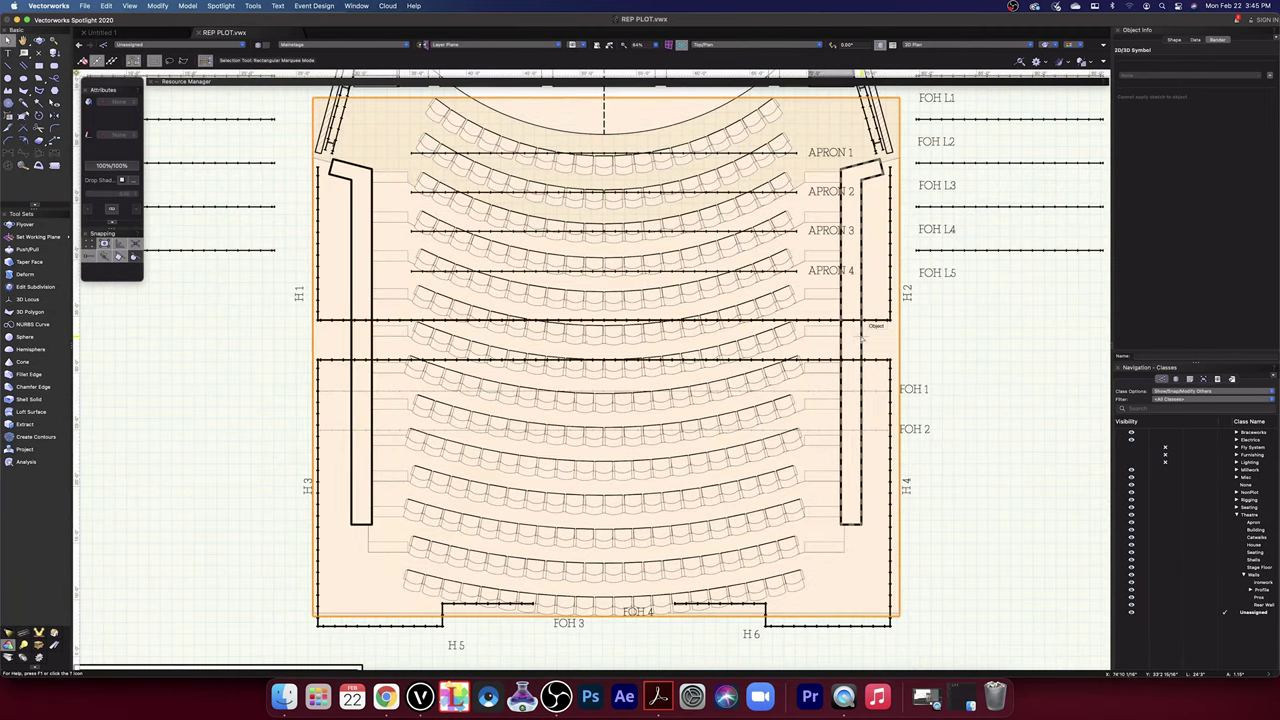
{"action": "double_click", "coordinate": [862, 339]}
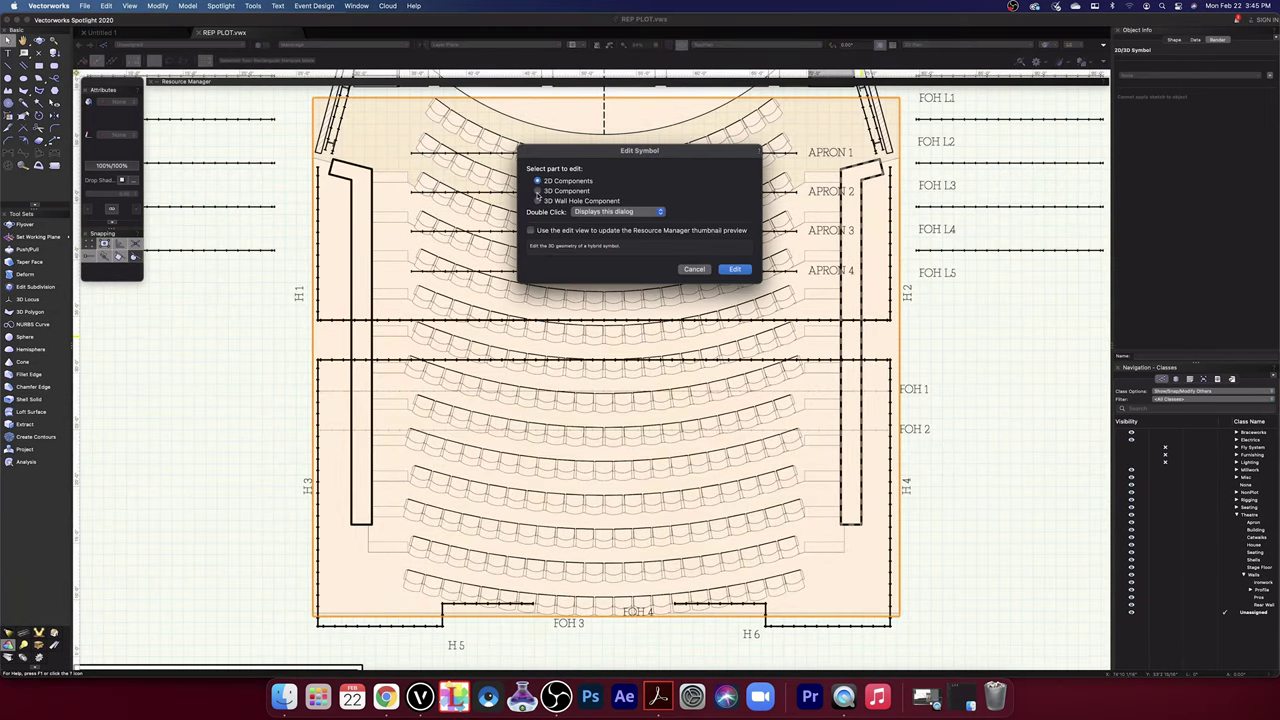
{"action": "left_click", "coordinate": [735, 270]}
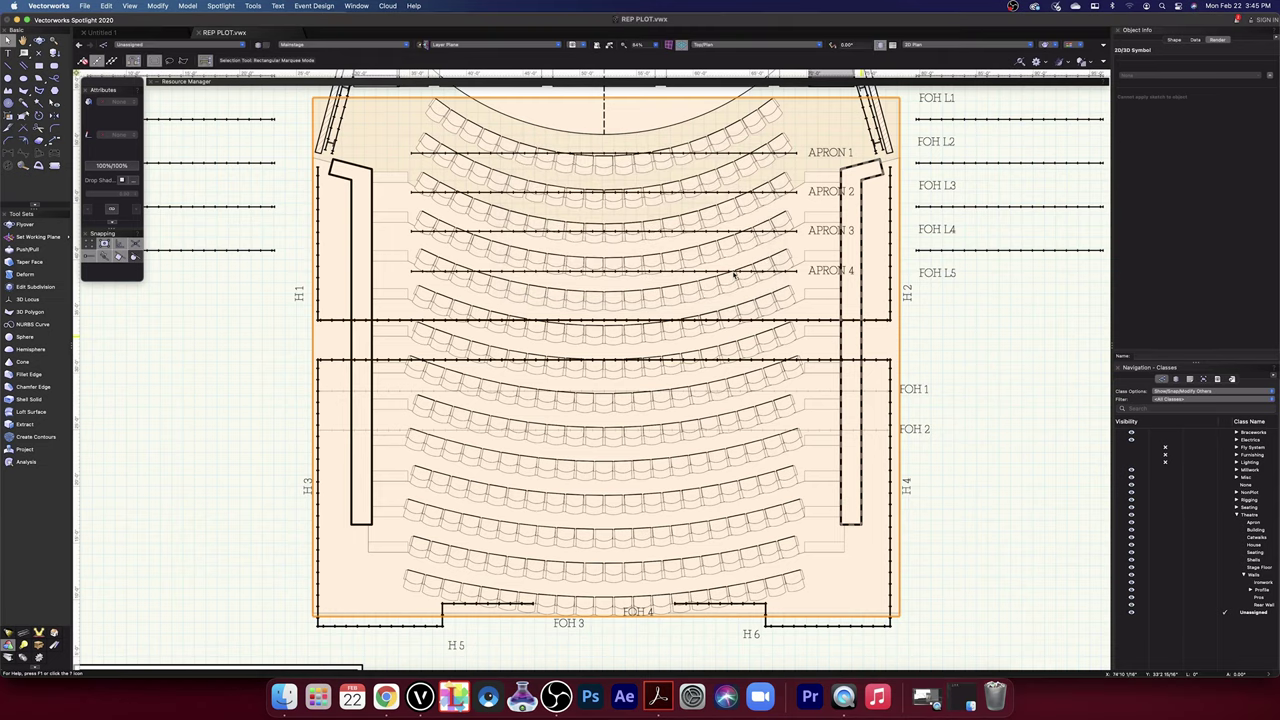
{"action": "left_click", "coordinate": [275, 224]}
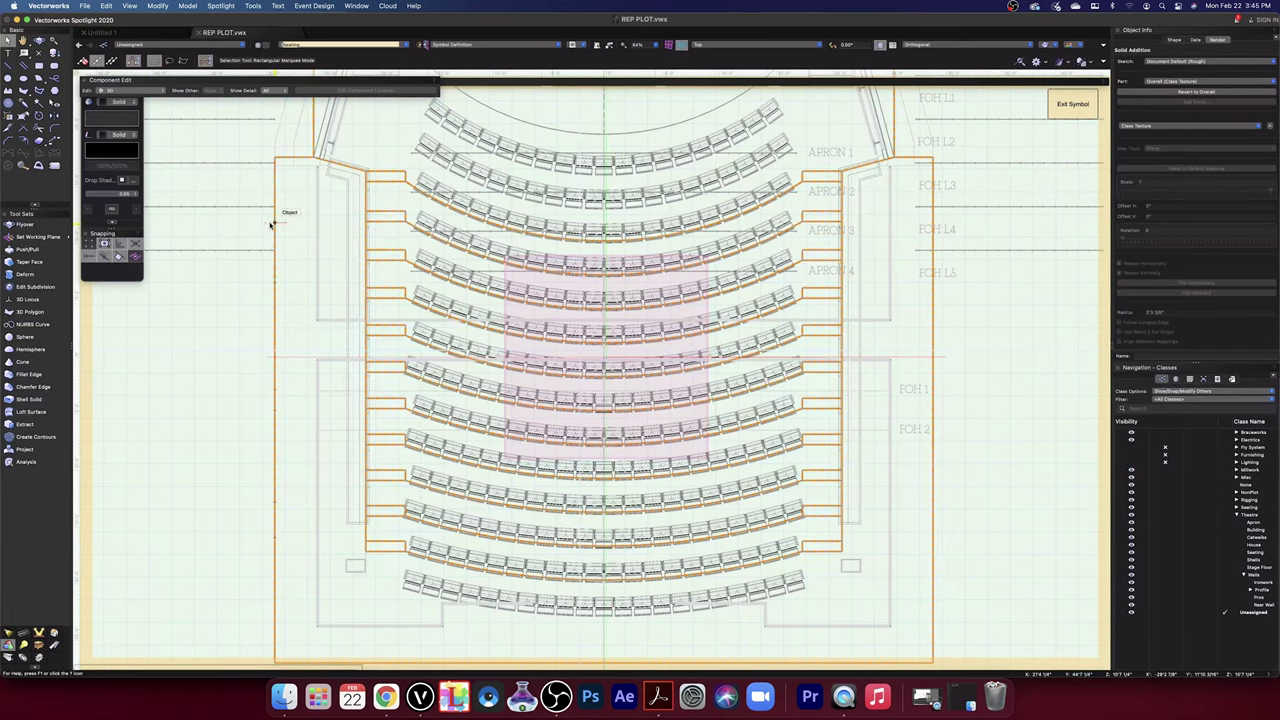
{"action": "scroll", "coordinate": [259, 227], "scroll_direction": "up", "scroll_amount": 3}
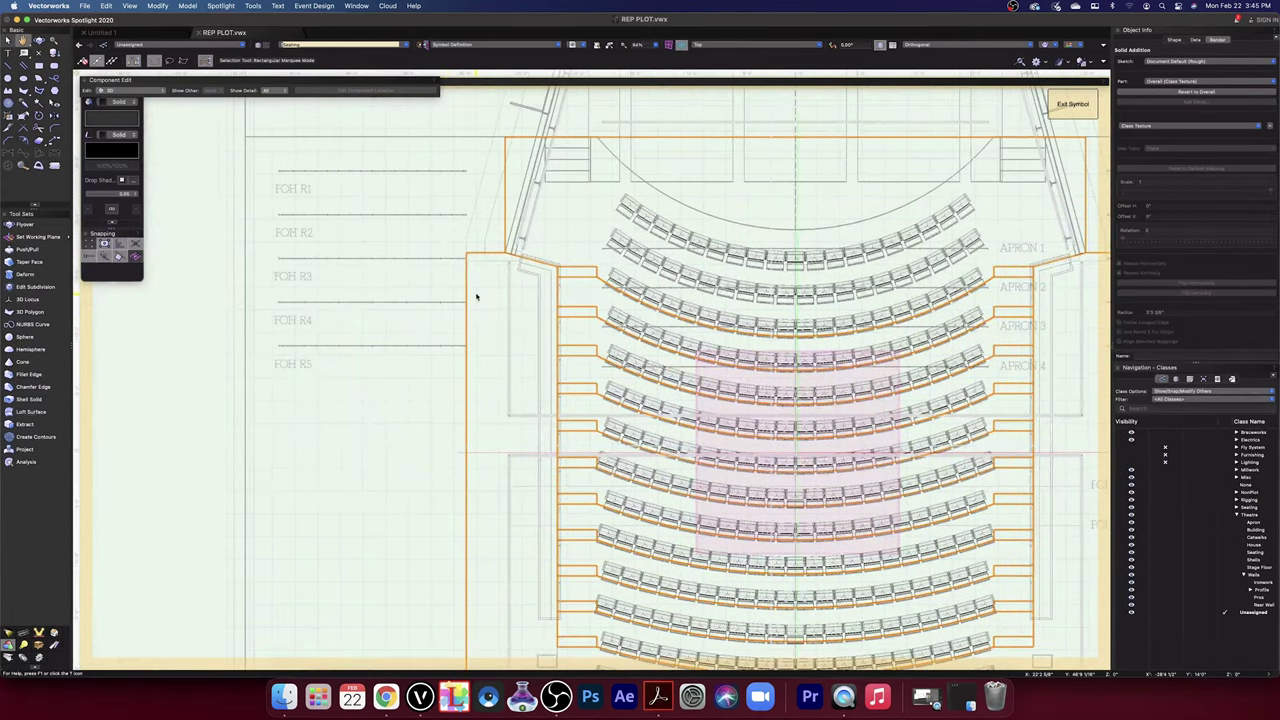
{"action": "scroll", "coordinate": [476, 297], "scroll_direction": "up", "scroll_amount": 3}
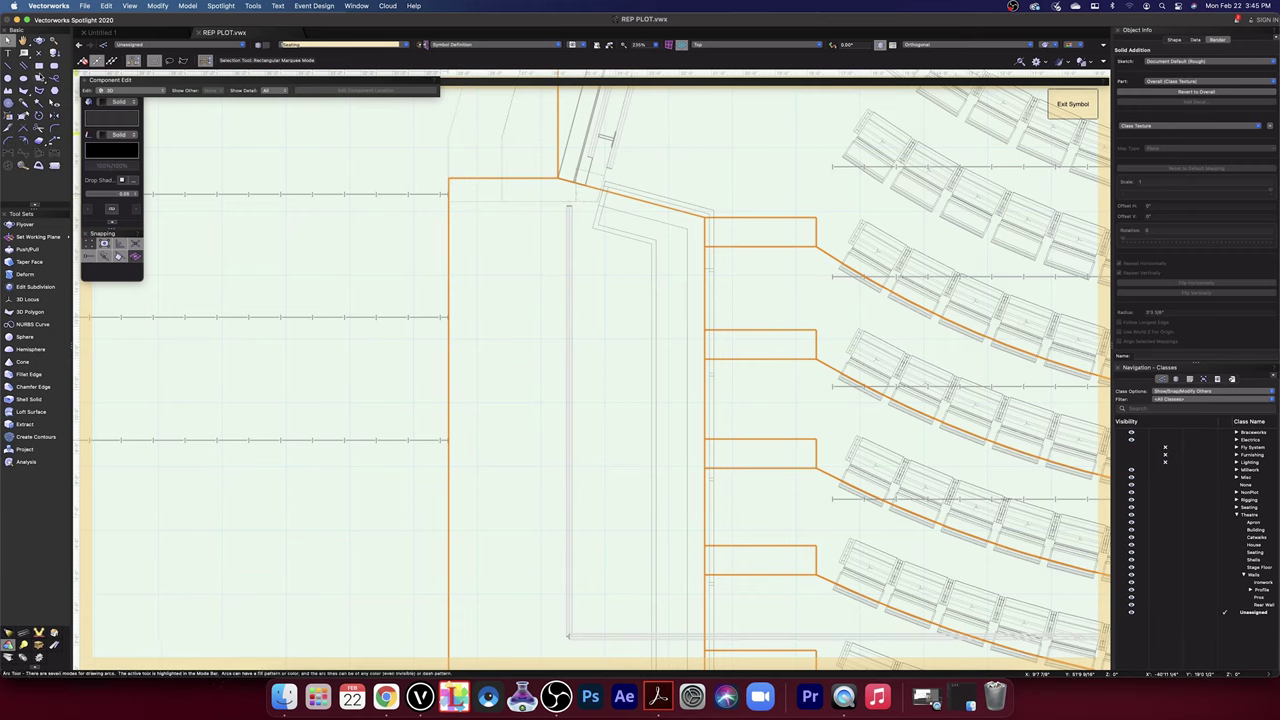
{"action": "left_click", "coordinate": [39, 65]}
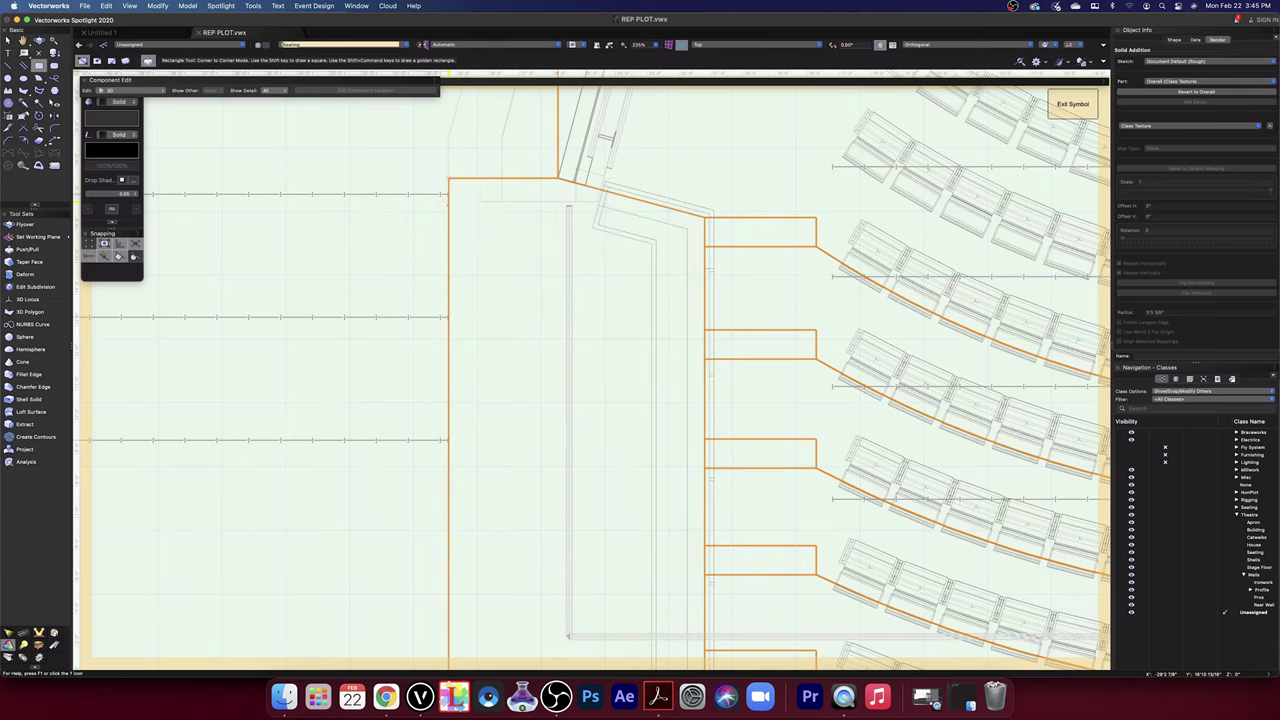
- Draw a long thin rectangle along the left wall beside the seating, redoing an undone first attempt
{"action": "left_click", "coordinate": [480, 338]}
{"action": "key", "text": "super+z"}
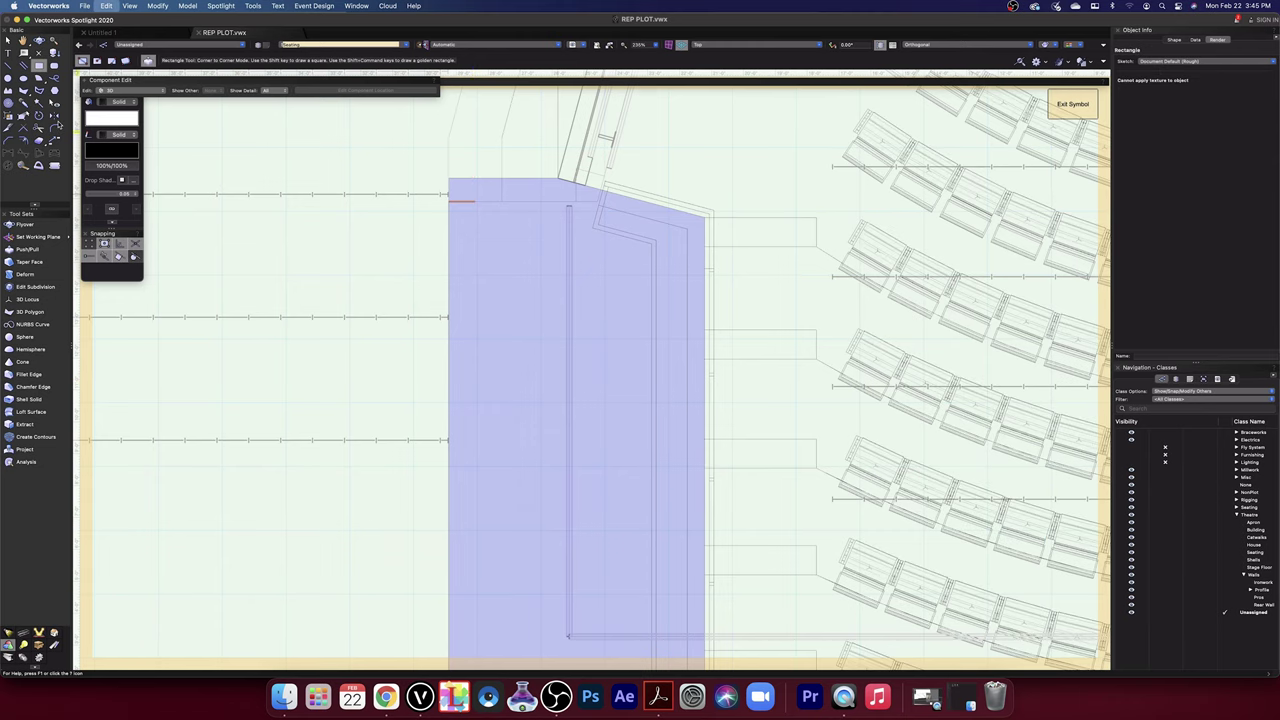
{"action": "key", "text": "super+z"}
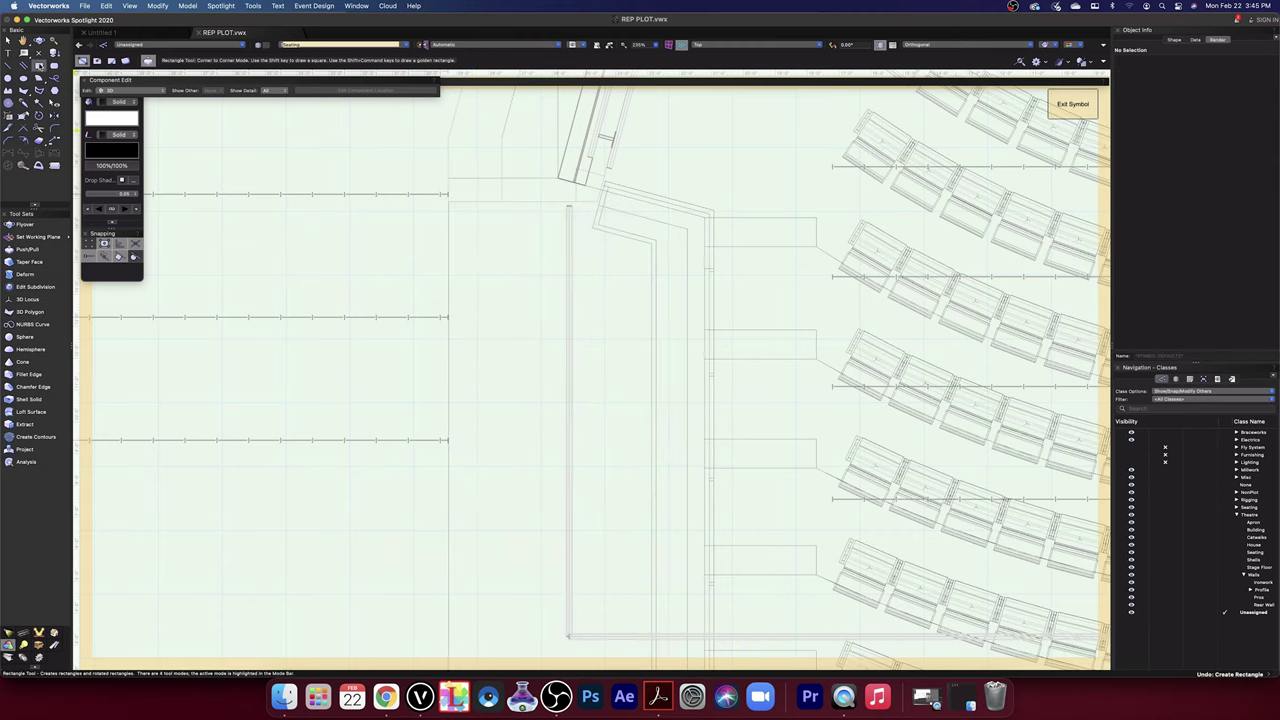
{"action": "left_click", "coordinate": [448, 201]}
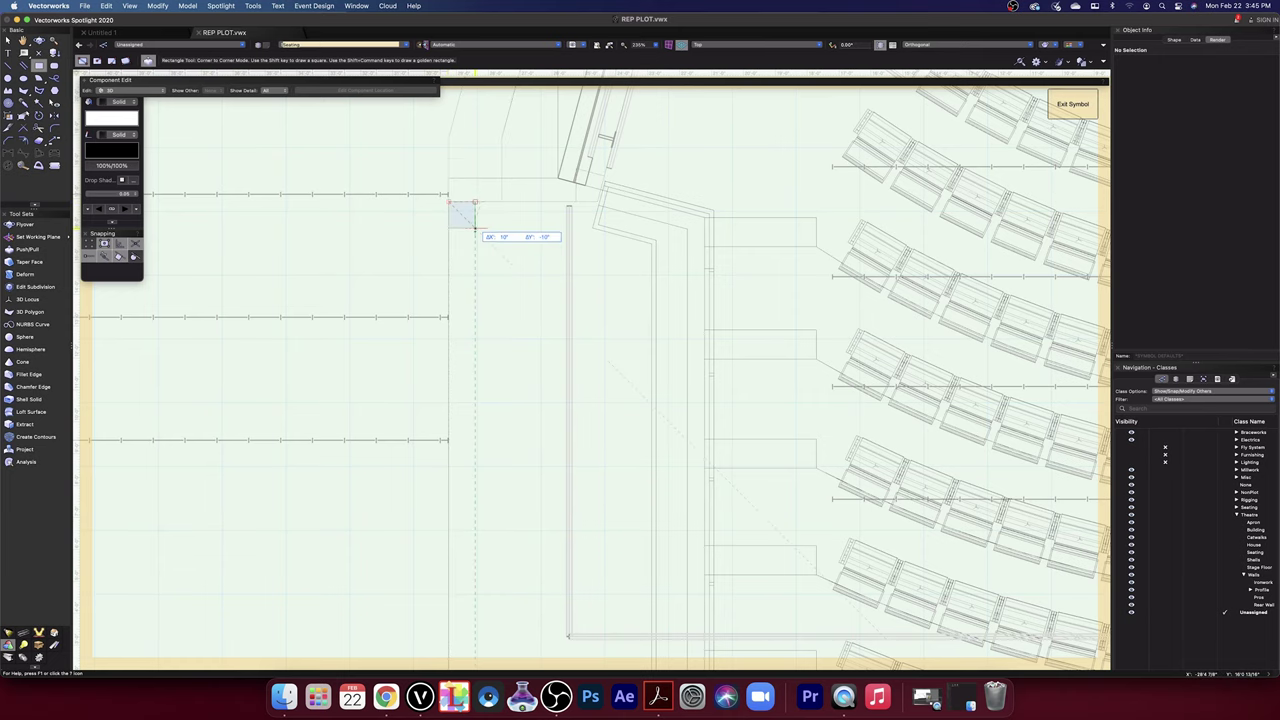
{"action": "scroll", "coordinate": [478, 340], "scroll_direction": "down", "scroll_amount": 5}
{"action": "key", "text": "space"}
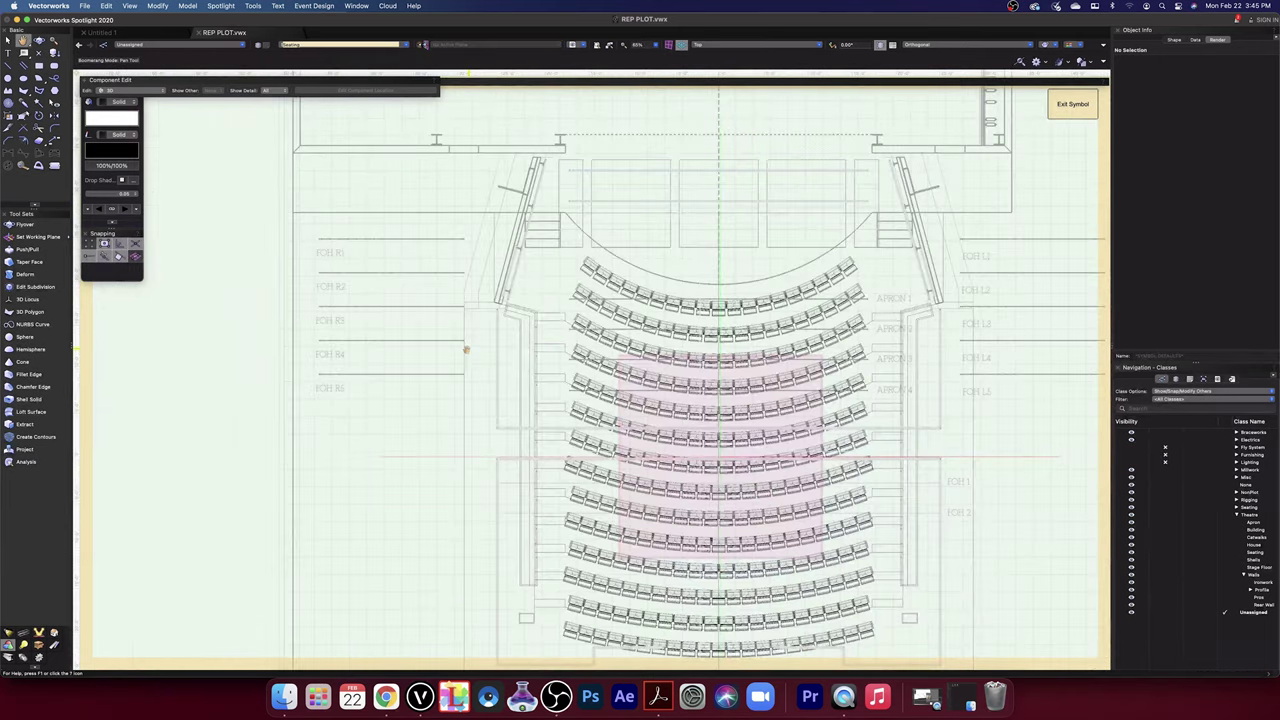
{"action": "left_click_drag", "start_coordinate": [466, 518], "coordinate": [502, 209]}
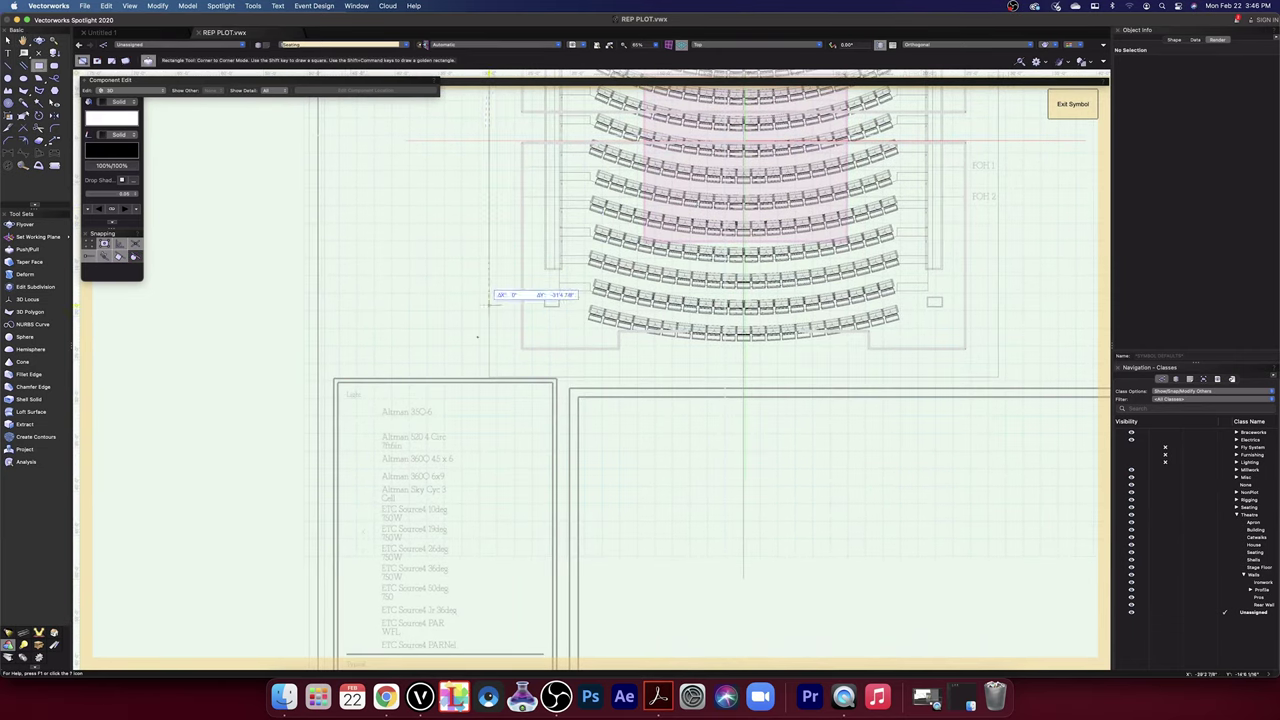
{"action": "scroll", "coordinate": [502, 384], "scroll_direction": "up", "scroll_amount": 8}
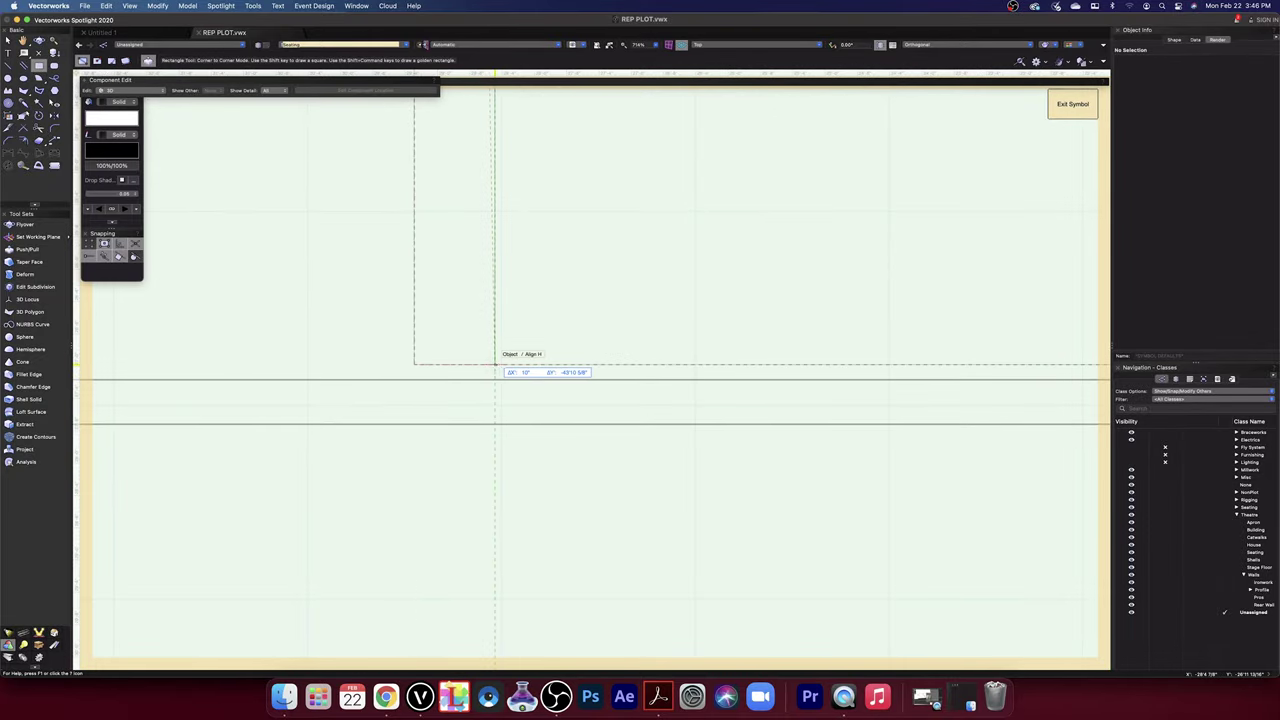
{"action": "left_click", "coordinate": [495, 364]}
- Bring the new rectangle back into view, cancel a stray rectangle, and reselect the Rectangle tool
{"action": "scroll", "coordinate": [494, 366], "scroll_direction": "down", "scroll_amount": 10}
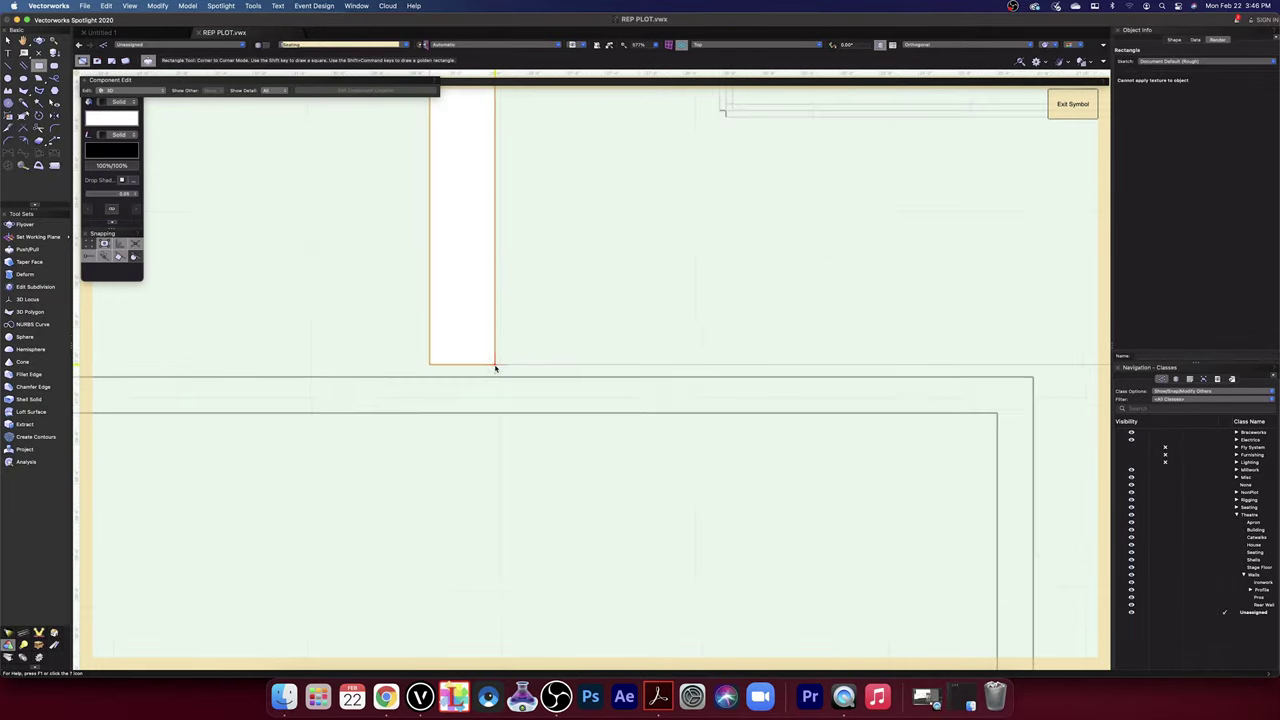
{"action": "scroll", "coordinate": [495, 367], "scroll_direction": "down", "scroll_amount": 3}
{"action": "scroll", "coordinate": [495, 367], "scroll_direction": "up", "scroll_amount": 4}
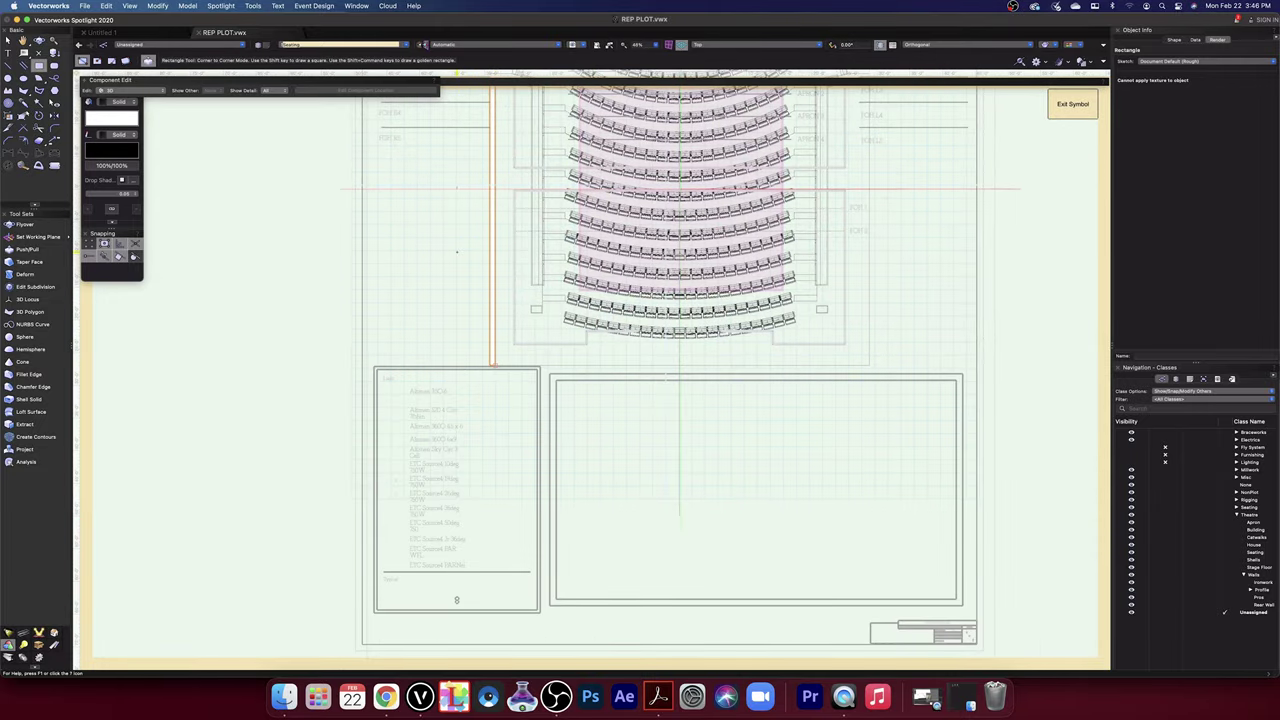
{"action": "left_click_drag", "start_coordinate": [457, 237], "coordinate": [443, 449]}
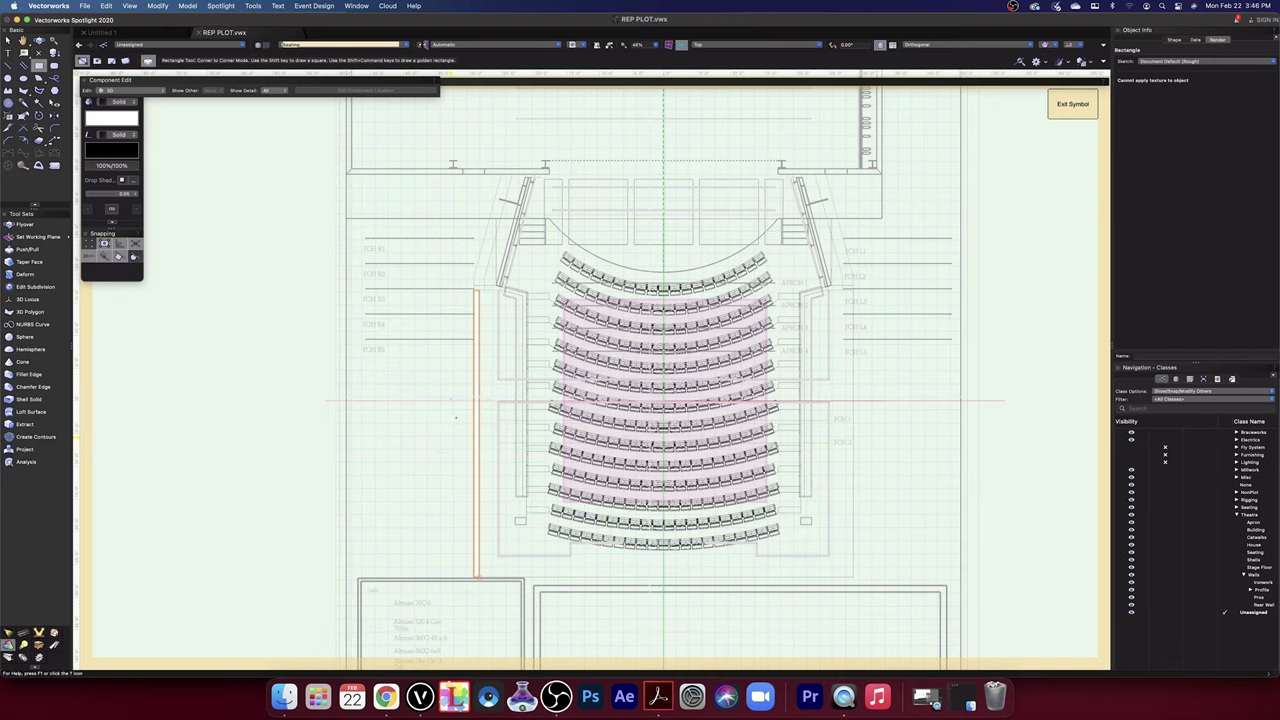
{"action": "scroll", "coordinate": [475, 300], "scroll_direction": "up", "scroll_amount": 5}
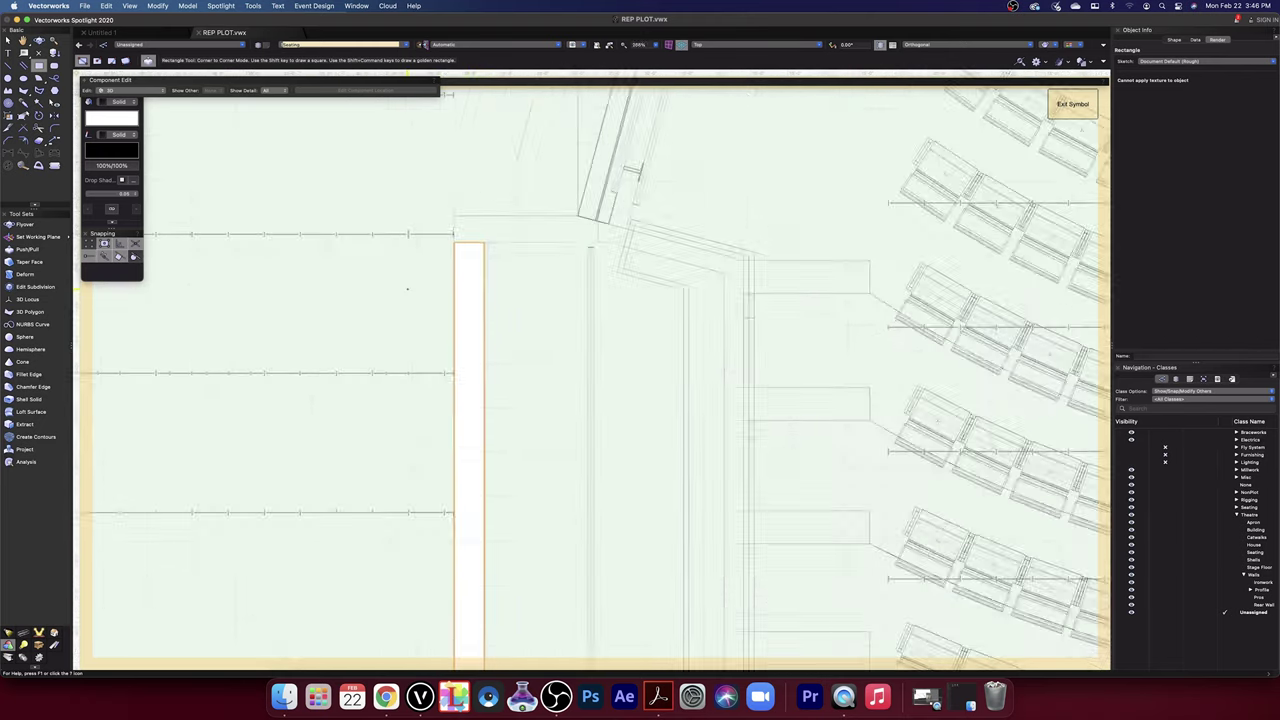
{"action": "scroll", "coordinate": [405, 290], "scroll_direction": "up", "scroll_amount": 2}
{"action": "left_click", "coordinate": [482, 213]}
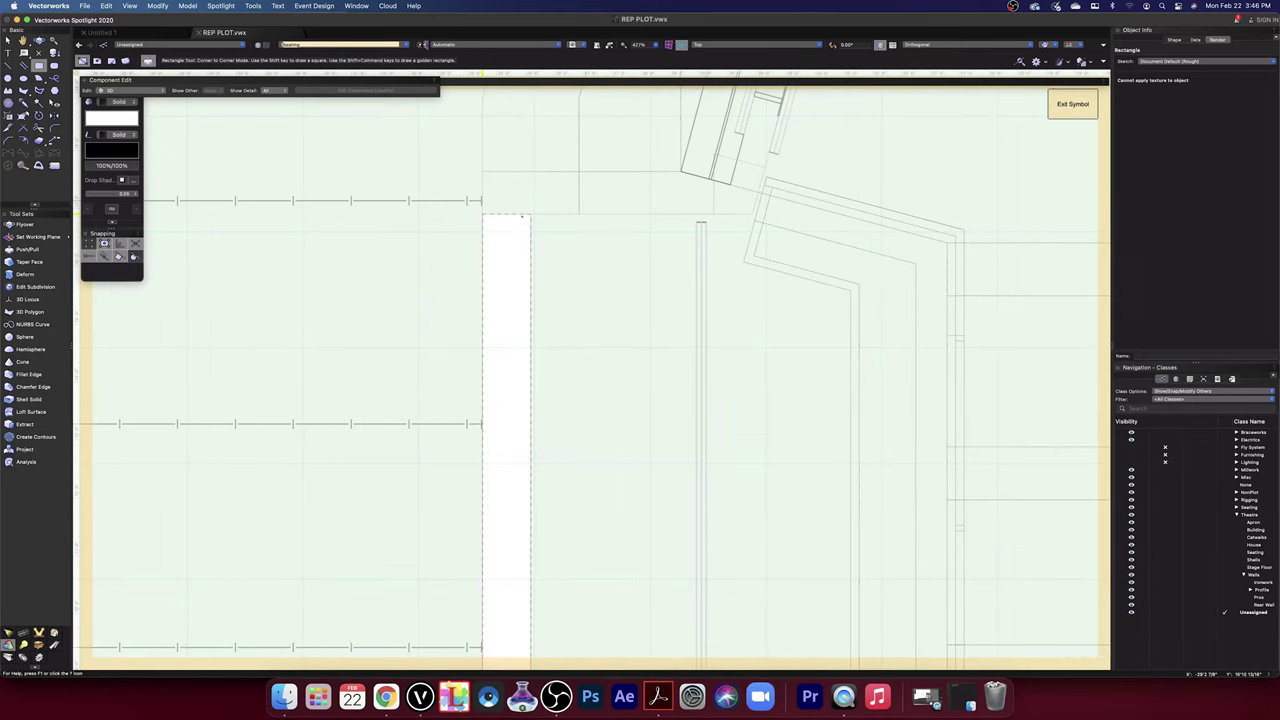
{"action": "key", "text": "Escape"}
{"action": "scroll", "coordinate": [579, 362], "scroll_direction": "down", "scroll_amount": 4}
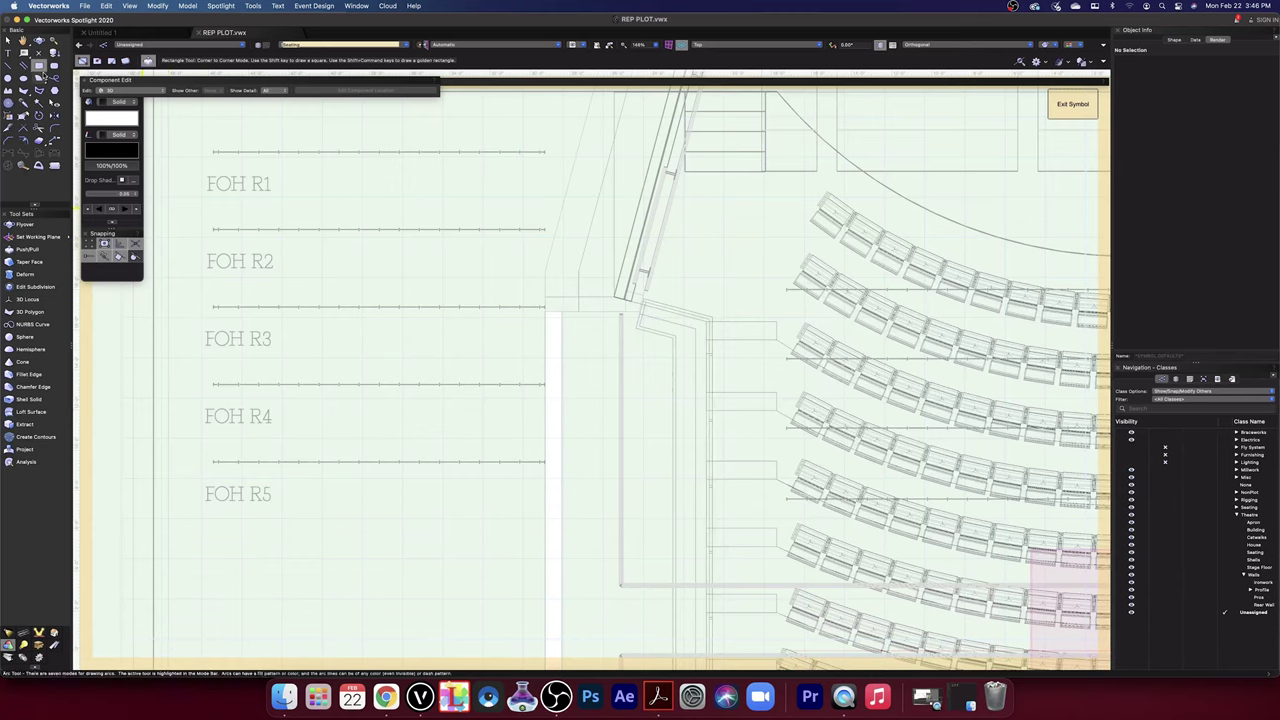
{"action": "left_click", "coordinate": [8, 40]}
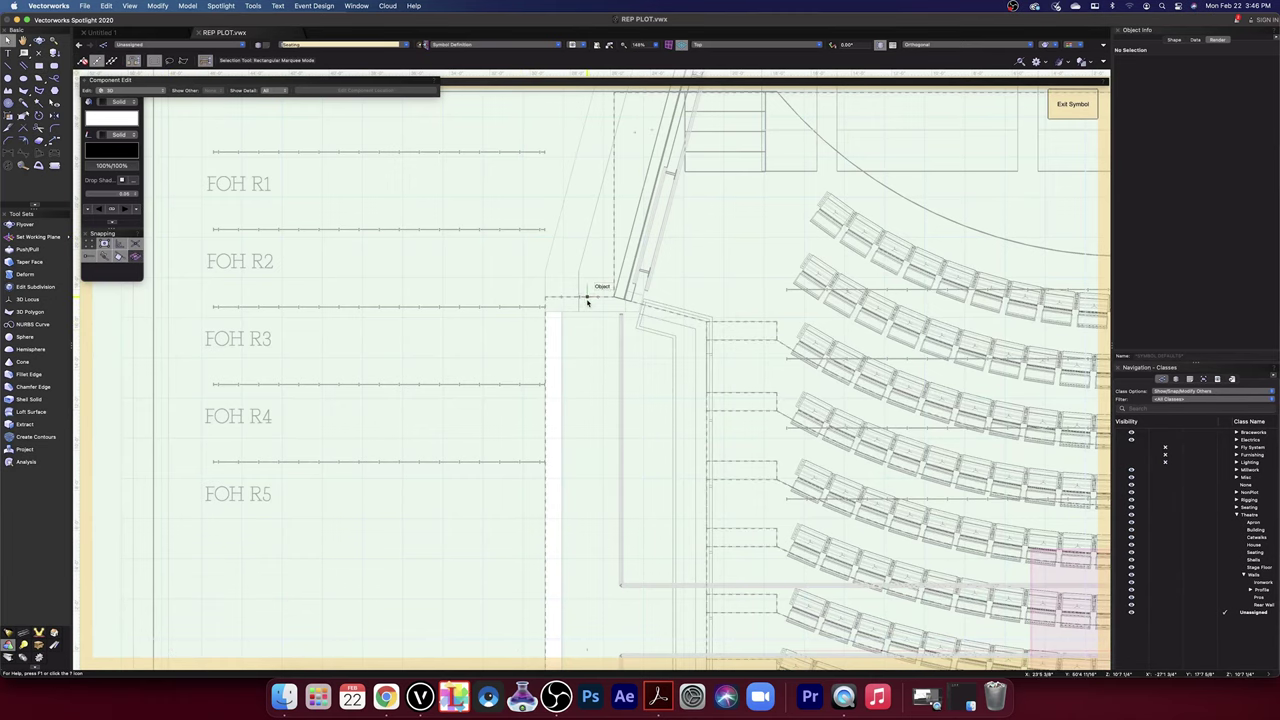
{"action": "key", "text": "5"}
{"action": "key", "text": "4"}
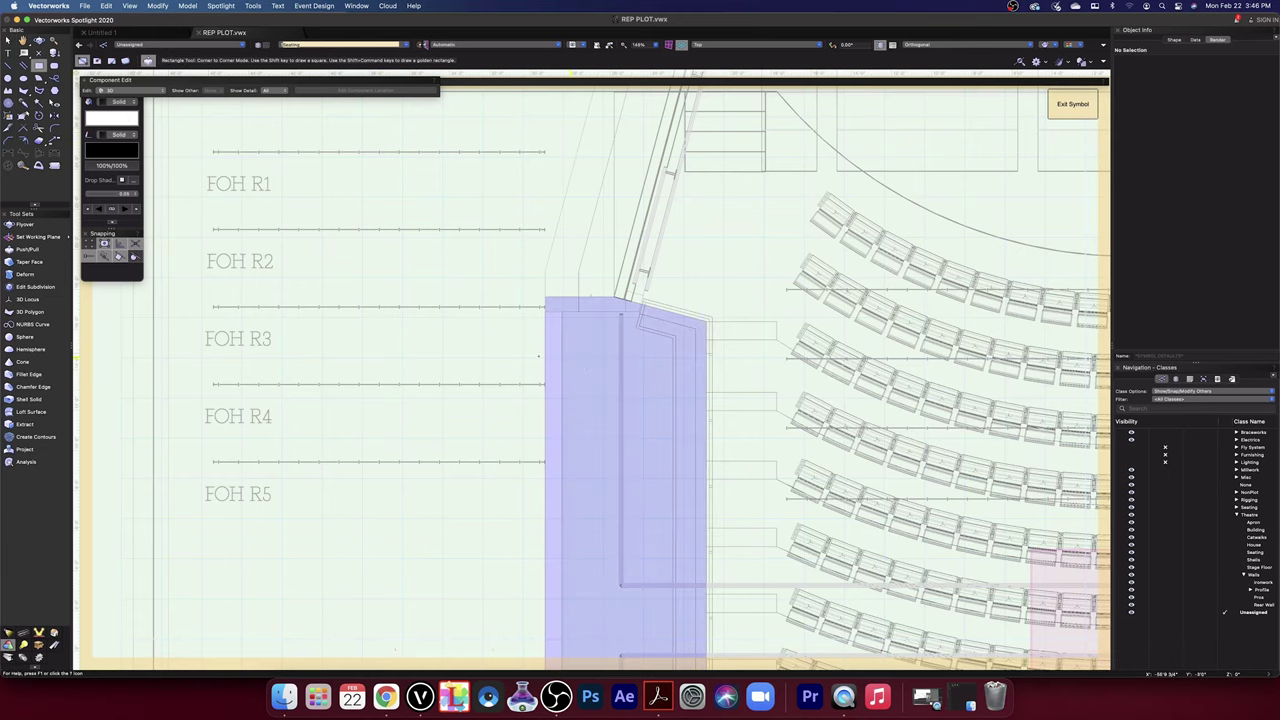
{"action": "scroll", "coordinate": [505, 345], "scroll_direction": "up", "scroll_amount": 5}
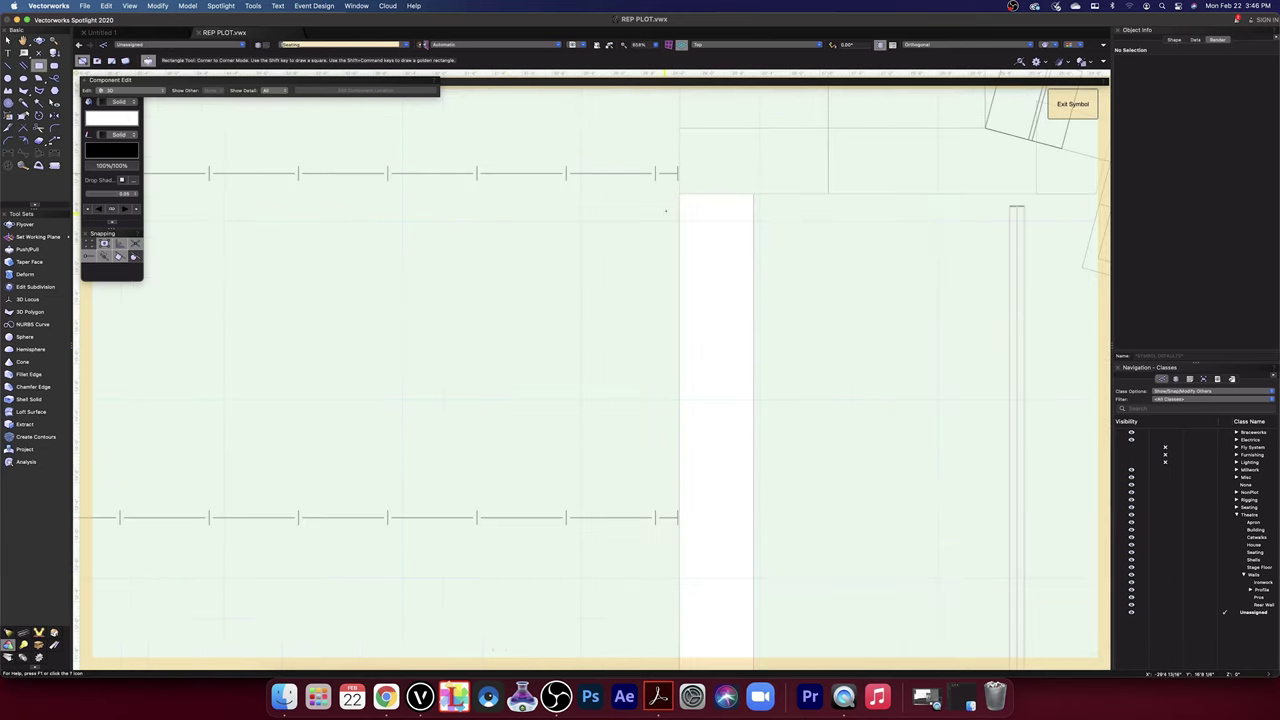
- Start a rectangle at the white panel's top-left corner and pan along the panel to the Light legend
{"action": "left_click", "coordinate": [679, 194]}
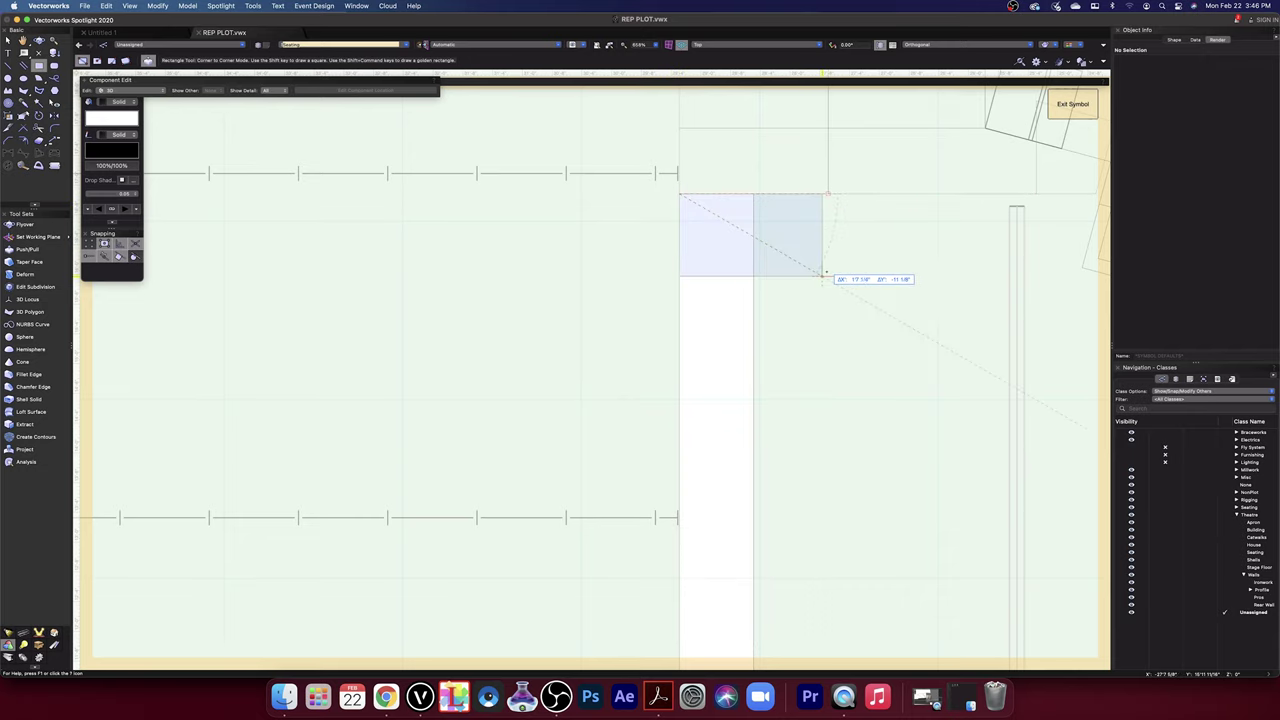
{"action": "scroll", "coordinate": [825, 272], "scroll_direction": "up", "scroll_amount": 2}
{"action": "scroll", "coordinate": [860, 295], "scroll_direction": "down", "scroll_amount": 1}
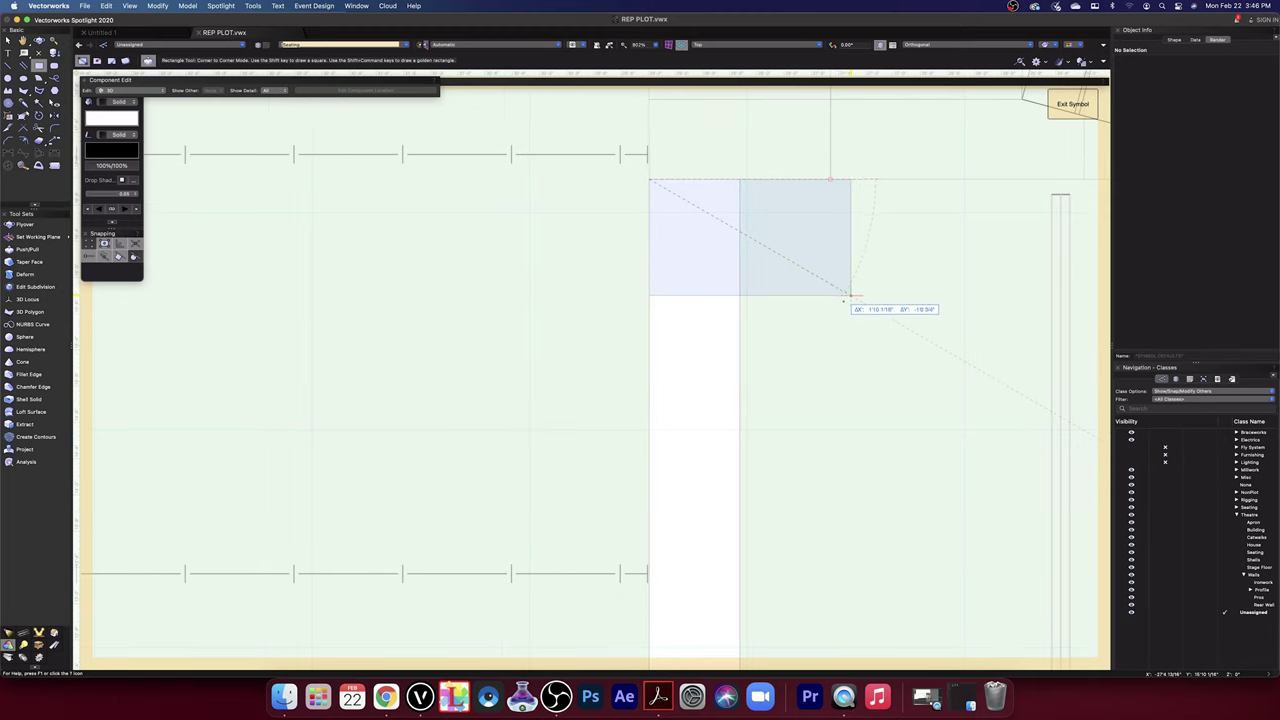
{"action": "scroll", "coordinate": [826, 327], "scroll_direction": "up", "scroll_amount": 5}
{"action": "scroll", "coordinate": [824, 328], "scroll_direction": "down", "scroll_amount": 8}
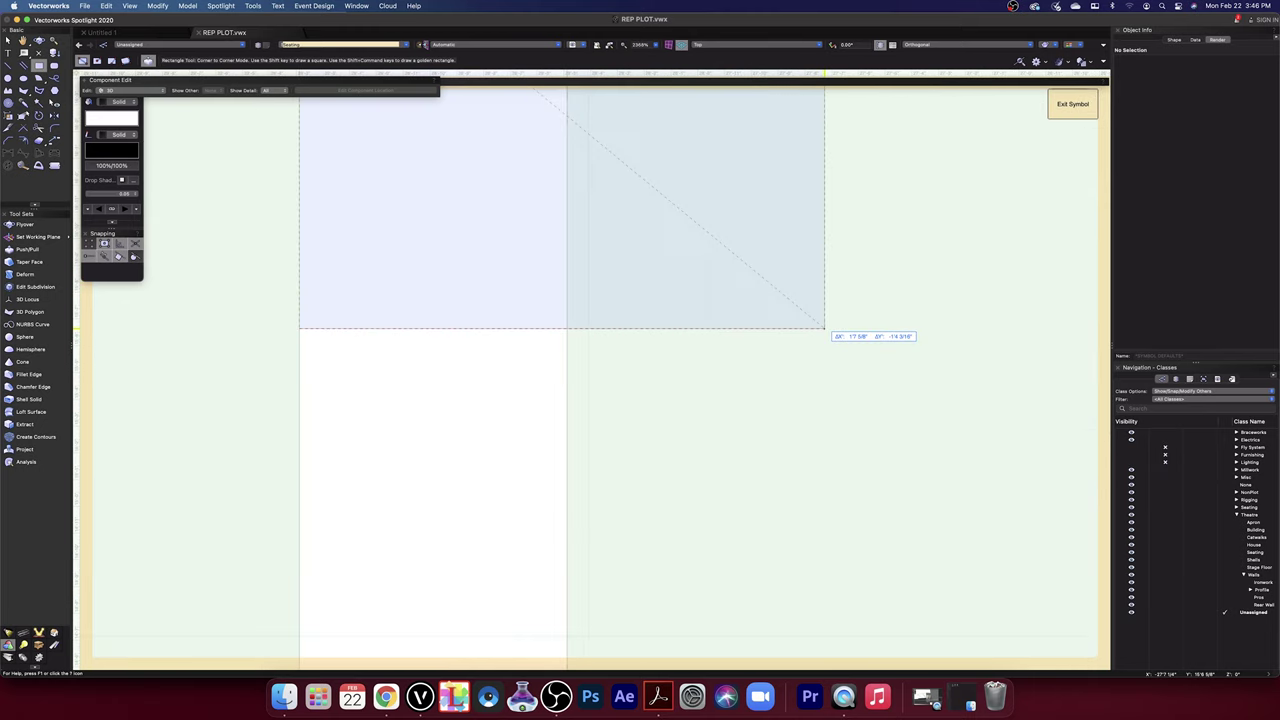
{"action": "scroll", "coordinate": [825, 328], "scroll_direction": "down", "scroll_amount": 1}
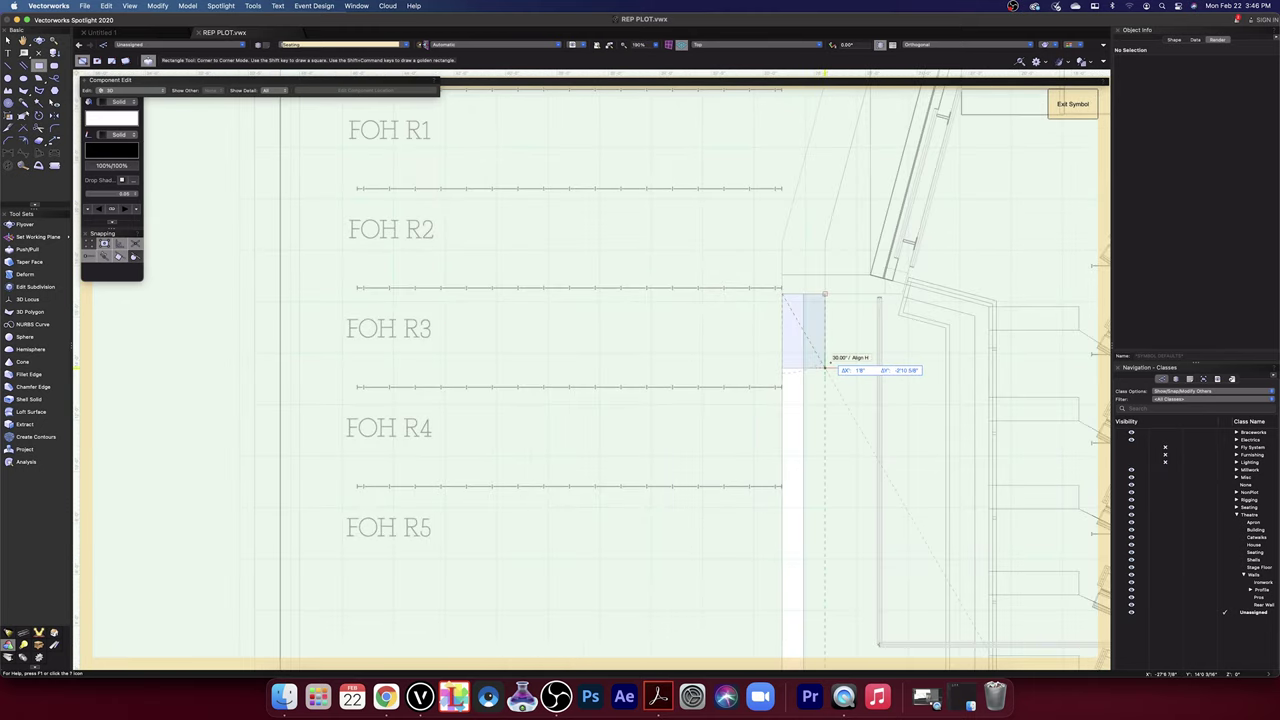
{"action": "scroll", "coordinate": [829, 393], "scroll_direction": "down", "scroll_amount": 1}
{"action": "middle_click_drag", "start_coordinate": [829, 393], "coordinate": [803, 170]}
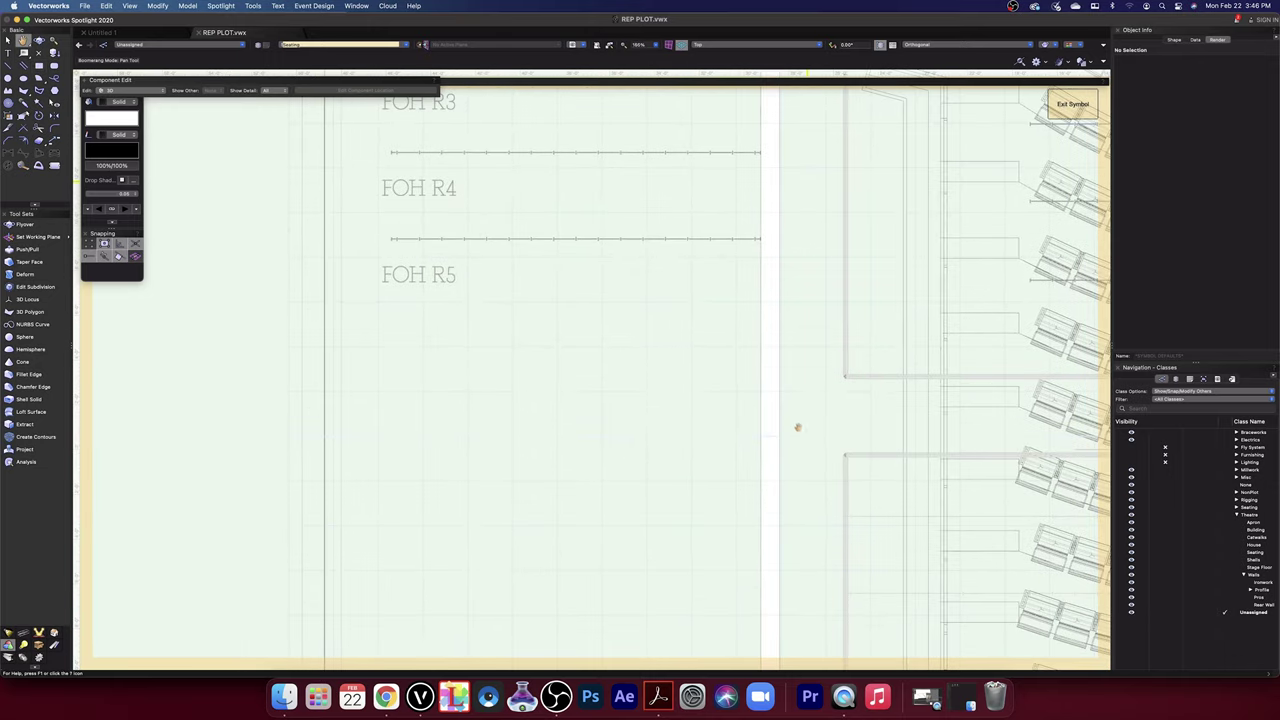
{"action": "middle_click_drag", "start_coordinate": [799, 428], "coordinate": [780, 151]}
{"action": "left_click_drag", "start_coordinate": [786, 449], "coordinate": [789, 246]}
{"action": "left_click_drag", "start_coordinate": [798, 423], "coordinate": [786, 292]}
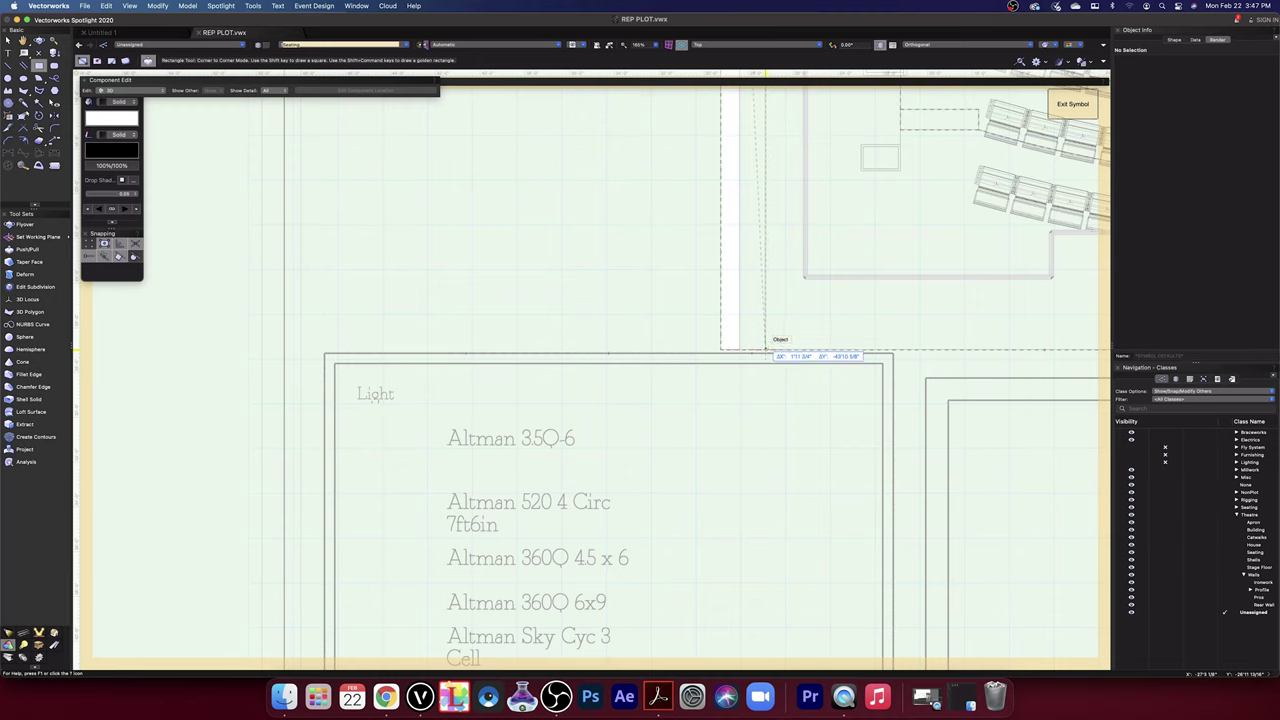
- Switch to the Top/Plan view and start a rectangle at the panel's bottom-left corner
{"action": "left_click", "coordinate": [768, 47]}
{"action": "left_click", "coordinate": [764, 55]}
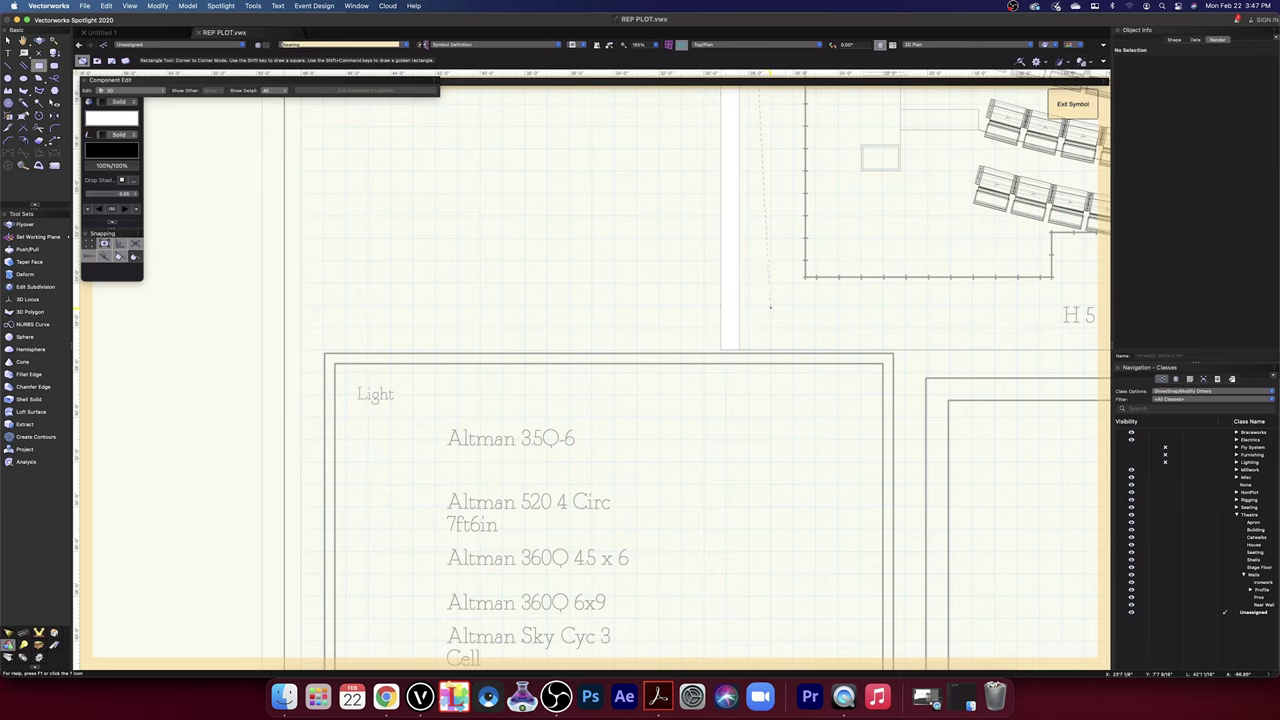
{"action": "left_click", "coordinate": [8, 40]}
{"action": "left_click", "coordinate": [40, 66]}
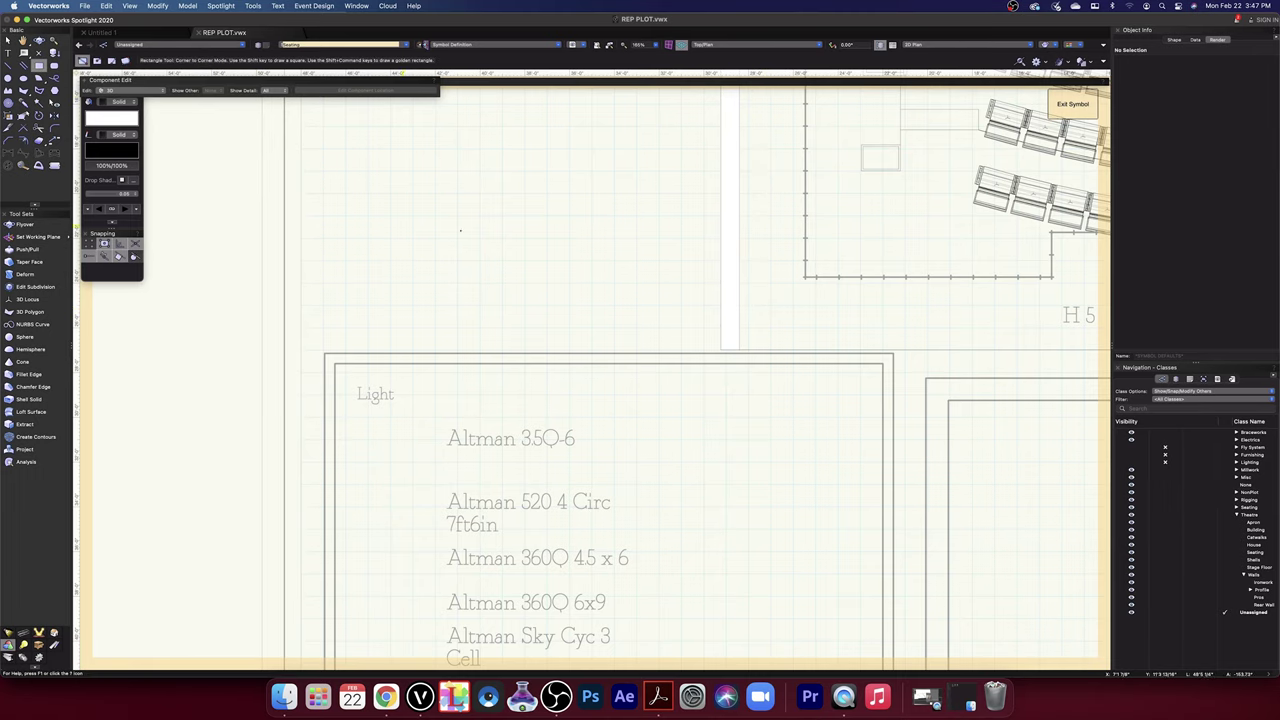
{"action": "left_click", "coordinate": [720, 348]}
{"action": "scroll", "coordinate": [738, 220], "scroll_direction": "up", "scroll_amount": 2}
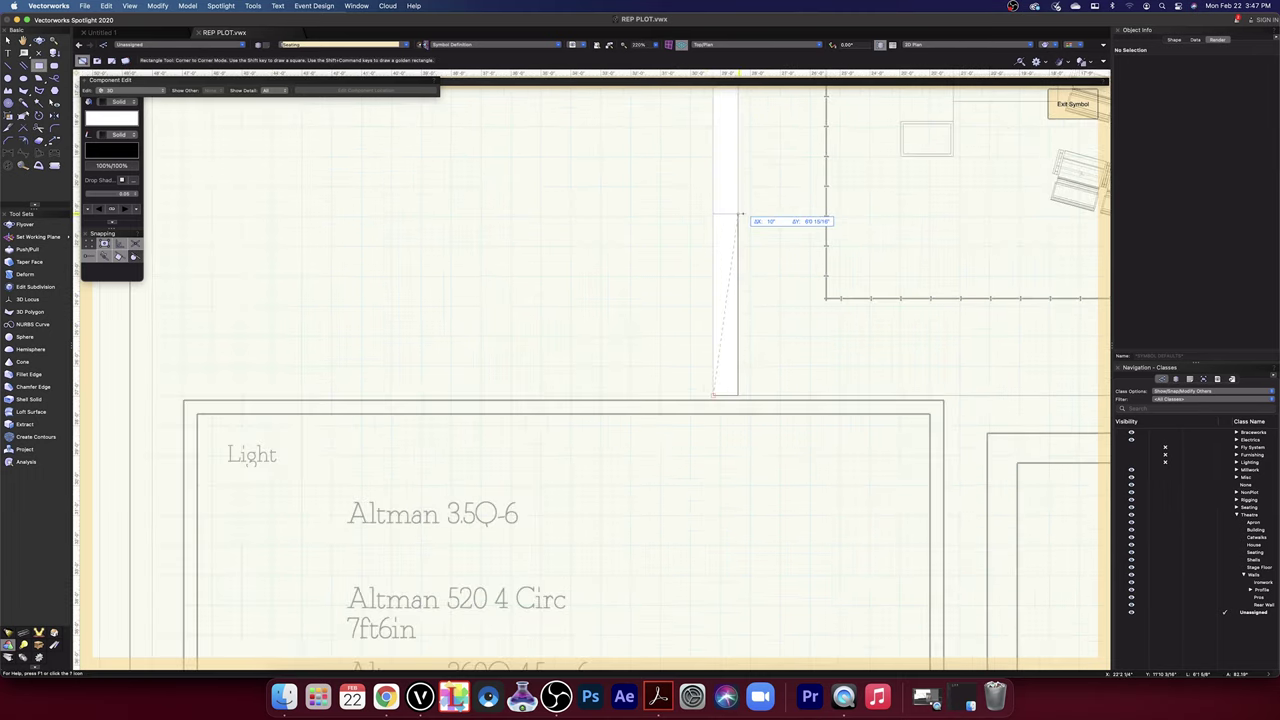
{"action": "scroll", "coordinate": [742, 213], "scroll_direction": "down", "scroll_amount": 6}
{"action": "key", "text": "space"}
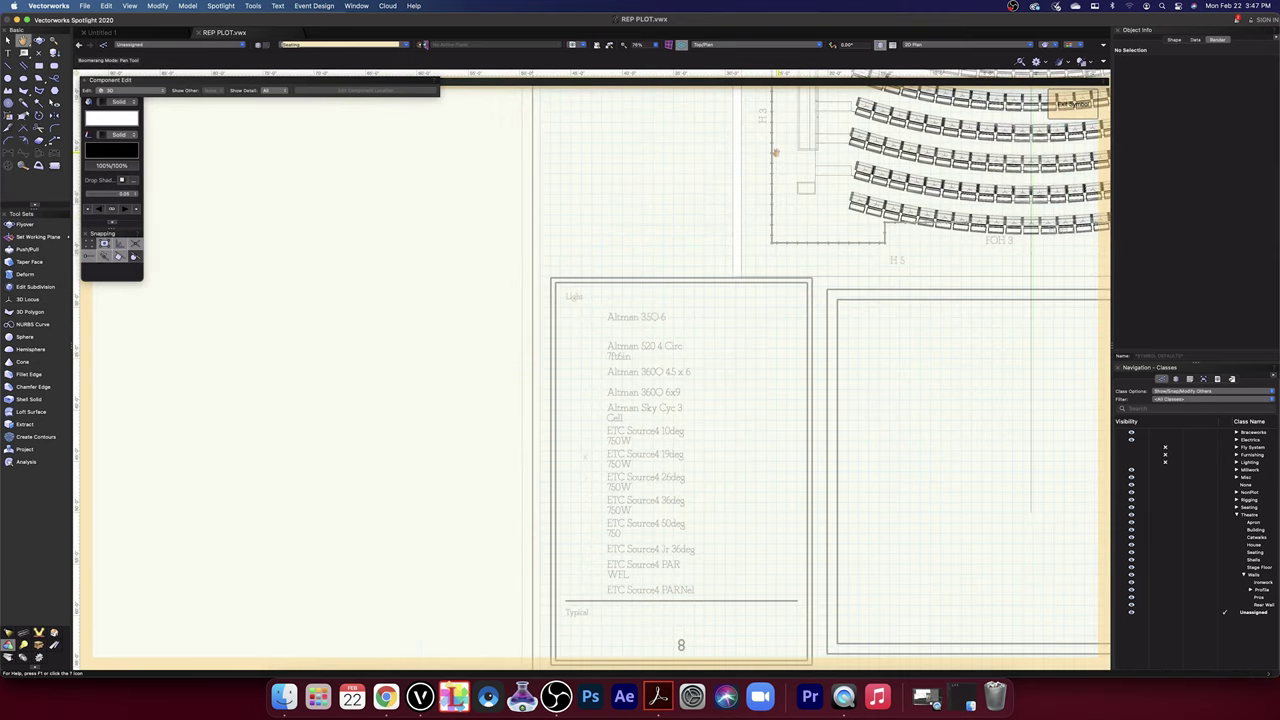
{"action": "left_click_drag", "start_coordinate": [774, 153], "coordinate": [777, 326]}
{"action": "scroll", "coordinate": [768, 162], "scroll_direction": "up", "scroll_amount": 3}
{"action": "scroll", "coordinate": [770, 150], "scroll_direction": "up", "scroll_amount": 5}
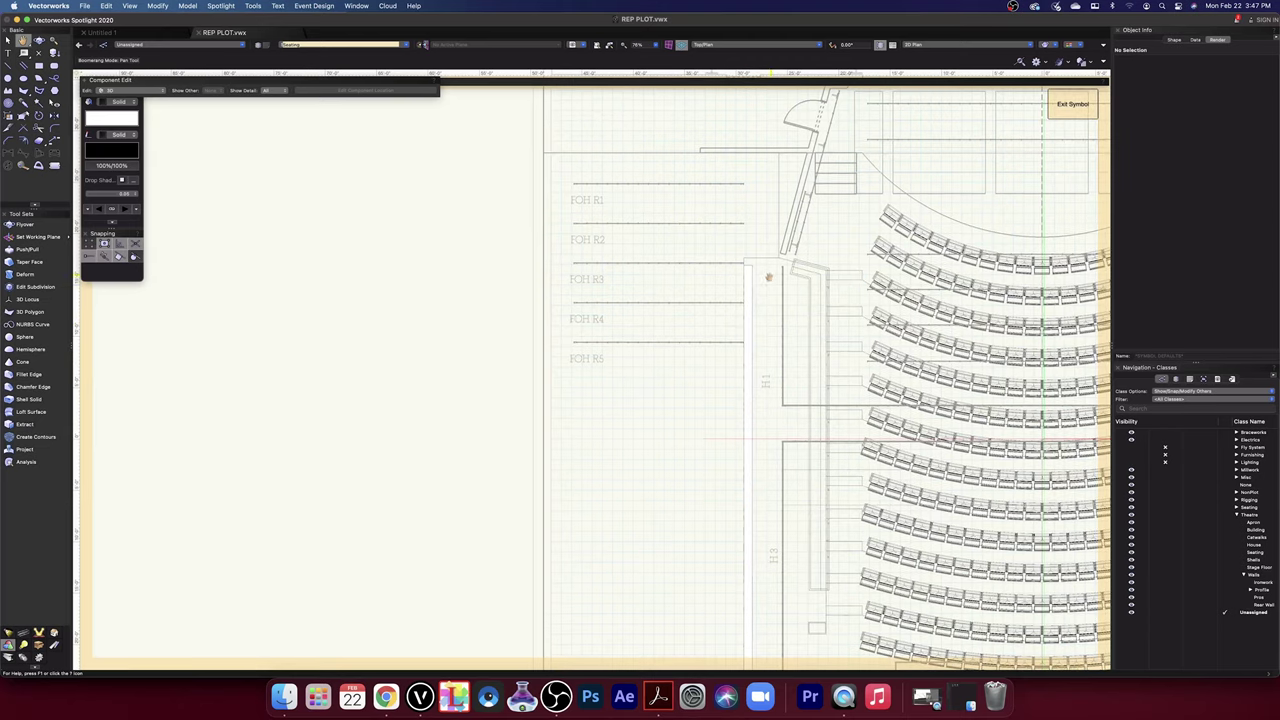
{"action": "scroll", "coordinate": [769, 275], "scroll_direction": "up", "scroll_amount": 3}
{"action": "scroll", "coordinate": [770, 277], "scroll_direction": "up", "scroll_amount": 5}
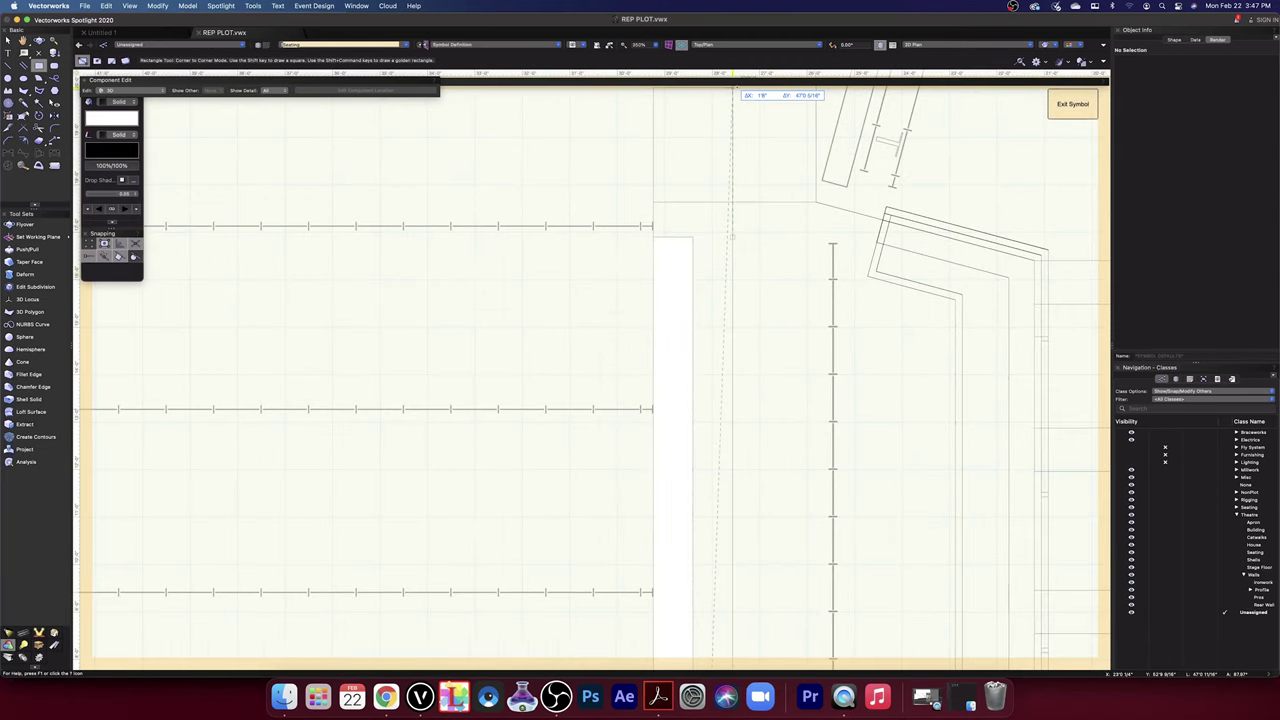
- Switch to the 3D Top view, then start and cancel a rectangle at the snapped endpoint
{"action": "left_click", "coordinate": [745, 47]}
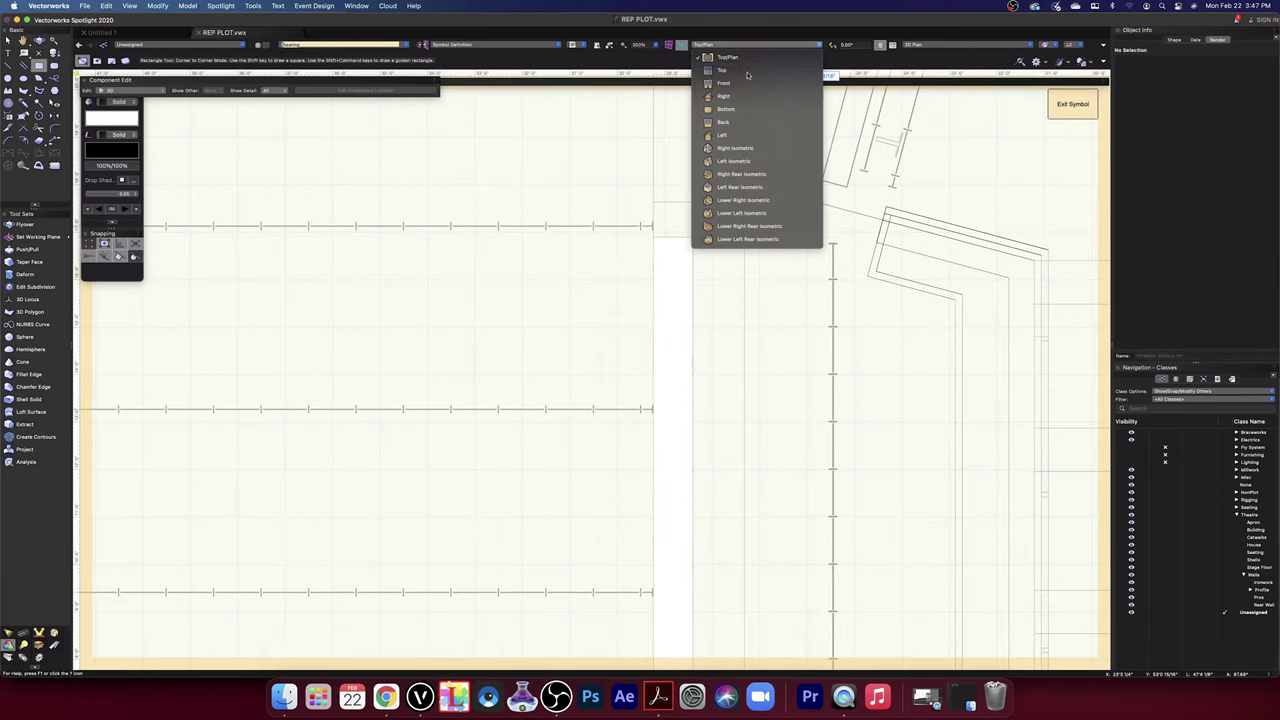
{"action": "left_click", "coordinate": [750, 69]}
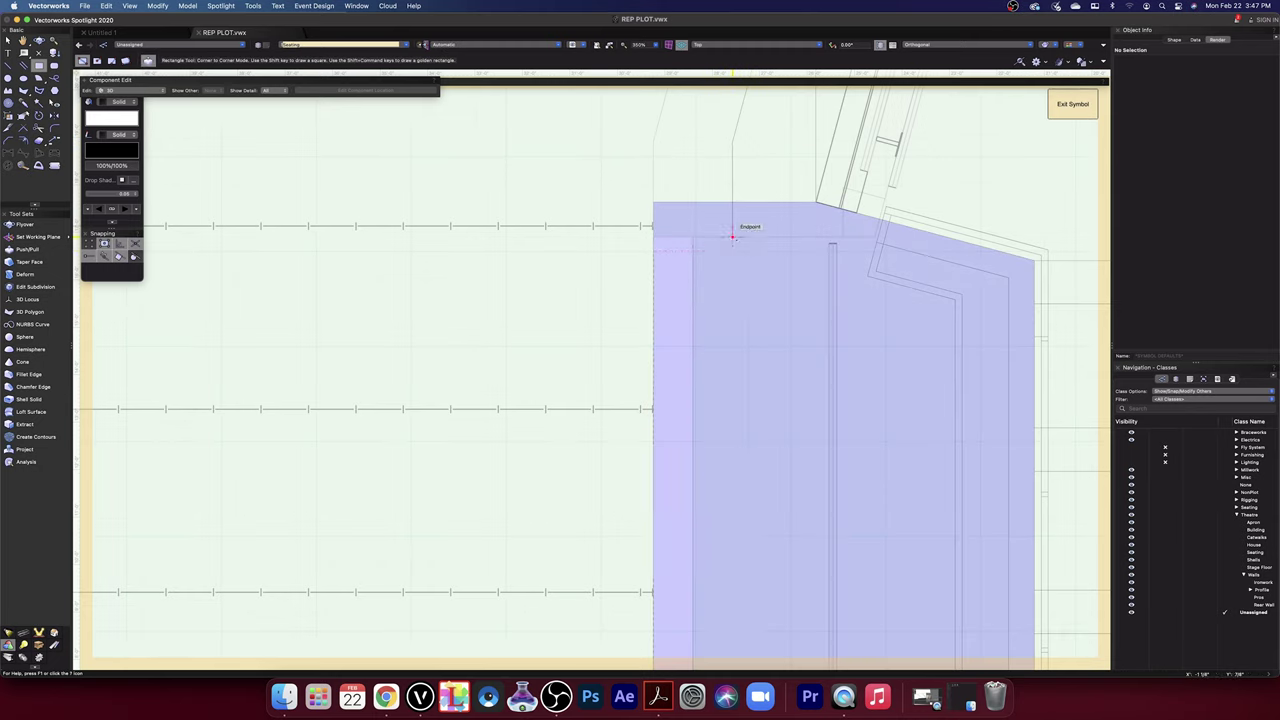
{"action": "left_click", "coordinate": [733, 236]}
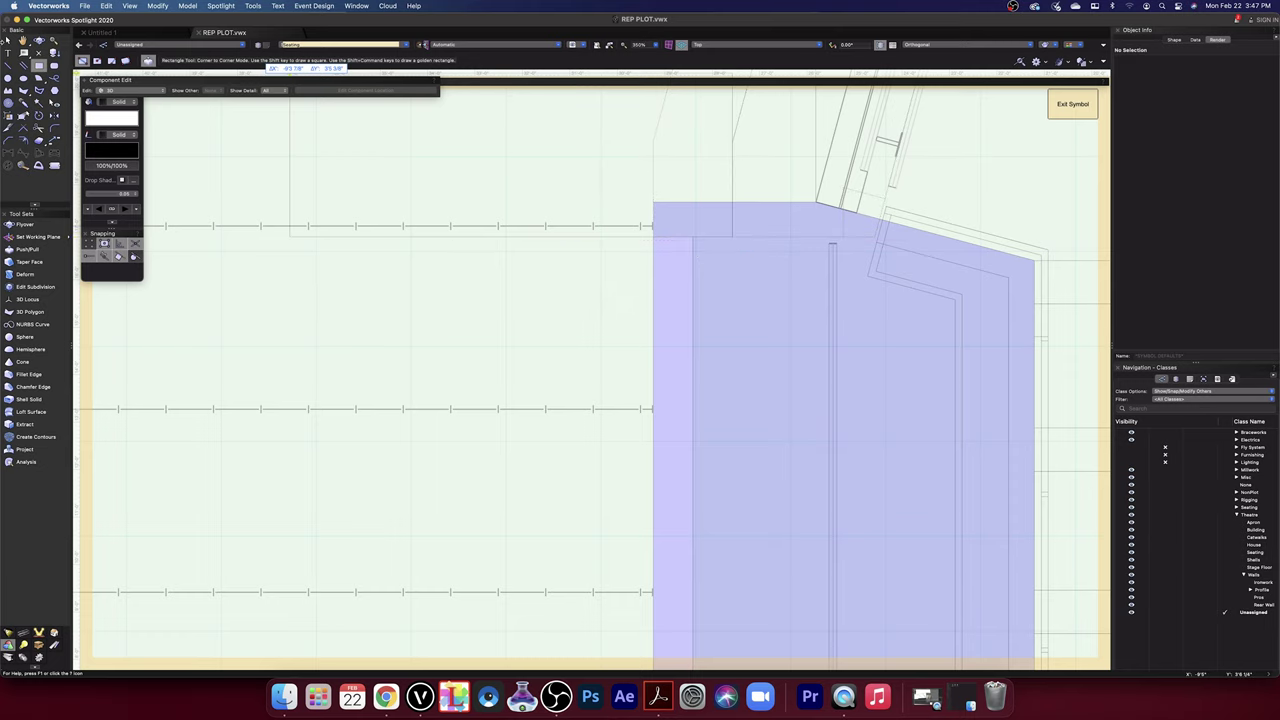
{"action": "key", "text": "Escape"}
- Copy and paste the tall white rectangle, accepting placement on the screen and working planes
{"action": "key", "text": "x"}
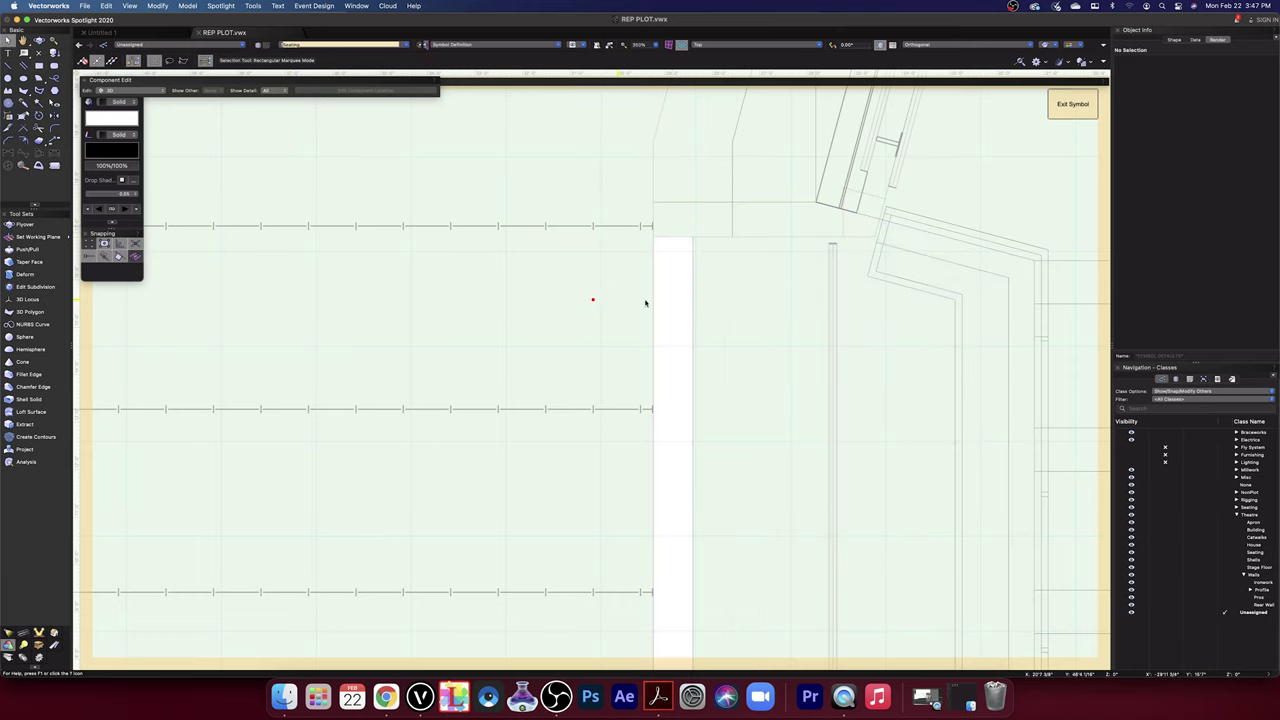
{"action": "left_click", "coordinate": [694, 262]}
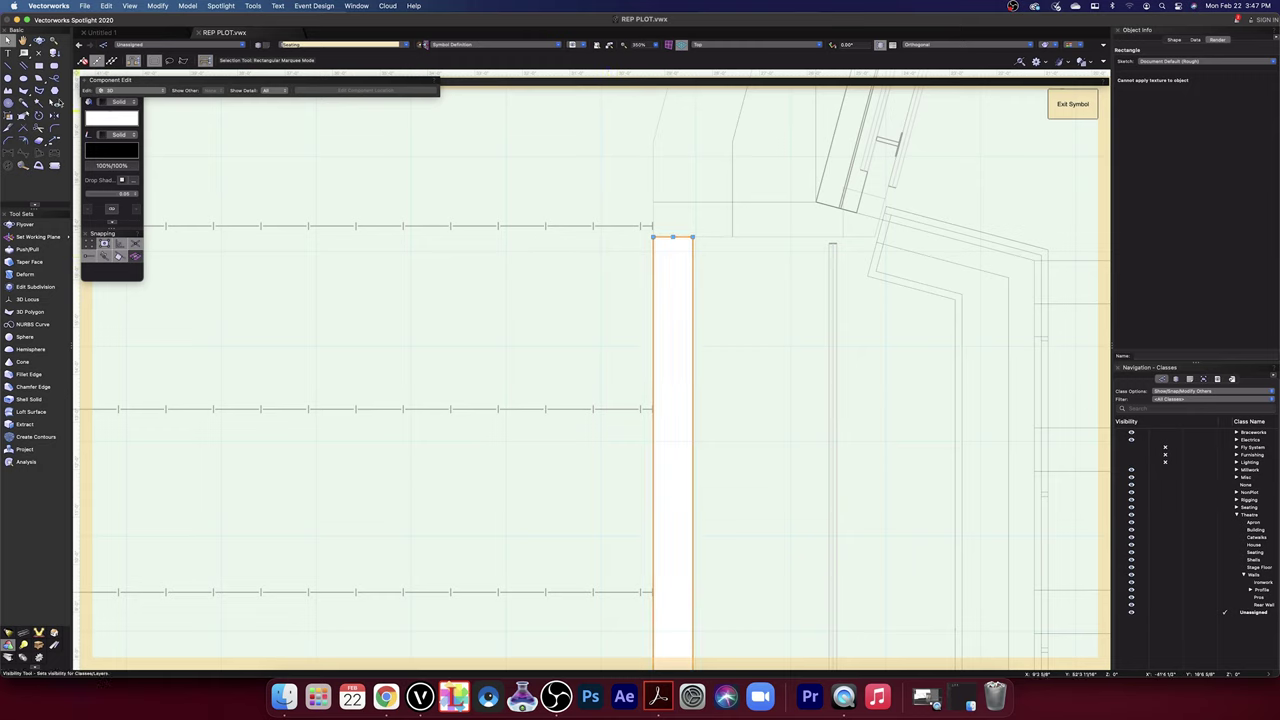
{"action": "key", "text": "super+c"}
{"action": "key", "text": "super+v"}
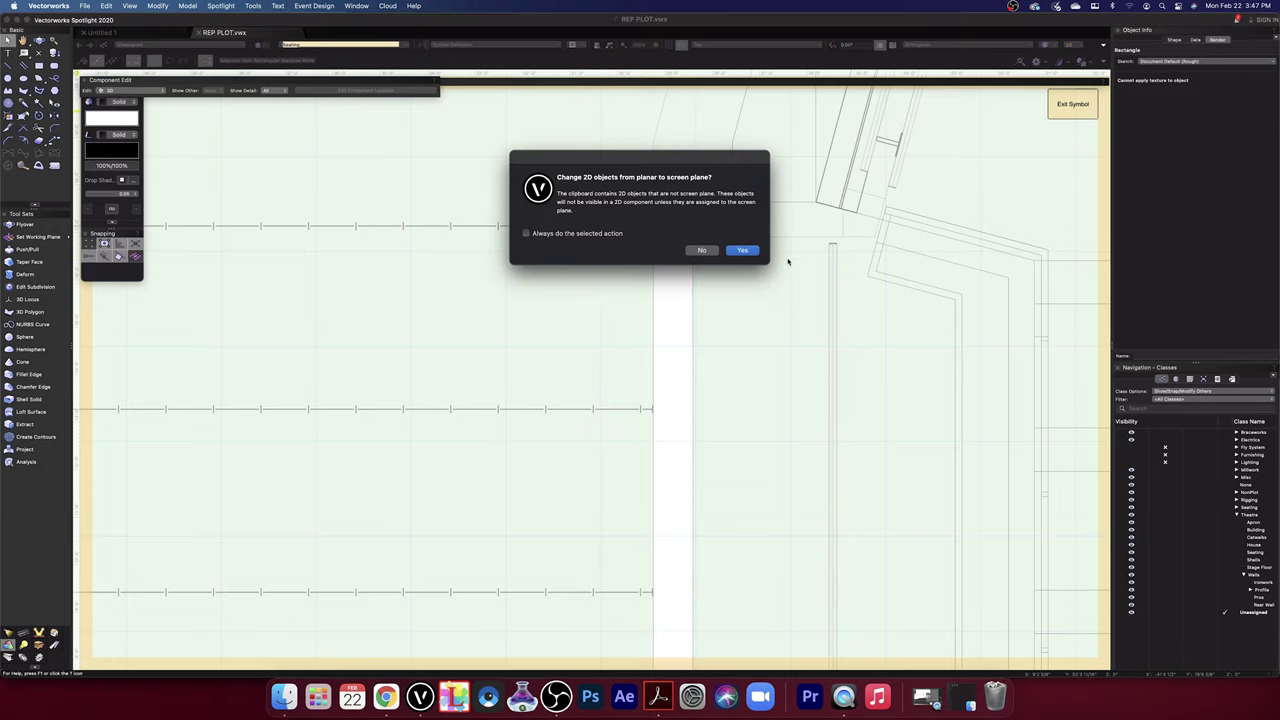
{"action": "left_click", "coordinate": [743, 251]}
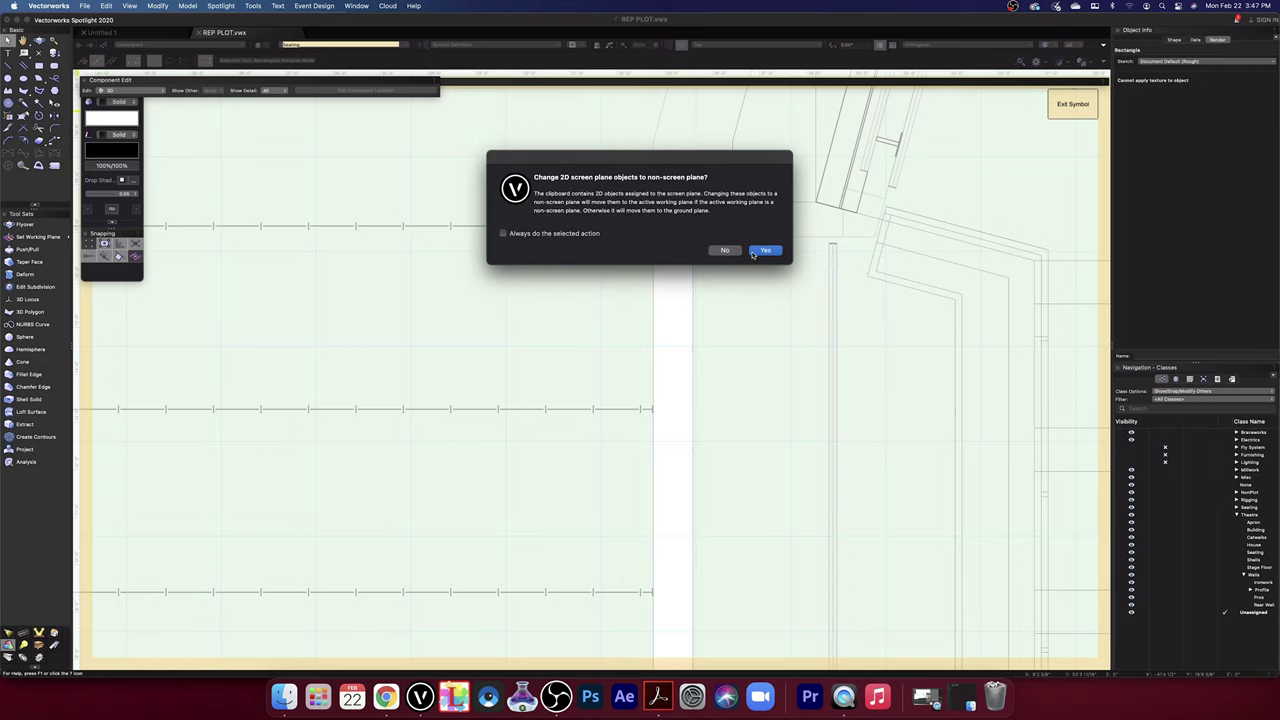
{"action": "left_click", "coordinate": [765, 251]}
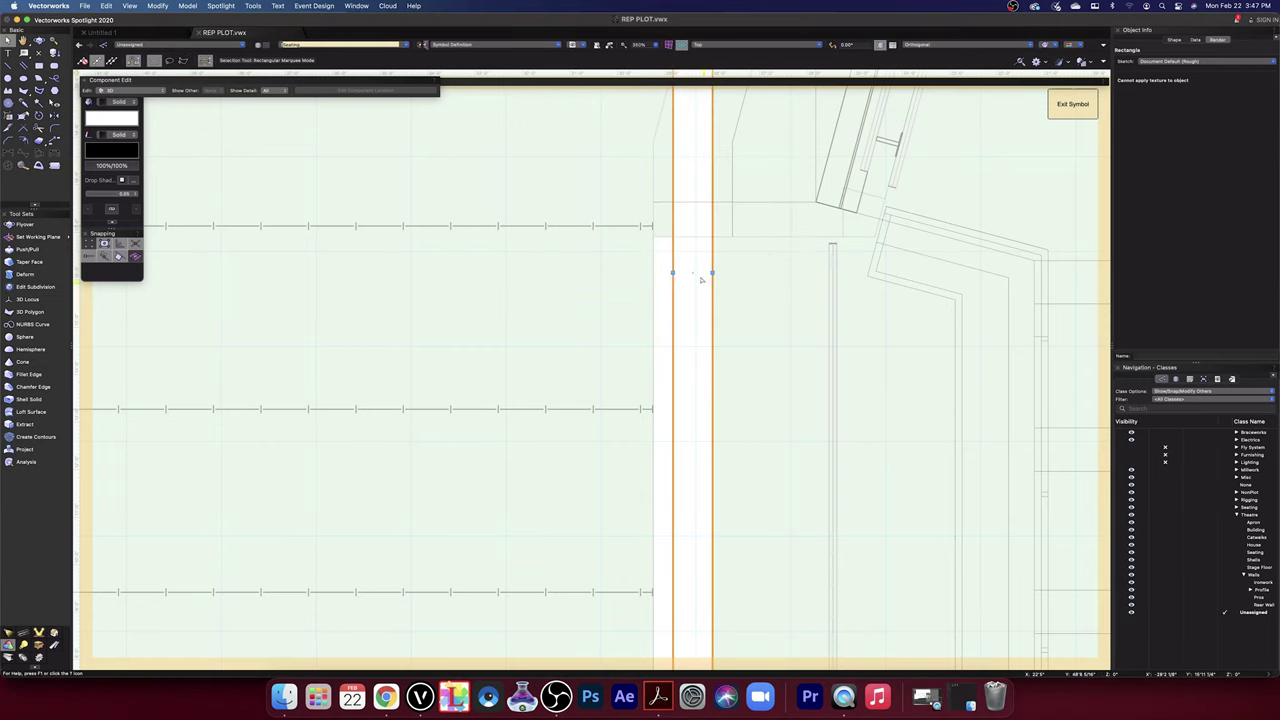
- Drag the pasted copy so it snaps to the white strip's top corner, then deselect it
{"action": "left_click_drag", "start_coordinate": [673, 272], "coordinate": [465, 442]}
{"action": "scroll", "coordinate": [469, 441], "scroll_direction": "down", "scroll_amount": 5}
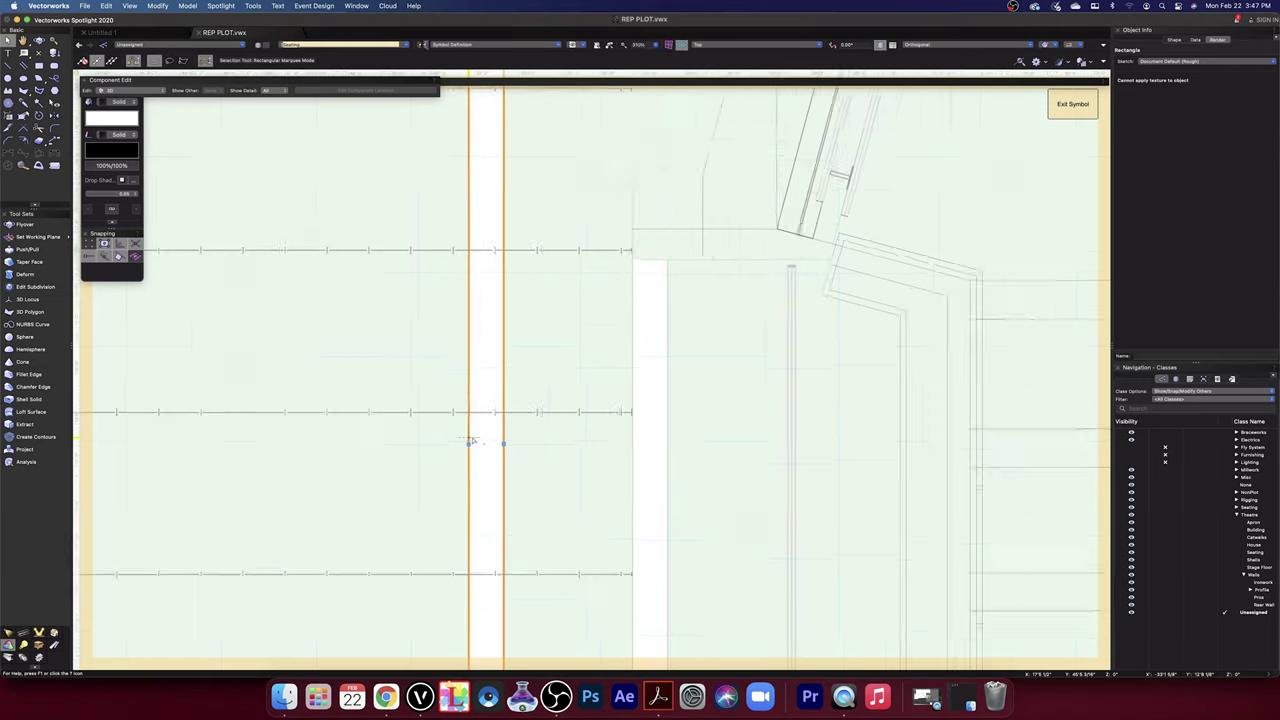
{"action": "left_click_drag", "start_coordinate": [482, 264], "coordinate": [497, 457]}
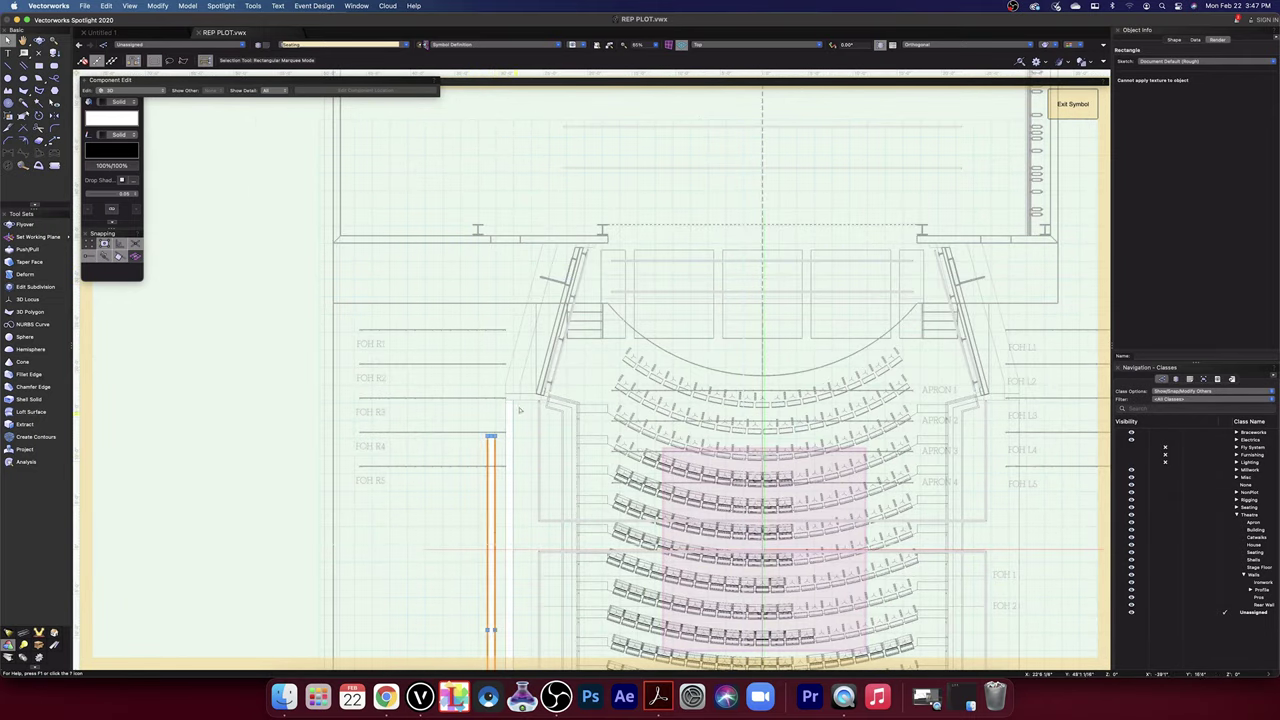
{"action": "scroll", "coordinate": [520, 406], "scroll_direction": "up", "scroll_amount": 5}
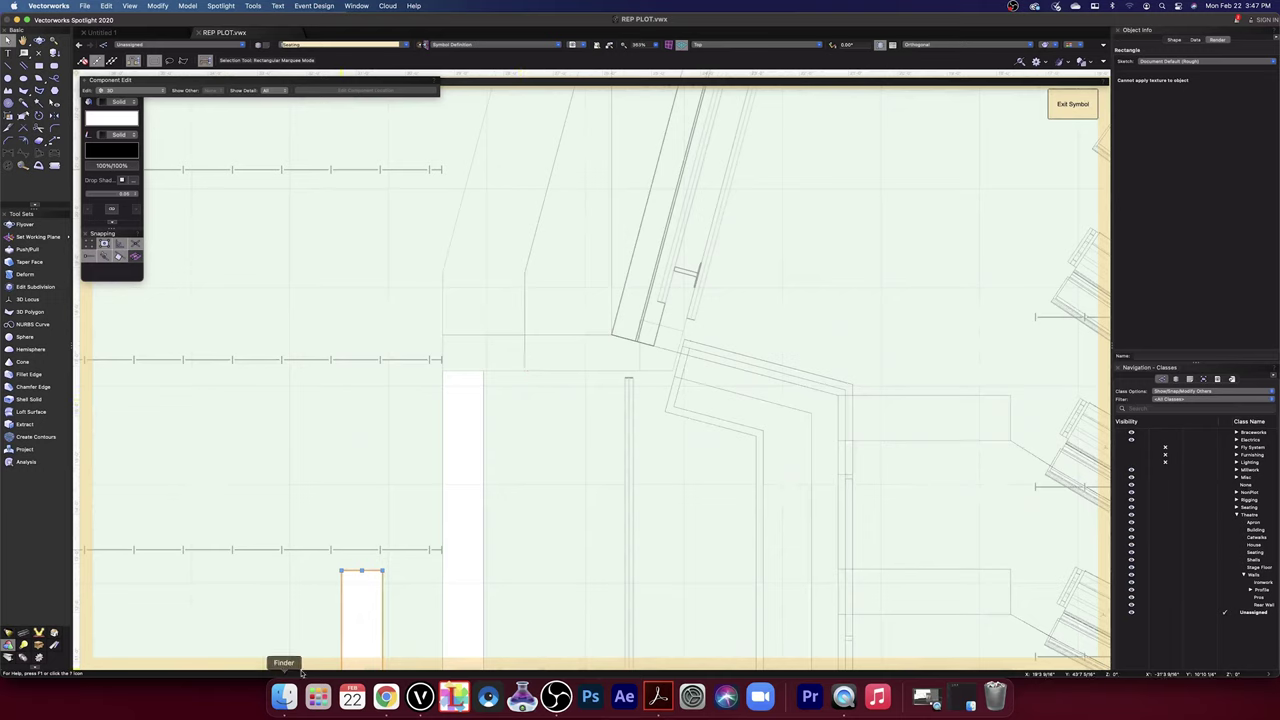
{"action": "left_click_drag", "start_coordinate": [341, 571], "coordinate": [521, 372]}
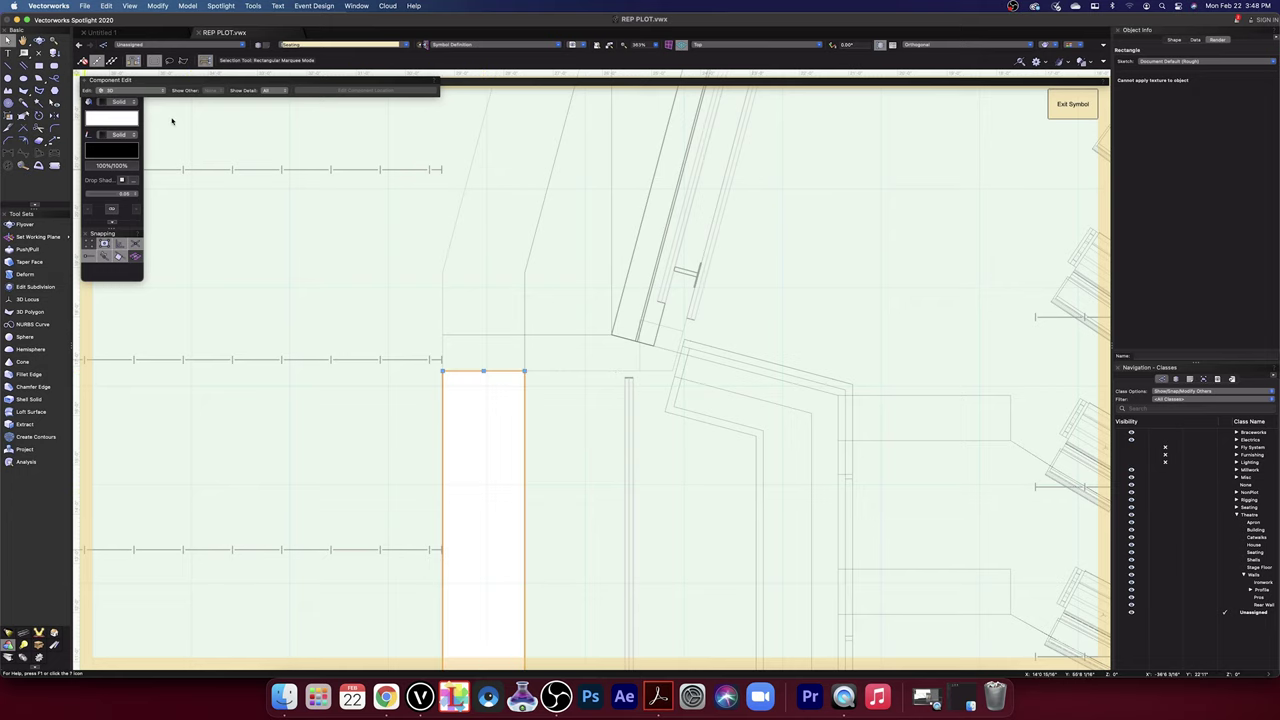
{"action": "left_click", "coordinate": [284, 219]}
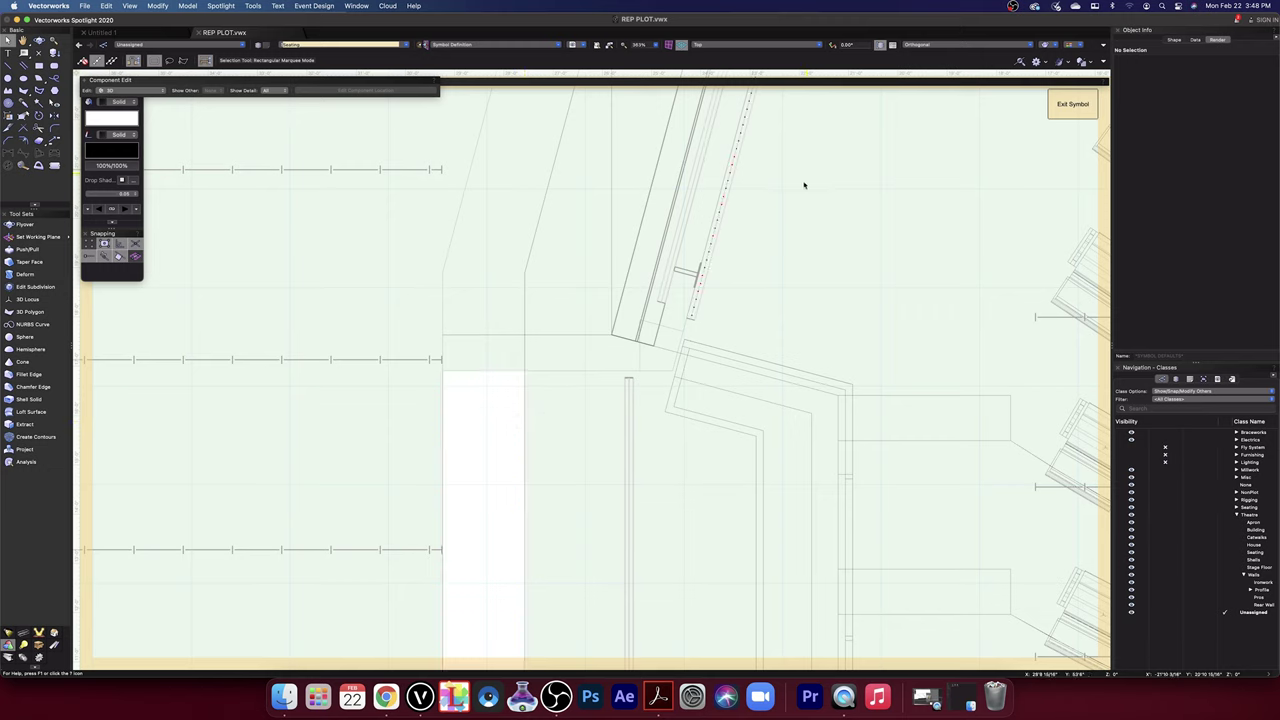
- Extrude the white rectangle to a 2" depth
{"action": "left_click", "coordinate": [525, 425]}
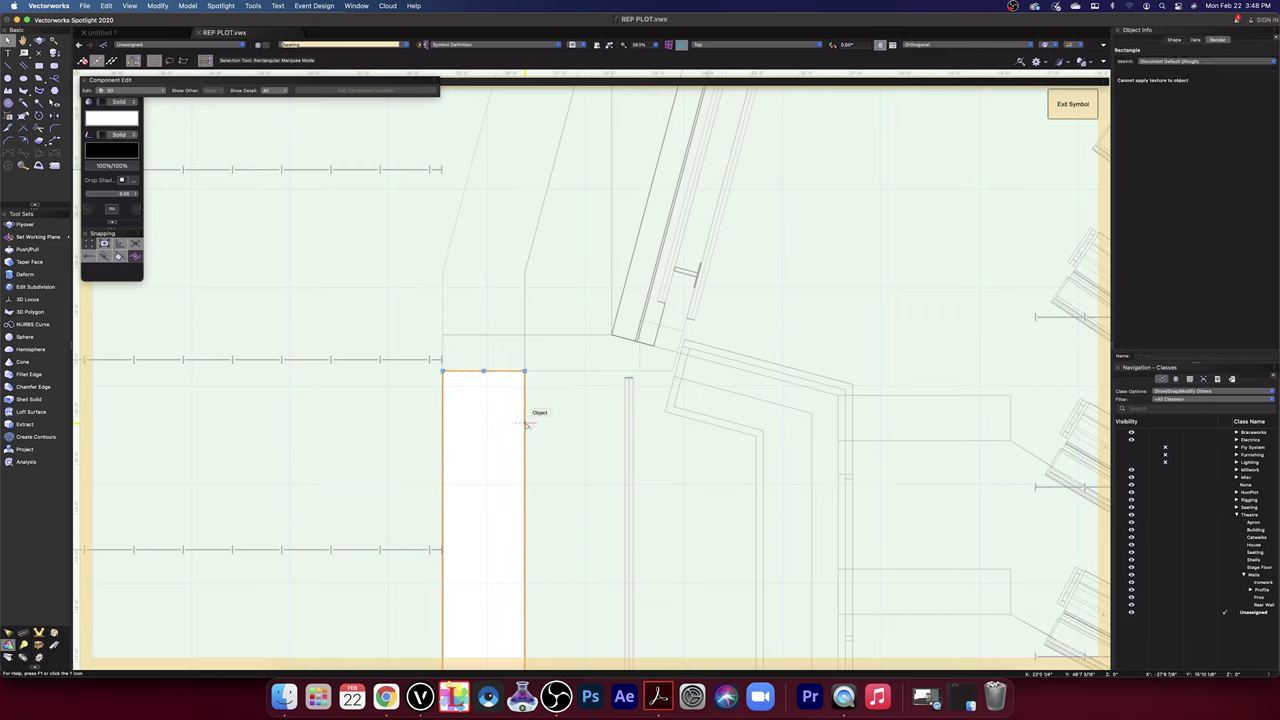
{"action": "key", "text": "super+e"}
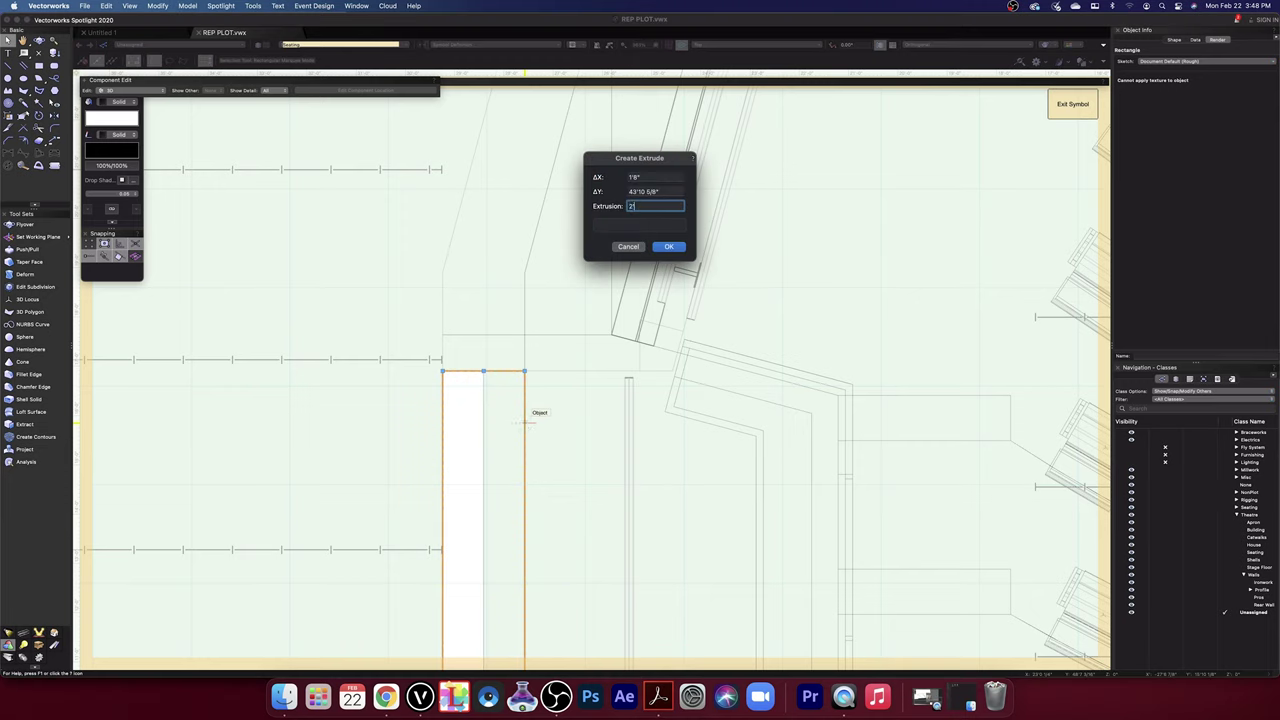
{"action": "key", "text": "Return"}
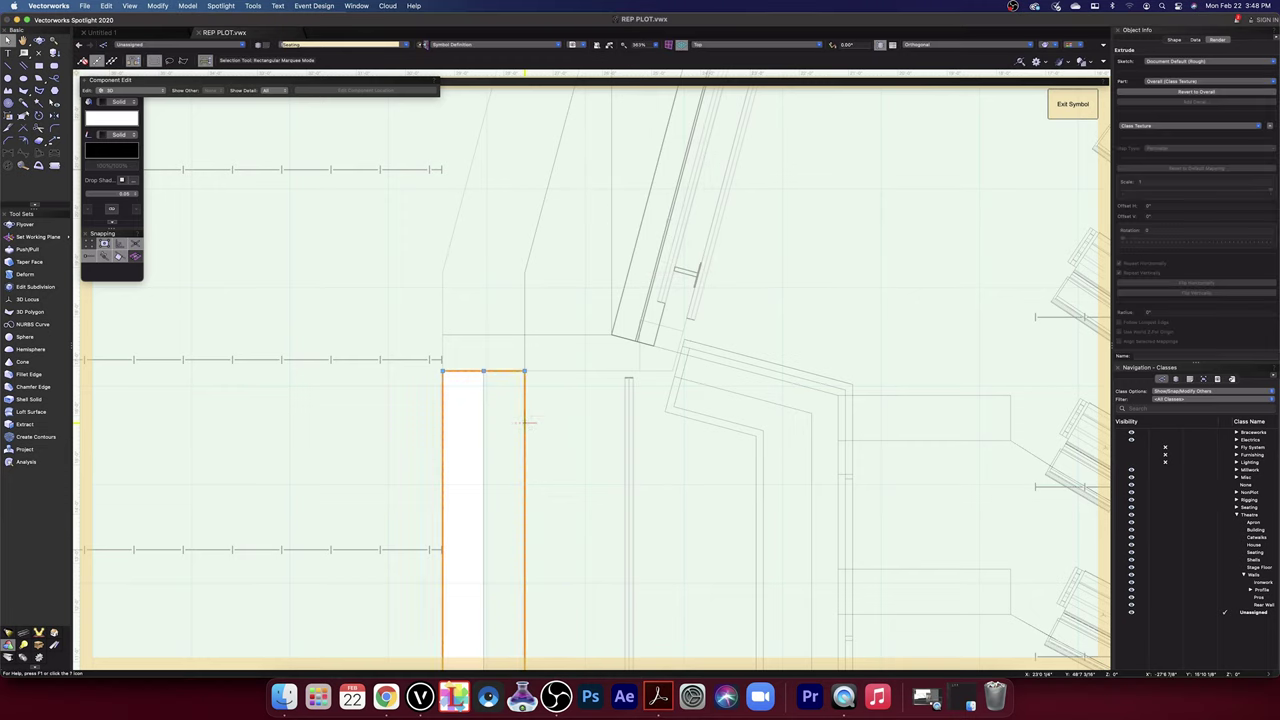
- In the Right view, raise the extruded panel about 28'11 1/8" to the upper line above the seating
{"action": "left_click", "coordinate": [750, 46]}
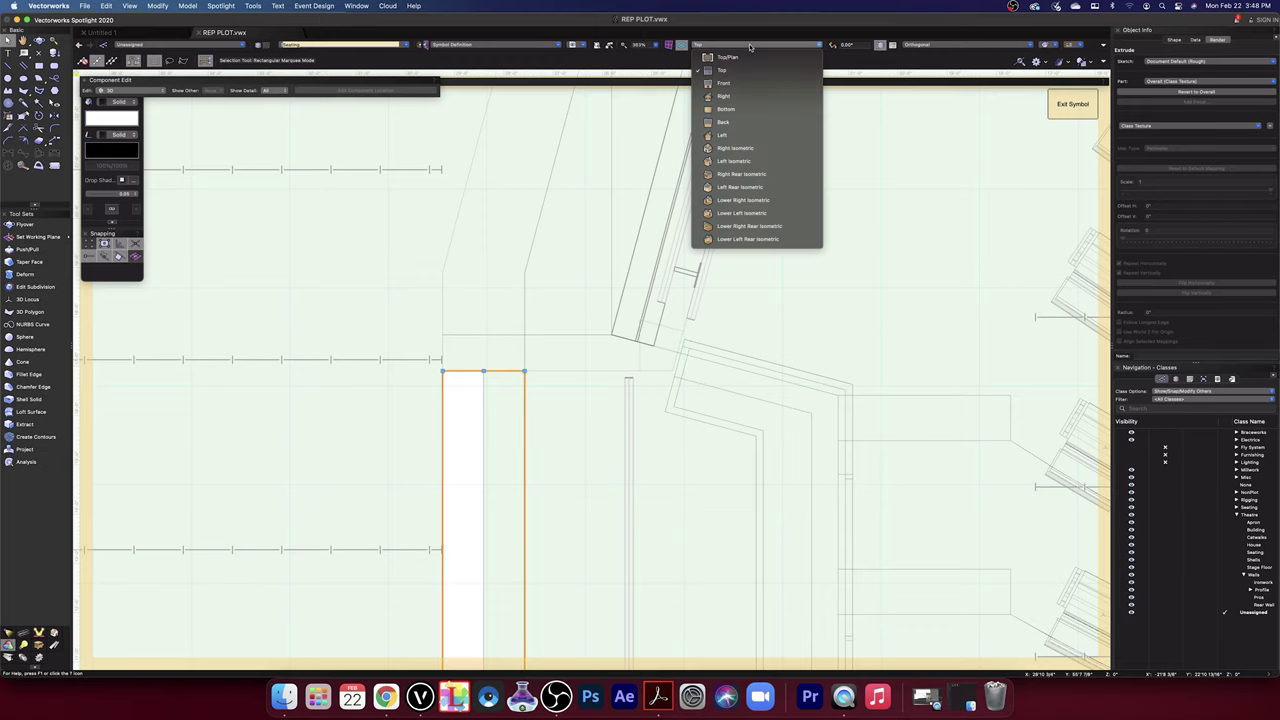
{"action": "left_click", "coordinate": [739, 98]}
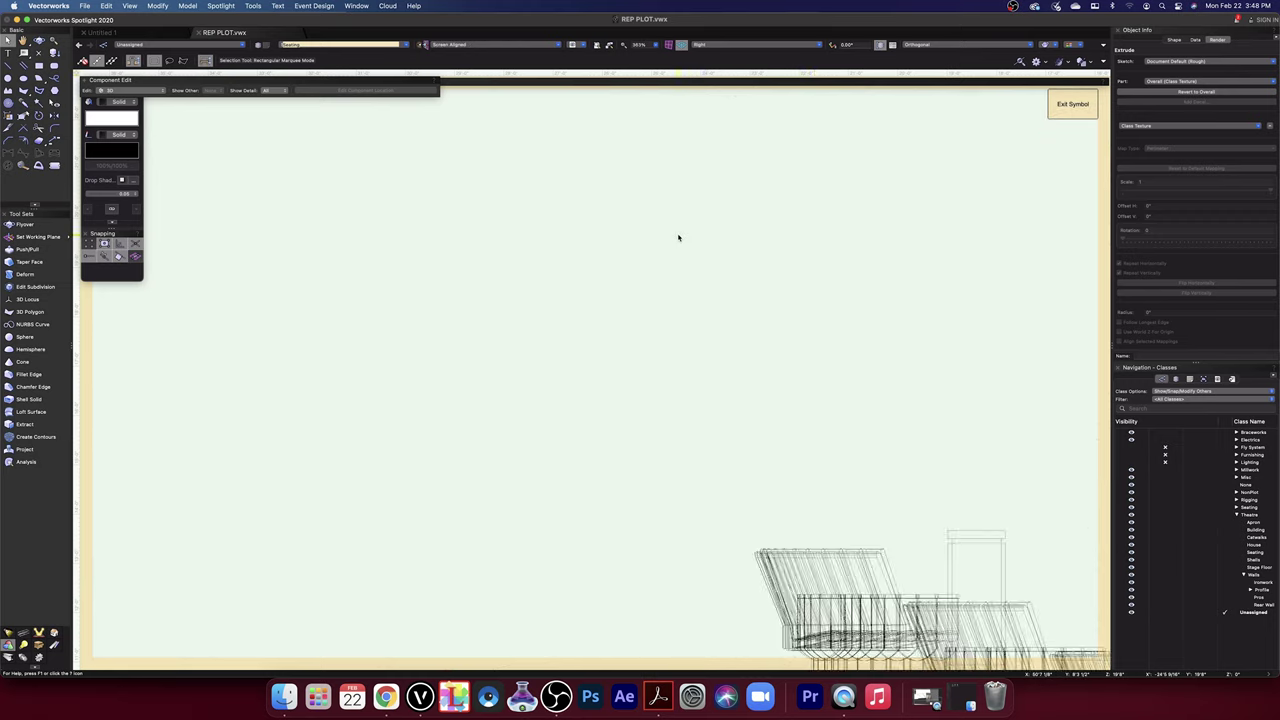
{"action": "scroll", "coordinate": [678, 237], "scroll_direction": "down", "scroll_amount": 5}
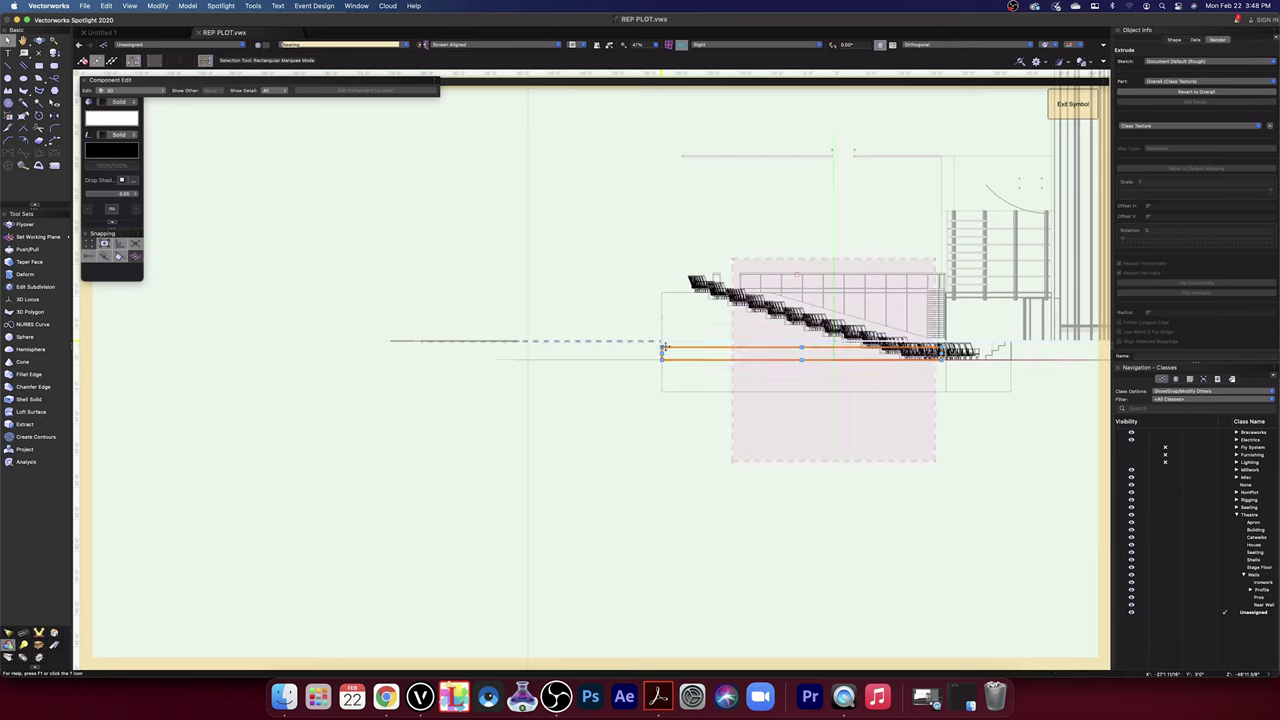
{"action": "left_click_drag", "start_coordinate": [663, 347], "coordinate": [683, 170]}
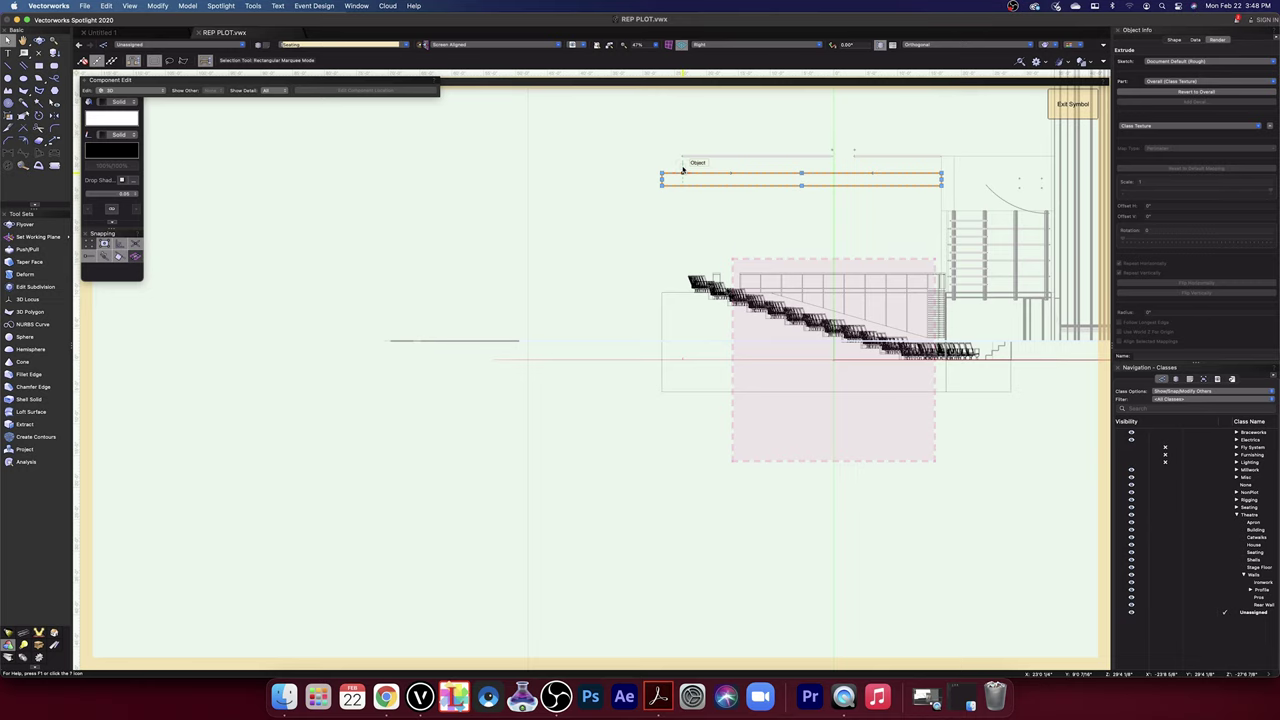
{"action": "scroll", "coordinate": [971, 140], "scroll_direction": "up", "scroll_amount": 5}
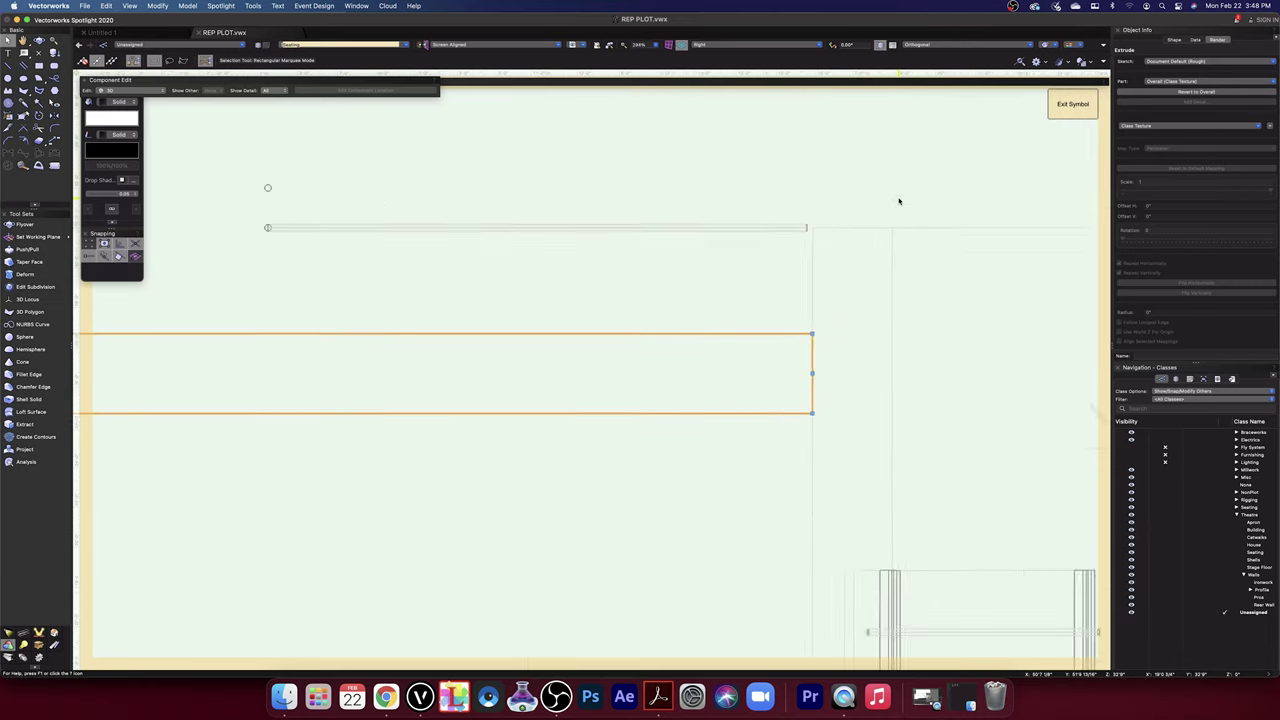
{"action": "scroll", "coordinate": [900, 206], "scroll_direction": "up", "scroll_amount": 1}
- Draw a vertical line down the column from the raised panel's end
{"action": "left_click", "coordinate": [8, 66]}
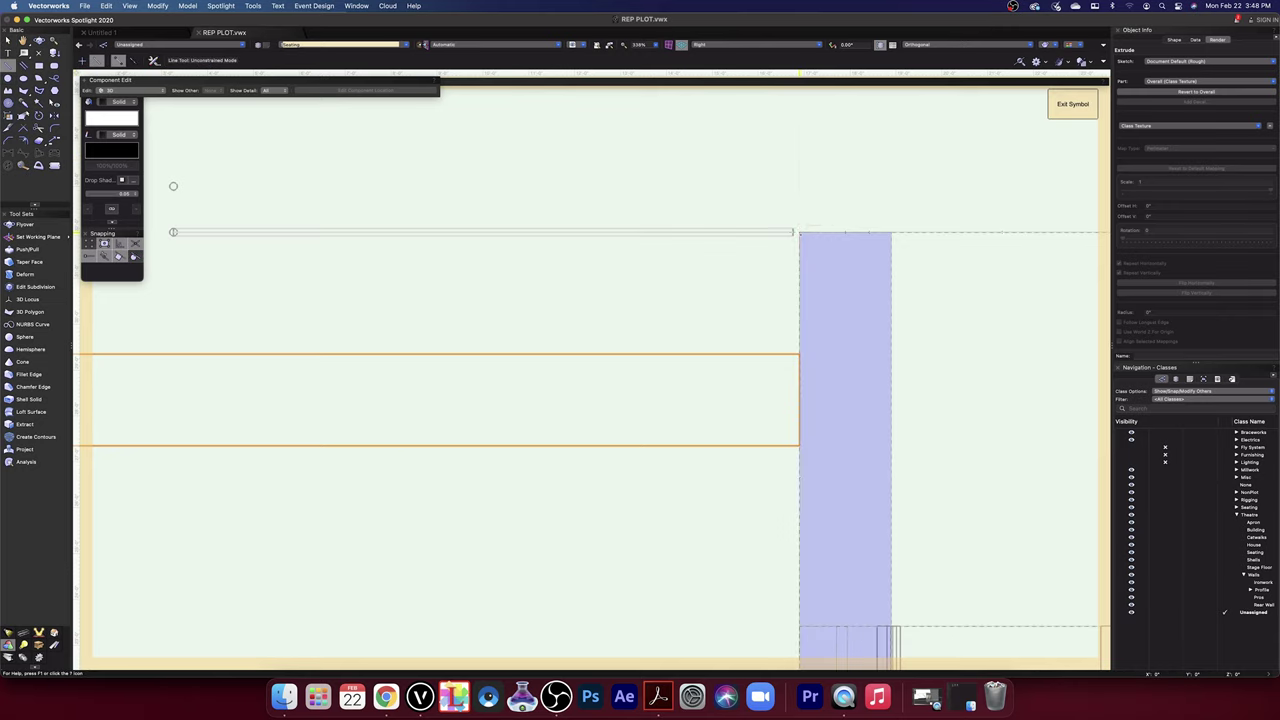
{"action": "left_click", "coordinate": [798, 232]}
{"action": "left_click", "coordinate": [798, 353]}
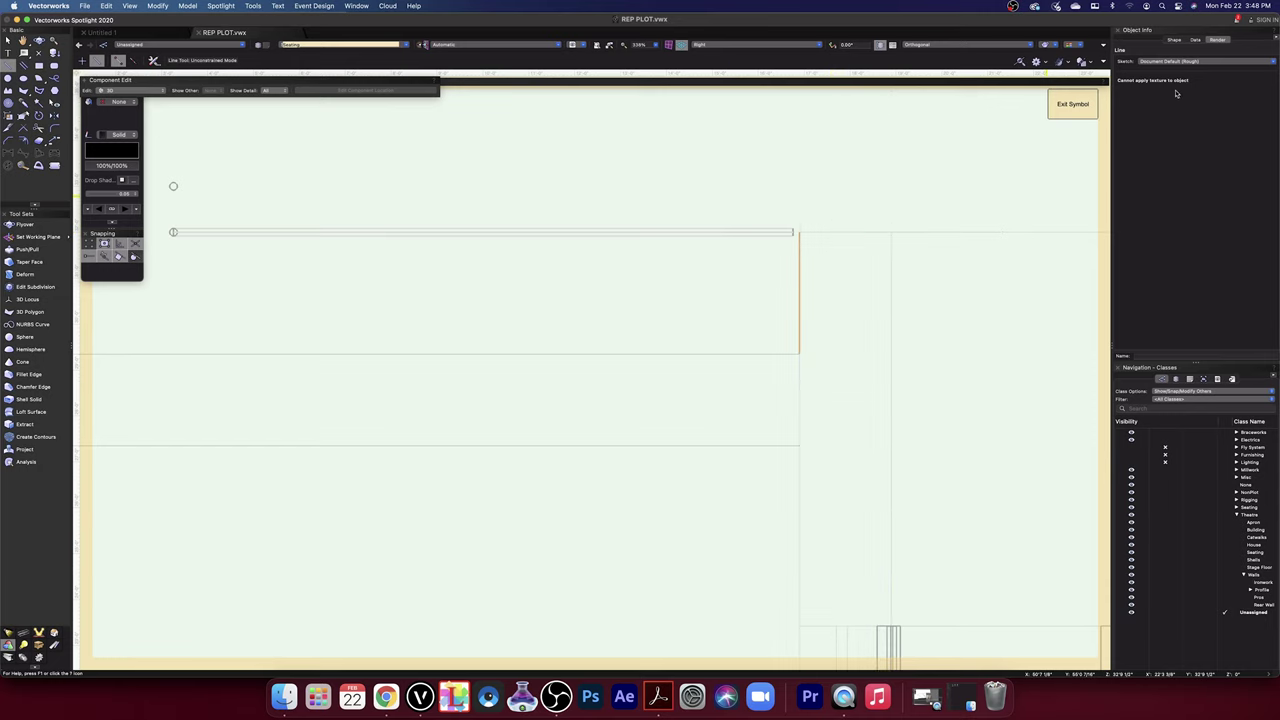
- Set the line's length in Object Info to 2', then change it to 3'
{"action": "left_click", "coordinate": [1173, 40]}
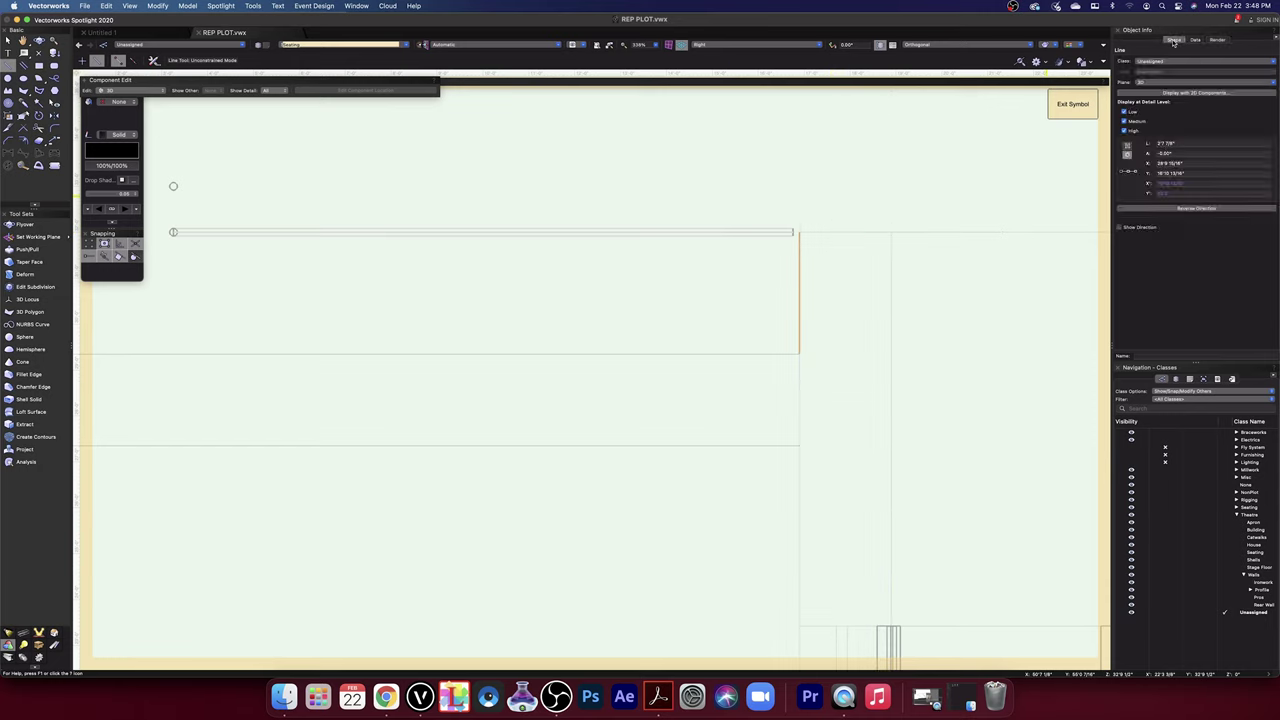
{"action": "left_click", "coordinate": [1191, 143]}
{"action": "type", "text": "2"}
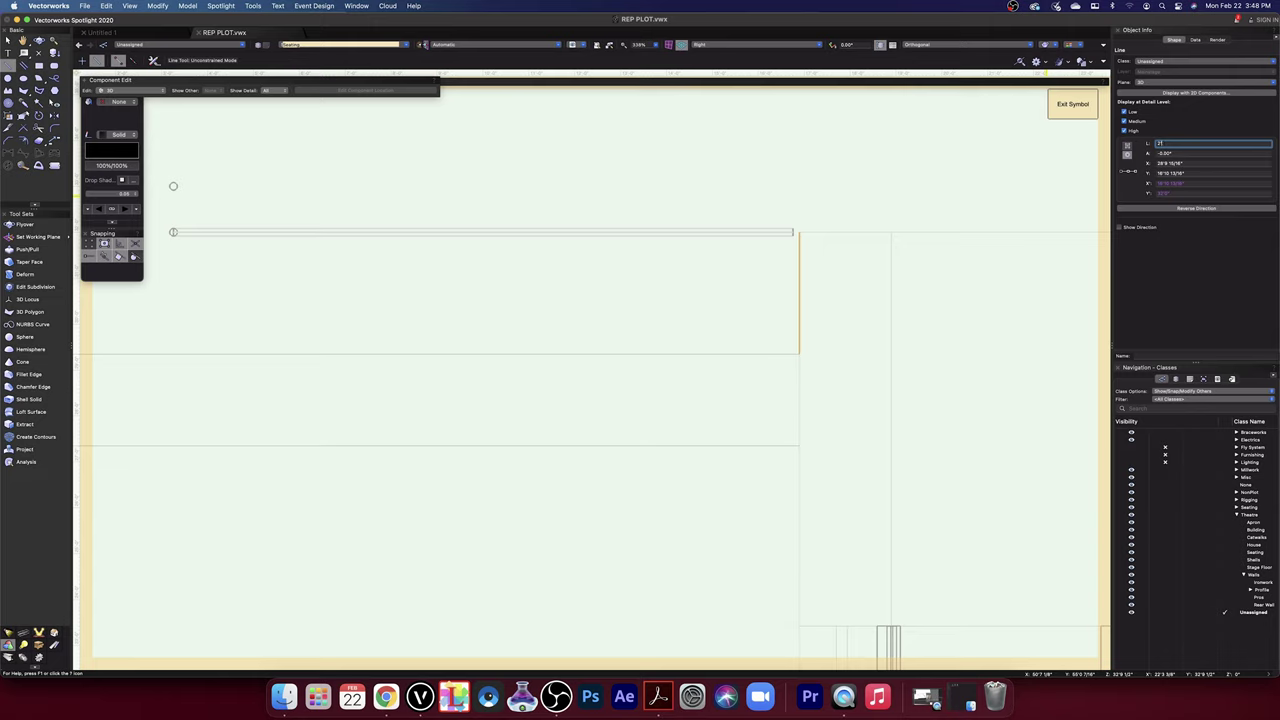
{"action": "key", "text": "Return"}
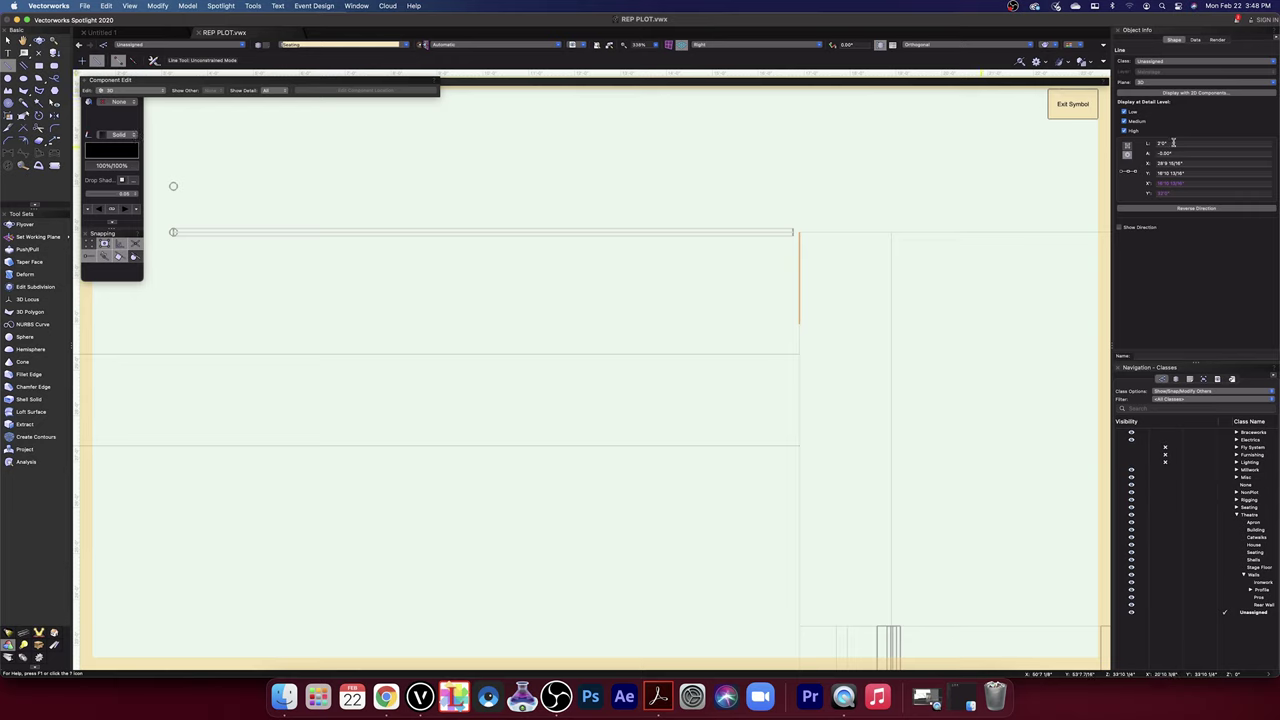
{"action": "left_click_drag", "start_coordinate": [1173, 143], "coordinate": [1144, 144]}
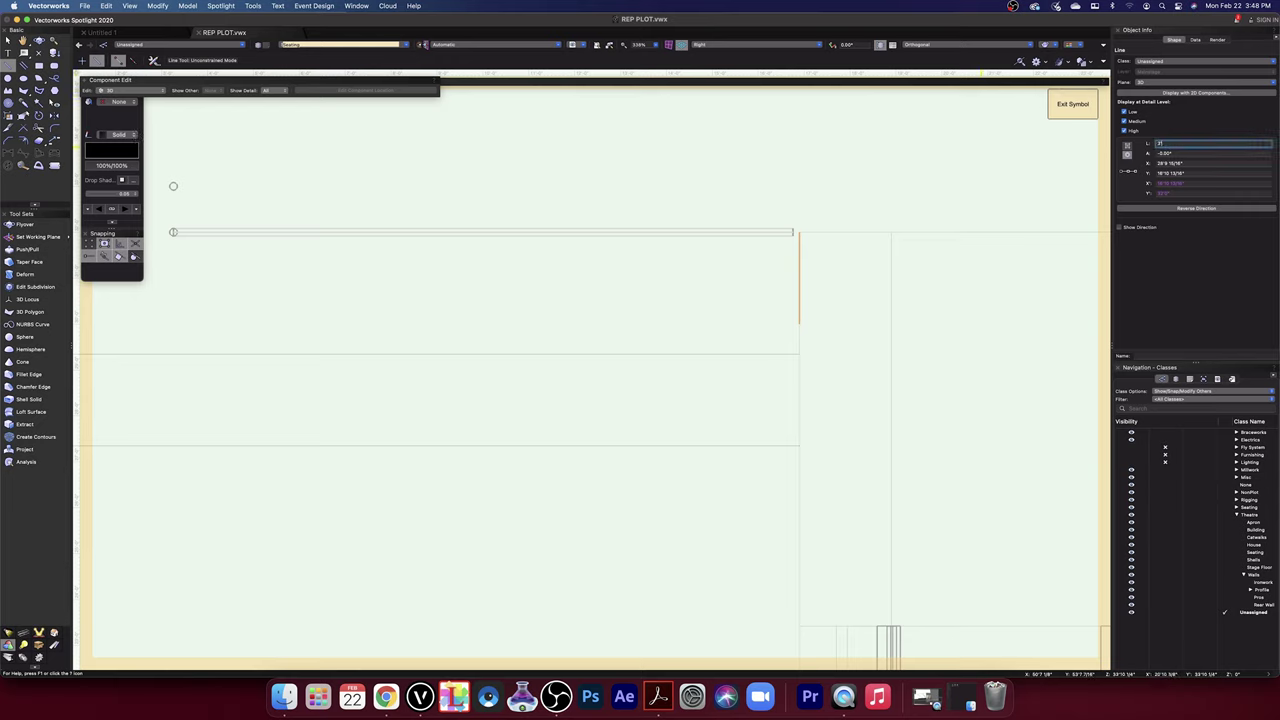
{"action": "type", "text": "3"}
{"action": "key", "text": "Return"}
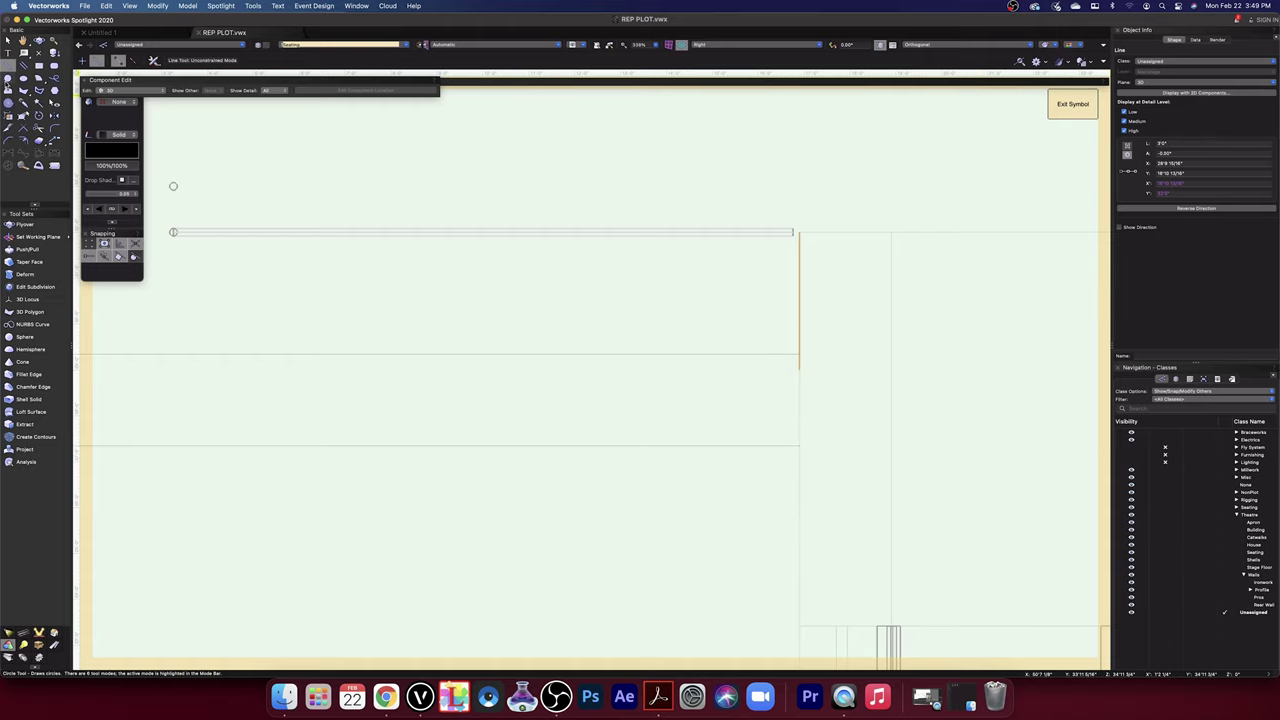
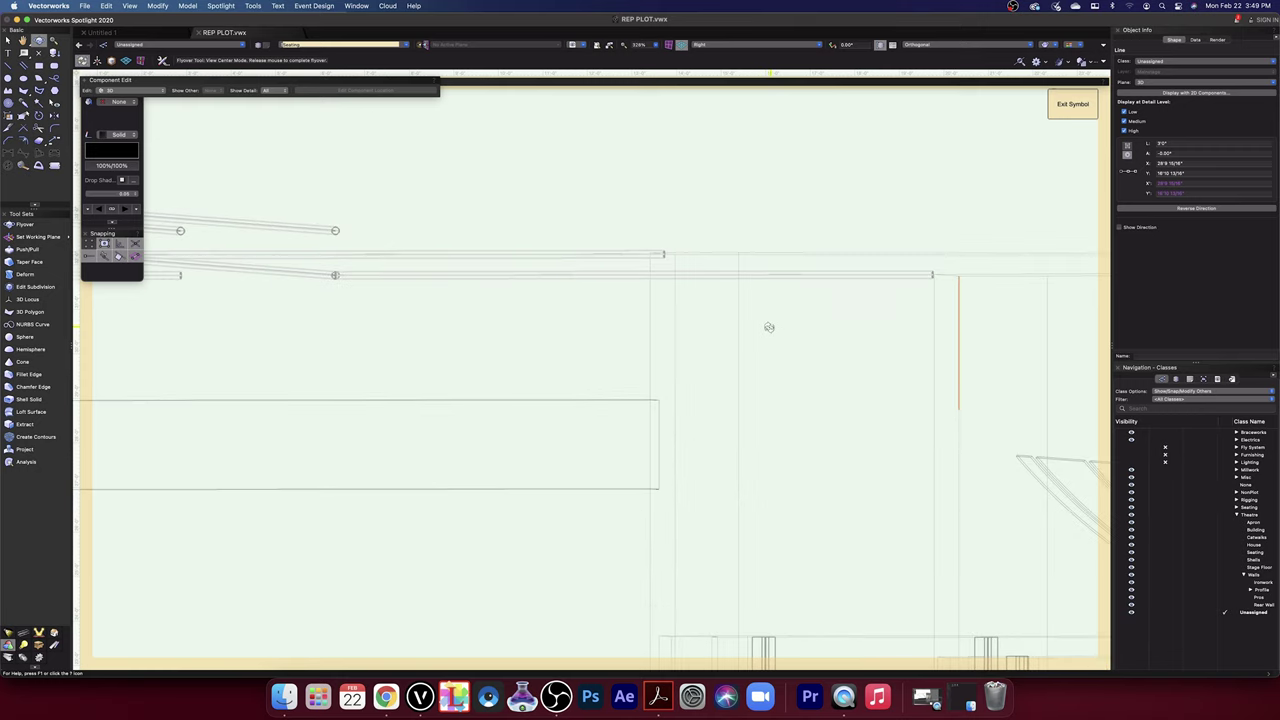
- Leave the 3D orbit and return the symbol to Top/Plan view
{"action": "left_click_drag", "start_coordinate": [773, 90], "coordinate": [770, 86]}
{"action": "left_click", "coordinate": [743, 45]}
{"action": "left_click", "coordinate": [743, 56]}
{"action": "key", "text": "x"}
{"action": "key", "text": "super+5"}
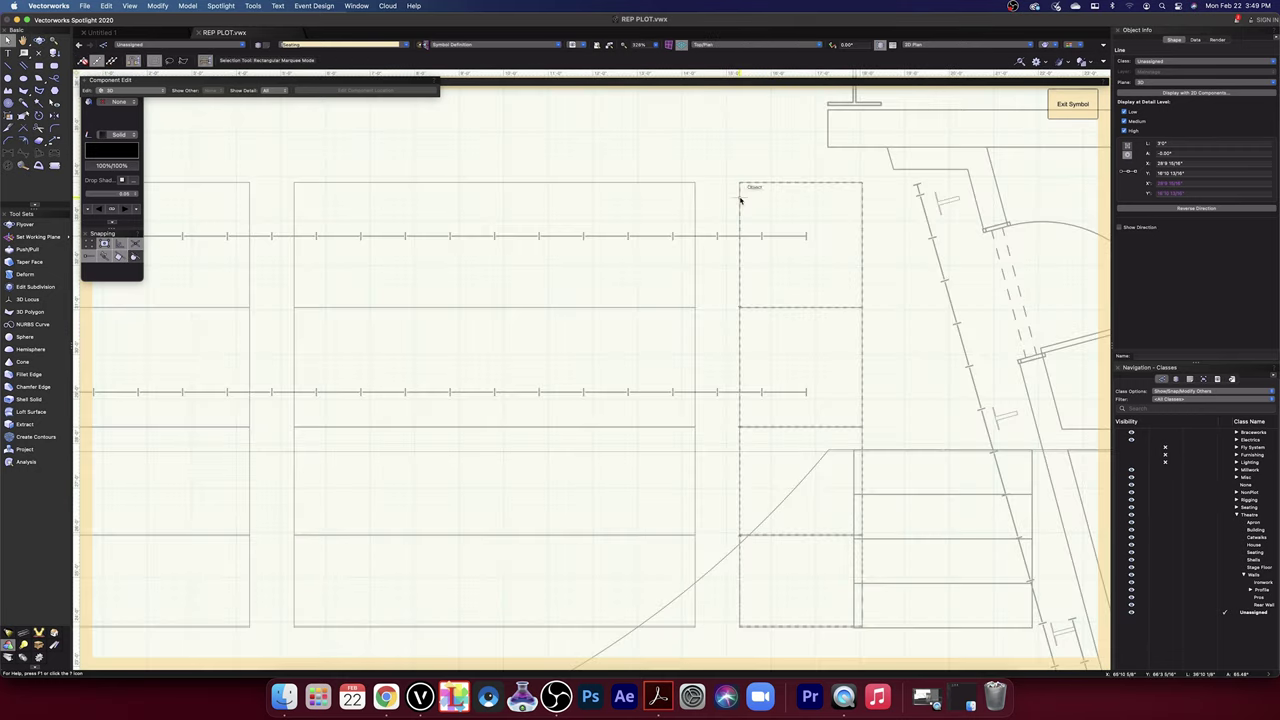
- Stretch the selected line's endpoint leftward across the house seating, about 59 feet long
{"action": "scroll", "coordinate": [741, 197], "scroll_direction": "down", "scroll_amount": 4}
{"action": "scroll", "coordinate": [911, 378], "scroll_direction": "up", "scroll_amount": 5}
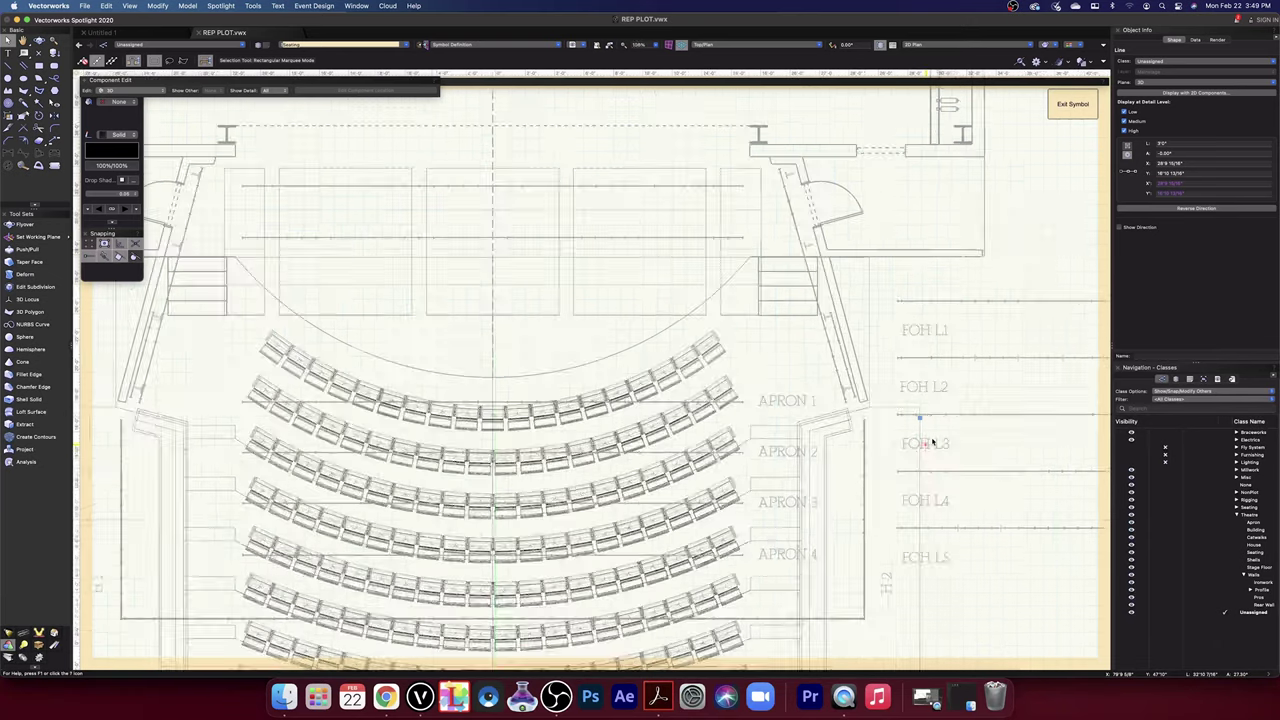
{"action": "scroll", "coordinate": [905, 385], "scroll_direction": "up", "scroll_amount": 2}
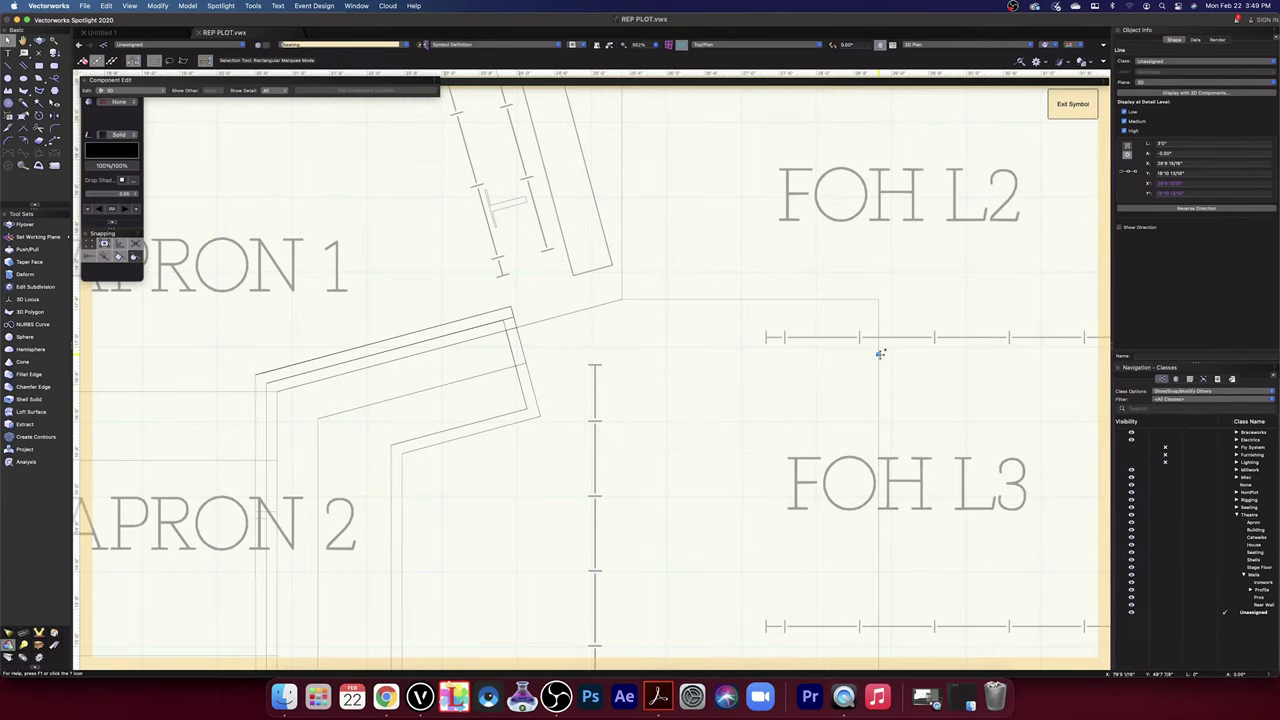
{"action": "scroll", "coordinate": [909, 366], "scroll_direction": "down", "scroll_amount": 8}
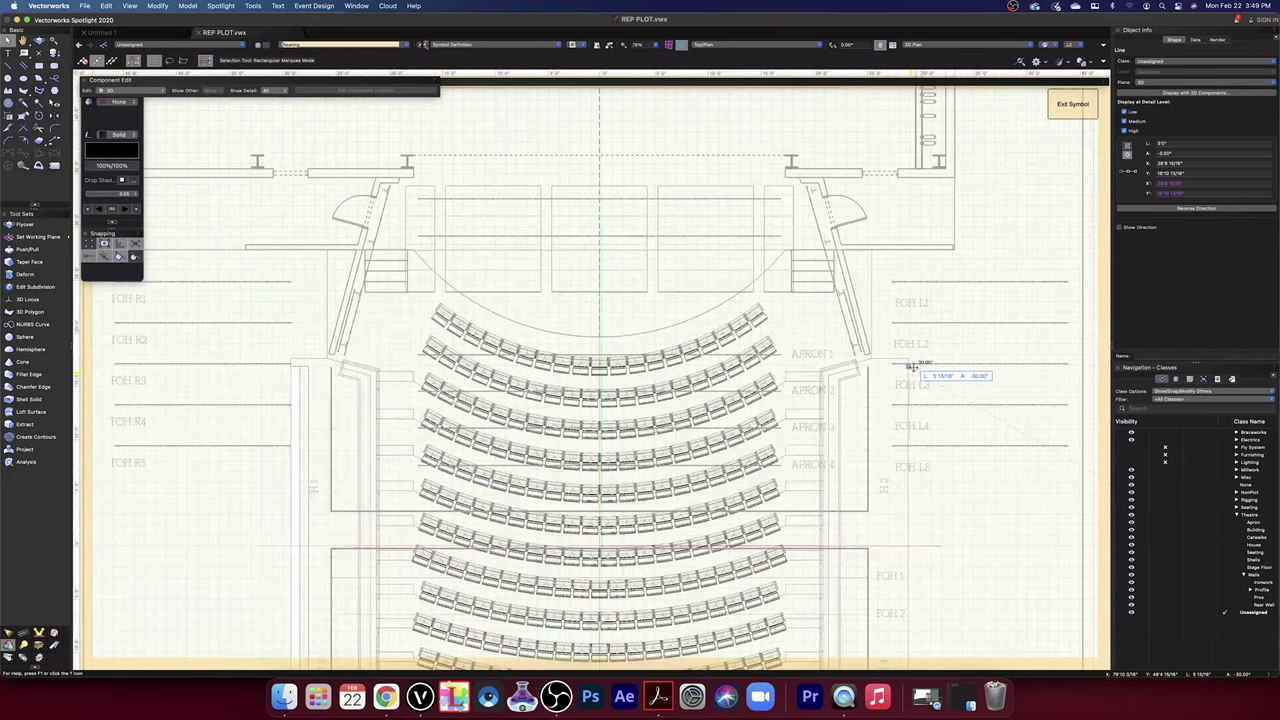
{"action": "left_click_drag", "start_coordinate": [911, 367], "coordinate": [269, 381]}
{"action": "scroll", "coordinate": [268, 381], "scroll_direction": "up", "scroll_amount": 8}
{"action": "scroll", "coordinate": [369, 363], "scroll_direction": "down", "scroll_amount": 3}
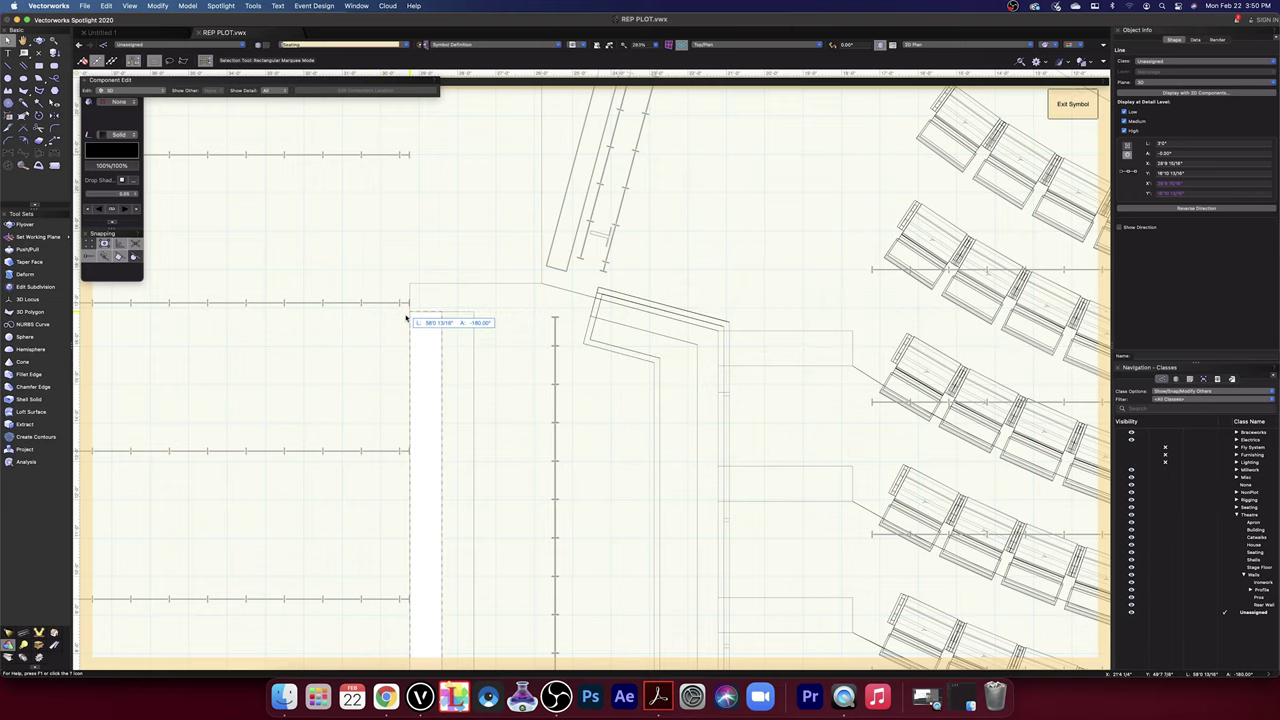
- Show the symbol in Left elevation and nudge the panel extrude's corner upward
{"action": "left_click", "coordinate": [746, 46]}
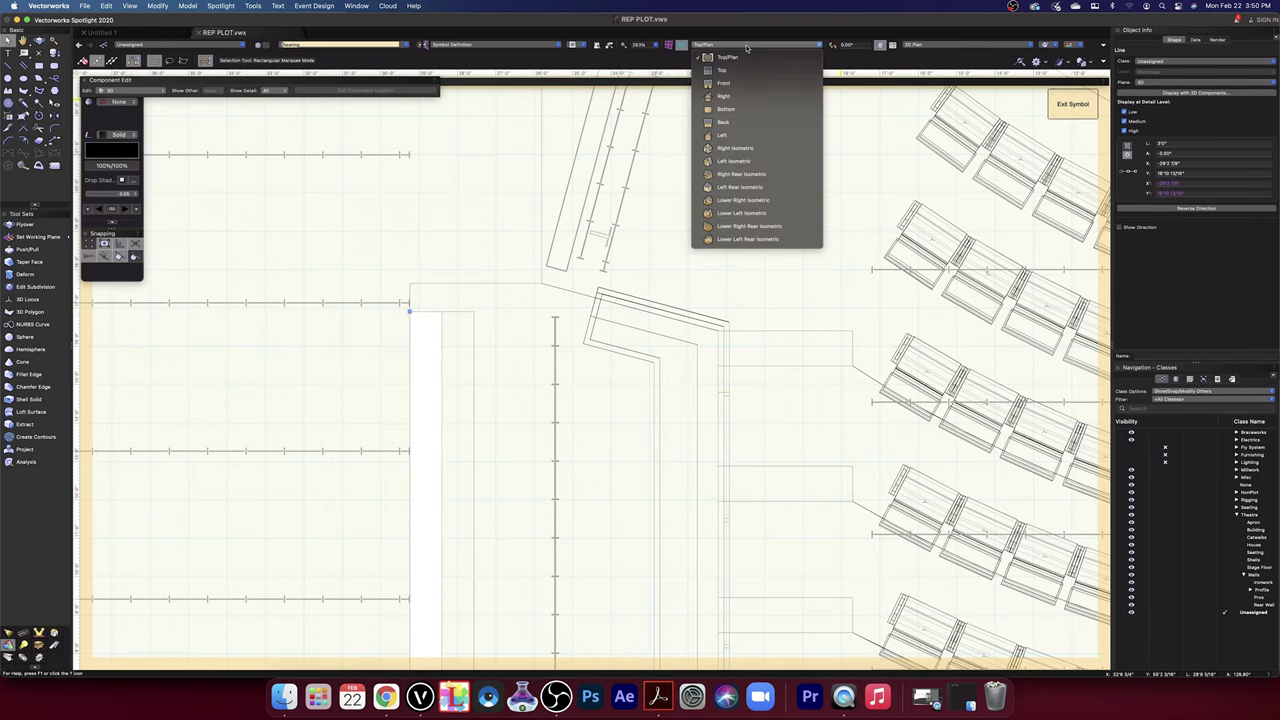
{"action": "left_click", "coordinate": [743, 135]}
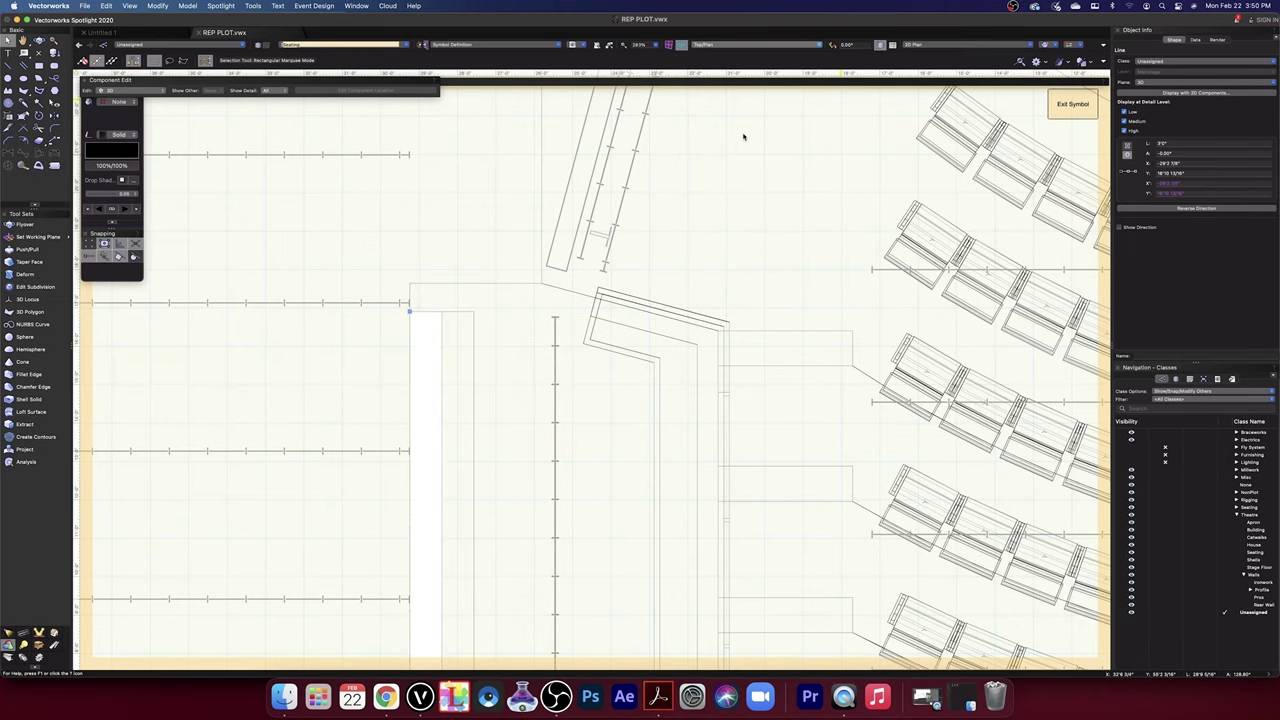
{"action": "scroll", "coordinate": [750, 168], "scroll_direction": "down", "scroll_amount": 4}
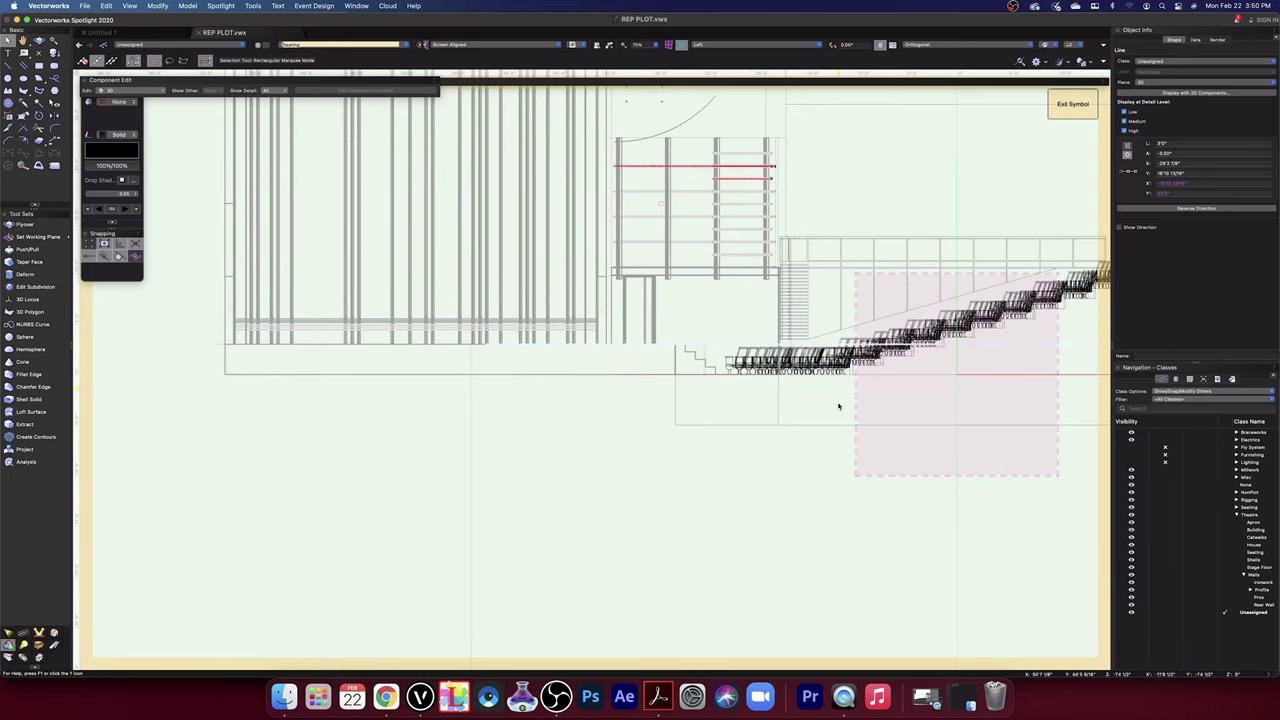
{"action": "key", "text": "space"}
{"action": "left_click_drag", "start_coordinate": [801, 432], "coordinate": [768, 618]}
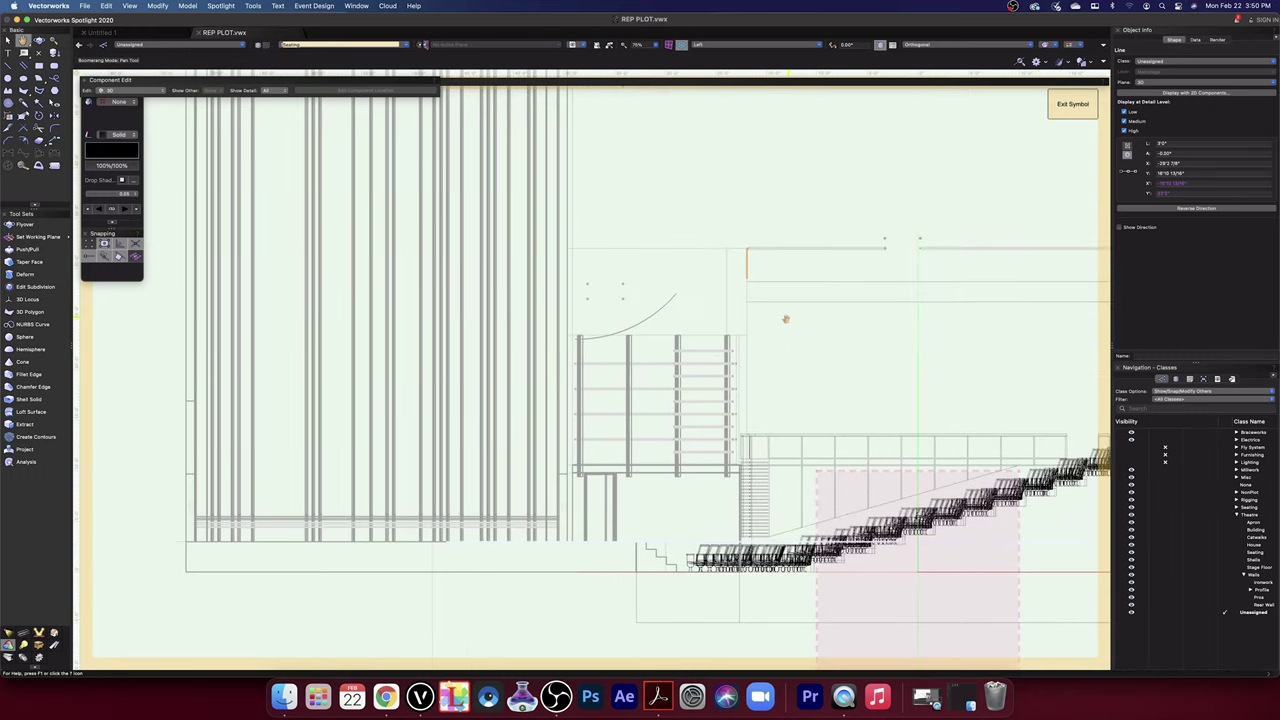
{"action": "scroll", "coordinate": [785, 319], "scroll_direction": "up", "scroll_amount": 6}
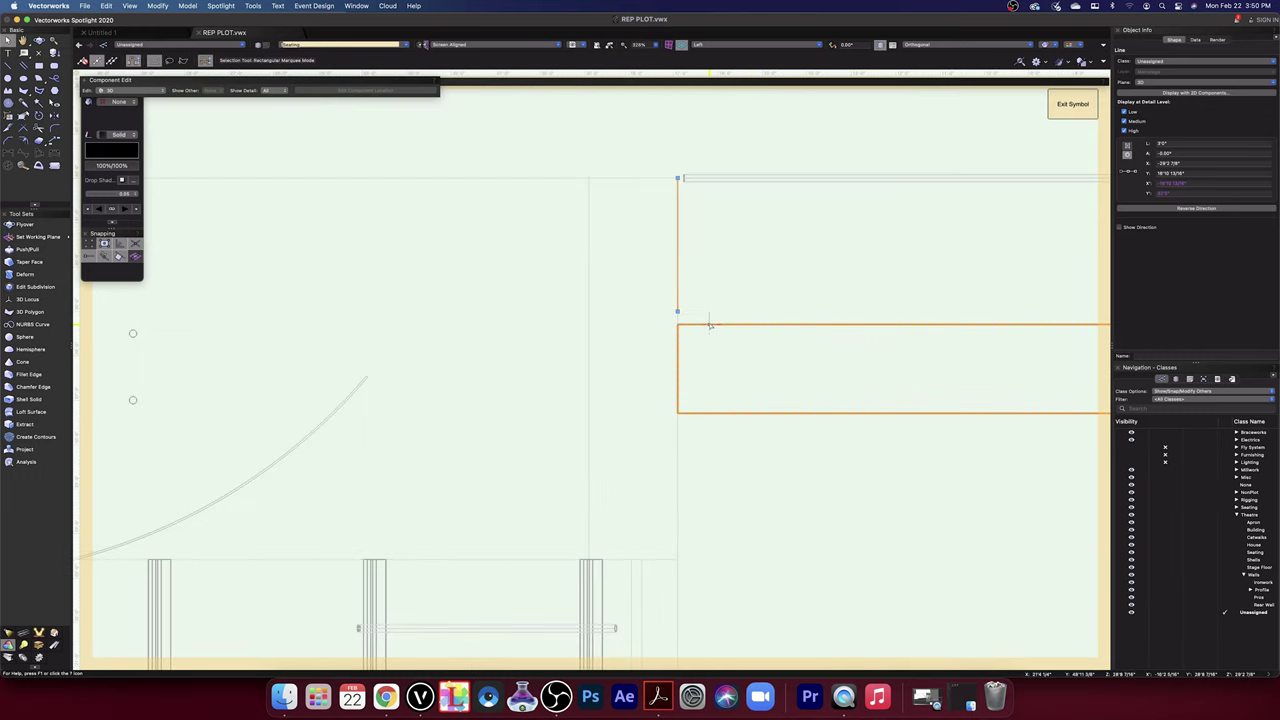
{"action": "left_click", "coordinate": [709, 325]}
{"action": "scroll", "coordinate": [680, 323], "scroll_direction": "up", "scroll_amount": 2}
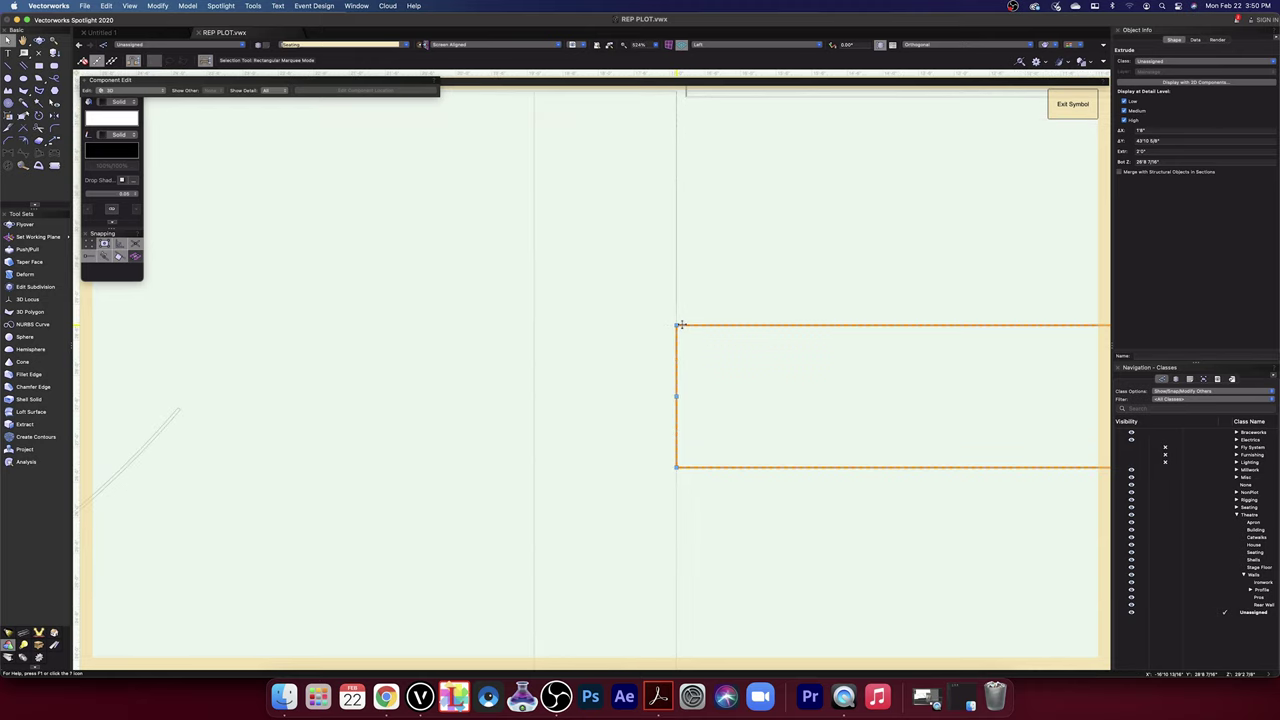
{"action": "mouse_move", "coordinate": [679, 325]}
{"action": "left_mouse_down"}
{"action": "mouse_move", "coordinate": [677, 149]}
{"action": "mouse_move", "coordinate": [676, 325]}
{"action": "left_mouse_up"}
- Draw a short horizontal reference line from the vertical line's end, then nudge the panel corner up
{"action": "left_click", "coordinate": [675, 229]}
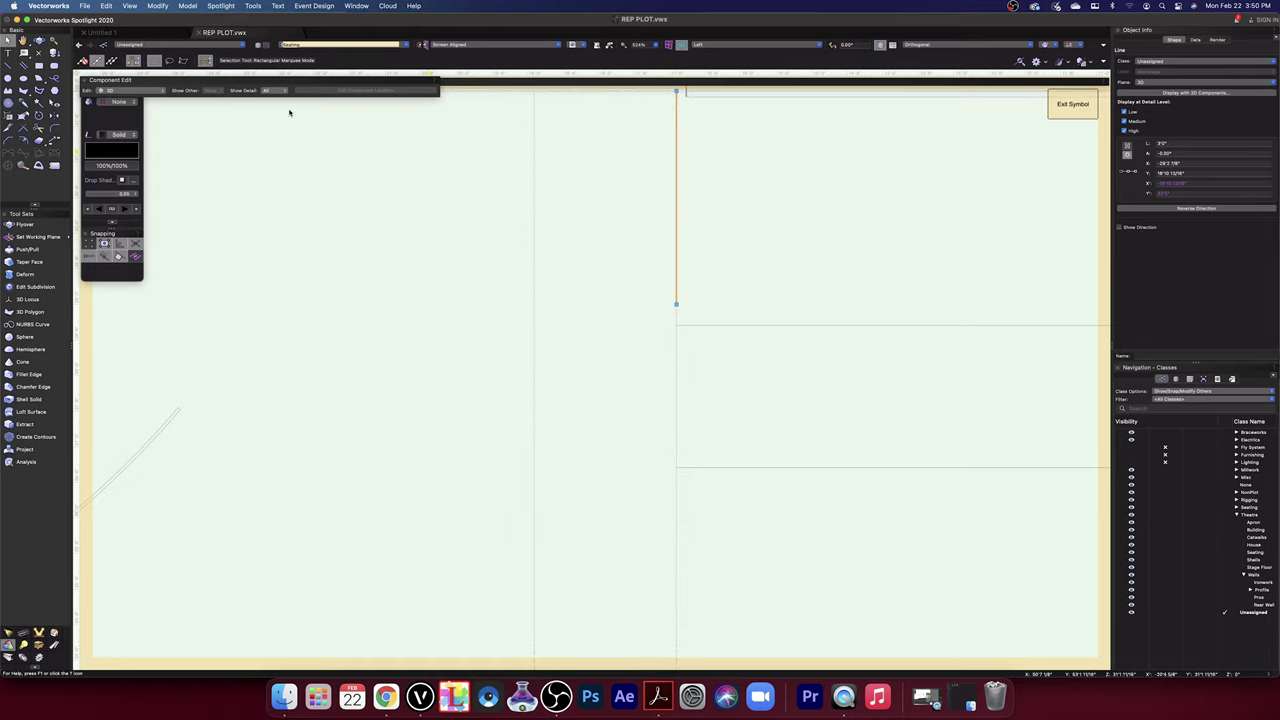
{"action": "key", "text": "2"}
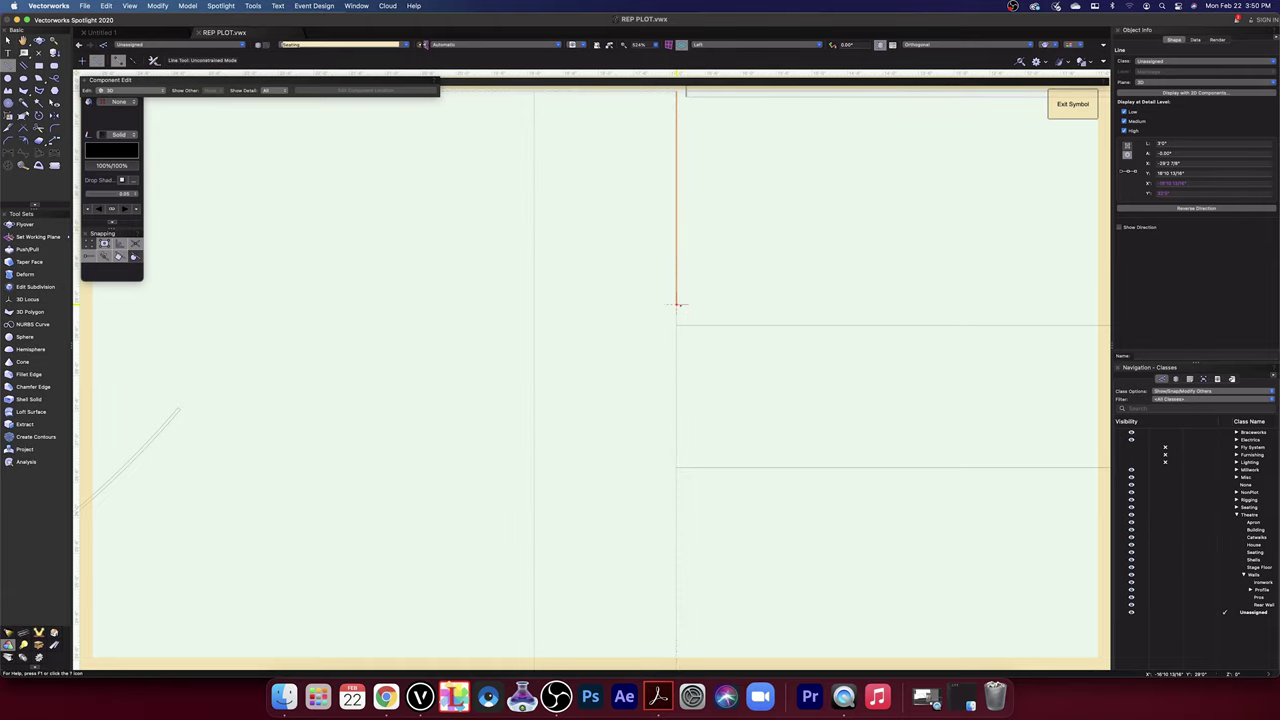
{"action": "left_click", "coordinate": [677, 304]}
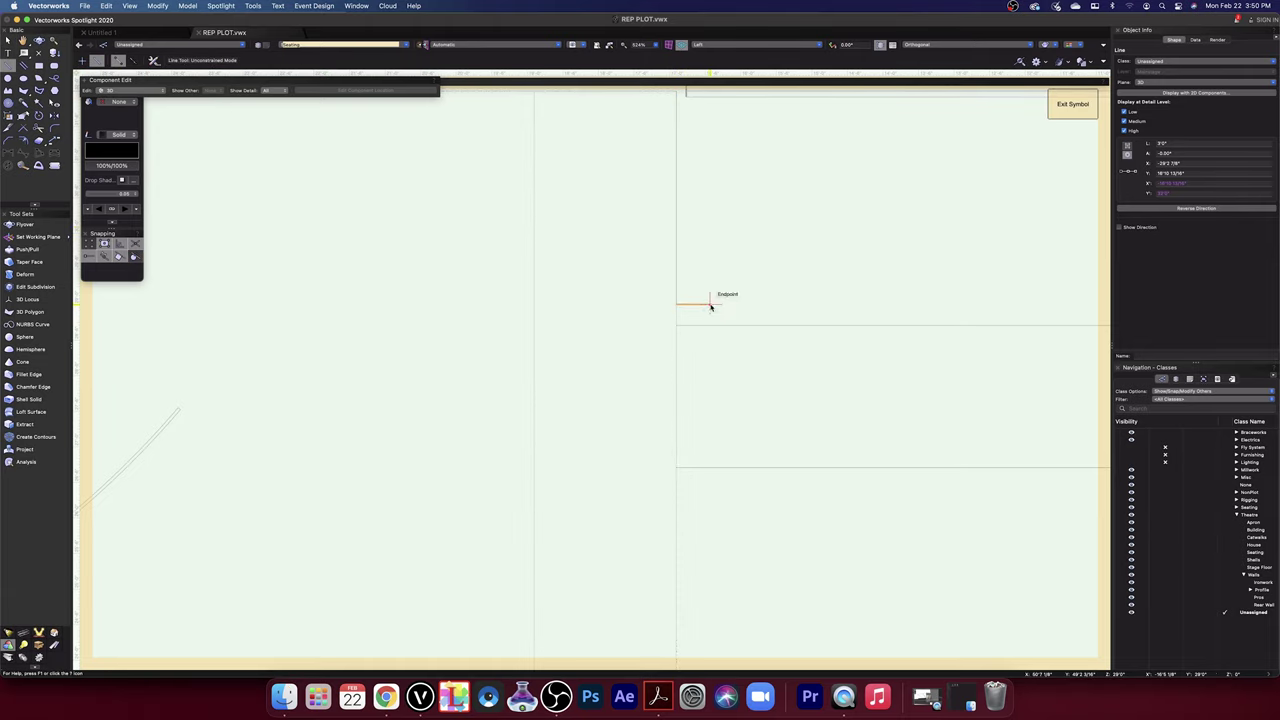
{"action": "left_click", "coordinate": [710, 304]}
{"action": "key", "text": "x"}
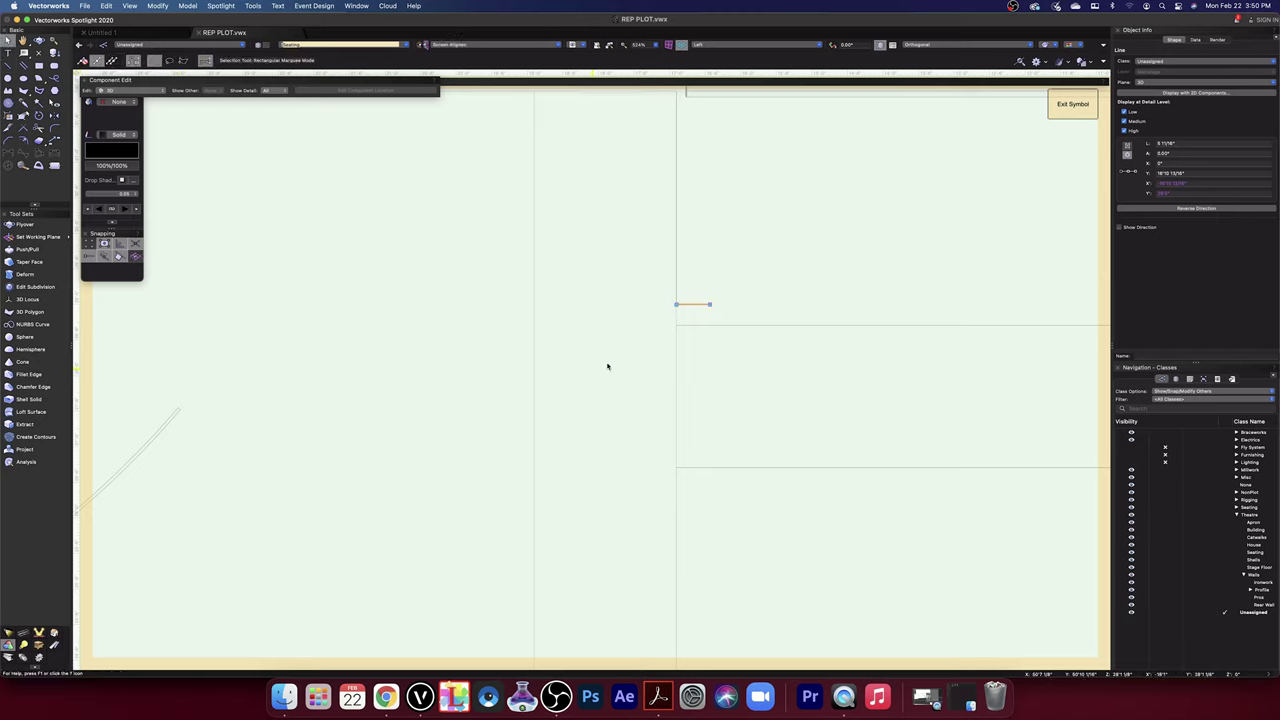
{"action": "left_click", "coordinate": [694, 334]}
{"action": "mouse_move", "coordinate": [680, 326]}
{"action": "left_mouse_down"}
{"action": "mouse_move", "coordinate": [680, 301]}
{"action": "mouse_move", "coordinate": [677, 325]}
{"action": "left_mouse_up"}
{"action": "scroll", "coordinate": [730, 380], "scroll_direction": "down", "scroll_amount": 4}
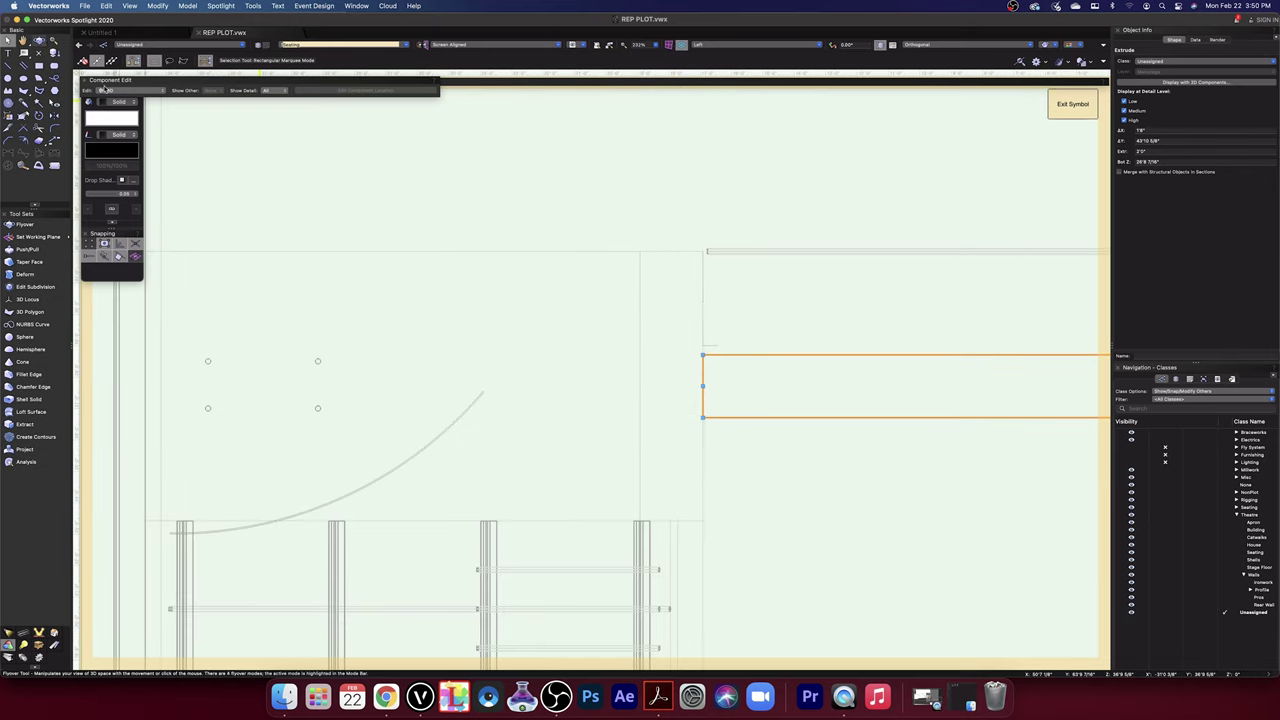
- Fly into a 3D perspective near the panel extrude and select the vertical line above it
{"action": "left_click", "coordinate": [39, 41]}
{"action": "left_click_drag", "start_coordinate": [757, 343], "coordinate": [729, 357]}
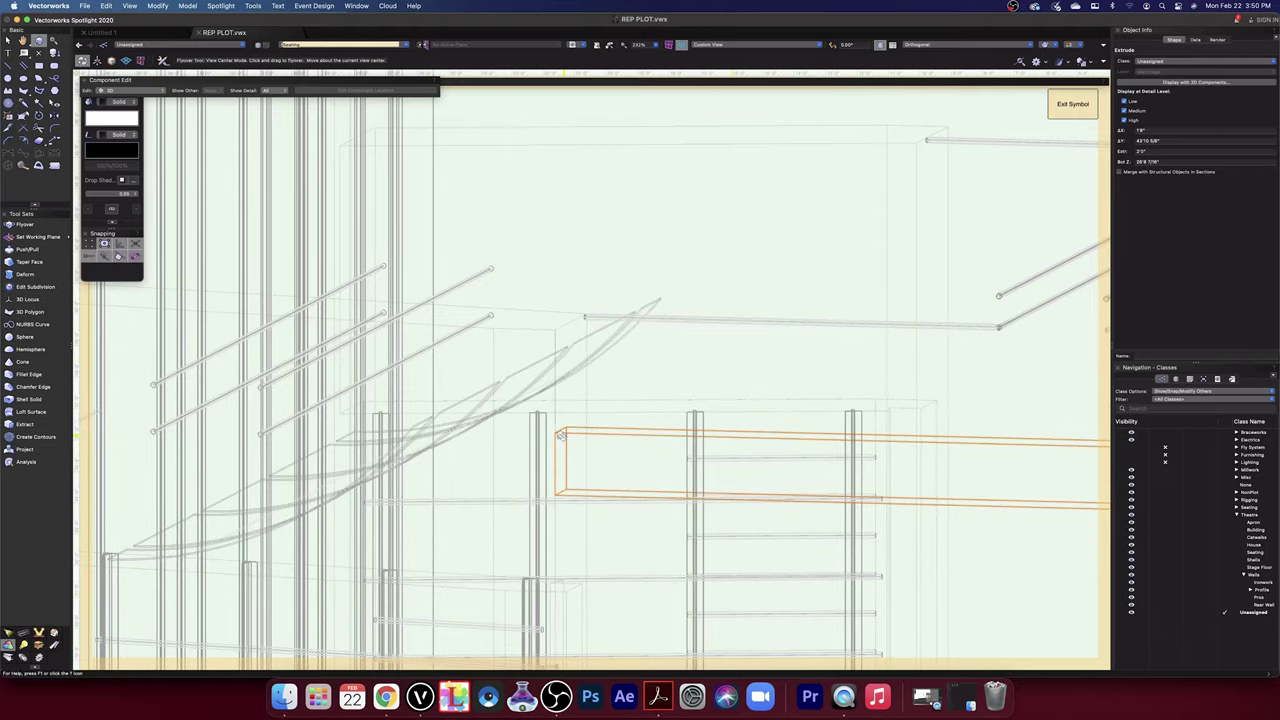
{"action": "left_click_drag", "start_coordinate": [561, 436], "coordinate": [561, 436]}
{"action": "left_click", "coordinate": [8, 40]}
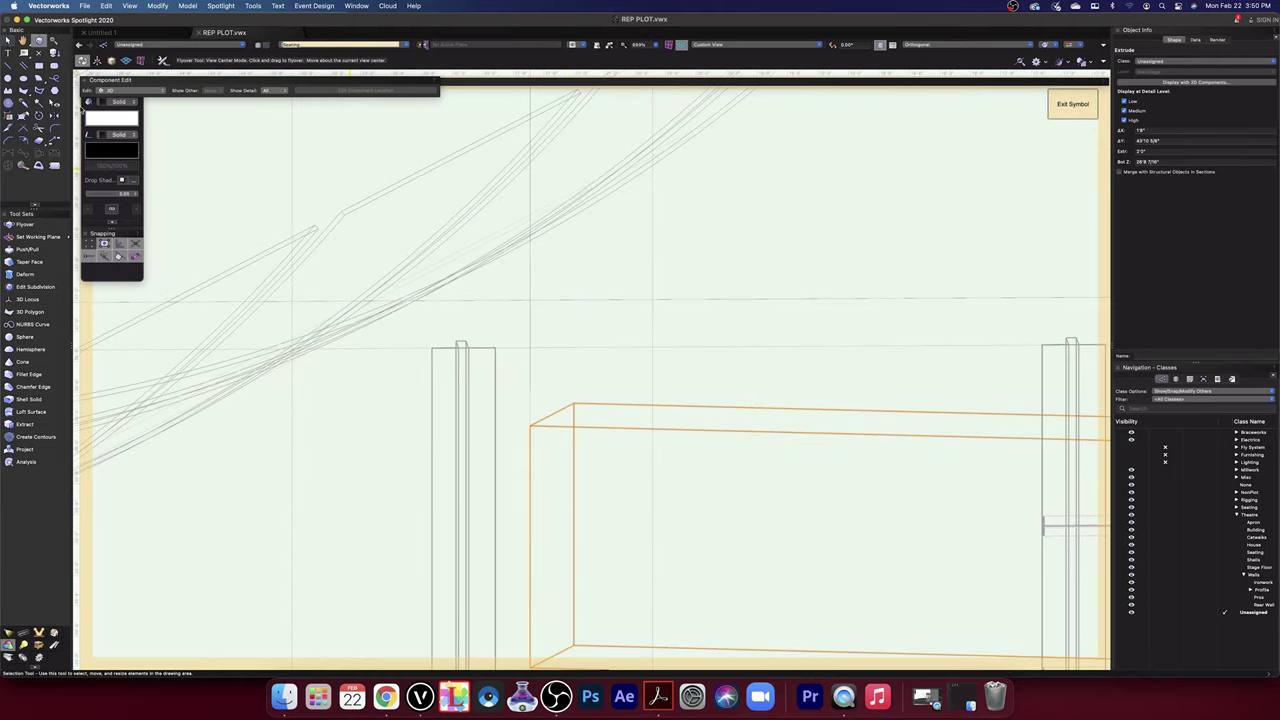
{"action": "left_click", "coordinate": [537, 417]}
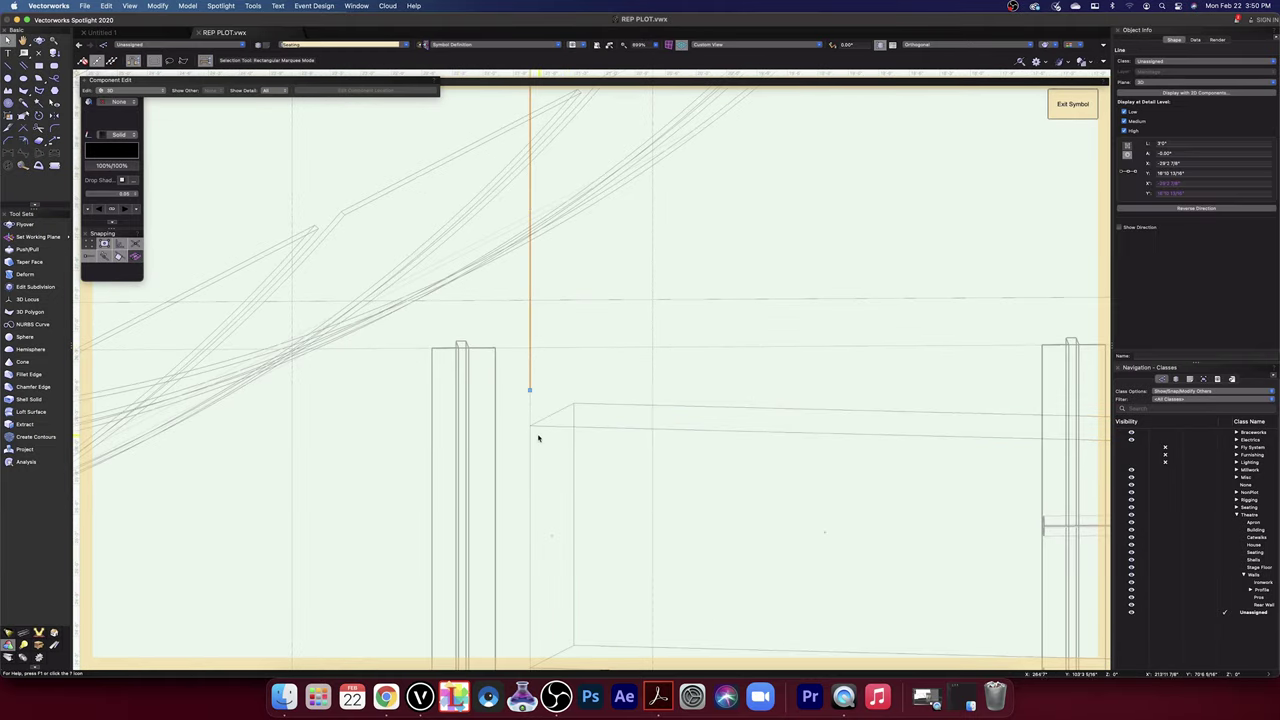
{"action": "mouse_move", "coordinate": [530, 425]}
{"action": "left_mouse_down"}
{"action": "mouse_move", "coordinate": [531, 382]}
{"action": "mouse_move", "coordinate": [530, 426]}
{"action": "left_mouse_up"}
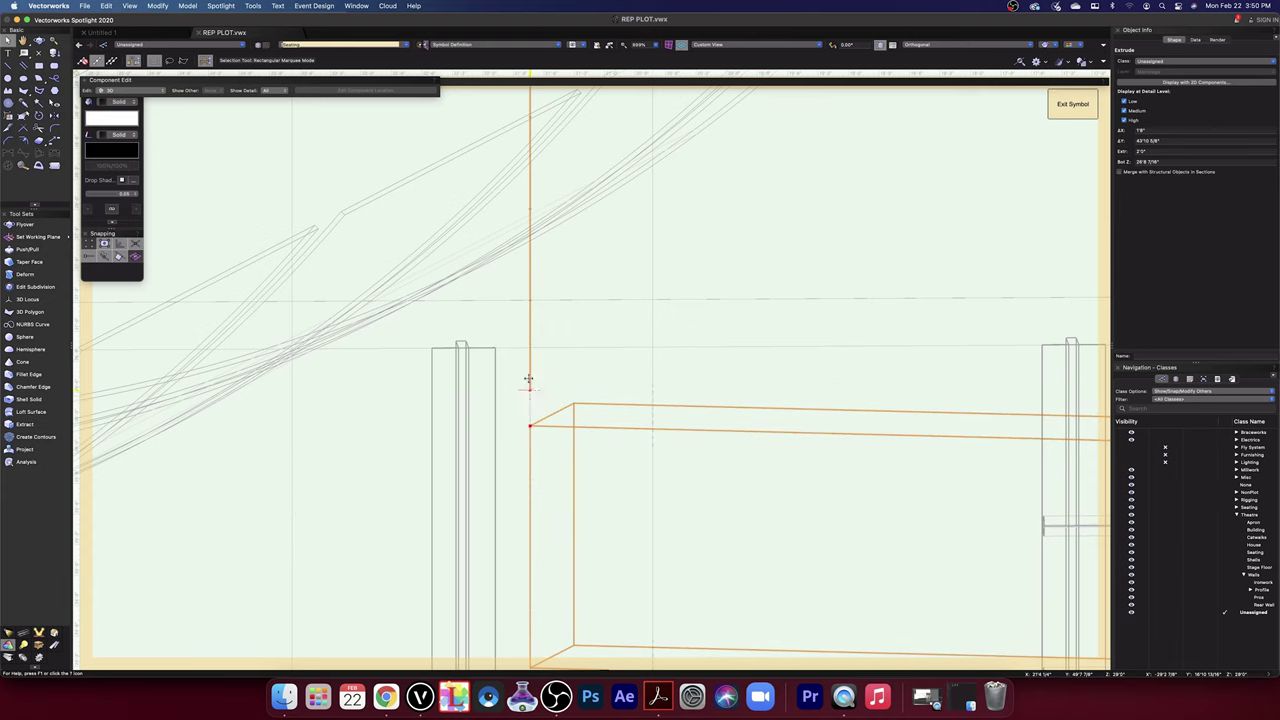
{"action": "left_click", "coordinate": [530, 381]}
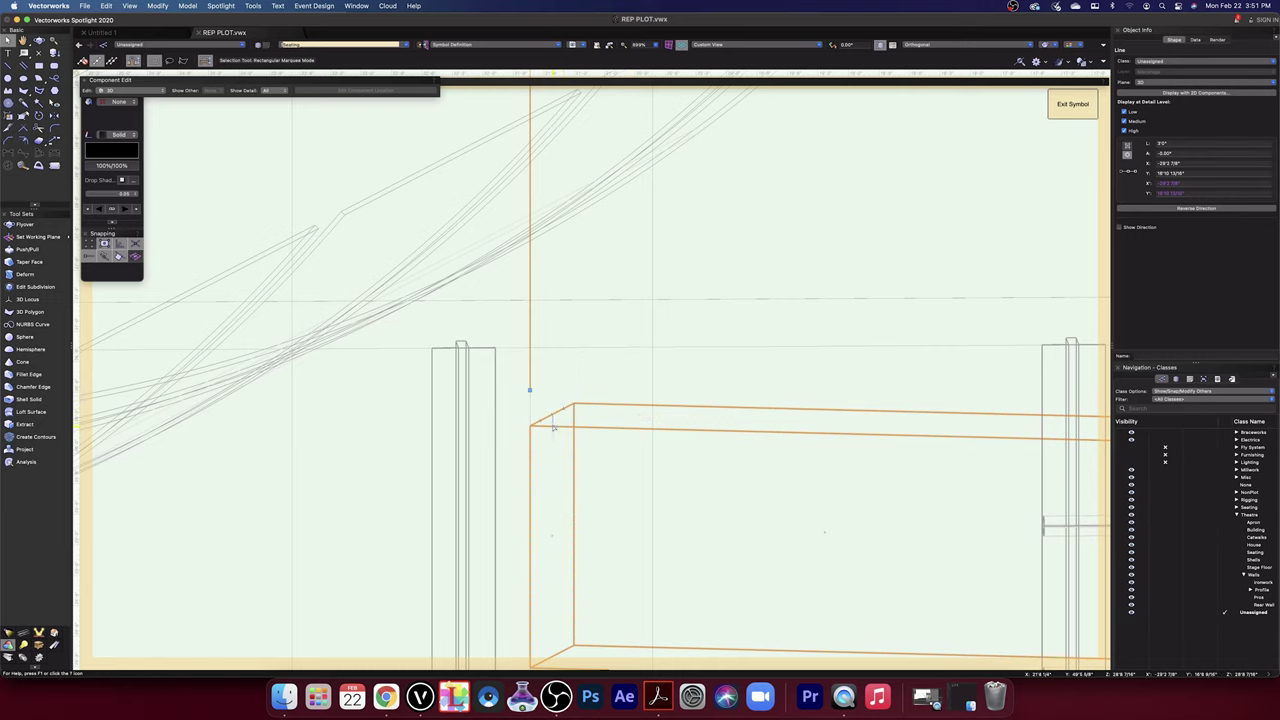
- Push/Pull the extrude's top face up 3 1/2" to the vertical line's endpoint
{"action": "scroll", "coordinate": [529, 423], "scroll_direction": "up", "scroll_amount": 3}
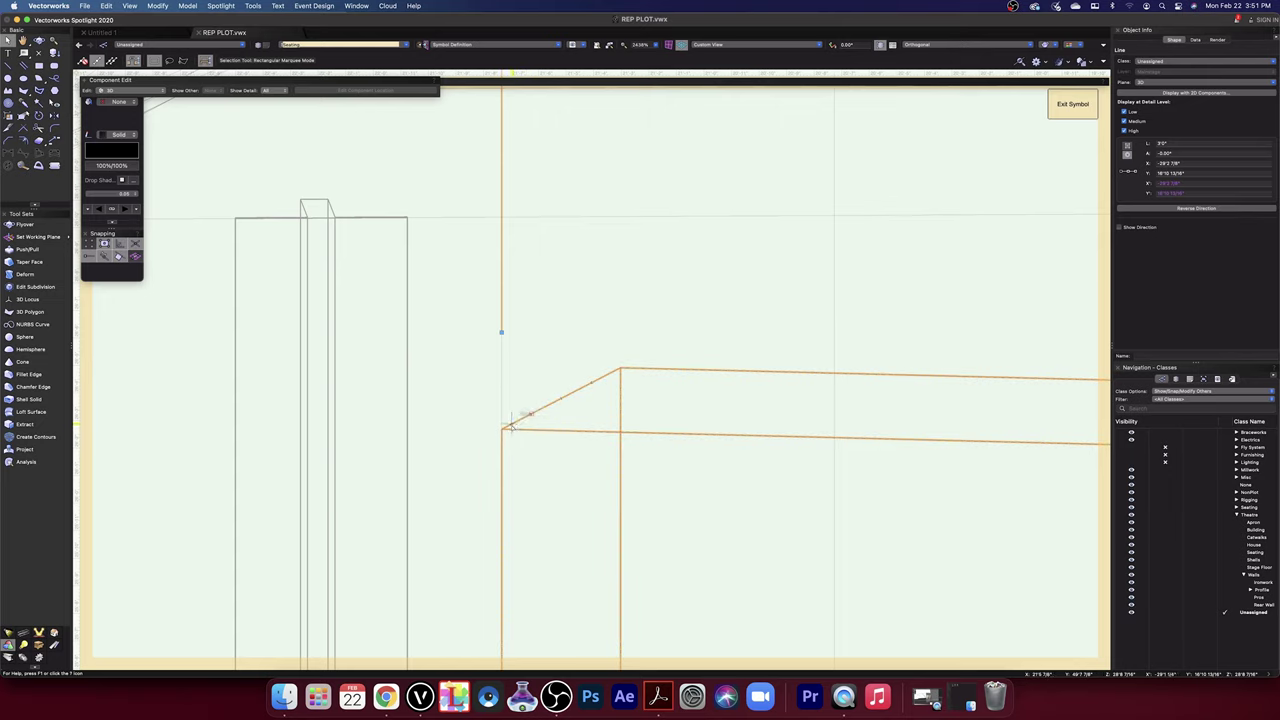
{"action": "left_click", "coordinate": [27, 249]}
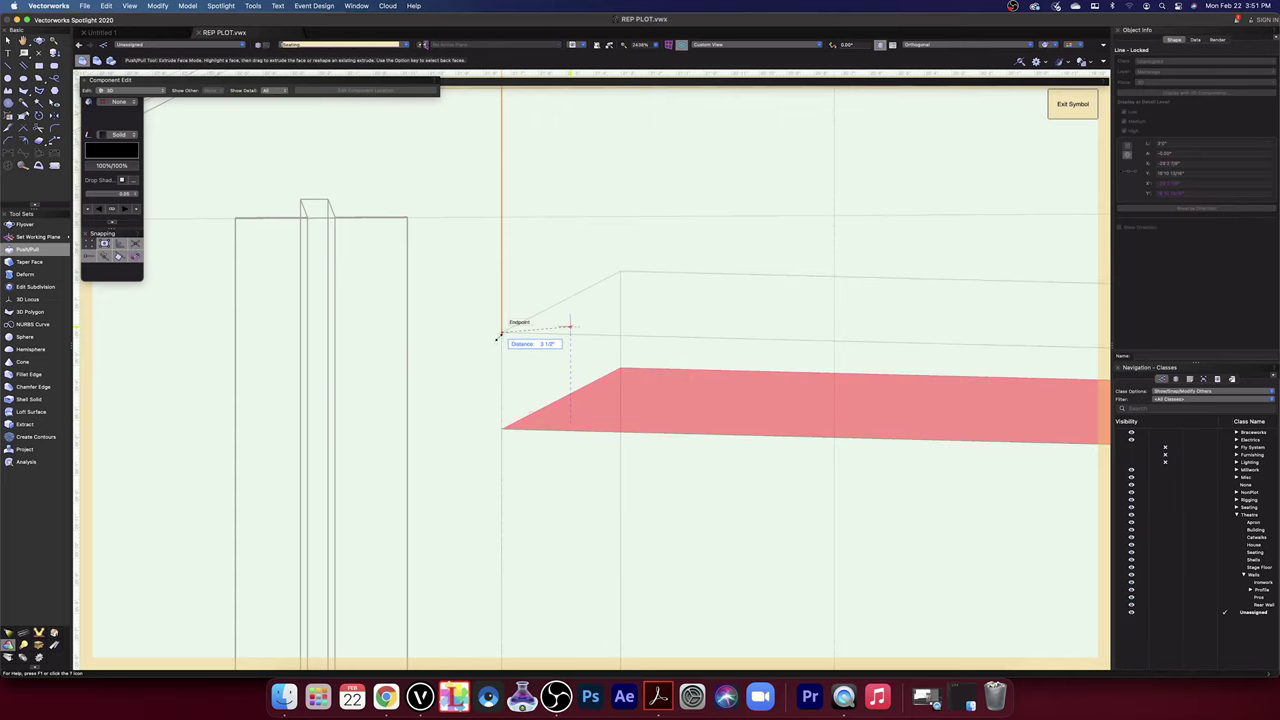
{"action": "left_click", "coordinate": [501, 336]}
{"action": "scroll", "coordinate": [834, 381], "scroll_direction": "down", "scroll_amount": 5}
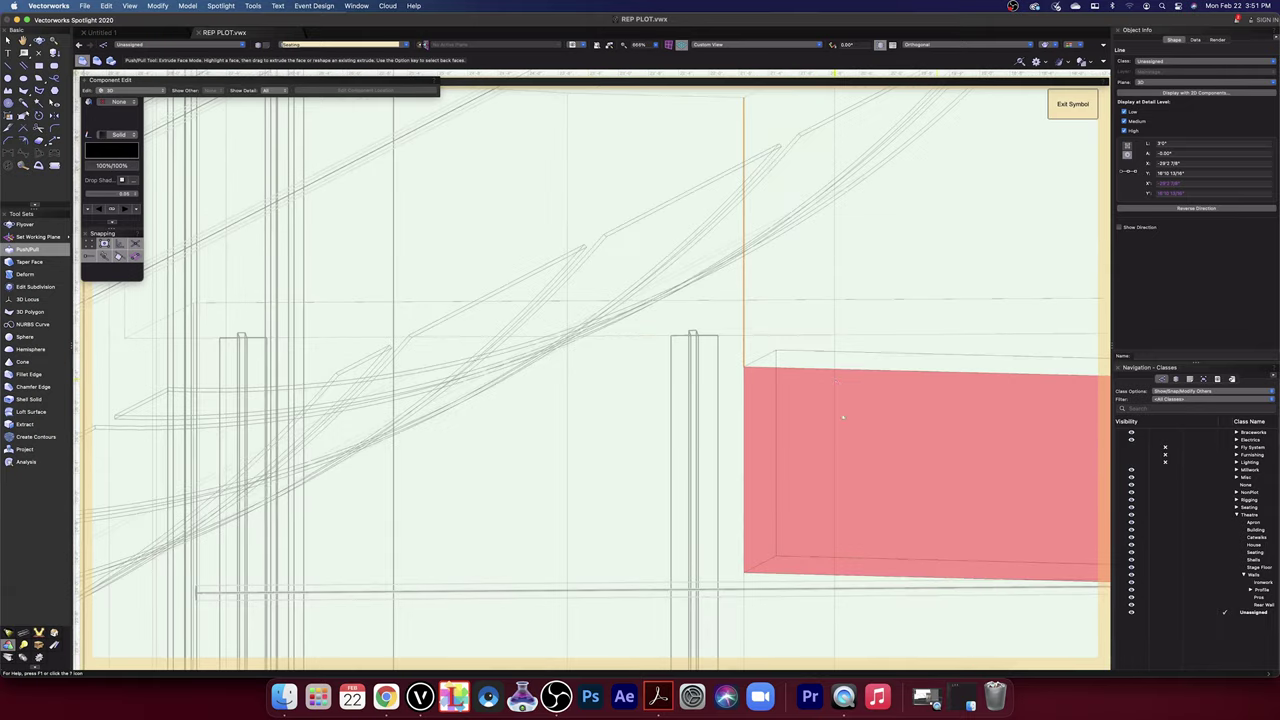
{"action": "left_click", "coordinate": [726, 46]}
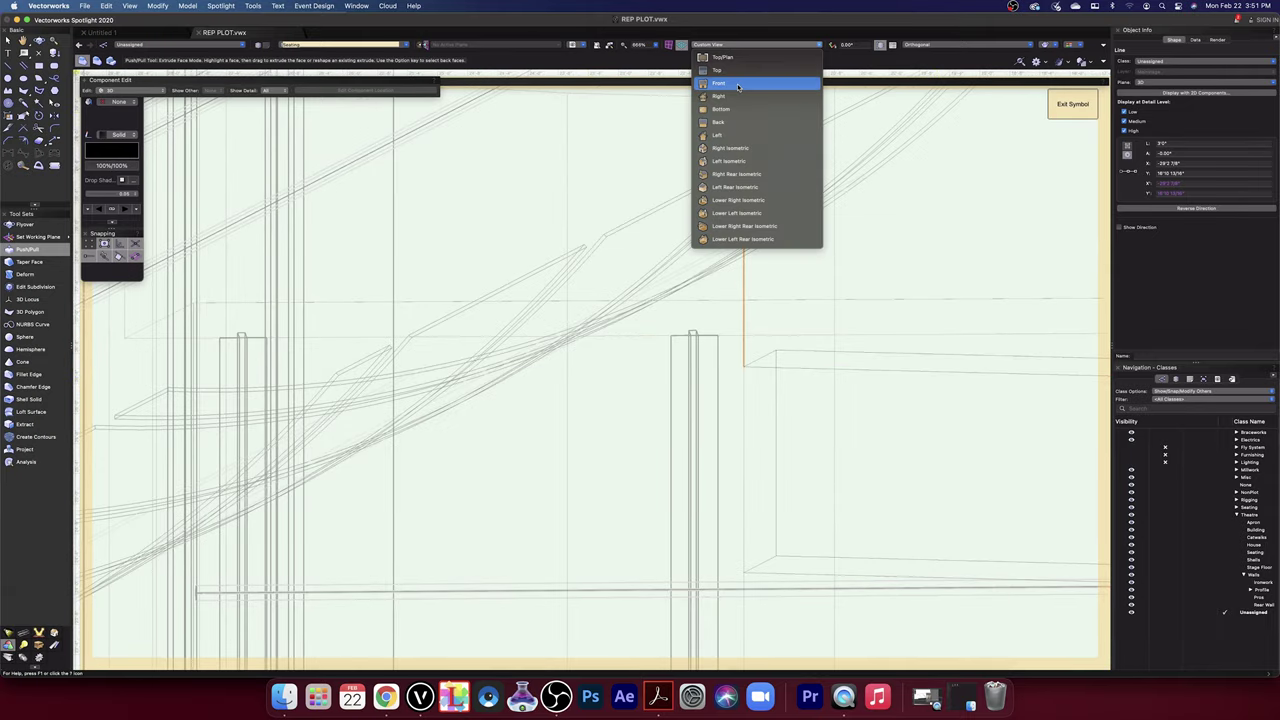
- In Right view, check the extruded balcony-front panel against the vertical line
{"action": "left_click", "coordinate": [740, 94]}
{"action": "scroll", "coordinate": [791, 270], "scroll_direction": "down", "scroll_amount": 10}
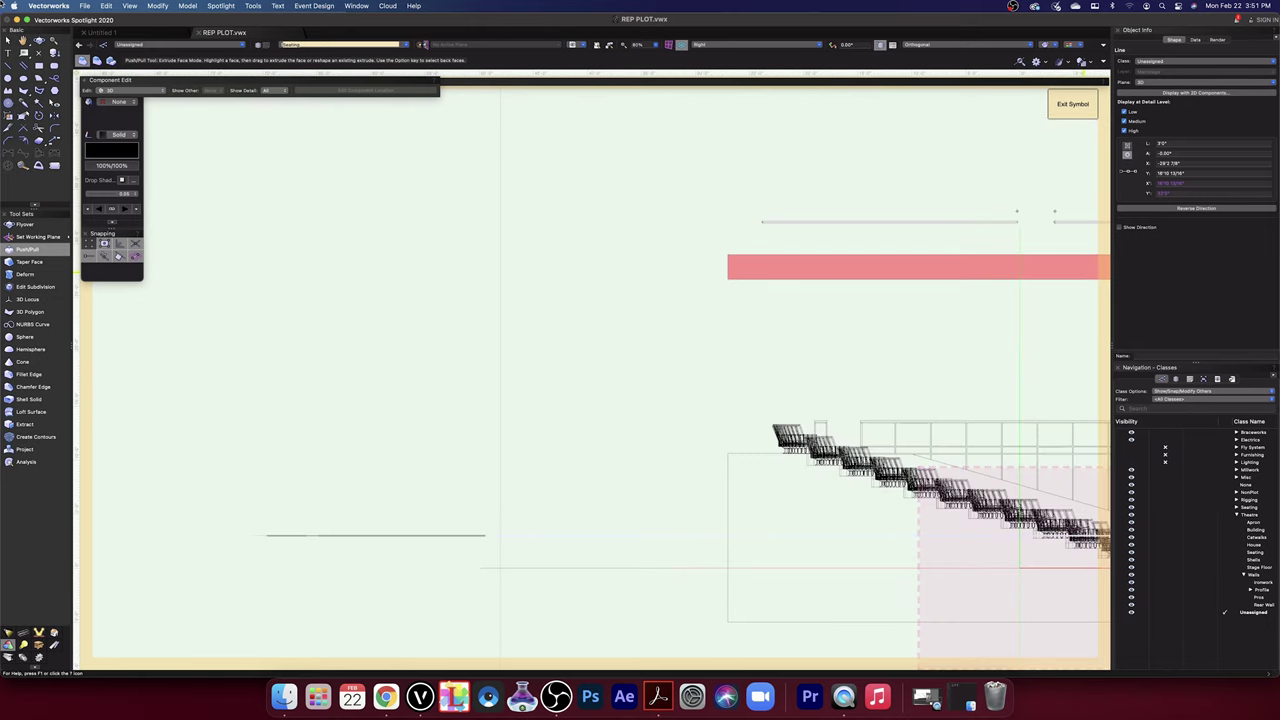
{"action": "left_click_drag", "start_coordinate": [854, 314], "coordinate": [403, 327]}
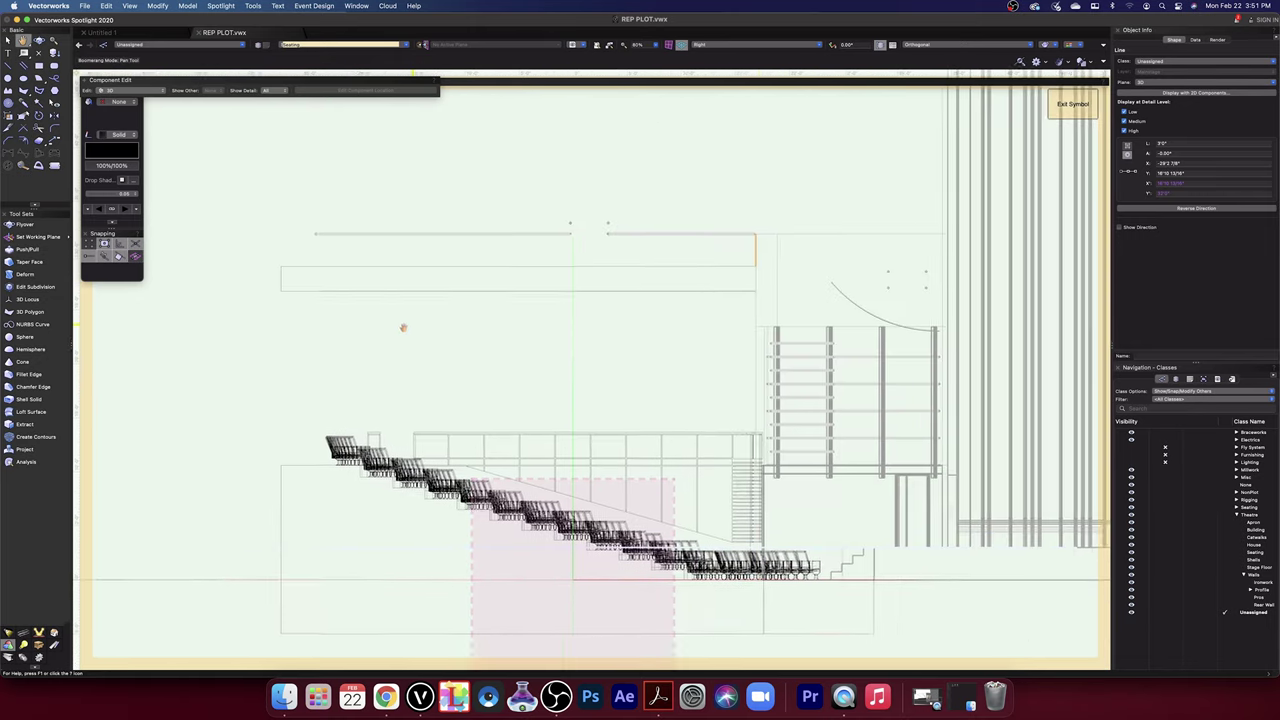
{"action": "middle_click_drag", "start_coordinate": [403, 327], "coordinate": [401, 329]}
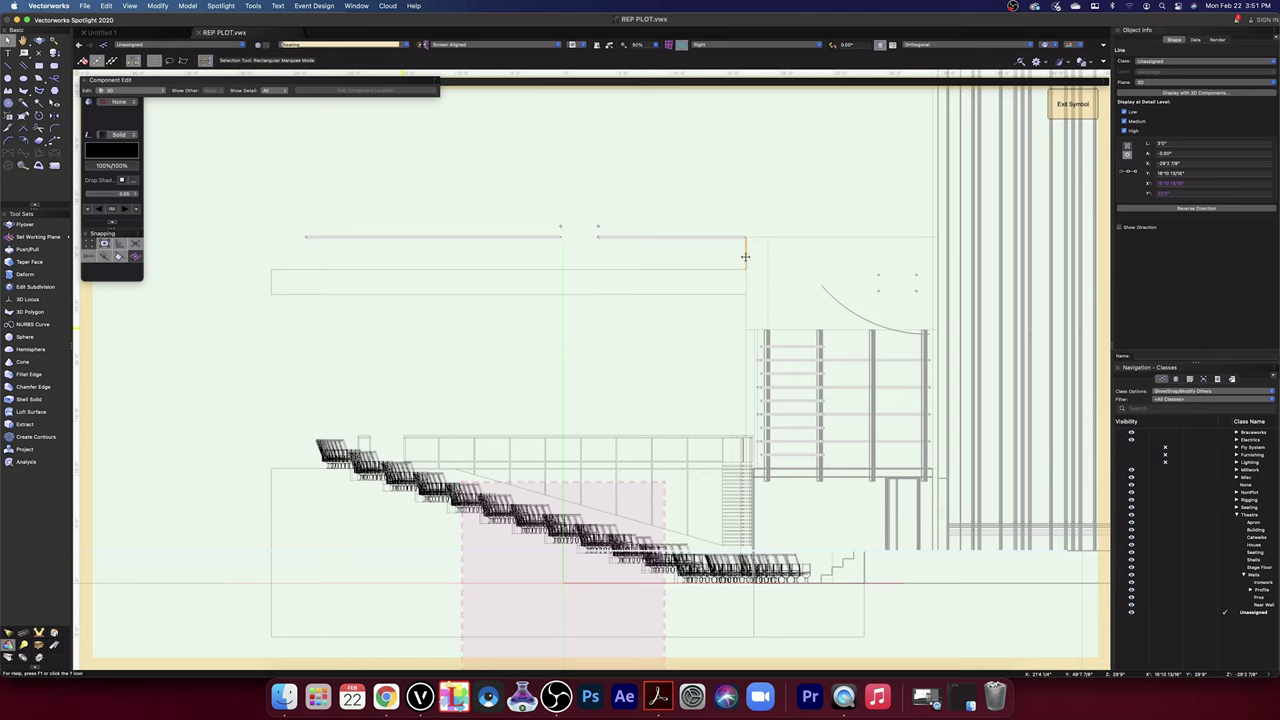
{"action": "left_click", "coordinate": [733, 294]}
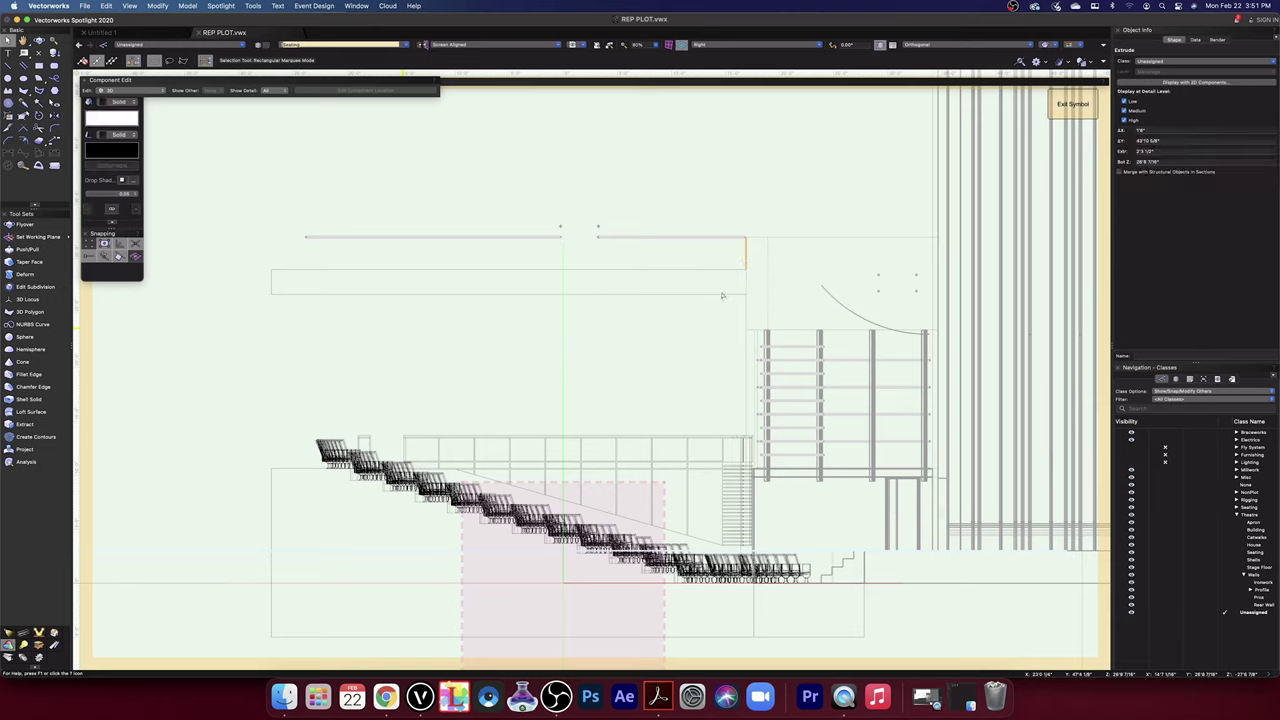
{"action": "left_click", "coordinate": [284, 281]}
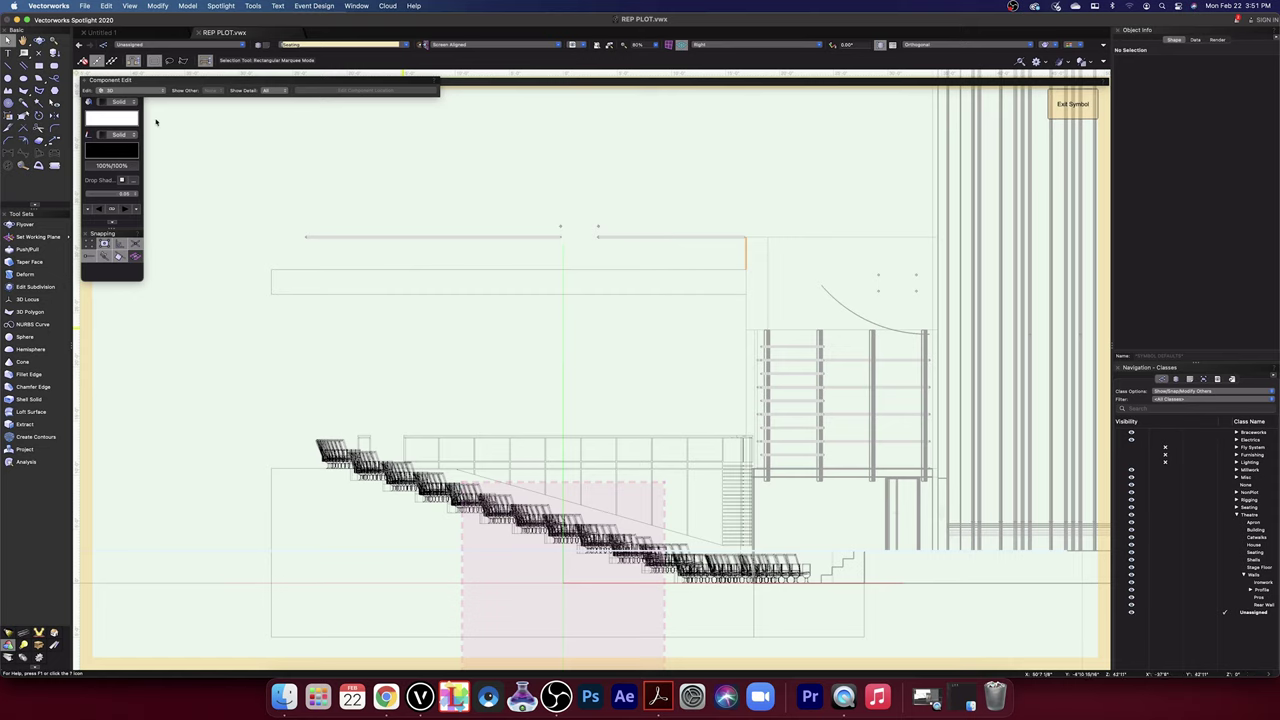
{"action": "left_click", "coordinate": [744, 254]}
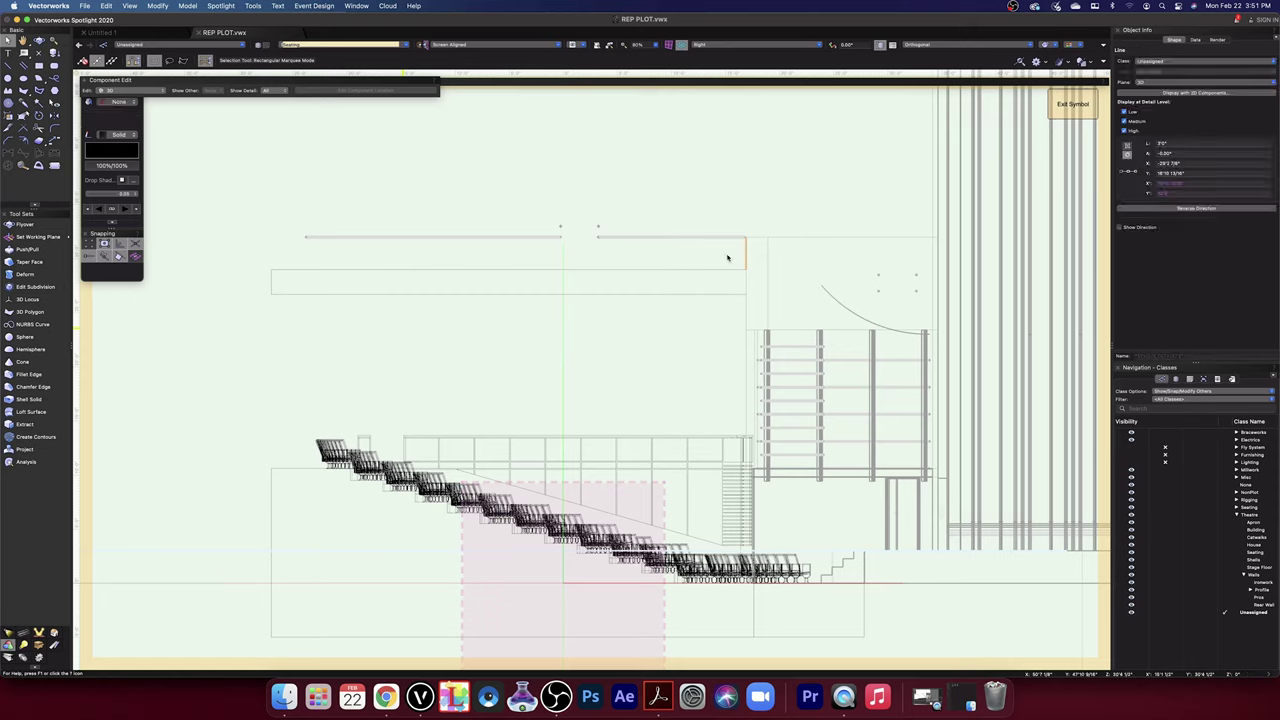
{"action": "left_click", "coordinate": [735, 272]}
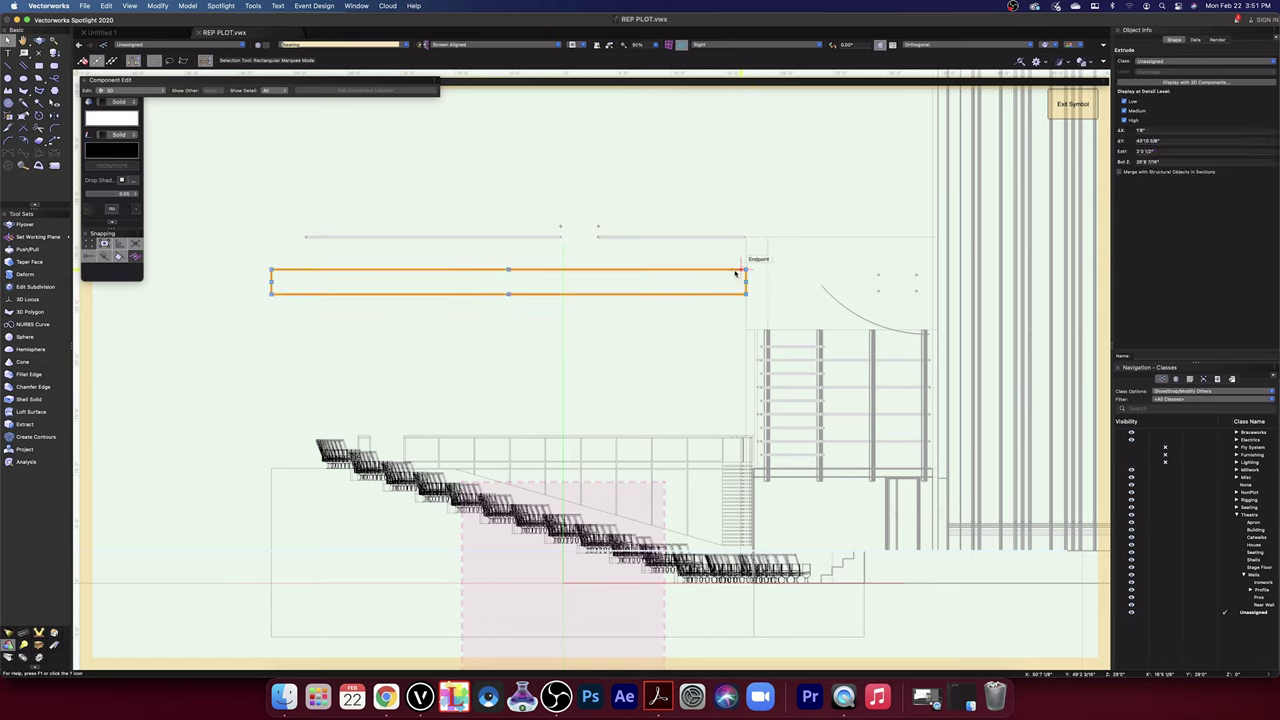
- Orbit into a 3D wireframe perspective of the balcony beside the curved seating
{"action": "scroll", "coordinate": [735, 272], "scroll_direction": "up", "scroll_amount": 3}
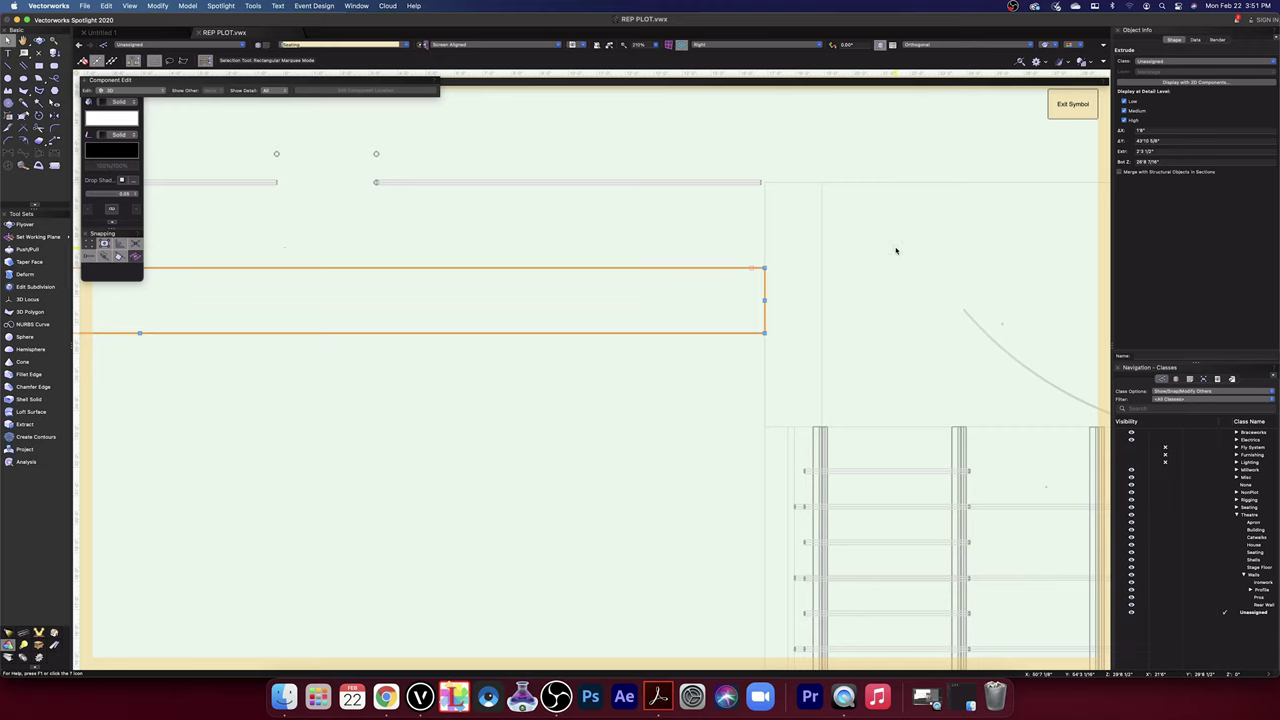
{"action": "scroll", "coordinate": [660, 242], "scroll_direction": "down", "scroll_amount": 3}
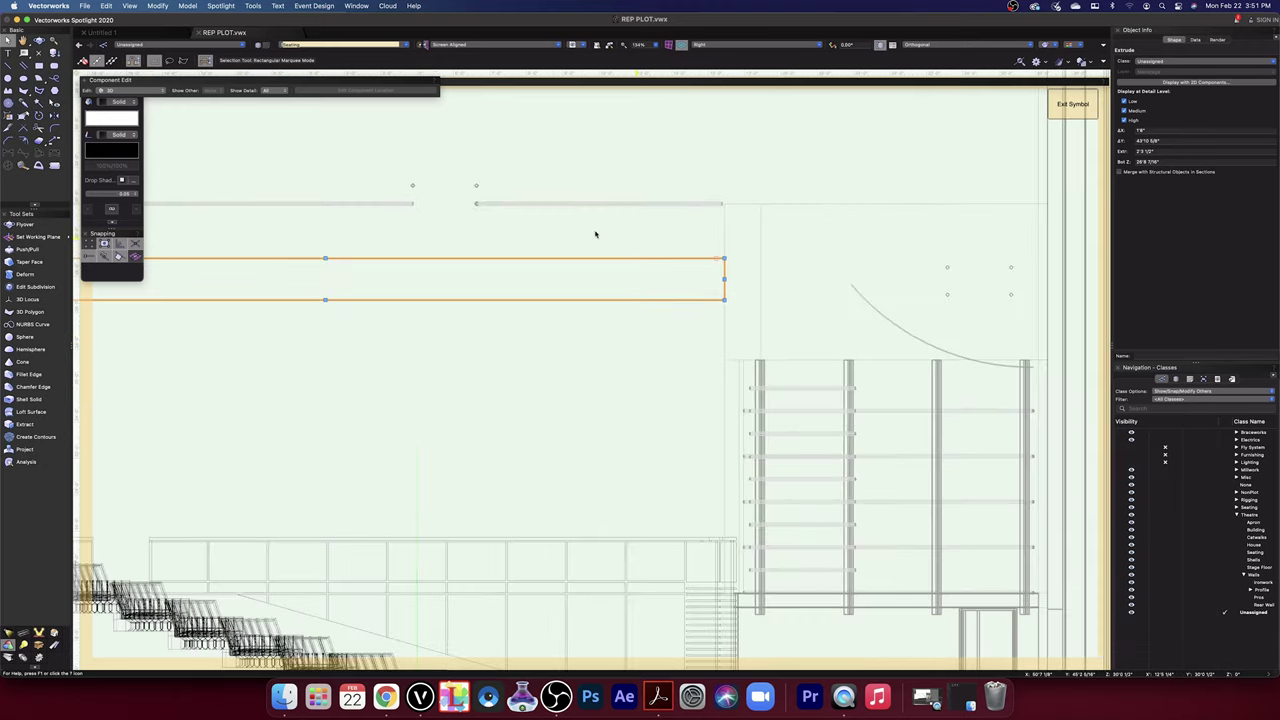
{"action": "left_click", "coordinate": [40, 42]}
{"action": "left_click_drag", "start_coordinate": [386, 337], "coordinate": [657, 200]}
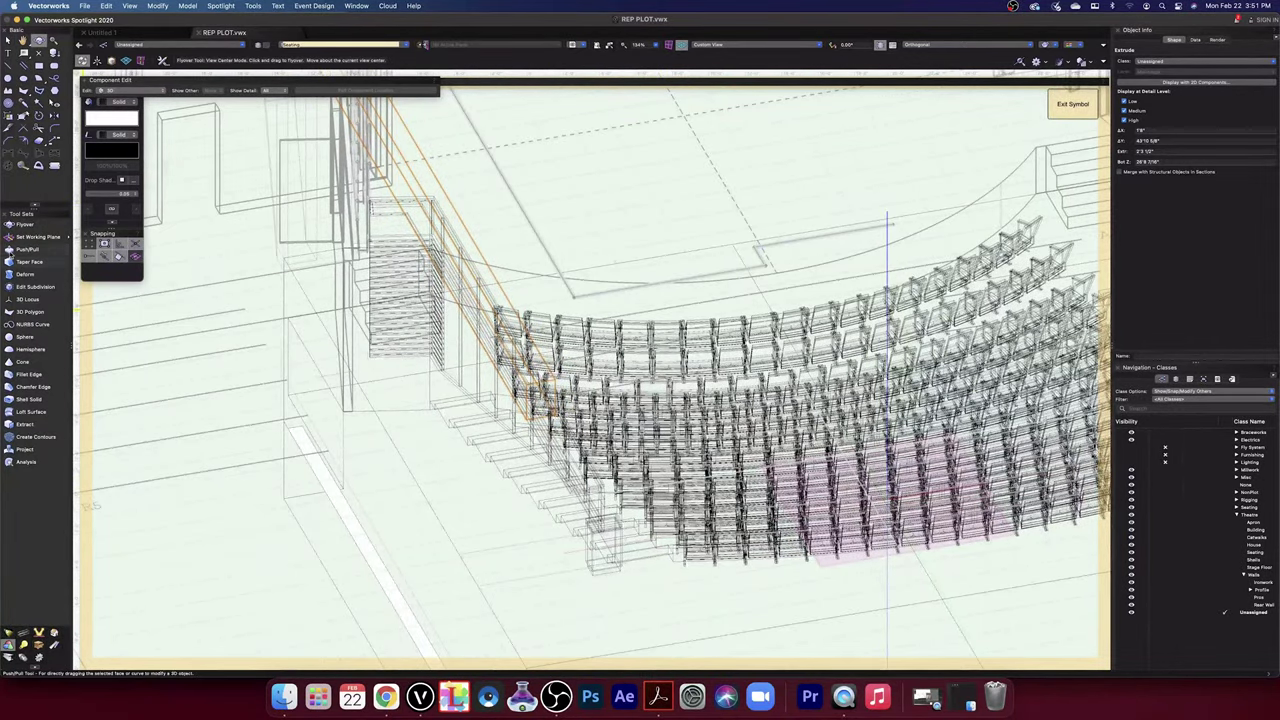
- Raise the flat 10-inch rectangle panel straight up to the top of the balcony front
{"action": "left_click", "coordinate": [28, 249]}
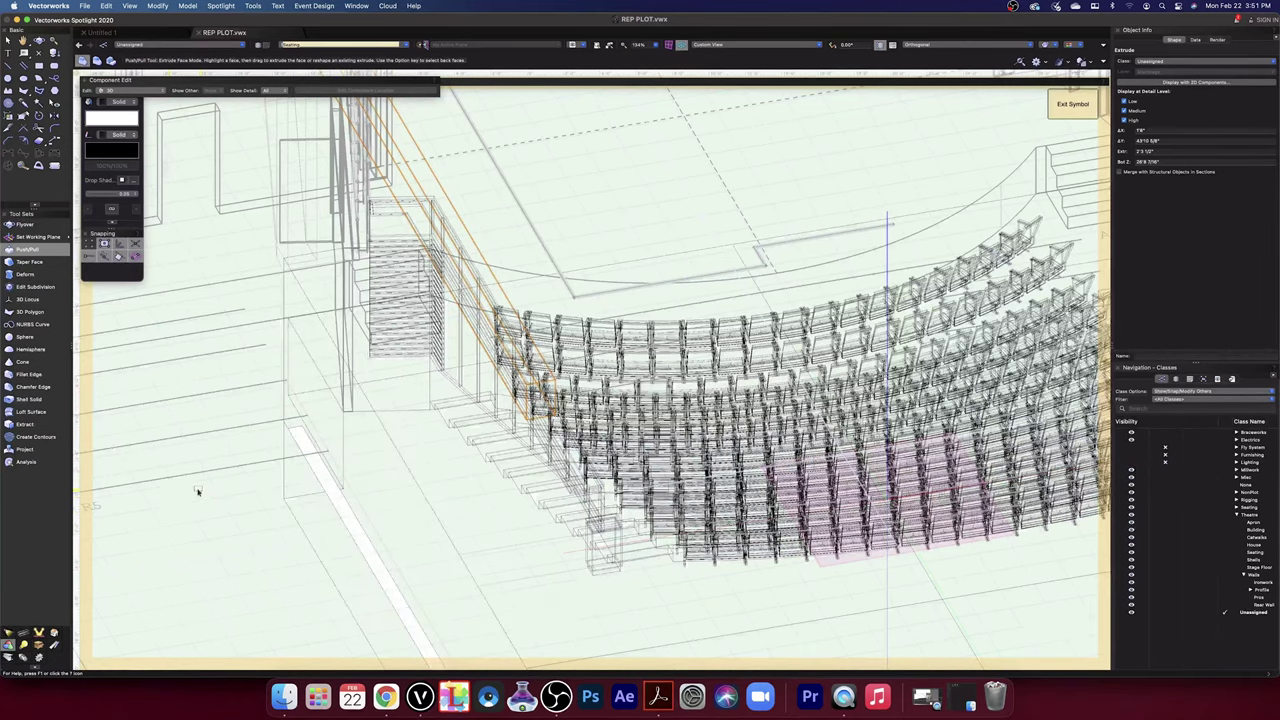
{"action": "key", "text": "x"}
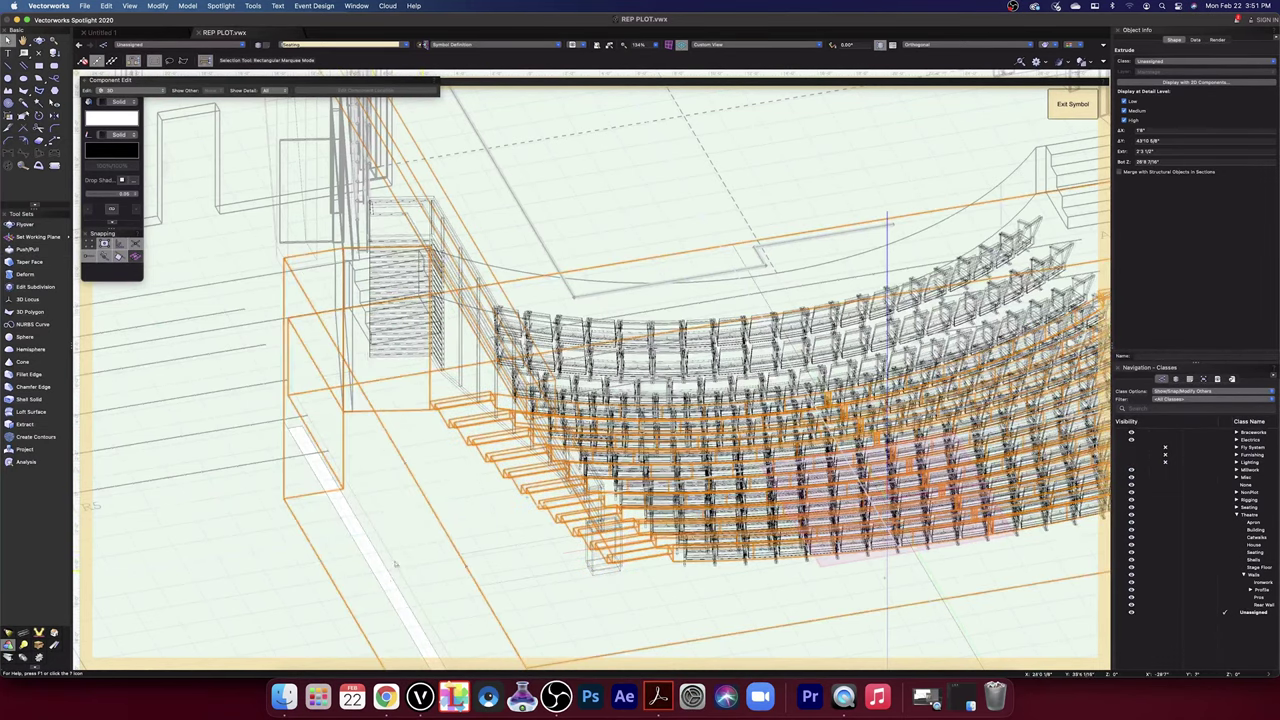
{"action": "left_click", "coordinate": [290, 427]}
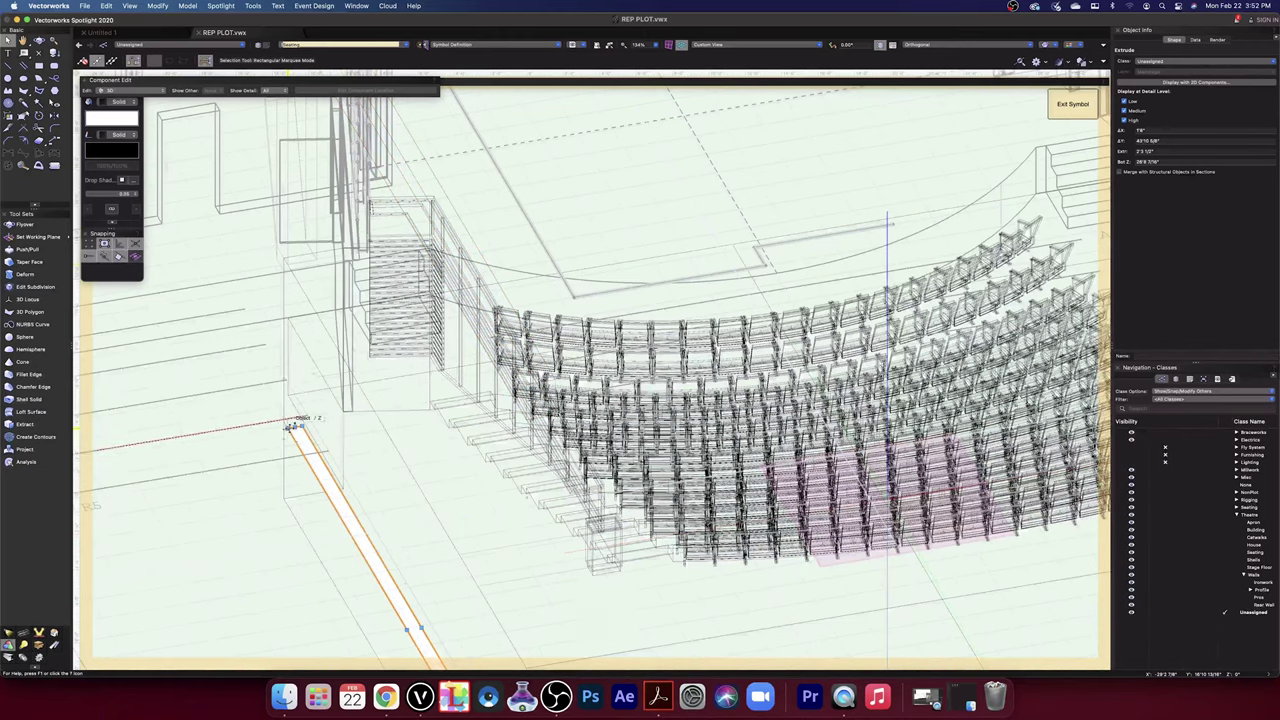
{"action": "left_click_drag", "start_coordinate": [292, 427], "coordinate": [286, 257]}
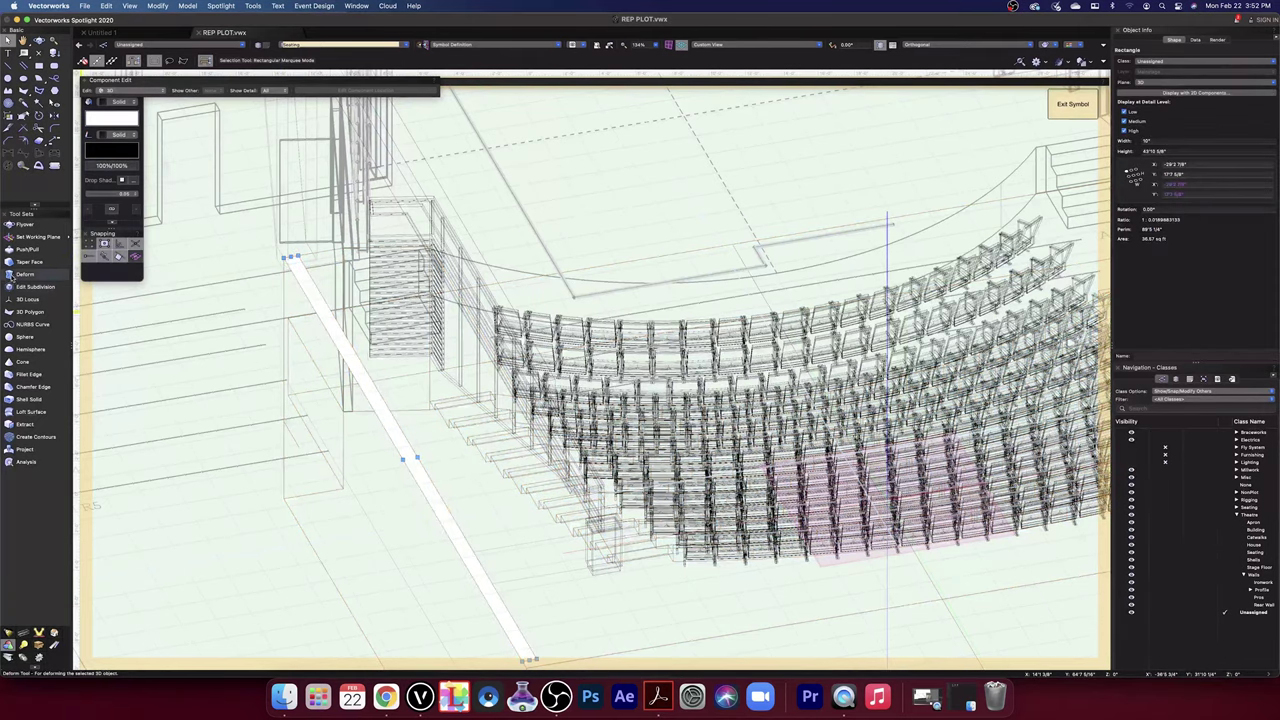
- Pick Taper Face and frame the view toward the stairs and seating
{"action": "left_click", "coordinate": [22, 262]}
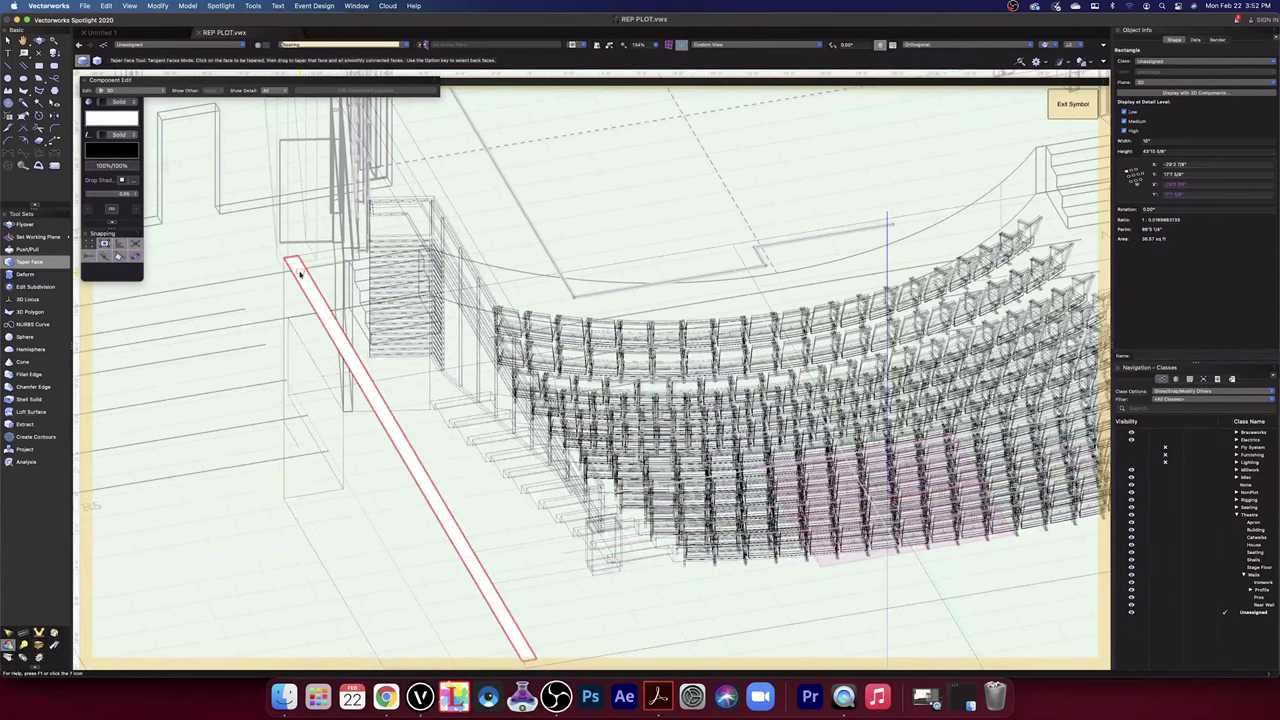
{"action": "scroll", "coordinate": [298, 275], "scroll_direction": "down", "scroll_amount": 5}
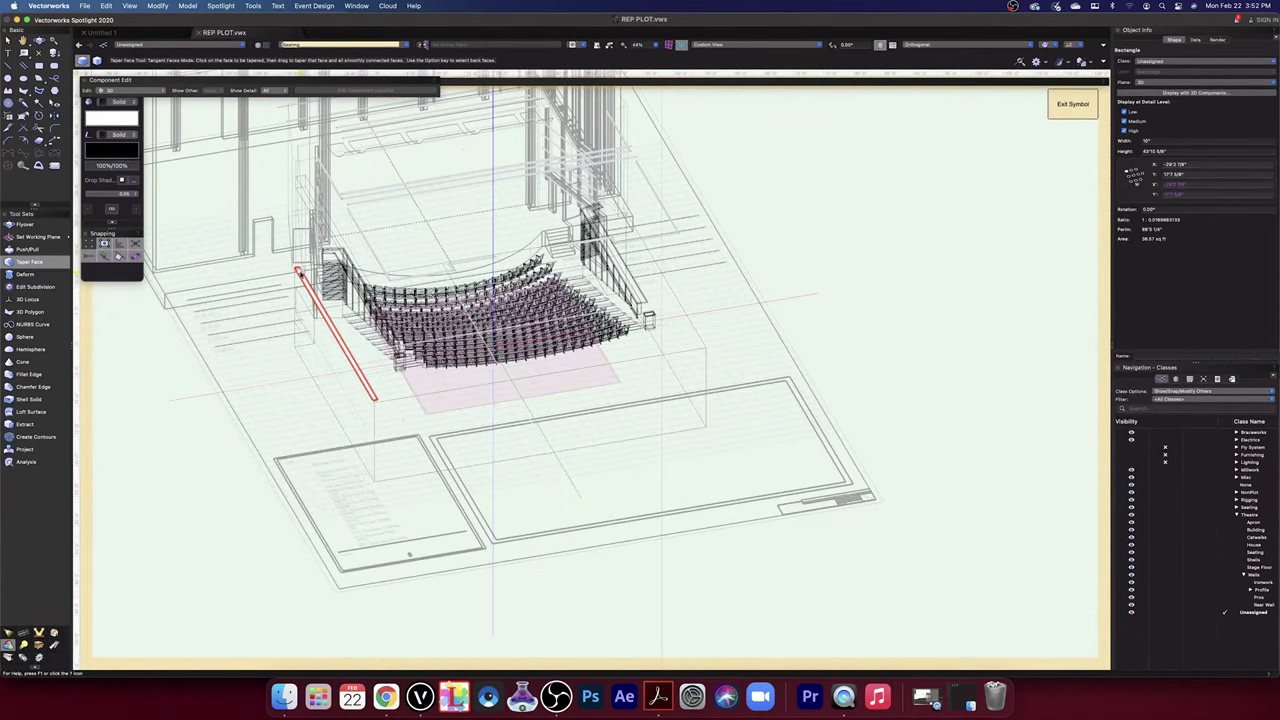
{"action": "scroll", "coordinate": [298, 272], "scroll_direction": "up", "scroll_amount": 5}
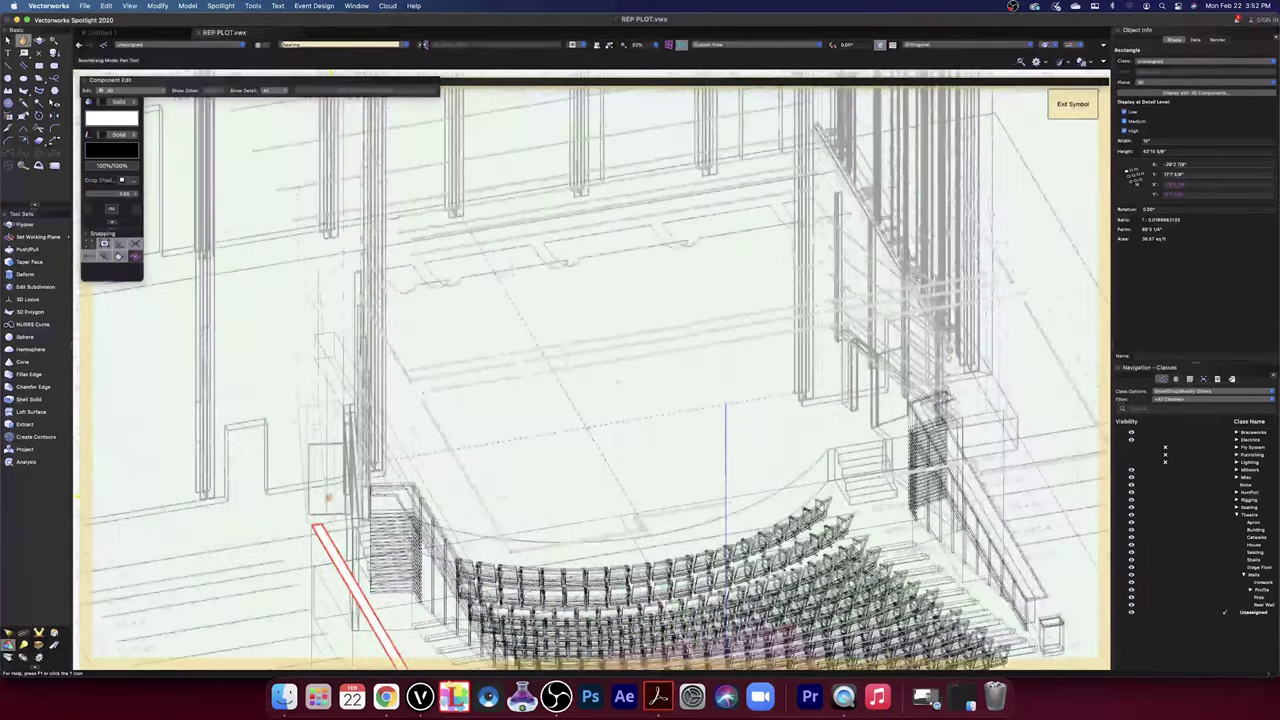
{"action": "scroll", "coordinate": [330, 418], "scroll_direction": "up", "scroll_amount": 10}
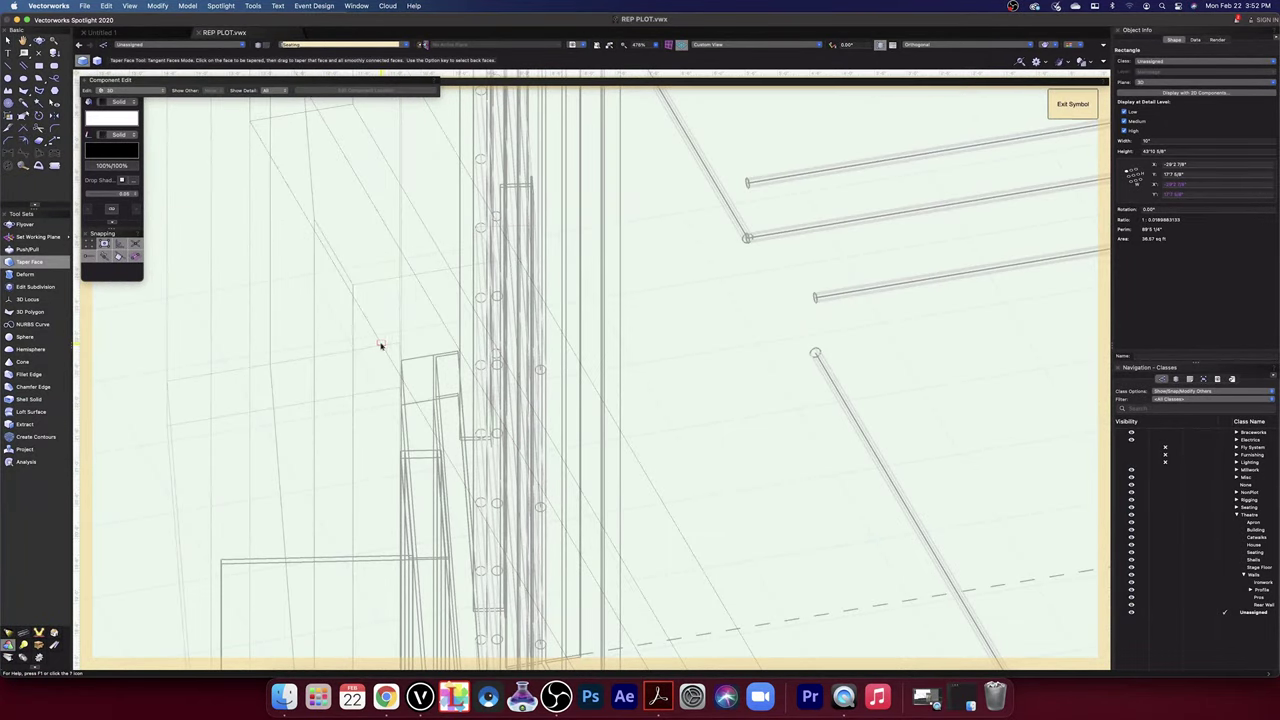
{"action": "scroll", "coordinate": [336, 508], "scroll_direction": "down", "scroll_amount": 2}
{"action": "middle_click_drag", "start_coordinate": [371, 586], "coordinate": [394, 276]}
{"action": "left_click", "coordinate": [30, 261]}
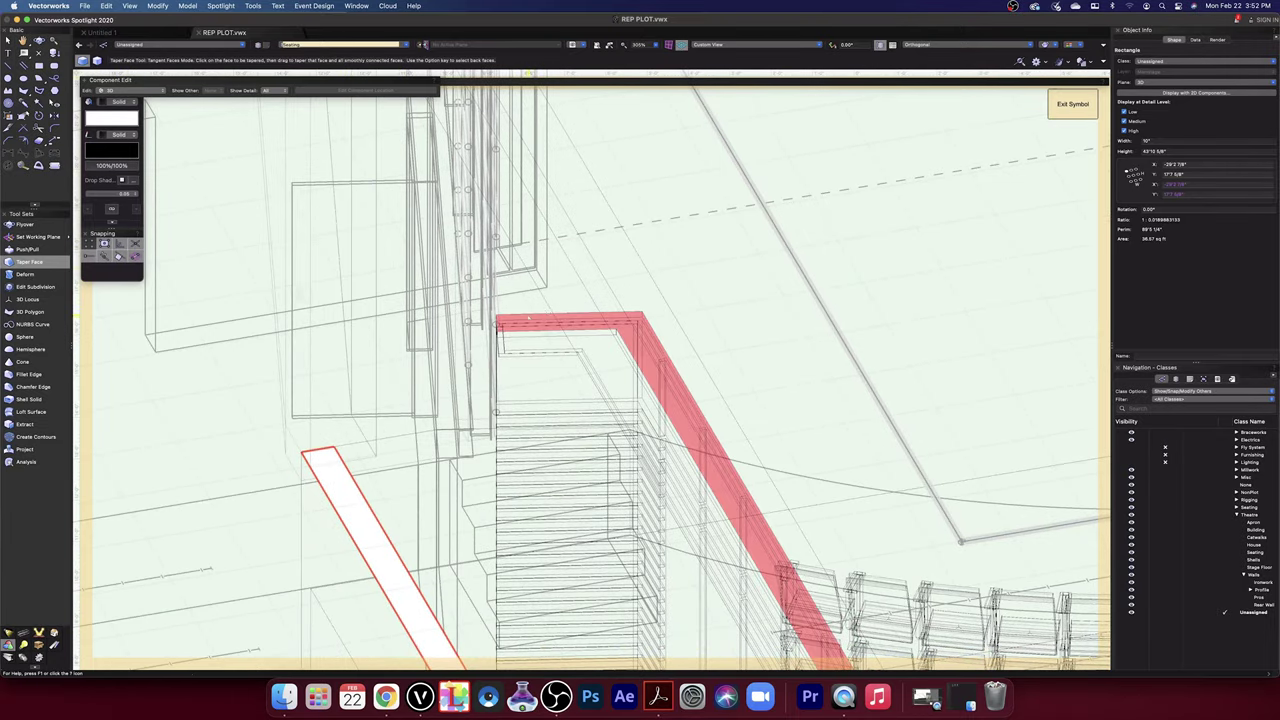
{"action": "left_click", "coordinate": [1055, 47]}
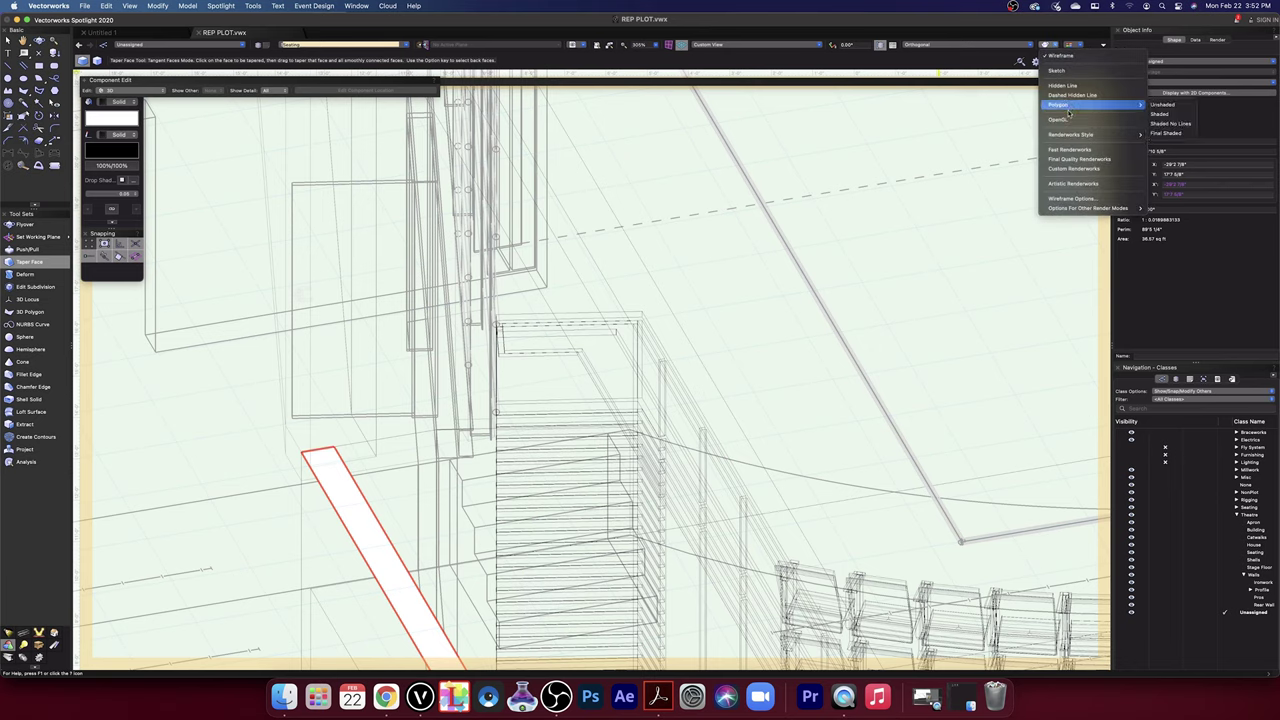
- Switch to Shaded rendering and extrude the white rectangle 2'0" into a solid
{"action": "left_click", "coordinate": [1090, 122]}
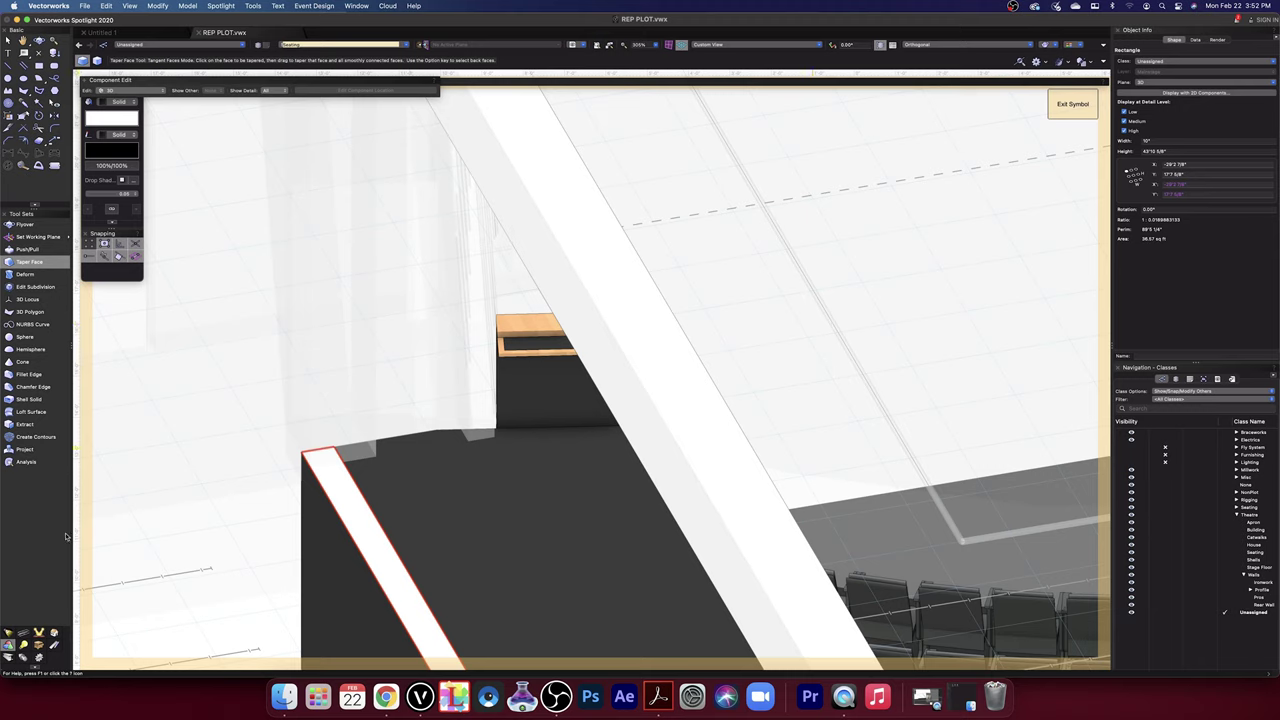
{"action": "left_click", "coordinate": [8, 40]}
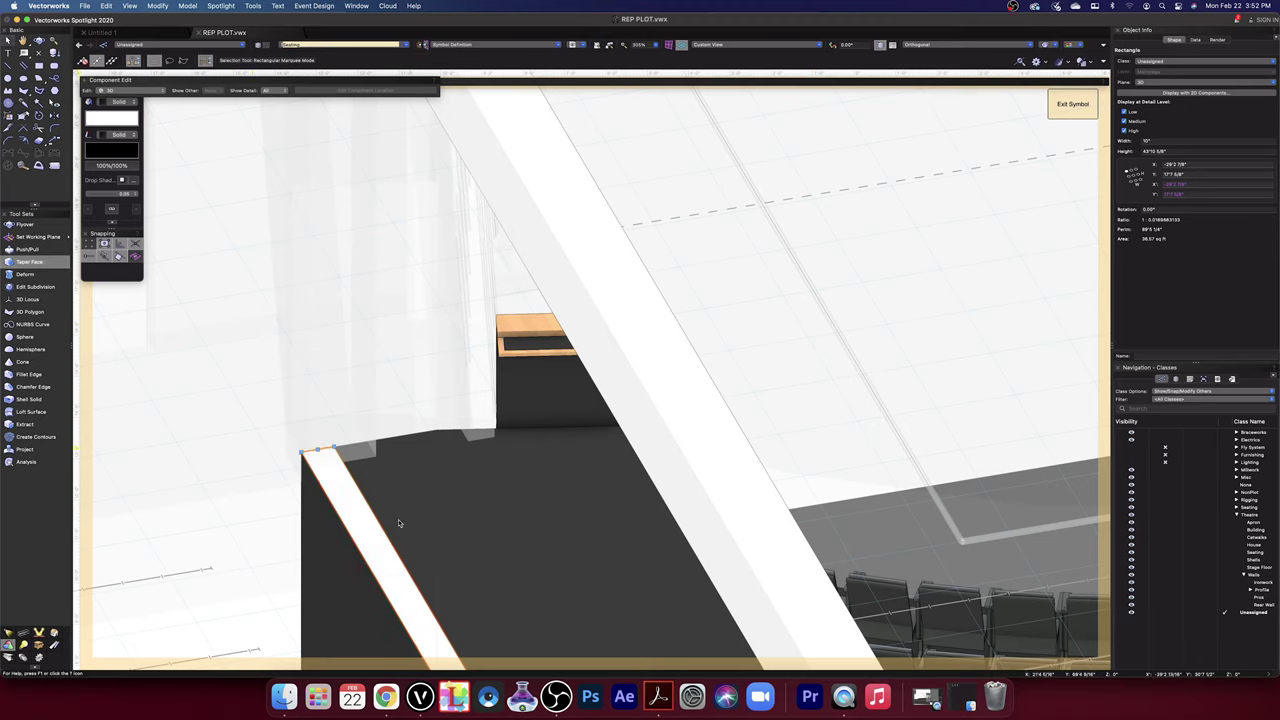
{"action": "left_click", "coordinate": [235, 523]}
{"action": "left_click", "coordinate": [340, 494]}
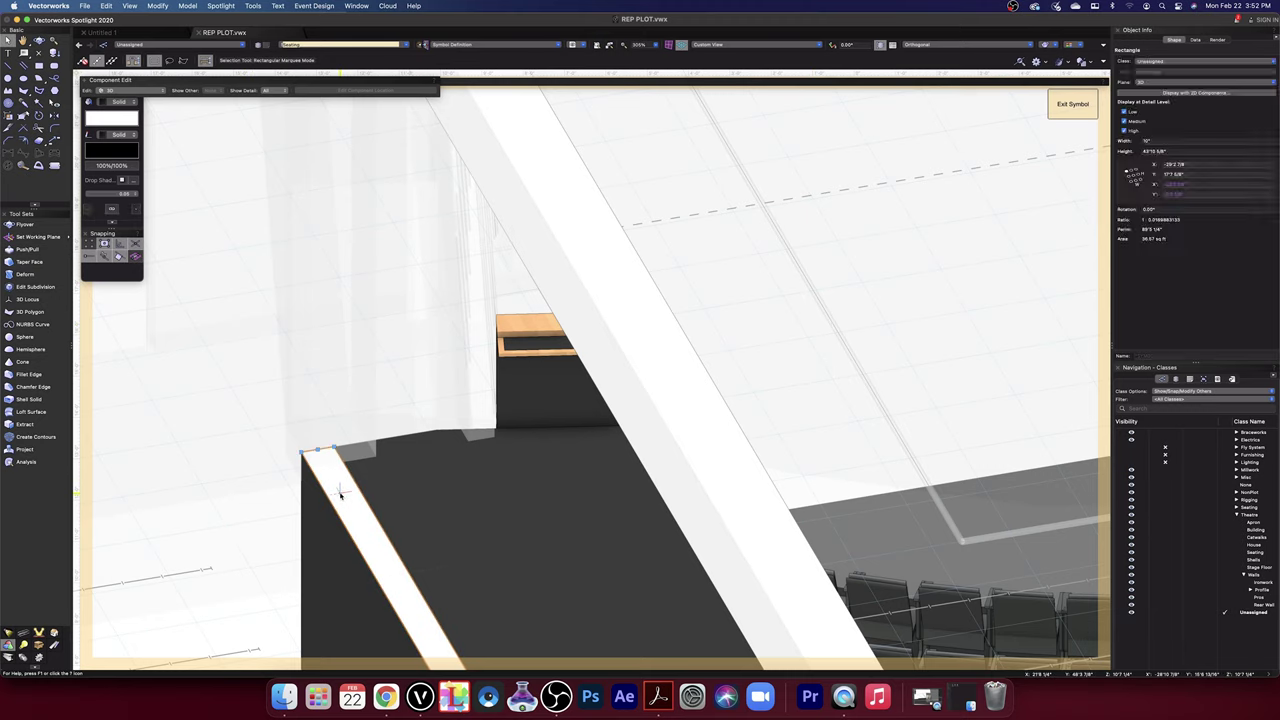
{"action": "key", "text": "super+e"}
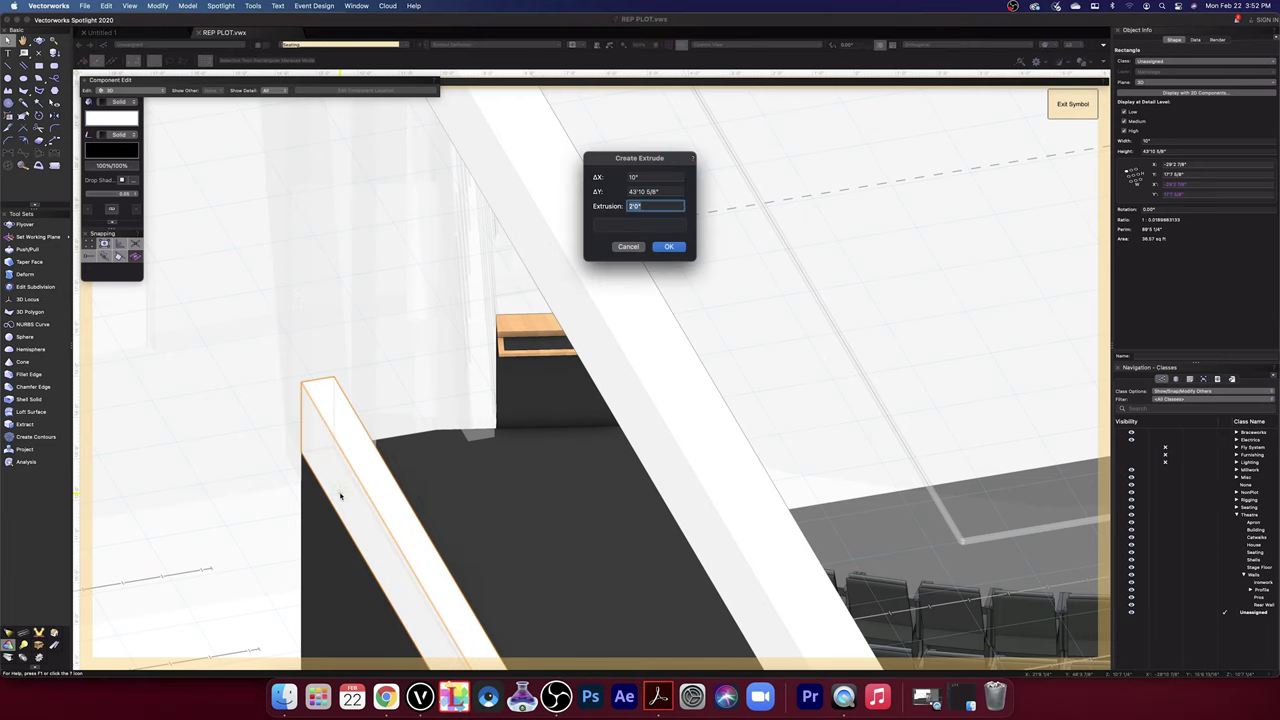
{"action": "left_click", "coordinate": [669, 247]}
- Push/Pull the panel's long face, then stretch its end face about 13'3 5/8" to the corner
{"action": "scroll", "coordinate": [530, 358], "scroll_direction": "down", "scroll_amount": 5}
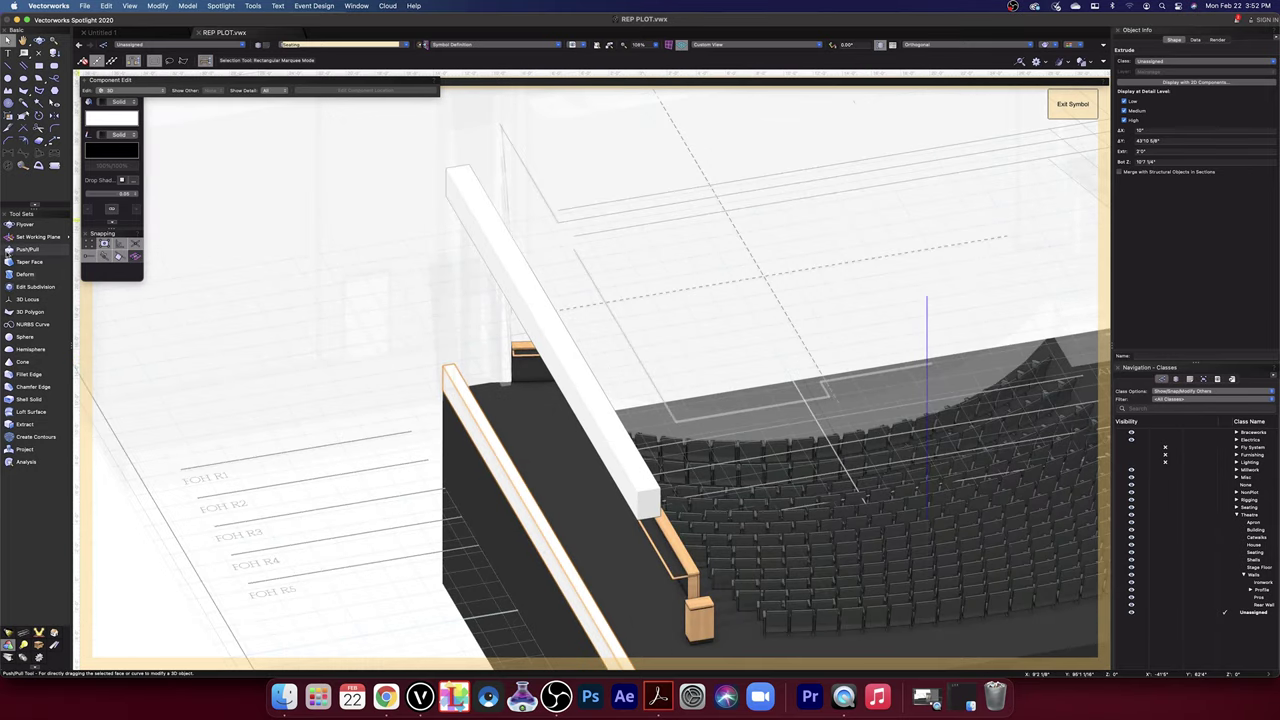
{"action": "left_click", "coordinate": [27, 249]}
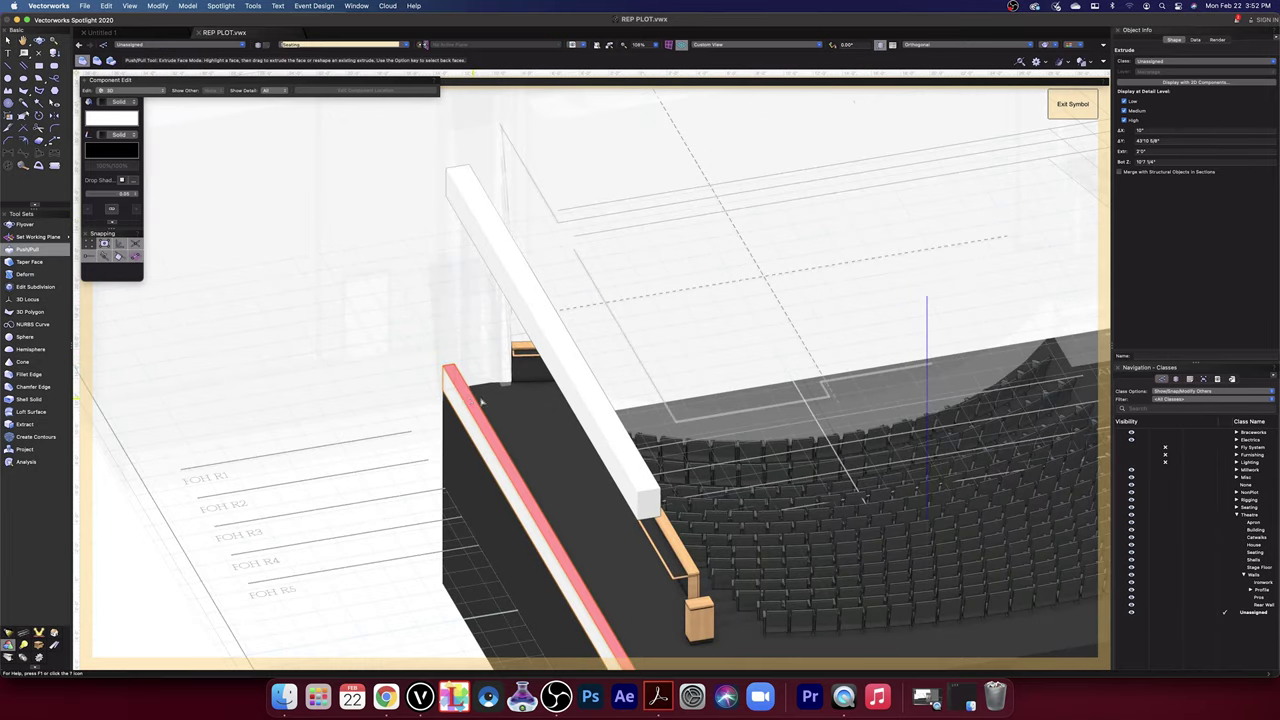
{"action": "left_click", "coordinate": [481, 401]}
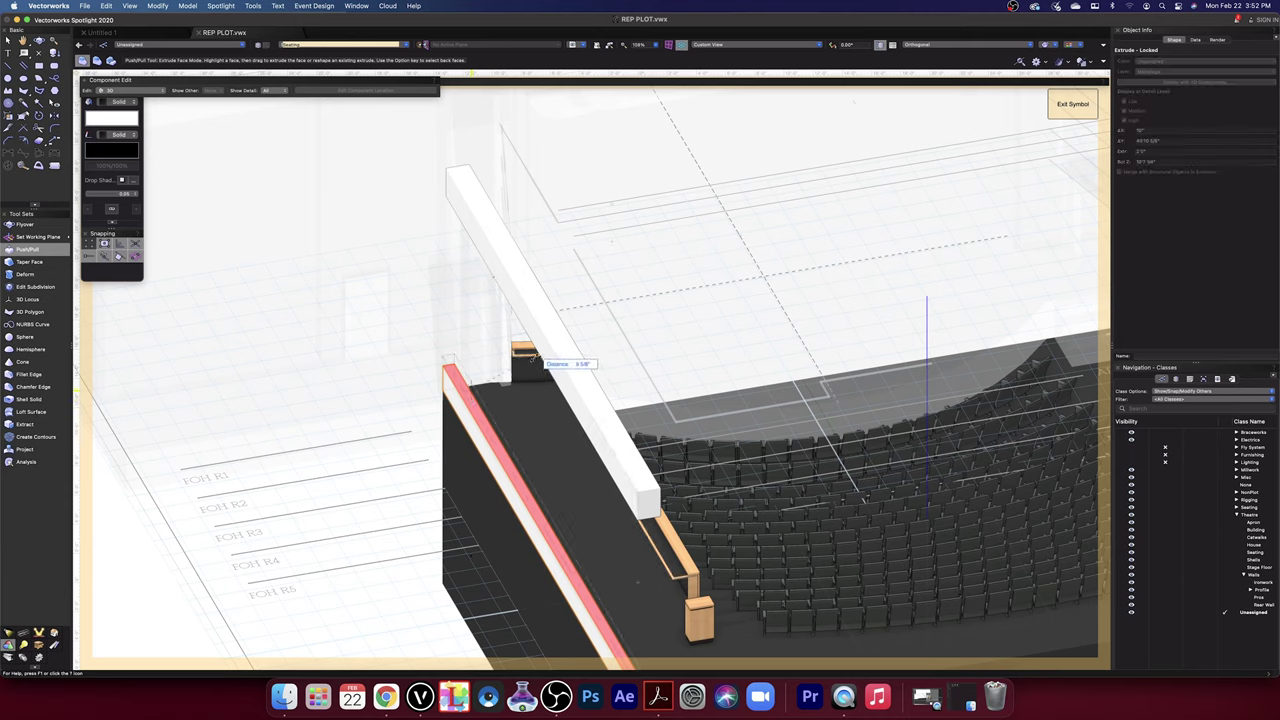
{"action": "left_click_drag", "start_coordinate": [537, 359], "coordinate": [536, 358]}
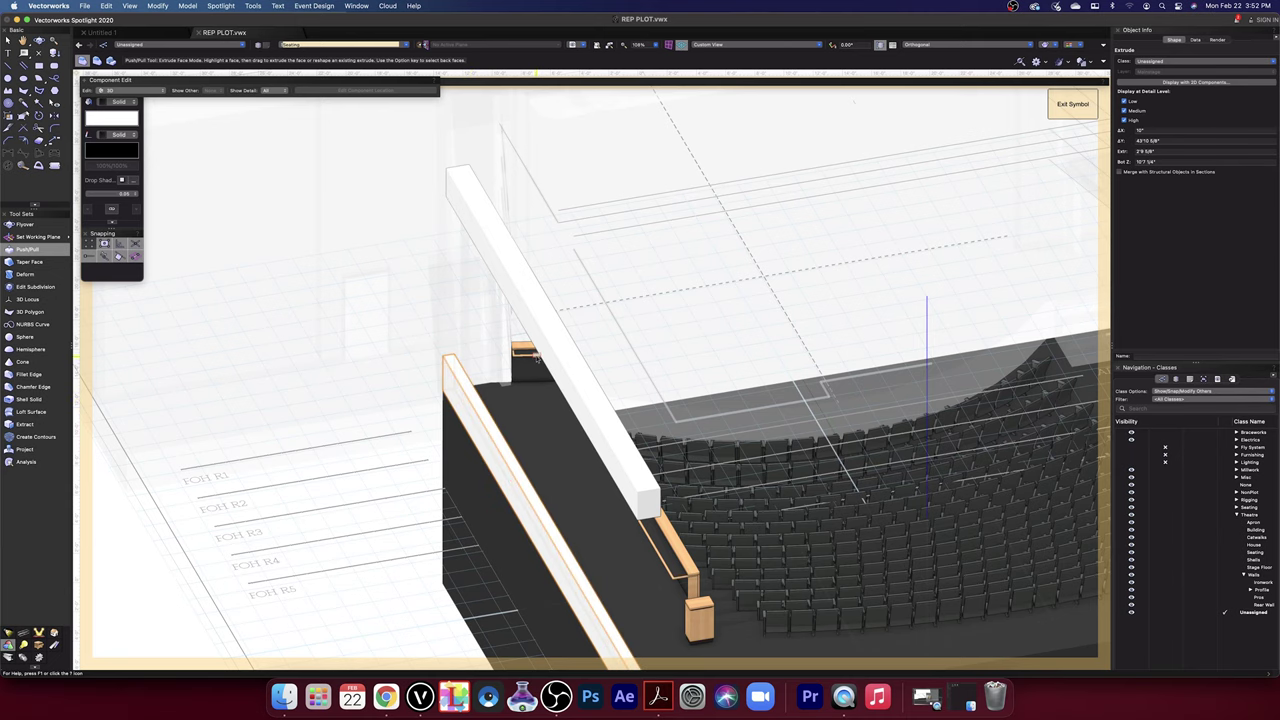
{"action": "left_click", "coordinate": [465, 428]}
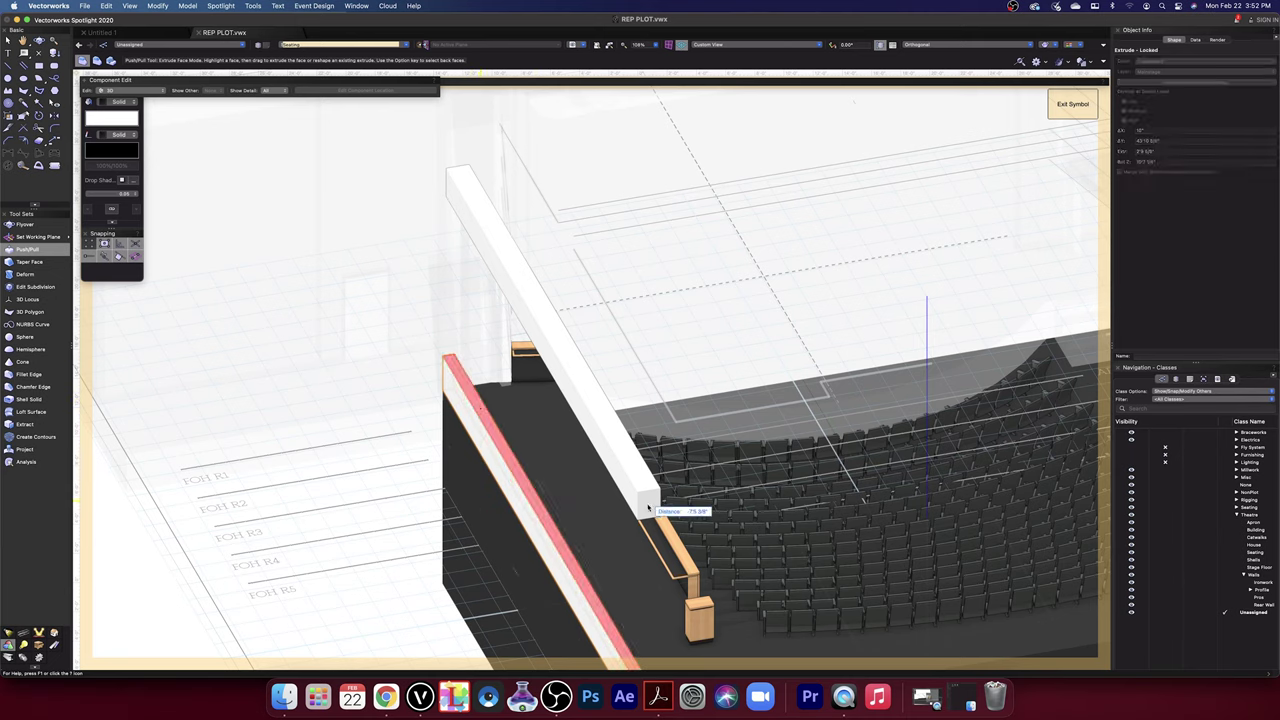
{"action": "scroll", "coordinate": [645, 507], "scroll_direction": "up", "scroll_amount": 4}
{"action": "scroll", "coordinate": [645, 507], "scroll_direction": "up", "scroll_amount": 4}
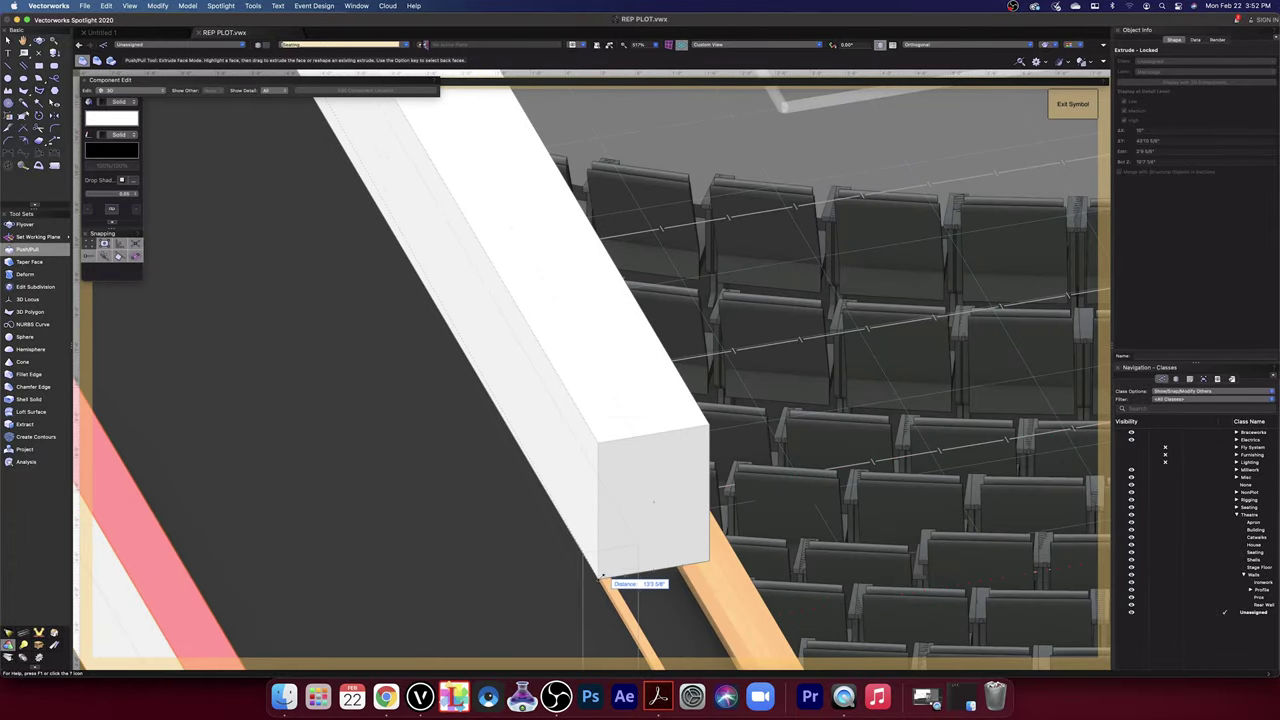
{"action": "scroll", "coordinate": [598, 578], "scroll_direction": "up", "scroll_amount": 6}
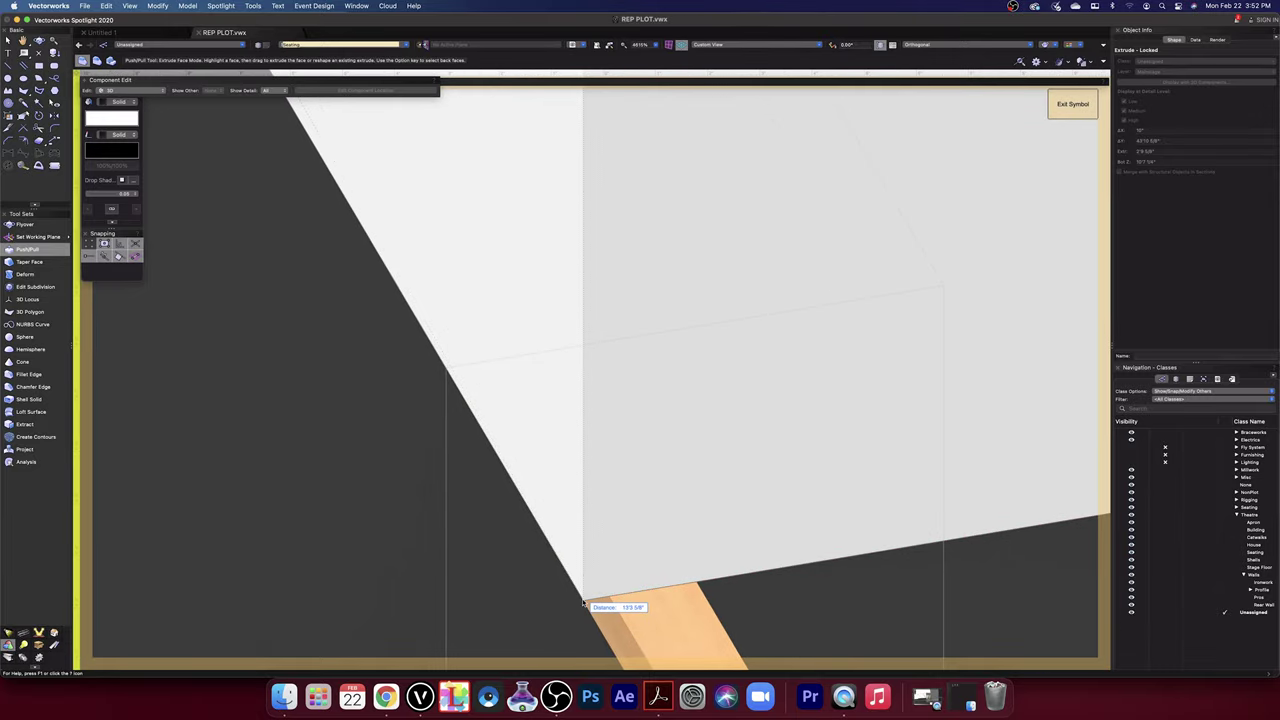
{"action": "left_click", "coordinate": [584, 603]}
{"action": "scroll", "coordinate": [584, 602], "scroll_direction": "down", "scroll_amount": 8}
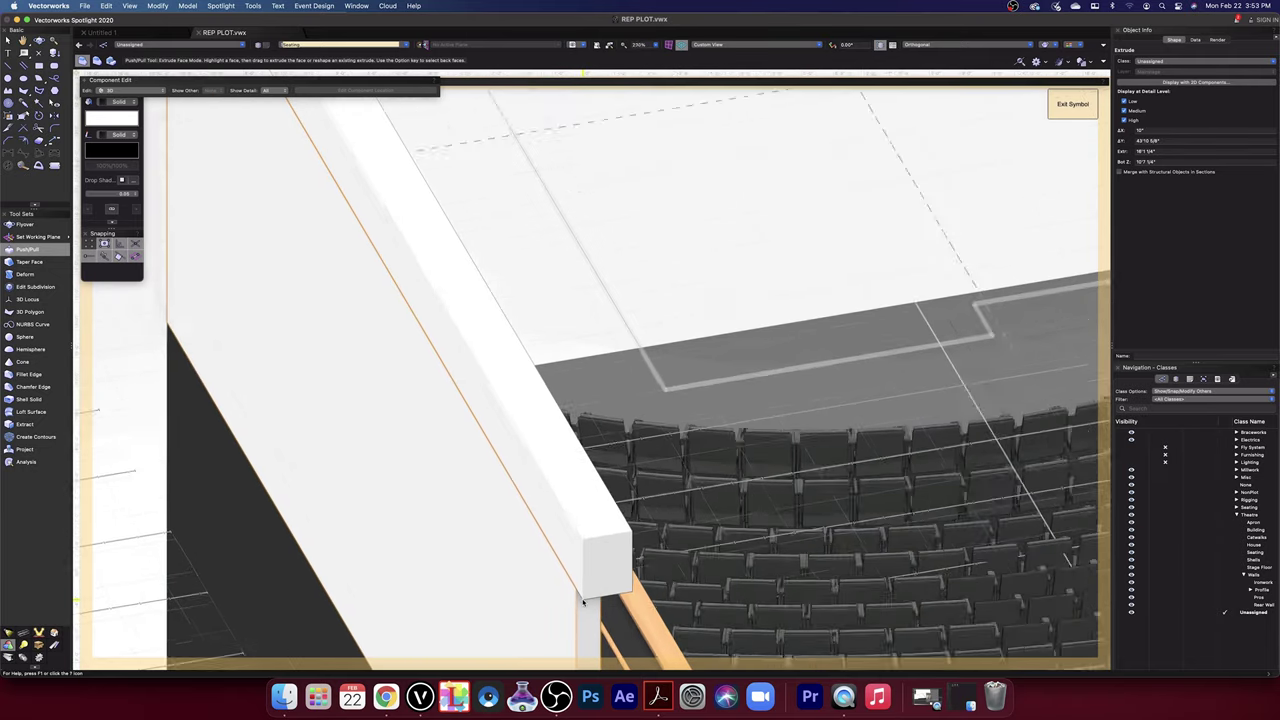
{"action": "scroll", "coordinate": [583, 602], "scroll_direction": "down", "scroll_amount": 1}
{"action": "left_click", "coordinate": [37, 41]}
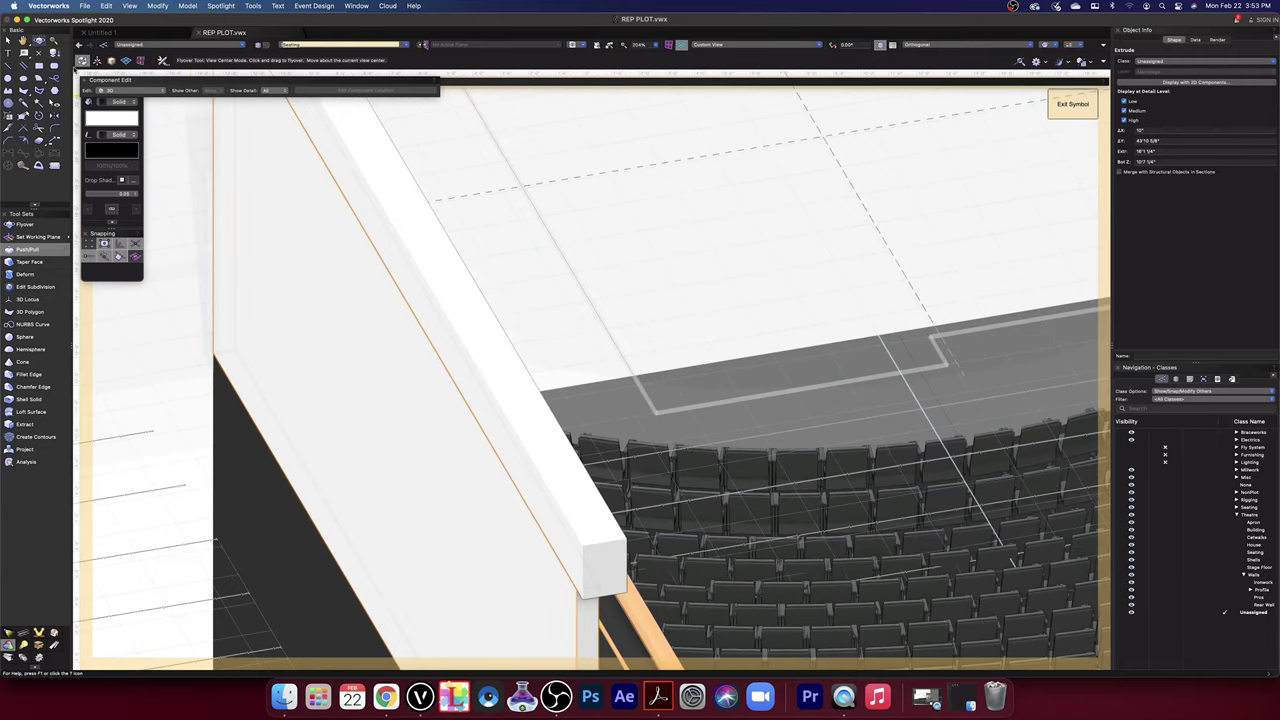
- Push/Pull the panel wall's end face to extend it at the wall base
{"action": "left_click_drag", "start_coordinate": [403, 404], "coordinate": [412, 359]}
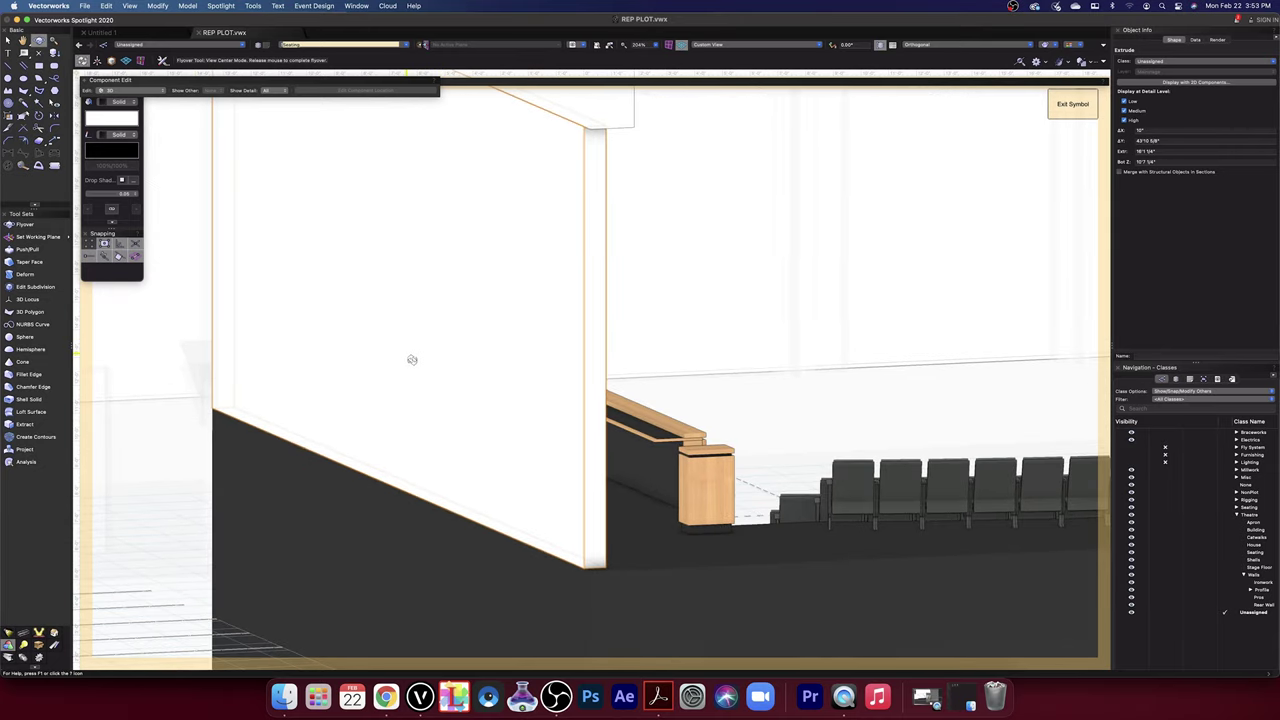
{"action": "left_click_drag", "start_coordinate": [611, 567], "coordinate": [613, 592]}
{"action": "scroll", "coordinate": [613, 592], "scroll_direction": "up", "scroll_amount": 1}
{"action": "key", "text": "space"}
{"action": "left_click_drag", "start_coordinate": [669, 517], "coordinate": [669, 289]}
{"action": "scroll", "coordinate": [633, 636], "scroll_direction": "up", "scroll_amount": 5}
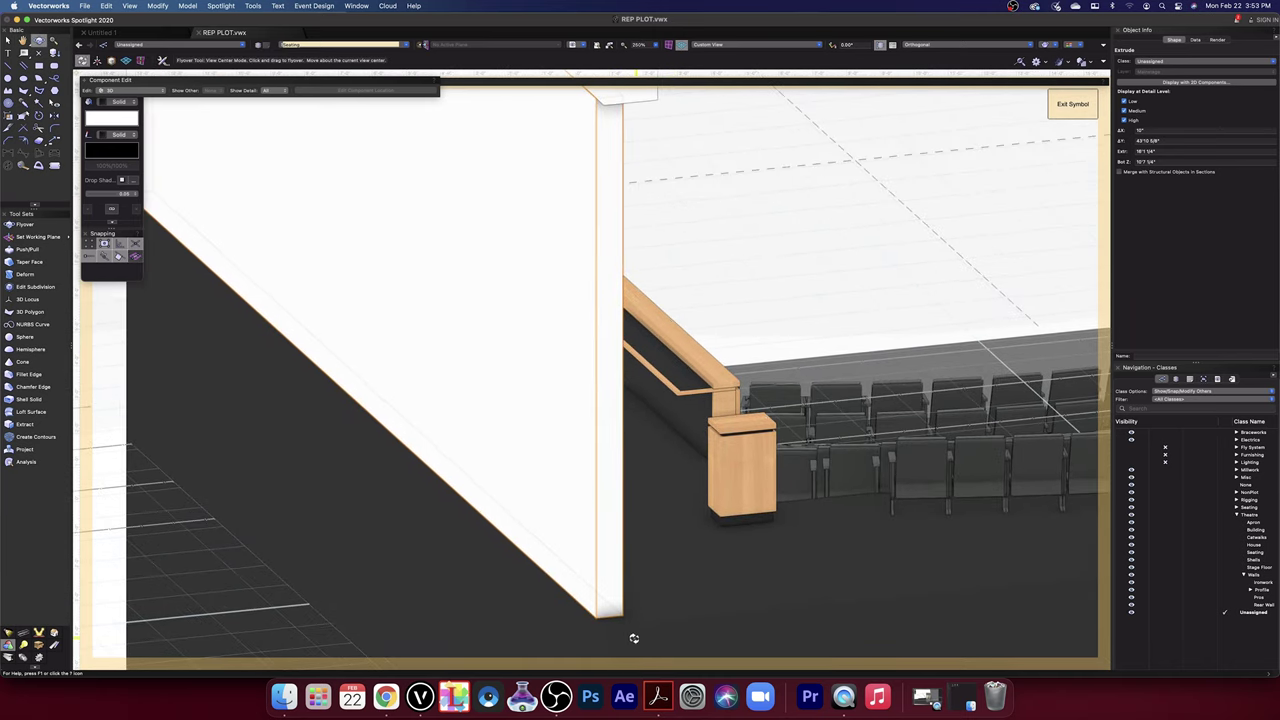
{"action": "left_click", "coordinate": [27, 249]}
{"action": "left_click", "coordinate": [552, 540]}
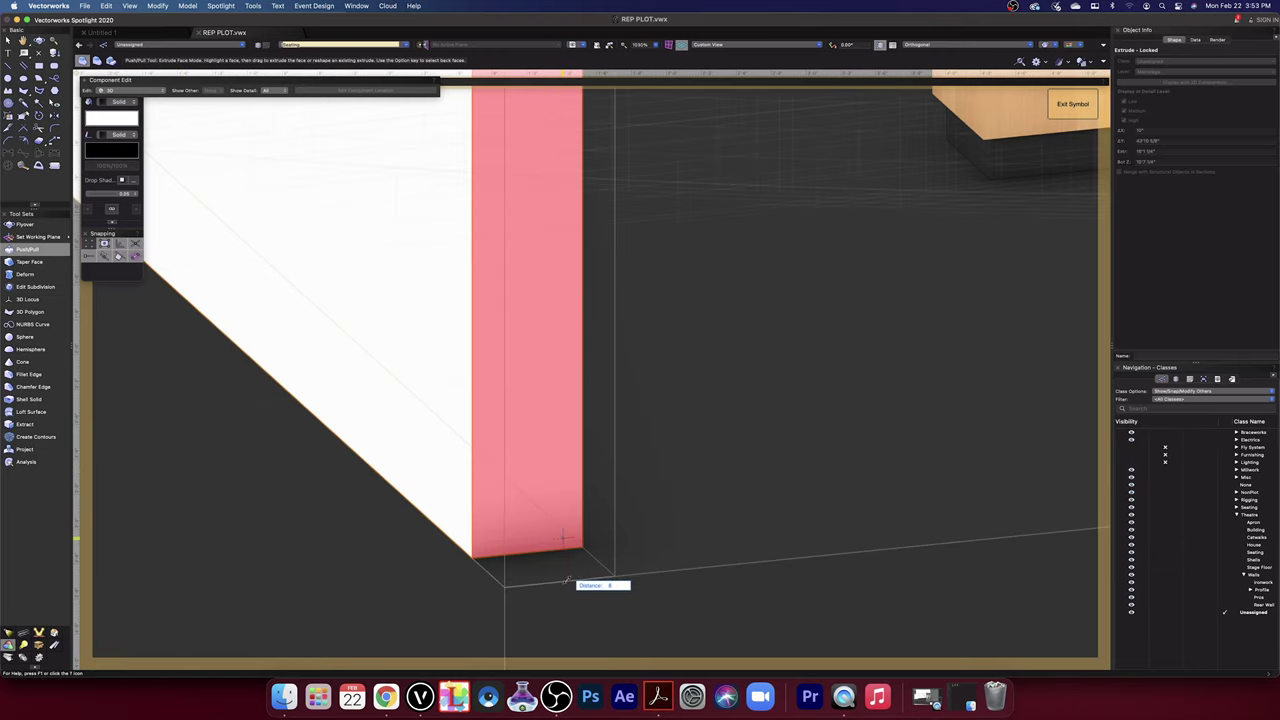
{"action": "left_click", "coordinate": [569, 582]}
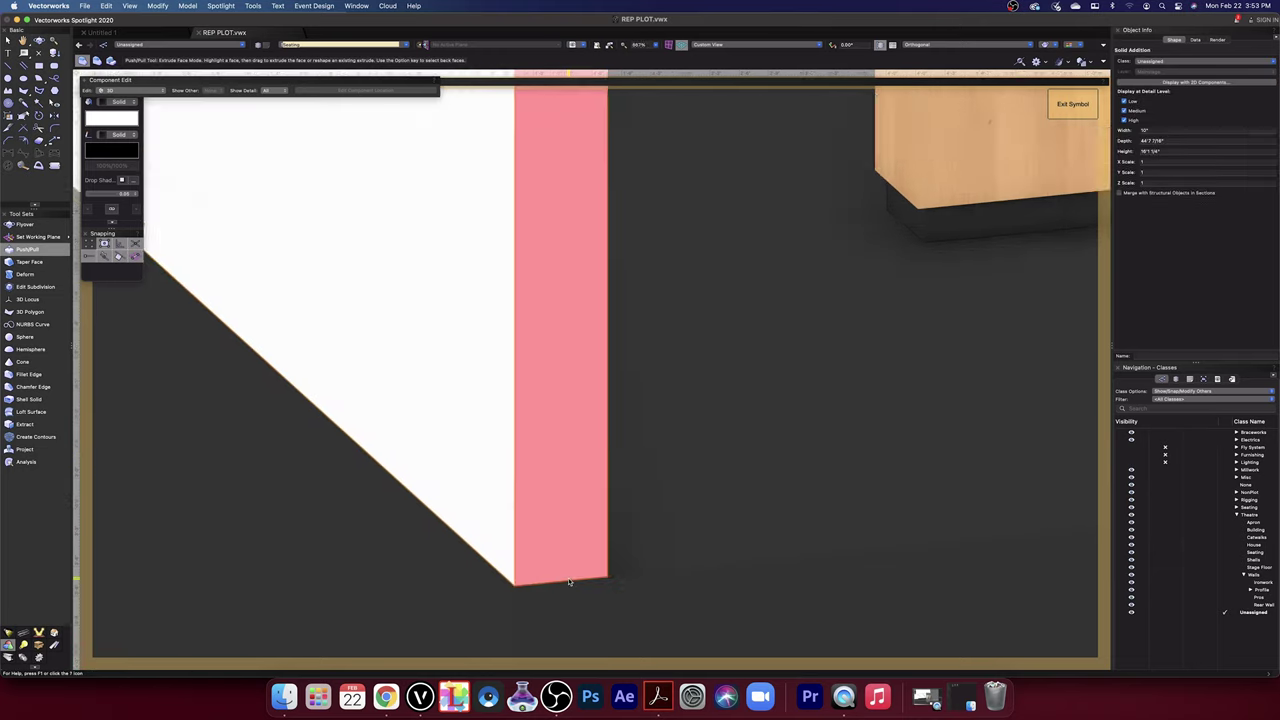
- Orbit around the balcony wall to view the panel with its cap rail
{"action": "scroll", "coordinate": [569, 582], "scroll_direction": "down", "scroll_amount": 8}
{"action": "scroll", "coordinate": [592, 404], "scroll_direction": "up", "scroll_amount": 10}
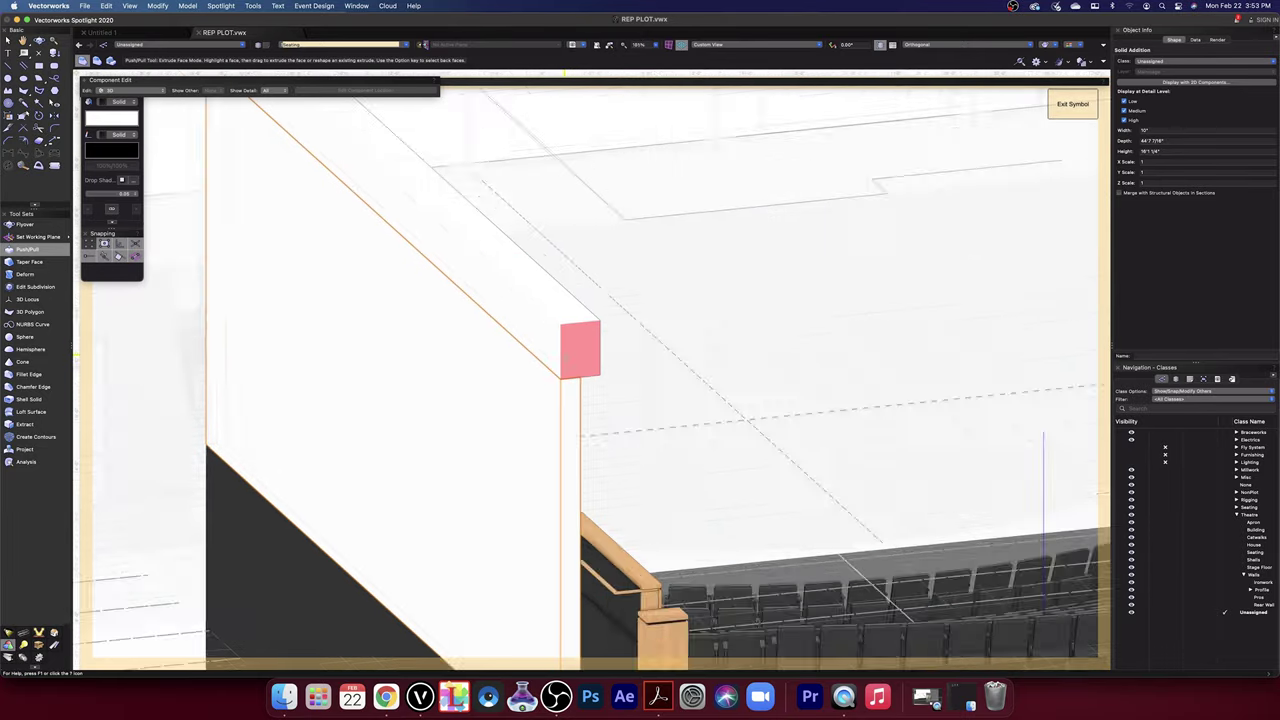
{"action": "scroll", "coordinate": [537, 525], "scroll_direction": "up", "scroll_amount": 6}
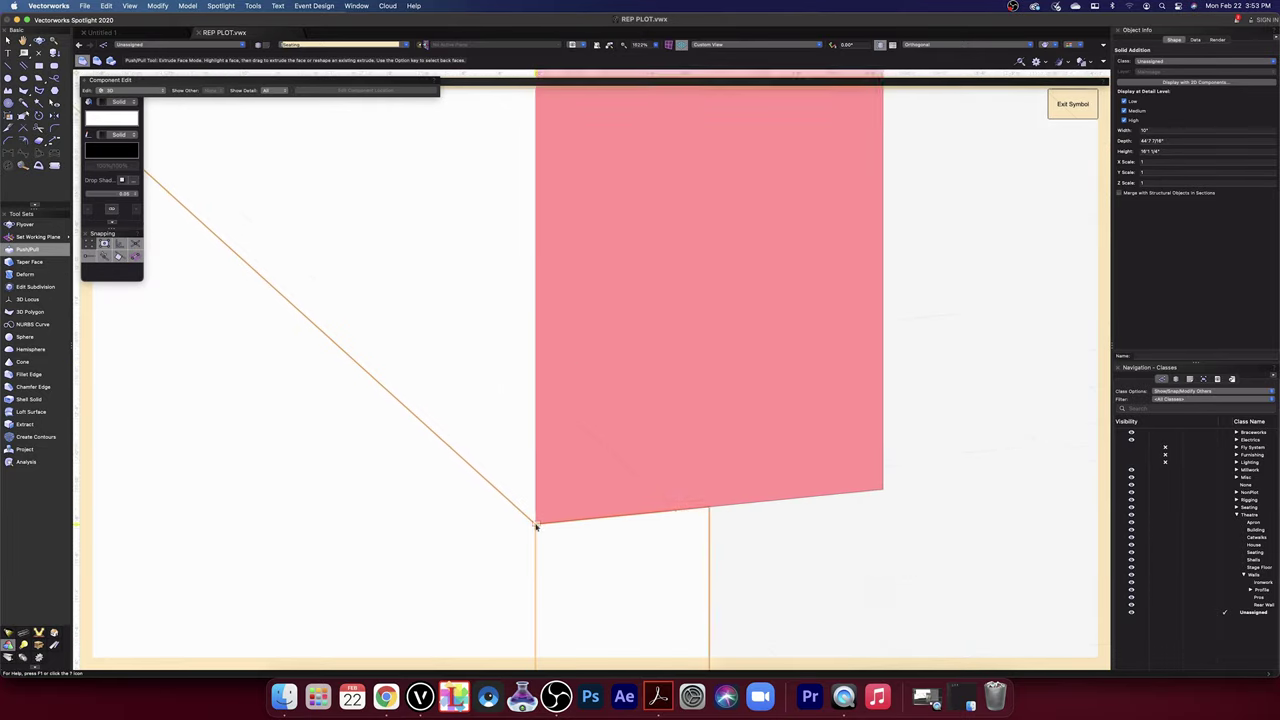
{"action": "scroll", "coordinate": [537, 527], "scroll_direction": "down", "scroll_amount": 12}
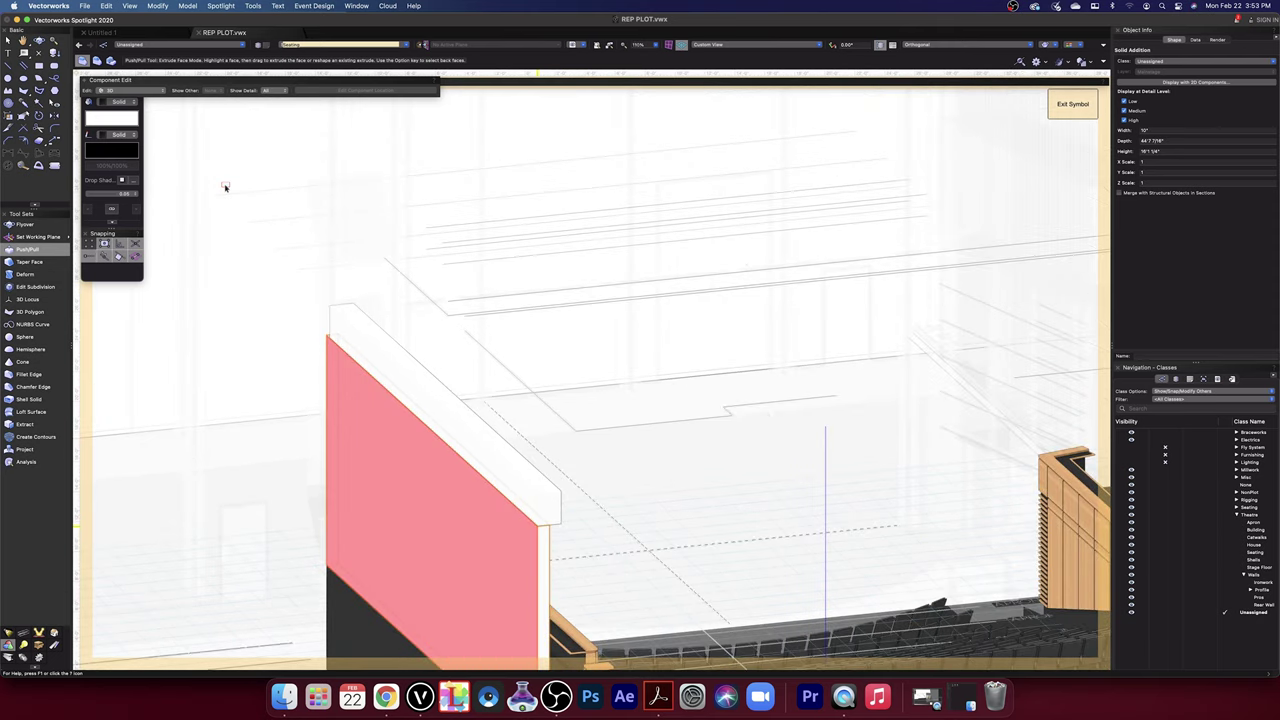
{"action": "left_click", "coordinate": [38, 40]}
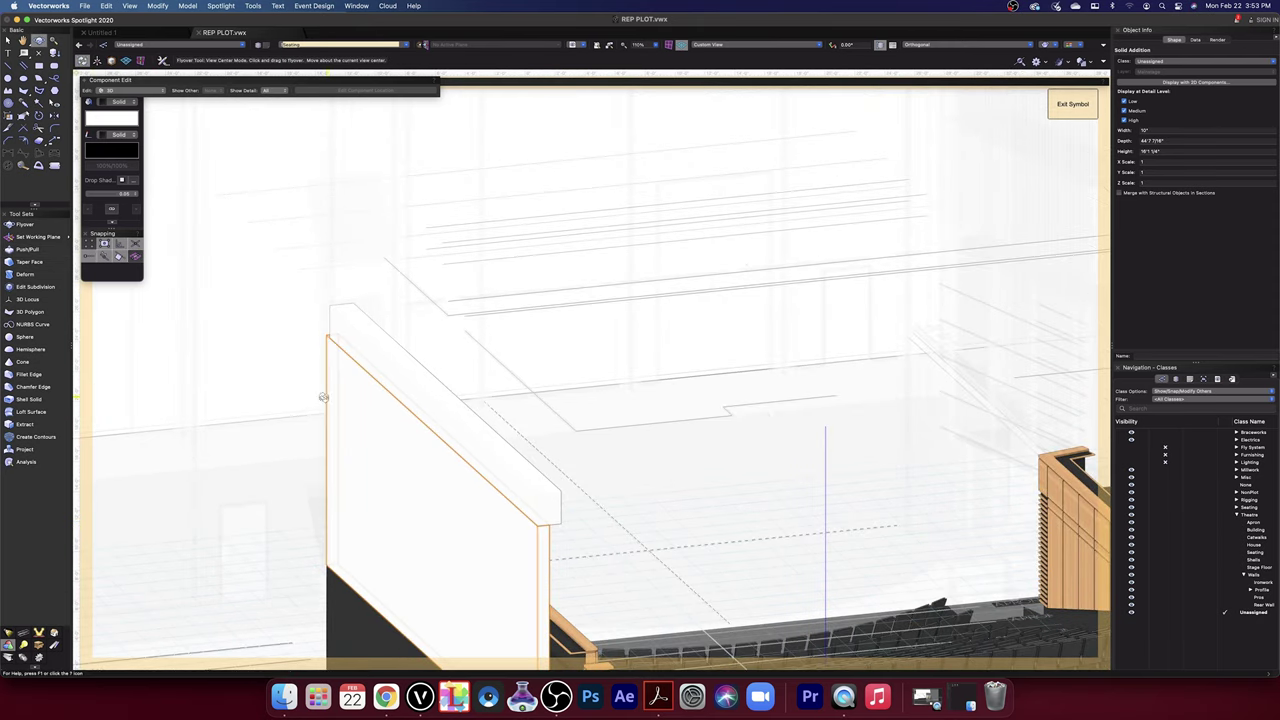
{"action": "left_click_drag", "start_coordinate": [309, 397], "coordinate": [575, 133]}
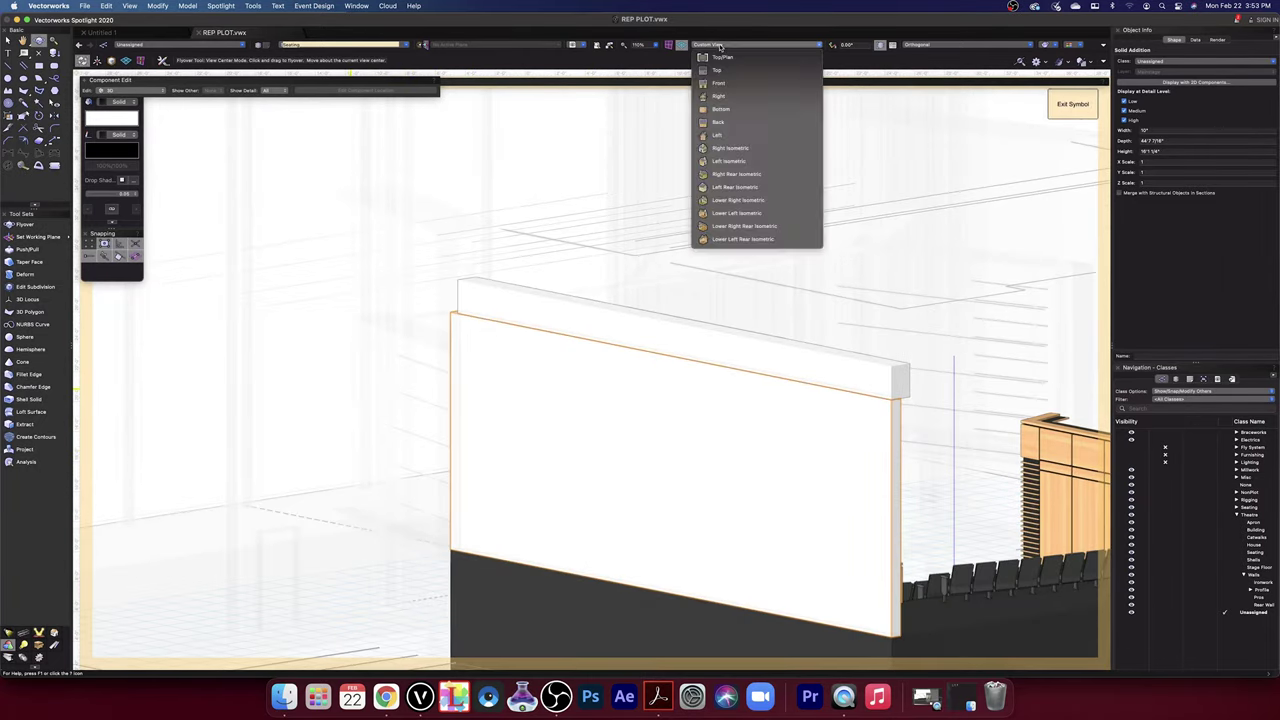
- In Top/Plan, stretch the orange extrude's top edge upward 8 13/16"
{"action": "left_click", "coordinate": [719, 45]}
{"action": "left_click", "coordinate": [719, 57]}
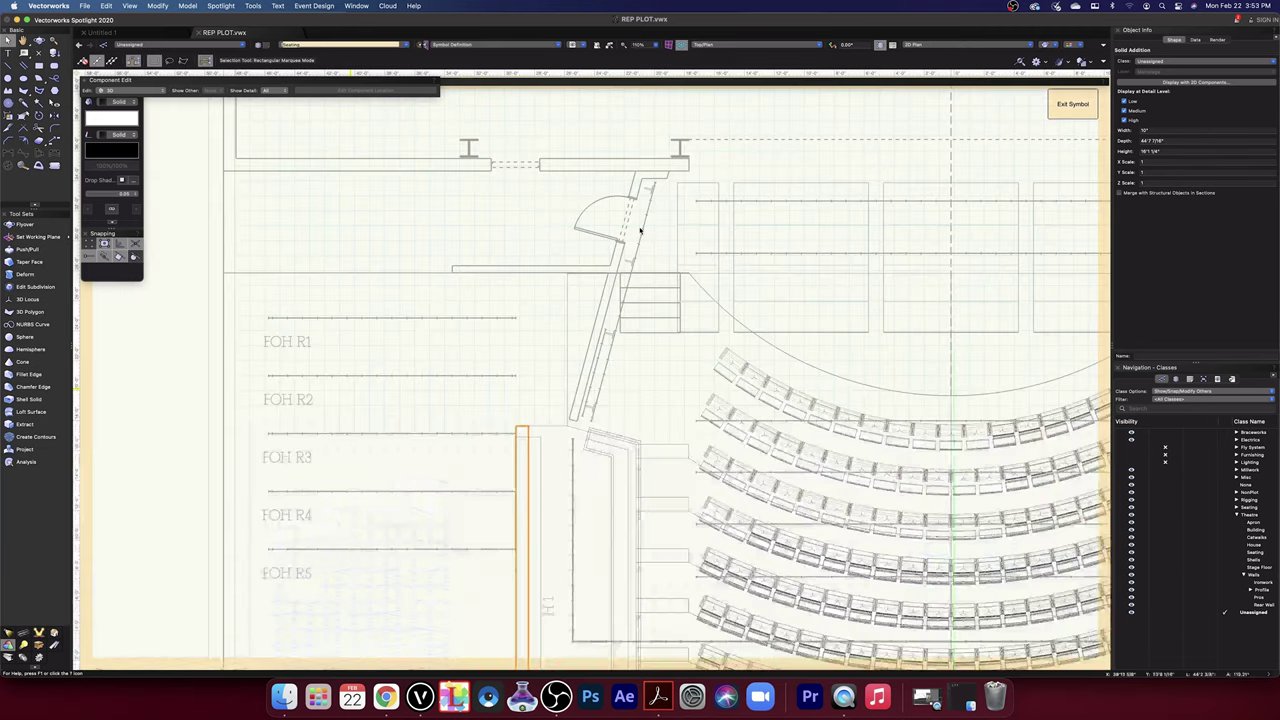
{"action": "scroll", "coordinate": [520, 441], "scroll_direction": "up", "scroll_amount": 5}
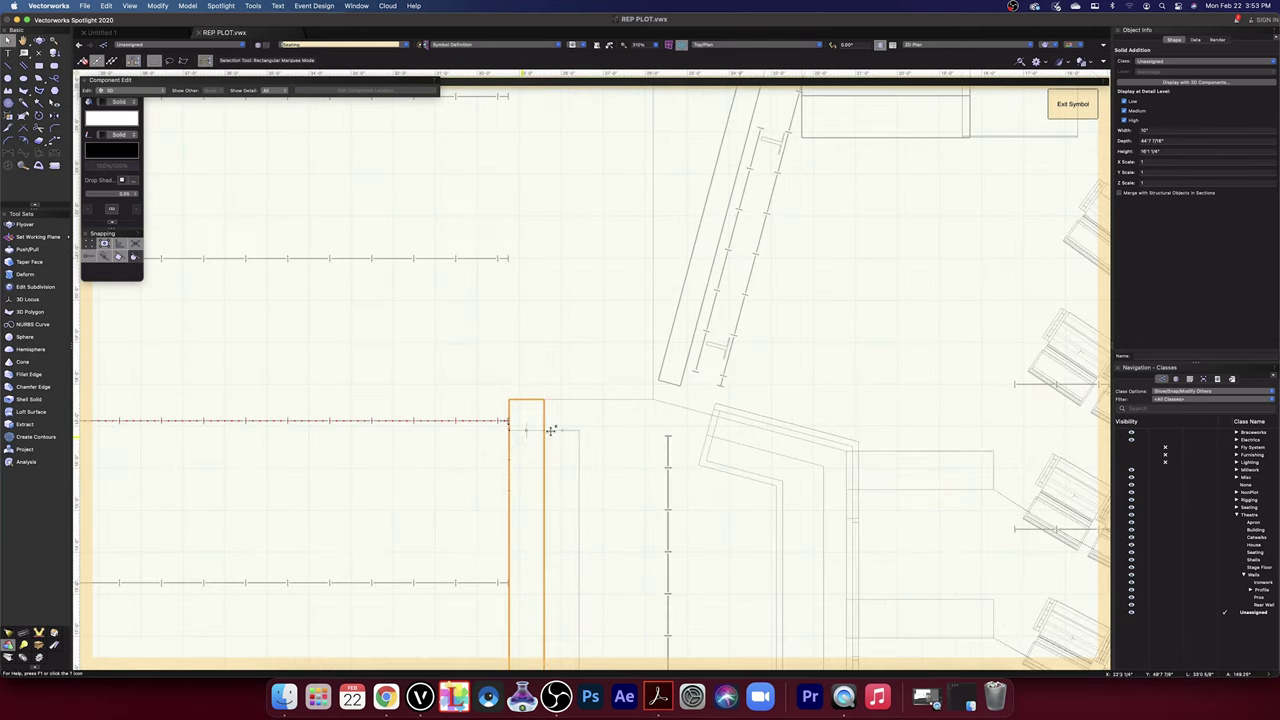
{"action": "left_click", "coordinate": [548, 431]}
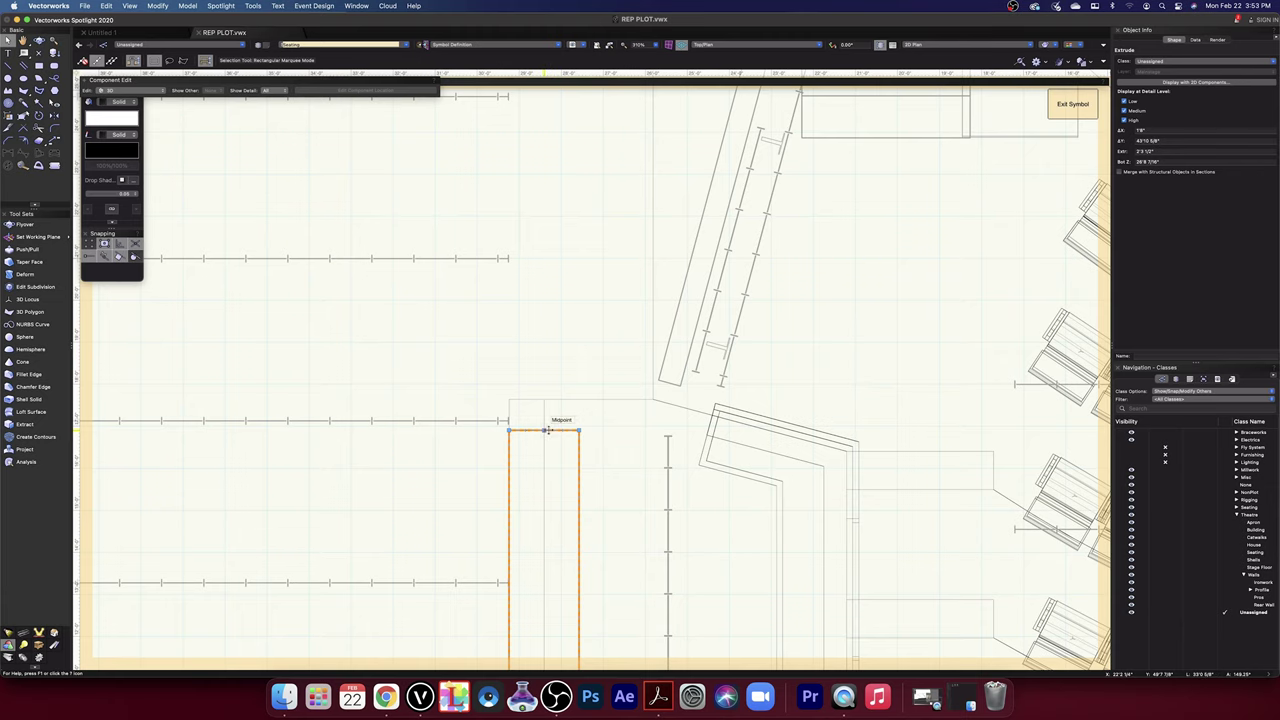
{"action": "left_click_drag", "start_coordinate": [548, 431], "coordinate": [548, 403]}
{"action": "scroll", "coordinate": [548, 457], "scroll_direction": "down", "scroll_amount": 5}
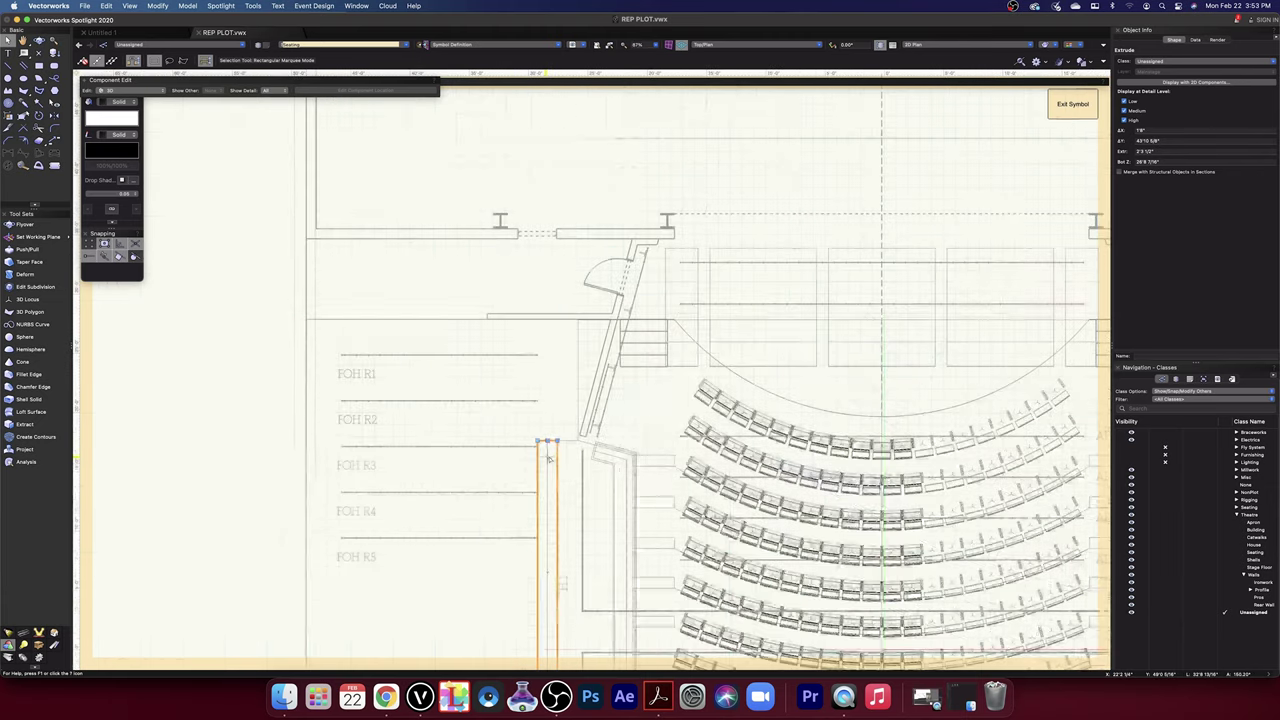
{"action": "left_click_drag", "start_coordinate": [514, 623], "coordinate": [543, 337]}
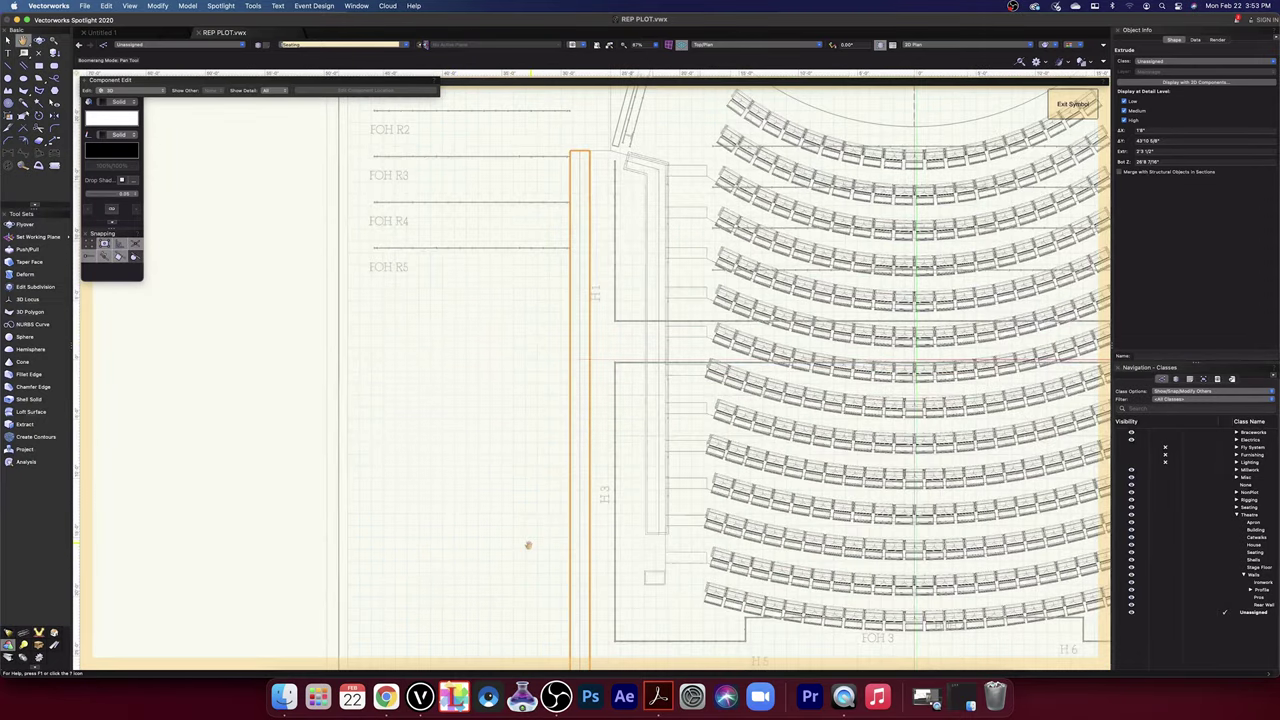
{"action": "left_click_drag", "start_coordinate": [526, 543], "coordinate": [549, 303]}
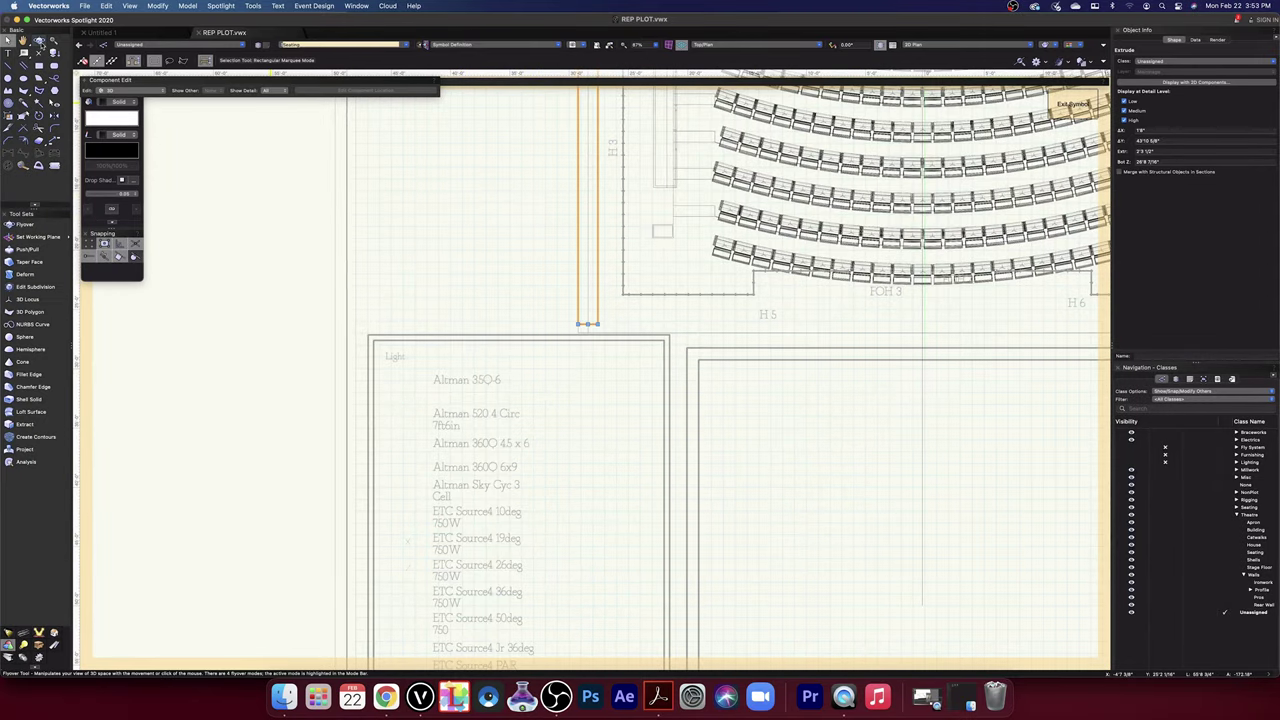
- Tilt into 3D and Push/Pull the extrude's end face out 8 13/16" into a solid addition
{"action": "left_click", "coordinate": [39, 41]}
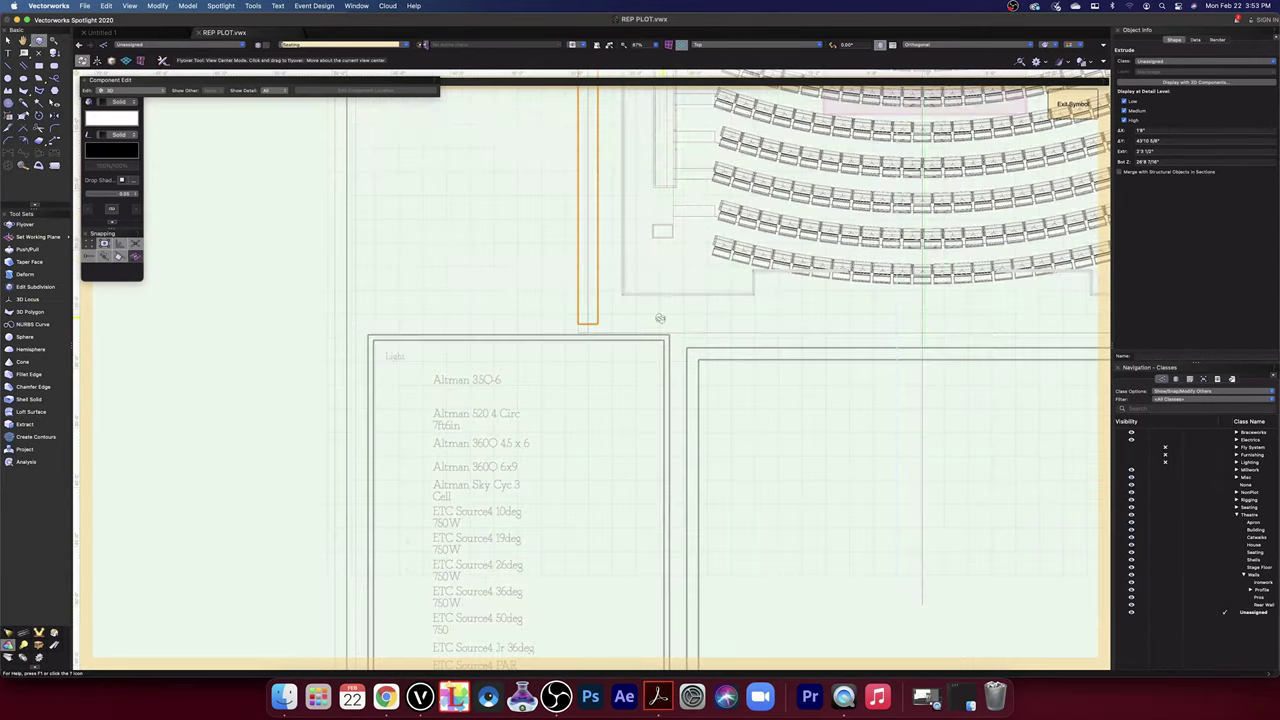
{"action": "left_click_drag", "start_coordinate": [652, 323], "coordinate": [687, 260]}
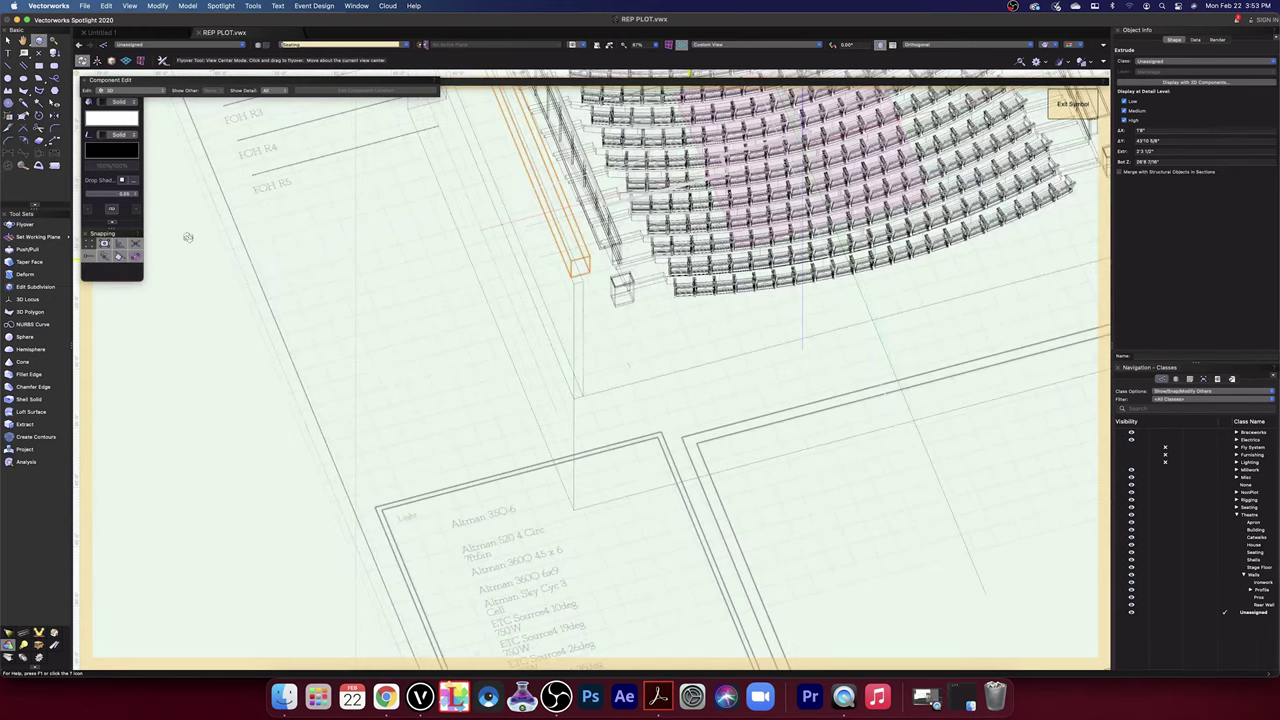
{"action": "left_click", "coordinate": [20, 249]}
{"action": "scroll", "coordinate": [550, 245], "scroll_direction": "up", "scroll_amount": 5}
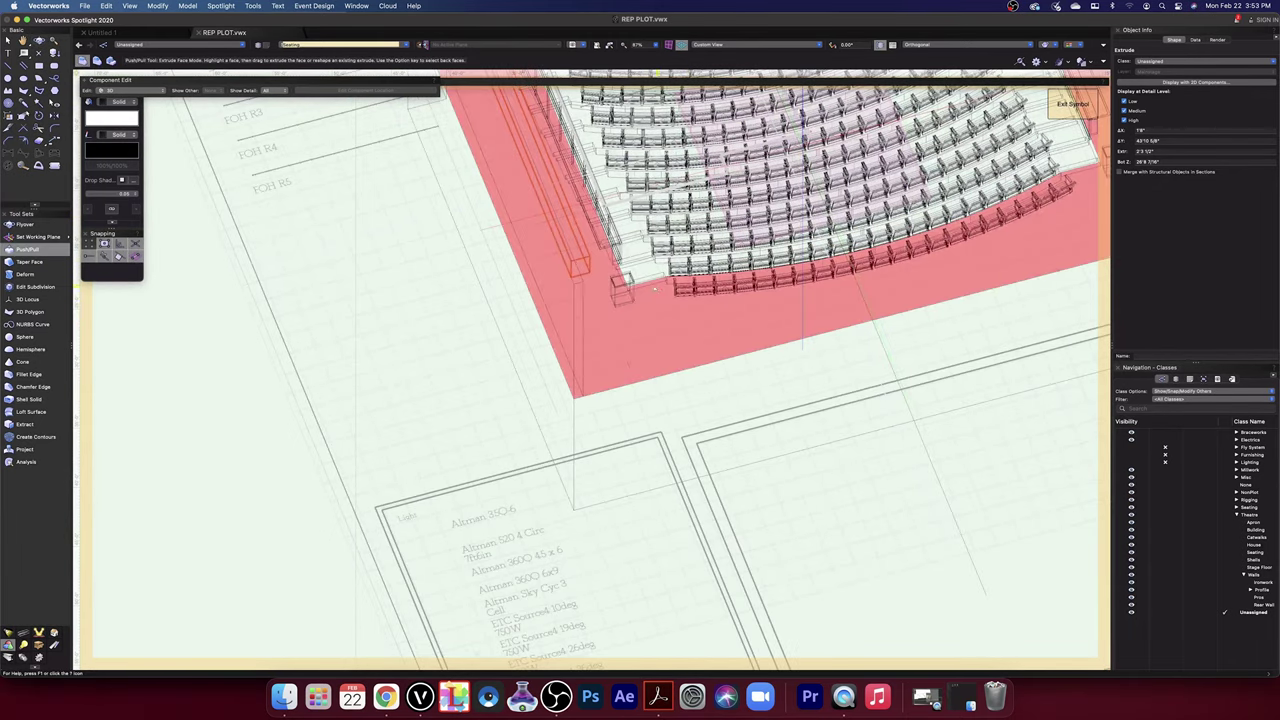
{"action": "left_click_drag", "start_coordinate": [550, 245], "coordinate": [546, 280]}
{"action": "left_click", "coordinate": [550, 280]}
{"action": "scroll", "coordinate": [550, 280], "scroll_direction": "down", "scroll_amount": 4}
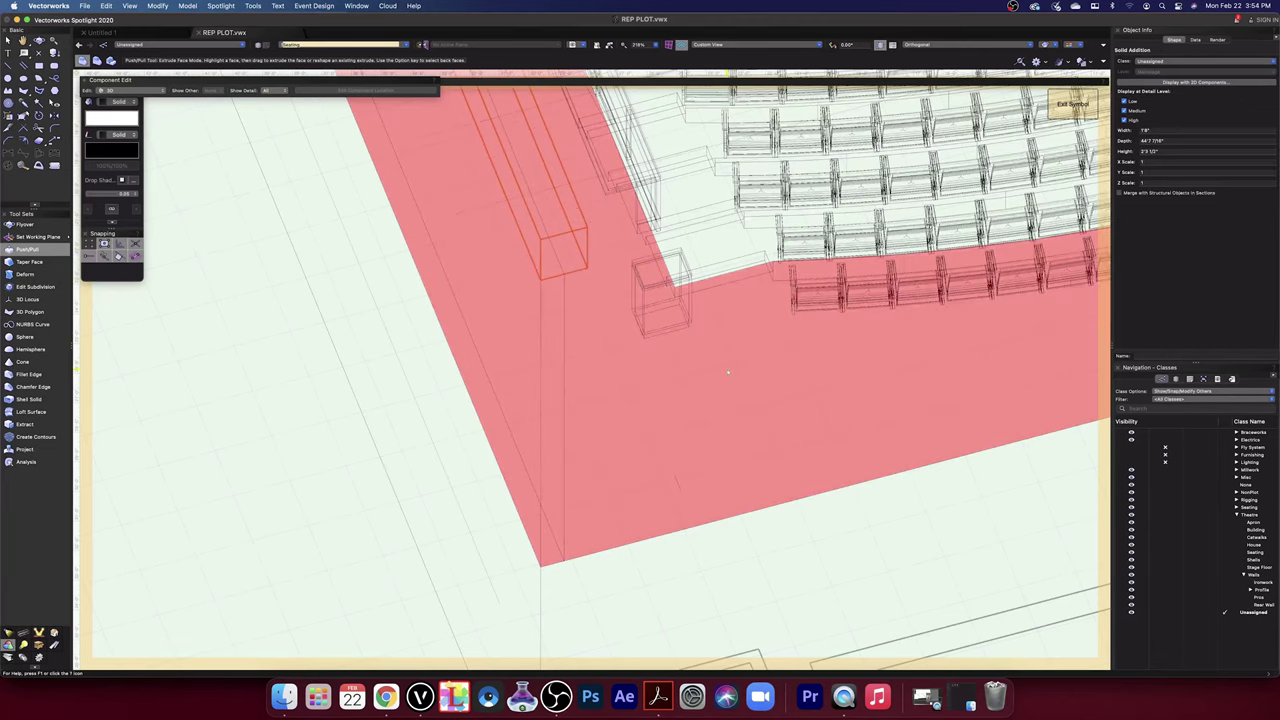
{"action": "scroll", "coordinate": [725, 368], "scroll_direction": "up", "scroll_amount": 2}
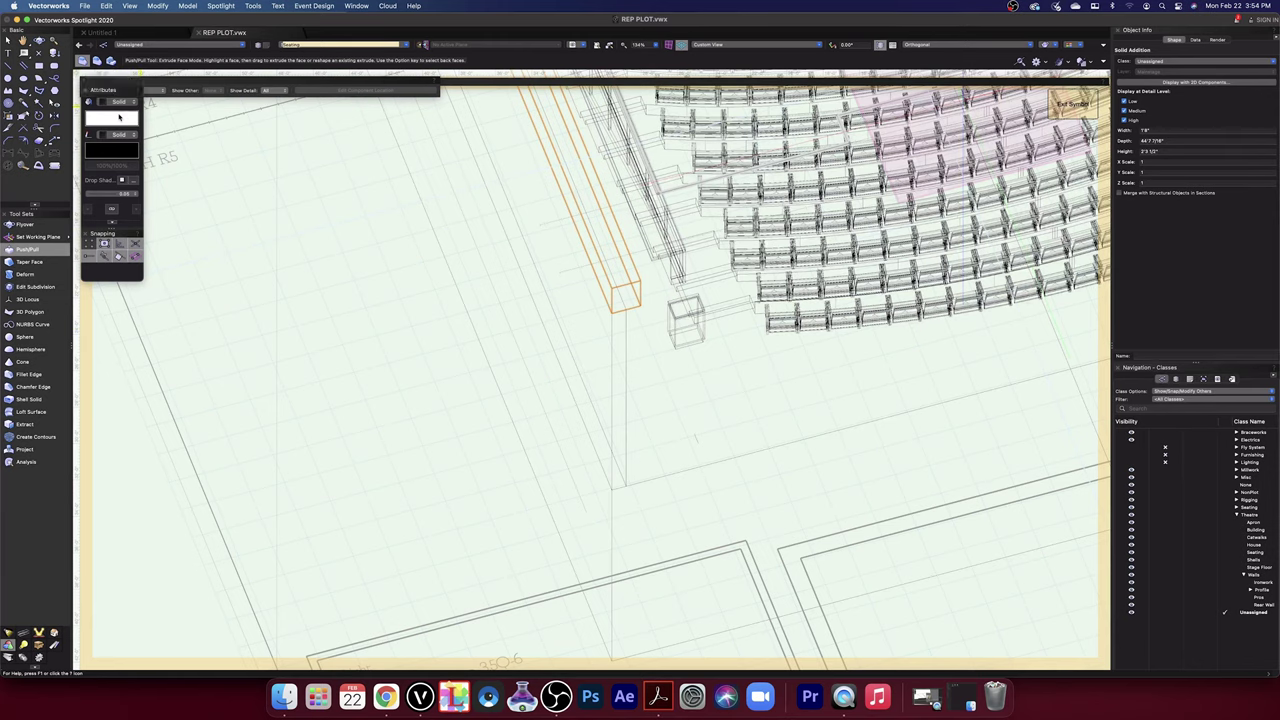
{"action": "left_click", "coordinate": [119, 117]}
- Give the balcony piece a Gray 80% fill and render in OpenGL
{"action": "type", "text": "80"}
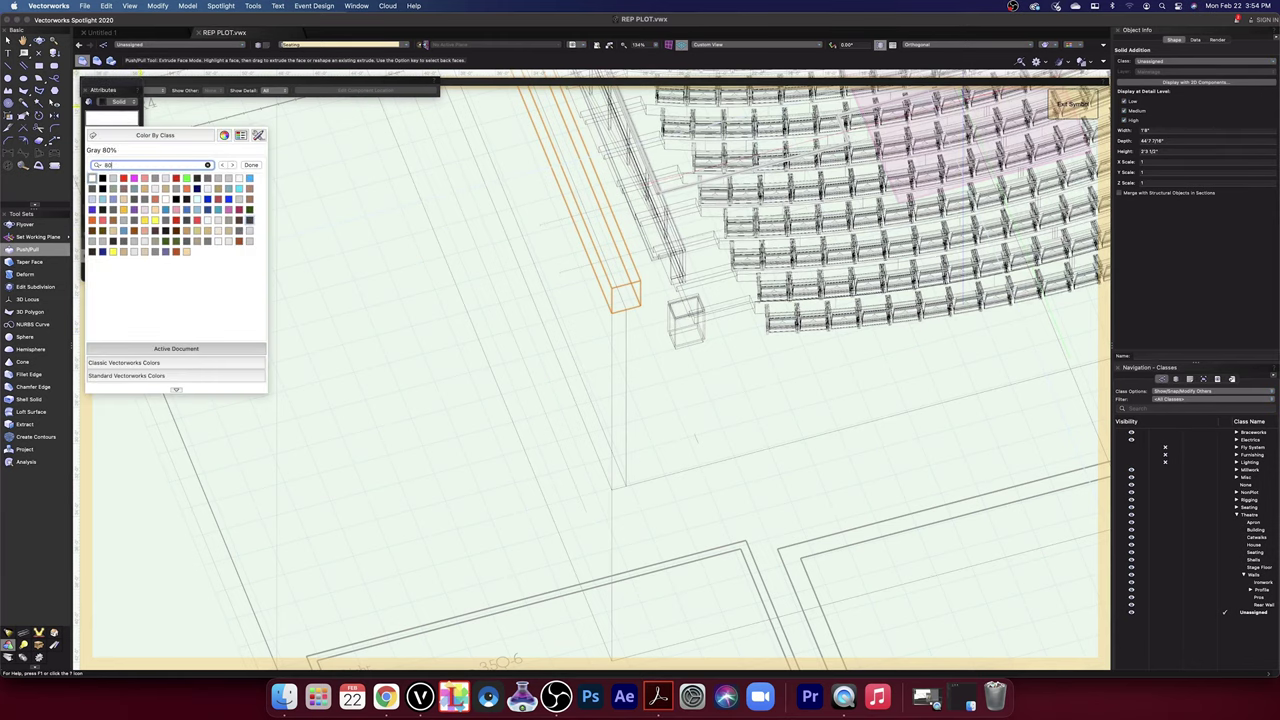
{"action": "key", "text": "Return"}
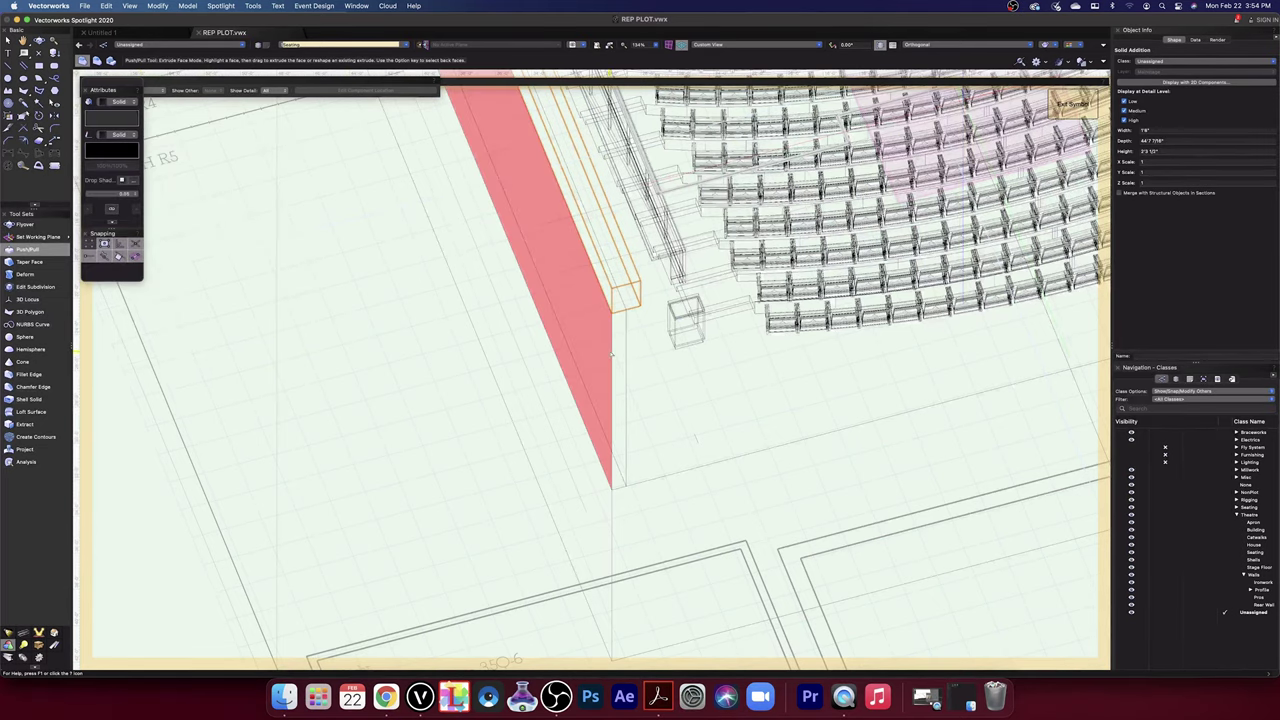
{"action": "left_click", "coordinate": [1055, 46]}
{"action": "left_click", "coordinate": [1067, 121]}
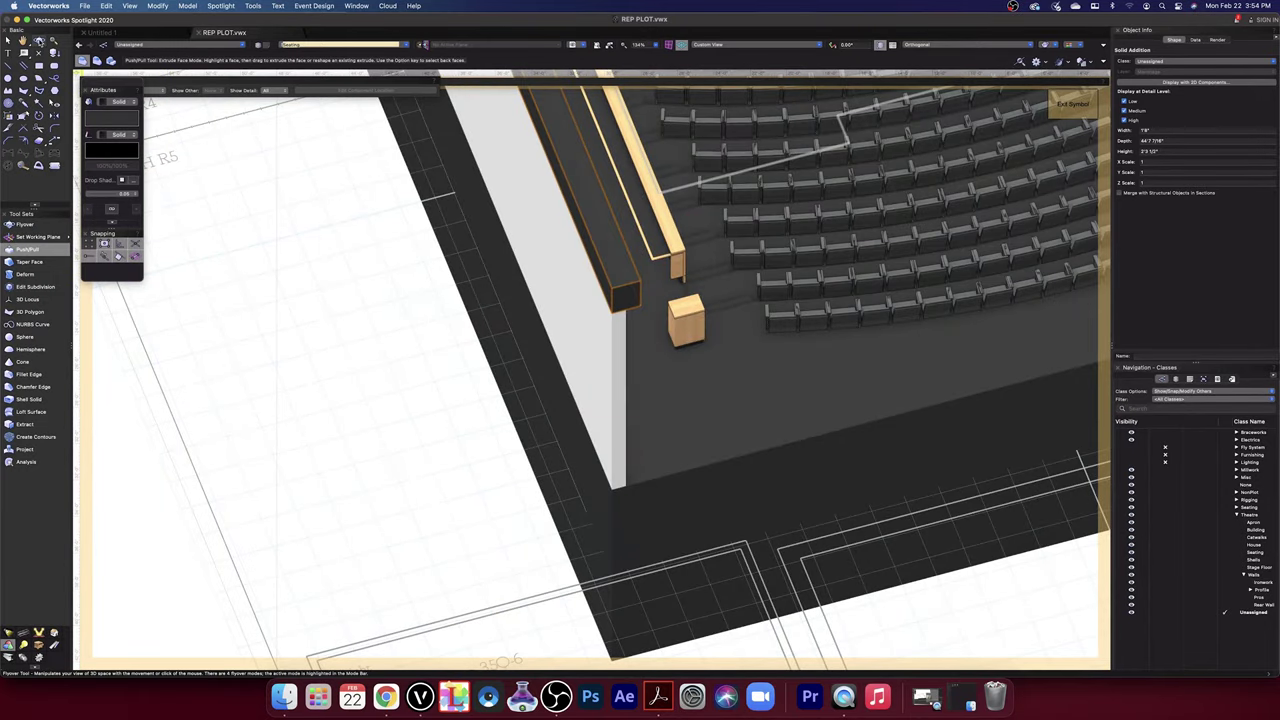
- Orbit to view the balcony front face-on, then exit the symbol
{"action": "key", "text": "shift+c"}
{"action": "left_click_drag", "start_coordinate": [737, 349], "coordinate": [607, 249]}
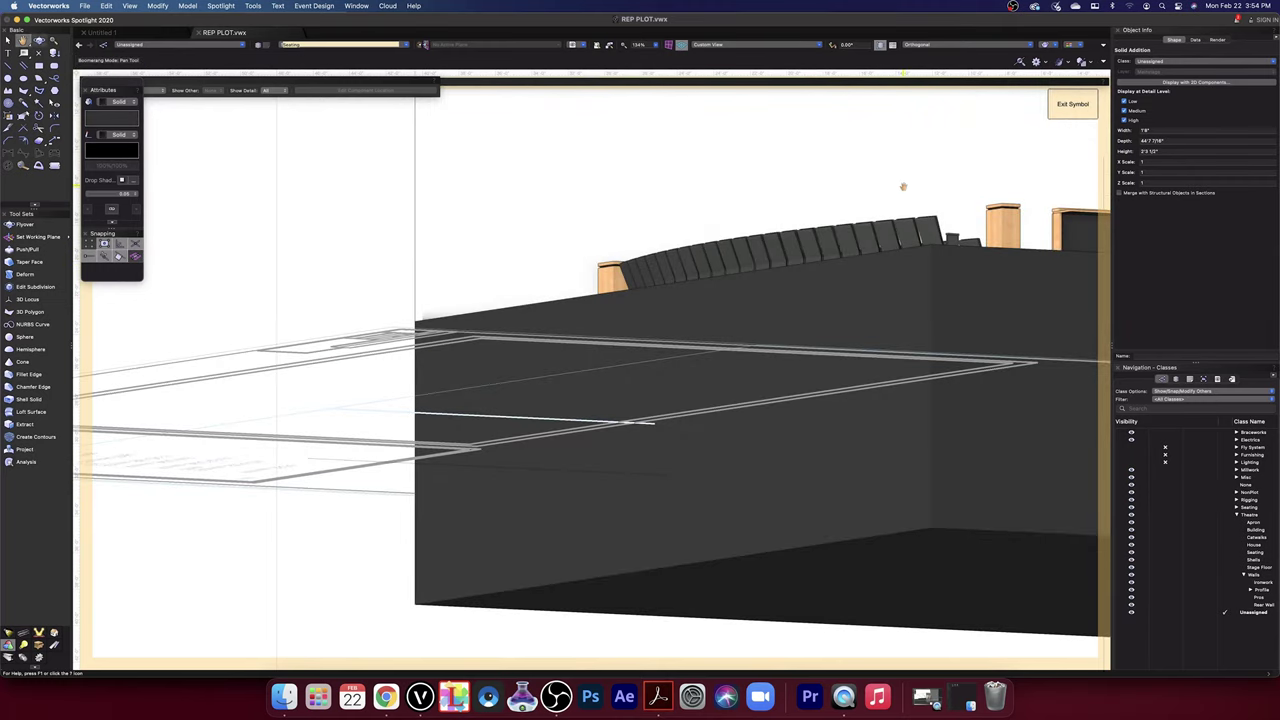
{"action": "left_click_drag", "start_coordinate": [831, 197], "coordinate": [893, 283]}
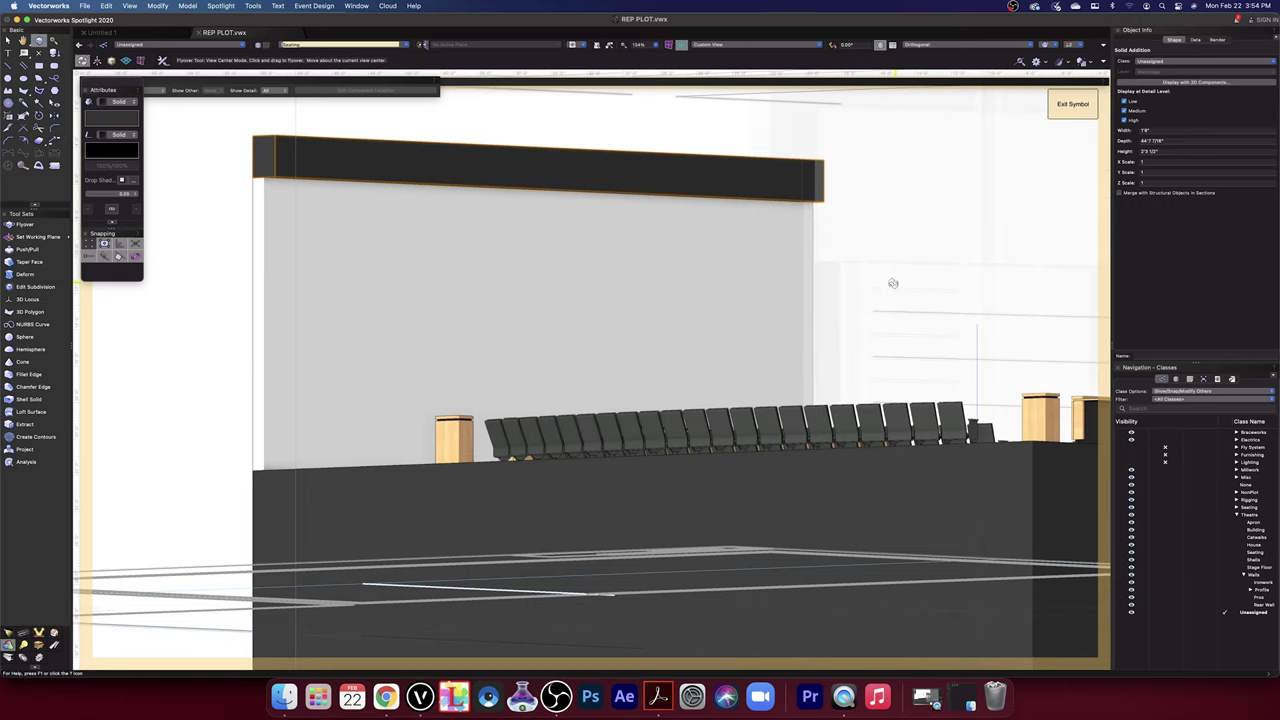
{"action": "key", "text": "space"}
{"action": "left_click_drag", "start_coordinate": [831, 214], "coordinate": [862, 277]}
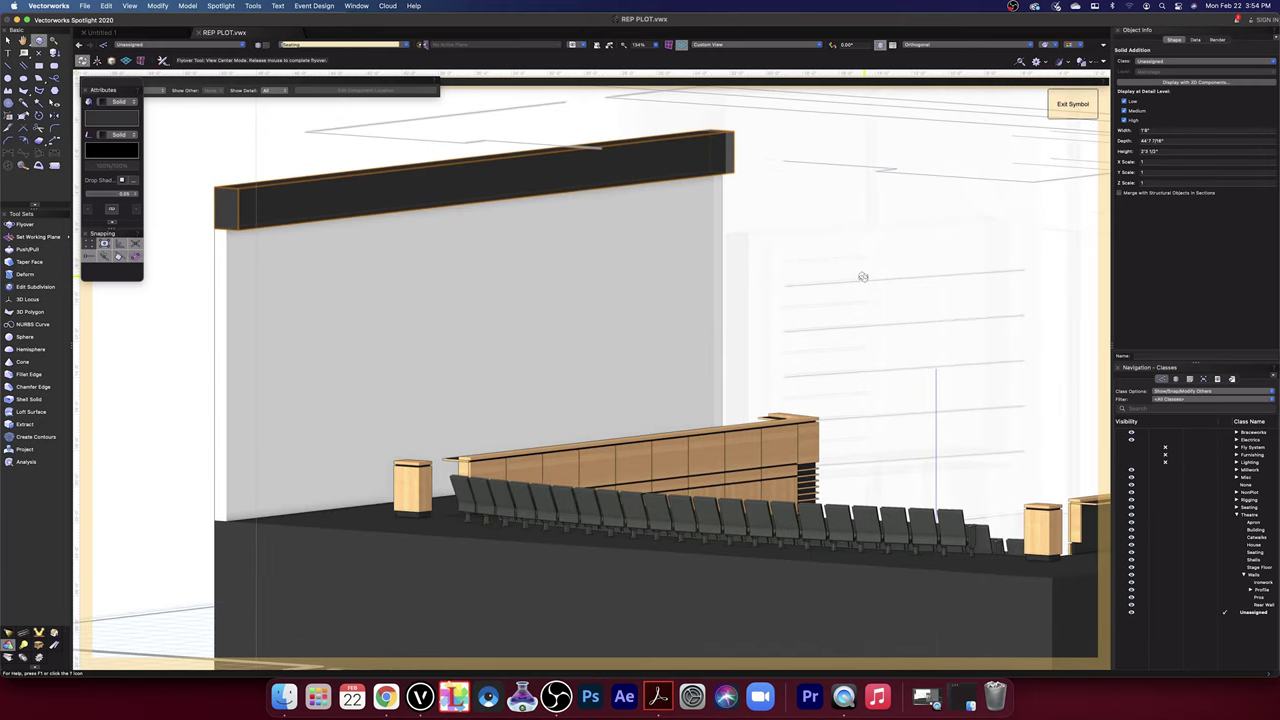
{"action": "left_click_drag", "start_coordinate": [891, 142], "coordinate": [1064, 114]}
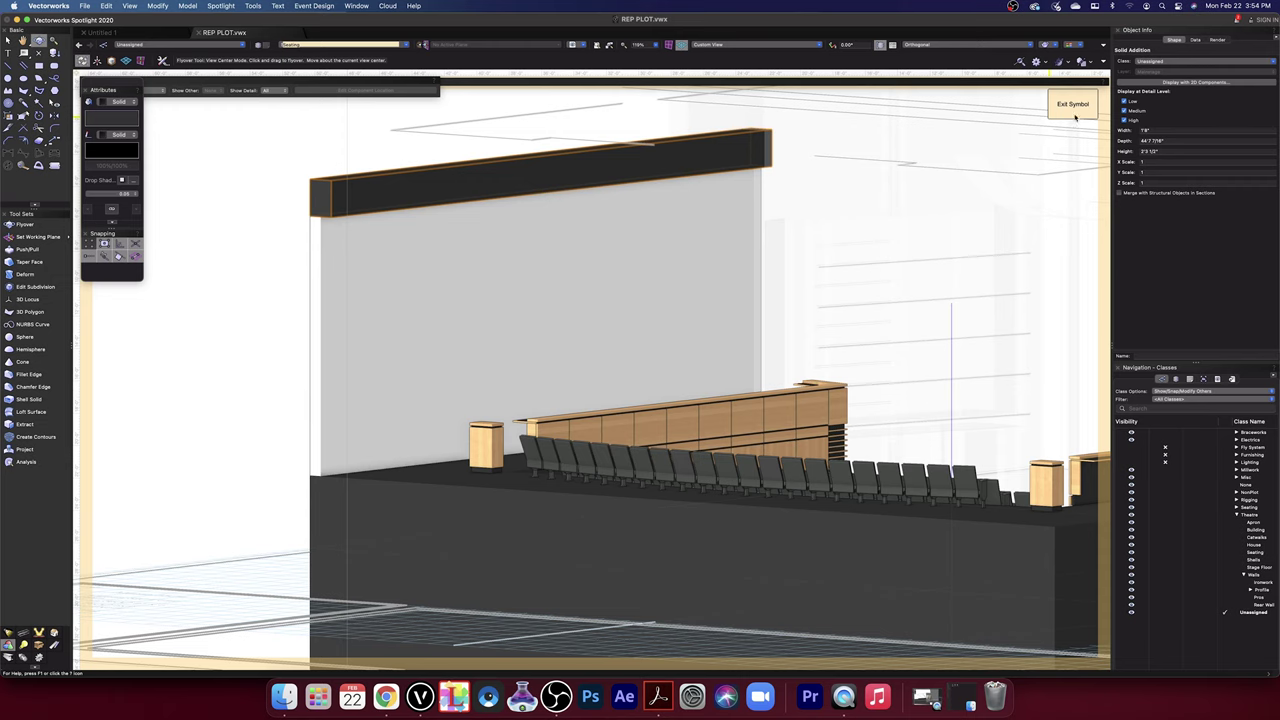
{"action": "left_click", "coordinate": [1083, 114]}
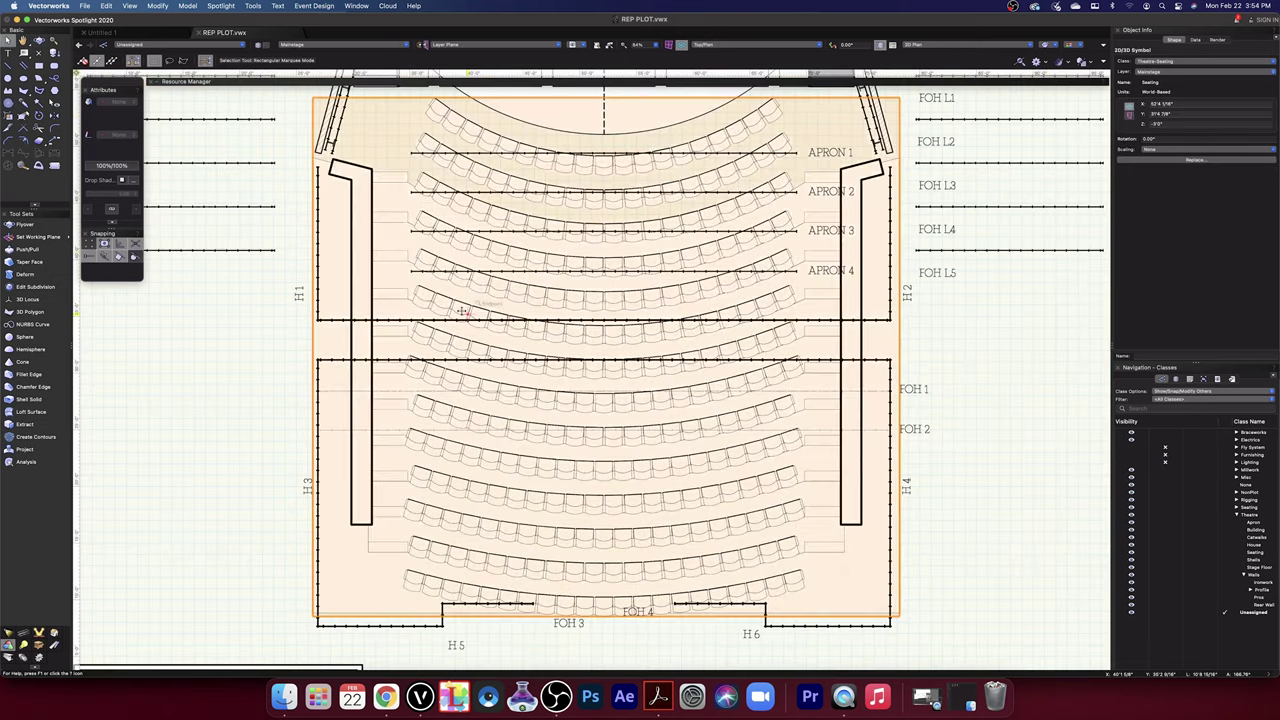
- Open the theatre symbol's 3D component for editing
{"action": "middle_click_drag", "start_coordinate": [500, 294], "coordinate": [493, 563]}
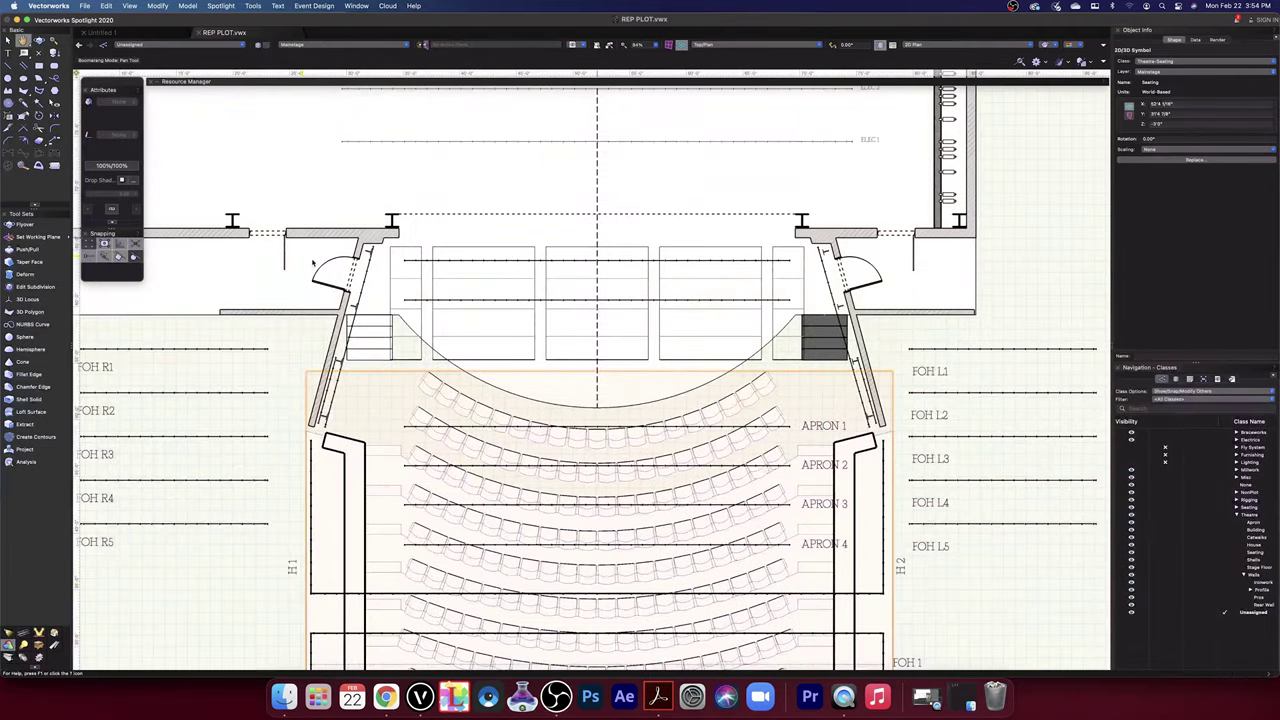
{"action": "double_click", "coordinate": [313, 263]}
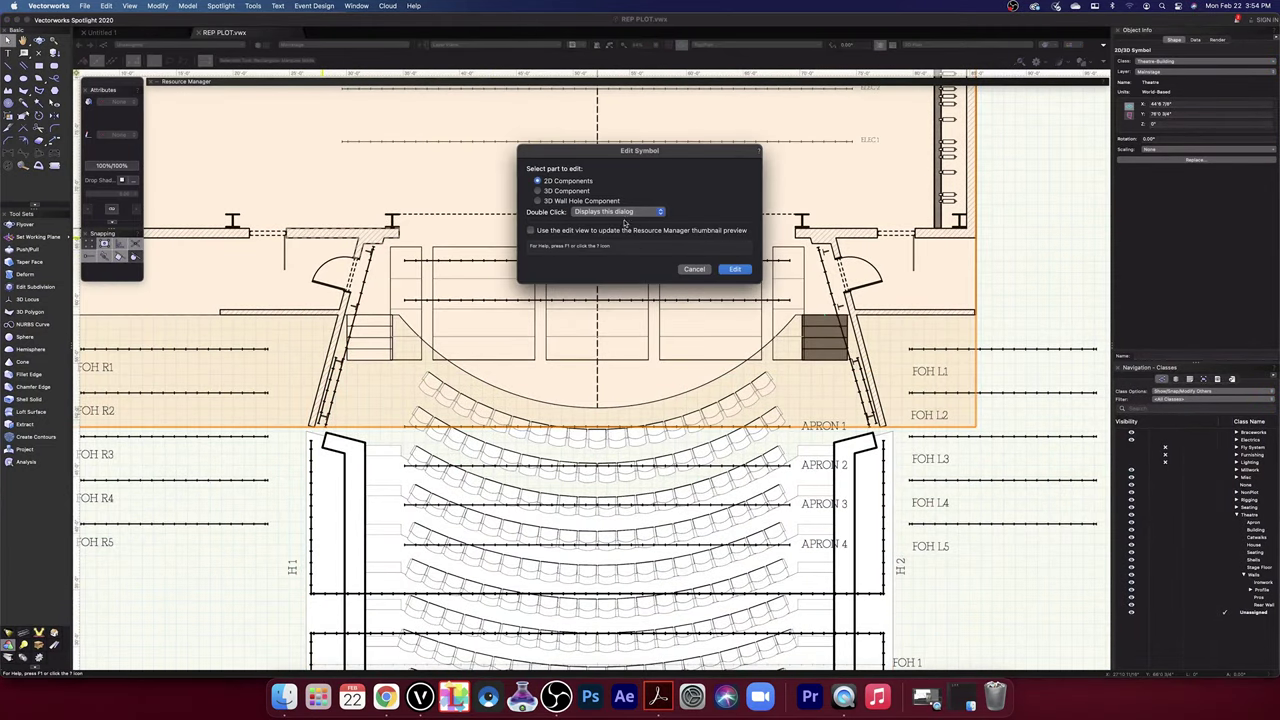
{"action": "left_click", "coordinate": [538, 190]}
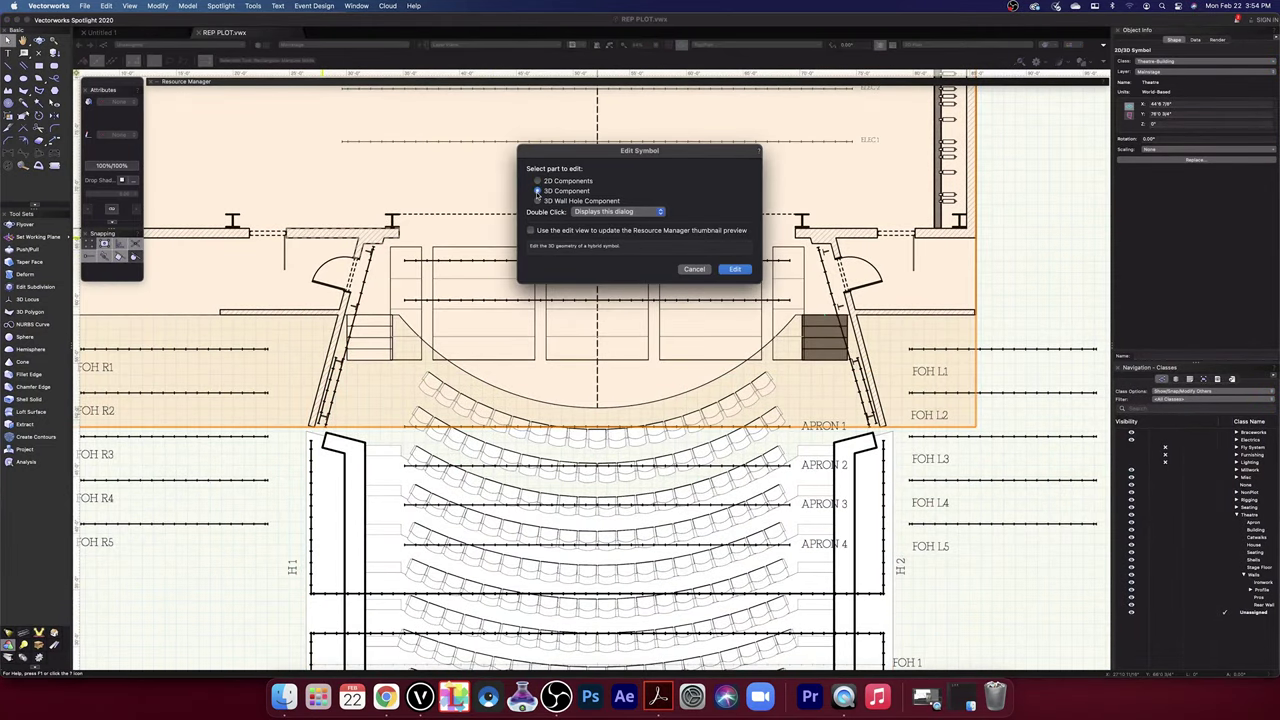
{"action": "left_click", "coordinate": [736, 270]}
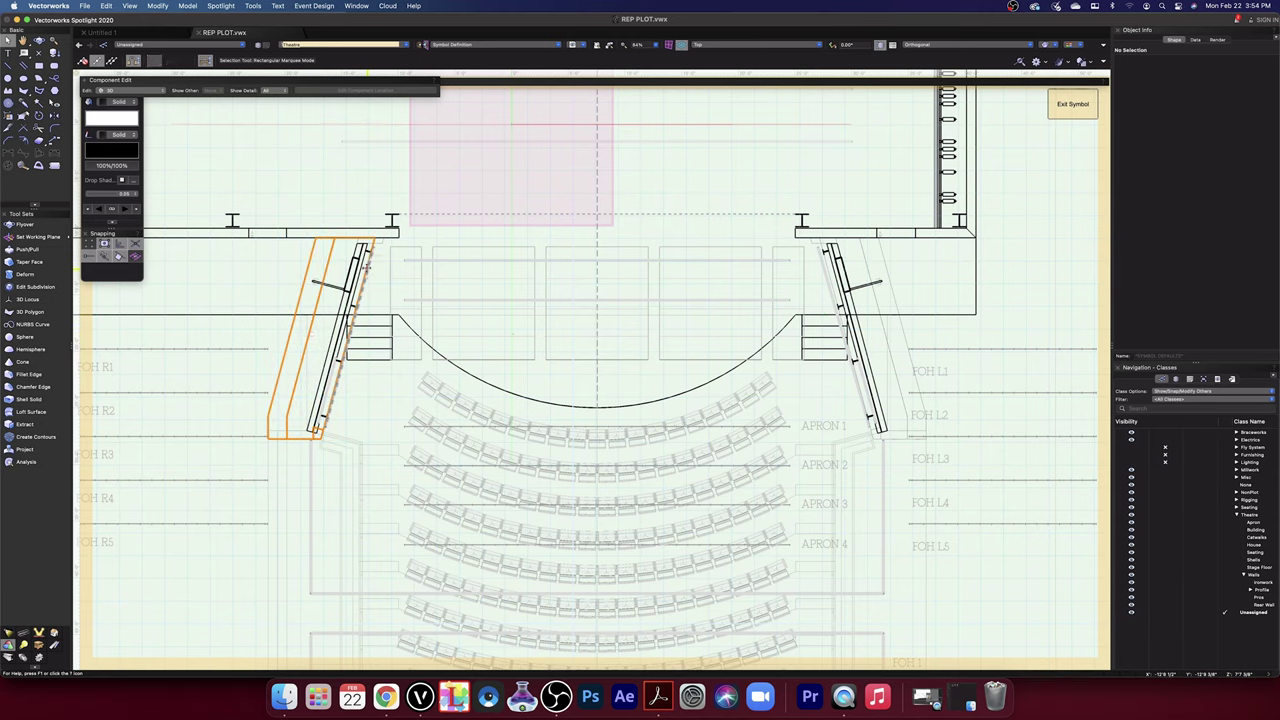
- Select the slanted wall solid, review its fill colour unchanged, and leave the symbol
{"action": "left_click", "coordinate": [311, 334]}
{"action": "left_click", "coordinate": [104, 116]}
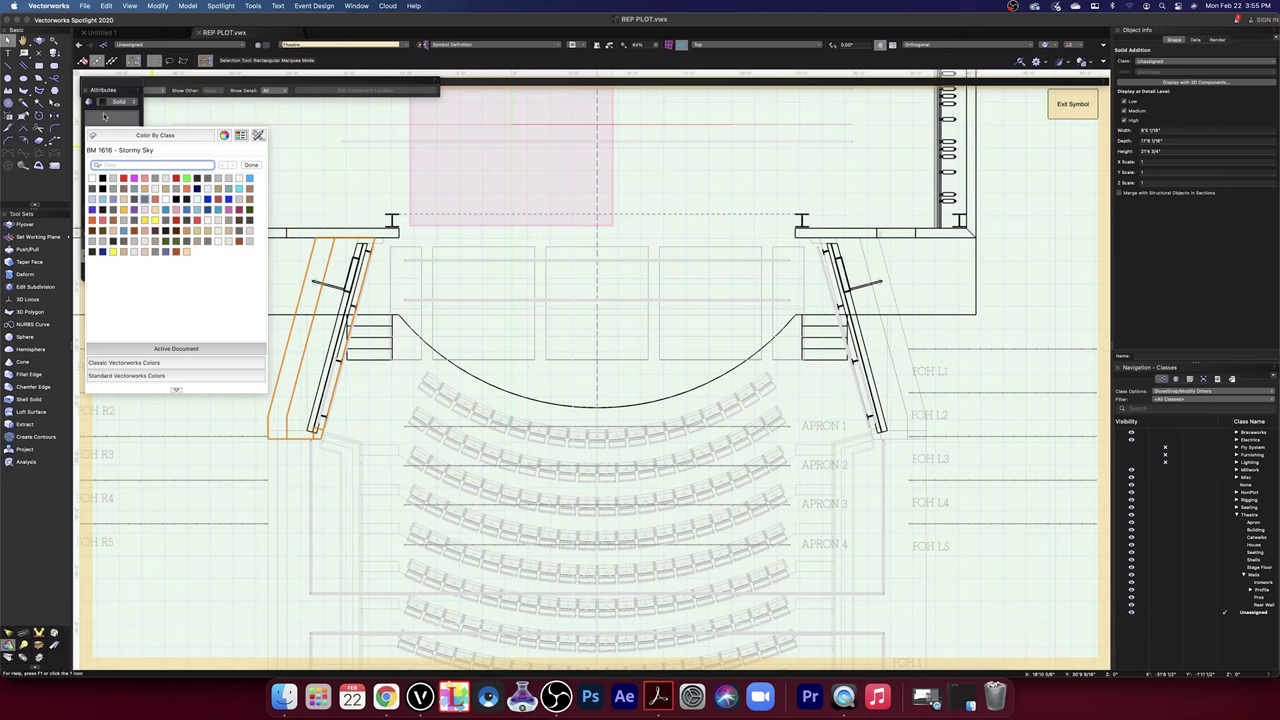
{"action": "left_click", "coordinate": [237, 563]}
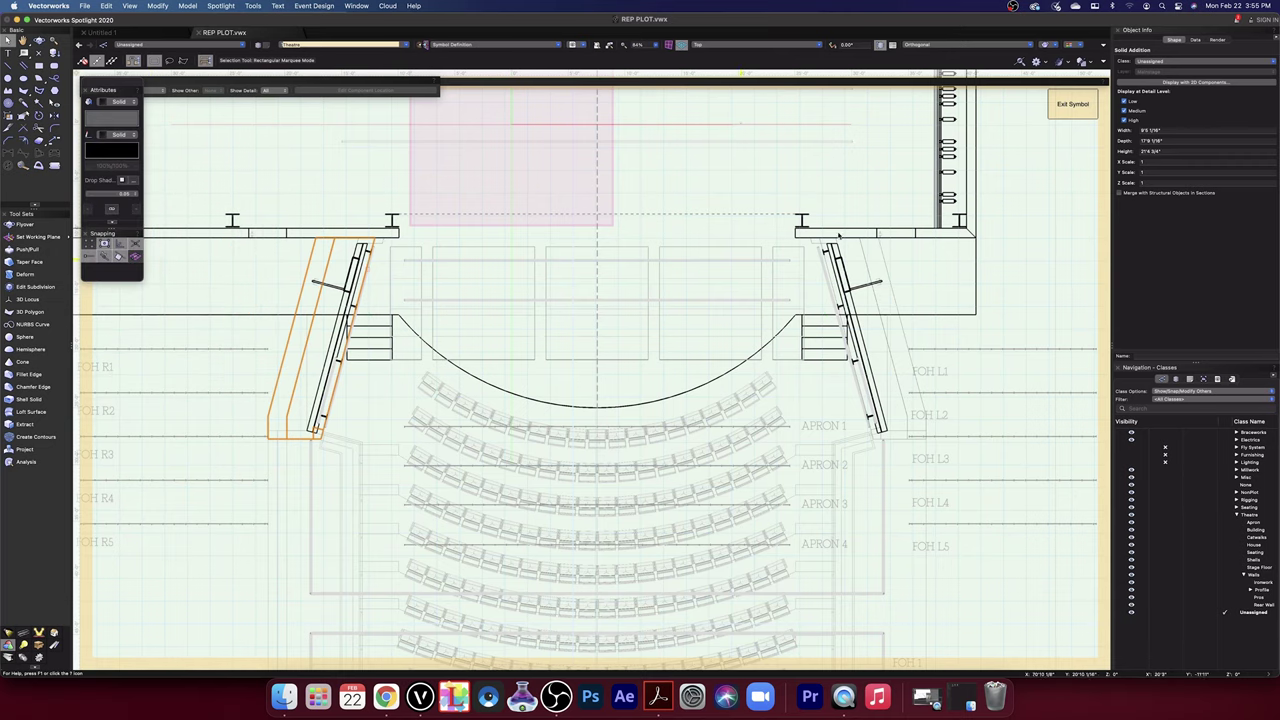
{"action": "left_click", "coordinate": [1075, 106]}
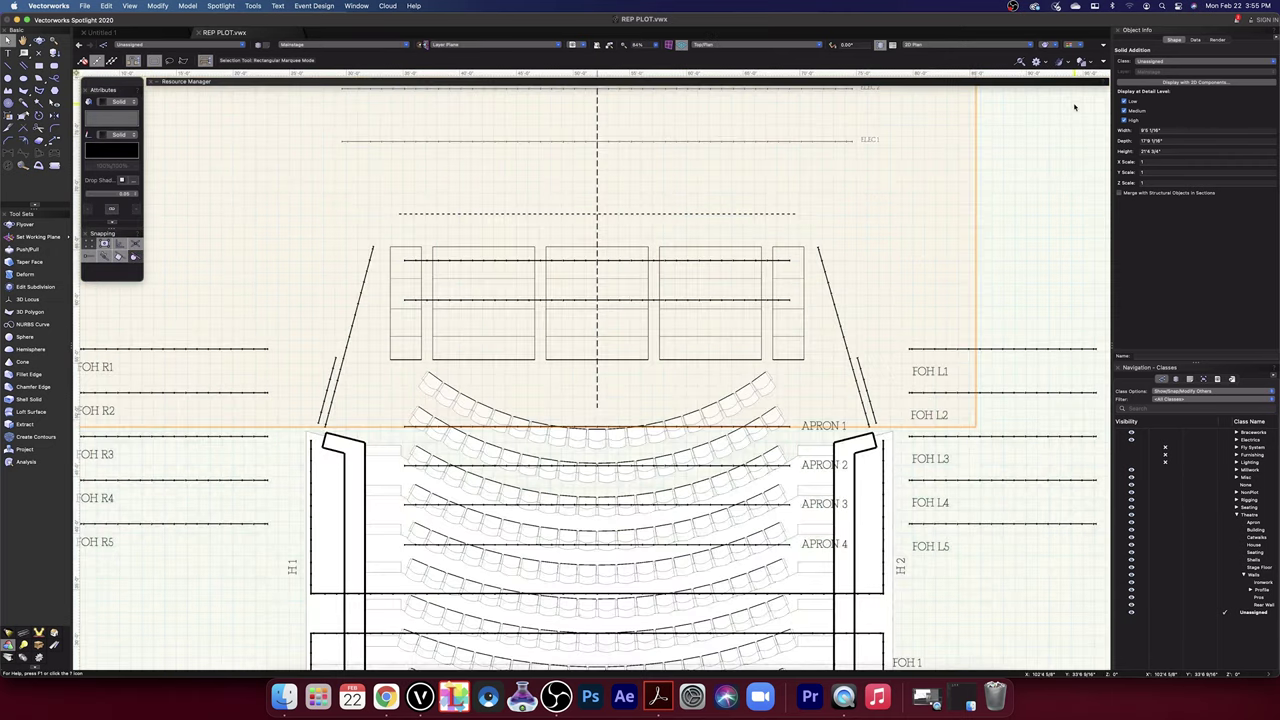
- Reopen the Seating symbol and edit its 3D component
{"action": "double_click", "coordinate": [310, 514]}
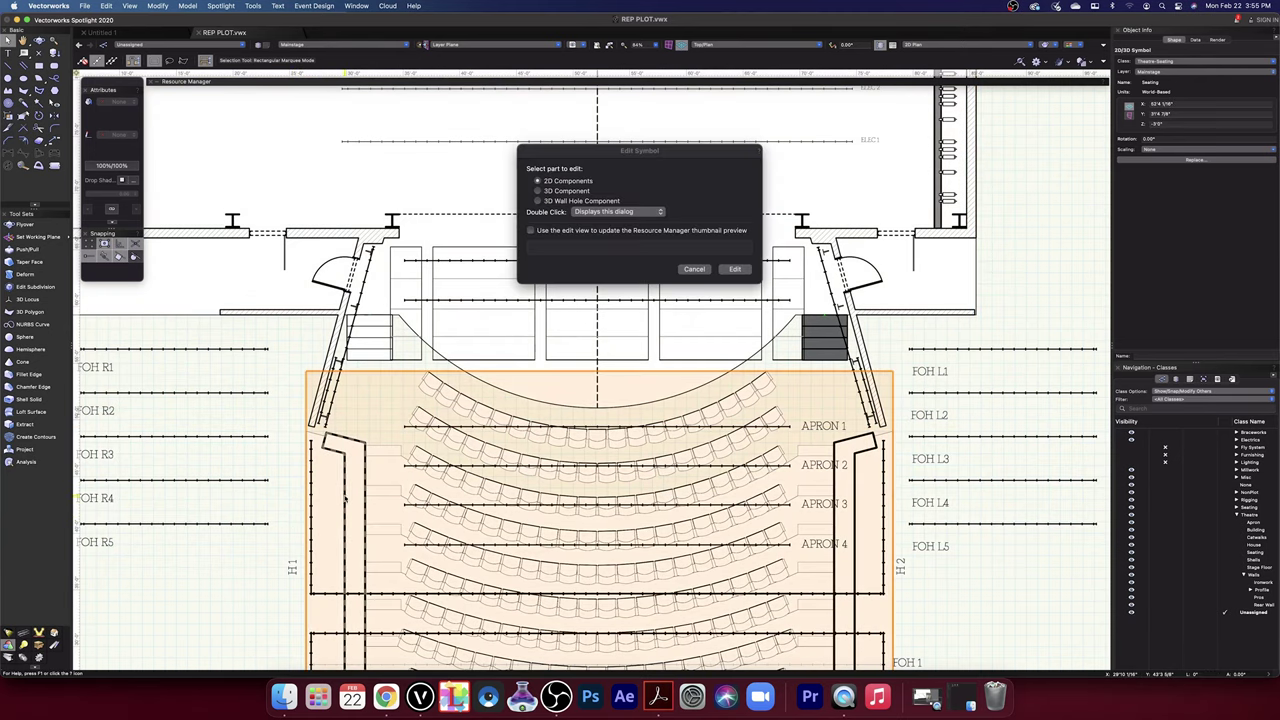
{"action": "left_click", "coordinate": [560, 191]}
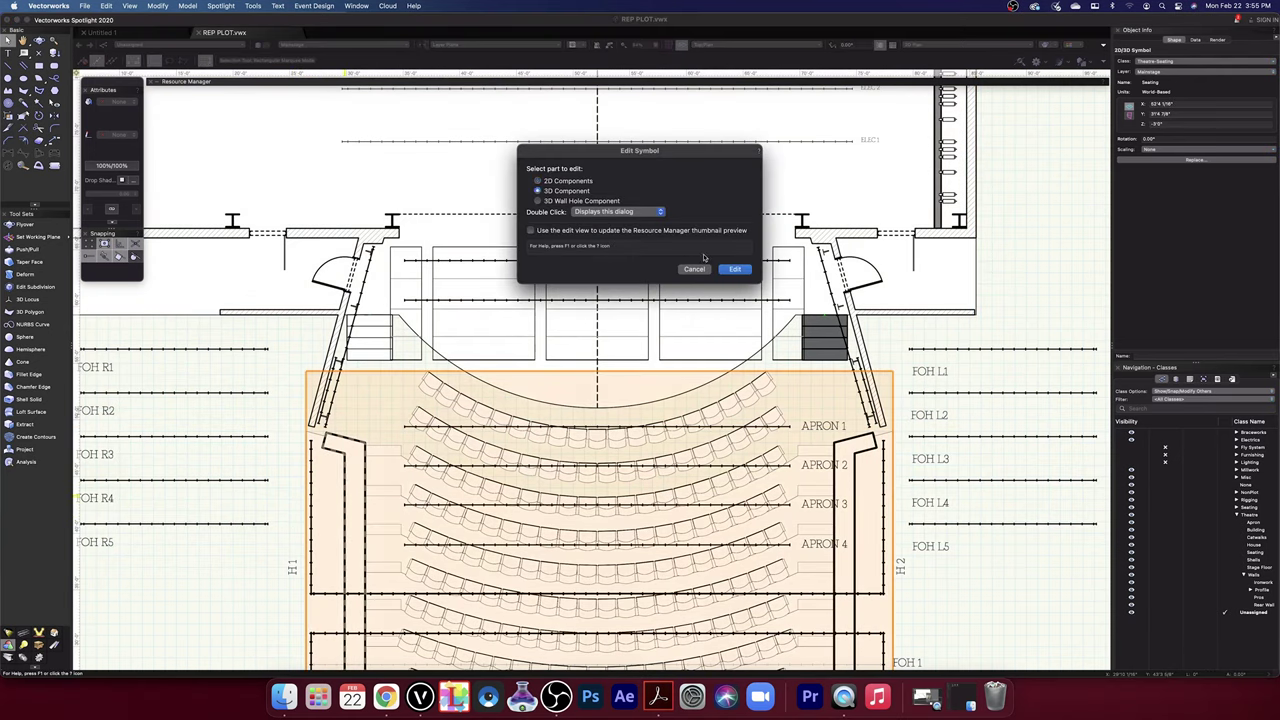
{"action": "left_click", "coordinate": [734, 270]}
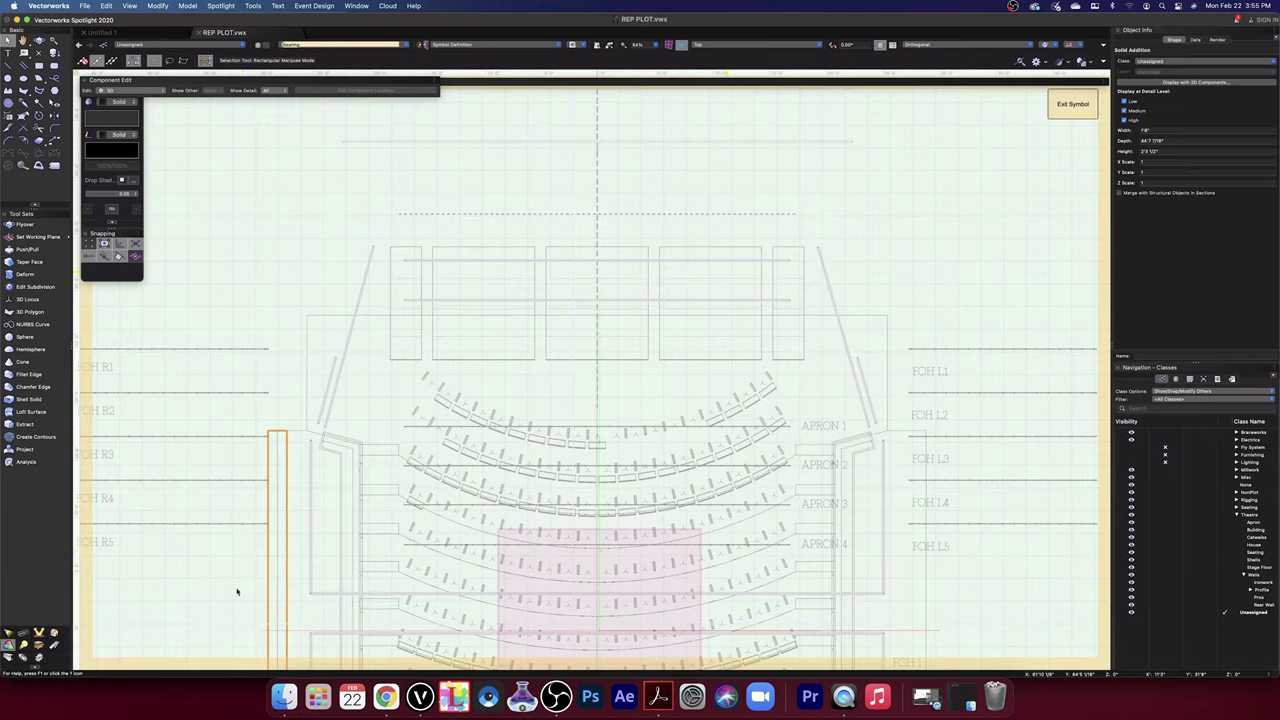
- Pan to the balcony front's end, search fill colours for 'BM 161', then dismiss unapplied
{"action": "scroll", "coordinate": [237, 592], "scroll_direction": "up", "scroll_amount": 2}
{"action": "middle_click_drag", "start_coordinate": [237, 600], "coordinate": [460, 462]}
{"action": "scroll", "coordinate": [526, 337], "scroll_direction": "up", "scroll_amount": 5}
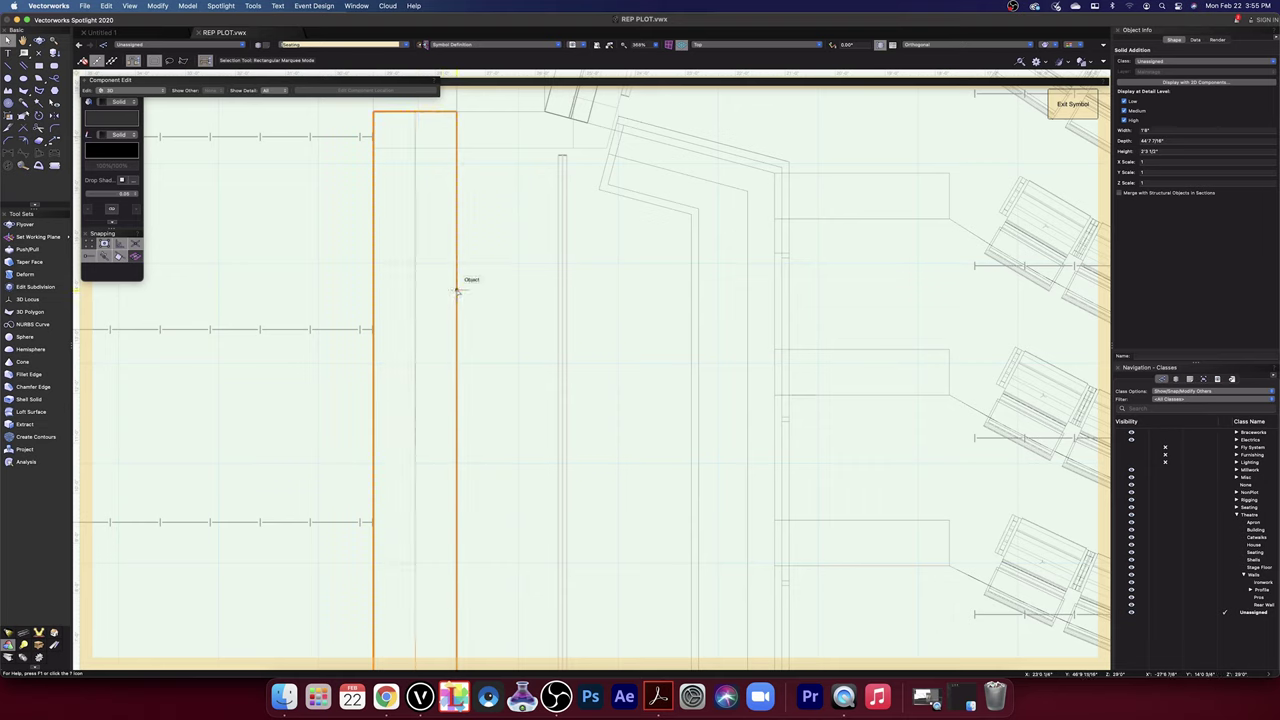
{"action": "left_click", "coordinate": [116, 120]}
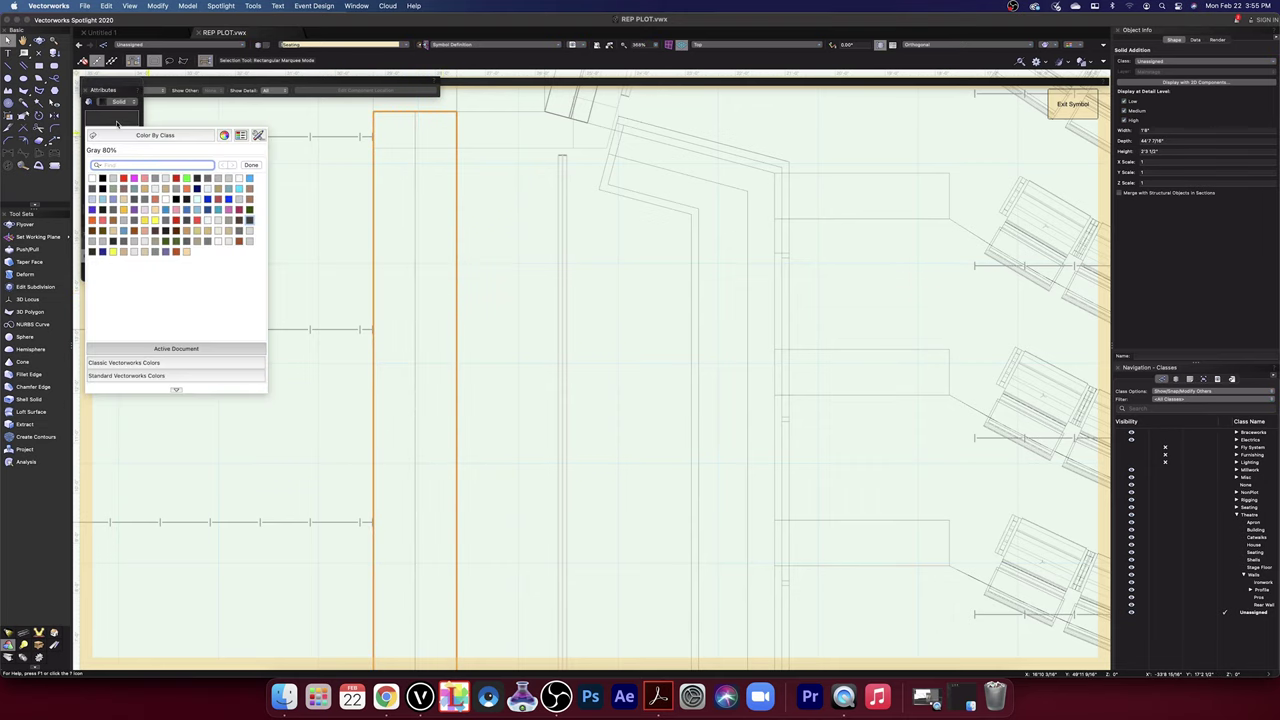
{"action": "type", "text": "BM 1616"}
{"action": "key", "text": "Return"}
- Fill the 10-inch-wide solid with Benjamin Moore Off White BM OC-9 - Ballet White
{"action": "scroll", "coordinate": [314, 320], "scroll_direction": "down", "scroll_amount": 3}
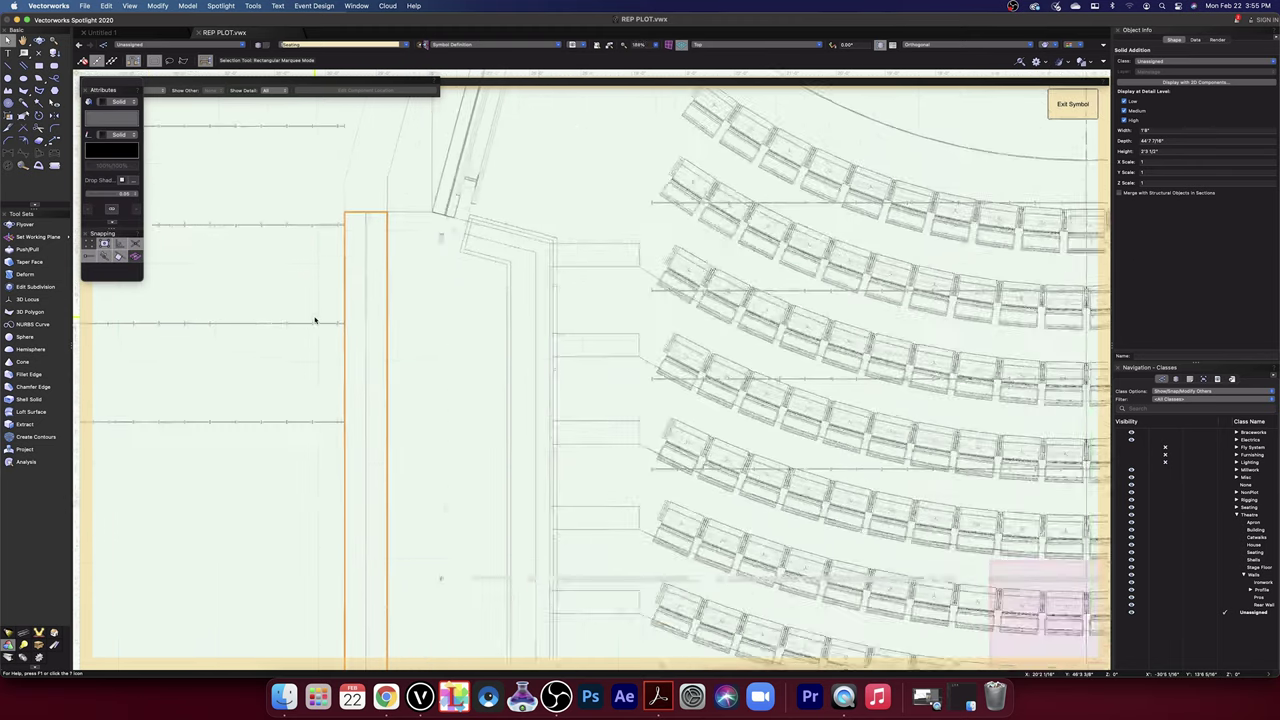
{"action": "scroll", "coordinate": [315, 320], "scroll_direction": "down", "scroll_amount": 1}
{"action": "left_click", "coordinate": [364, 312]}
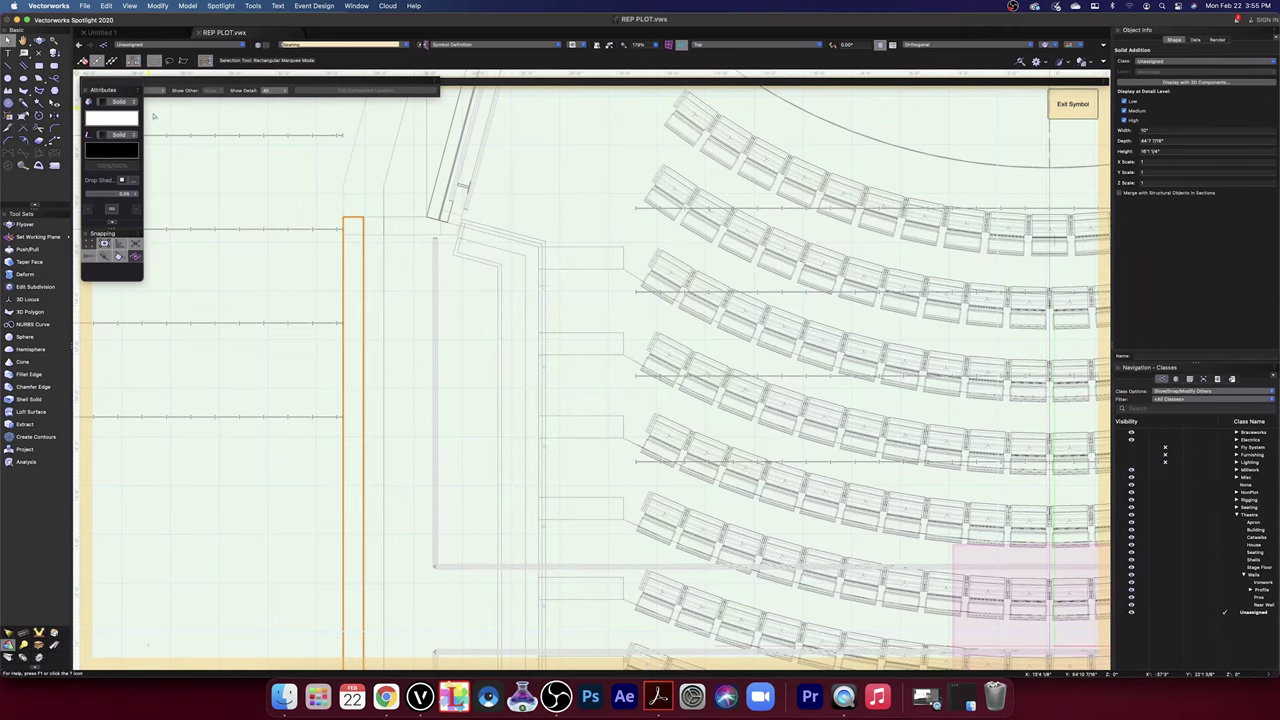
{"action": "left_click", "coordinate": [100, 102]}
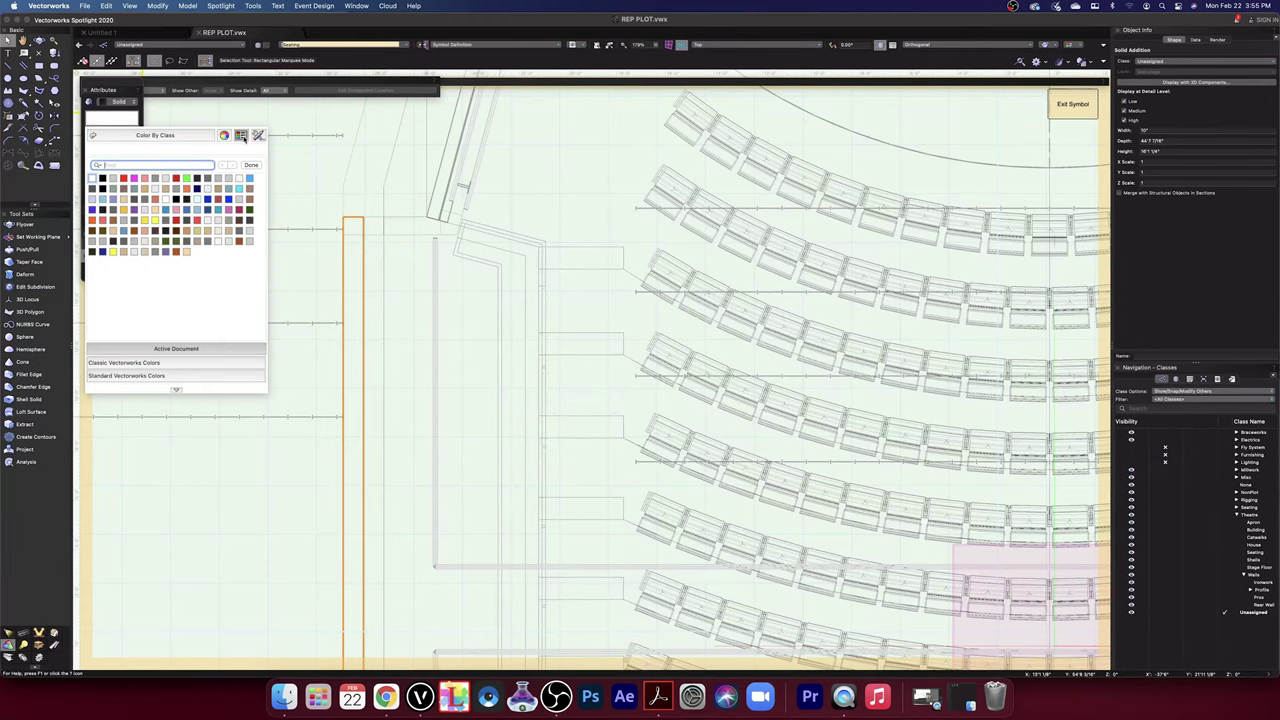
{"action": "left_click", "coordinate": [241, 136]}
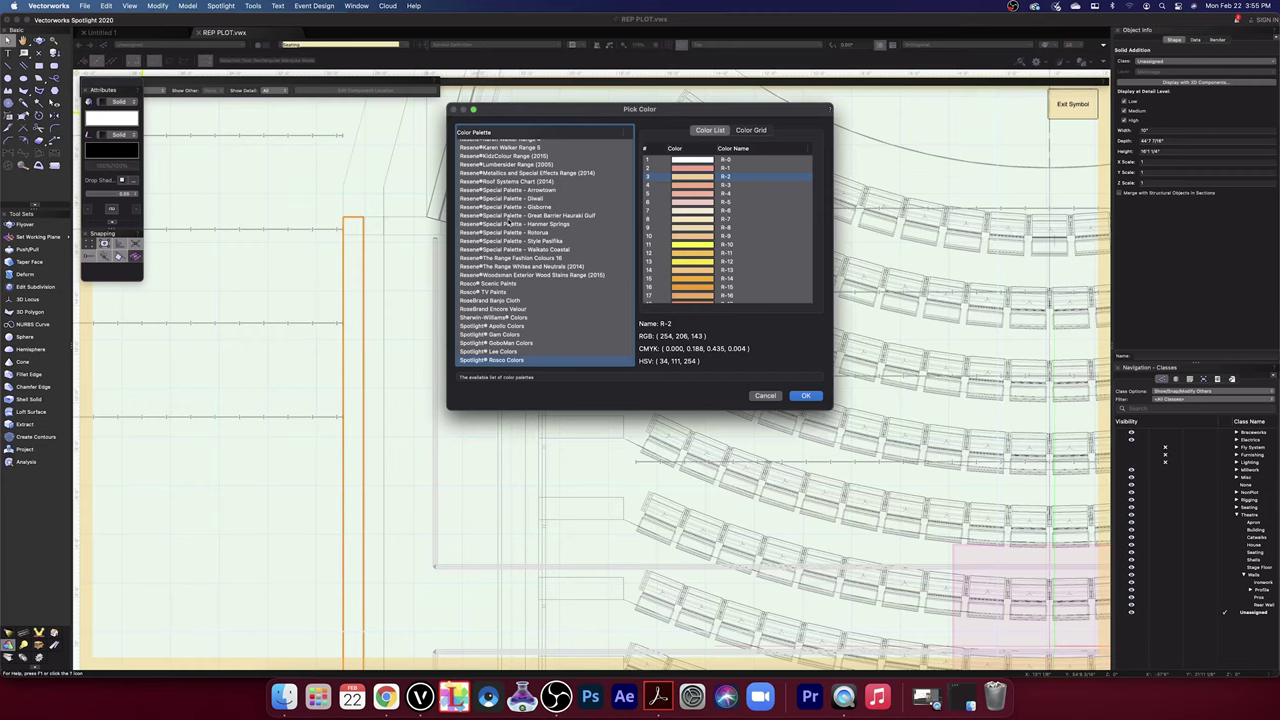
{"action": "scroll", "coordinate": [527, 219], "scroll_direction": "up", "scroll_amount": 15}
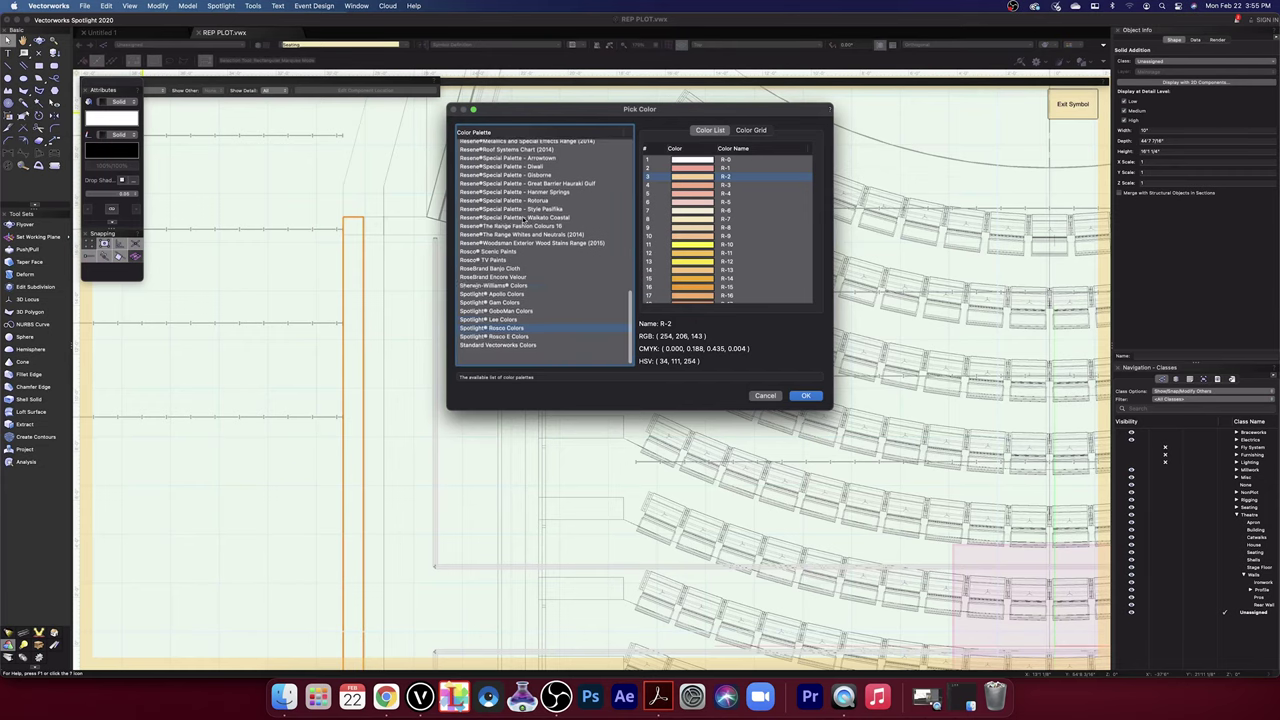
{"action": "scroll", "coordinate": [527, 219], "scroll_direction": "up", "scroll_amount": 3}
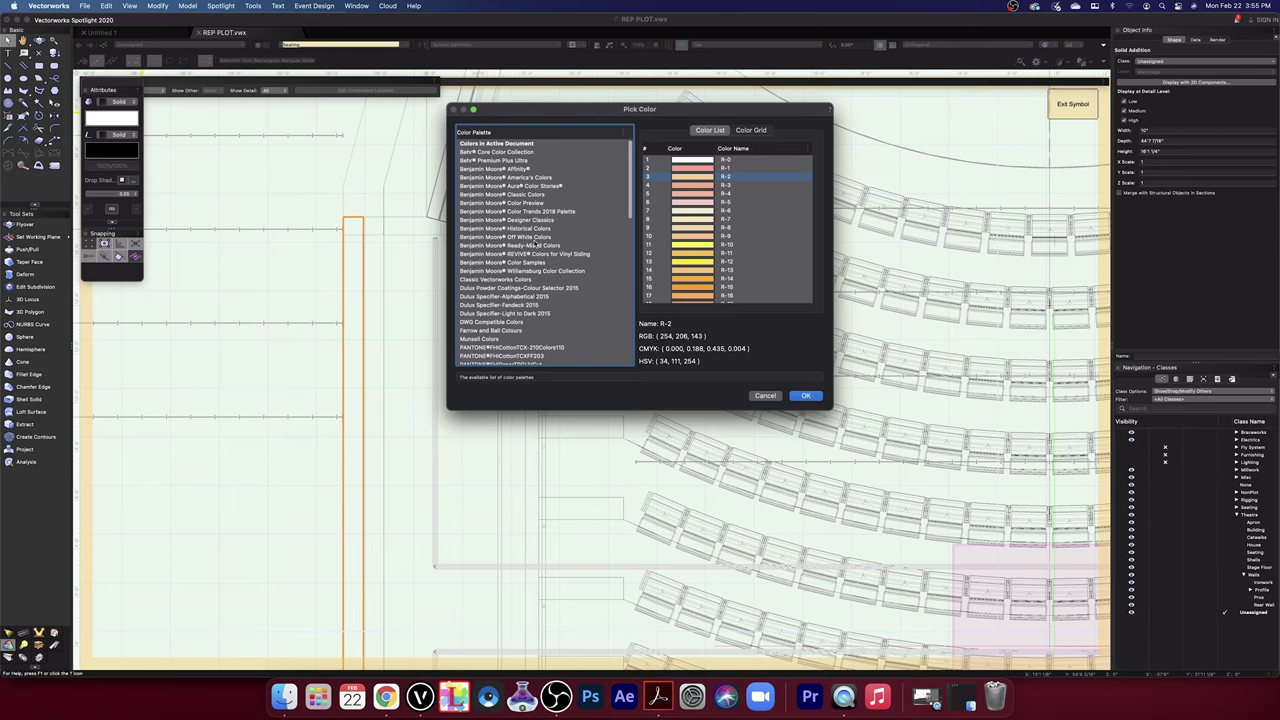
{"action": "left_click", "coordinate": [534, 238]}
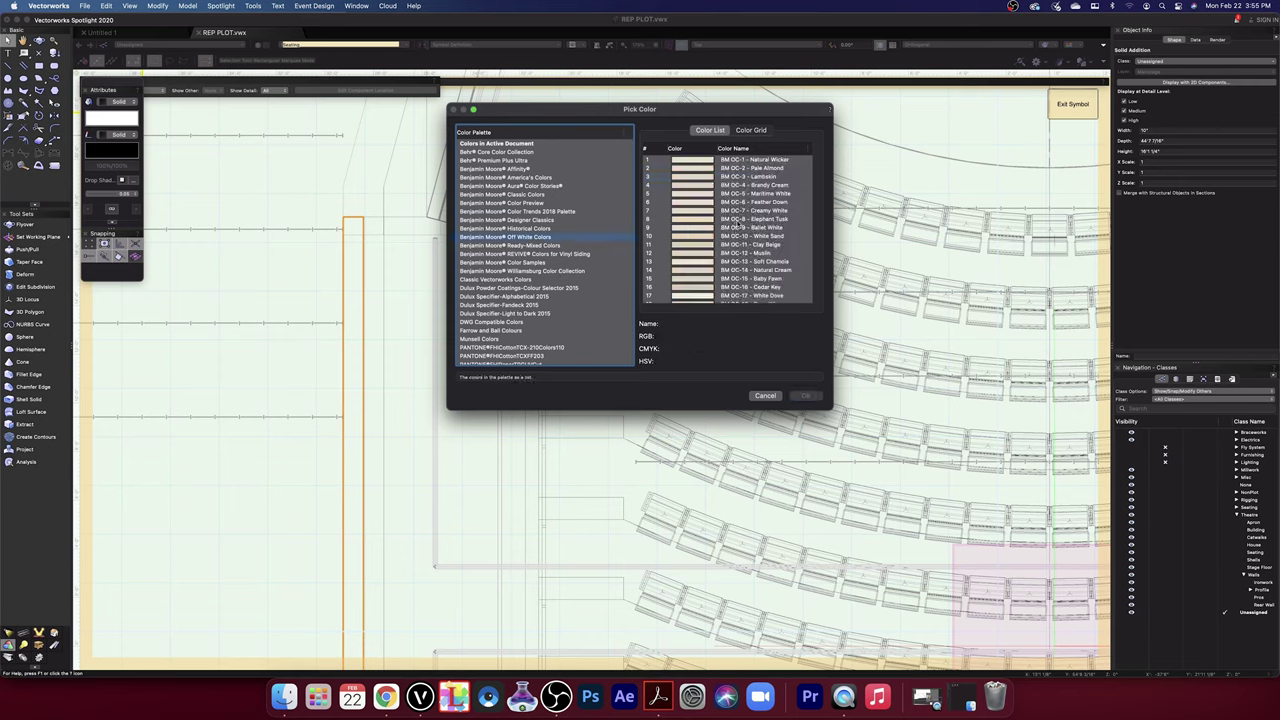
{"action": "left_click", "coordinate": [700, 220]}
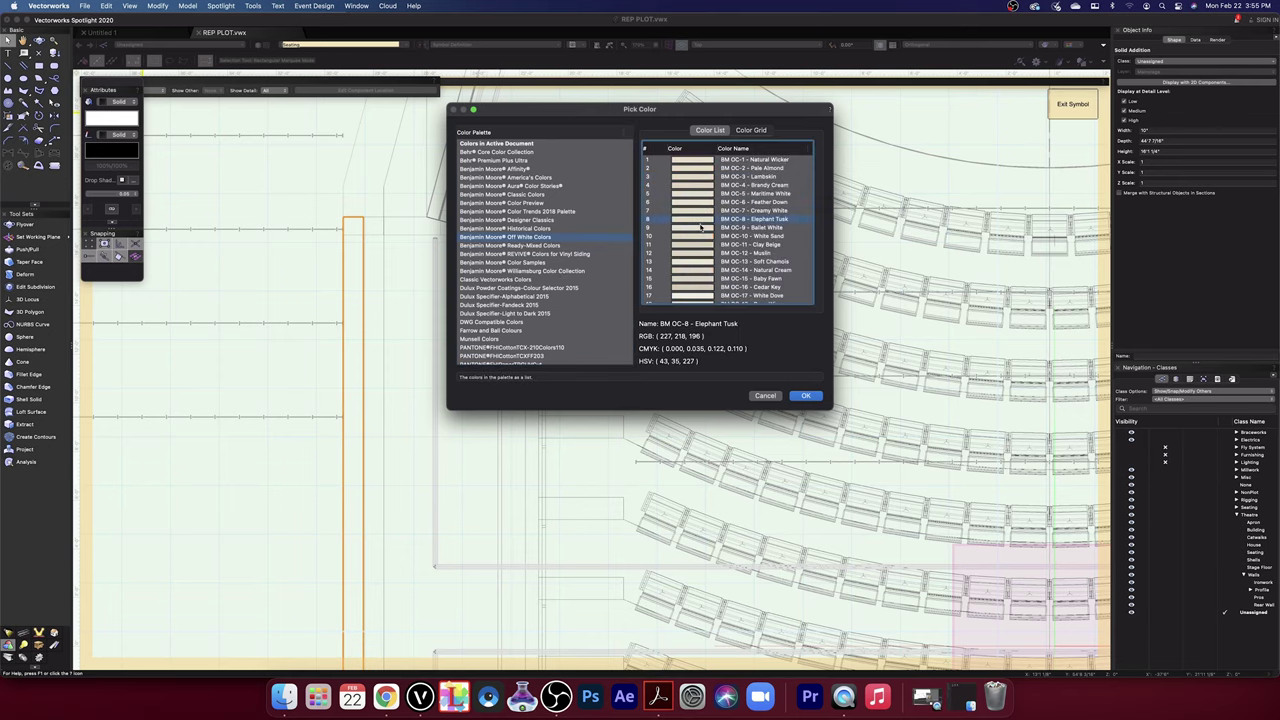
{"action": "left_click", "coordinate": [700, 228]}
{"action": "left_click", "coordinate": [806, 396]}
{"action": "scroll", "coordinate": [572, 377], "scroll_direction": "down", "scroll_amount": 3}
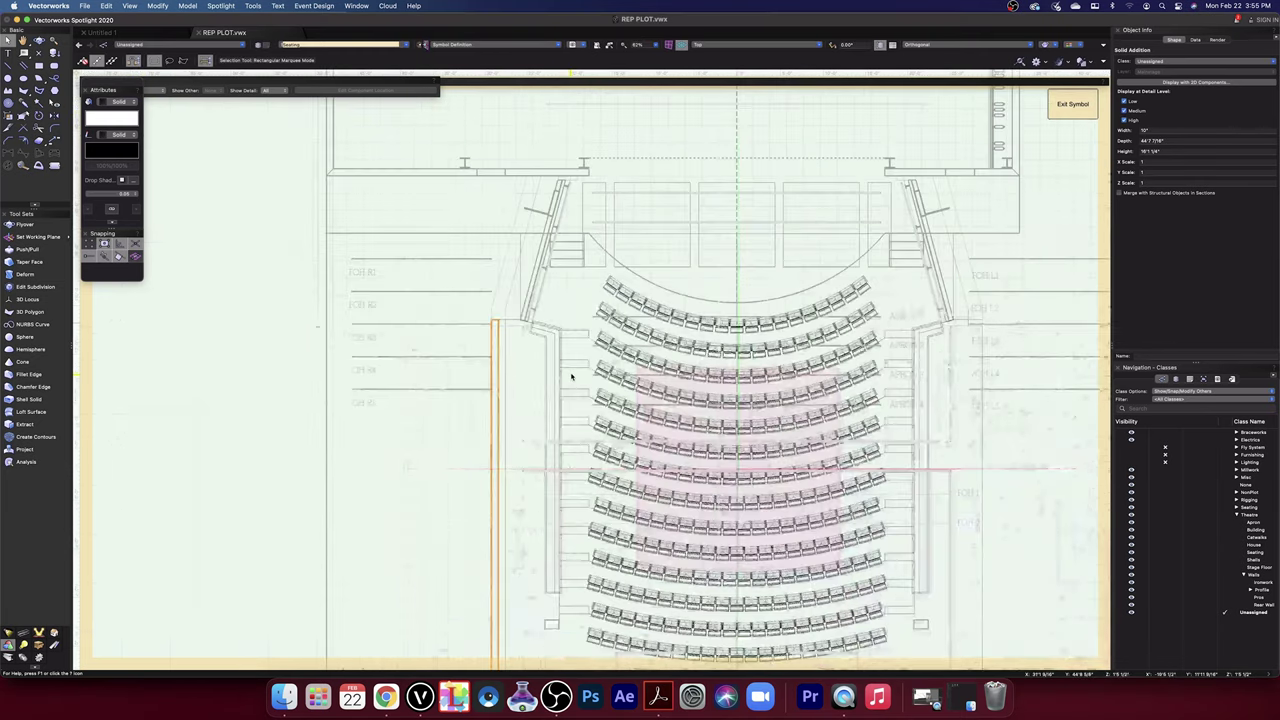
{"action": "left_click", "coordinate": [39, 41]}
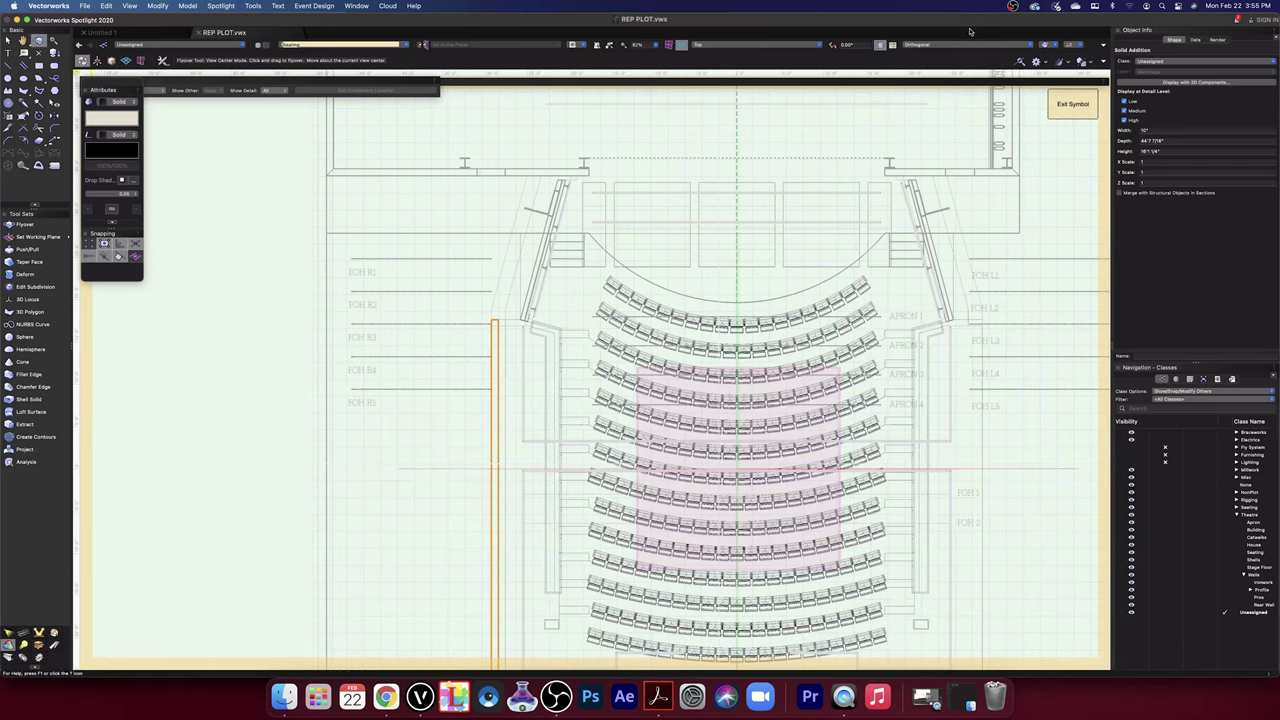
{"action": "left_click", "coordinate": [1052, 48]}
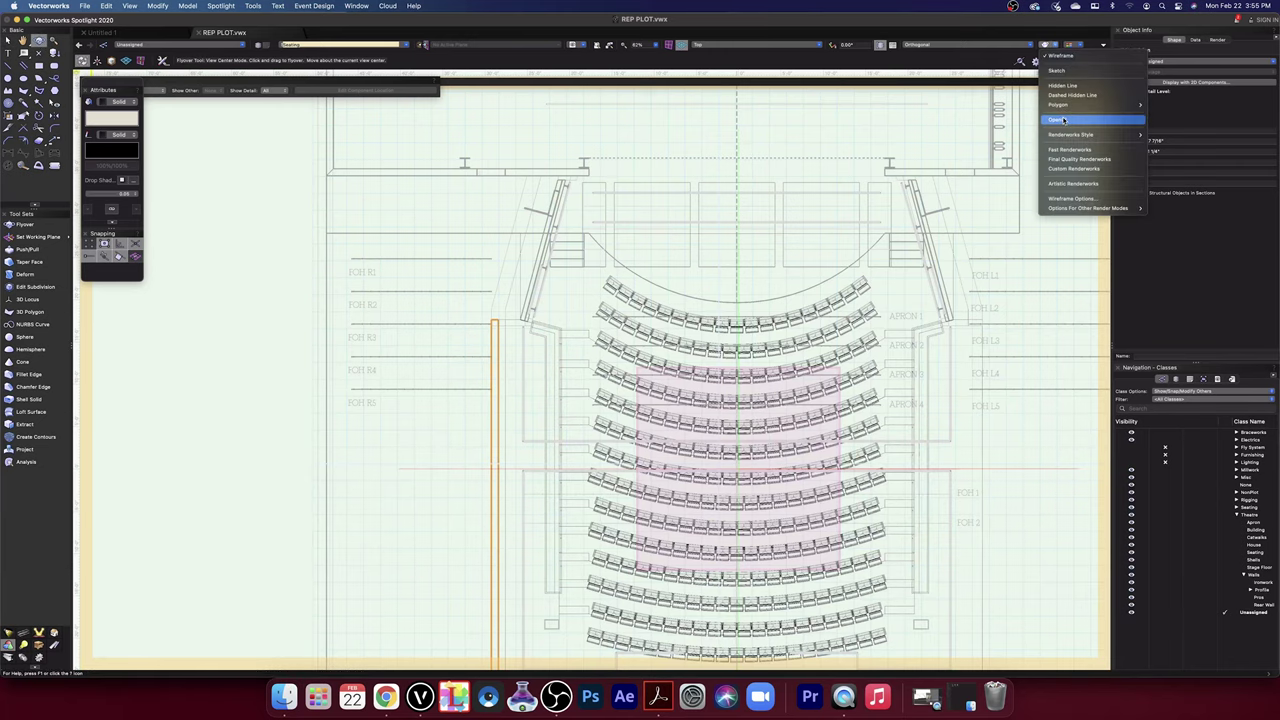
{"action": "left_click", "coordinate": [1063, 120]}
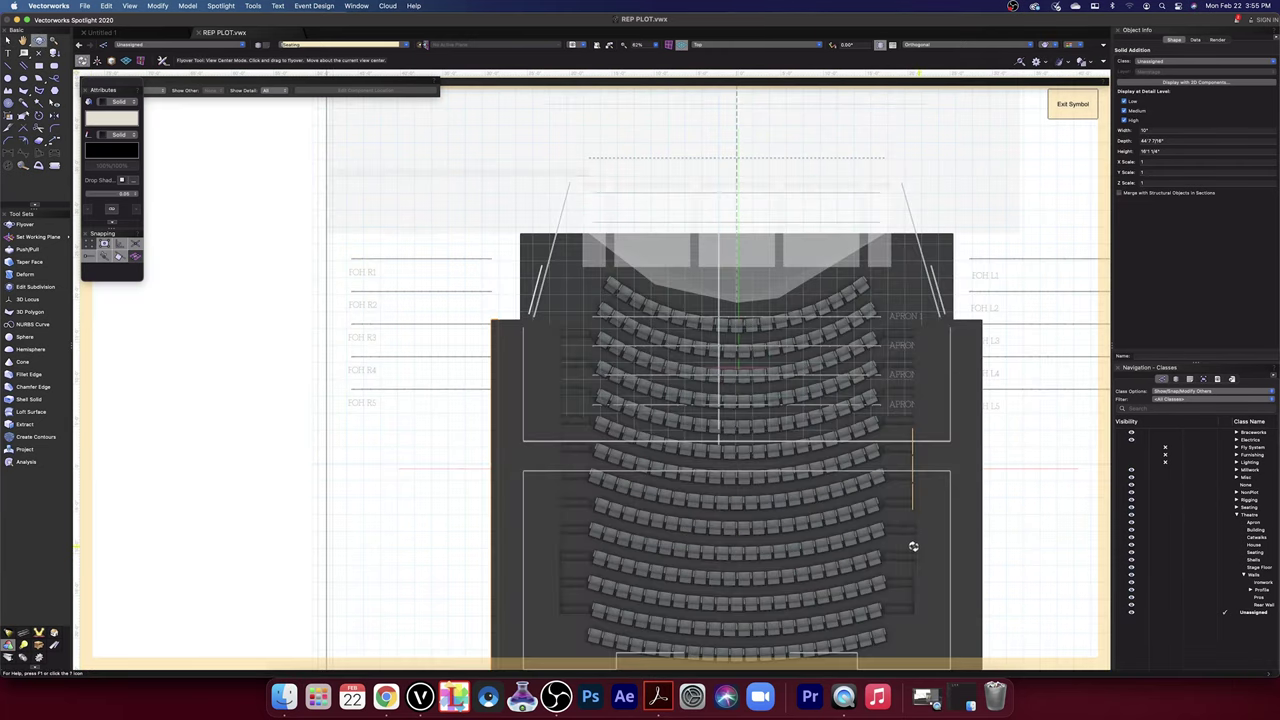
{"action": "mouse_move", "coordinate": [911, 543]}
{"action": "left_mouse_down"}
{"action": "mouse_move", "coordinate": [895, 537]}
{"action": "mouse_move", "coordinate": [877, 411]}
{"action": "mouse_move", "coordinate": [811, 411]}
{"action": "mouse_move", "coordinate": [783, 427]}
{"action": "mouse_move", "coordinate": [818, 414]}
{"action": "mouse_move", "coordinate": [833, 426]}
{"action": "left_mouse_up"}
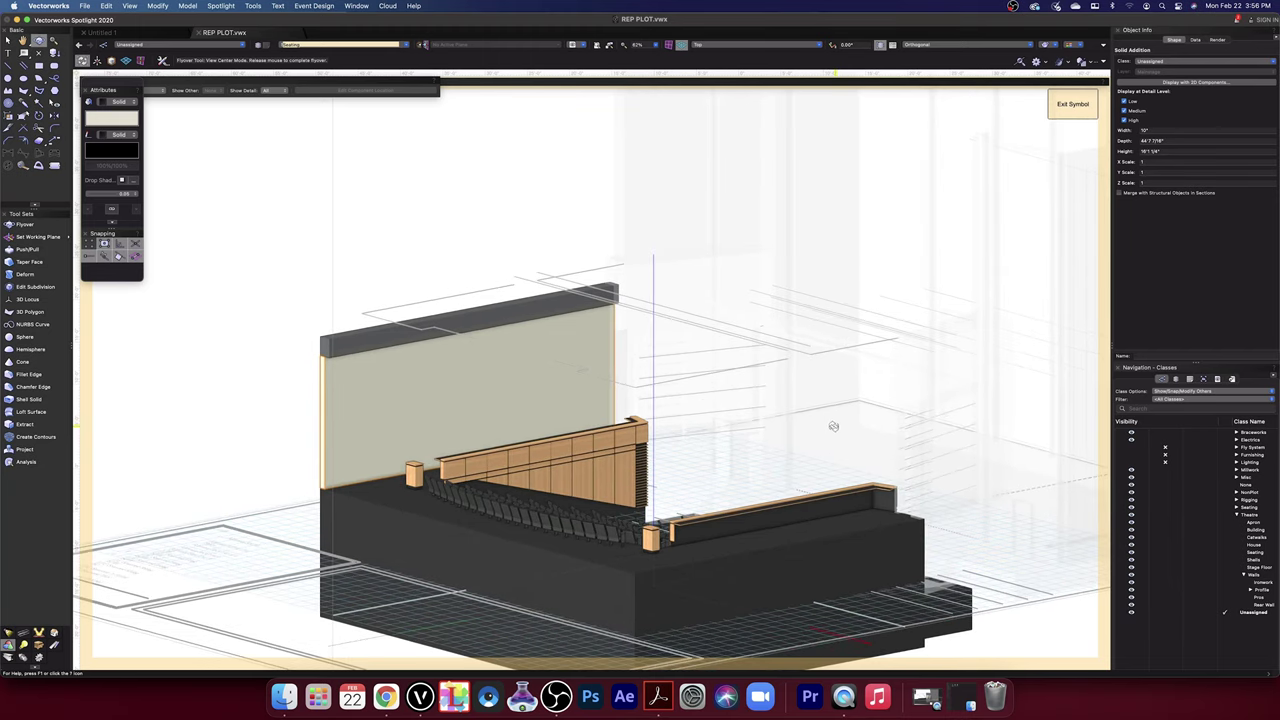
{"action": "left_click_drag", "start_coordinate": [833, 426], "coordinate": [838, 417]}
{"action": "left_click_drag", "start_coordinate": [45, 598], "coordinate": [128, 534]}
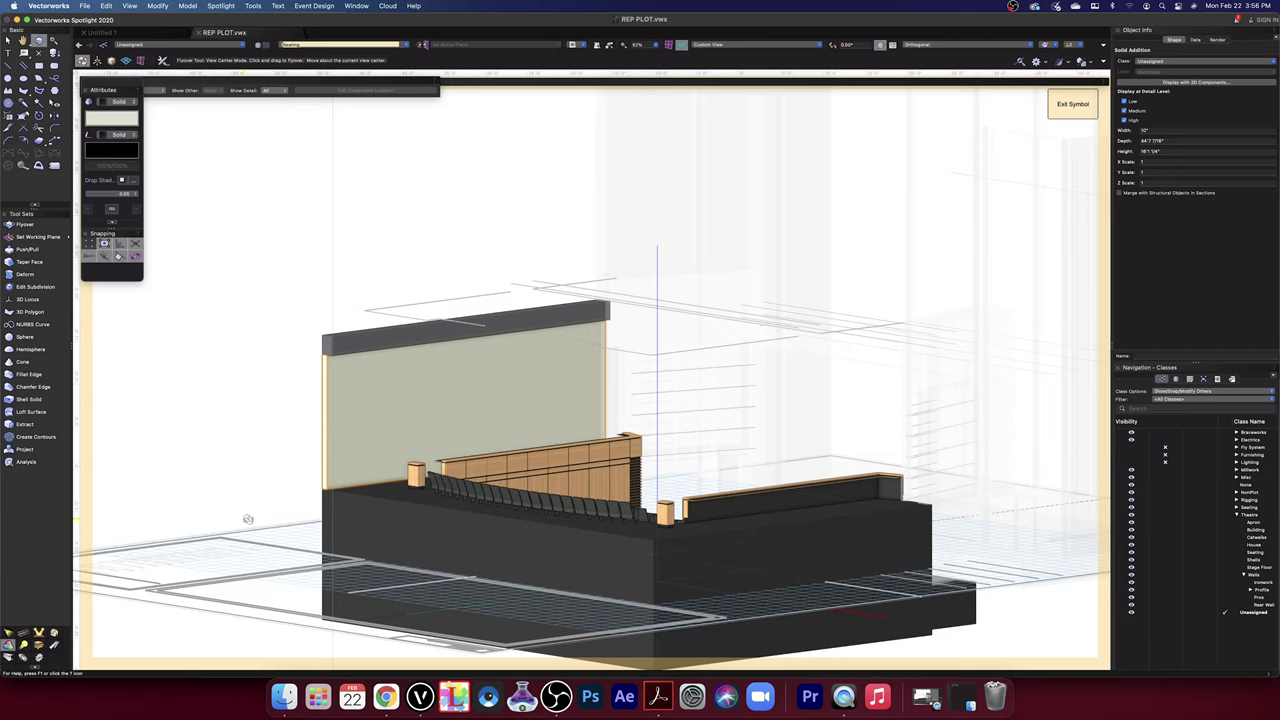
{"action": "scroll", "coordinate": [354, 499], "scroll_direction": "up", "scroll_amount": 5}
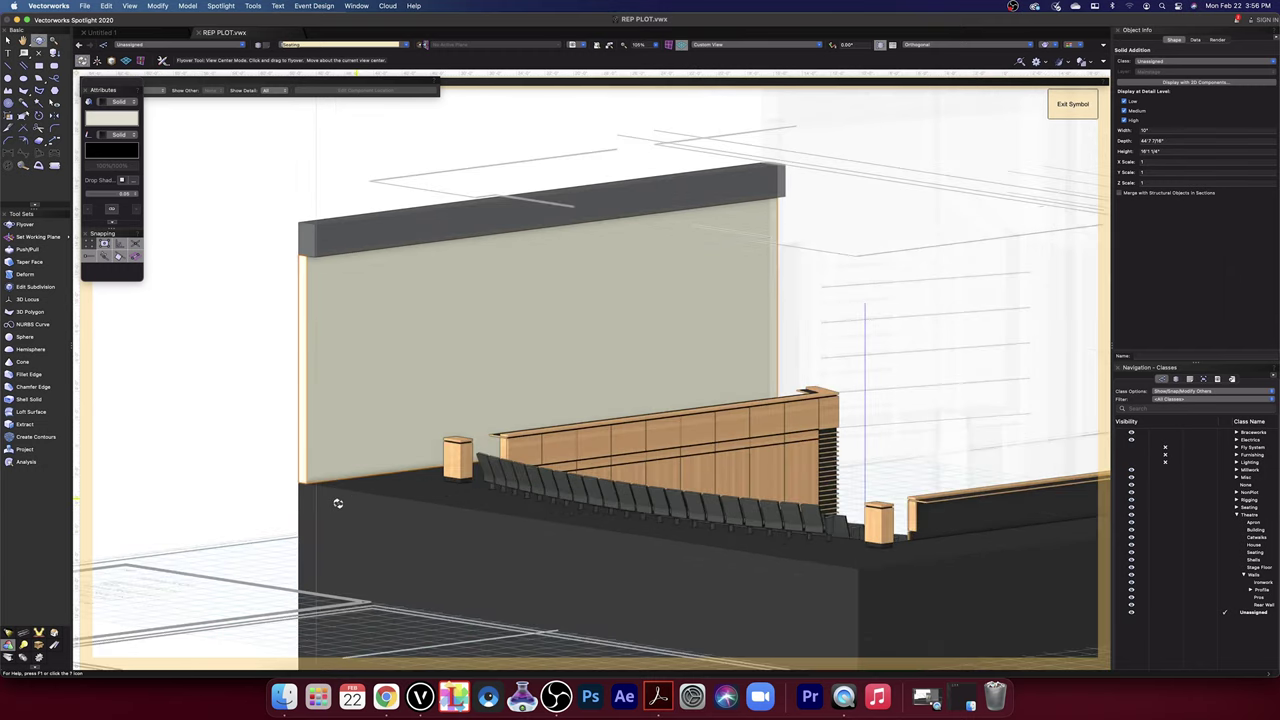
{"action": "key", "text": "2"}
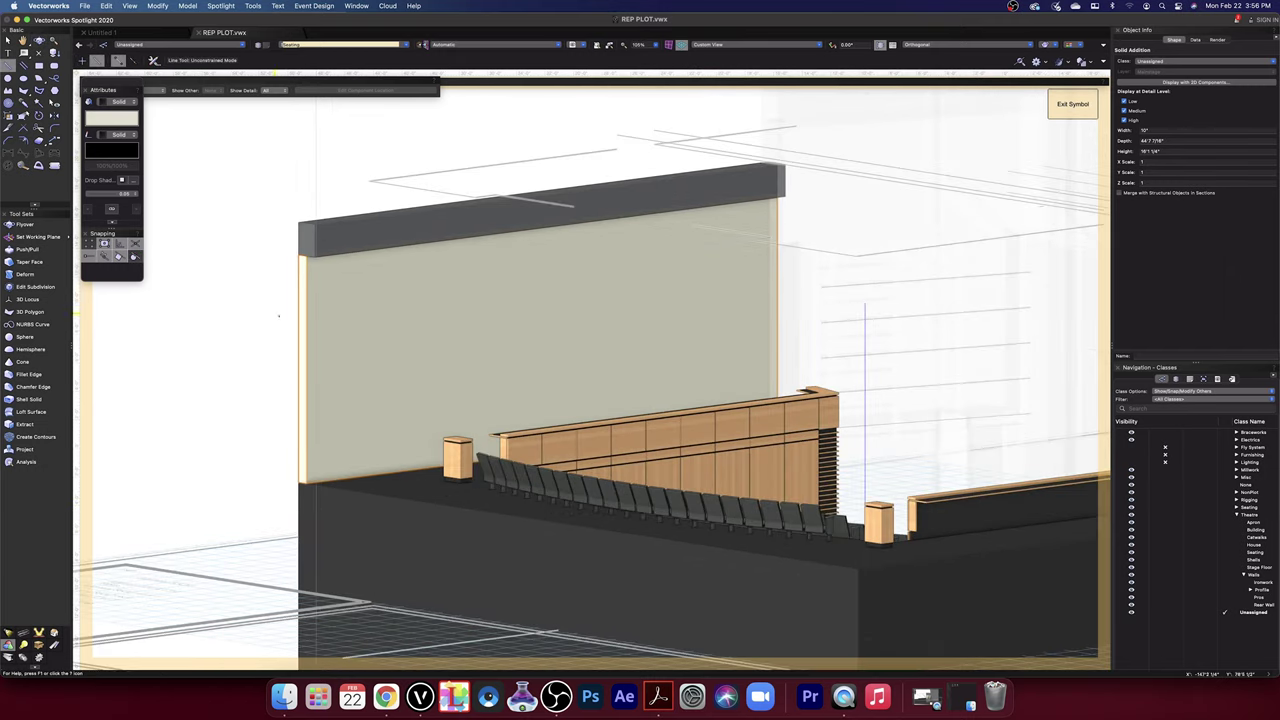
{"action": "scroll", "coordinate": [273, 292], "scroll_direction": "up", "scroll_amount": 3}
{"action": "scroll", "coordinate": [273, 292], "scroll_direction": "up", "scroll_amount": 3}
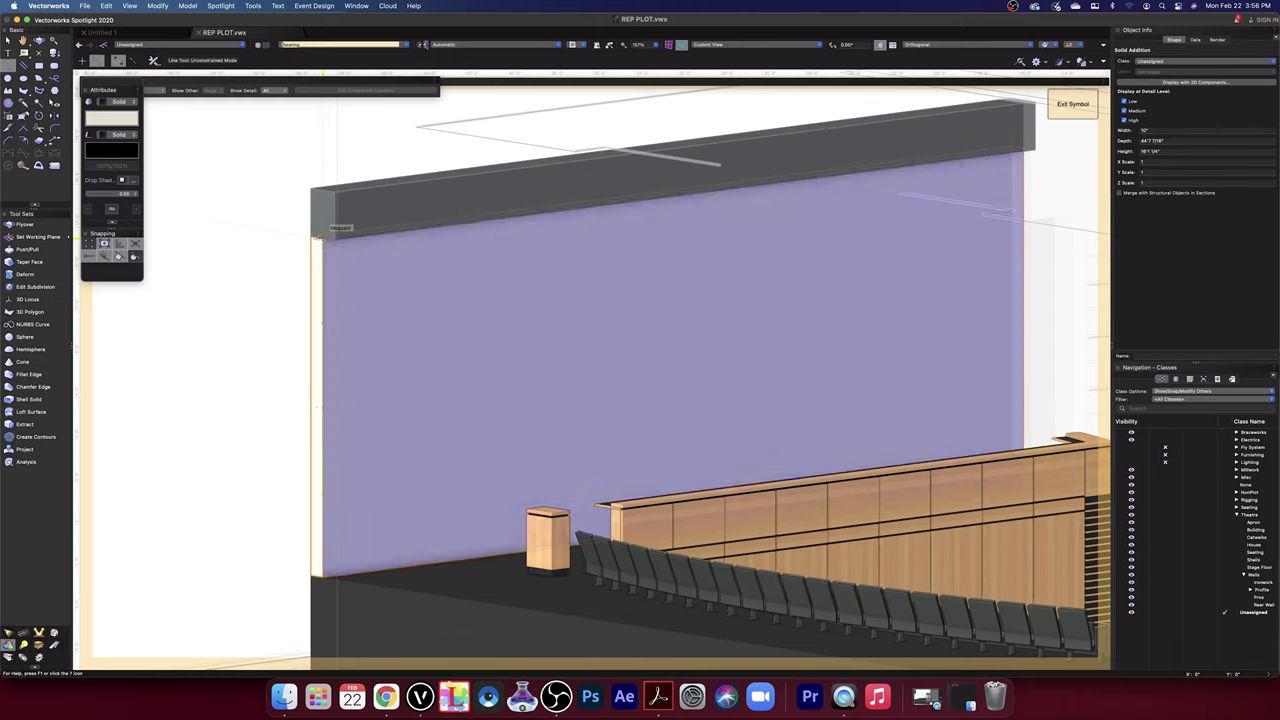
{"action": "scroll", "coordinate": [322, 238], "scroll_direction": "up", "scroll_amount": 5}
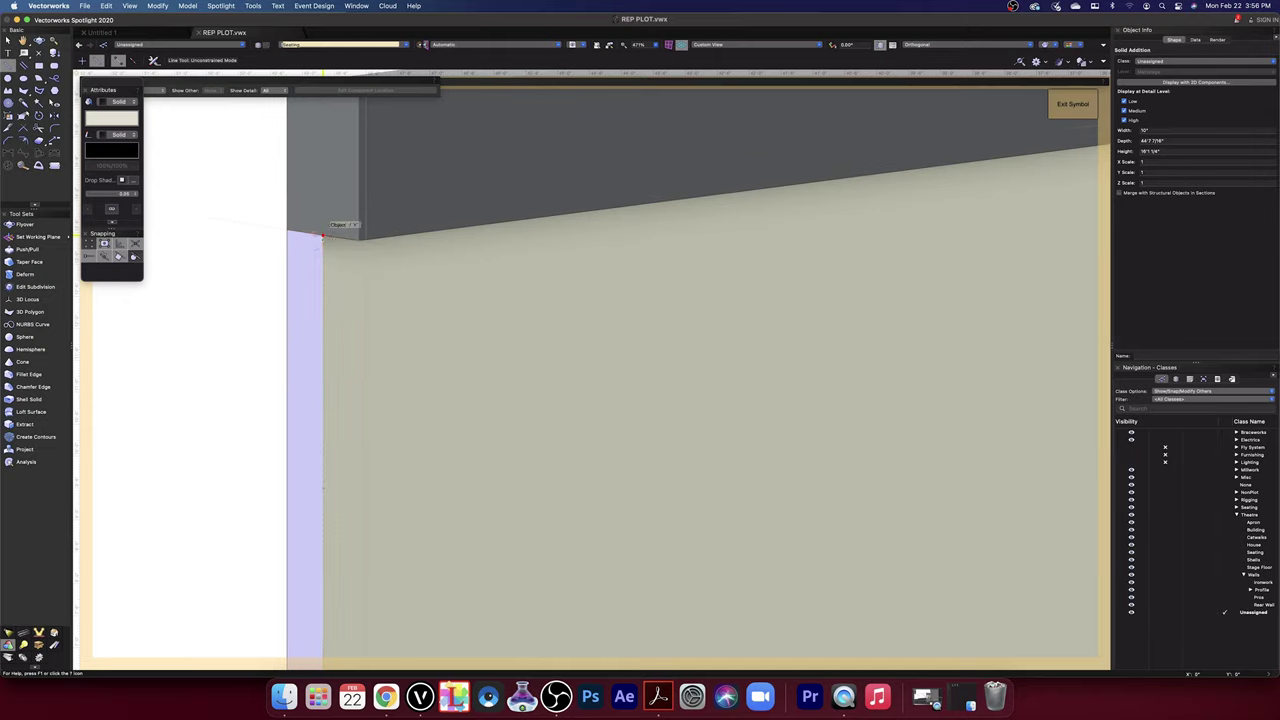
{"action": "left_click", "coordinate": [322, 238]}
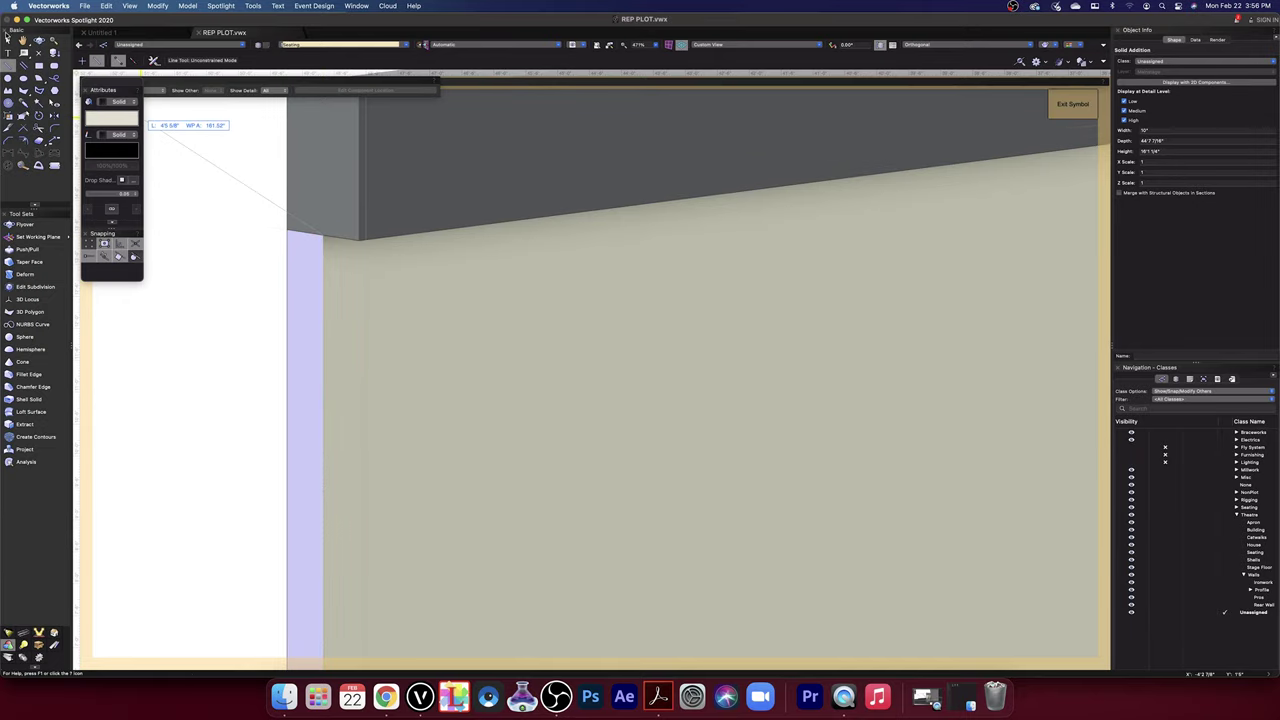
{"action": "key", "text": "x"}
{"action": "key", "text": "x"}
{"action": "left_click", "coordinate": [338, 307]}
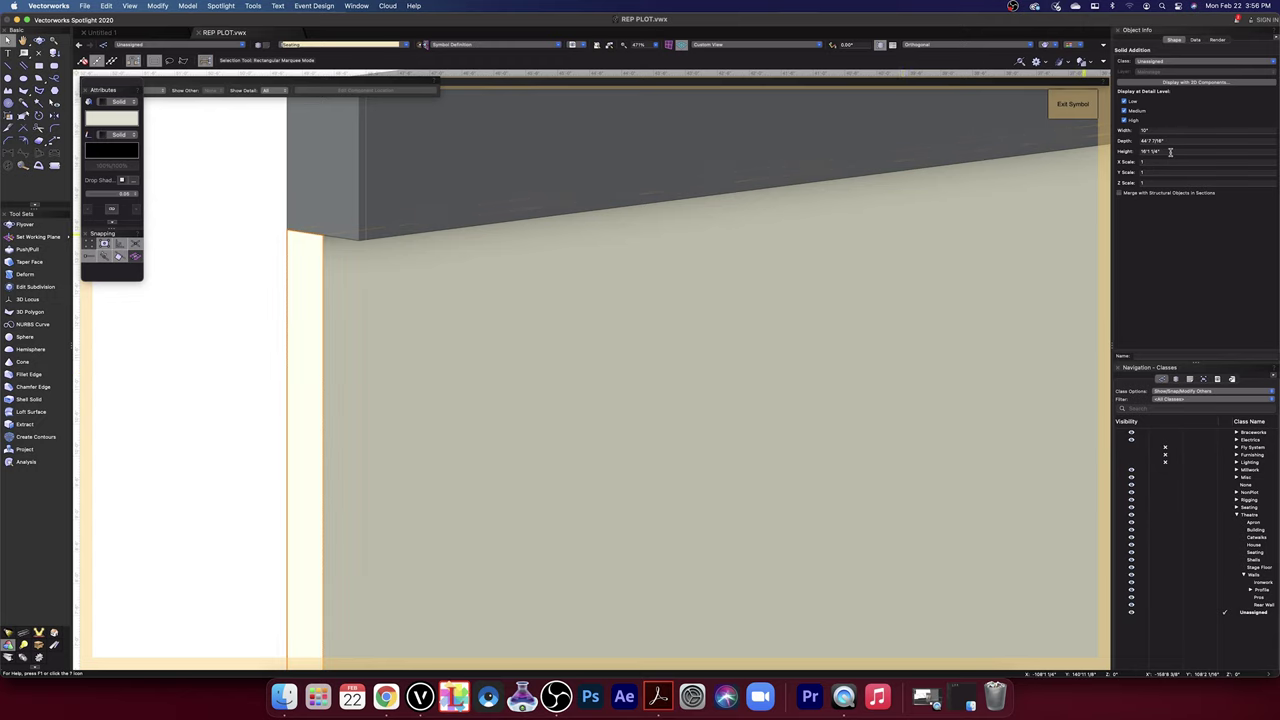
{"action": "scroll", "coordinate": [800, 331], "scroll_direction": "down", "scroll_amount": 5}
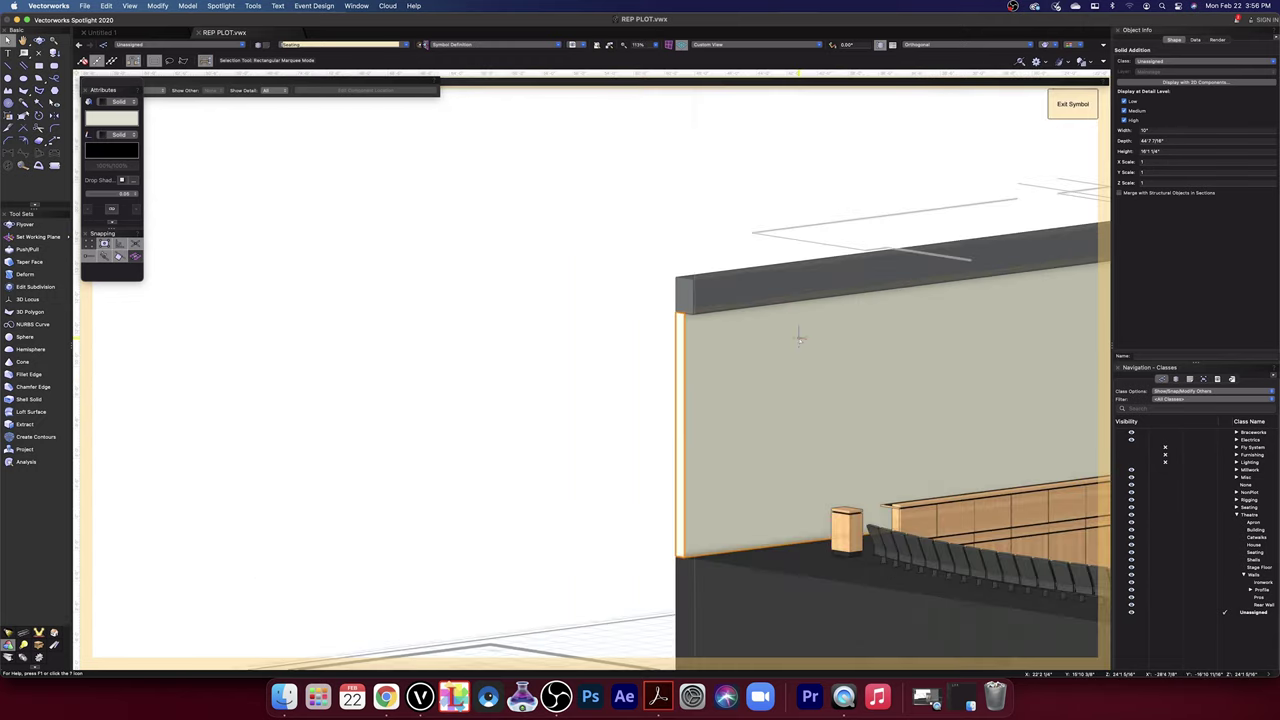
{"action": "middle_click_drag", "start_coordinate": [826, 223], "coordinate": [674, 211]}
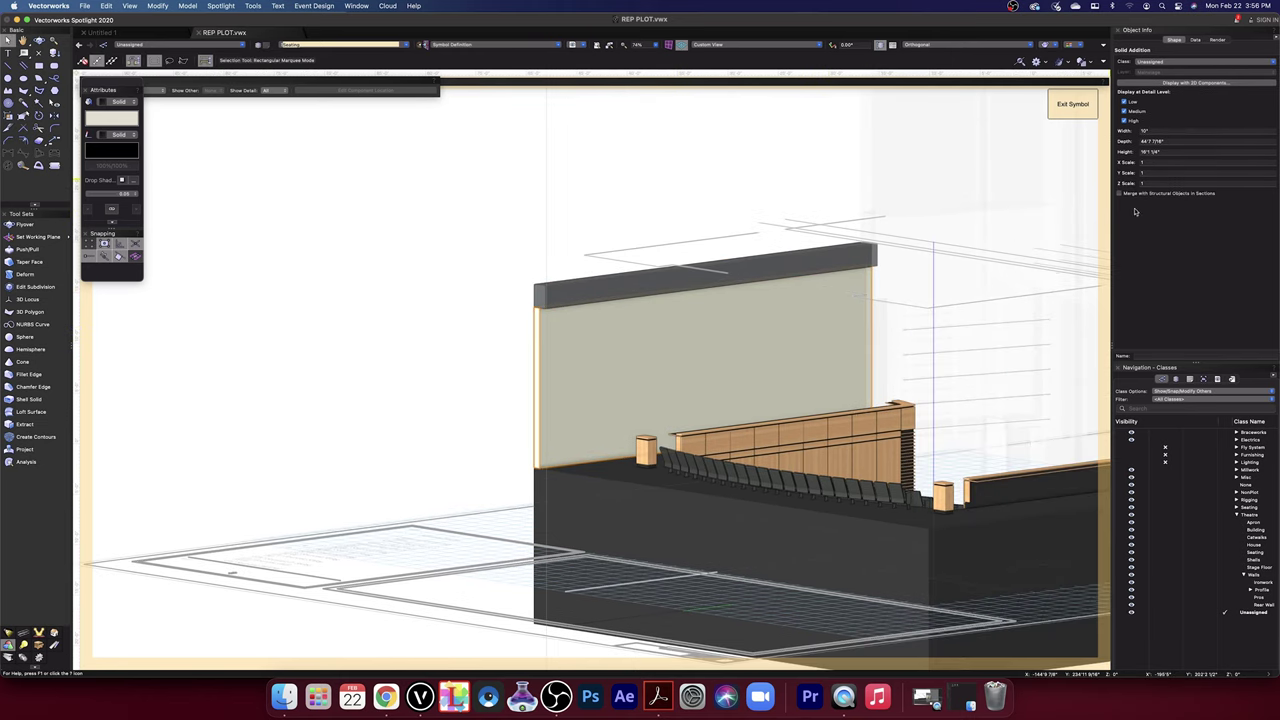
{"action": "left_click", "coordinate": [747, 46]}
{"action": "left_click", "coordinate": [750, 52]}
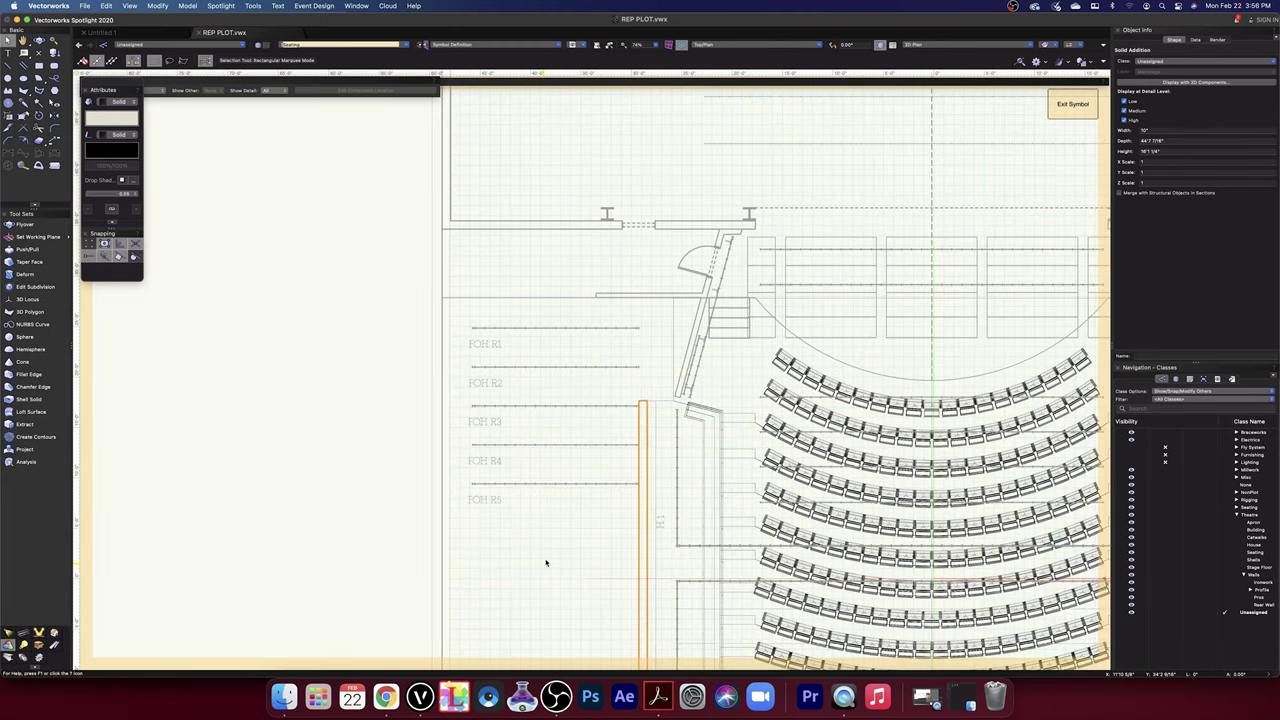
- Draw a vertical line beside the balcony front and set its length to 4'
{"action": "left_click", "coordinate": [547, 562]}
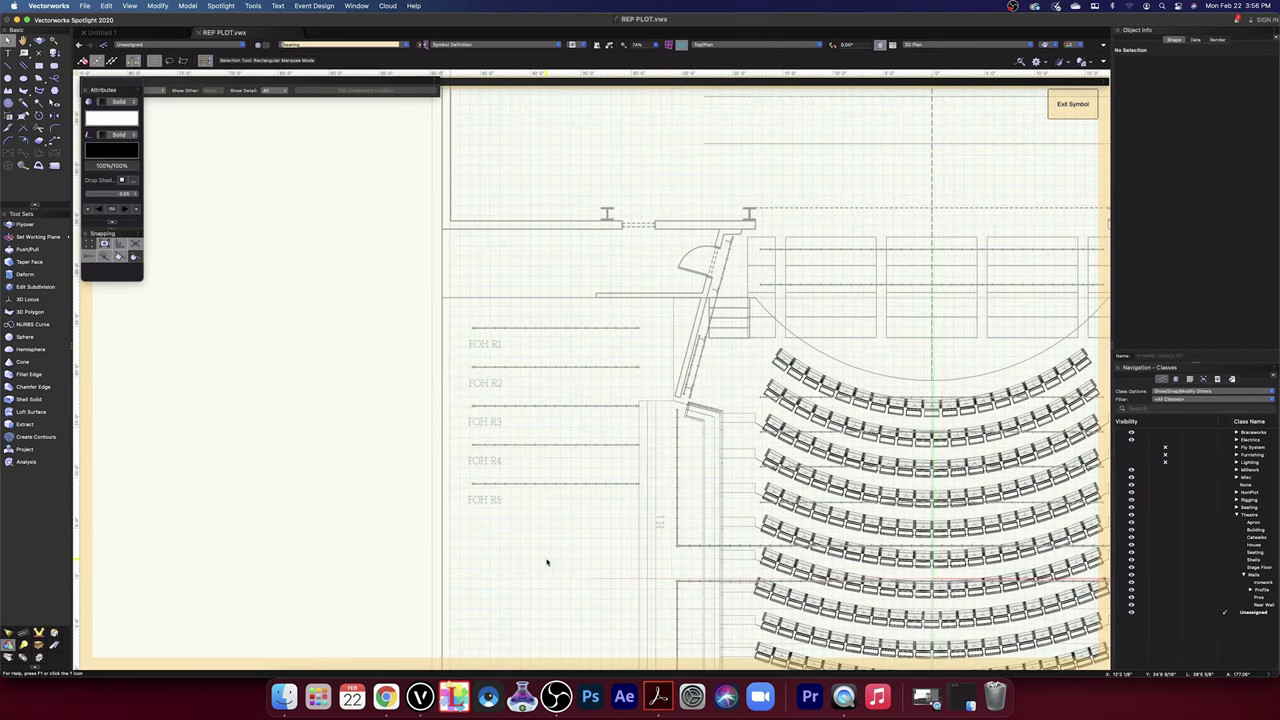
{"action": "left_click", "coordinate": [38, 633]}
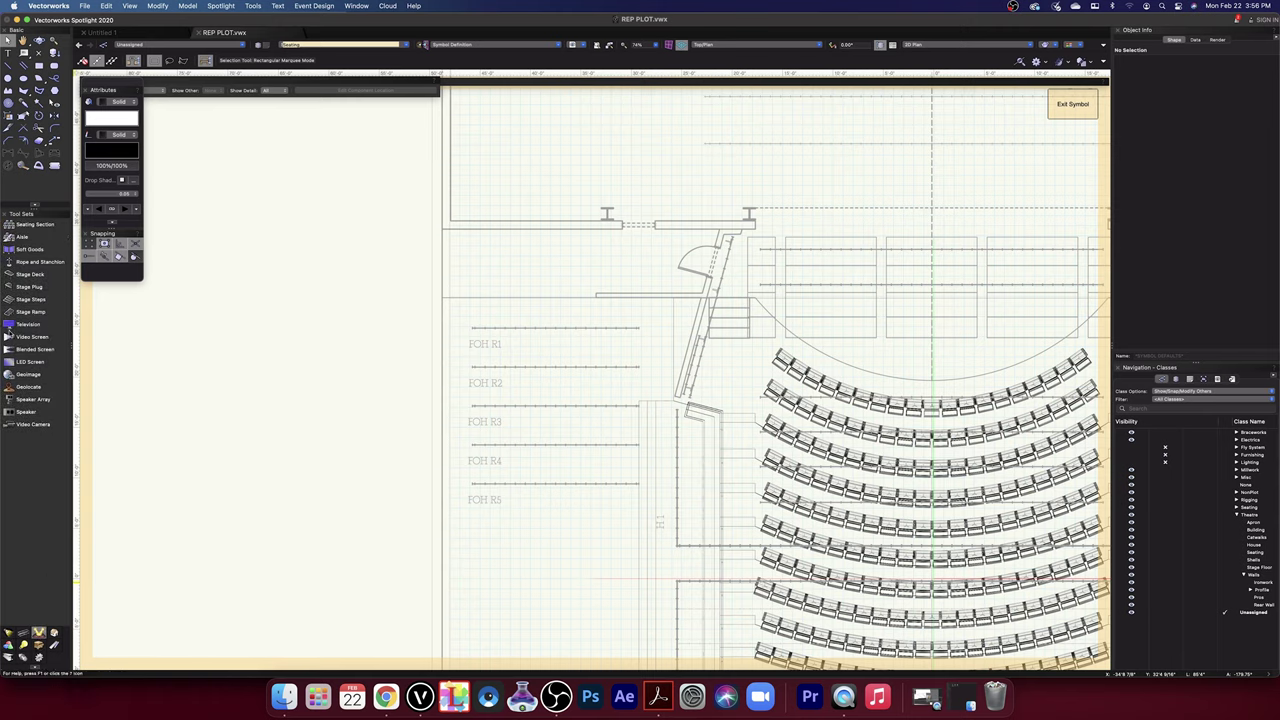
{"action": "left_click", "coordinate": [28, 250]}
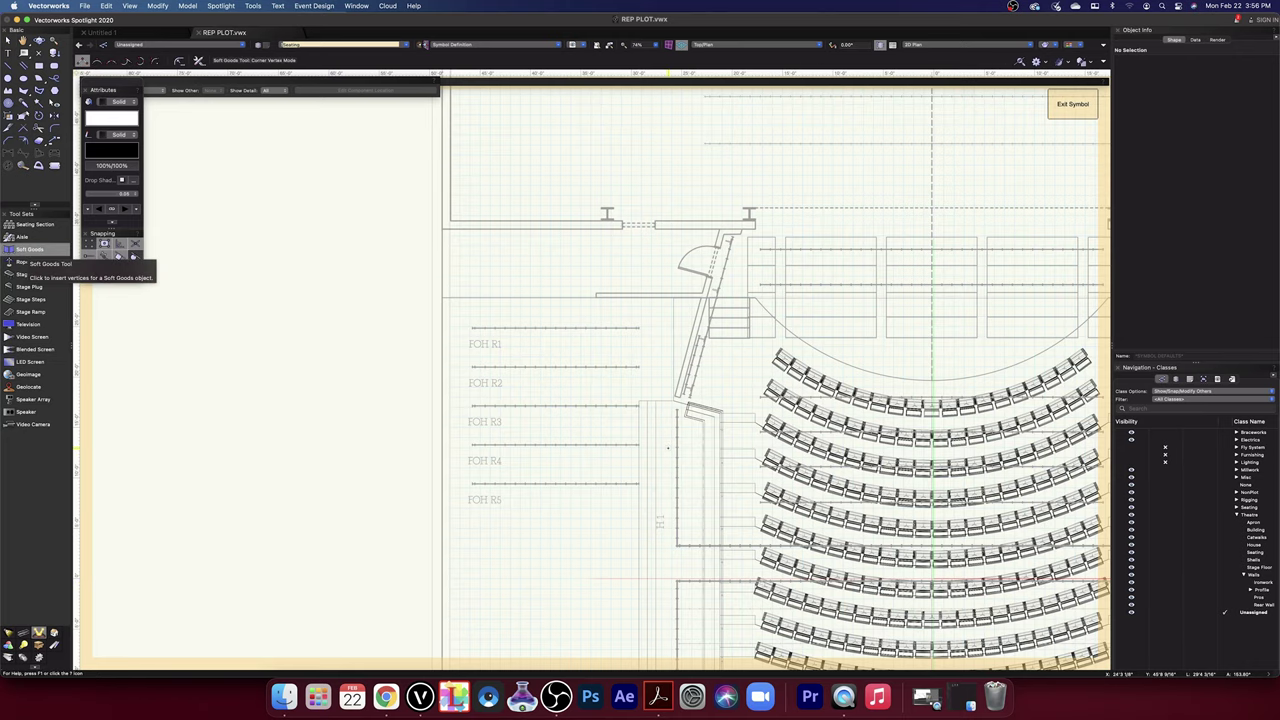
{"action": "scroll", "coordinate": [668, 448], "scroll_direction": "up", "scroll_amount": 5}
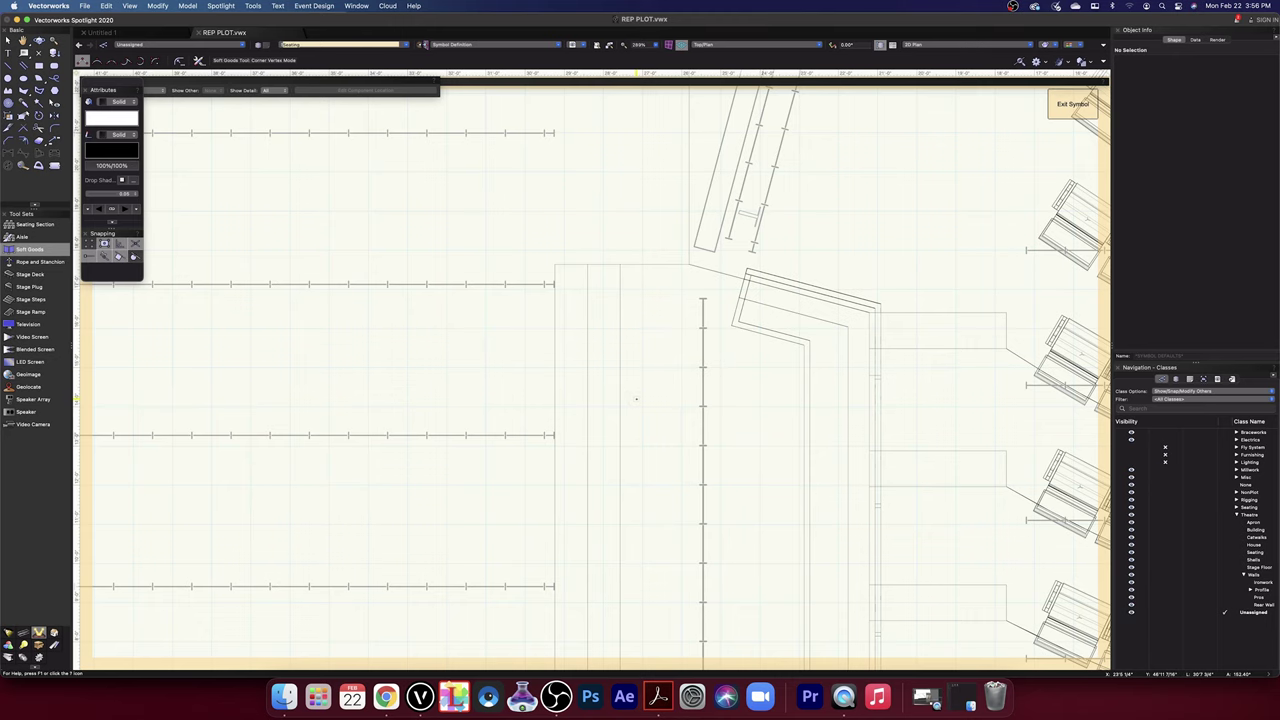
{"action": "scroll", "coordinate": [634, 399], "scroll_direction": "down", "scroll_amount": 3}
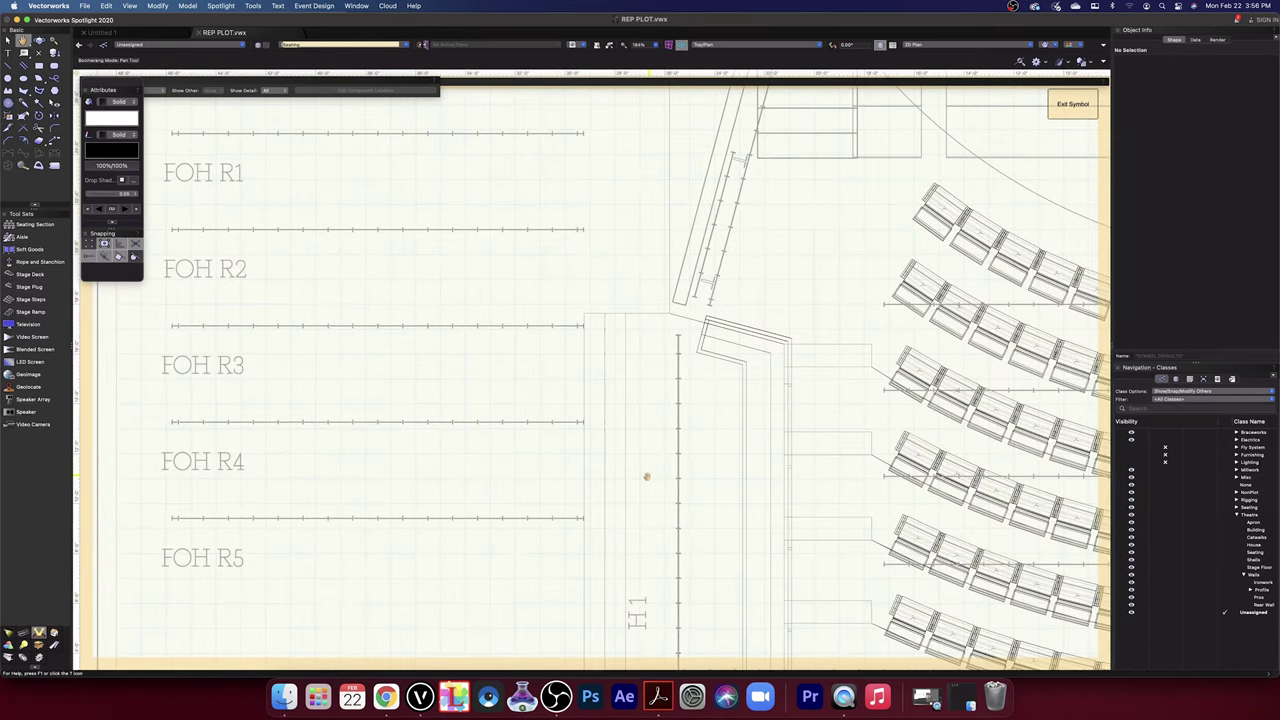
{"action": "key", "text": "2"}
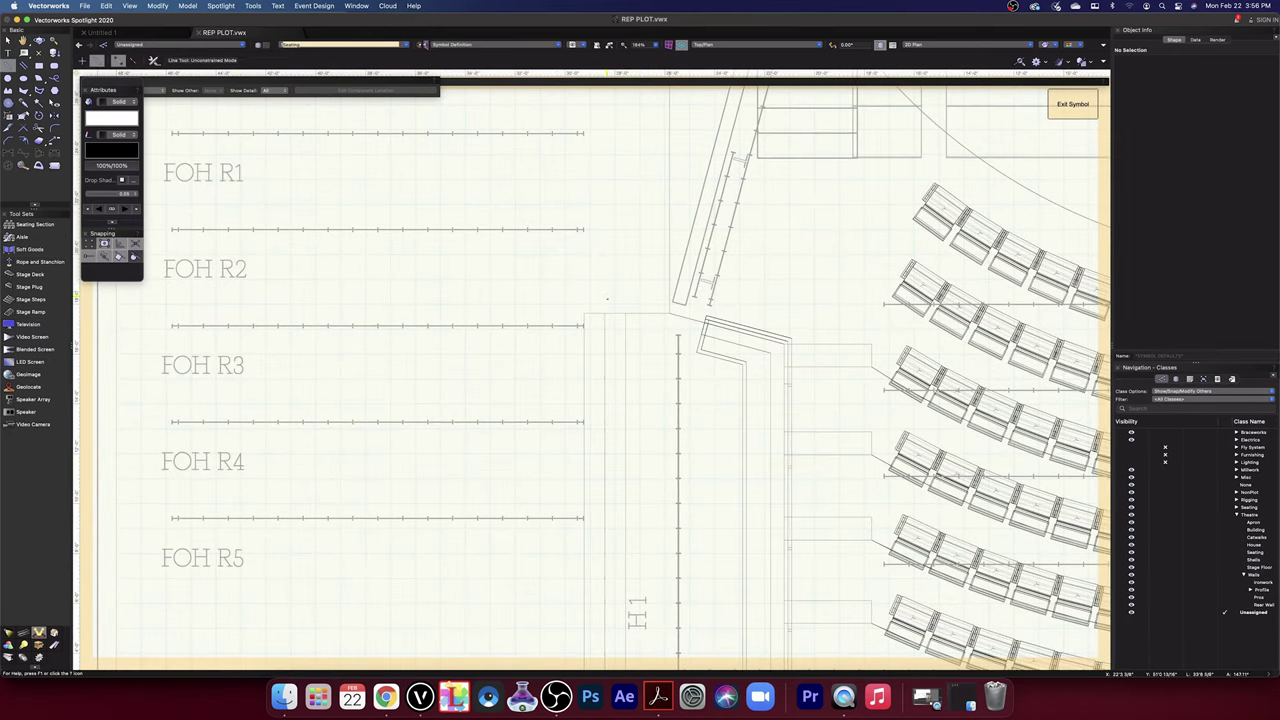
{"action": "left_click", "coordinate": [615, 314]}
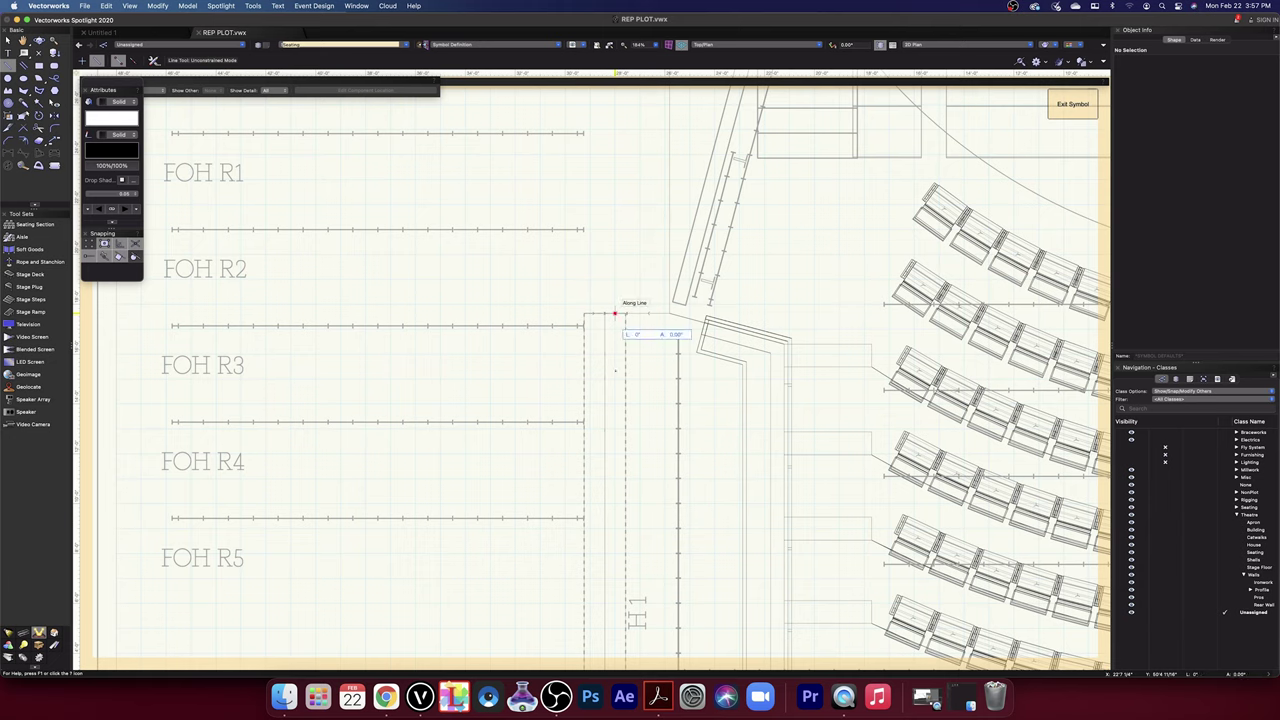
{"action": "left_click", "coordinate": [615, 375]}
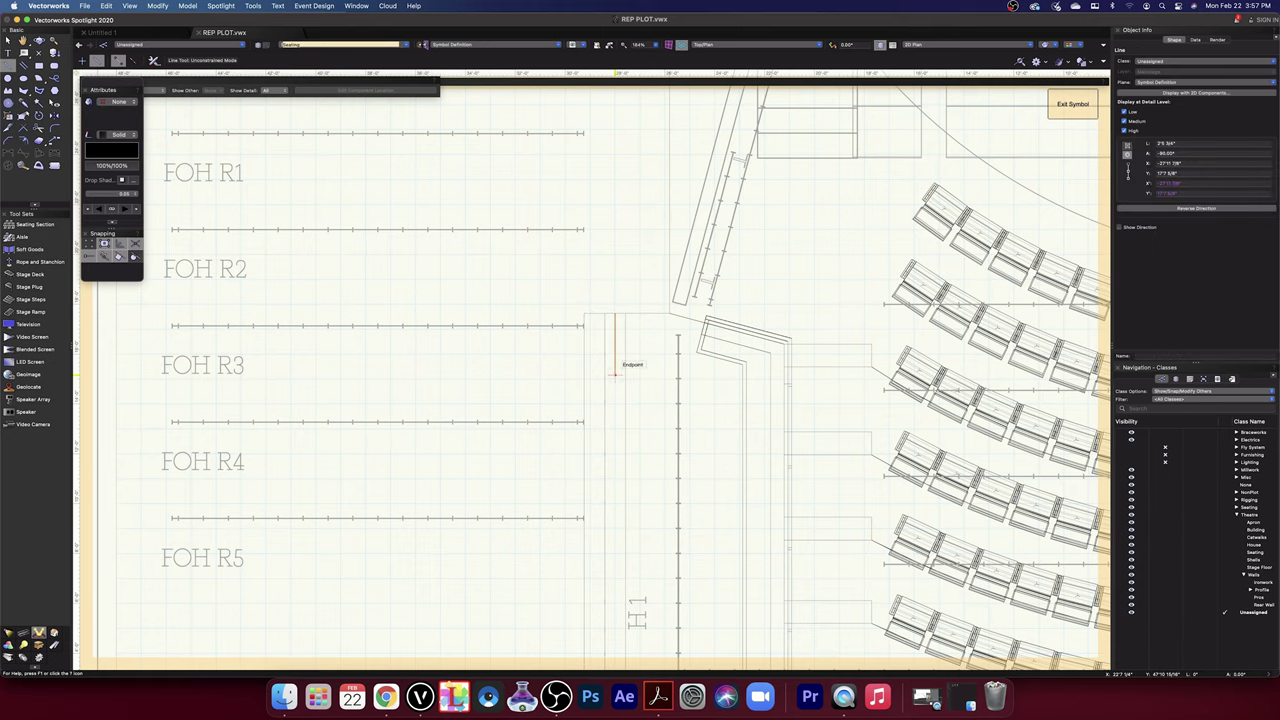
{"action": "left_click", "coordinate": [1183, 142]}
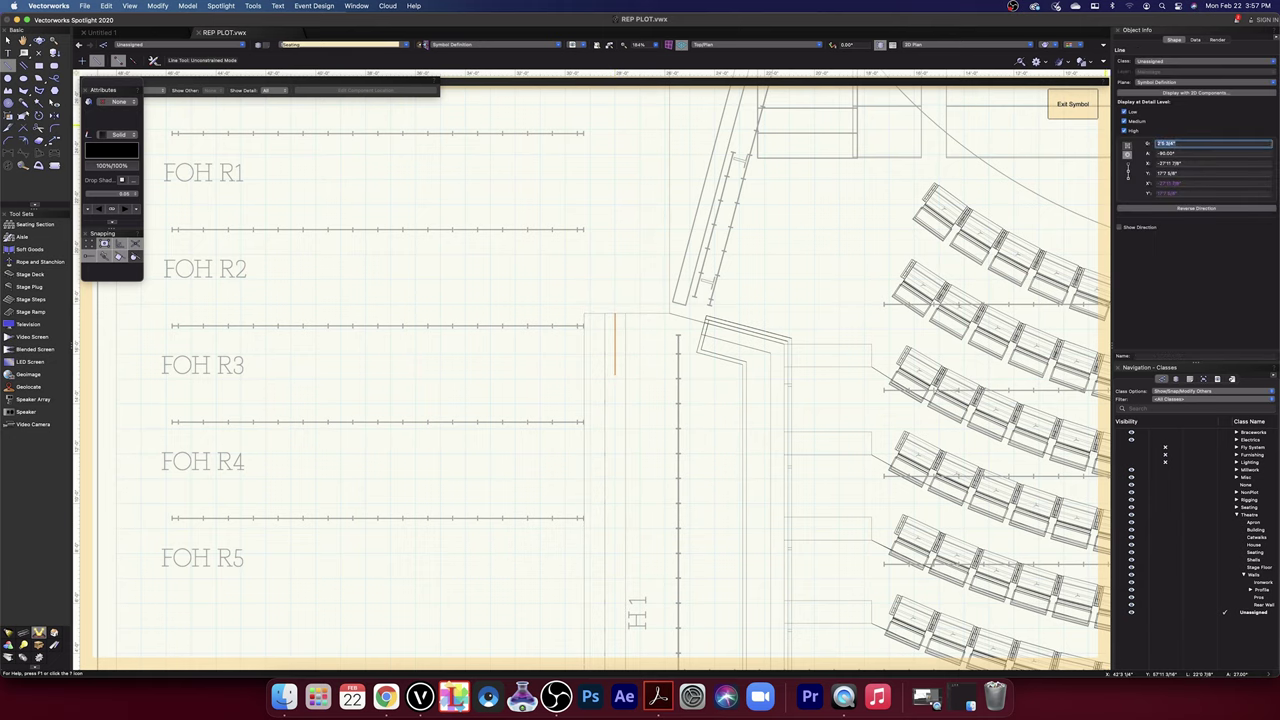
{"action": "key", "text": "Return"}
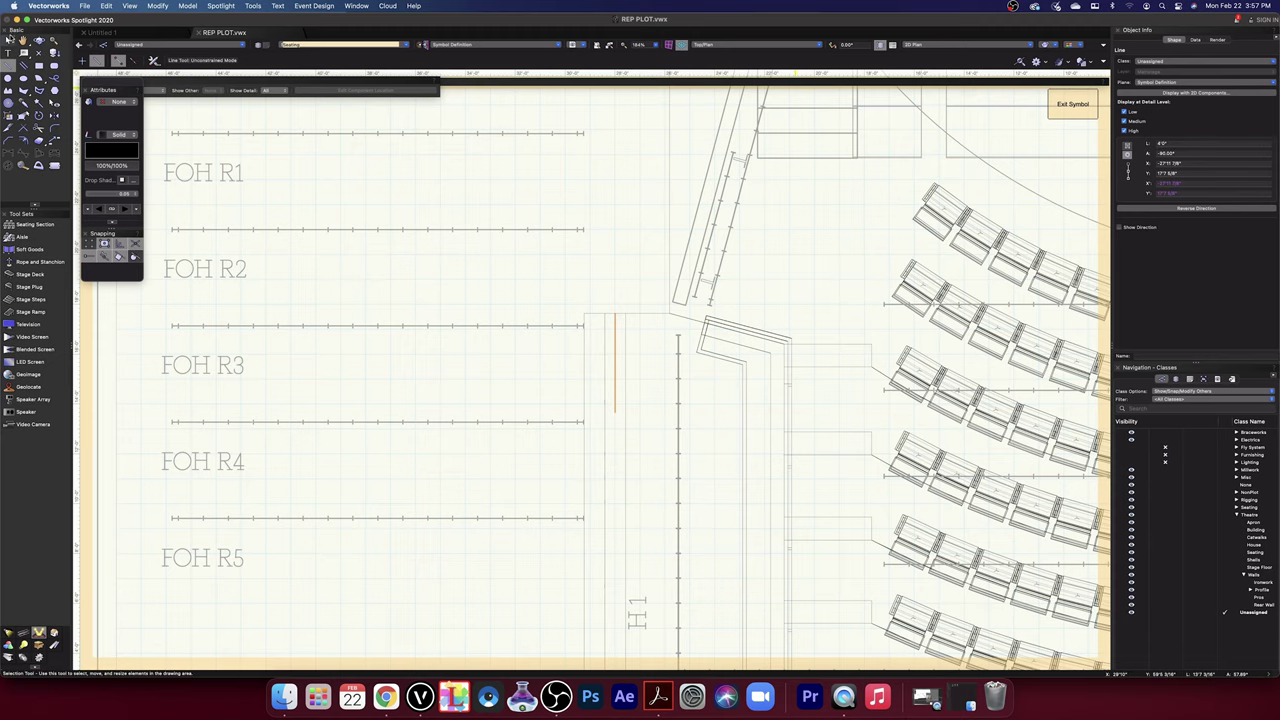
- Draw a Soft Goods border drape running straight down from the 4' line's end
{"action": "left_click", "coordinate": [8, 40]}
{"action": "left_click", "coordinate": [533, 556]}
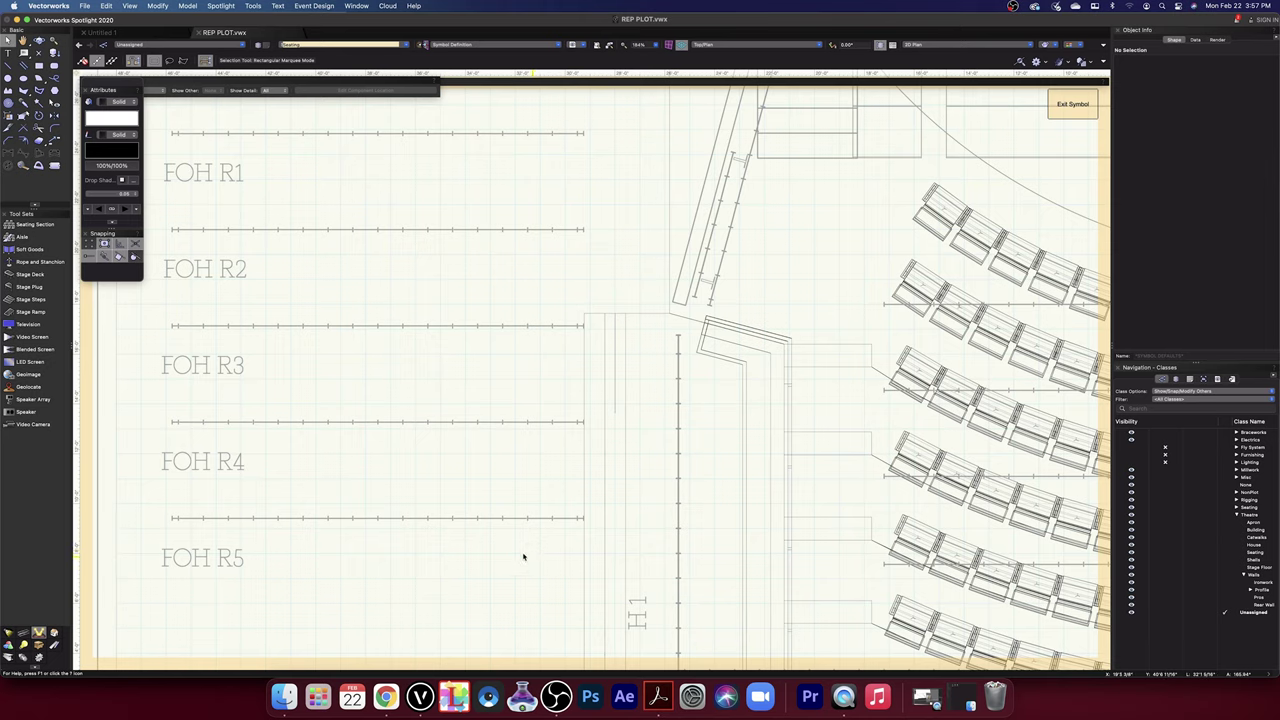
{"action": "left_click", "coordinate": [24, 250]}
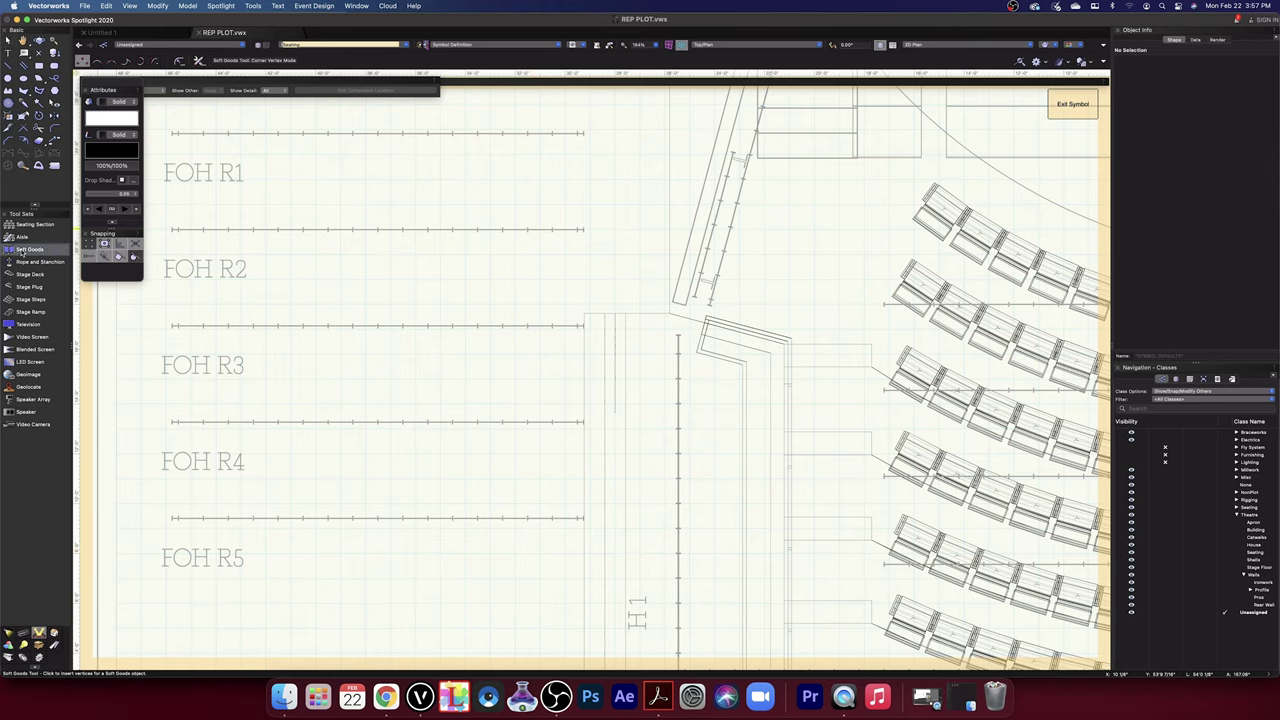
{"action": "left_click", "coordinate": [615, 413]}
{"action": "scroll", "coordinate": [615, 468], "scroll_direction": "down", "scroll_amount": 1}
{"action": "middle_click_drag", "start_coordinate": [623, 543], "coordinate": [628, 275]}
{"action": "scroll", "coordinate": [649, 533], "scroll_direction": "down", "scroll_amount": 5}
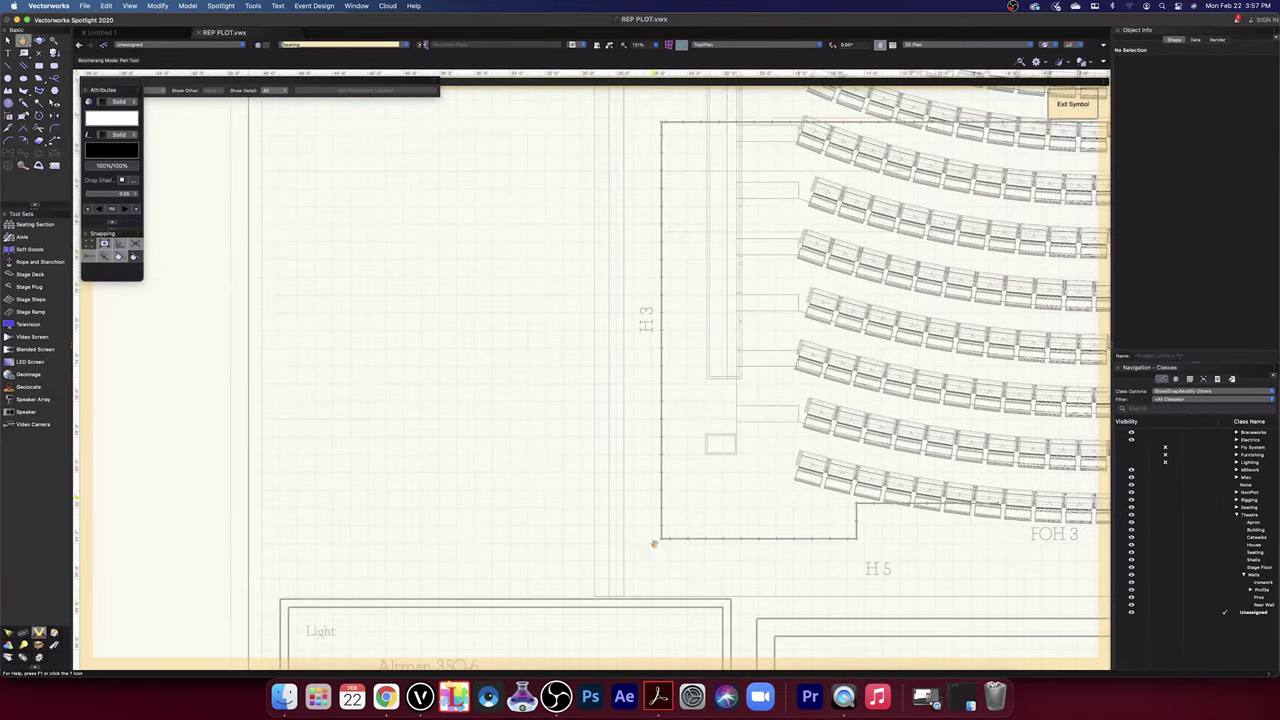
{"action": "left_click_drag", "start_coordinate": [653, 547], "coordinate": [655, 511]}
{"action": "scroll", "coordinate": [635, 537], "scroll_direction": "up", "scroll_amount": 4}
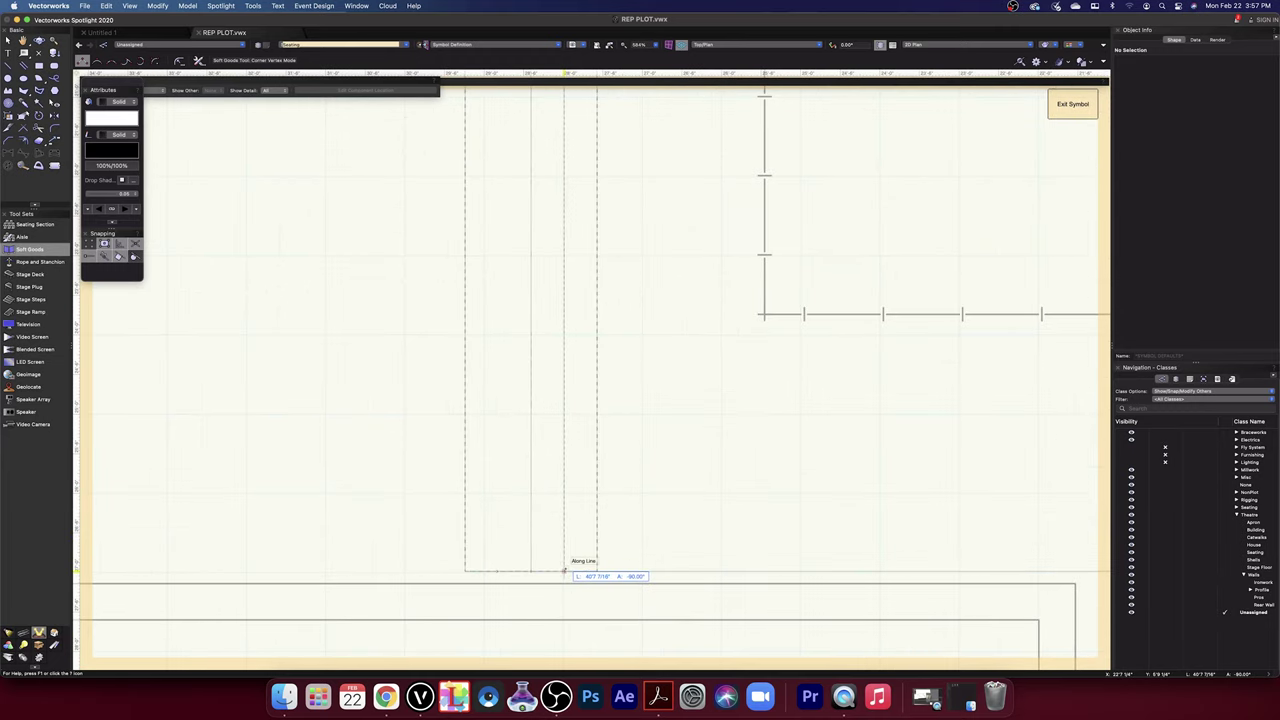
{"action": "double_click", "coordinate": [564, 571]}
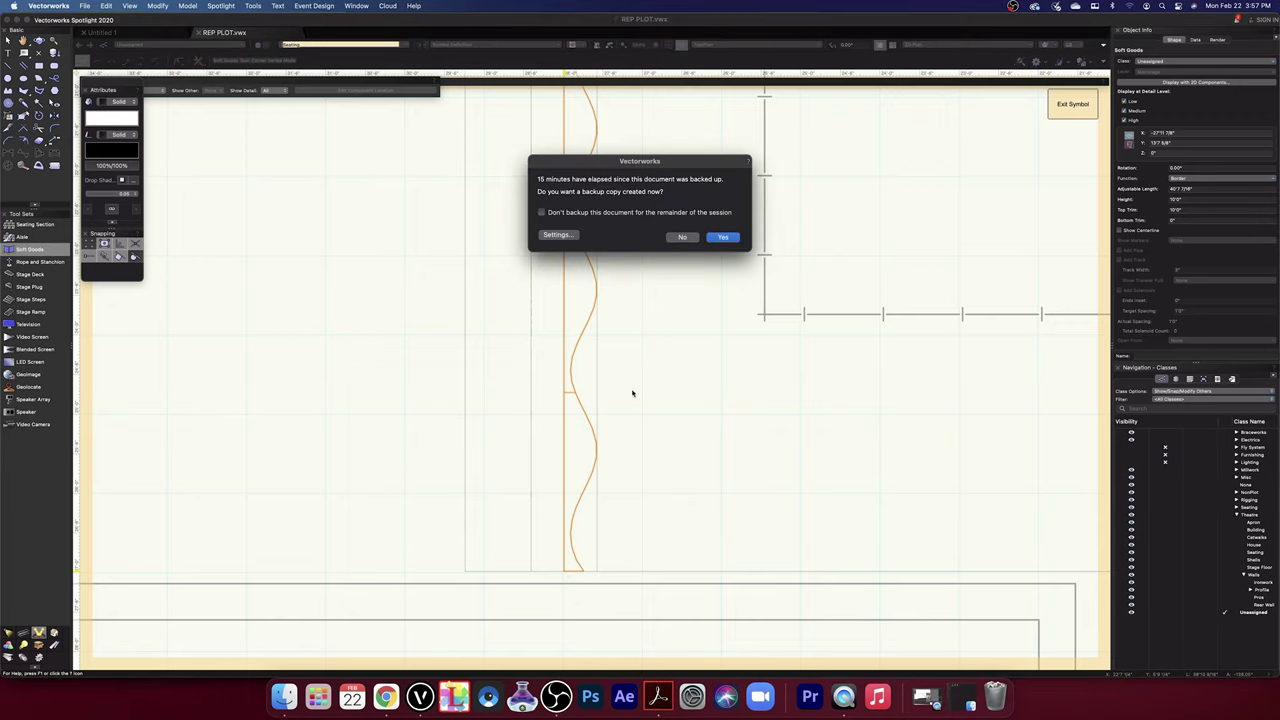
- Set the drape height to 16' and switch to the Front view
{"action": "key", "text": "Return"}
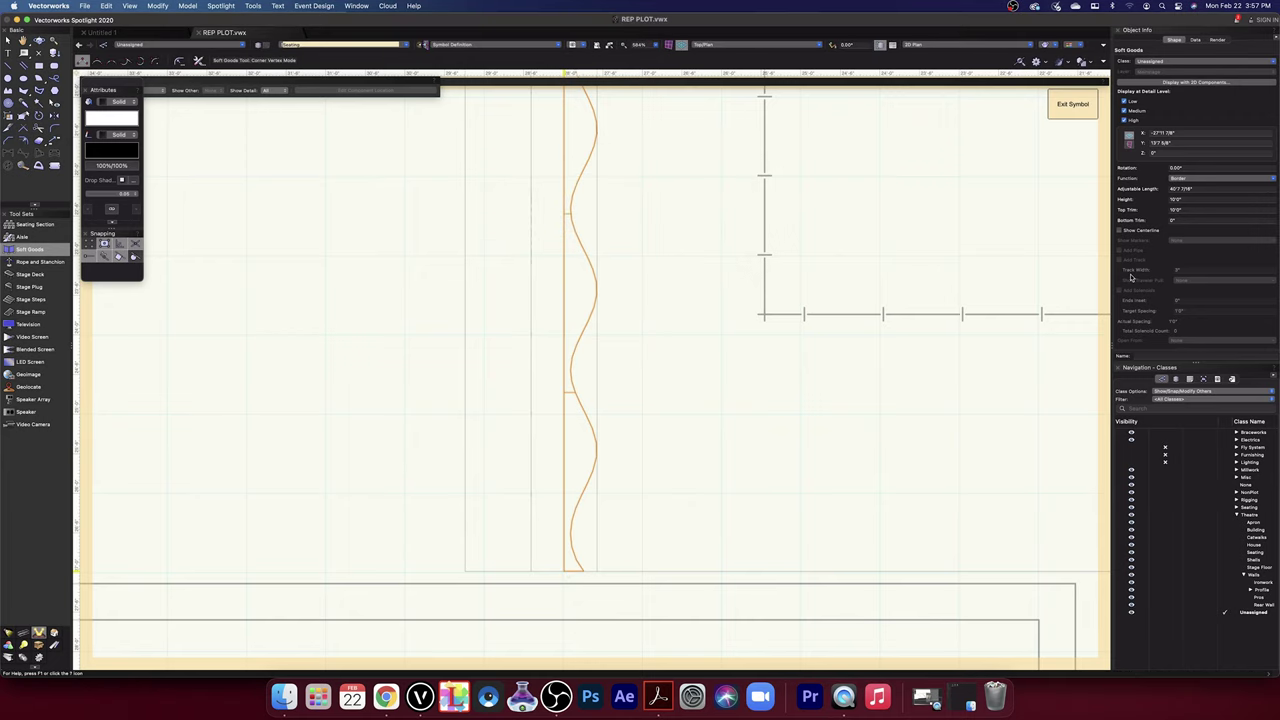
{"action": "left_click", "coordinate": [1196, 200]}
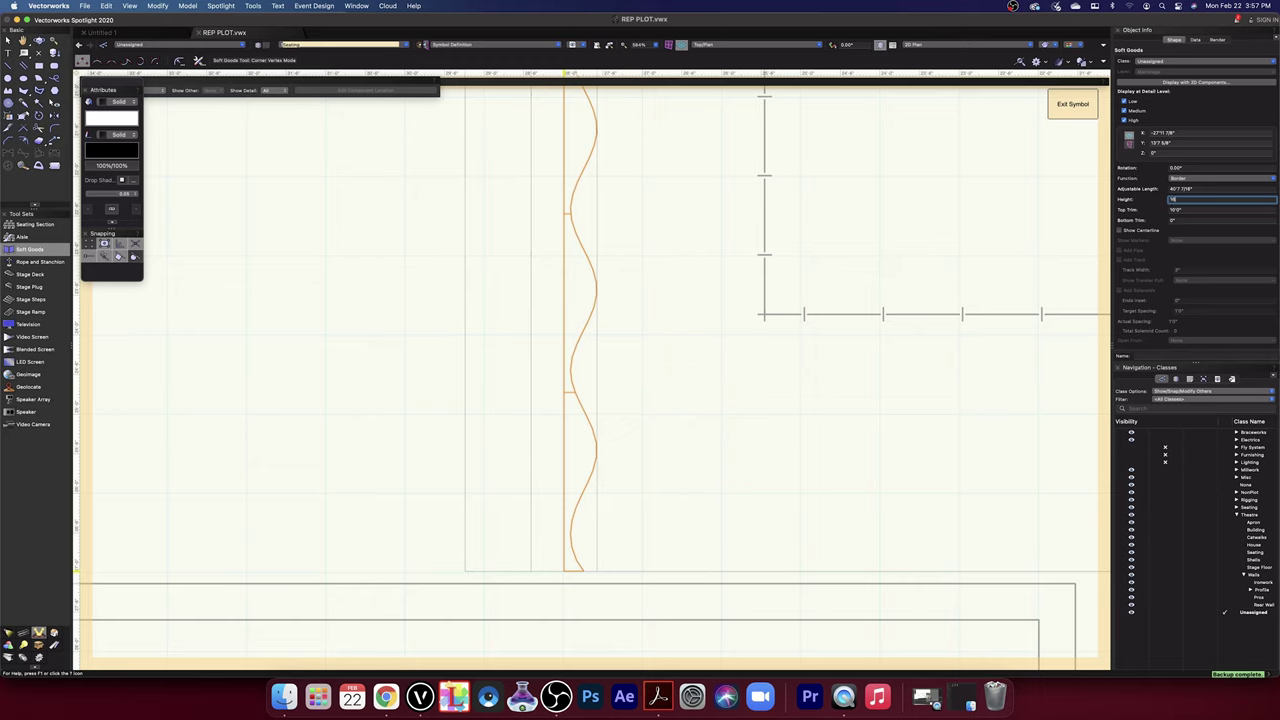
{"action": "key", "text": "Return"}
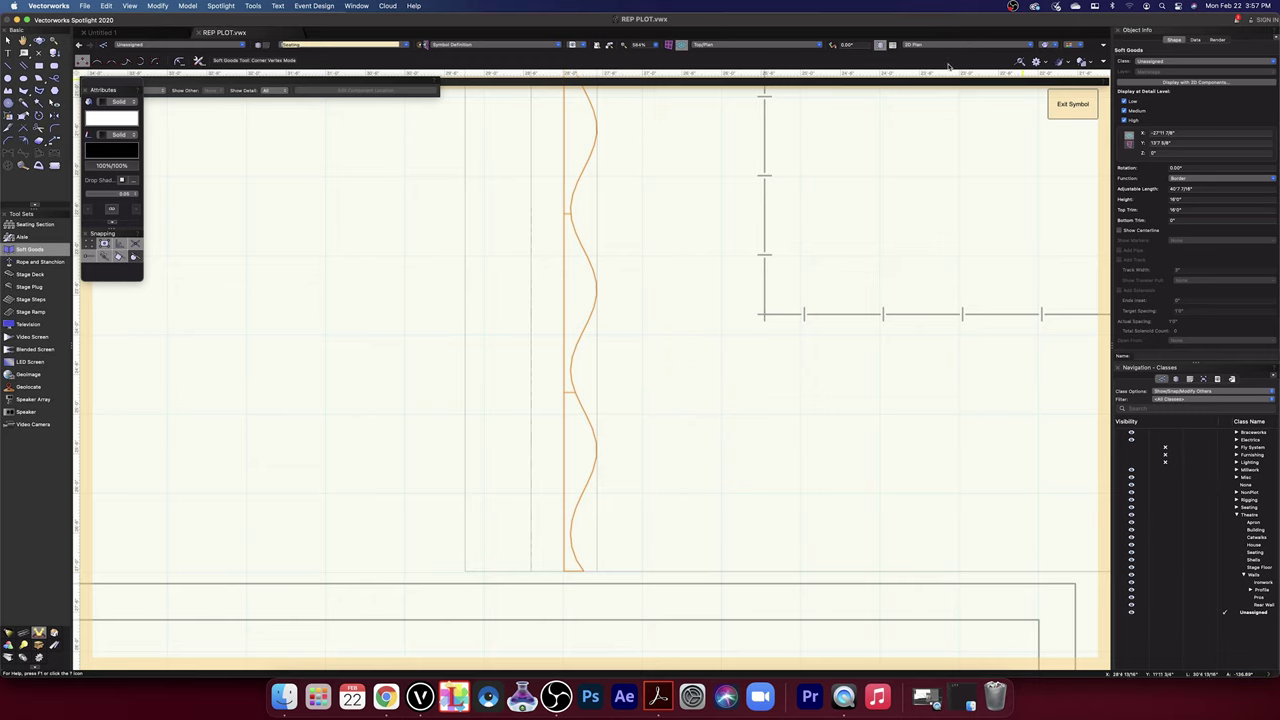
{"action": "left_click", "coordinate": [776, 46]}
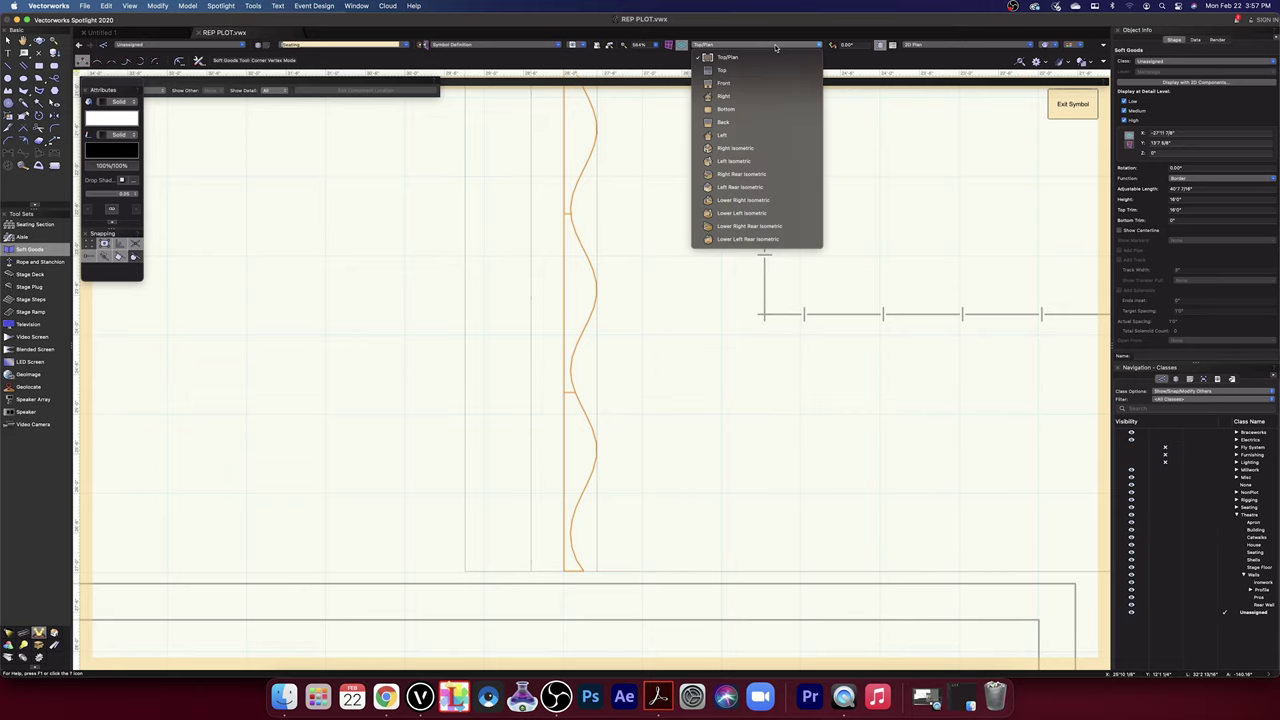
{"action": "left_click", "coordinate": [743, 86]}
{"action": "key", "text": "super+r"}
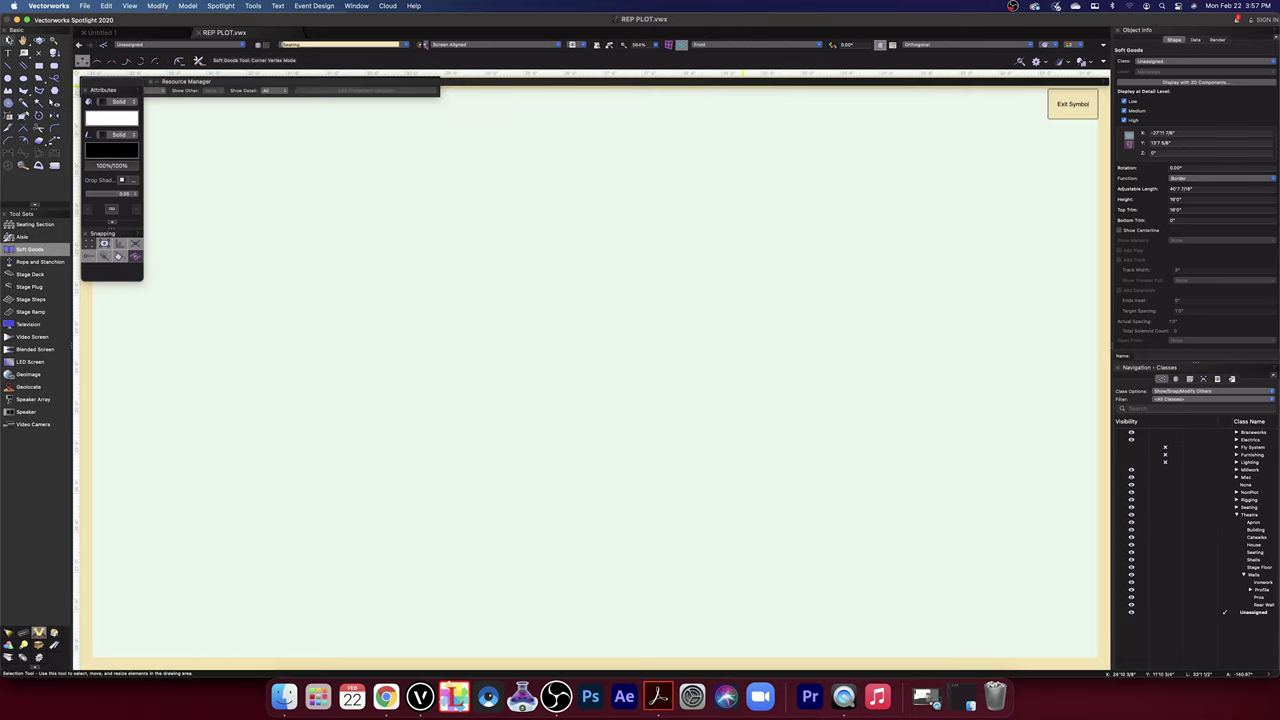
- Lift the orange drape higher above the balcony front and render the view Shaded
{"action": "left_click", "coordinate": [8, 40]}
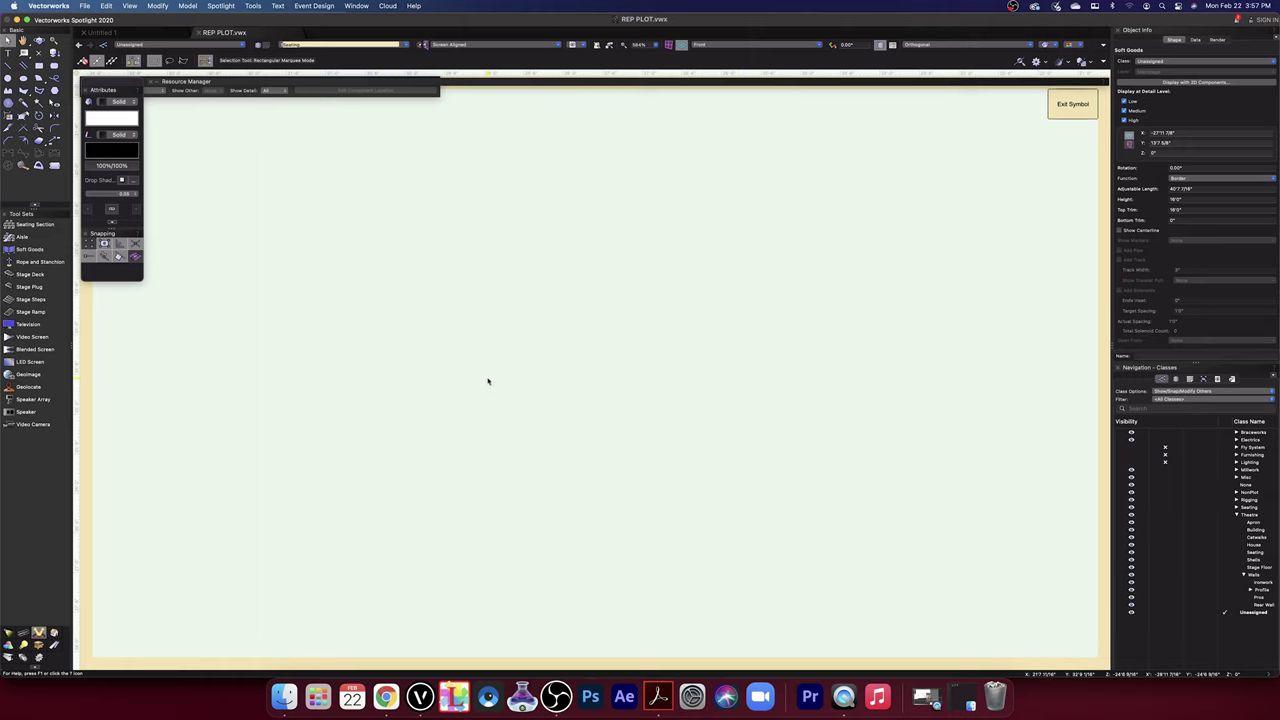
{"action": "scroll", "coordinate": [488, 380], "scroll_direction": "down", "scroll_amount": 8}
{"action": "scroll", "coordinate": [486, 330], "scroll_direction": "up", "scroll_amount": 10}
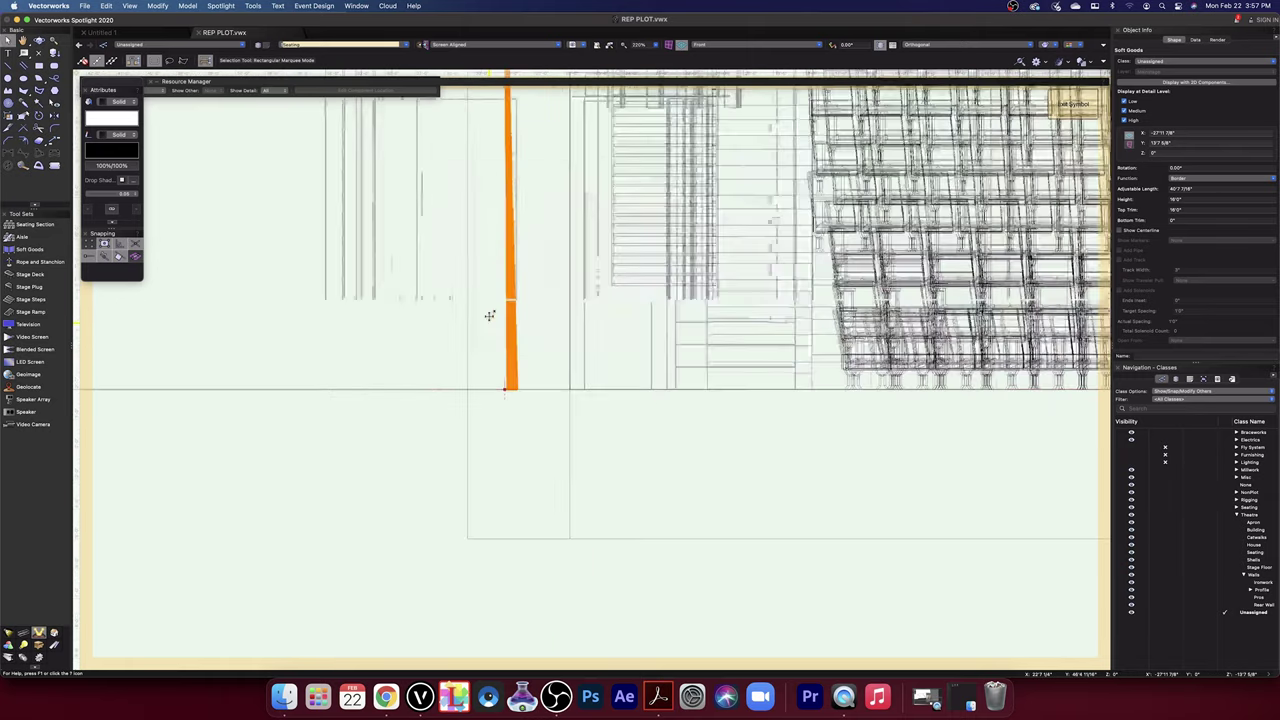
{"action": "scroll", "coordinate": [556, 430], "scroll_direction": "down", "scroll_amount": 3}
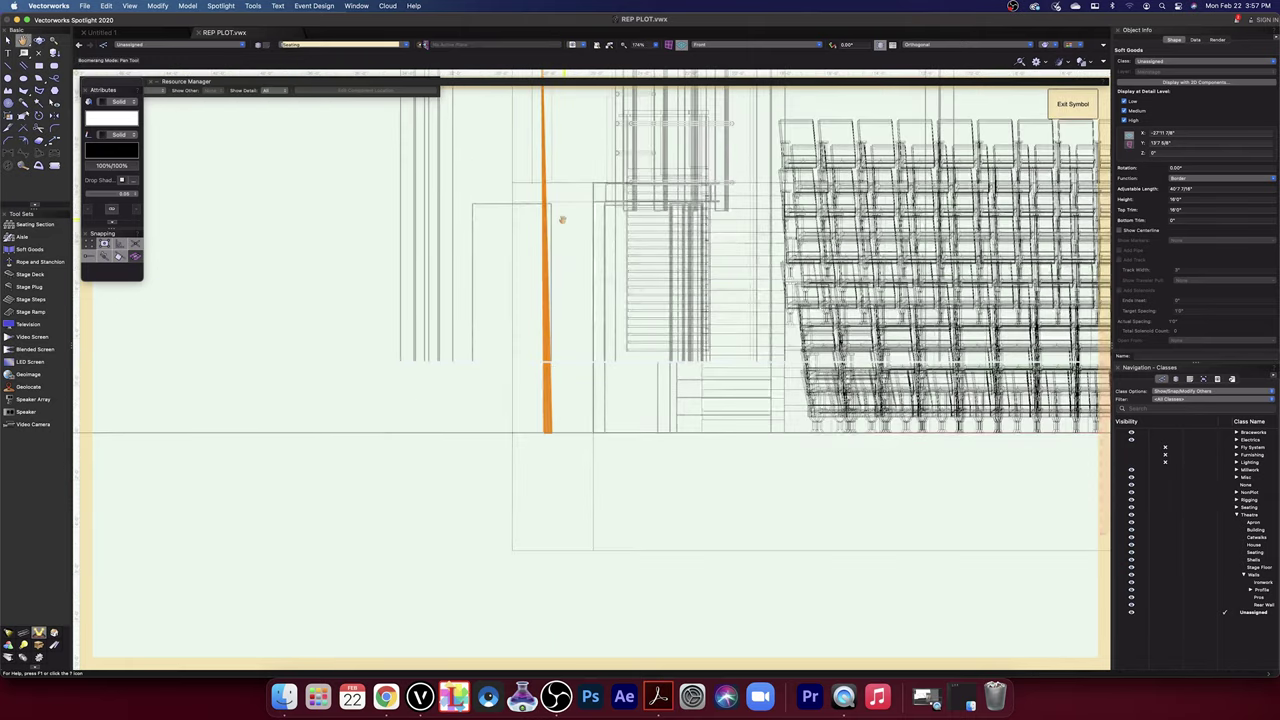
{"action": "middle_click_drag", "start_coordinate": [560, 222], "coordinate": [587, 512]}
{"action": "middle_click_drag", "start_coordinate": [568, 350], "coordinate": [600, 510]}
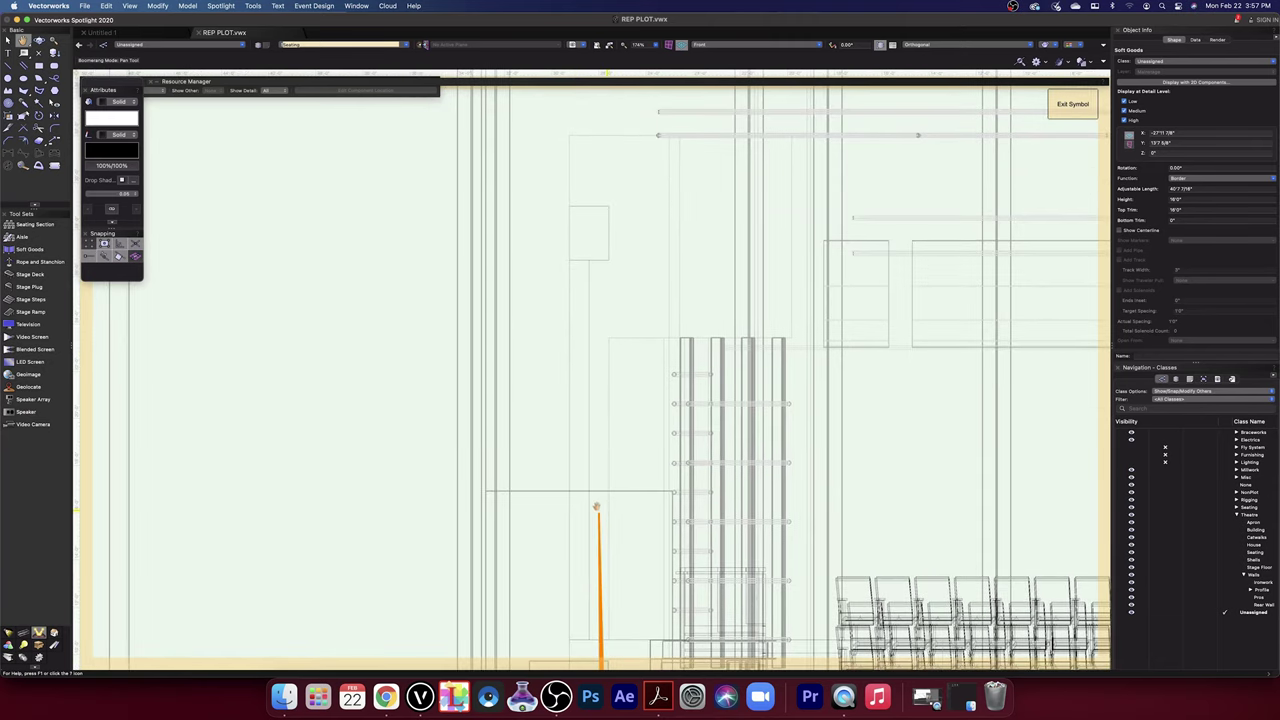
{"action": "left_click_drag", "start_coordinate": [600, 511], "coordinate": [598, 263]}
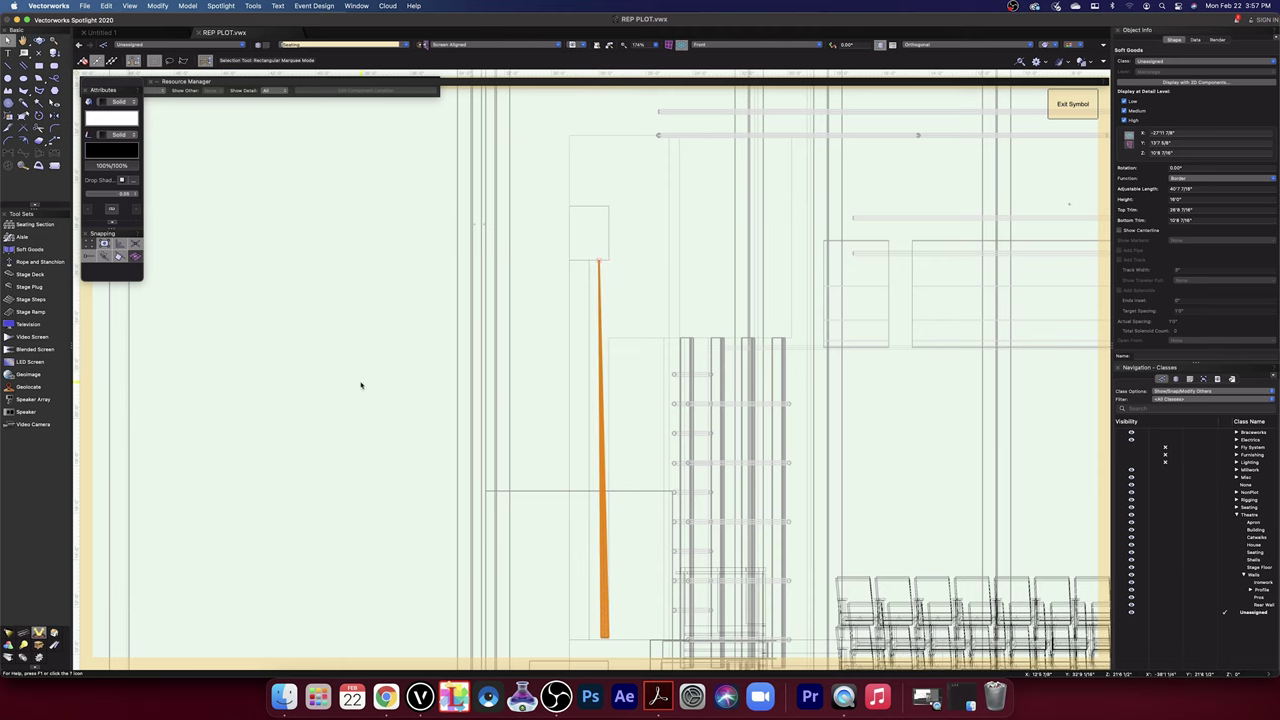
{"action": "left_click", "coordinate": [1056, 47]}
{"action": "left_click", "coordinate": [1073, 119]}
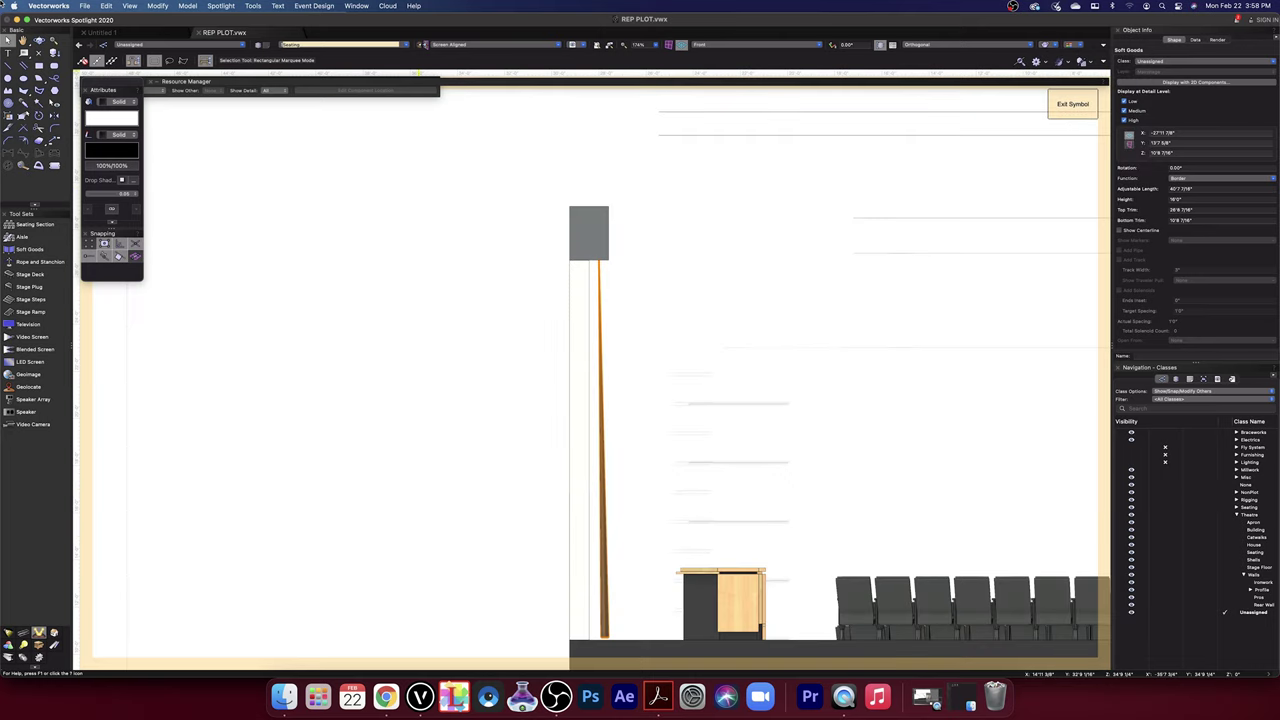
- Orbit with the Flyover tool to see the drape in 3D
{"action": "left_click", "coordinate": [39, 40]}
{"action": "left_click_drag", "start_coordinate": [789, 311], "coordinate": [730, 317]}
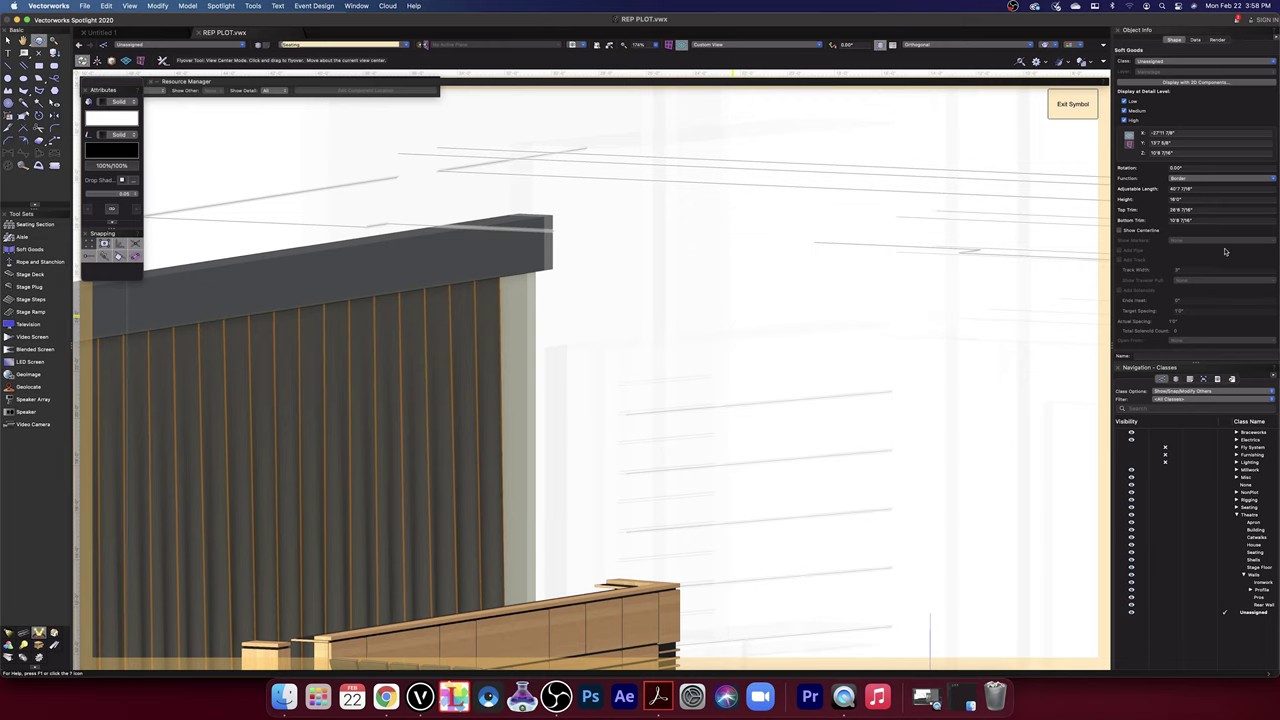
{"action": "scroll", "coordinate": [1225, 252], "scroll_direction": "down", "scroll_amount": 5}
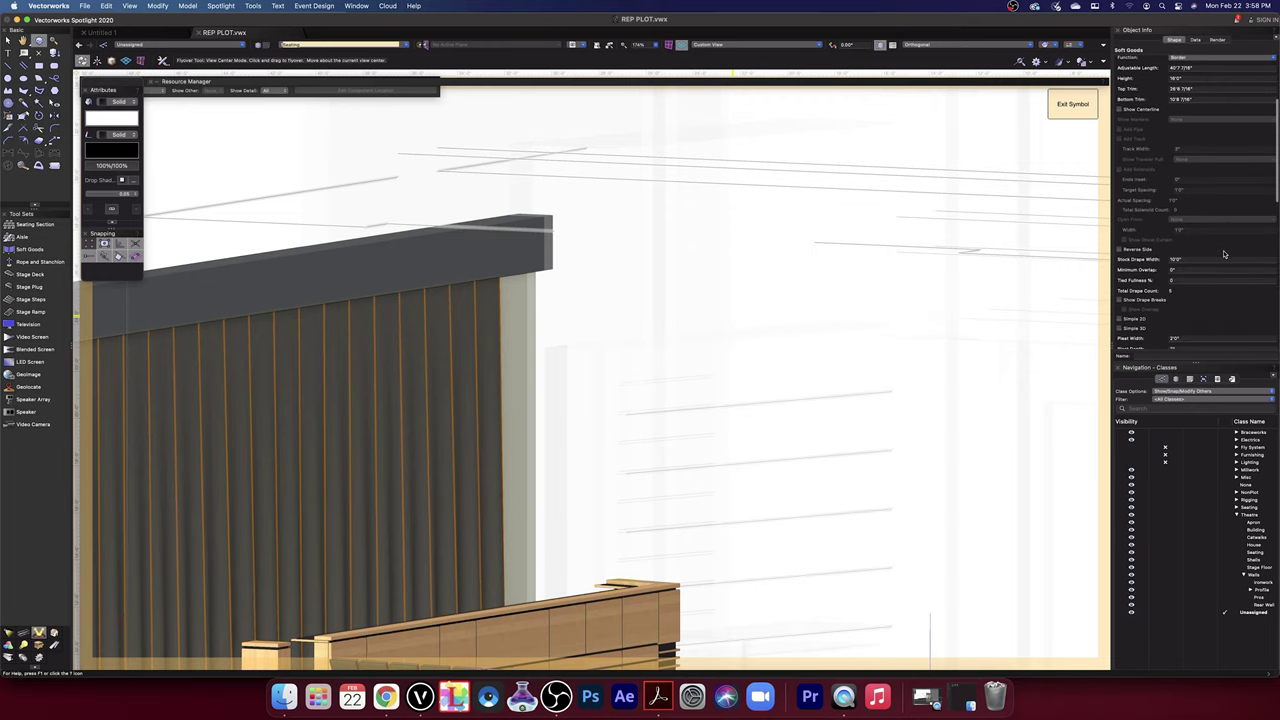
{"action": "scroll", "coordinate": [1223, 254], "scroll_direction": "down", "scroll_amount": 4}
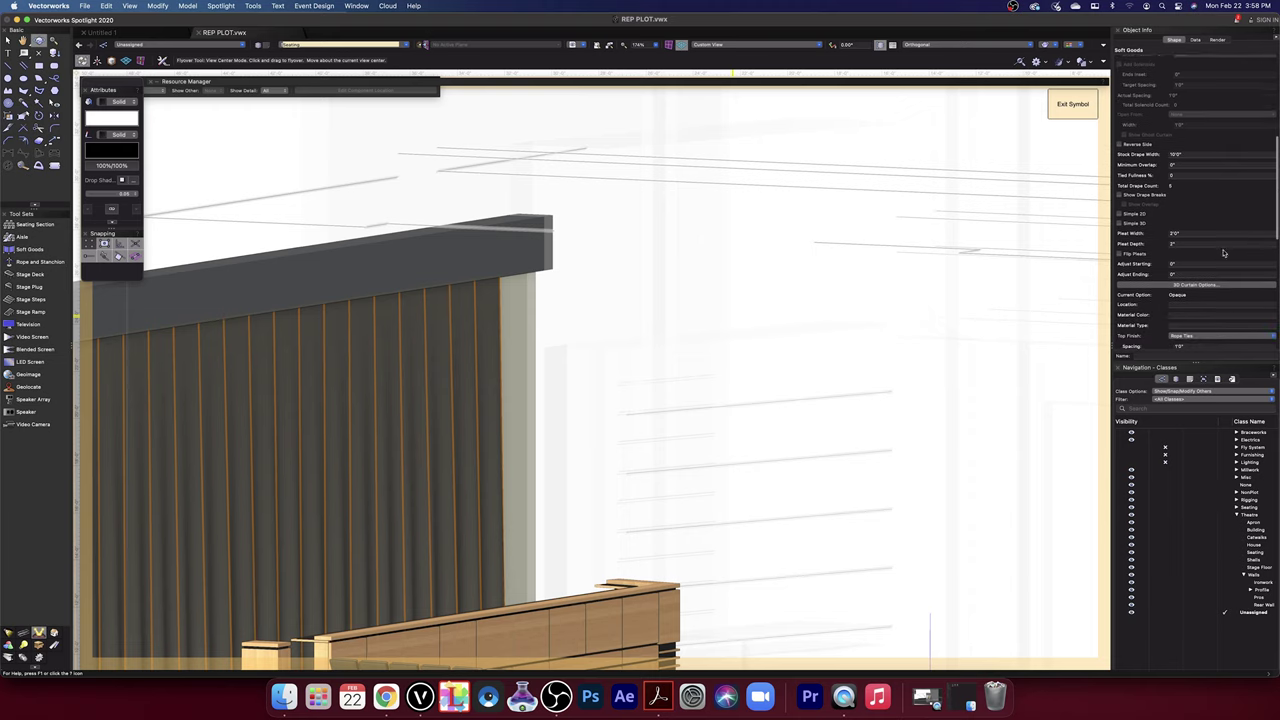
- Reduce the drape's pleat width, then deselect and frame the drape and seats
{"action": "left_click_drag", "start_coordinate": [1190, 234], "coordinate": [1164, 233]}
{"action": "key", "text": "Return"}
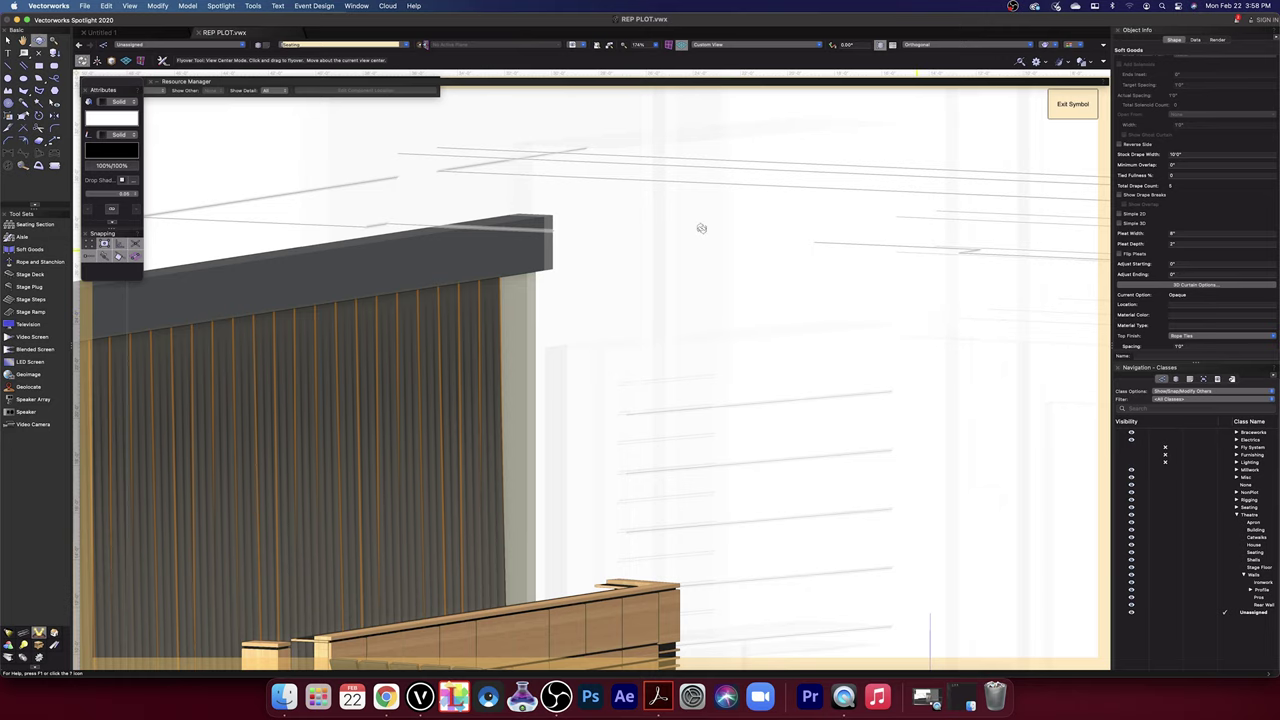
{"action": "left_click", "coordinate": [8, 40]}
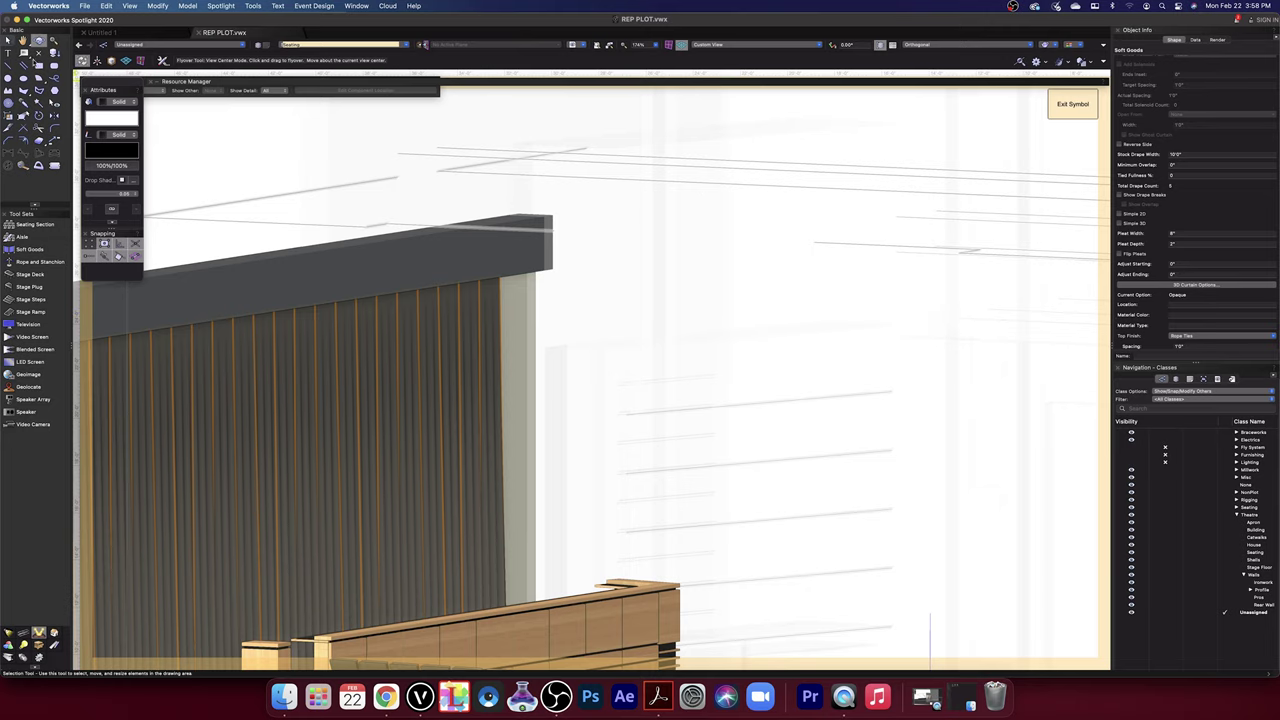
{"action": "left_click", "coordinate": [198, 167]}
{"action": "scroll", "coordinate": [233, 193], "scroll_direction": "down", "scroll_amount": 3}
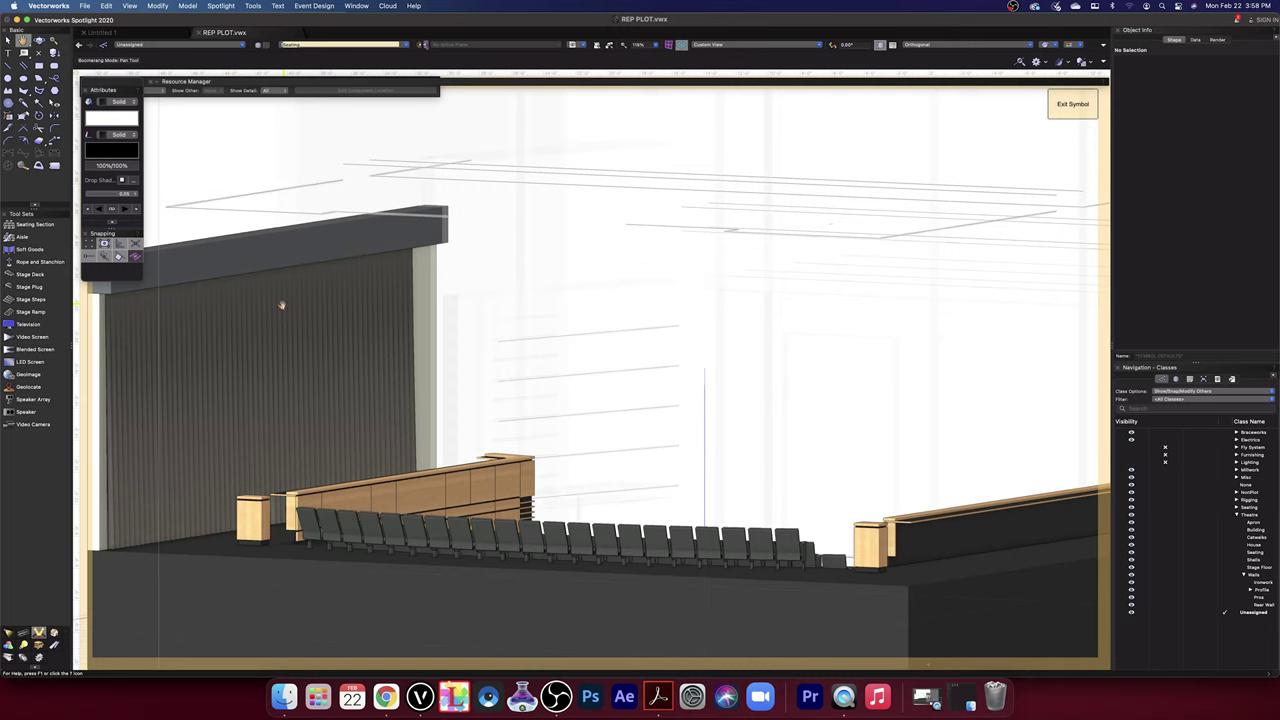
{"action": "middle_click_drag", "start_coordinate": [281, 305], "coordinate": [369, 297]}
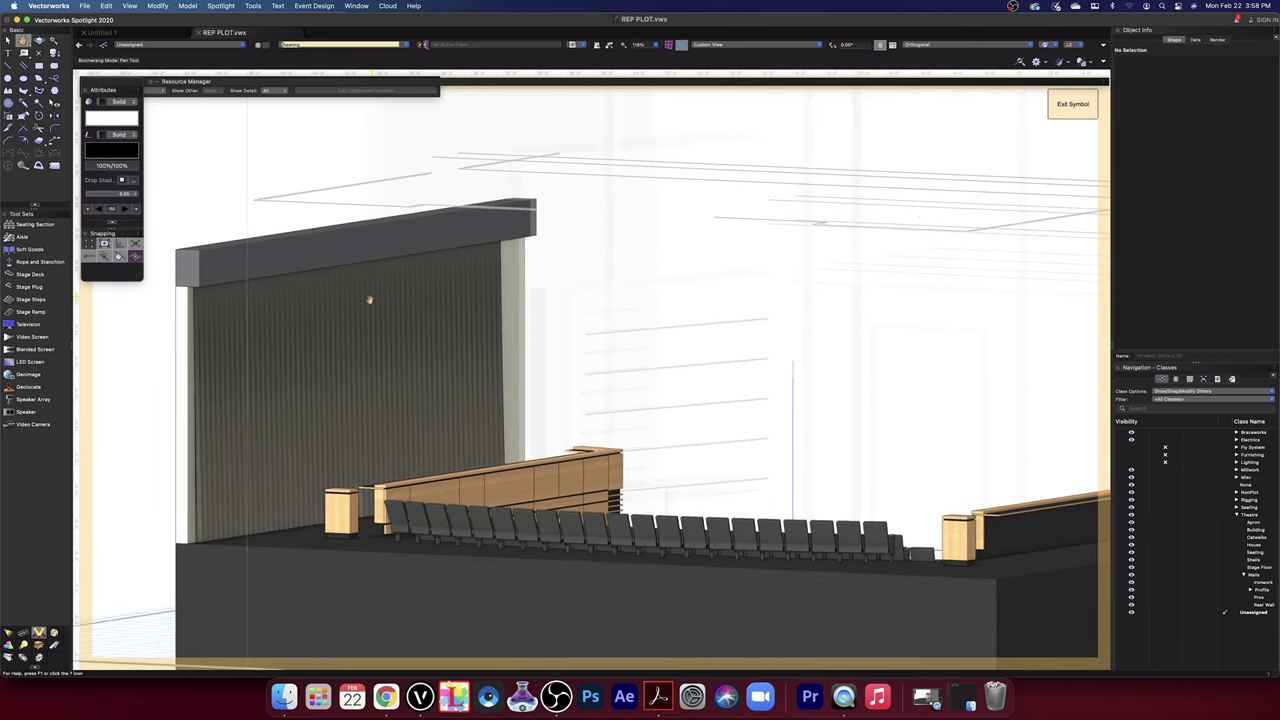